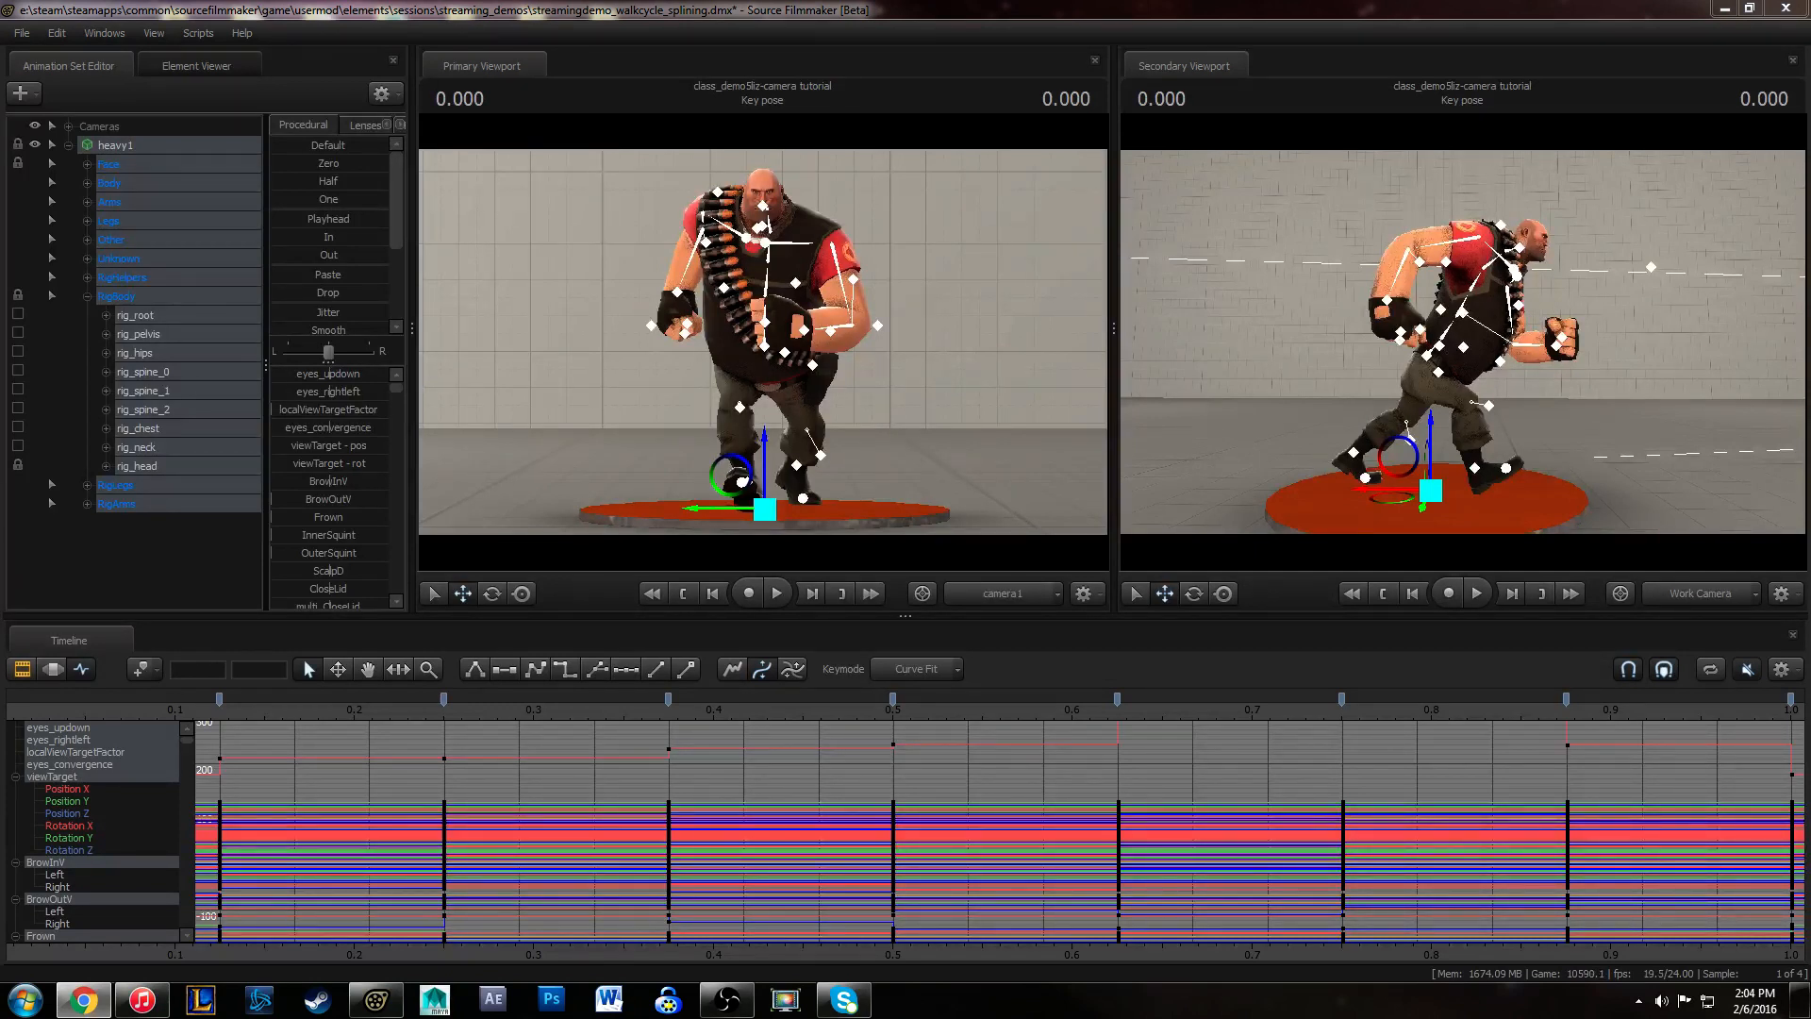
- Play back the stepped walk cycle while viewing the Heavy from the side in the secondary viewport
{"action": "left_click", "coordinate": [1130, 5]}
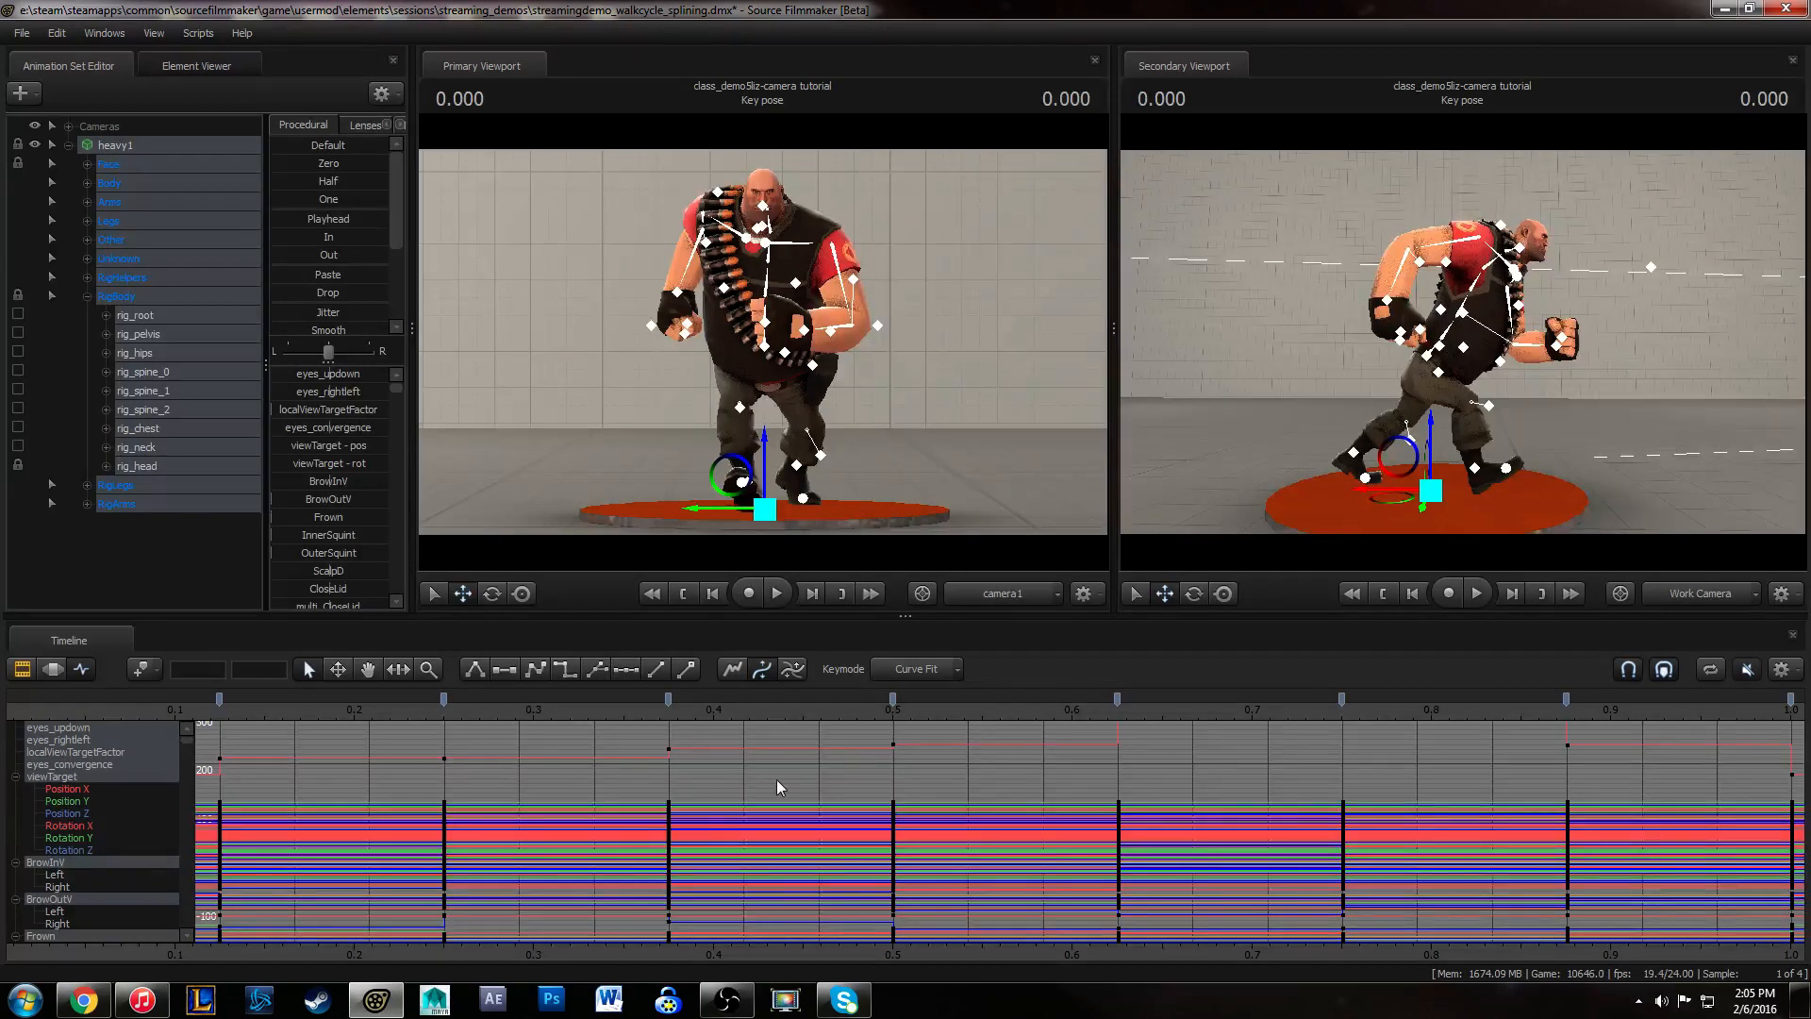
{"action": "mouse_move", "coordinate": [139, 1006]}
{"action": "left_click_drag", "start_coordinate": [1526, 451], "coordinate": [1527, 442], "text": "alt"}
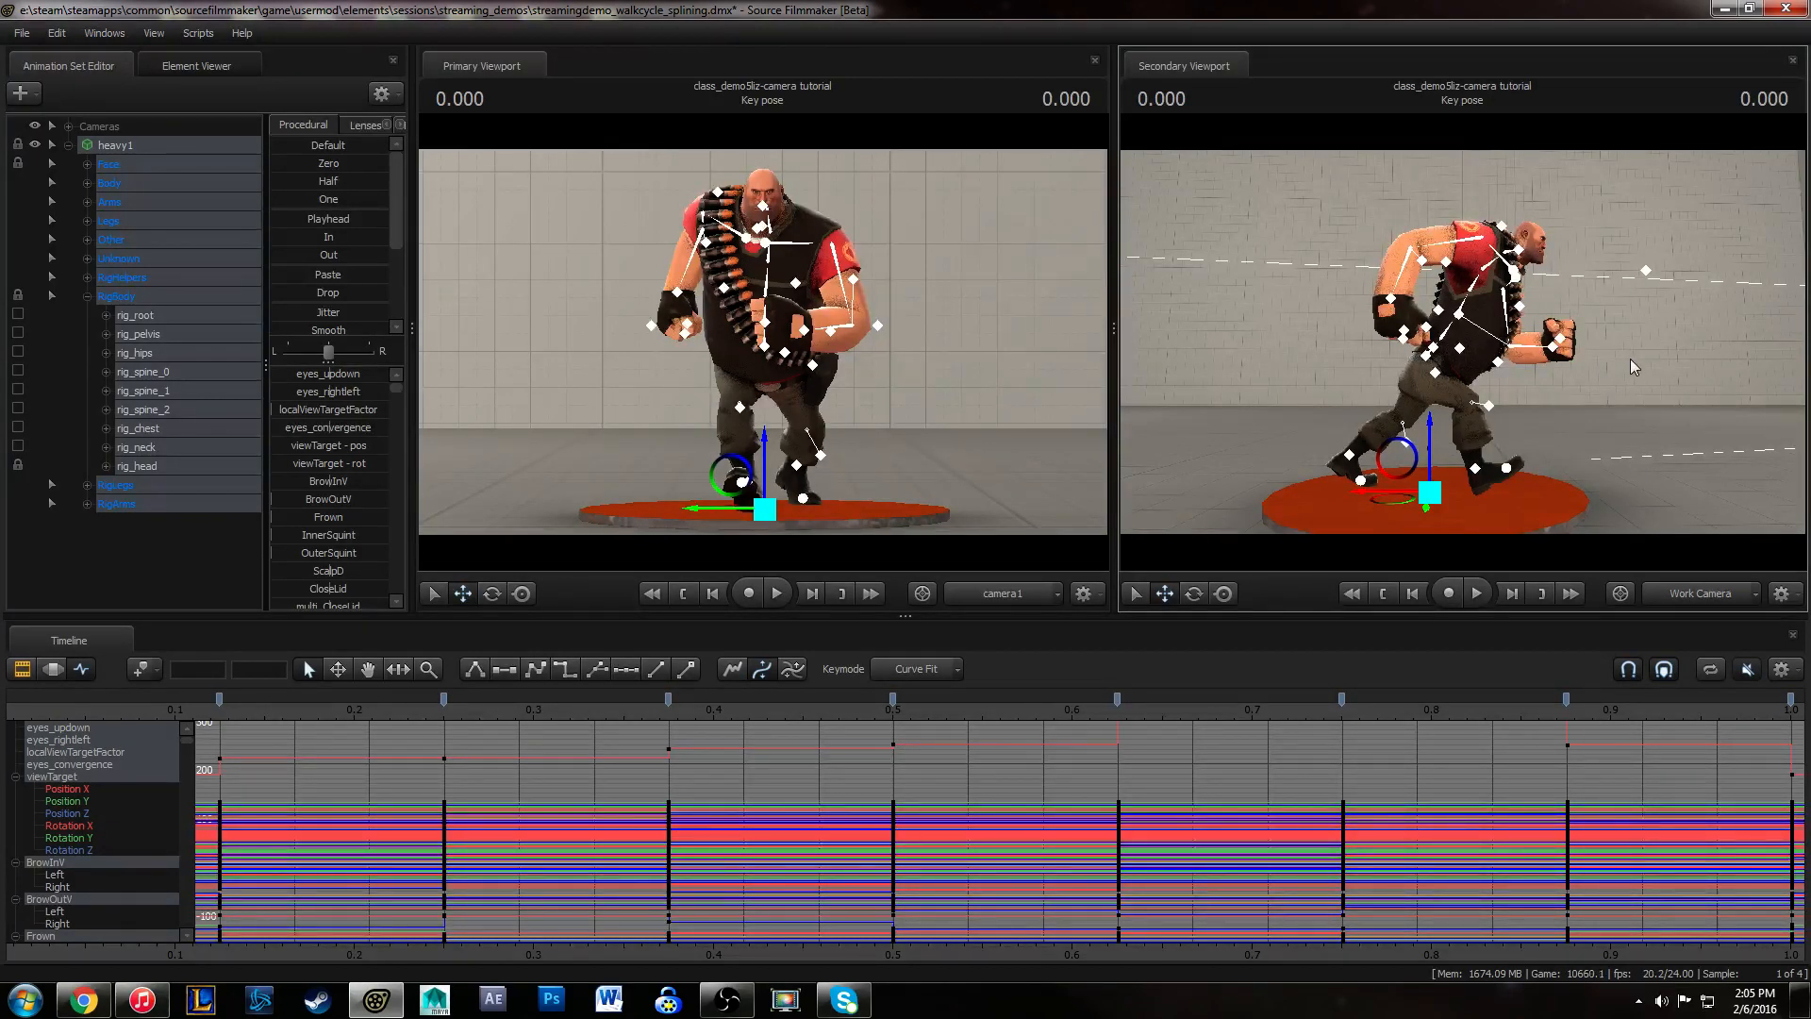
{"action": "left_click_drag", "start_coordinate": [1633, 362], "coordinate": [1473, 346]}
{"action": "mouse_move", "coordinate": [1588, 376]}
{"action": "left_mouse_down", "text": "alt"}
{"action": "mouse_move", "coordinate": [1481, 383]}
{"action": "mouse_move", "coordinate": [1495, 401]}
{"action": "mouse_move", "coordinate": [1594, 381]}
{"action": "left_mouse_up", "text": "alt"}
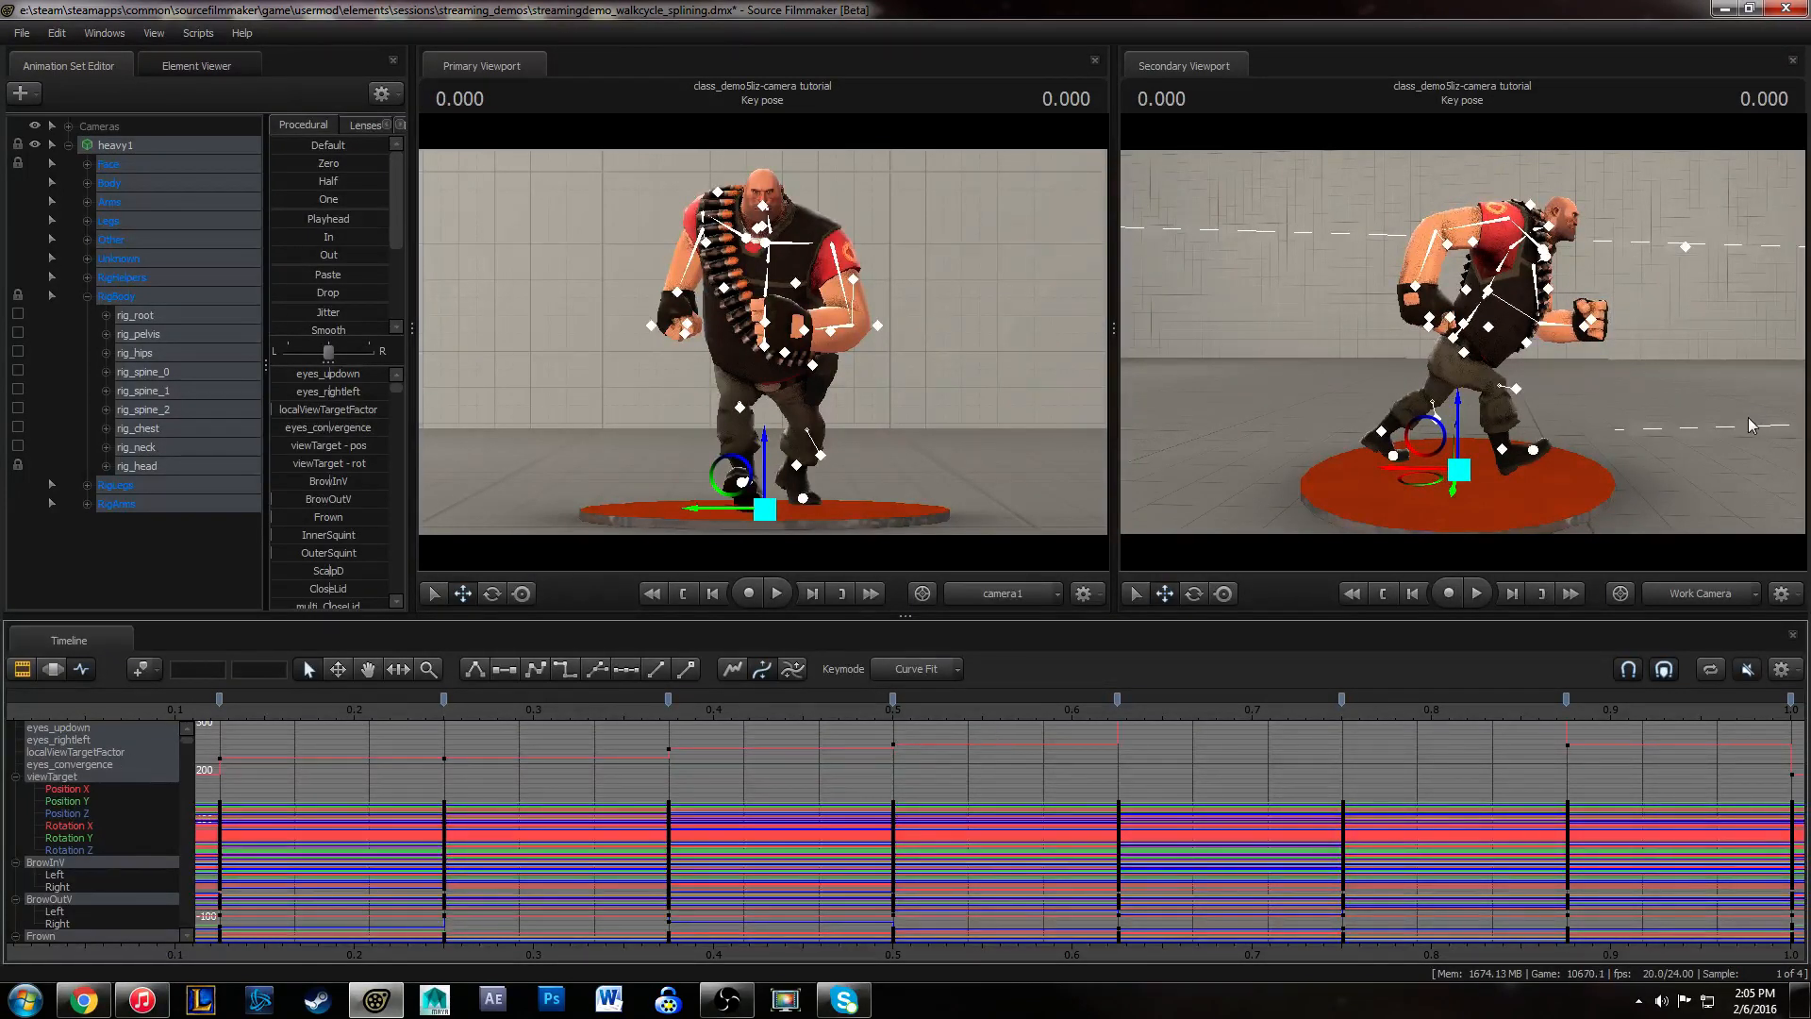
{"action": "left_click_drag", "start_coordinate": [1213, 377], "coordinate": [1215, 370], "text": "alt"}
{"action": "key", "text": "space"}
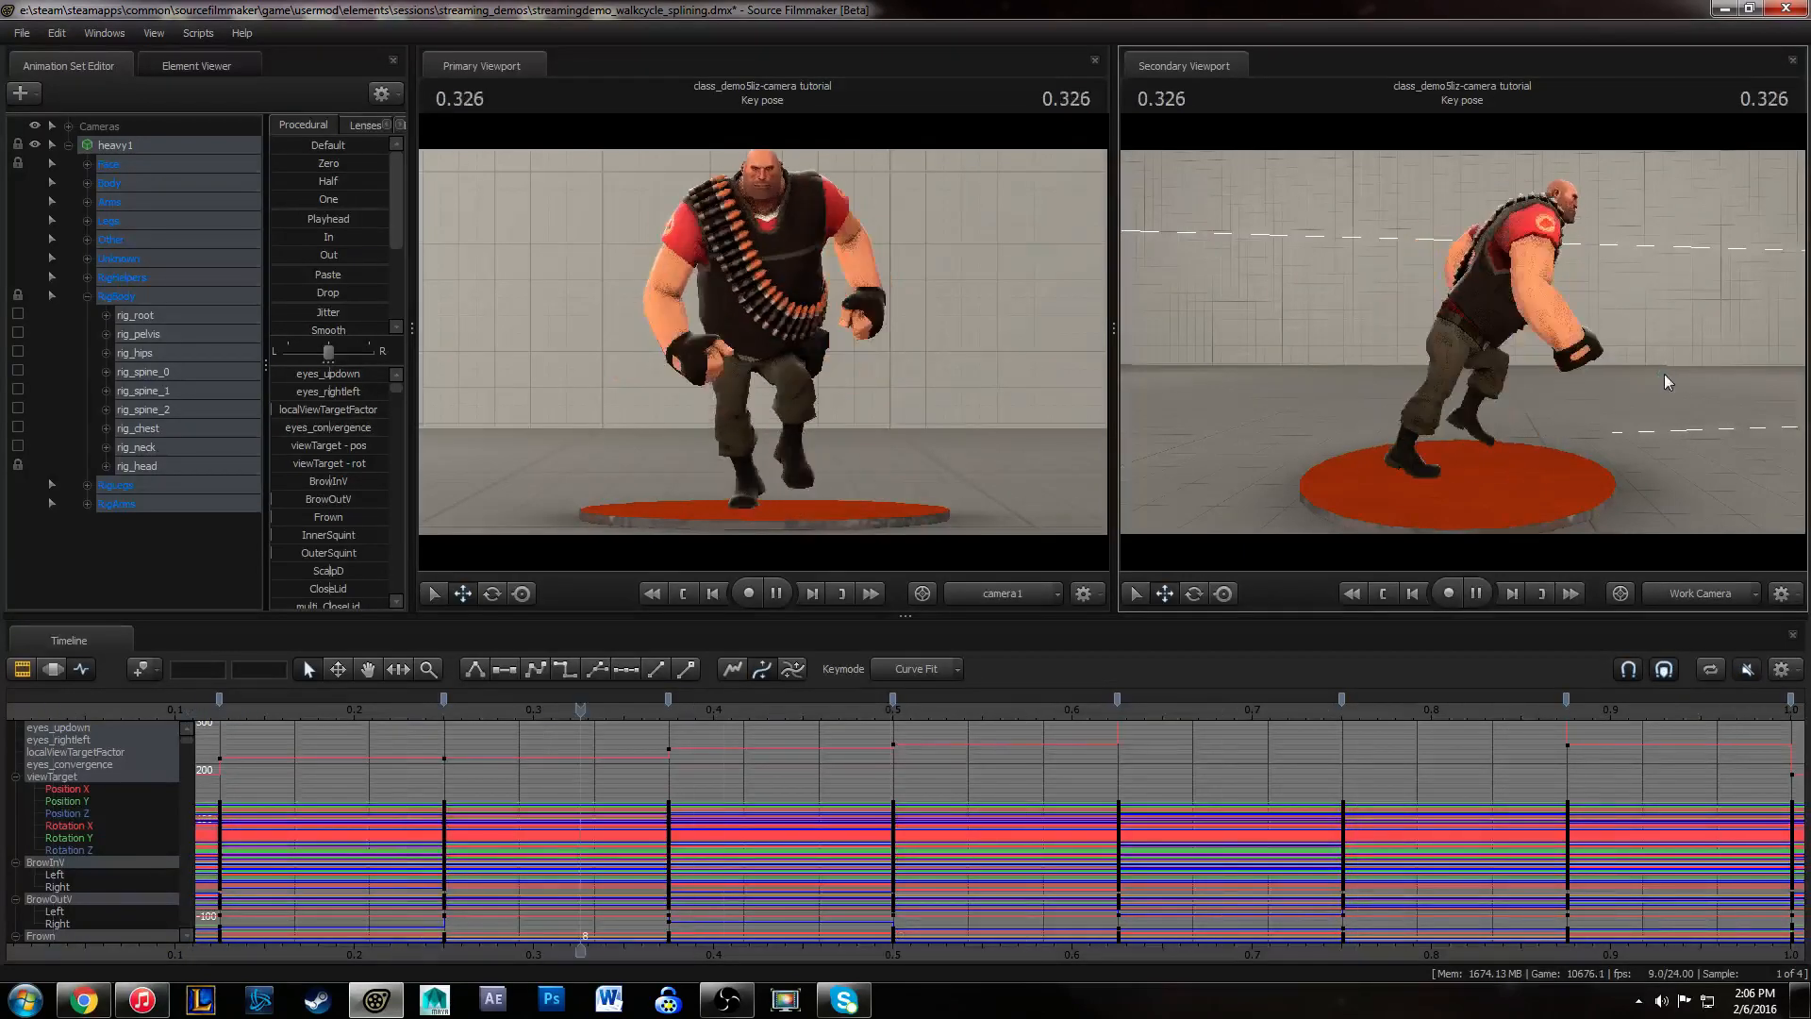
{"action": "mouse_move", "coordinate": [1665, 377]}
{"action": "left_mouse_down", "text": "alt"}
{"action": "mouse_move", "coordinate": [1448, 389]}
{"action": "mouse_move", "coordinate": [1679, 382]}
{"action": "mouse_move", "coordinate": [1509, 386]}
{"action": "mouse_move", "coordinate": [1675, 383]}
{"action": "mouse_move", "coordinate": [1642, 383]}
{"action": "left_mouse_up", "text": "alt"}
{"action": "key", "text": "space"}
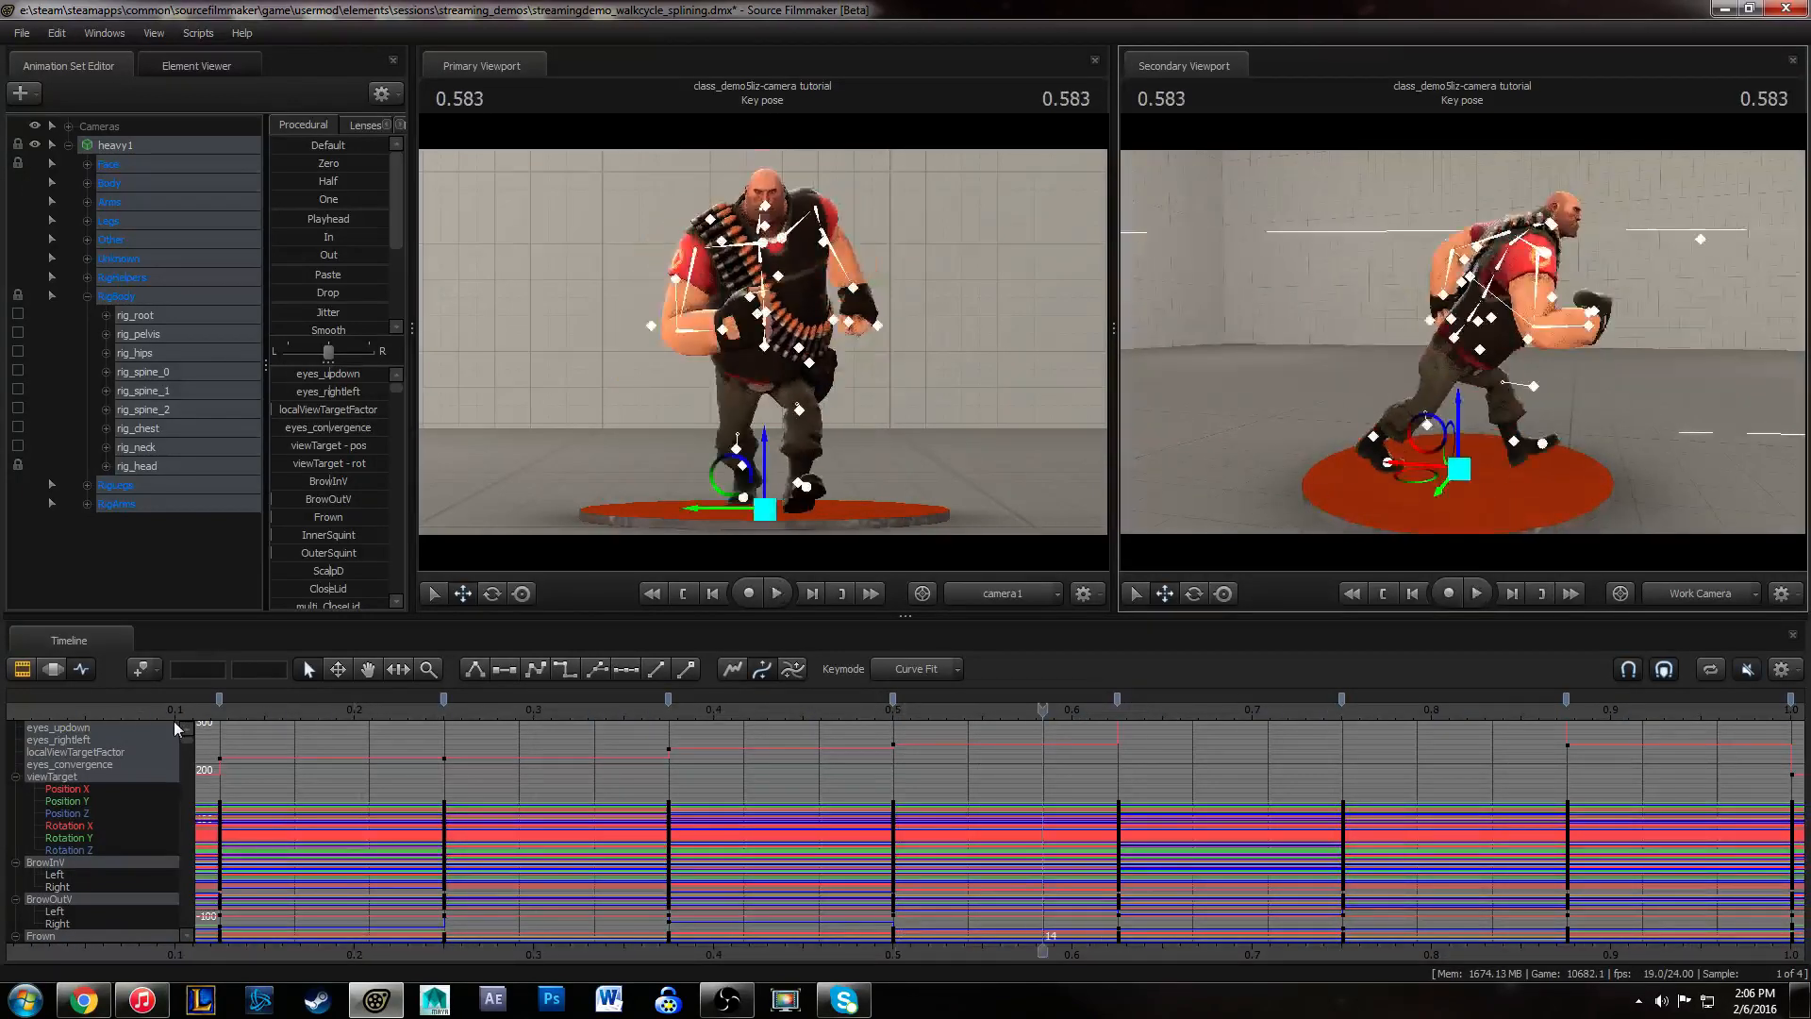
- Scrub through the stepped key poses at the beginning of the walk cycle and examine them from the side
{"action": "left_click_drag", "start_coordinate": [26, 711], "coordinate": [221, 714]}
{"action": "key", "text": "f"}
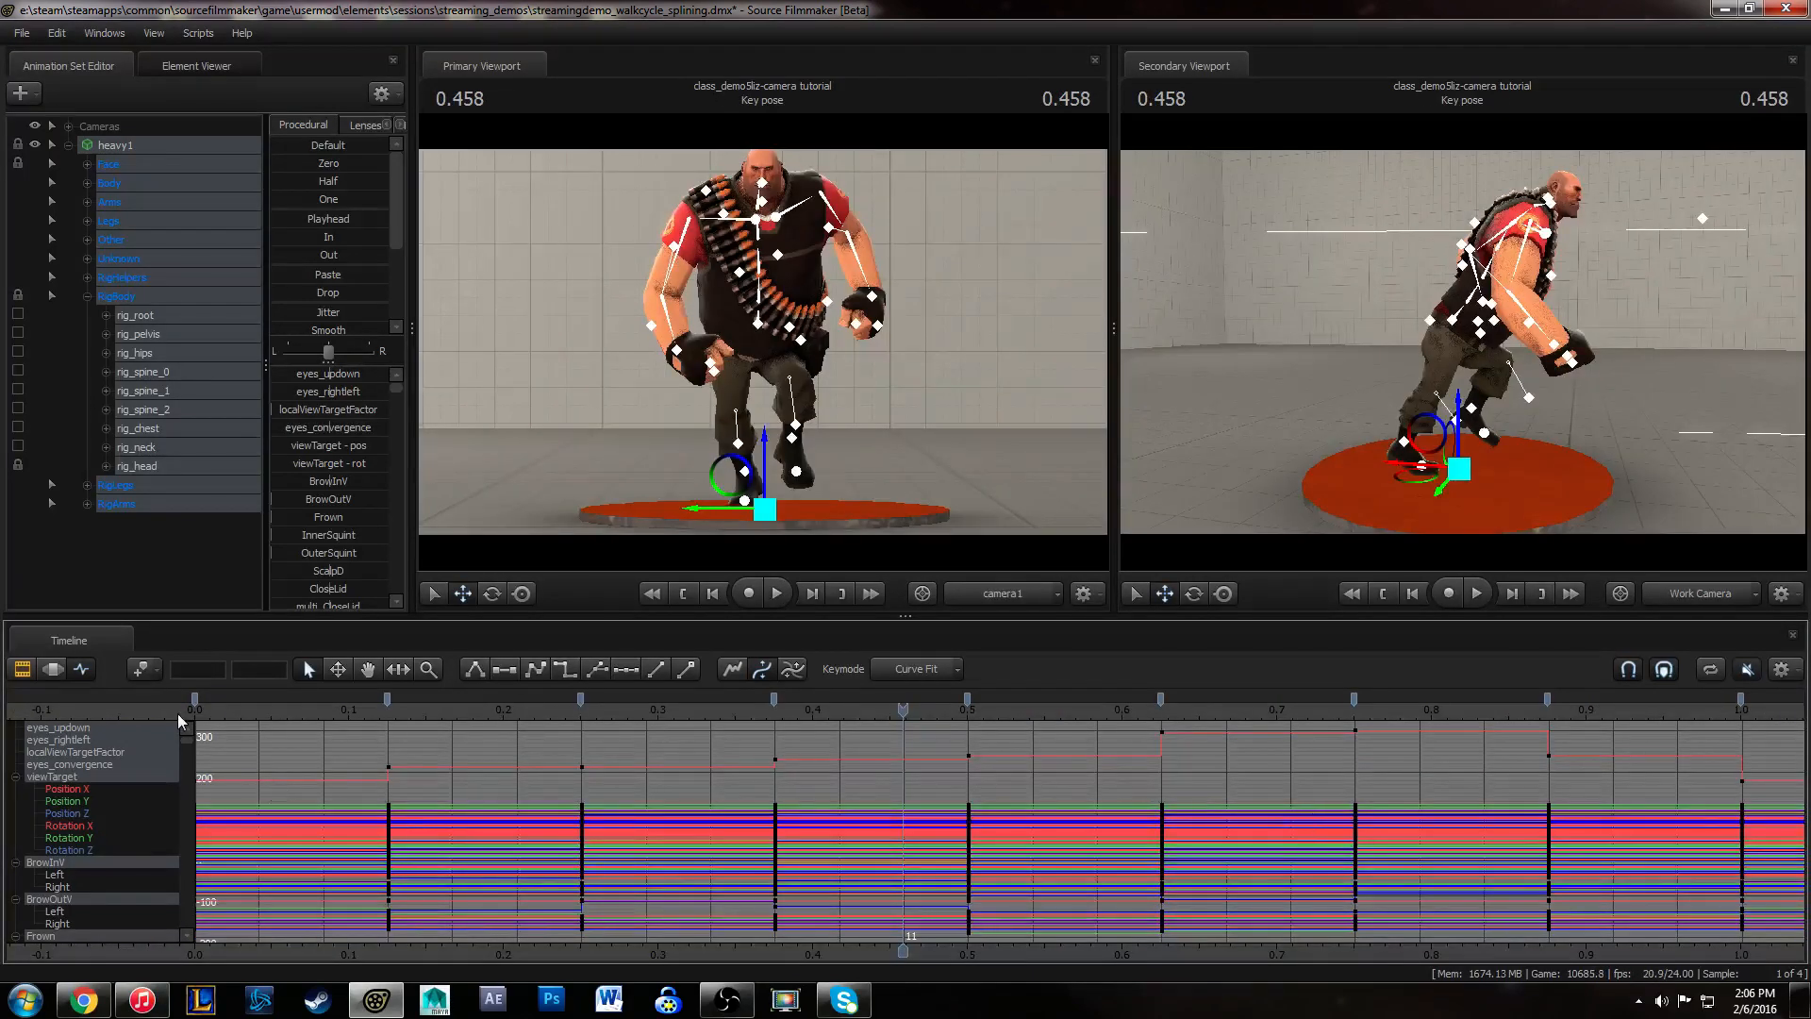
{"action": "left_click", "coordinate": [210, 708]}
{"action": "left_click_drag", "start_coordinate": [211, 709], "coordinate": [645, 709]}
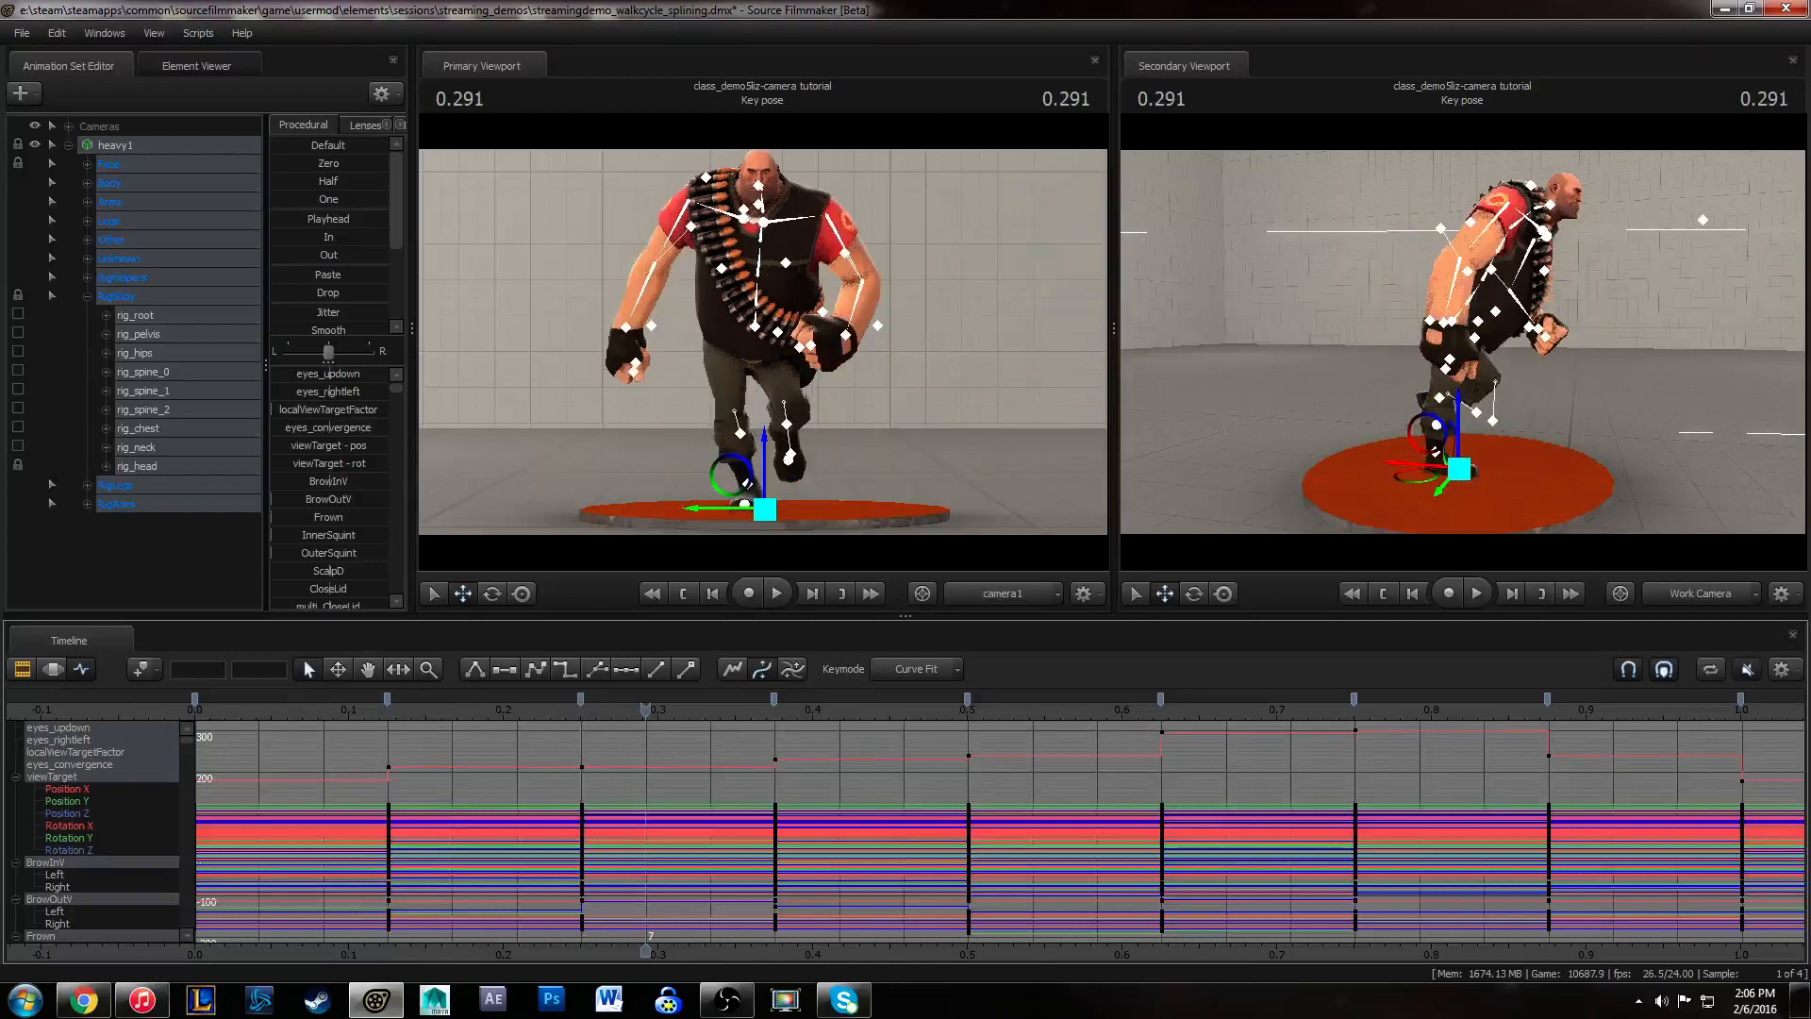
{"action": "left_click_drag", "start_coordinate": [1775, 339], "coordinate": [1790, 340], "text": "alt"}
{"action": "left_click_drag", "start_coordinate": [1463, 342], "coordinate": [1484, 335], "text": "alt"}
{"action": "right_click_drag", "start_coordinate": [1455, 347], "coordinate": [1459, 346], "text": "alt"}
{"action": "left_click_drag", "start_coordinate": [1459, 346], "coordinate": [1461, 343], "text": "alt"}
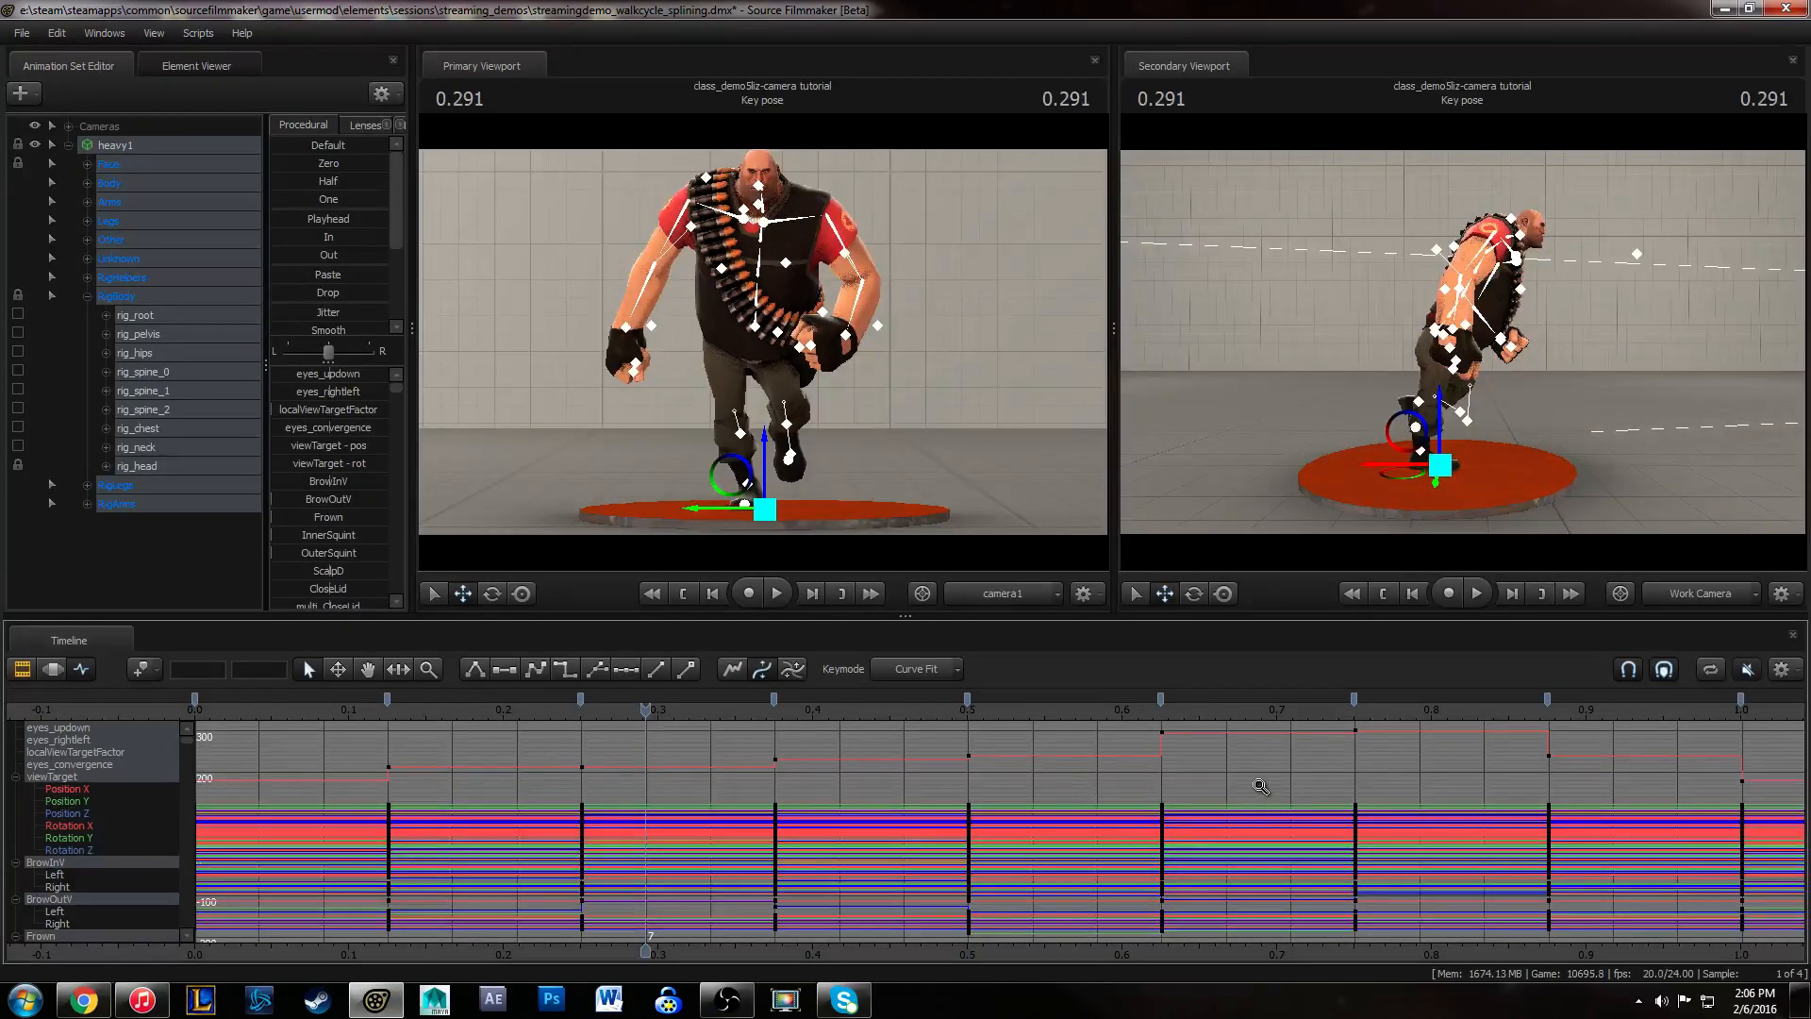
- Try smooth tangents on all of heavy1's keyframes in the graph, revert them to stepped, and deselect the keys
{"action": "scroll", "coordinate": [1243, 791], "scroll_direction": "down", "scroll_amount": 2}
{"action": "mouse_move", "coordinate": [1239, 793]}
{"action": "middle_mouse_down", "text": "alt"}
{"action": "mouse_move", "coordinate": [1221, 805]}
{"action": "mouse_move", "coordinate": [1236, 787]}
{"action": "middle_mouse_up", "text": "alt"}
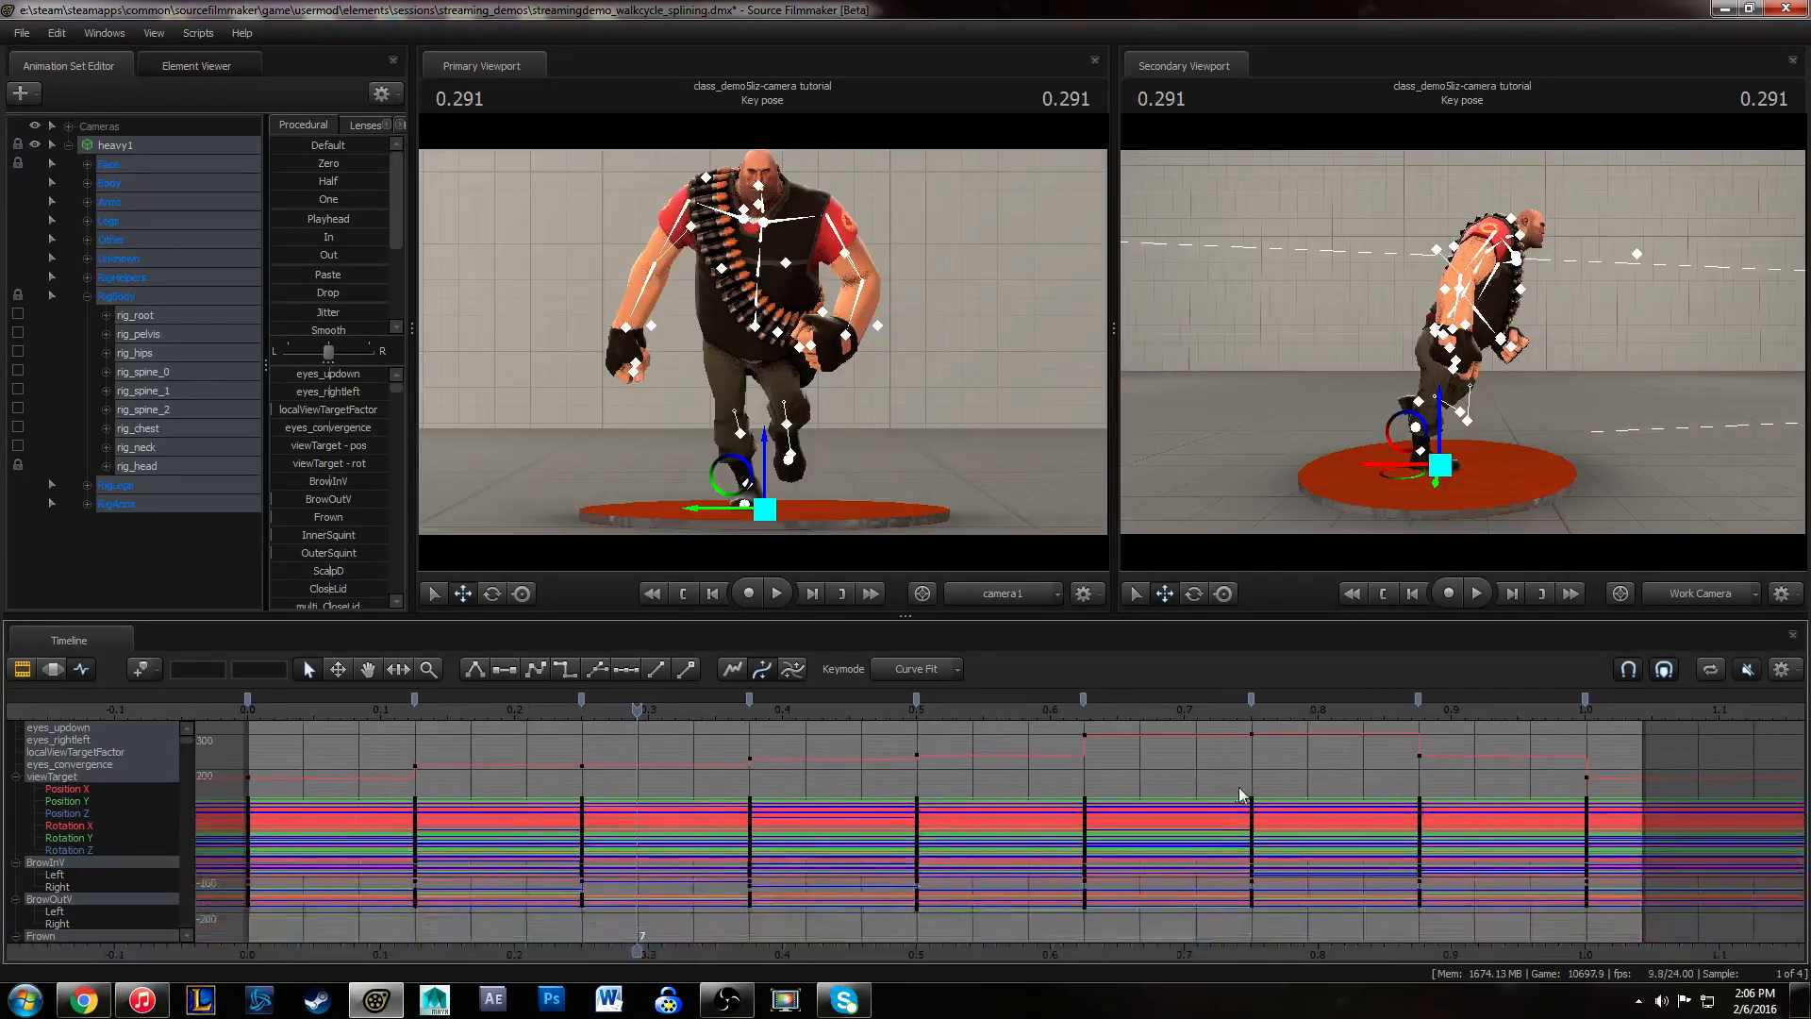
{"action": "right_click_drag", "start_coordinate": [1238, 787], "coordinate": [1214, 775], "text": "alt"}
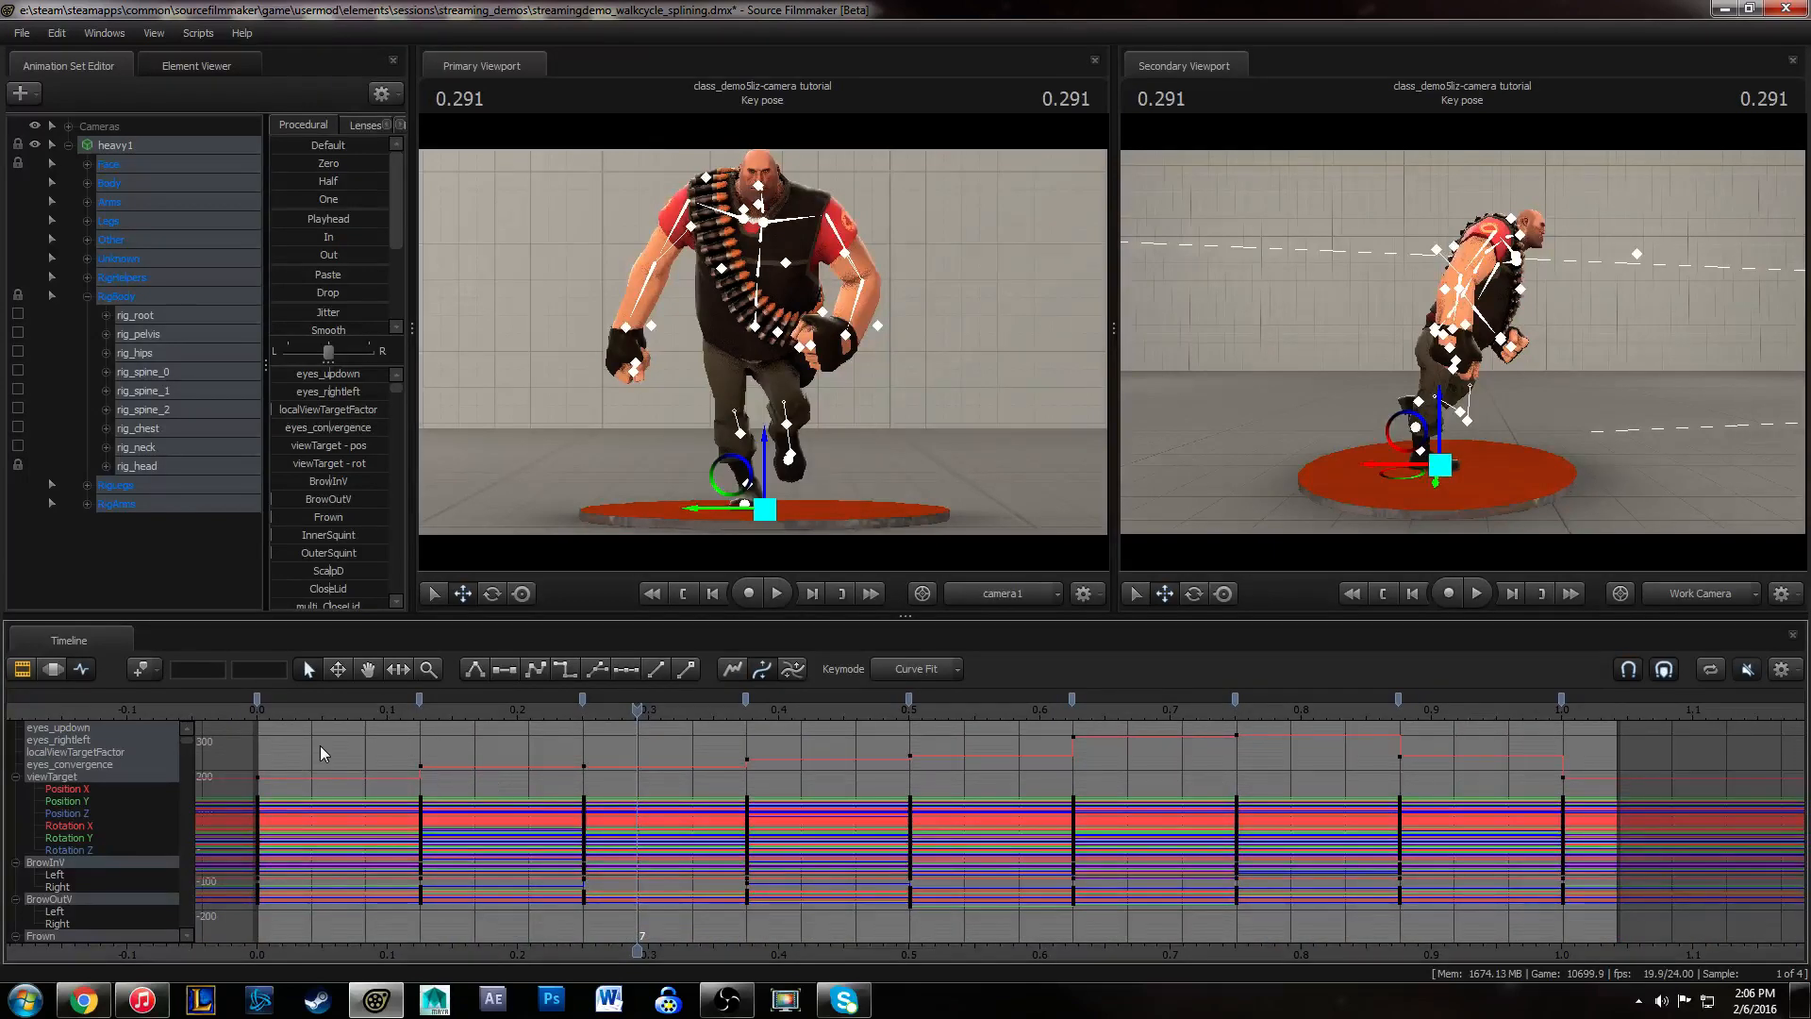
{"action": "left_click_drag", "start_coordinate": [229, 729], "coordinate": [1775, 986]}
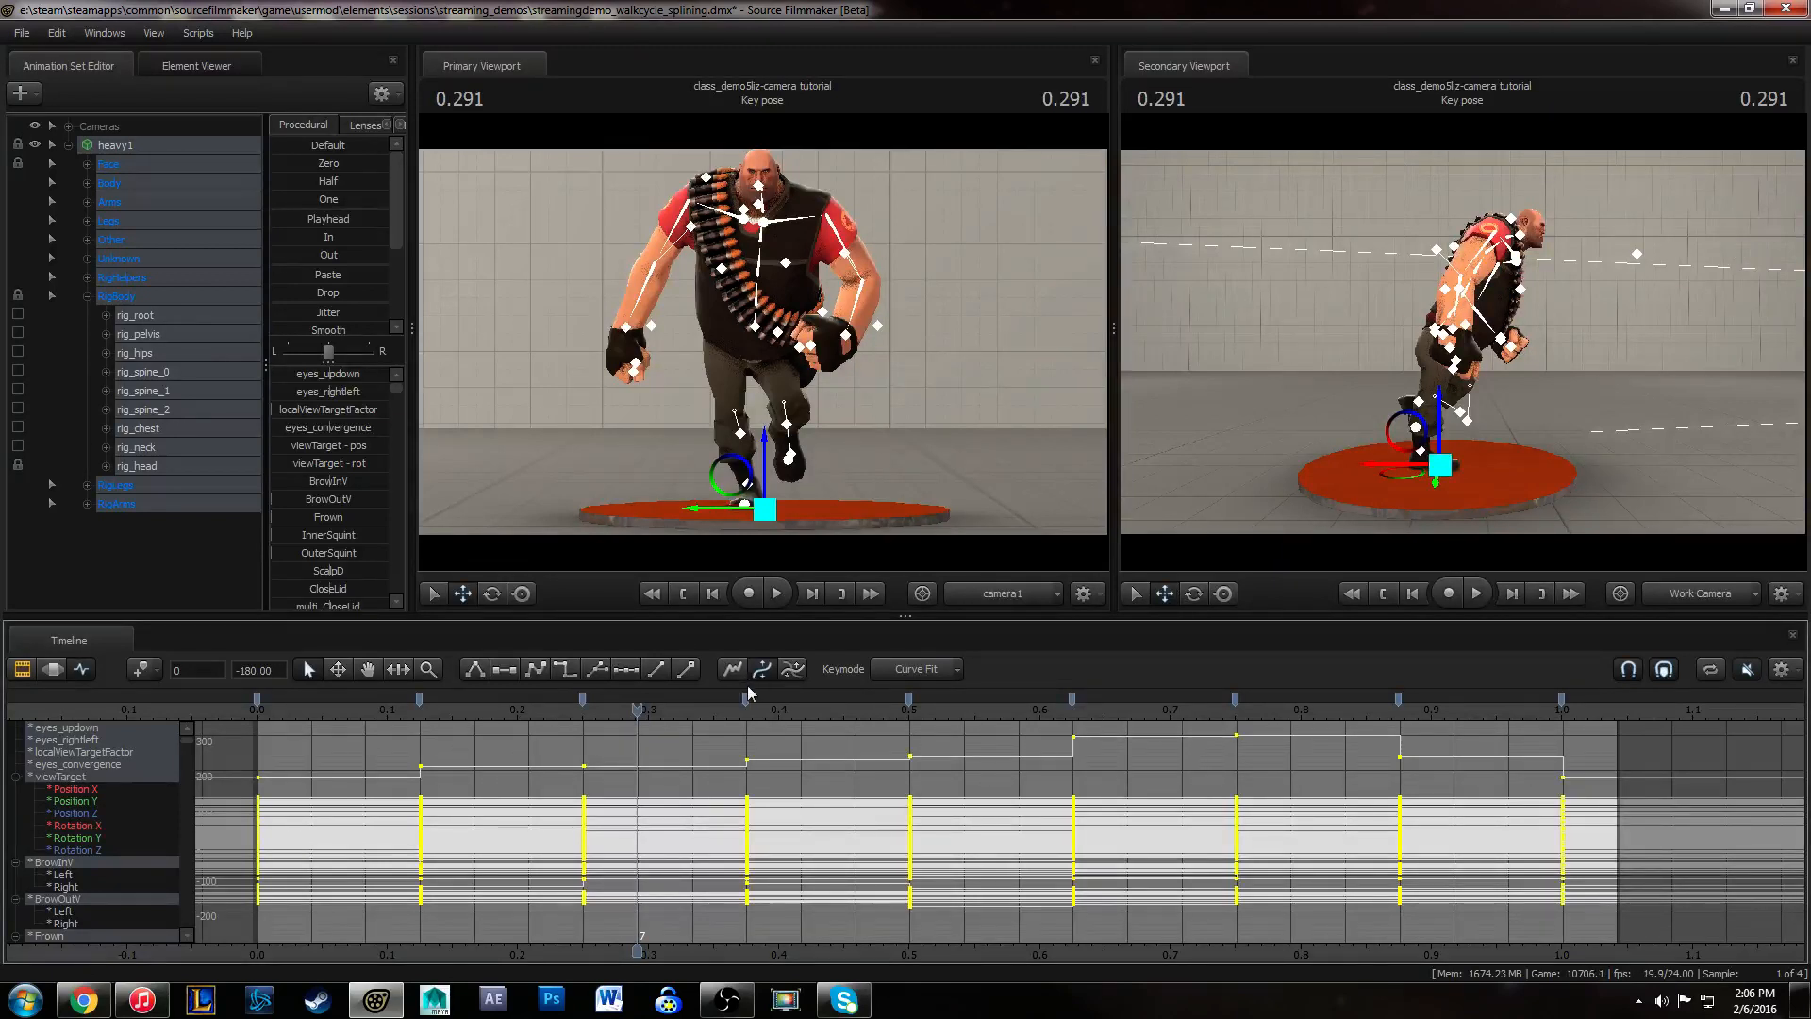
{"action": "key", "text": "1"}
{"action": "key", "text": "2"}
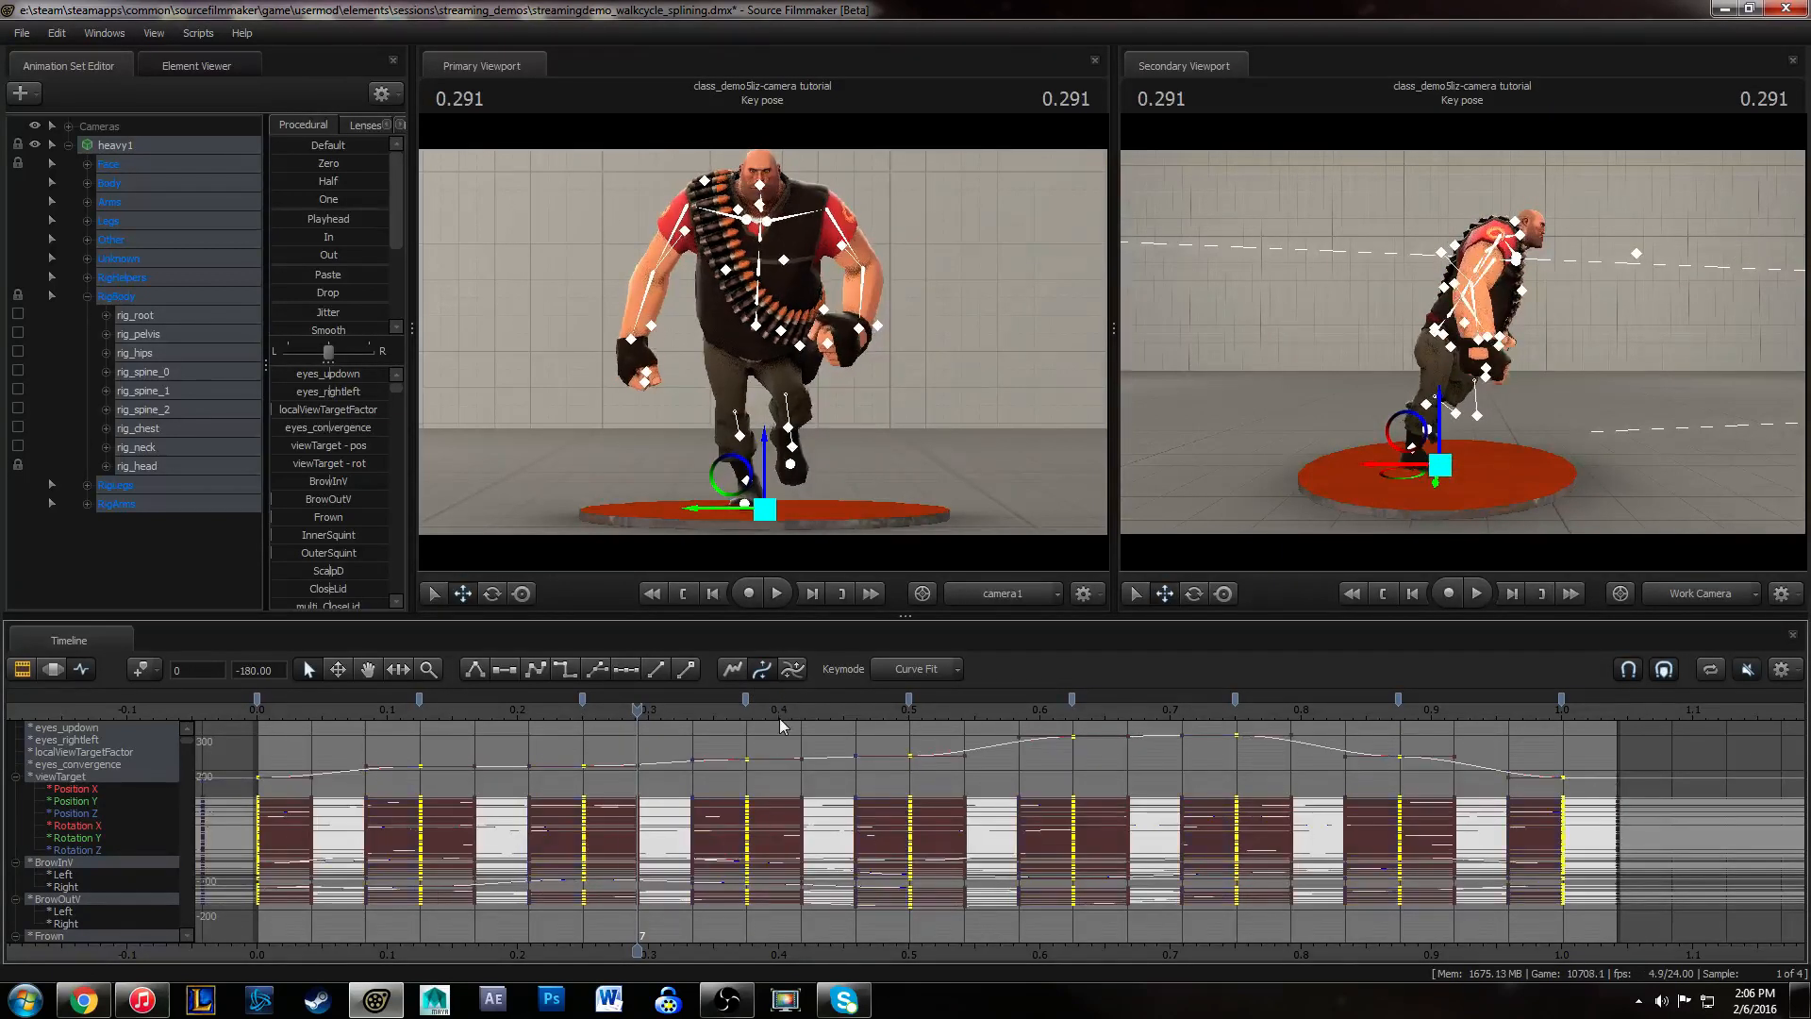
{"action": "key", "text": "1"}
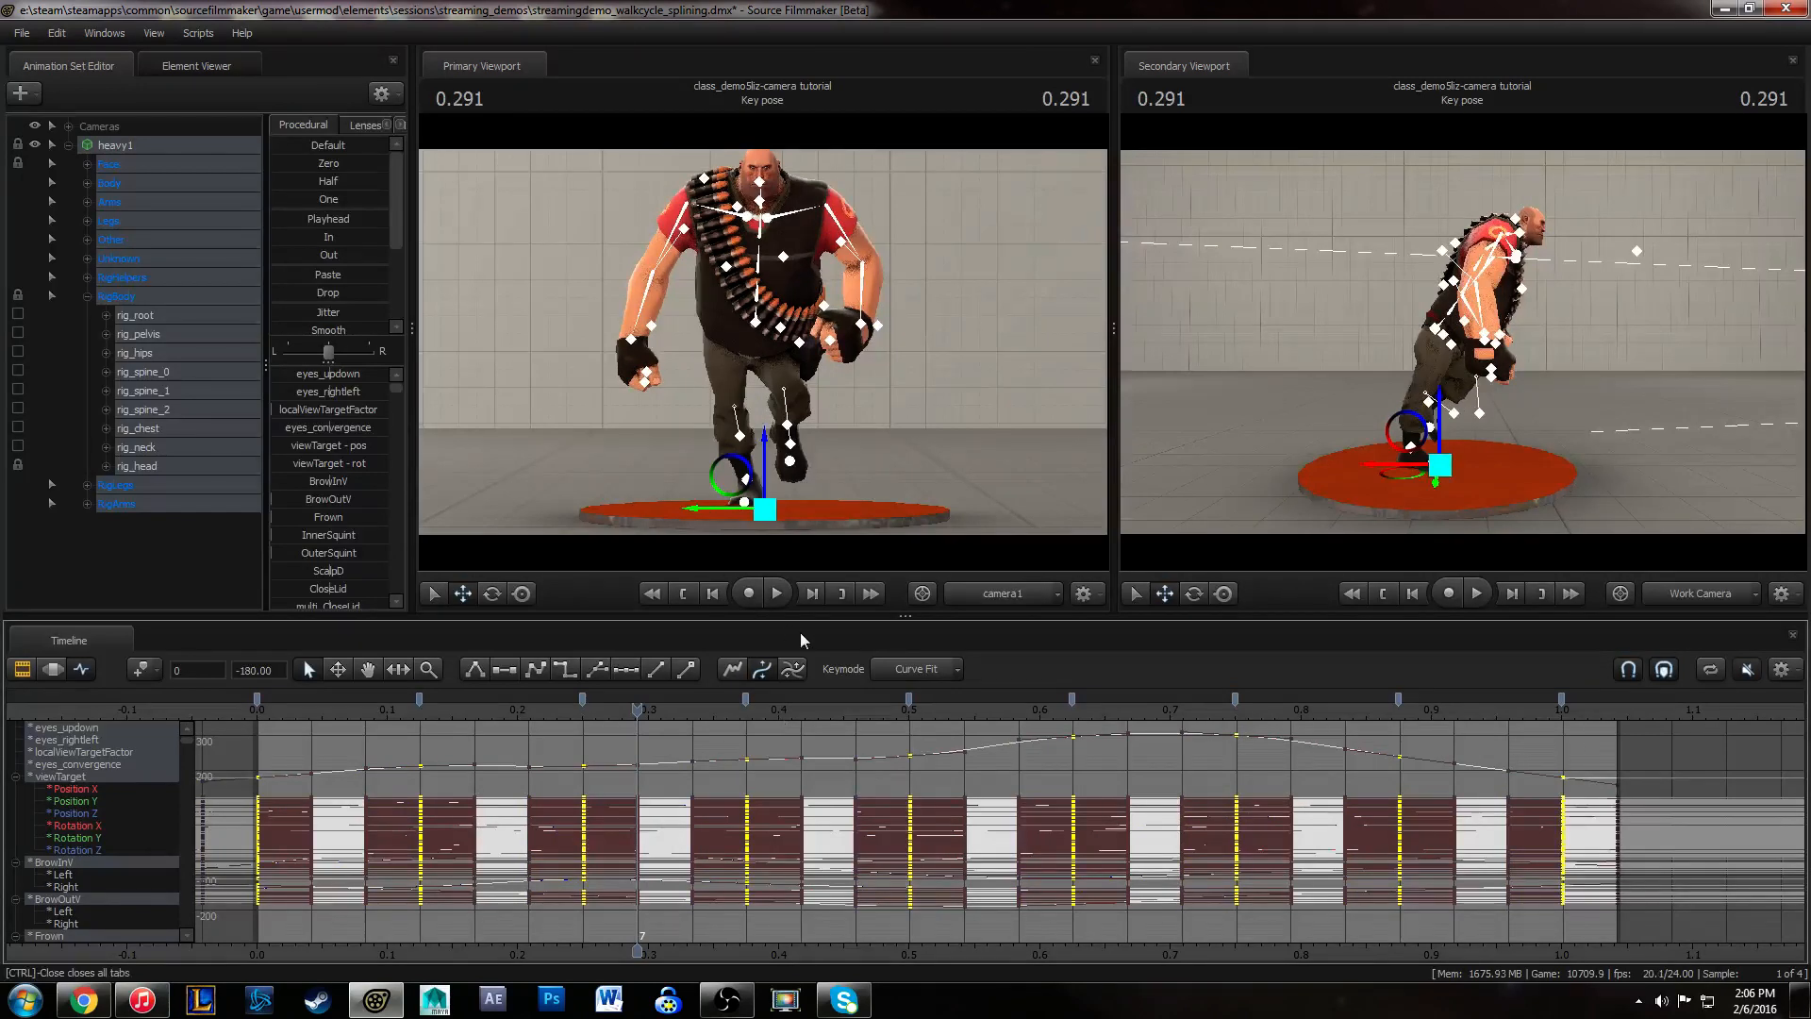
{"action": "key", "text": "4"}
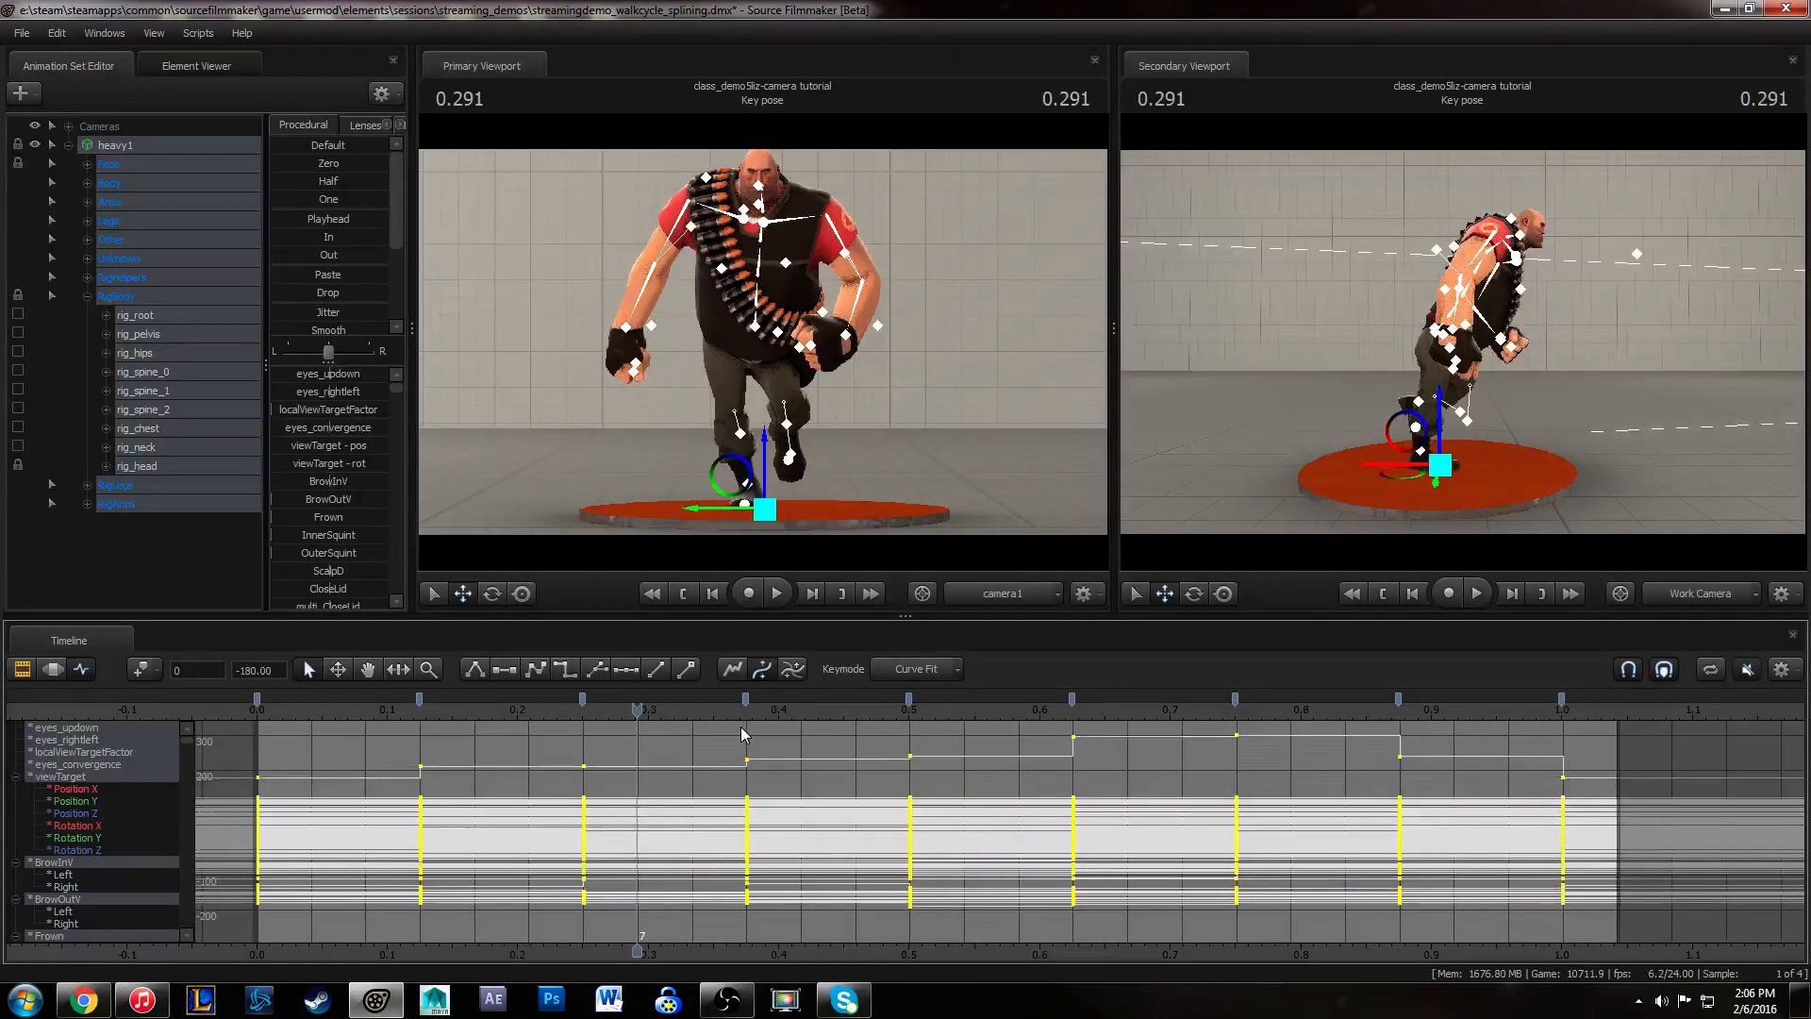
{"action": "left_click", "coordinate": [715, 741]}
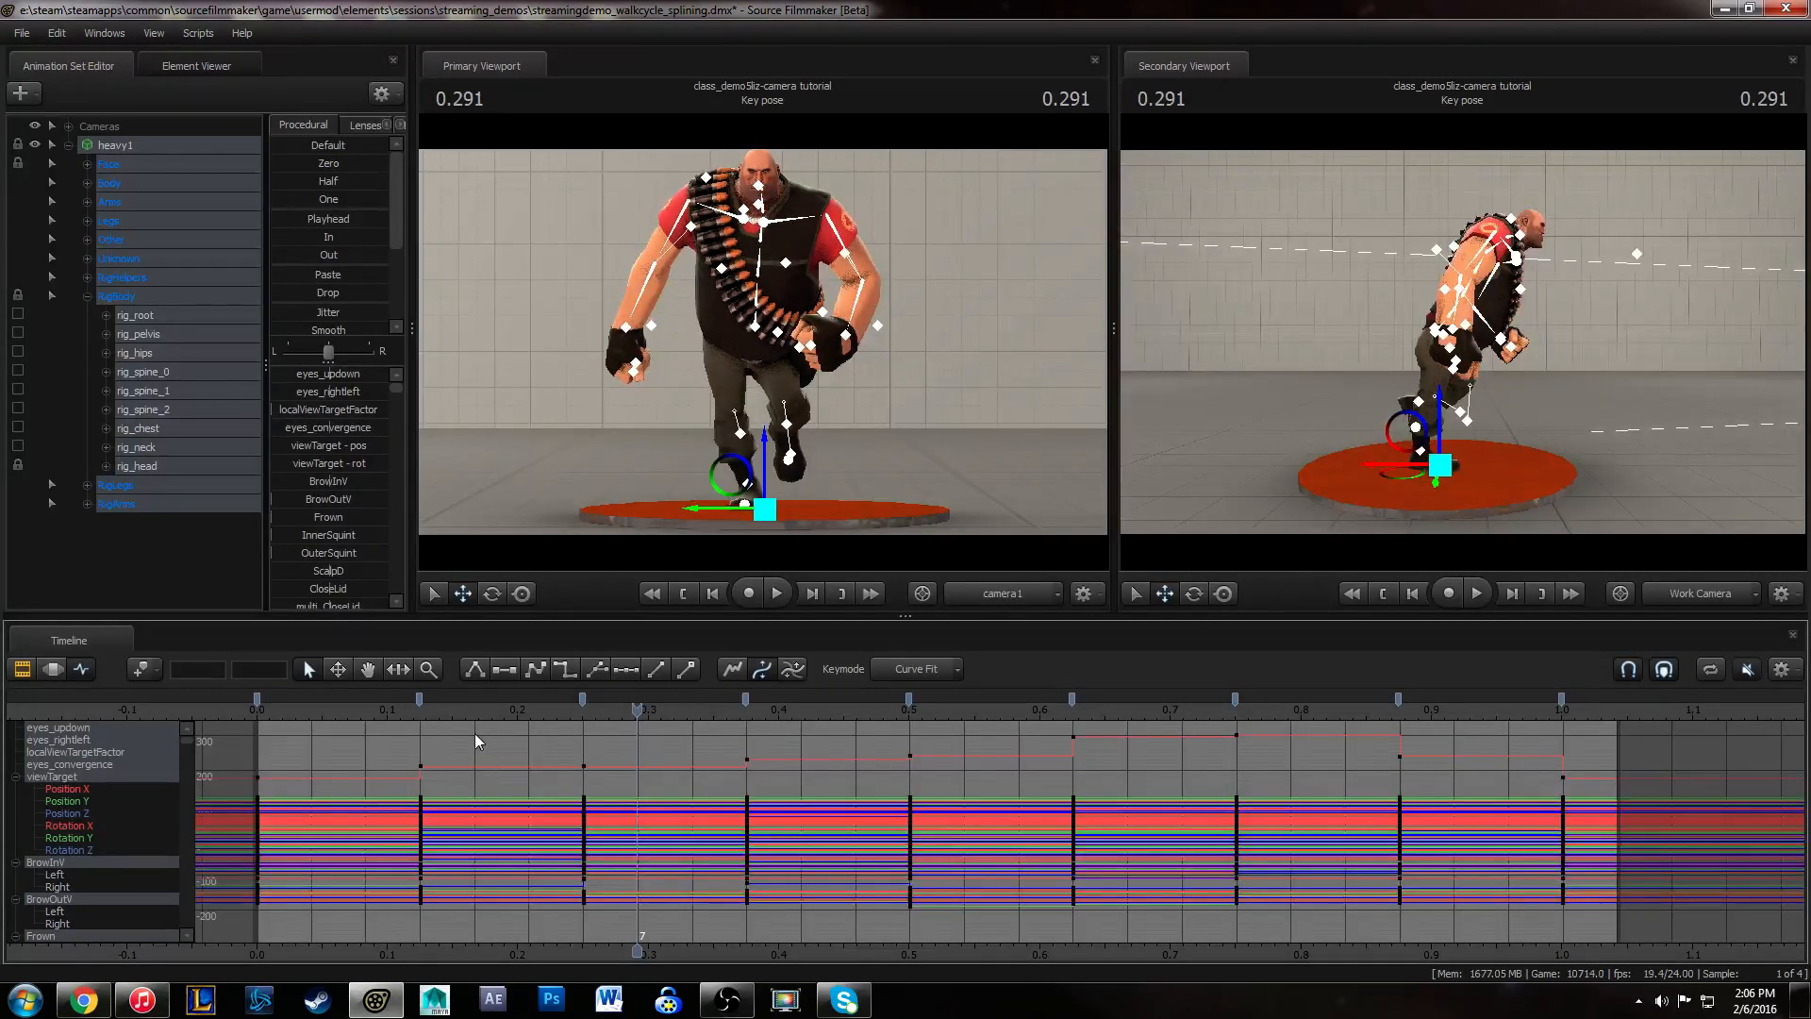
- Enlarge the timeline slightly and convert all of heavy1's keyframes from 0.0 to 1.0 seconds to spline tangents
{"action": "right_click_drag", "start_coordinate": [1078, 766], "coordinate": [1043, 752], "text": "alt"}
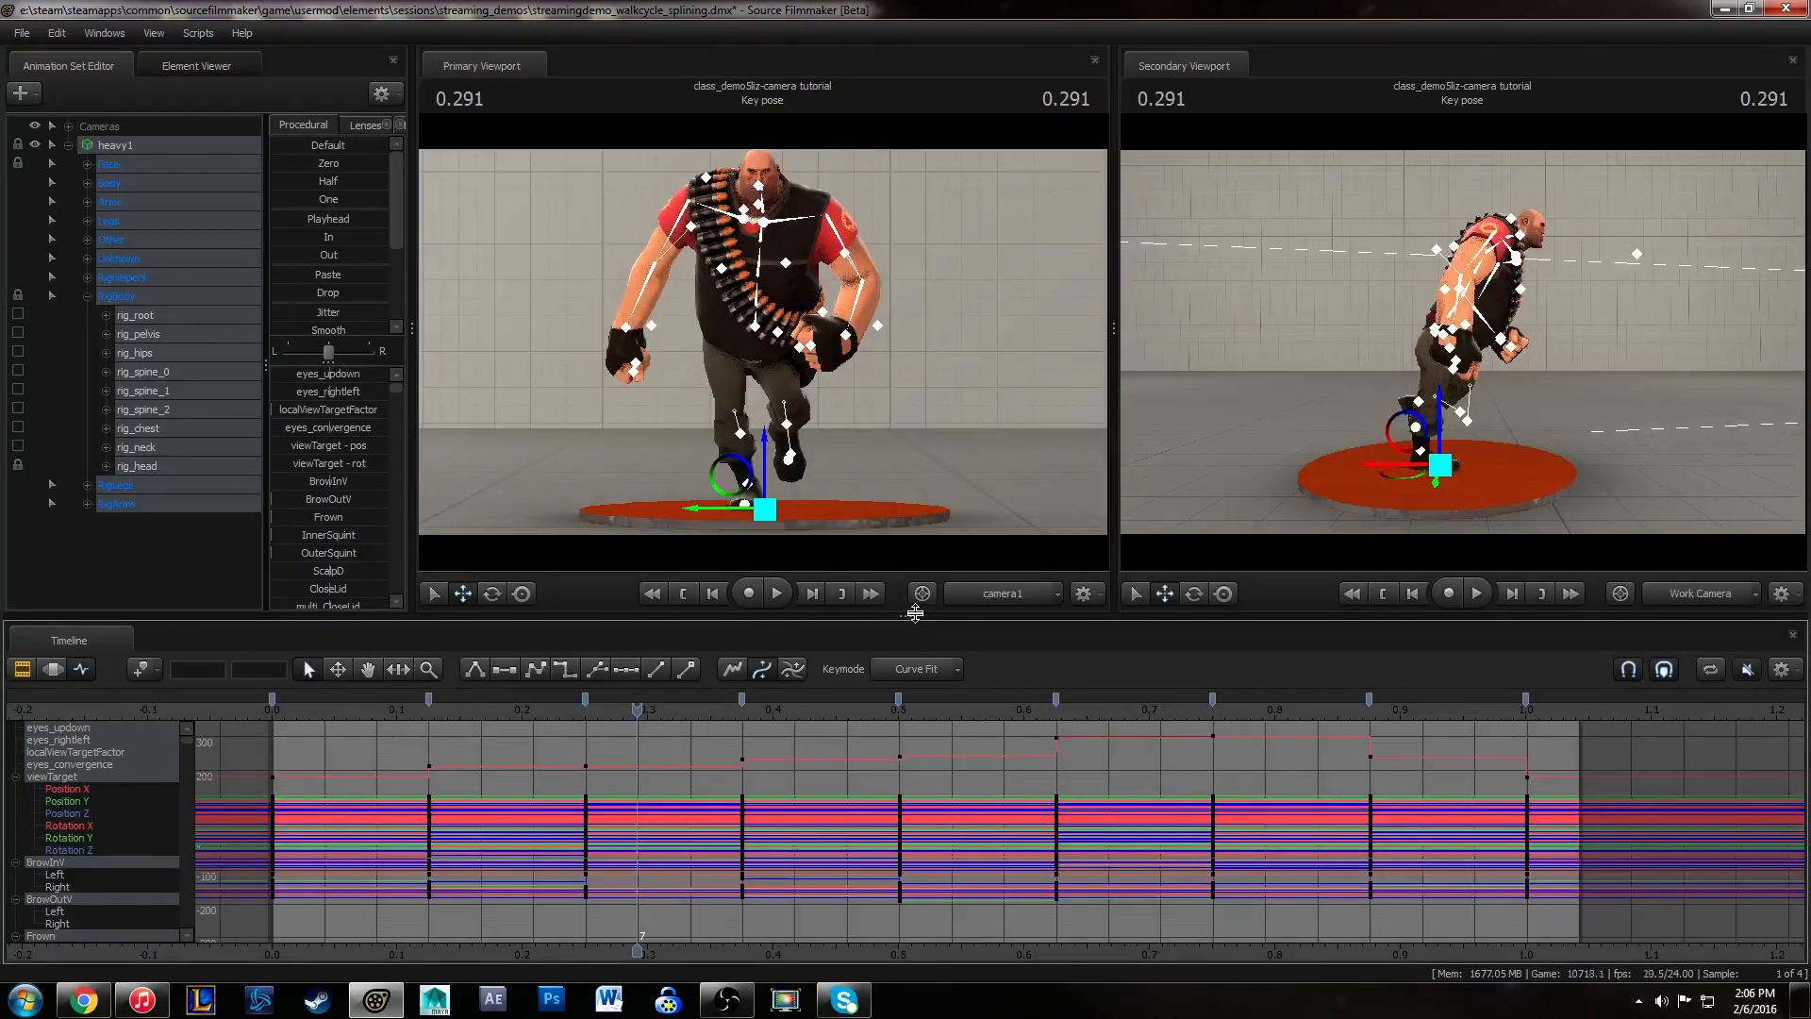
{"action": "left_click_drag", "start_coordinate": [917, 614], "coordinate": [915, 606]}
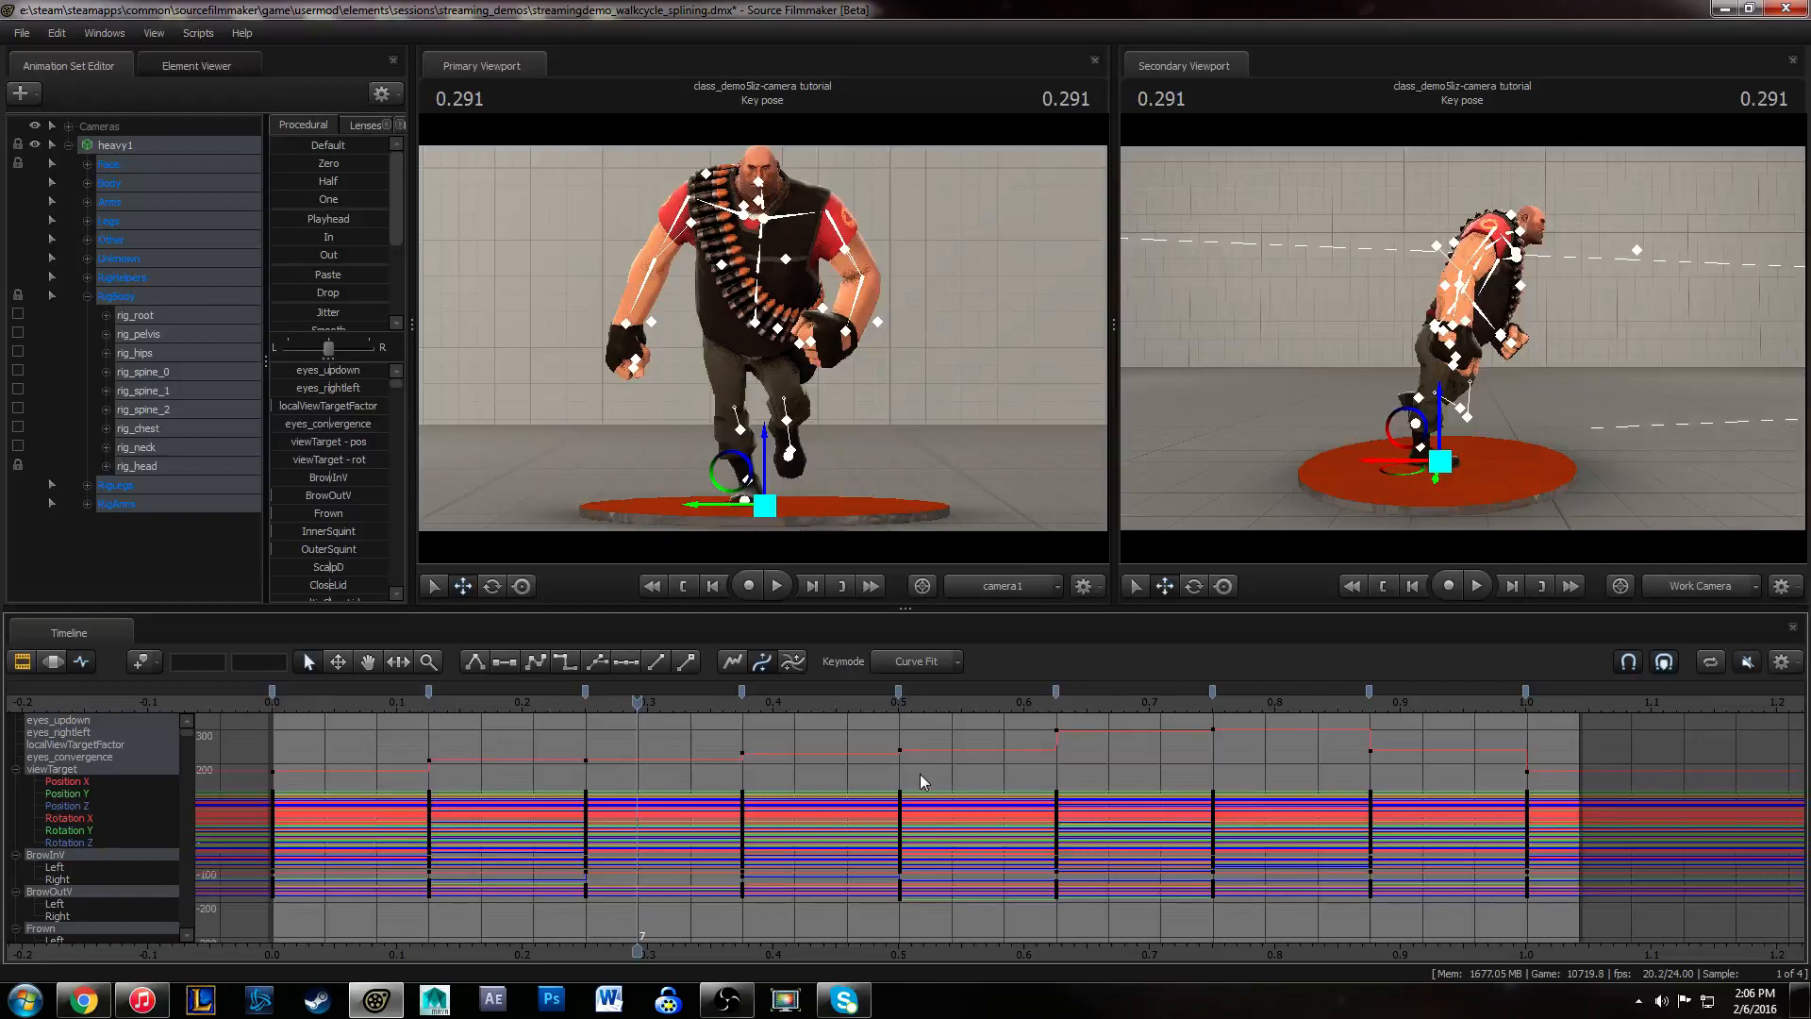
{"action": "middle_click_drag", "start_coordinate": [919, 774], "coordinate": [970, 793], "text": "alt"}
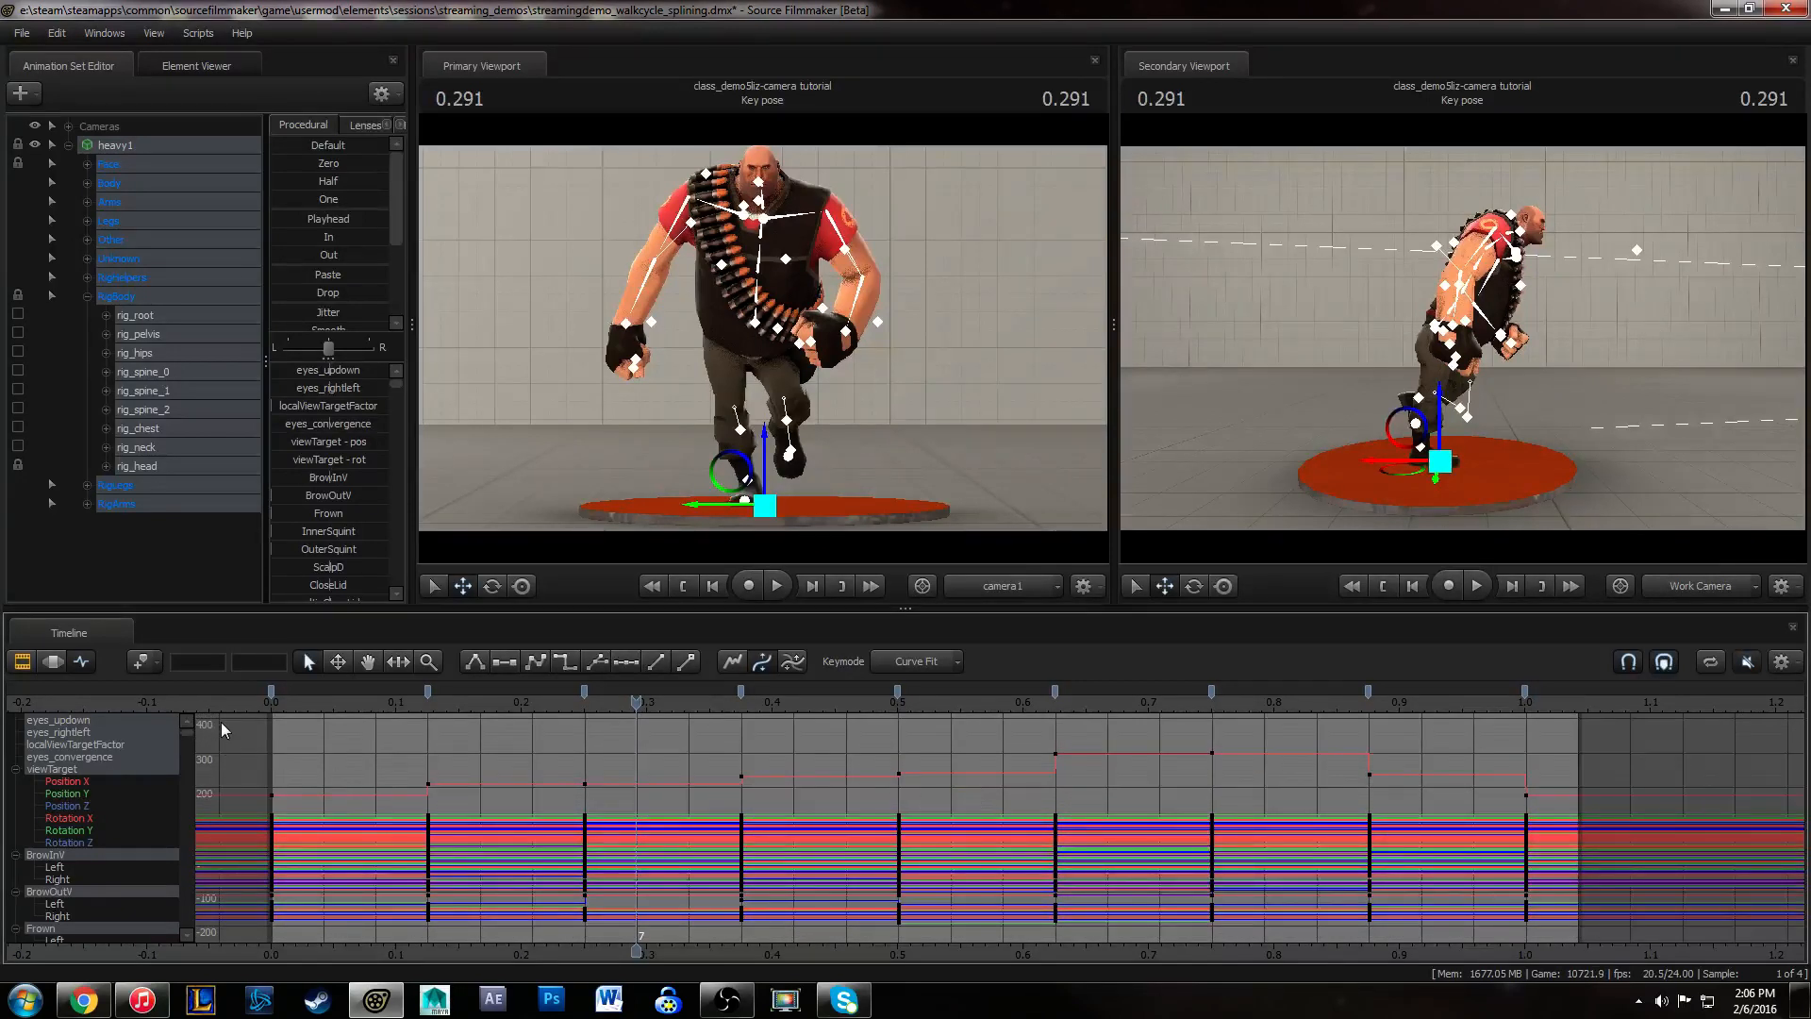
{"action": "left_click_drag", "start_coordinate": [221, 722], "coordinate": [1757, 966]}
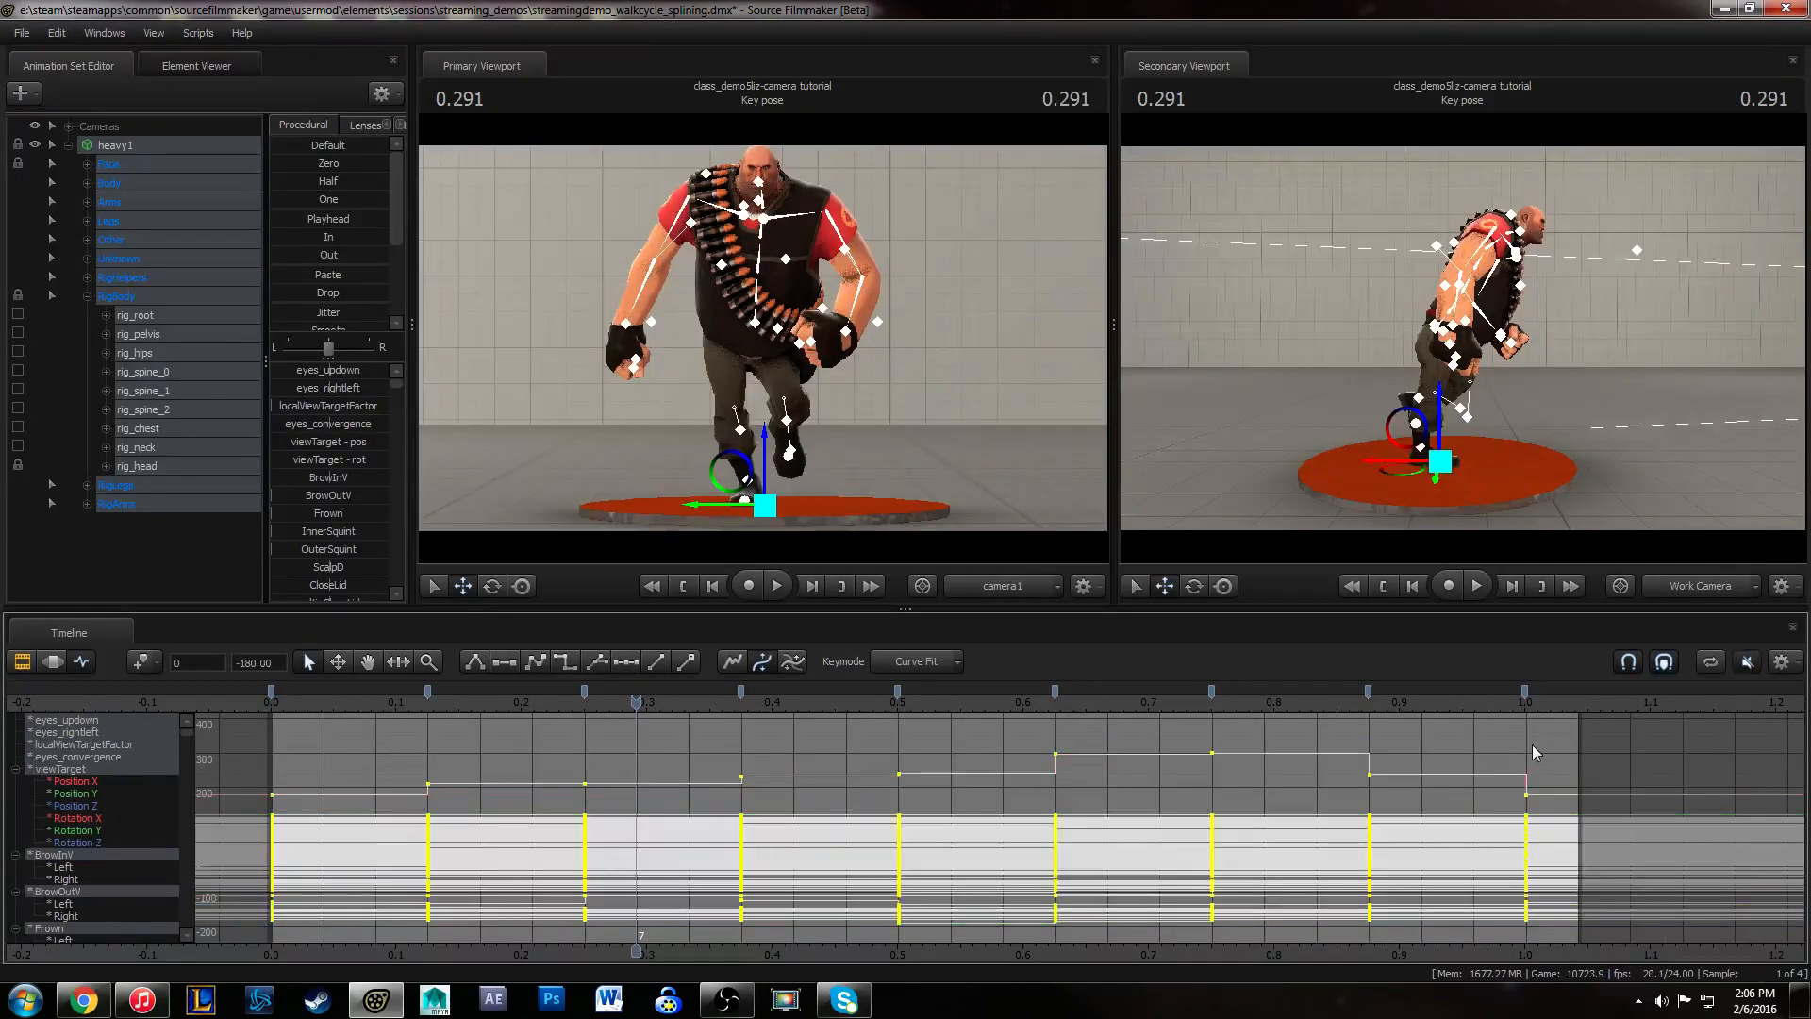
{"action": "key", "text": "1"}
{"action": "left_click", "coordinate": [1361, 733]}
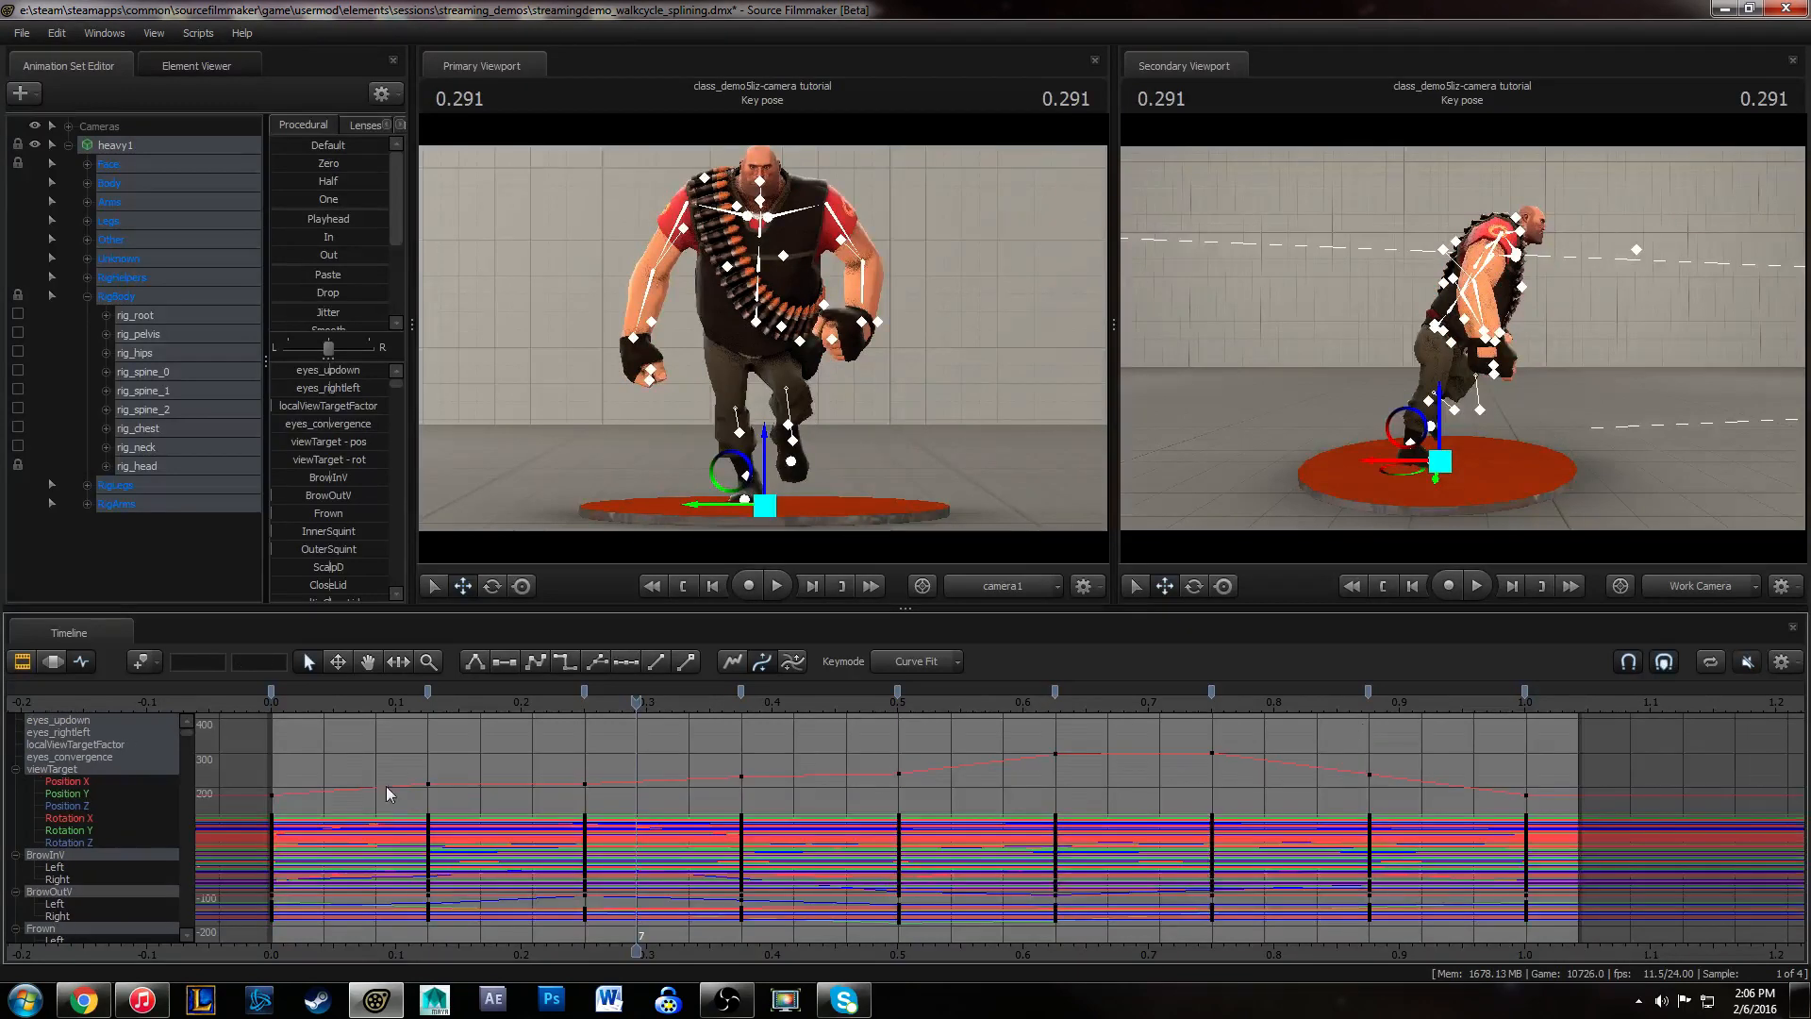
{"action": "left_click_drag", "start_coordinate": [235, 742], "coordinate": [1525, 877]}
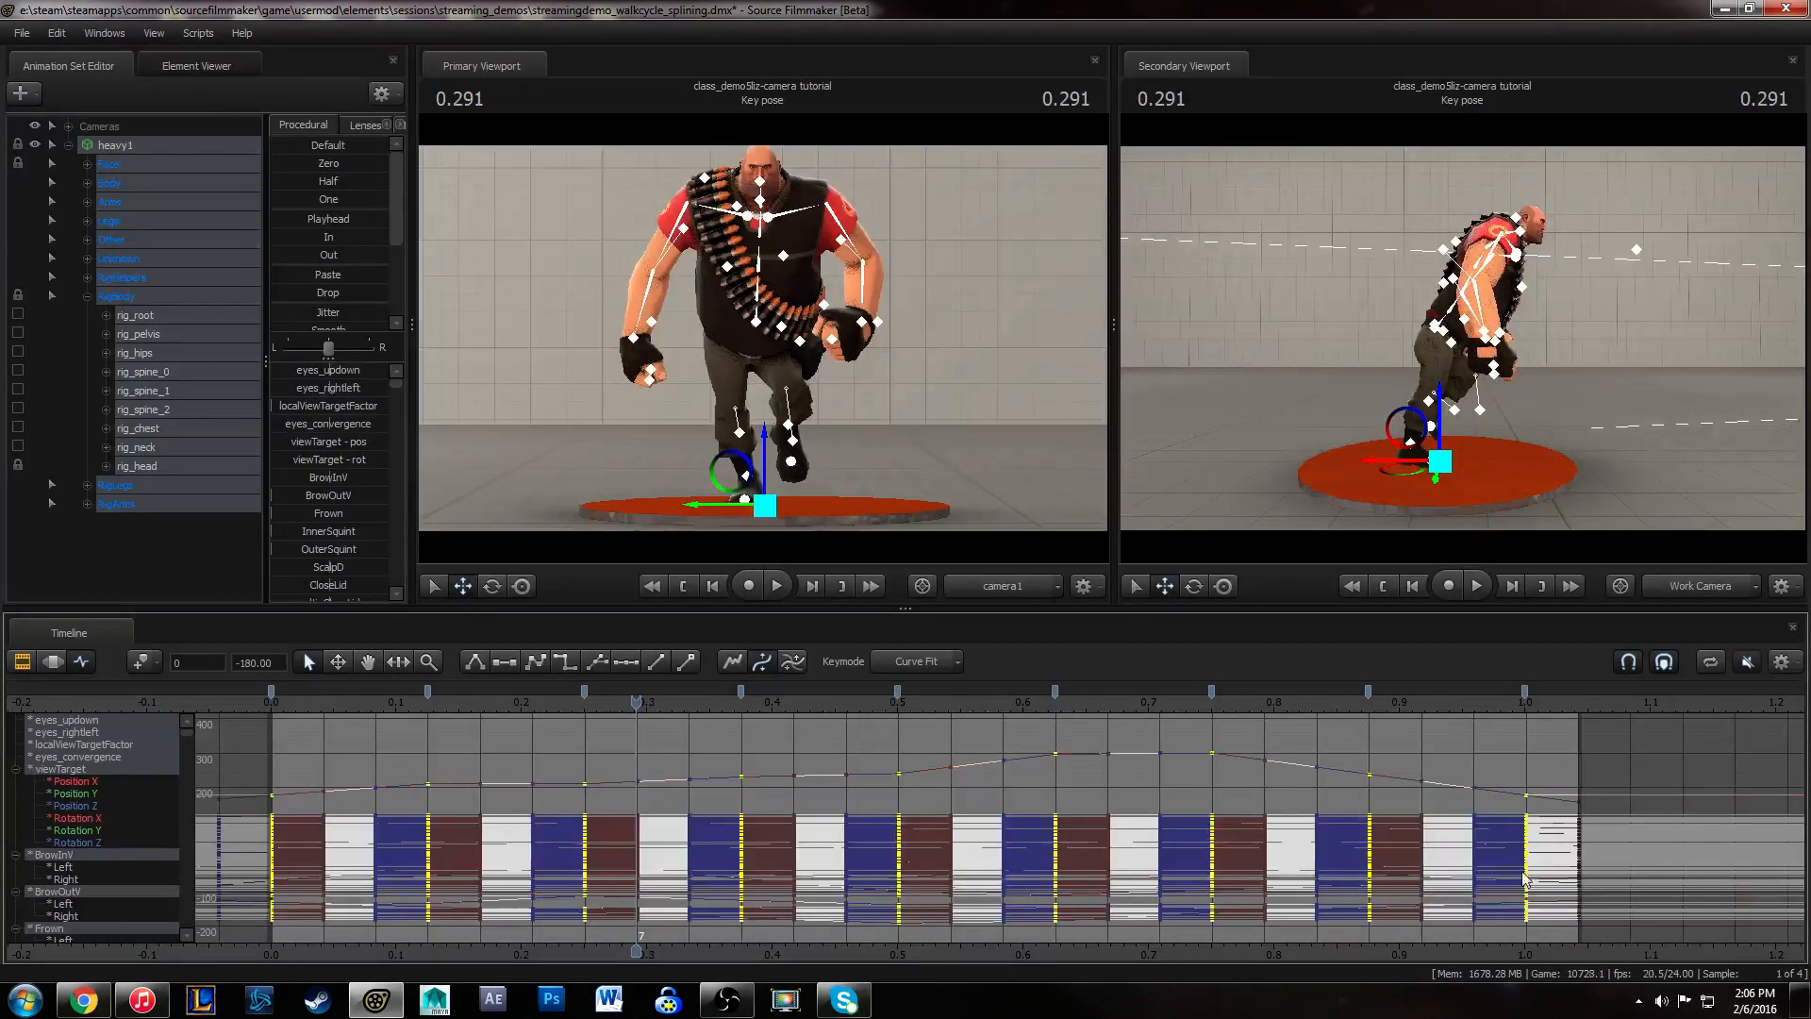
{"action": "key", "text": "1"}
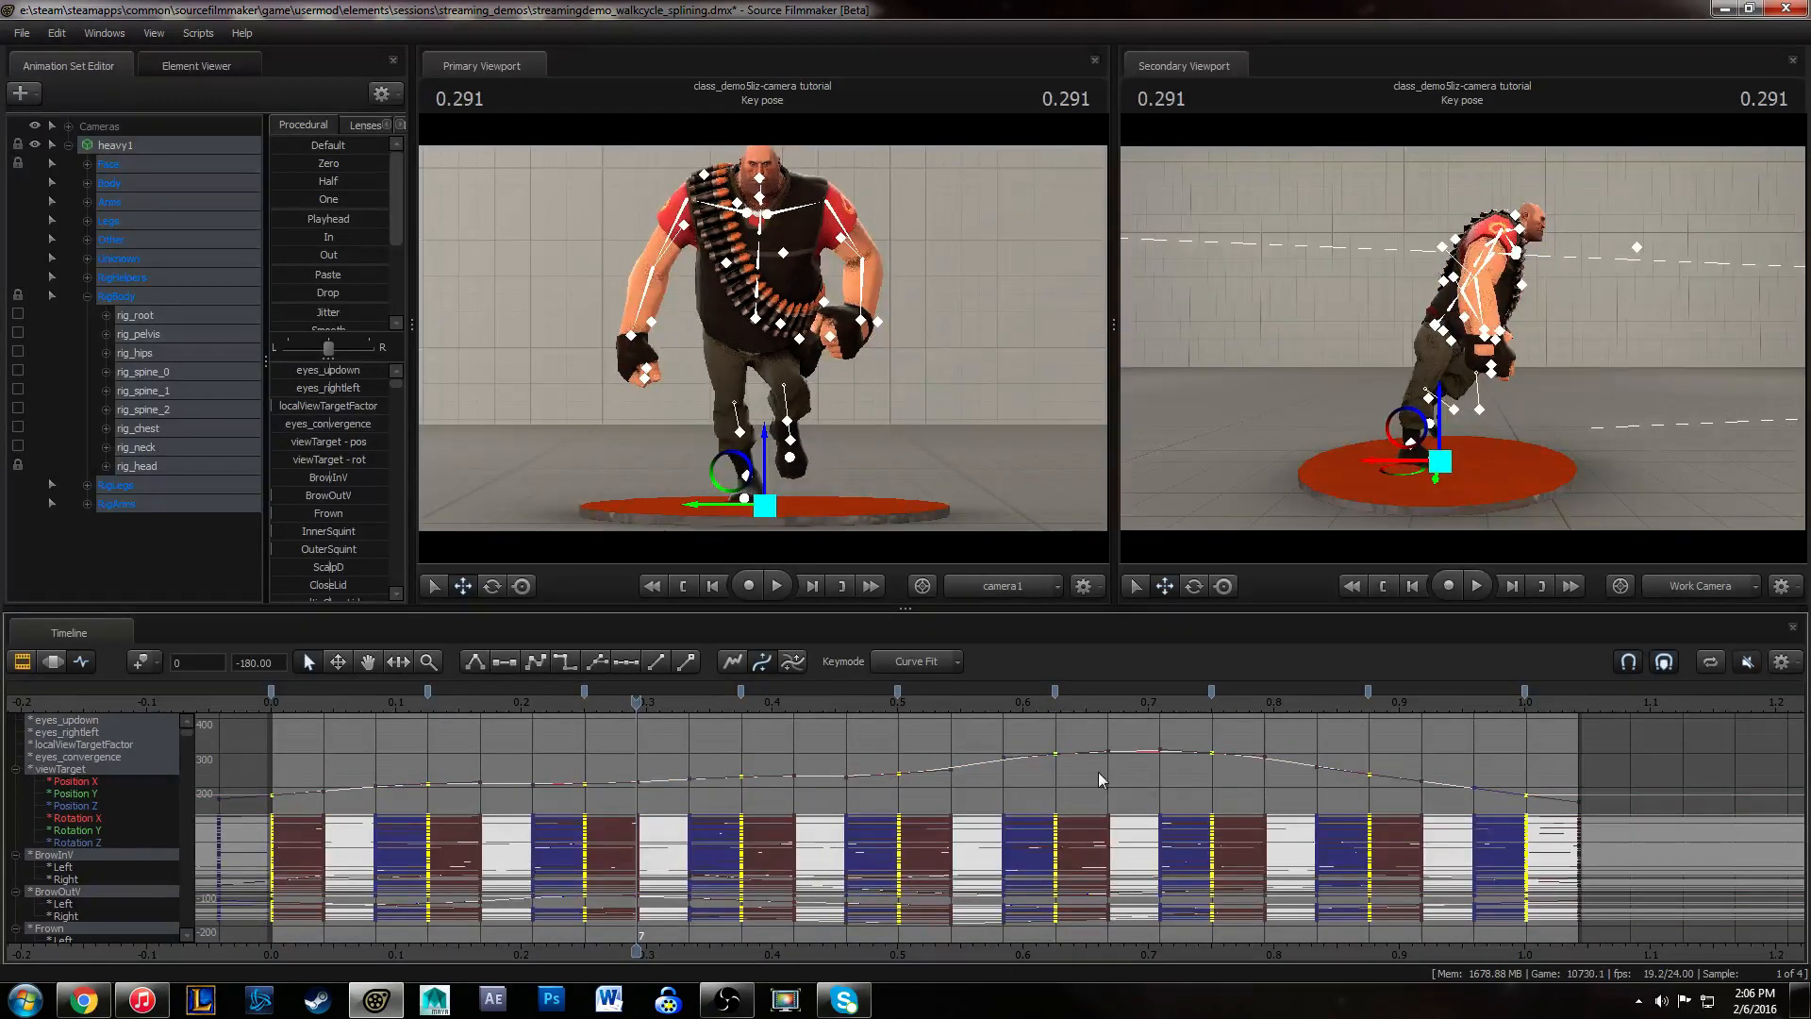
- Deselect heavy1 and play back the splined walk cycle from the side without the rig controls showing
{"action": "left_click_drag", "start_coordinate": [1462, 338], "coordinate": [1349, 368]}
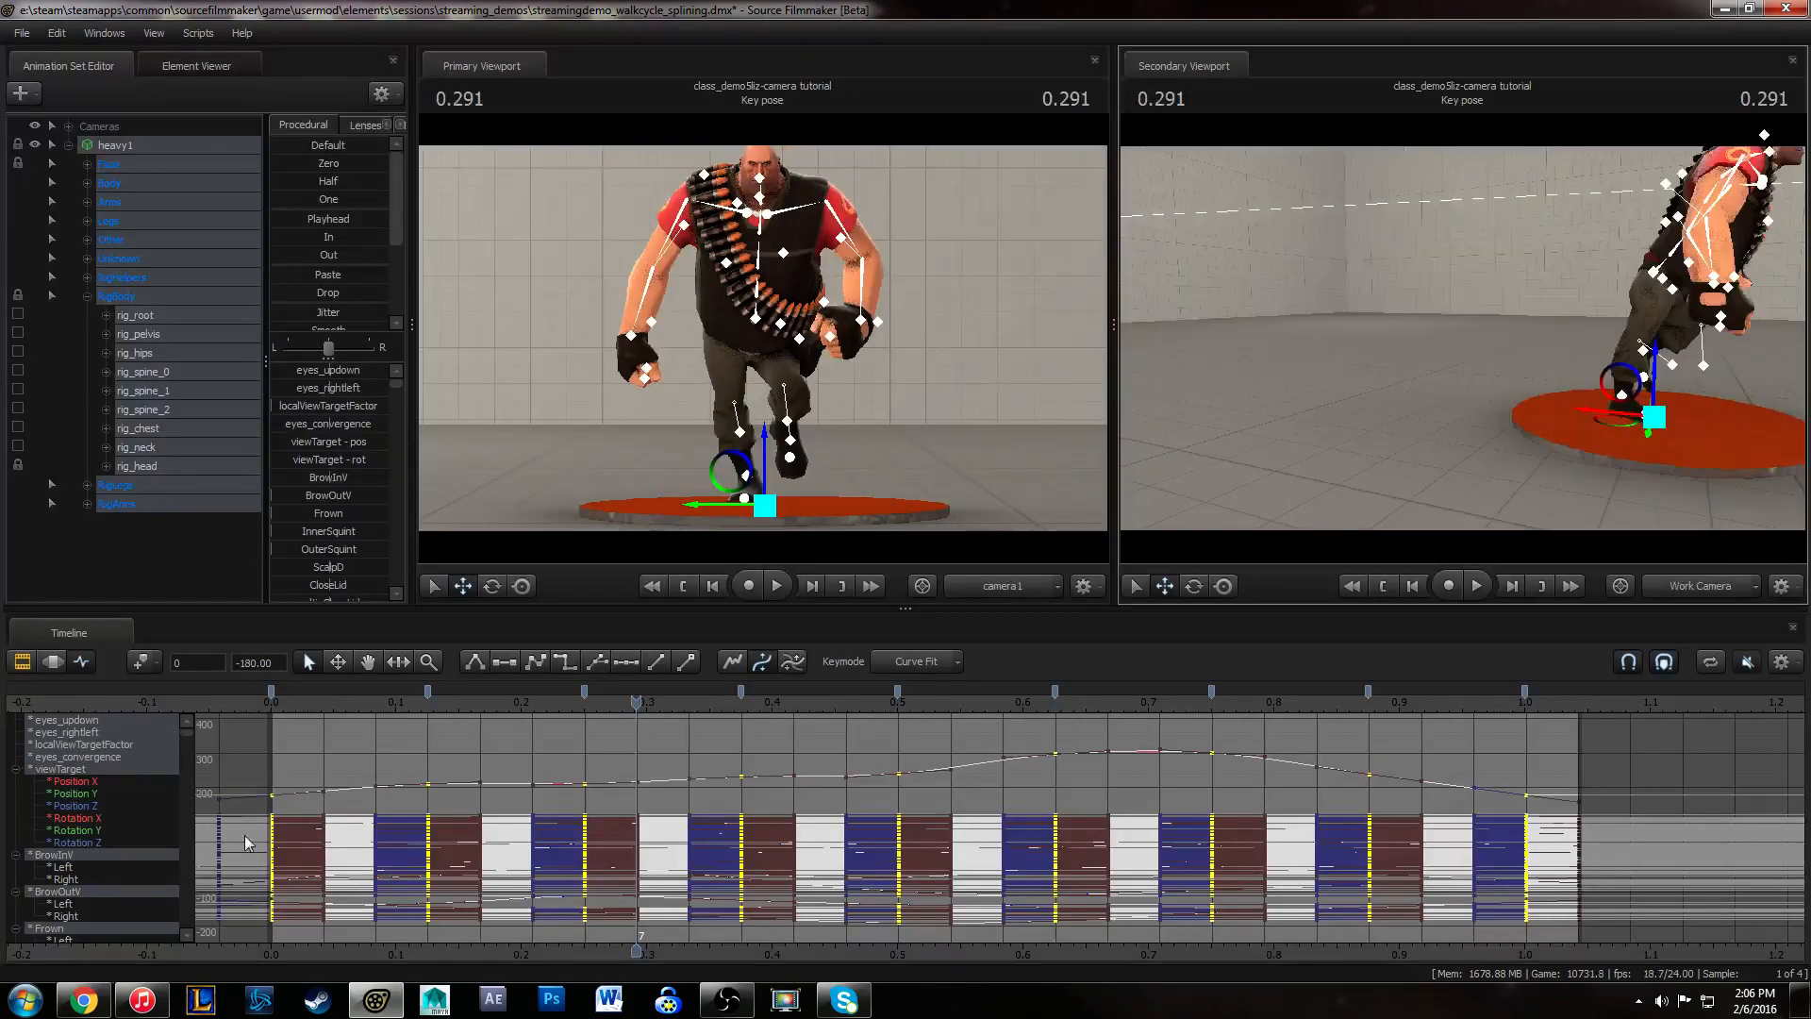
{"action": "left_click", "coordinate": [150, 538]}
{"action": "left_click_drag", "start_coordinate": [1582, 341], "coordinate": [1481, 351]}
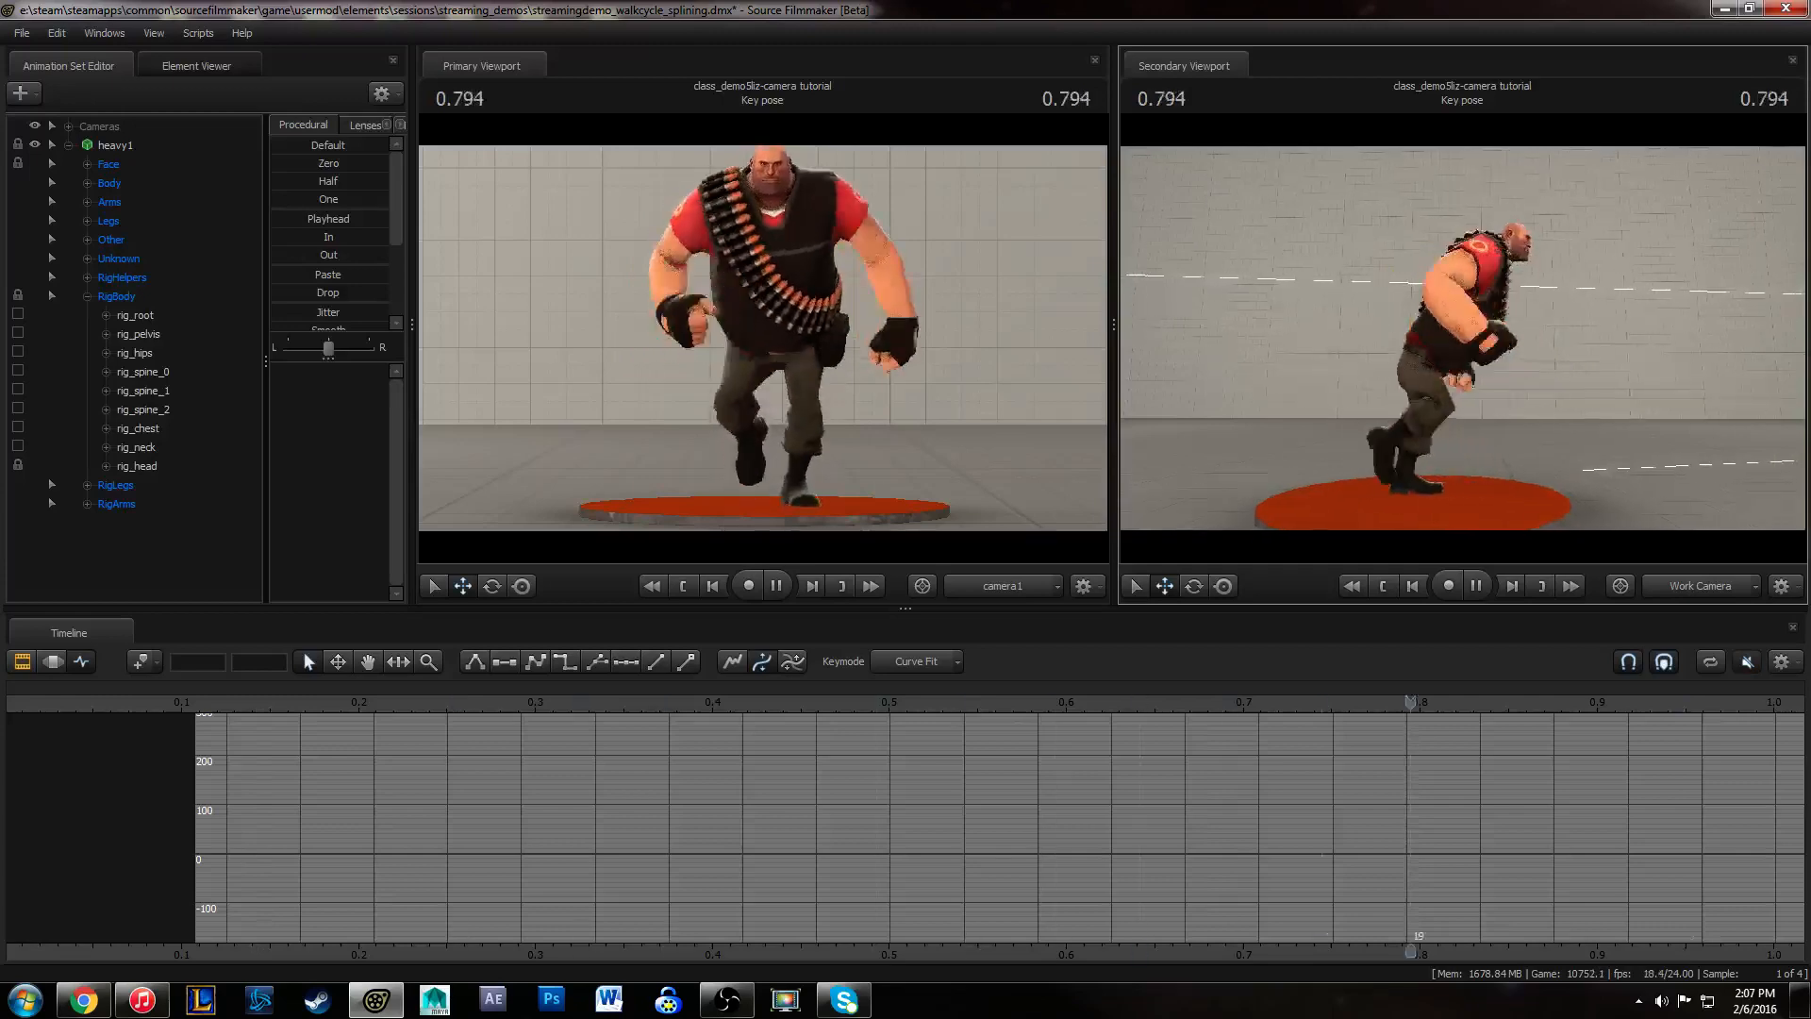
{"action": "left_click_drag", "start_coordinate": [1592, 394], "coordinate": [1552, 377]}
{"action": "key", "text": "s"}
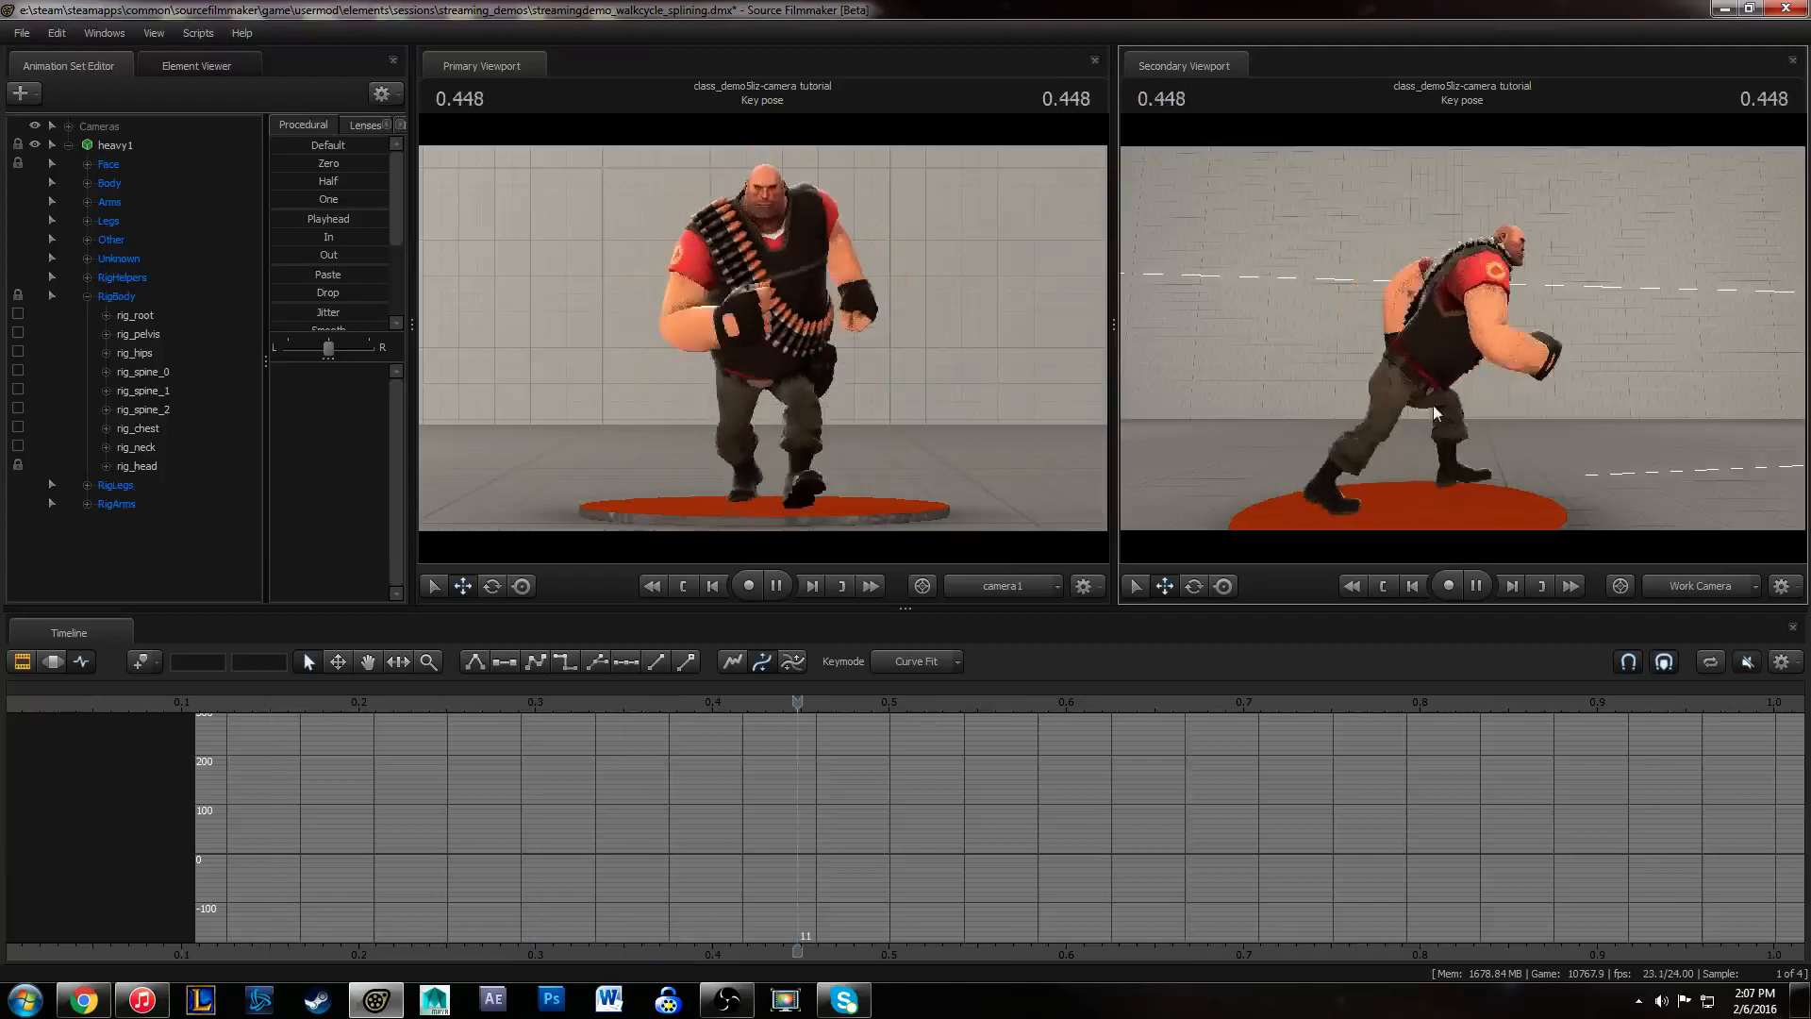
{"action": "key", "text": "space"}
- Scrub and play the splined walk cycle close up on the legs and feet, ending at time 0
{"action": "left_click_drag", "start_coordinate": [1494, 439], "coordinate": [1464, 347]}
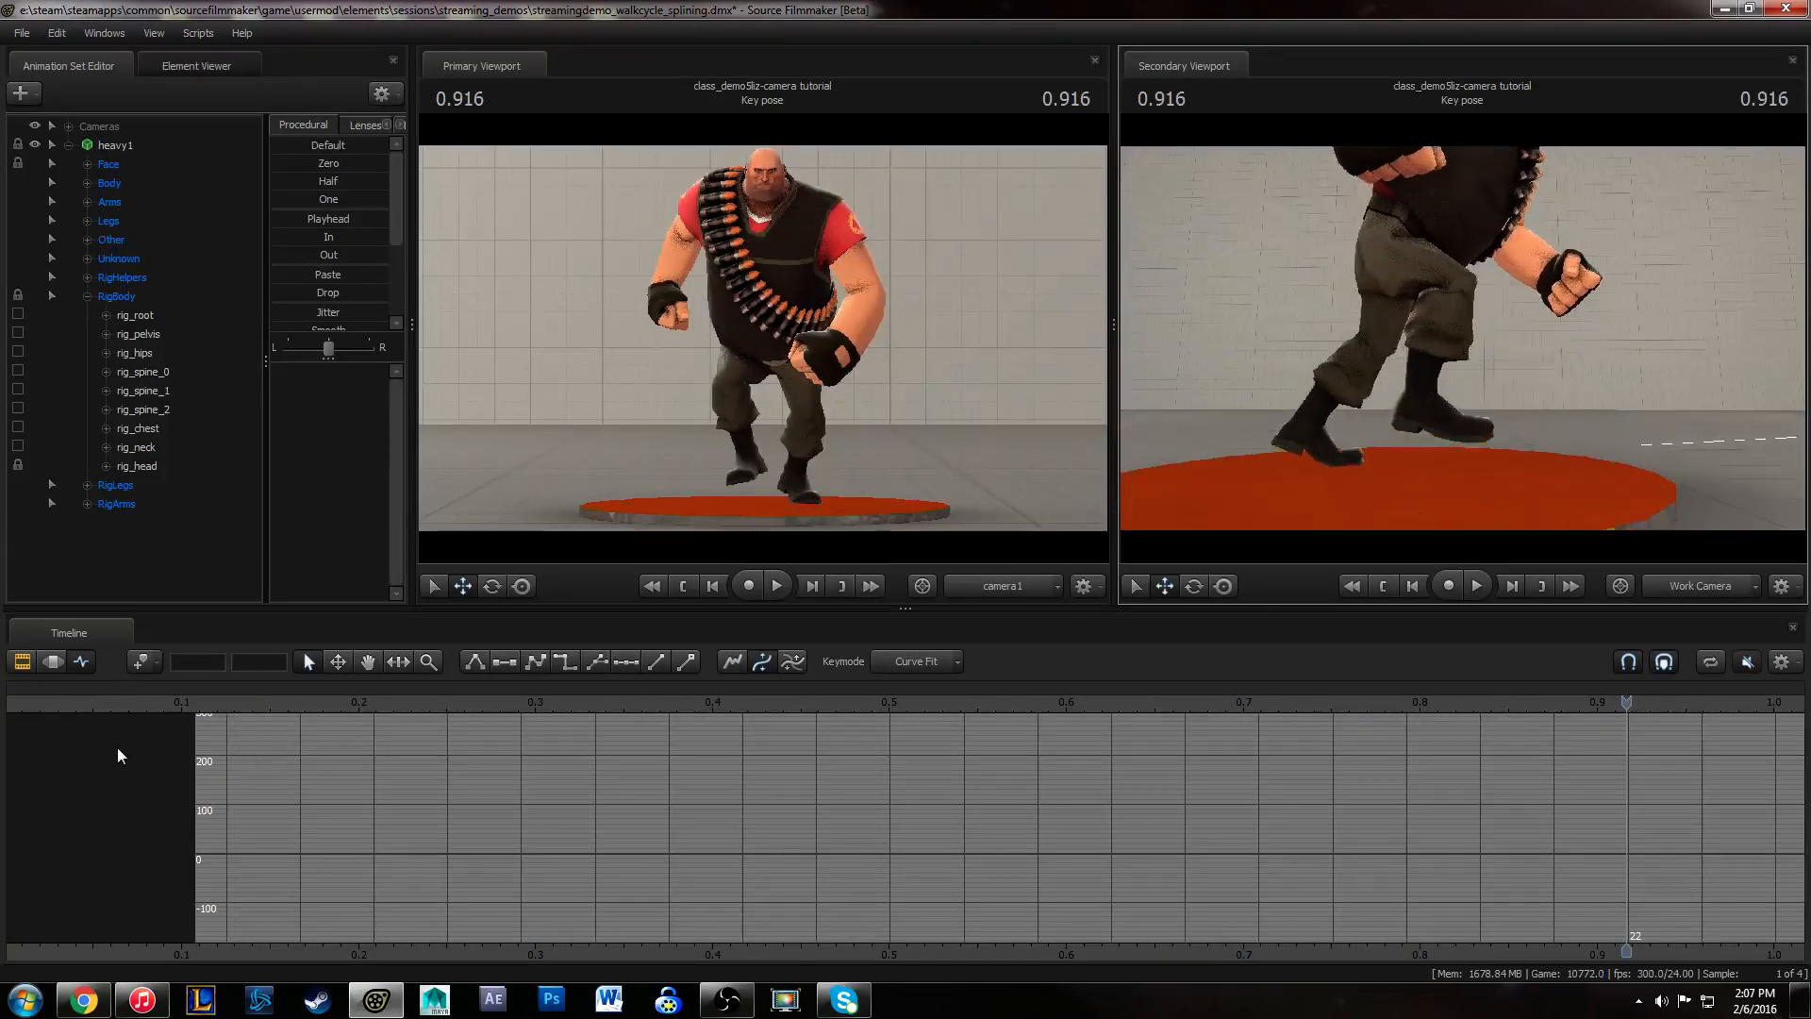
{"action": "left_click_drag", "start_coordinate": [76, 702], "coordinate": [537, 698]}
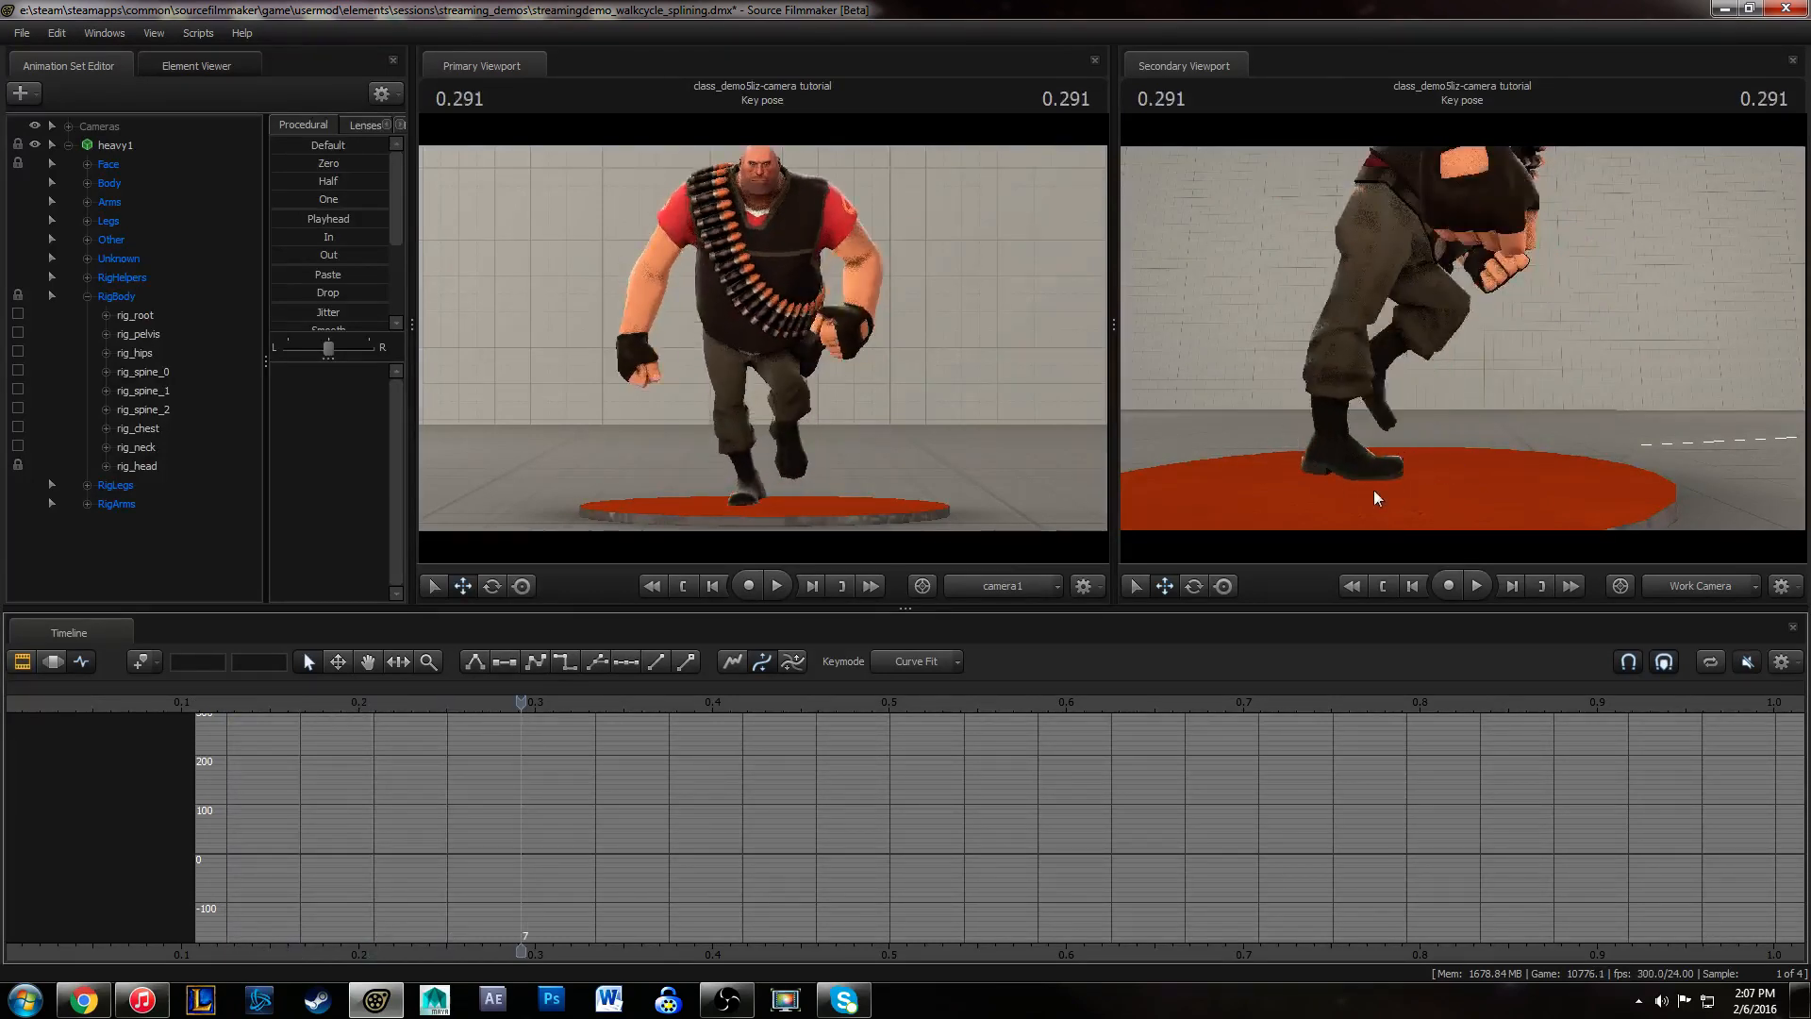
{"action": "left_click_drag", "start_coordinate": [209, 701], "coordinate": [636, 697]}
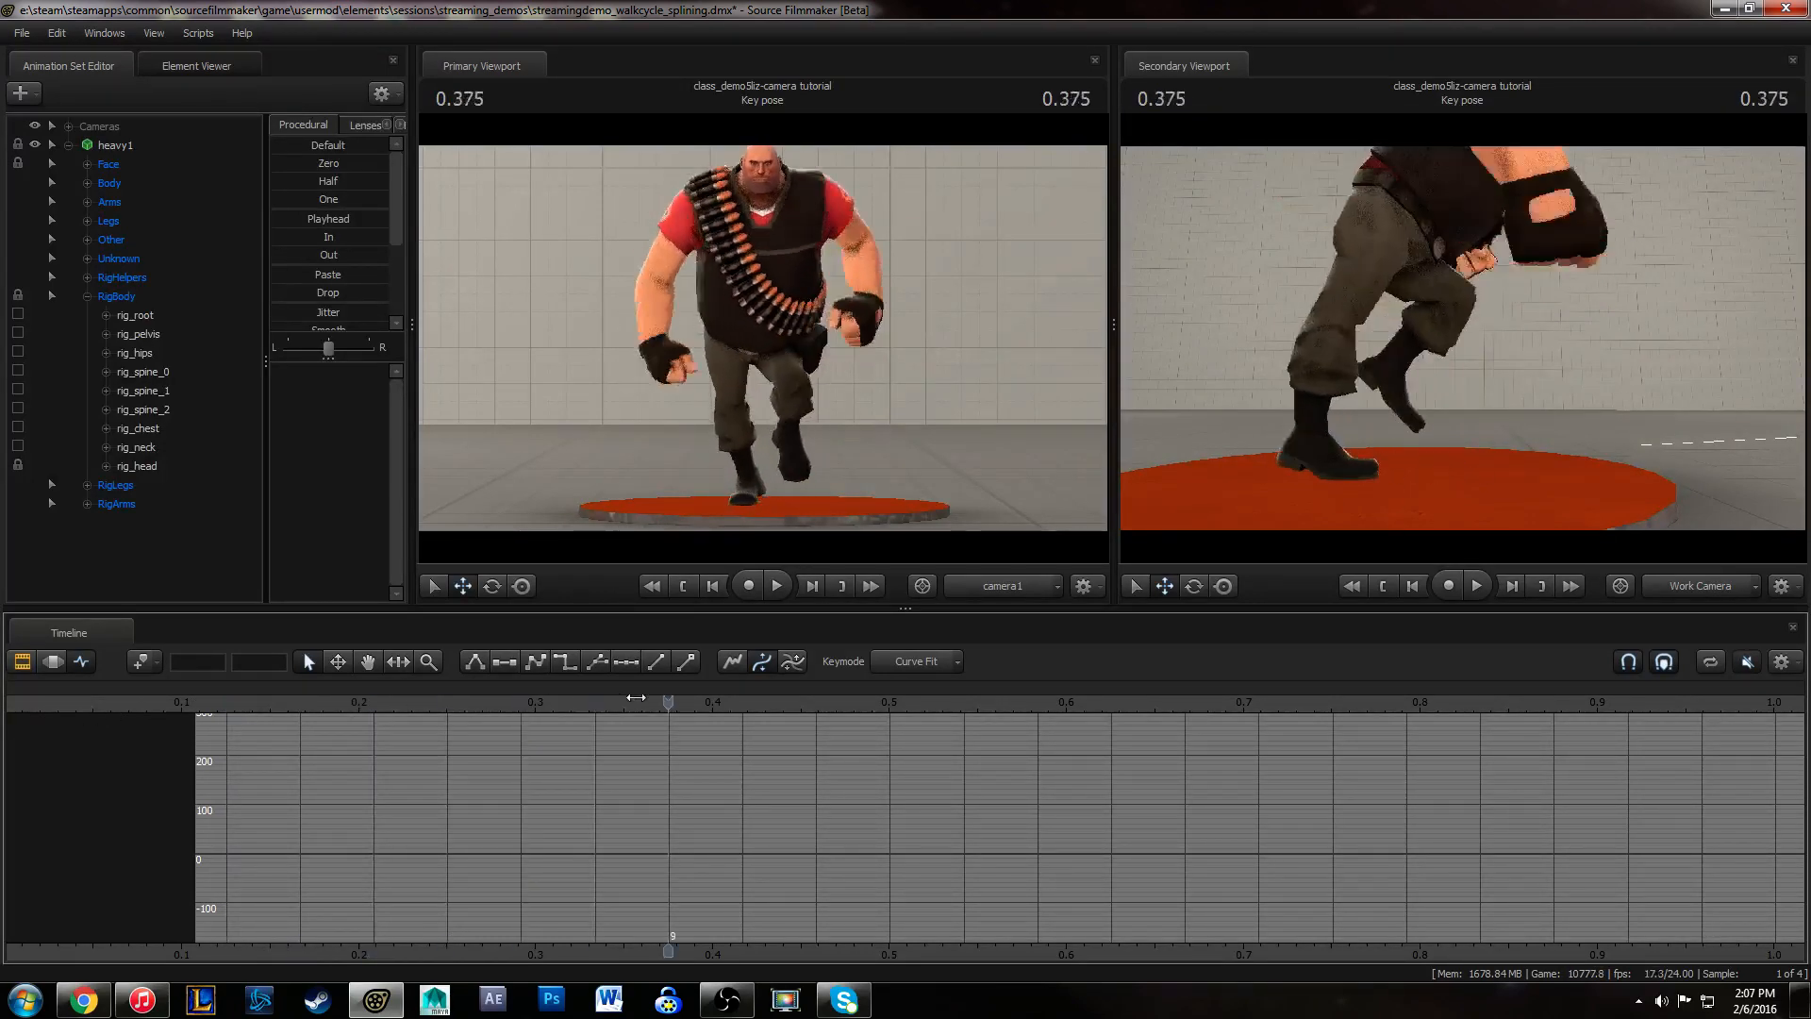
{"action": "key", "text": "space"}
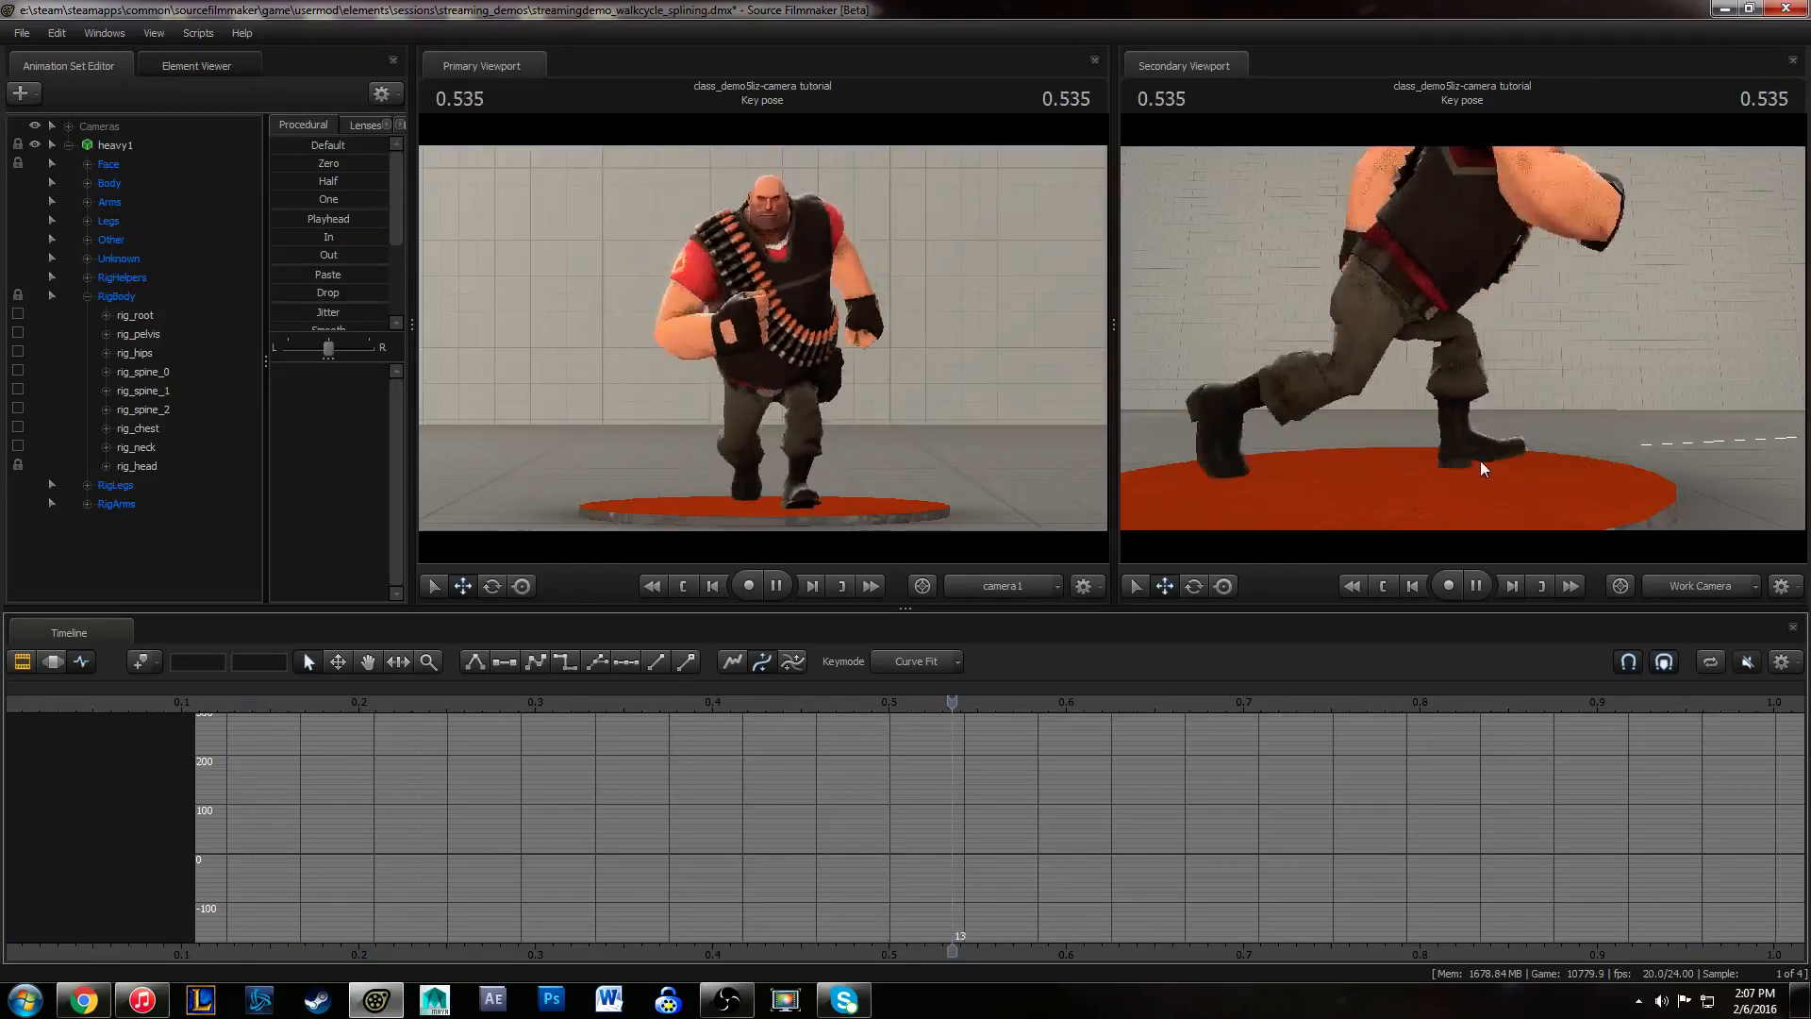
{"action": "key", "text": "space"}
{"action": "left_click_drag", "start_coordinate": [595, 702], "coordinate": [958, 708]}
{"action": "key", "text": "space"}
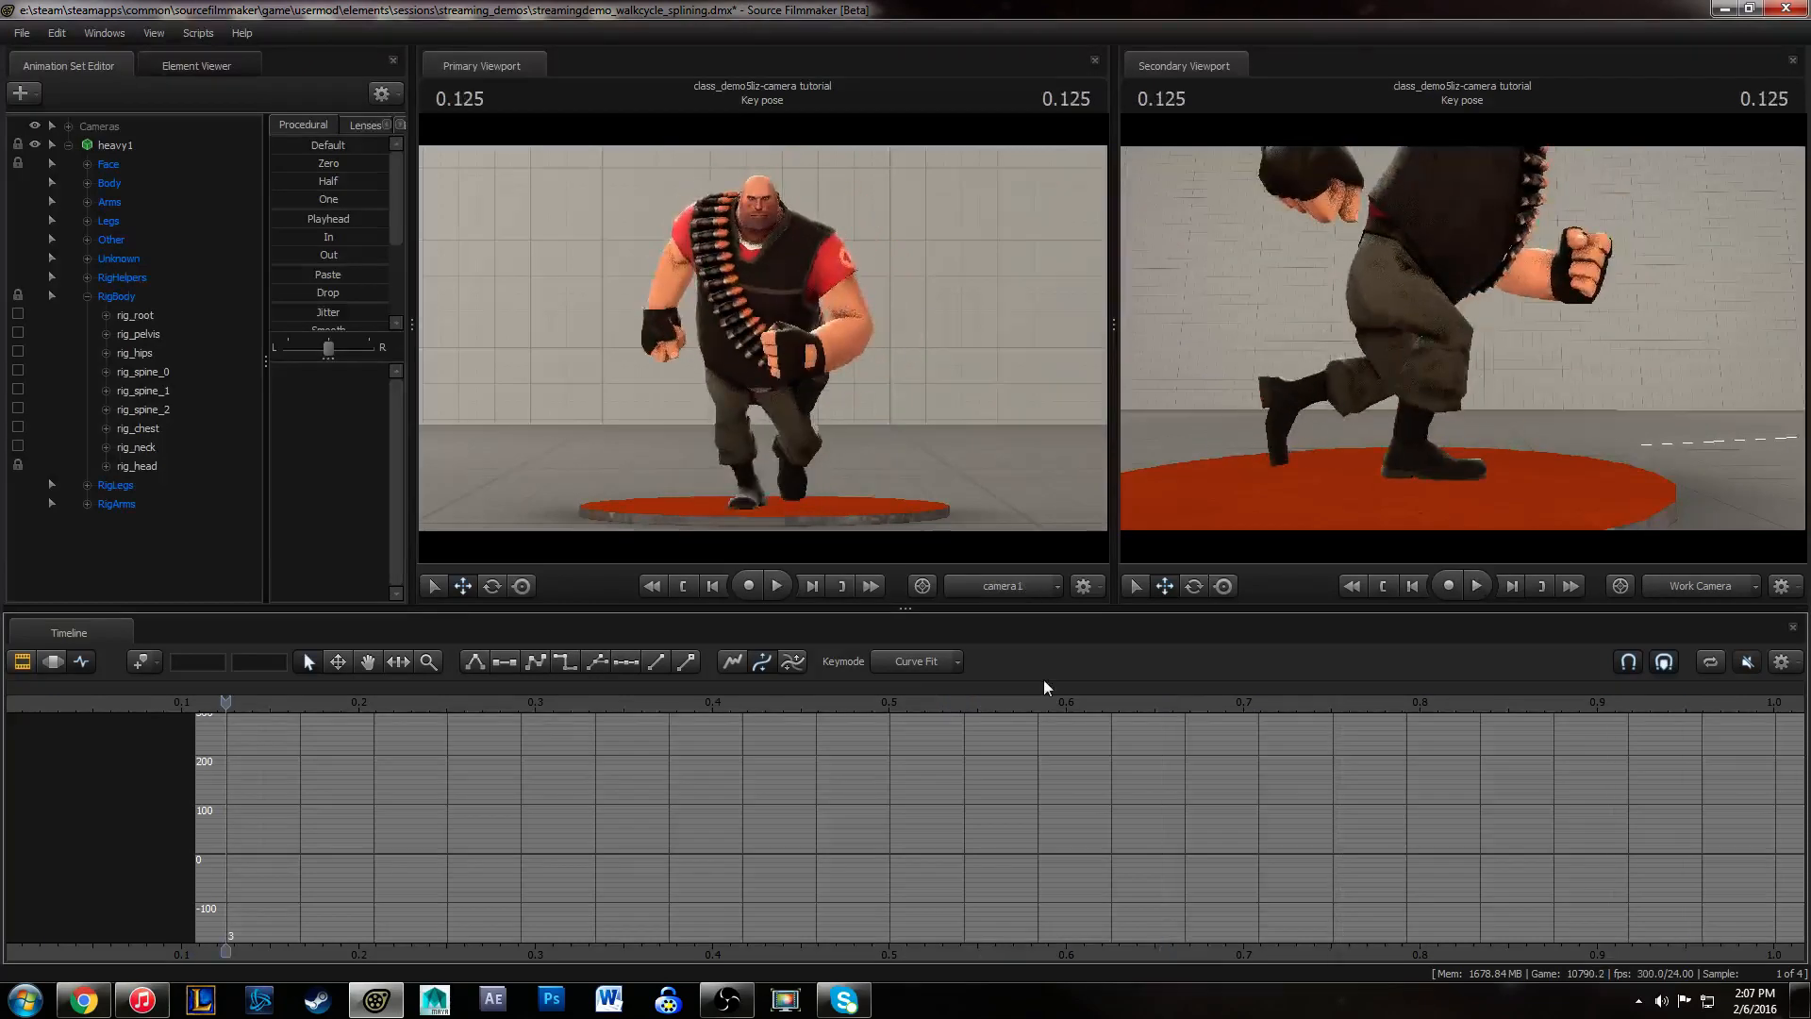
{"action": "key", "text": "Up"}
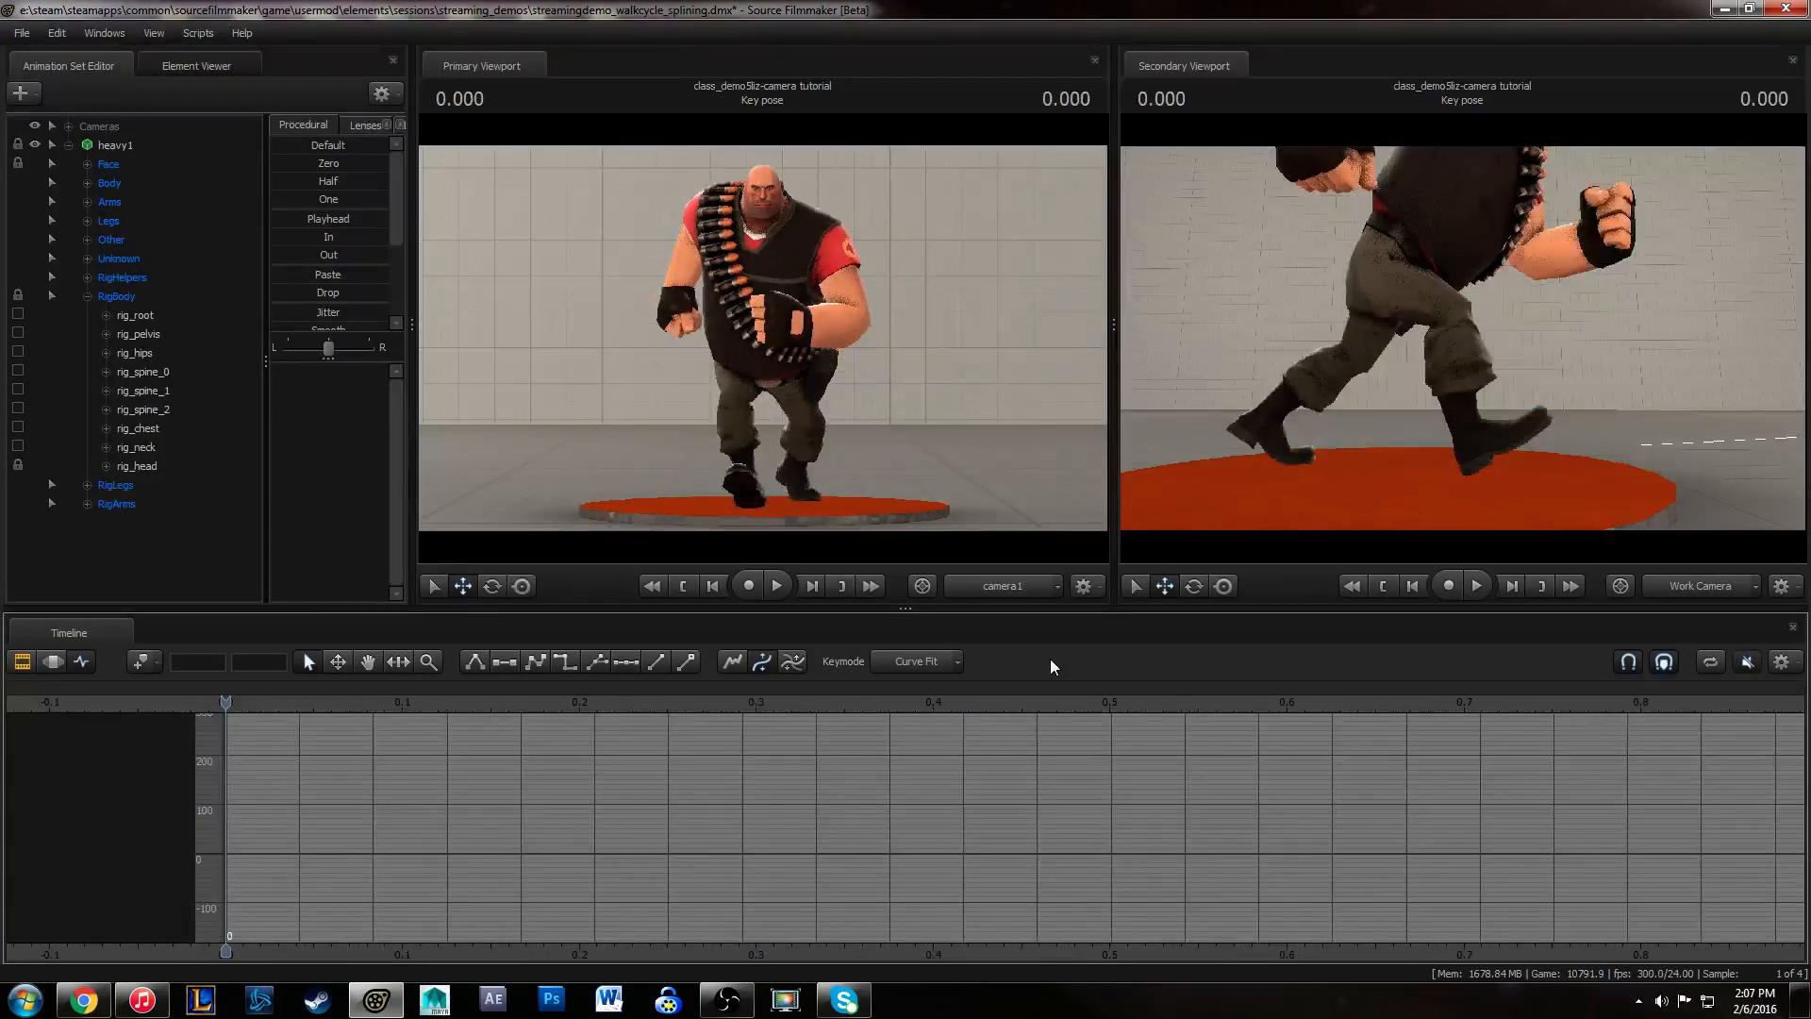
- Select heavy1, set all of its walk cycle keyframes back to stepped tangents, and deselect the keys
{"action": "left_click", "coordinate": [115, 145]}
{"action": "left_click_drag", "start_coordinate": [1415, 330], "coordinate": [1415, 283]}
{"action": "key", "text": "s"}
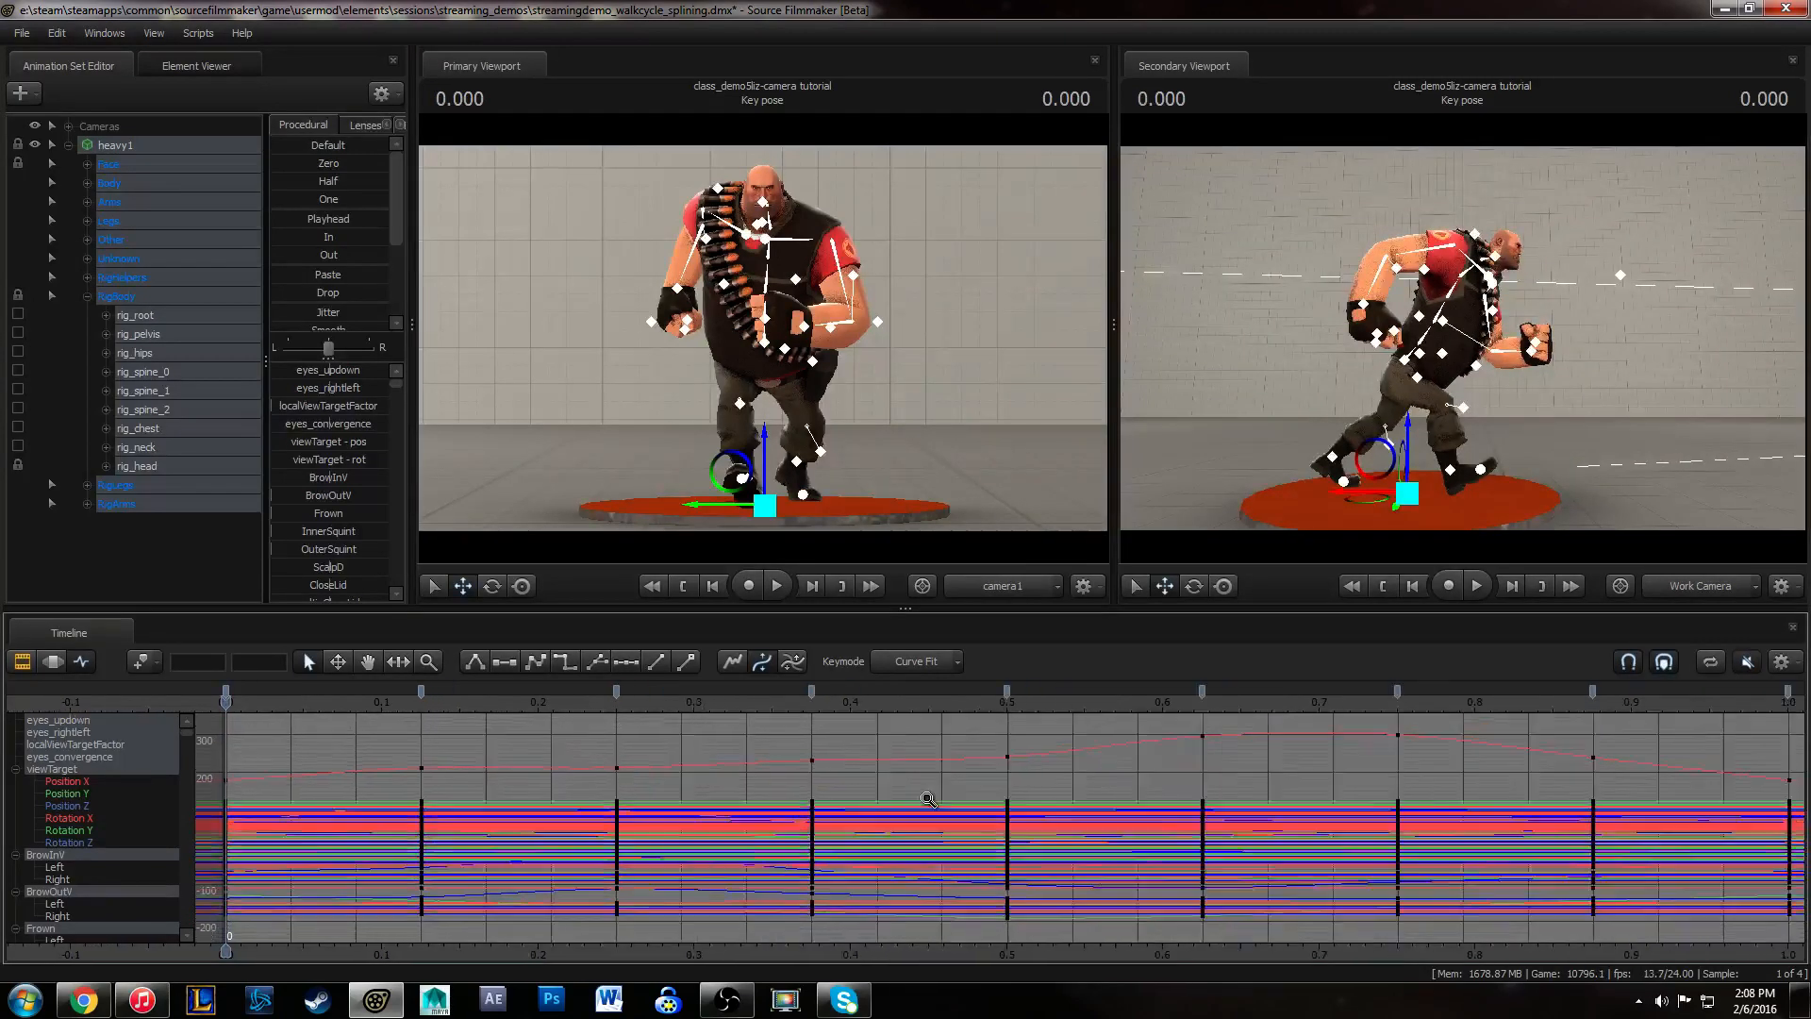
{"action": "key", "text": "f"}
{"action": "left_click_drag", "start_coordinate": [213, 727], "coordinate": [1653, 933]}
{"action": "key", "text": "4"}
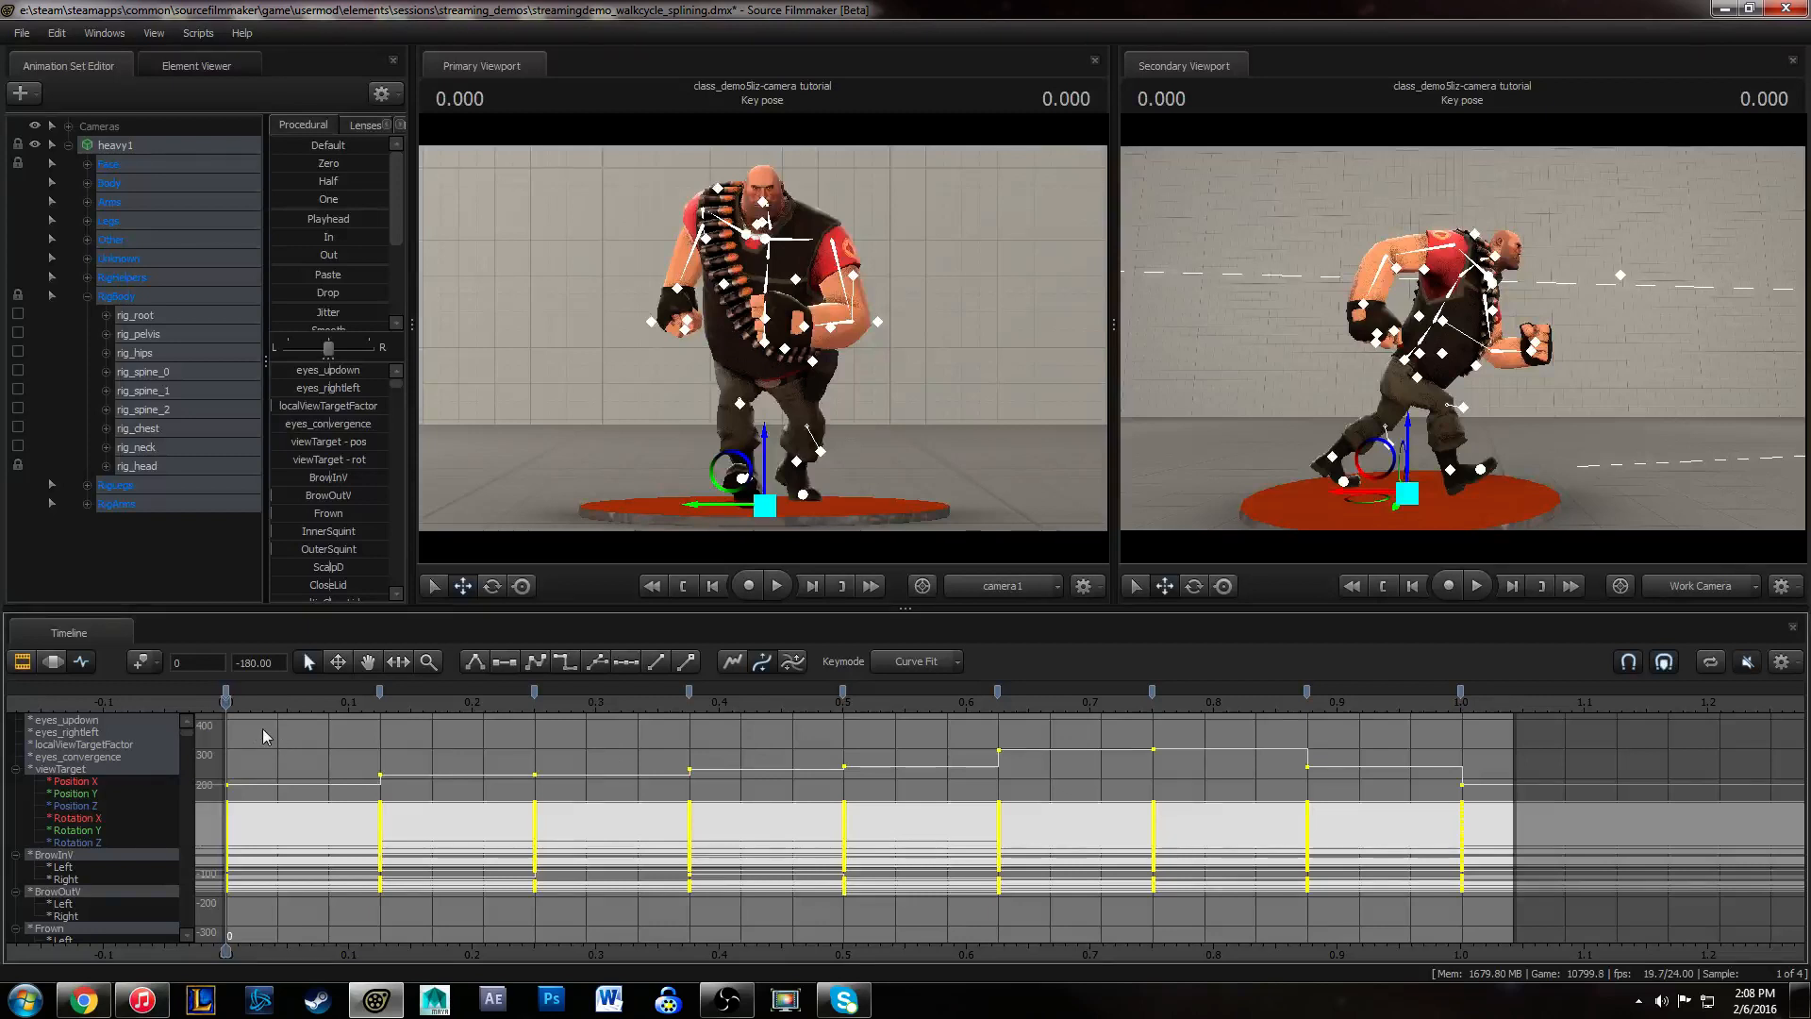
{"action": "left_click", "coordinate": [695, 737]}
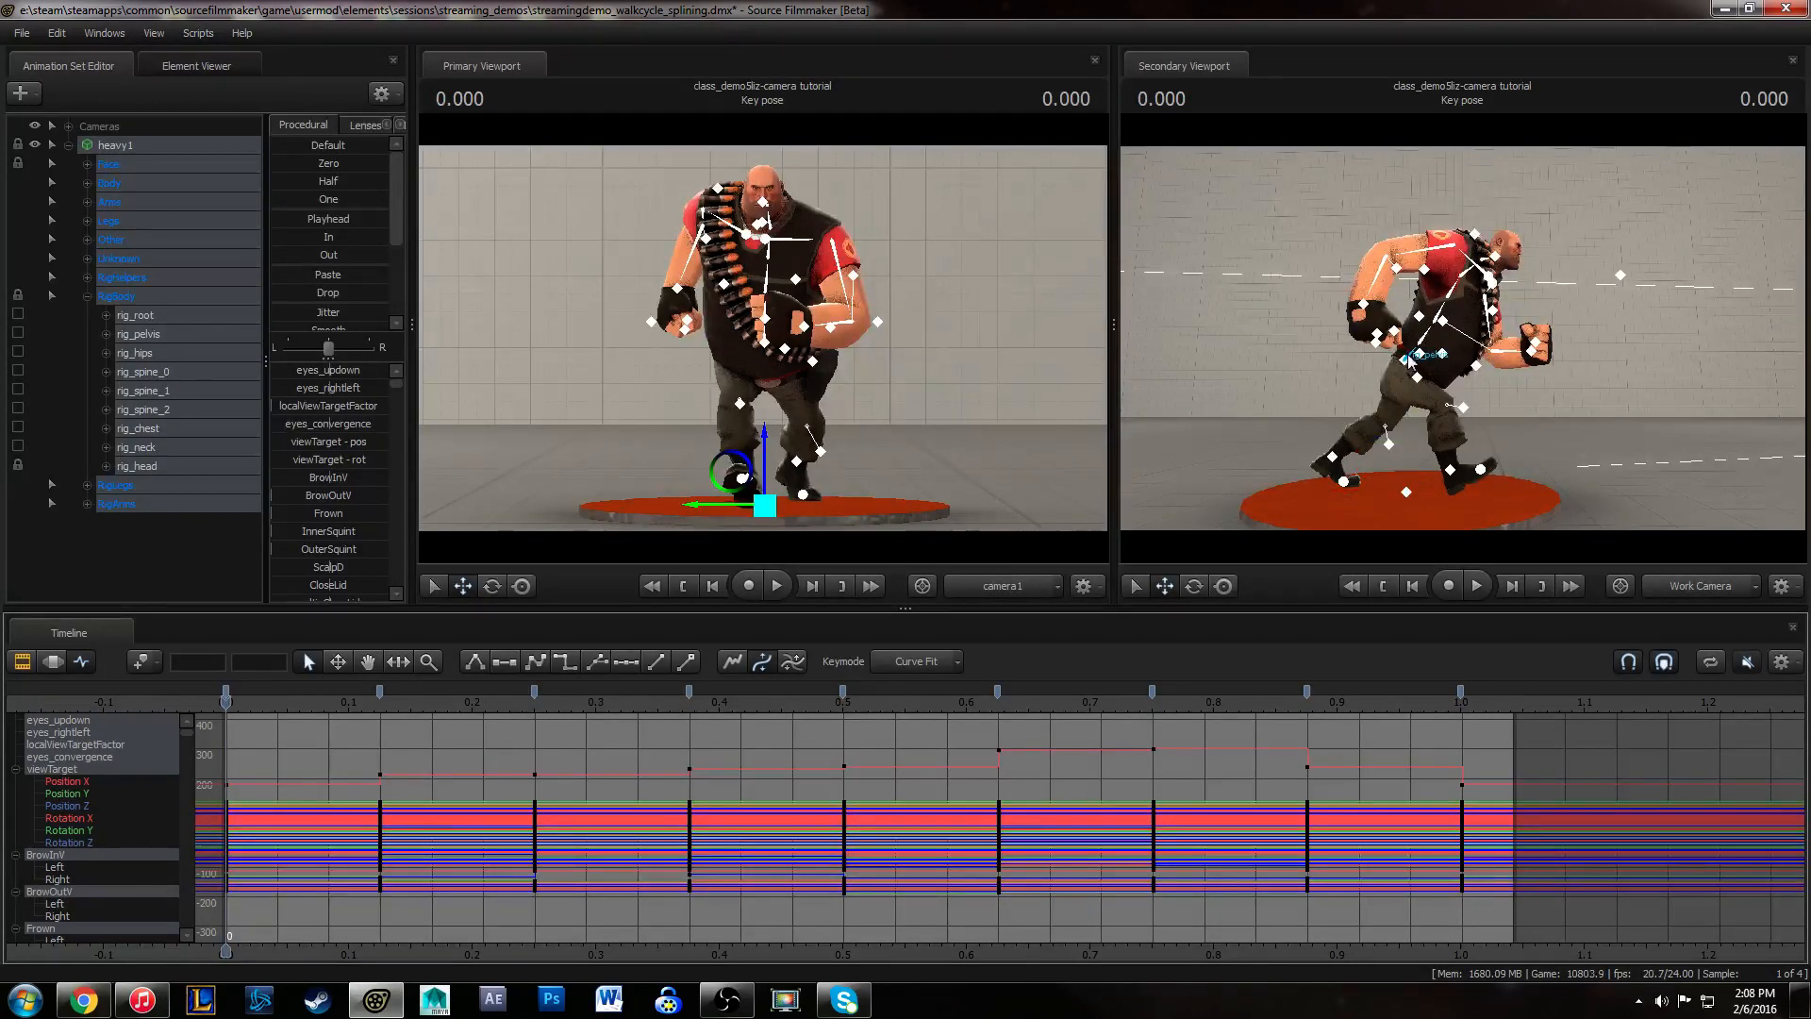
- Select rig_pelvis, try raising it slightly and undo the move, keeping the full figure in side view
{"action": "left_click", "coordinate": [1415, 358]}
{"action": "scroll", "coordinate": [1410, 410], "scroll_direction": "up", "scroll_amount": 3}
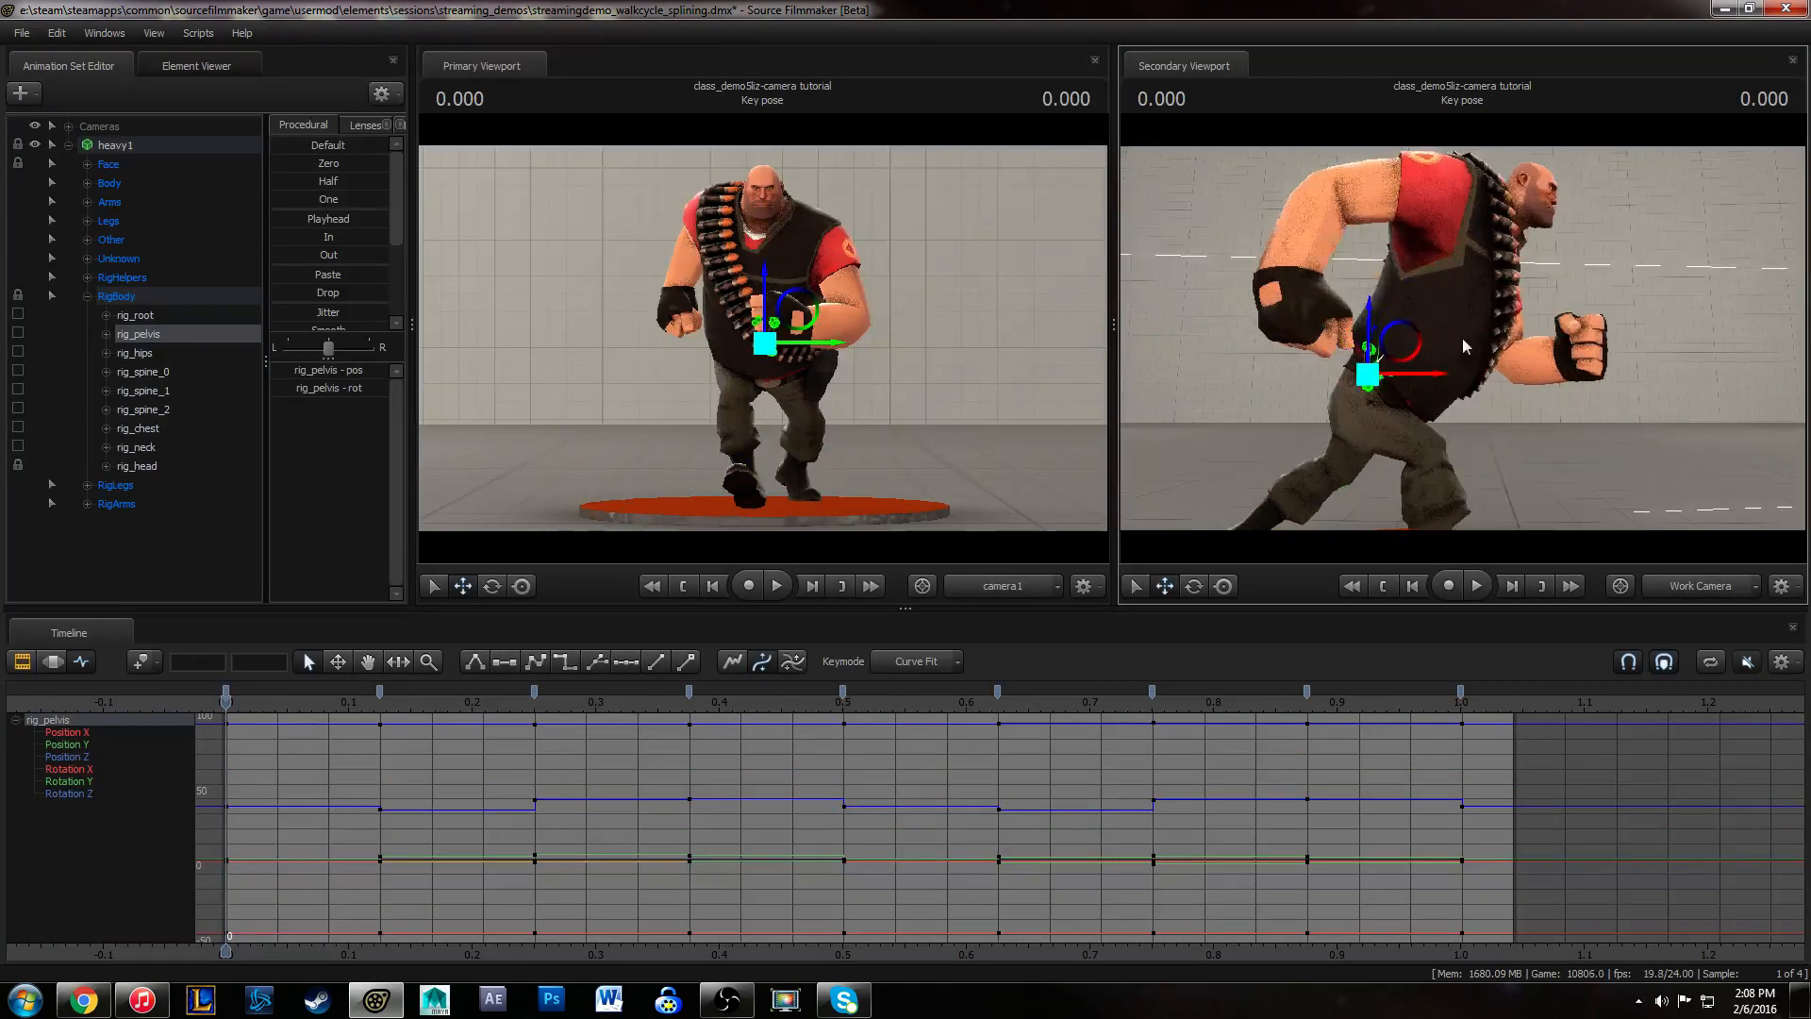
{"action": "left_click_drag", "start_coordinate": [1373, 313], "coordinate": [1369, 298]}
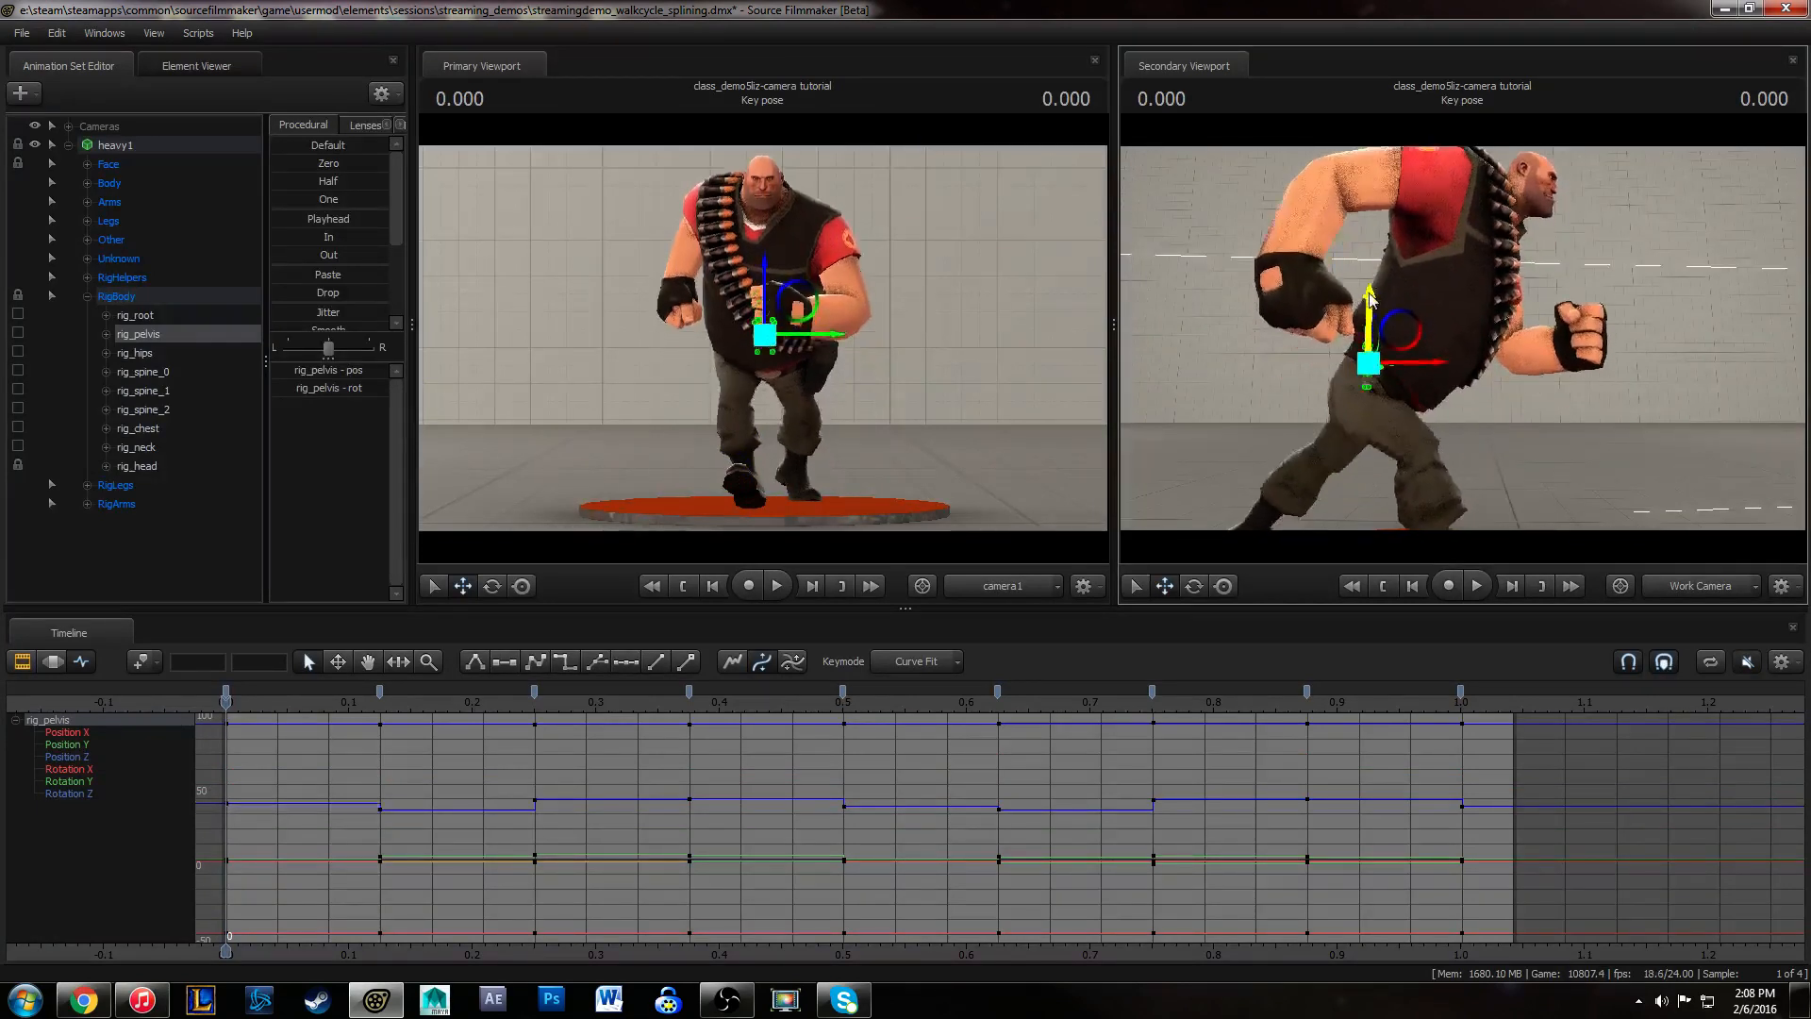
{"action": "key", "text": "ctrl+z"}
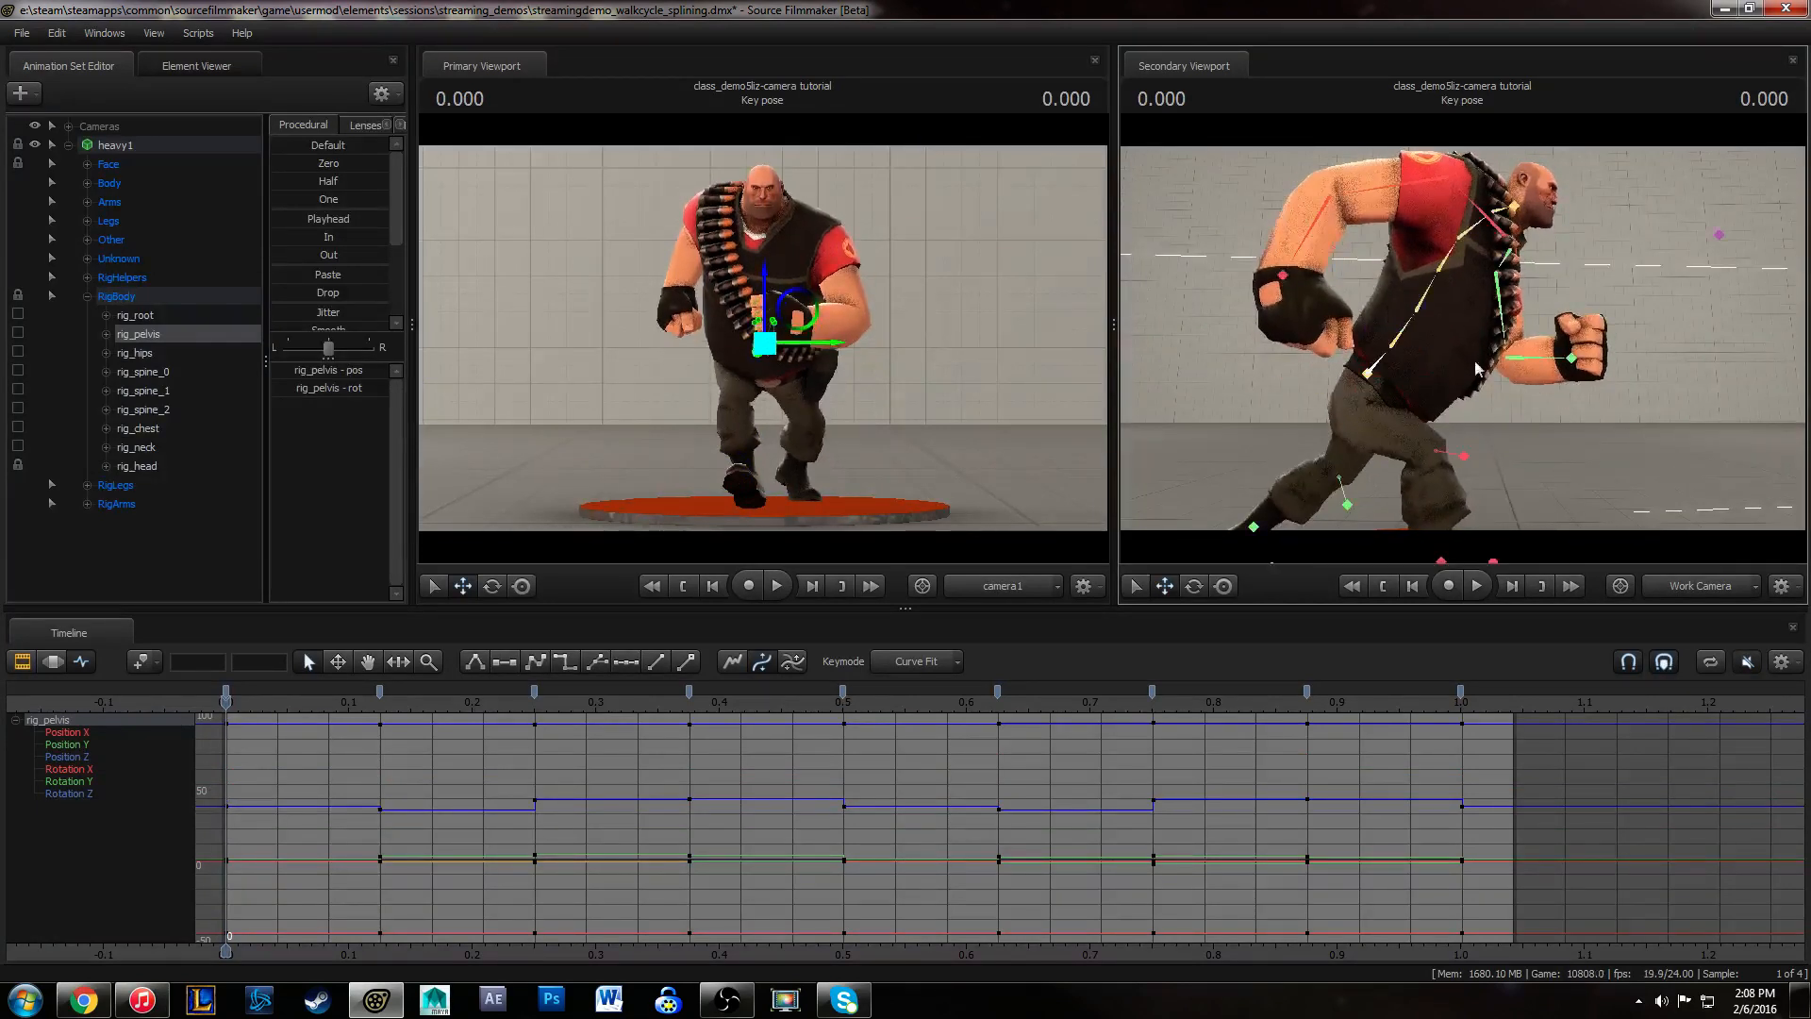
{"action": "key", "text": "x"}
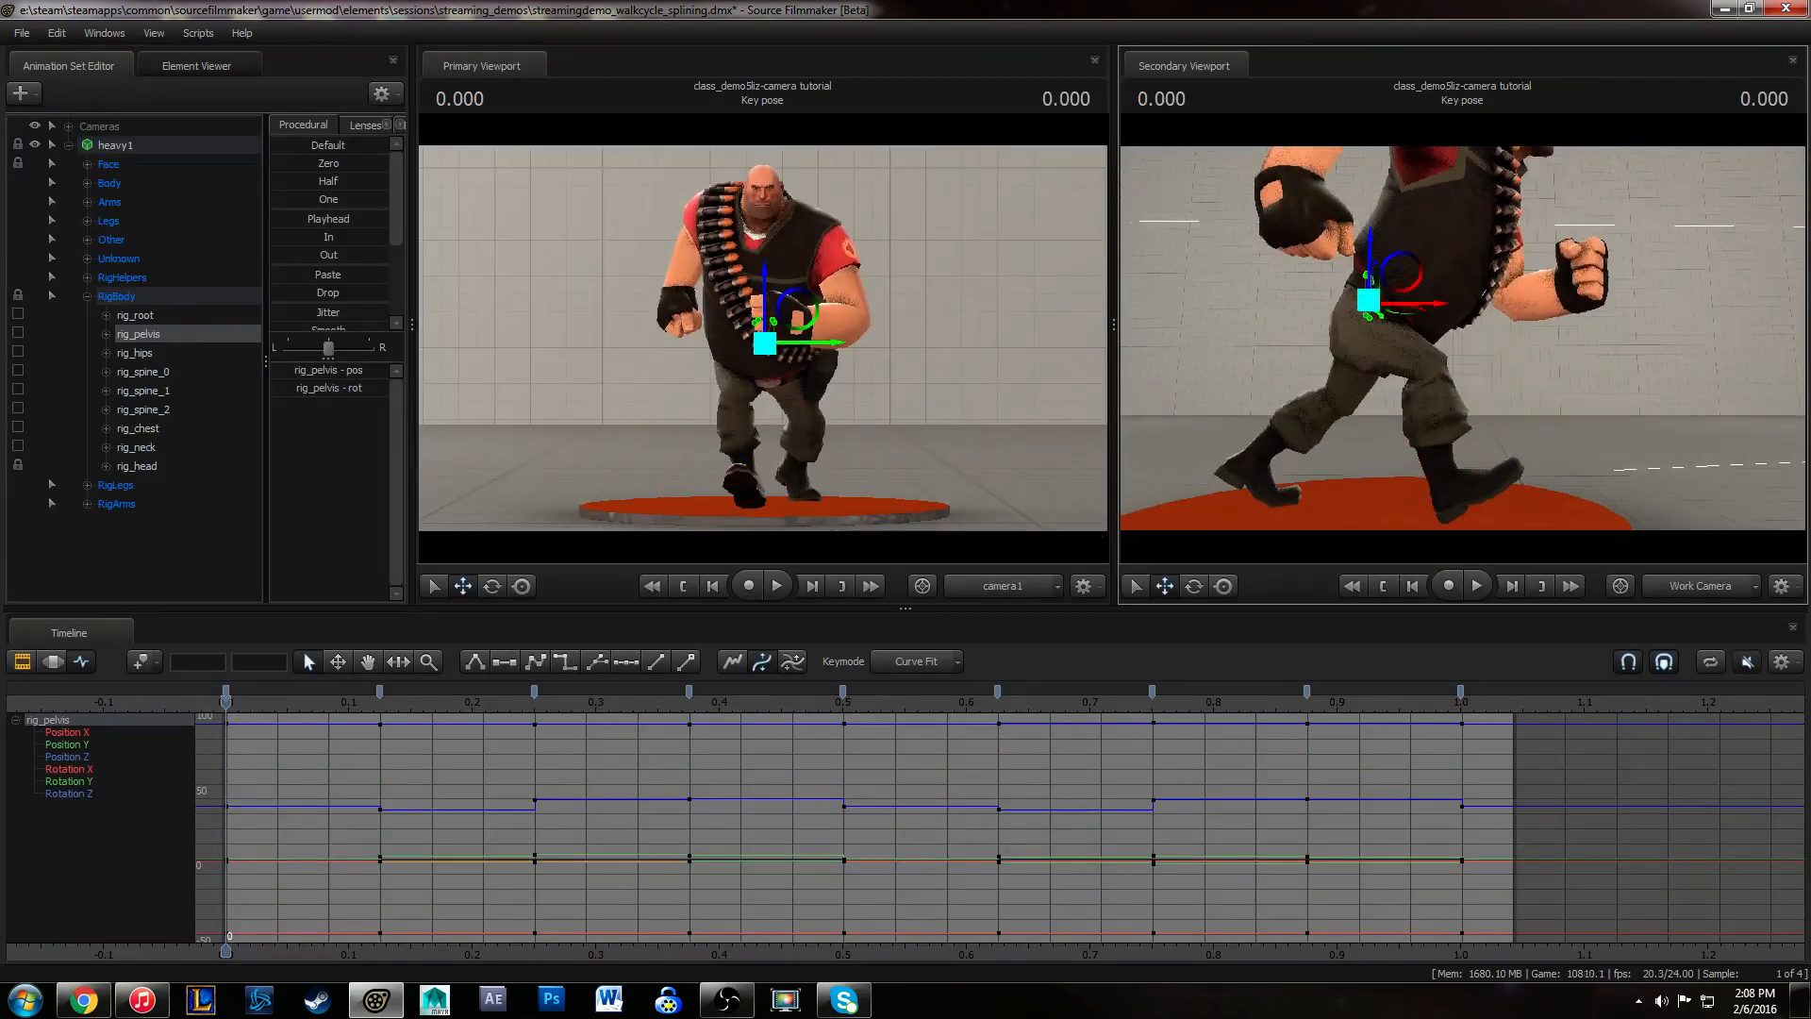
{"action": "left_click_drag", "start_coordinate": [1470, 461], "coordinate": [1462, 337]}
{"action": "key", "text": "z"}
{"action": "key", "text": "s"}
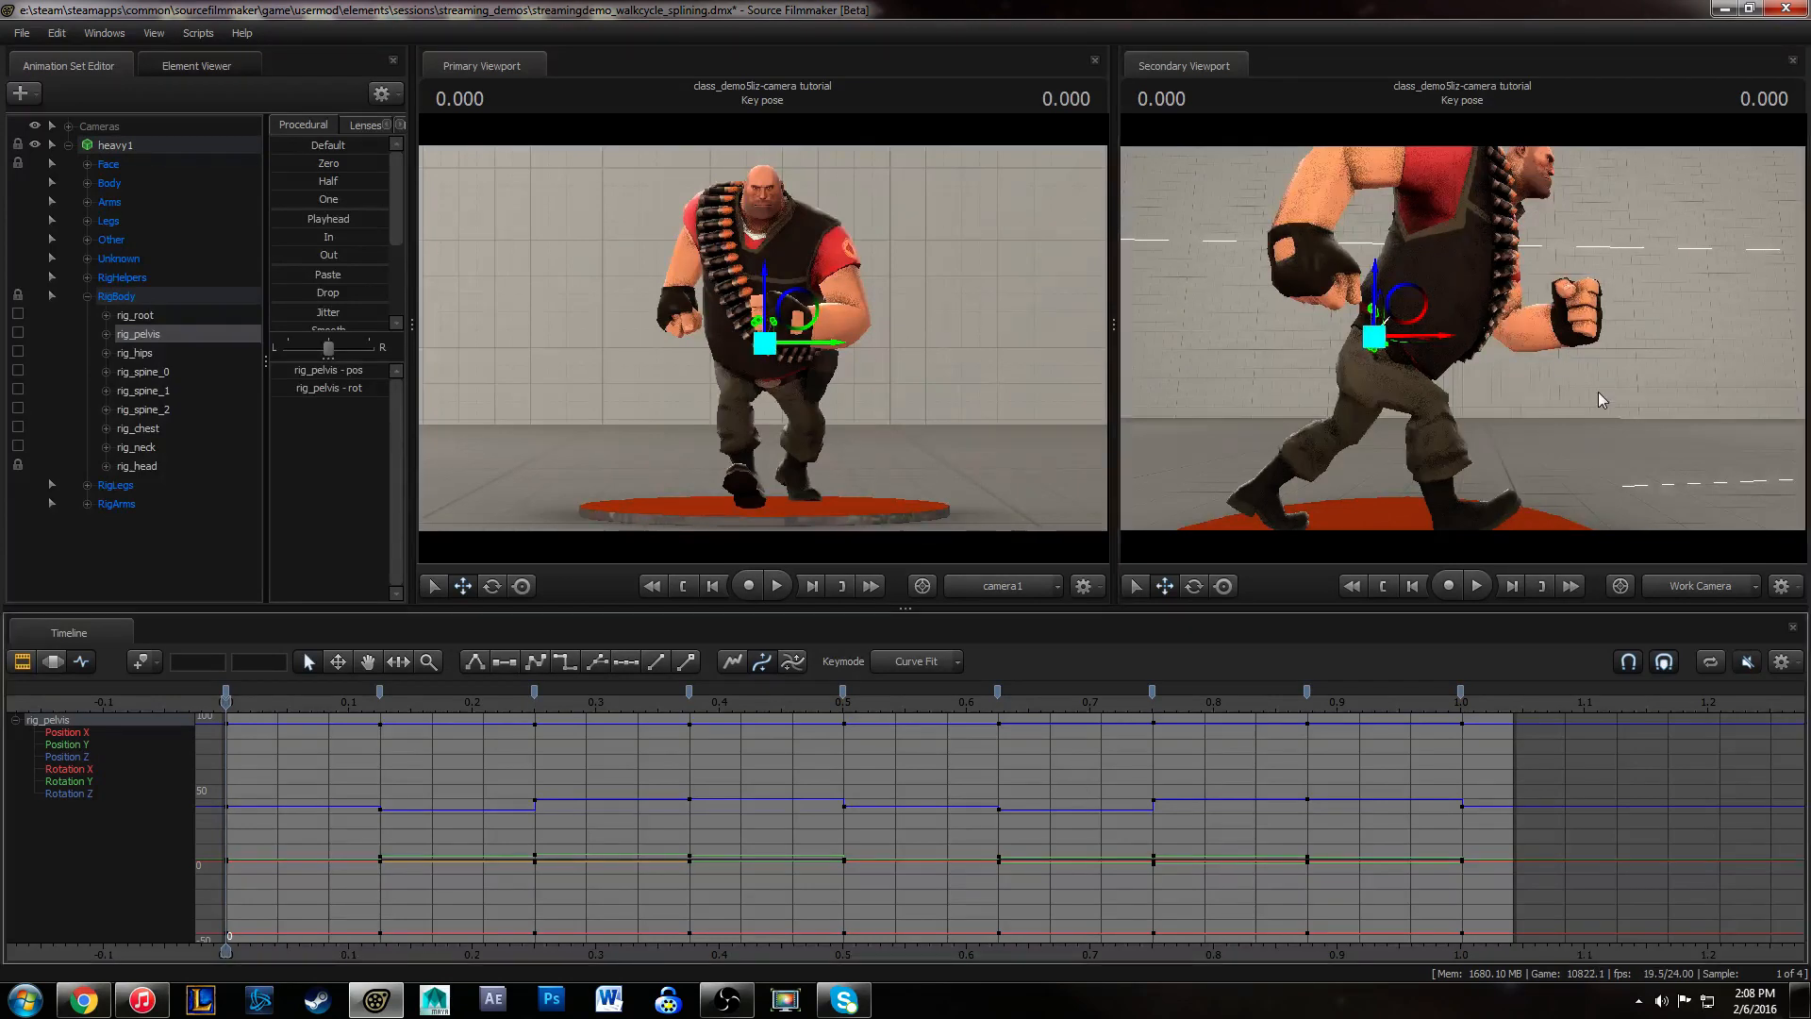
{"action": "left_click_drag", "start_coordinate": [1599, 393], "coordinate": [1463, 338]}
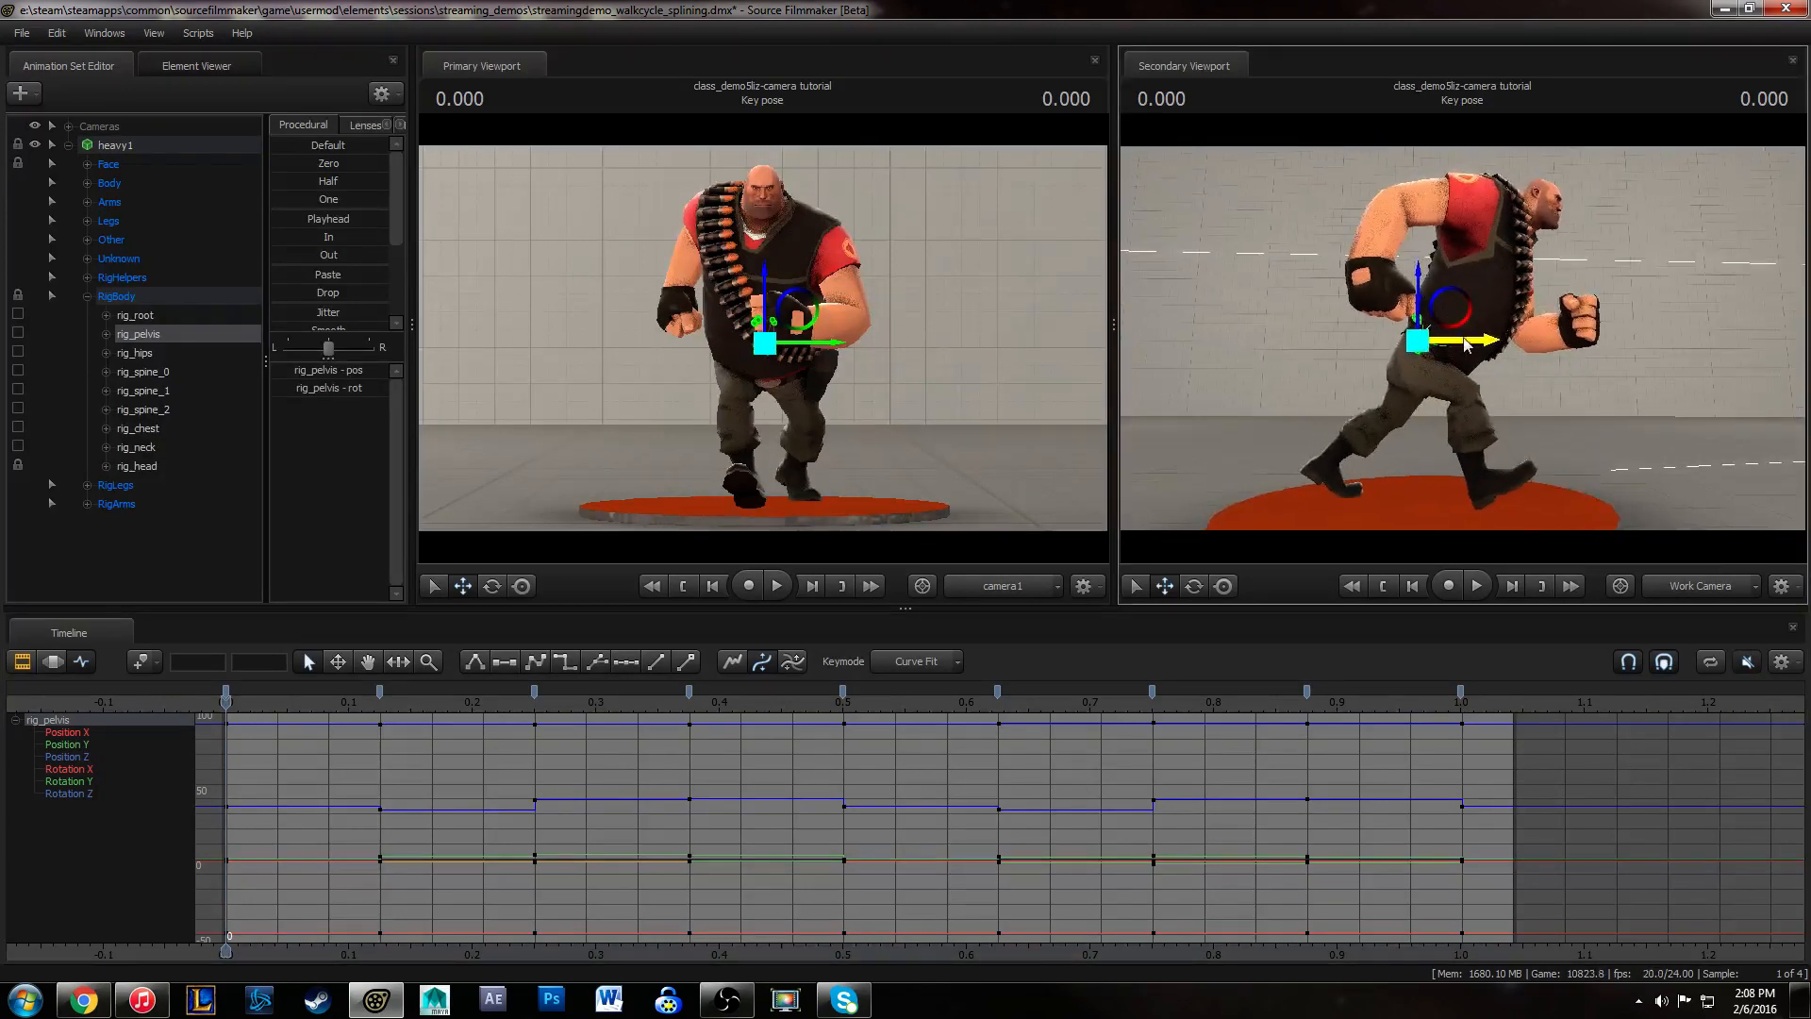
- Examine rig_pelvis's stepped Position Z curve, scrub to 0.416 seconds, and look over the keymode options
{"action": "key", "text": "f"}
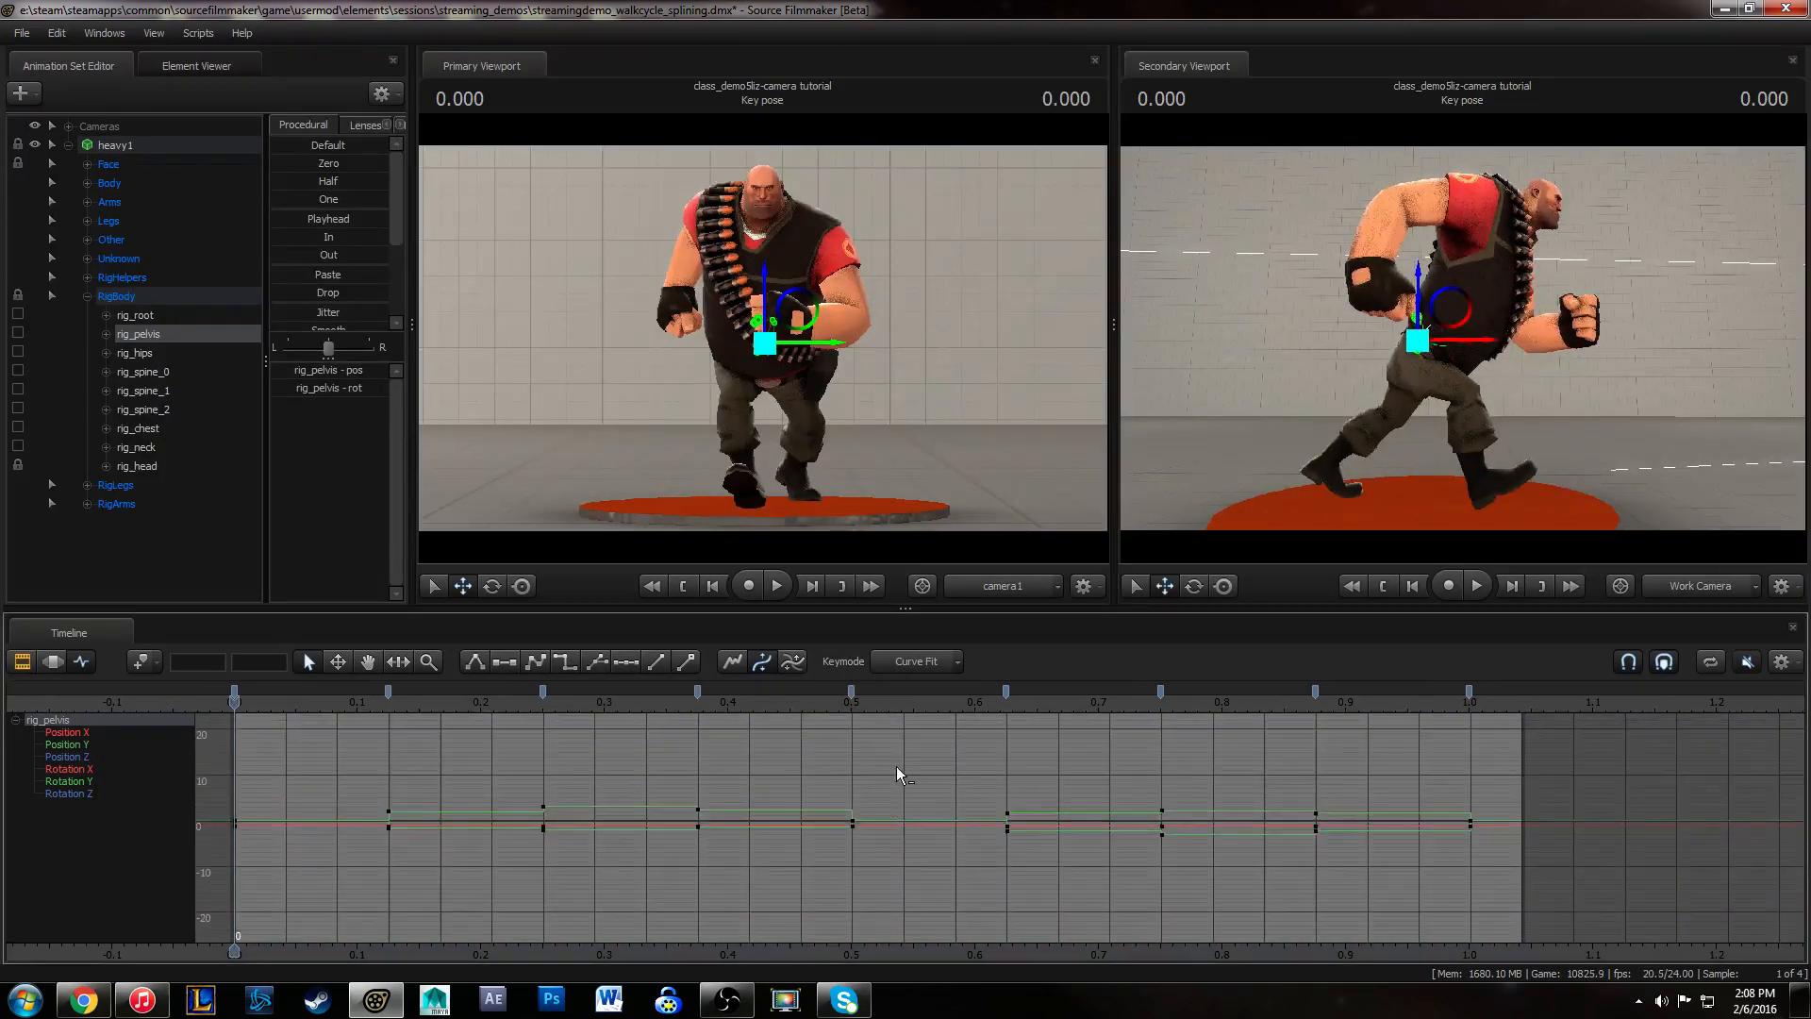
{"action": "middle_click_drag", "start_coordinate": [892, 754], "coordinate": [888, 873], "text": "alt"}
{"action": "right_click_drag", "start_coordinate": [889, 873], "coordinate": [889, 855], "text": "alt"}
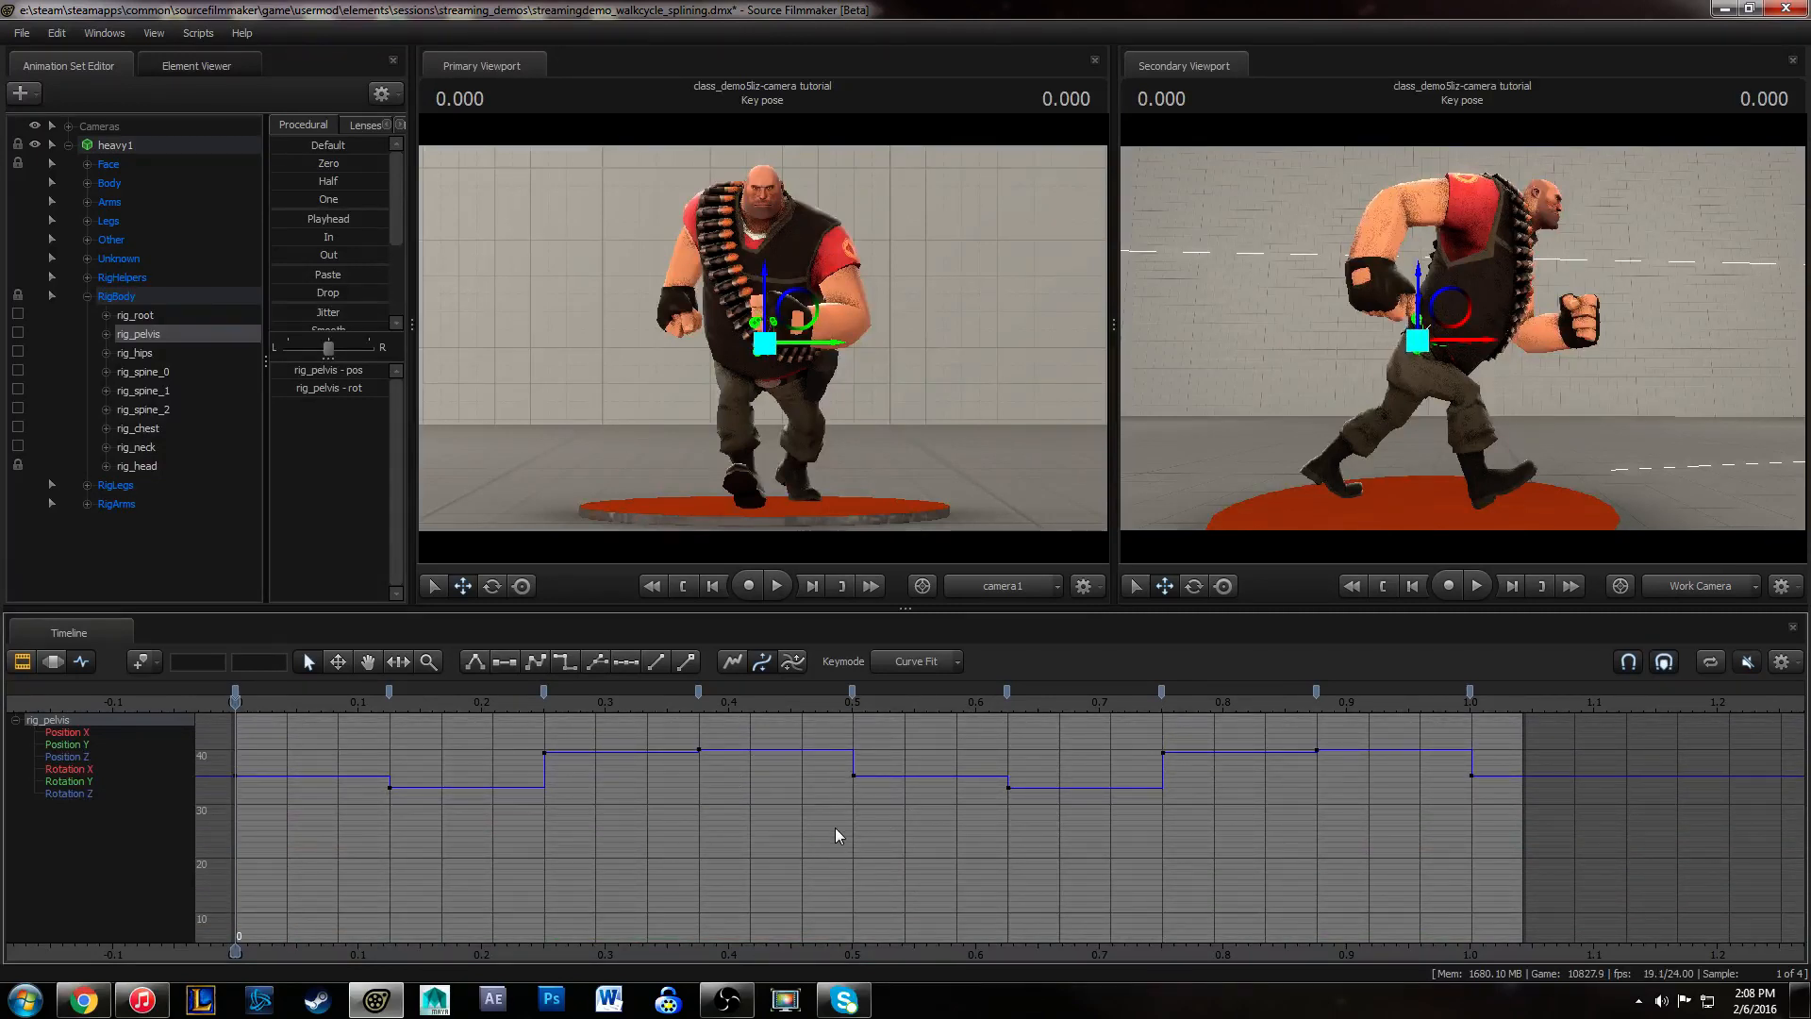
{"action": "mouse_move", "coordinate": [258, 705]}
{"action": "left_mouse_down"}
{"action": "mouse_move", "coordinate": [337, 706]}
{"action": "mouse_move", "coordinate": [245, 707]}
{"action": "left_mouse_up"}
{"action": "middle_click_drag", "start_coordinate": [699, 882], "coordinate": [716, 914], "text": "alt"}
{"action": "right_click_drag", "start_coordinate": [716, 914], "coordinate": [739, 797], "text": "alt"}
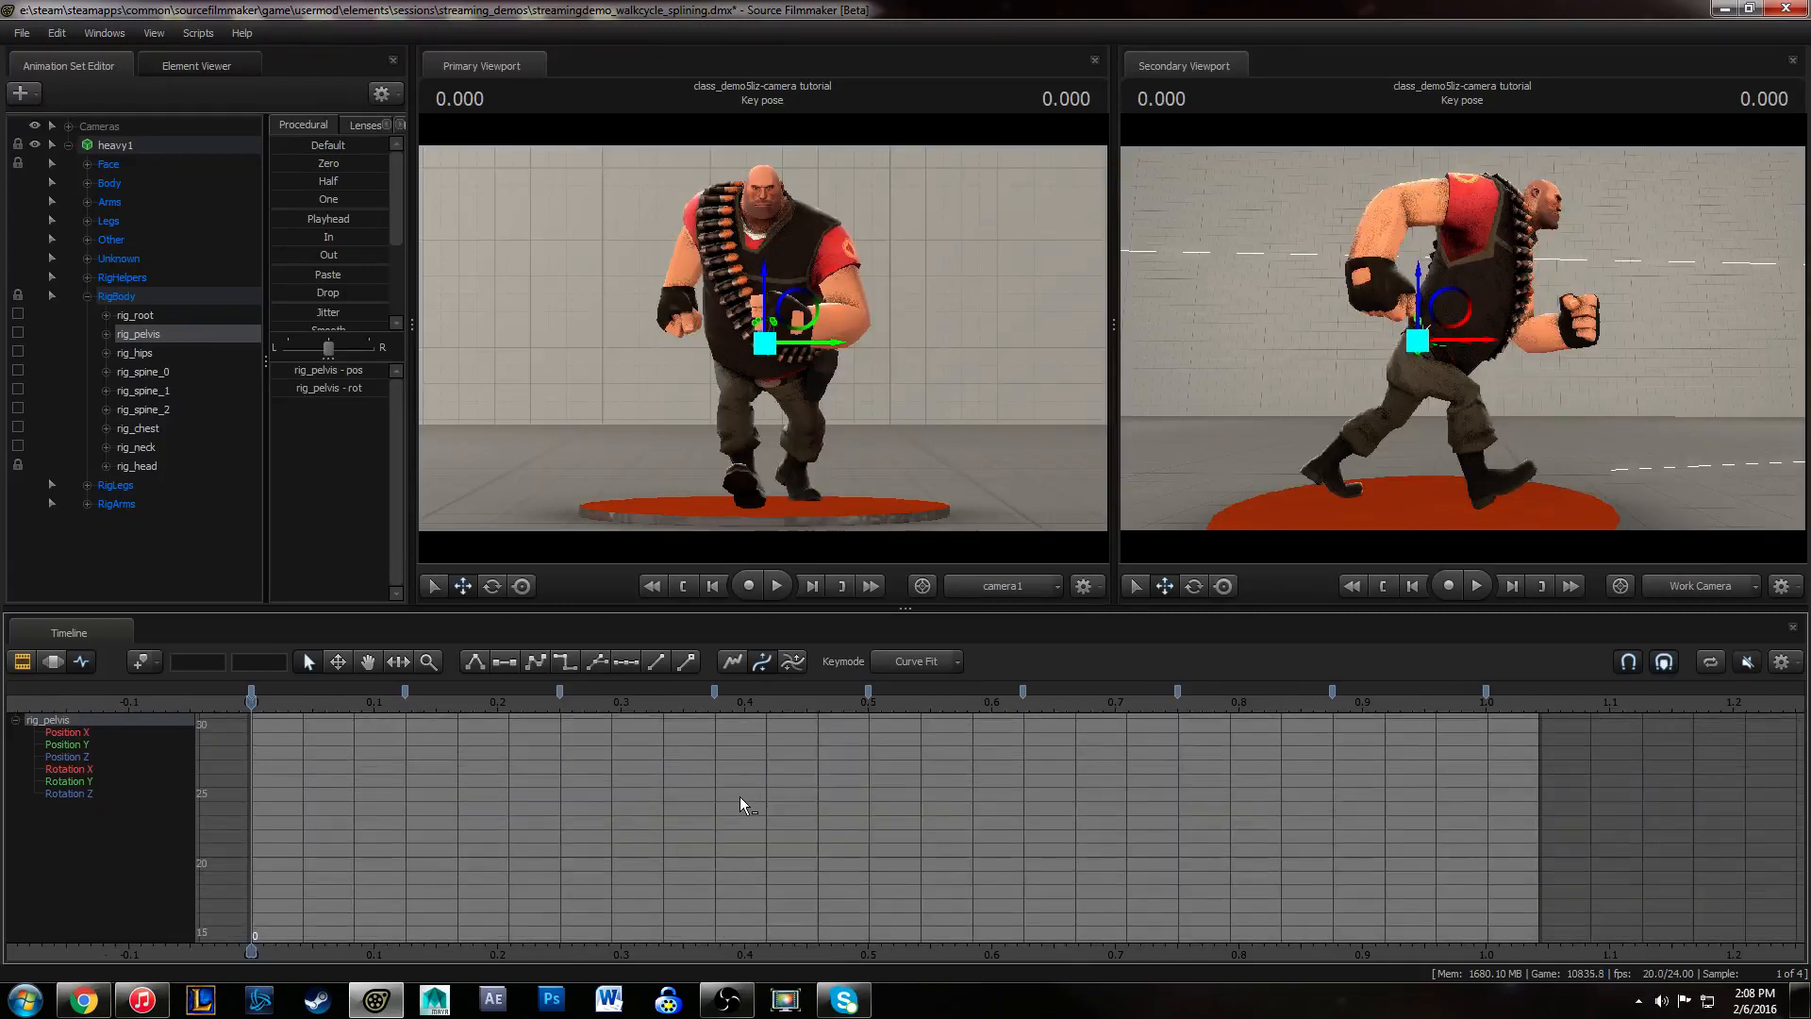
{"action": "middle_click_drag", "start_coordinate": [761, 727], "coordinate": [762, 801], "text": "alt"}
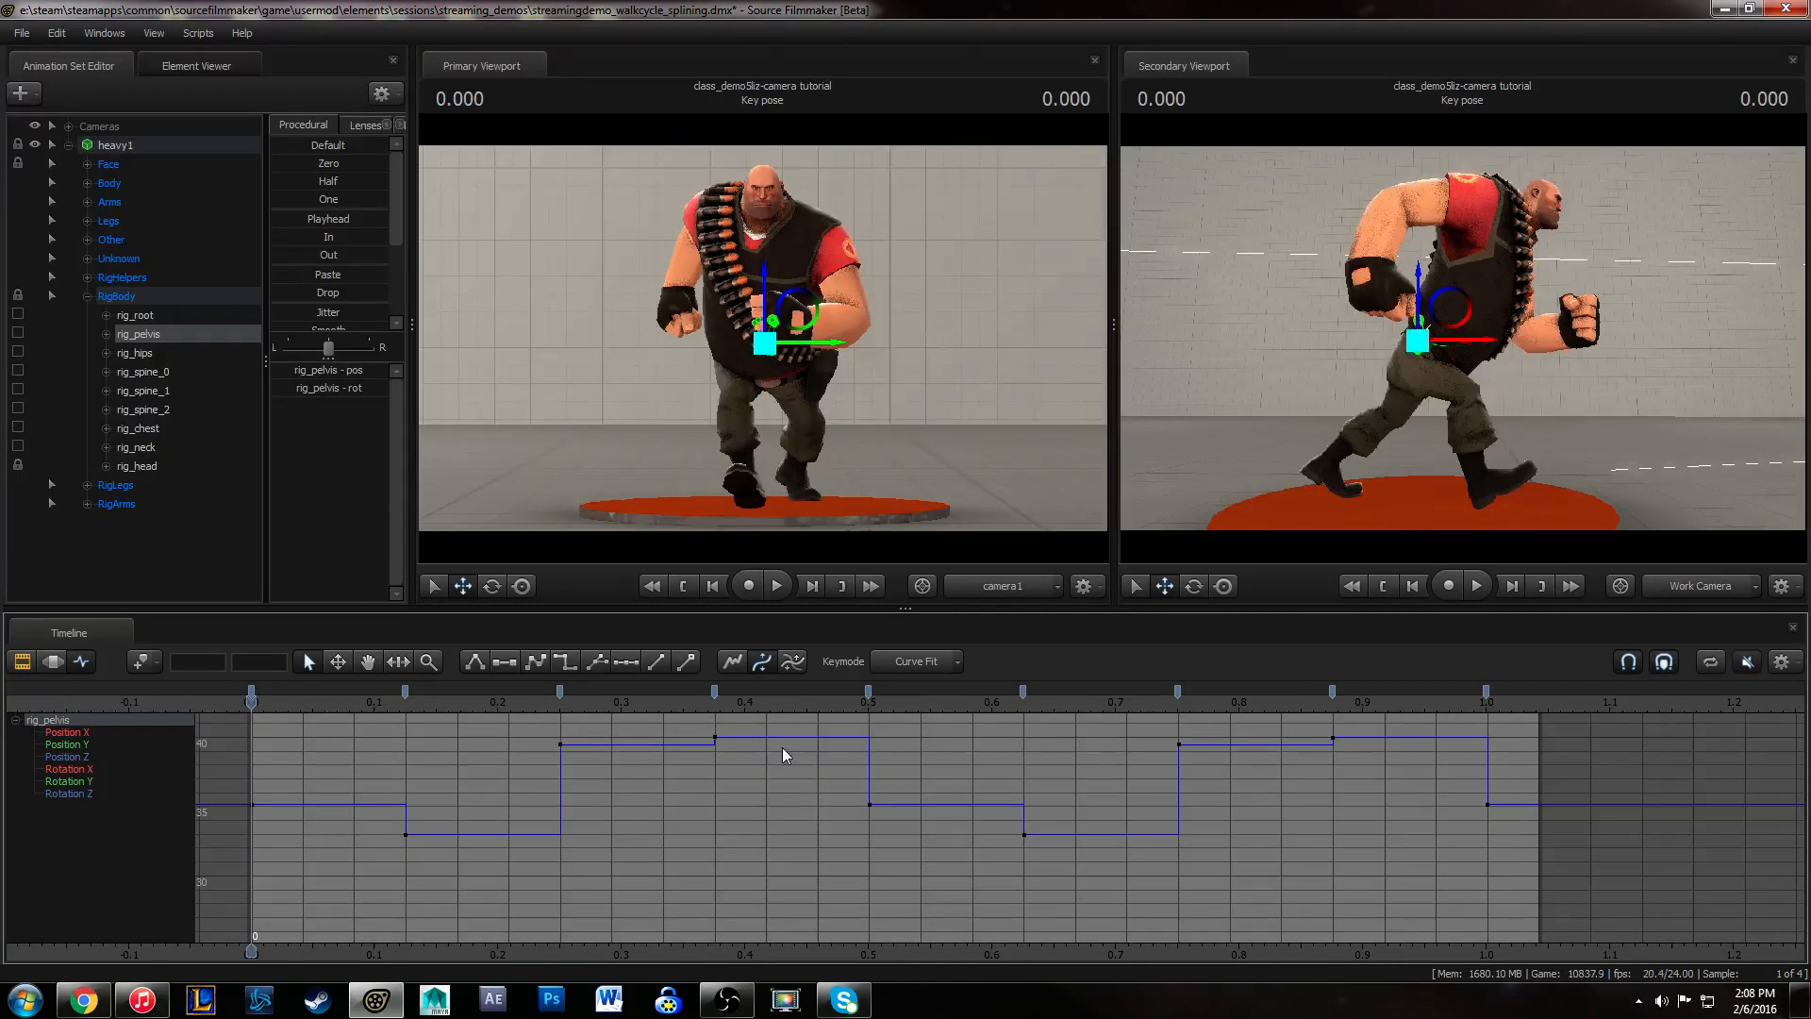
{"action": "middle_click_drag", "start_coordinate": [738, 780], "coordinate": [722, 838], "text": "alt"}
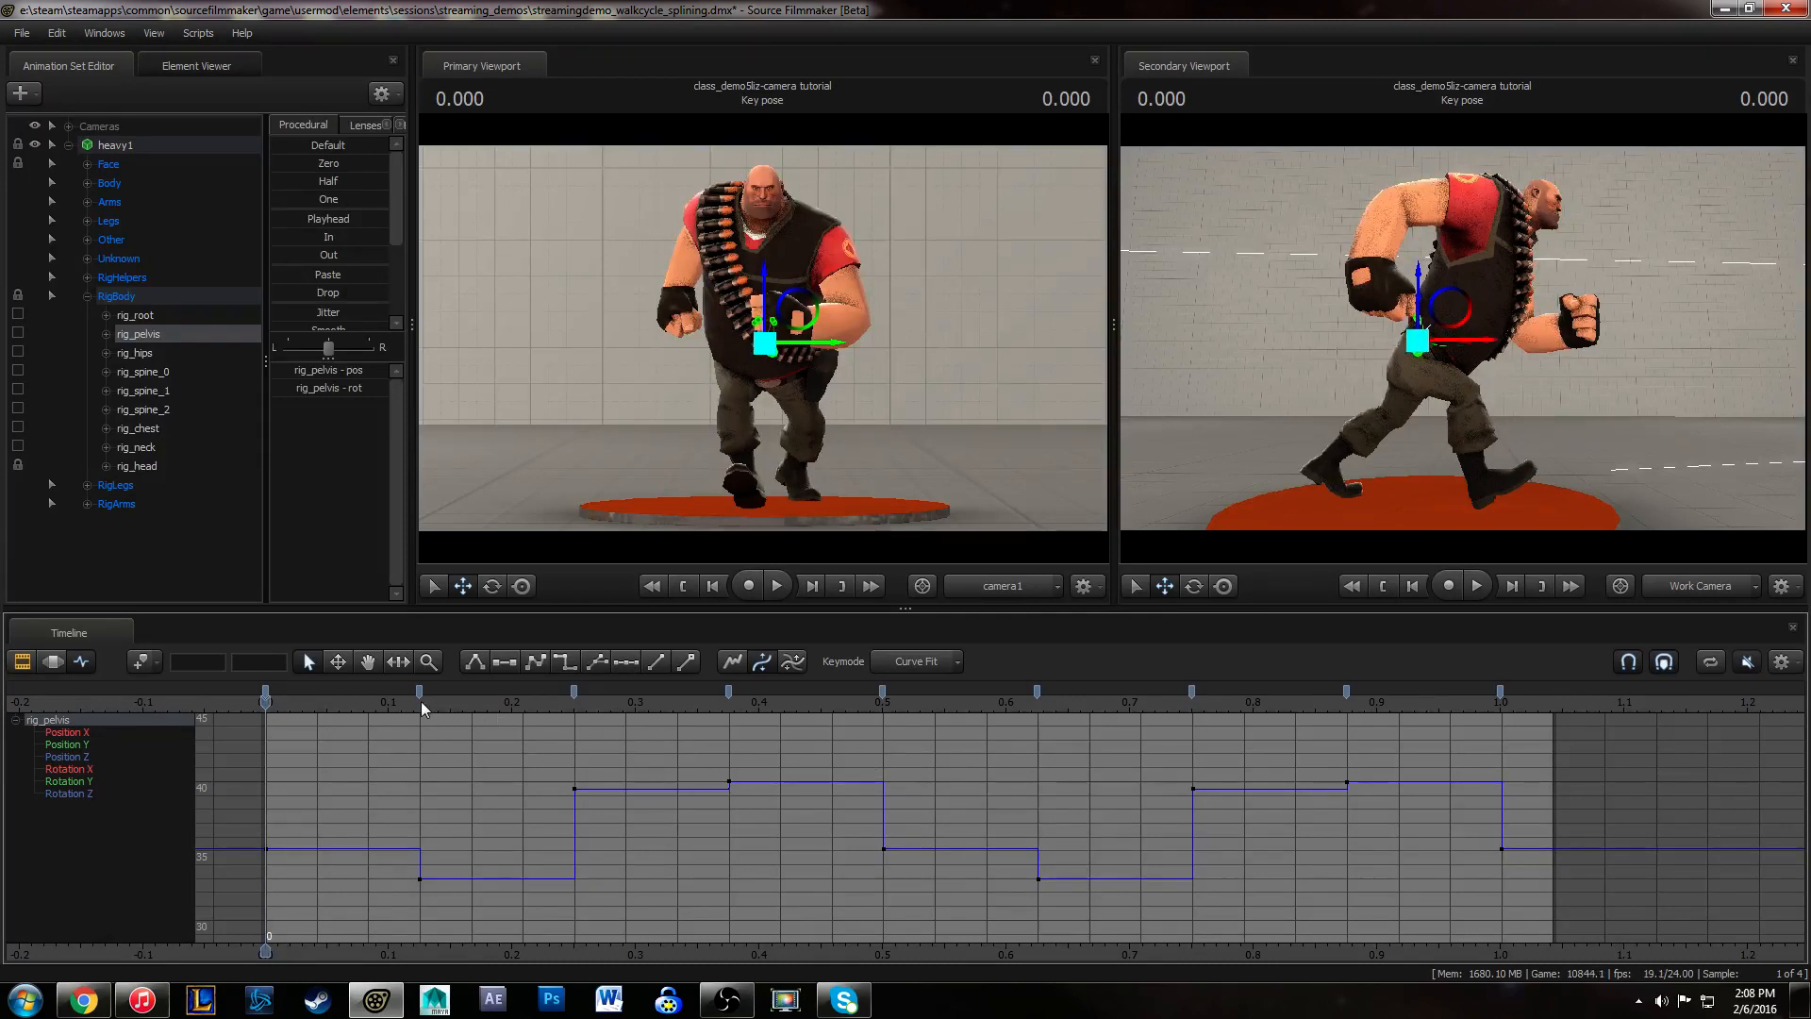
{"action": "left_click_drag", "start_coordinate": [421, 700], "coordinate": [779, 703]}
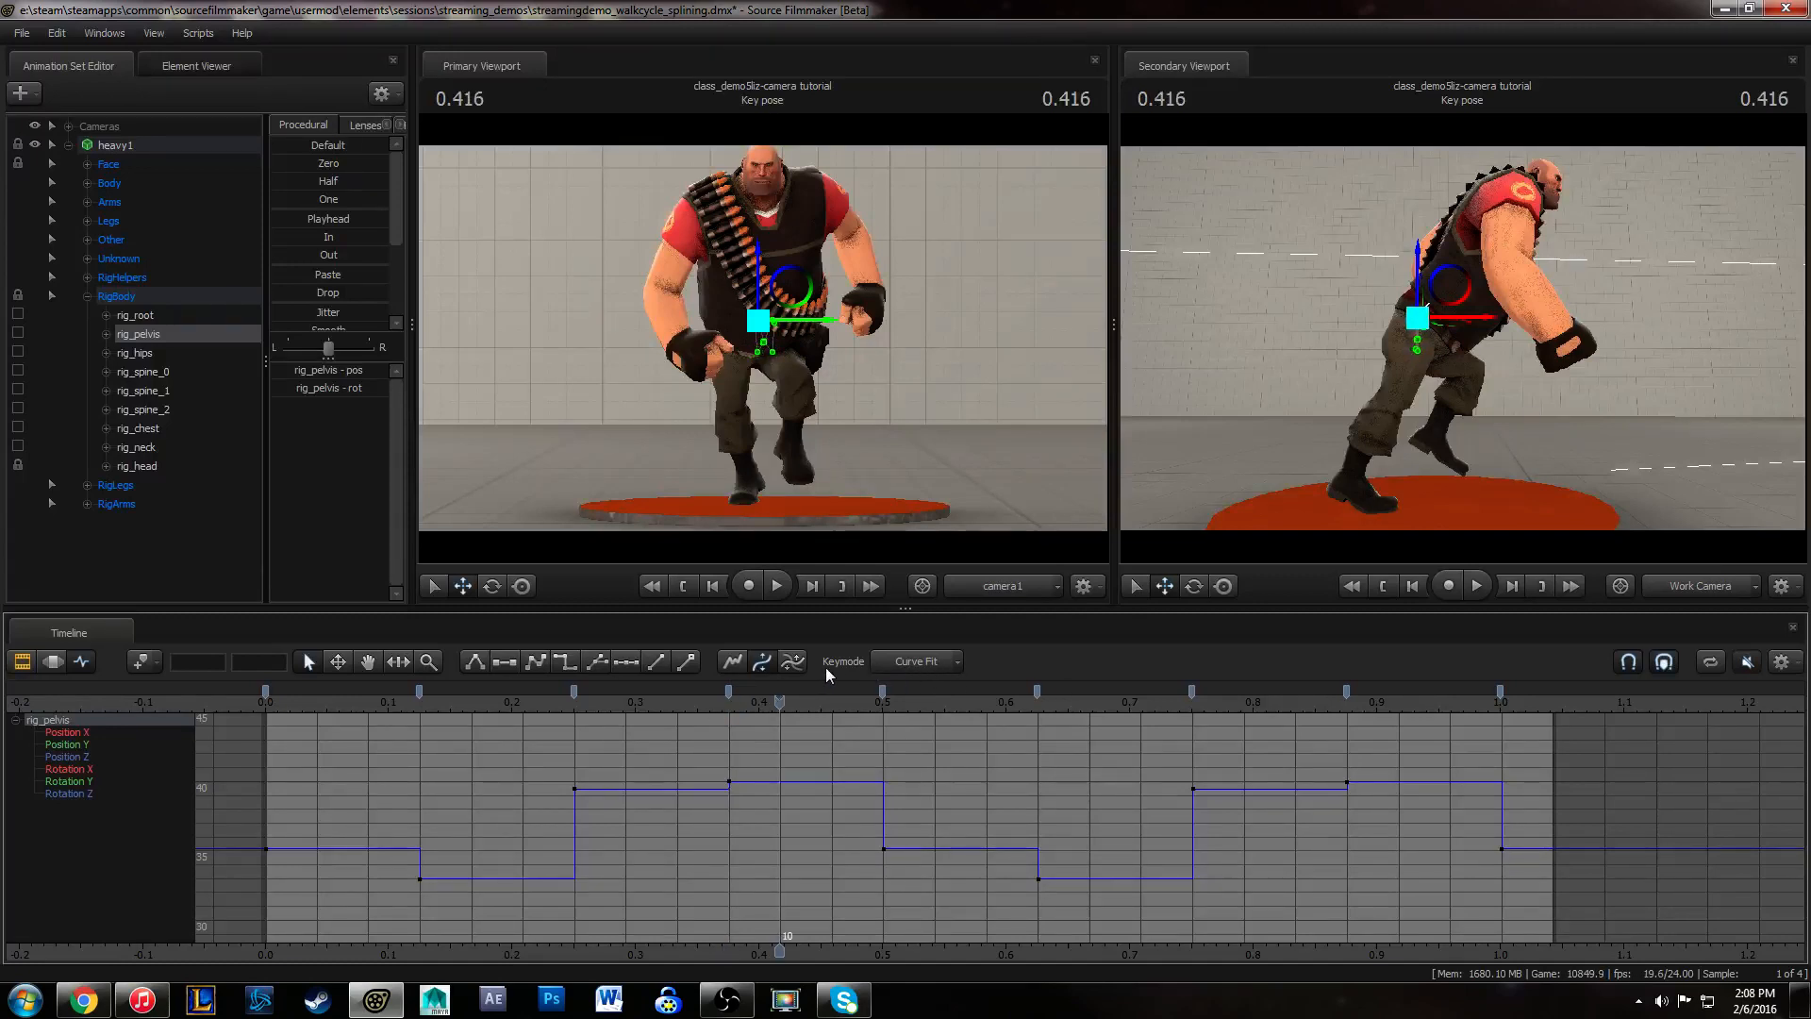
{"action": "left_click", "coordinate": [956, 660]}
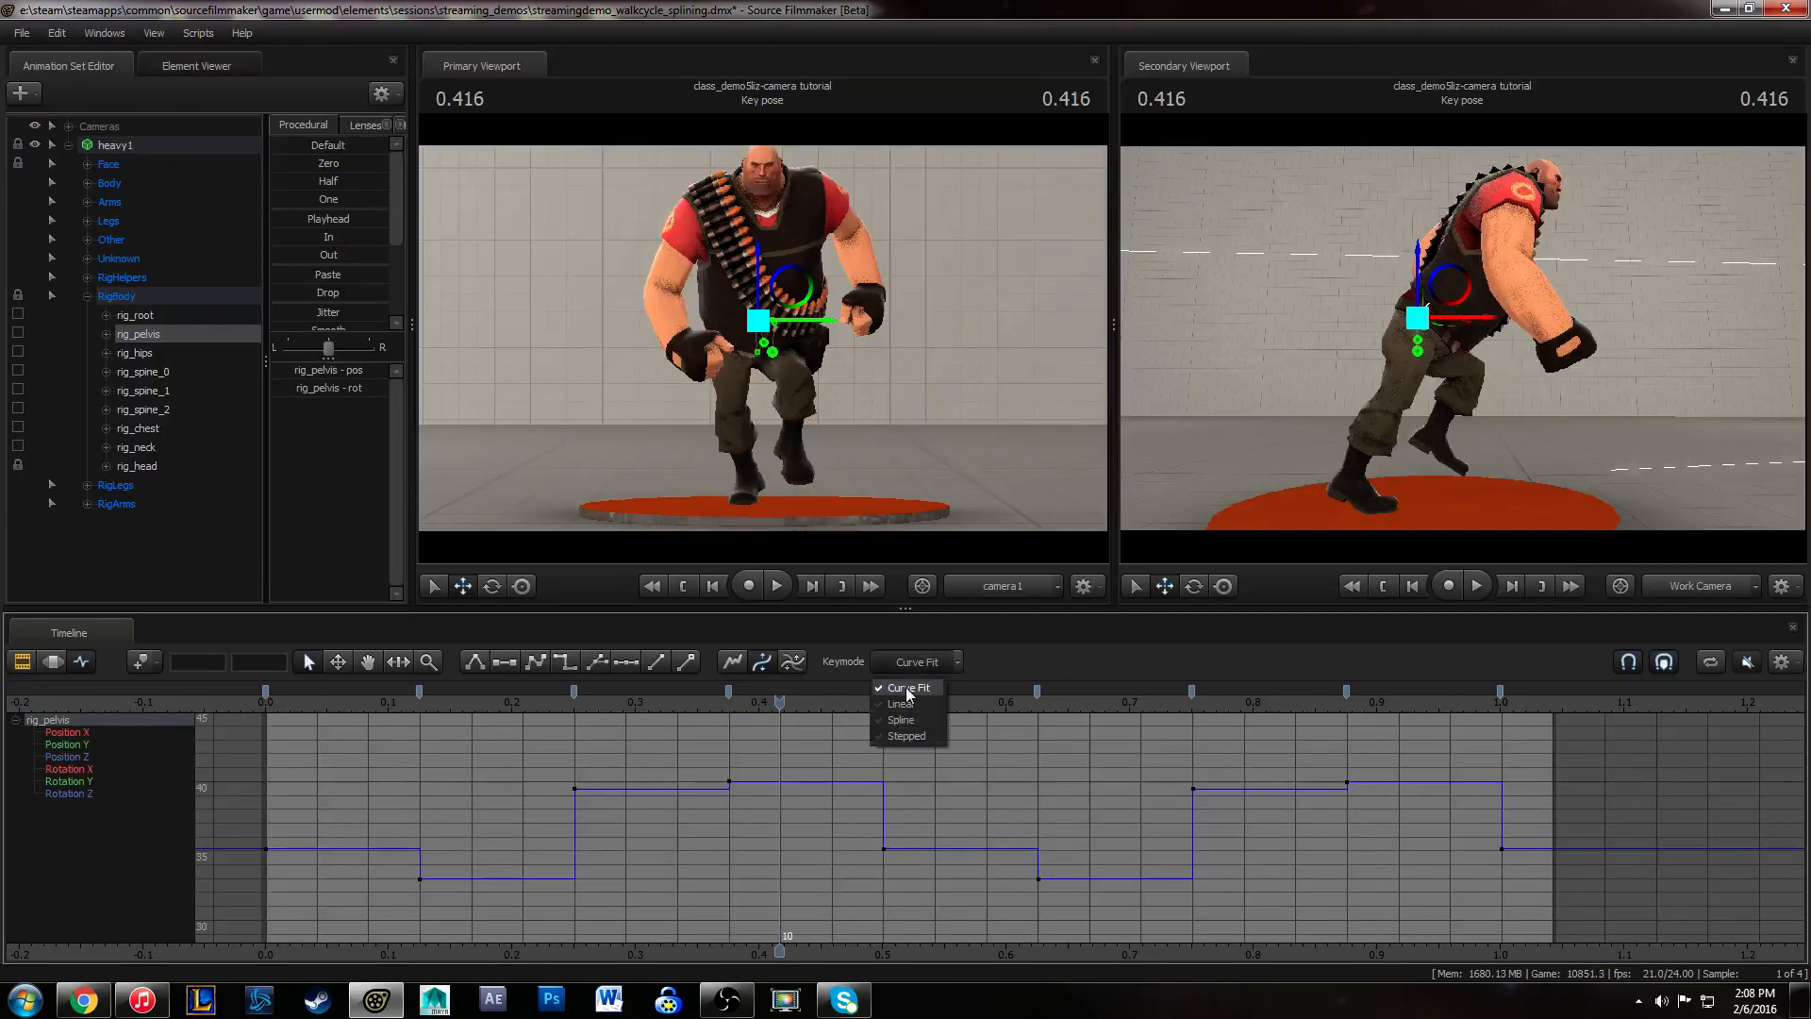
{"action": "left_click", "coordinate": [1066, 749]}
- Select all of rig_pelvis's Position Z keys and compare flat tangents with spline tangents, ending on spline
{"action": "left_click", "coordinate": [739, 780]}
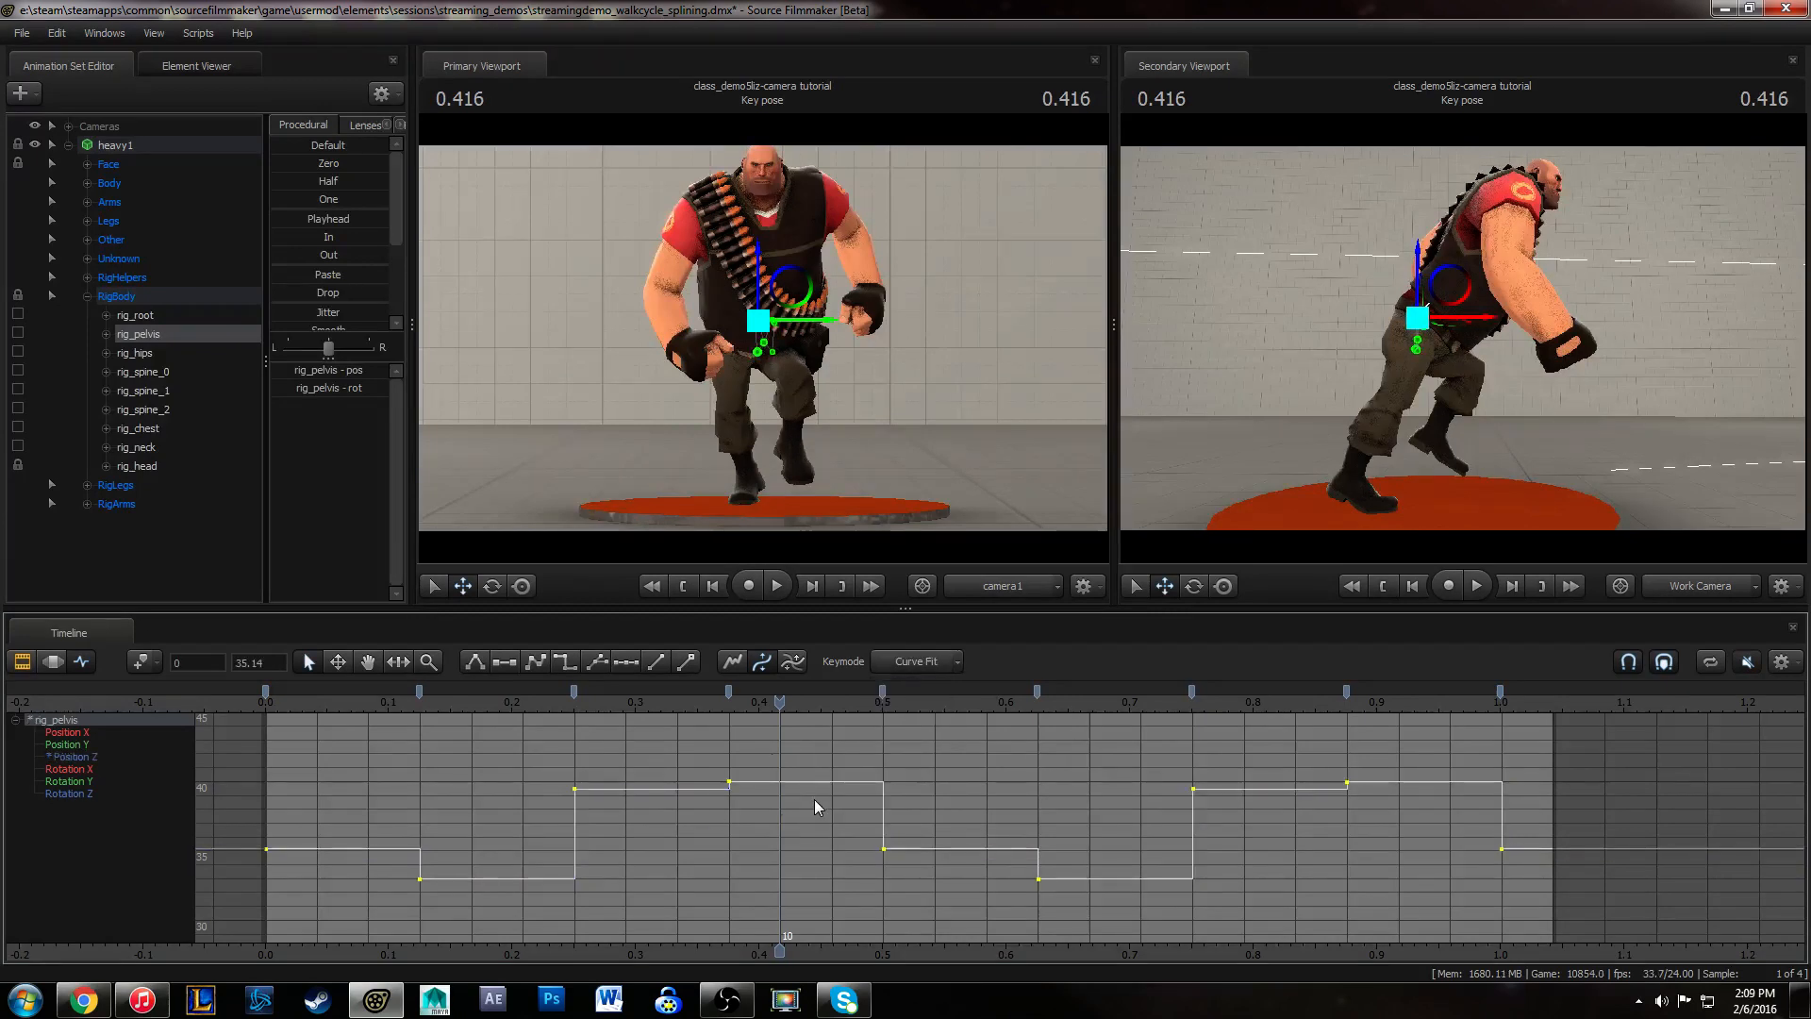
{"action": "key", "text": "1"}
{"action": "key", "text": "2"}
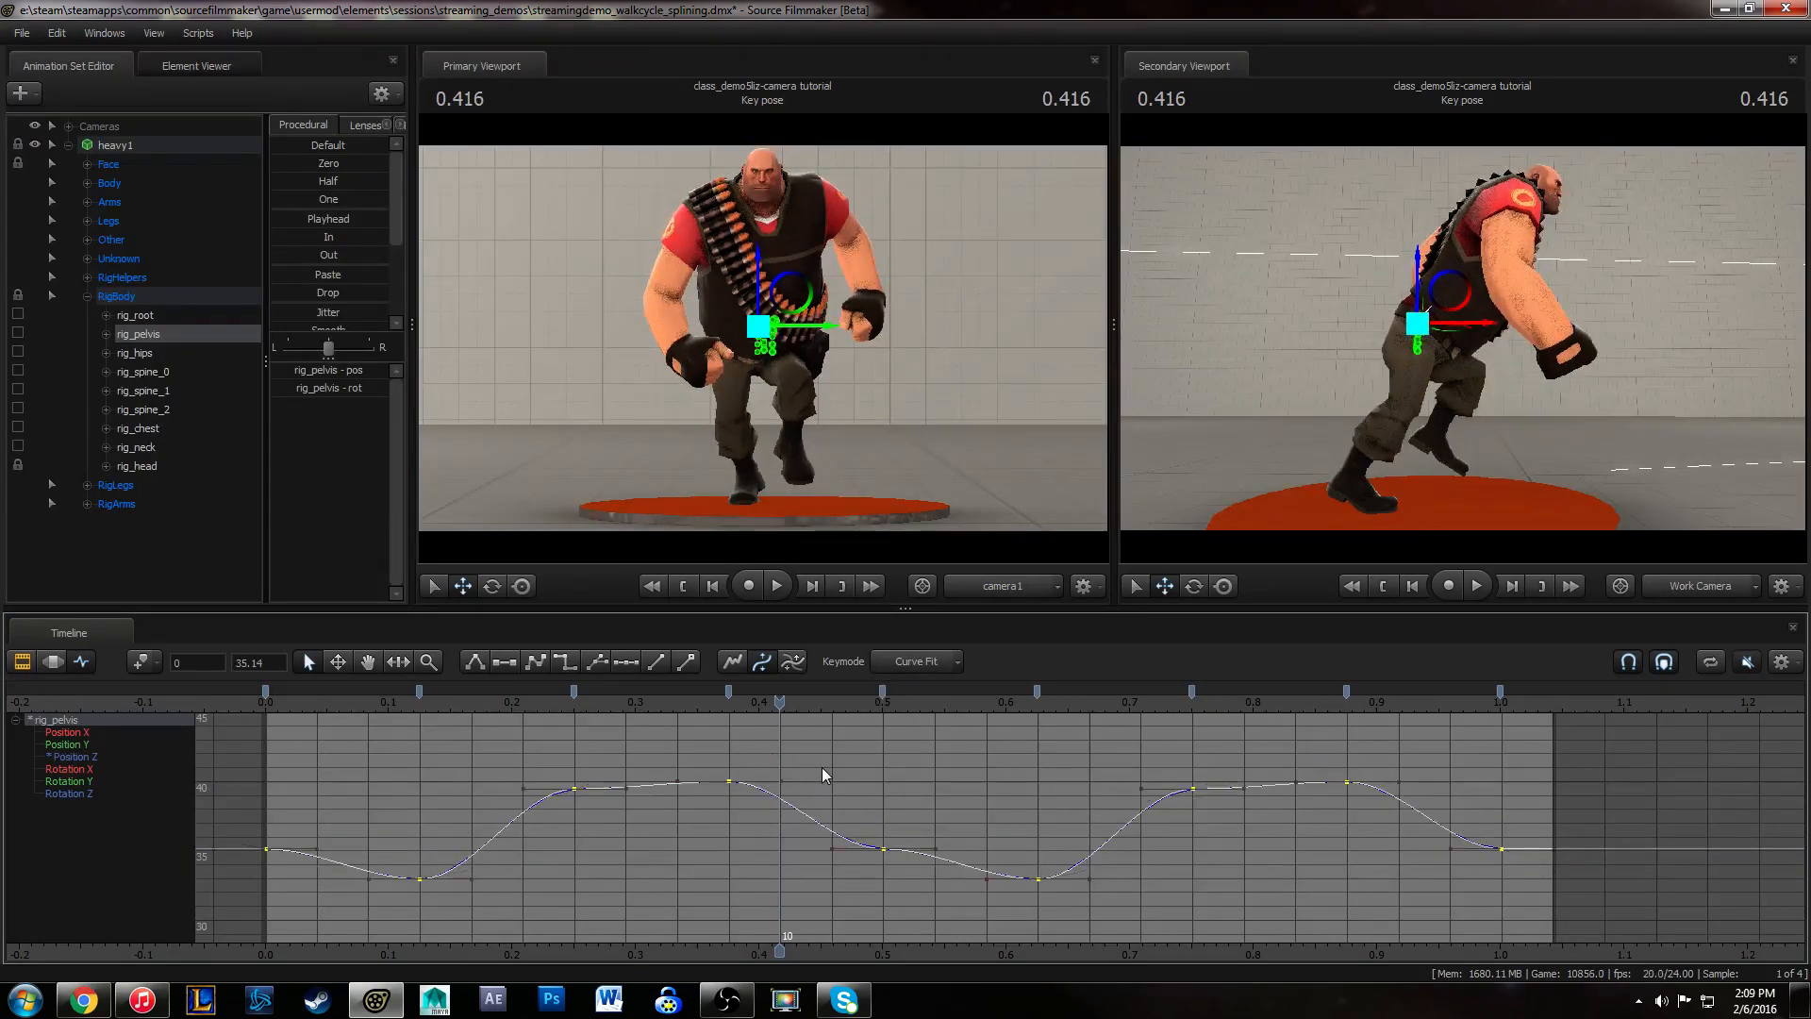
{"action": "key", "text": "1"}
{"action": "middle_click_drag", "start_coordinate": [868, 777], "coordinate": [955, 795]}
{"action": "scroll", "coordinate": [934, 766], "scroll_direction": "up", "scroll_amount": 2}
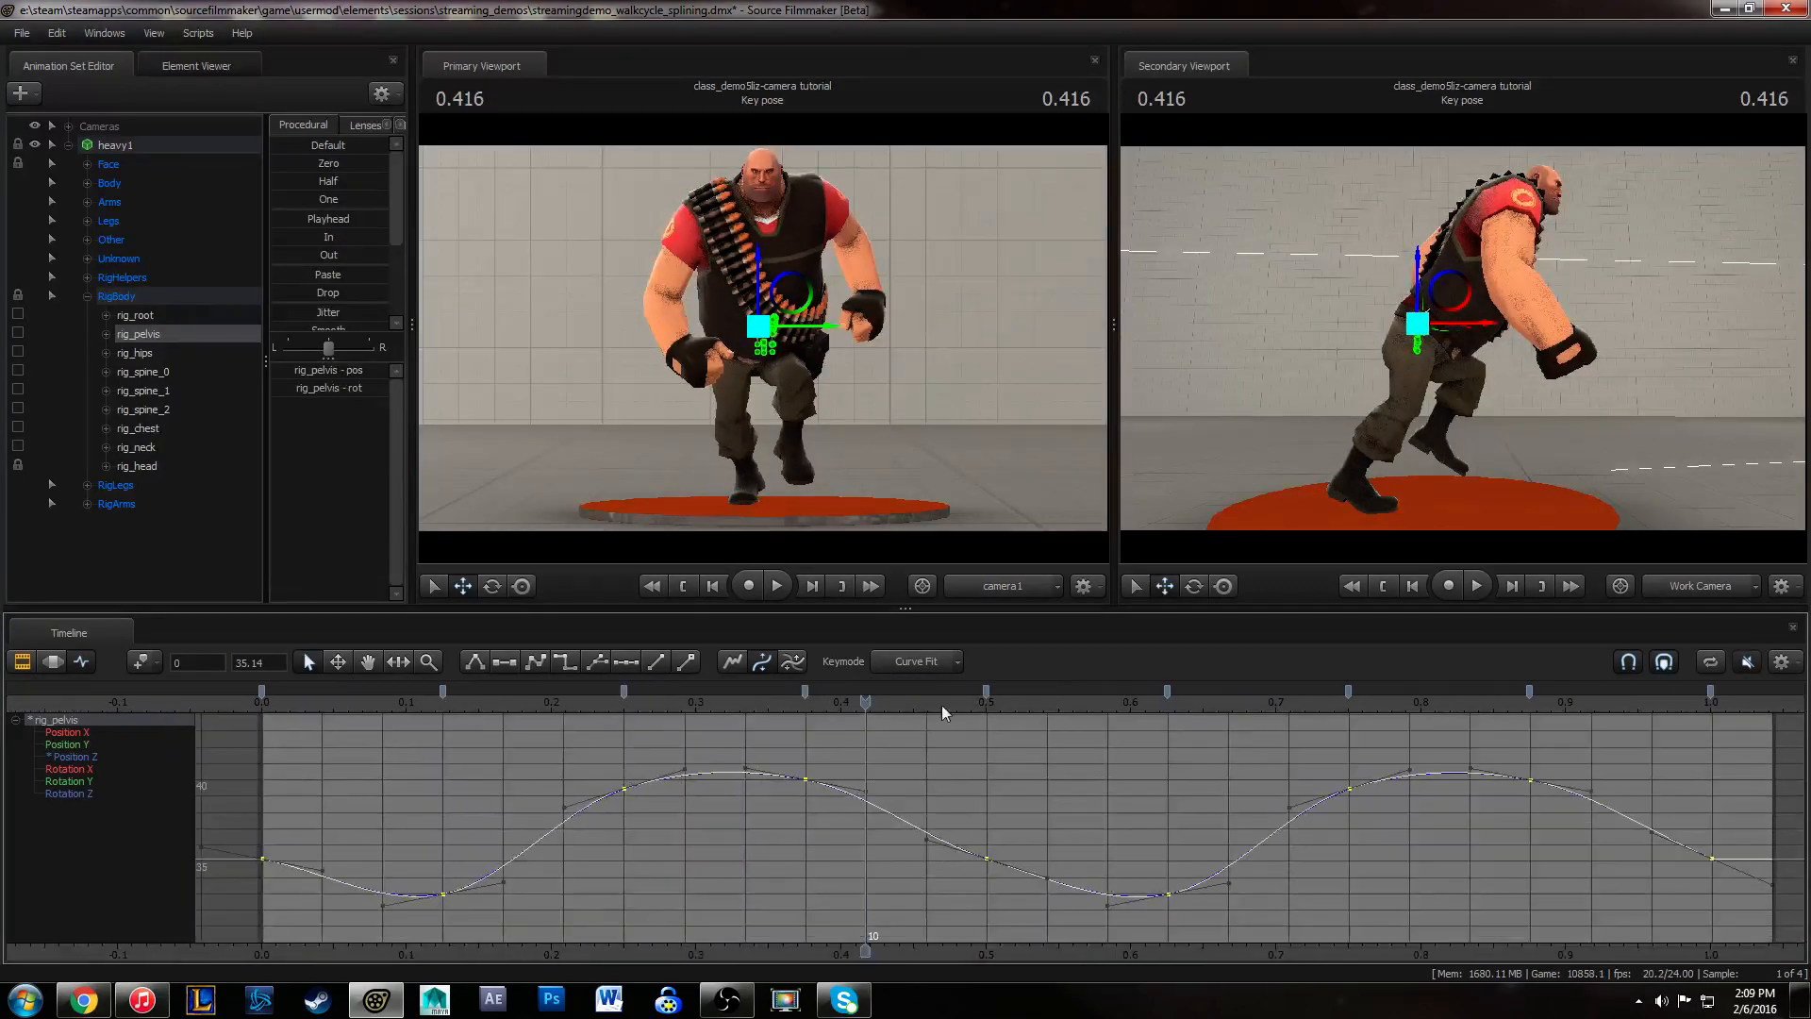
- Set the keymode to Spline and select only the pelvis Position Z key at frame 9
{"action": "left_click", "coordinate": [955, 663]}
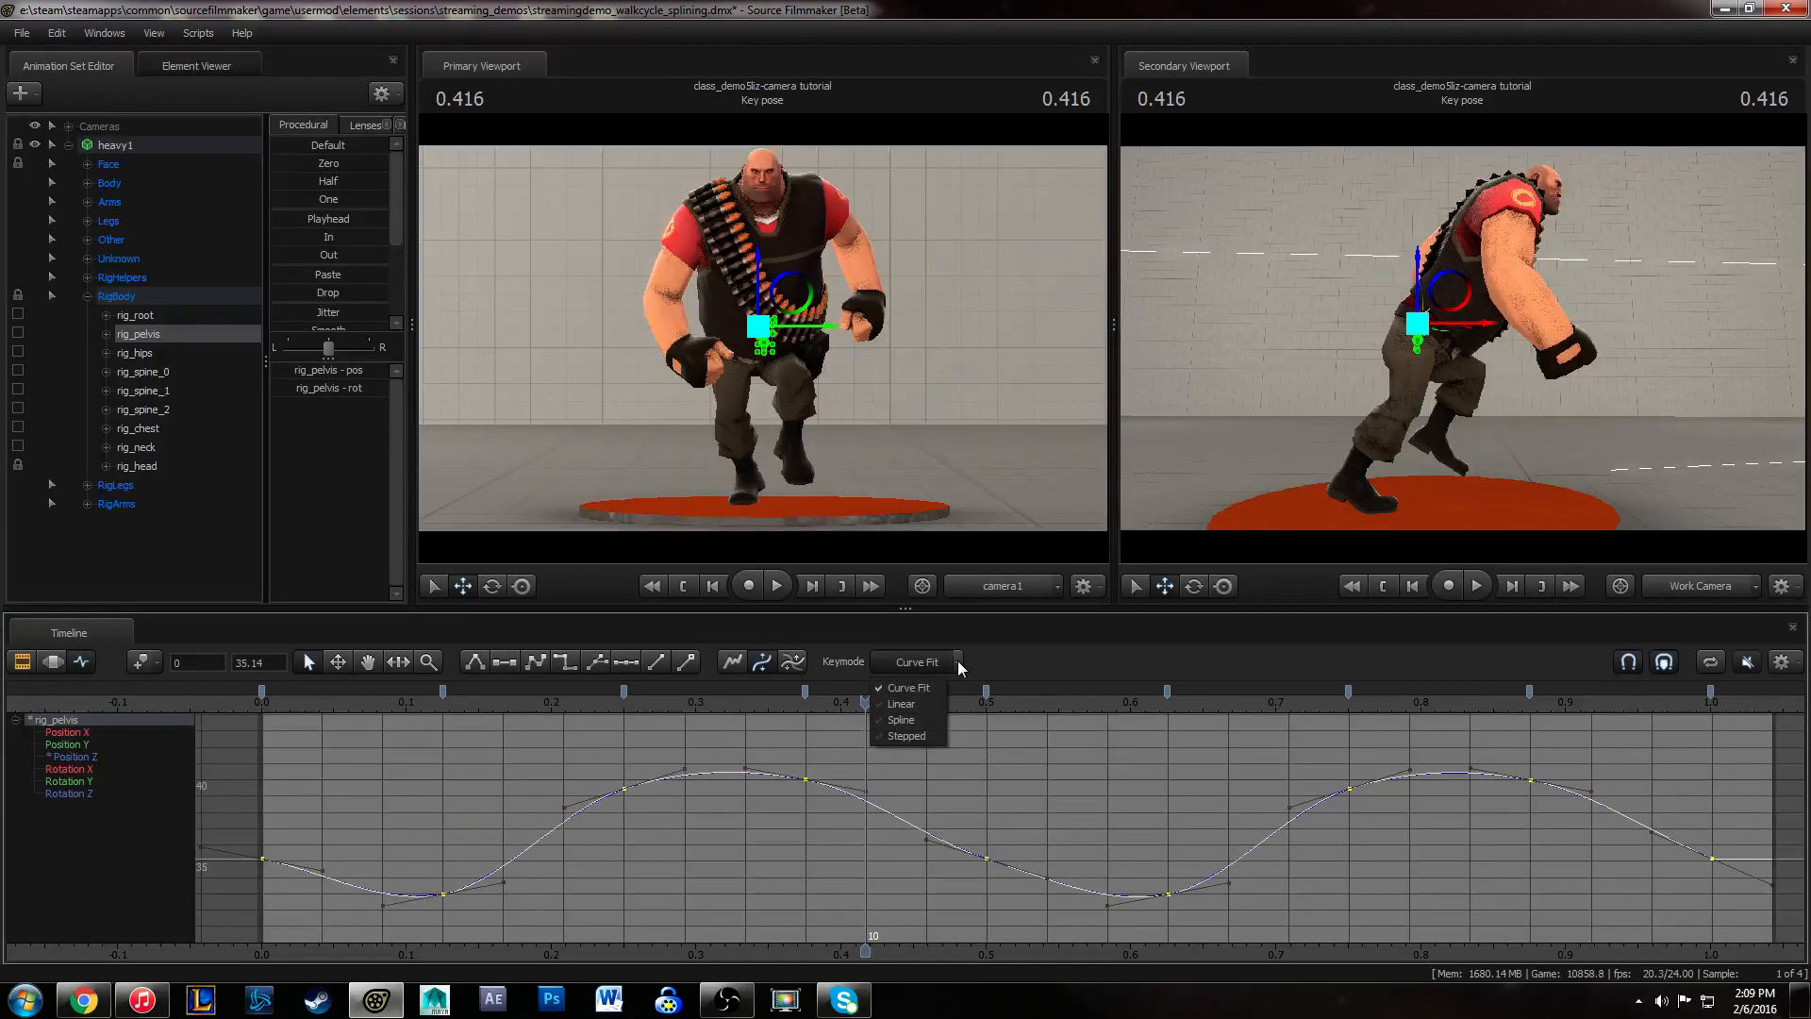
{"action": "left_click", "coordinate": [911, 720]}
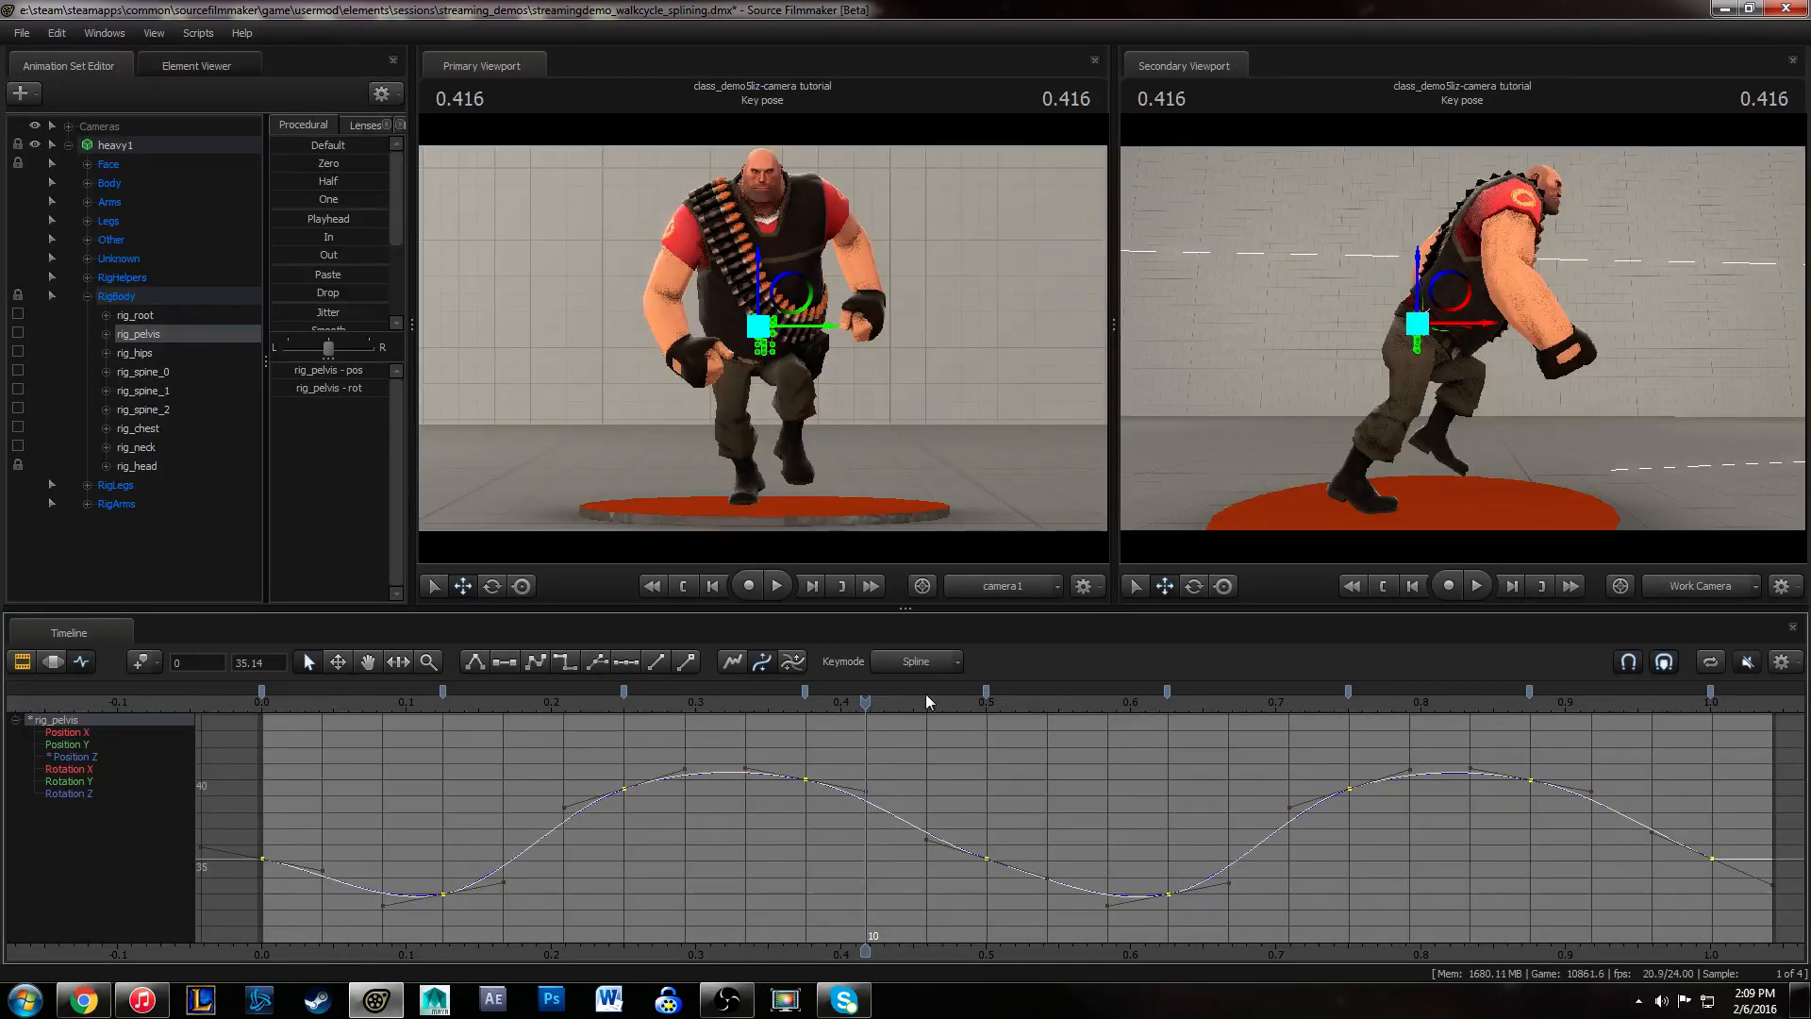
{"action": "left_click", "coordinate": [721, 696]}
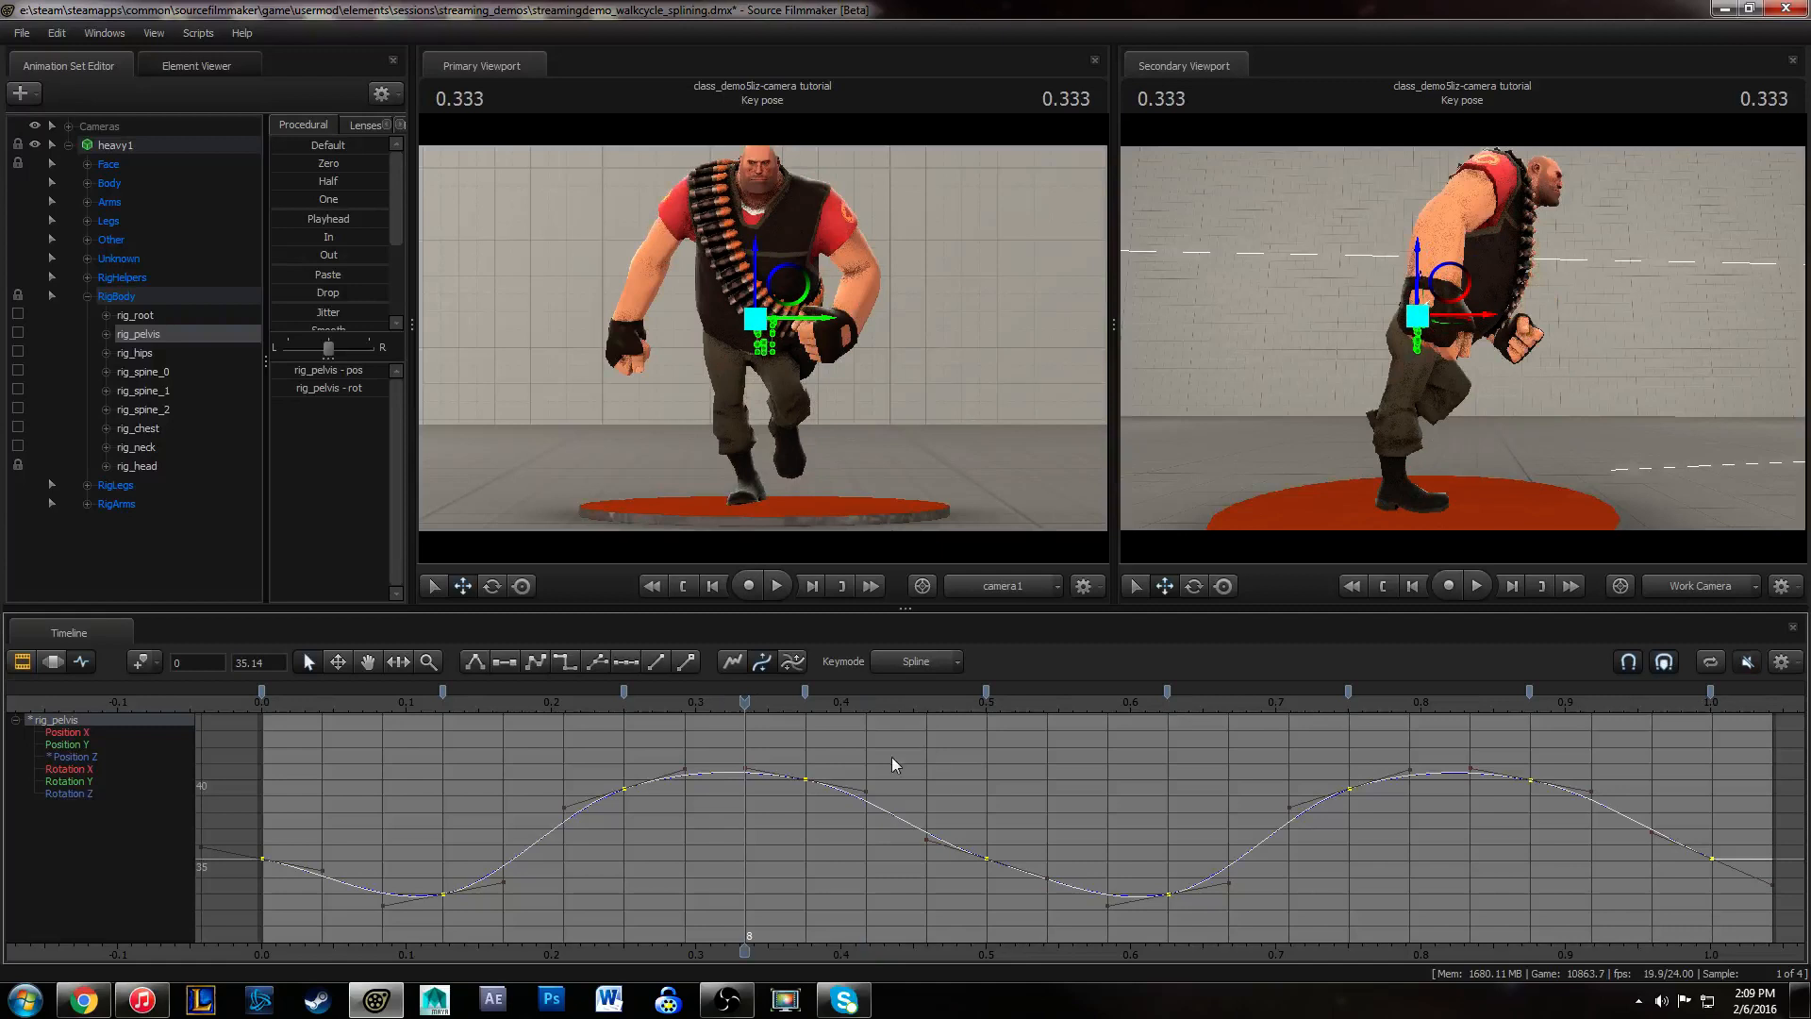
{"action": "left_click", "coordinate": [930, 787]}
{"action": "left_click_drag", "start_coordinate": [779, 736], "coordinate": [889, 808]}
- Try adding a pelvis key at 0.666 seconds with the Spline keymode, undo it, and deselect the keys
{"action": "left_click_drag", "start_coordinate": [923, 698], "coordinate": [1225, 738]}
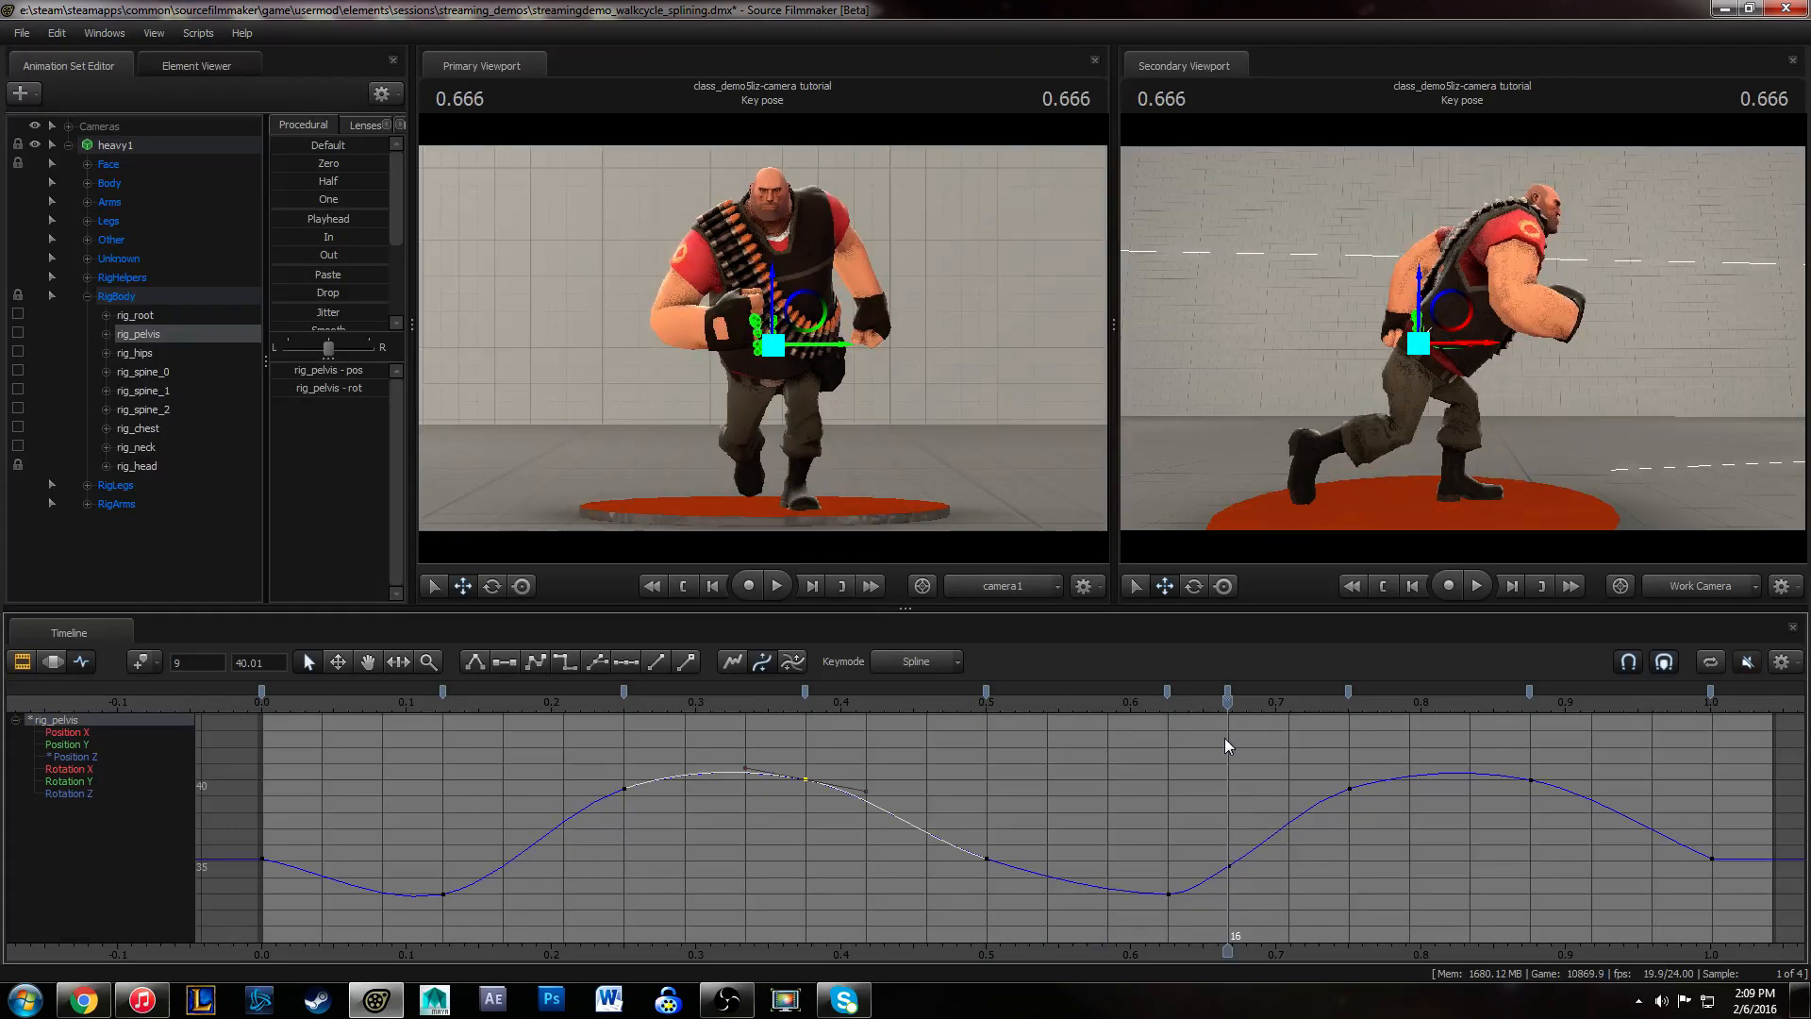
{"action": "middle_click_drag", "start_coordinate": [1316, 882], "coordinate": [1178, 905]}
{"action": "scroll", "coordinate": [1072, 837], "scroll_direction": "up", "scroll_amount": 4}
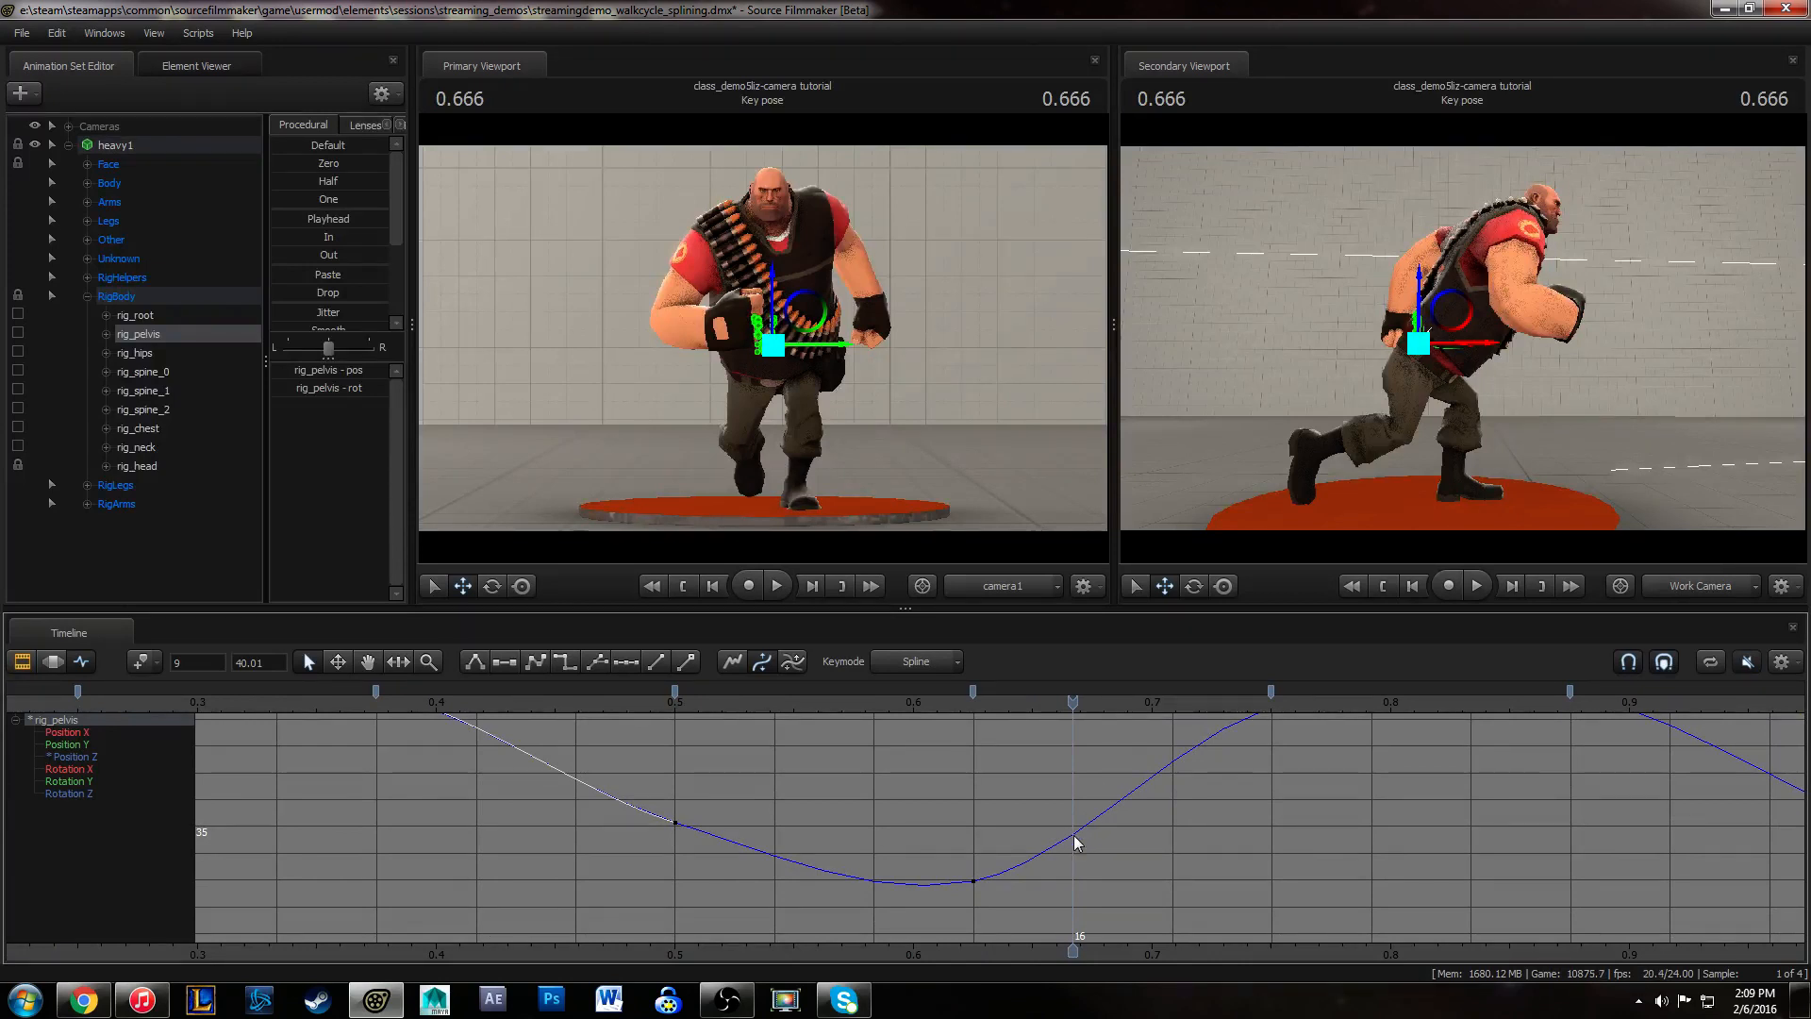
{"action": "key", "text": "m"}
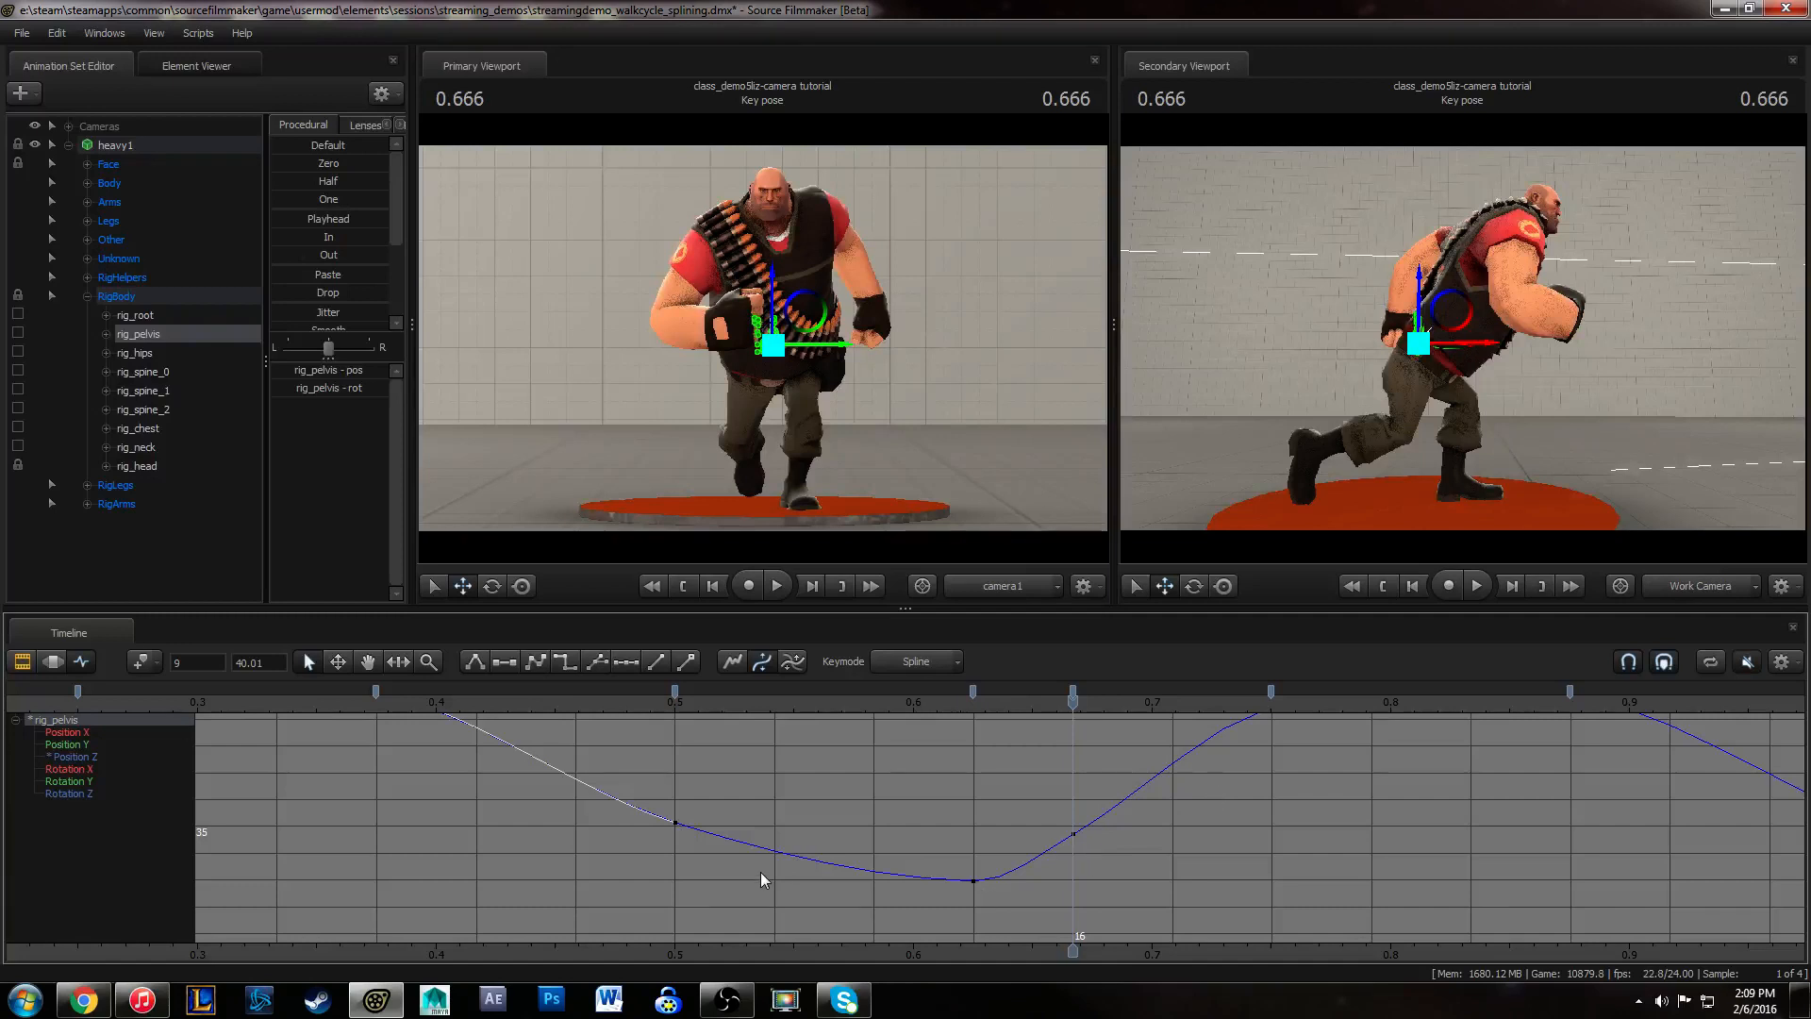
{"action": "key", "text": "ctrl+z"}
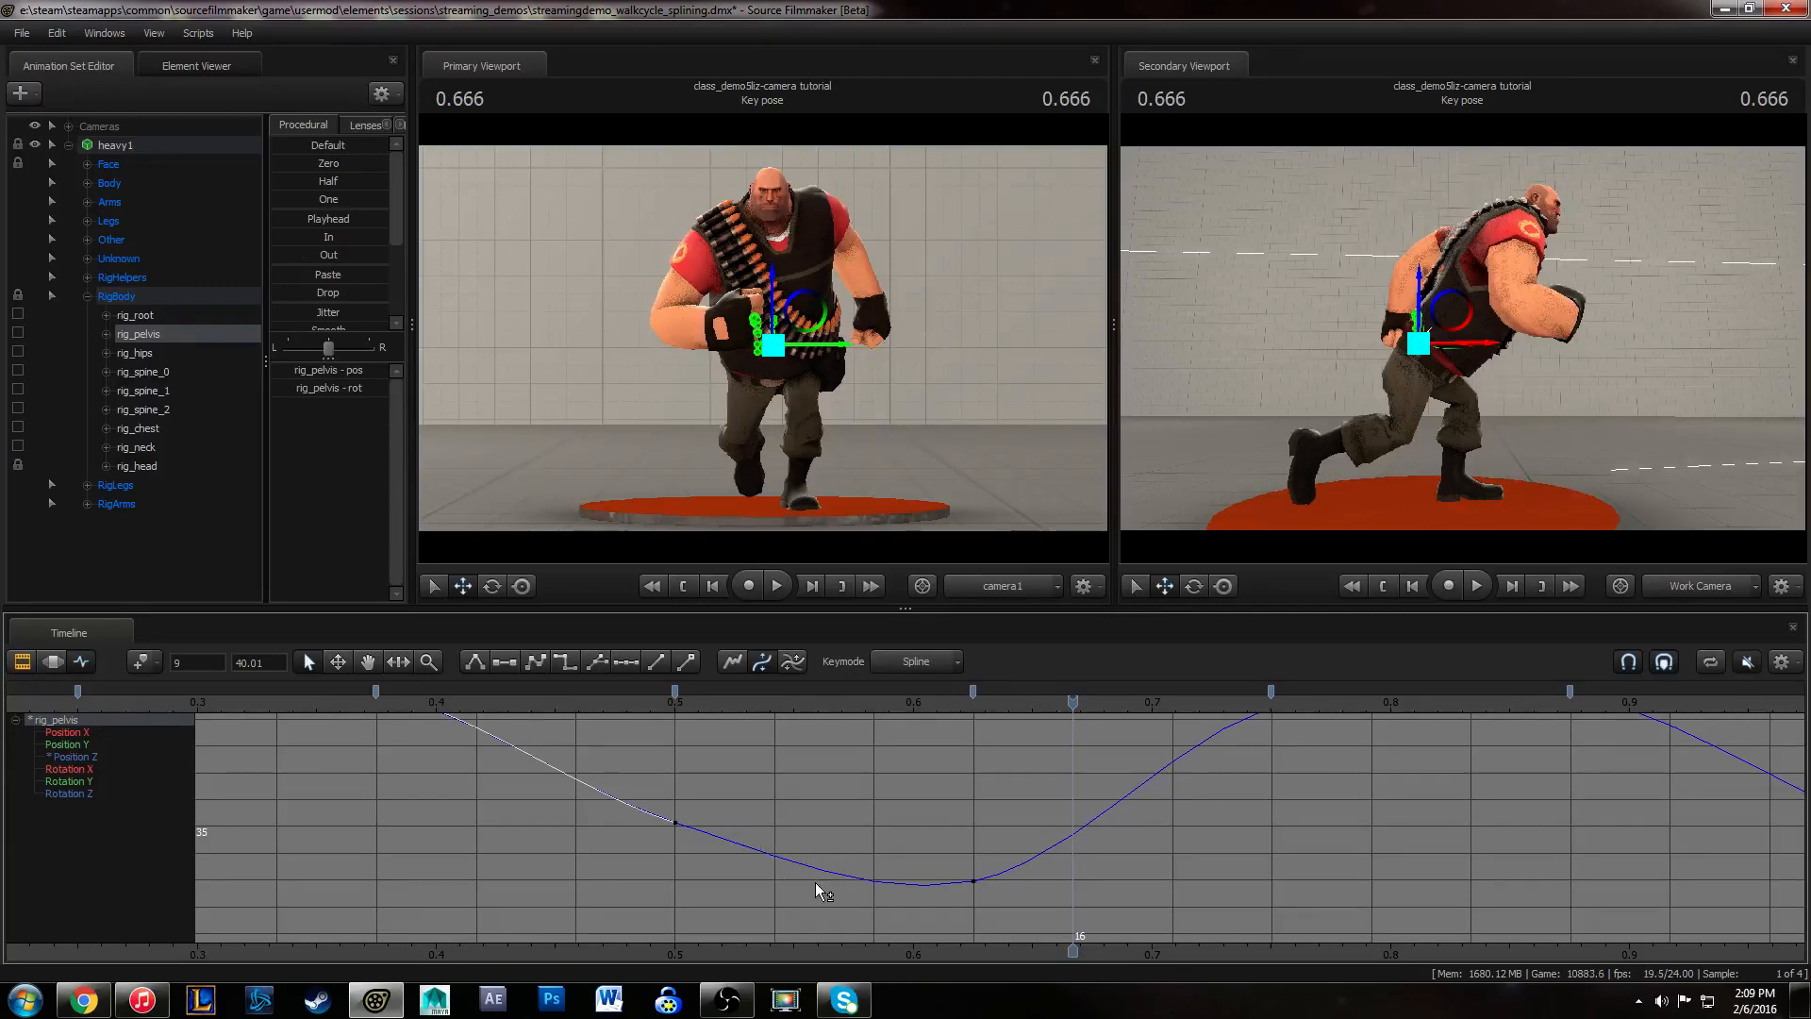
{"action": "left_click", "coordinate": [1027, 811]}
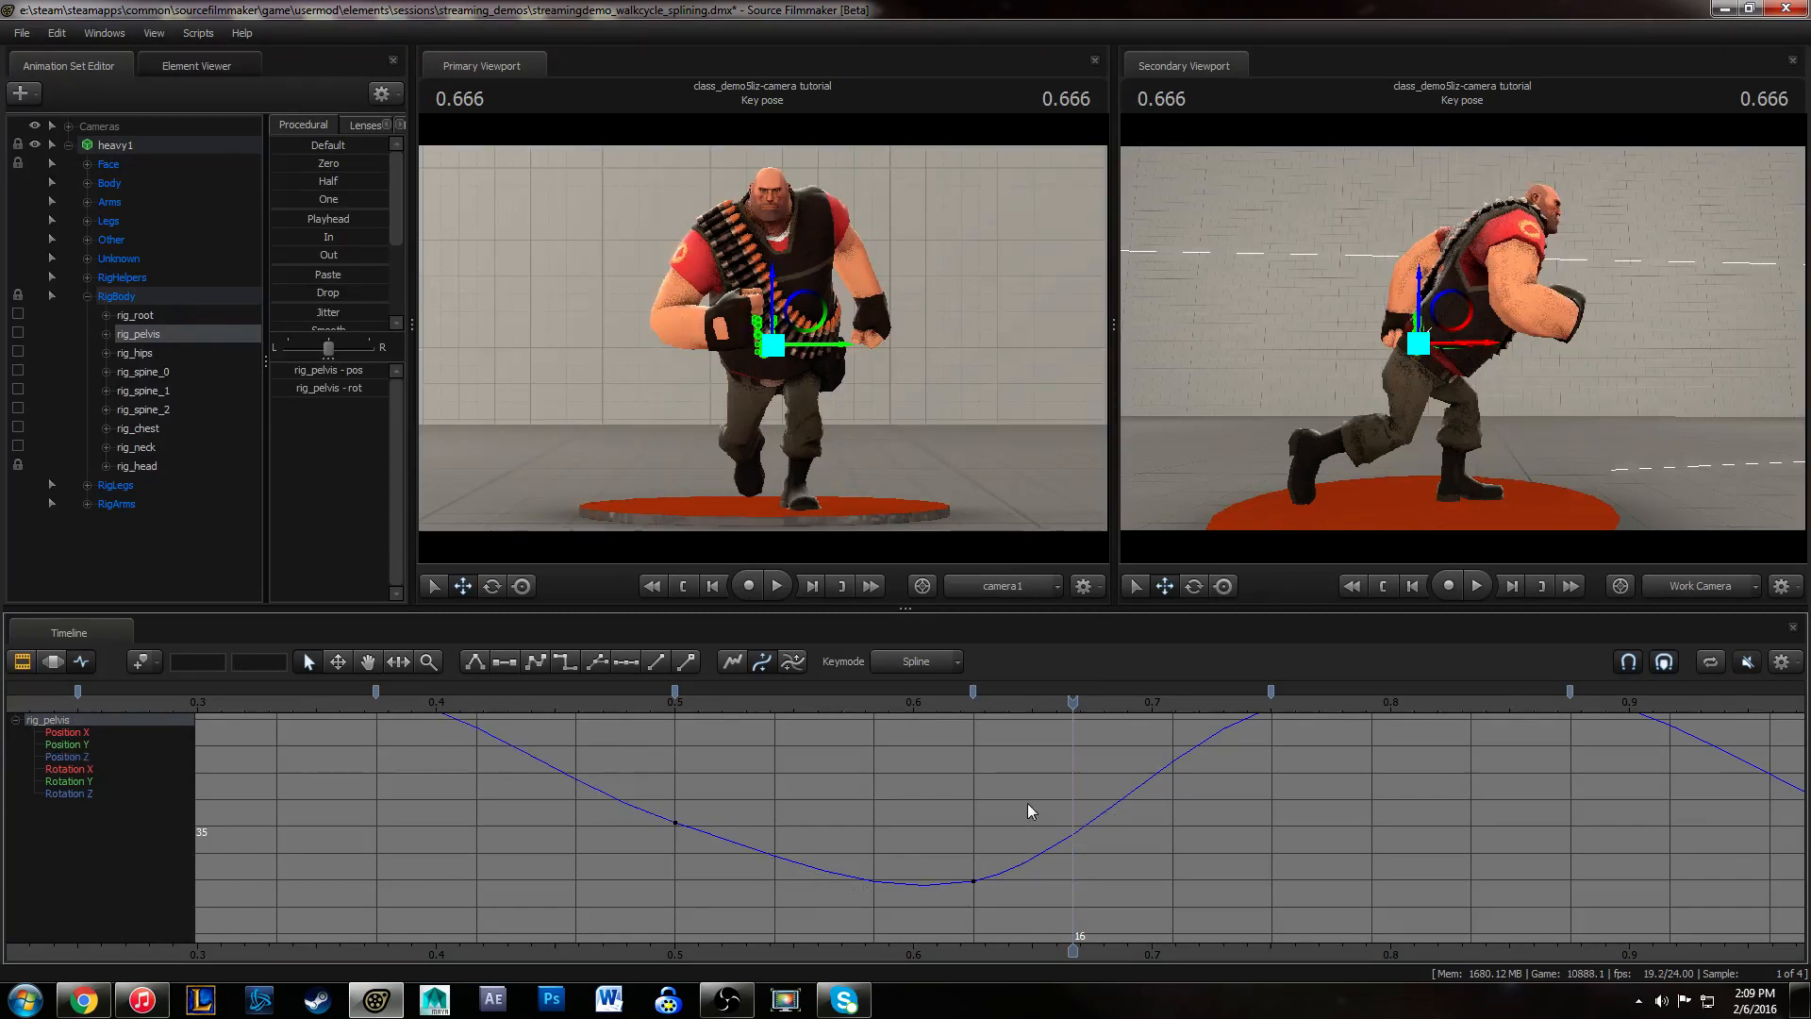
- Set the keymode to Curve Fit, try adding a pelvis key at 0.666 seconds, and delete that key
{"action": "left_click", "coordinate": [954, 662]}
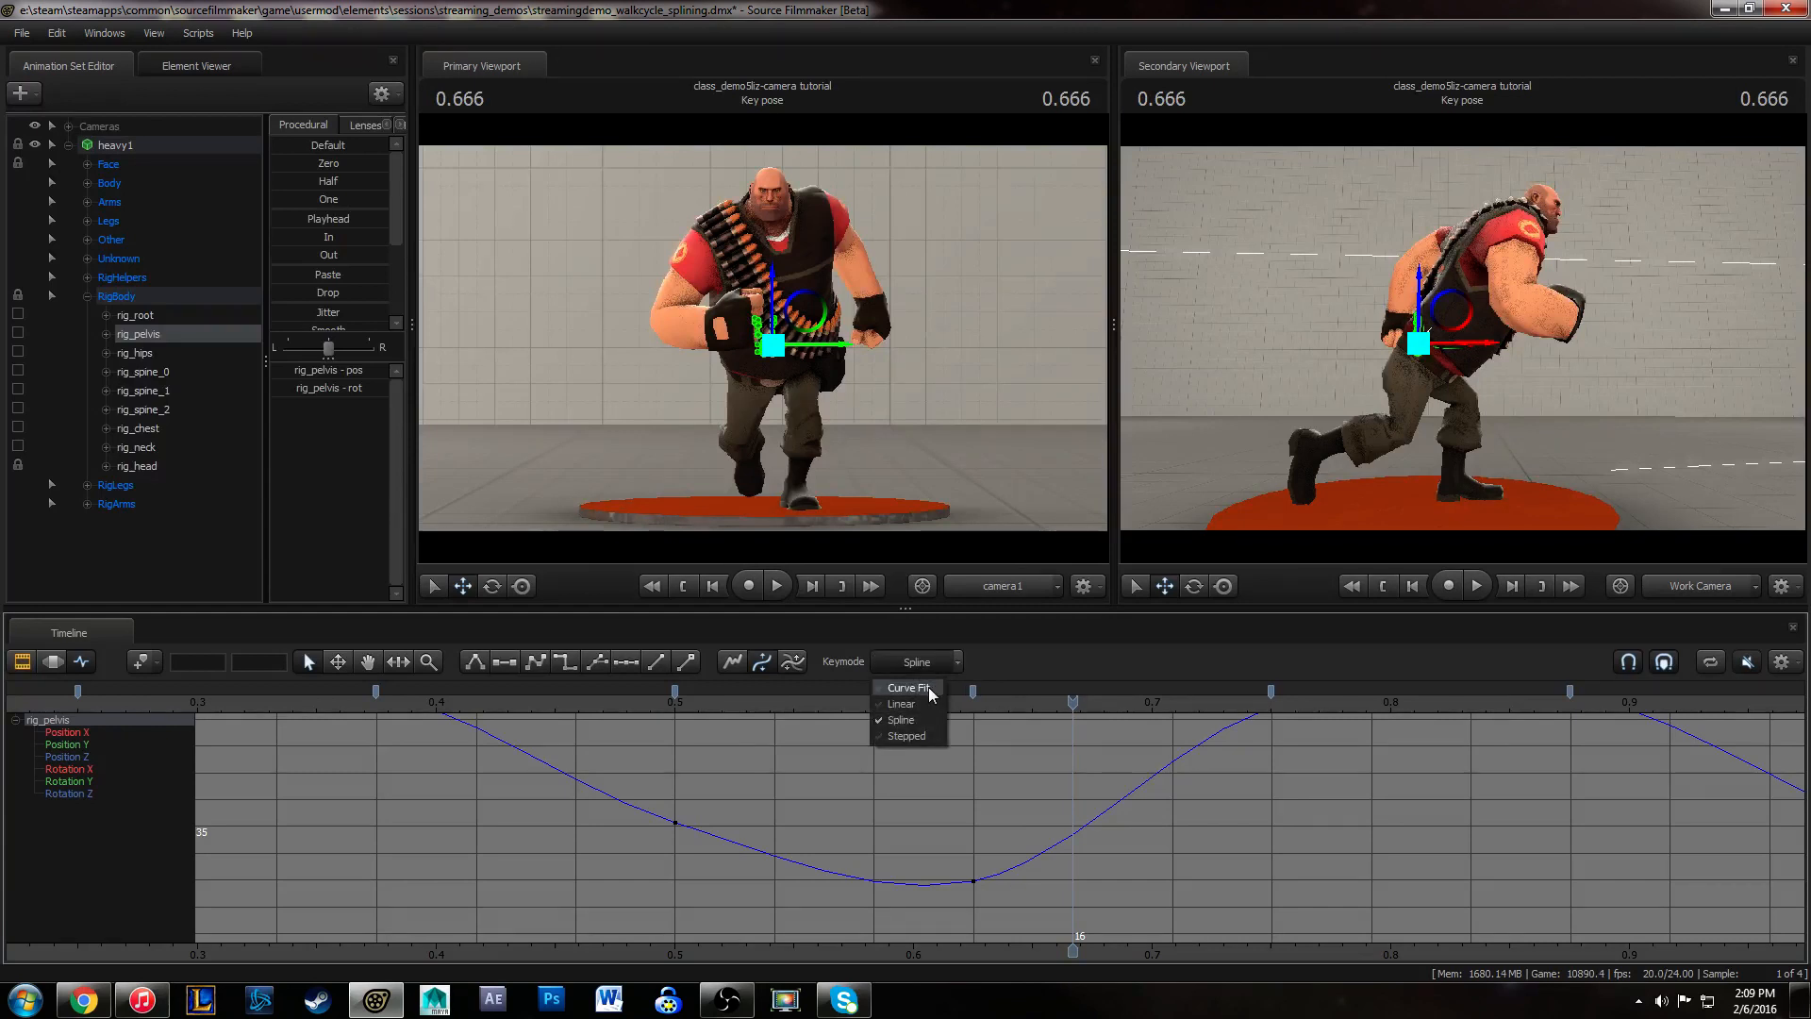
{"action": "left_click", "coordinate": [928, 687]}
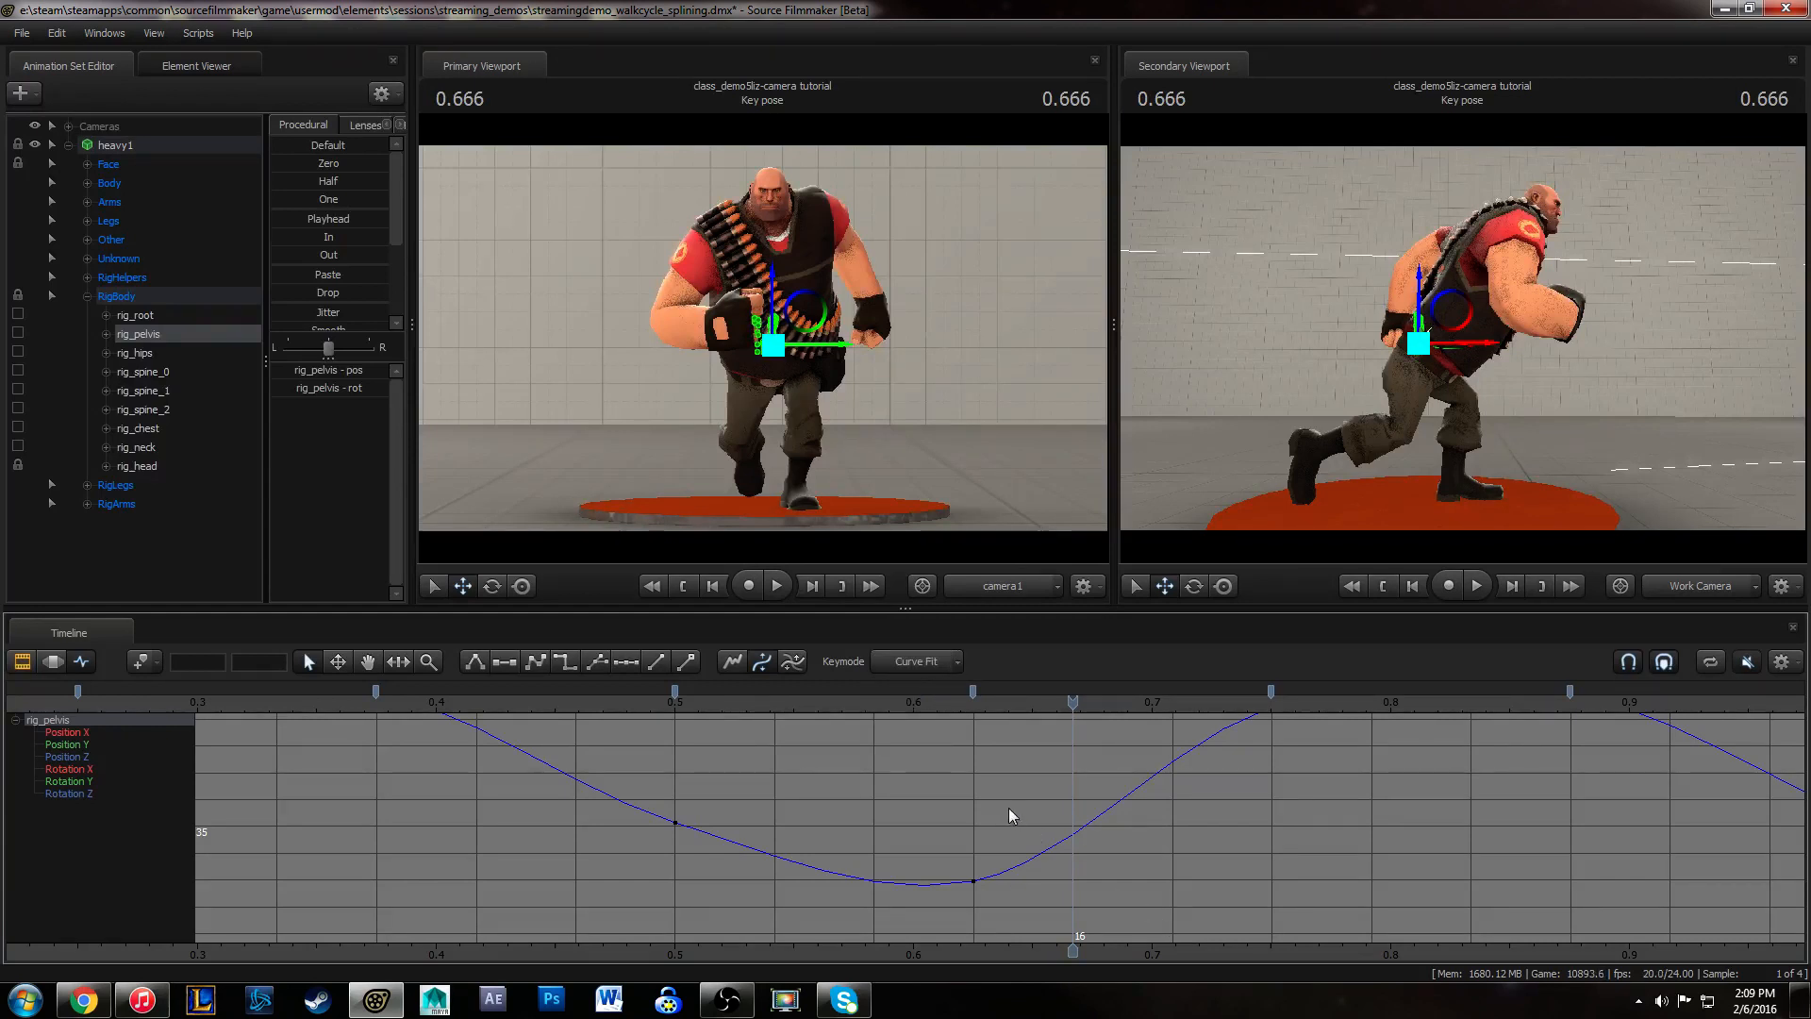
{"action": "key", "text": "m"}
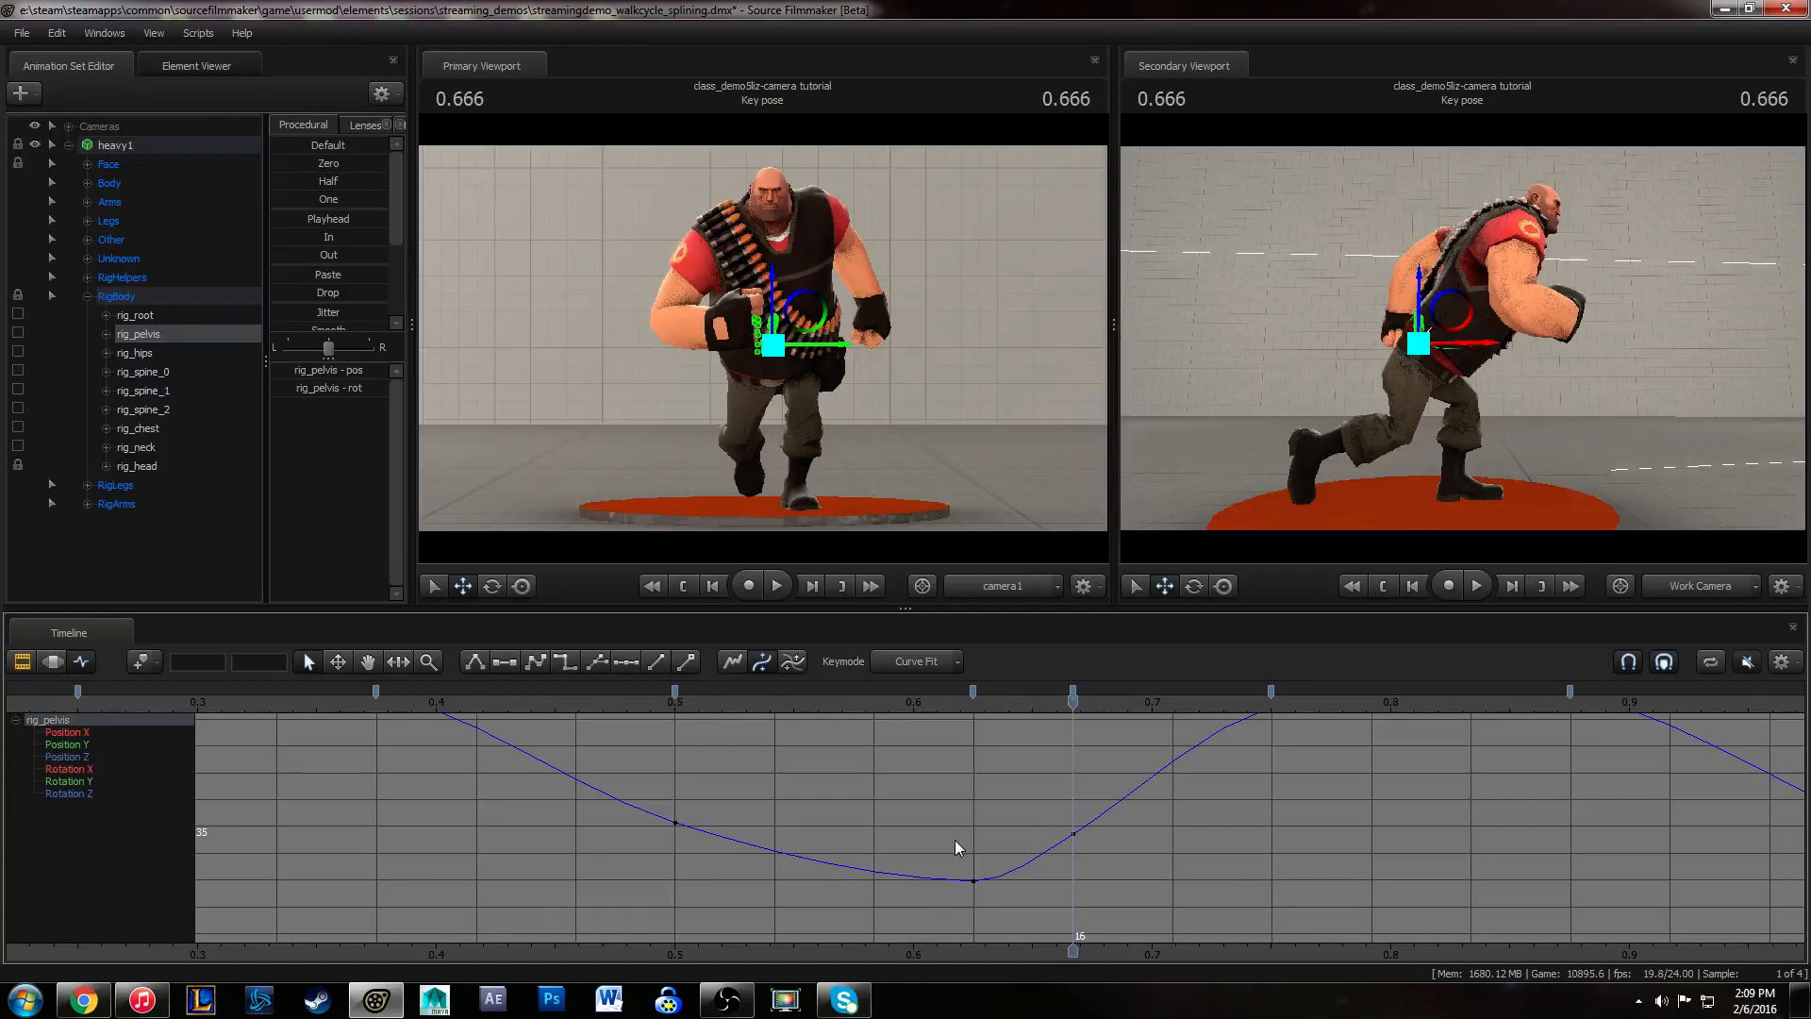
{"action": "left_click", "coordinate": [1073, 834]}
{"action": "key", "text": "Delete"}
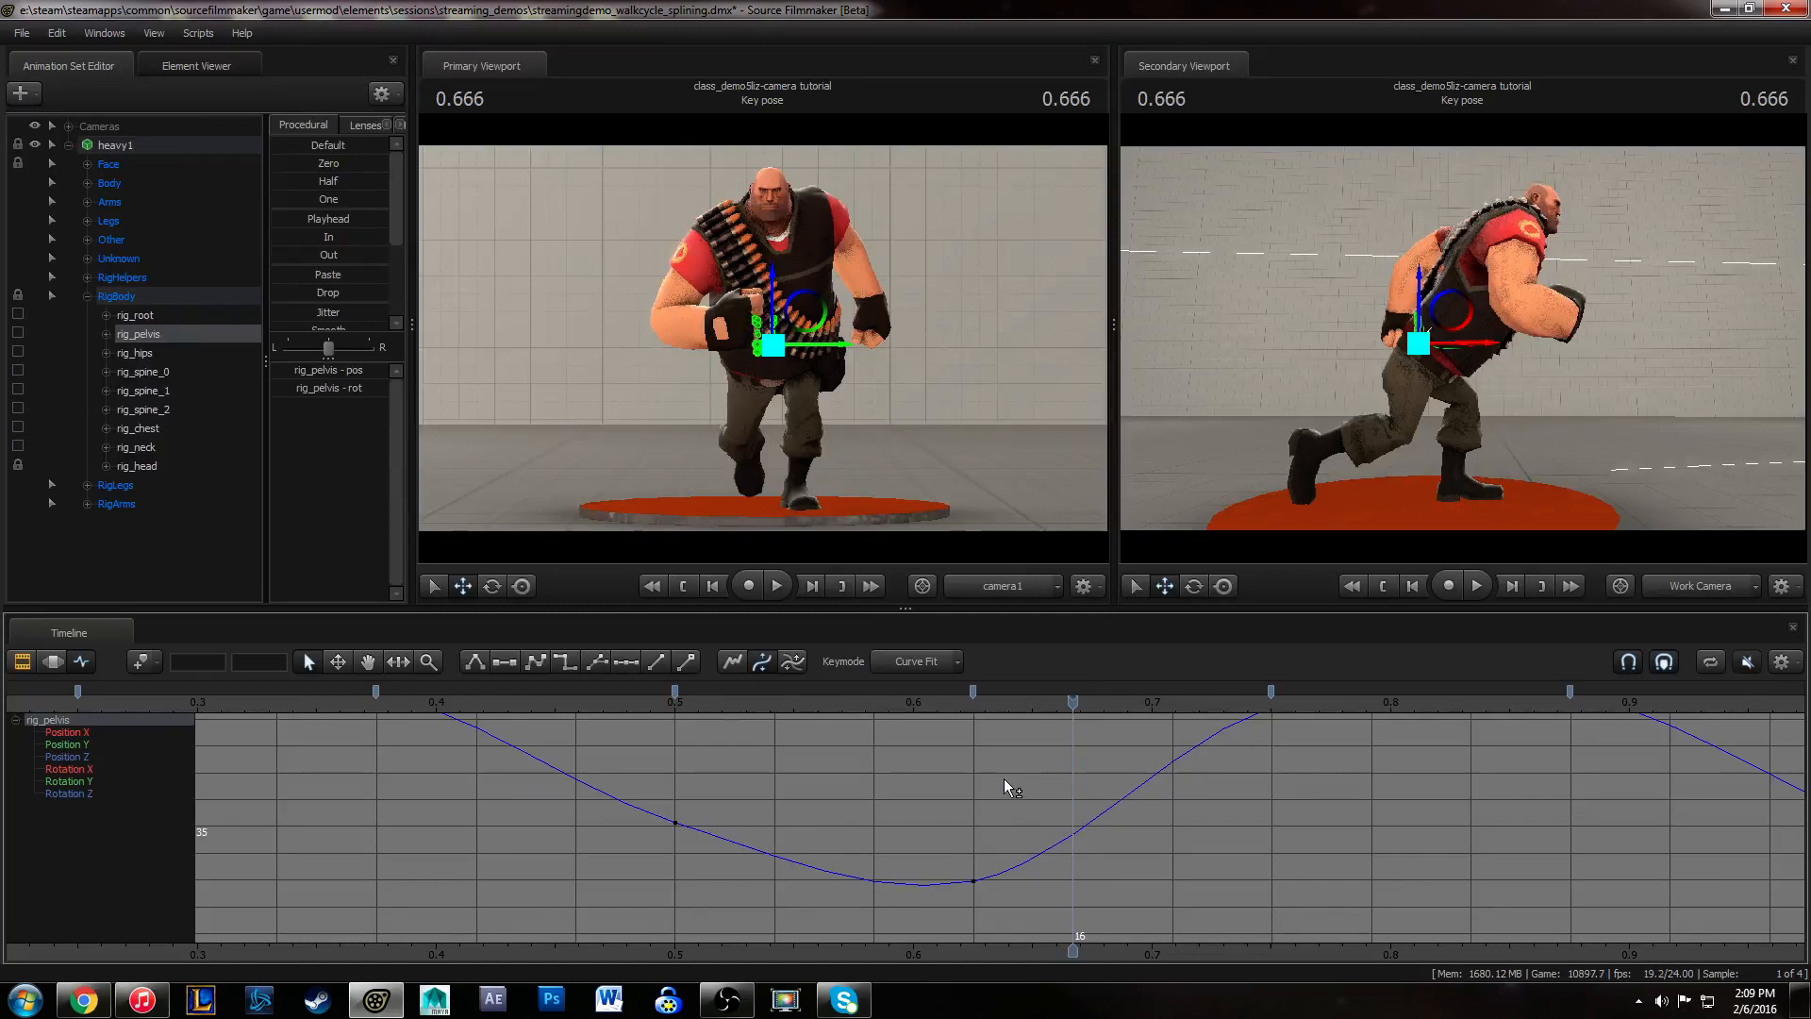
- Check the tangents of the Position Z key at frame 15, and try adding a key at 0.708 seconds before undoing it
{"action": "middle_click_drag", "start_coordinate": [1100, 870], "coordinate": [1044, 879]}
{"action": "left_click_drag", "start_coordinate": [885, 846], "coordinate": [946, 913]}
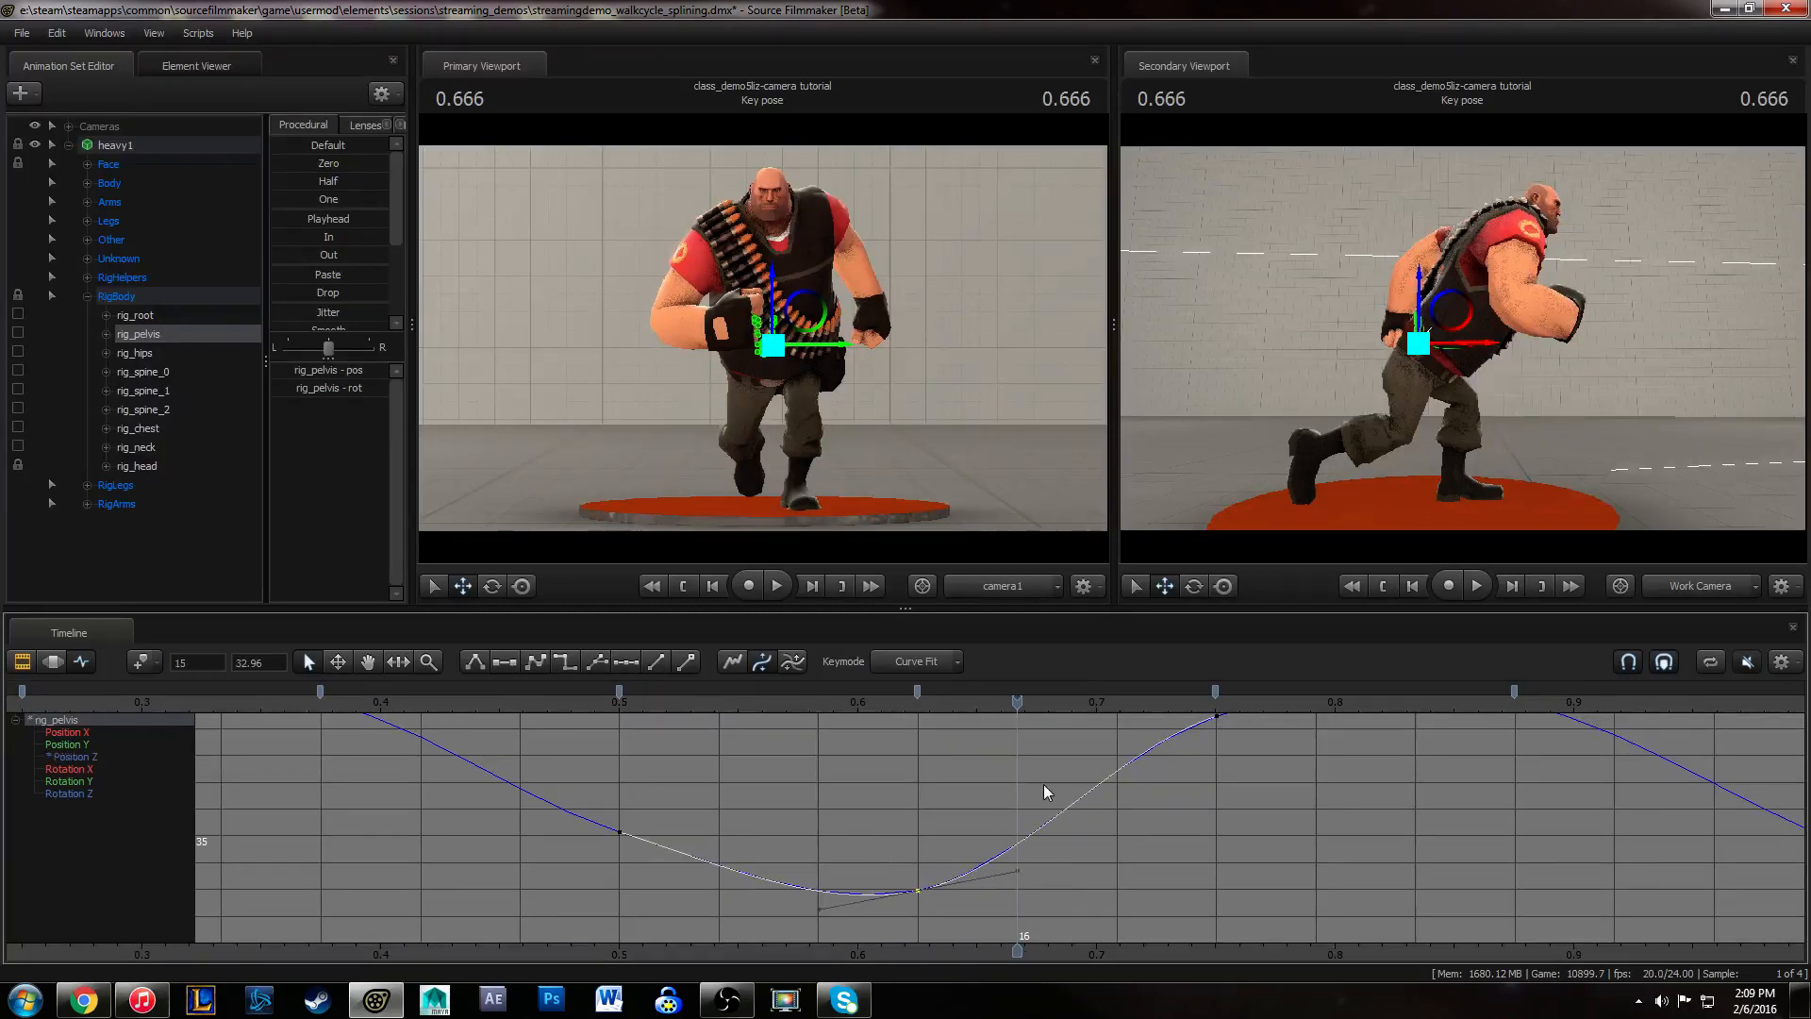
{"action": "left_click", "coordinate": [1049, 788]}
{"action": "middle_click_drag", "start_coordinate": [1262, 806], "coordinate": [1199, 863]}
{"action": "left_click", "coordinate": [1040, 700]}
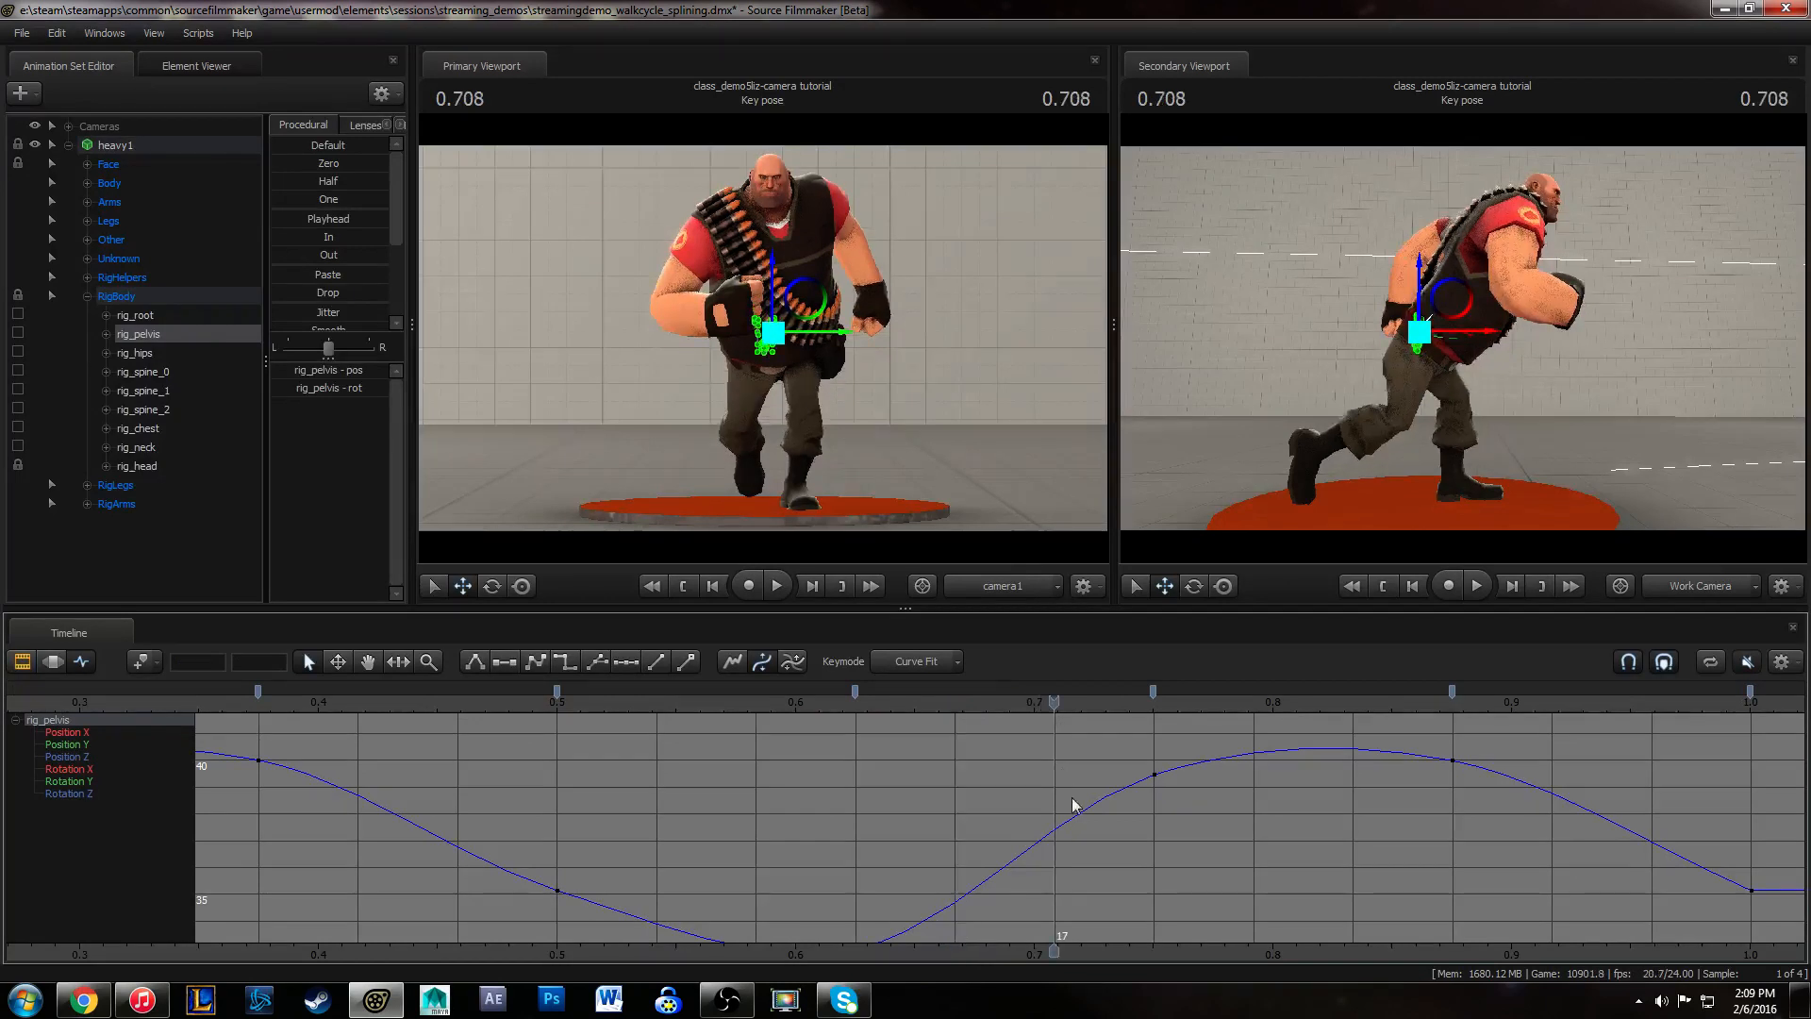
{"action": "key", "text": "m"}
{"action": "key", "text": "ctrl+z"}
- Inspect the tangents along the whole pelvis Position Z curve and review the available keymodes
{"action": "middle_click_drag", "start_coordinate": [1100, 836], "coordinate": [1056, 801]}
{"action": "left_click", "coordinate": [969, 828]}
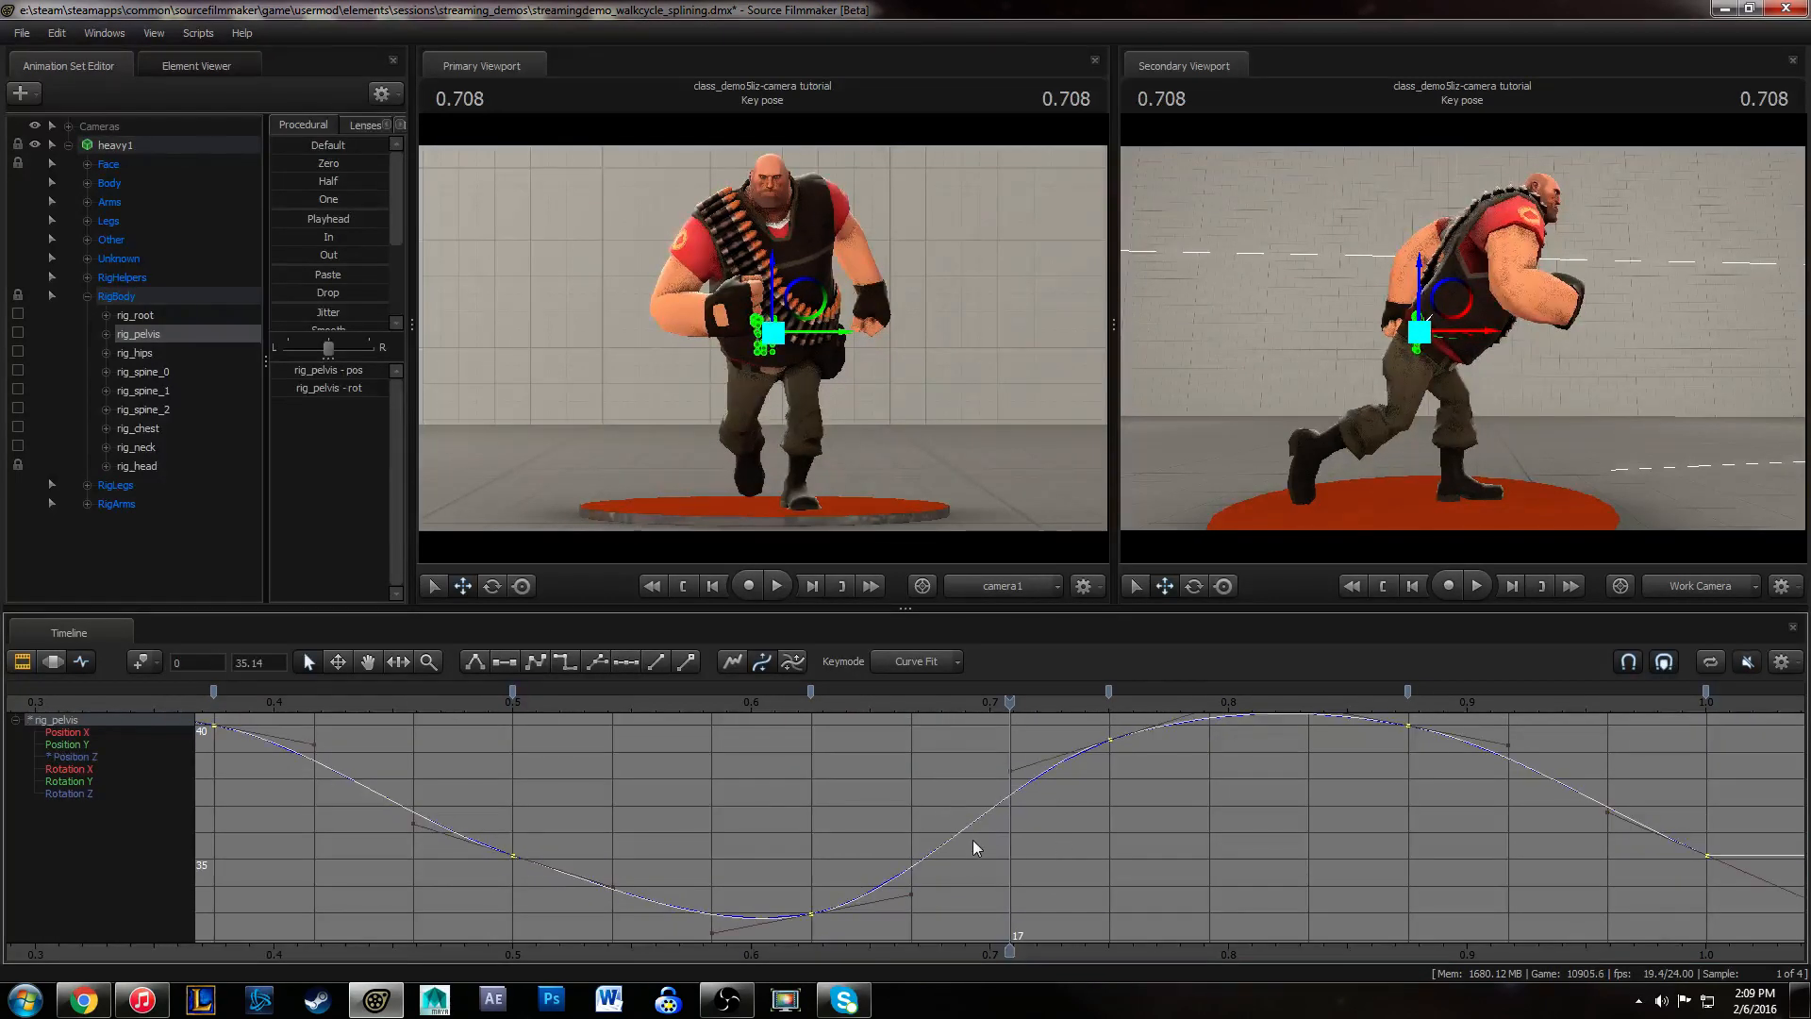
{"action": "left_click", "coordinate": [918, 760]}
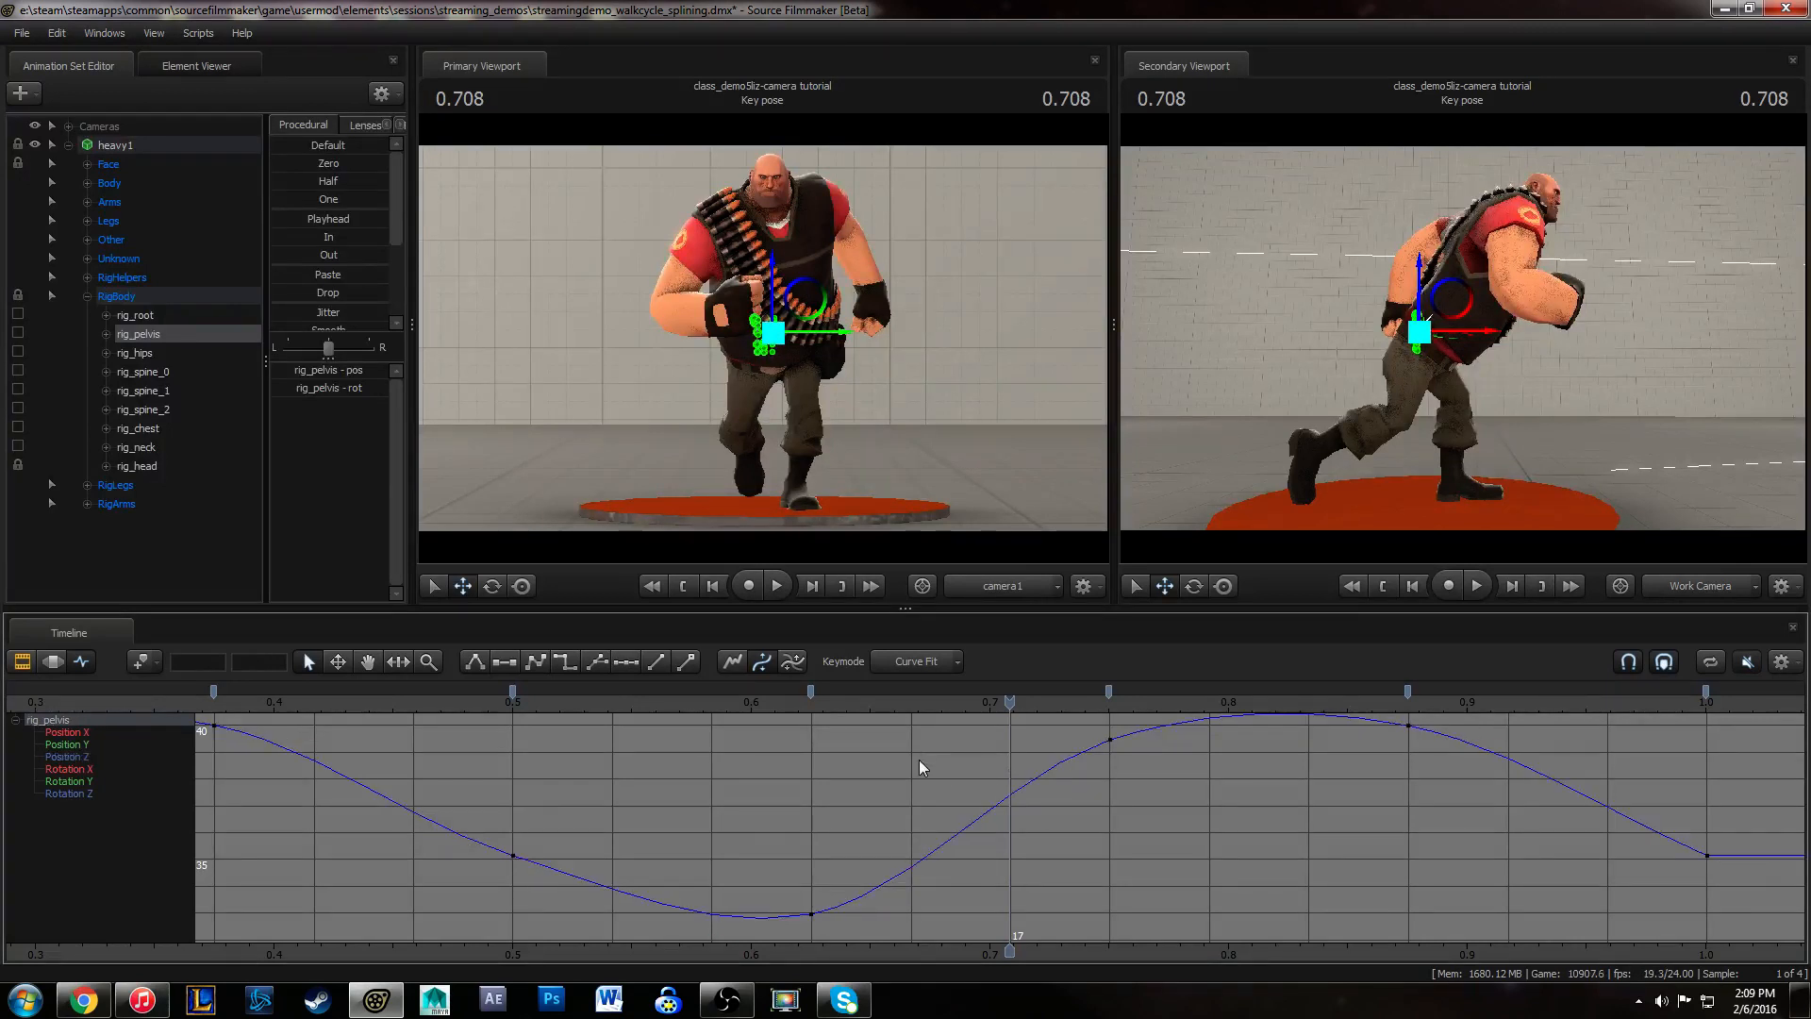
{"action": "left_click", "coordinate": [953, 660]}
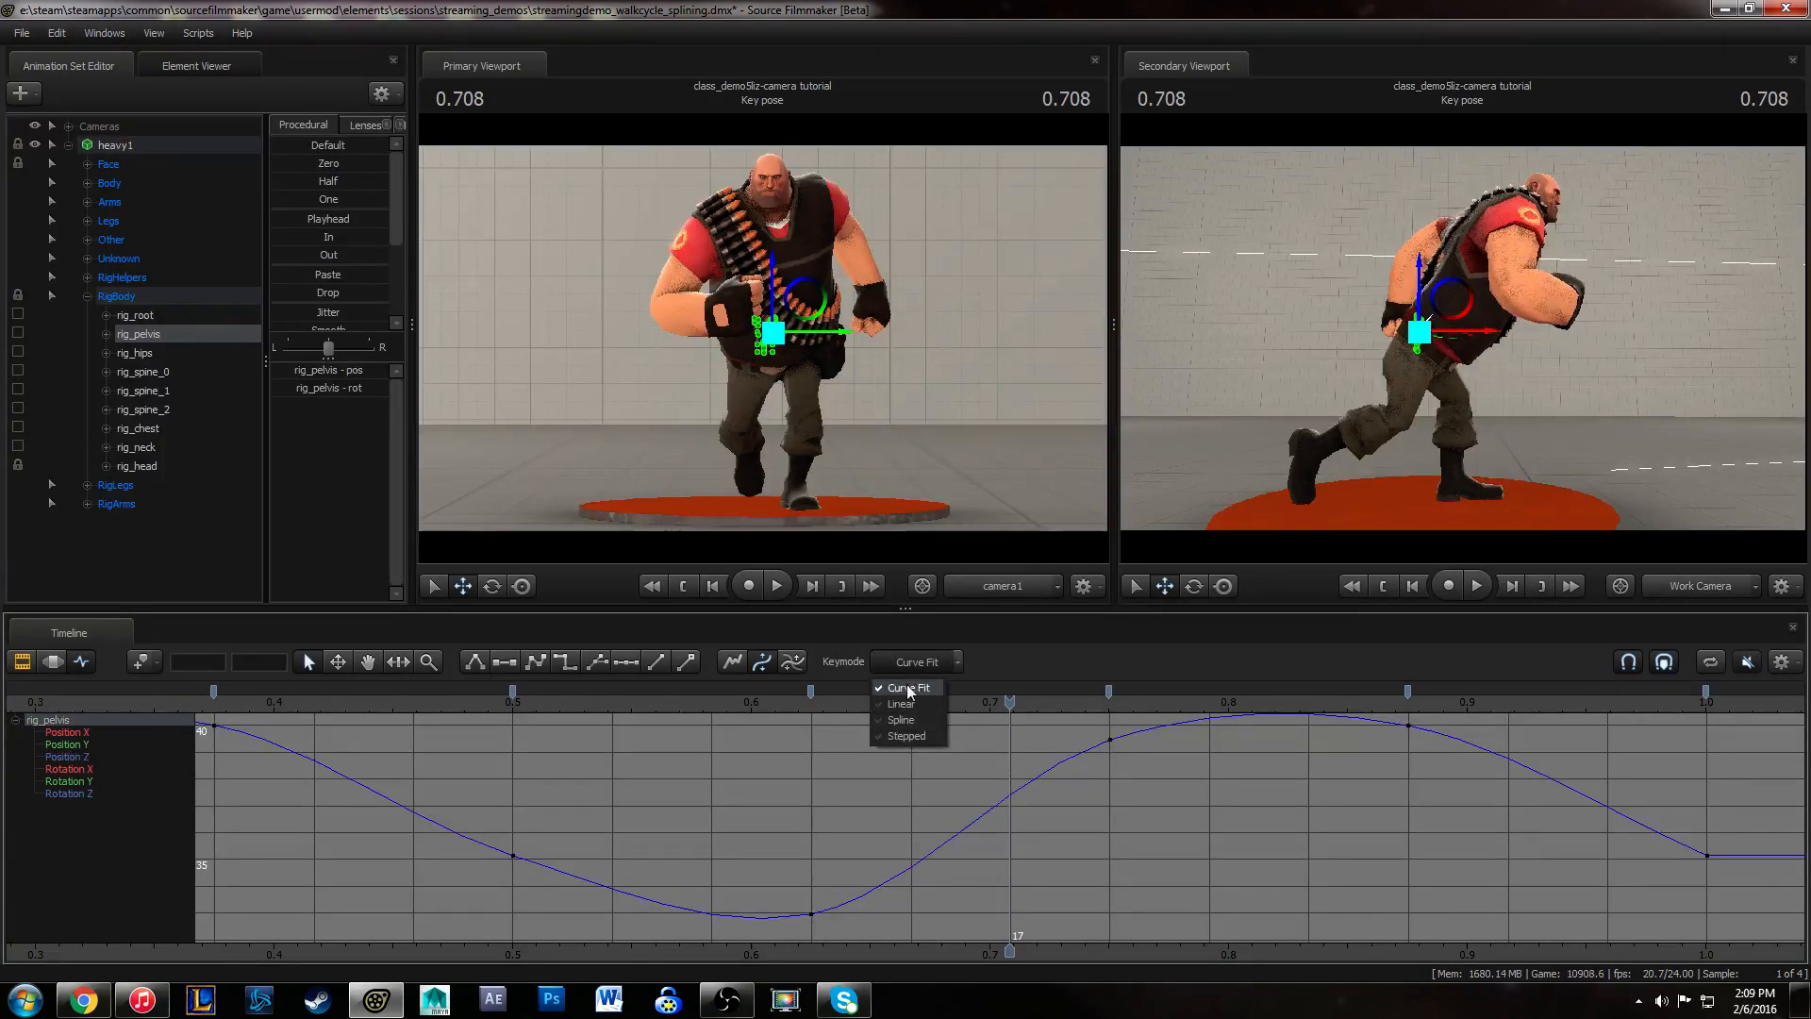
{"action": "left_click", "coordinate": [977, 788]}
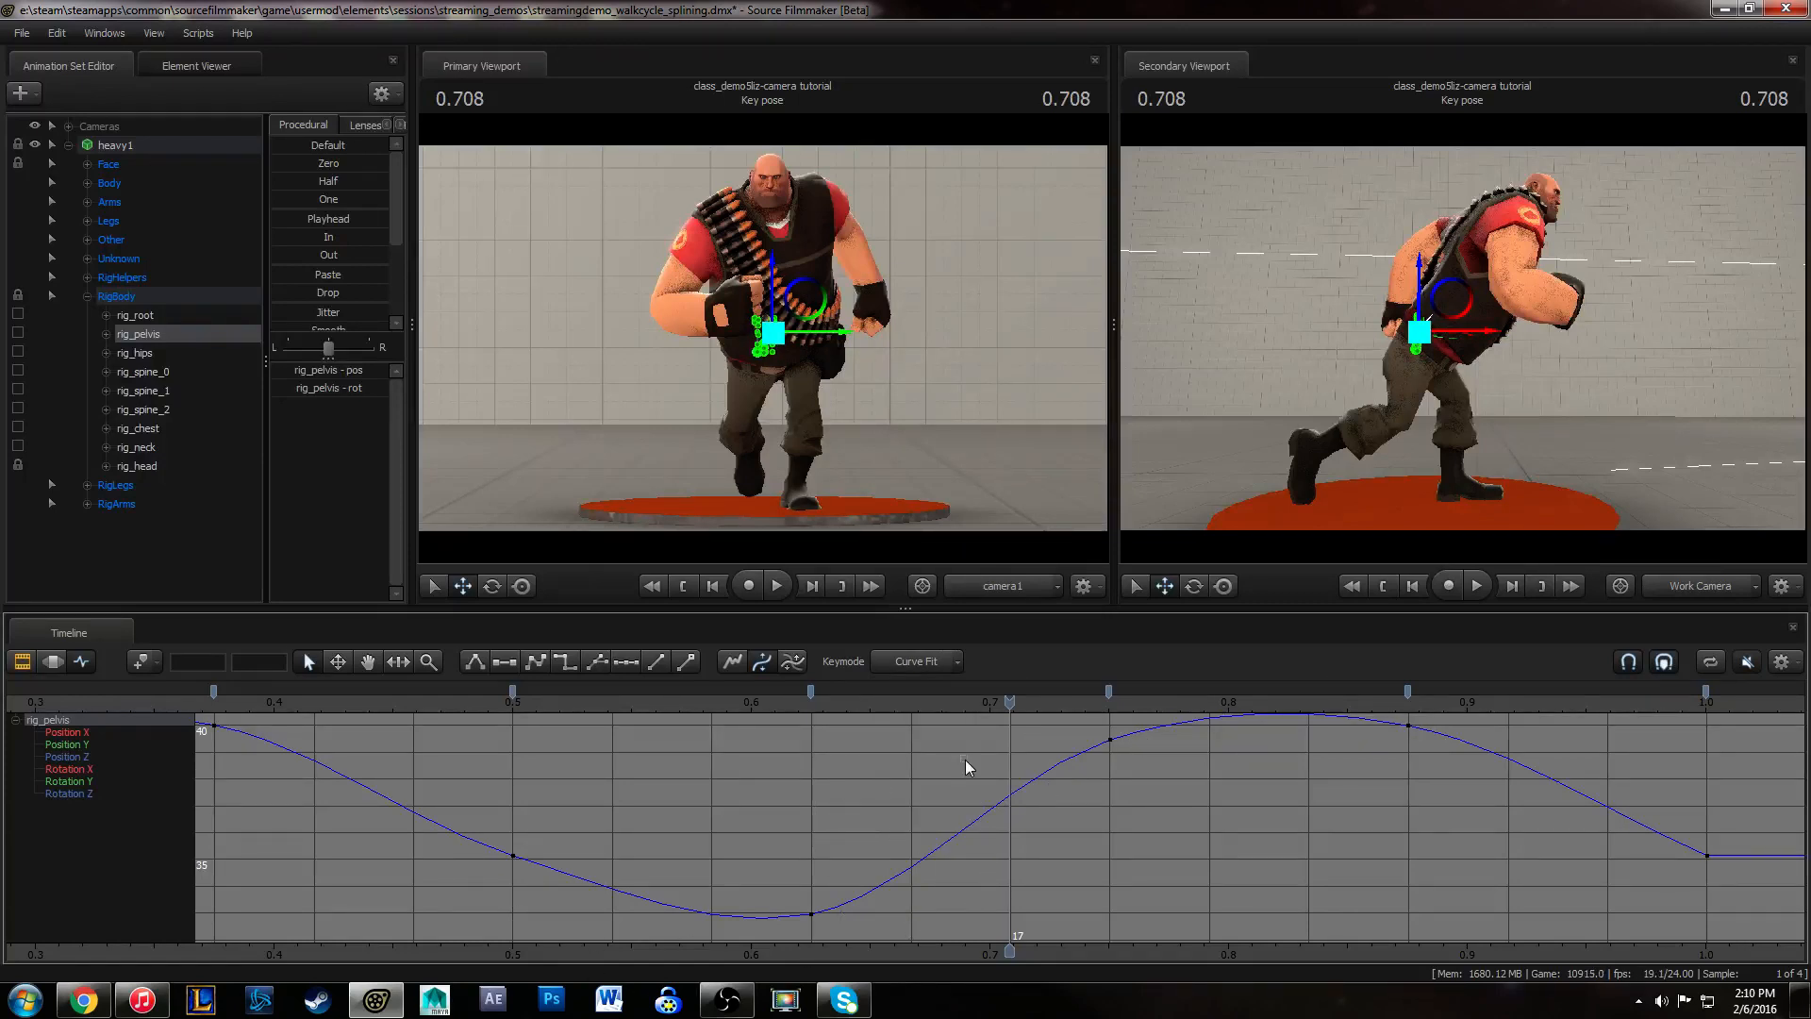
- Undo the tangent changes on the pelvis Position Z curve back to stepped keys
{"action": "key", "text": "ctrl+z"}
{"action": "key", "text": "ctrl+z"}
{"action": "key", "text": "ctrl+z"}
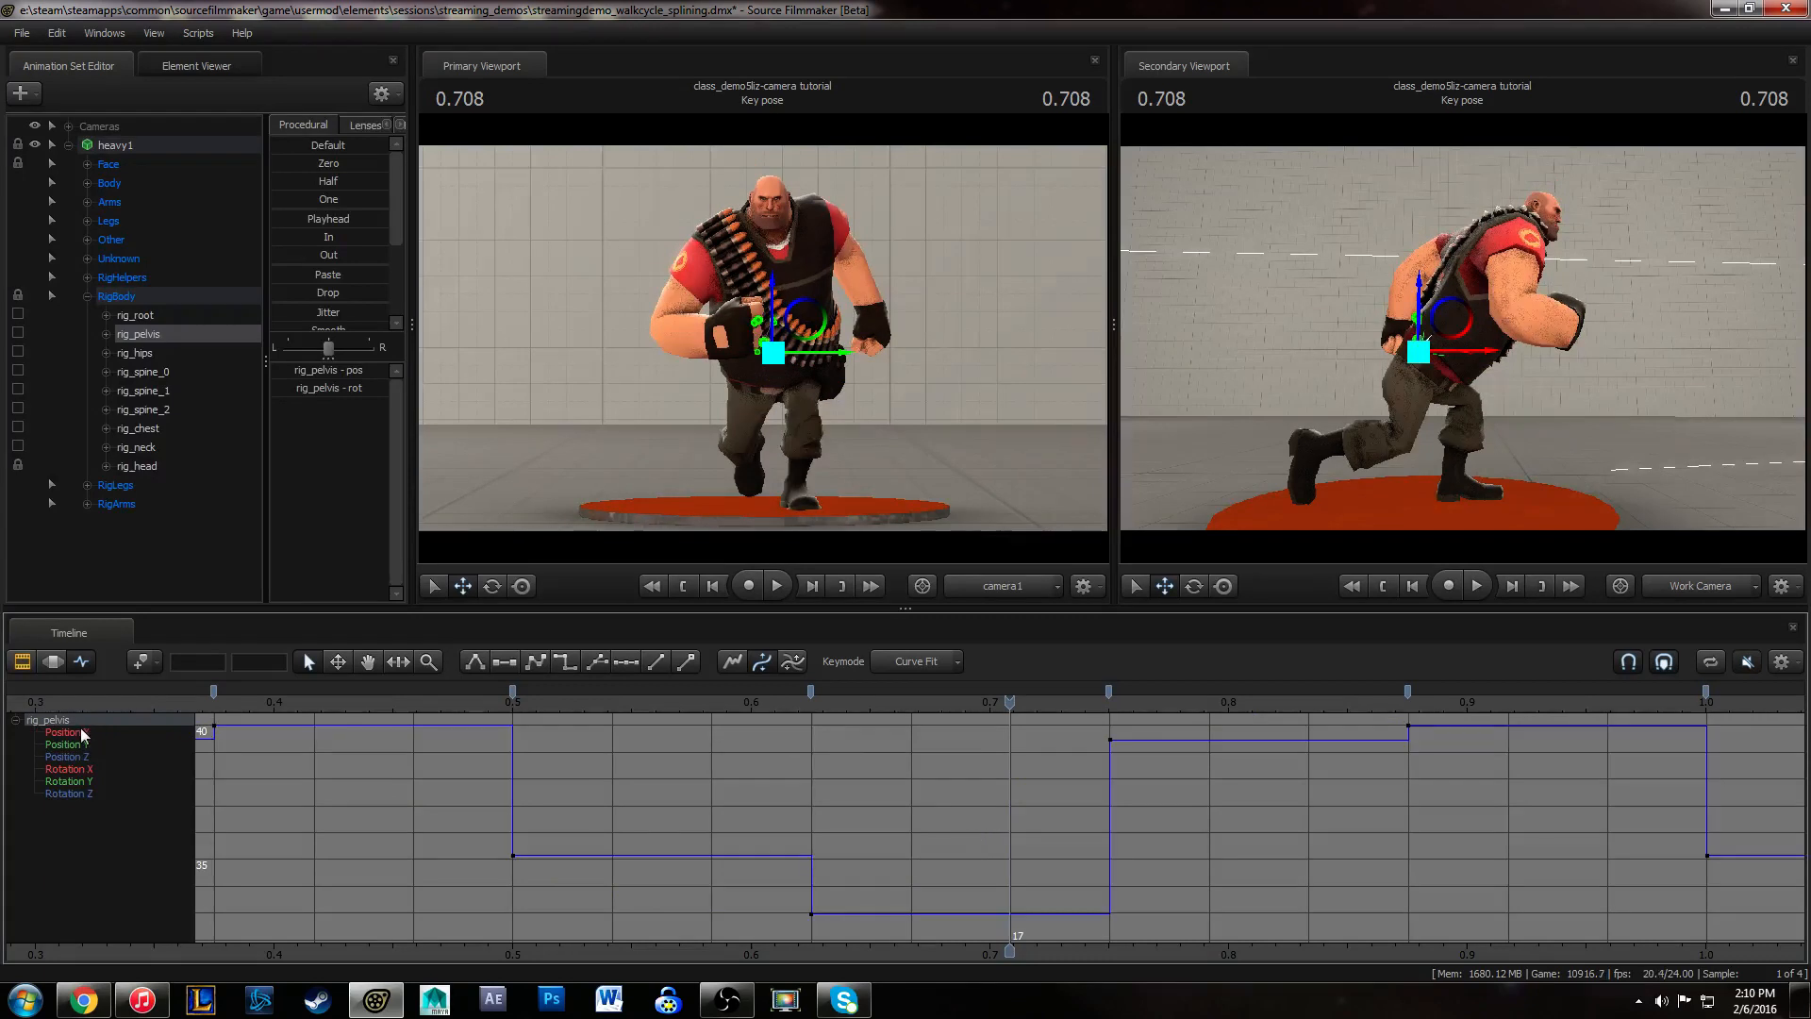
- Review the keymode choices, keep Curve Fit, and bring the pelvis Position Z curve into view
{"action": "key", "text": "f"}
{"action": "left_click", "coordinate": [958, 661]}
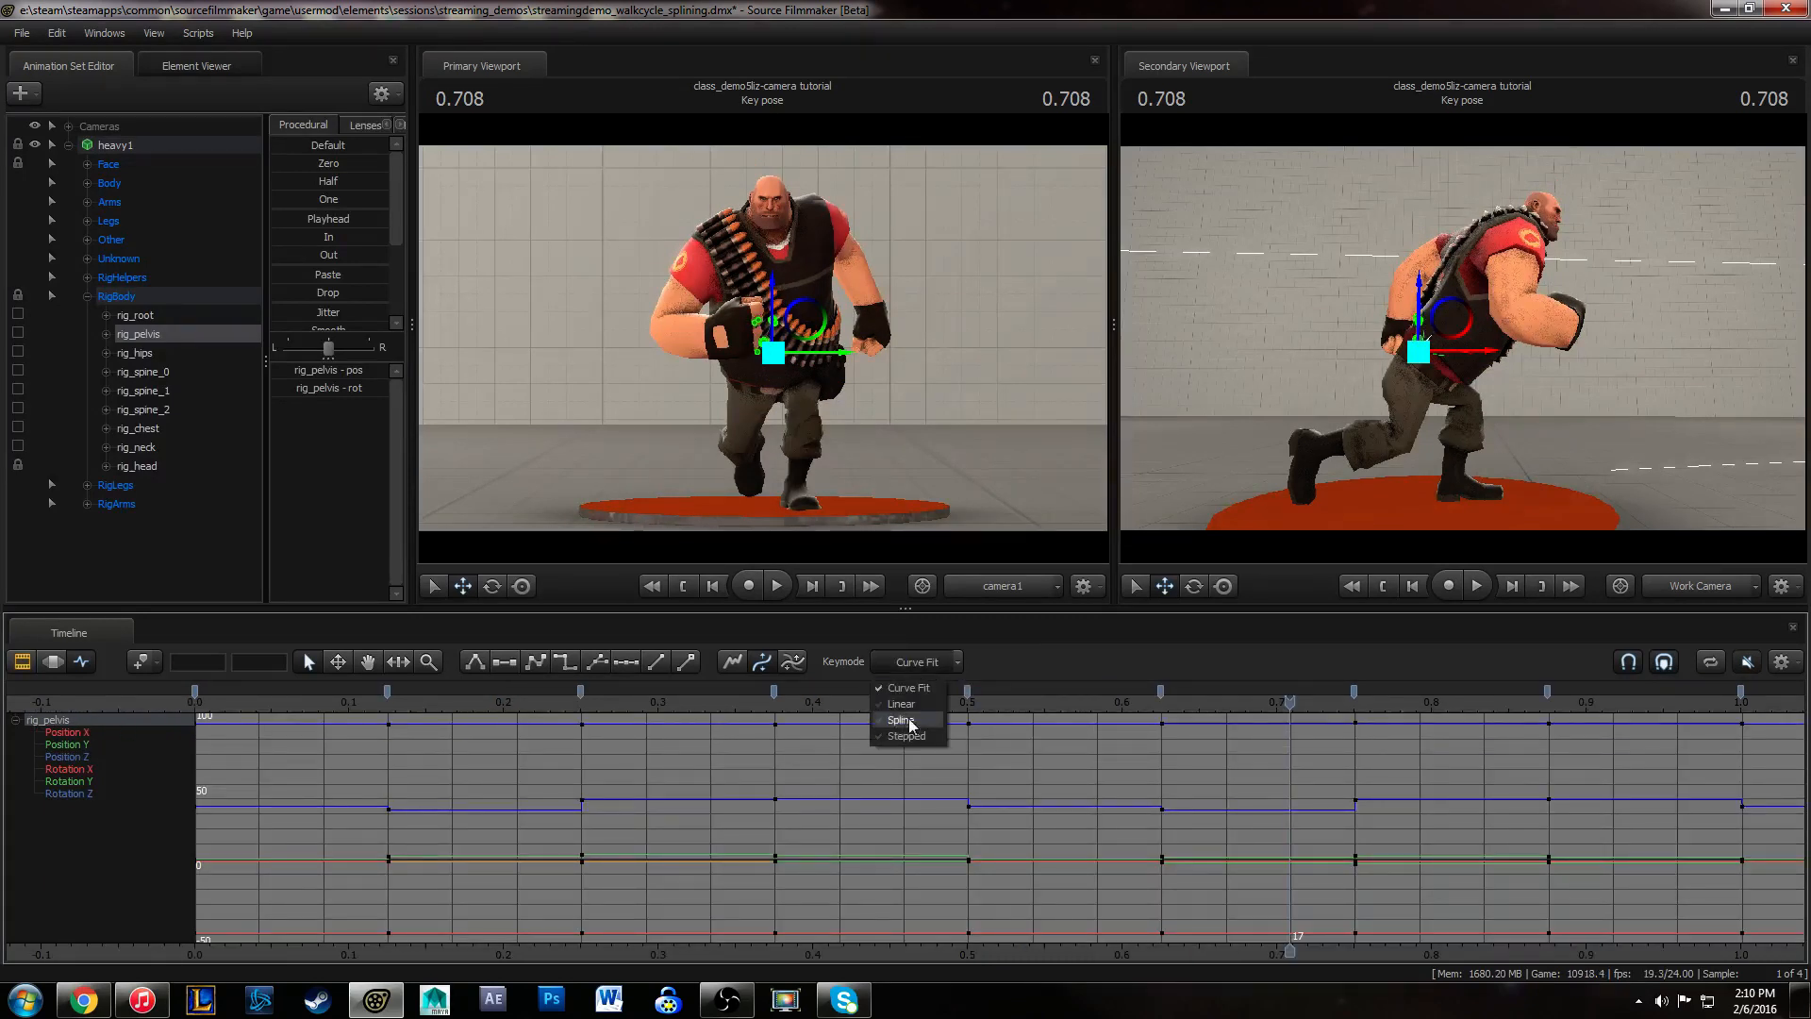
{"action": "left_click", "coordinate": [932, 686]}
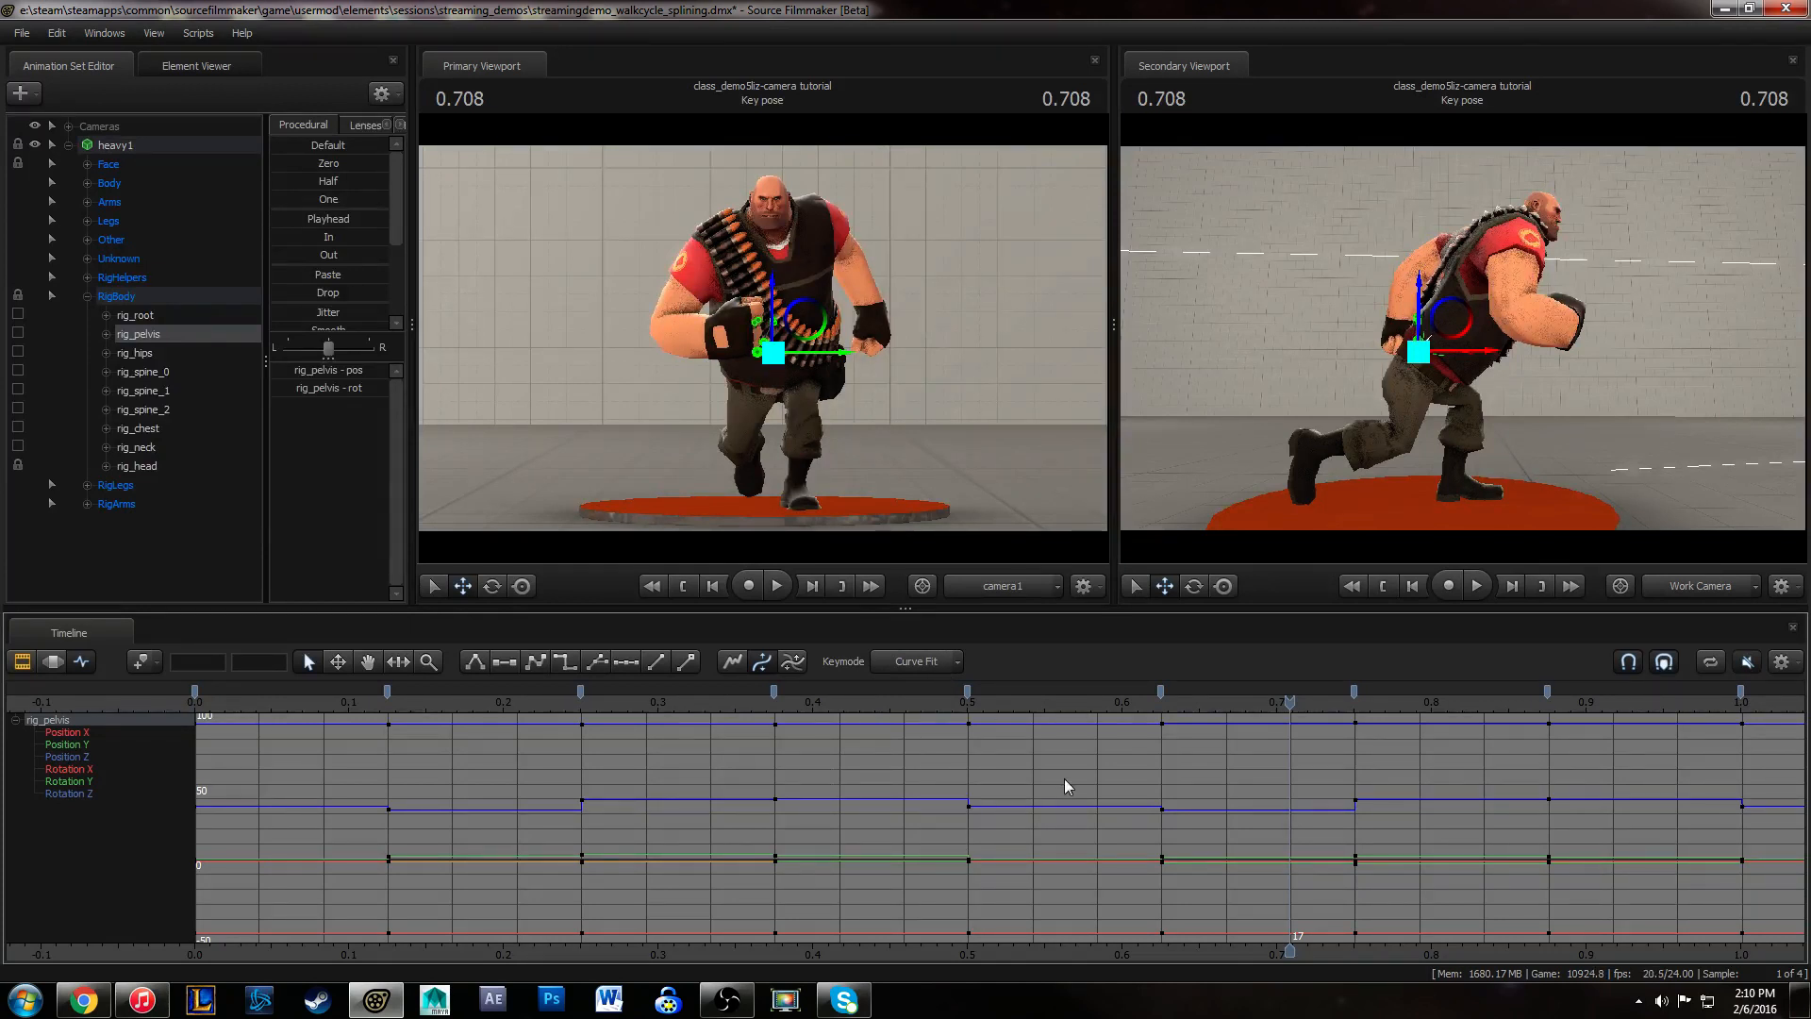
{"action": "middle_click_drag", "start_coordinate": [1083, 792], "coordinate": [1044, 789], "text": "alt"}
{"action": "right_click_drag", "start_coordinate": [927, 830], "coordinate": [993, 780], "text": "alt"}
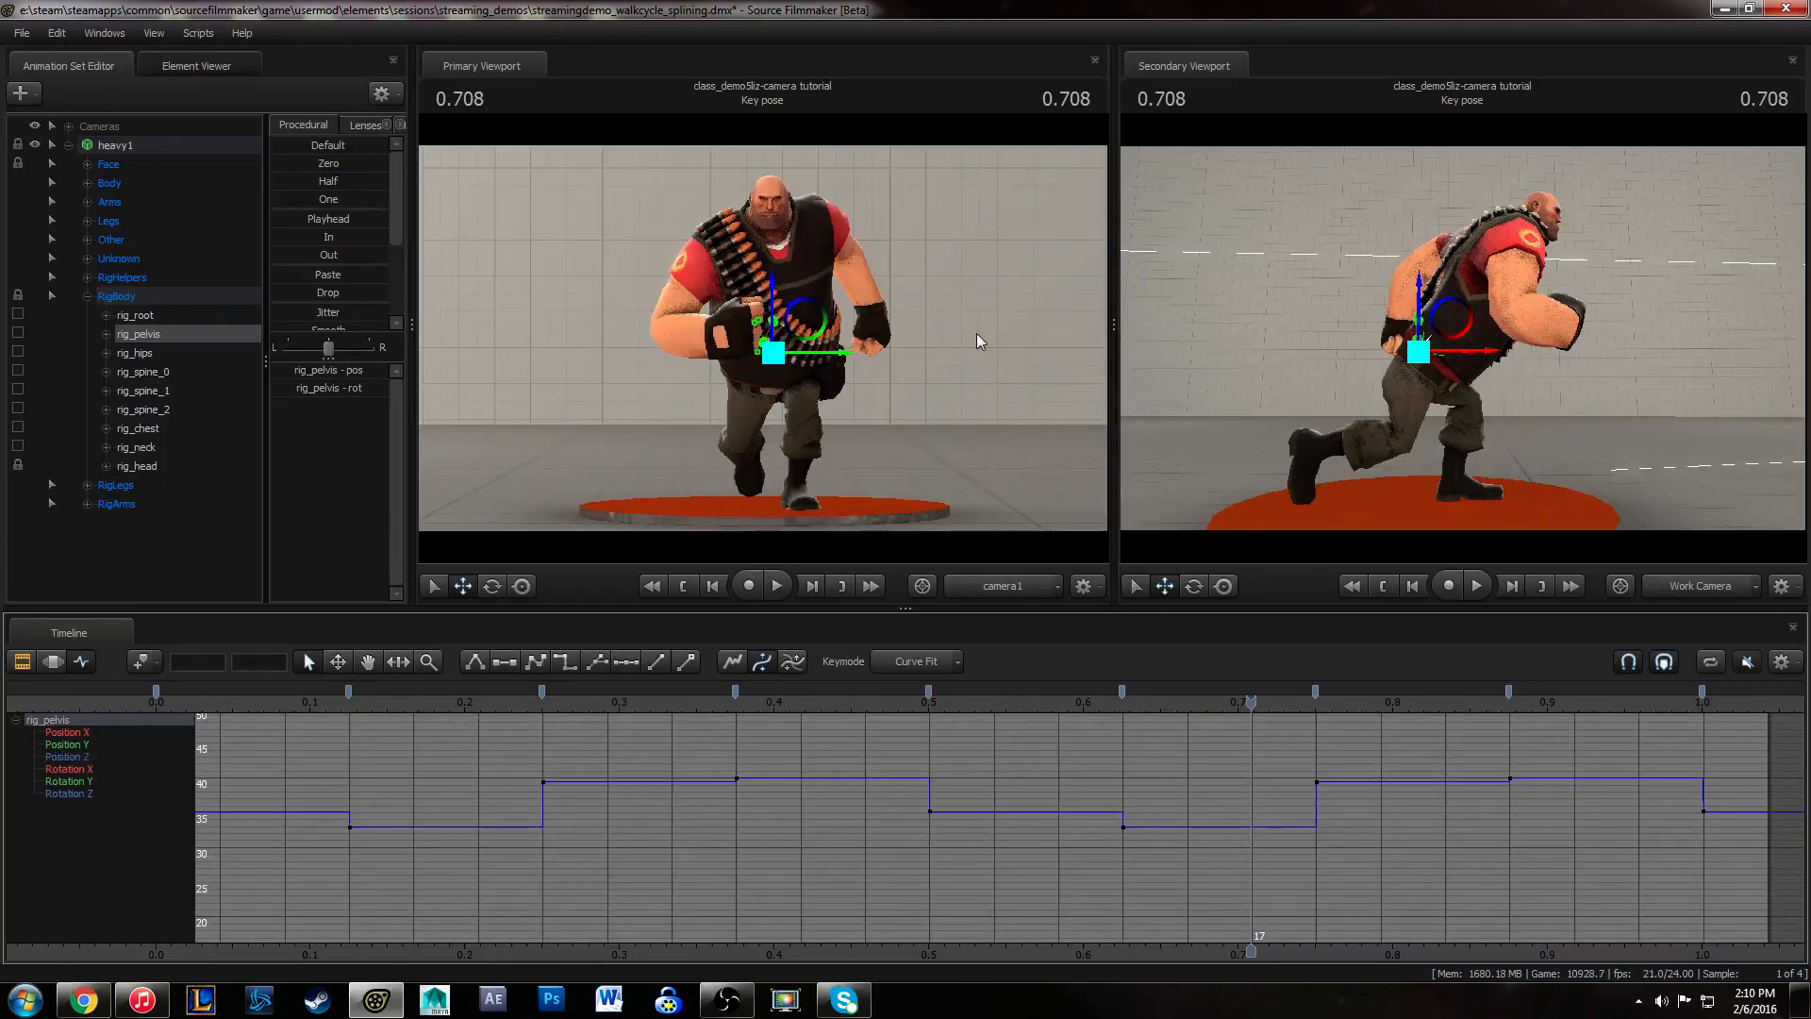
- Reselect the pelvis control in the viewports, try moving it vertically, and undo the move
{"action": "mouse_move", "coordinate": [837, 356]}
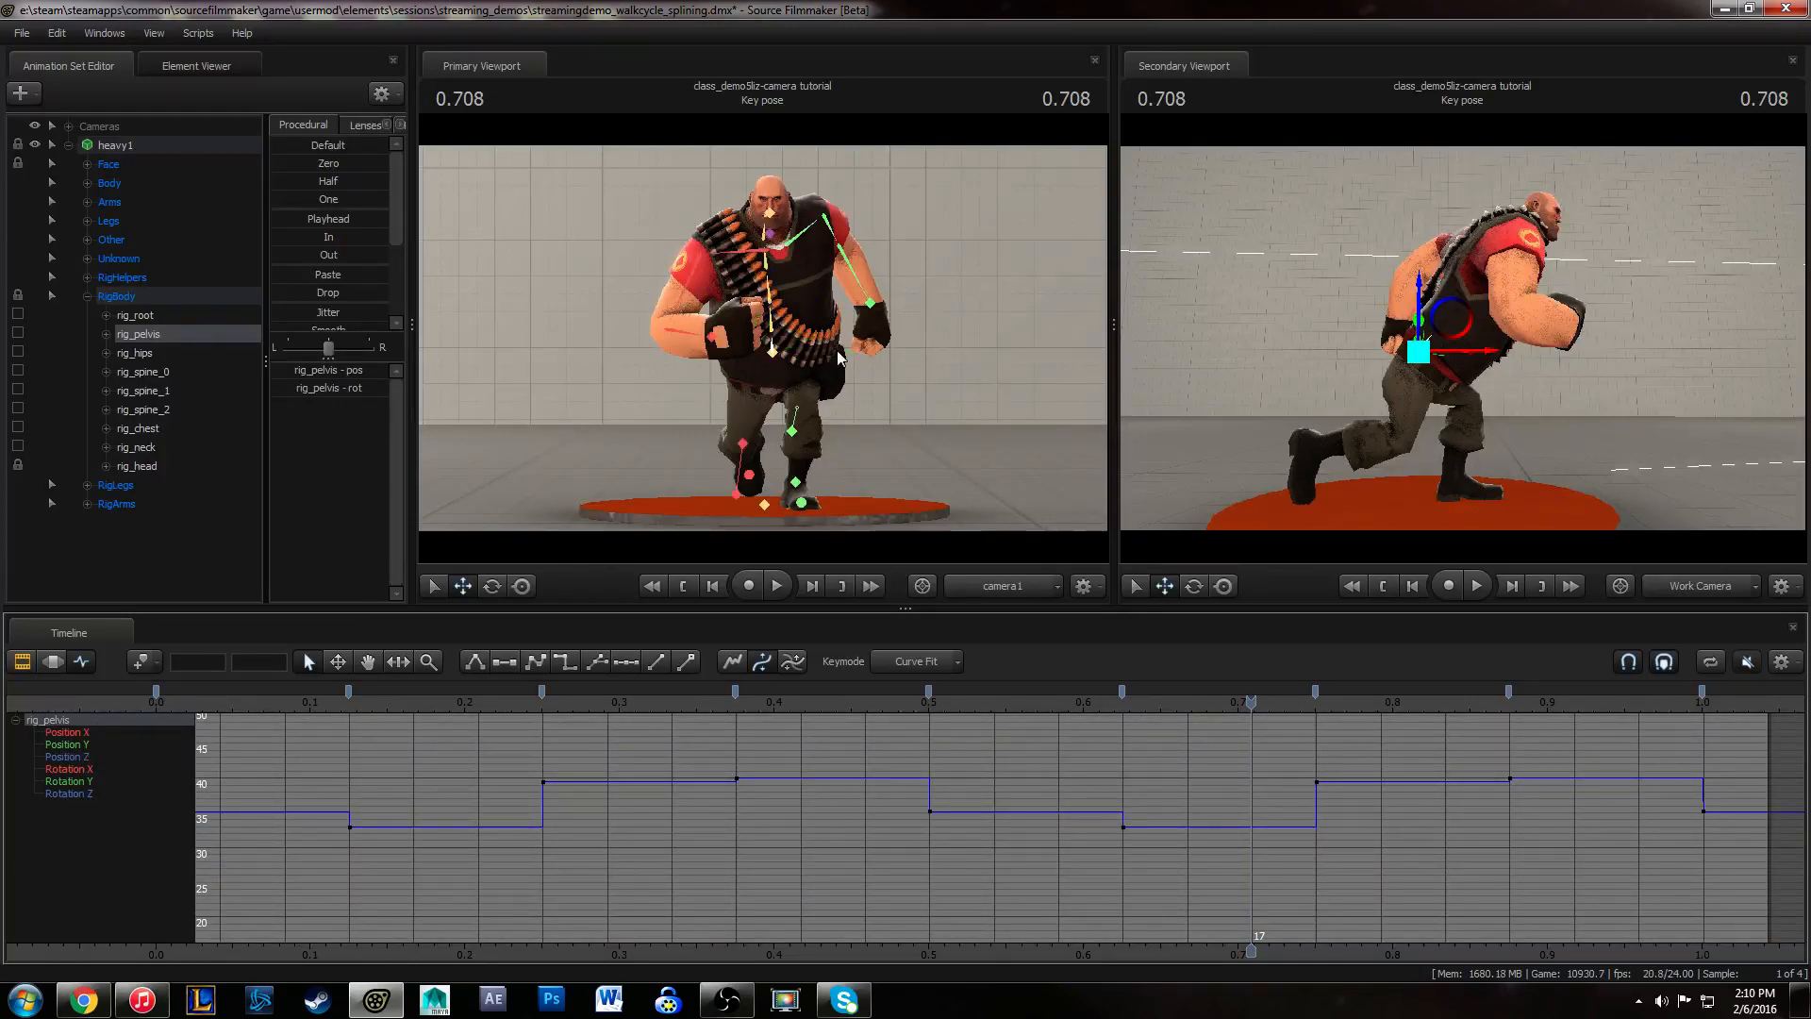
{"action": "left_click", "coordinate": [773, 353], "text": "ctrl"}
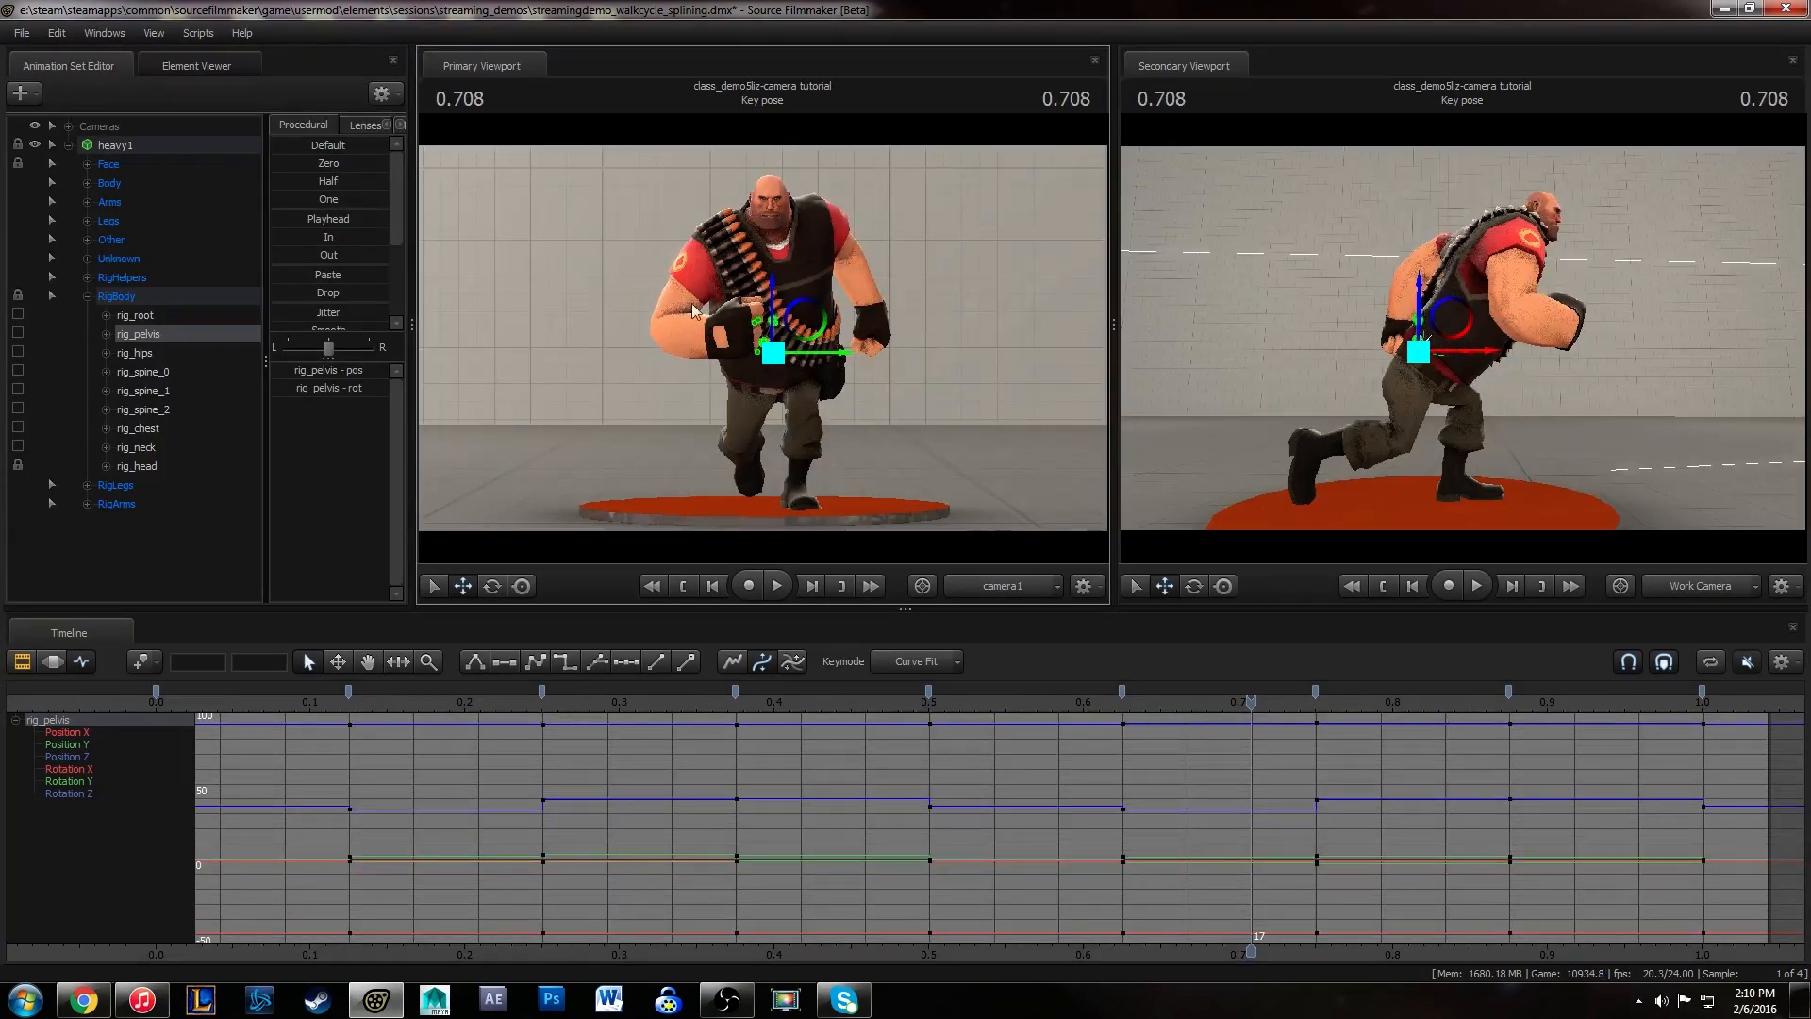
{"action": "left_click", "coordinate": [1427, 345], "text": "ctrl"}
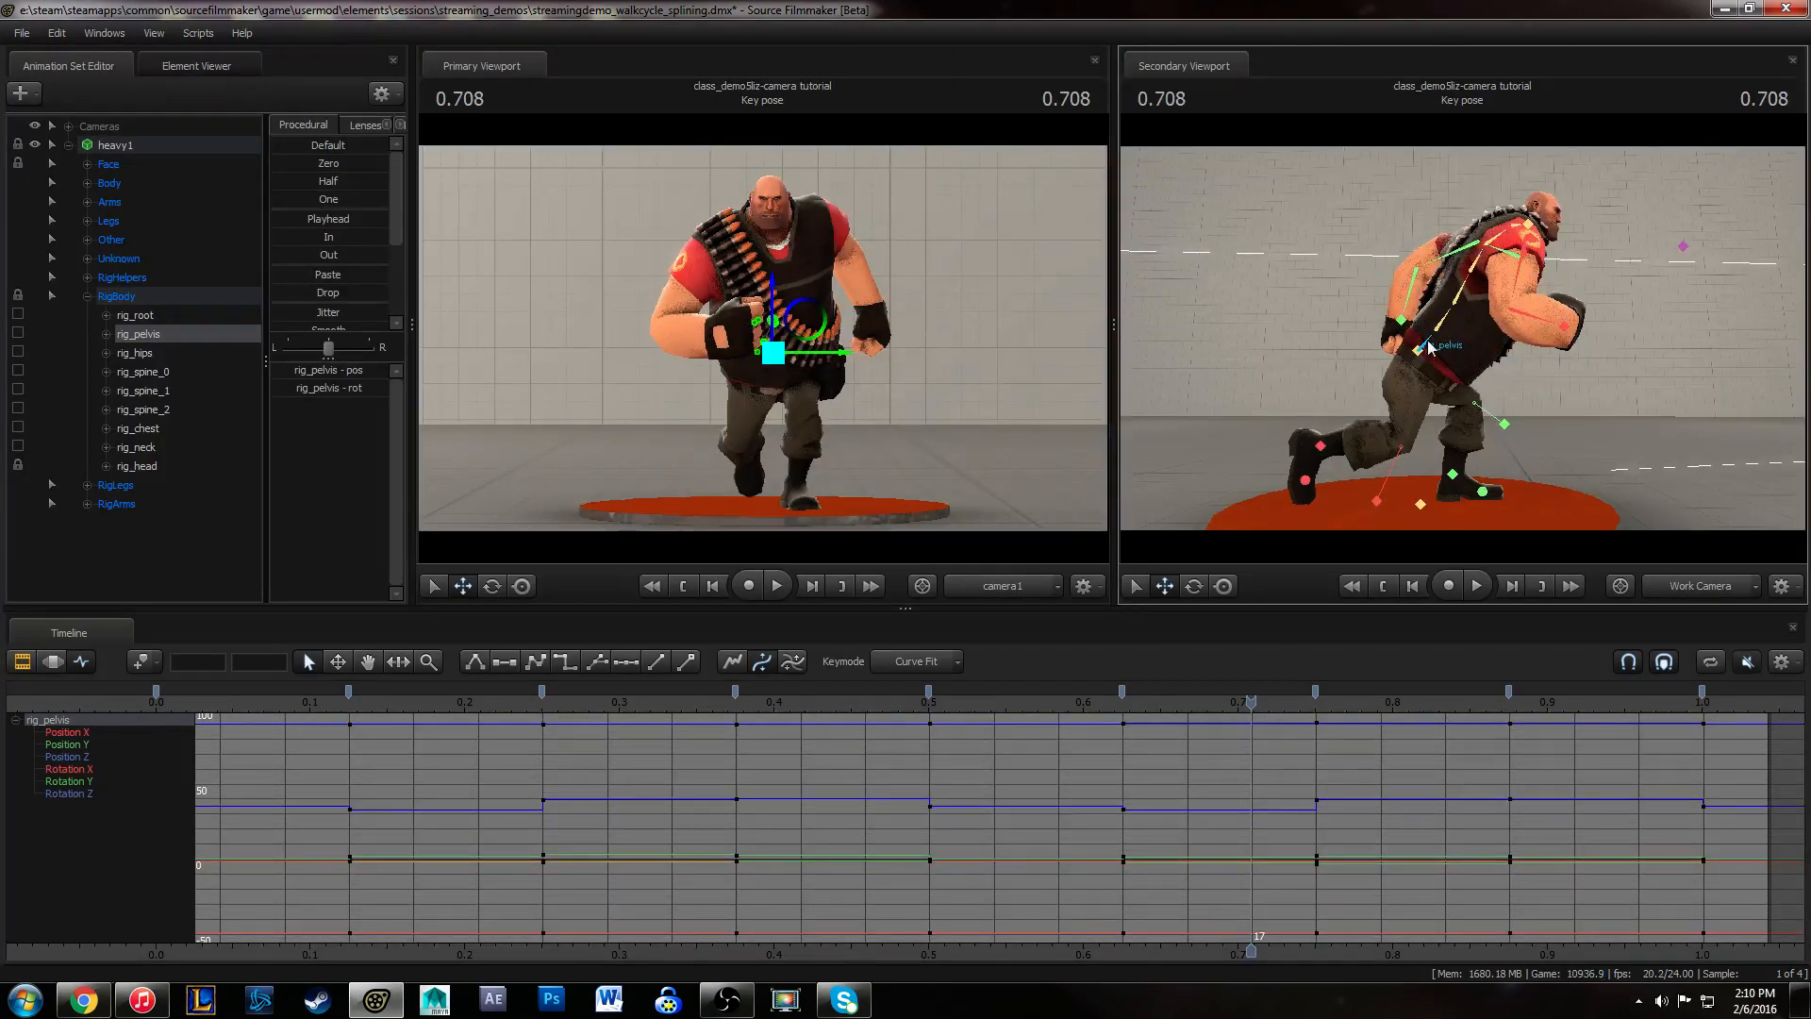
{"action": "mouse_move", "coordinate": [1422, 321]}
{"action": "left_mouse_down"}
{"action": "mouse_move", "coordinate": [1424, 350]}
{"action": "mouse_move", "coordinate": [1428, 330]}
{"action": "left_mouse_up"}
{"action": "key", "text": "ctrl+z"}
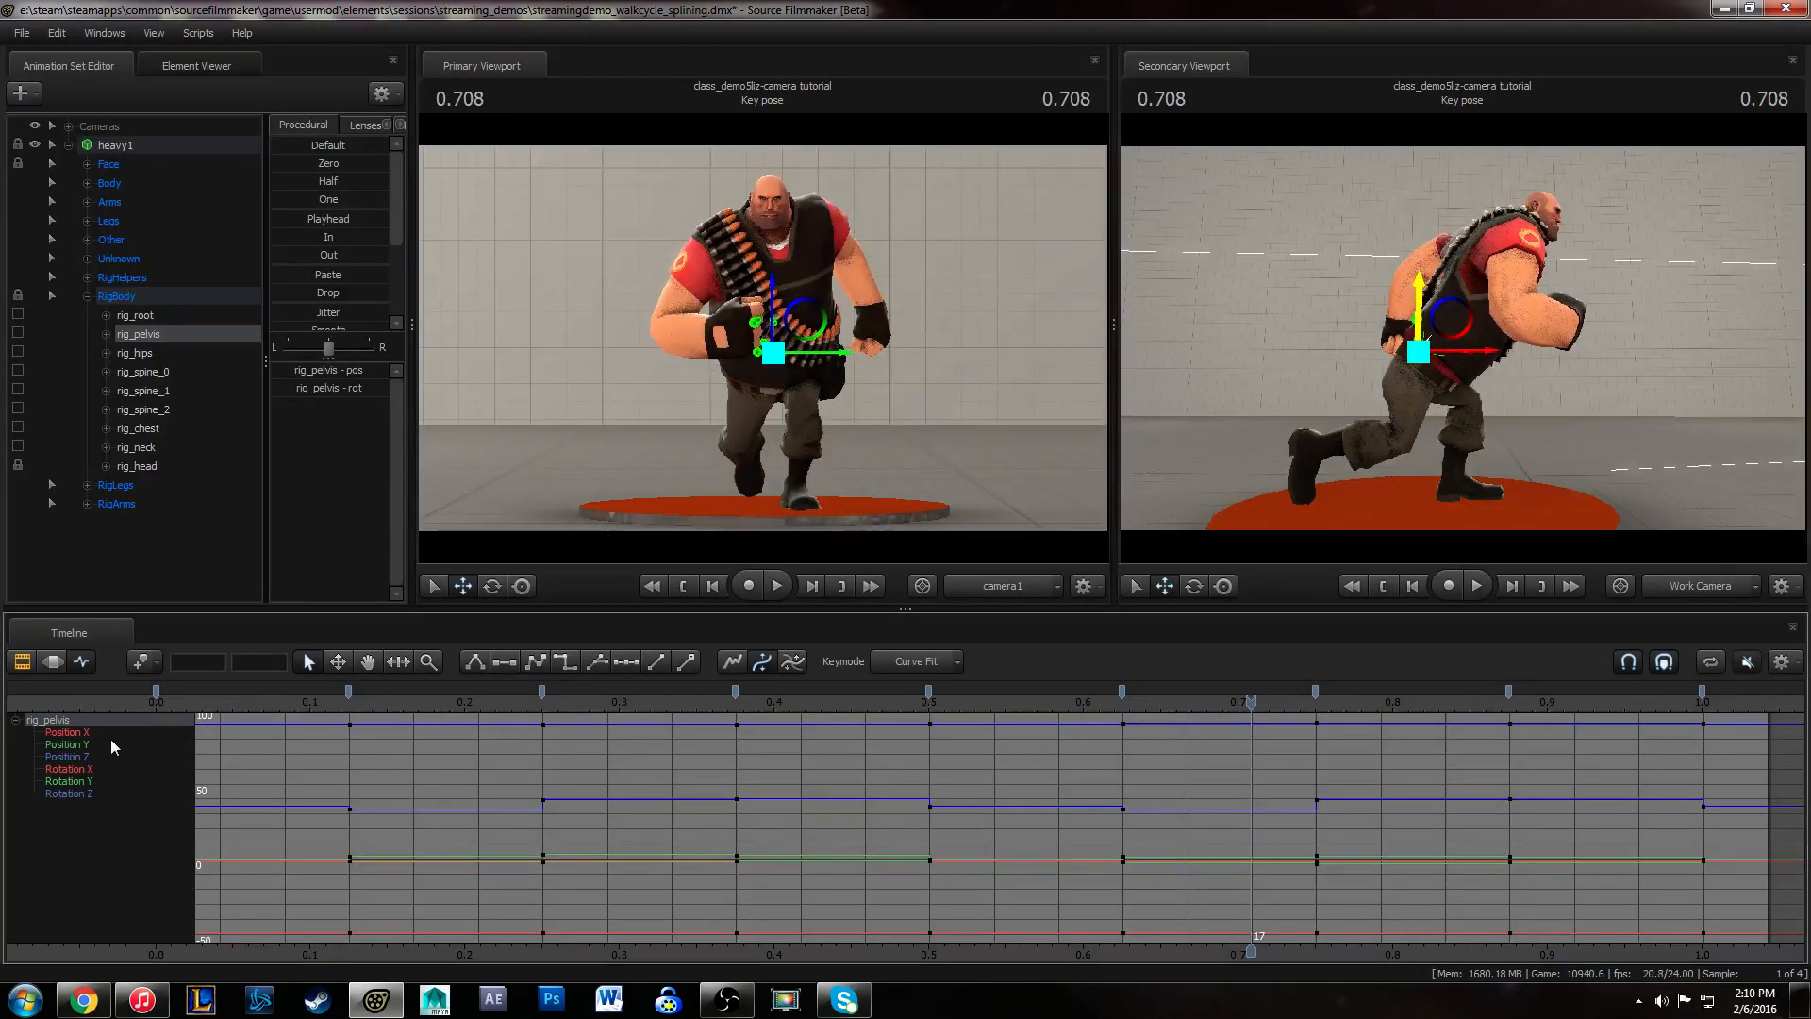
- Isolate the pelvis Position Z curve and scrub its opening frames from 0 to 0.083 seconds
{"action": "left_click", "coordinate": [76, 757]}
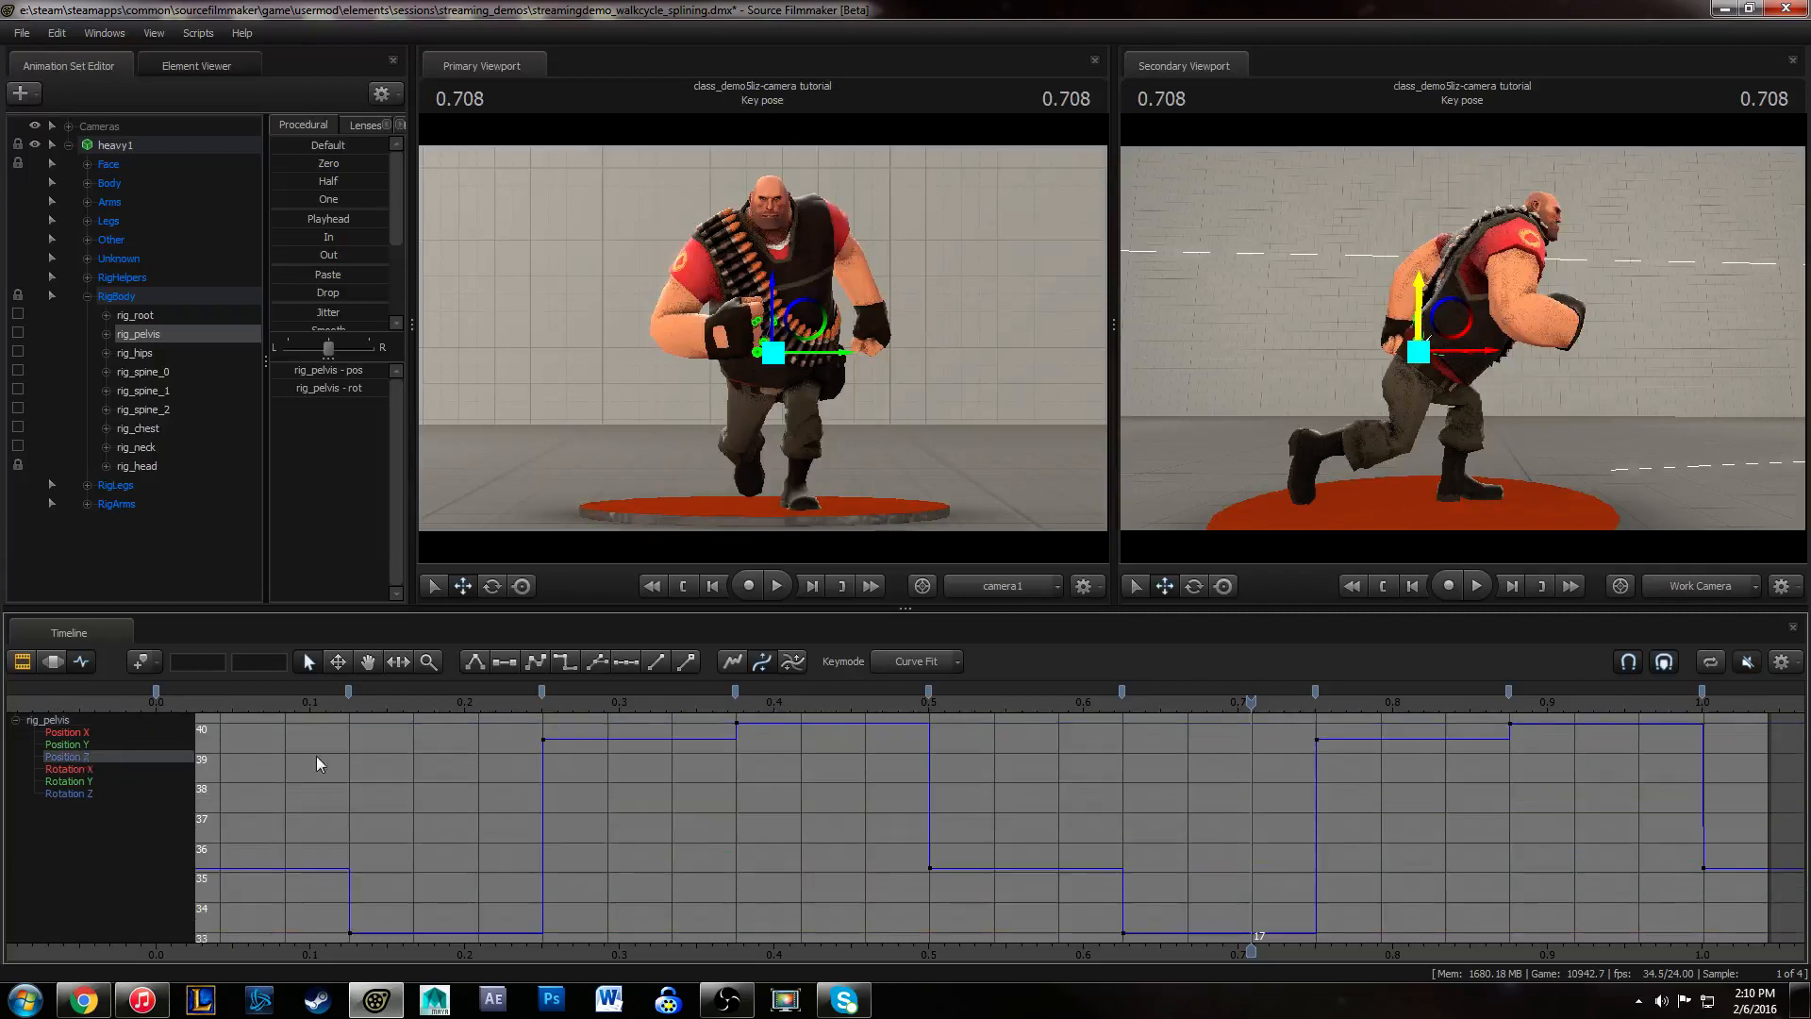
{"action": "scroll", "coordinate": [988, 817], "scroll_direction": "down", "scroll_amount": 6, "text": "ctrl"}
{"action": "scroll", "coordinate": [988, 817], "scroll_direction": "down", "scroll_amount": 1}
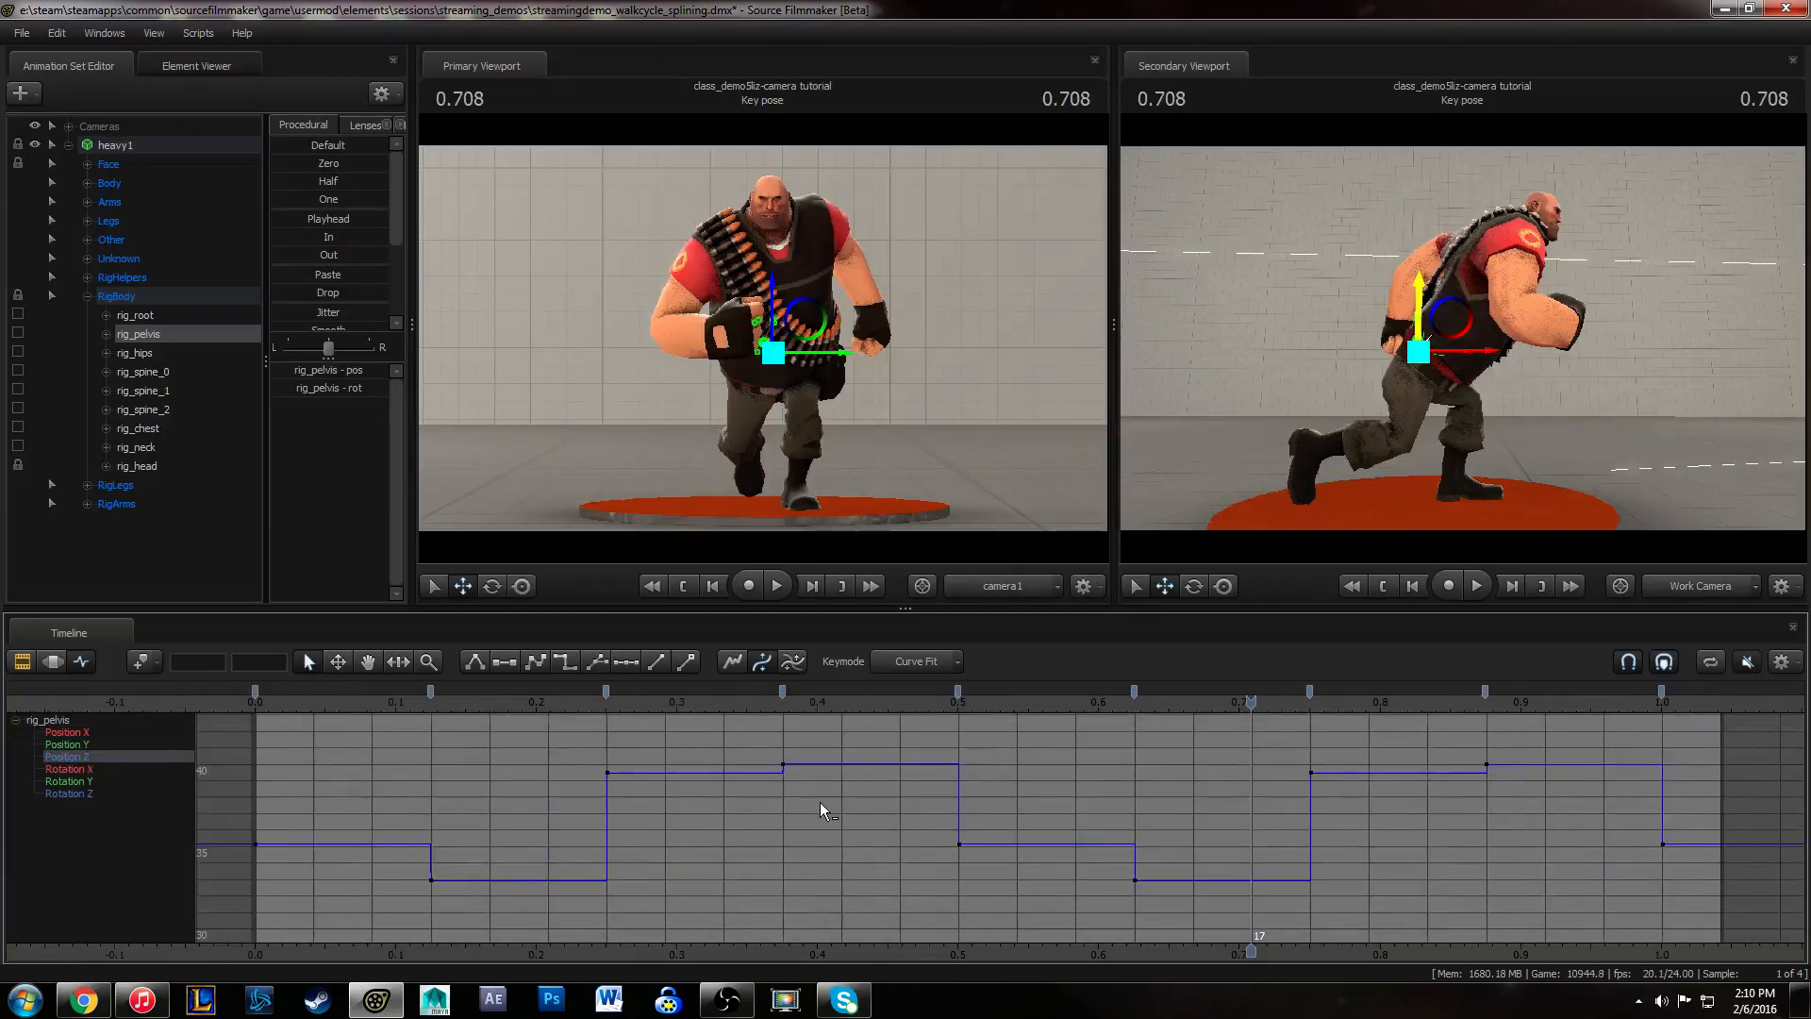
{"action": "middle_click_drag", "start_coordinate": [599, 793], "coordinate": [722, 791]}
{"action": "left_click_drag", "start_coordinate": [388, 703], "coordinate": [350, 733]}
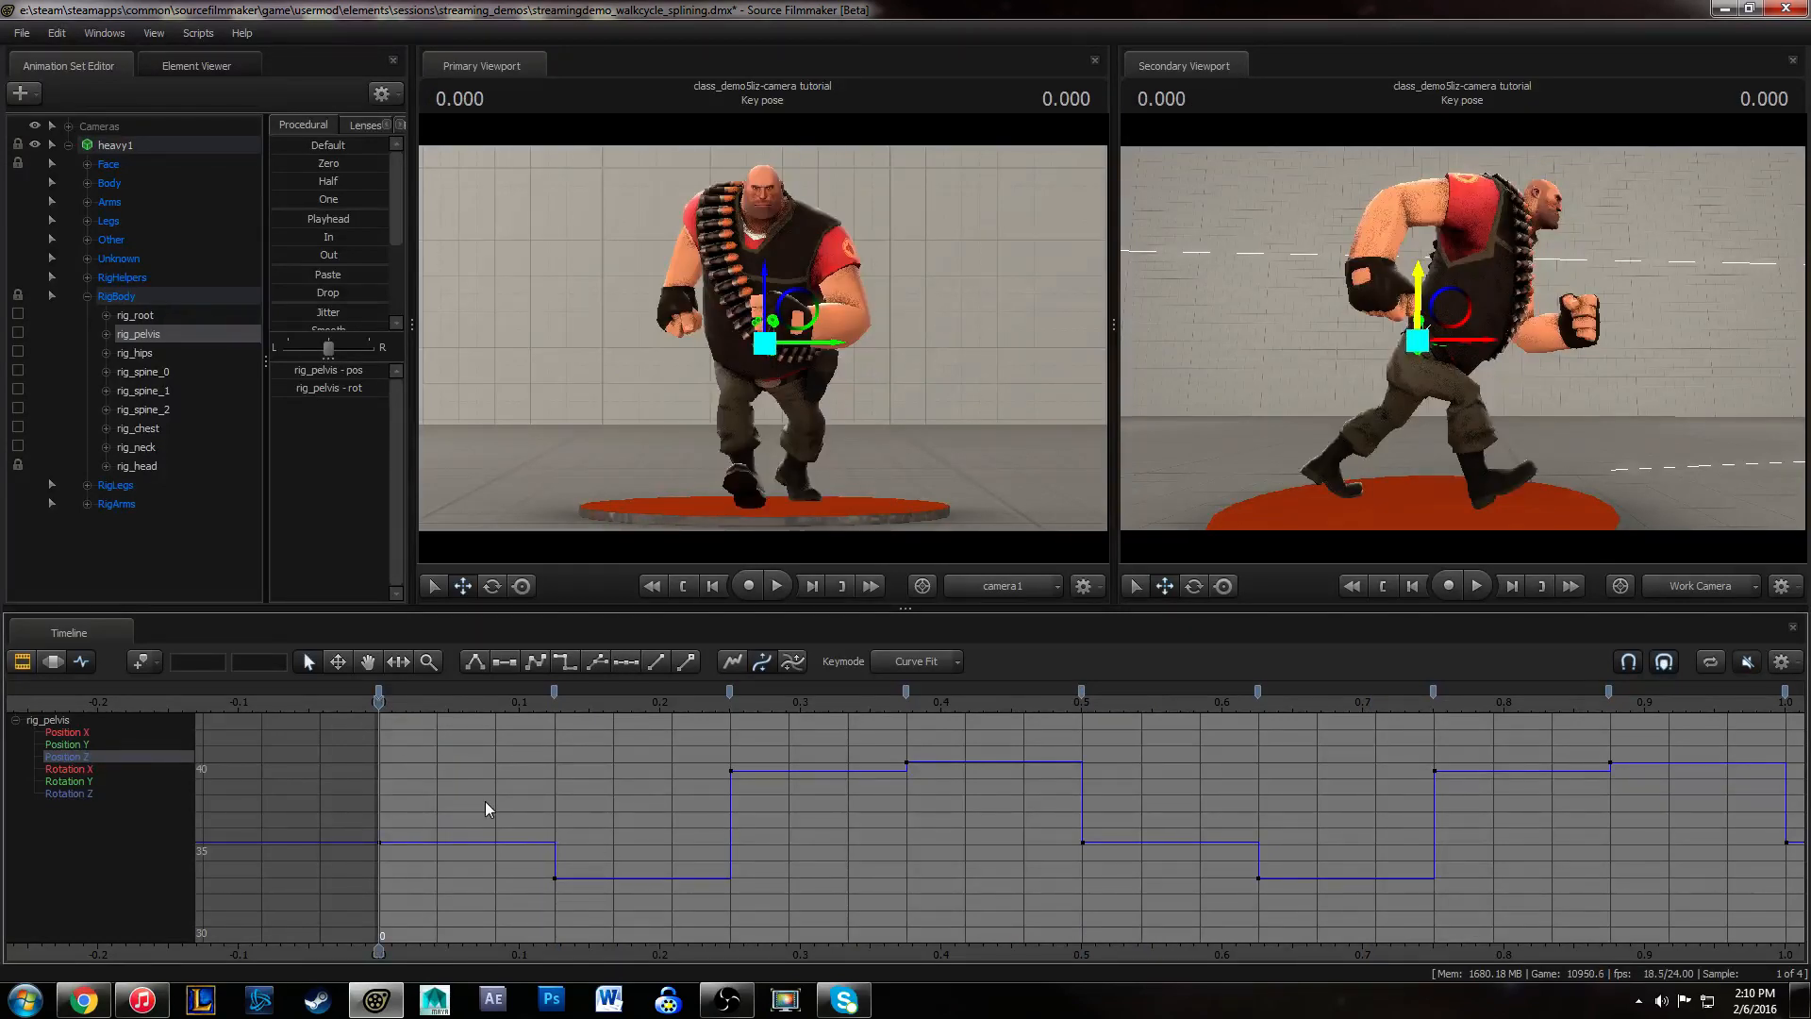
{"action": "left_click_drag", "start_coordinate": [437, 700], "coordinate": [467, 822]}
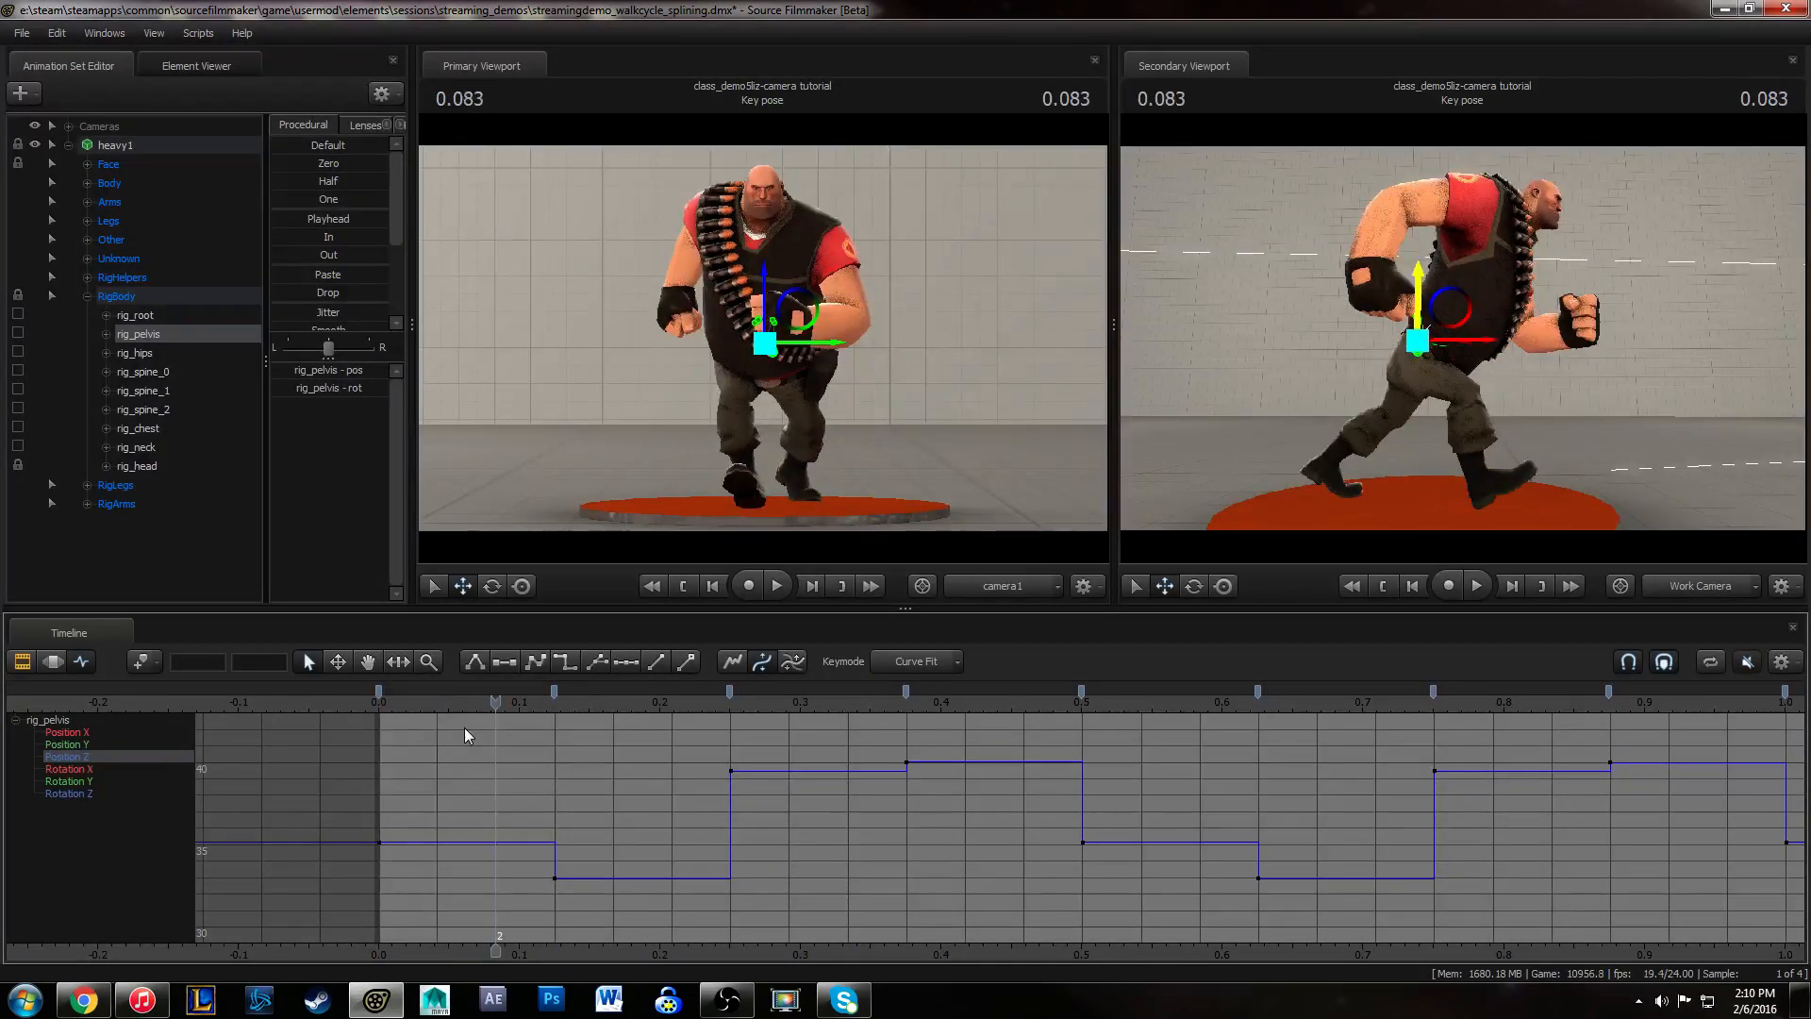
{"action": "middle_click_drag", "start_coordinate": [755, 799], "coordinate": [643, 821]}
- Check the pelvis Position Y and X curves, return to Position Z, and play the stepped motion from frame 0
{"action": "left_click", "coordinate": [78, 744]}
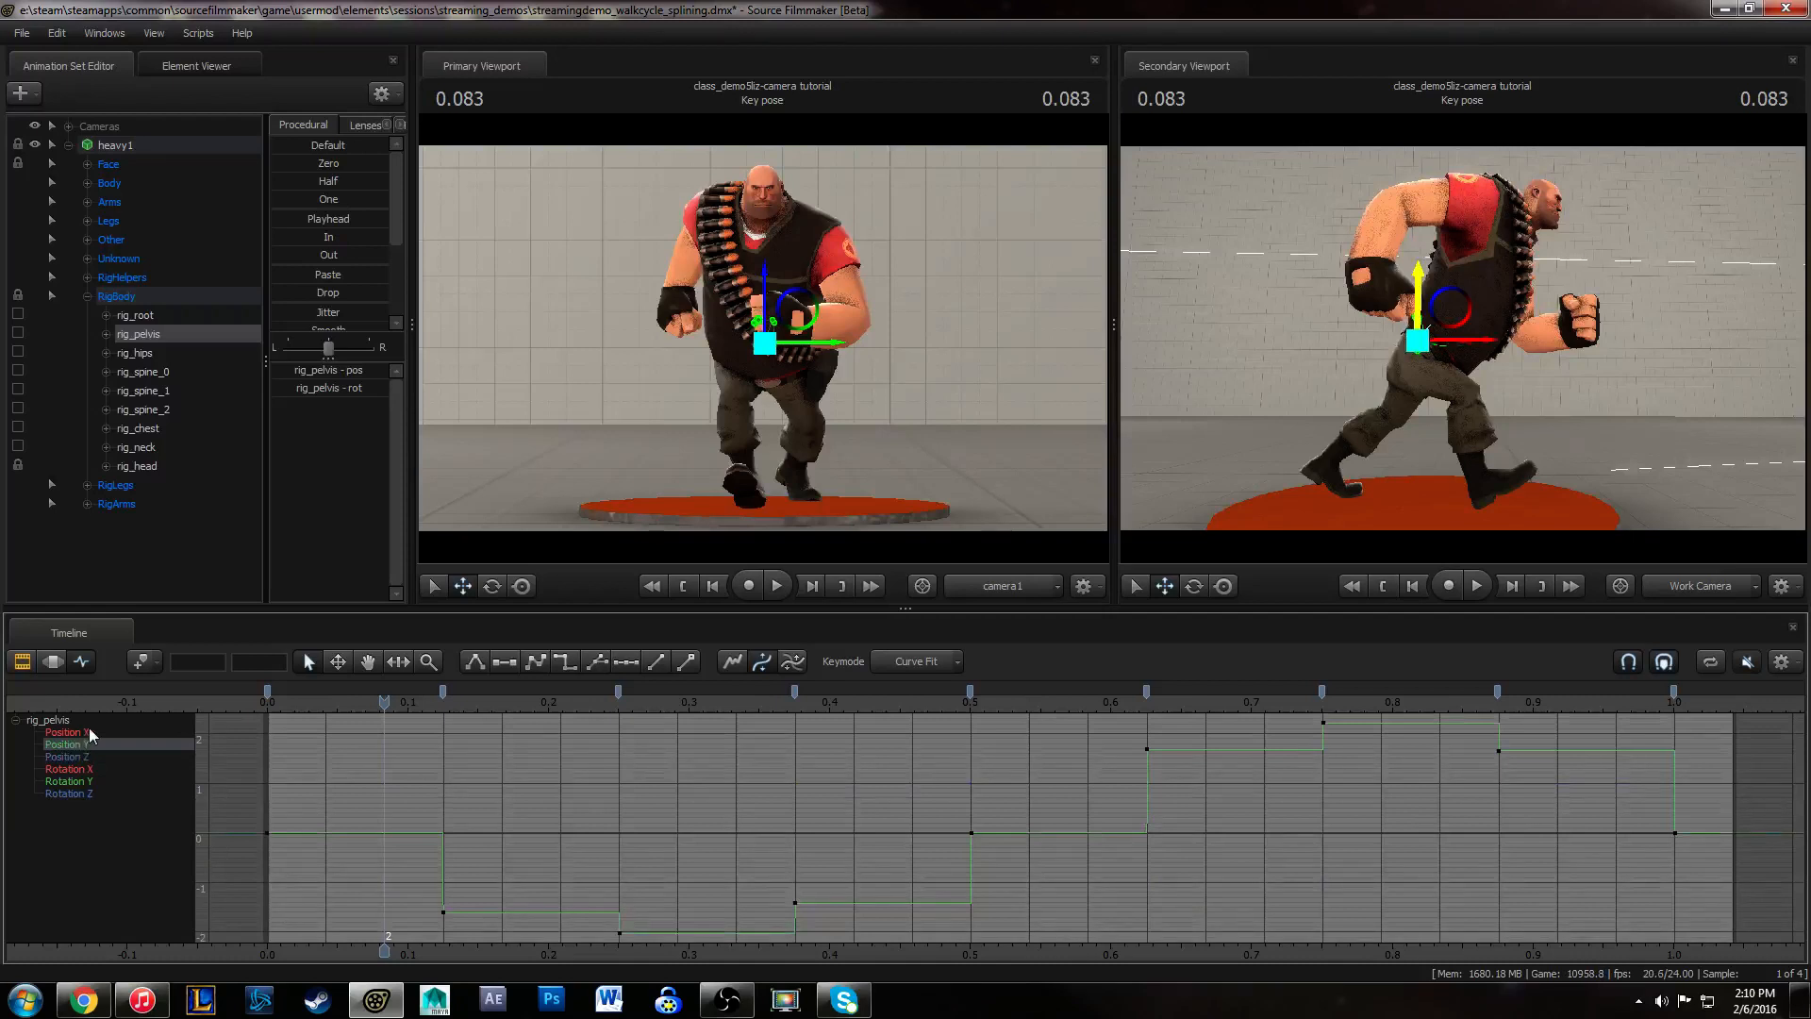
{"action": "left_click", "coordinate": [89, 729]}
{"action": "left_click", "coordinate": [95, 755]}
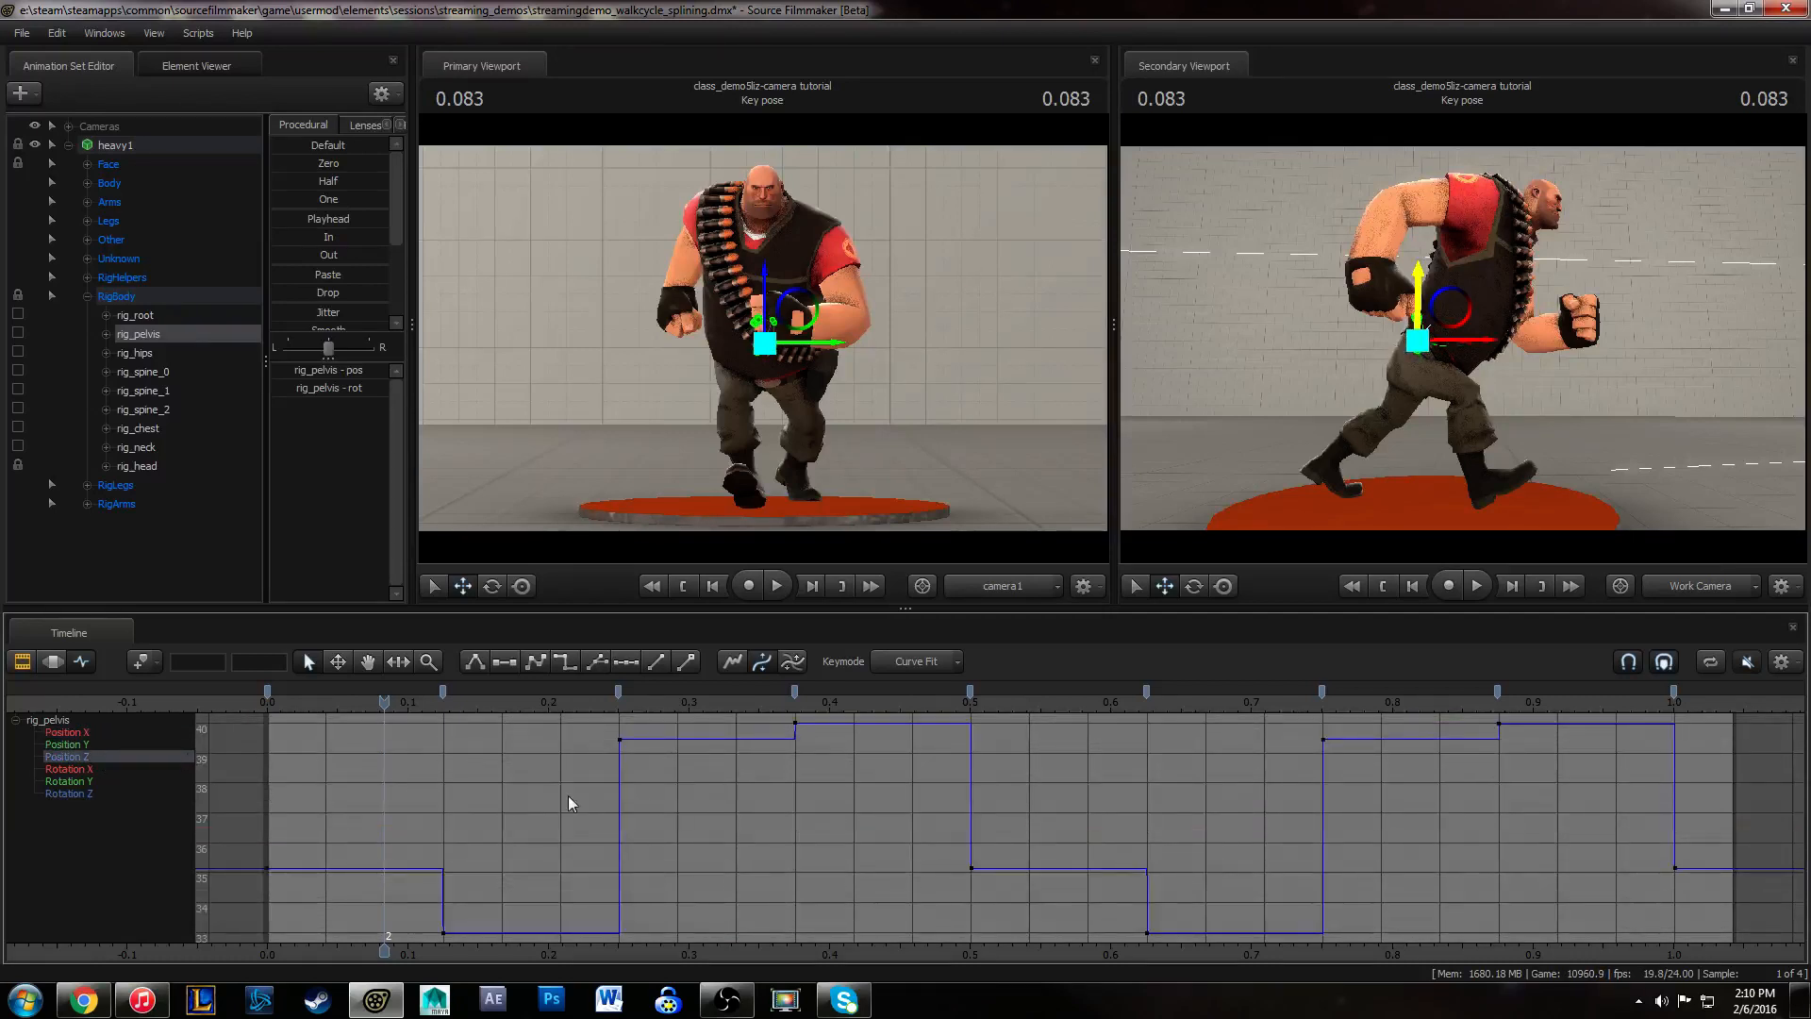
{"action": "left_click", "coordinate": [377, 862]}
{"action": "left_click", "coordinate": [266, 700]}
{"action": "key", "text": "space"}
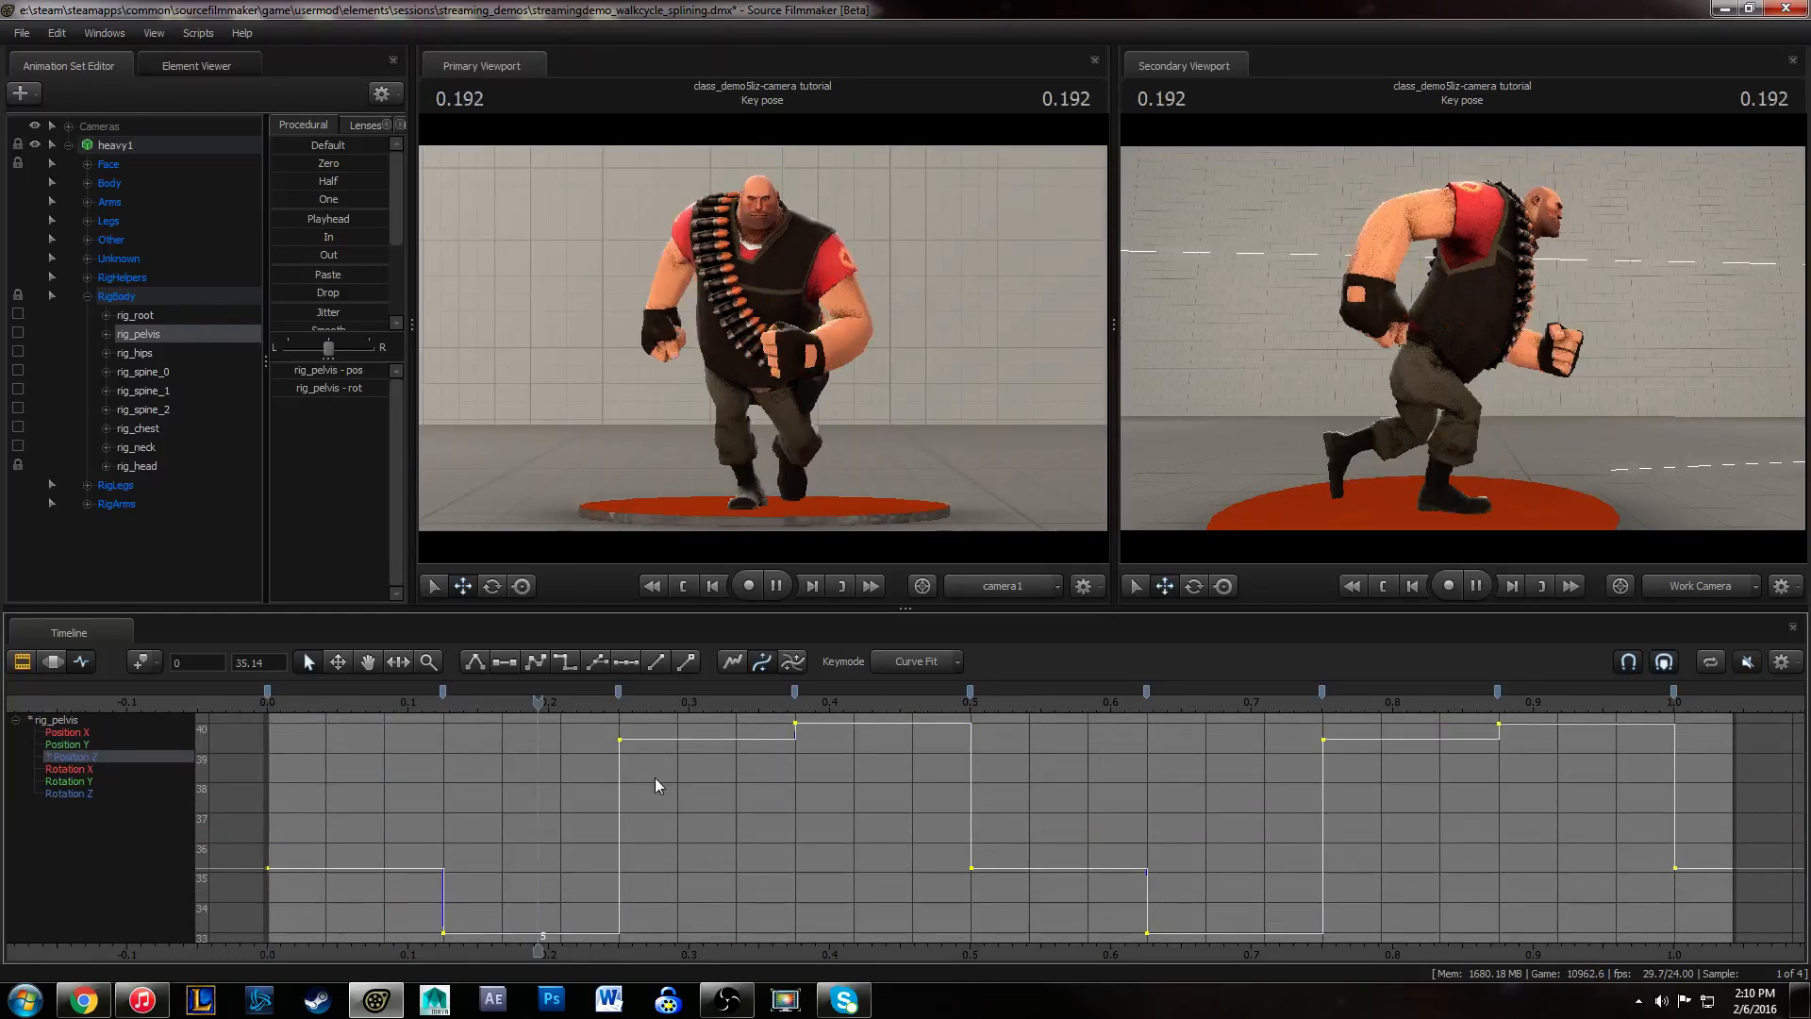
{"action": "key", "text": "space"}
{"action": "left_click_drag", "start_coordinate": [265, 702], "coordinate": [361, 836]}
{"action": "left_click_drag", "start_coordinate": [361, 839], "coordinate": [370, 862]}
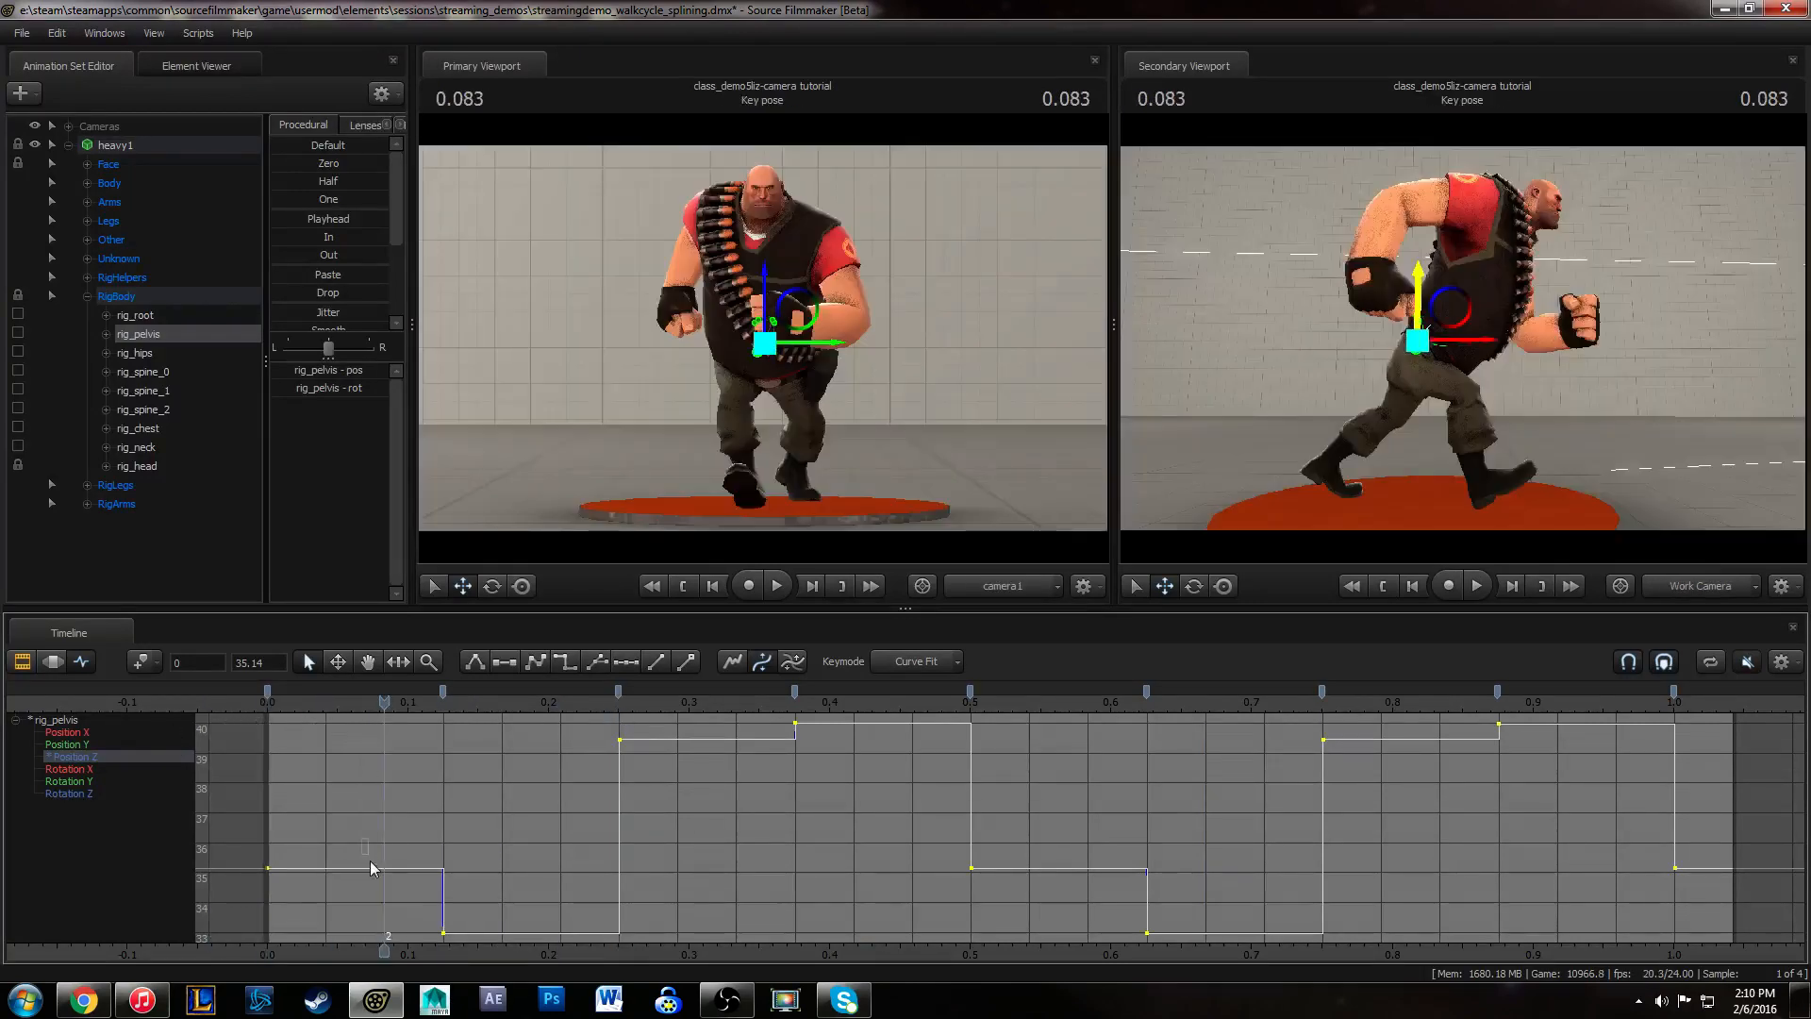
- Try spline tangents on the first pelvis Position Z keys and on the whole curve
{"action": "left_click_drag", "start_coordinate": [248, 842], "coordinate": [307, 904]}
{"action": "key", "text": "1"}
{"action": "left_click_drag", "start_coordinate": [404, 868], "coordinate": [526, 1004]}
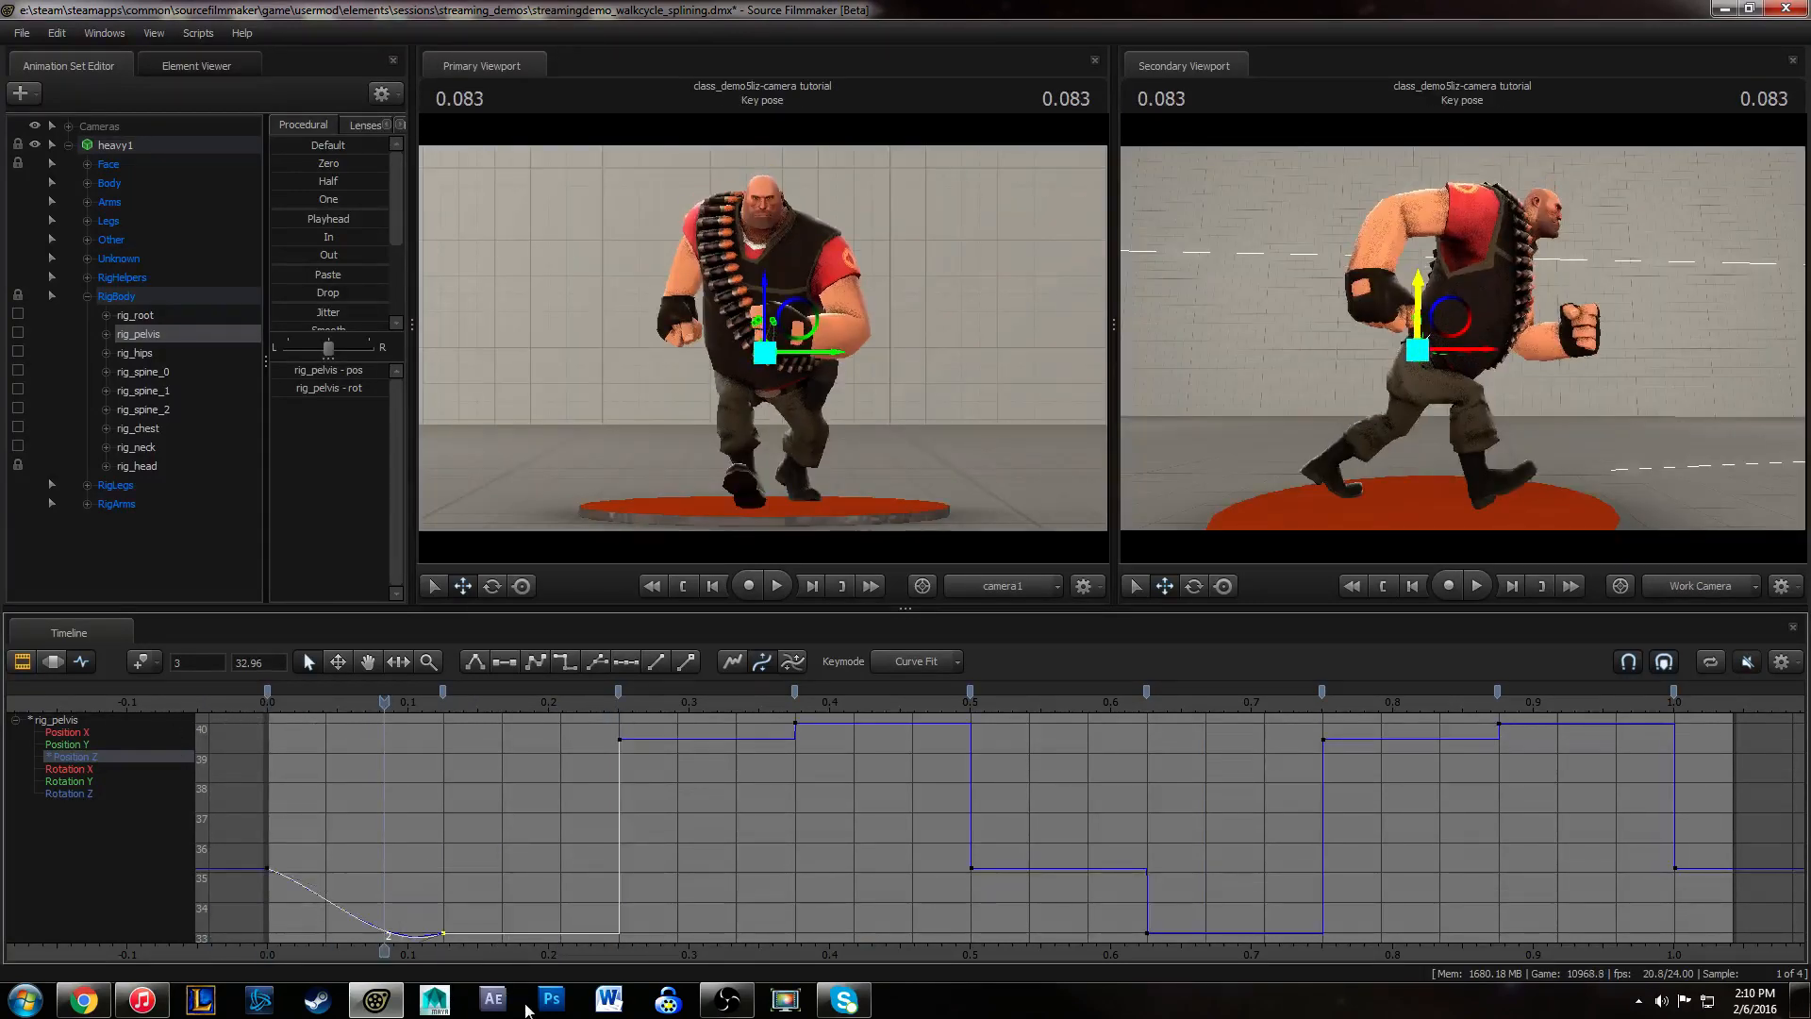
{"action": "key", "text": "1"}
{"action": "key", "text": "ctrl+a"}
{"action": "key", "text": "1"}
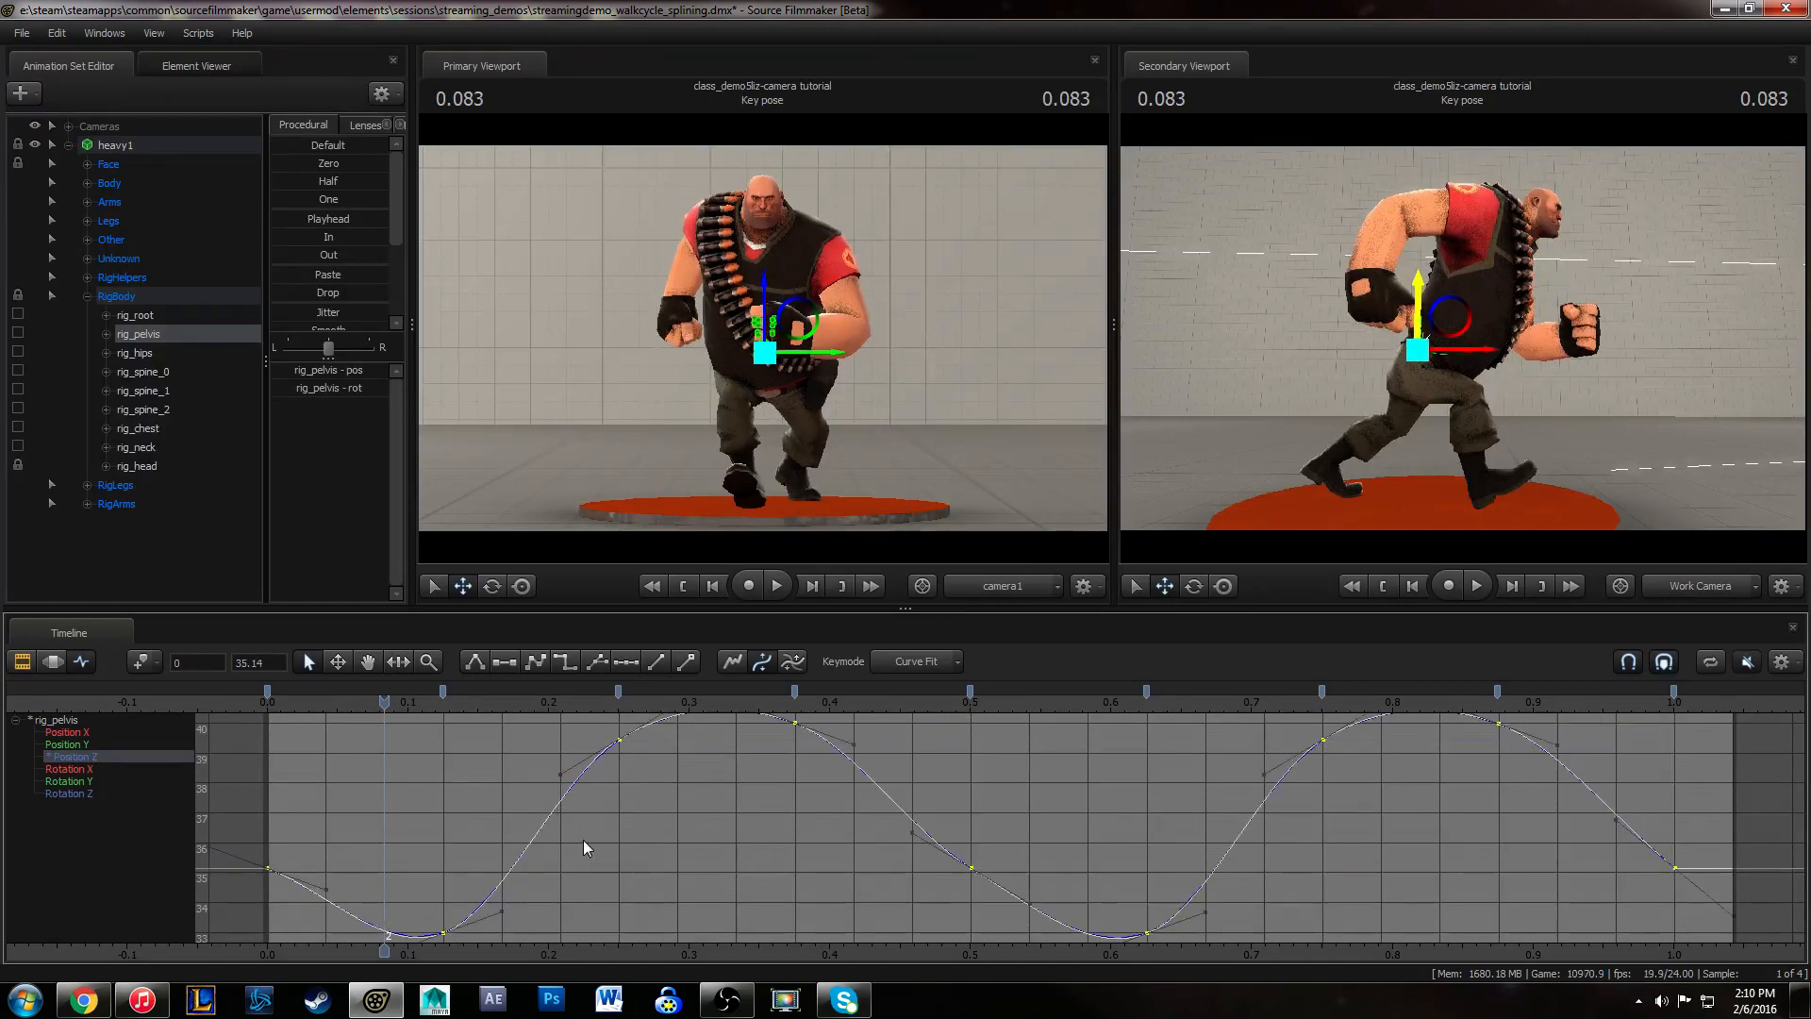
- Give all pelvis Position Z keys flat tangents, and switch the keys at frames 0, 6, 12, 18 and 24 to spline tangents
{"action": "key", "text": "2"}
{"action": "left_click_drag", "start_coordinate": [406, 893], "coordinate": [486, 986]}
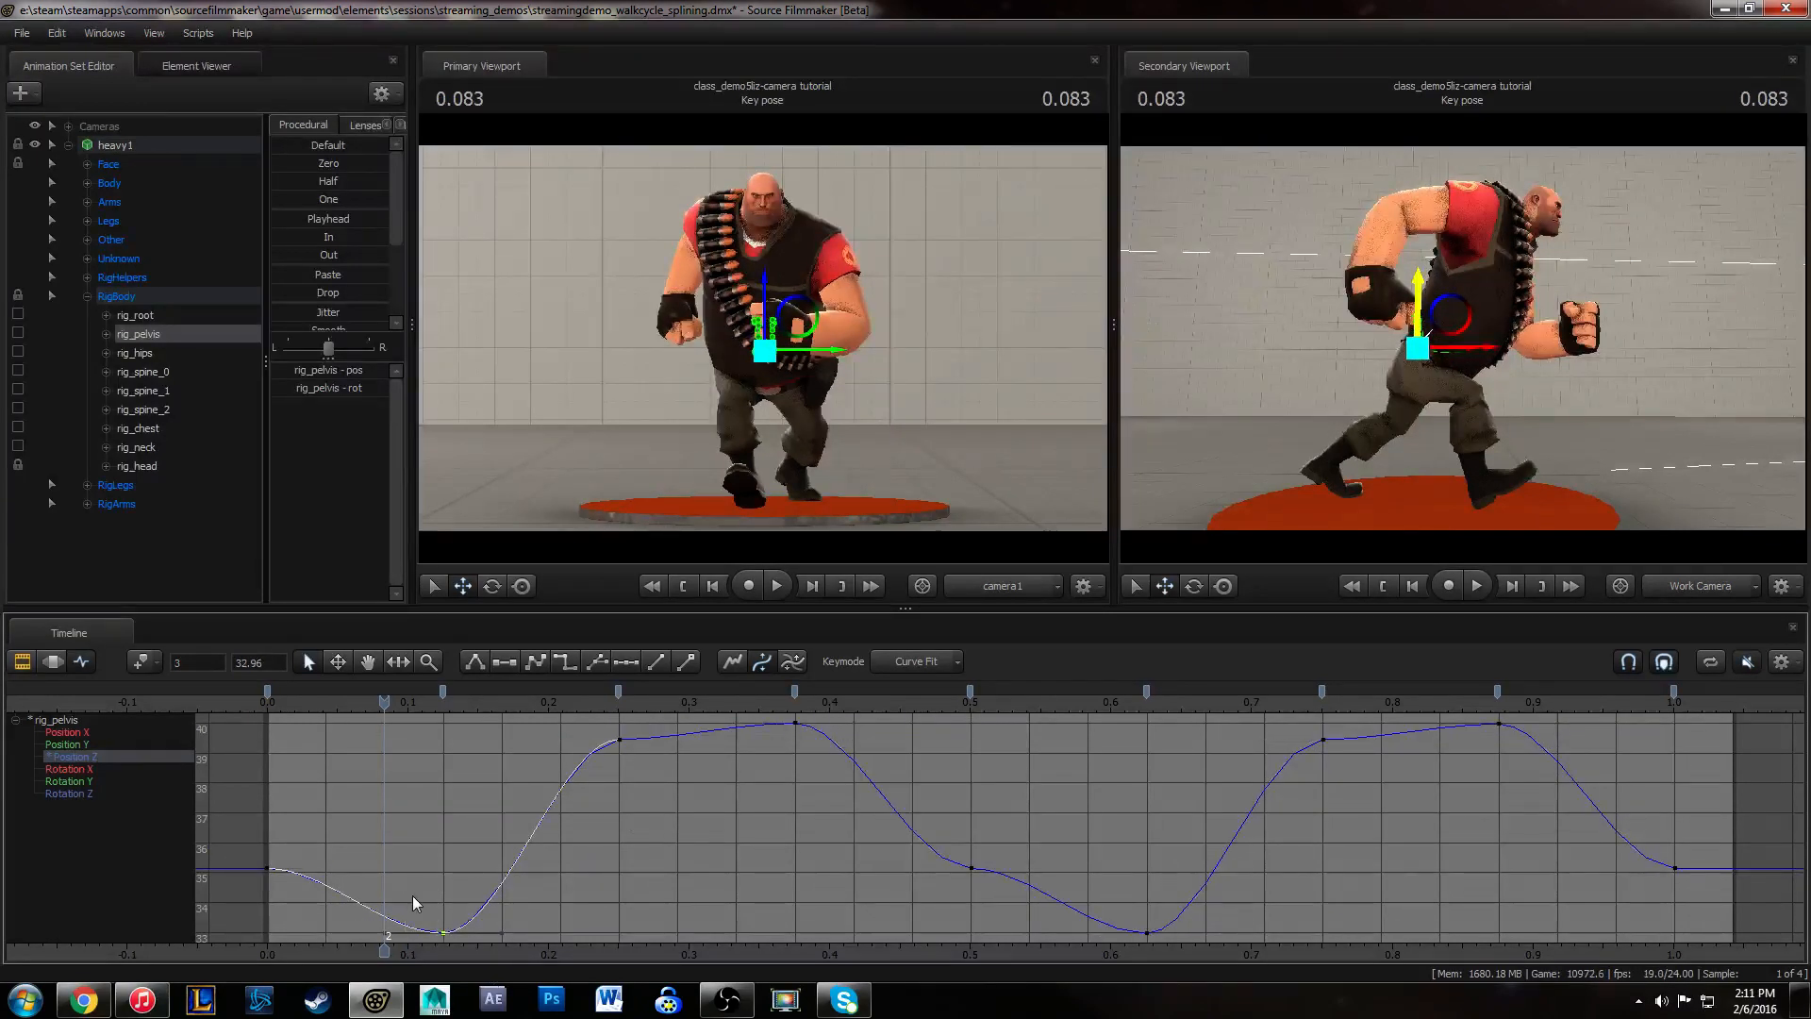
{"action": "left_click_drag", "start_coordinate": [247, 842], "coordinate": [306, 915]}
{"action": "left_click_drag", "start_coordinate": [592, 726], "coordinate": [650, 745]}
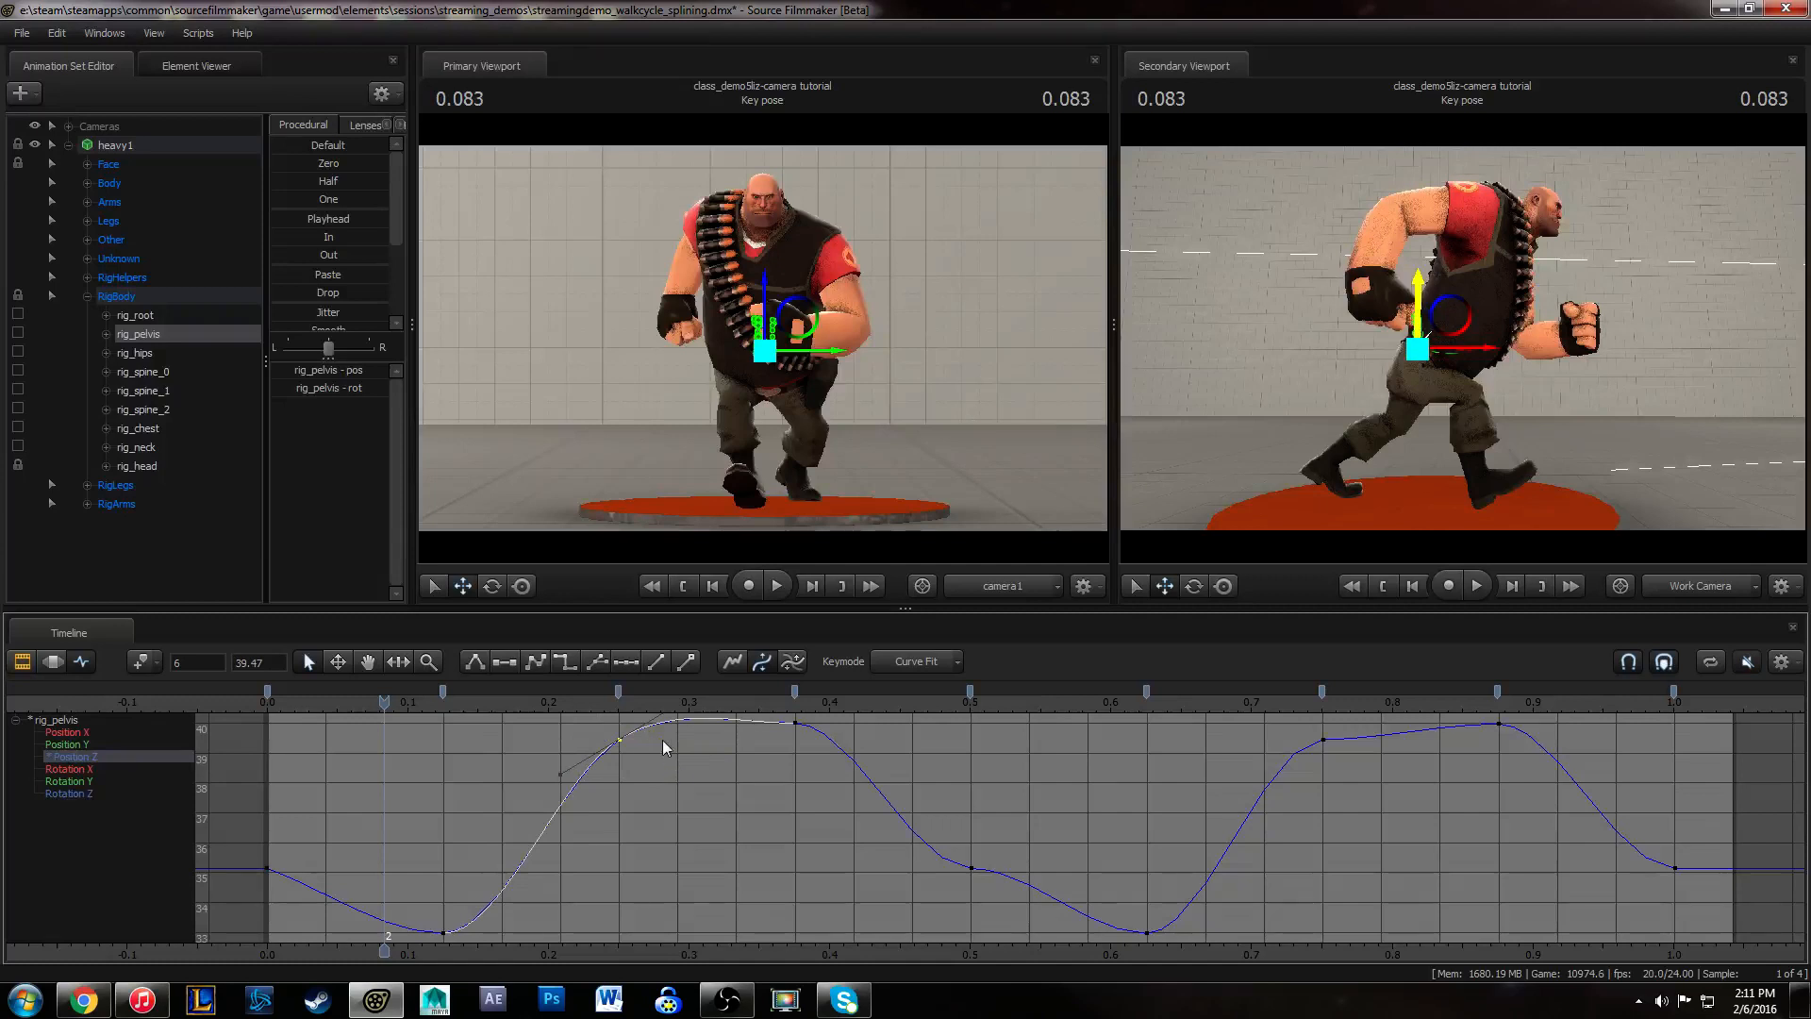
{"action": "left_click_drag", "start_coordinate": [938, 835], "coordinate": [1096, 876]}
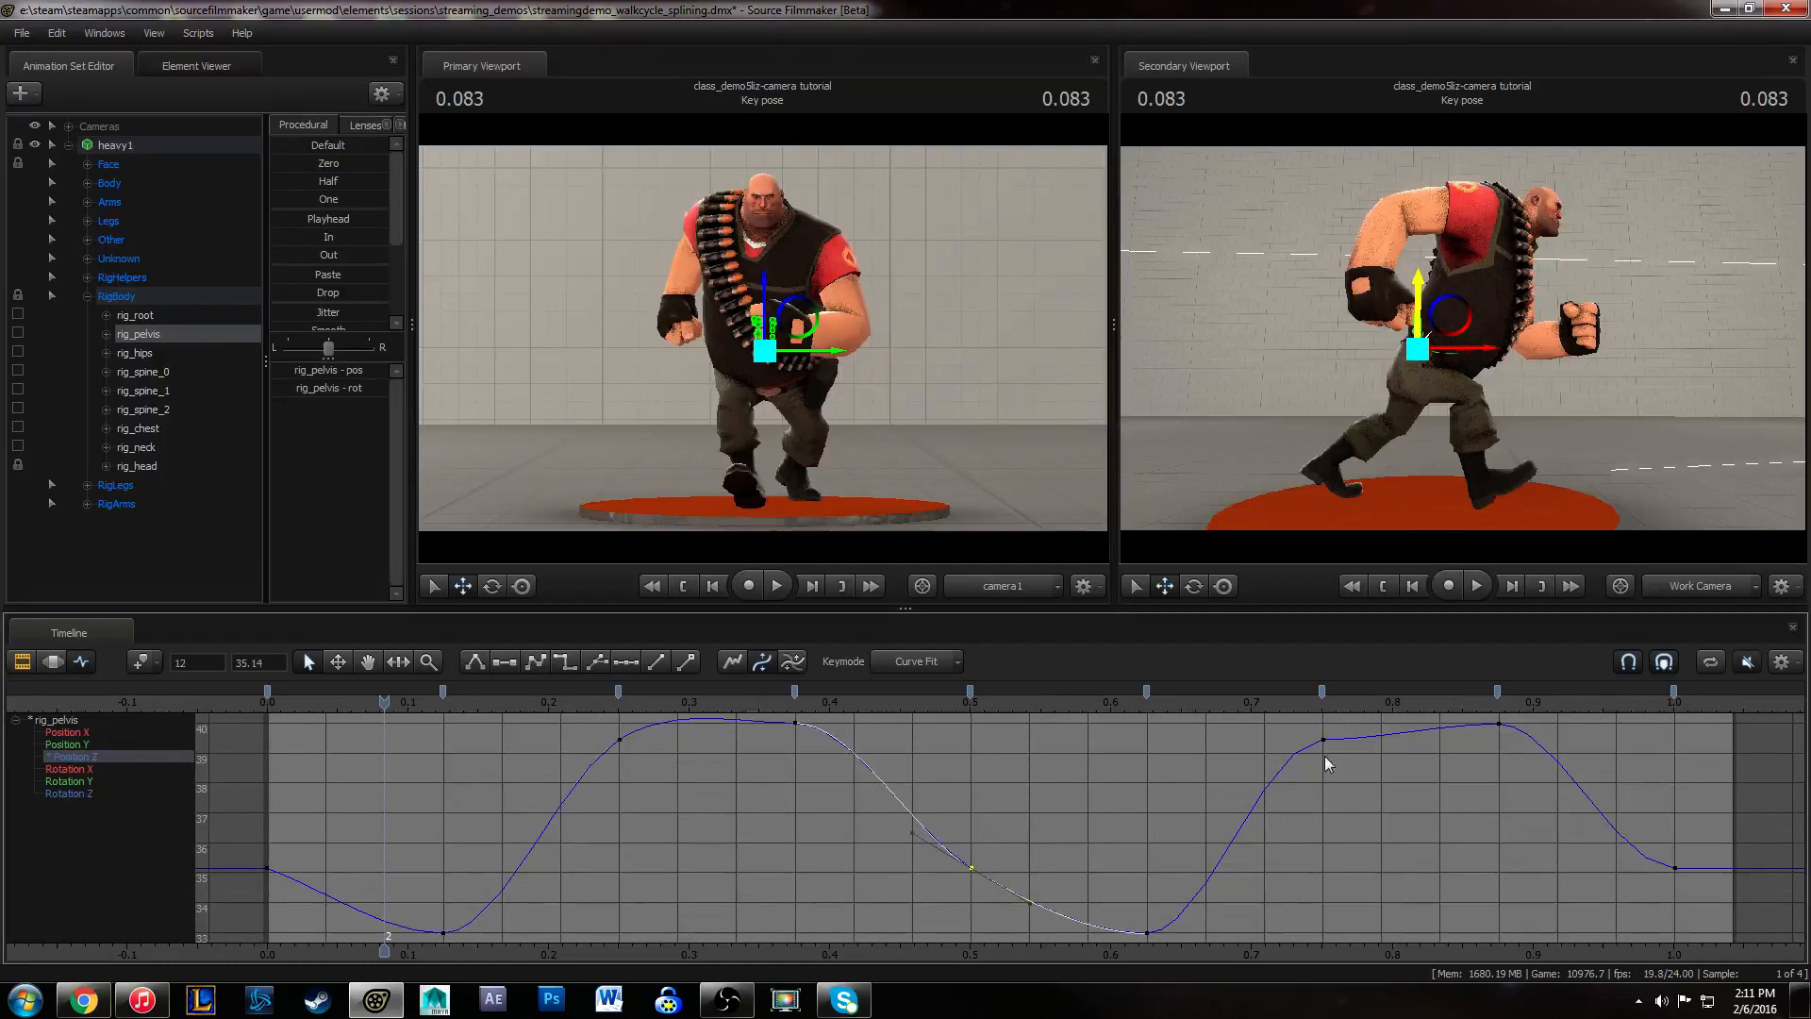
{"action": "left_click_drag", "start_coordinate": [1637, 846], "coordinate": [1724, 915]}
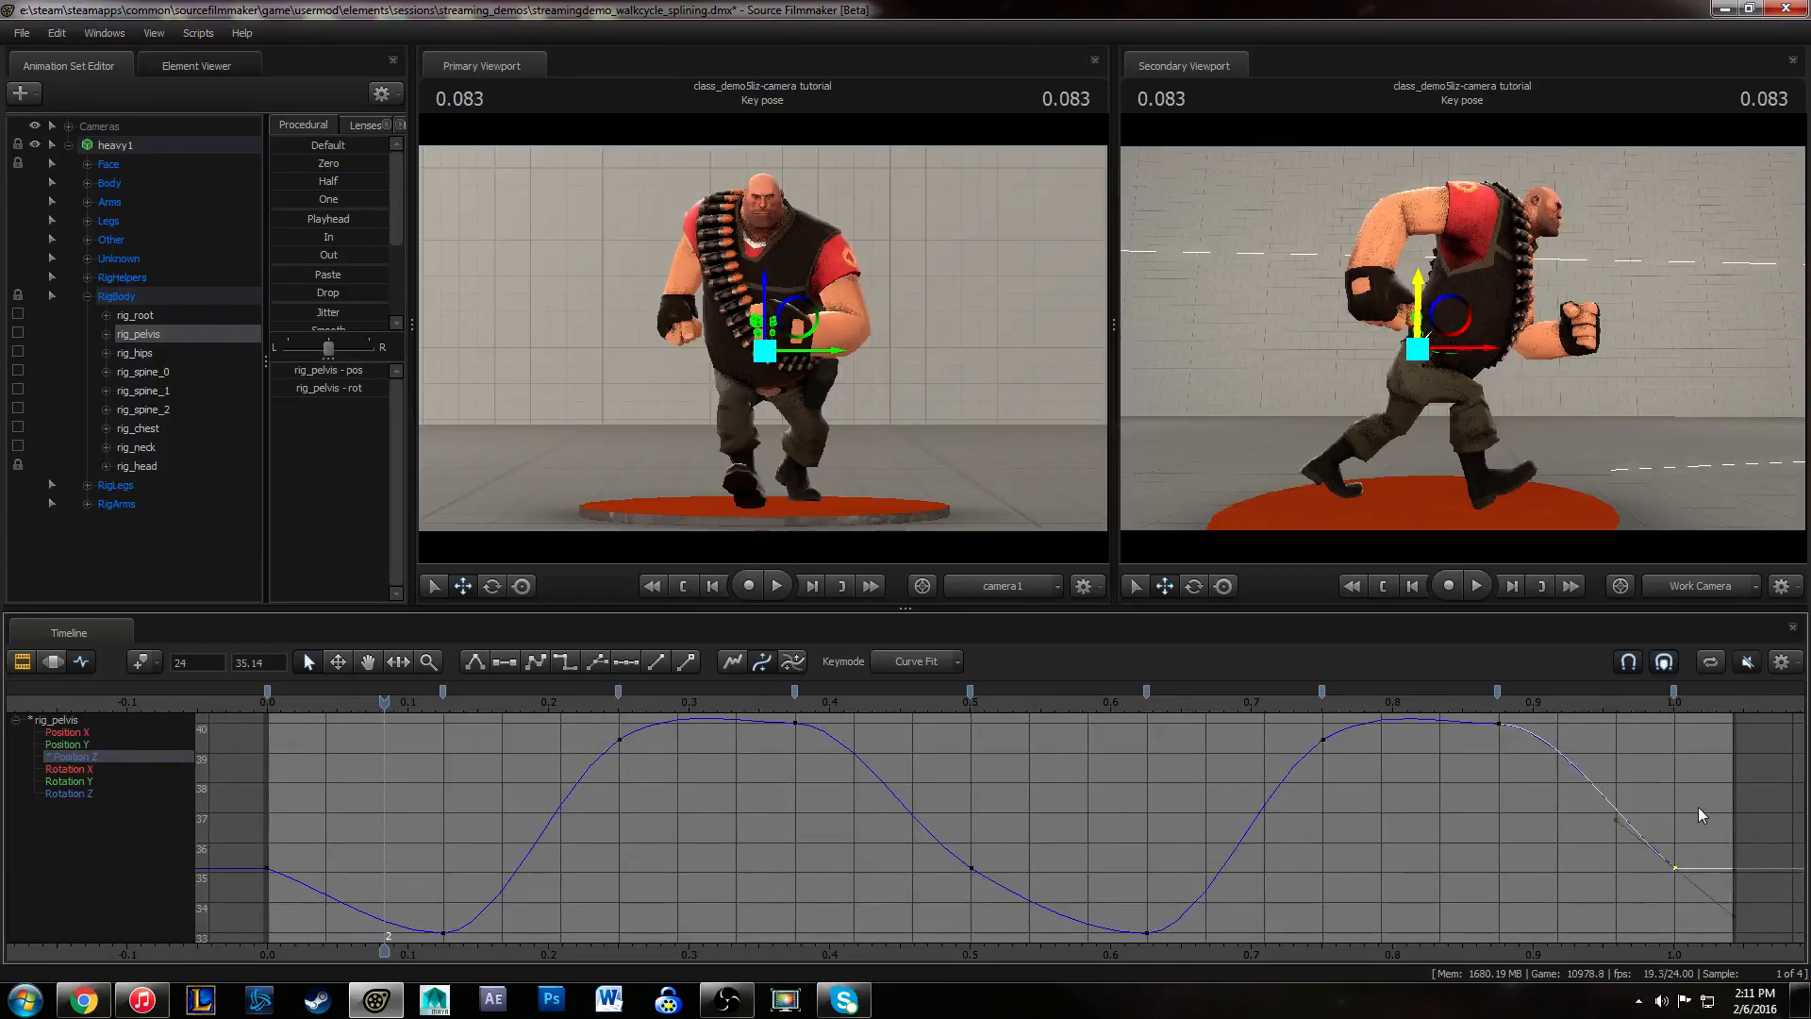
{"action": "left_click", "coordinate": [1265, 813]}
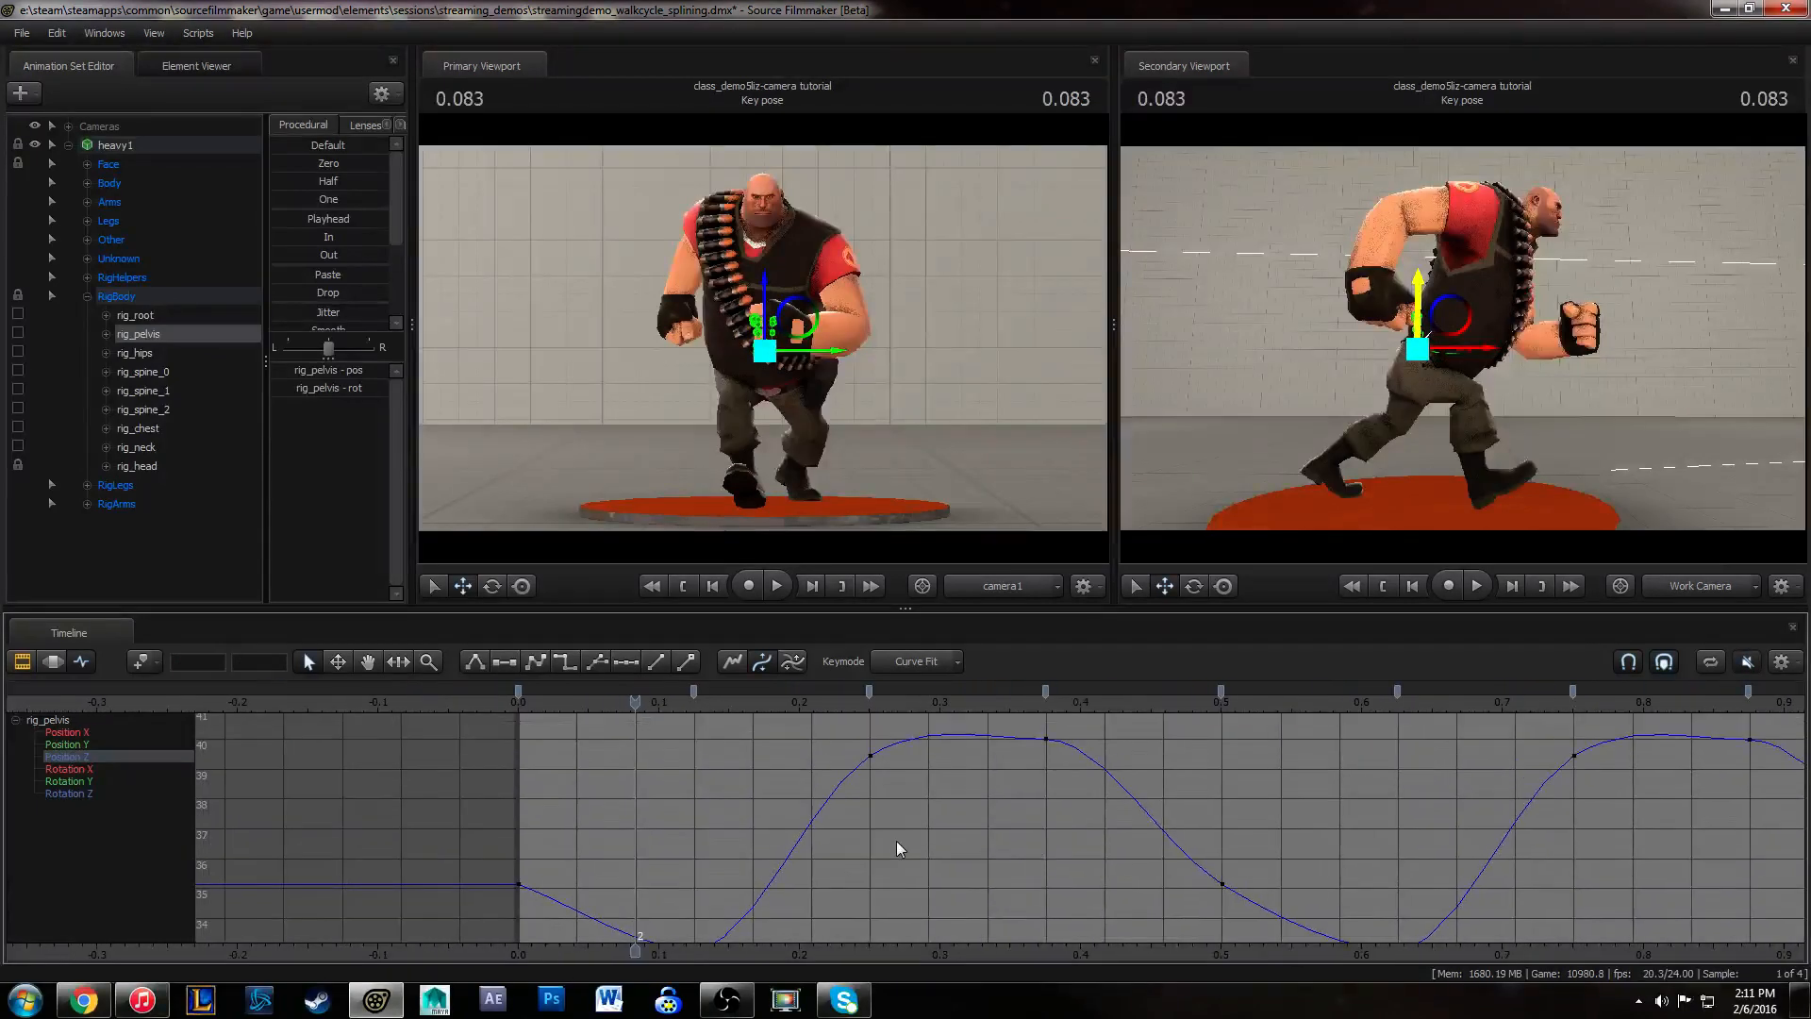
- Advance the playhead to 0.333 seconds and examine the Position Z peak between the frame 6 and frame 9 keys
{"action": "scroll", "coordinate": [929, 837], "scroll_direction": "up", "scroll_amount": 2}
{"action": "middle_click_drag", "start_coordinate": [961, 834], "coordinate": [827, 911]}
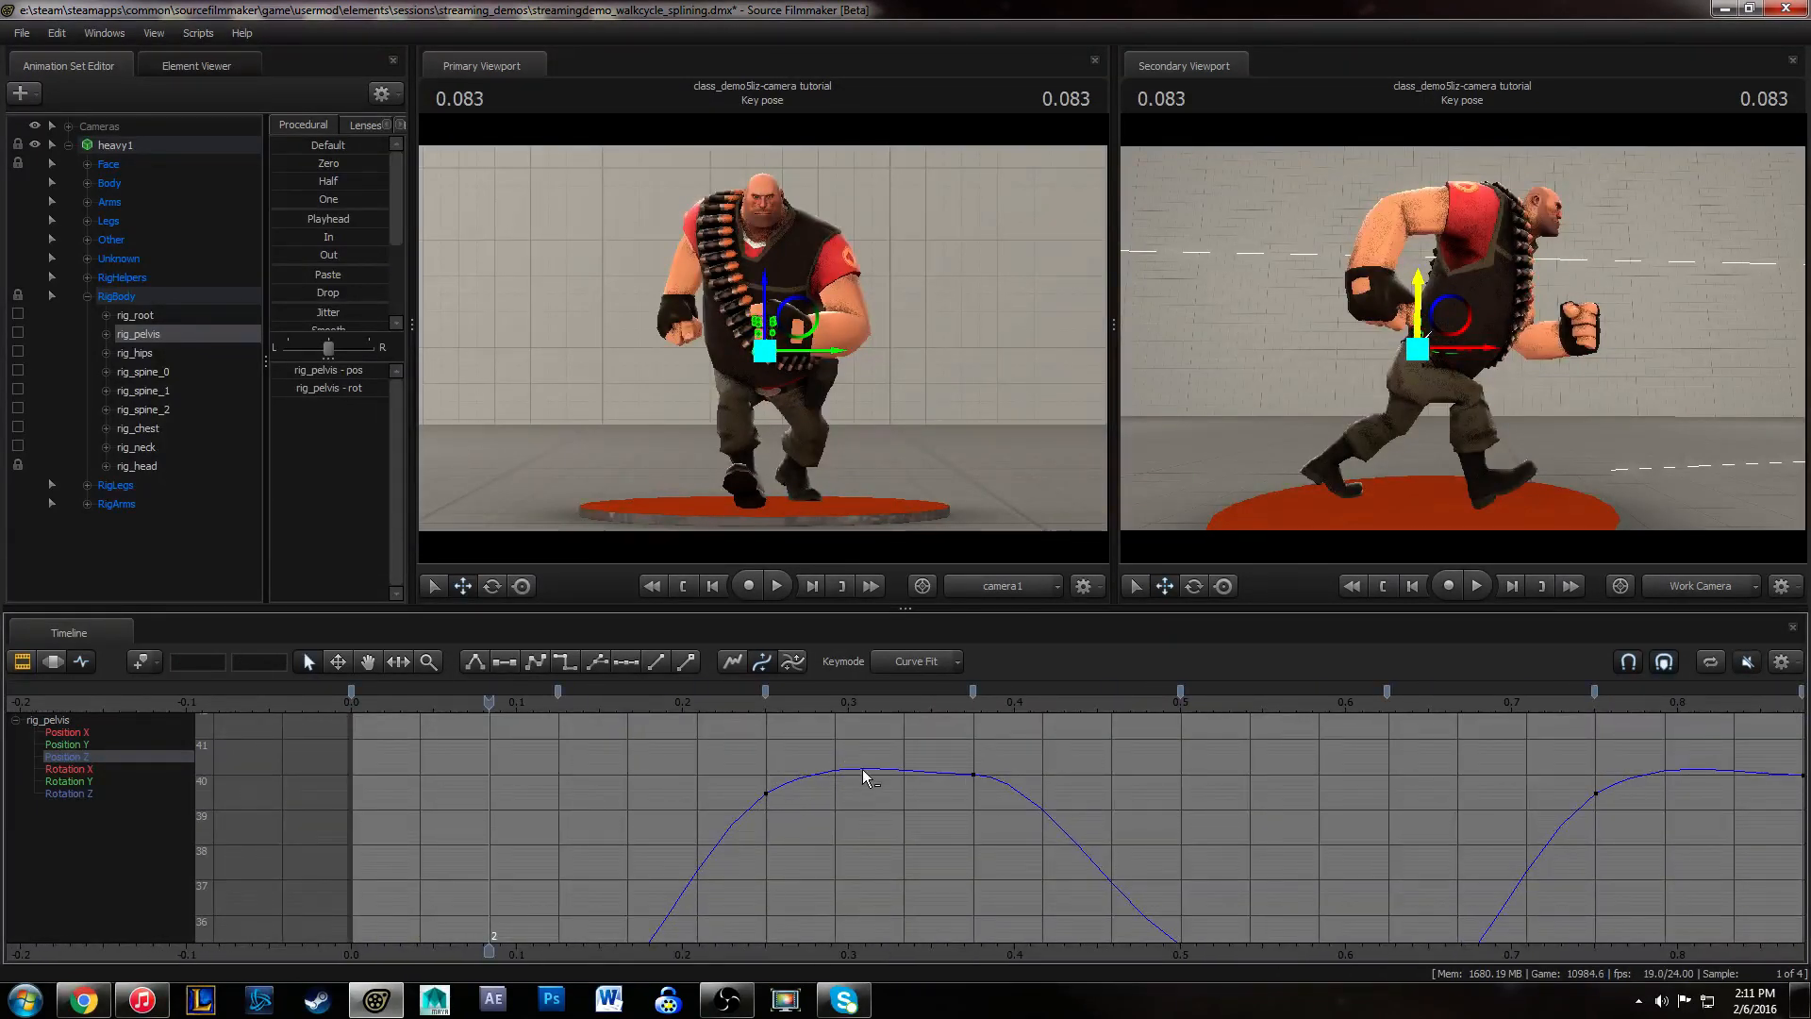
{"action": "scroll", "coordinate": [807, 800], "scroll_direction": "up", "scroll_amount": 2, "text": "ctrl"}
{"action": "key", "text": "Right"}
{"action": "key", "text": "Right"}
{"action": "key", "text": "Right"}
{"action": "key", "text": "Right"}
{"action": "key", "text": "Right"}
{"action": "key", "text": "Right"}
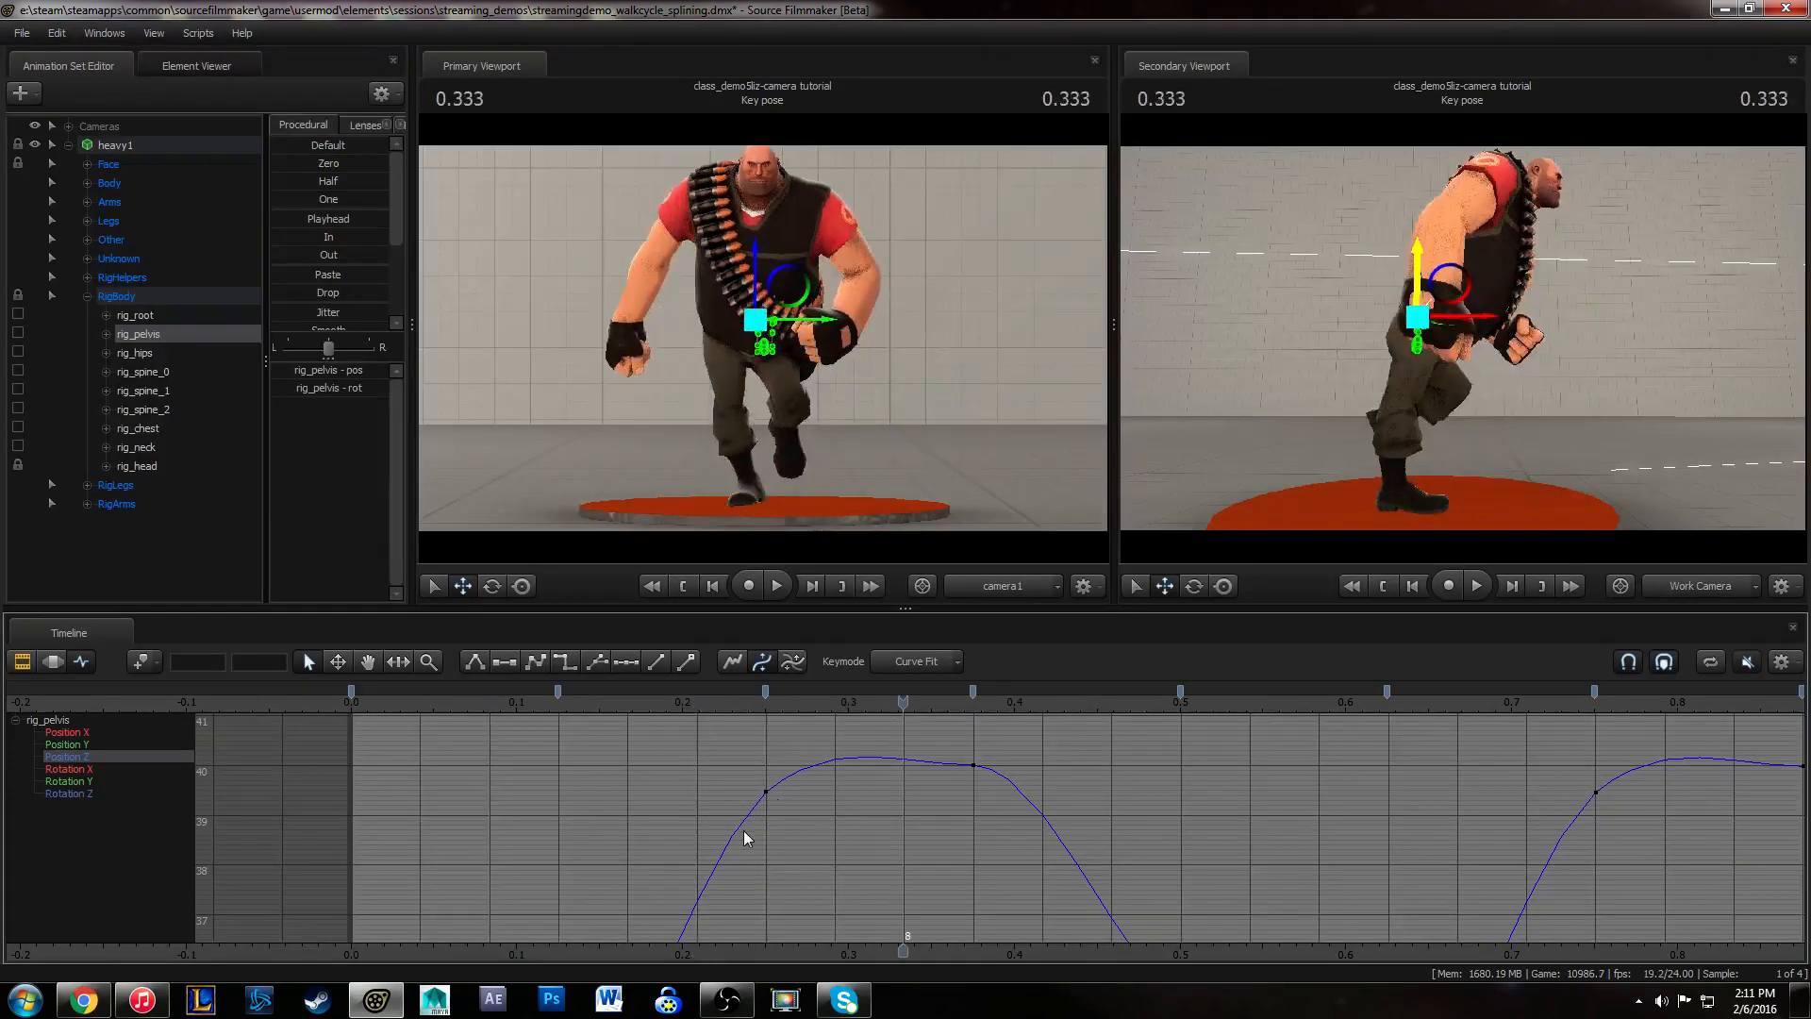
- Try lowering the outgoing tangent handle of the Position Z key at frame 6, and undo the change
{"action": "left_click", "coordinate": [766, 791]}
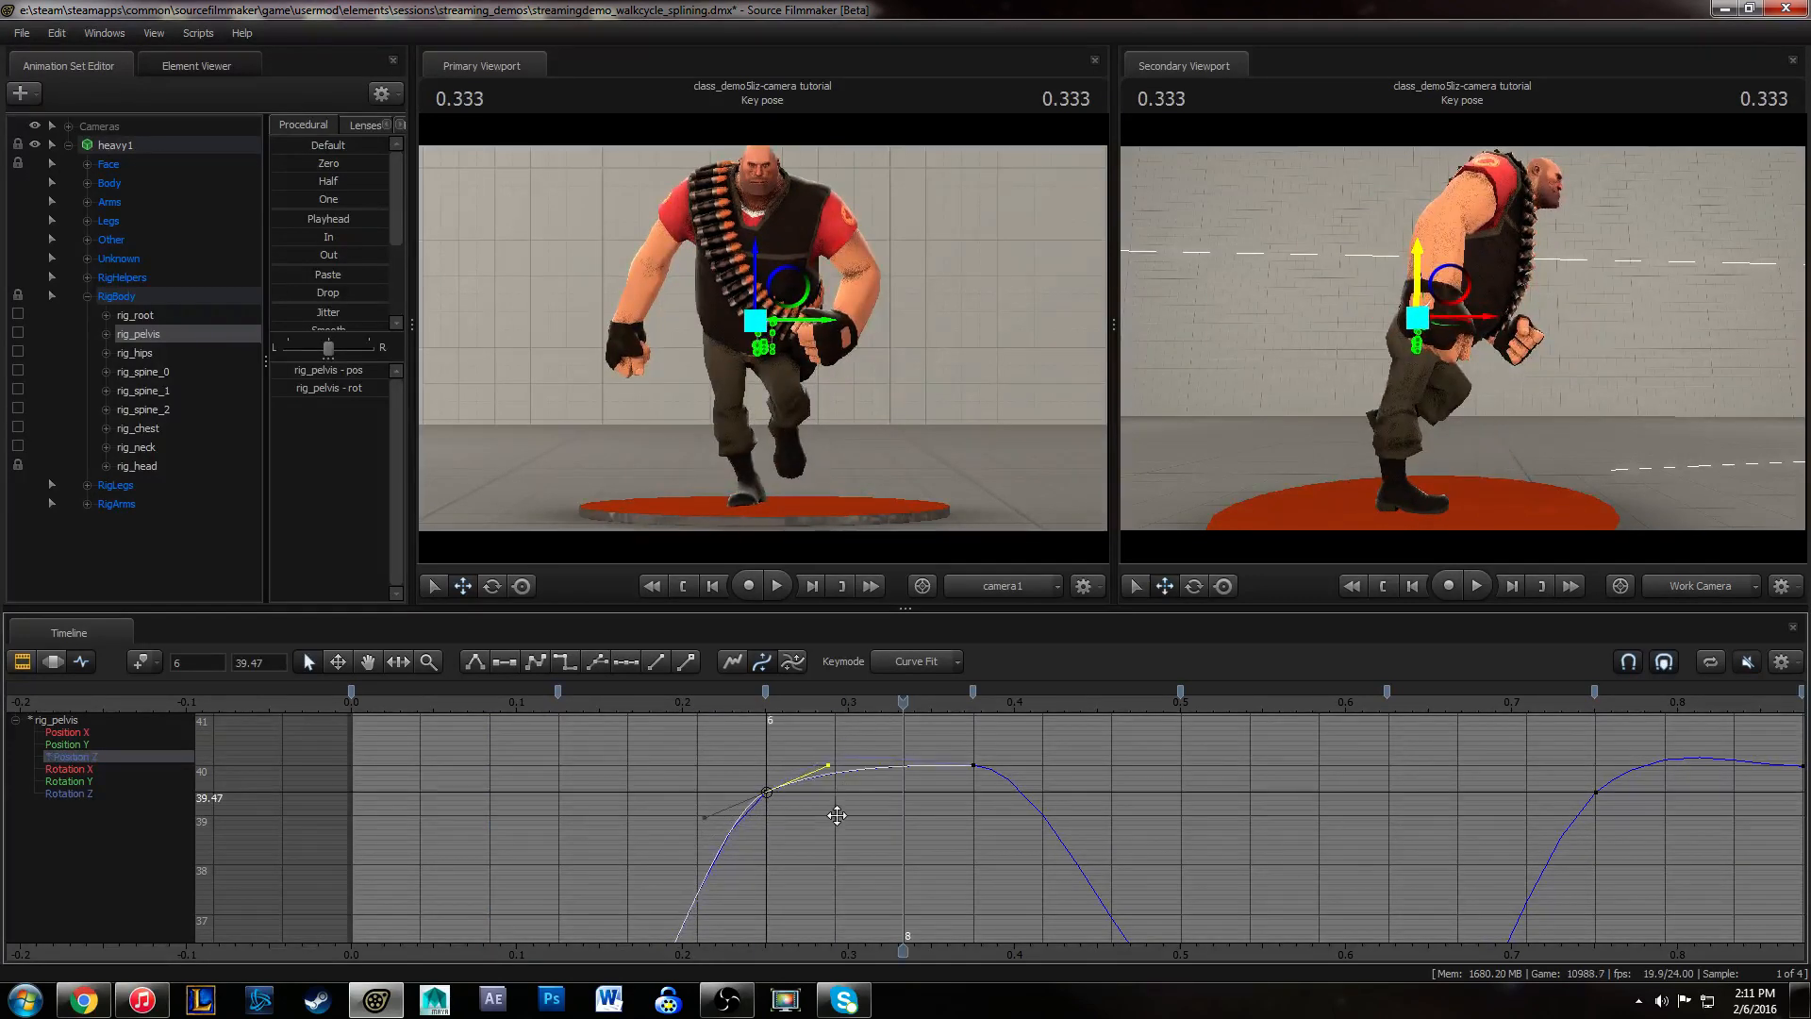
{"action": "middle_click_drag", "start_coordinate": [837, 815], "coordinate": [836, 815]}
{"action": "scroll", "coordinate": [828, 811], "scroll_direction": "up", "scroll_amount": 3, "text": "ctrl"}
{"action": "middle_click_drag", "start_coordinate": [902, 760], "coordinate": [887, 829], "text": "alt"}
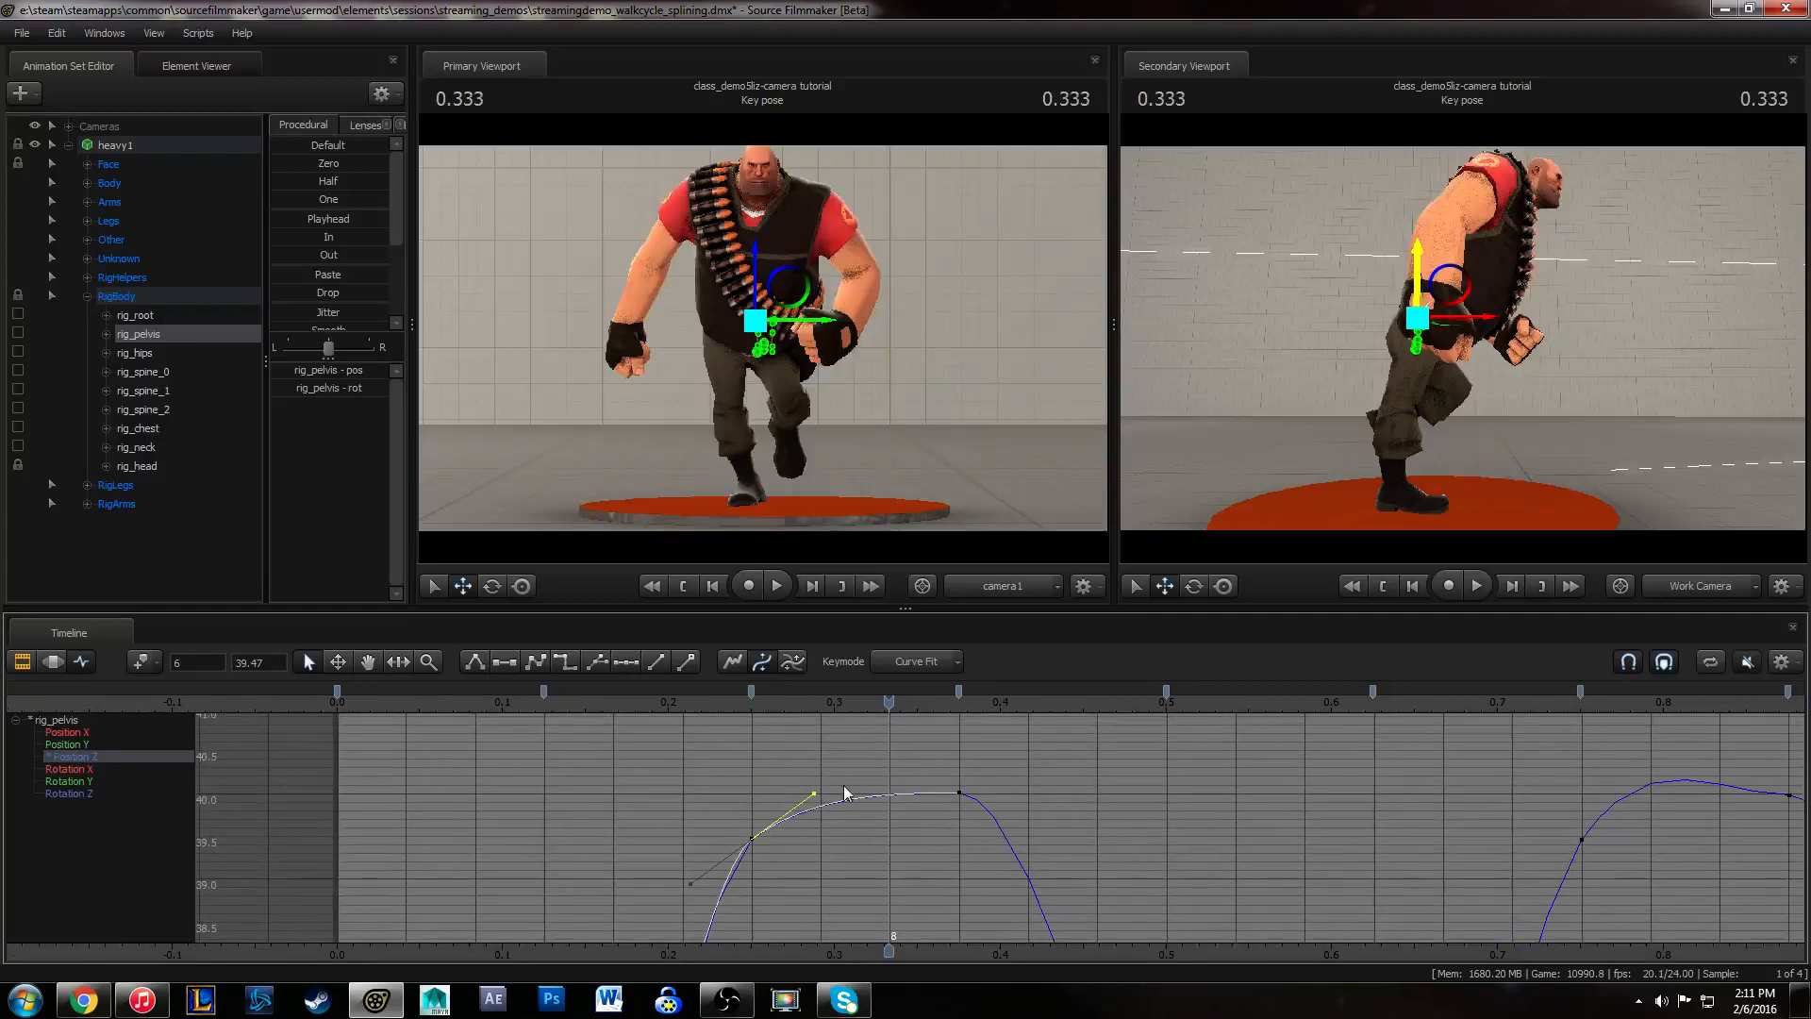
{"action": "key", "text": "ctrl+z"}
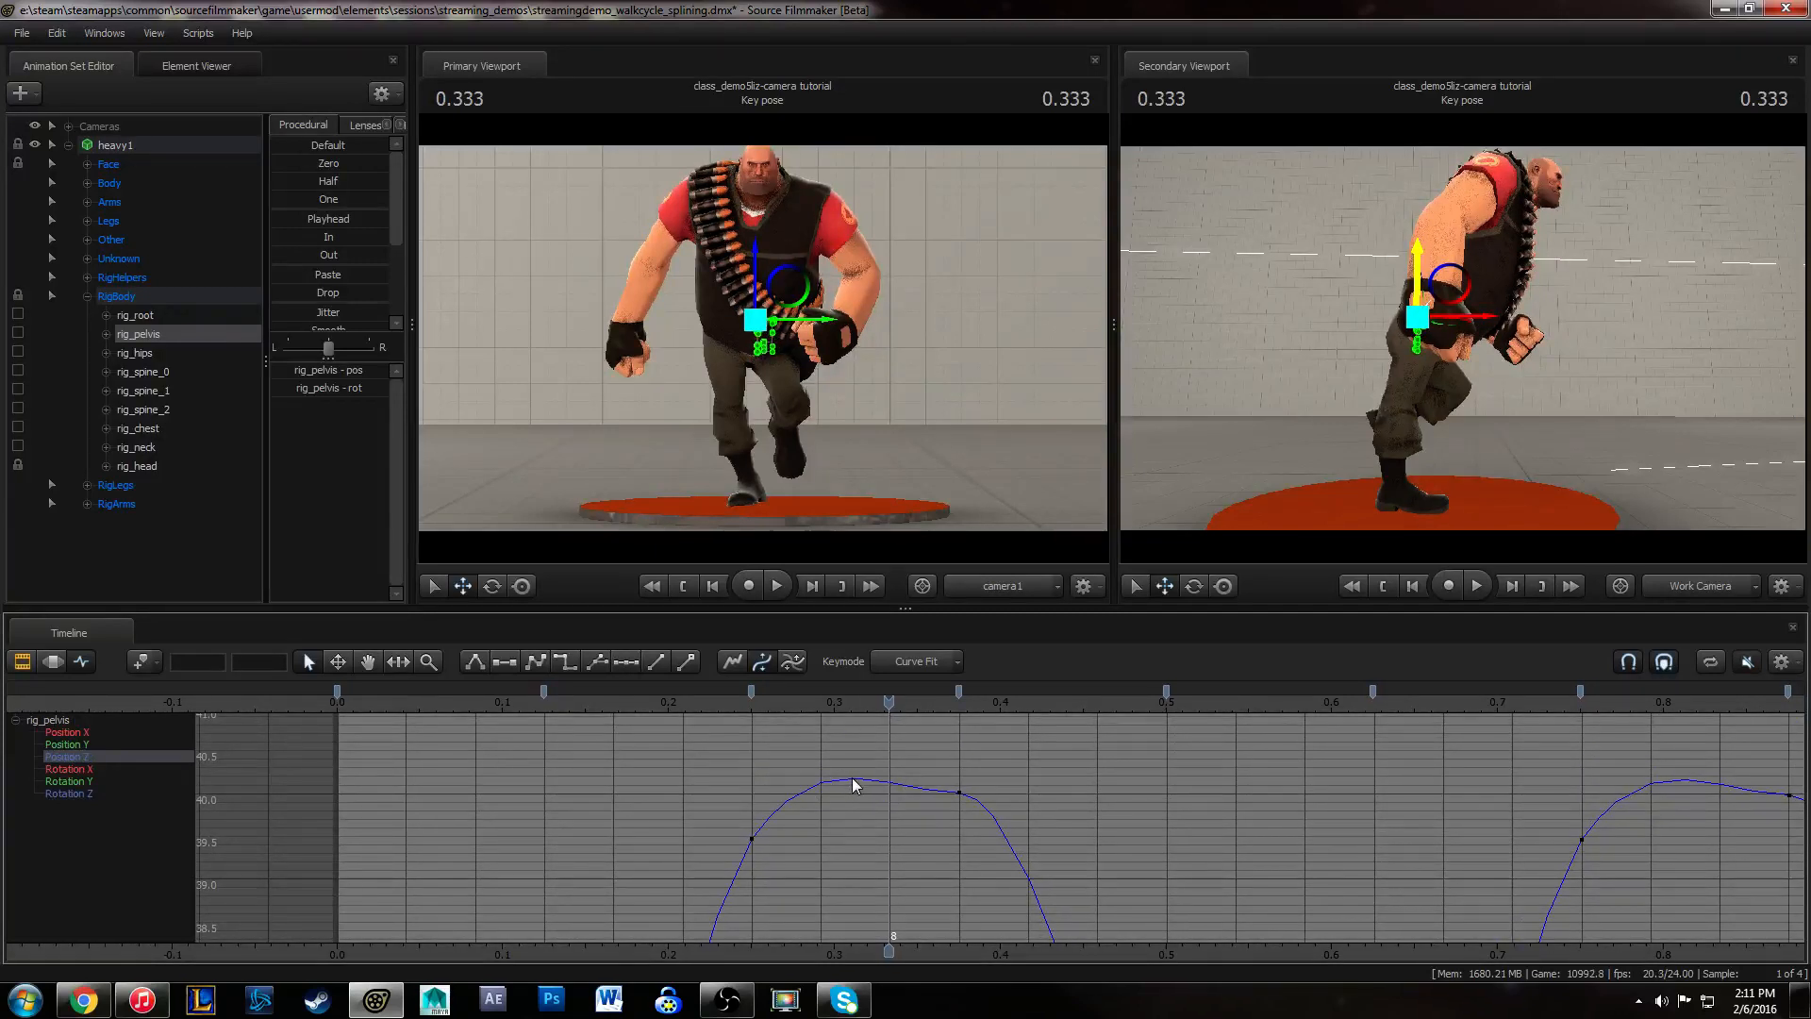
- With the playhead at 0.375 seconds, flatten the frame 6 key's tangent so Position Z eases into frame 9, and check the frame 9 key
{"action": "left_click", "coordinate": [958, 701]}
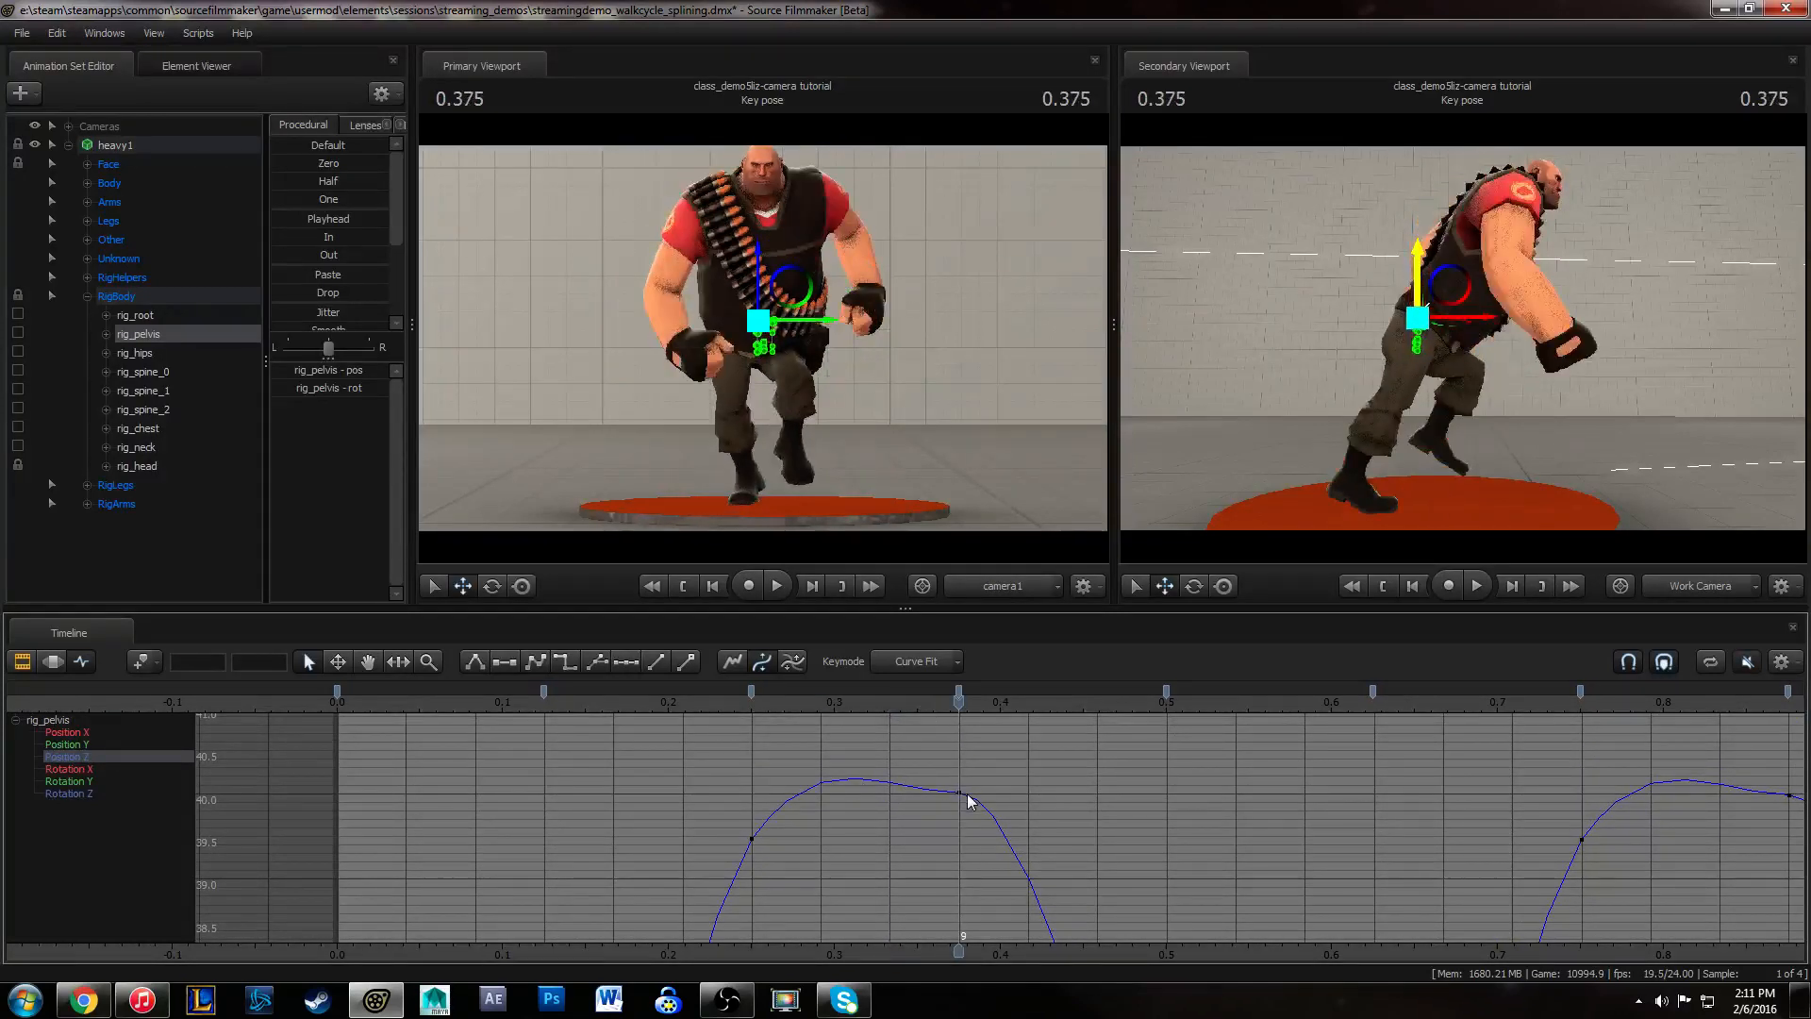
{"action": "left_click", "coordinate": [752, 838]}
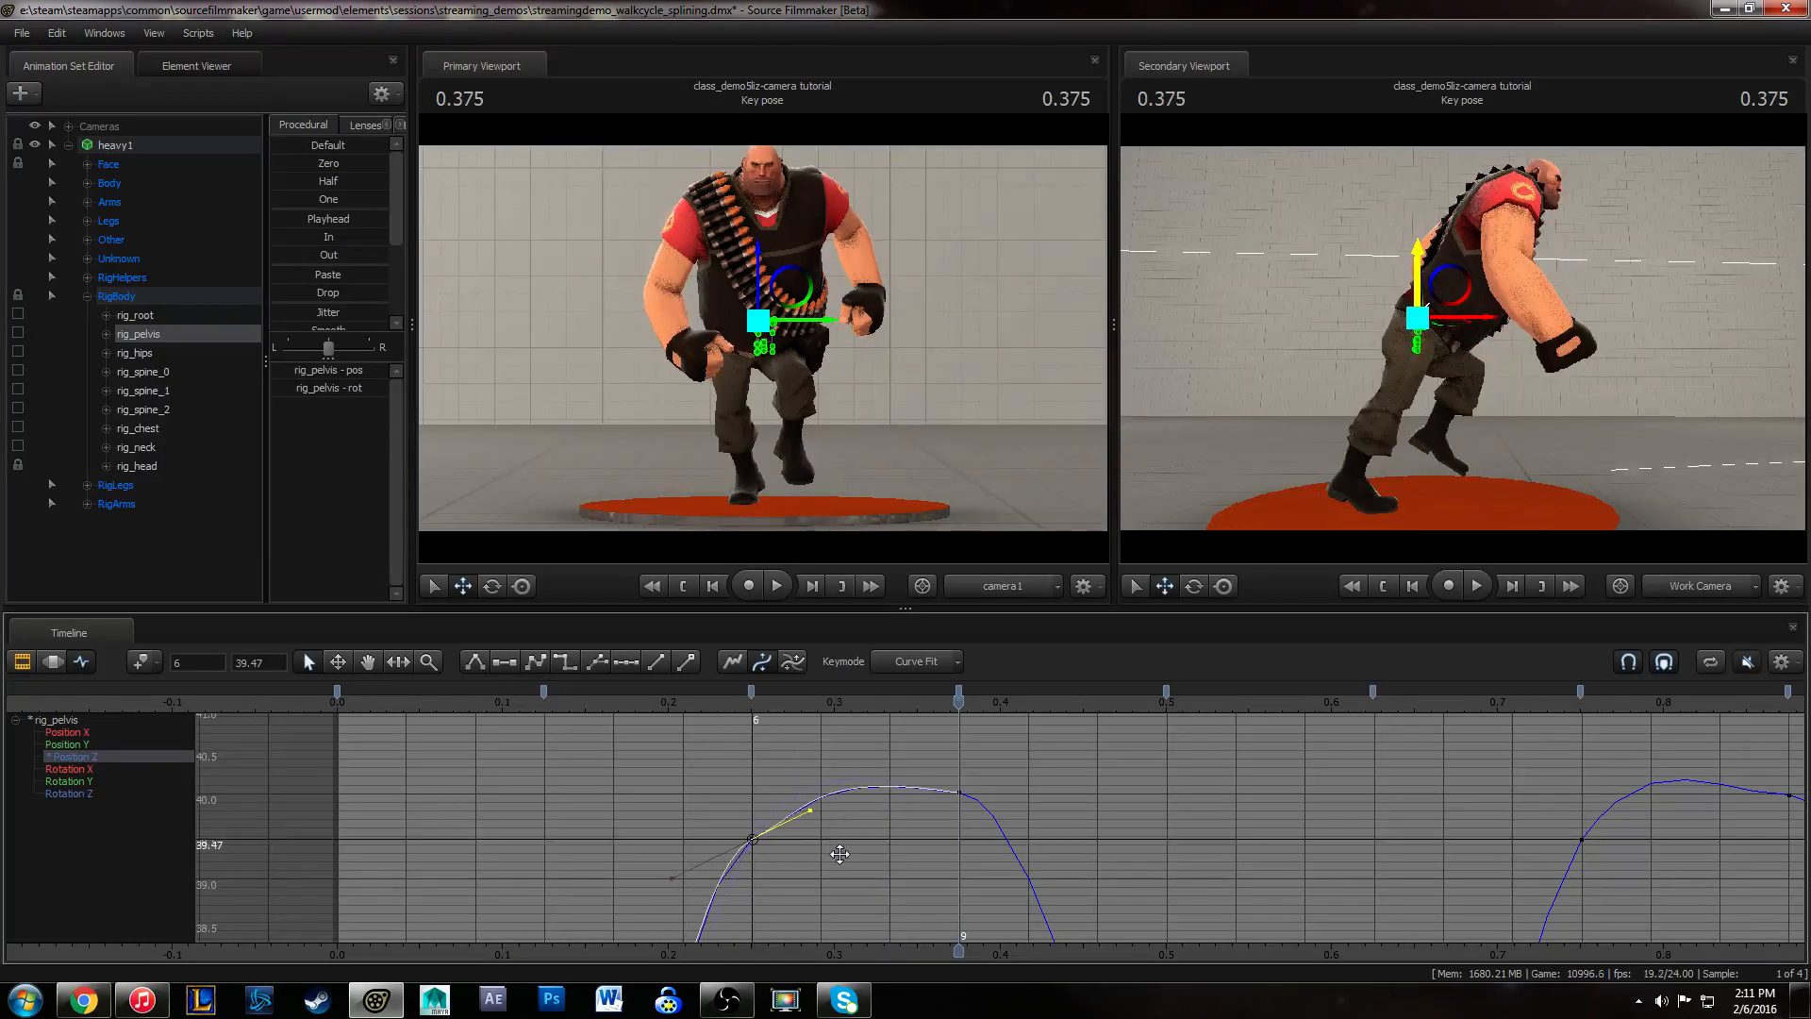
{"action": "key", "text": "ctrl+z"}
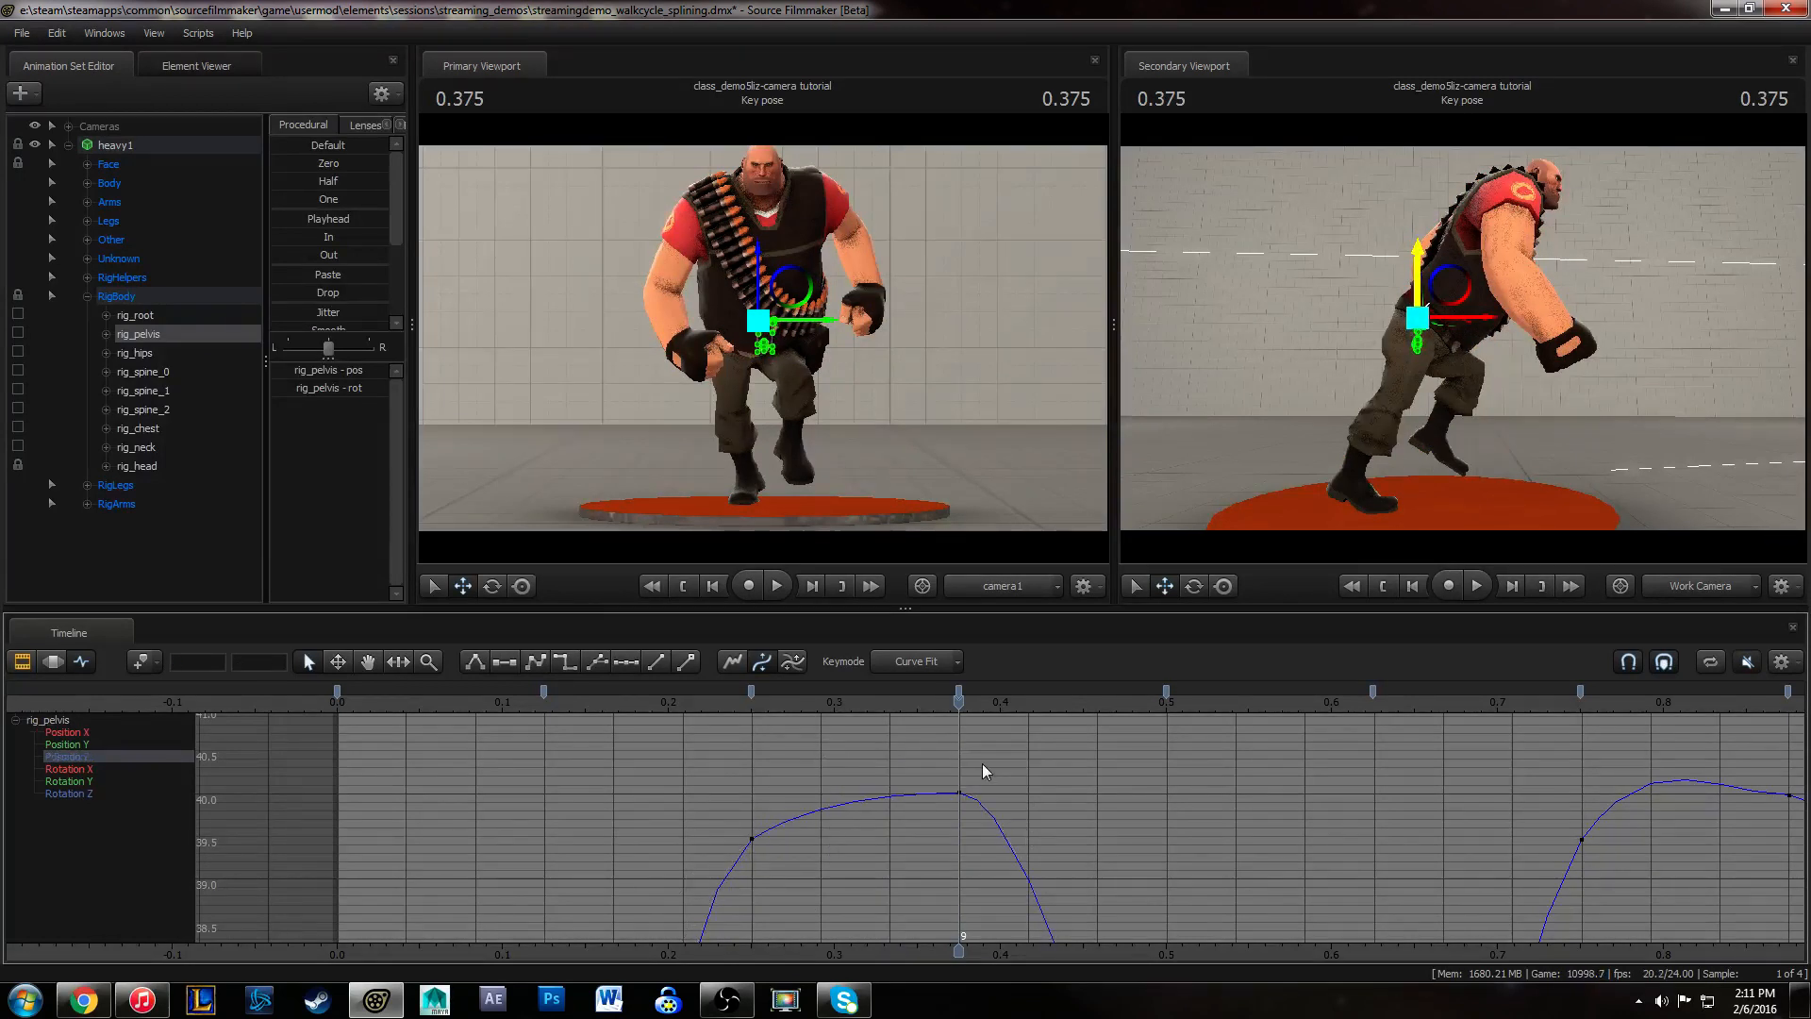
{"action": "left_click", "coordinate": [948, 794]}
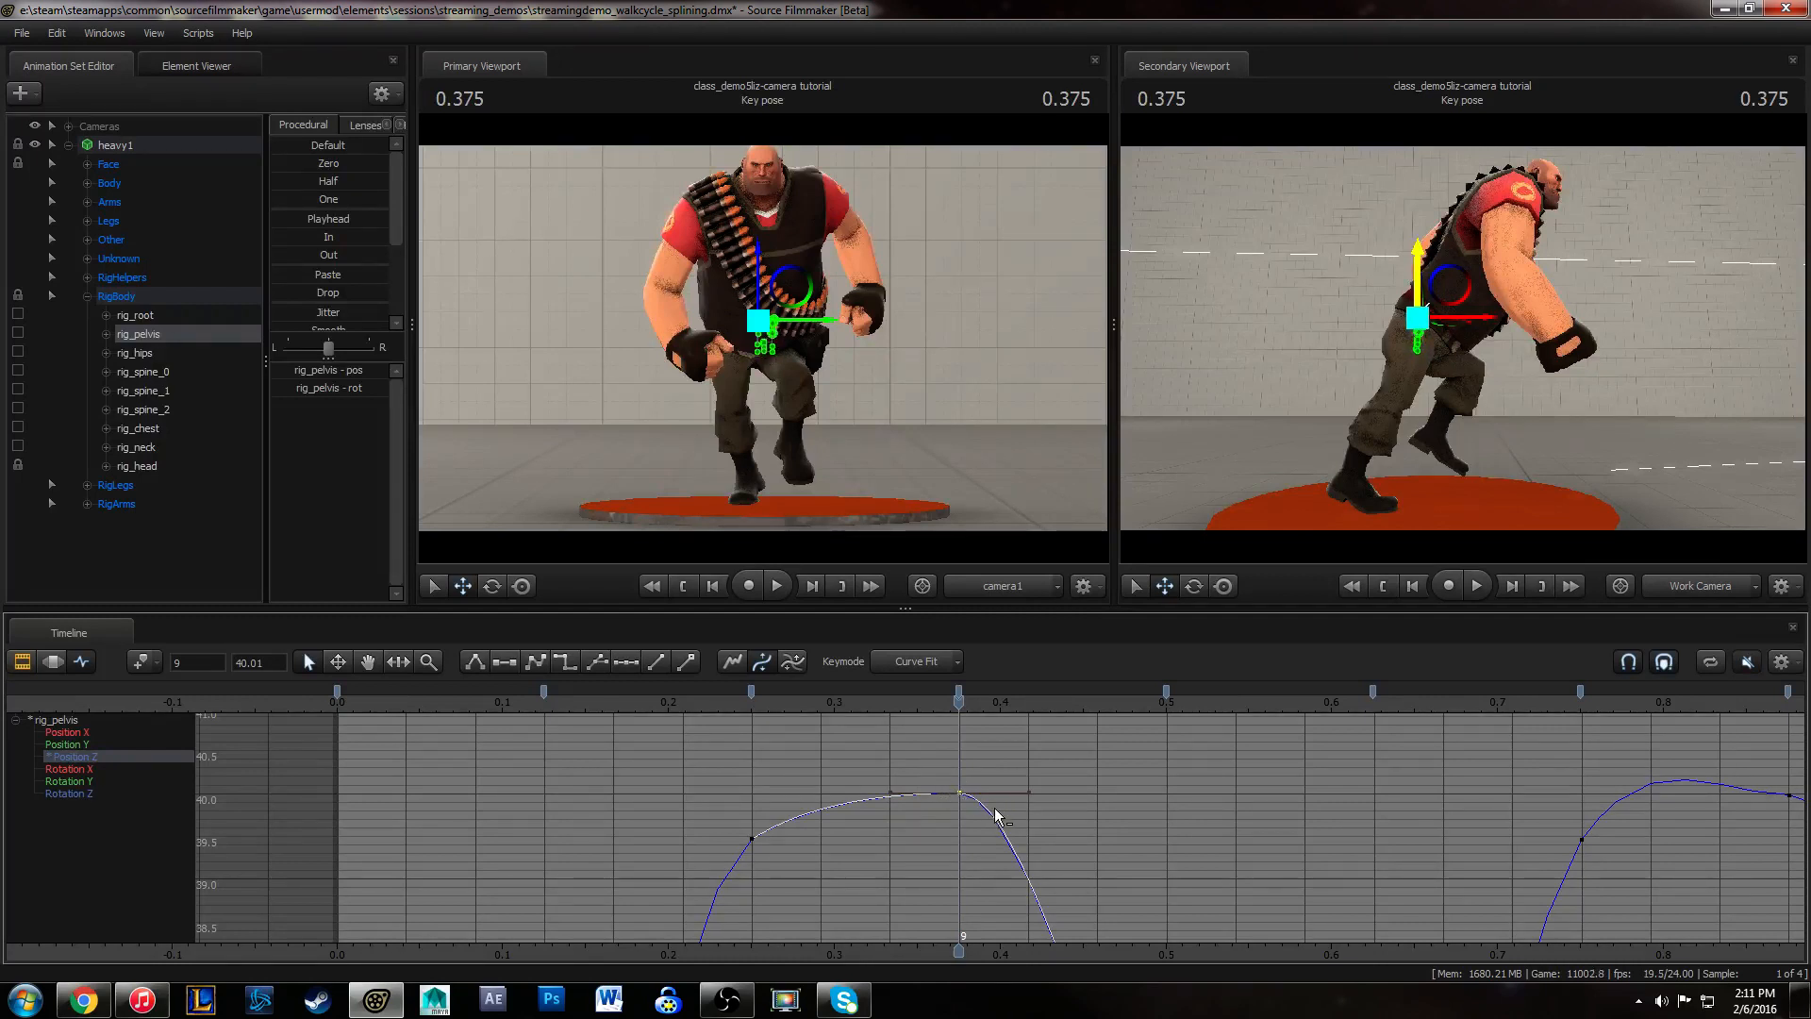
{"action": "left_click", "coordinate": [1180, 864]}
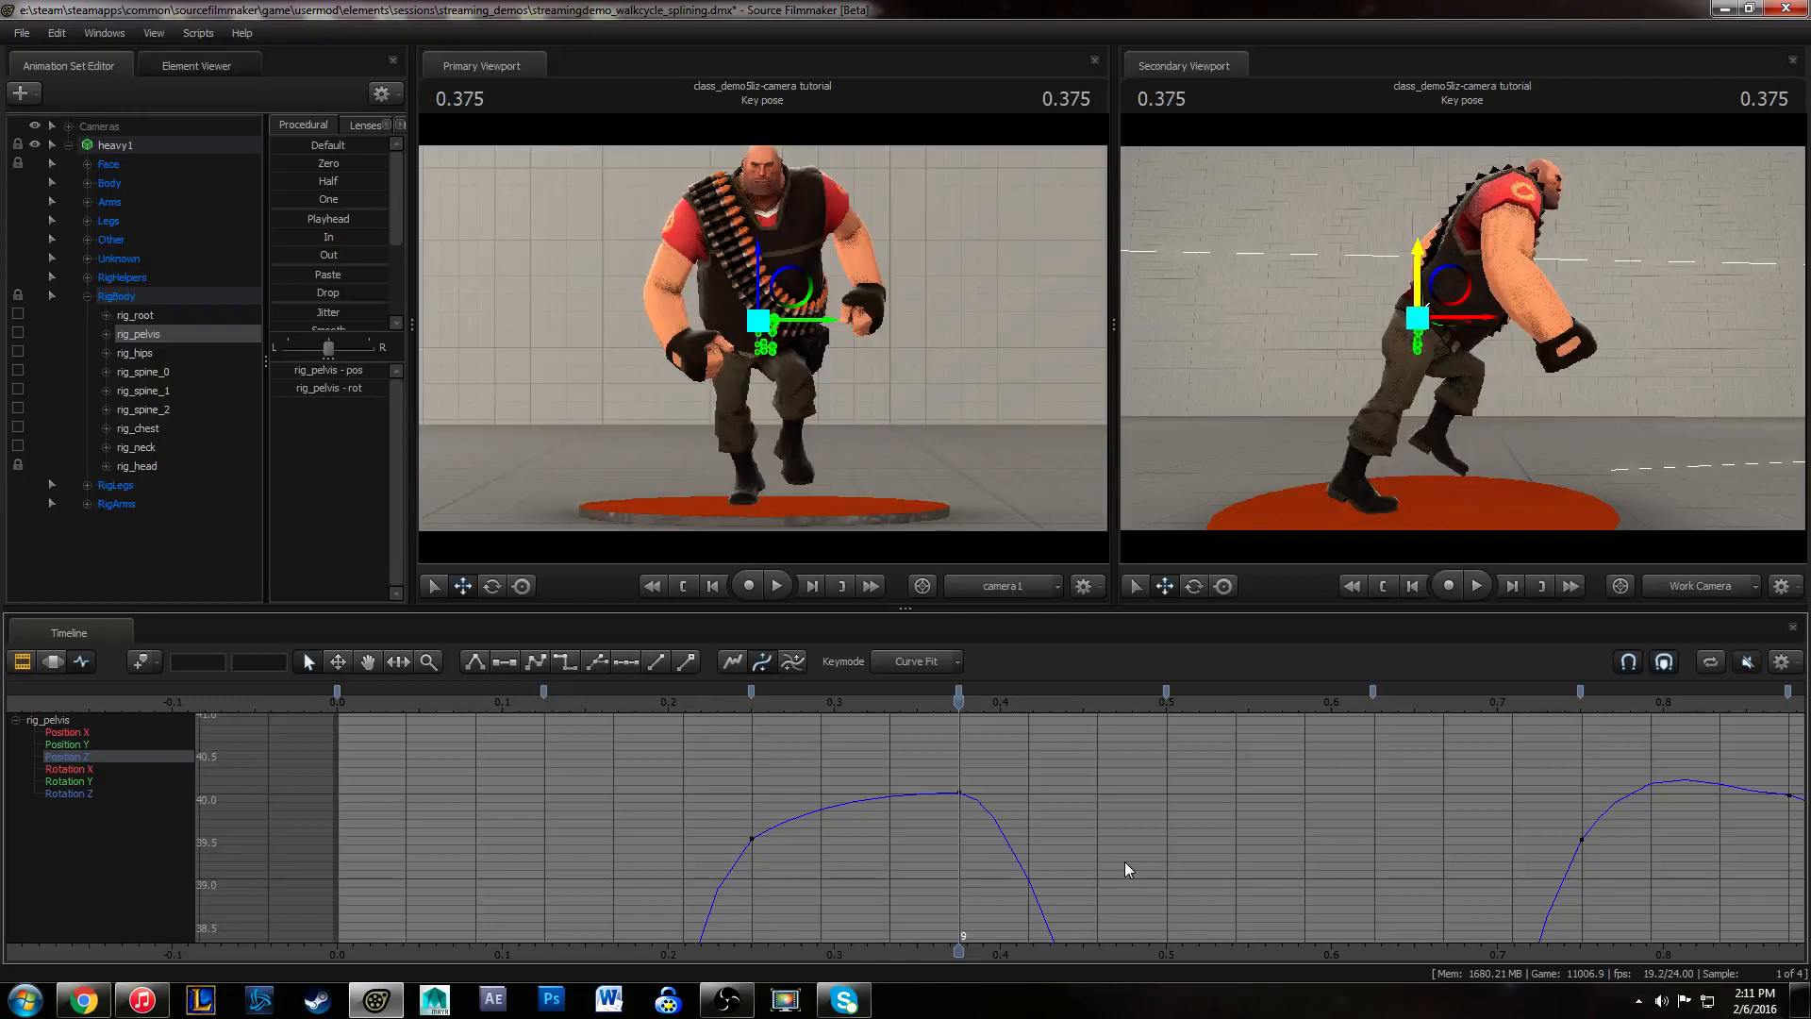
- Examine the full pelvis Position Z curve and select its key at frame 12 to check the tangents
{"action": "key", "text": "f"}
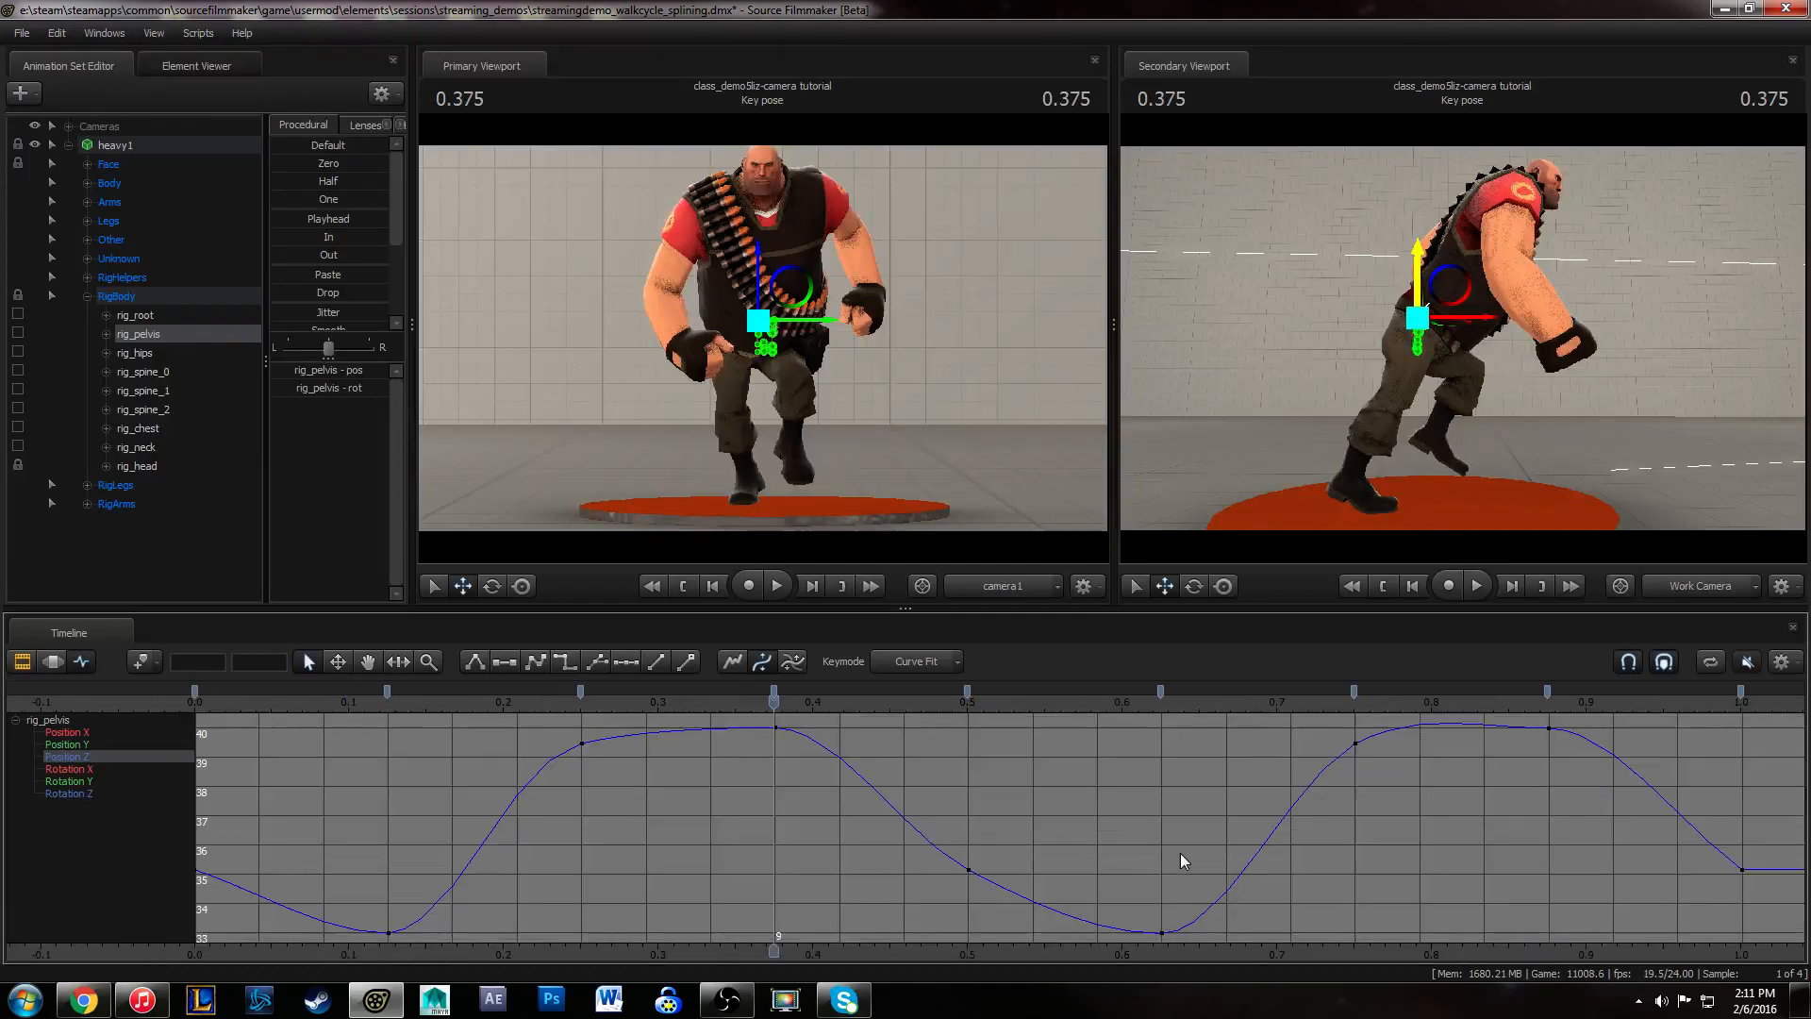
{"action": "middle_click_drag", "start_coordinate": [858, 882], "coordinate": [805, 859]}
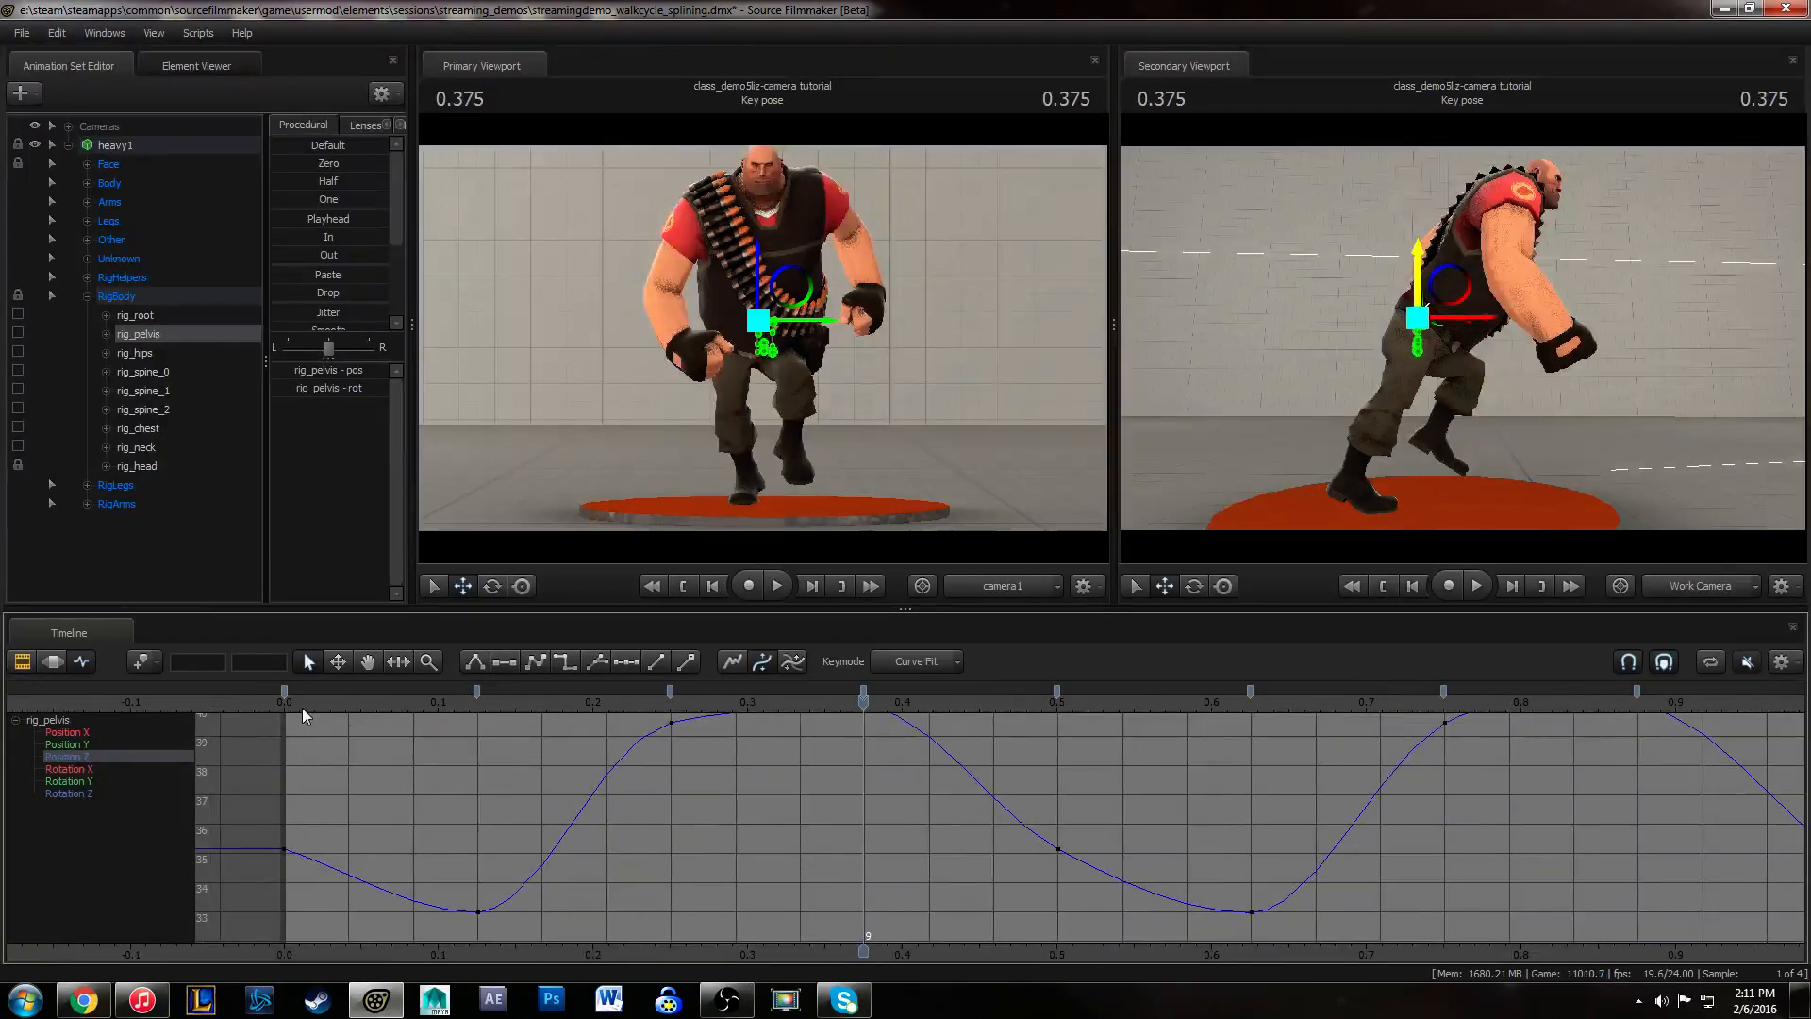
{"action": "middle_click_drag", "start_coordinate": [1319, 819], "coordinate": [1126, 864]}
{"action": "left_click_drag", "start_coordinate": [813, 832], "coordinate": [905, 929]}
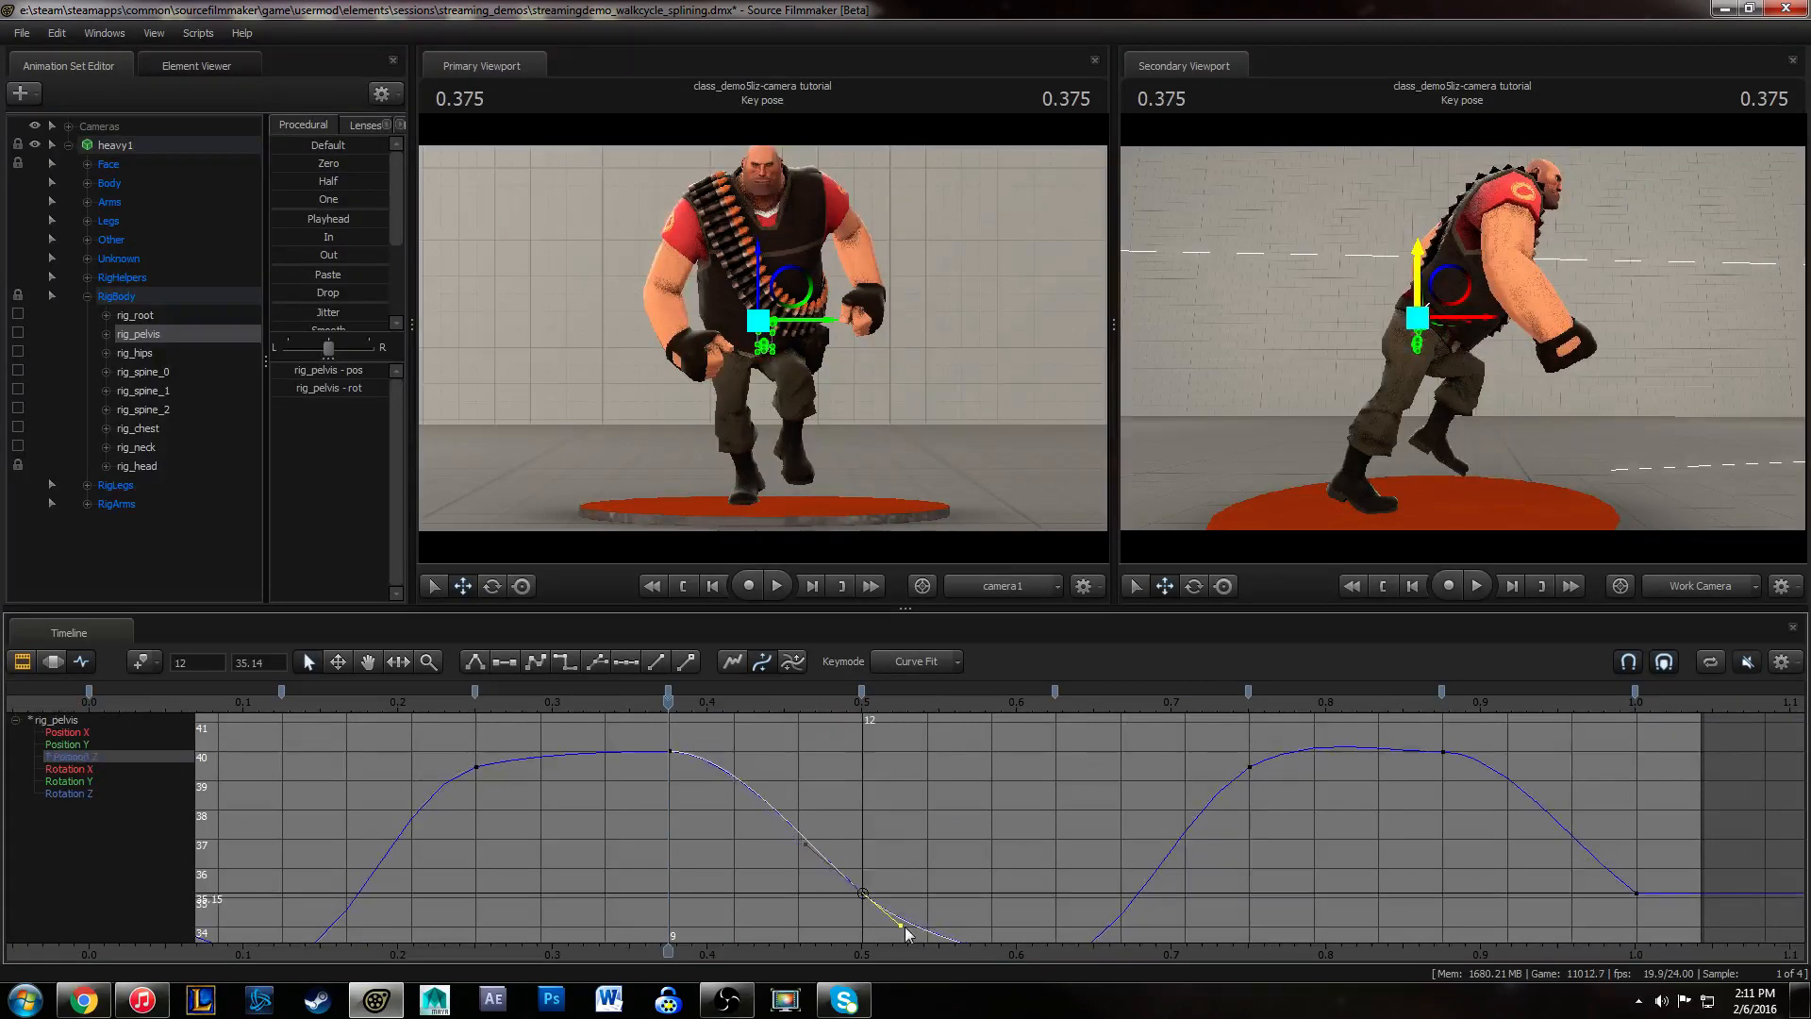
- Flatten the frame 18 key's outgoing tangent so Position Z eases into the frame 21 key without overshooting it
{"action": "middle_click_drag", "start_coordinate": [1309, 825], "coordinate": [1223, 866]}
{"action": "right_click_drag", "start_coordinate": [1223, 866], "coordinate": [1198, 785], "text": "alt"}
{"action": "left_click_drag", "start_coordinate": [1137, 750], "coordinate": [1228, 779]}
{"action": "left_click_drag", "start_coordinate": [1328, 730], "coordinate": [1398, 790]}
{"action": "left_click_drag", "start_coordinate": [1128, 753], "coordinate": [1203, 801]}
{"action": "middle_click_drag", "start_coordinate": [1237, 801], "coordinate": [1236, 832]}
{"action": "right_click_drag", "start_coordinate": [1236, 832], "coordinate": [1225, 820], "text": "alt"}
{"action": "left_click_drag", "start_coordinate": [1221, 719], "coordinate": [1225, 766]}
{"action": "left_click", "coordinate": [1247, 790]}
- Inspect the Position Z curve around frame 12, and play back the walk cycle
{"action": "right_click_drag", "start_coordinate": [1247, 791], "coordinate": [1198, 836], "text": "alt"}
{"action": "middle_click_drag", "start_coordinate": [1198, 835], "coordinate": [1232, 748]}
{"action": "middle_click_drag", "start_coordinate": [887, 849], "coordinate": [1003, 776]}
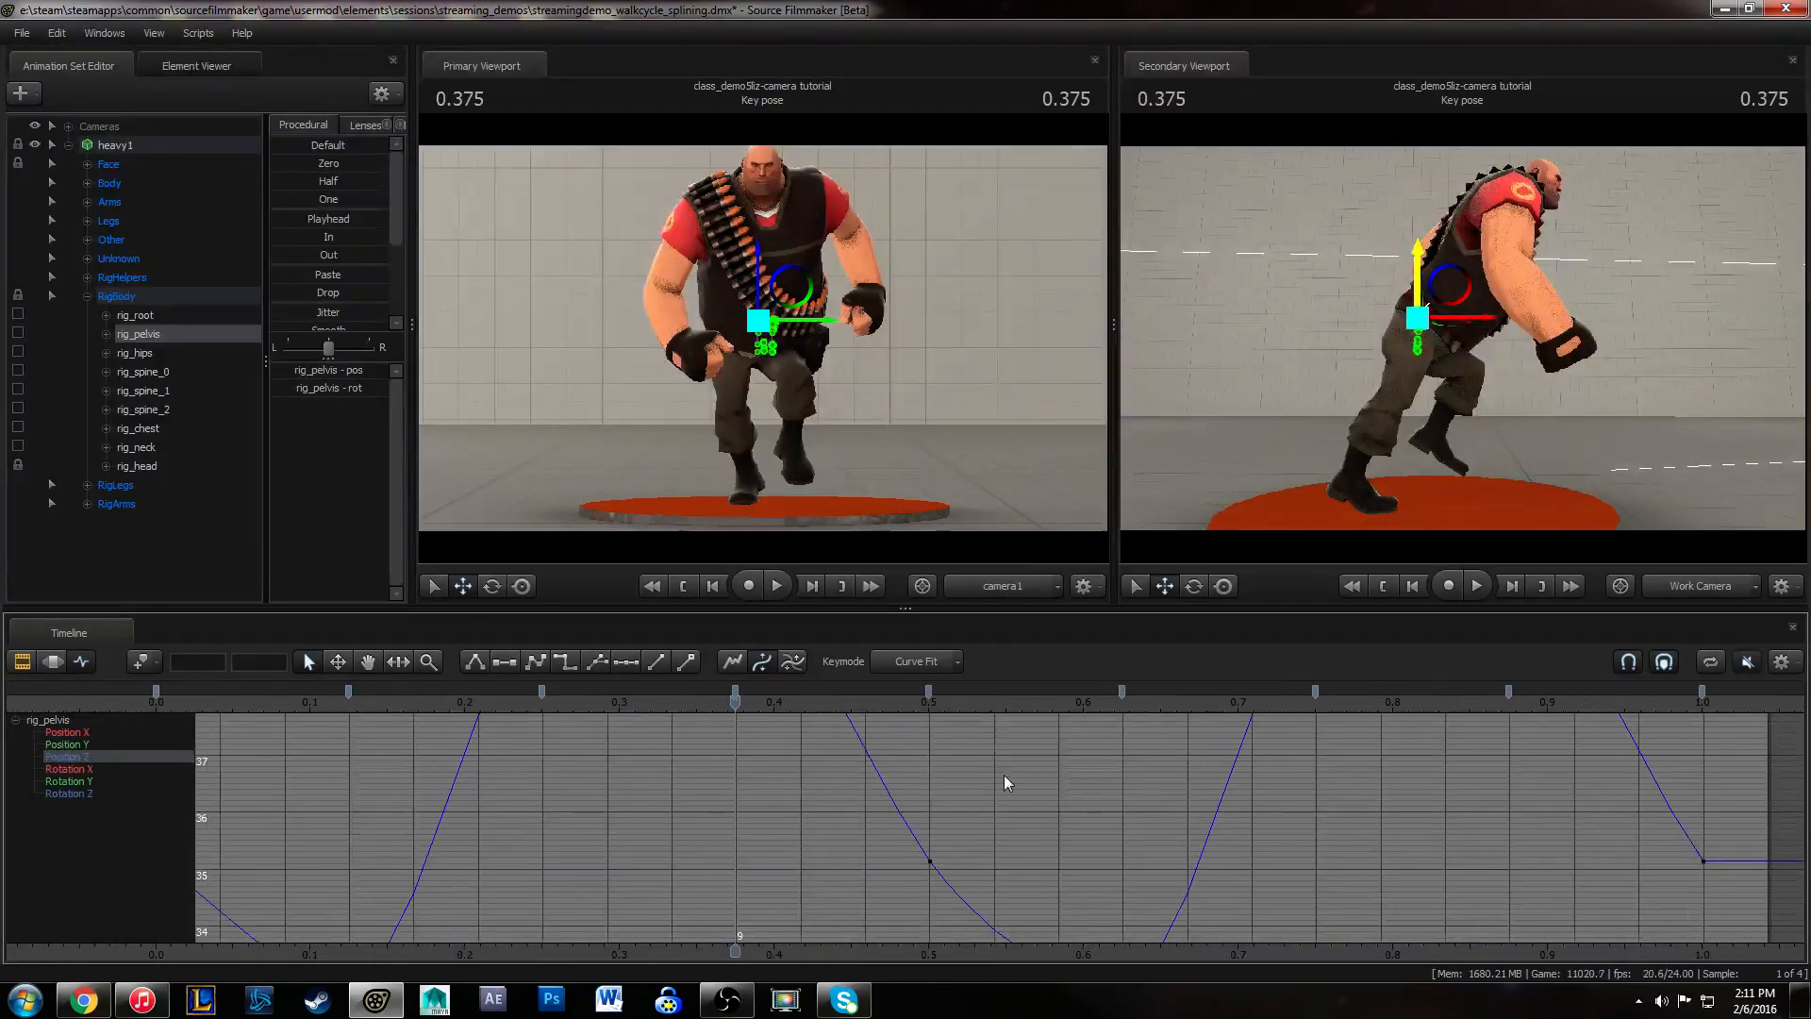
{"action": "key", "text": "f"}
{"action": "key", "text": "space"}
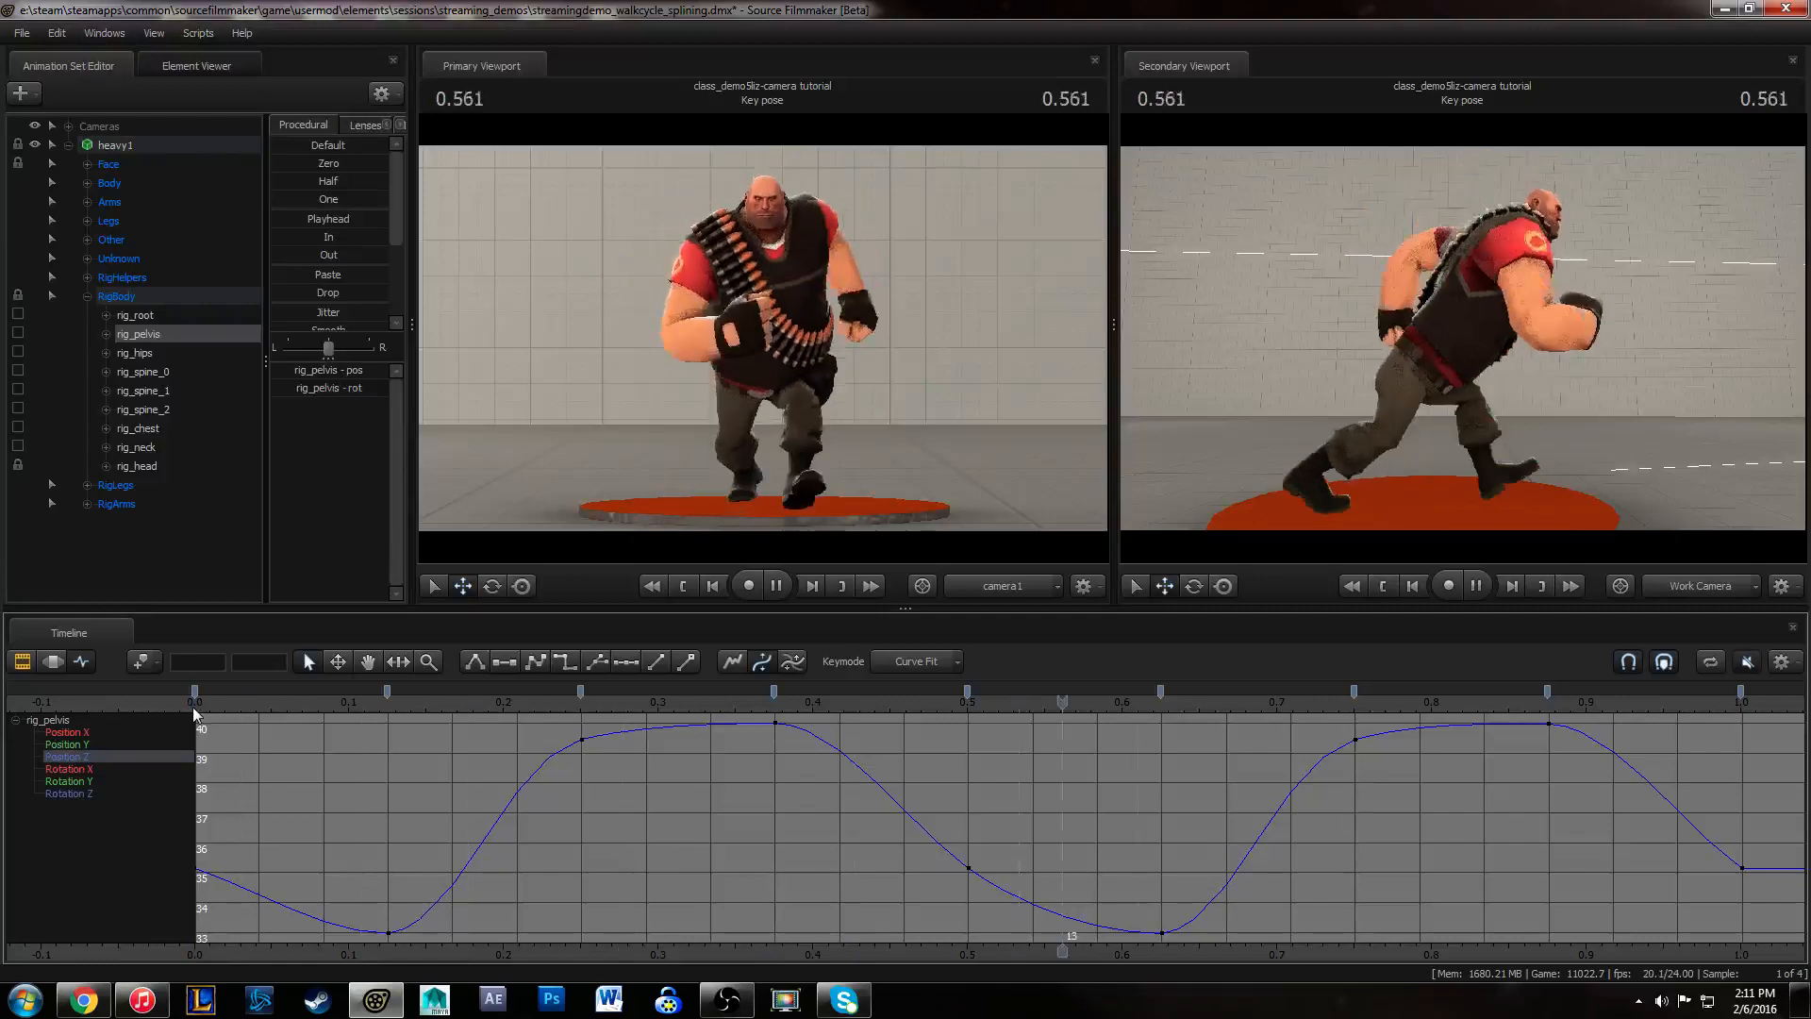
{"action": "key", "text": "space"}
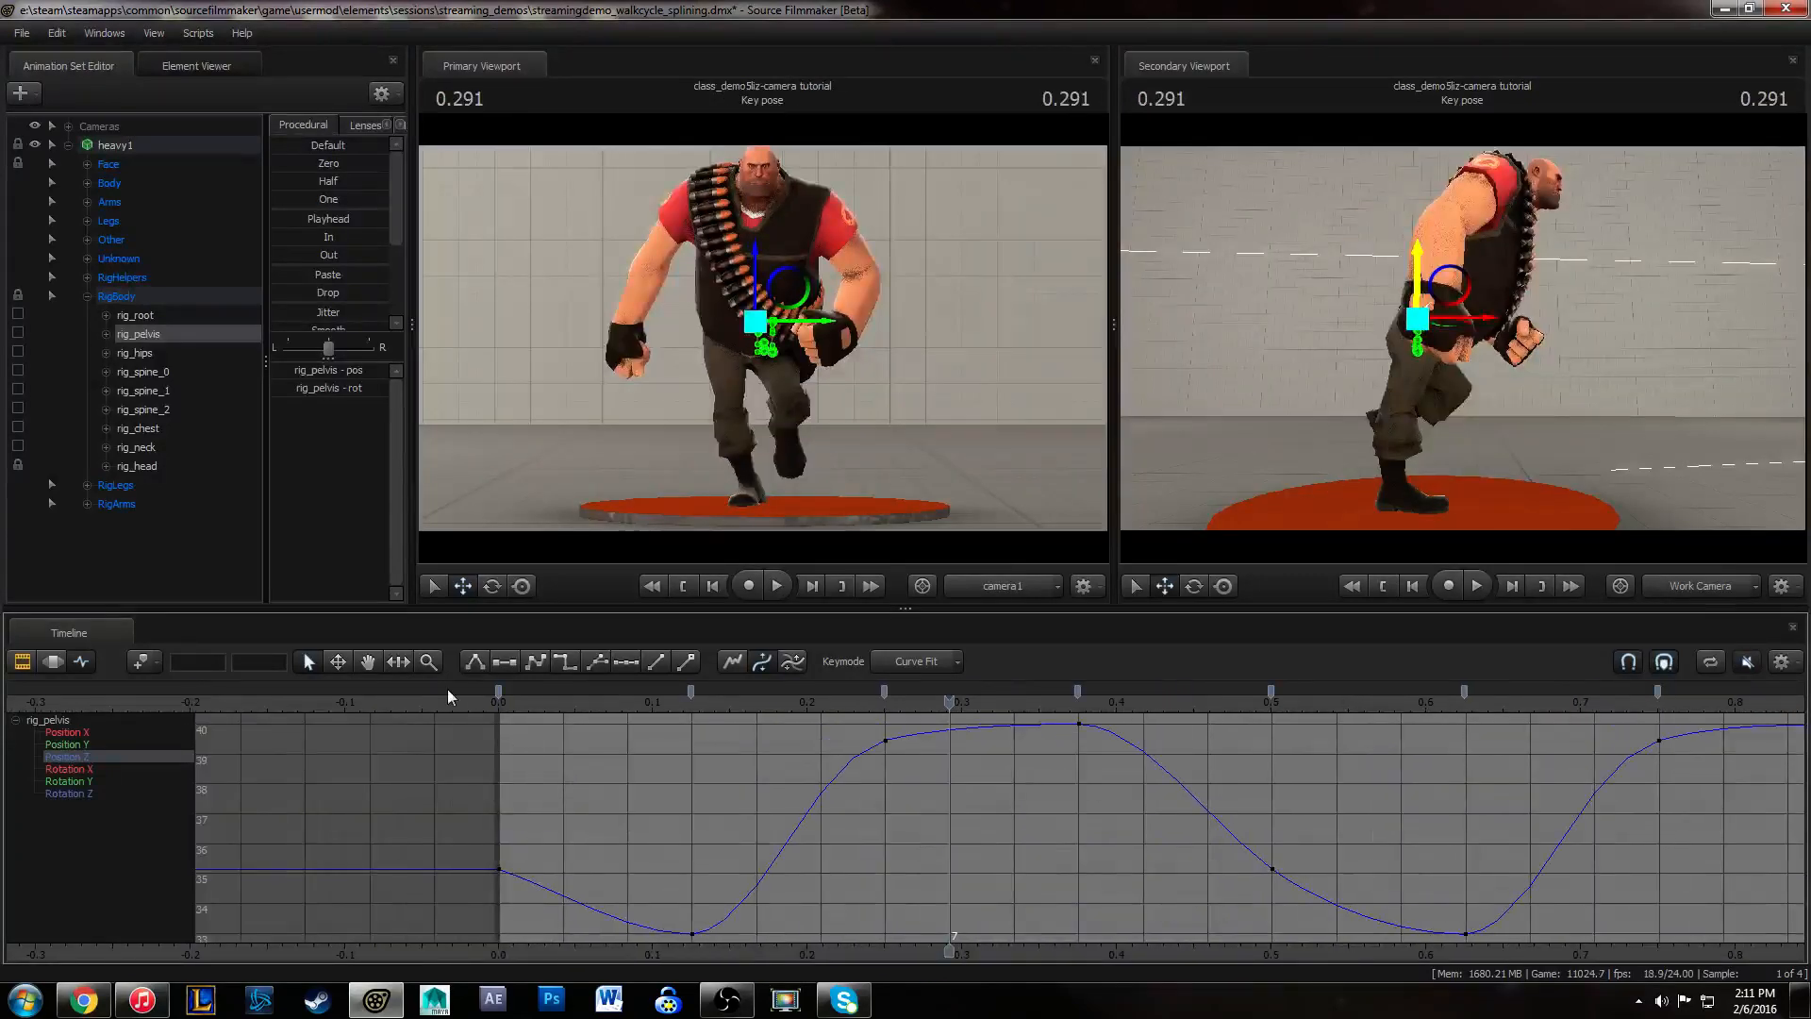
- Scrub to 0.125 seconds and examine the Position Z low point at the frame 3 key
{"action": "left_click_drag", "start_coordinate": [449, 698], "coordinate": [692, 788]}
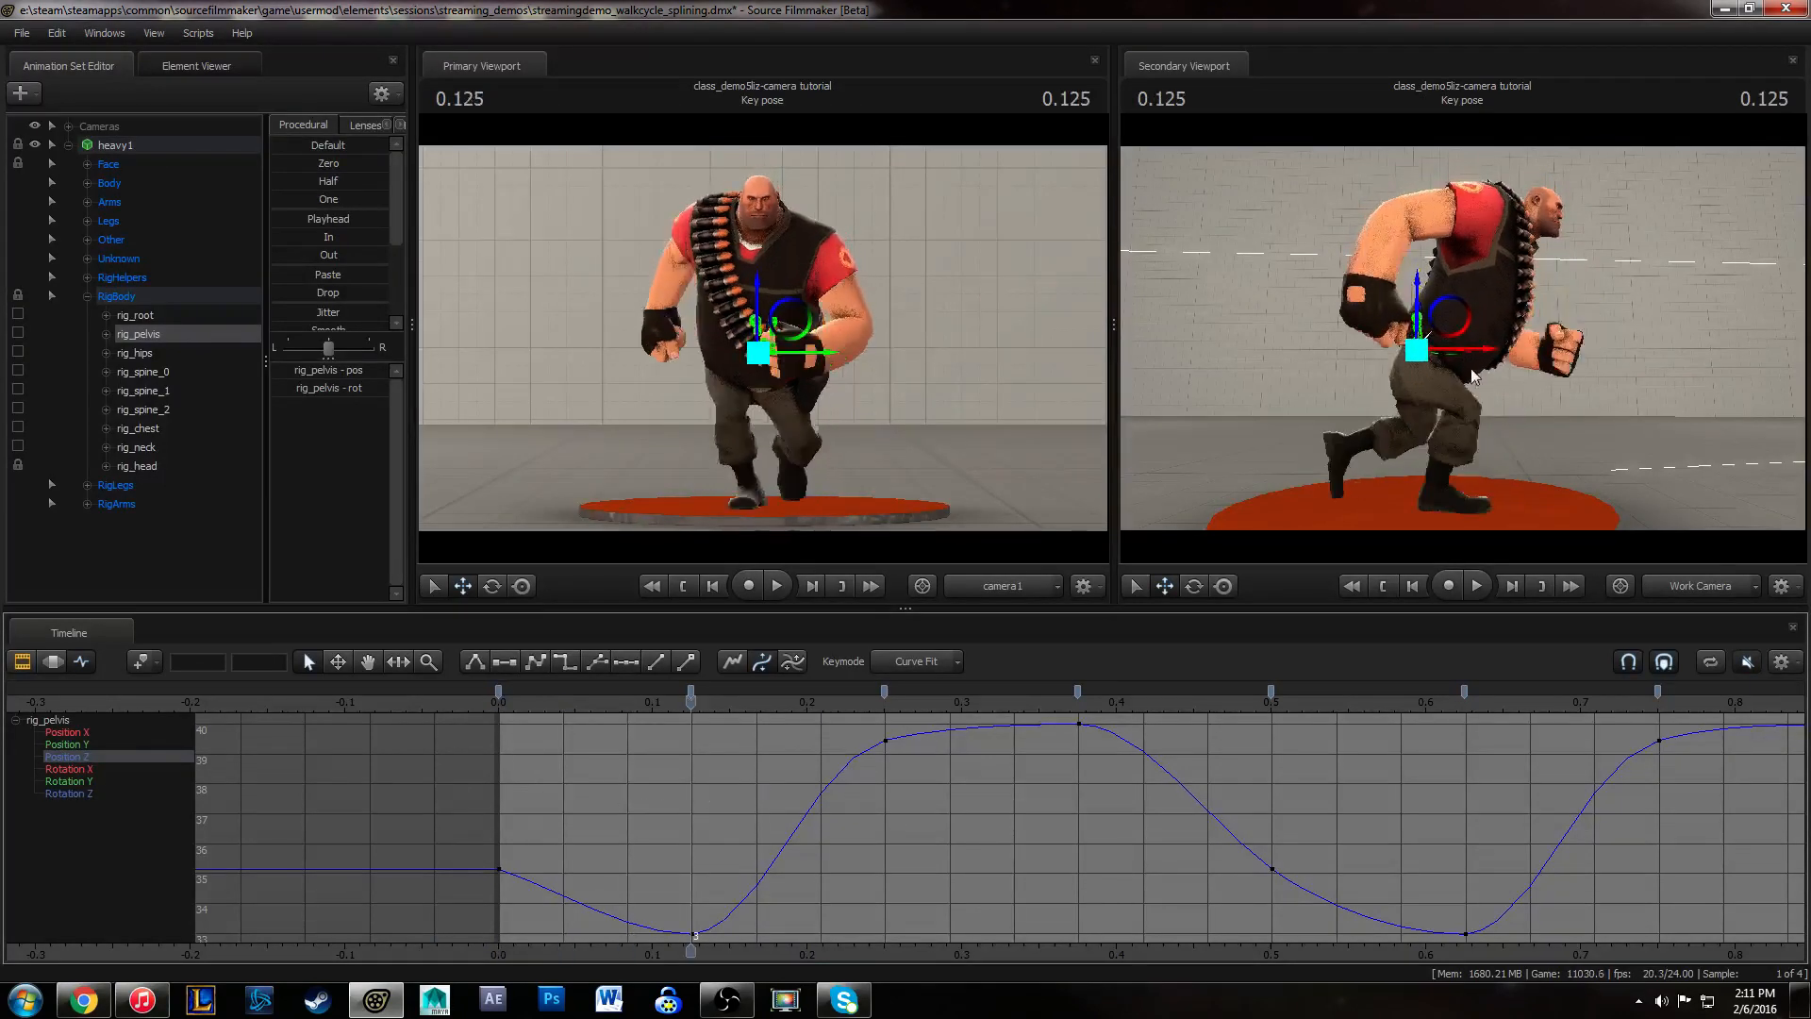
{"action": "middle_click_drag", "start_coordinate": [819, 871], "coordinate": [790, 847], "text": "alt"}
{"action": "right_click_drag", "start_coordinate": [791, 847], "coordinate": [752, 832], "text": "alt"}
{"action": "left_click_drag", "start_coordinate": [620, 850], "coordinate": [722, 962]}
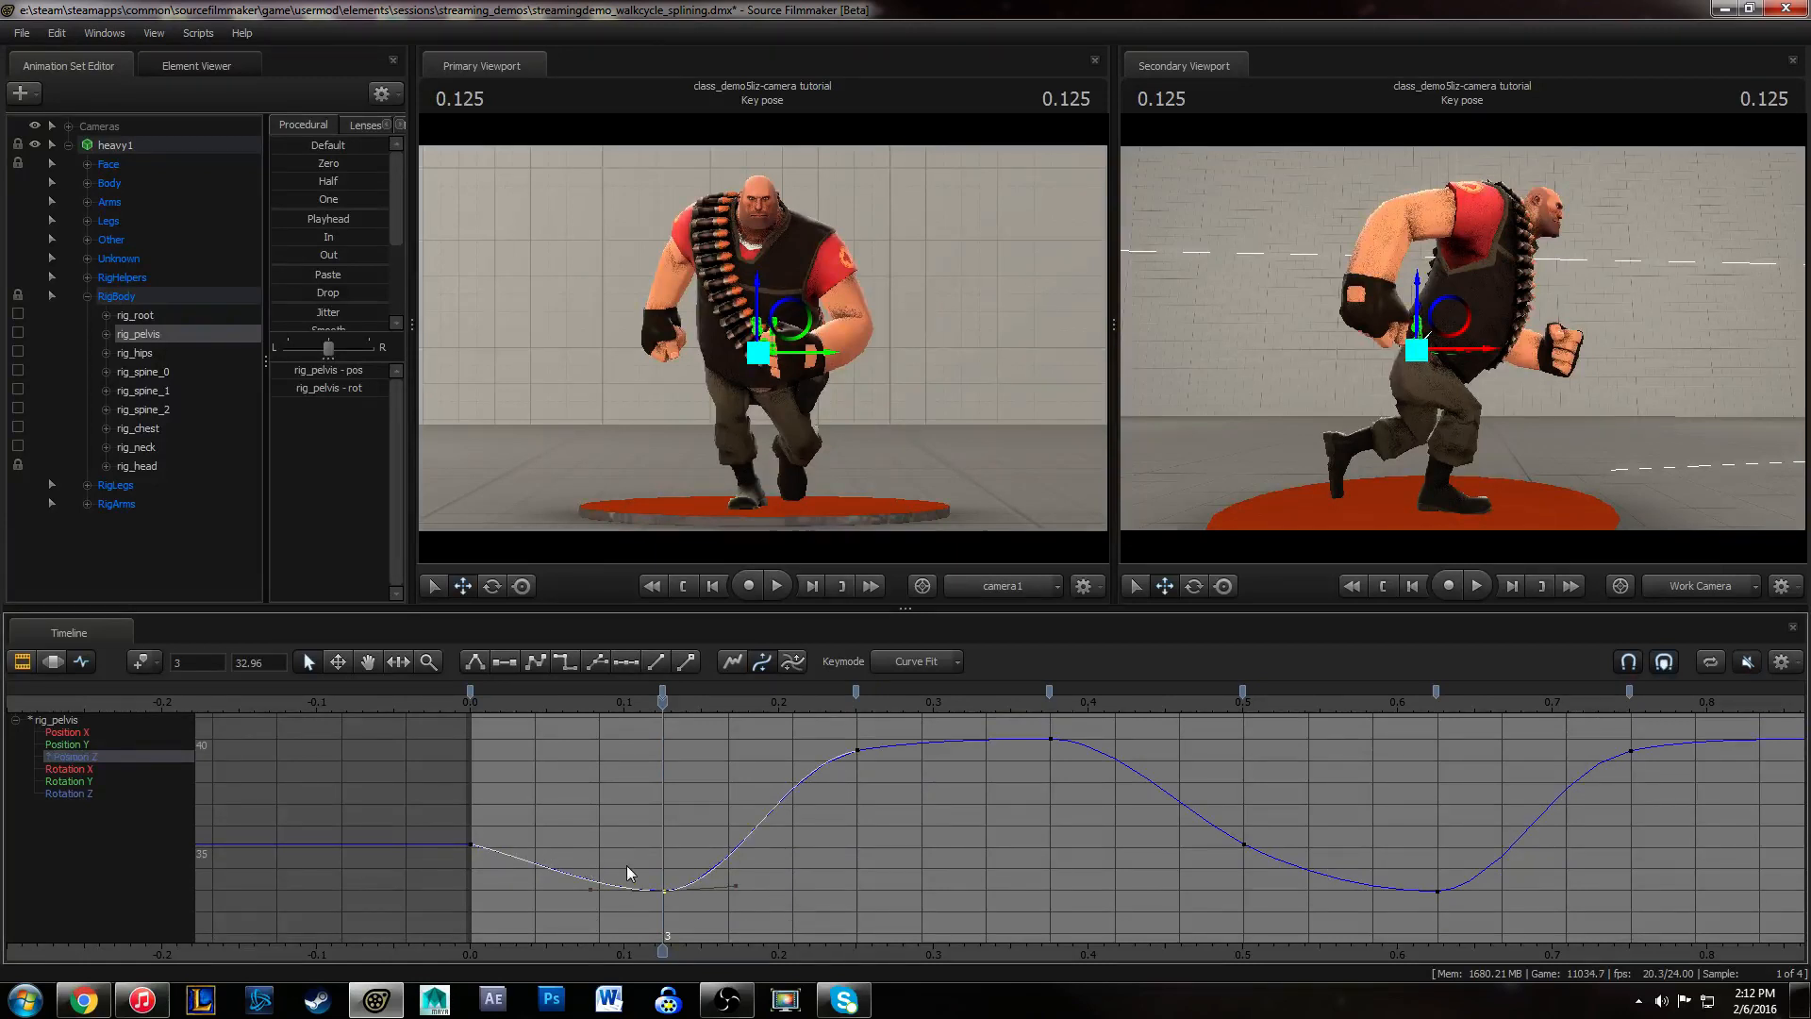
- Add a Position Z key at frame 2 (0.083 seconds), lower it to 32.14, and spline the frame 0 and 2 keys
{"action": "left_click_drag", "start_coordinate": [483, 702], "coordinate": [602, 714]}
{"action": "left_click", "coordinate": [678, 789]}
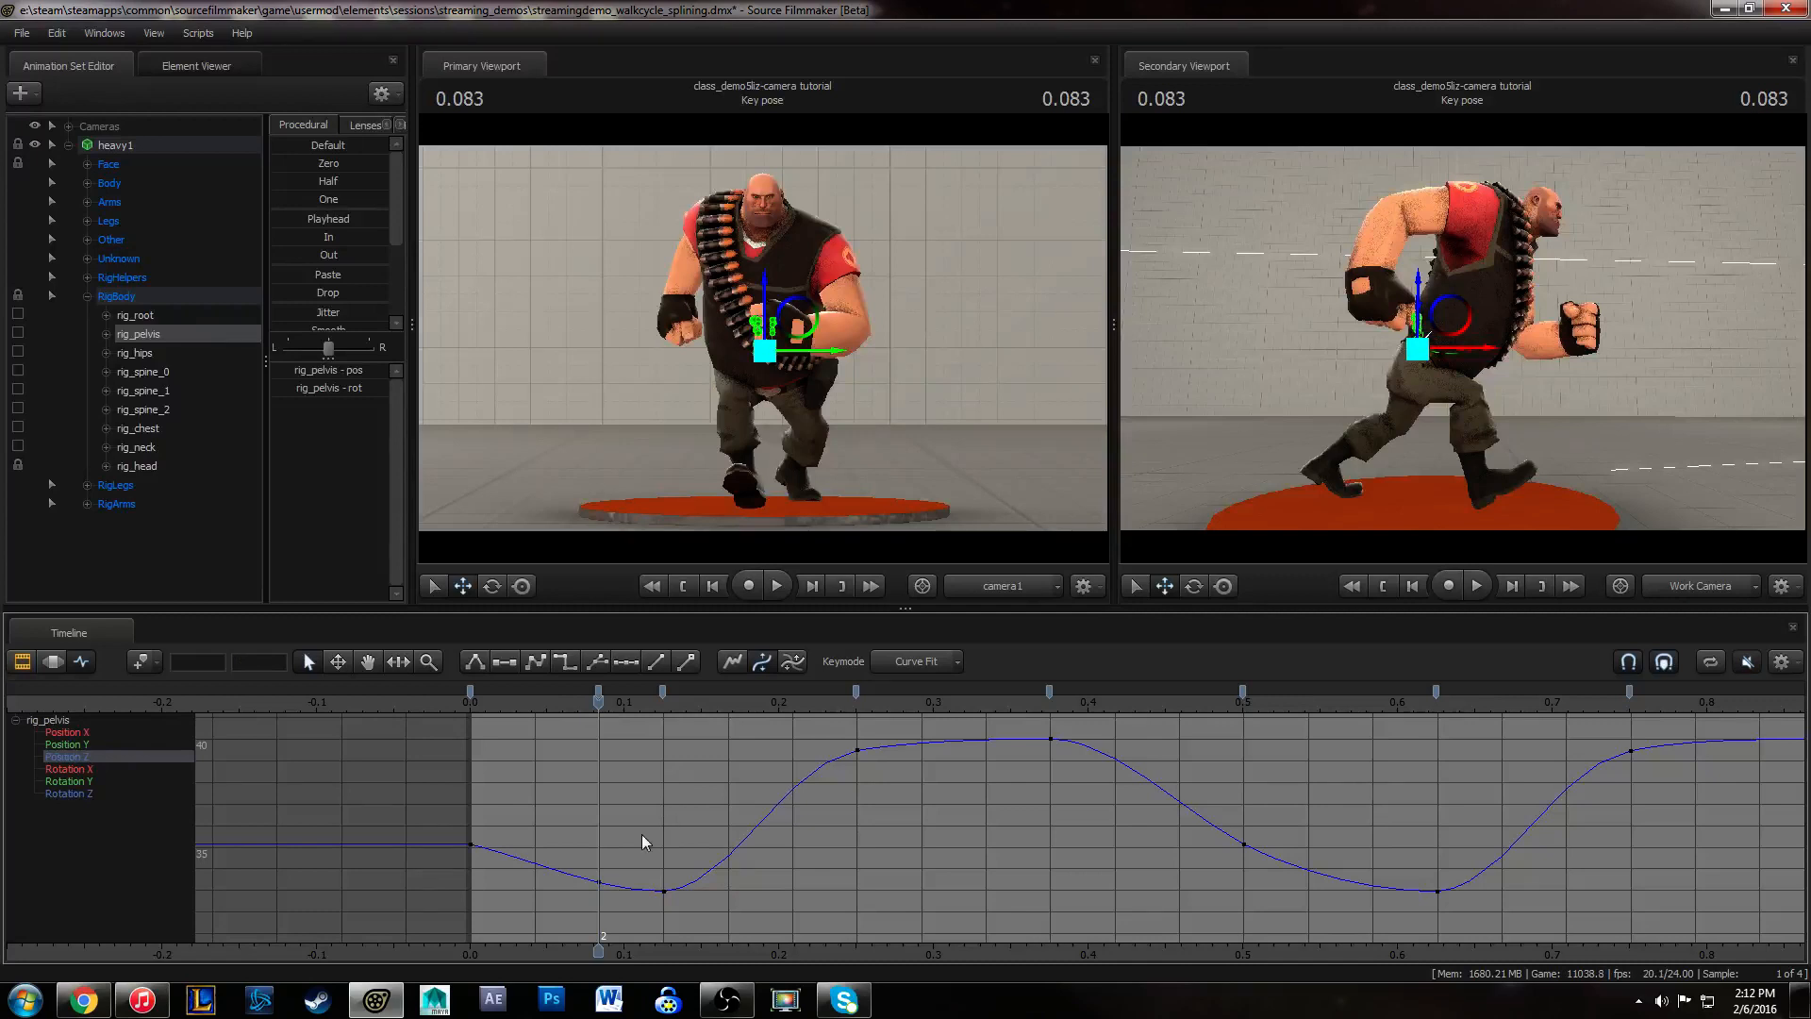
{"action": "left_click_drag", "start_coordinate": [563, 842], "coordinate": [627, 901]}
{"action": "middle_click_drag", "start_coordinate": [664, 845], "coordinate": [668, 874], "text": "shift"}
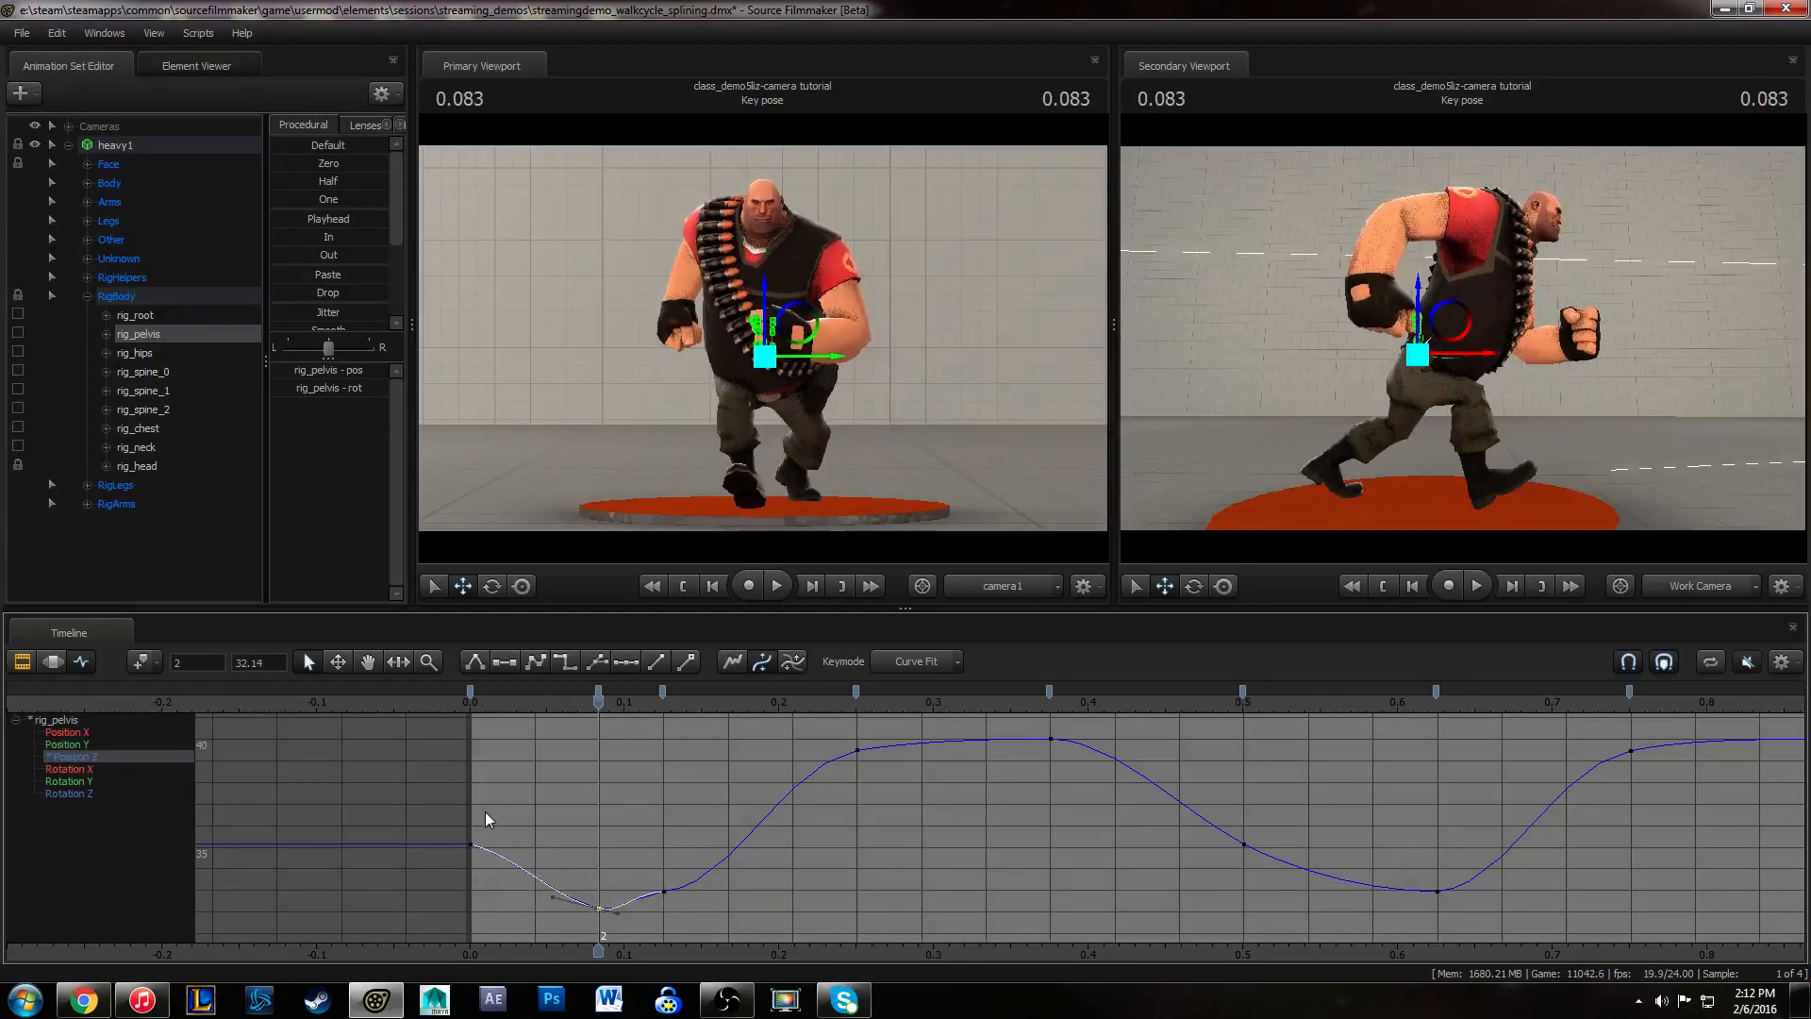
{"action": "key", "text": "1"}
{"action": "left_click_drag", "start_coordinate": [462, 826], "coordinate": [618, 922]}
{"action": "key", "text": "1"}
{"action": "left_click", "coordinate": [664, 891]}
- Add a Position Z key at frame 14 (0.583 seconds), lower it to match frame 2, and spline the keys from frames 12 to 15
{"action": "left_click_drag", "start_coordinate": [580, 709], "coordinate": [1413, 857]}
{"action": "key", "text": "m"}
{"action": "middle_click_drag", "start_coordinate": [1419, 854], "coordinate": [1417, 878], "text": "shift"}
{"action": "left_click_drag", "start_coordinate": [1221, 800], "coordinate": [1487, 917]}
{"action": "key", "text": "1"}
{"action": "left_click", "coordinate": [1445, 838]}
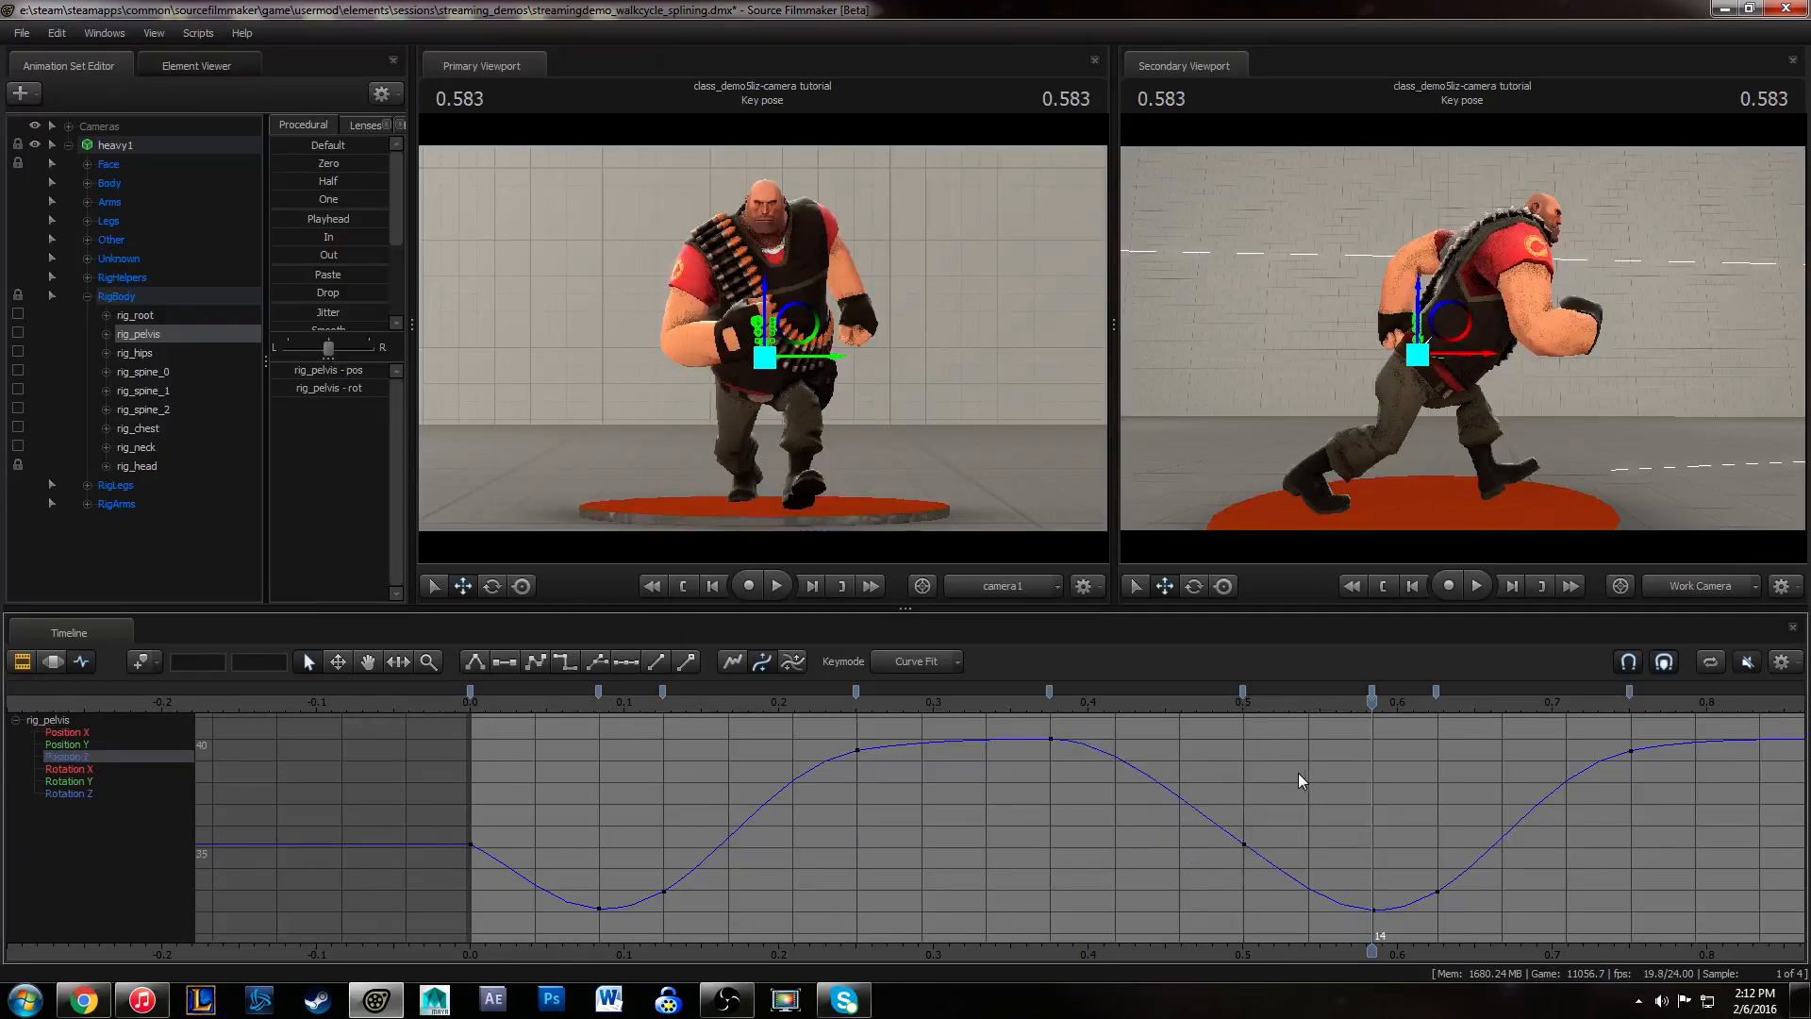
- Play back the walk cycle, replay it from frame 0, and check the pelvis's up-and-down motion
{"action": "middle_click_drag", "start_coordinate": [1298, 772], "coordinate": [813, 803]}
{"action": "scroll", "coordinate": [764, 798], "scroll_direction": "up", "scroll_amount": 3}
{"action": "left_click", "coordinate": [51, 701]}
{"action": "middle_click_drag", "start_coordinate": [593, 804], "coordinate": [559, 802]}
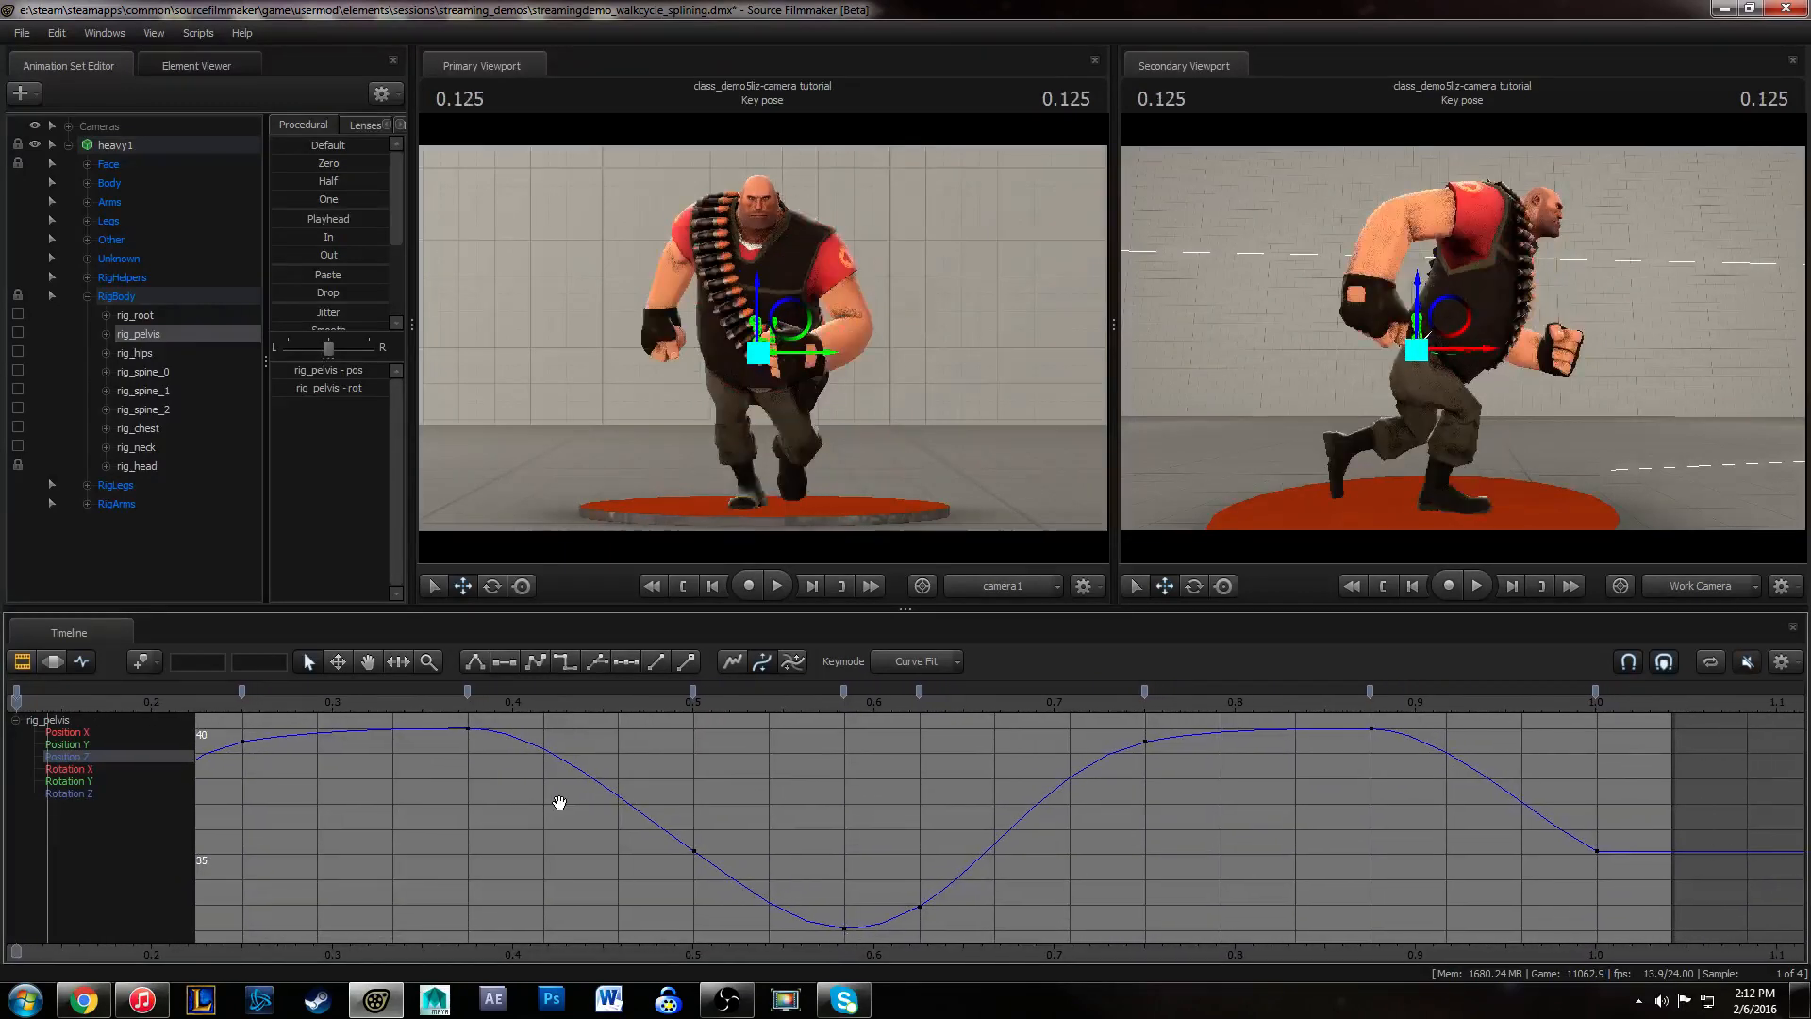
{"action": "scroll", "coordinate": [495, 806], "scroll_direction": "up", "scroll_amount": 2}
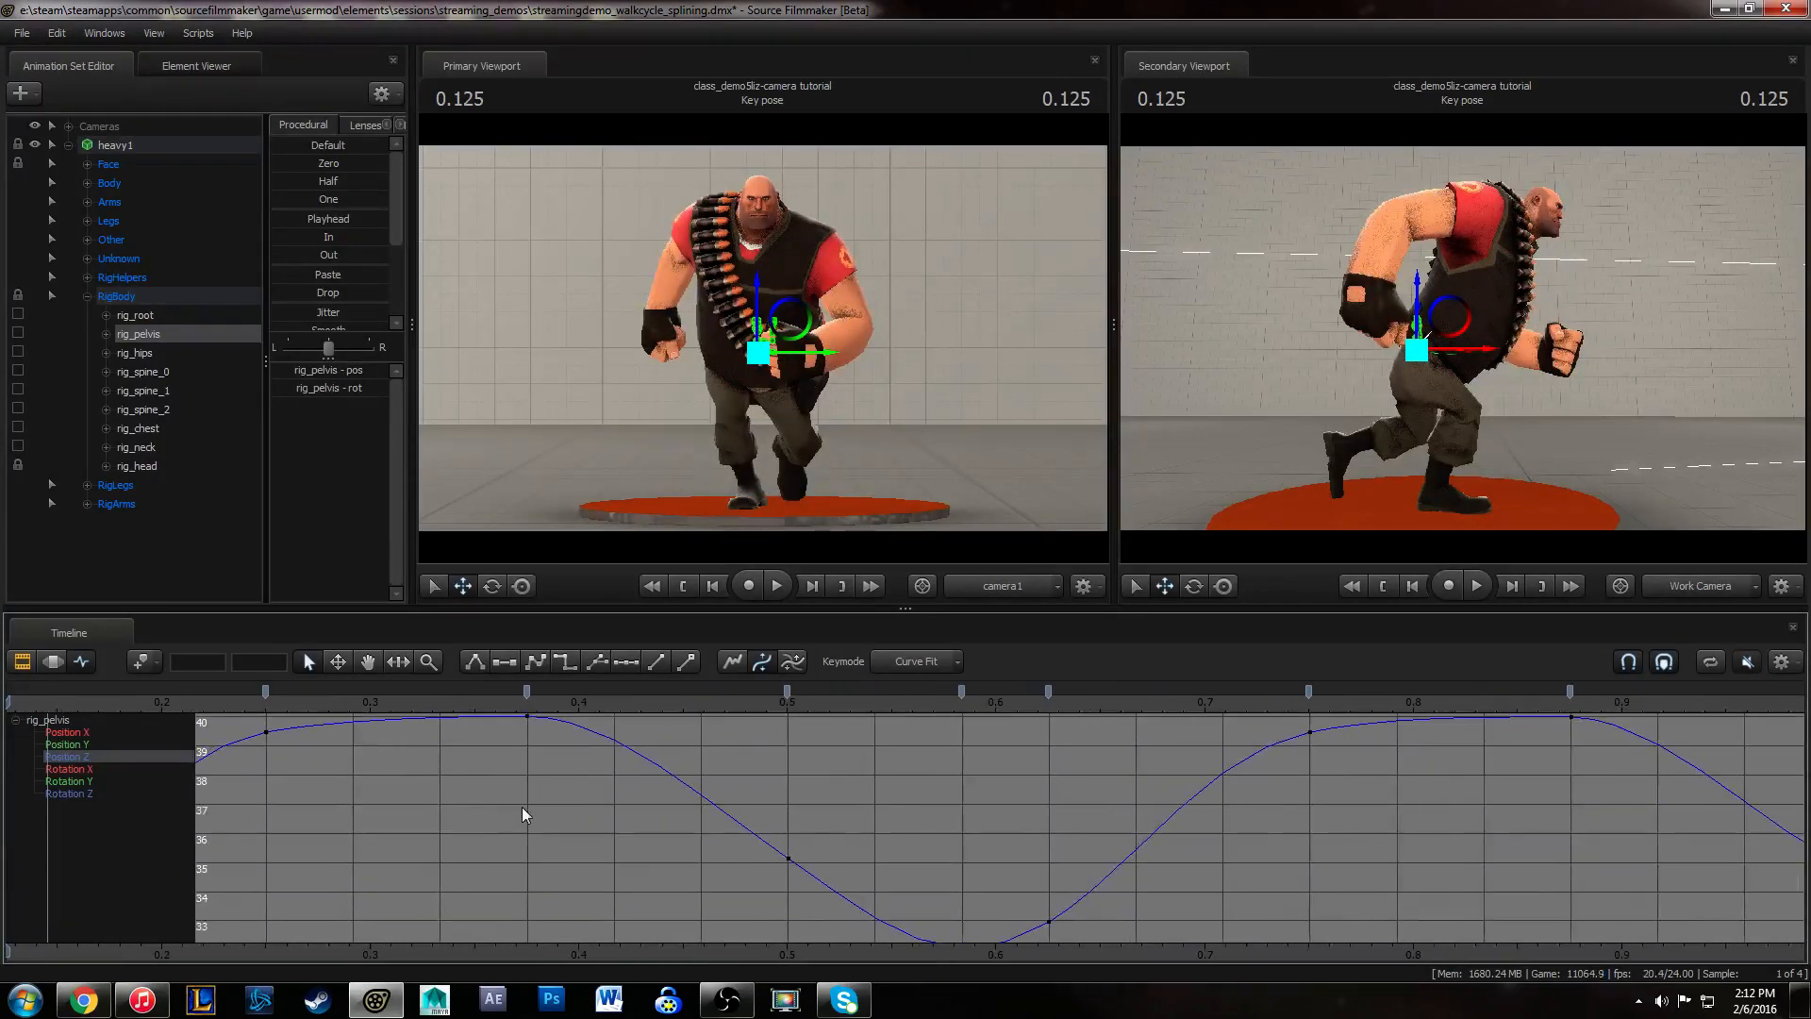
{"action": "key", "text": "space"}
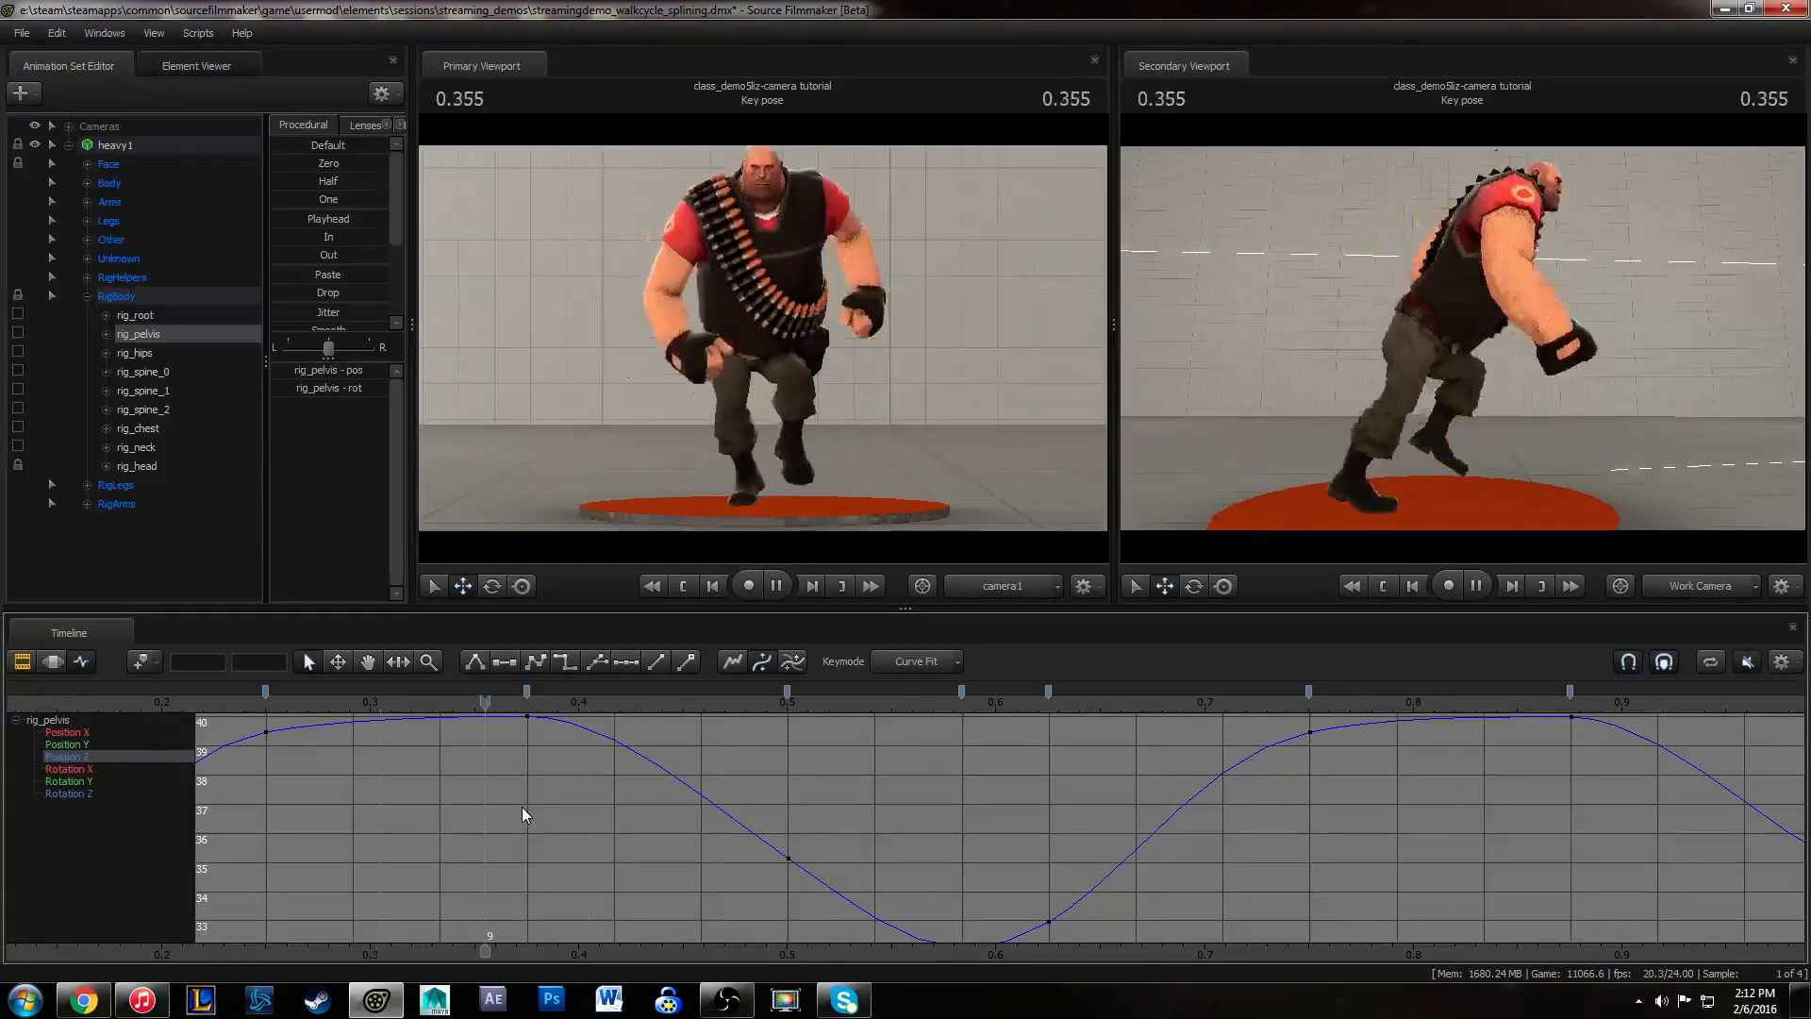
{"action": "key", "text": "space"}
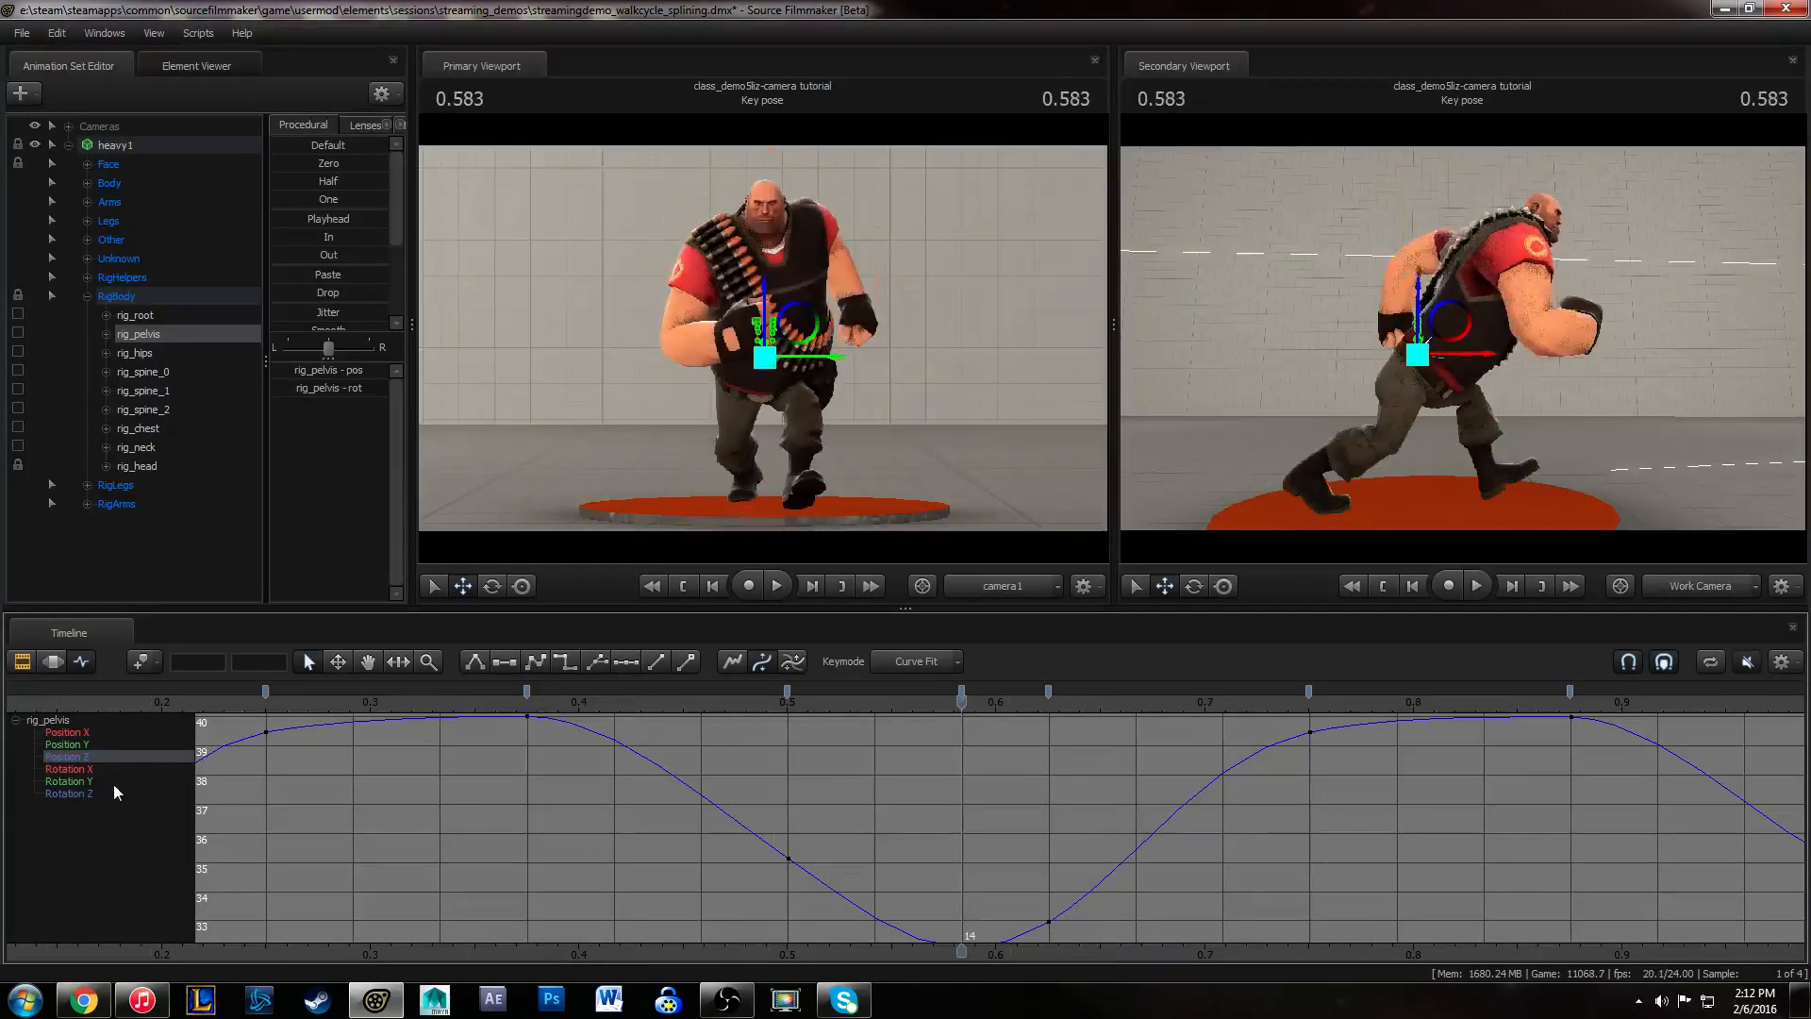
{"action": "key", "text": "Home"}
{"action": "middle_click_drag", "start_coordinate": [1433, 834], "coordinate": [470, 834]}
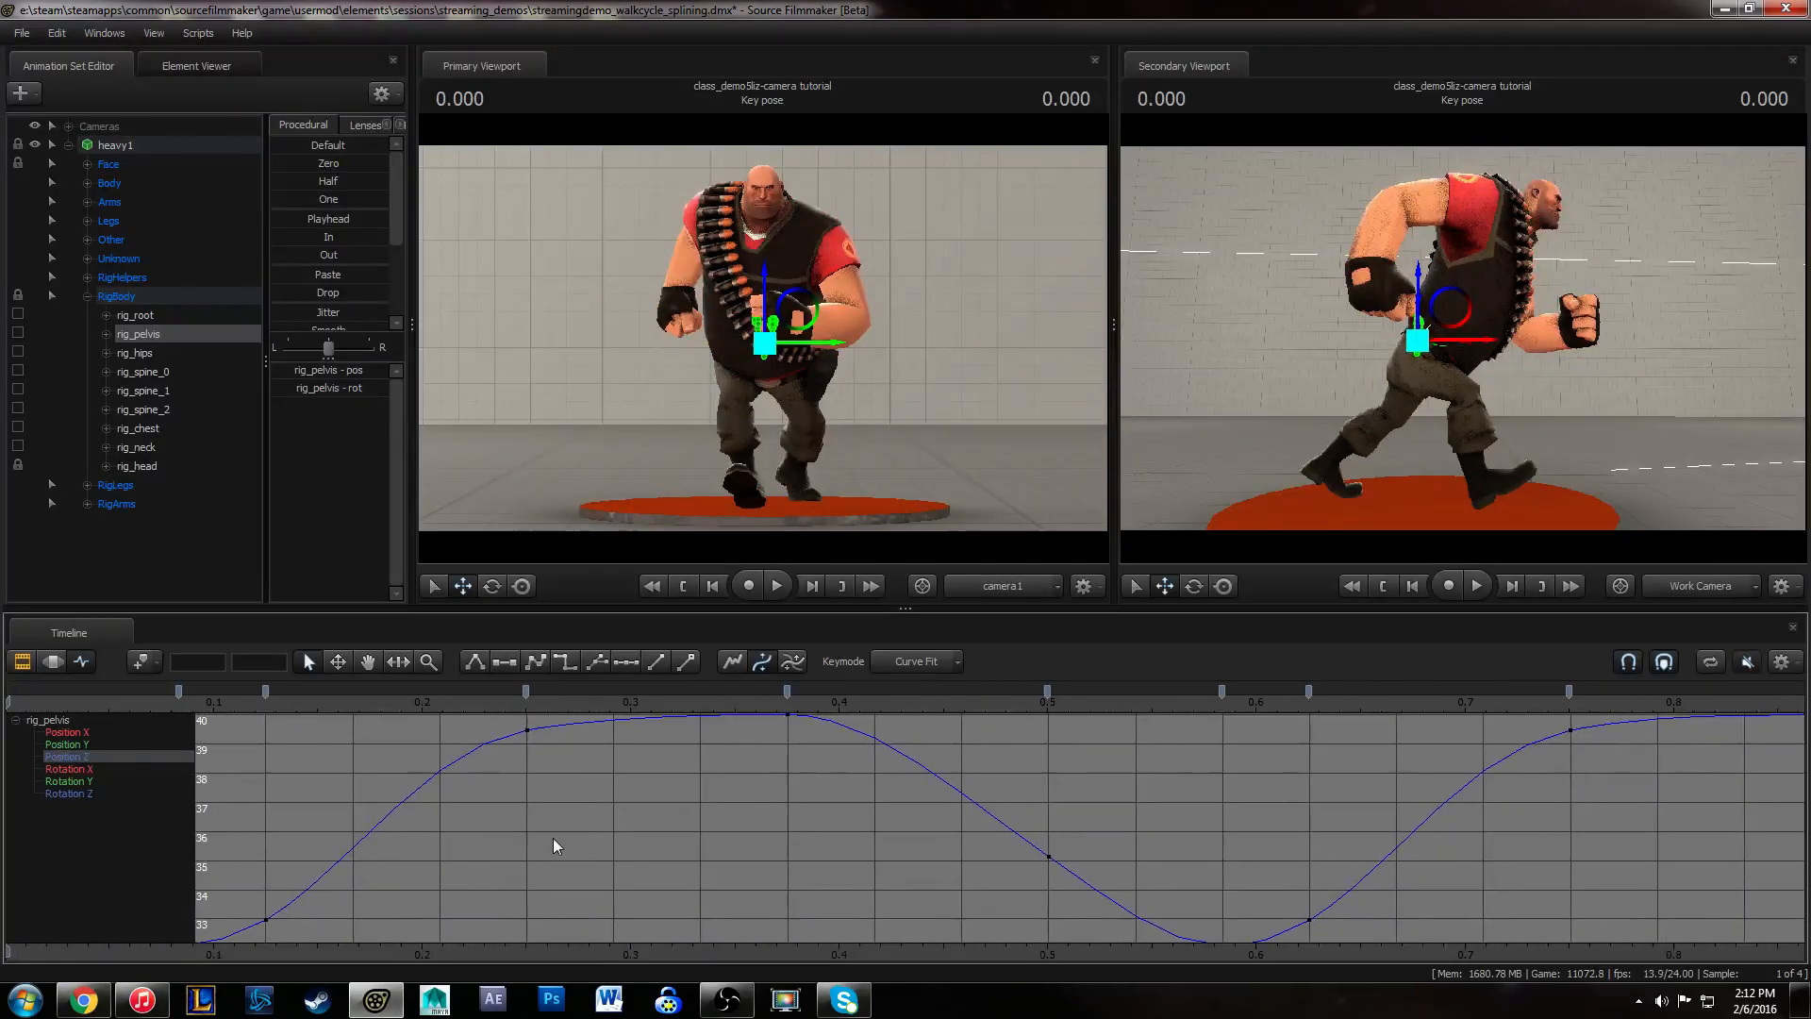
{"action": "right_click_drag", "start_coordinate": [553, 837], "coordinate": [522, 836], "text": "alt"}
{"action": "key", "text": "space"}
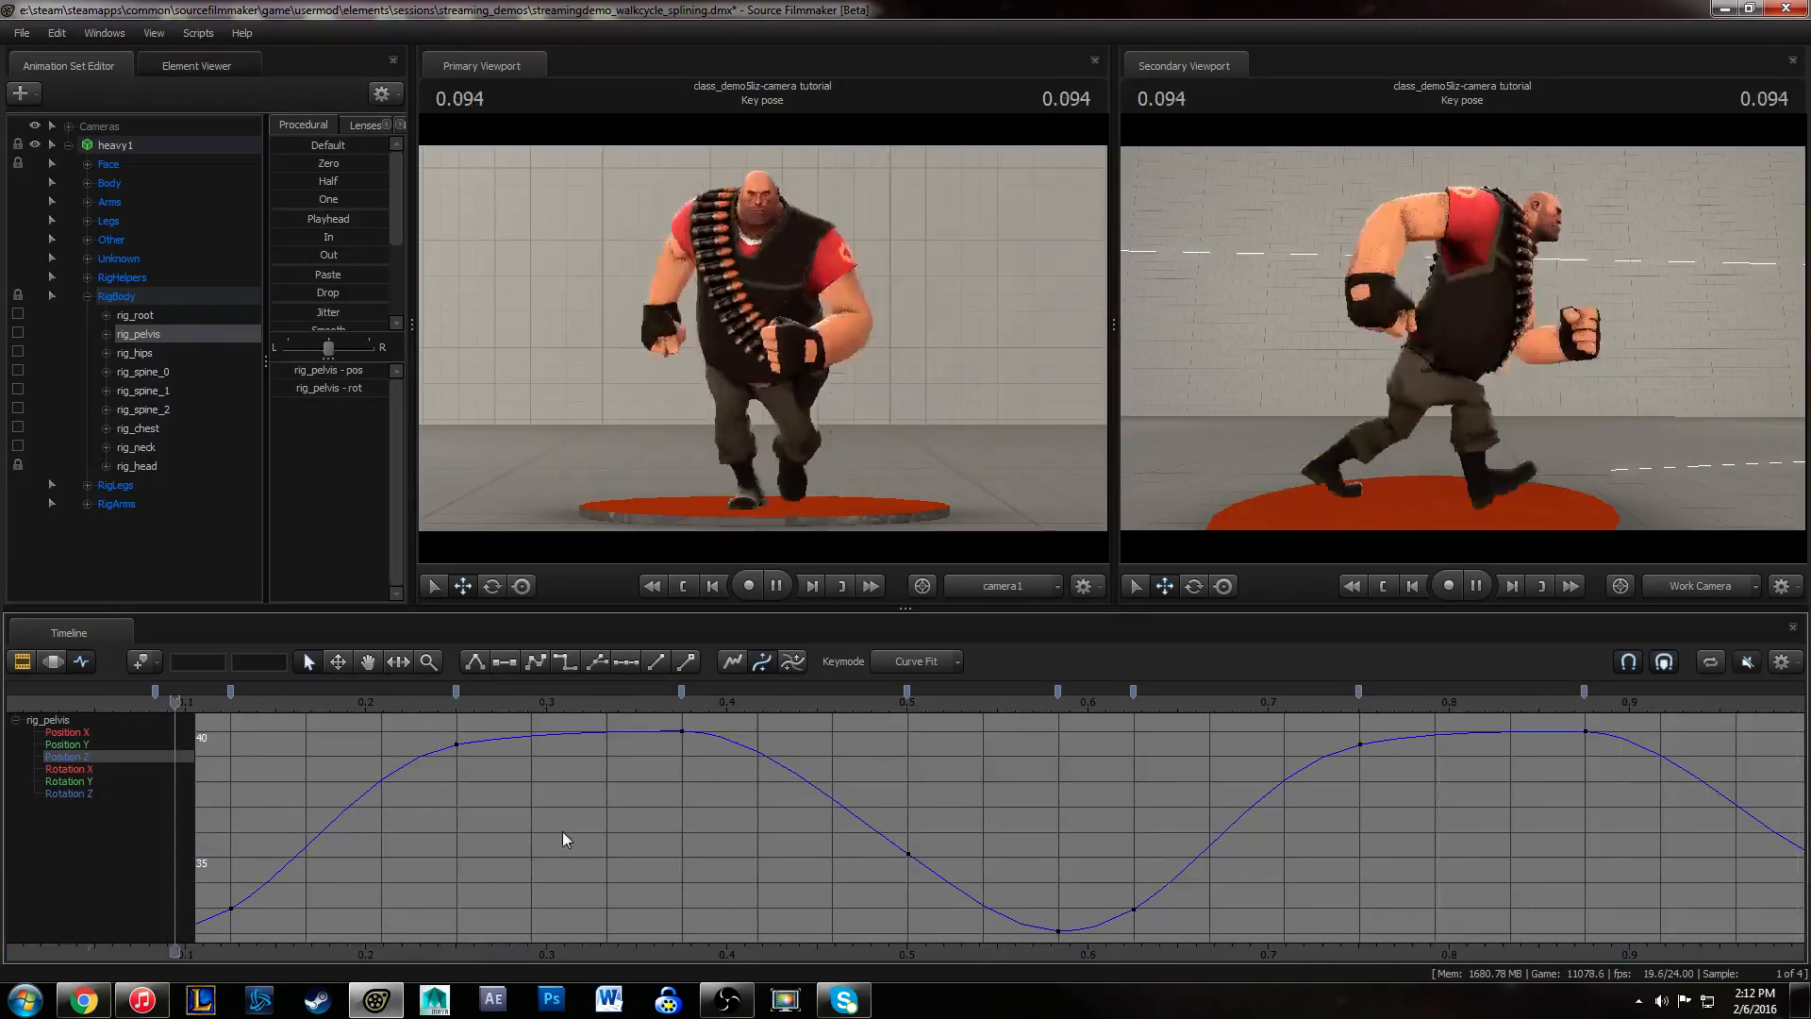
{"action": "key", "text": "space"}
{"action": "middle_click_drag", "start_coordinate": [605, 836], "coordinate": [810, 824]}
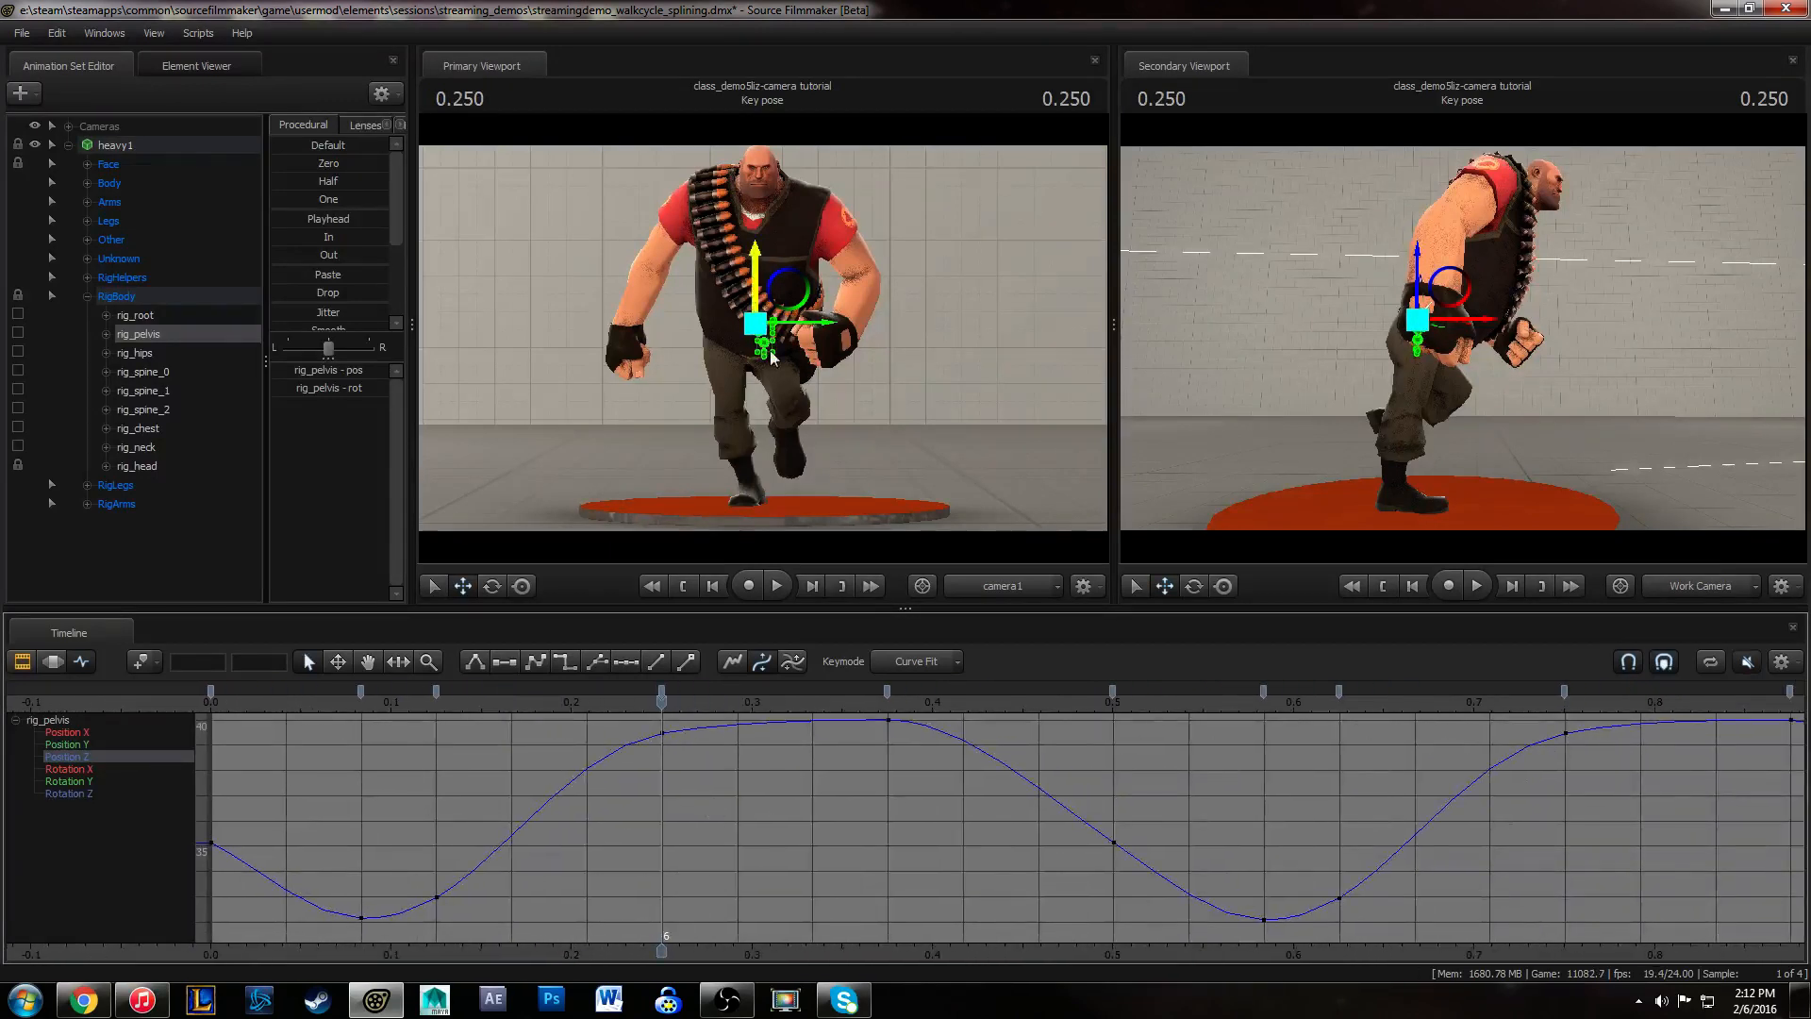
- Give all keys on the pelvis Position X and Position Y curves spline tangents
{"action": "left_click", "coordinate": [68, 744]}
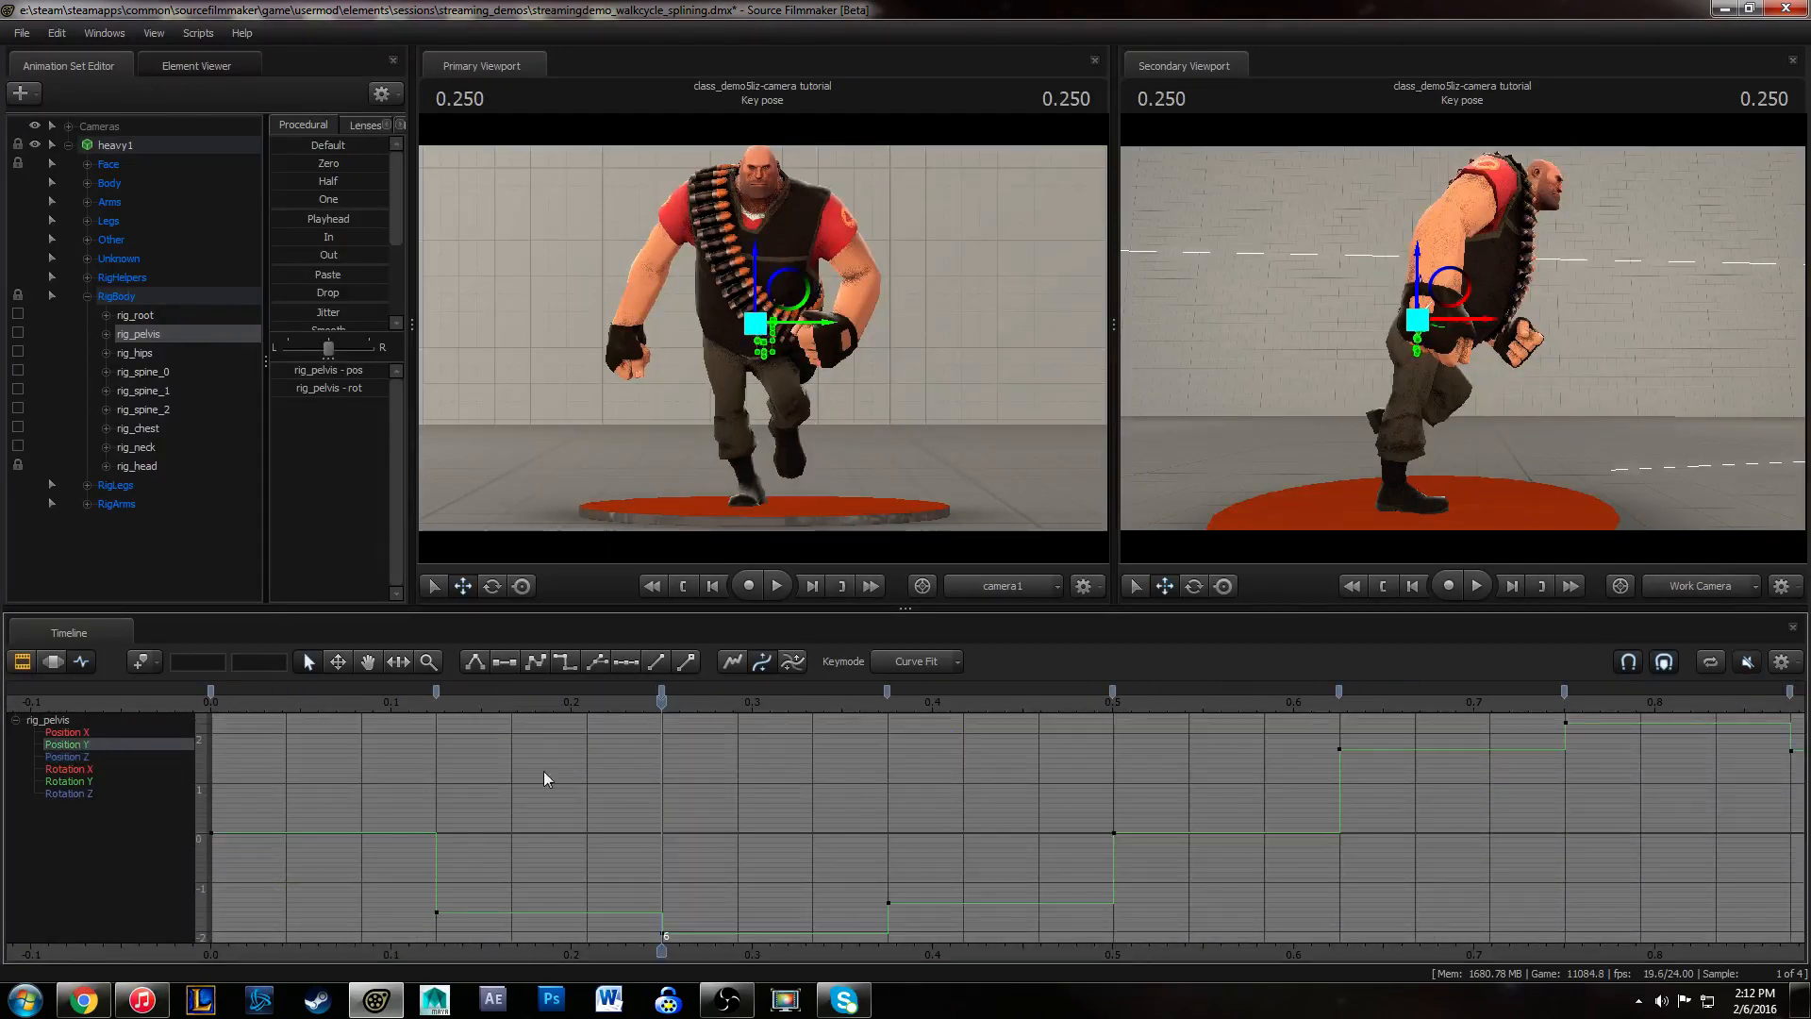
{"action": "key", "text": "ctrl+a"}
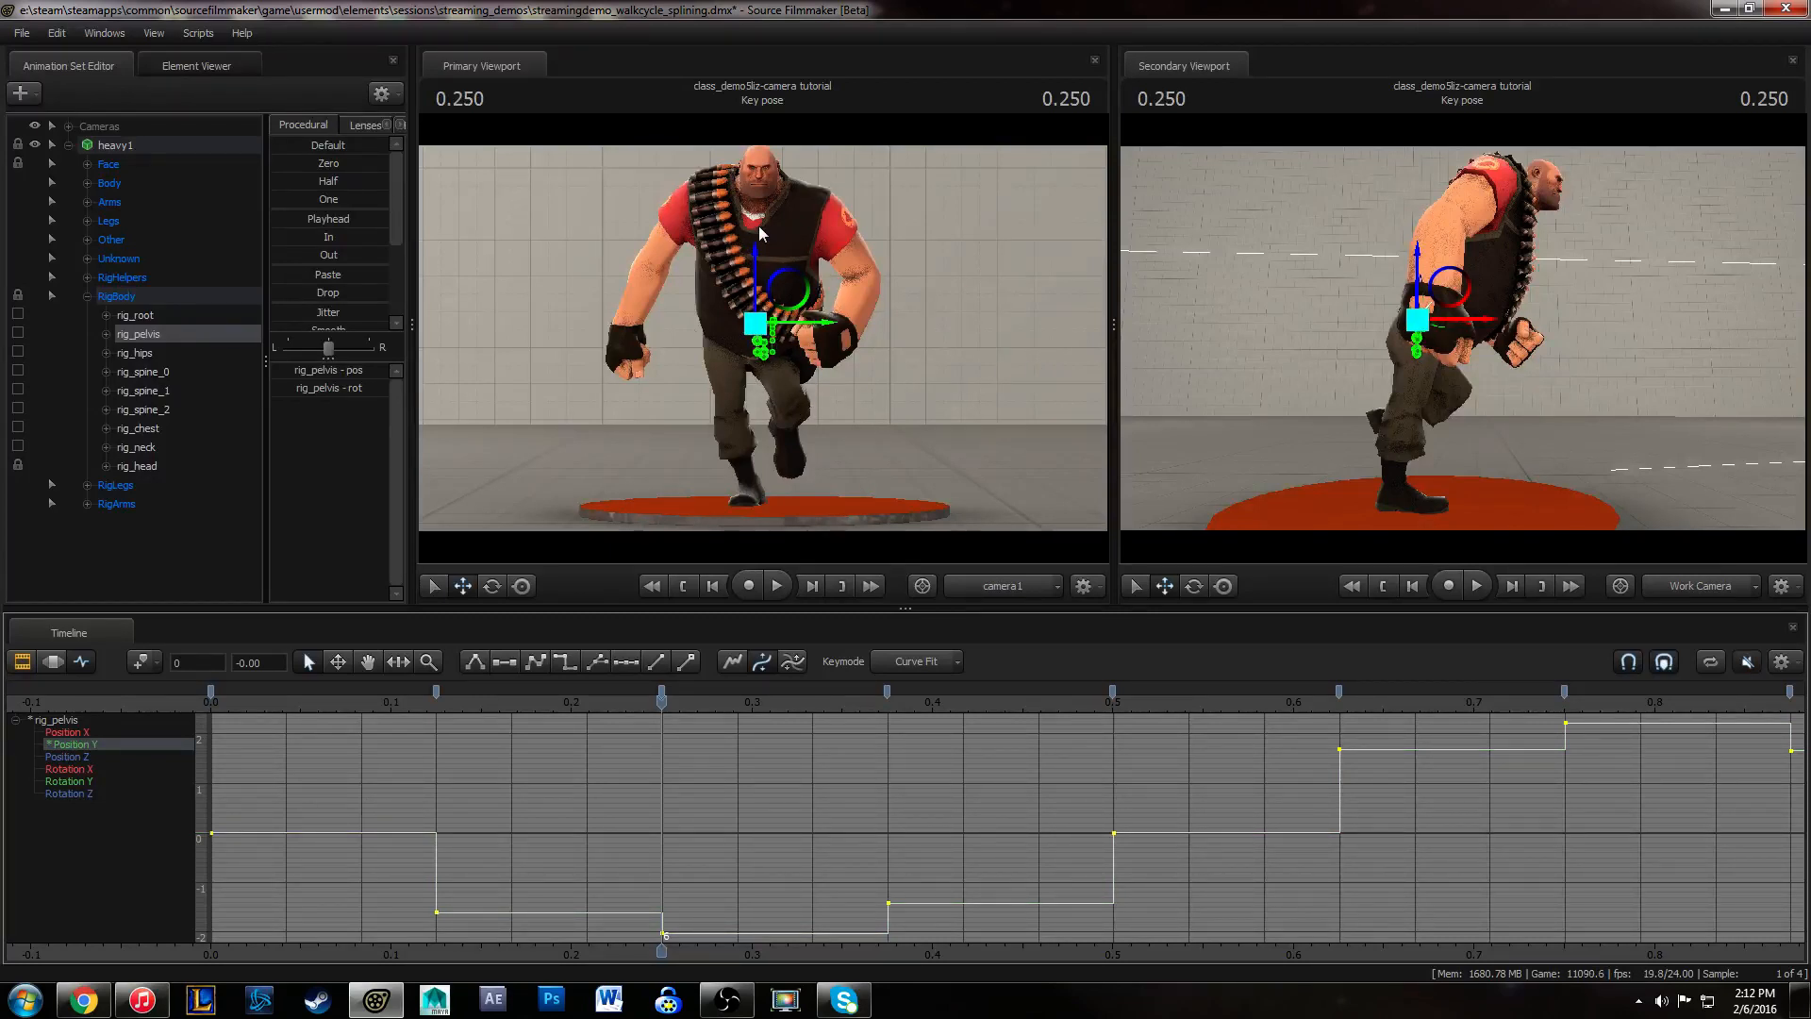
{"action": "left_click", "coordinate": [67, 732]}
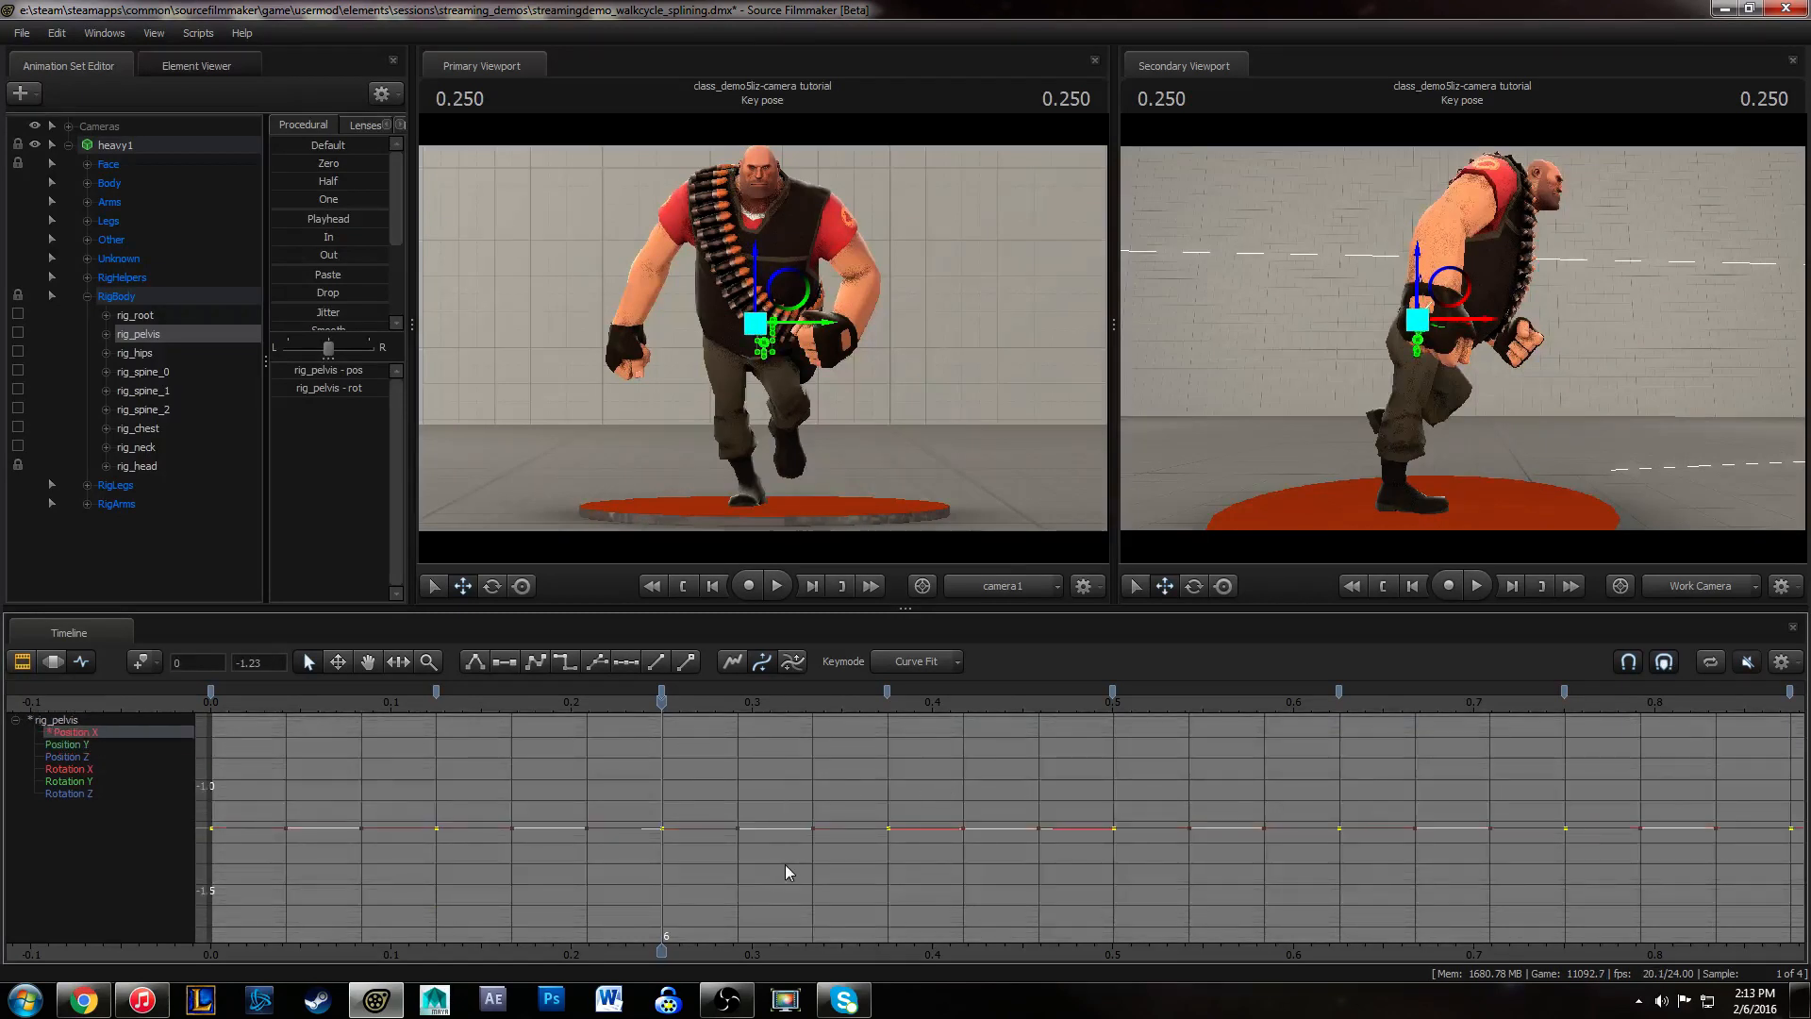
{"action": "key", "text": "f"}
{"action": "left_click", "coordinate": [87, 744]}
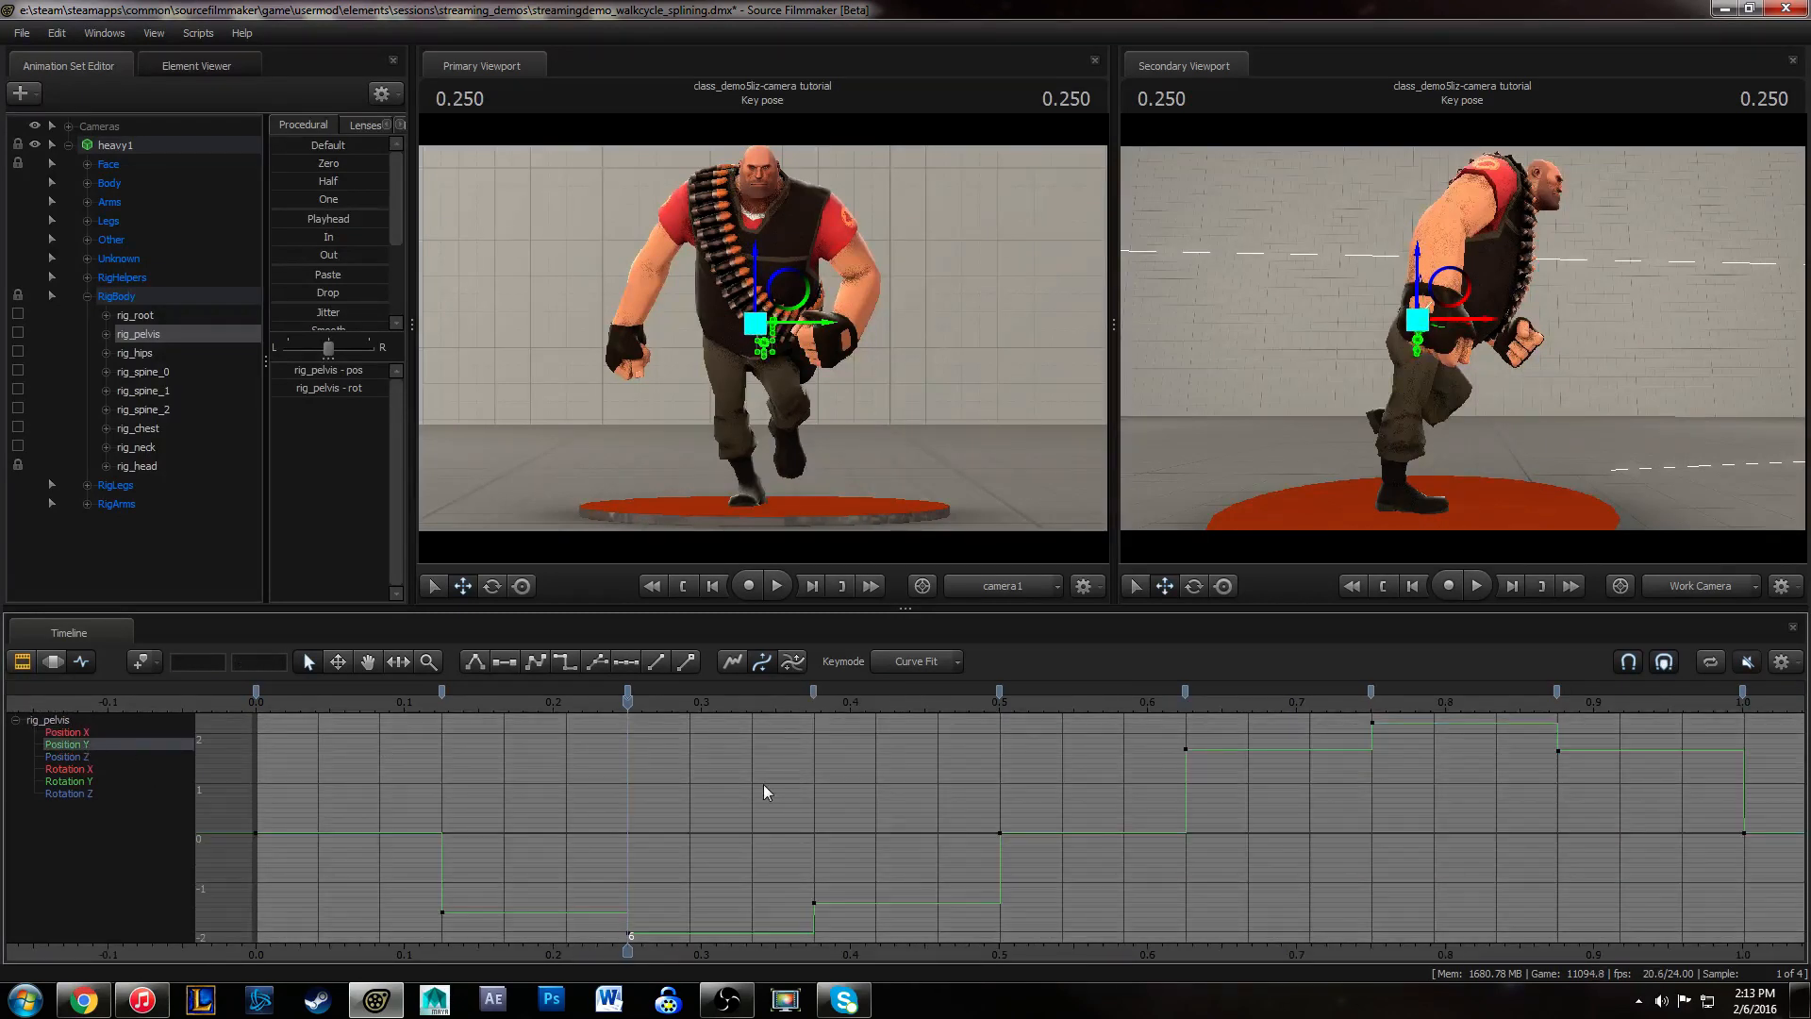
{"action": "key", "text": "f"}
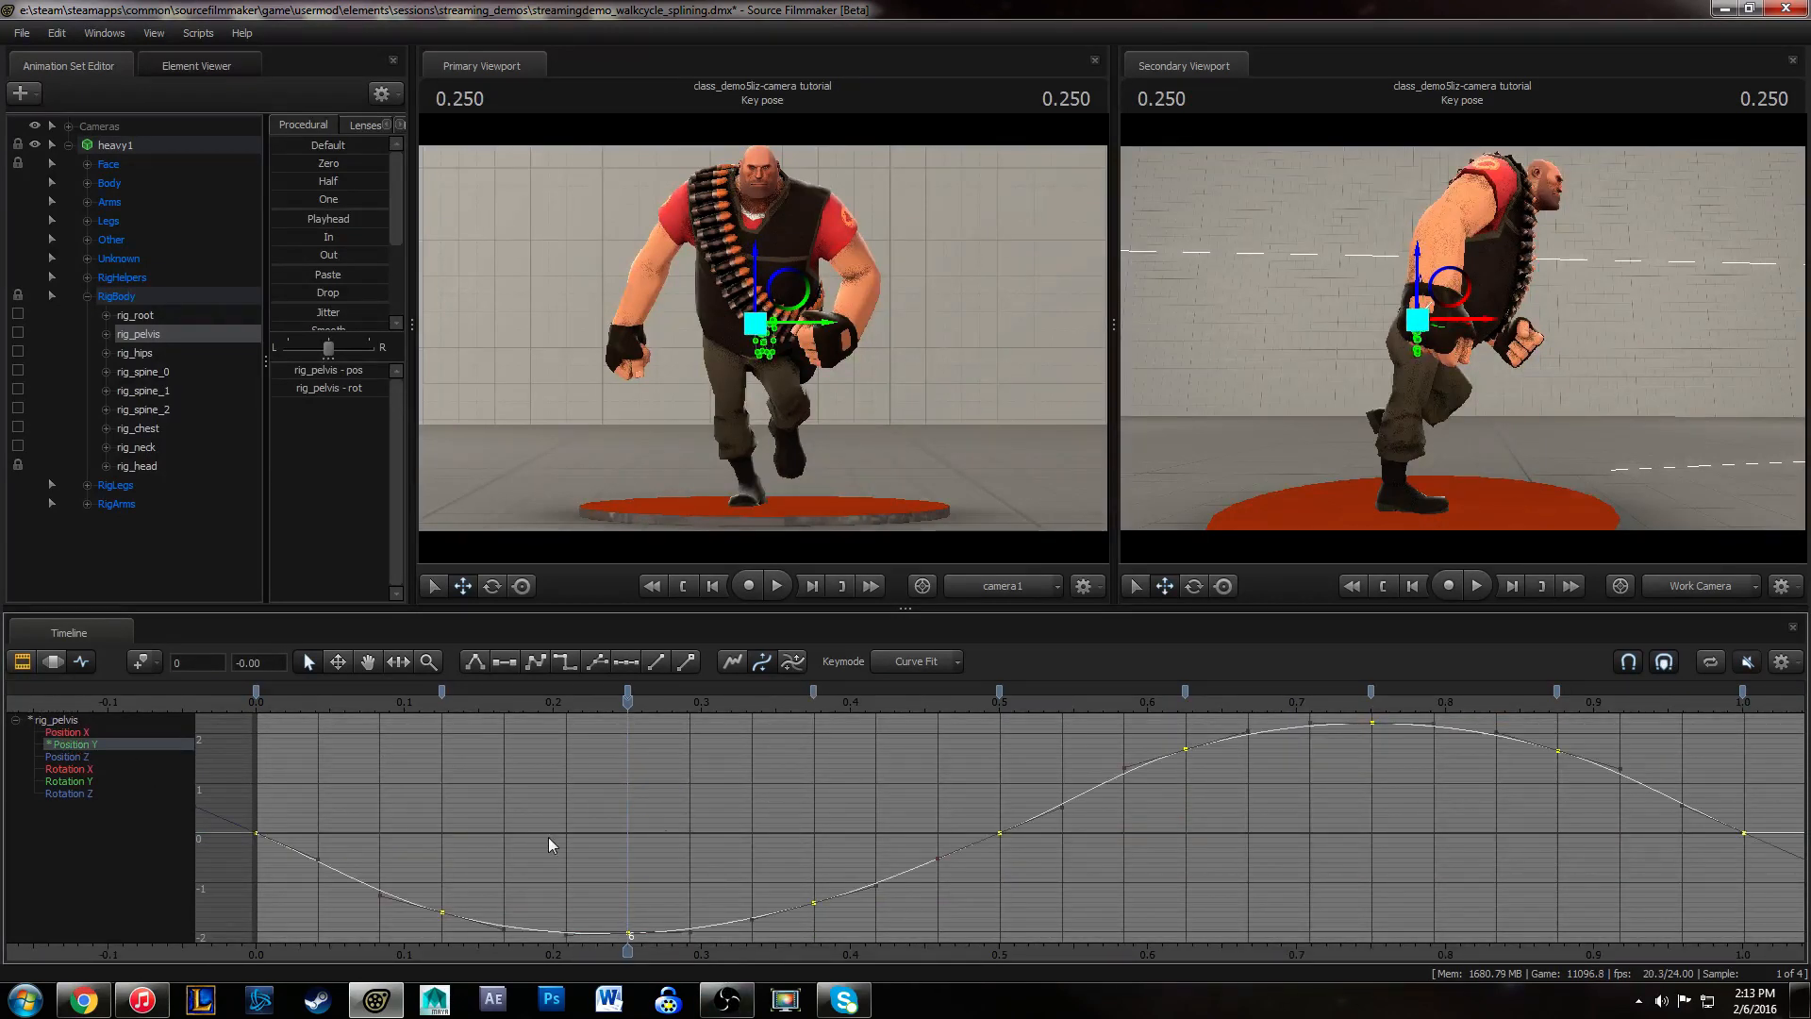
- Inspect the Position Y keys at frames 18, 3 and 21, and play the walk cycle from frame 0 to check the side-to-side motion
{"action": "left_click", "coordinate": [1372, 722]}
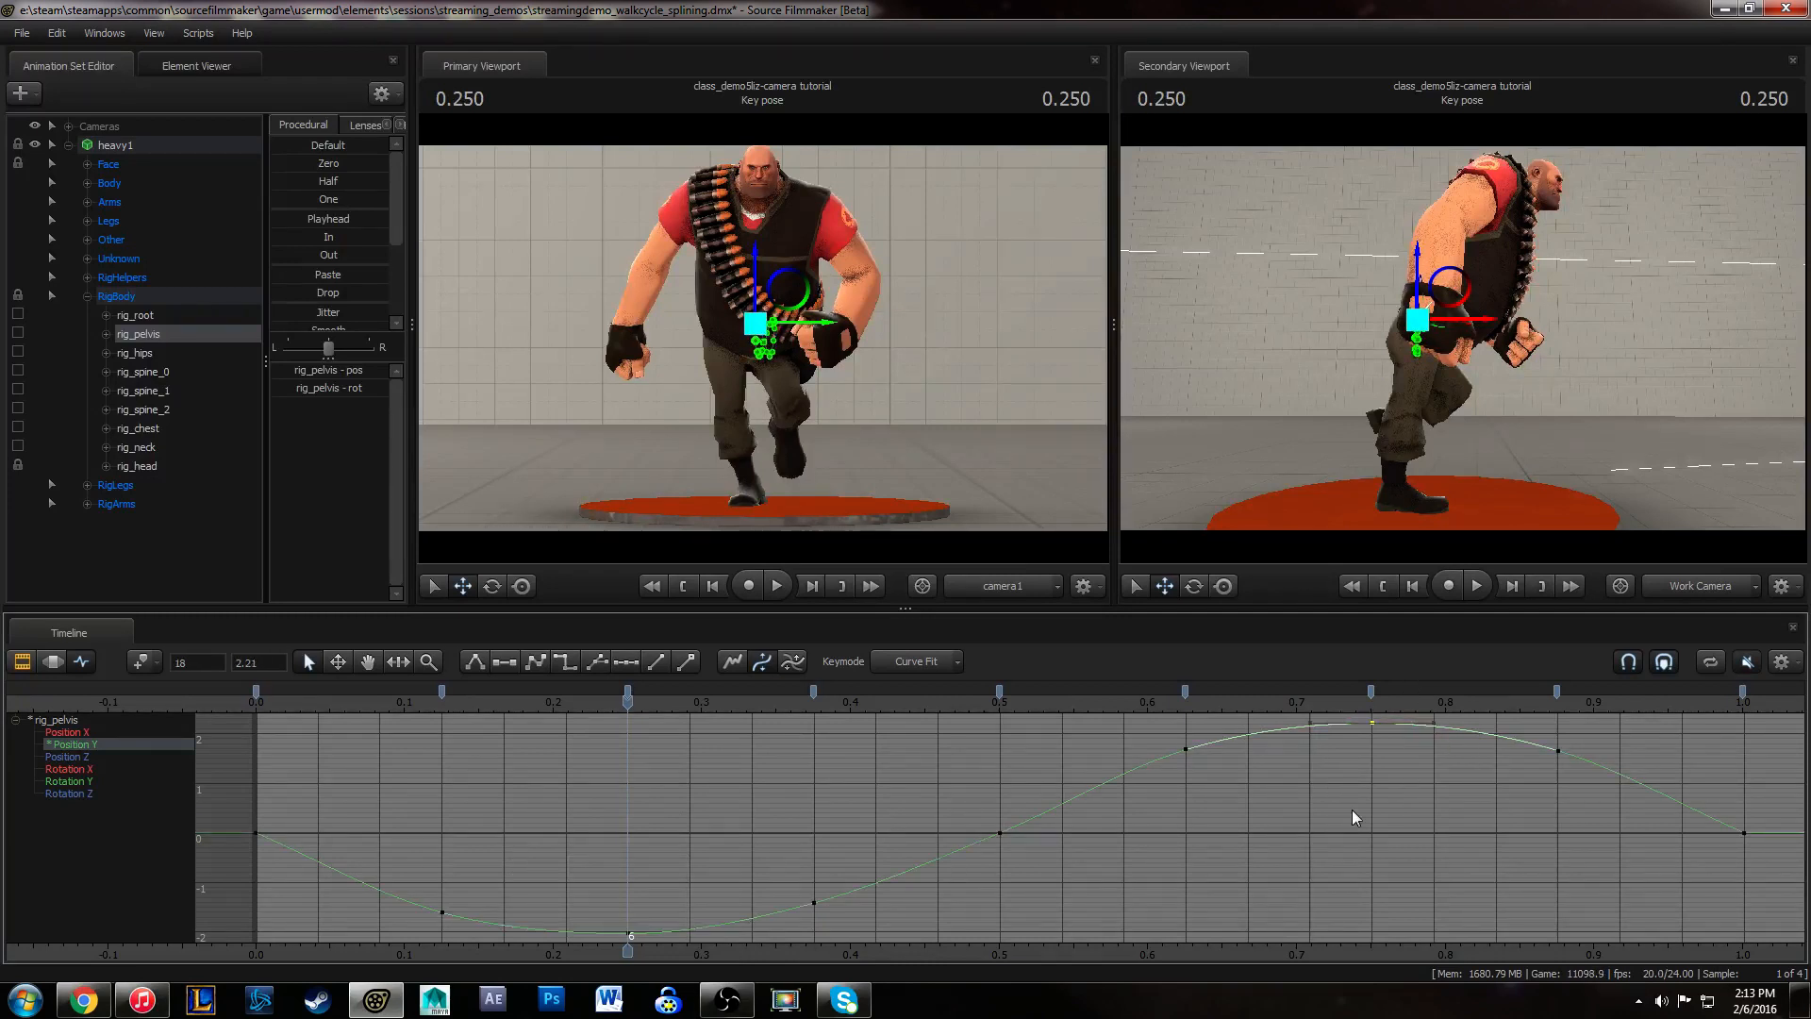
{"action": "left_click", "coordinate": [443, 913]}
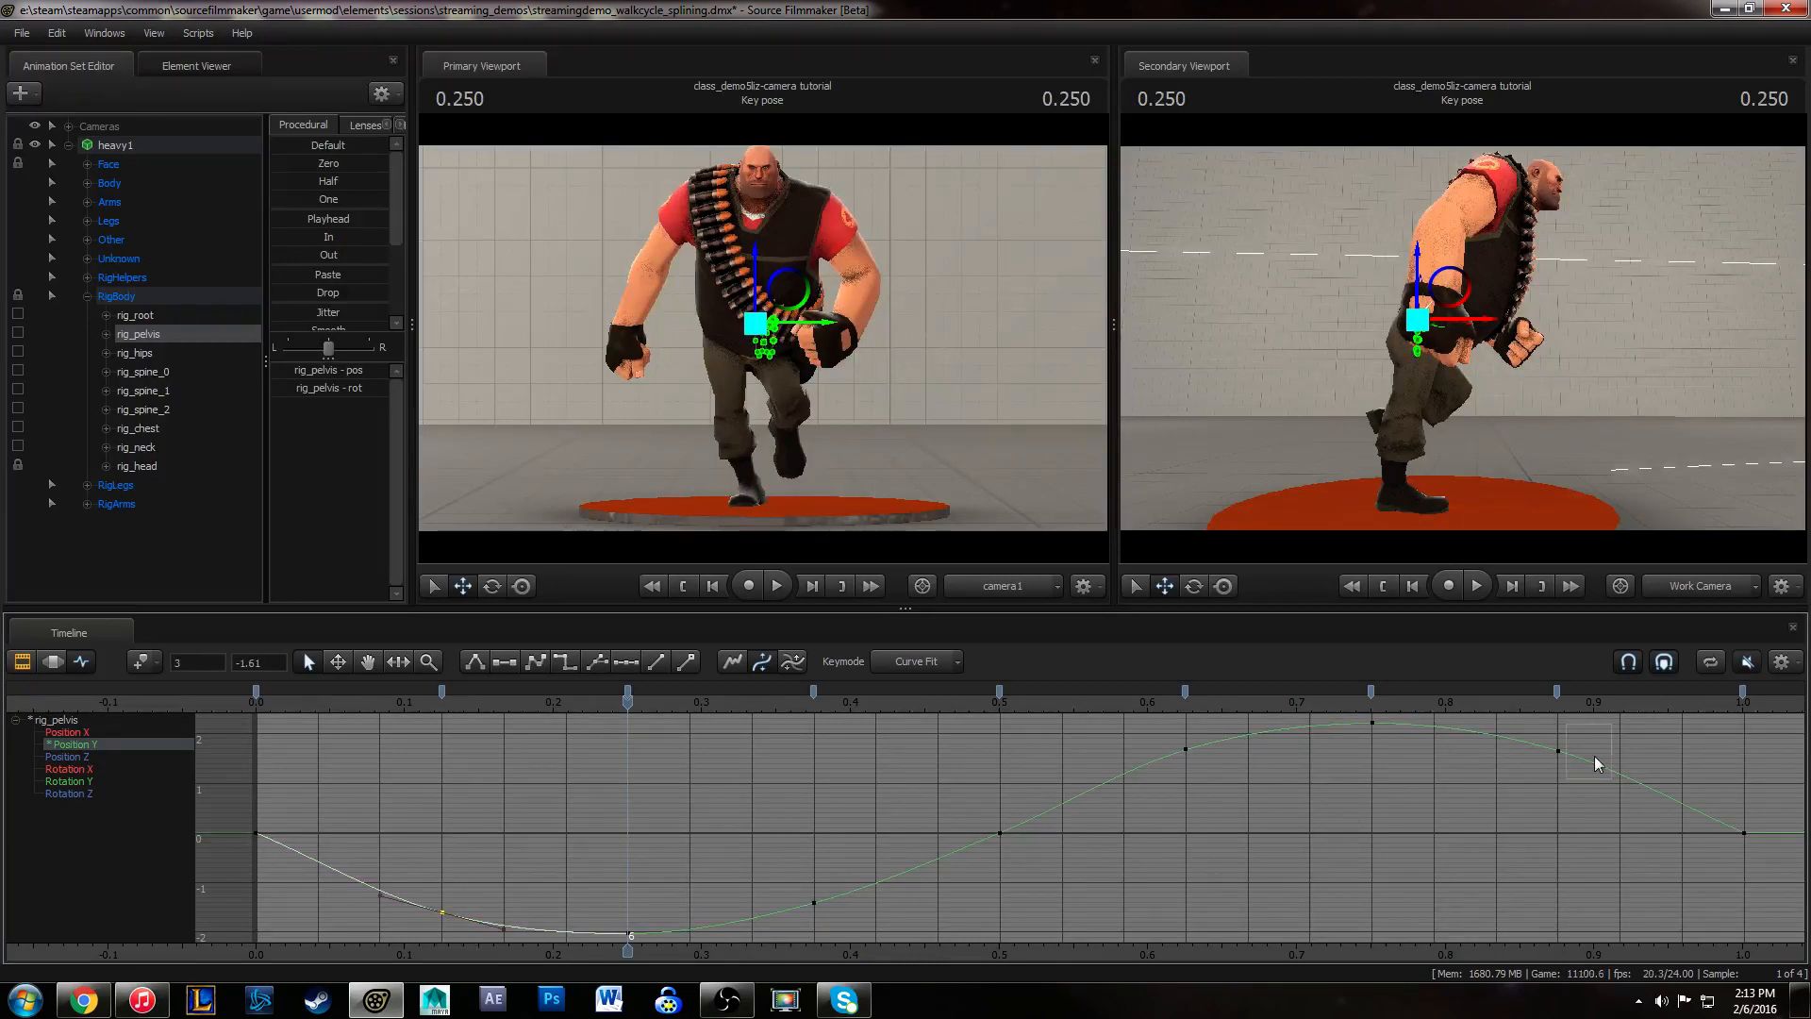
{"action": "left_click_drag", "start_coordinate": [1595, 755], "coordinate": [1612, 778]}
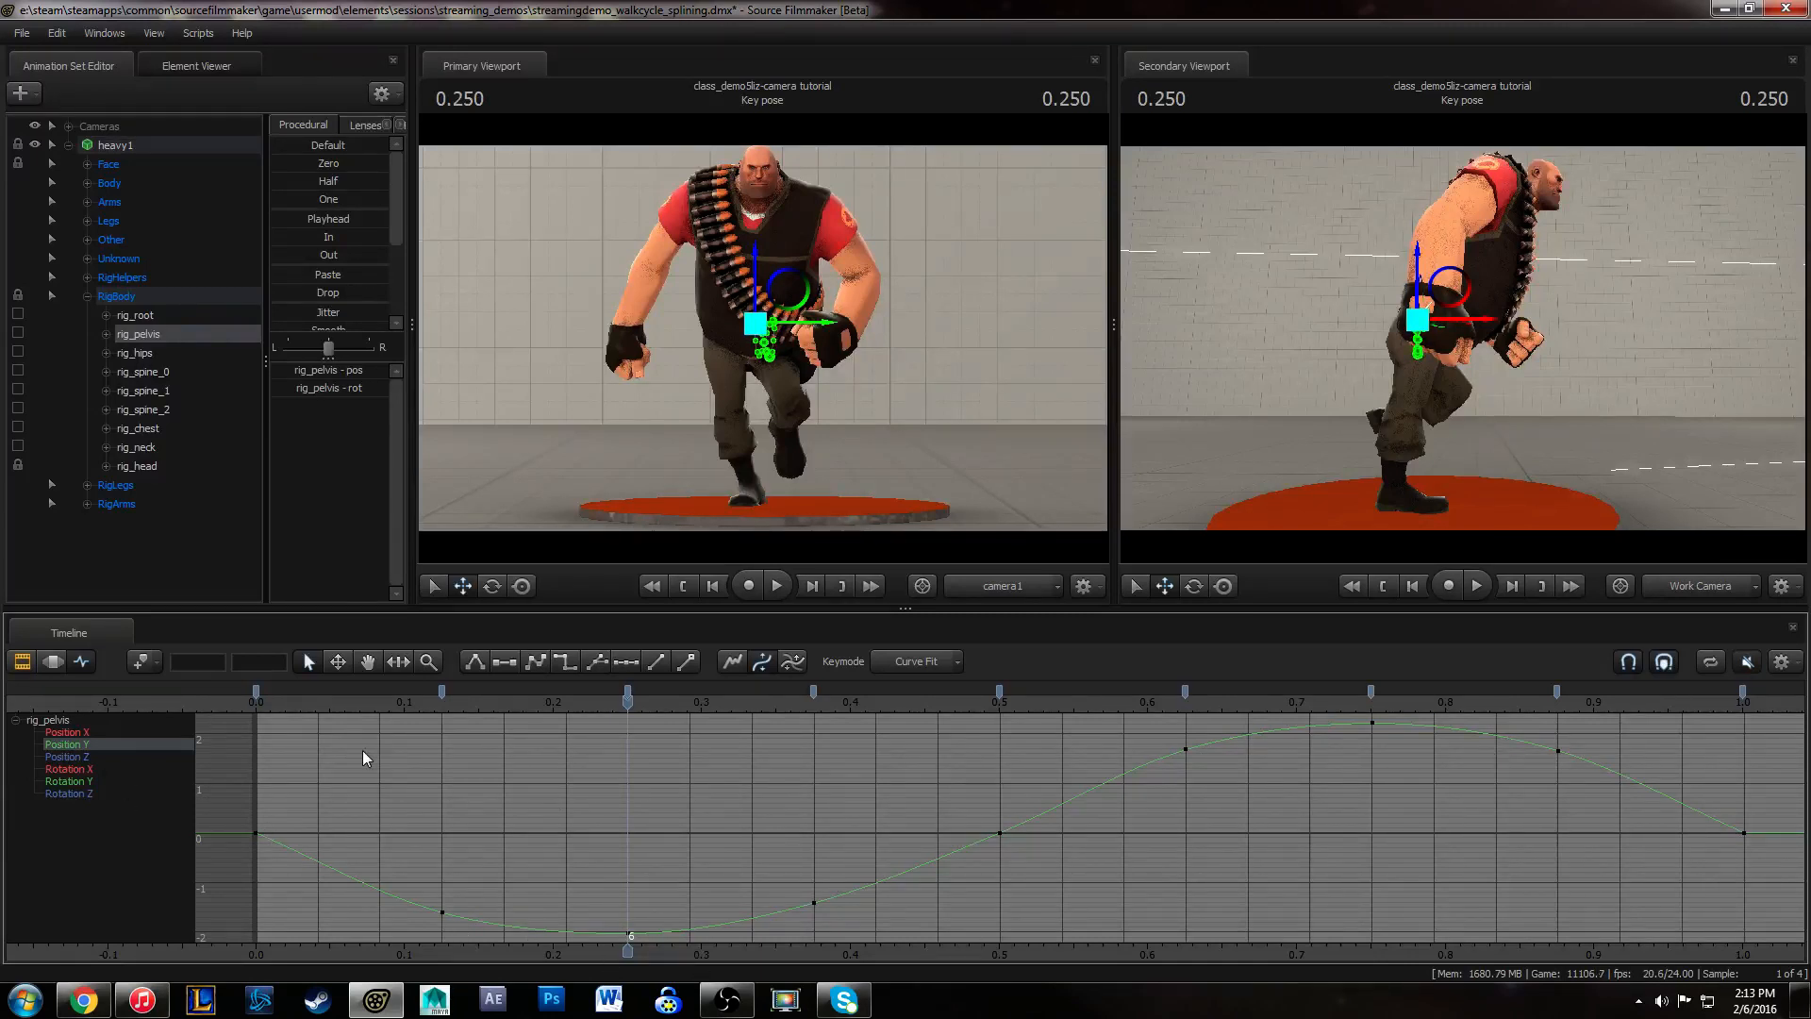
{"action": "left_click", "coordinate": [265, 707]}
{"action": "middle_click_drag", "start_coordinate": [754, 858], "coordinate": [502, 847]}
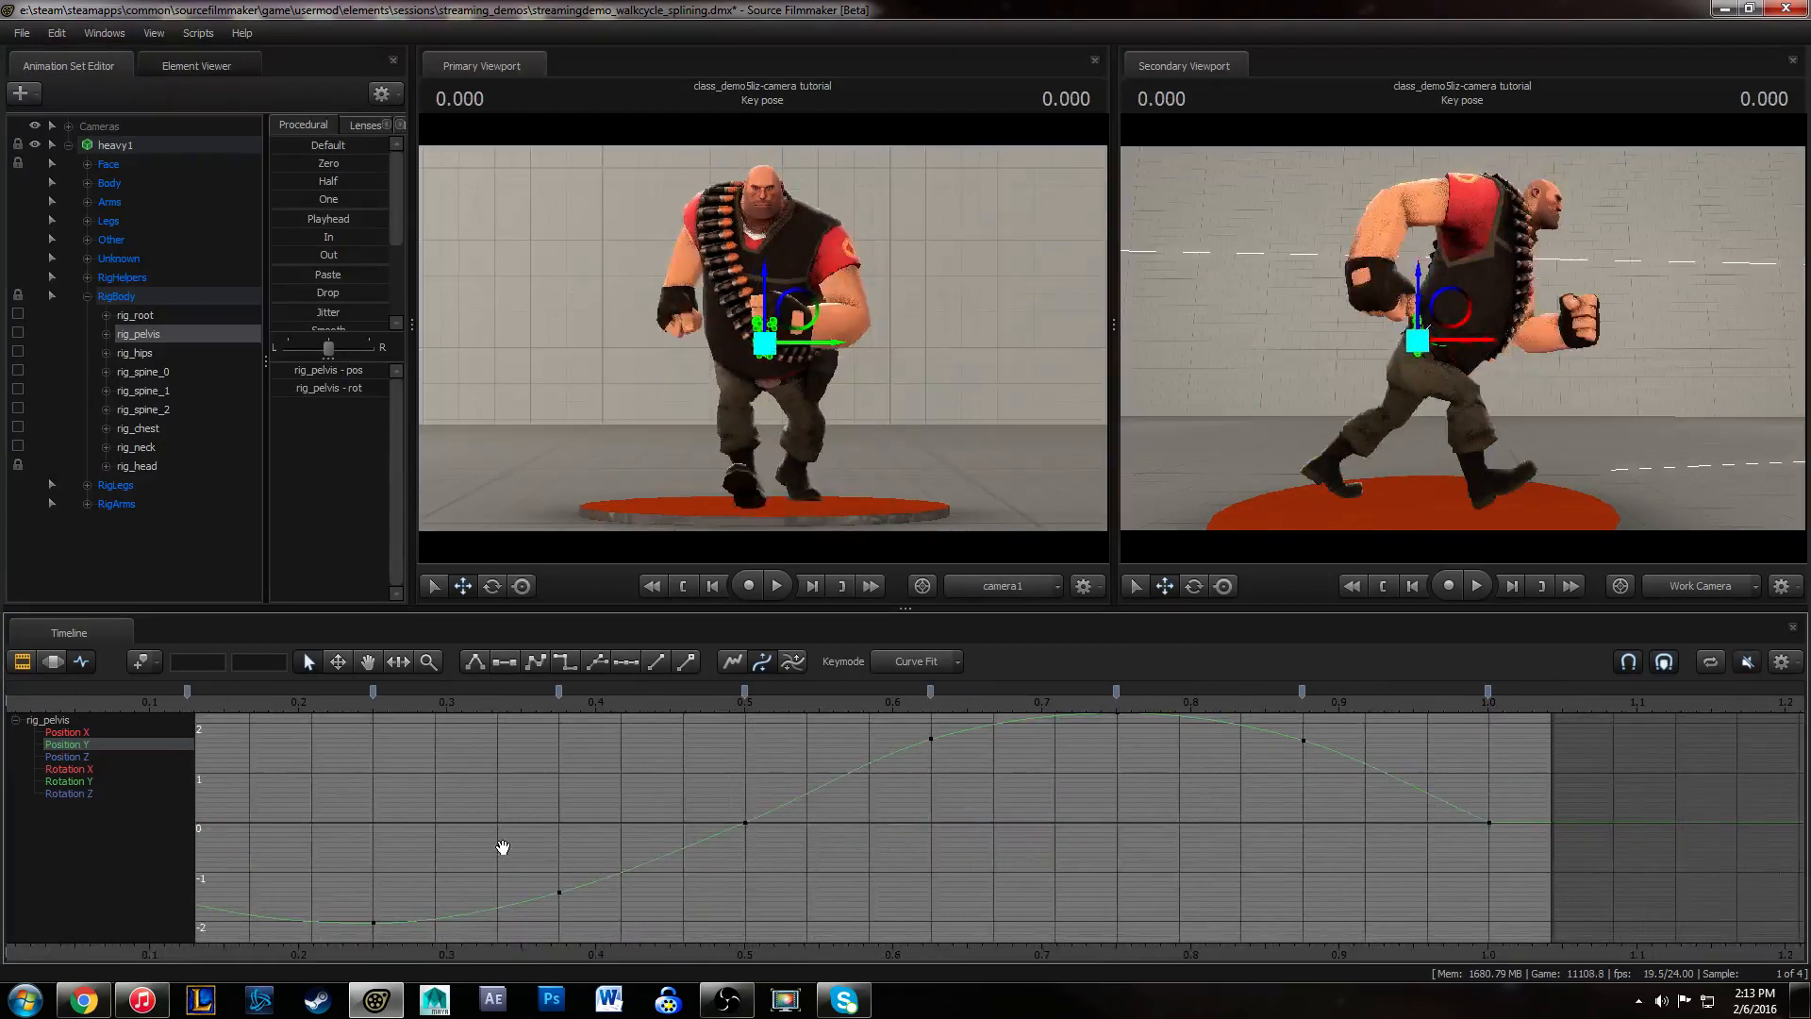
{"action": "scroll", "coordinate": [512, 847], "scroll_direction": "up", "scroll_amount": 3}
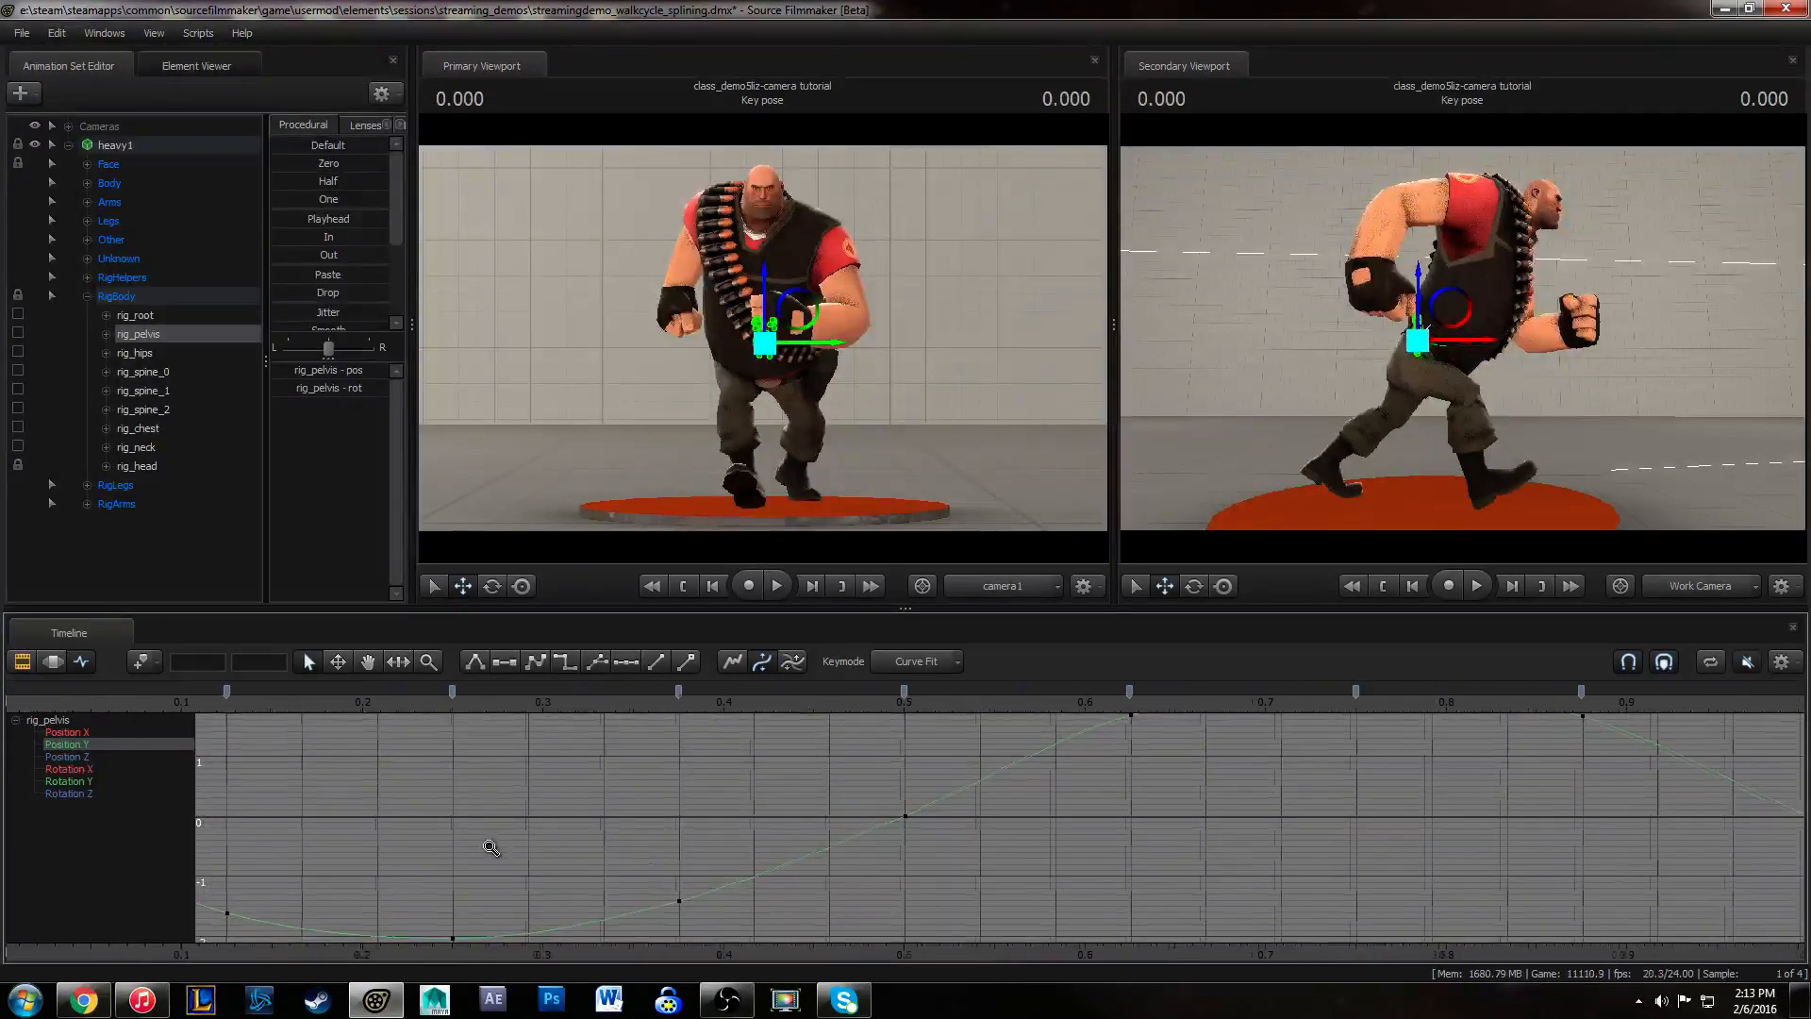
{"action": "key", "text": "space"}
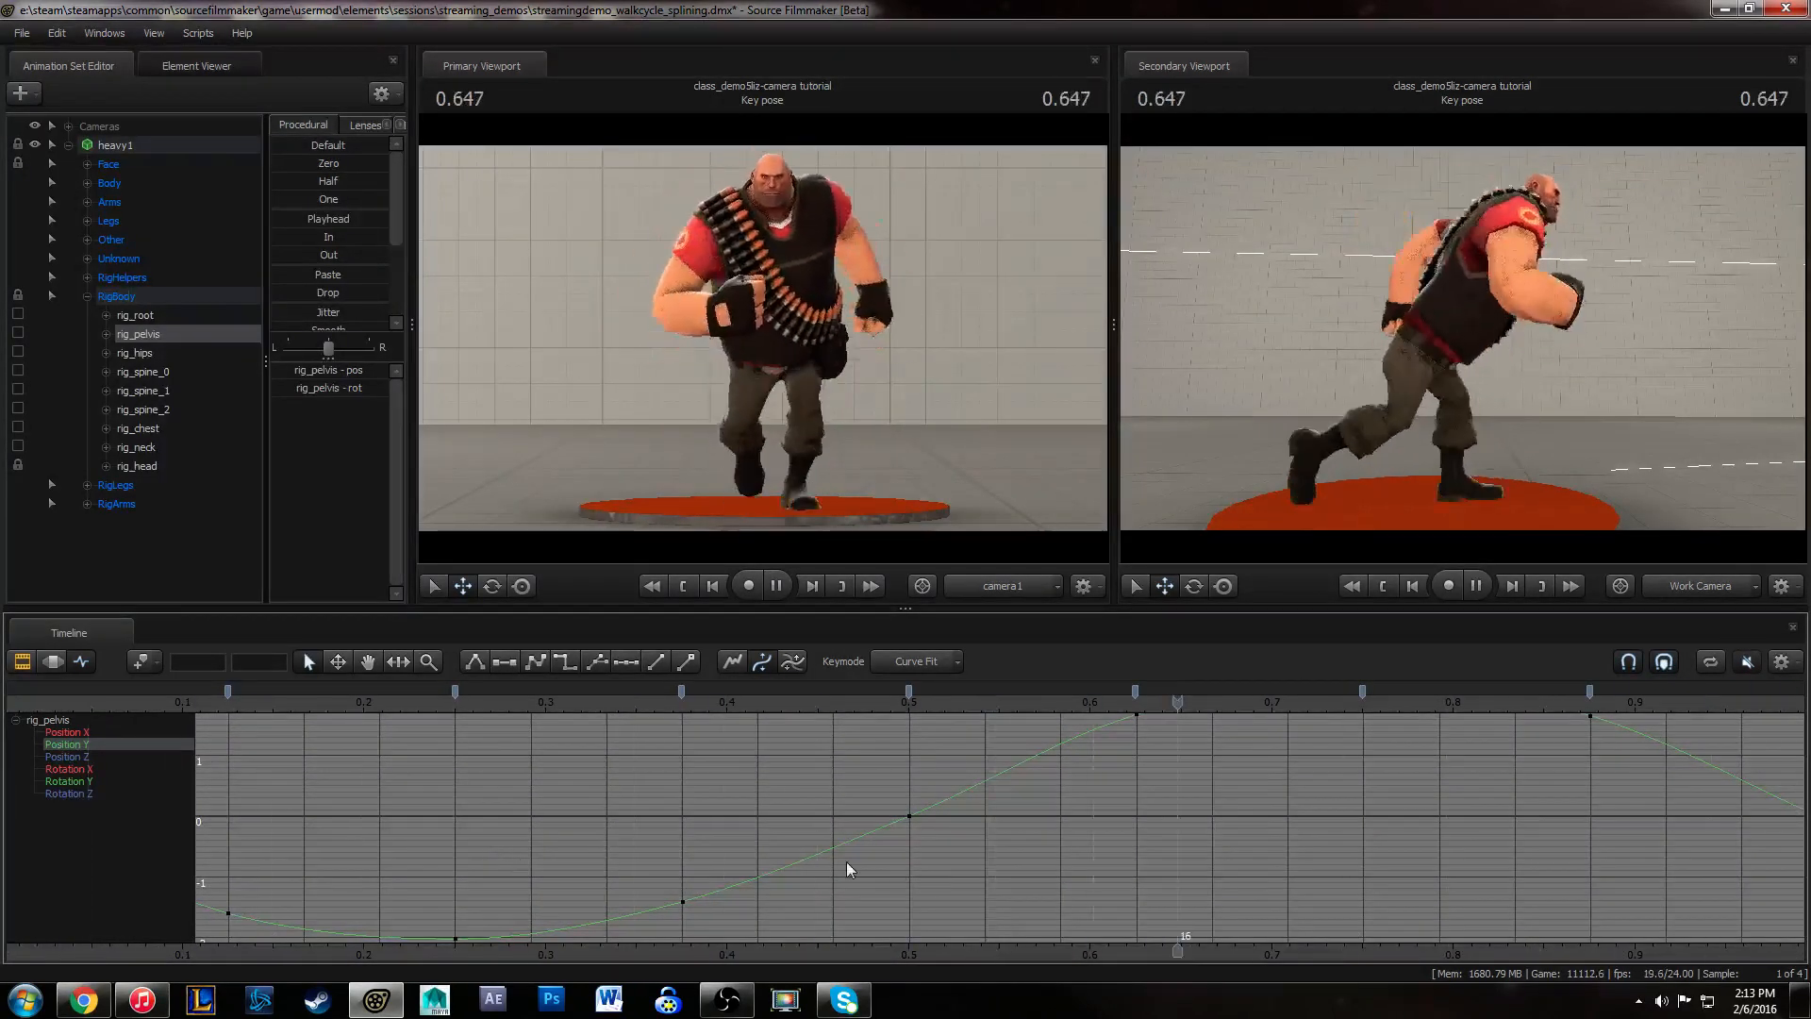
{"action": "key", "text": "space"}
- Give all keys on the pelvis Rotation X, Y and Z curves spline tangents, and show the Rotation X curve alone
{"action": "left_click", "coordinate": [76, 732]}
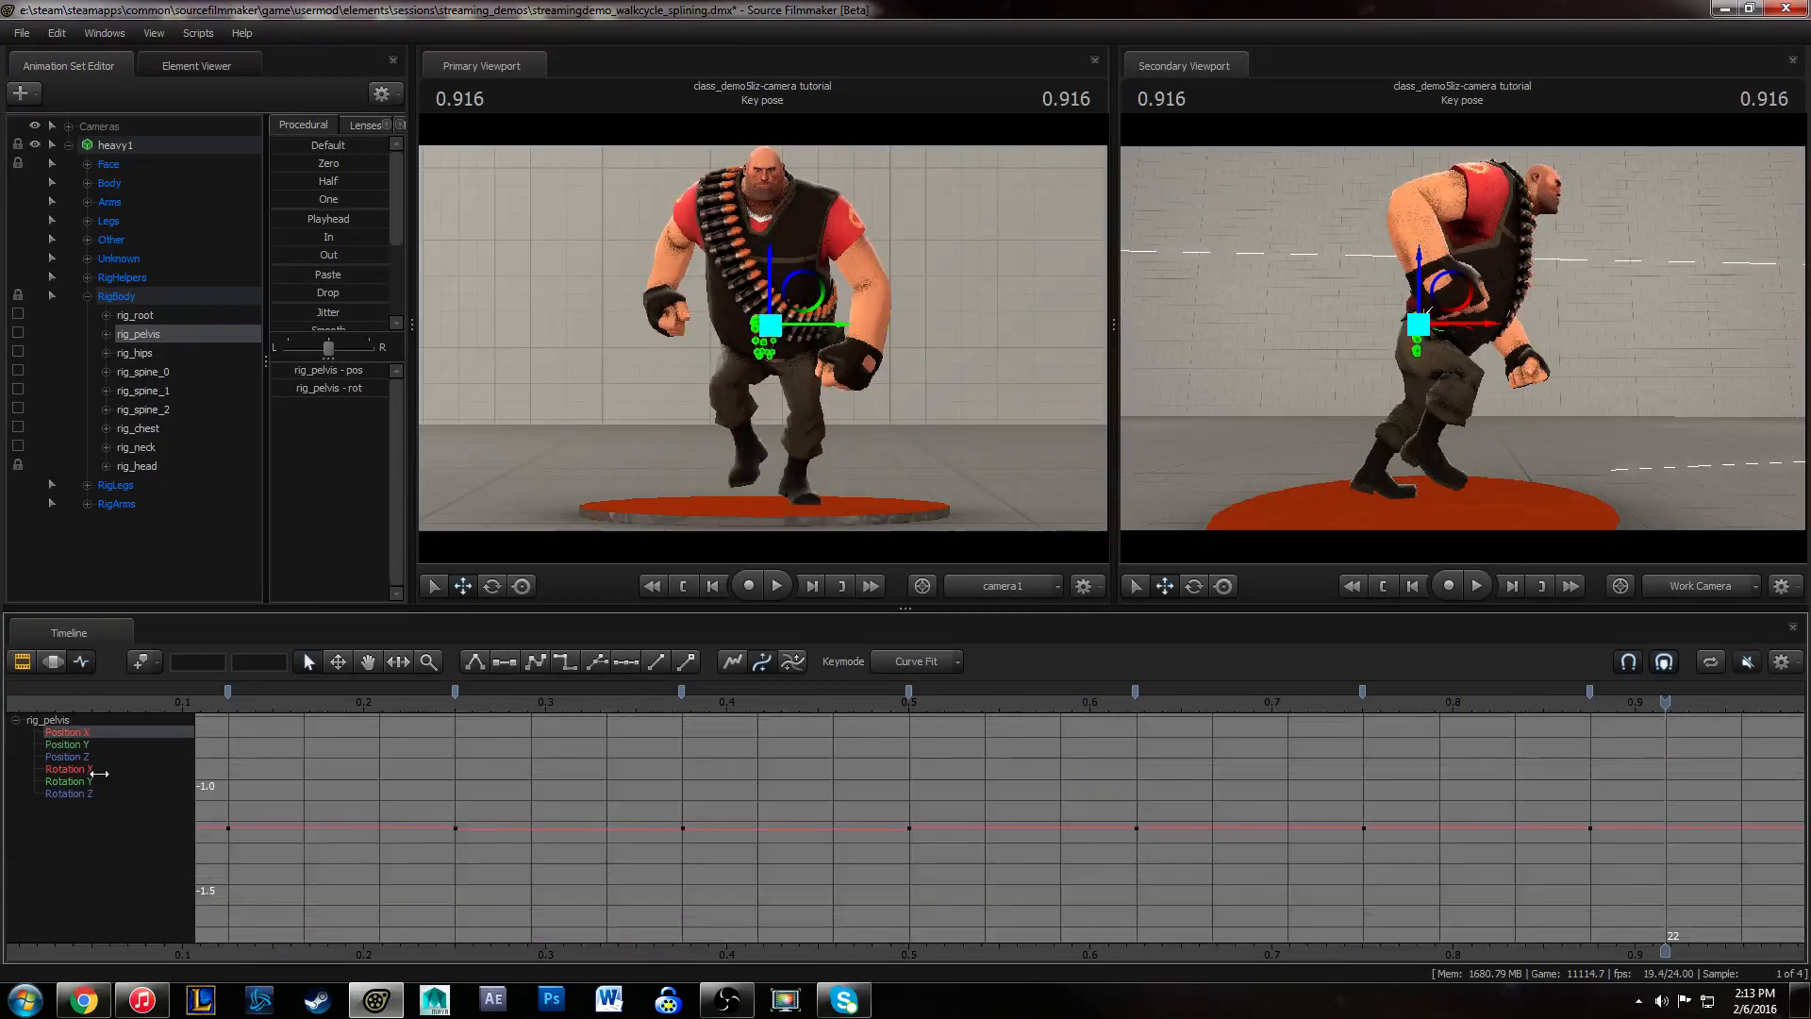
{"action": "left_click", "coordinate": [94, 769]}
{"action": "left_click", "coordinate": [110, 781], "text": "ctrl"}
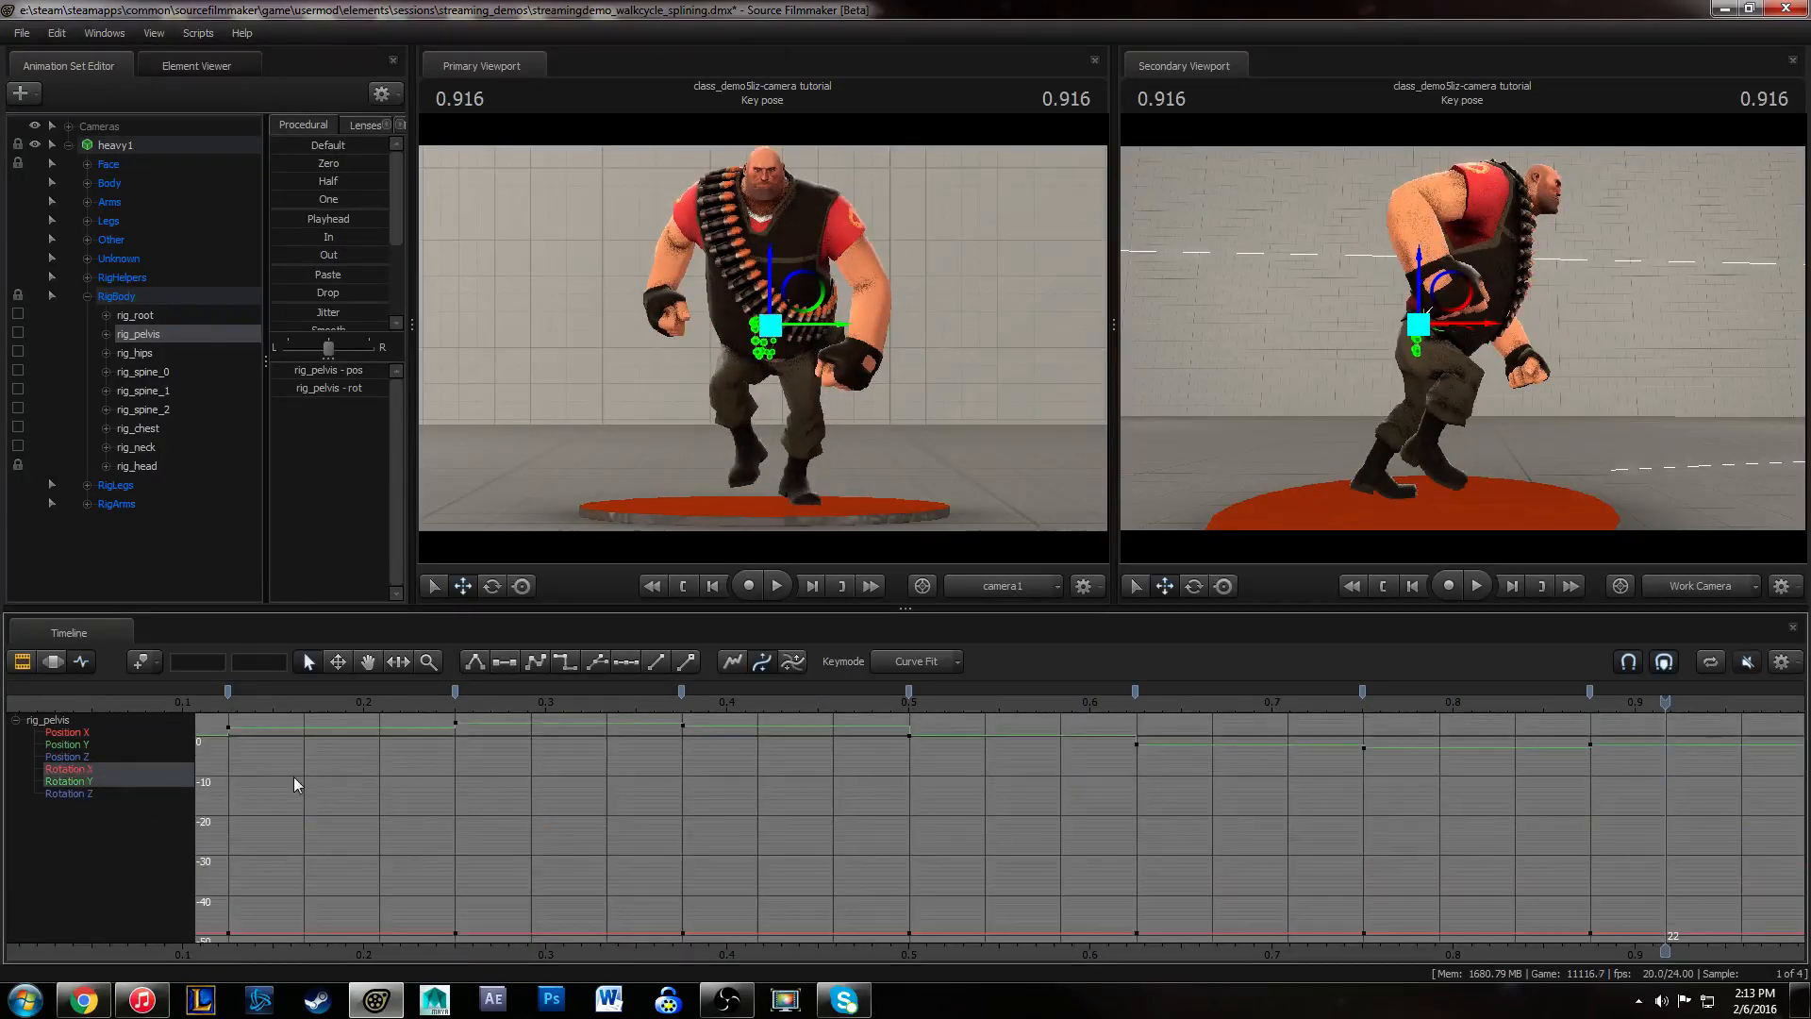
{"action": "left_click", "coordinate": [85, 793], "text": "ctrl"}
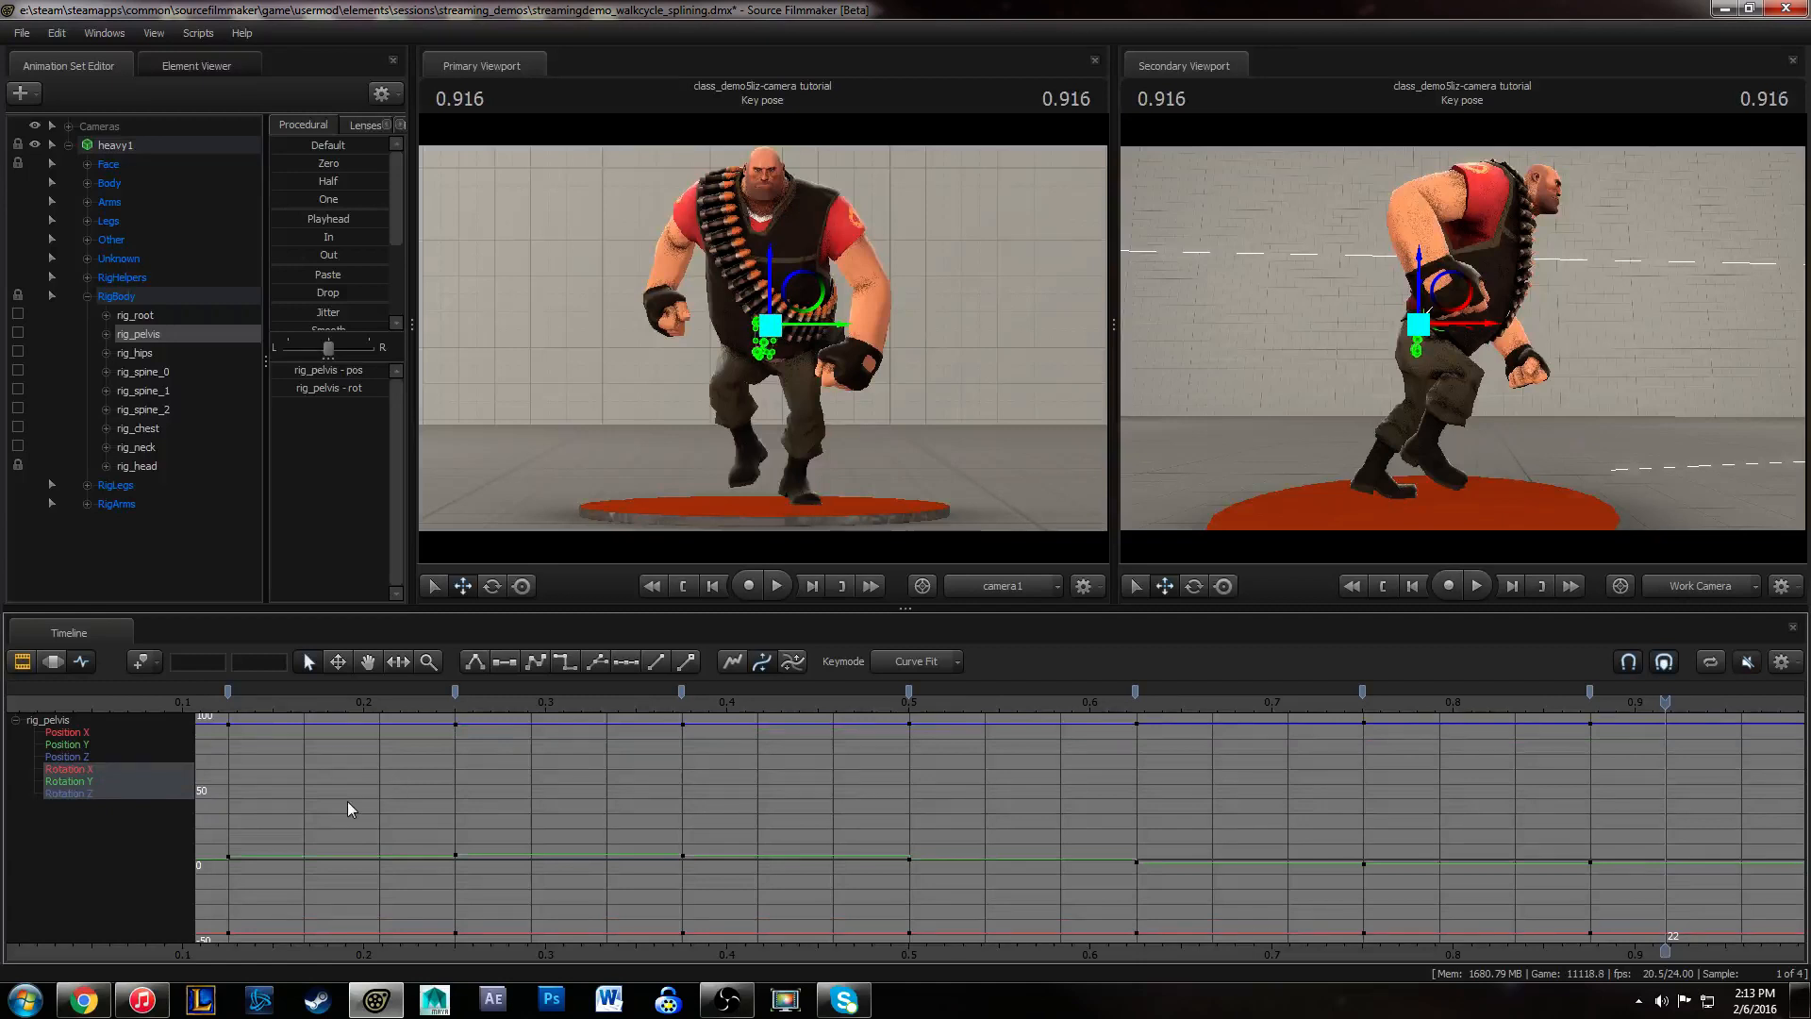
{"action": "left_click", "coordinate": [359, 857]}
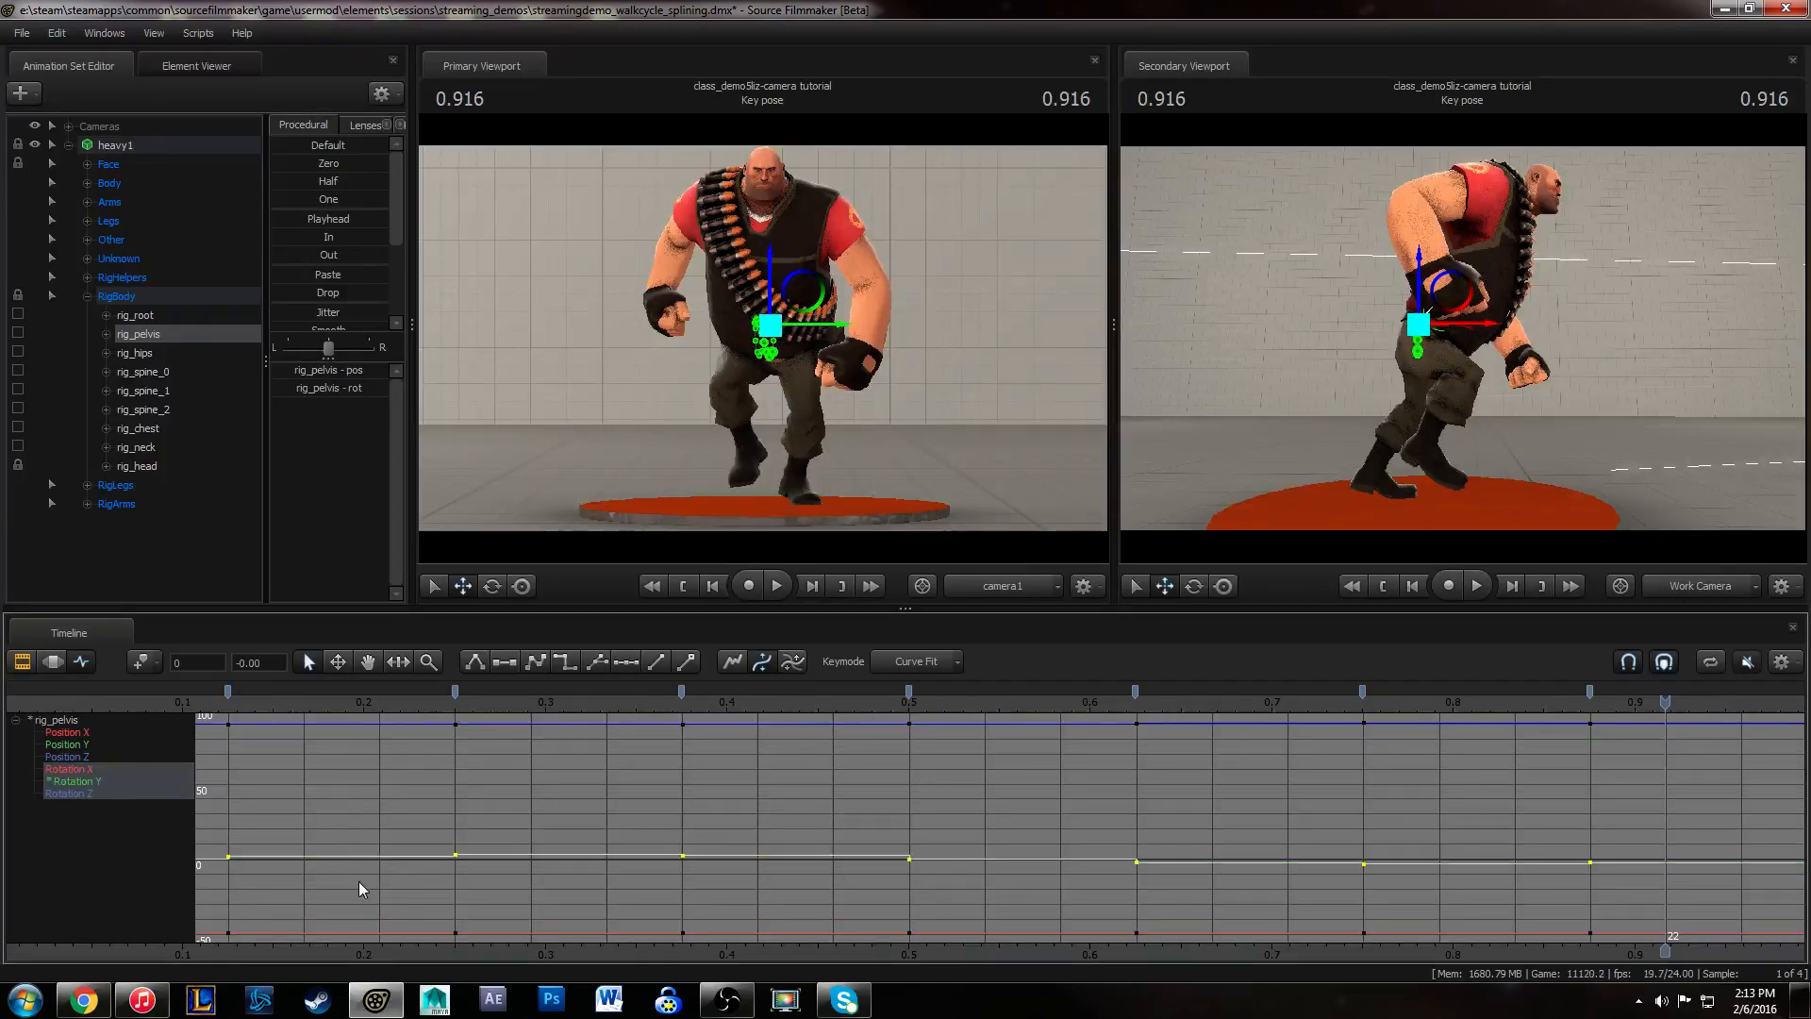
{"action": "left_click", "coordinate": [369, 737]}
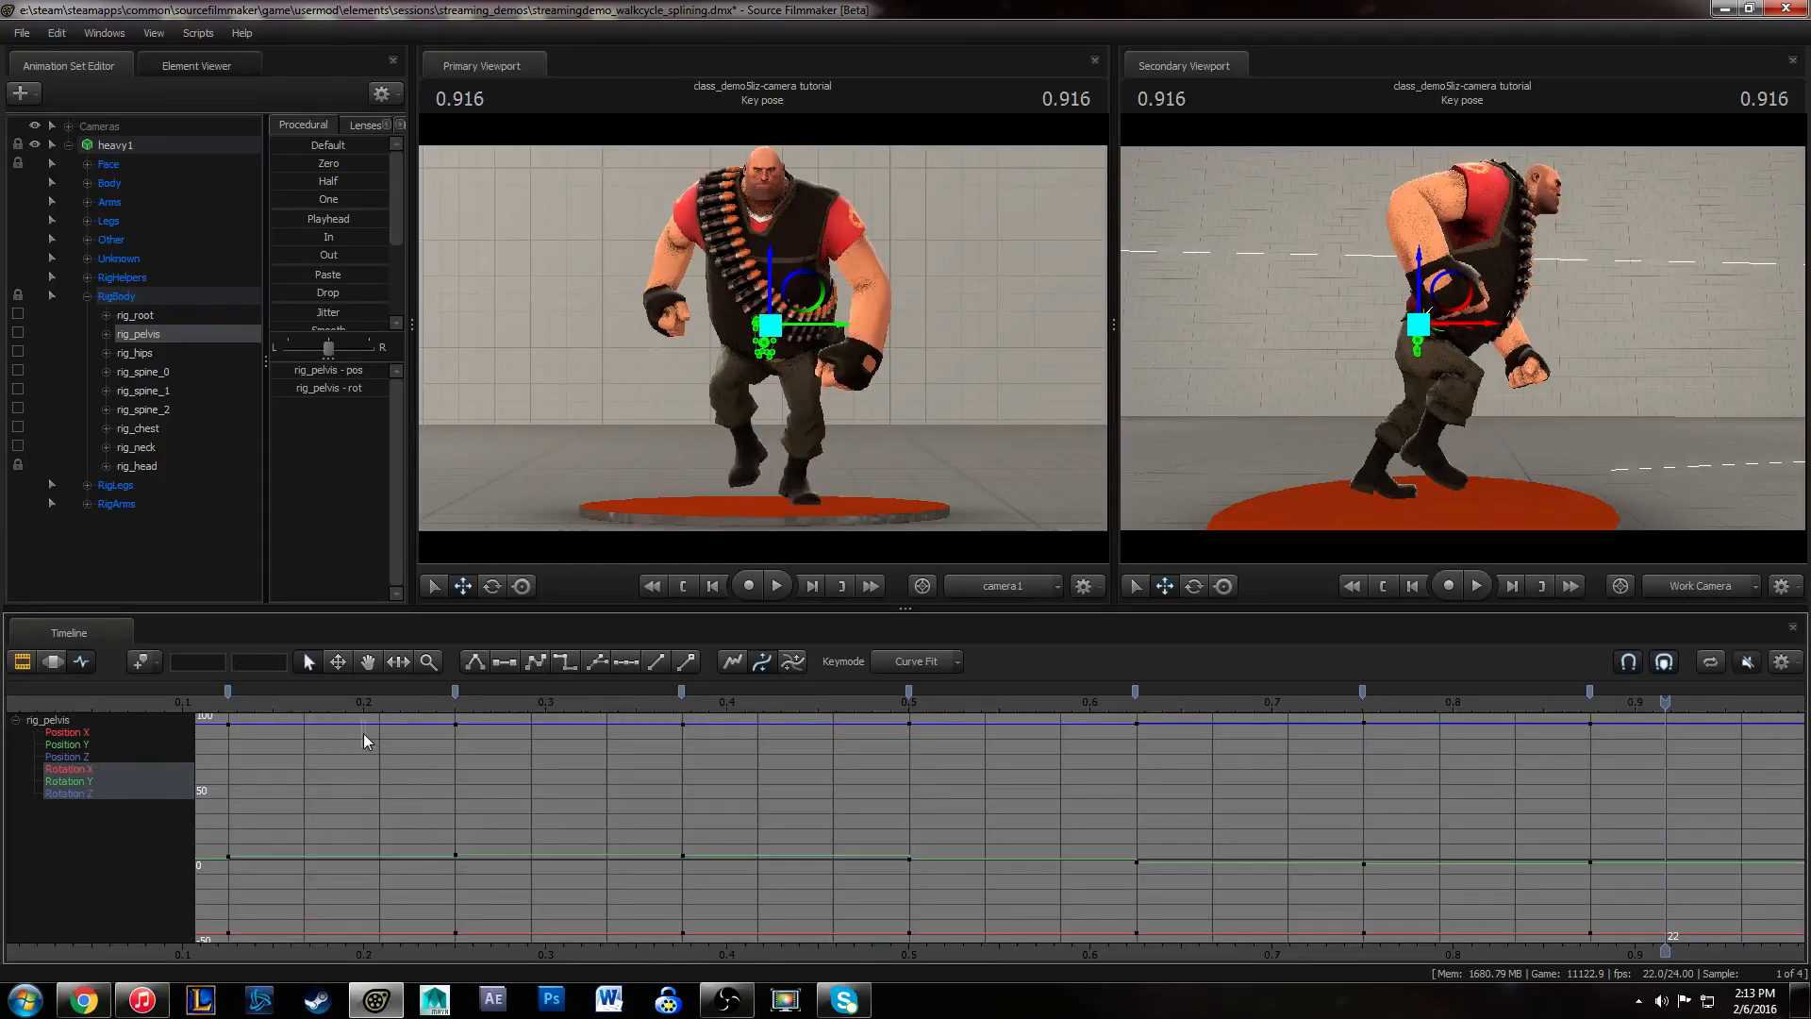
{"action": "key", "text": "ctrl+a"}
{"action": "key", "text": "1"}
{"action": "left_click", "coordinate": [96, 779]}
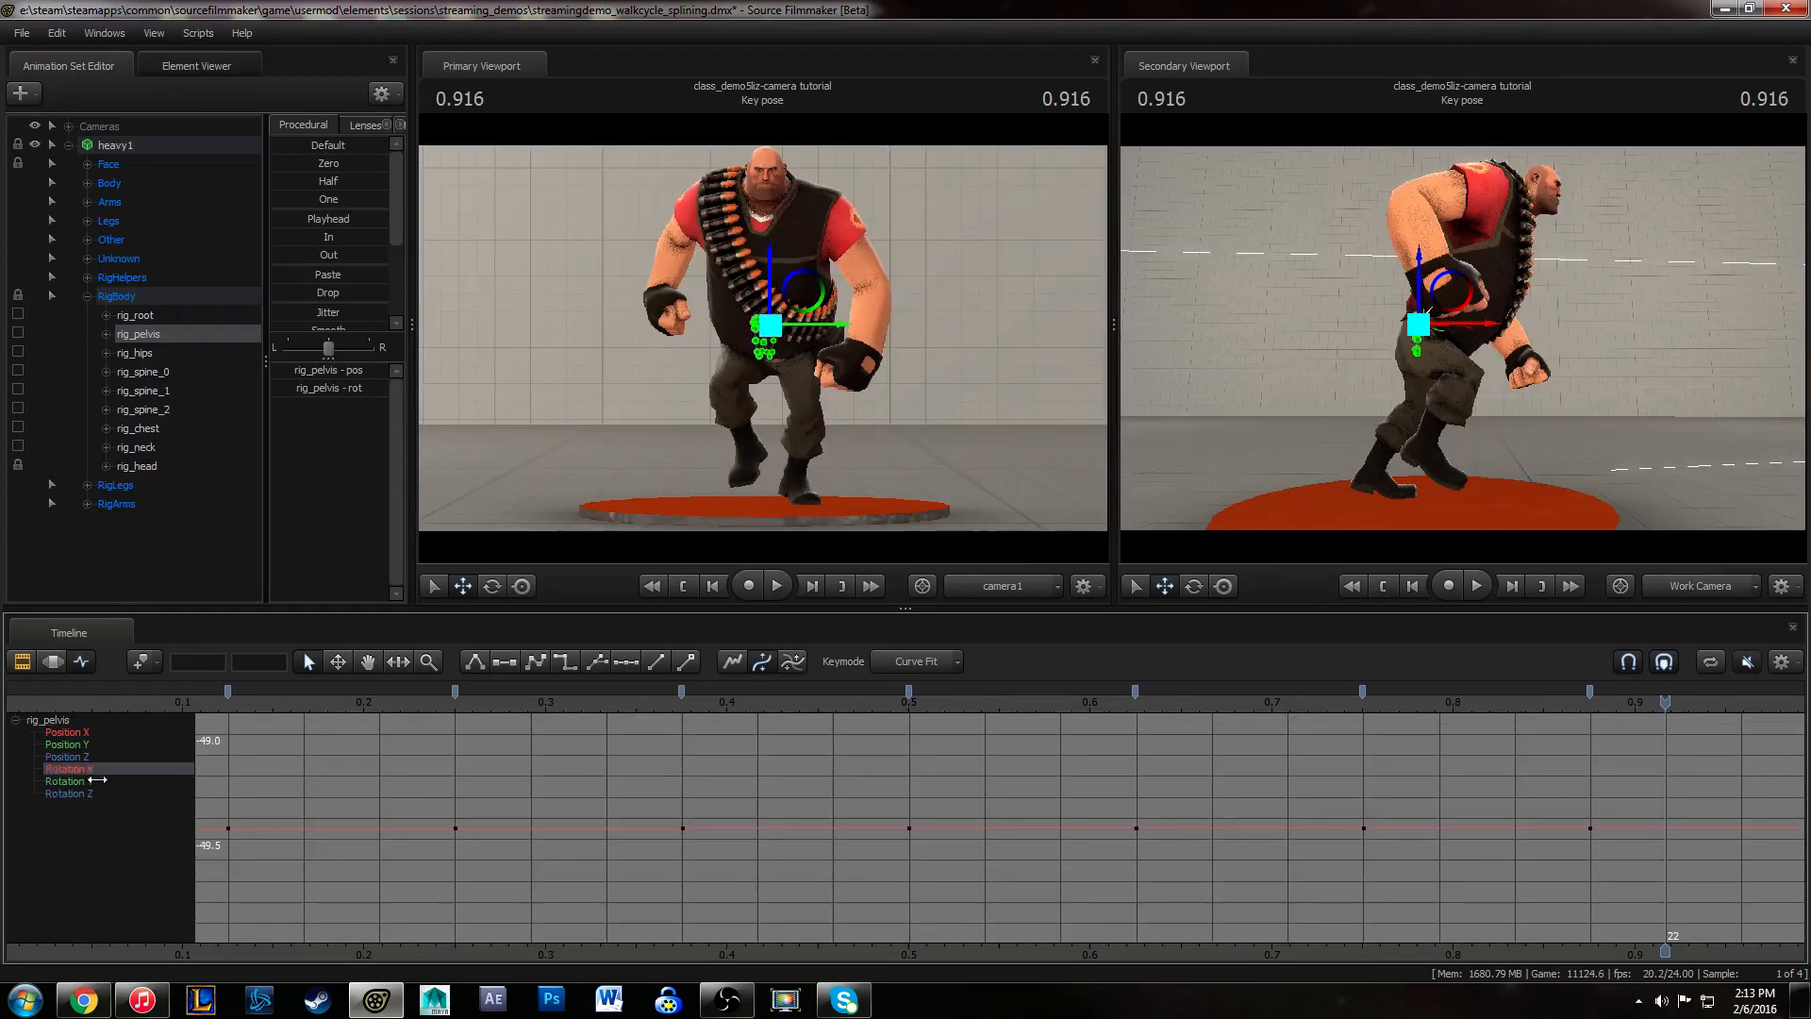
- Show the pelvis Rotation Y curve and examine its keys at frames 3, 6, 18 and 21
{"action": "middle_click_drag", "start_coordinate": [520, 828], "coordinate": [708, 846]}
{"action": "left_click_drag", "start_coordinate": [558, 809], "coordinate": [722, 719]}
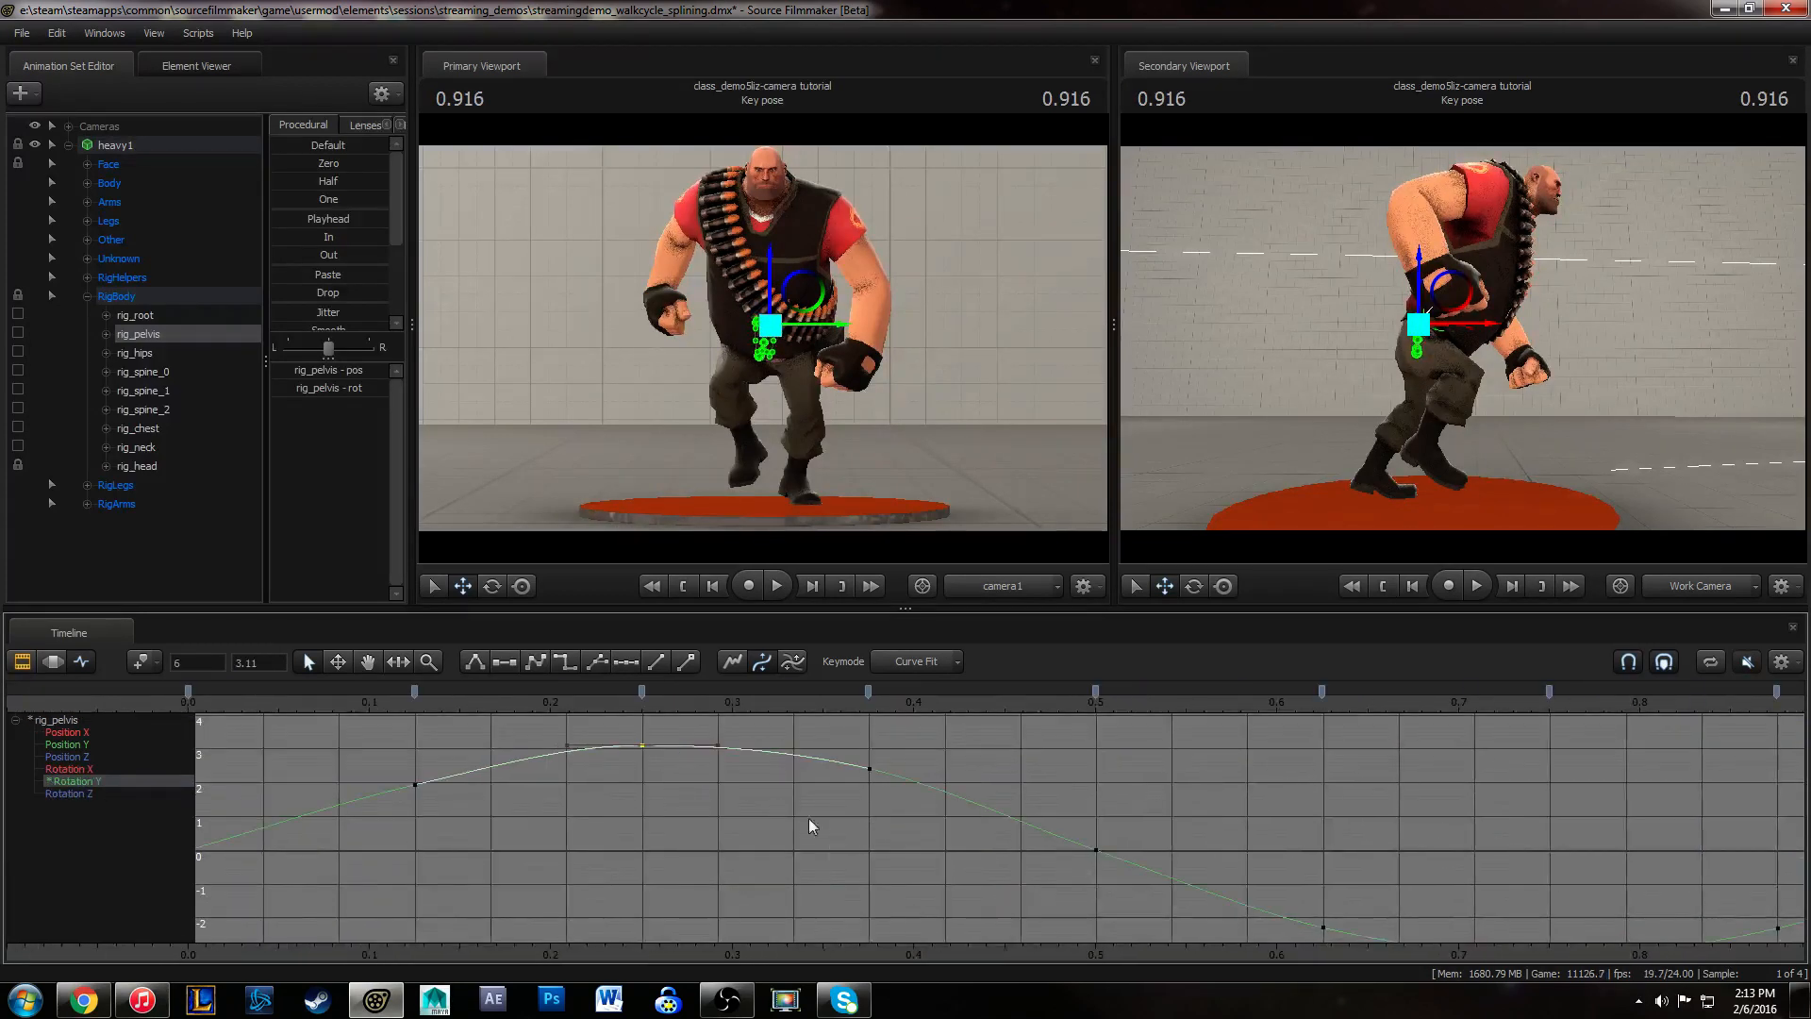
{"action": "middle_click_drag", "start_coordinate": [1207, 846], "coordinate": [1100, 767]}
{"action": "left_click_drag", "start_coordinate": [1345, 813], "coordinate": [1451, 904]}
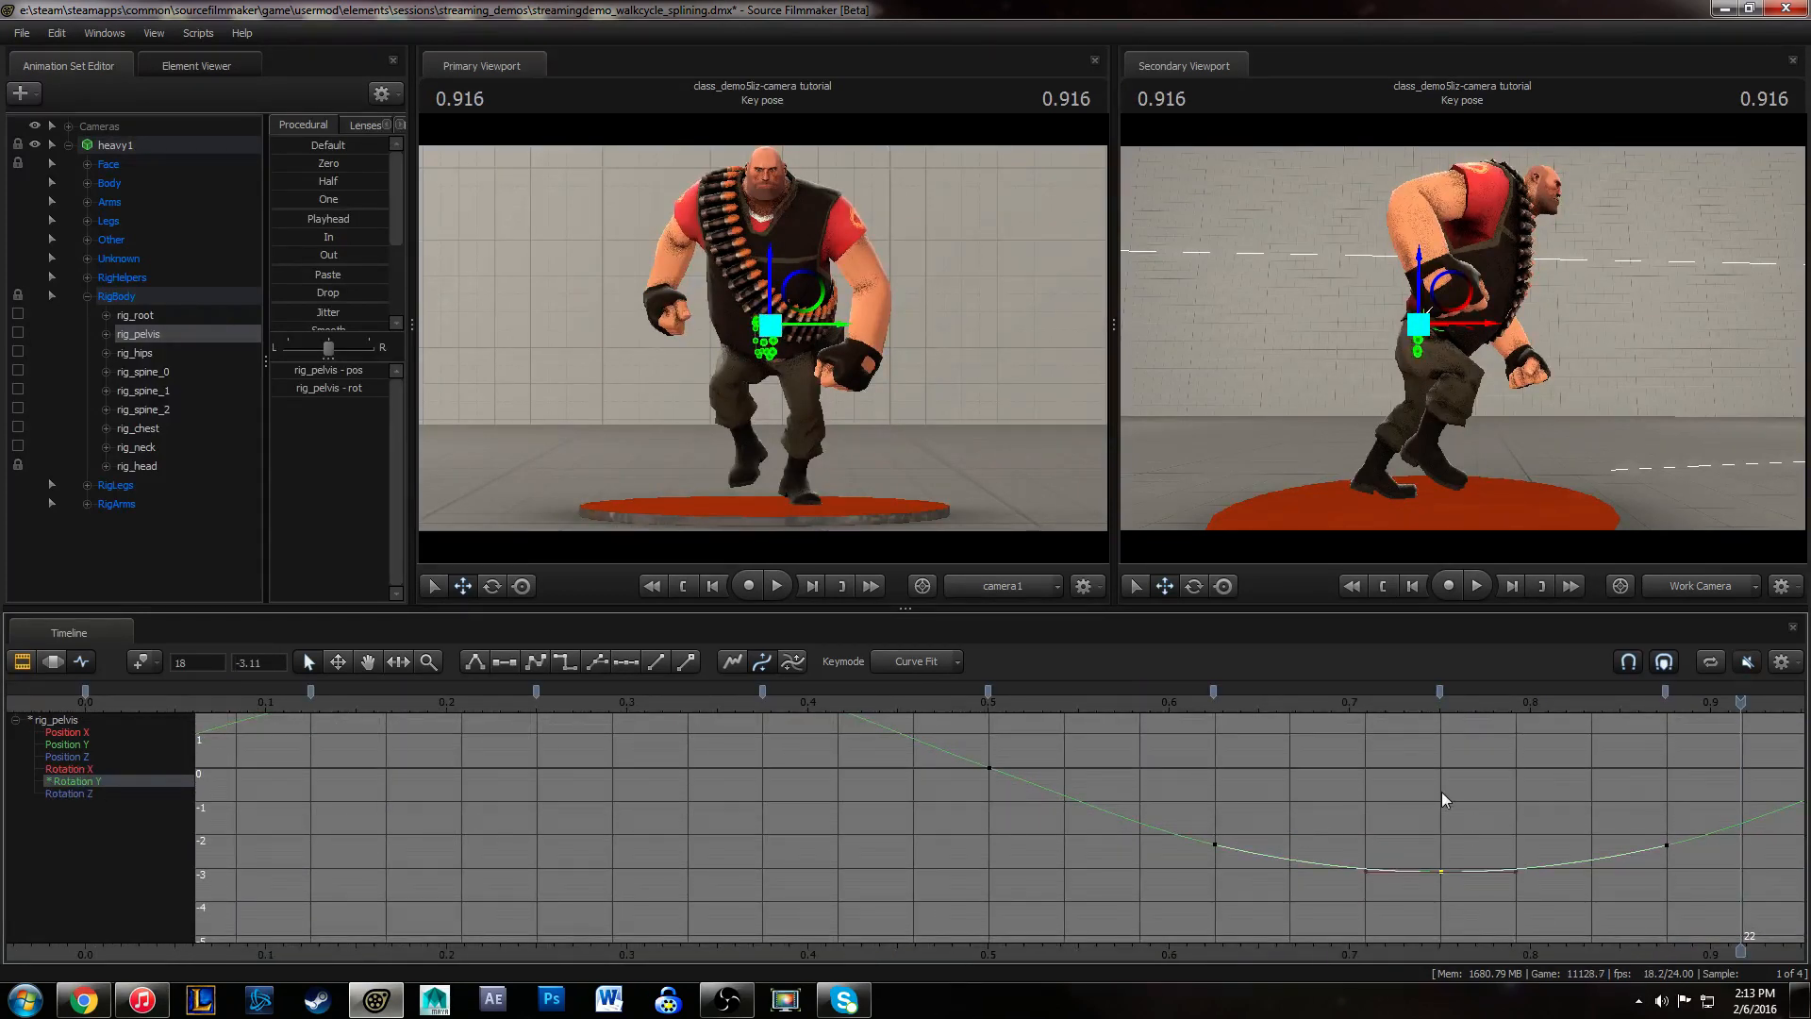
{"action": "left_click", "coordinate": [1398, 795]}
{"action": "right_click_drag", "start_coordinate": [1351, 812], "coordinate": [1346, 830], "text": "alt"}
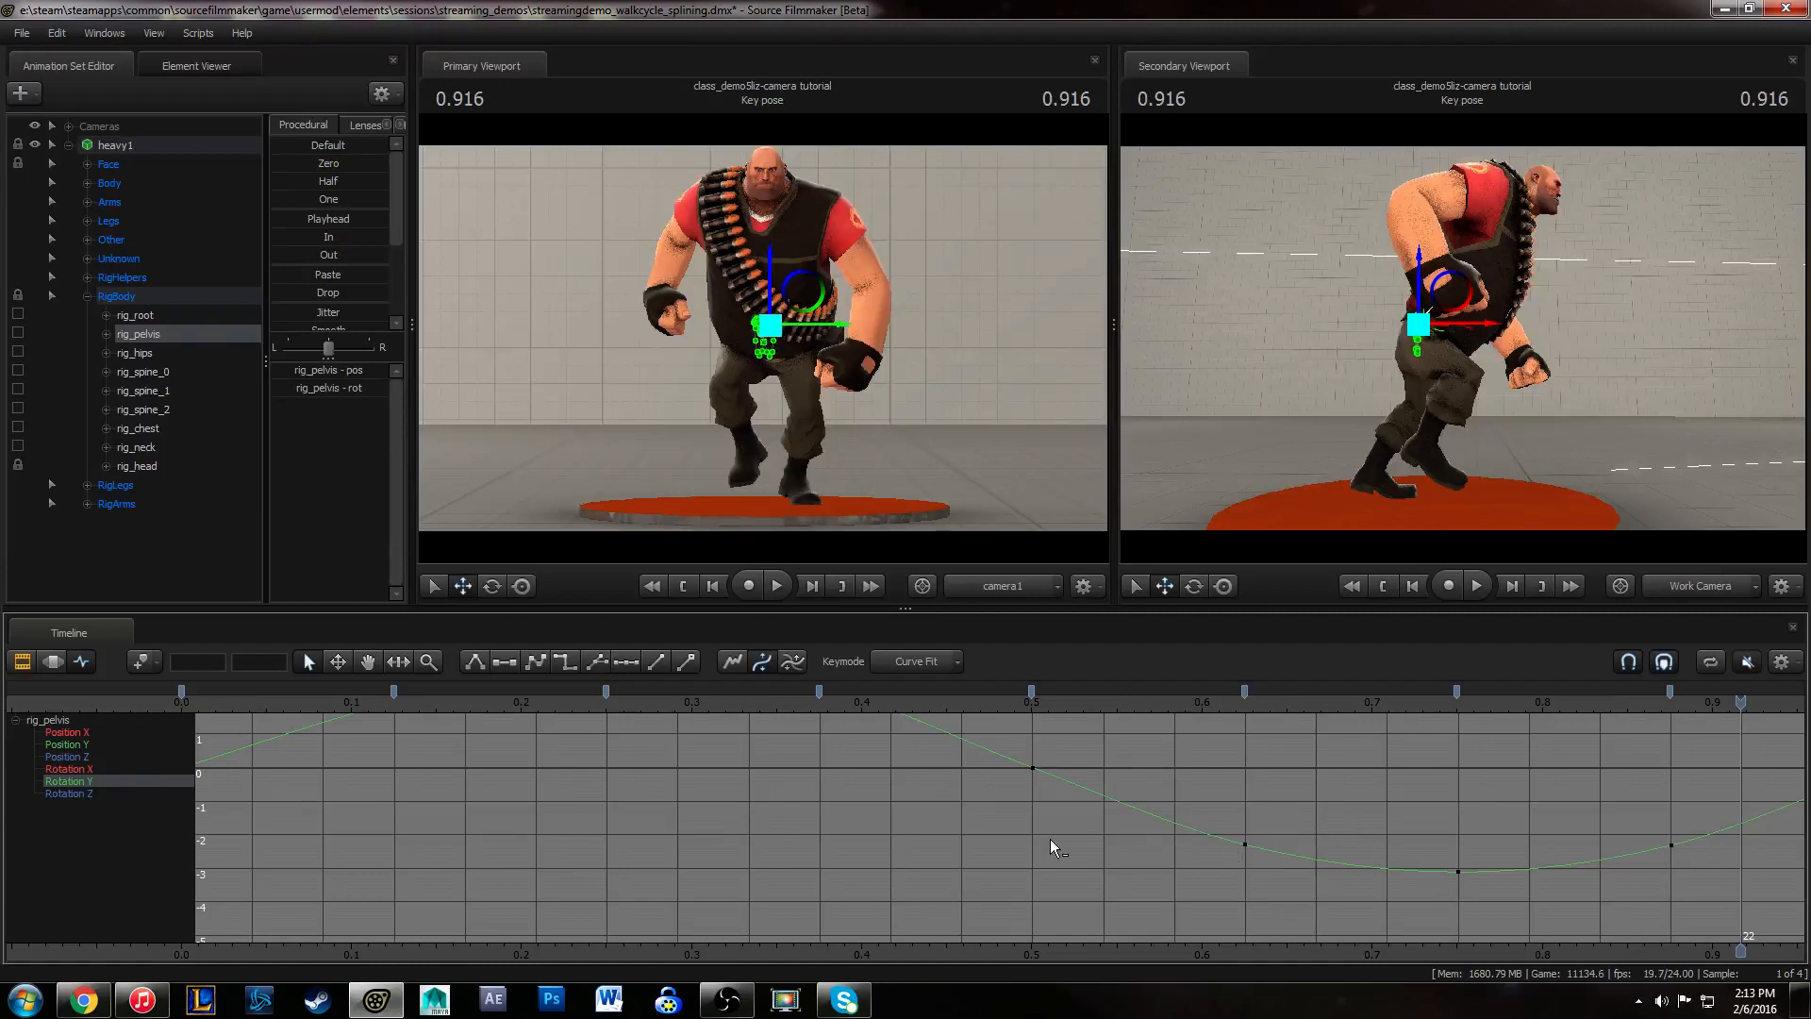
{"action": "middle_click_drag", "start_coordinate": [1123, 835], "coordinate": [1303, 883], "text": "alt"}
{"action": "right_click_drag", "start_coordinate": [1303, 883], "coordinate": [1294, 879], "text": "alt"}
{"action": "middle_click_drag", "start_coordinate": [1294, 879], "coordinate": [1092, 877], "text": "alt"}
{"action": "left_click_drag", "start_coordinate": [331, 734], "coordinate": [462, 802]}
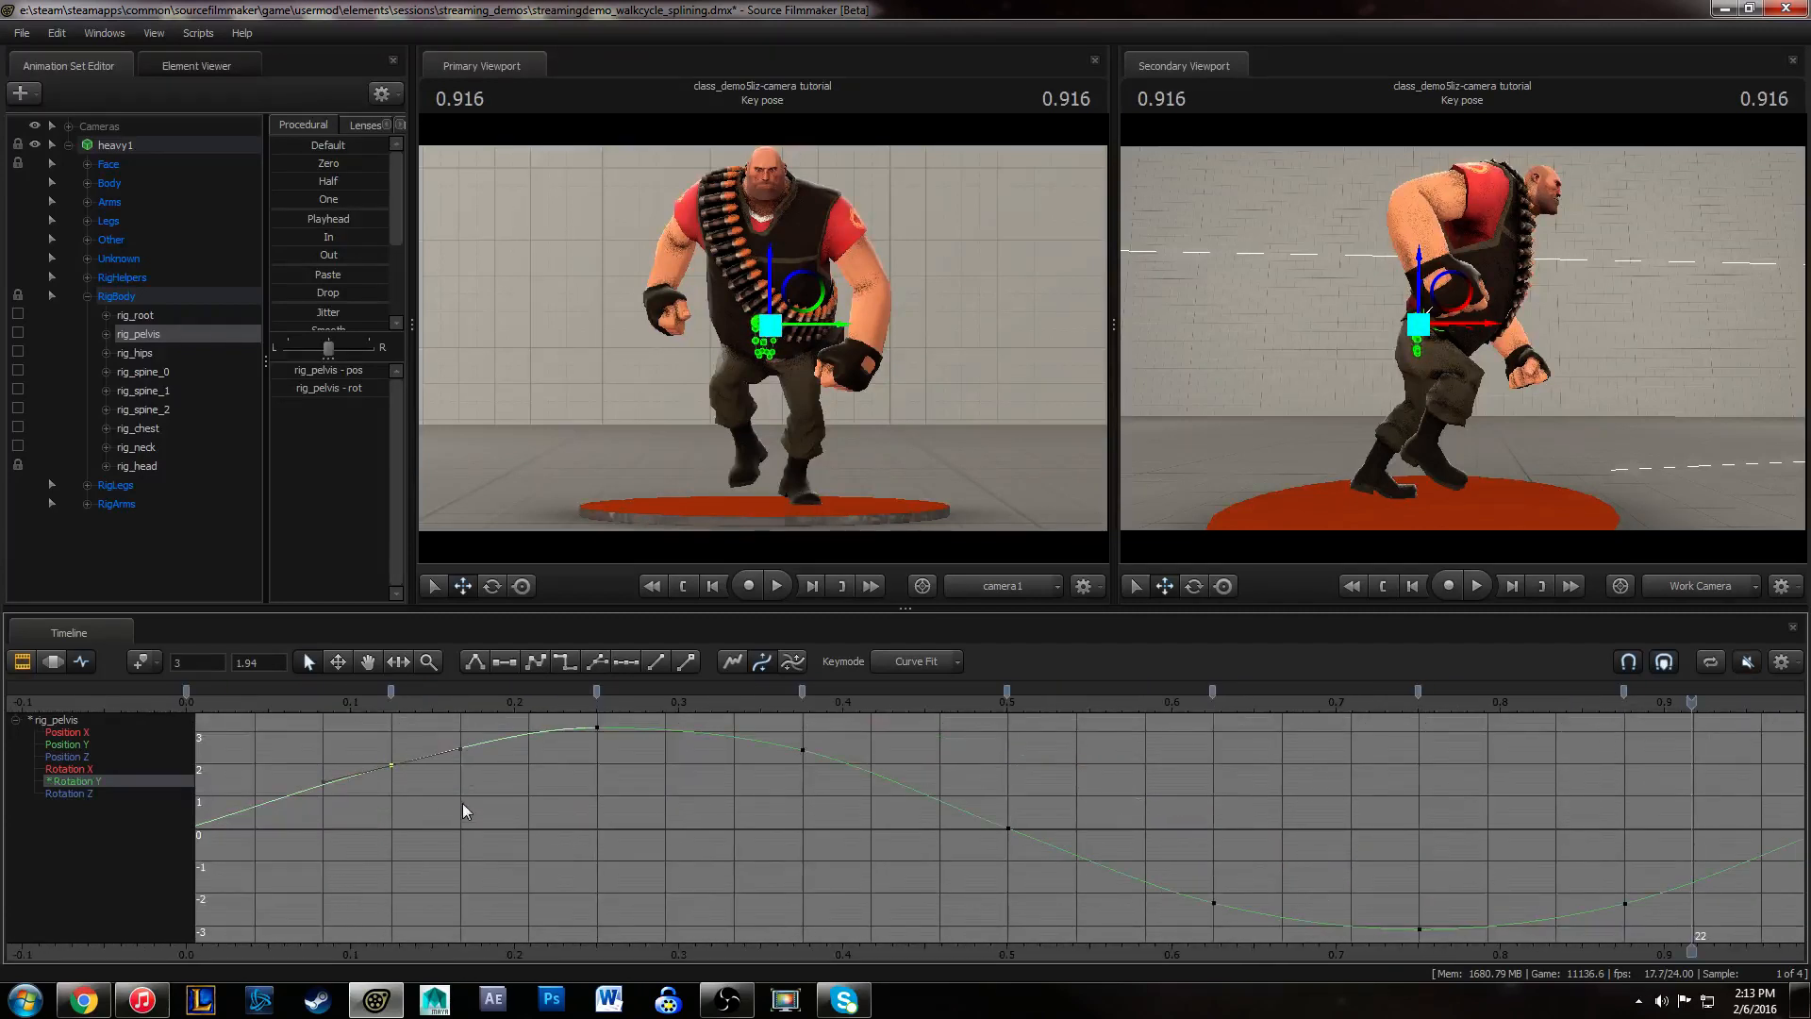
{"action": "left_click_drag", "start_coordinate": [561, 758], "coordinate": [652, 693]}
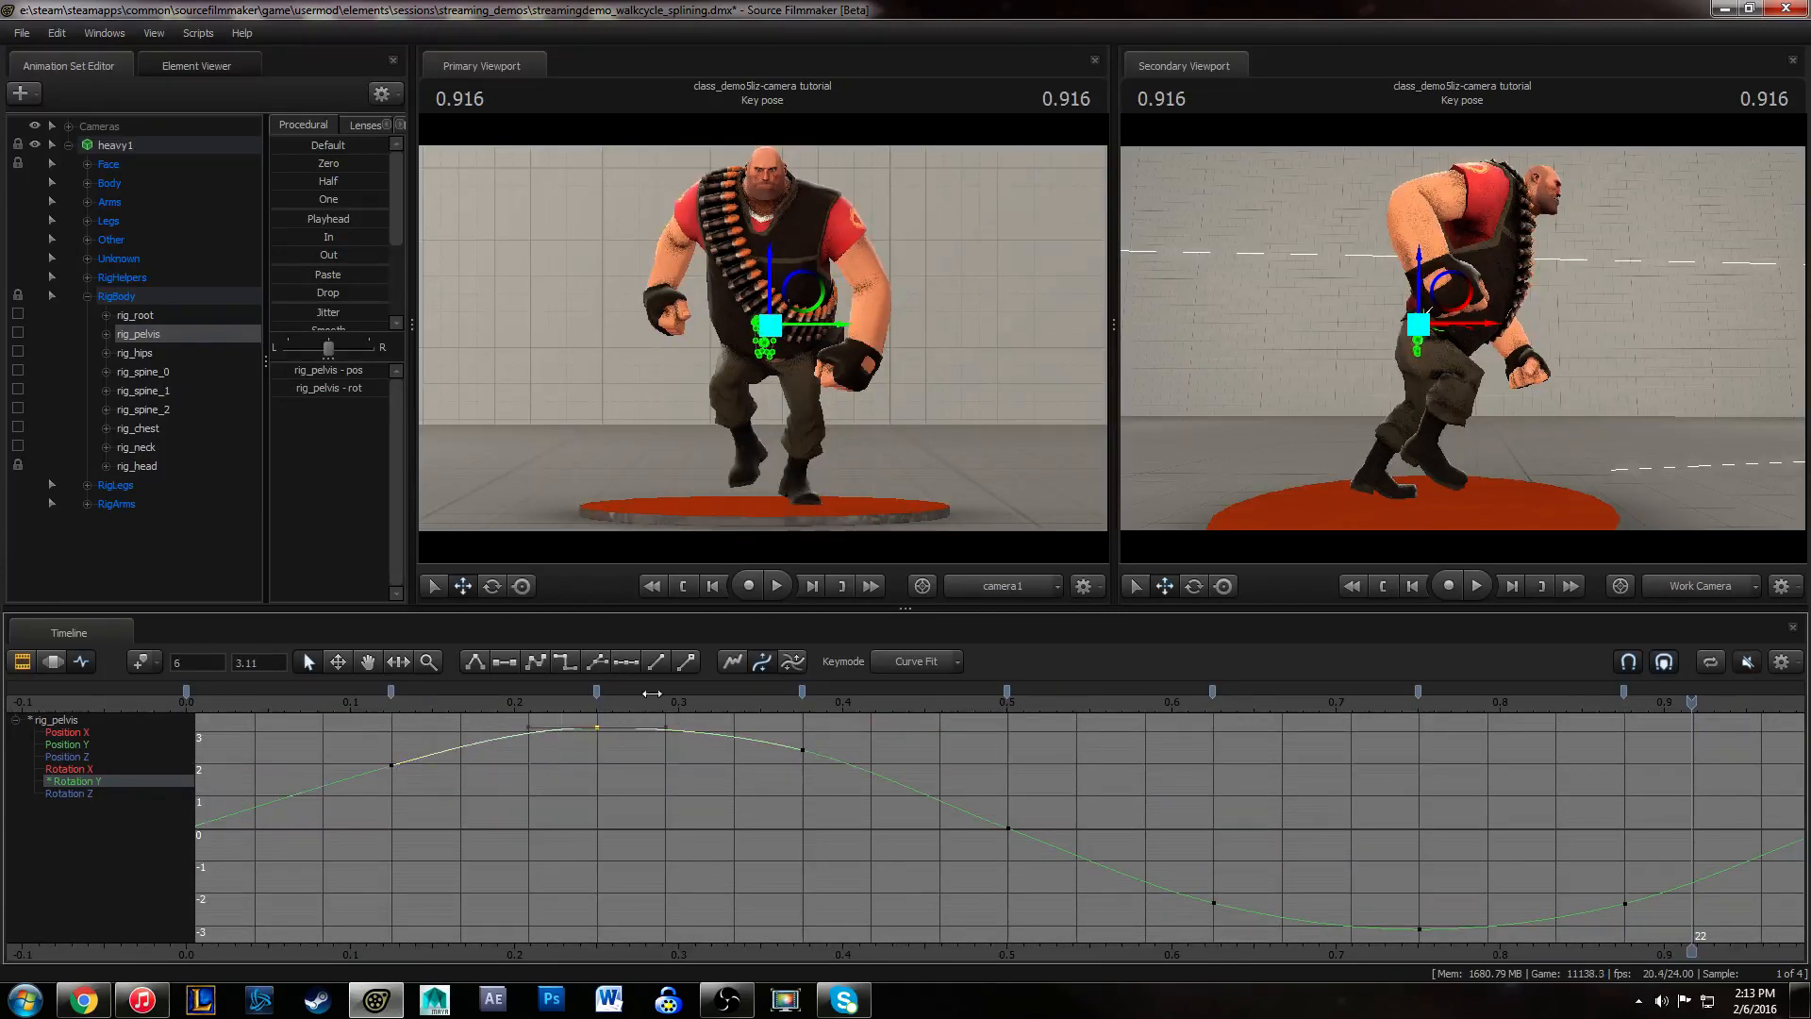
{"action": "left_click", "coordinate": [762, 728]}
{"action": "left_click_drag", "start_coordinate": [1566, 805], "coordinate": [1699, 908]}
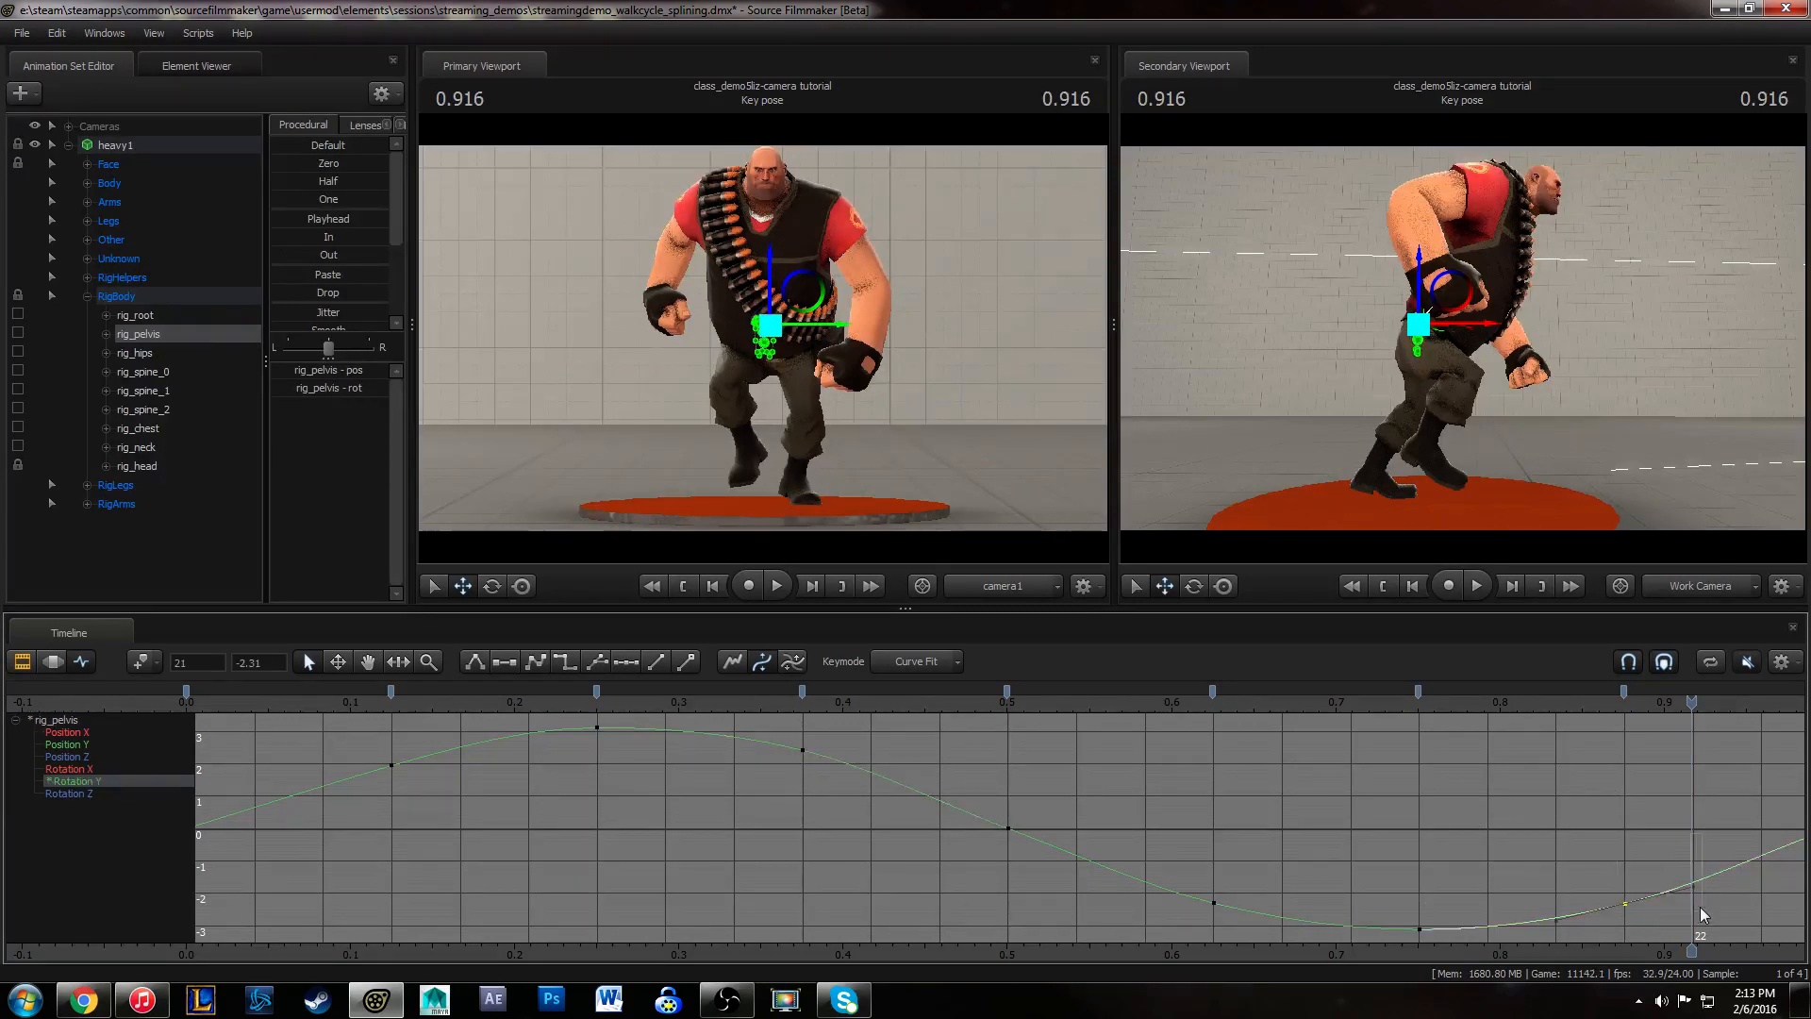
{"action": "left_click", "coordinate": [1598, 819]}
- Go to frame 3 and raise the pelvis Rotation Y key there to about 2.18 to smooth the curve
{"action": "left_click", "coordinate": [395, 707]}
{"action": "left_click_drag", "start_coordinate": [364, 744], "coordinate": [417, 807]}
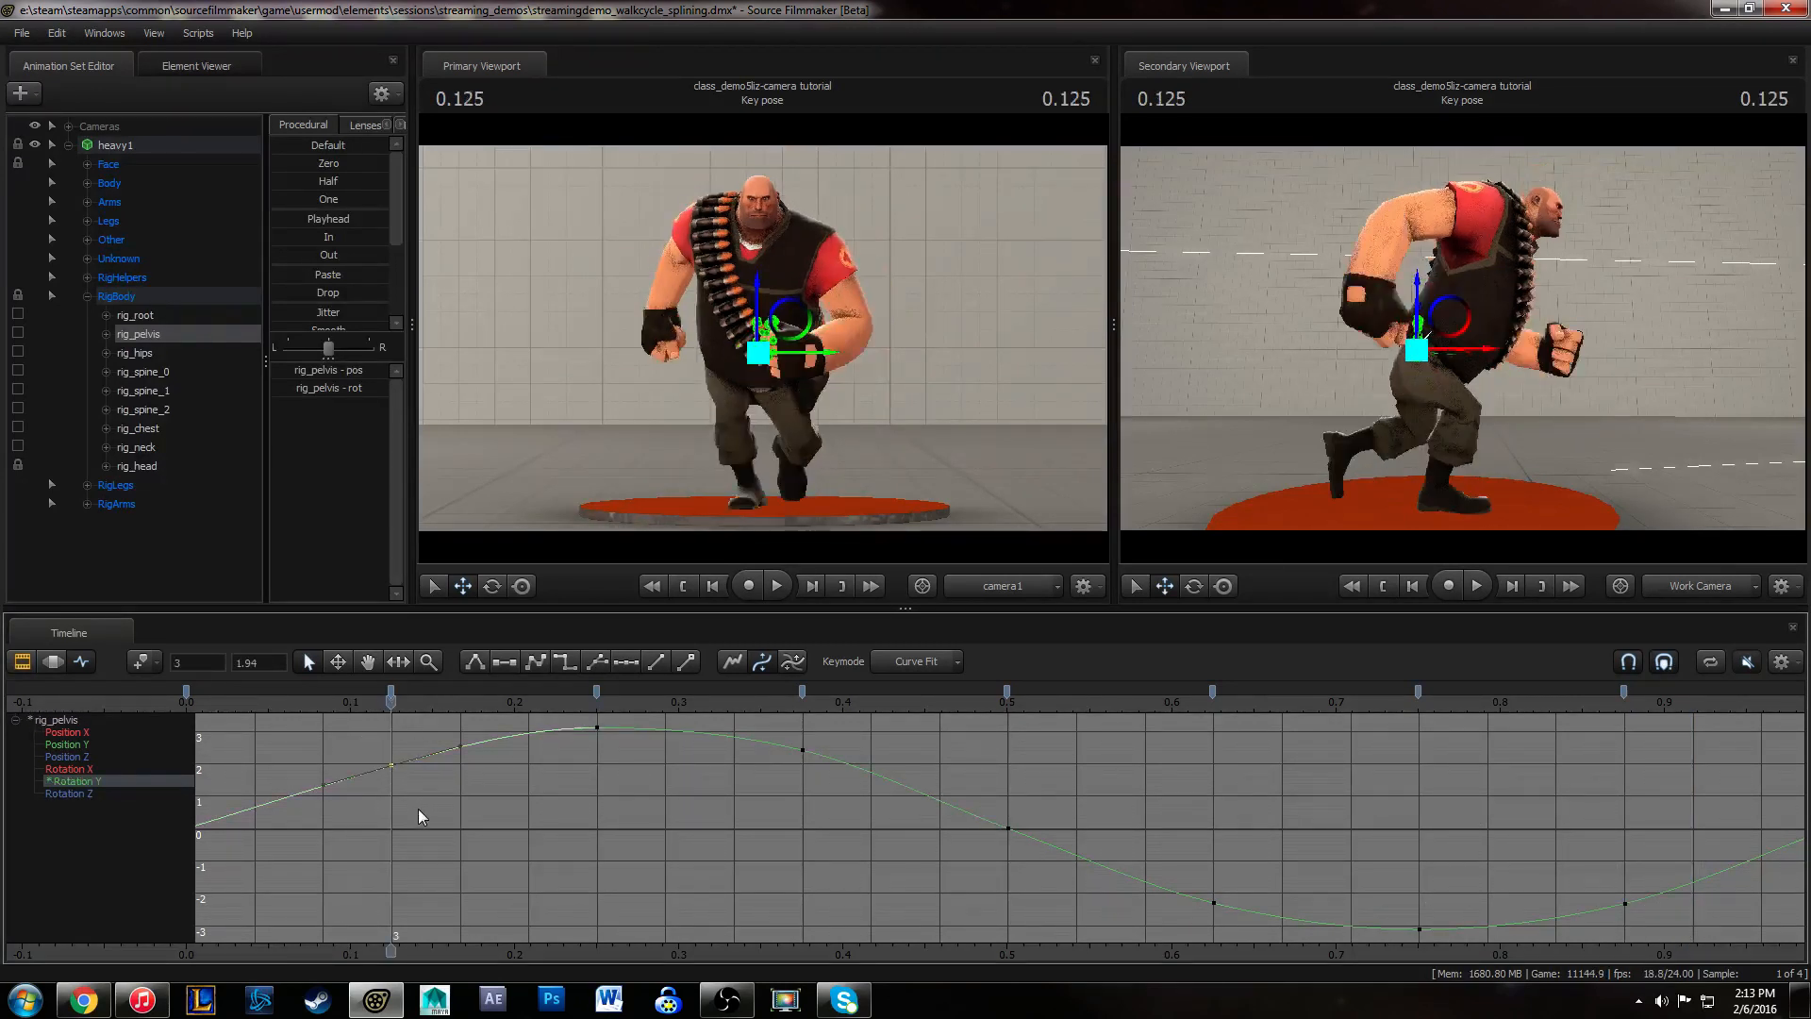
{"action": "middle_click_drag", "start_coordinate": [419, 804], "coordinate": [419, 800], "text": "shift"}
{"action": "left_click_drag", "start_coordinate": [591, 757], "coordinate": [632, 696]}
{"action": "left_click_drag", "start_coordinate": [376, 739], "coordinate": [468, 769]}
{"action": "middle_click_drag", "start_coordinate": [457, 781], "coordinate": [454, 785]}
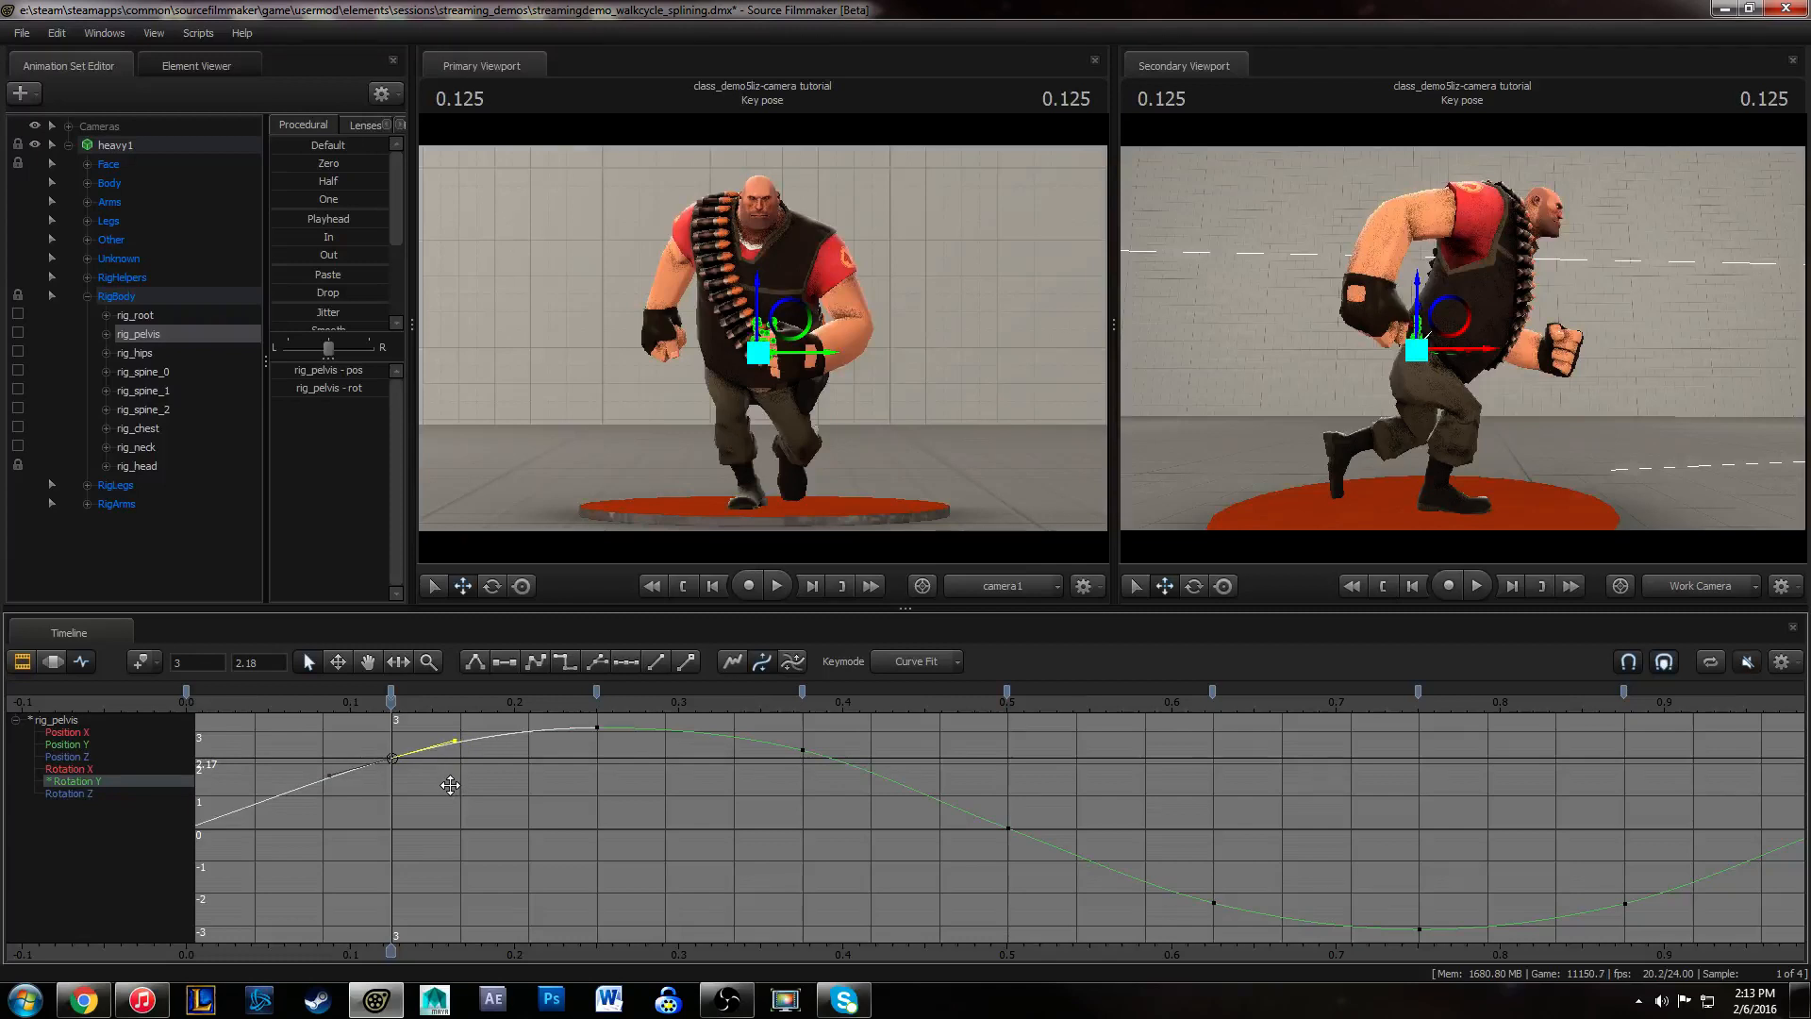
- Inspect the Rotation Y keys at frames 9, 12 and 15, and play the walk cycle from frame 0 to check the pelvis rotation
{"action": "left_click_drag", "start_coordinate": [790, 737], "coordinate": [1313, 934]}
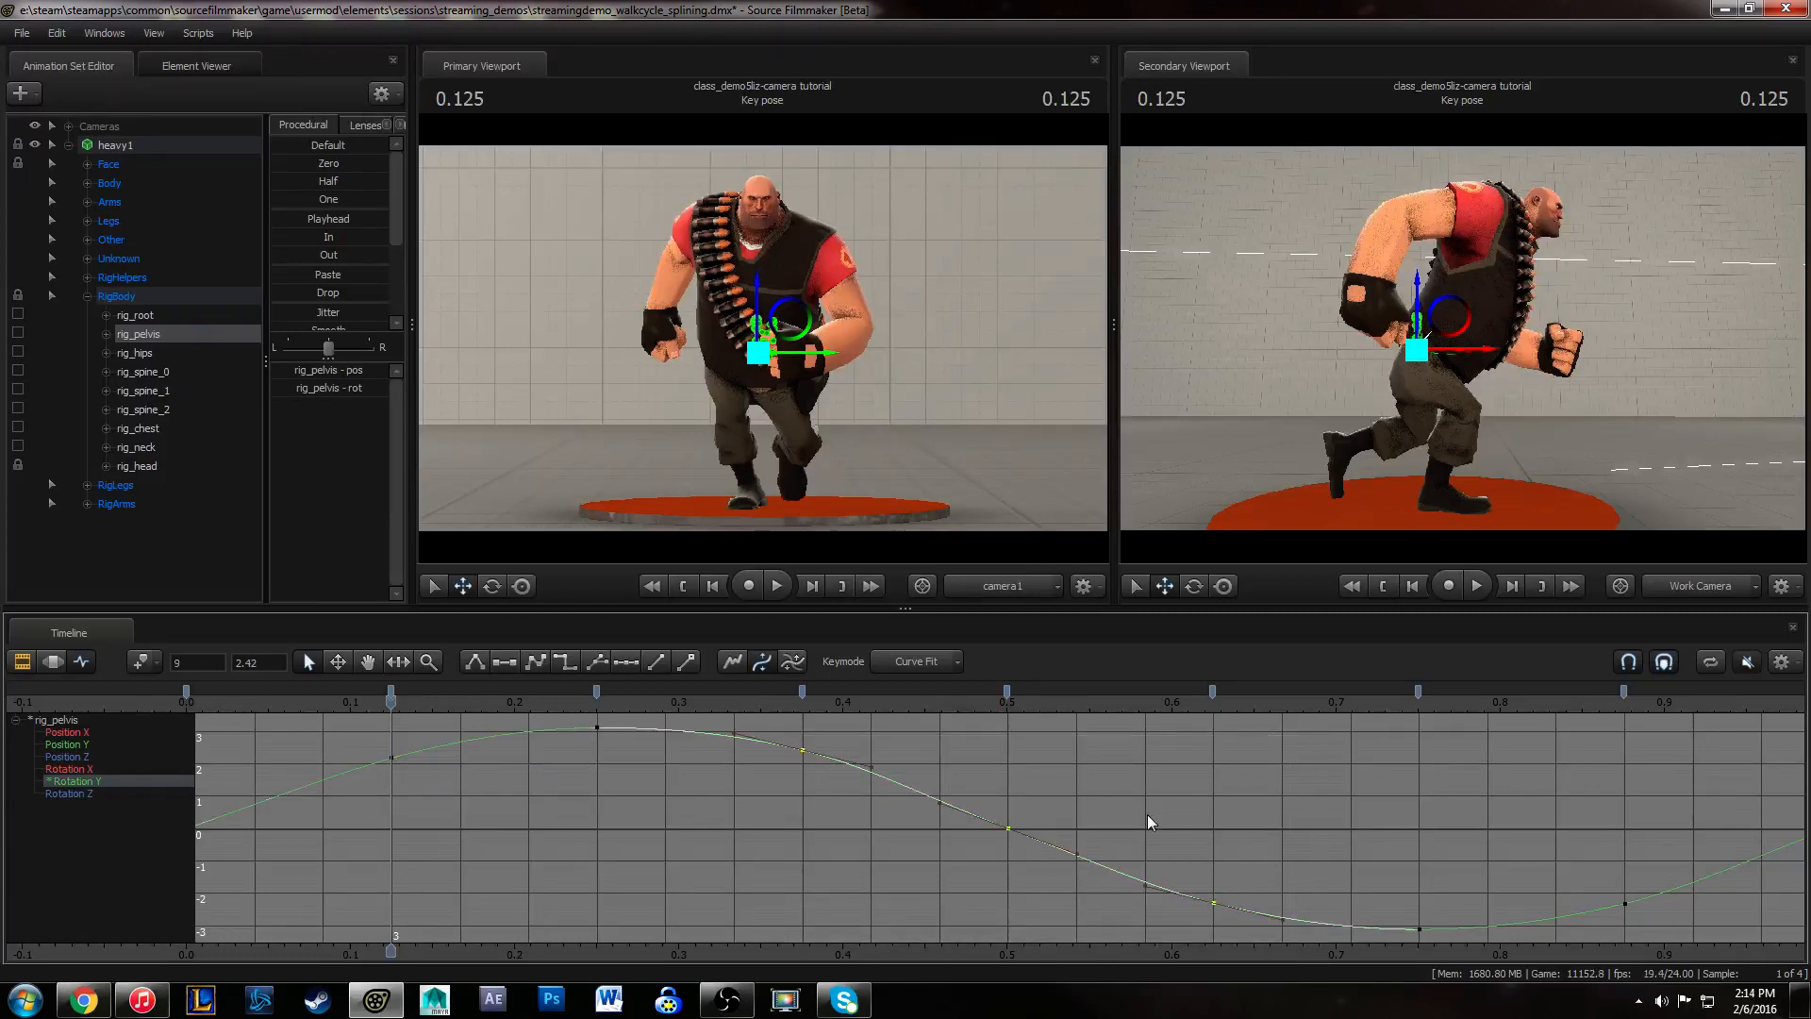
{"action": "left_click_drag", "start_coordinate": [760, 745], "coordinate": [828, 776]}
{"action": "left_click", "coordinate": [999, 745]}
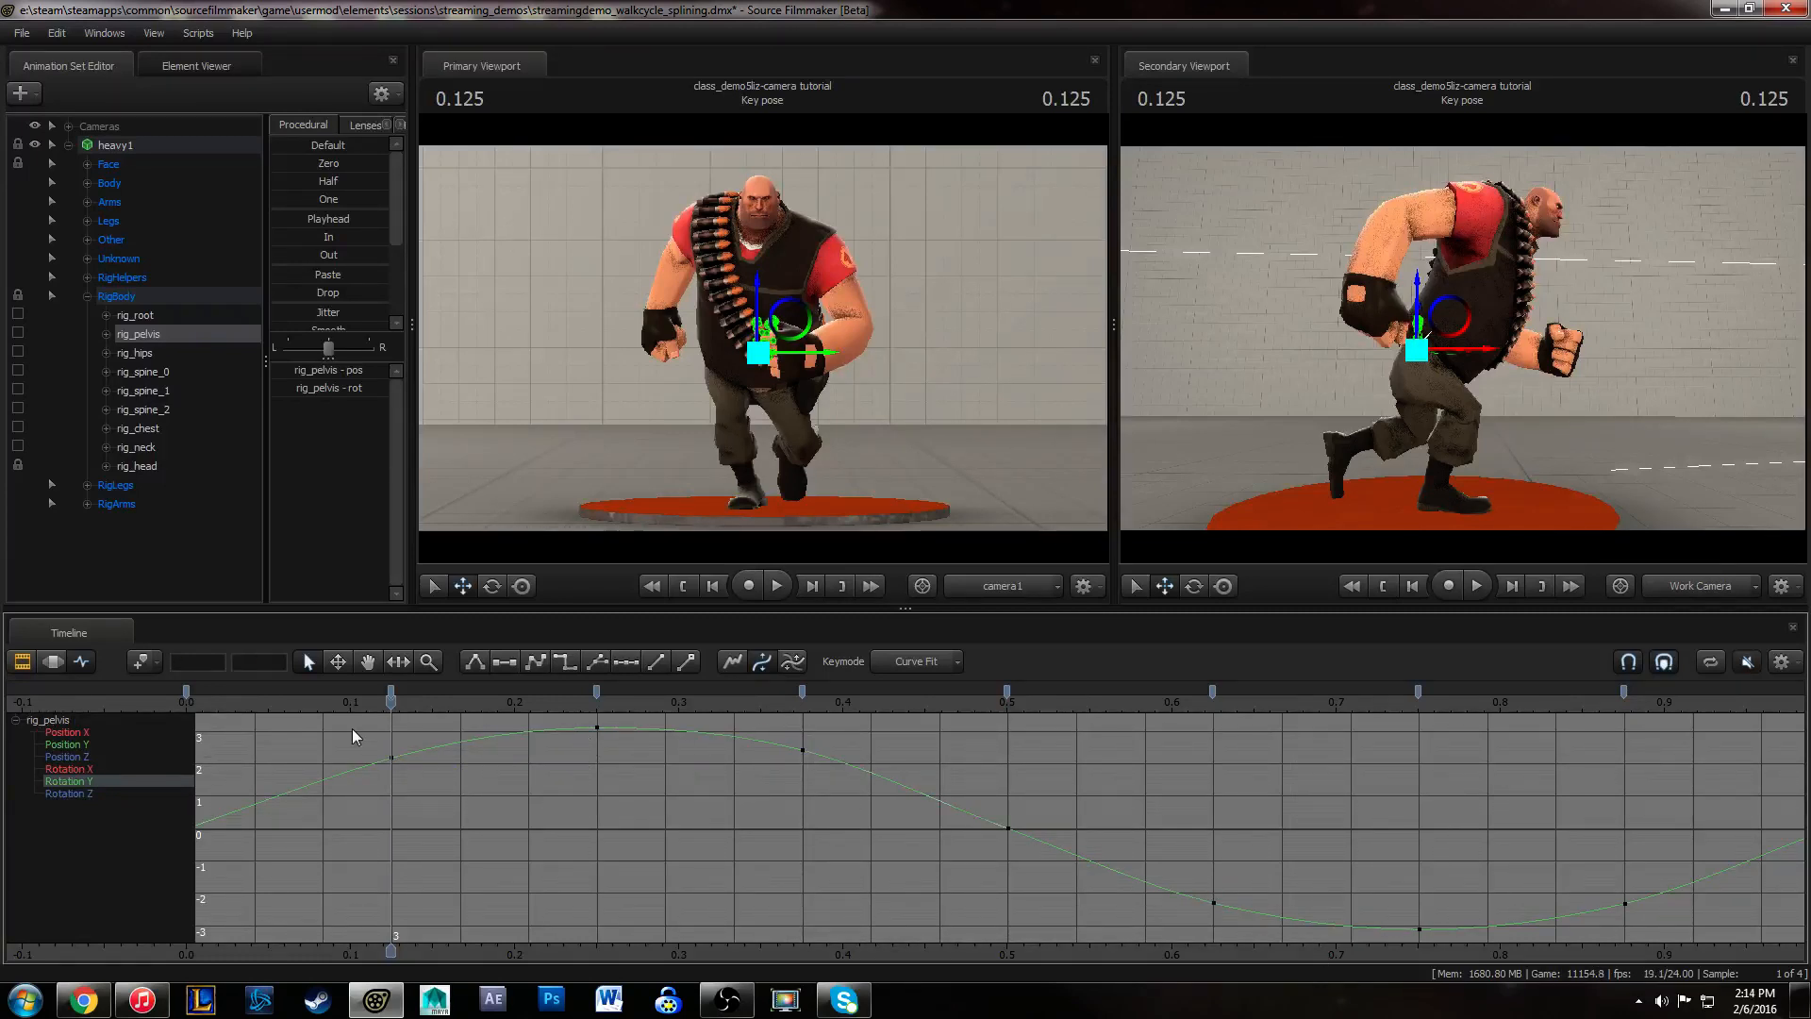
{"action": "left_click_drag", "start_coordinate": [355, 705], "coordinate": [184, 712]}
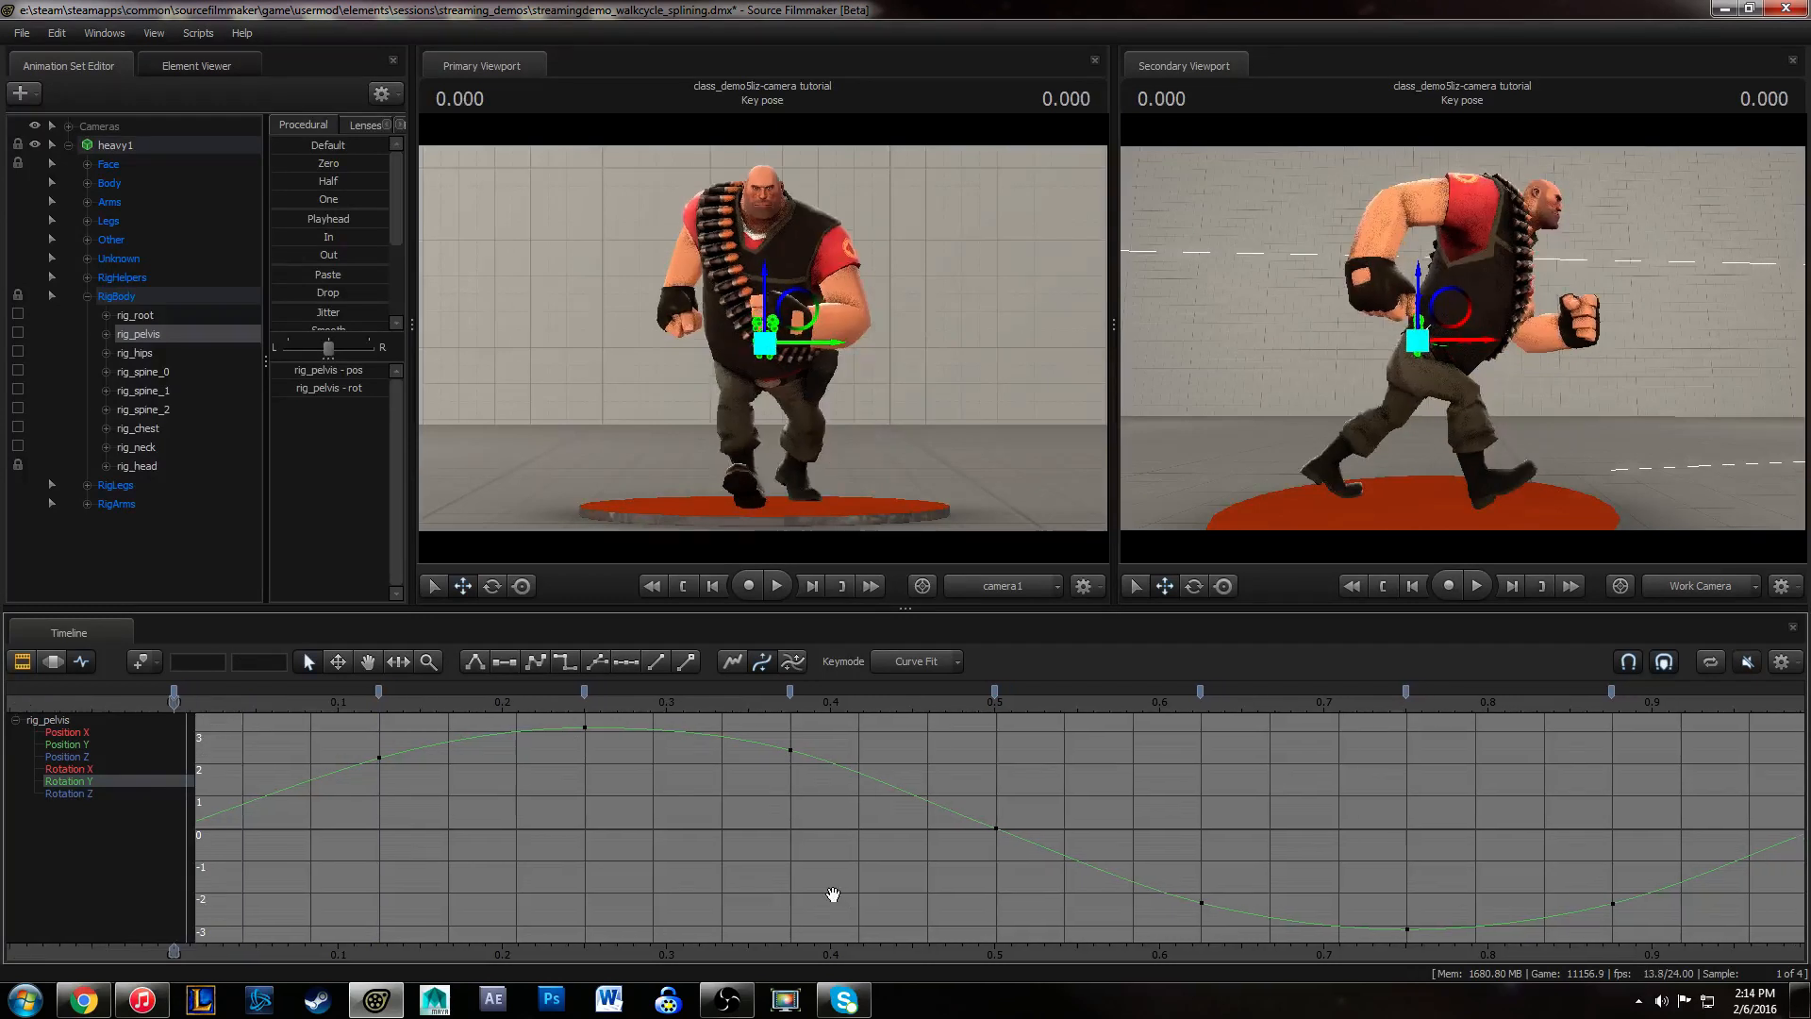
{"action": "middle_click_drag", "start_coordinate": [843, 895], "coordinate": [657, 879]}
{"action": "right_click_drag", "start_coordinate": [563, 848], "coordinate": [581, 846], "text": "alt"}
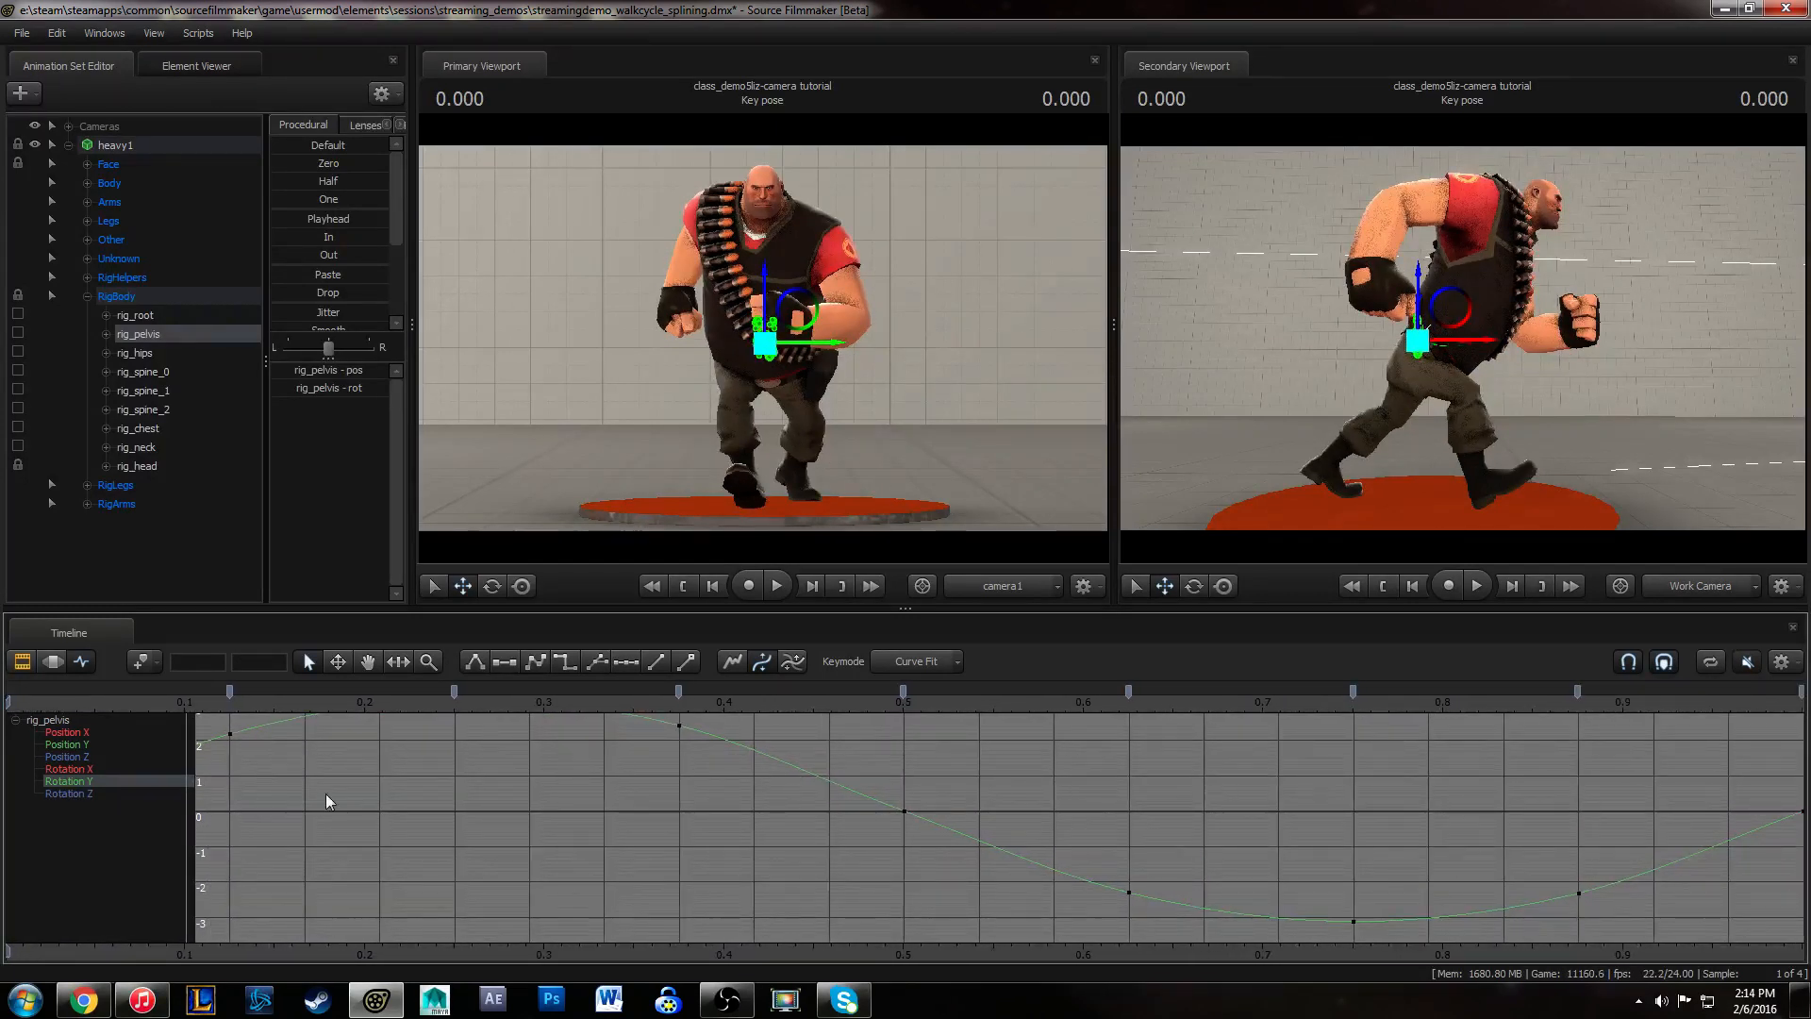
{"action": "left_click", "coordinate": [19, 708]}
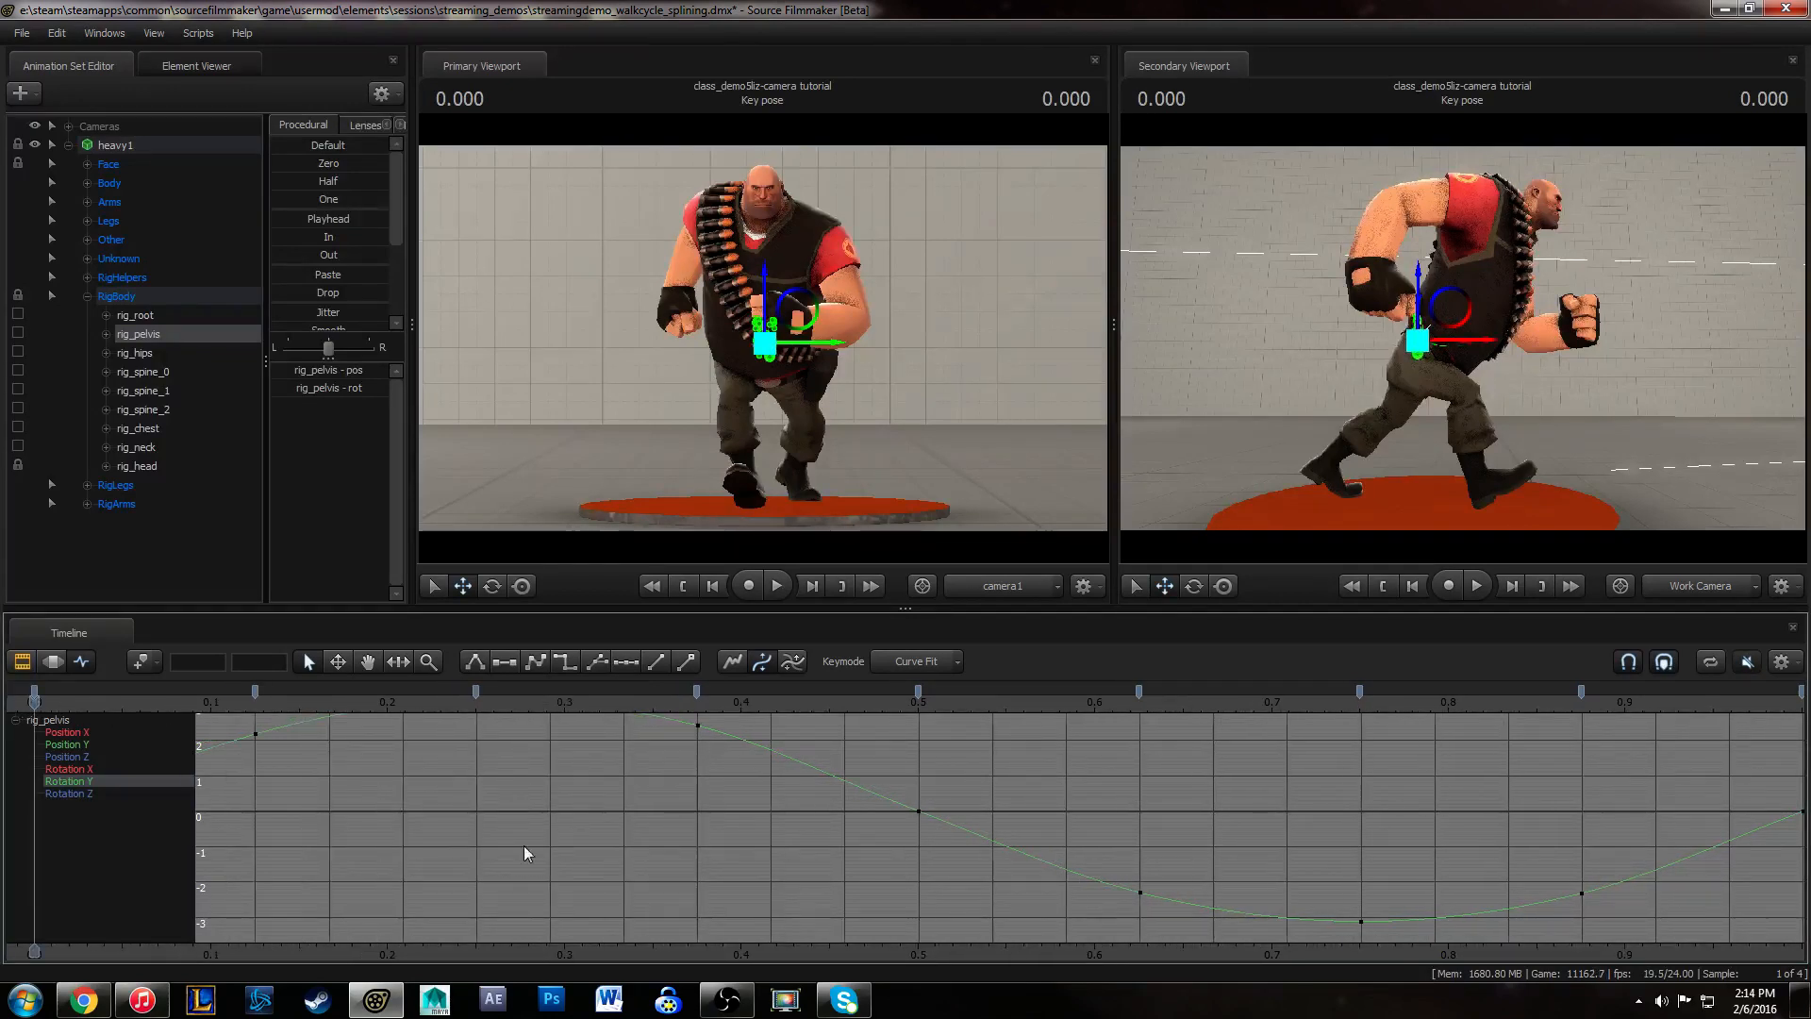
{"action": "middle_click_drag", "start_coordinate": [599, 860], "coordinate": [573, 861], "text": "alt"}
{"action": "key", "text": "space"}
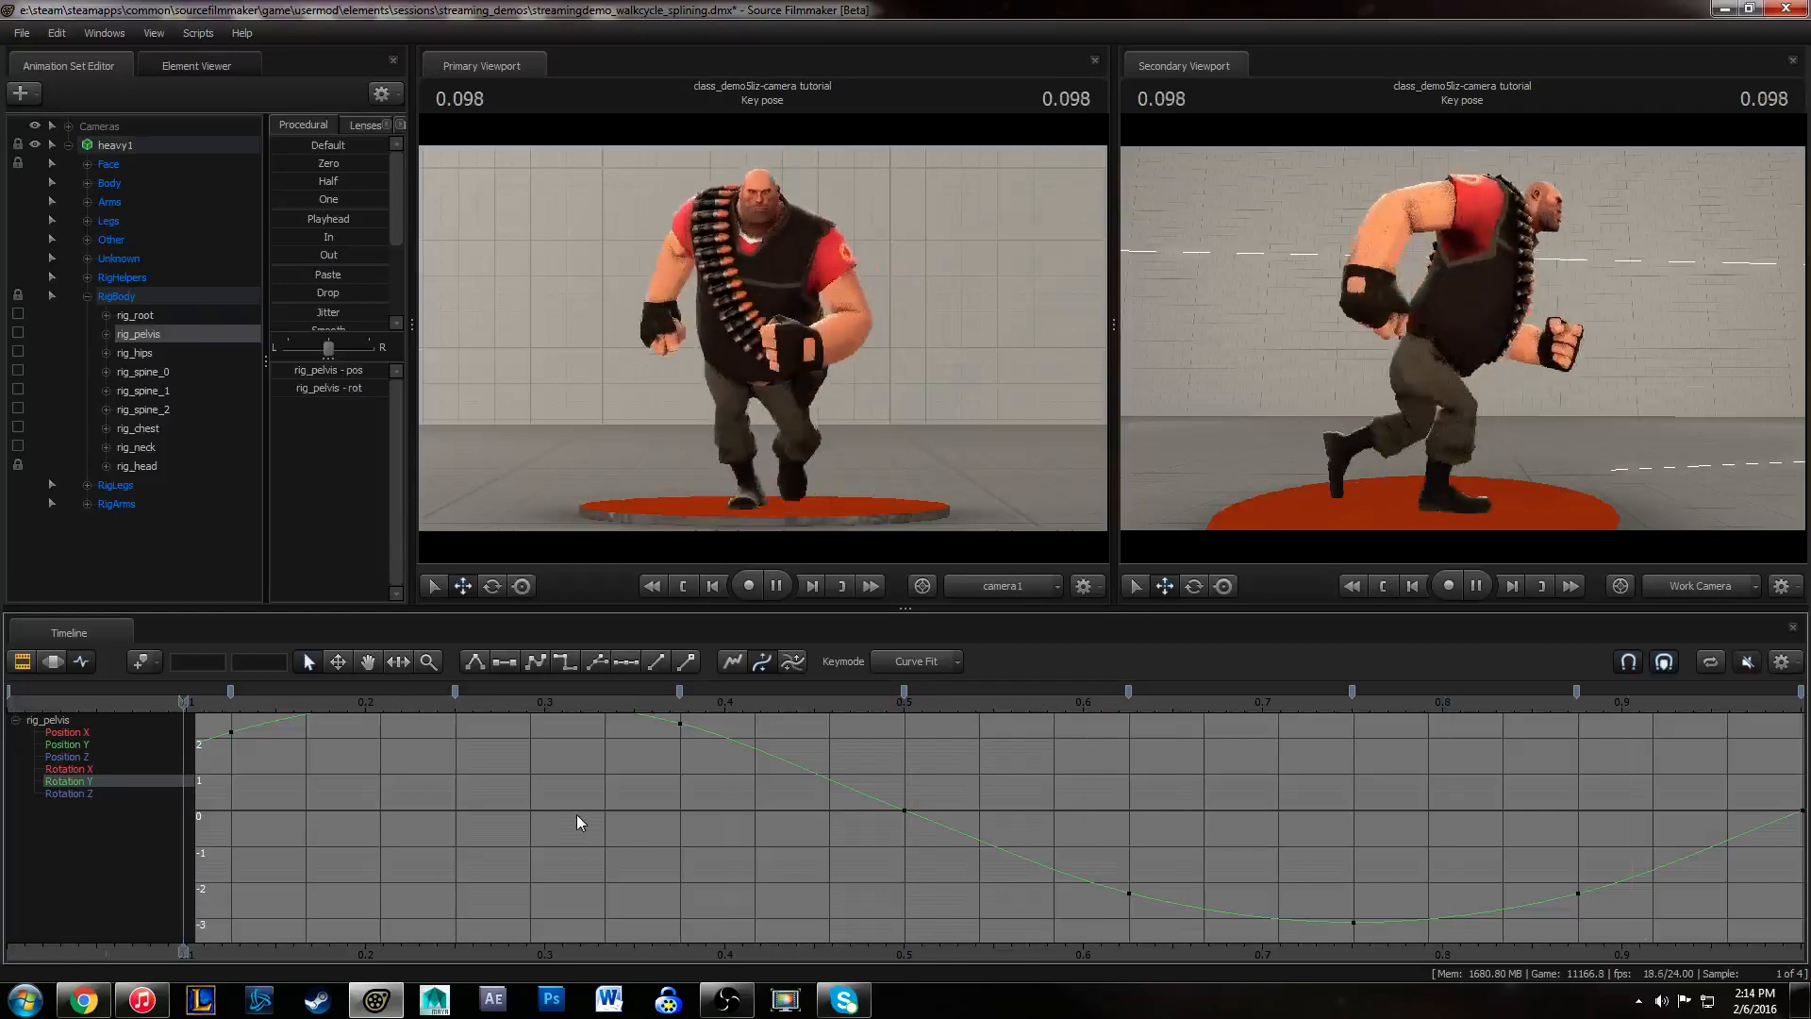
{"action": "key", "text": "space"}
{"action": "left_click", "coordinate": [13, 701]}
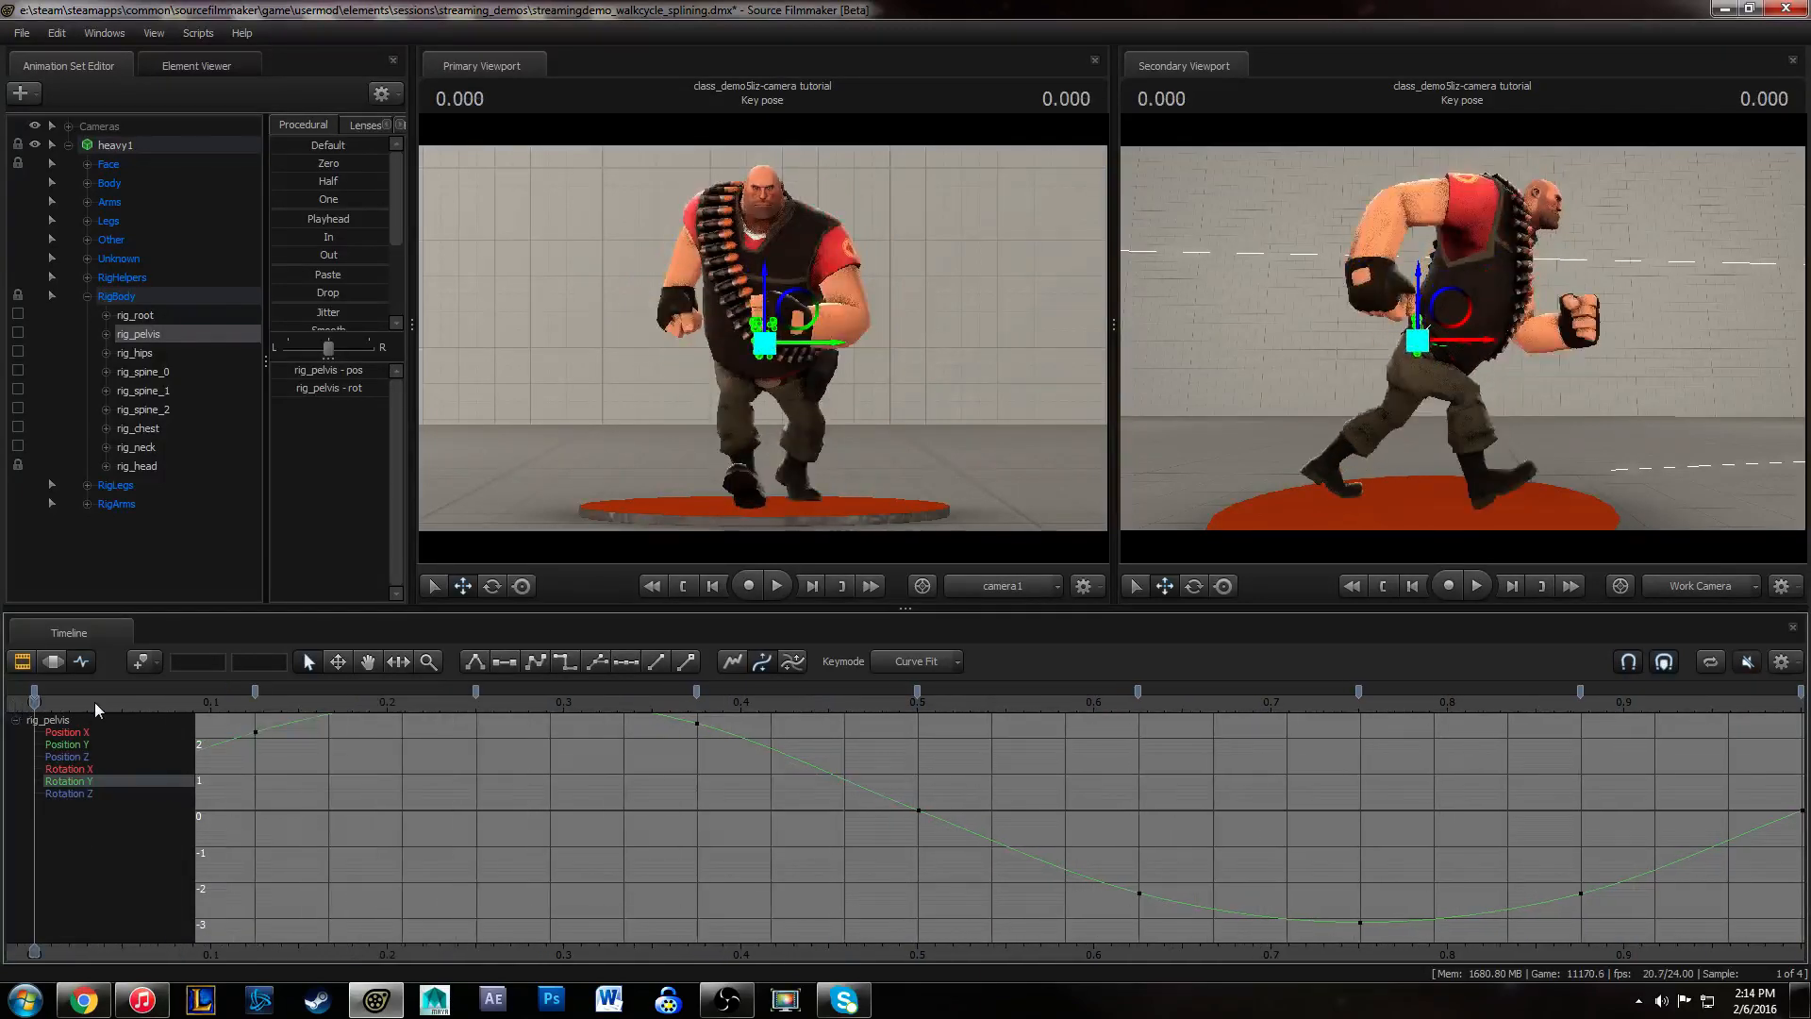
{"action": "middle_click_drag", "start_coordinate": [506, 792], "coordinate": [489, 794]}
{"action": "key", "text": "space"}
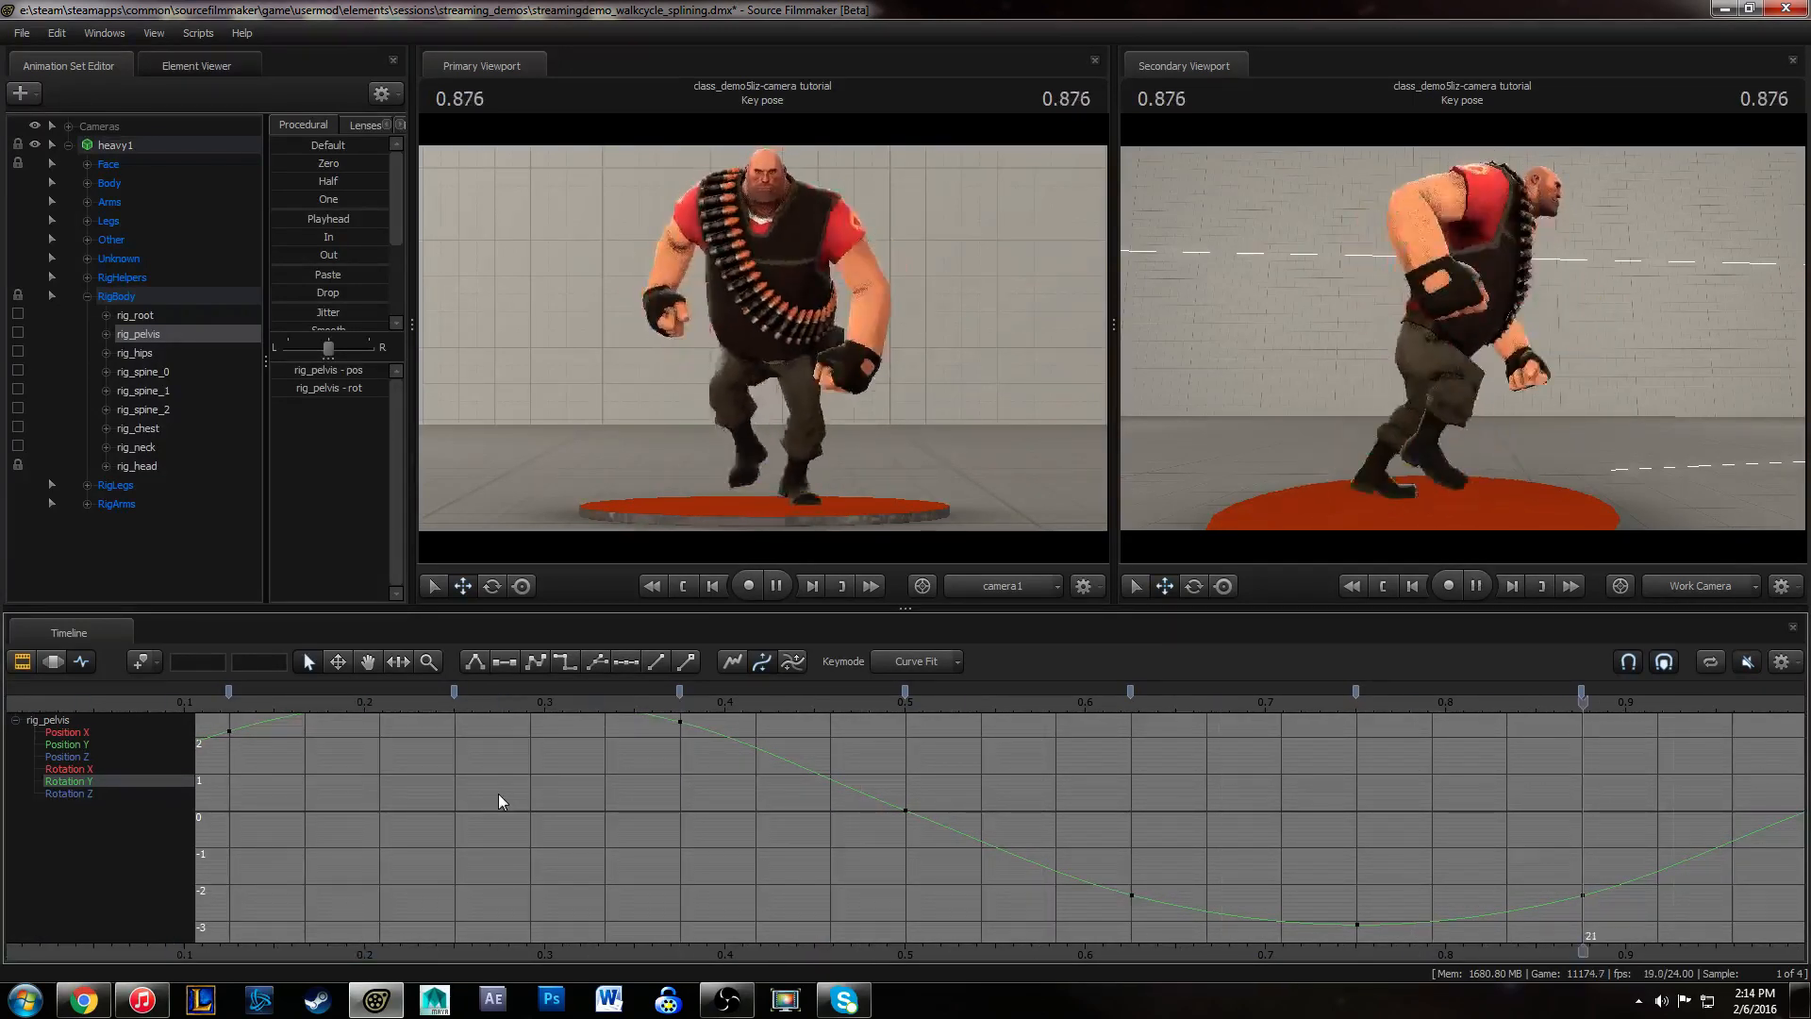
{"action": "key", "text": "space"}
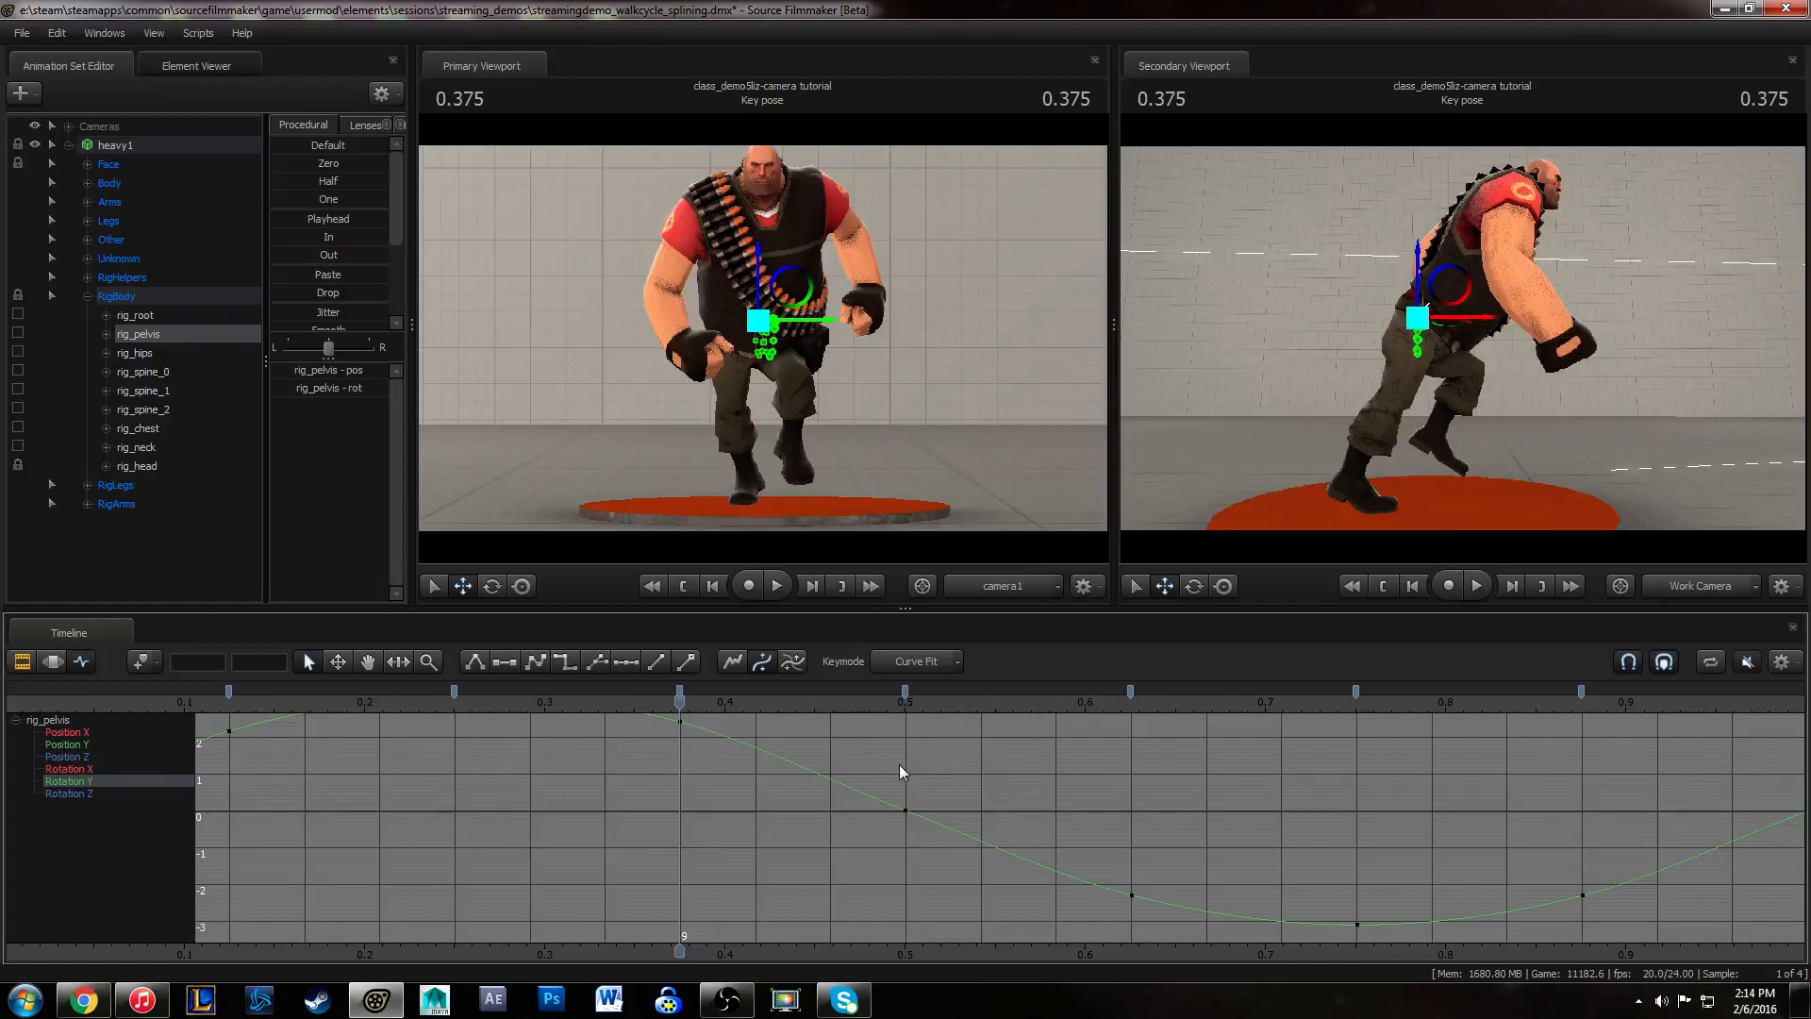
- Replay the walk cycle from near its start while viewing the full Rotation Y curve
{"action": "scroll", "coordinate": [900, 772], "scroll_direction": "down", "scroll_amount": 2}
{"action": "middle_click_drag", "start_coordinate": [891, 795], "coordinate": [1020, 823]}
{"action": "left_click", "coordinate": [219, 706]}
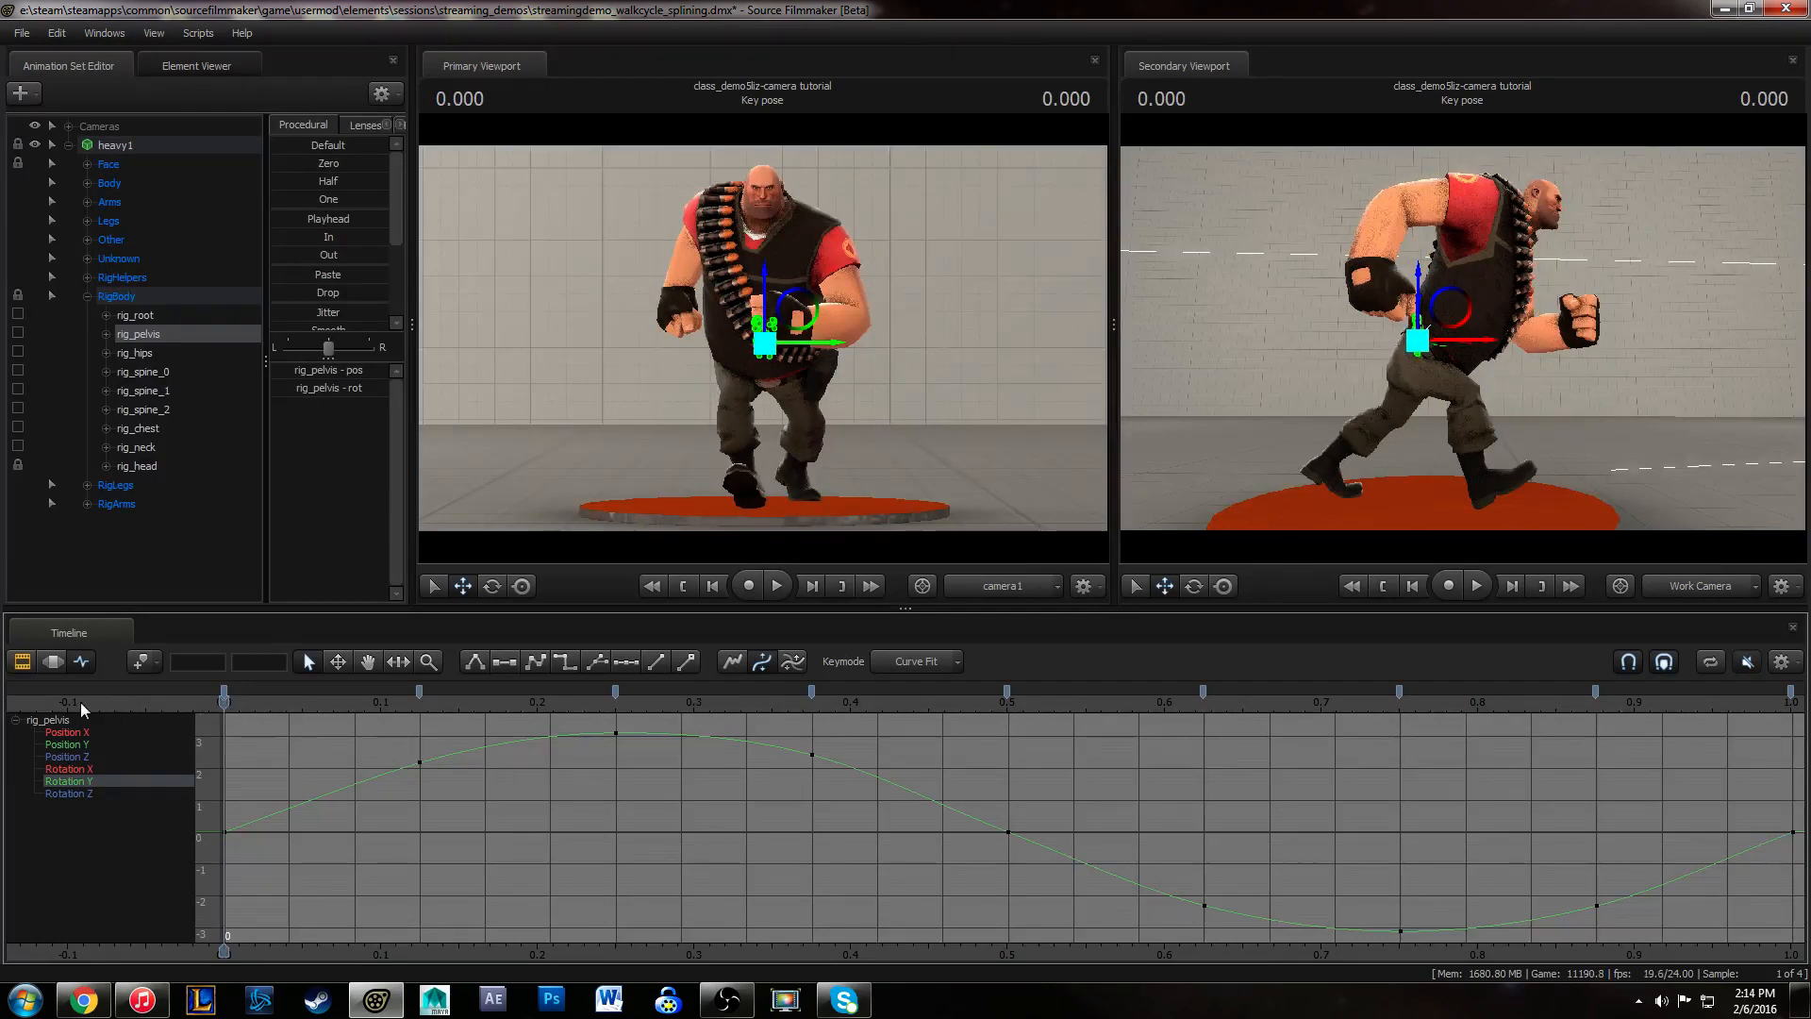
{"action": "left_click_drag", "start_coordinate": [213, 704], "coordinate": [346, 703]}
{"action": "key", "text": "space"}
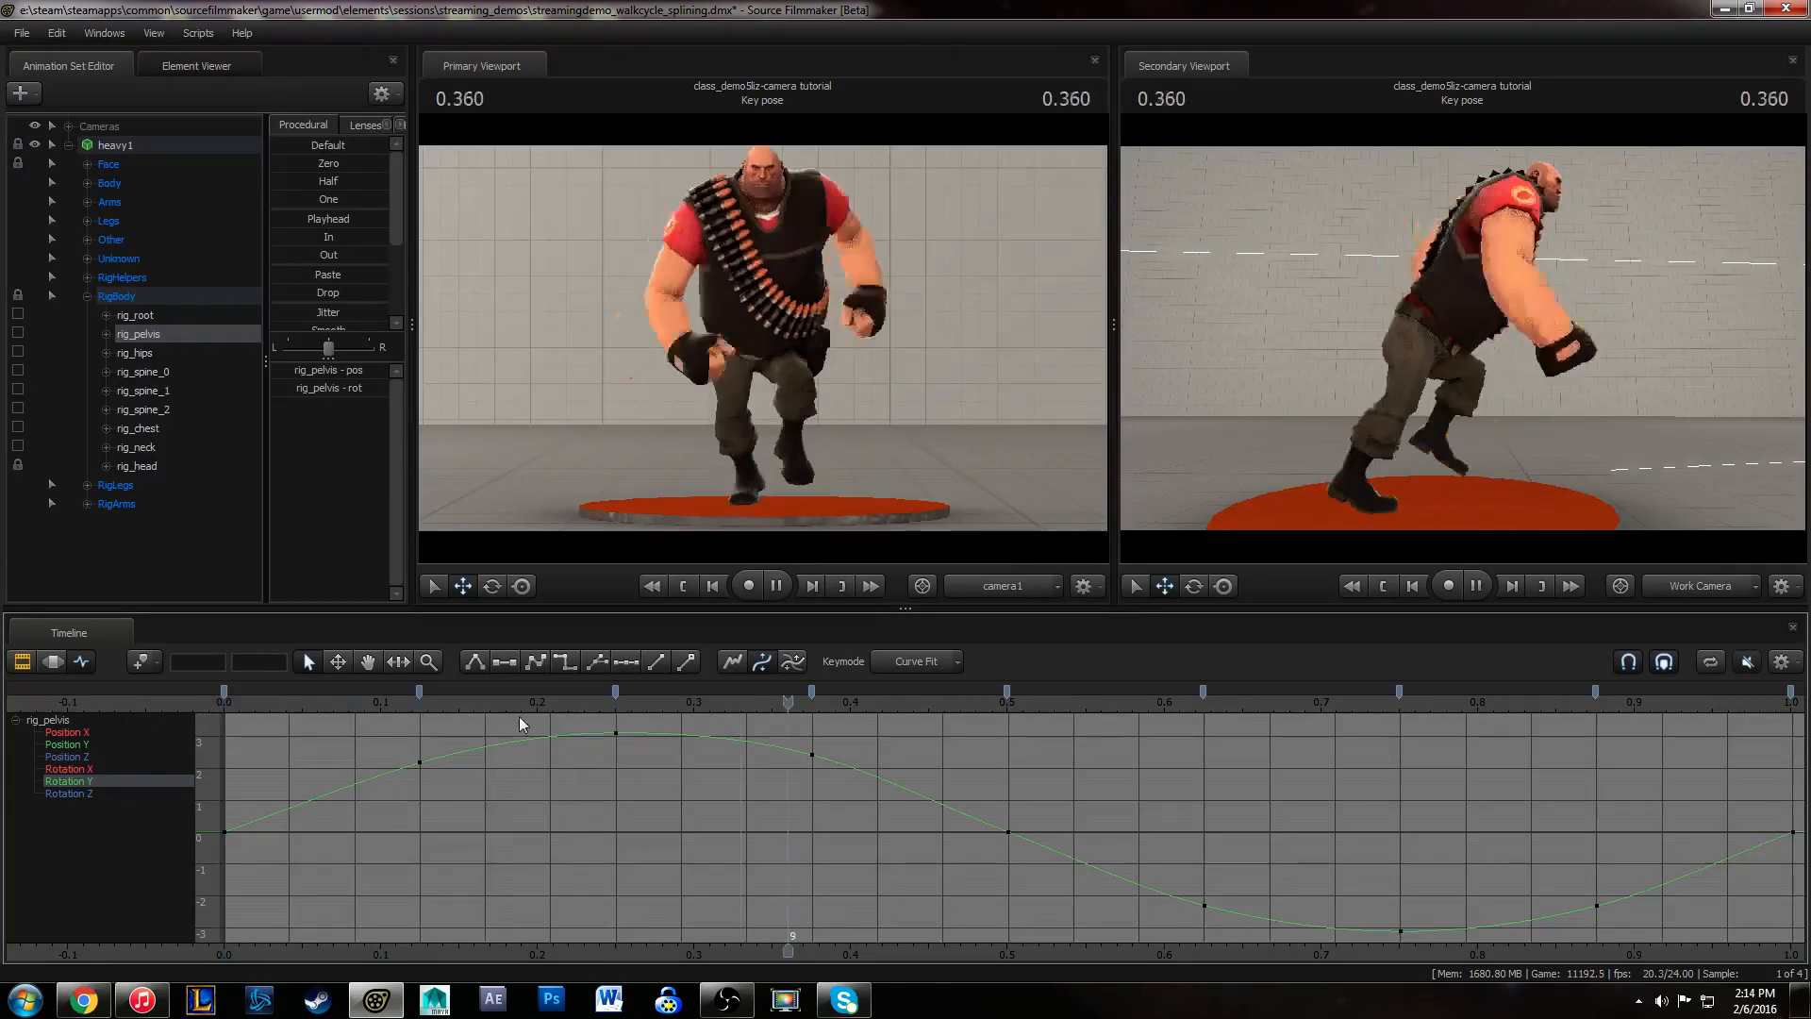
{"action": "key", "text": "space"}
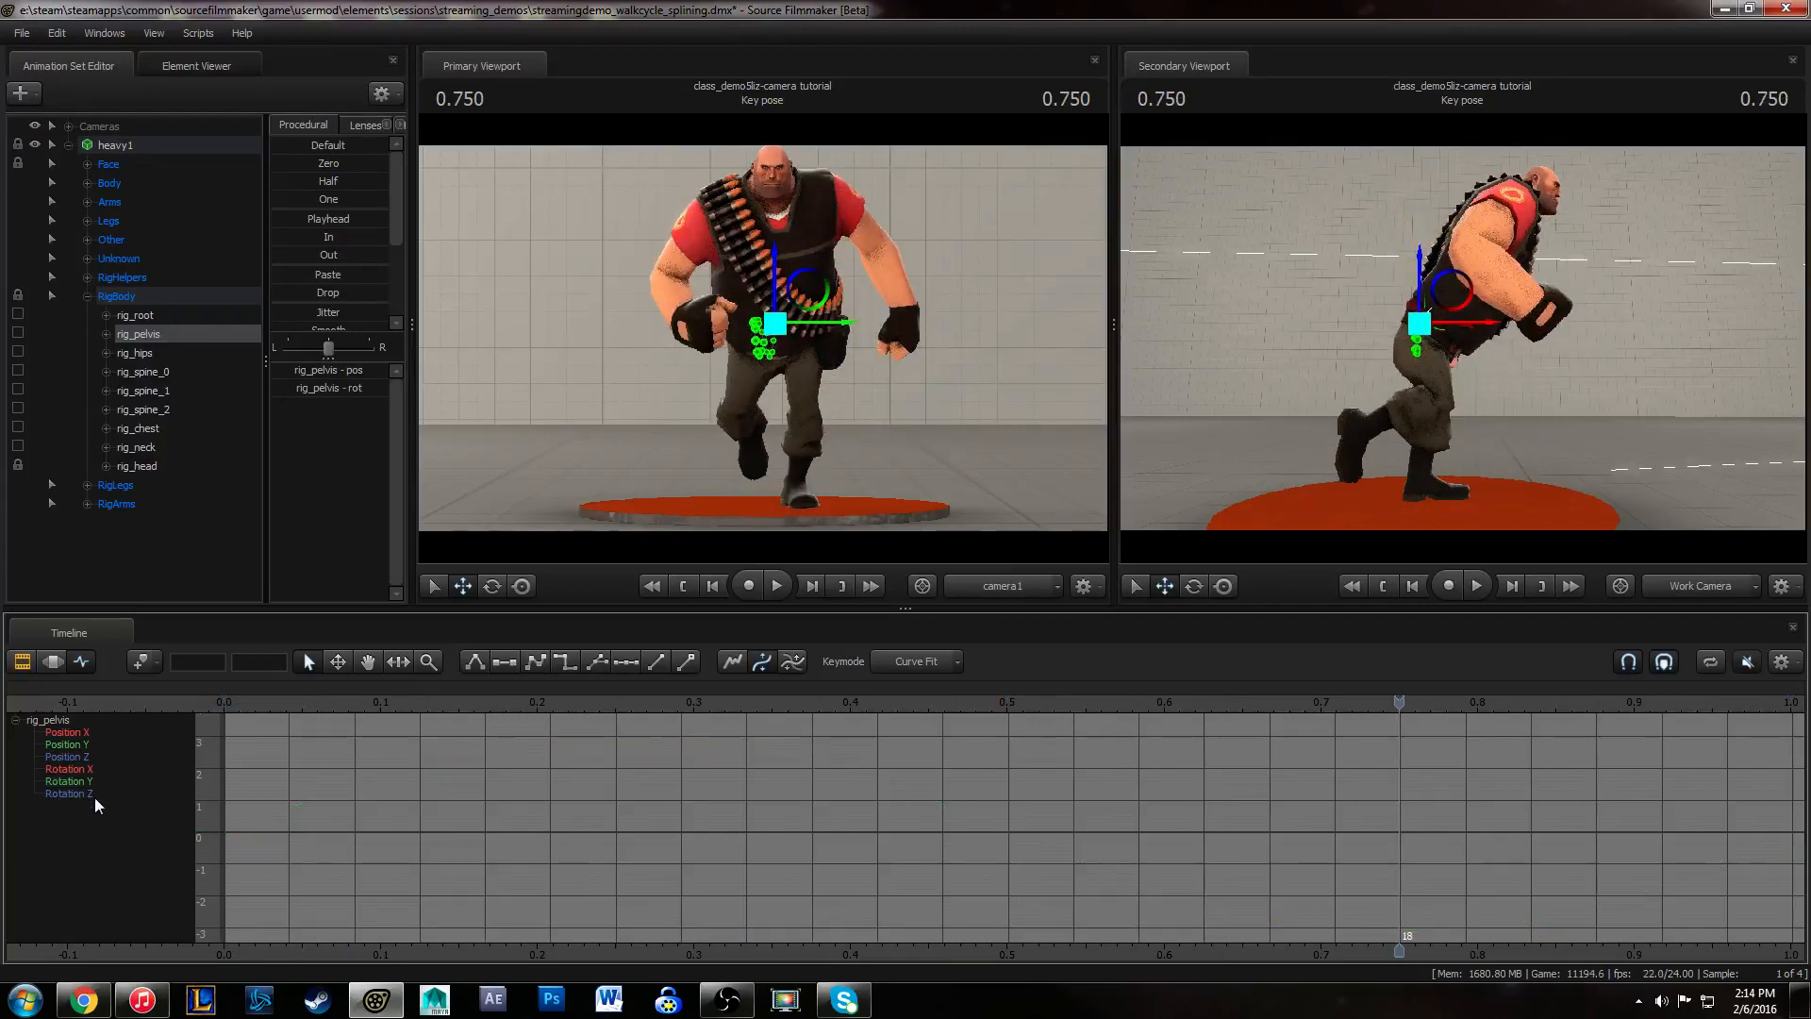
- View the pelvis Rotation Z and Rotation X curves, and play the walk cycle from frame 0 twice to judge the hip motion
{"action": "left_click", "coordinate": [94, 795]}
{"action": "left_click", "coordinate": [105, 768]}
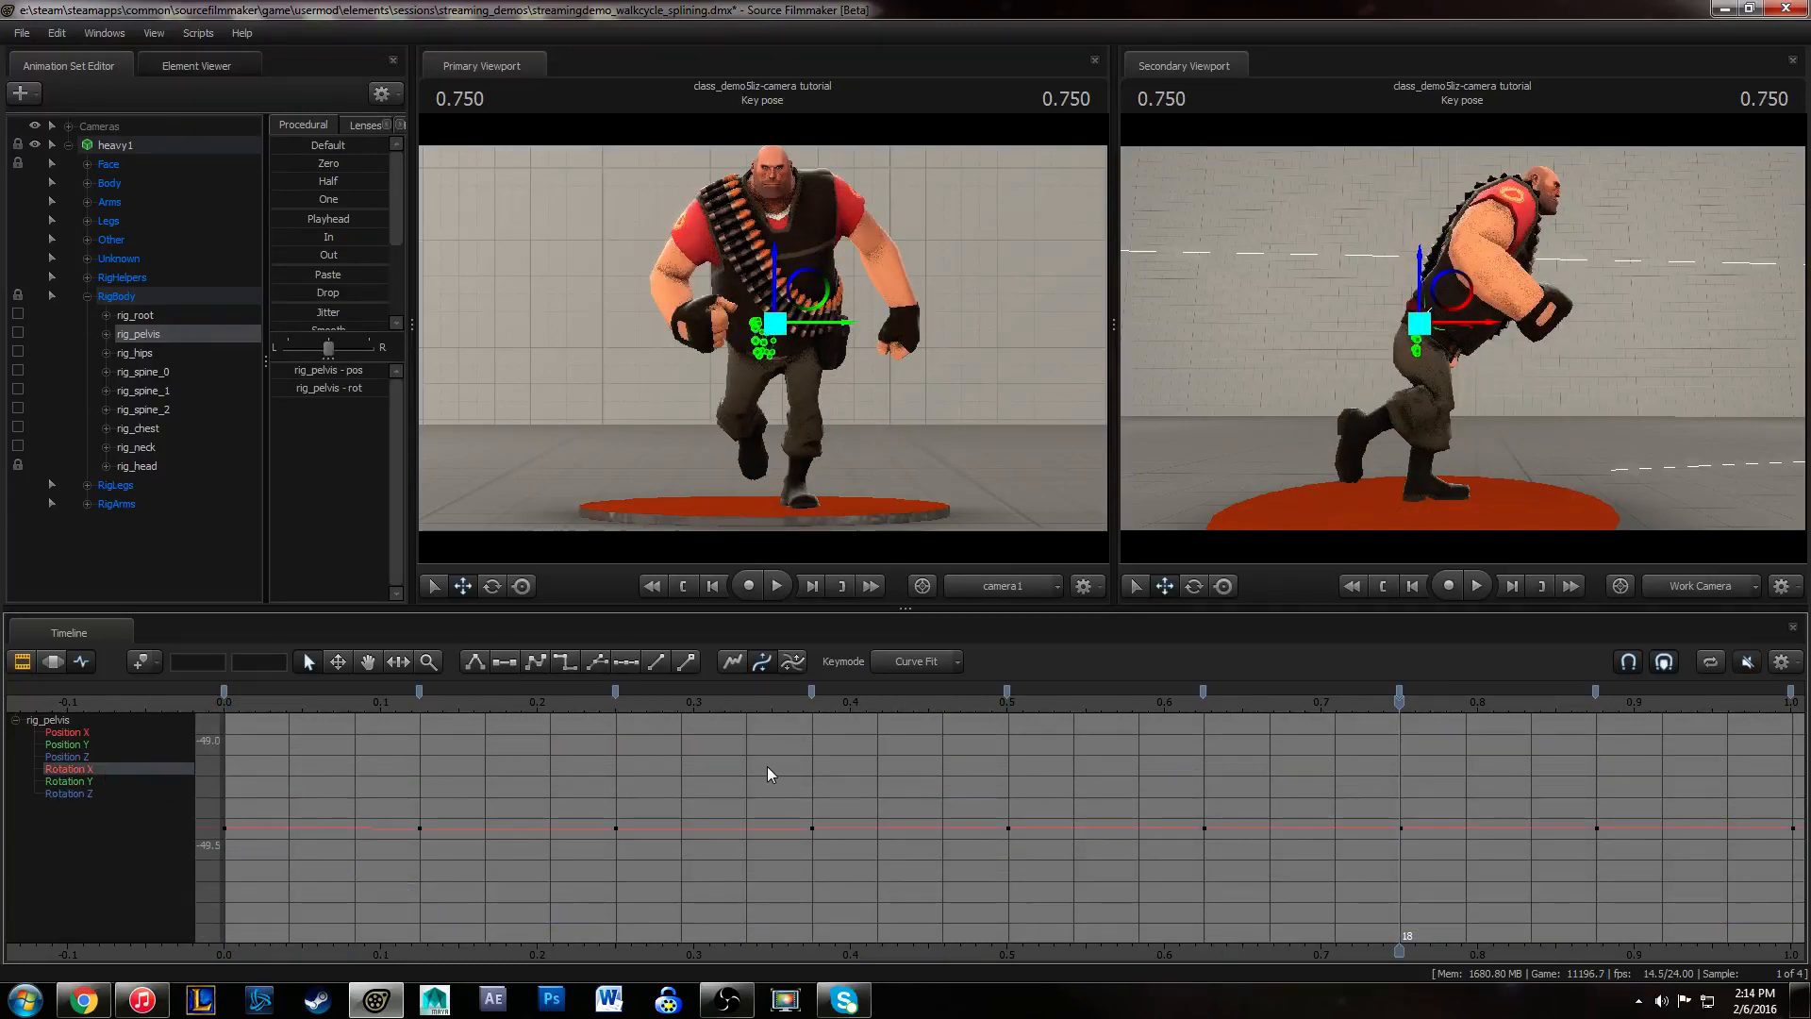
{"action": "left_click", "coordinate": [222, 705]}
{"action": "key", "text": "space"}
{"action": "key", "text": "space"}
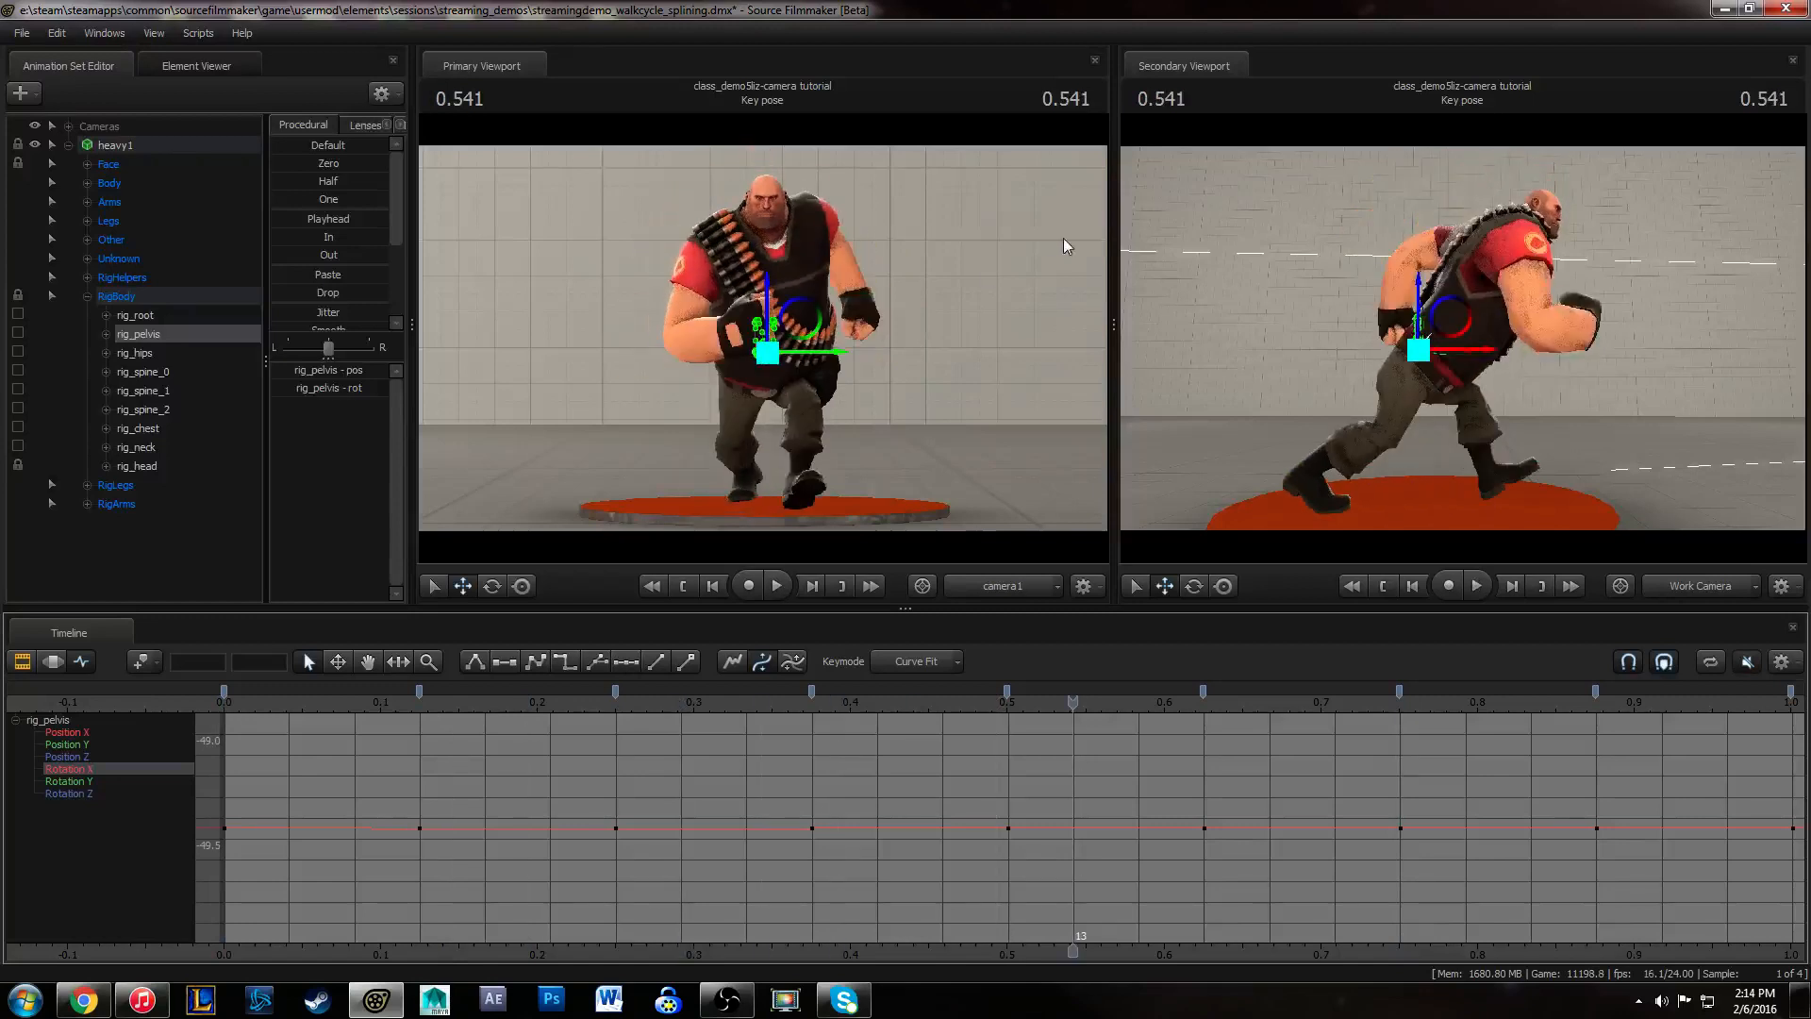
{"action": "left_click", "coordinate": [225, 707]}
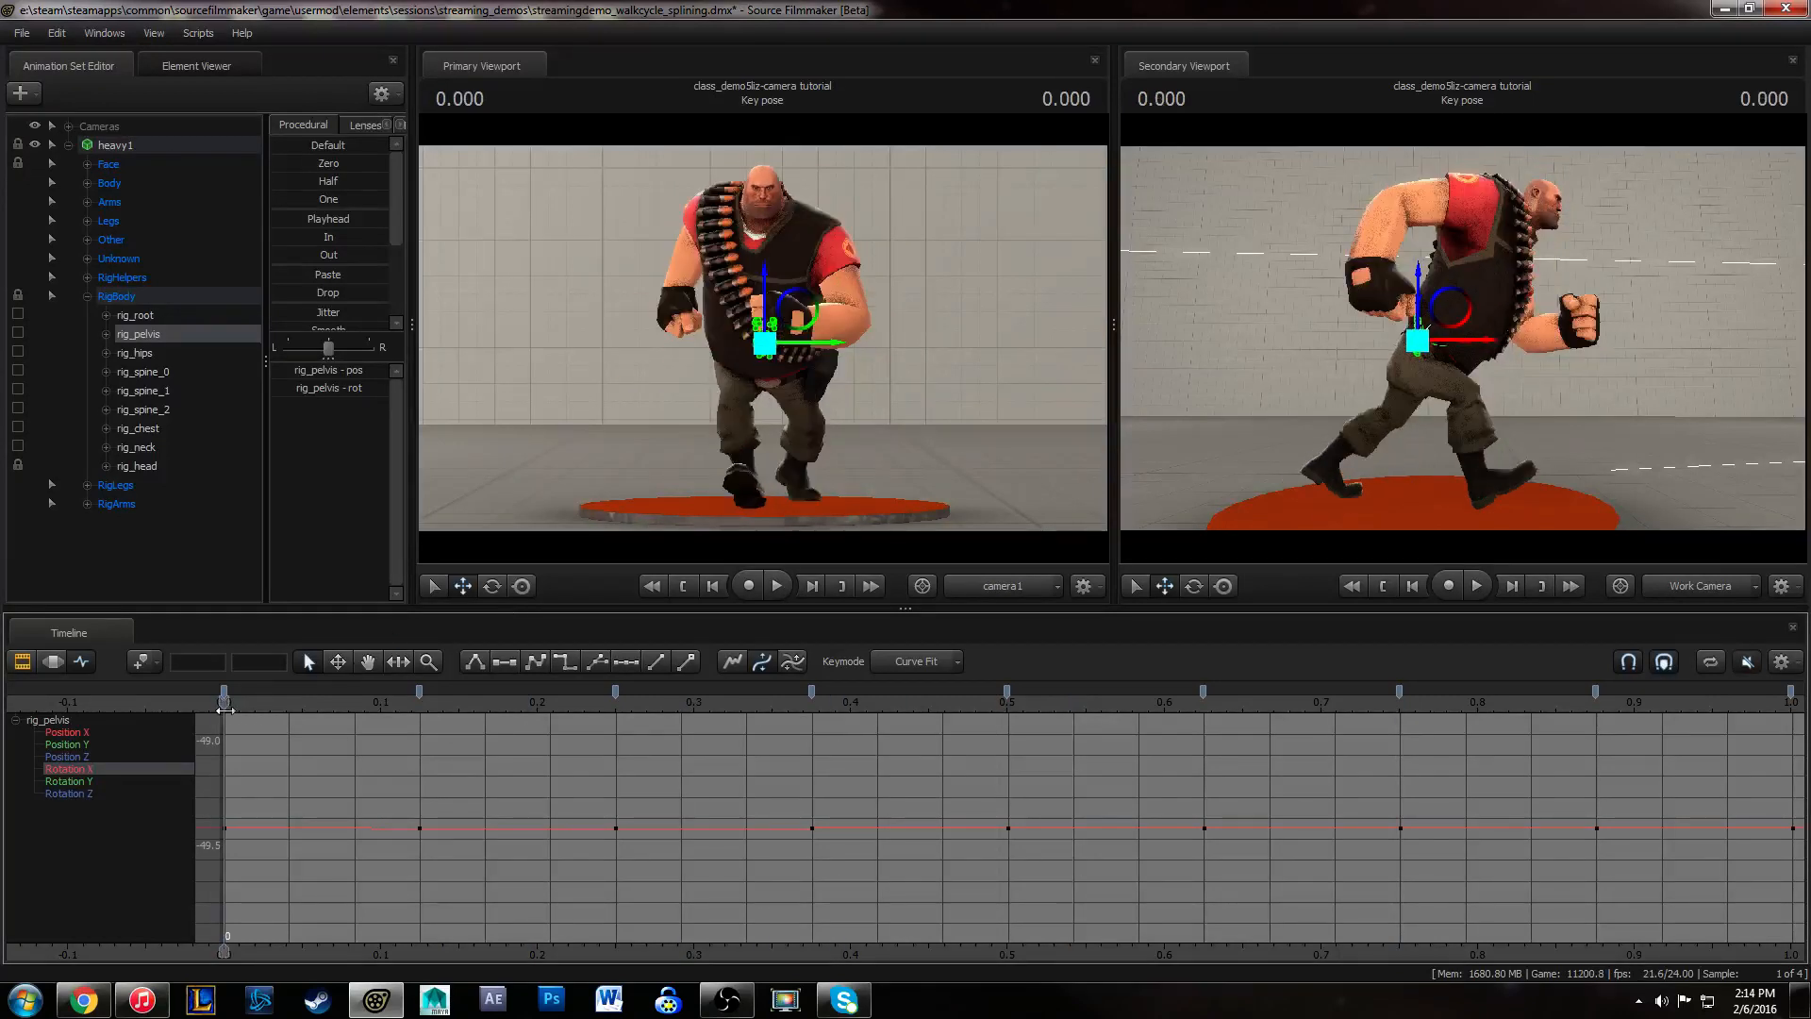
{"action": "key", "text": "space"}
{"action": "key", "text": "space"}
- Scale the pelvis Position Y keys at frames 3, 6, 9, 15, 18 and 21 away from zero, bringing frame 3 to about -1.95
{"action": "left_click", "coordinate": [68, 744]}
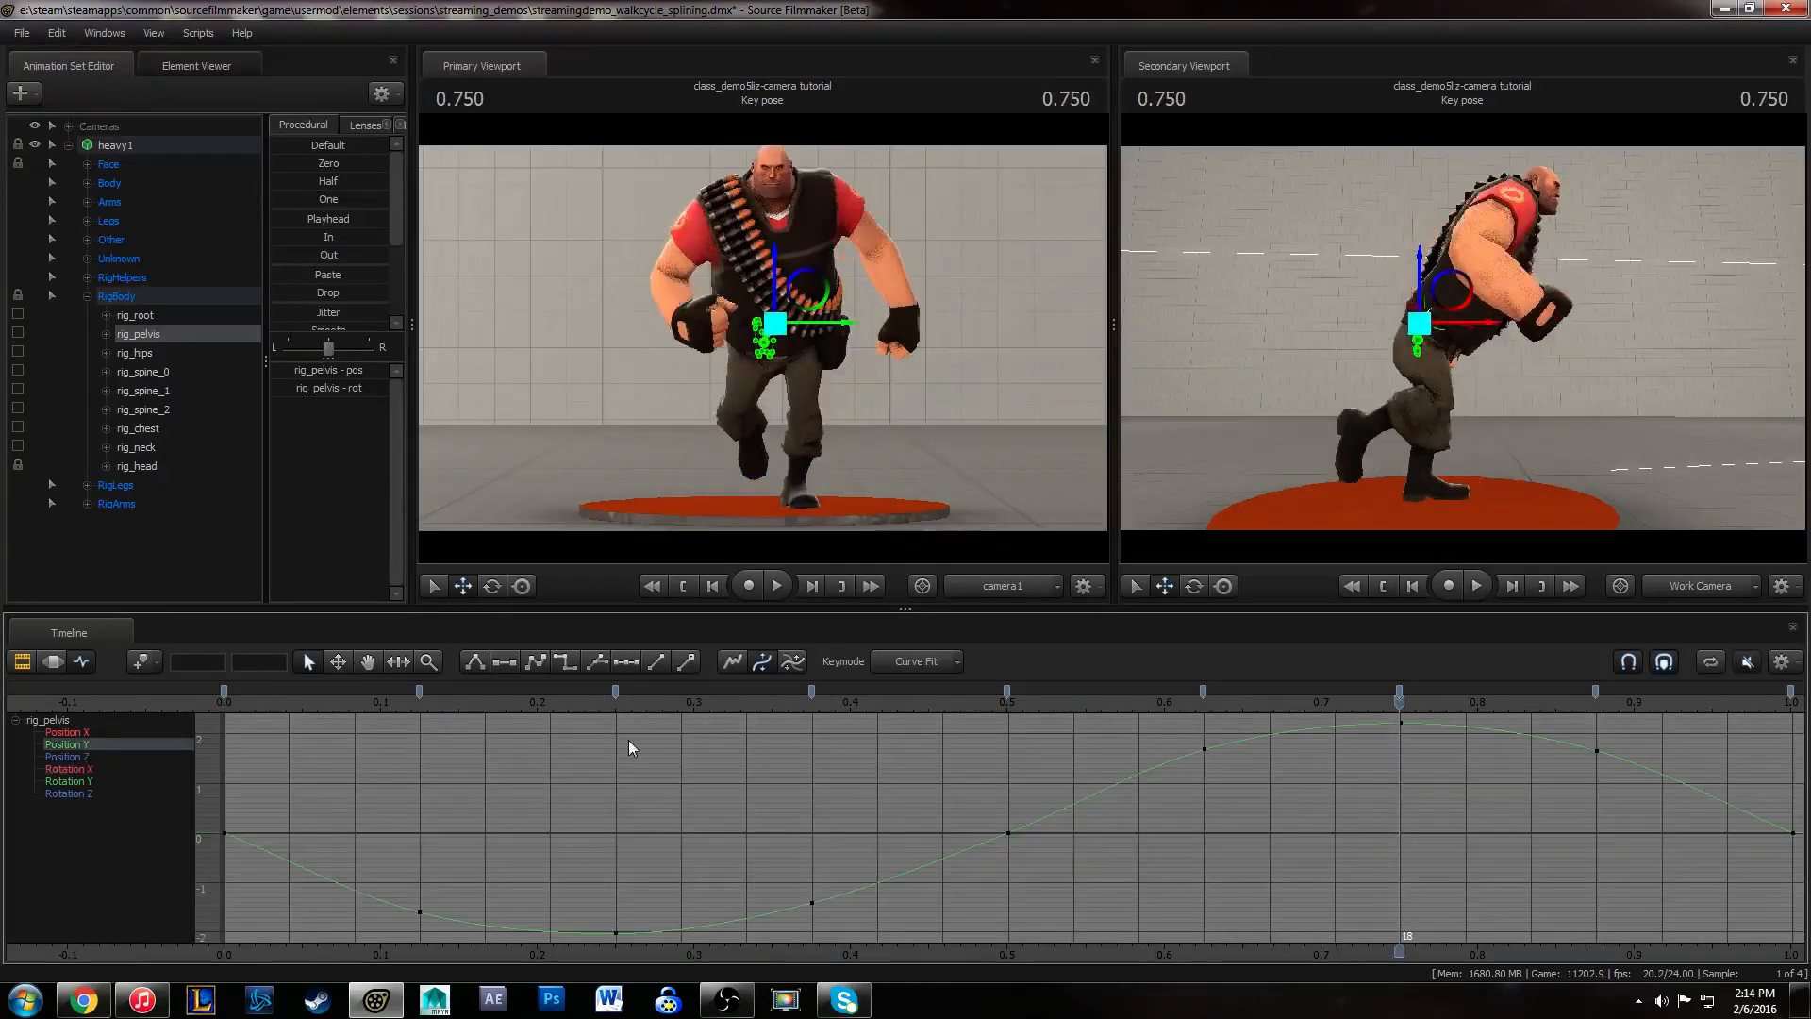
{"action": "key", "text": "f"}
{"action": "scroll", "coordinate": [926, 847], "scroll_direction": "down", "scroll_amount": 1}
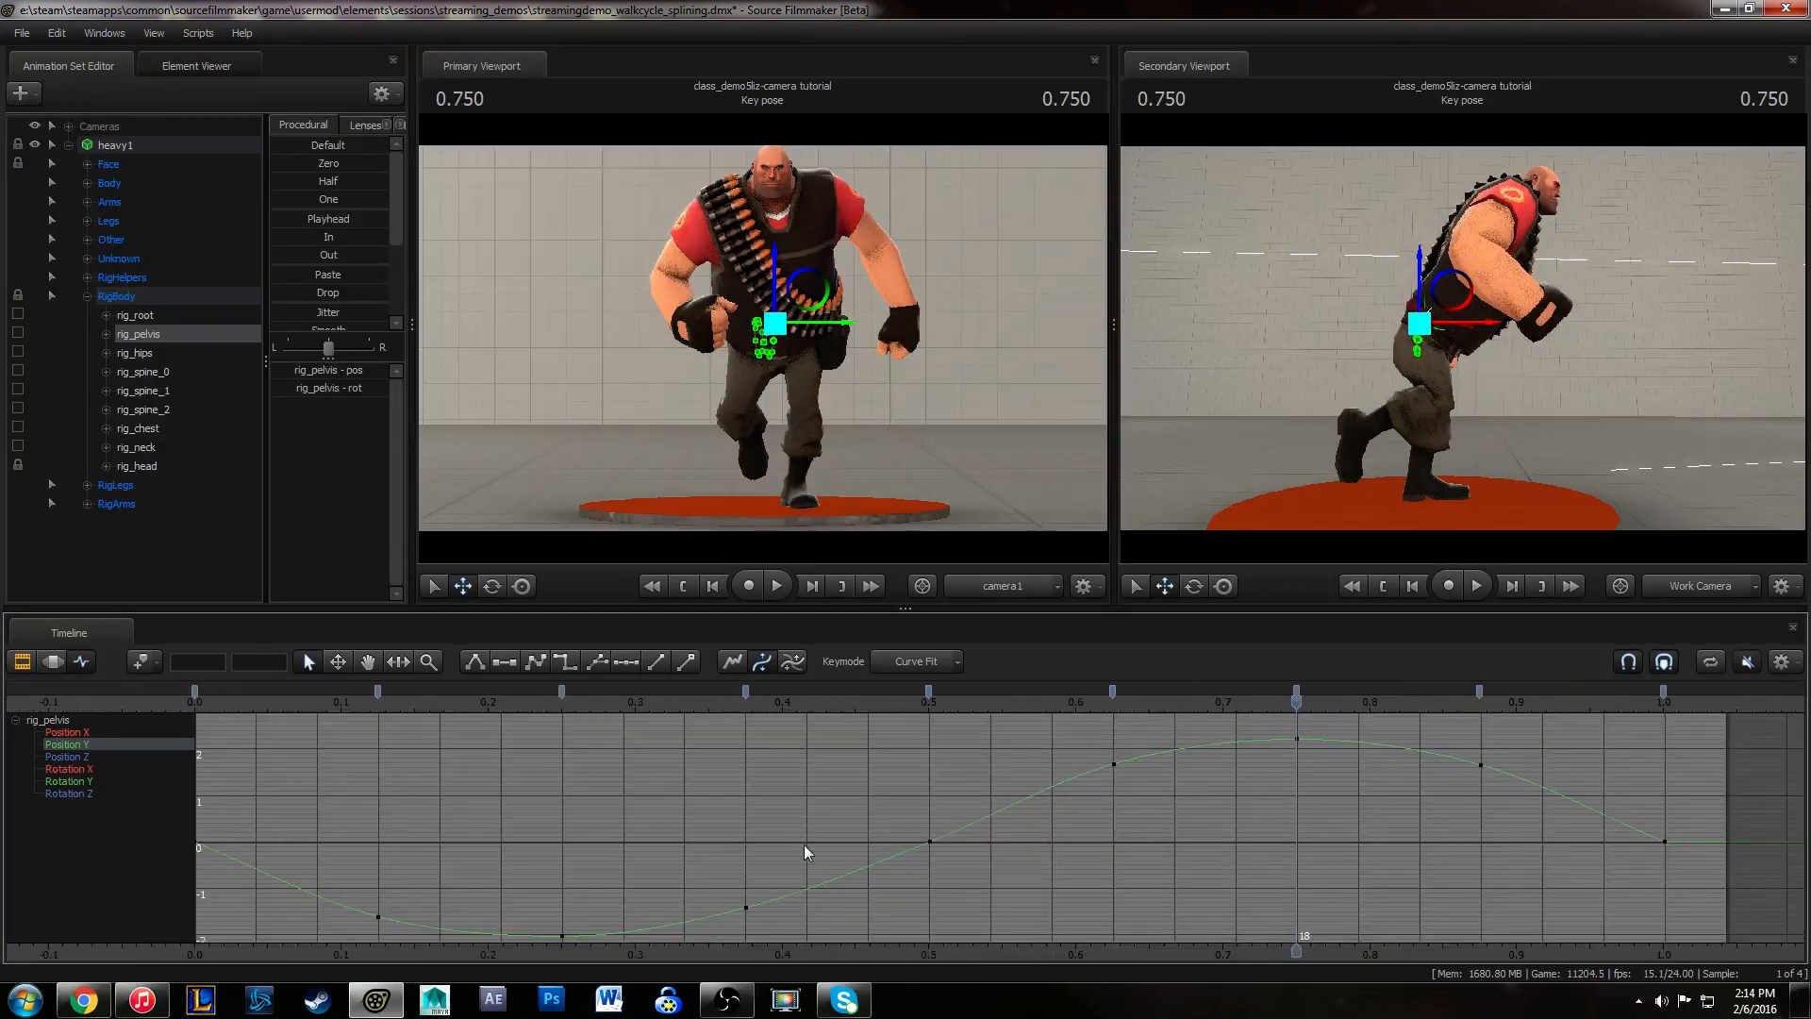
{"action": "left_click_drag", "start_coordinate": [196, 700], "coordinate": [543, 719]}
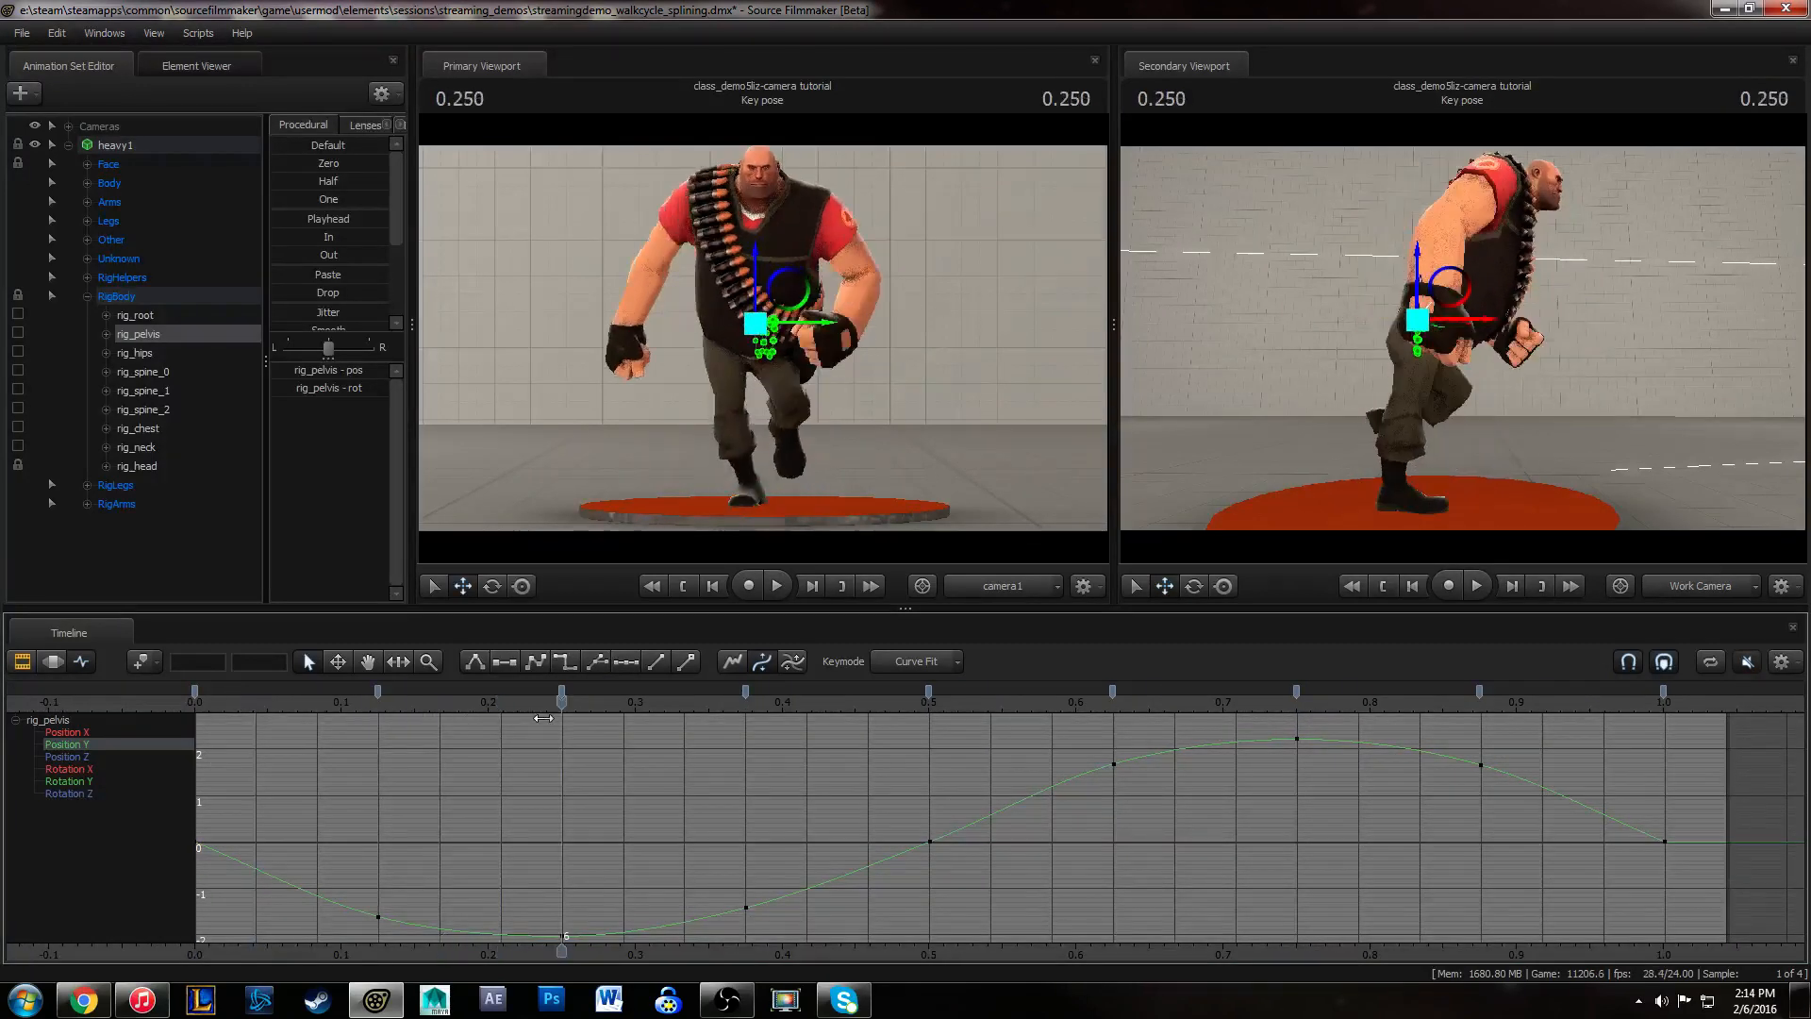
{"action": "scroll", "coordinate": [723, 830], "scroll_direction": "down", "scroll_amount": 1}
{"action": "left_click_drag", "start_coordinate": [342, 876], "coordinate": [784, 994]}
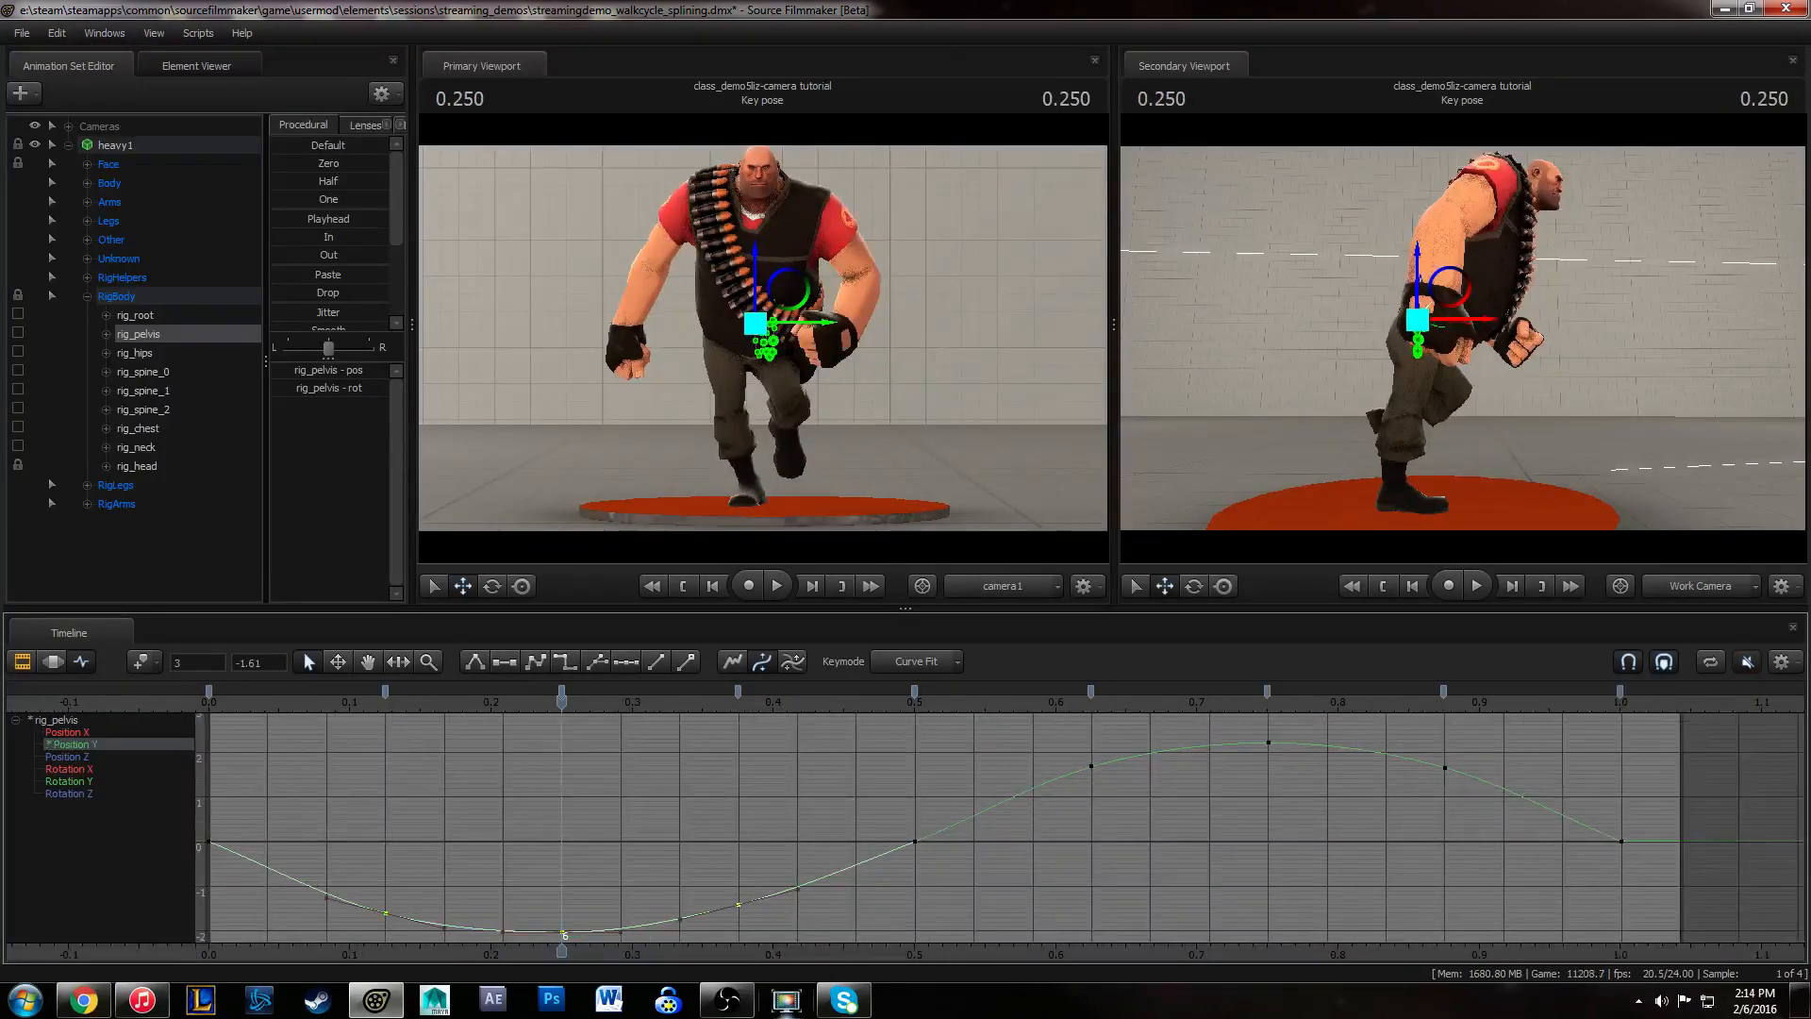
{"action": "left_click_drag", "start_coordinate": [1055, 802], "coordinate": [1480, 696], "text": "shift"}
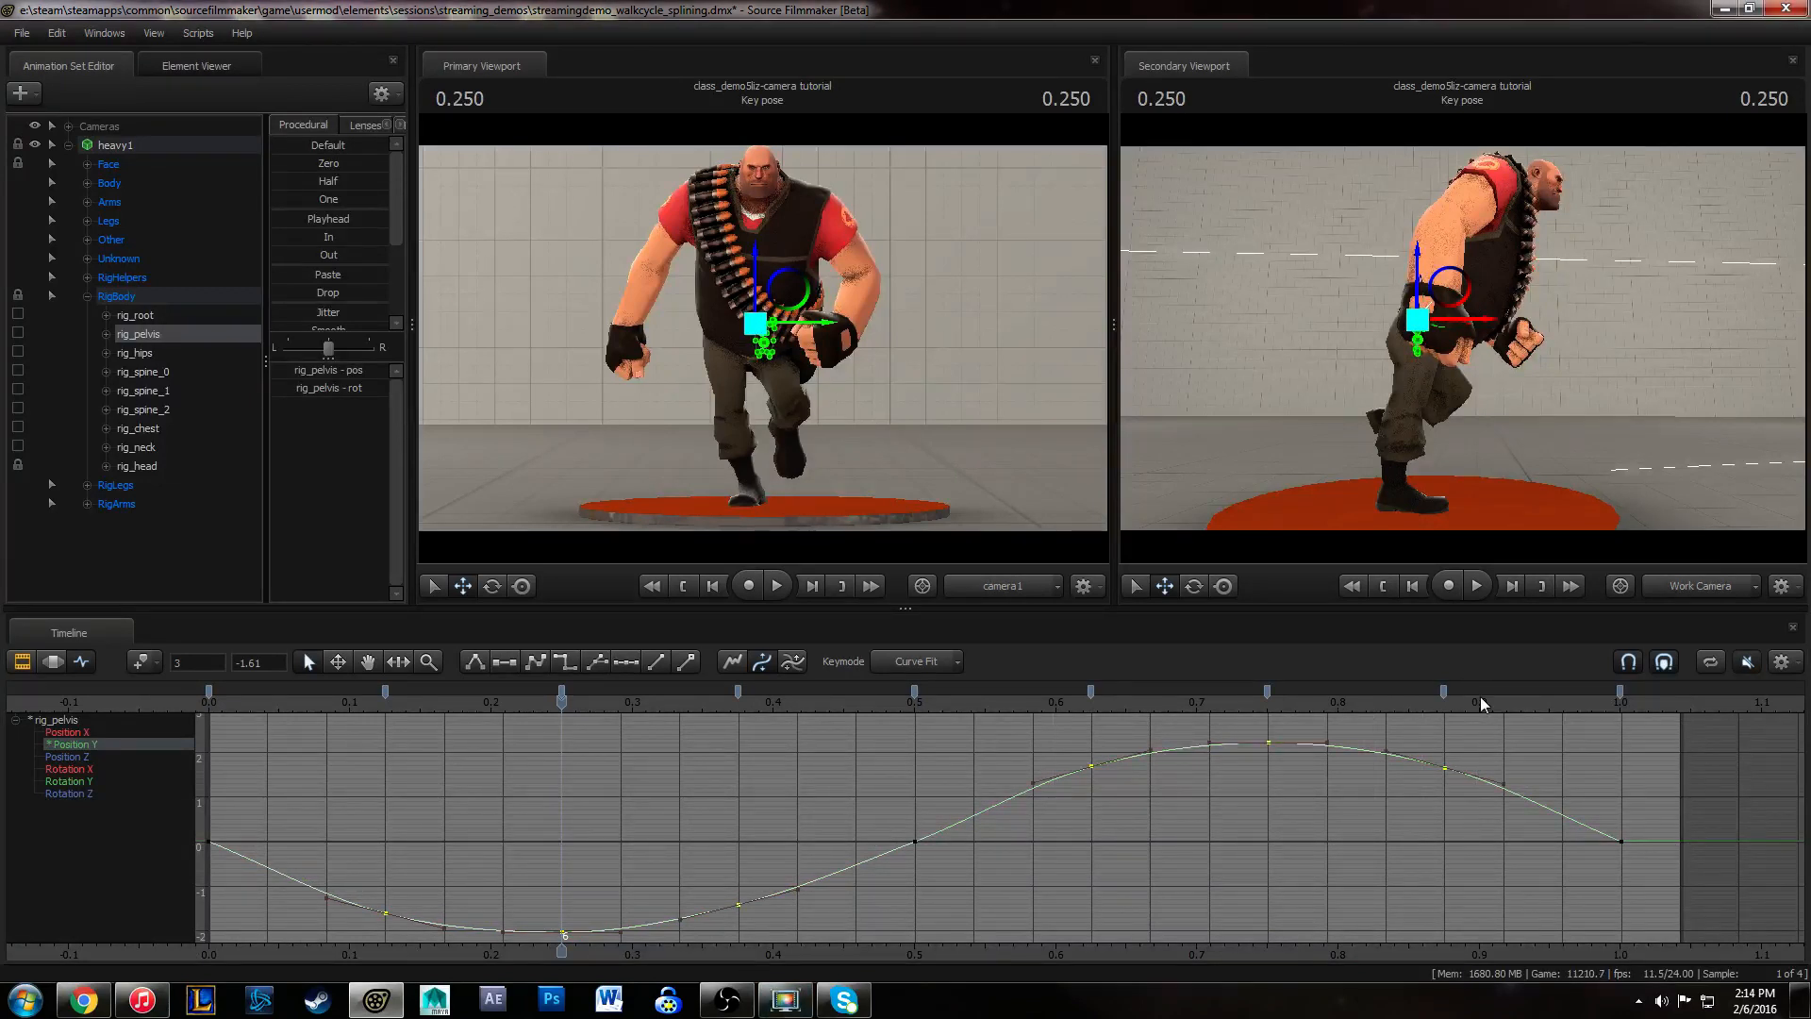
{"action": "key", "text": "r"}
{"action": "left_click_drag", "start_coordinate": [920, 844], "coordinate": [921, 831]}
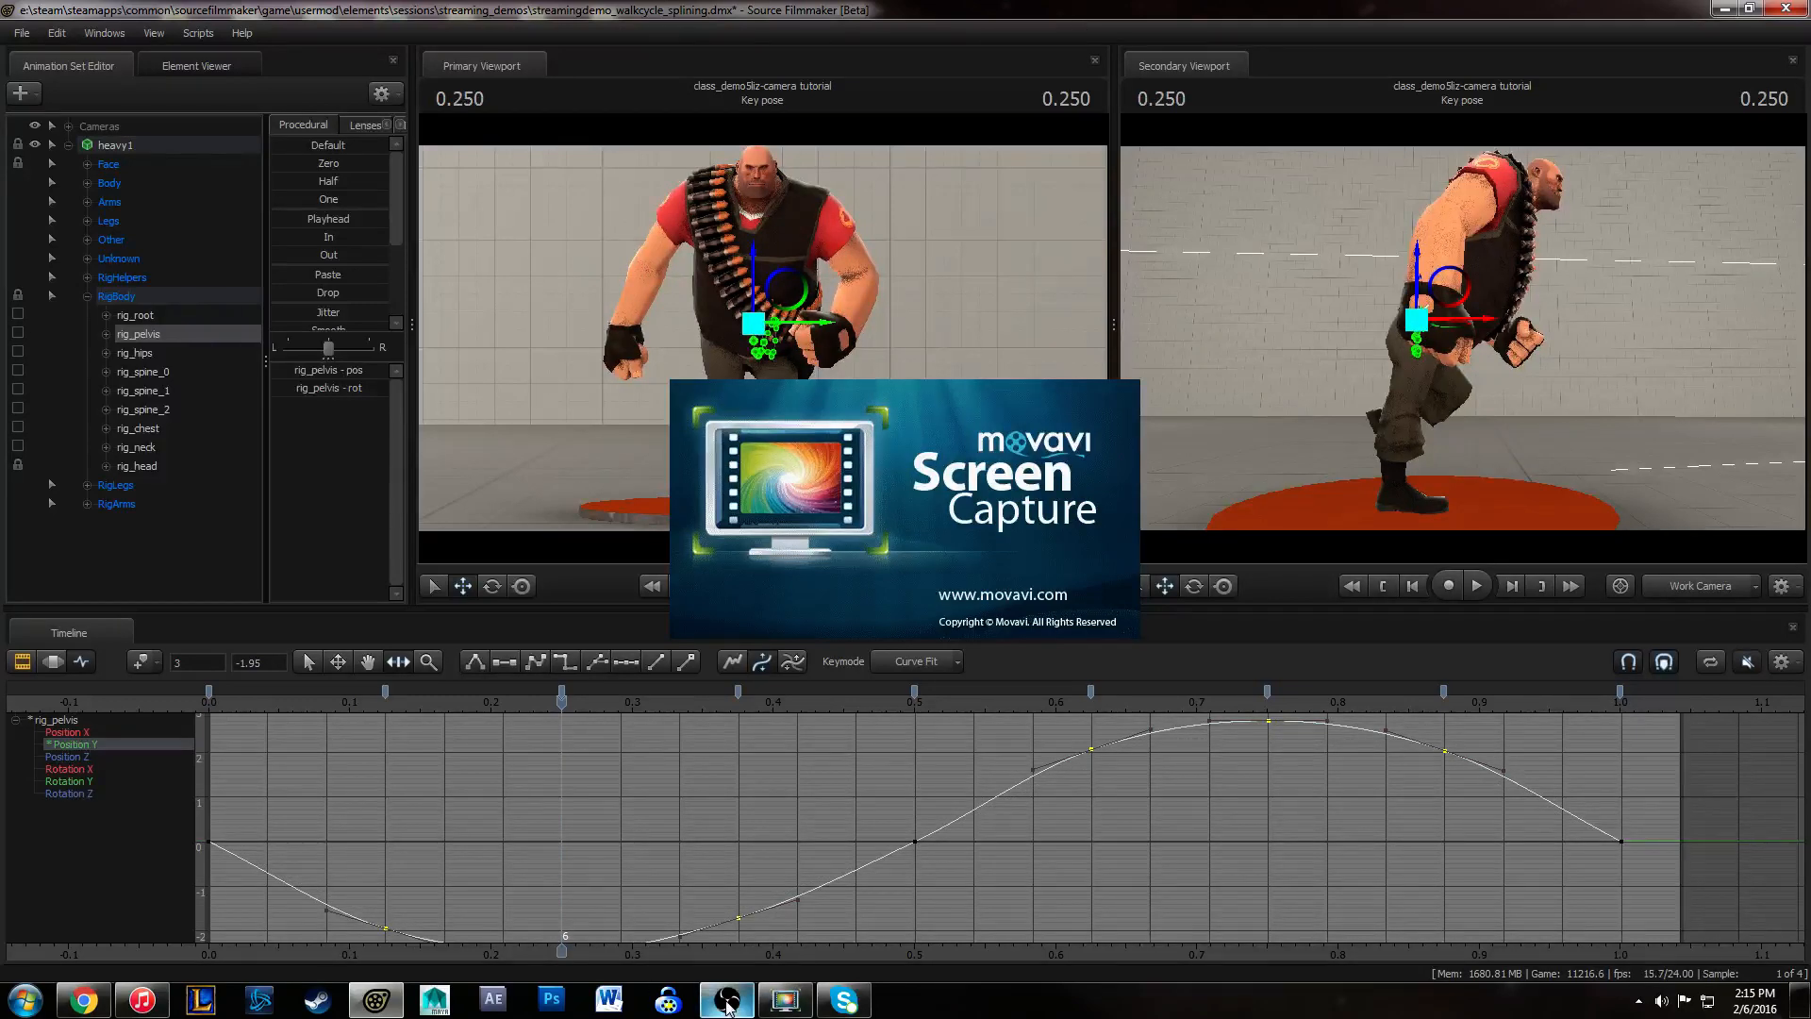
- Play the walk cycle from frame 0 to check the stronger side-to-side pelvis motion, and return to frame 0
{"action": "mouse_move", "coordinate": [785, 999]}
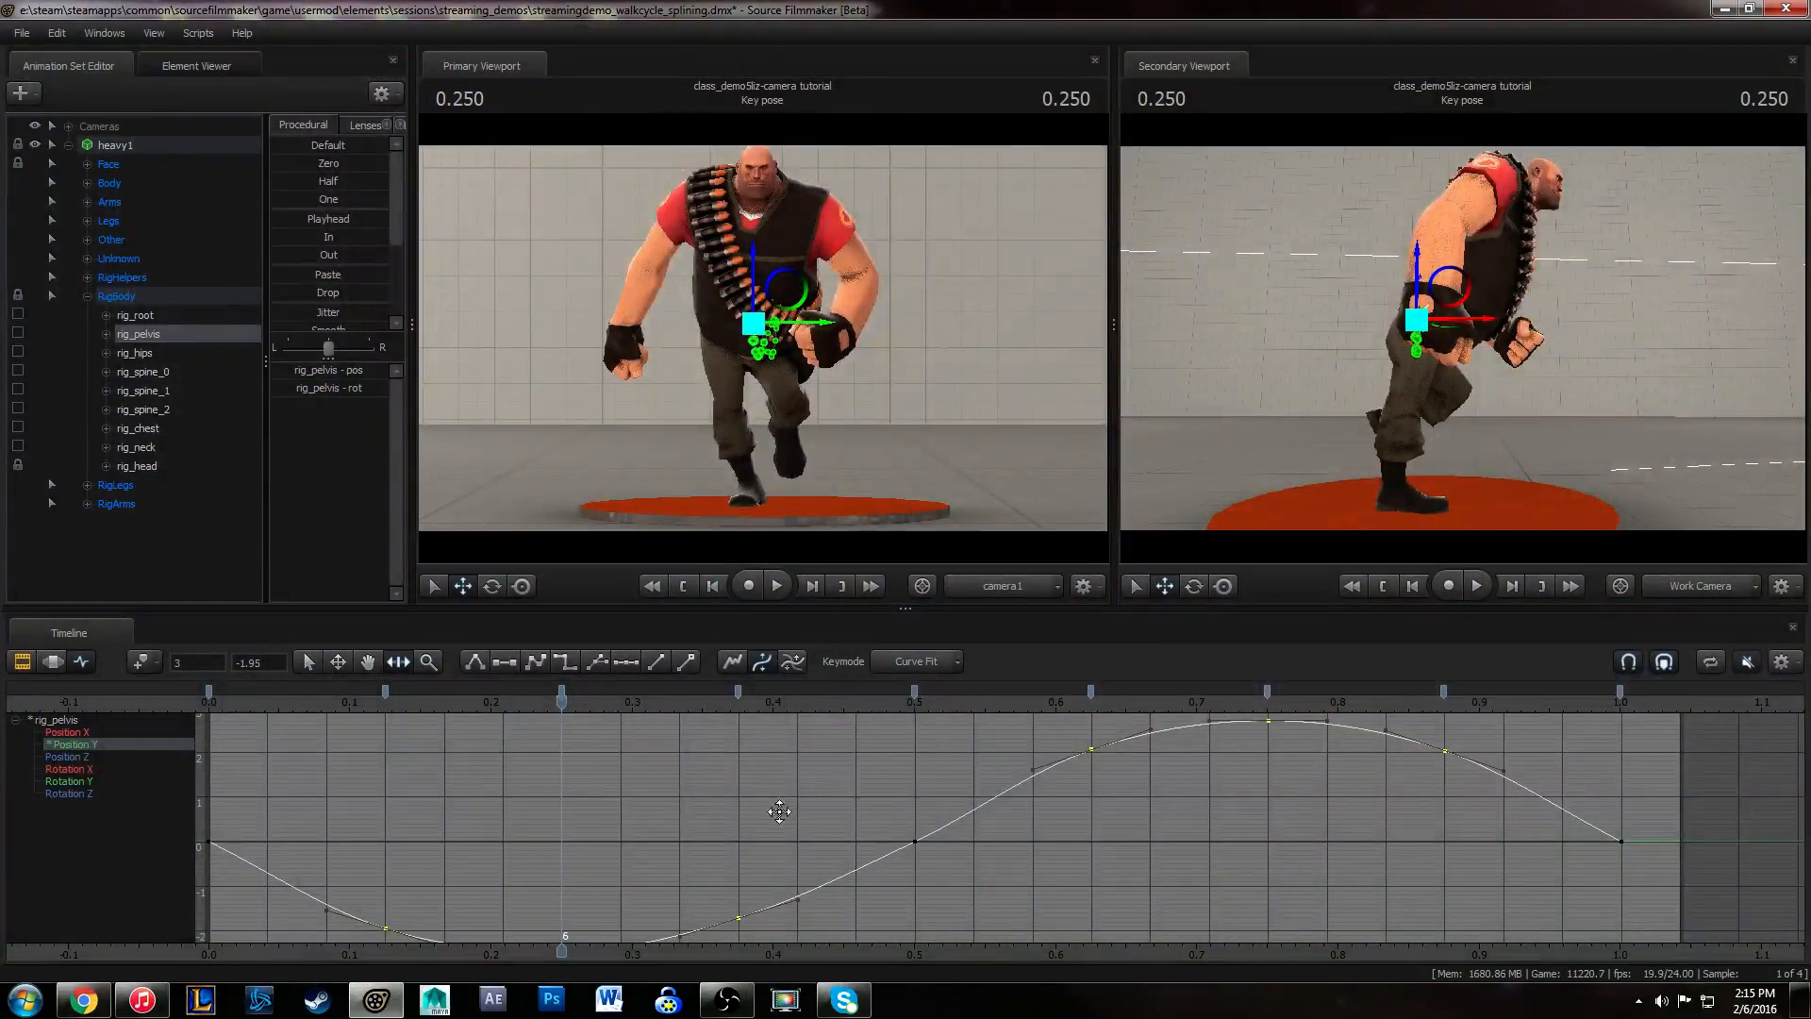
{"action": "left_click", "coordinate": [206, 705]}
{"action": "key", "text": "space"}
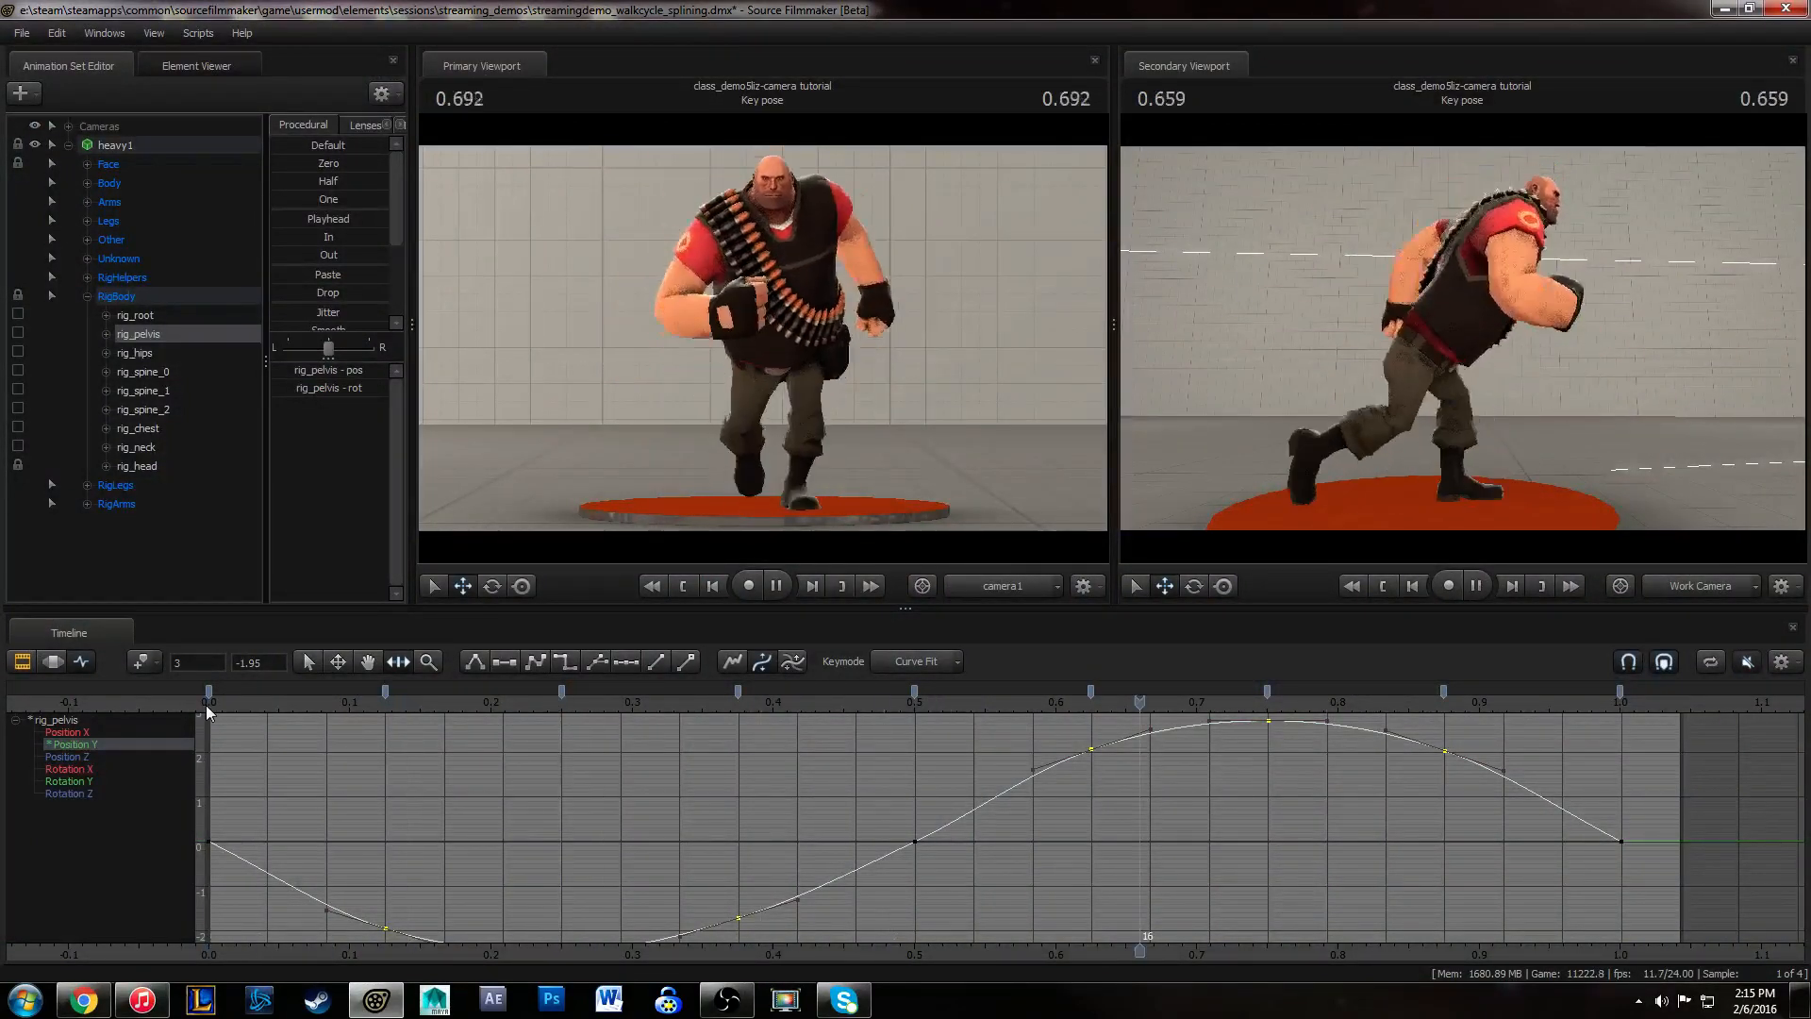
{"action": "key", "text": "space"}
{"action": "left_click", "coordinate": [205, 705]}
{"action": "middle_click_drag", "start_coordinate": [570, 802], "coordinate": [377, 789]}
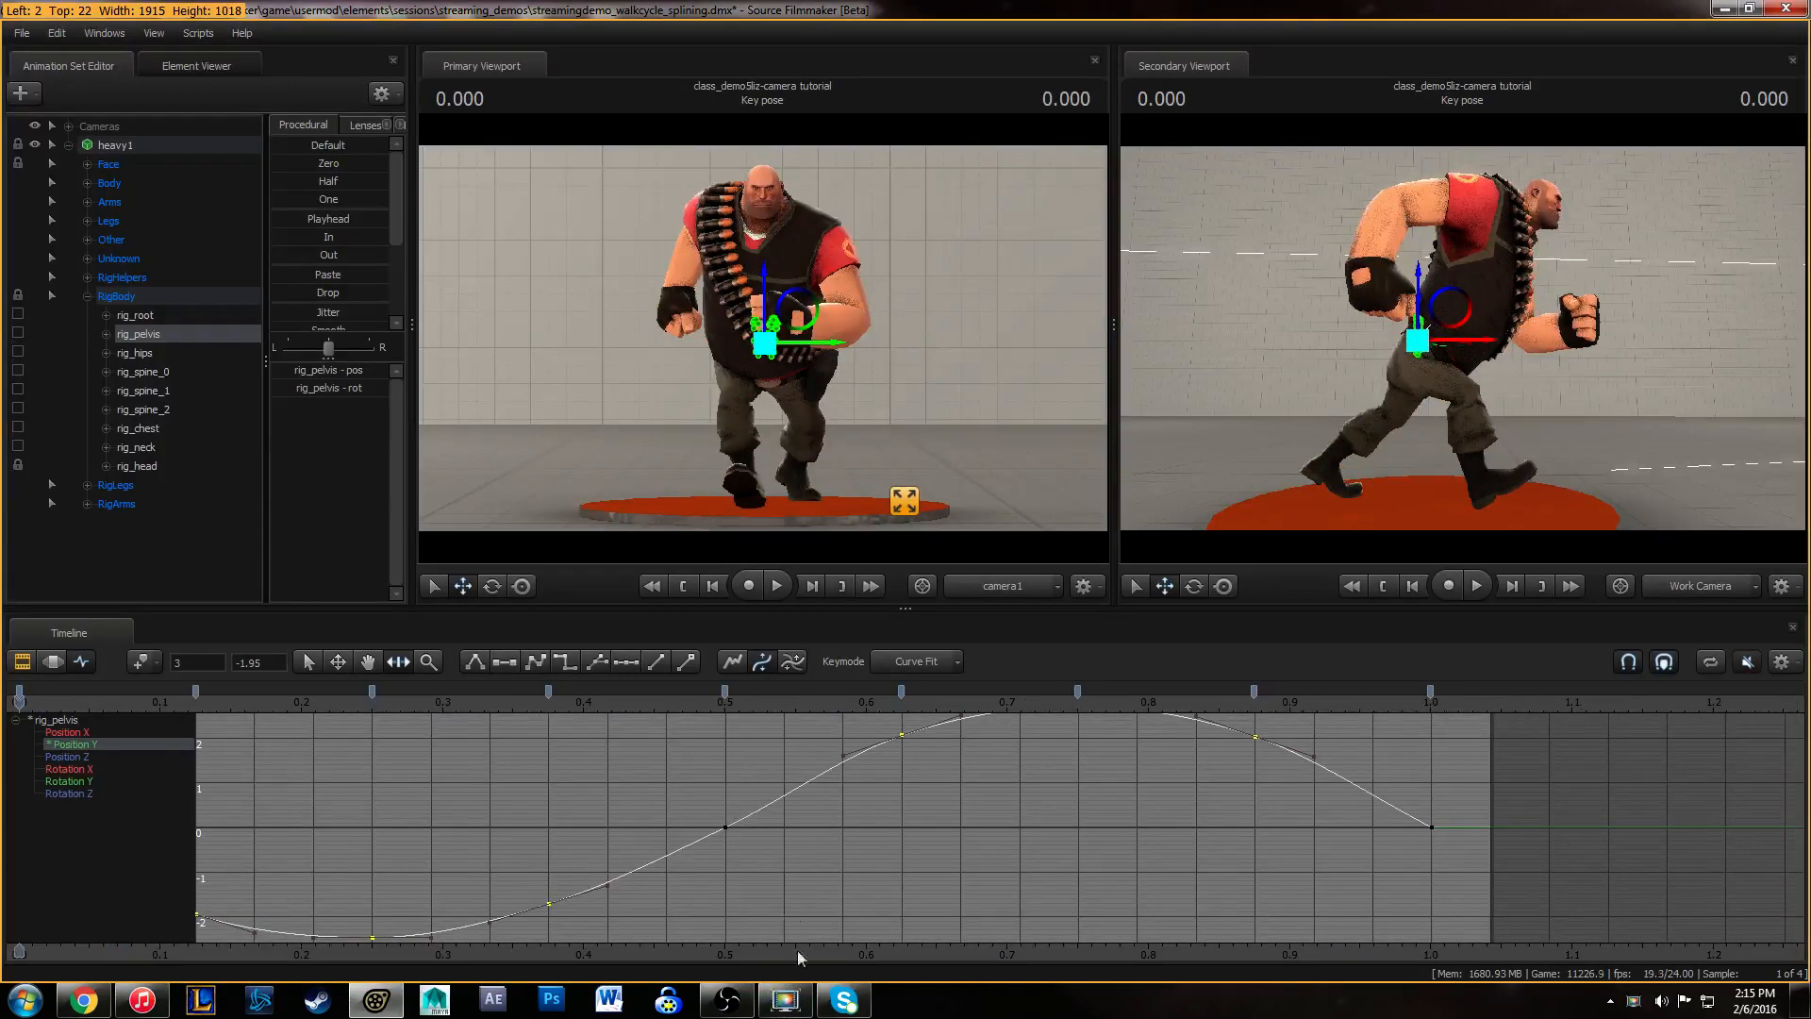
{"action": "mouse_move", "coordinate": [786, 1000]}
{"action": "left_click", "coordinate": [860, 926]}
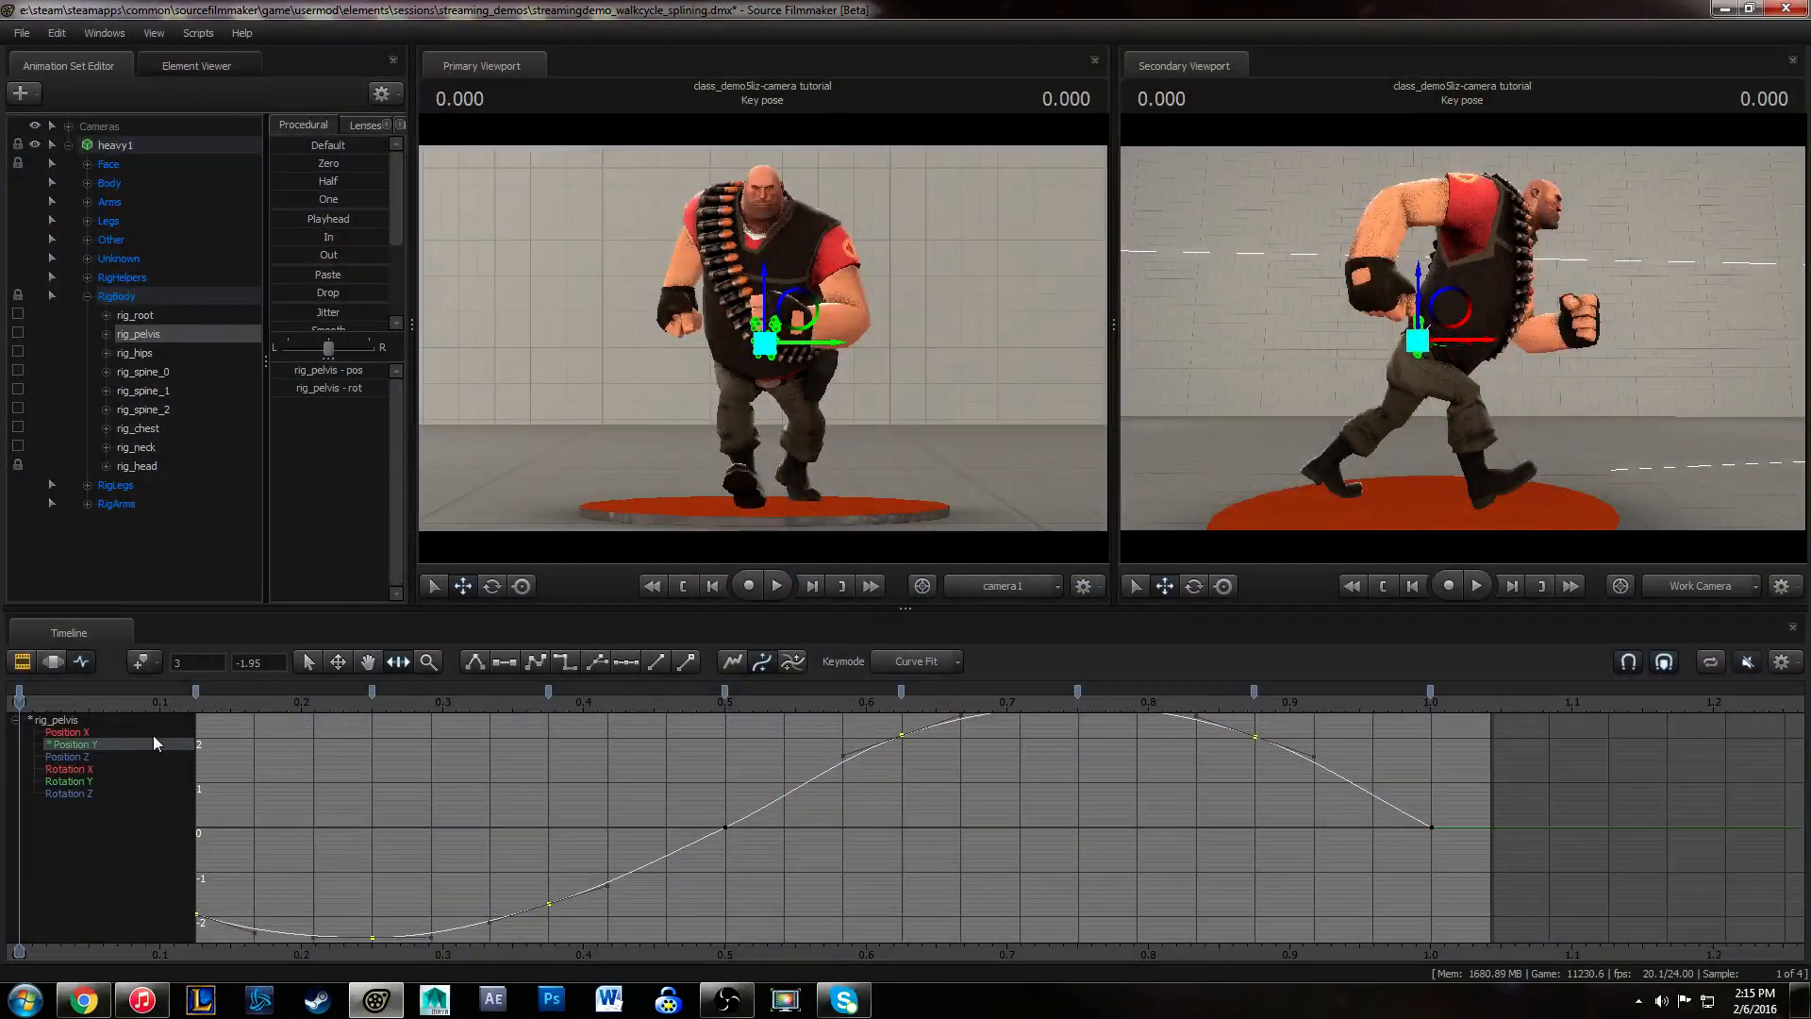
{"action": "middle_click_drag", "start_coordinate": [489, 842], "coordinate": [476, 839]}
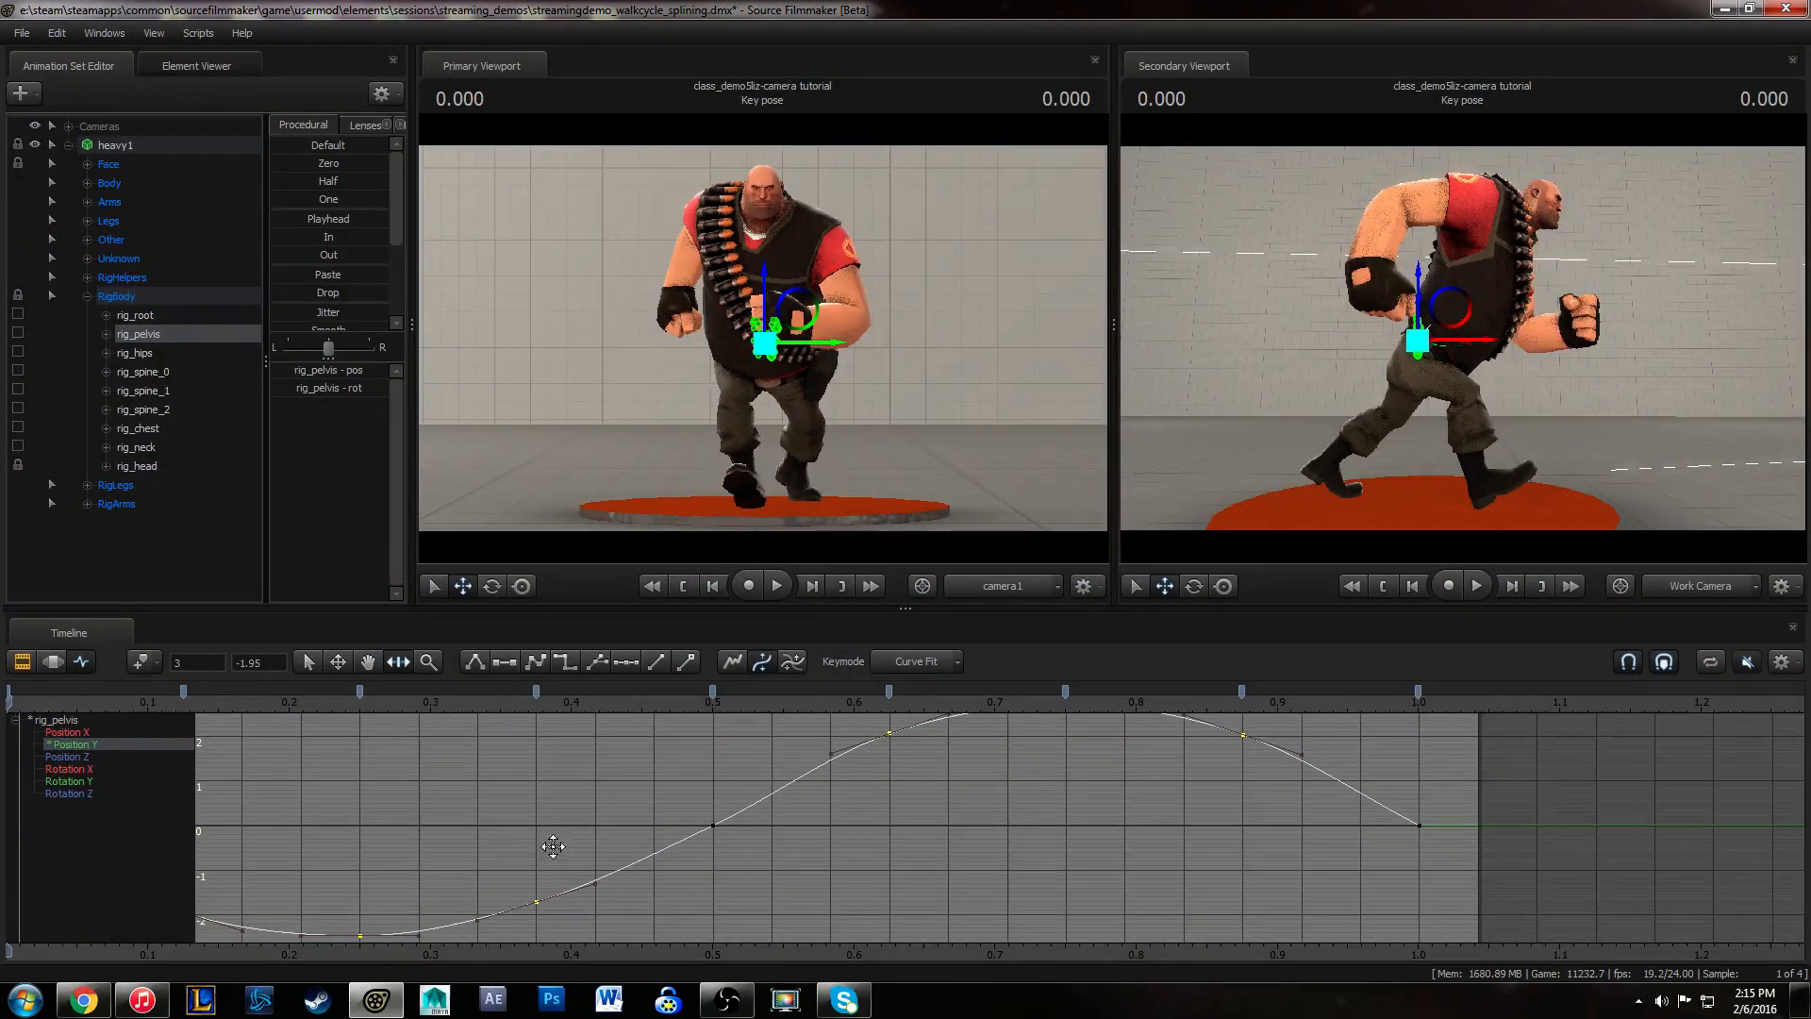
{"action": "right_click_drag", "start_coordinate": [465, 832], "coordinate": [517, 836], "text": "alt"}
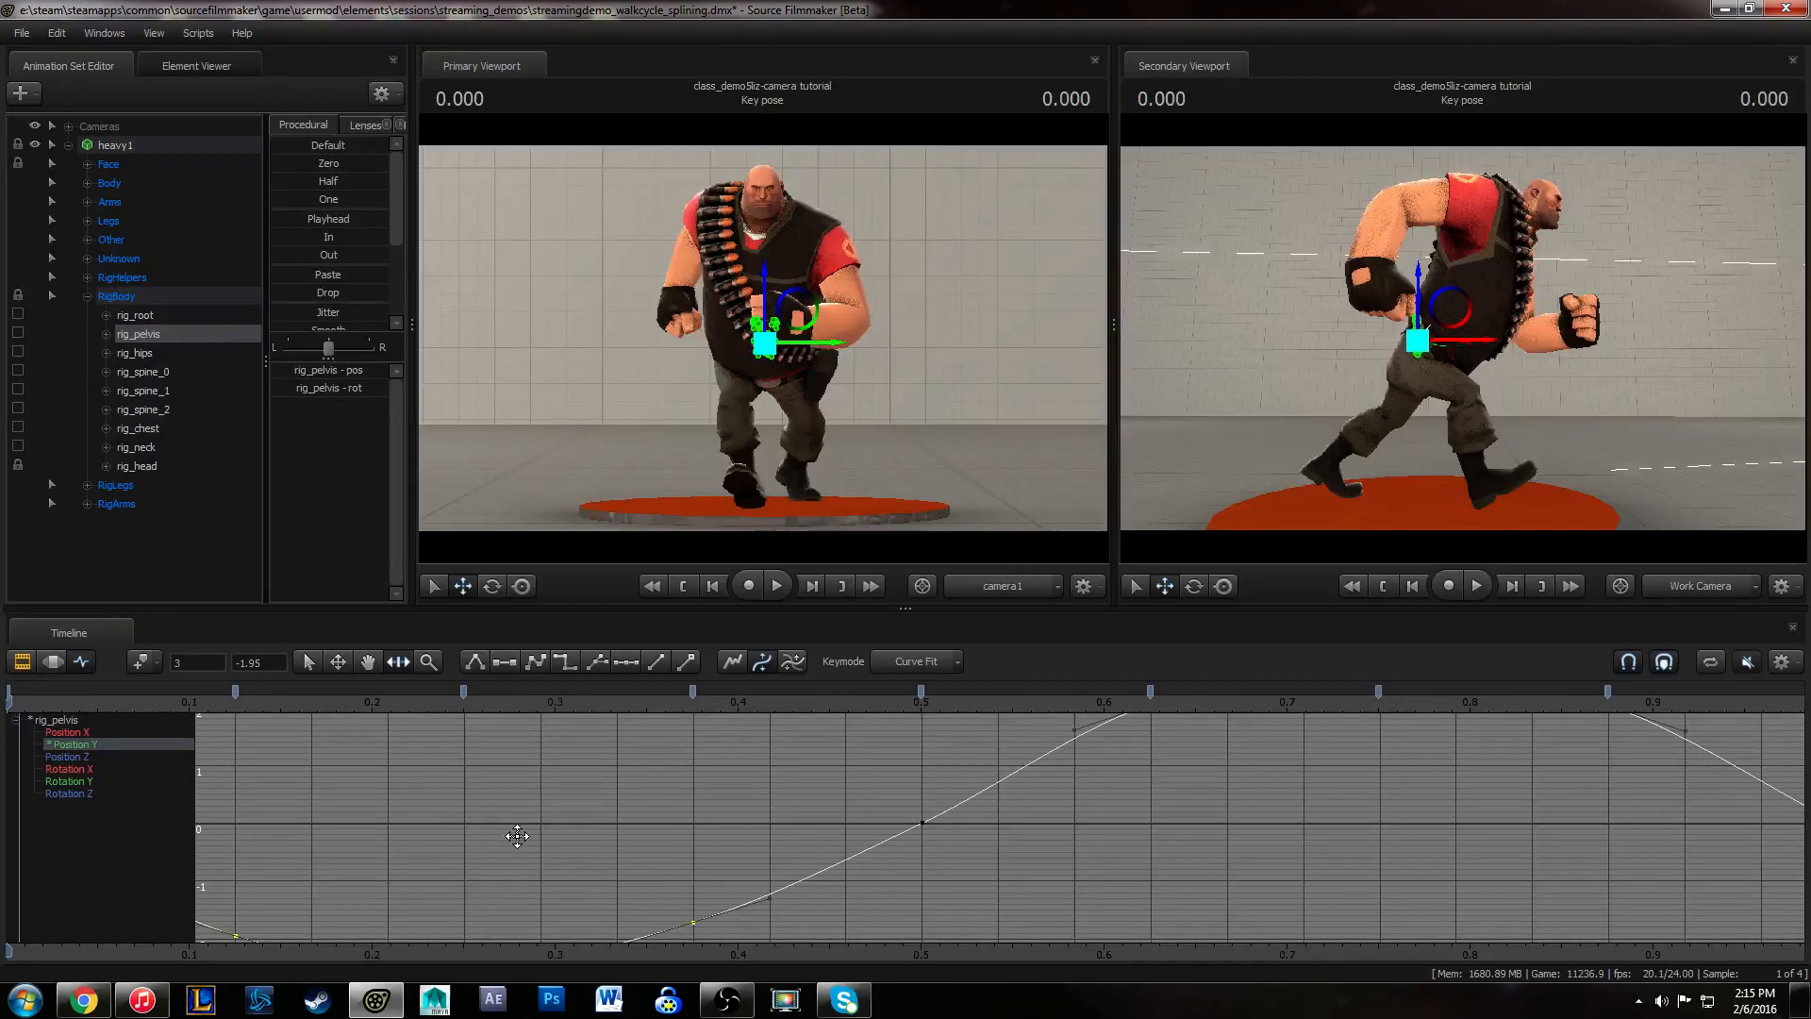
- Play the walk cycle repeatedly to judge the pelvis's side-to-side motion, and scrub from the start to frame 10
{"action": "key", "text": "space"}
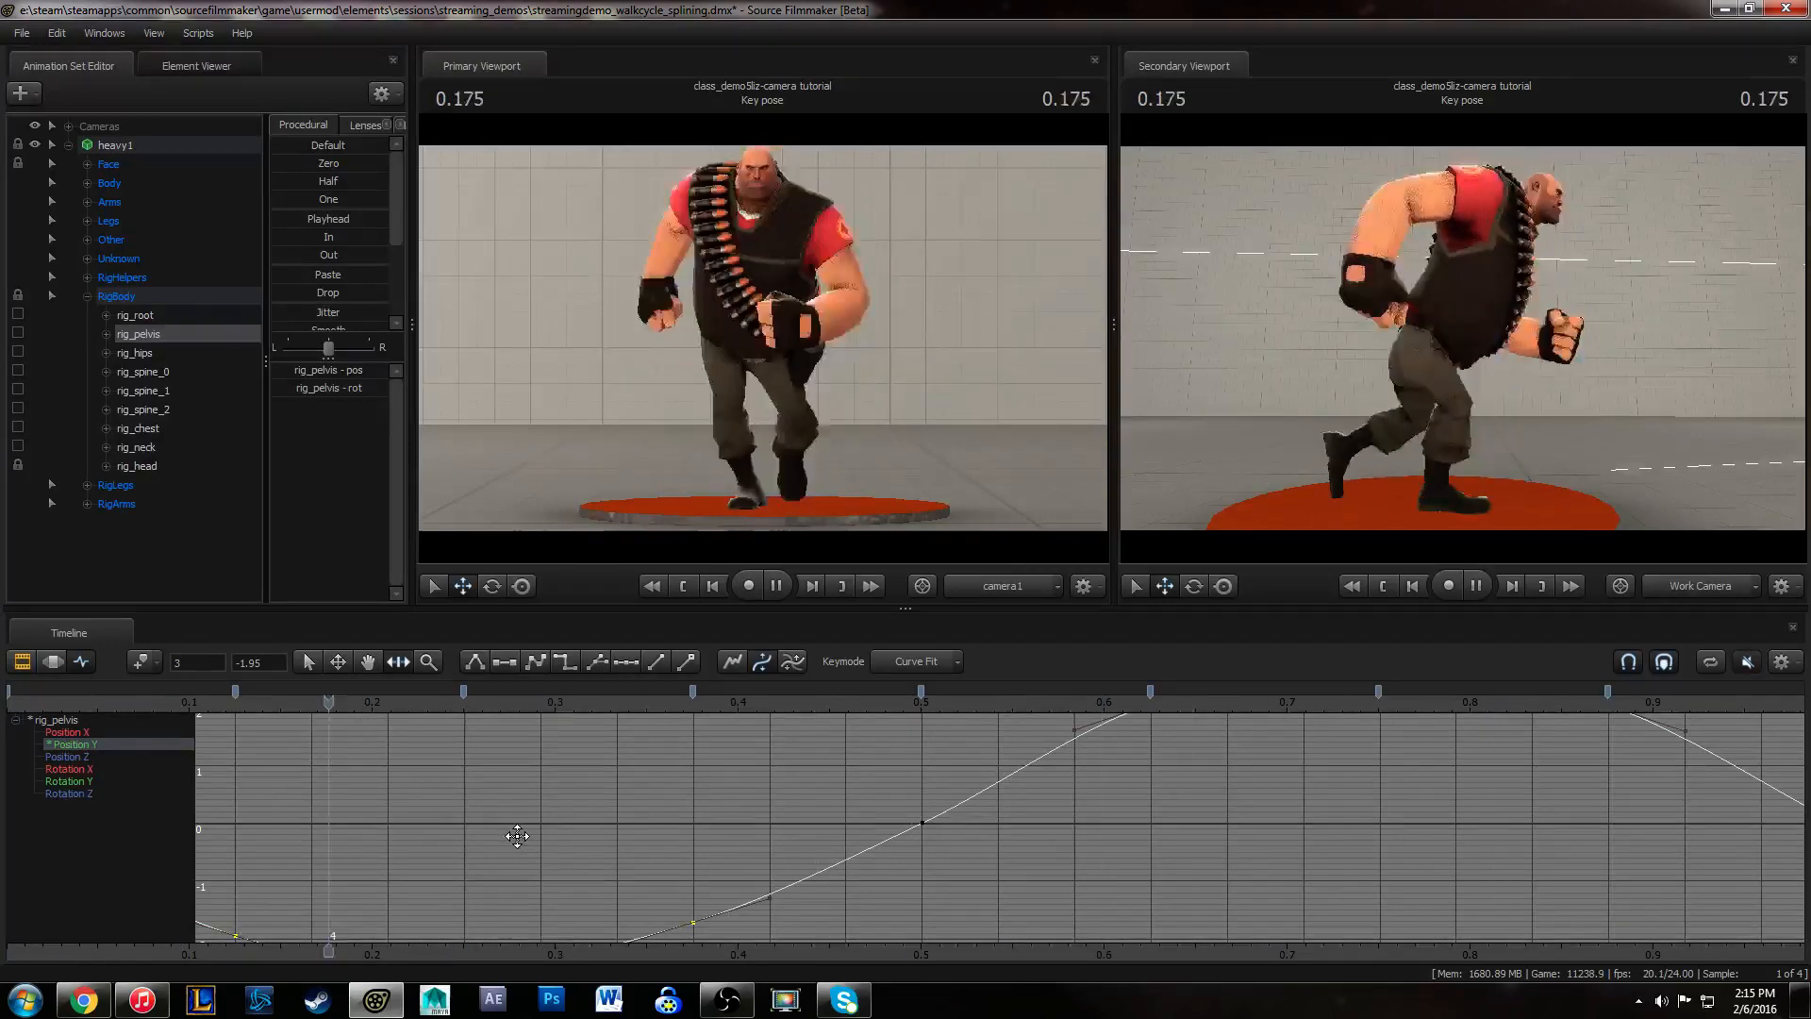
{"action": "key", "text": "space"}
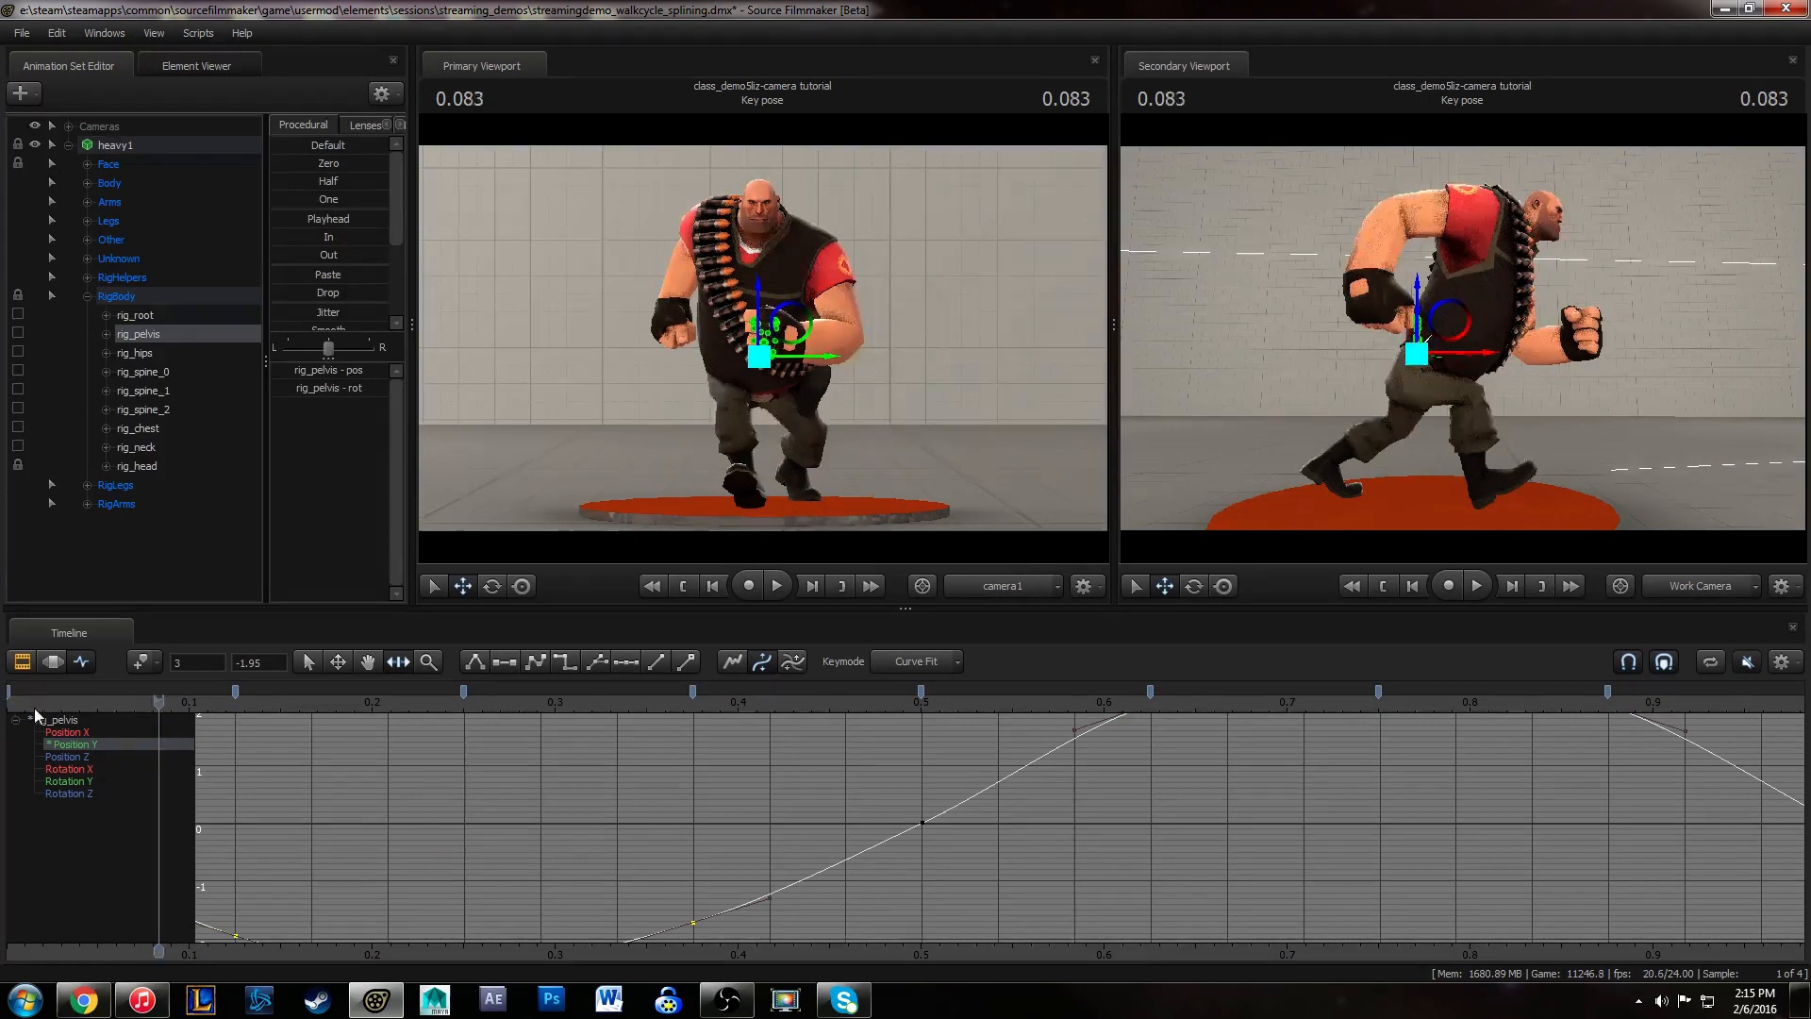
{"action": "key", "text": "space"}
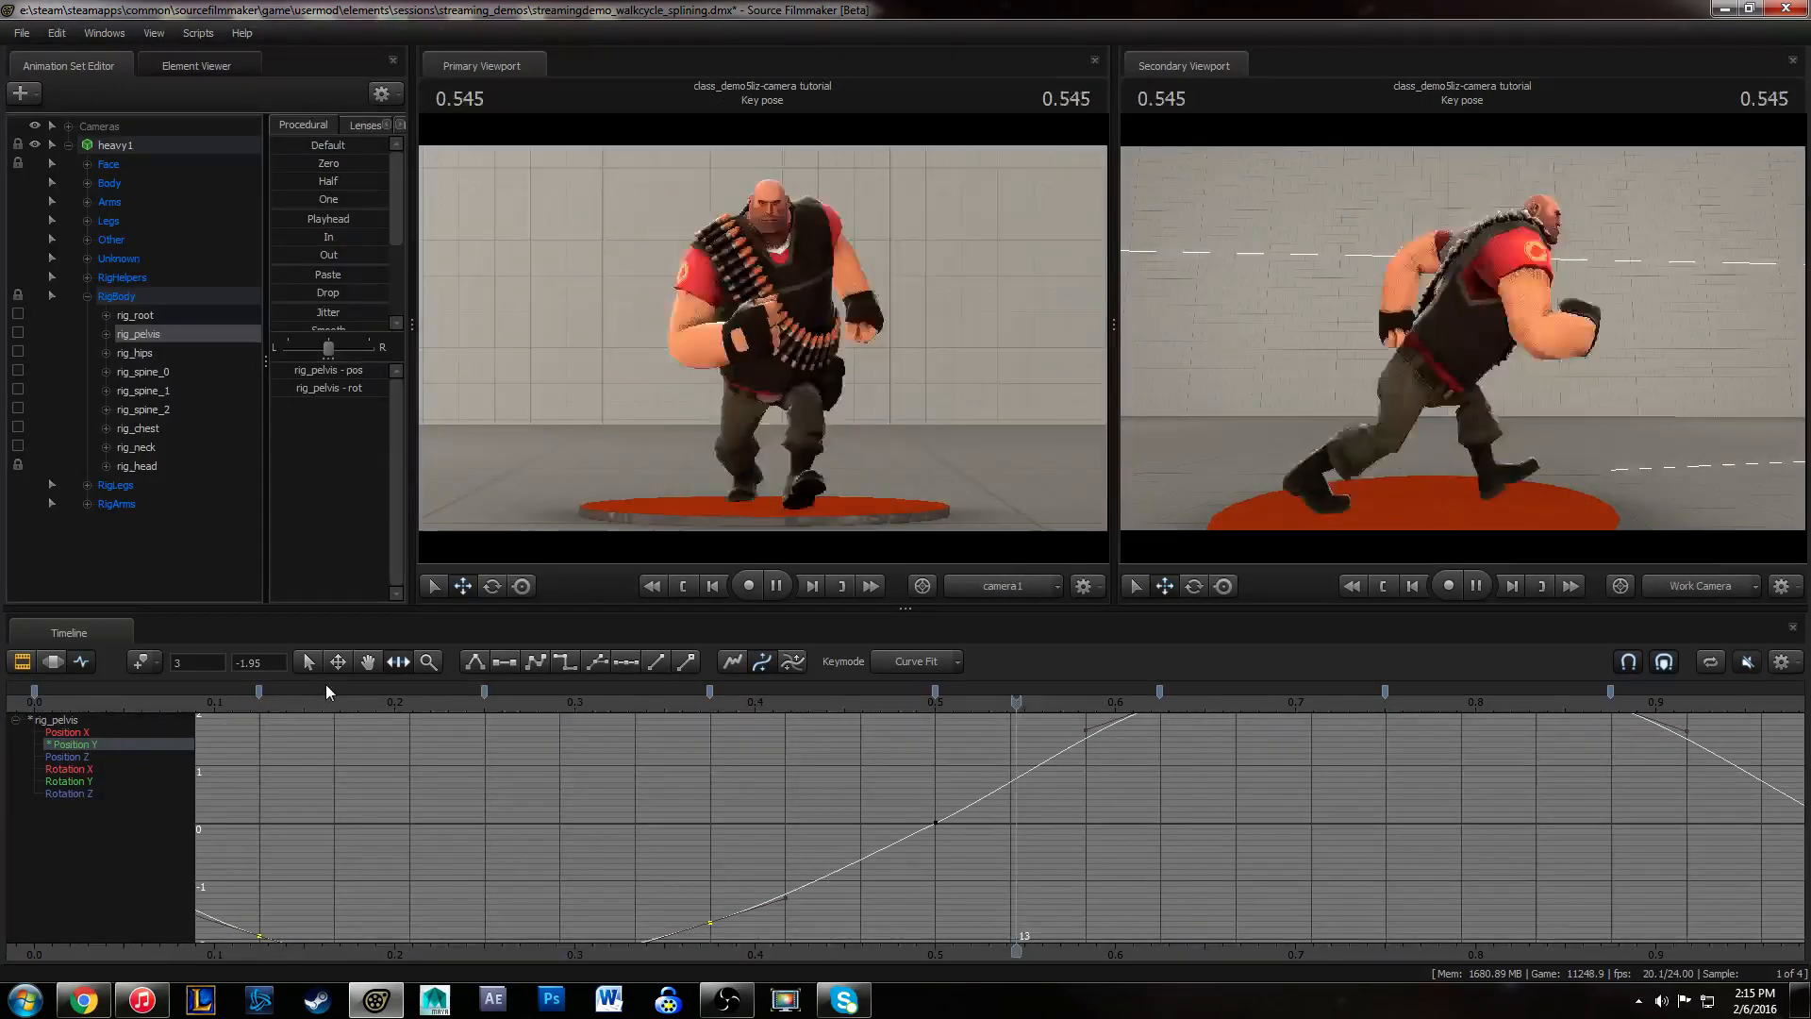
{"action": "key", "text": "space"}
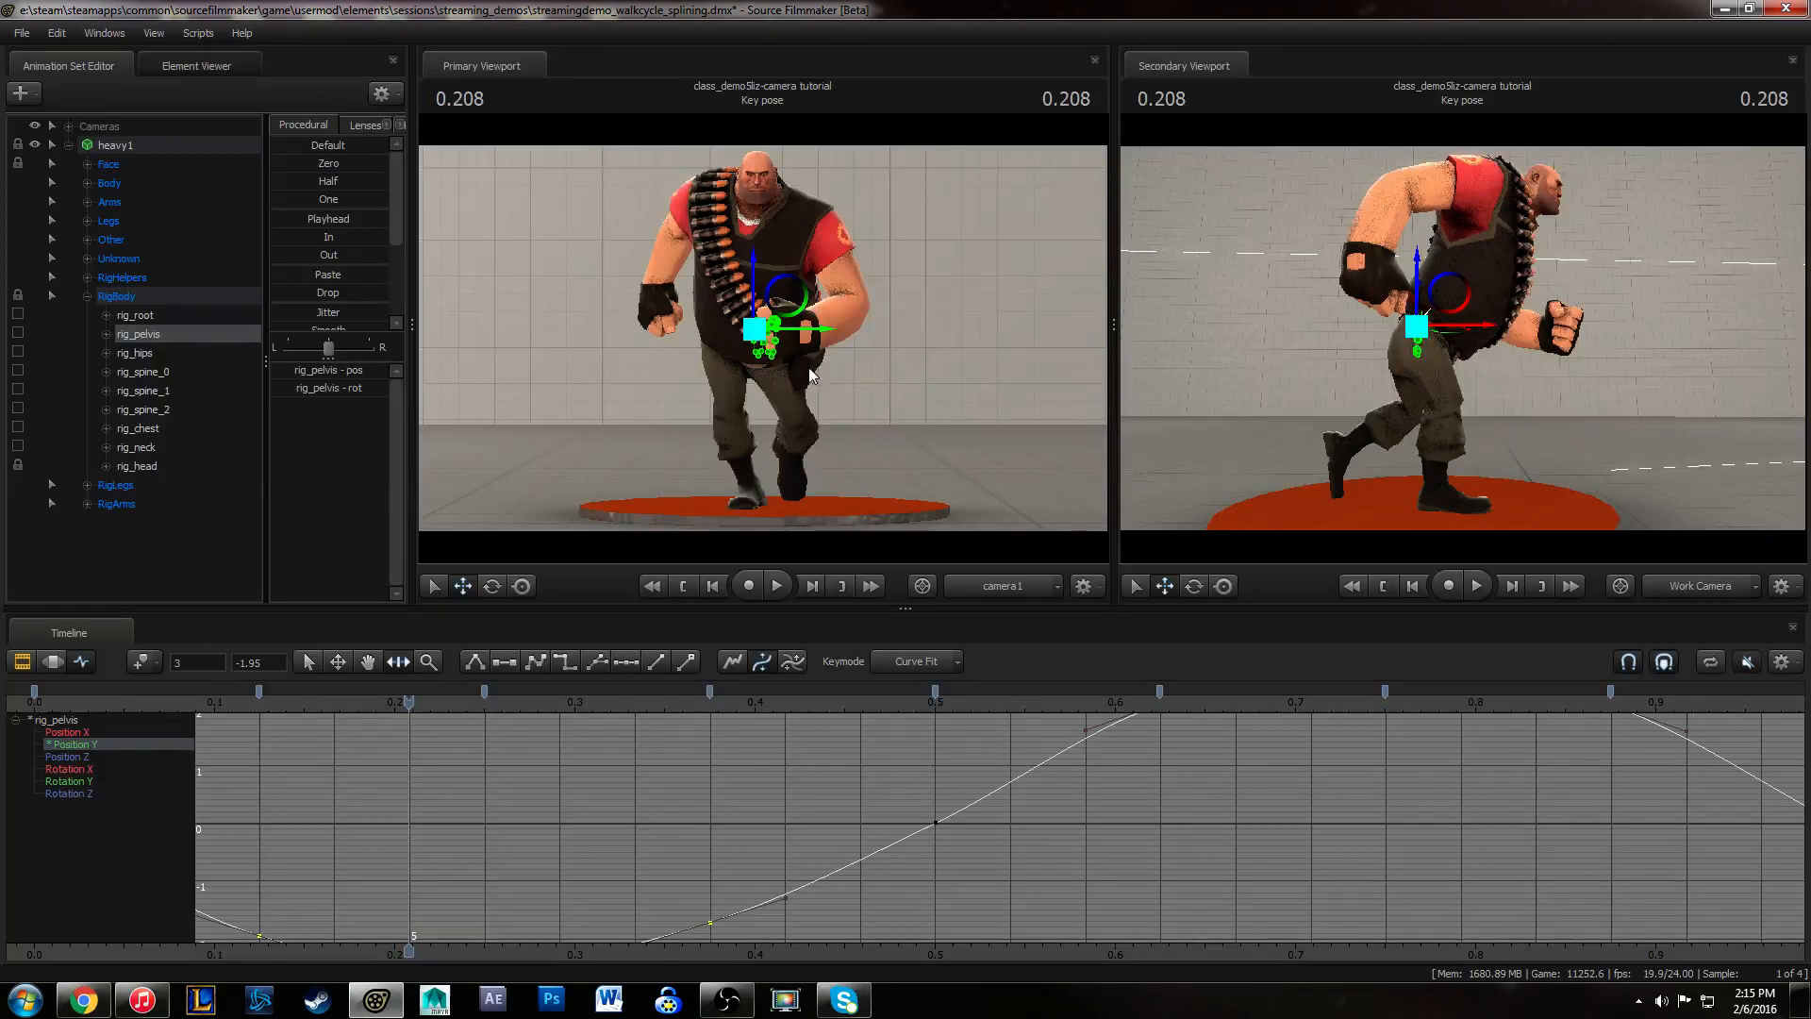
{"action": "key", "text": "space"}
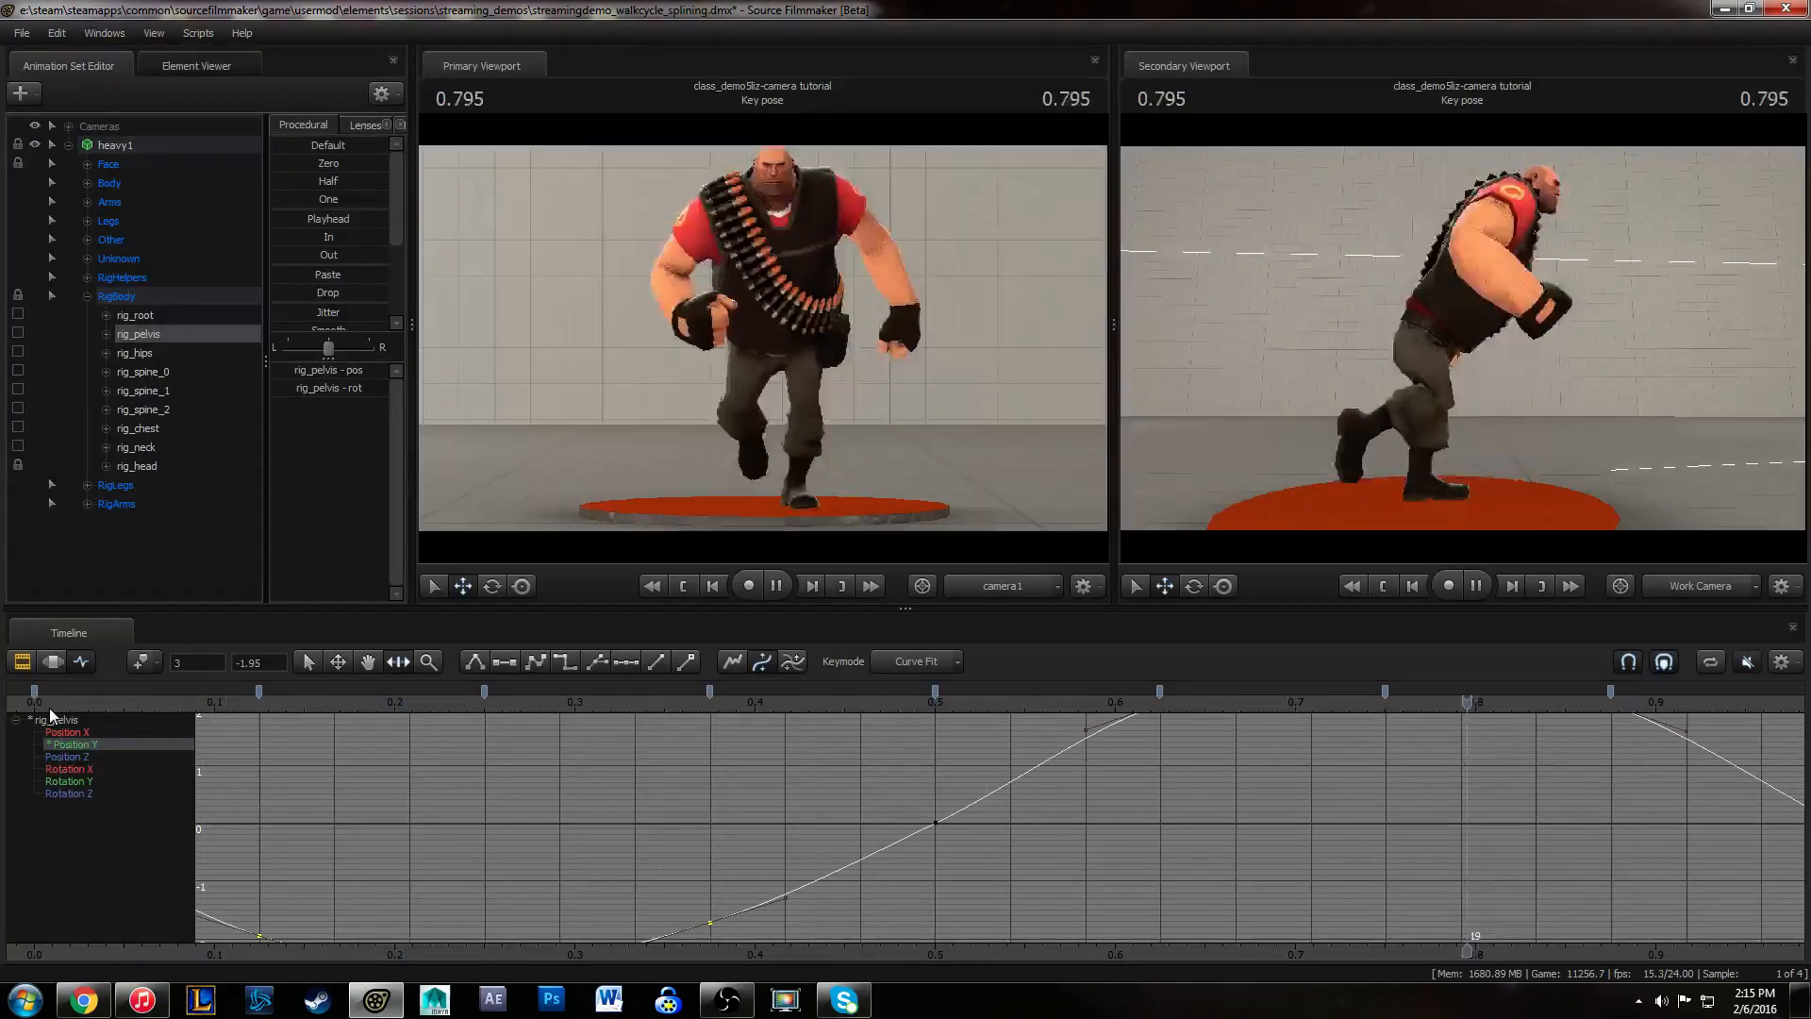
{"action": "key", "text": "space"}
{"action": "left_click", "coordinate": [40, 708]}
{"action": "left_click_drag", "start_coordinate": [39, 708], "coordinate": [781, 754]}
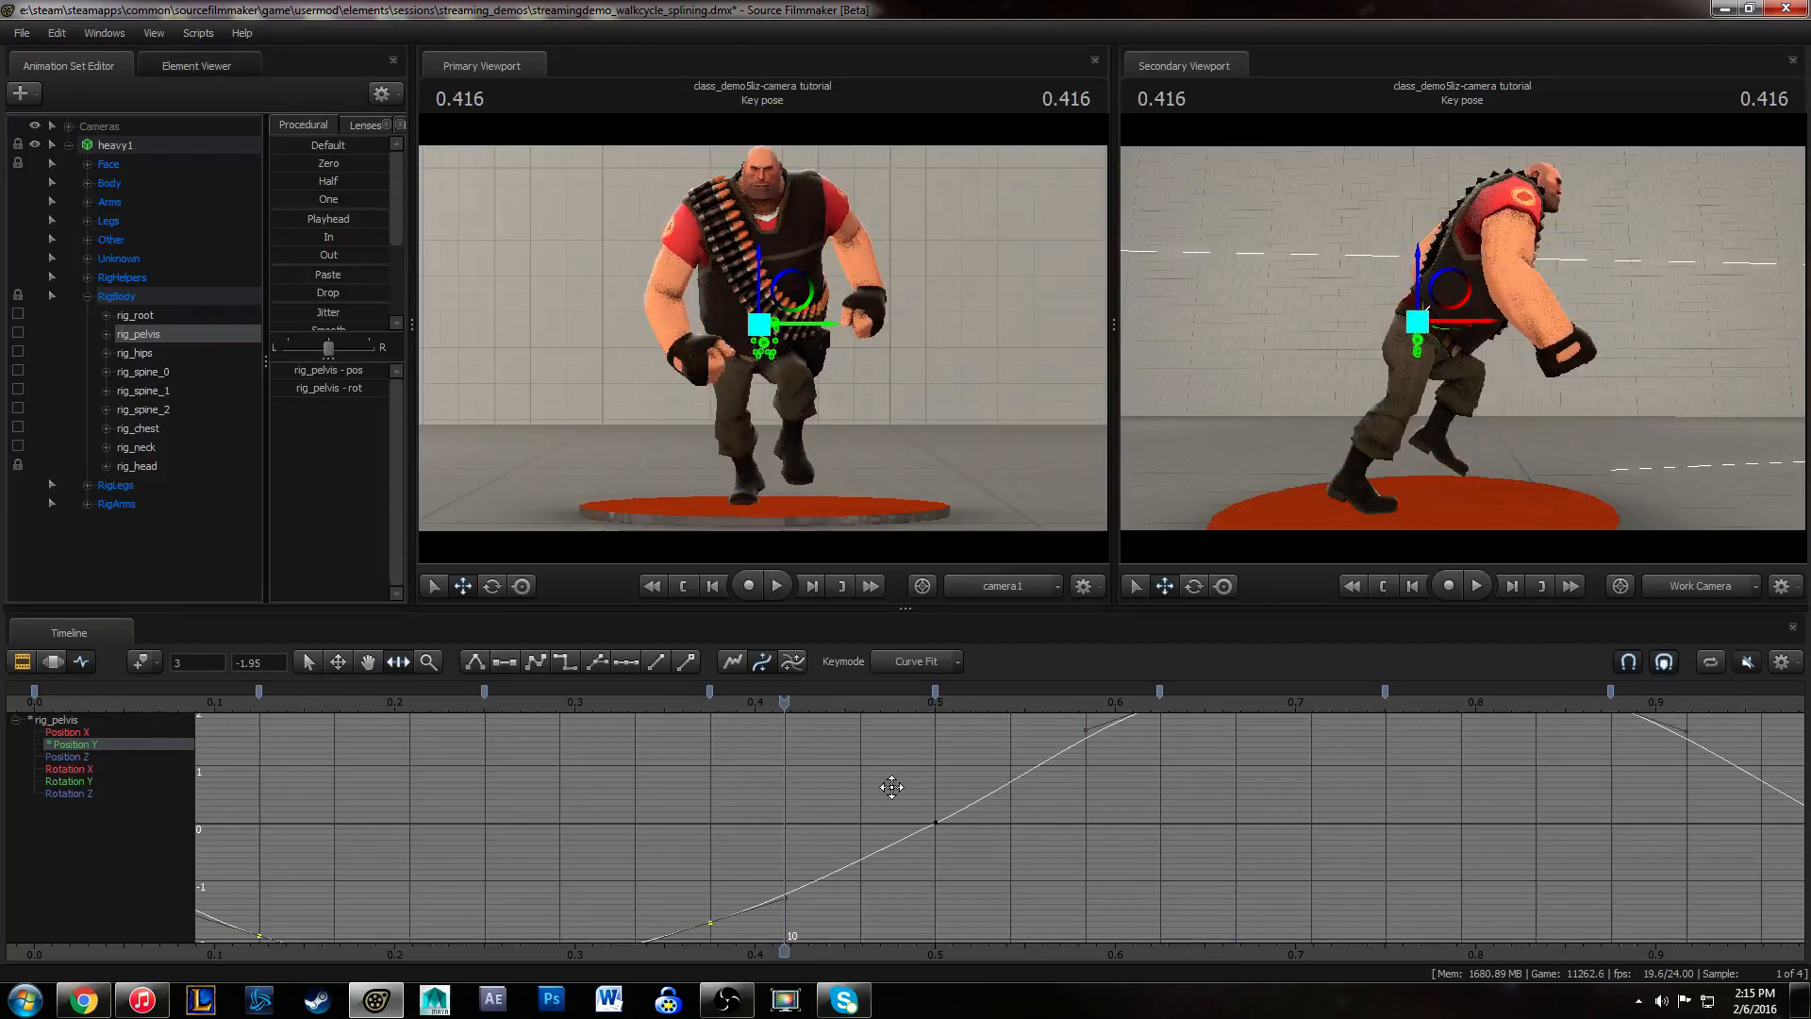
- Examine the tangents of the pelvis Position Y keys at frames 12 and 15
{"action": "key", "text": "q"}
{"action": "left_click_drag", "start_coordinate": [921, 789], "coordinate": [1015, 892]}
{"action": "right_click_drag", "start_coordinate": [1009, 835], "coordinate": [1072, 845], "text": "alt"}
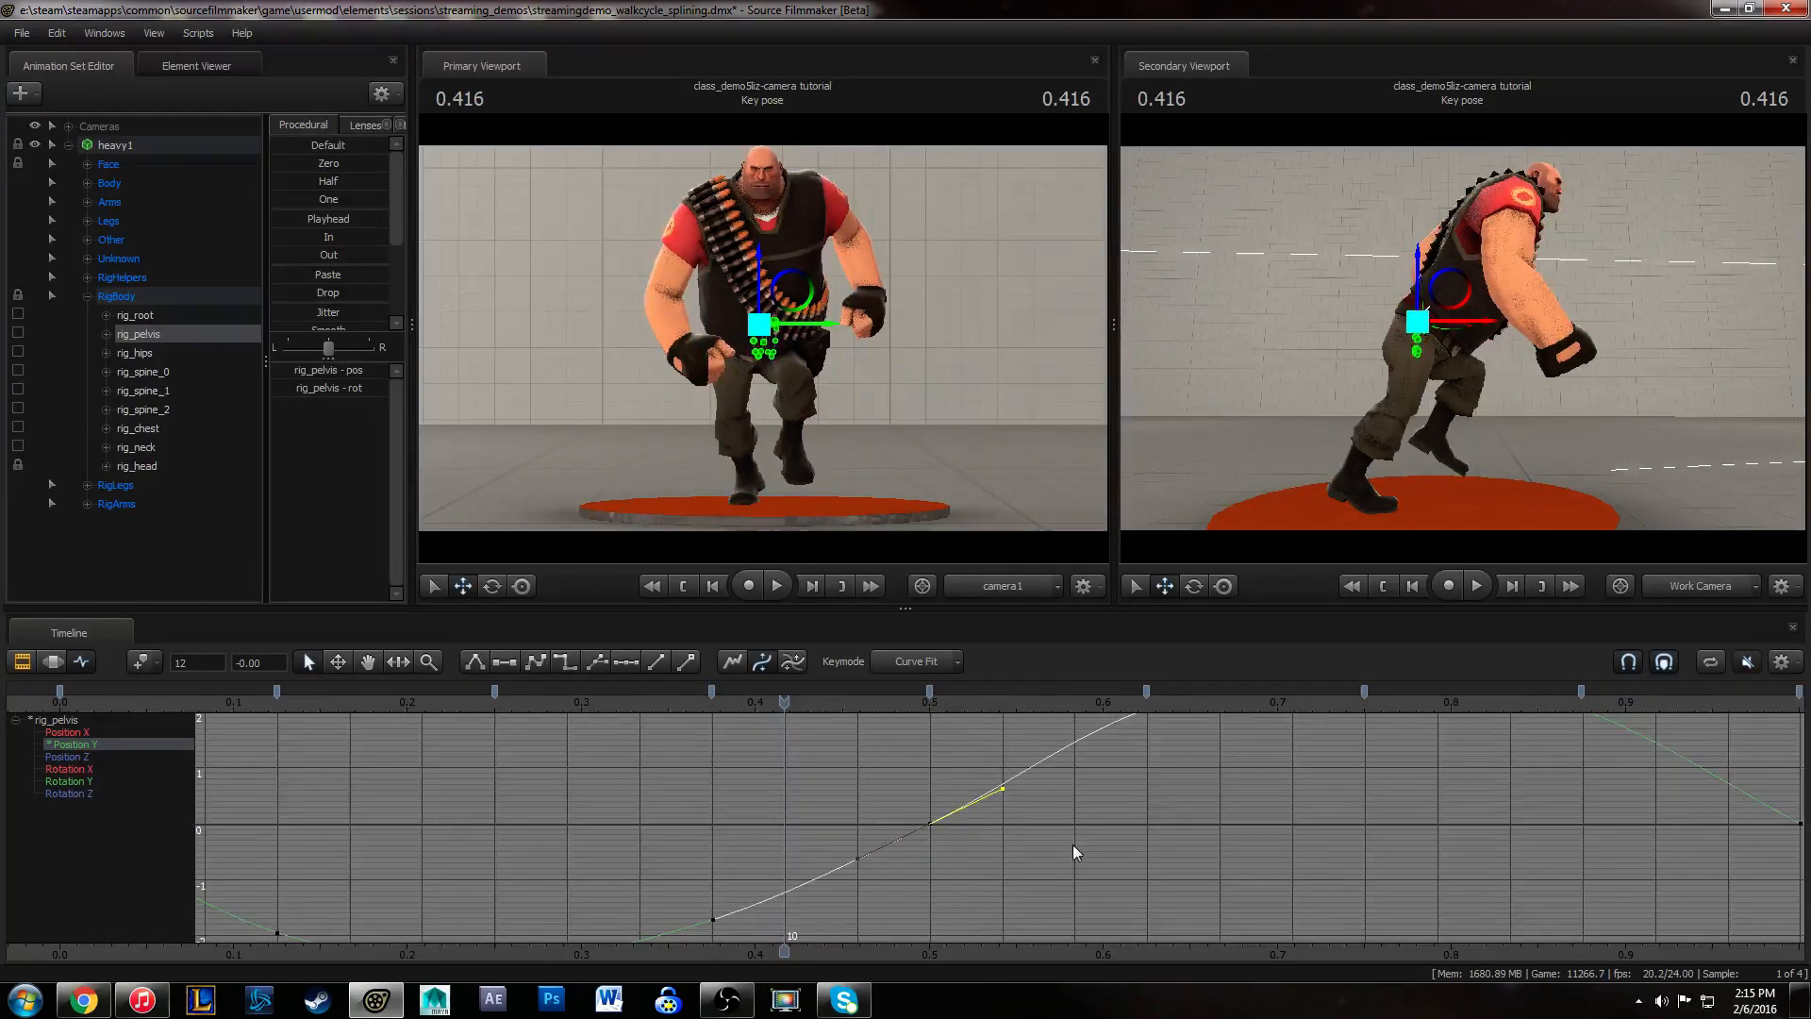
{"action": "middle_click_drag", "start_coordinate": [1073, 845], "coordinate": [1072, 805], "text": "alt"}
{"action": "left_click", "coordinate": [1066, 732]}
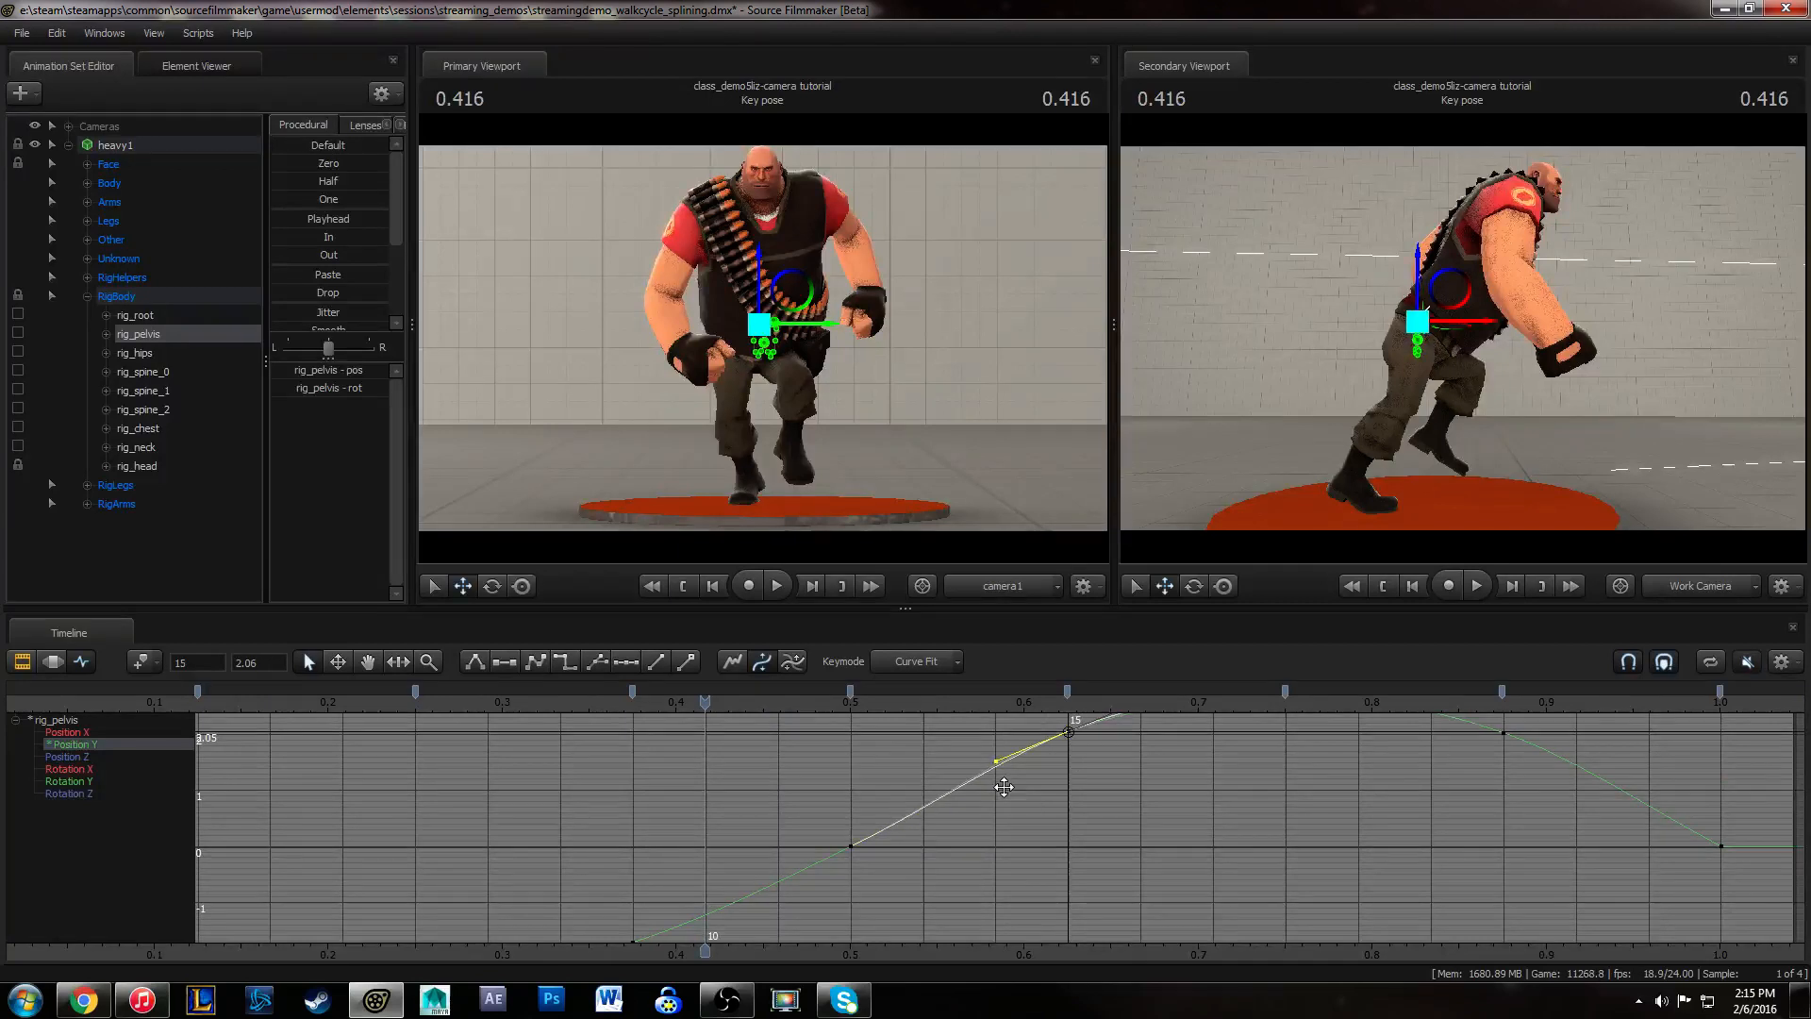
{"action": "left_click", "coordinate": [1130, 824]}
- Select the rig_hips control and play the walk cycle to judge the hip motion
{"action": "left_click", "coordinate": [137, 353]}
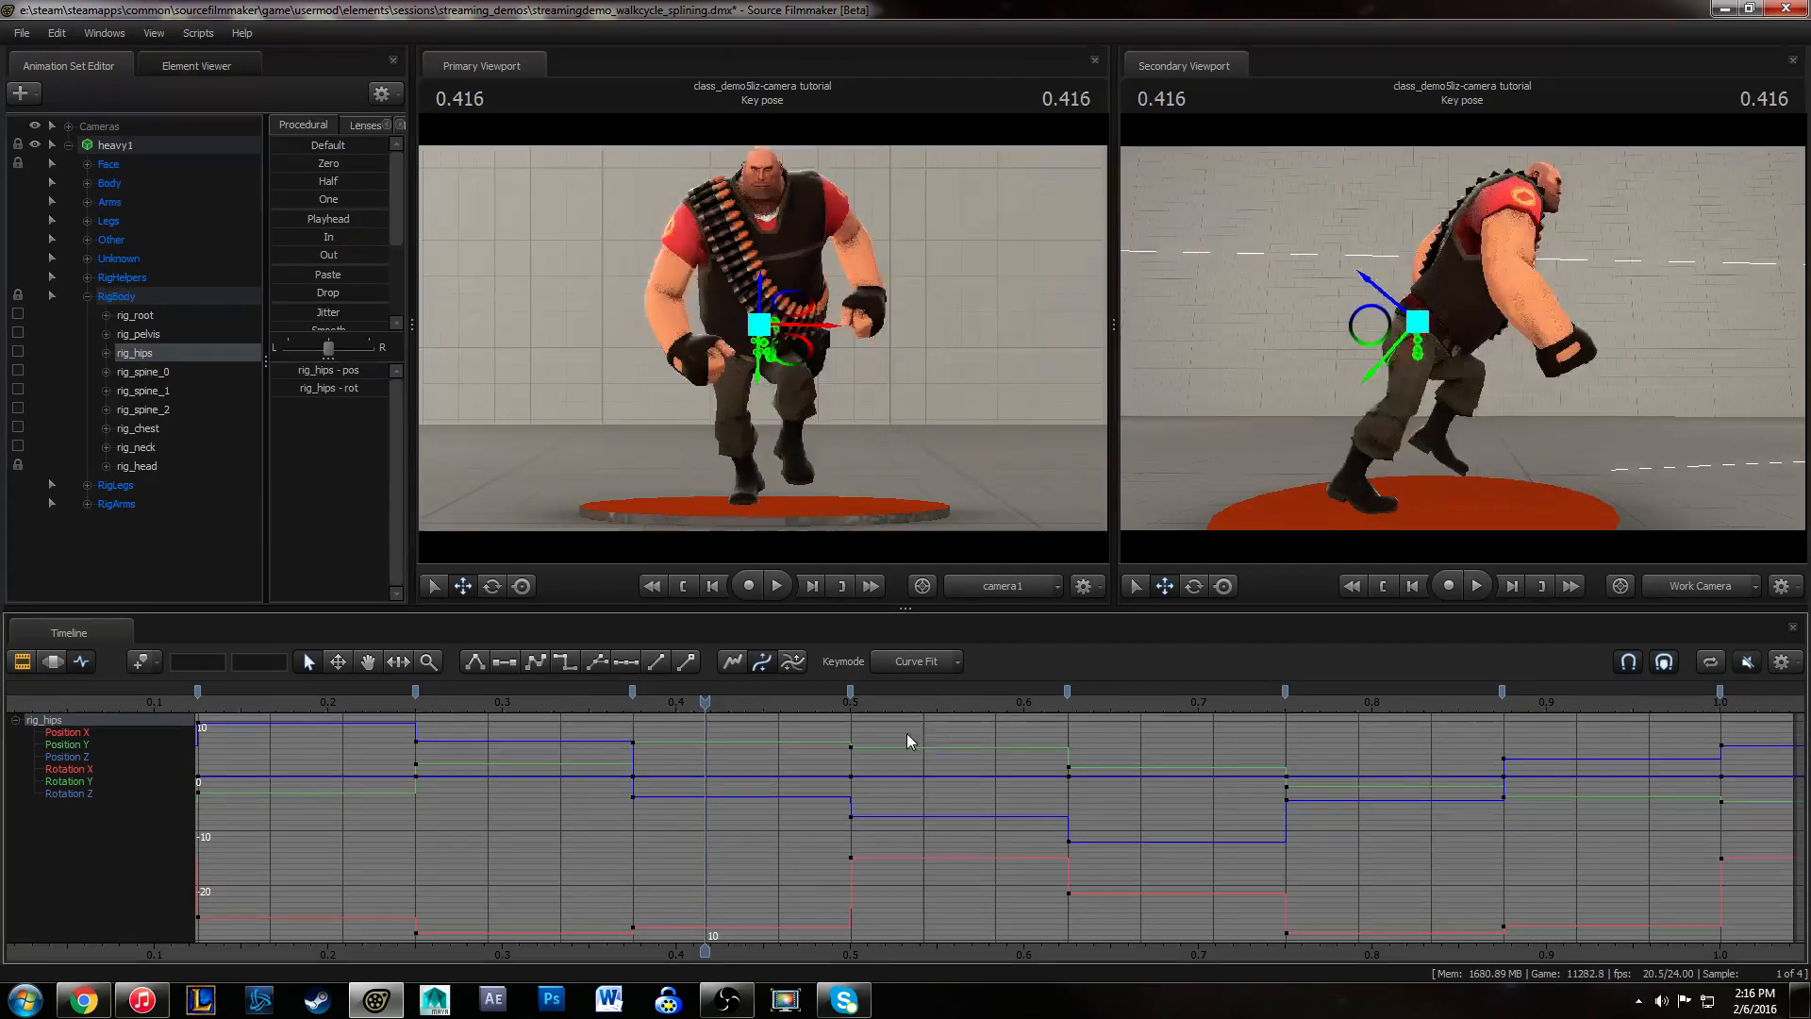
{"action": "key", "text": "space"}
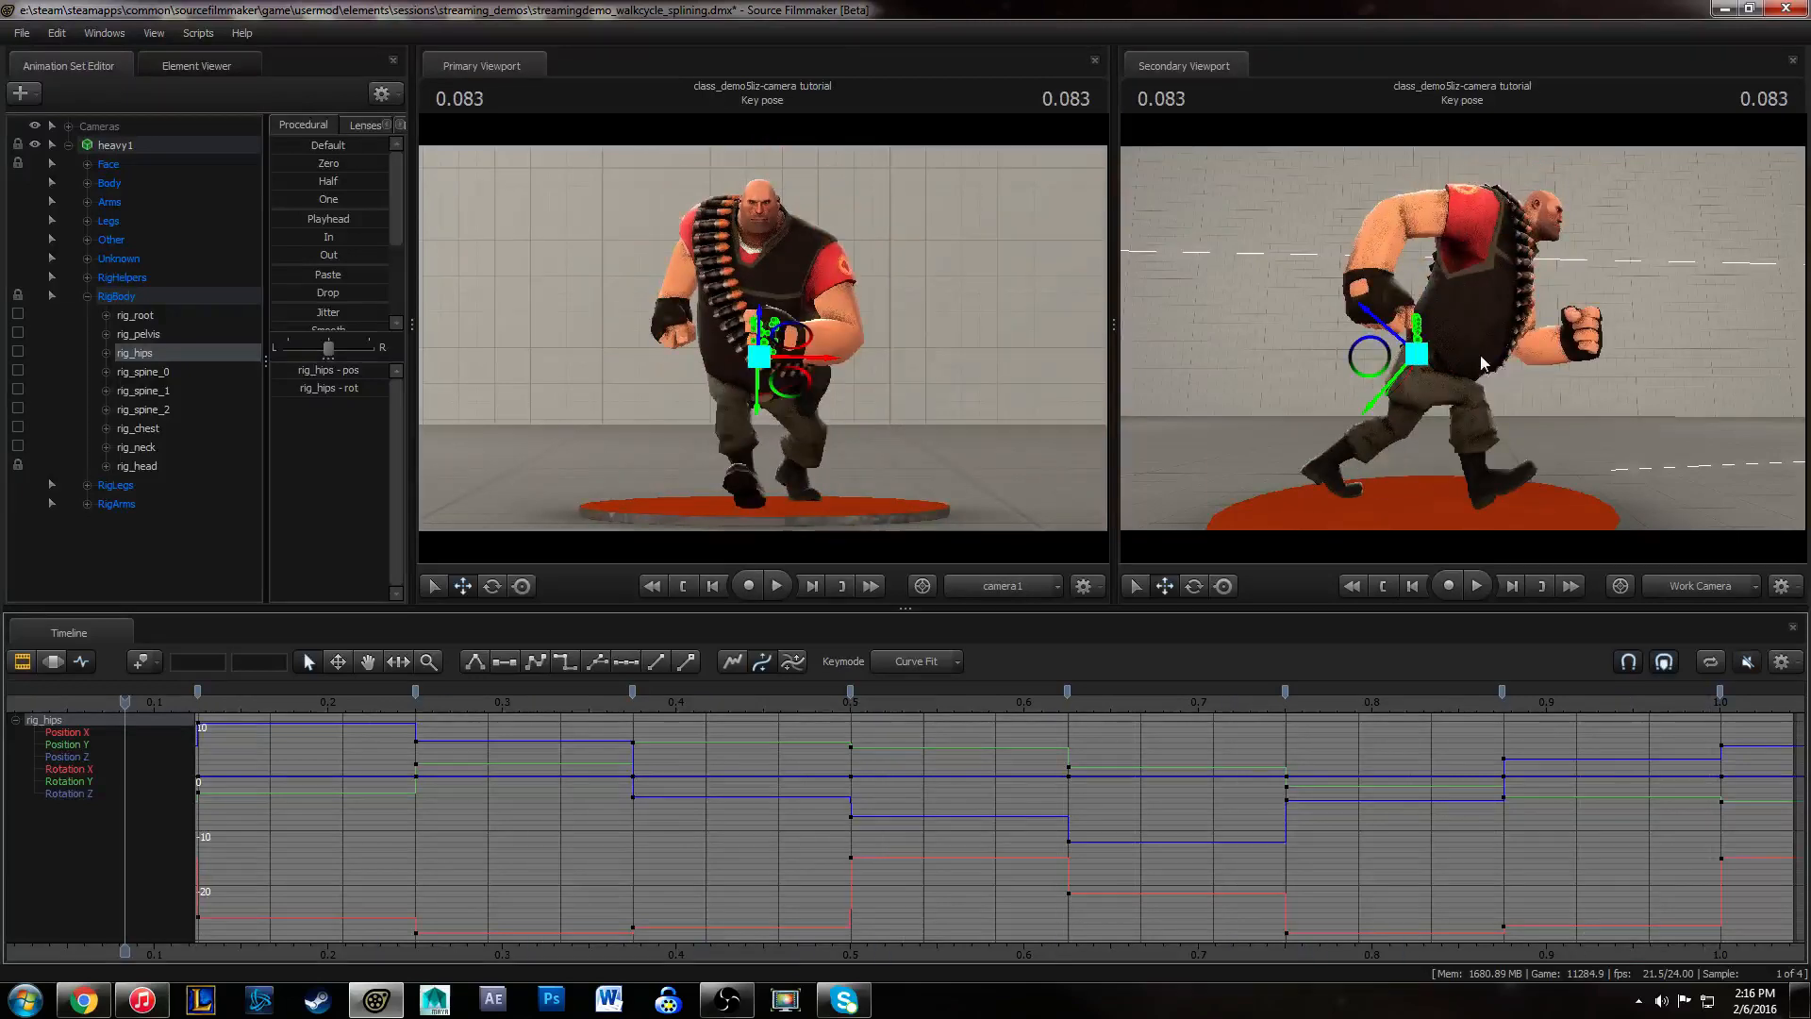
{"action": "key", "text": "space"}
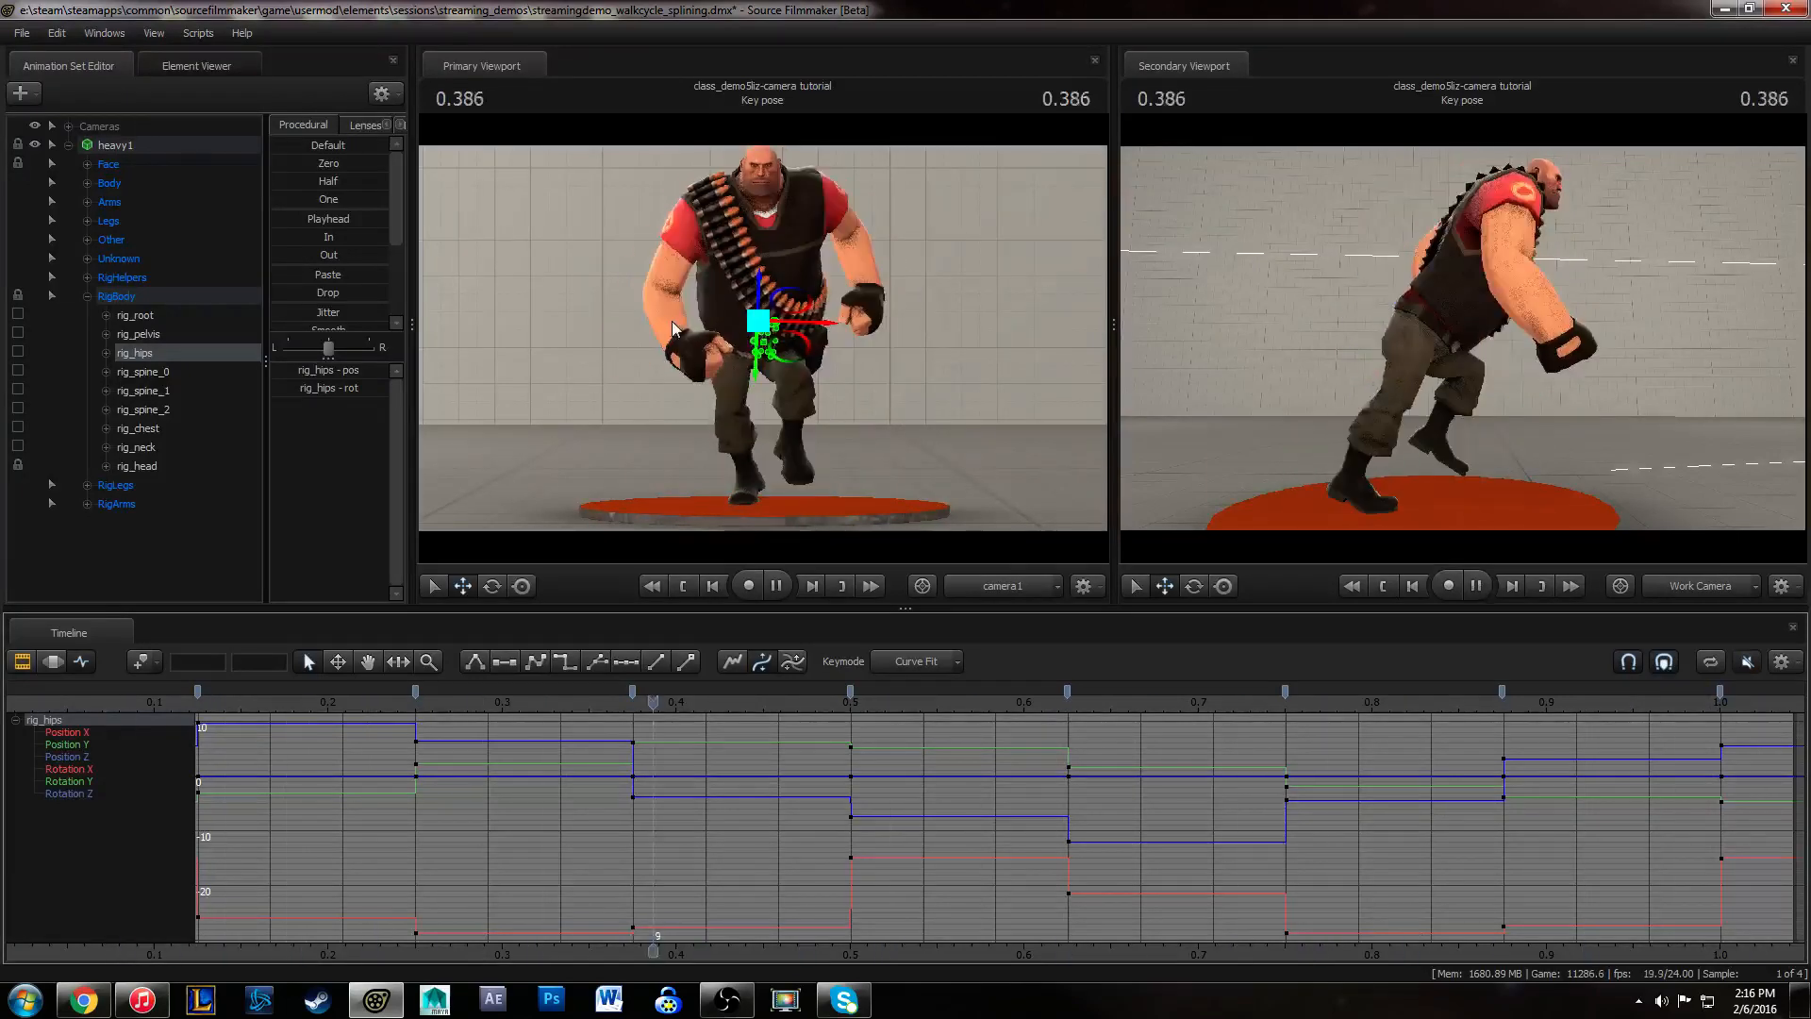
{"action": "key", "text": "space"}
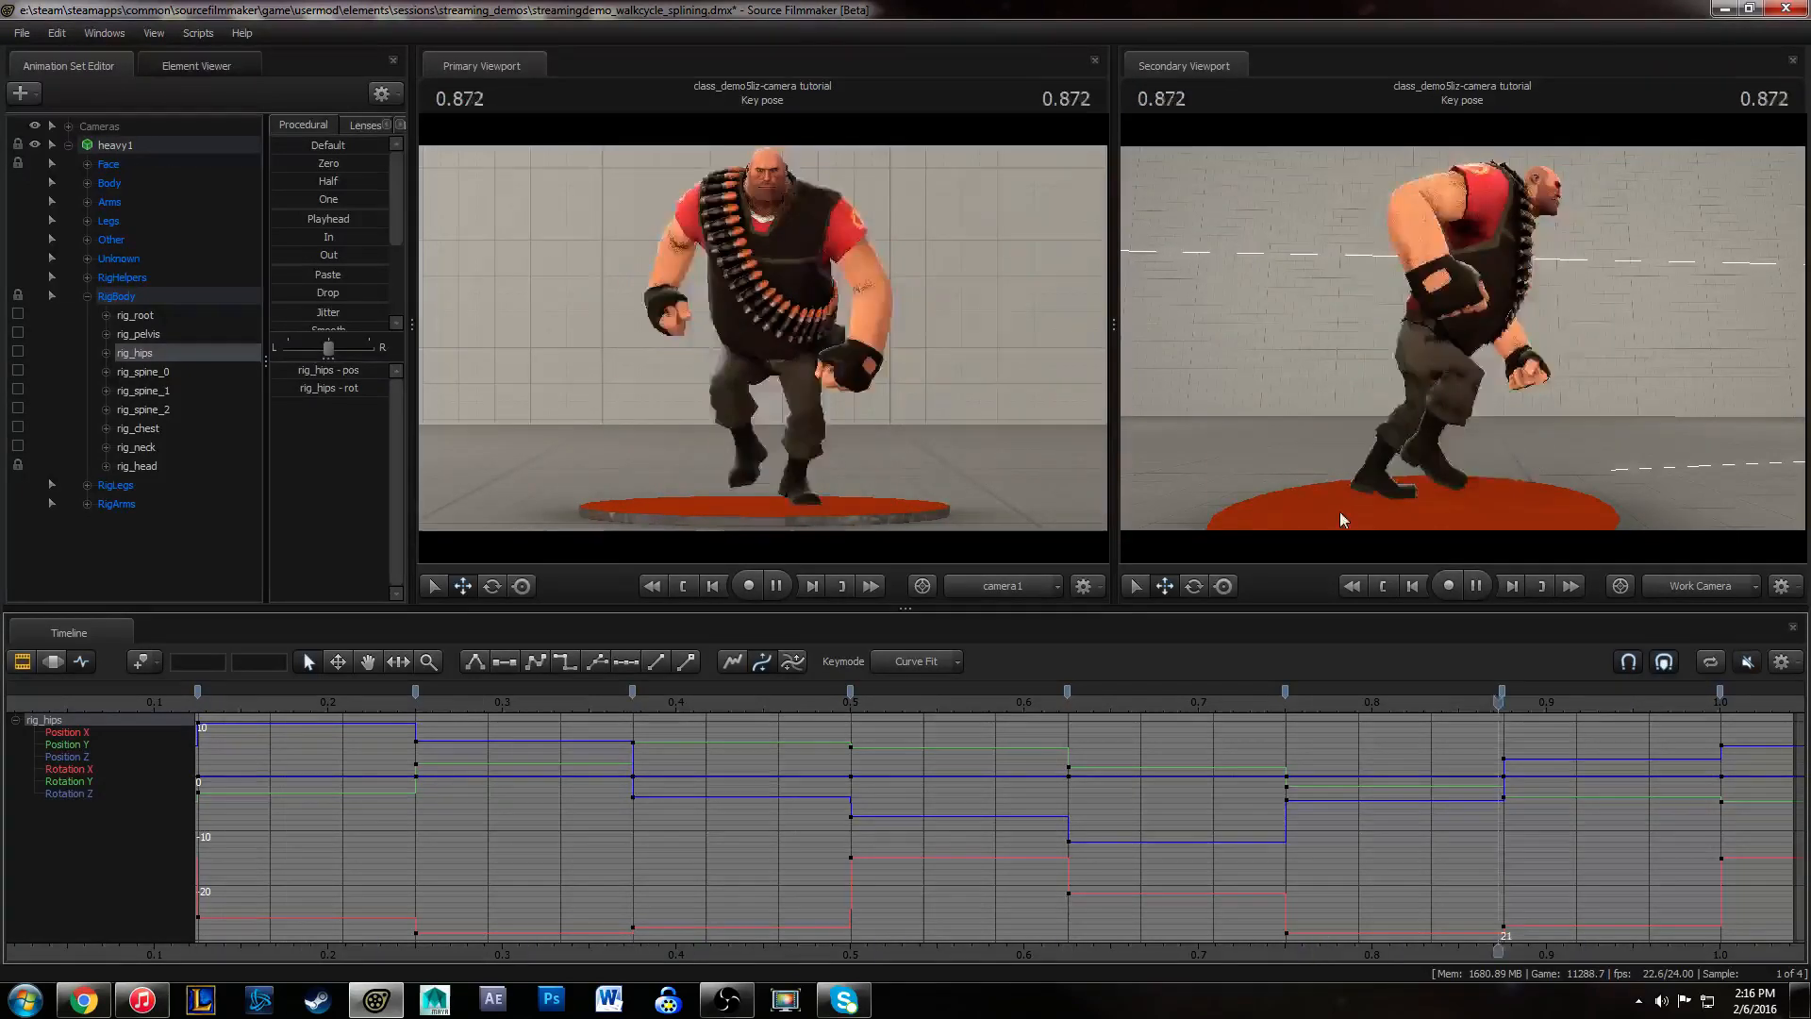
{"action": "key", "text": "space"}
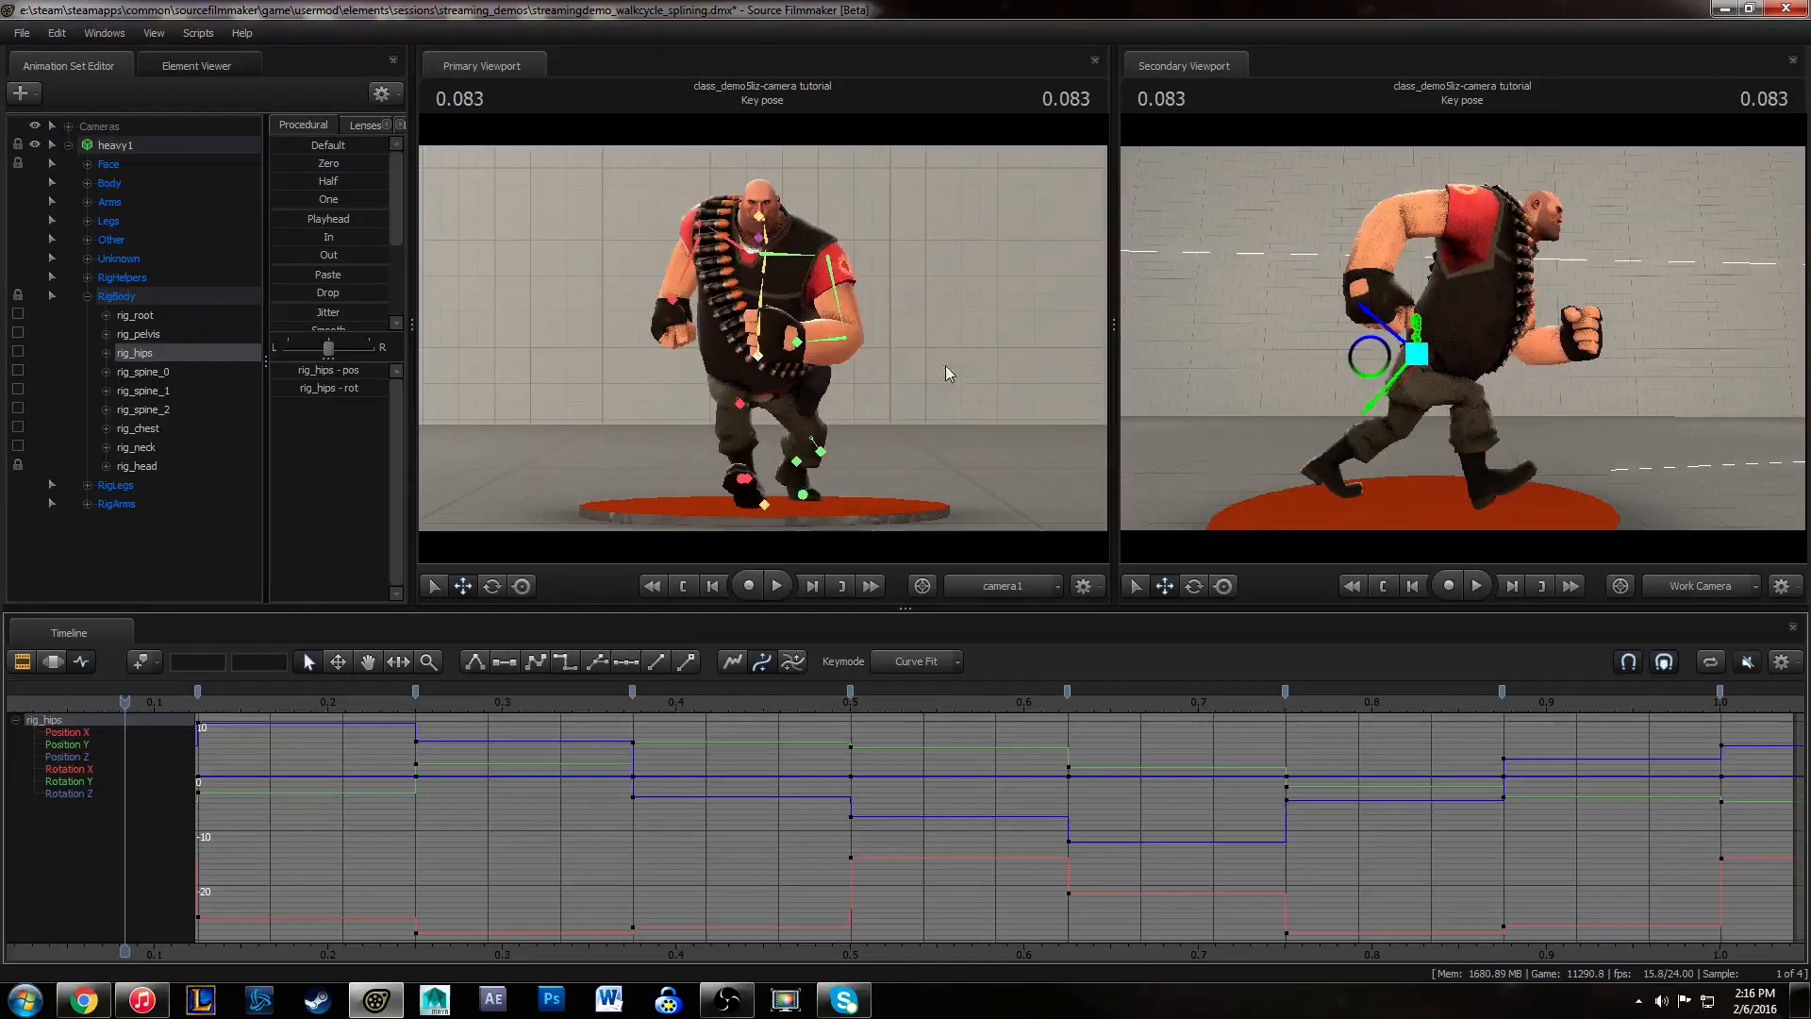
- Show the rig_hips Position X, Y and Z curves together and select all of their keys
{"action": "left_click", "coordinate": [88, 742]}
{"action": "left_click", "coordinate": [90, 755], "text": "ctrl"}
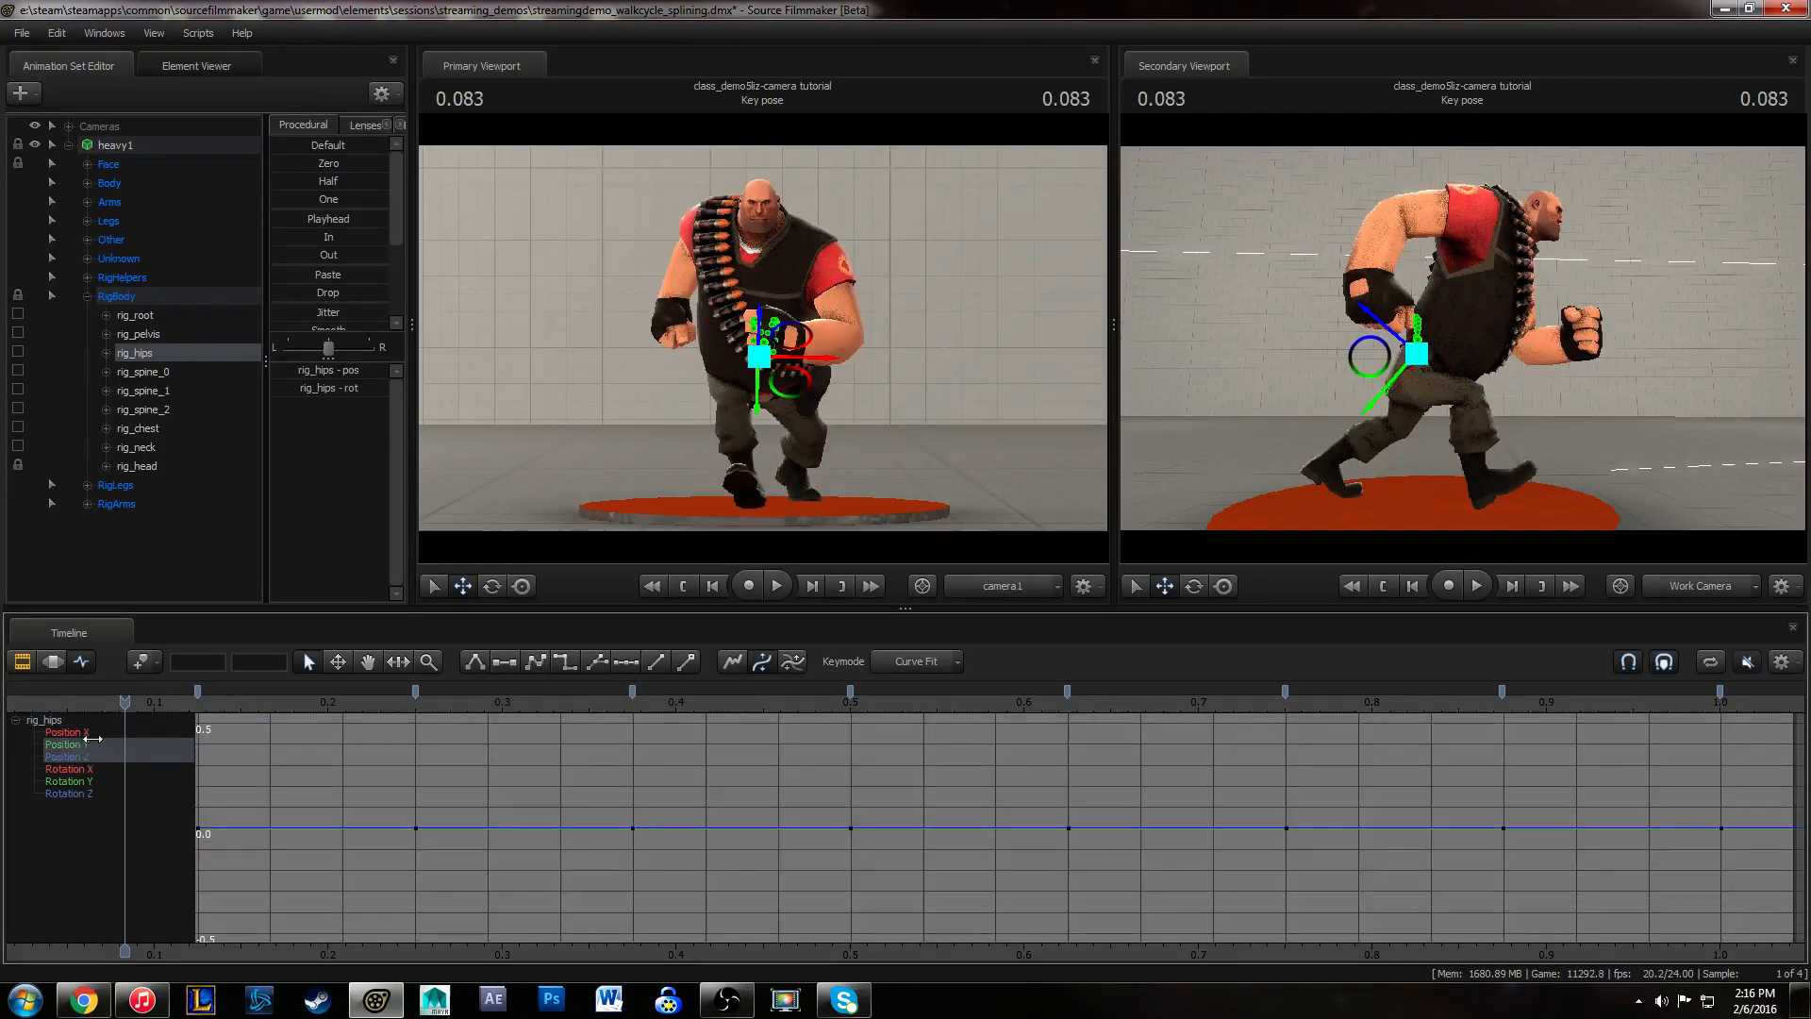
{"action": "left_click", "coordinate": [90, 734], "text": "ctrl"}
{"action": "key", "text": "a"}
{"action": "key", "text": "ctrl+a"}
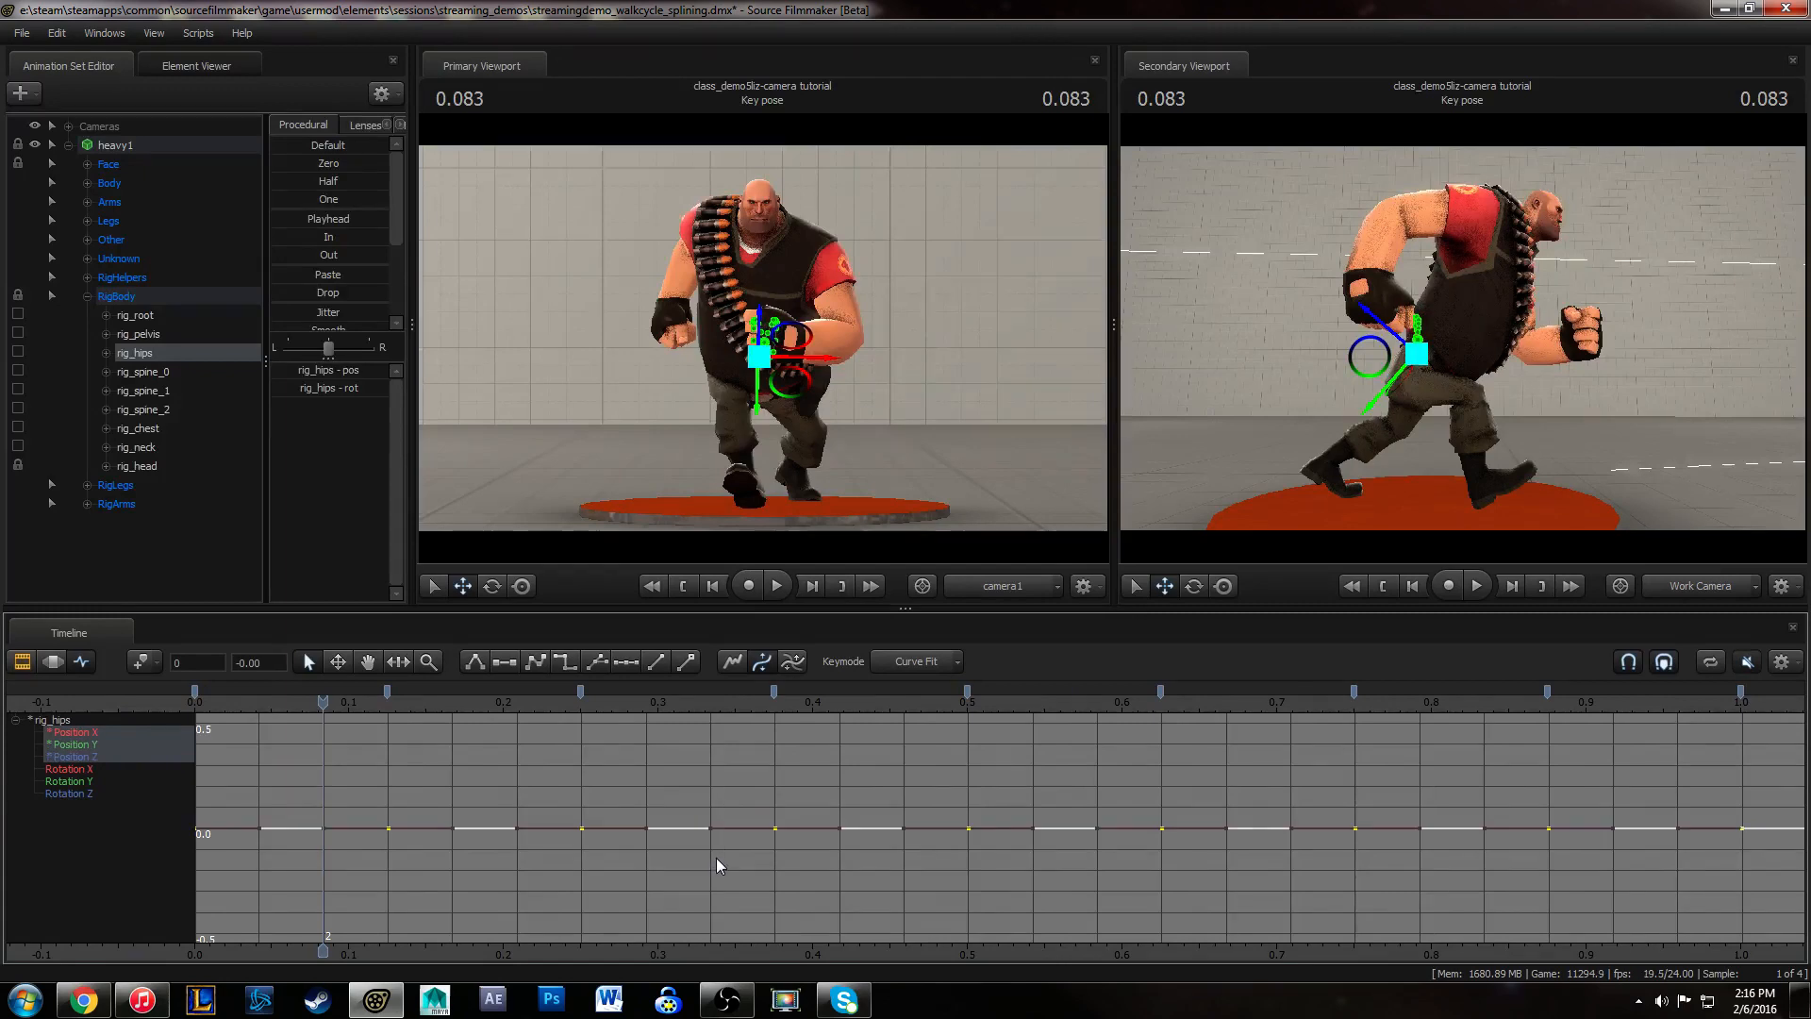
- Isolate the rig_hips Rotation Y curve and convert all of its stepped keys to spline tangents
{"action": "left_click", "coordinate": [102, 769]}
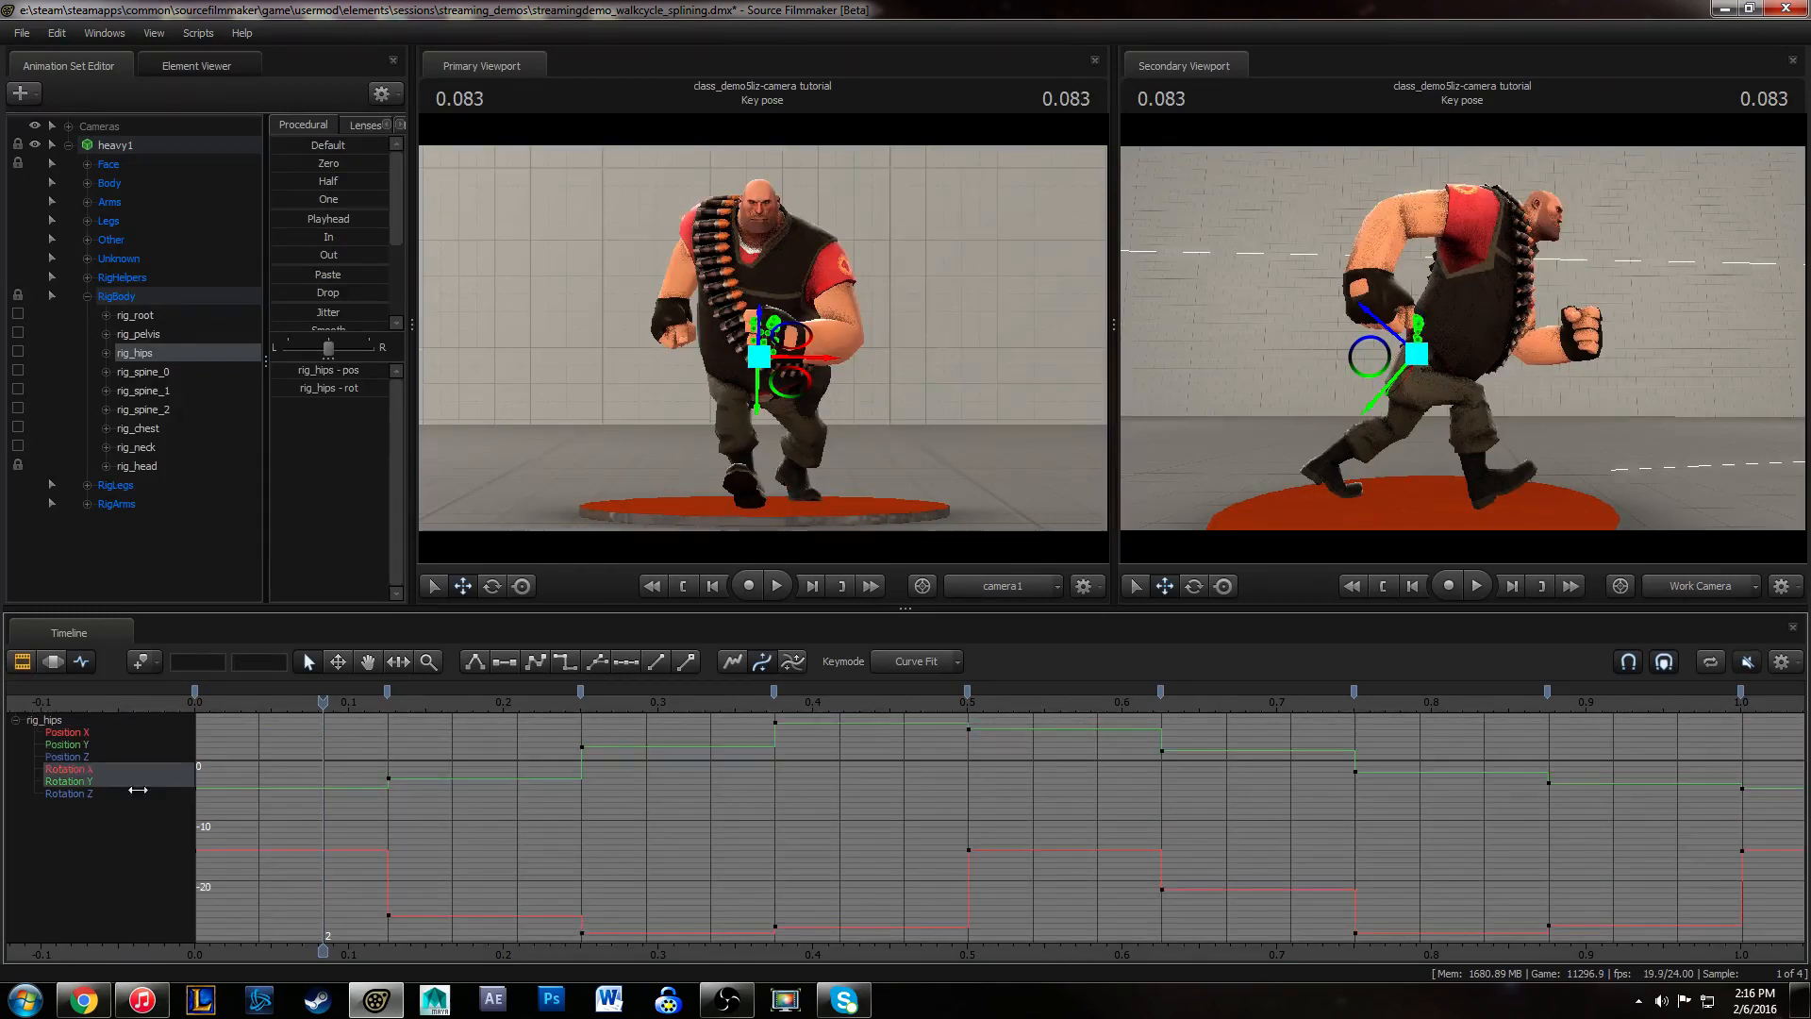
{"action": "left_click", "coordinate": [95, 795], "text": "shift"}
{"action": "left_click", "coordinate": [100, 782]}
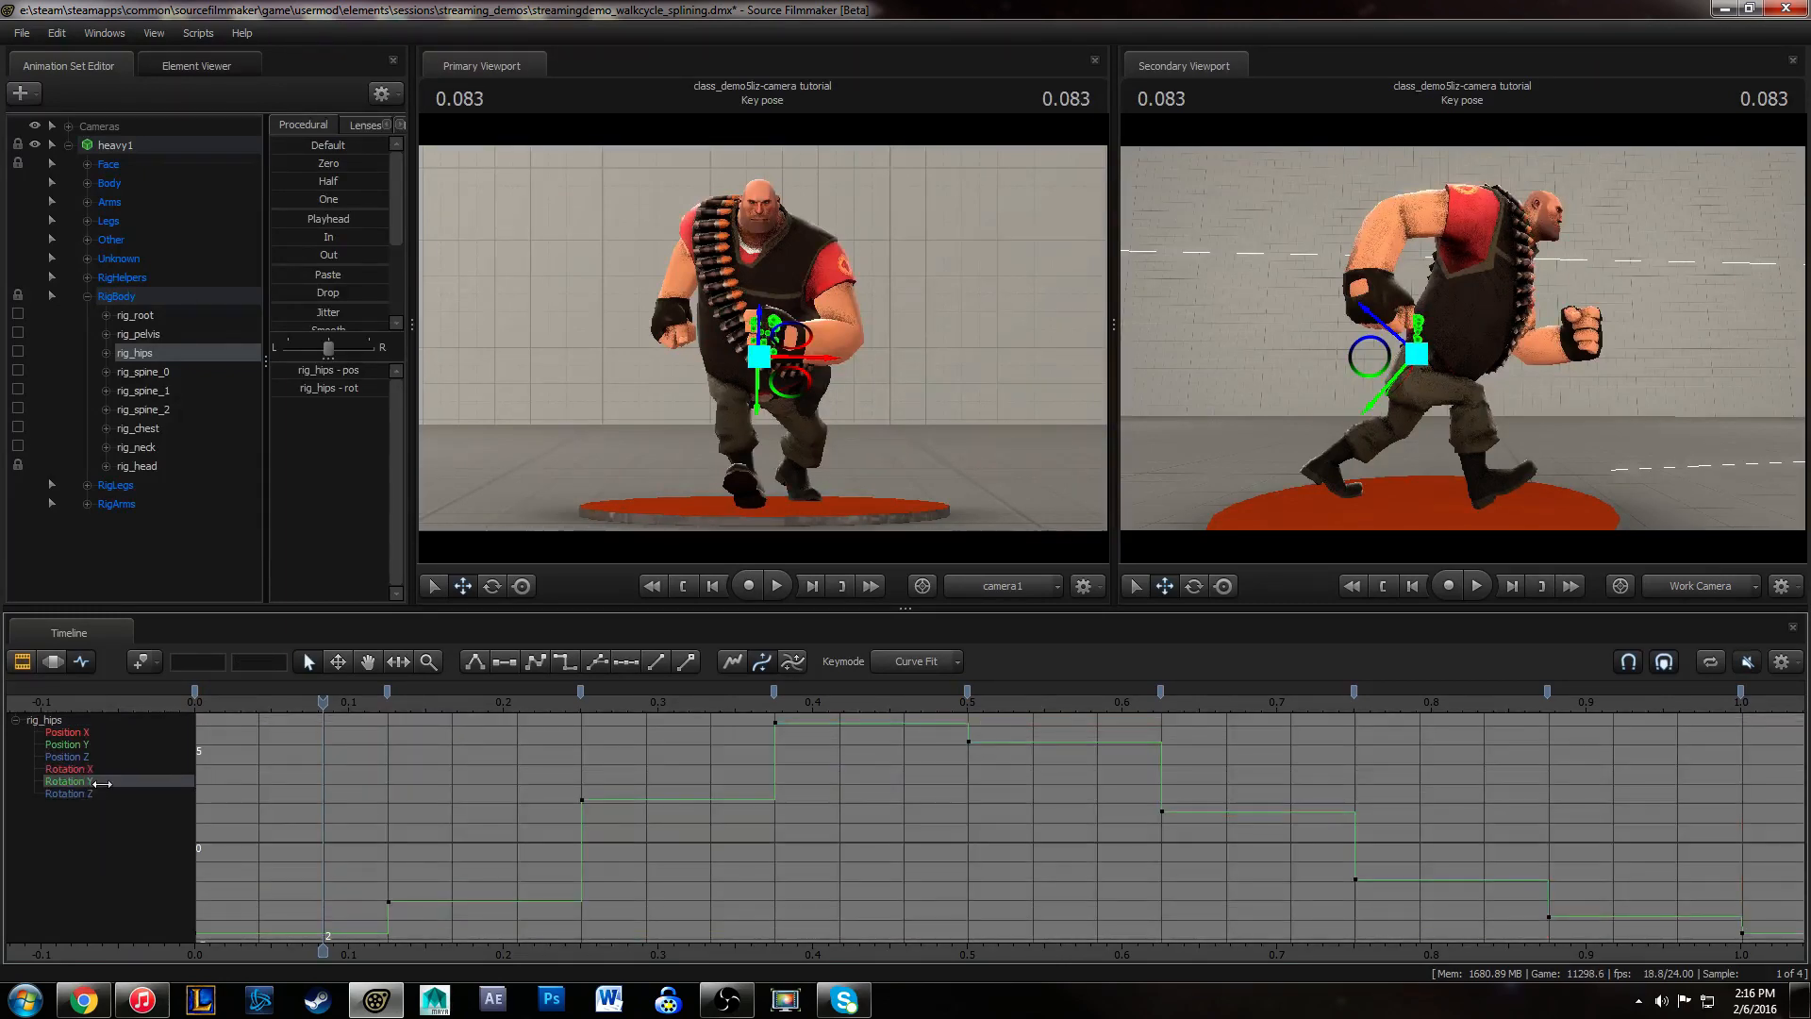
{"action": "right_click_drag", "start_coordinate": [972, 792], "coordinate": [872, 807], "text": "alt"}
{"action": "middle_click_drag", "start_coordinate": [625, 810], "coordinate": [702, 784], "text": "alt"}
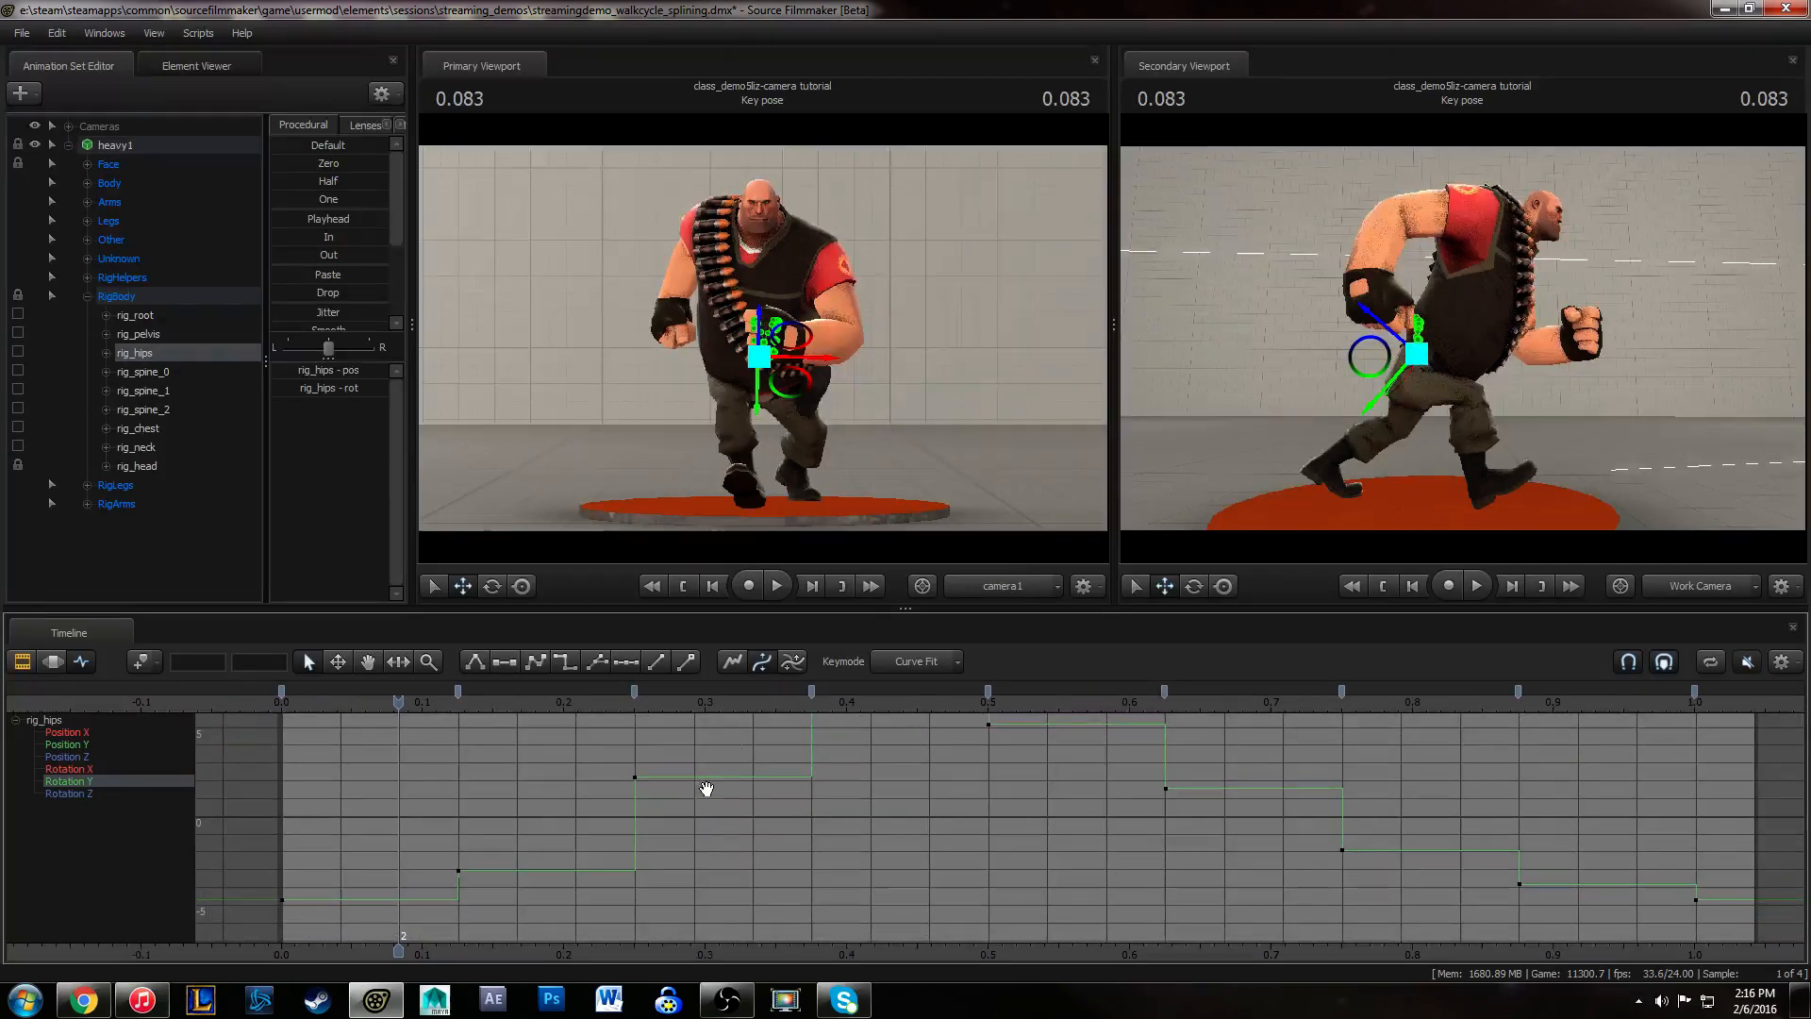
{"action": "key", "text": "ctrl+a"}
{"action": "key", "text": "1"}
- Flatten the rig_hips Rotation Y tangents at frames 0, 24 and 9
{"action": "left_click_drag", "start_coordinate": [256, 865], "coordinate": [350, 982]}
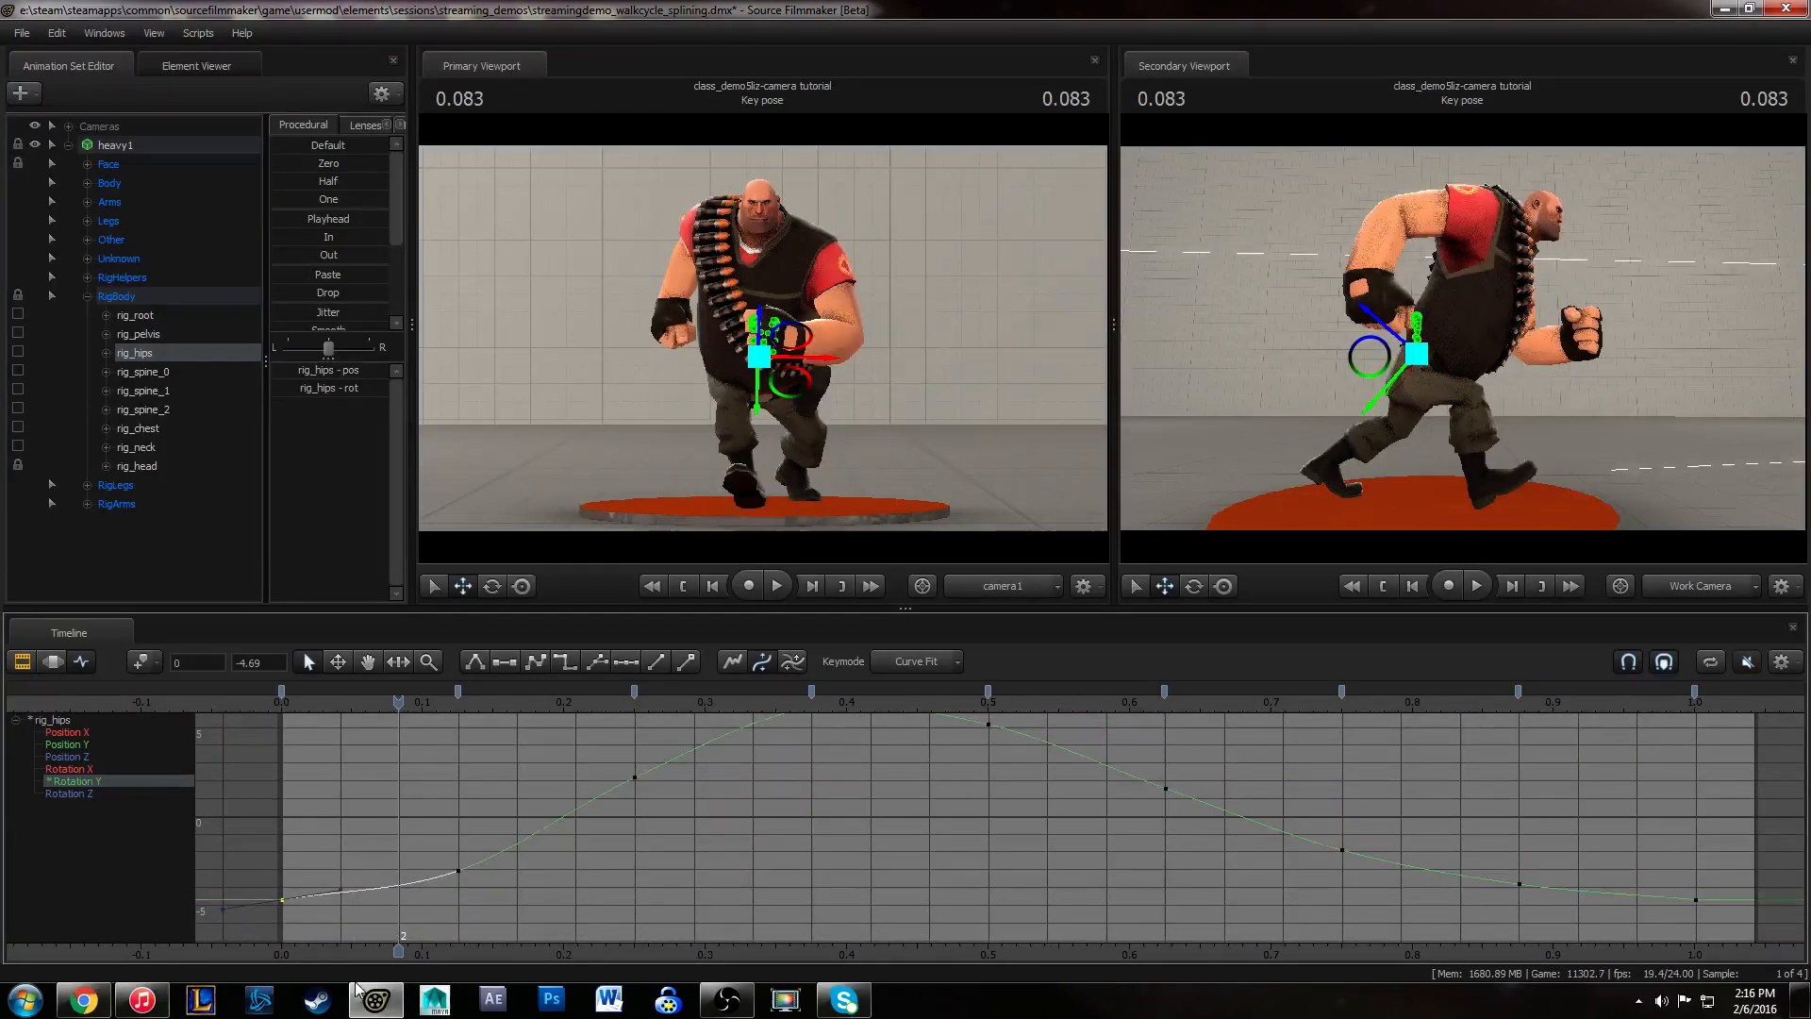
{"action": "key", "text": "2"}
{"action": "left_click_drag", "start_coordinate": [1670, 860], "coordinate": [1798, 947]}
{"action": "key", "text": "2"}
{"action": "middle_click_drag", "start_coordinate": [1063, 810], "coordinate": [1078, 832], "text": "alt"}
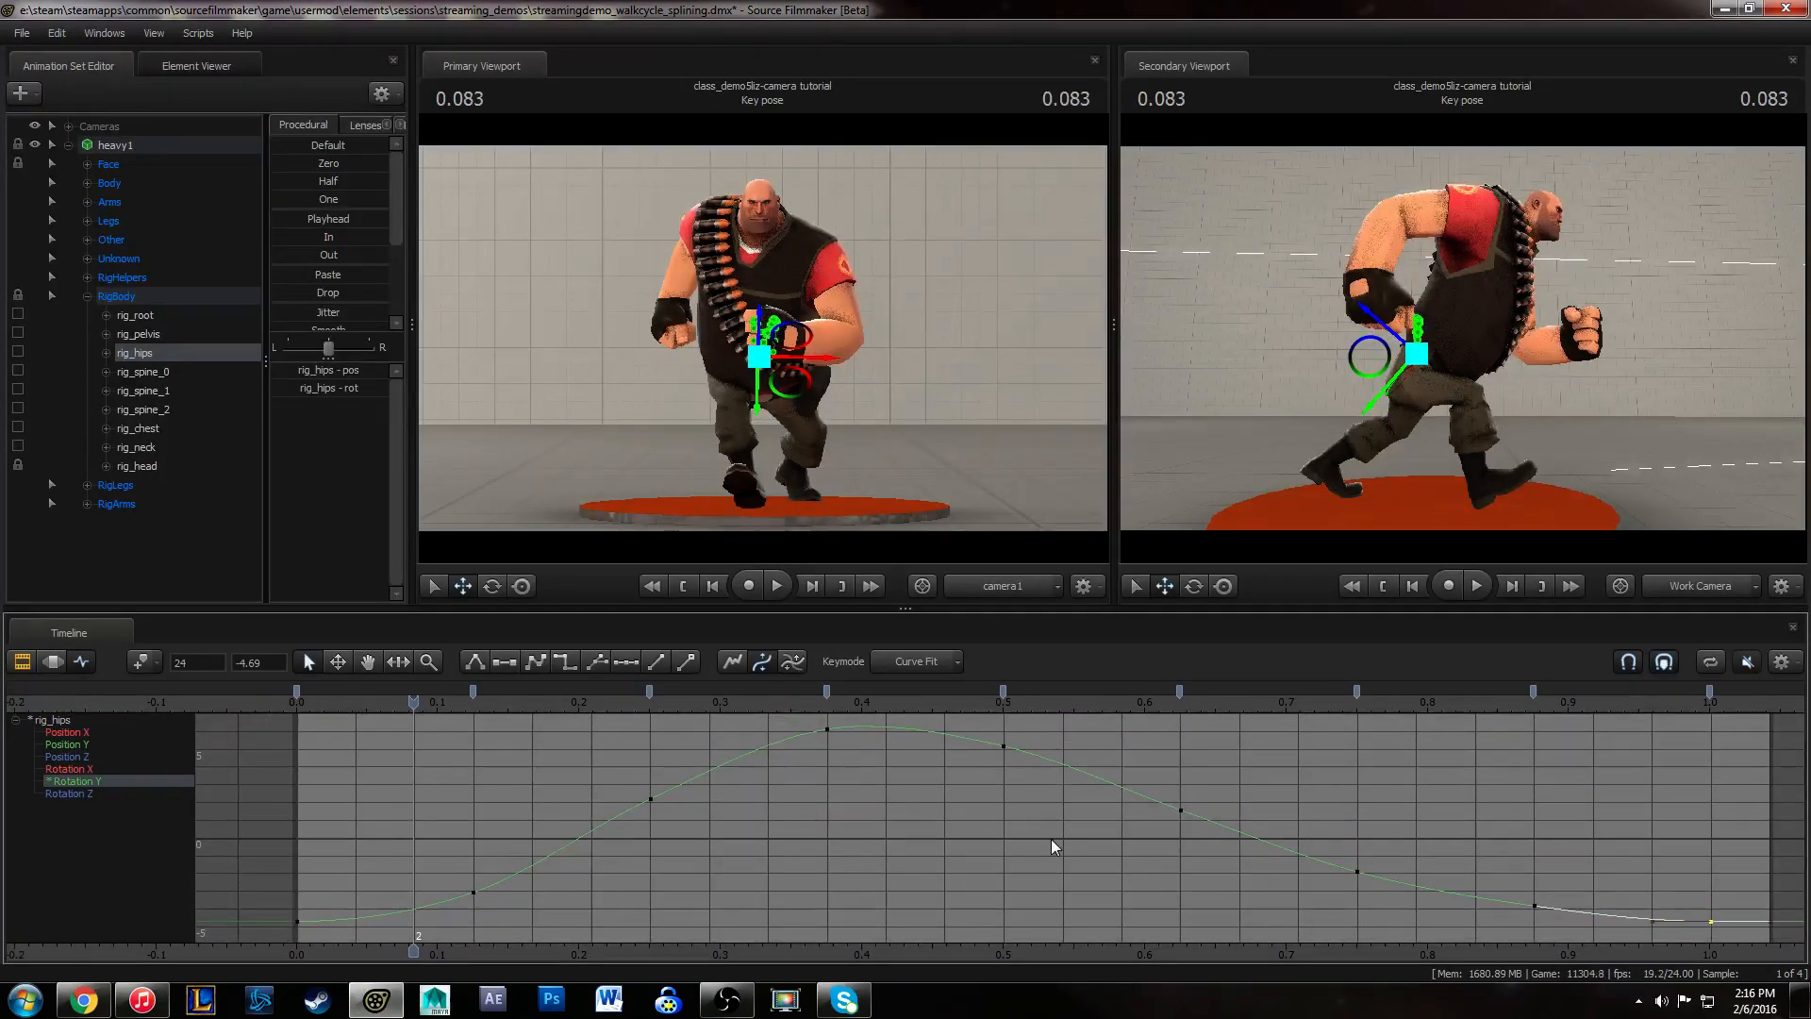
{"action": "left_click_drag", "start_coordinate": [801, 755], "coordinate": [872, 738]}
{"action": "key", "text": "2"}
{"action": "left_click", "coordinate": [554, 740]}
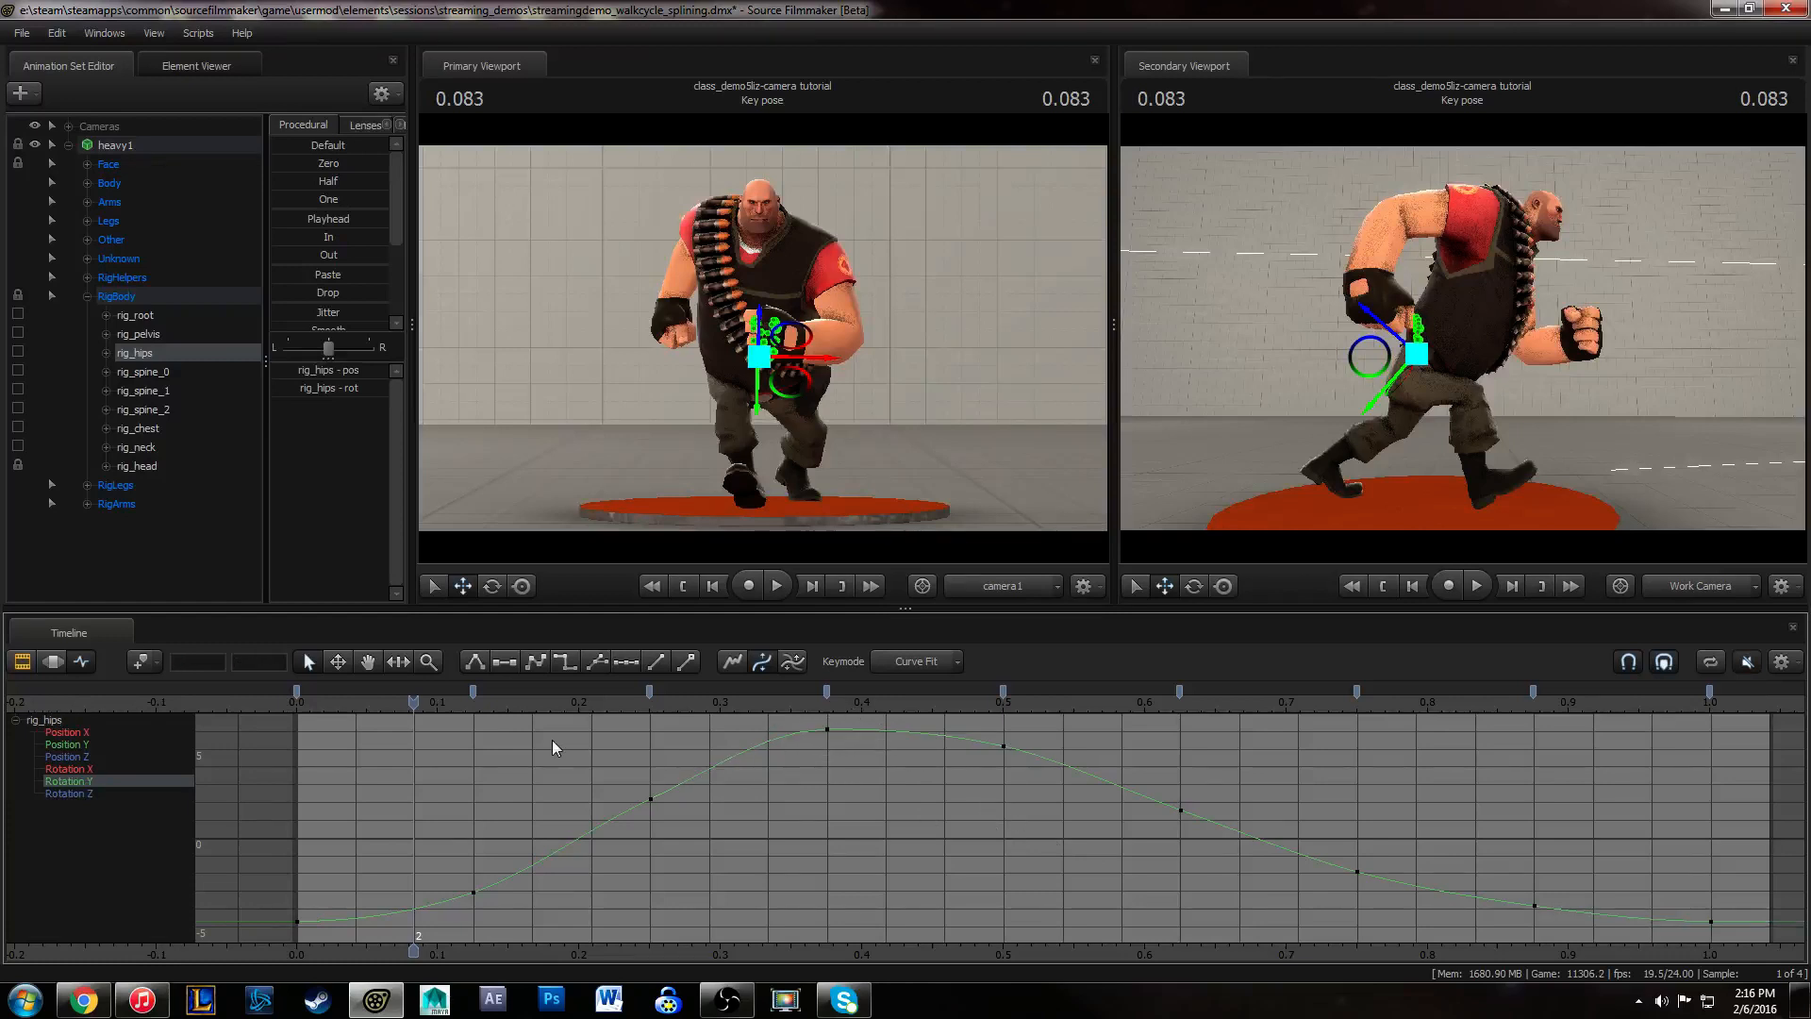
- Scrub through the hip poses and lower the Rotation Y keys at frame 21 to about -7 and frame 18 to -4.44
{"action": "left_click", "coordinate": [296, 705]}
{"action": "left_click_drag", "start_coordinate": [300, 707], "coordinate": [827, 717]}
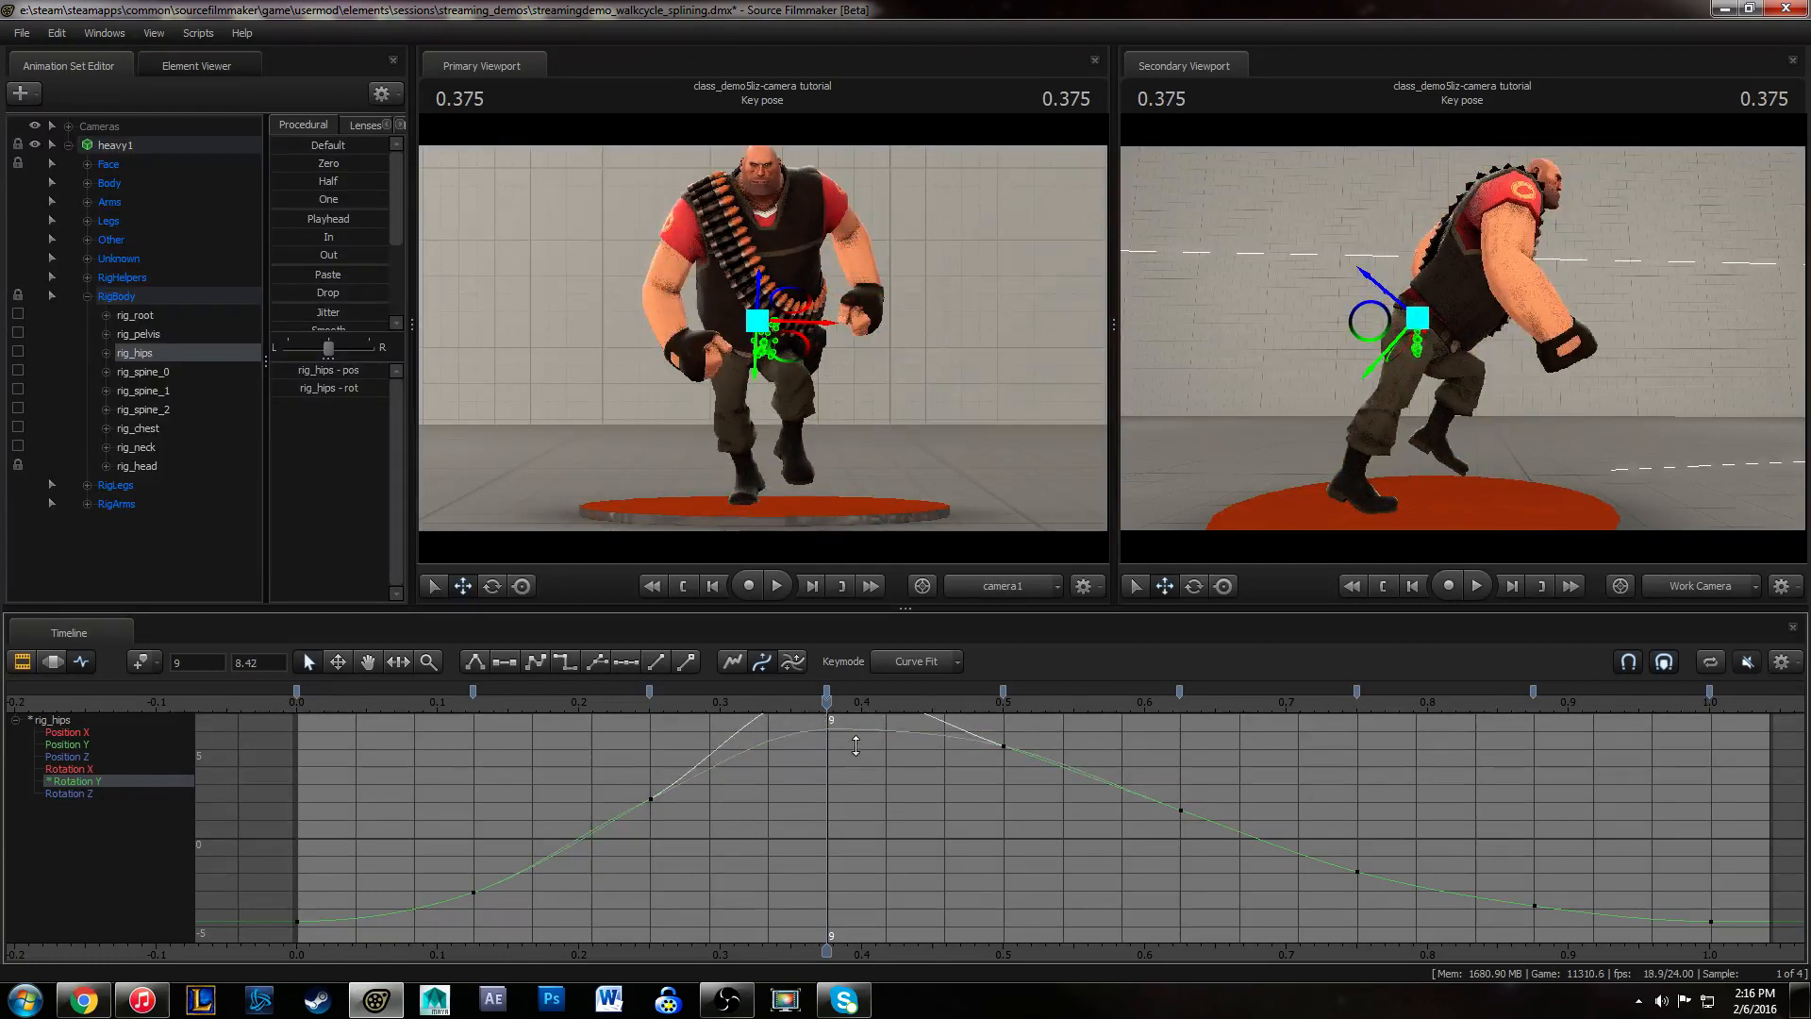
{"action": "left_click_drag", "start_coordinate": [829, 703], "coordinate": [1541, 779]}
{"action": "left_click_drag", "start_coordinate": [1508, 875], "coordinate": [1587, 920]}
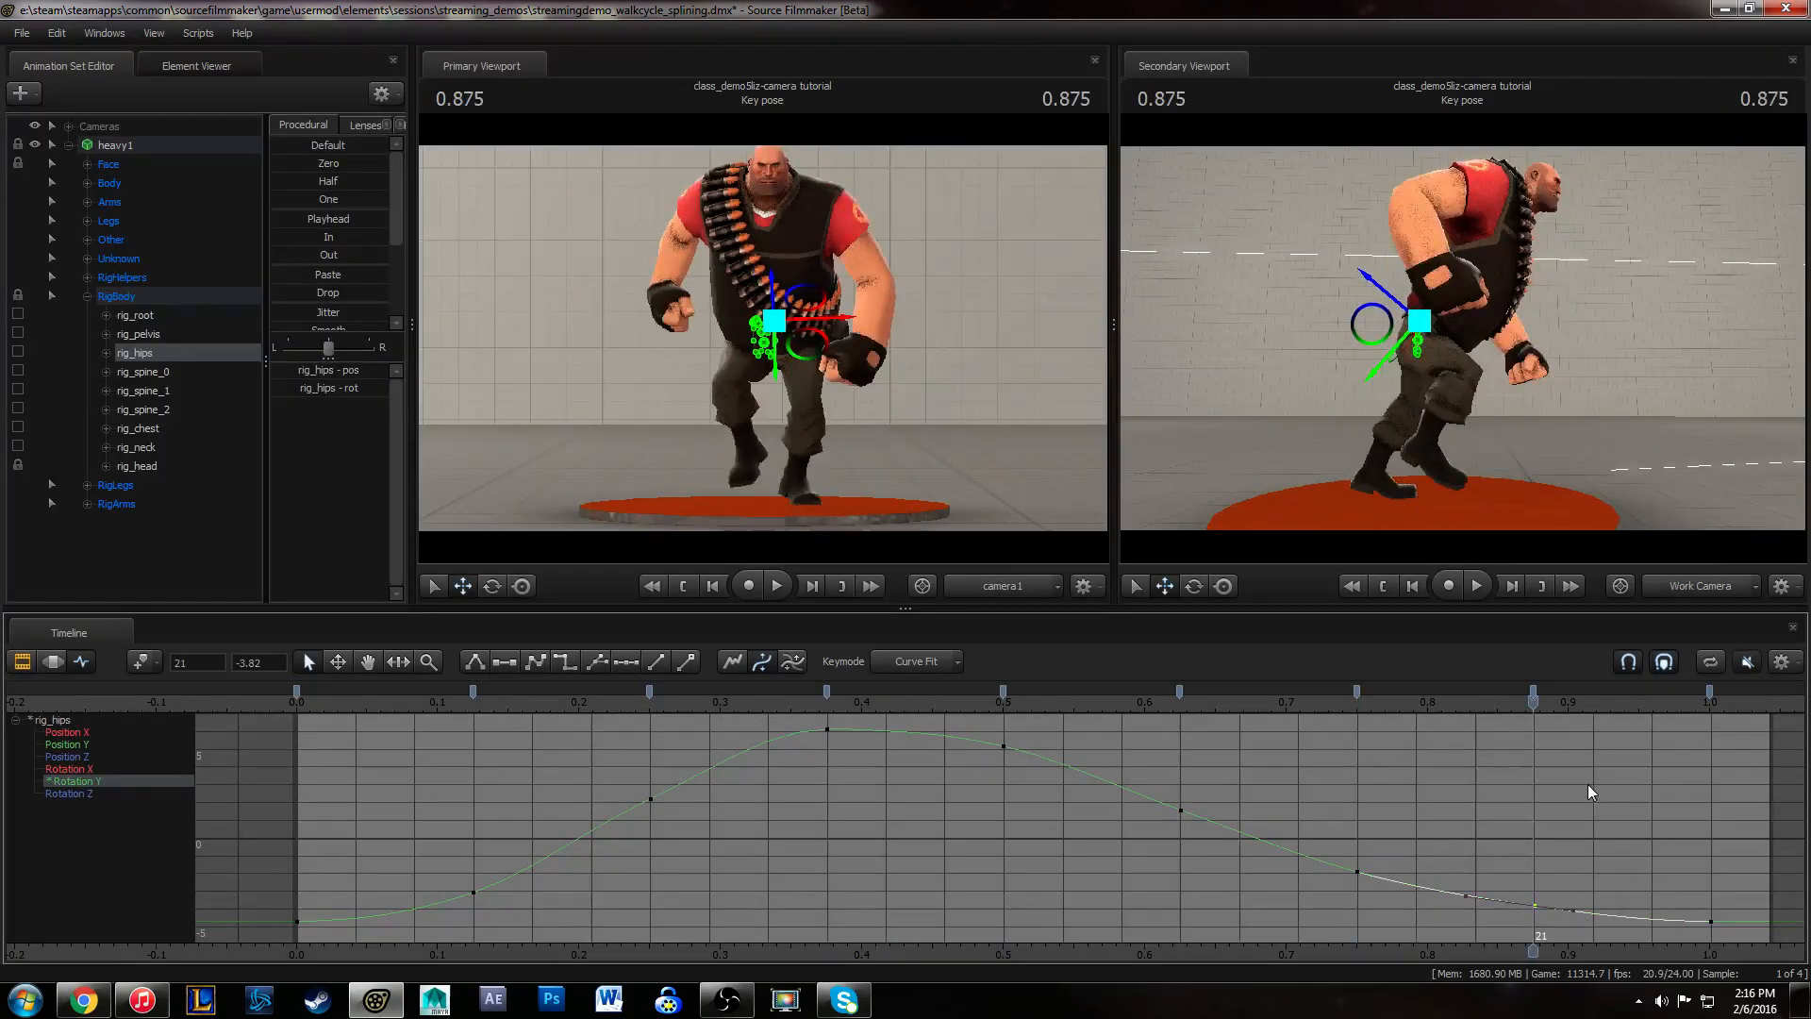
{"action": "middle_click_drag", "start_coordinate": [1605, 815], "coordinate": [1553, 826]}
{"action": "scroll", "coordinate": [1569, 836], "scroll_direction": "down", "scroll_amount": 3}
{"action": "left_click", "coordinate": [1335, 833]}
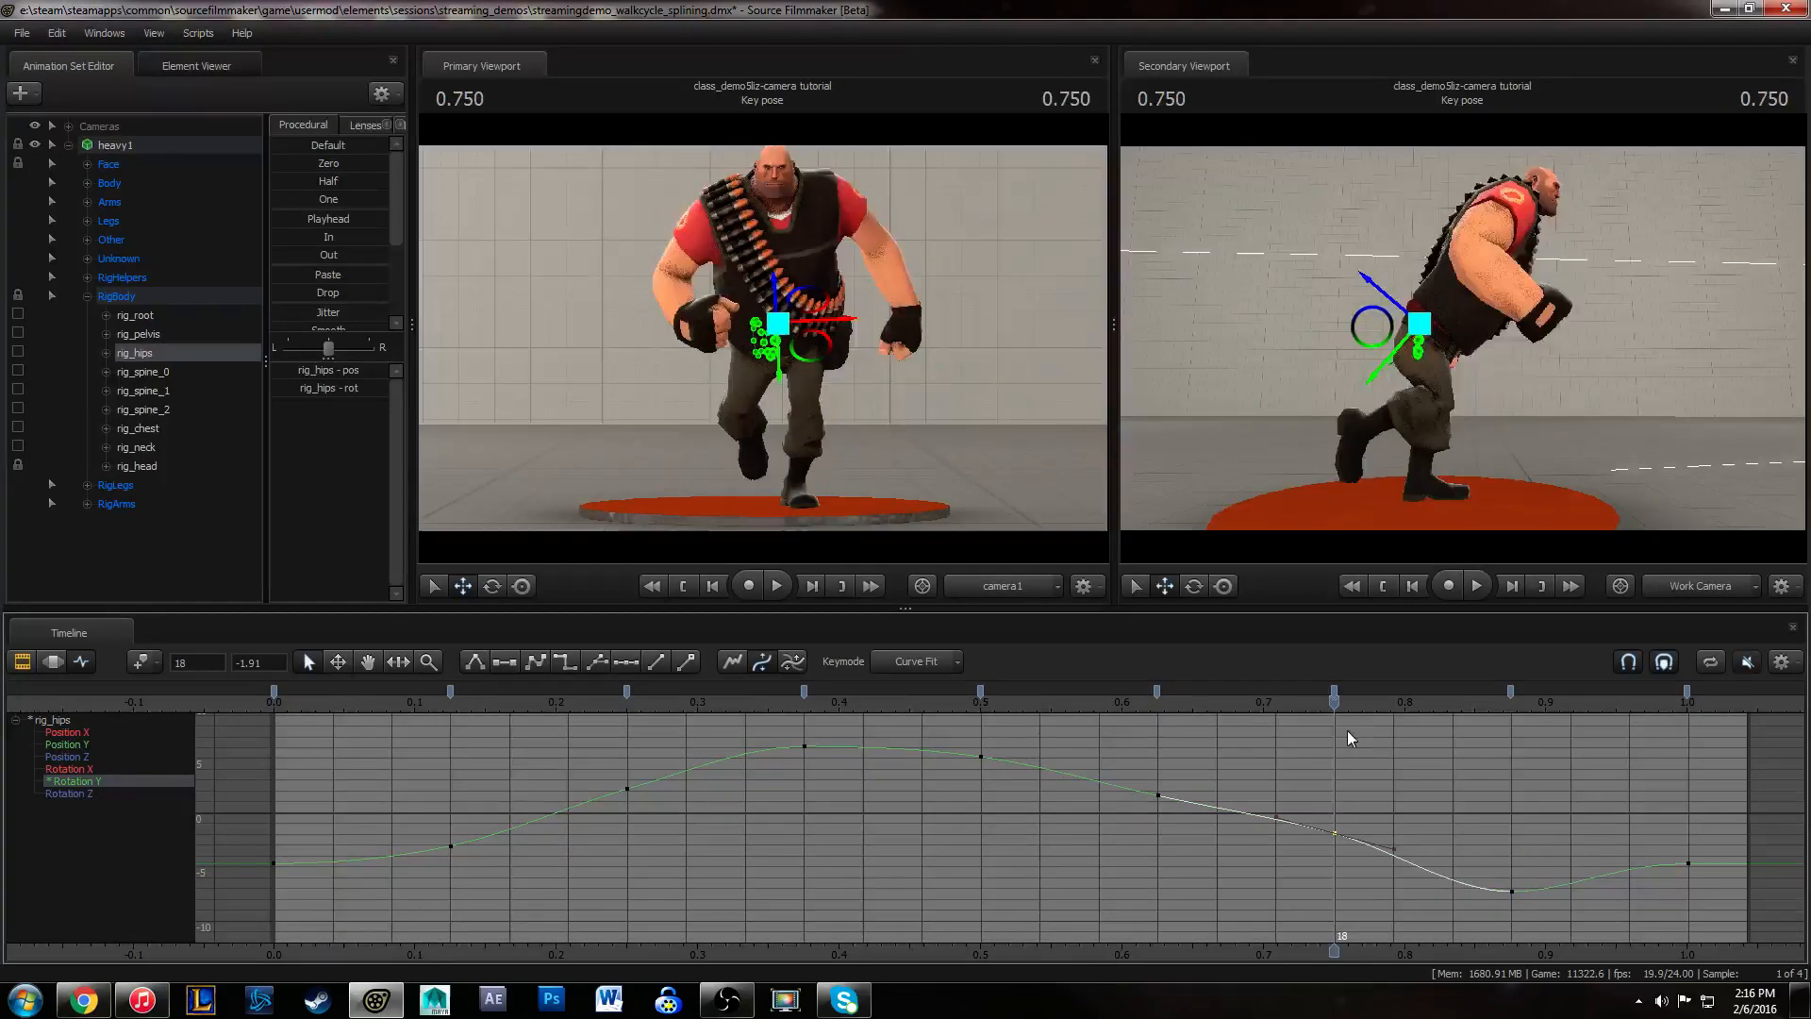
{"action": "middle_click_drag", "start_coordinate": [1383, 829], "coordinate": [1384, 858]}
{"action": "left_click", "coordinate": [1159, 795]}
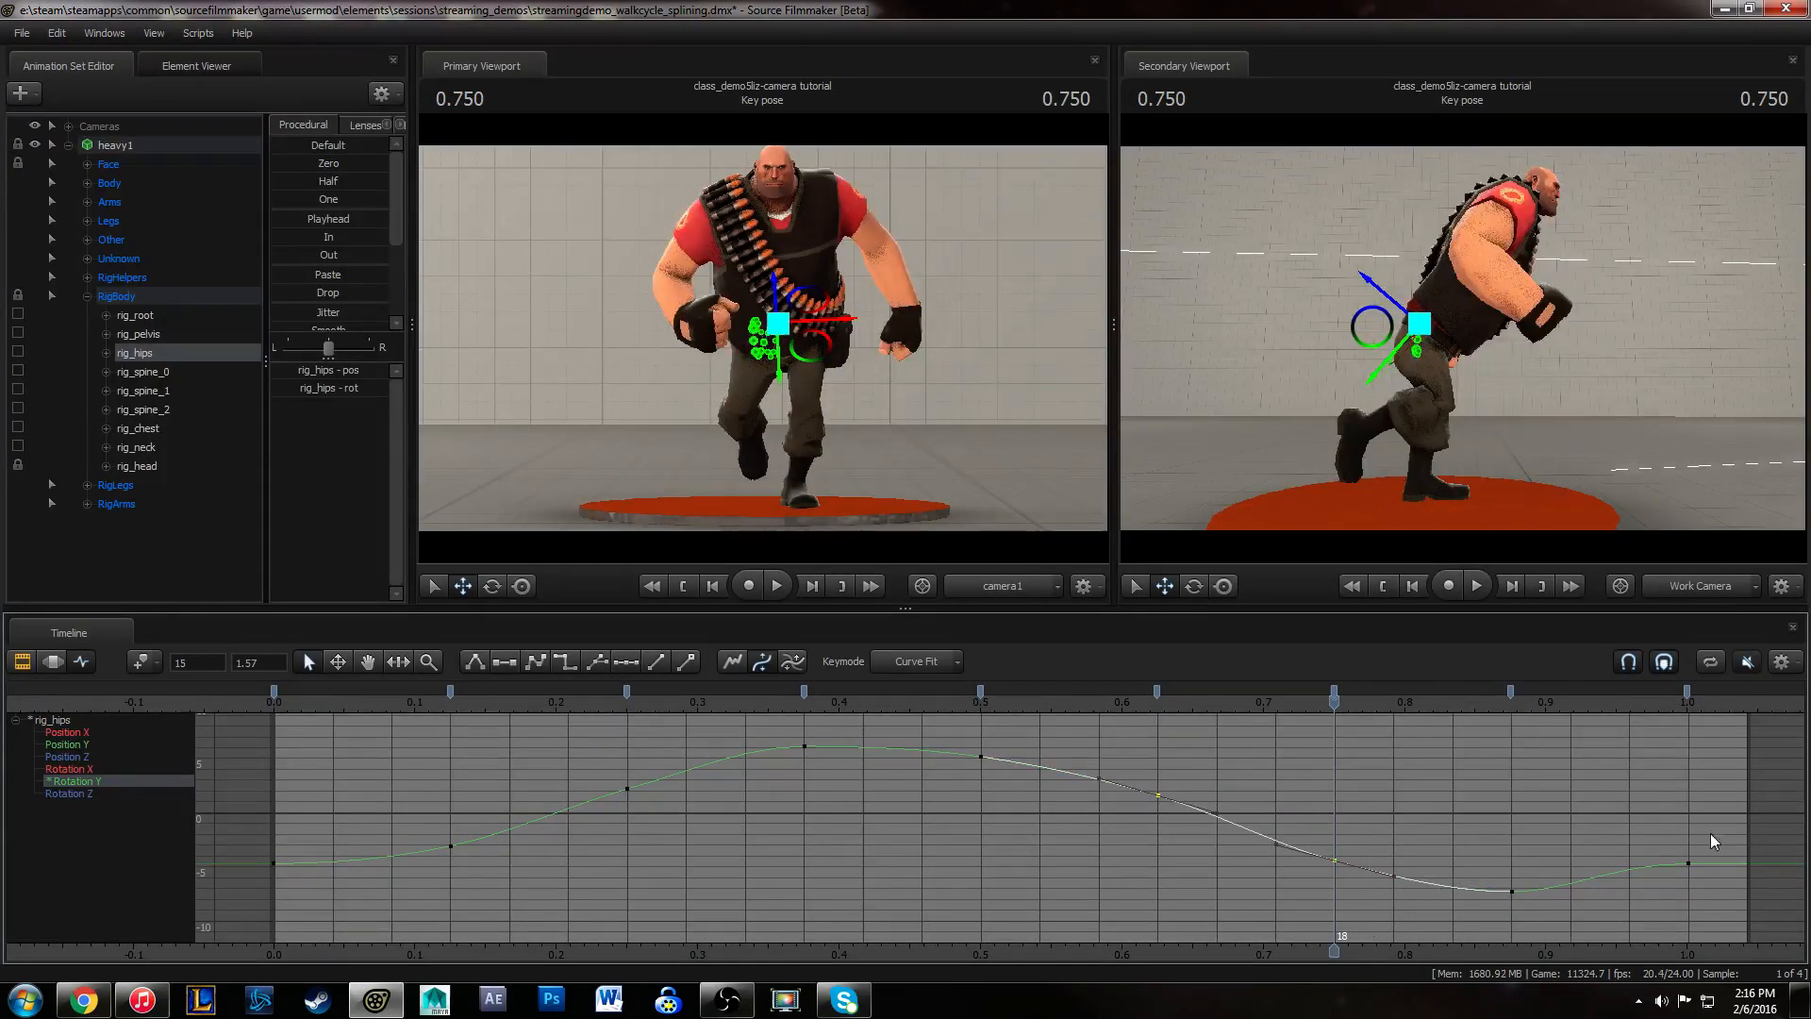
- Change the end keys of the hips Rotation Y curve at frames 24 and 0 from flat to spline tangents
{"action": "left_click", "coordinate": [1689, 863]}
{"action": "left_click", "coordinate": [1670, 812]}
{"action": "left_click_drag", "start_coordinate": [1632, 824], "coordinate": [1706, 885]}
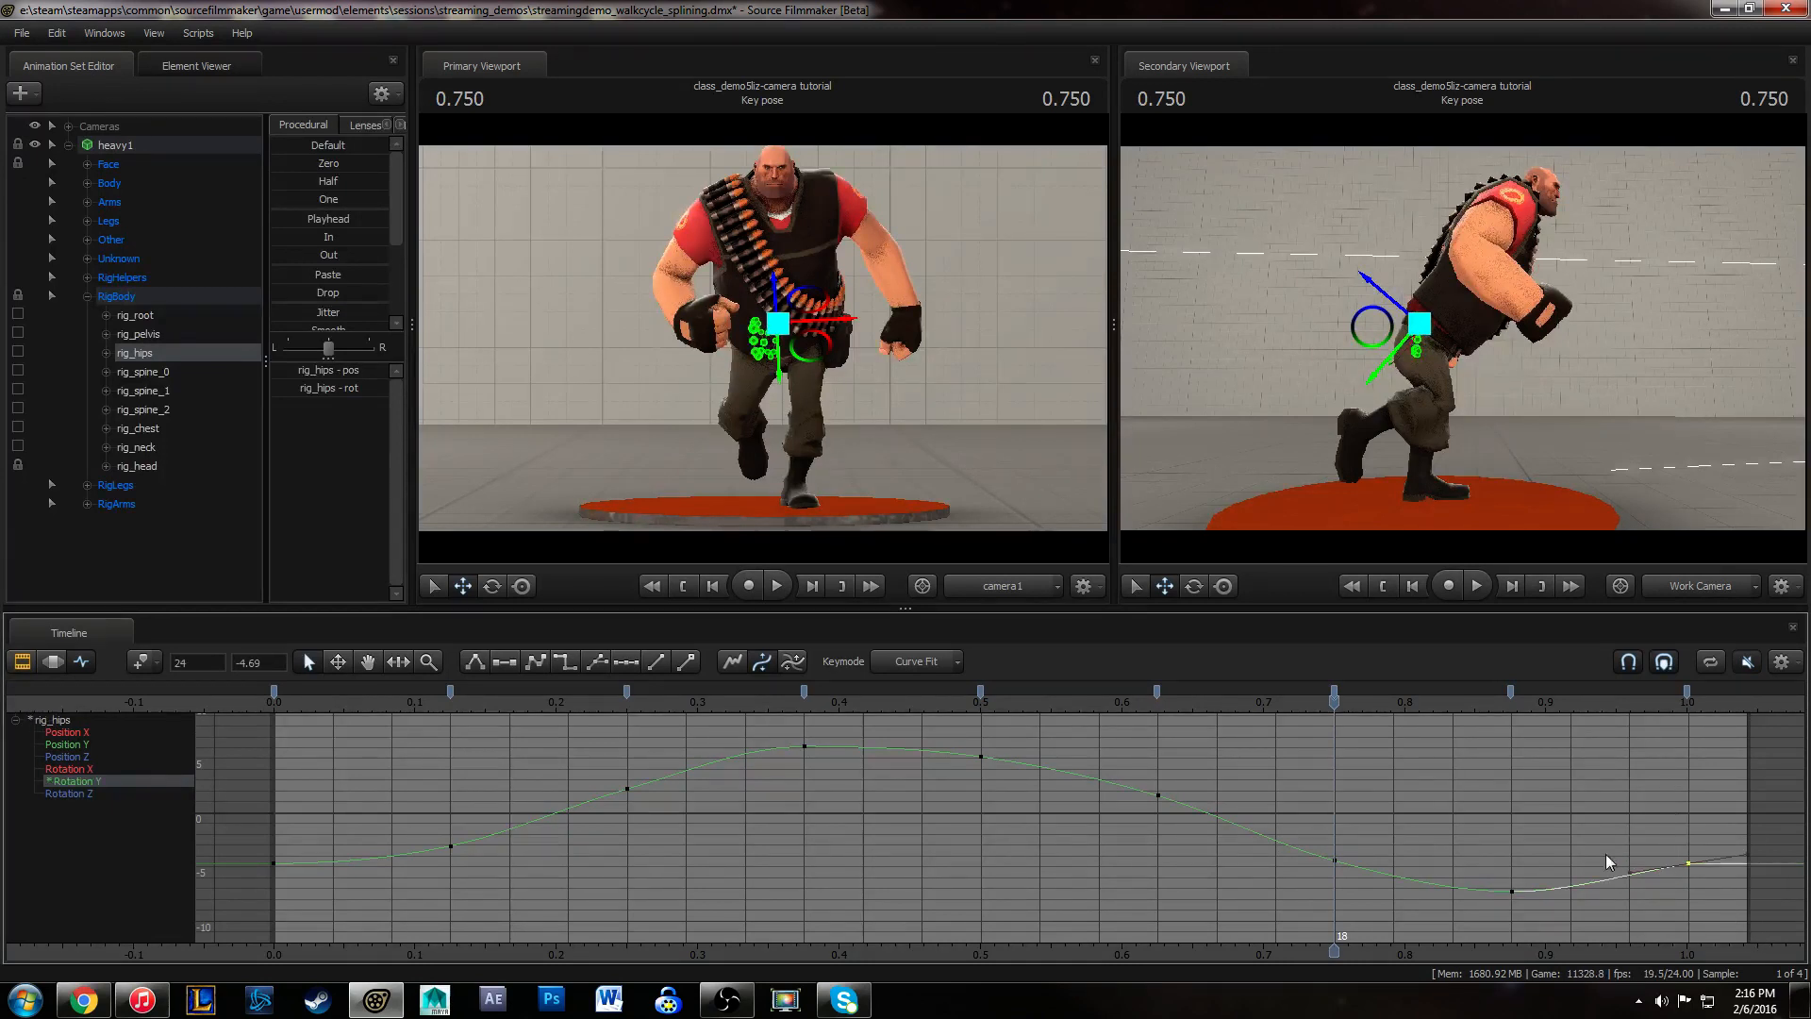
{"action": "left_click_drag", "start_coordinate": [1440, 814], "coordinate": [1530, 919]}
{"action": "left_click", "coordinate": [804, 746]}
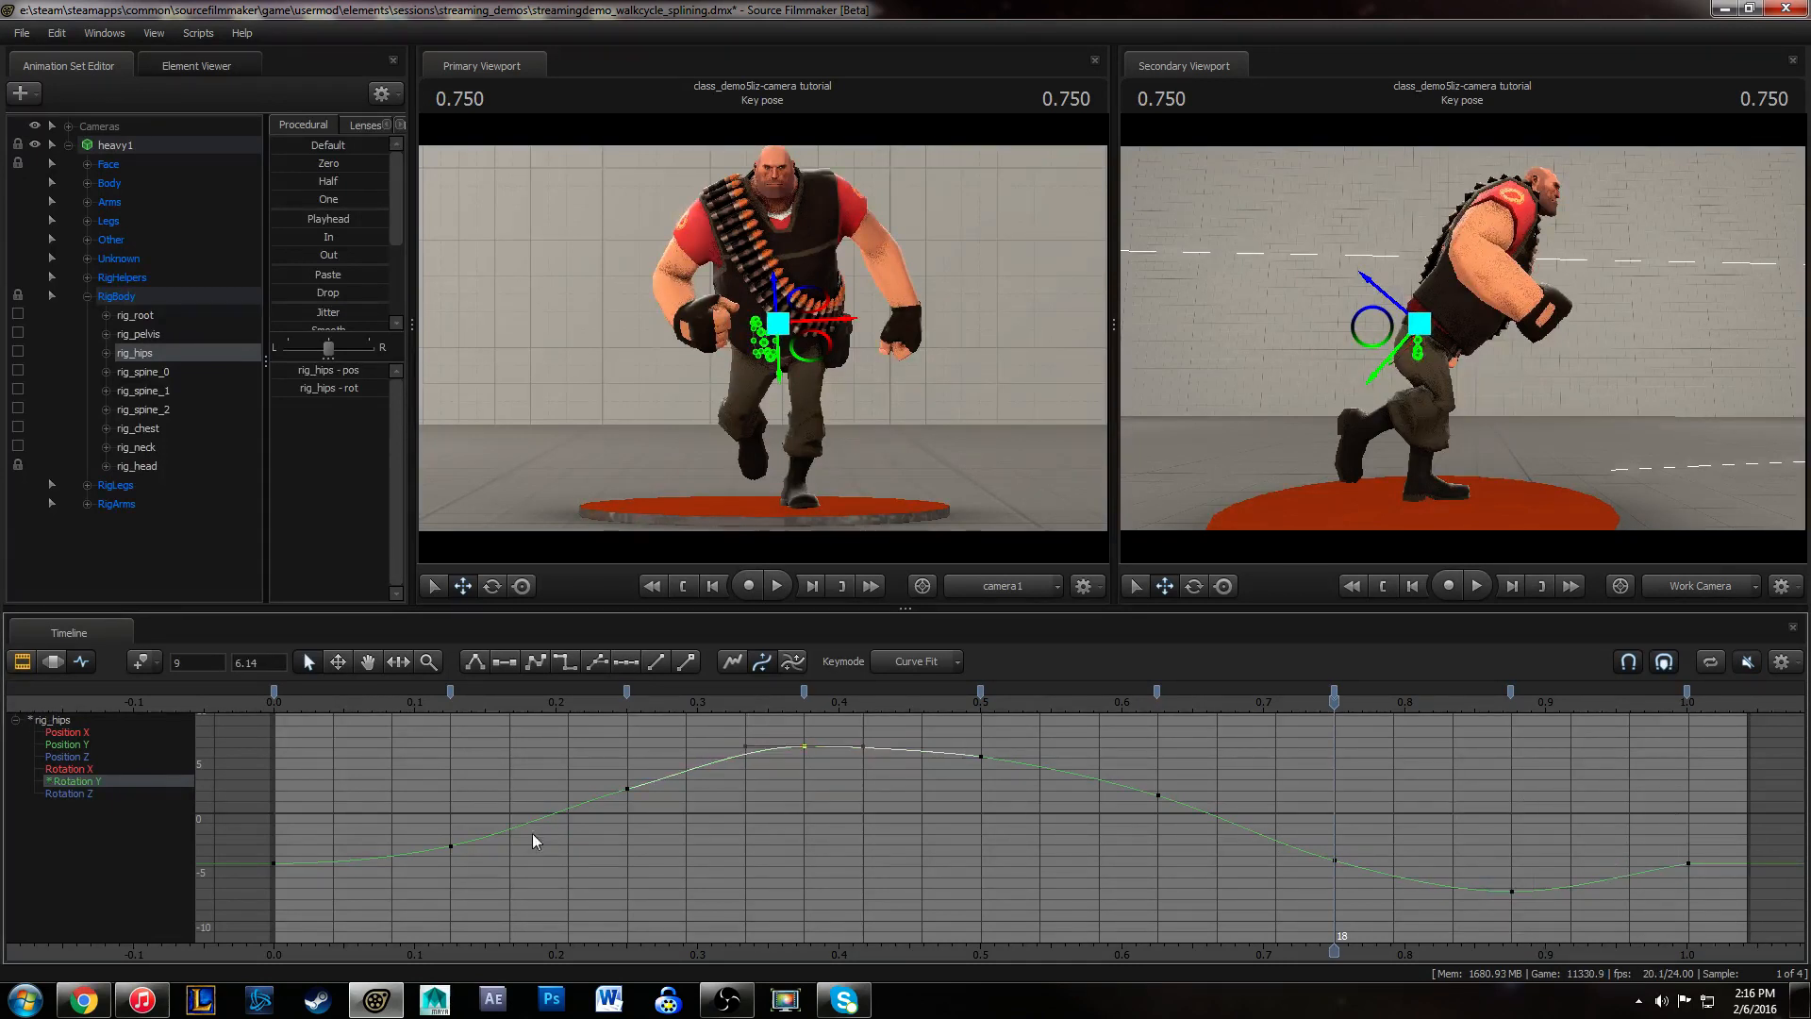
{"action": "left_click_drag", "start_coordinate": [257, 830], "coordinate": [336, 926]}
- Raise the hips Rotation Y key at frame 3 to -0.80
{"action": "left_click", "coordinate": [451, 846]}
{"action": "left_click", "coordinate": [806, 746]}
{"action": "left_click", "coordinate": [628, 789]}
{"action": "left_click", "coordinate": [439, 703]}
{"action": "left_click", "coordinate": [451, 846]}
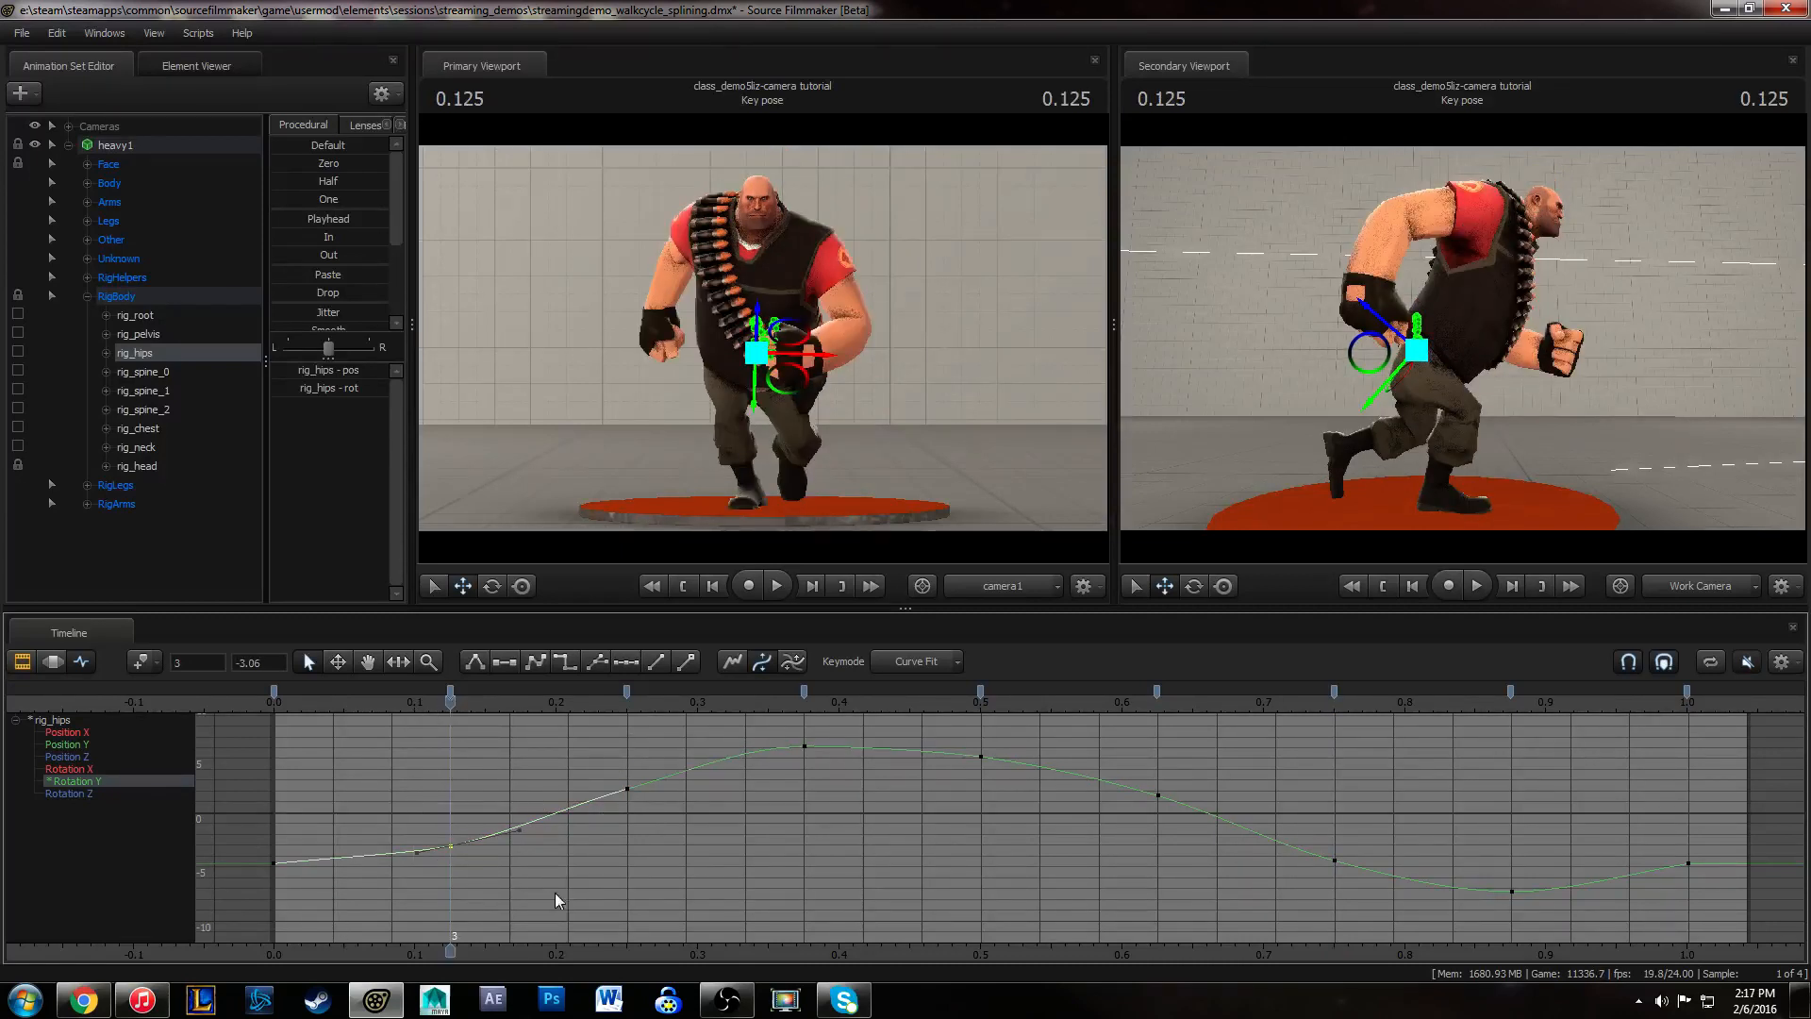
{"action": "left_click_drag", "start_coordinate": [563, 880], "coordinate": [567, 852]}
- Round out the rise of the hips Rotation Y curve by raising frame 6 to about 4.7 and frame 3 to about 0.4
{"action": "left_click", "coordinate": [618, 703]}
{"action": "left_click_drag", "start_coordinate": [577, 757], "coordinate": [663, 854]}
{"action": "middle_click_drag", "start_coordinate": [662, 854], "coordinate": [662, 832]}
{"action": "left_click_drag", "start_coordinate": [386, 752], "coordinate": [677, 897]}
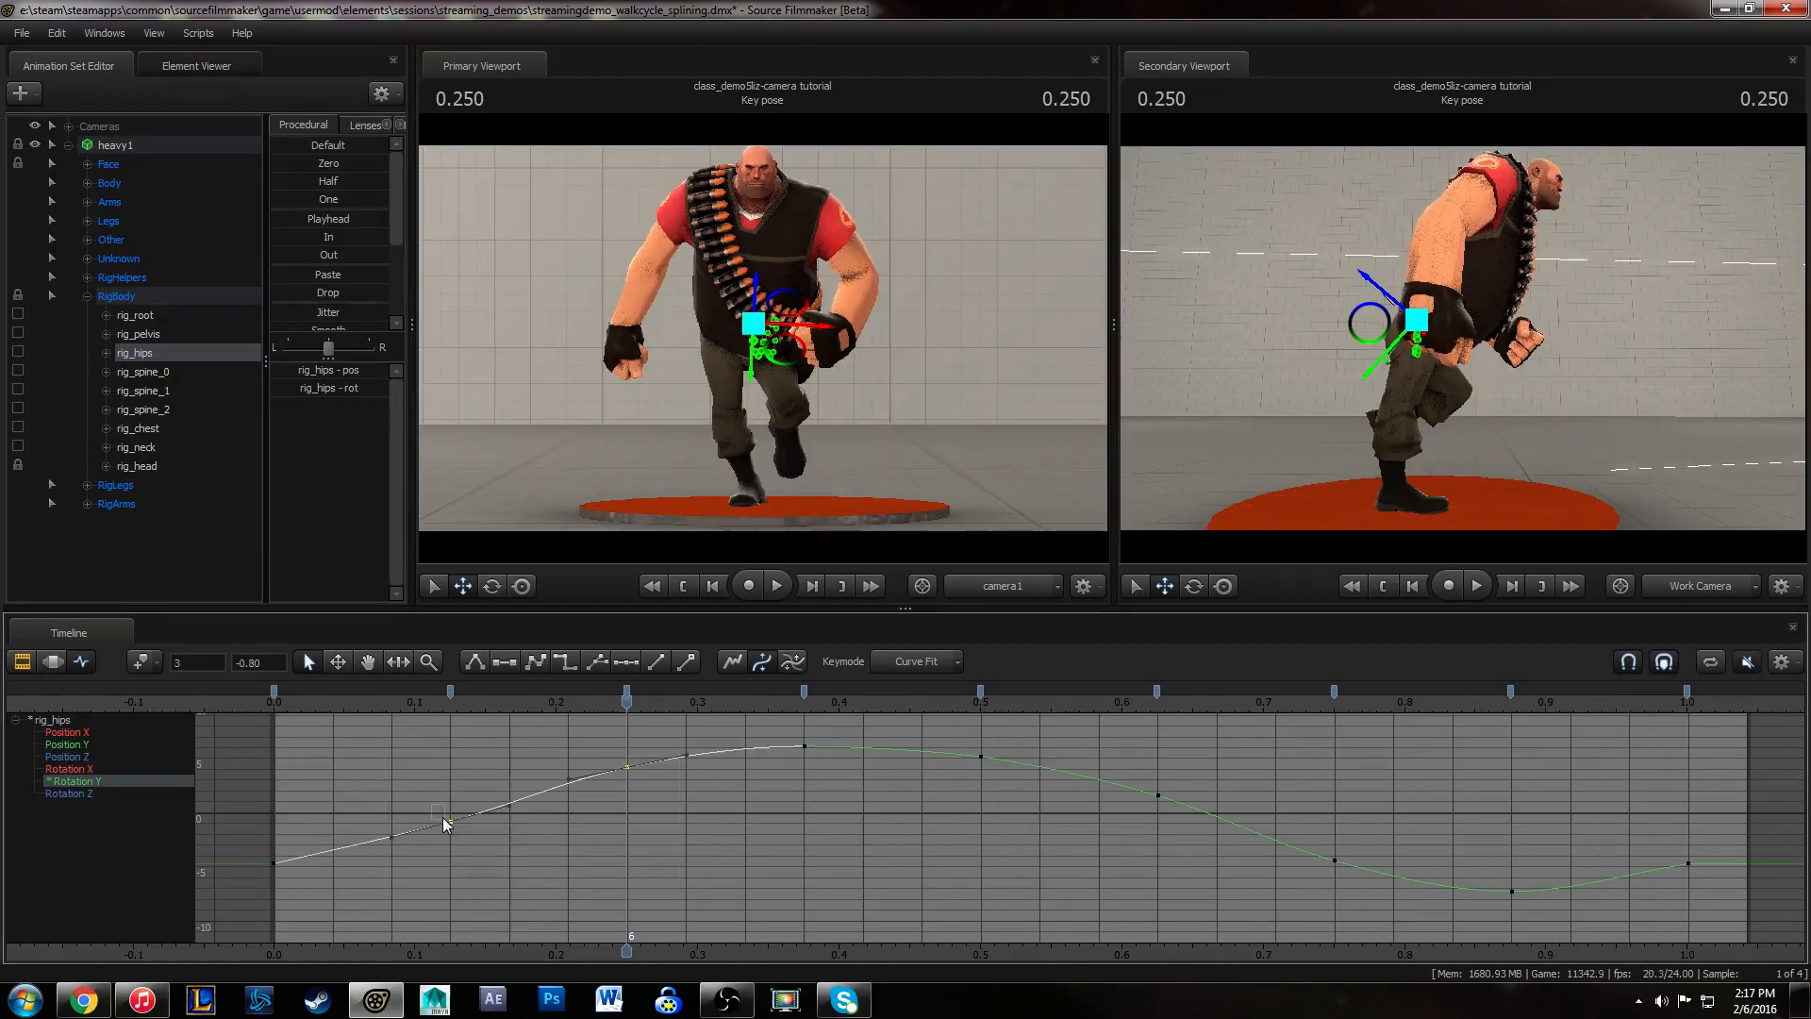
{"action": "left_click_drag", "start_coordinate": [444, 816], "coordinate": [507, 872]}
{"action": "middle_click_drag", "start_coordinate": [506, 872], "coordinate": [506, 858]}
{"action": "left_click_drag", "start_coordinate": [603, 751], "coordinate": [694, 853]}
{"action": "middle_click_drag", "start_coordinate": [694, 852], "coordinate": [694, 848]}
{"action": "left_click_drag", "start_coordinate": [771, 740], "coordinate": [845, 808]}
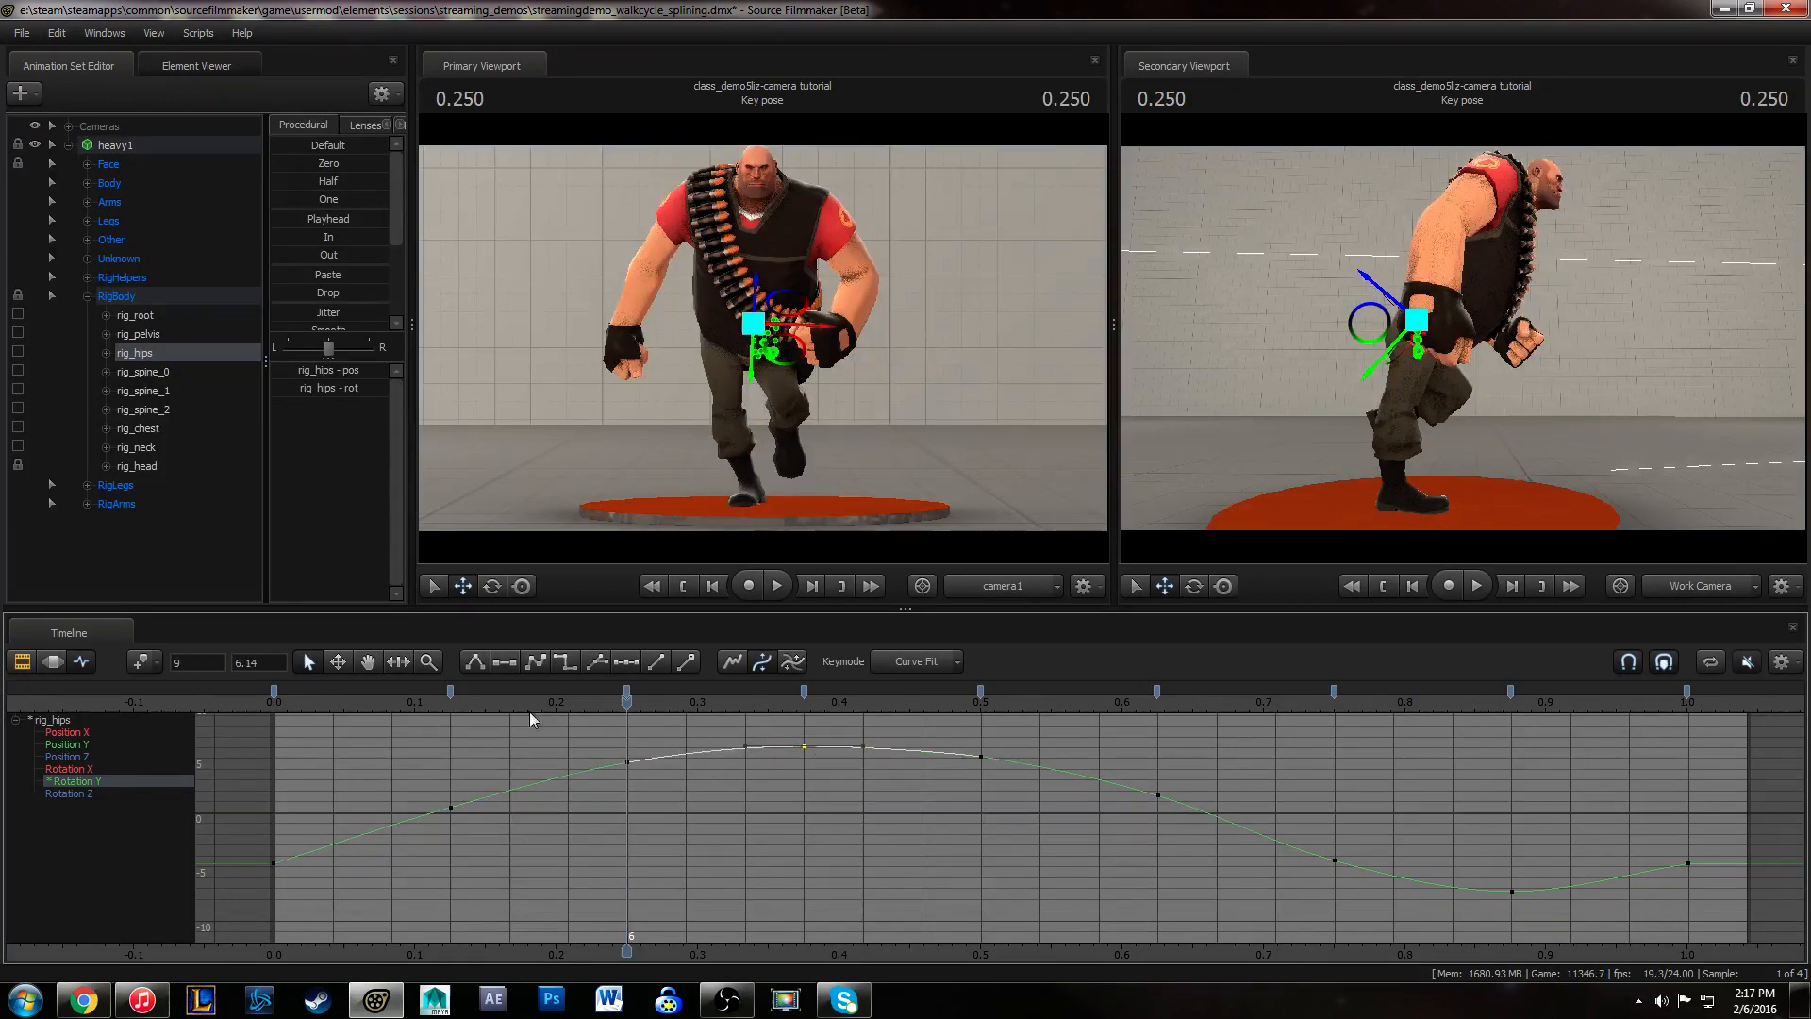
- Examine the hips Rotation Y keys between frames 12 and 18, and compare the poses at frames 0 and 24
{"action": "left_click_drag", "start_coordinate": [300, 704], "coordinate": [1156, 741]}
{"action": "left_click_drag", "start_coordinate": [949, 735], "coordinate": [1423, 949]}
{"action": "left_click", "coordinate": [1333, 859]}
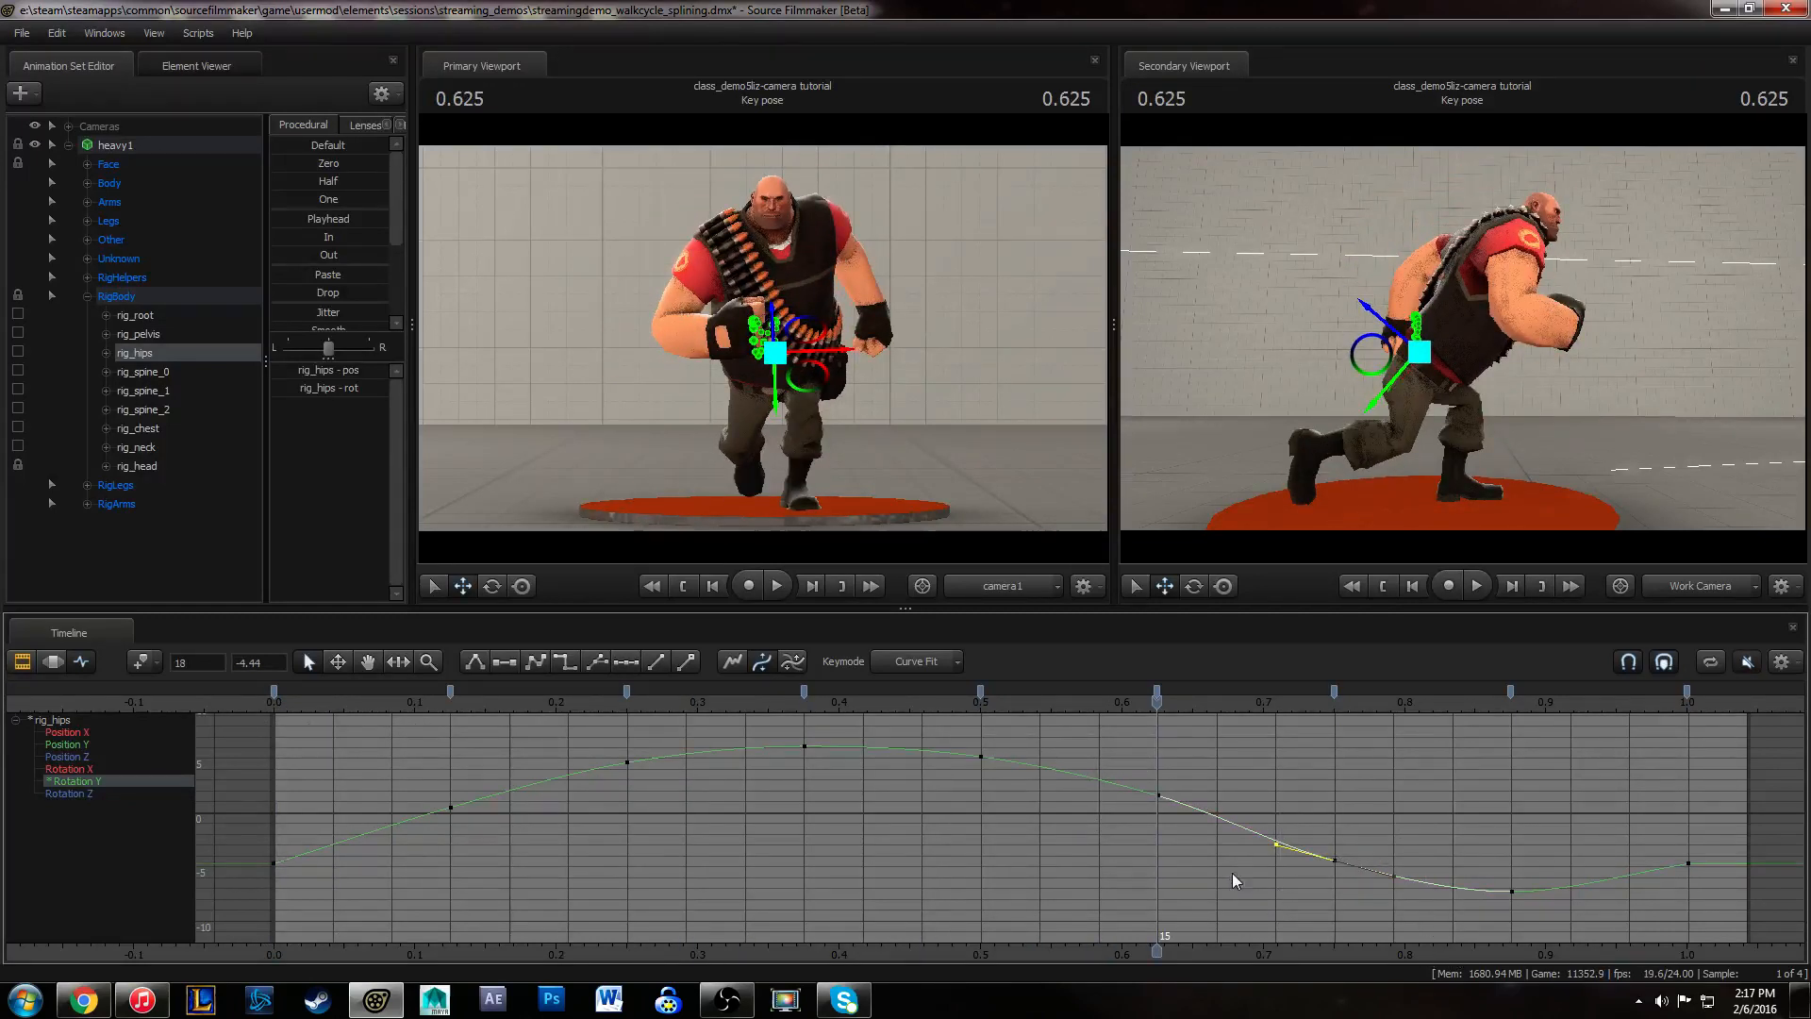
{"action": "left_click_drag", "start_coordinate": [1015, 794], "coordinate": [1021, 800]}
{"action": "left_click", "coordinate": [1521, 805]}
{"action": "left_click", "coordinate": [275, 702]}
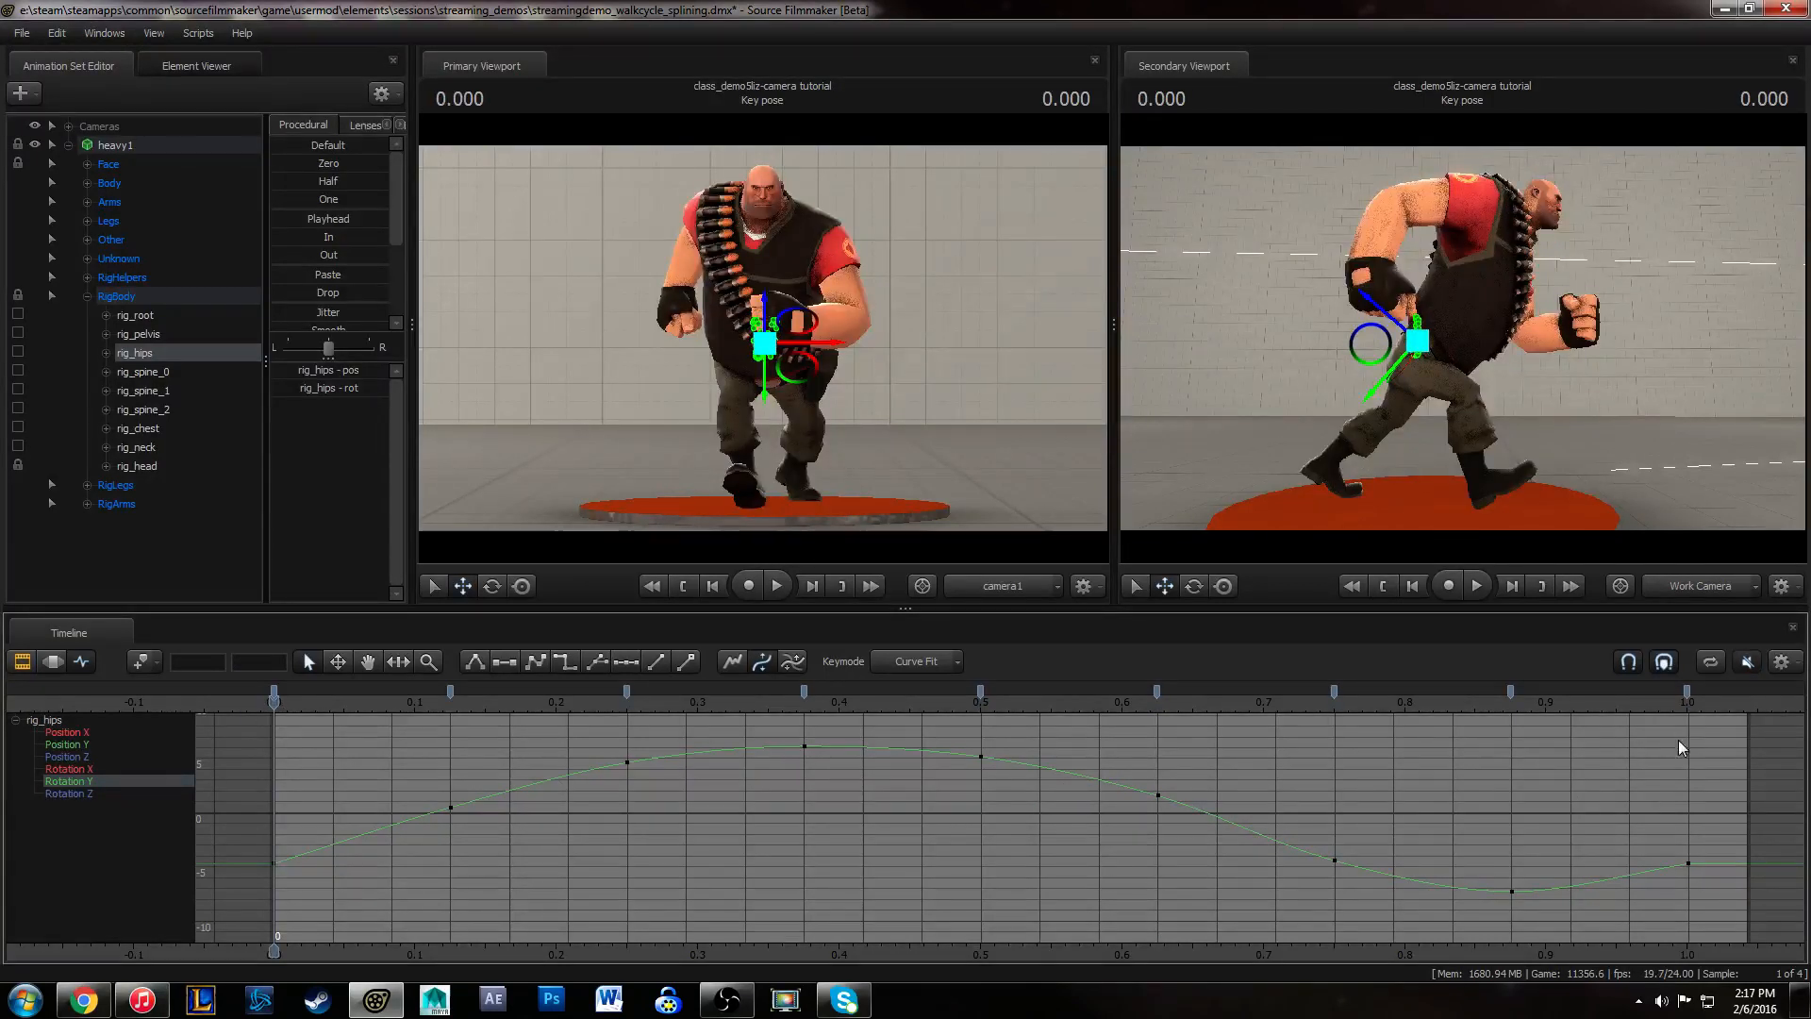
{"action": "left_click", "coordinate": [1692, 699]}
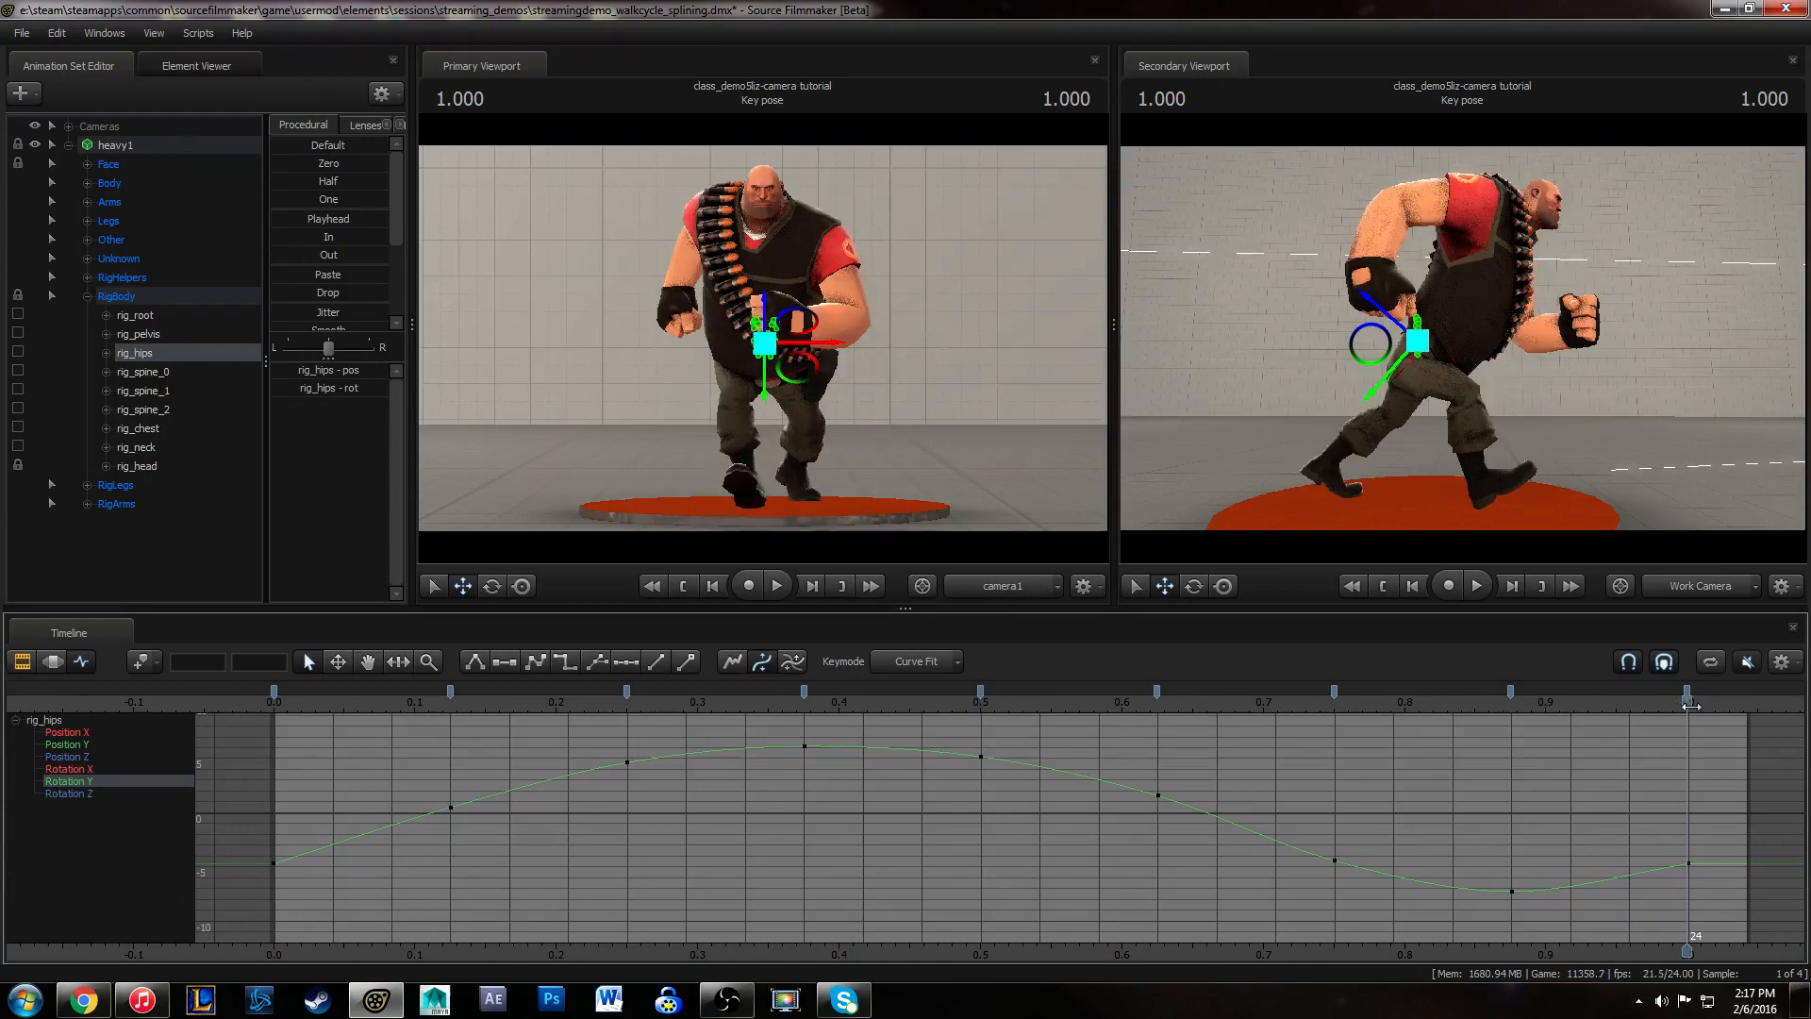
{"action": "left_click_drag", "start_coordinate": [279, 701], "coordinate": [264, 751]}
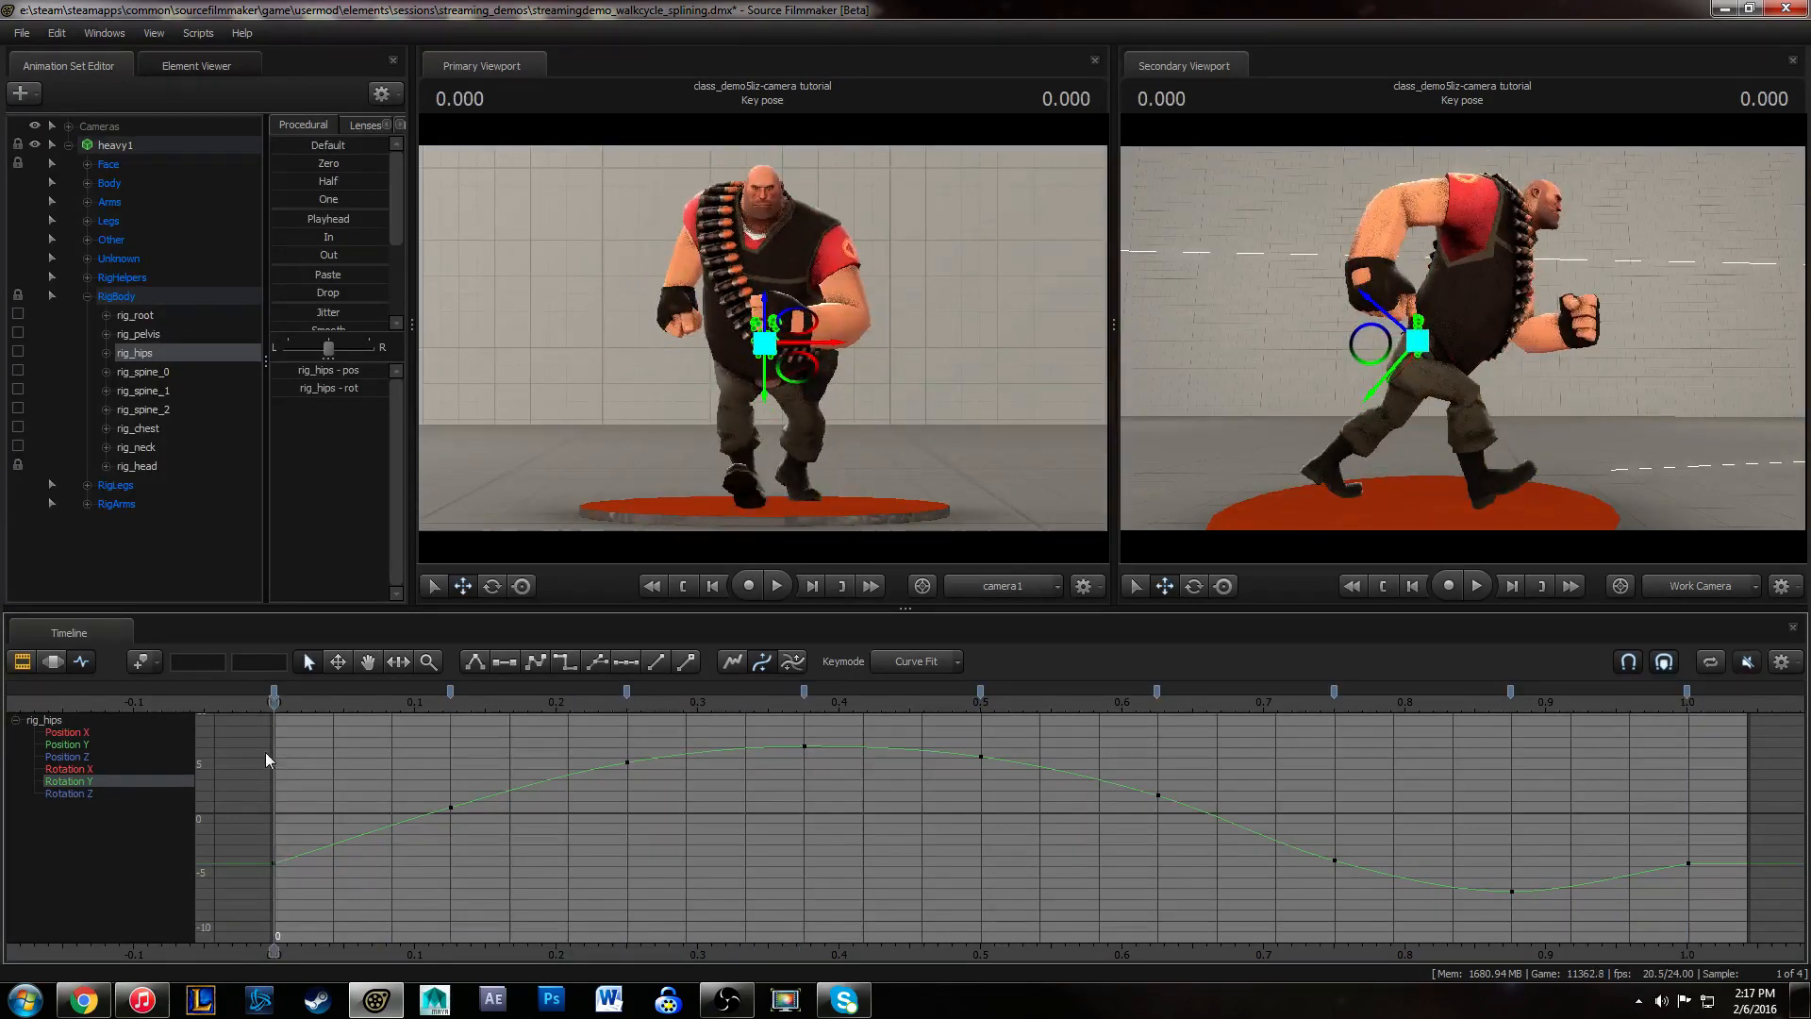
- Try to spline the hips Rotation X curve and compare it with the other rig_hips curves
{"action": "left_click", "coordinate": [94, 768]}
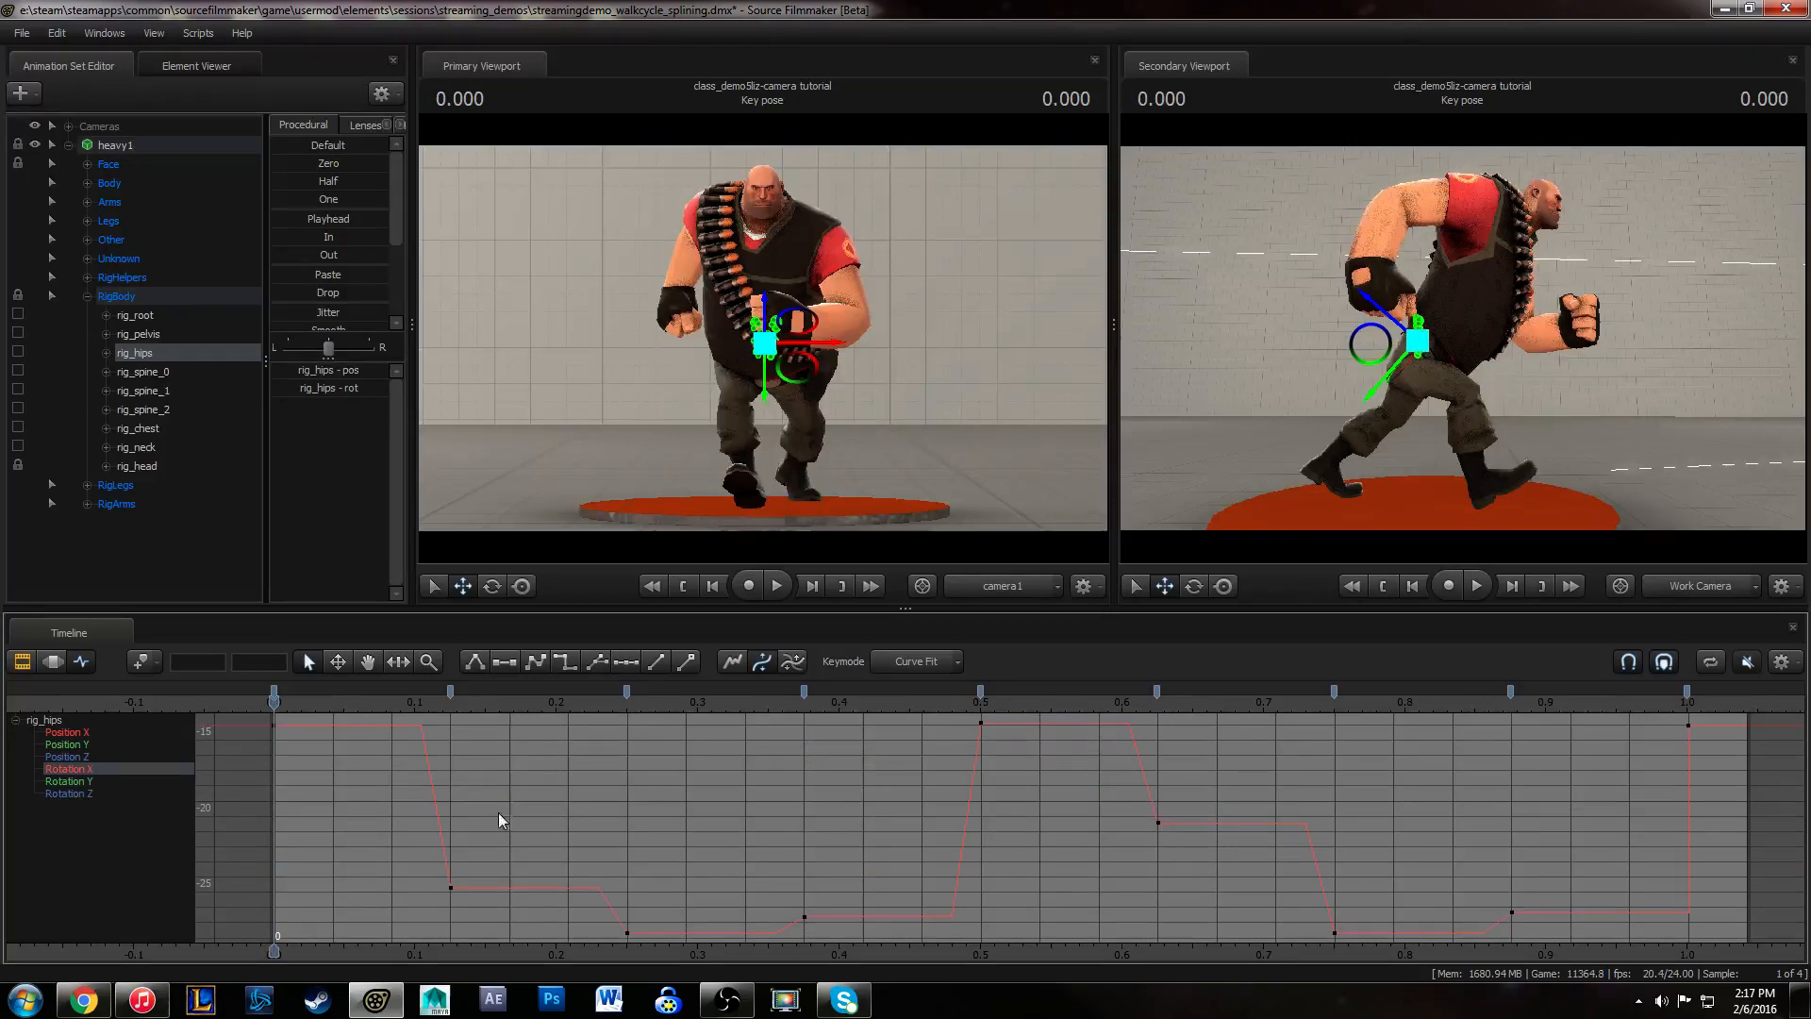
{"action": "left_click_drag", "start_coordinate": [522, 815], "coordinate": [529, 964]}
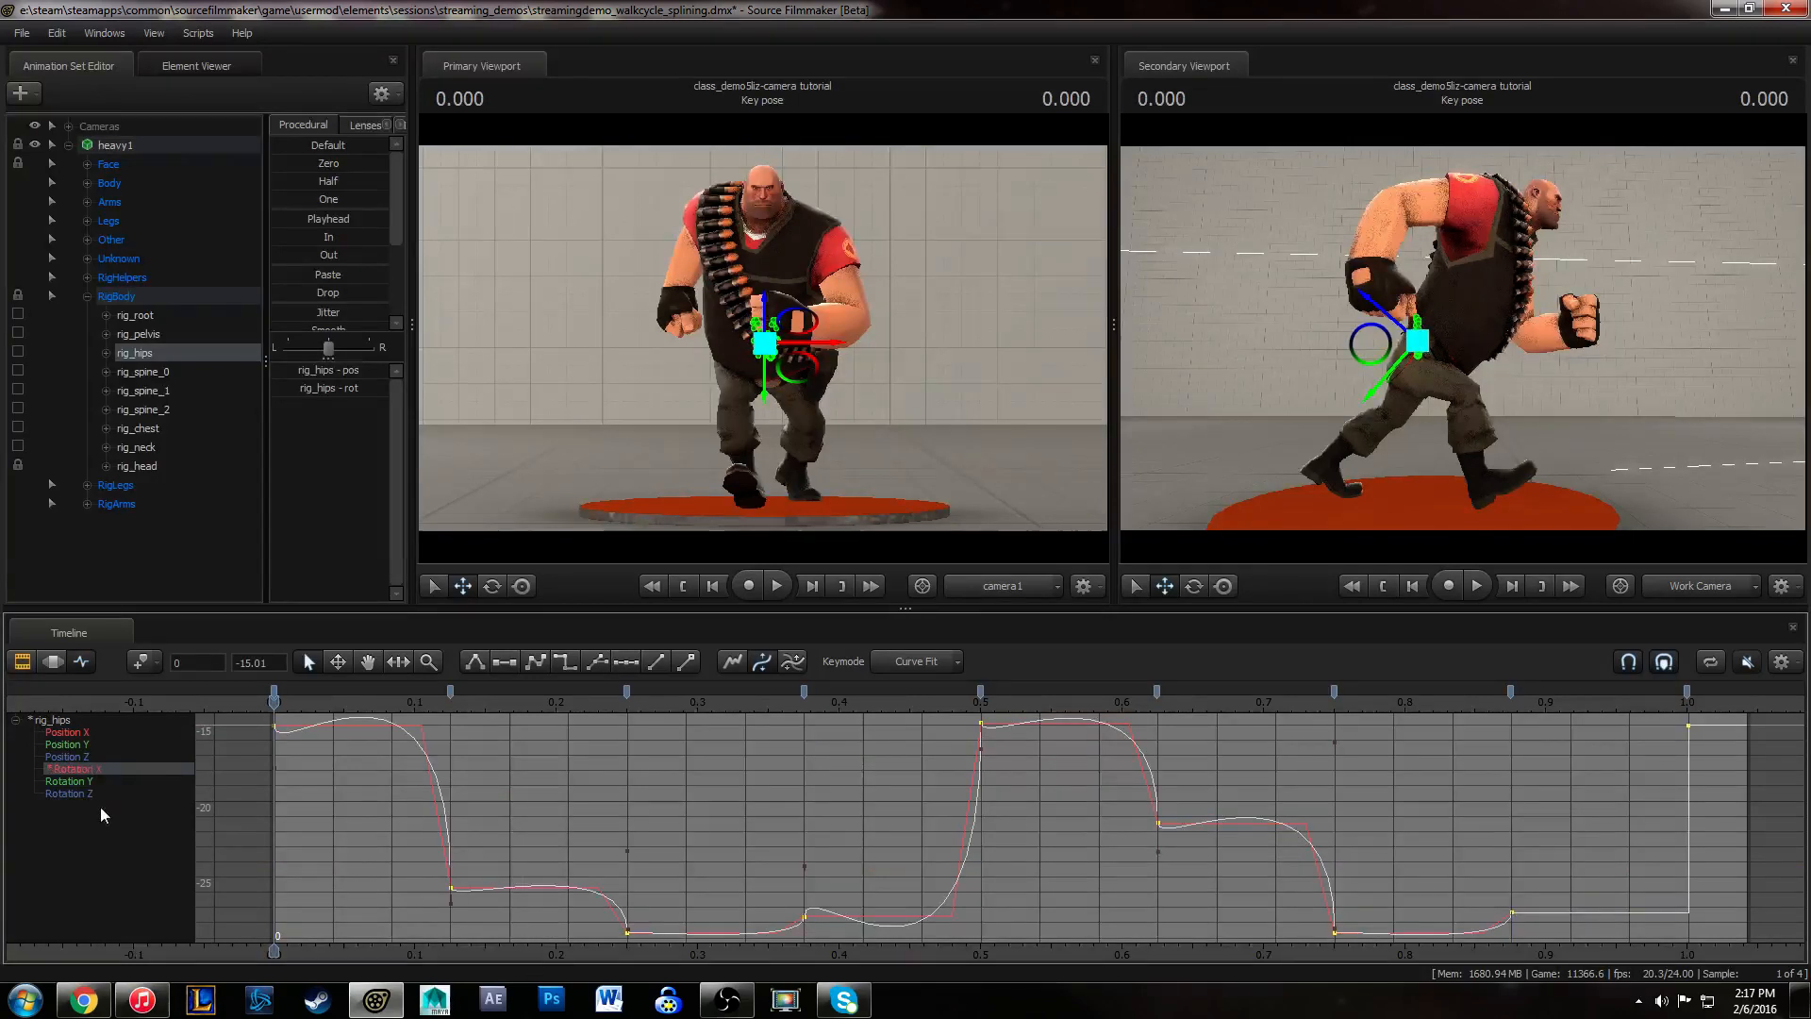
{"action": "left_click", "coordinate": [76, 793]}
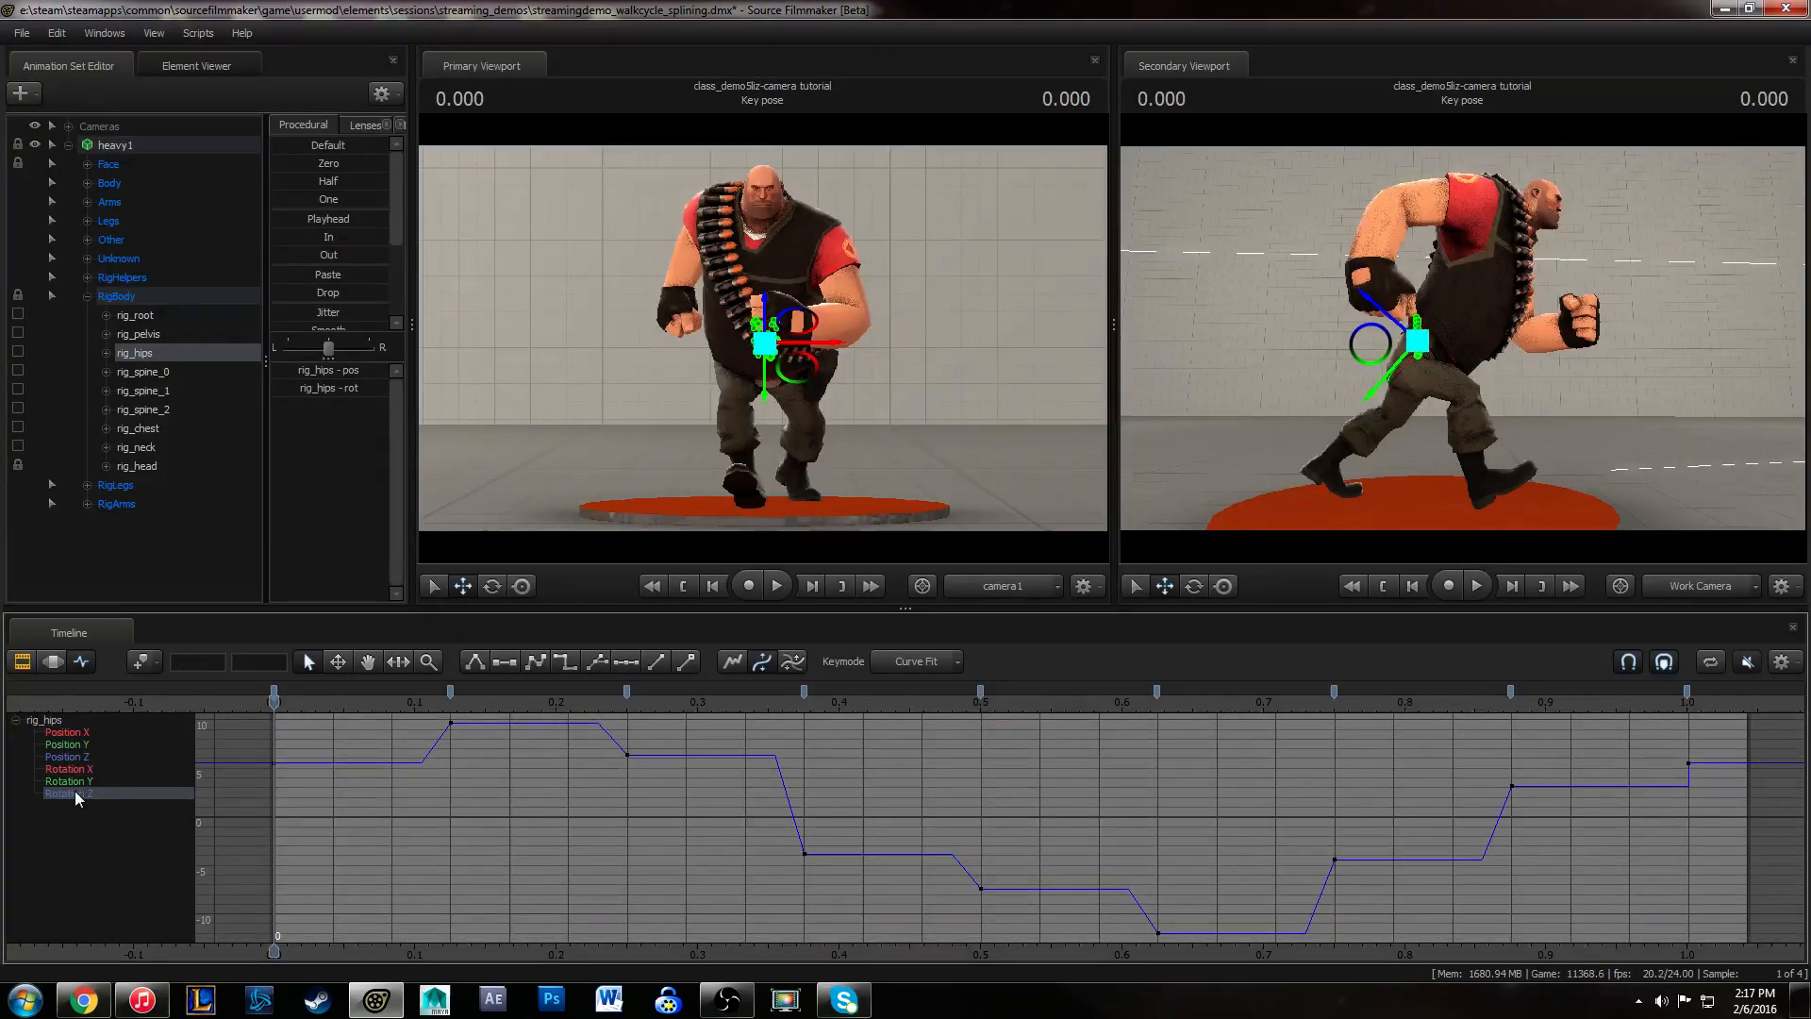
{"action": "left_click", "coordinate": [78, 733]}
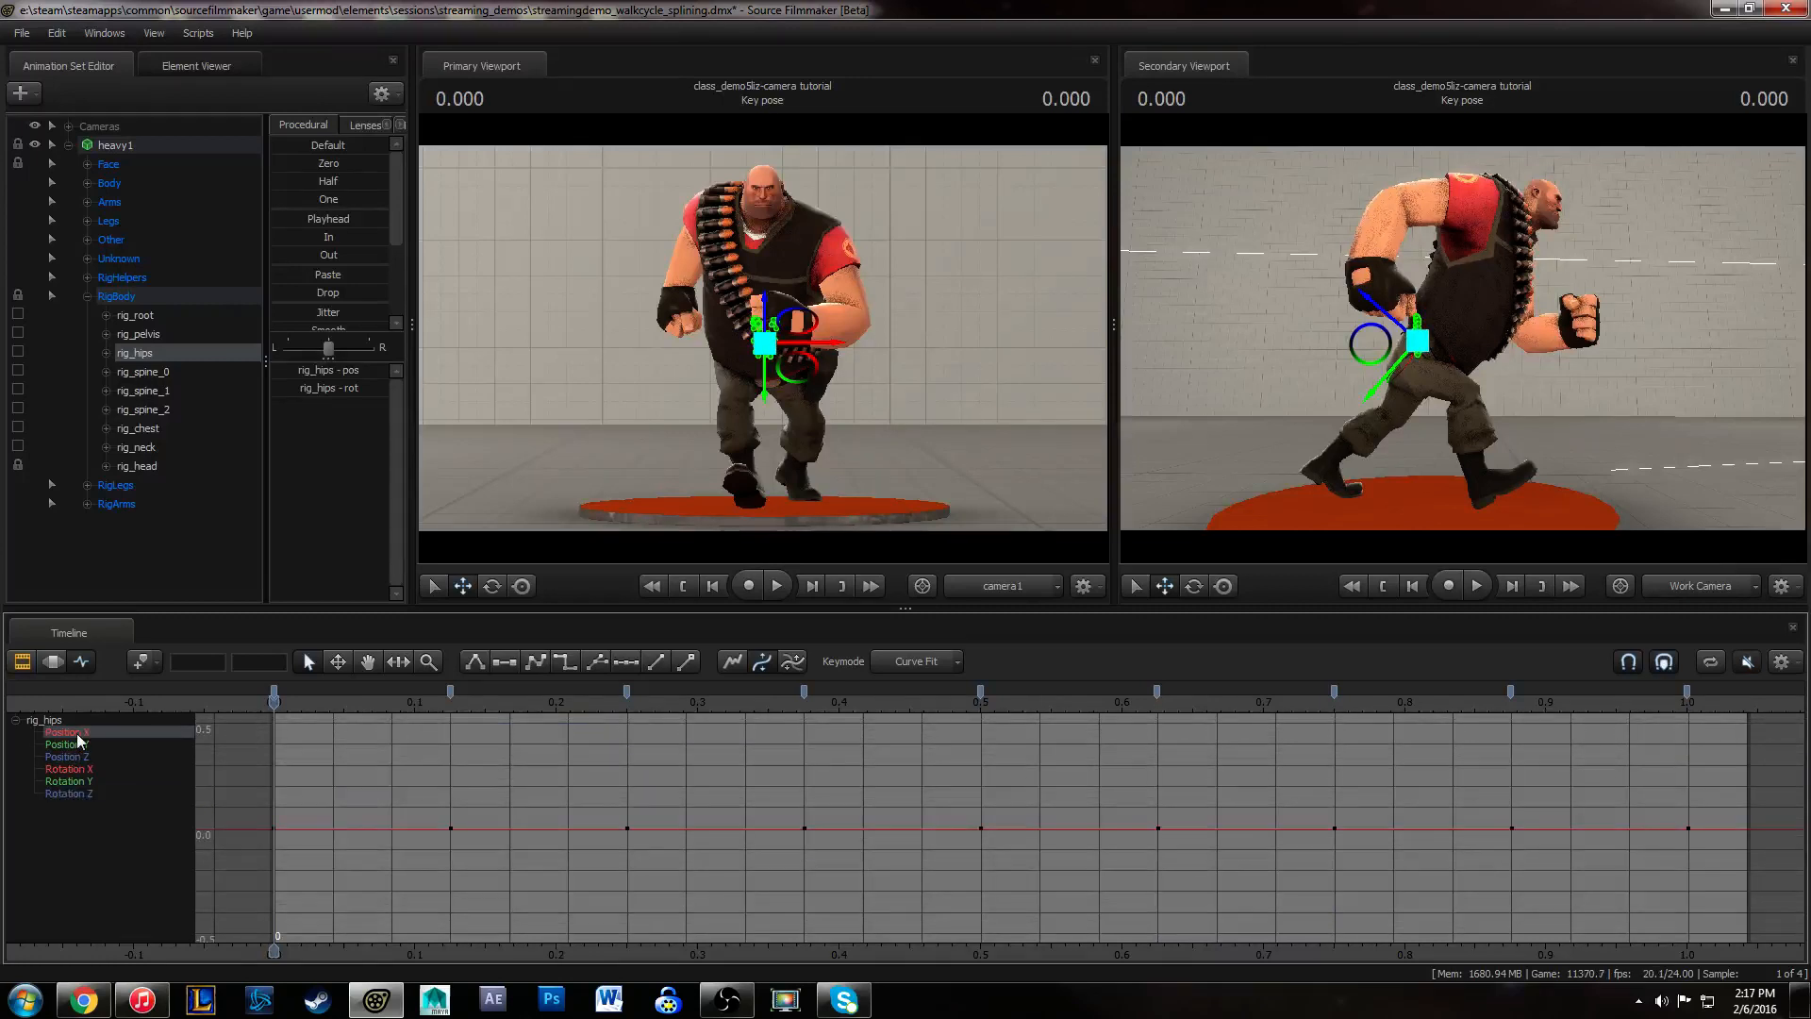
{"action": "left_click", "coordinate": [70, 721]}
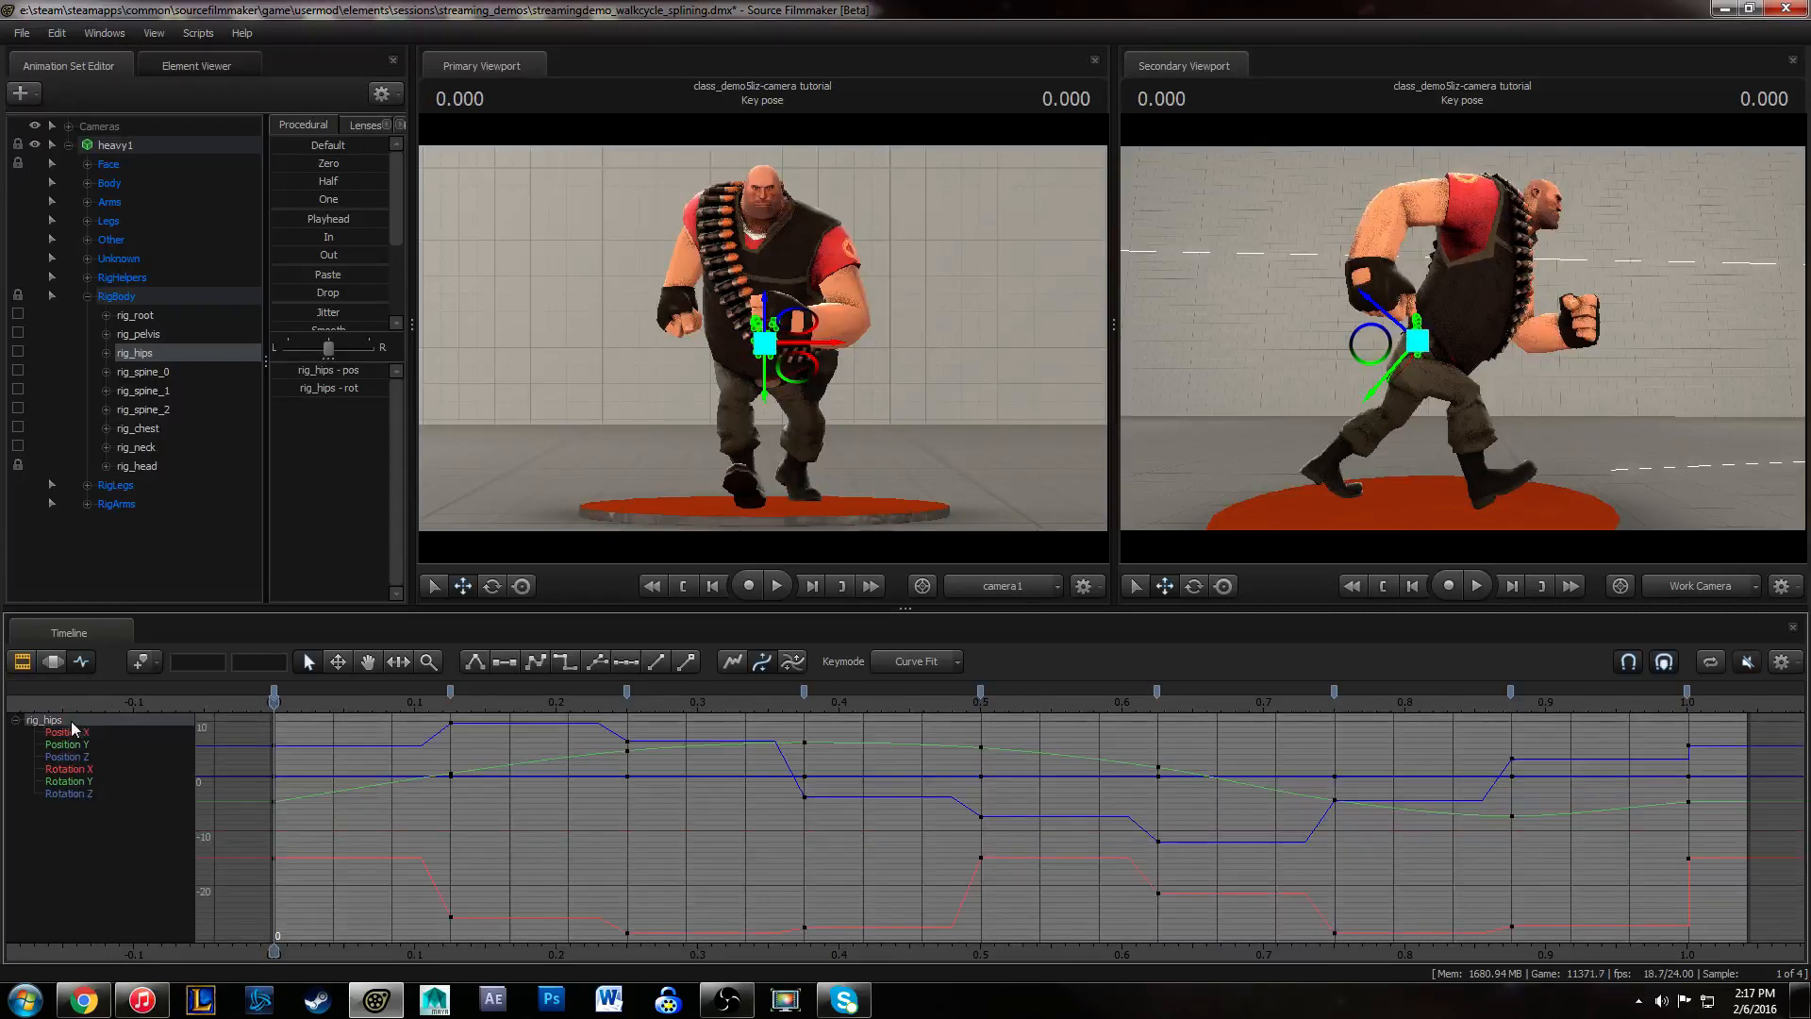
{"action": "left_click", "coordinate": [399, 761]}
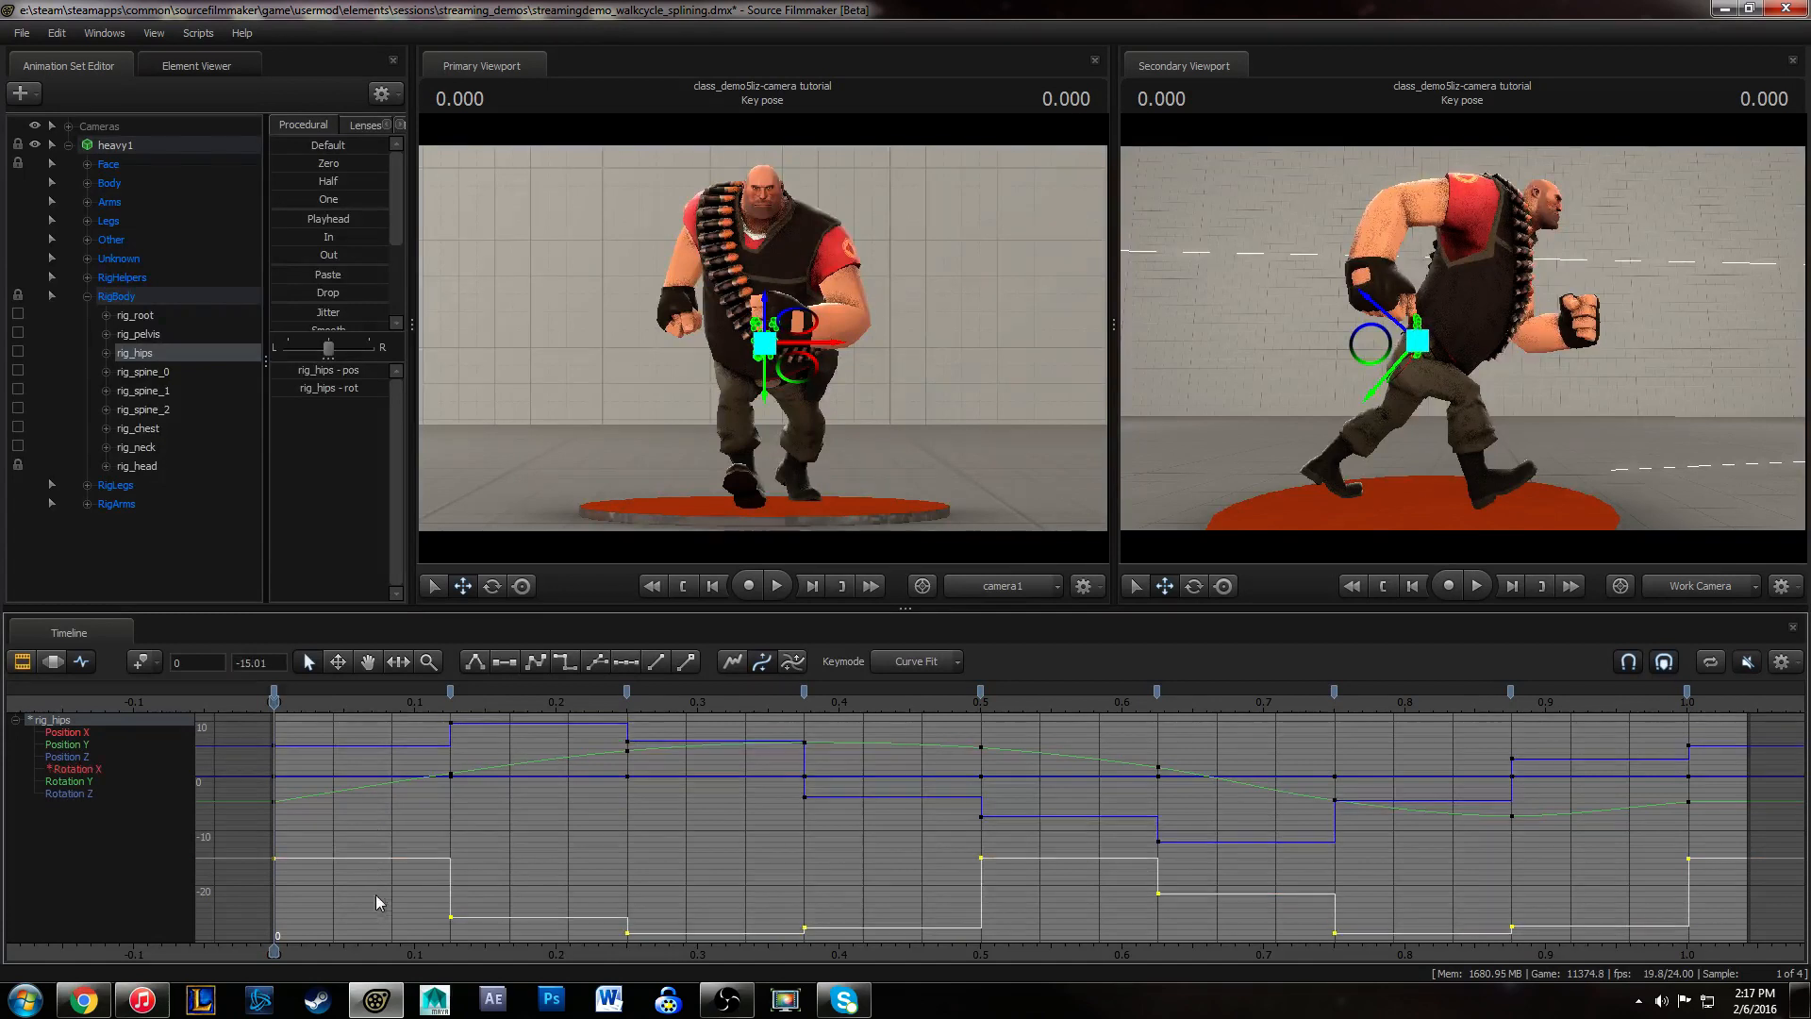
- Convert all keys of the hips Rotation Z curve from stepped to spline tangents
{"action": "left_click", "coordinate": [83, 794]}
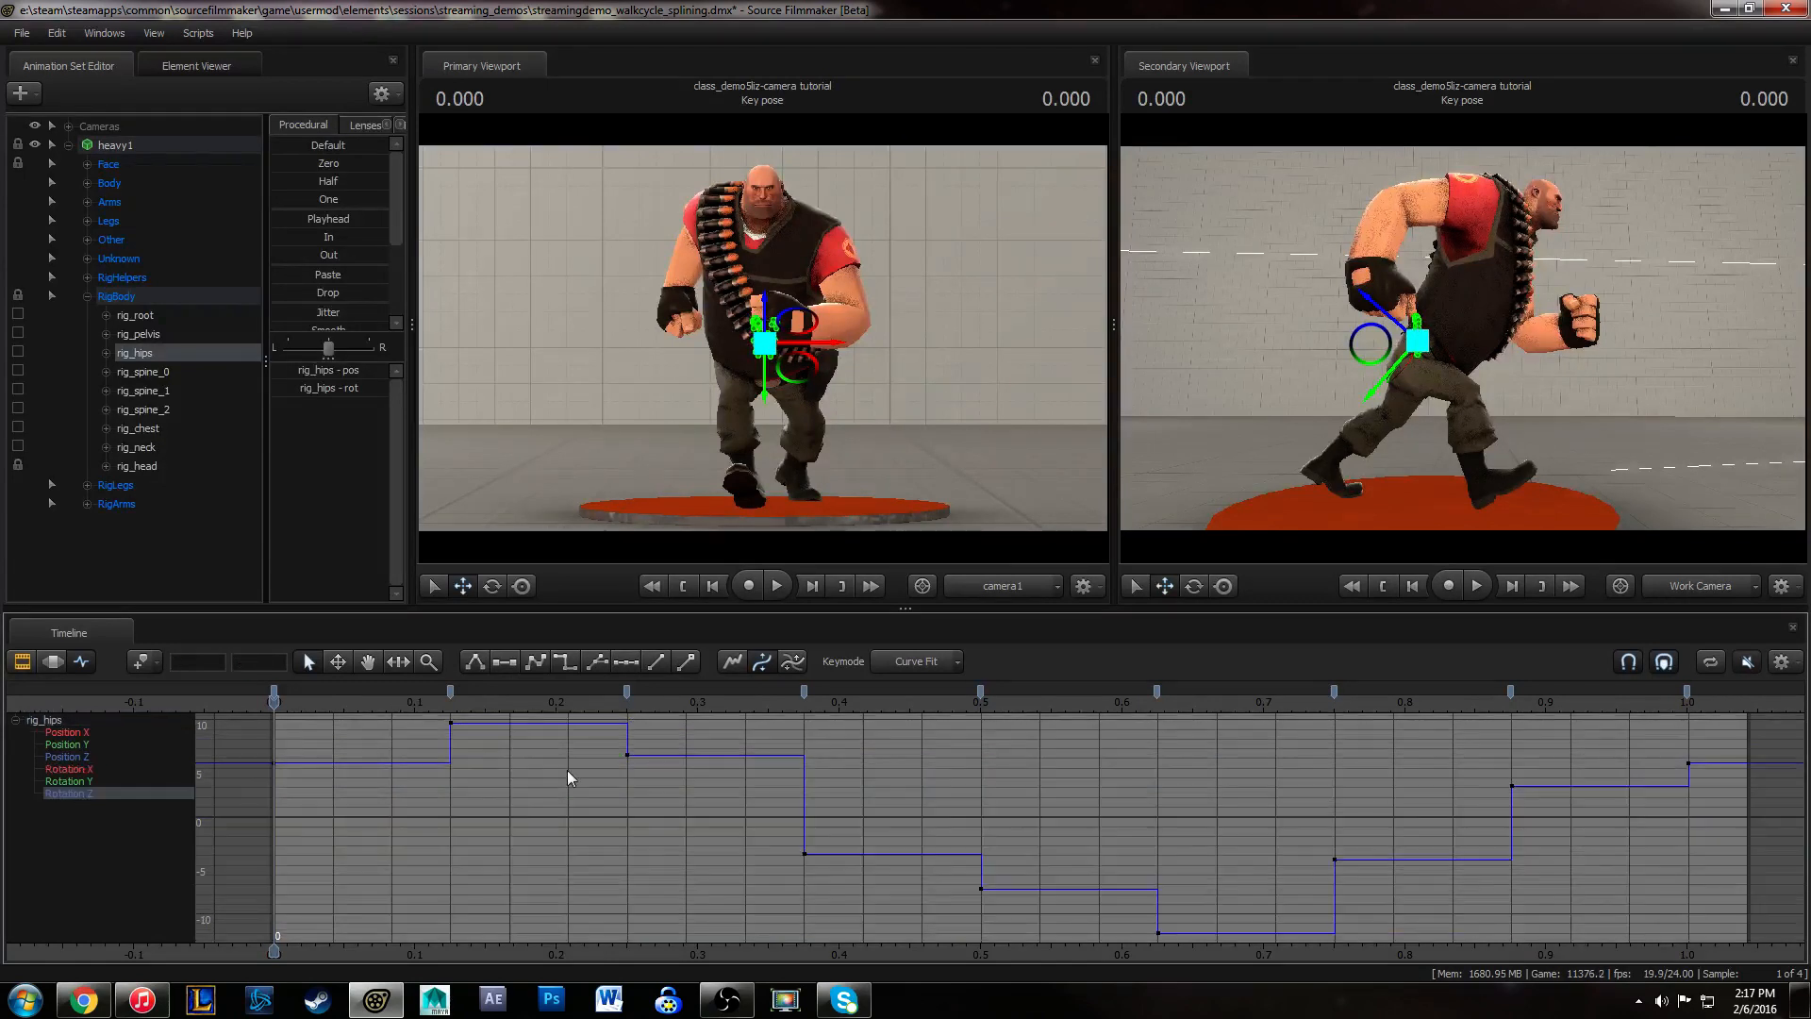
{"action": "left_click", "coordinate": [559, 719]}
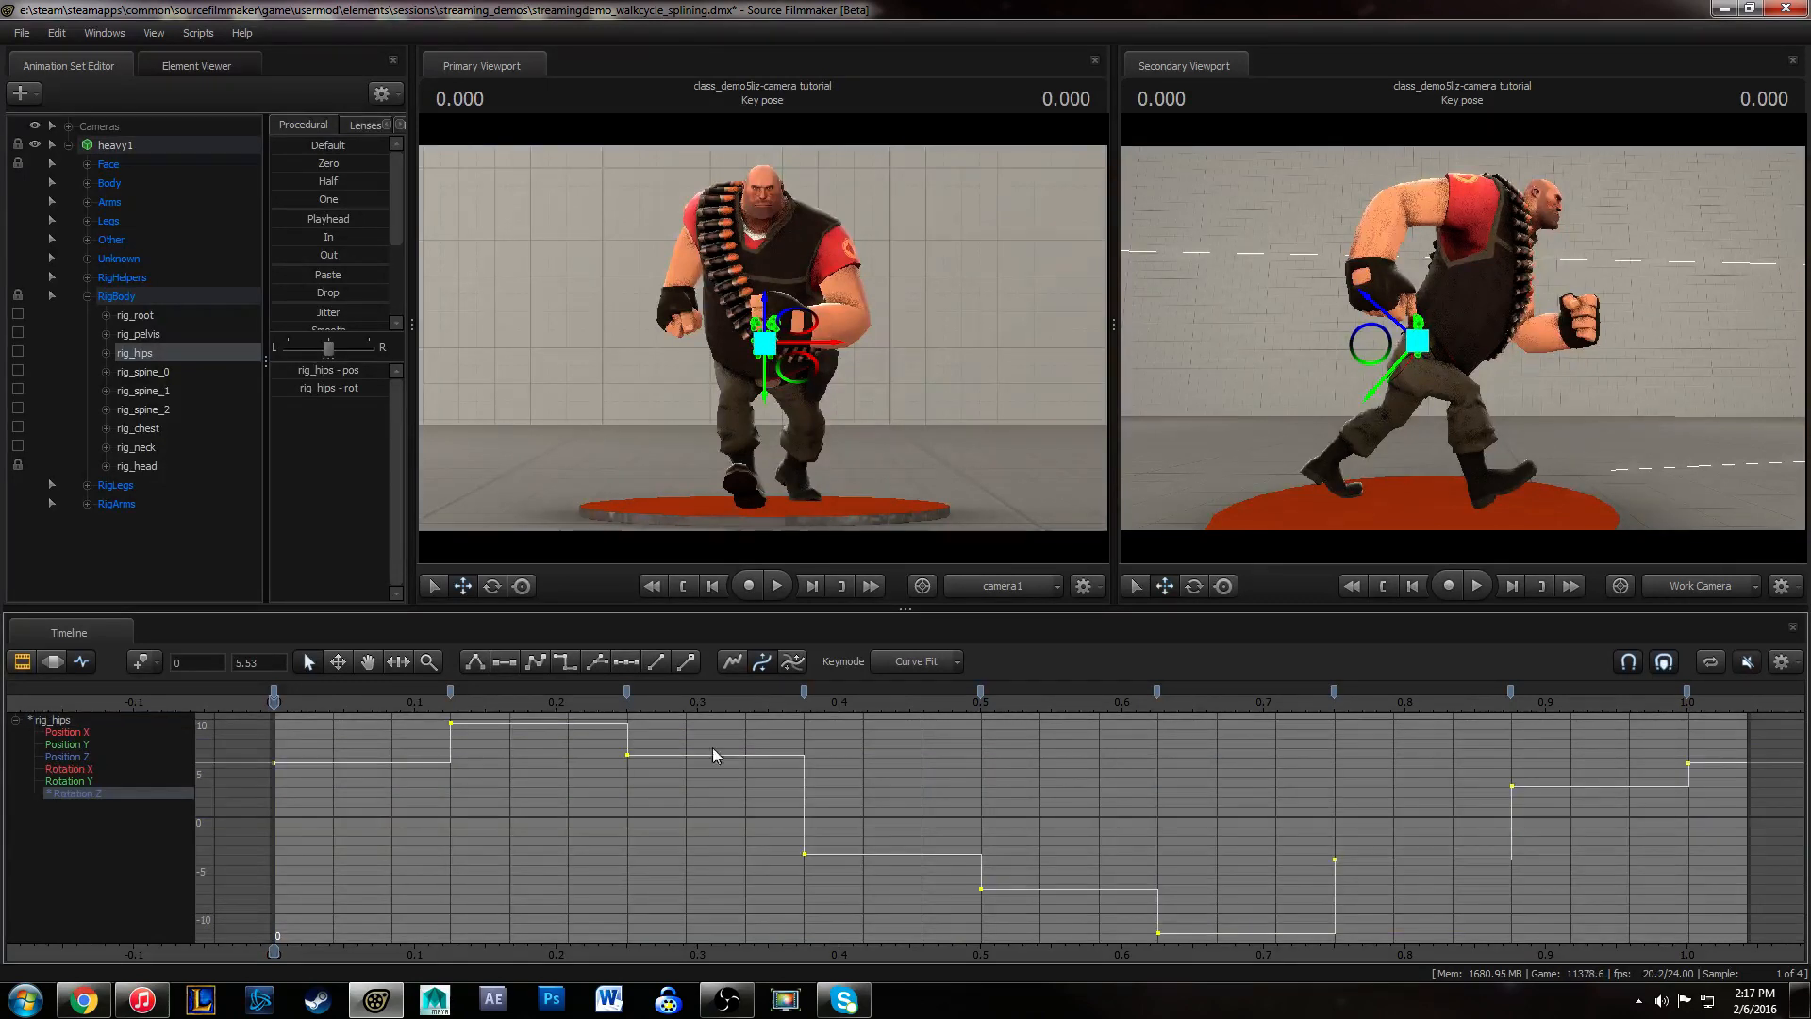
{"action": "key", "text": "s"}
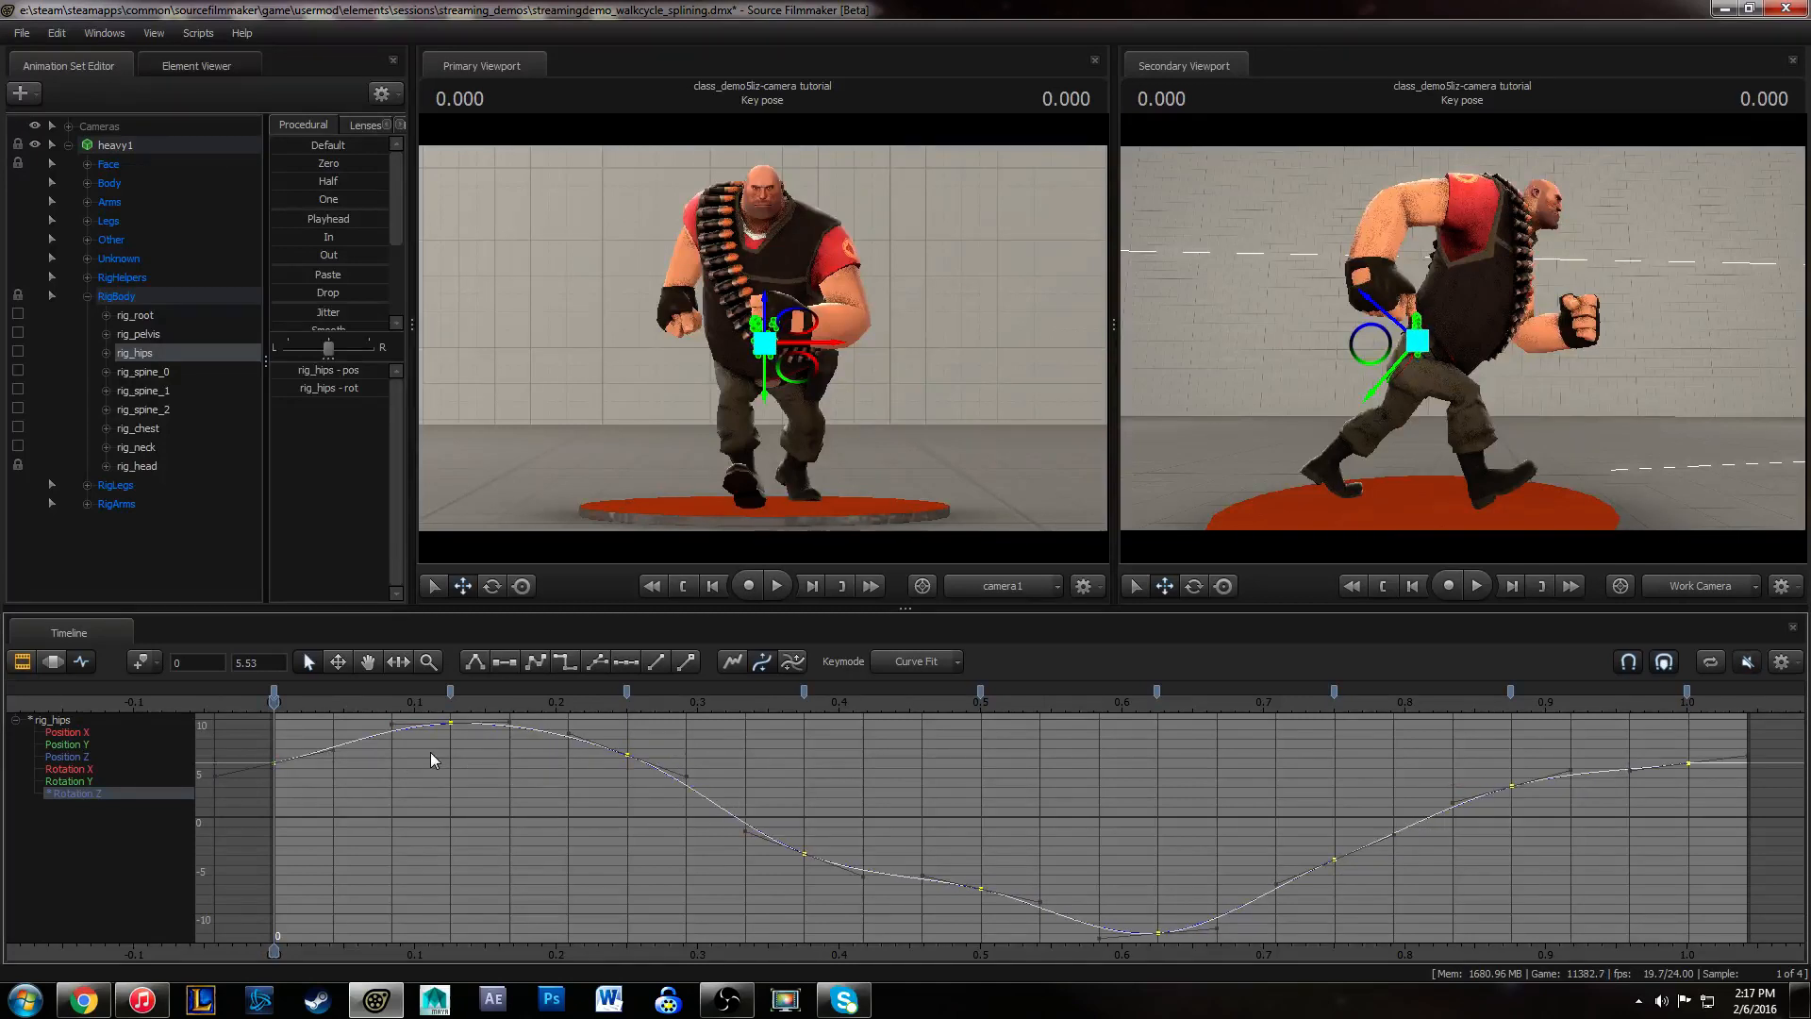
- Inspect the tangents of the hips Rotation Z keys, including those at frames 3, 6, 12 and 15
{"action": "left_click", "coordinate": [451, 723]}
{"action": "left_click", "coordinate": [1159, 932]}
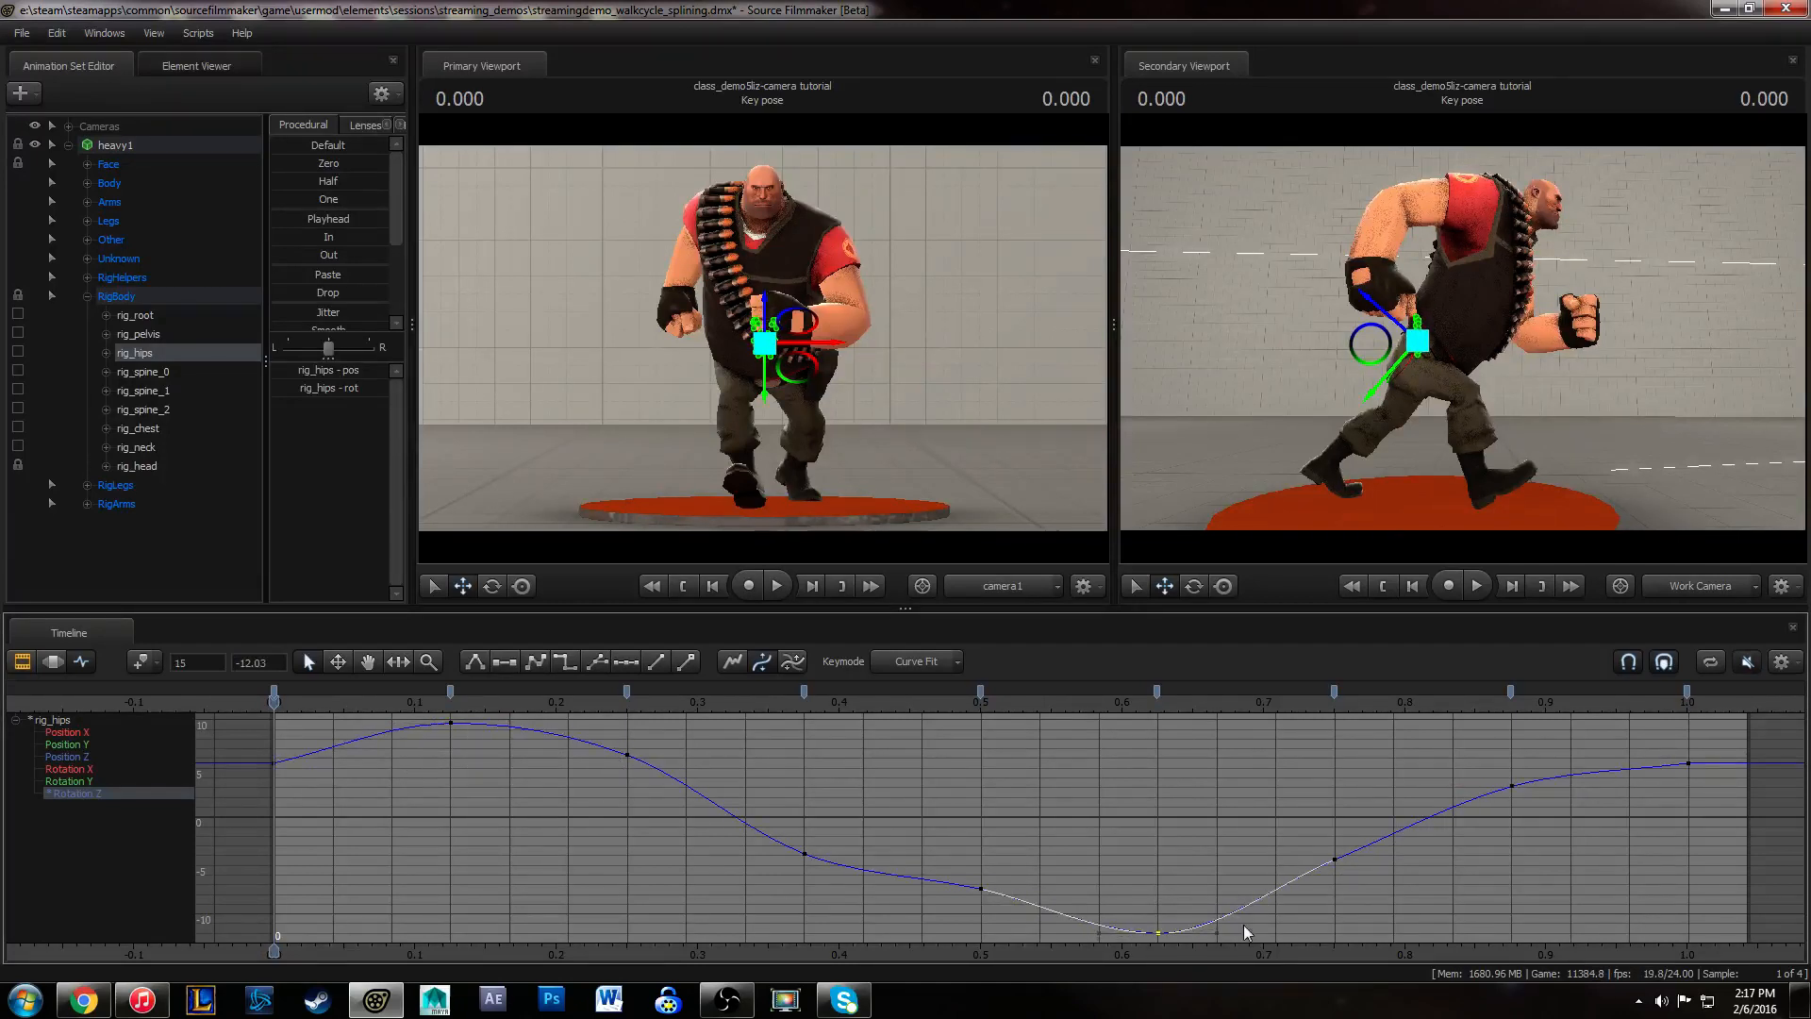
{"action": "left_click_drag", "start_coordinate": [1283, 760], "coordinate": [1644, 953]}
{"action": "left_click", "coordinate": [1357, 782]}
{"action": "left_click_drag", "start_coordinate": [885, 947], "coordinate": [885, 947]}
{"action": "left_click", "coordinate": [626, 753]}
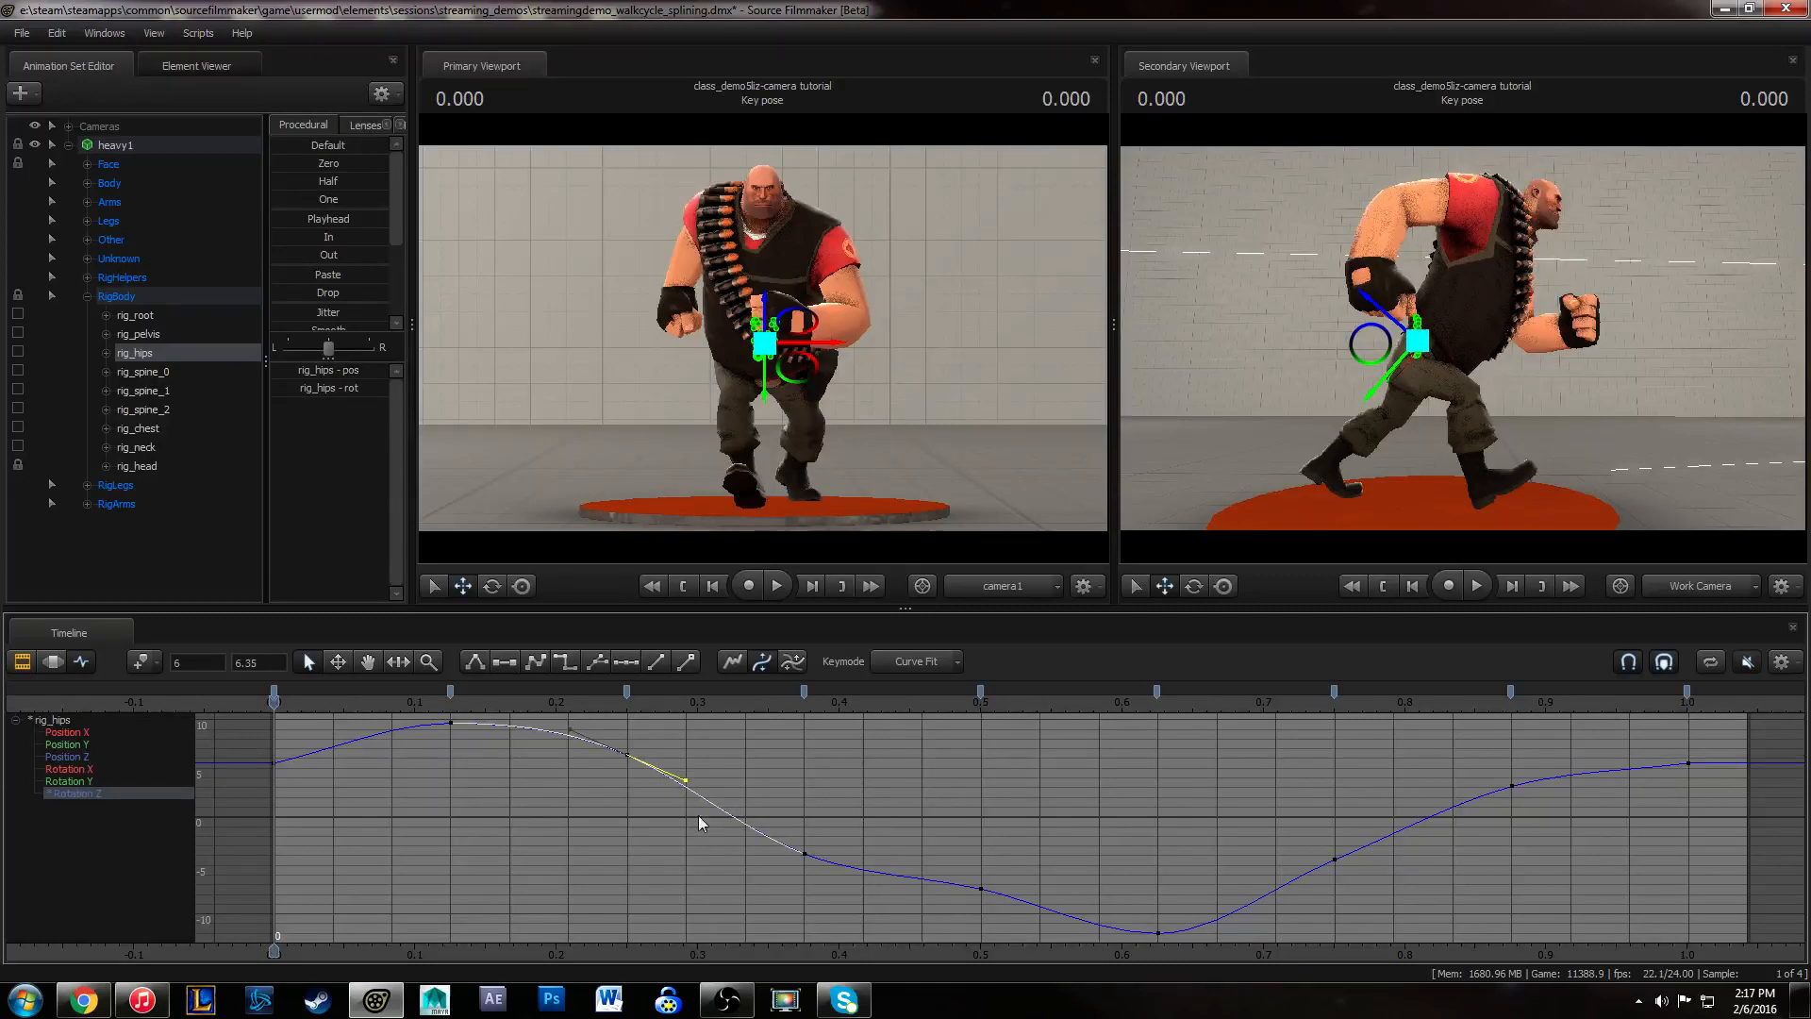
{"action": "left_click", "coordinate": [893, 779]}
{"action": "left_click_drag", "start_coordinate": [893, 779], "coordinate": [1076, 953]}
- Scrub through the walk with a close front view of the hips in the Secondary Viewport, and save the session
{"action": "left_click_drag", "start_coordinate": [281, 716], "coordinate": [489, 735]}
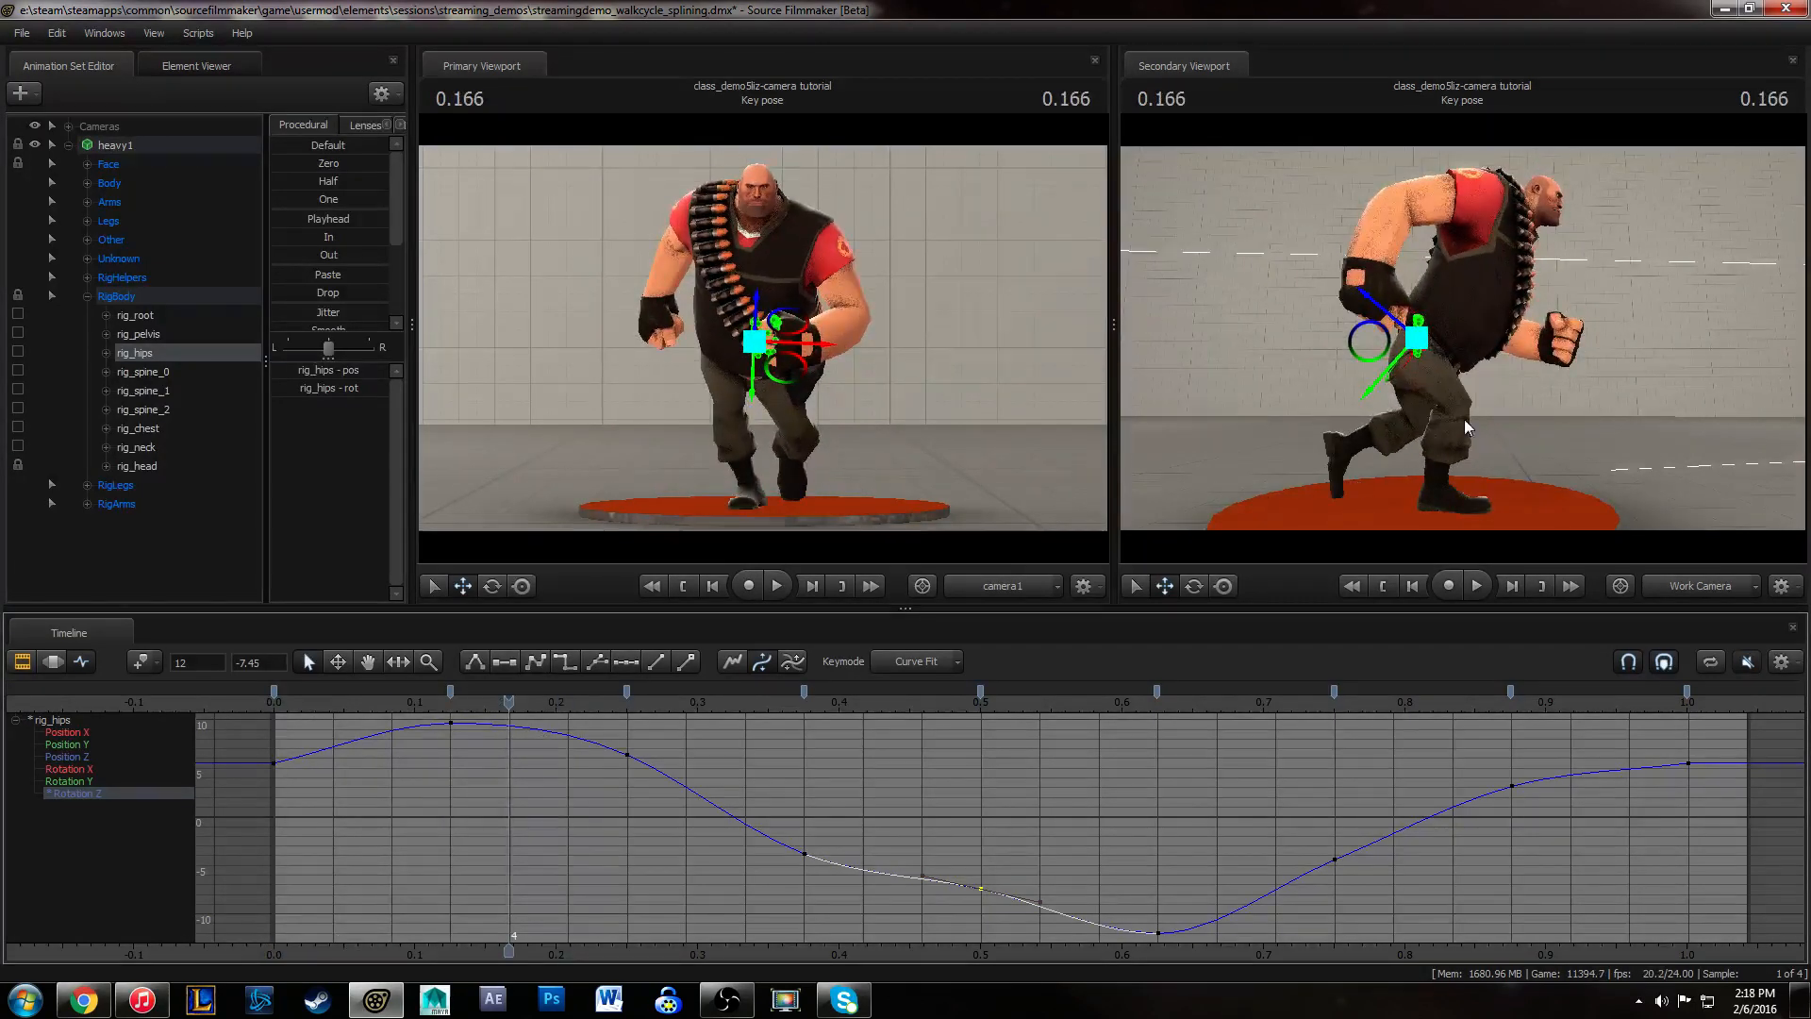
{"action": "left_click_drag", "start_coordinate": [1465, 423], "coordinate": [1283, 411]}
{"action": "key", "text": "w"}
{"action": "left_click_drag", "start_coordinate": [1462, 337], "coordinate": [1472, 341]}
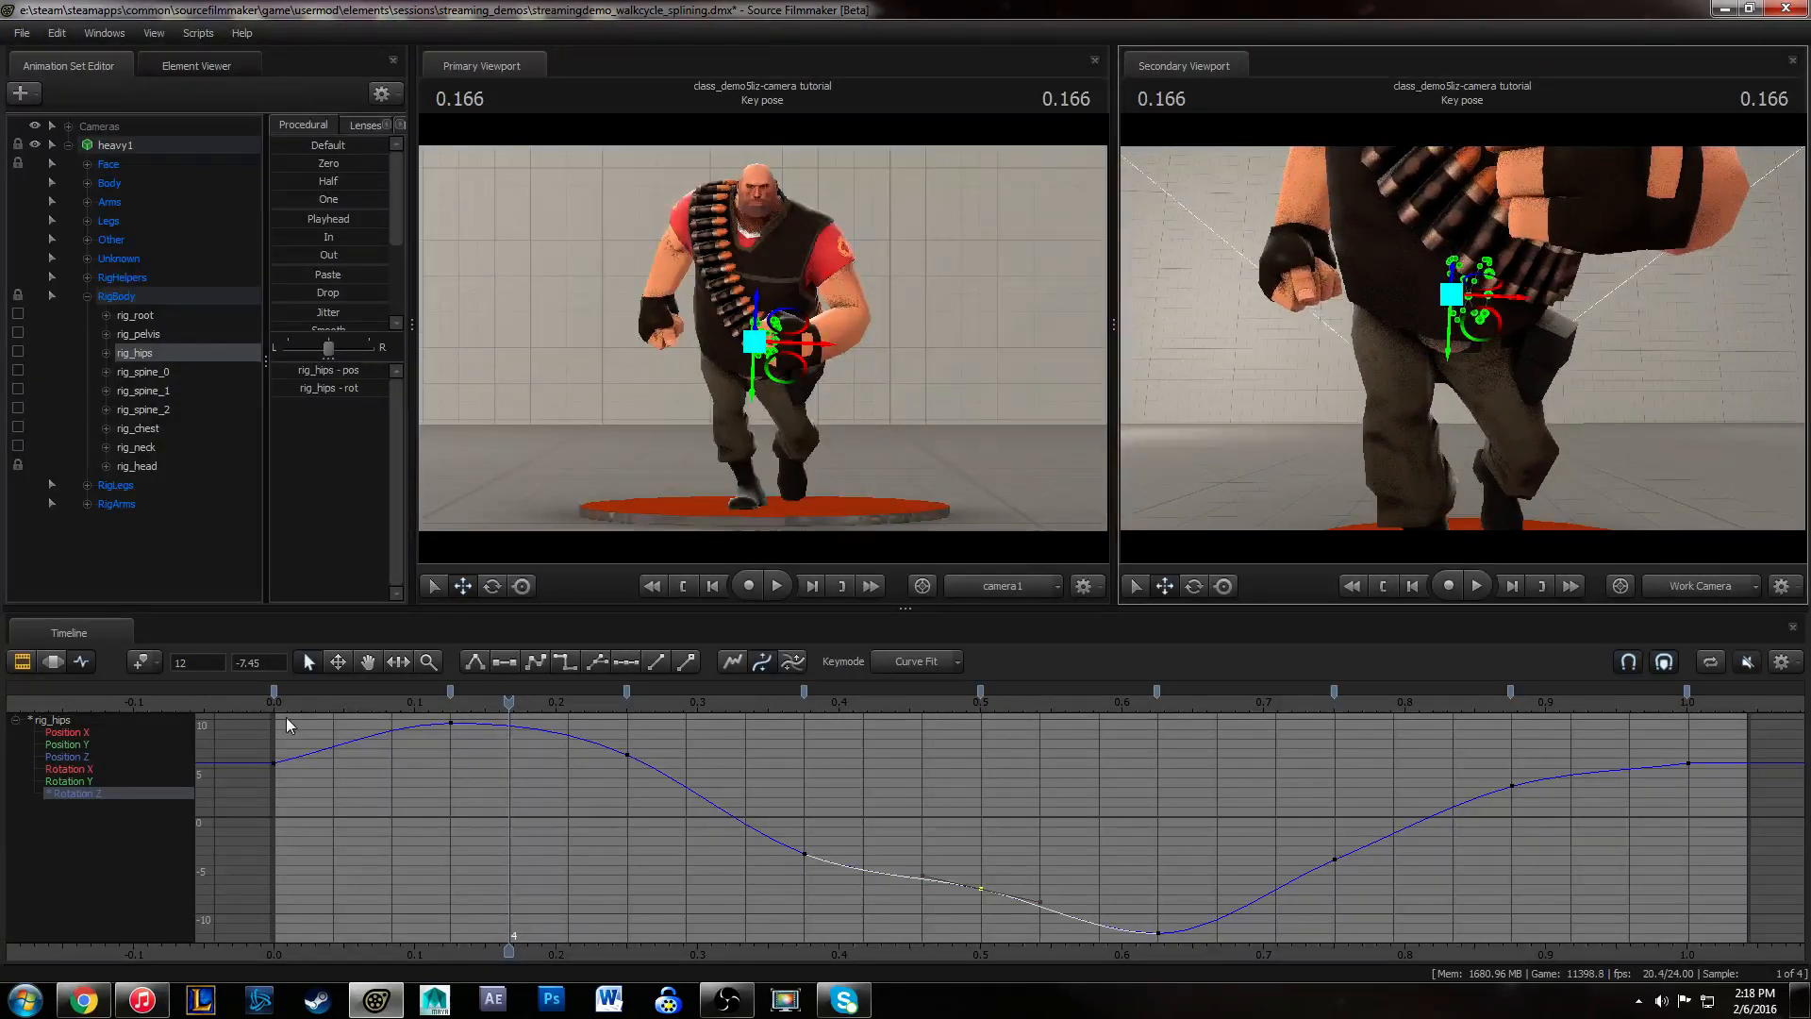
{"action": "left_click", "coordinate": [21, 32]}
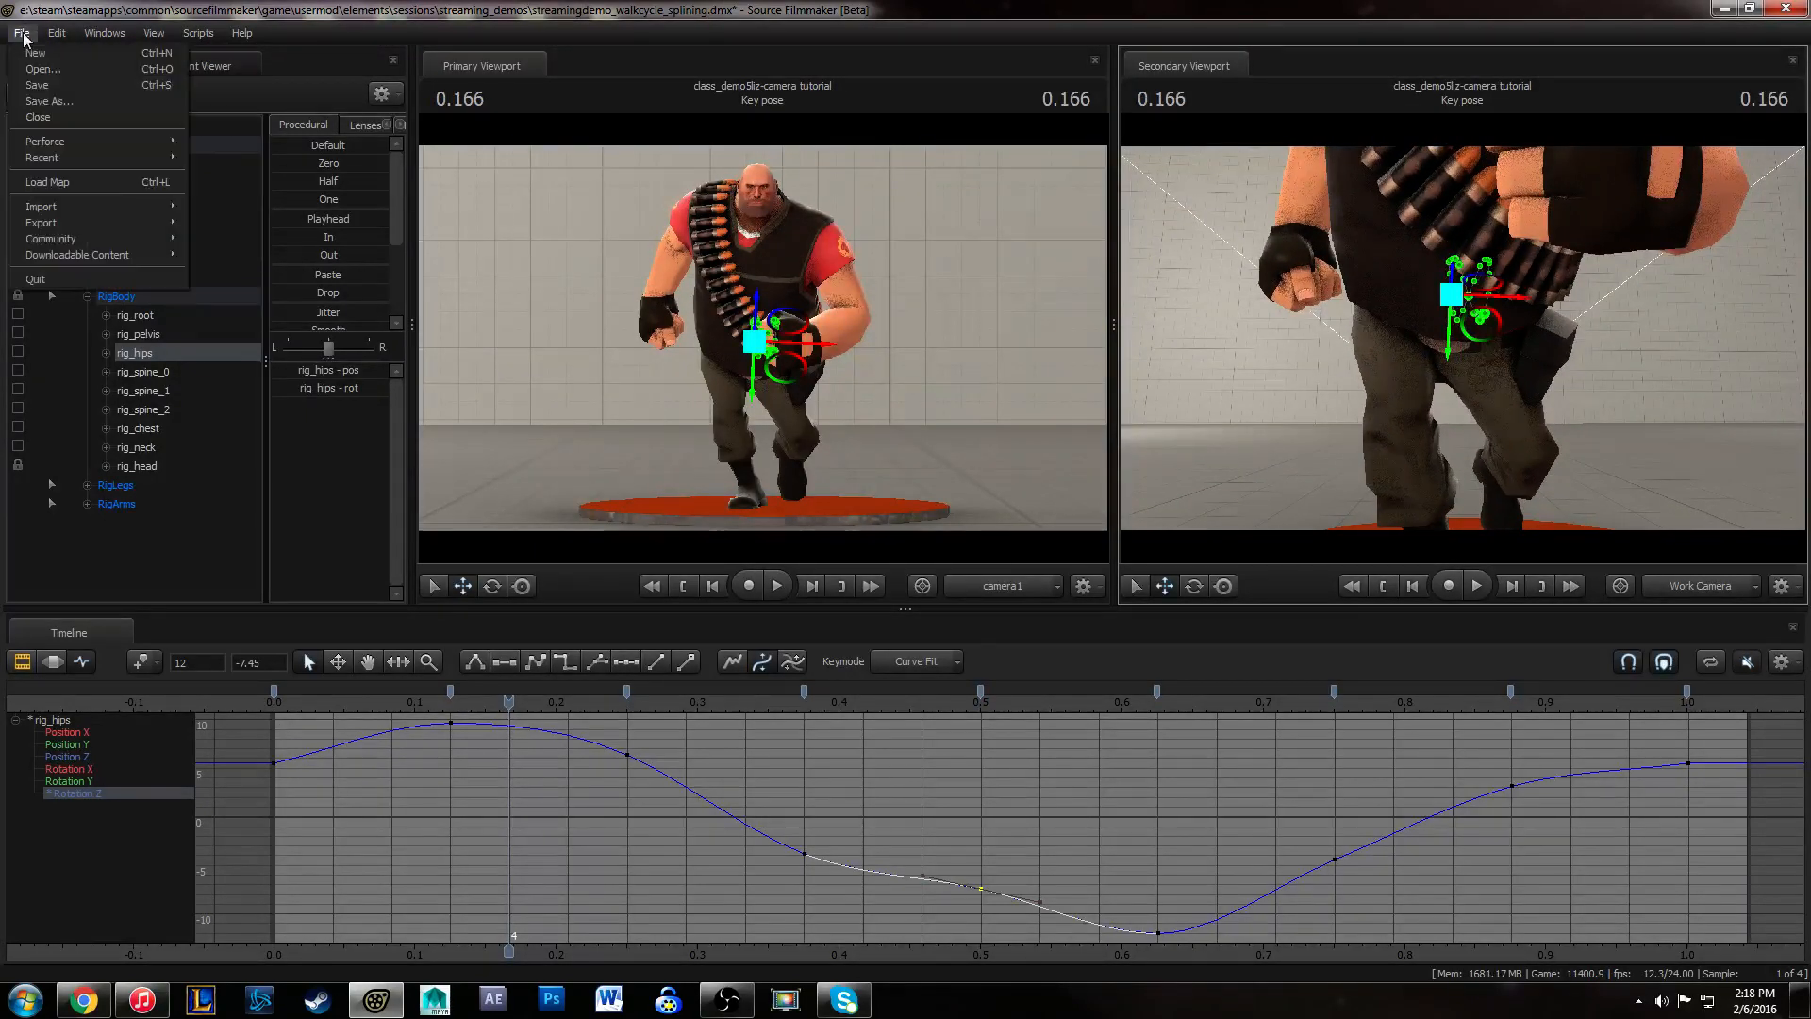
{"action": "left_click", "coordinate": [42, 84]}
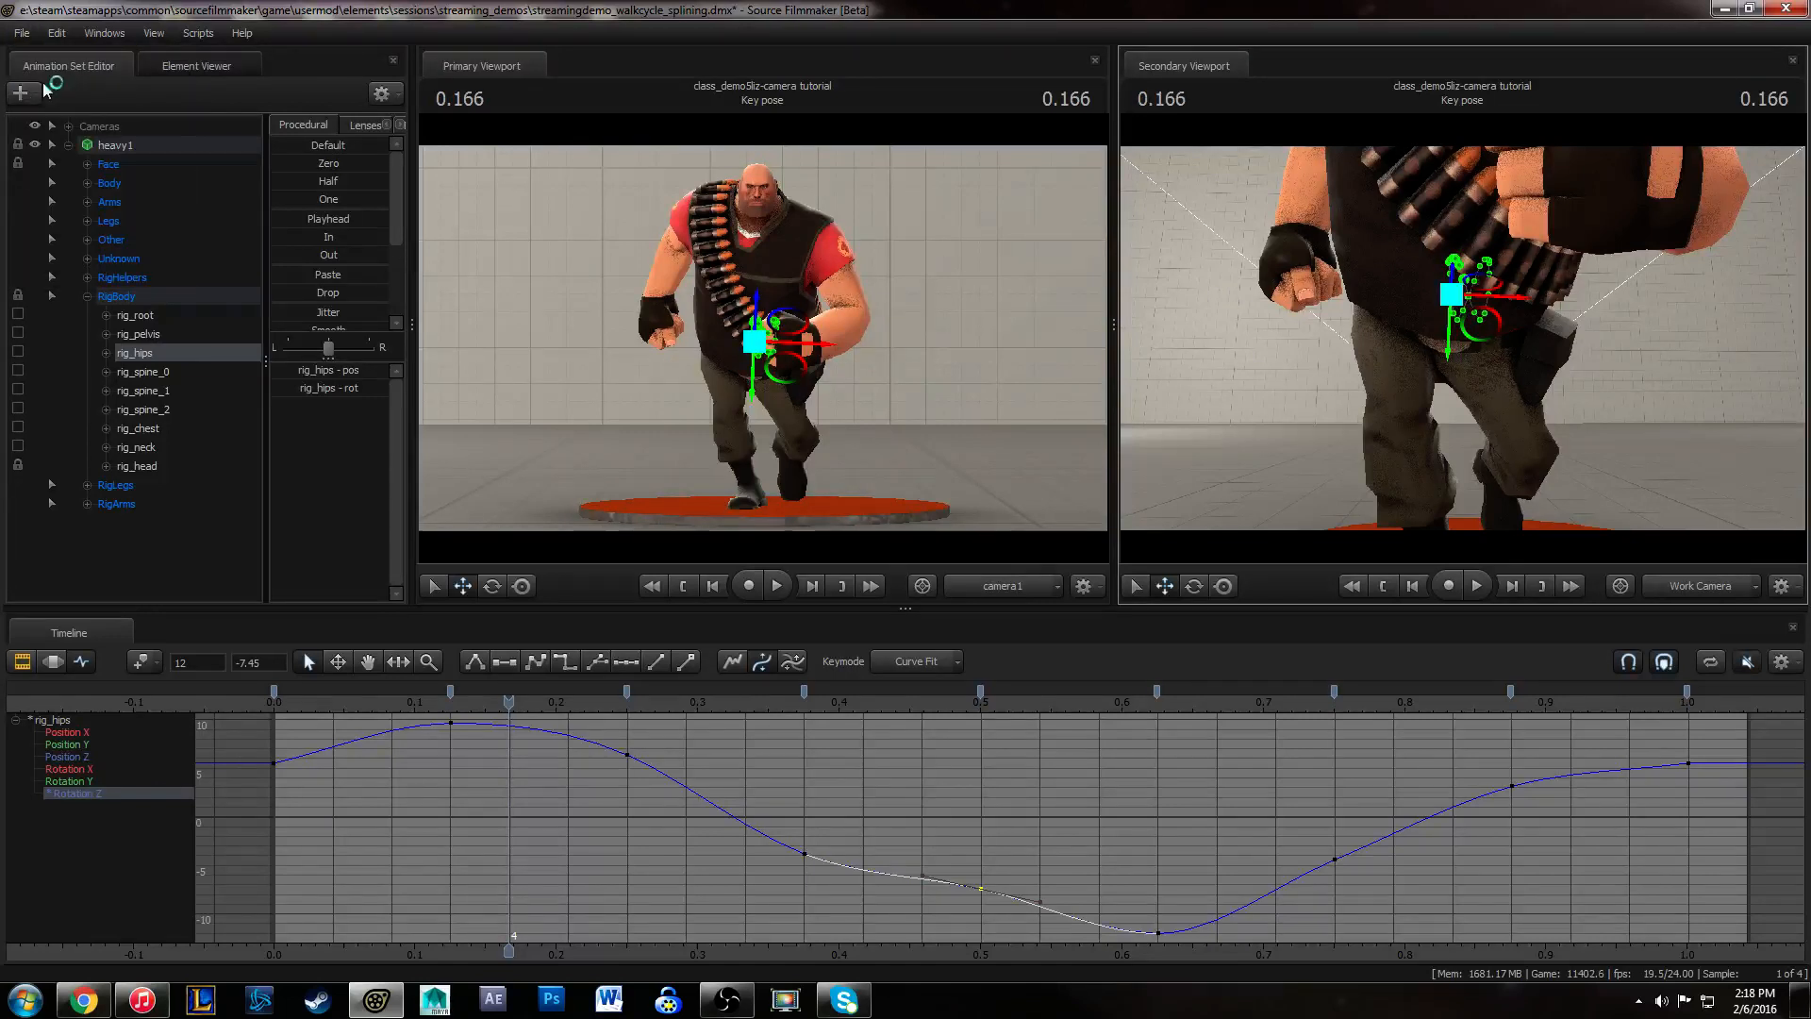
{"action": "left_click_drag", "start_coordinate": [239, 701], "coordinate": [1275, 740]}
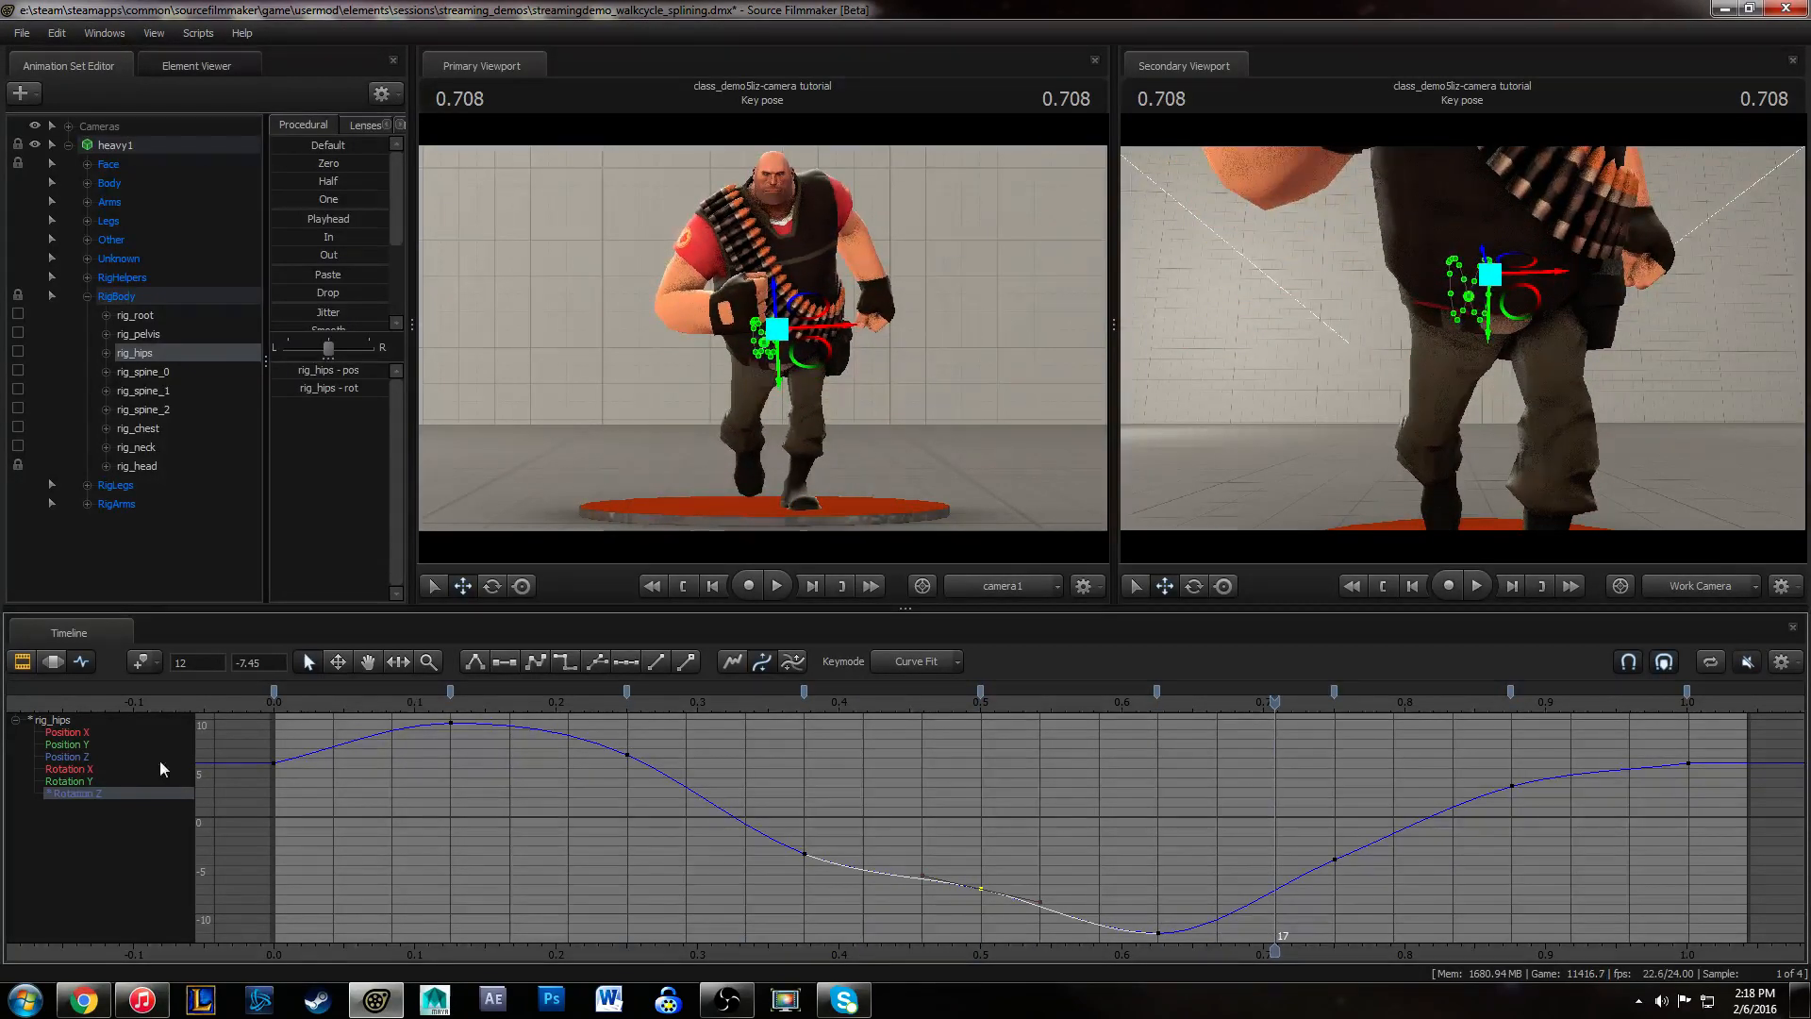
- Set all keys of the hips Rotation X curve to flat tangents
{"action": "left_click", "coordinate": [68, 782]}
{"action": "left_click", "coordinate": [66, 768]}
{"action": "key", "text": "ctrl+a"}
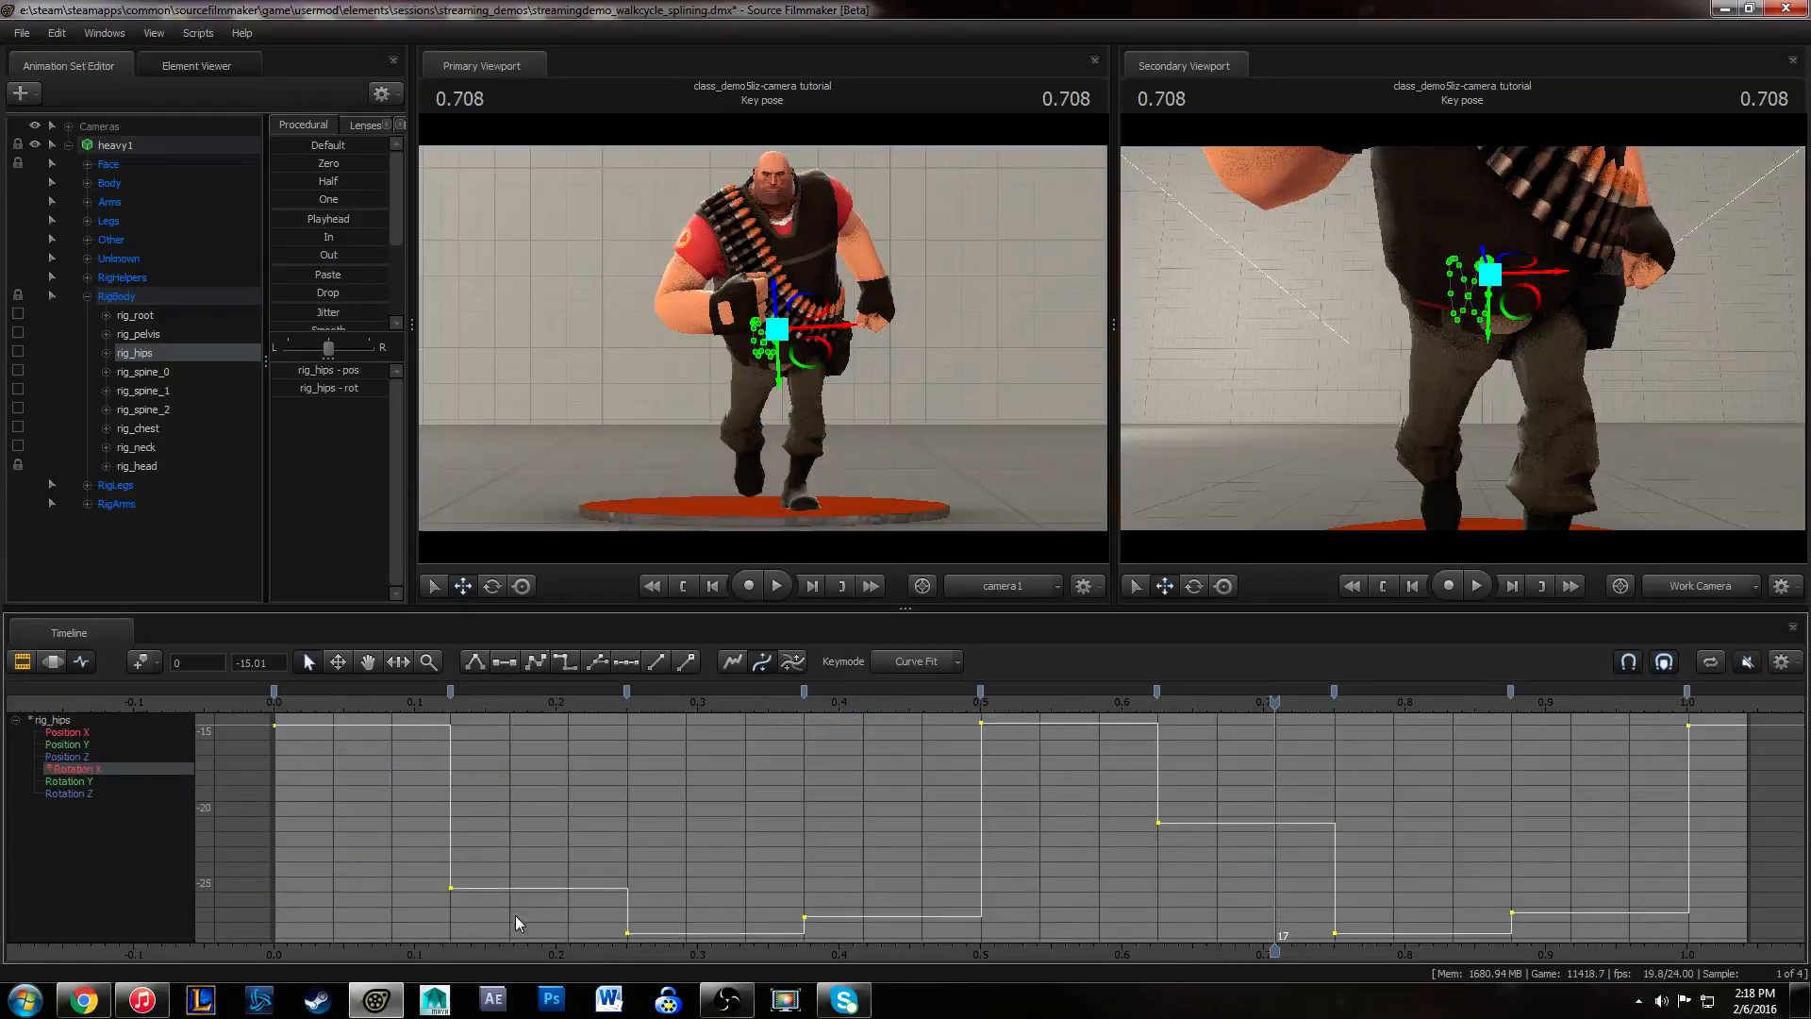
{"action": "key", "text": "1"}
{"action": "key", "text": "2"}
- Change the hips Rotation X keys at frames 3, 9, 15 and 21 from flat to spline tangents
{"action": "left_click_drag", "start_coordinate": [413, 849], "coordinate": [536, 948]}
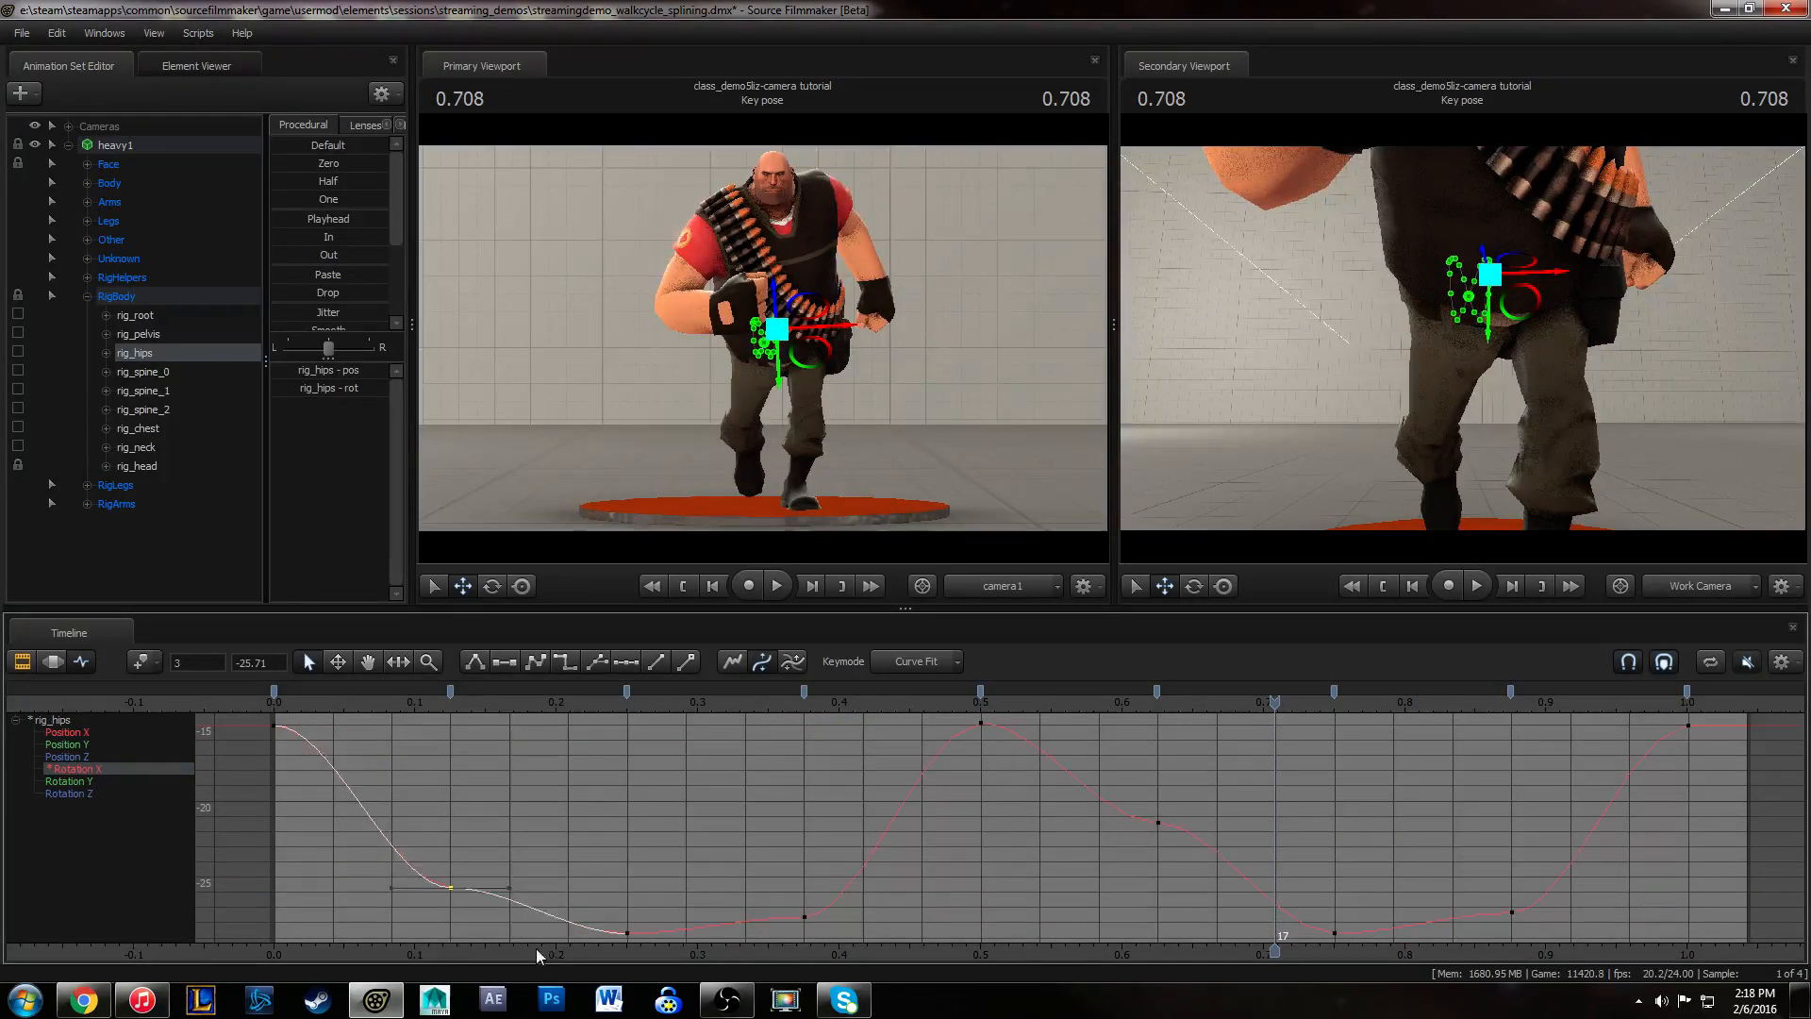
{"action": "key", "text": "1"}
{"action": "left_click_drag", "start_coordinate": [1094, 775], "coordinate": [1183, 857]}
{"action": "key", "text": "1"}
{"action": "left_click_drag", "start_coordinate": [766, 894], "coordinate": [830, 947]}
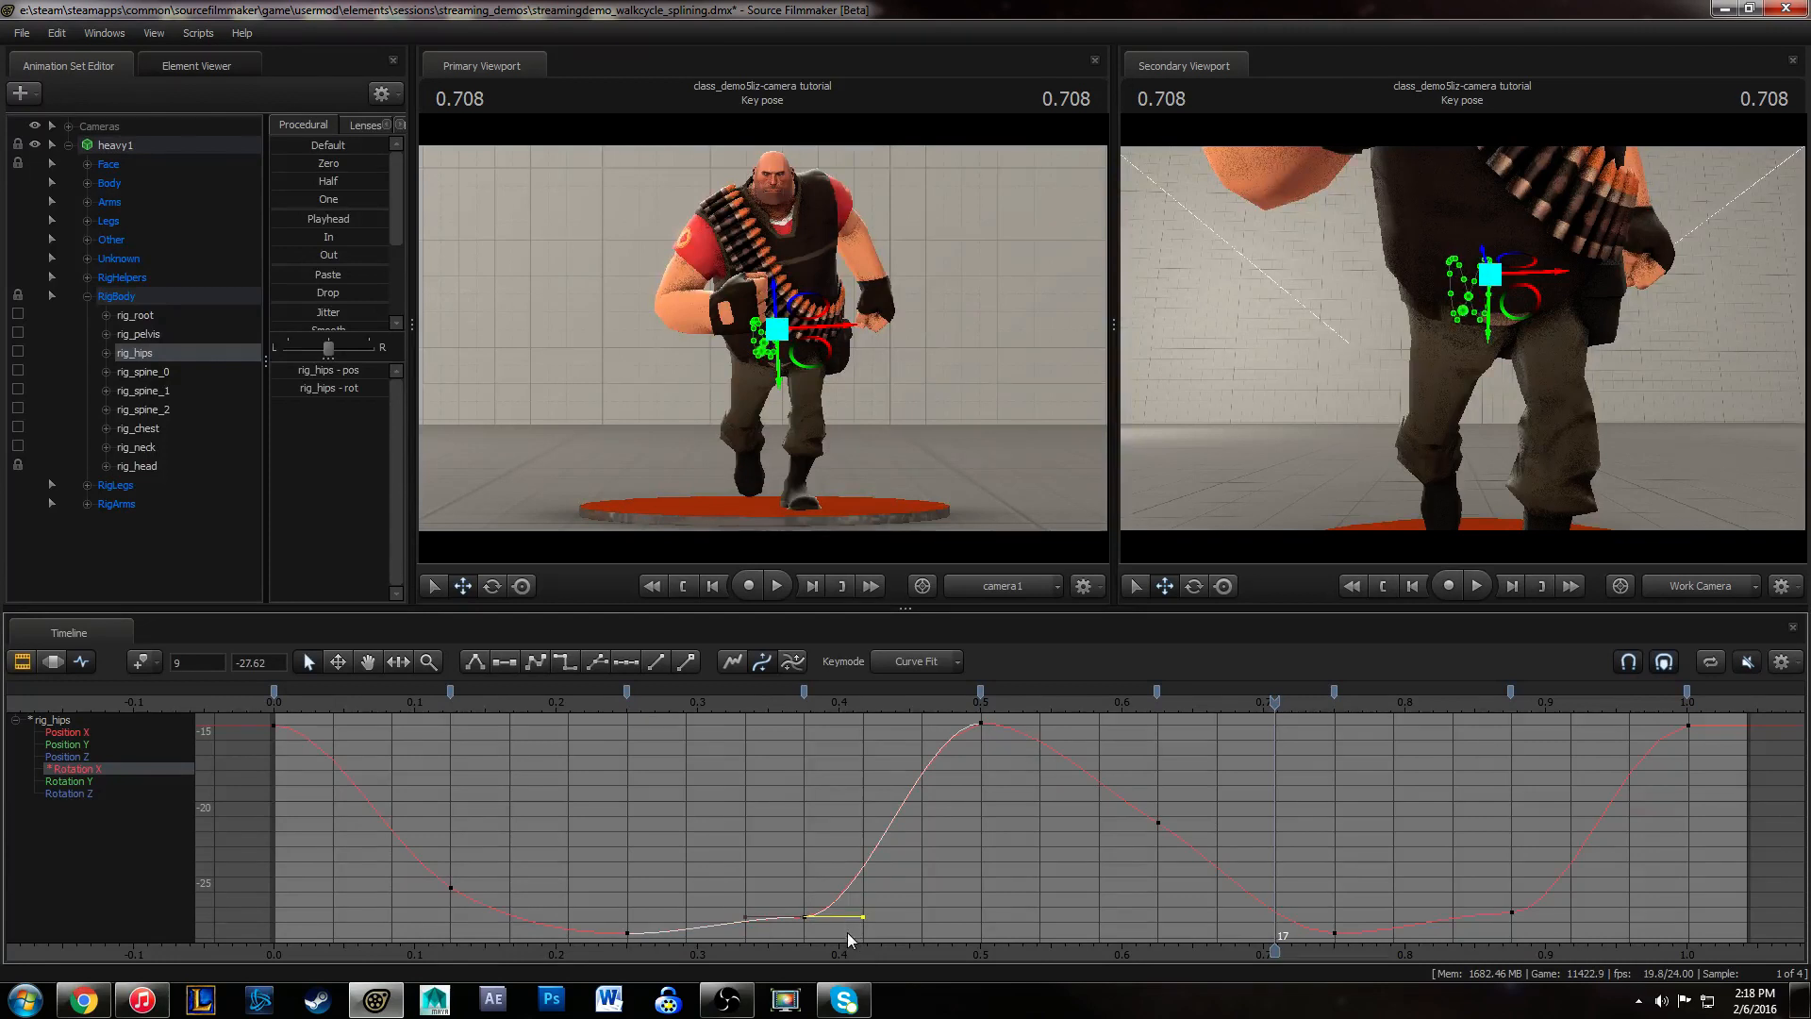
{"action": "key", "text": "1"}
{"action": "key", "text": "ctrl+a"}
{"action": "left_click", "coordinate": [1490, 891]}
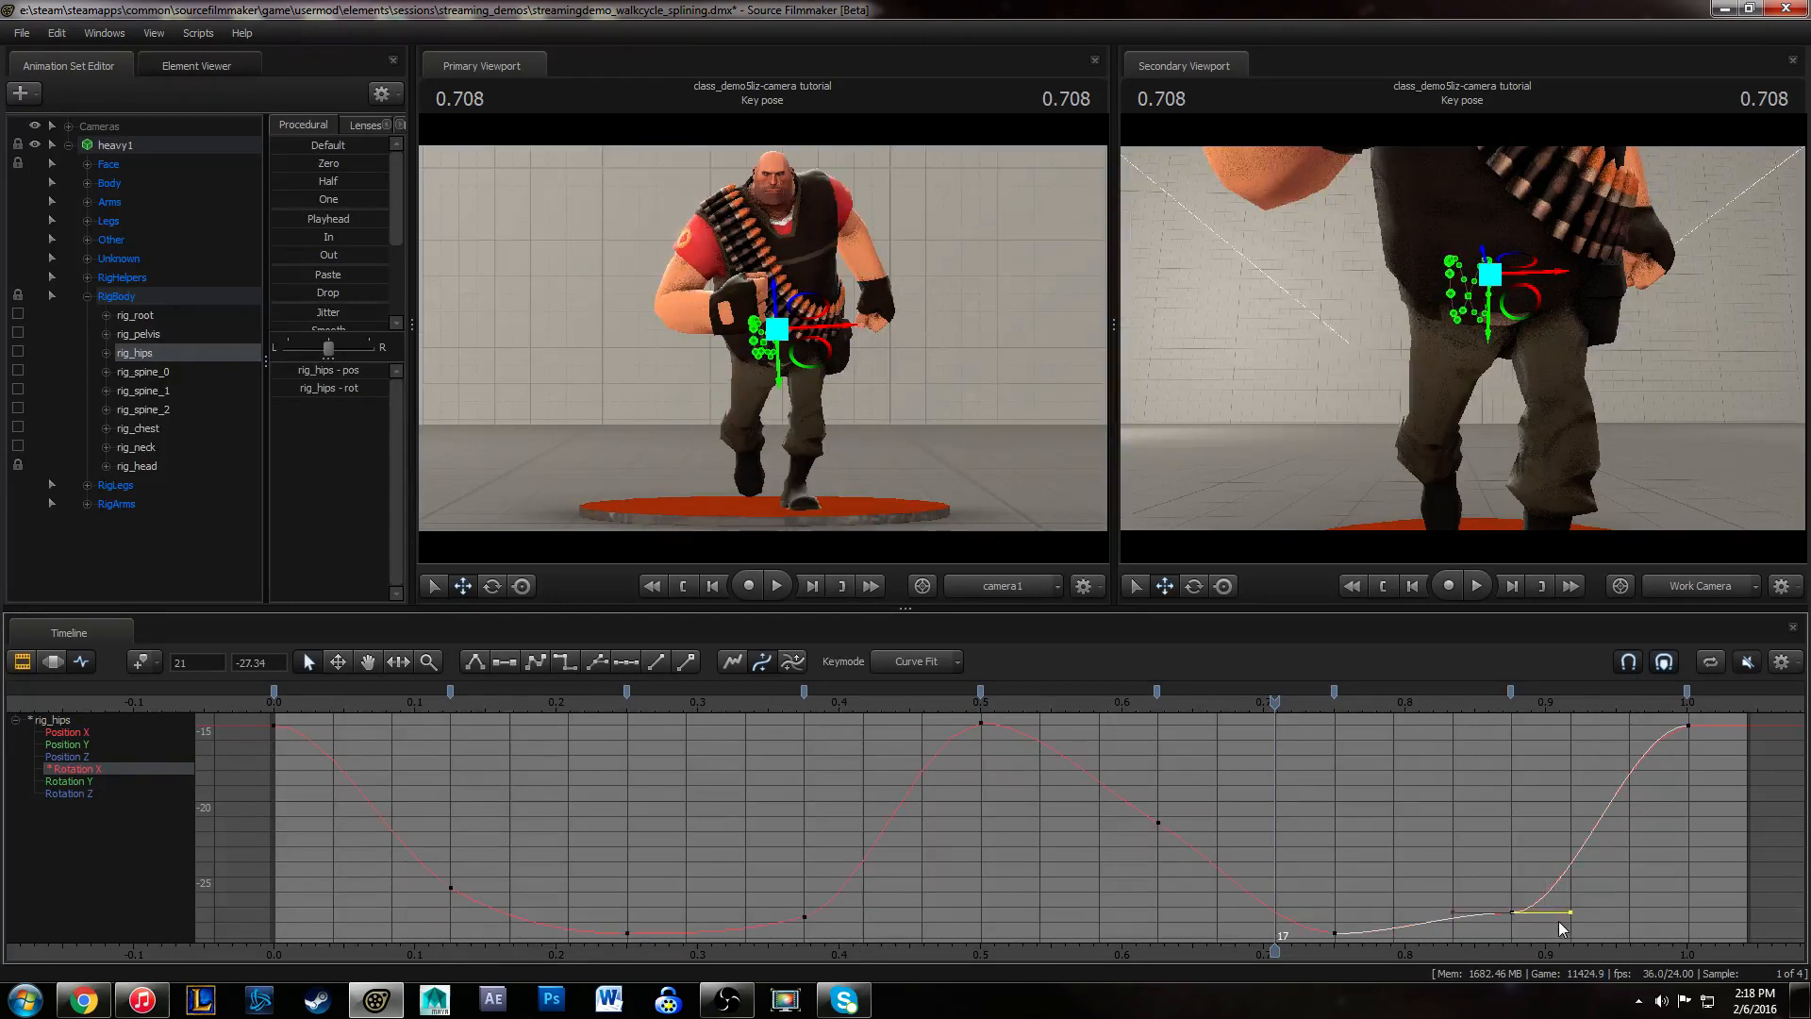
{"action": "left_click", "coordinate": [1159, 822]}
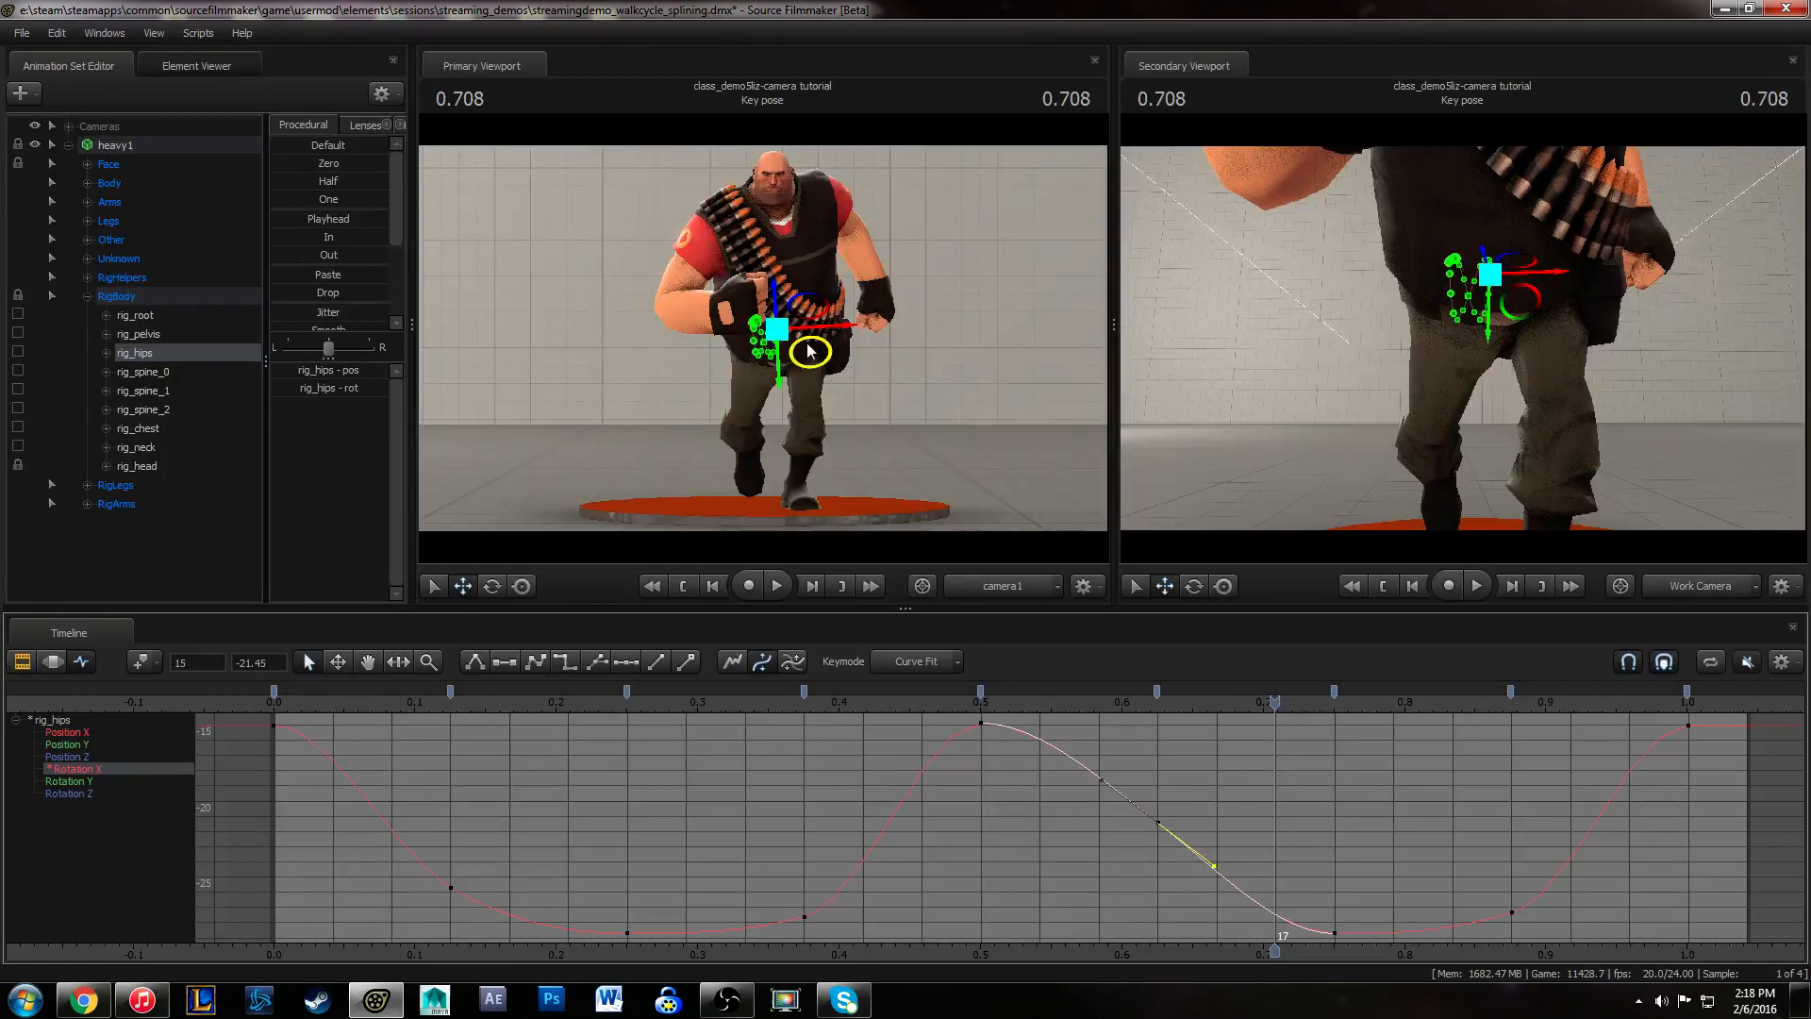
- Examine the Heavy's hip rotation from the side and front at frames 17 and 5
{"action": "left_click_drag", "start_coordinate": [1439, 365], "coordinate": [1534, 341], "text": "alt"}
{"action": "right_click_drag", "start_coordinate": [1534, 342], "coordinate": [1465, 337], "text": "alt"}
{"action": "left_click_drag", "start_coordinate": [1532, 382], "coordinate": [1566, 361], "text": "alt"}
{"action": "right_click_drag", "start_coordinate": [1568, 363], "coordinate": [1457, 368], "text": "alt"}
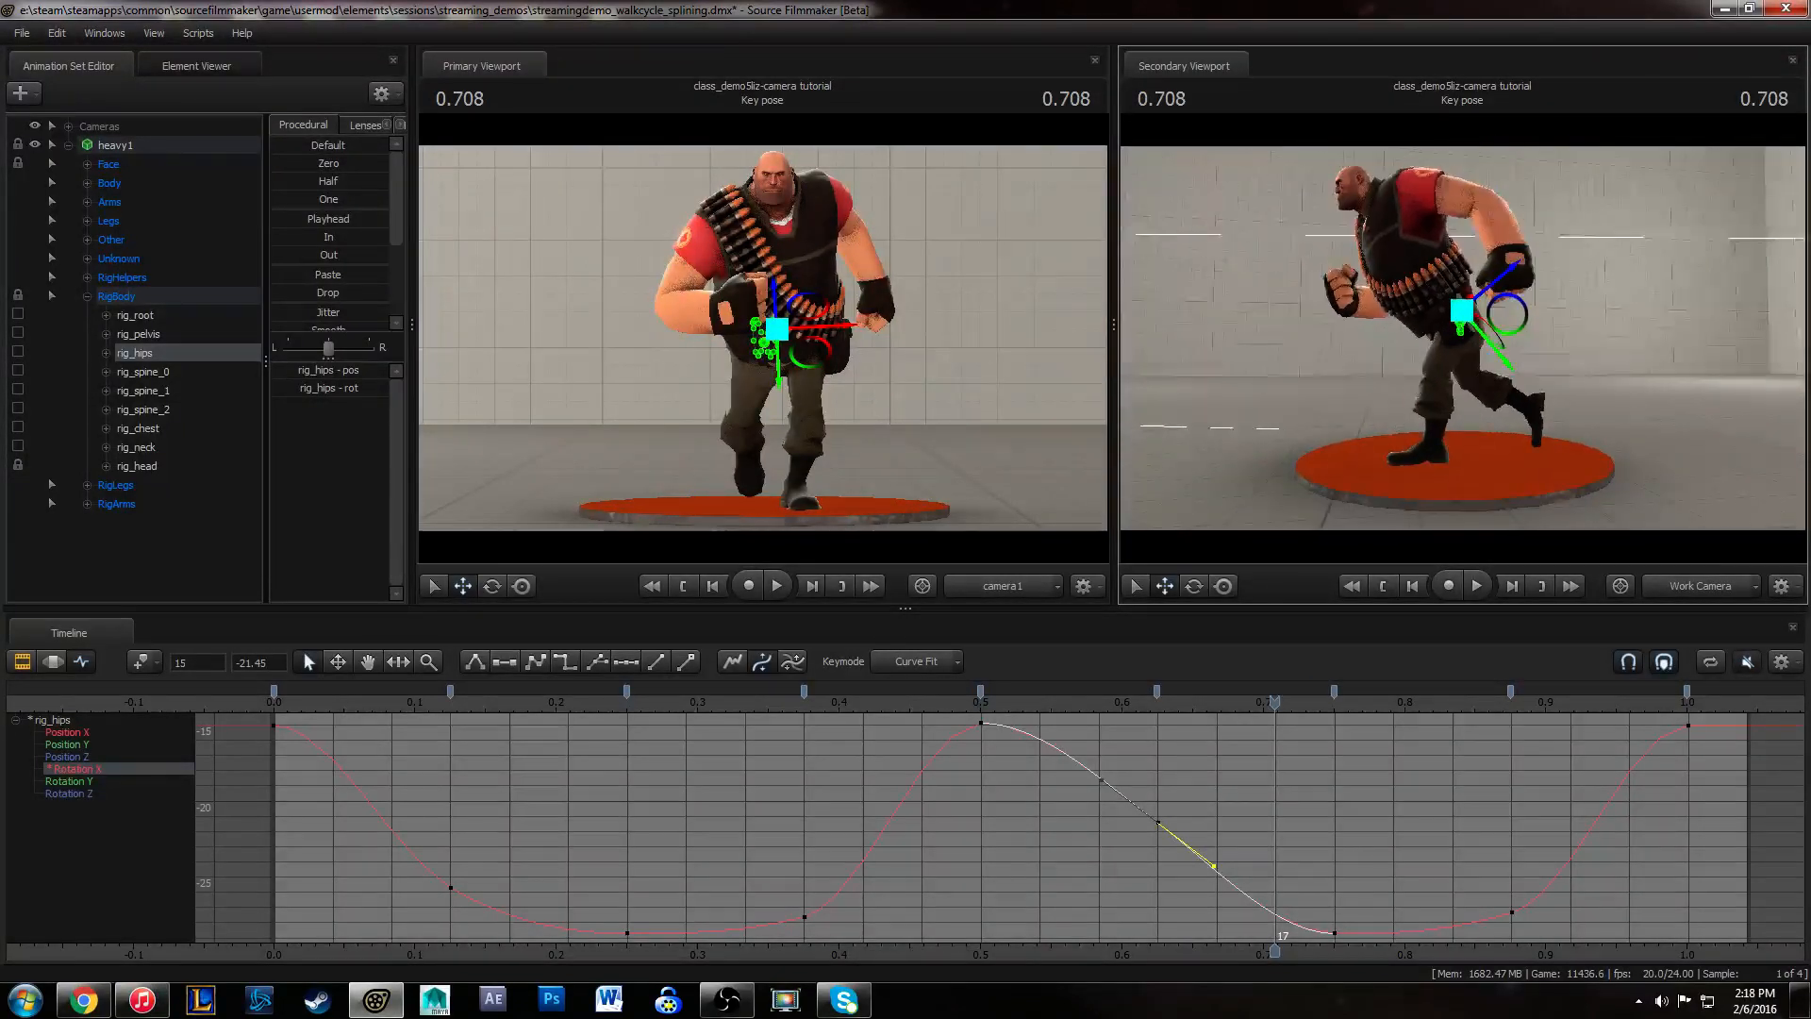
{"action": "left_click_drag", "start_coordinate": [443, 703], "coordinate": [563, 704]}
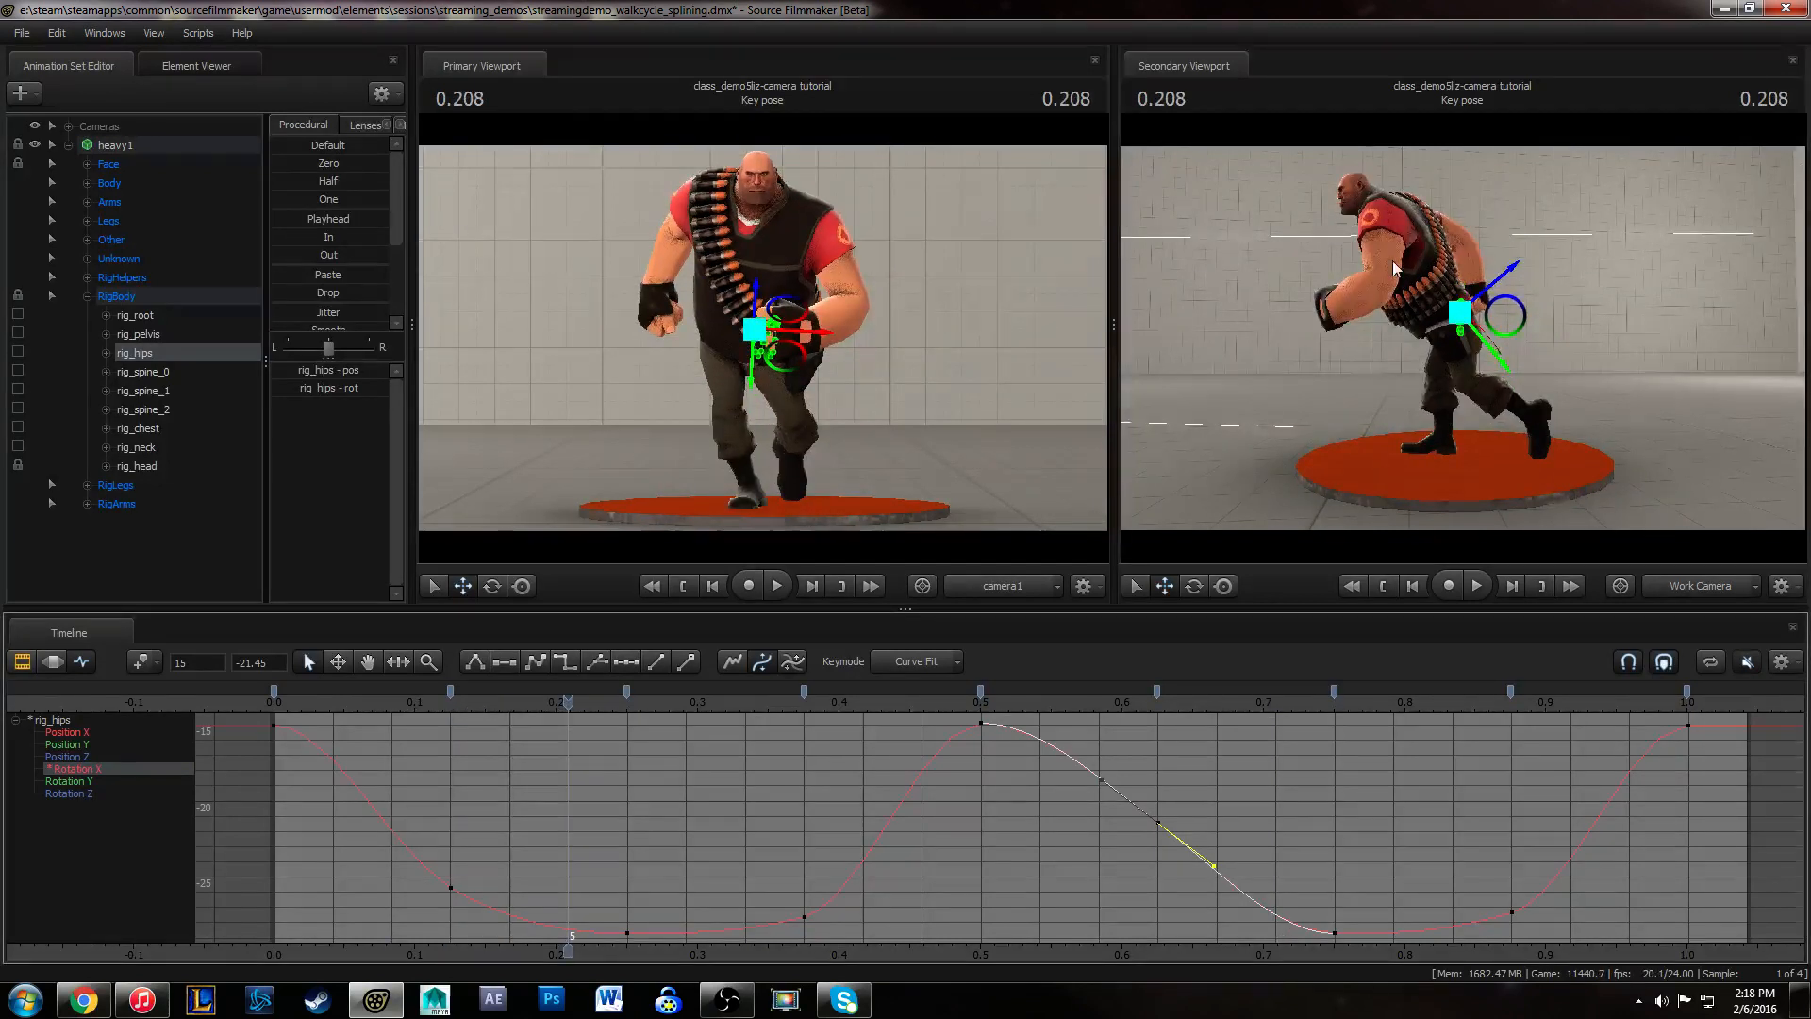
{"action": "left_click_drag", "start_coordinate": [1394, 264], "coordinate": [1428, 325], "text": "alt"}
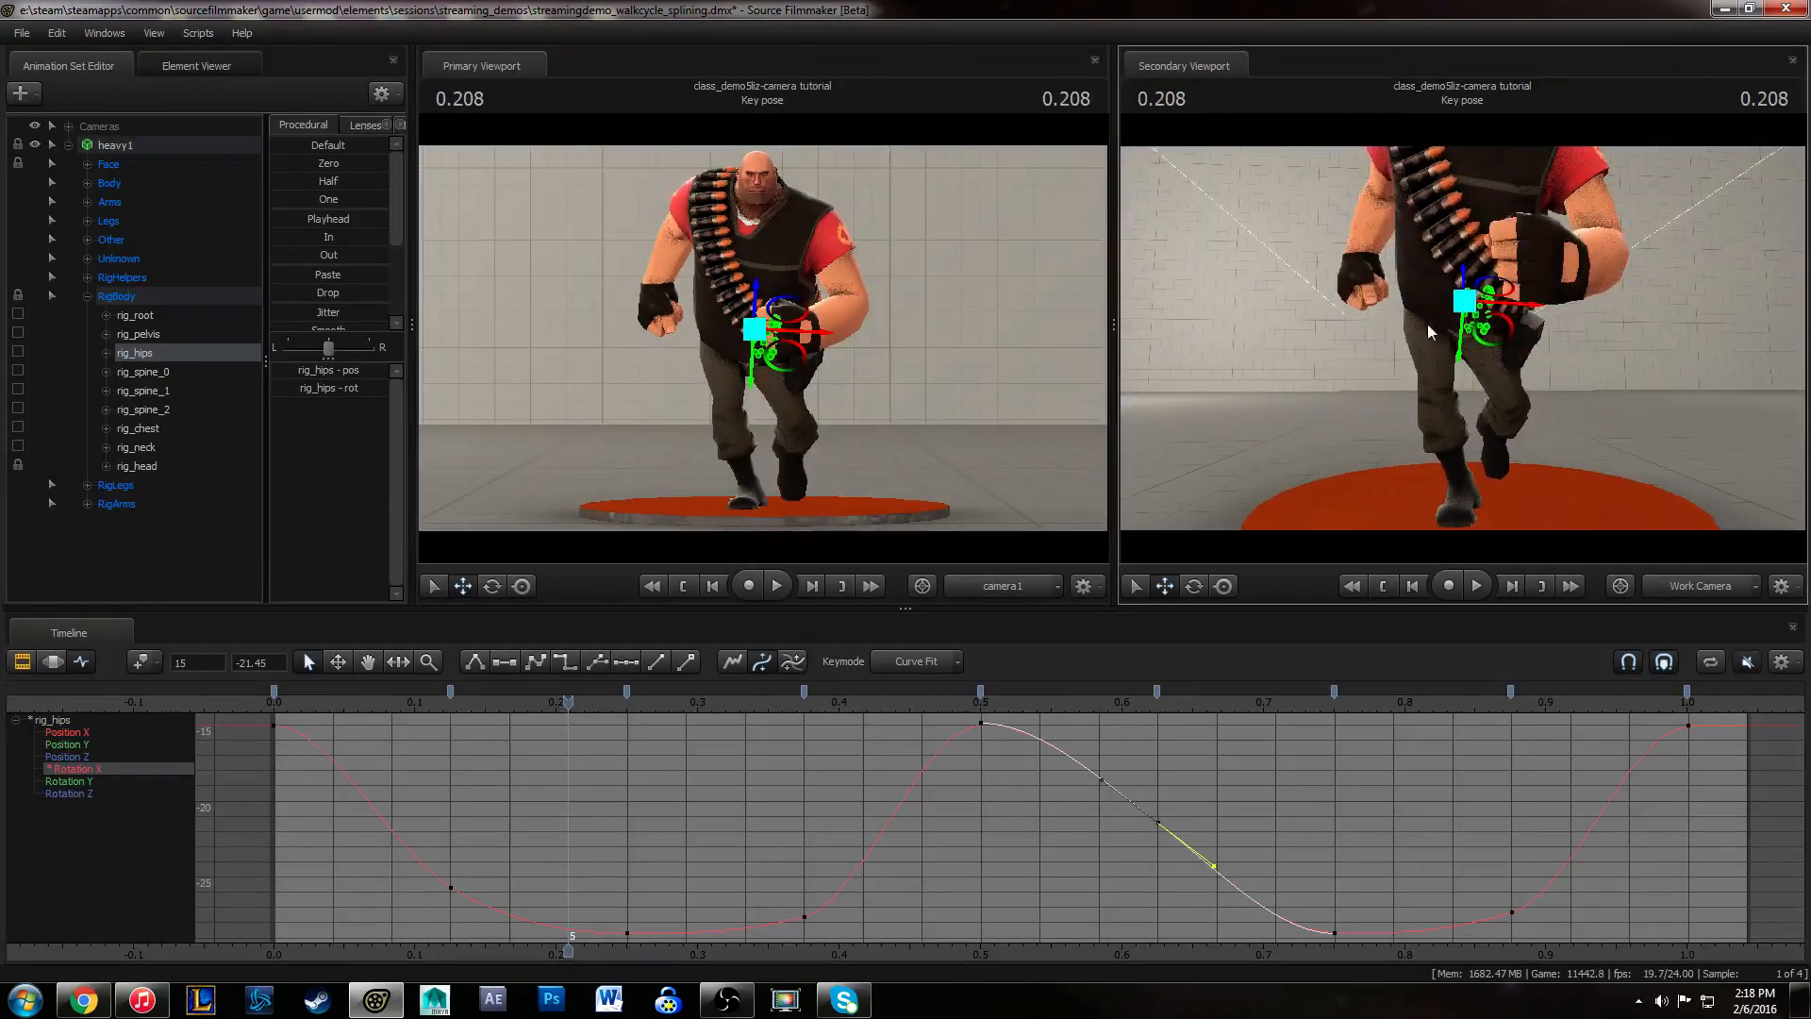
- Play back the walk cycle repeatedly to review the splined hip motion, and return to frame 0
{"action": "left_click", "coordinate": [294, 701]}
{"action": "key", "text": "space"}
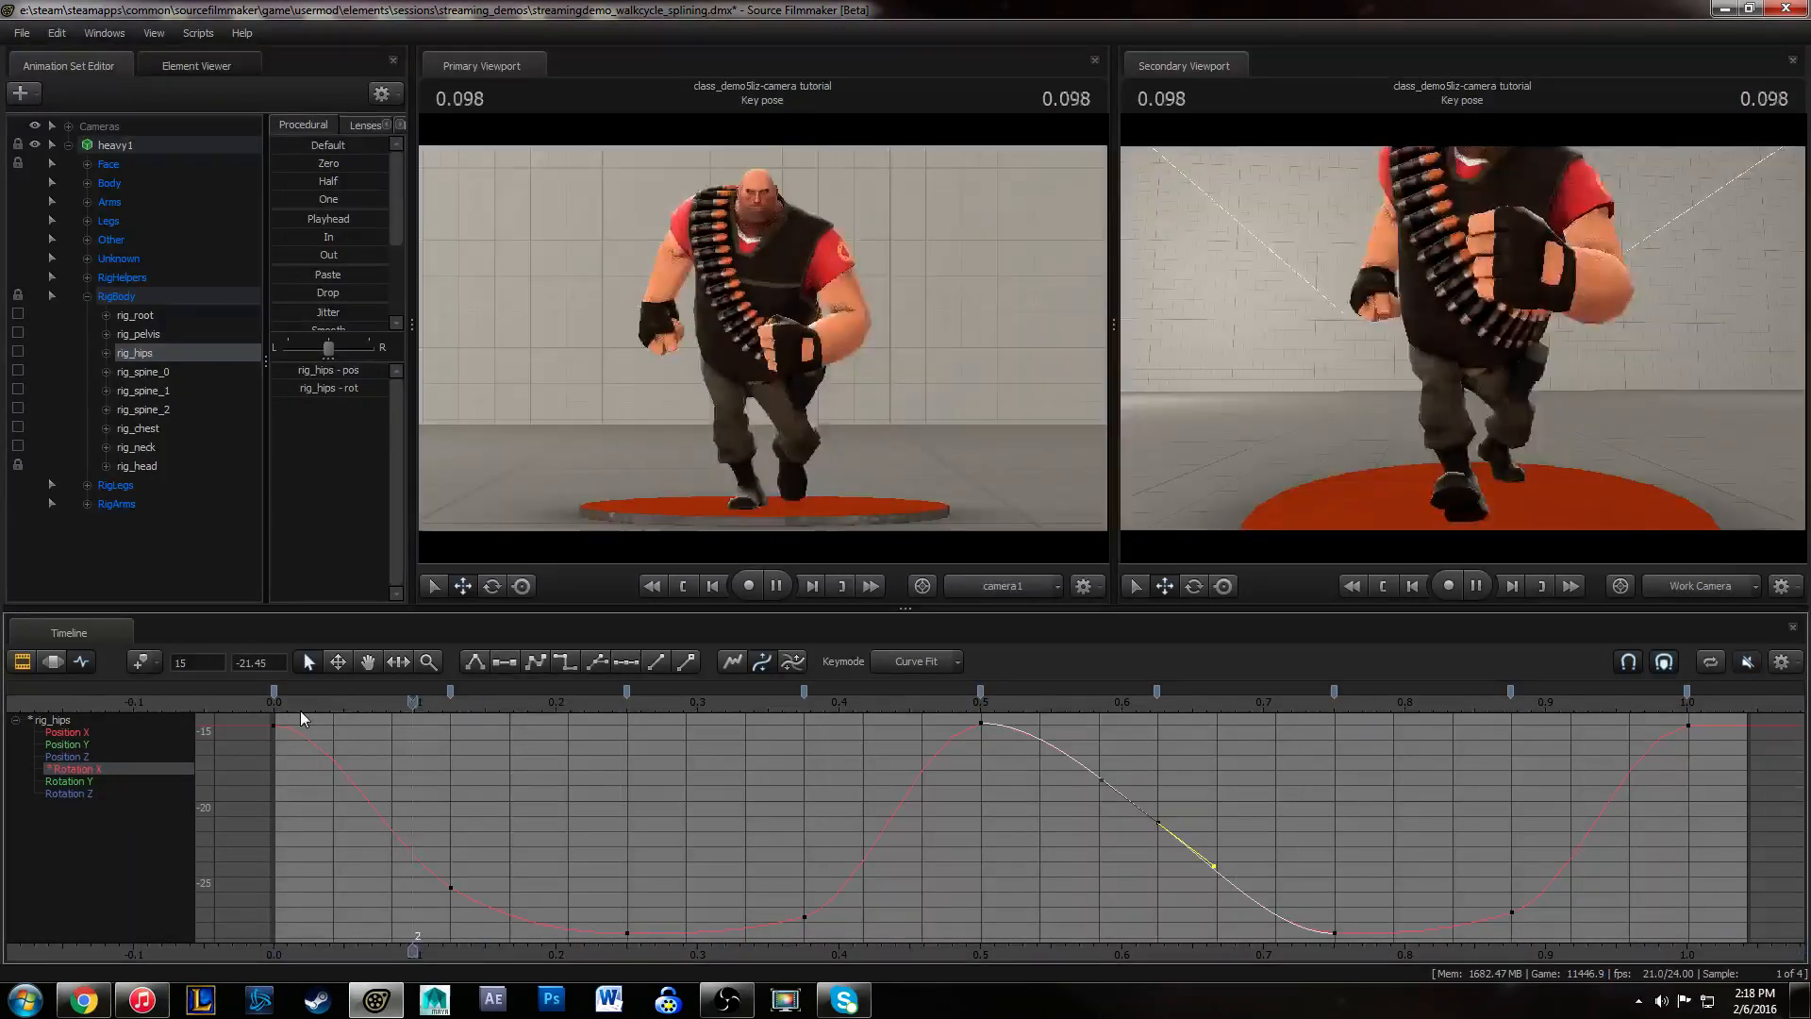
{"action": "key", "text": "space"}
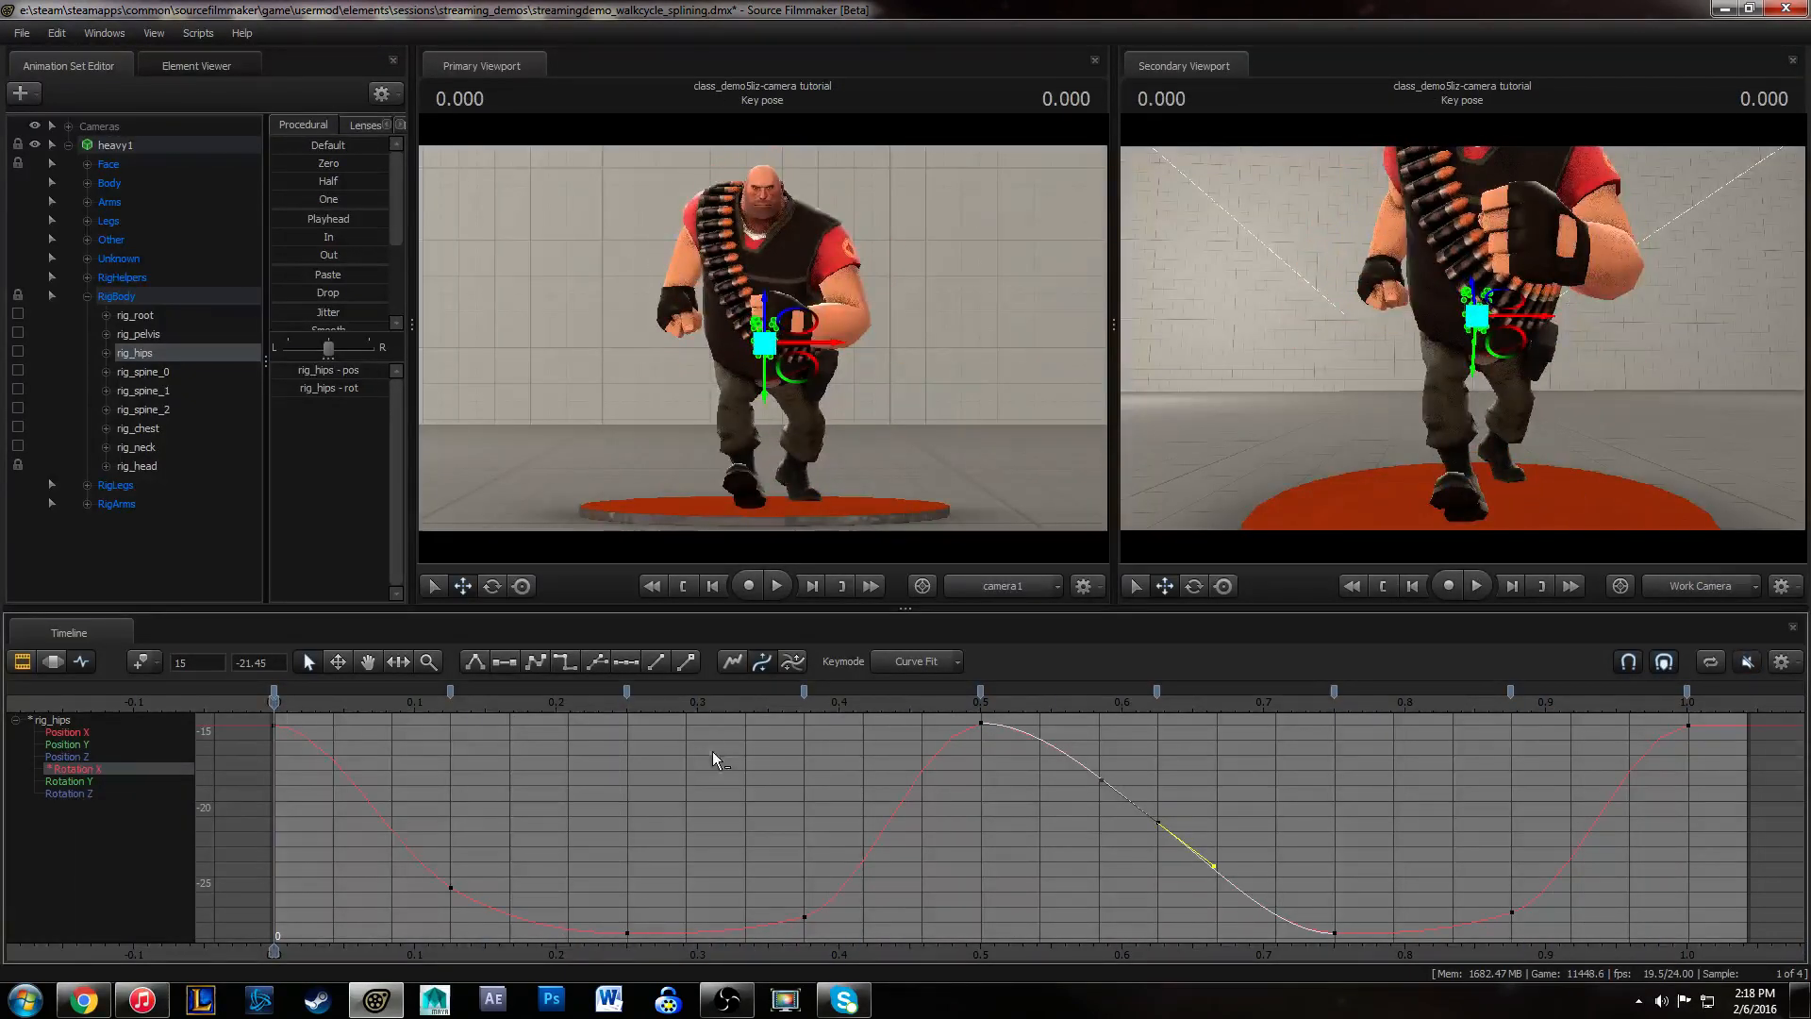
{"action": "middle_click_drag", "start_coordinate": [711, 750], "coordinate": [485, 790]}
{"action": "right_click_drag", "start_coordinate": [484, 790], "coordinate": [524, 783], "text": "alt"}
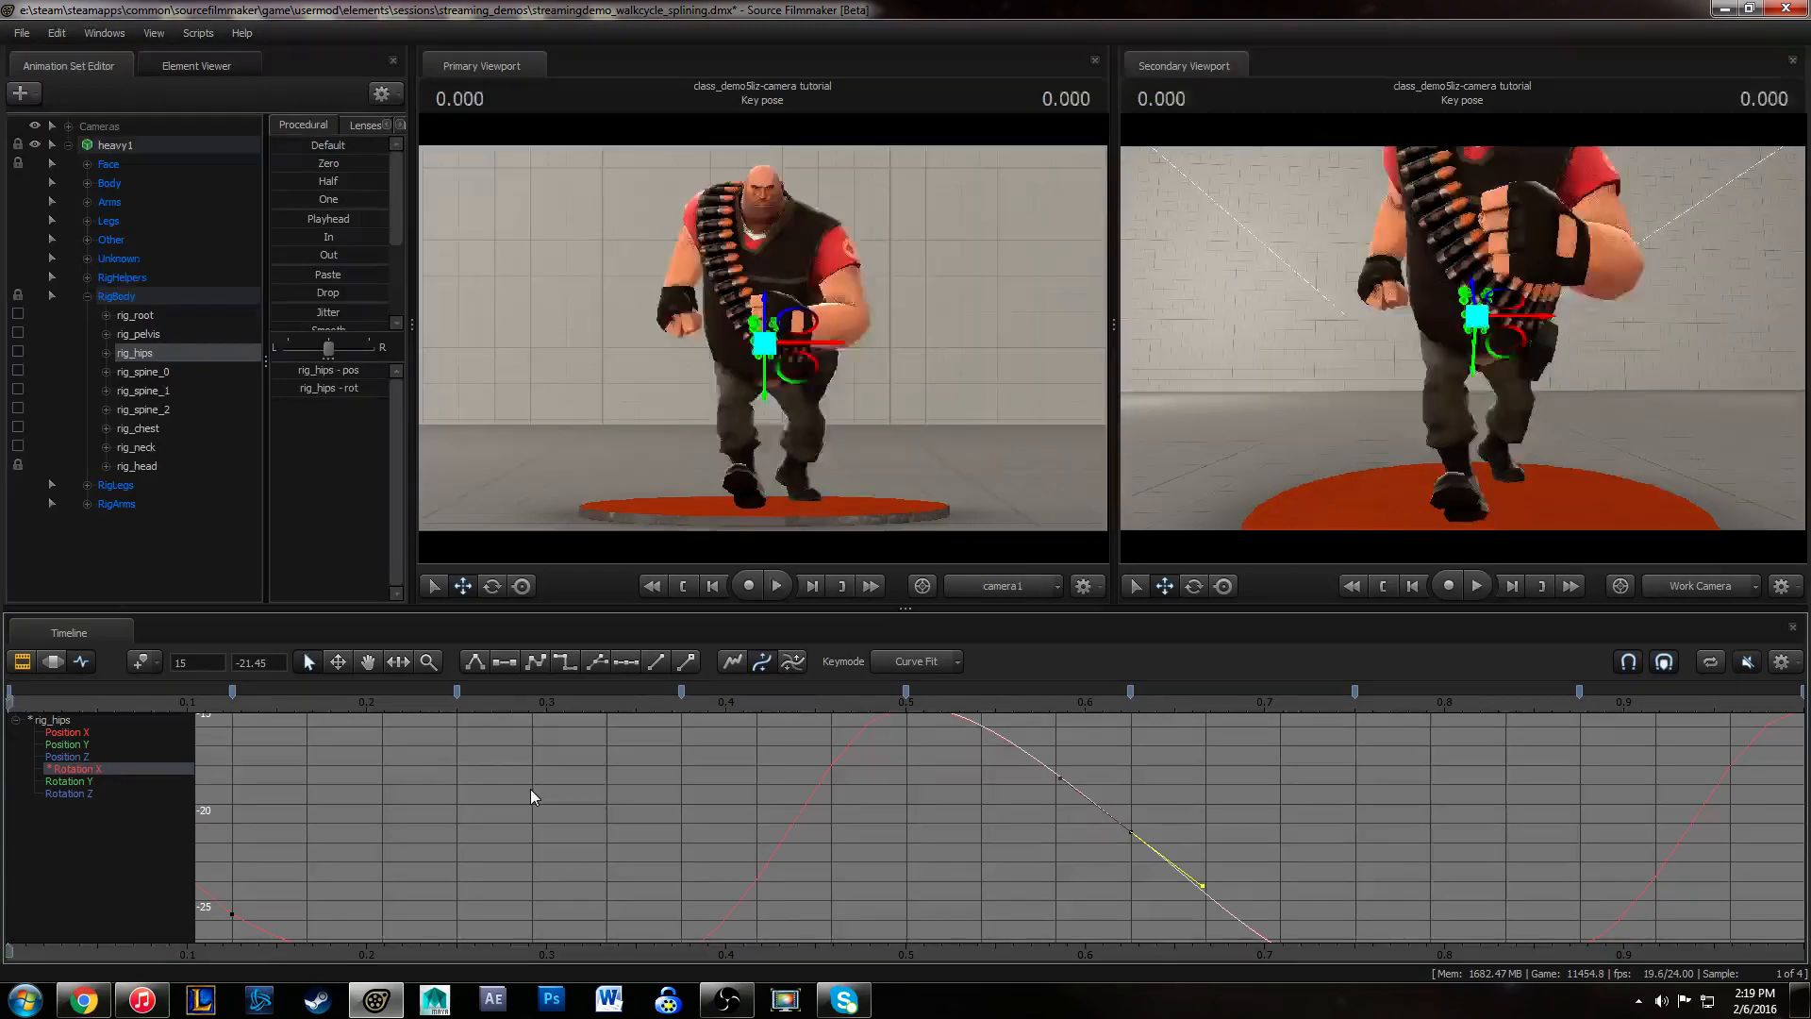
{"action": "key", "text": "space"}
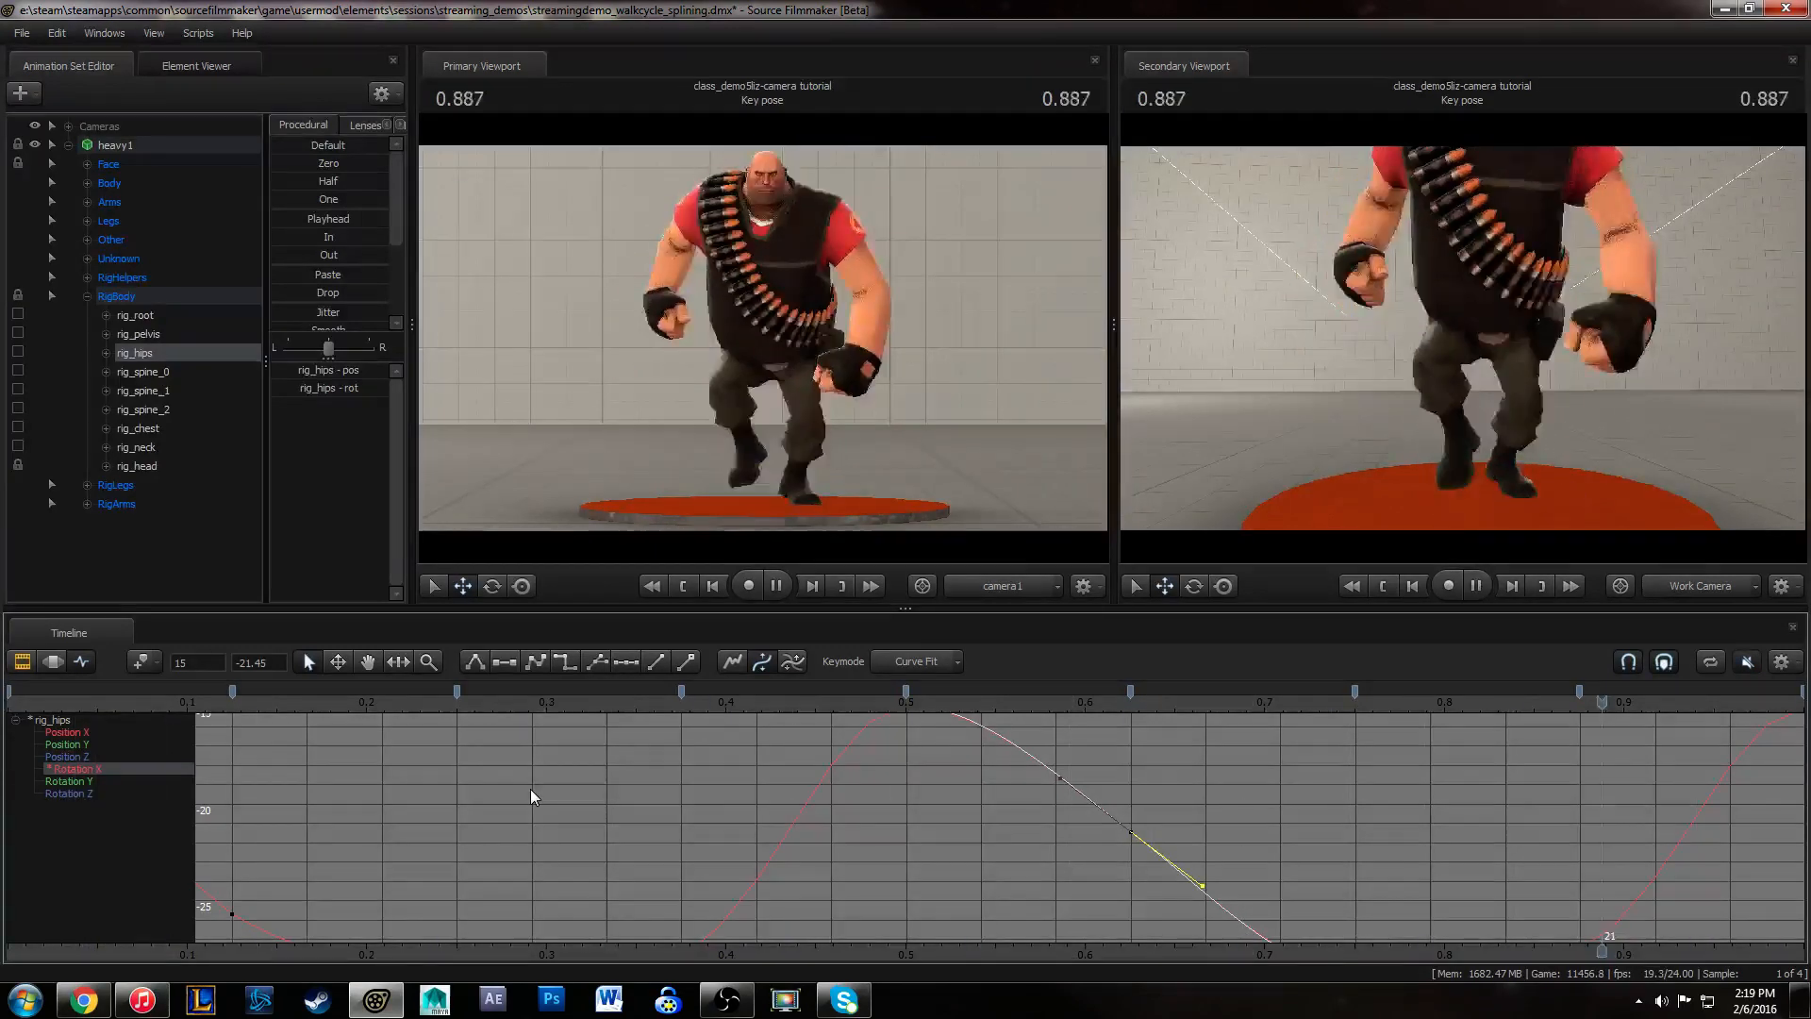
{"action": "key", "text": "space"}
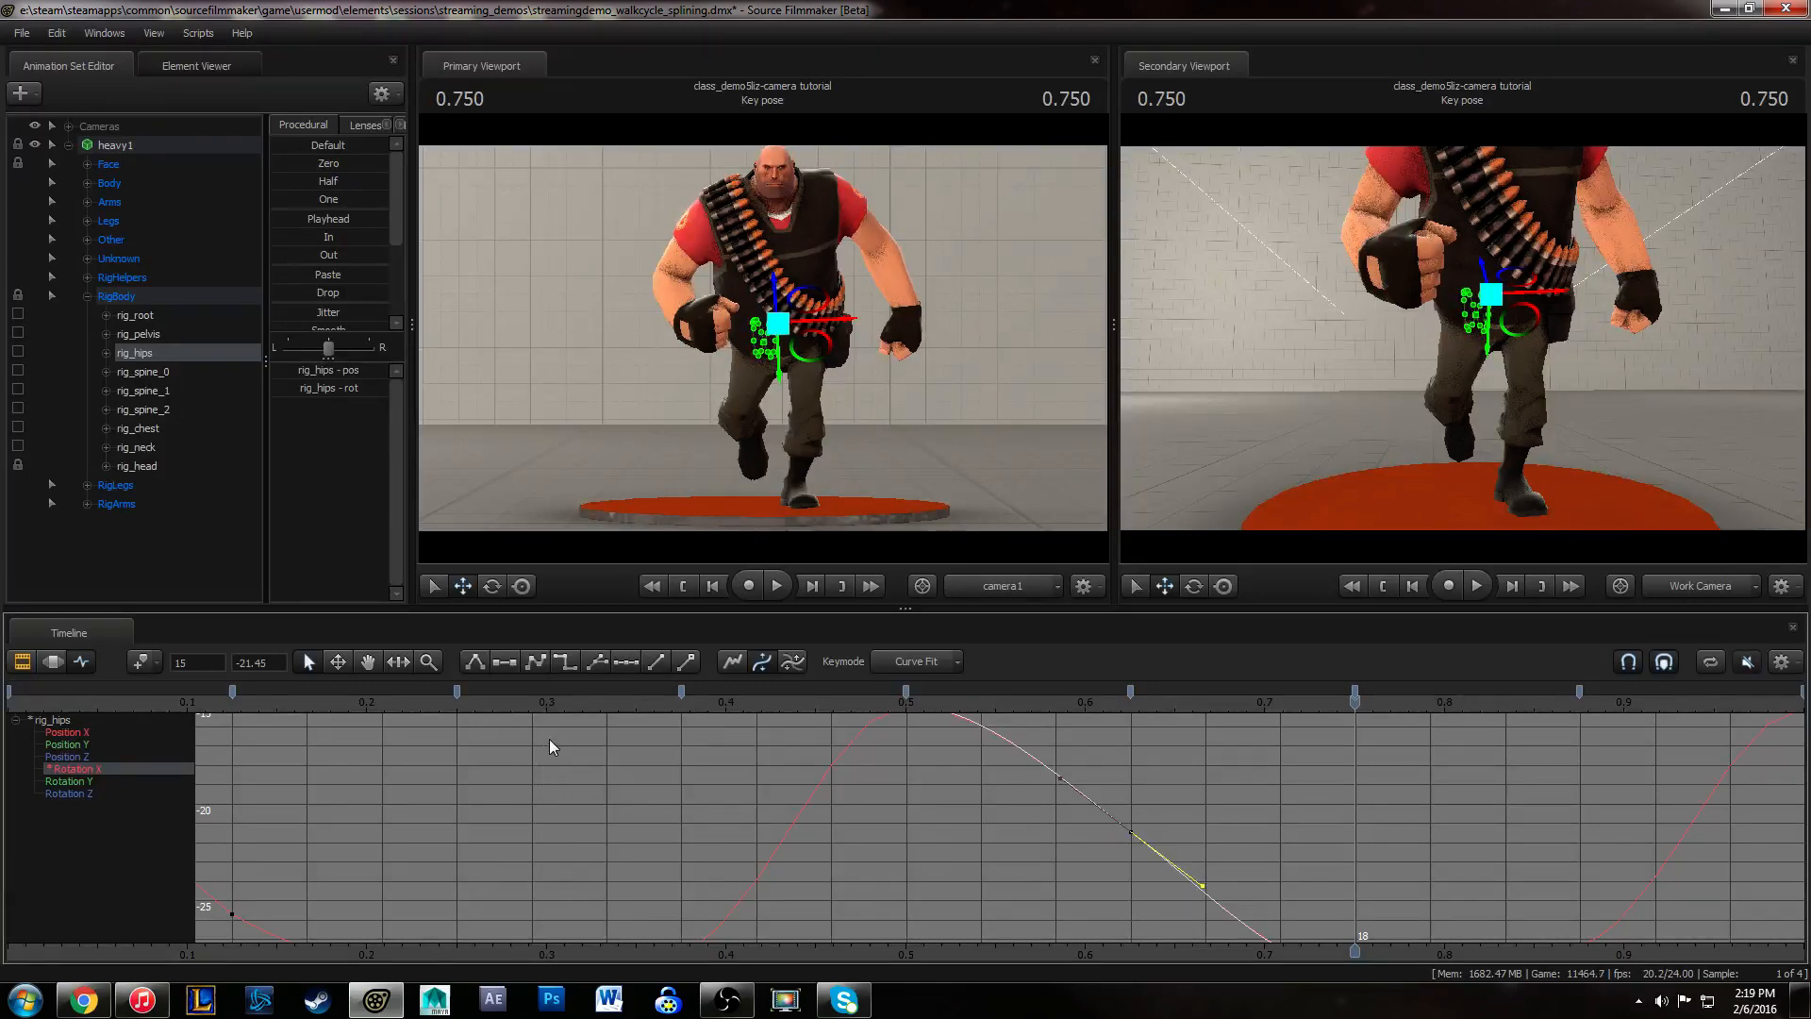
{"action": "left_click", "coordinate": [27, 695]}
{"action": "key", "text": "space"}
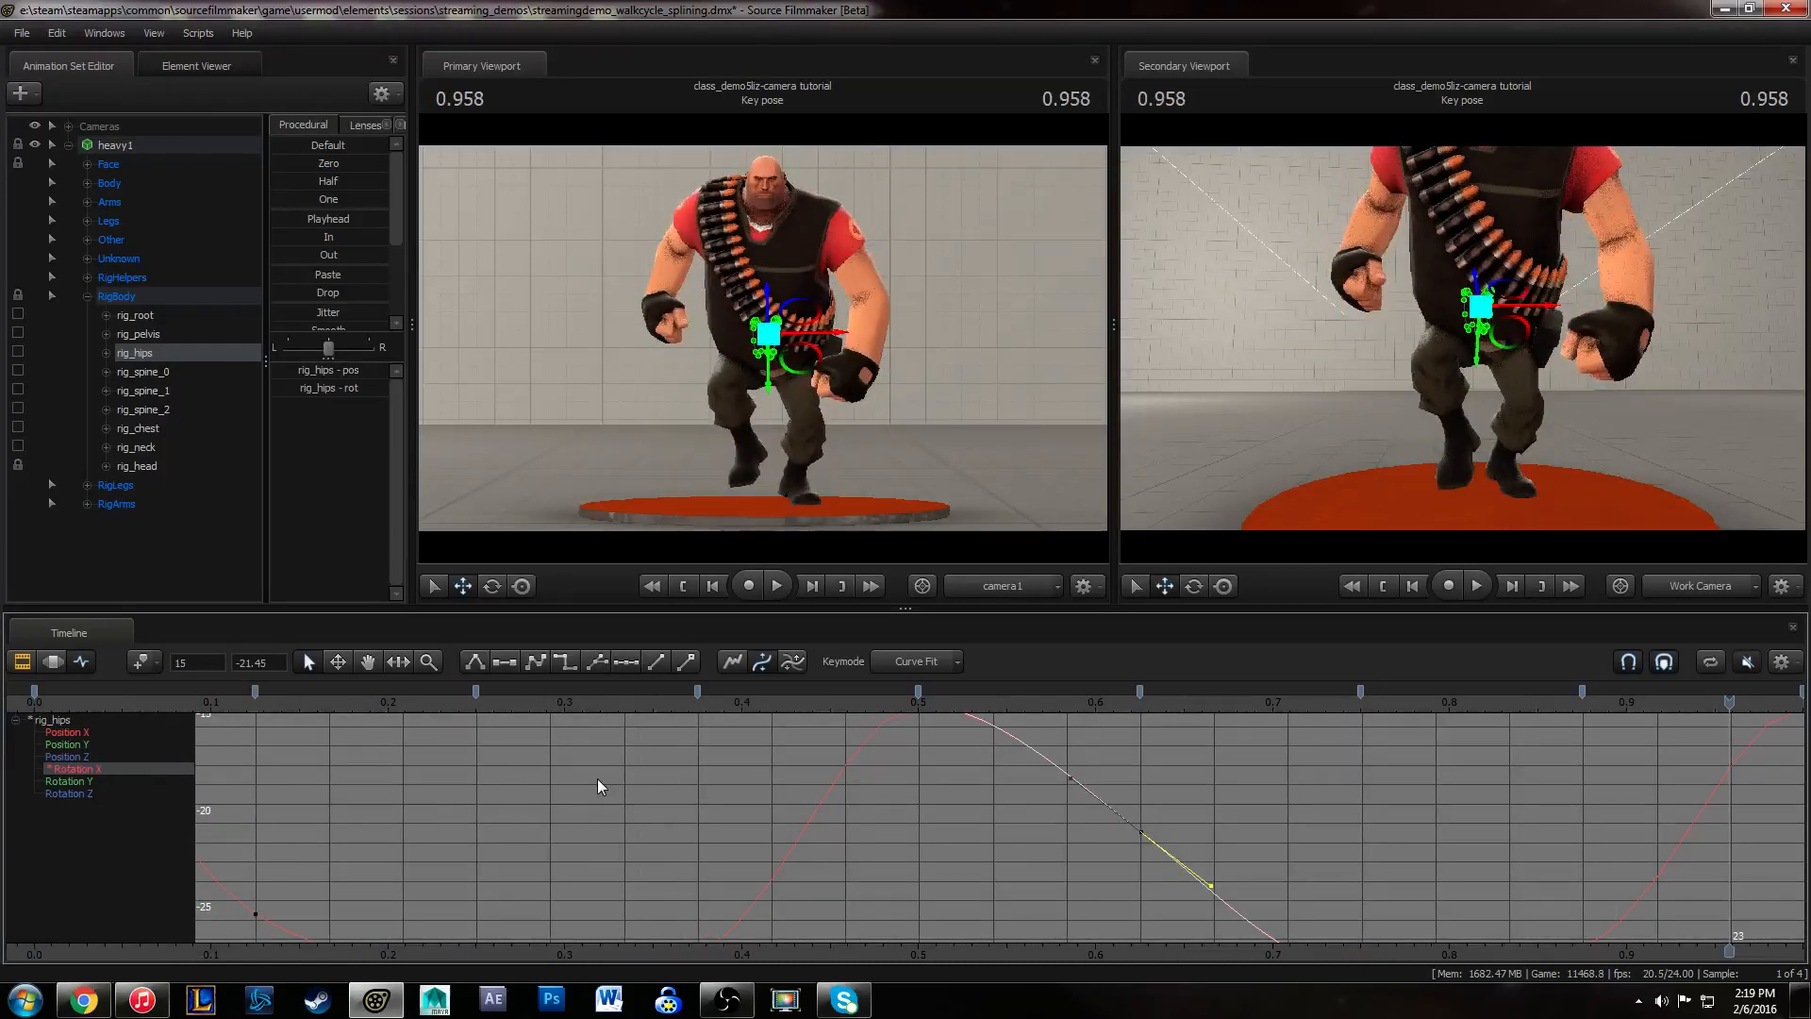
{"action": "middle_click_drag", "start_coordinate": [585, 801], "coordinate": [536, 790]}
{"action": "key", "text": "space"}
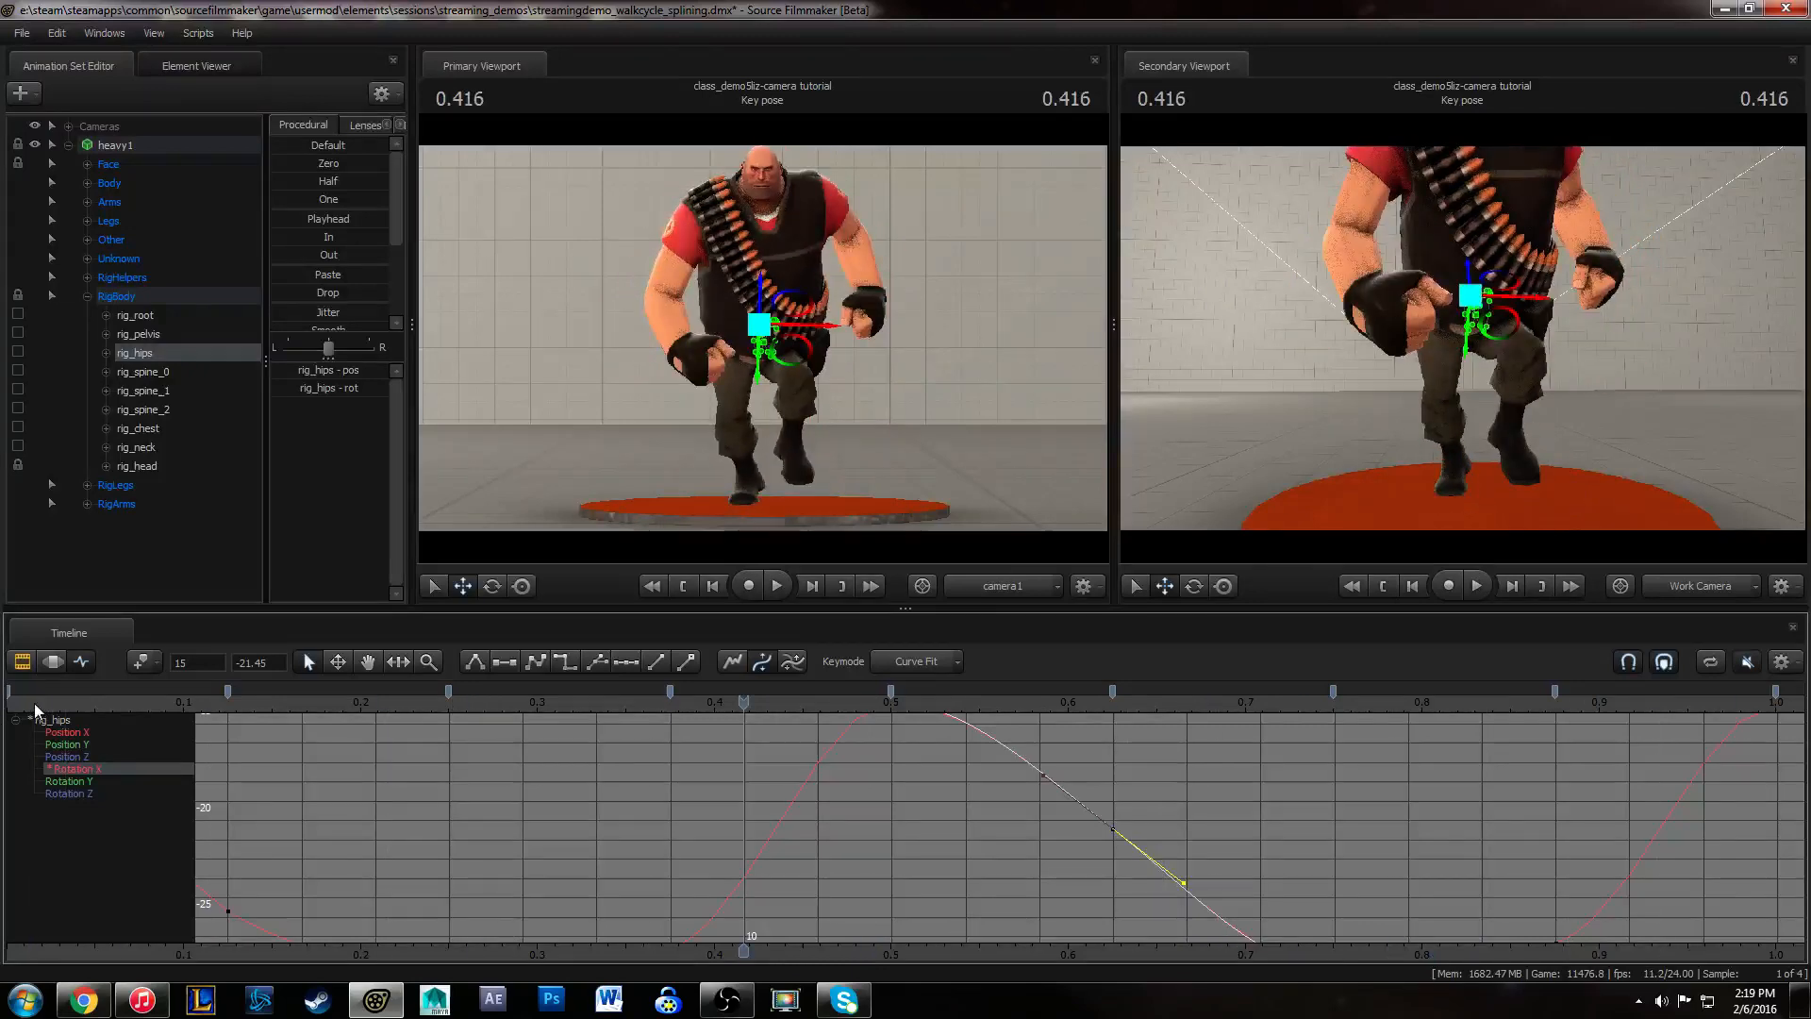
{"action": "key", "text": "space"}
{"action": "left_click_drag", "start_coordinate": [703, 737], "coordinate": [3, 751]}
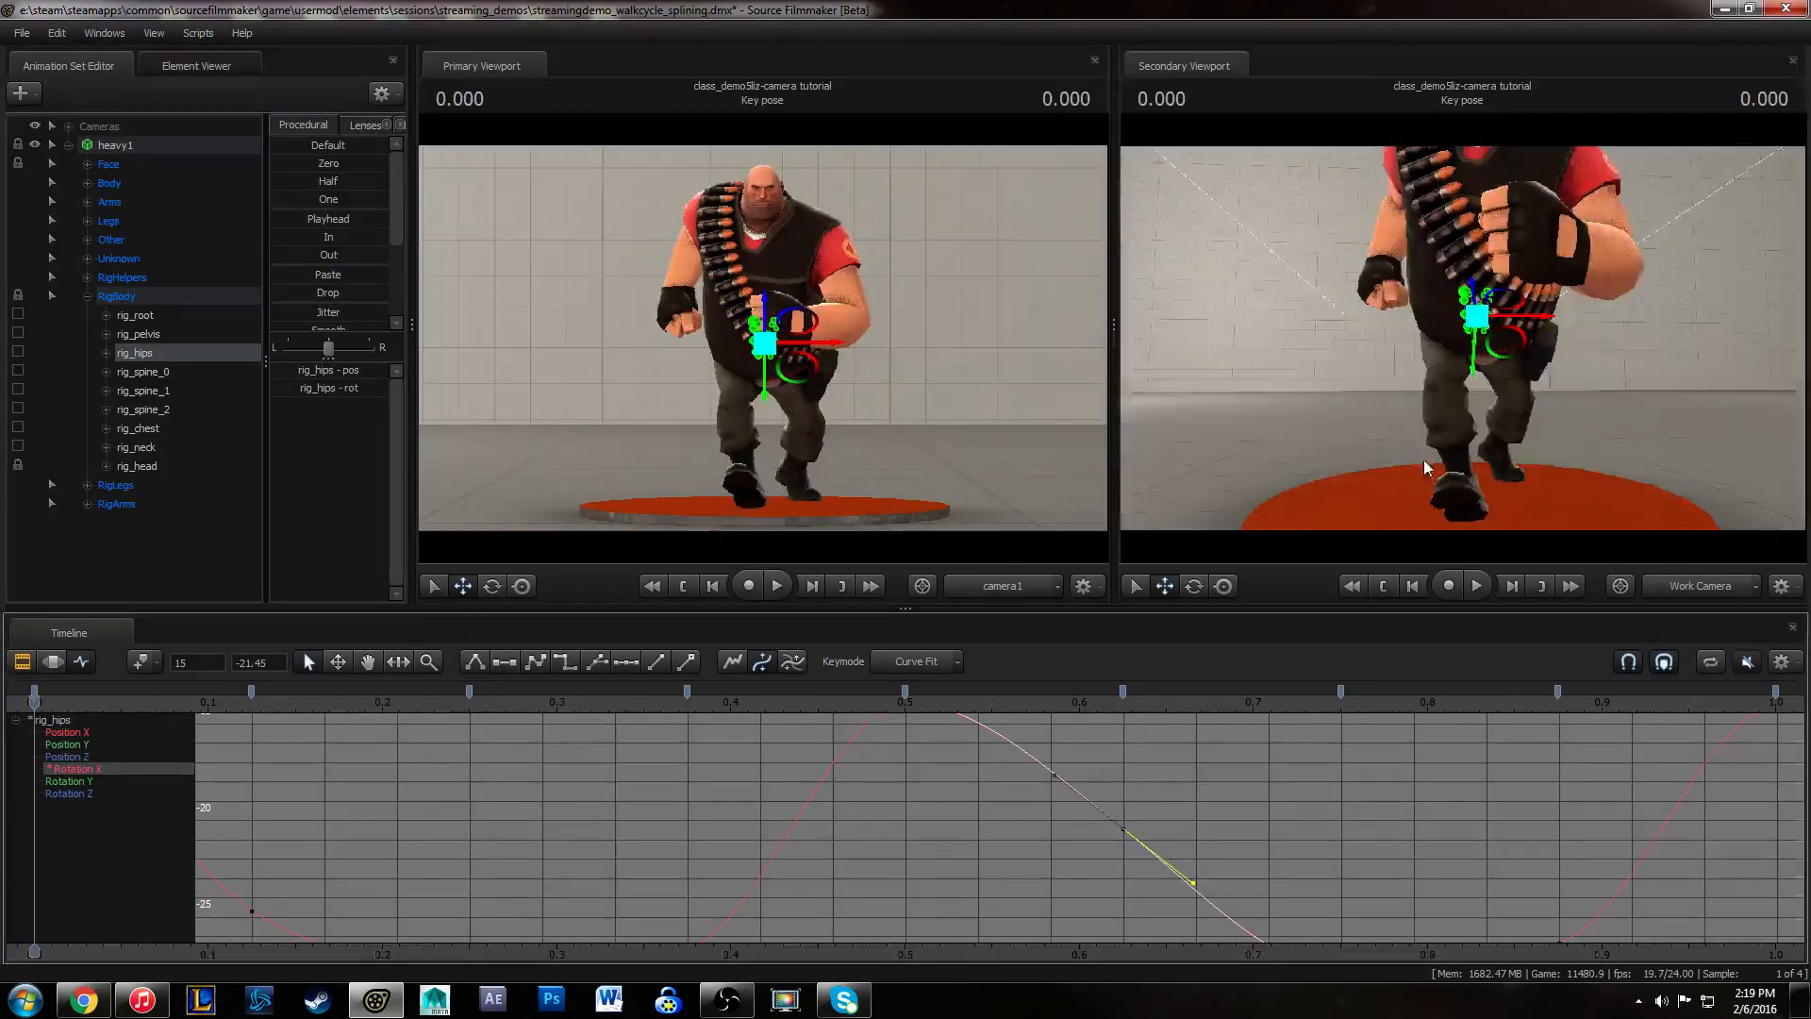
- Slightly steepen the tangent of the hips Rotation X key at frame 15, and check the whole curve
{"action": "left_click_drag", "start_coordinate": [1424, 464], "coordinate": [1660, 464], "text": "alt"}
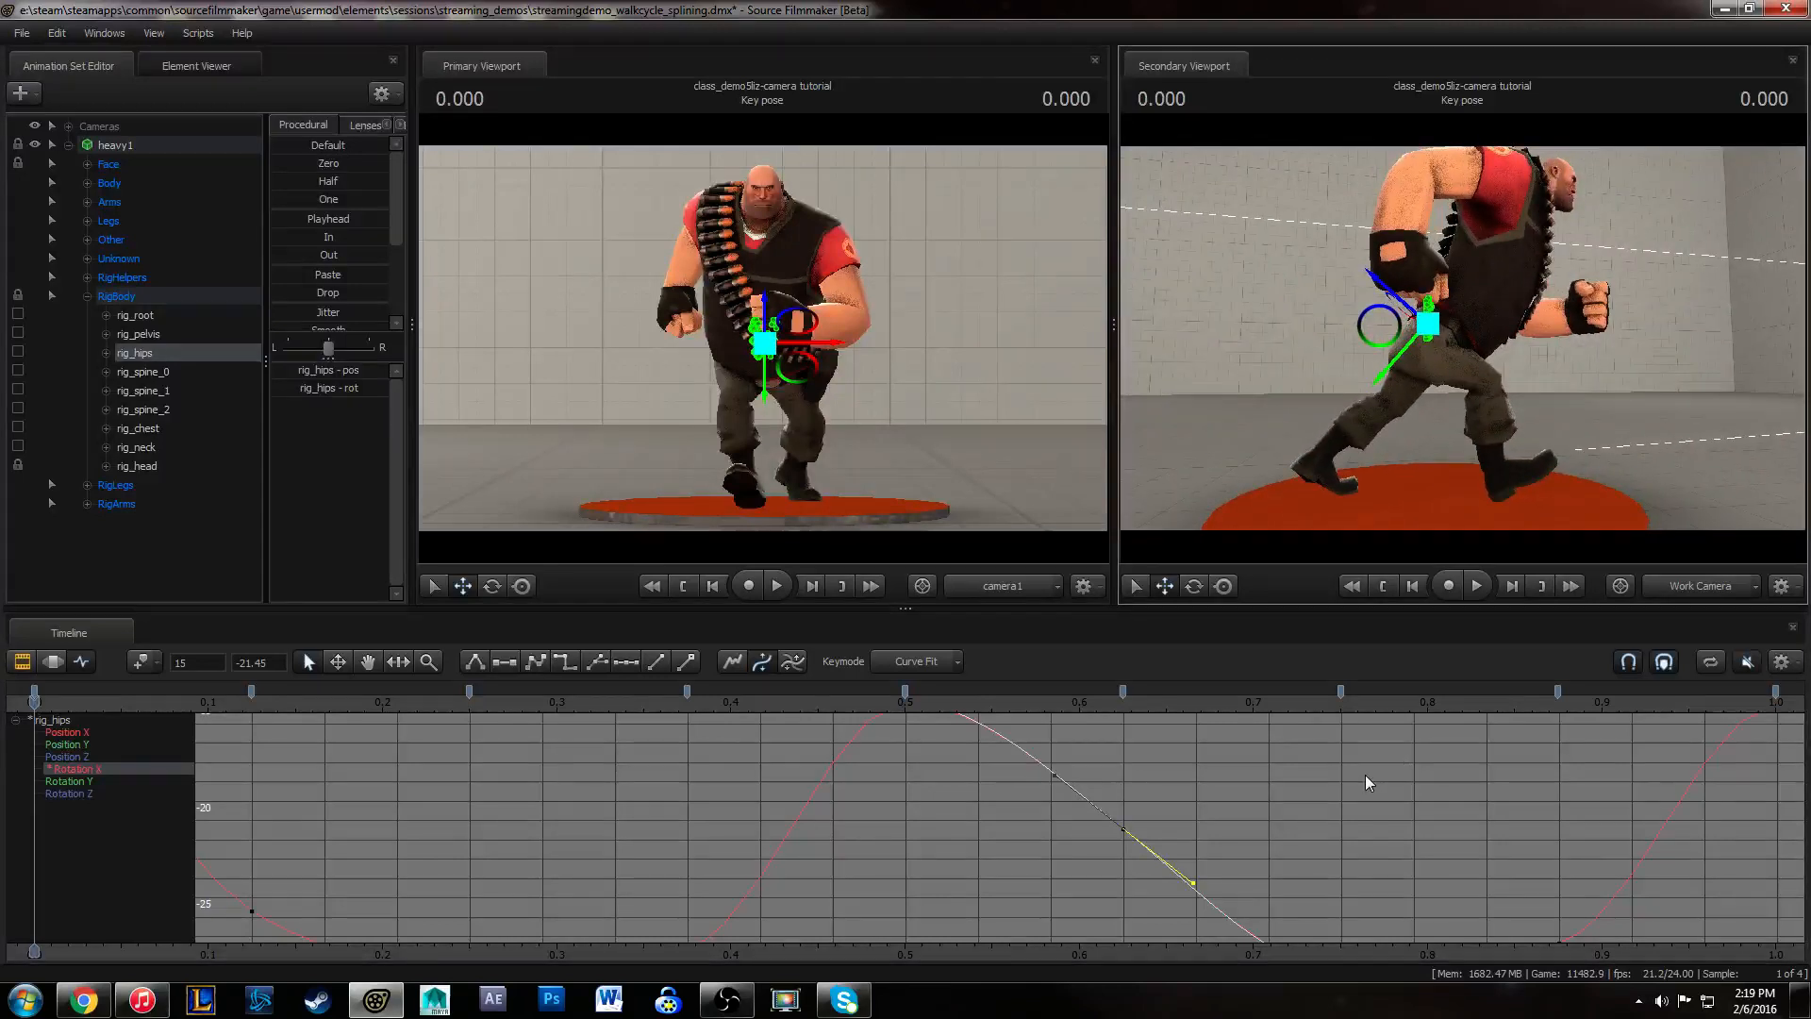
{"action": "left_click", "coordinate": [1329, 791]}
{"action": "left_click_drag", "start_coordinate": [1051, 790], "coordinate": [1192, 886]}
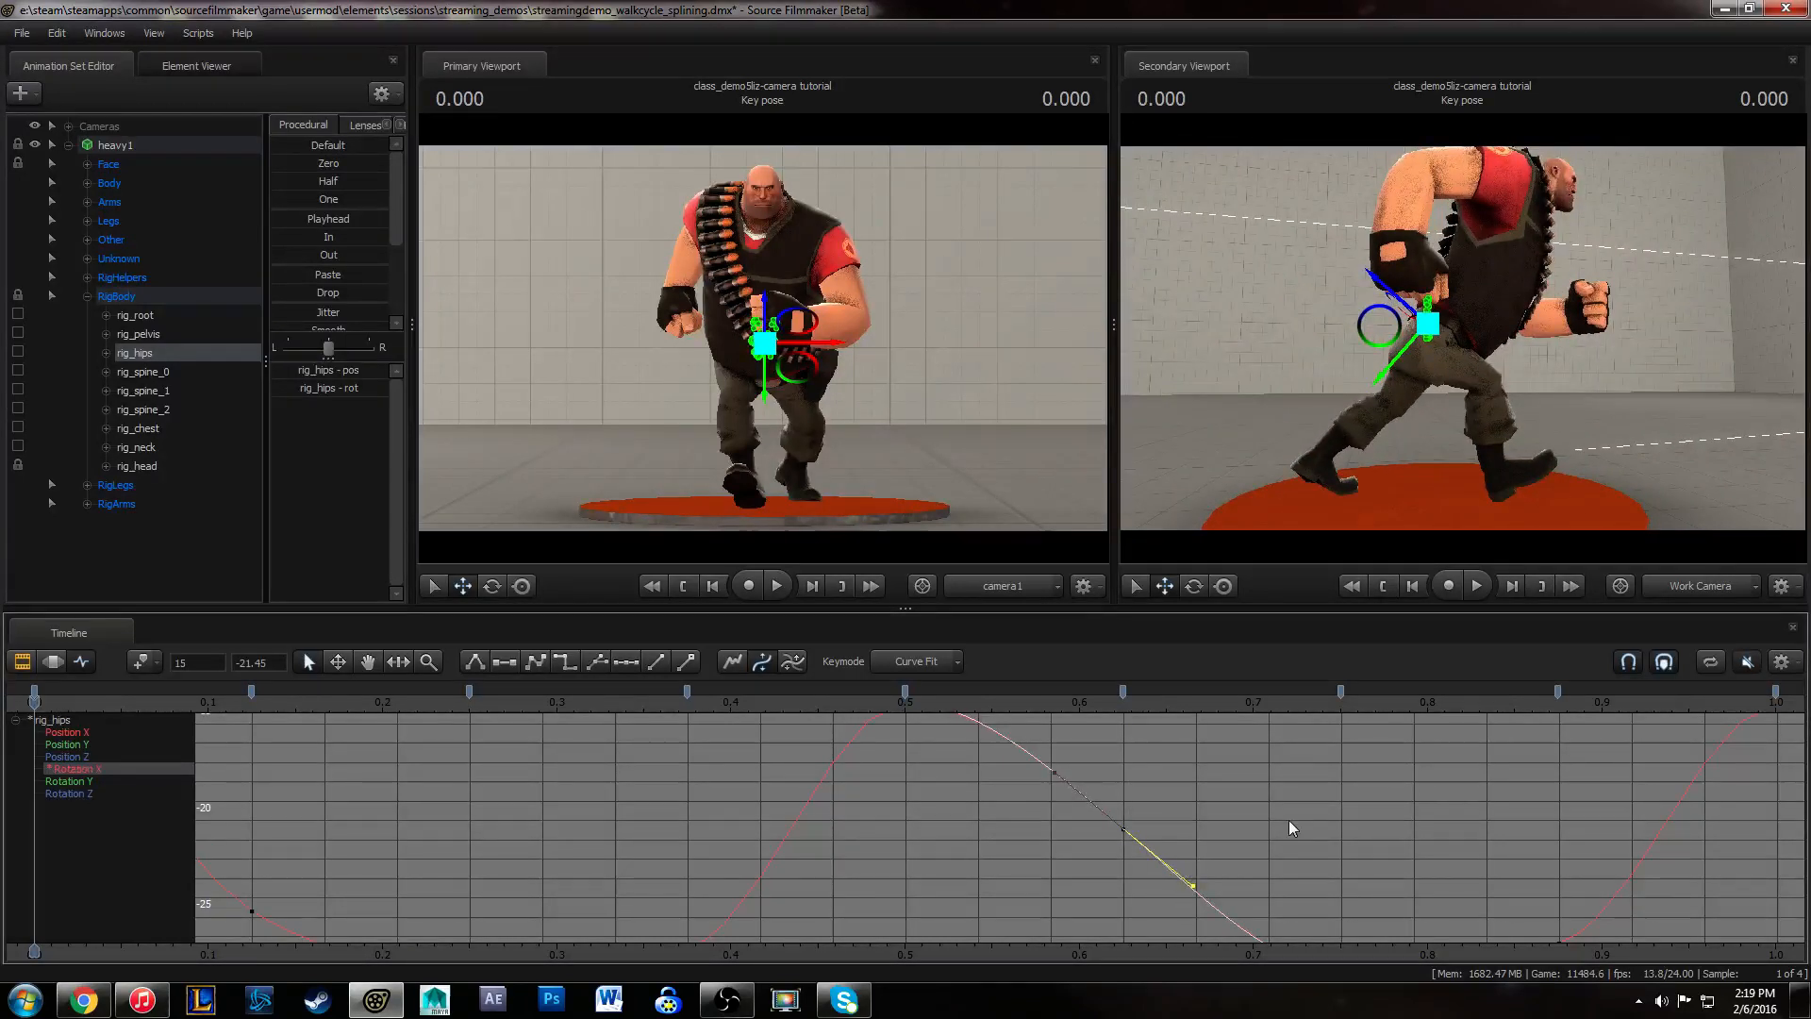
{"action": "left_click", "coordinate": [1293, 825]}
{"action": "right_click_drag", "start_coordinate": [1388, 794], "coordinate": [1327, 807], "text": "alt"}
{"action": "middle_click_drag", "start_coordinate": [1327, 808], "coordinate": [1498, 817], "text": "alt"}
{"action": "right_click_drag", "start_coordinate": [1441, 745], "coordinate": [1437, 830], "text": "alt"}
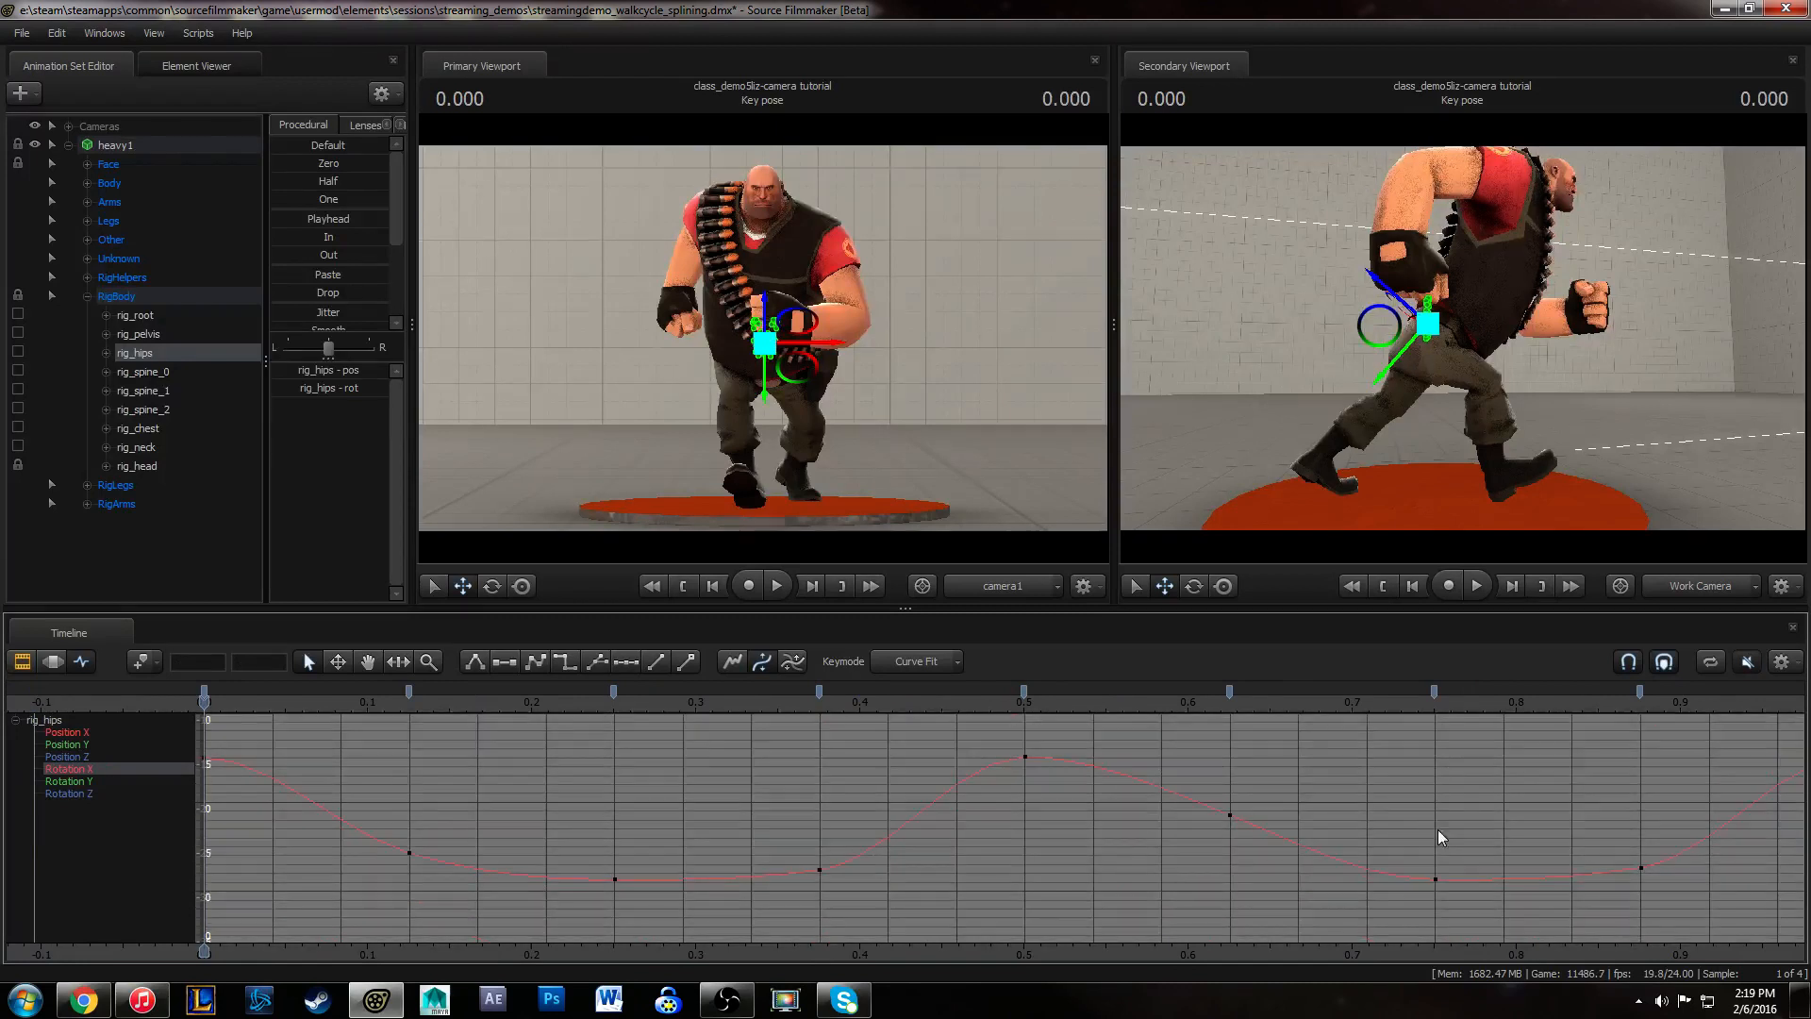
- Inspect the tangents of the hips Rotation X keys at frames 0, 12 and 15
{"action": "left_click_drag", "start_coordinate": [1193, 781], "coordinate": [1286, 885]}
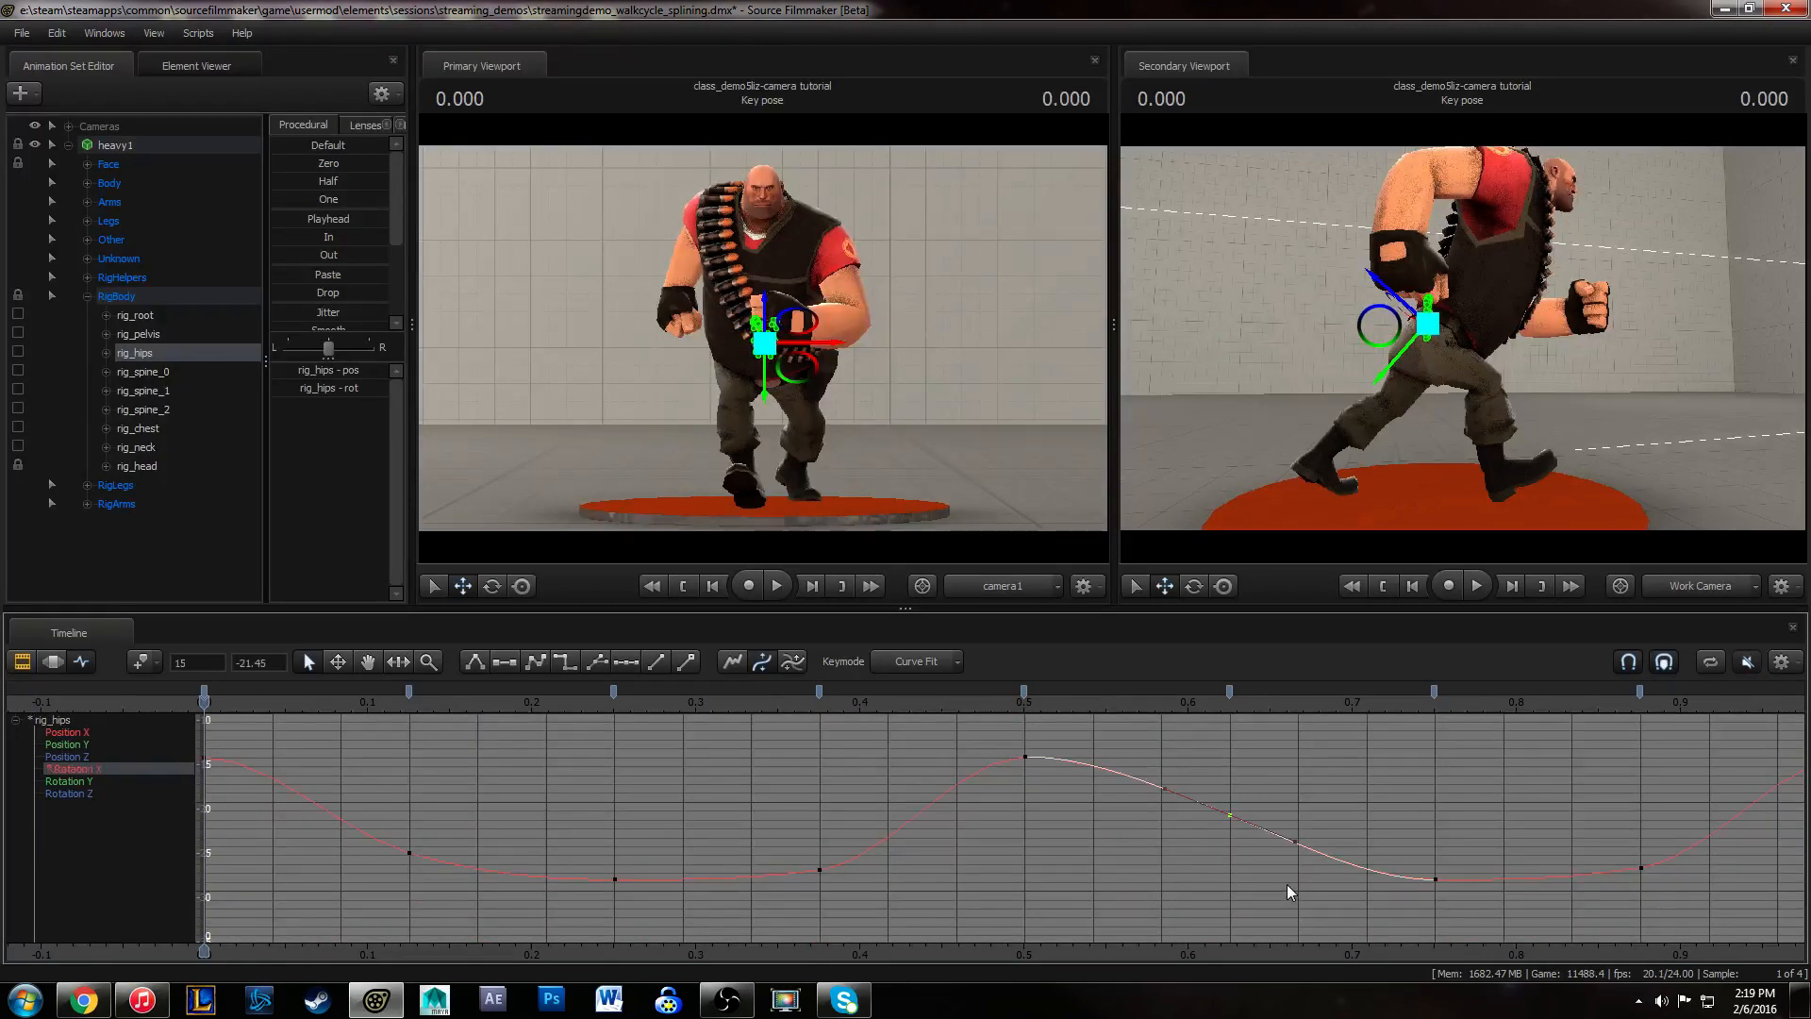
{"action": "left_click", "coordinate": [1306, 793]}
{"action": "left_click_drag", "start_coordinate": [1021, 797], "coordinate": [162, 772]}
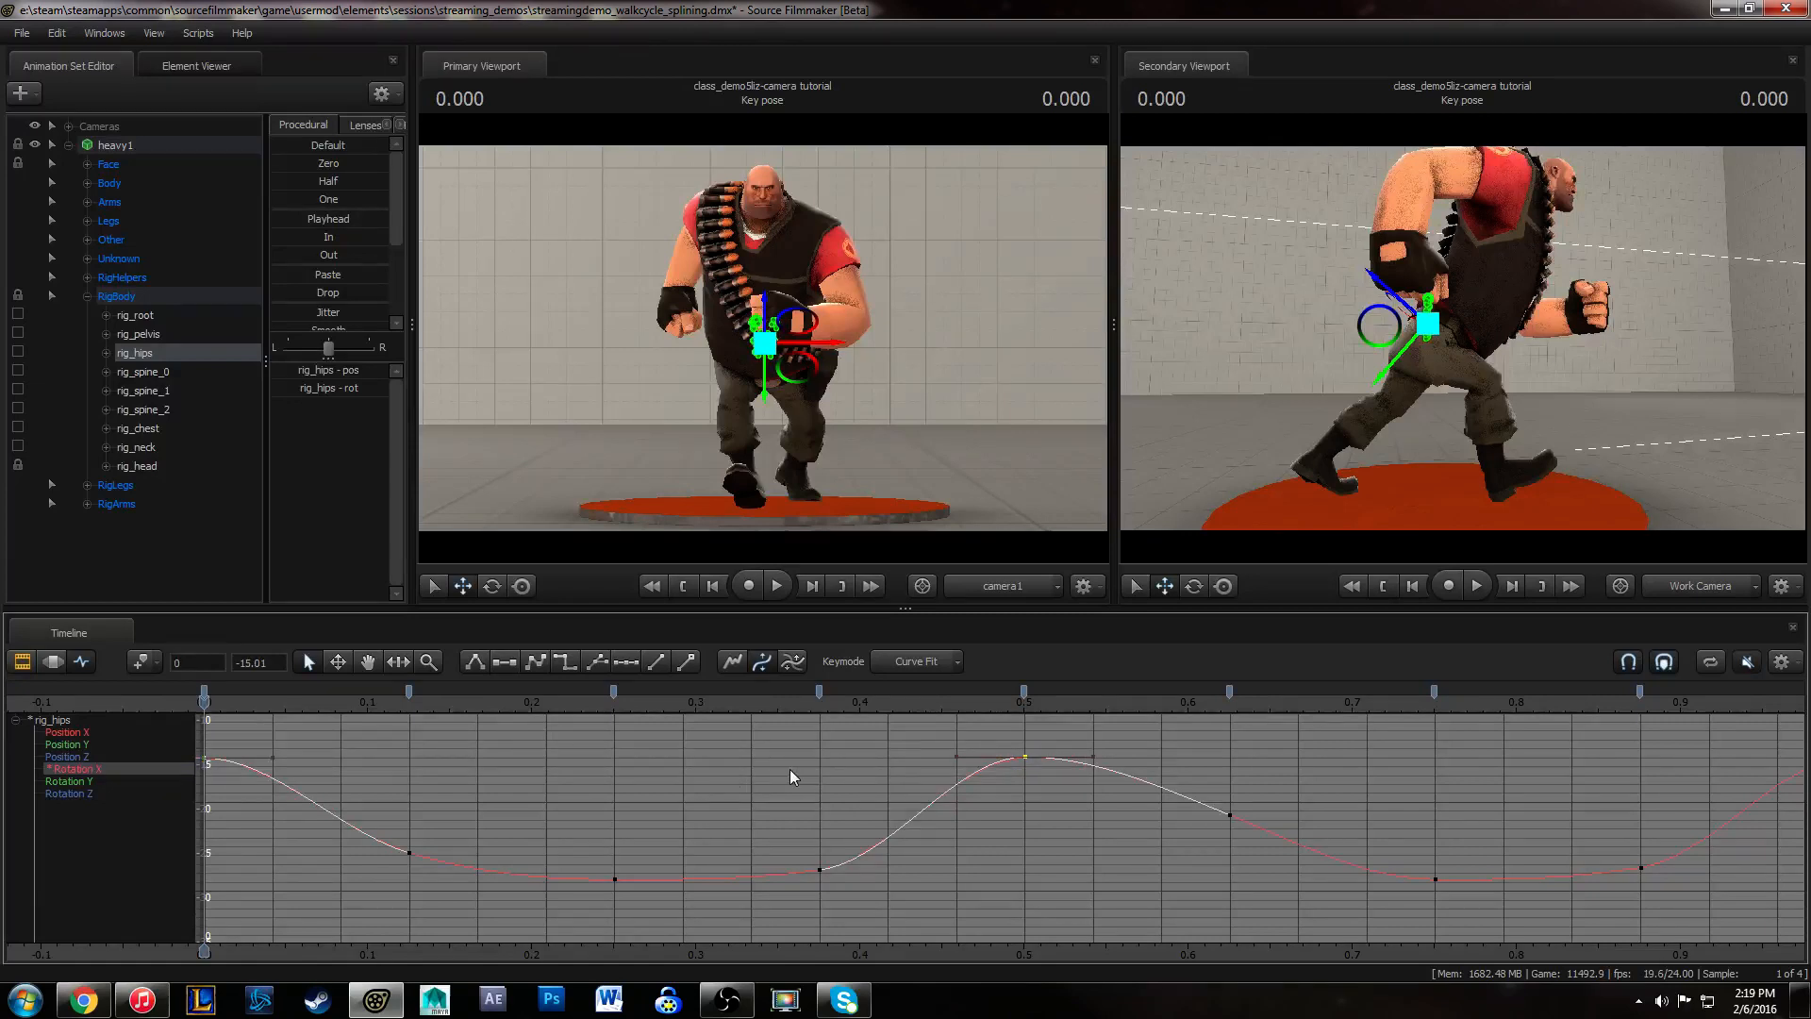
{"action": "left_click", "coordinate": [864, 807]}
{"action": "middle_click_drag", "start_coordinate": [872, 811], "coordinate": [934, 812]}
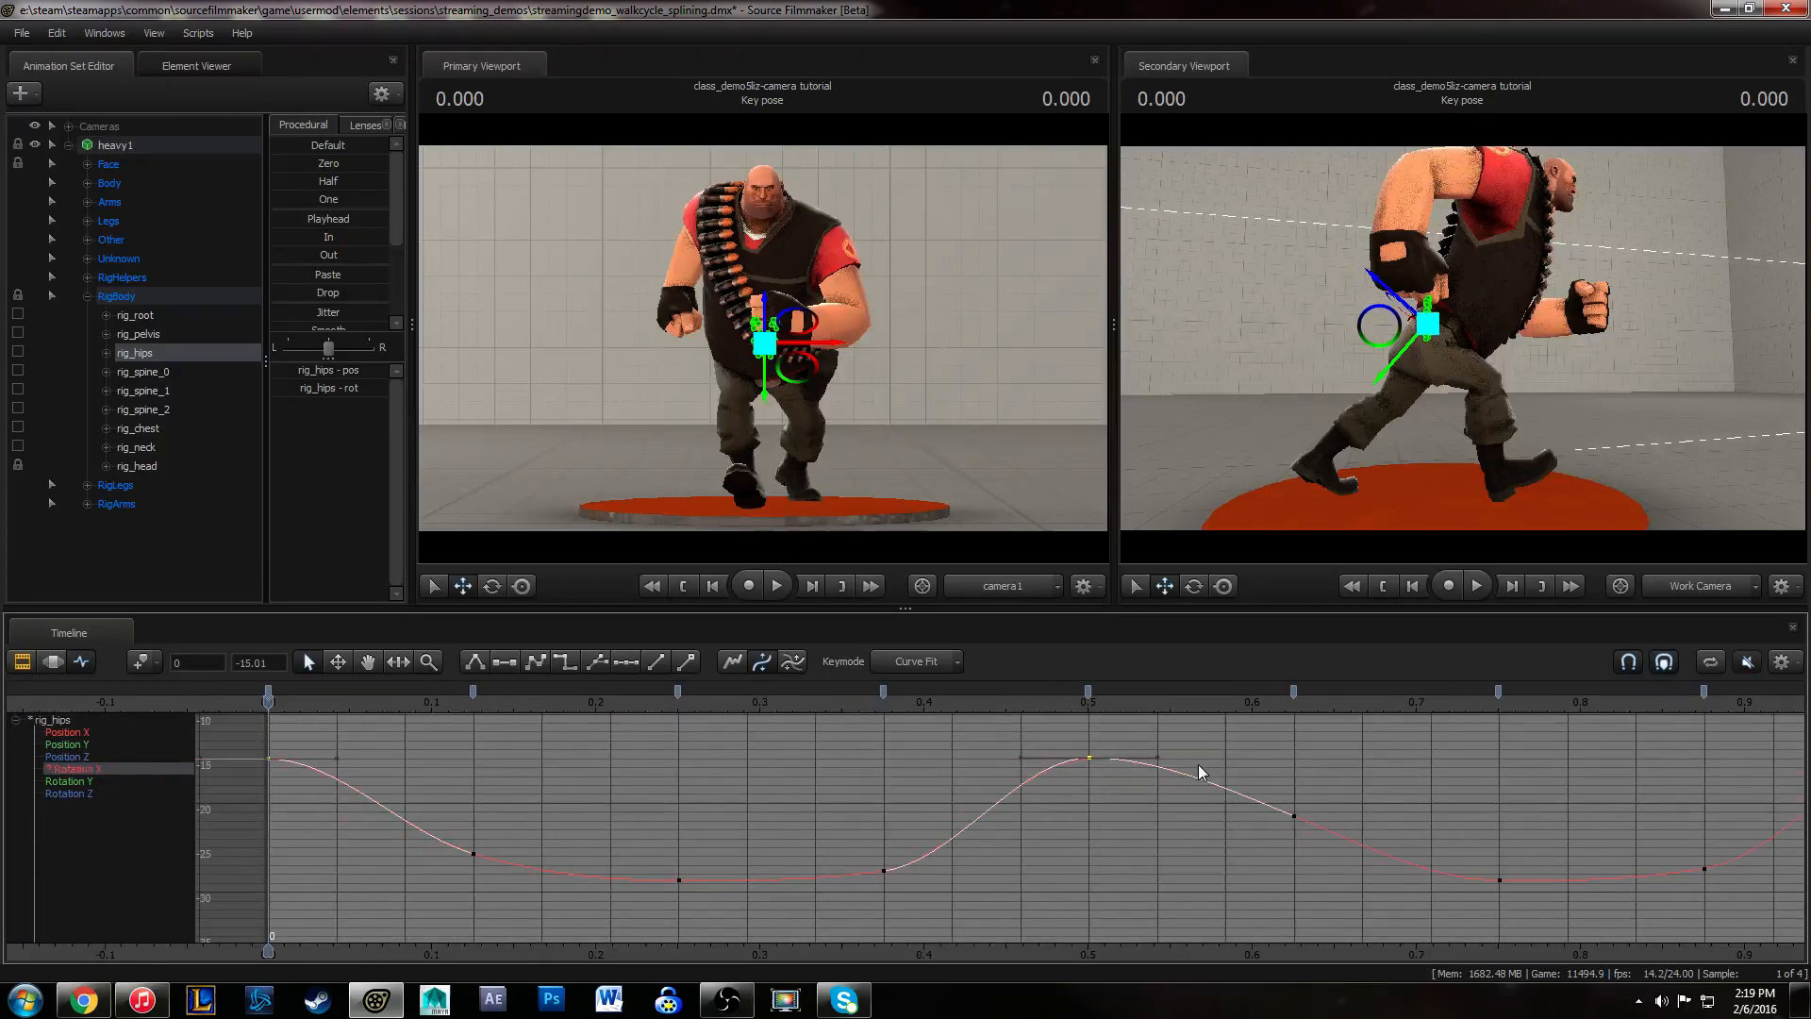
- Select the right foot control rig_foot_R at frame 4 and go through its Position X, Y and Z curves one at a time
{"action": "left_click_drag", "start_coordinate": [269, 704], "coordinate": [544, 739]}
{"action": "left_click", "coordinate": [1454, 478], "text": "ctrl"}
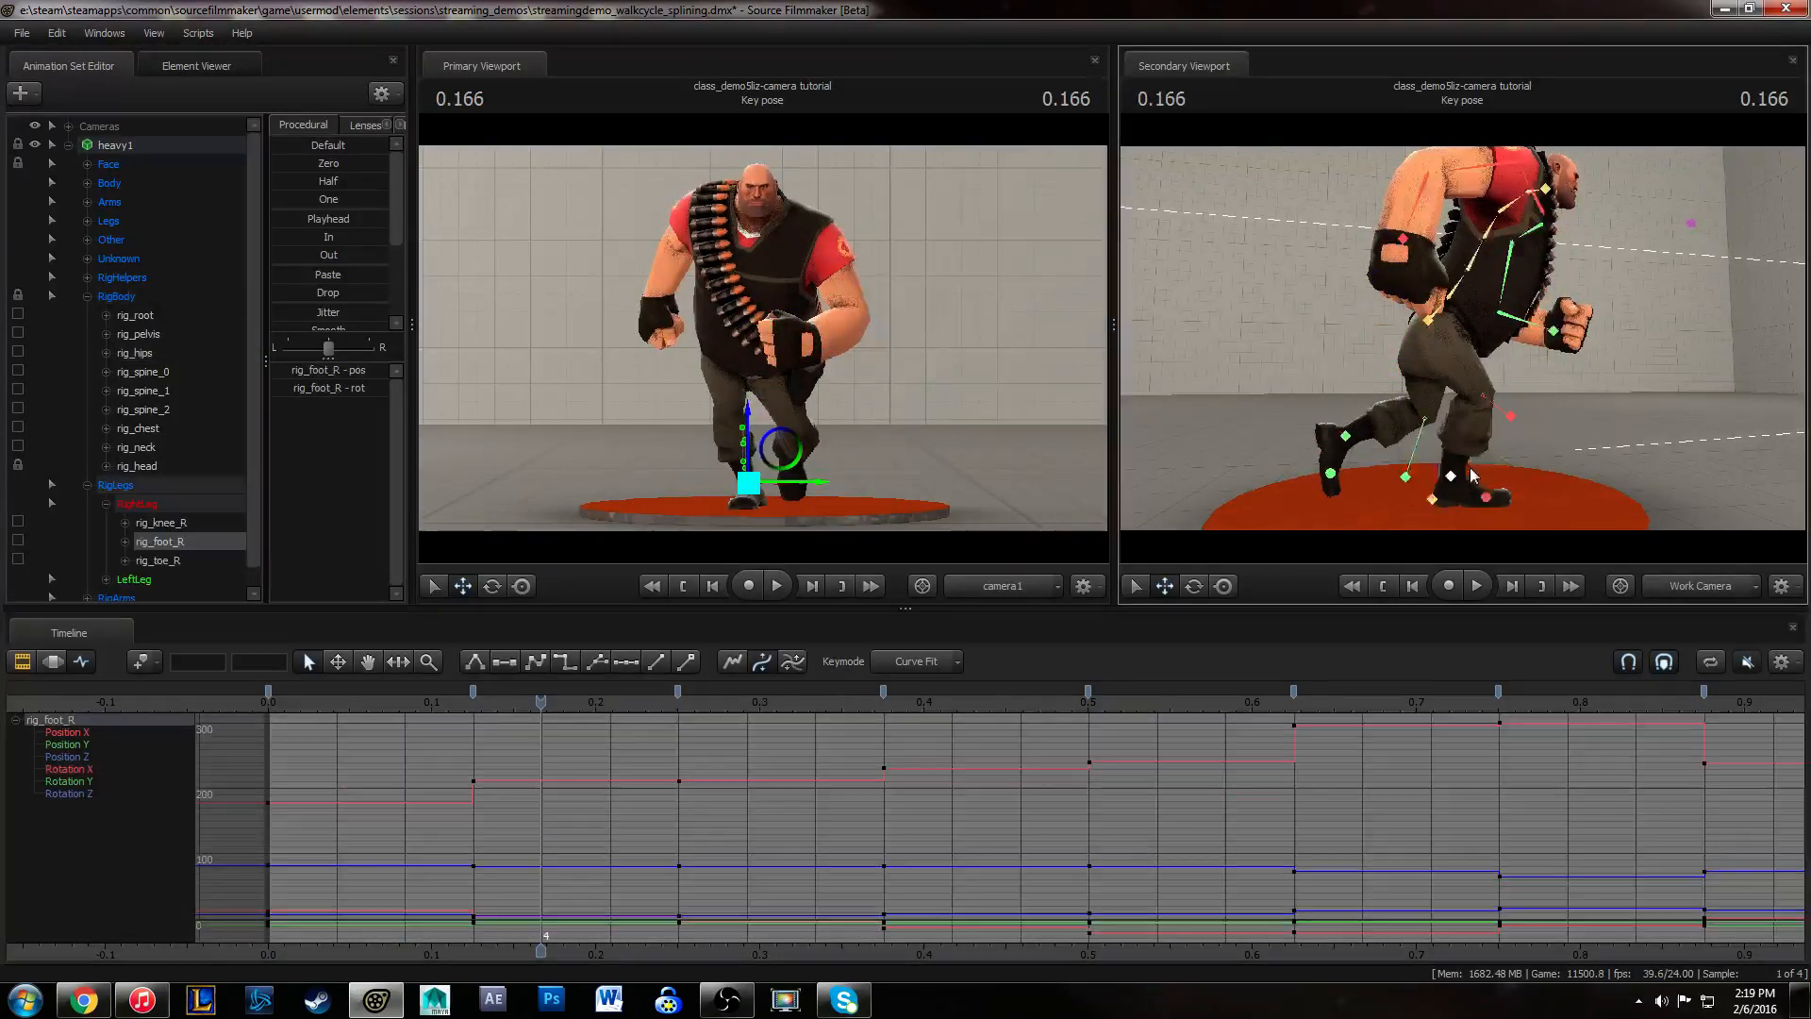
{"action": "left_click_drag", "start_coordinate": [1455, 481], "coordinate": [1415, 467], "text": "alt"}
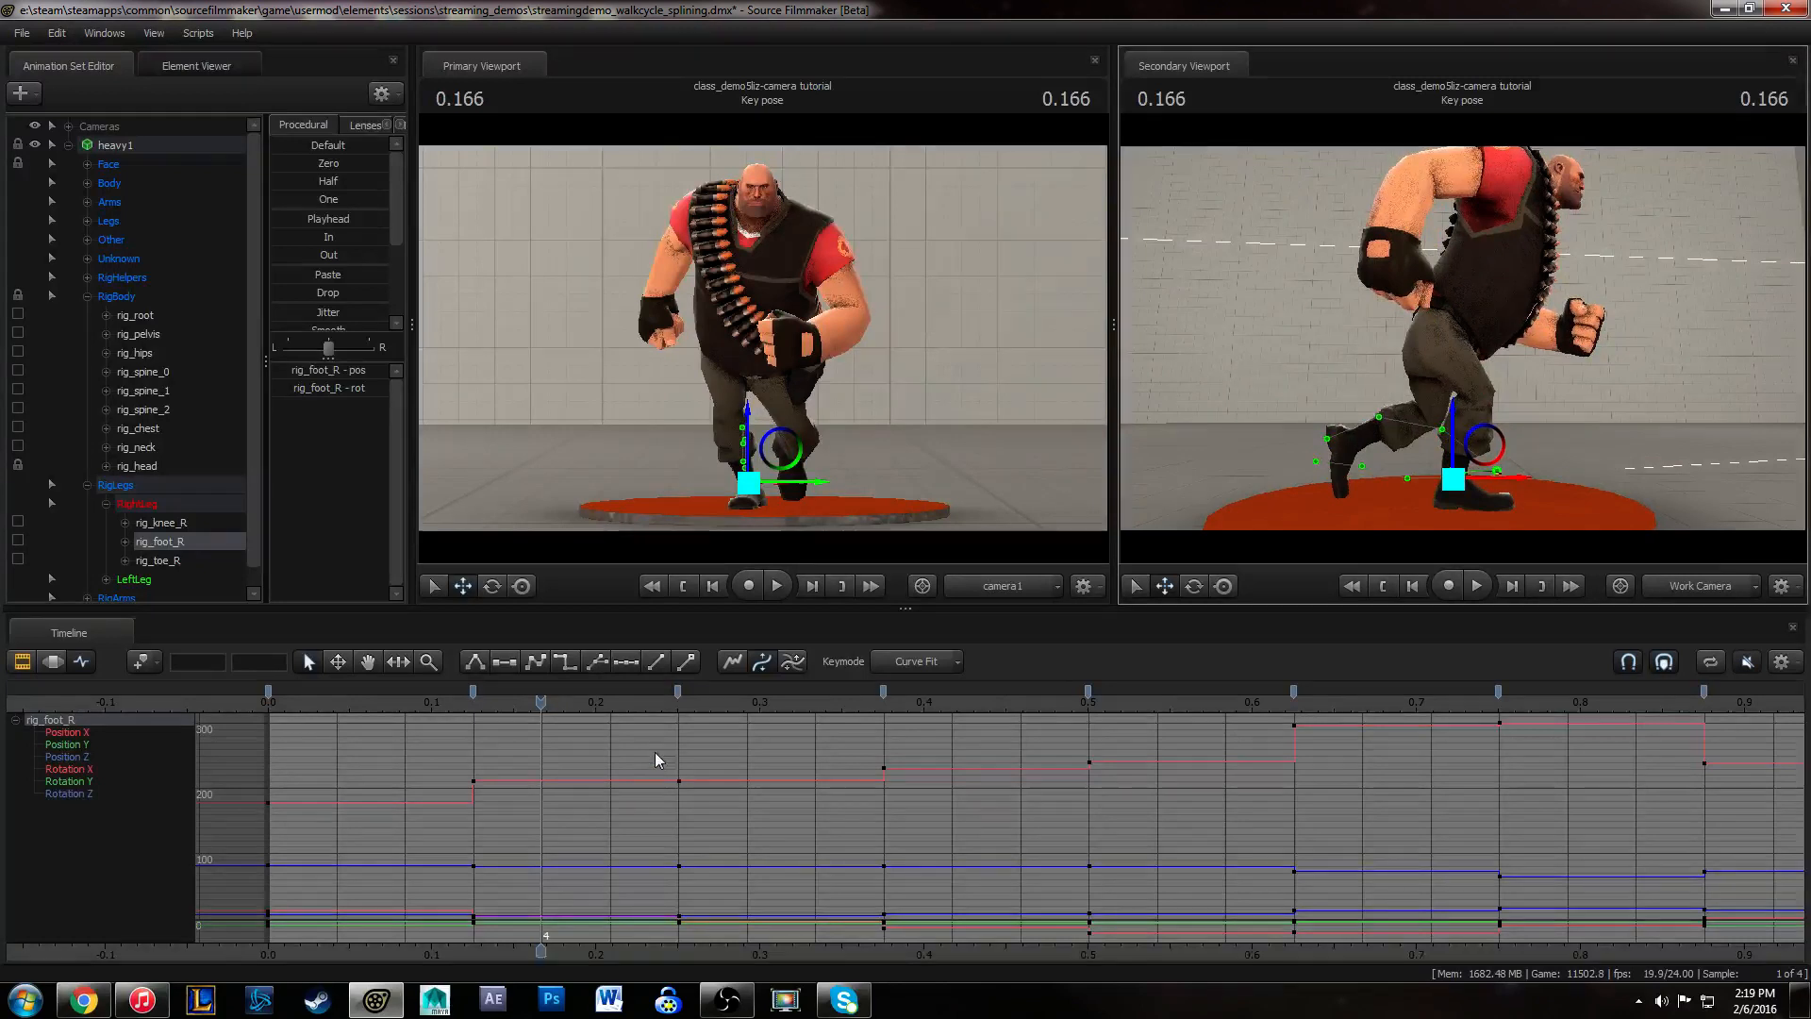
{"action": "left_click", "coordinate": [100, 732]}
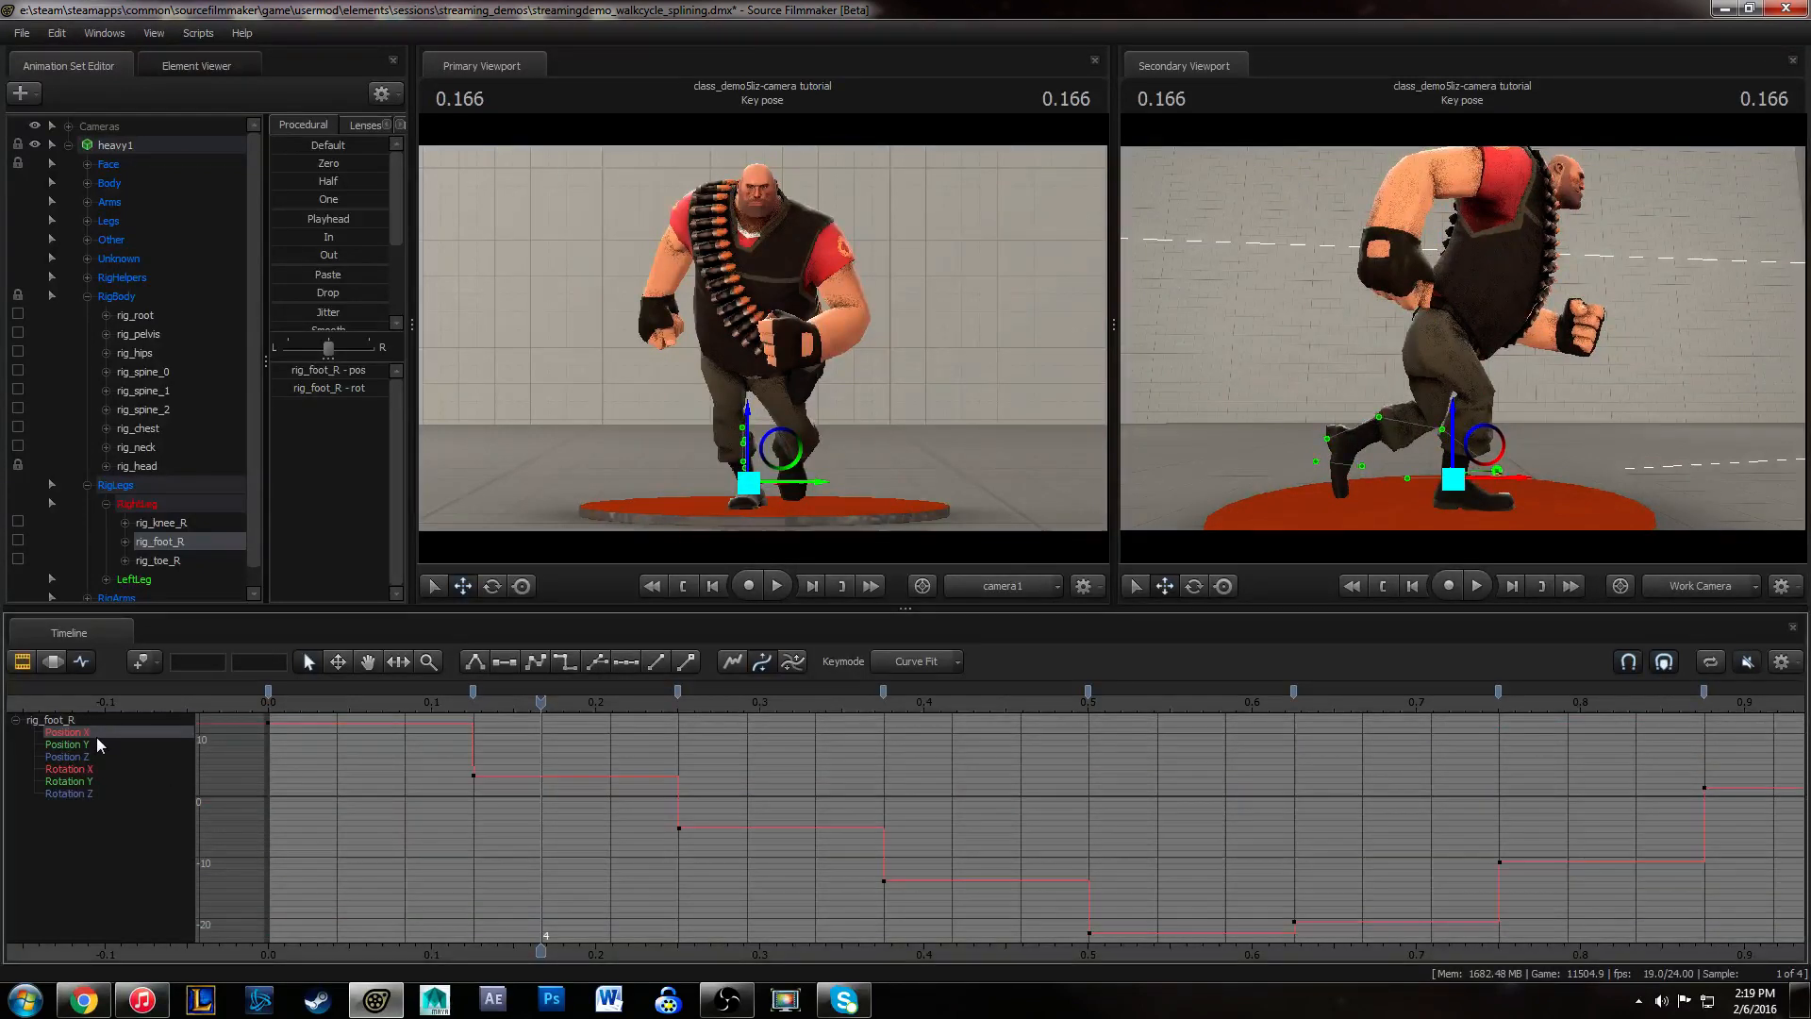
{"action": "left_click", "coordinate": [81, 744]}
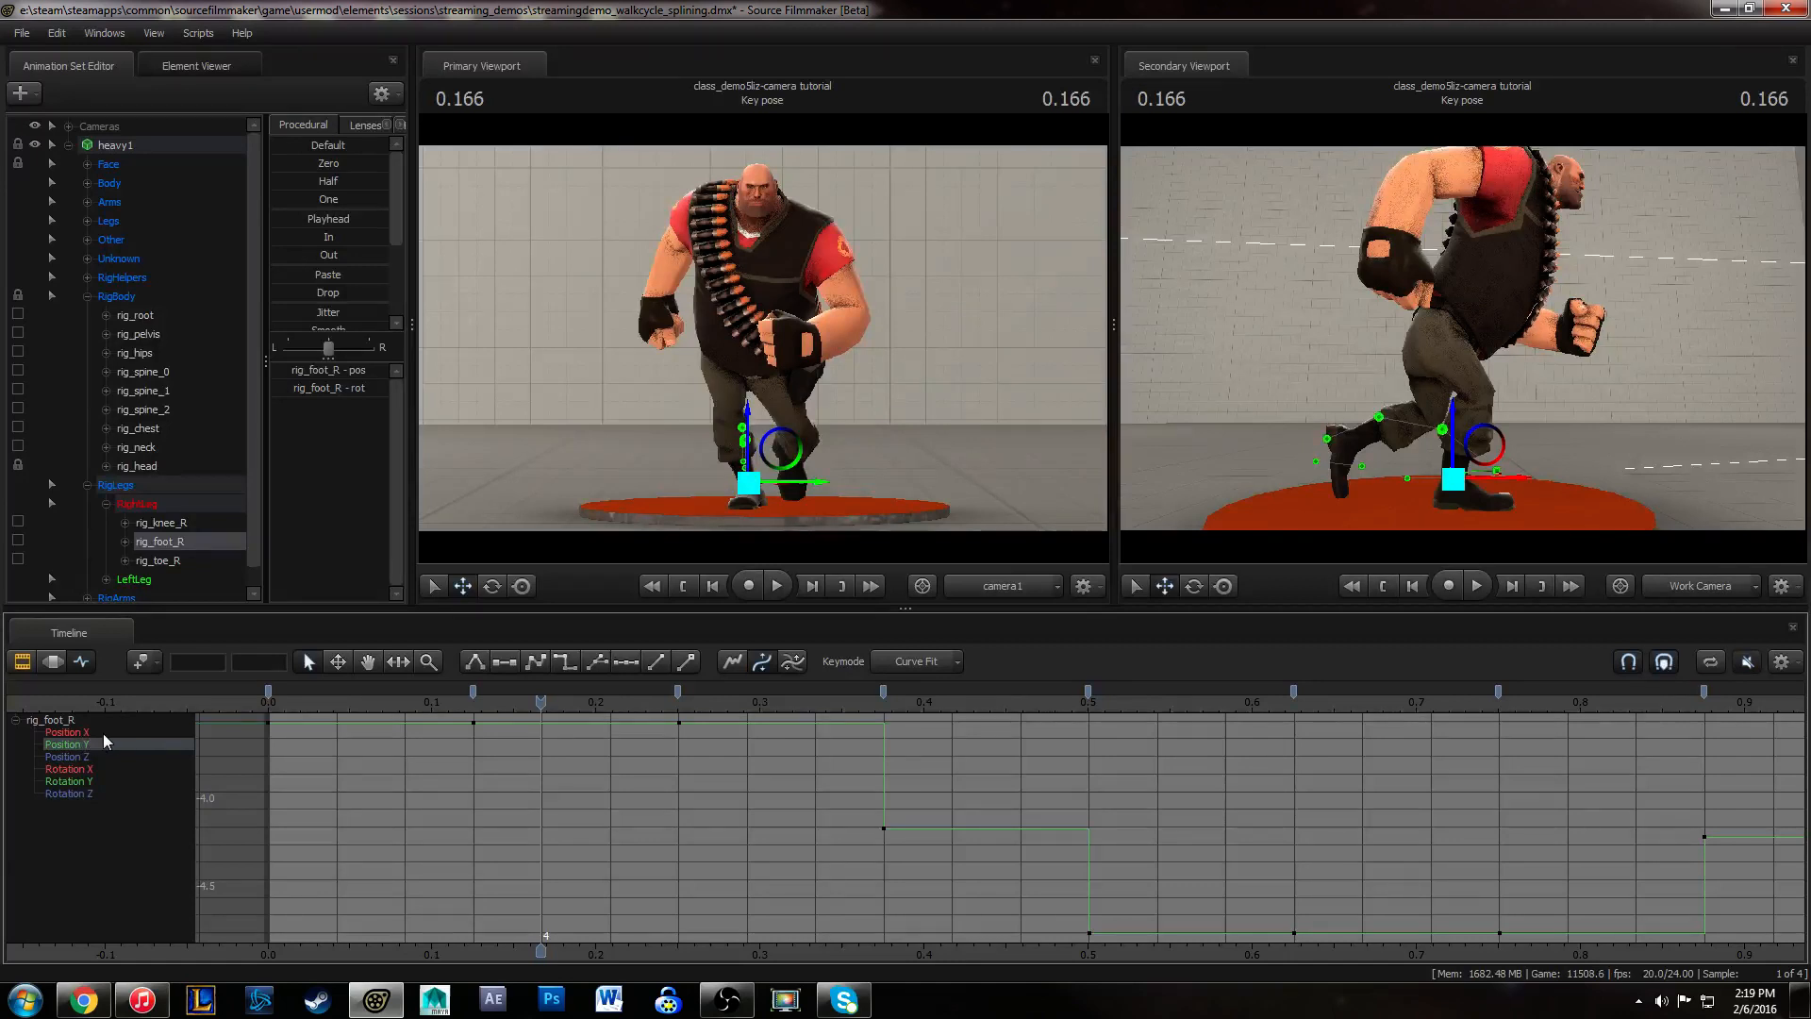
{"action": "left_click", "coordinate": [94, 758]}
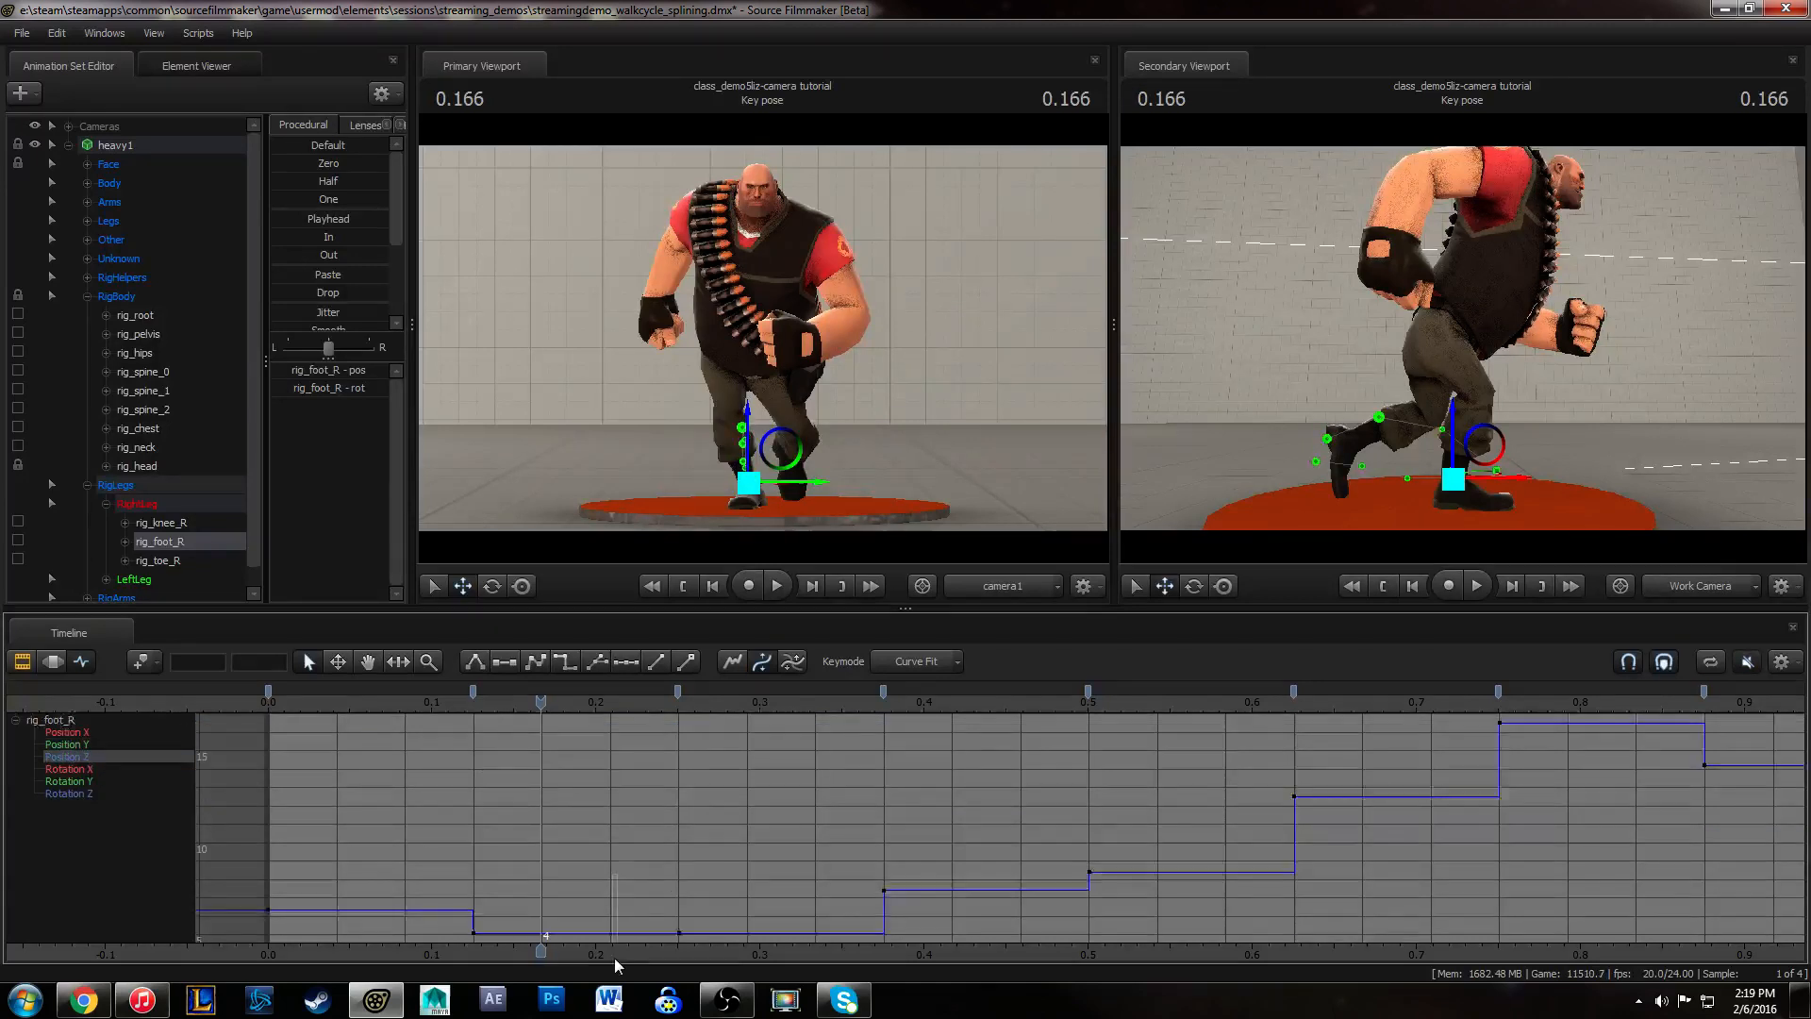
- Scrub through the walk cycle to compare the right foot's height with its stepped Position Z curve
{"action": "left_click_drag", "start_coordinate": [614, 959], "coordinate": [613, 960]}
{"action": "left_click_drag", "start_coordinate": [283, 715], "coordinate": [436, 702]}
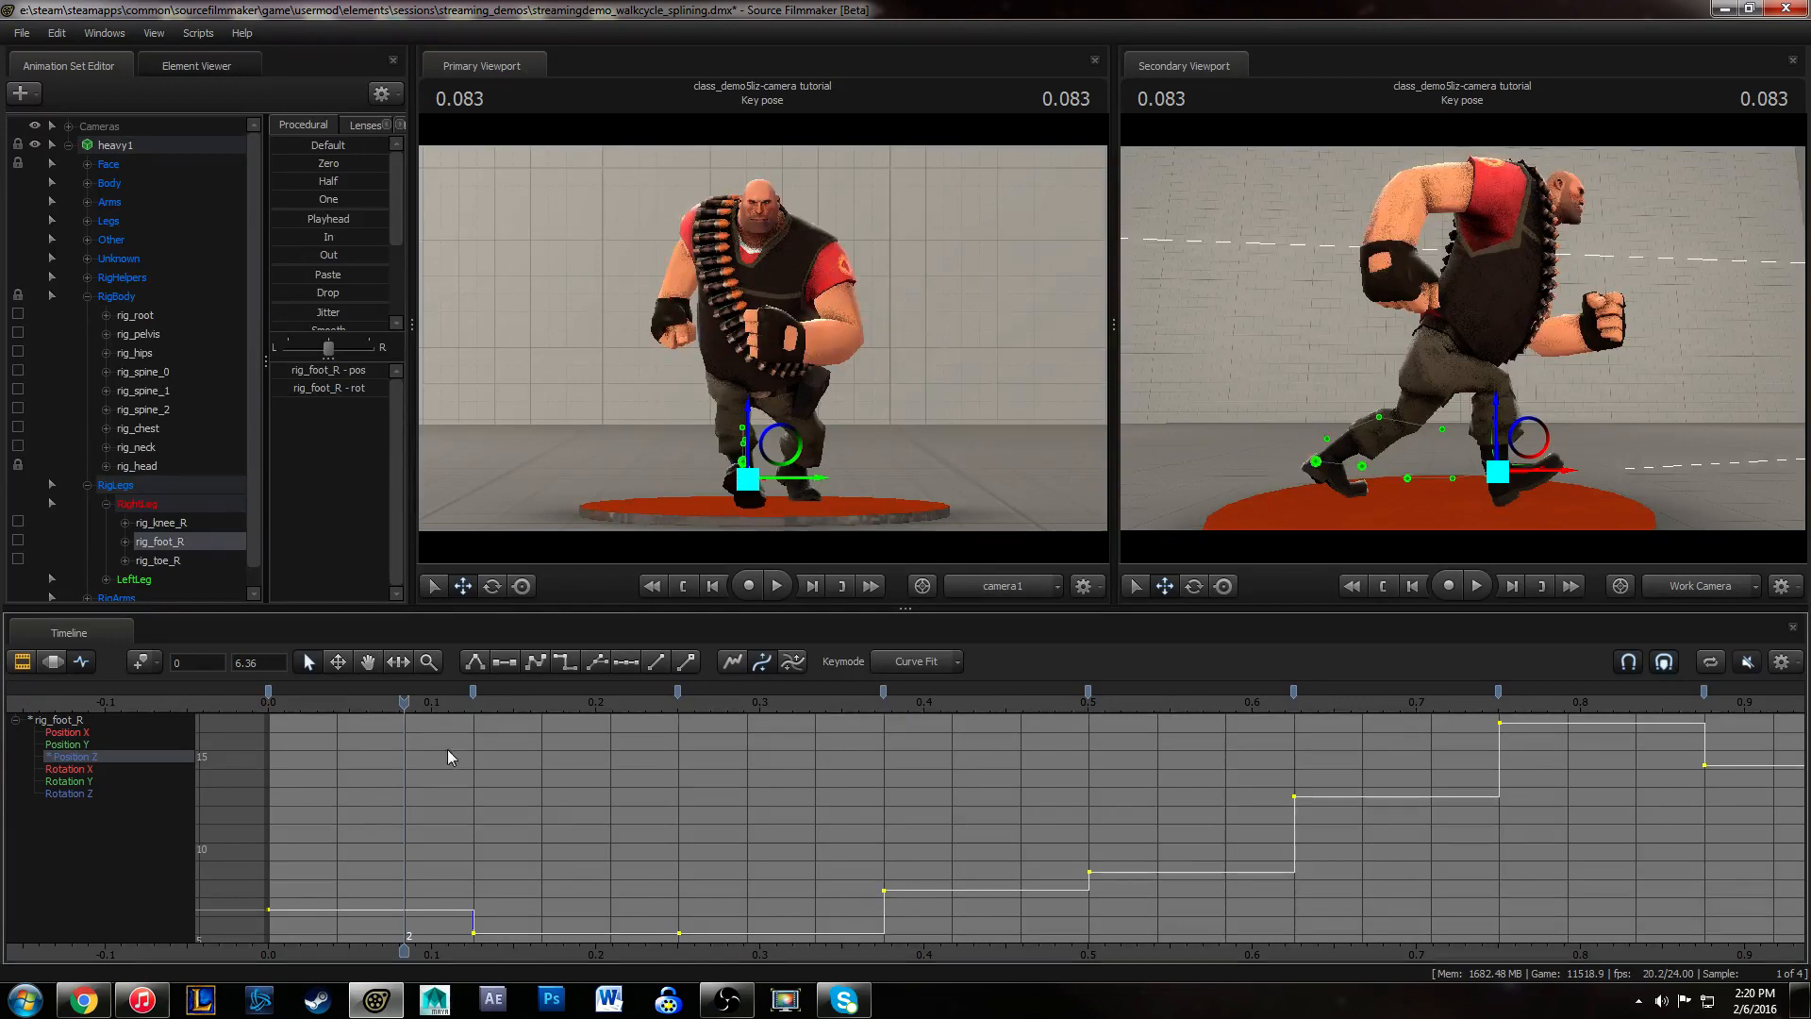
{"action": "key", "text": "space"}
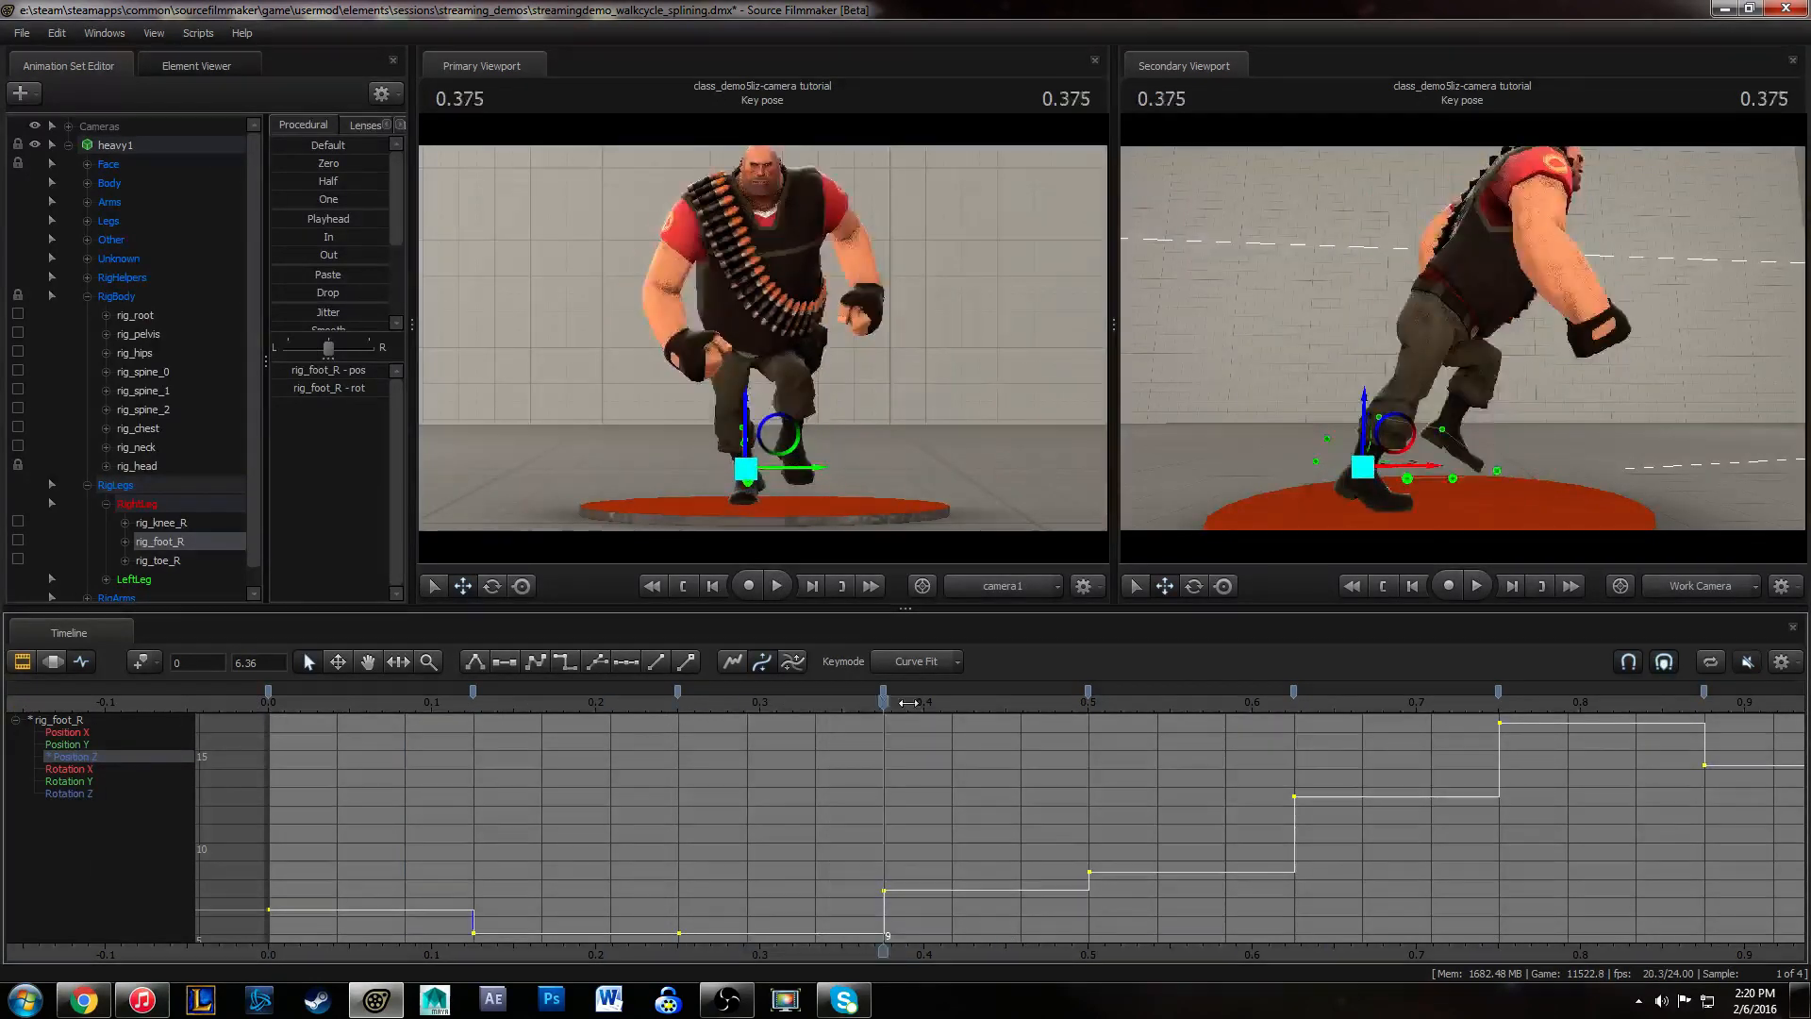
{"action": "left_click_drag", "start_coordinate": [1414, 704], "coordinate": [1792, 704]}
{"action": "left_click", "coordinate": [751, 738]}
{"action": "key", "text": "f"}
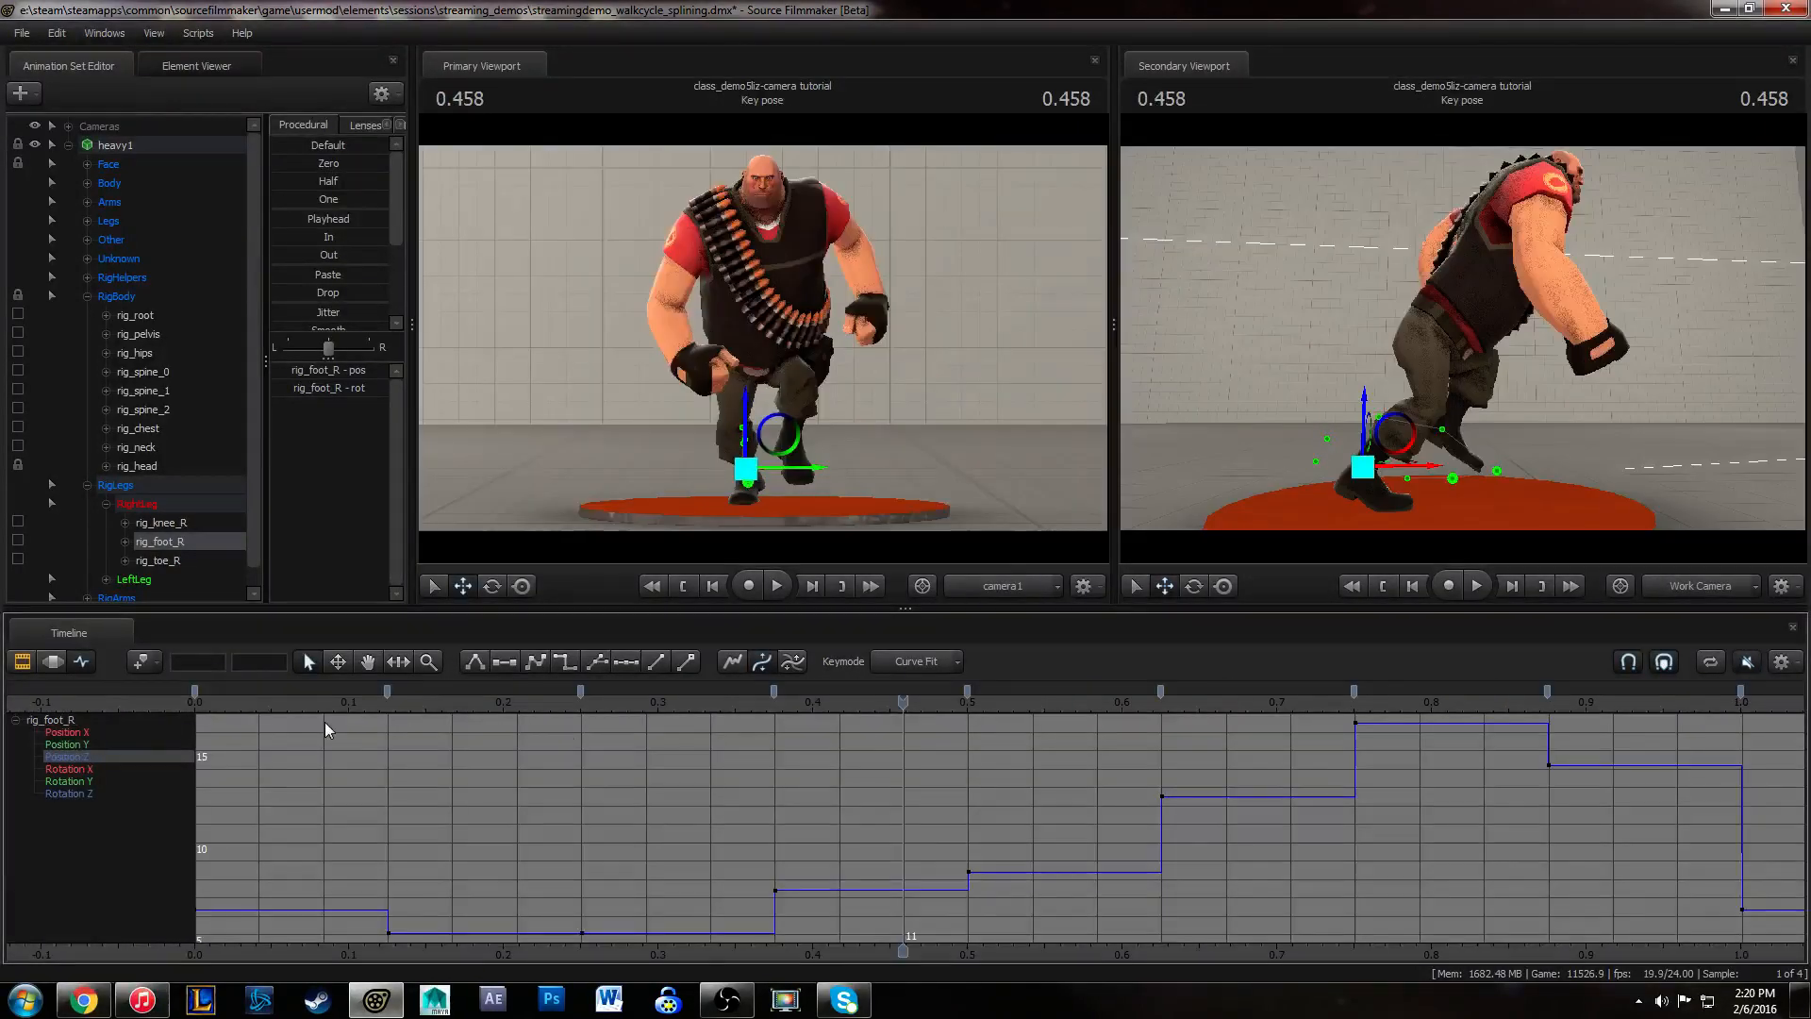
- Isolate the right foot's Position X curve and scrub between frames 0 and 4 to study how the planted foot slides back
{"action": "left_click", "coordinate": [83, 732]}
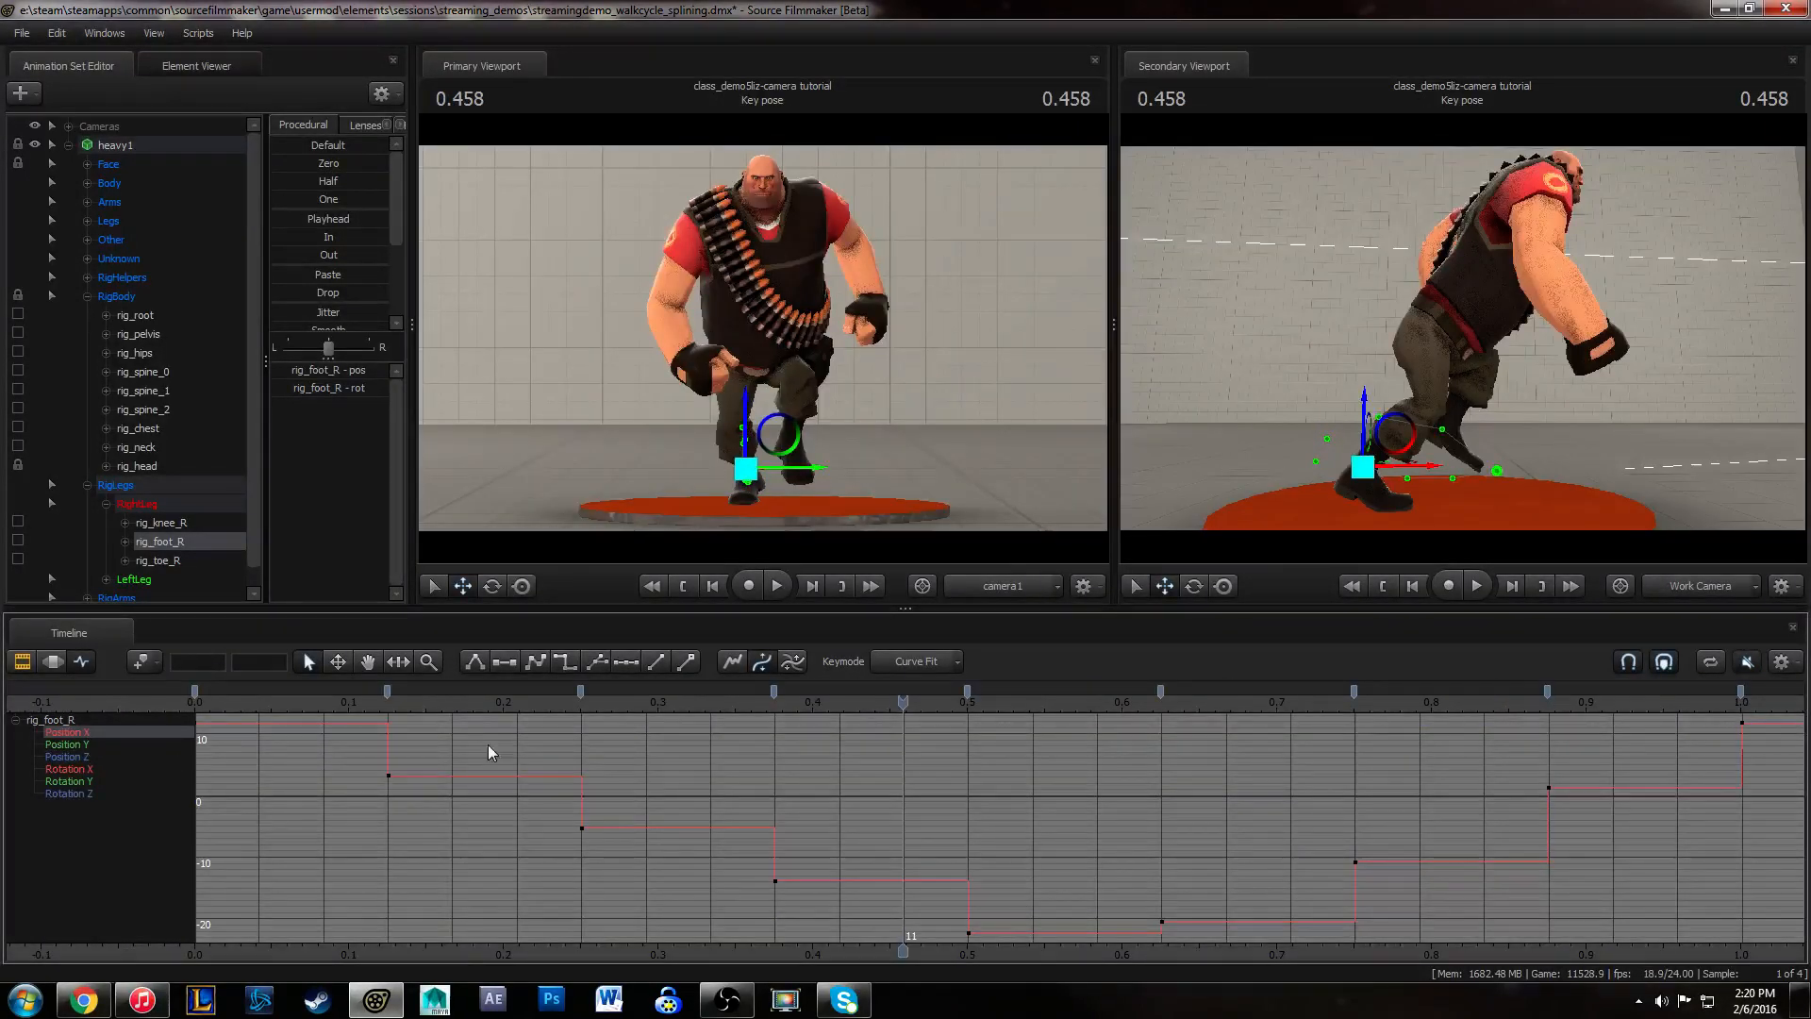
{"action": "middle_click_drag", "start_coordinate": [582, 766], "coordinate": [699, 785]}
{"action": "left_click_drag", "start_coordinate": [502, 800], "coordinate": [504, 806]}
{"action": "double_click", "coordinate": [445, 740]}
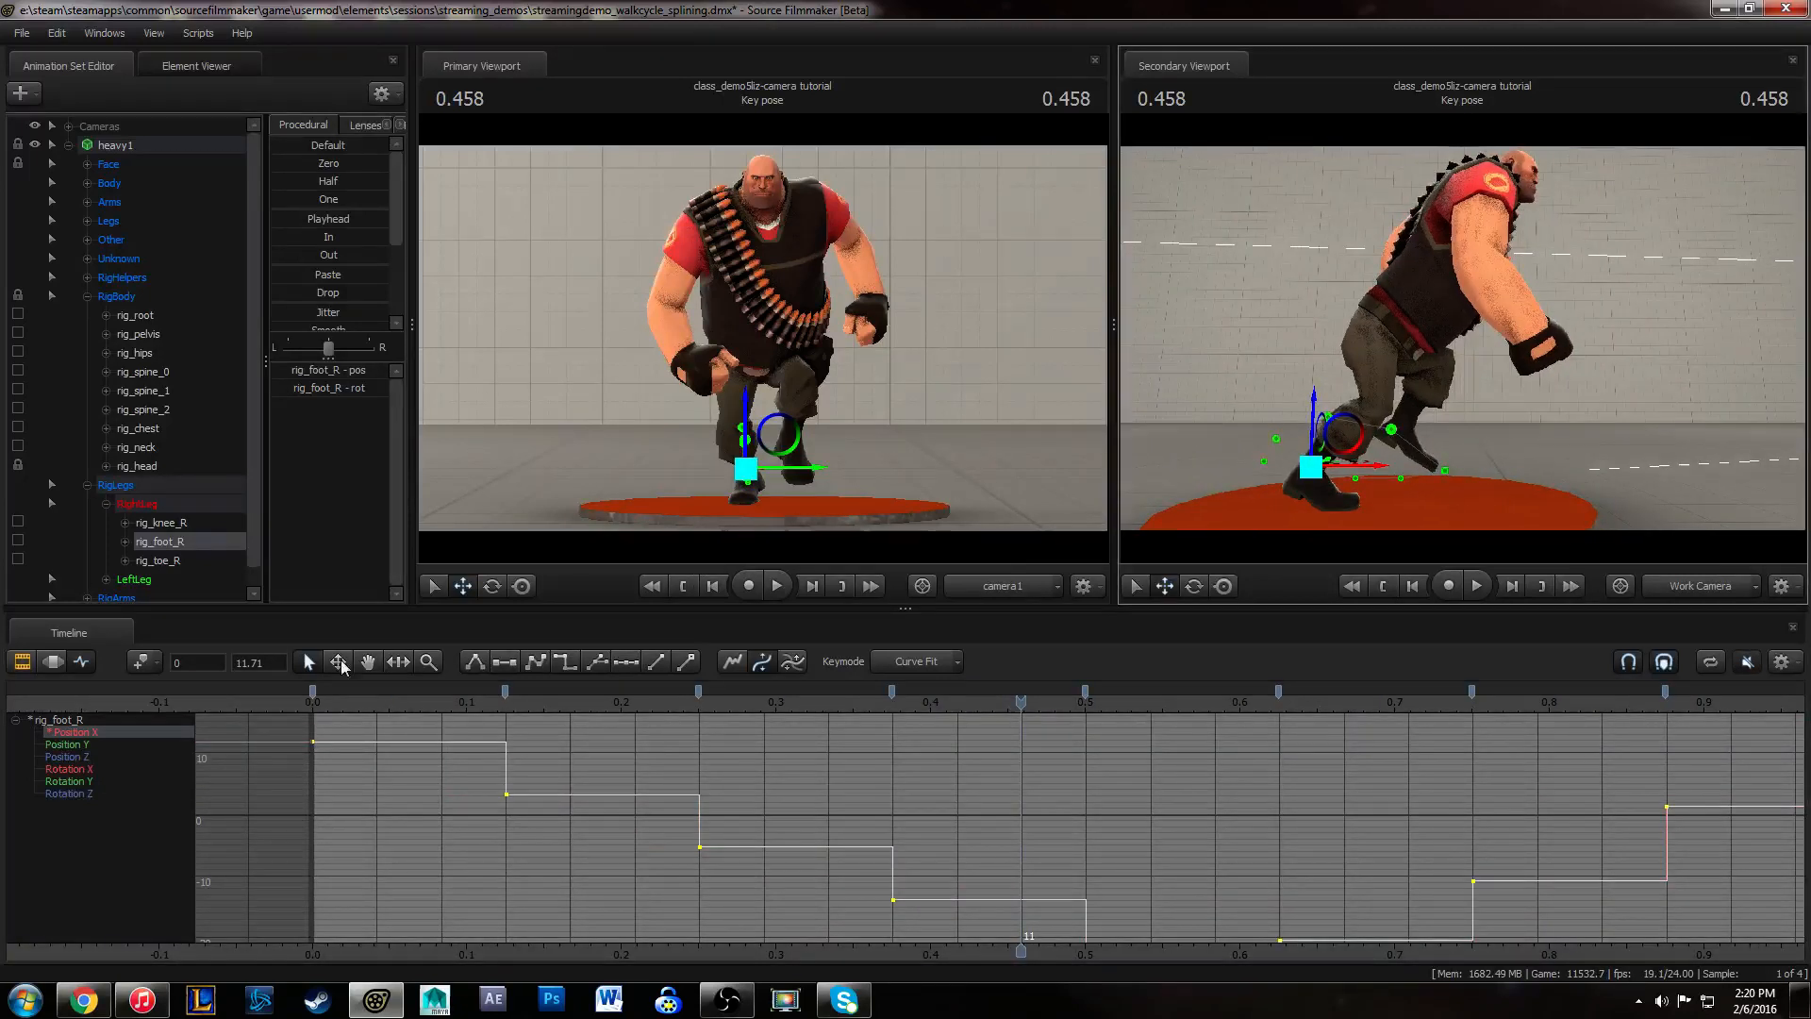
{"action": "left_click", "coordinate": [342, 704]}
{"action": "left_click_drag", "start_coordinate": [341, 704], "coordinate": [545, 752]}
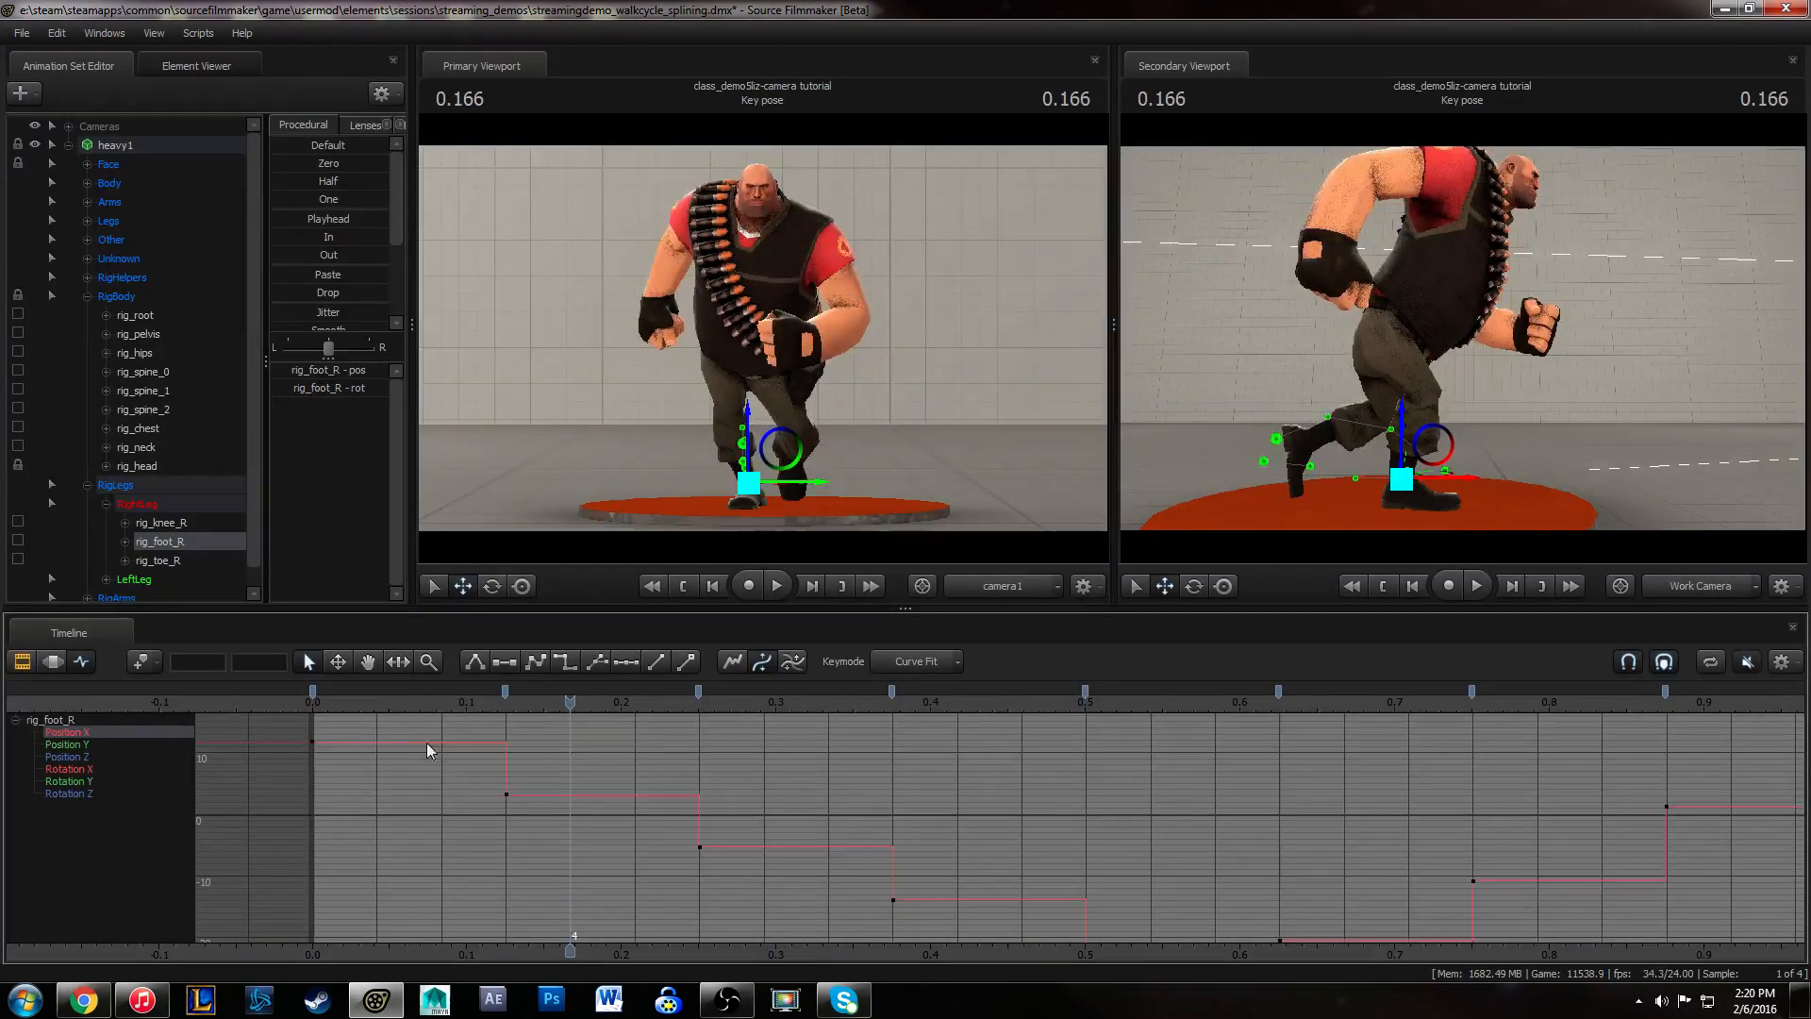
{"action": "left_click_drag", "start_coordinate": [326, 699], "coordinate": [570, 704]}
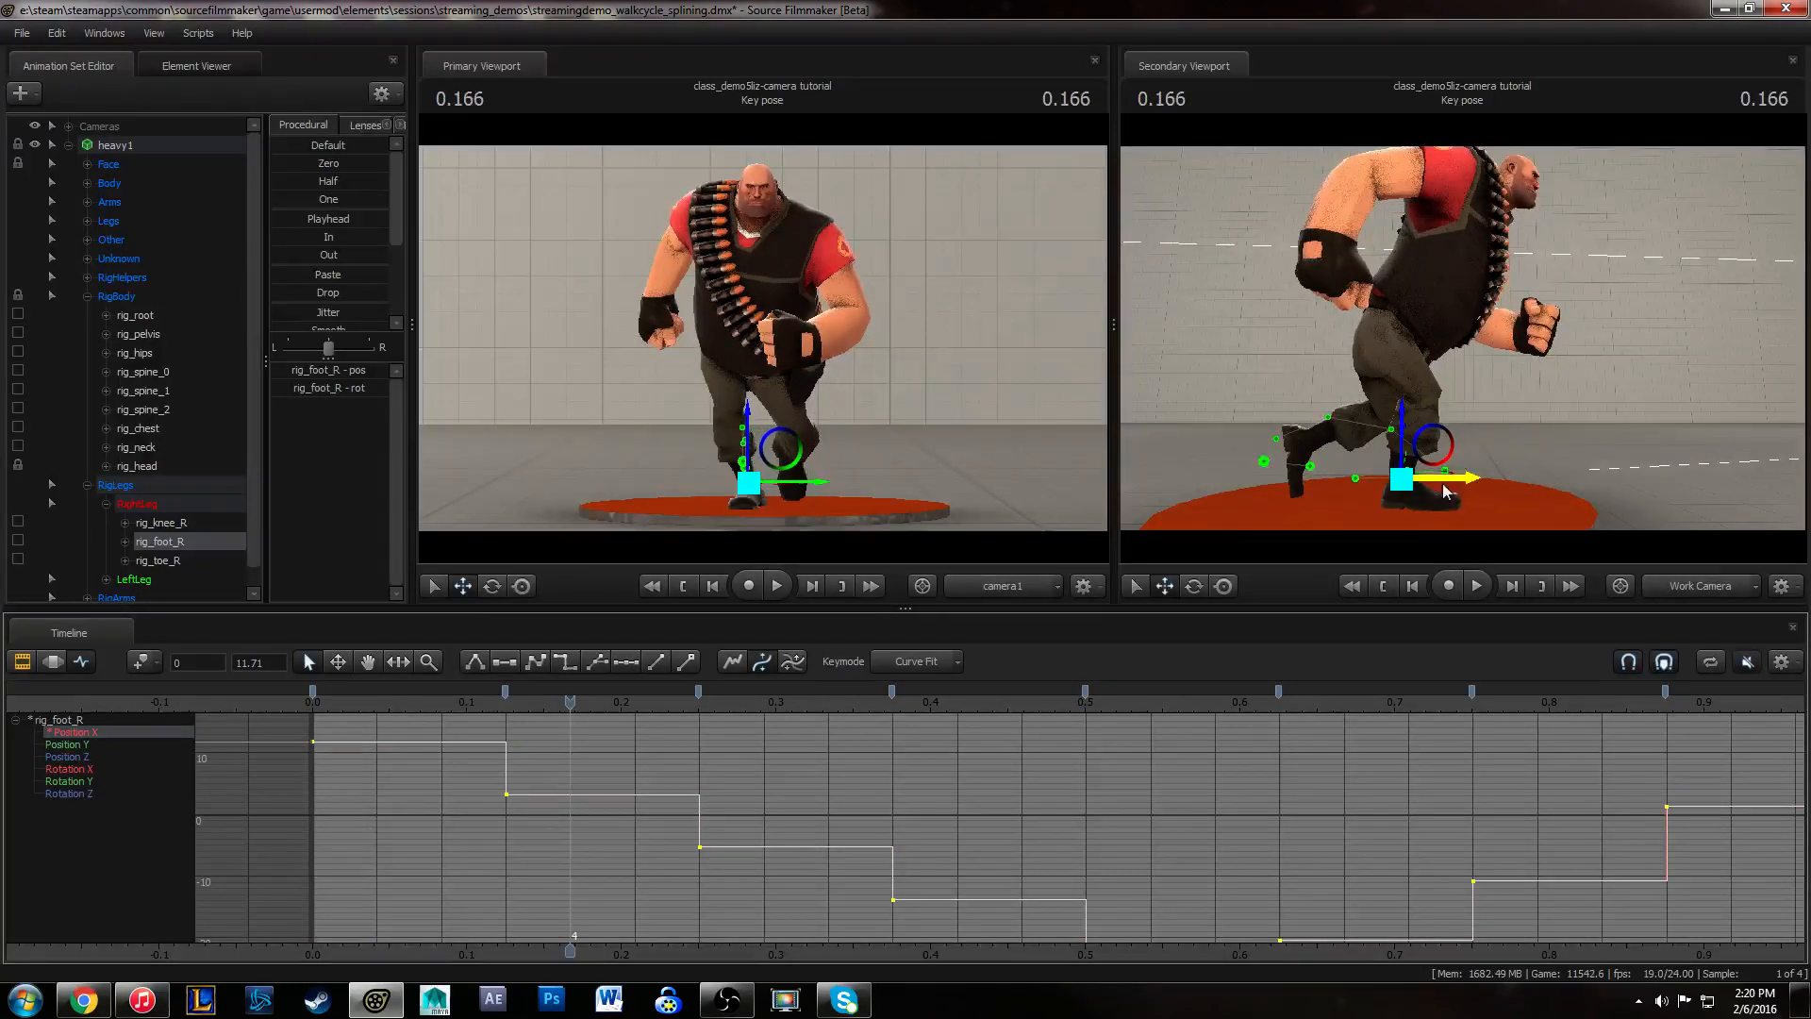
- Change all of the right foot's Position X keys from stepped to spline tangents, and check the foot's slide up to frame 6
{"action": "left_click", "coordinate": [399, 739]}
{"action": "key", "text": "1"}
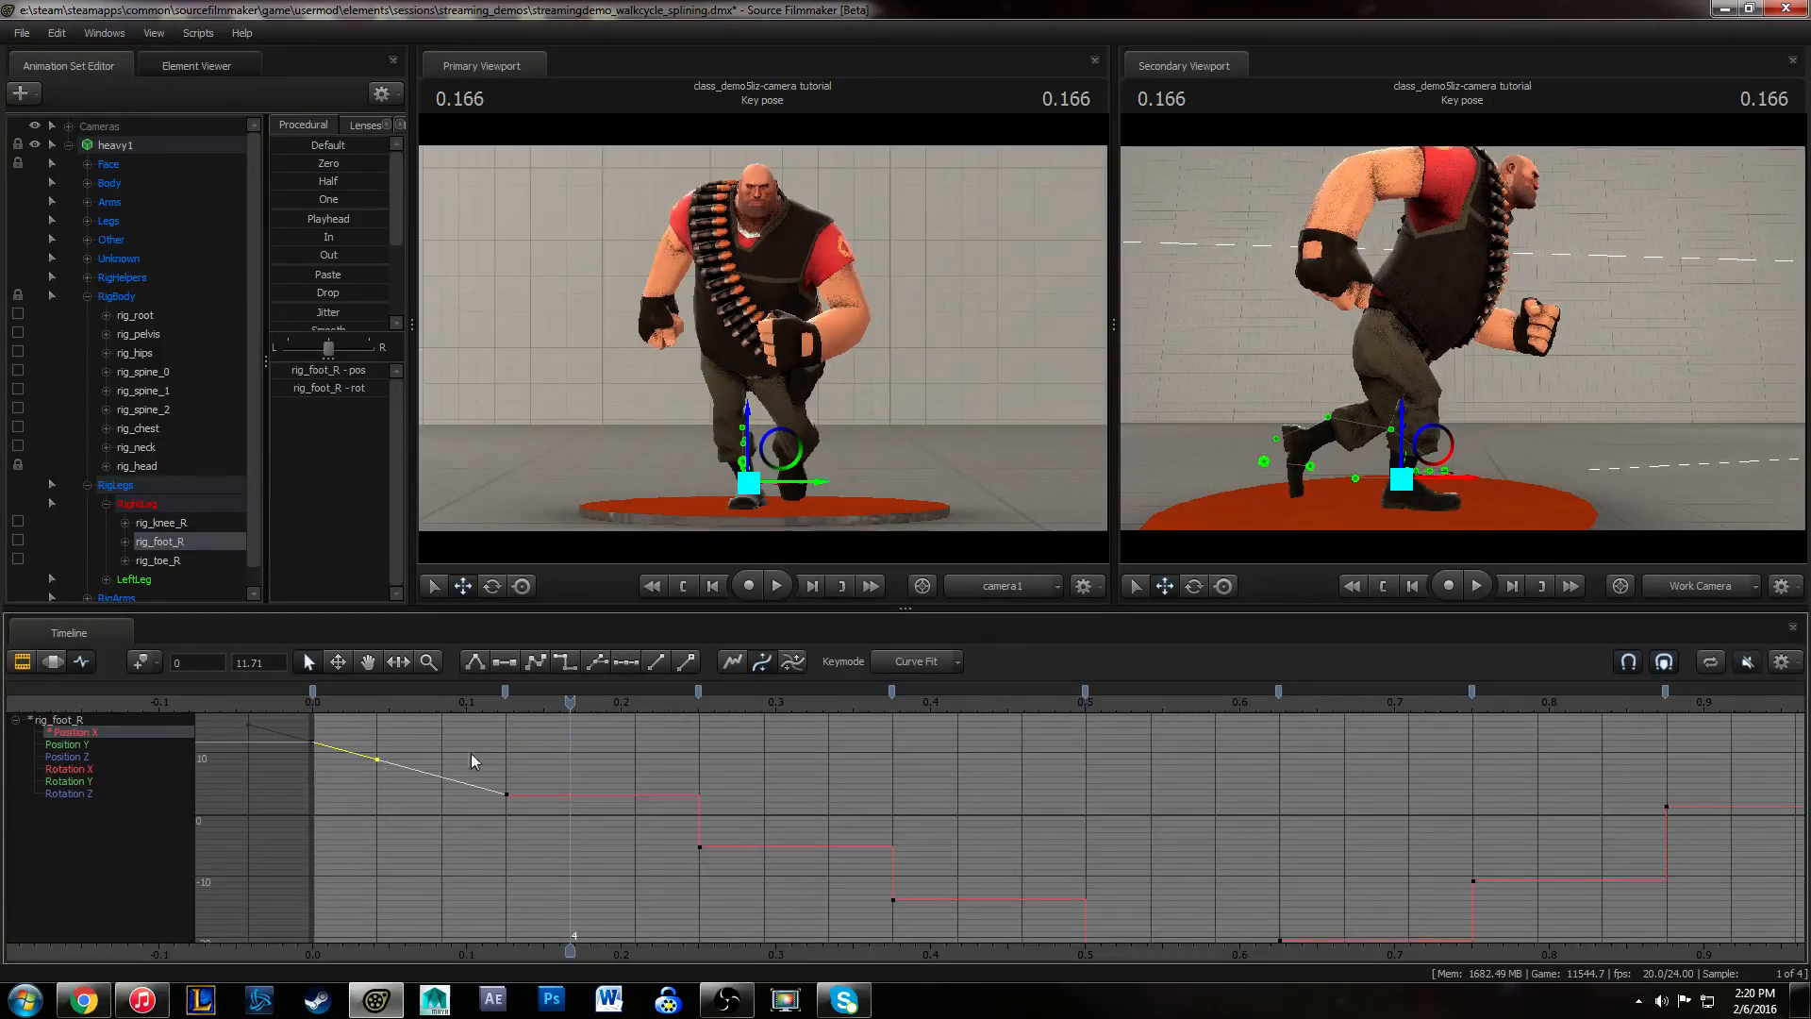
{"action": "key", "text": "ctrl+a"}
{"action": "key", "text": "1"}
{"action": "left_click", "coordinate": [615, 772]}
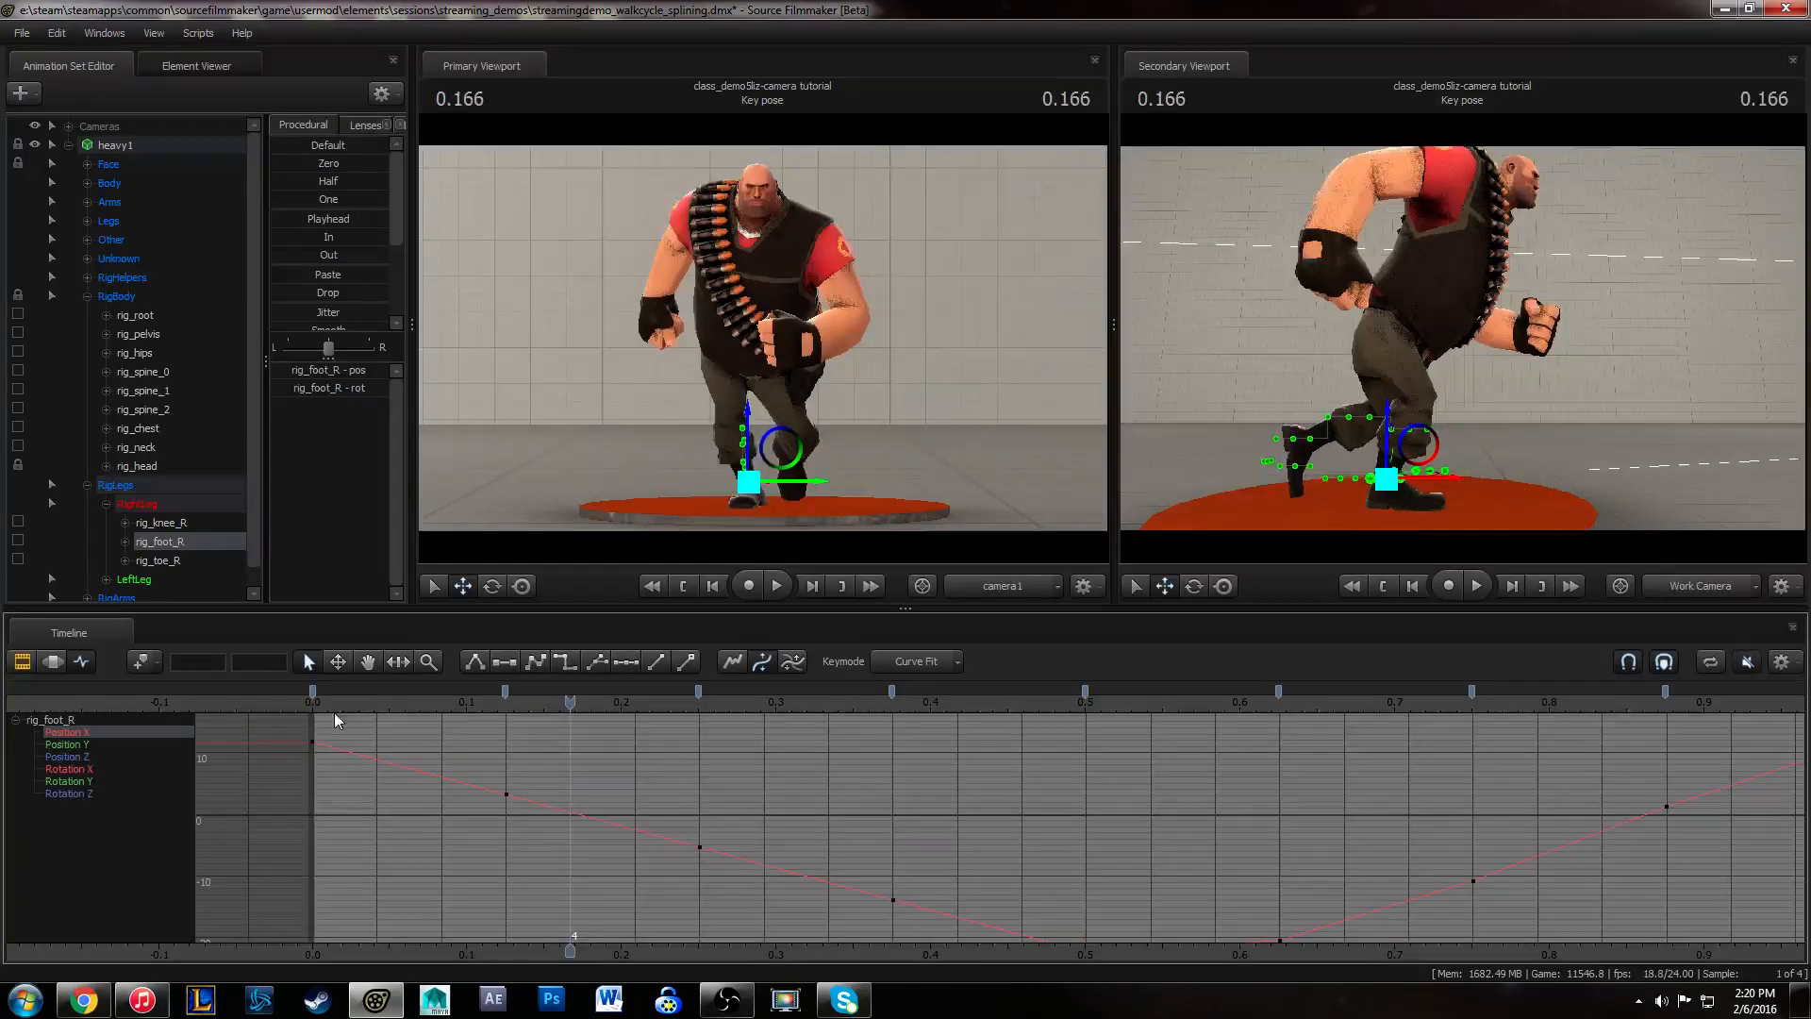
{"action": "left_click", "coordinate": [307, 705]}
{"action": "key", "text": "space"}
{"action": "key", "text": "space"}
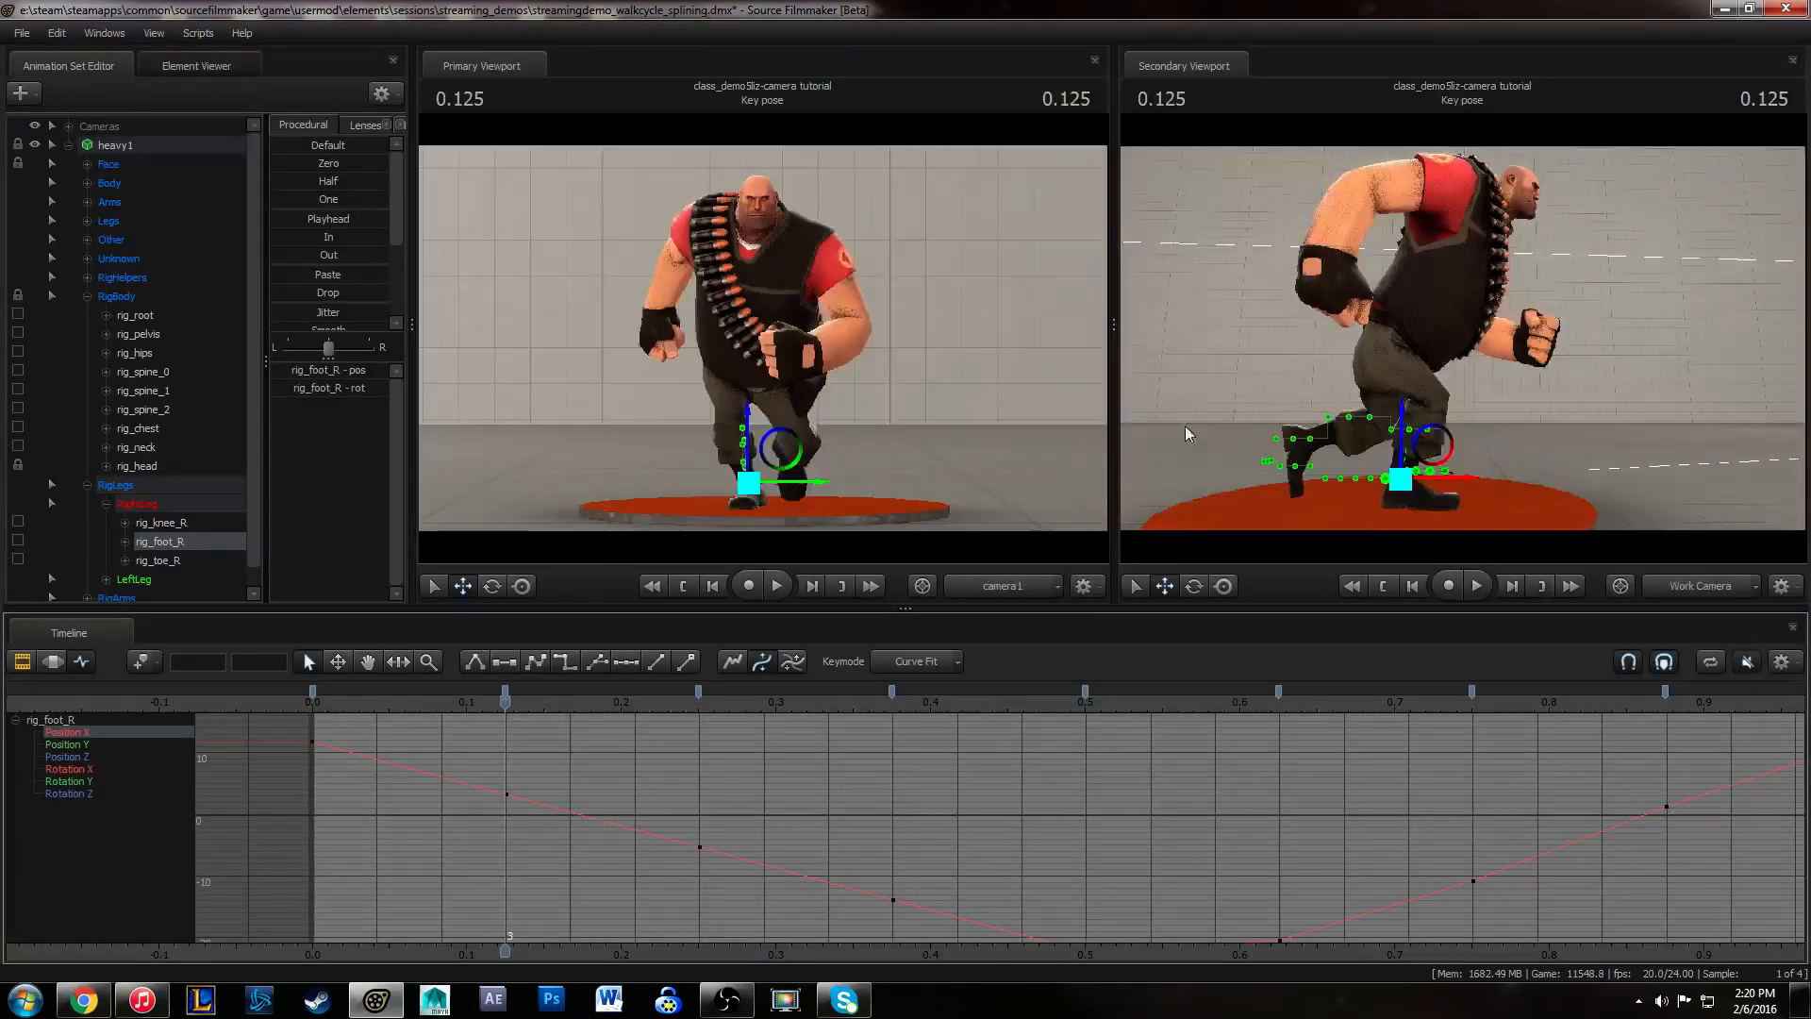
{"action": "left_click_drag", "start_coordinate": [315, 704], "coordinate": [700, 708]}
- Delete the right foot's Position X keys at frames 3, 6 and 9, straighten the curve between frames 0 and 12, and check the motion
{"action": "mouse_move", "coordinate": [987, 907]}
{"action": "middle_mouse_down"}
{"action": "mouse_move", "coordinate": [982, 858]}
{"action": "mouse_move", "coordinate": [971, 890]}
{"action": "middle_mouse_up"}
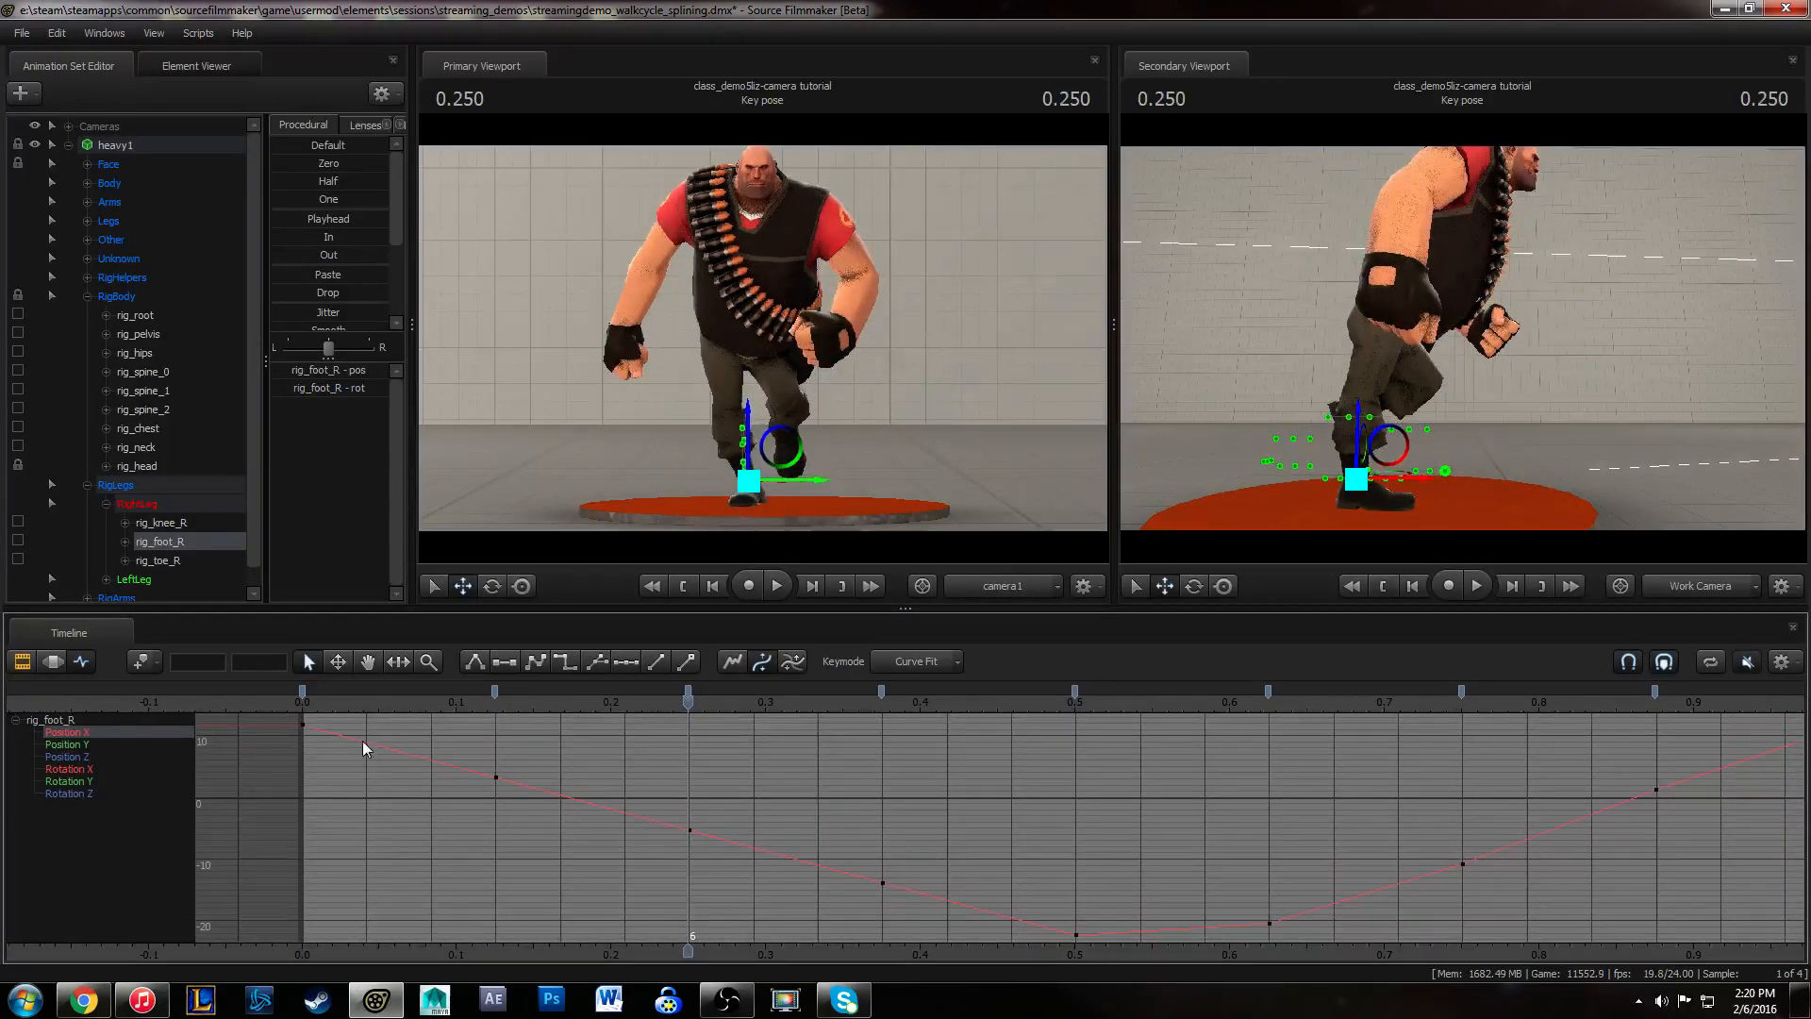
{"action": "left_click_drag", "start_coordinate": [391, 734], "coordinate": [954, 909]}
{"action": "key", "text": "Delete"}
{"action": "left_click_drag", "start_coordinate": [520, 772], "coordinate": [524, 797]}
{"action": "mouse_move", "coordinate": [315, 707]}
{"action": "left_mouse_down"}
{"action": "mouse_move", "coordinate": [1168, 717]}
{"action": "mouse_move", "coordinate": [285, 724]}
{"action": "mouse_move", "coordinate": [945, 707]}
{"action": "mouse_move", "coordinate": [1046, 679]}
{"action": "mouse_move", "coordinate": [311, 700]}
{"action": "left_mouse_up"}
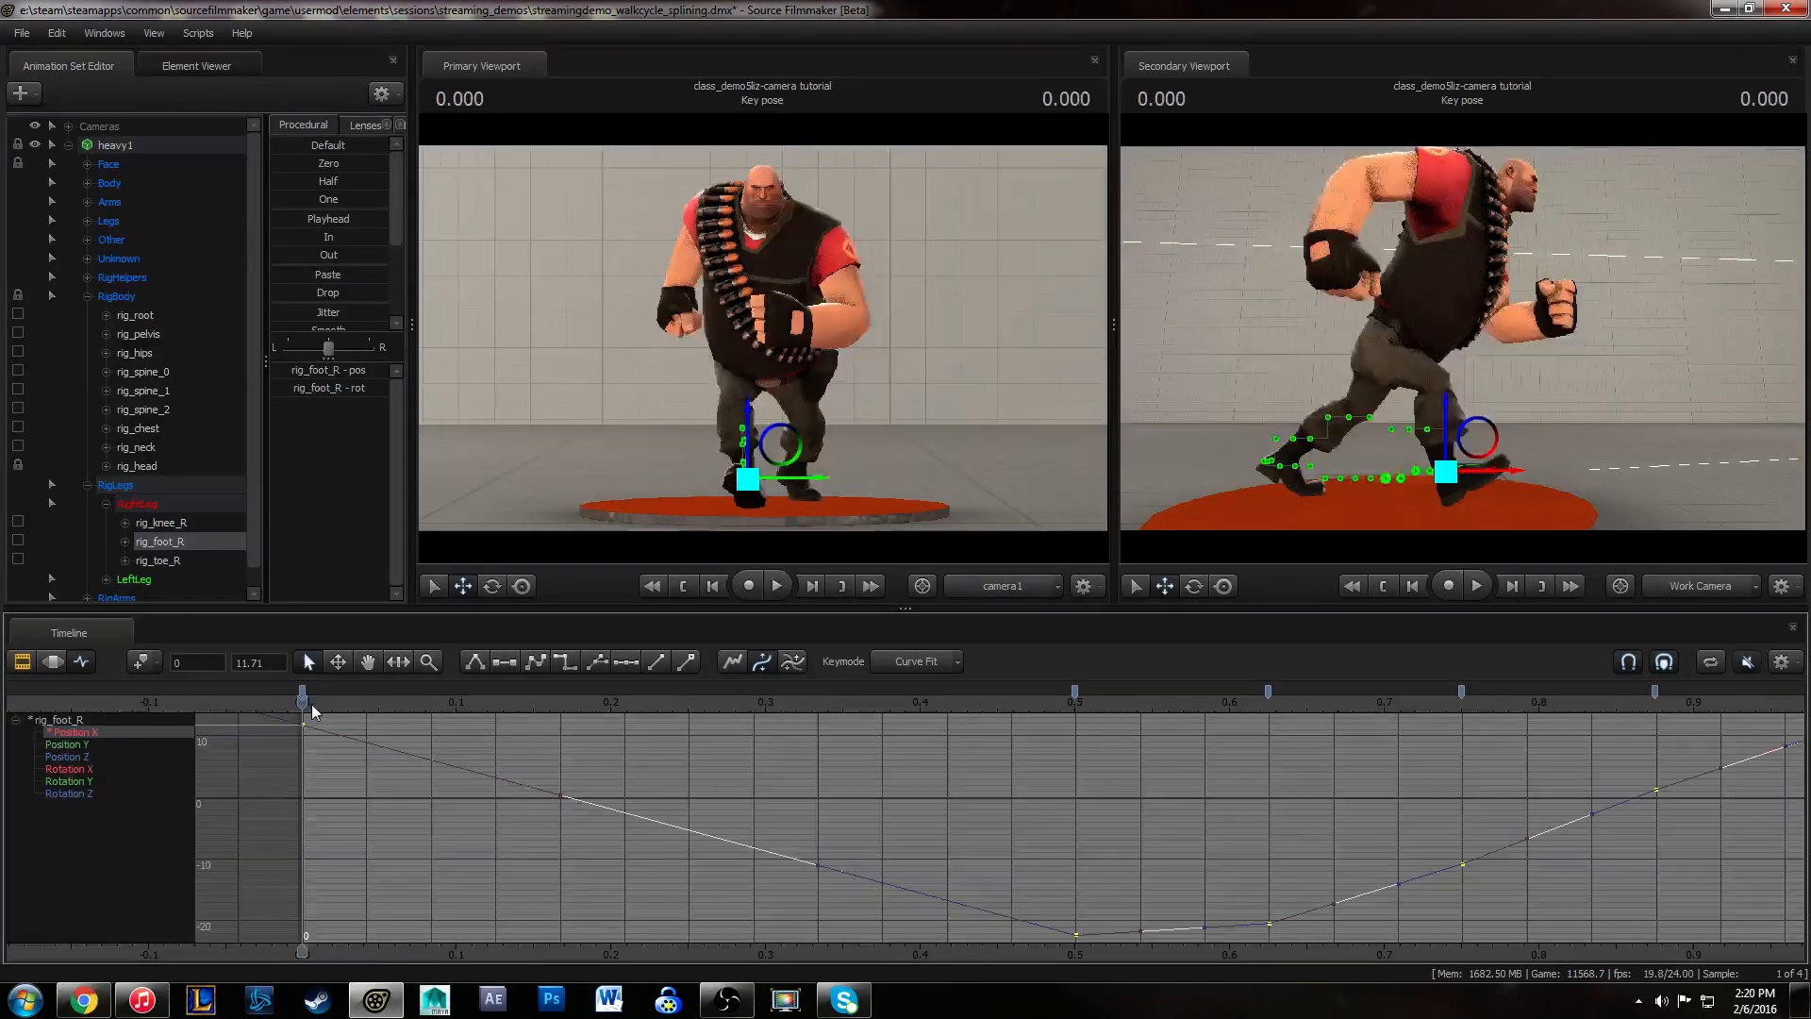
{"action": "key", "text": "space"}
{"action": "left_click_drag", "start_coordinate": [386, 703], "coordinate": [1191, 722]}
- Smooth the right foot's Position X keys at frames 15, 18 and 21 with spline tangents, and flatten the key at frame 24
{"action": "middle_click_drag", "start_coordinate": [1309, 853], "coordinate": [1245, 786]}
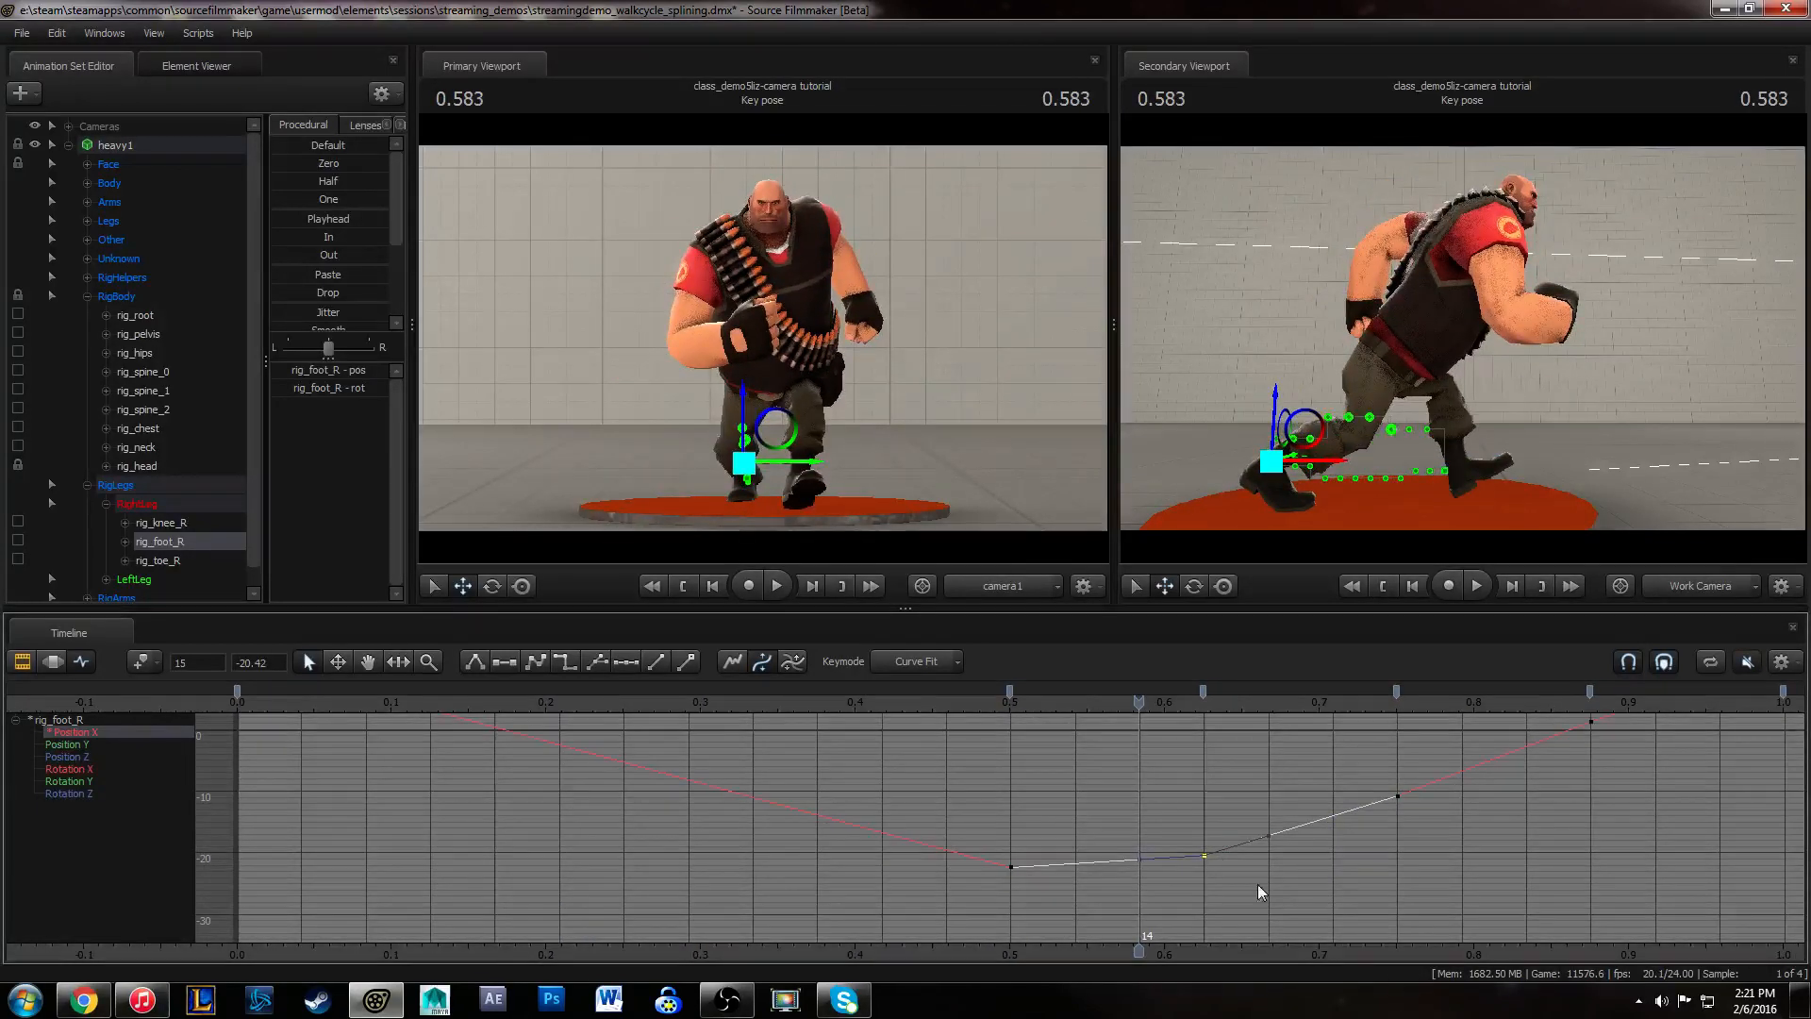
{"action": "left_click_drag", "start_coordinate": [1355, 852], "coordinate": [1530, 728]}
{"action": "left_click", "coordinate": [1590, 722]}
{"action": "middle_click_drag", "start_coordinate": [1604, 726], "coordinate": [1548, 809]}
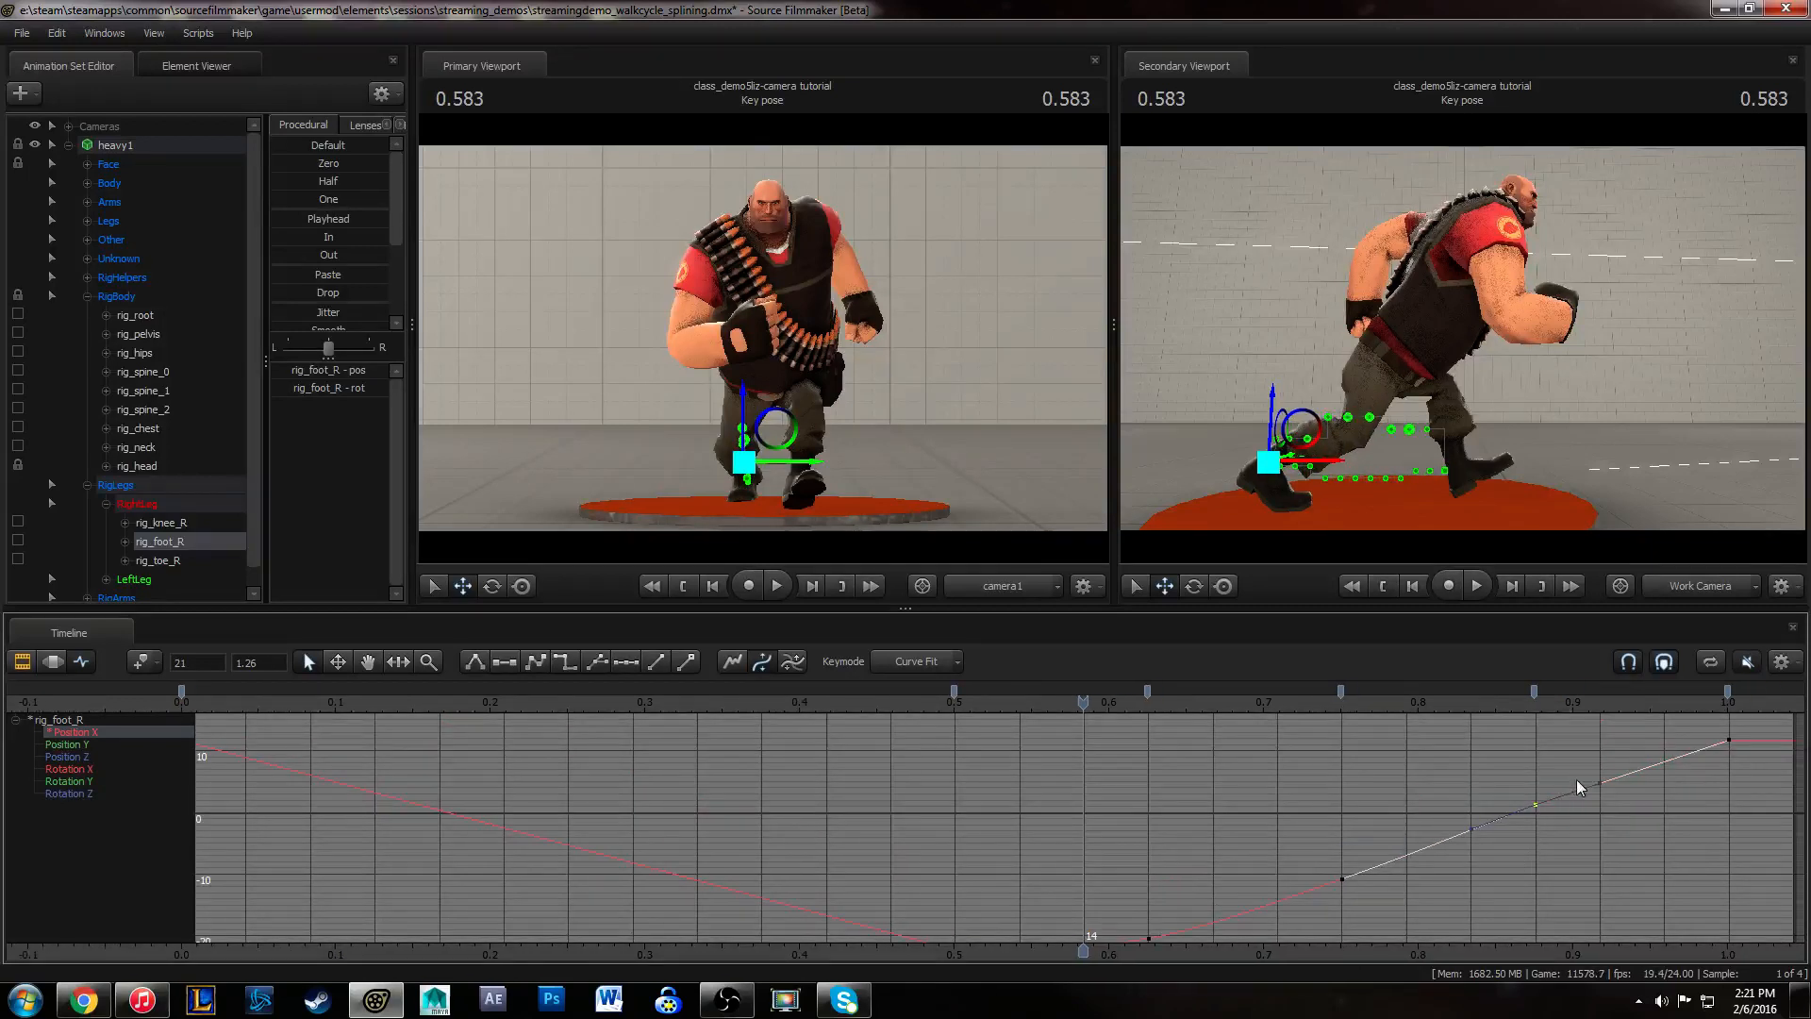
{"action": "left_click", "coordinate": [1728, 740]}
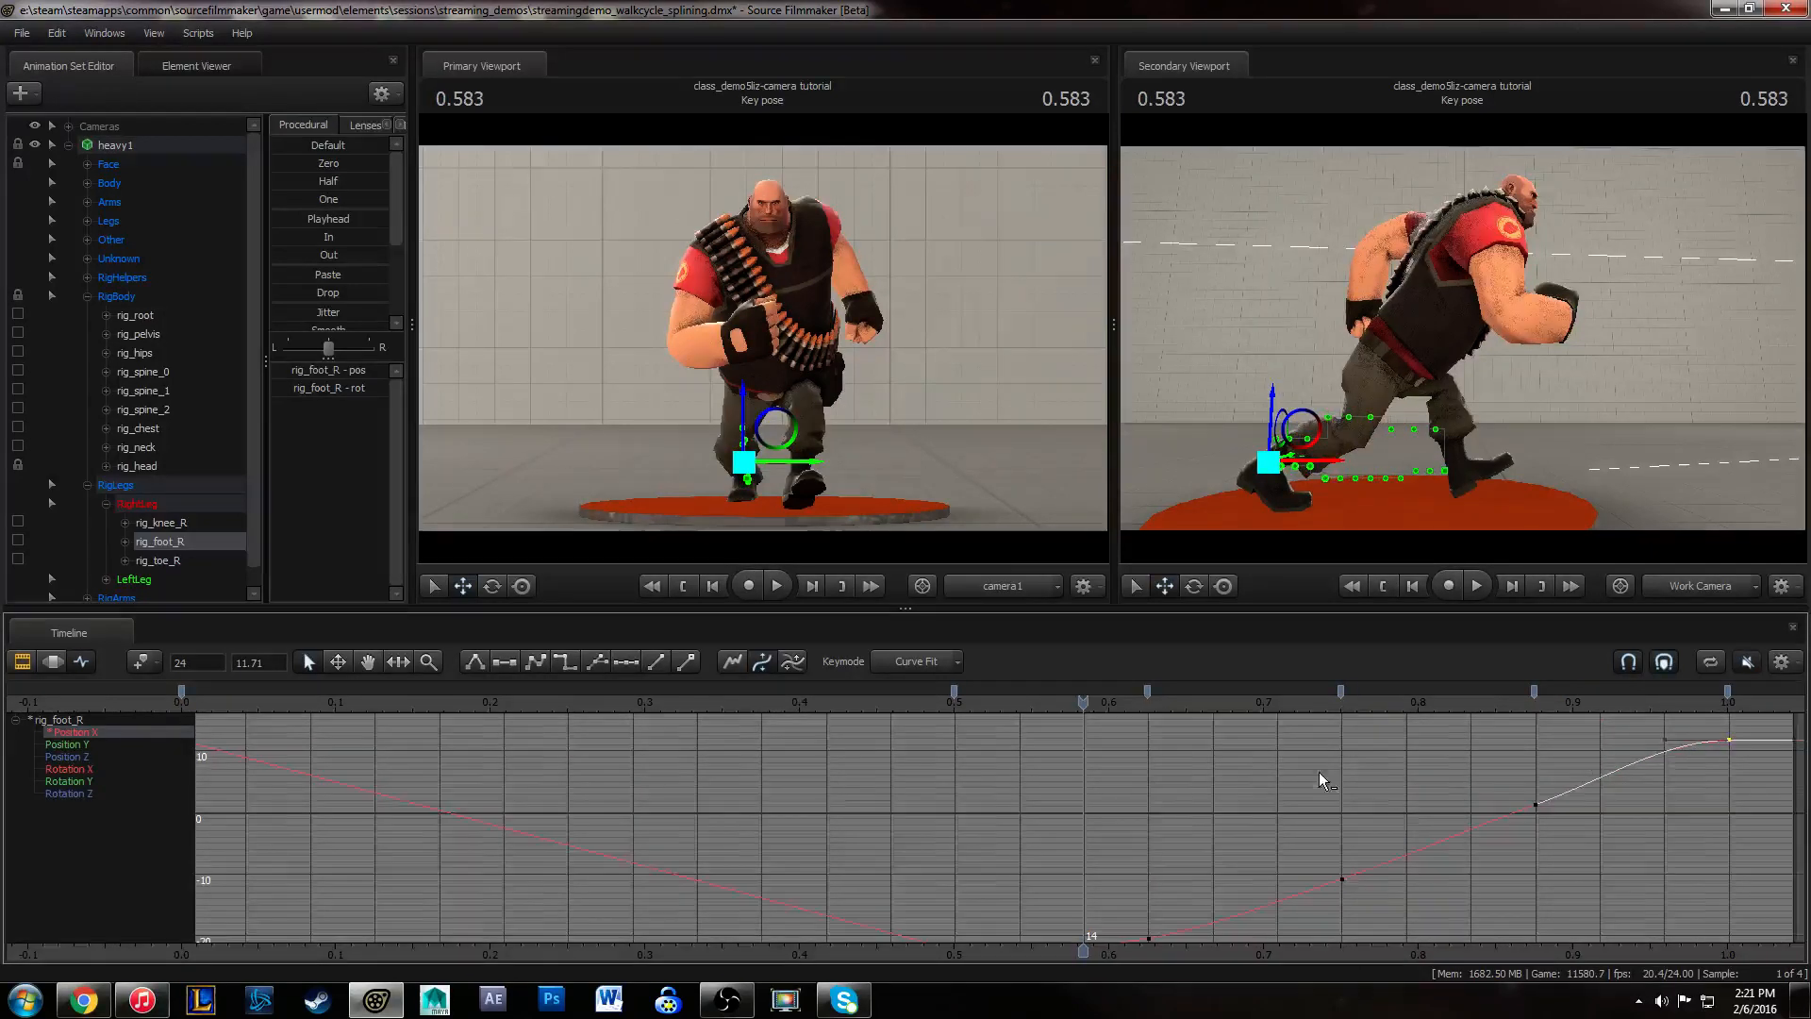
{"action": "middle_click_drag", "start_coordinate": [1404, 828], "coordinate": [1456, 781]}
- Play and scrub the walk cycle from frame 0, stepping through frames 12 to 14 to examine the right foot's push-off
{"action": "left_click", "coordinate": [994, 729]}
{"action": "left_click_drag", "start_coordinate": [994, 703], "coordinate": [235, 702]}
{"action": "key", "text": "space"}
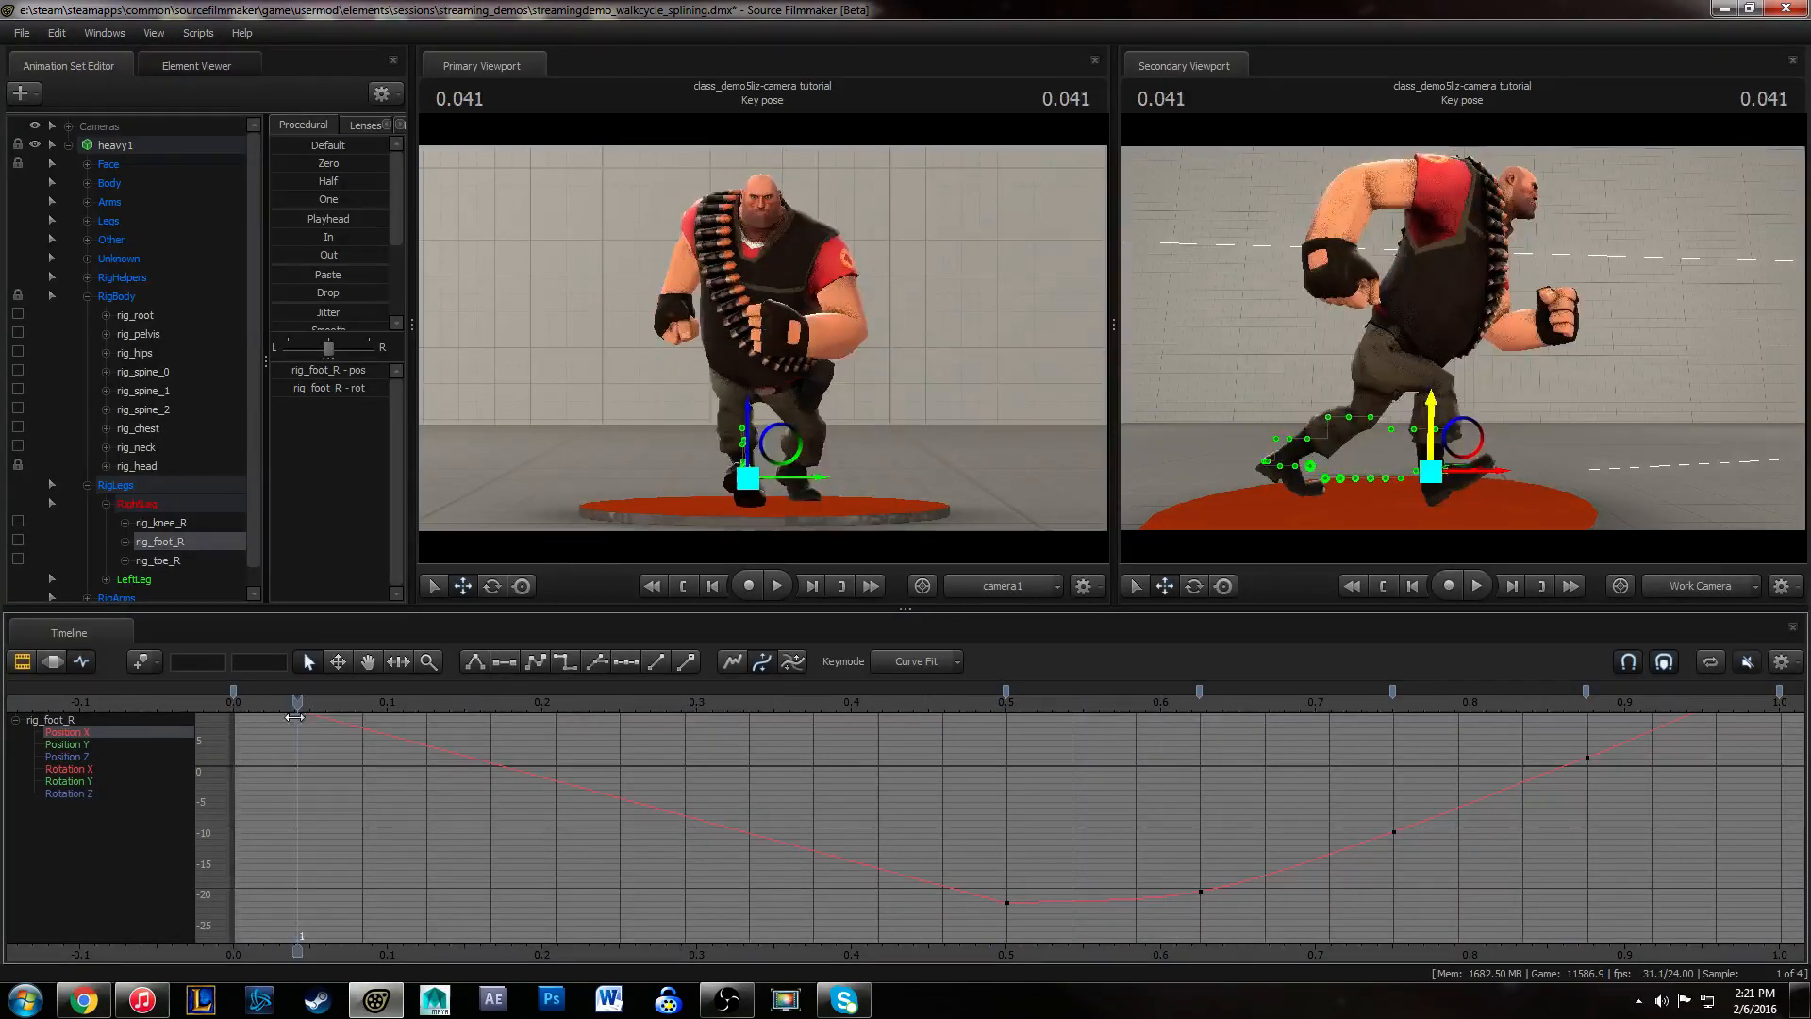
{"action": "mouse_move", "coordinate": [1007, 703]}
{"action": "left_mouse_down"}
{"action": "mouse_move", "coordinate": [1070, 703]}
{"action": "mouse_move", "coordinate": [691, 703]}
{"action": "mouse_move", "coordinate": [1009, 705]}
{"action": "left_mouse_up"}
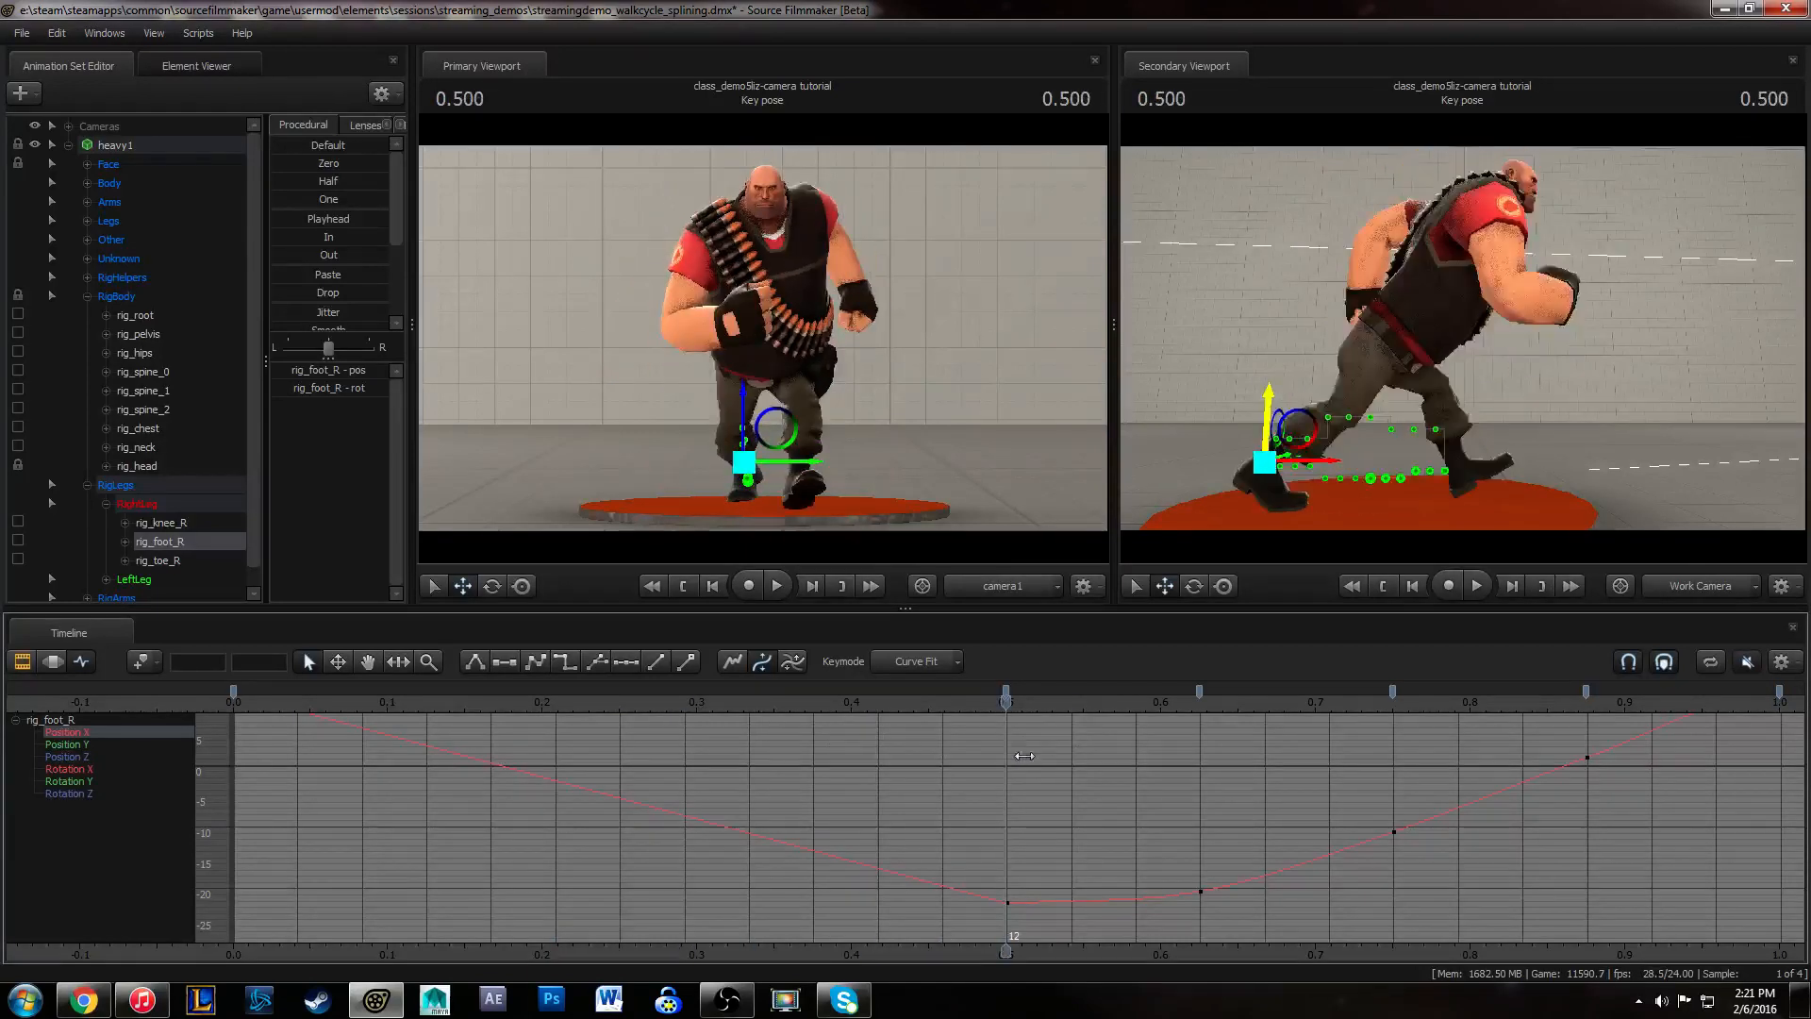
{"action": "key", "text": "Right"}
{"action": "key", "text": "Left"}
{"action": "key", "text": "Right"}
{"action": "key", "text": "Right"}
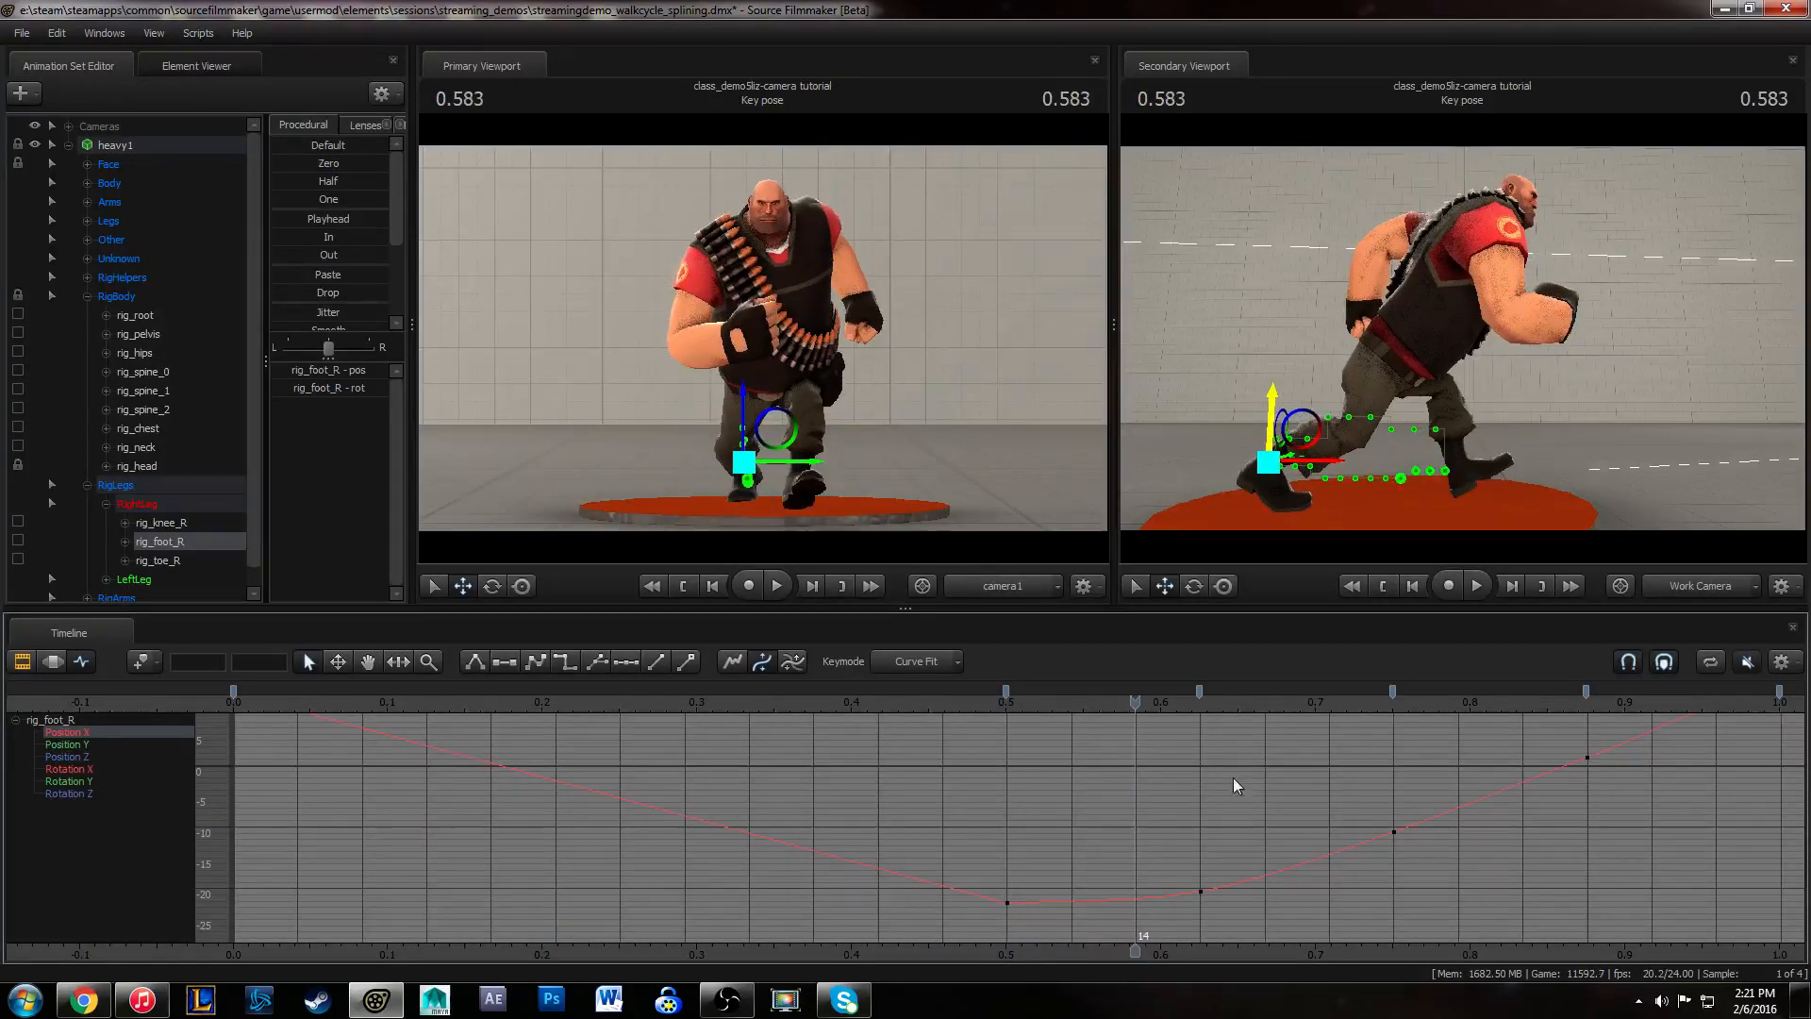
- Flatten all of the right foot's Position Y keys, and give the keys at frames 9 and 21 spline tangents
{"action": "left_click", "coordinate": [90, 745]}
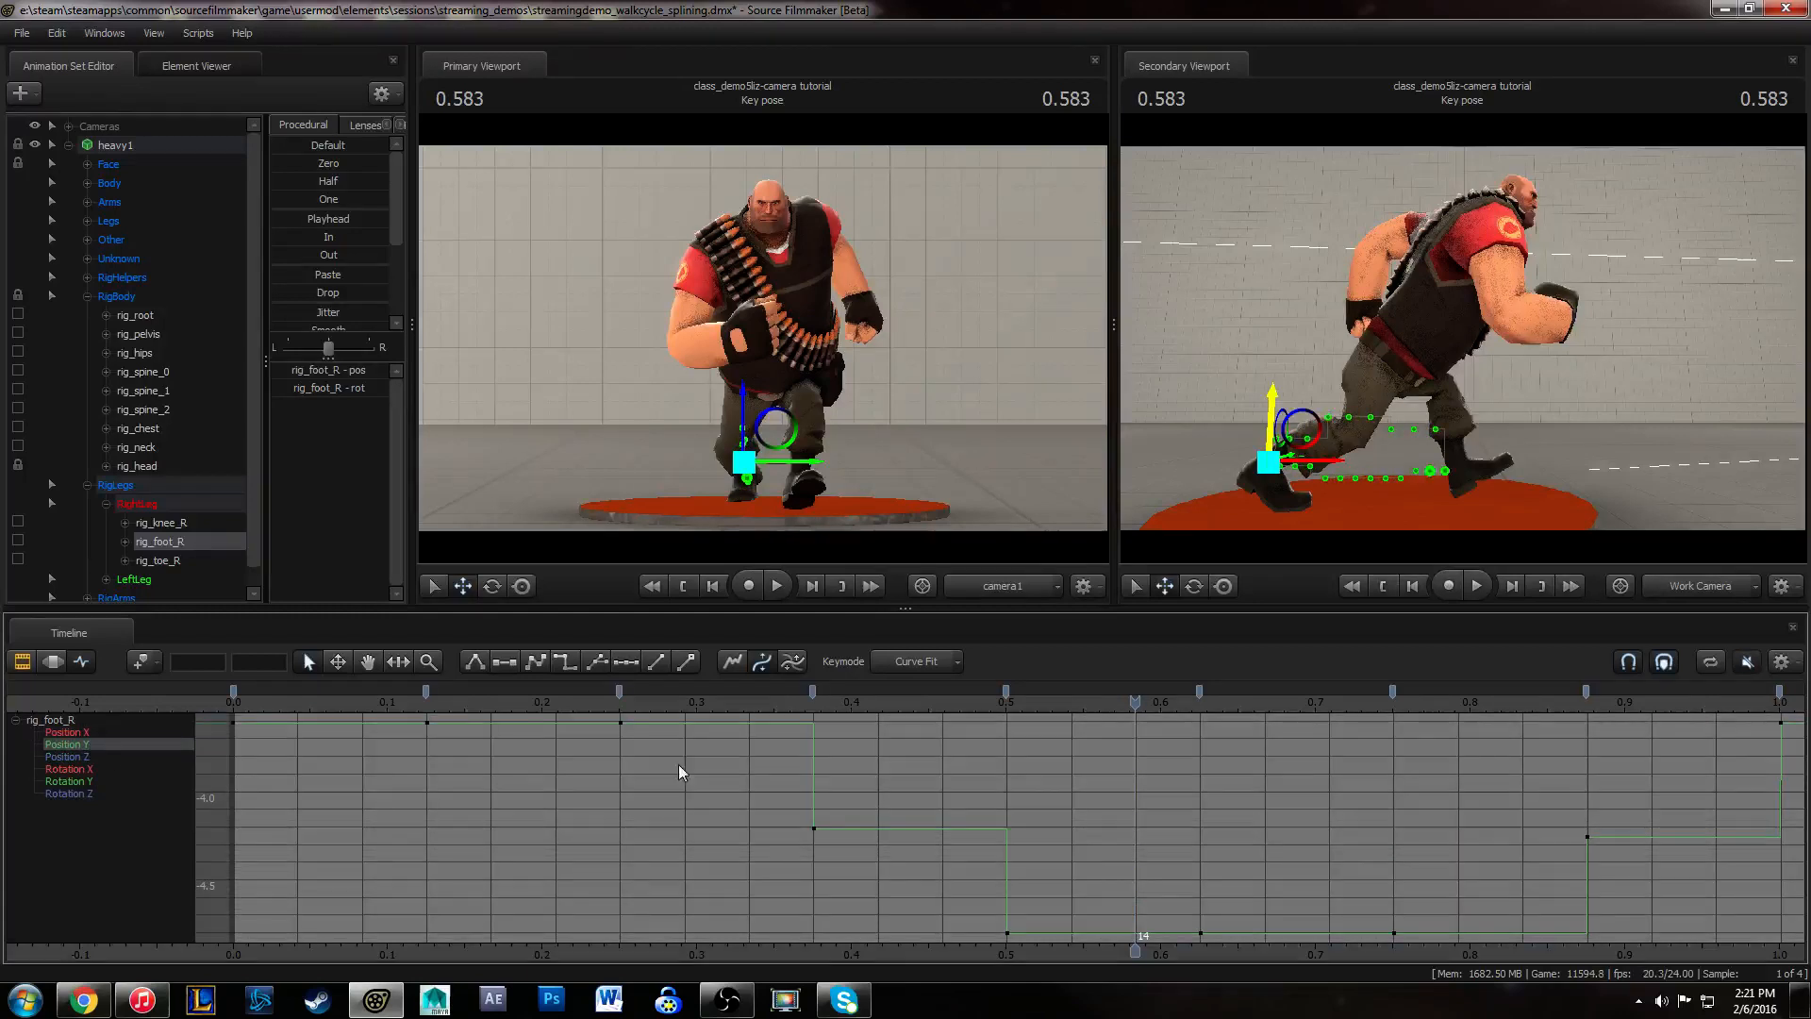
{"action": "left_click_drag", "start_coordinate": [296, 701], "coordinate": [806, 701]}
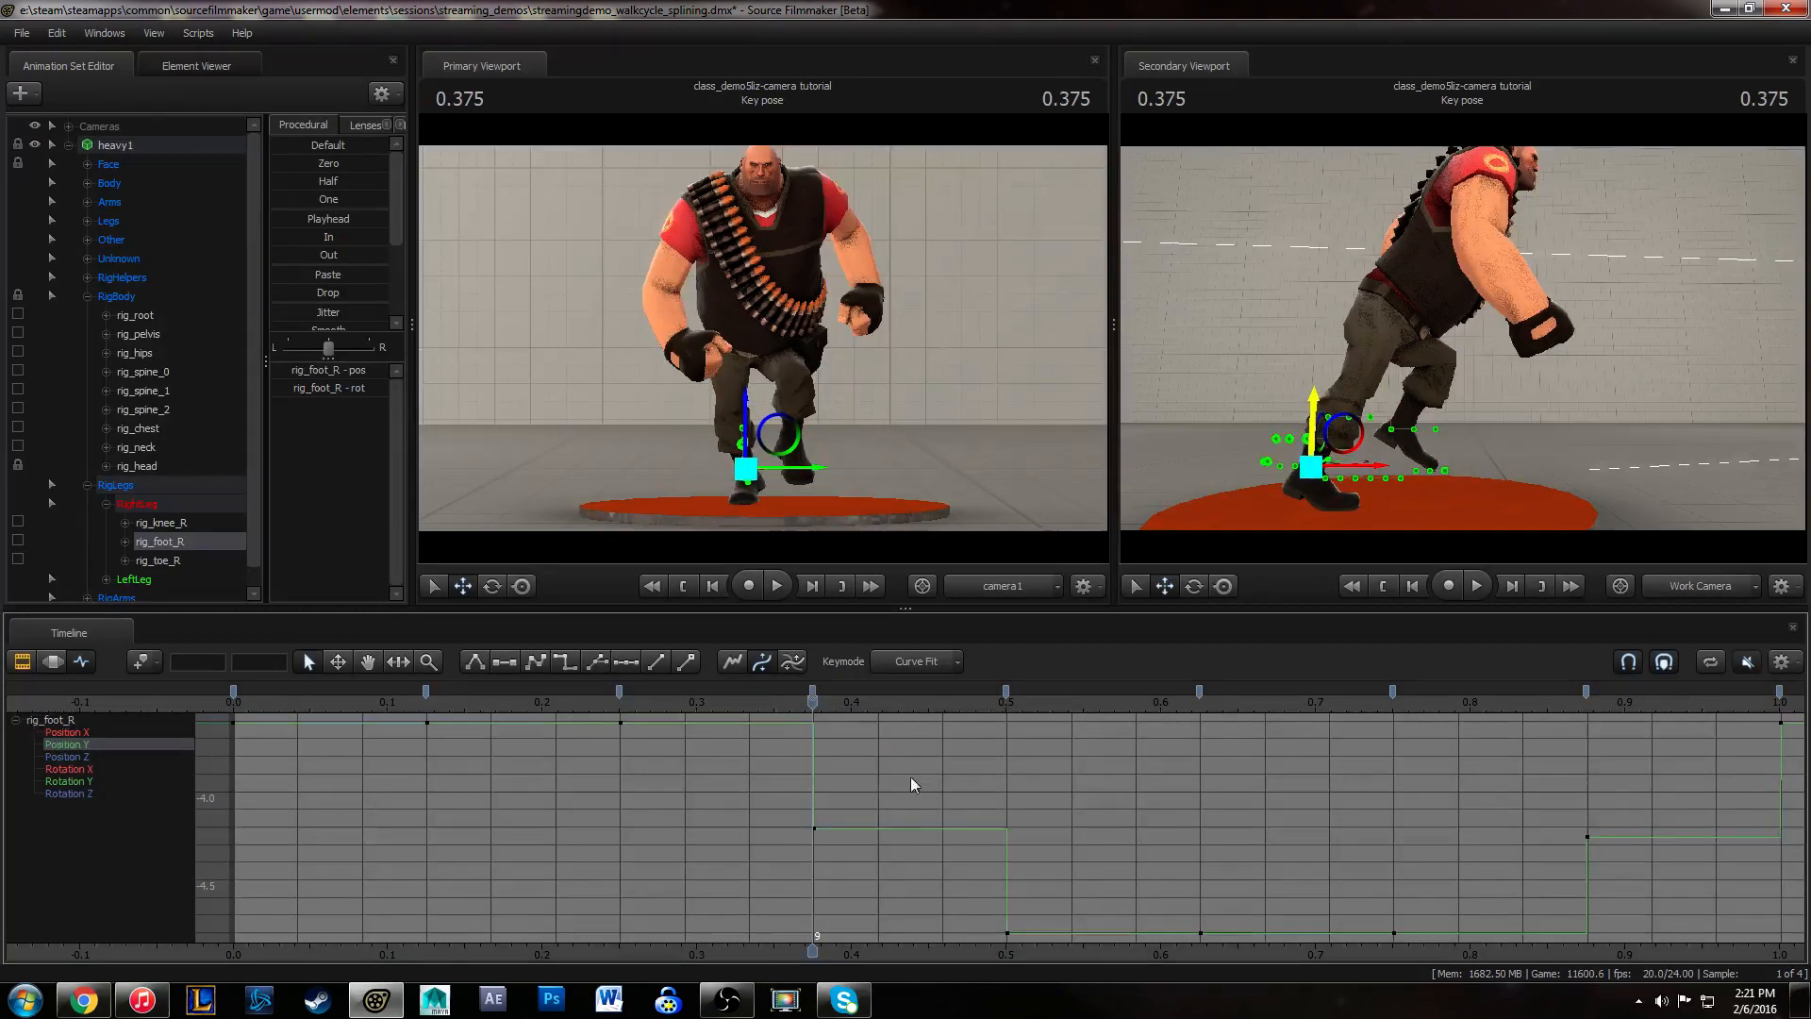
{"action": "key", "text": "ctrl+a"}
{"action": "key", "text": "2"}
{"action": "left_click_drag", "start_coordinate": [794, 798], "coordinate": [834, 852]}
{"action": "key", "text": "1"}
{"action": "left_click_drag", "start_coordinate": [1560, 813], "coordinate": [1610, 860]}
{"action": "key", "text": "1"}
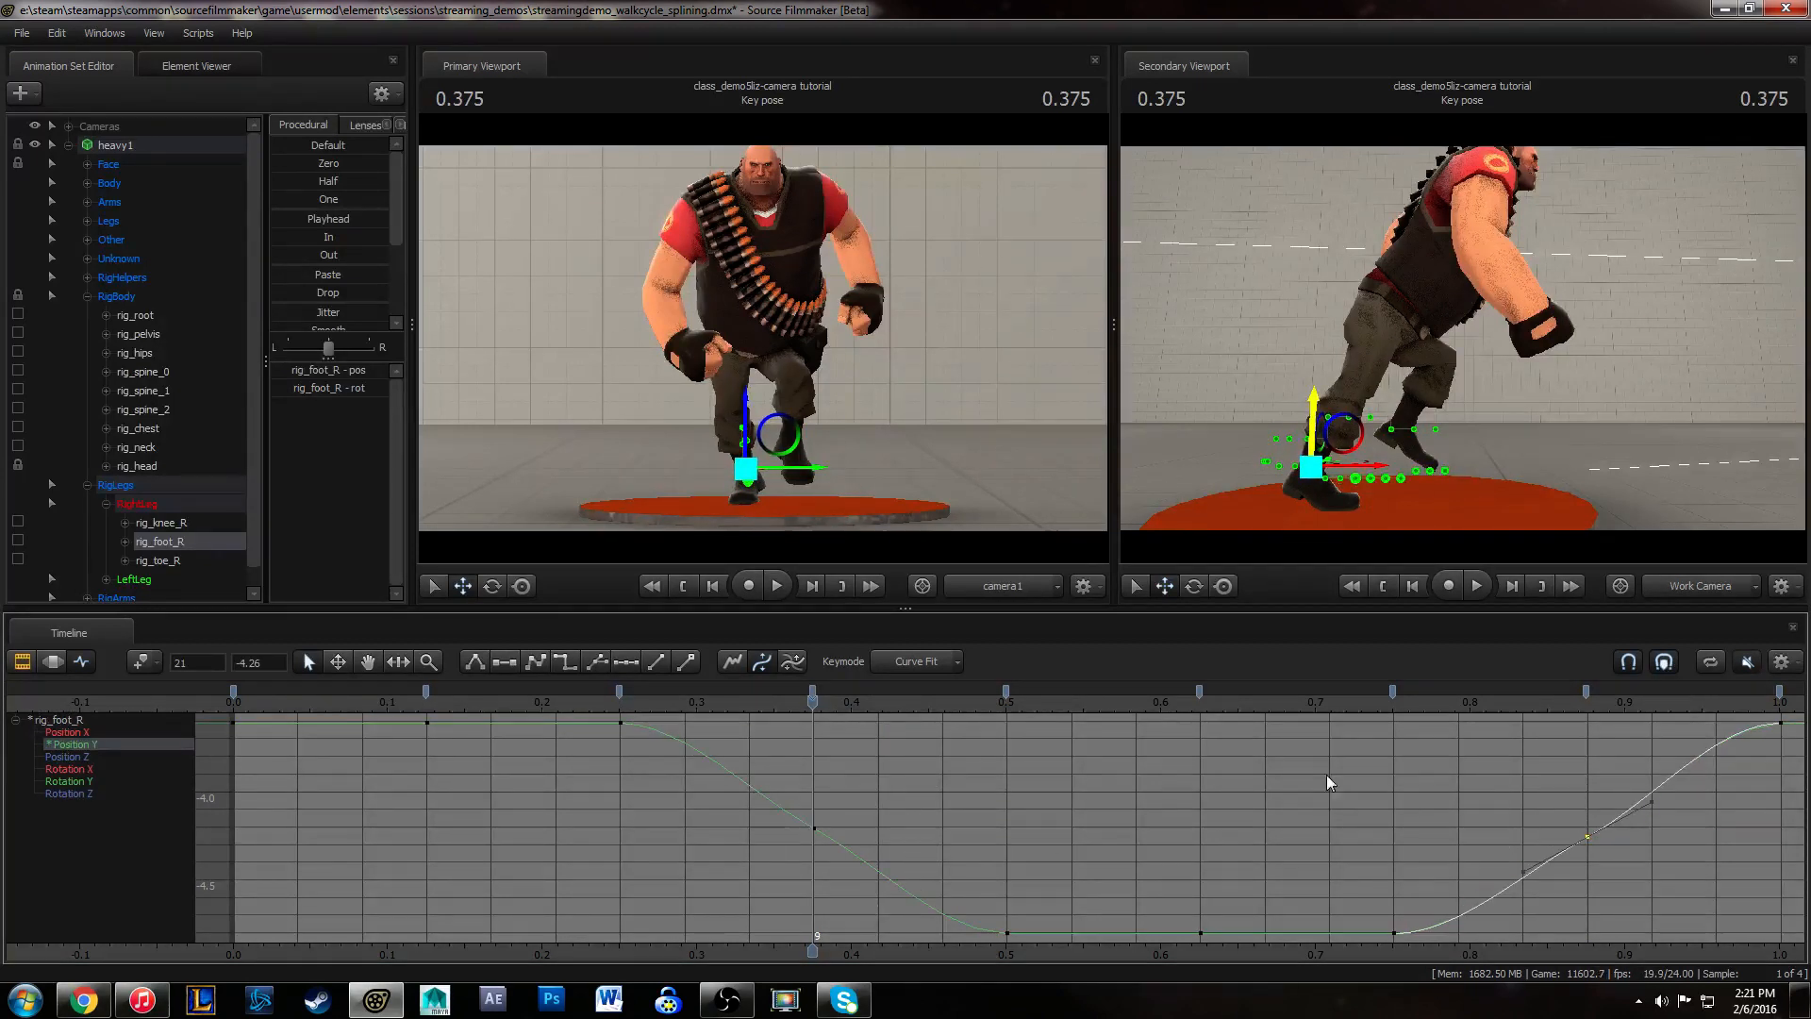
- Lower the right foot's Position Y key at frame 18 to about -5.16
{"action": "right_click_drag", "start_coordinate": [1178, 769], "coordinate": [1175, 802], "text": "alt"}
{"action": "left_click_drag", "start_coordinate": [602, 705], "coordinate": [1447, 924]}
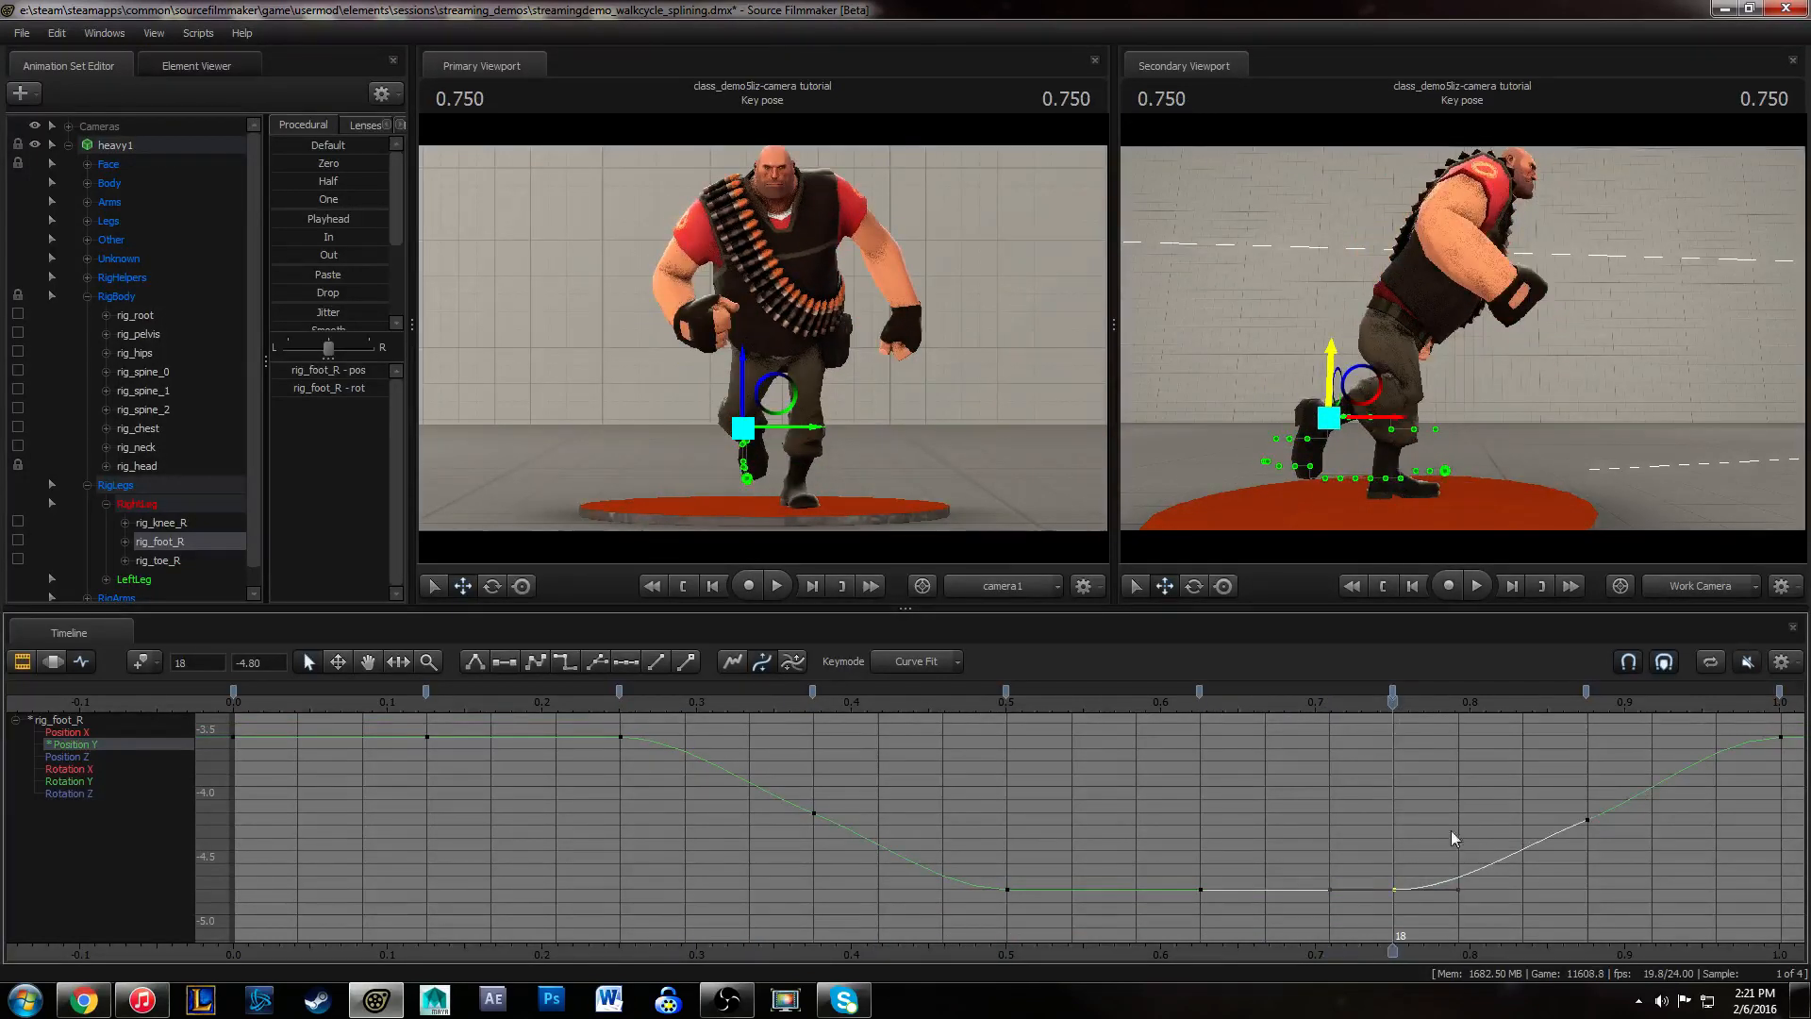
{"action": "middle_click_drag", "start_coordinate": [1451, 832], "coordinate": [1351, 843]}
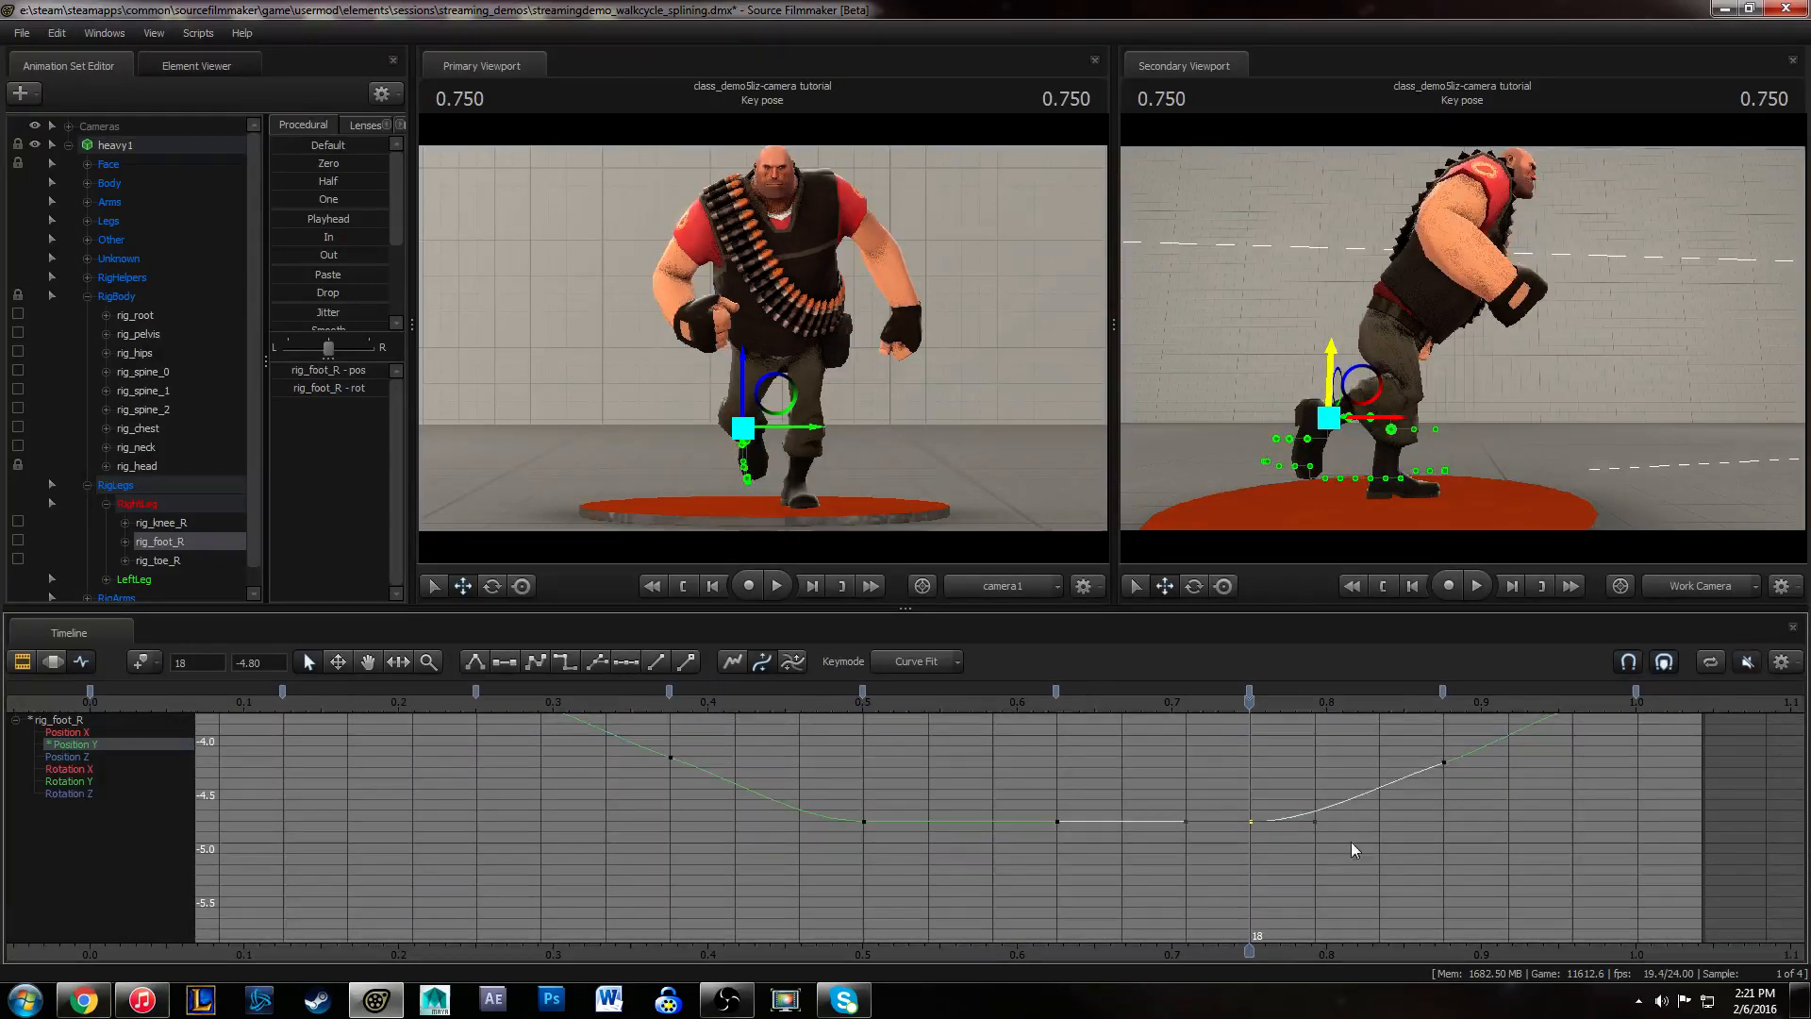
{"action": "left_click_drag", "start_coordinate": [1276, 851], "coordinate": [1264, 889]}
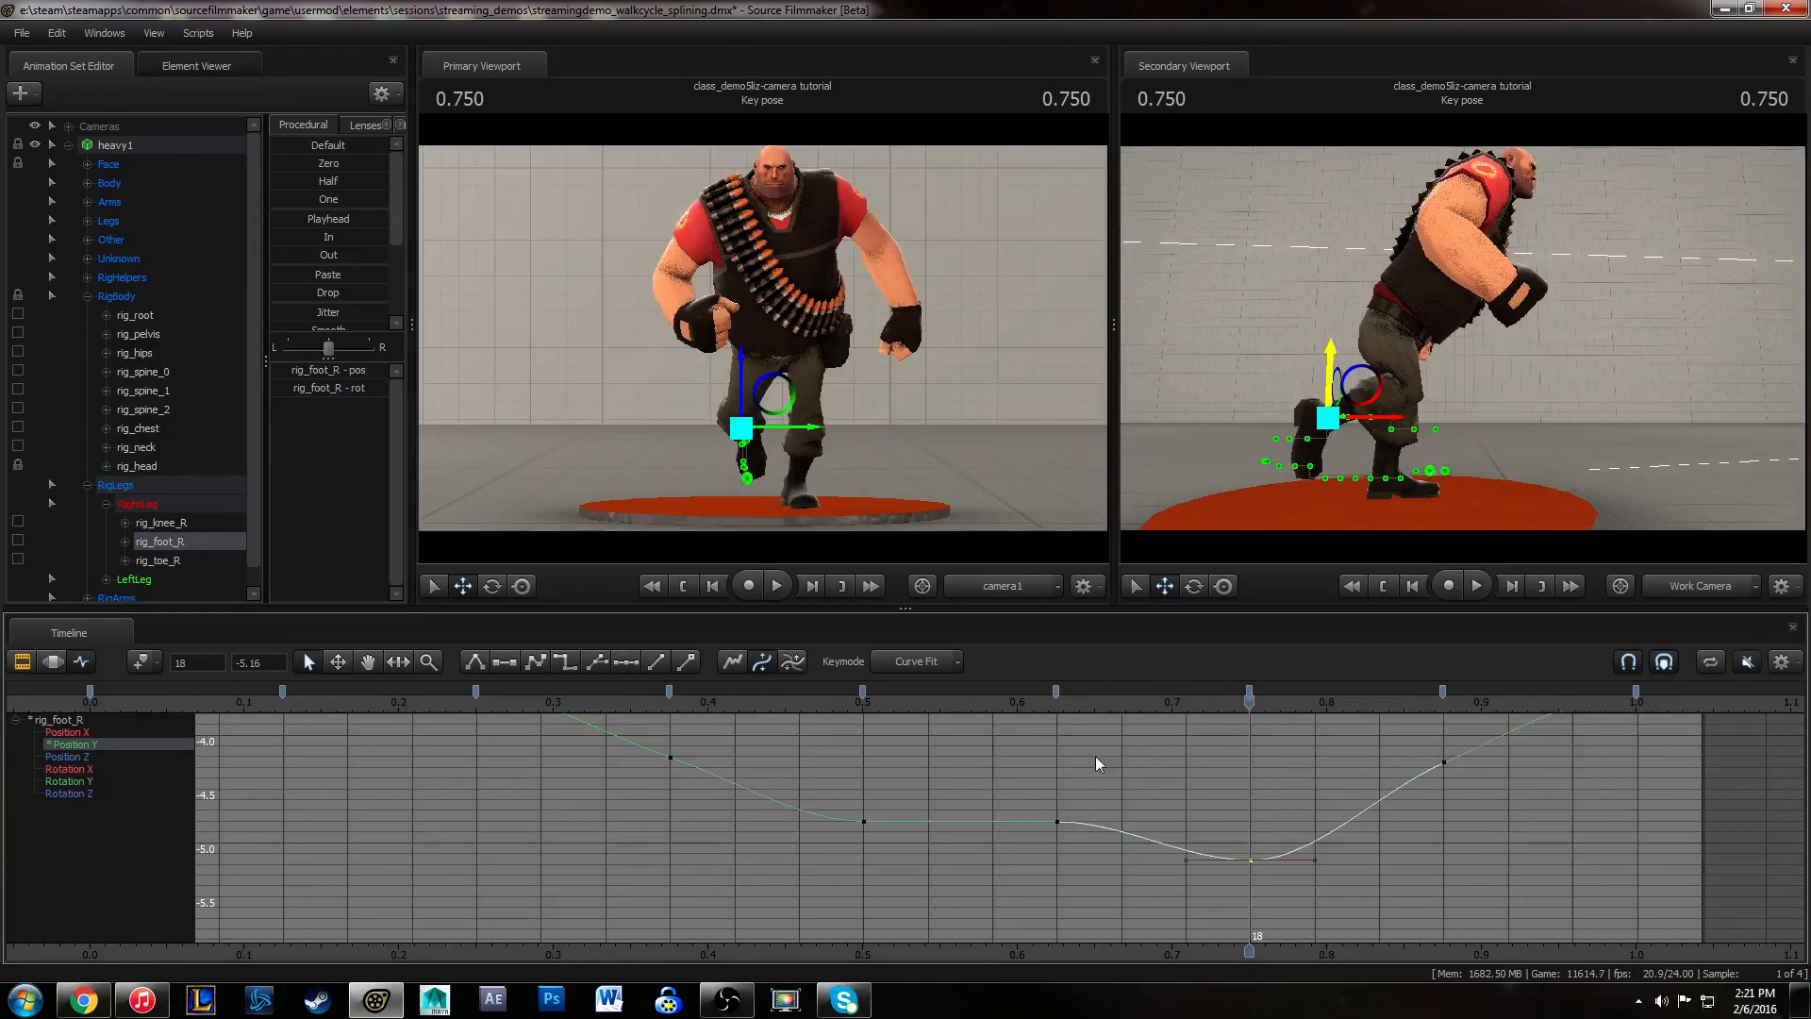
- Lower the right foot's Position Y key at frame 15 to about -5.0, and give the keys at frames 12 and 15 spline tangents
{"action": "left_click_drag", "start_coordinate": [794, 700], "coordinate": [1059, 703]}
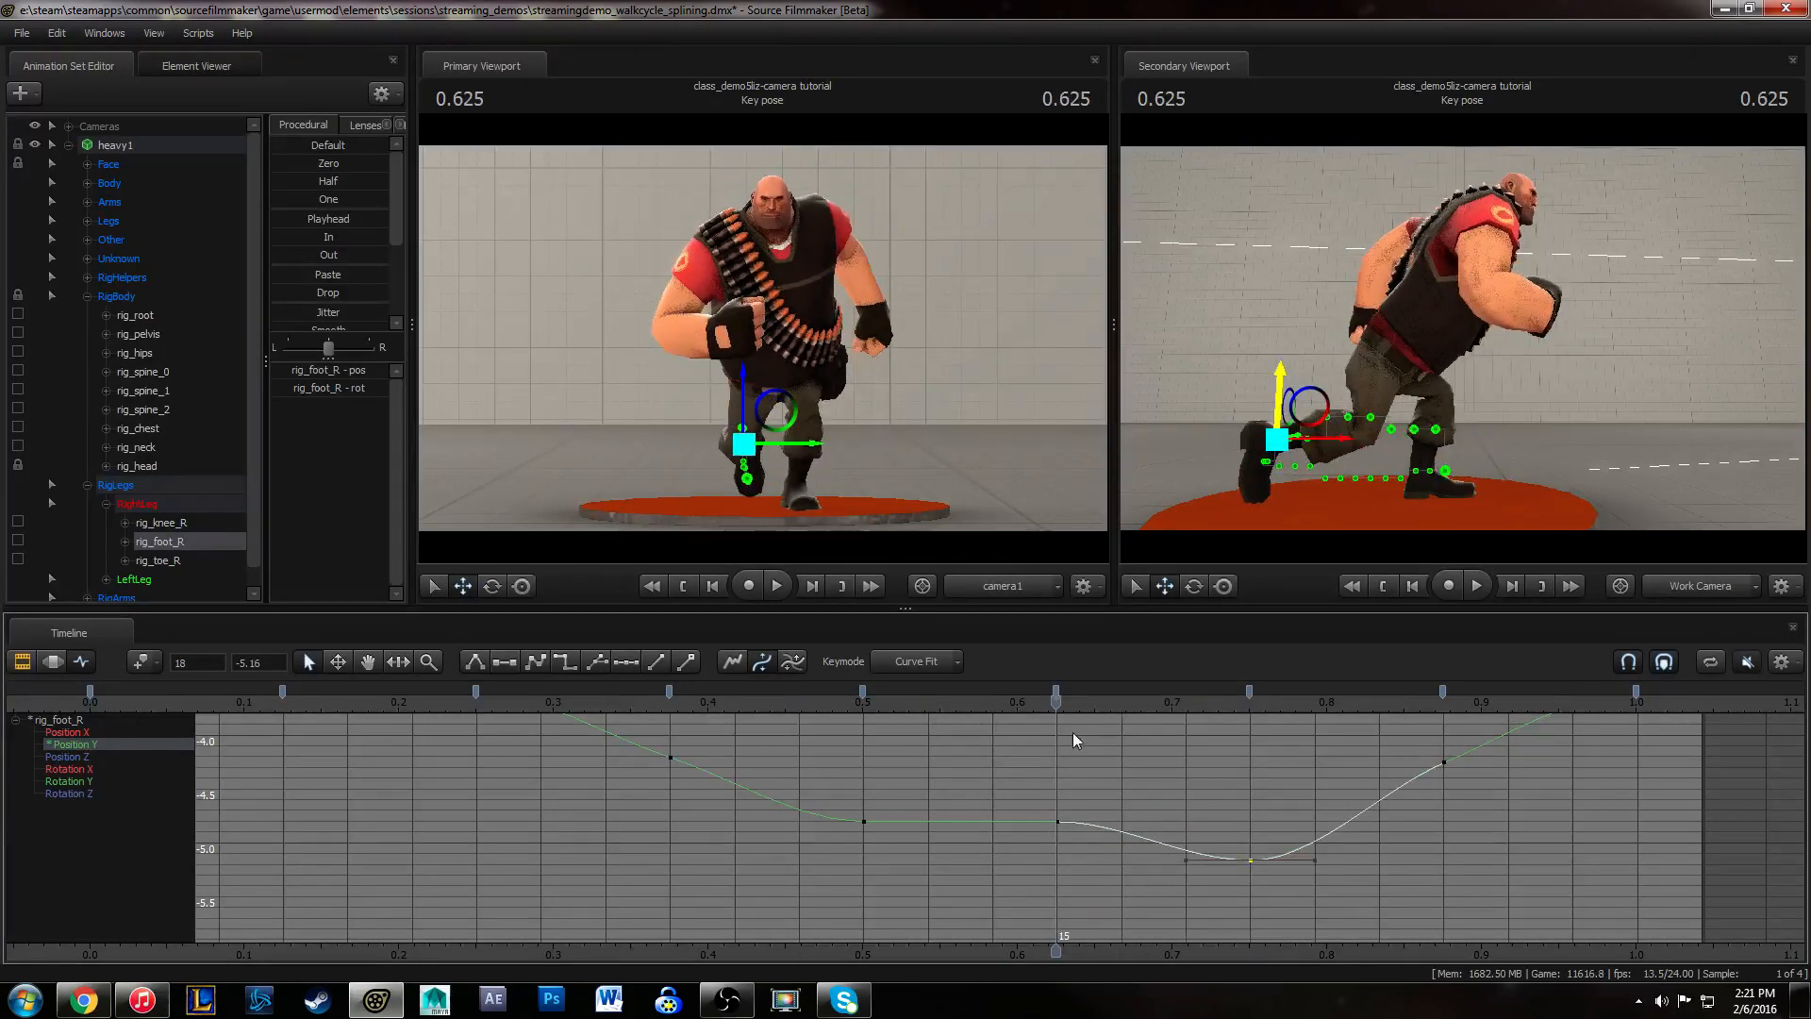
{"action": "left_click", "coordinate": [1057, 821]}
{"action": "middle_click_drag", "start_coordinate": [1121, 801], "coordinate": [1108, 830]}
{"action": "left_click_drag", "start_coordinate": [755, 794], "coordinate": [1075, 894]}
{"action": "key", "text": "1"}
{"action": "left_click", "coordinate": [1251, 860]}
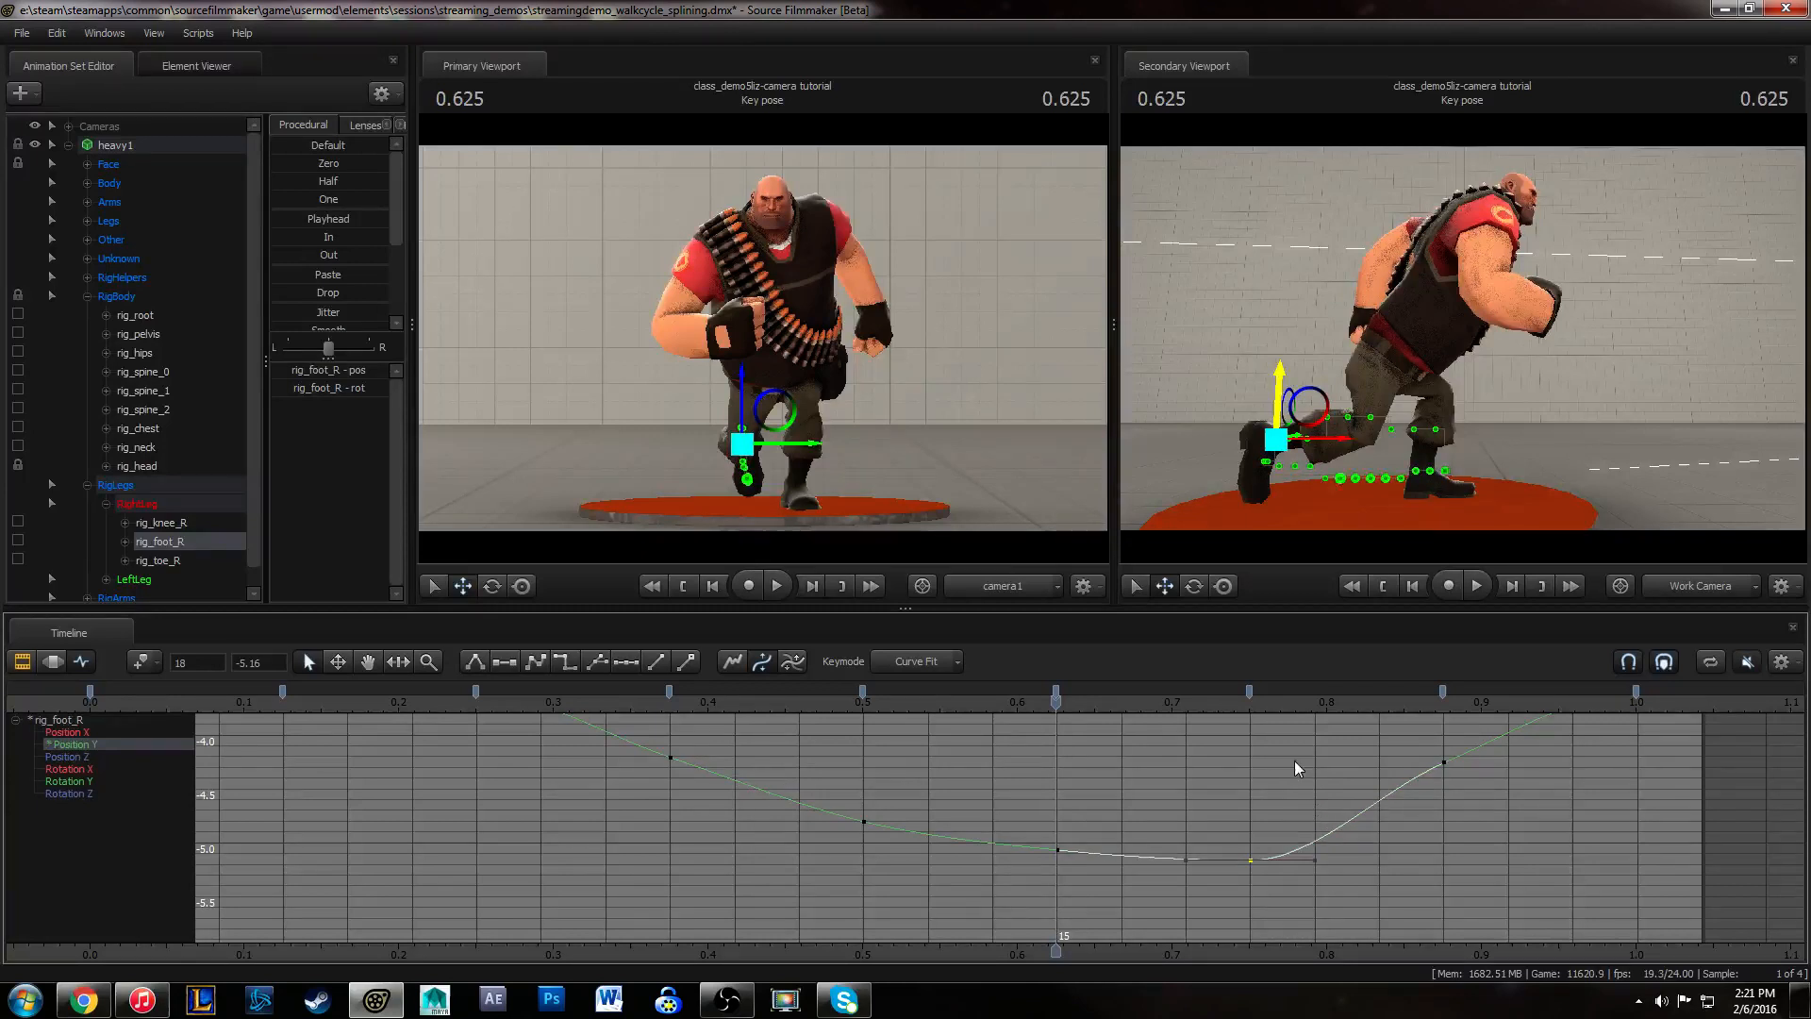
{"action": "left_click", "coordinate": [1280, 813]}
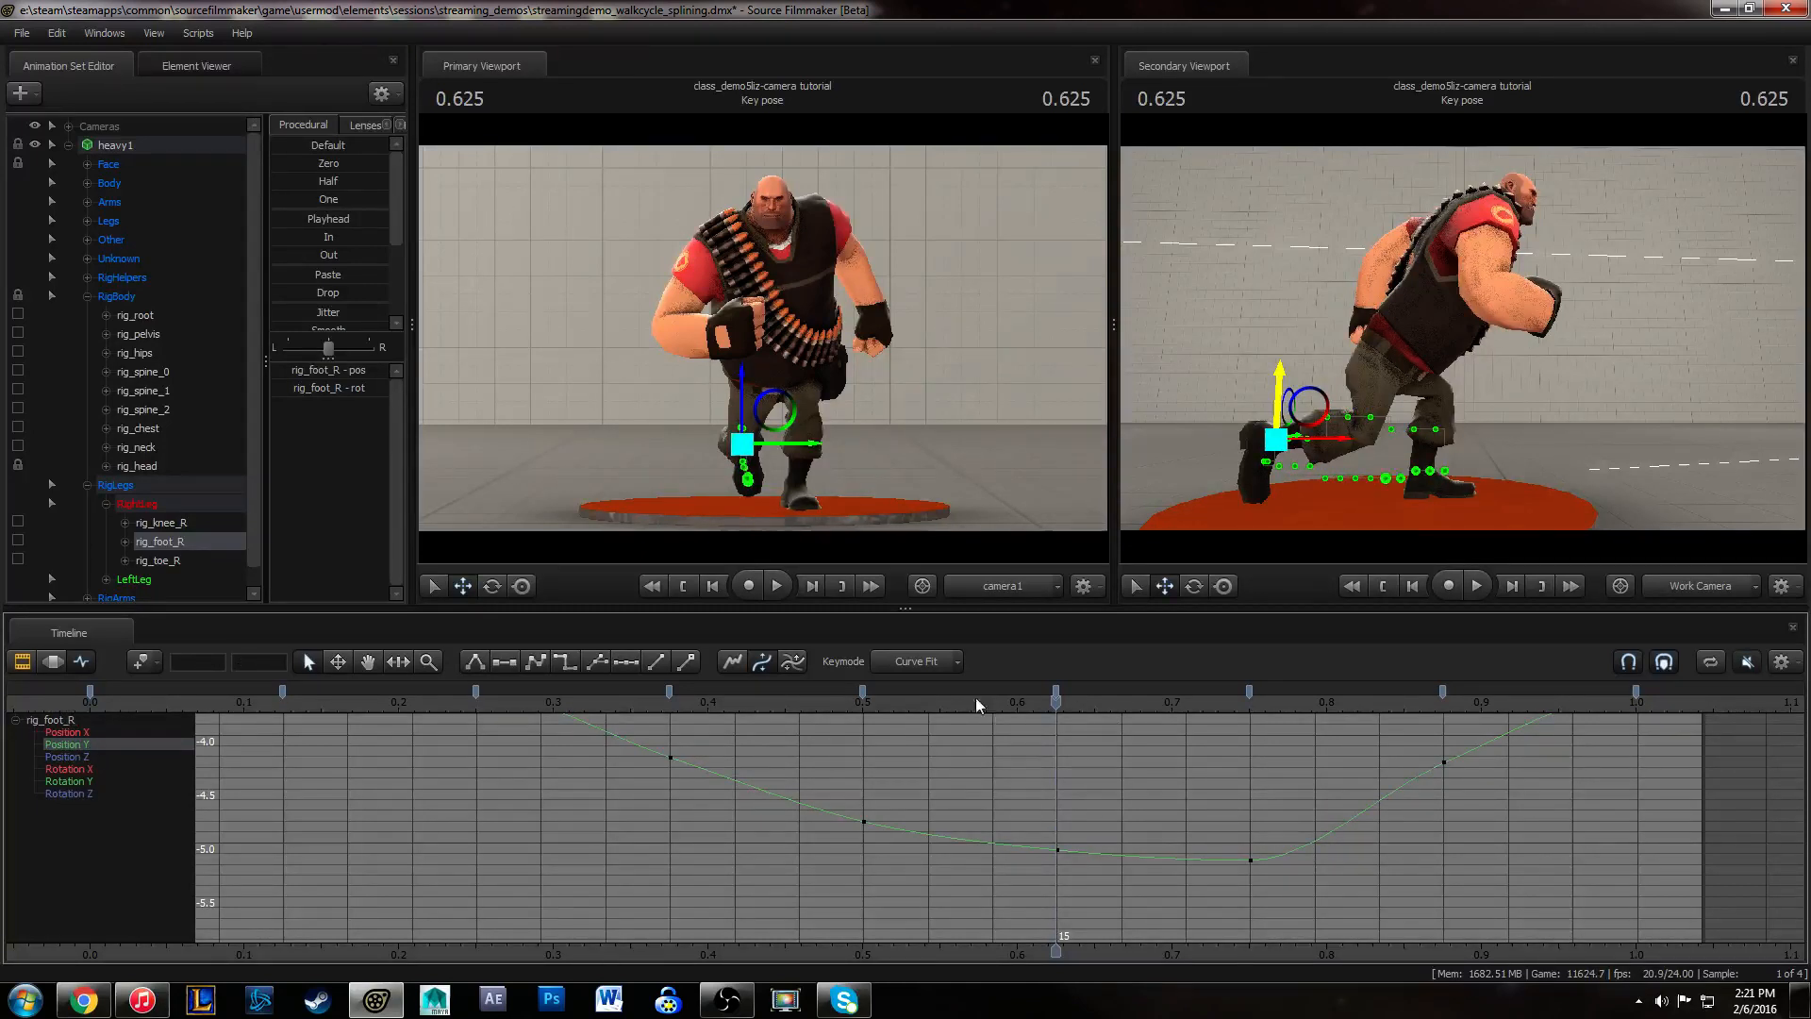
- Give the right foot's Position Y key at frame 12 spline tangents, and lower the frame 21 key to about -4.86
{"action": "left_click_drag", "start_coordinate": [836, 768], "coordinate": [932, 864]}
{"action": "key", "text": "1"}
{"action": "left_click", "coordinate": [948, 792]}
{"action": "left_click_drag", "start_coordinate": [541, 704], "coordinate": [1469, 844]}
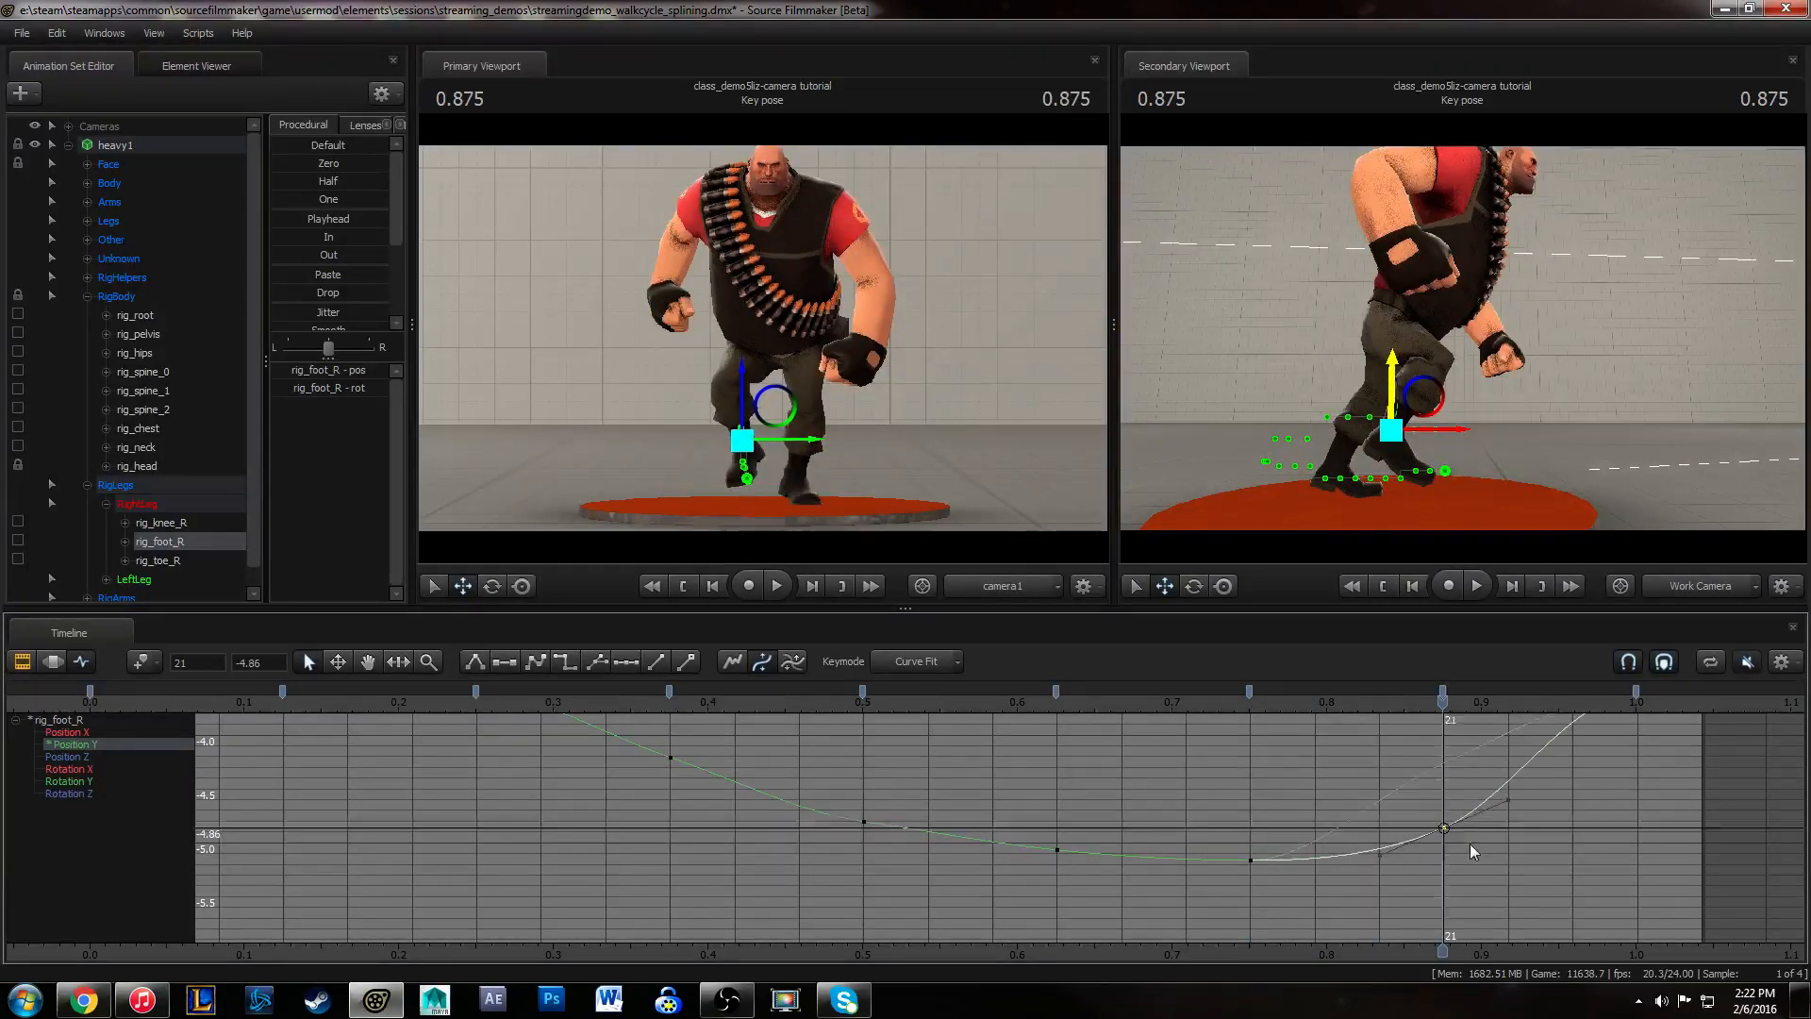
- Play and scrub the walk cycle between frames 6 and 24 to examine the right foot's motion with the edited Position Y curve
{"action": "middle_click_drag", "start_coordinate": [1541, 813], "coordinate": [1417, 913]}
{"action": "left_click", "coordinate": [1513, 792]}
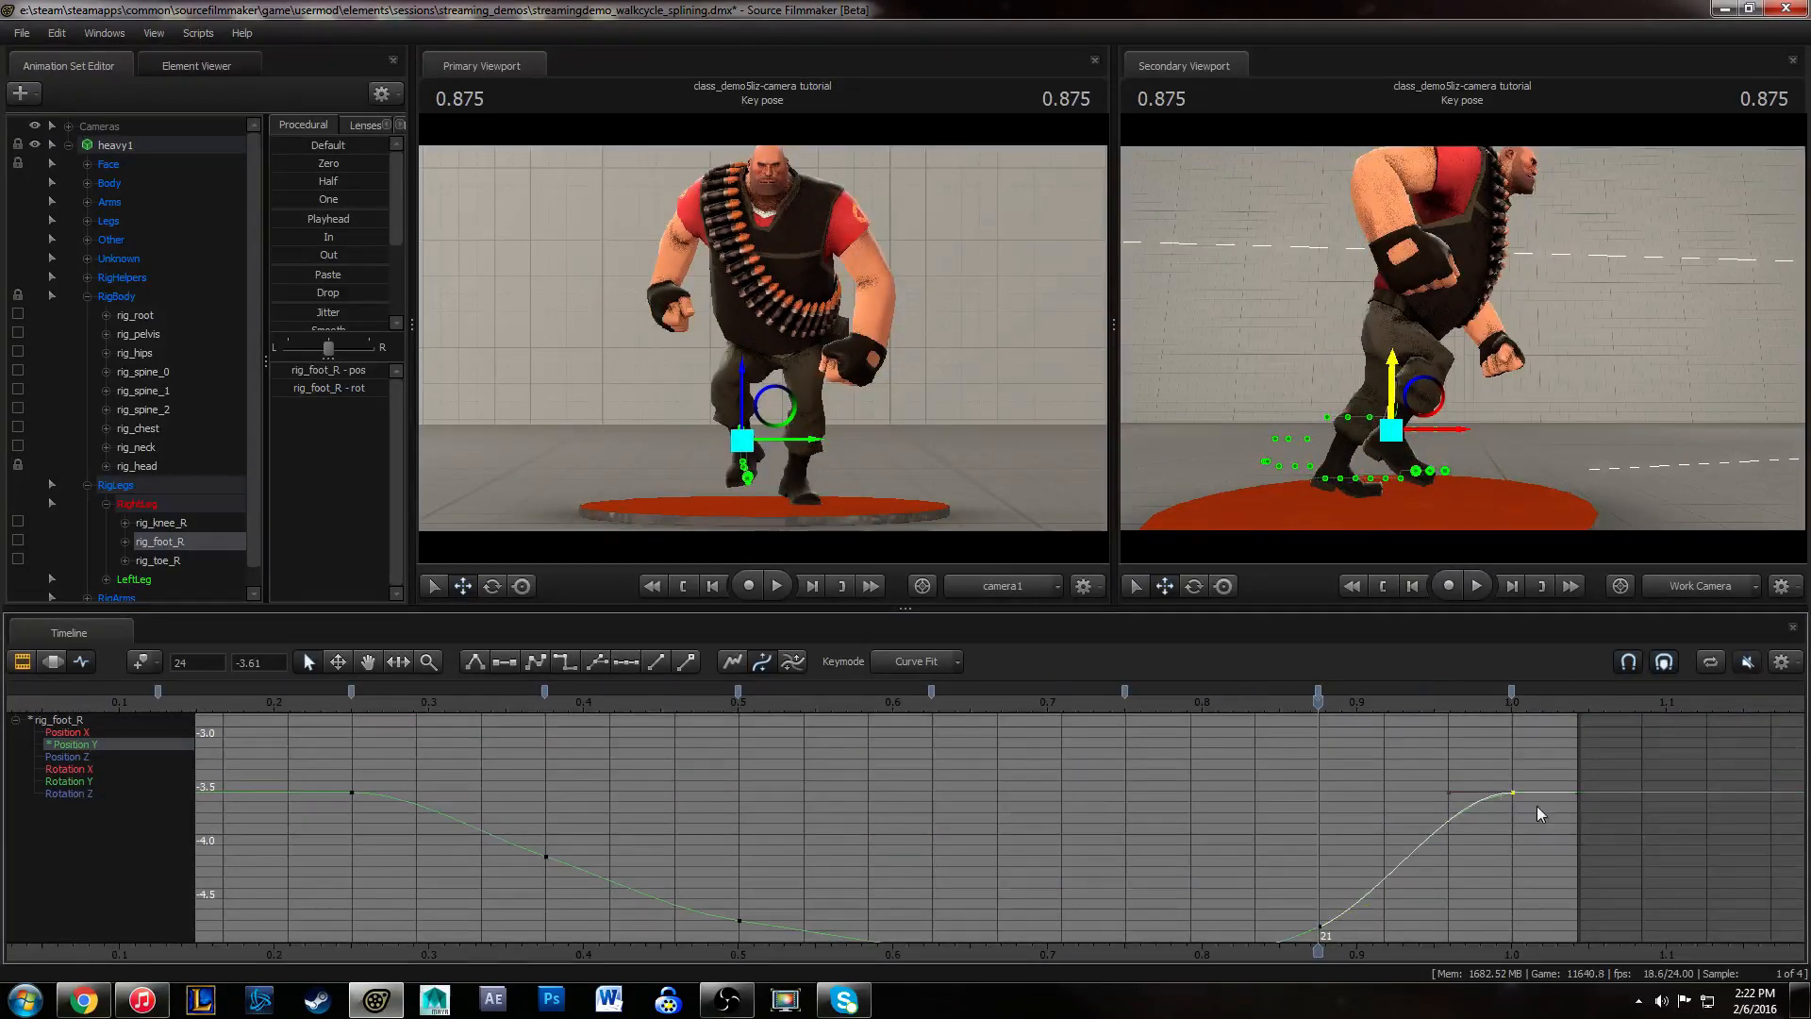
{"action": "left_click", "coordinate": [1111, 802]}
{"action": "left_click", "coordinate": [359, 703]}
{"action": "key", "text": "space"}
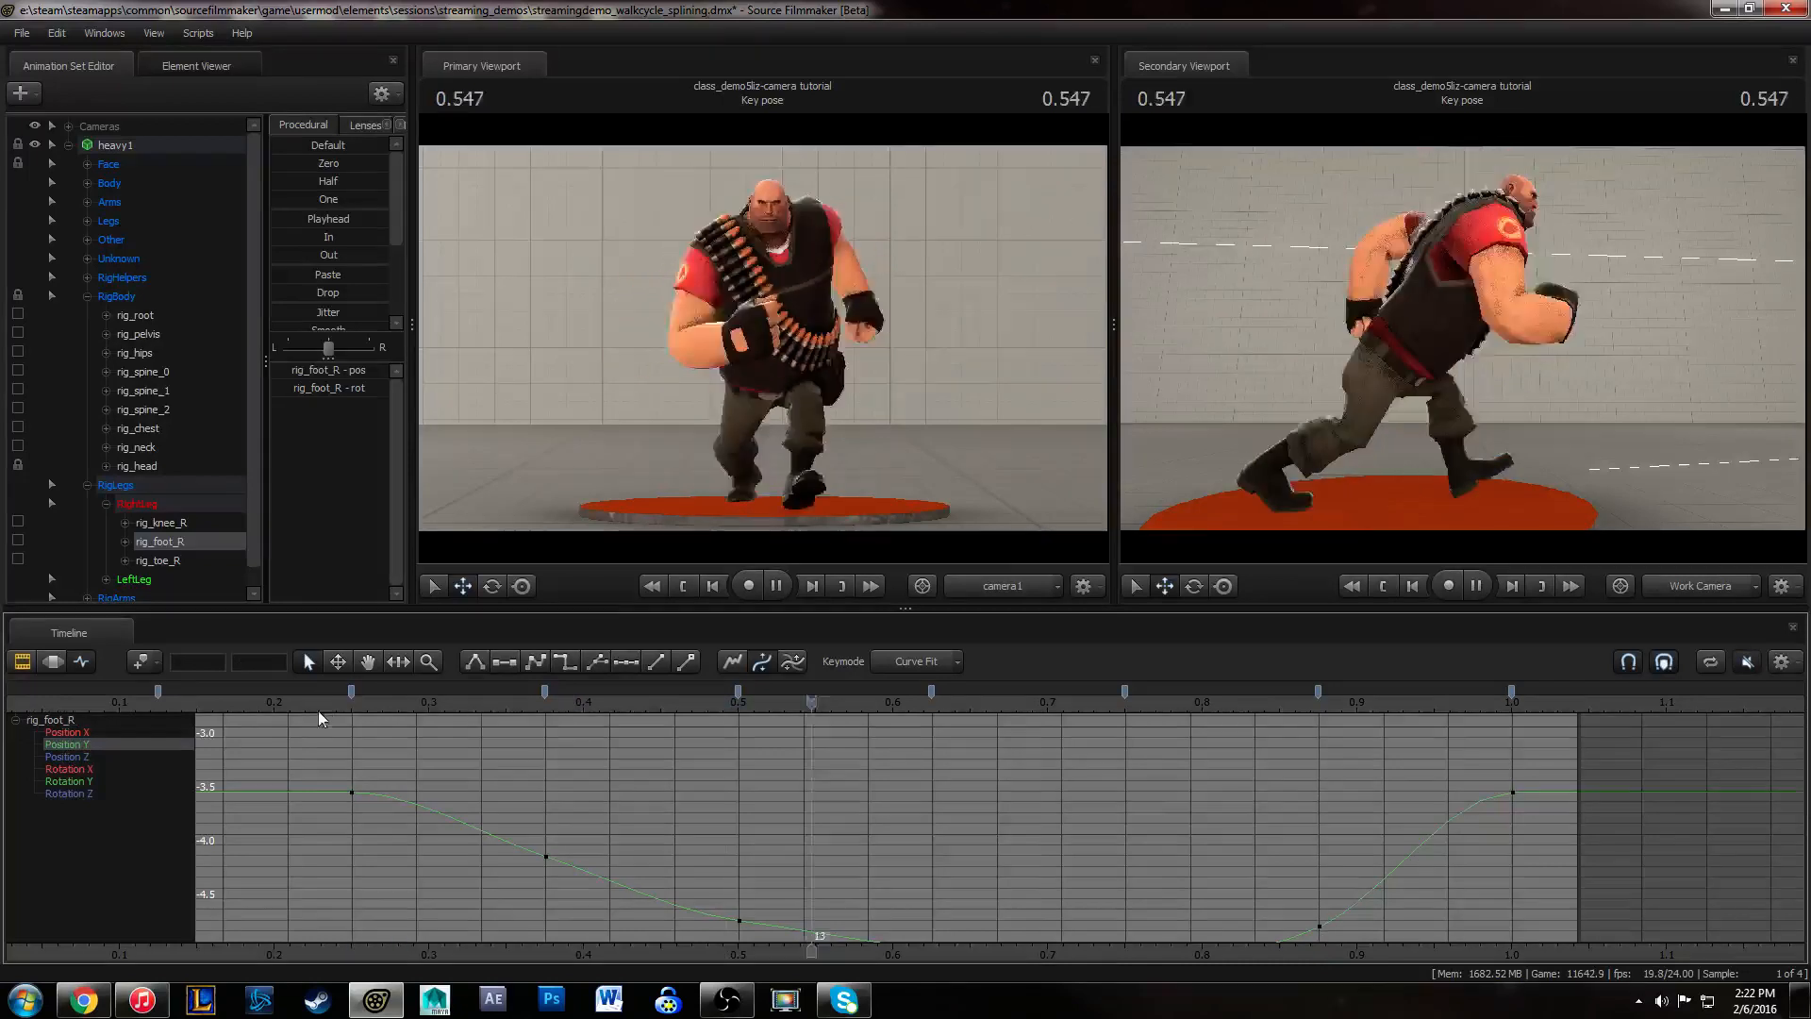
{"action": "left_click", "coordinate": [328, 691]}
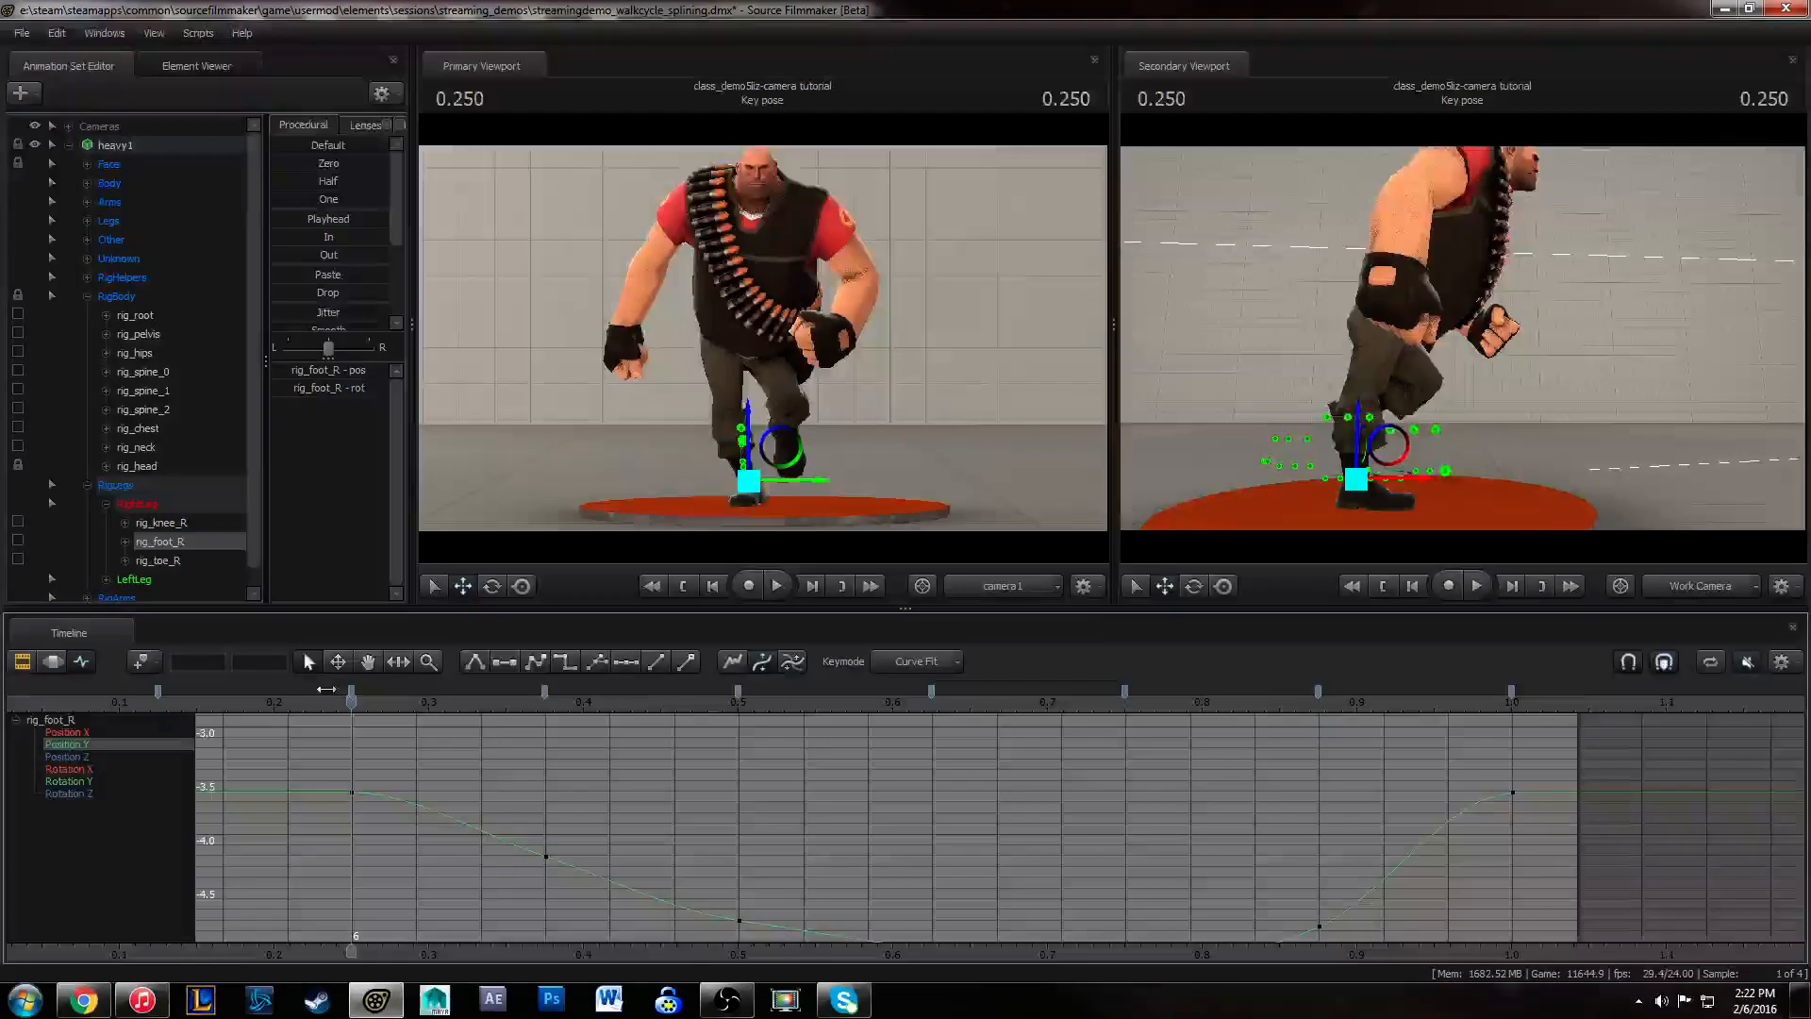
{"action": "key", "text": "space"}
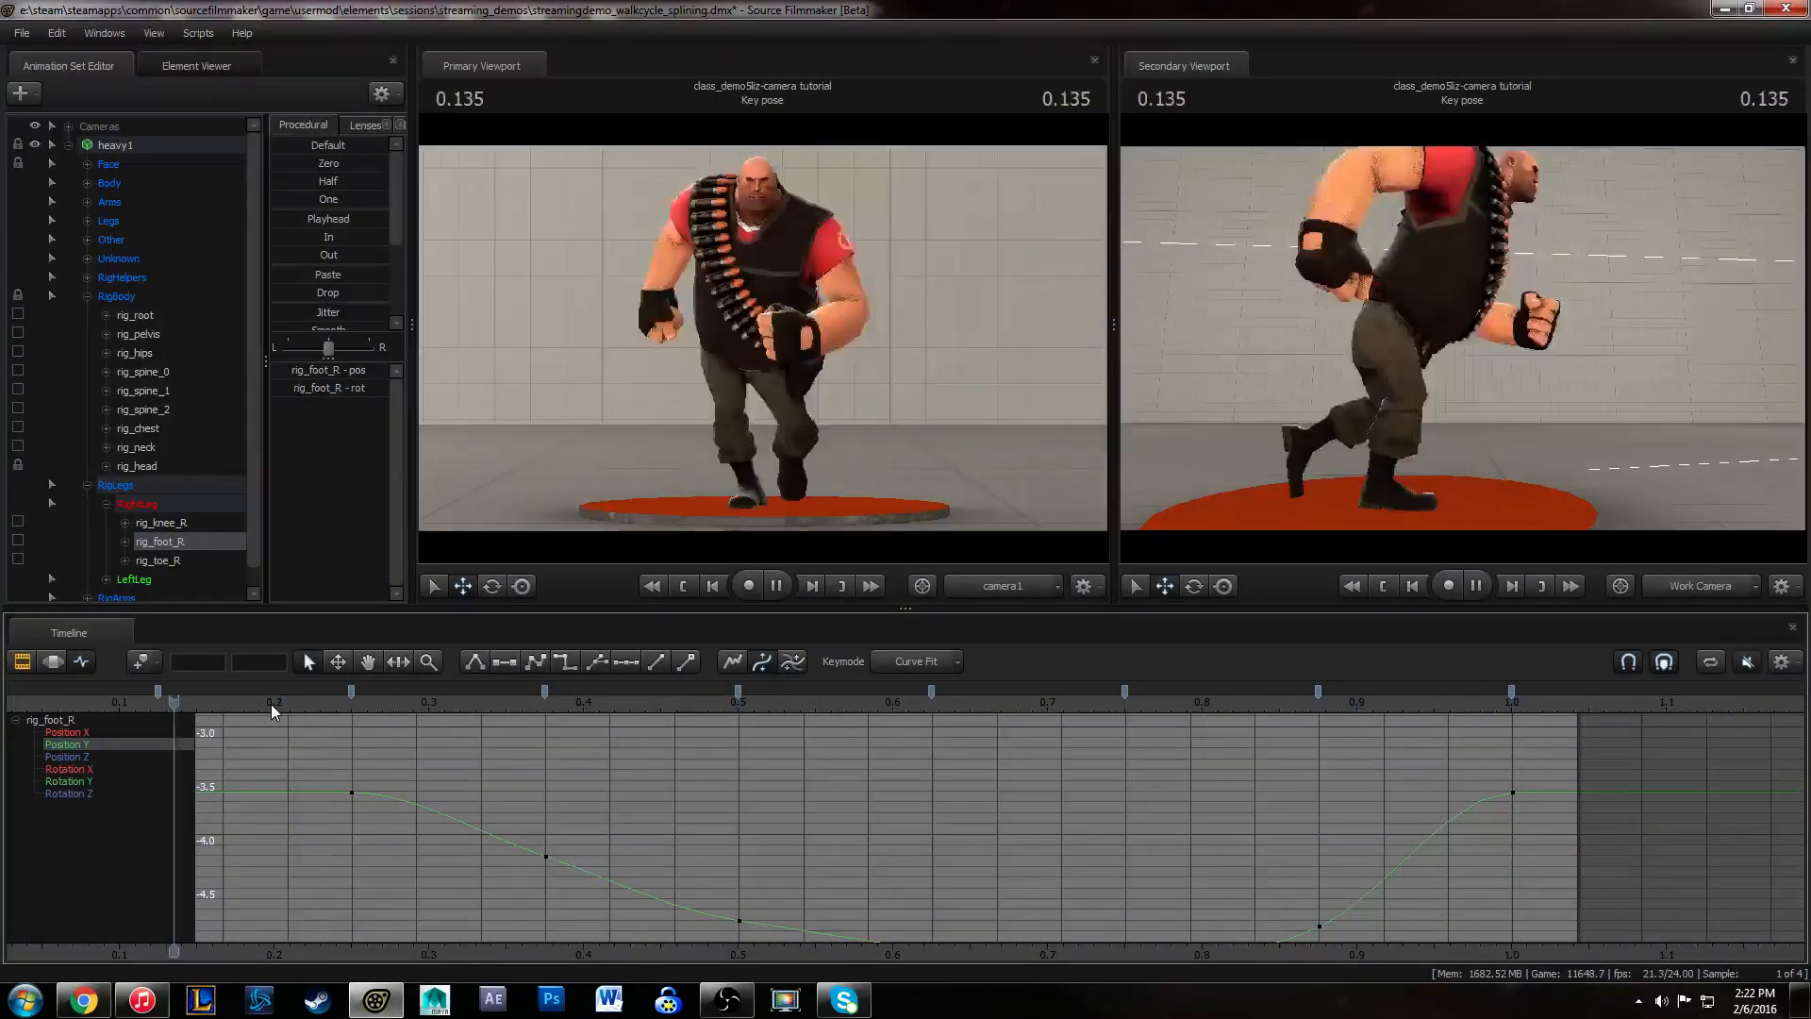
{"action": "key", "text": "space"}
{"action": "middle_click_drag", "start_coordinate": [961, 838], "coordinate": [960, 794]}
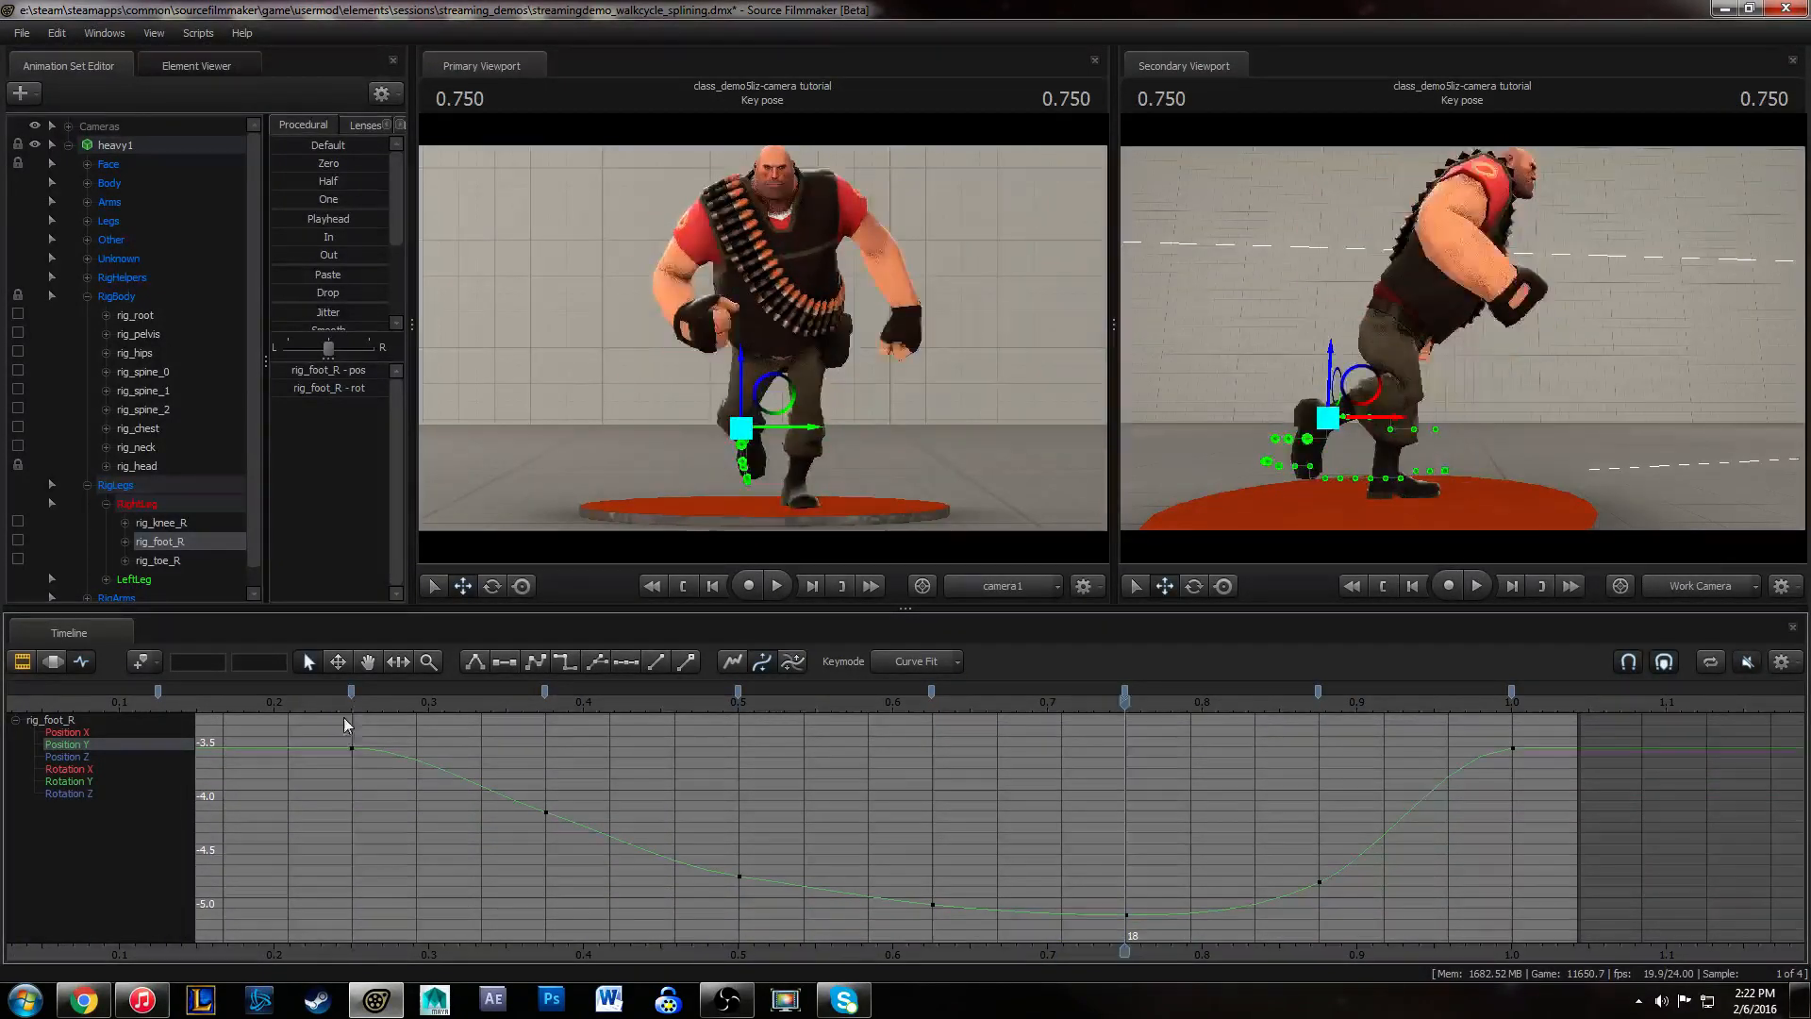
{"action": "left_click_drag", "start_coordinate": [346, 710], "coordinate": [1511, 754]}
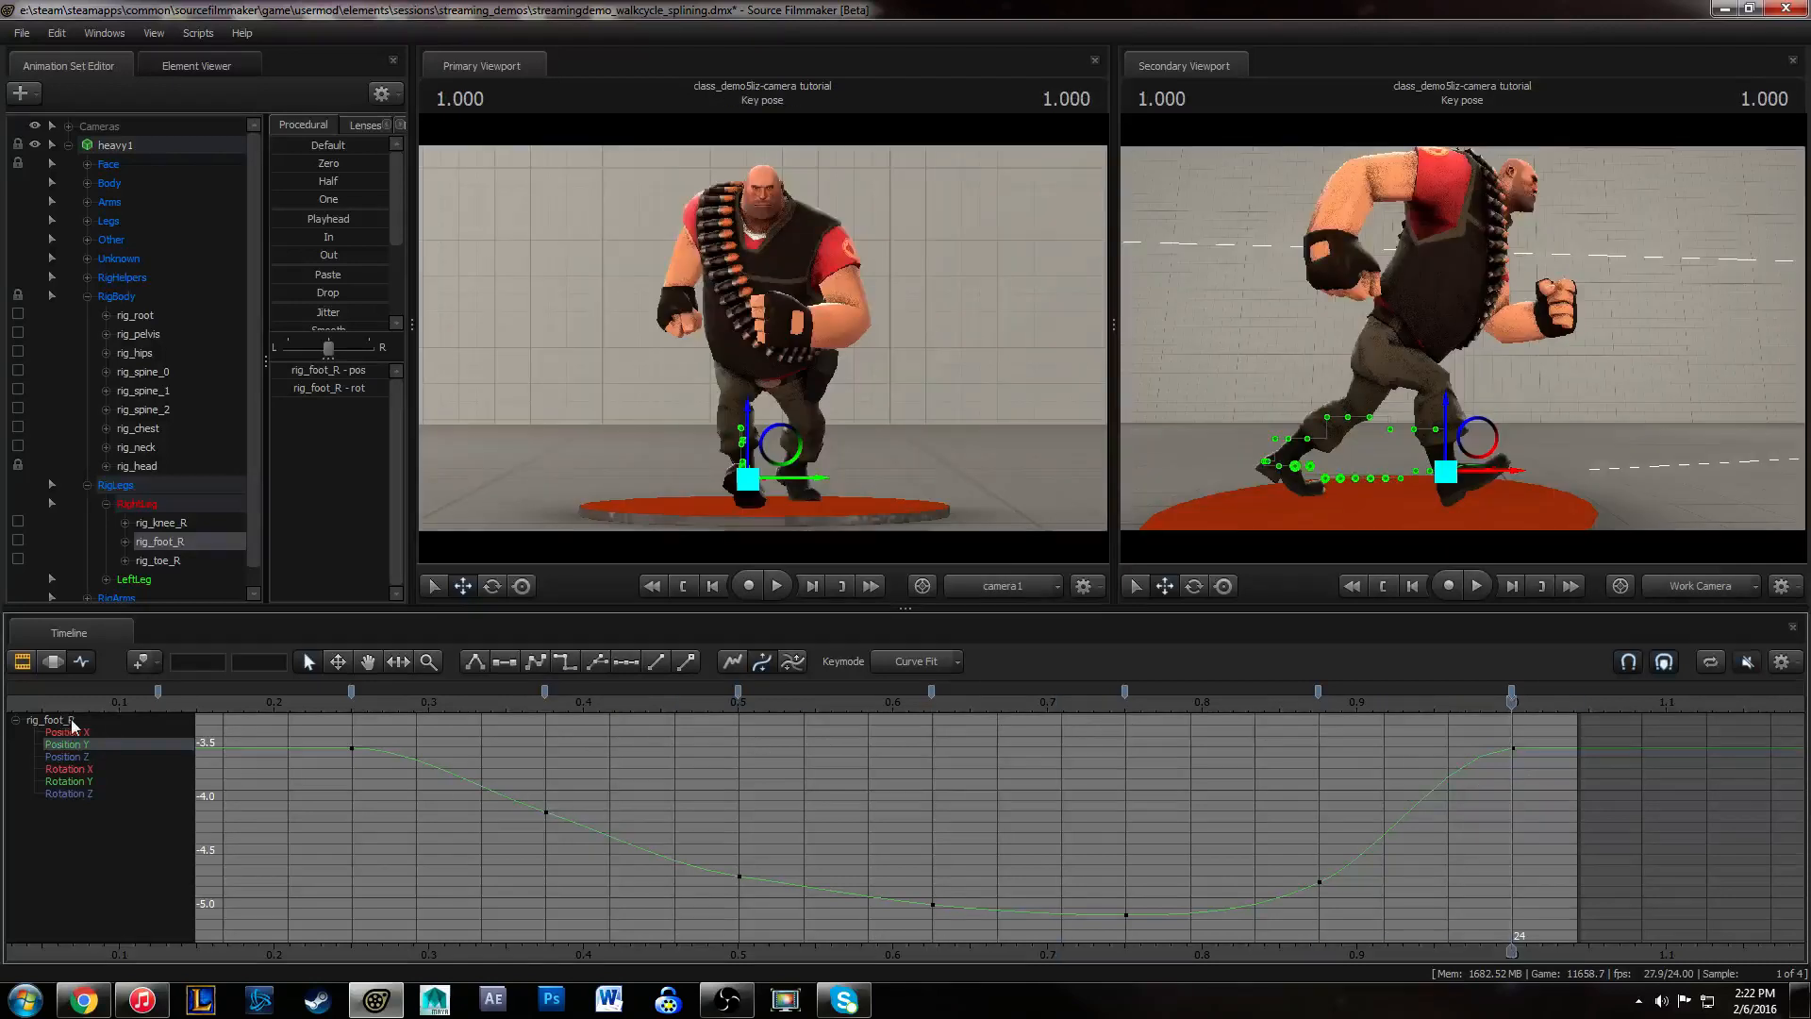
- Show the right foot's Position Z curve and flatten the tangents of all its keys
{"action": "left_click", "coordinate": [66, 732]}
{"action": "left_click", "coordinate": [91, 759]}
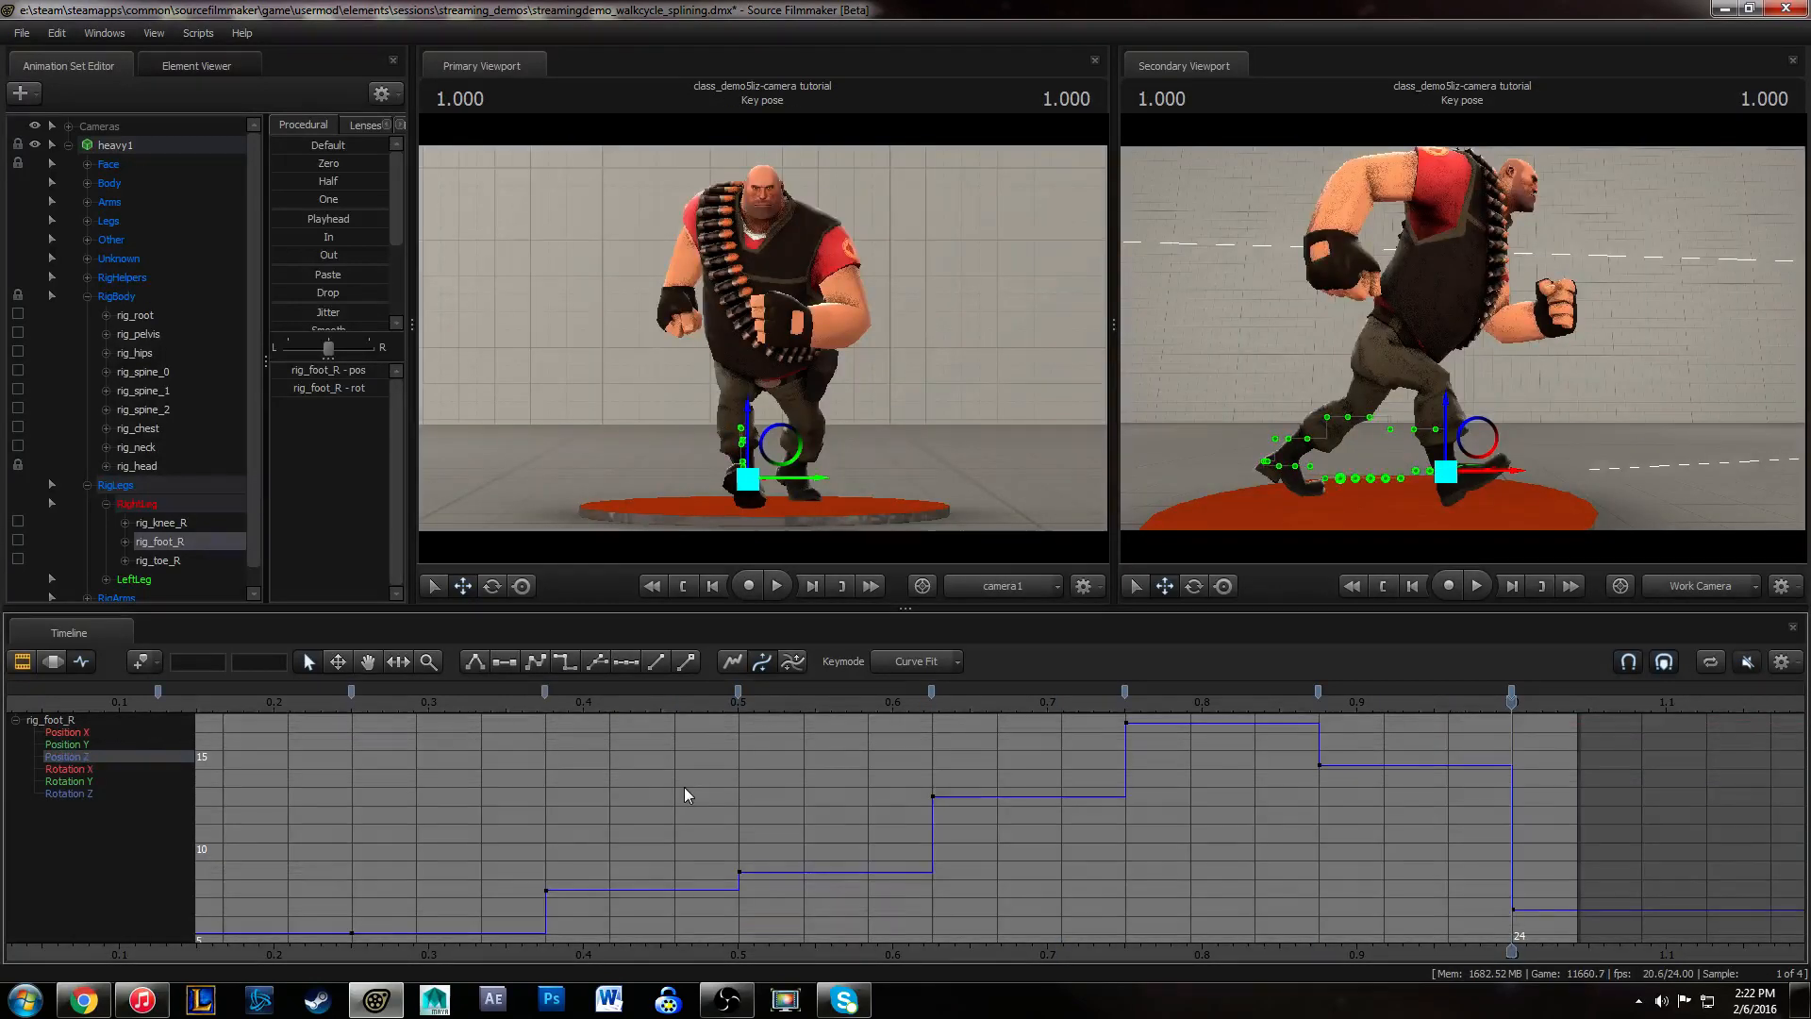
{"action": "middle_click_drag", "start_coordinate": [683, 787], "coordinate": [836, 778]}
{"action": "left_click_drag", "start_coordinate": [565, 946], "coordinate": [567, 948]}
{"action": "middle_click_drag", "start_coordinate": [560, 868], "coordinate": [691, 857]}
{"action": "key", "text": "2"}
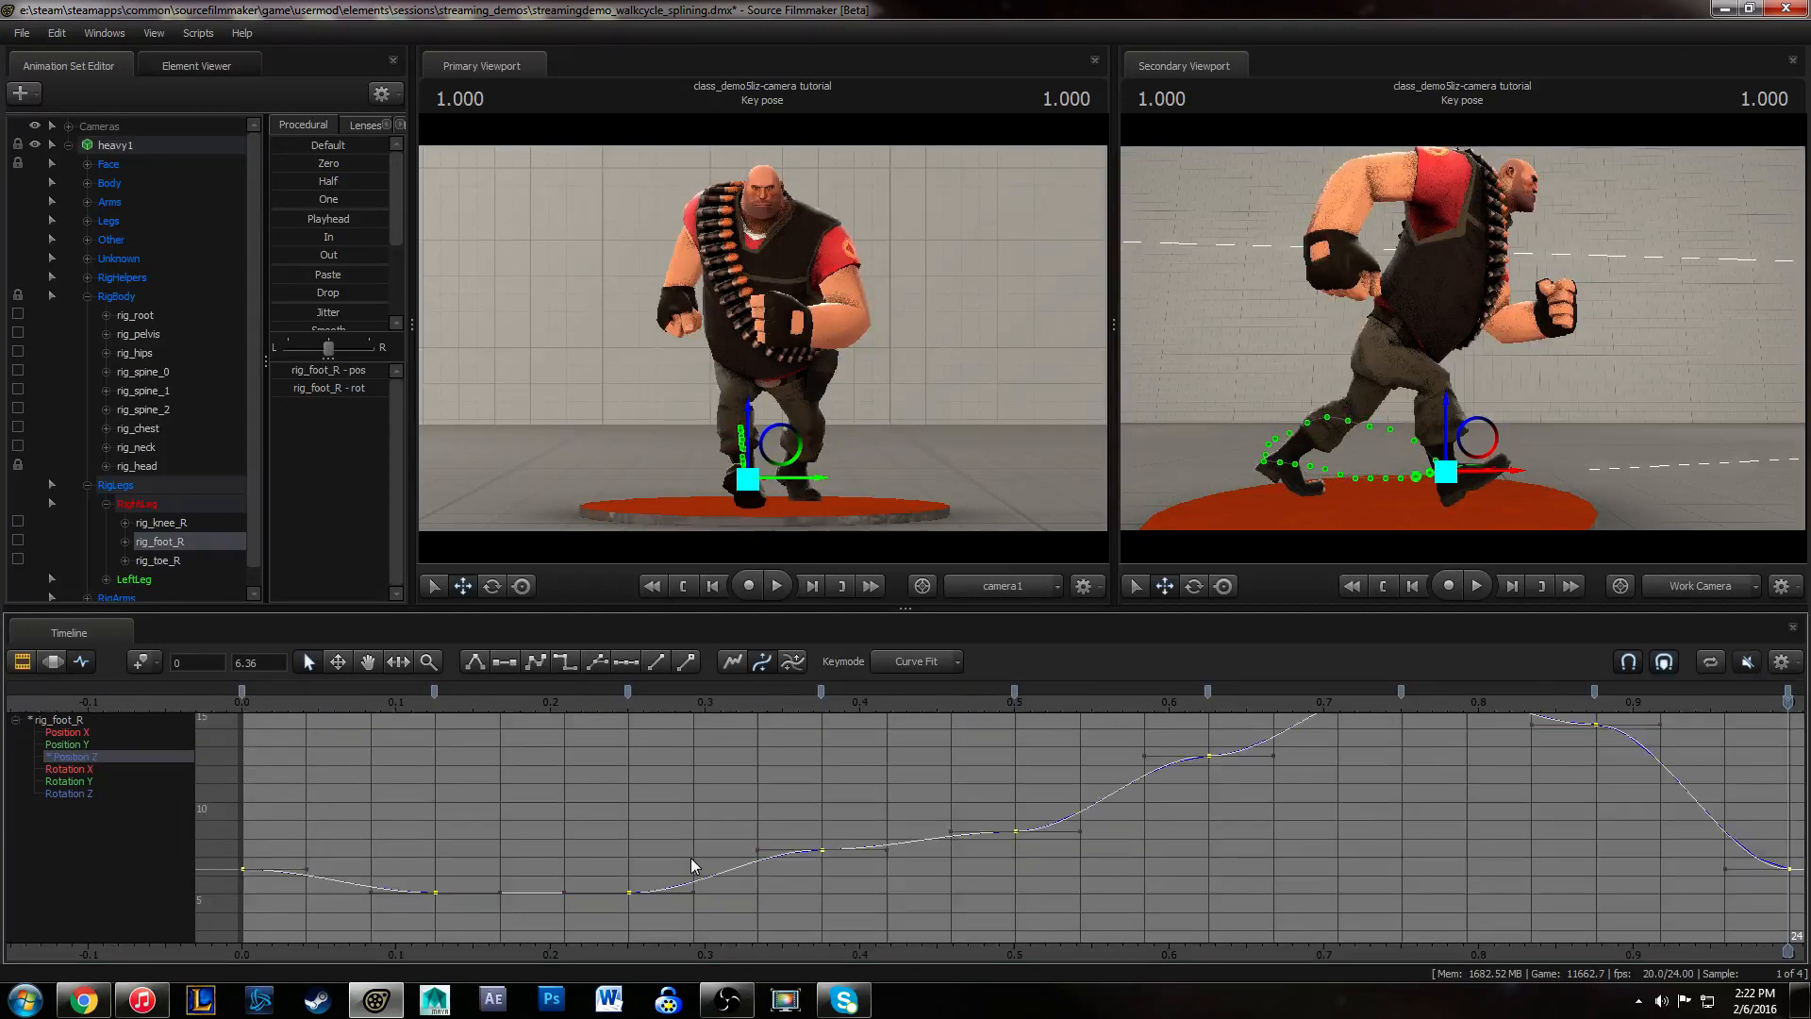
- Give the right foot's Position Z keys at frames 9, 12, 15, 21 and 24 spline tangents
{"action": "left_click", "coordinate": [370, 870]}
{"action": "left_click_drag", "start_coordinate": [766, 869], "coordinate": [1353, 717]}
{"action": "key", "text": "1"}
{"action": "middle_click_drag", "start_coordinate": [1330, 786], "coordinate": [1280, 852]}
{"action": "left_click_drag", "start_coordinate": [1524, 751], "coordinate": [1611, 837]}
{"action": "key", "text": "1"}
{"action": "left_click_drag", "start_coordinate": [1698, 898], "coordinate": [1776, 940]}
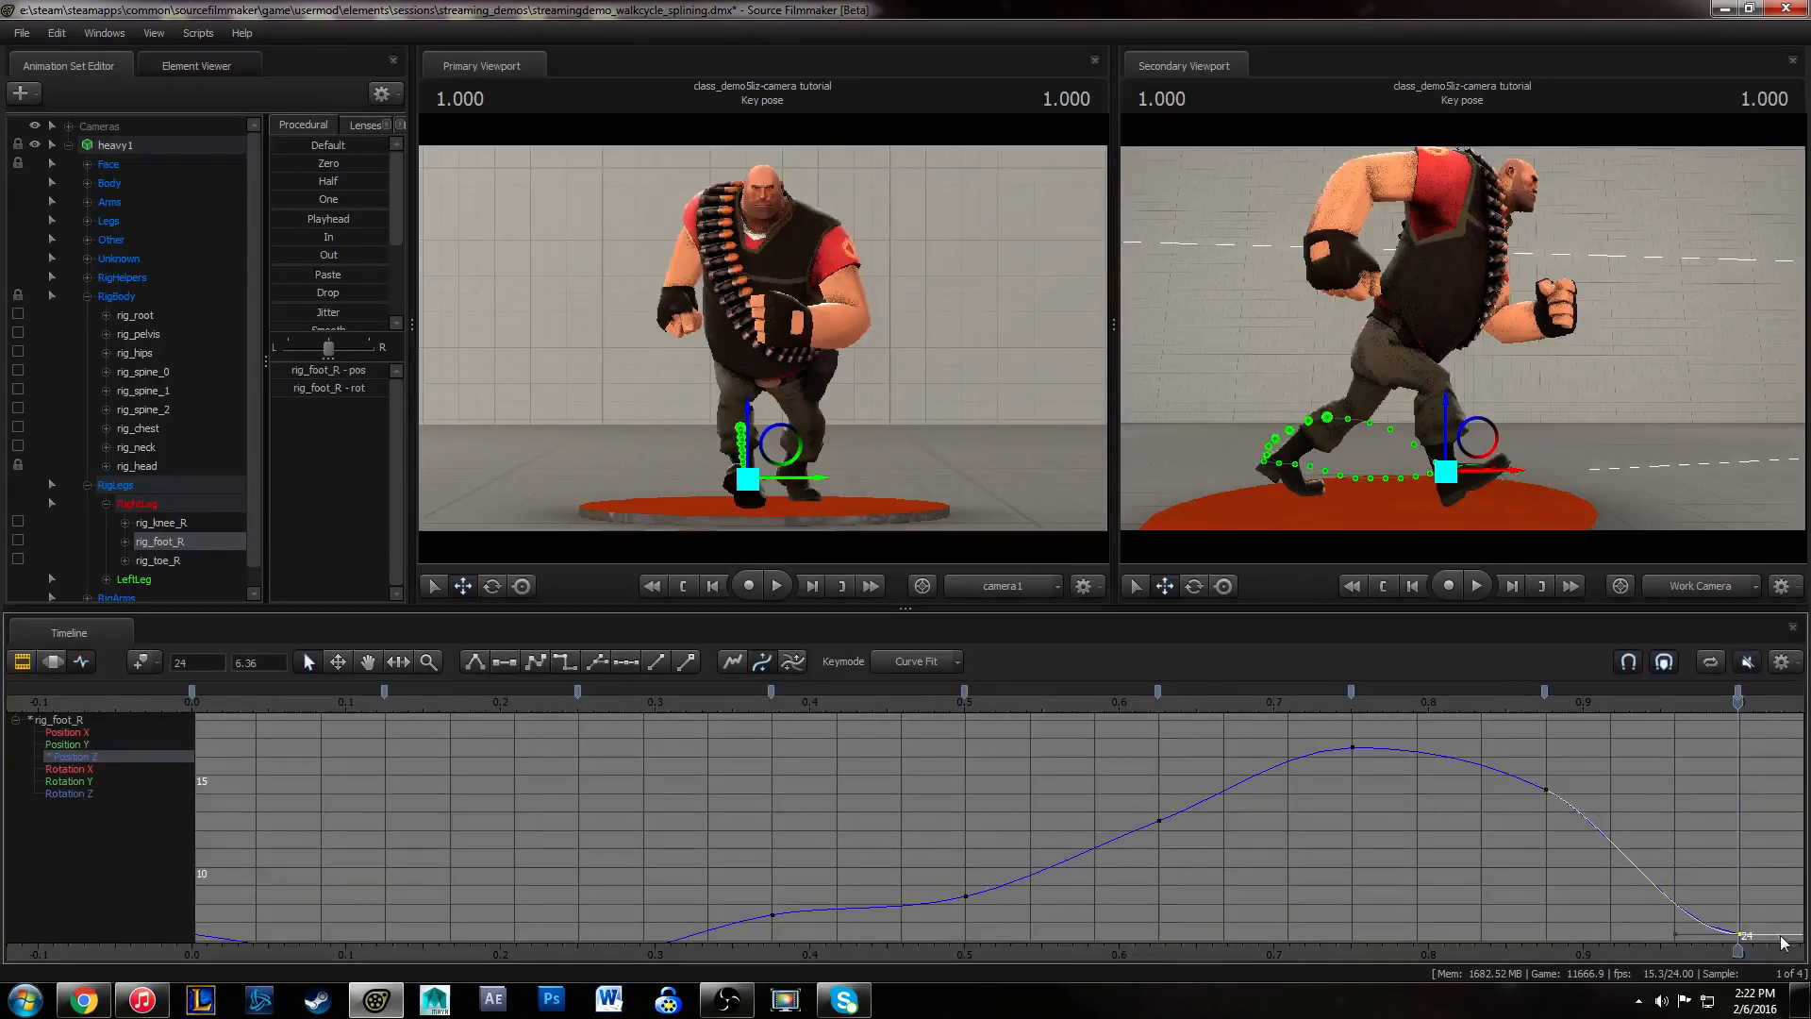
{"action": "key", "text": "1"}
{"action": "middle_click_drag", "start_coordinate": [1545, 839], "coordinate": [1553, 804]}
- Play and scrub the walk cycle around frames 10 to 14, examining the right foot's motion path in the work camera
{"action": "key", "text": "space"}
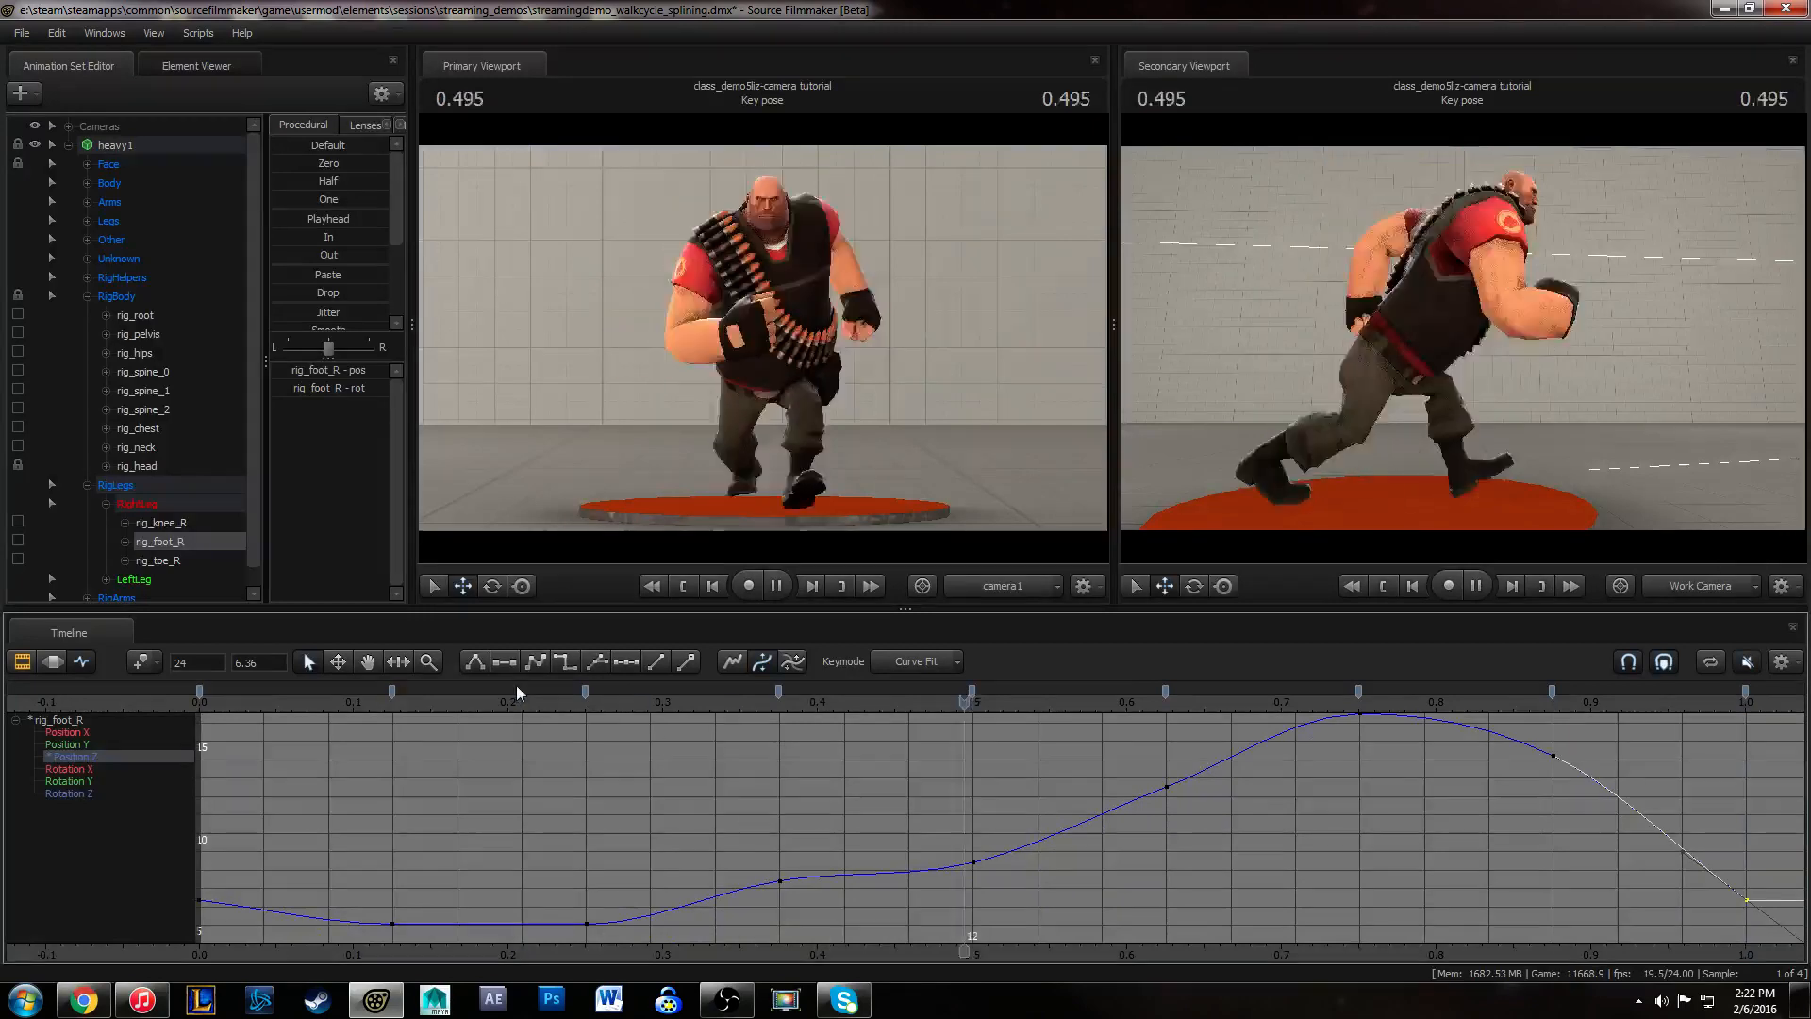
{"action": "left_click_drag", "start_coordinate": [1485, 417], "coordinate": [1492, 392], "text": "alt"}
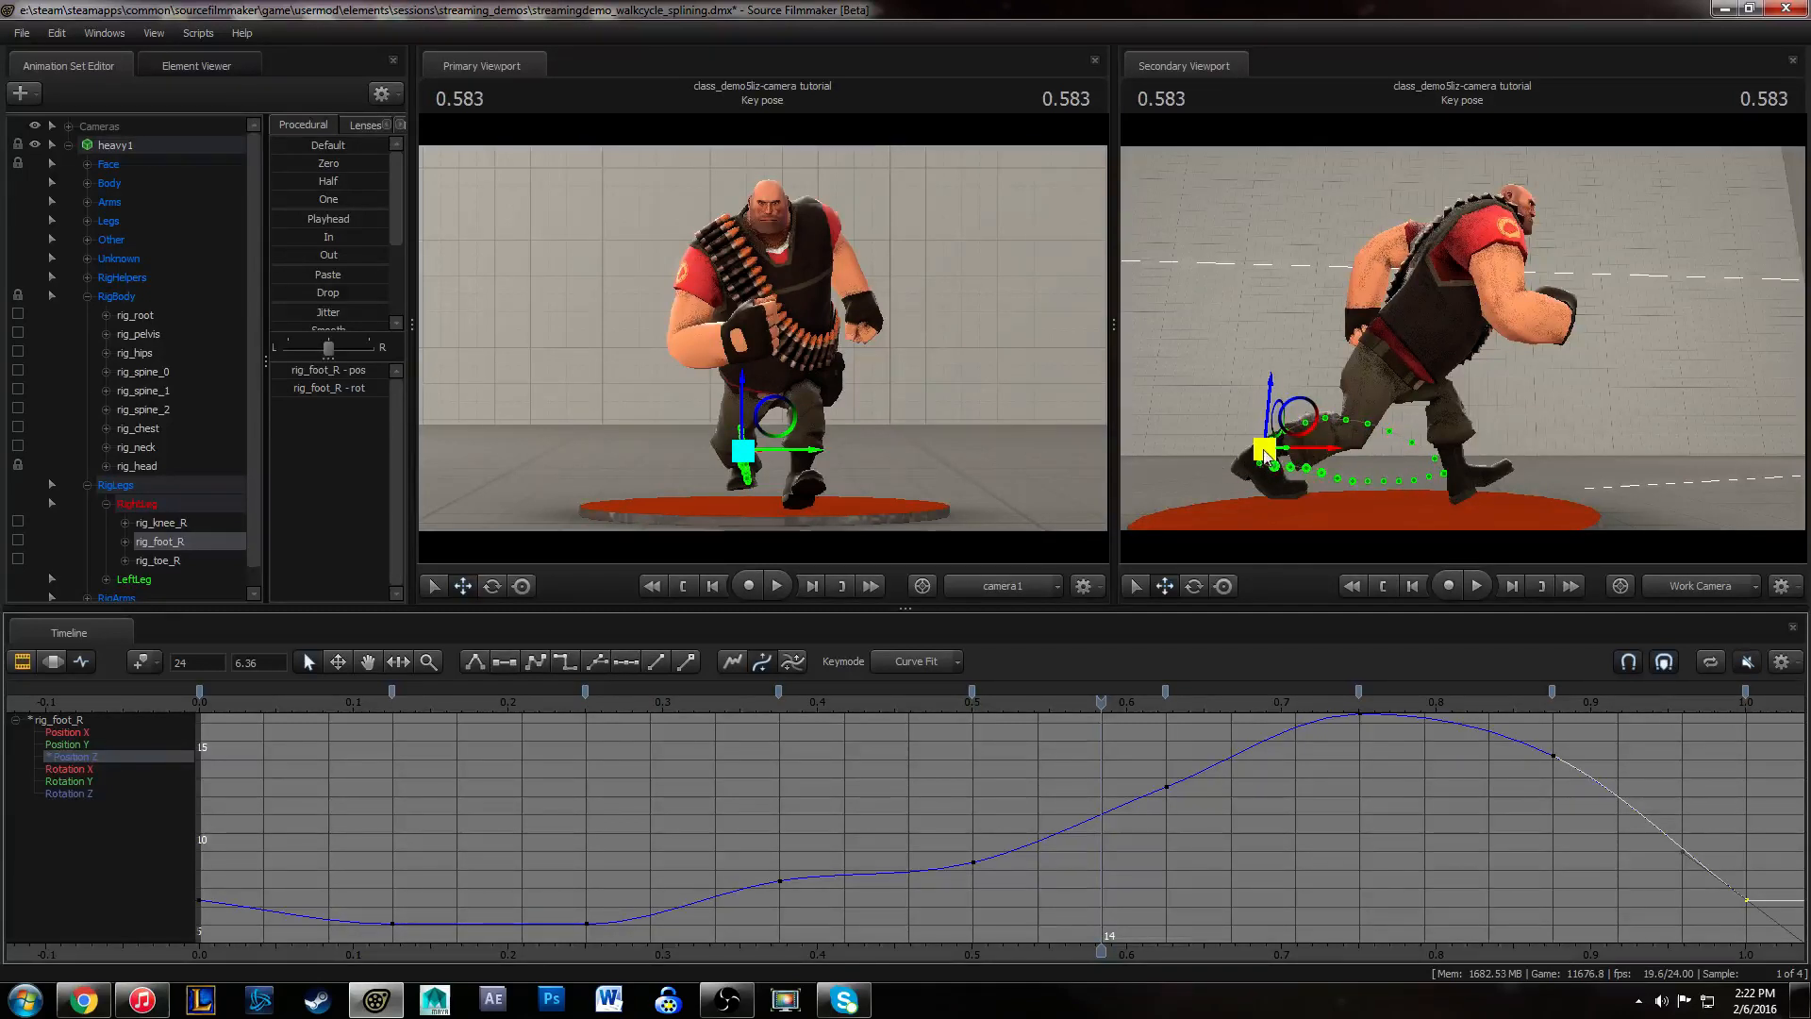
{"action": "left_click_drag", "start_coordinate": [564, 707], "coordinate": [818, 742]}
- Steepen the tangent of the right foot's Position Z key at frame 15 slightly, and replay the walk cycle
{"action": "left_click_drag", "start_coordinate": [1143, 757], "coordinate": [1192, 830]}
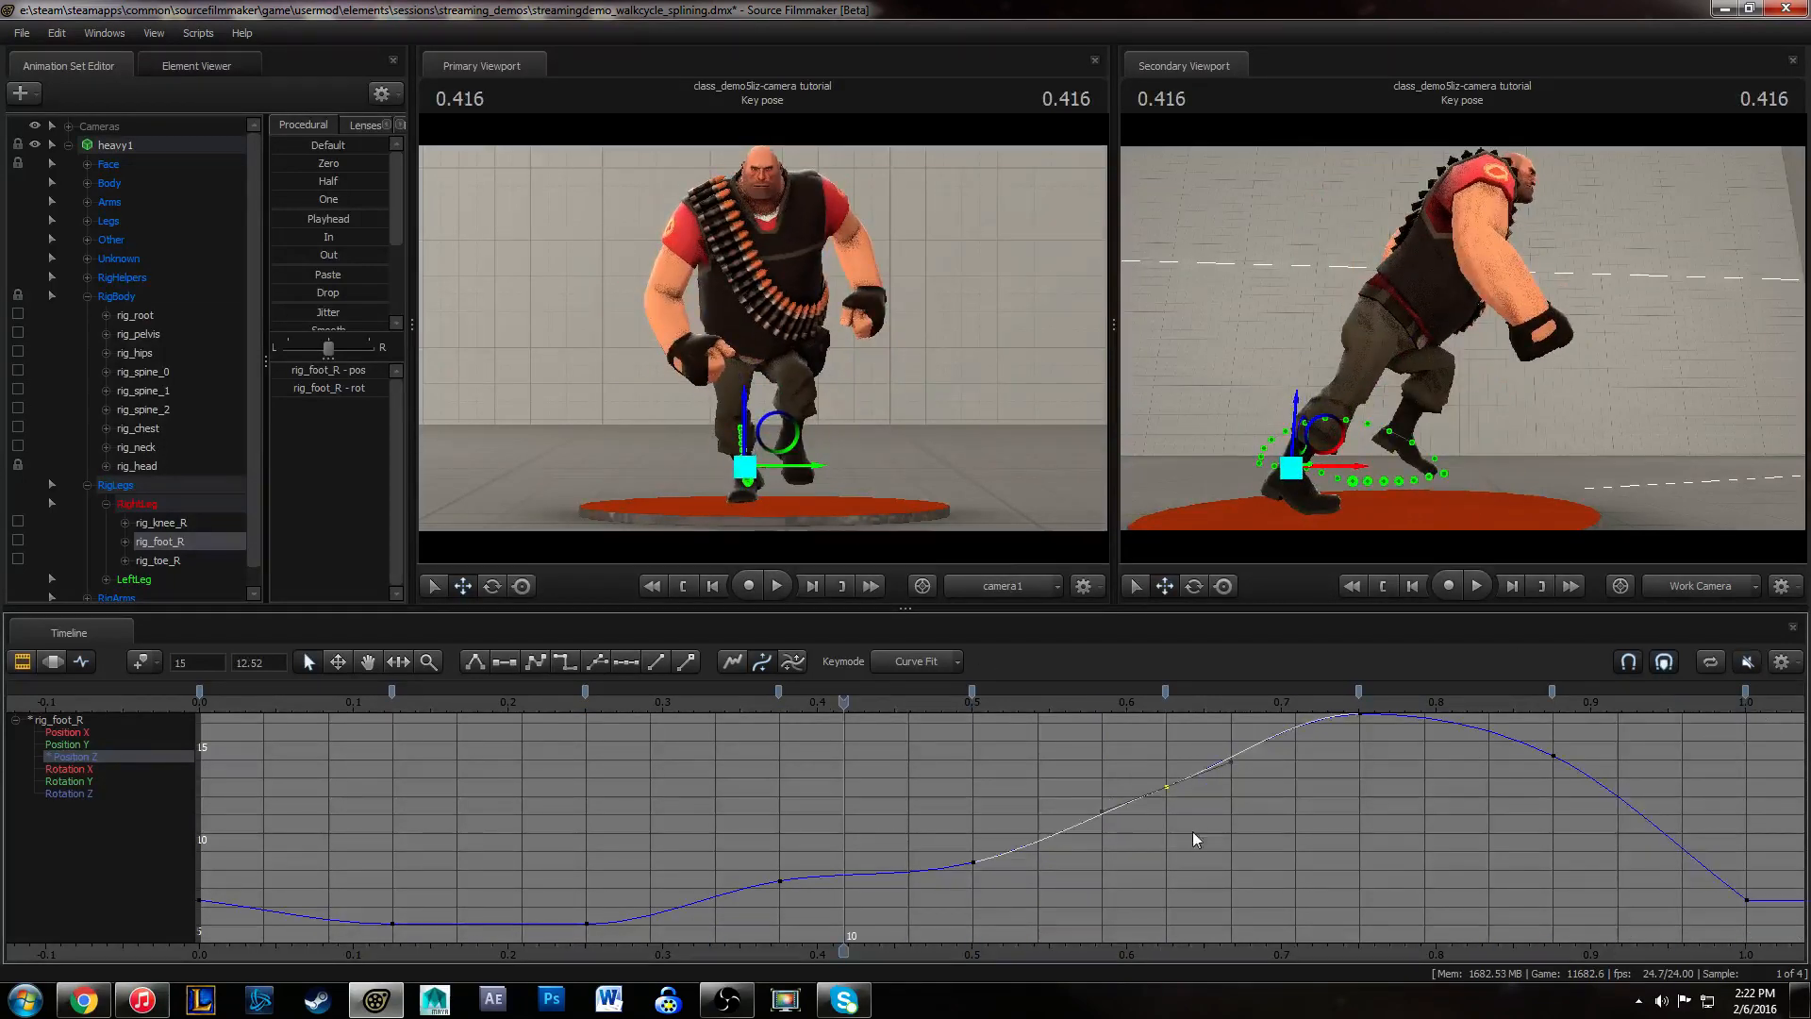
{"action": "left_click_drag", "start_coordinate": [1176, 731], "coordinate": [1245, 815]}
{"action": "left_click", "coordinate": [905, 710]}
{"action": "key", "text": "space"}
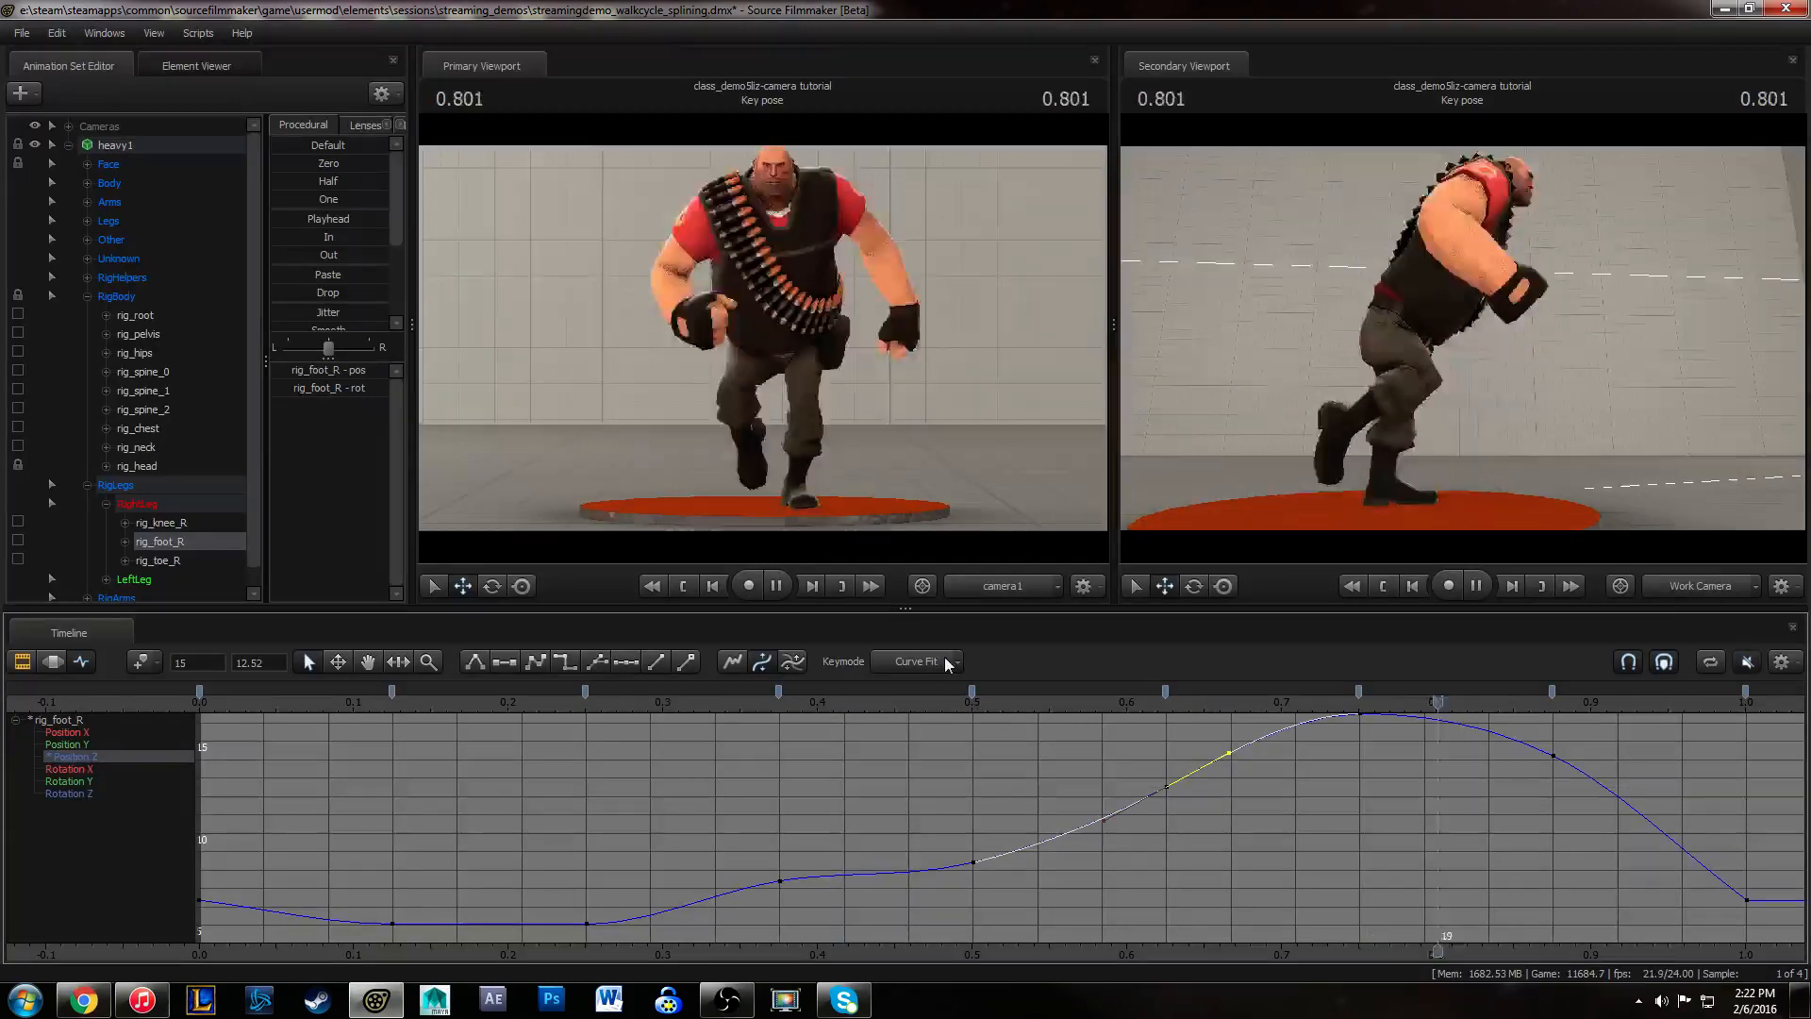
{"action": "key", "text": "space"}
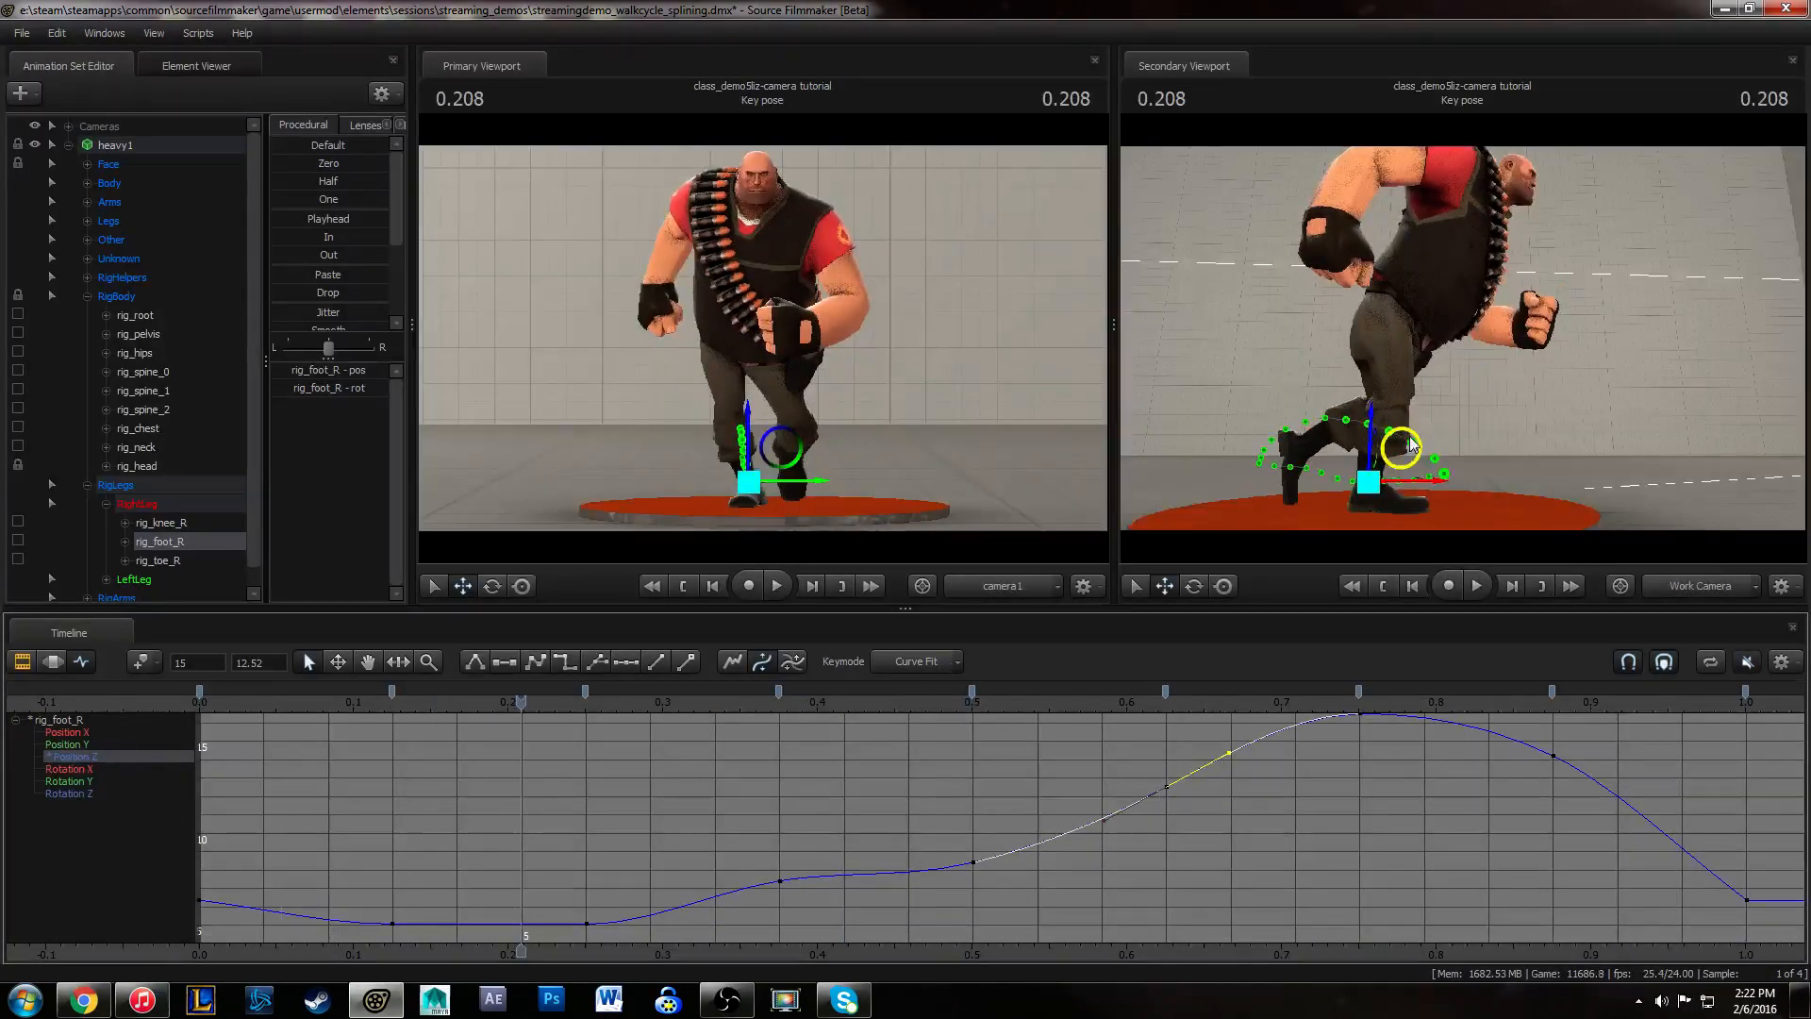
- Try moving the right foot's Position Z key from frame 21 to frame 22, and undo the move
{"action": "left_click_drag", "start_coordinate": [885, 708], "coordinate": [1628, 639]}
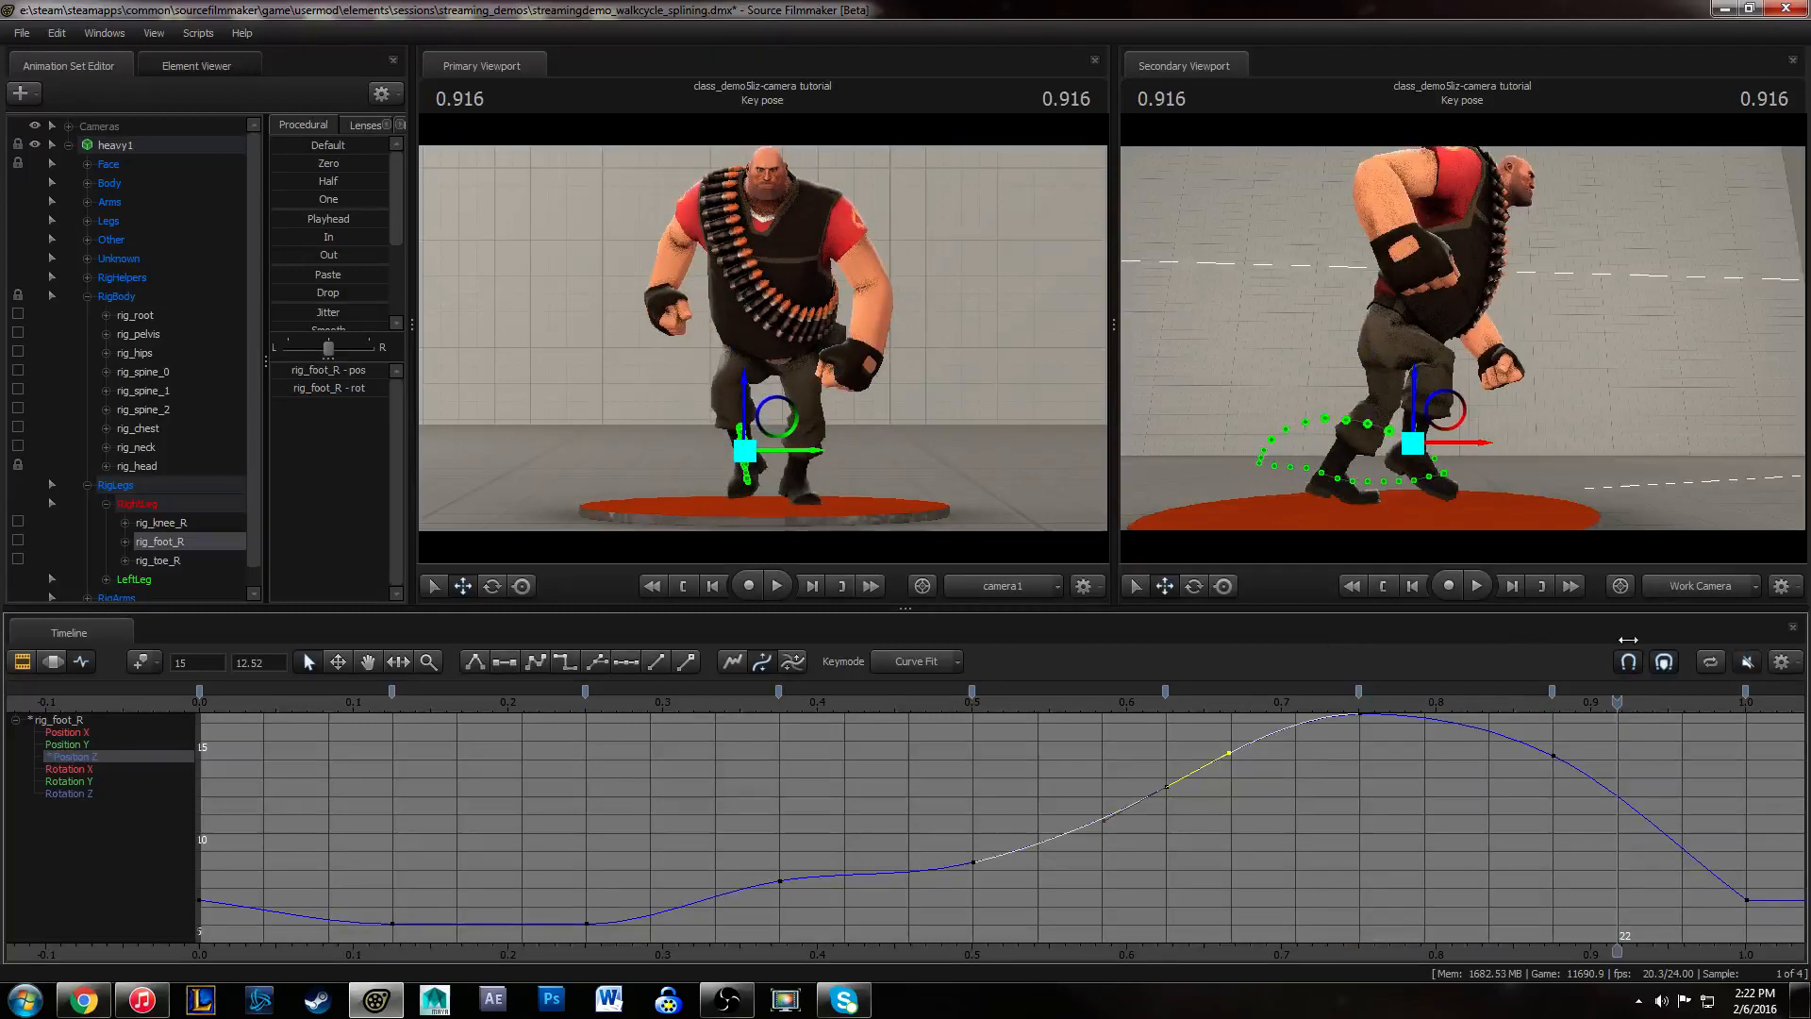
{"action": "middle_click_drag", "start_coordinate": [1686, 791], "coordinate": [1518, 820]}
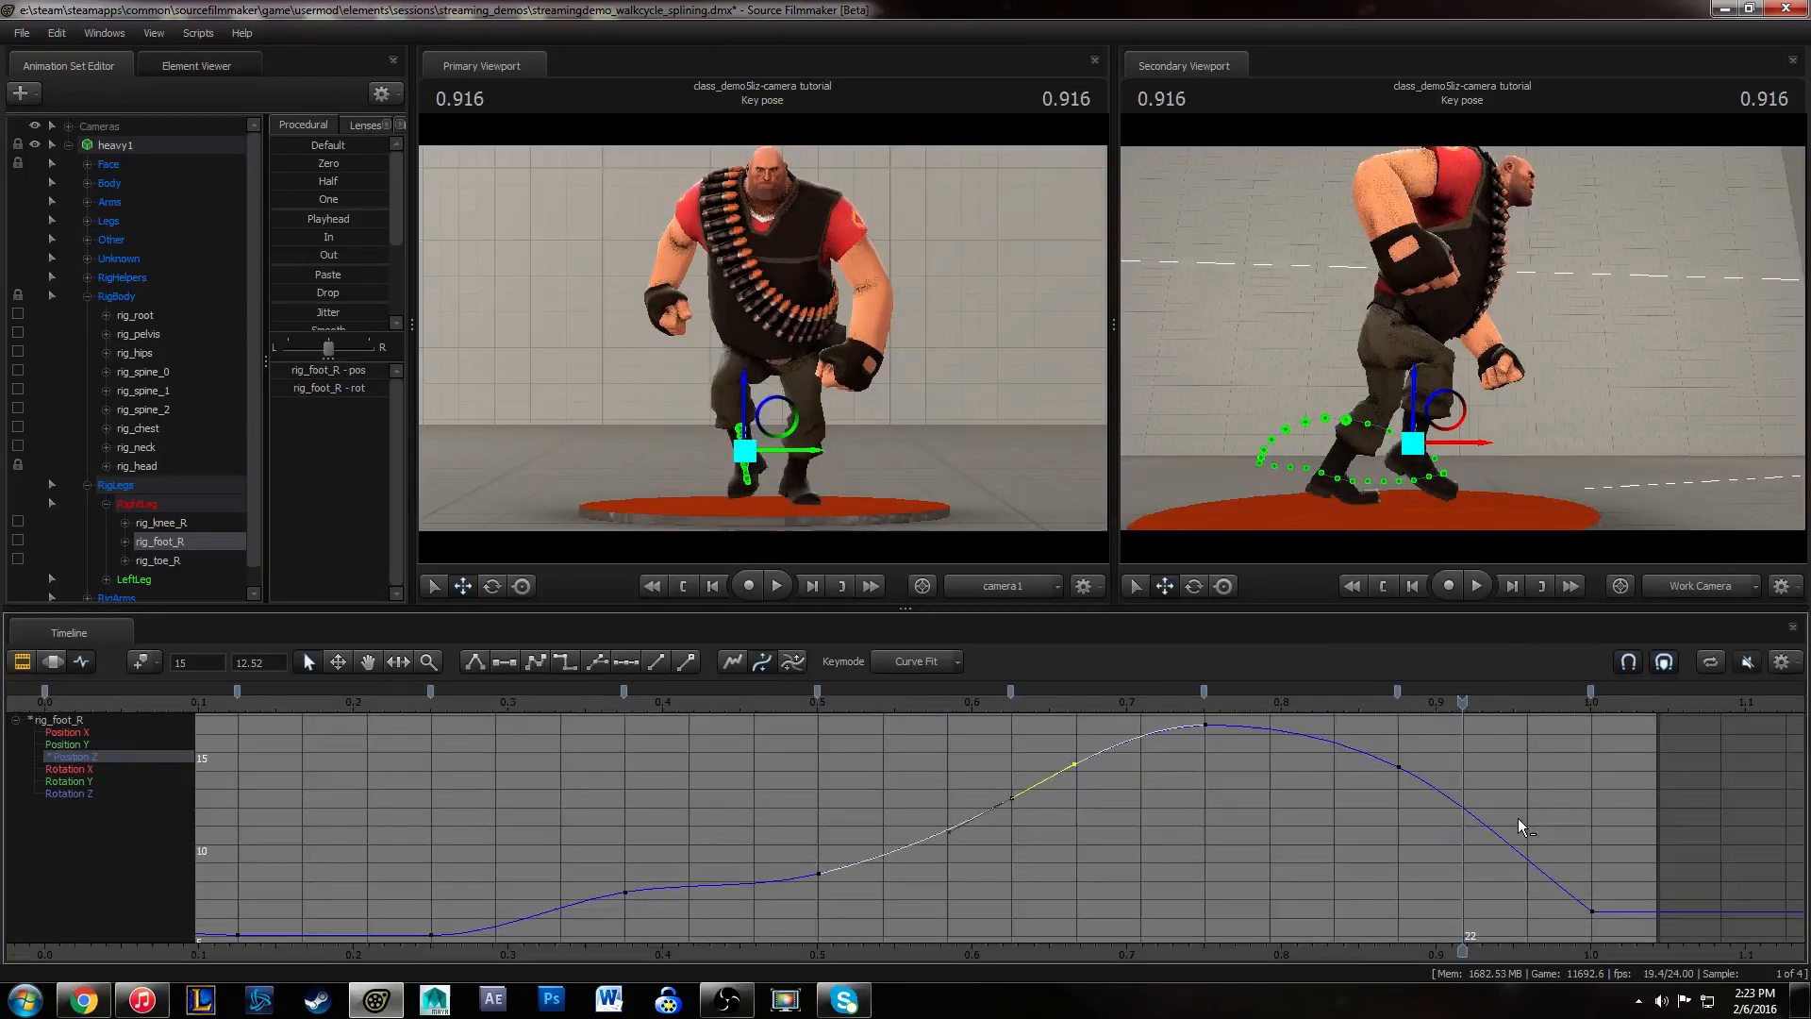
{"action": "left_click_drag", "start_coordinate": [1400, 768], "coordinate": [1465, 800]}
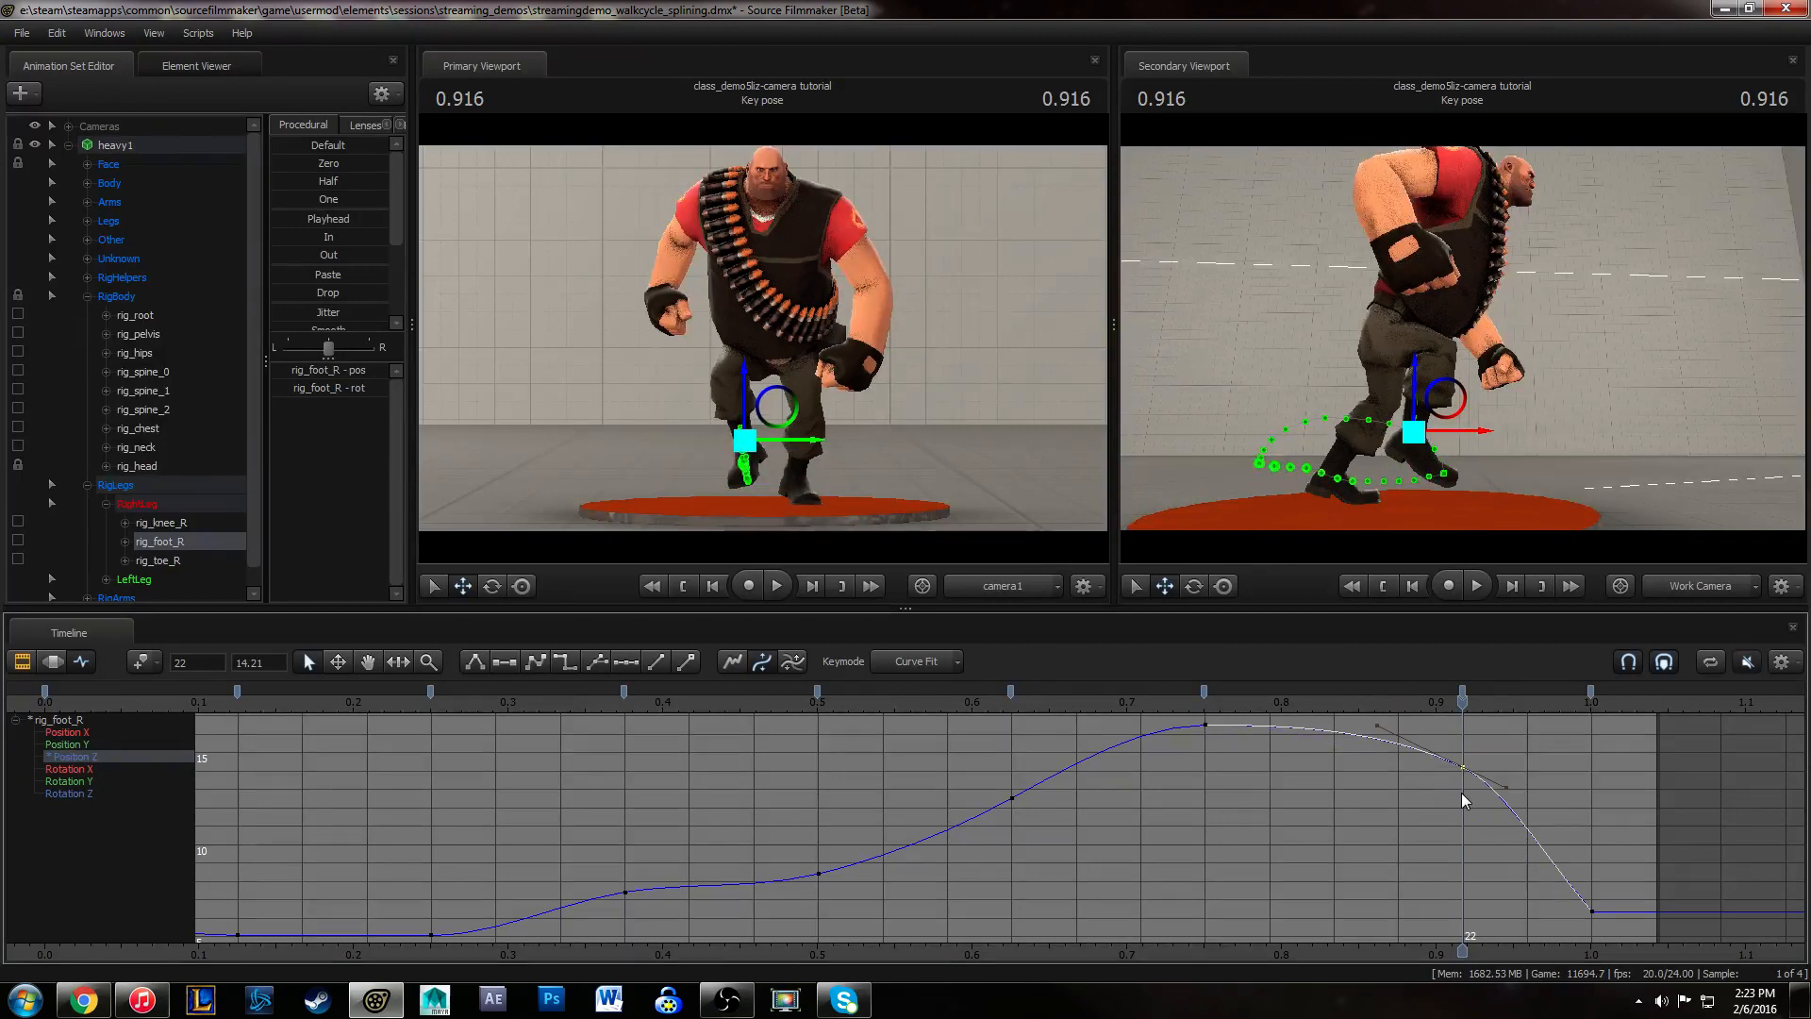
{"action": "key", "text": "ctrl+z"}
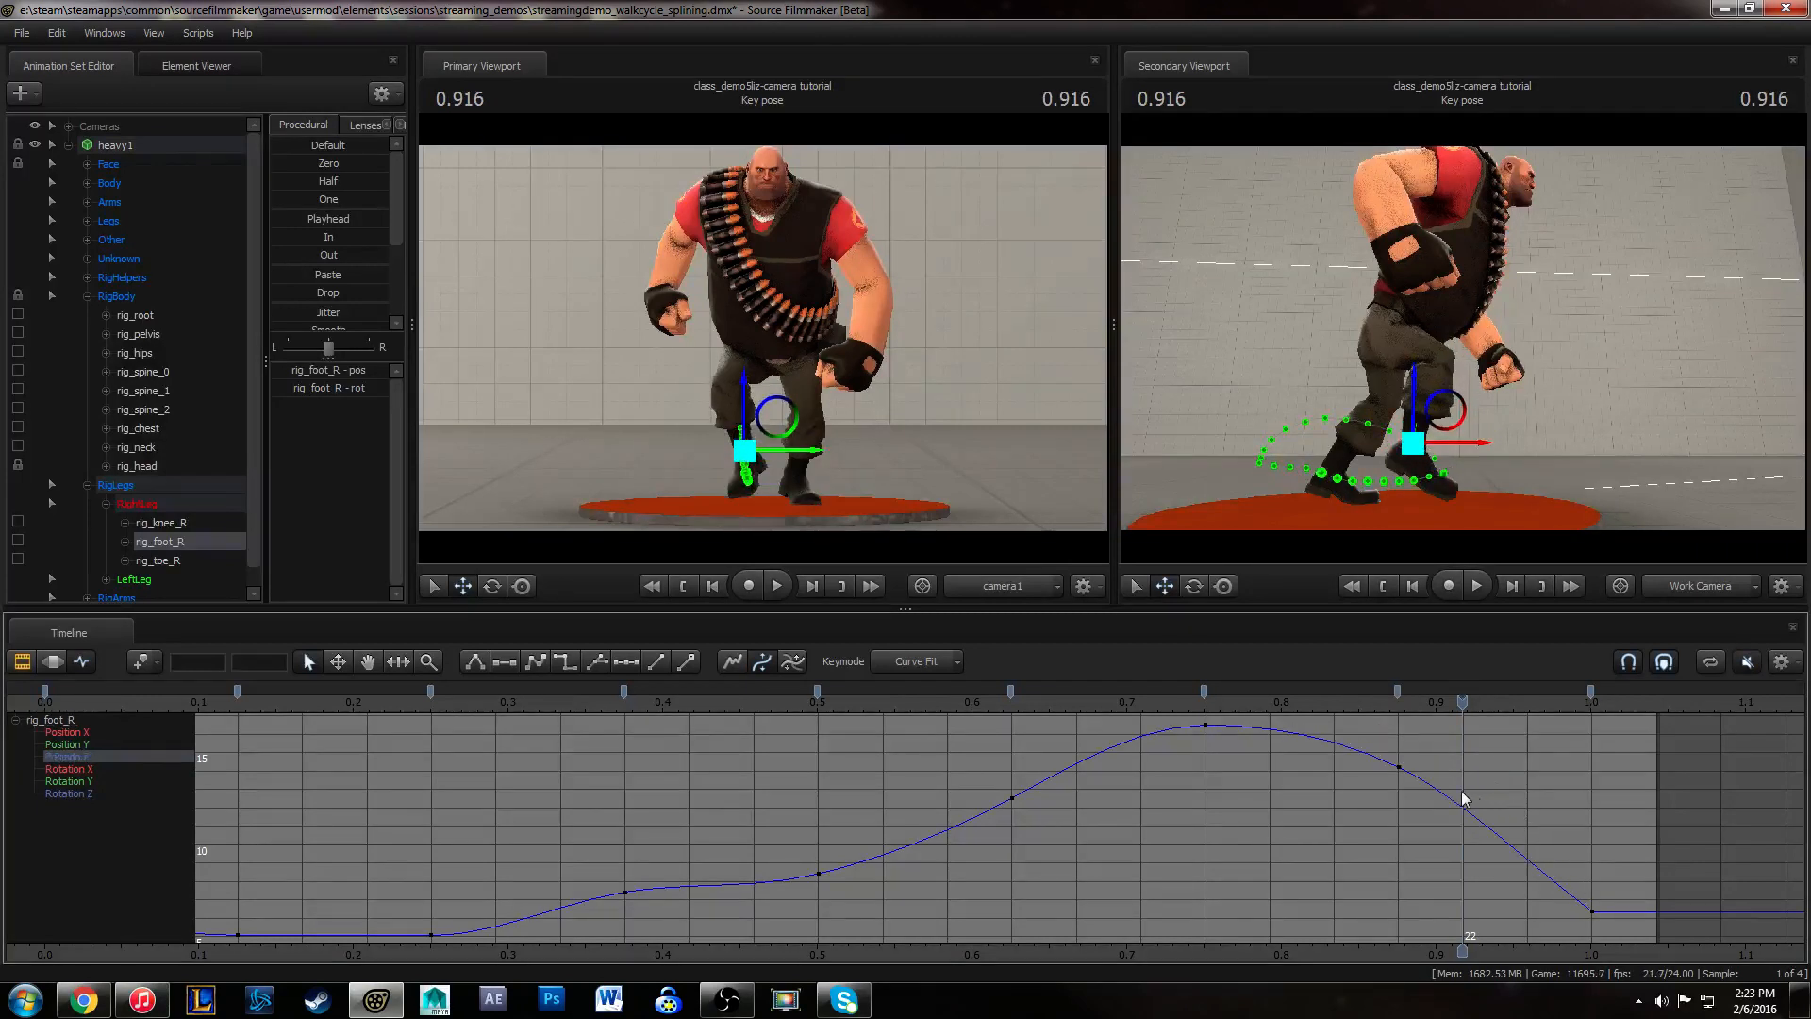
- Move the right foot's Position Z key from frame 21 to frame 22 at about 14.93, and give the frame 24 key a spline tangent
{"action": "left_click", "coordinate": [1397, 704]}
{"action": "left_click", "coordinate": [1399, 767]}
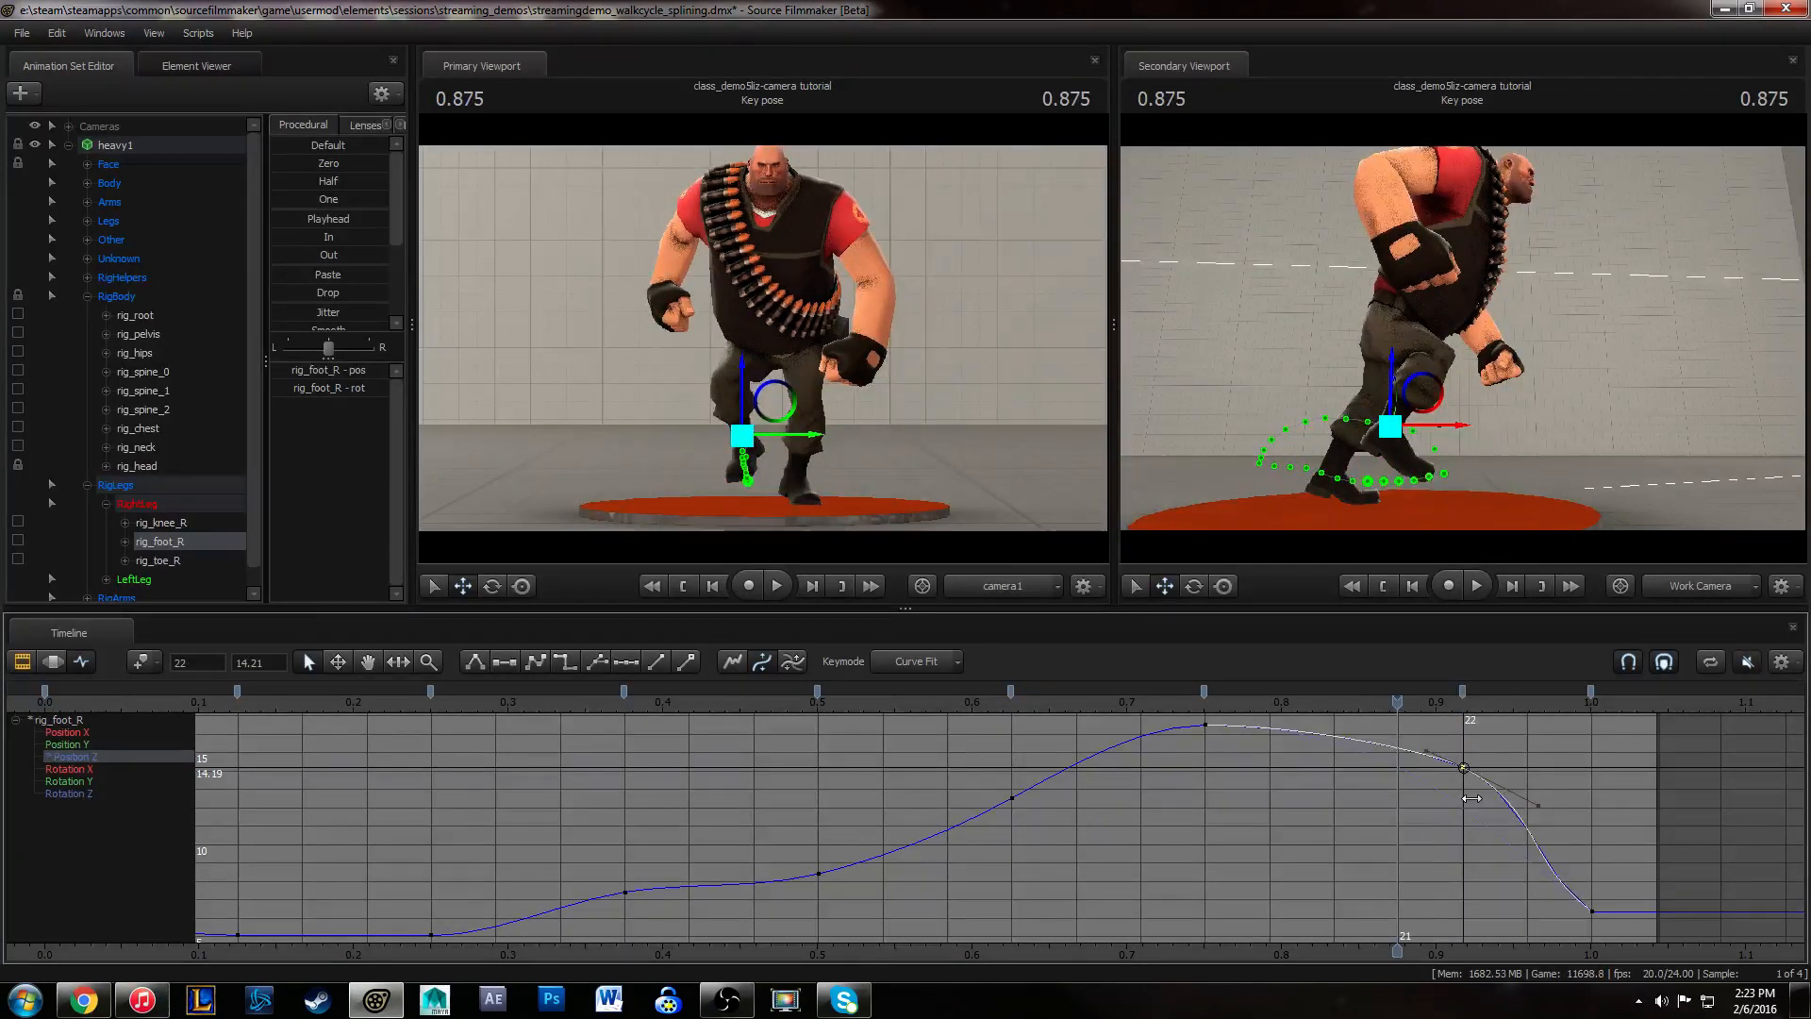
{"action": "mouse_move", "coordinate": [1473, 796]}
{"action": "left_mouse_down"}
{"action": "mouse_move", "coordinate": [1488, 793]}
{"action": "mouse_move", "coordinate": [1445, 792]}
{"action": "mouse_move", "coordinate": [1424, 760]}
{"action": "mouse_move", "coordinate": [1442, 788]}
{"action": "mouse_move", "coordinate": [1487, 791]}
{"action": "left_mouse_up"}
{"action": "left_click_drag", "start_coordinate": [1384, 703], "coordinate": [1408, 766]}
{"action": "left_click", "coordinate": [1593, 912]}
{"action": "key", "text": "1"}
- Scrub and play the walk cycle to examine how the right foot comes down between frames 22 and 24
{"action": "middle_click_drag", "start_coordinate": [1410, 762], "coordinate": [1415, 773]}
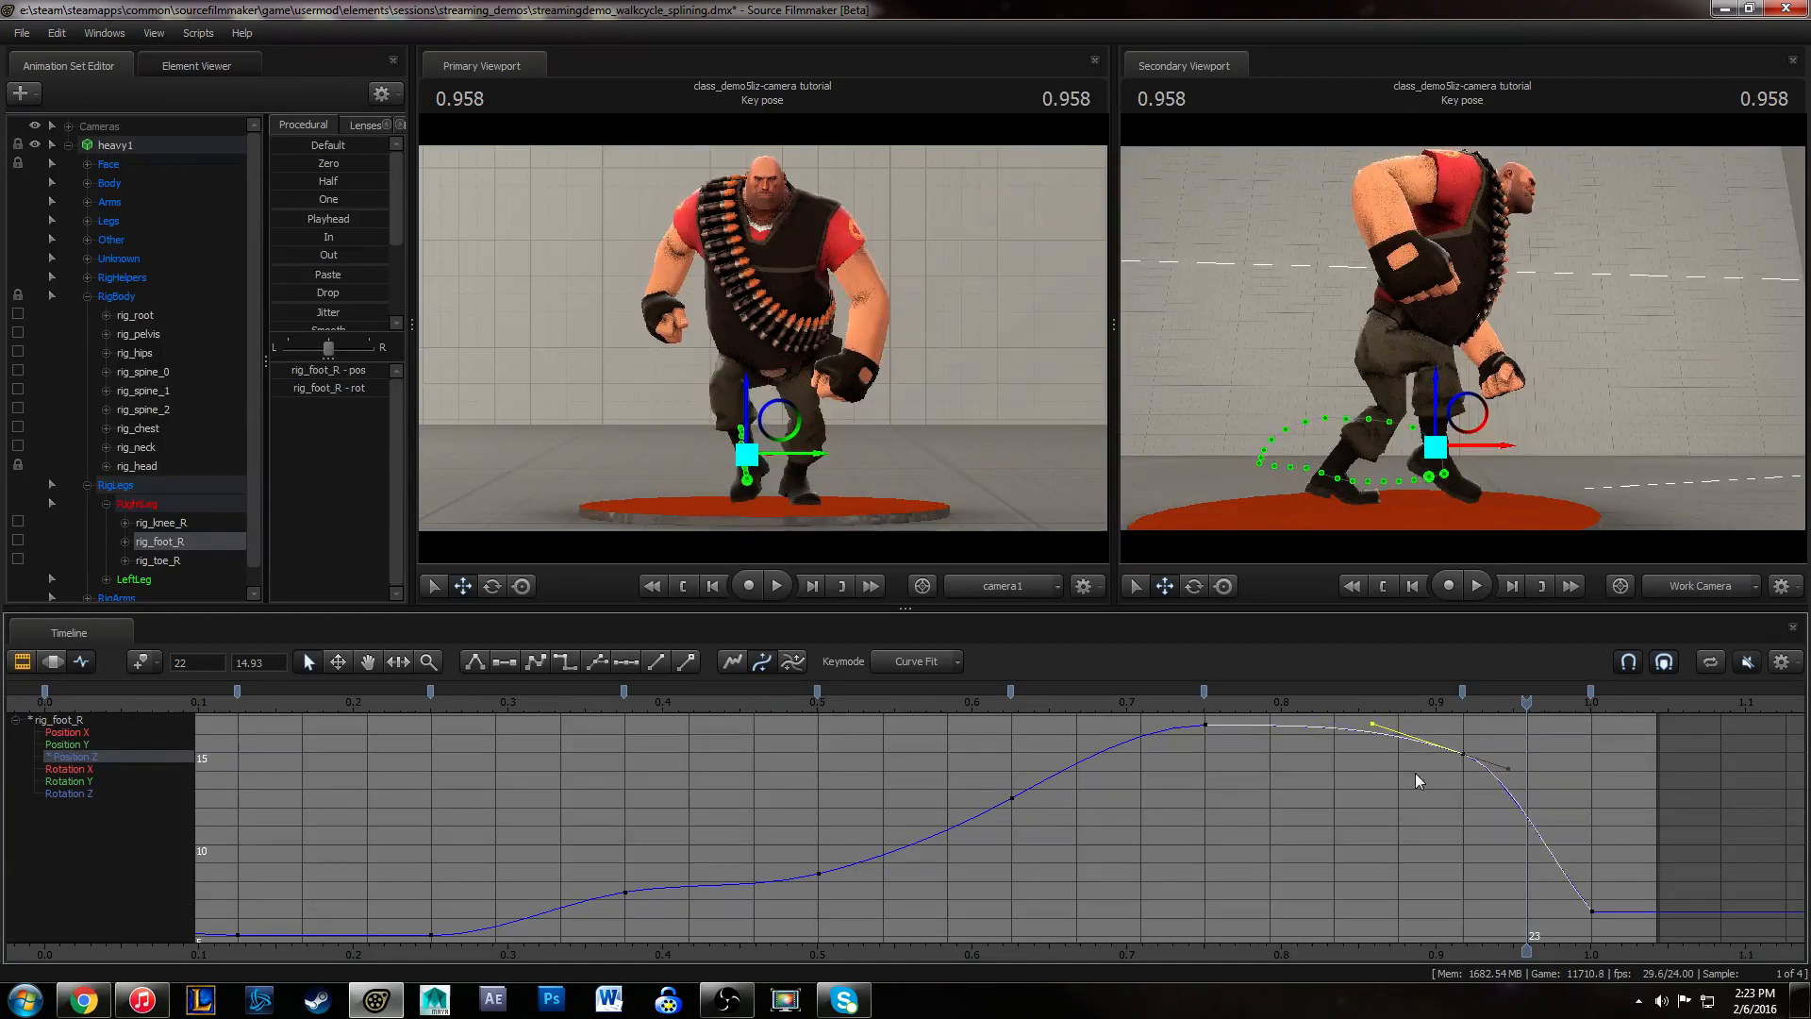
{"action": "middle_click_drag", "start_coordinate": [1574, 774], "coordinate": [1532, 795], "text": "alt"}
{"action": "left_click_drag", "start_coordinate": [1392, 738], "coordinate": [1461, 813]}
{"action": "mouse_move", "coordinate": [1436, 790]}
{"action": "middle_mouse_down", "text": "shift"}
{"action": "mouse_move", "coordinate": [1368, 784]}
{"action": "mouse_move", "coordinate": [1424, 769]}
{"action": "middle_mouse_up", "text": "shift"}
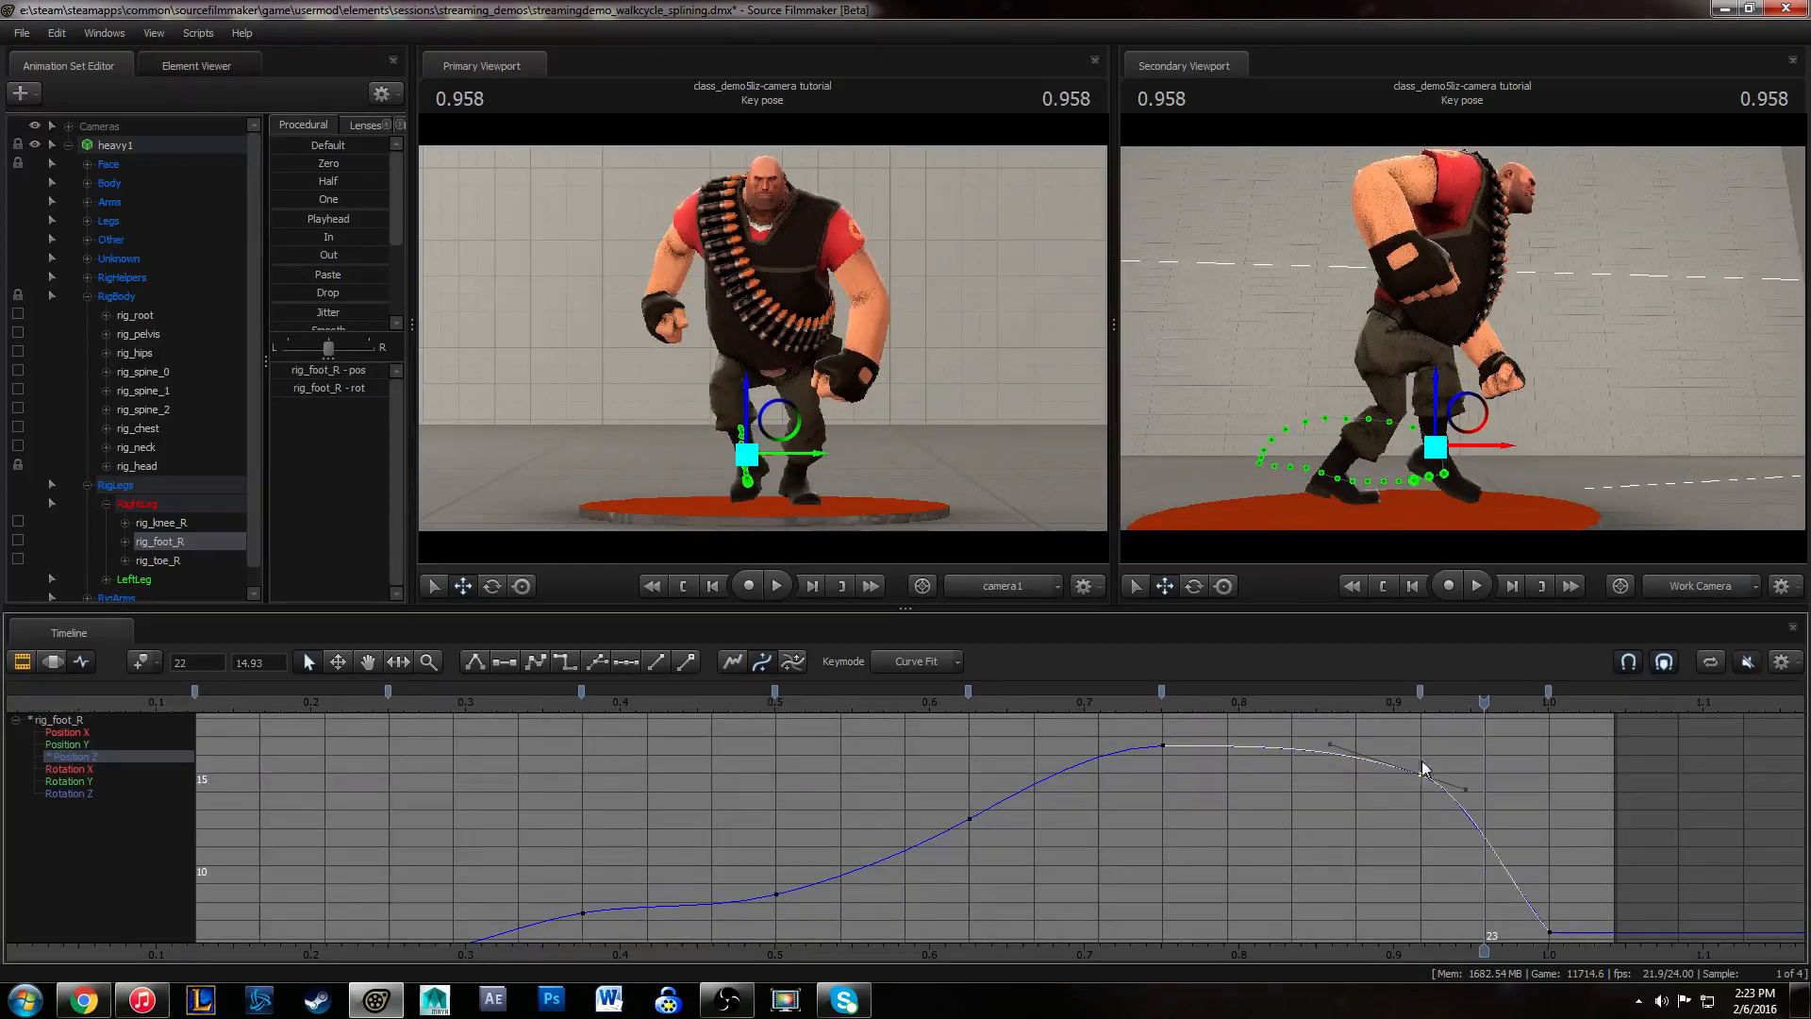
{"action": "left_click", "coordinate": [1431, 709]}
{"action": "left_click_drag", "start_coordinate": [1444, 710], "coordinate": [1404, 842]}
{"action": "key", "text": "space"}
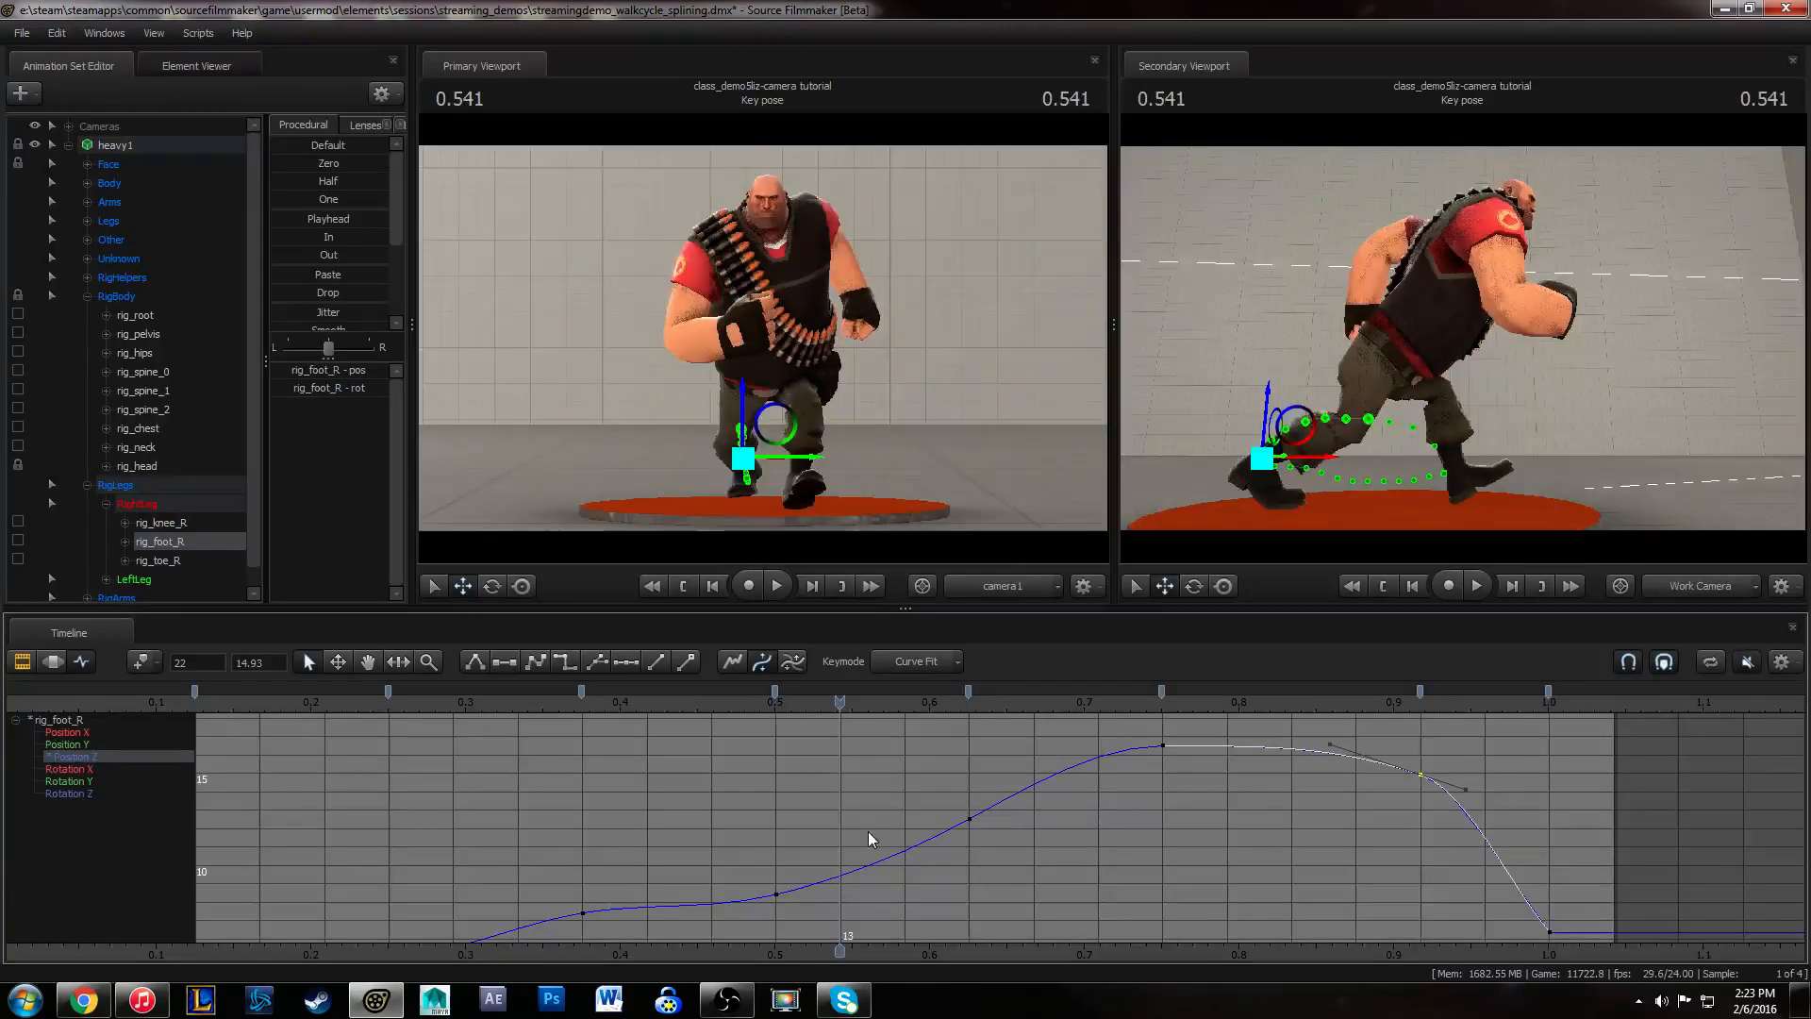
{"action": "mouse_move", "coordinate": [1450, 710]}
{"action": "left_mouse_down"}
{"action": "mouse_move", "coordinate": [1468, 710]}
{"action": "mouse_move", "coordinate": [1427, 710]}
{"action": "mouse_move", "coordinate": [1453, 711]}
{"action": "left_mouse_up"}
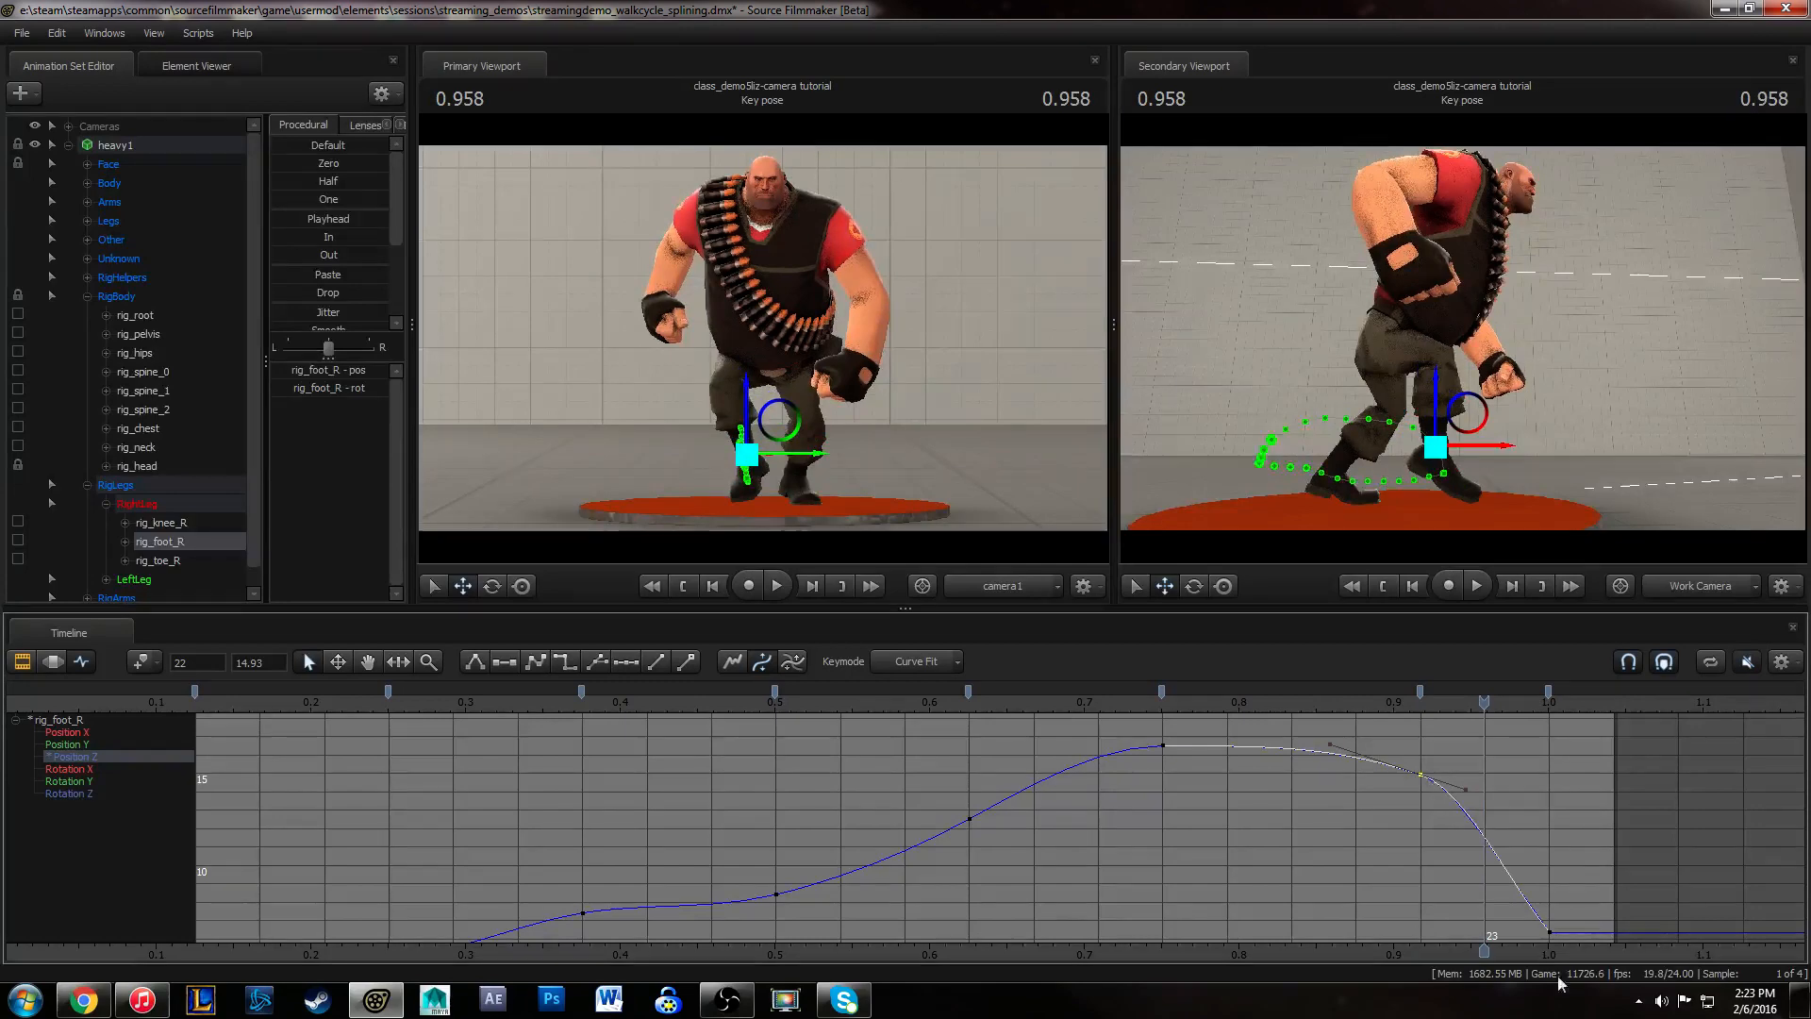
- Fine-tune the tangent handles of the right foot's Position Z keys at frames 9 and 12, and replay the walk cycle
{"action": "left_click", "coordinate": [1184, 832]}
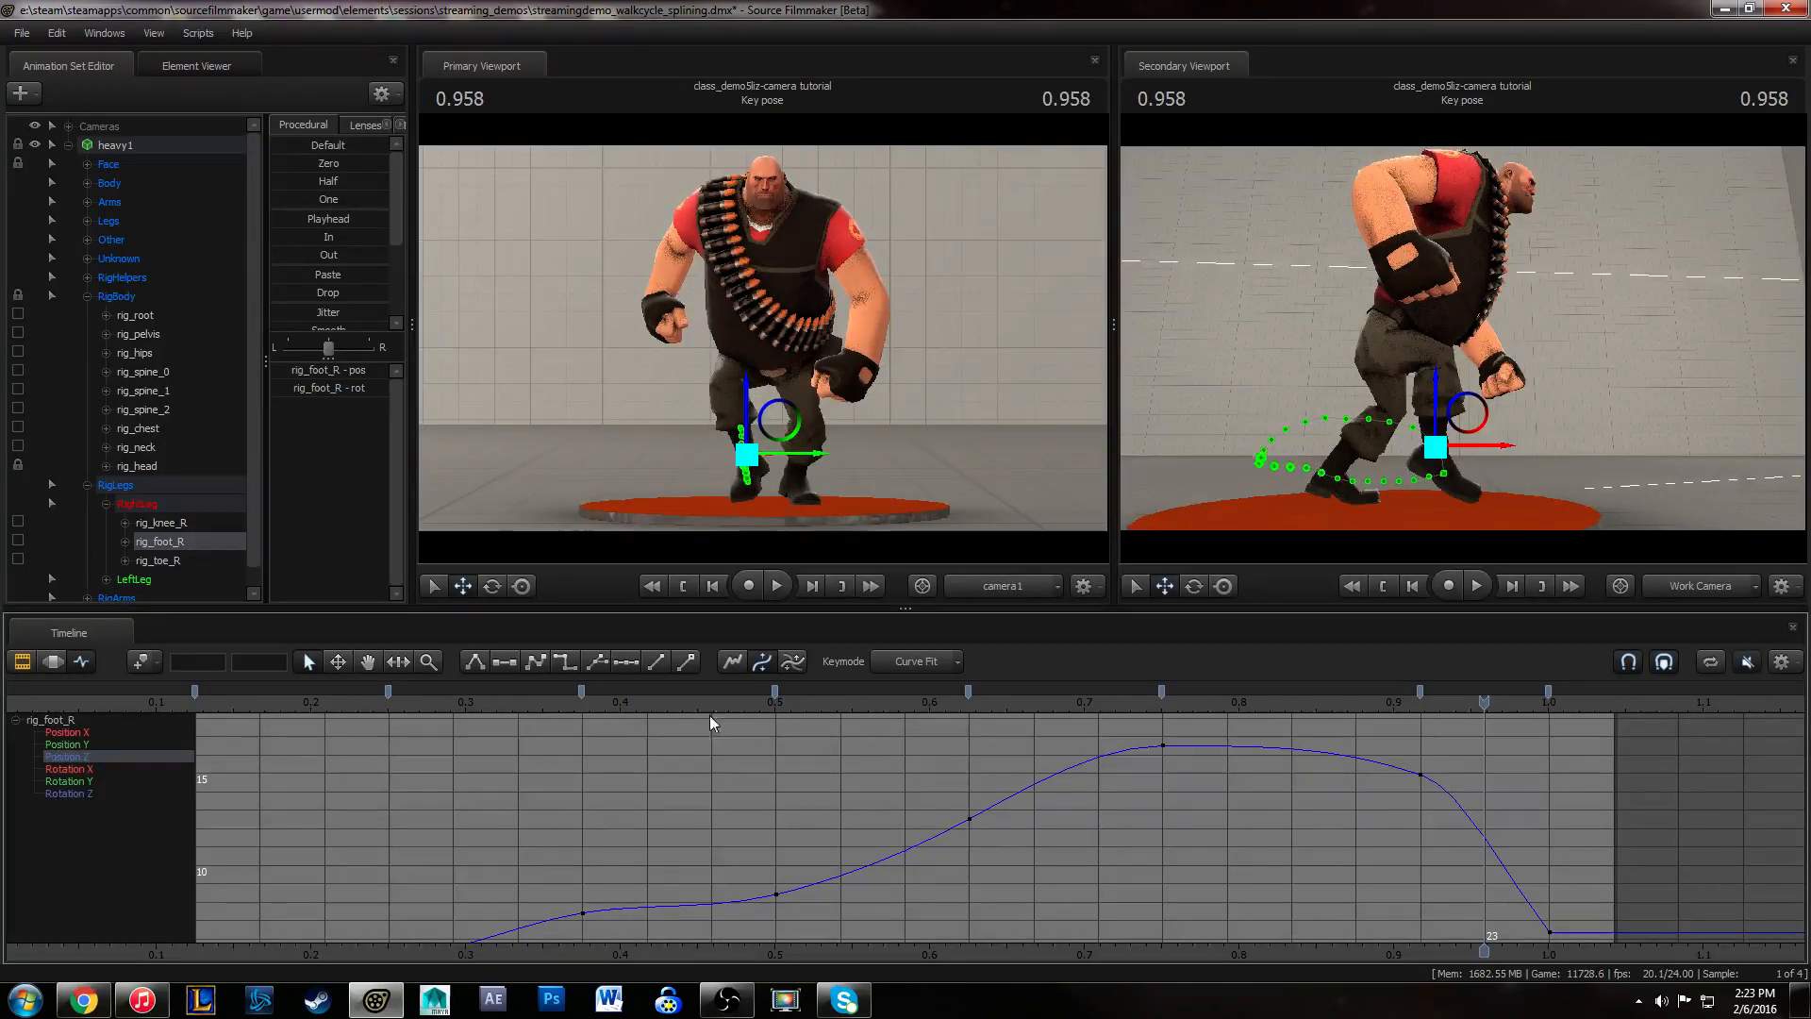
{"action": "left_click", "coordinate": [776, 894]}
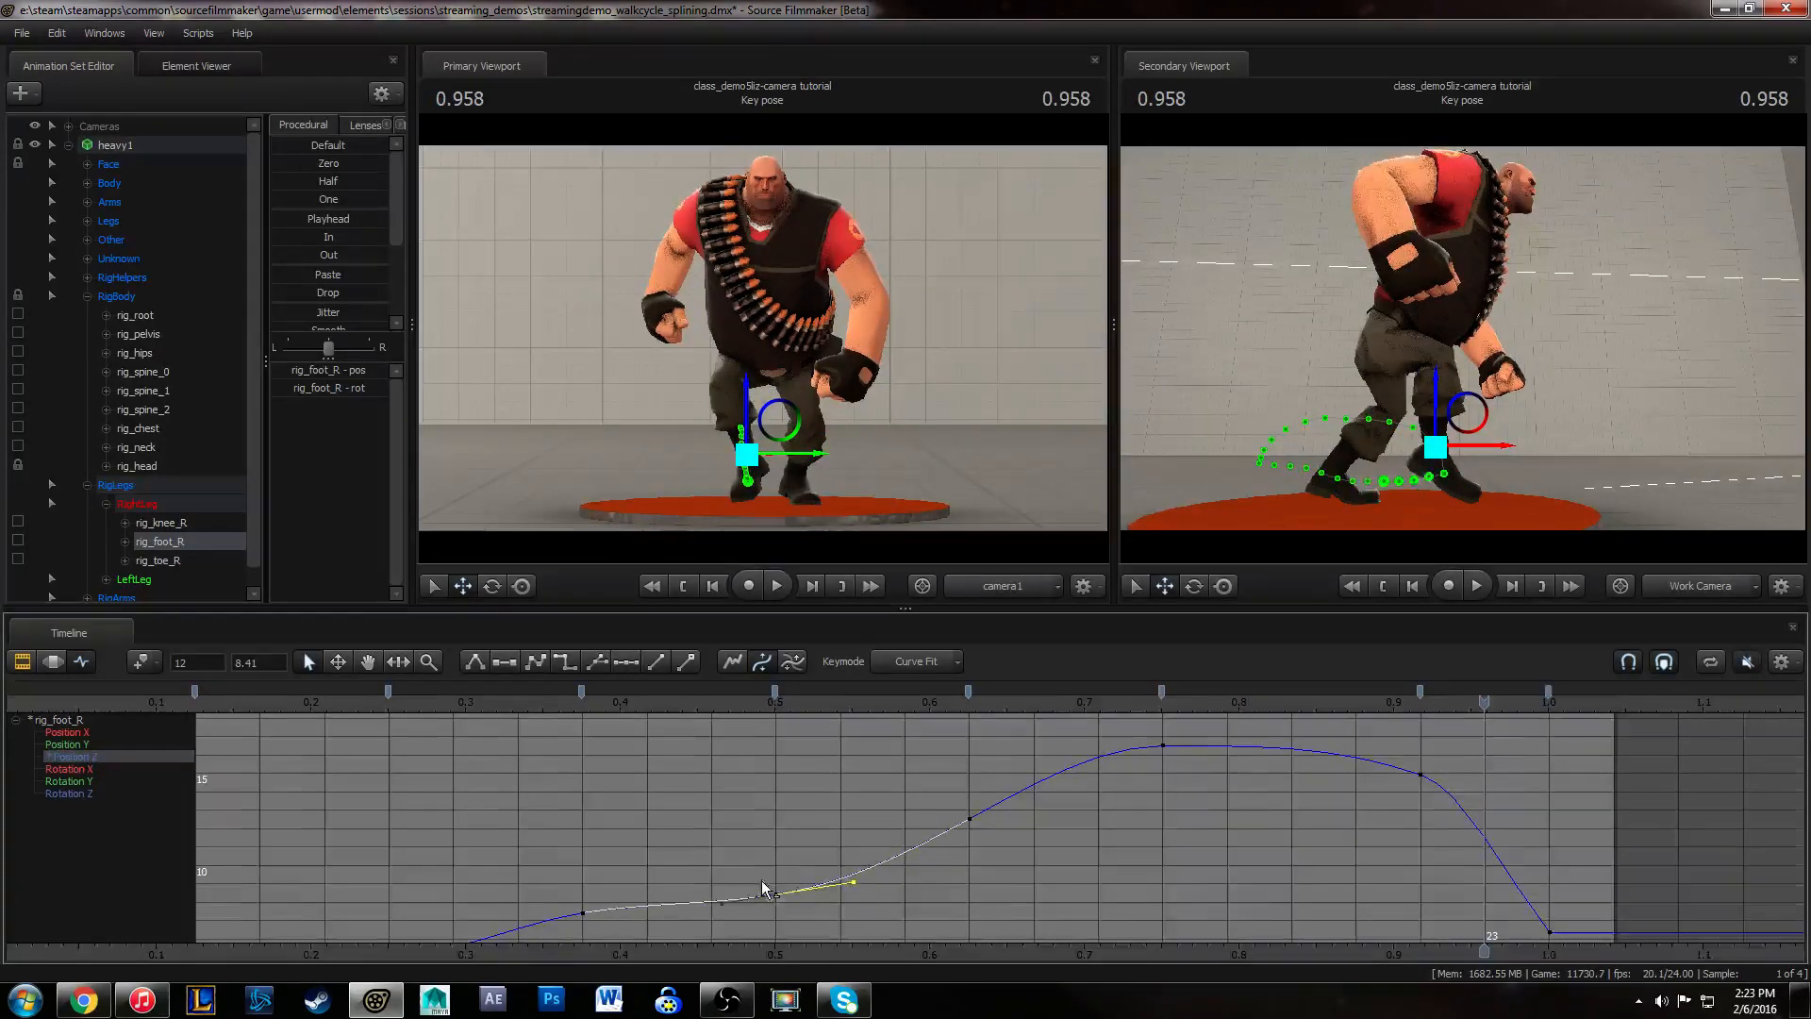
{"action": "middle_click_drag", "start_coordinate": [927, 836], "coordinate": [1053, 789]}
{"action": "left_click_drag", "start_coordinate": [719, 903], "coordinate": [720, 906]}
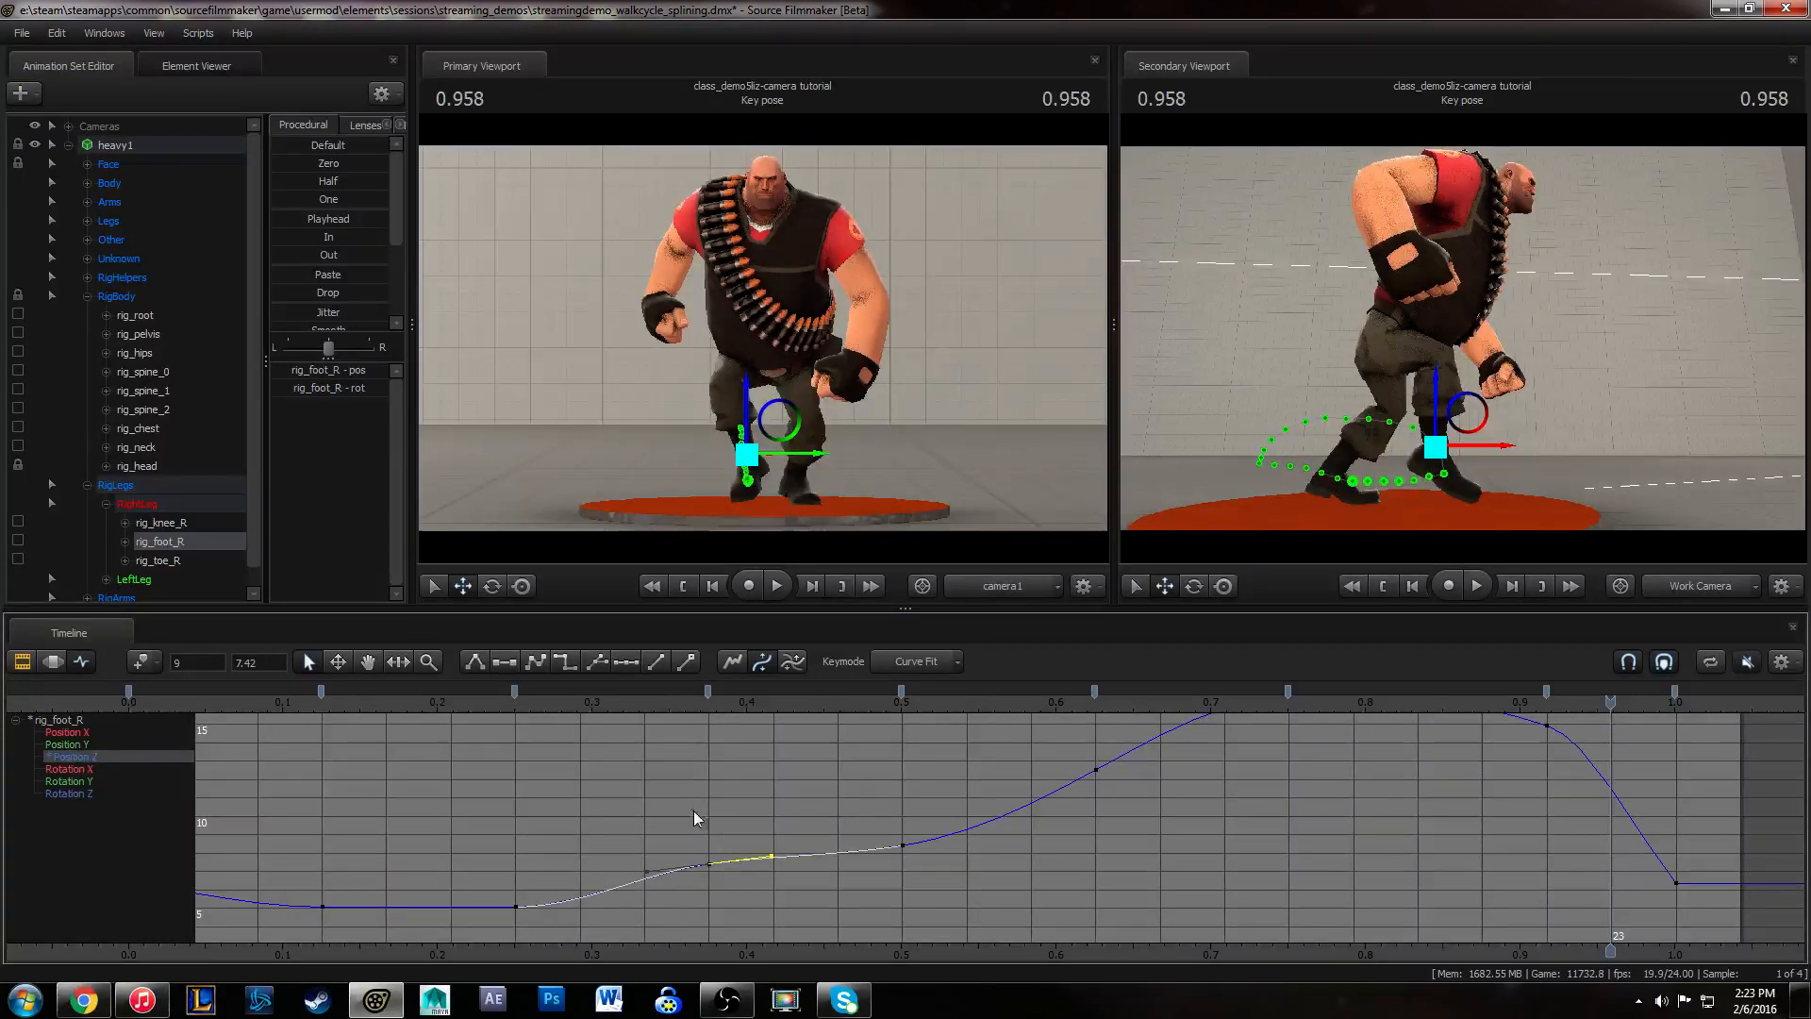
{"action": "key", "text": "space"}
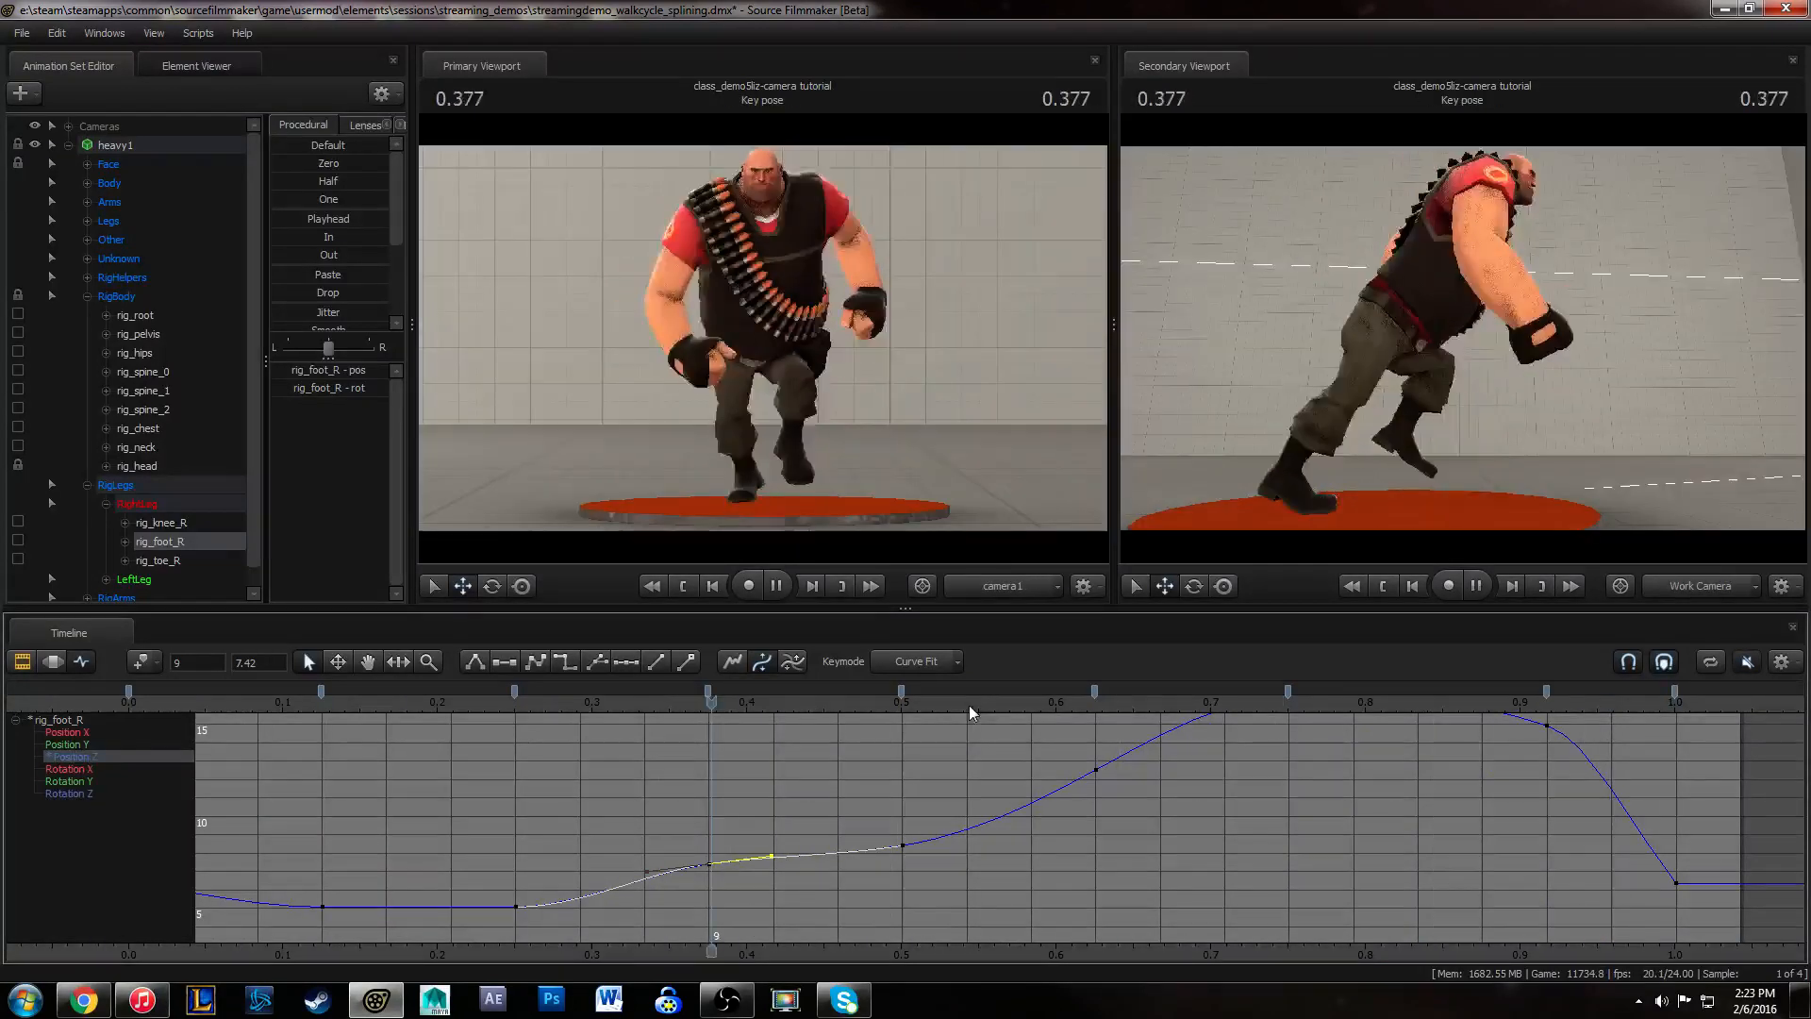
{"action": "key", "text": "space"}
{"action": "left_click", "coordinate": [375, 819]}
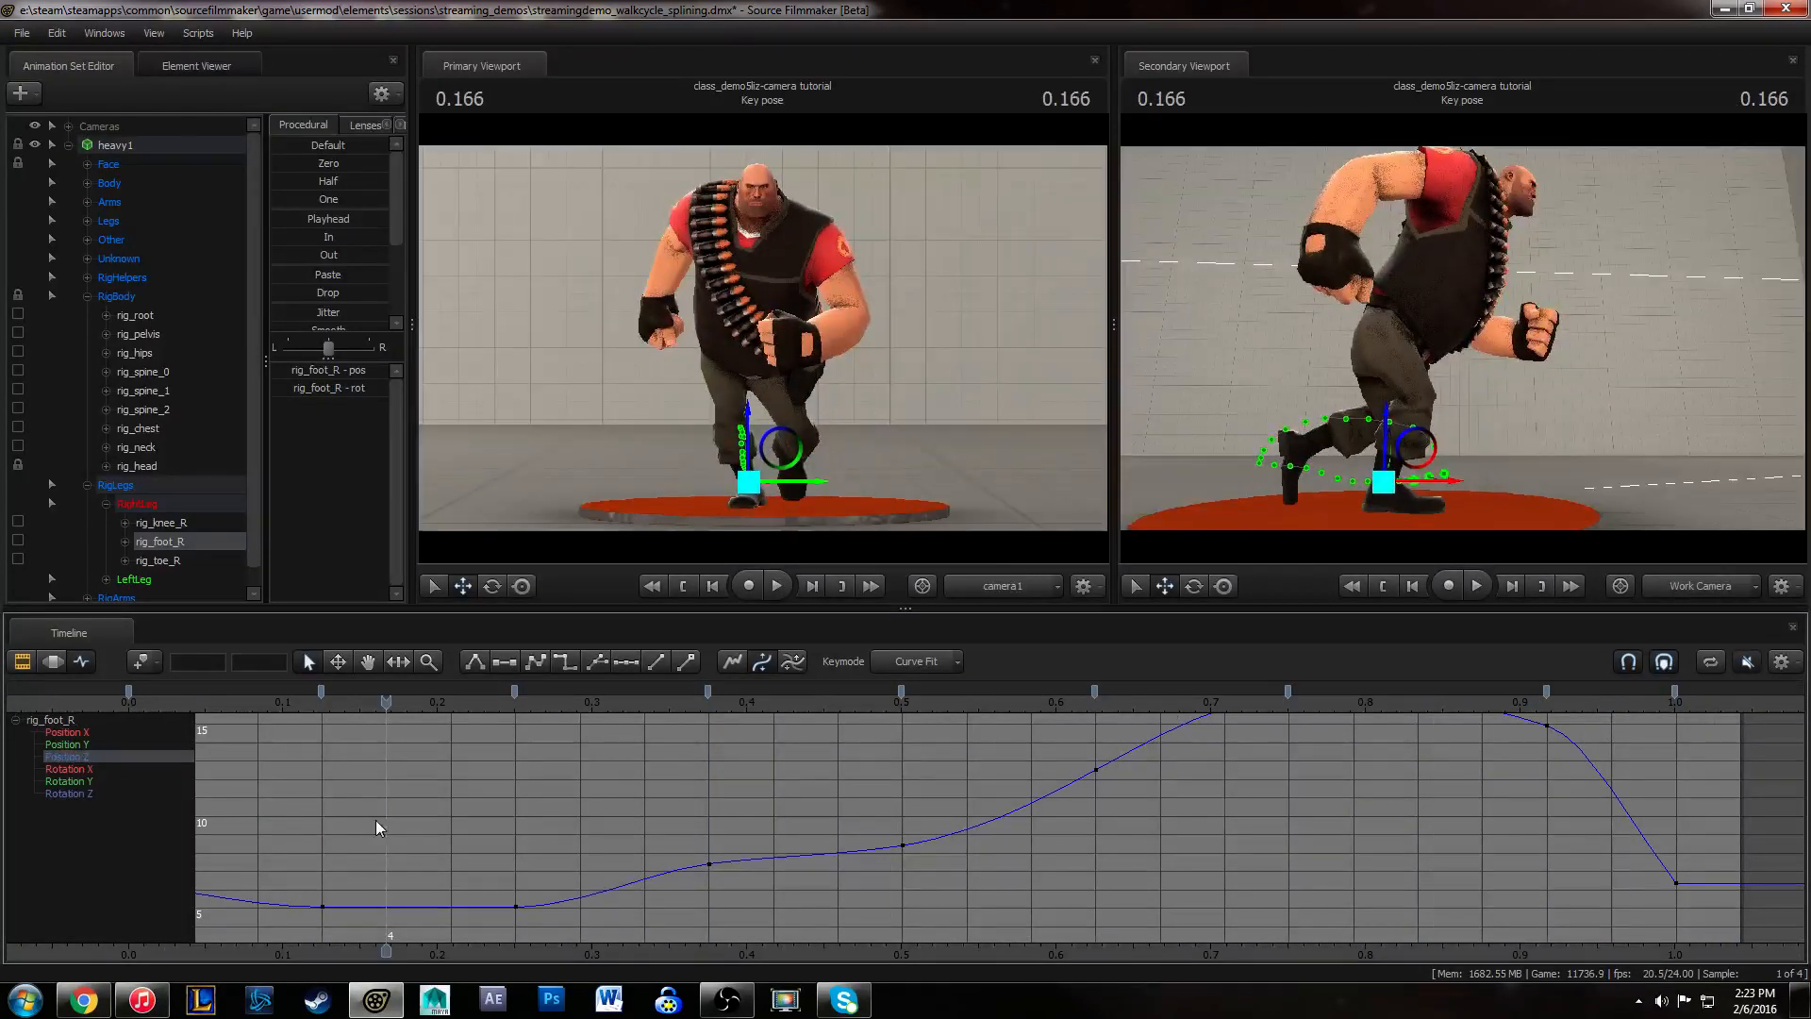
- Show the right foot's Rotation X, Y and Z curves together and flatten the tangents of all their keys
{"action": "left_click_drag", "start_coordinate": [109, 770], "coordinate": [194, 786]}
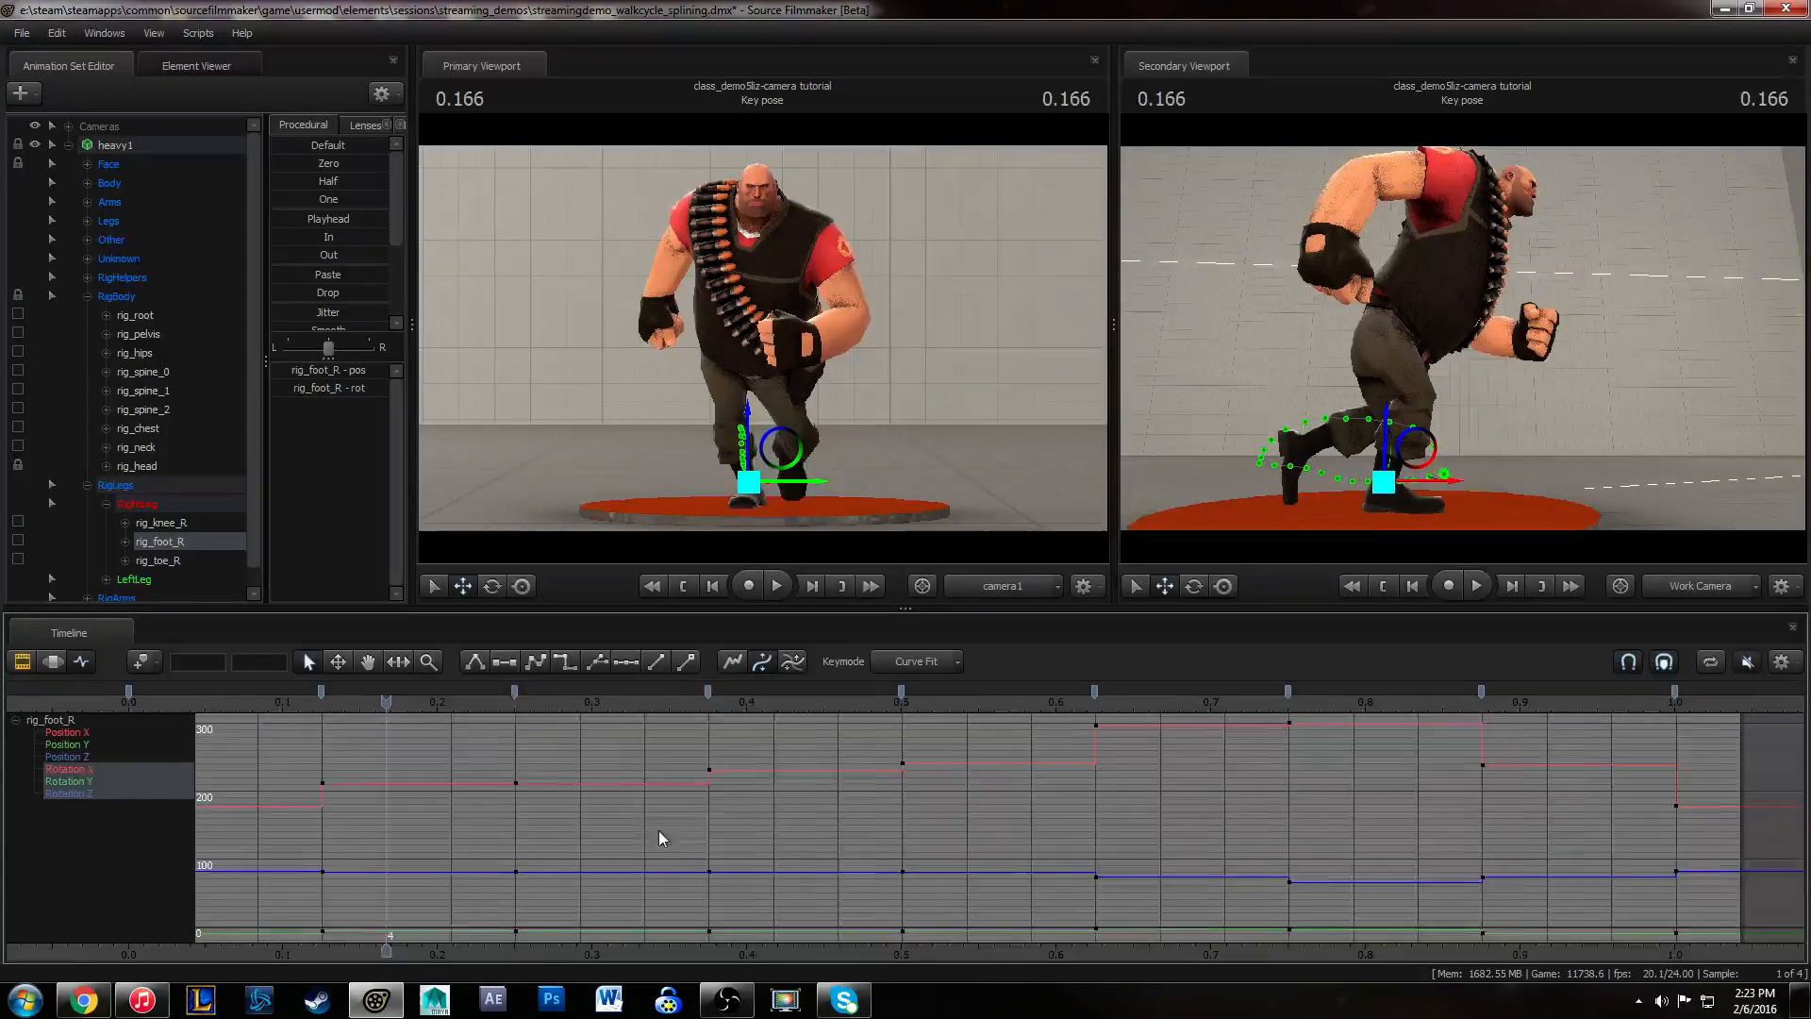
{"action": "middle_click_drag", "start_coordinate": [659, 831], "coordinate": [721, 834]}
{"action": "scroll", "coordinate": [783, 804], "scroll_direction": "down", "scroll_amount": 3}
{"action": "key", "text": "ctrl+a"}
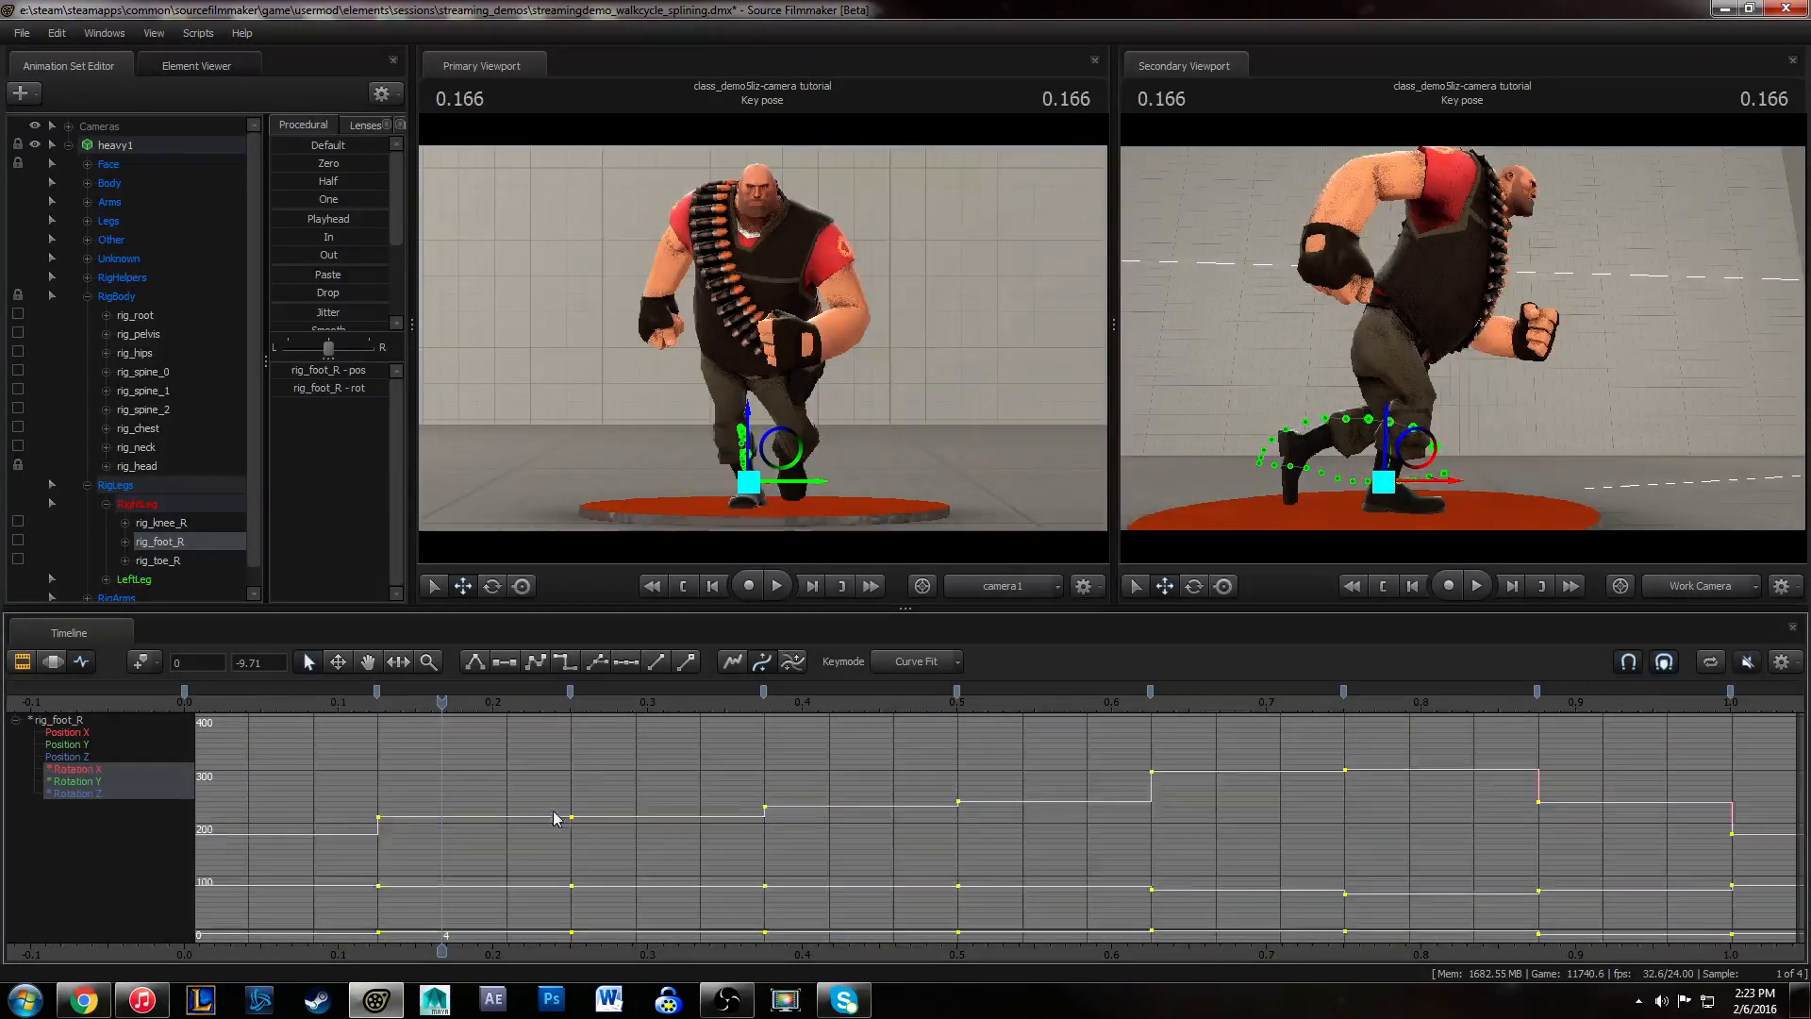
{"action": "key", "text": "2"}
- Give the right foot's Rotation X keys at frames 9, 12, 15 and 21 spline tangents, and inspect the curve from frame 0 to 24
{"action": "left_click_drag", "start_coordinate": [700, 749], "coordinate": [1158, 818]}
{"action": "left_click_drag", "start_coordinate": [1525, 770], "coordinate": [1581, 824]}
{"action": "middle_click_drag", "start_coordinate": [1170, 830], "coordinate": [1300, 823]}
{"action": "middle_click_drag", "start_coordinate": [1178, 823], "coordinate": [1307, 824]}
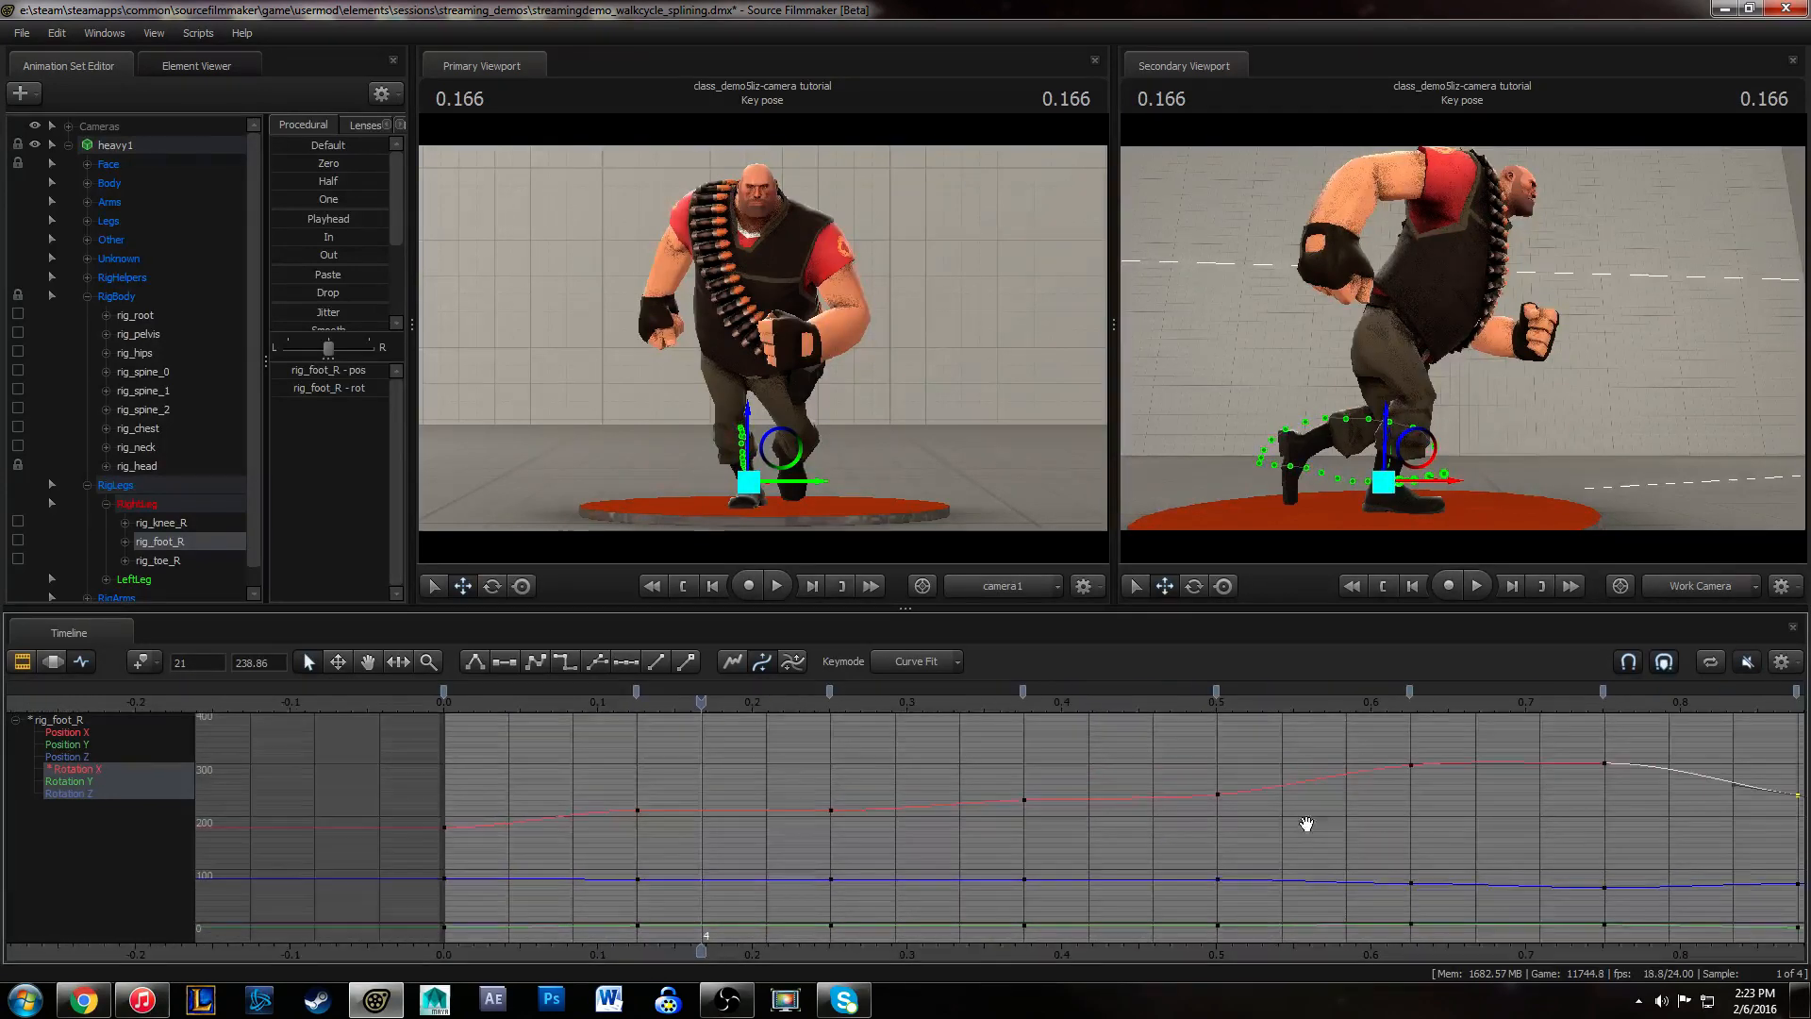
{"action": "left_click_drag", "start_coordinate": [389, 800], "coordinate": [497, 848]}
{"action": "middle_click_drag", "start_coordinate": [1242, 819], "coordinate": [850, 808]}
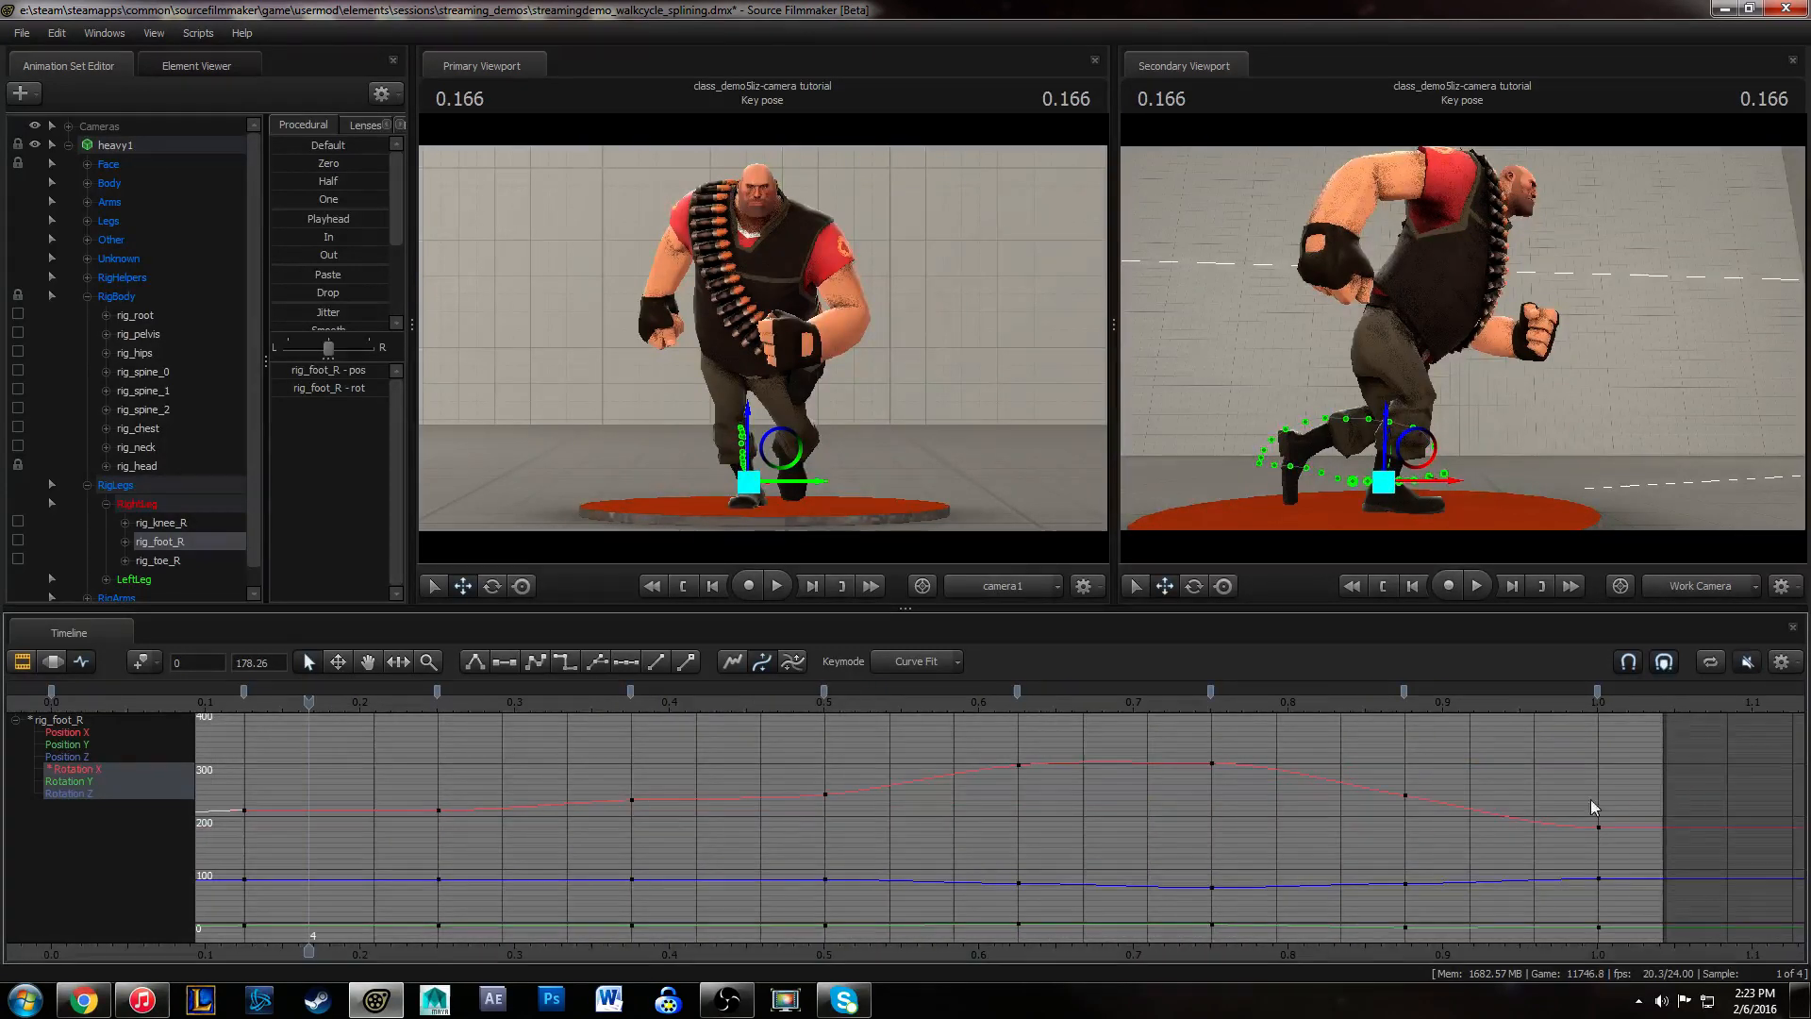
{"action": "middle_click_drag", "start_coordinate": [700, 818], "coordinate": [934, 767]}
{"action": "middle_click_drag", "start_coordinate": [1115, 801], "coordinate": [924, 858]}
{"action": "scroll", "coordinate": [1072, 811], "scroll_direction": "up", "scroll_amount": 5}
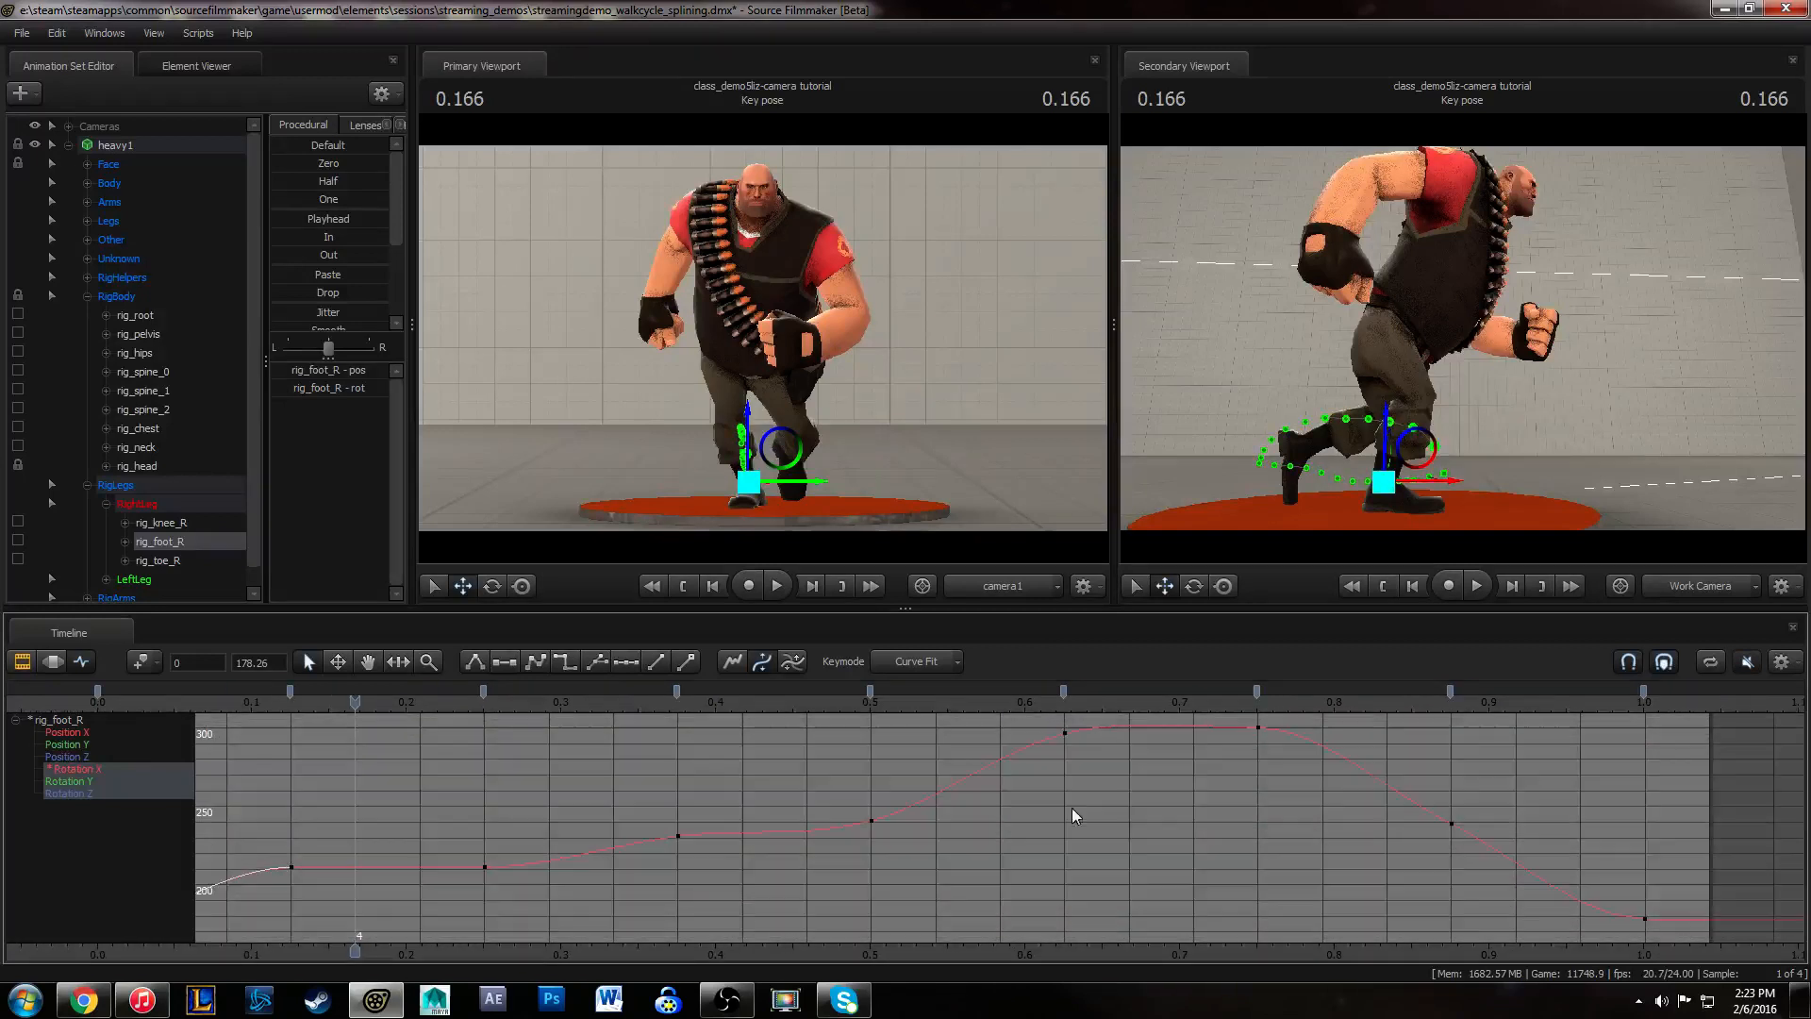
{"action": "middle_click_drag", "start_coordinate": [1278, 808], "coordinate": [1168, 809]}
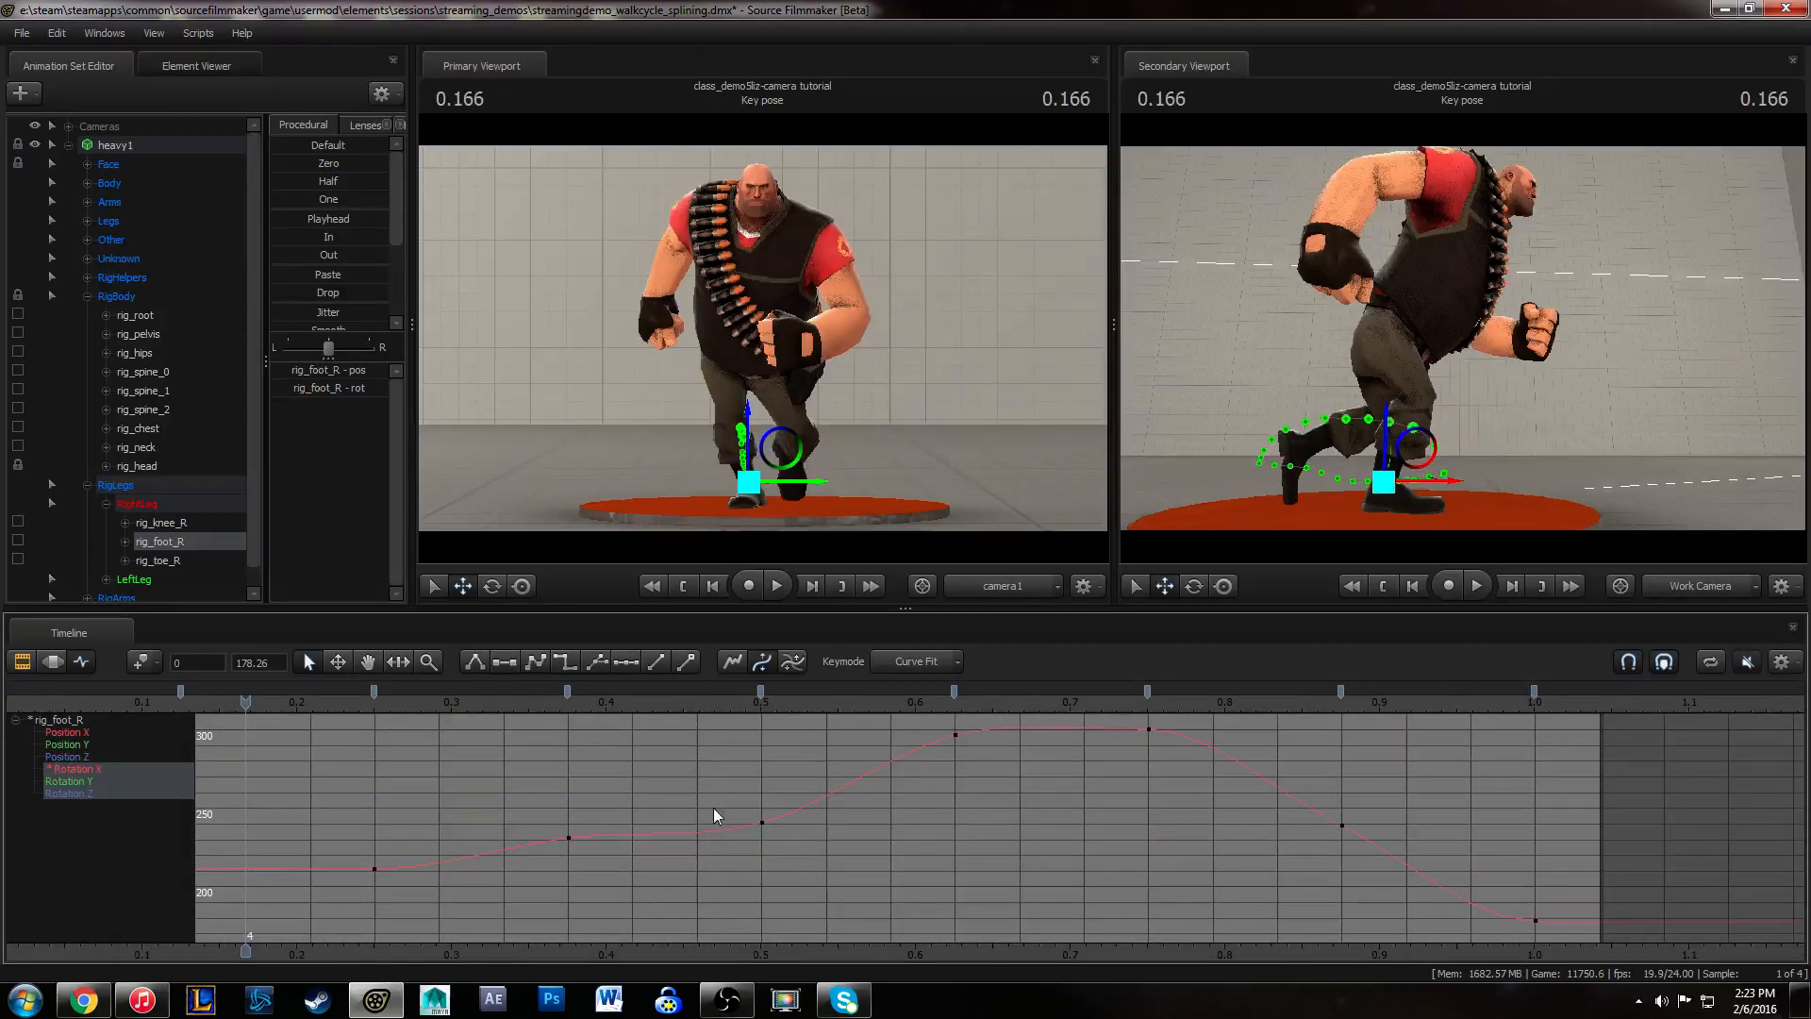
- Raise the right foot's Rotation X key at frame 21 to 251.48 and steepen its tangent
{"action": "left_click", "coordinate": [956, 735]}
{"action": "left_click_drag", "start_coordinate": [1019, 721], "coordinate": [1012, 761]}
{"action": "left_click", "coordinate": [904, 772]}
{"action": "left_click_drag", "start_coordinate": [791, 705], "coordinate": [1347, 728]}
{"action": "left_click_drag", "start_coordinate": [1323, 803], "coordinate": [1372, 876]}
{"action": "mouse_move", "coordinate": [1369, 846]}
{"action": "middle_mouse_down", "text": "shift"}
{"action": "mouse_move", "coordinate": [1370, 804]}
{"action": "mouse_move", "coordinate": [1369, 826]}
{"action": "middle_mouse_up", "text": "shift"}
{"action": "left_click_drag", "start_coordinate": [1394, 825], "coordinate": [1418, 858]}
{"action": "middle_click_drag", "start_coordinate": [1419, 841], "coordinate": [1418, 867], "text": "shift"}
{"action": "left_click", "coordinate": [1464, 790]}
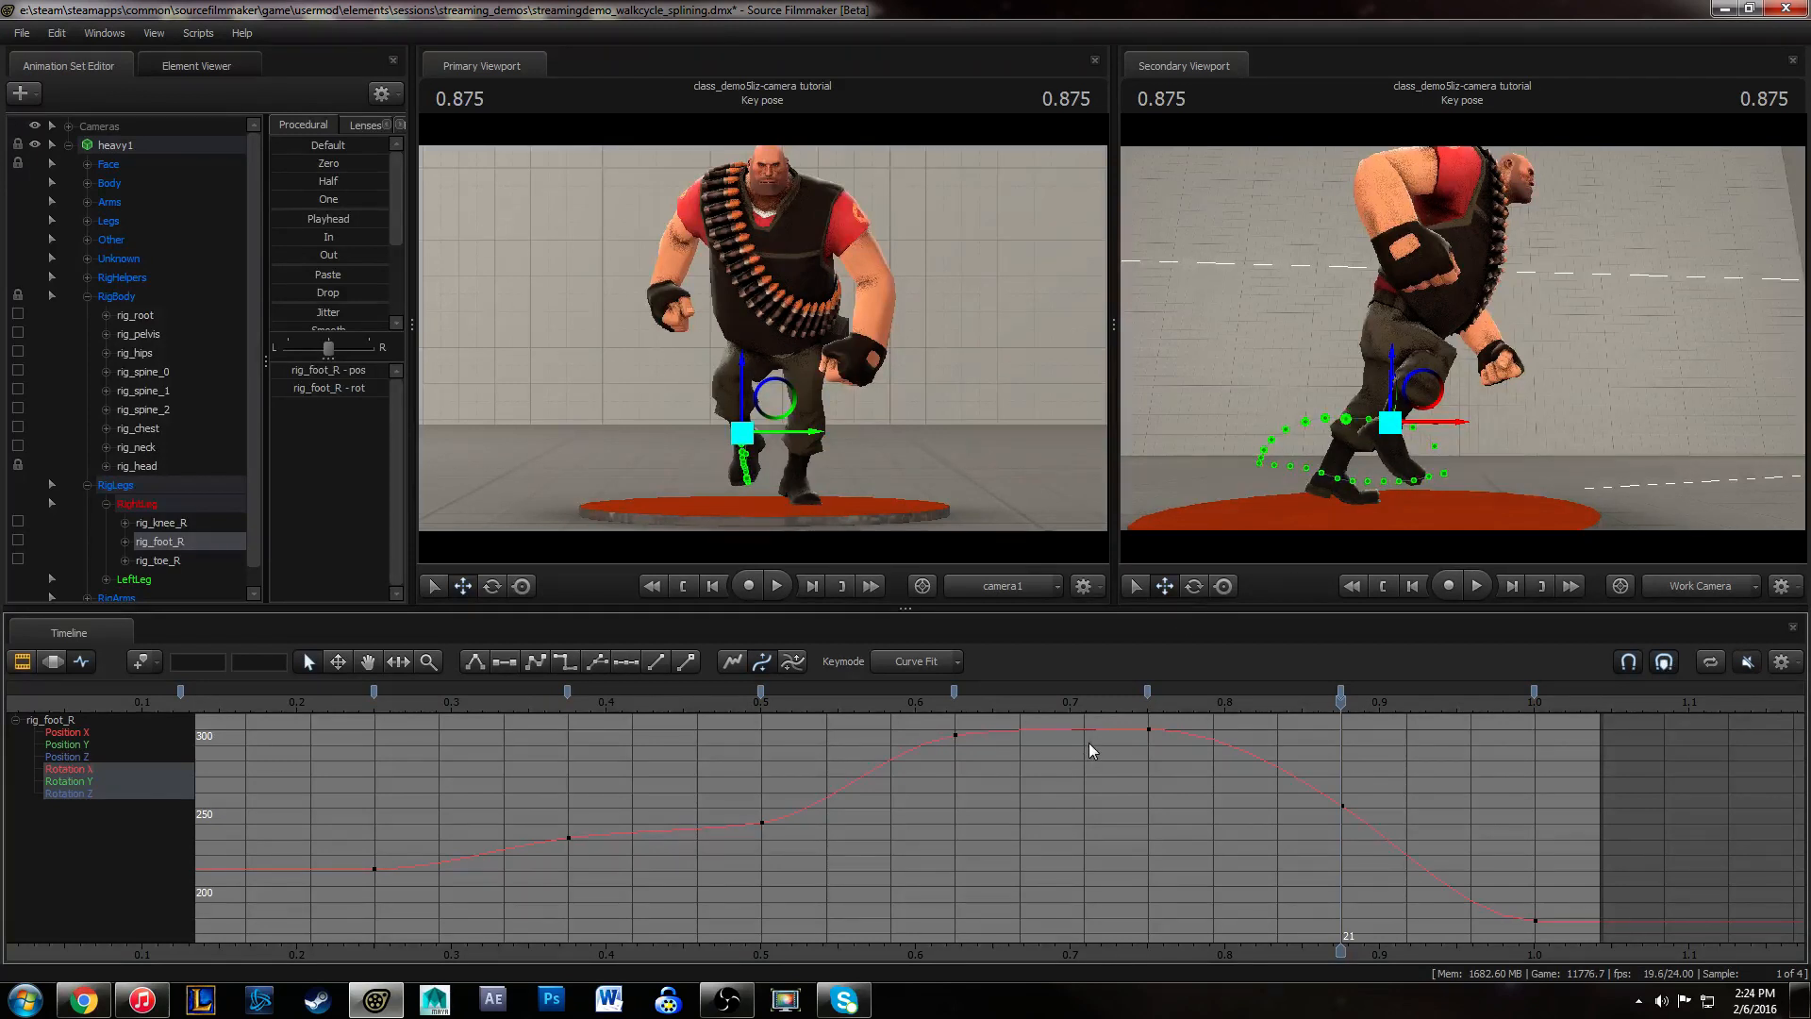
- Replay the walk cycle, and raise the right foot's Rotation X key at frame 18 slightly to 304.43
{"action": "key", "text": "space"}
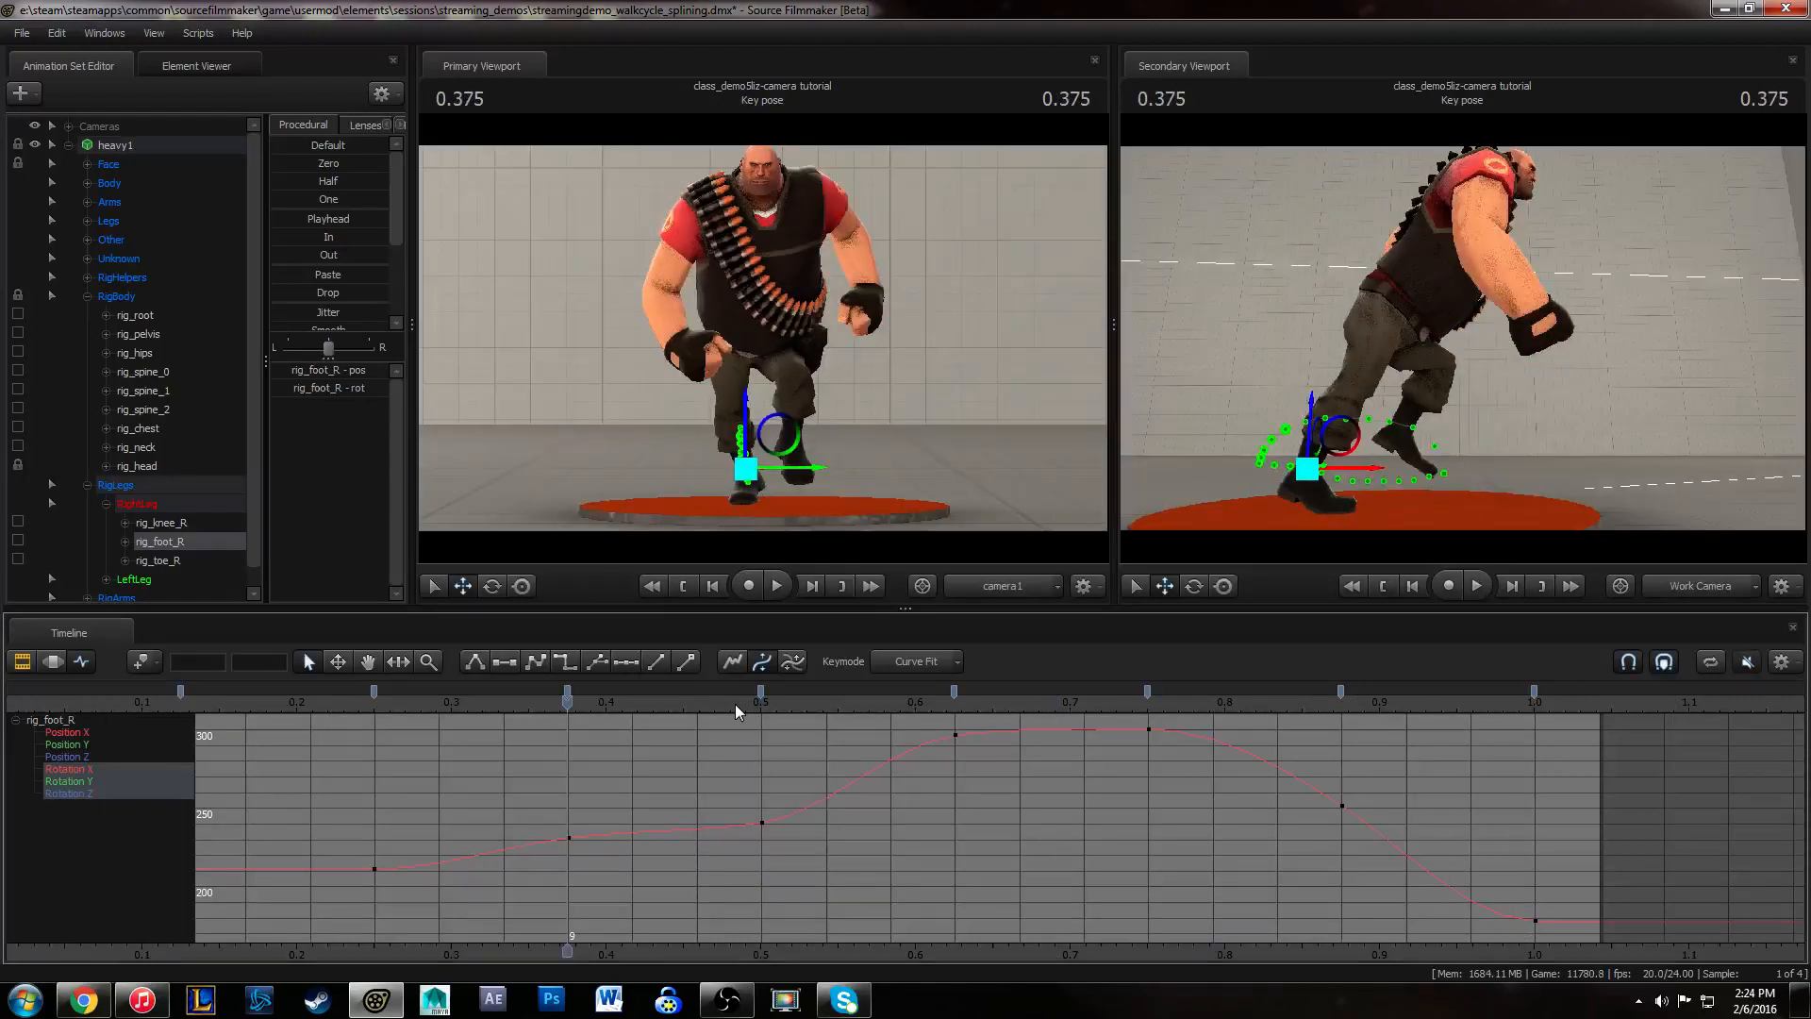
{"action": "key", "text": "space"}
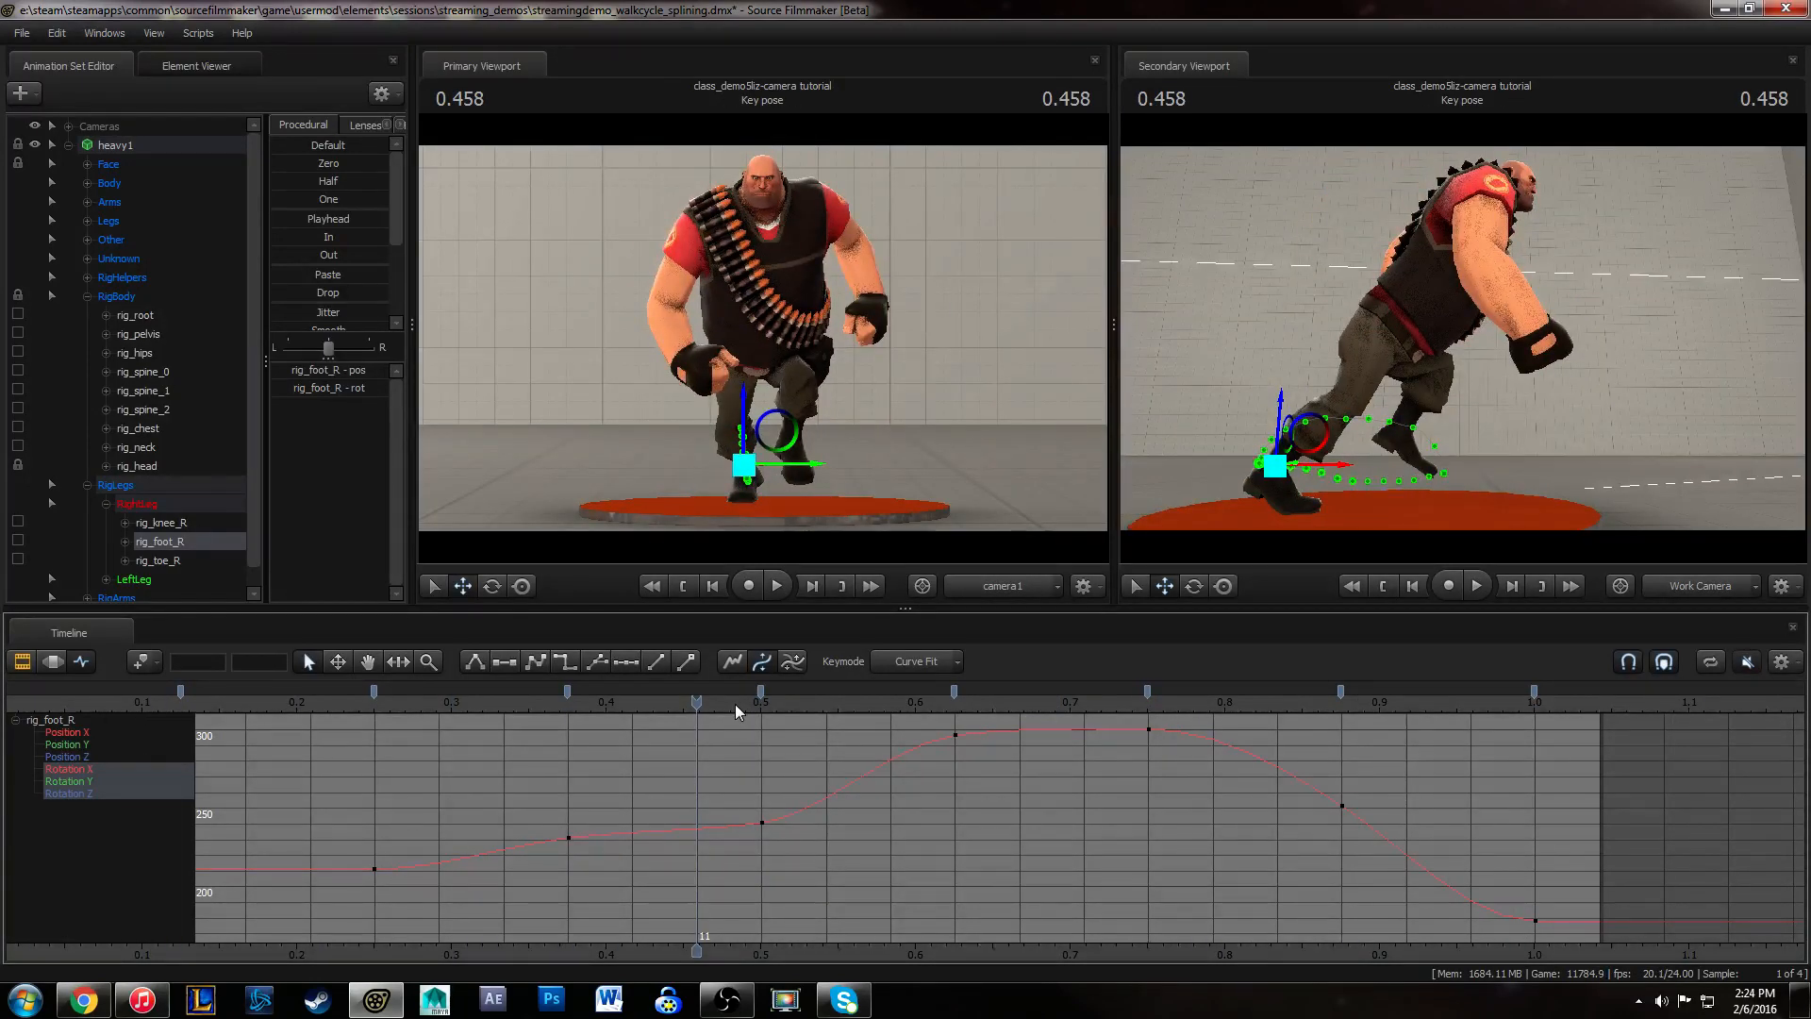
{"action": "key", "text": "space"}
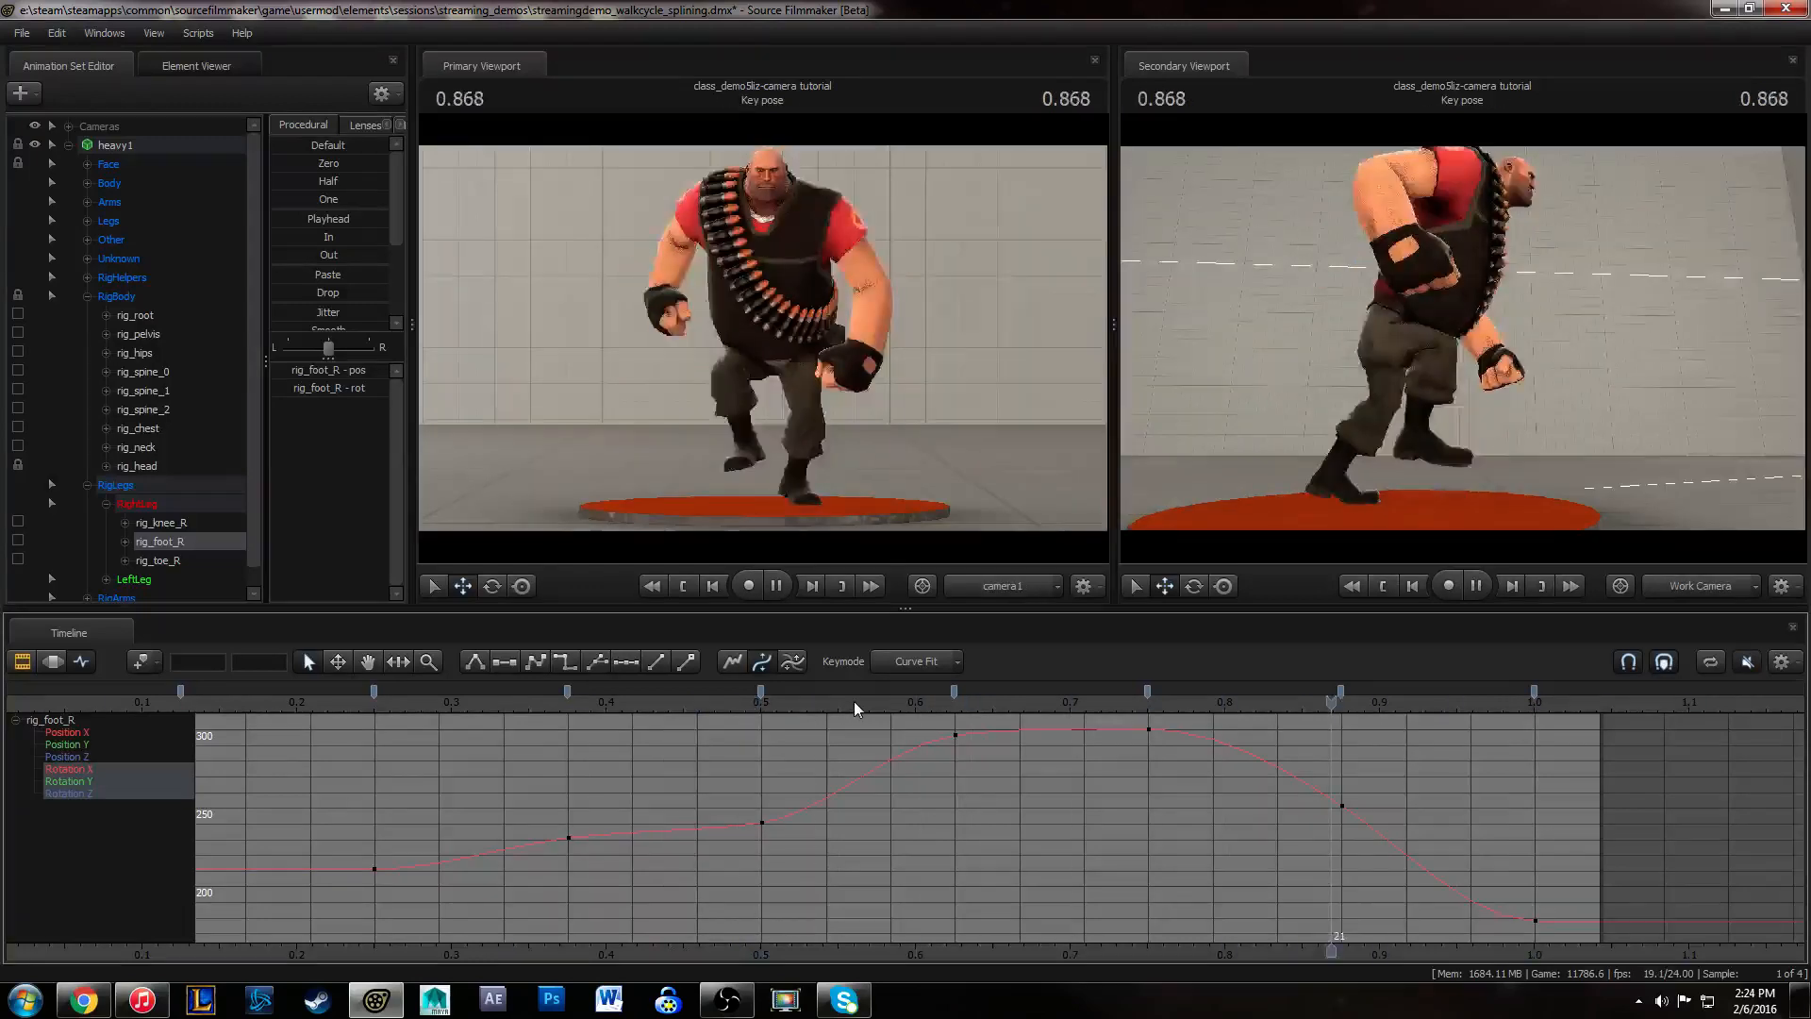
{"action": "key", "text": "space"}
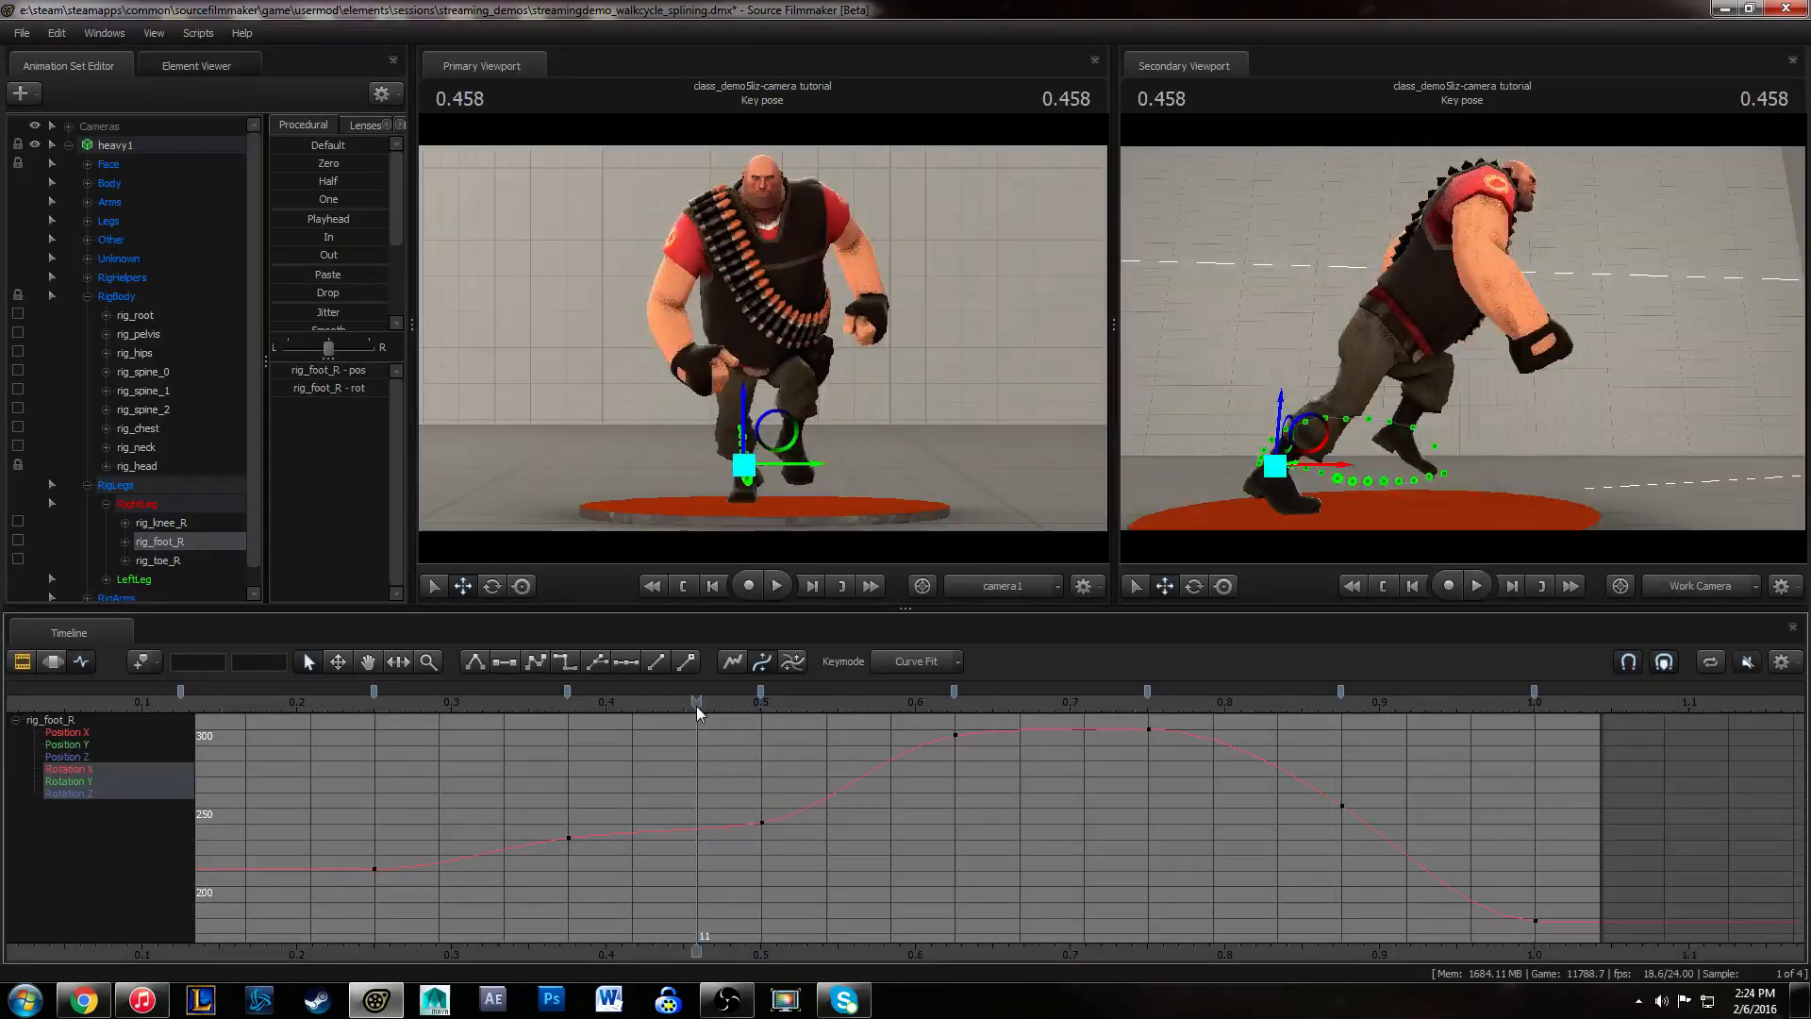
{"action": "key", "text": "space"}
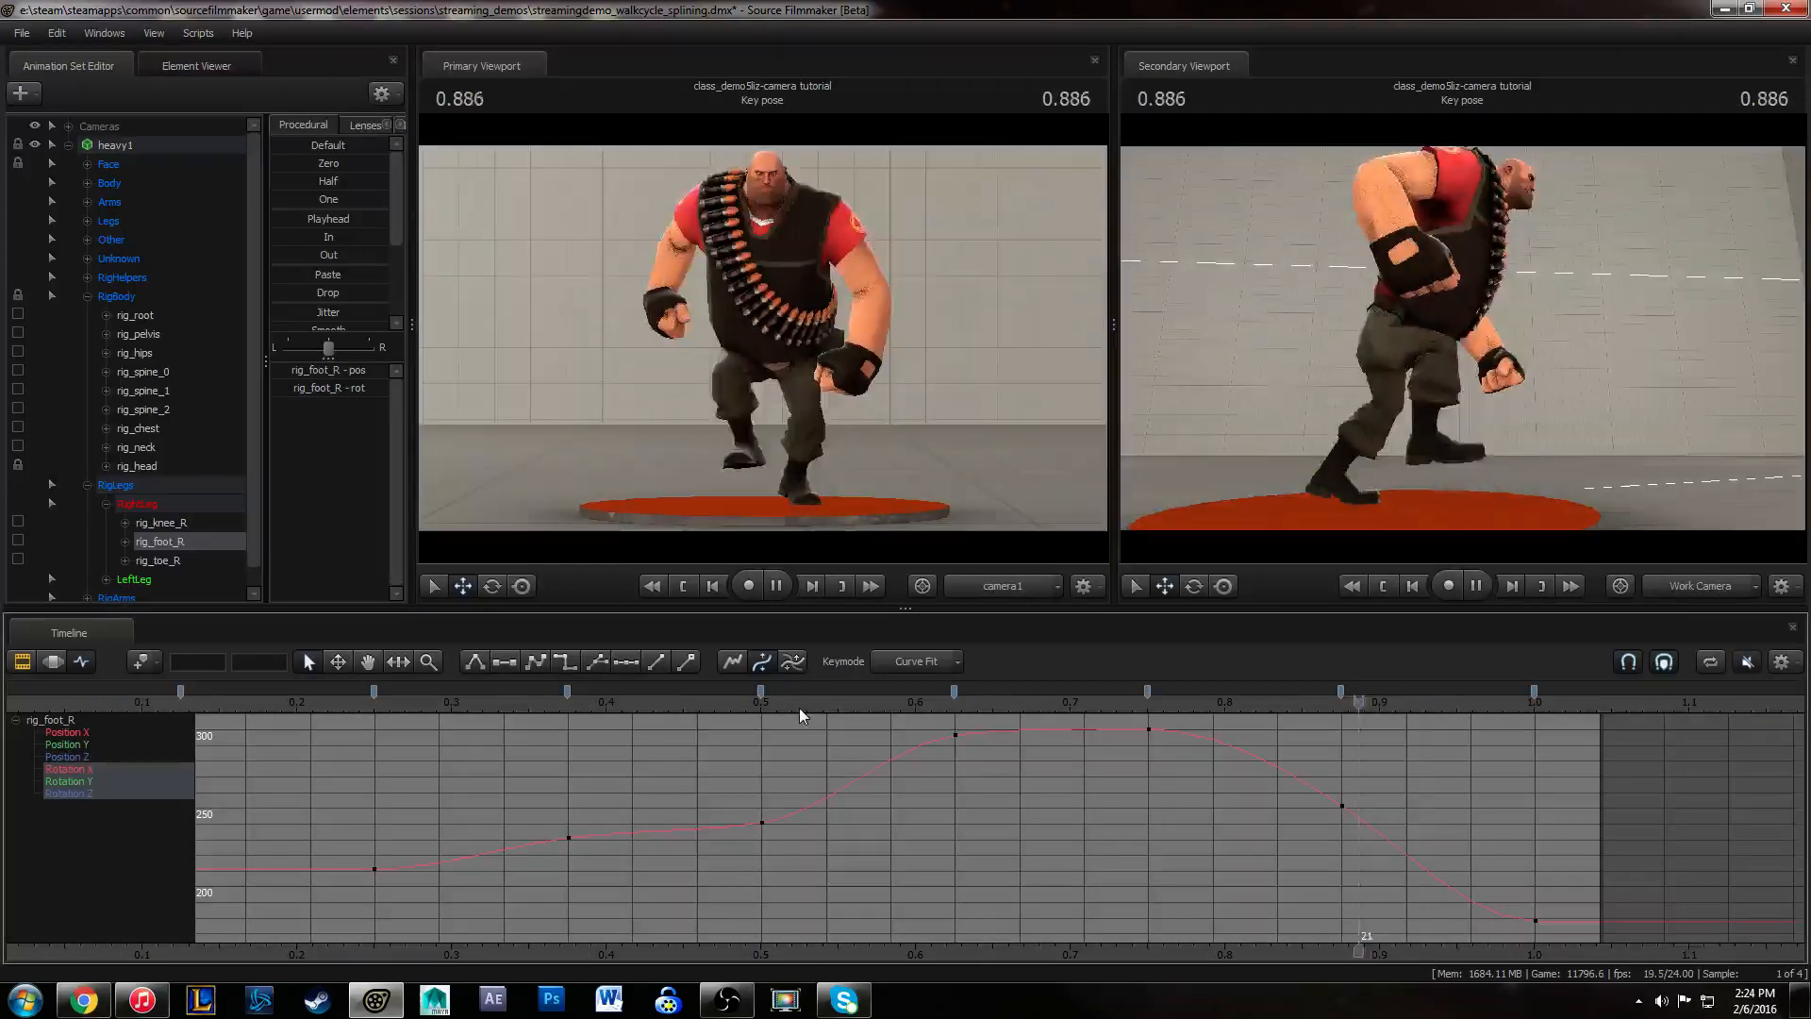
{"action": "left_click_drag", "start_coordinate": [887, 713], "coordinate": [1183, 717]}
{"action": "middle_click_drag", "start_coordinate": [1196, 790], "coordinate": [1195, 783], "text": "shift"}
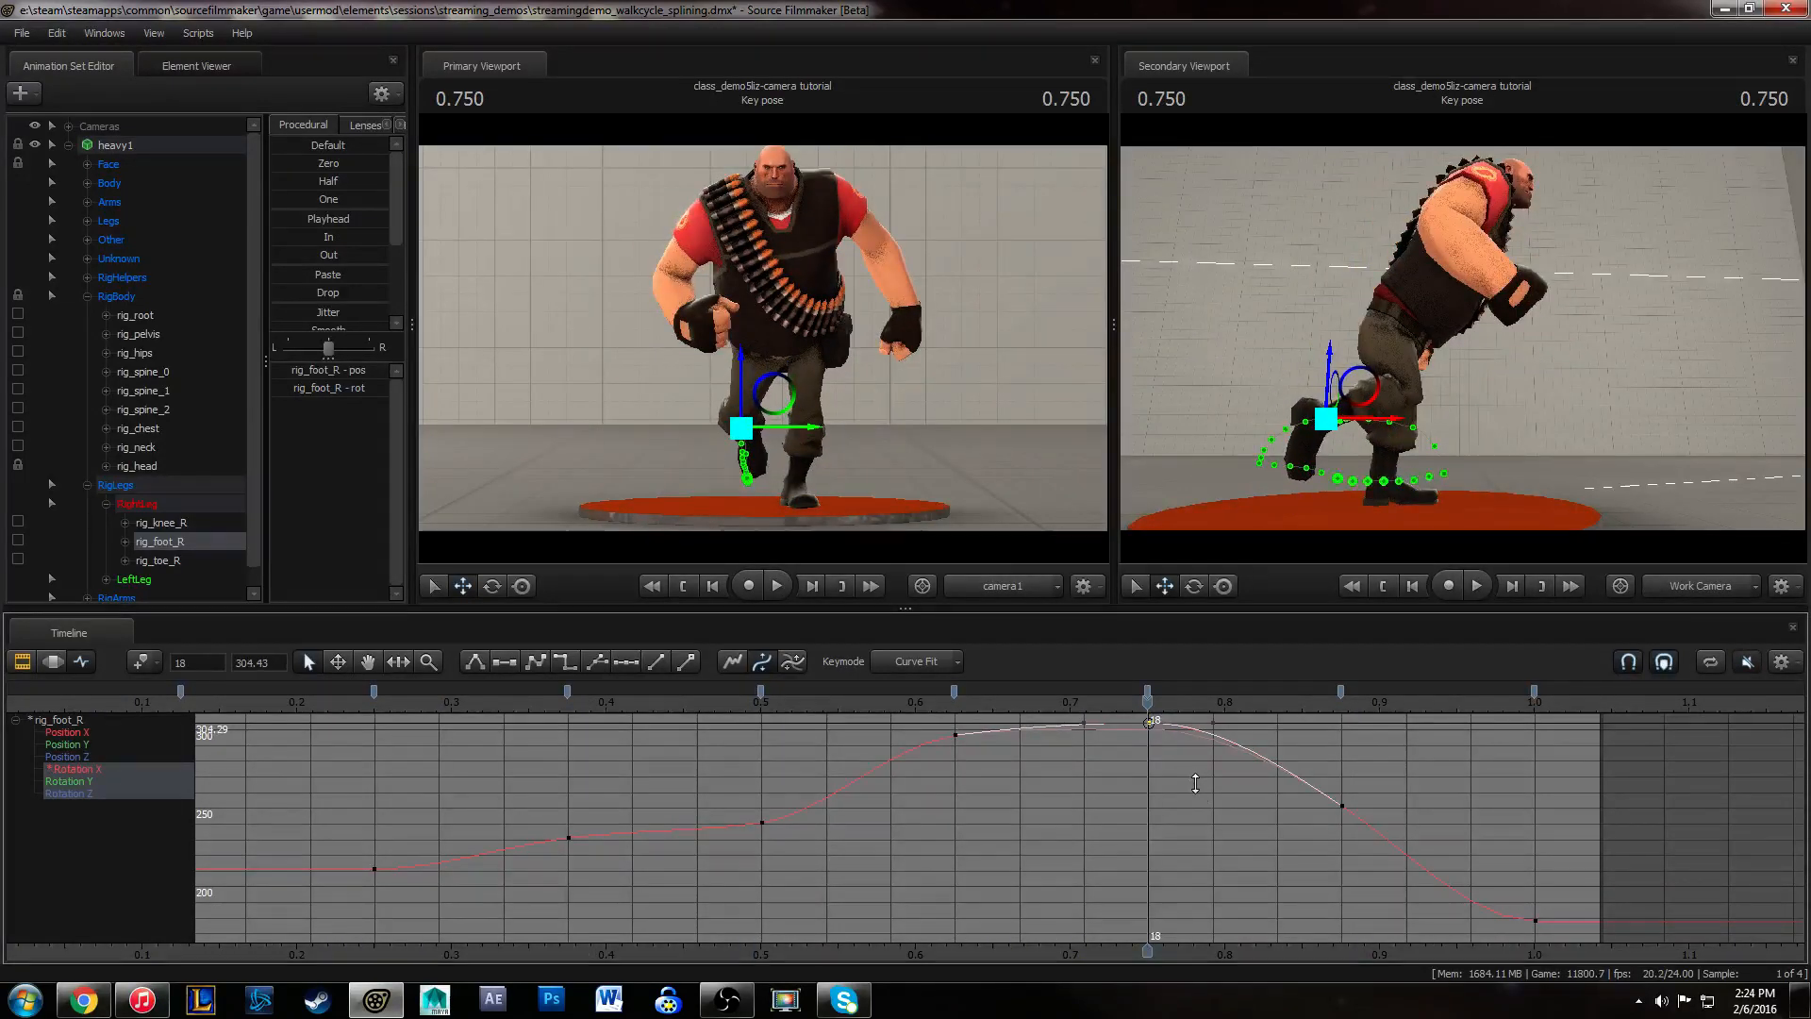
{"action": "left_click", "coordinate": [1341, 804]}
{"action": "left_click", "coordinate": [1330, 714]}
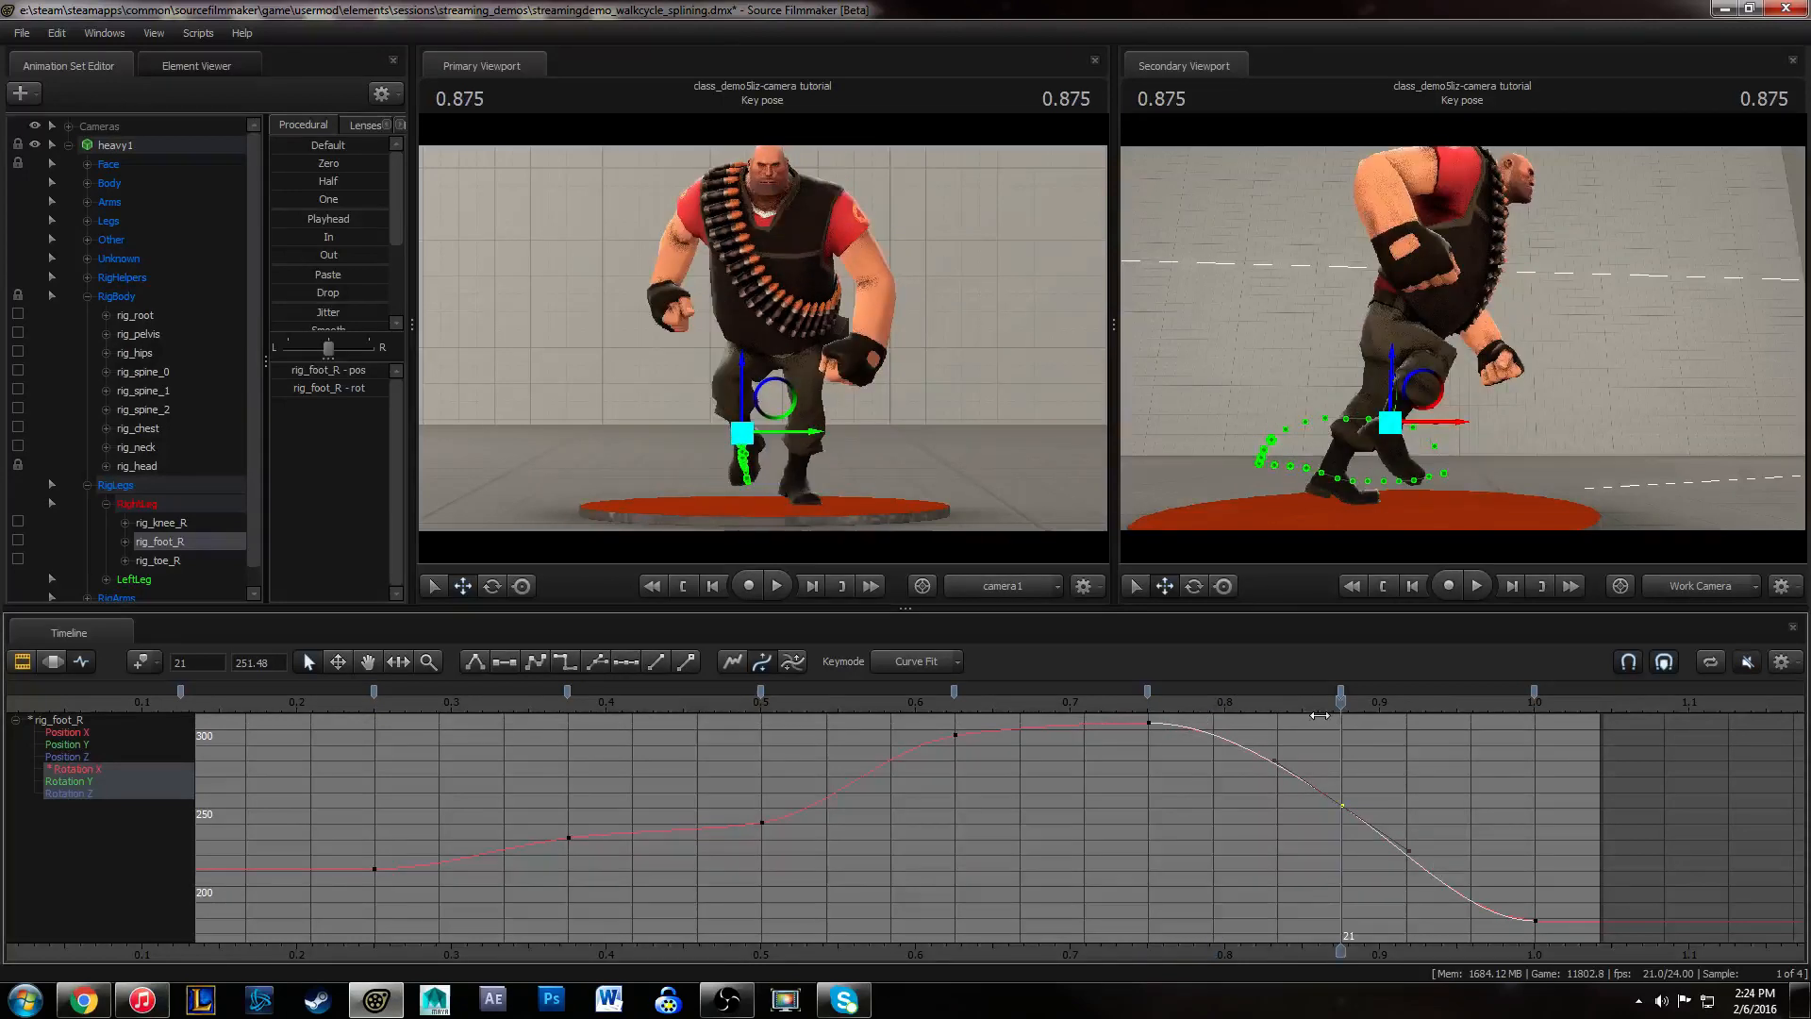
{"action": "middle_click_drag", "start_coordinate": [1400, 840], "coordinate": [1443, 839], "text": "shift"}
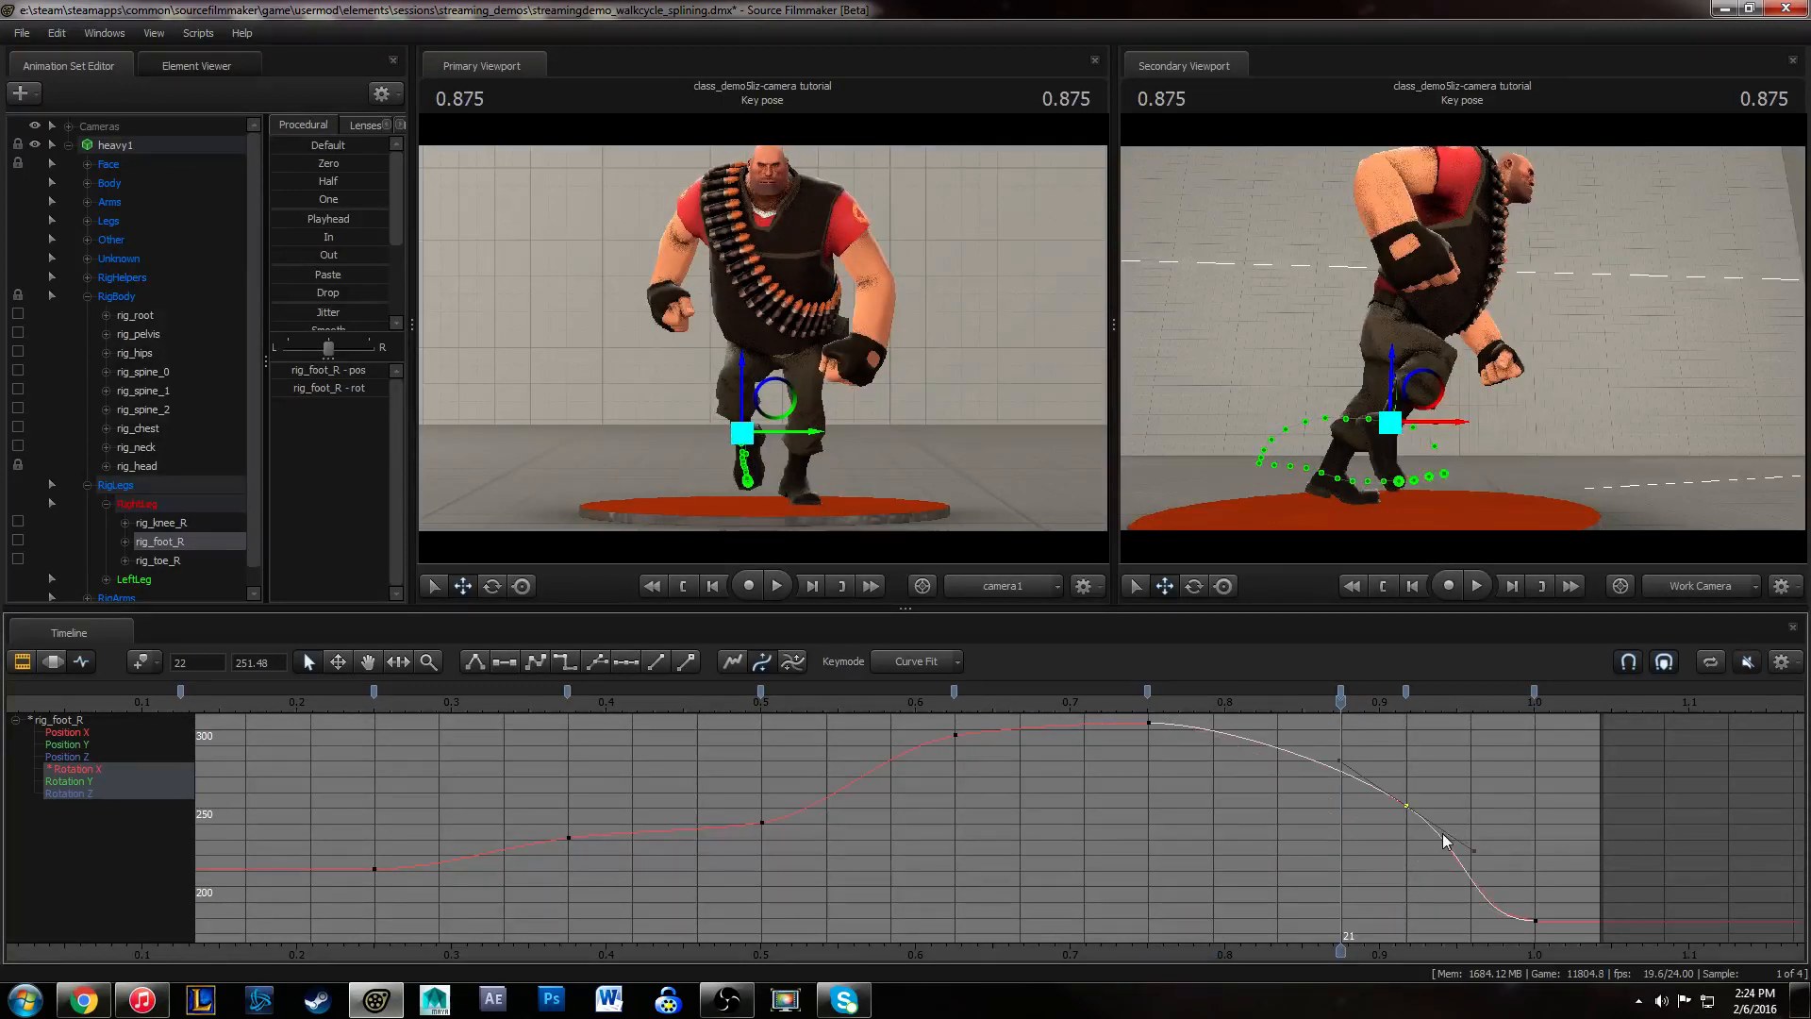
{"action": "key", "text": "ctrl+z"}
- Move the Rotation X key at frame 21 to frame 22, and give it and the frame 24 key spline tangents
{"action": "left_click_drag", "start_coordinate": [1094, 705], "coordinate": [1410, 703]}
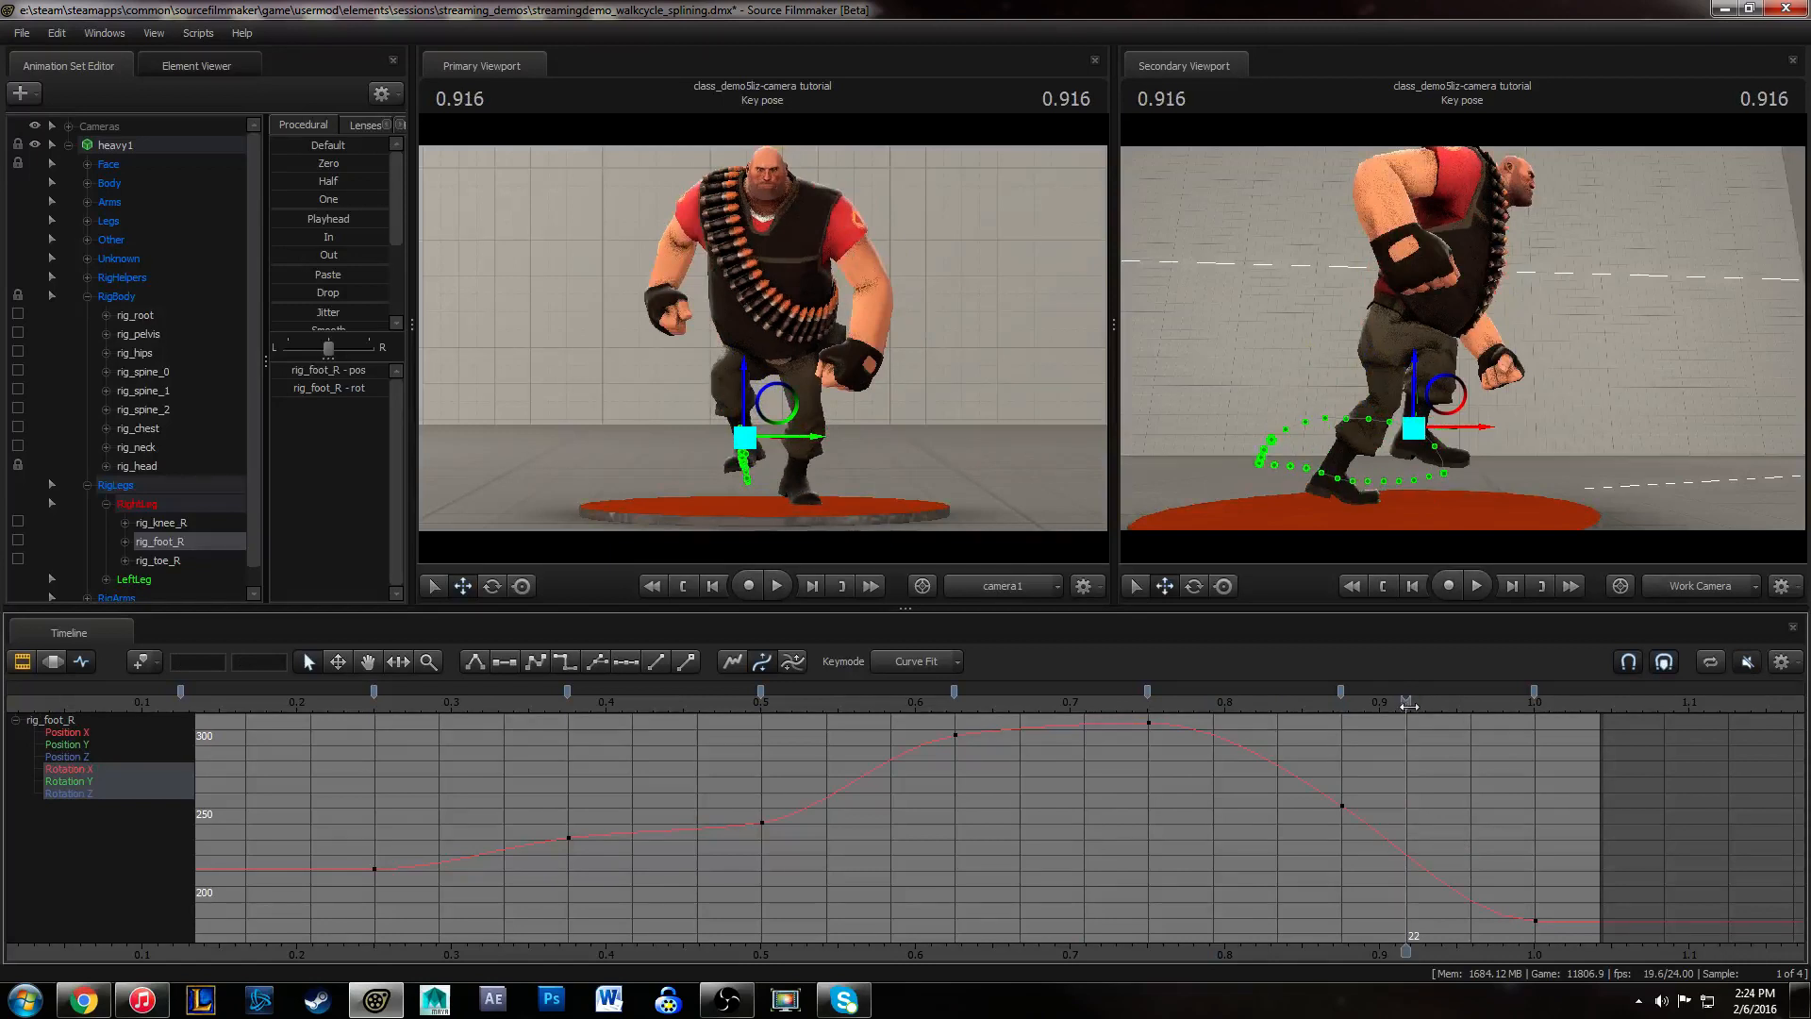
{"action": "left_click_drag", "start_coordinate": [1314, 751], "coordinate": [1313, 751]}
{"action": "middle_click_drag", "start_coordinate": [1385, 838], "coordinate": [1421, 835], "text": "shift"}
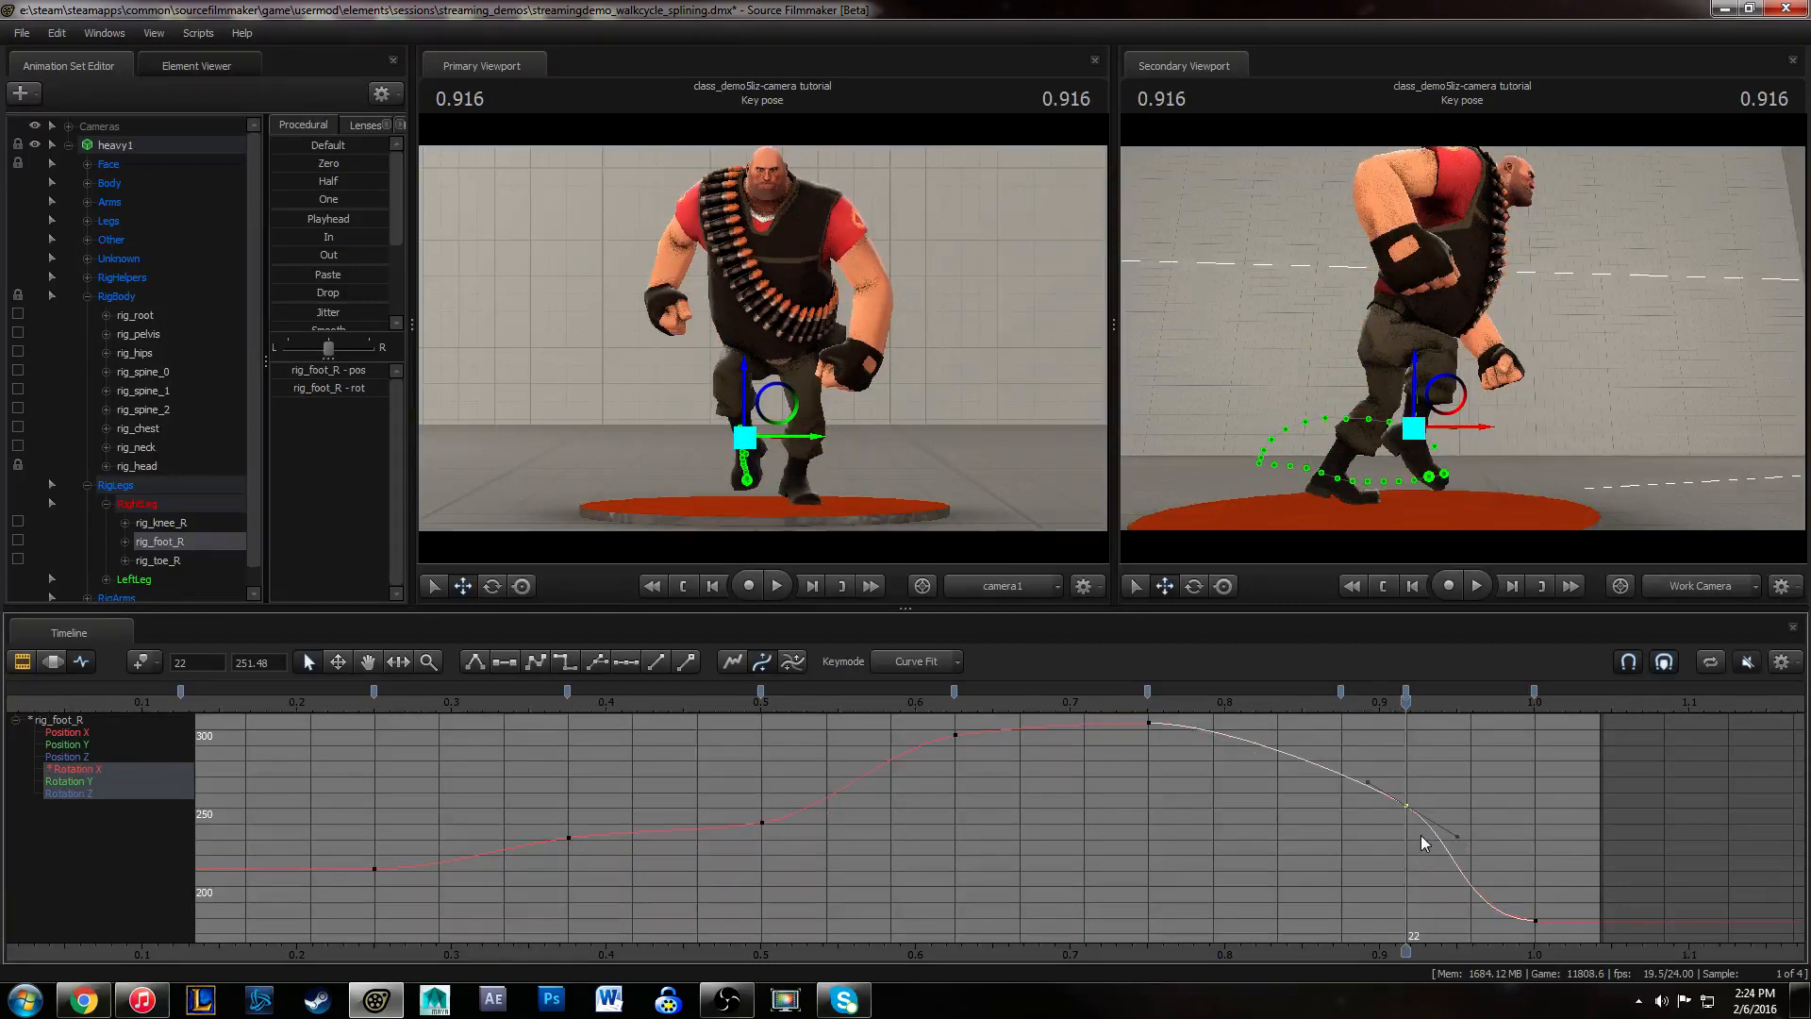
{"action": "key", "text": "1"}
{"action": "left_click_drag", "start_coordinate": [1494, 882], "coordinate": [1590, 940]}
{"action": "key", "text": "1"}
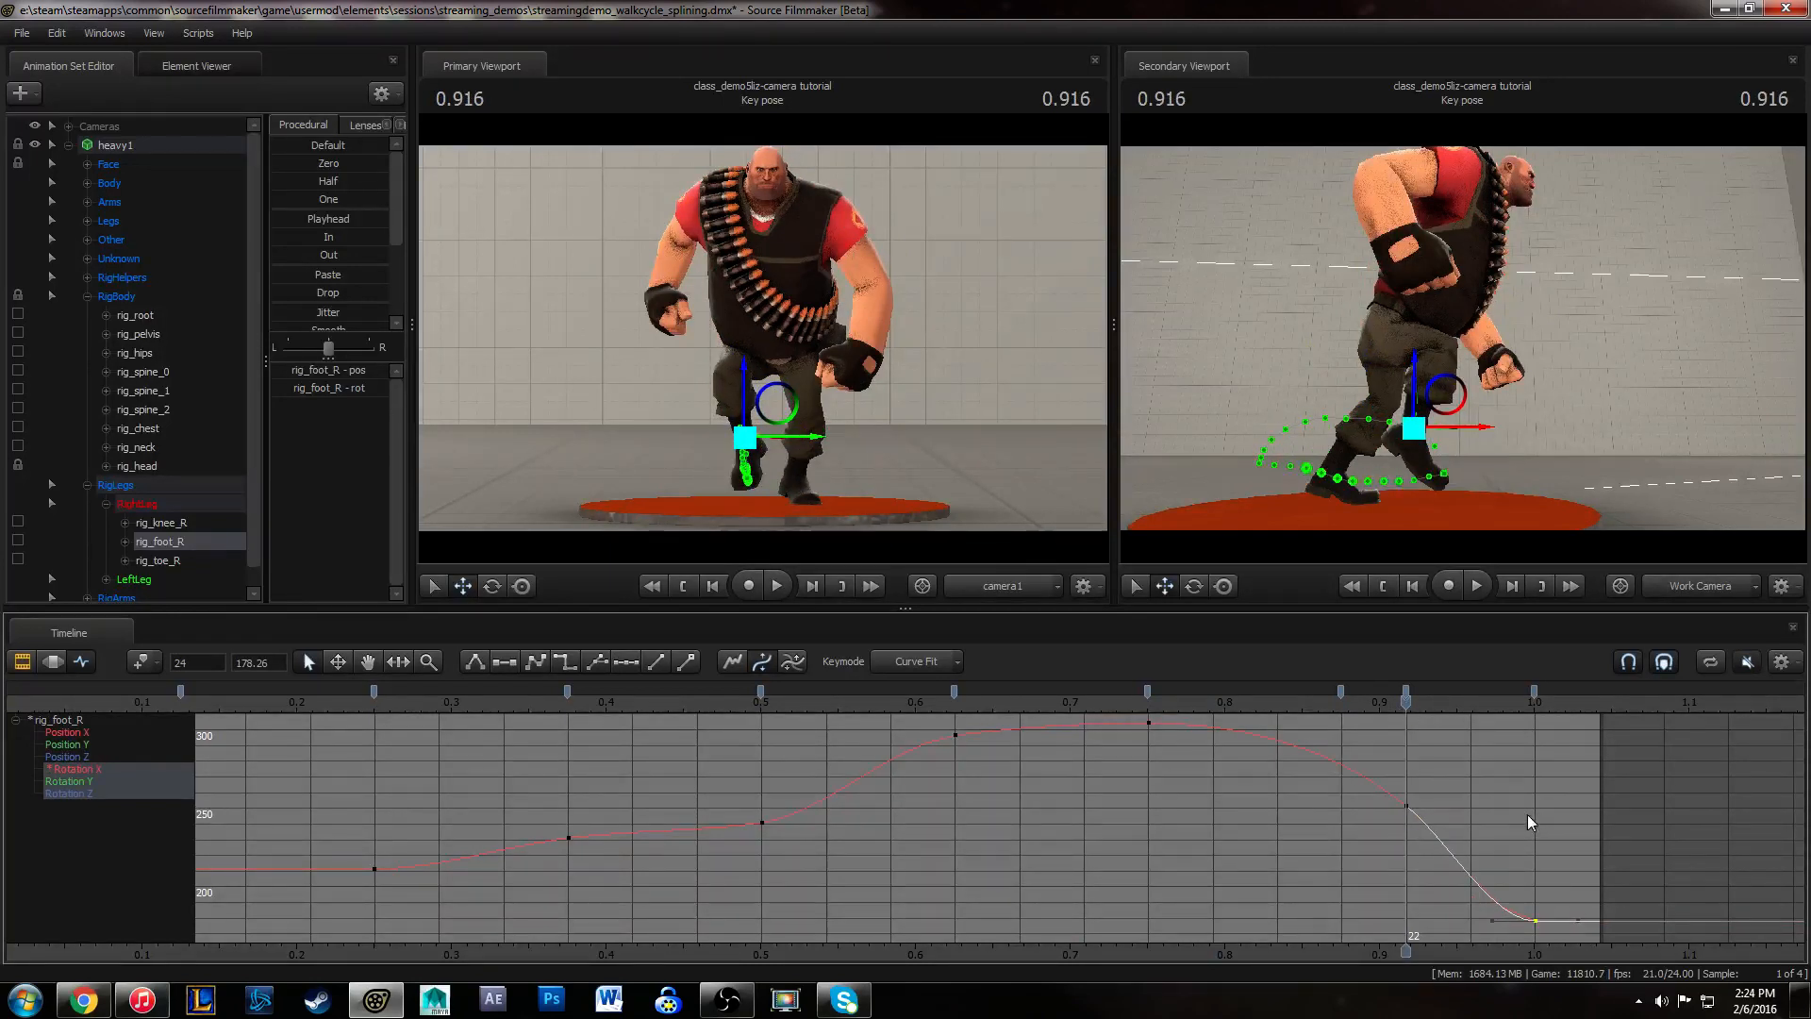
{"action": "key", "text": "1"}
- Move the Rotation X key at frame 18 to frame 19 and give it spline tangents
{"action": "left_click_drag", "start_coordinate": [1139, 745], "coordinate": [1166, 712]}
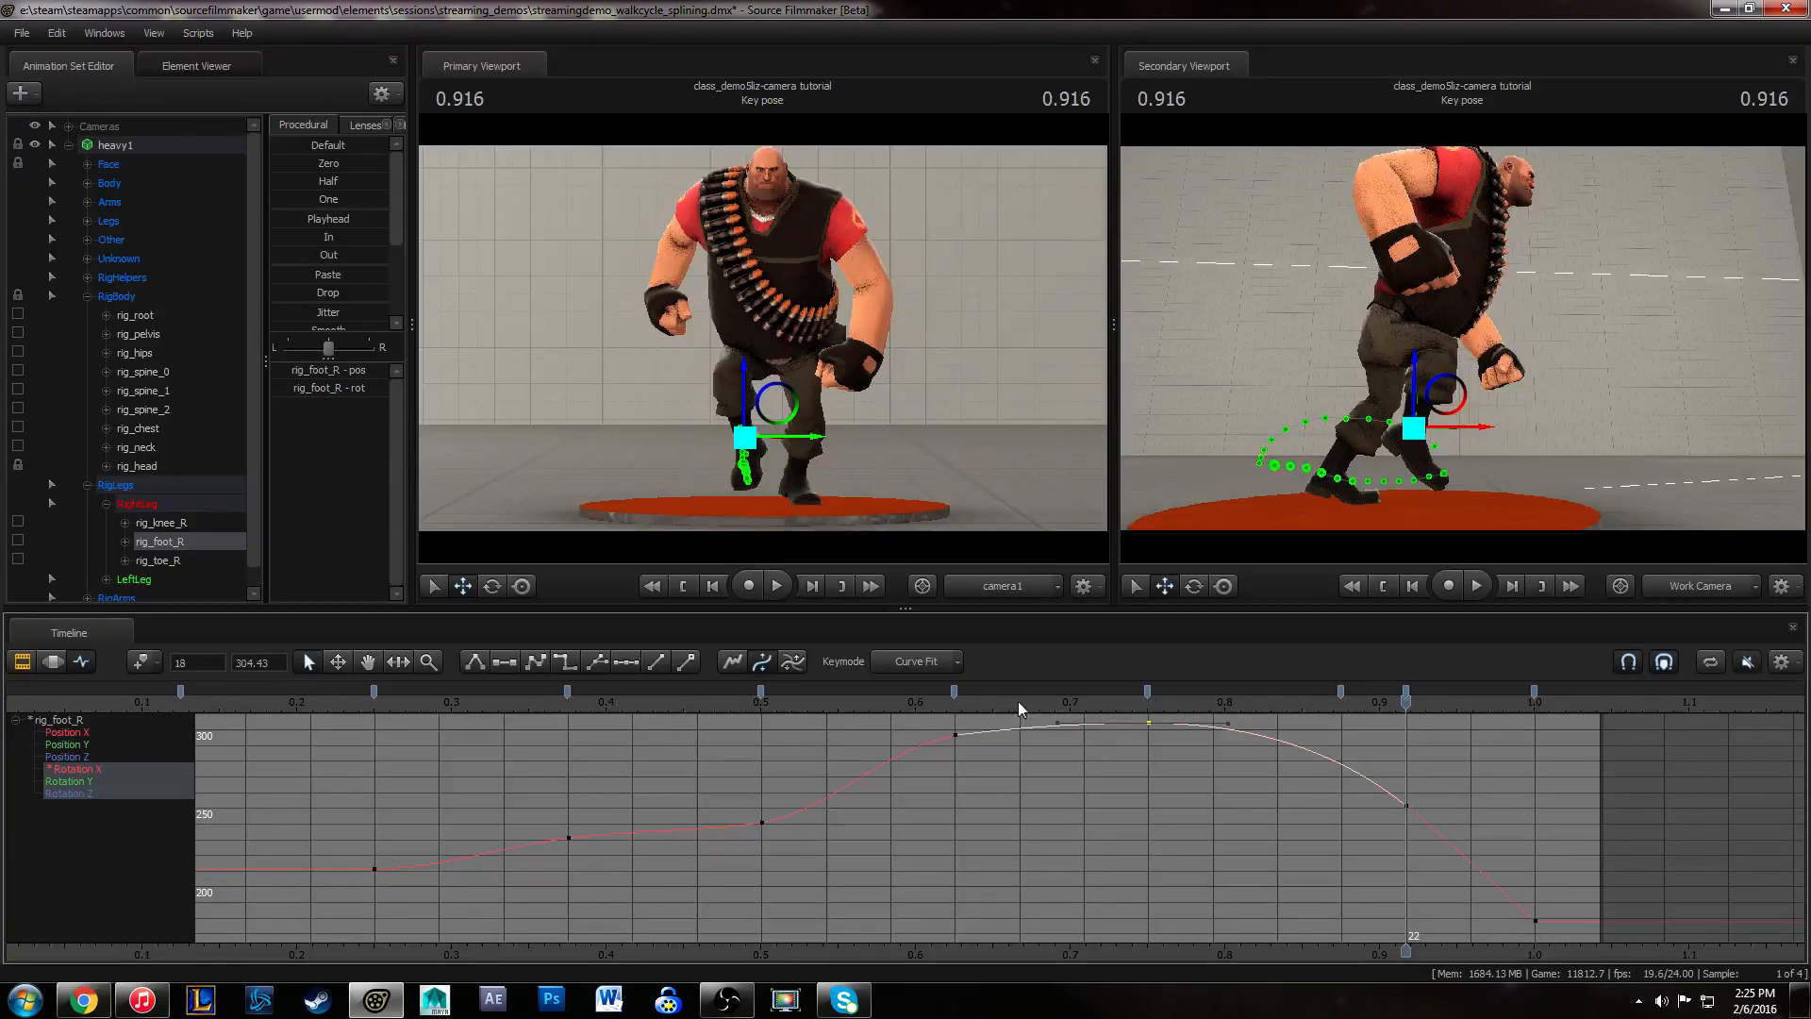
{"action": "left_click_drag", "start_coordinate": [828, 704], "coordinate": [1192, 715]}
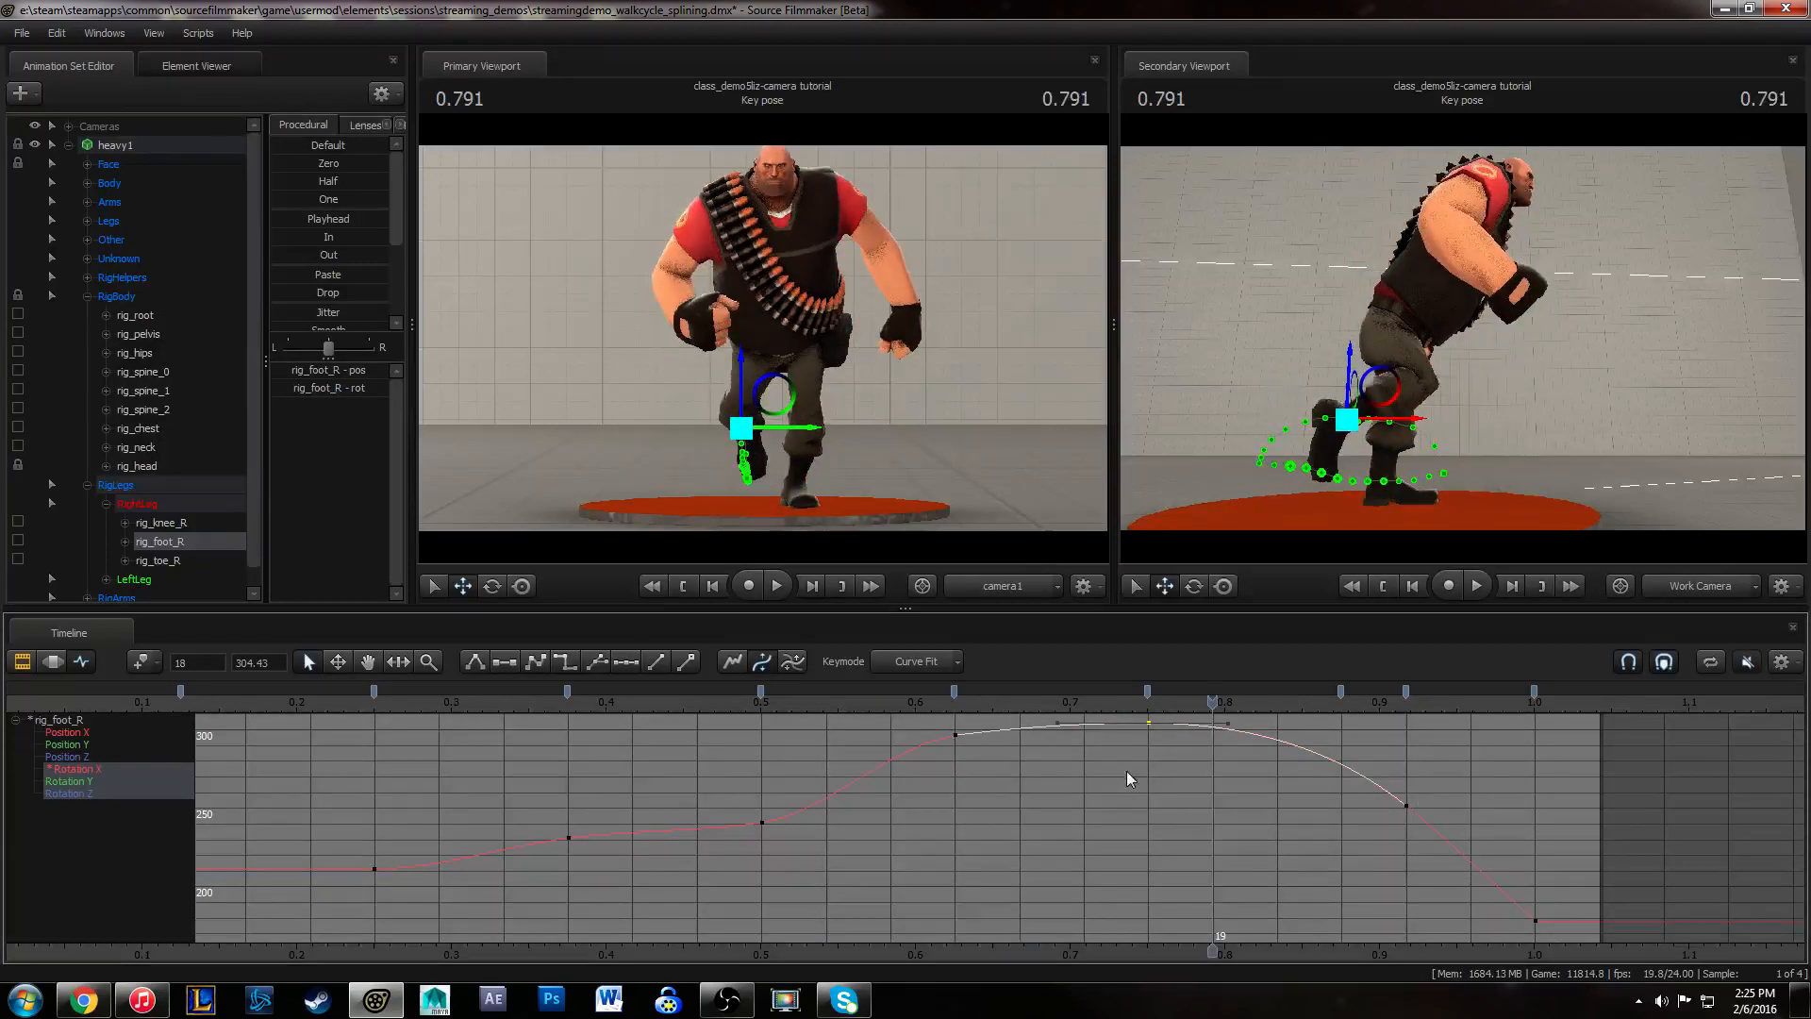
{"action": "middle_click_drag", "start_coordinate": [1129, 774], "coordinate": [1203, 779], "text": "shift"}
{"action": "key", "text": "1"}
{"action": "left_click_drag", "start_coordinate": [901, 755], "coordinate": [996, 721]}
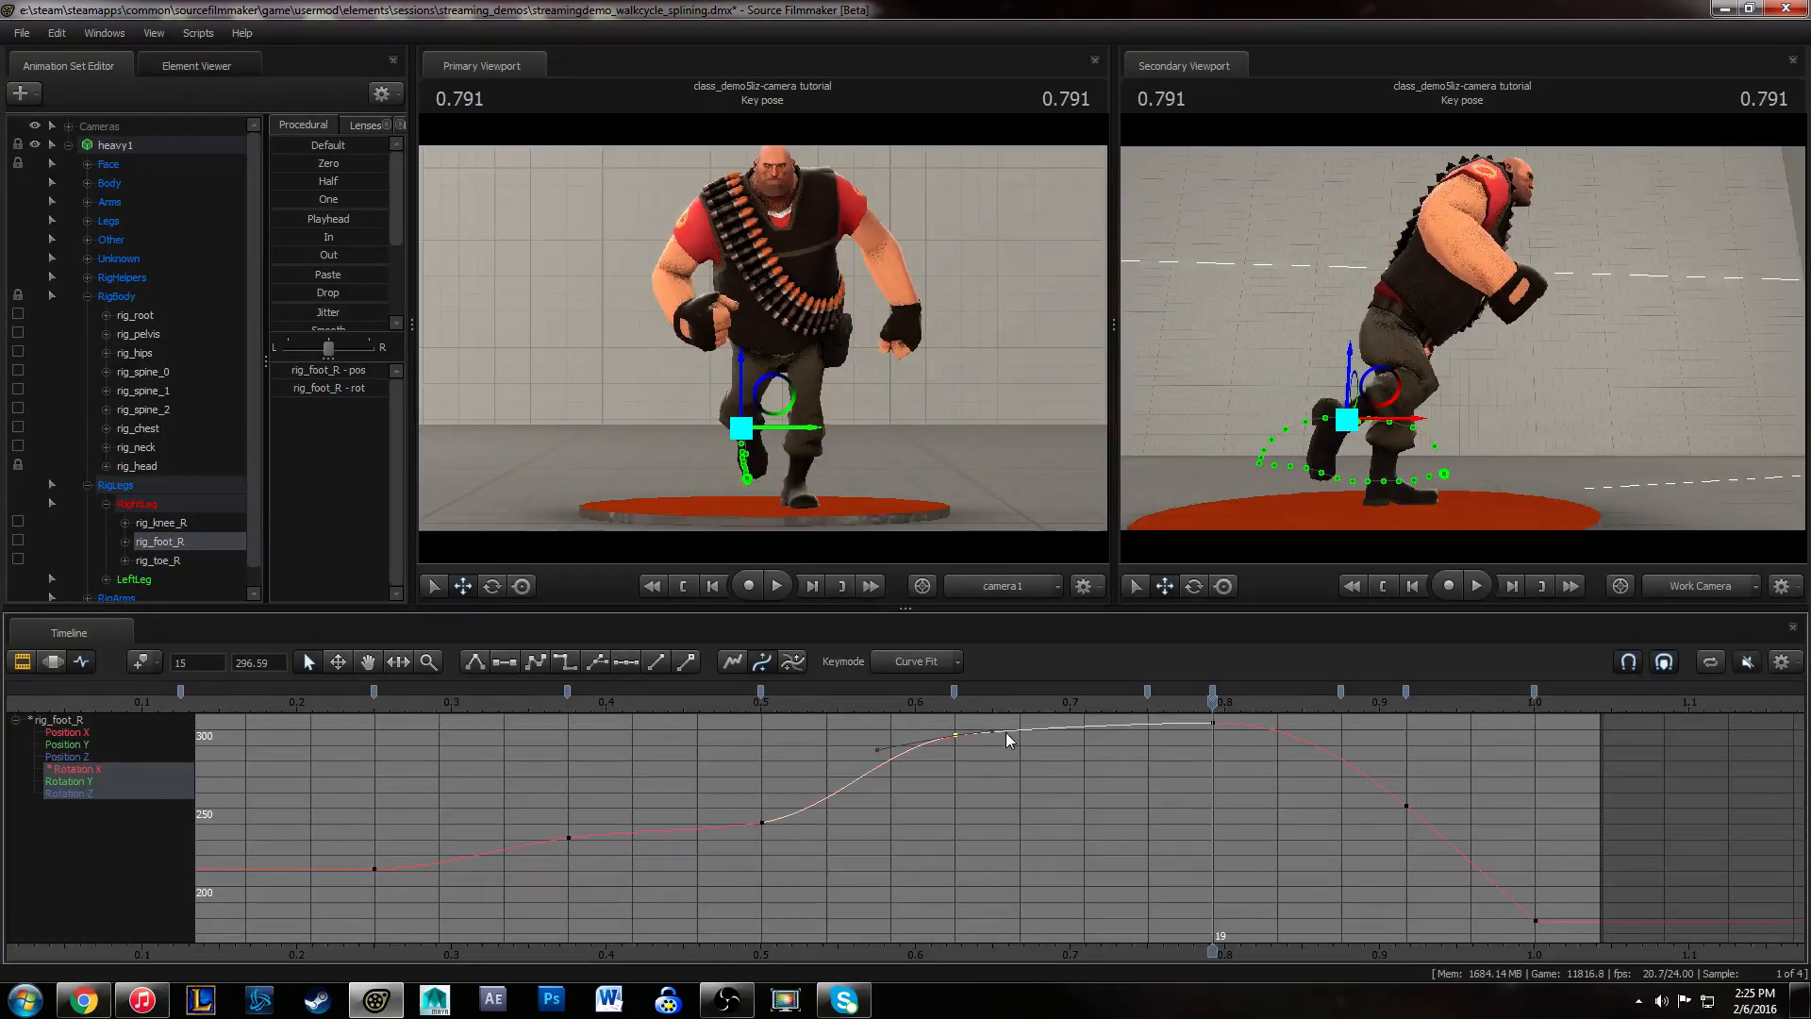
{"action": "left_click", "coordinate": [1187, 803]}
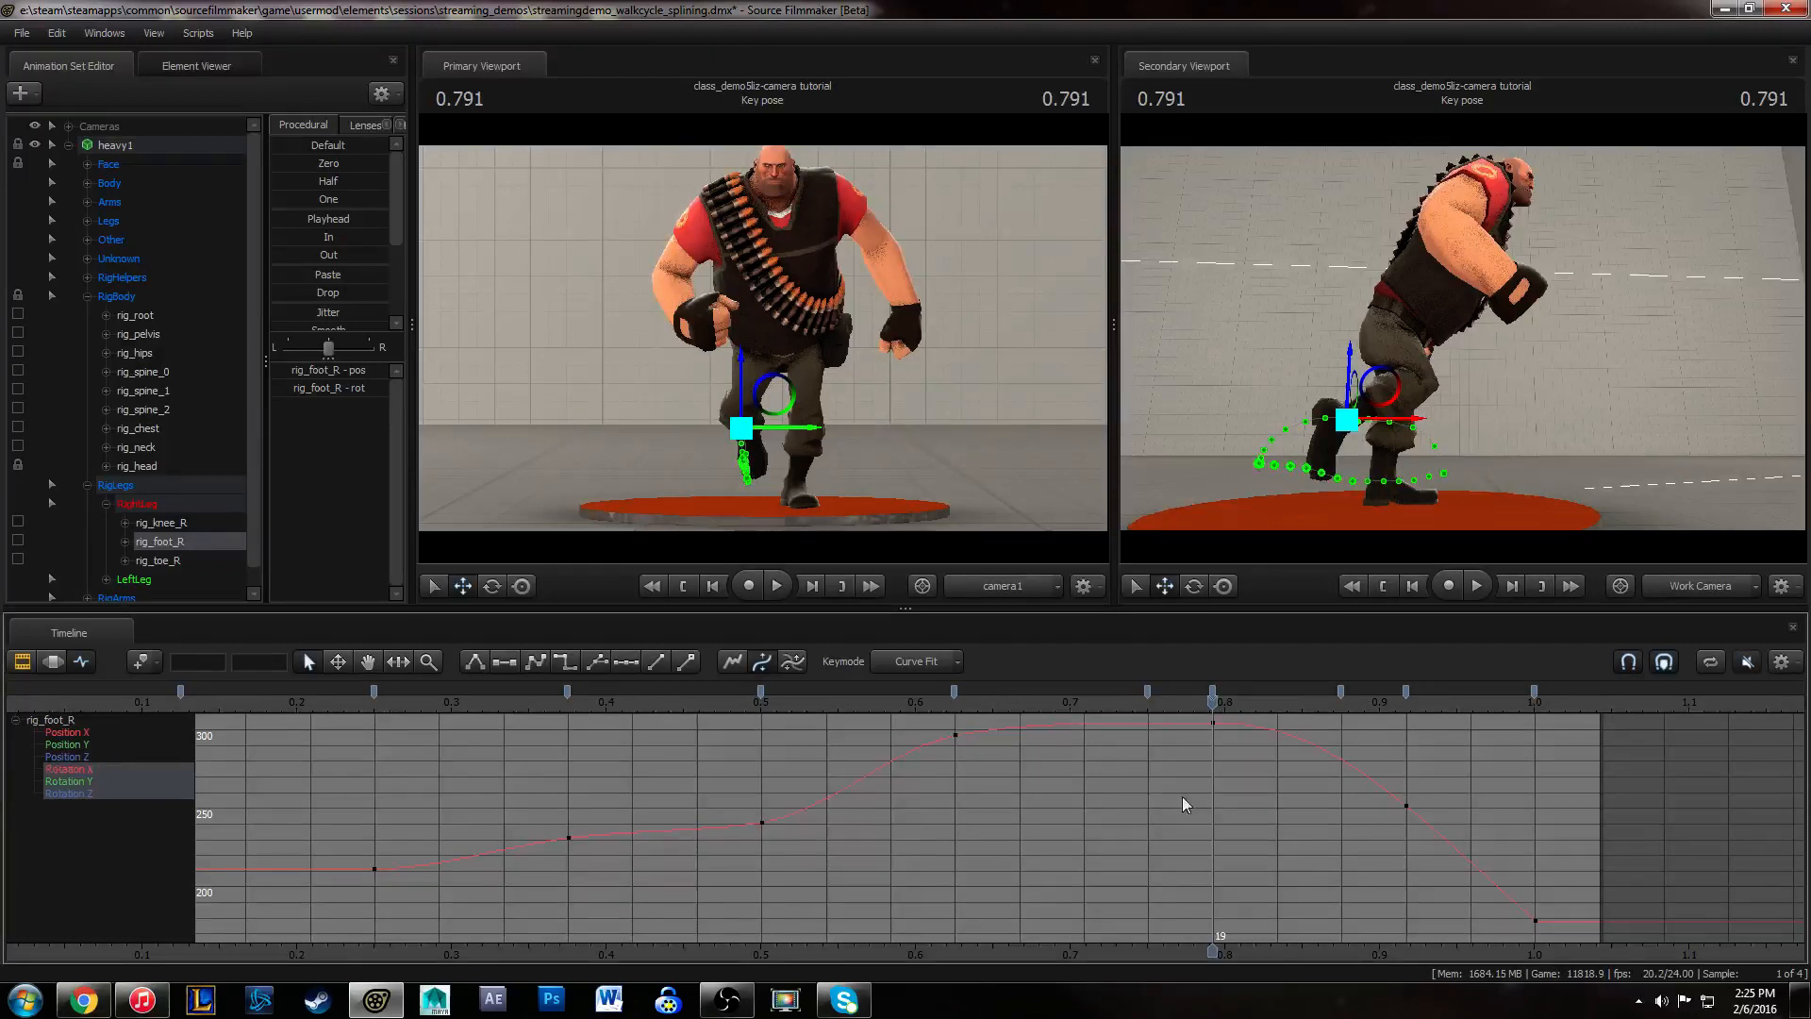
- Replay the walk cycle and inspect the right foot's Rotation X curve from frame 0 to frame 24
{"action": "middle_click_drag", "start_coordinate": [800, 830], "coordinate": [1028, 801], "text": "alt"}
{"action": "middle_click_drag", "start_coordinate": [491, 757], "coordinate": [580, 740], "text": "alt"}
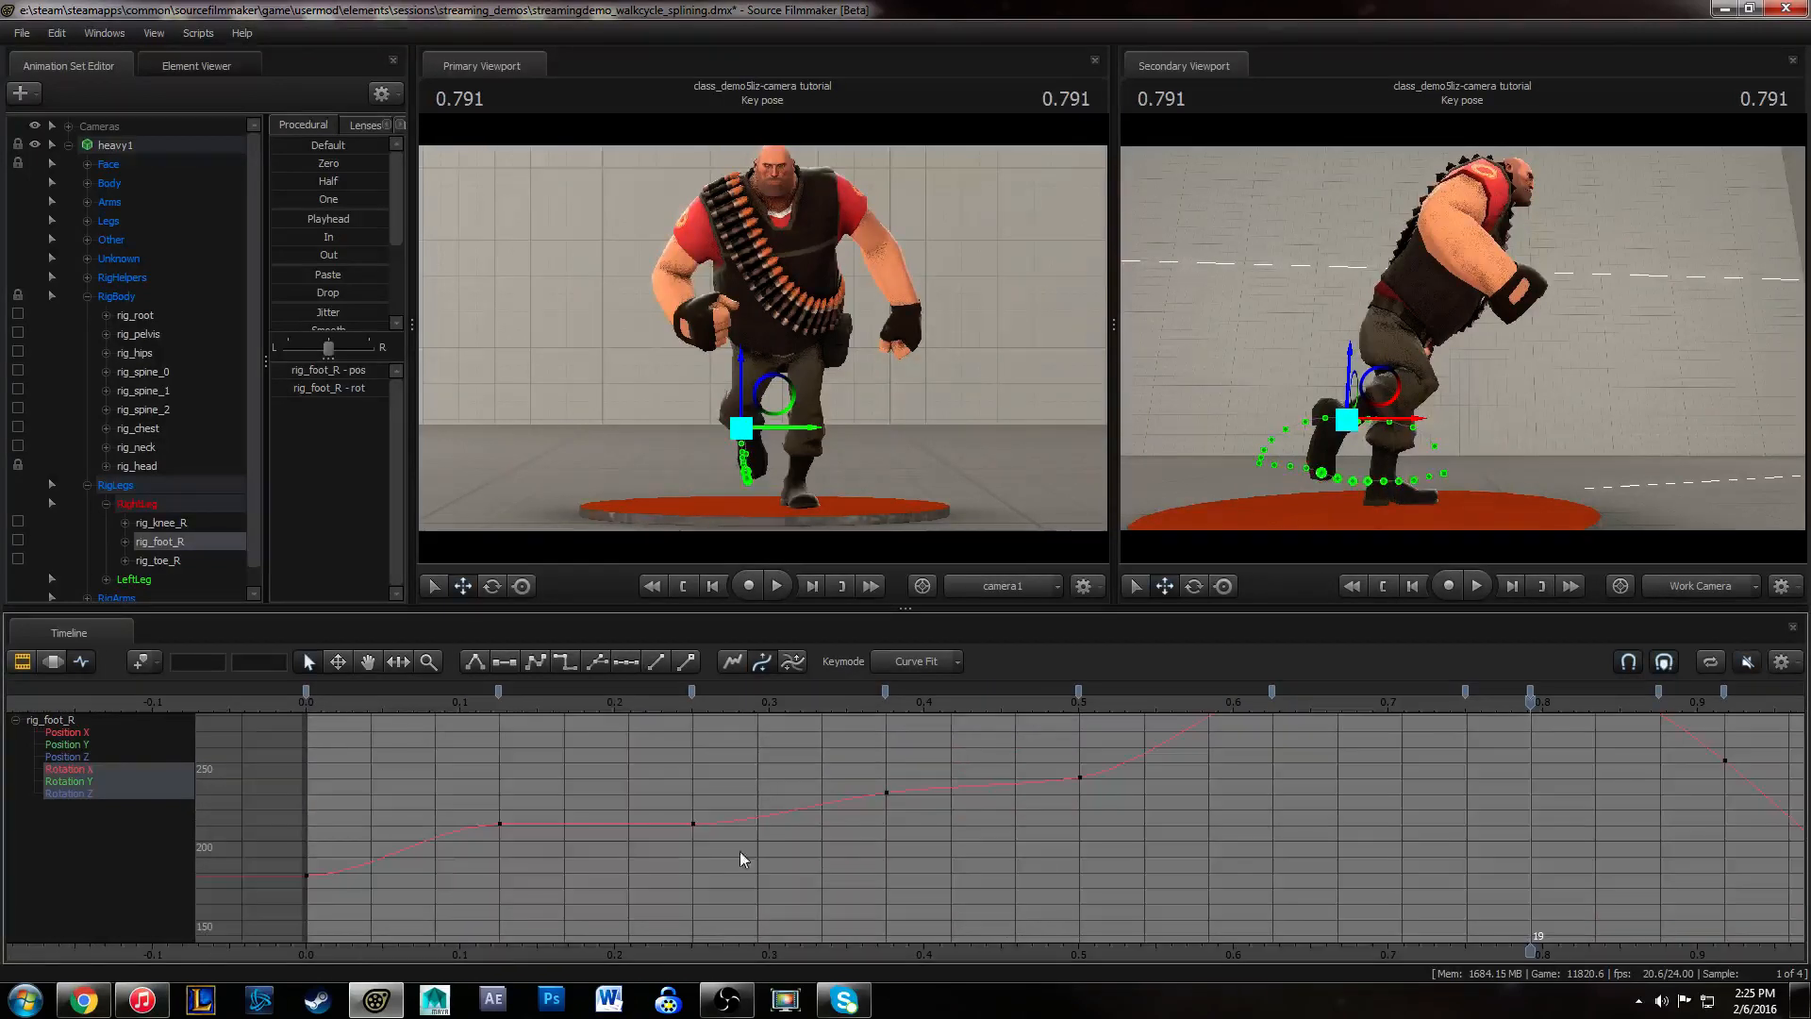
{"action": "left_click_drag", "start_coordinate": [547, 836], "coordinate": [548, 835]}
{"action": "key", "text": "space"}
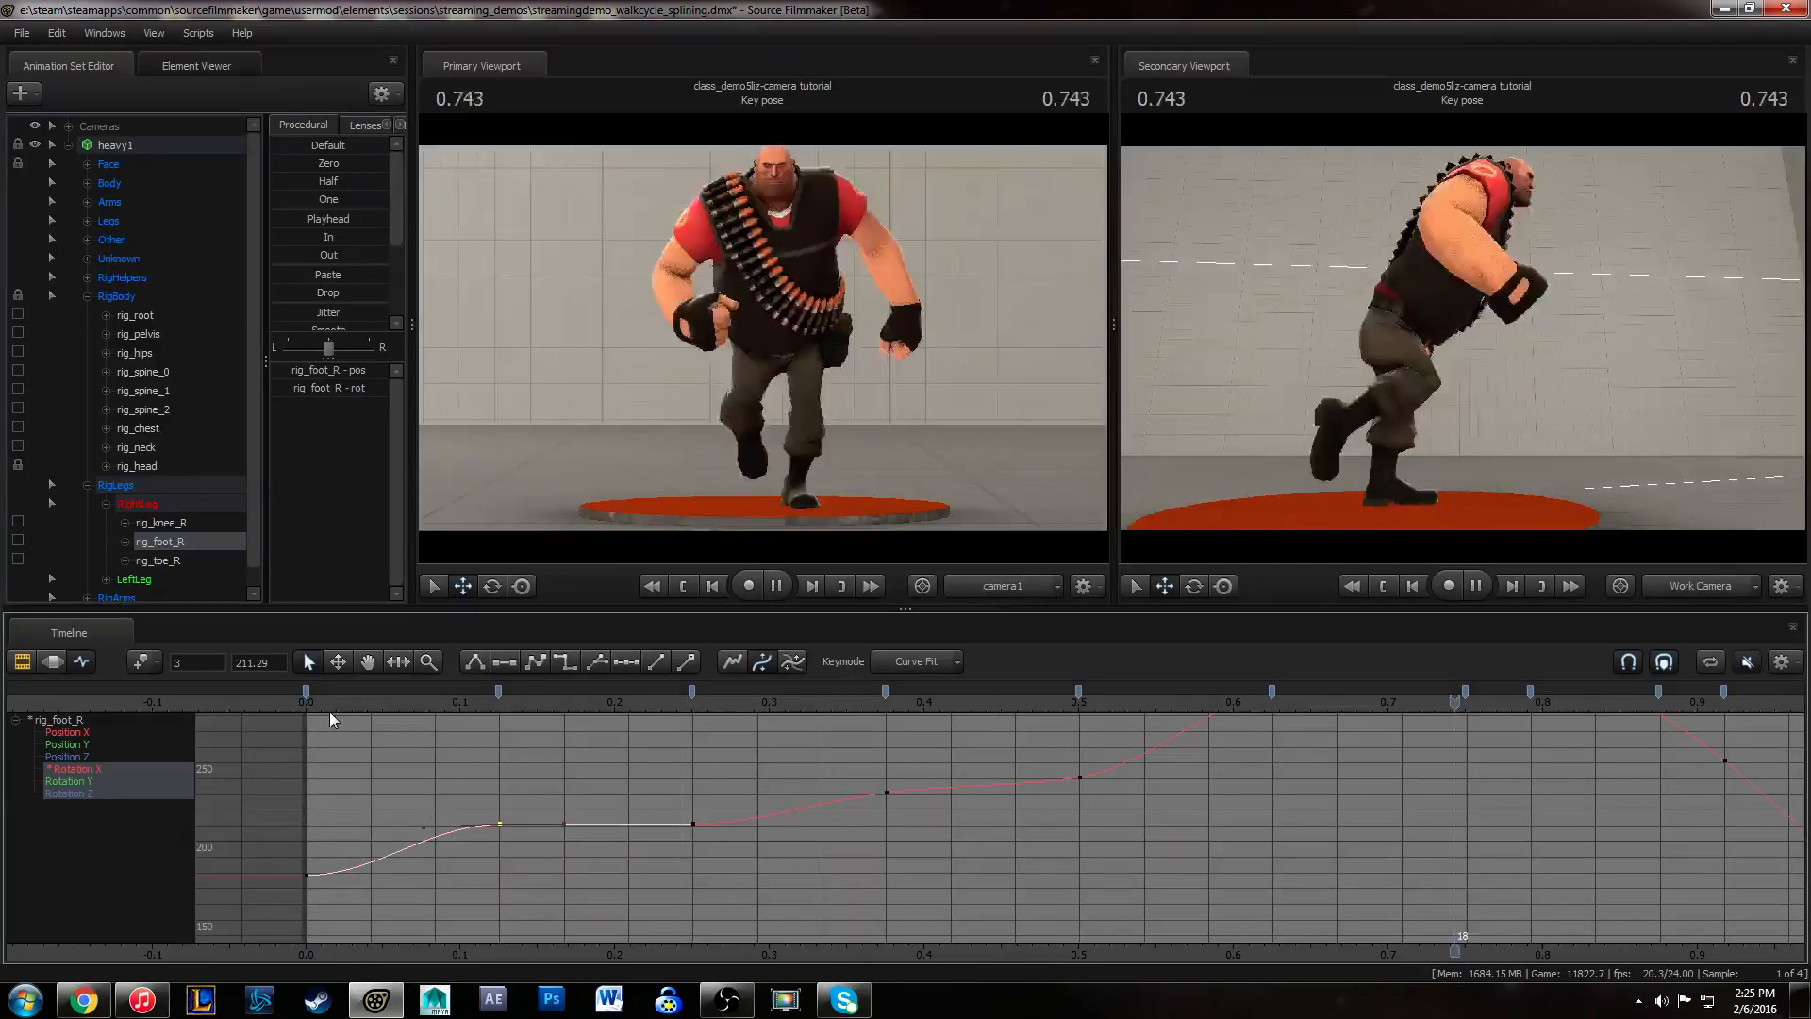
{"action": "scroll", "coordinate": [1267, 767], "scroll_direction": "down", "scroll_amount": 1}
{"action": "middle_click_drag", "start_coordinate": [1269, 767], "coordinate": [1115, 825], "text": "alt"}
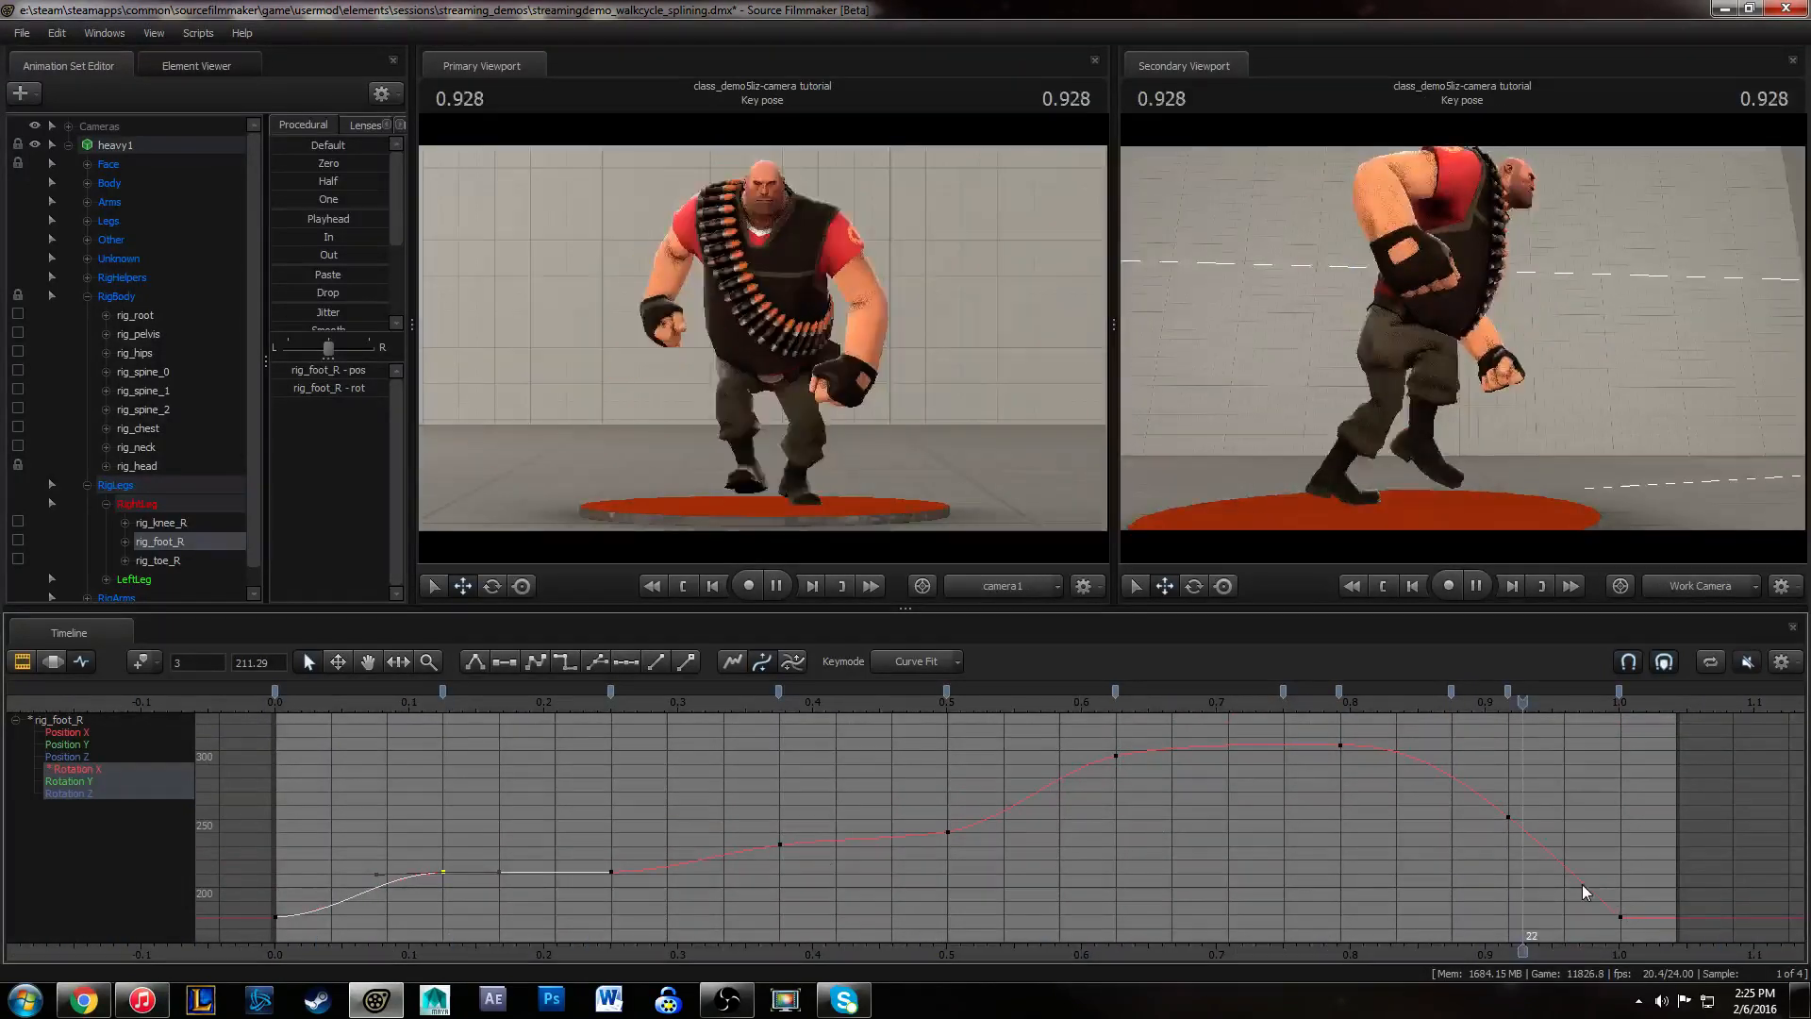
{"action": "key", "text": "space"}
- Flatten the tangents of the right foot's Rotation X key at frame 24 and replay the walk cycle
{"action": "left_click_drag", "start_coordinate": [1594, 877], "coordinate": [1711, 958]}
{"action": "key", "text": "2"}
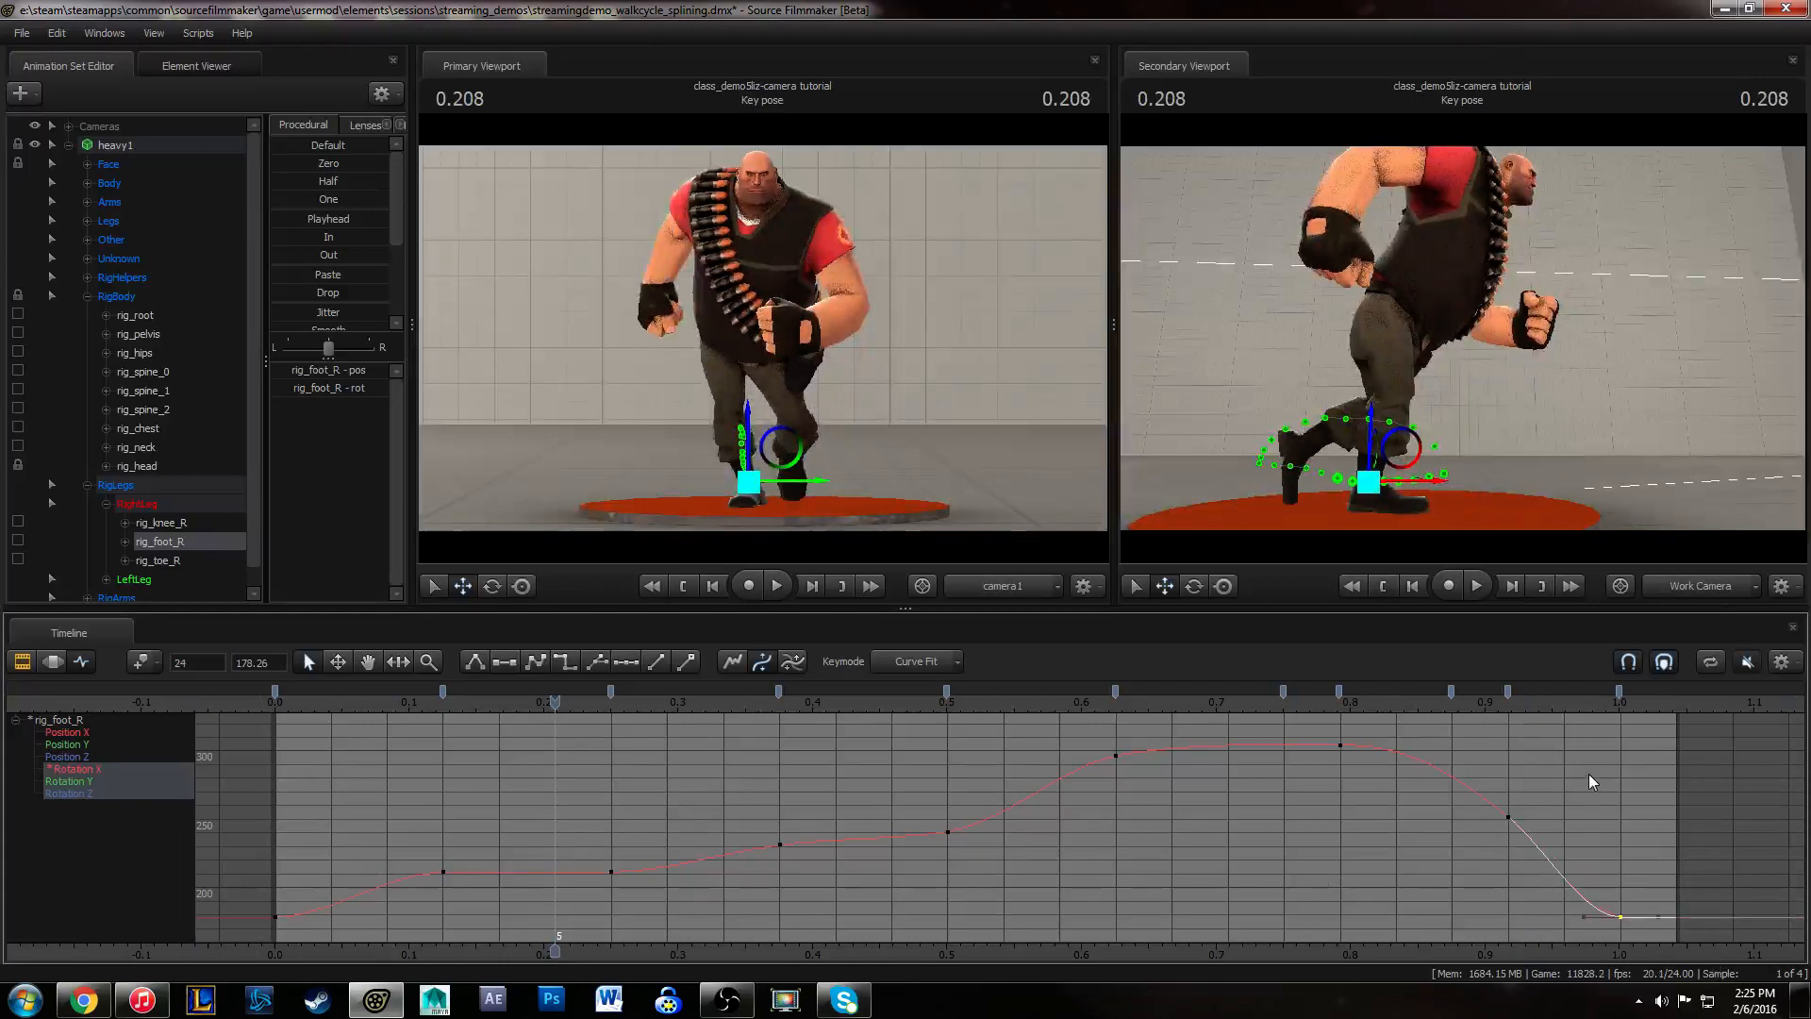
{"action": "left_click", "coordinate": [1374, 705]}
{"action": "key", "text": "space"}
{"action": "key", "text": "space"}
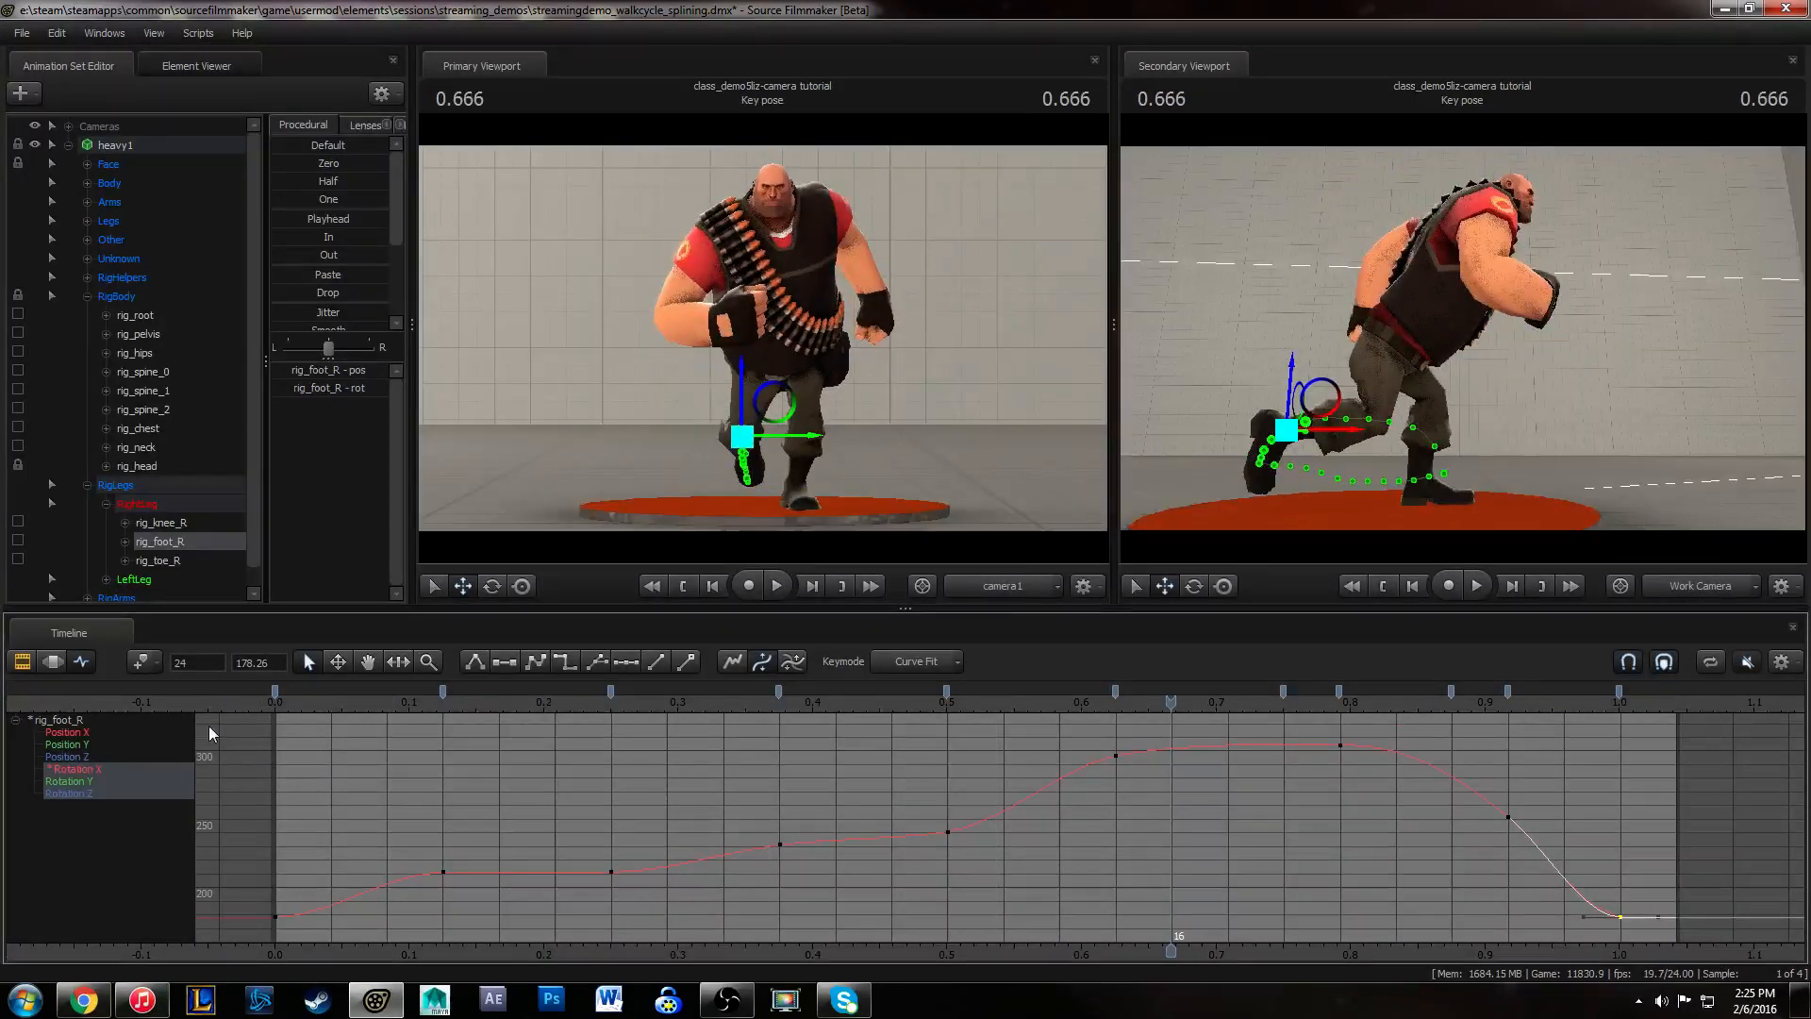
- Show the right foot's Rotation X, Y and Z curves together and step through frames 0 to 3 to examine how the foot lands
{"action": "left_click", "coordinate": [273, 702]}
{"action": "left_click", "coordinate": [94, 792], "text": "shift"}
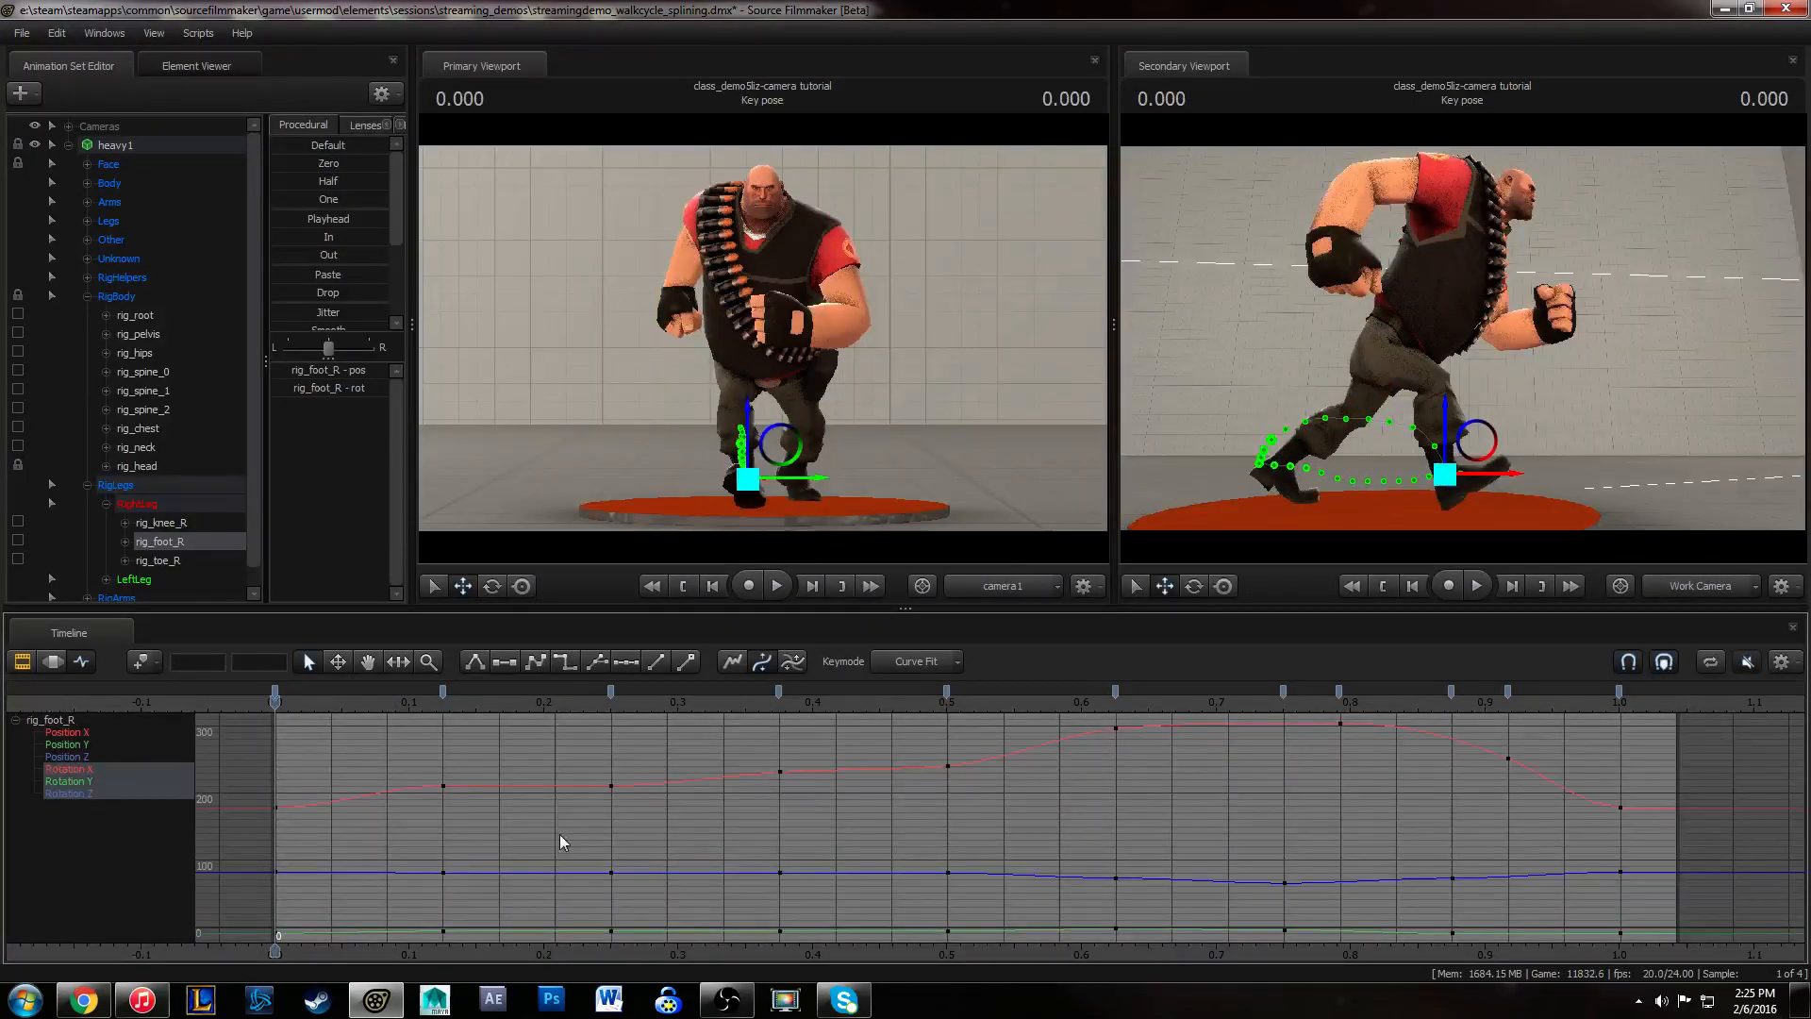
{"action": "middle_click_drag", "start_coordinate": [561, 836], "coordinate": [625, 801]}
{"action": "mouse_move", "coordinate": [339, 703]}
{"action": "left_mouse_down"}
{"action": "mouse_move", "coordinate": [293, 707]}
{"action": "mouse_move", "coordinate": [507, 742]}
{"action": "mouse_move", "coordinate": [340, 746]}
{"action": "mouse_move", "coordinate": [292, 707]}
{"action": "mouse_move", "coordinate": [440, 717]}
{"action": "mouse_move", "coordinate": [324, 722]}
{"action": "left_mouse_up"}
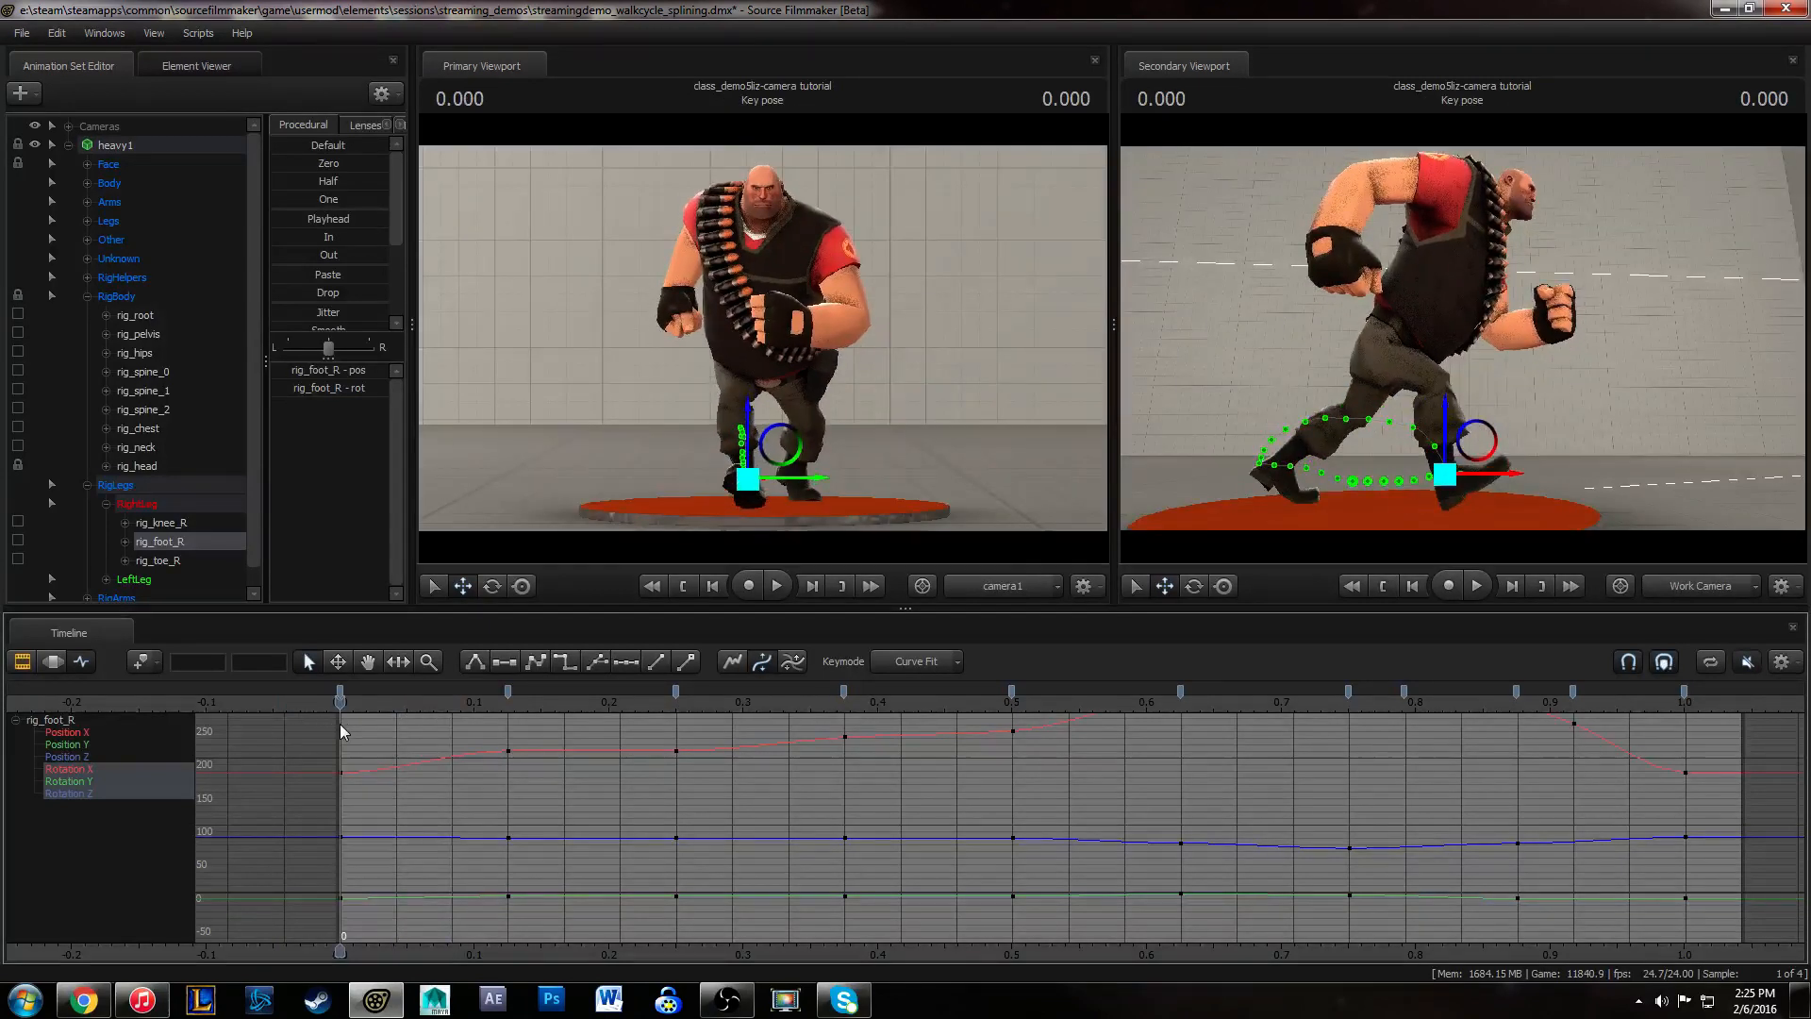
{"action": "key", "text": "Right"}
{"action": "key", "text": "Right"}
{"action": "key", "text": "Right"}
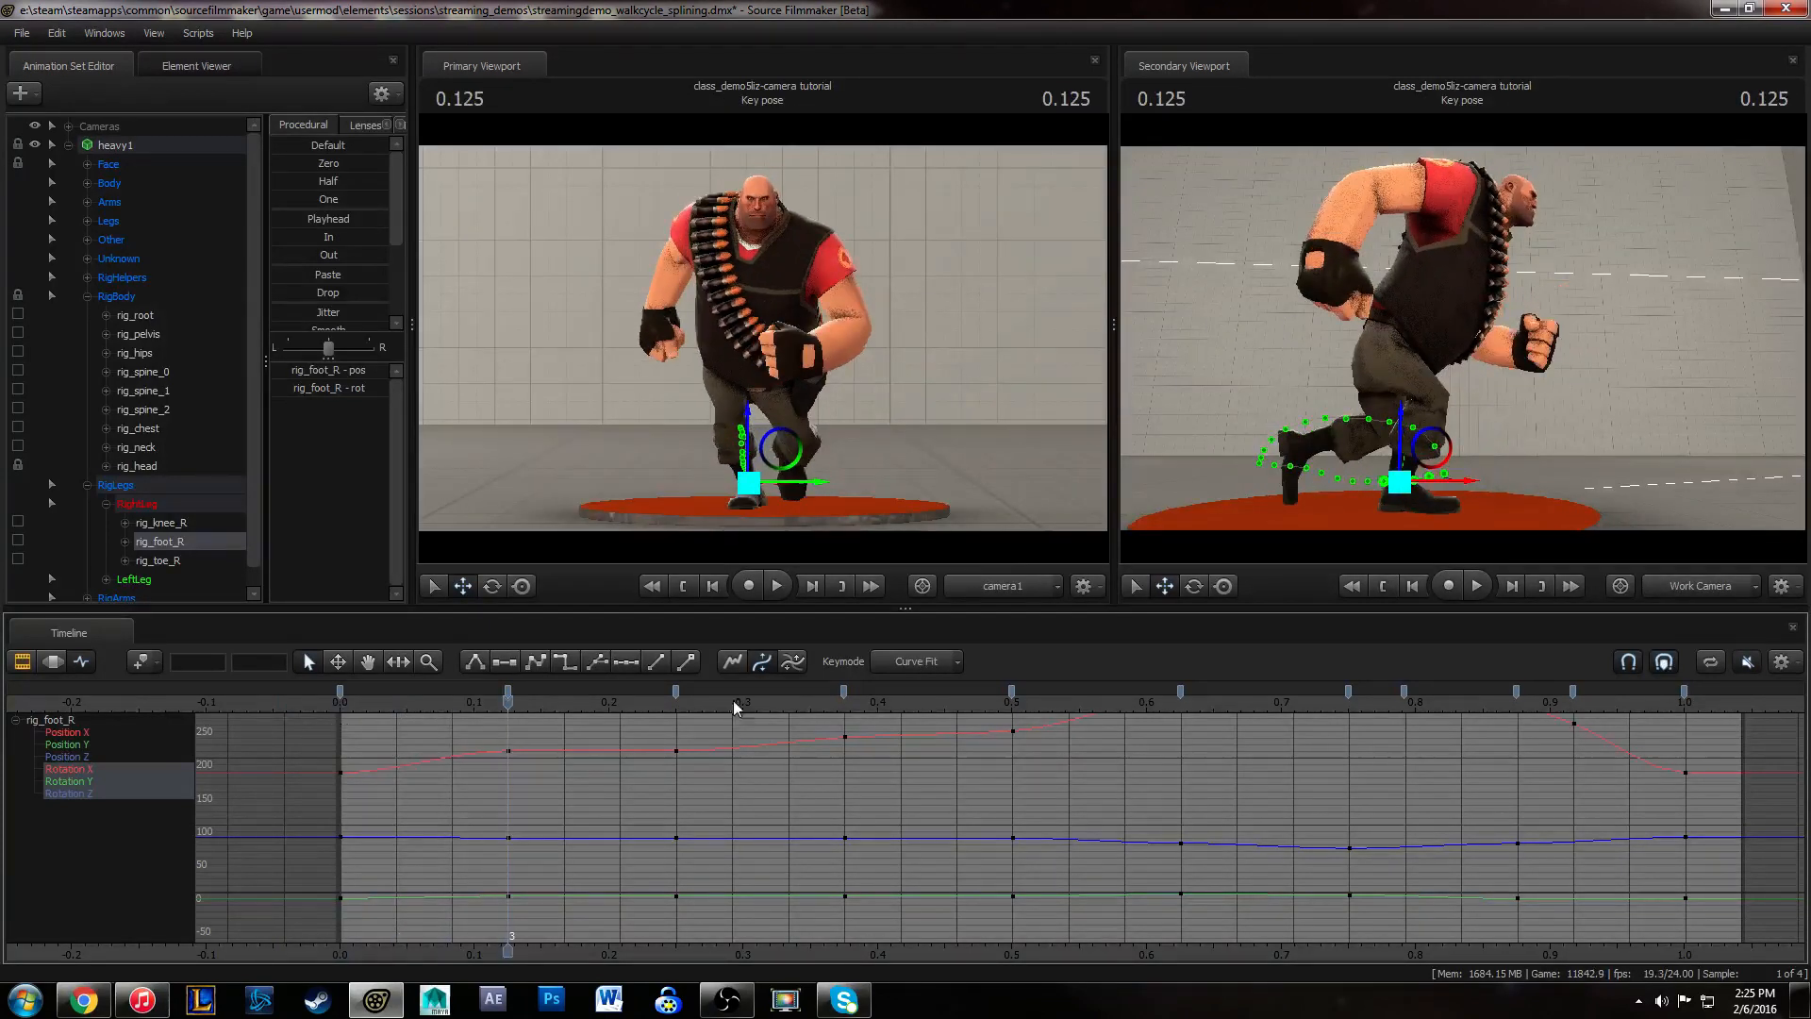
{"action": "left_click_drag", "start_coordinate": [733, 700], "coordinate": [369, 713]}
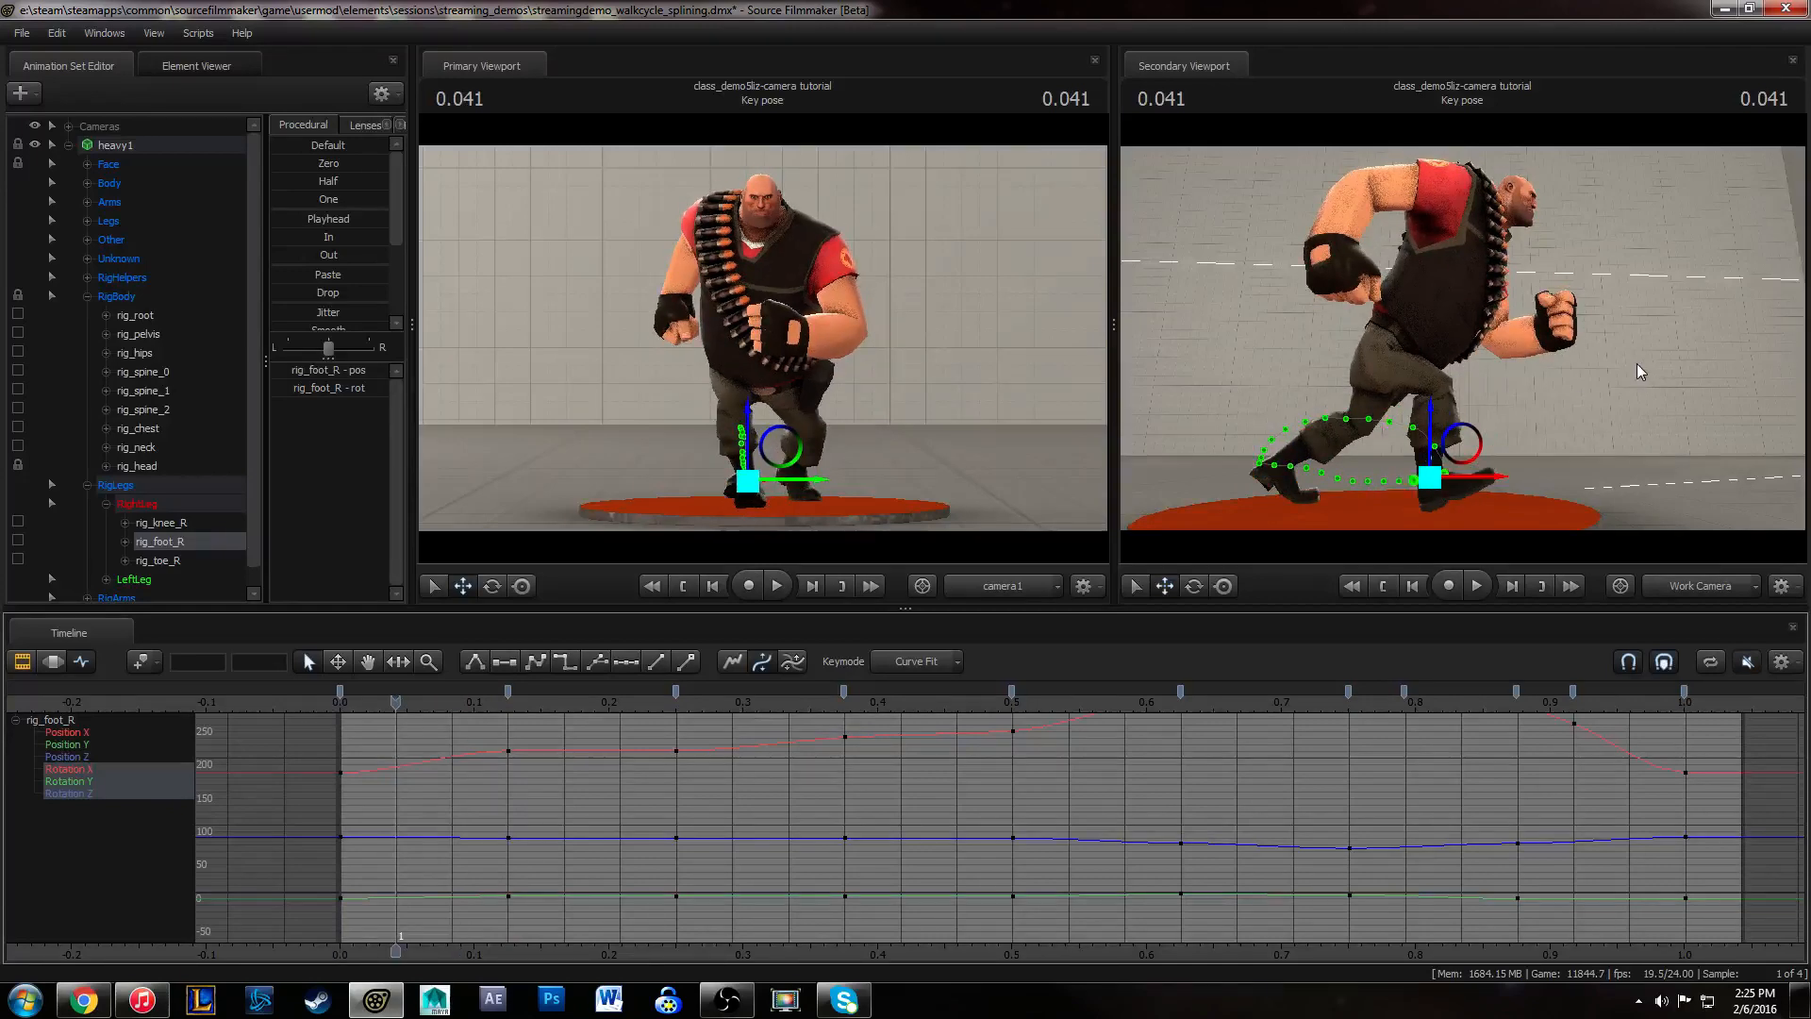
{"action": "left_click_drag", "start_coordinate": [1638, 364], "coordinate": [1625, 313], "text": "alt"}
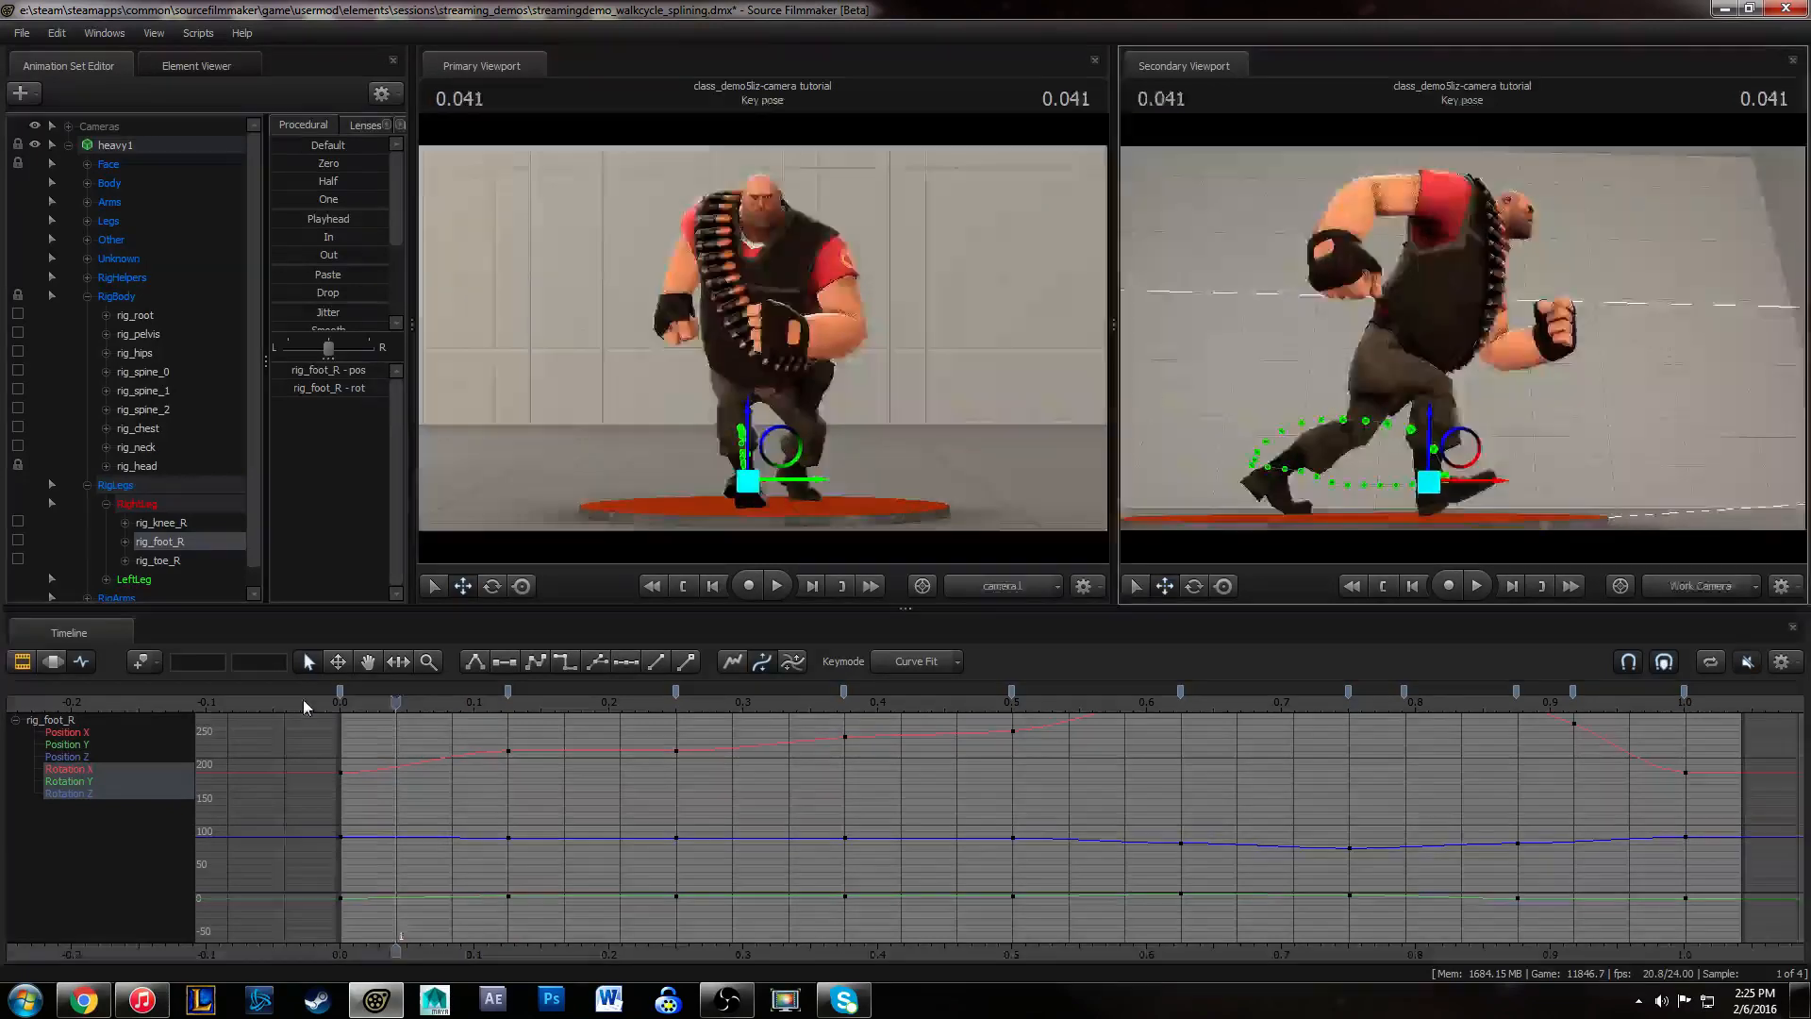
{"action": "left_click_drag", "start_coordinate": [303, 701], "coordinate": [416, 742]}
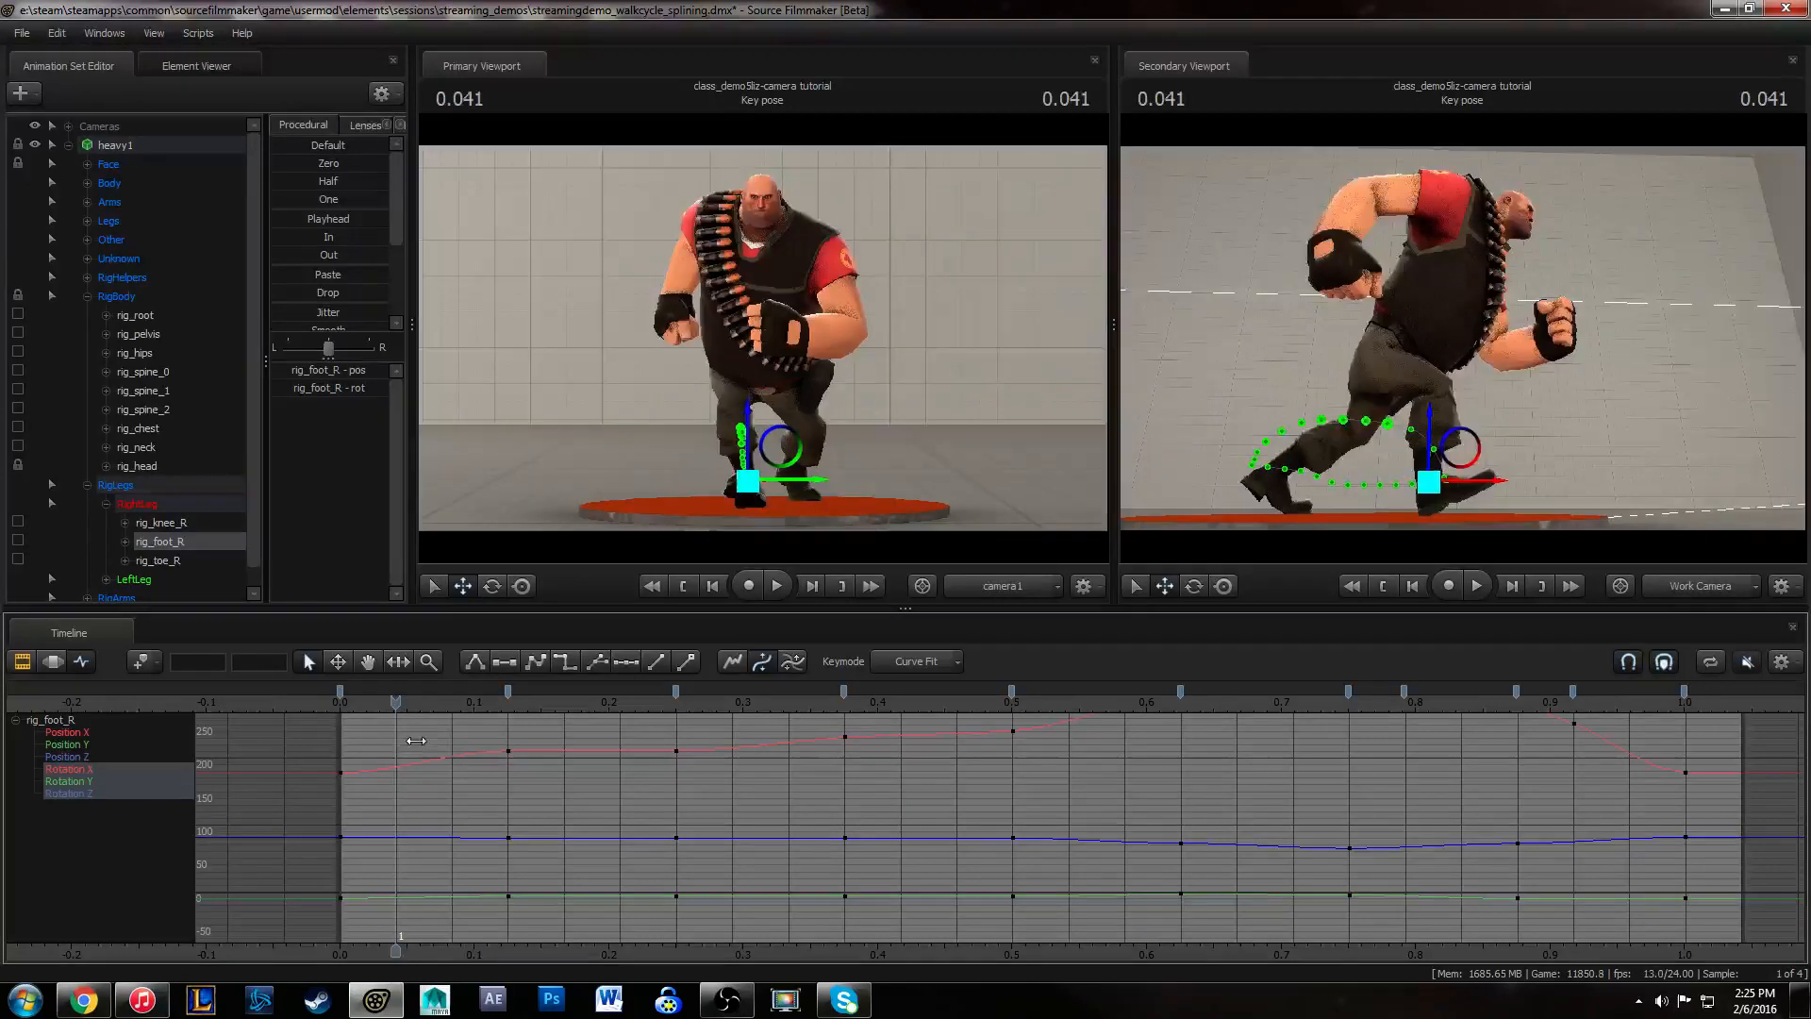
- Move the right foot's rotation keys on all three axes from frame 3 to frame 1, and replay the walk cycle
{"action": "left_click_drag", "start_coordinate": [508, 693], "coordinate": [421, 694]}
{"action": "left_click_drag", "start_coordinate": [310, 739], "coordinate": [359, 954]}
{"action": "left_click_drag", "start_coordinate": [432, 843], "coordinate": [436, 852]}
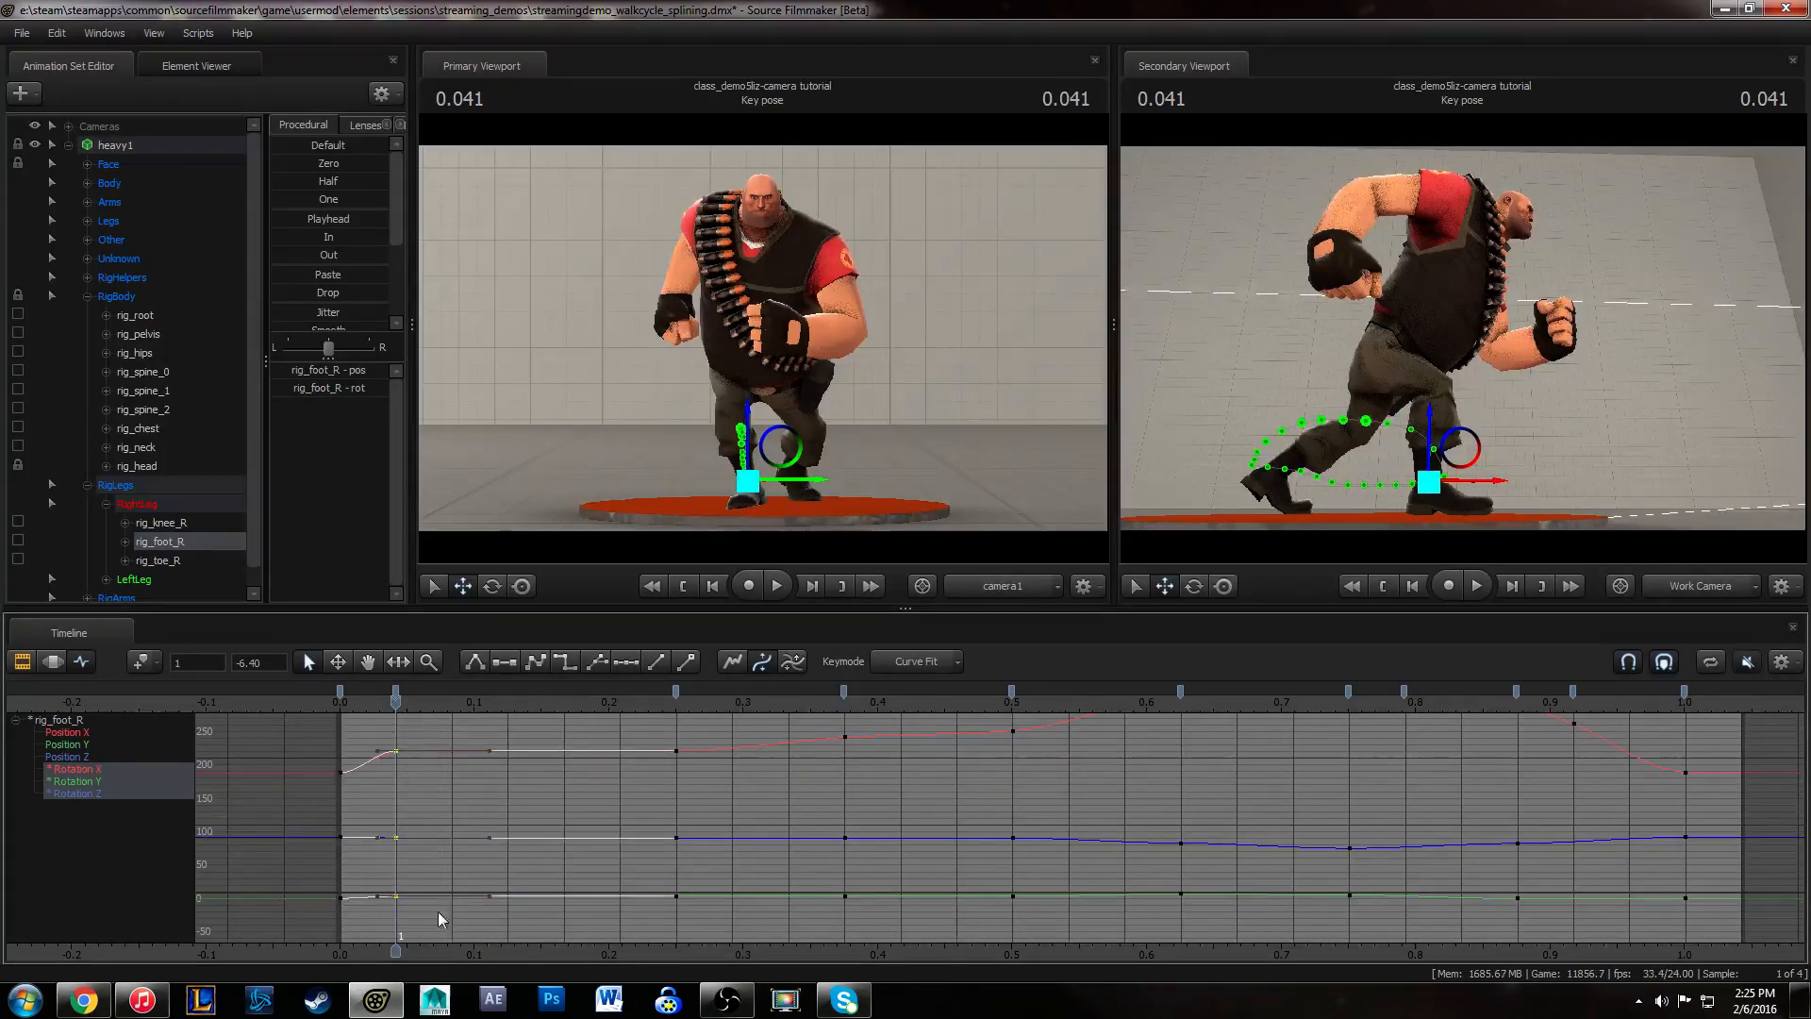
{"action": "key", "text": "space"}
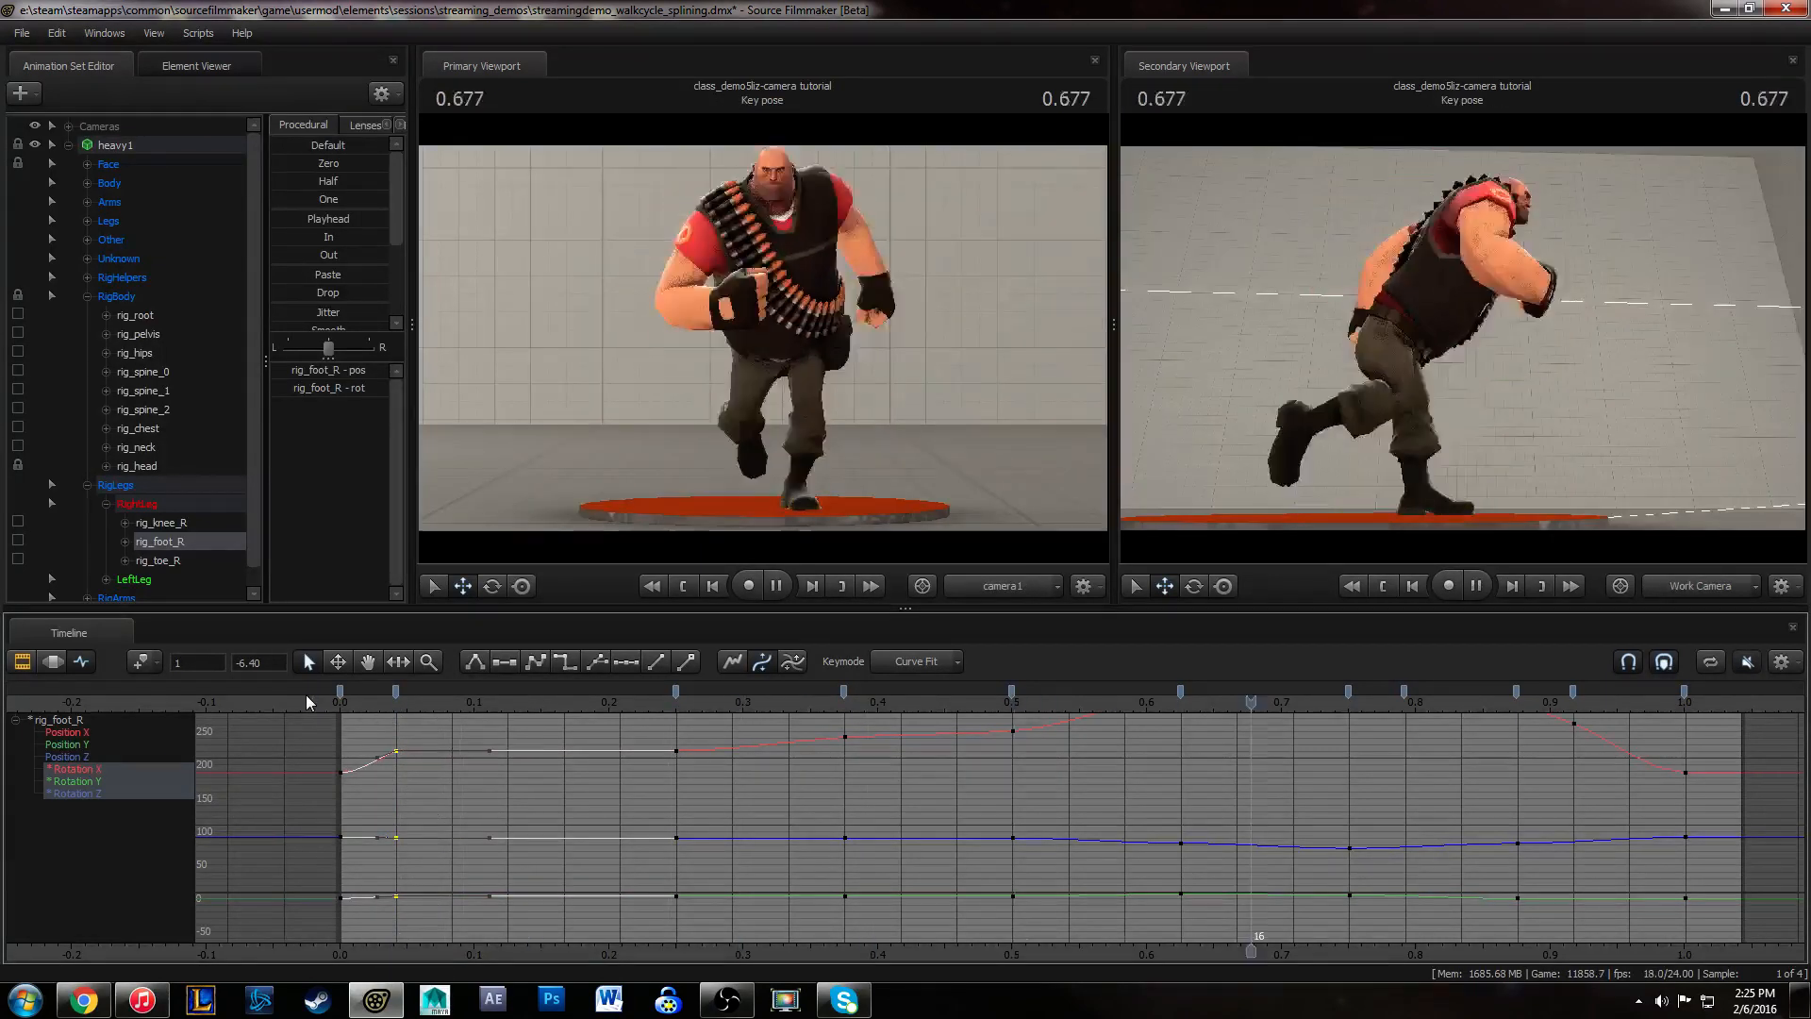
{"action": "key", "text": "space"}
- Compare the poses at frames 24 and 0 and replay the walk cycle to examine the right foot's landing
{"action": "left_click_drag", "start_coordinate": [1411, 704], "coordinate": [1740, 704]}
{"action": "left_click", "coordinate": [1675, 714]}
{"action": "left_click", "coordinate": [1675, 711]}
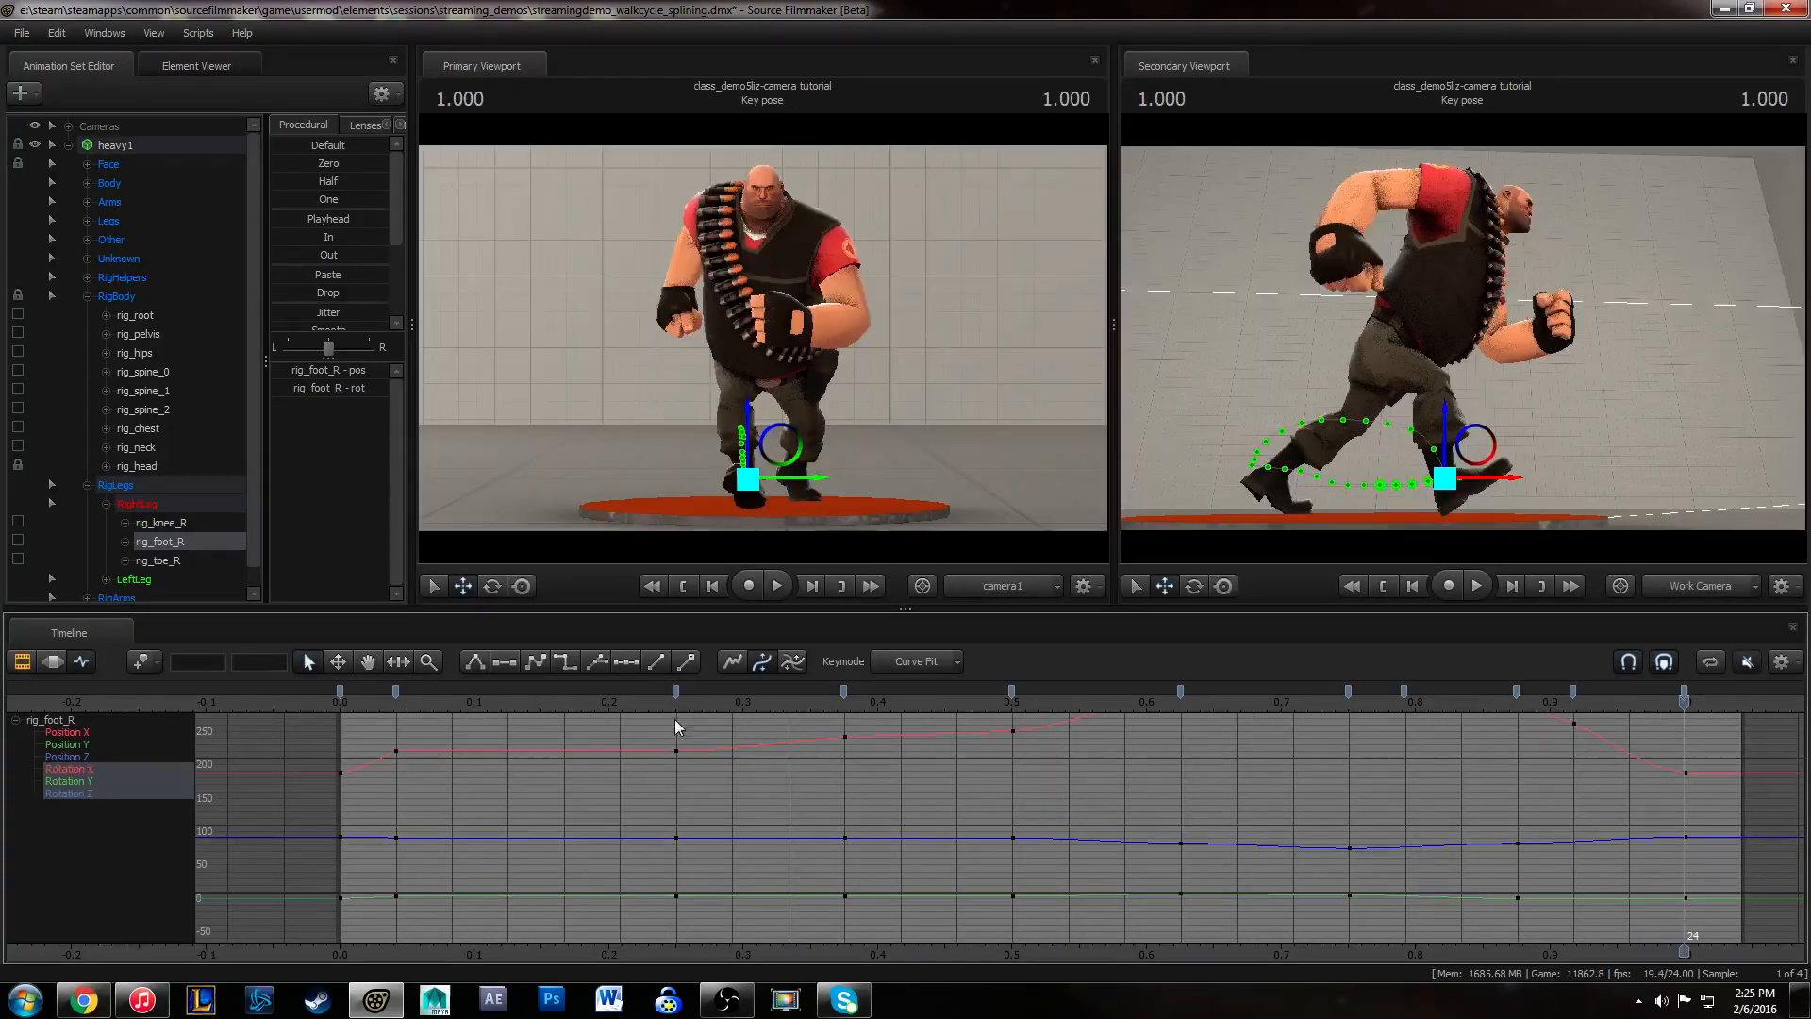
{"action": "left_click", "coordinate": [337, 714]}
{"action": "middle_click_drag", "start_coordinate": [489, 750], "coordinate": [296, 774]}
{"action": "right_click_drag", "start_coordinate": [401, 788], "coordinate": [461, 796], "text": "alt"}
{"action": "key", "text": "space"}
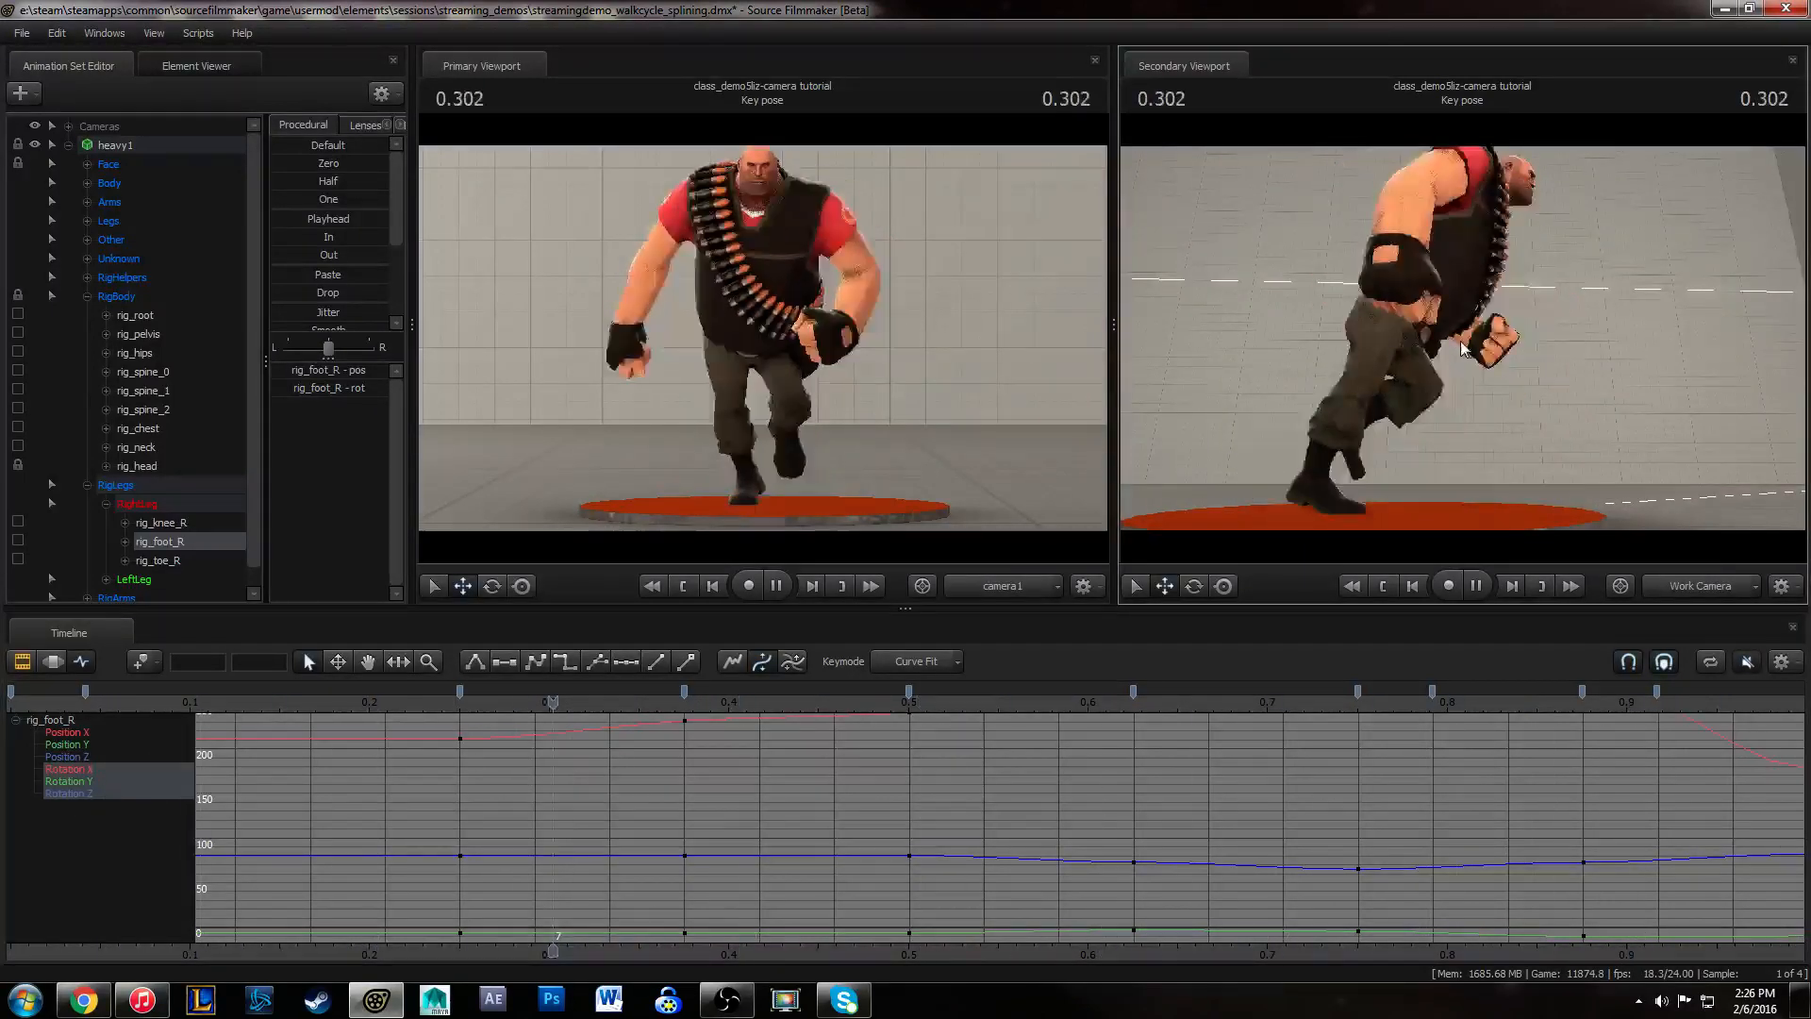
{"action": "key", "text": "space"}
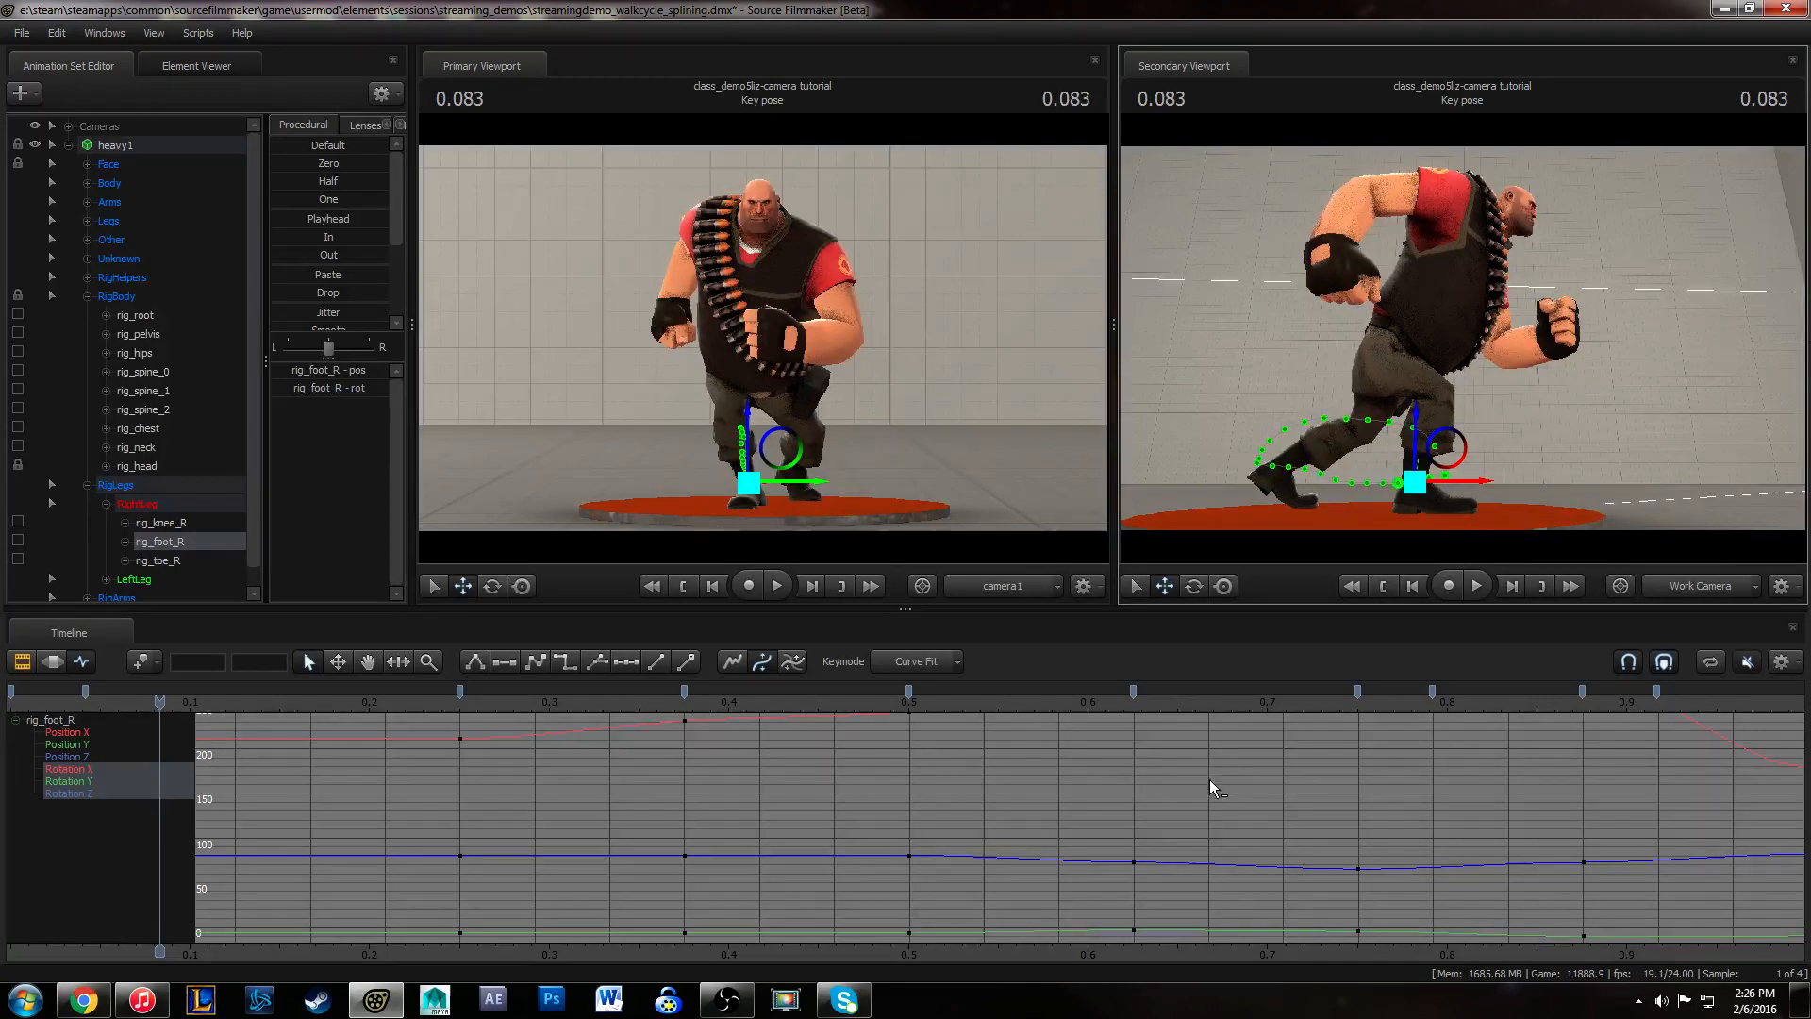
{"action": "key", "text": "space"}
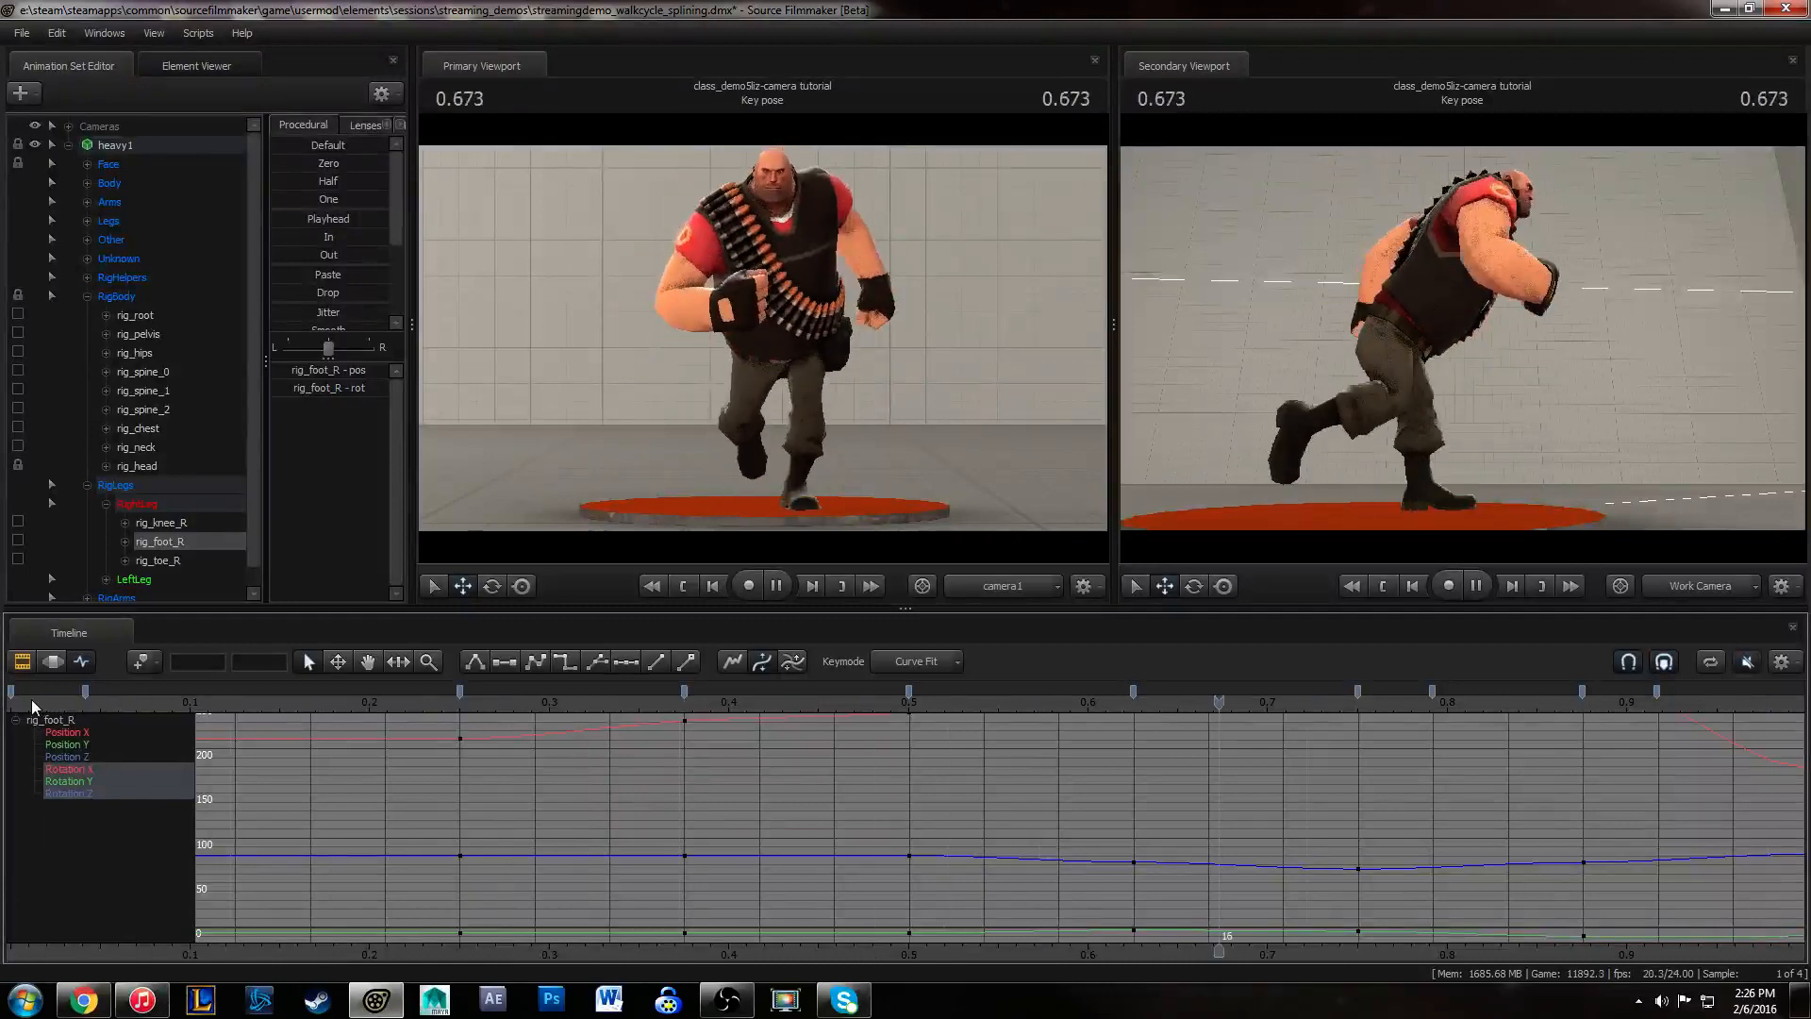
{"action": "left_click", "coordinate": [31, 699]}
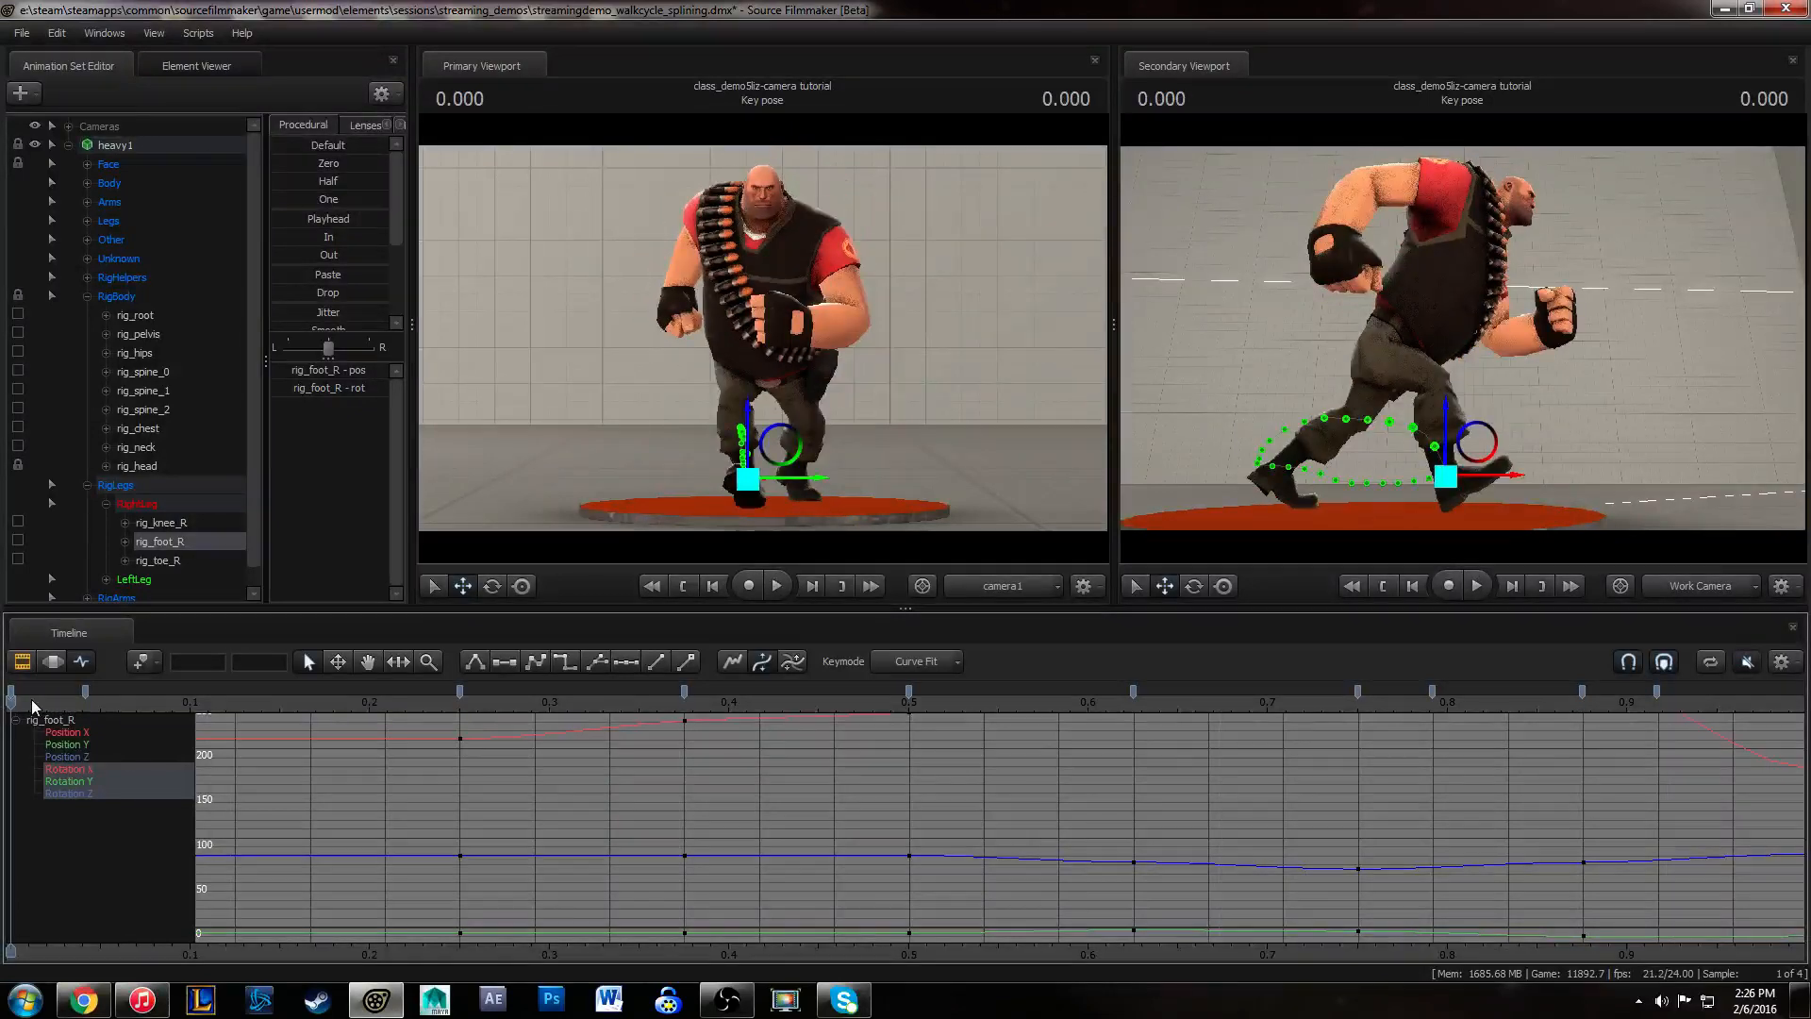
{"action": "left_click_drag", "start_coordinate": [29, 701], "coordinate": [22, 701]}
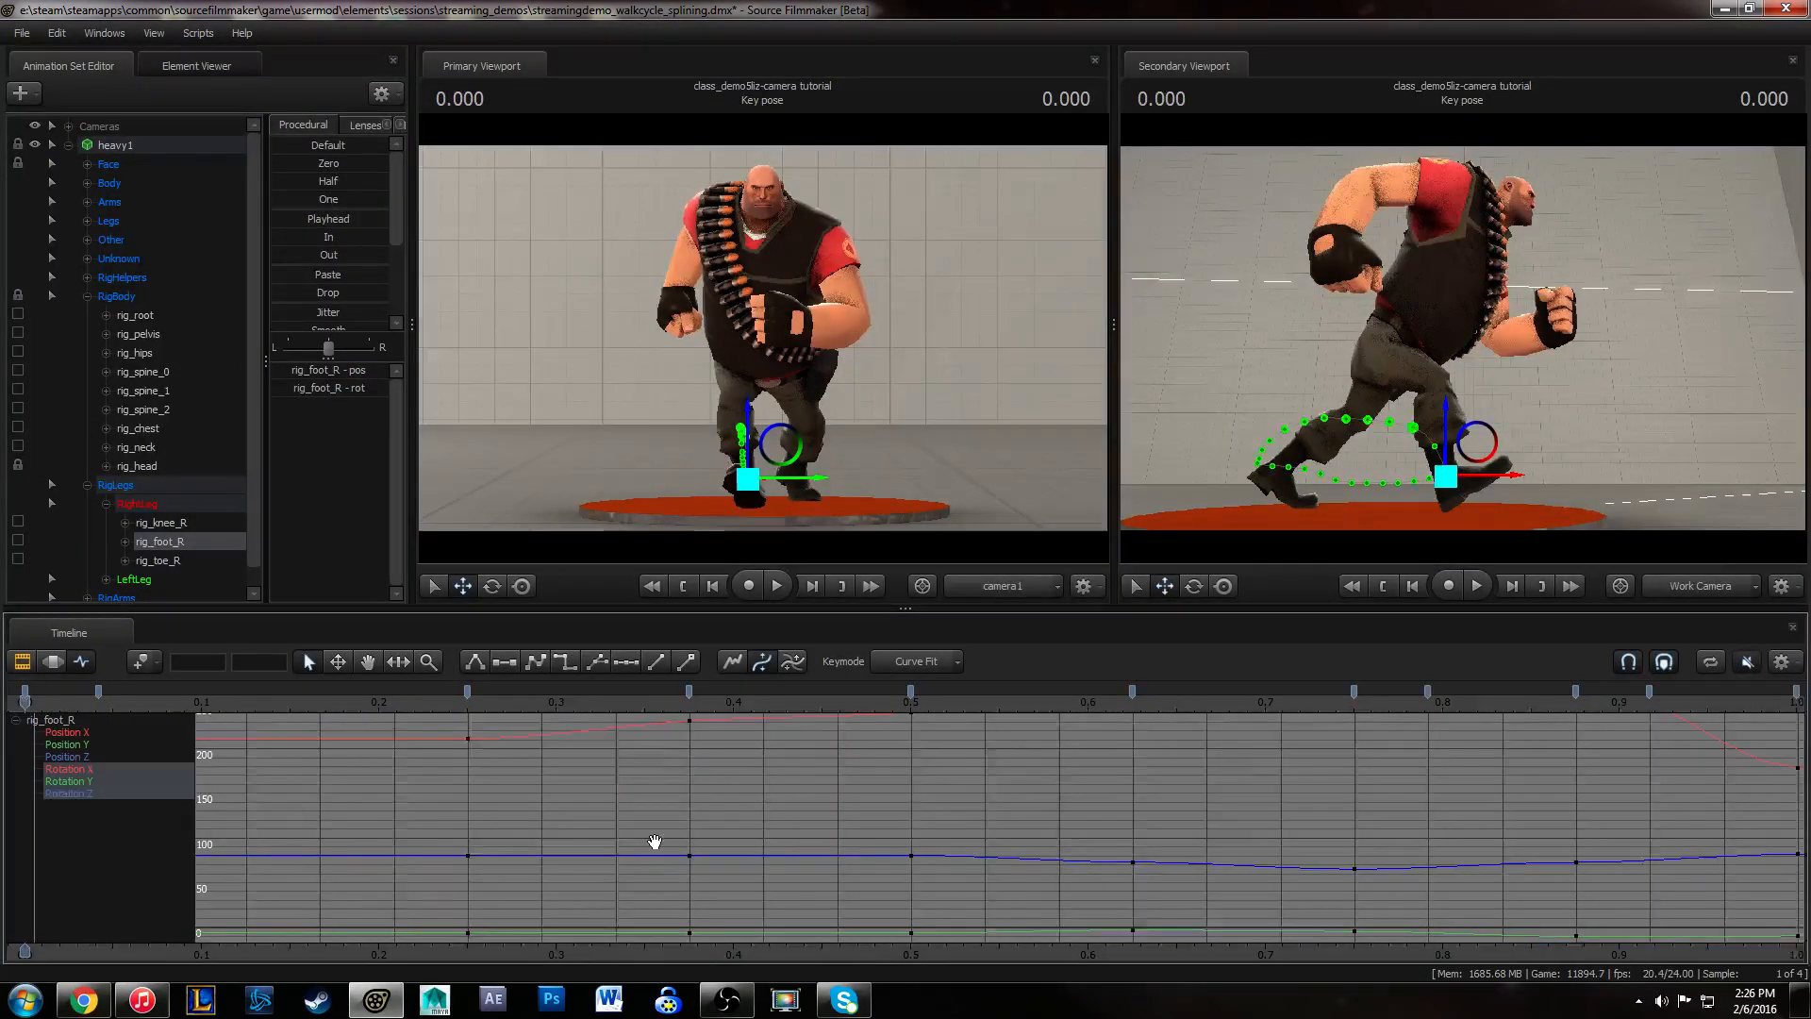
- Replay the walk cycle several times and scrub its opening frames to check the right foot's retimed rotation
{"action": "middle_click_drag", "start_coordinate": [660, 844], "coordinate": [631, 841]}
{"action": "key", "text": "space"}
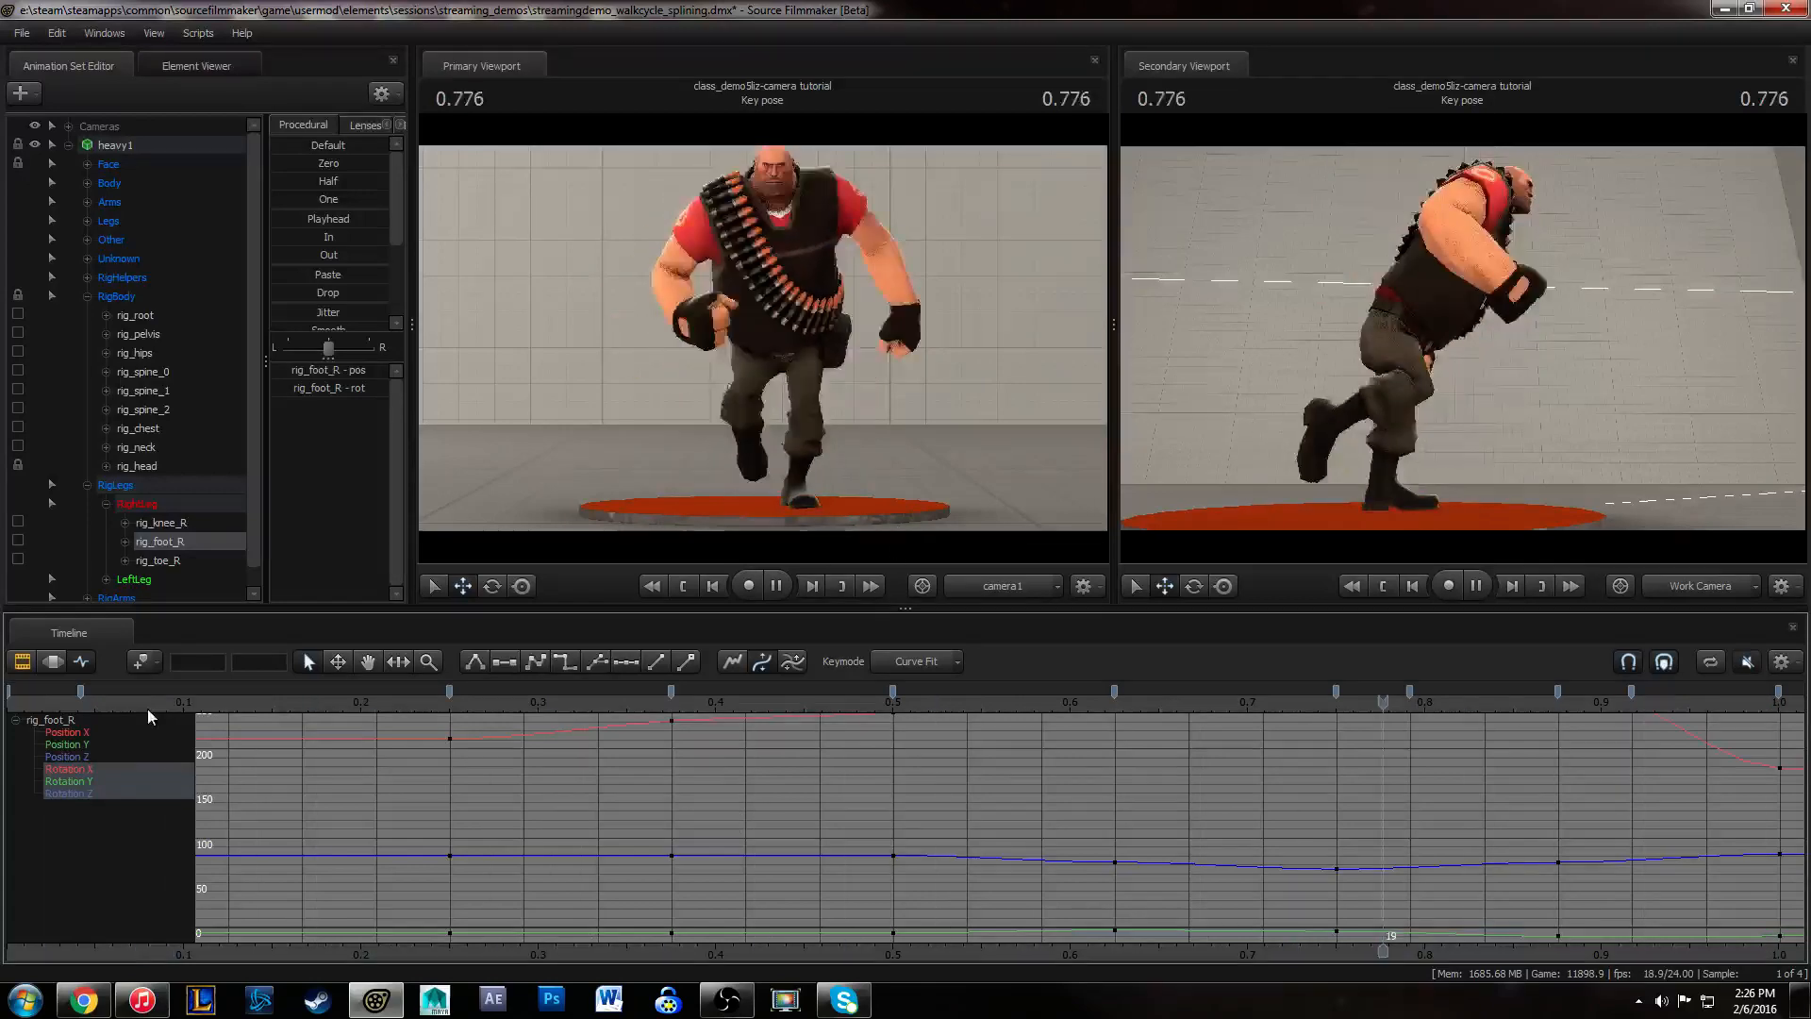
{"action": "left_click_drag", "start_coordinate": [25, 704], "coordinate": [227, 704]}
{"action": "left_click_drag", "start_coordinate": [109, 726], "coordinate": [9, 720]}
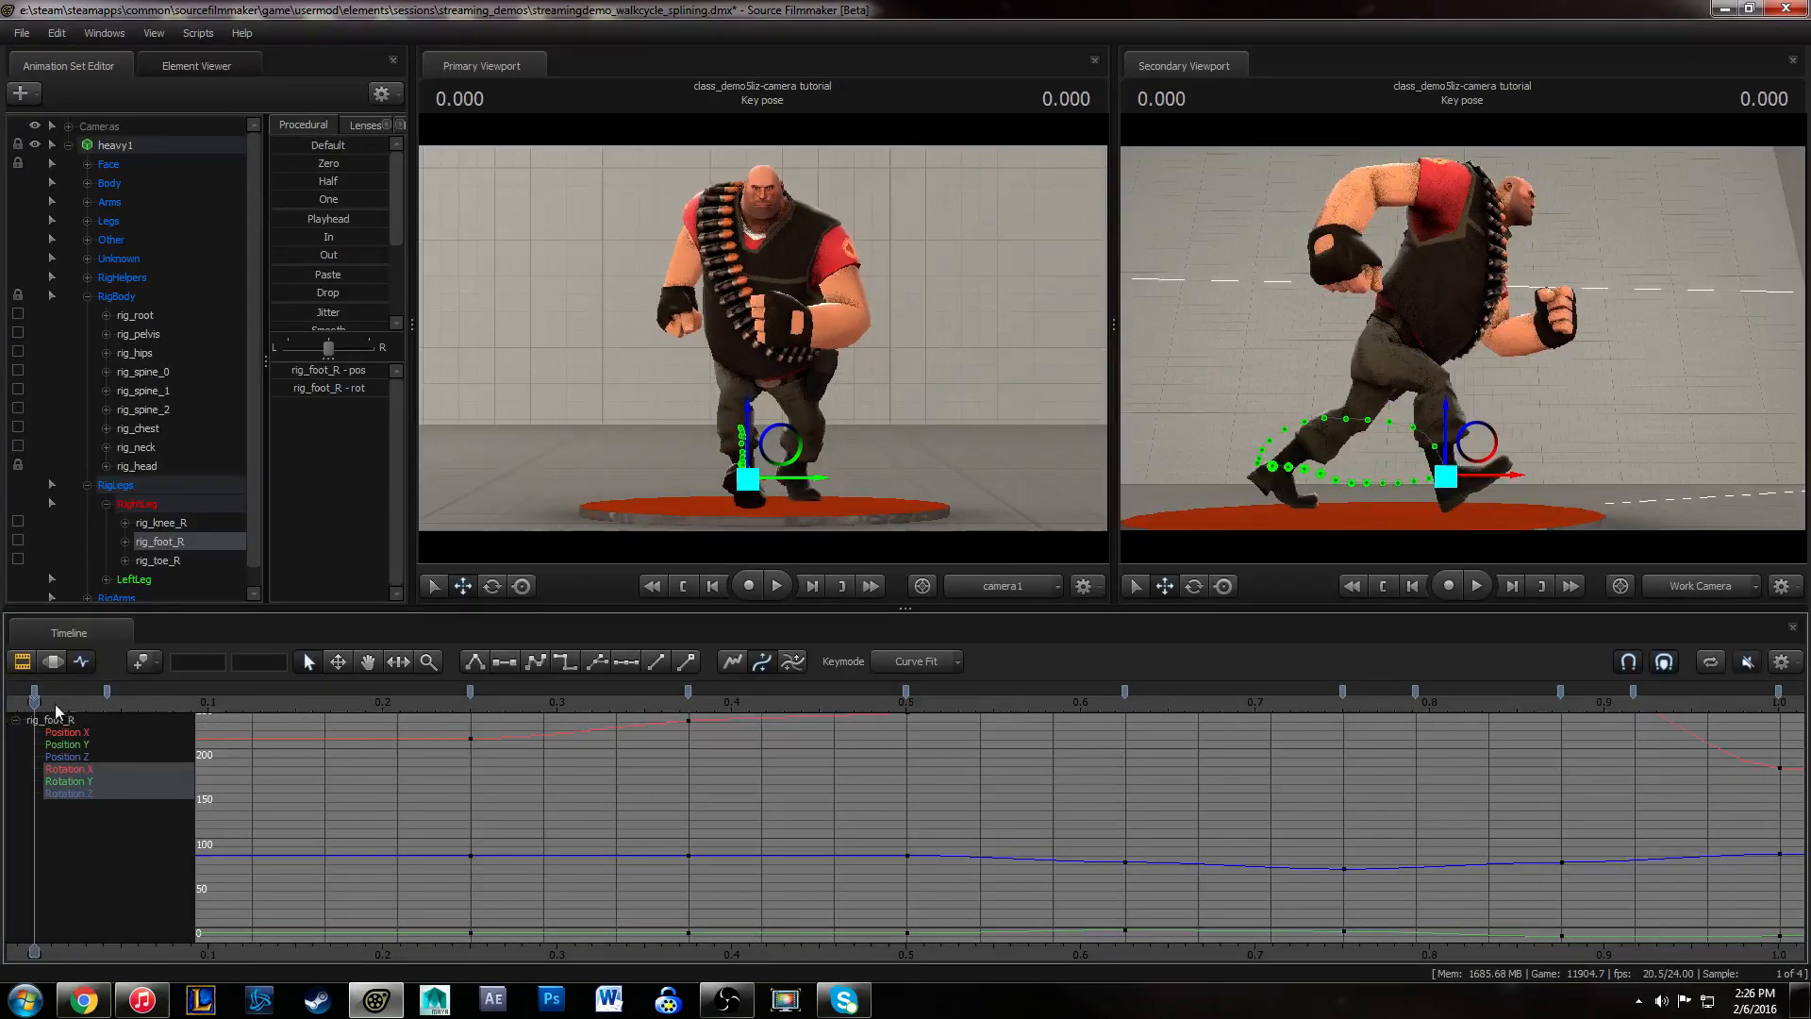
{"action": "key", "text": "space"}
{"action": "key", "text": "space"}
{"action": "mouse_move", "coordinate": [1070, 758]}
{"action": "middle_mouse_down"}
{"action": "mouse_move", "coordinate": [1031, 766]}
{"action": "mouse_move", "coordinate": [1043, 748]}
{"action": "middle_mouse_up"}
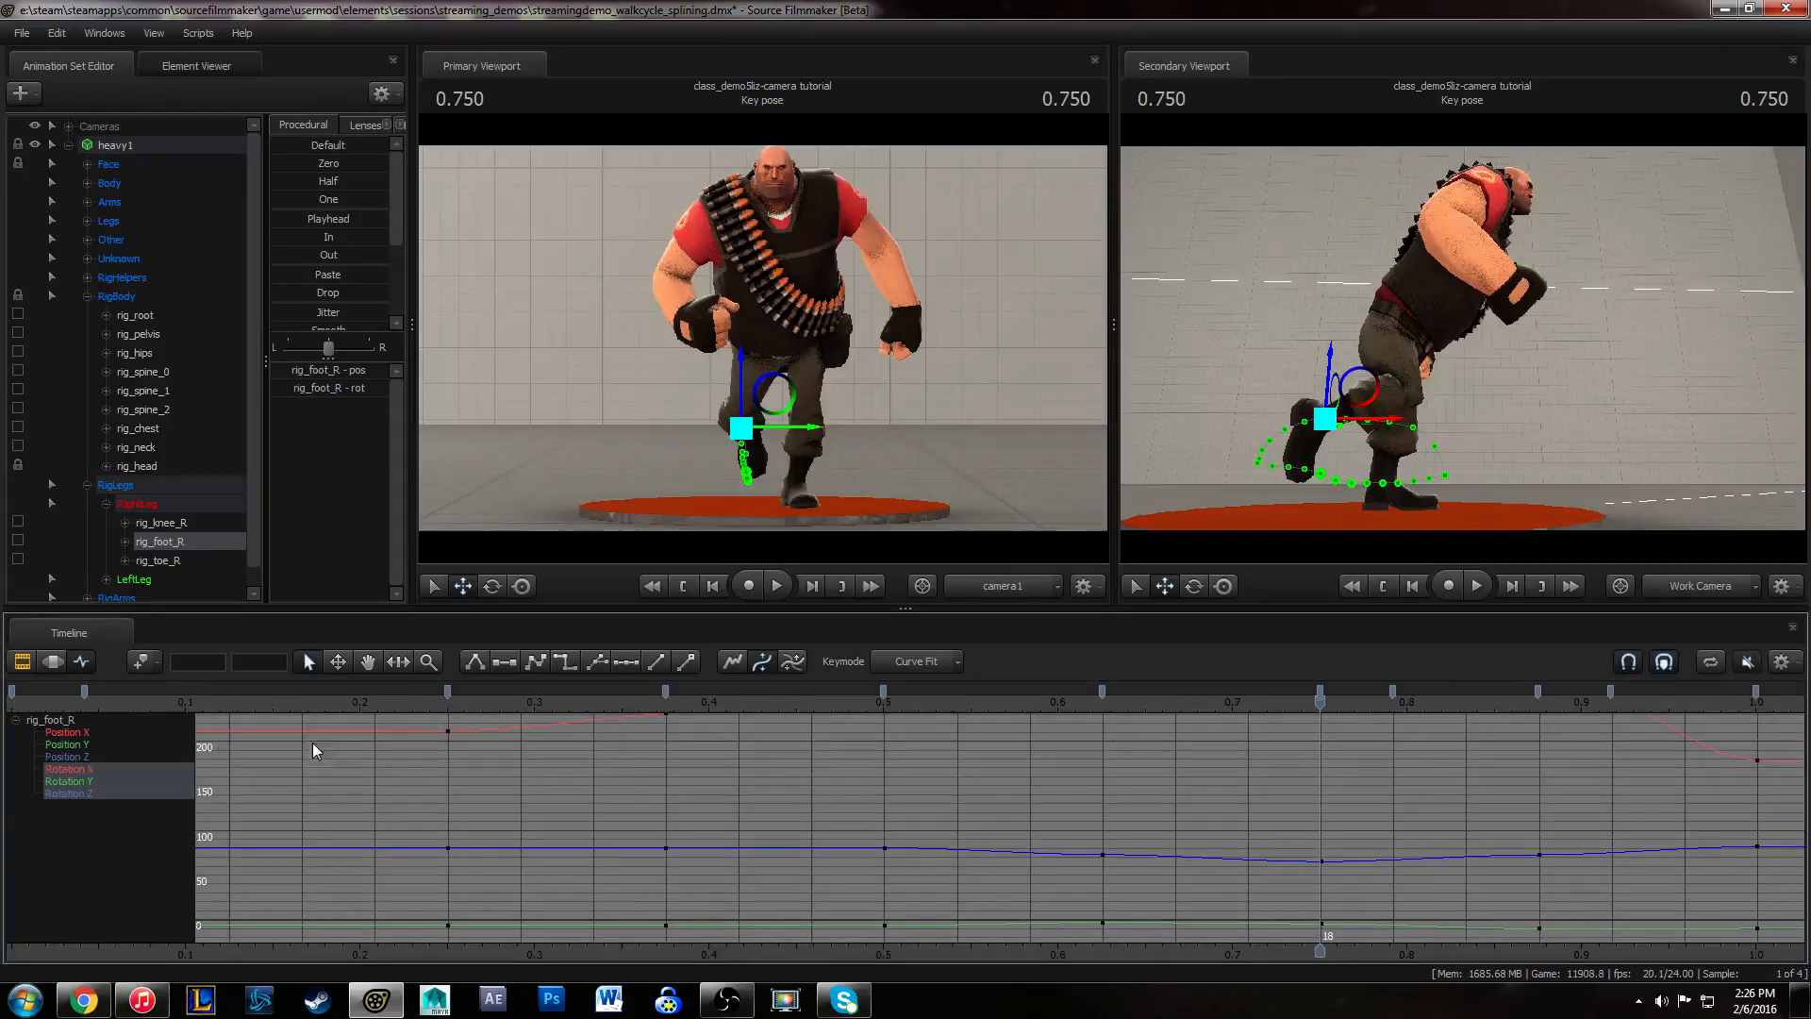
{"action": "key", "text": "space"}
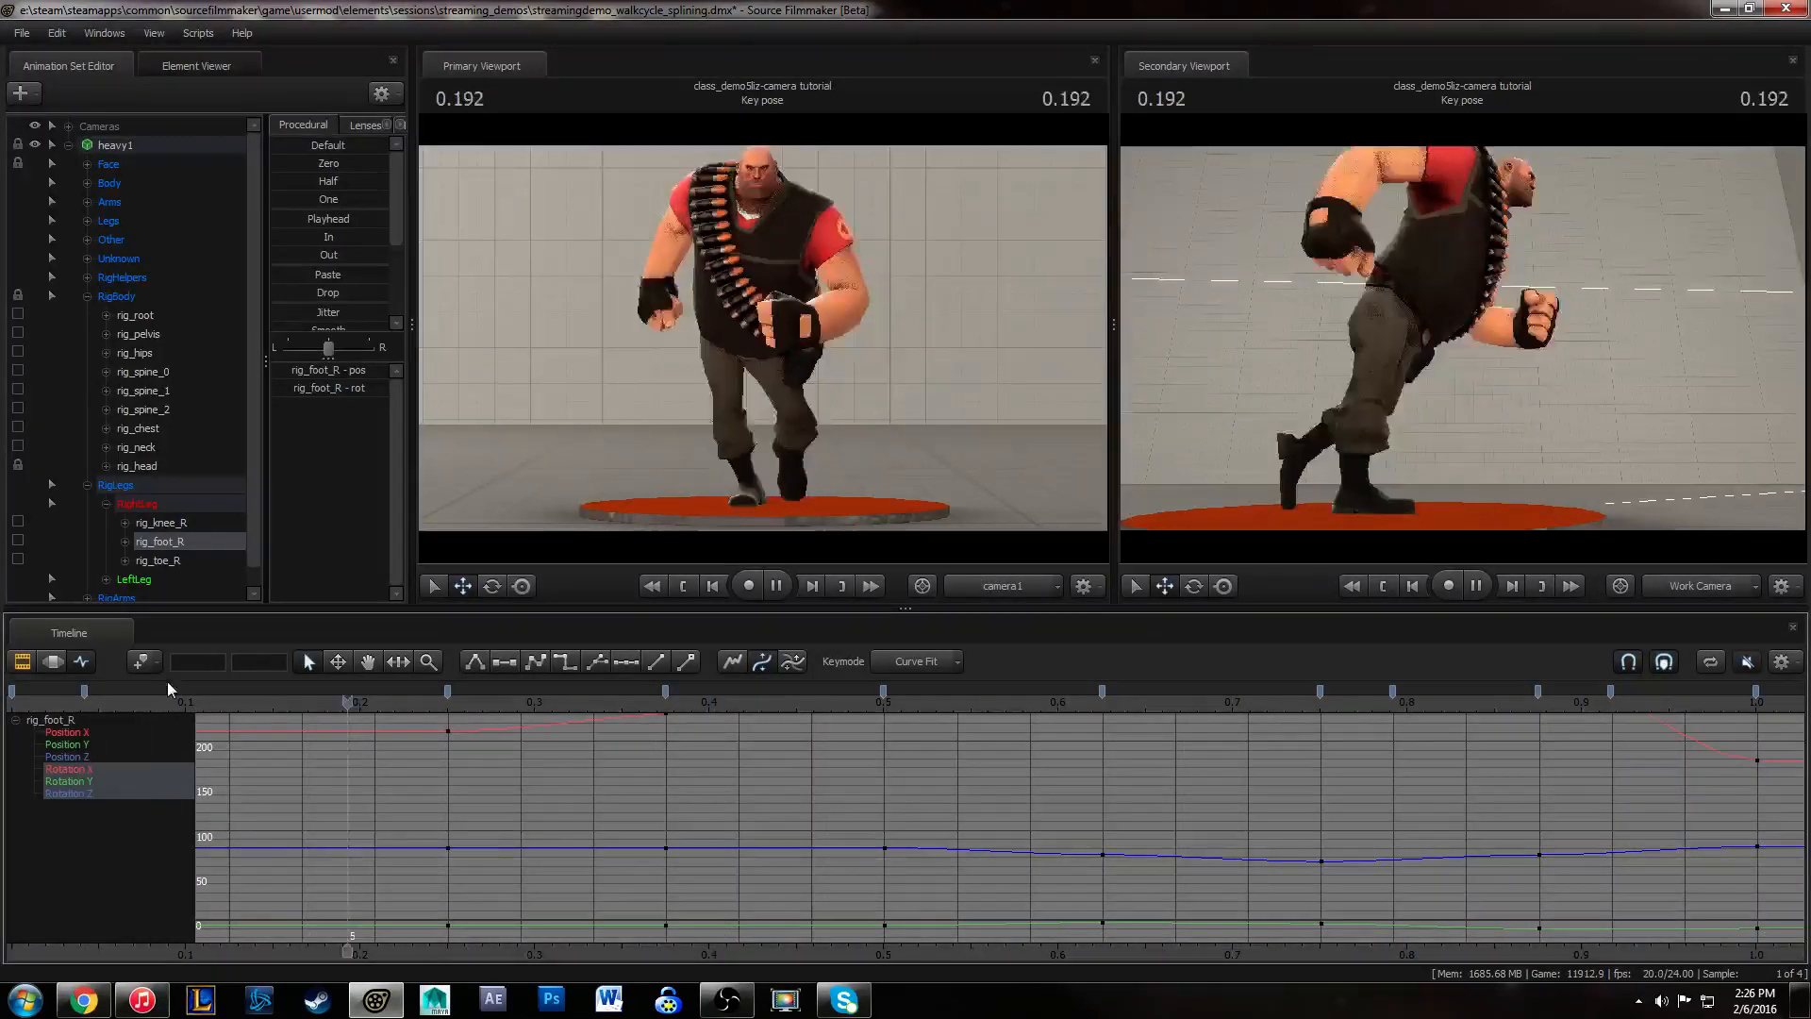
{"action": "left_click", "coordinate": [15, 703]}
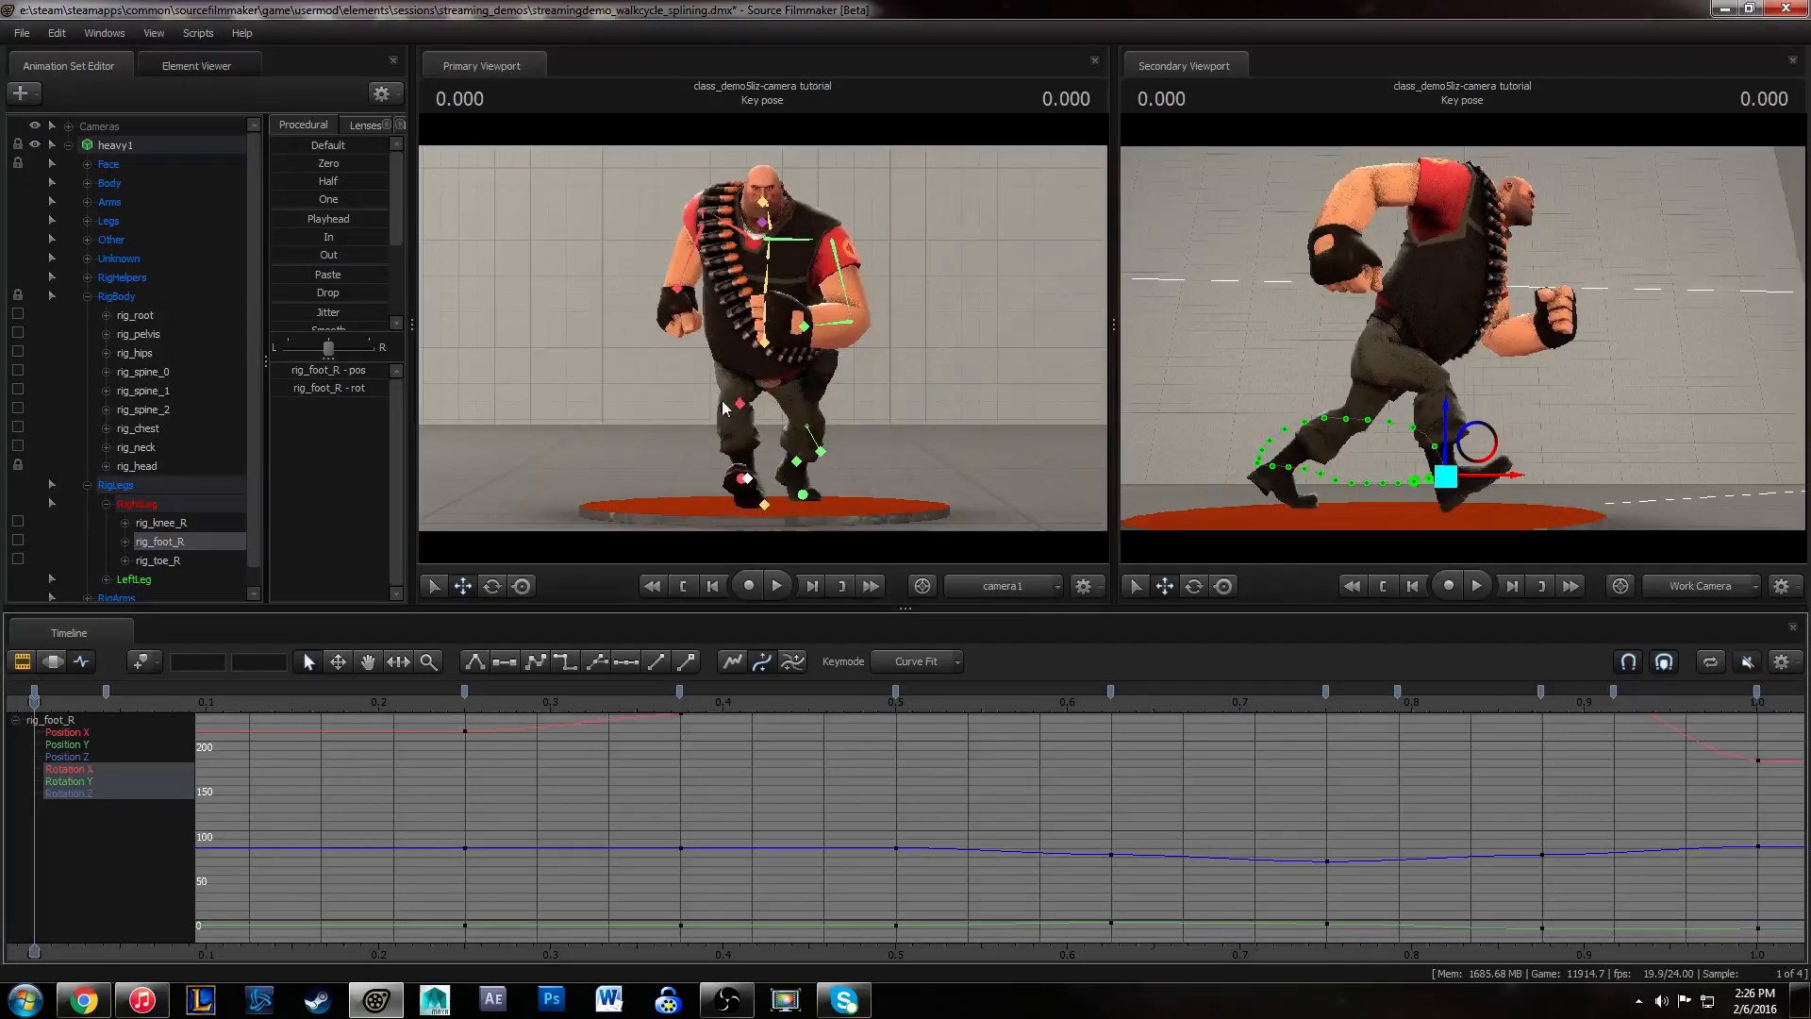
- Show rig_knee_R's position curves and try lowering its Position X key at frame 12 to about 0.12
{"action": "left_click", "coordinate": [740, 406], "text": "ctrl"}
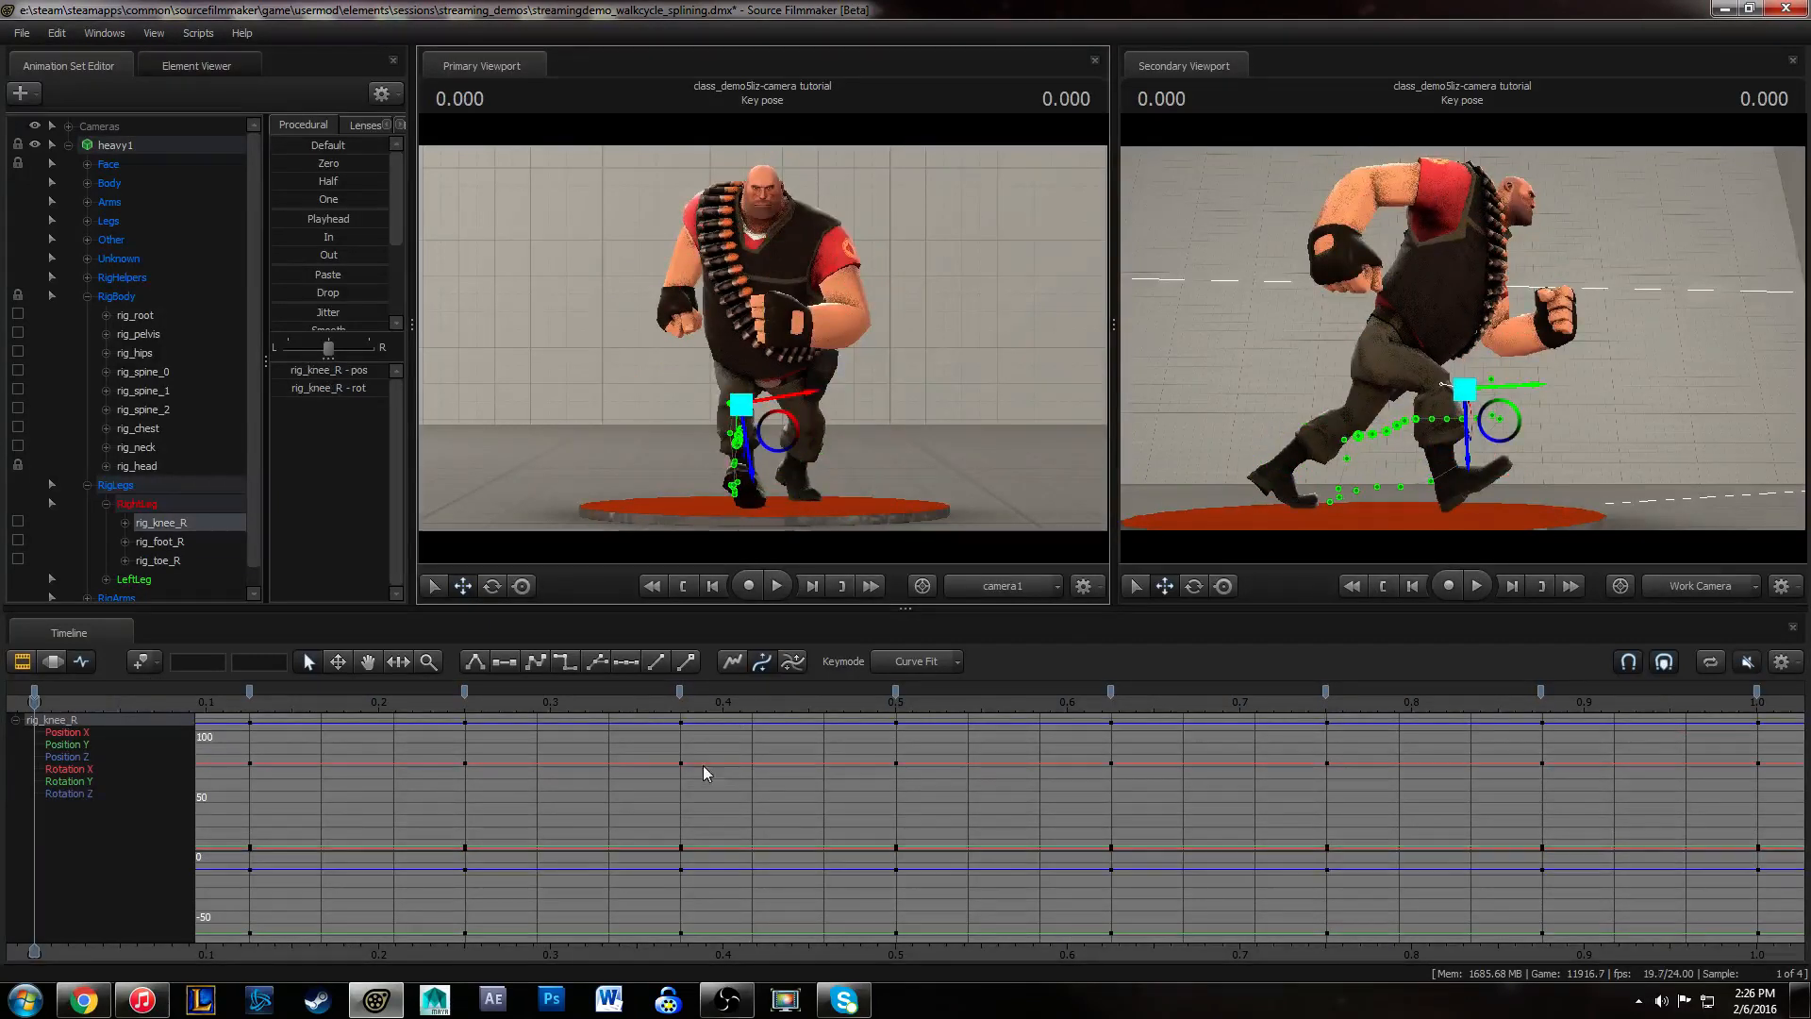
{"action": "left_click_drag", "start_coordinate": [86, 732], "coordinate": [87, 760]}
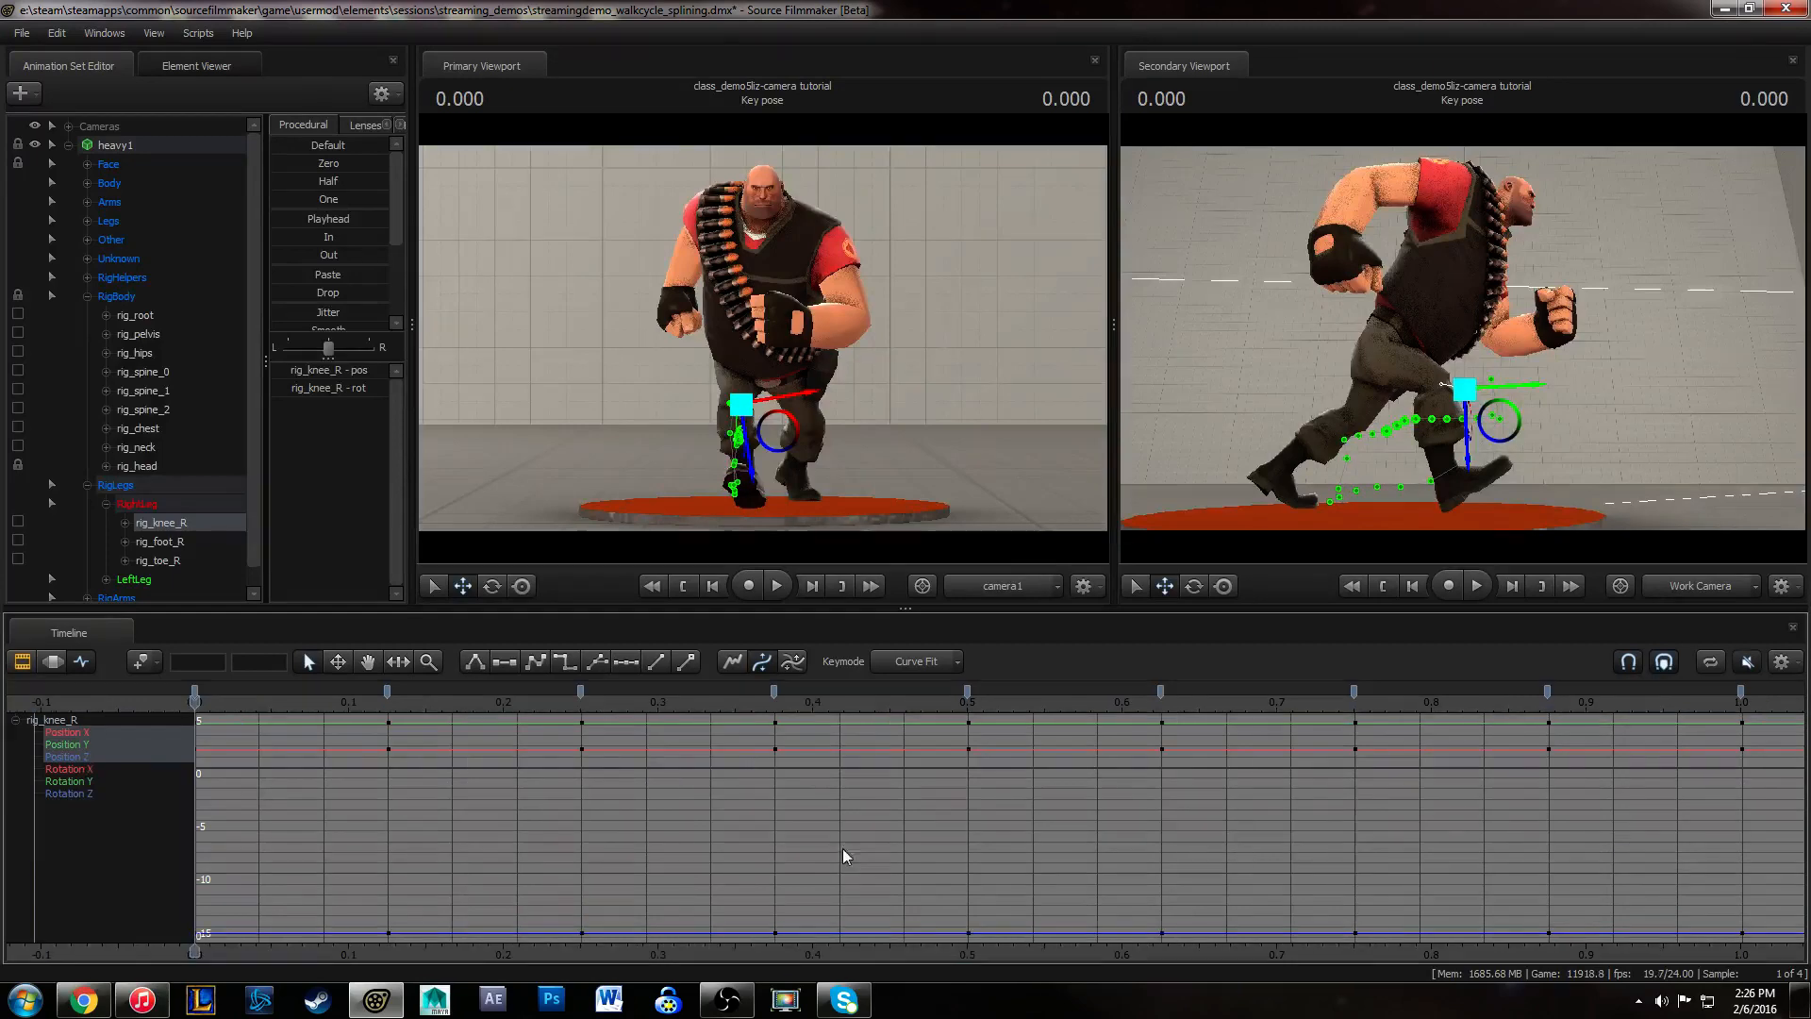
{"action": "right_click_drag", "start_coordinate": [923, 849], "coordinate": [893, 837], "text": "alt"}
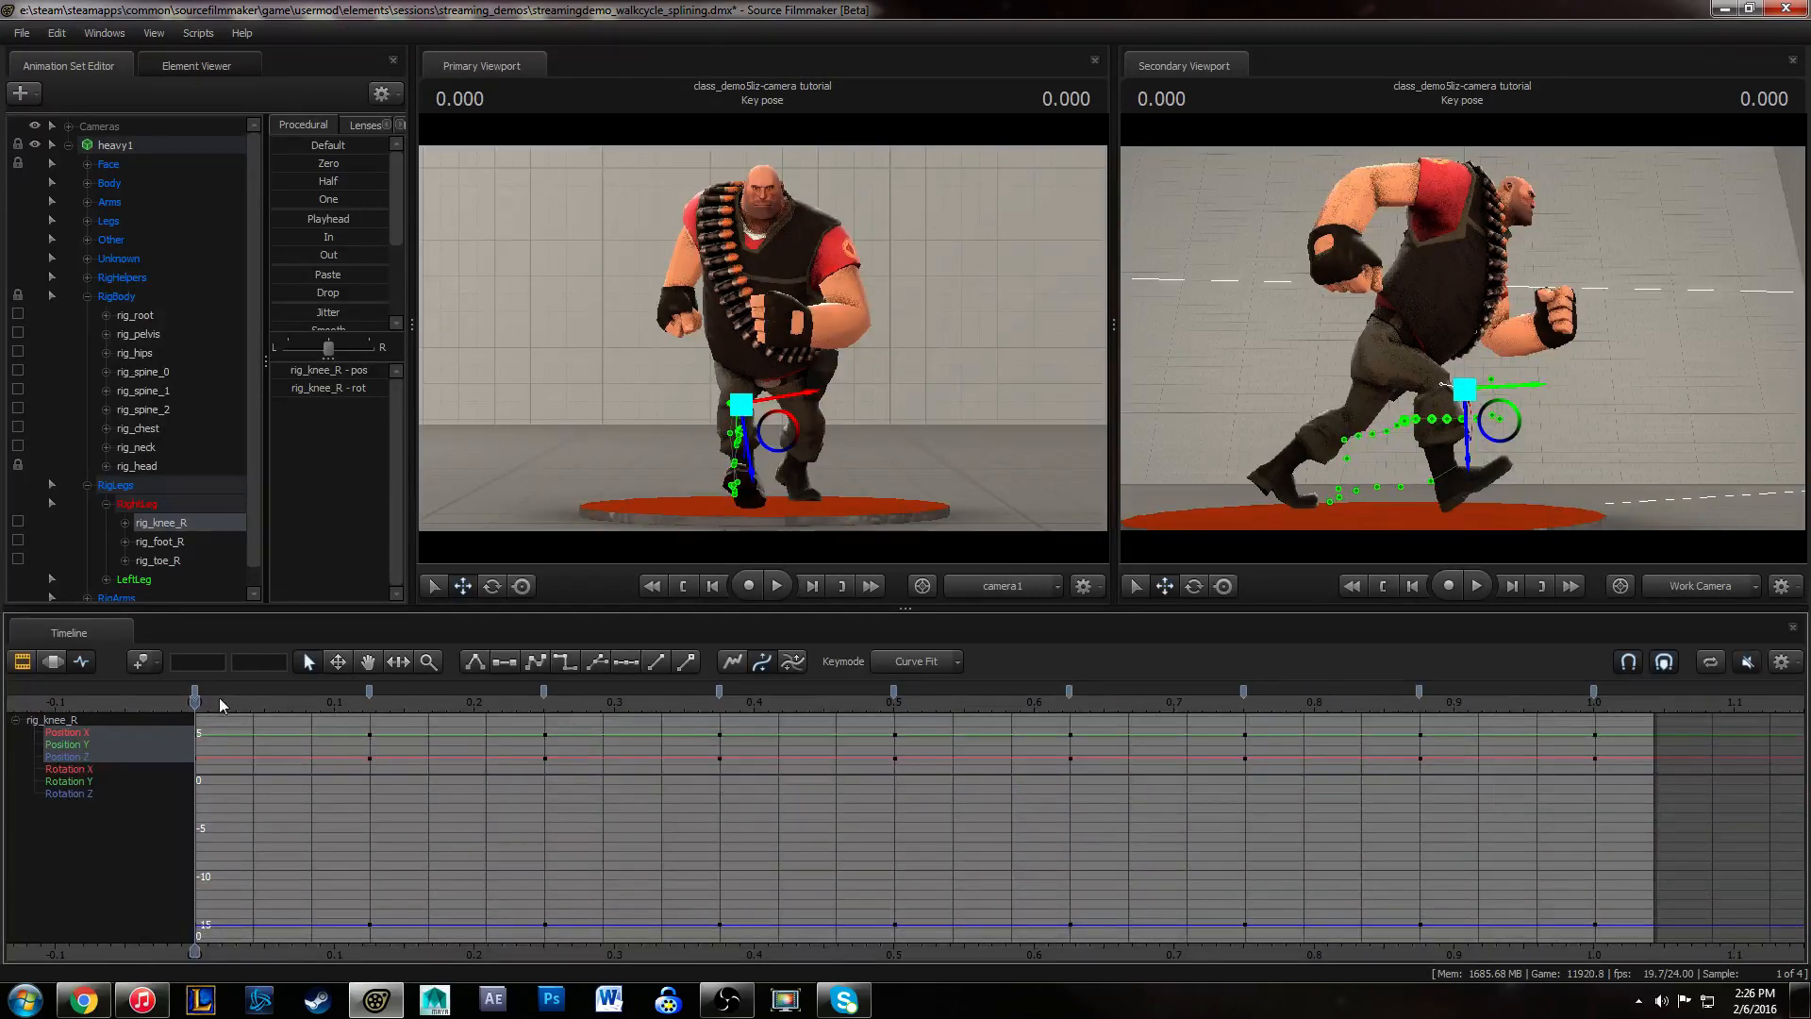
{"action": "left_click_drag", "start_coordinate": [196, 703], "coordinate": [942, 789]}
{"action": "middle_click_drag", "start_coordinate": [946, 783], "coordinate": [956, 781]}
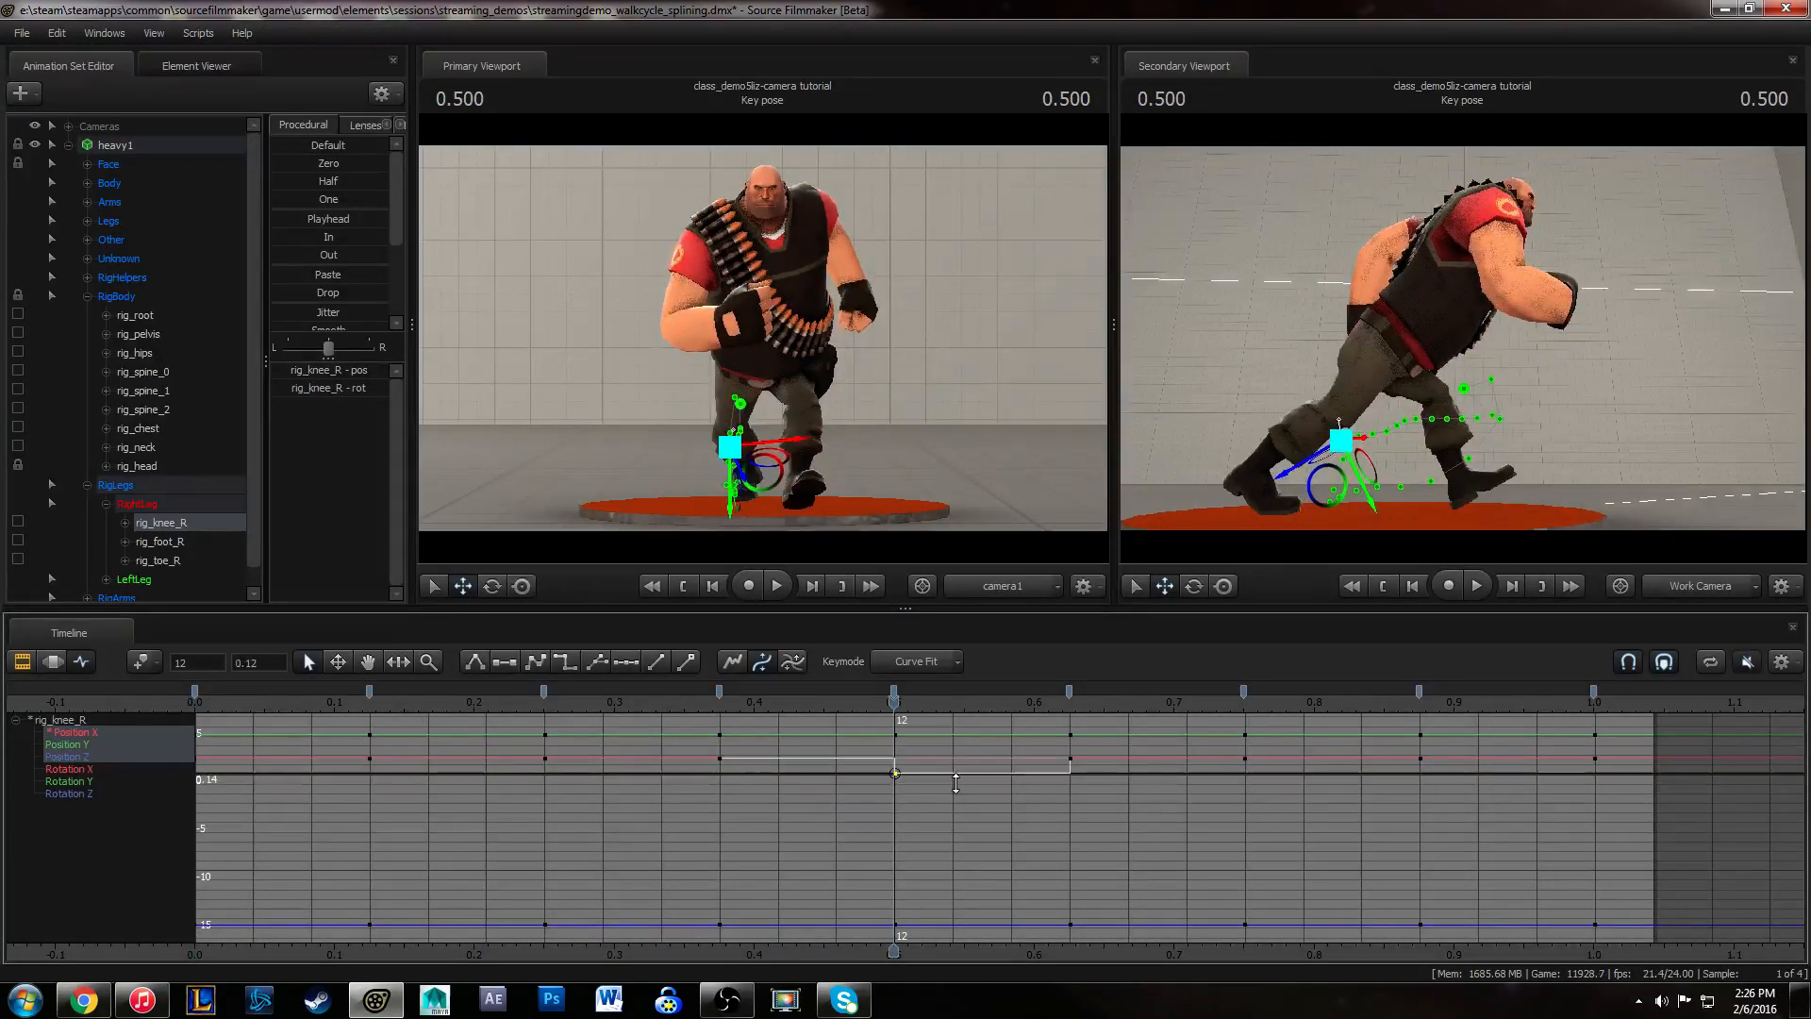
{"action": "key", "text": "ctrl+z"}
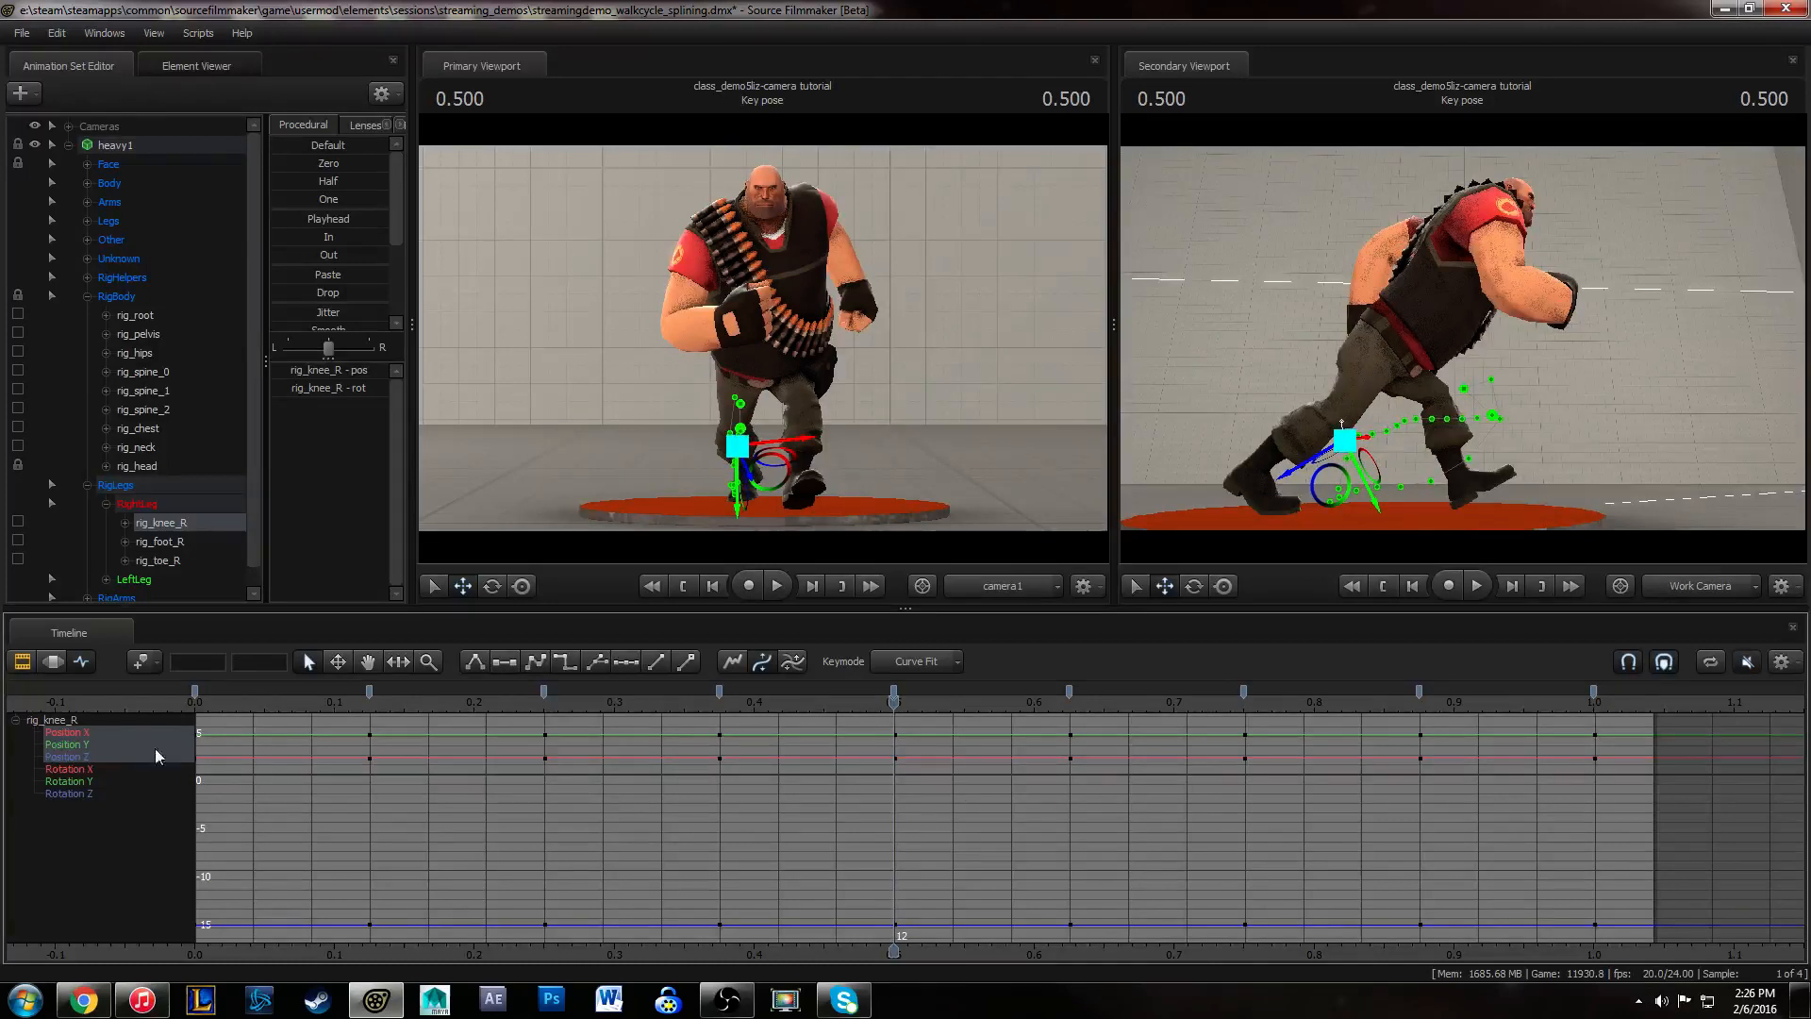
{"action": "left_click", "coordinate": [61, 726]}
{"action": "left_click_drag", "start_coordinate": [80, 701], "coordinate": [186, 711]}
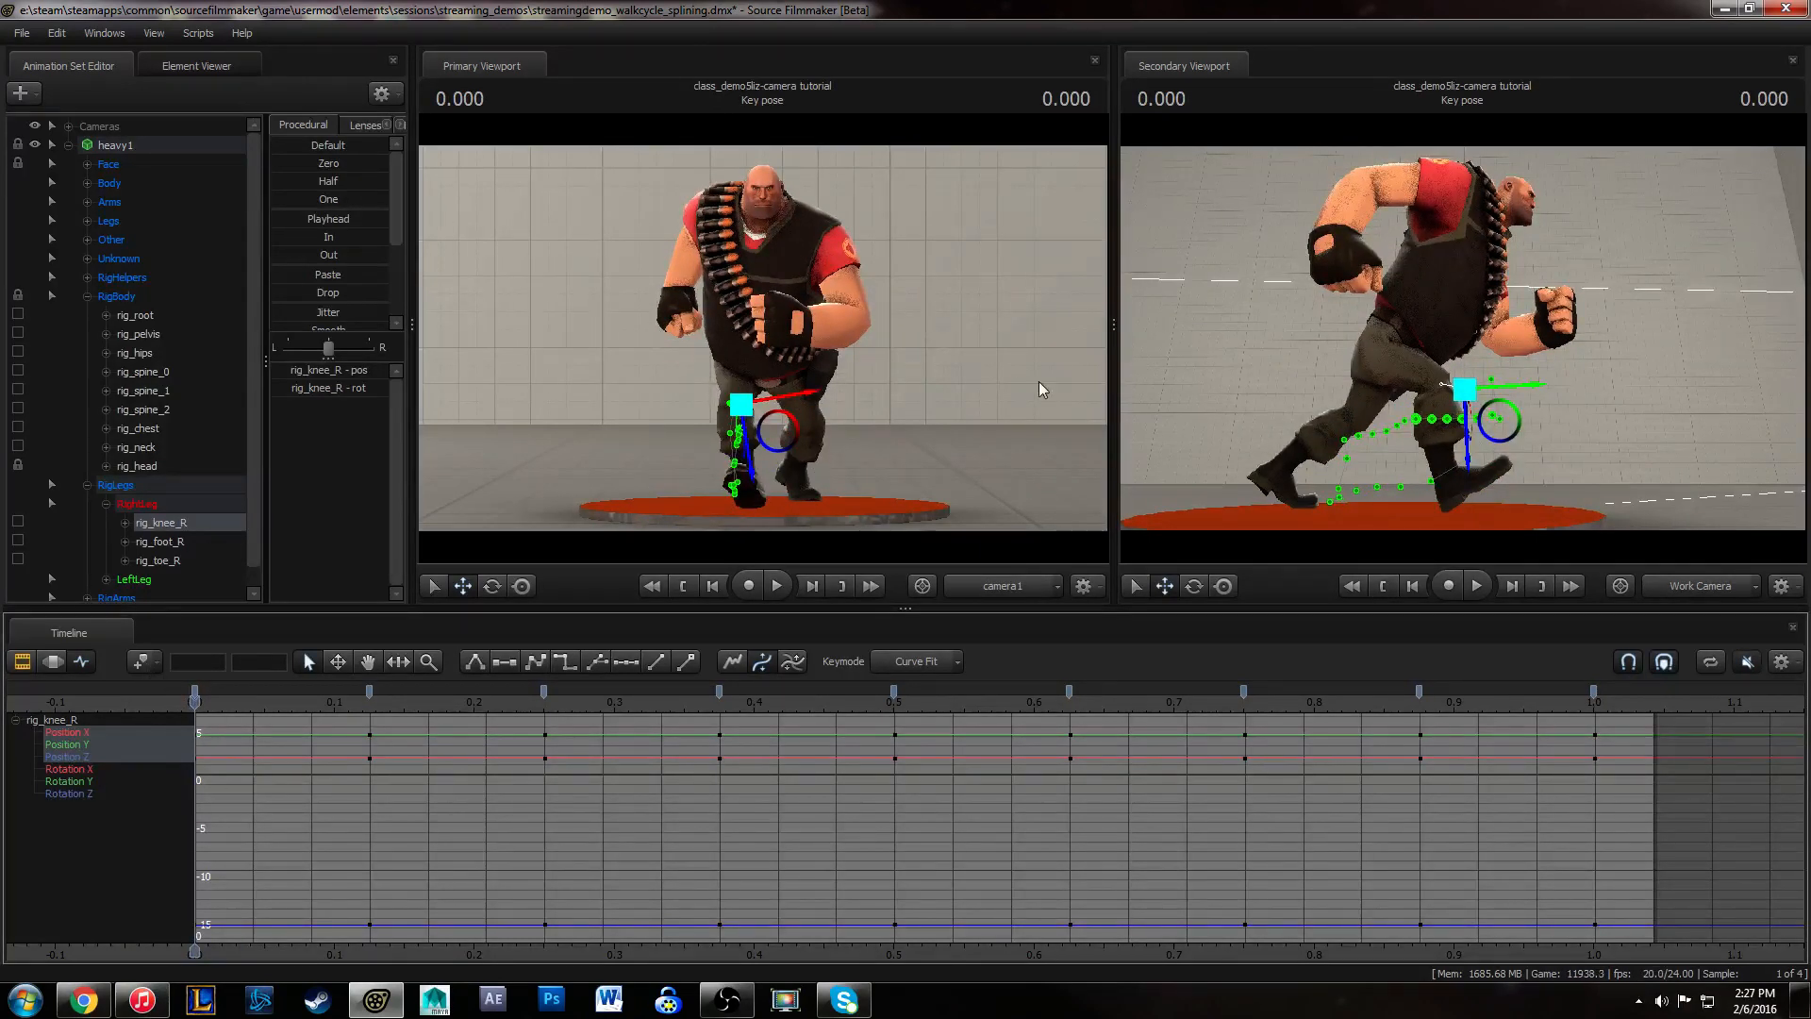
- Select rig_foot_R and raise its Rotation X keys at frames 0 and 24 together to about 184.12
{"action": "left_click", "coordinate": [1485, 488]}
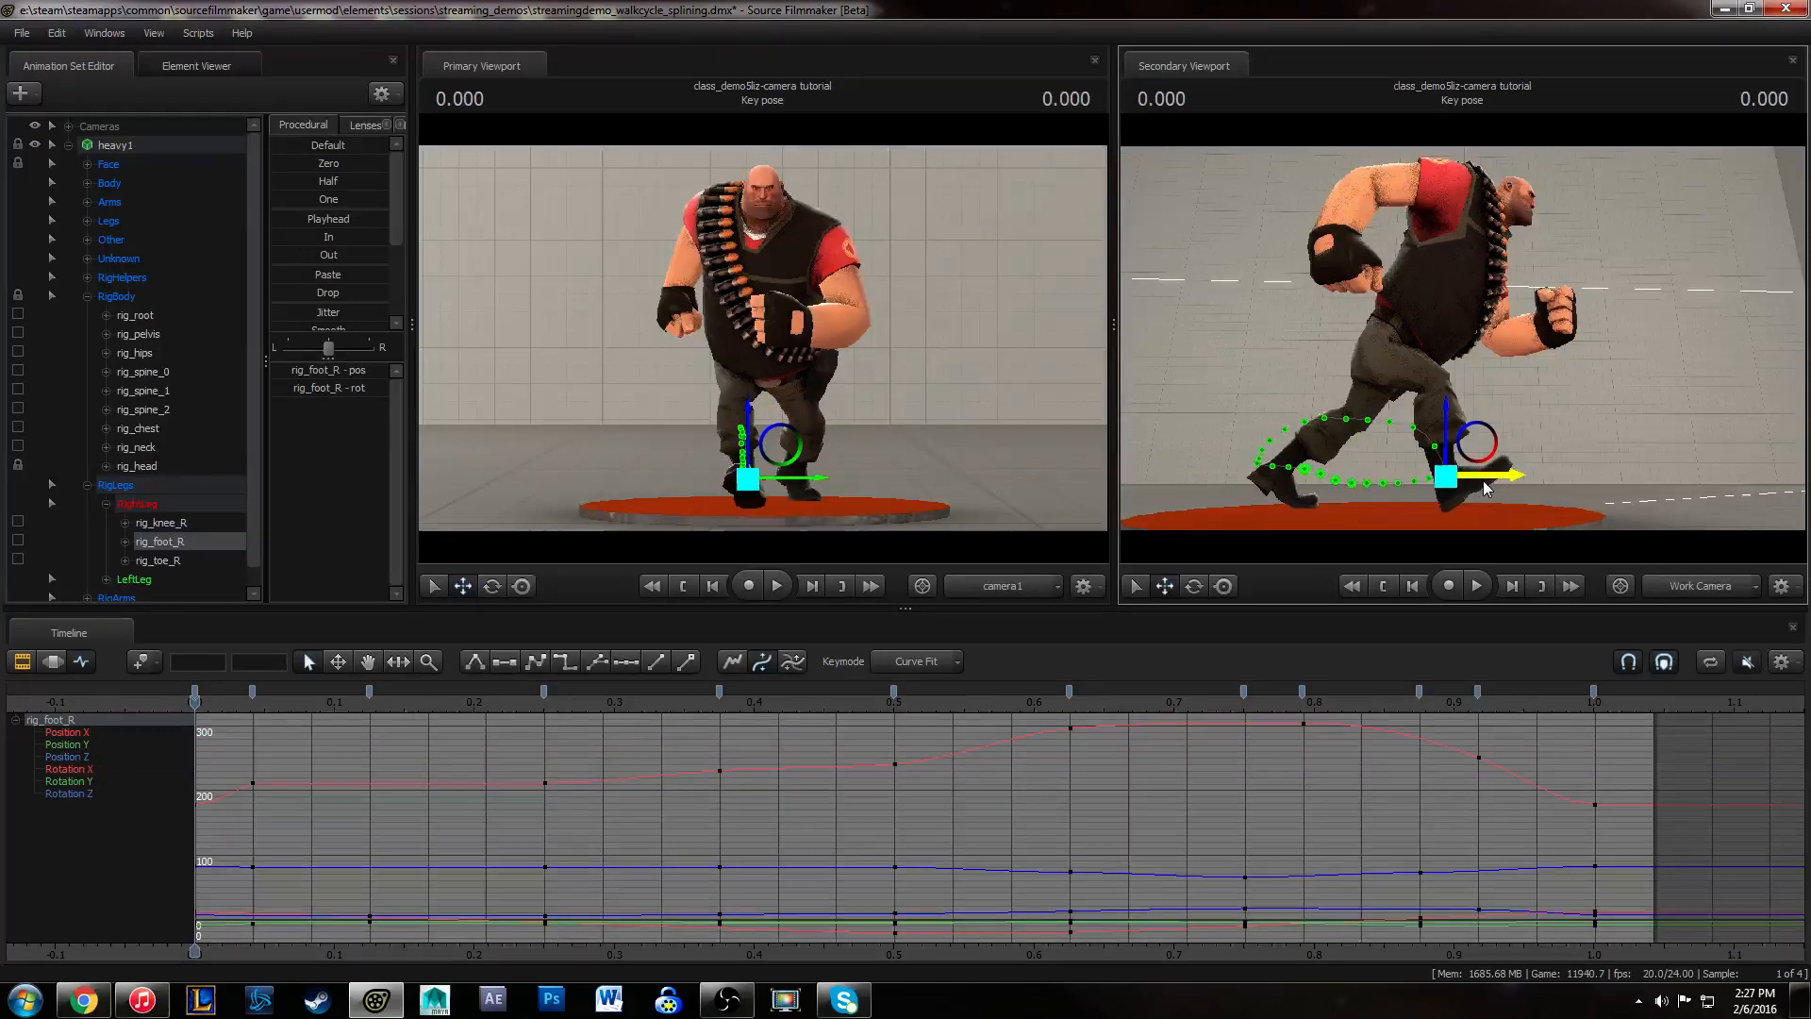
{"action": "key", "text": "e"}
{"action": "left_click_drag", "start_coordinate": [1502, 444], "coordinate": [1510, 472]}
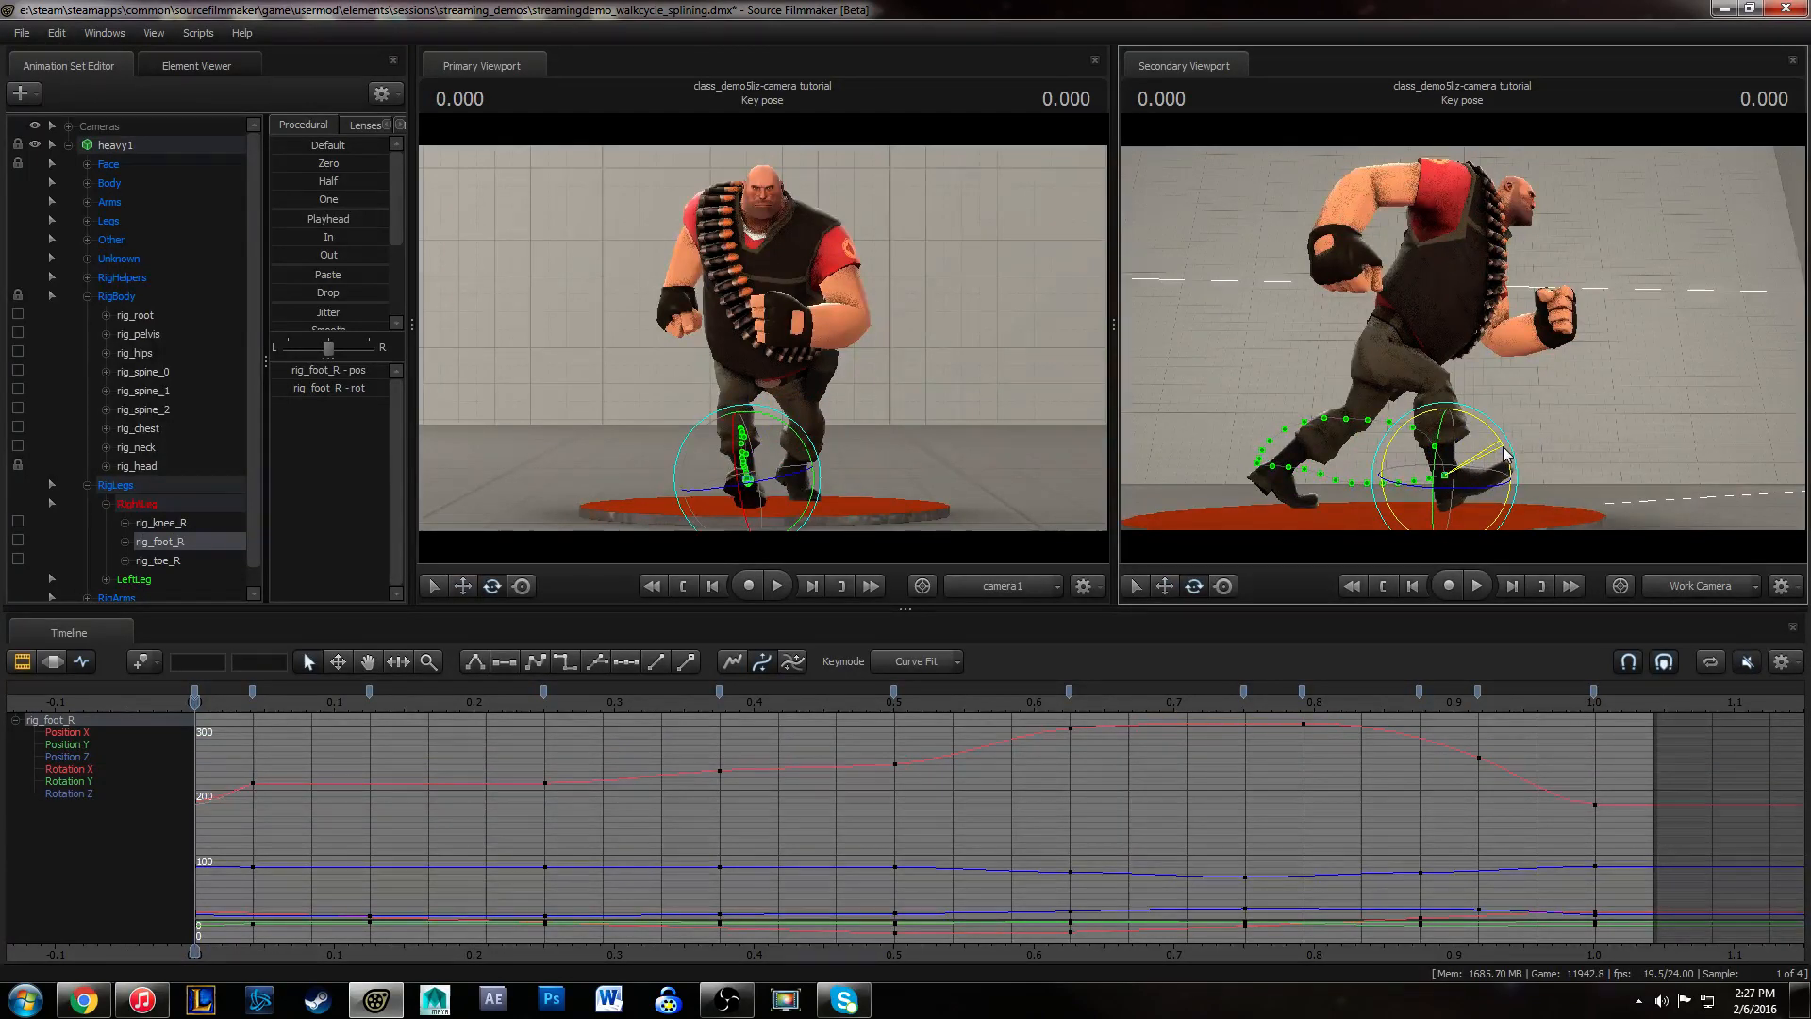
{"action": "key", "text": "ctrl+z"}
{"action": "middle_click_drag", "start_coordinate": [818, 746], "coordinate": [975, 750], "text": "alt"}
{"action": "scroll", "coordinate": [975, 749], "scroll_direction": "down", "scroll_amount": 2}
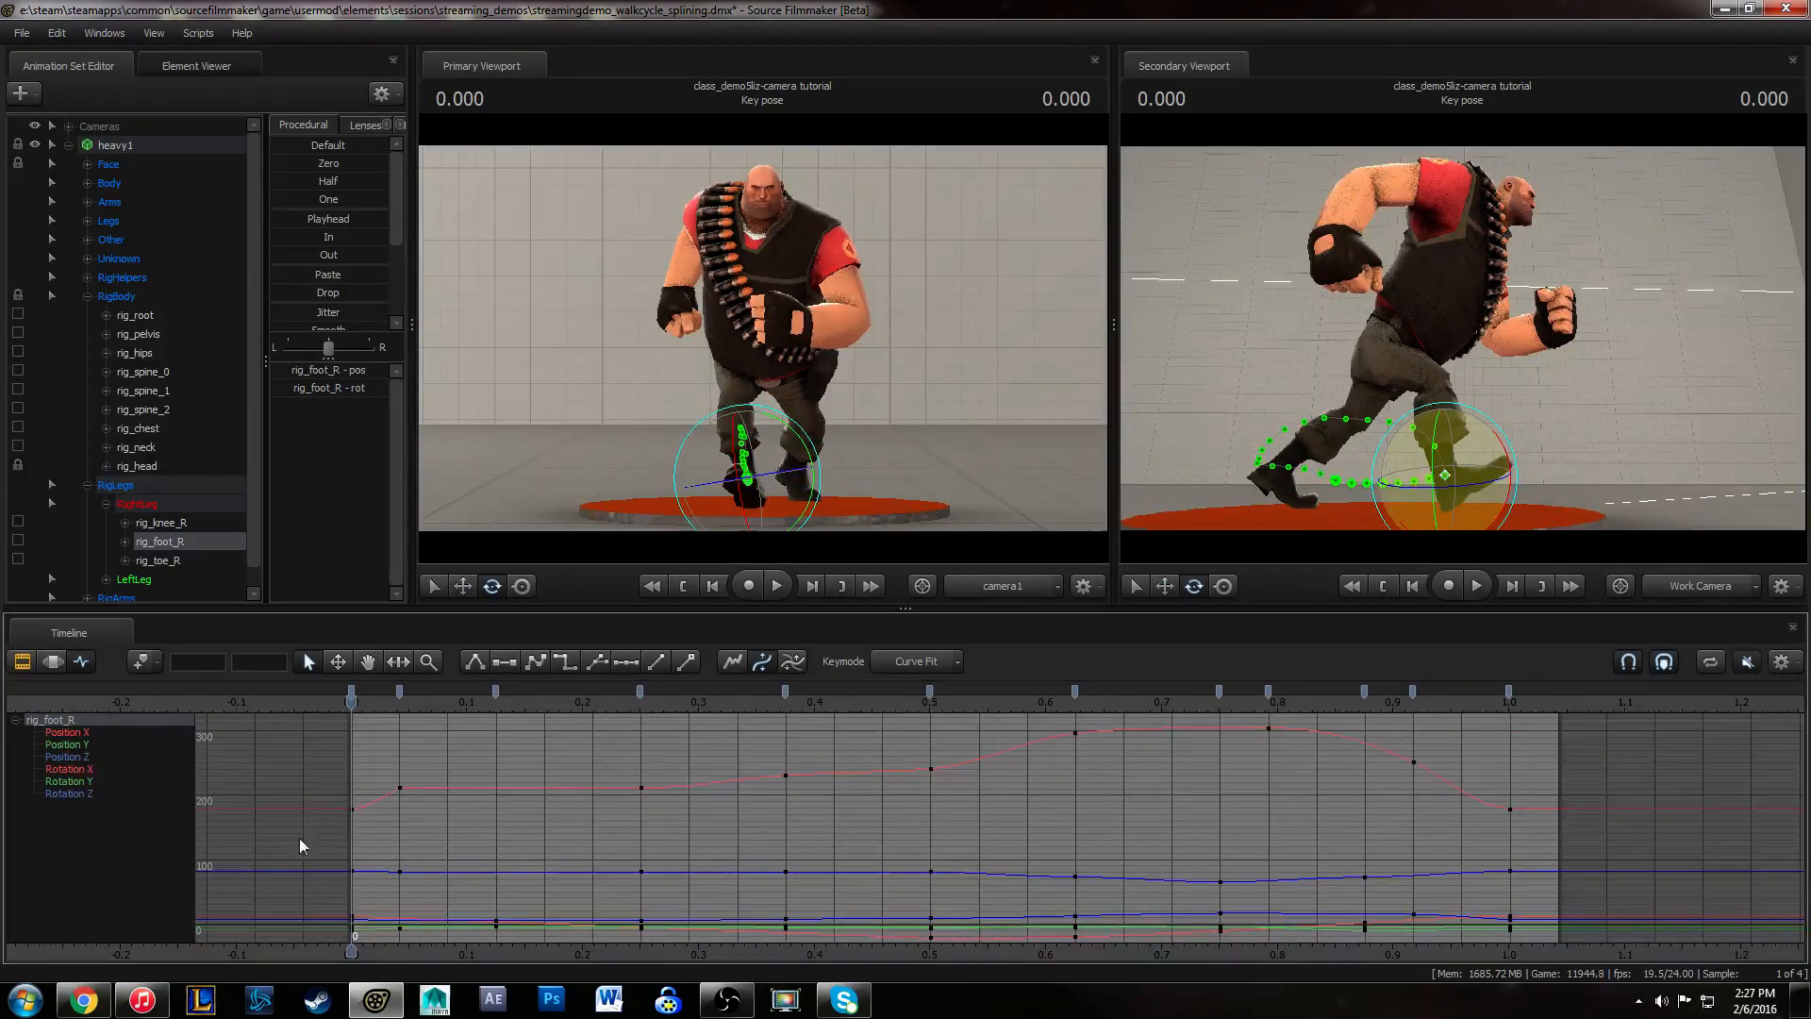
{"action": "left_click_drag", "start_coordinate": [300, 798], "coordinate": [1578, 819]}
{"action": "middle_click_drag", "start_coordinate": [1503, 840], "coordinate": [1506, 834]}
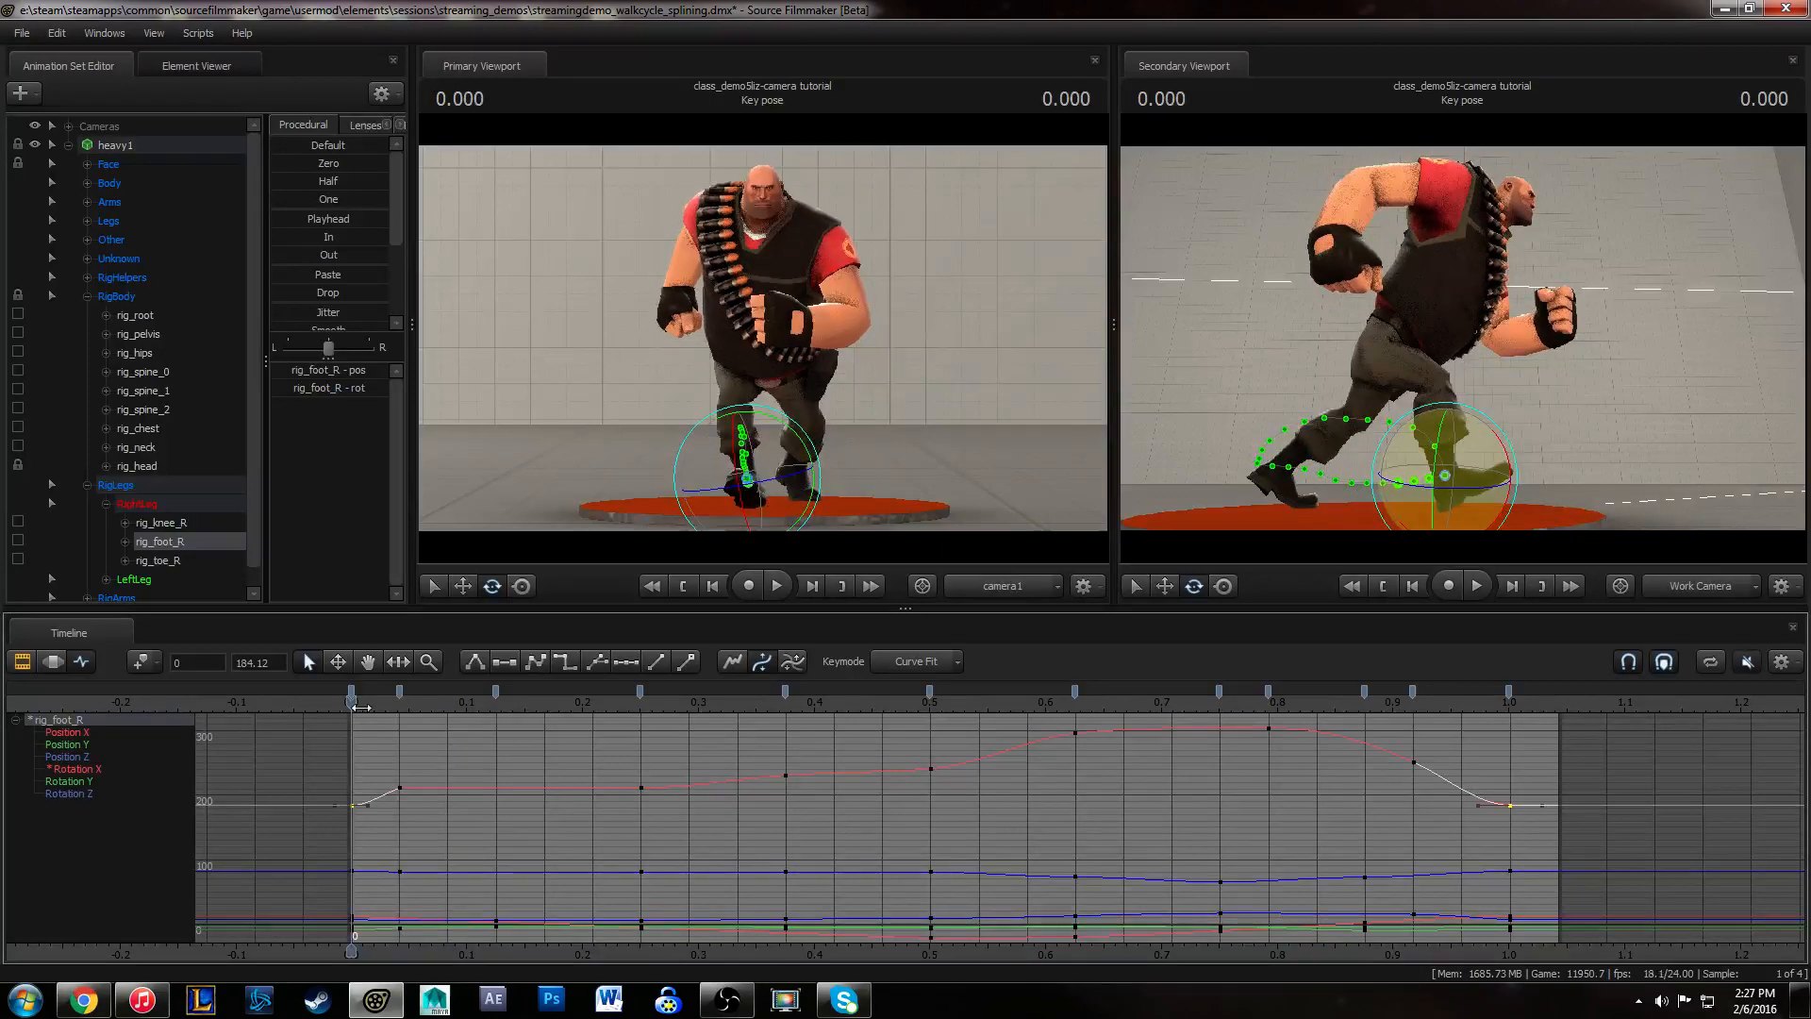
{"action": "mouse_move", "coordinate": [361, 707]}
{"action": "left_mouse_down"}
{"action": "mouse_move", "coordinate": [806, 731]}
{"action": "mouse_move", "coordinate": [378, 727]}
{"action": "left_mouse_up"}
{"action": "left_click", "coordinate": [390, 753]}
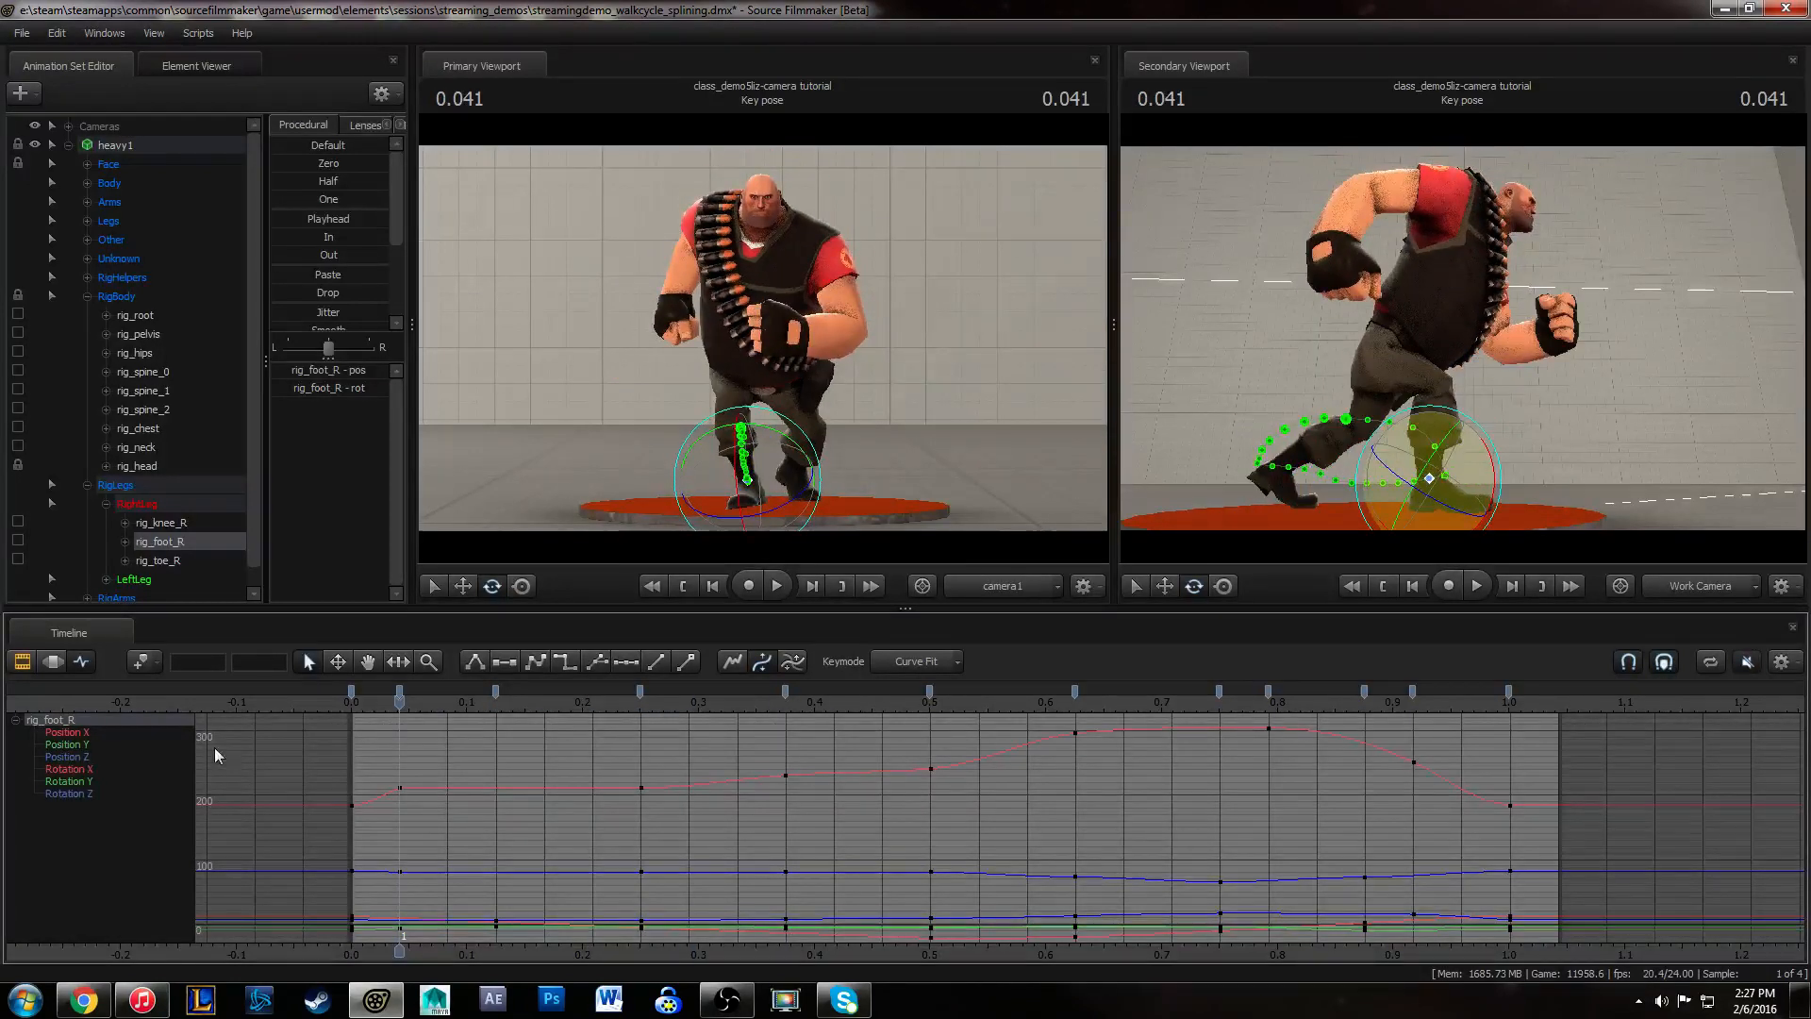
- Show the right foot's Position Z curve and move its key from frame 3 to frame 1
{"action": "left_click", "coordinate": [71, 756]}
{"action": "middle_click_drag", "start_coordinate": [651, 783], "coordinate": [573, 743]}
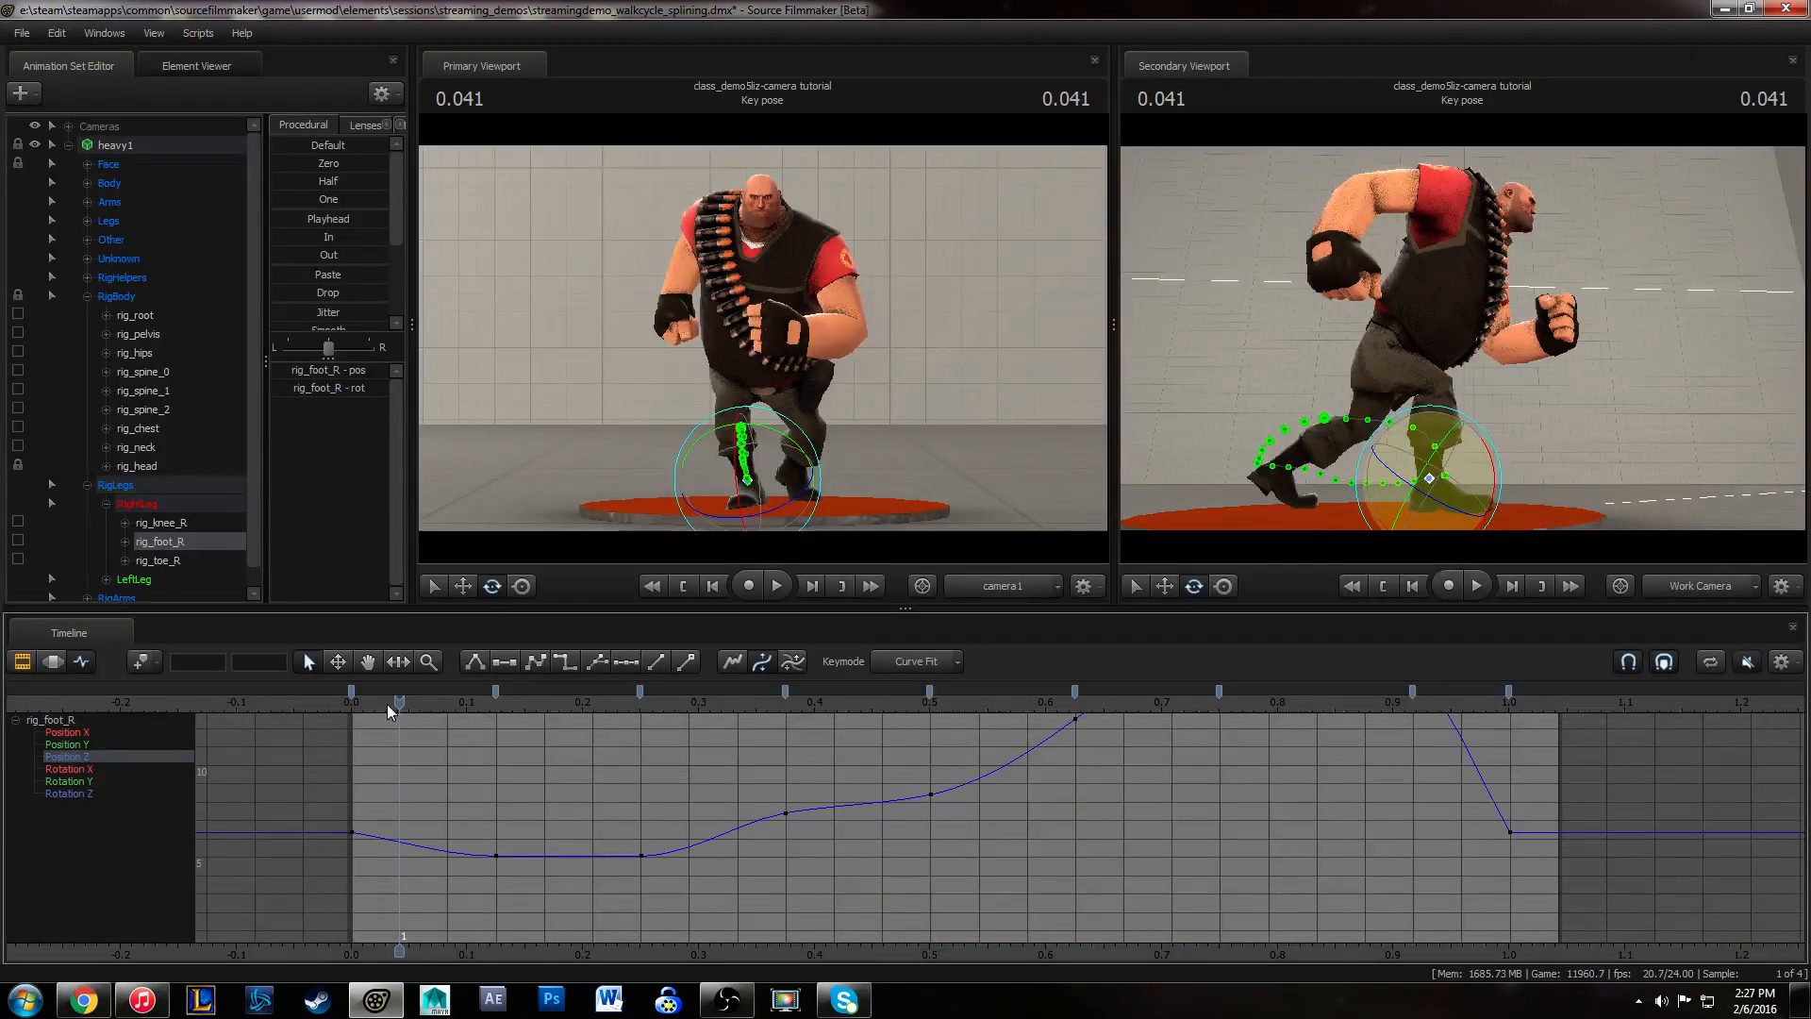
{"action": "left_click_drag", "start_coordinate": [464, 812], "coordinate": [521, 879]}
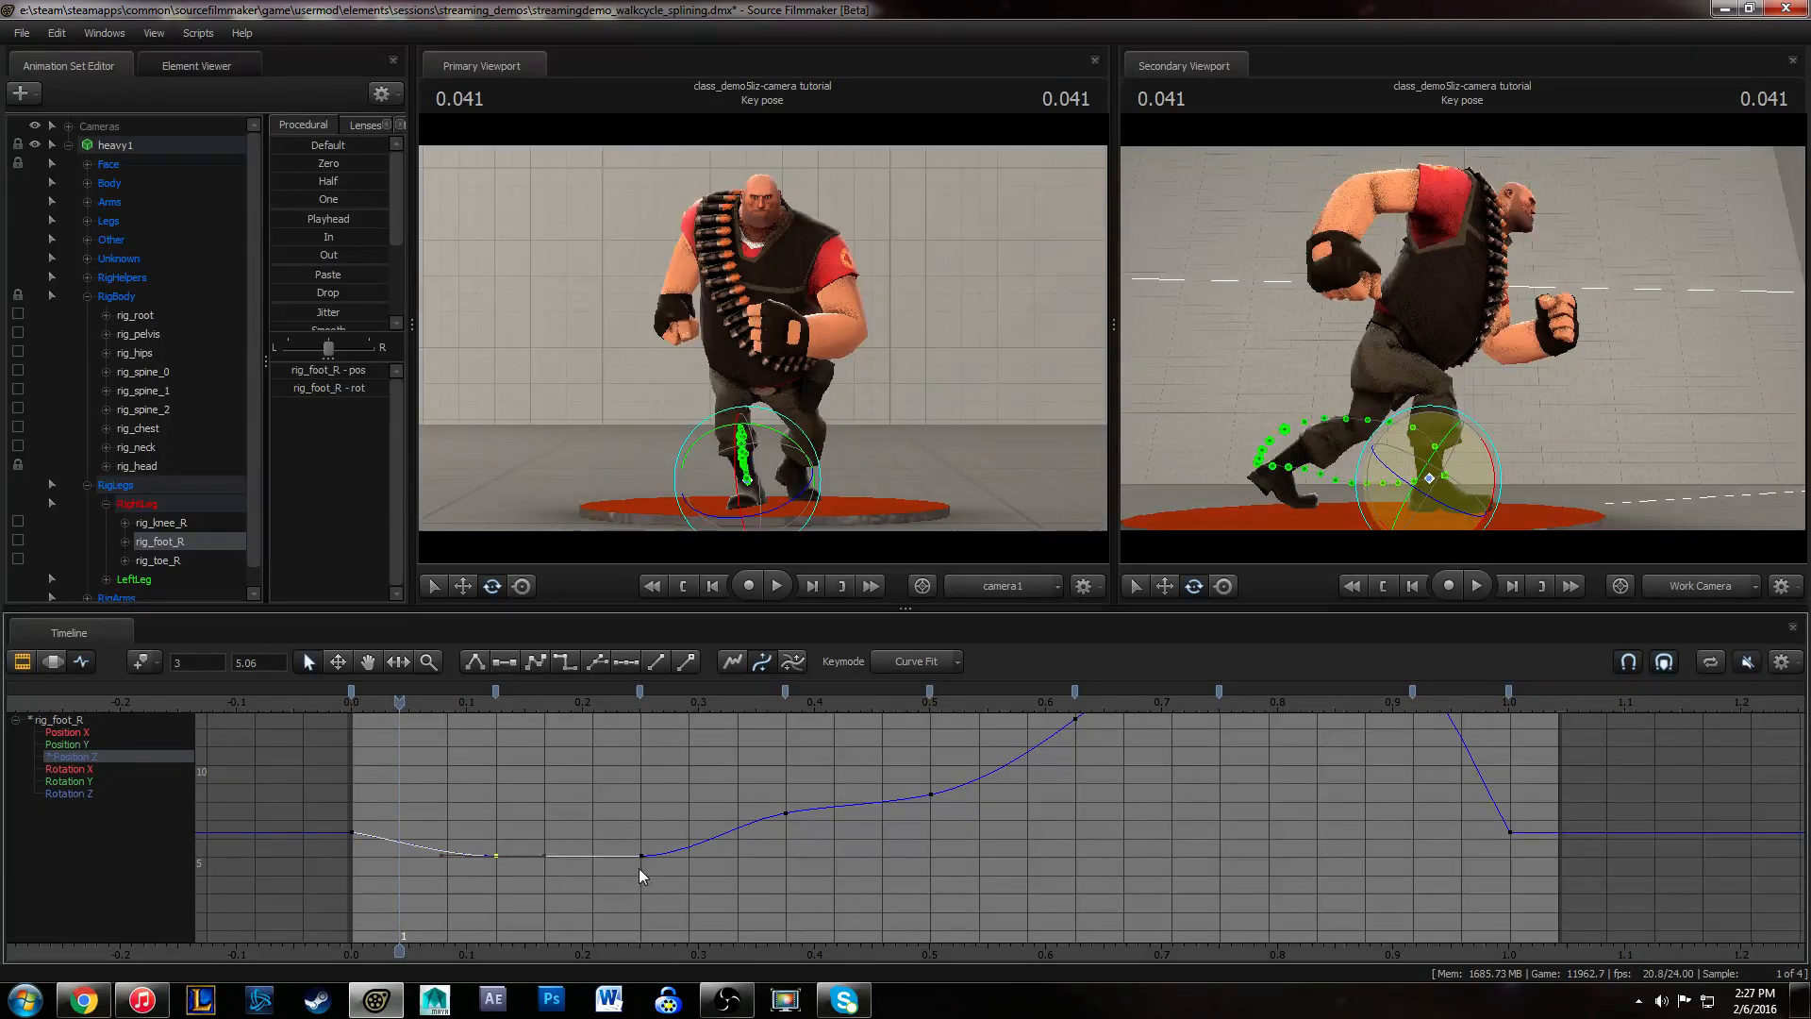
{"action": "middle_click_drag", "start_coordinate": [640, 875], "coordinate": [568, 866]}
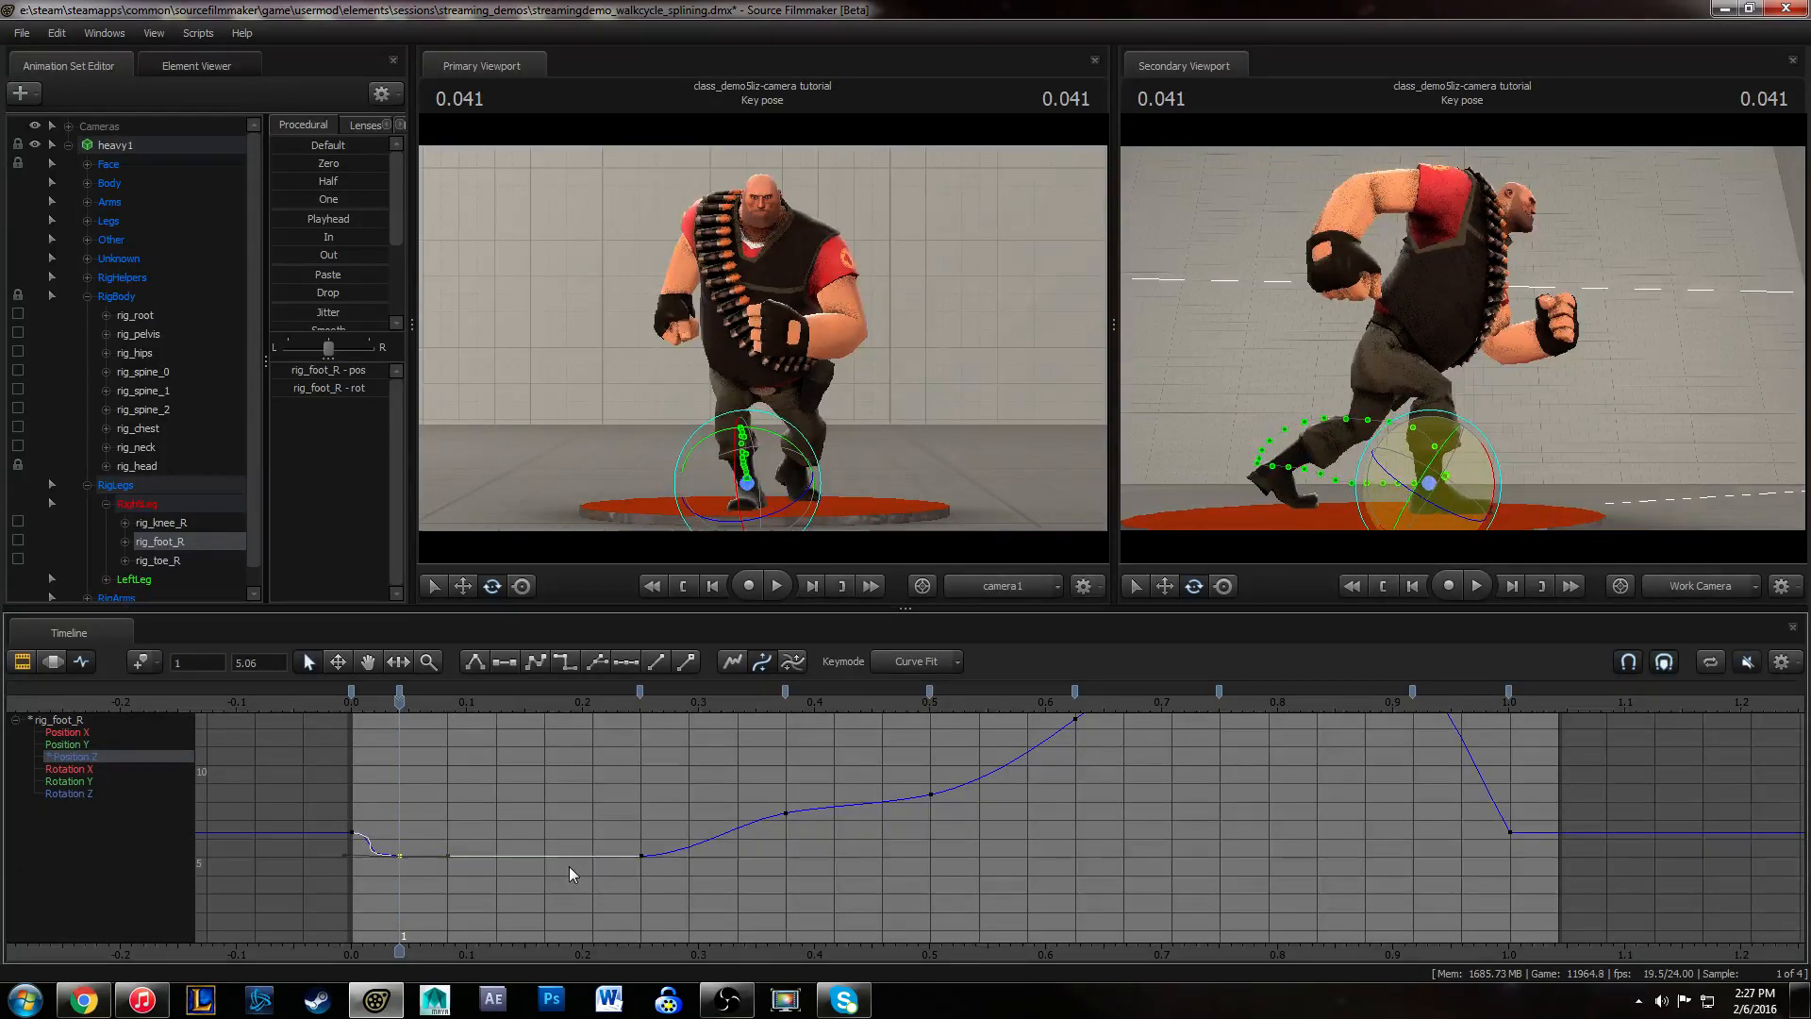
{"action": "key", "text": "ctrl+z"}
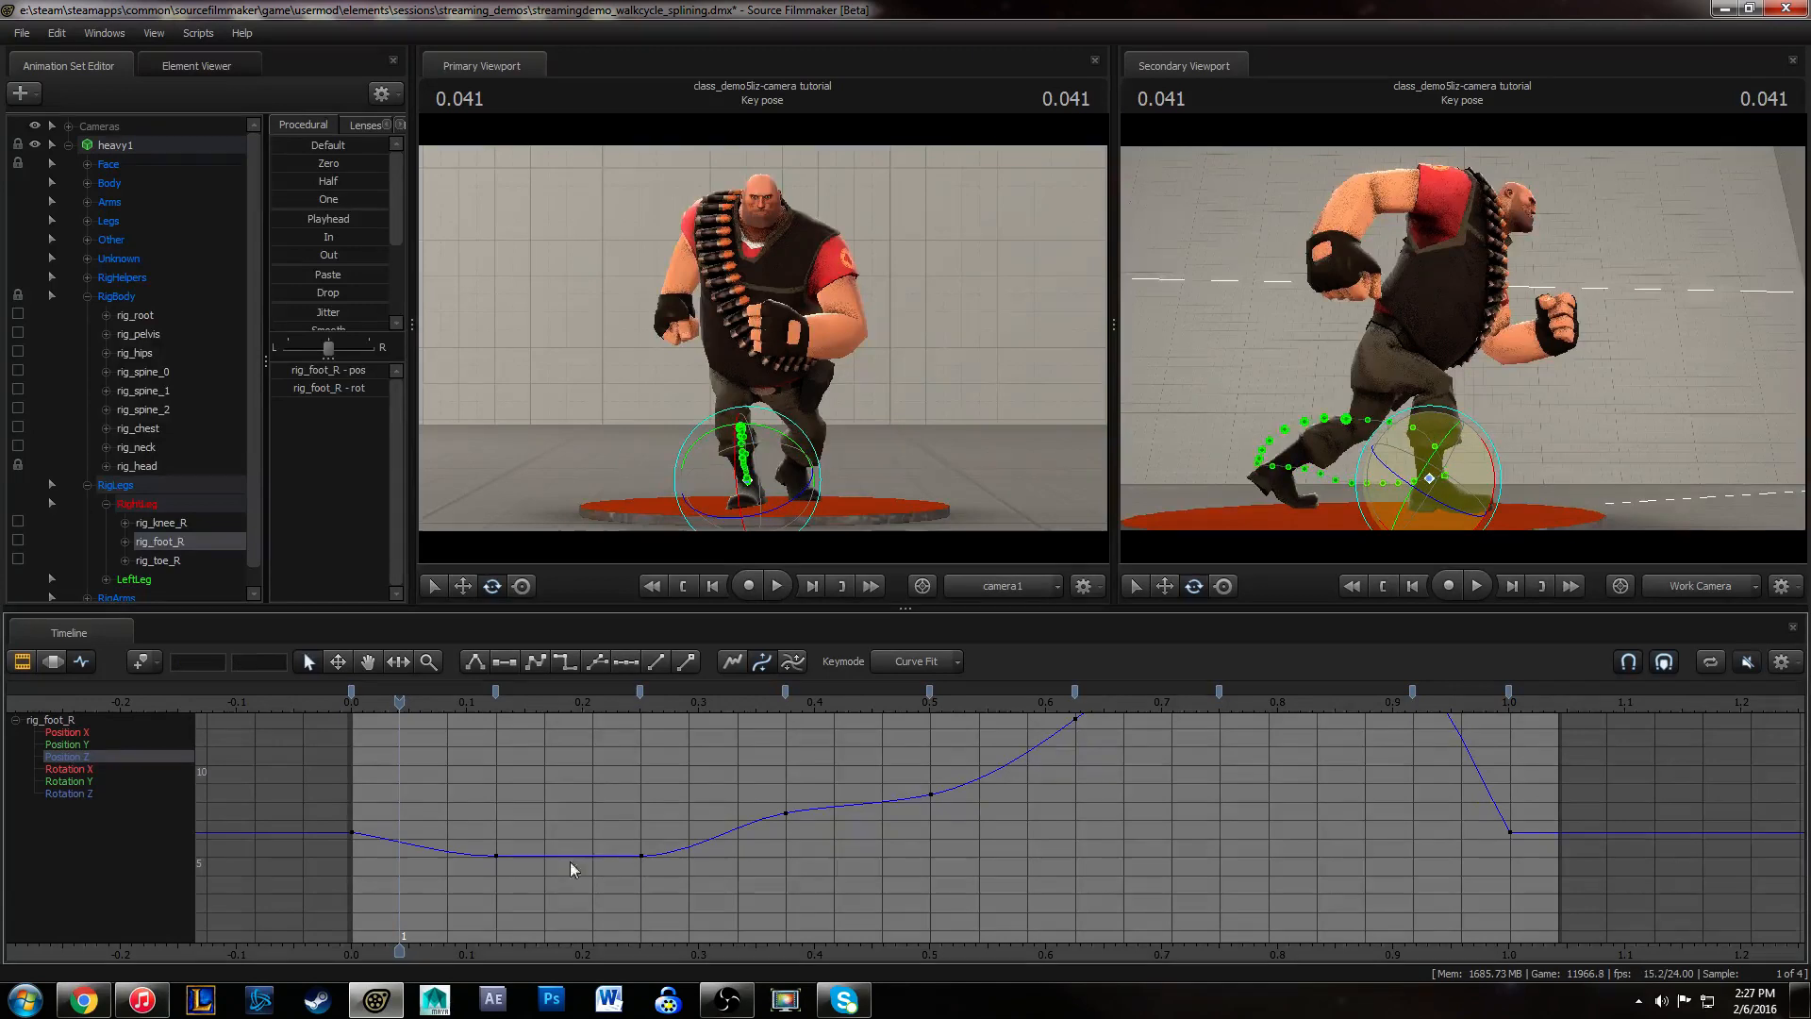
{"action": "key", "text": "ctrl+y"}
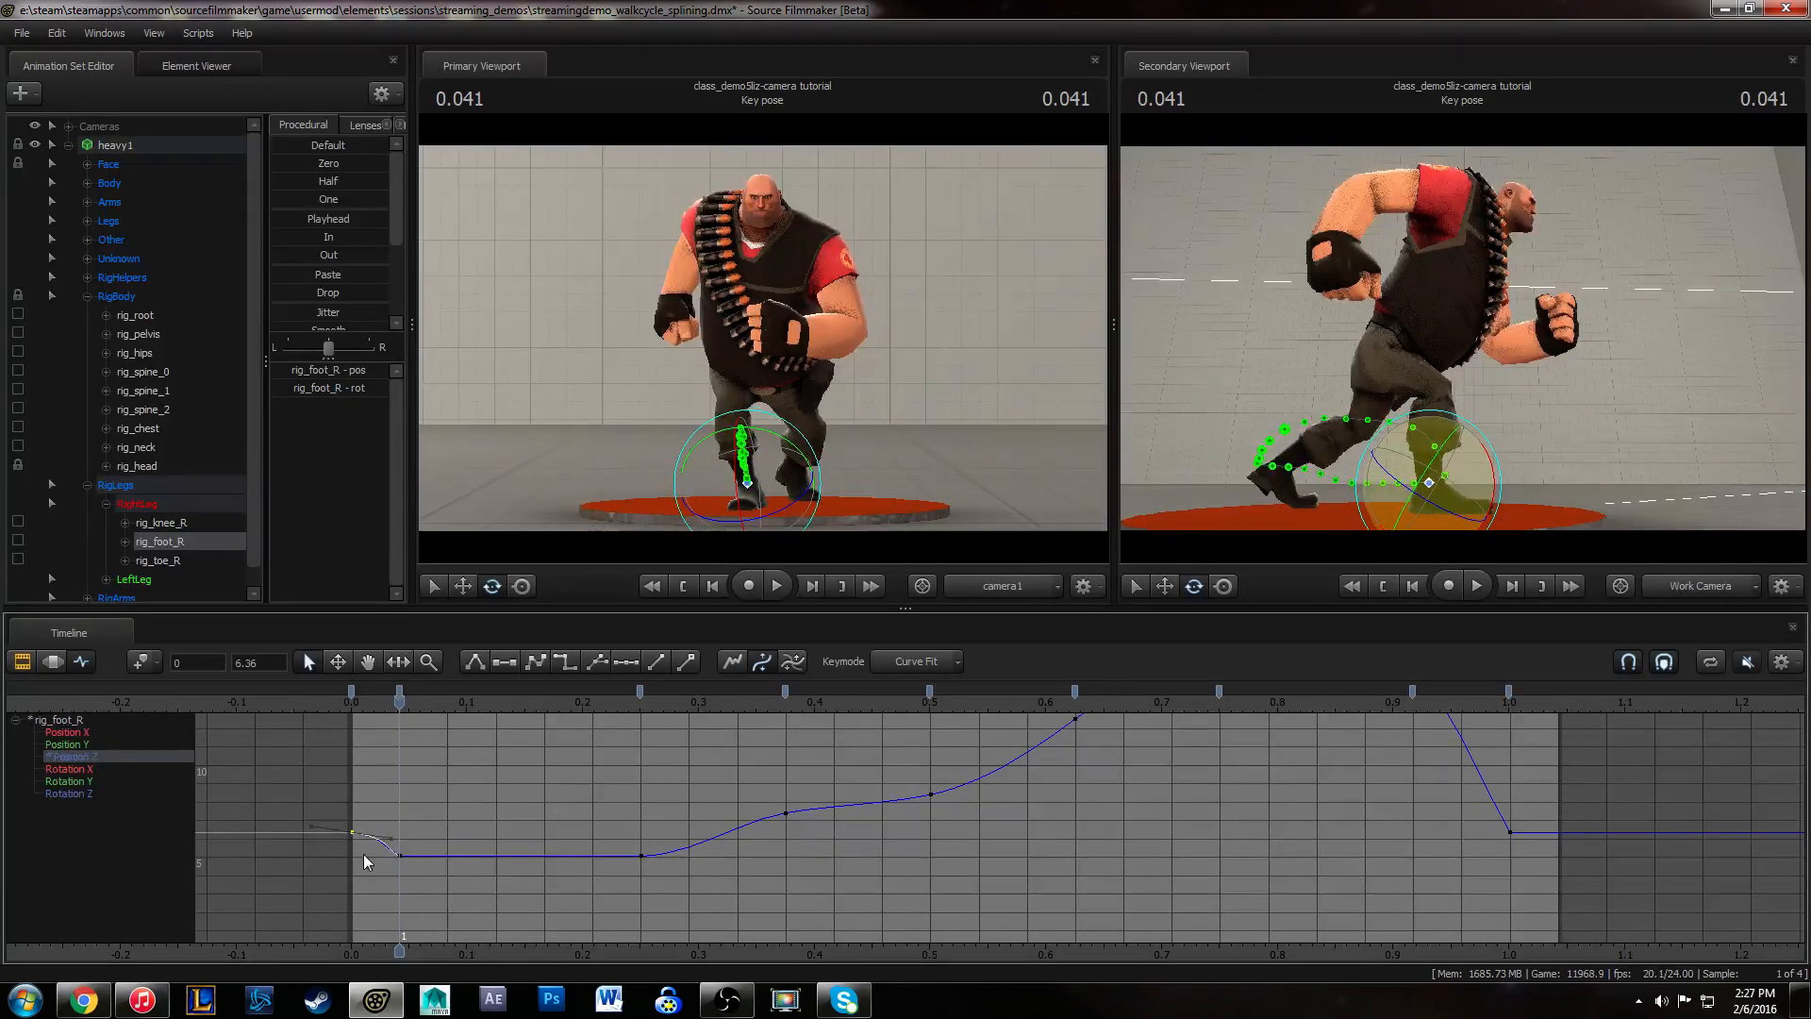
- Straighten the Position Z curve between frames 0 and 1, and flatten the incoming tangent of the frame 6 key
{"action": "key", "text": "space"}
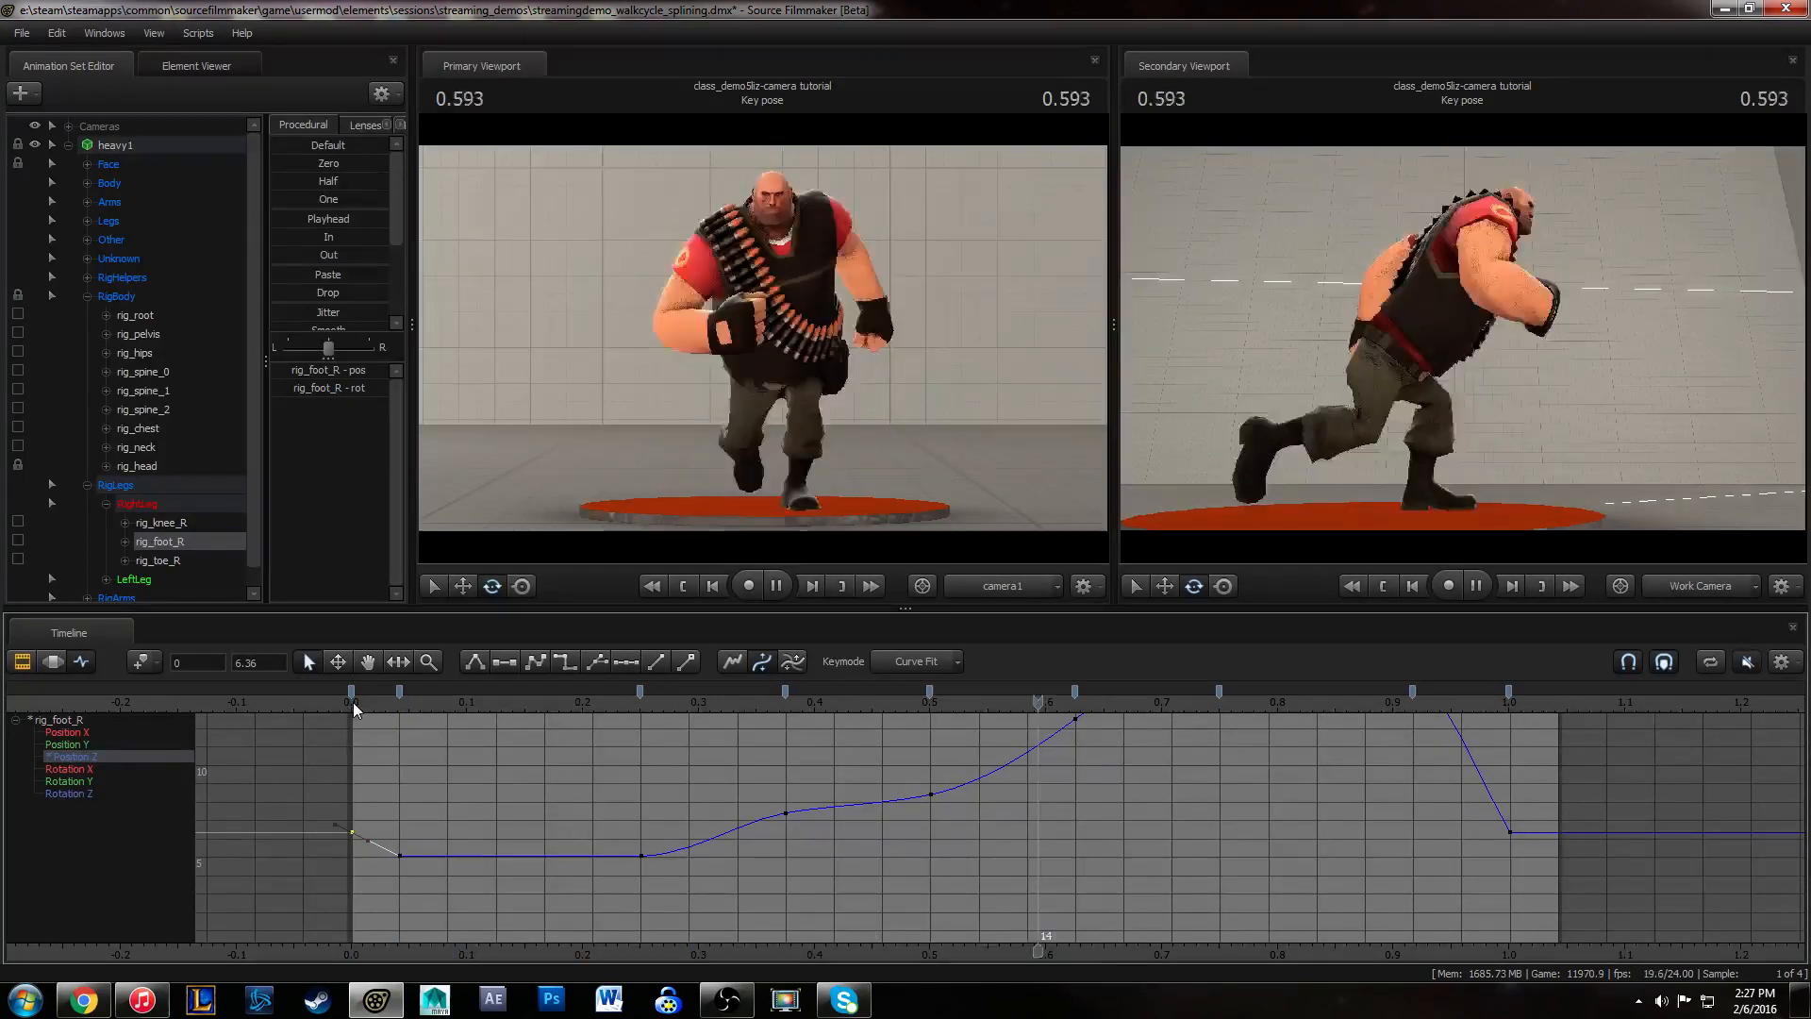
{"action": "left_click", "coordinate": [641, 855]}
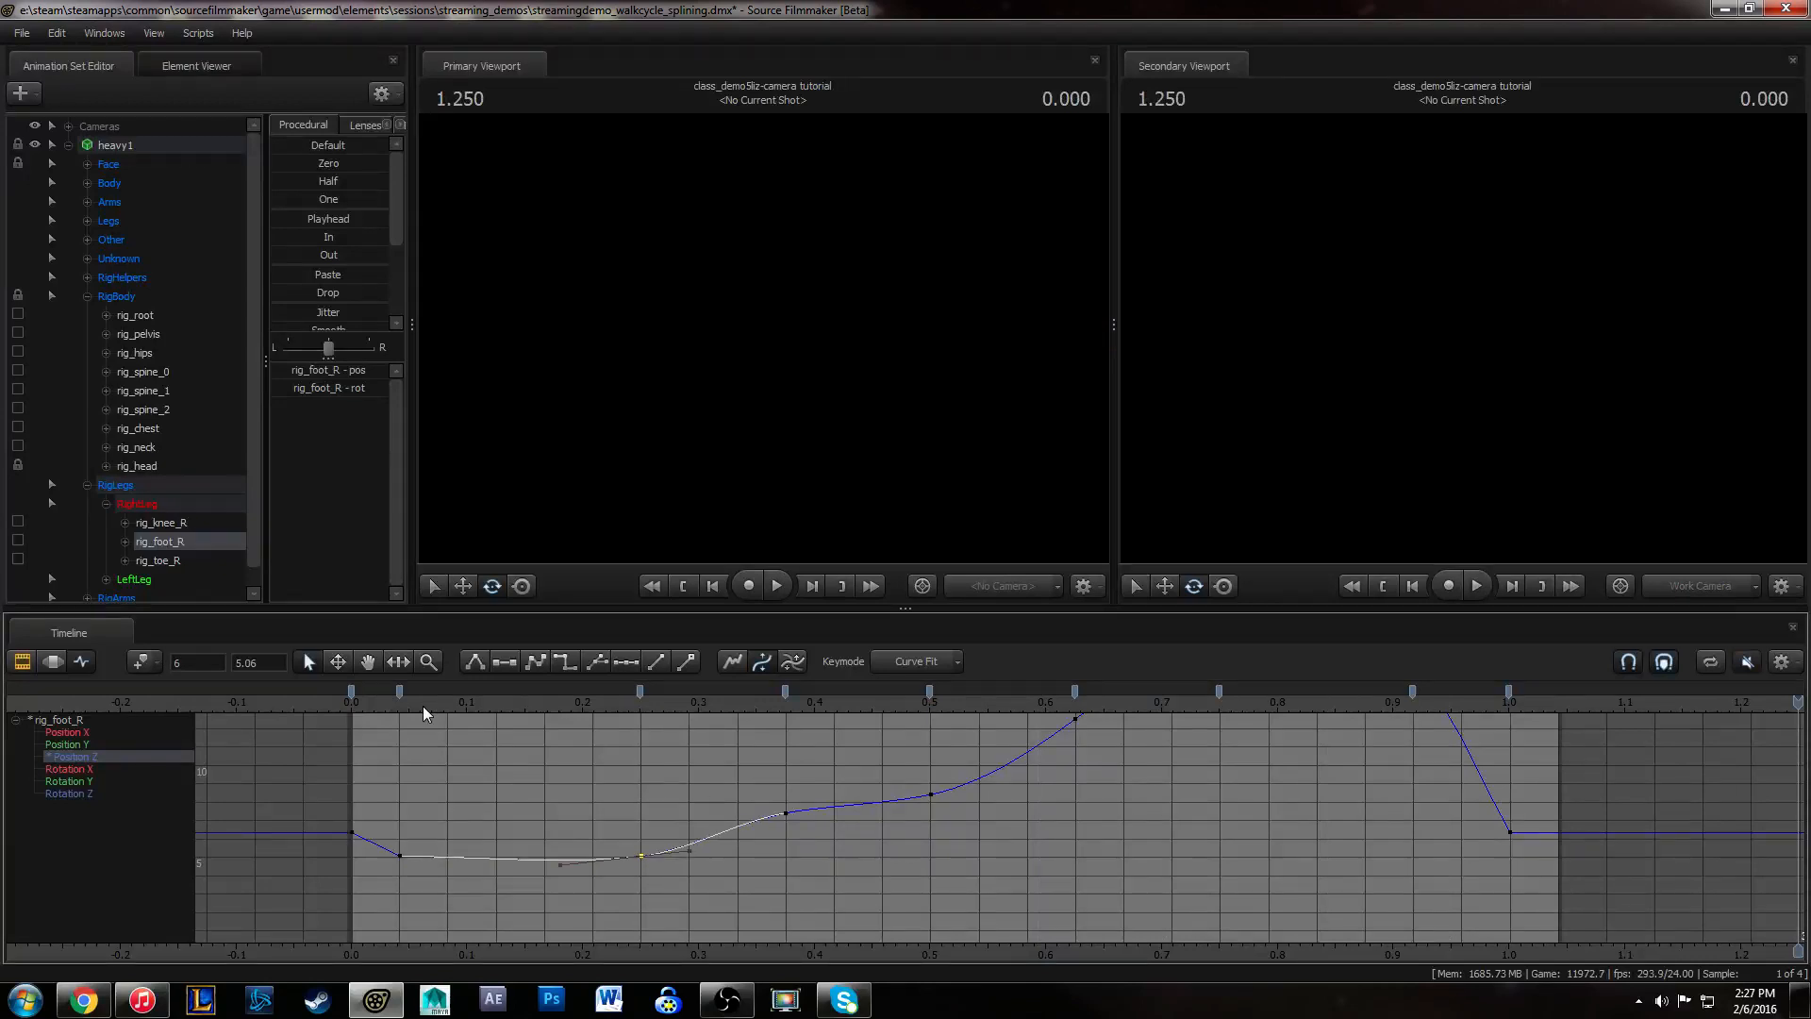
{"action": "left_click_drag", "start_coordinate": [416, 705], "coordinate": [403, 741]}
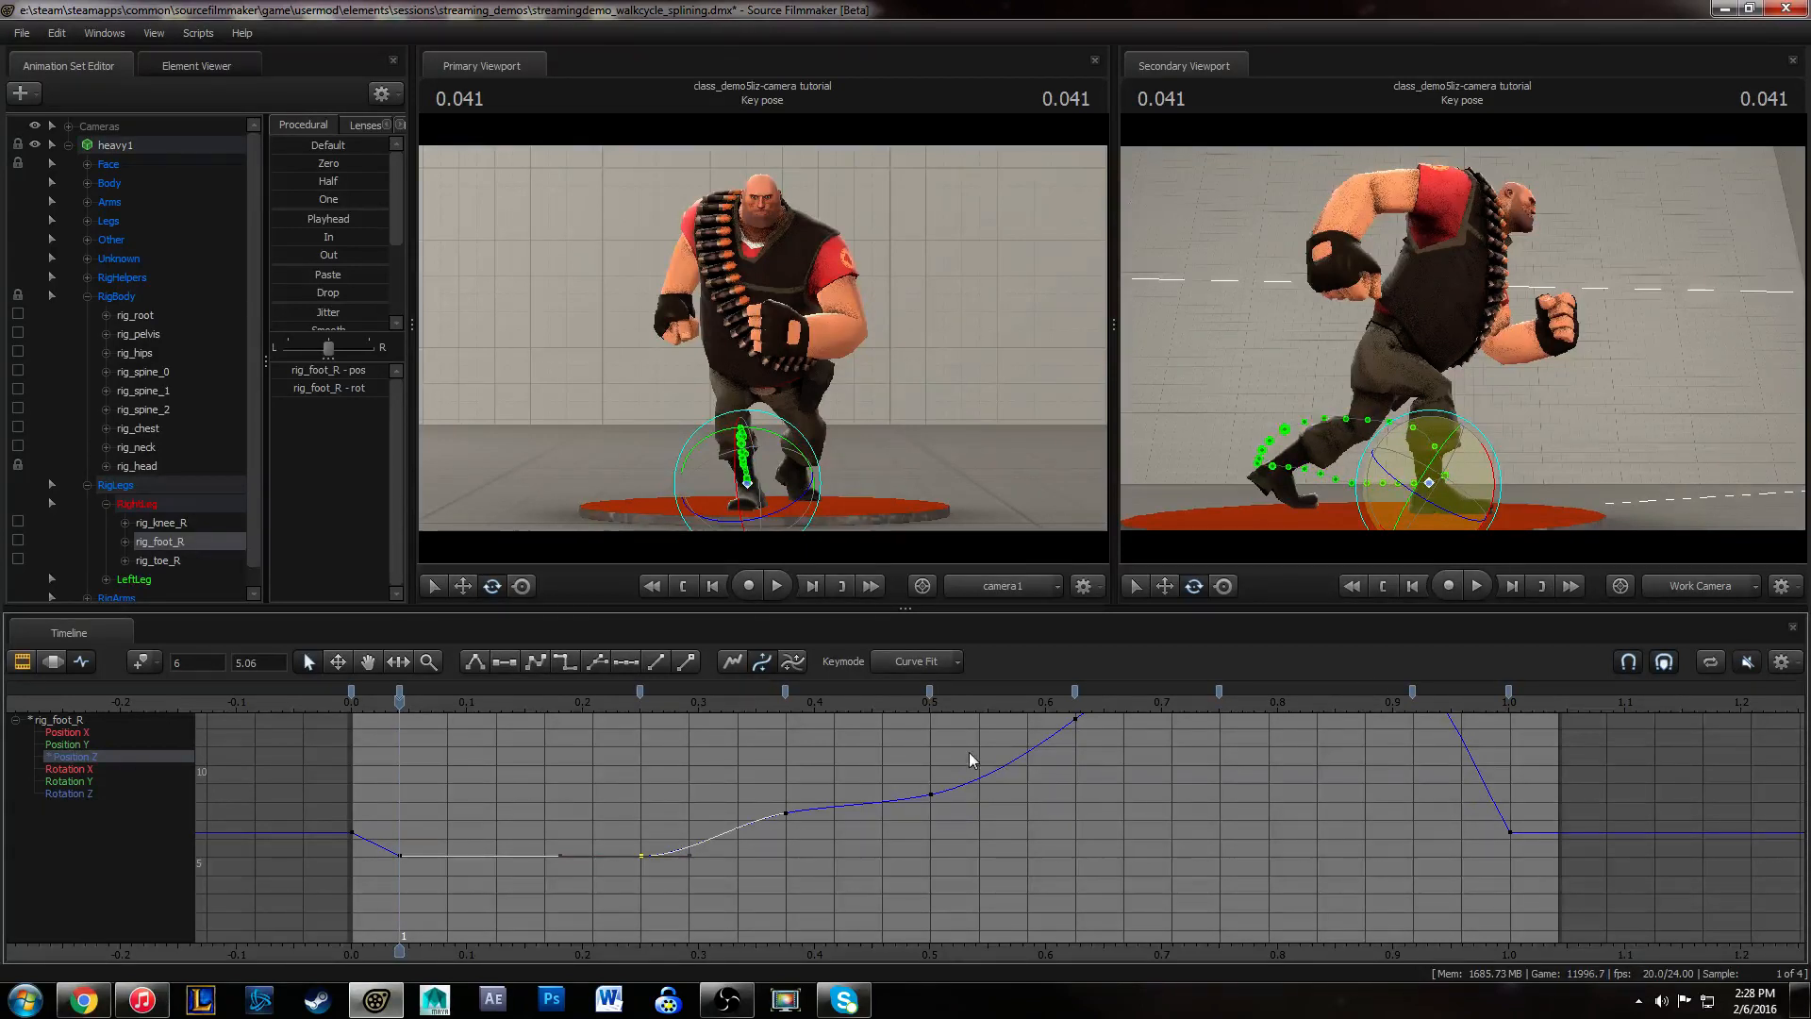
{"action": "left_click", "coordinate": [329, 750]}
- Replay the walk cycle from the start and scrub through to frame 21 to examine the right foot's height
{"action": "left_click", "coordinate": [355, 707]}
{"action": "key", "text": "space"}
{"action": "key", "text": "space"}
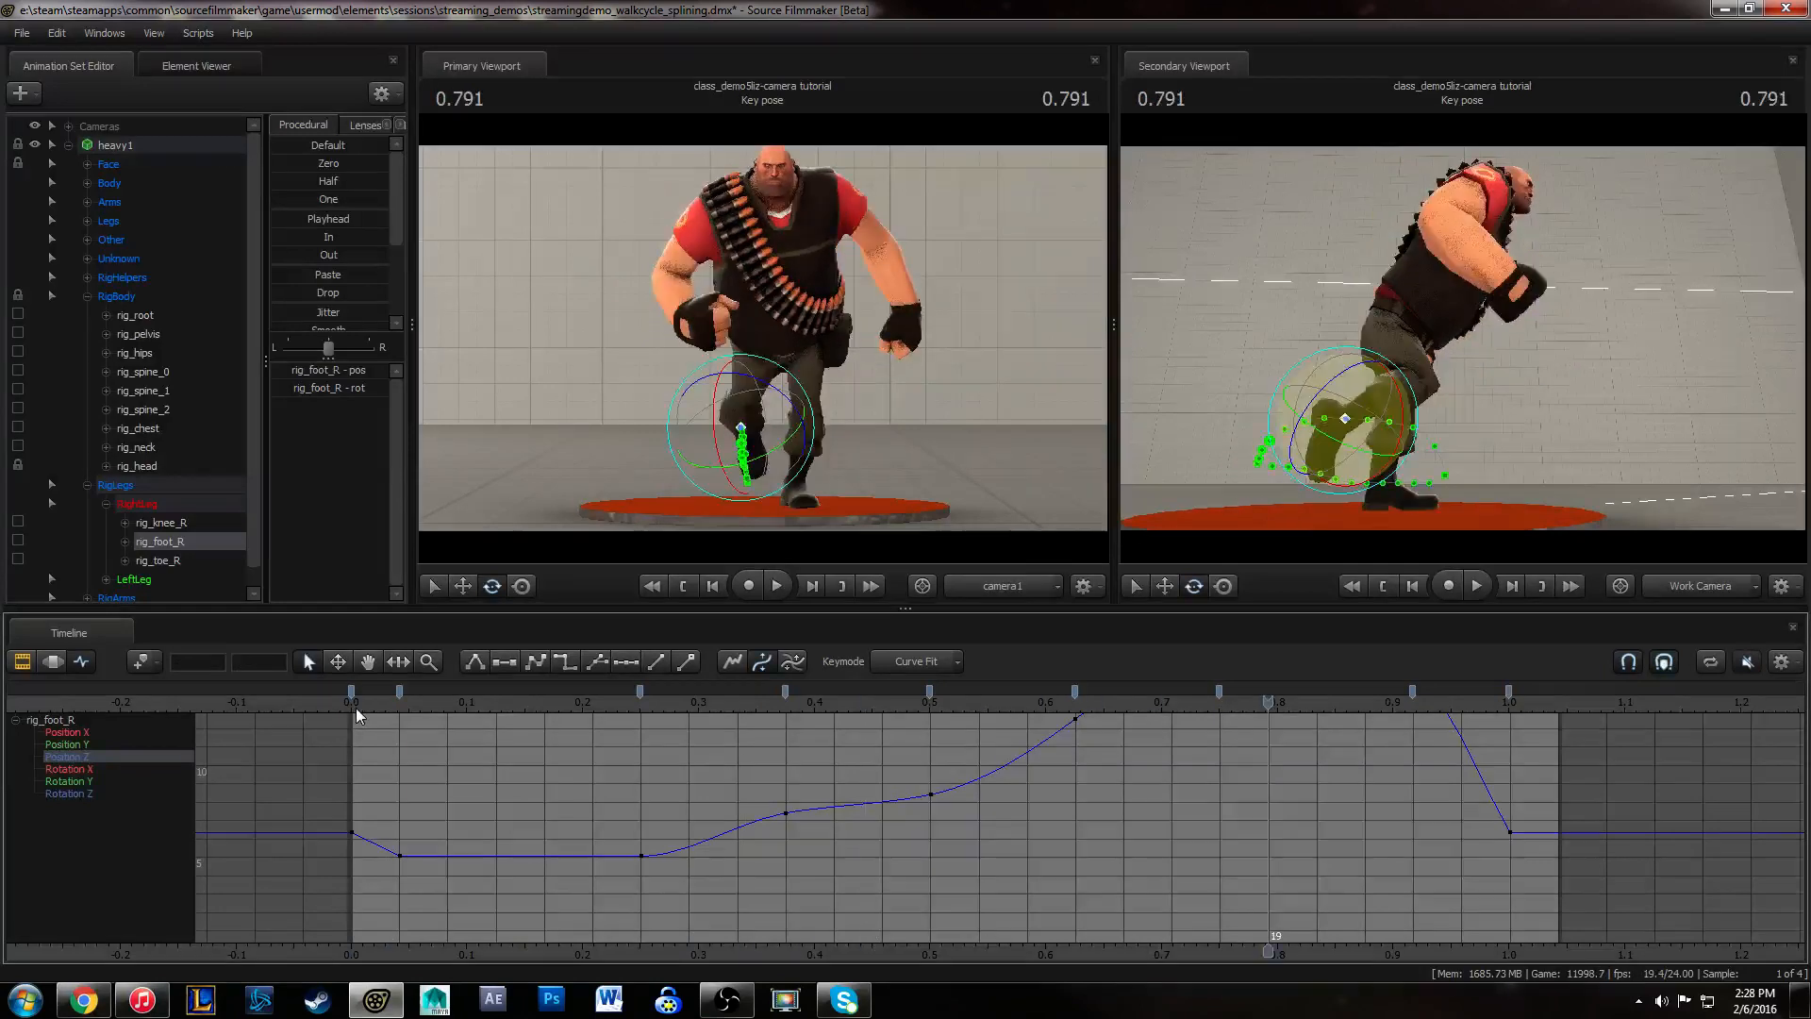
{"action": "left_click", "coordinate": [355, 707]}
{"action": "key", "text": "space"}
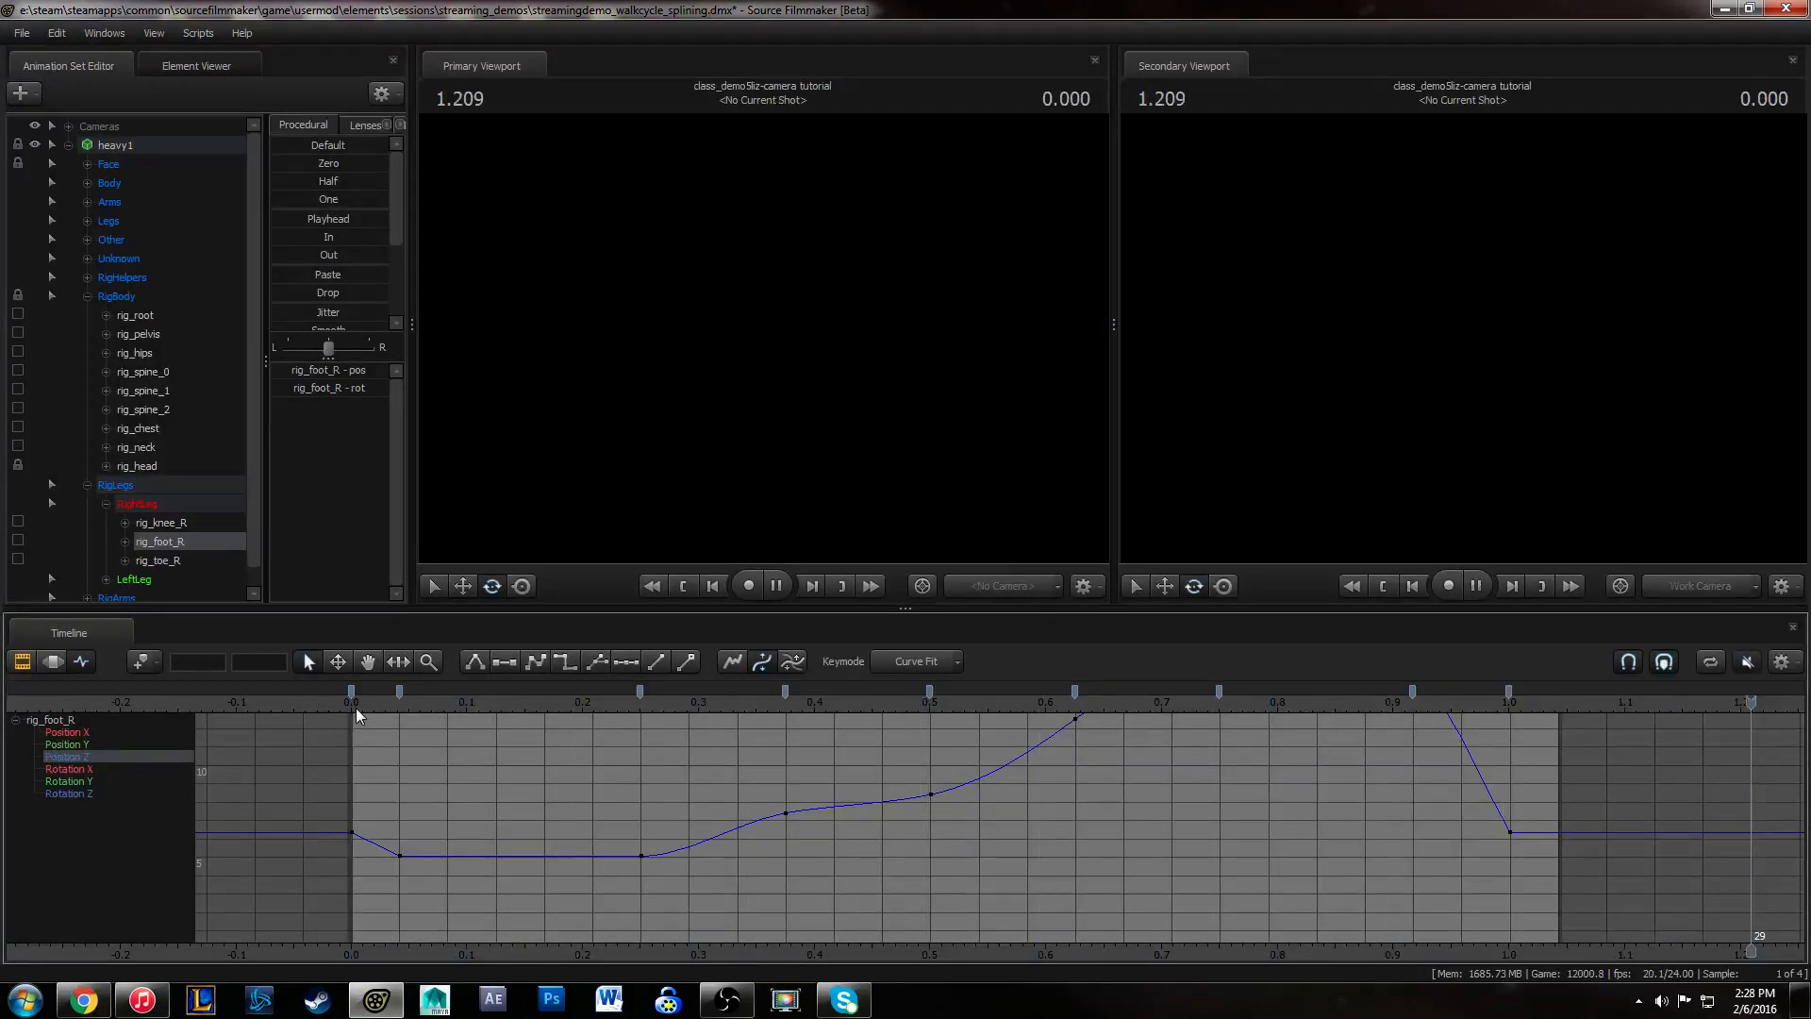
{"action": "left_click_drag", "start_coordinate": [343, 713], "coordinate": [1364, 736]}
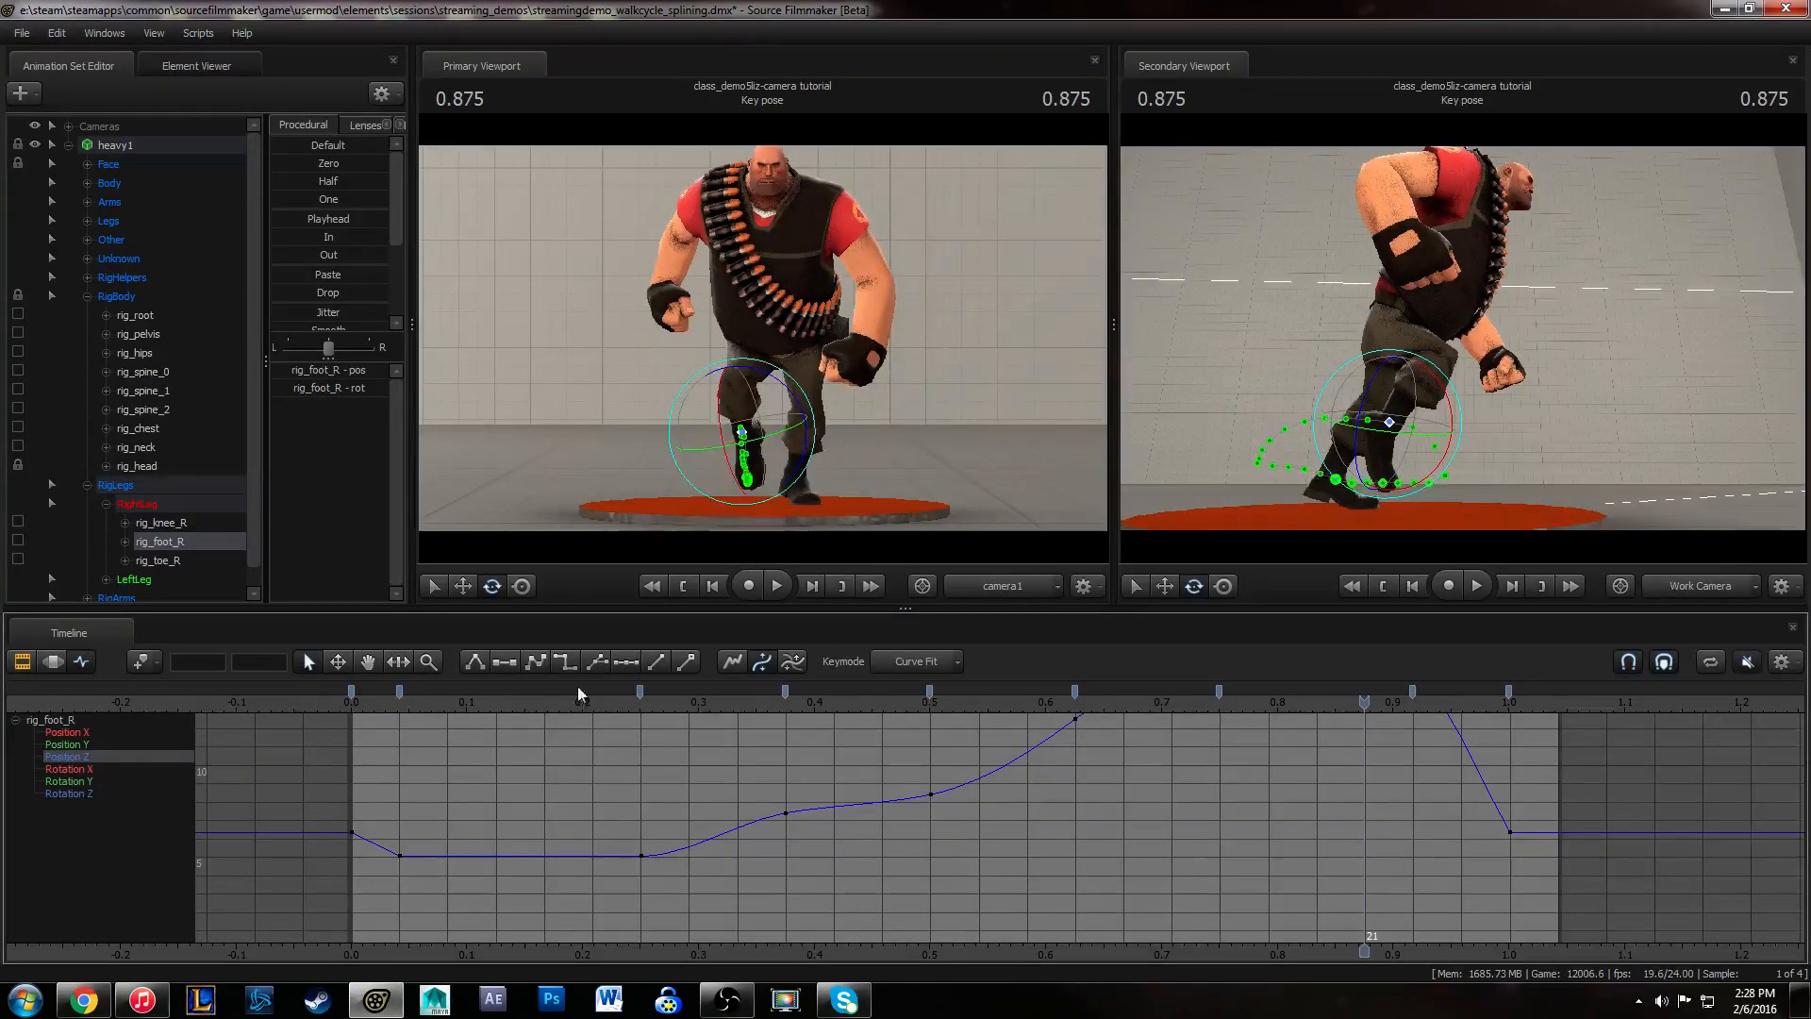
{"action": "left_click", "coordinate": [349, 696]}
{"action": "key", "text": "space"}
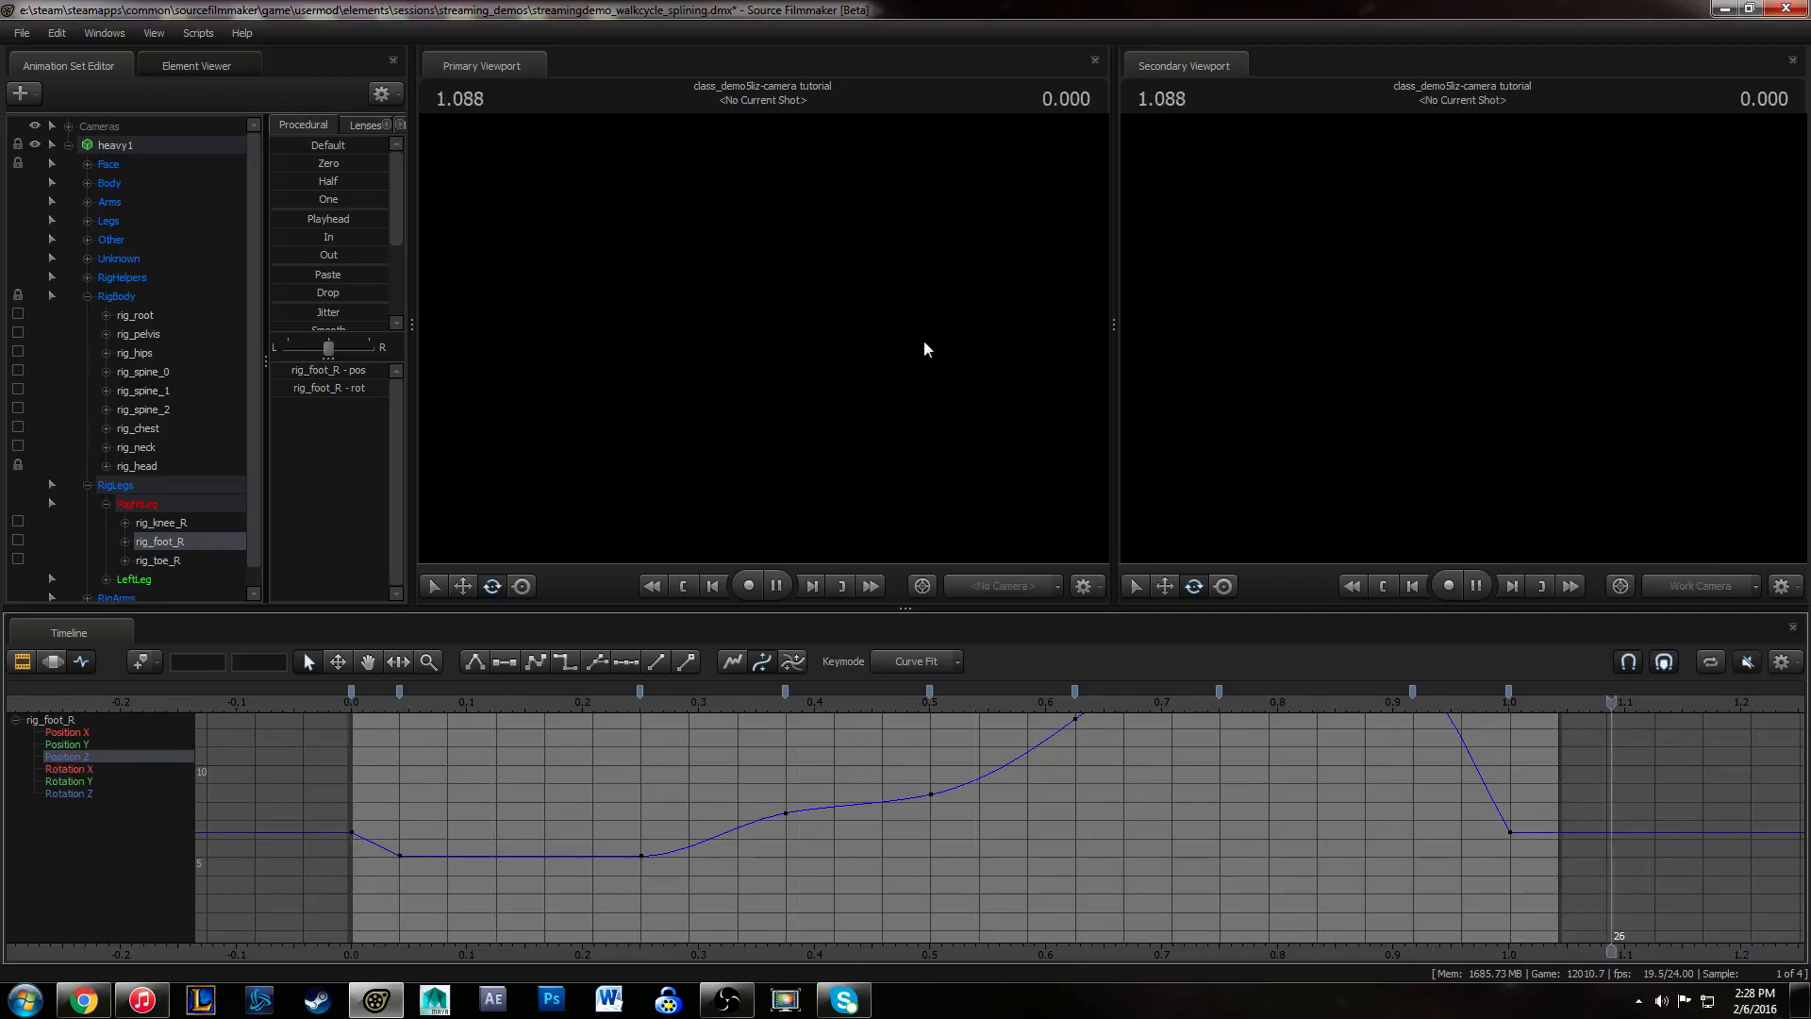
{"action": "key", "text": "space"}
- Return to frame 0 and save the session
{"action": "left_click", "coordinate": [349, 706]}
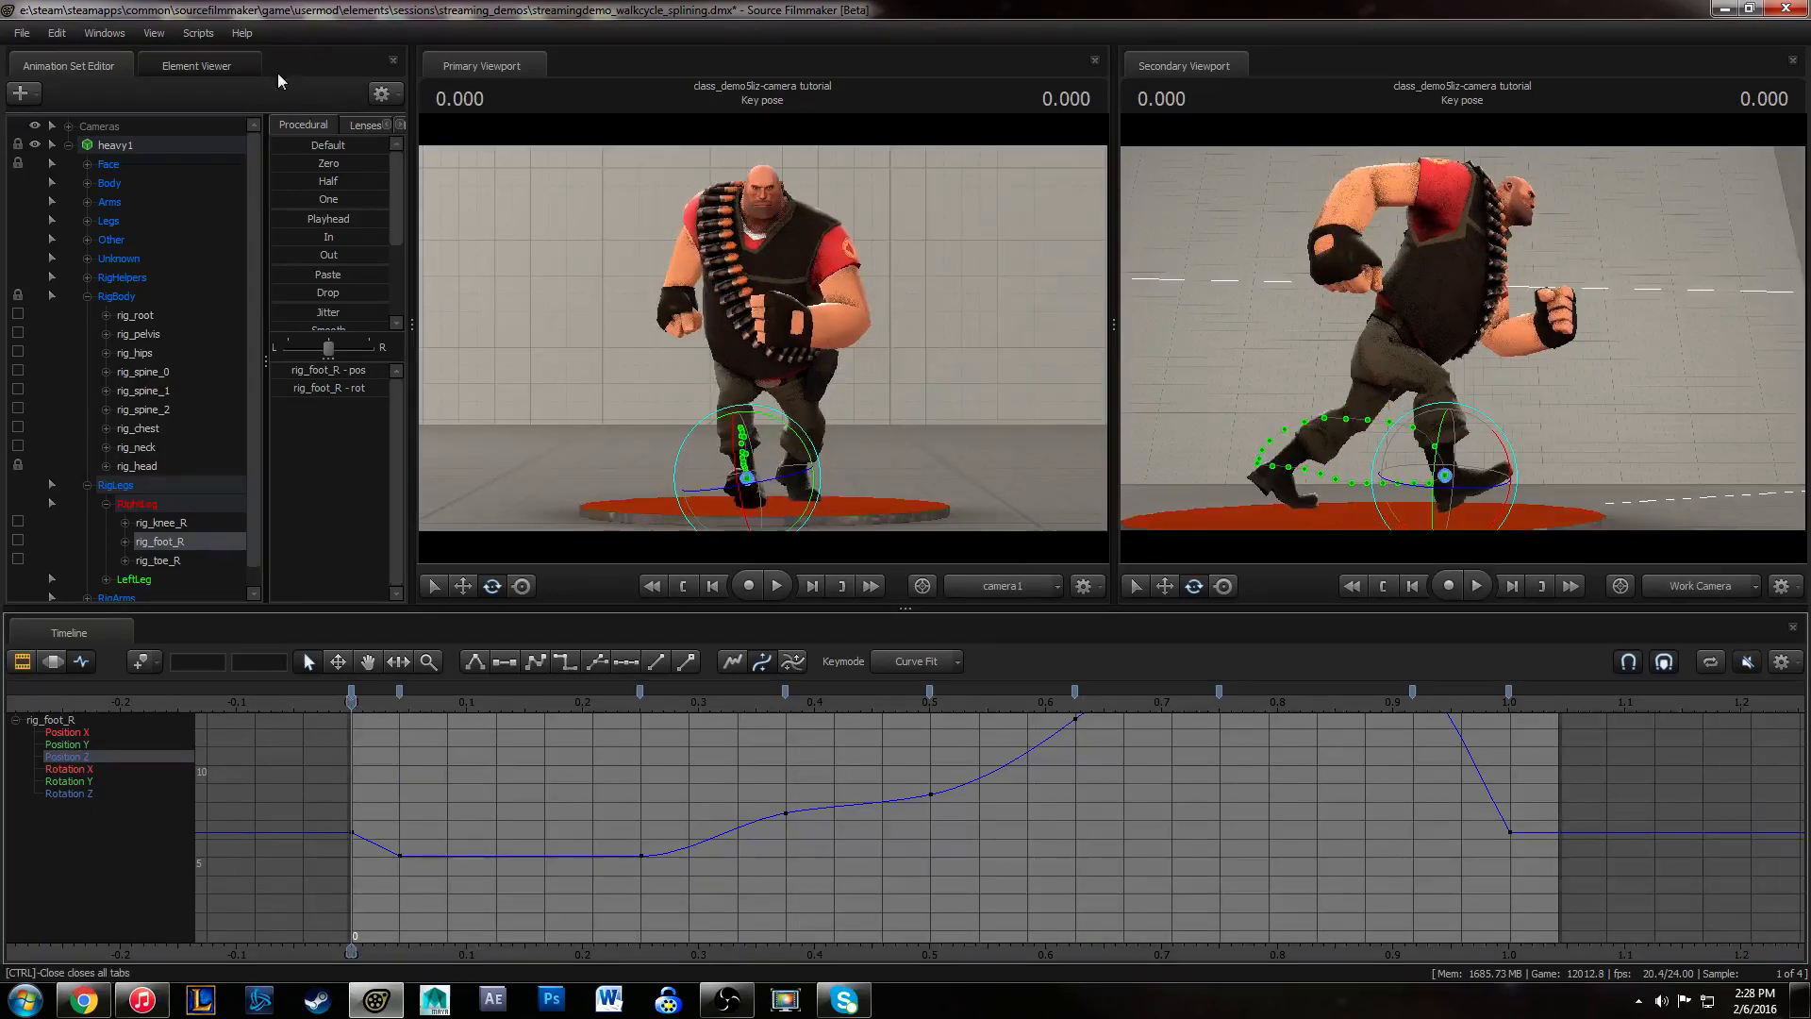
{"action": "left_click", "coordinate": [19, 35]}
{"action": "left_click", "coordinate": [42, 83]}
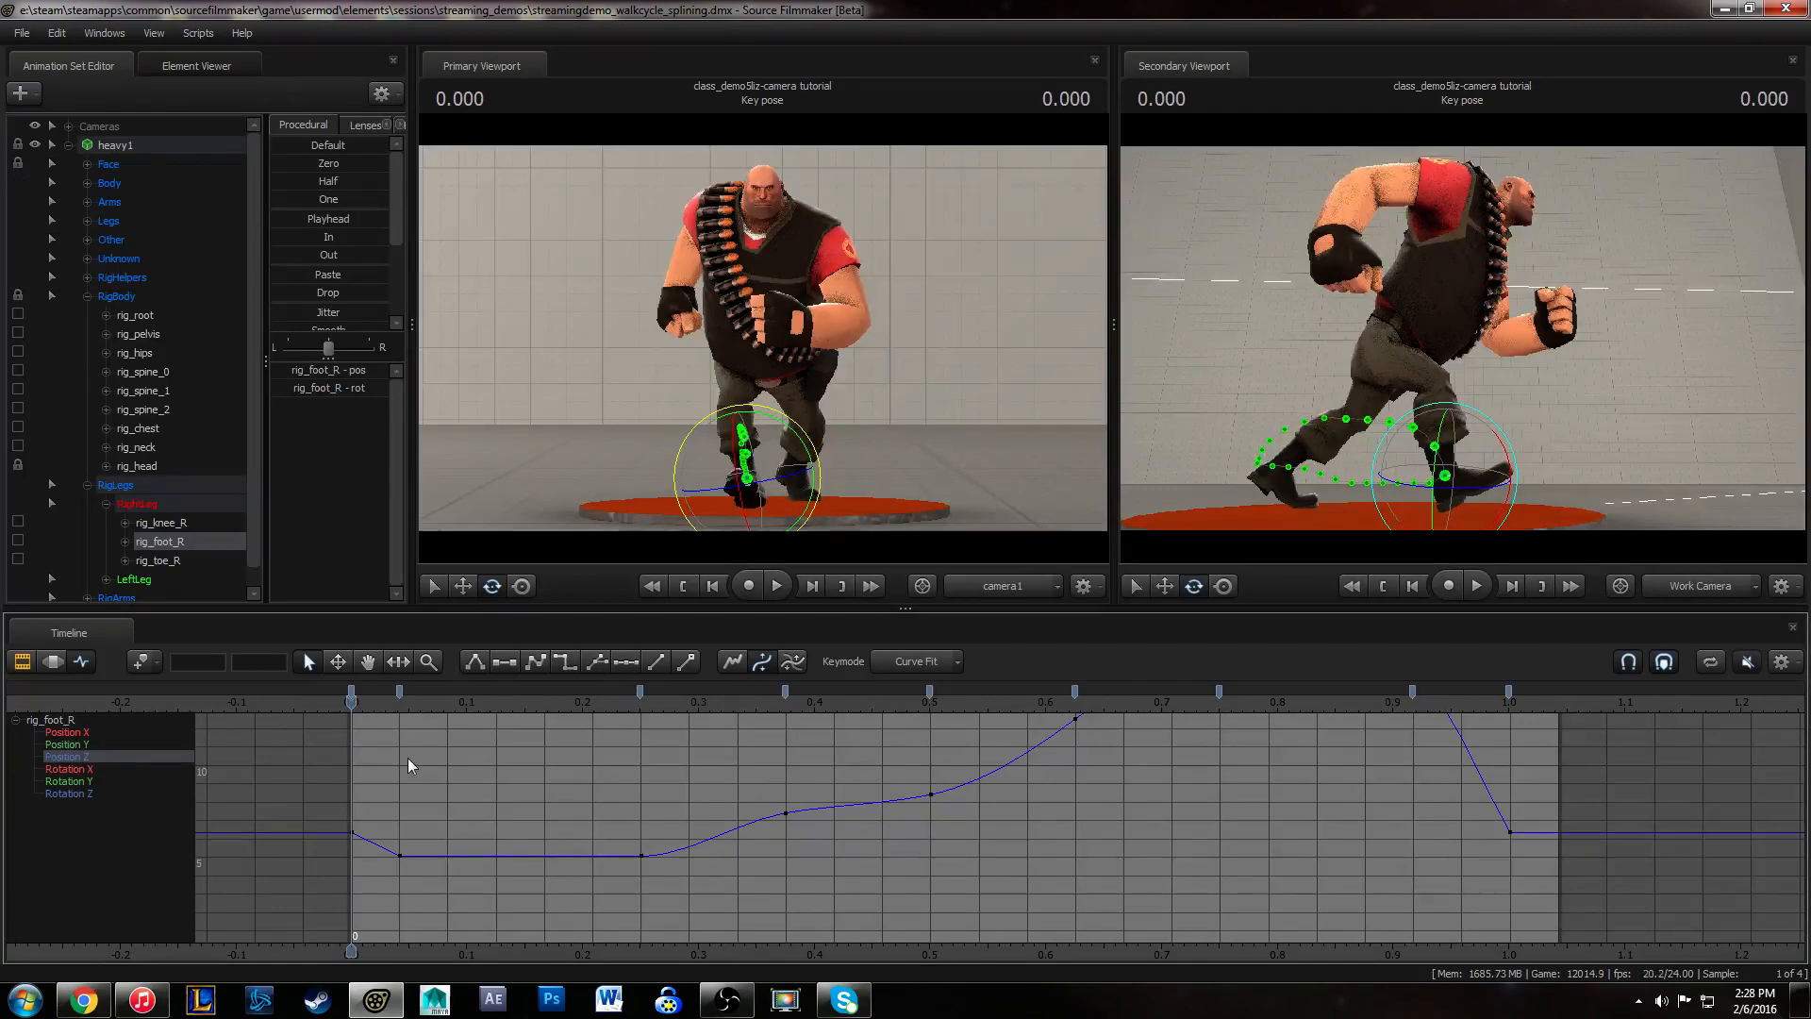
- Replay the saved walk cycle and examine the right foot's Position Z curve up close between frames 6 and 12
{"action": "key", "text": "space"}
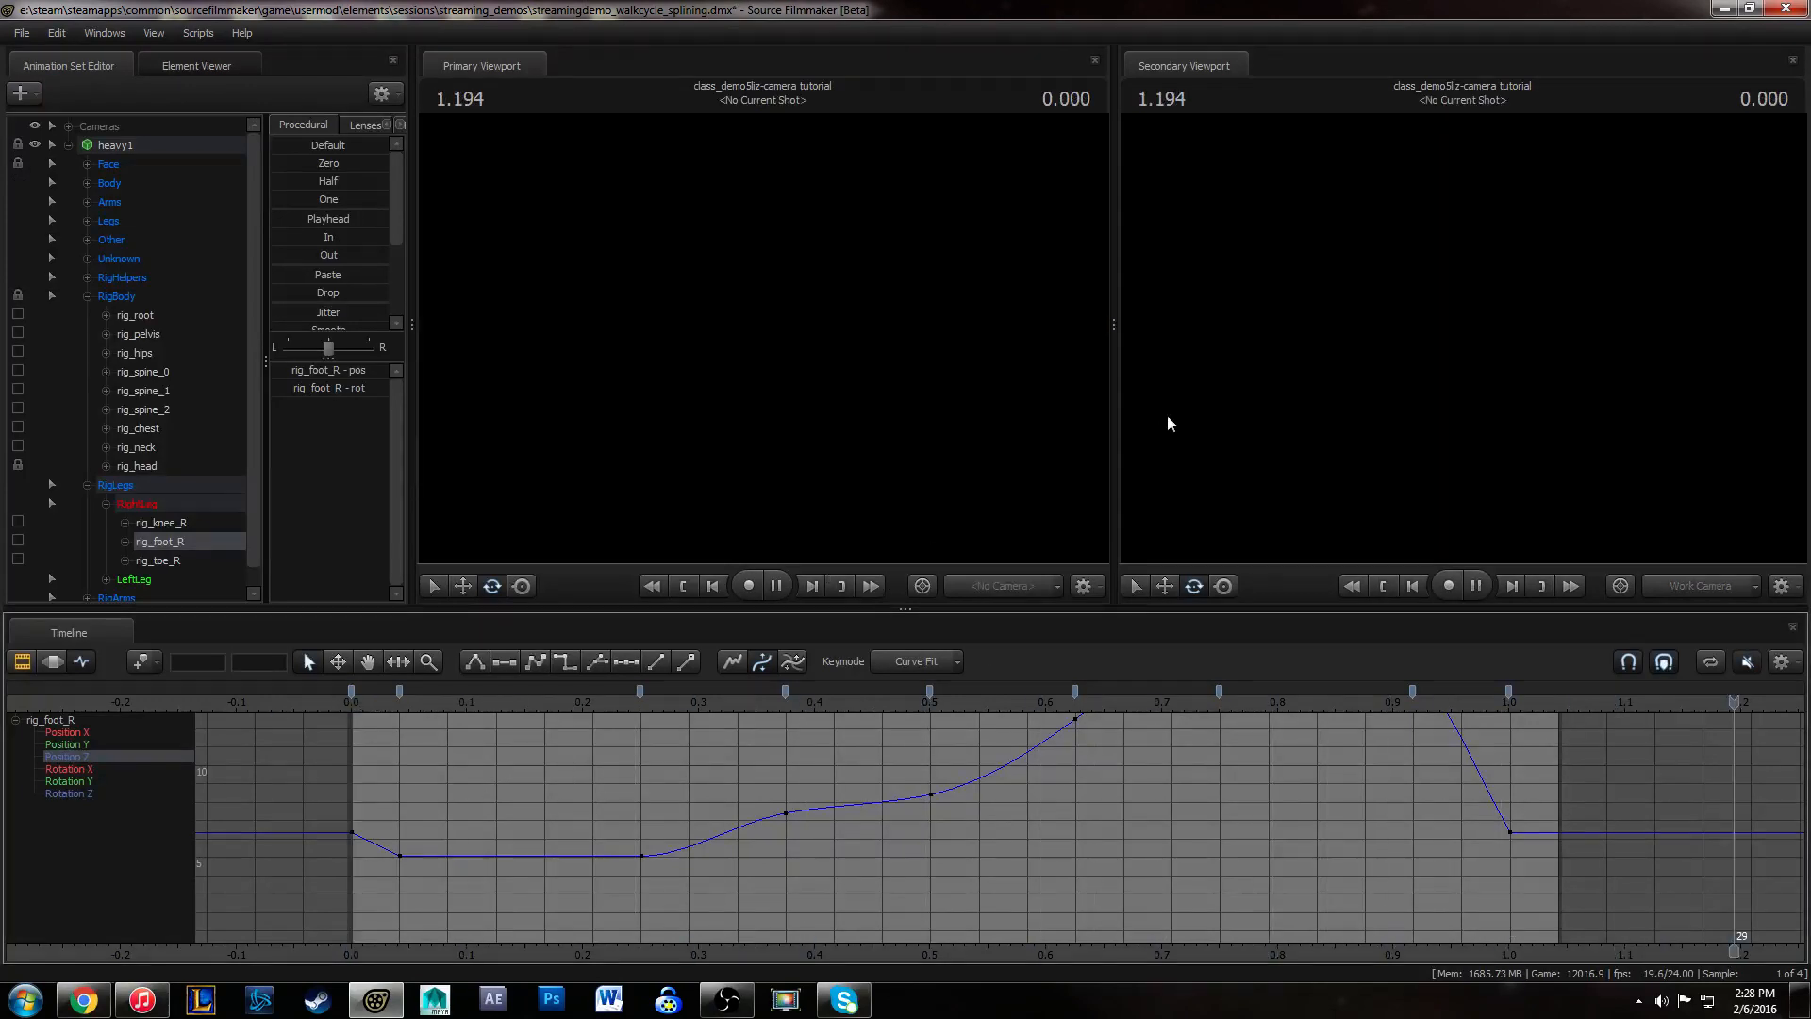
{"action": "key", "text": "space"}
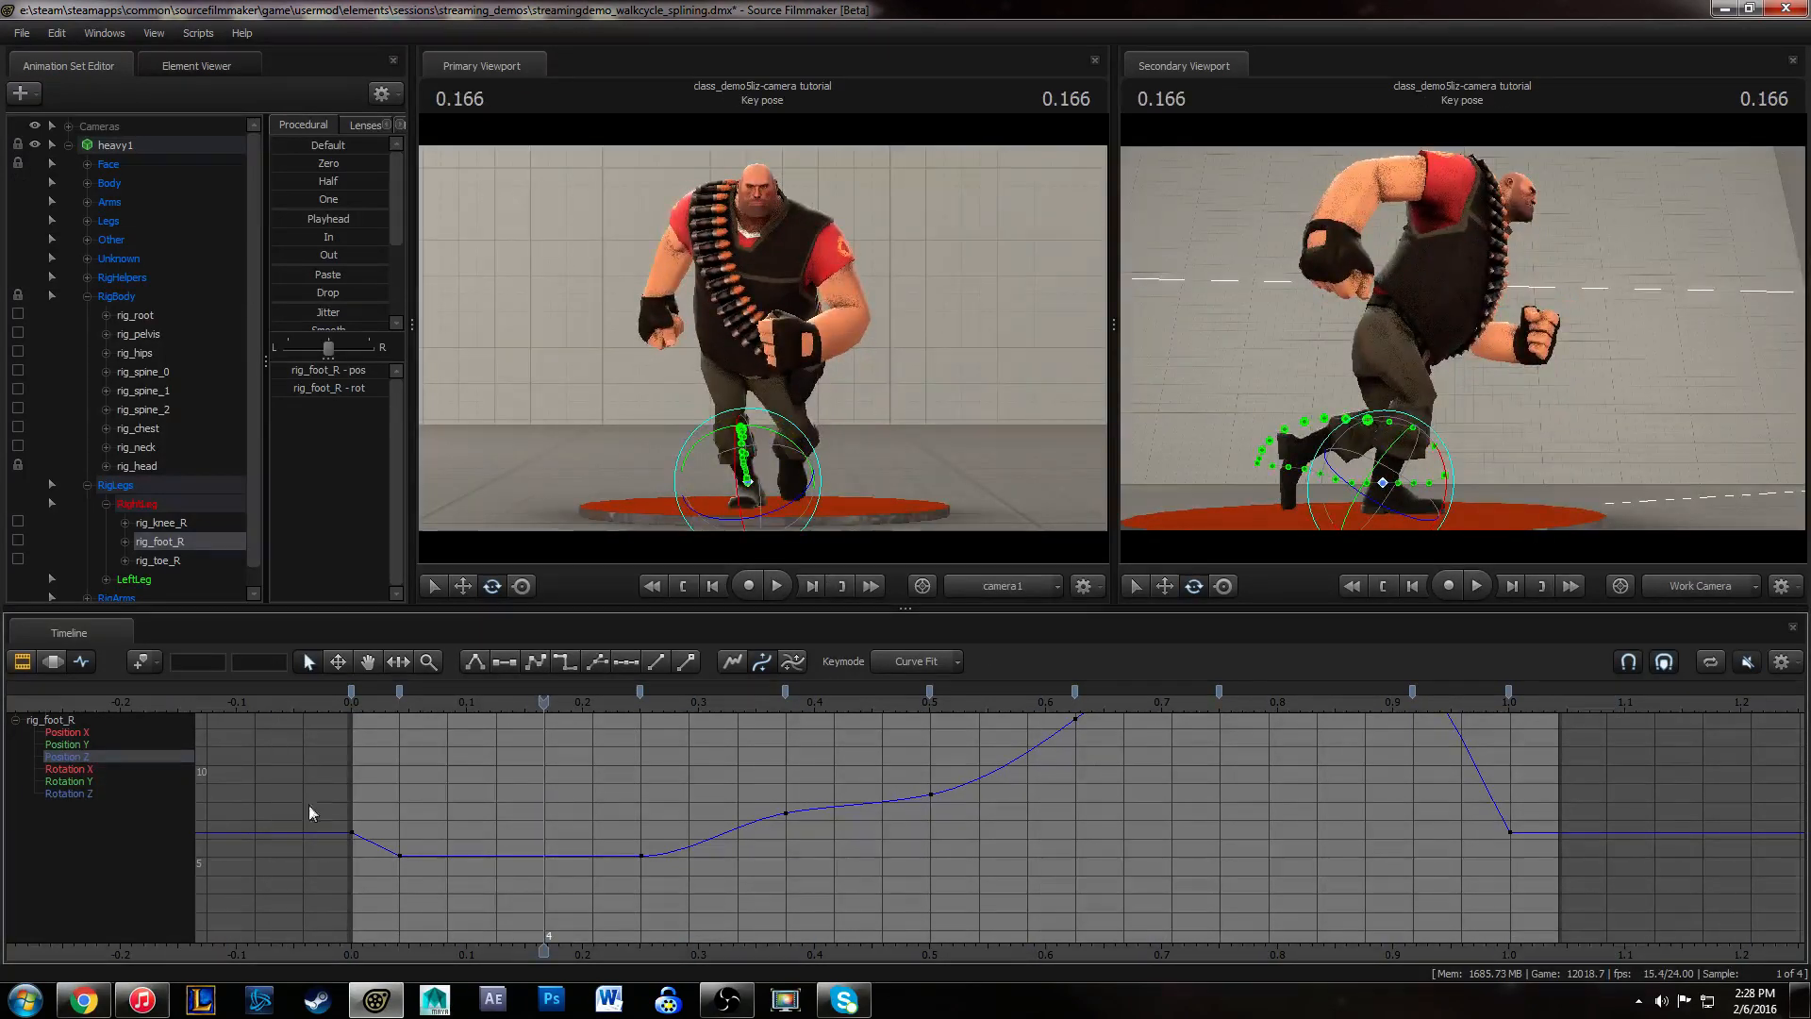
{"action": "left_click", "coordinate": [359, 705]}
{"action": "key", "text": "space"}
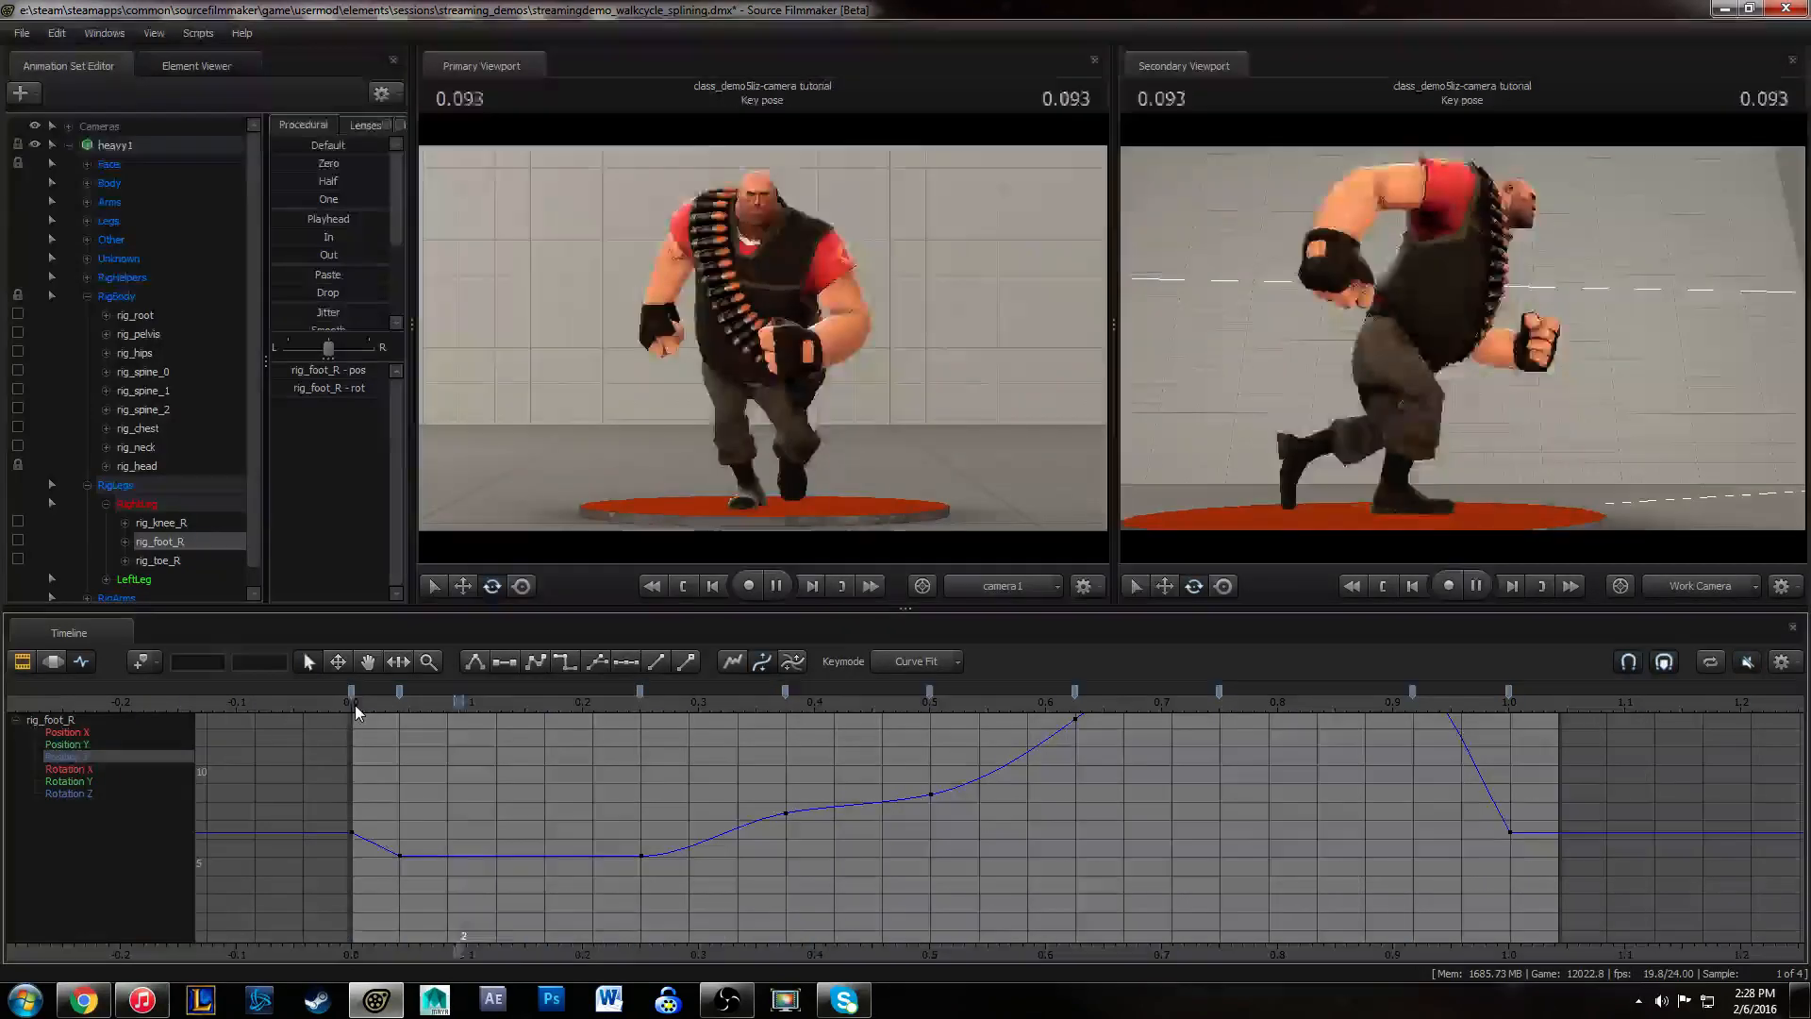
{"action": "key", "text": "space"}
{"action": "left_click", "coordinate": [341, 702]}
{"action": "middle_click_drag", "start_coordinate": [785, 845], "coordinate": [426, 847], "text": "alt"}
{"action": "right_click_drag", "start_coordinate": [422, 847], "coordinate": [499, 847], "text": "alt"}
{"action": "key", "text": "space"}
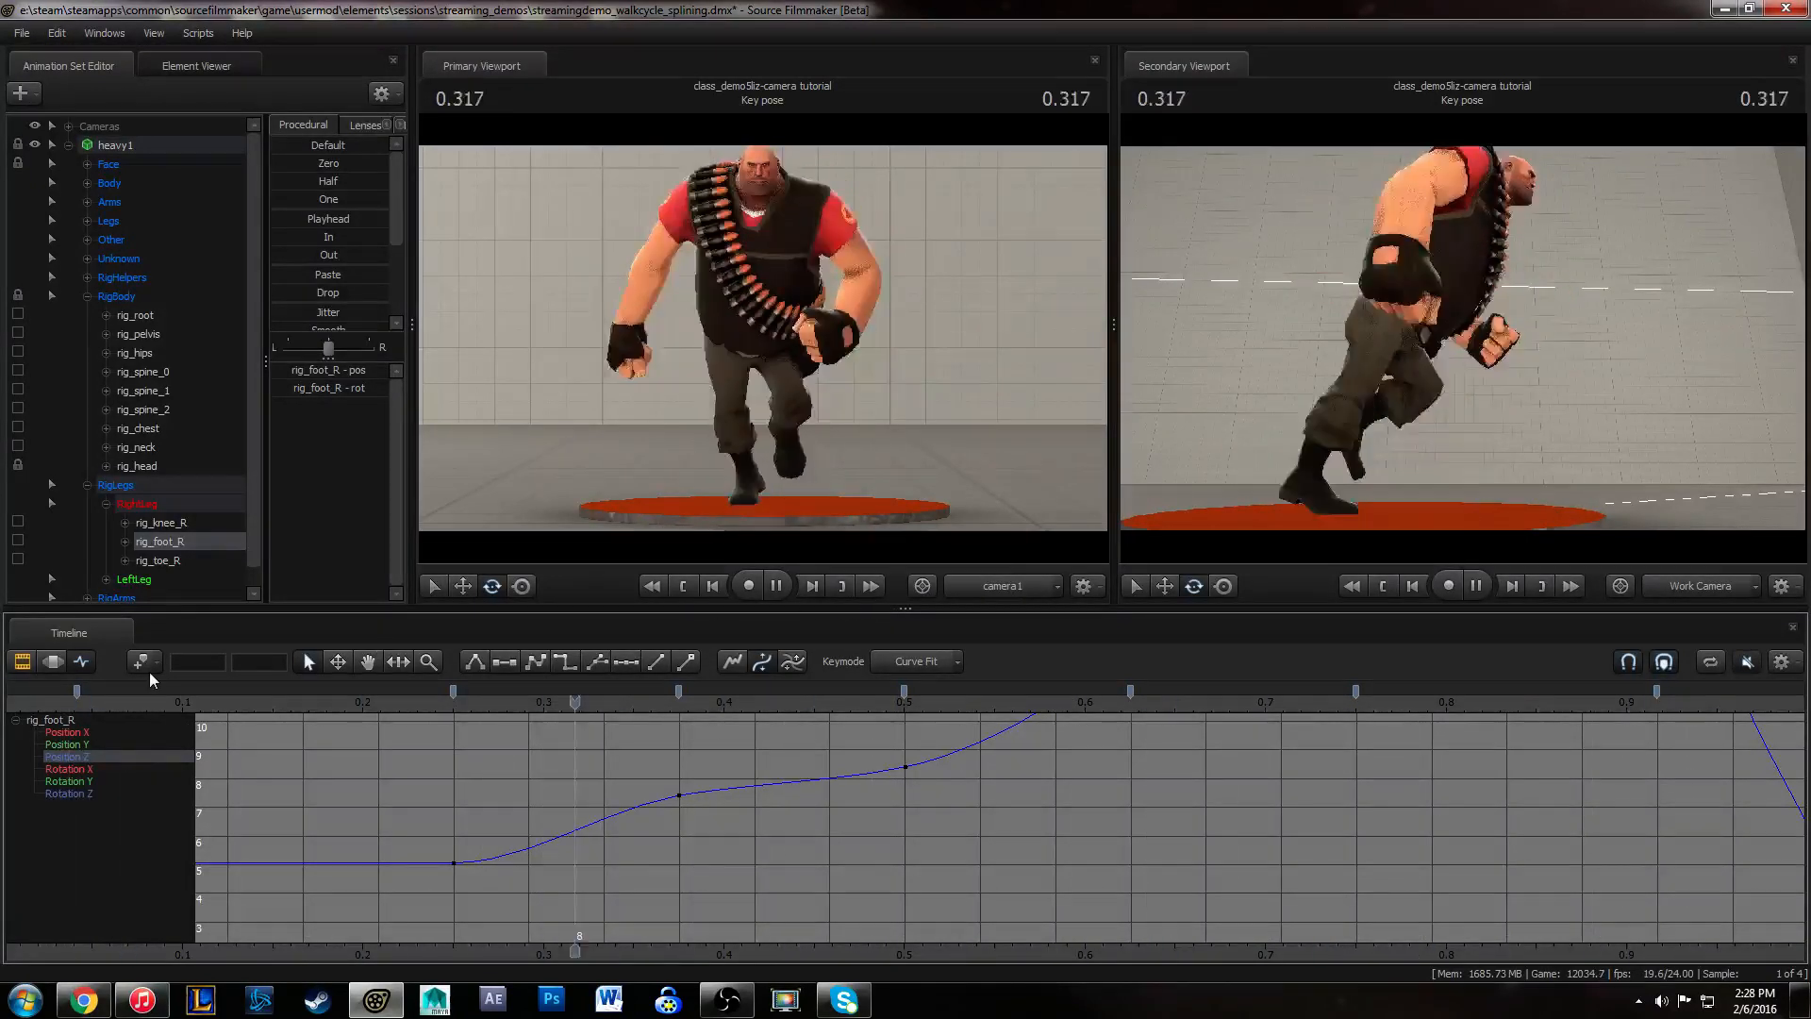
{"action": "key", "text": "space"}
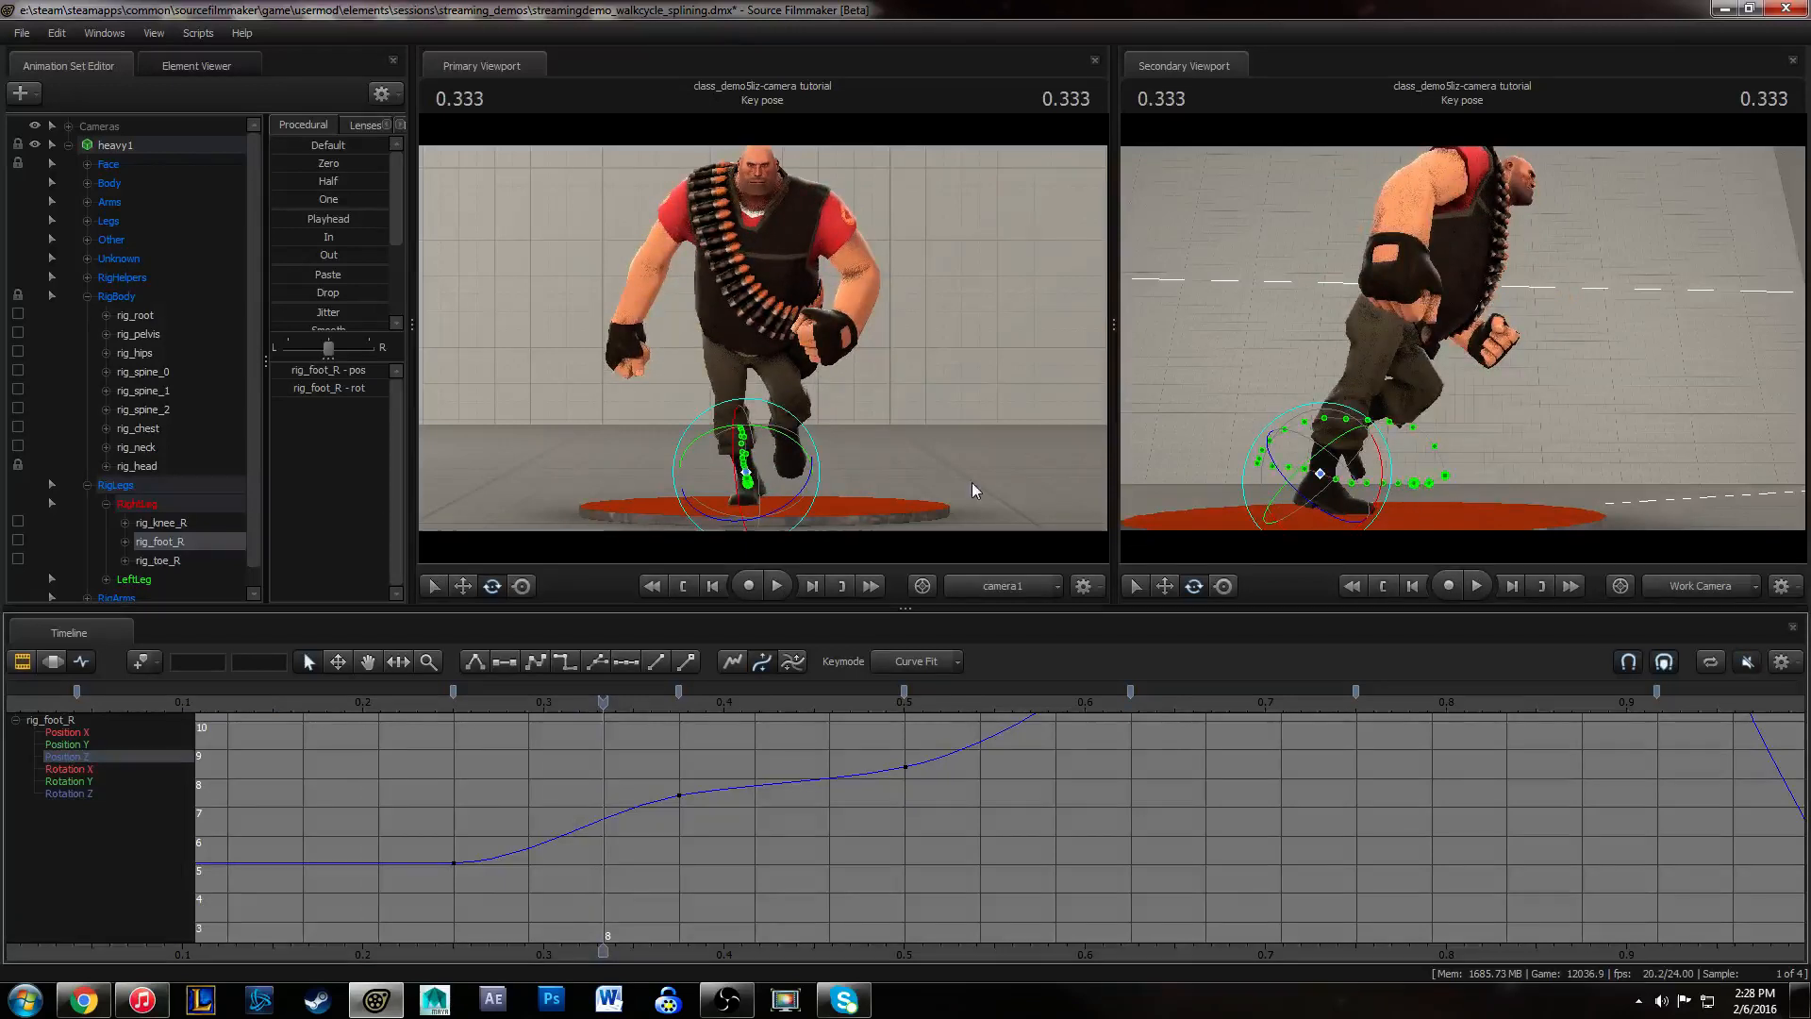
- Replay the walk cycle from an adjusted side angle and scrub to frame 10 to examine the right foot's motion
{"action": "left_click", "coordinate": [1316, 475], "text": "ctrl"}
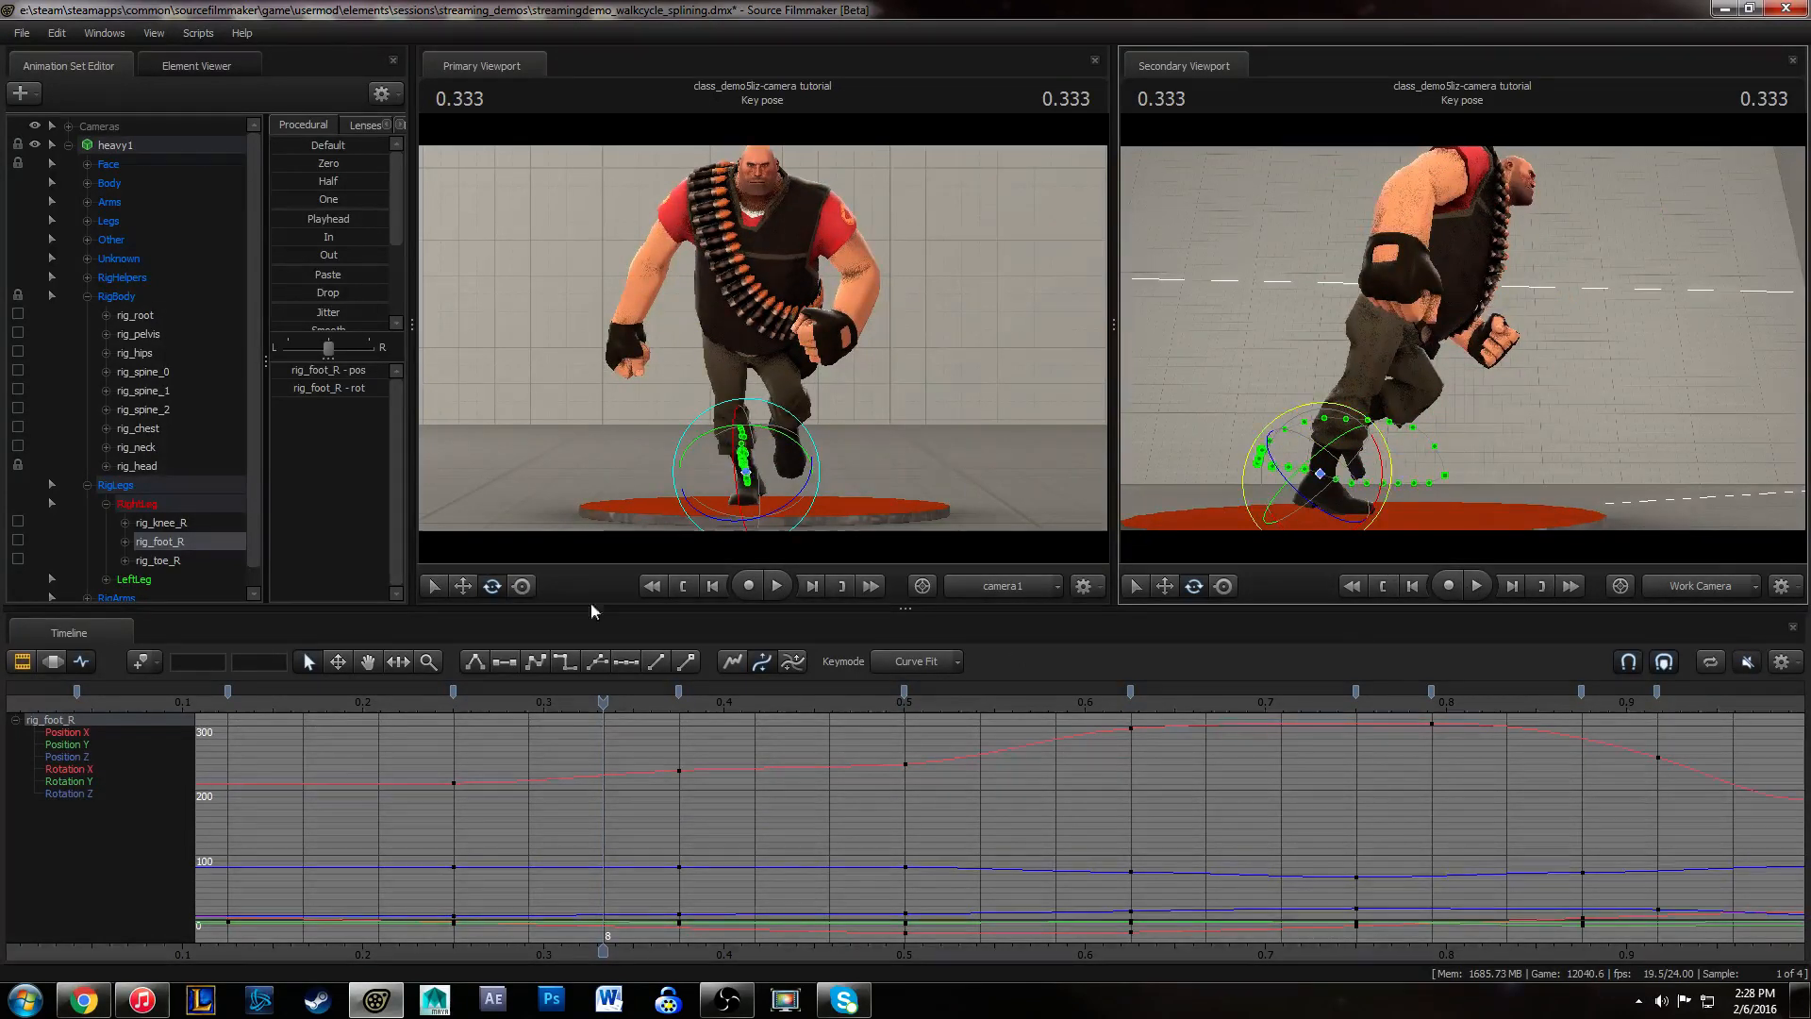
{"action": "key", "text": "ctrl"}
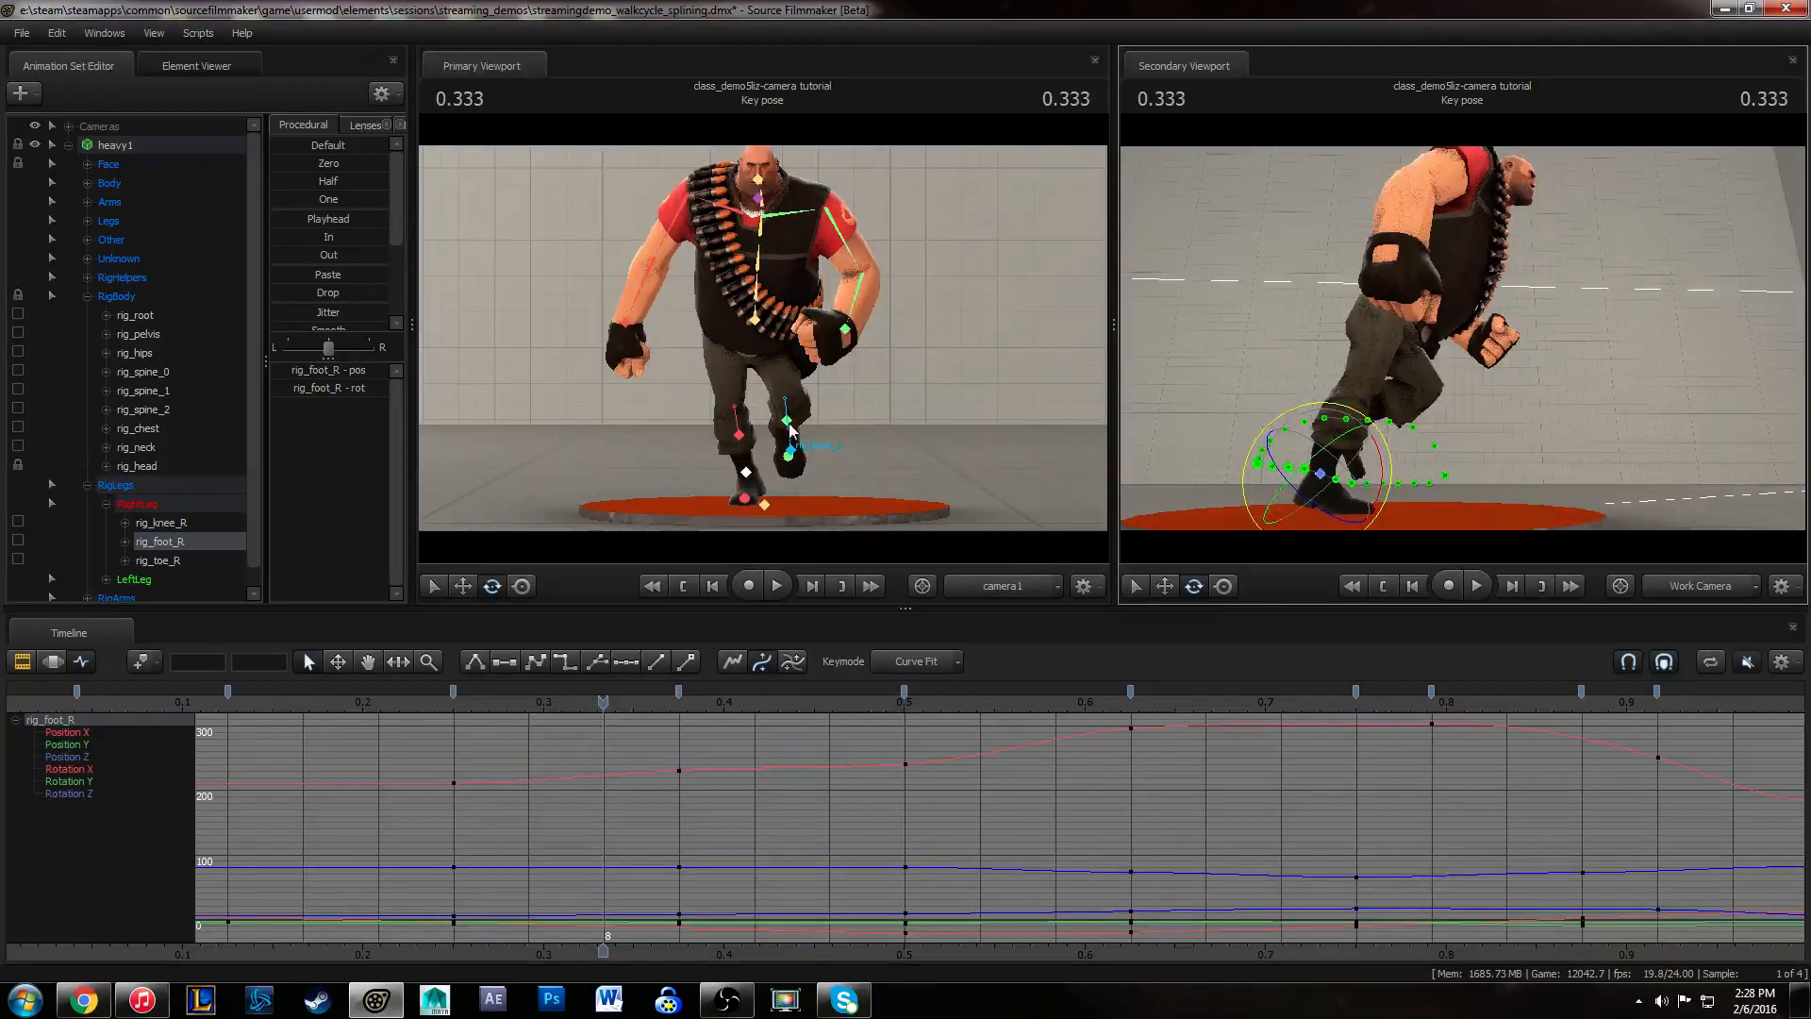
{"action": "left_click_drag", "start_coordinate": [1416, 469], "coordinate": [1460, 383], "text": "alt"}
{"action": "right_click_drag", "start_coordinate": [1459, 383], "coordinate": [1465, 345], "text": "alt"}
{"action": "key", "text": "space"}
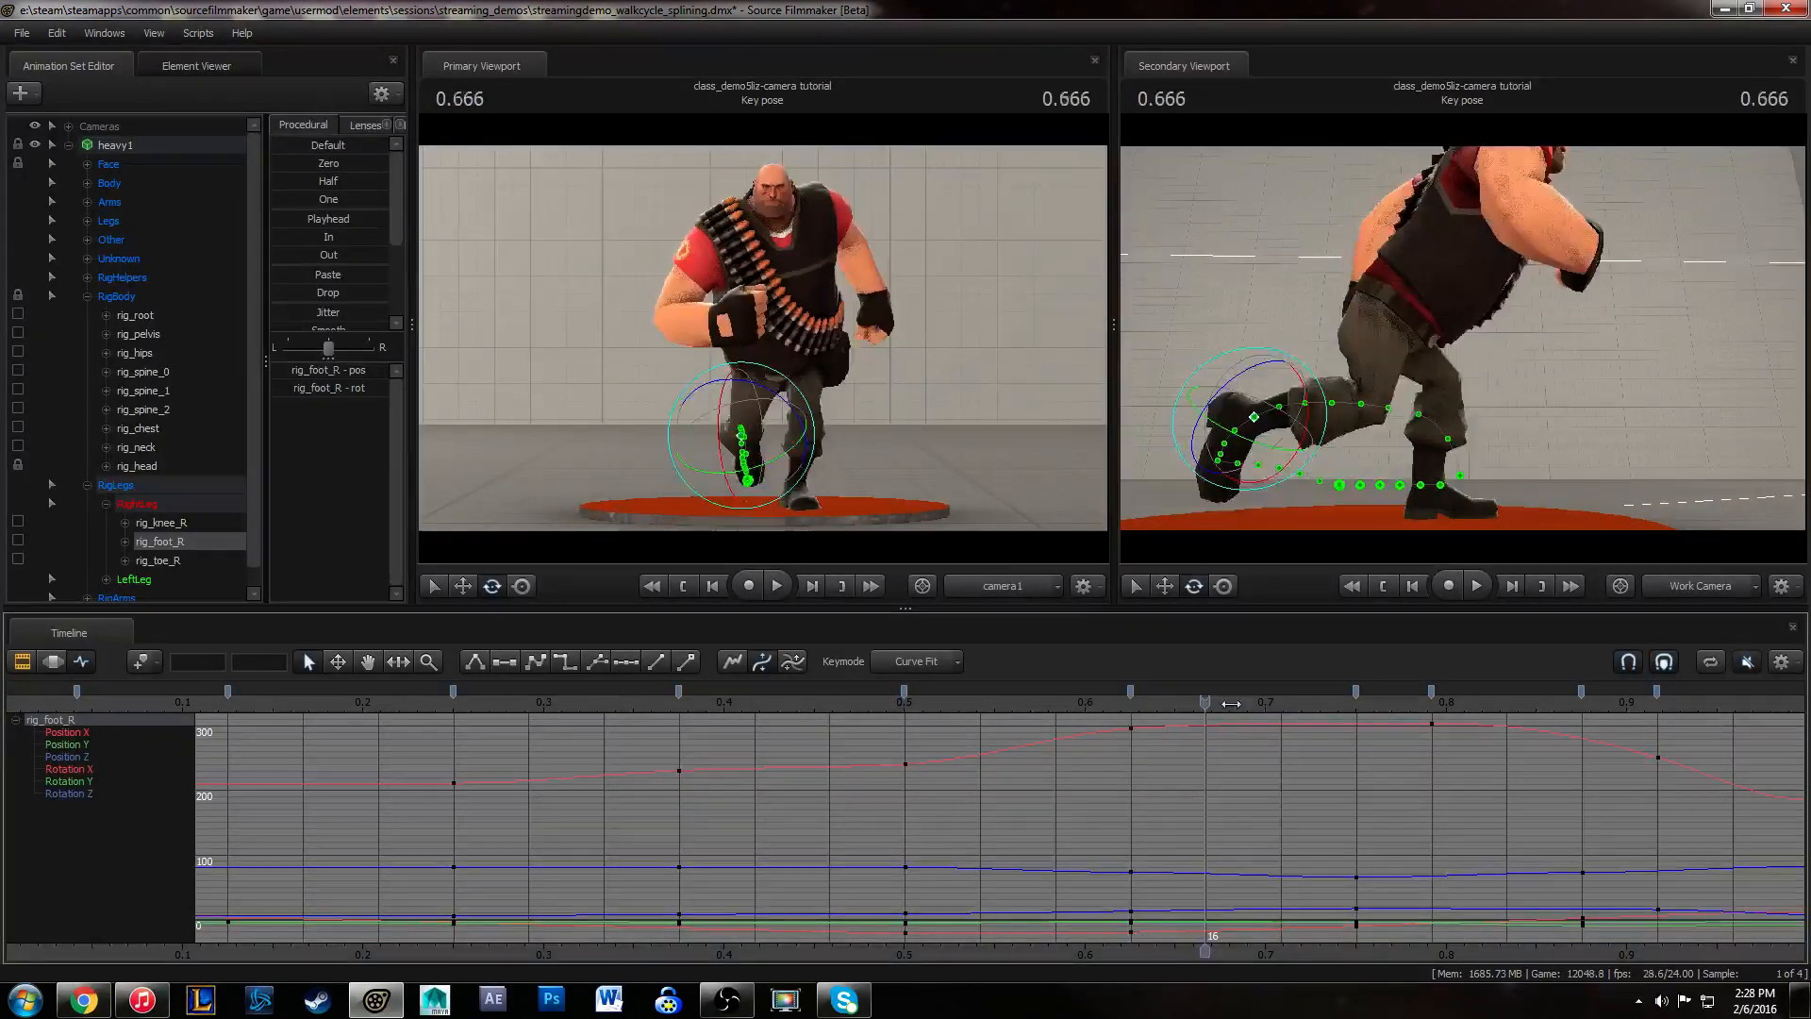
{"action": "mouse_move", "coordinate": [484, 665]}
{"action": "left_mouse_down"}
{"action": "mouse_move", "coordinate": [408, 663]}
{"action": "mouse_move", "coordinate": [458, 663]}
{"action": "left_mouse_up"}
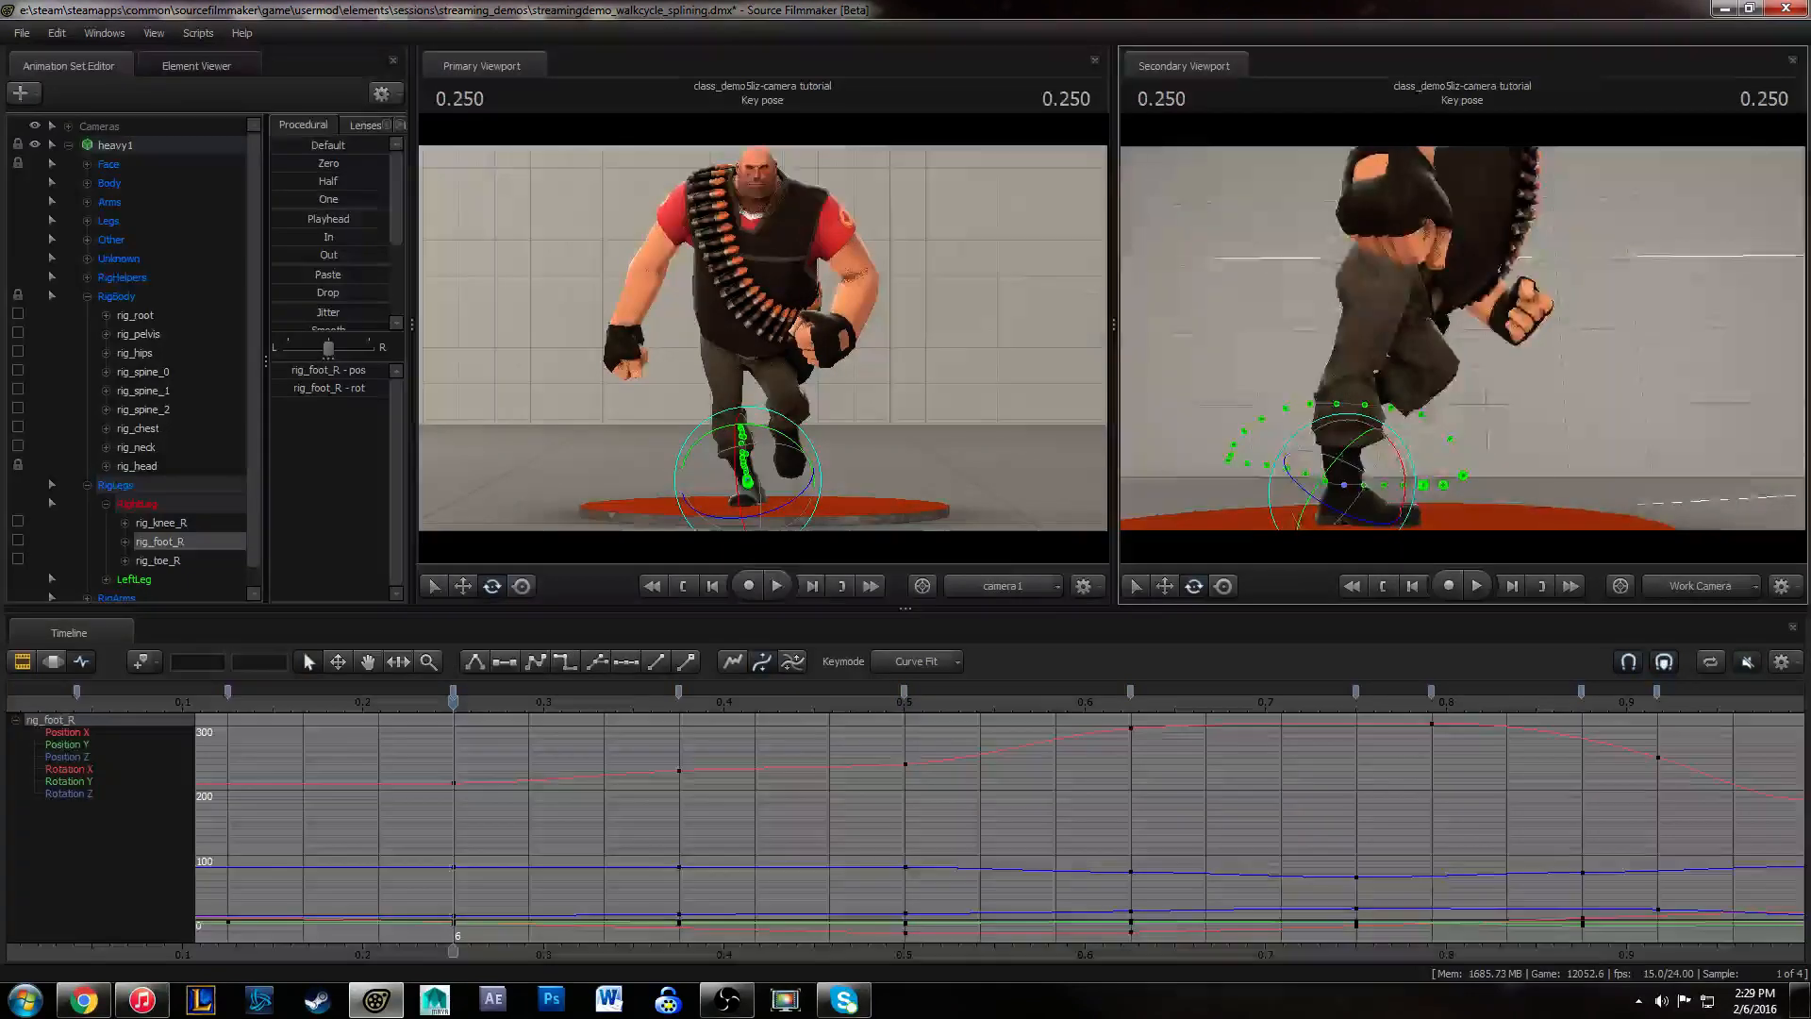
{"action": "left_click_drag", "start_coordinate": [470, 706], "coordinate": [753, 705]}
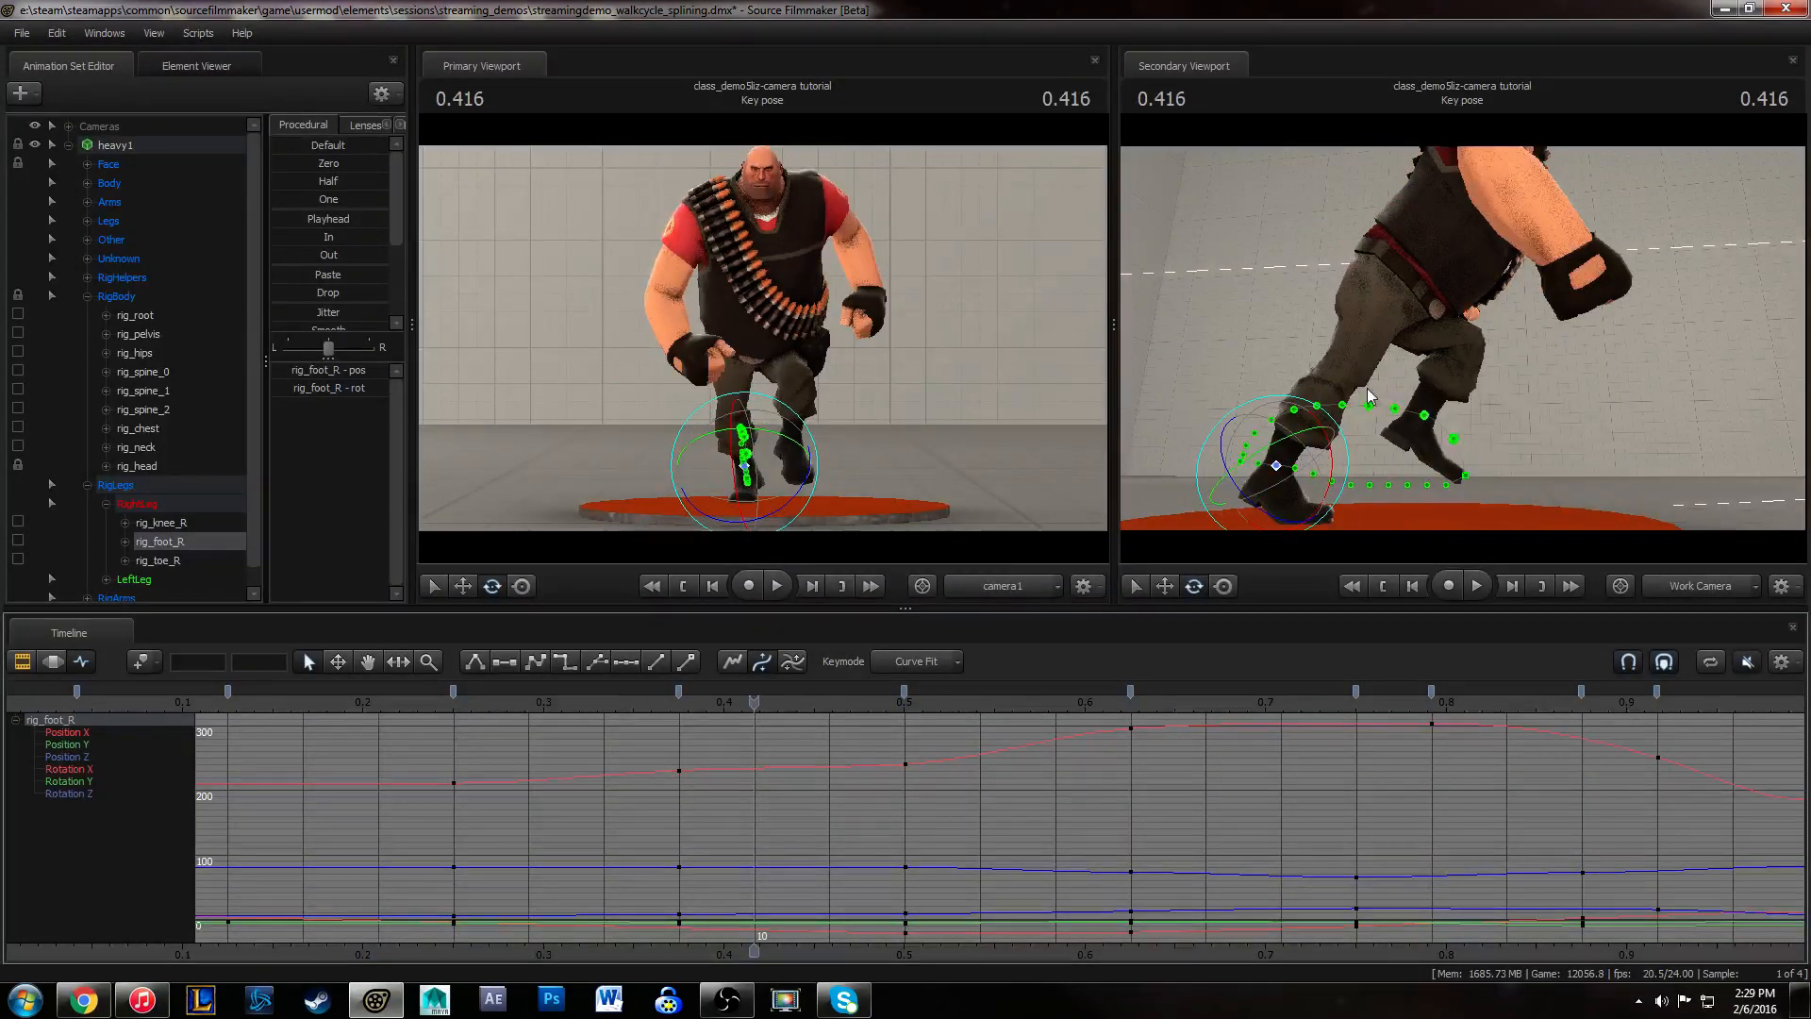
- Step frame by frame back to frame 5 and forward to frame 12 to compare both feet at the left foot's landing
{"action": "key", "text": "Left"}
{"action": "key", "text": "Left"}
{"action": "key", "text": "Left"}
{"action": "key", "text": "Left"}
{"action": "key", "text": "Left"}
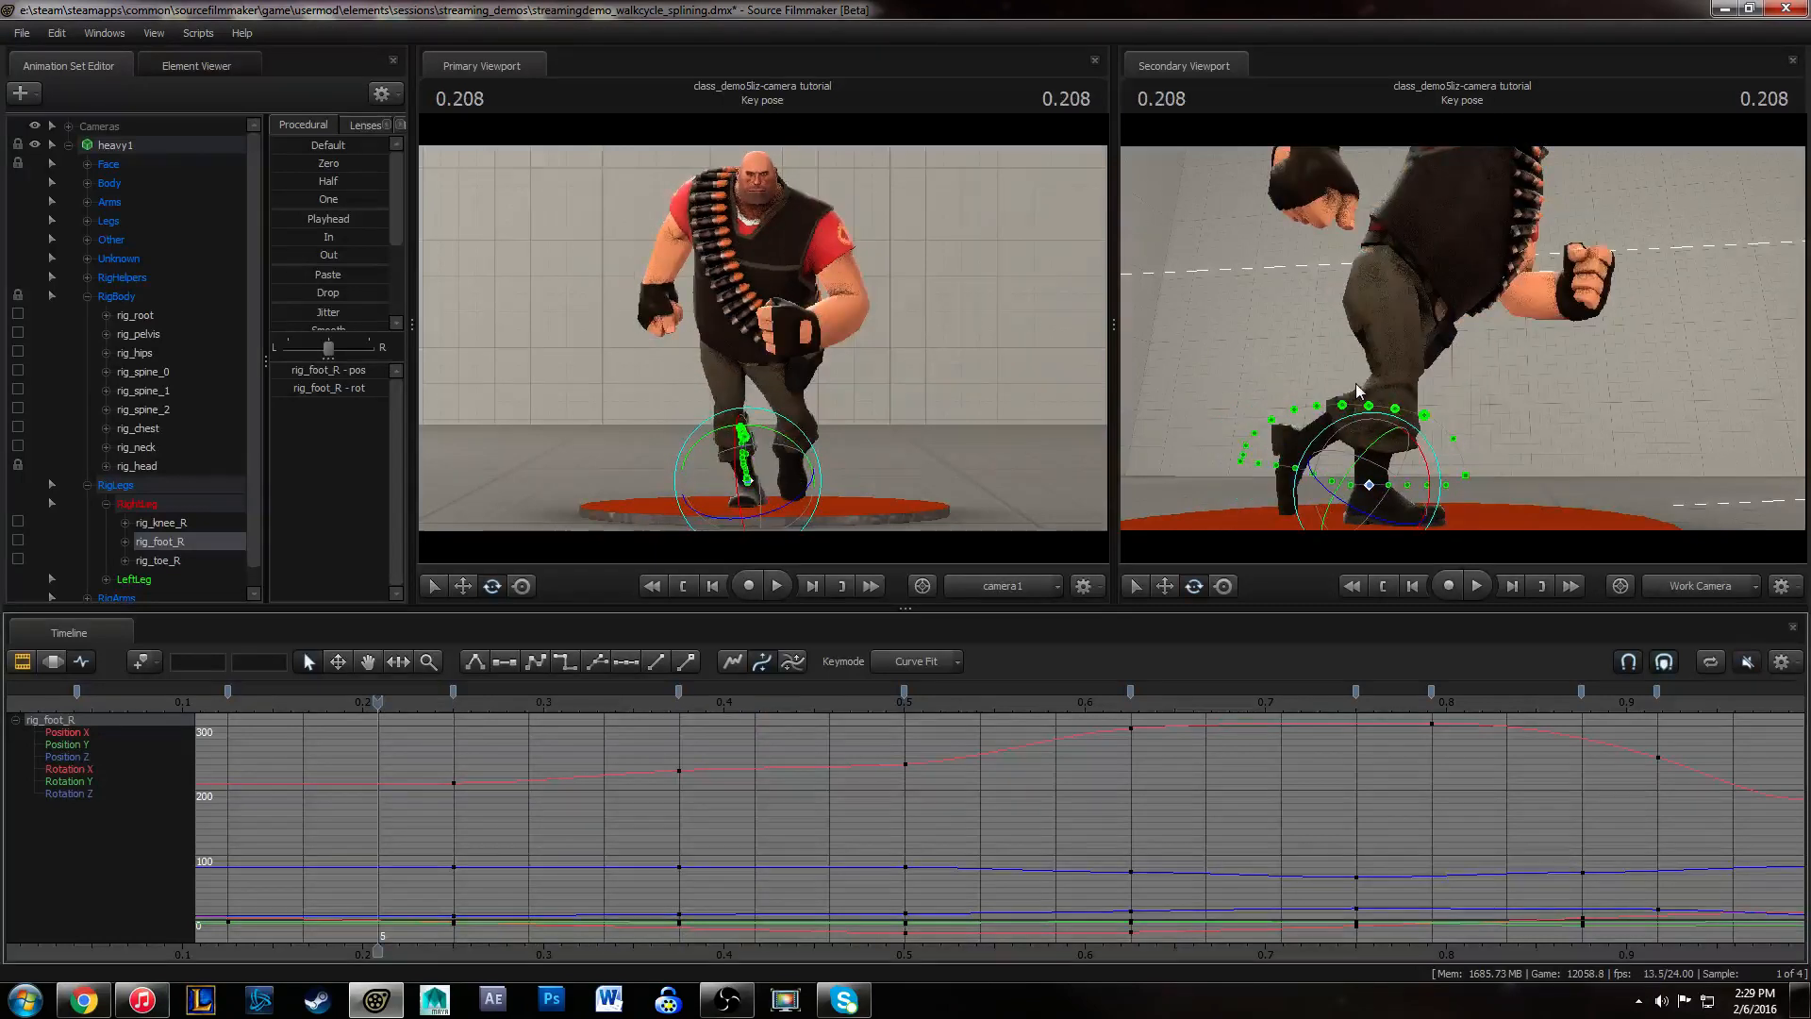
{"action": "key", "text": "Right"}
{"action": "key", "text": "Right"}
{"action": "key", "text": "Right"}
{"action": "key", "text": "Right"}
{"action": "key", "text": "Right"}
{"action": "key", "text": "Right"}
{"action": "key", "text": "Right"}
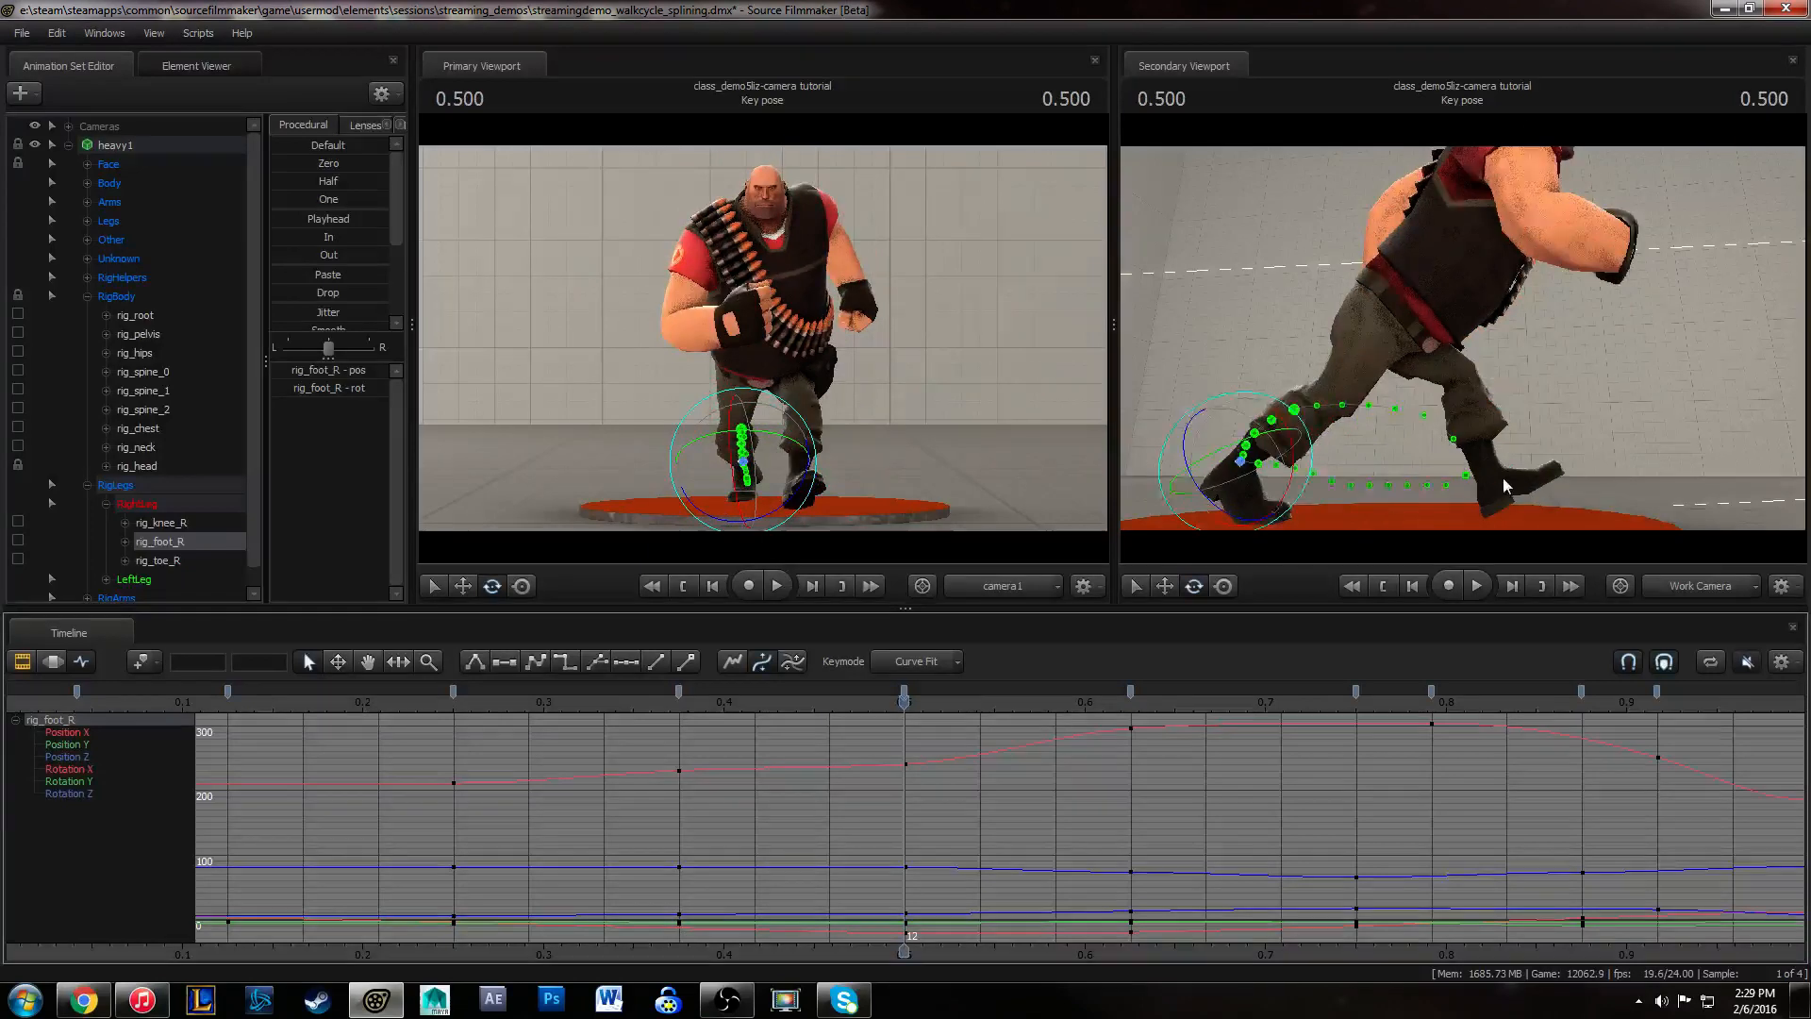
- Select the left foot control and move its Position Z key from frame 15 to frame 13
{"action": "left_click", "coordinate": [1503, 477]}
{"action": "left_click_drag", "start_coordinate": [83, 735], "coordinate": [80, 755]}
{"action": "left_click", "coordinate": [79, 754]}
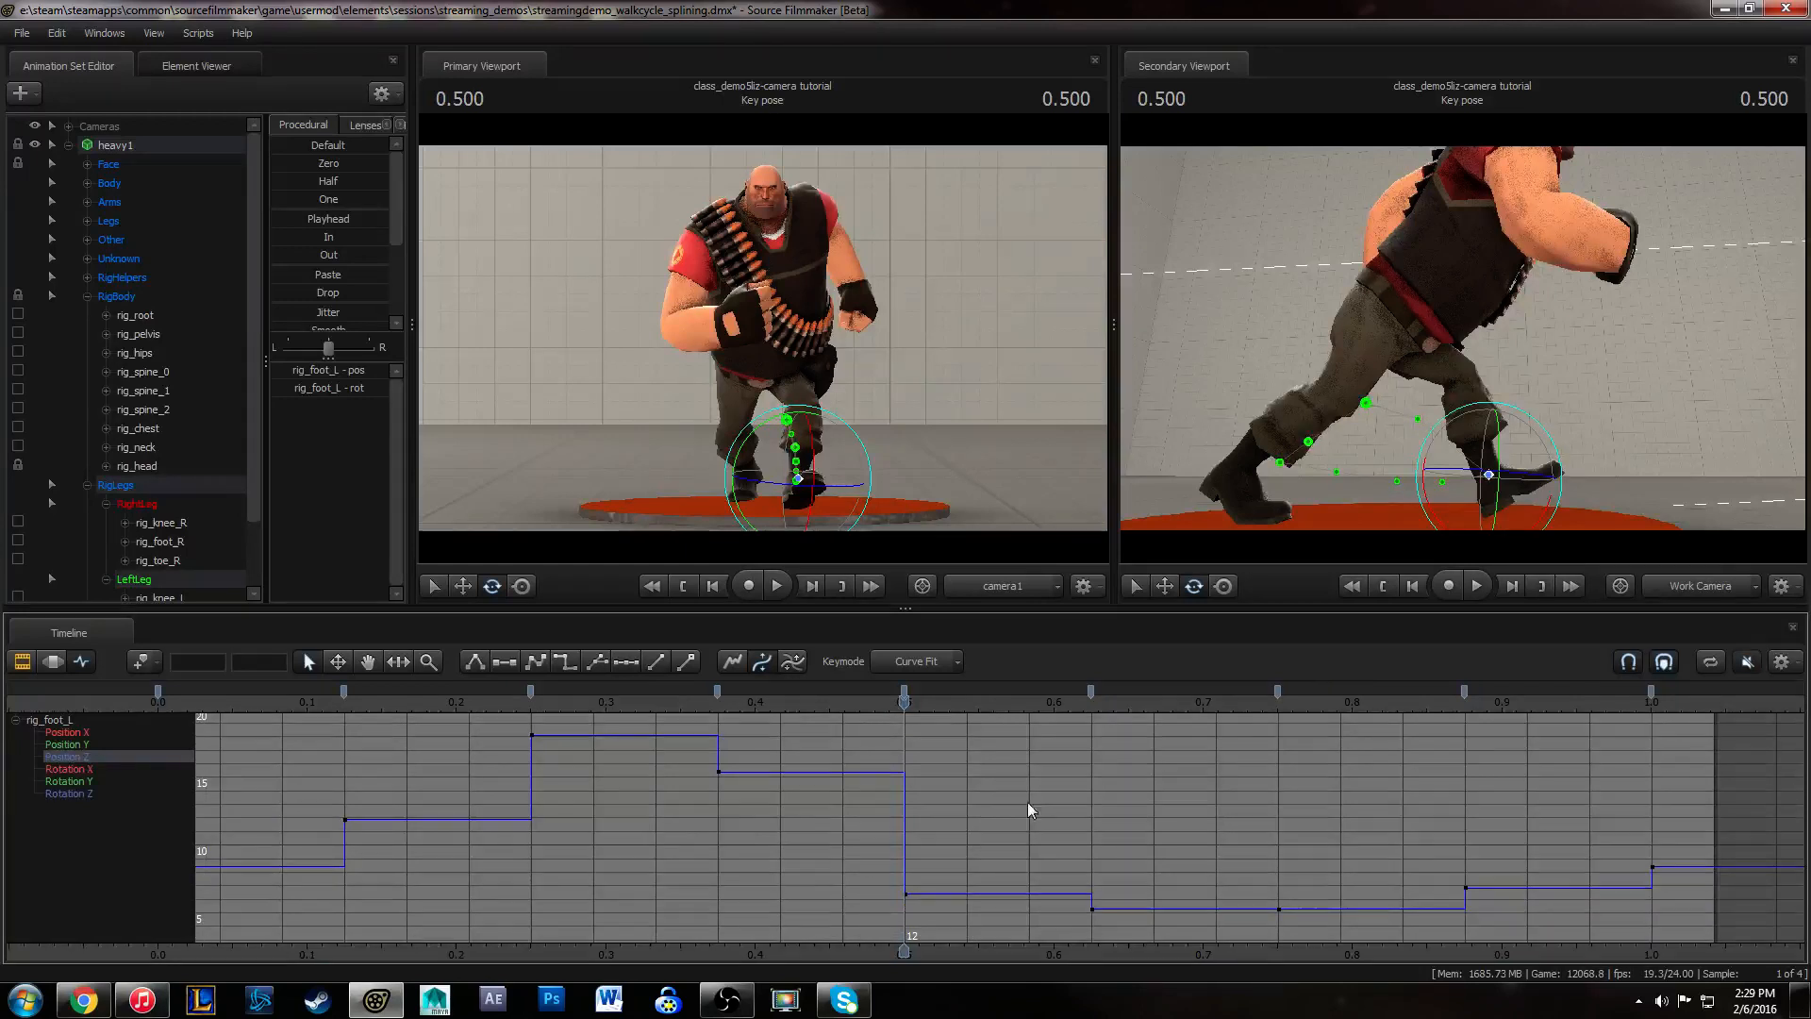
{"action": "left_click", "coordinate": [970, 700]}
{"action": "left_click_drag", "start_coordinate": [1045, 856], "coordinate": [1146, 964]}
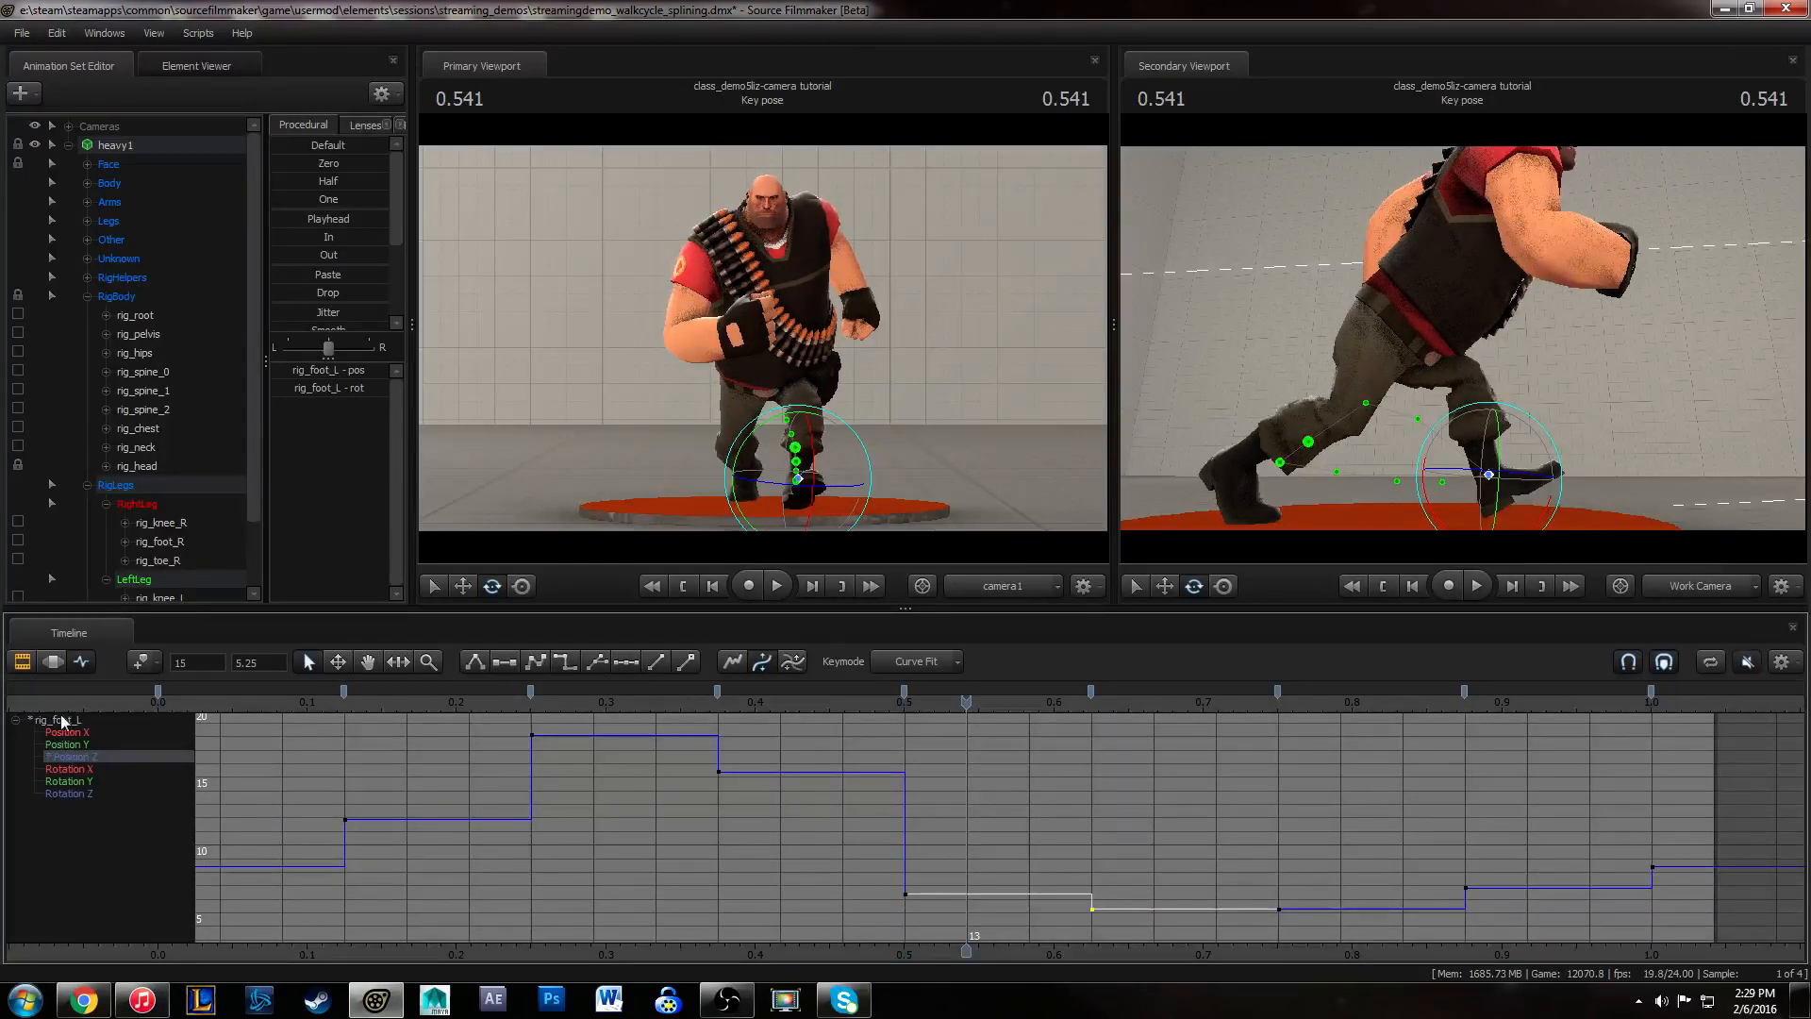
{"action": "left_click_drag", "start_coordinate": [1092, 909], "coordinate": [972, 899]}
- Move the left foot's Rotation X, Y and Z keys from frame 15 to frame 13
{"action": "left_click_drag", "start_coordinate": [112, 793], "coordinate": [106, 770]}
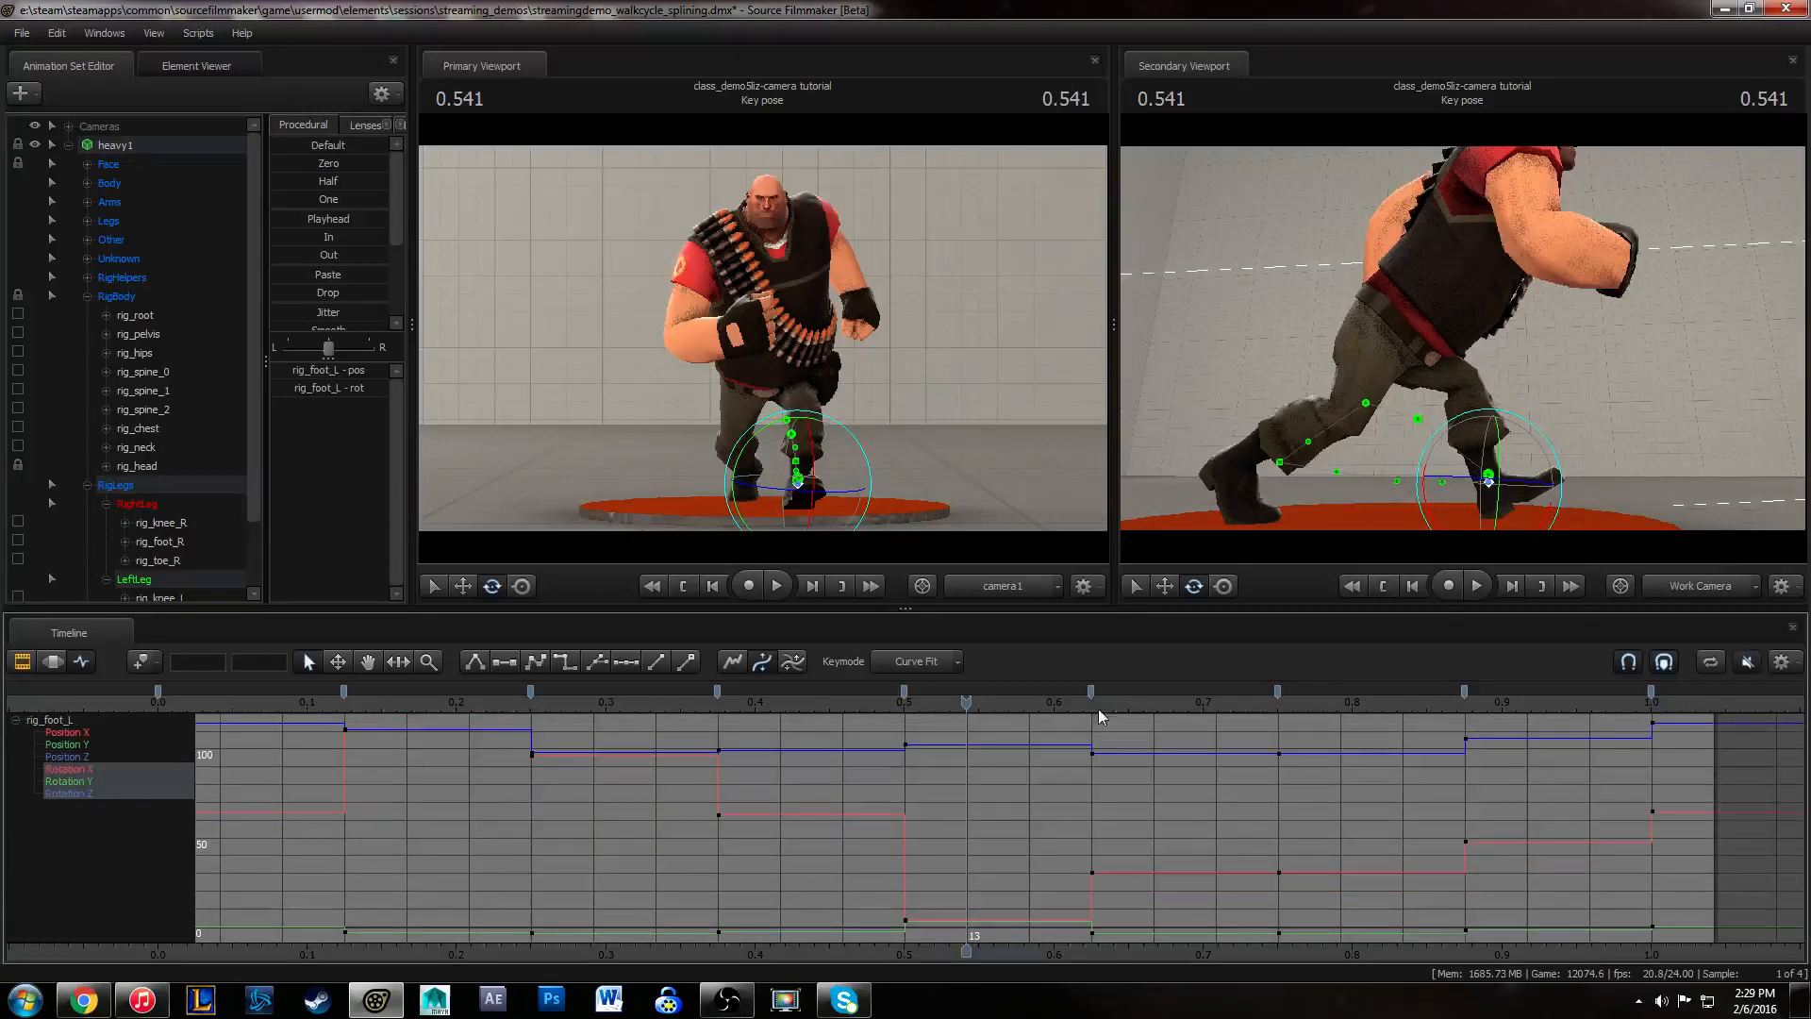
{"action": "left_click_drag", "start_coordinate": [1091, 693], "coordinate": [967, 698]}
{"action": "left_click", "coordinate": [1047, 729]}
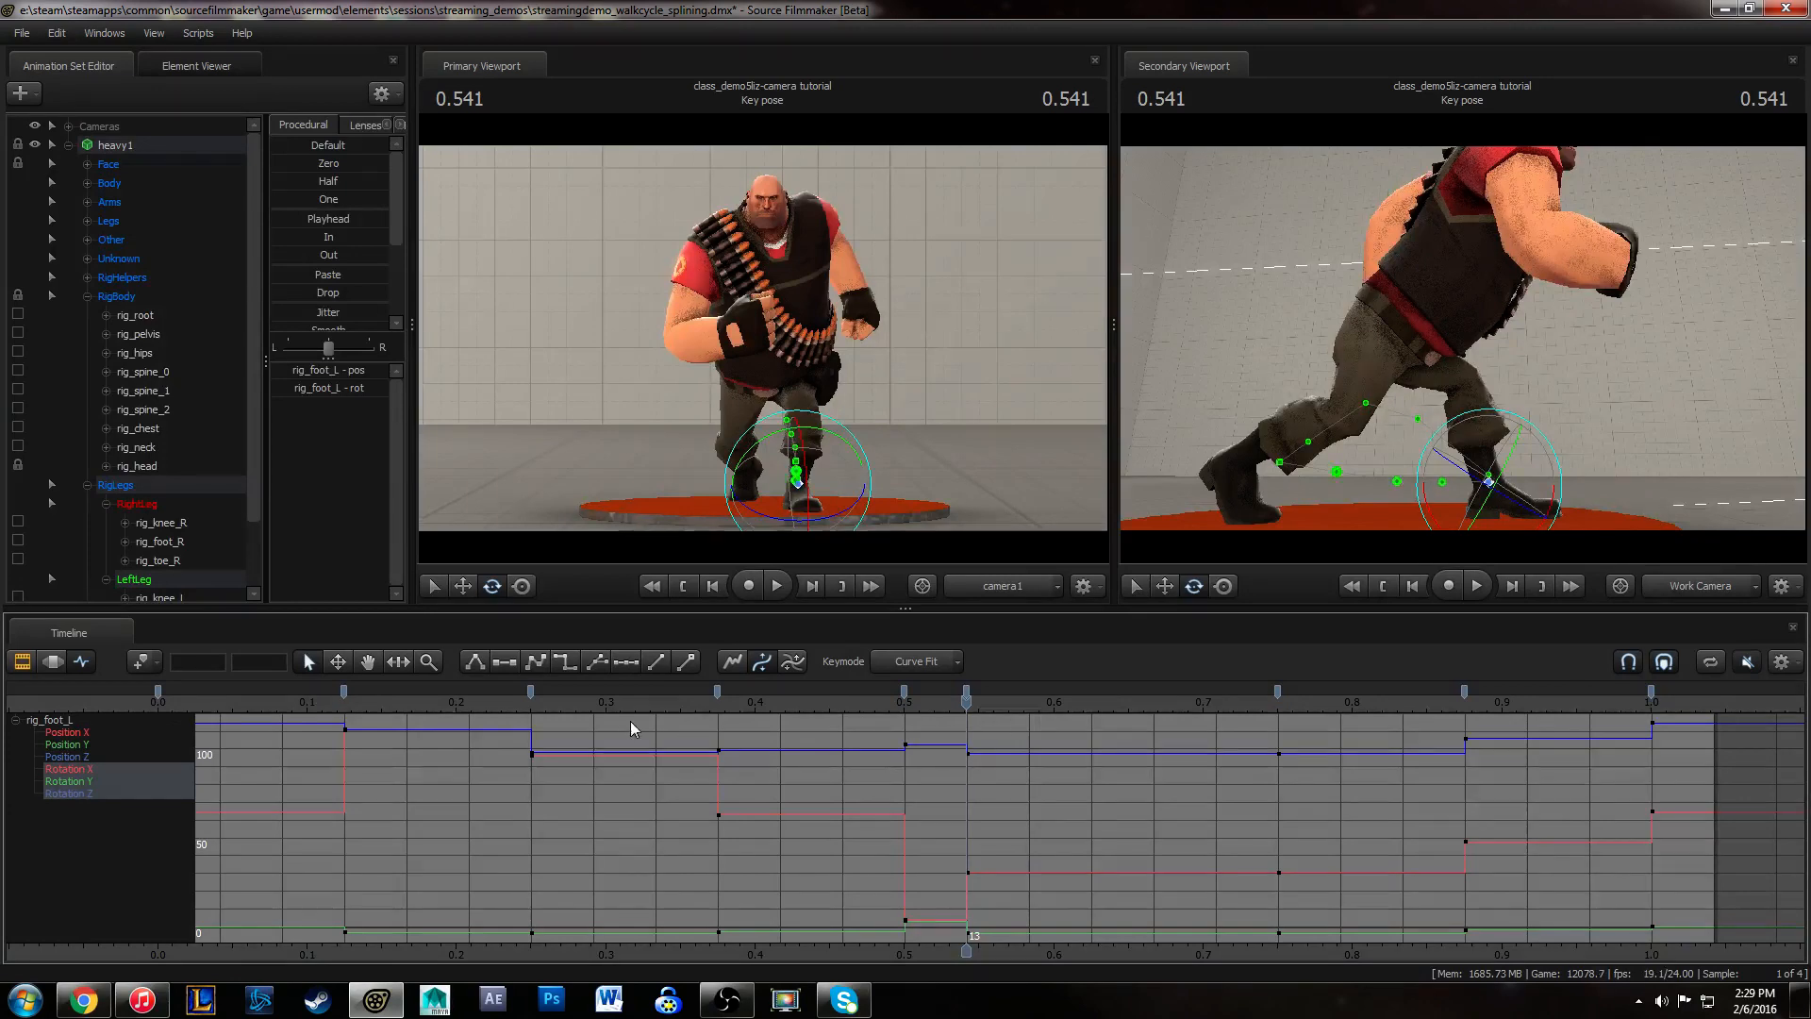
- Convert all keys on the left foot's stepped Position Z curve to flat tangents
{"action": "left_click", "coordinate": [68, 757]}
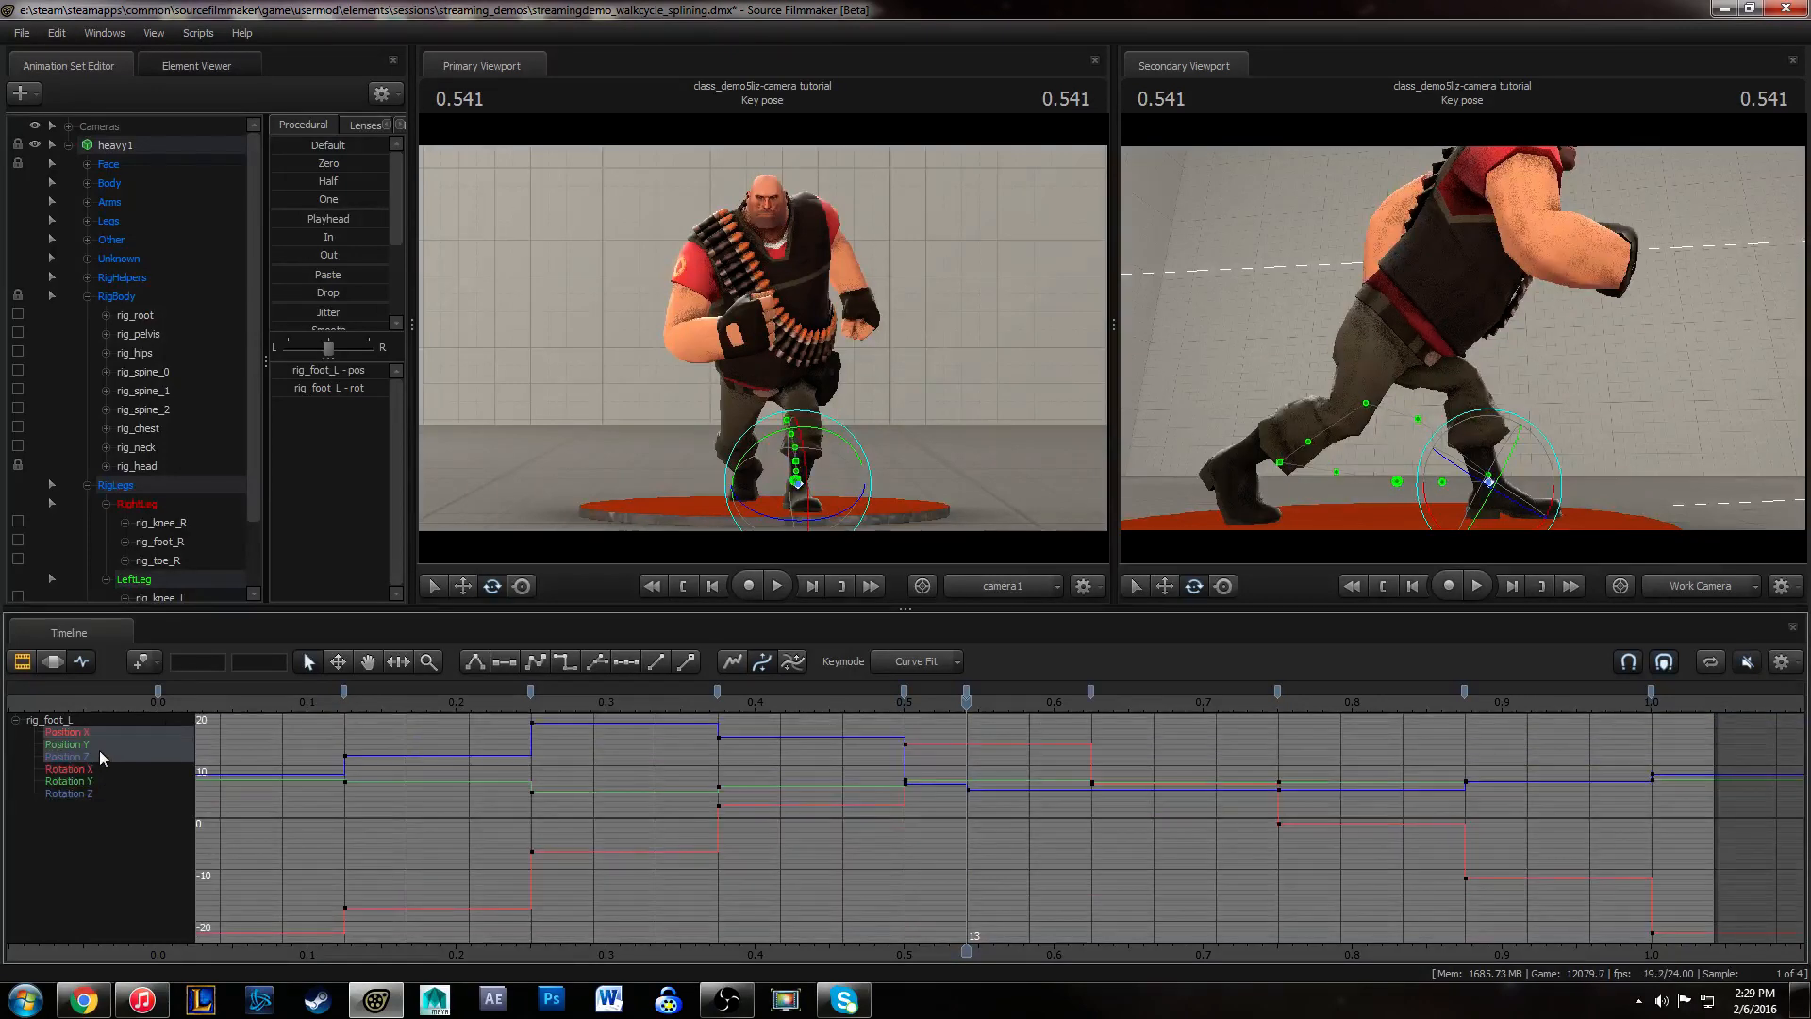
{"action": "left_click", "coordinate": [653, 721]}
{"action": "middle_click_drag", "start_coordinate": [616, 836], "coordinate": [744, 832], "text": "alt"}
{"action": "key", "text": "2"}
- Apply spline tangents to the left foot's Position Z keys at frames 0, 3, 9, 12, 21 and 24
{"action": "left_click_drag", "start_coordinate": [381, 838], "coordinate": [336, 899]}
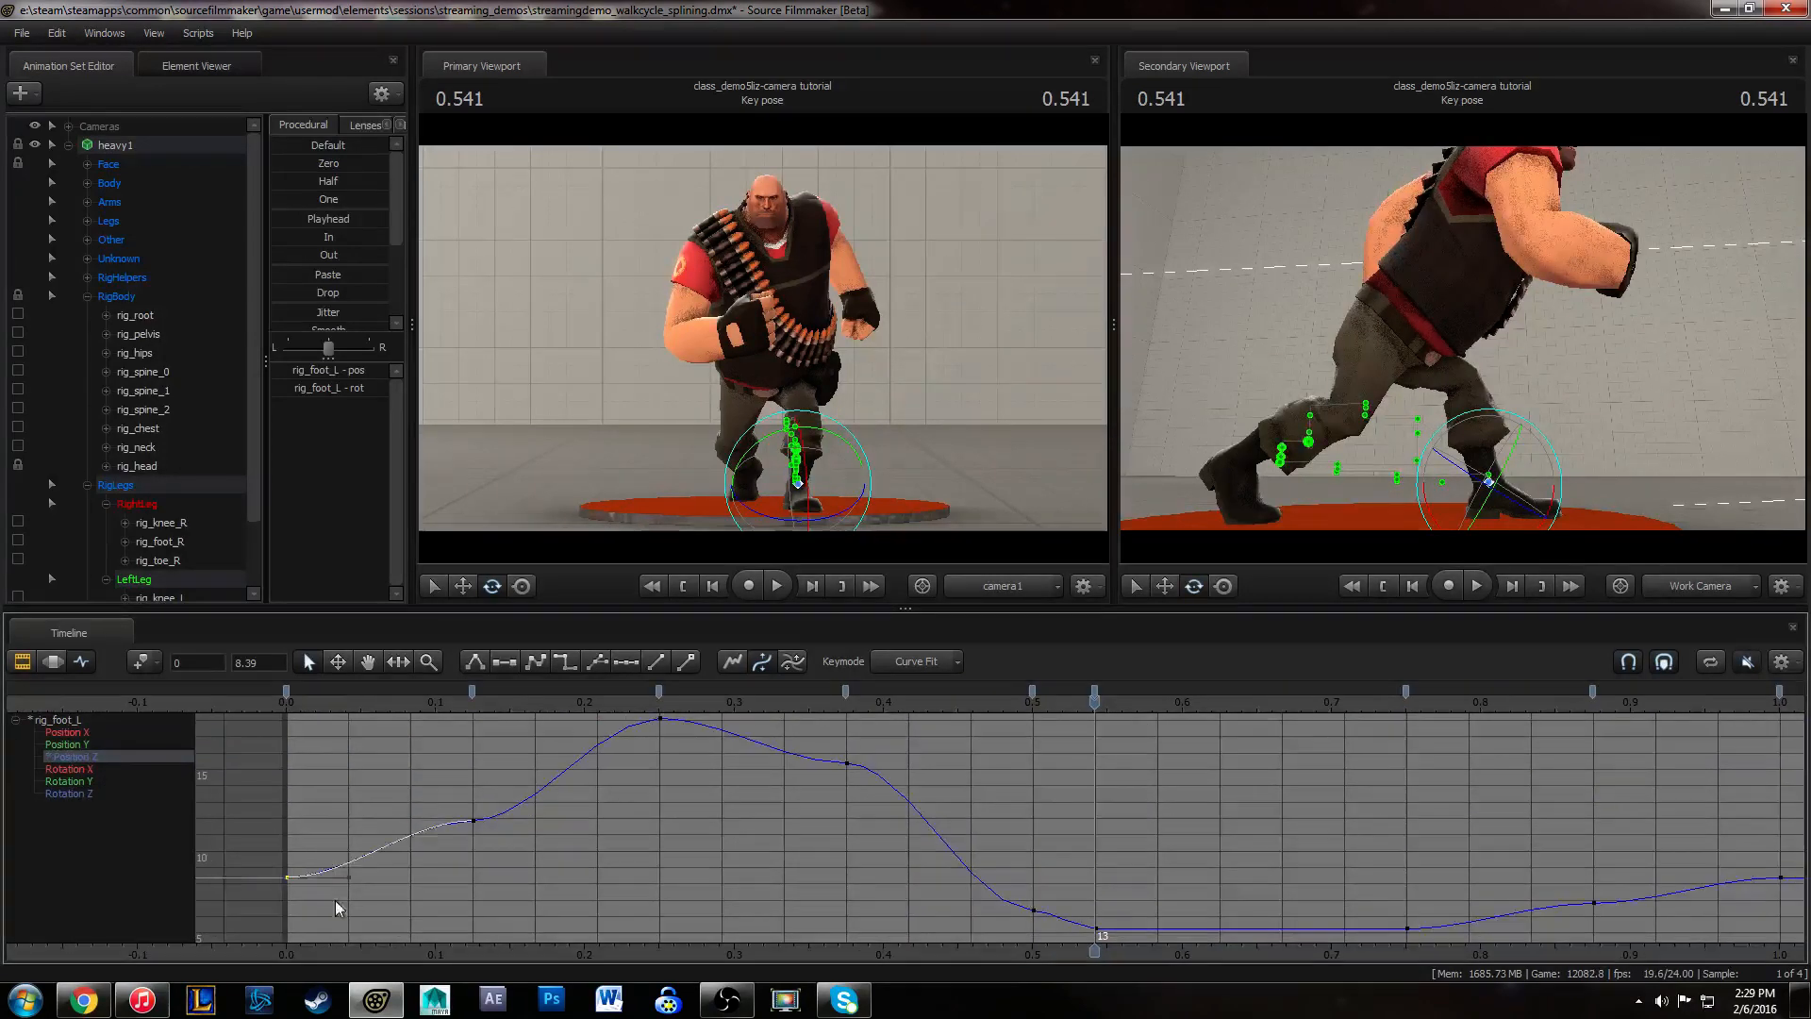
{"action": "left_click_drag", "start_coordinate": [441, 789], "coordinate": [503, 851]}
{"action": "key", "text": "1"}
{"action": "left_click_drag", "start_coordinate": [817, 734], "coordinate": [876, 794]}
{"action": "key", "text": "1"}
{"action": "left_click_drag", "start_coordinate": [1006, 885], "coordinate": [1043, 927]}
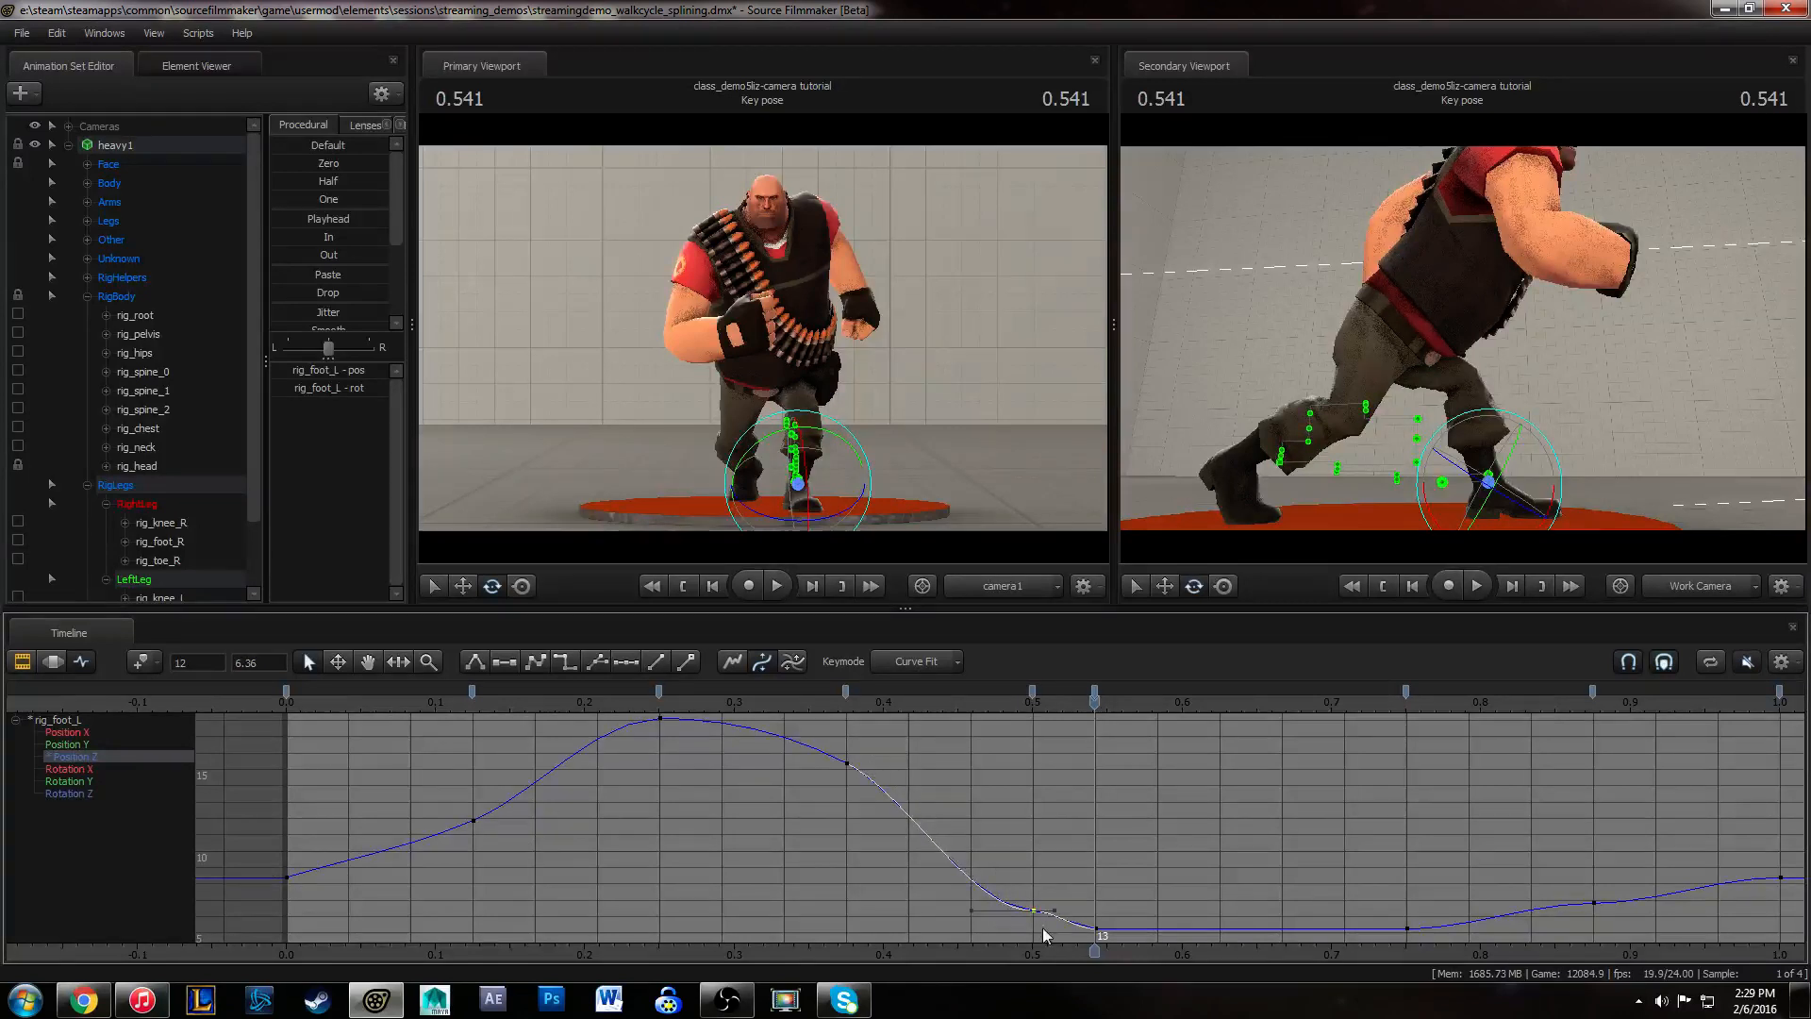
{"action": "middle_click_drag", "start_coordinate": [1626, 855], "coordinate": [1424, 834], "text": "alt"}
{"action": "left_click_drag", "start_coordinate": [1621, 911], "coordinate": [1620, 909]}
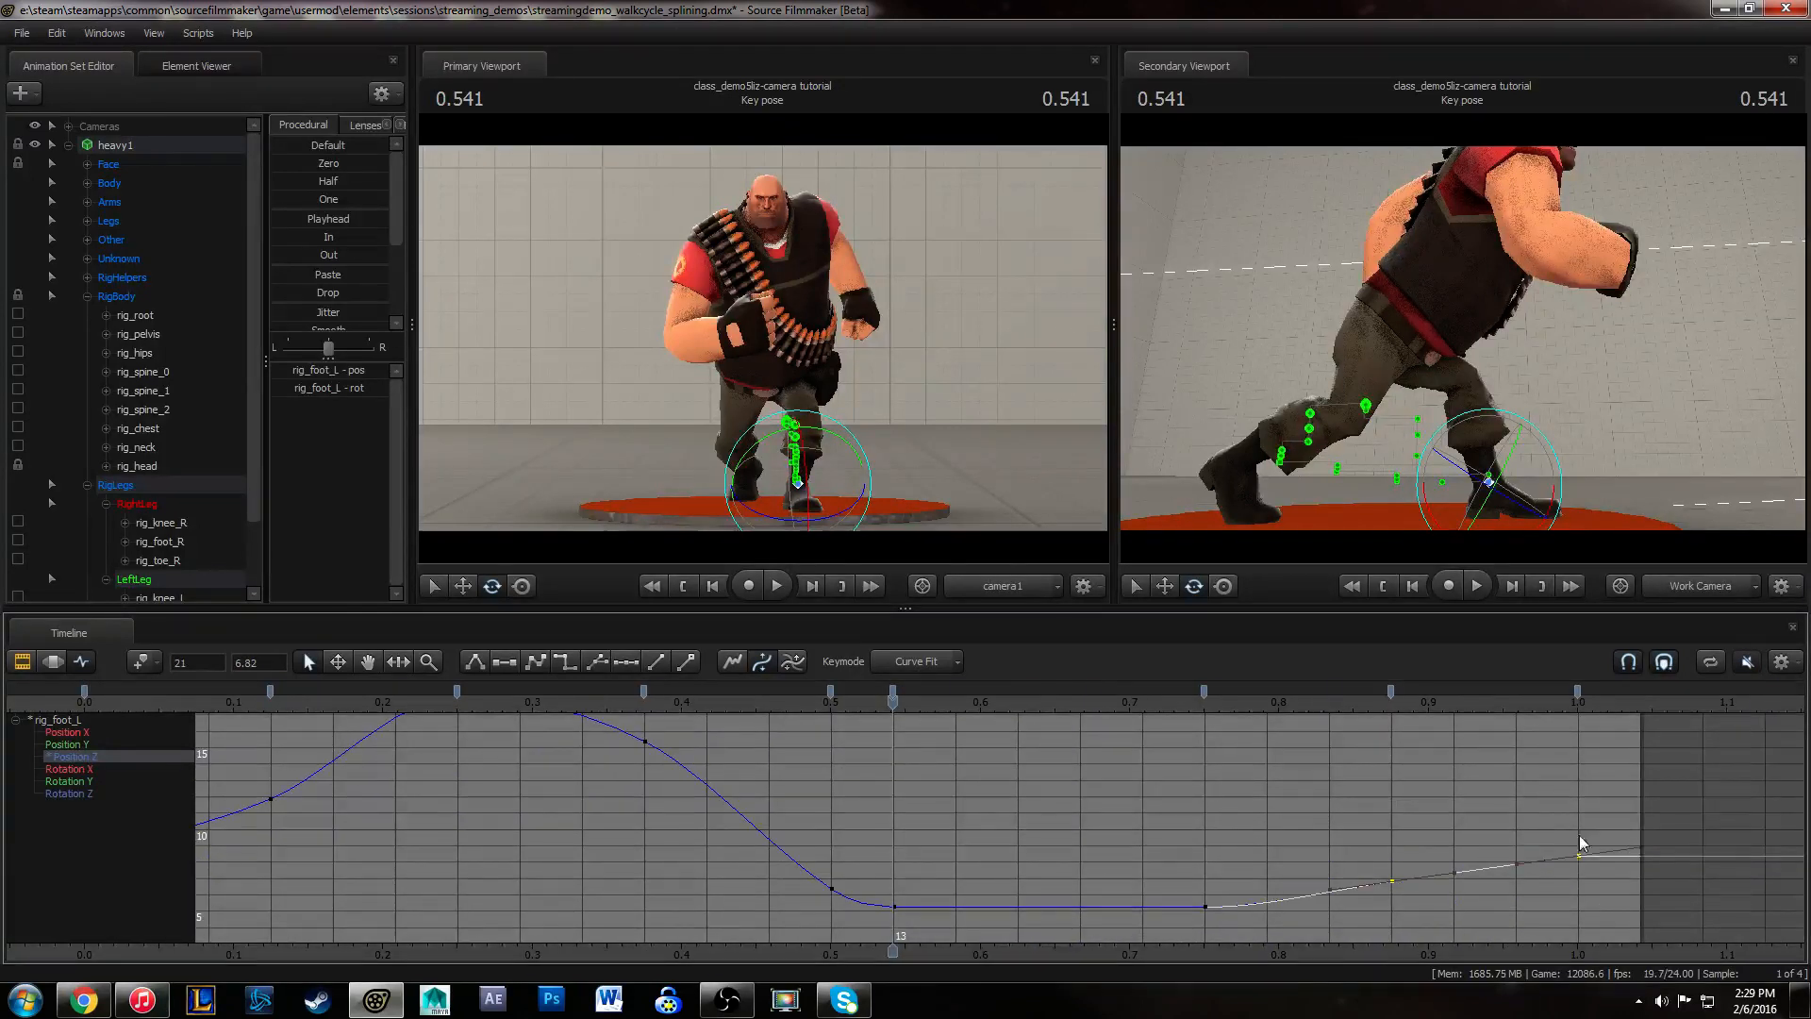
{"action": "middle_click_drag", "start_coordinate": [789, 722], "coordinate": [954, 771], "text": "alt"}
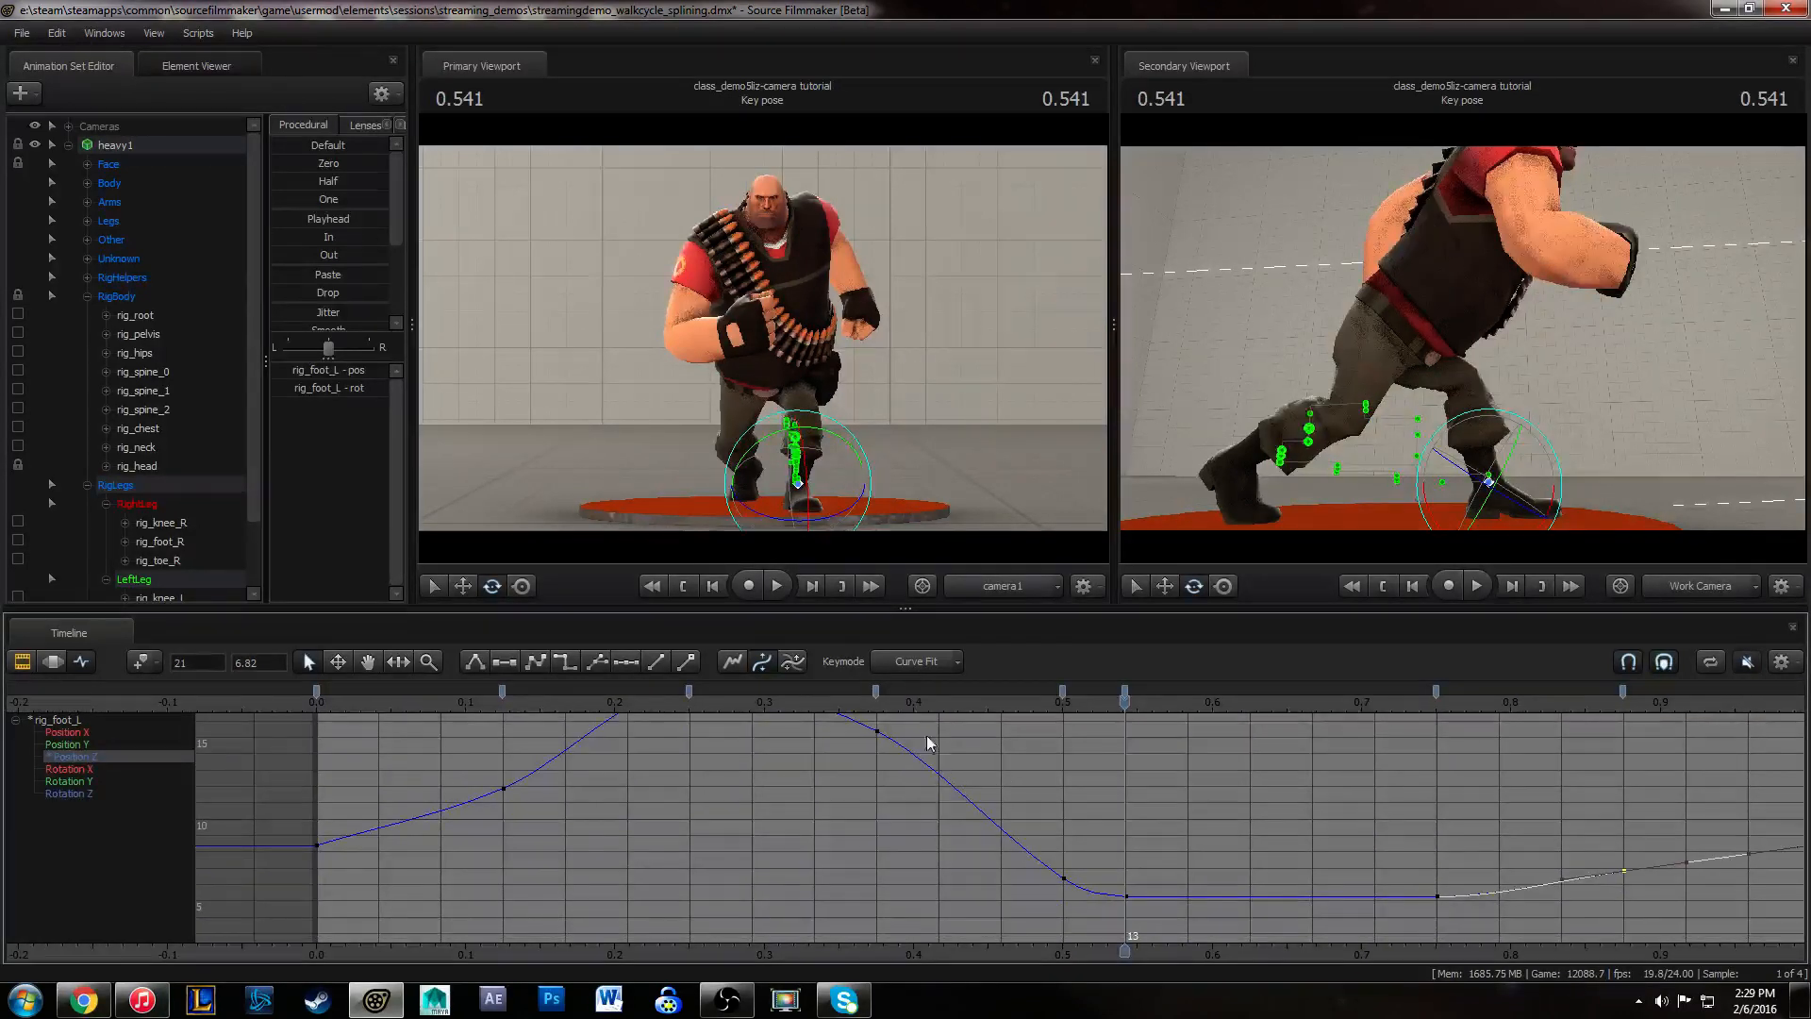
- Move the left foot's Position Z key at frame 9 to frame 10
{"action": "left_click", "coordinate": [928, 703]}
{"action": "left_click_drag", "start_coordinate": [862, 724], "coordinate": [903, 774]}
{"action": "middle_click_drag", "start_coordinate": [903, 776], "coordinate": [965, 767]}
{"action": "left_click", "coordinate": [975, 742]}
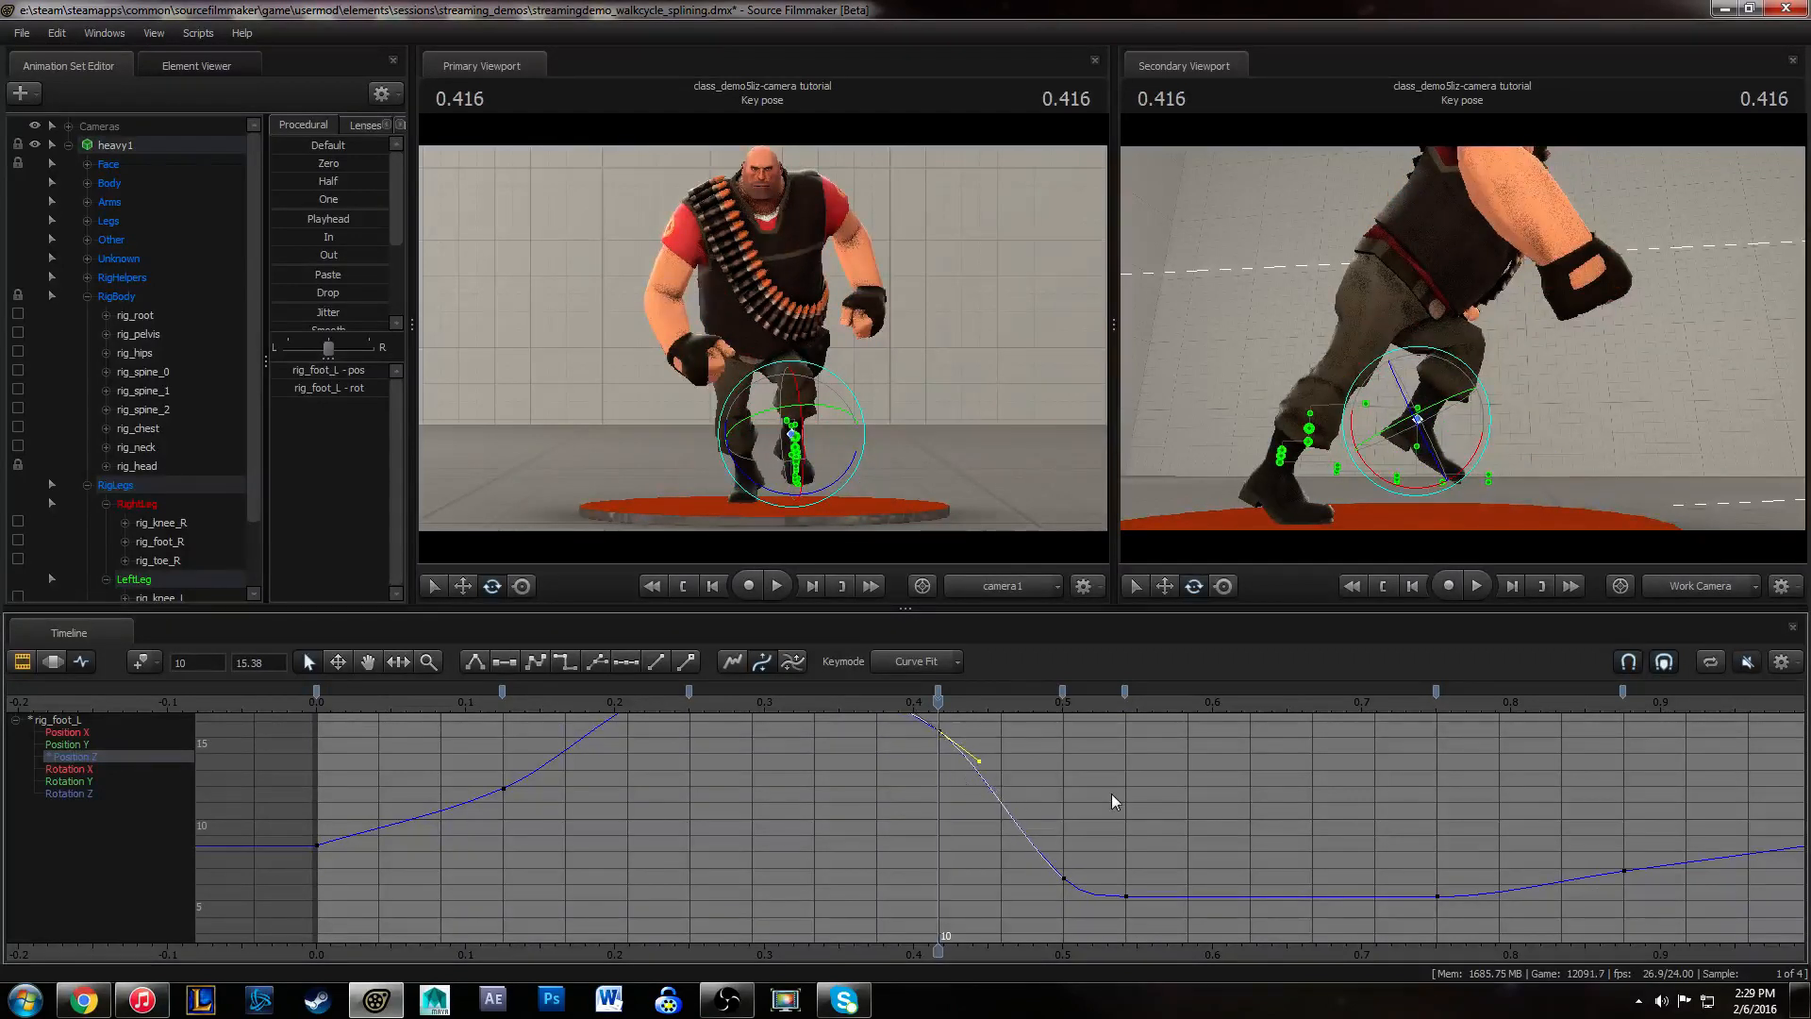
- Convert all of the left foot's Position Y keys to splines and flatten their tangents
{"action": "left_click", "coordinate": [97, 743]}
{"action": "key", "text": "ctrl+a"}
{"action": "key", "text": "1"}
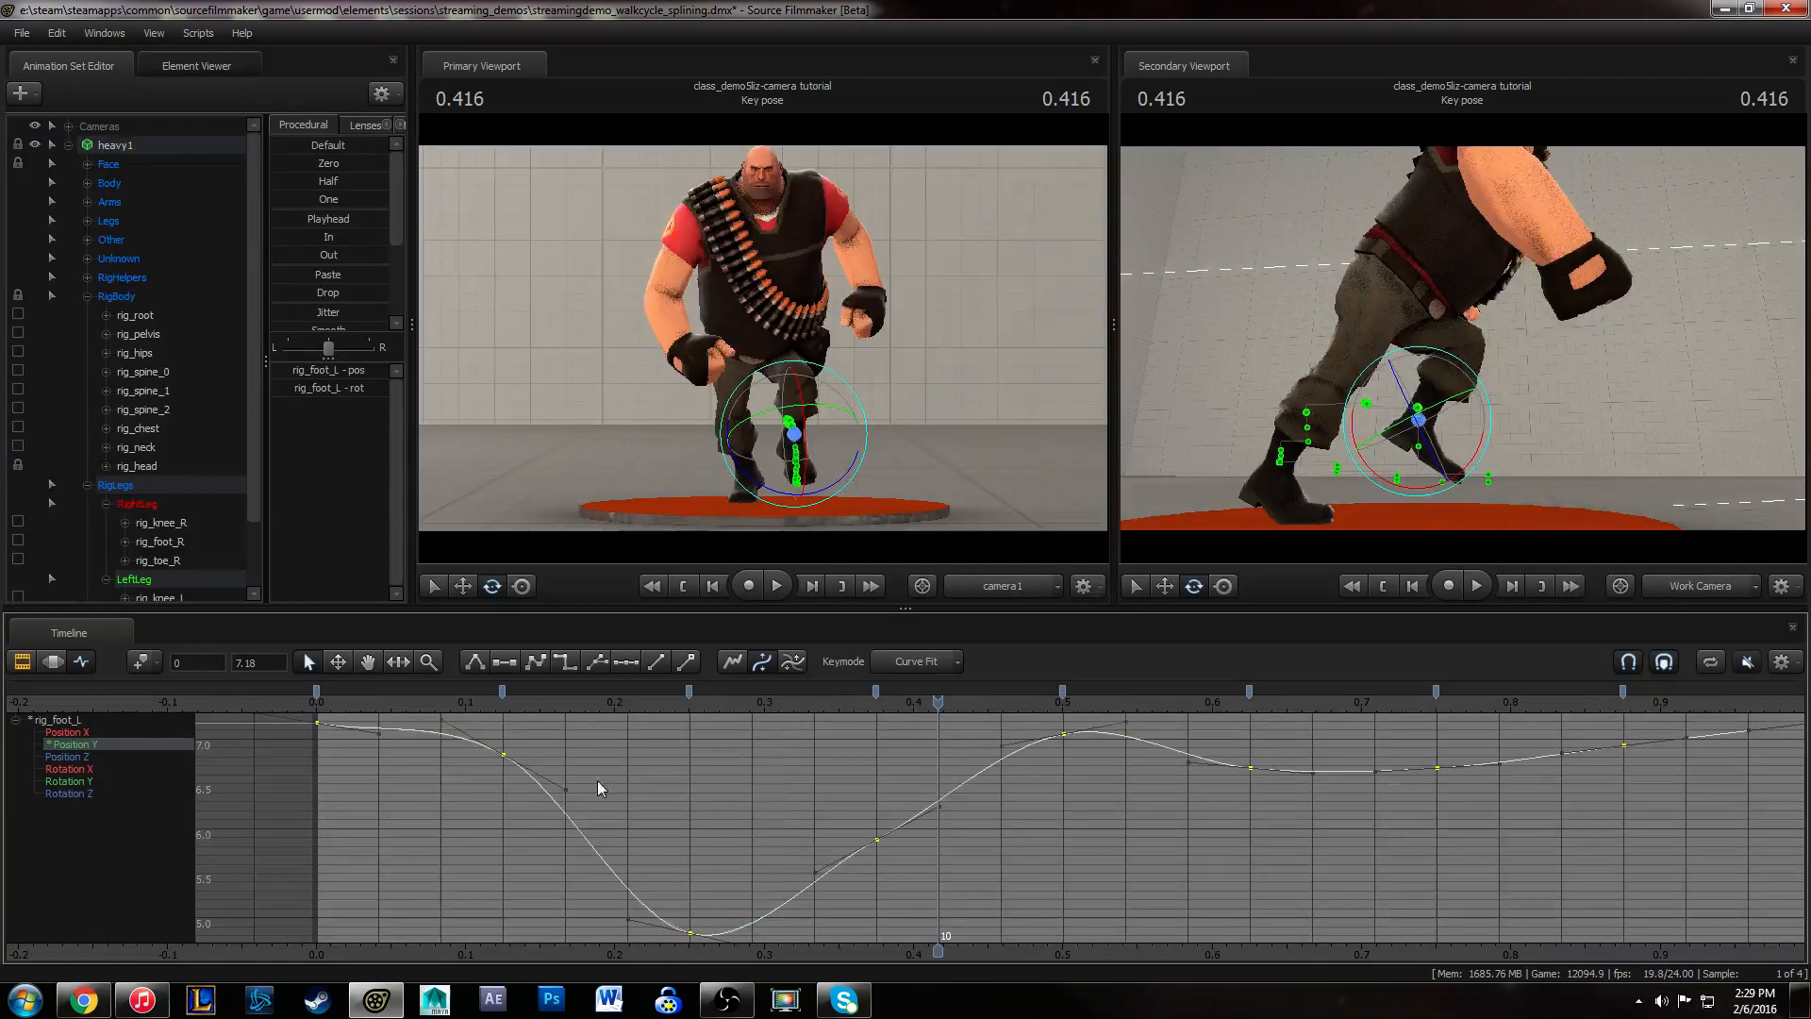
{"action": "key", "text": "2"}
- Smooth the Position Y keys at frames 3, 9 and 21 with spline tangents and frame the whole curve
{"action": "left_click_drag", "start_coordinate": [458, 735], "coordinate": [569, 798]}
{"action": "key", "text": "1"}
{"action": "left_click_drag", "start_coordinate": [838, 802], "coordinate": [952, 879]}
{"action": "key", "text": "1"}
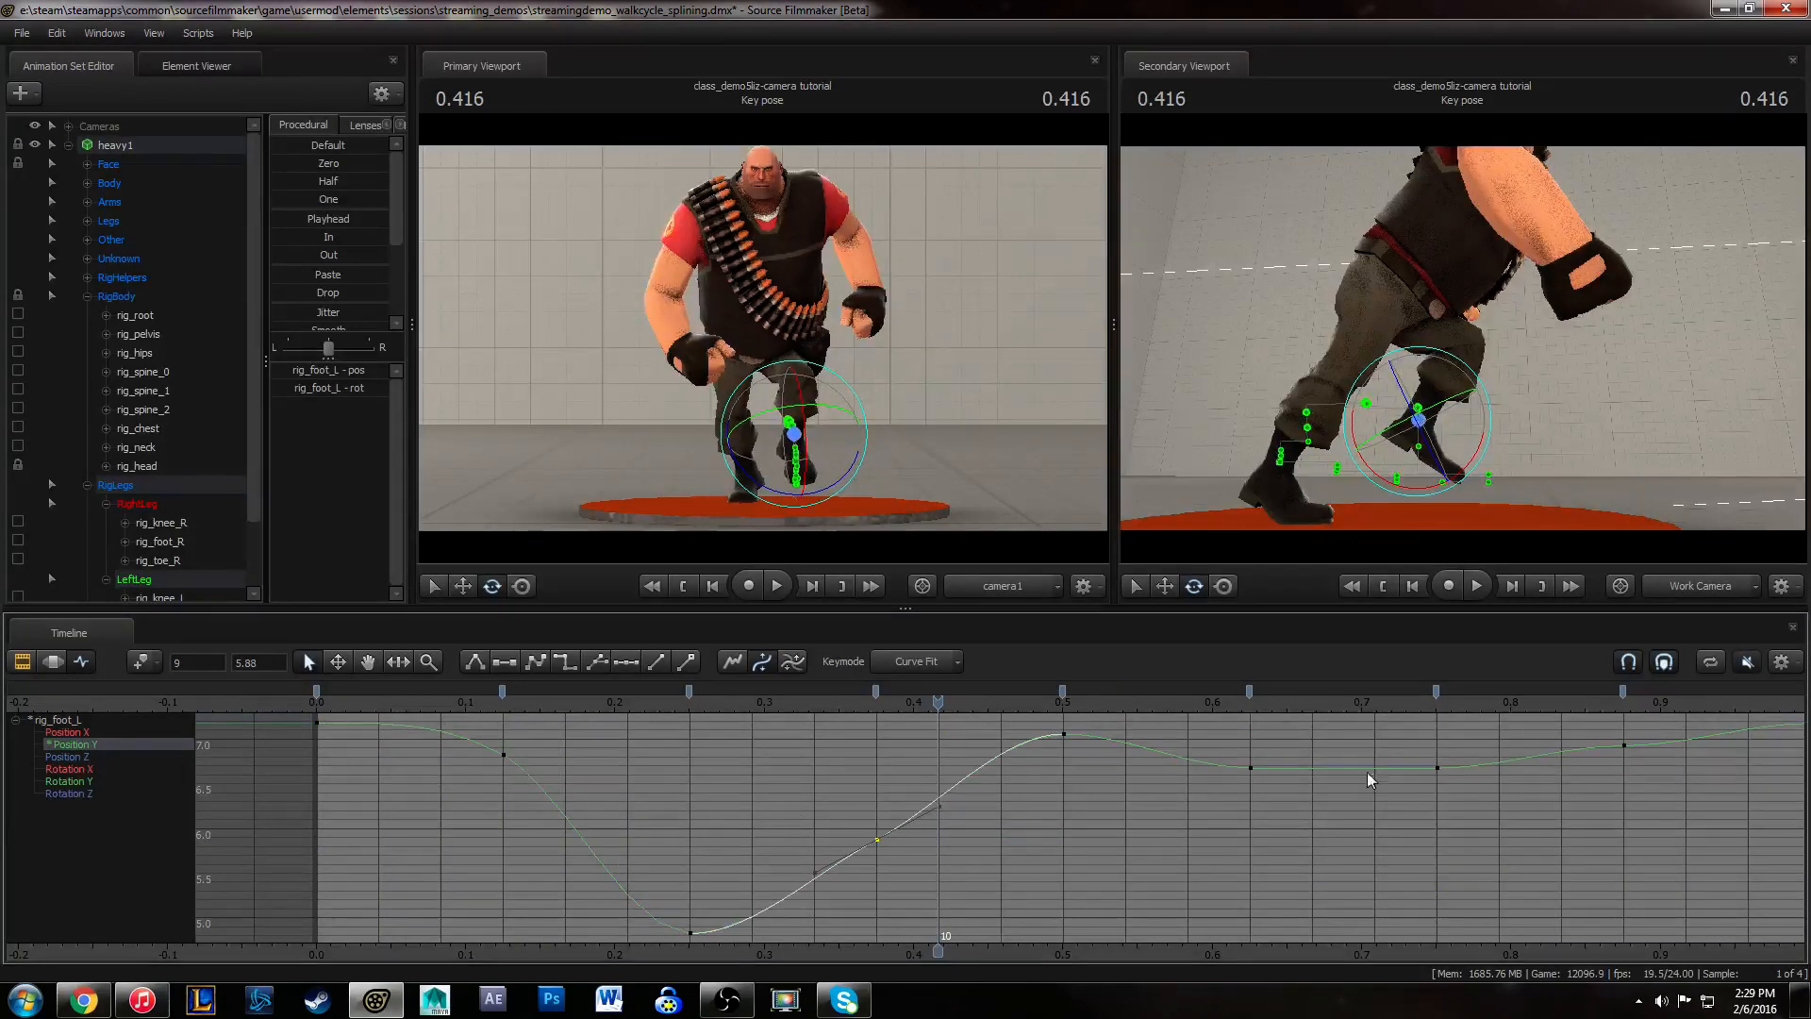
{"action": "left_click_drag", "start_coordinate": [1608, 728], "coordinate": [1651, 767]}
{"action": "key", "text": "f"}
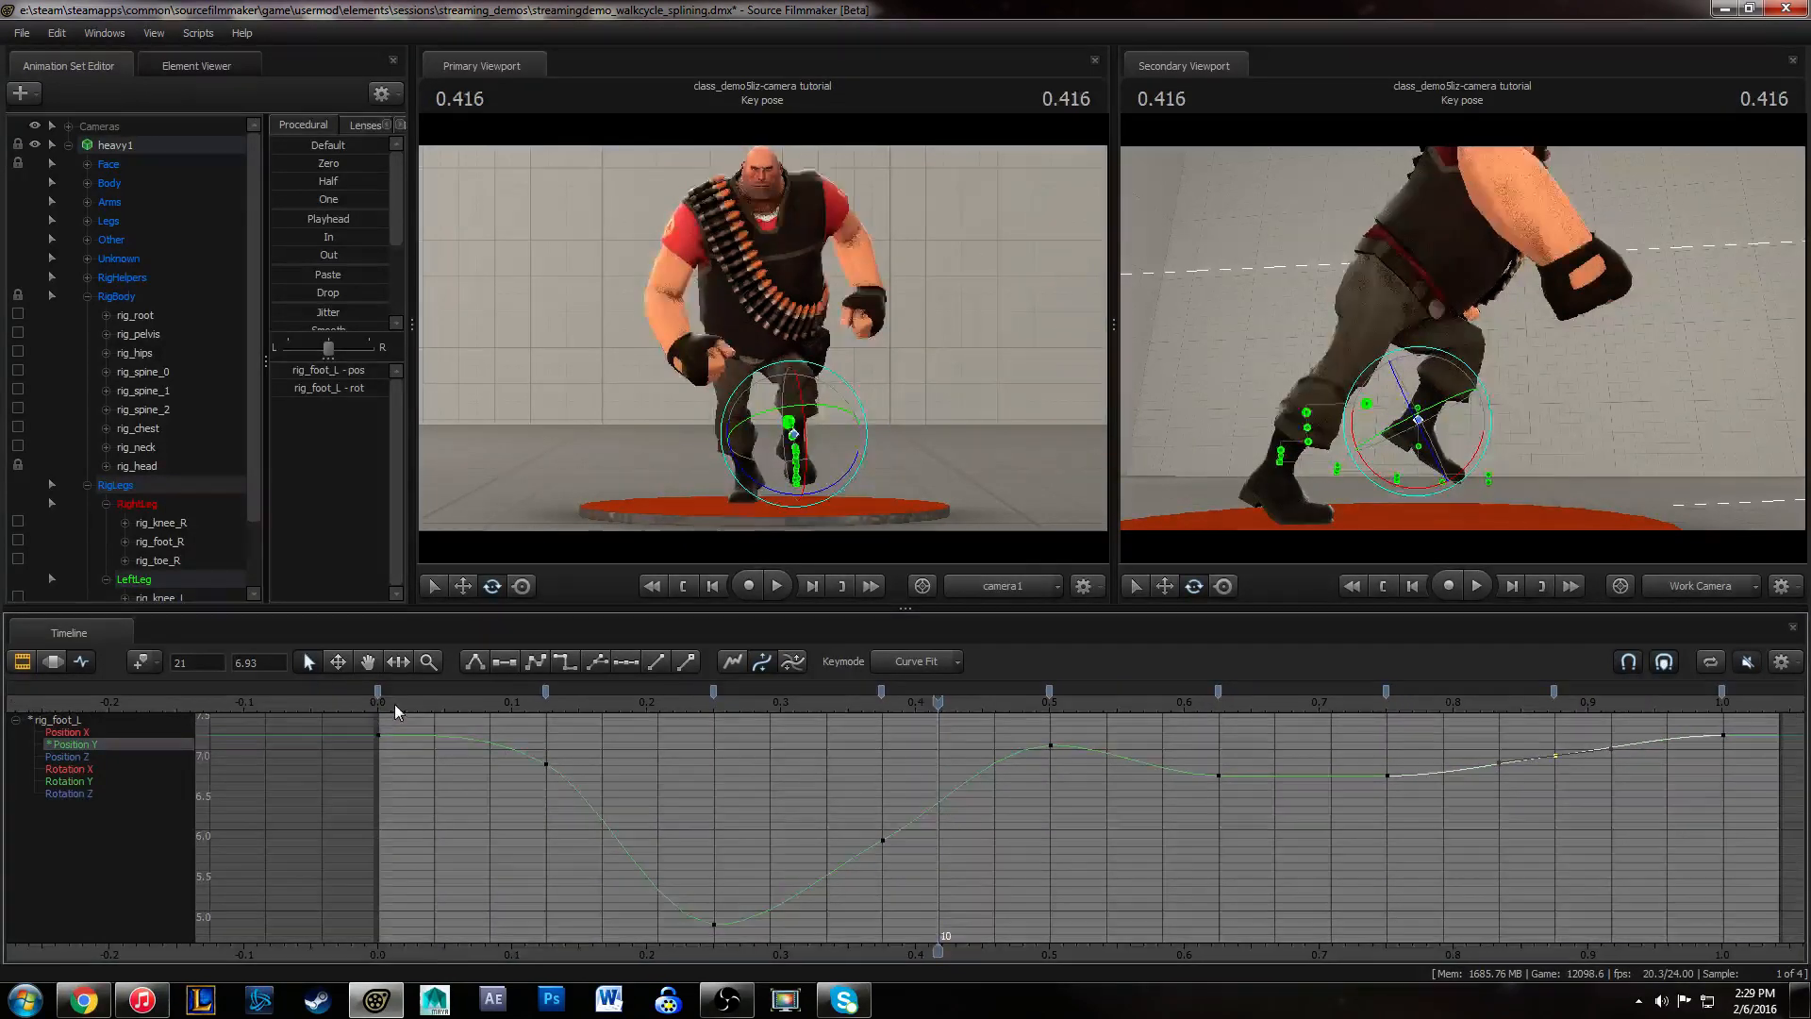
- Scrub and play back the walk cycle from a front view to check the left foot's sideways motion
{"action": "left_click_drag", "start_coordinate": [394, 707], "coordinate": [919, 688]}
{"action": "left_click_drag", "start_coordinate": [1549, 359], "coordinate": [1368, 363], "text": "alt"}
{"action": "left_click_drag", "start_coordinate": [1574, 388], "coordinate": [1547, 390], "text": "alt"}
{"action": "key", "text": "space"}
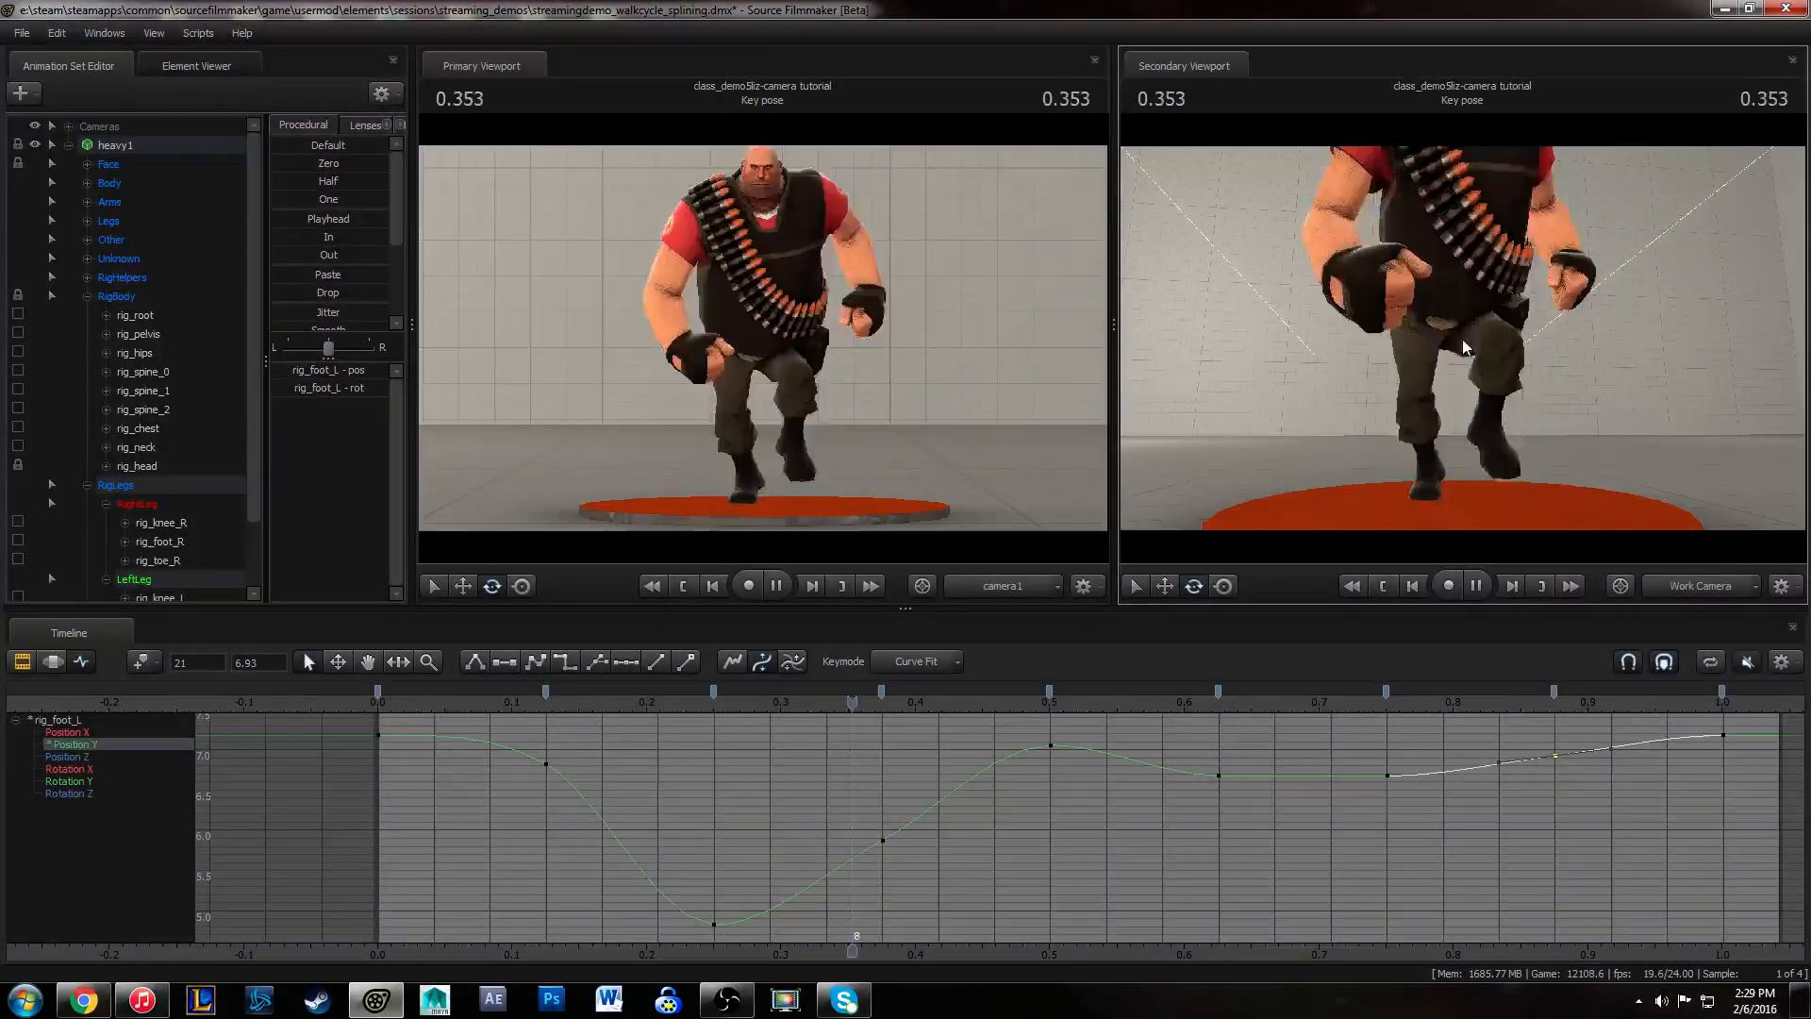
{"action": "key", "text": "space"}
- Lower the left foot's Position Y key at frame 3 to about 5.68
{"action": "left_click_drag", "start_coordinate": [404, 700], "coordinate": [596, 769]}
{"action": "middle_click_drag", "start_coordinate": [587, 775], "coordinate": [586, 868]}
{"action": "left_click_drag", "start_coordinate": [549, 702], "coordinate": [533, 817]}
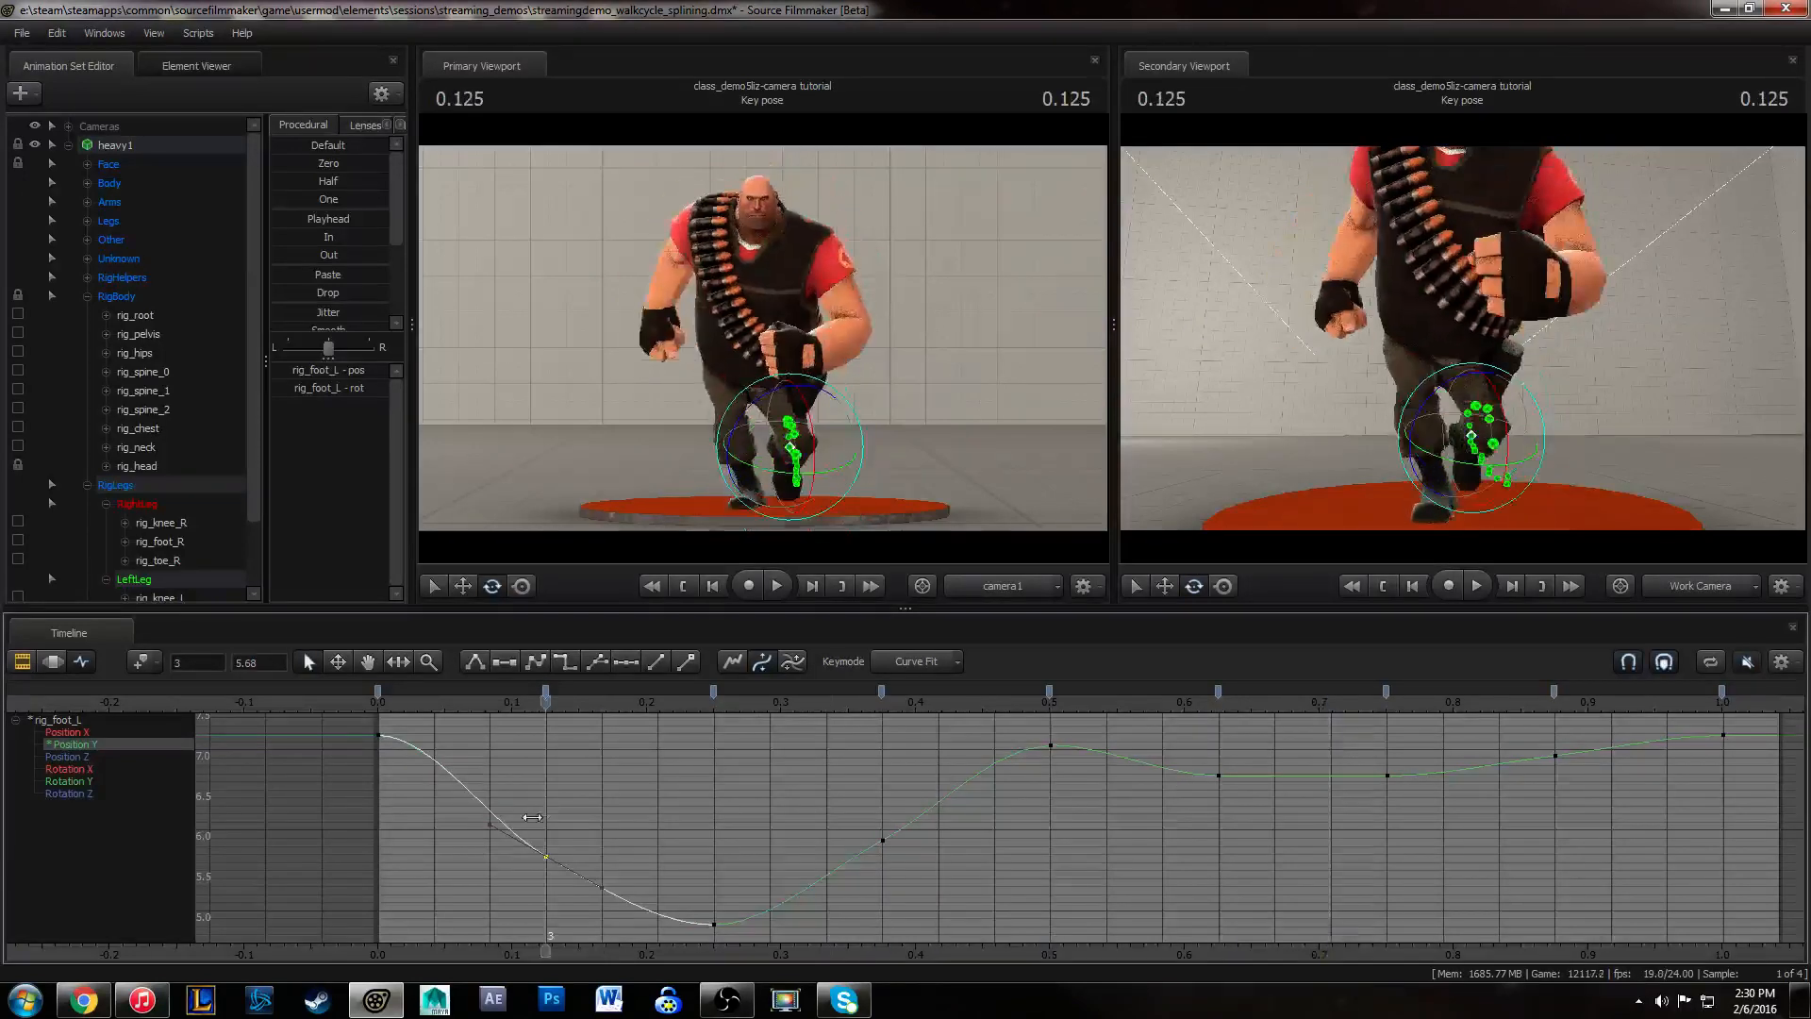
- Unstep the Position X curve from frame 12 to 24 and delete the keys between those two frames
{"action": "left_click", "coordinate": [81, 732]}
{"action": "key", "text": "ctrl+a"}
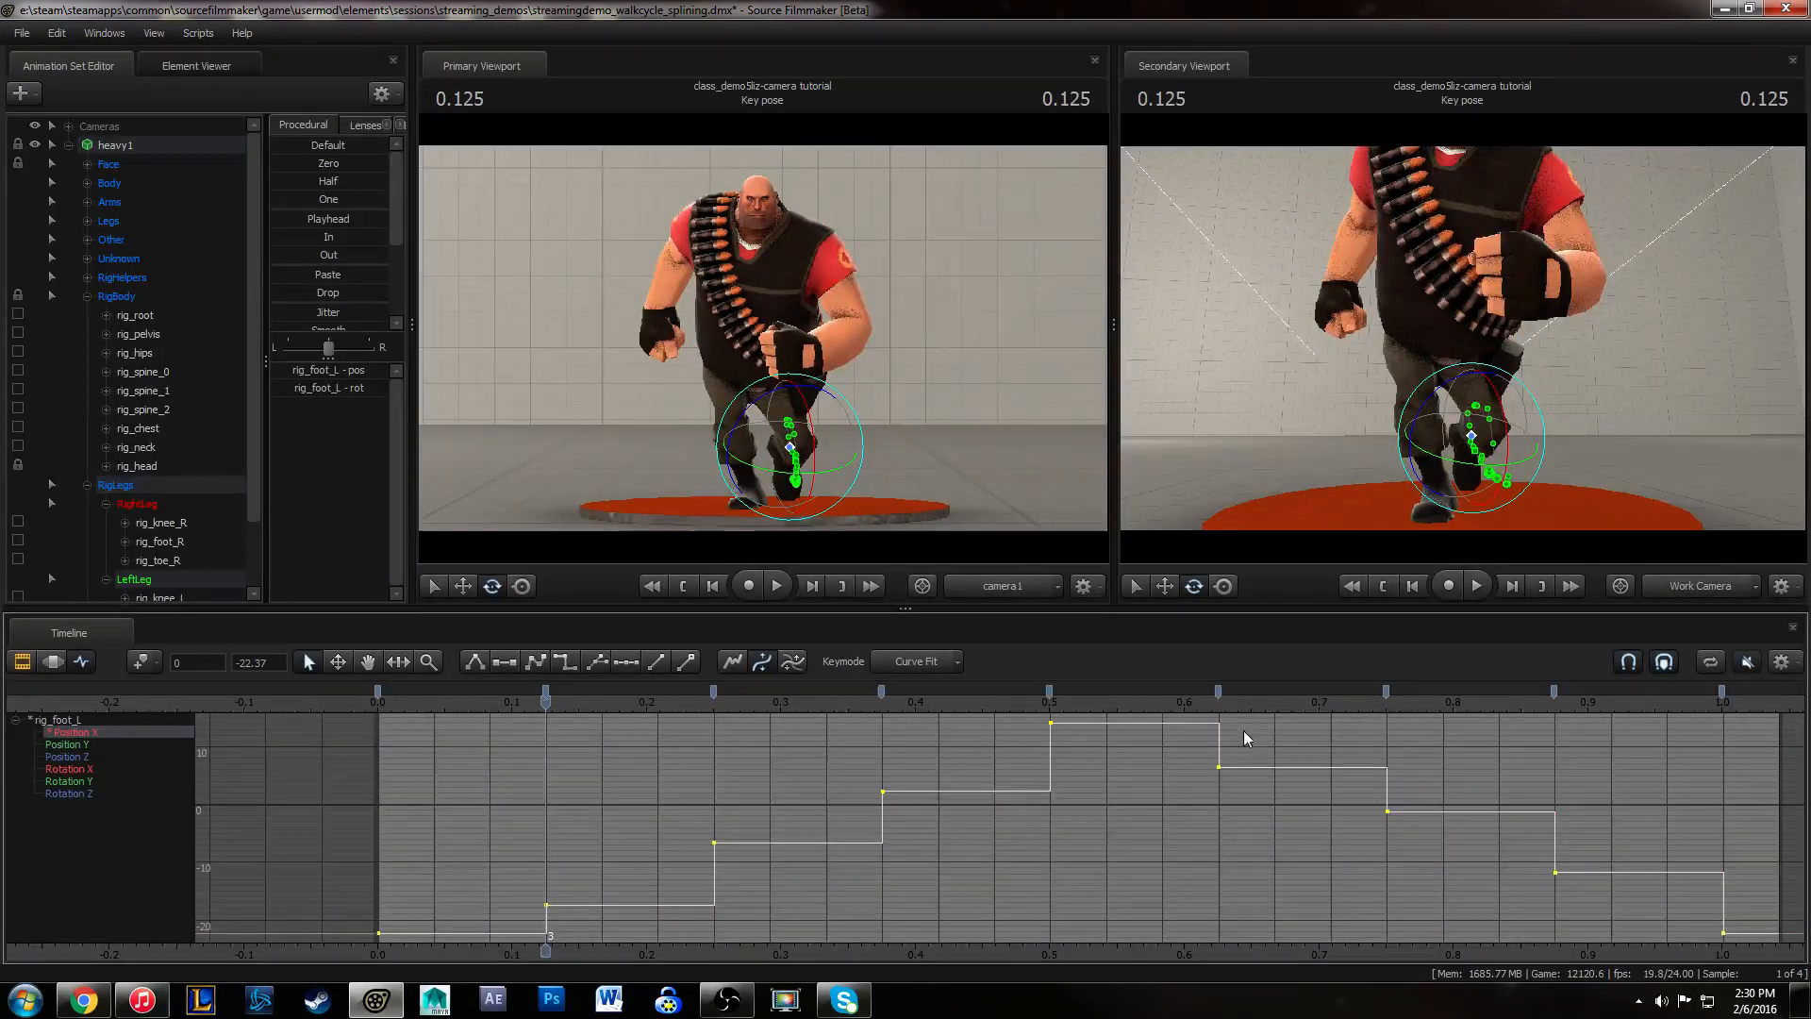
{"action": "left_click_drag", "start_coordinate": [1042, 719], "coordinate": [1747, 941]}
{"action": "key", "text": "1"}
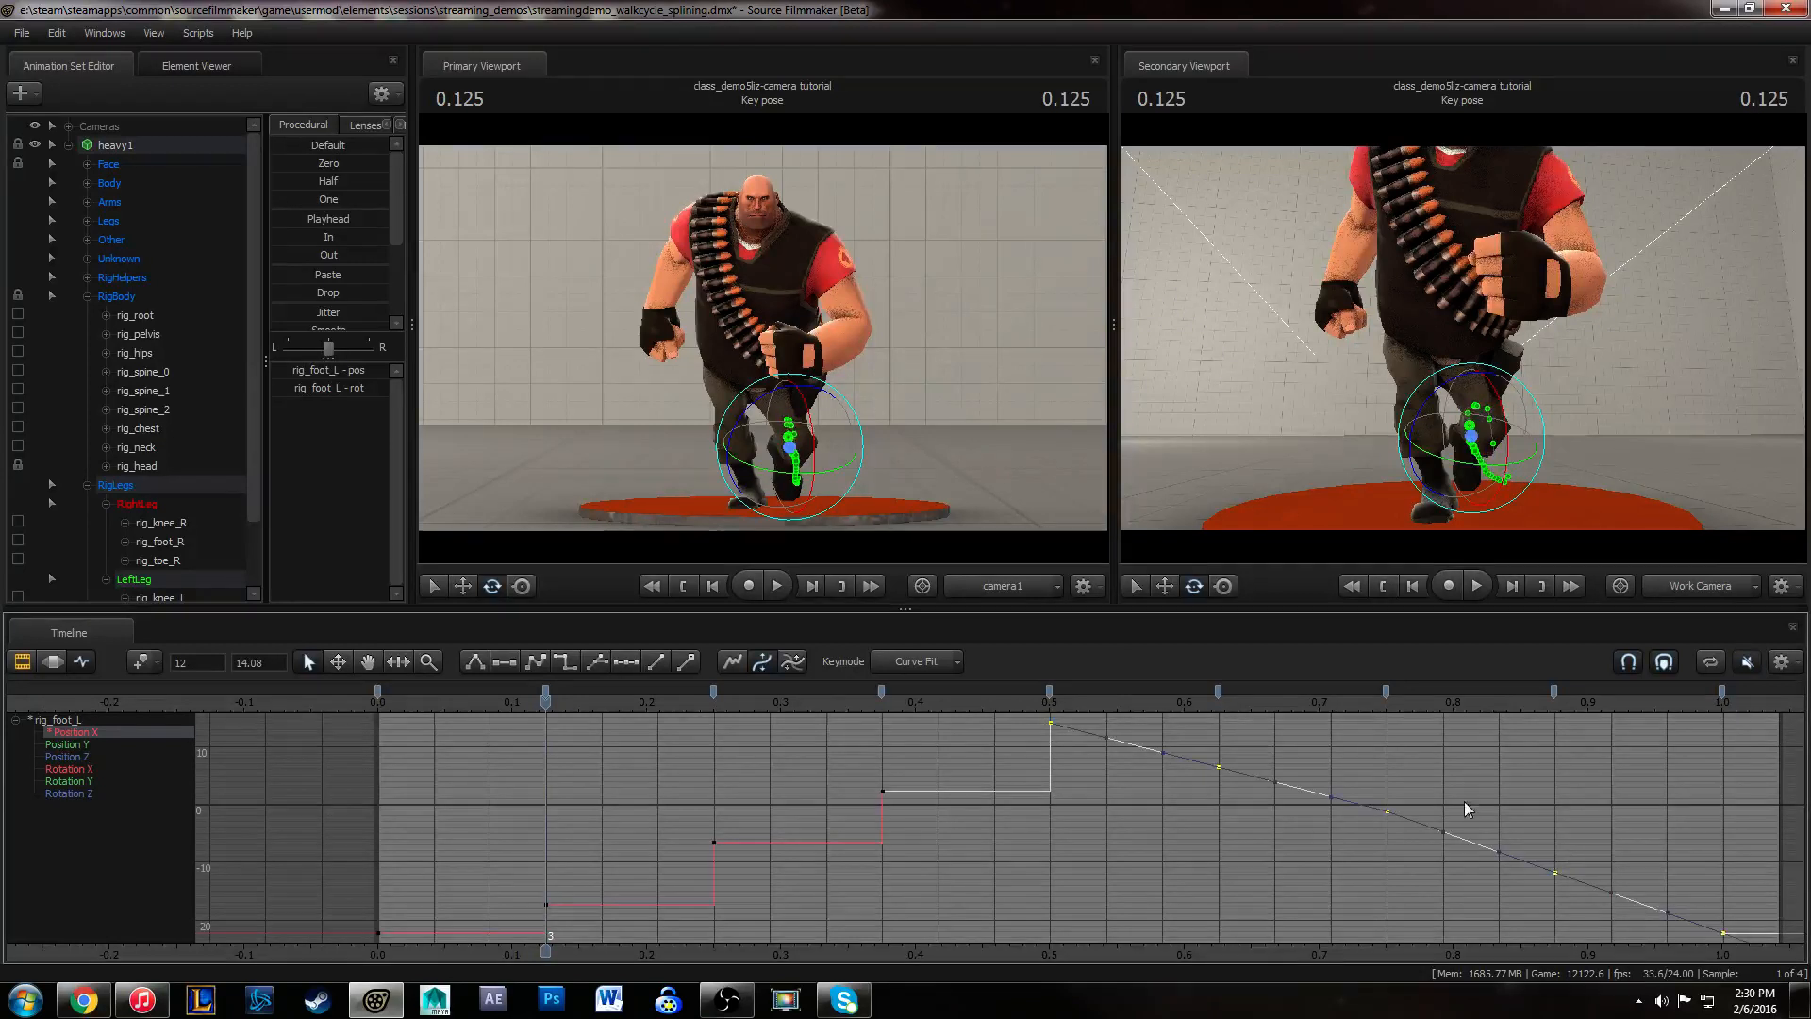
{"action": "left_click_drag", "start_coordinate": [1215, 741], "coordinate": [1640, 910]}
{"action": "key", "text": "Delete"}
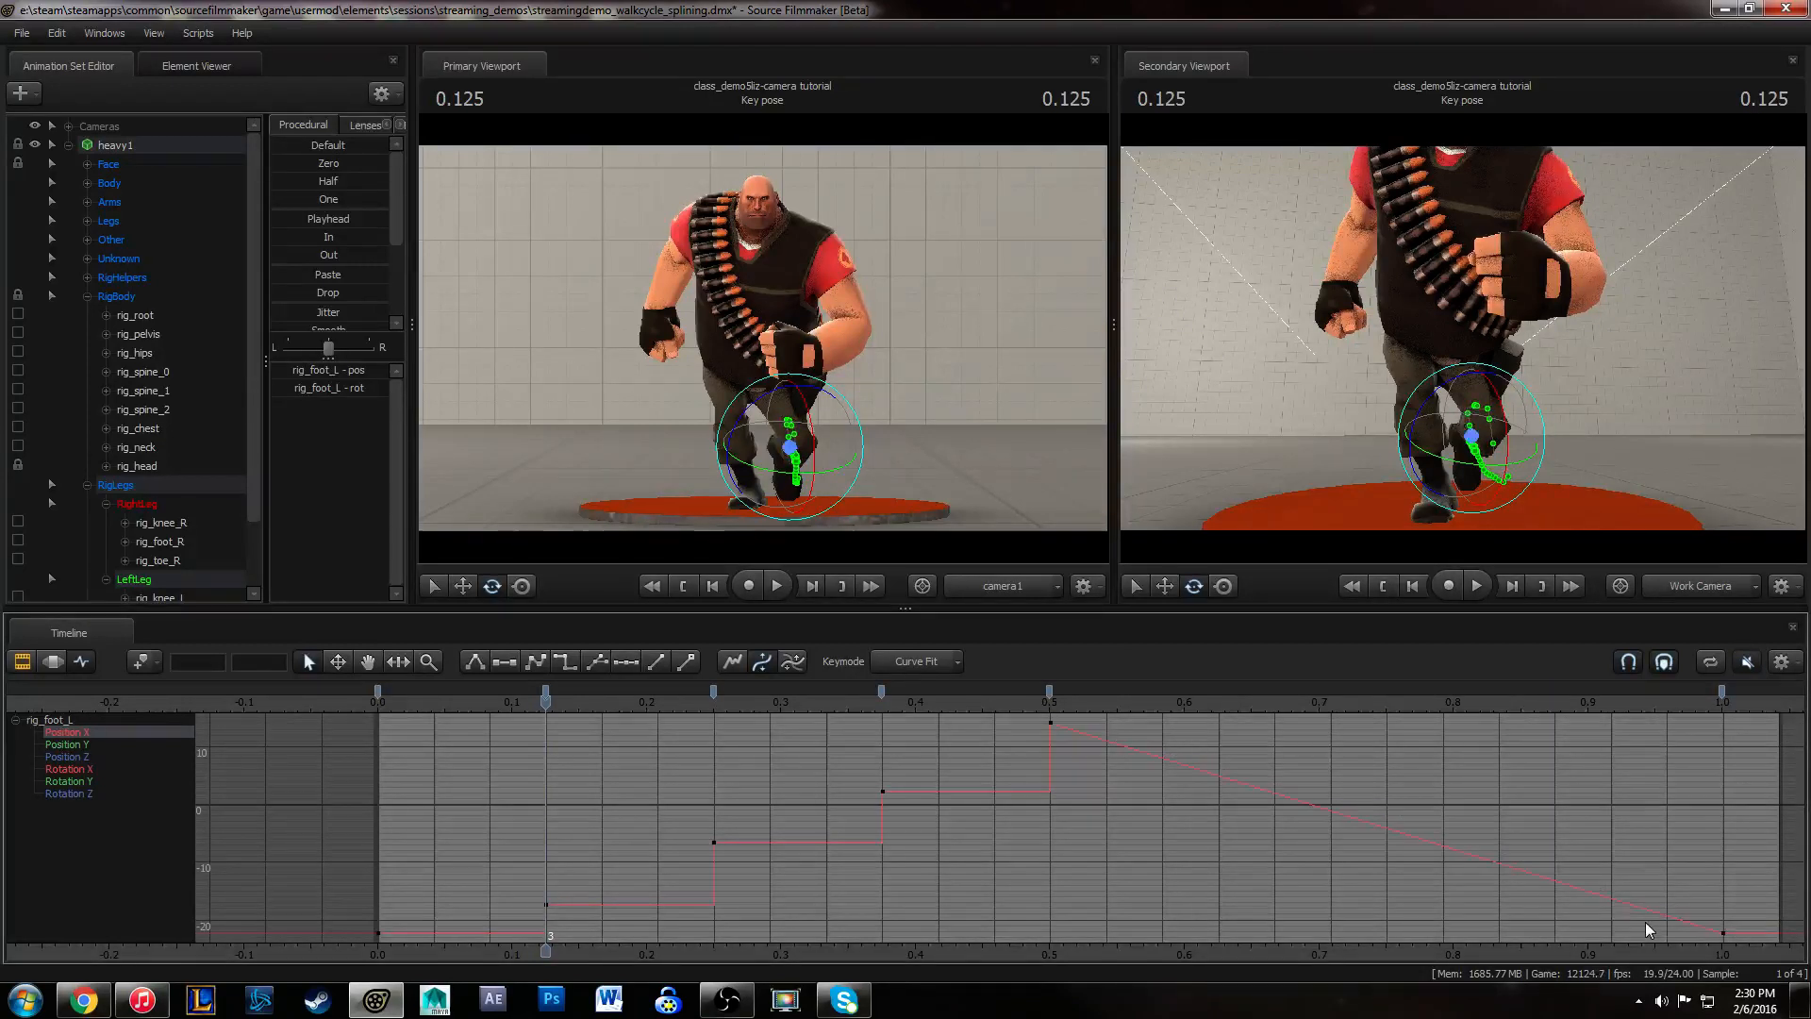
- Smooth the Position X keys from frame 0 to 12, leaving only the incoming tangent flat at frame 12
{"action": "key", "text": "ctrl+a"}
{"action": "left_click_drag", "start_coordinate": [364, 896], "coordinate": [952, 768]}
{"action": "key", "text": "2"}
{"action": "key", "text": "1"}
{"action": "left_click_drag", "start_coordinate": [1050, 739], "coordinate": [1034, 719]}
{"action": "key", "text": "2"}
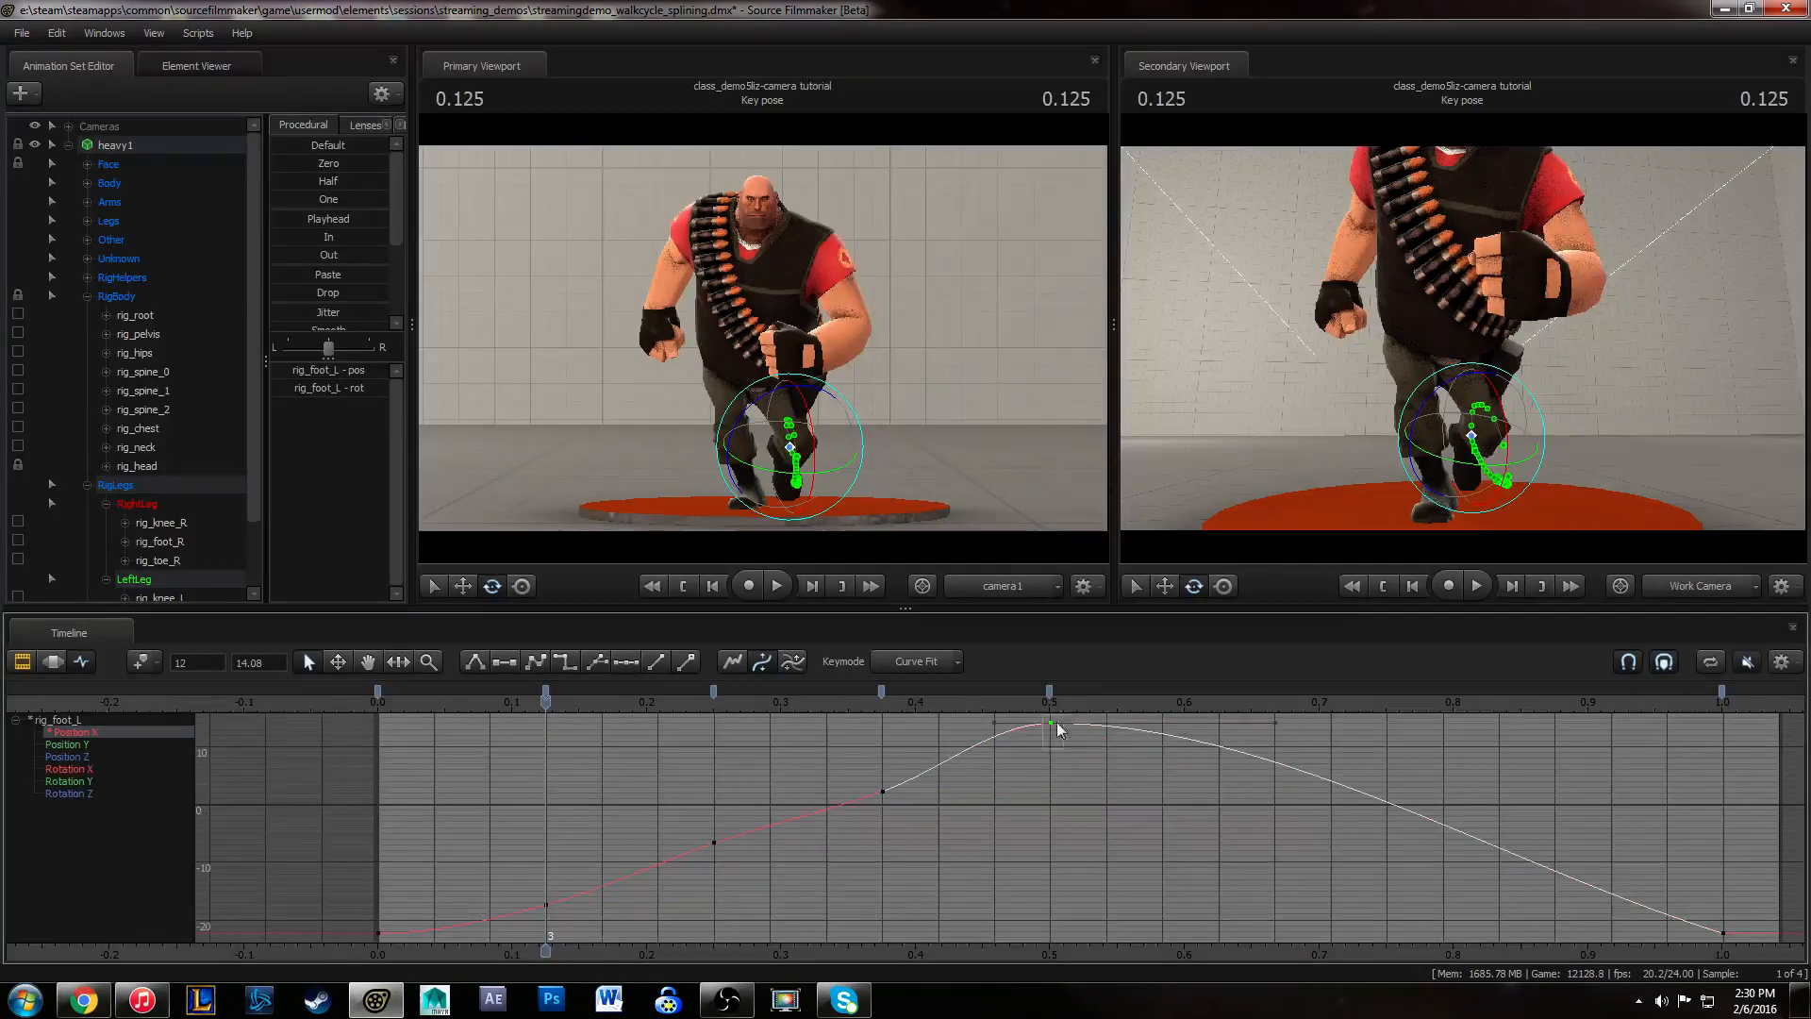
{"action": "key", "text": "ctrl+z"}
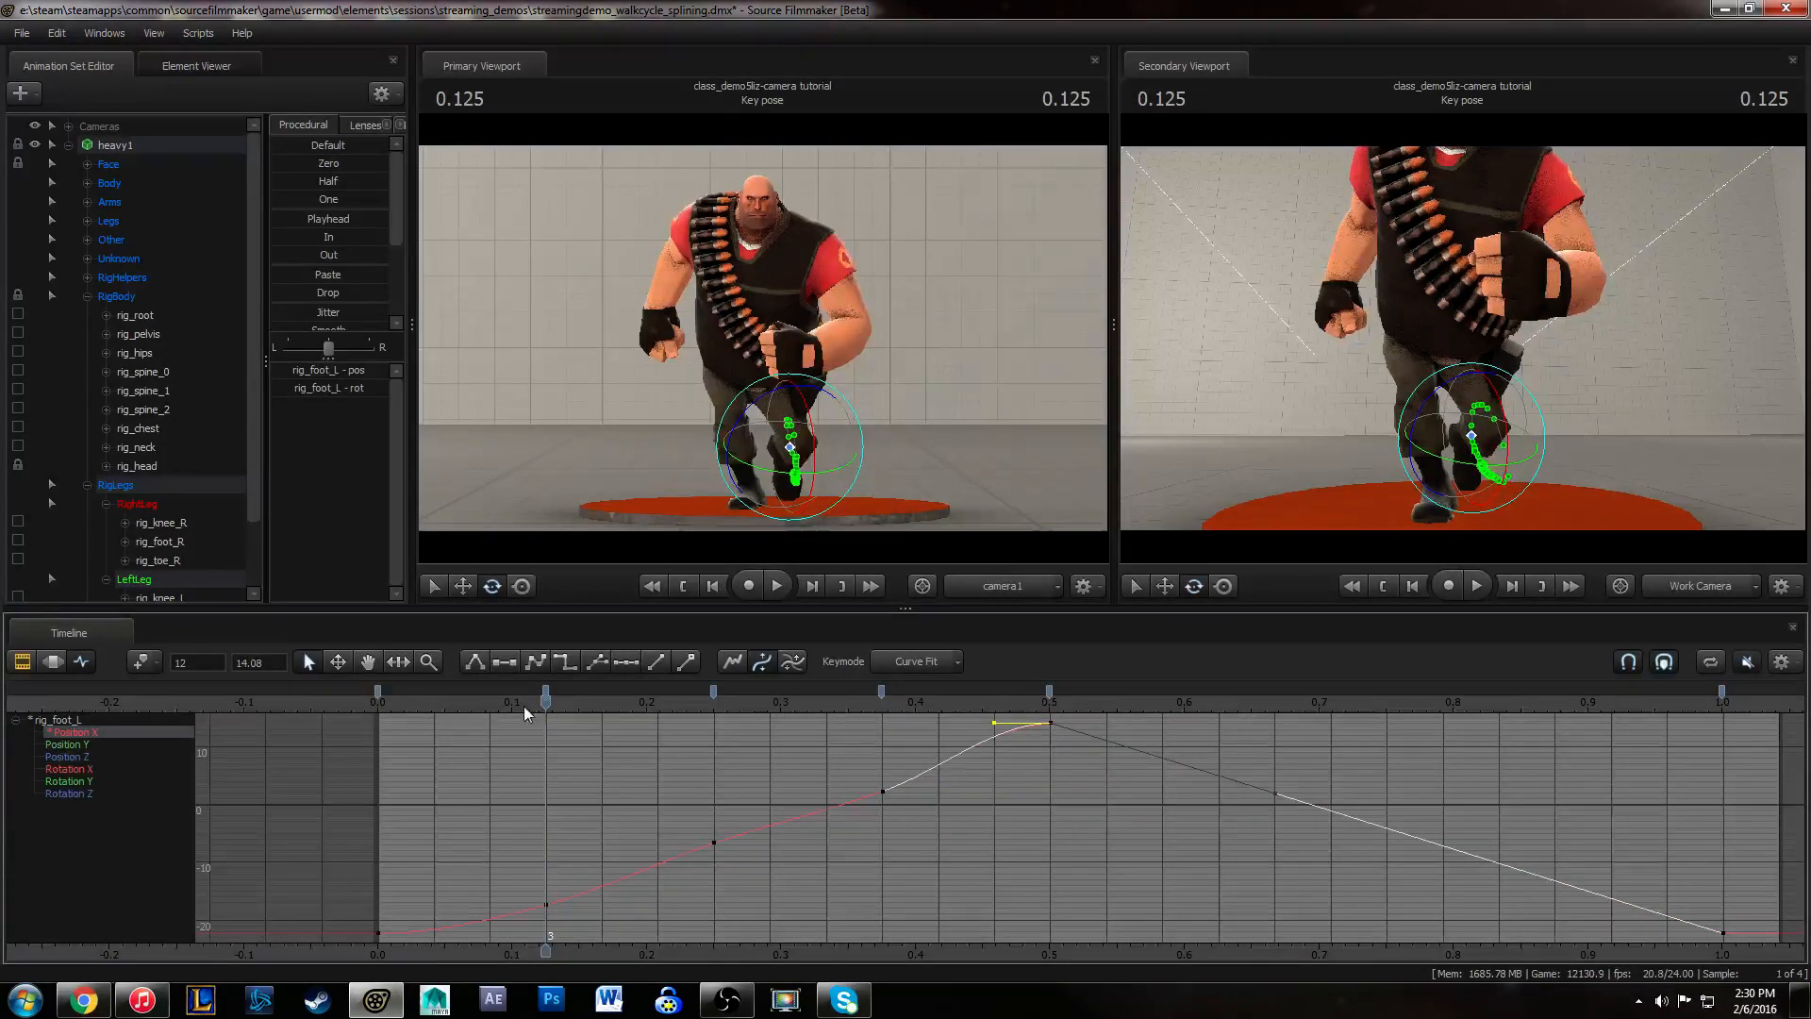
- Try lowering the Position X key at frame 6 to about -8.8 while viewing the character from the side
{"action": "left_click_drag", "start_coordinate": [524, 706], "coordinate": [657, 706]}
{"action": "left_click_drag", "start_coordinate": [1687, 369], "coordinate": [1420, 379], "text": "alt"}
{"action": "left_click_drag", "start_coordinate": [382, 708], "coordinate": [760, 860]}
{"action": "middle_click_drag", "start_coordinate": [772, 834], "coordinate": [772, 848]}
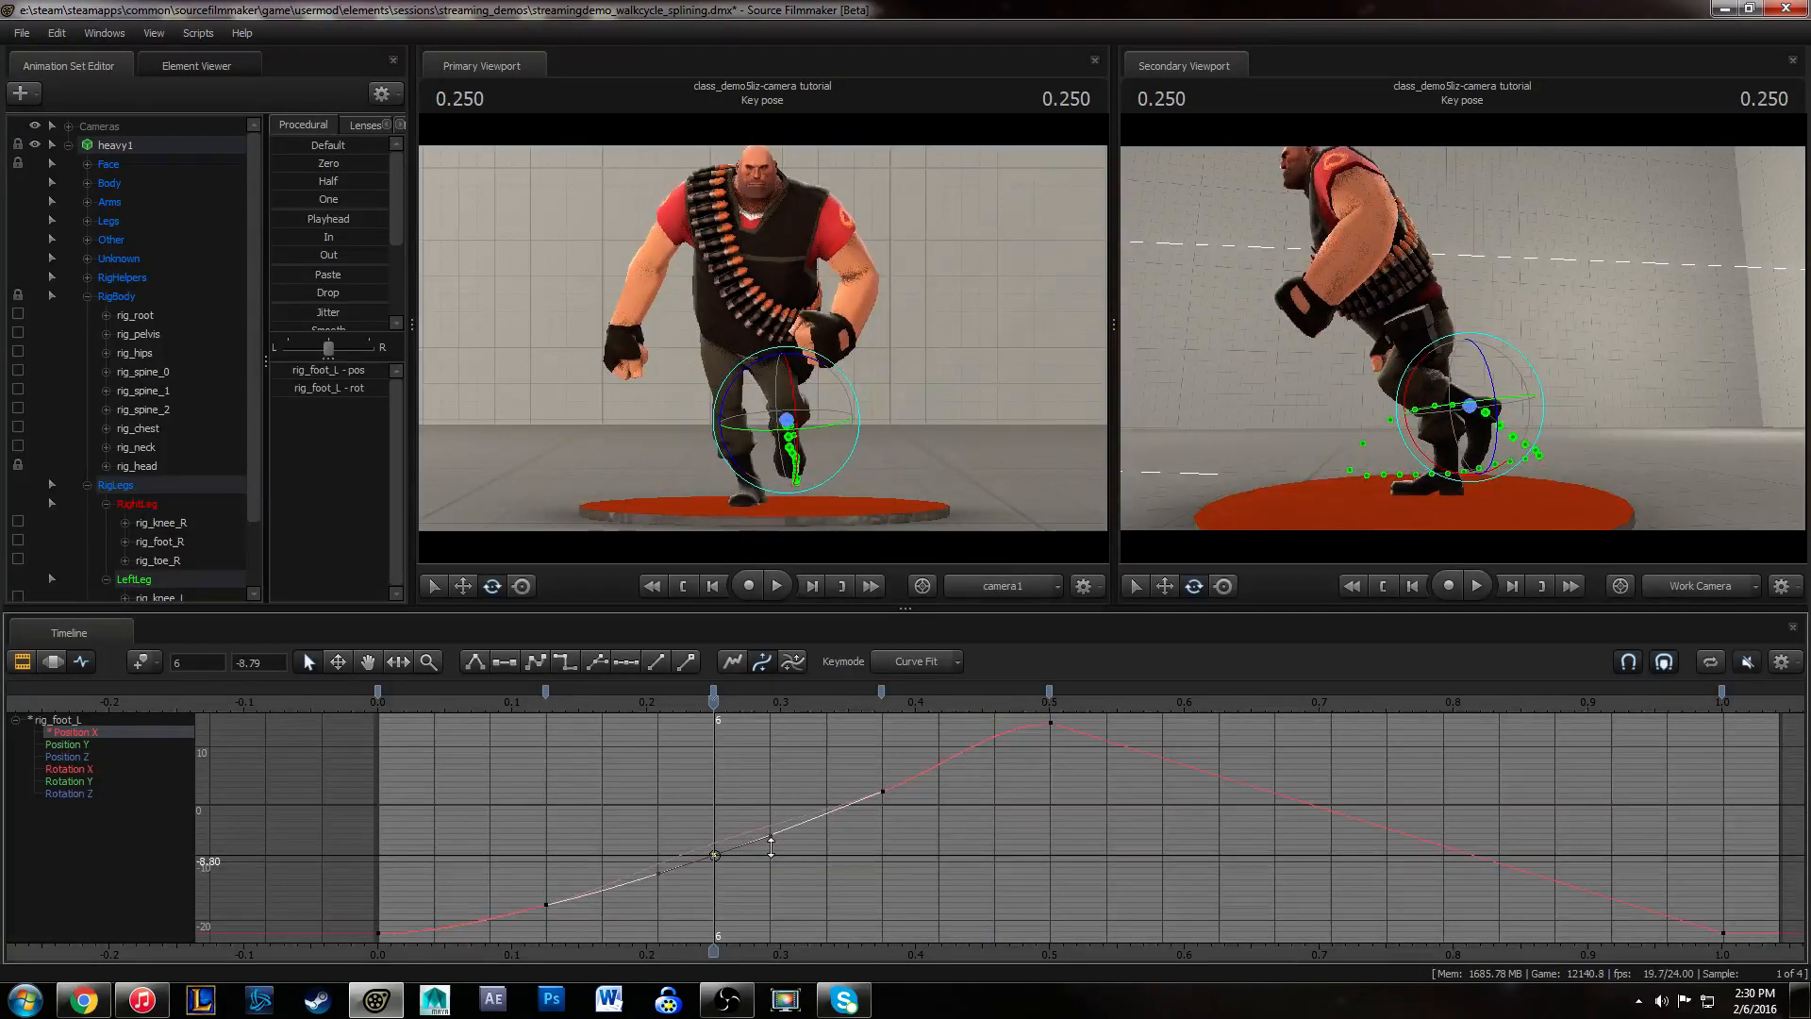
{"action": "left_click_drag", "start_coordinate": [520, 908], "coordinate": [949, 754]}
{"action": "left_click", "coordinate": [630, 800]}
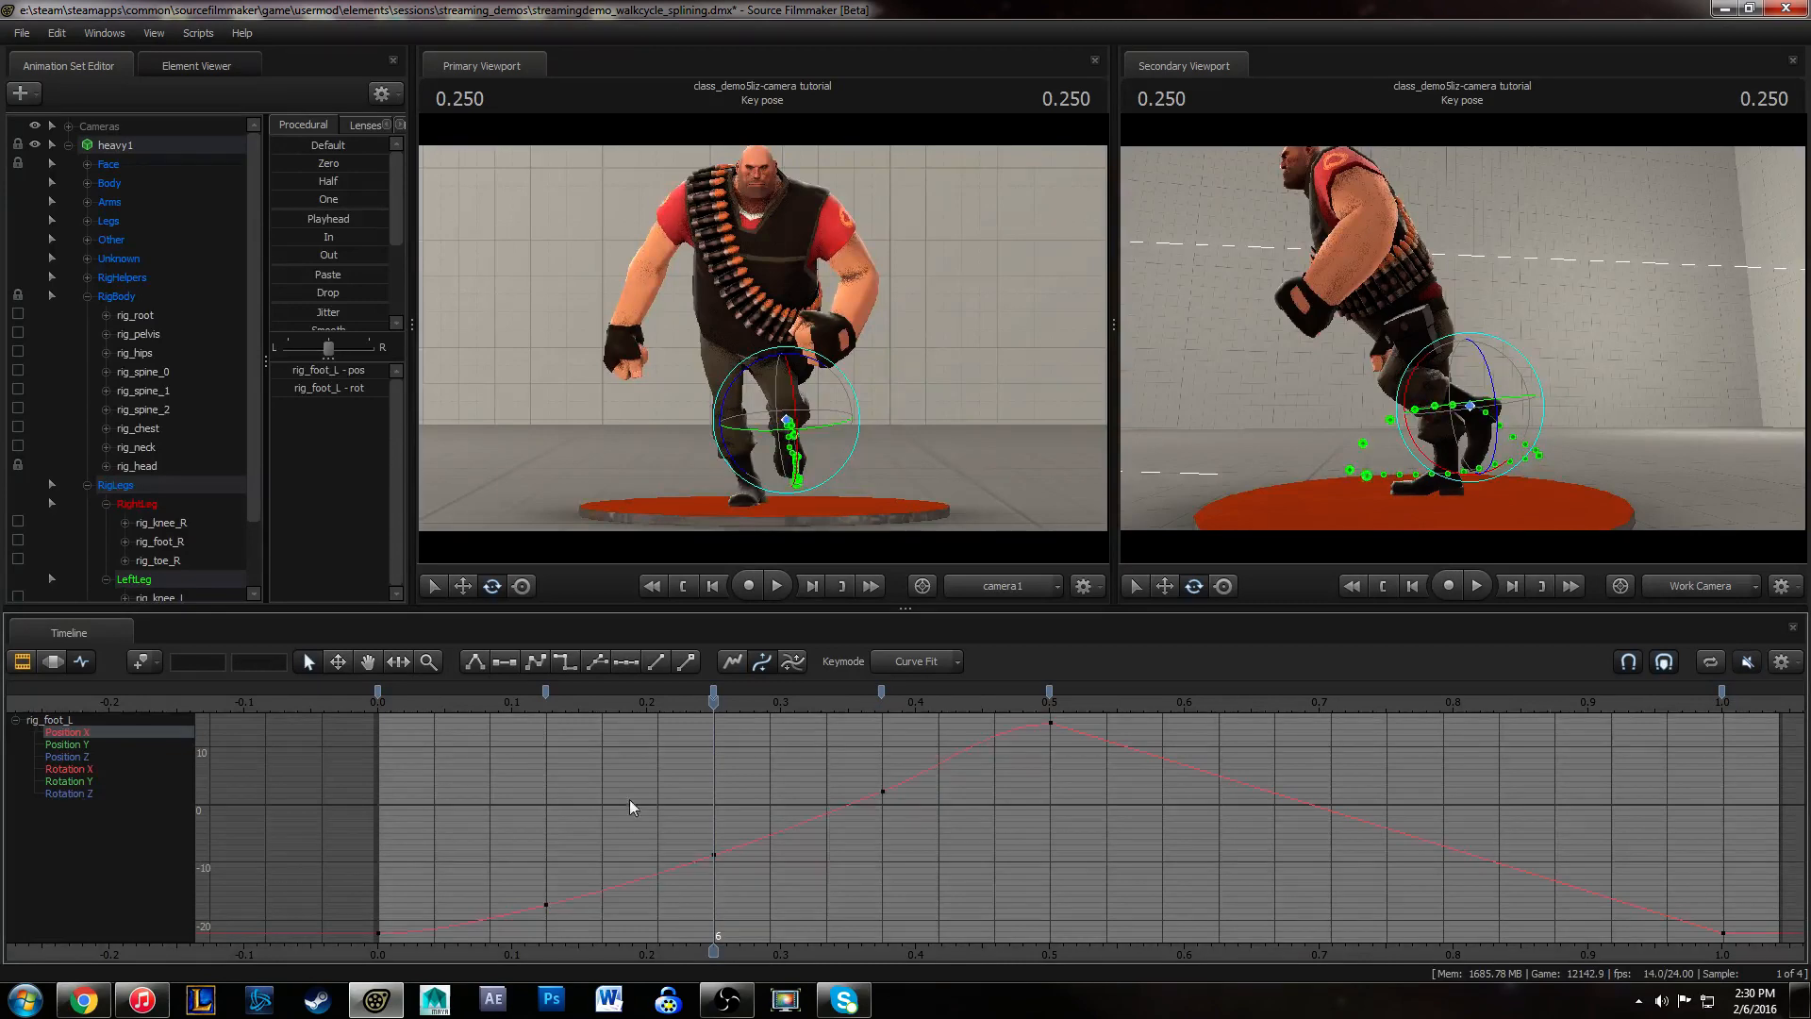
- Check the foot's path from the start to frame 6 and undo the frame 6 Position X change
{"action": "left_click", "coordinate": [408, 707]}
{"action": "key", "text": "space"}
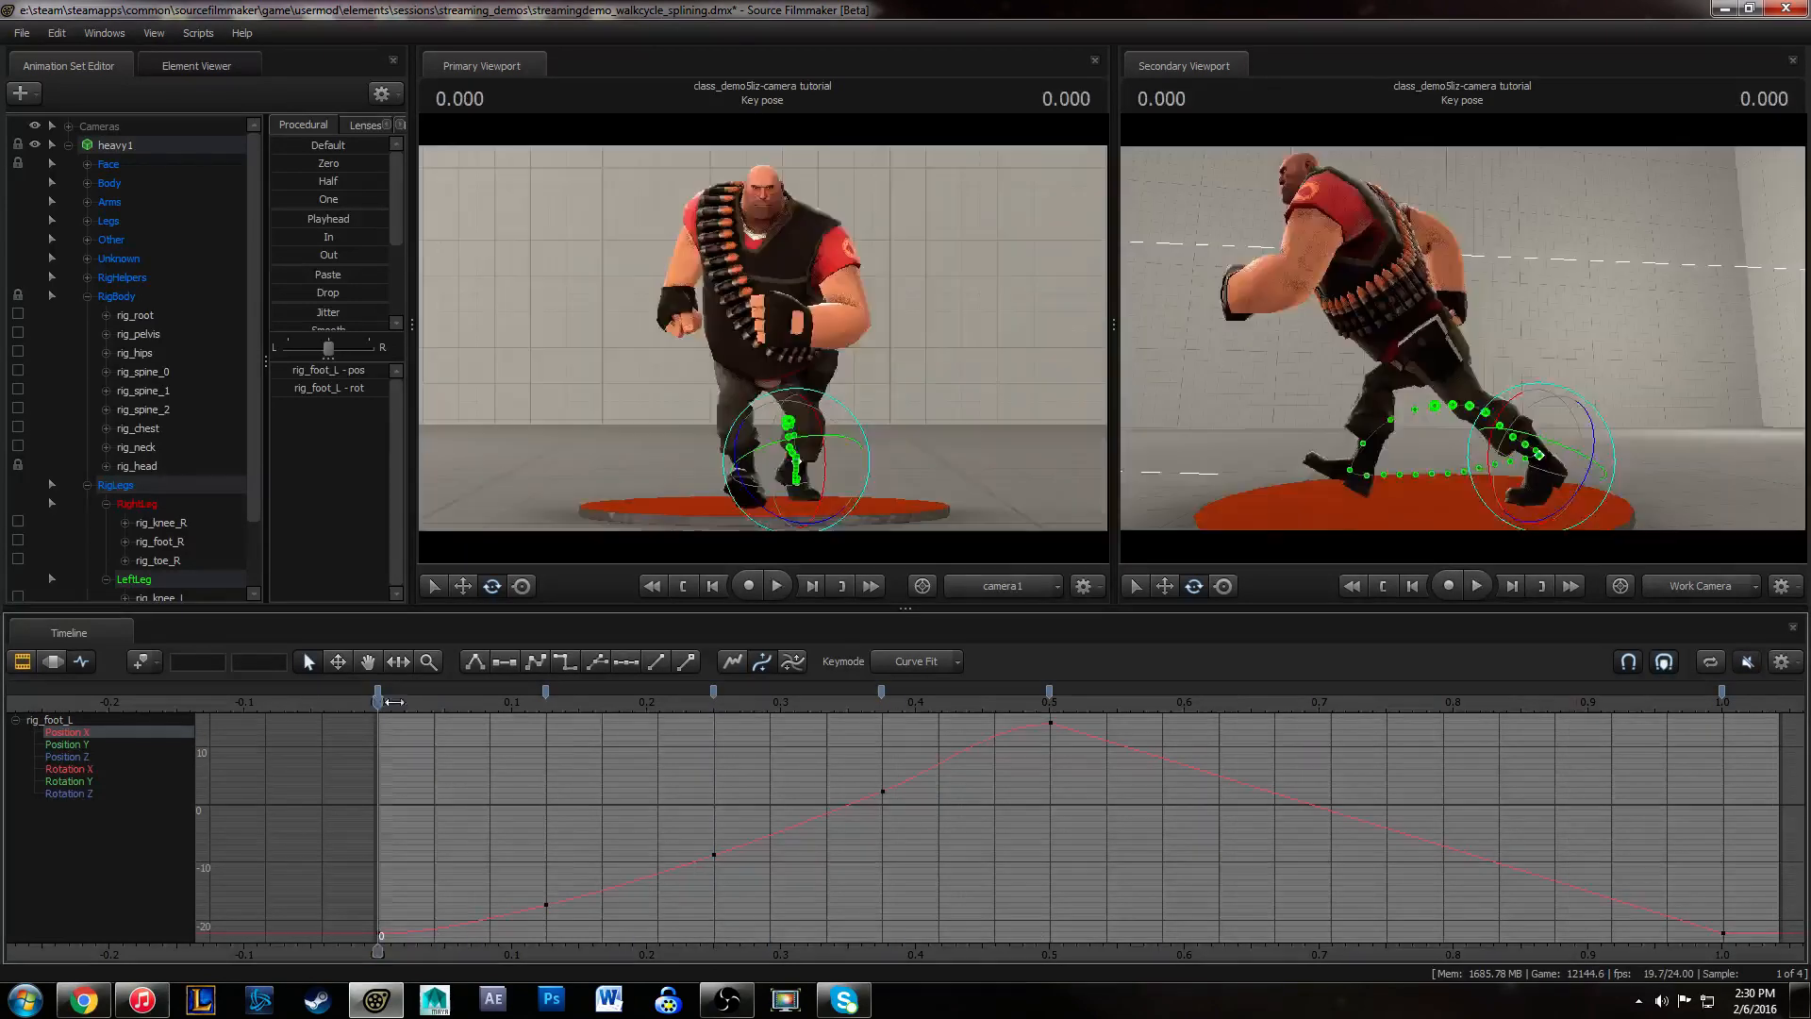
{"action": "left_click_drag", "start_coordinate": [394, 705], "coordinate": [713, 721]}
{"action": "left_click", "coordinate": [714, 854]}
{"action": "key", "text": "ctrl+z"}
{"action": "key", "text": "ctrl+z"}
{"action": "key", "text": "ctrl+z"}
{"action": "key", "text": "ctrl+z"}
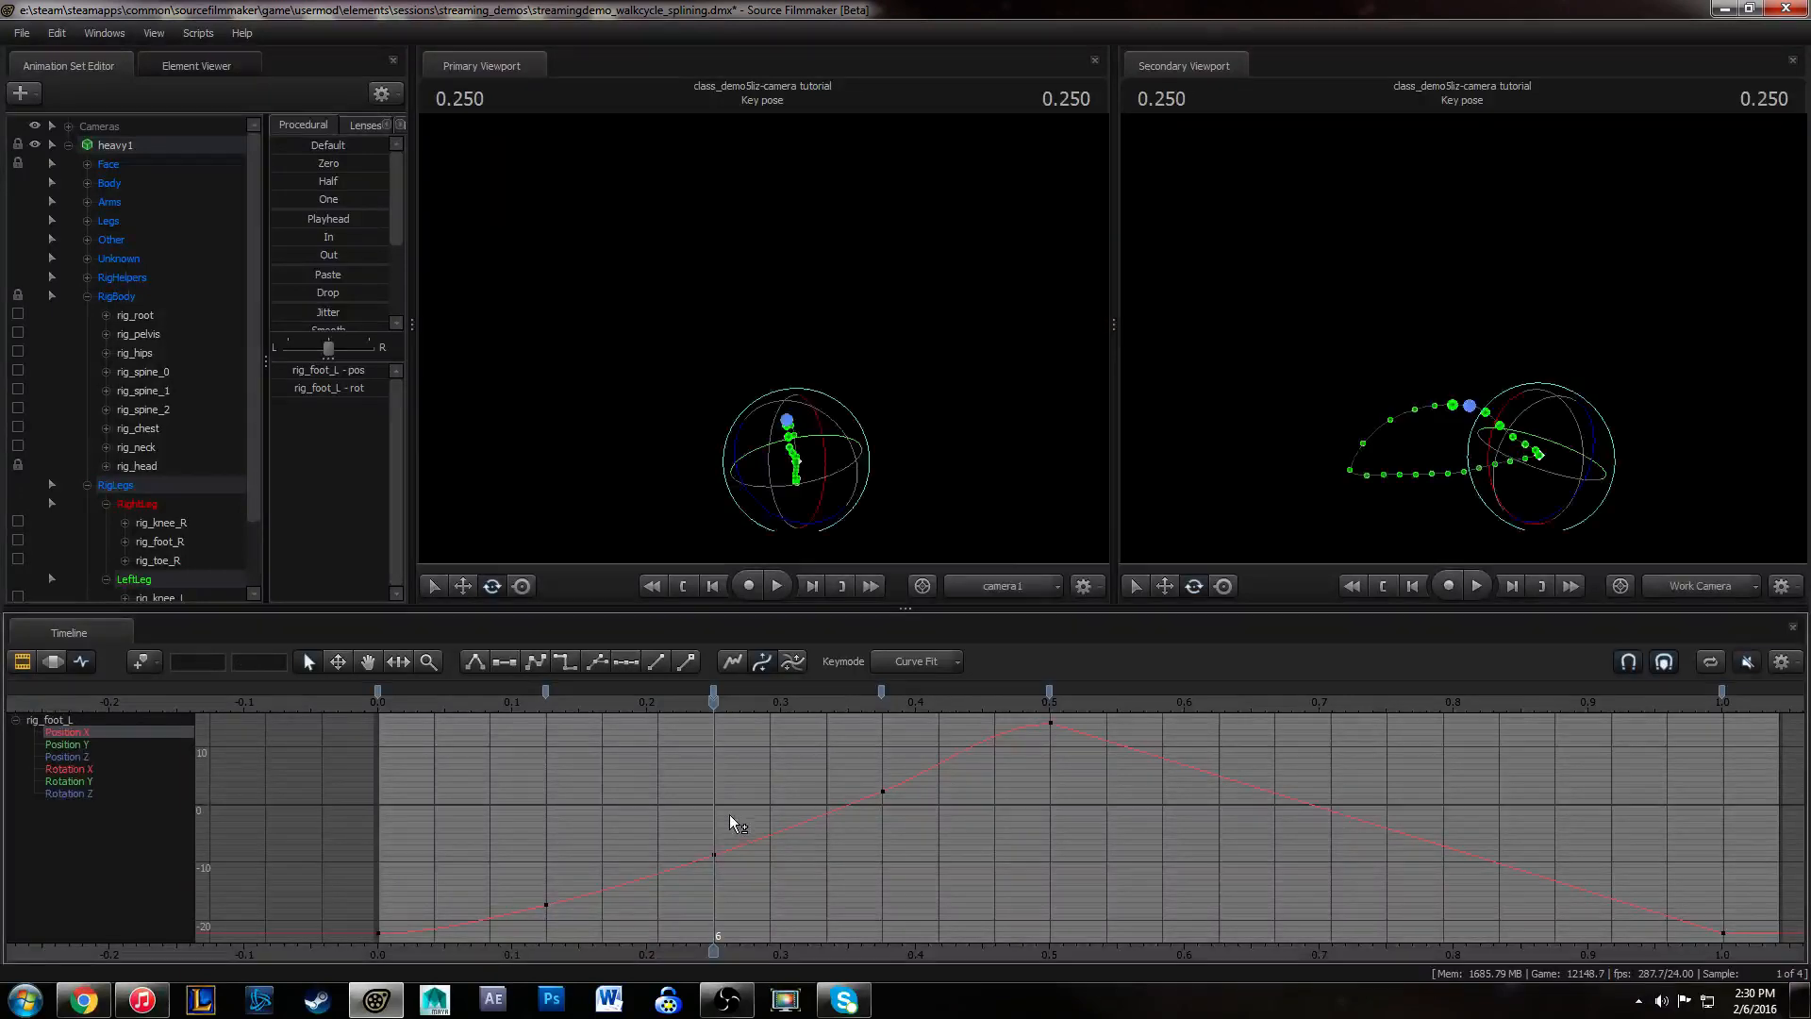
{"action": "left_click", "coordinate": [727, 820]}
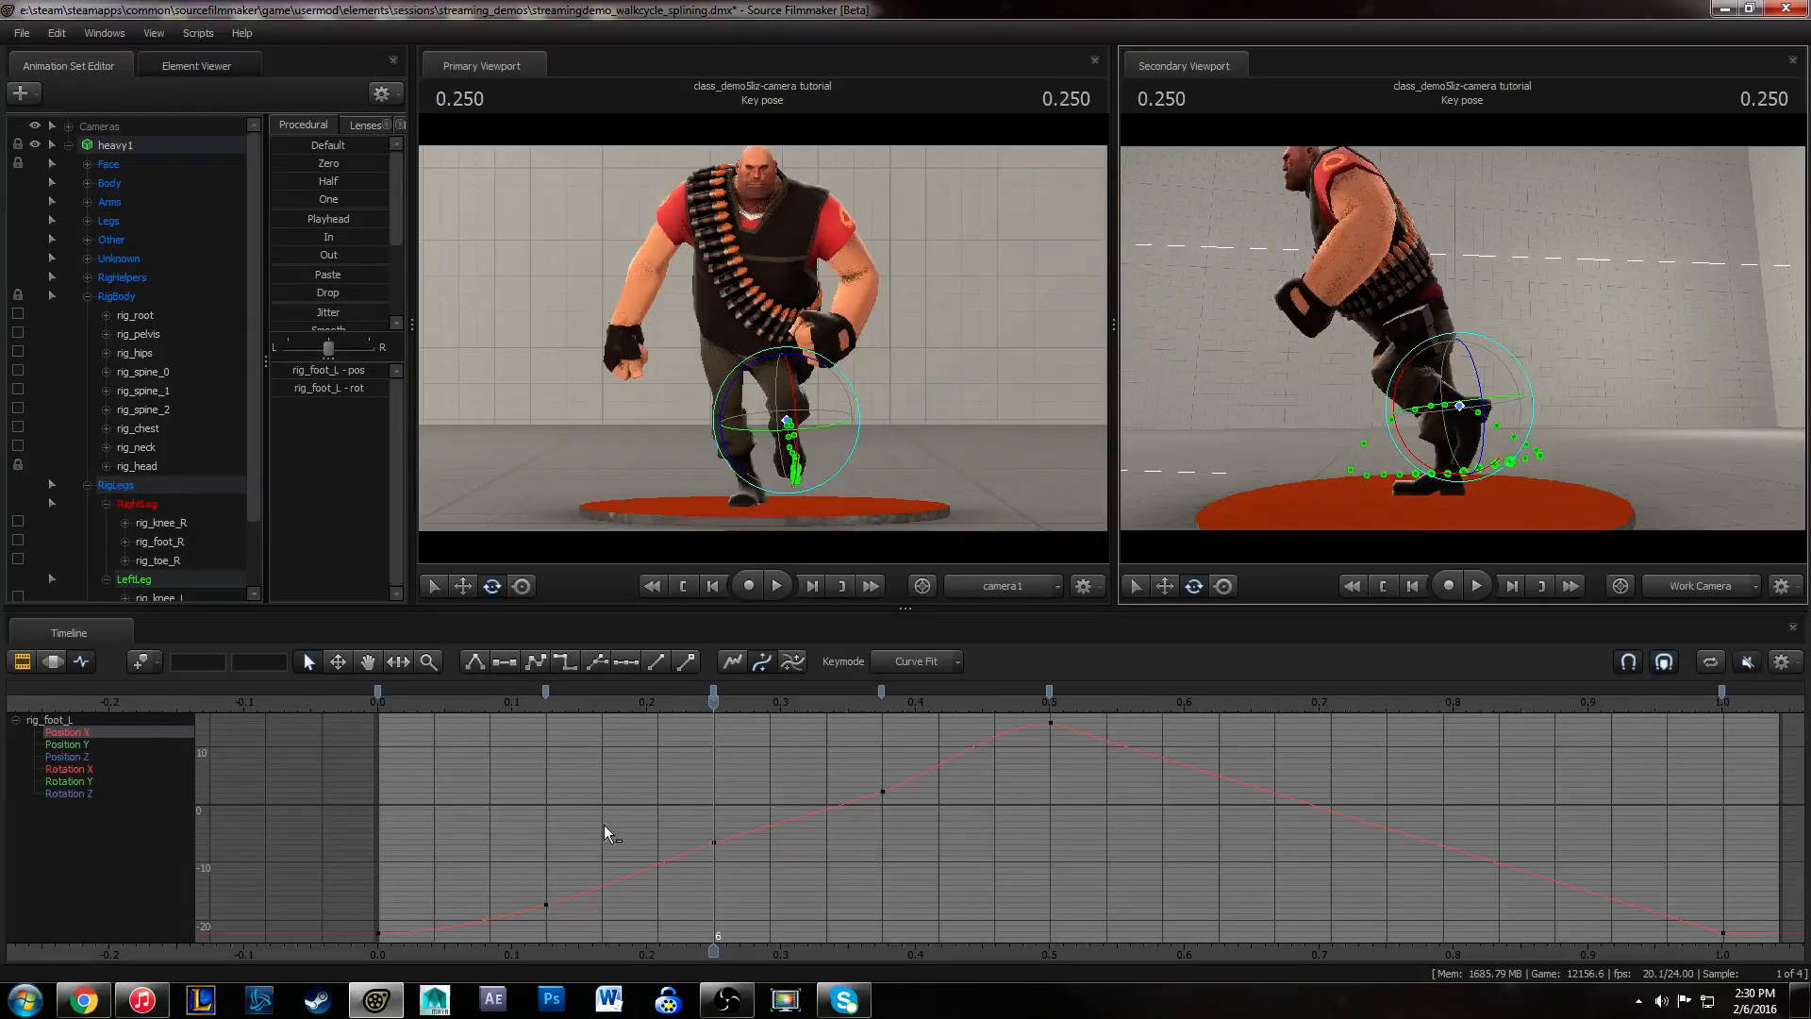
- Lower the left foot's Position X key at frame 6 to about -8.3 to even out its forward motion
{"action": "middle_click_drag", "start_coordinate": [694, 811], "coordinate": [745, 834]}
{"action": "right_click_drag", "start_coordinate": [745, 834], "coordinate": [739, 840], "text": "alt"}
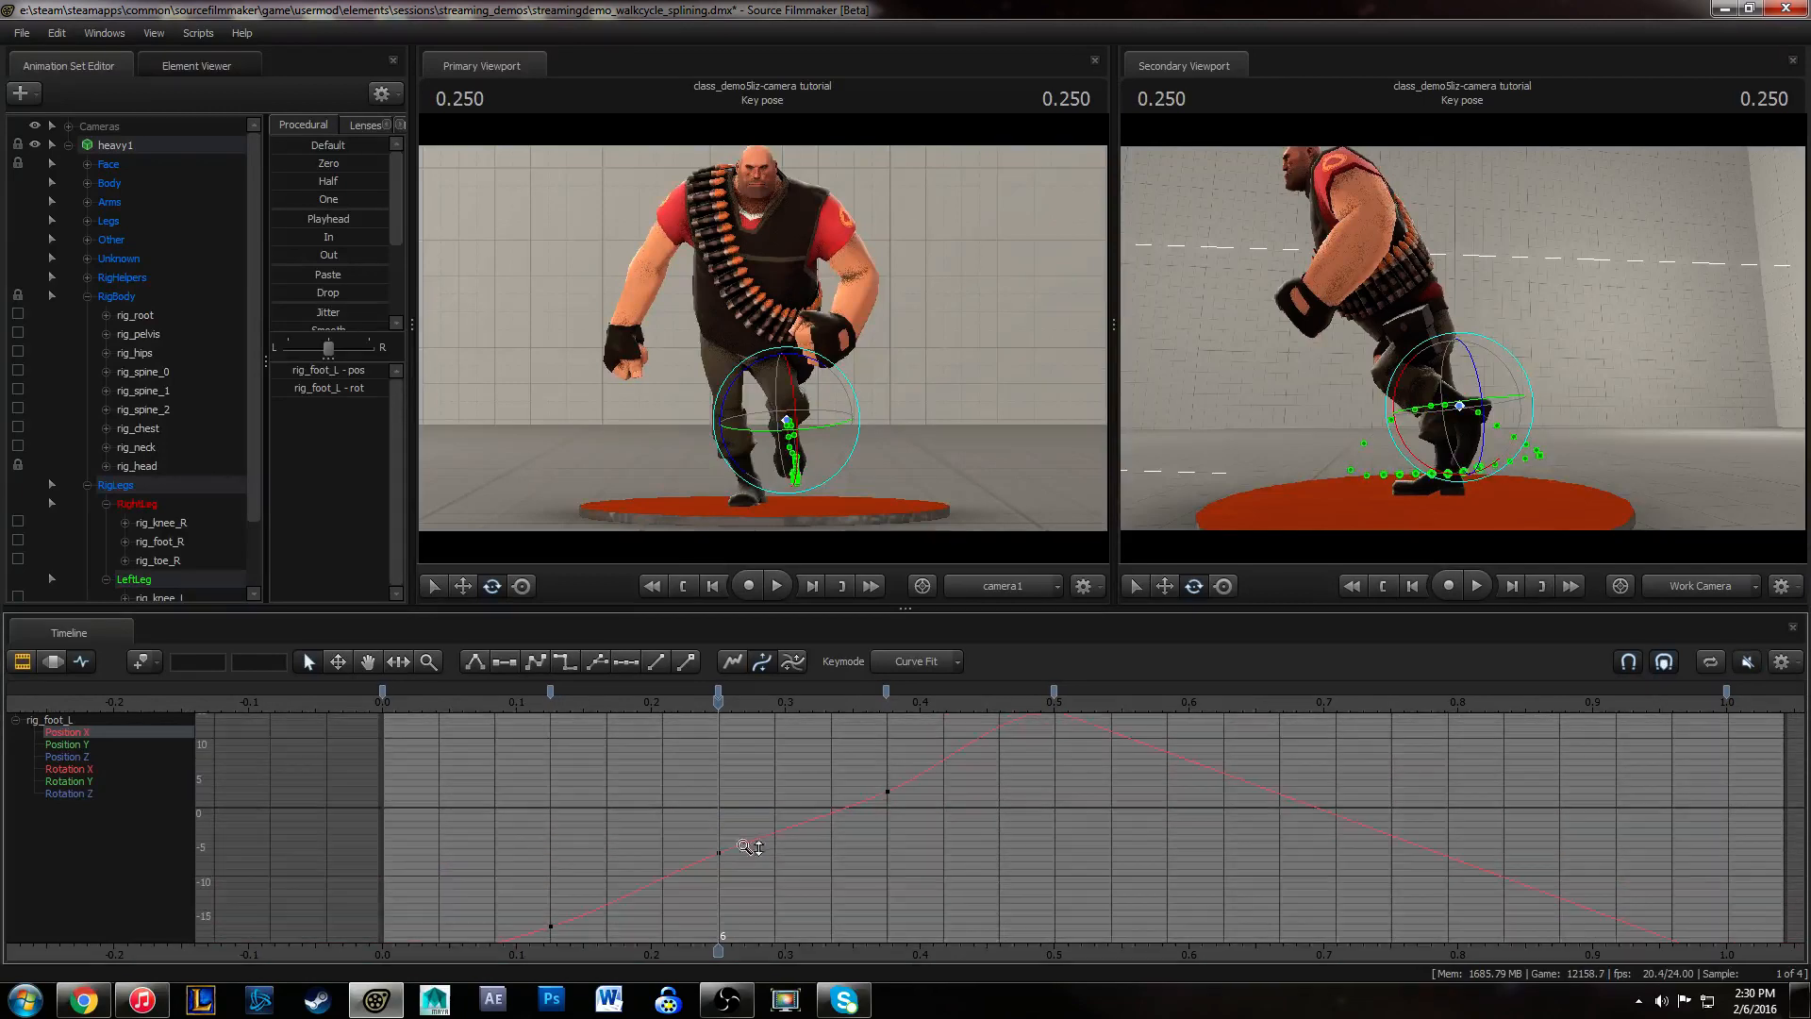
{"action": "middle_click_drag", "start_coordinate": [739, 839], "coordinate": [762, 828]}
{"action": "left_click_drag", "start_coordinate": [468, 716], "coordinate": [605, 719]}
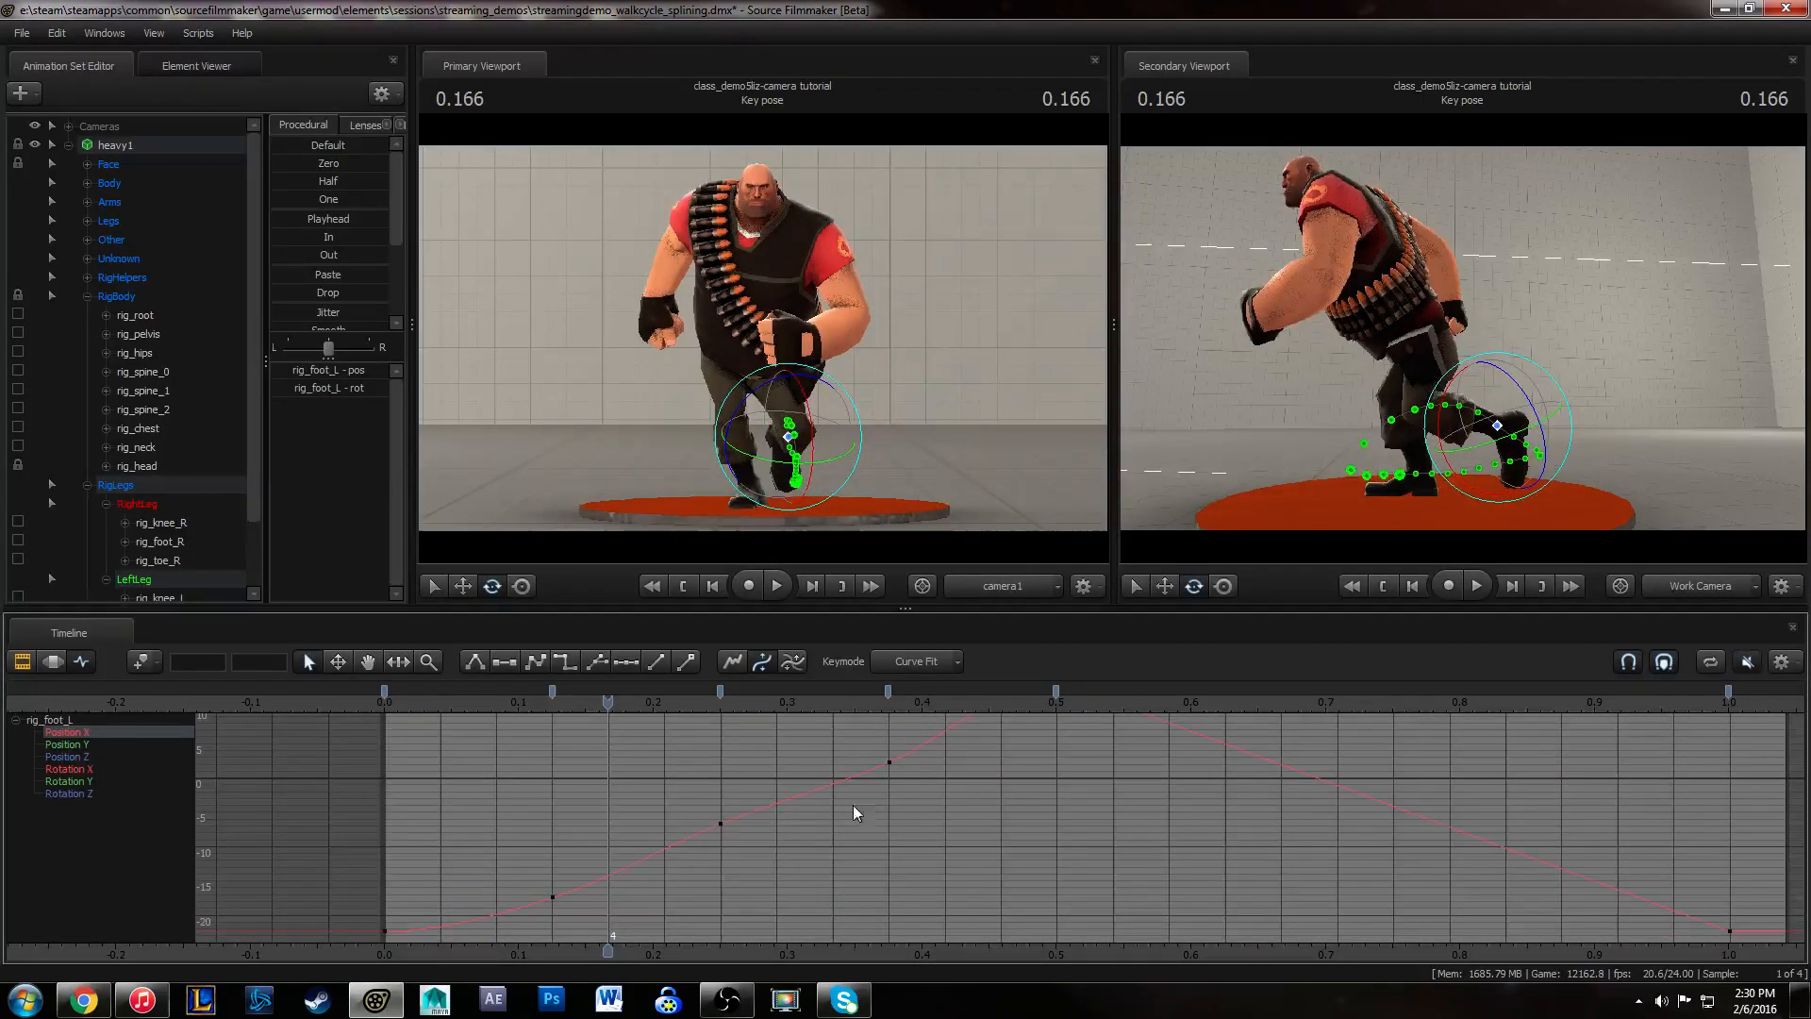
{"action": "left_click", "coordinate": [722, 700]}
{"action": "left_click", "coordinate": [721, 824]}
{"action": "middle_click_drag", "start_coordinate": [759, 816], "coordinate": [761, 830]}
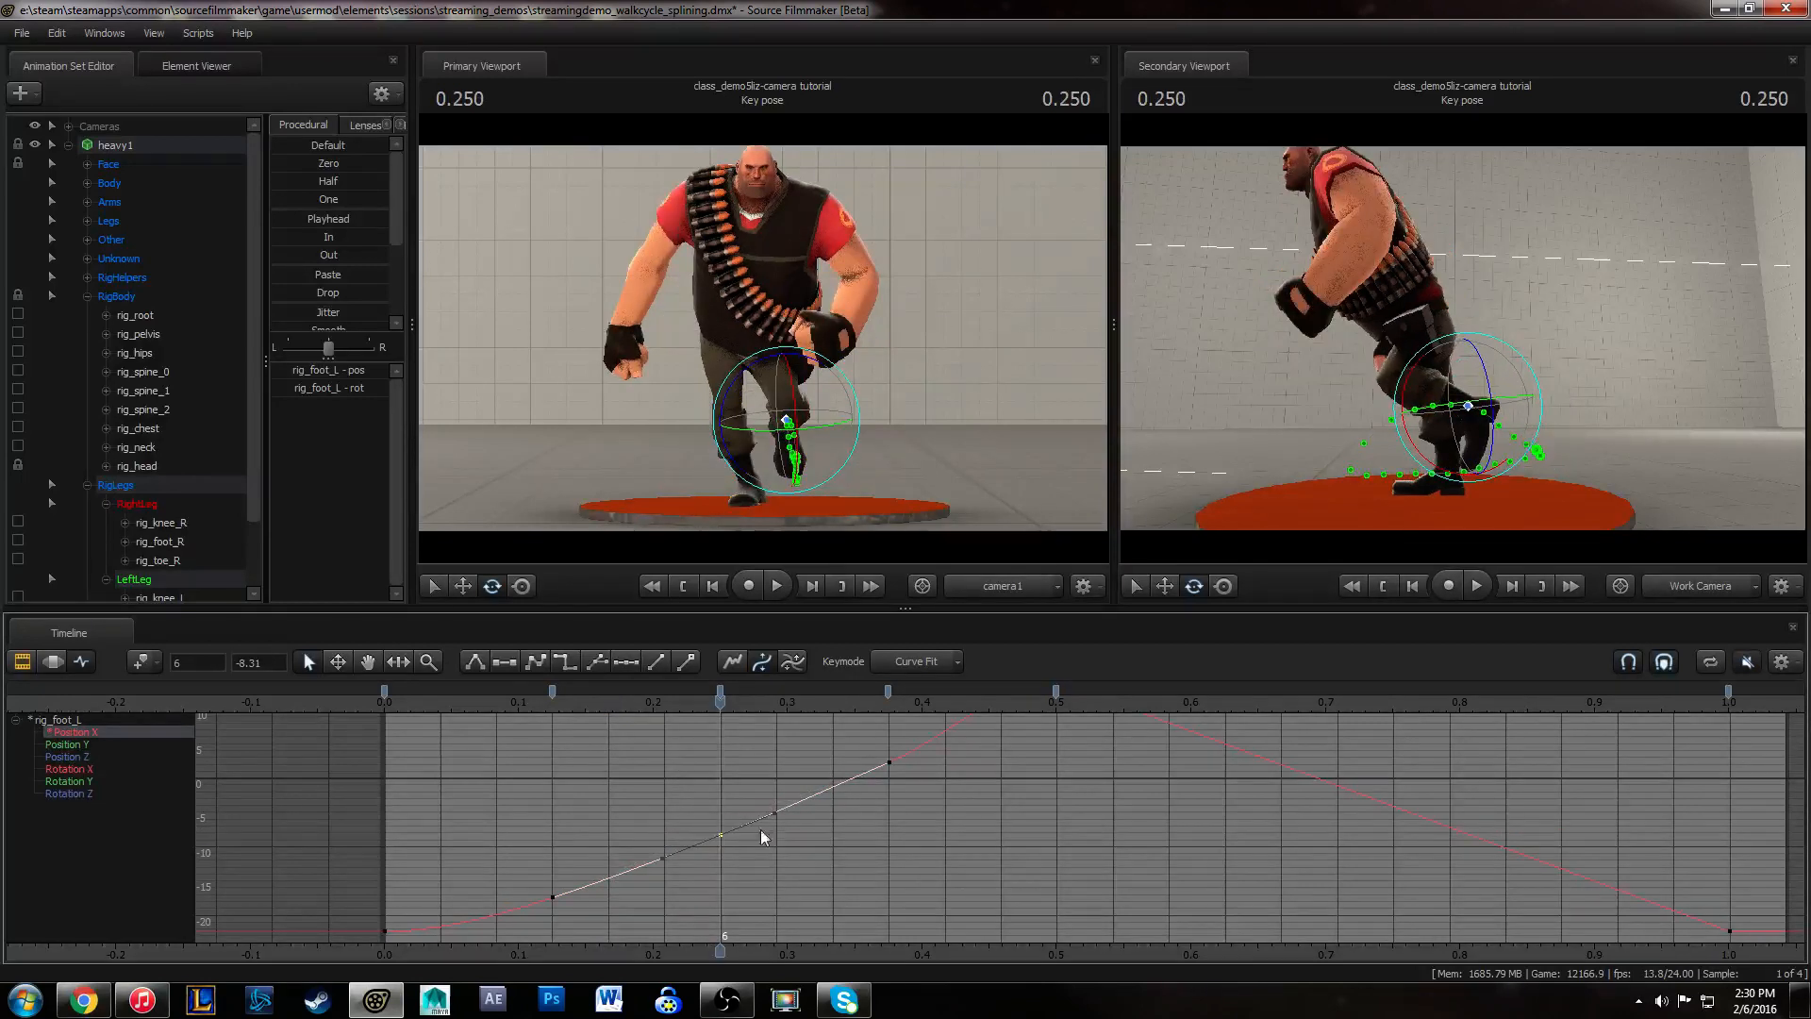
{"action": "left_click", "coordinate": [889, 762]}
{"action": "left_click", "coordinate": [902, 786]}
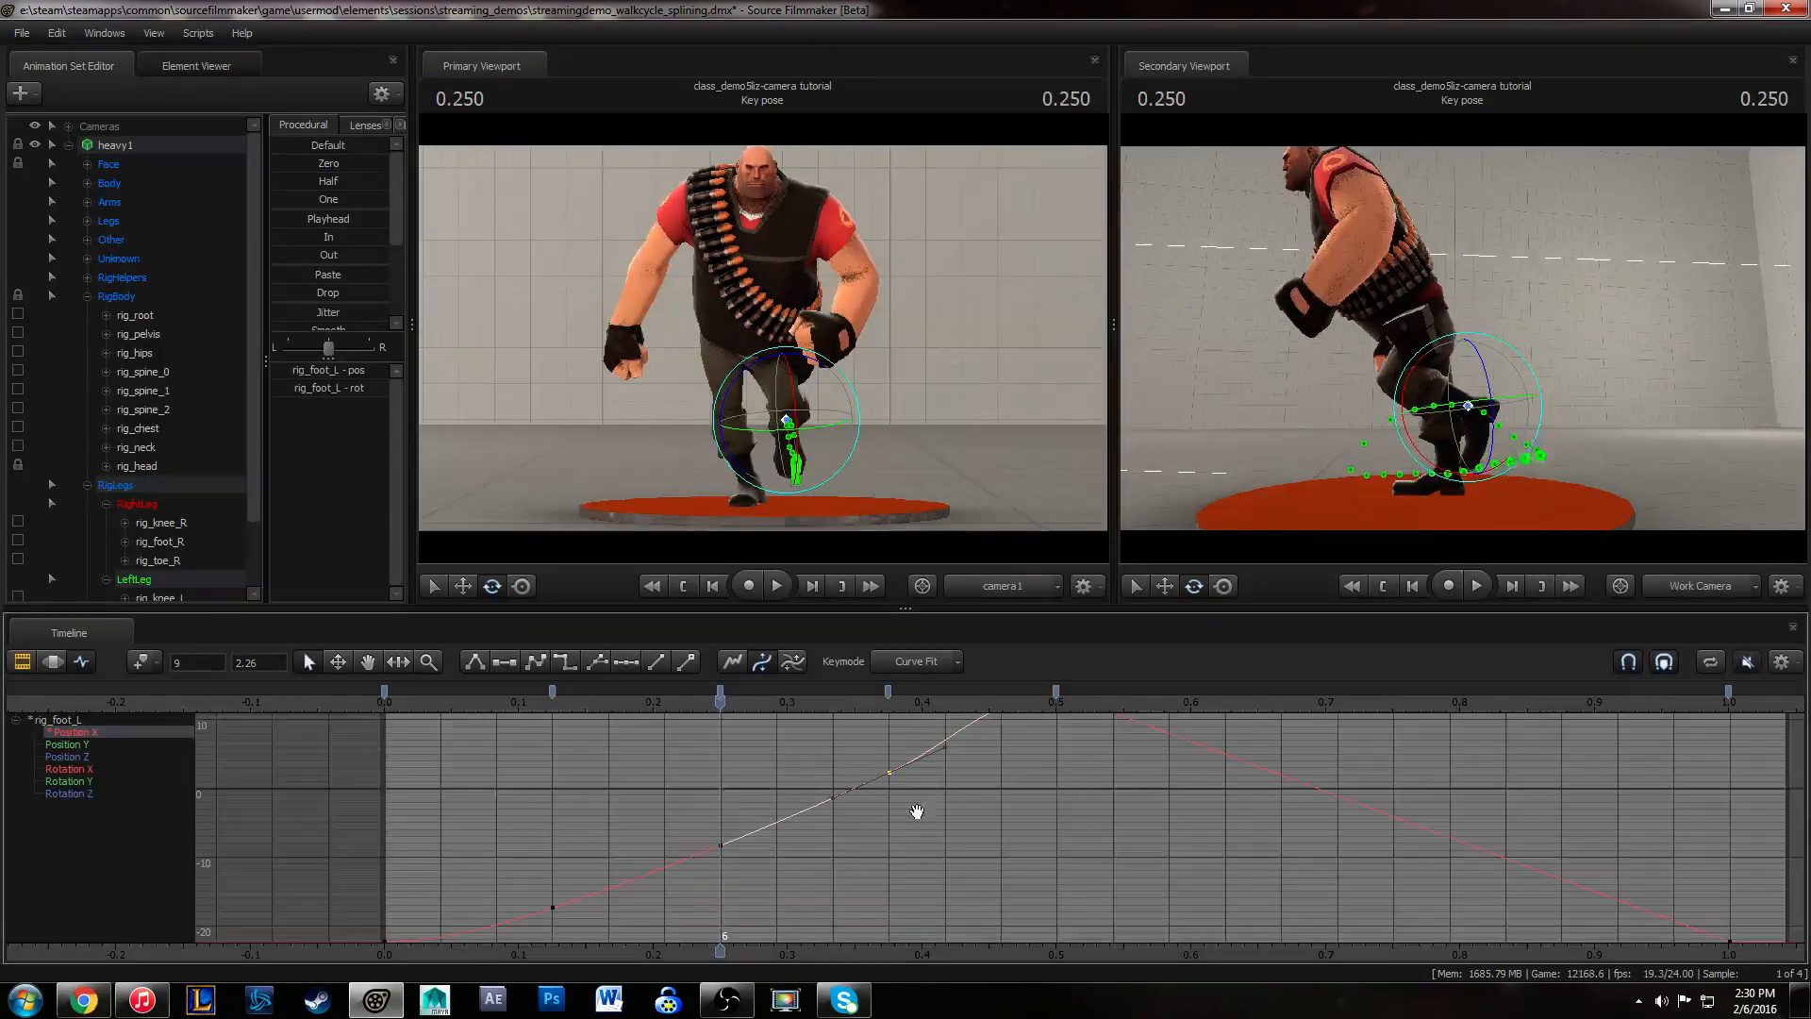
- Play back the walk cycle and scrub to frame 12 to examine the left foot's contact pose
{"action": "key", "text": "space"}
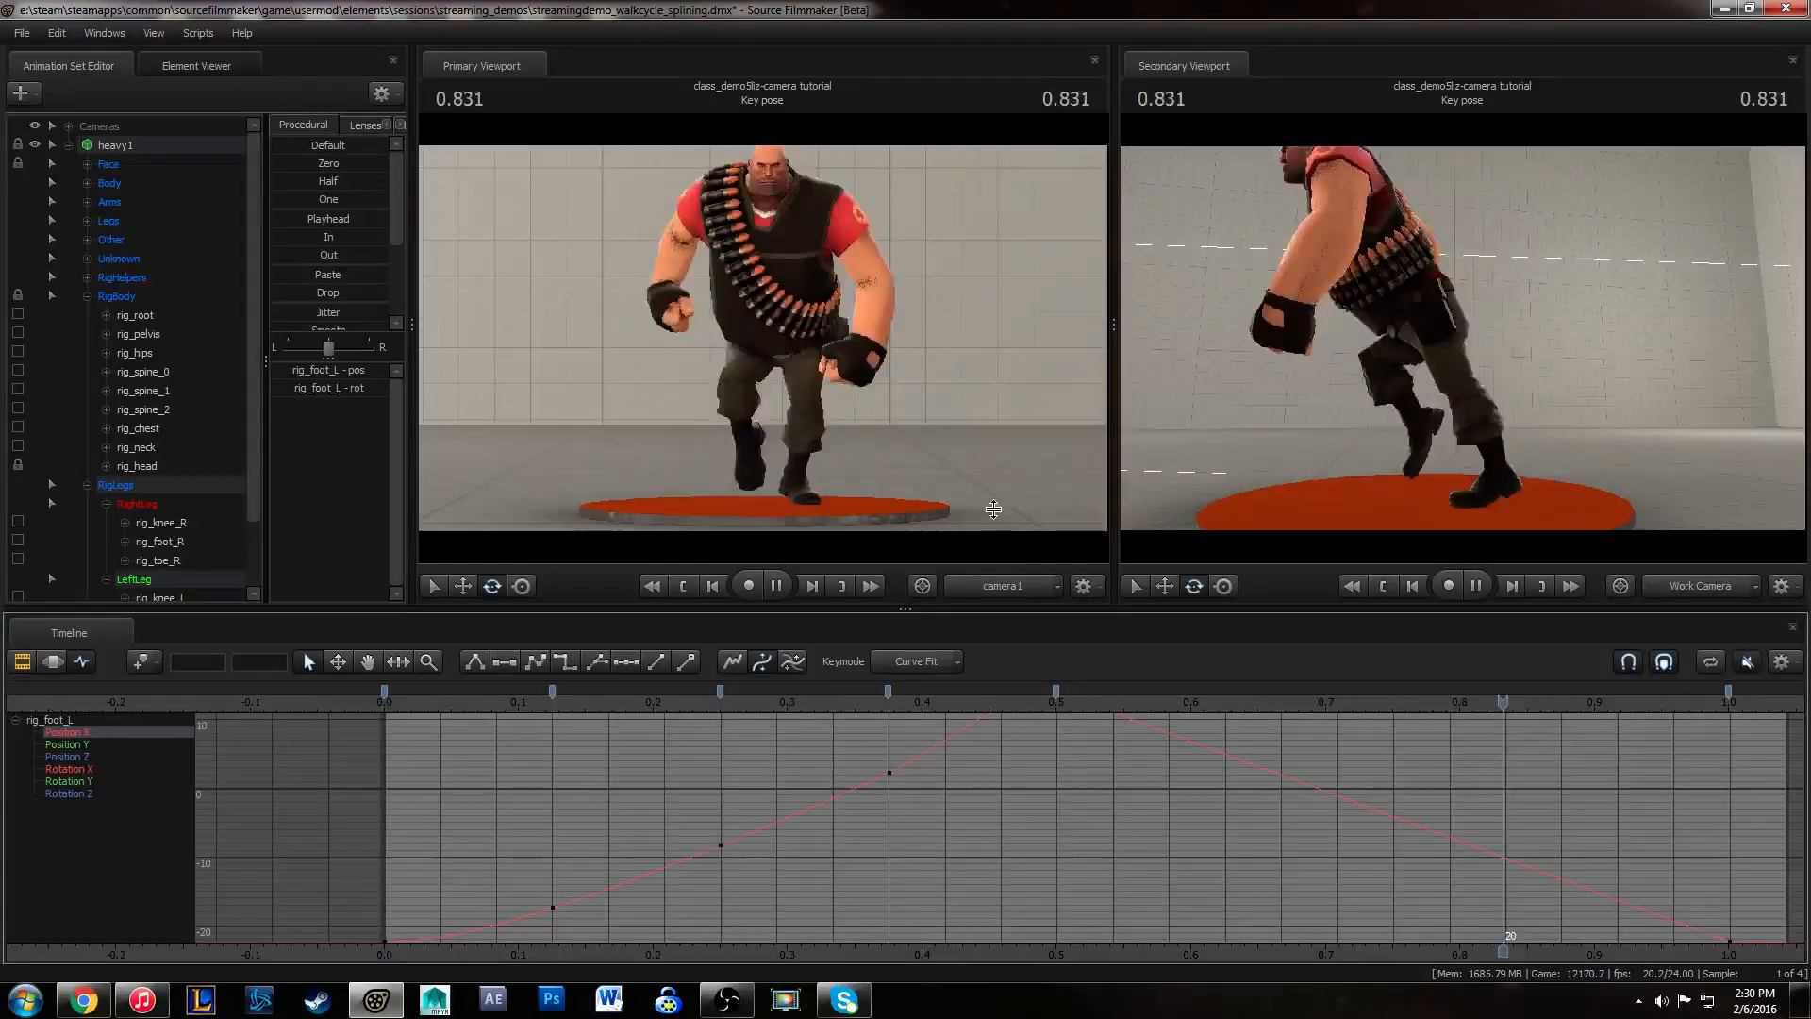
{"action": "key", "text": "space"}
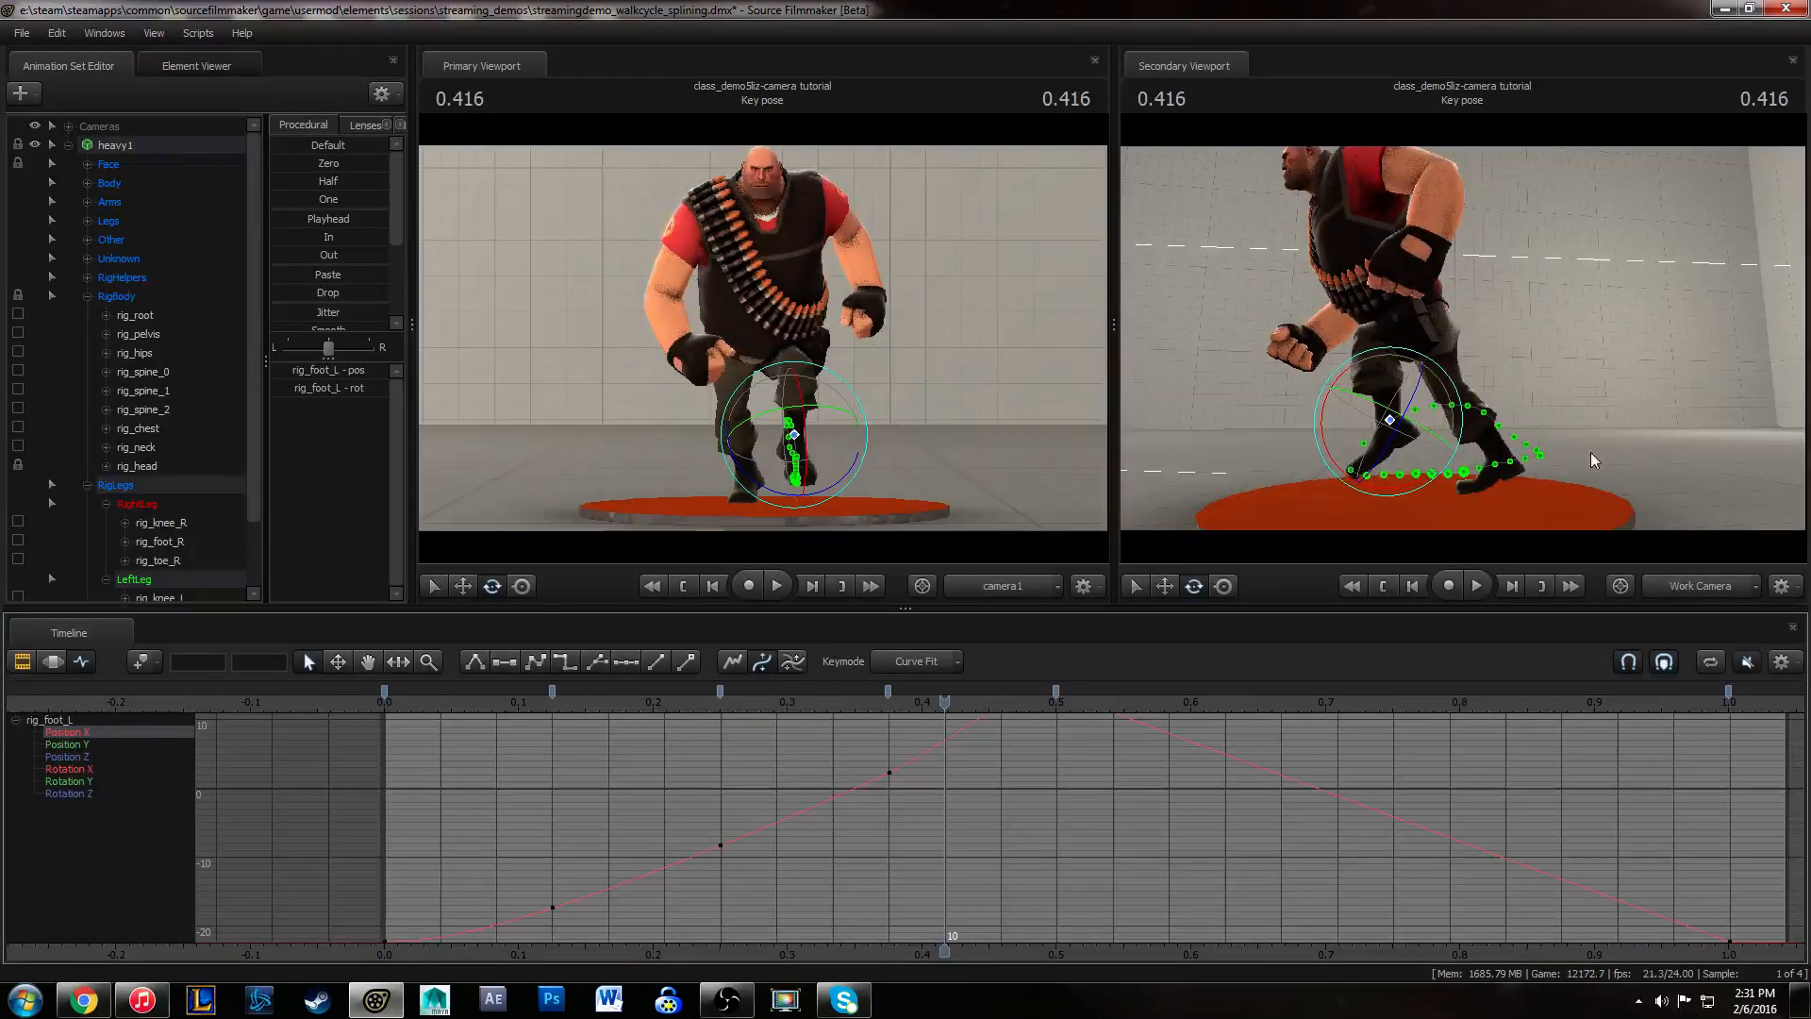
{"action": "left_click_drag", "start_coordinate": [415, 699], "coordinate": [1089, 703]}
{"action": "left_click", "coordinate": [1045, 740]}
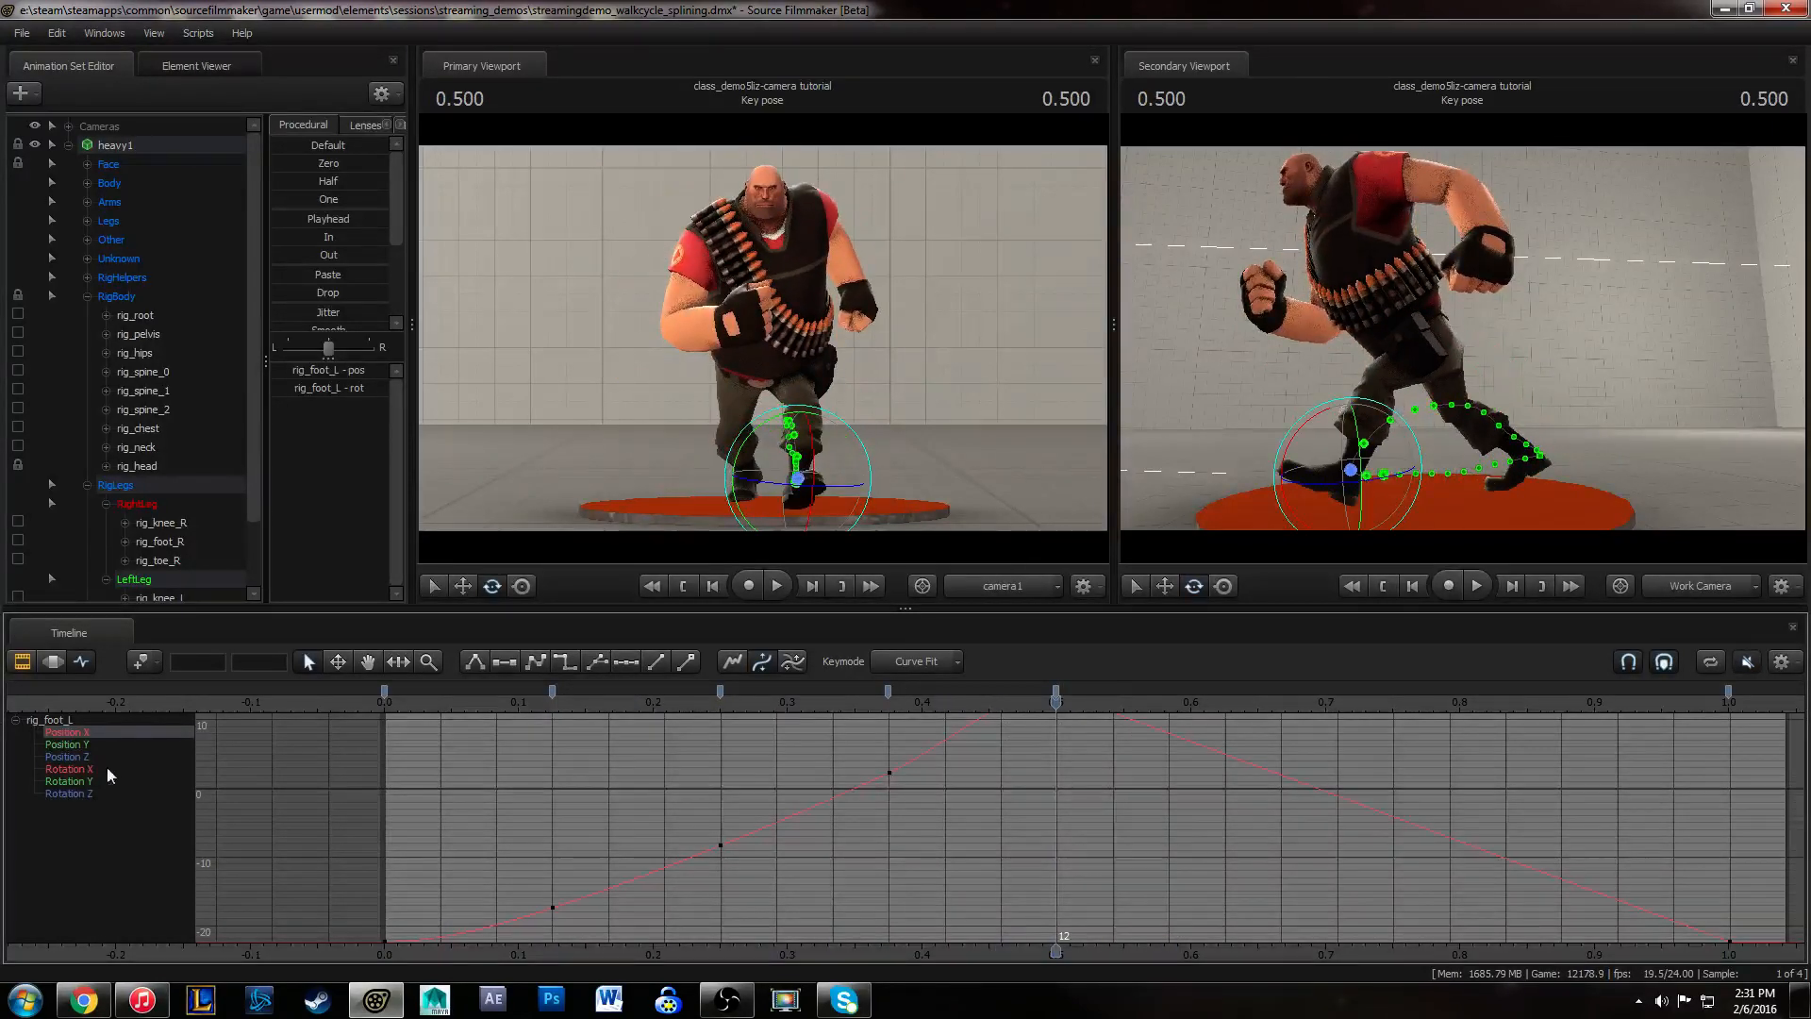
- Show the left foot's Rotation X, Y and Z curves and smooth their keys from frame 0 to 13
{"action": "left_click_drag", "start_coordinate": [94, 755], "coordinate": [223, 800]}
{"action": "left_click_drag", "start_coordinate": [80, 780], "coordinate": [279, 800]}
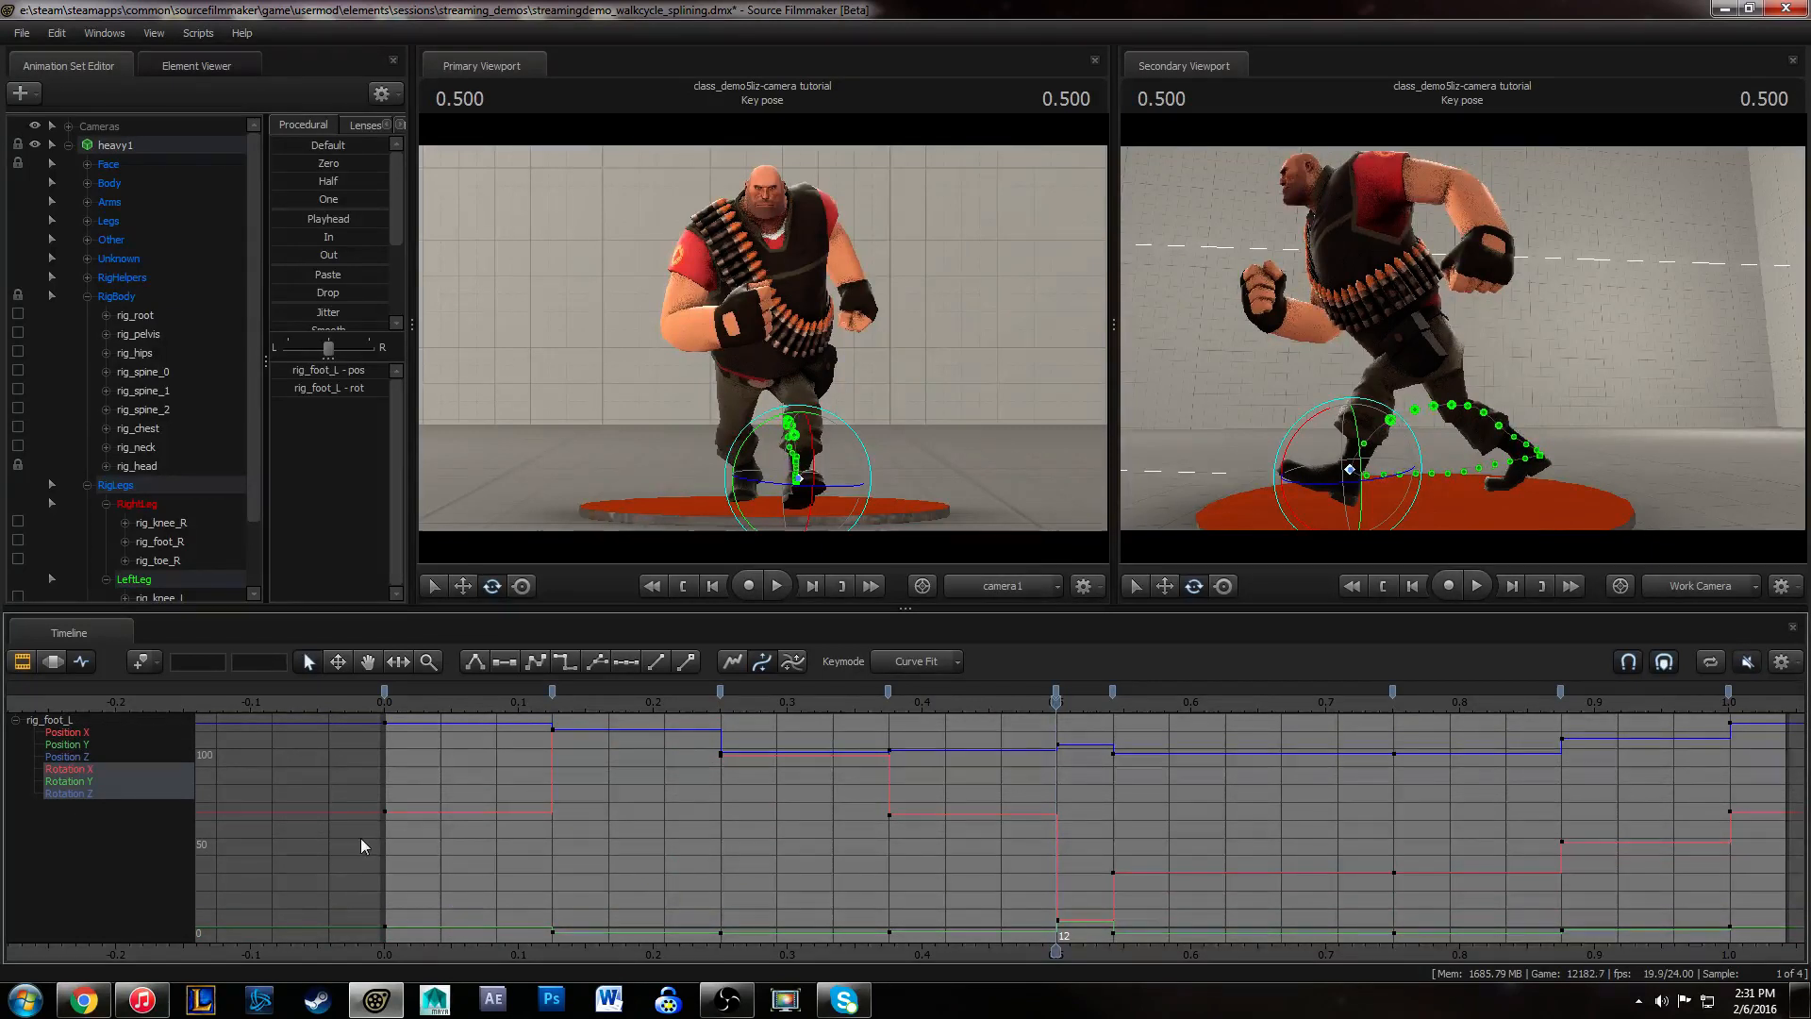
{"action": "scroll", "coordinate": [835, 779], "scroll_direction": "down", "scroll_amount": 1}
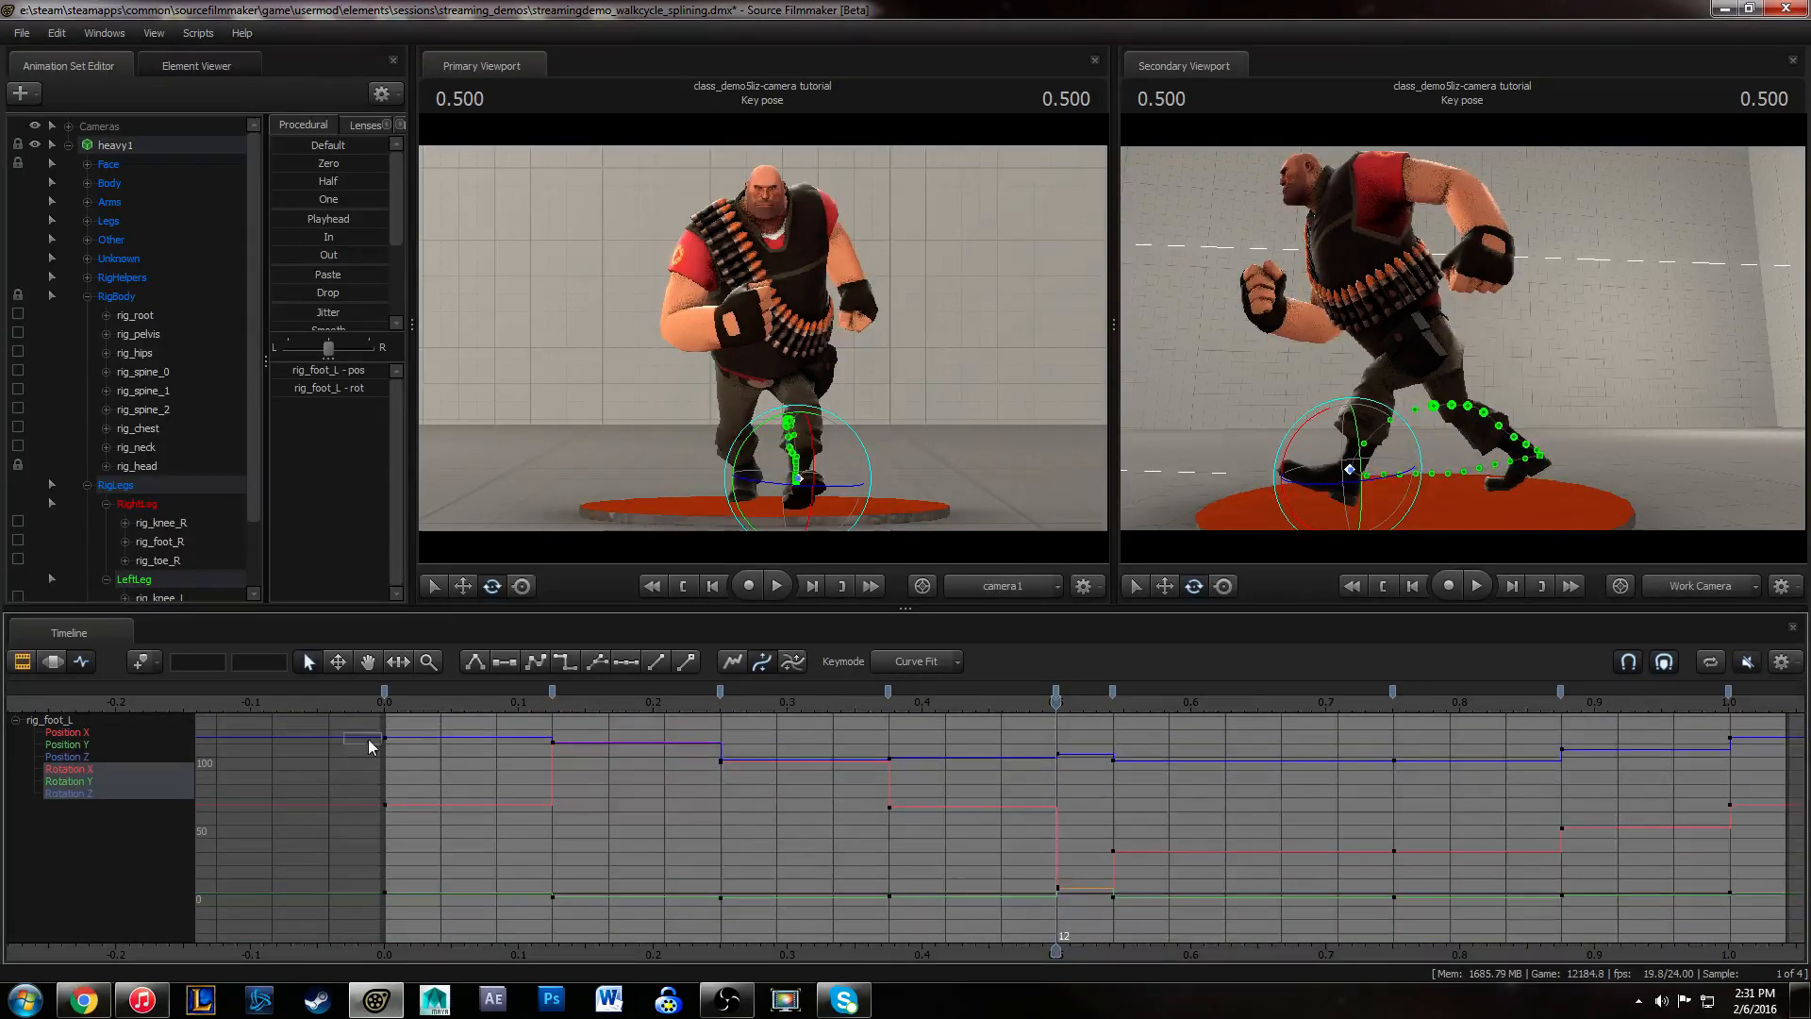
{"action": "left_click_drag", "start_coordinate": [371, 746], "coordinate": [1115, 944]}
{"action": "key", "text": "s"}
{"action": "left_click_drag", "start_coordinate": [1094, 736], "coordinate": [1146, 897]}
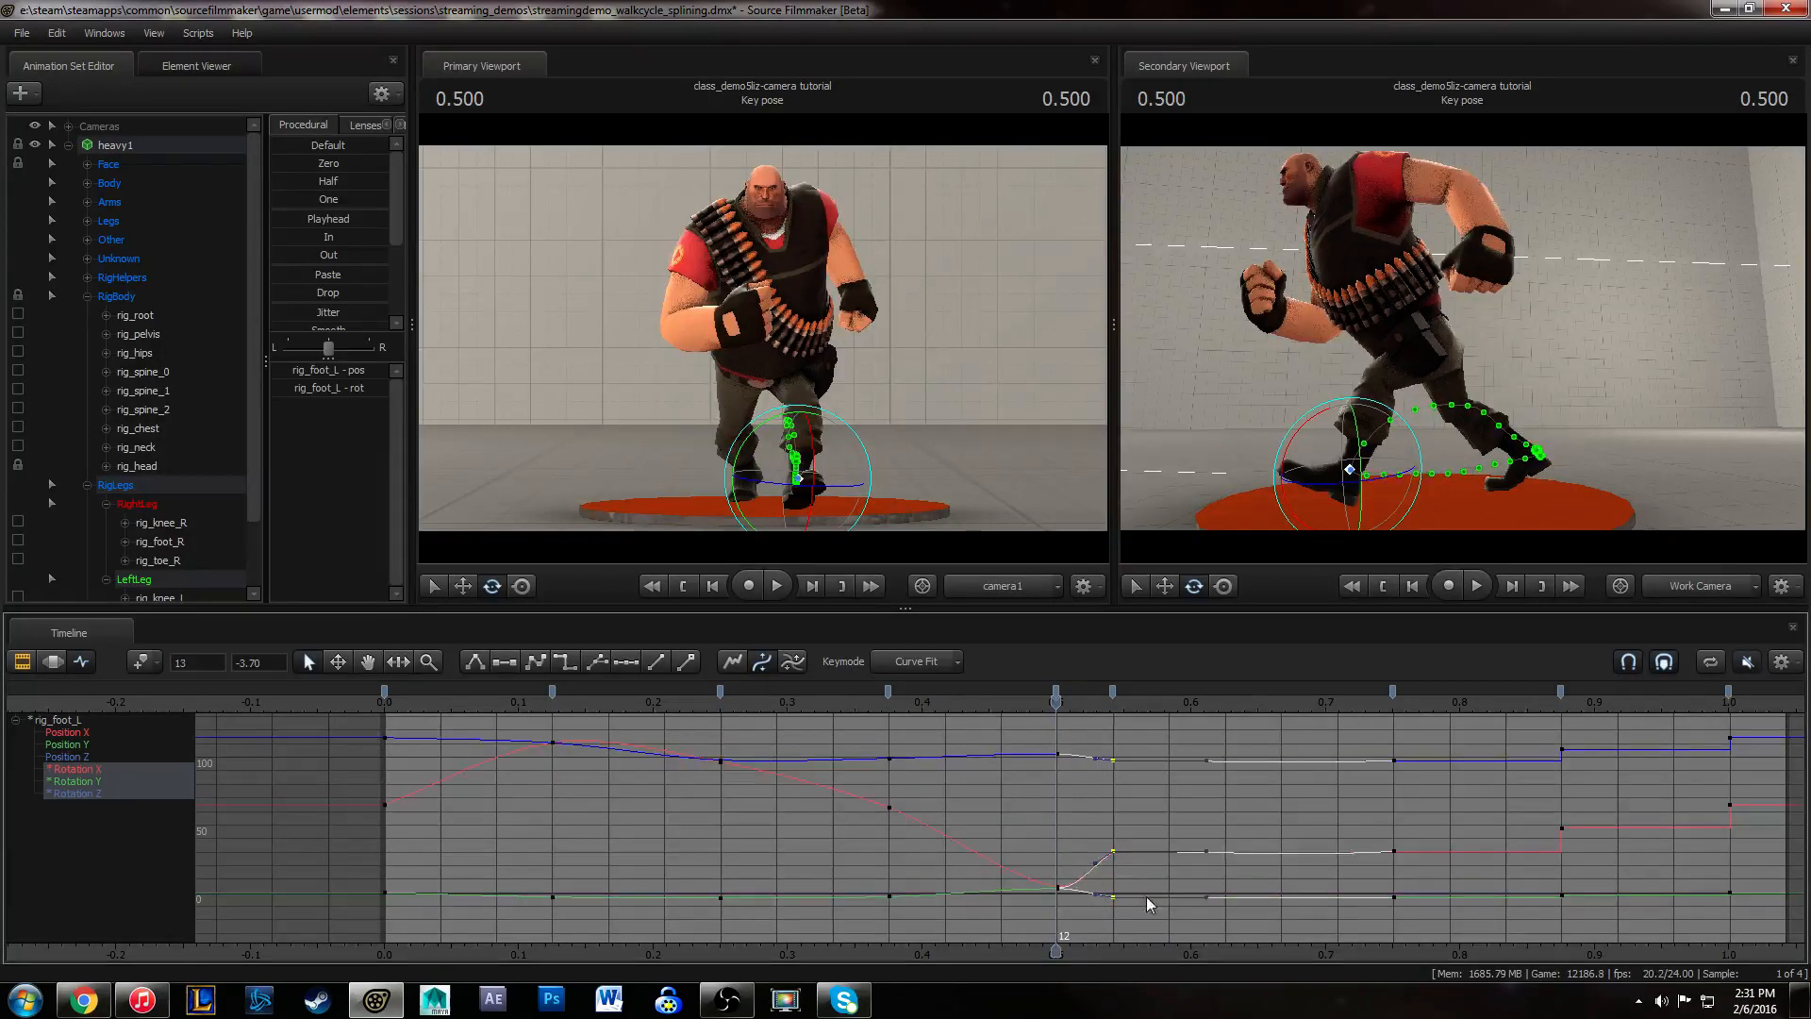
- Flatten the Rotation X peak at frame 3 and select the Rotation X key at frame 0
{"action": "left_click", "coordinate": [859, 805]}
{"action": "left_click_drag", "start_coordinate": [555, 735], "coordinate": [558, 745]}
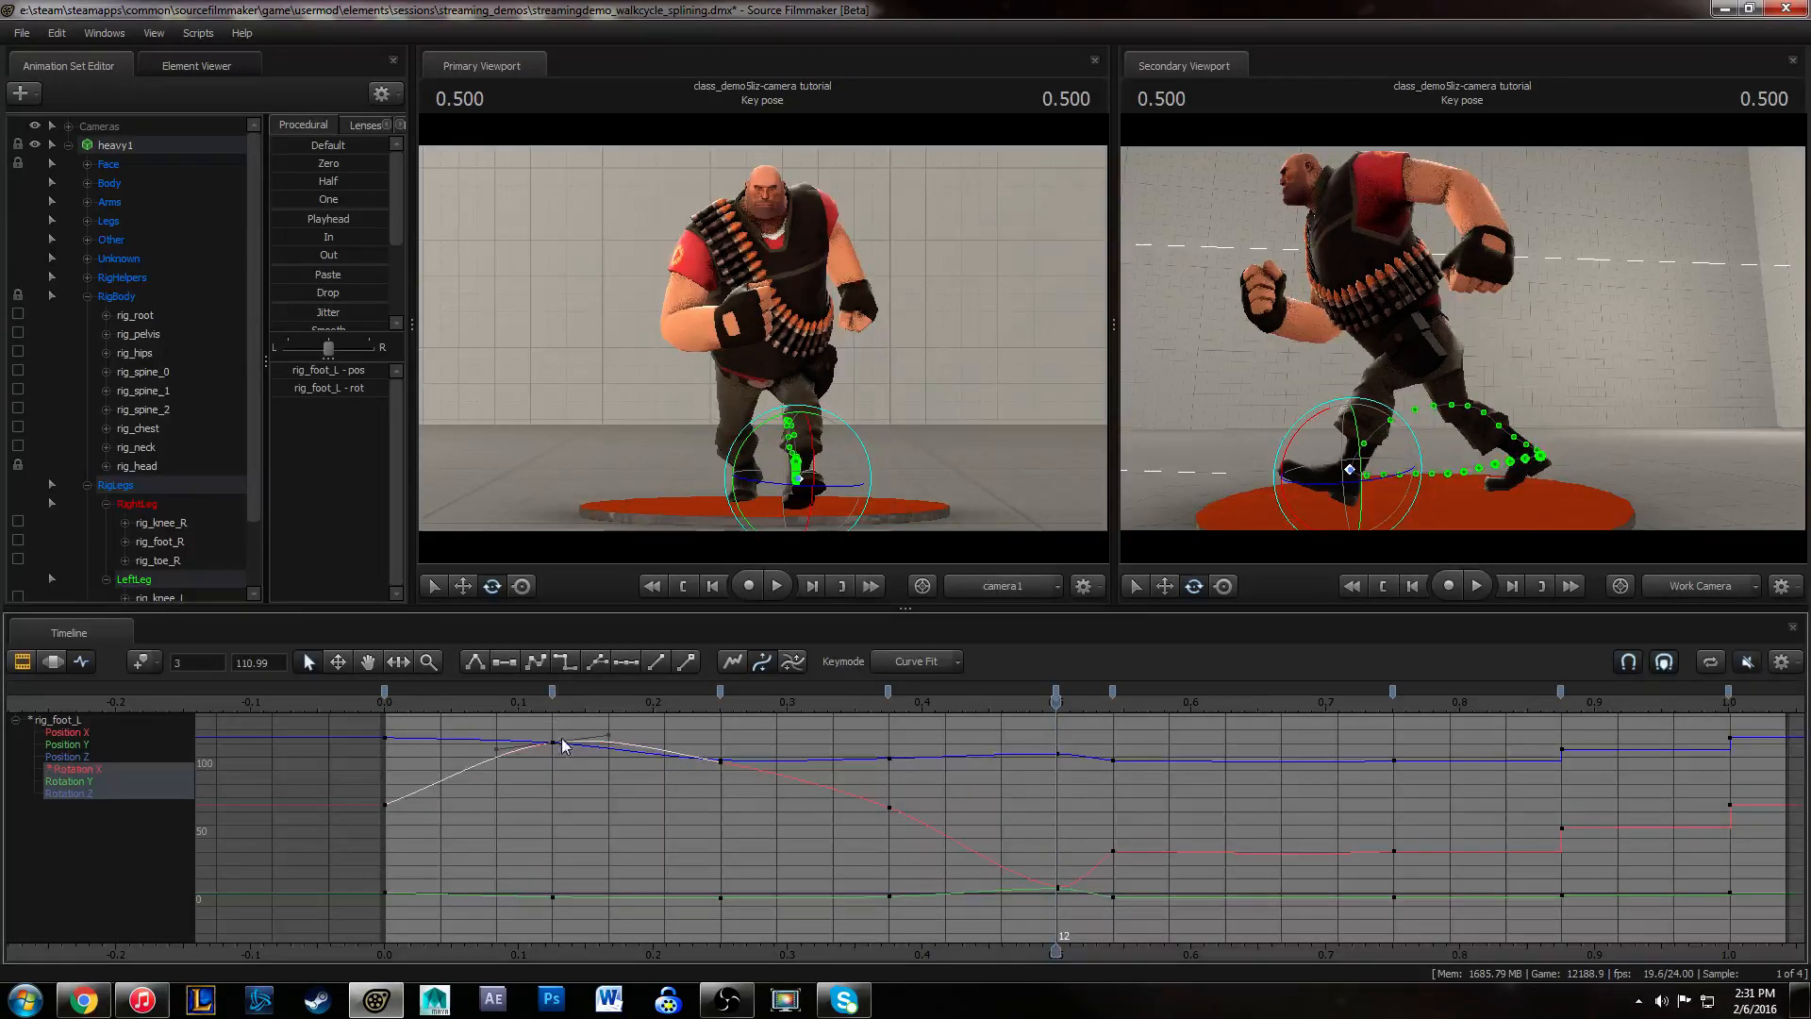
{"action": "left_click", "coordinate": [384, 805]}
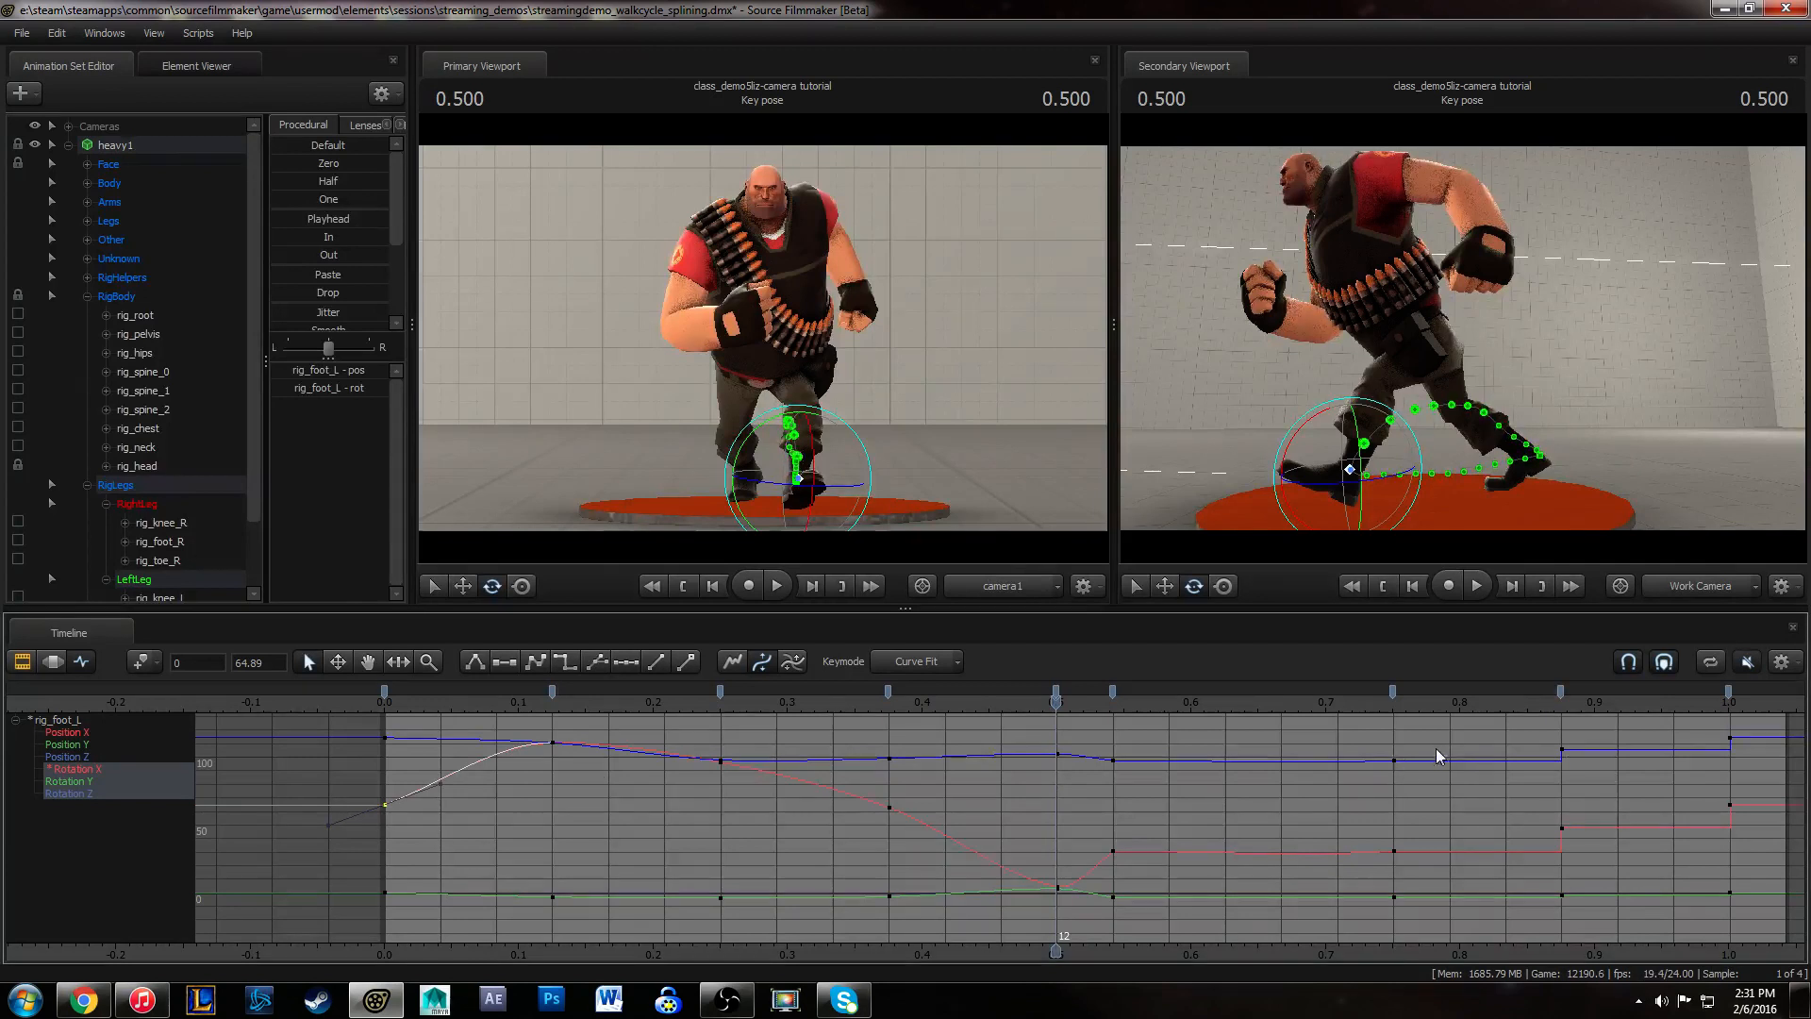
- Convert the stepped rotation keys at frames 18, 21 and 24 to smooth spline tangents
{"action": "left_click_drag", "start_coordinate": [1430, 918], "coordinate": [1432, 919]}
{"action": "key", "text": "1"}
{"action": "left_click", "coordinate": [1478, 800]}
{"action": "left_click_drag", "start_coordinate": [1515, 734], "coordinate": [1609, 908]}
{"action": "key", "text": "1"}
{"action": "left_click_drag", "start_coordinate": [1714, 730], "coordinate": [1766, 910]}
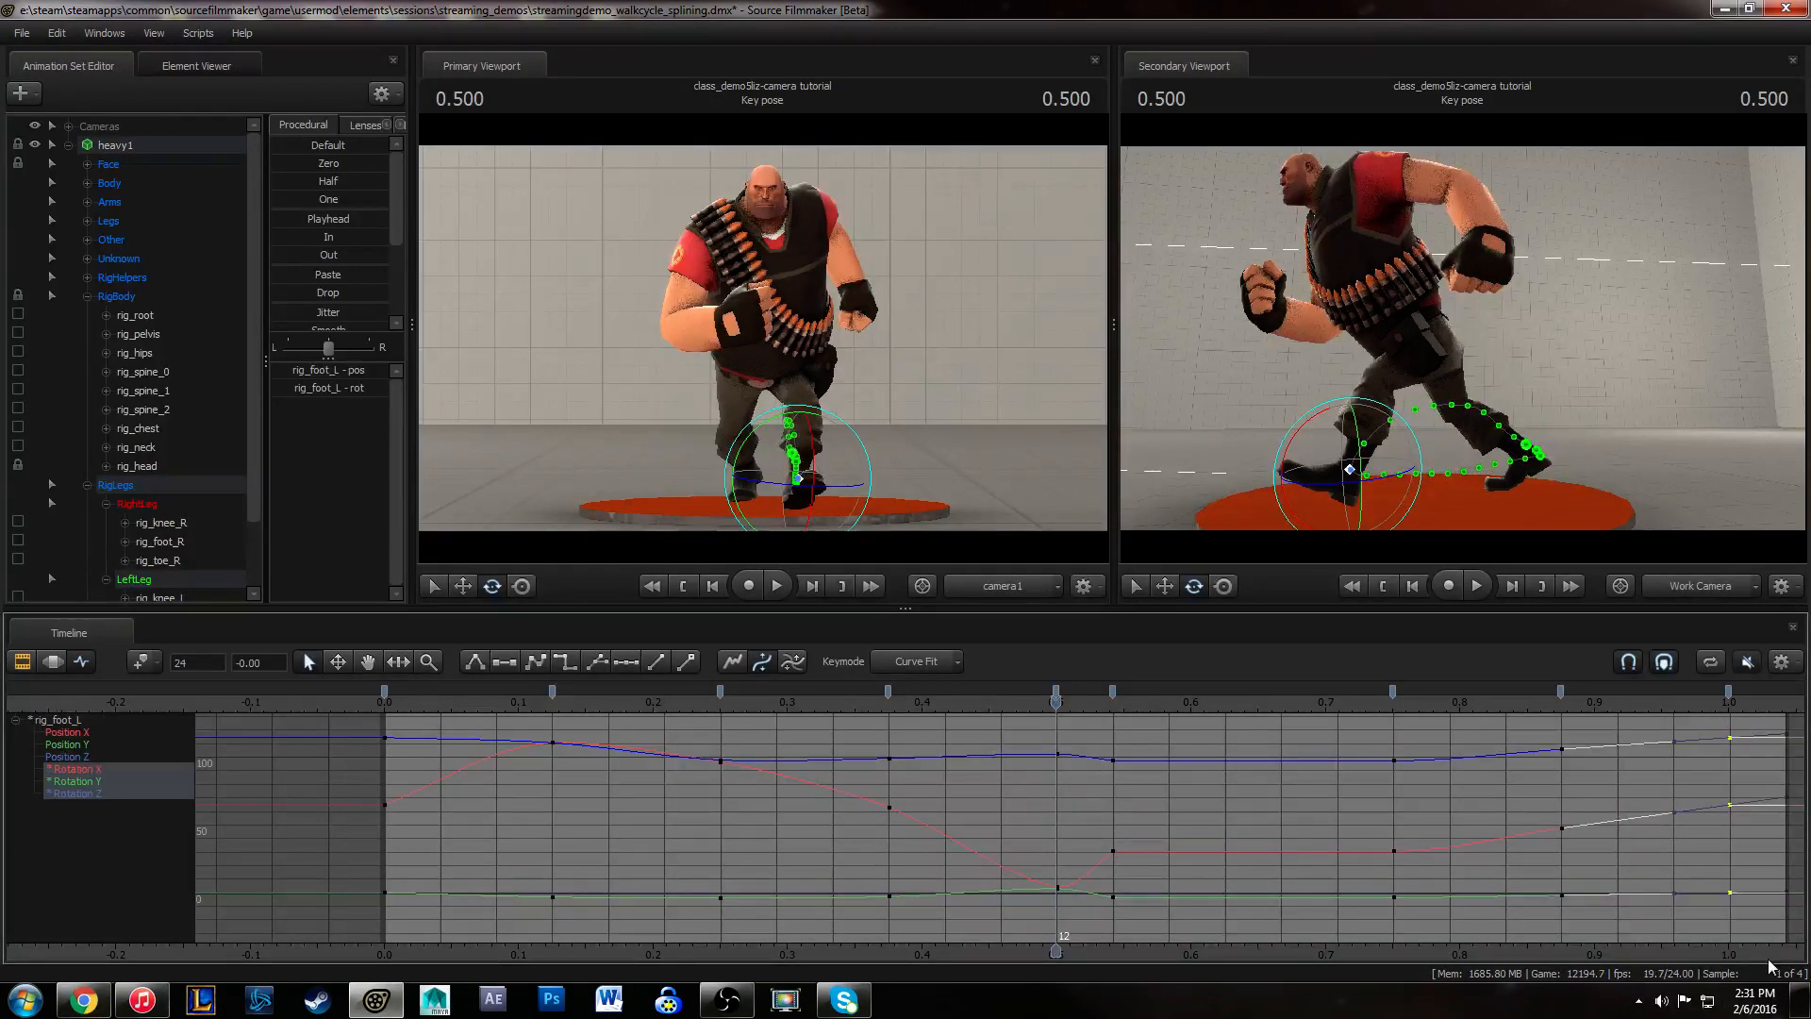
{"action": "left_click", "coordinate": [1605, 803]}
- Play back the walk cycle from the start and scrub to frame 10 to examine the foot's rotation
{"action": "left_click", "coordinate": [388, 700]}
{"action": "key", "text": "space"}
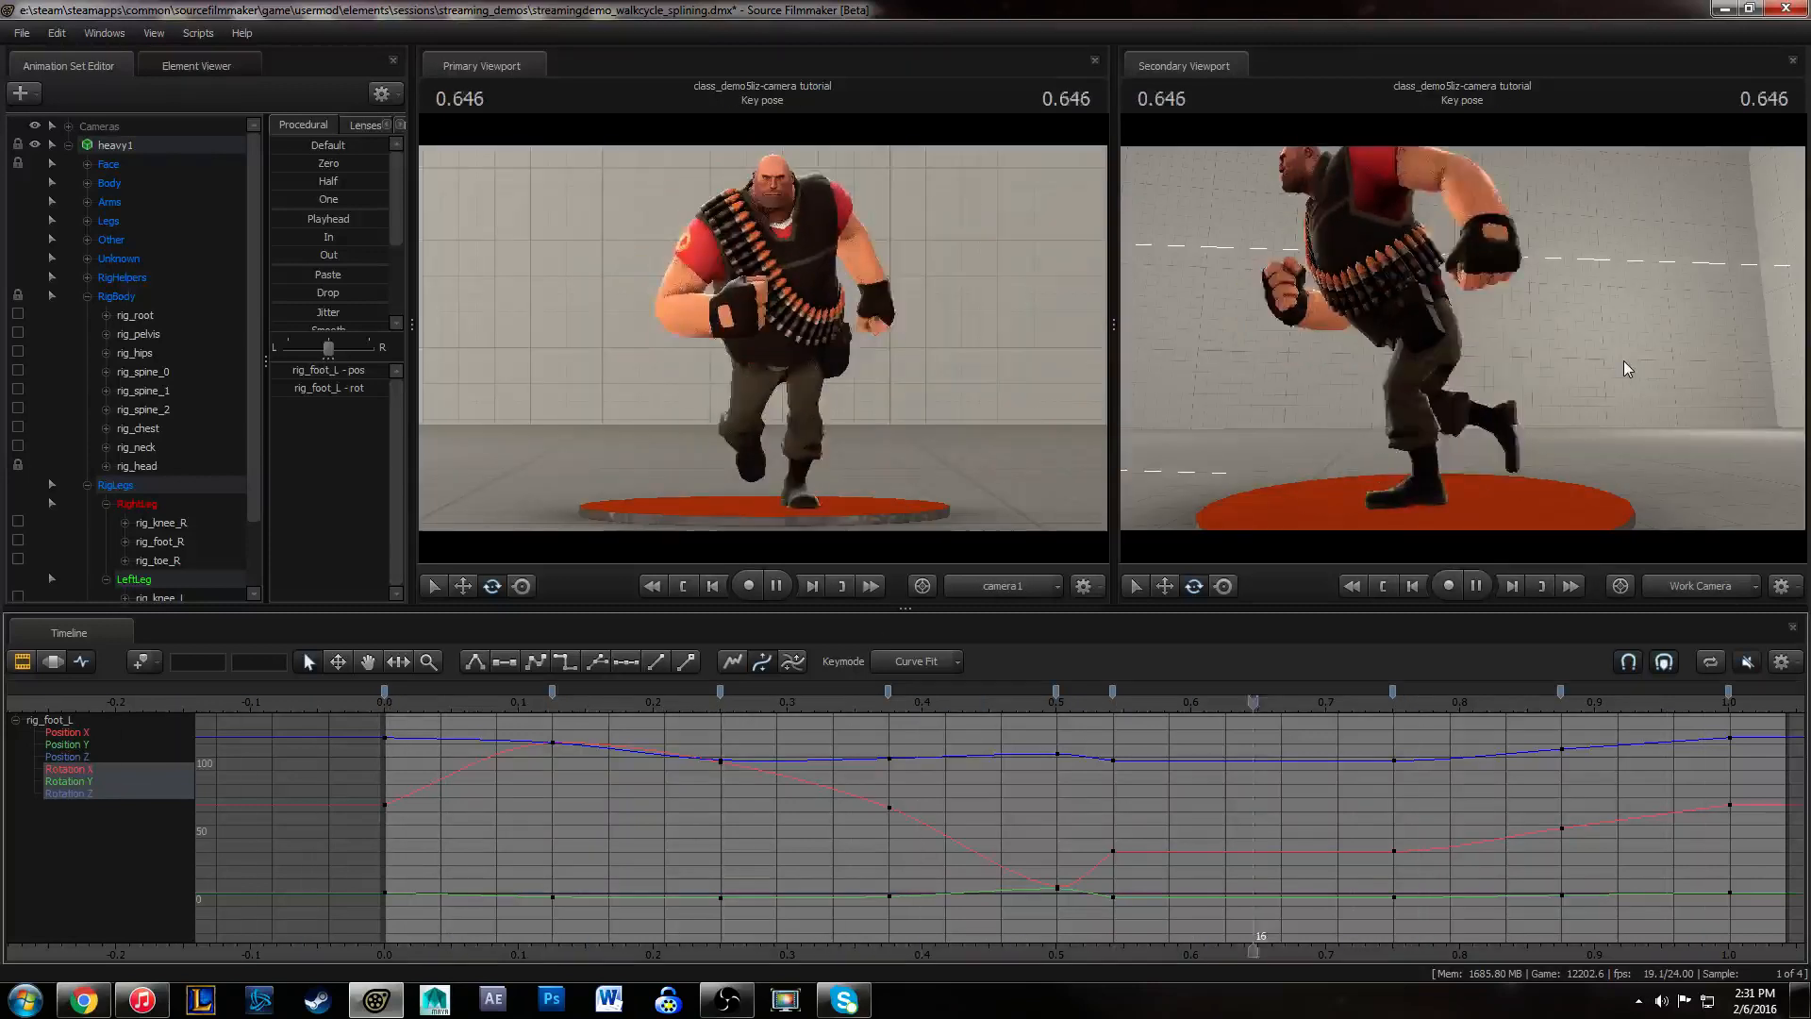
{"action": "key", "text": "space"}
{"action": "left_click", "coordinate": [907, 703]}
{"action": "left_click_drag", "start_coordinate": [908, 704], "coordinate": [938, 703]}
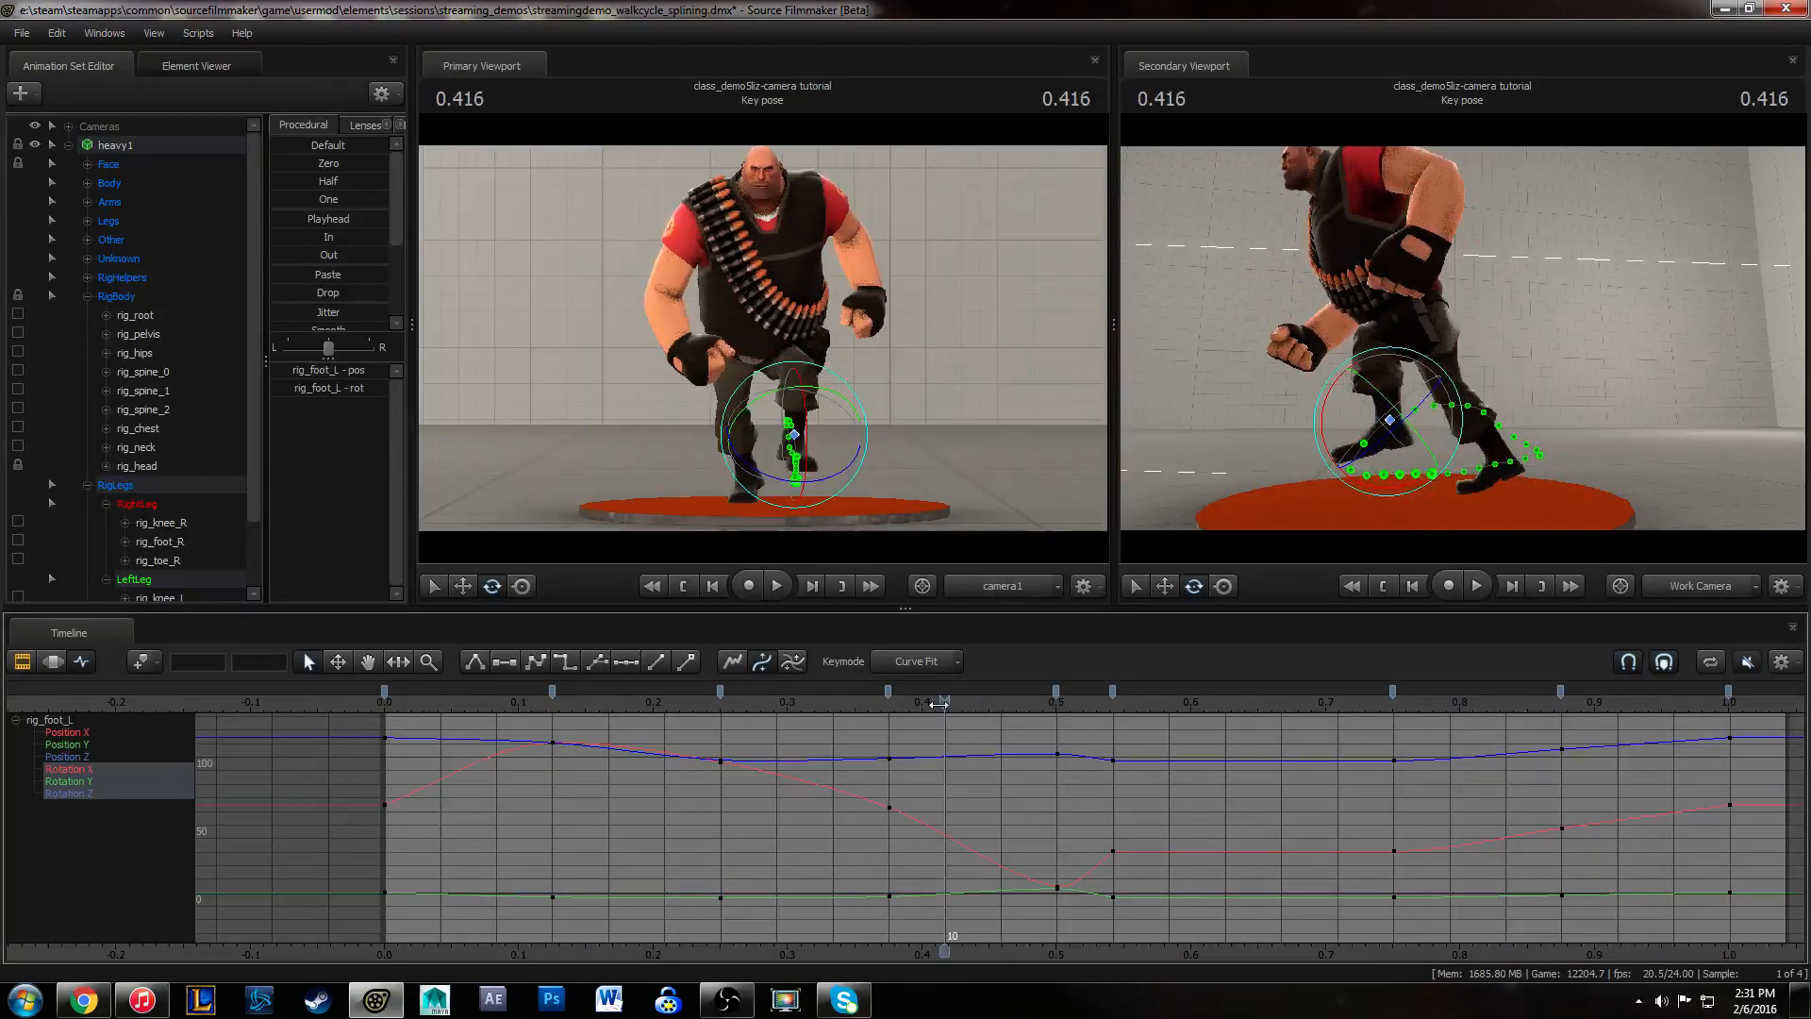
- Move the left foot's Rotation X key at frame 9 to frame 10
{"action": "left_click_drag", "start_coordinate": [876, 791], "coordinate": [902, 847]}
{"action": "middle_click_drag", "start_coordinate": [904, 827], "coordinate": [971, 824], "text": "shift"}
{"action": "left_click_drag", "start_coordinate": [1054, 862], "coordinate": [1076, 925]}
{"action": "left_click", "coordinate": [1090, 791]}
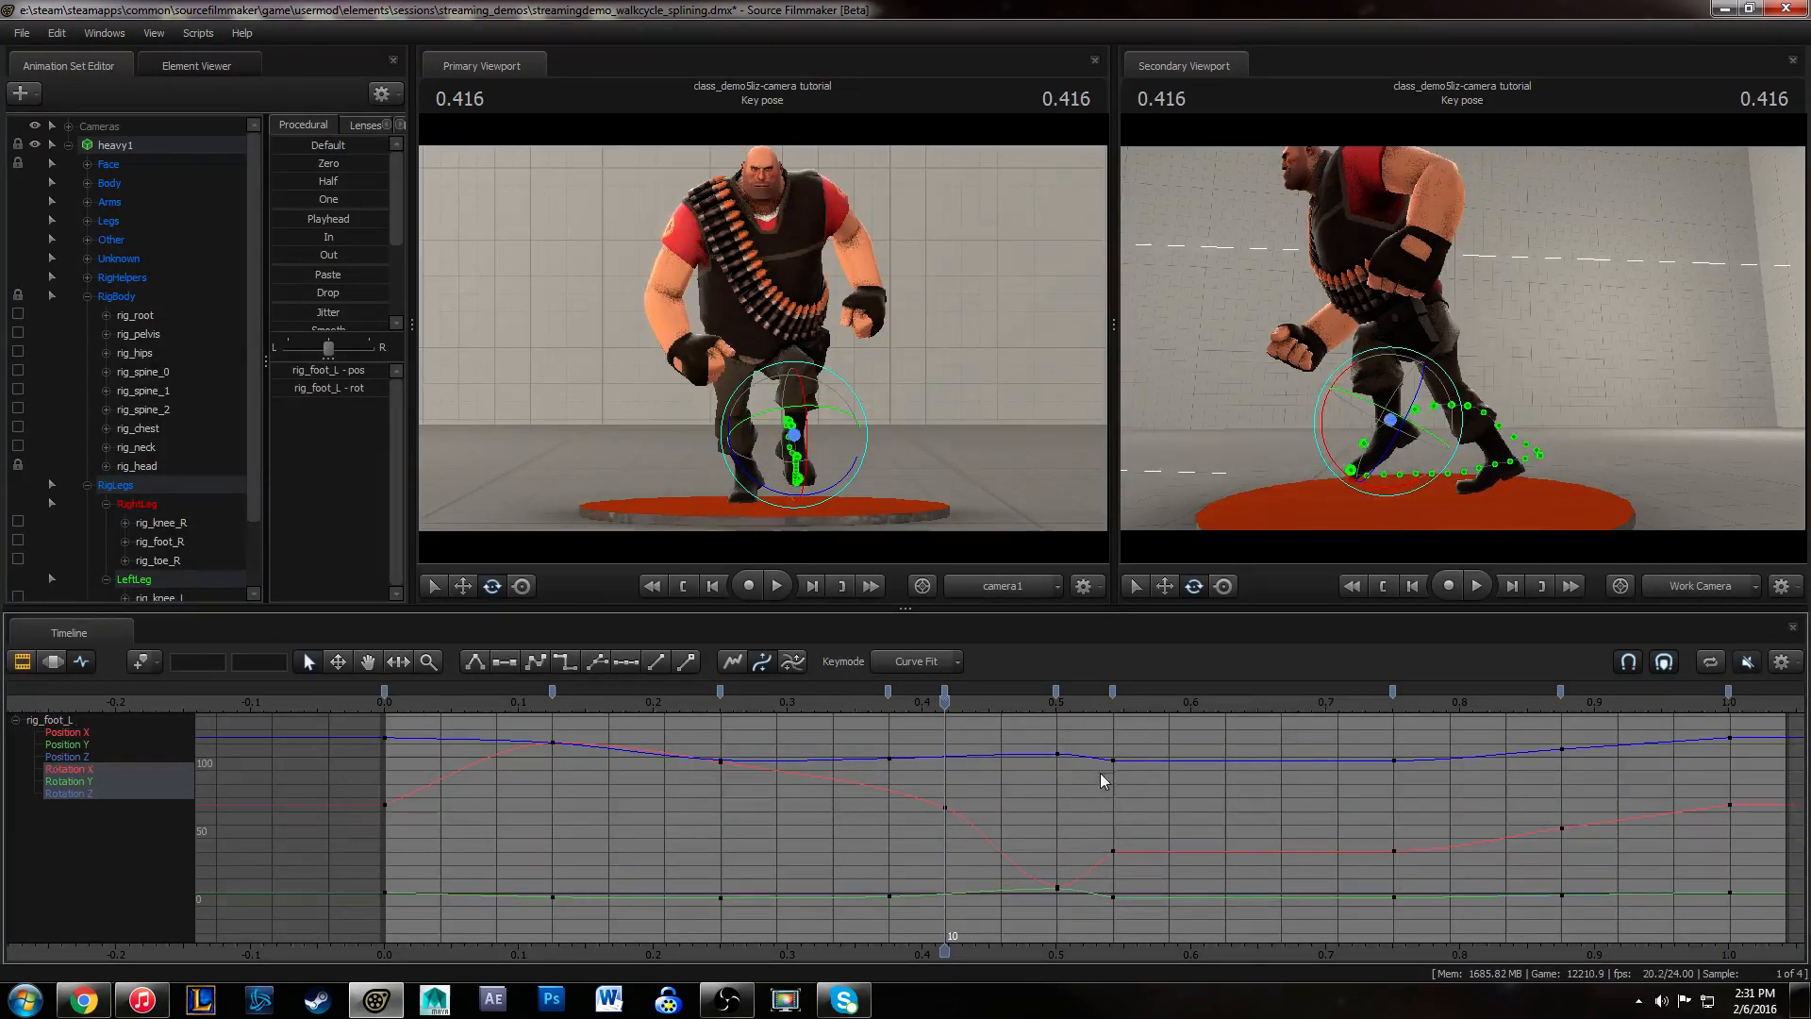
- Play back the walk cycle to check the delayed foot rotation and return to frame 0
{"action": "key", "text": "space"}
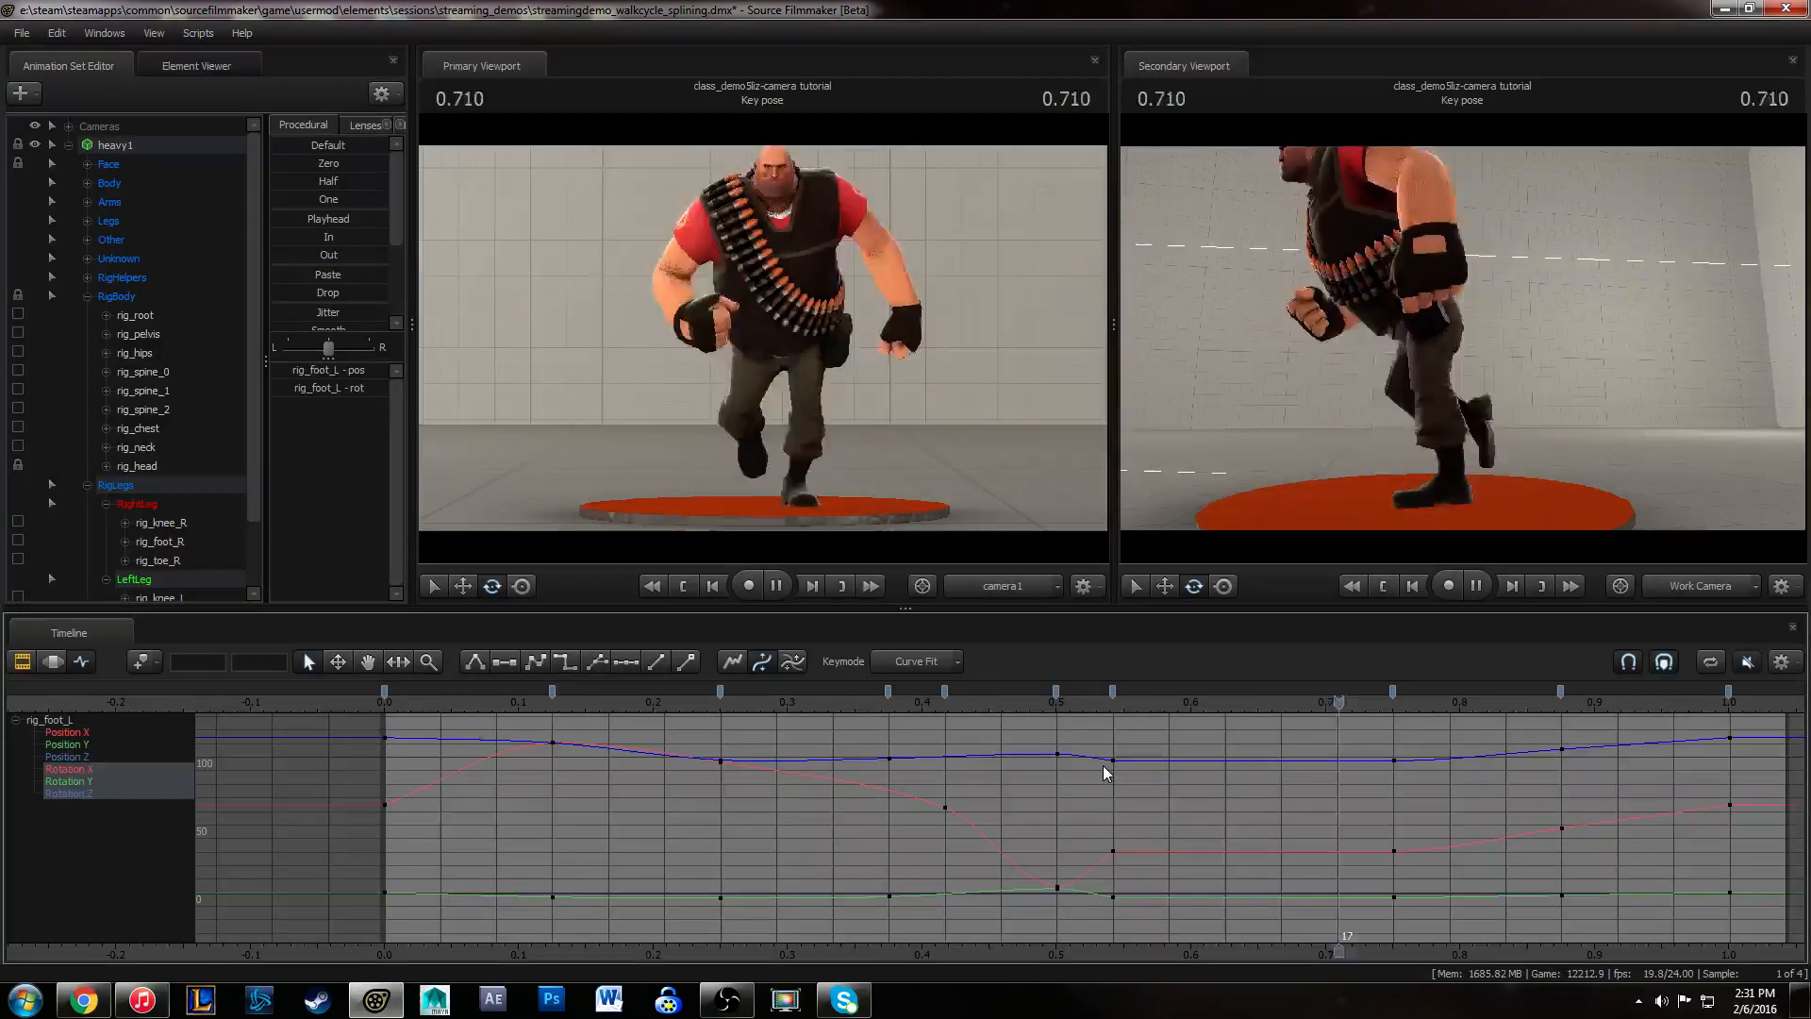
{"action": "key", "text": "space"}
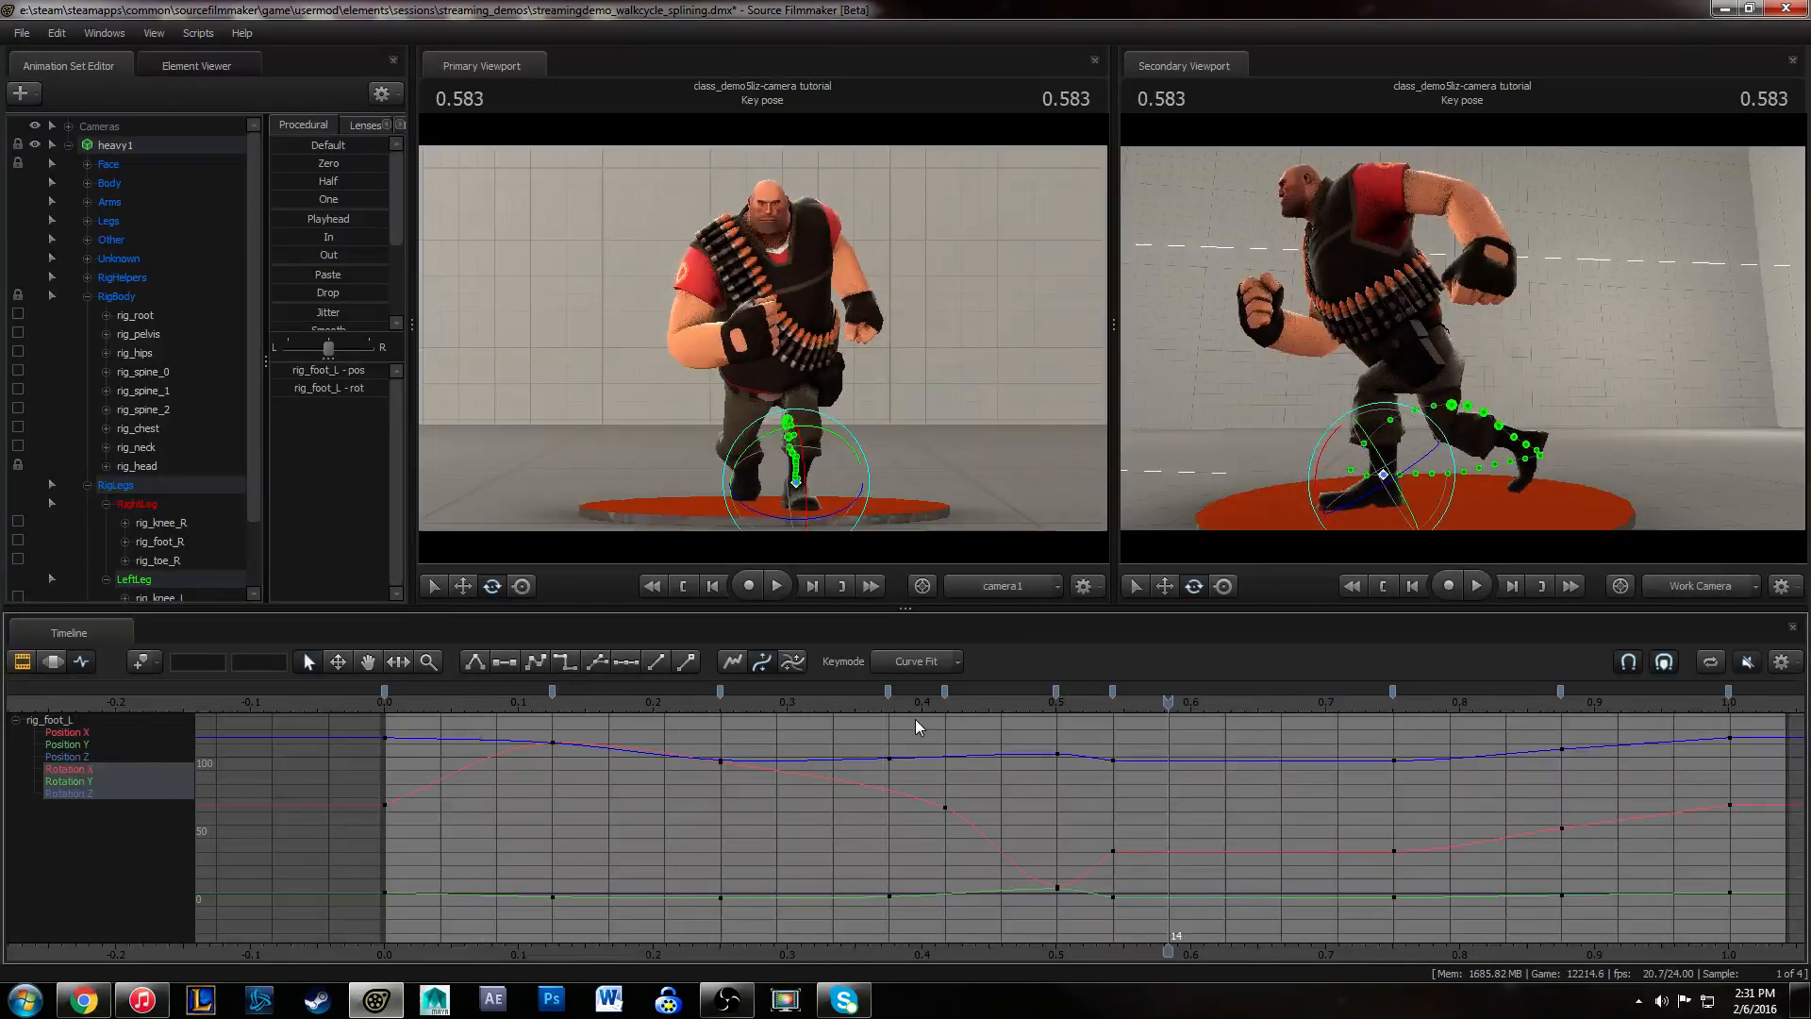
{"action": "left_click", "coordinate": [381, 708]}
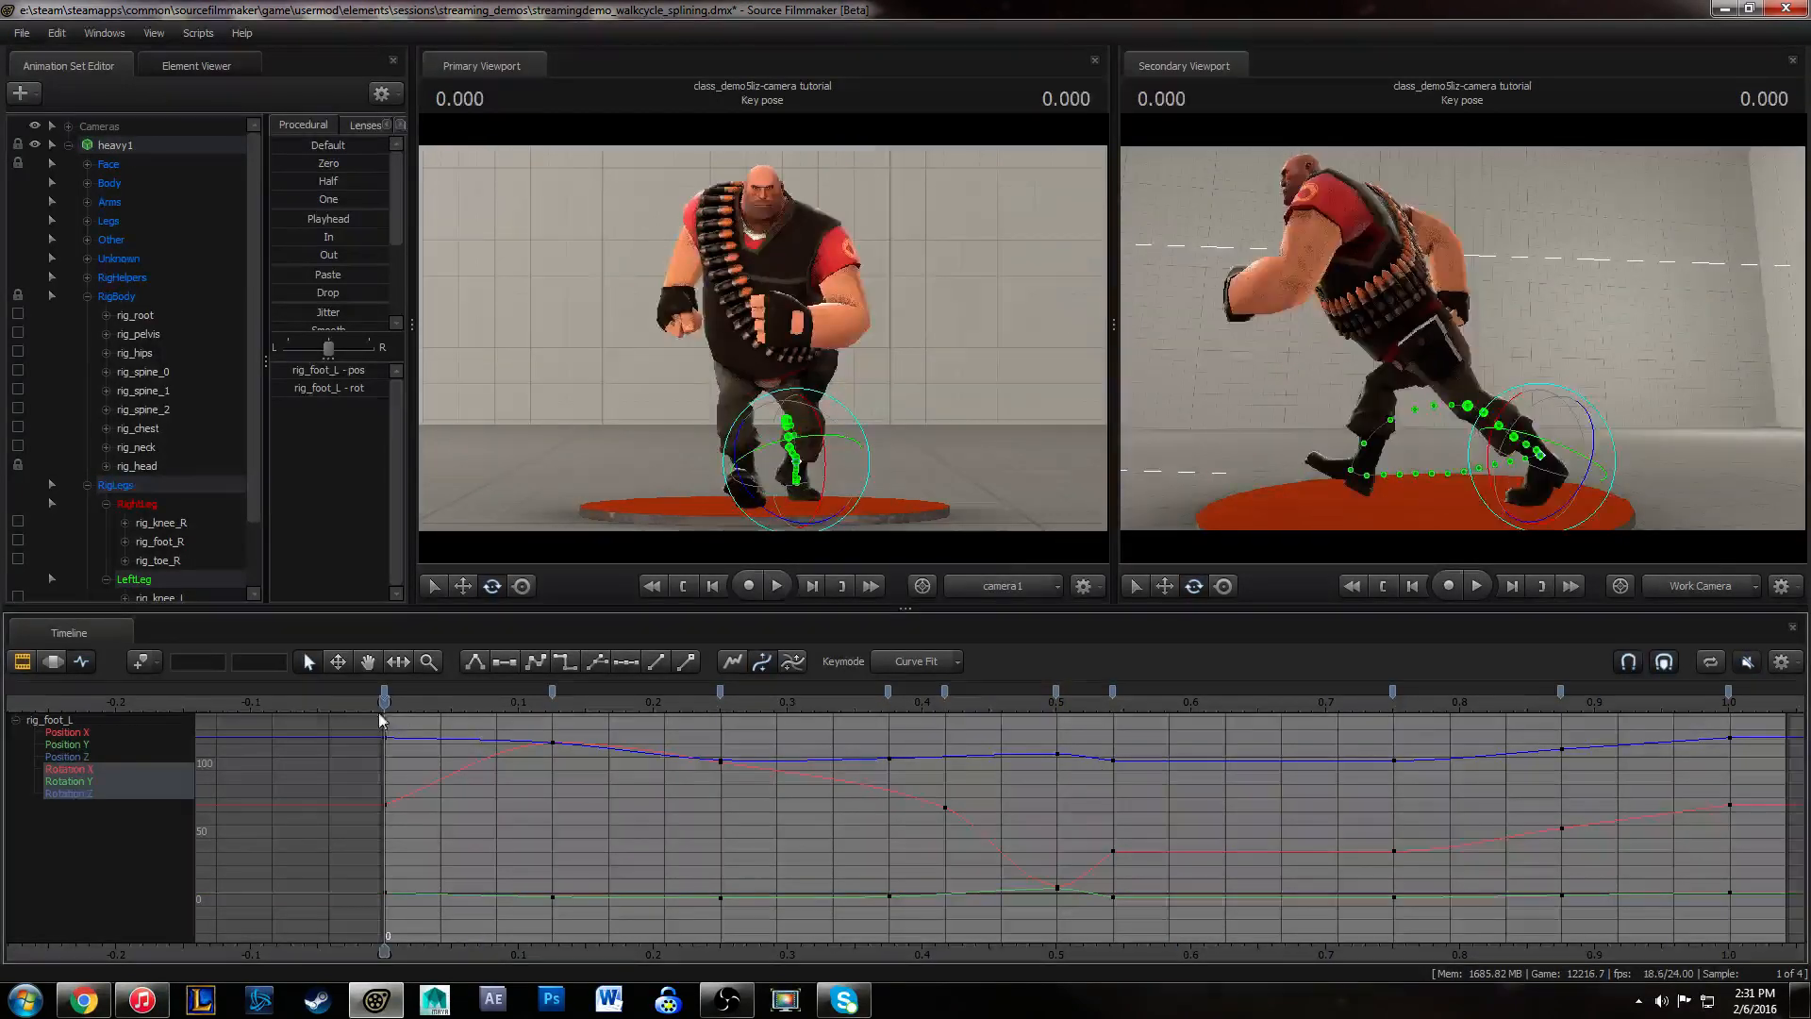
- Play back the walk cycle in short passes to check the left foot's motion, and return to frame 0
{"action": "middle_click_drag", "start_coordinate": [729, 764], "coordinate": [346, 764]}
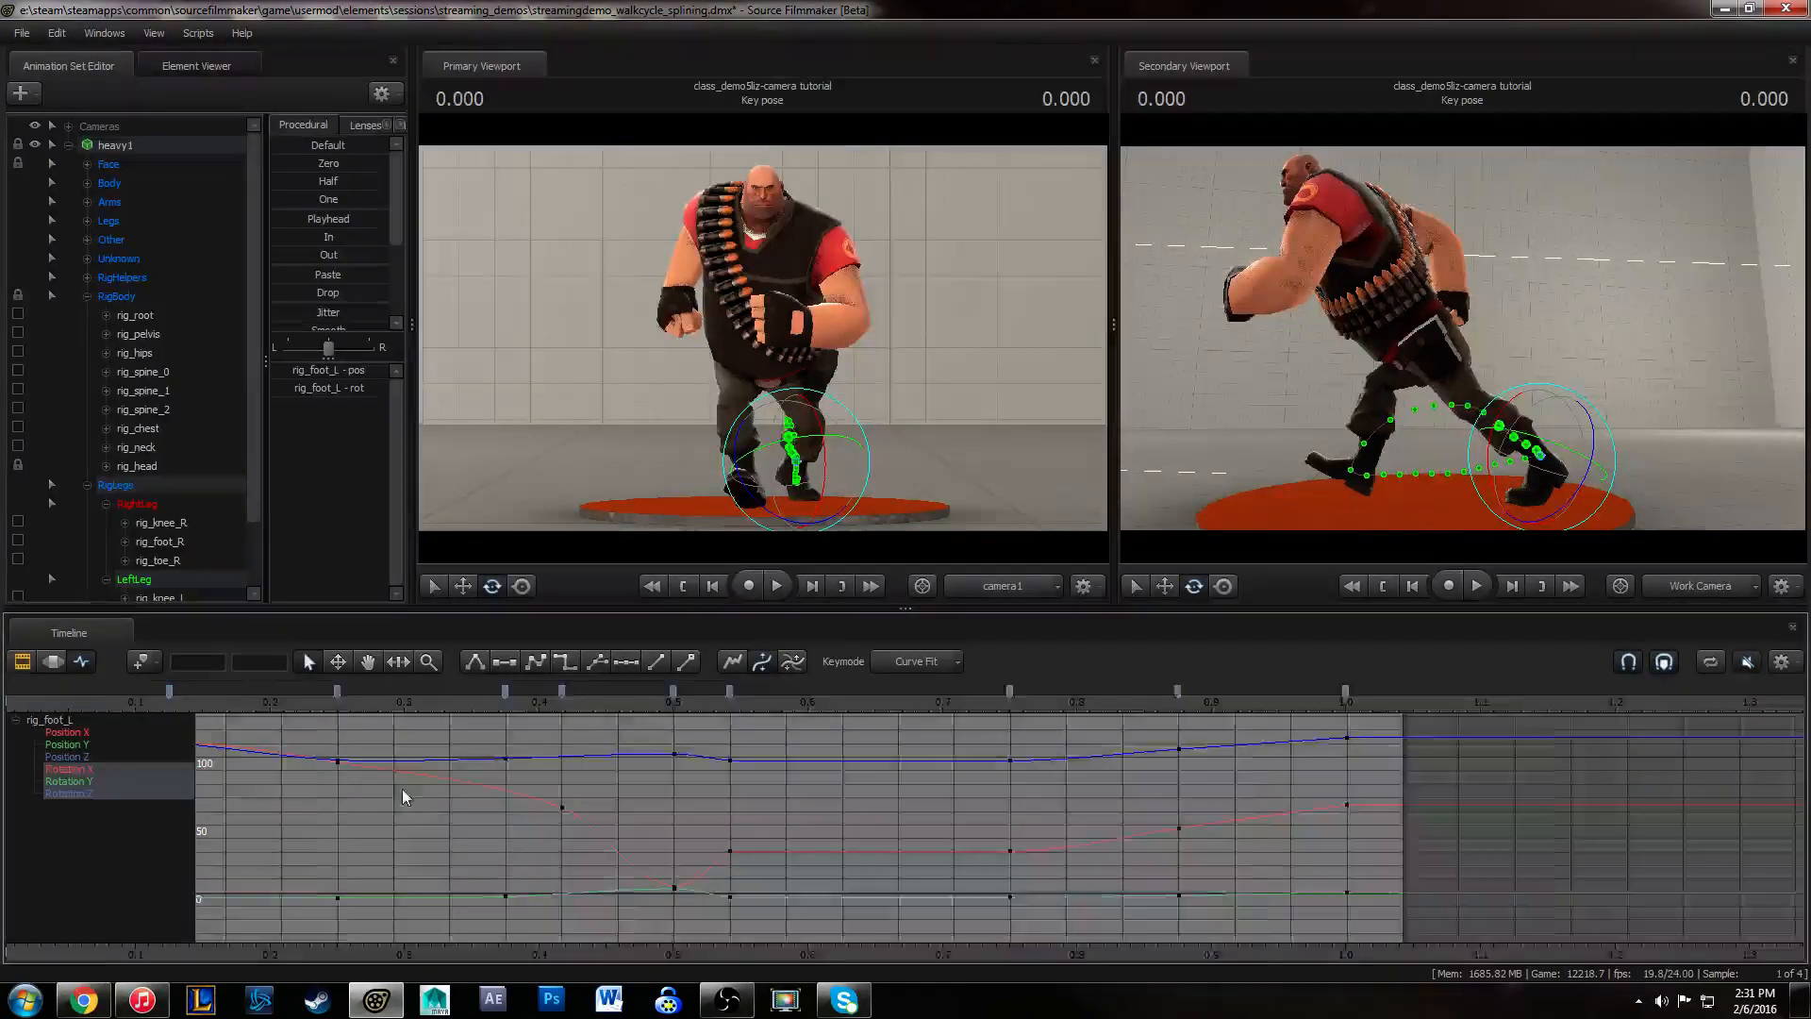
{"action": "right_click_drag", "start_coordinate": [404, 790], "coordinate": [454, 784], "text": "alt"}
{"action": "key", "text": "space"}
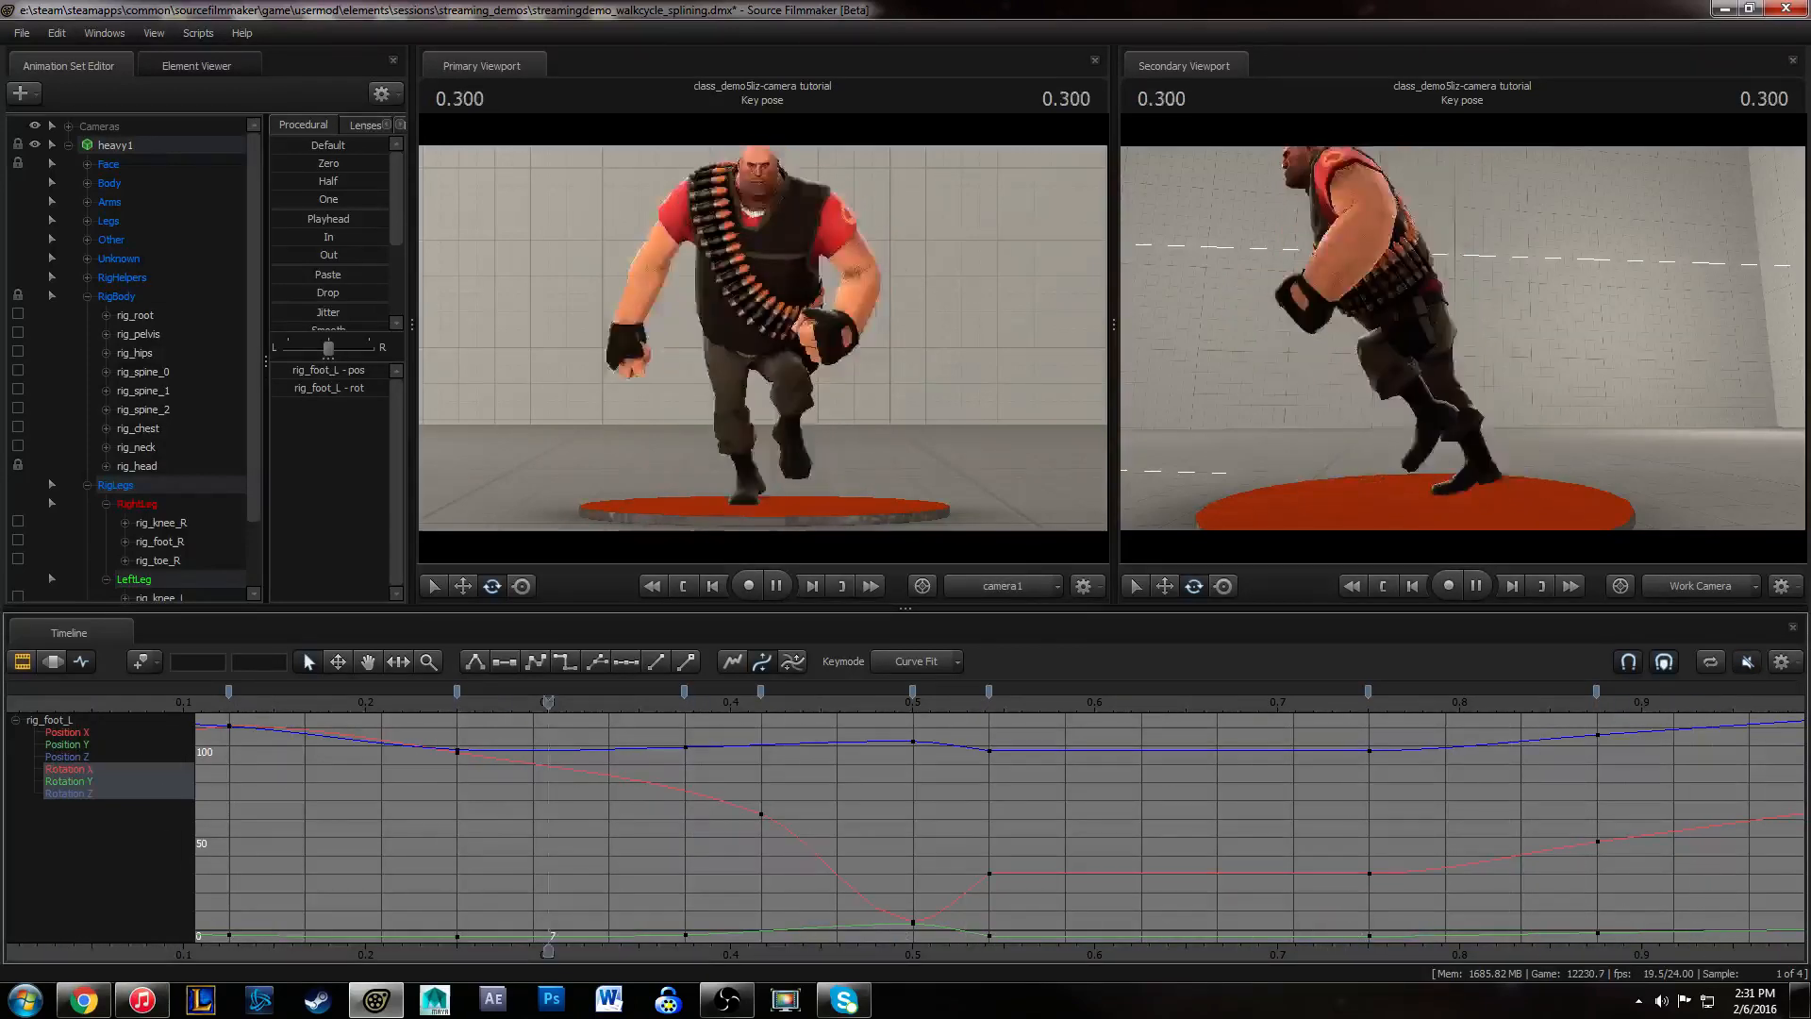
{"action": "key", "text": "space"}
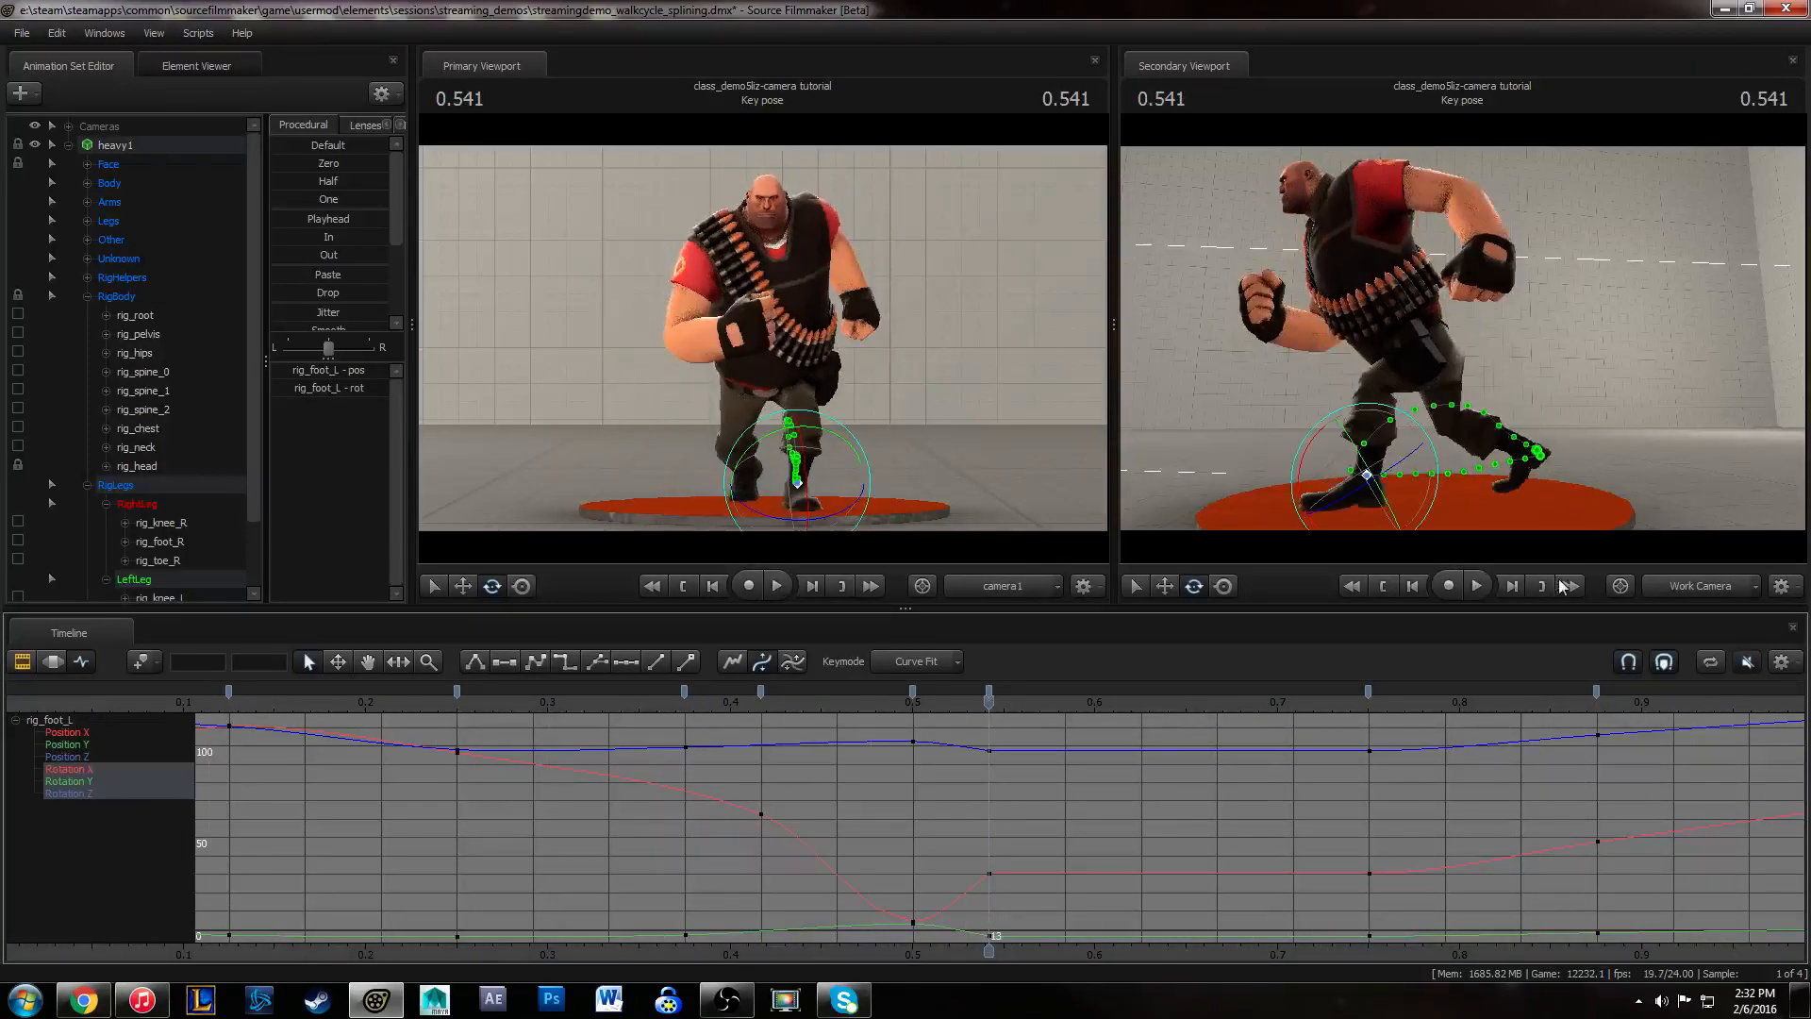
{"action": "left_click", "coordinate": [17, 703]}
{"action": "key", "text": "space"}
{"action": "key", "text": "space"}
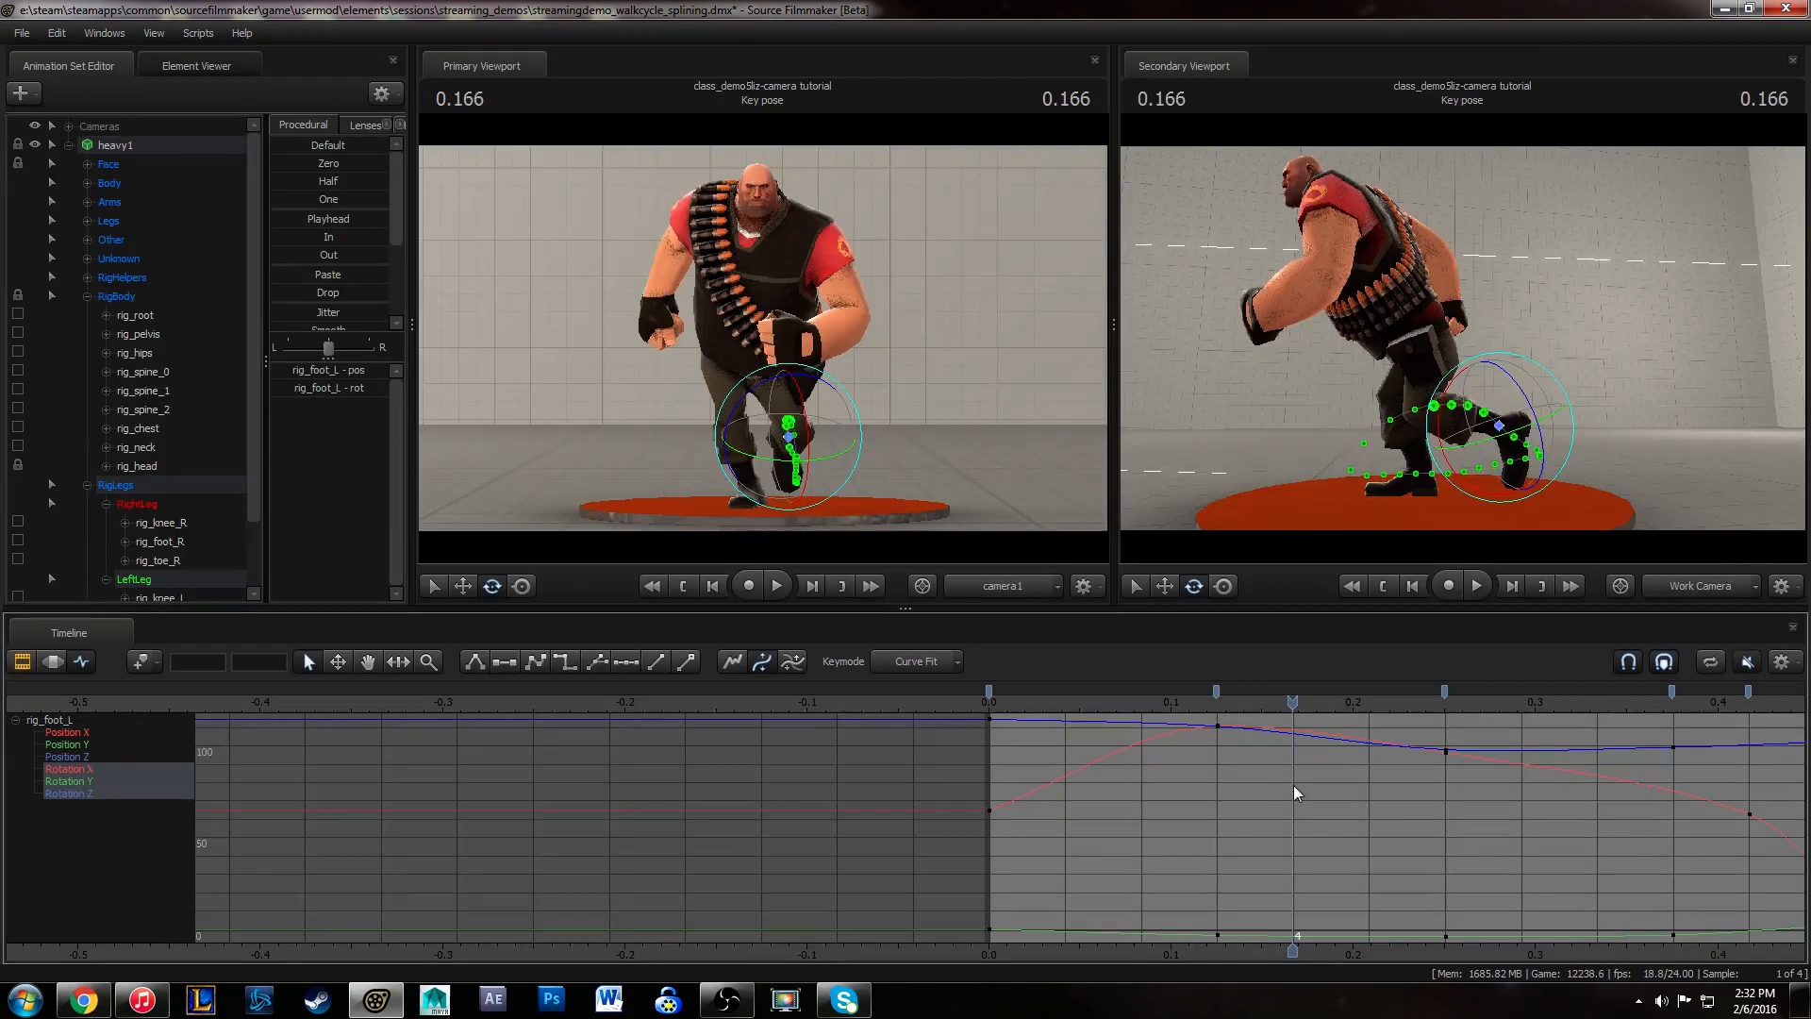
{"action": "left_click", "coordinate": [988, 703]}
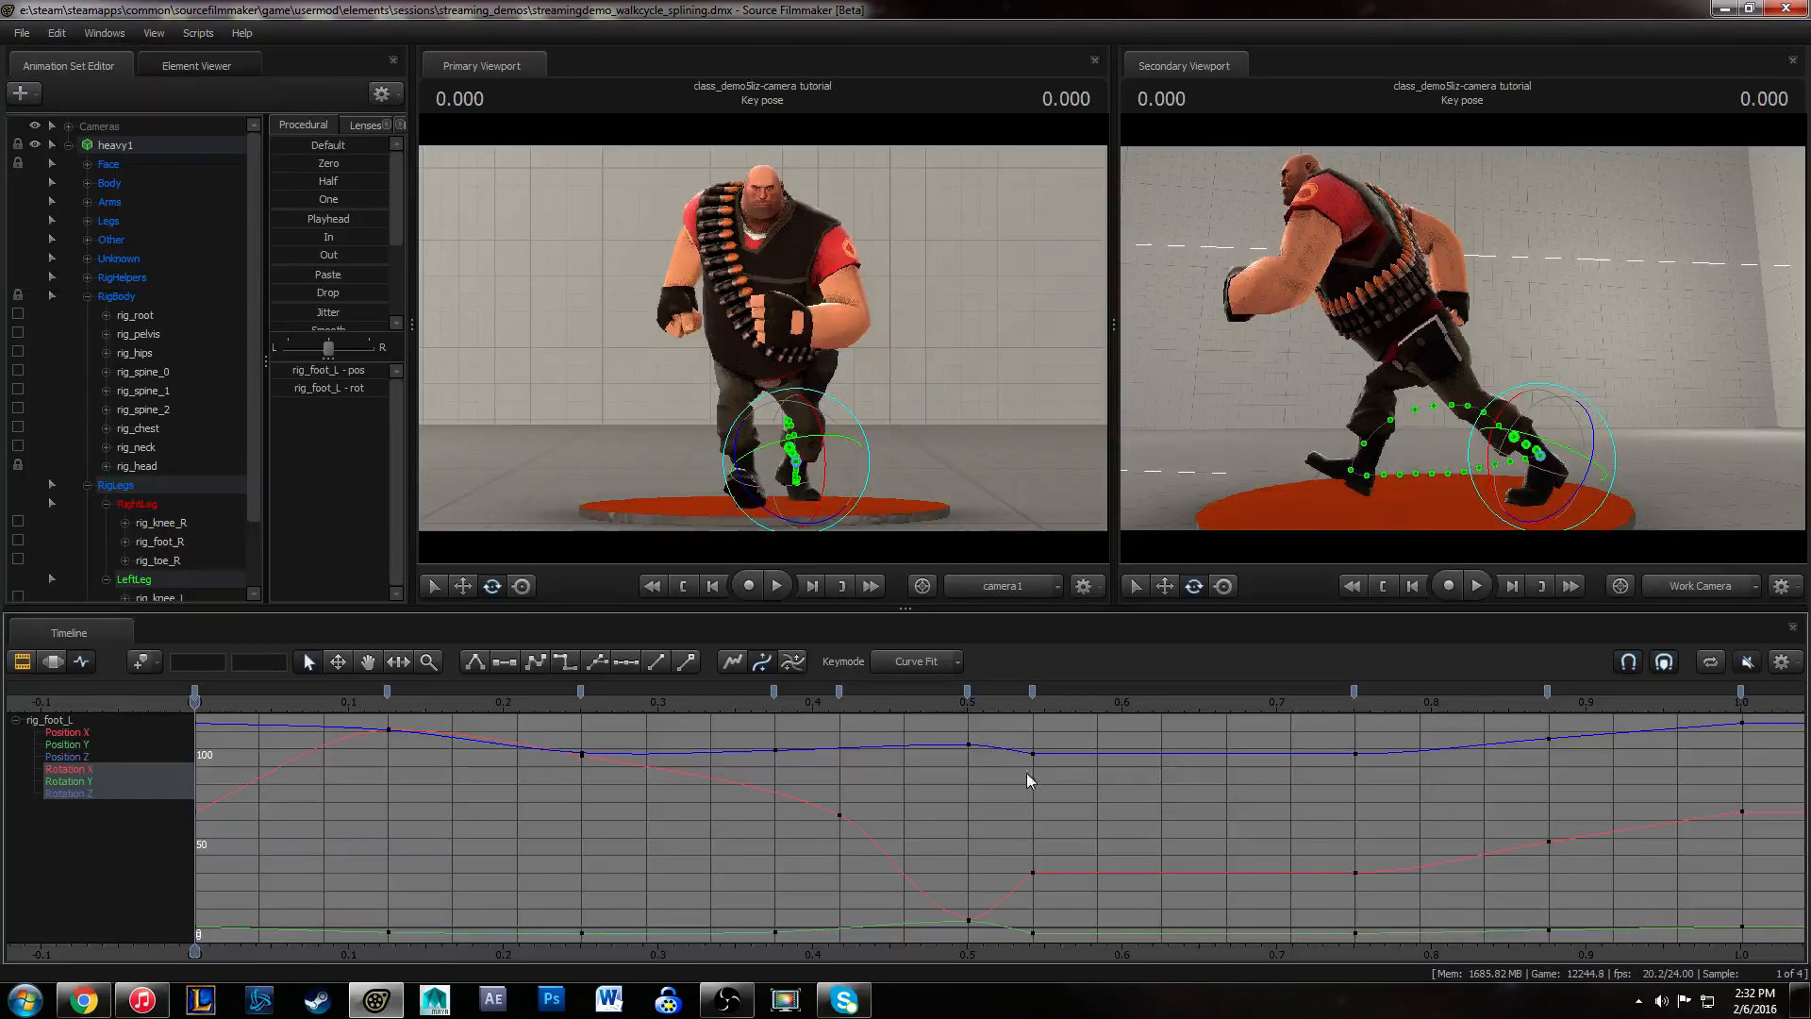
- Review the walk cycle playback from the Heavy's opposite side in the secondary viewport
{"action": "middle_click_drag", "start_coordinate": [652, 881], "coordinate": [457, 870], "text": "alt"}
{"action": "right_click_drag", "start_coordinate": [456, 870], "coordinate": [483, 866], "text": "alt"}
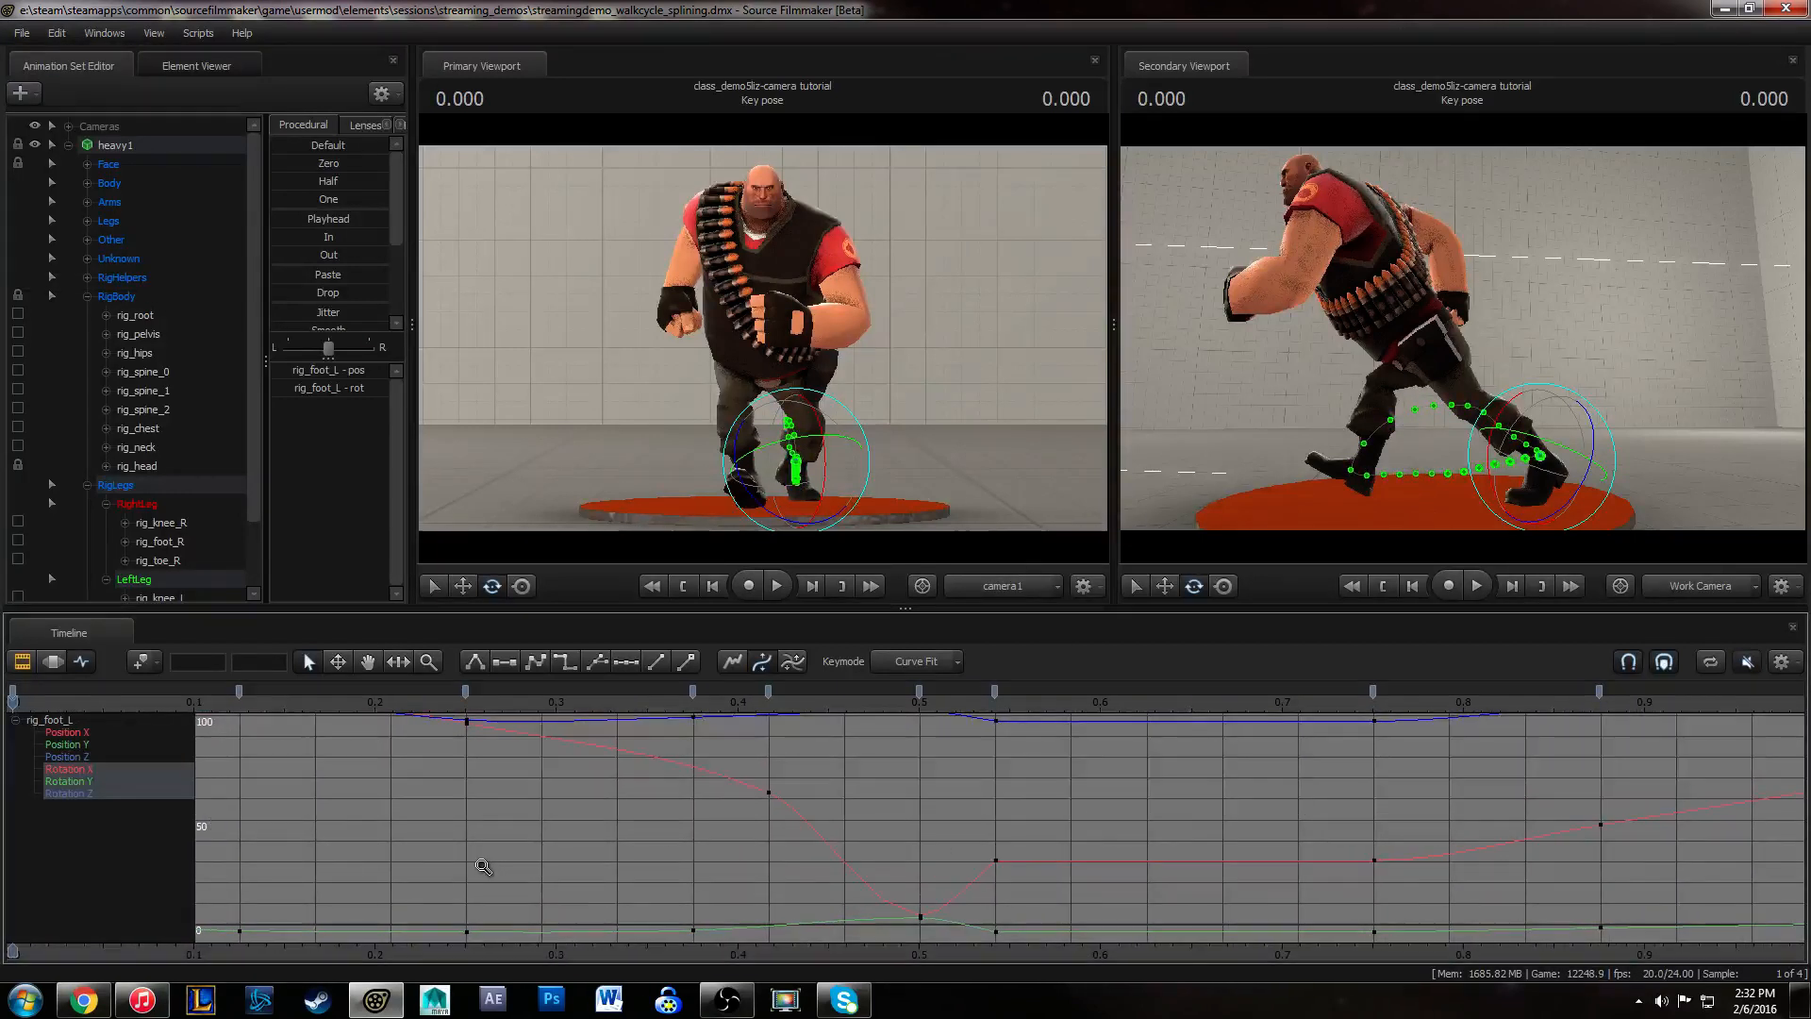
{"action": "key", "text": "space"}
{"action": "left_click_drag", "start_coordinate": [1346, 330], "coordinate": [1456, 342], "text": "alt"}
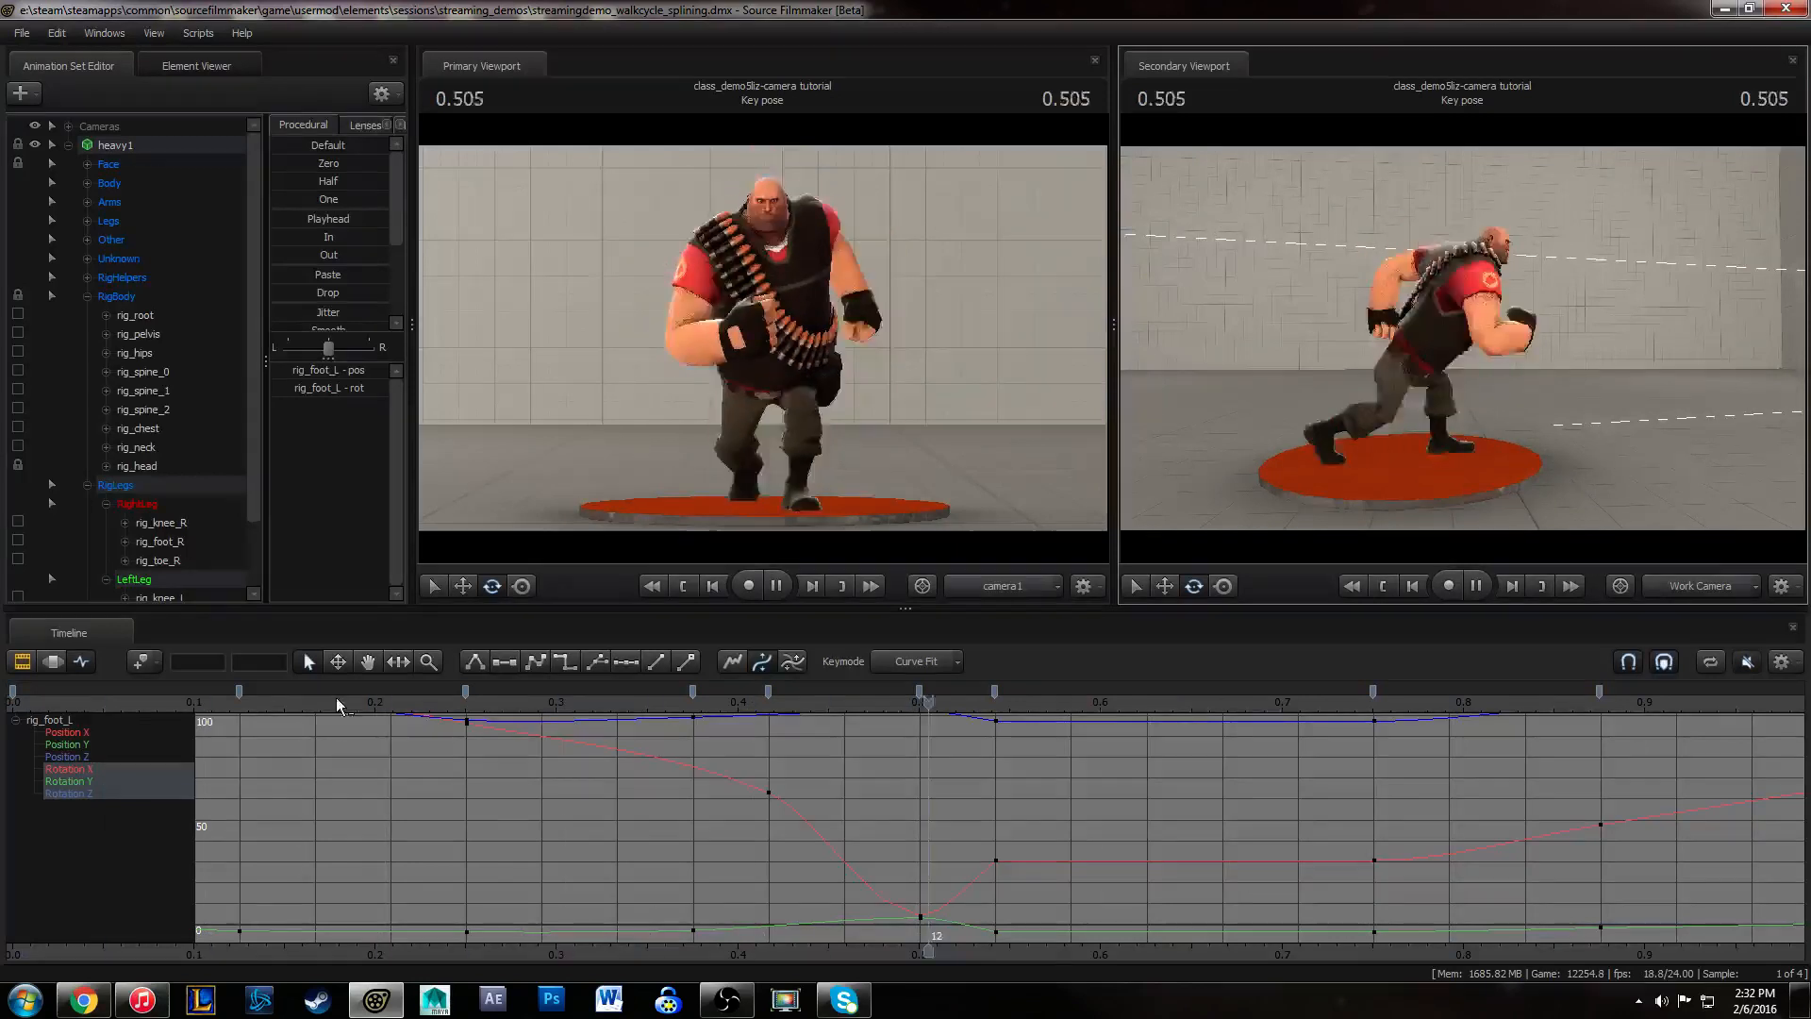
{"action": "key", "text": "space"}
{"action": "left_click", "coordinate": [13, 703]}
{"action": "middle_click_drag", "start_coordinate": [699, 845], "coordinate": [677, 844]}
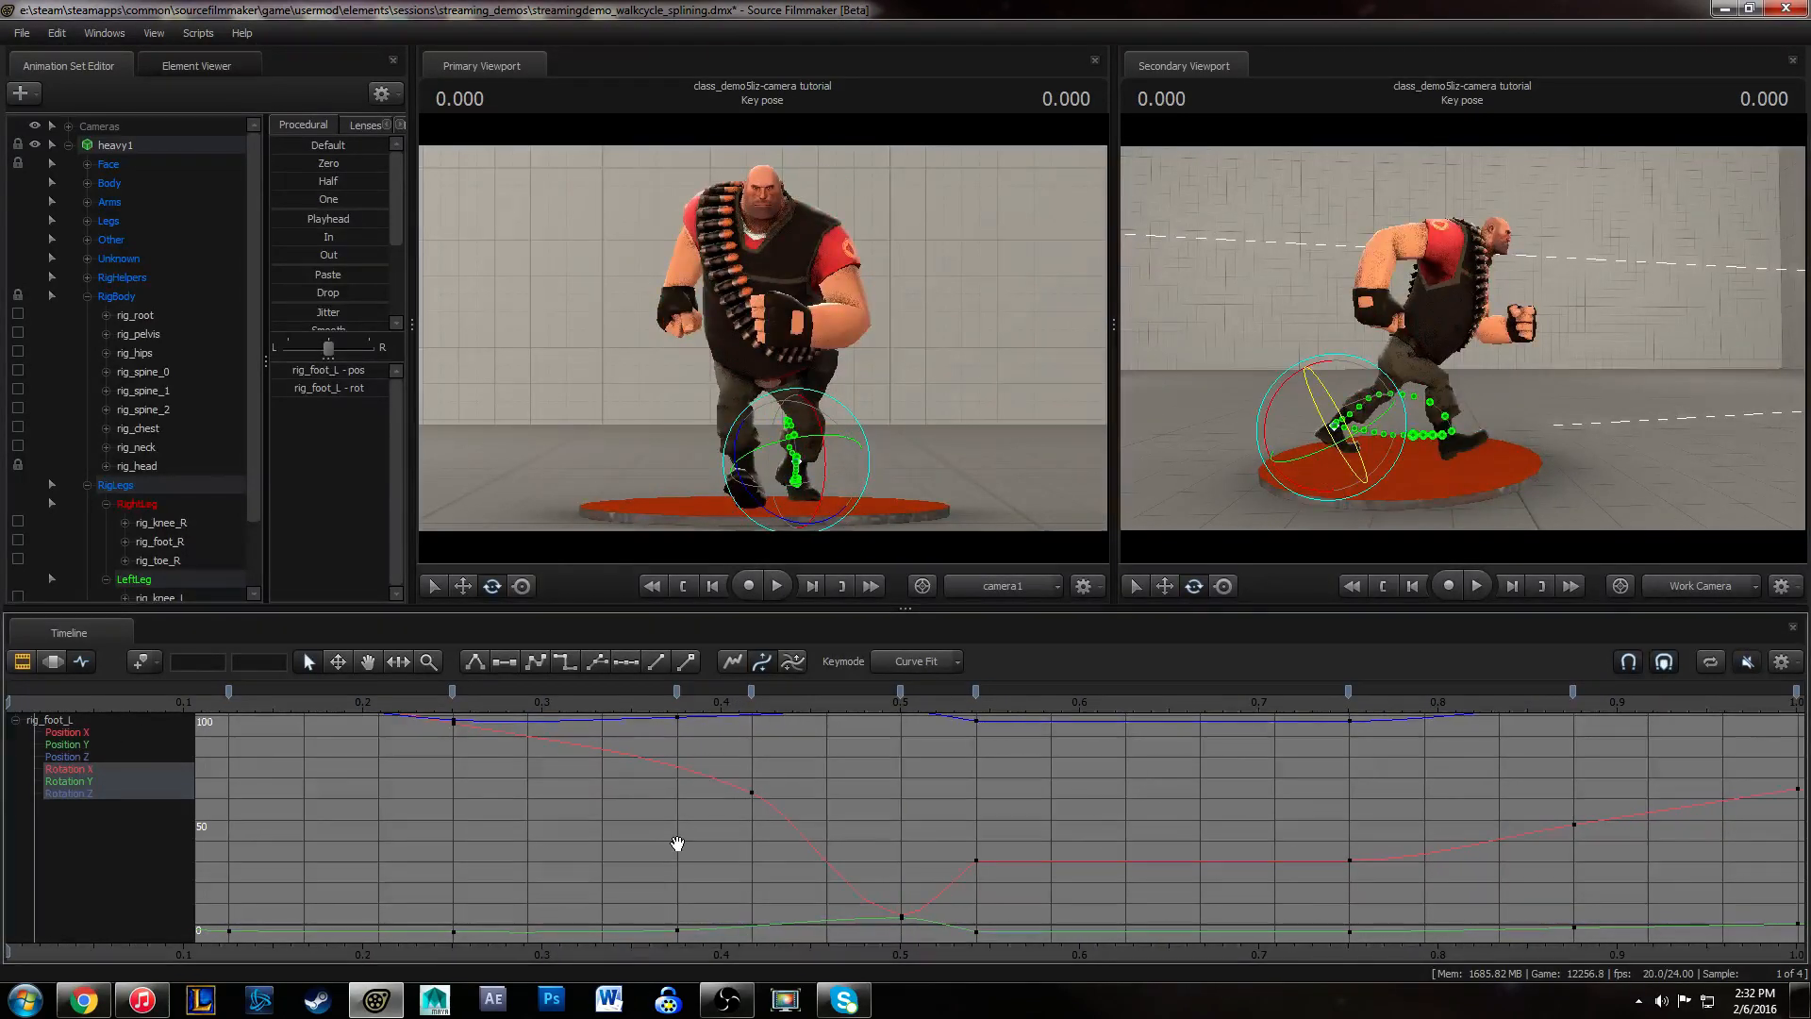
{"action": "key", "text": "space"}
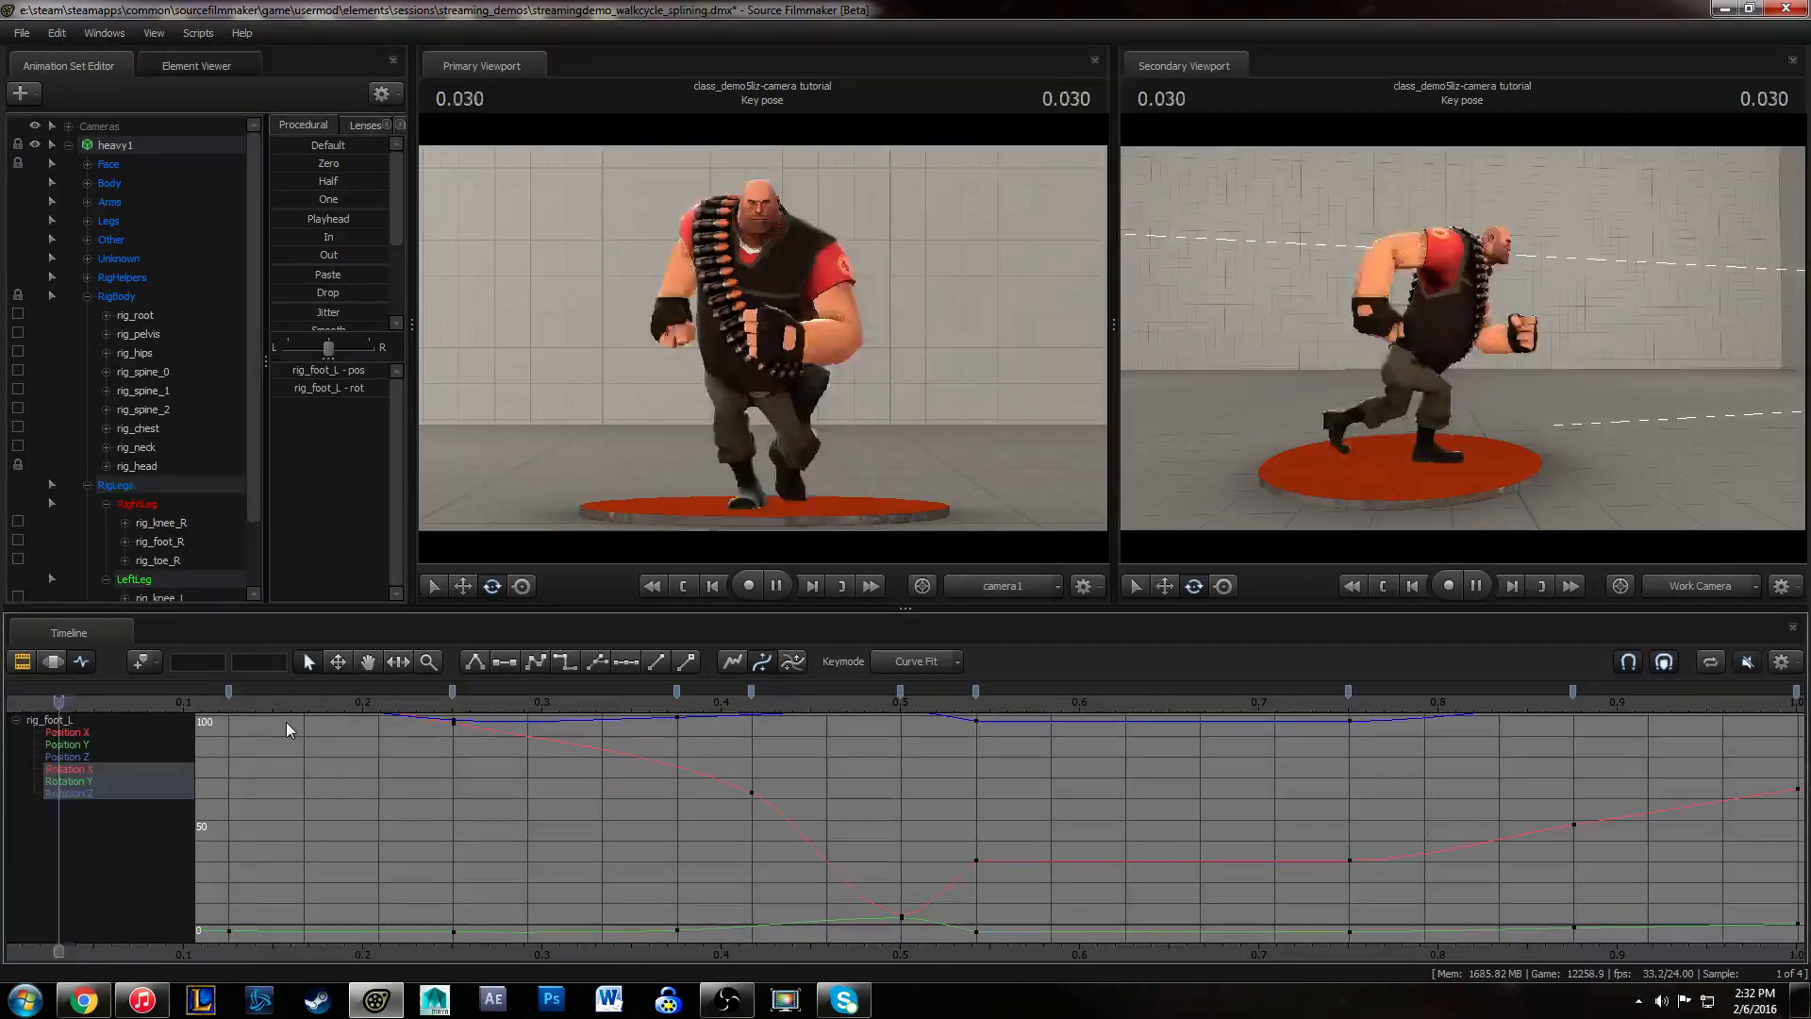
{"action": "key", "text": "space"}
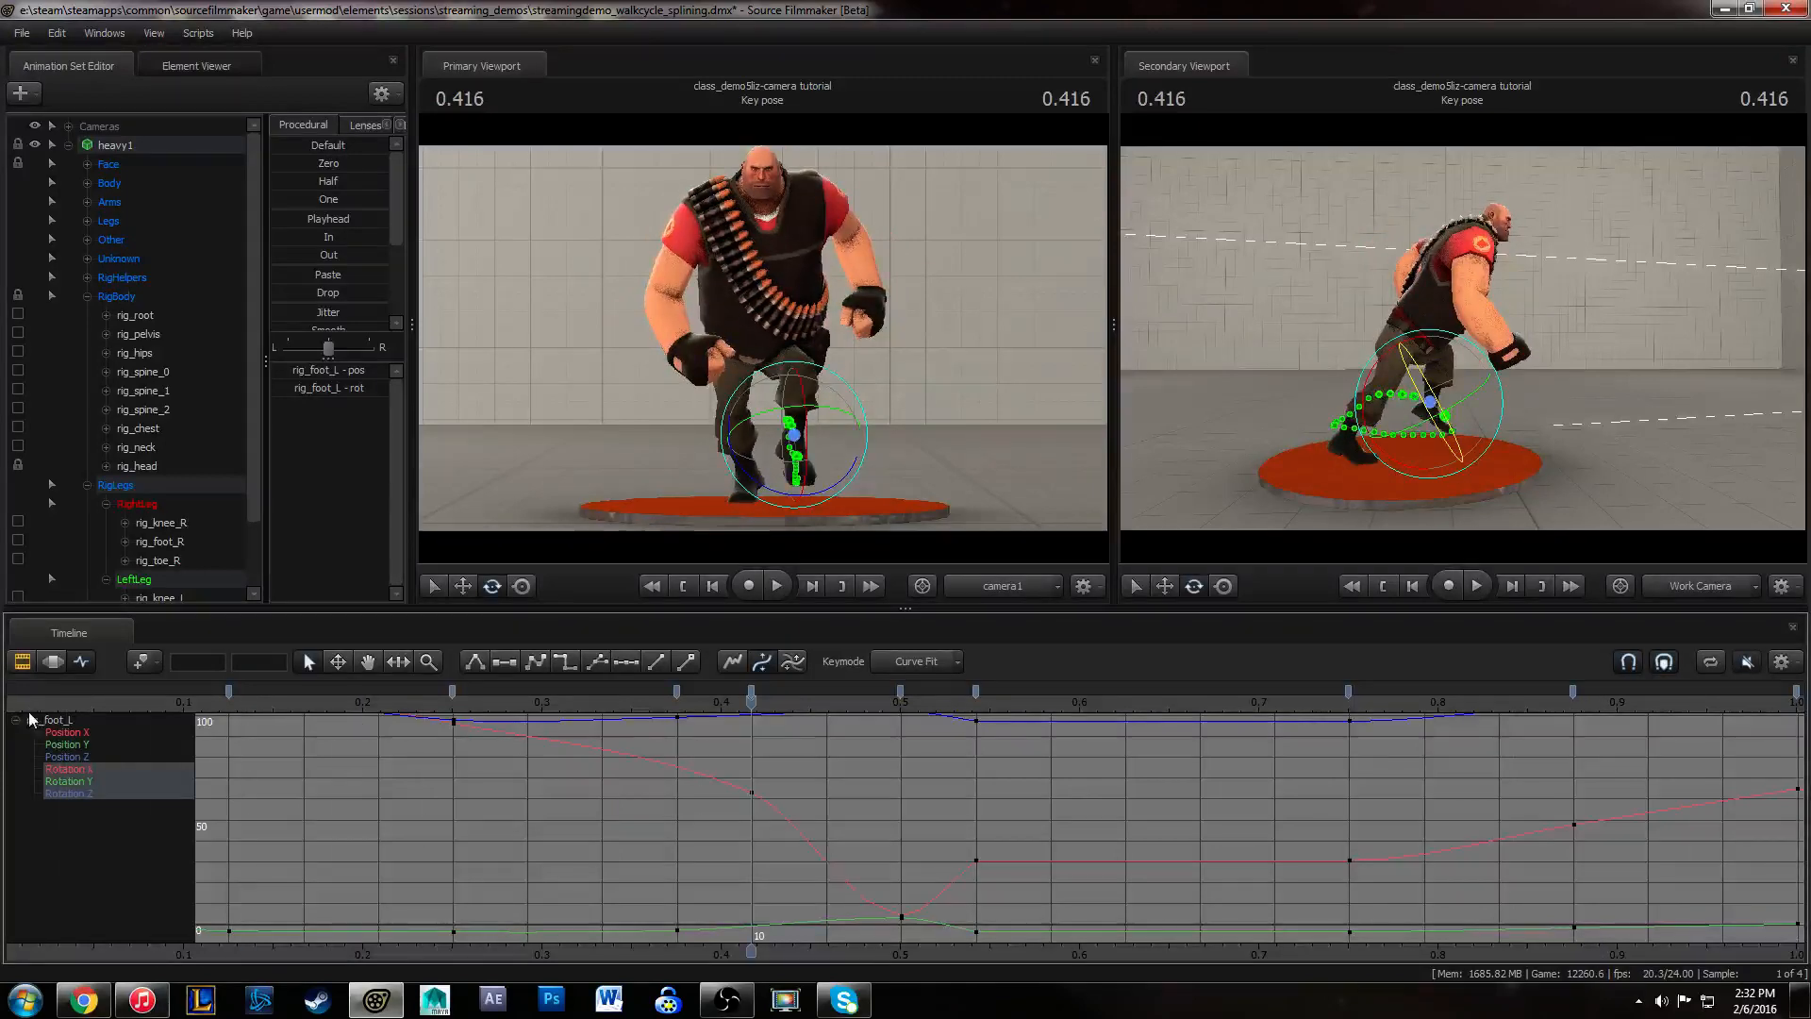
- Scrub through the cycle to frame 2 and examine the feet up close in the secondary viewport
{"action": "left_click_drag", "start_coordinate": [17, 705], "coordinate": [676, 755]}
{"action": "key", "text": "a"}
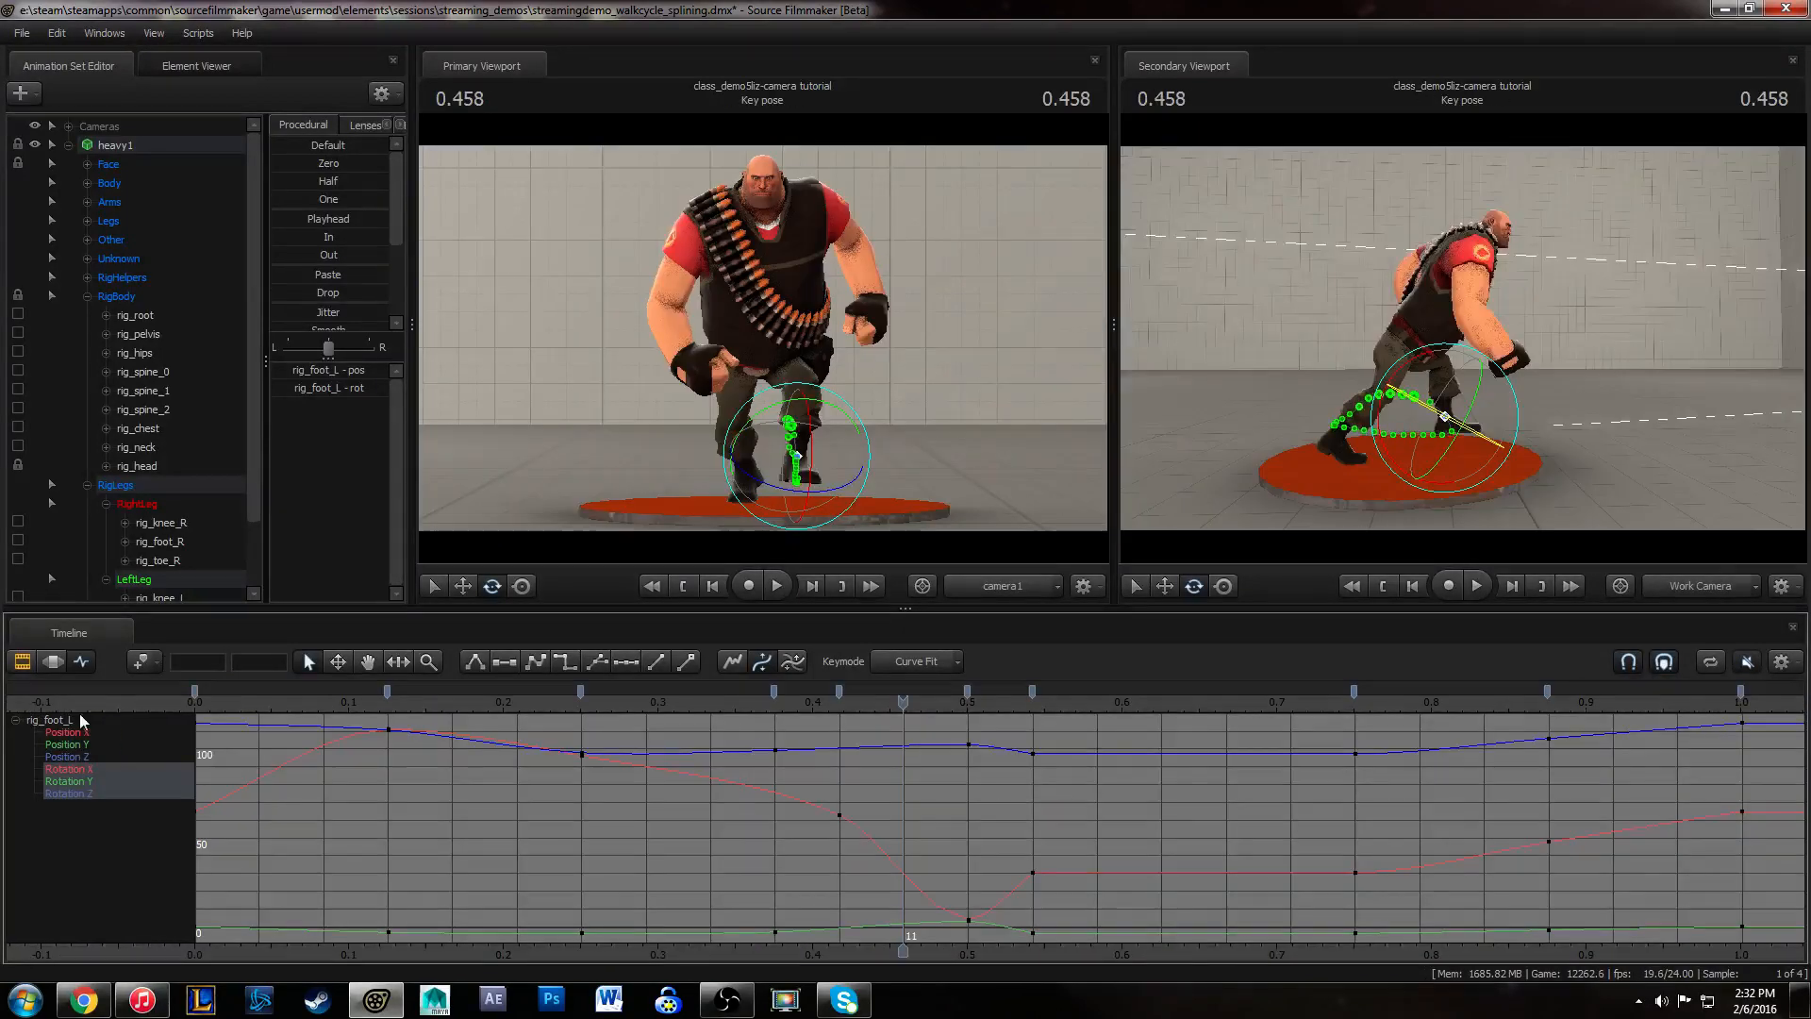
{"action": "left_click_drag", "start_coordinate": [198, 703], "coordinate": [294, 746]}
{"action": "key", "text": "w"}
{"action": "left_click_drag", "start_coordinate": [1547, 393], "coordinate": [1463, 337]}
{"action": "key", "text": "w"}
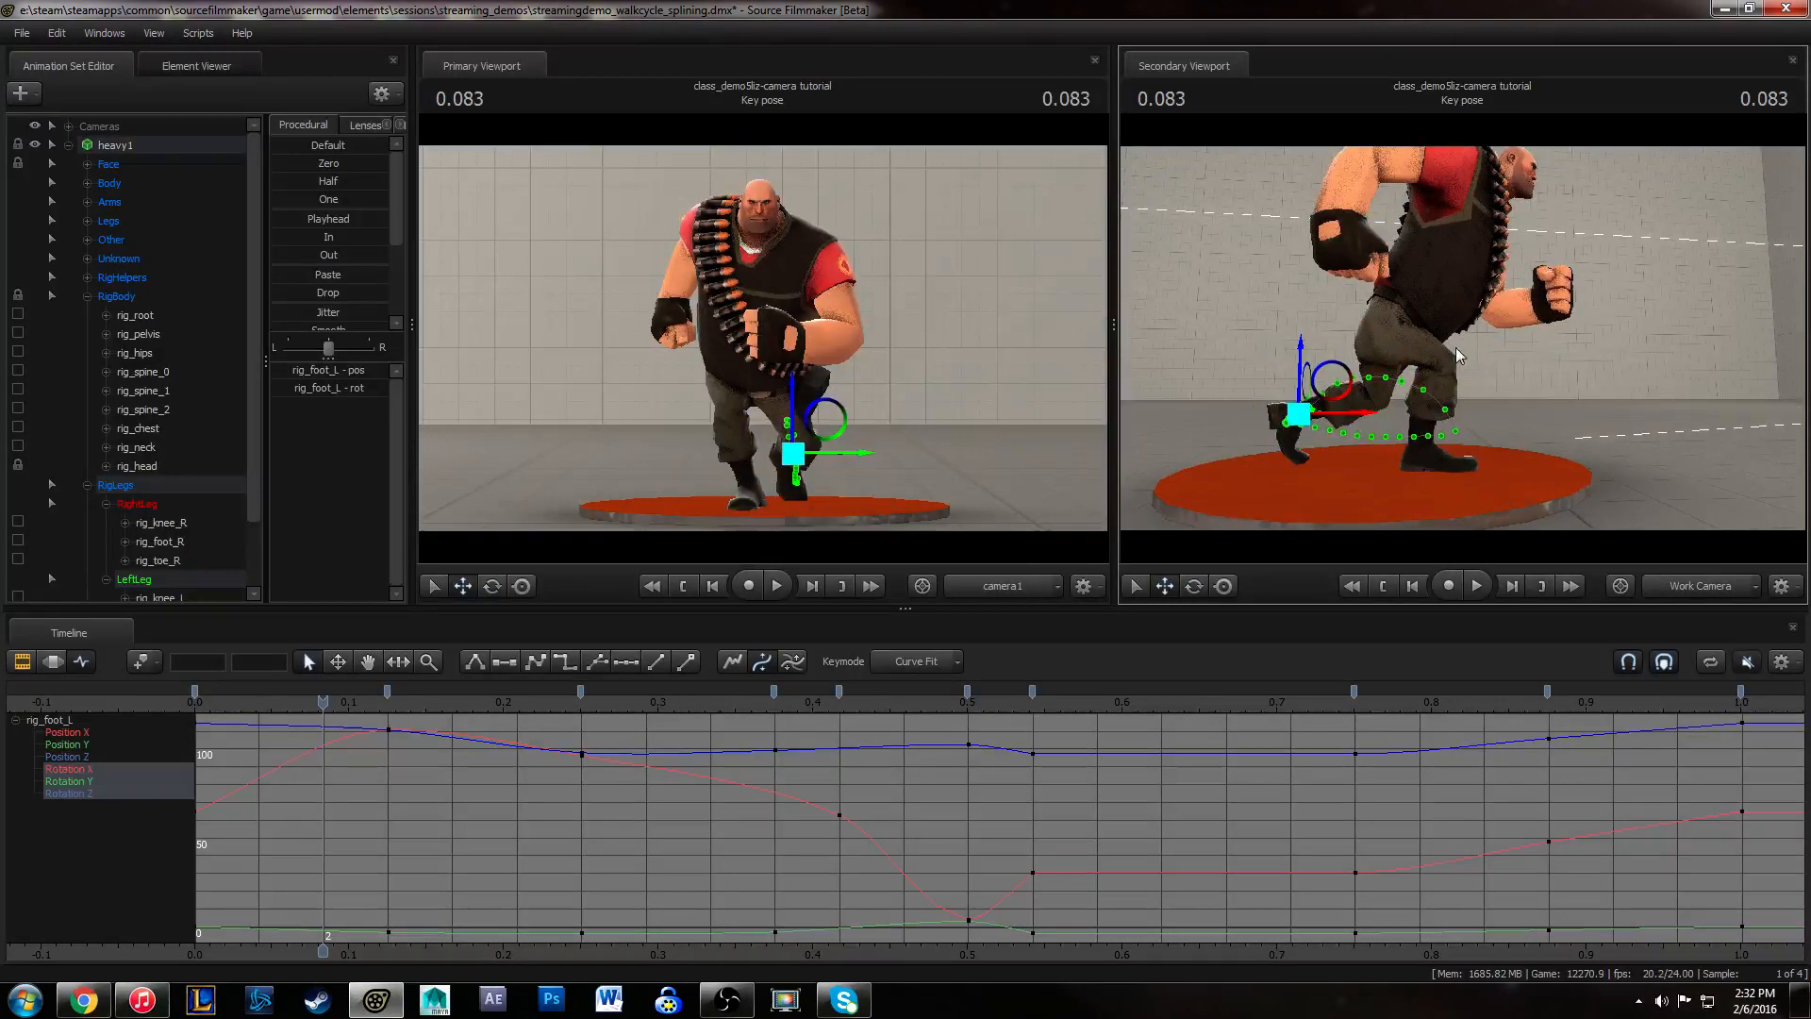
- Select the right toe control and convert all of its stepped keys to flat tangents
{"action": "left_click", "coordinate": [1464, 466]}
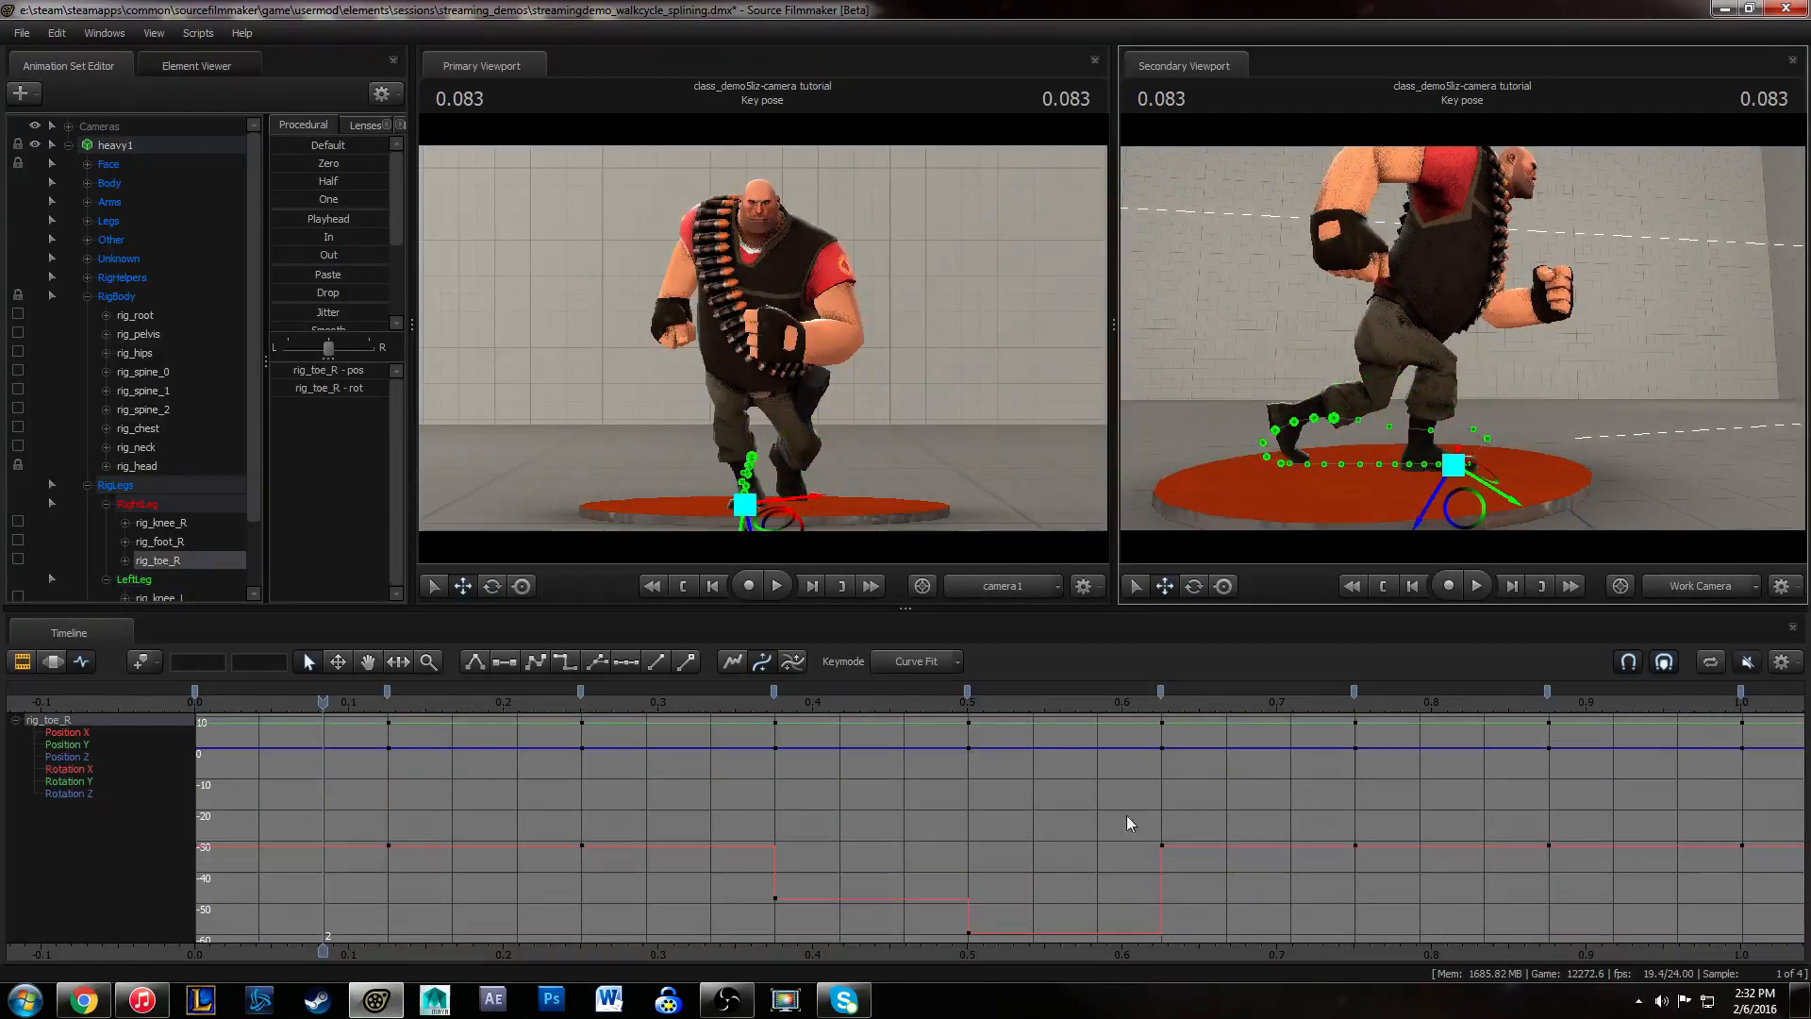
{"action": "left_click", "coordinate": [20, 33]}
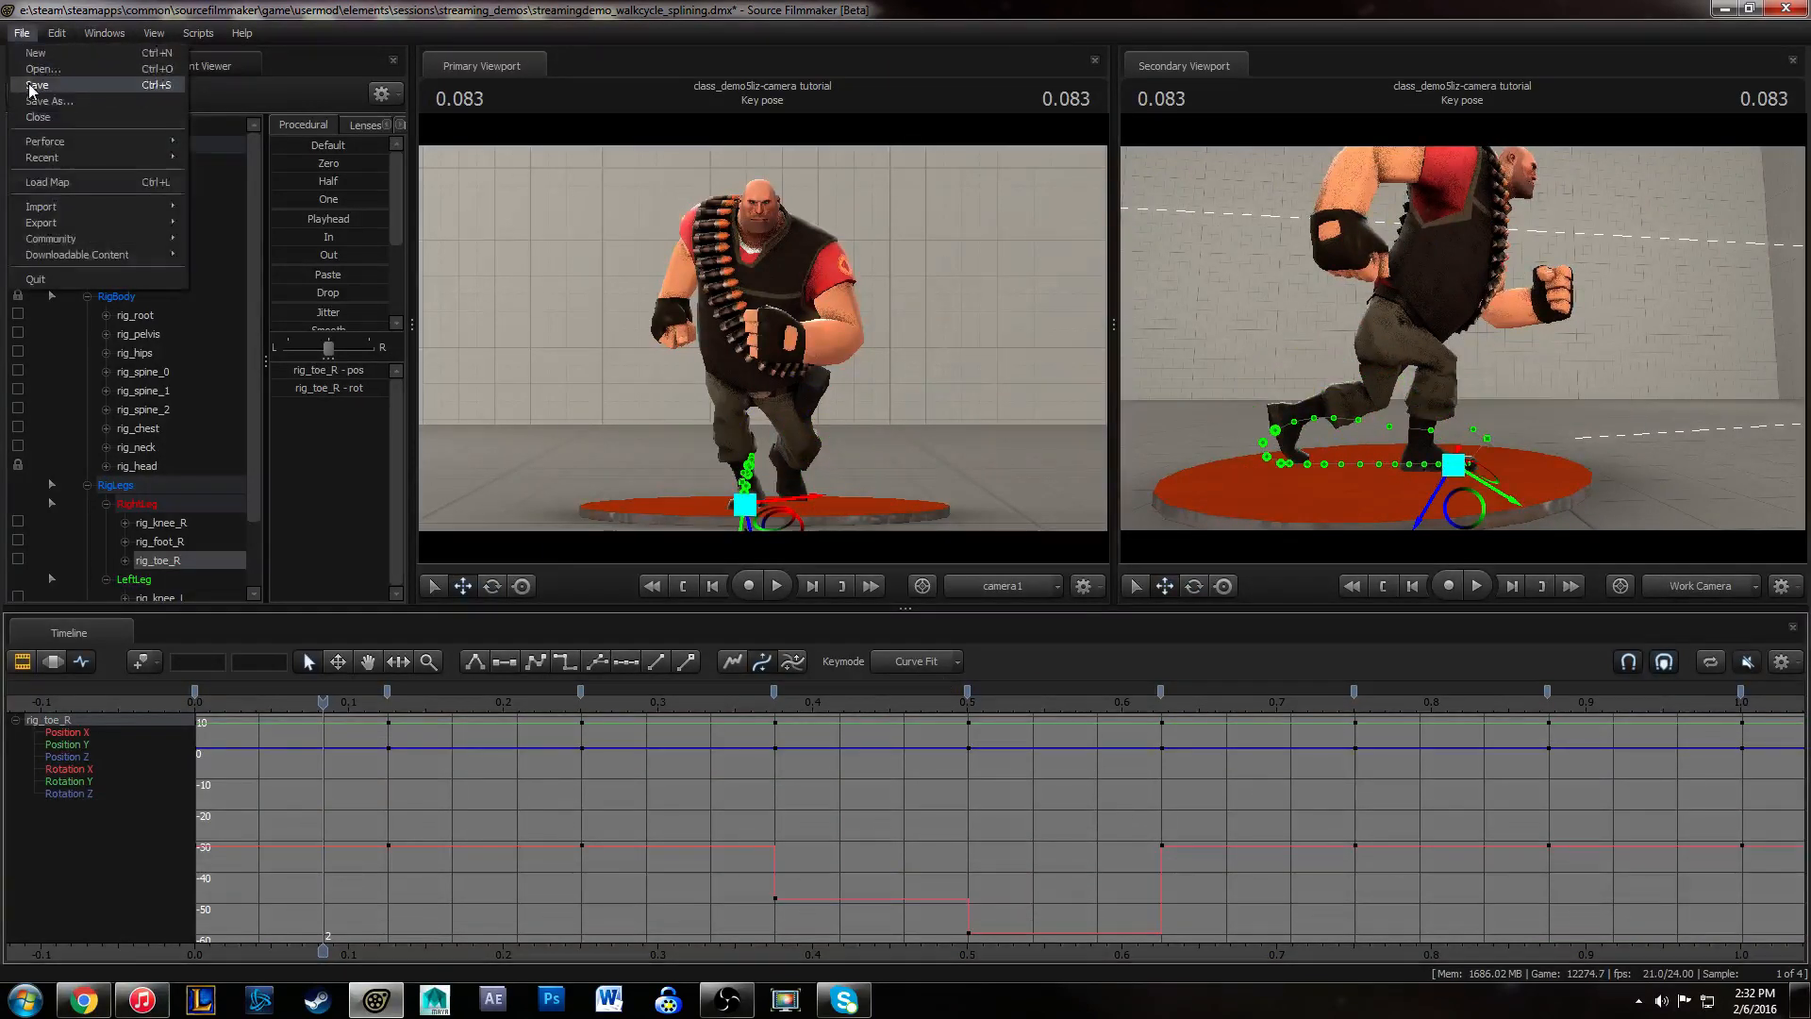
{"action": "left_click", "coordinate": [1049, 803]}
{"action": "key", "text": "f"}
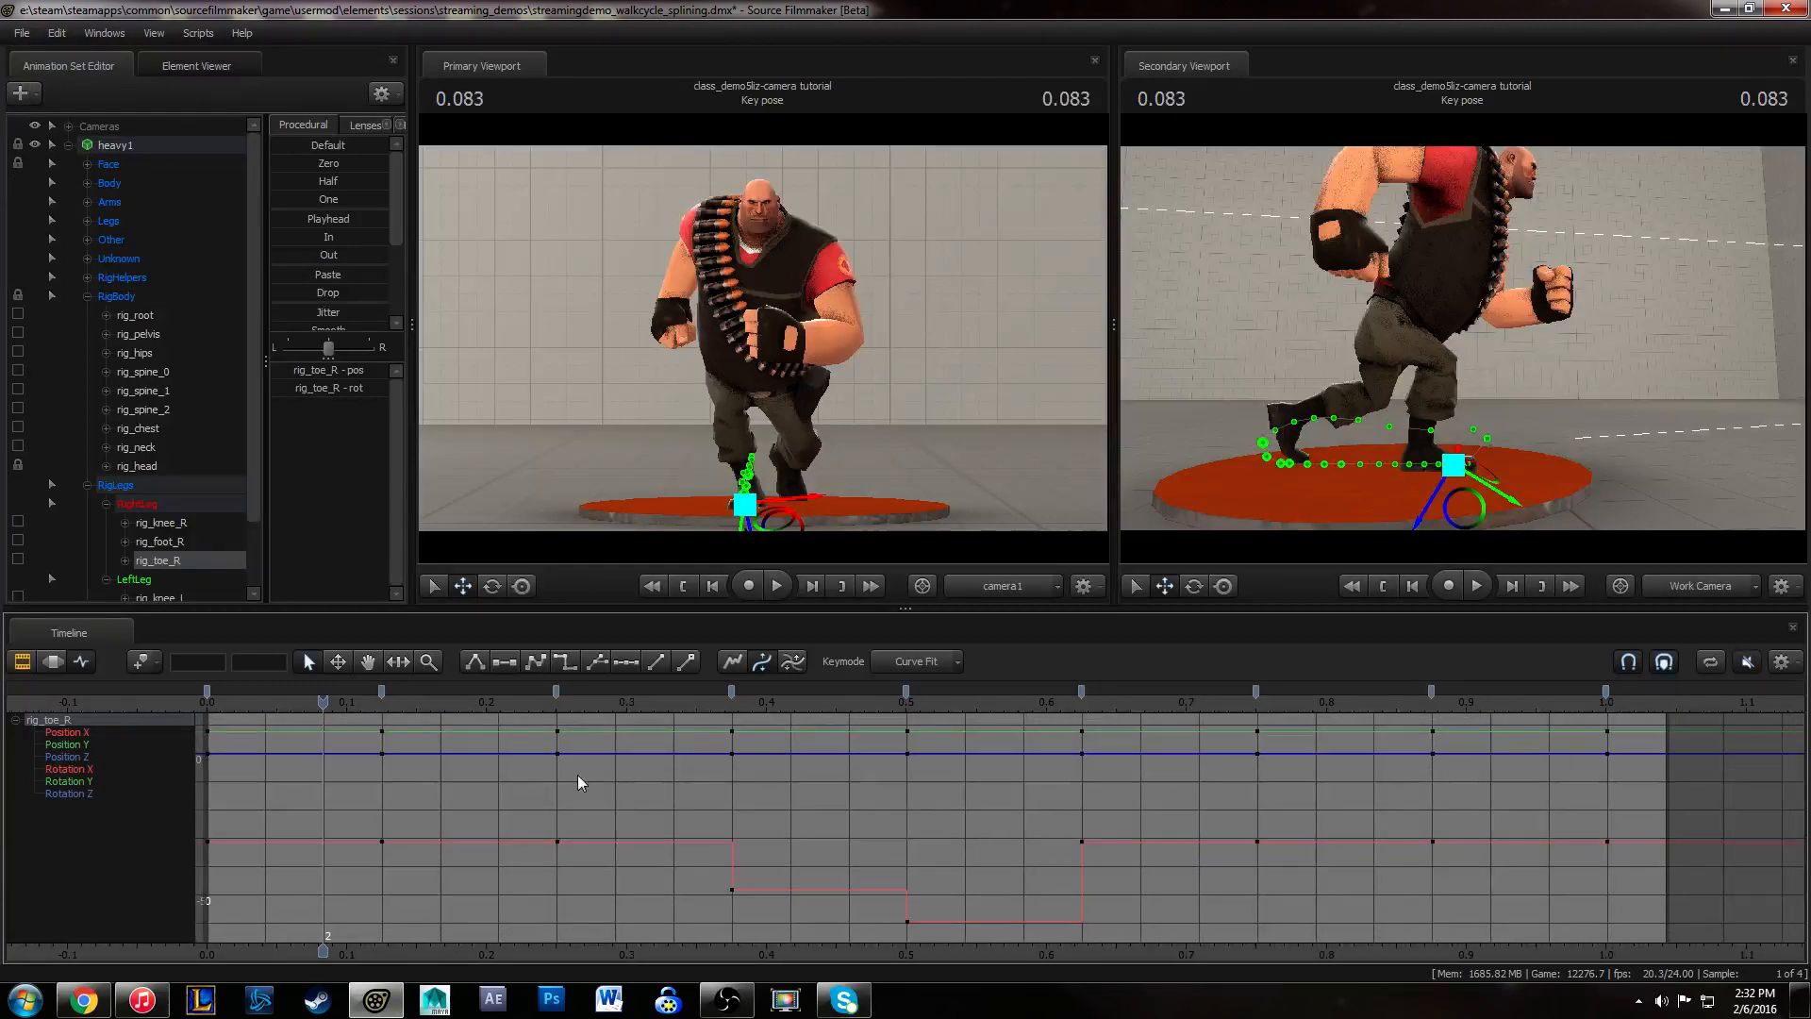
{"action": "key", "text": "ctrl+a"}
{"action": "key", "text": "2"}
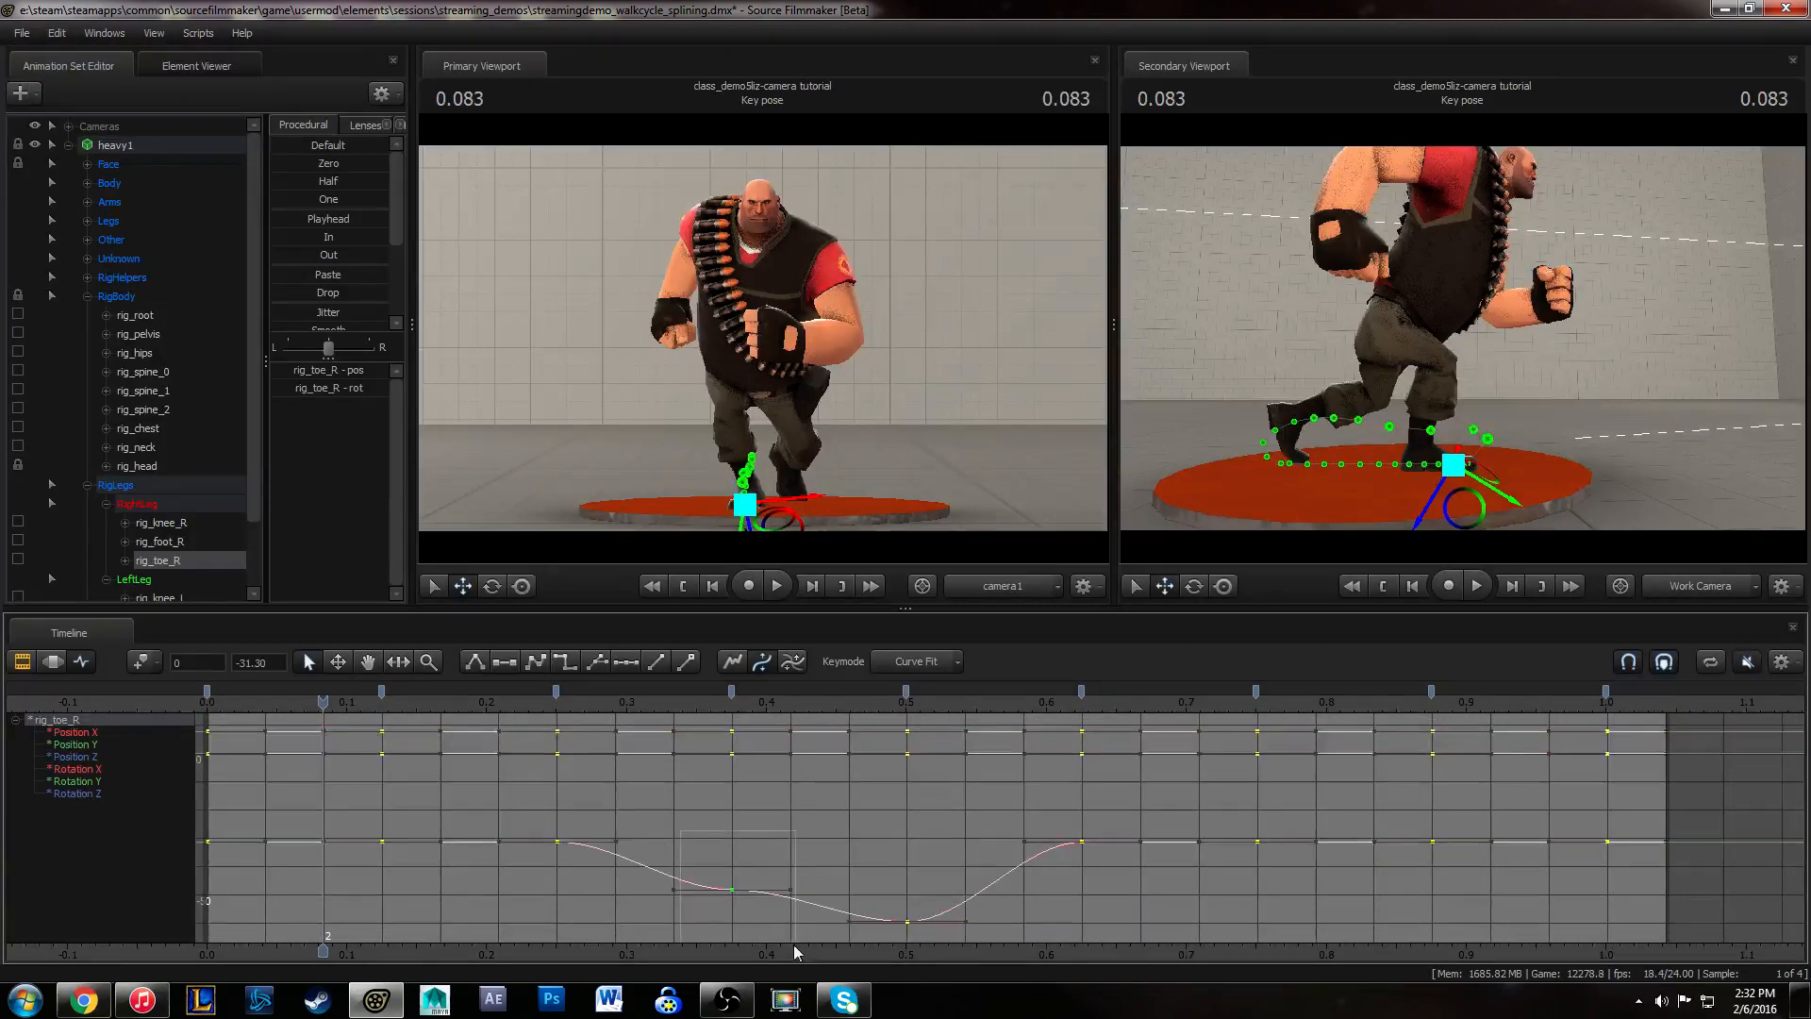
- Apply smooth spline tangents to the right toe's Rotation X key at frame 9
{"action": "left_click_drag", "start_coordinate": [794, 945], "coordinate": [794, 947]}
{"action": "key", "text": "1"}
{"action": "left_click", "coordinate": [1151, 790]}
{"action": "left_click_drag", "start_coordinate": [681, 832], "coordinate": [794, 971]}
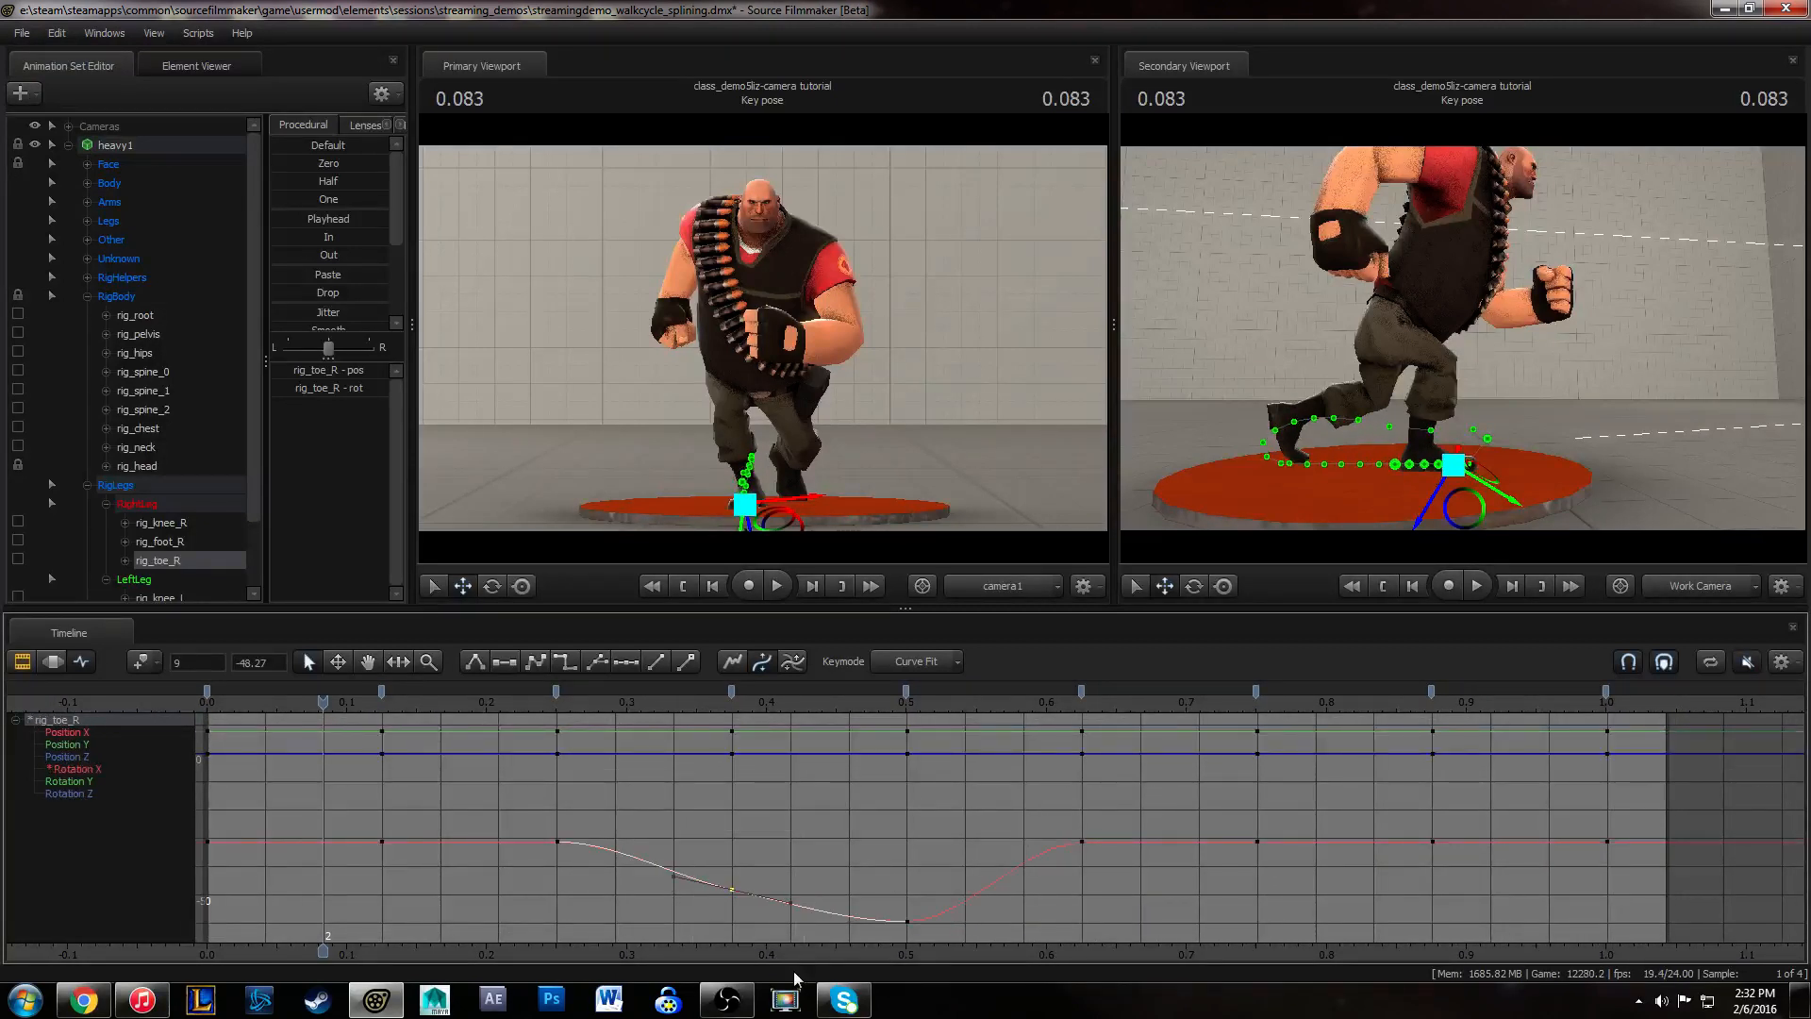
{"action": "left_click", "coordinate": [681, 899]}
- Move the right toe's Rotation X key at frame 18 to frame 16 and raise it to -11.90
{"action": "left_click_drag", "start_coordinate": [336, 702], "coordinate": [907, 708]}
{"action": "left_click_drag", "start_coordinate": [860, 875], "coordinate": [945, 953]}
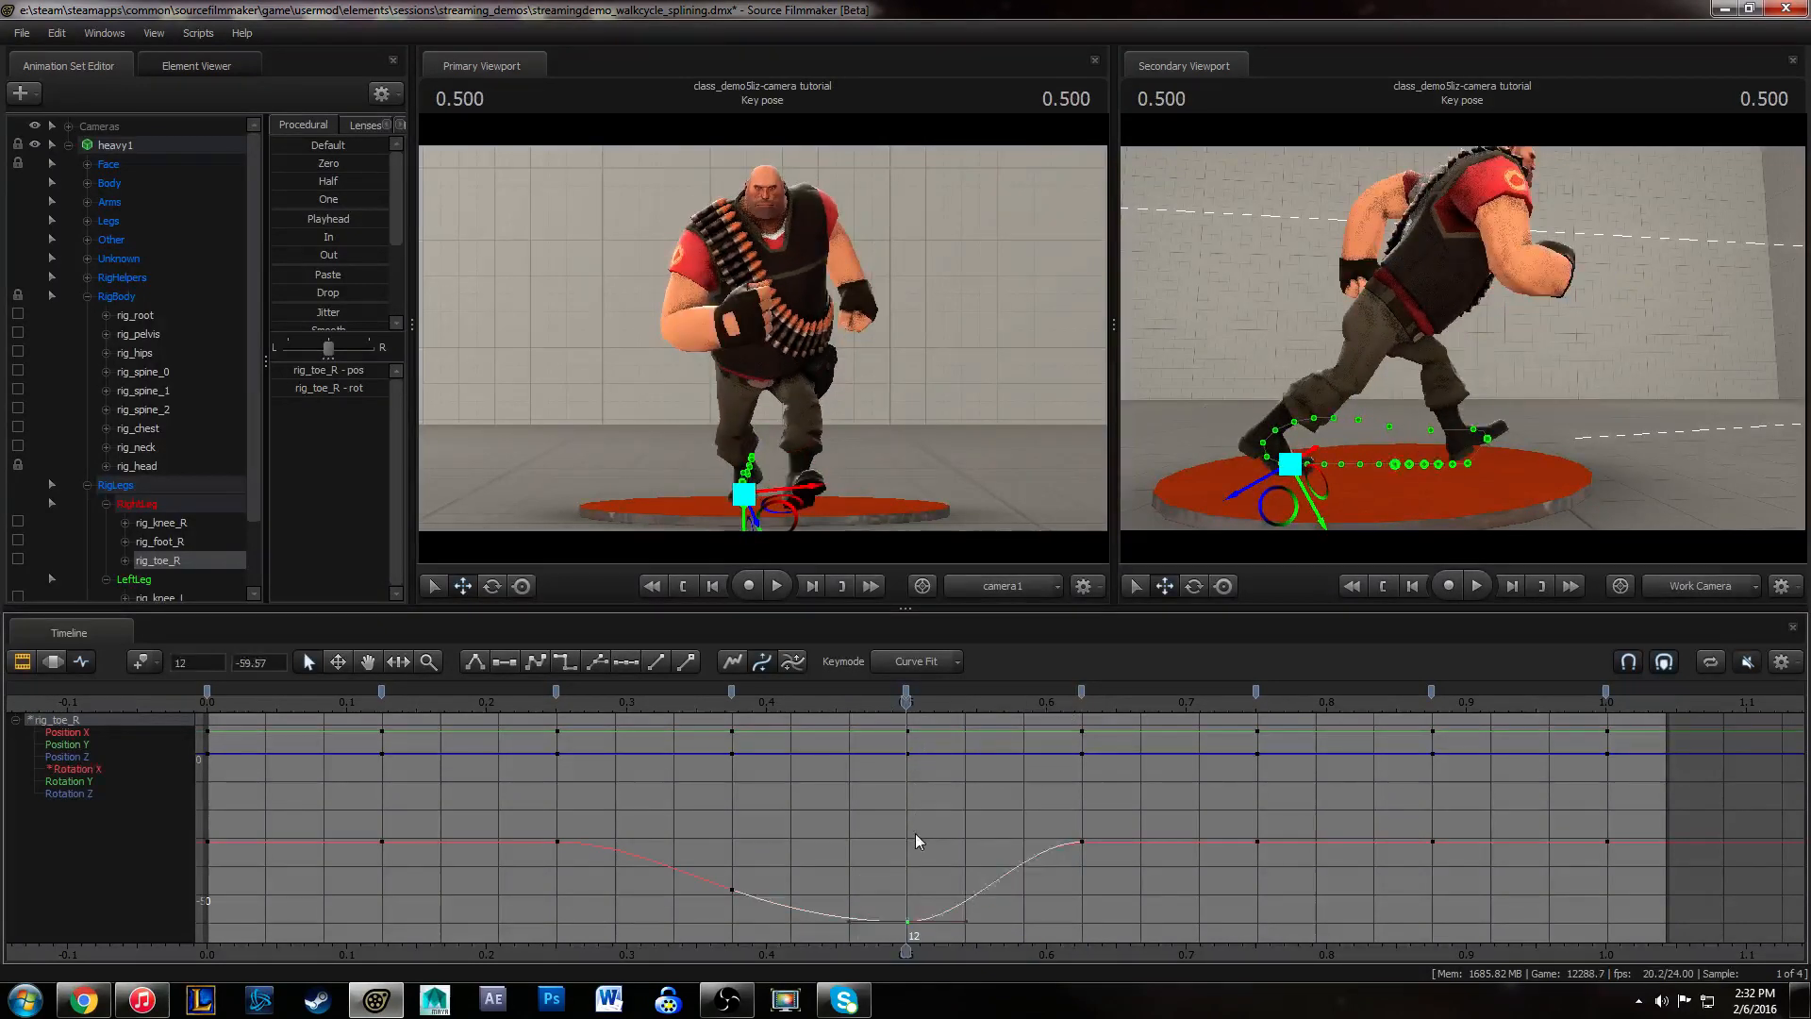
{"action": "left_click", "coordinate": [919, 841]}
{"action": "left_click_drag", "start_coordinate": [498, 703], "coordinate": [1075, 709]}
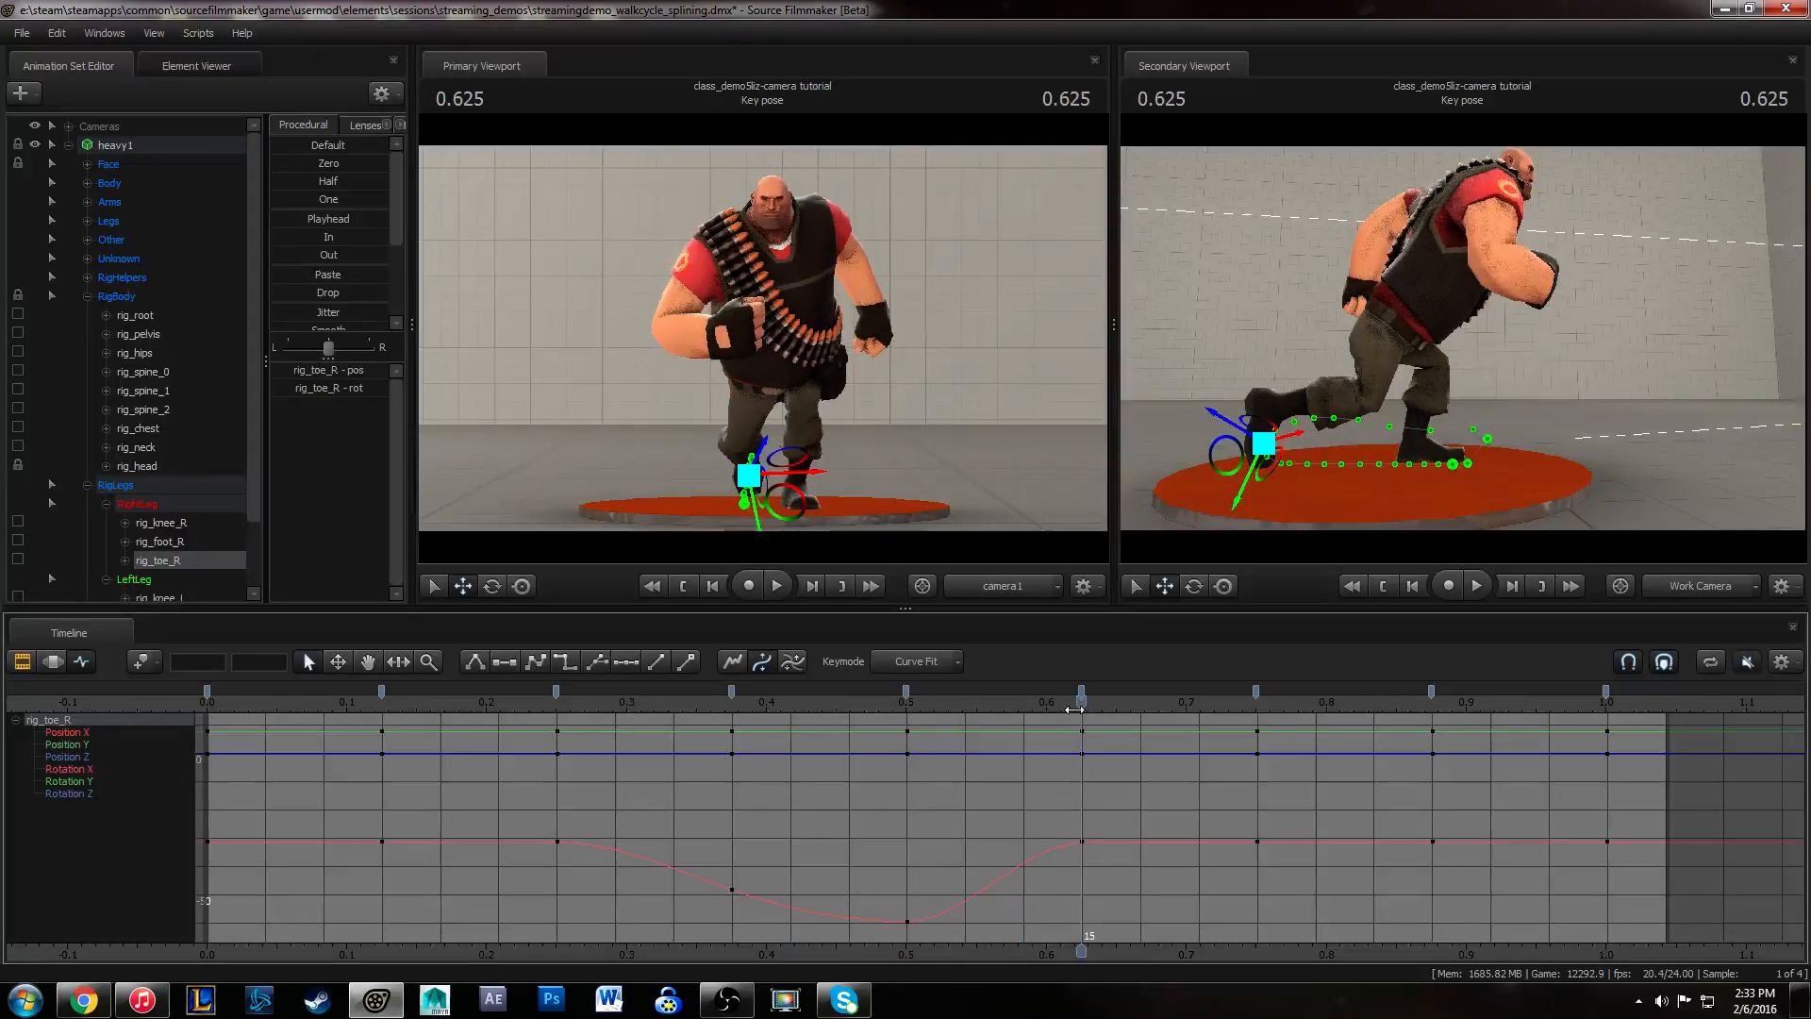
{"action": "left_click_drag", "start_coordinate": [1539, 307], "coordinate": [1422, 359]}
{"action": "key", "text": "w"}
{"action": "left_click_drag", "start_coordinate": [469, 714], "coordinate": [1306, 870]}
{"action": "middle_click_drag", "start_coordinate": [1306, 870], "coordinate": [1203, 816], "text": "shift"}
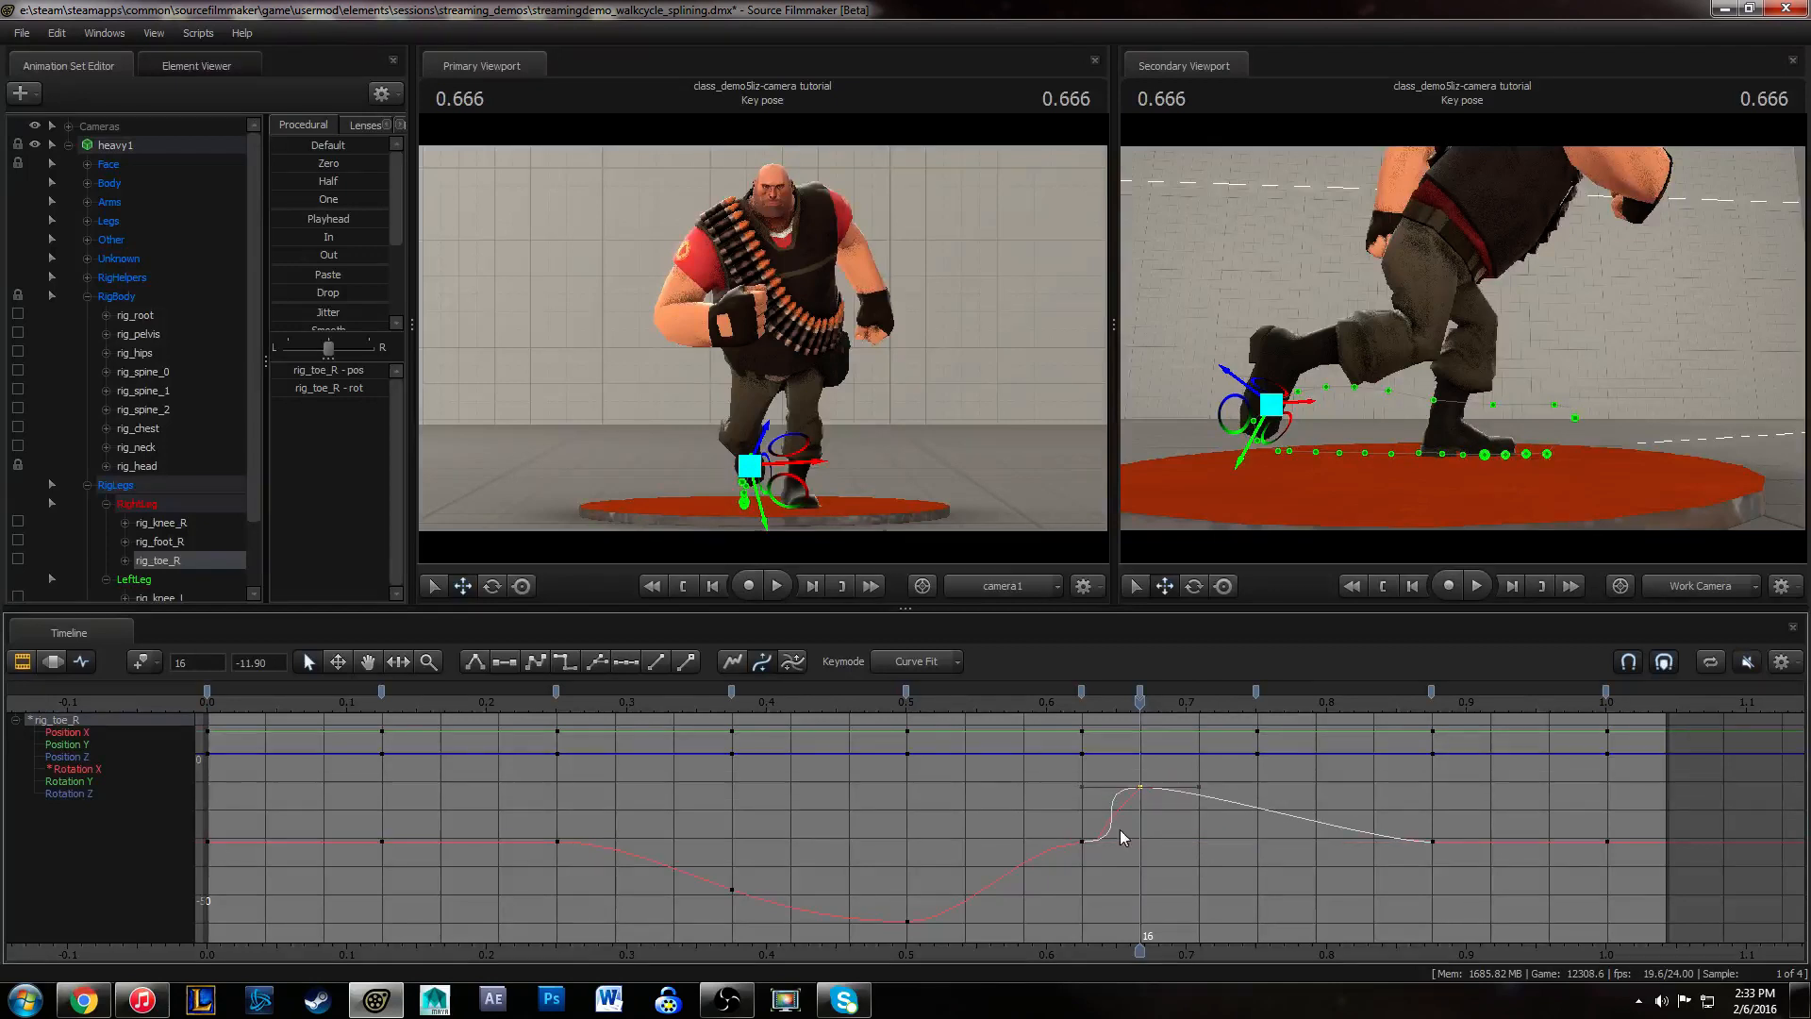
- Adjust the tangents of the right toe's Rotation X key at frame 15 to smooth the rise into frame 16
{"action": "key", "text": "3"}
{"action": "left_click_drag", "start_coordinate": [1064, 818], "coordinate": [1112, 868]}
{"action": "key", "text": "3"}
{"action": "middle_click_drag", "start_coordinate": [1022, 896], "coordinate": [1039, 879]}
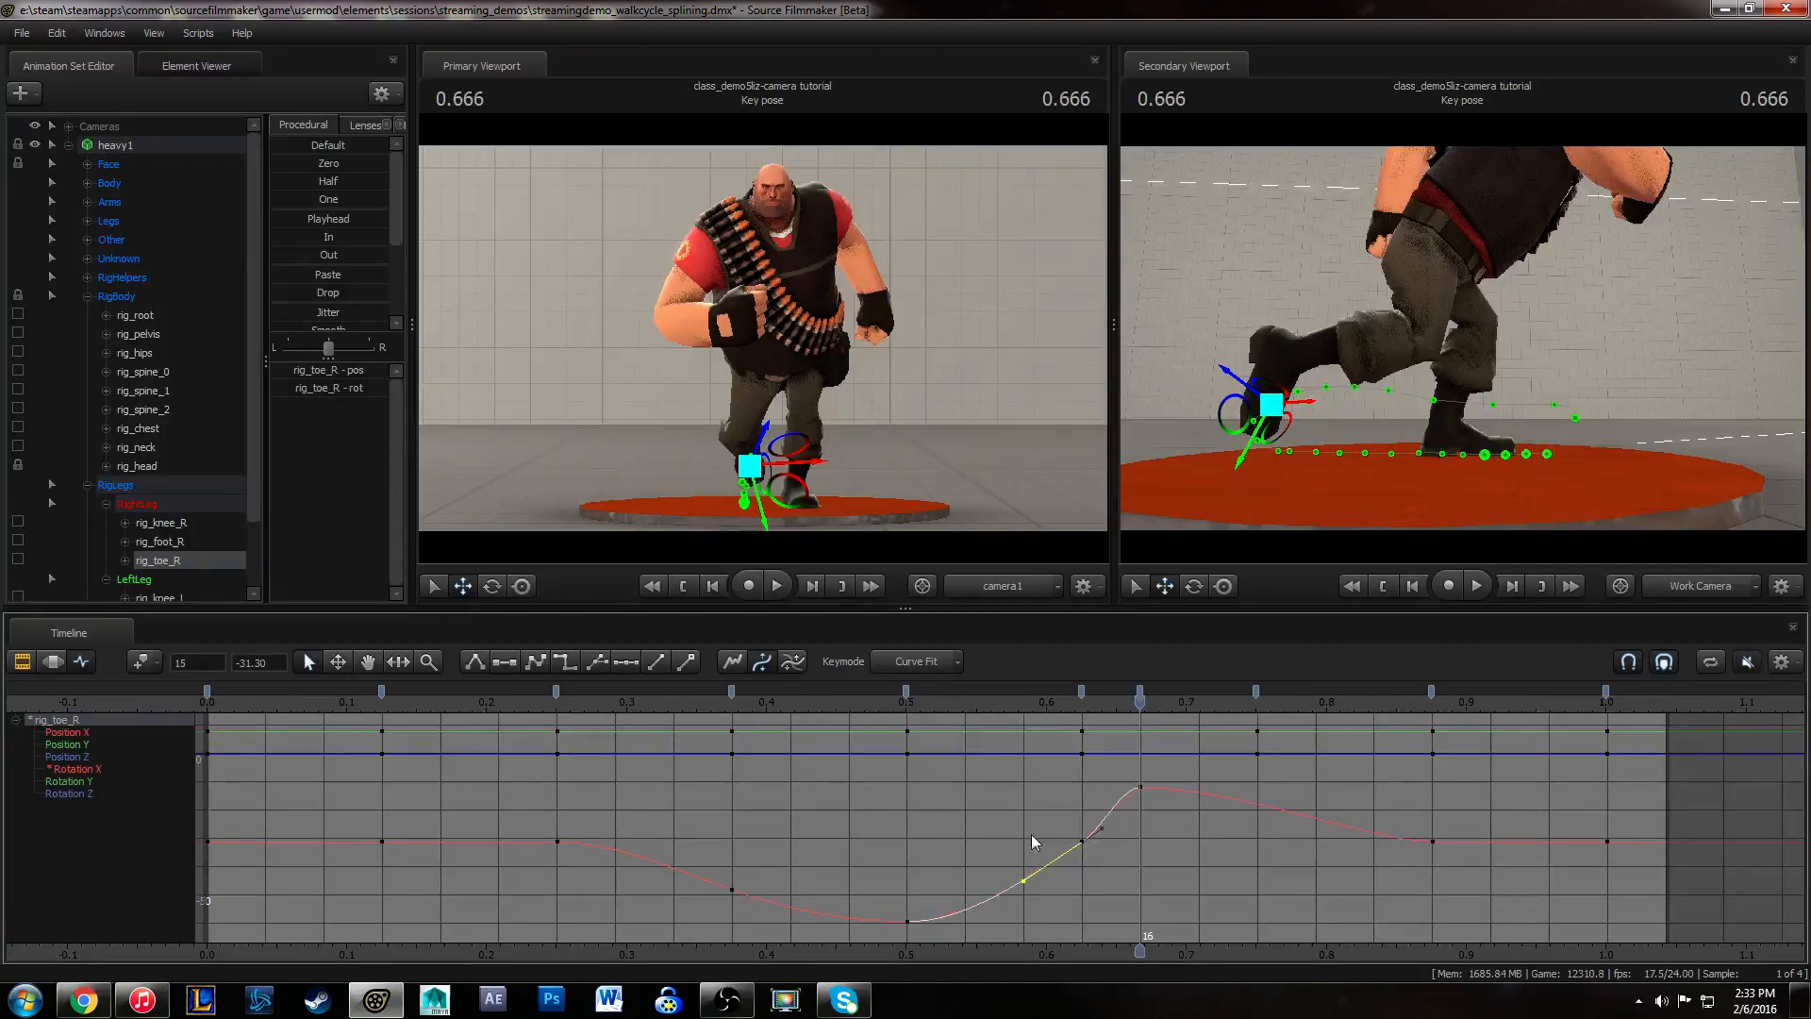
{"action": "left_click", "coordinate": [1031, 838]}
- Flatten the tangents of the right toe's key at frame 21
{"action": "left_click_drag", "start_coordinate": [935, 702], "coordinate": [1431, 701]}
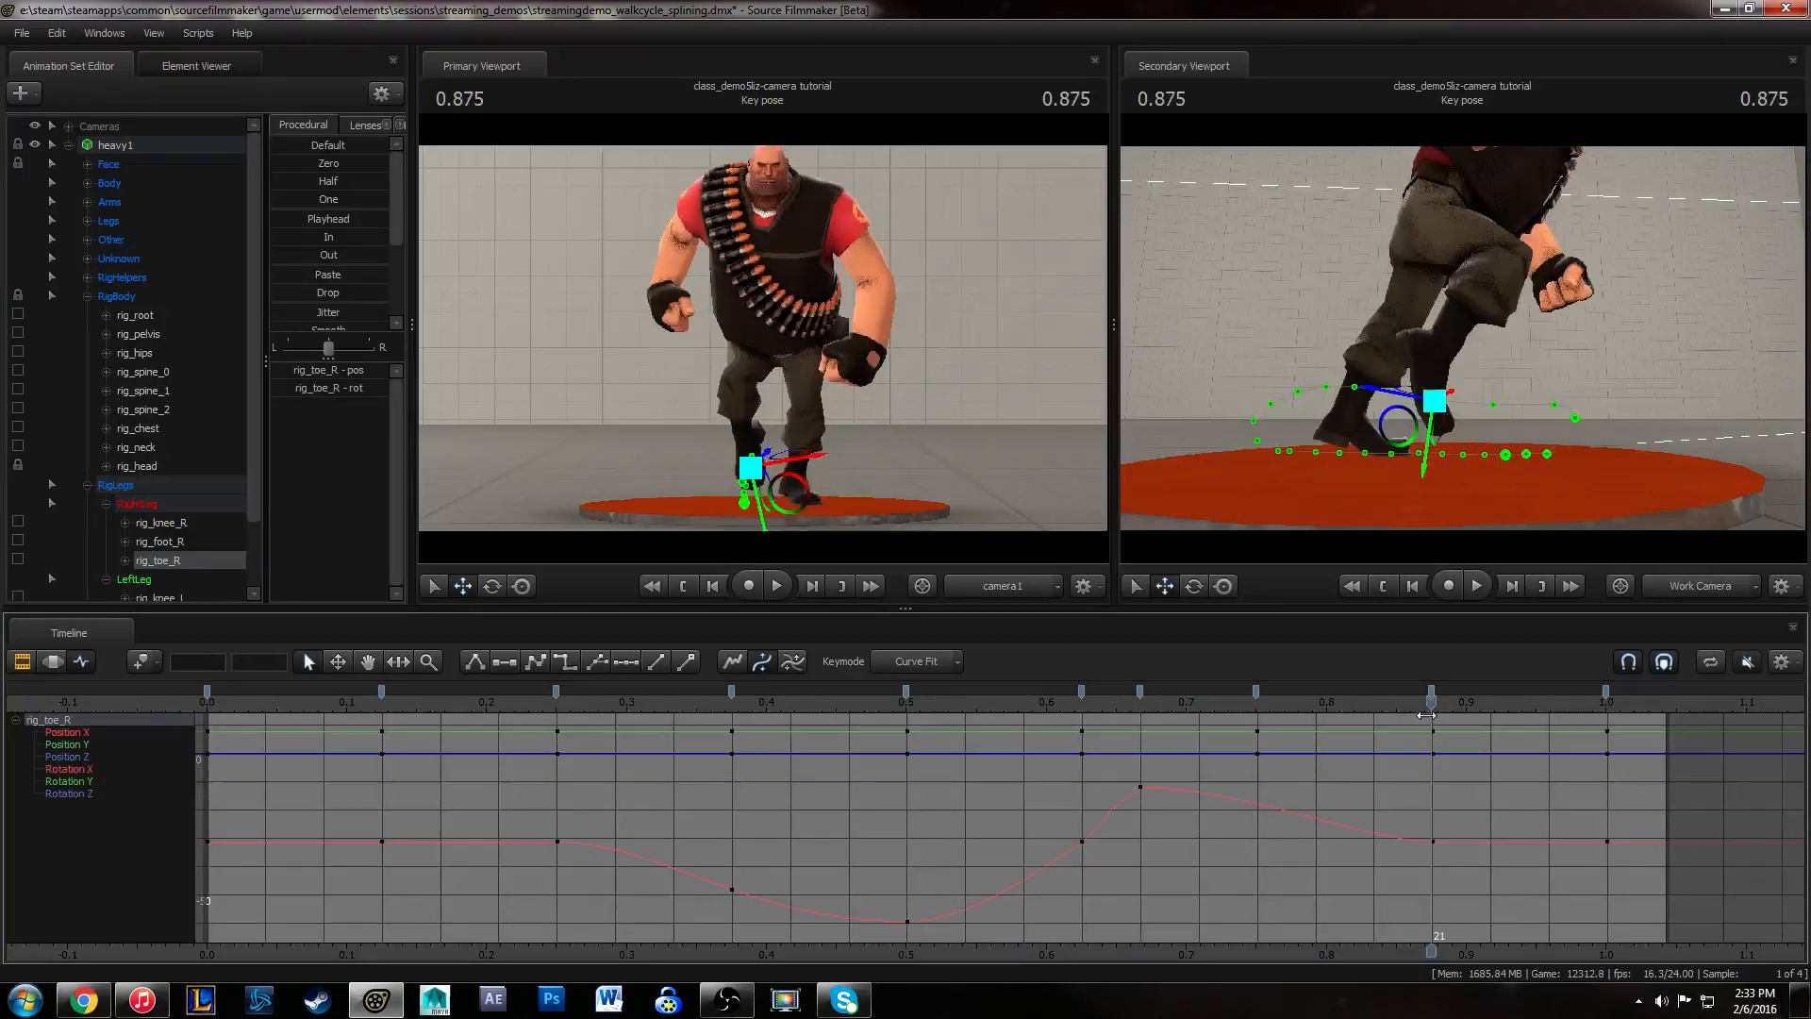
{"action": "left_click_drag", "start_coordinate": [1379, 806], "coordinate": [1519, 948]}
{"action": "left_click_drag", "start_coordinate": [1413, 863], "coordinate": [1470, 723]}
{"action": "key", "text": "2"}
{"action": "left_click", "coordinate": [1429, 807]}
- Check the tangent handles of the right toe's Rotation X keys at frames 15 and 16
{"action": "left_click_drag", "start_coordinate": [1129, 780], "coordinate": [1161, 804]}
{"action": "left_click_drag", "start_coordinate": [1041, 811], "coordinate": [1106, 877]}
{"action": "left_click", "coordinate": [1028, 883]}
{"action": "left_click", "coordinate": [1135, 820]}
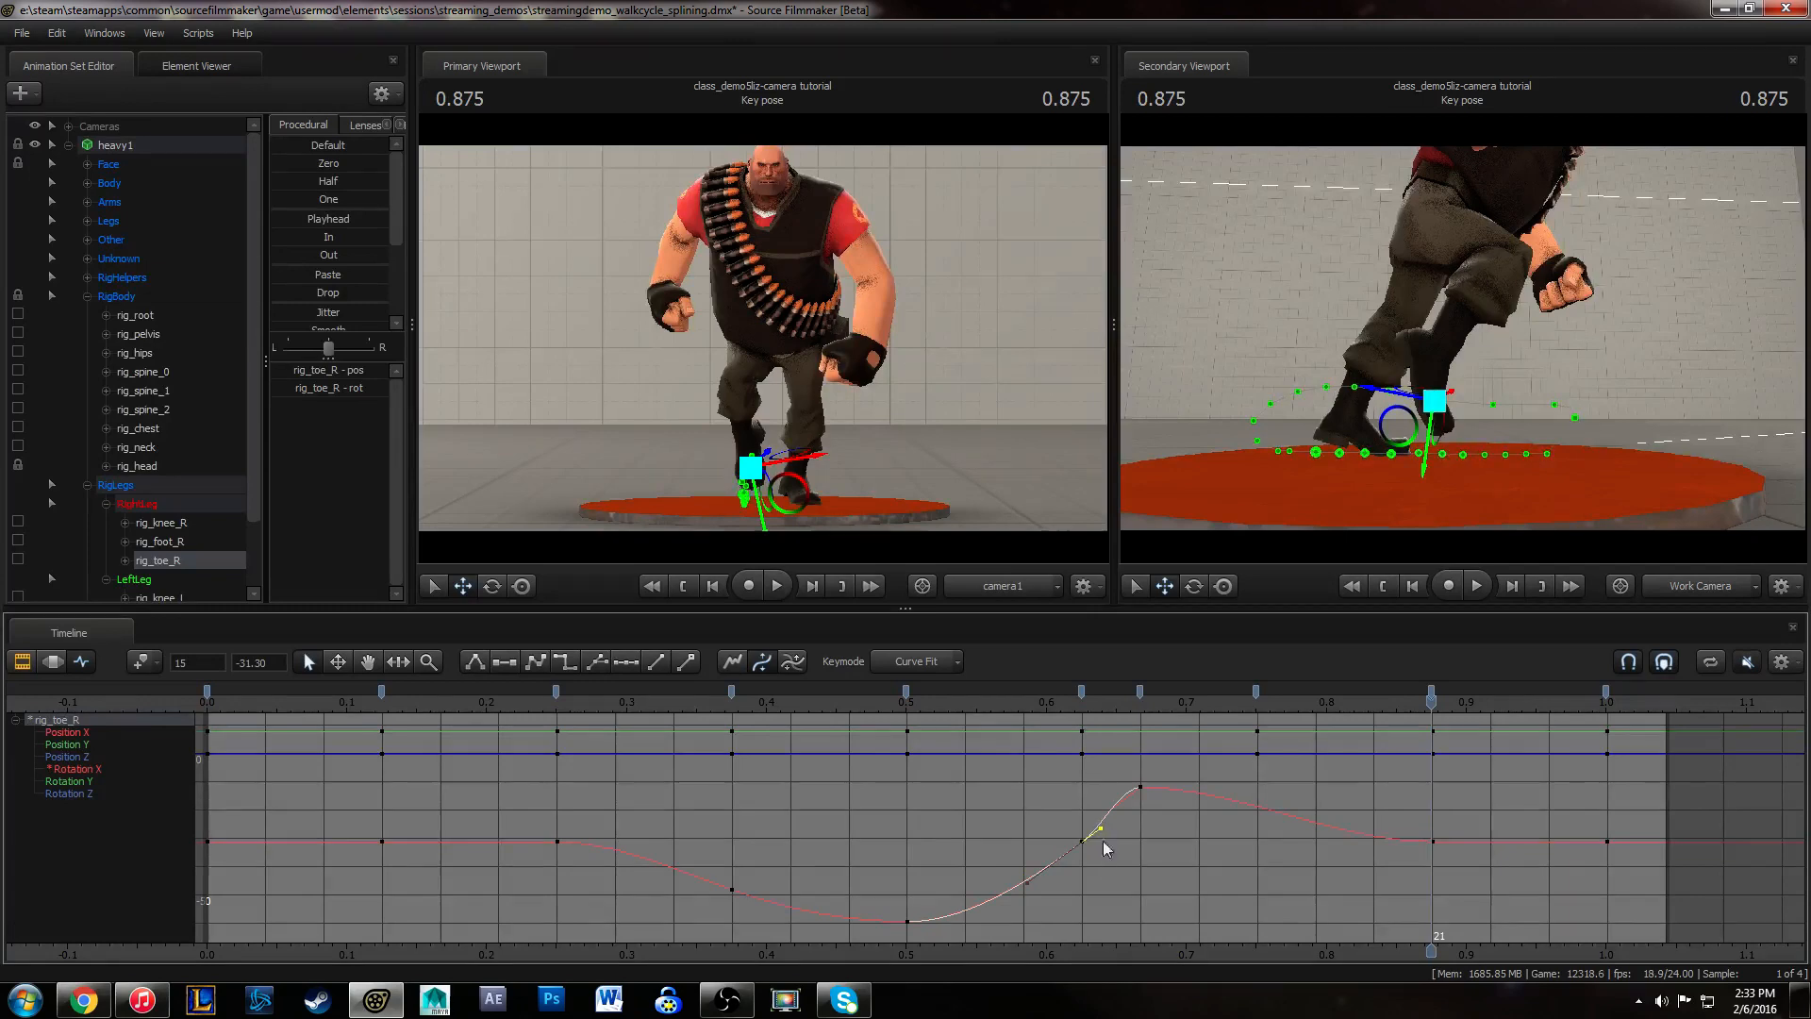
{"action": "left_click_drag", "start_coordinate": [1125, 769], "coordinate": [1157, 819]}
{"action": "left_click", "coordinate": [949, 825]}
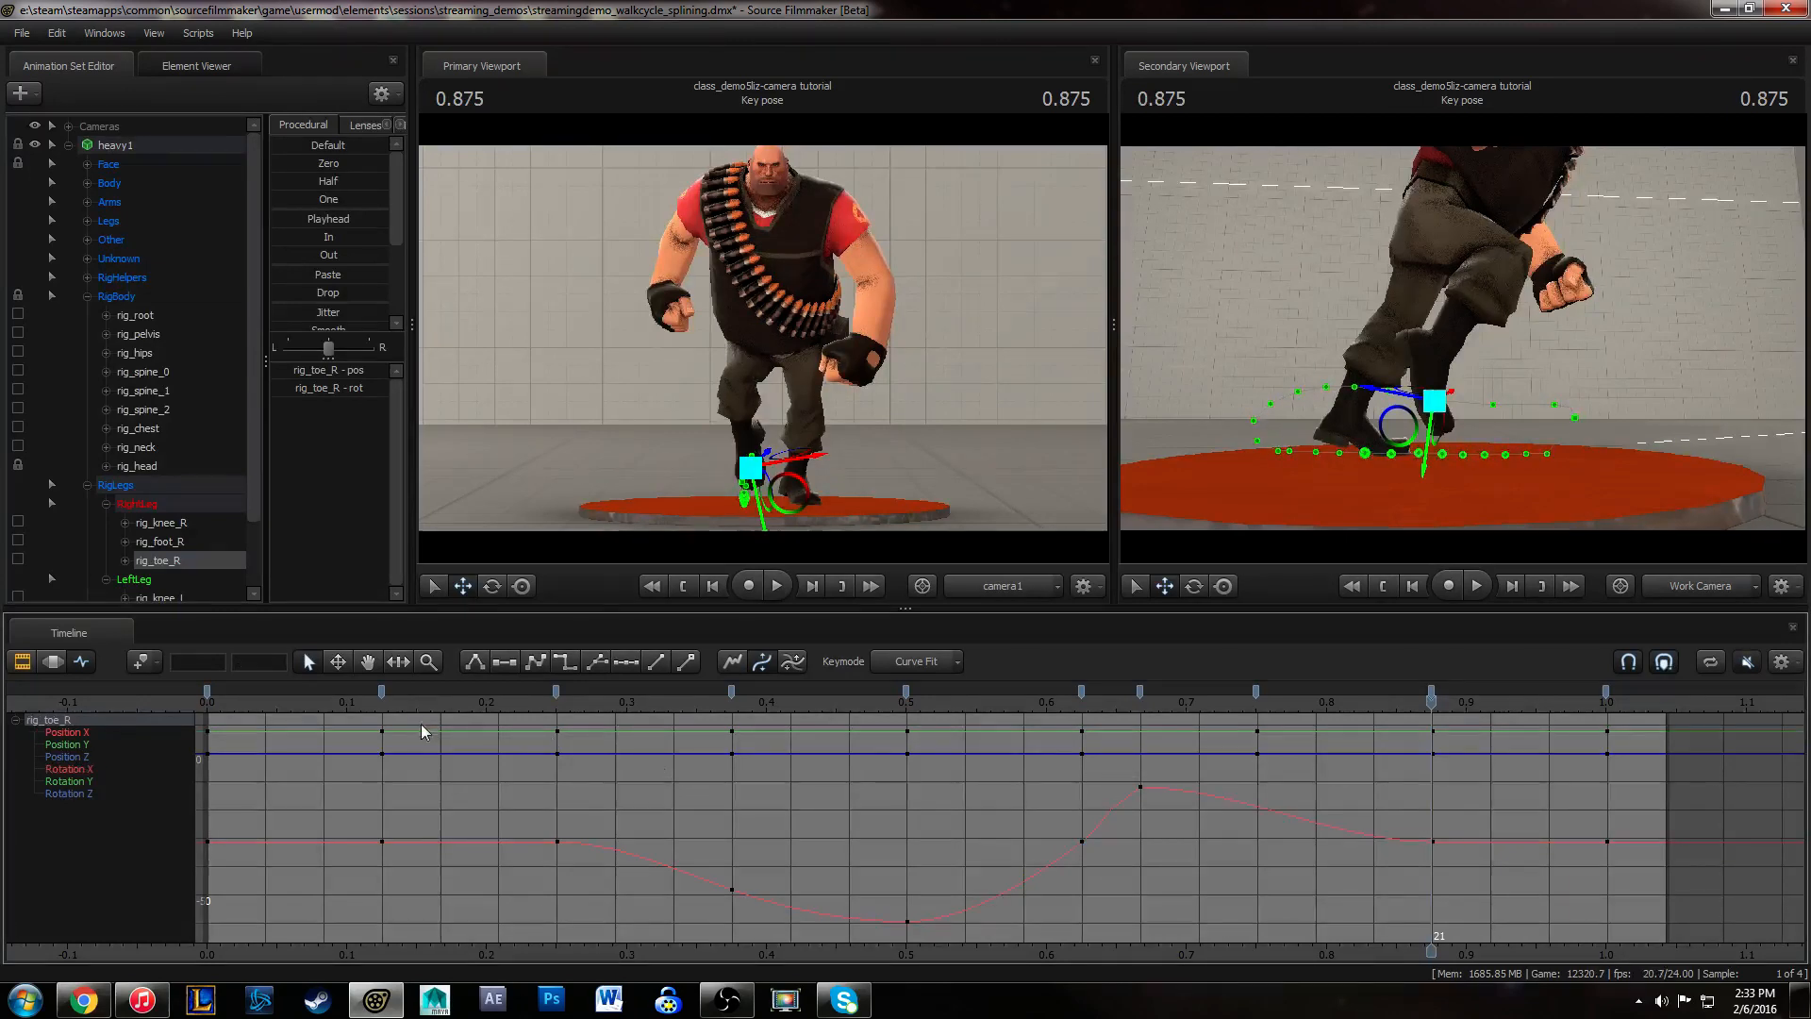
- Play back the cycle and compare the right toe's bend at frames 12 and 16
{"action": "key", "text": "space"}
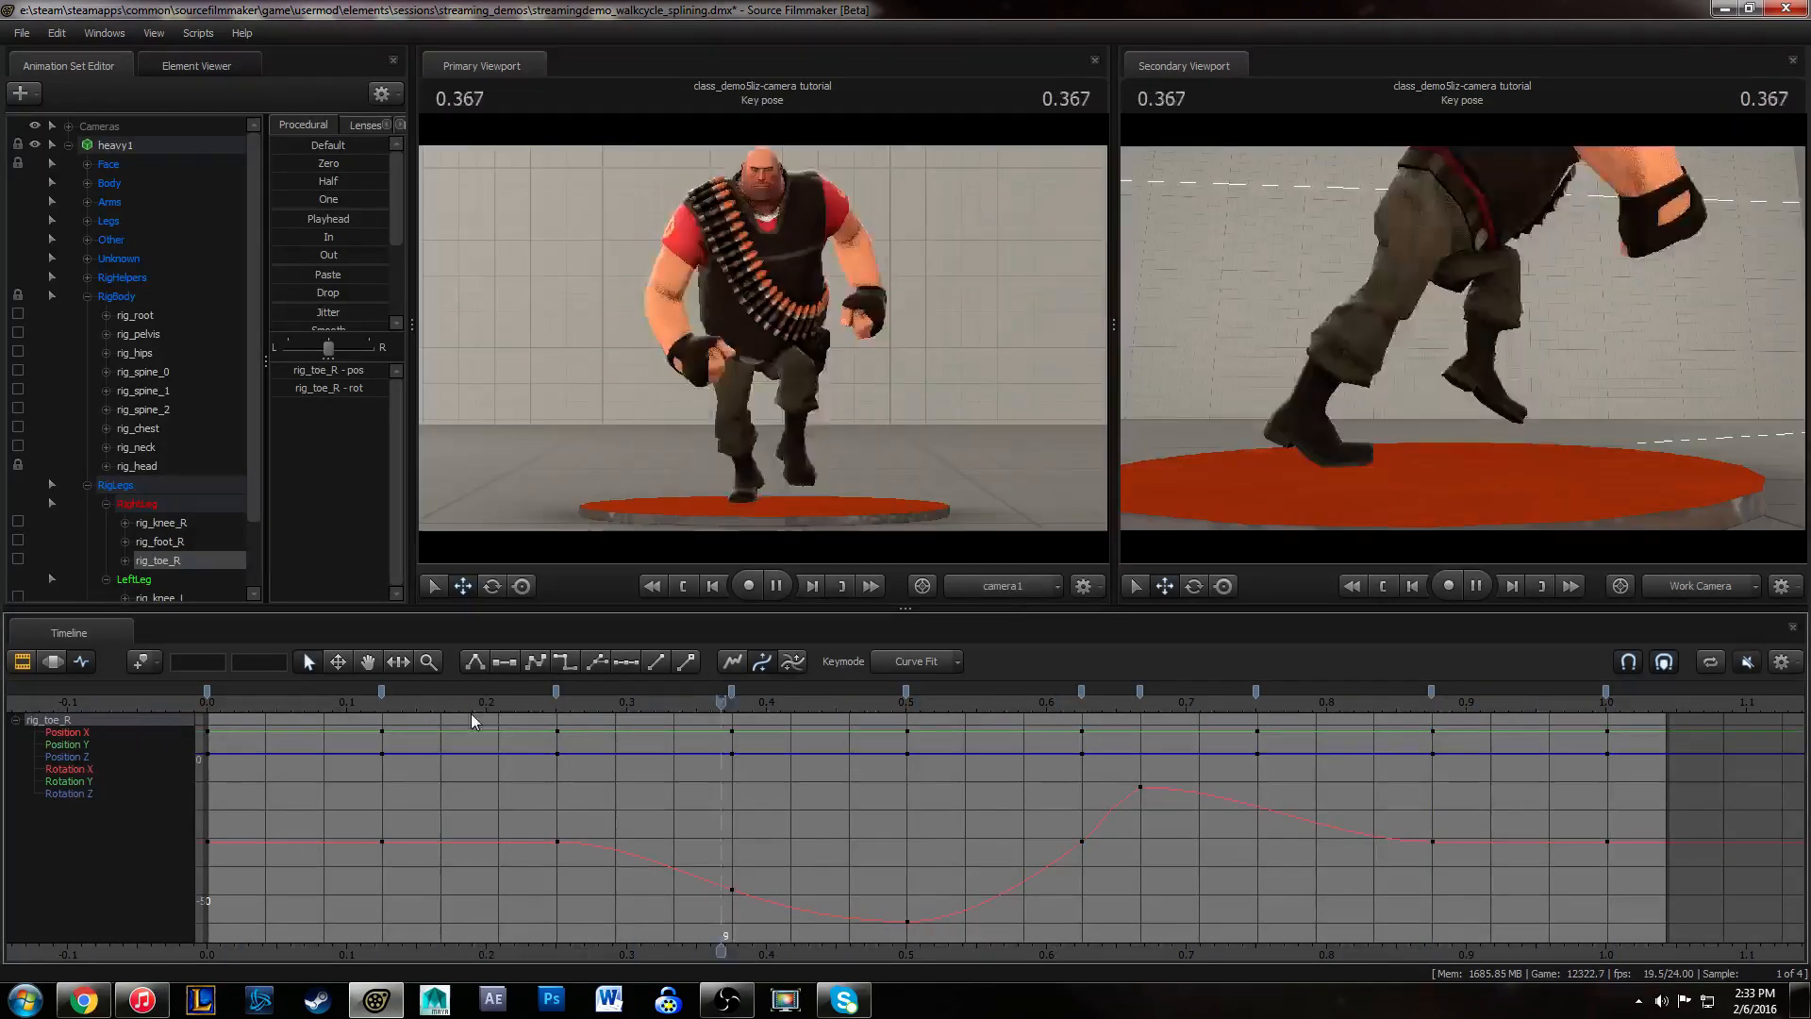
{"action": "left_click_drag", "start_coordinate": [564, 699], "coordinate": [904, 709]}
{"action": "left_click", "coordinate": [907, 921]}
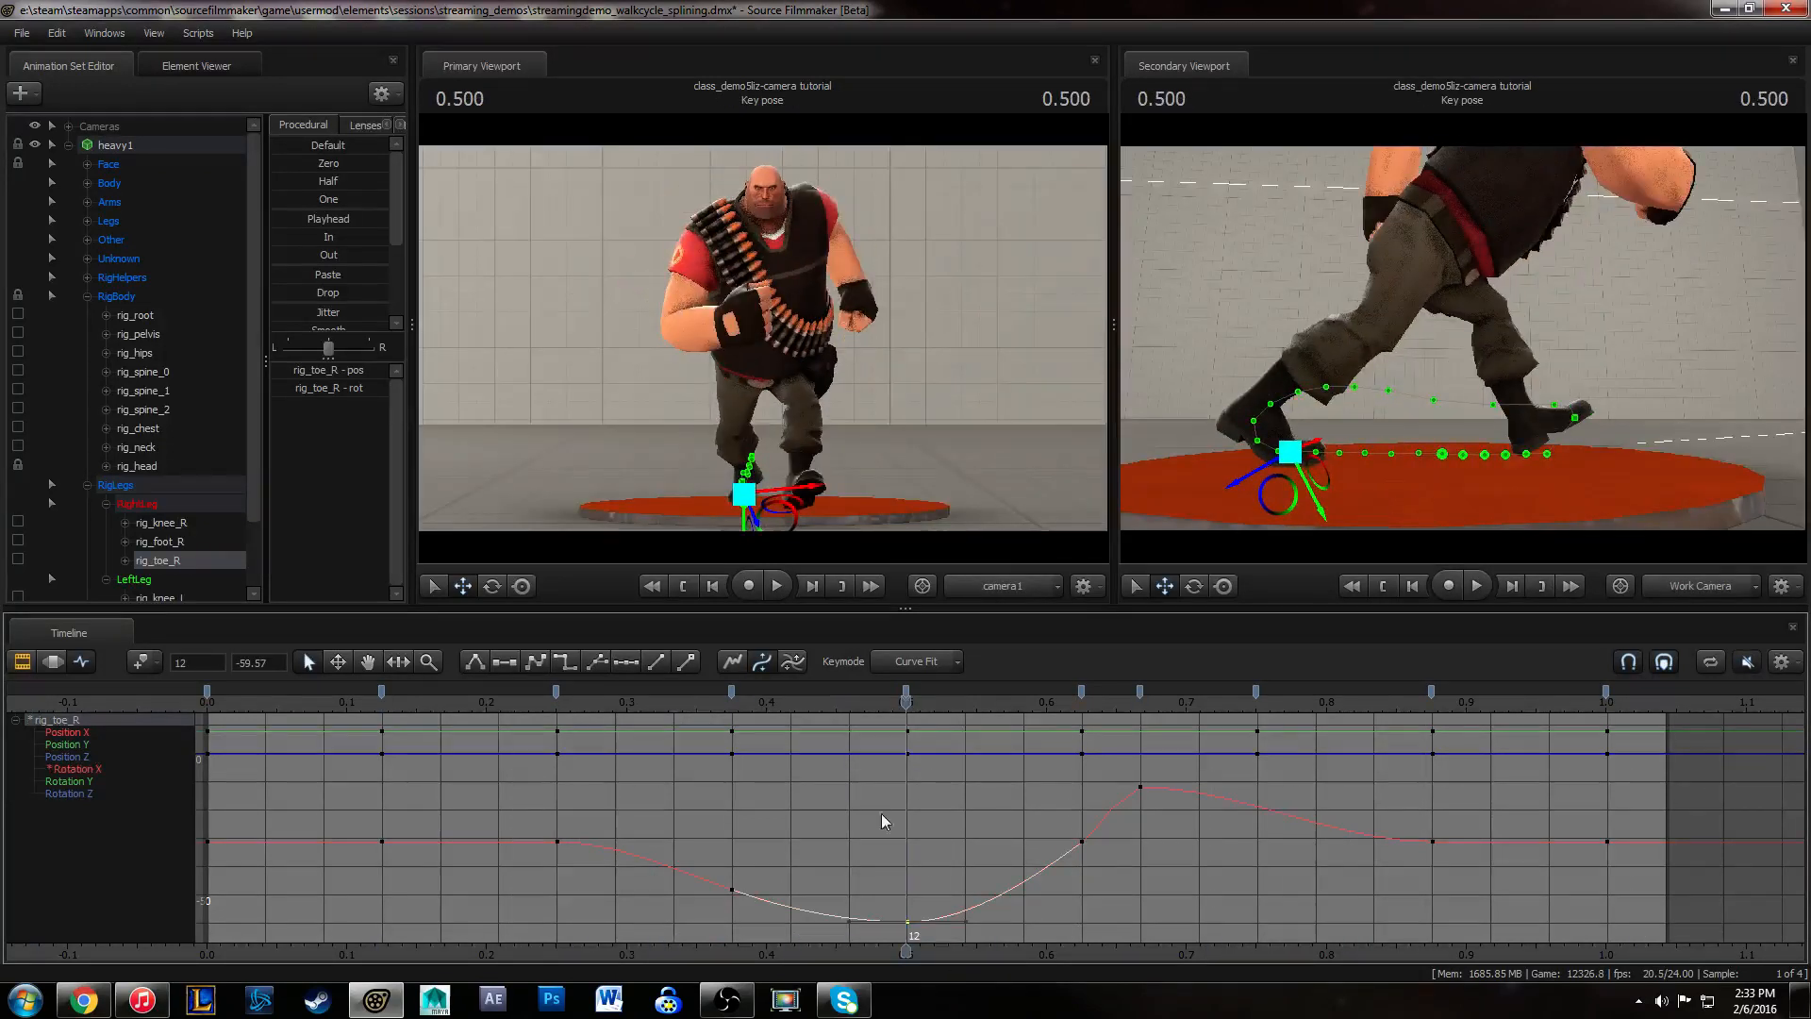
{"action": "left_click_drag", "start_coordinate": [885, 818], "coordinate": [948, 721]}
{"action": "left_click", "coordinate": [957, 838]}
{"action": "left_click_drag", "start_coordinate": [517, 715], "coordinate": [1155, 715]}
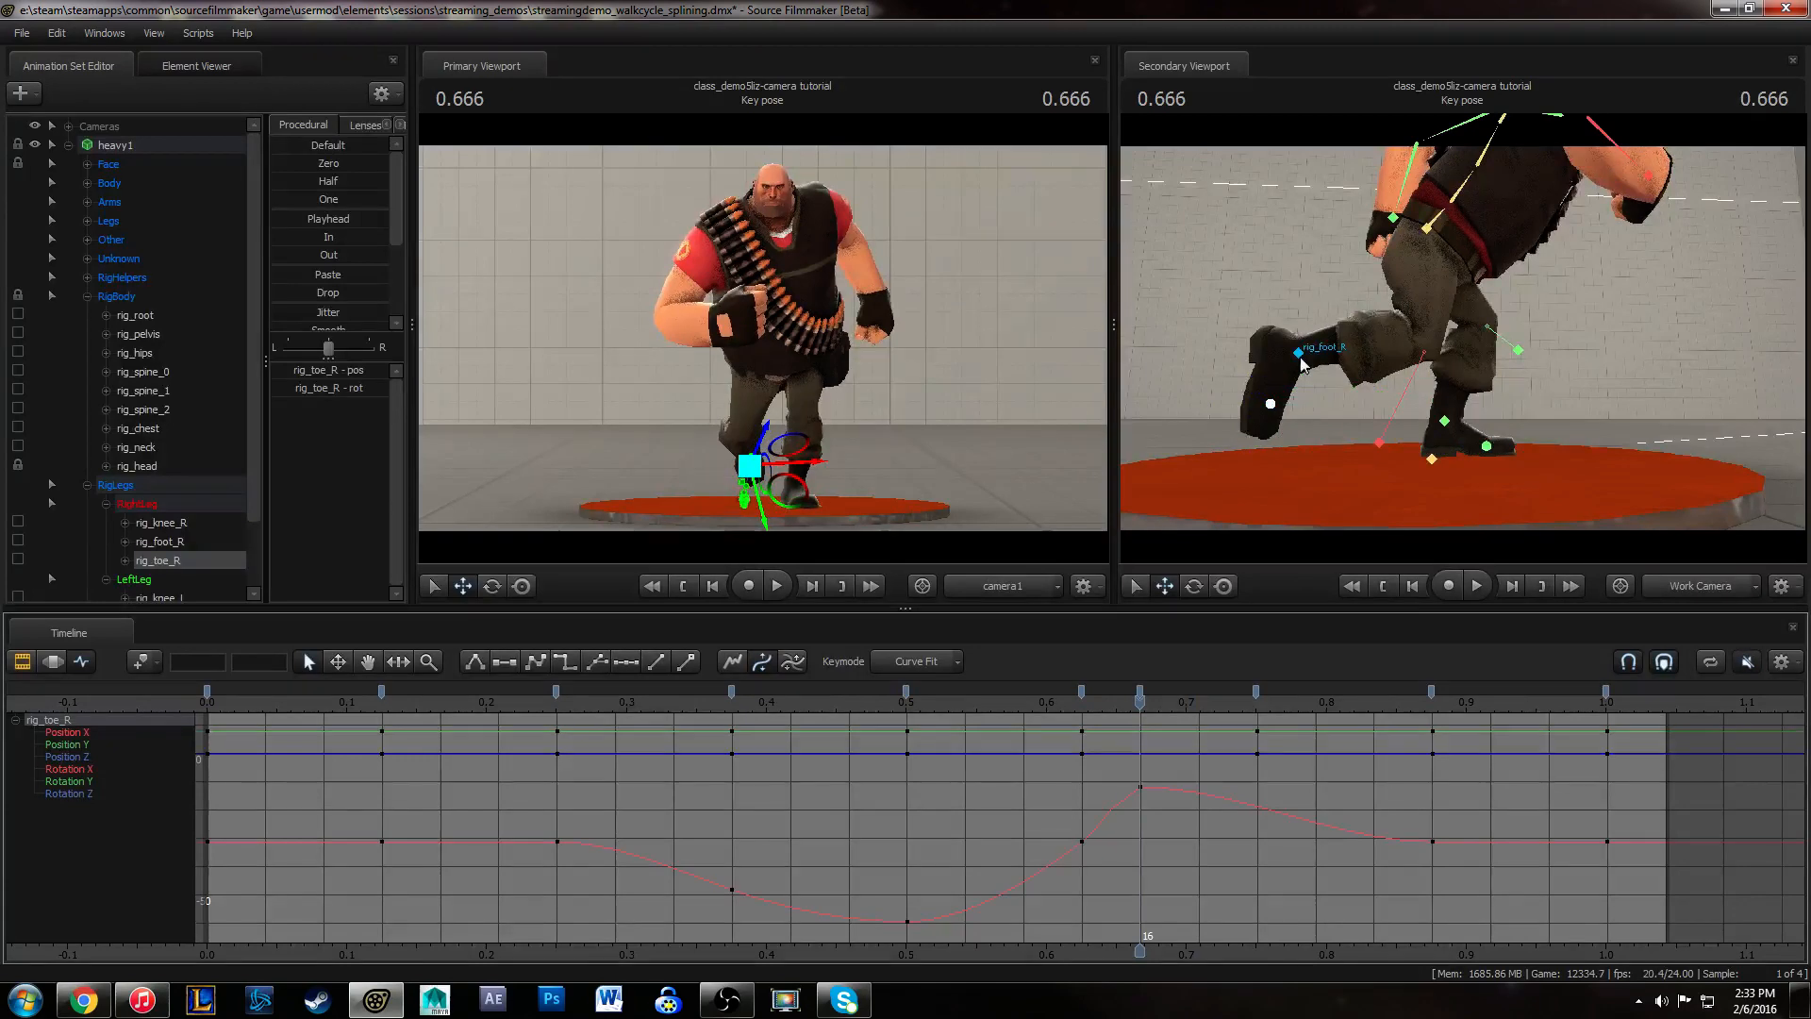
{"action": "mouse_move", "coordinate": [140, 1007]}
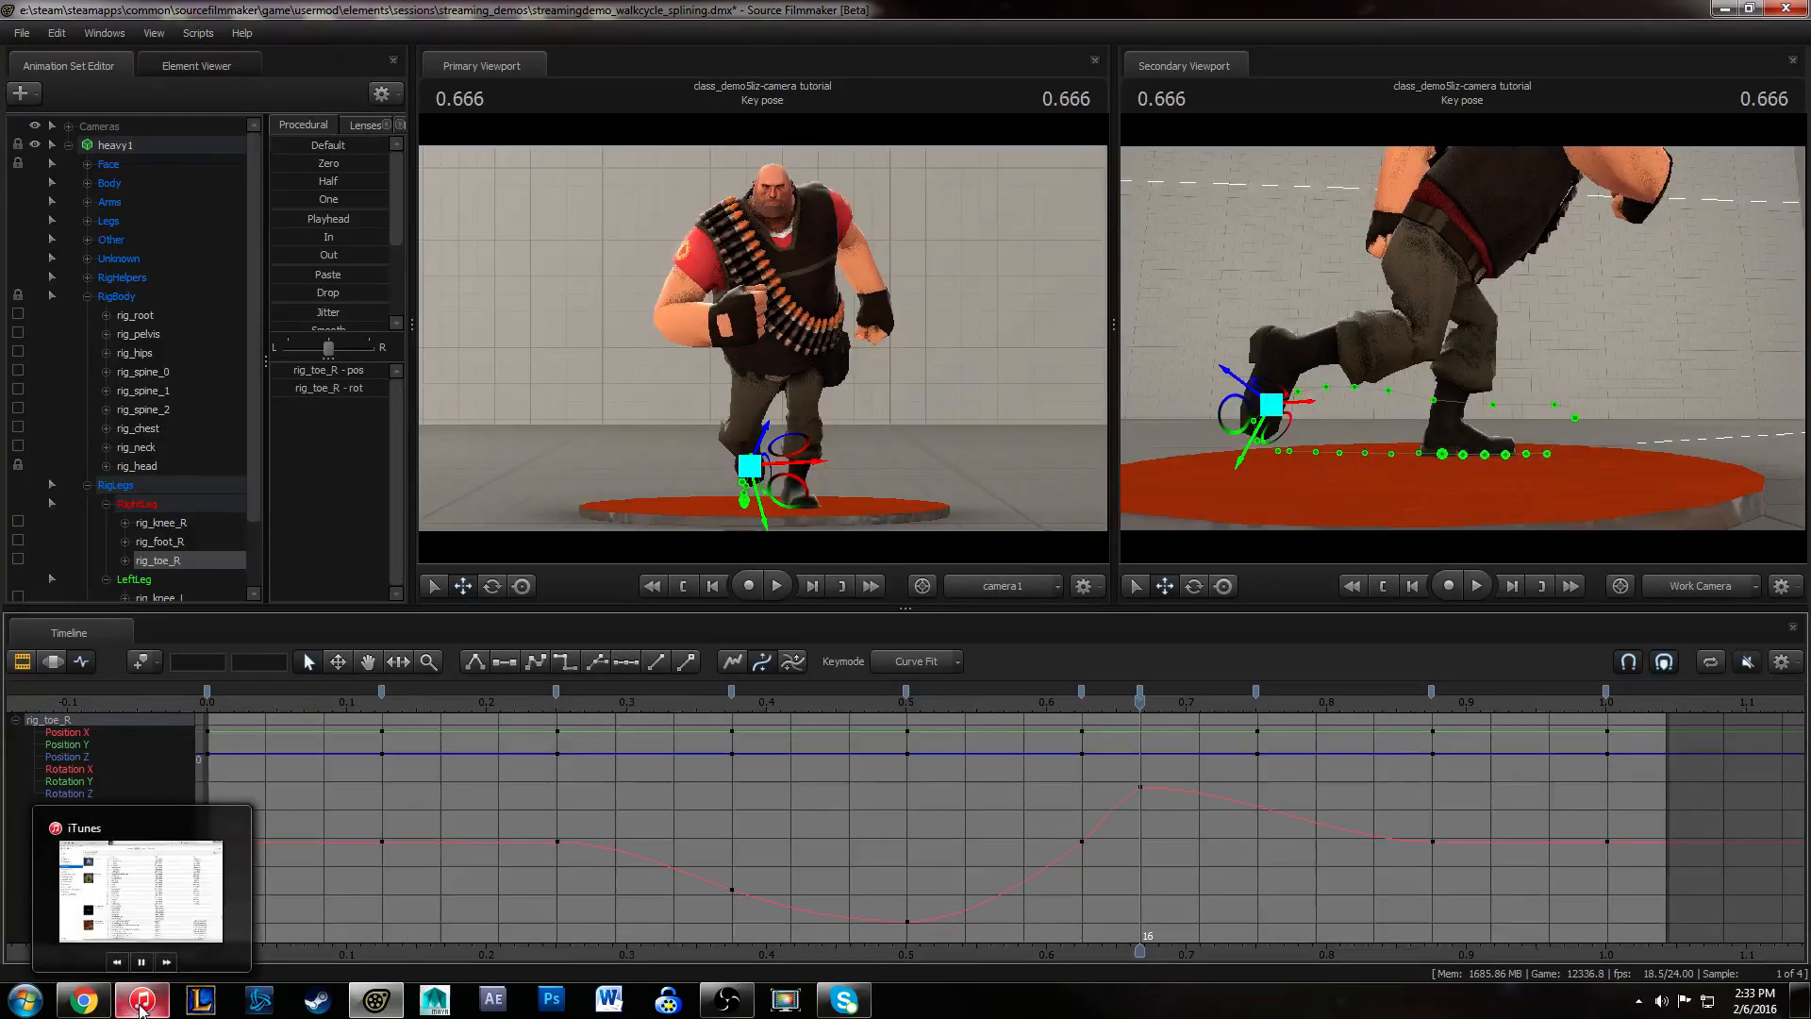
{"action": "left_click_drag", "start_coordinate": [443, 698], "coordinate": [893, 769]}
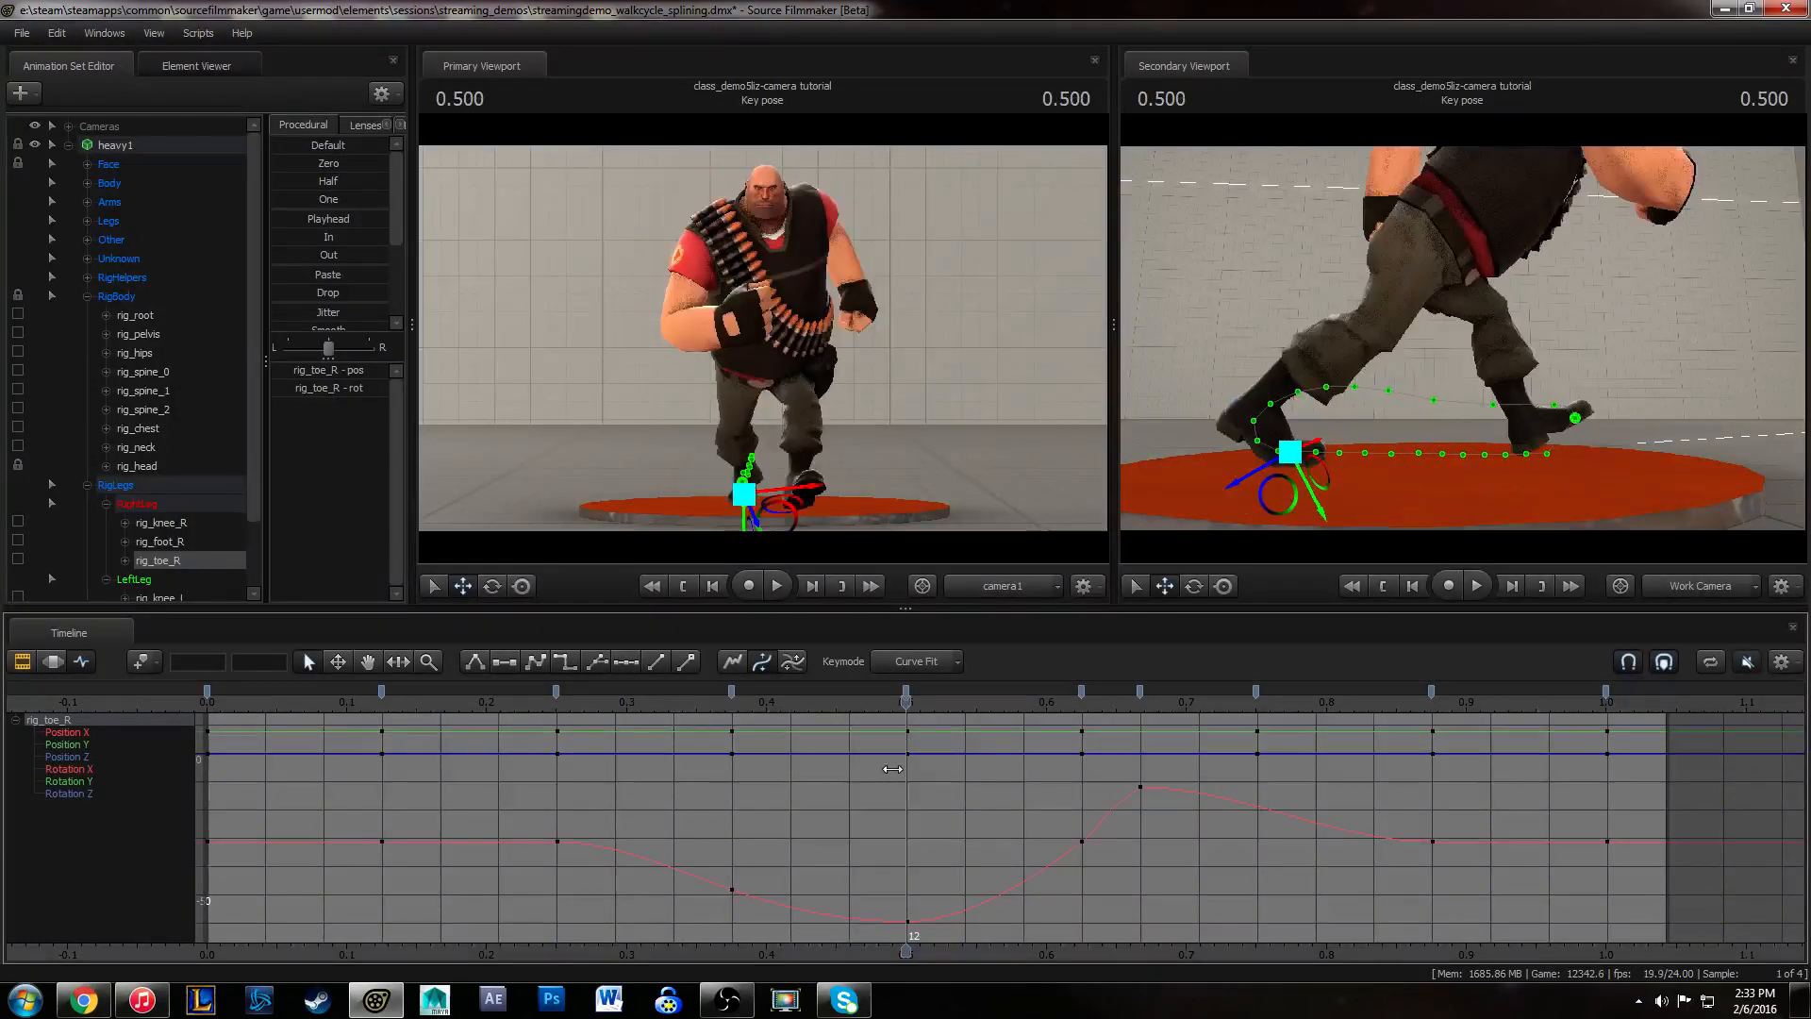
- Display the right foot's Position Z curve and examine the foot's height around frame 7
{"action": "key", "text": "Up"}
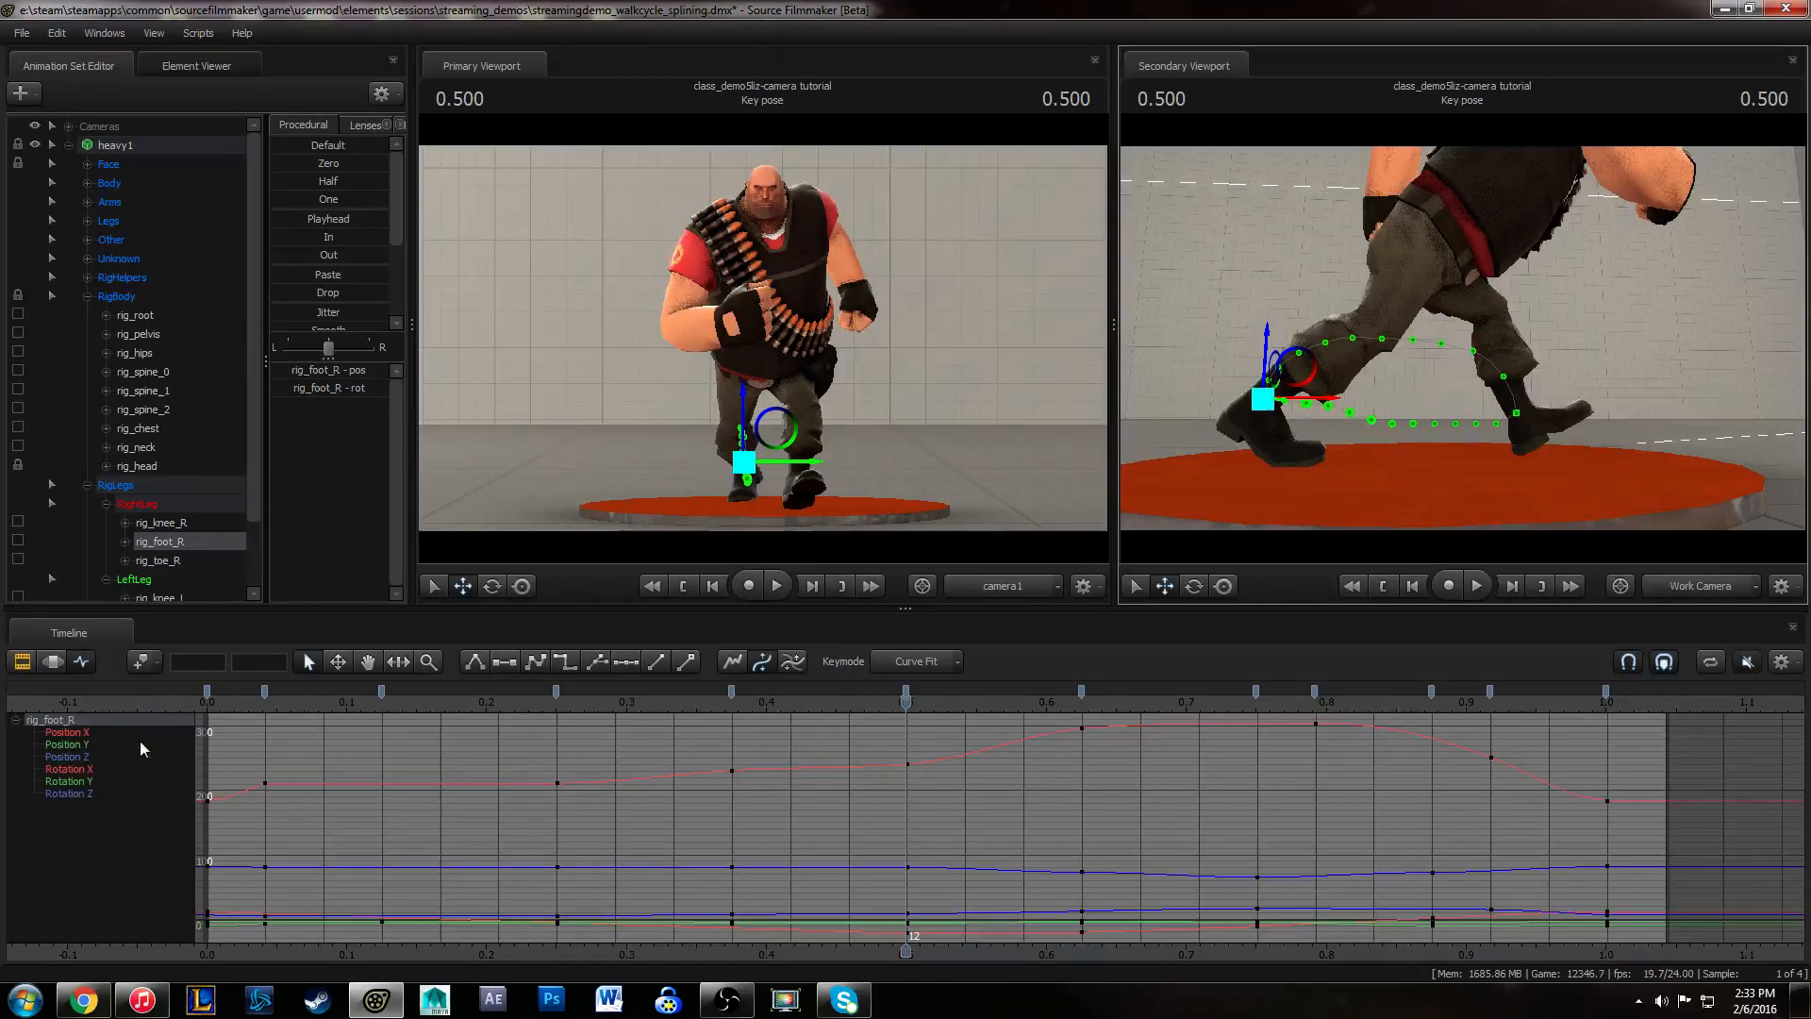
{"action": "left_click", "coordinate": [84, 762]}
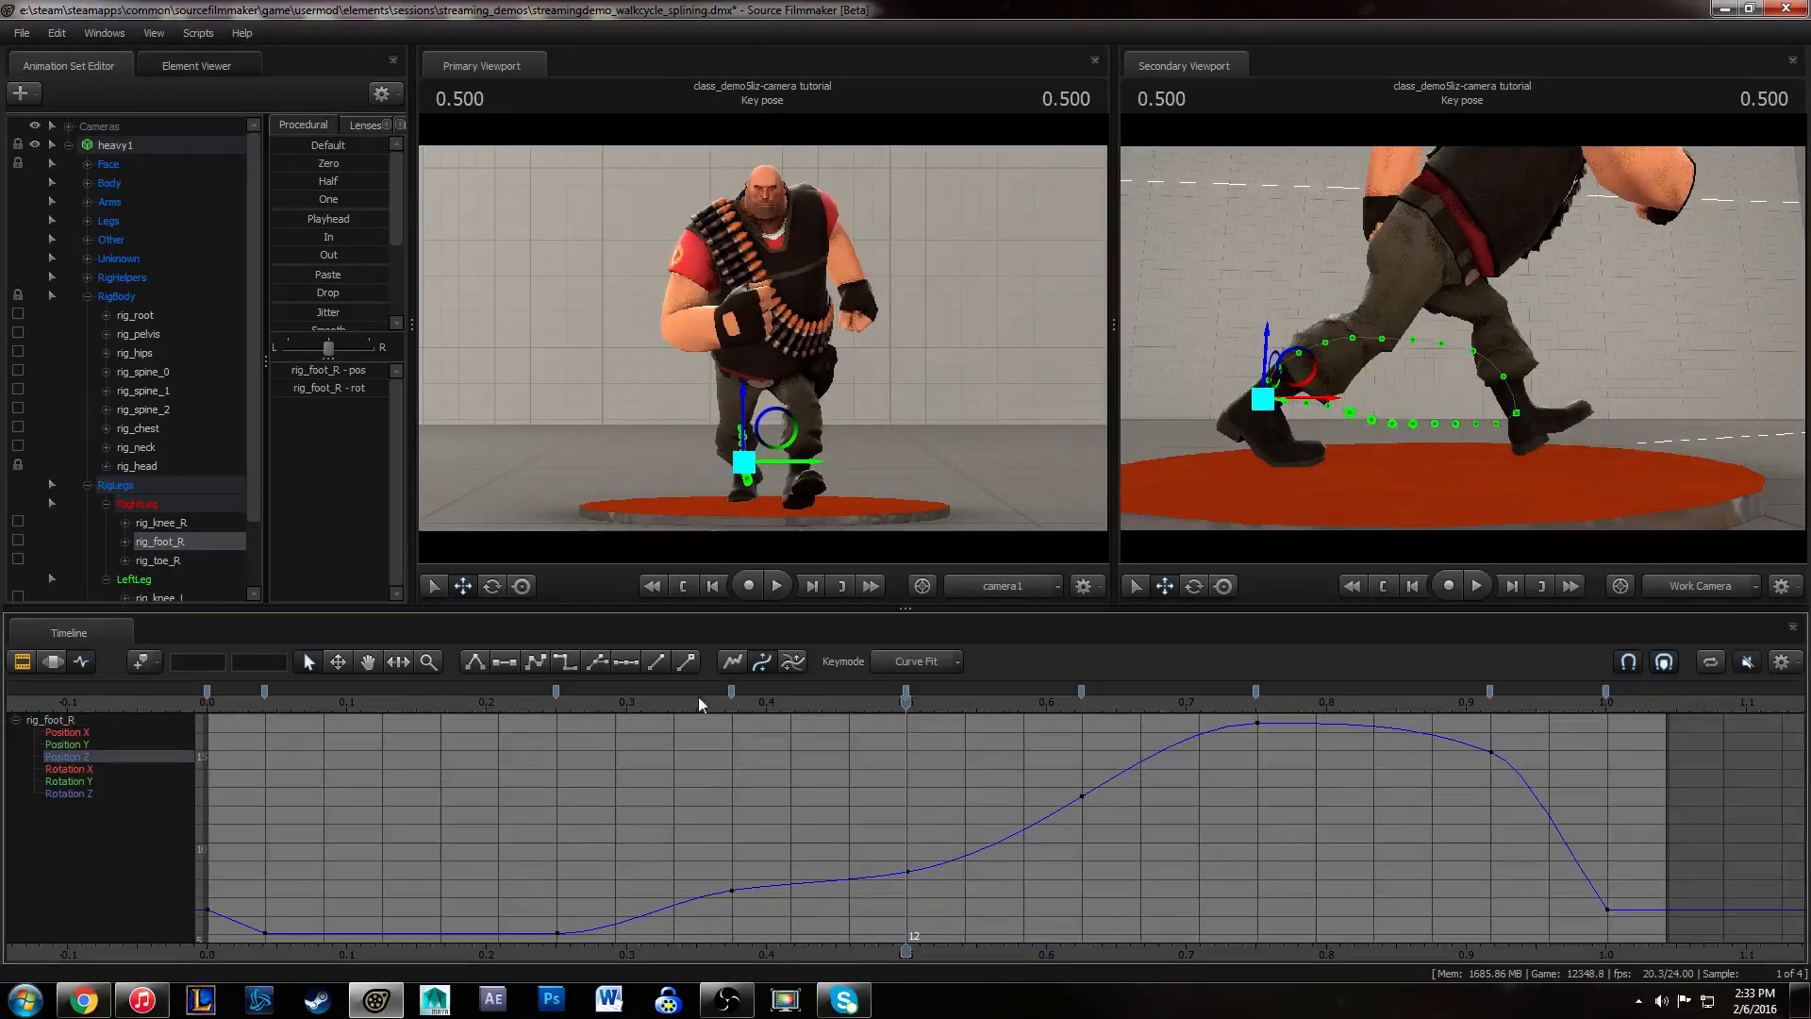
{"action": "left_click_drag", "start_coordinate": [707, 699], "coordinate": [636, 734]}
{"action": "left_click_drag", "start_coordinate": [1503, 299], "coordinate": [1462, 273]}
{"action": "key", "text": "ctrl"}
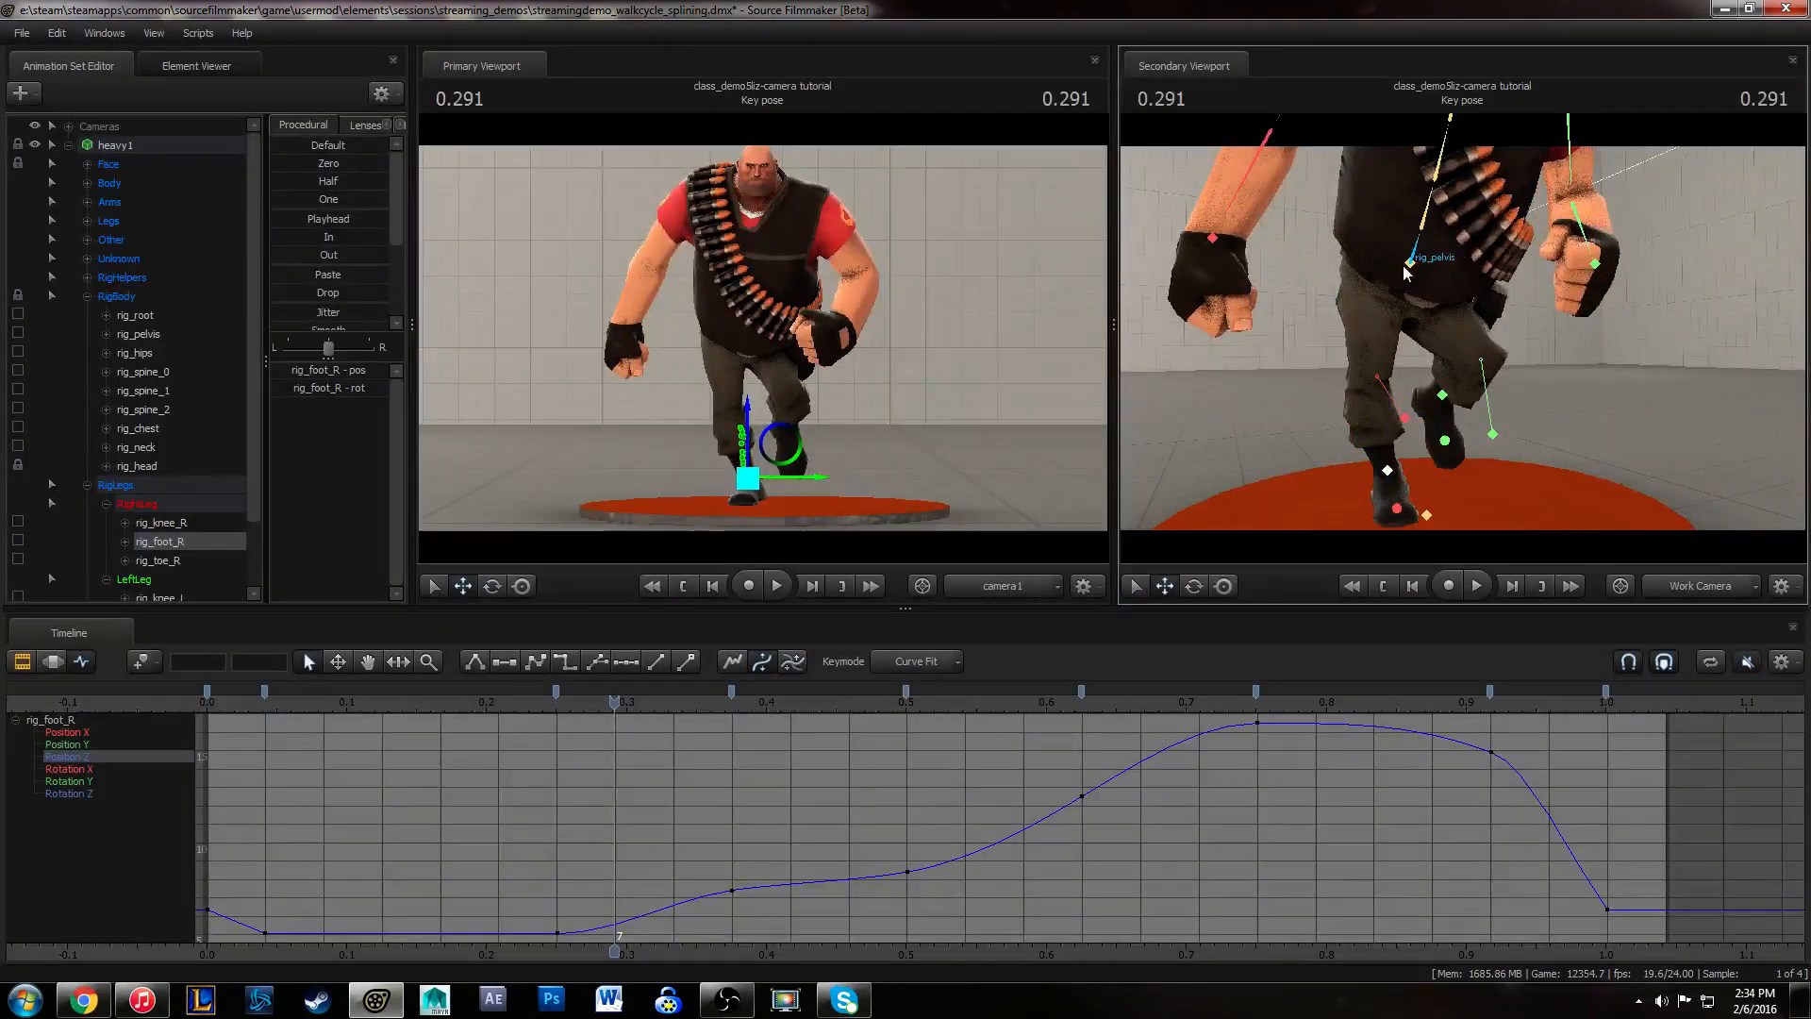
- Display the hips' Rotation Z curve, select its key at frame 15 and examine the hip pose at frame 4
{"action": "left_click", "coordinate": [1415, 264], "text": "ctrl"}
{"action": "left_click_drag", "start_coordinate": [1415, 265], "coordinate": [1430, 379]}
{"action": "left_click", "coordinate": [93, 793]}
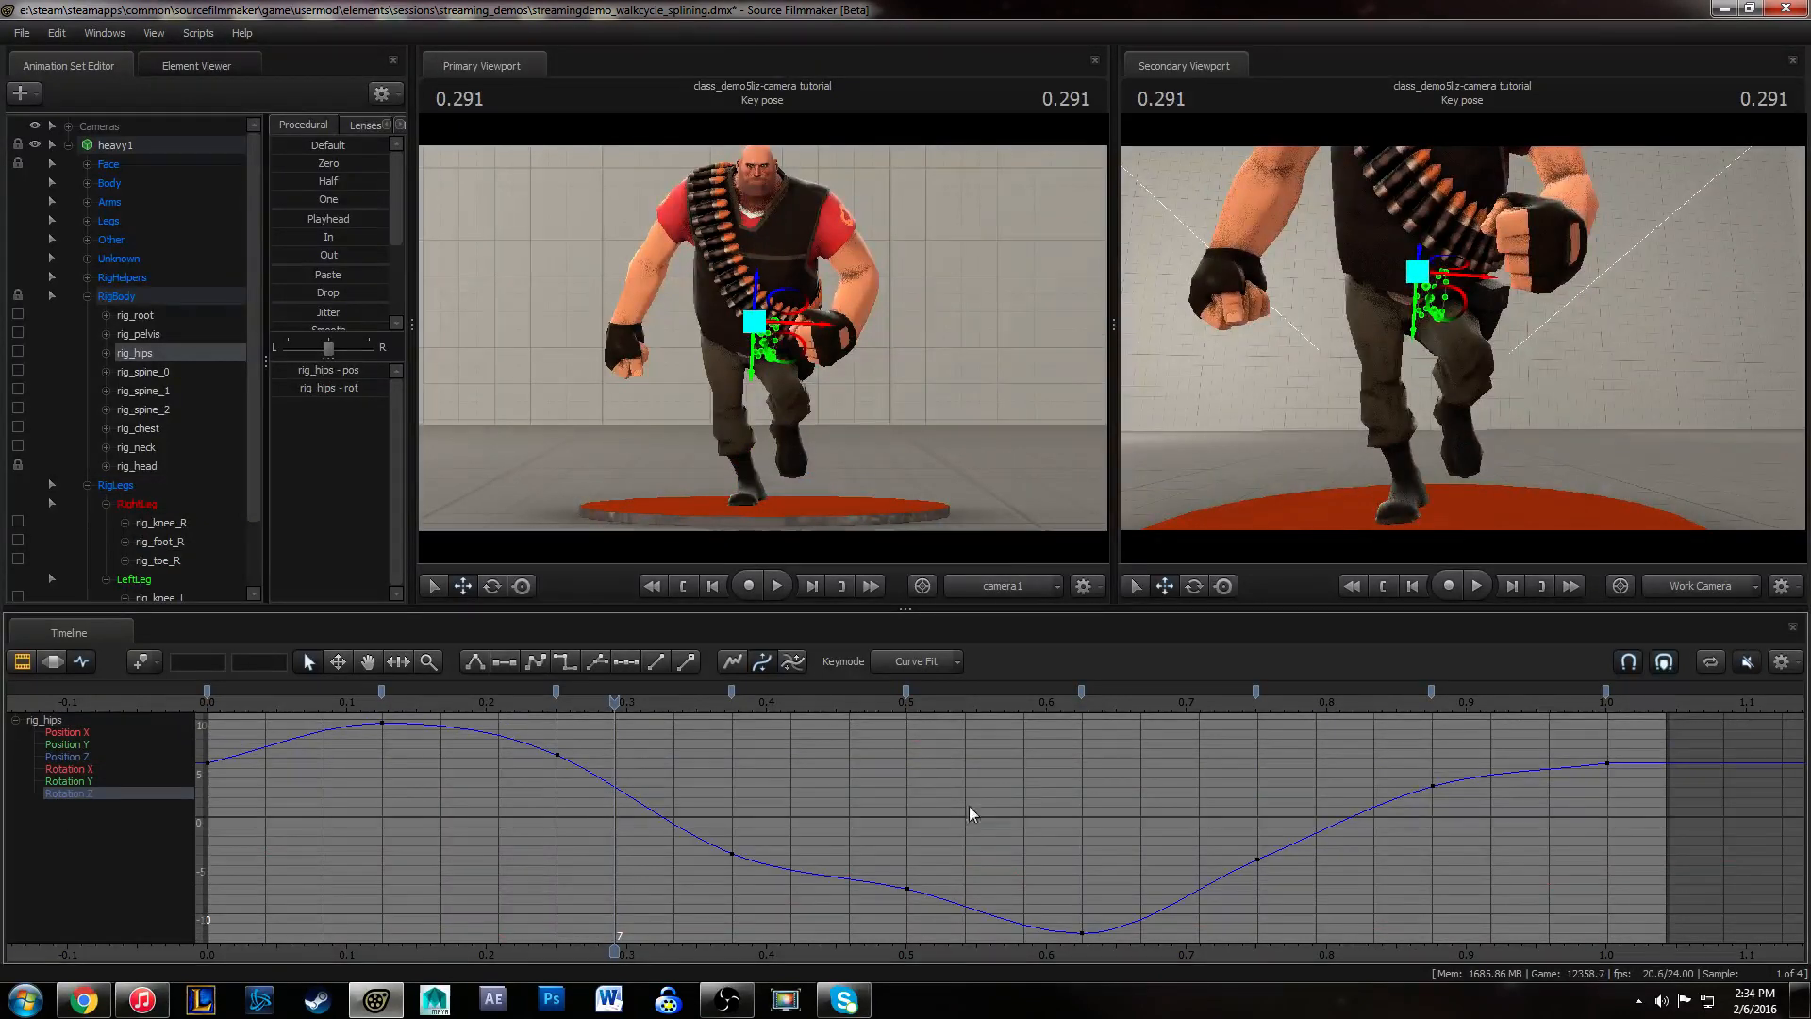
{"action": "left_click_drag", "start_coordinate": [1049, 851], "coordinate": [1158, 953]}
{"action": "left_click_drag", "start_coordinate": [292, 704], "coordinate": [437, 700]}
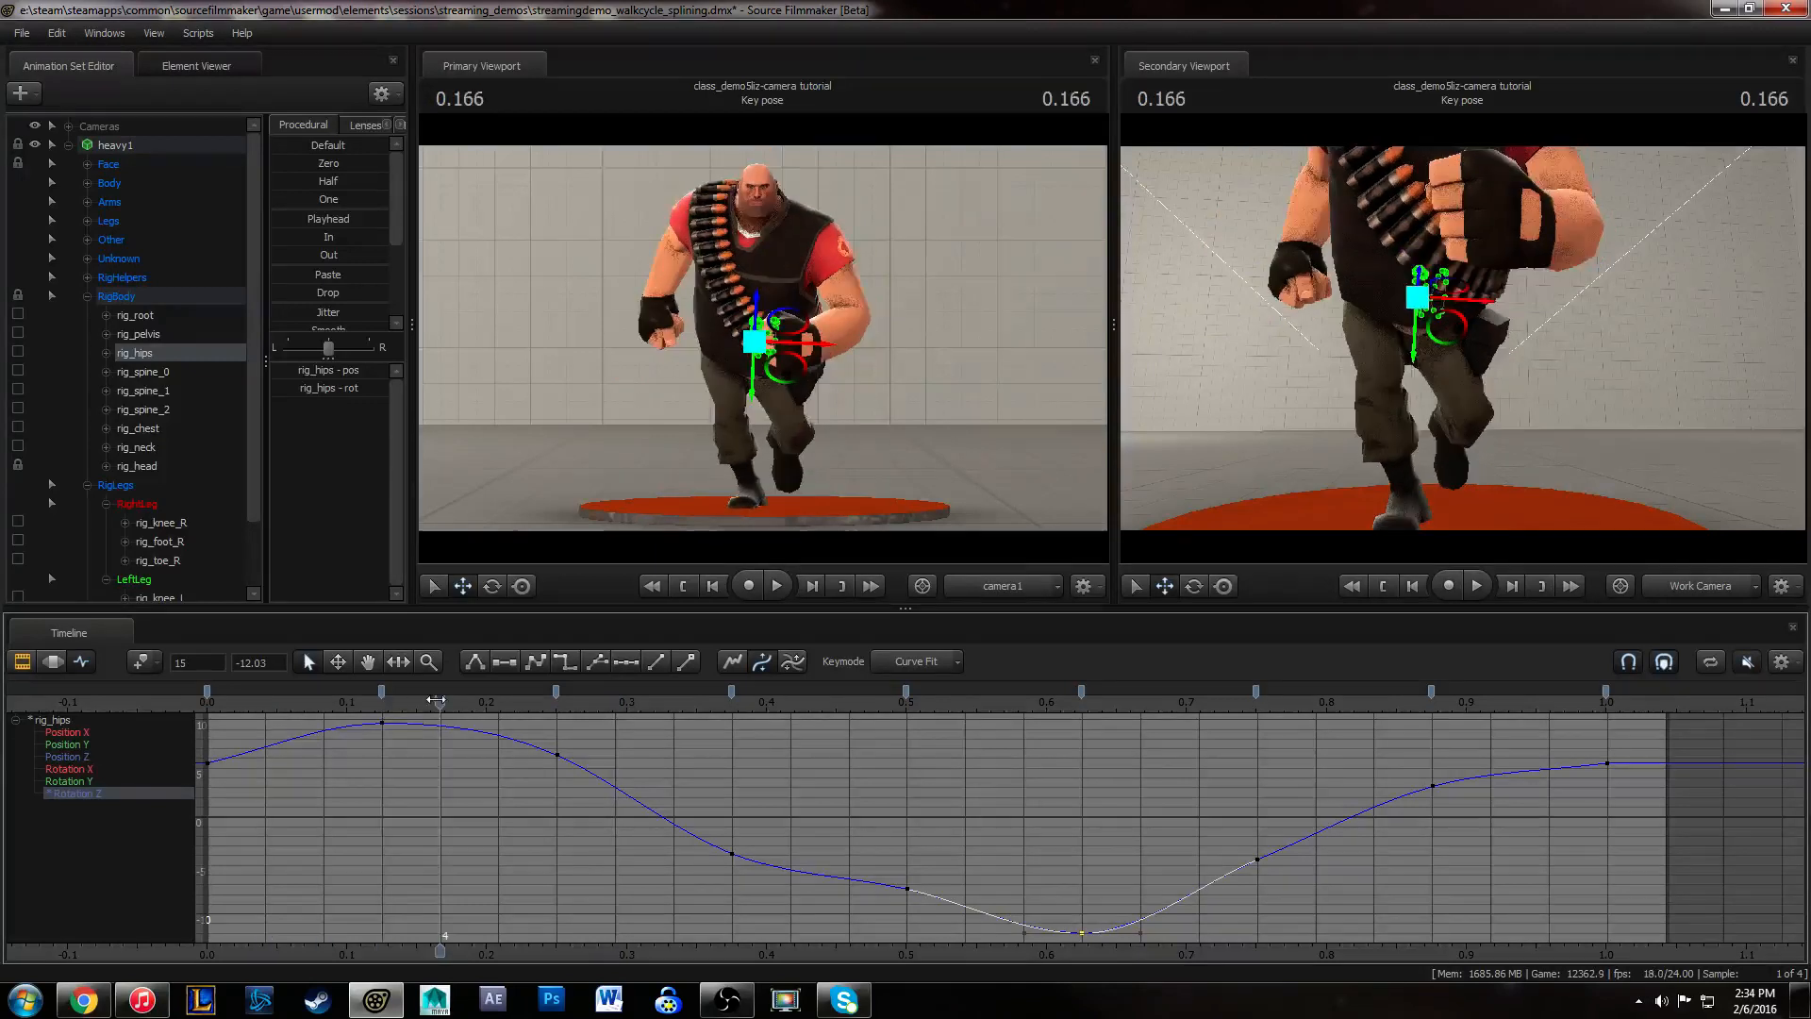
{"action": "left_click_drag", "start_coordinate": [1443, 323], "coordinate": [1683, 321], "text": "alt"}
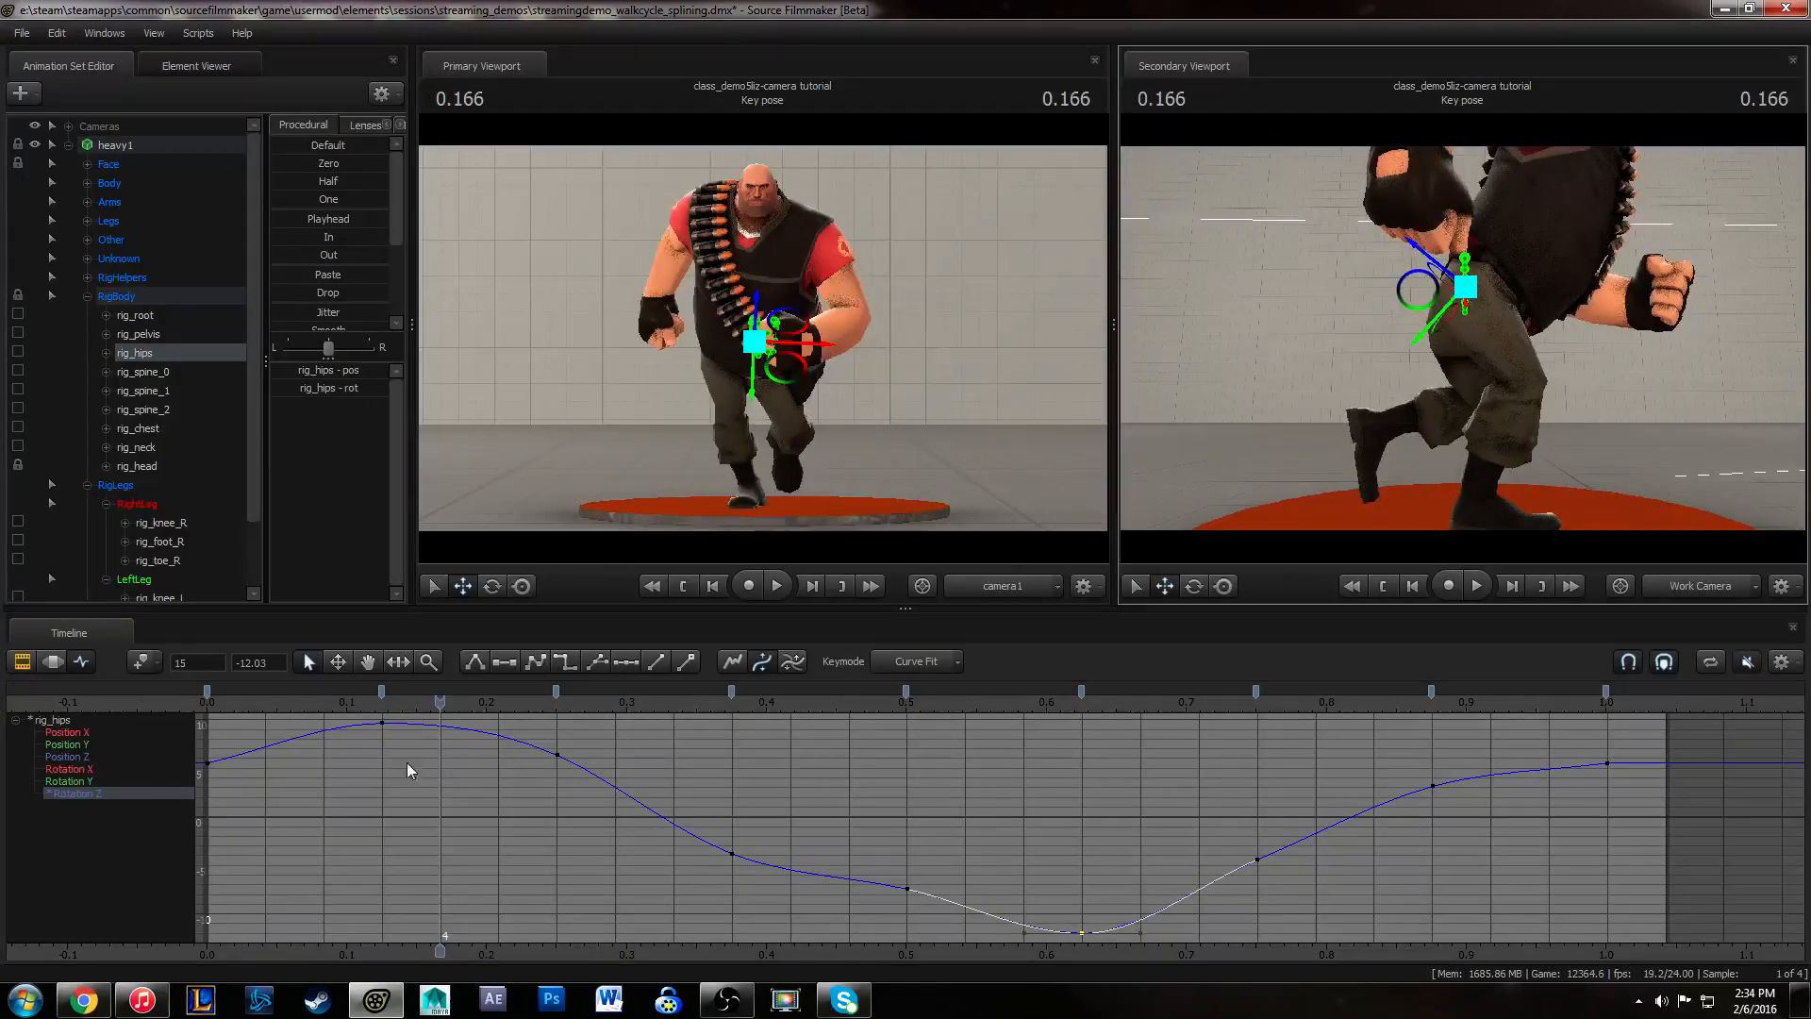
- Move the hips' Rotation Z keys at frames 6 and 9 one frame earlier, to frames 5 and 8
{"action": "left_click_drag", "start_coordinate": [408, 704], "coordinate": [601, 685]}
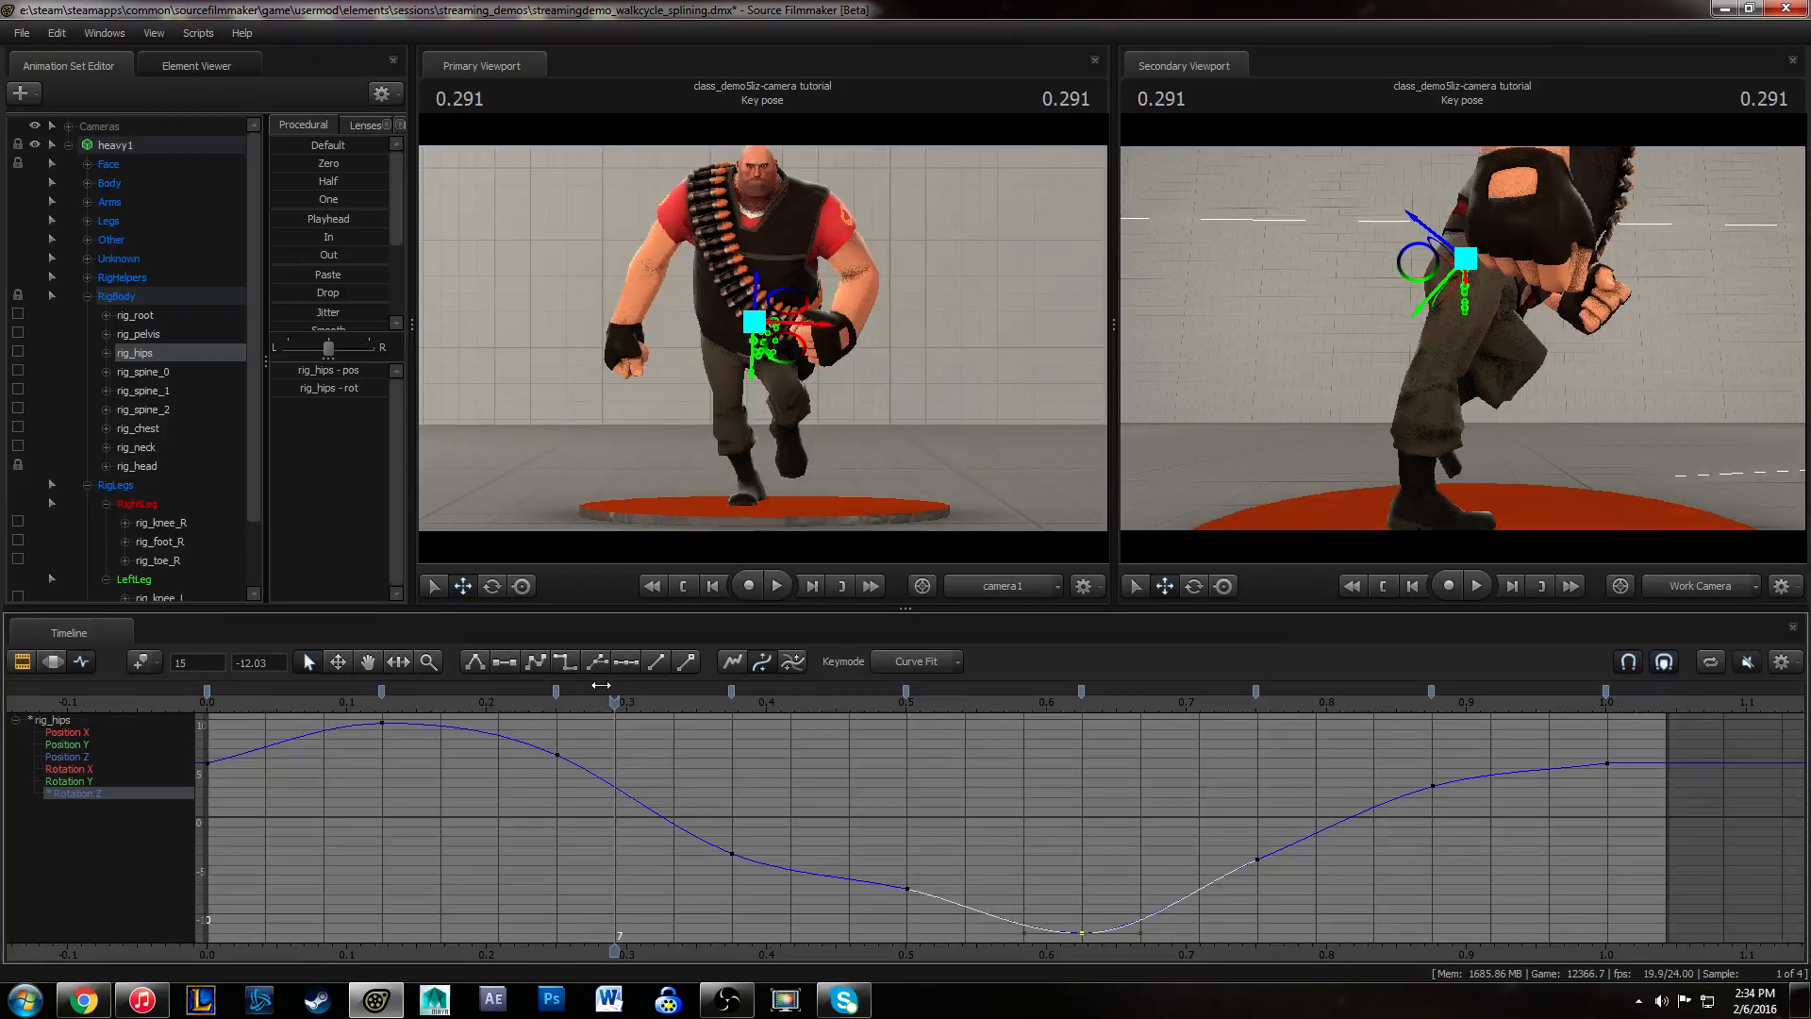
{"action": "left_click", "coordinate": [558, 755]}
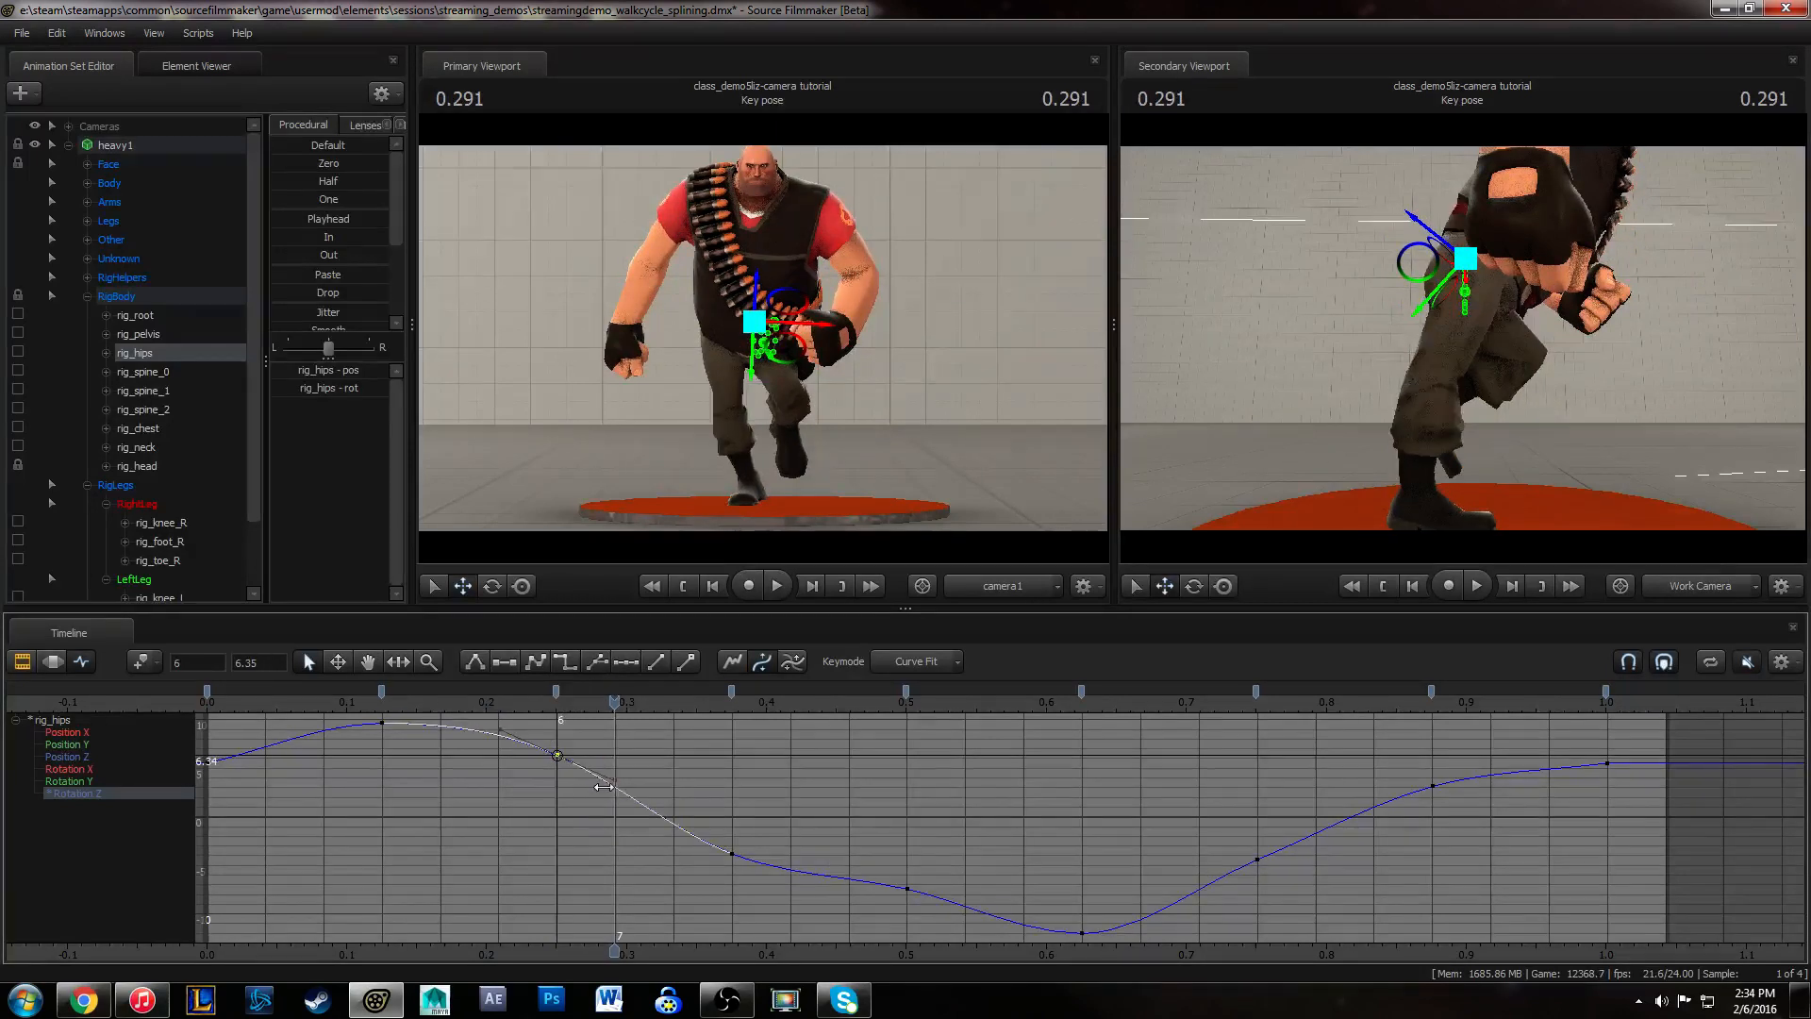
{"action": "left_click_drag", "start_coordinate": [614, 702], "coordinate": [542, 702]}
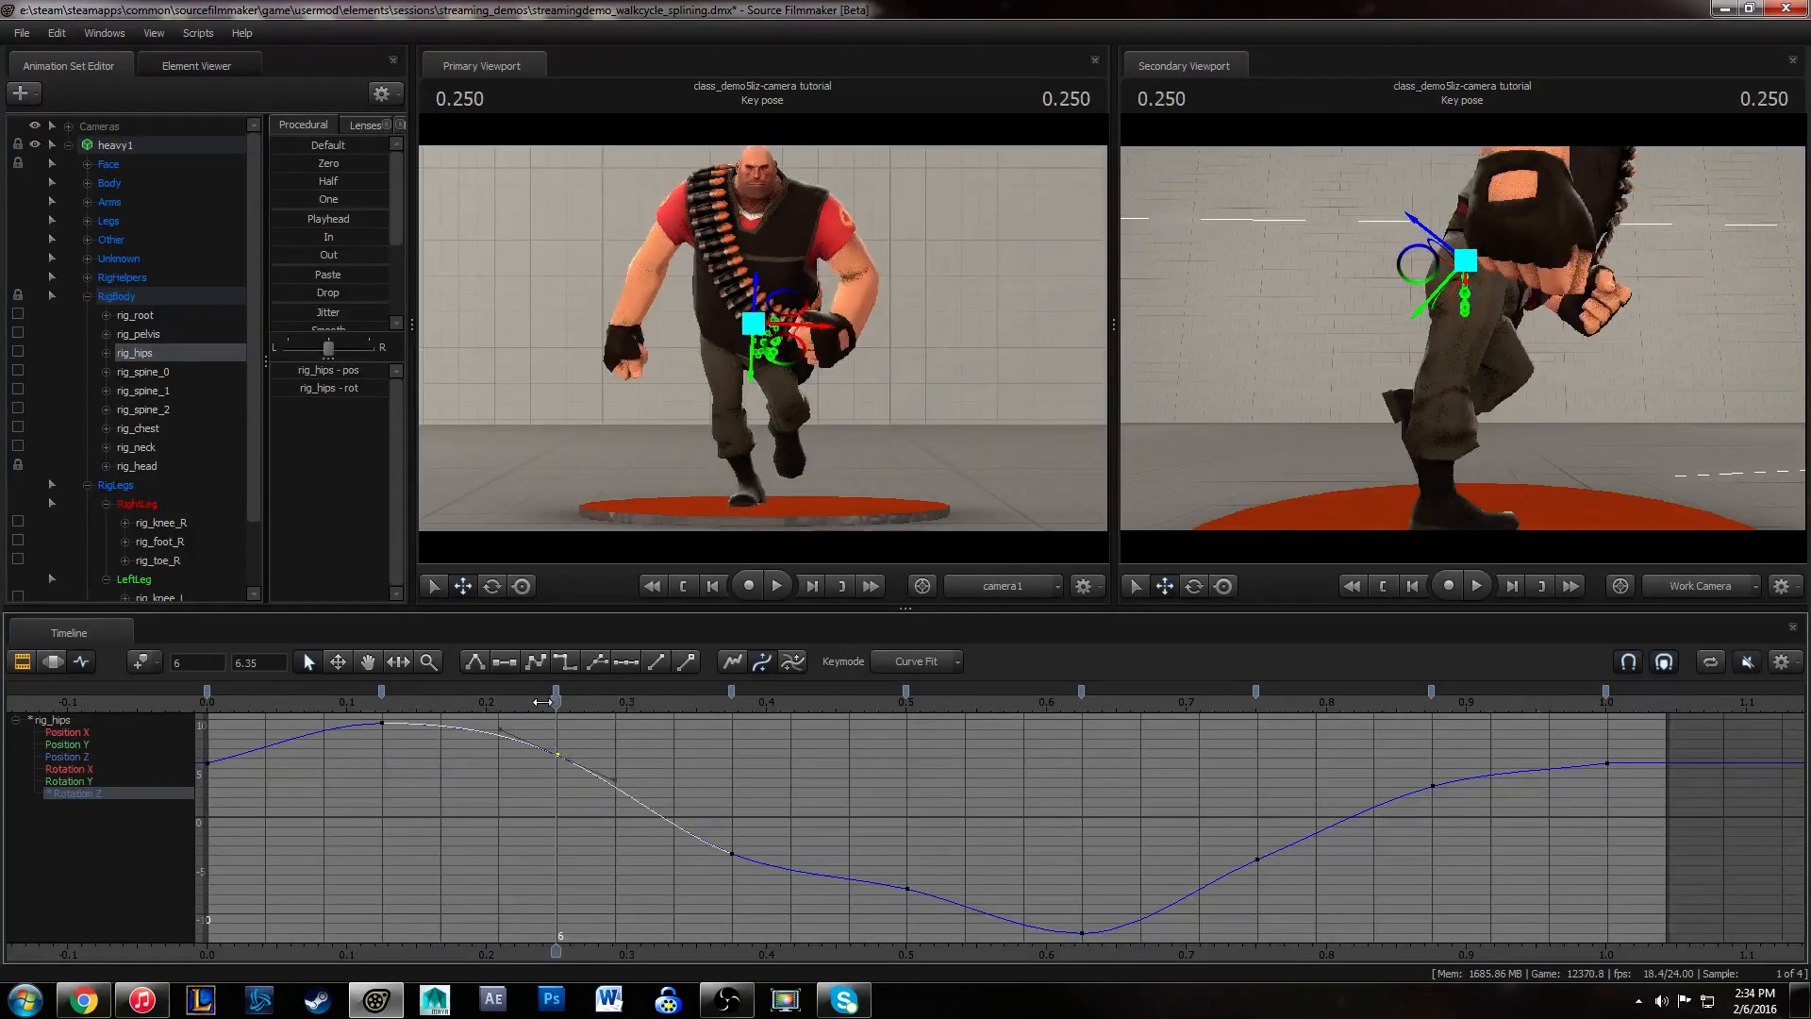
{"action": "left_click_drag", "start_coordinate": [742, 876], "coordinate": [786, 896]}
{"action": "middle_click_drag", "start_coordinate": [786, 896], "coordinate": [738, 872], "text": "shift"}
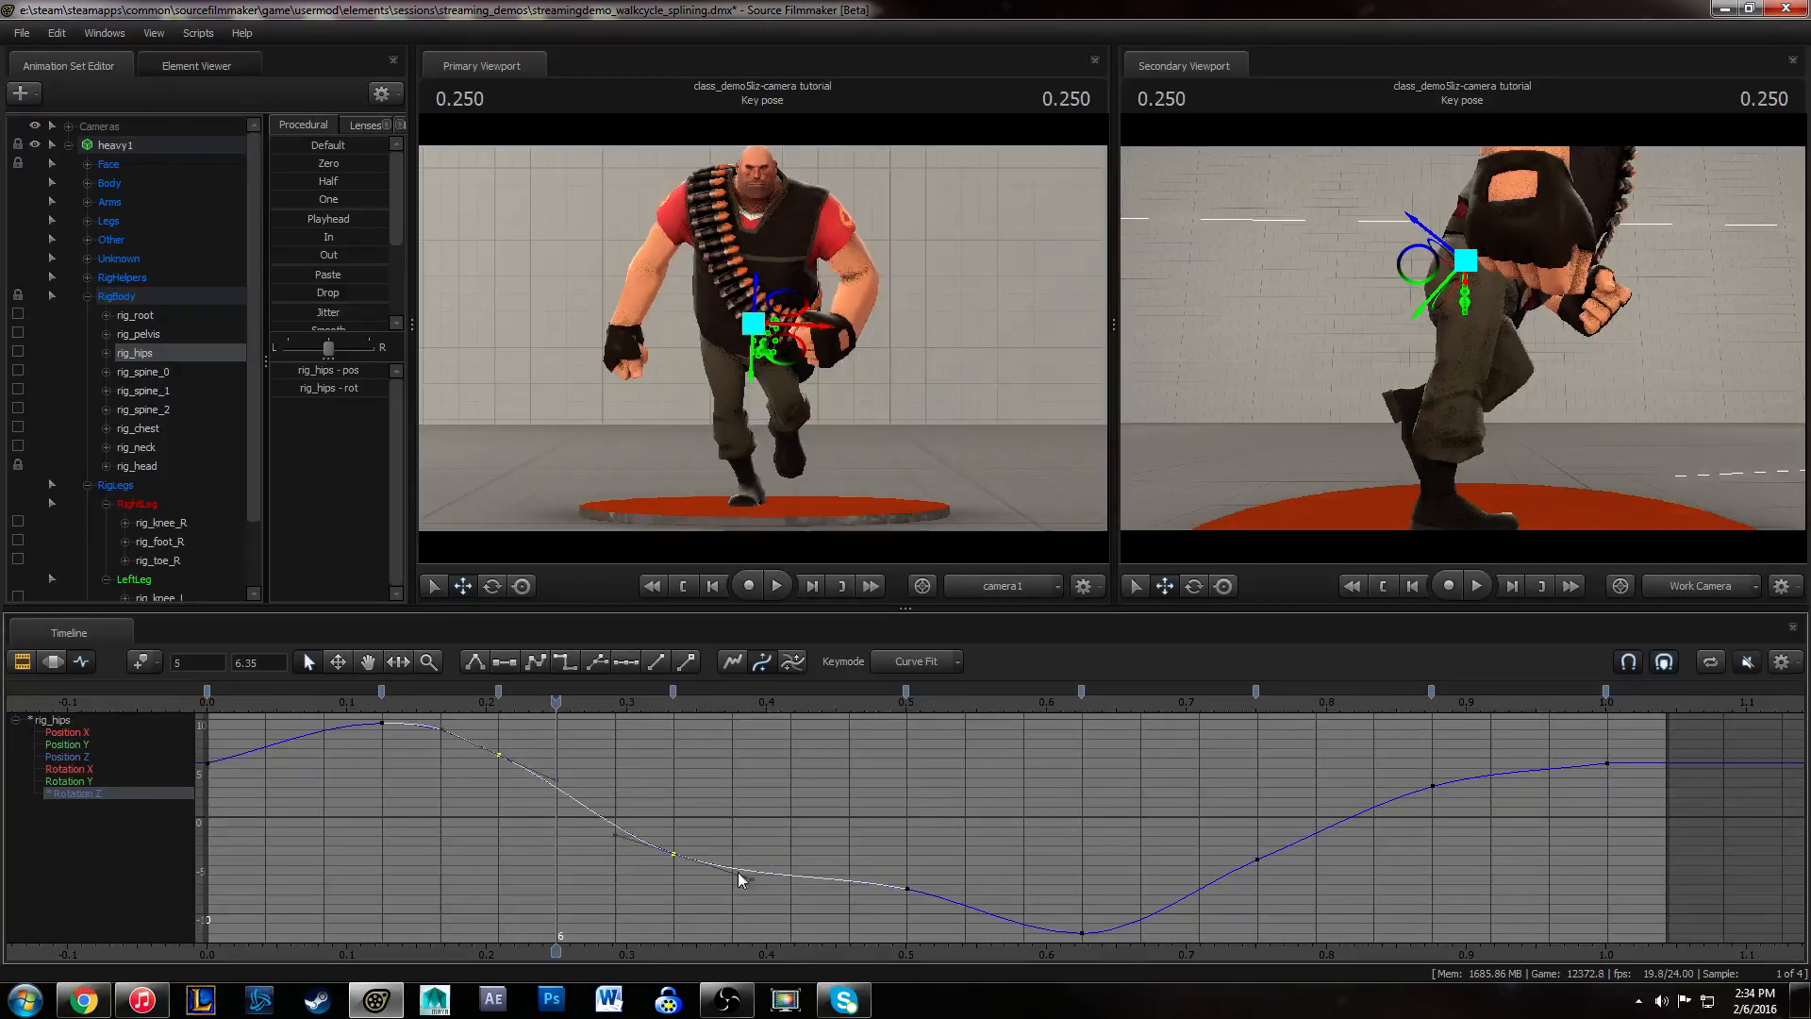
- Lower the hips' Rotation Z key at frame 8 to about -5.18
{"action": "left_click", "coordinate": [381, 722]}
{"action": "left_click_drag", "start_coordinate": [378, 699], "coordinate": [676, 721]}
{"action": "left_click_drag", "start_coordinate": [647, 807], "coordinate": [736, 953]}
{"action": "middle_click_drag", "start_coordinate": [714, 843], "coordinate": [711, 893]}
{"action": "left_click", "coordinate": [498, 754]}
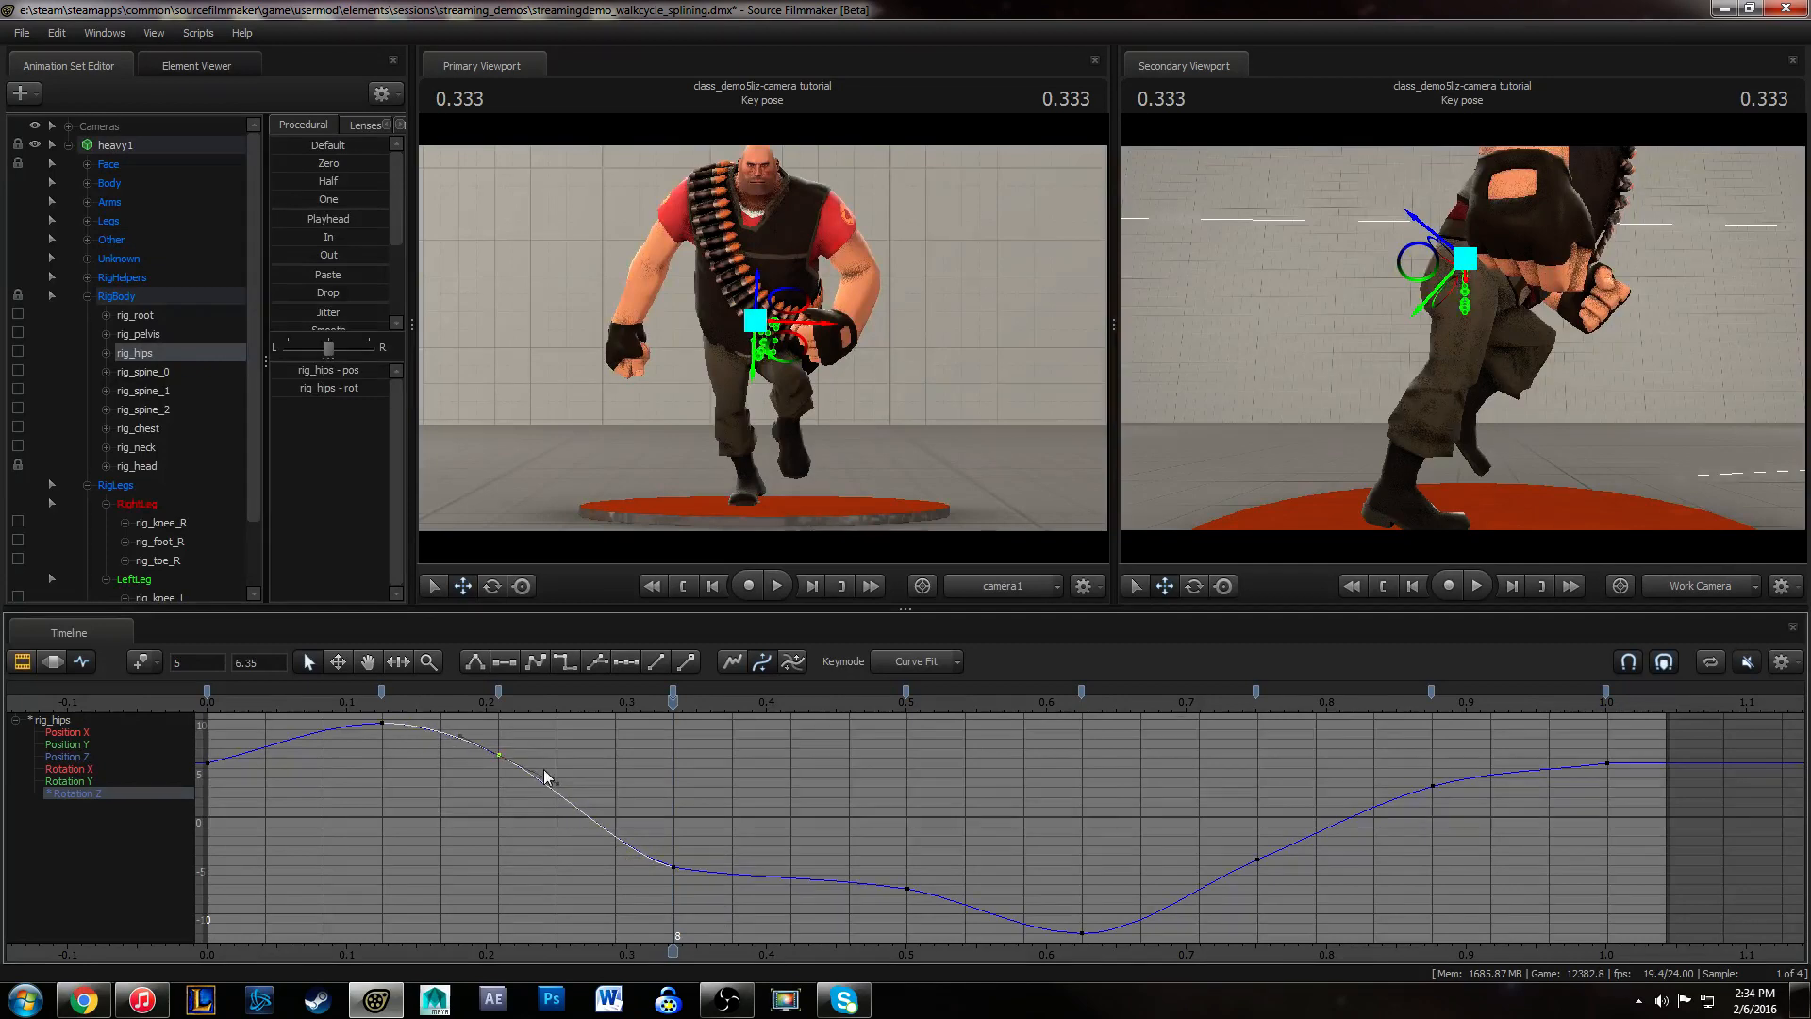
- Lower the hips' Rotation Z key at frame 12 to -8.33
{"action": "left_click_drag", "start_coordinate": [426, 704], "coordinate": [906, 723]}
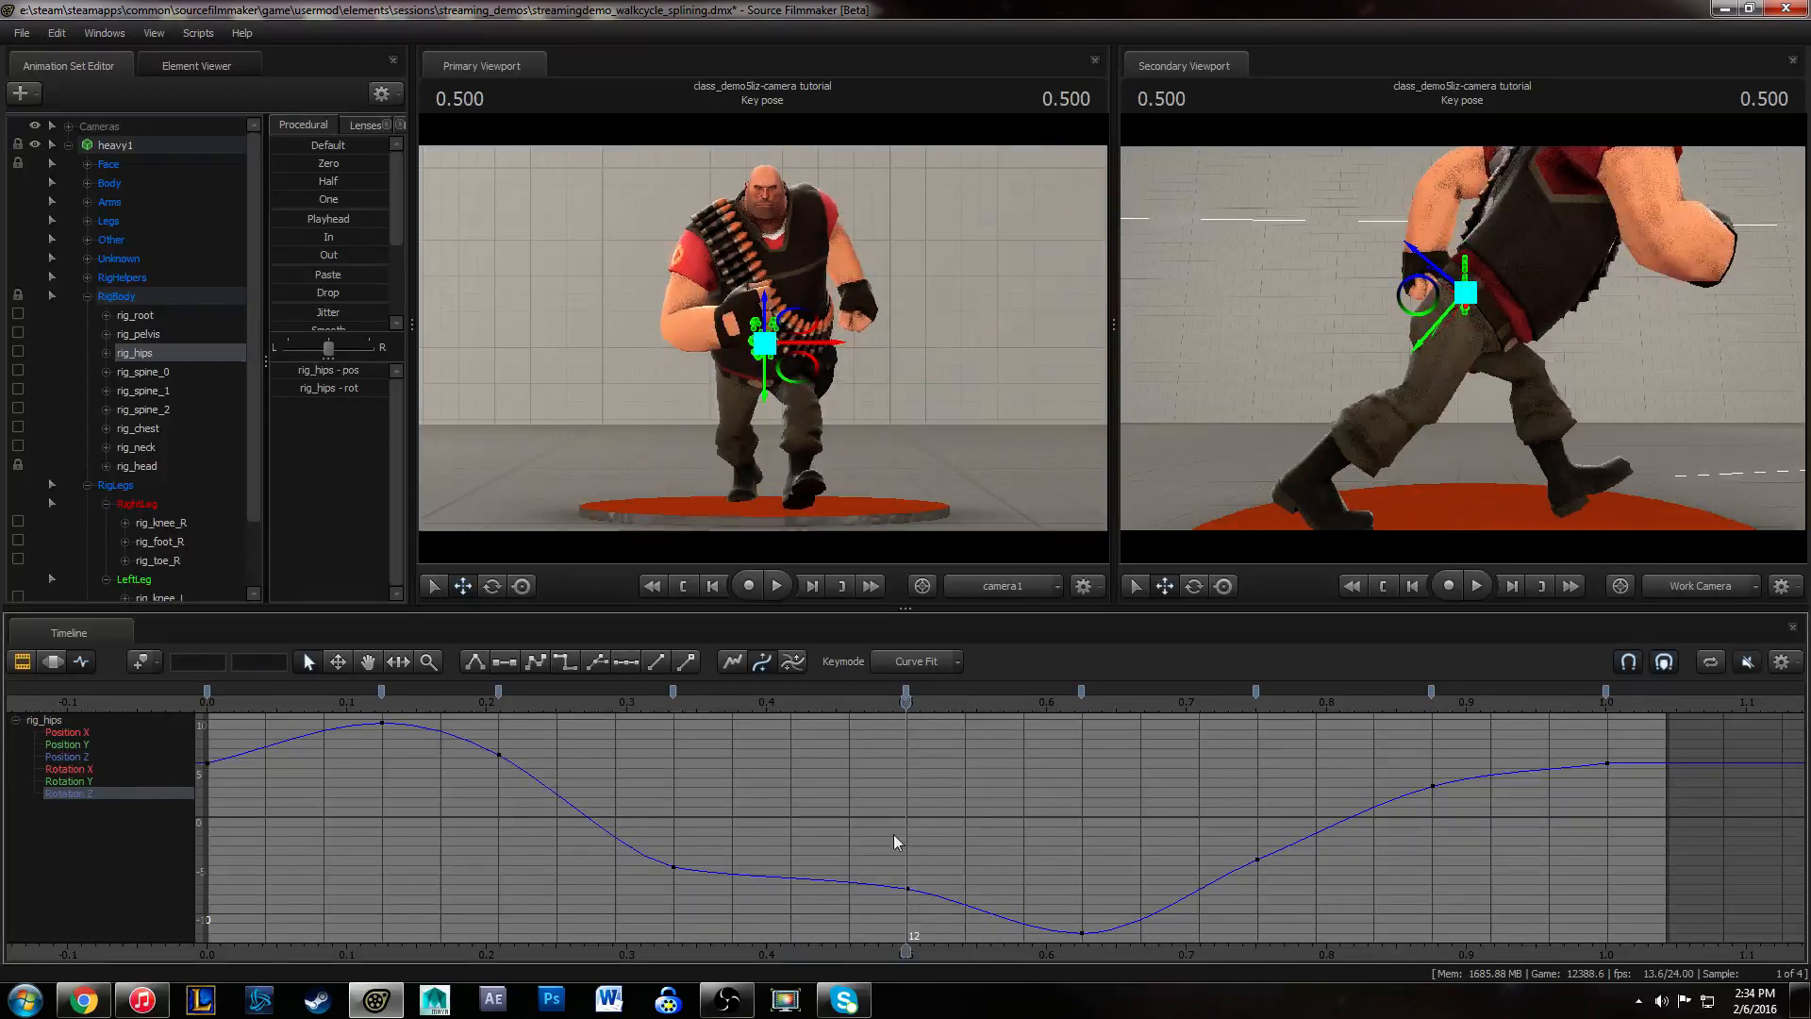
{"action": "left_click", "coordinate": [907, 888]}
{"action": "left_click_drag", "start_coordinate": [958, 827], "coordinate": [958, 825]}
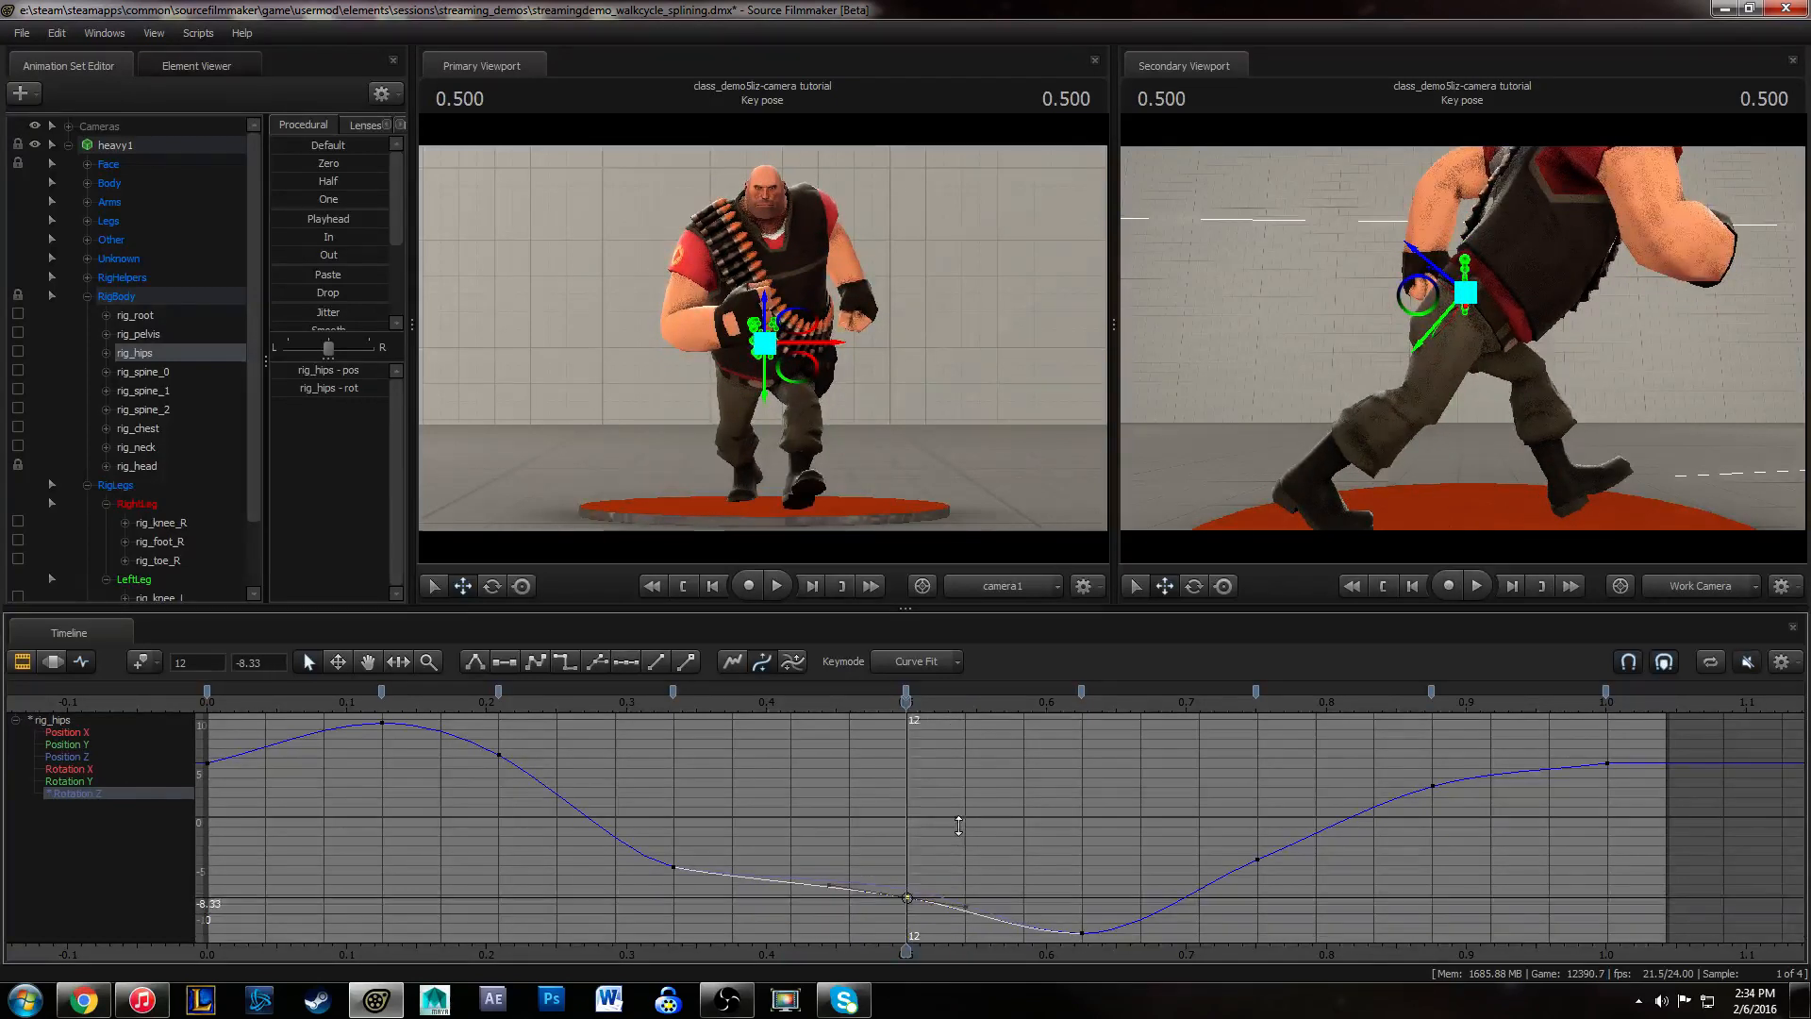
- Try lowering the hips' Rotation Z key at frame 15
{"action": "left_click_drag", "start_coordinate": [936, 708], "coordinate": [1076, 721]}
{"action": "left_click", "coordinate": [1082, 932]}
{"action": "mouse_move", "coordinate": [1145, 830]}
{"action": "middle_mouse_down"}
{"action": "mouse_move", "coordinate": [1146, 904]}
{"action": "mouse_move", "coordinate": [1146, 860]}
{"action": "middle_mouse_up"}
{"action": "key", "text": "ctrl+z"}
- Add a hips' Rotation Z key at frame 4 and raise it slightly above the key at frame 3
{"action": "left_click_drag", "start_coordinate": [908, 715], "coordinate": [397, 714]}
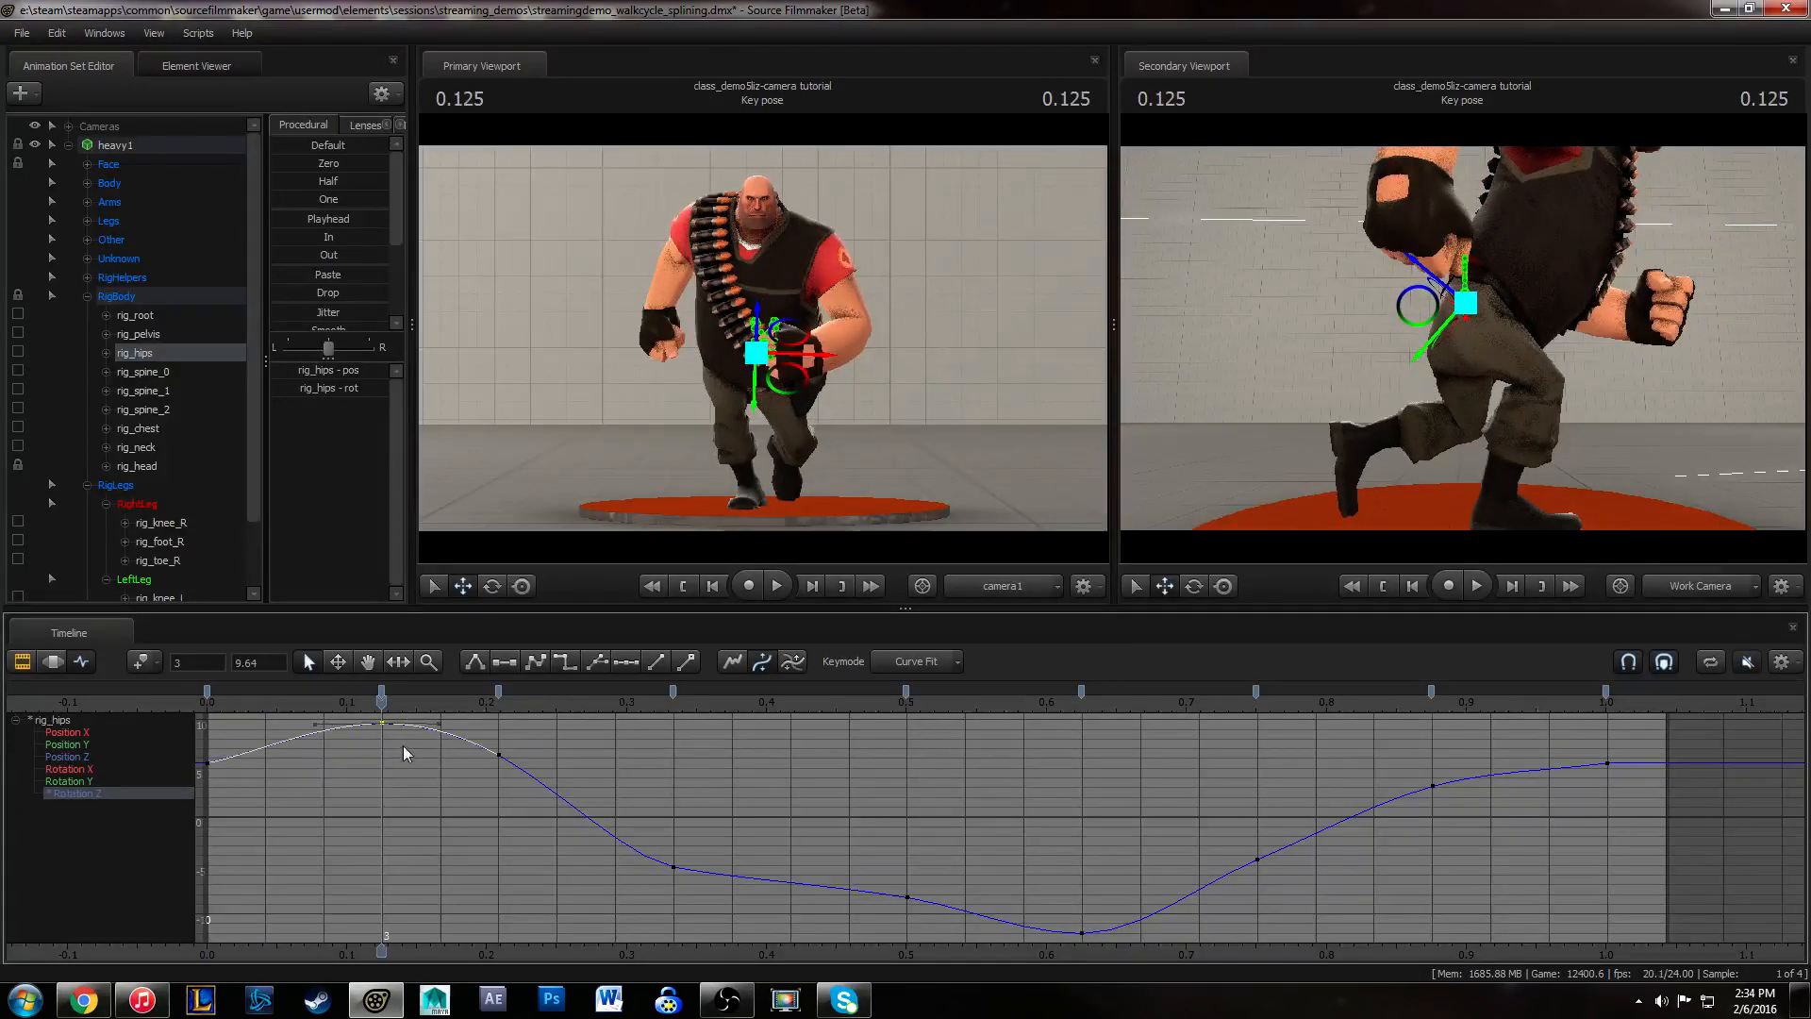
{"action": "middle_click_drag", "start_coordinate": [402, 747], "coordinate": [426, 747], "text": "shift"}
{"action": "left_click", "coordinate": [416, 701]}
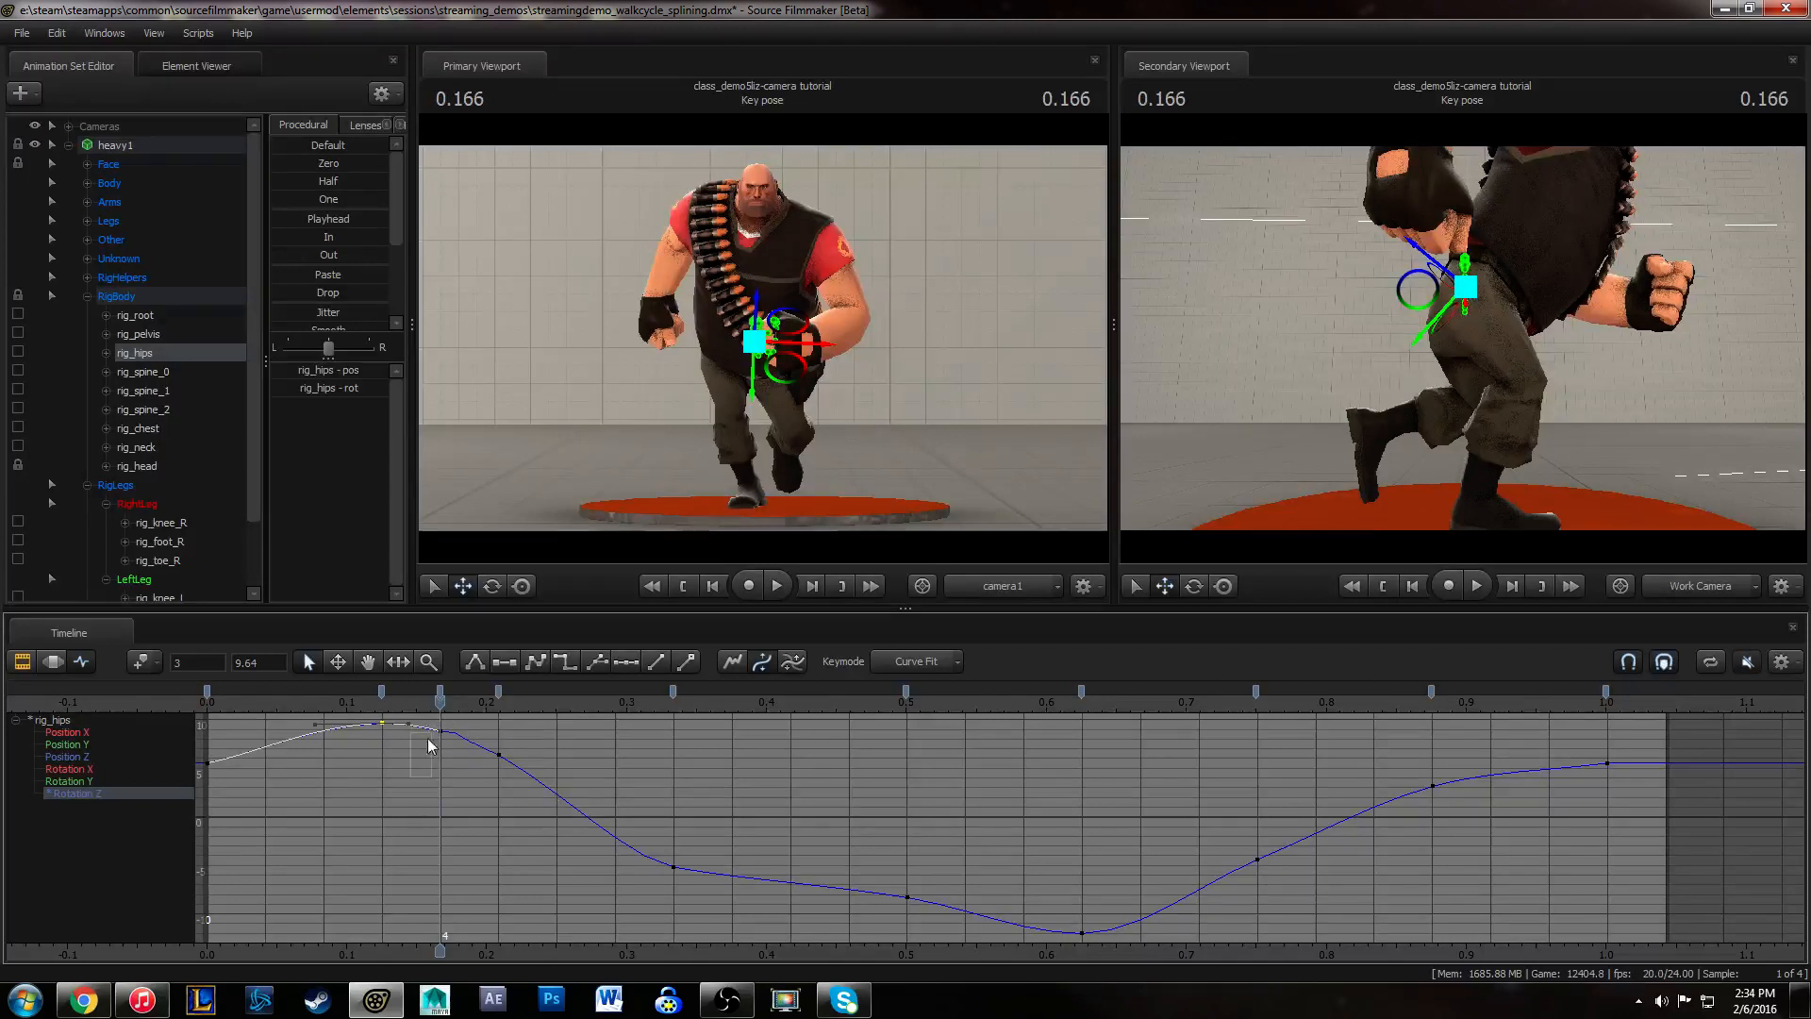
{"action": "left_click_drag", "start_coordinate": [428, 739], "coordinate": [460, 758]}
{"action": "middle_click_drag", "start_coordinate": [463, 764], "coordinate": [491, 814], "text": "alt"}
{"action": "left_click_drag", "start_coordinate": [454, 755], "coordinate": [476, 793]}
{"action": "mouse_move", "coordinate": [484, 842]}
{"action": "middle_mouse_down", "text": "shift"}
{"action": "mouse_move", "coordinate": [487, 807]}
{"action": "mouse_move", "coordinate": [483, 821]}
{"action": "middle_mouse_up", "text": "shift"}
- Smooth the tangents of the hips' Rotation Z key at frame 3 and raise the key at frame 5 to 8.10
{"action": "left_click_drag", "start_coordinate": [354, 714], "coordinate": [425, 797]}
{"action": "key", "text": "1"}
{"action": "left_click_drag", "start_coordinate": [502, 757], "coordinate": [580, 813]}
{"action": "key", "text": "Right"}
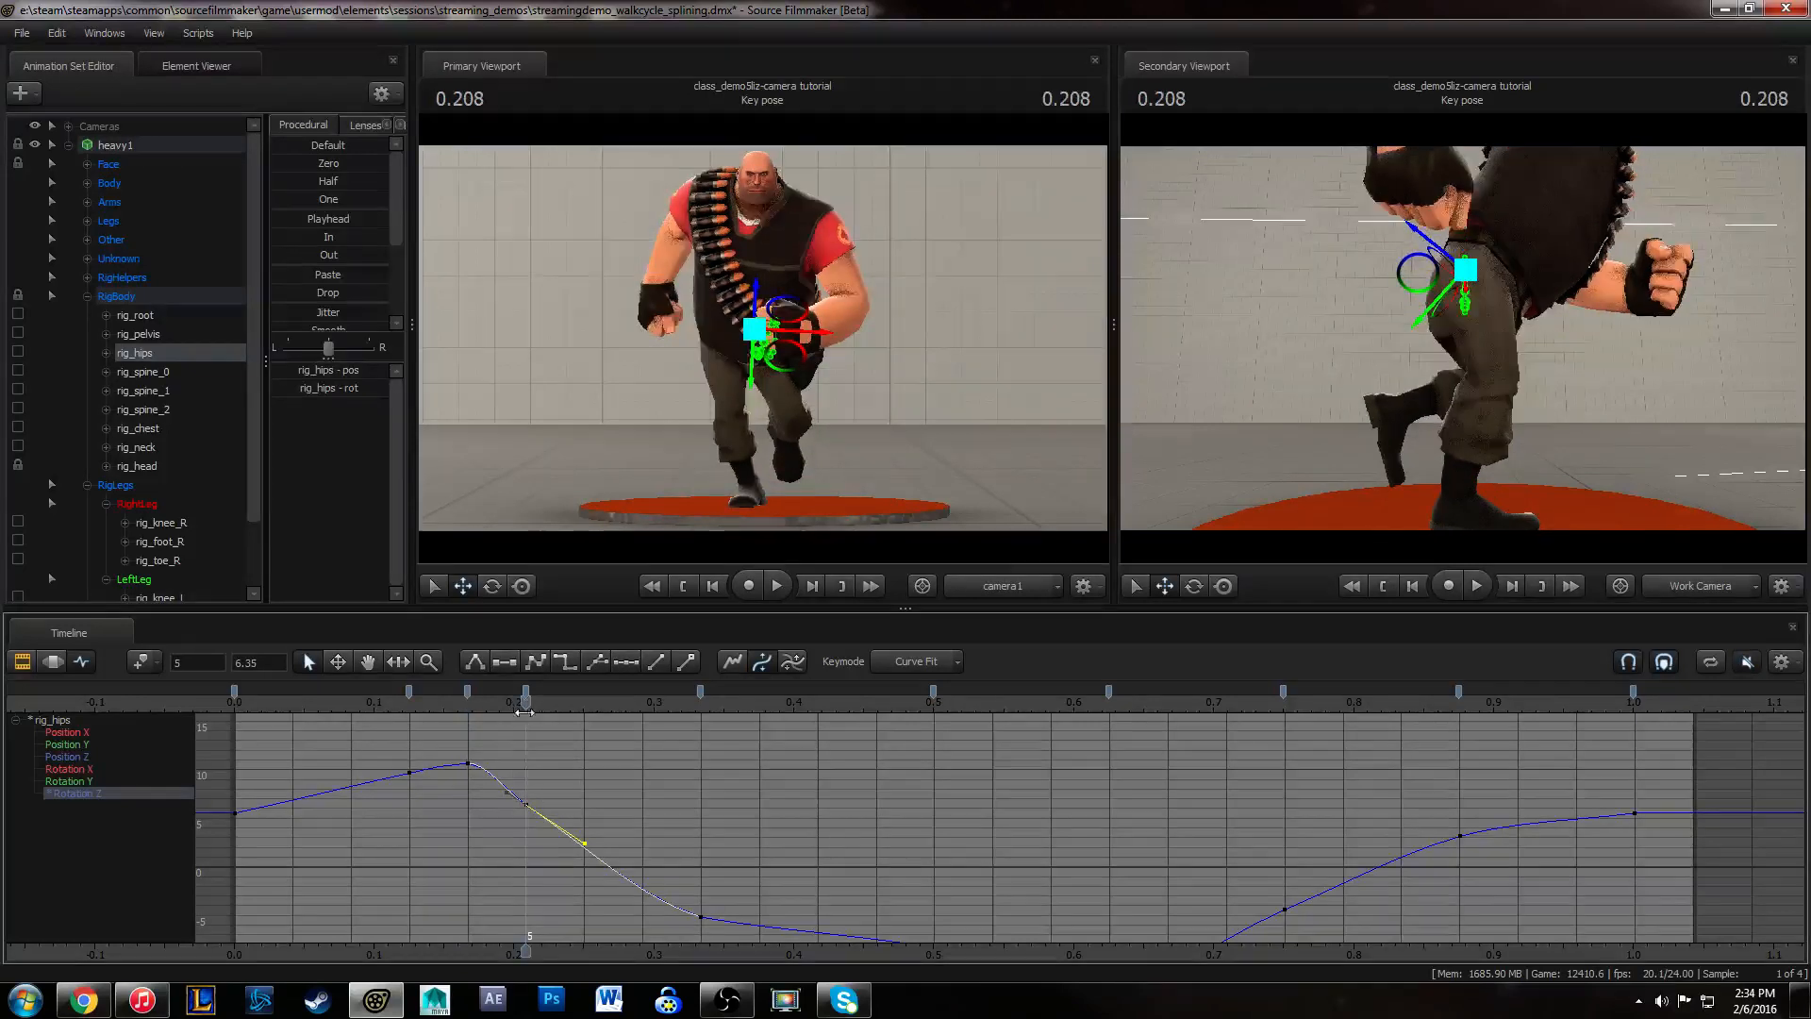
{"action": "middle_click_drag", "start_coordinate": [557, 843], "coordinate": [557, 823], "text": "shift"}
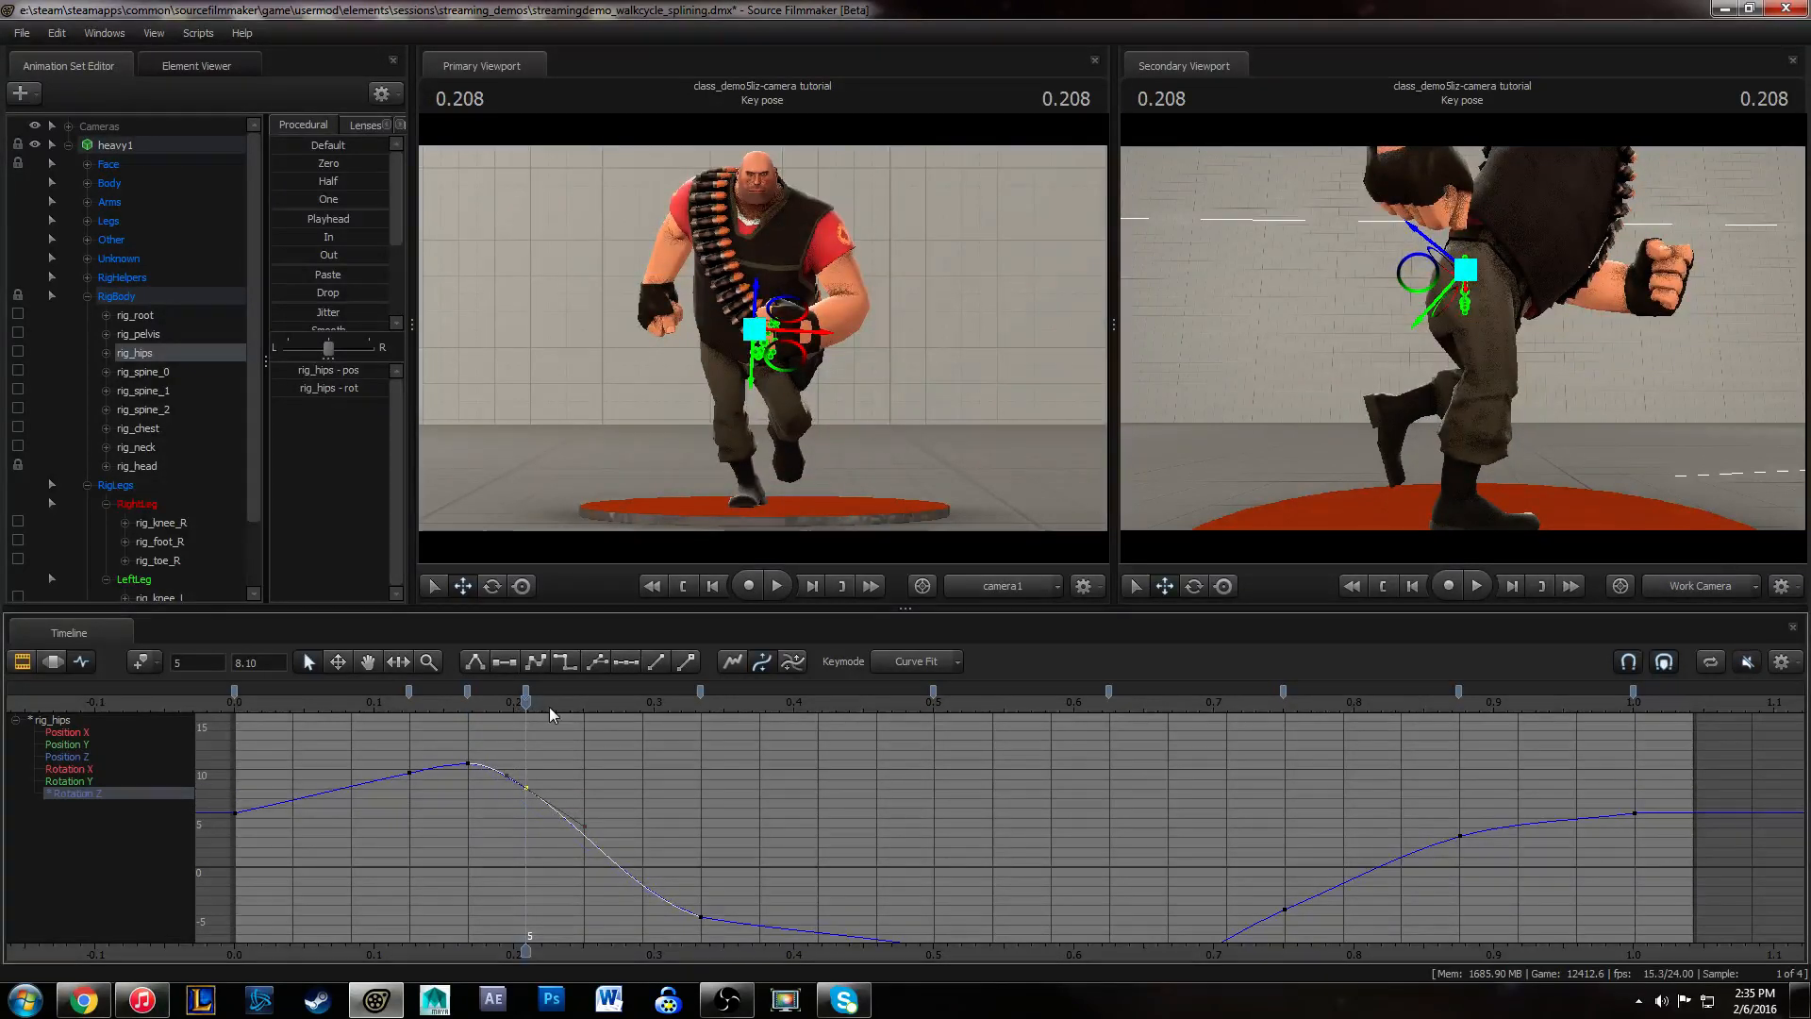
- Move the hips' Rotation Z key at frame 8 to frame 7 and adjust its tangent handles
{"action": "left_click_drag", "start_coordinate": [549, 704], "coordinate": [634, 704]}
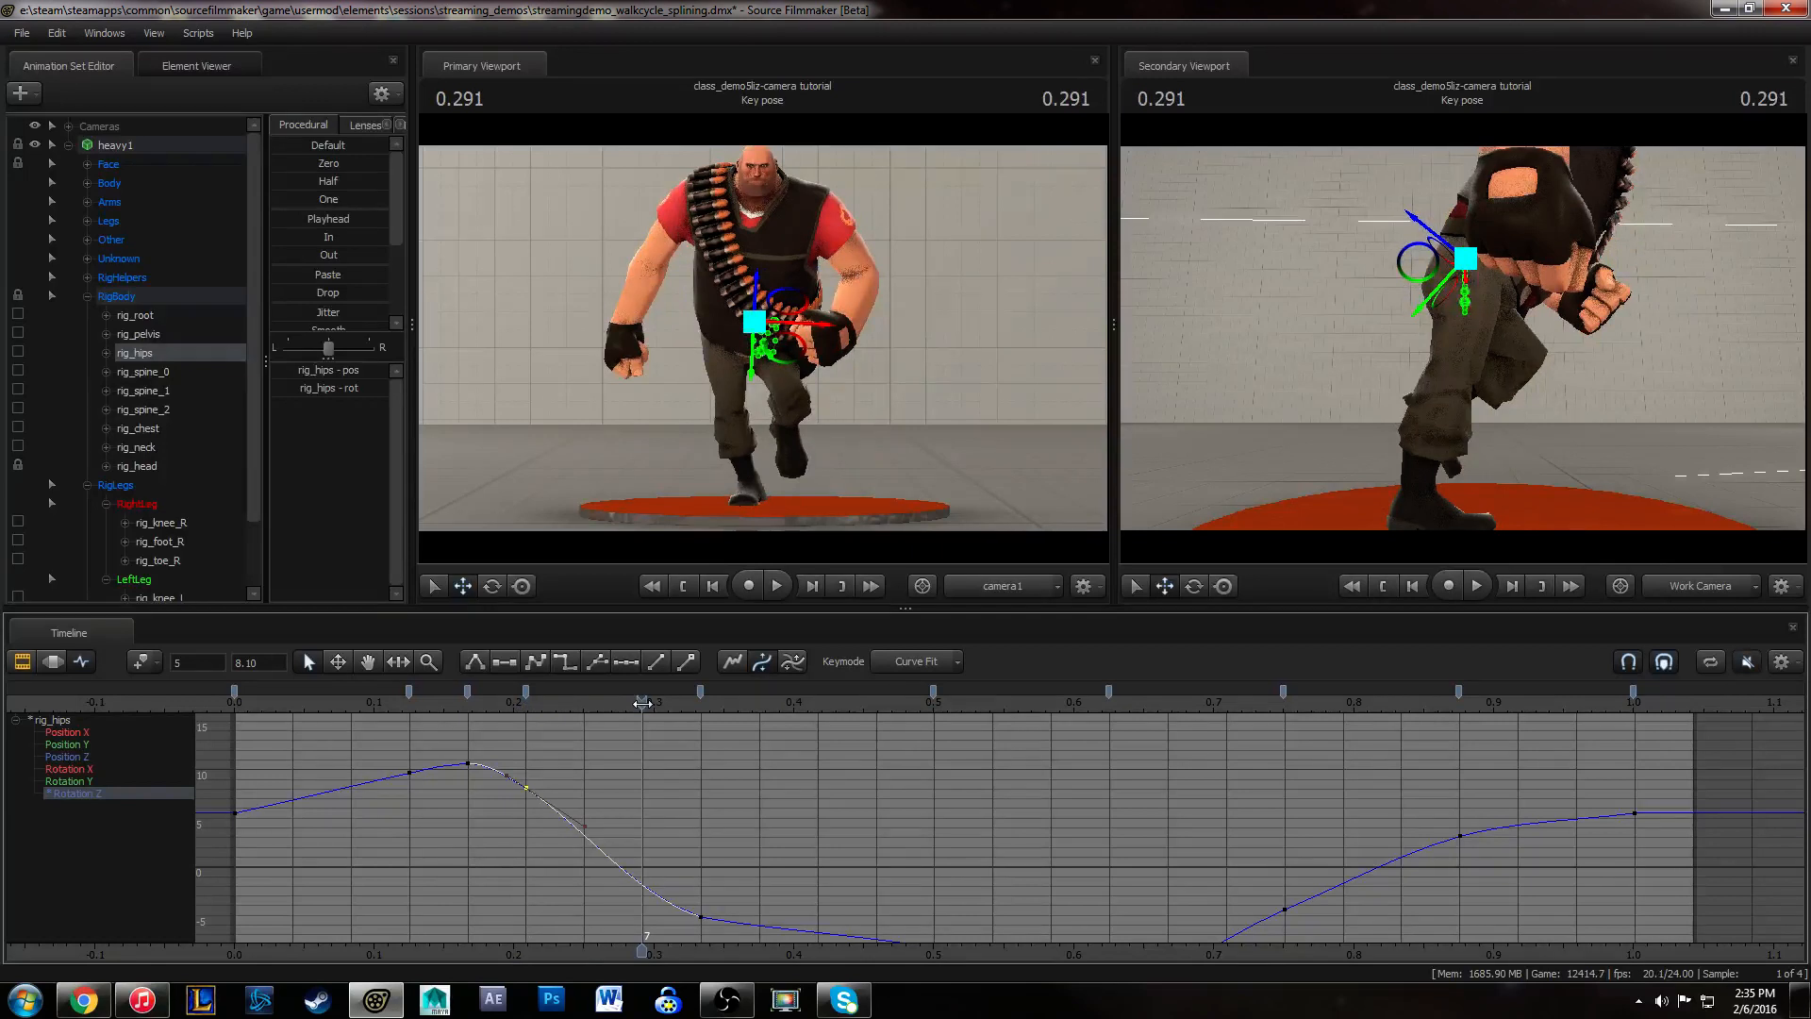
{"action": "left_click_drag", "start_coordinate": [694, 890], "coordinate": [743, 934]}
{"action": "middle_click_drag", "start_coordinate": [769, 911], "coordinate": [724, 910], "text": "shift"}
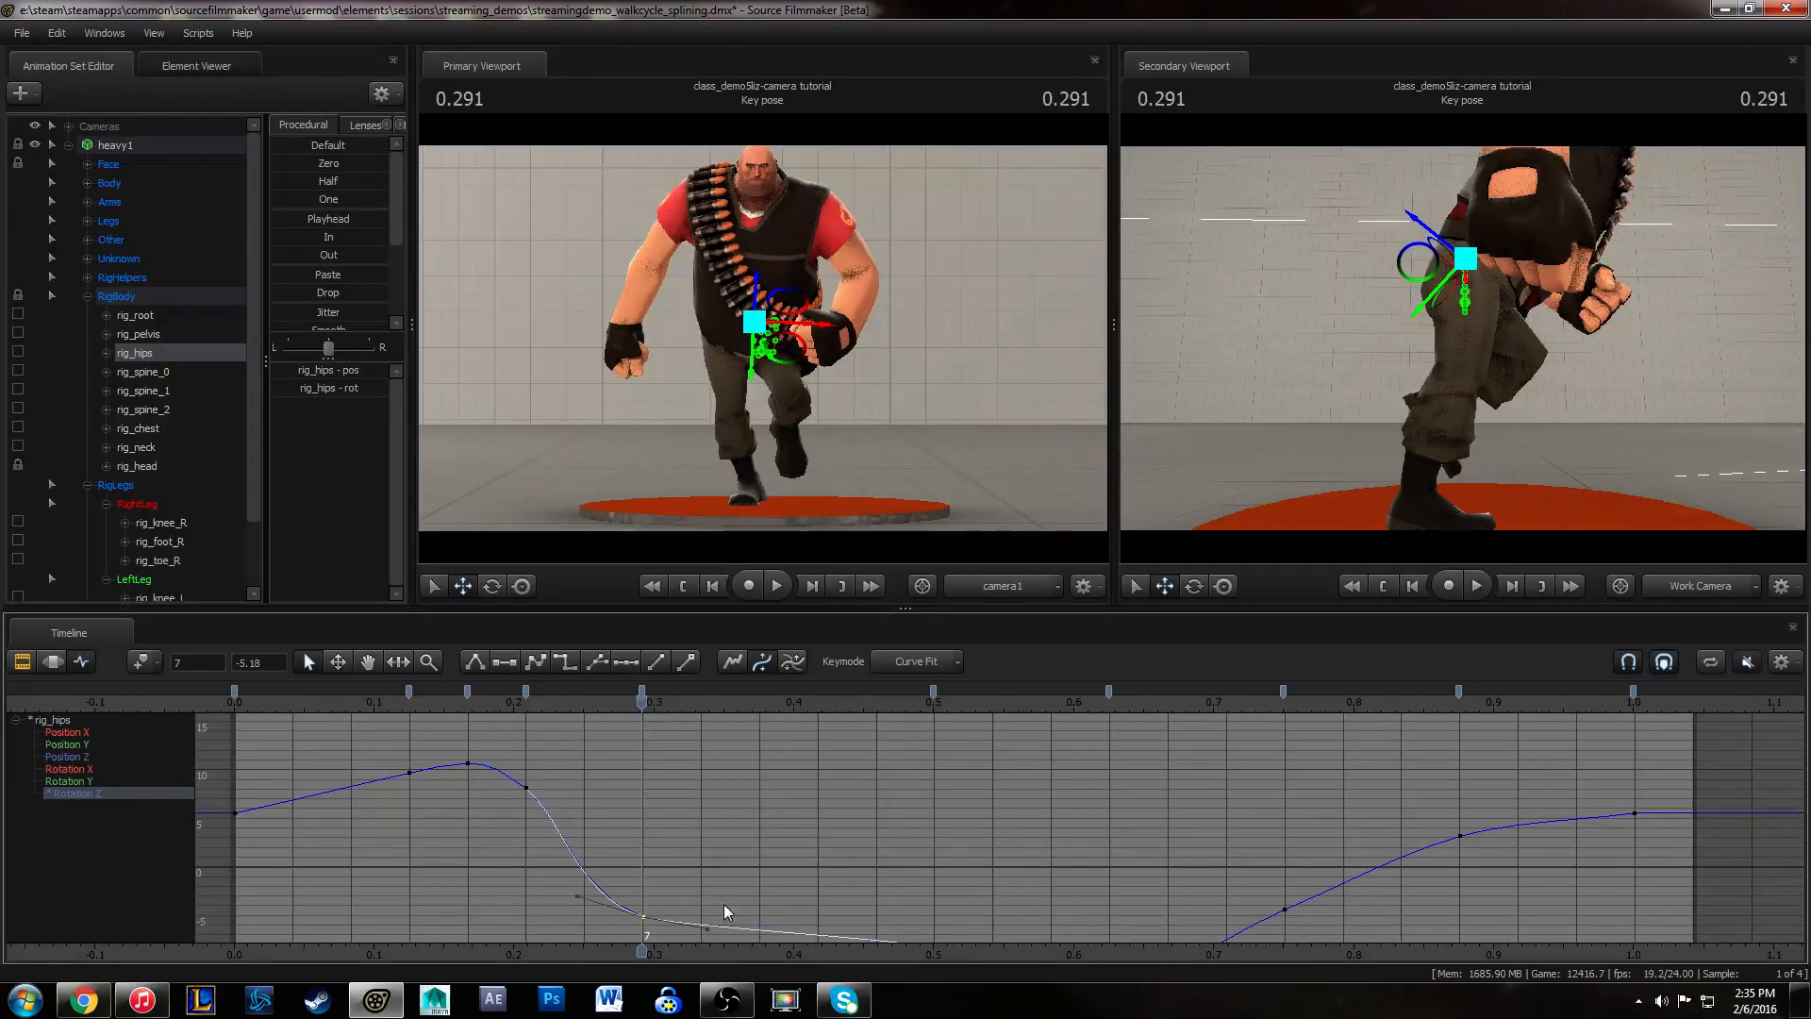
{"action": "middle_click_drag", "start_coordinate": [617, 931], "coordinate": [617, 935], "text": "shift"}
{"action": "middle_click_drag", "start_coordinate": [795, 867], "coordinate": [797, 817], "text": "alt"}
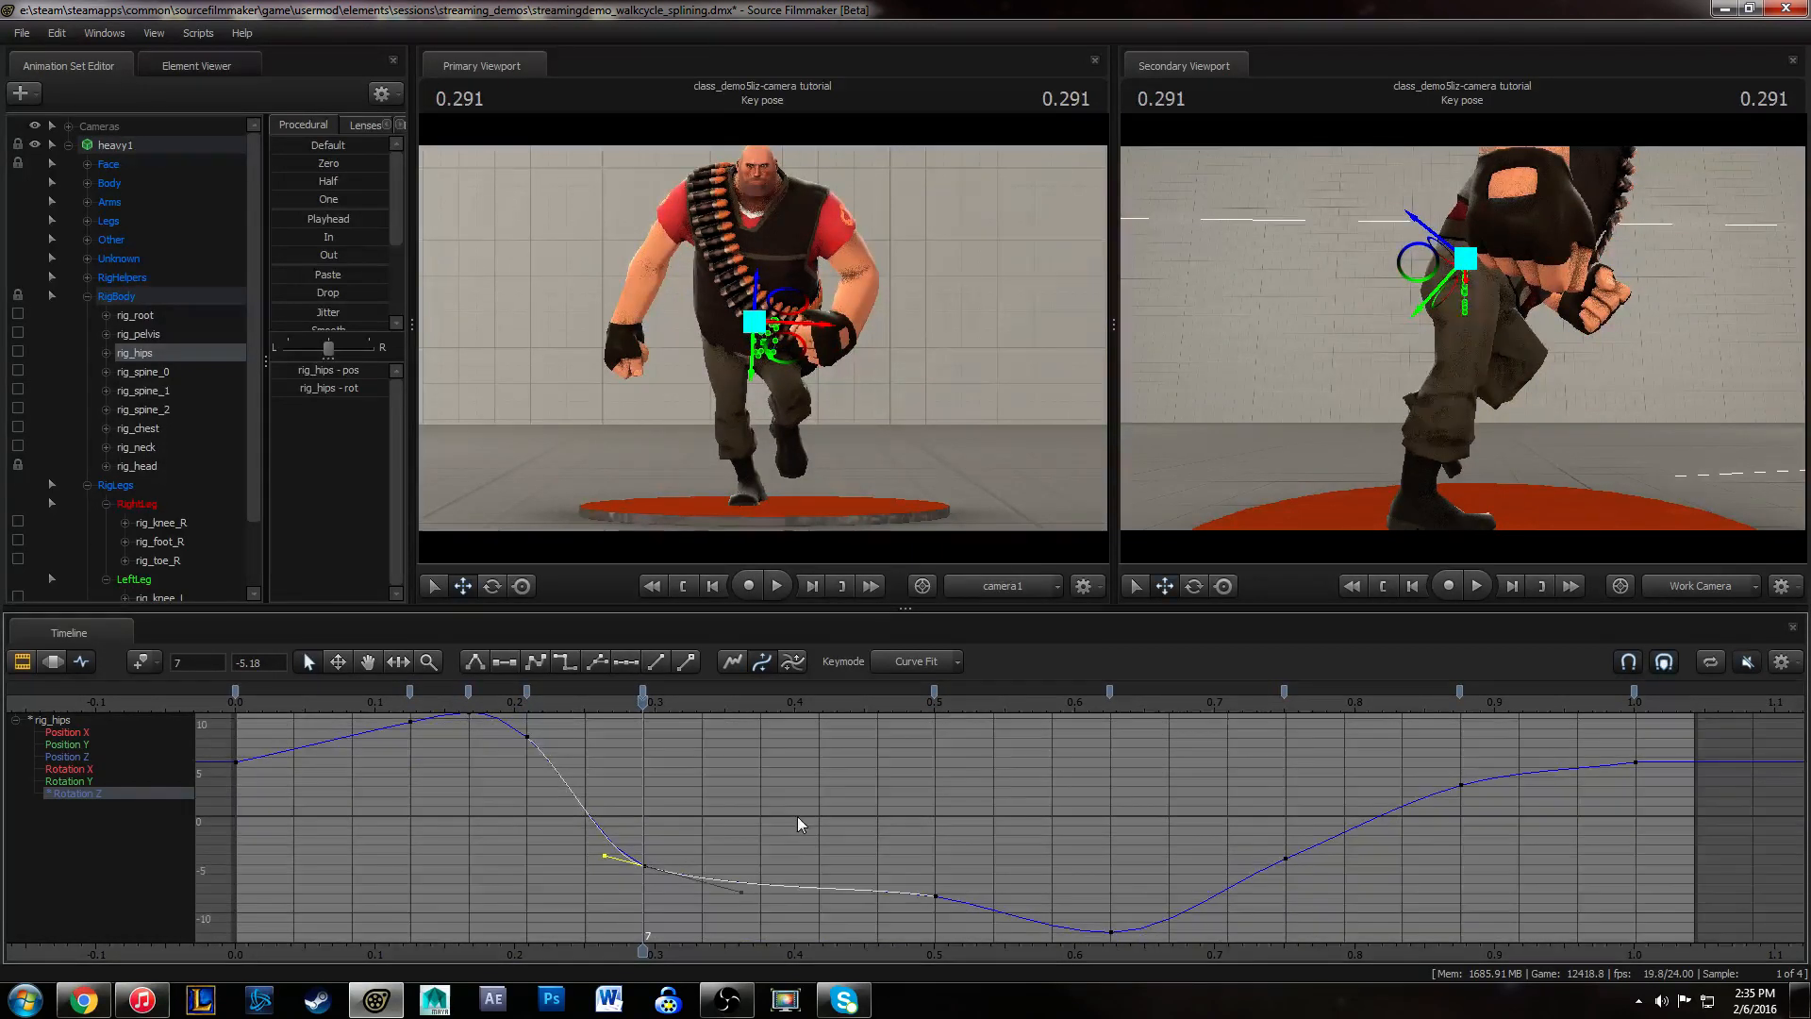
- Play back the cycle and compare the hip rotation at frames 8 and 15 from the front and side
{"action": "key", "text": "space"}
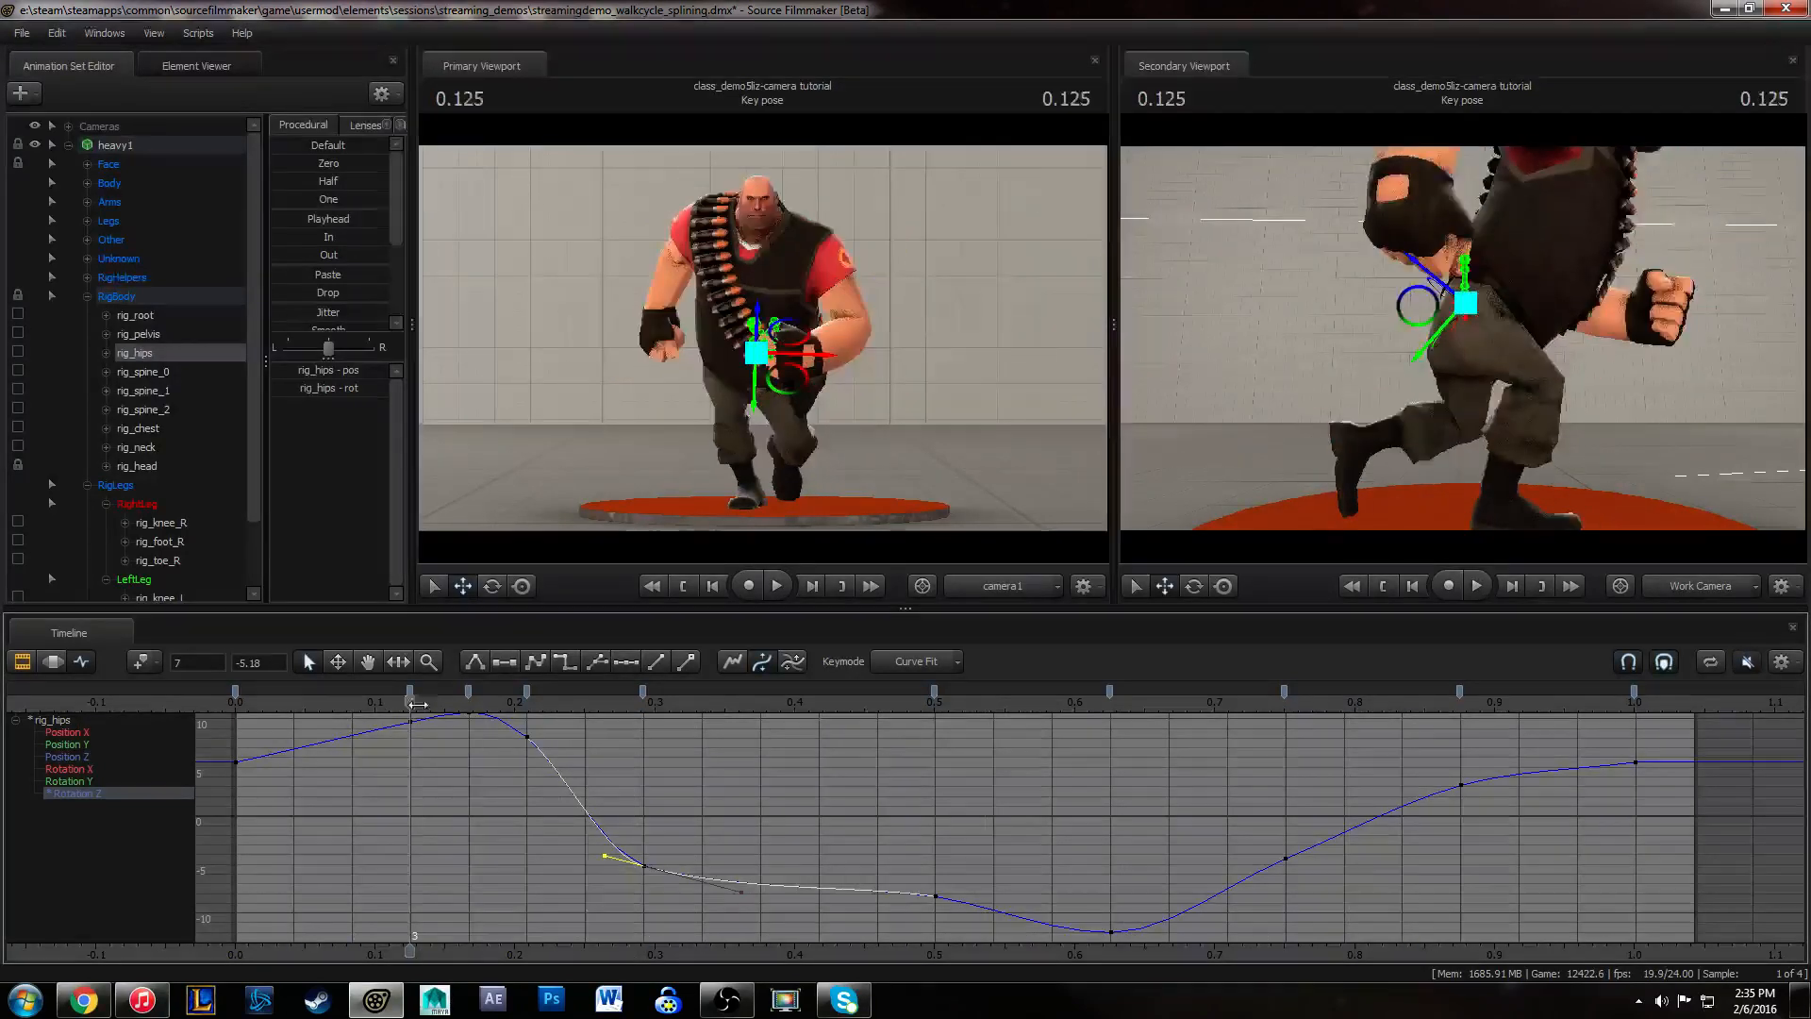
{"action": "key", "text": "space"}
{"action": "mouse_move", "coordinate": [710, 669]}
{"action": "left_mouse_down"}
{"action": "mouse_move", "coordinate": [936, 664]}
{"action": "mouse_move", "coordinate": [587, 655]}
{"action": "mouse_move", "coordinate": [709, 647]}
{"action": "left_mouse_up"}
{"action": "left_click", "coordinate": [1462, 358]}
{"action": "left_click_drag", "start_coordinate": [1462, 349], "coordinate": [1458, 340], "text": "alt"}
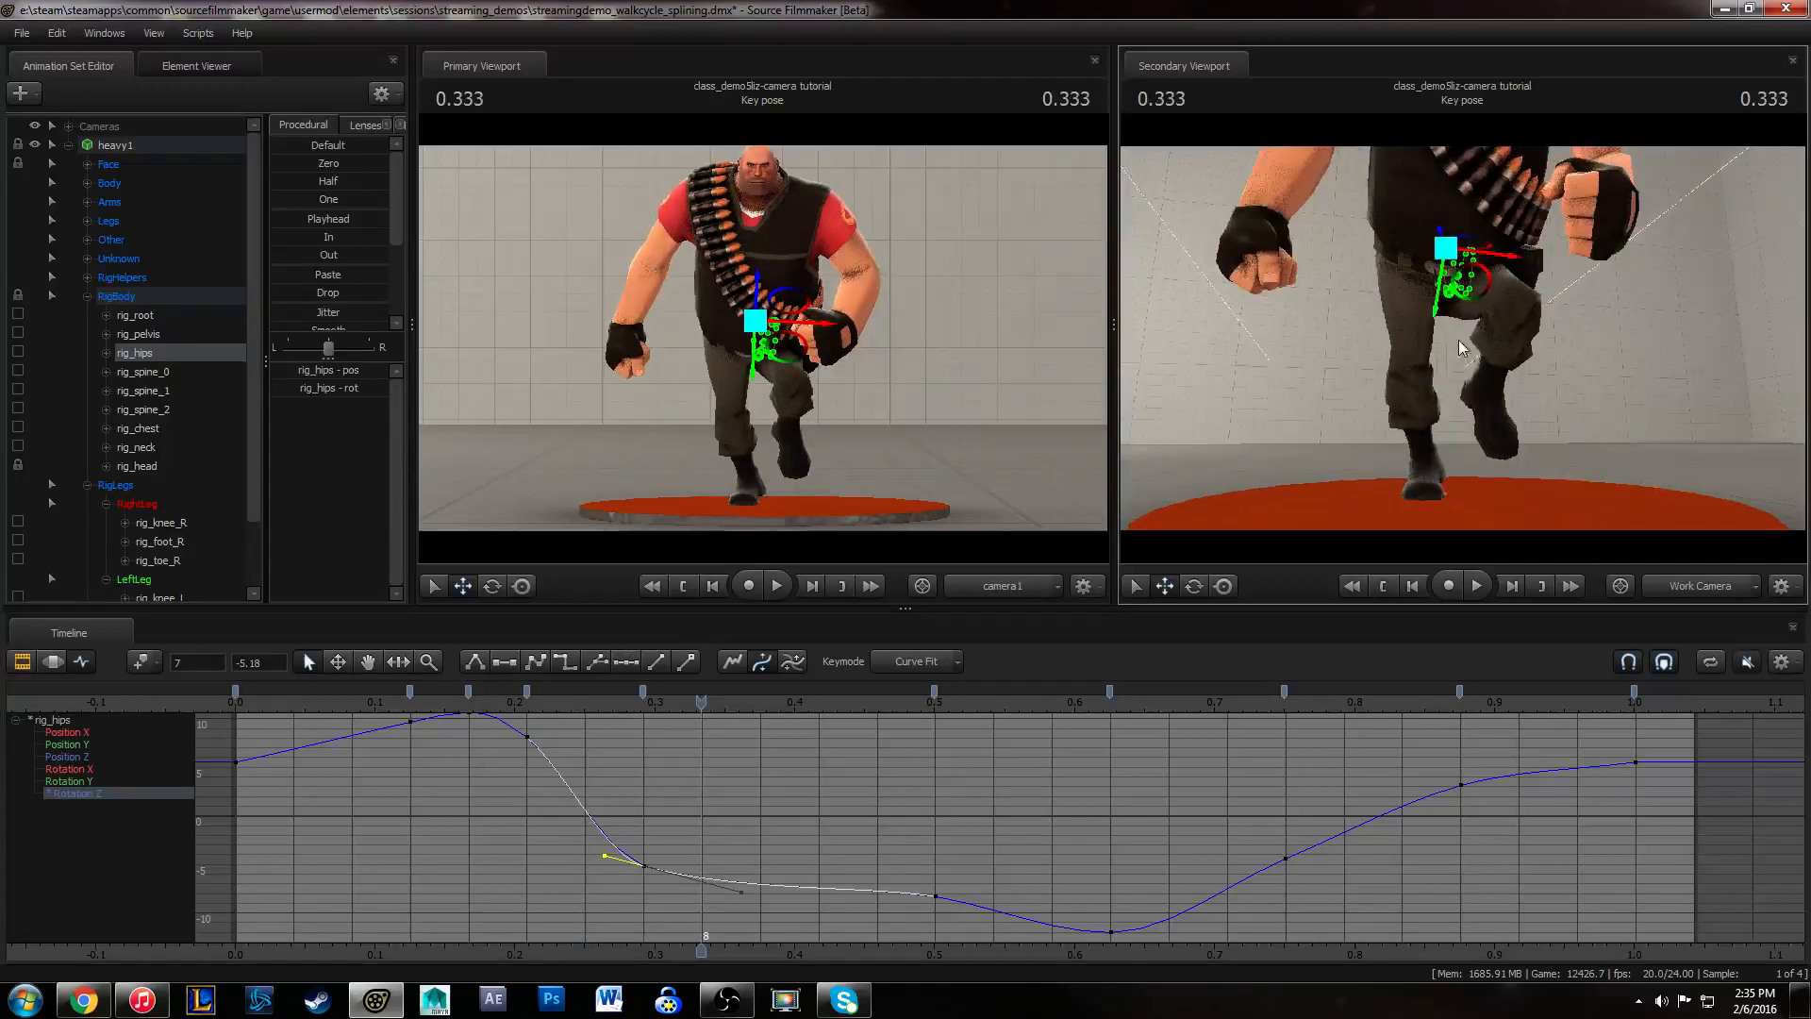
{"action": "left_click_drag", "start_coordinate": [701, 706], "coordinate": [1111, 733]}
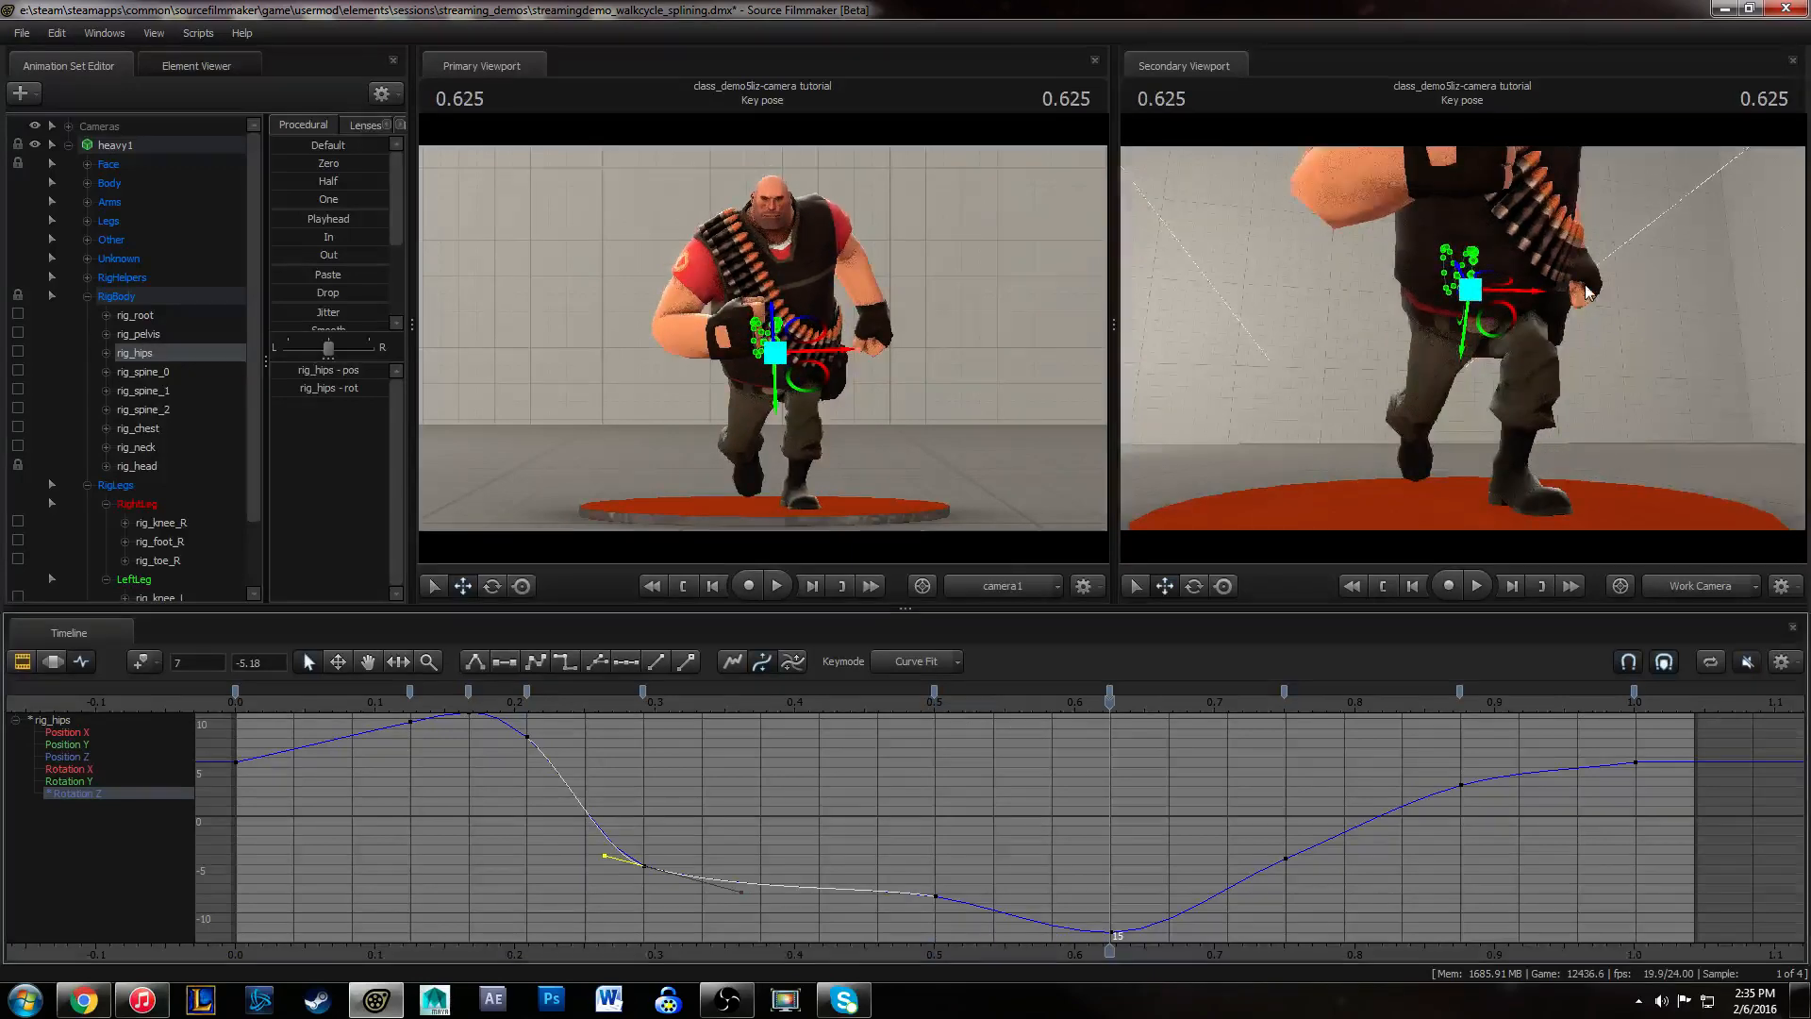
{"action": "mouse_move", "coordinate": [1589, 408]}
{"action": "left_mouse_down", "text": "alt"}
{"action": "mouse_move", "coordinate": [1557, 382]}
{"action": "mouse_move", "coordinate": [1589, 409]}
{"action": "left_mouse_up", "text": "alt"}
{"action": "right_click_drag", "start_coordinate": [1588, 408], "coordinate": [1528, 415], "text": "alt"}
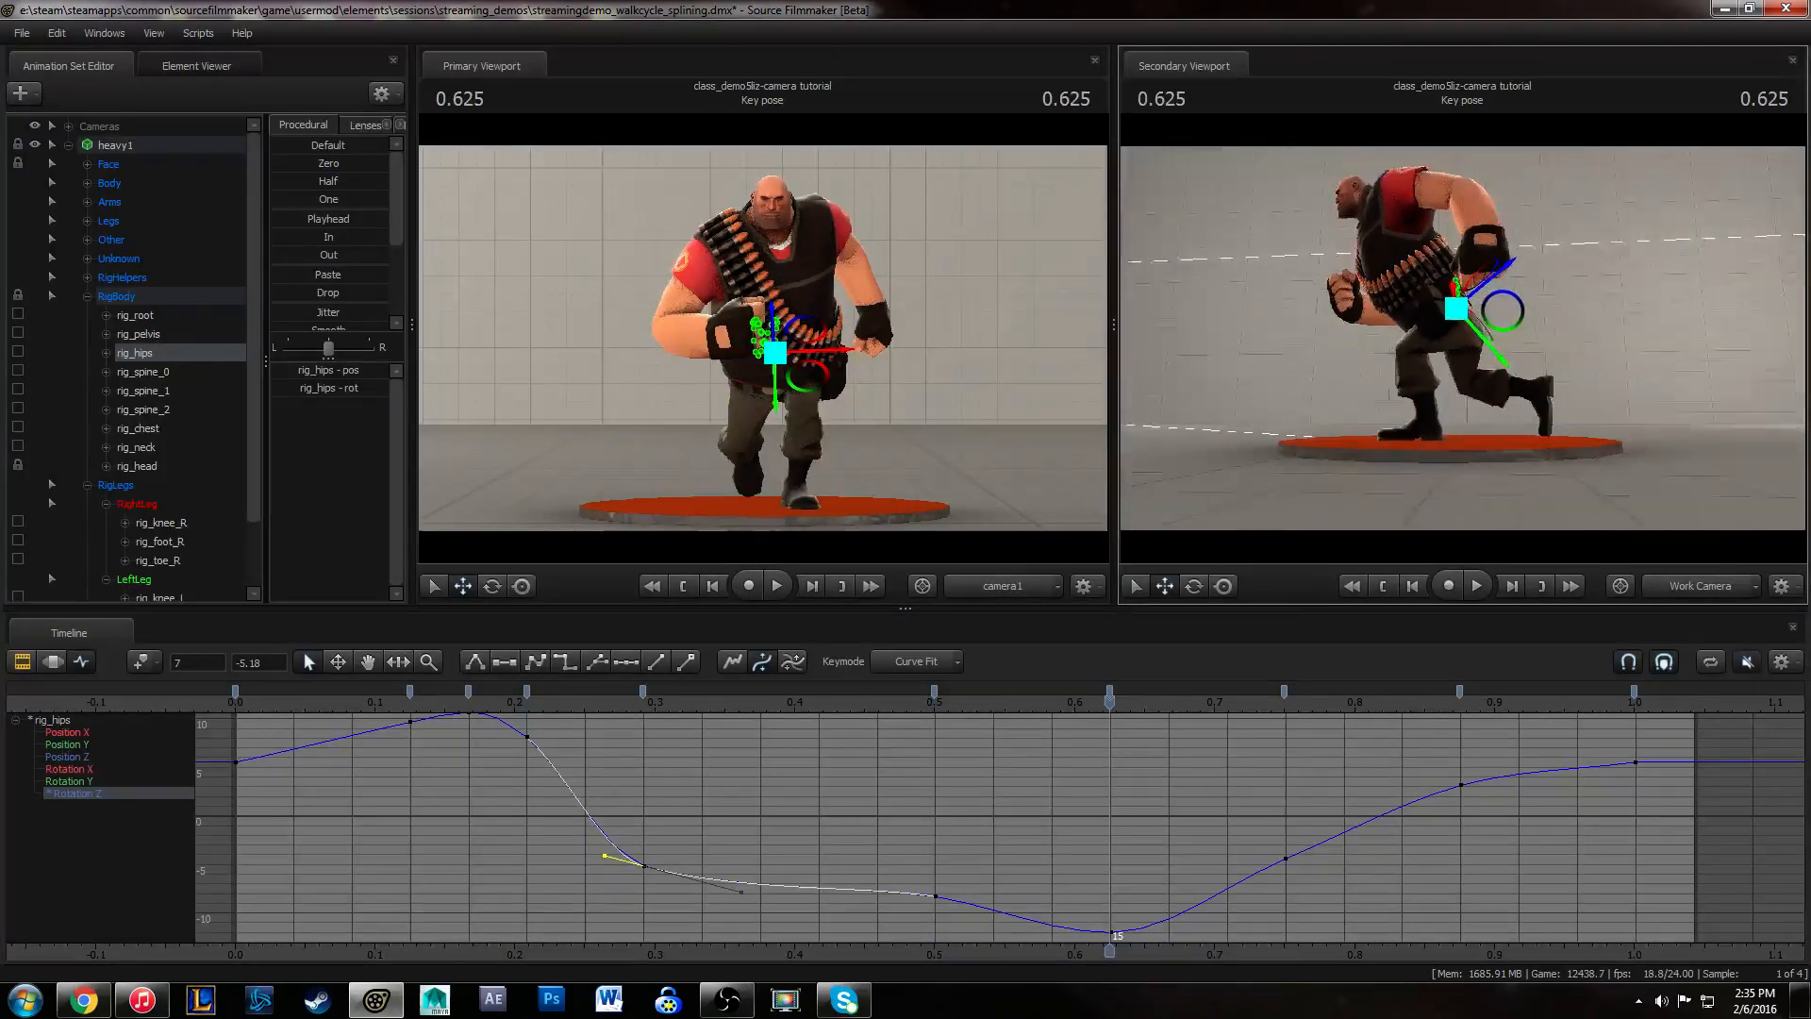
- Select the hips' Rotation Z key at frame 5 and compare the early-cycle hip poses with frame 16
{"action": "left_click", "coordinate": [893, 709]}
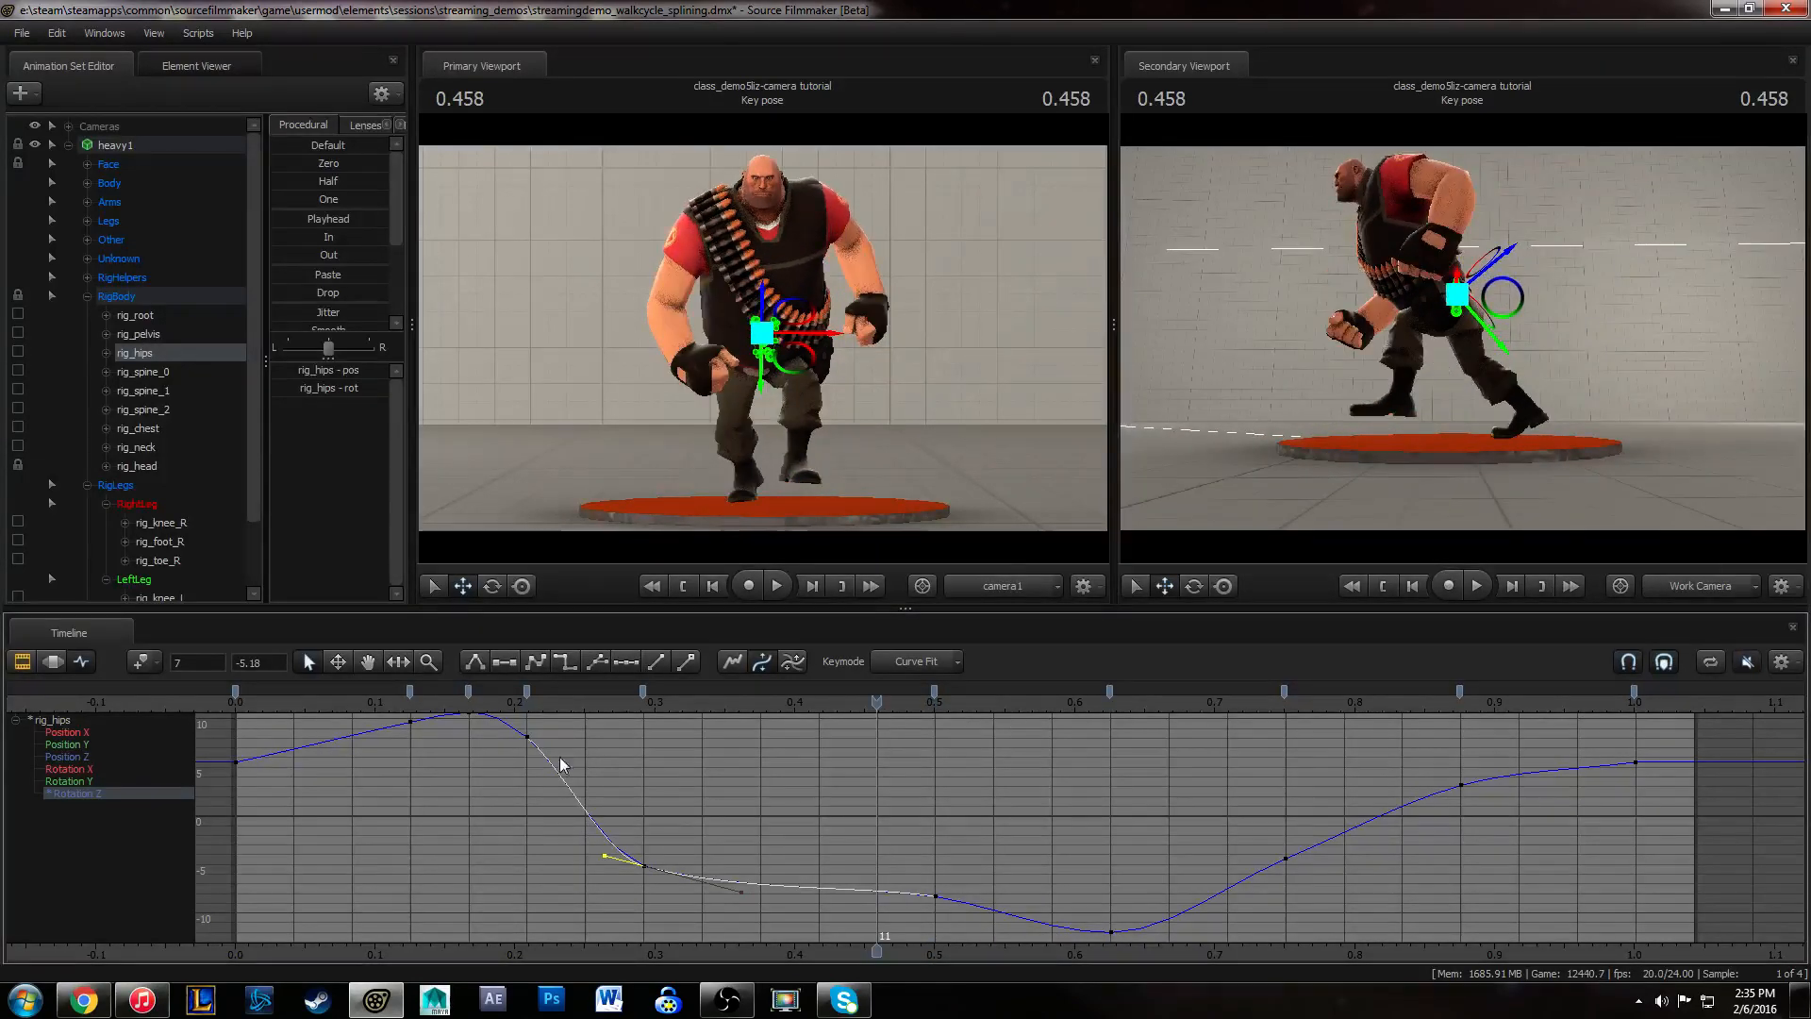
{"action": "left_click", "coordinate": [527, 738]}
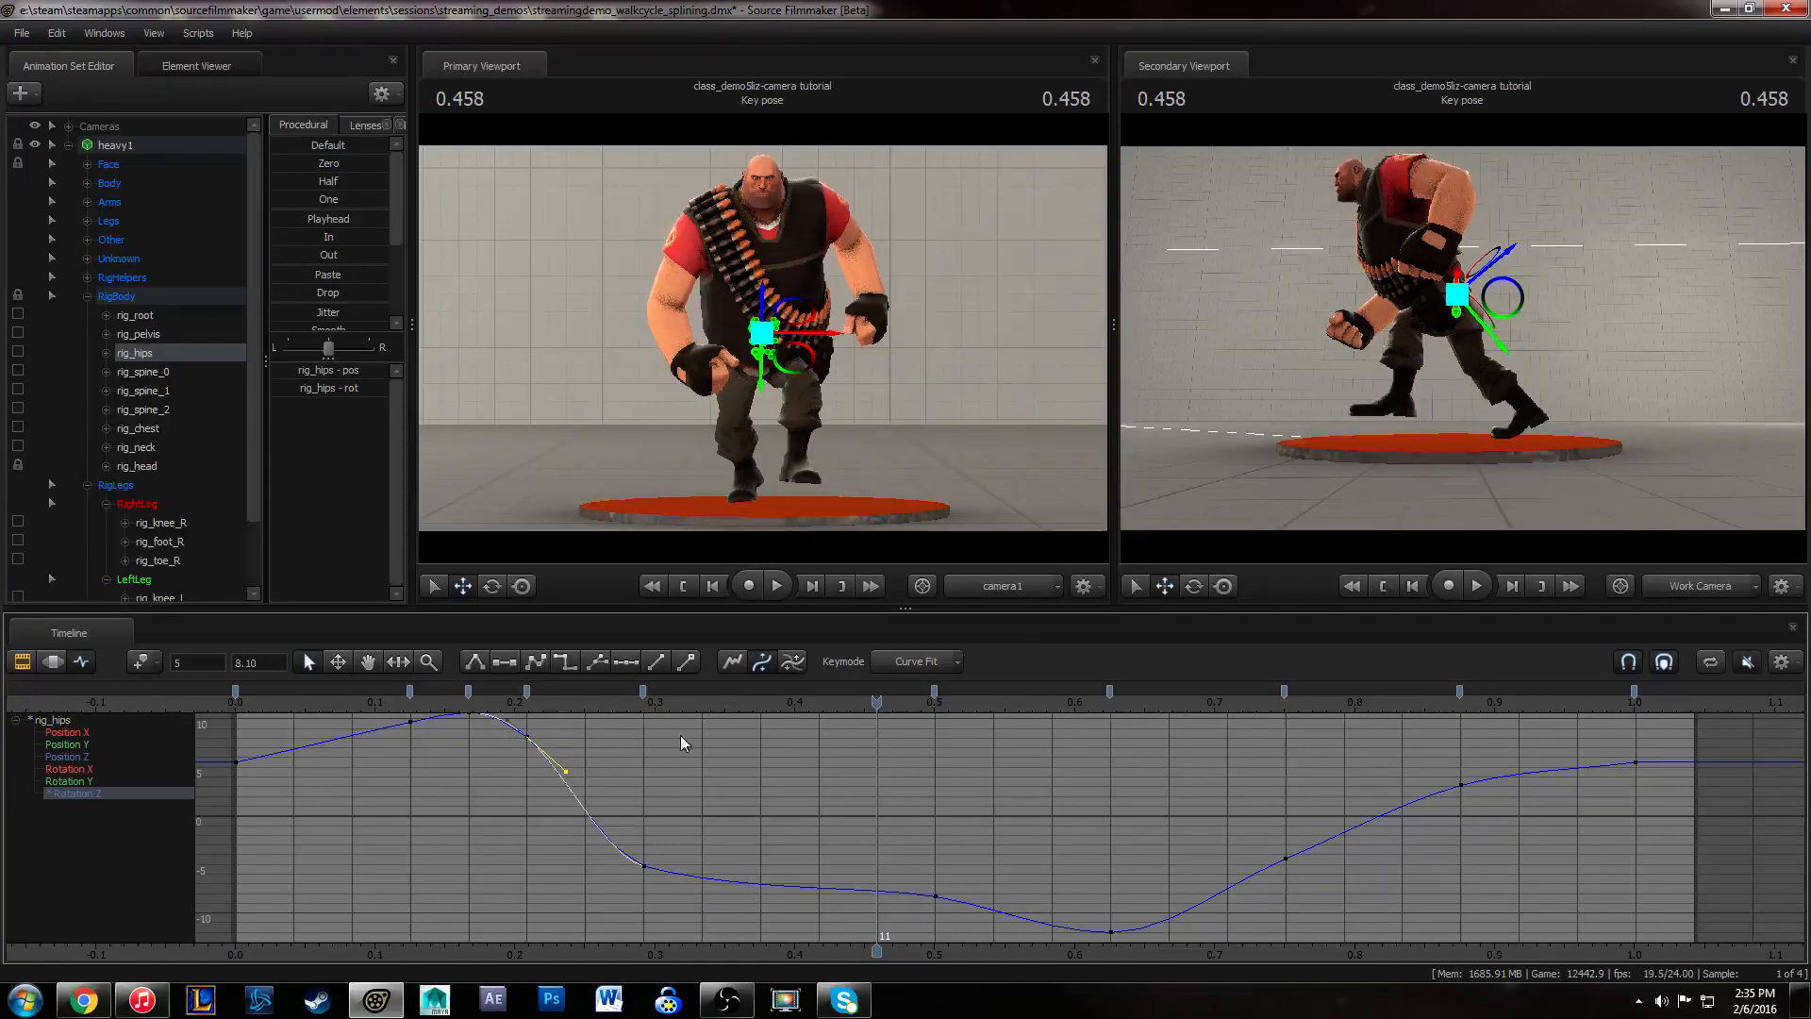
{"action": "left_click", "coordinate": [533, 696]}
{"action": "left_click_drag", "start_coordinate": [564, 718], "coordinate": [1156, 733]}
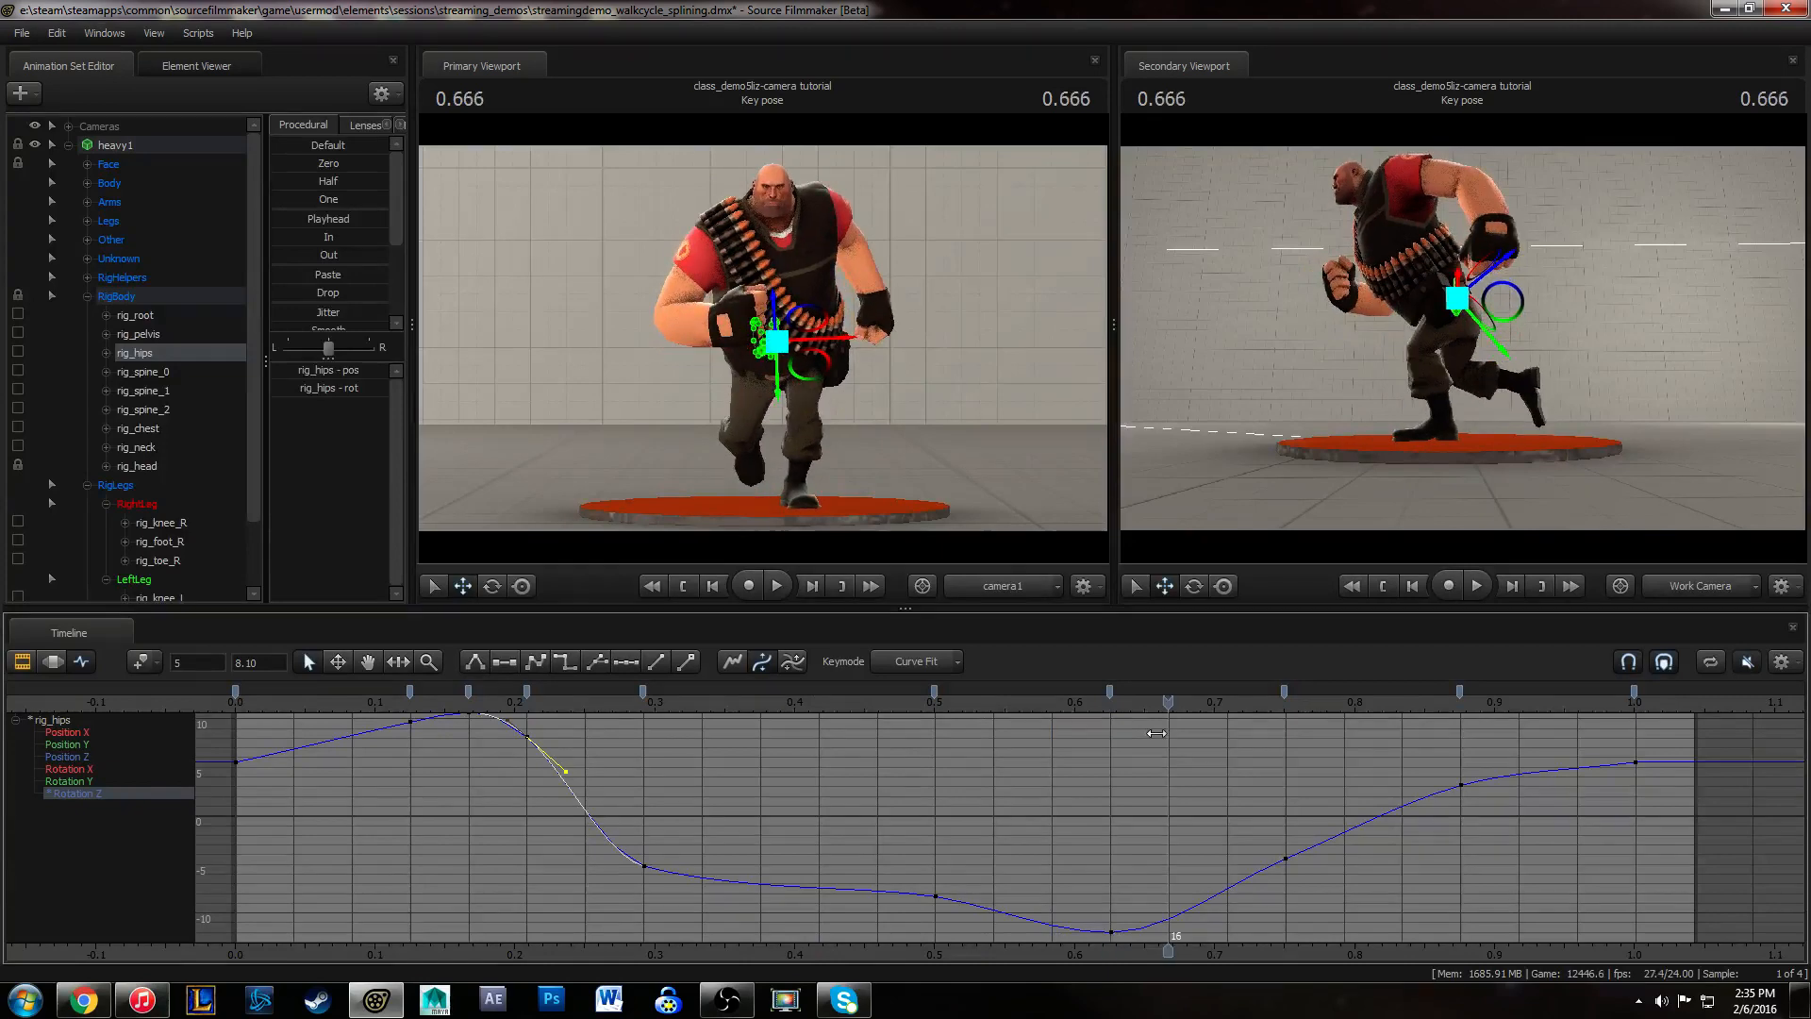
{"action": "left_click_drag", "start_coordinate": [1292, 380], "coordinate": [1406, 387], "text": "alt"}
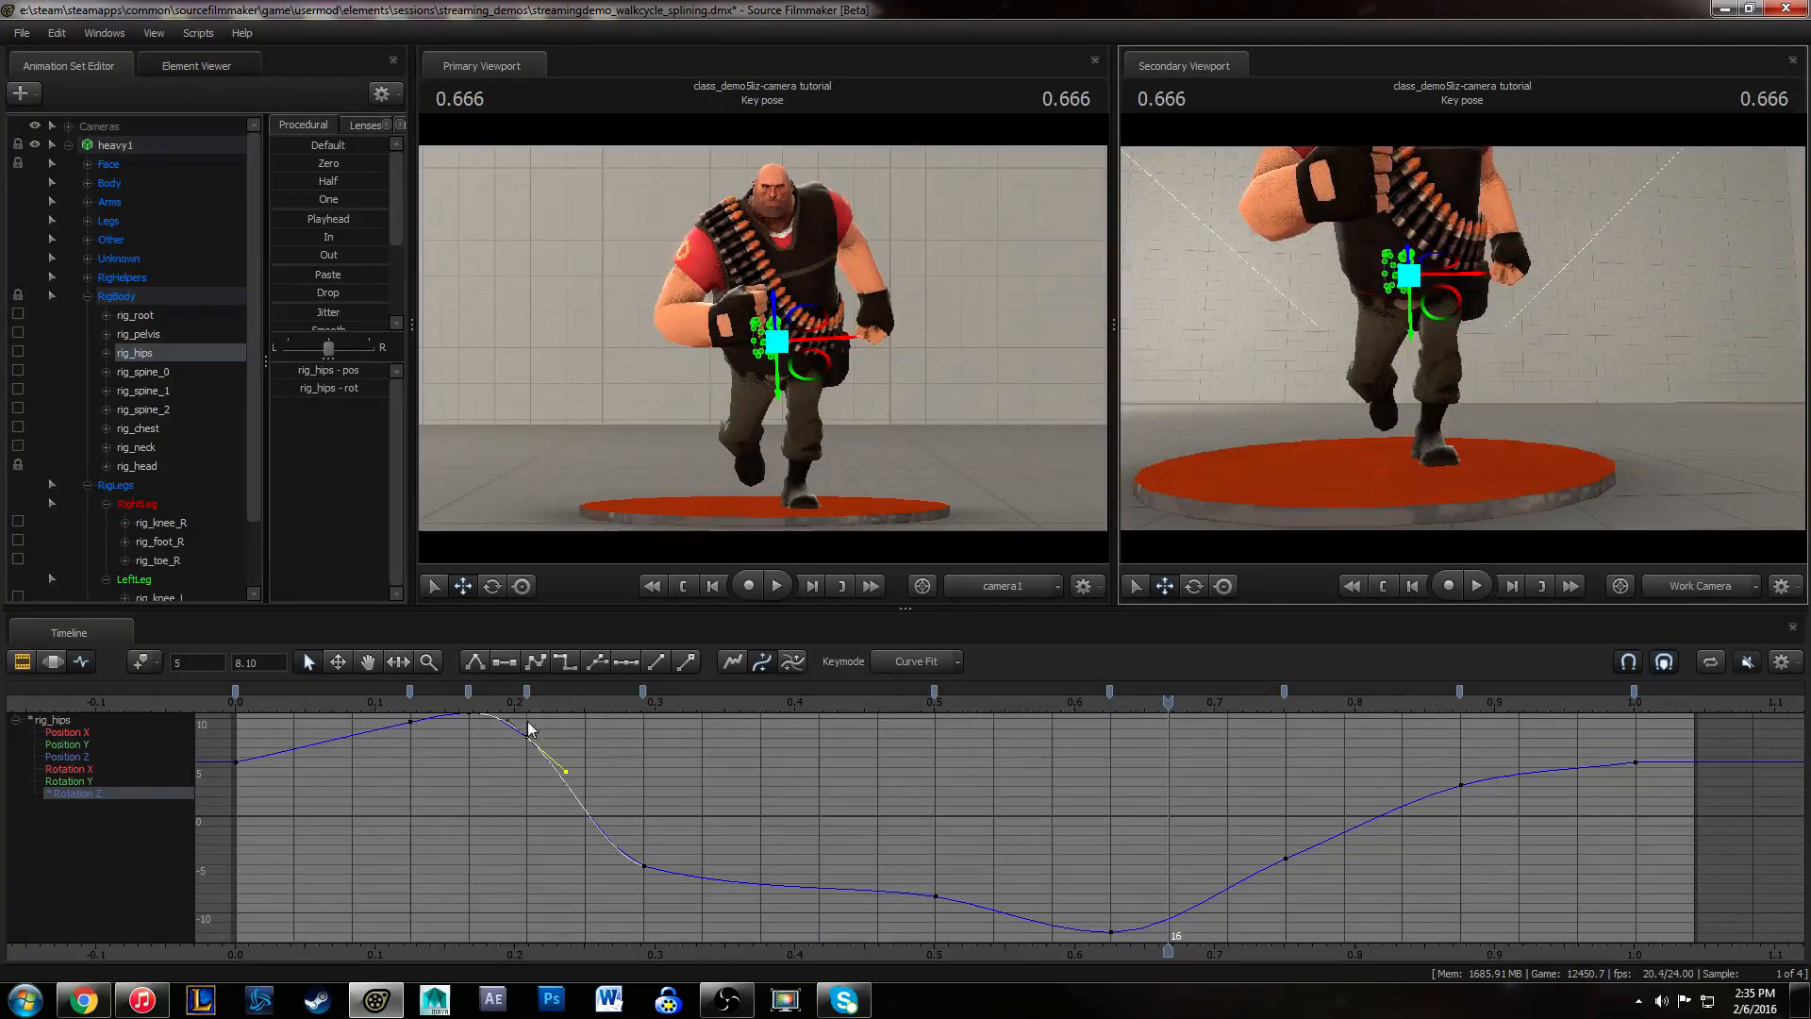
{"action": "left_click_drag", "start_coordinate": [376, 708], "coordinate": [1148, 714]}
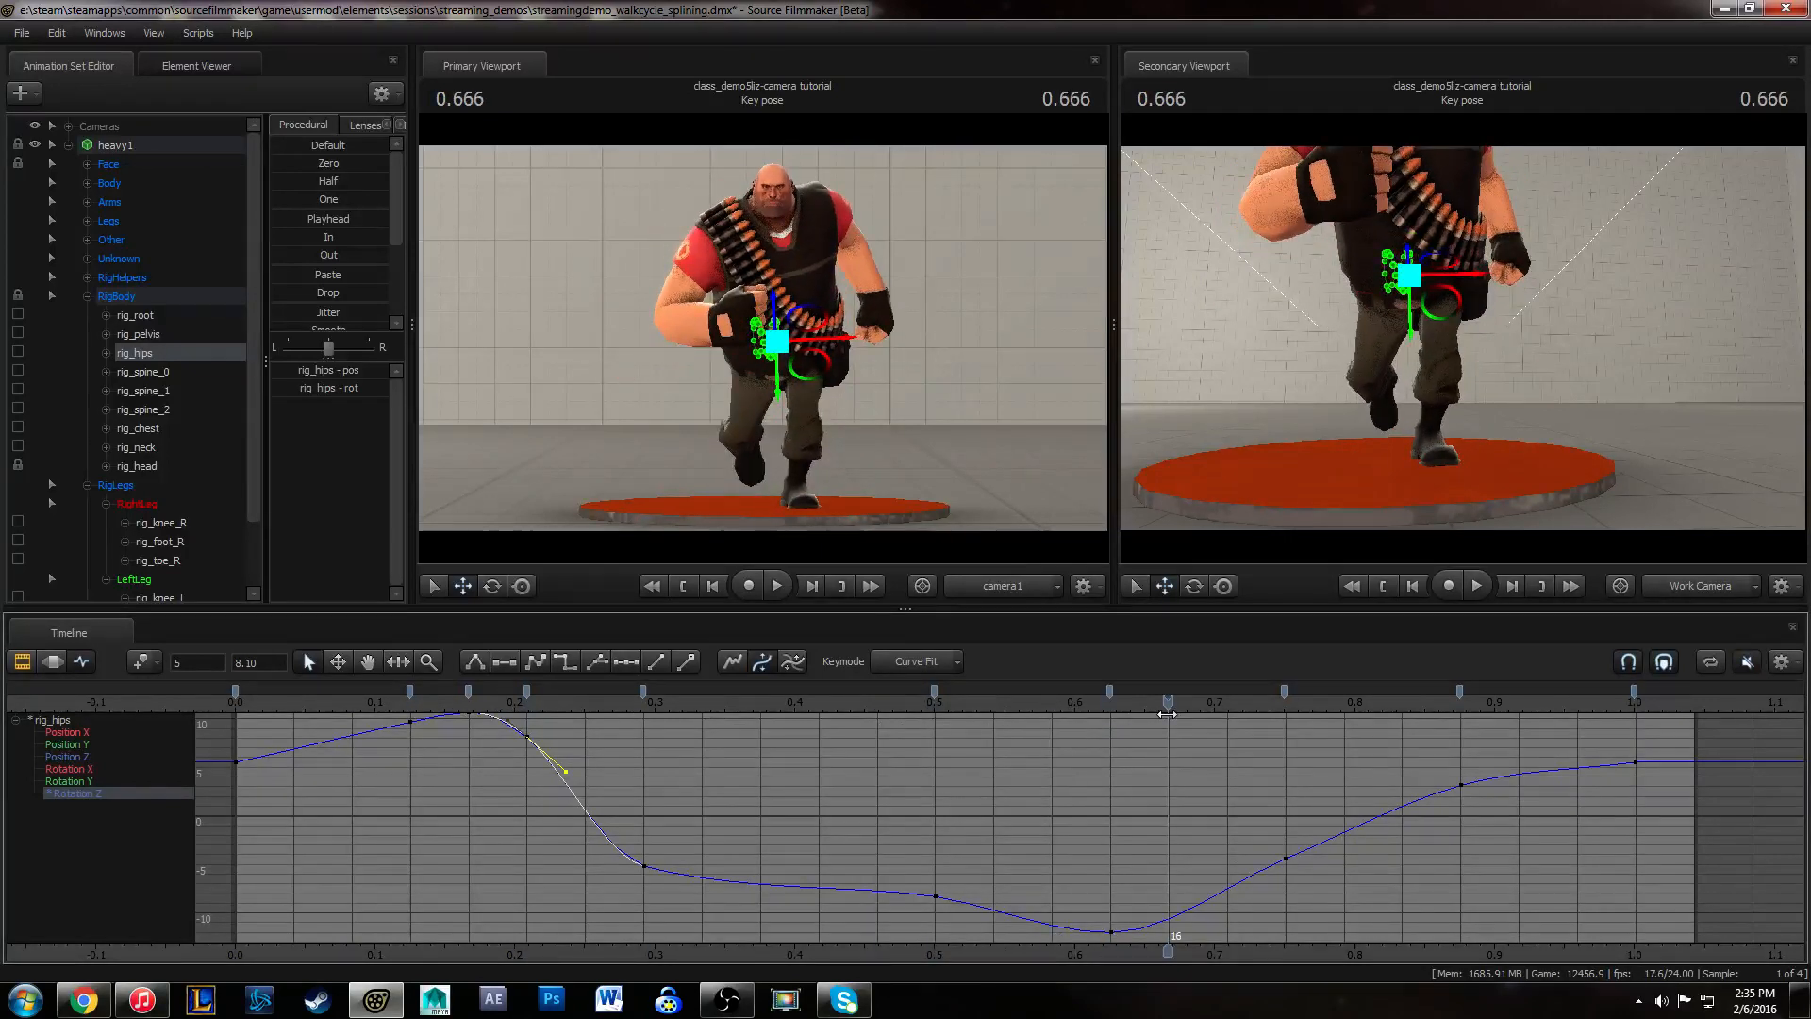
{"action": "left_click_drag", "start_coordinate": [1528, 358], "coordinate": [1452, 373], "text": "alt"}
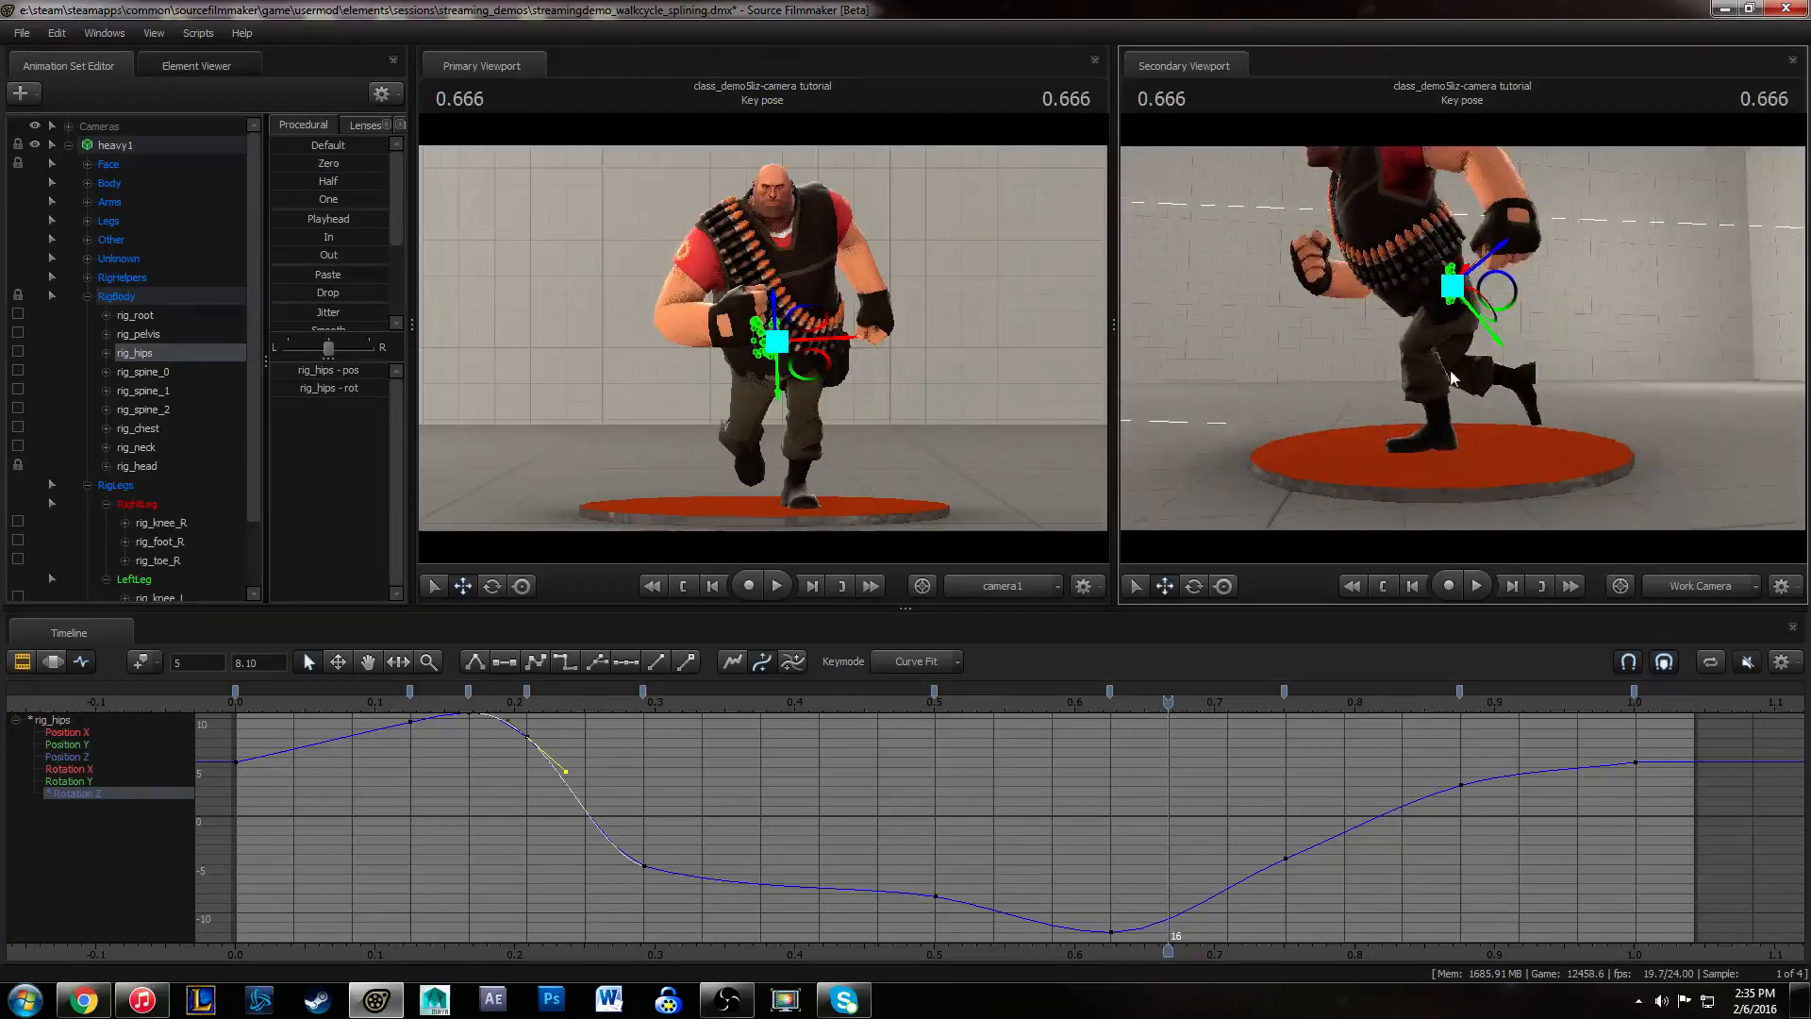
{"action": "right_click_drag", "start_coordinate": [1451, 372], "coordinate": [1432, 424], "text": "alt"}
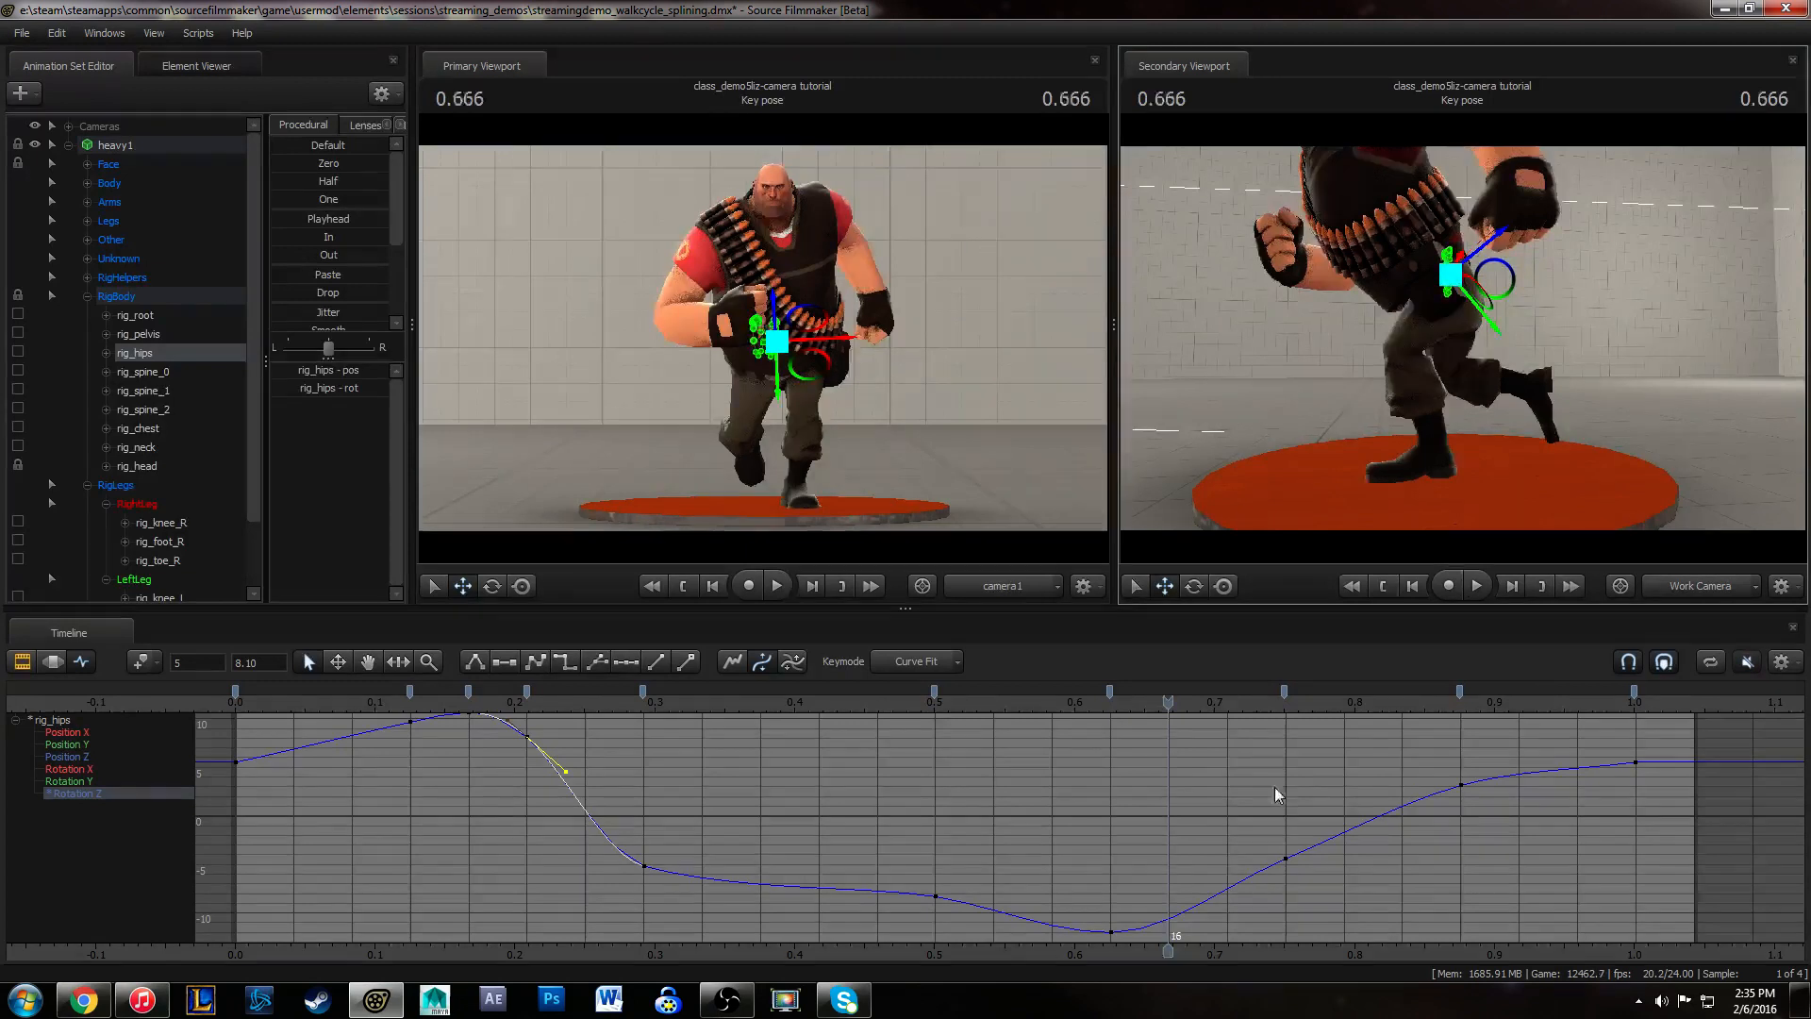
- Move the hips' Rotation Z key at frame 21 to frame 20 and adjust the outgoing tangent of the key at frame 18
{"action": "key", "text": "Right"}
{"action": "key", "text": "Right"}
{"action": "key", "text": "Right"}
{"action": "left_click", "coordinate": [1285, 859]}
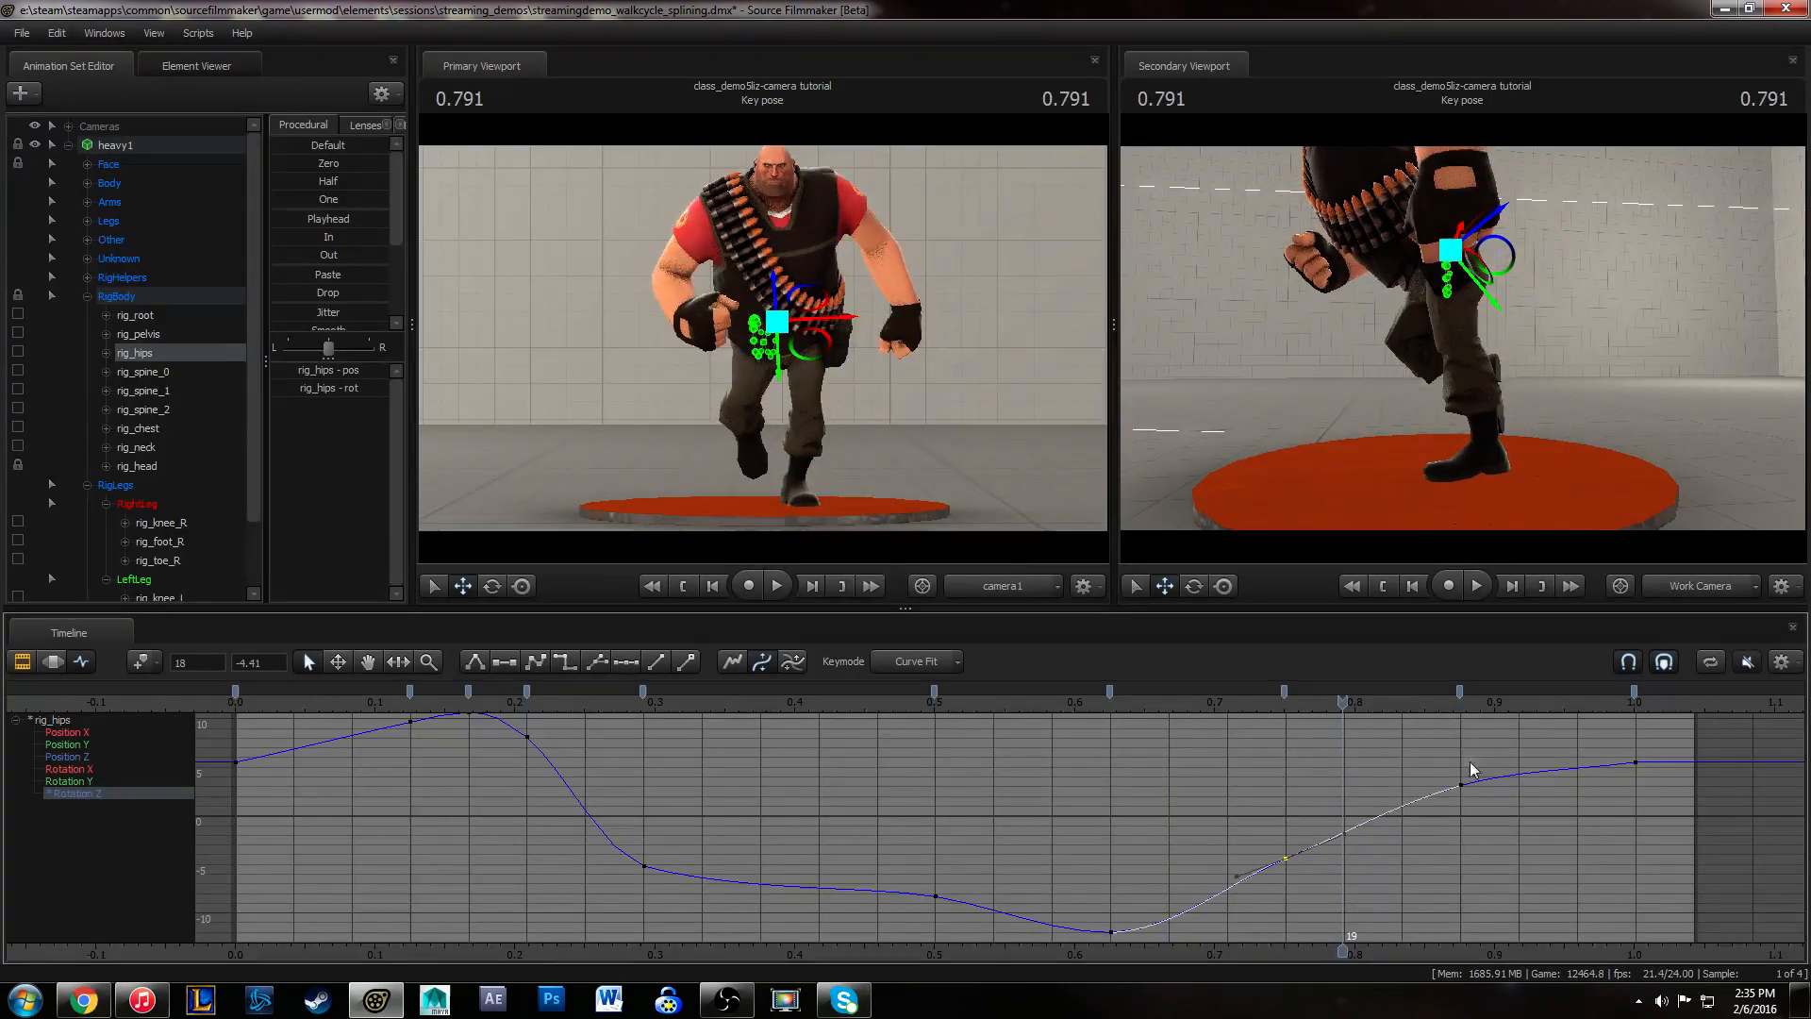
{"action": "left_click_drag", "start_coordinate": [1378, 765], "coordinate": [1534, 862]}
{"action": "middle_click_drag", "start_coordinate": [1534, 862], "coordinate": [1490, 857]}
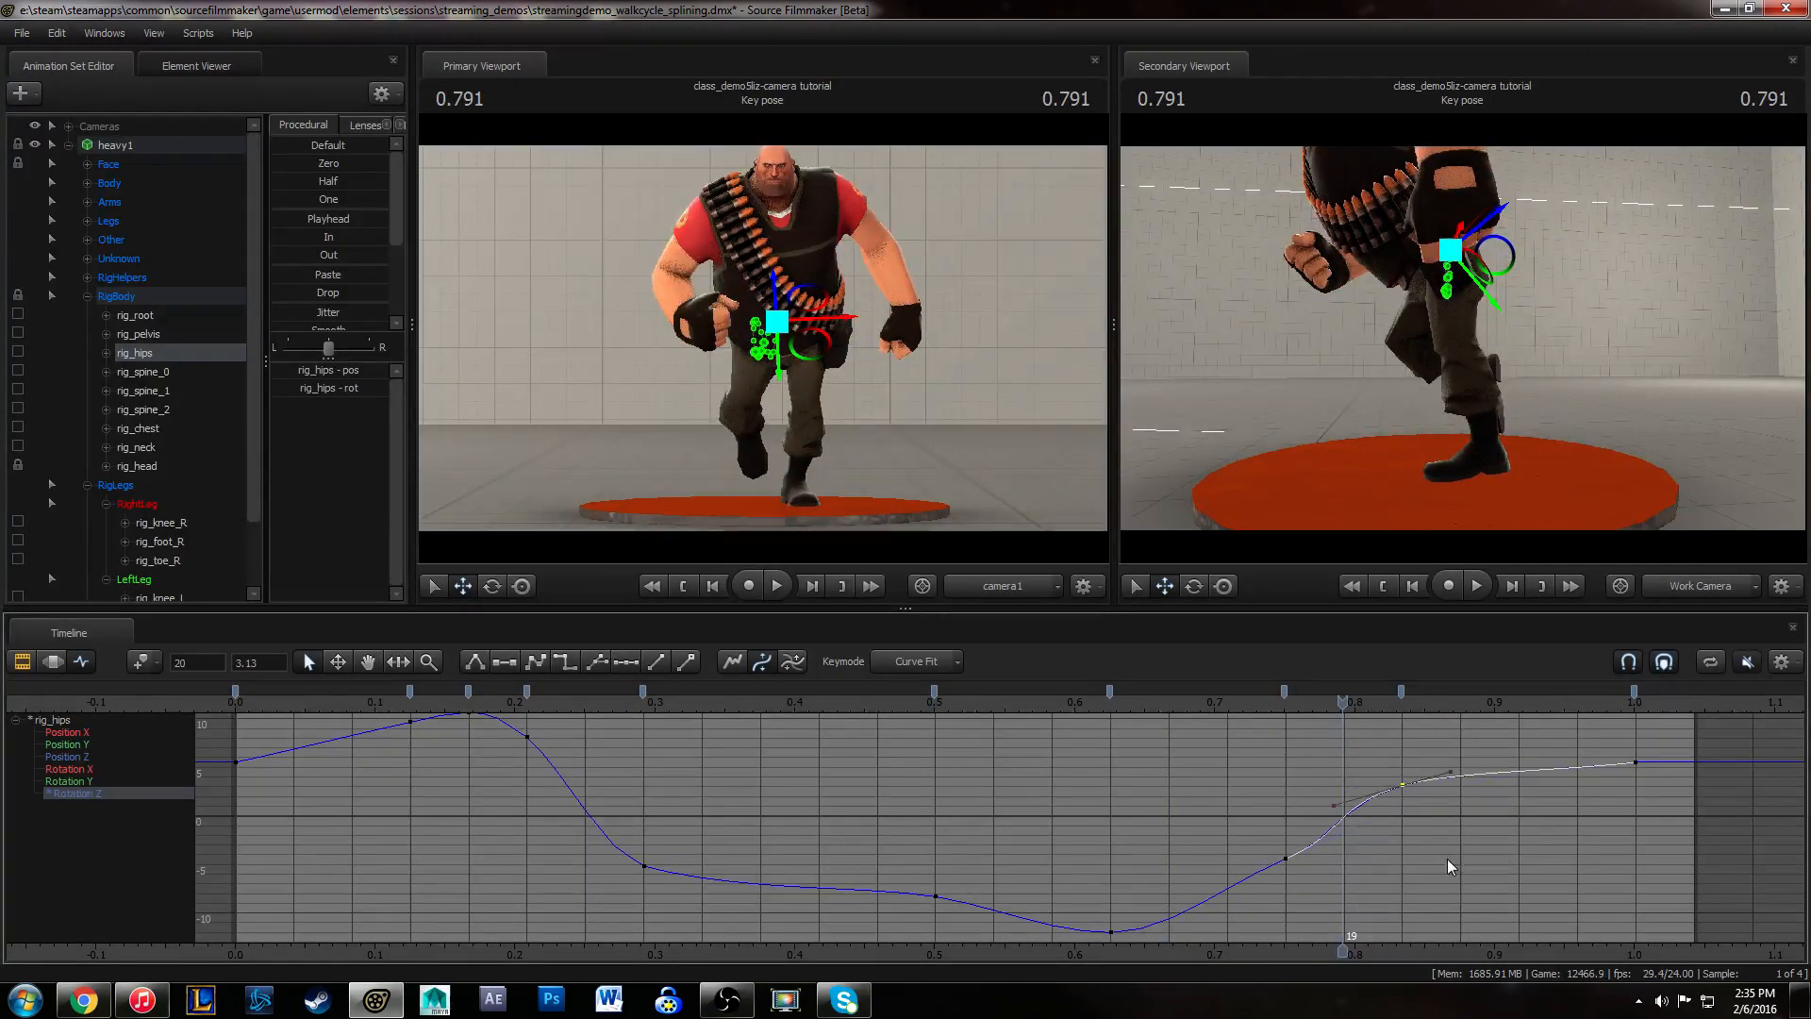
{"action": "left_click_drag", "start_coordinate": [1257, 823], "coordinate": [1322, 895]}
{"action": "middle_click_drag", "start_coordinate": [1330, 882], "coordinate": [1337, 888]}
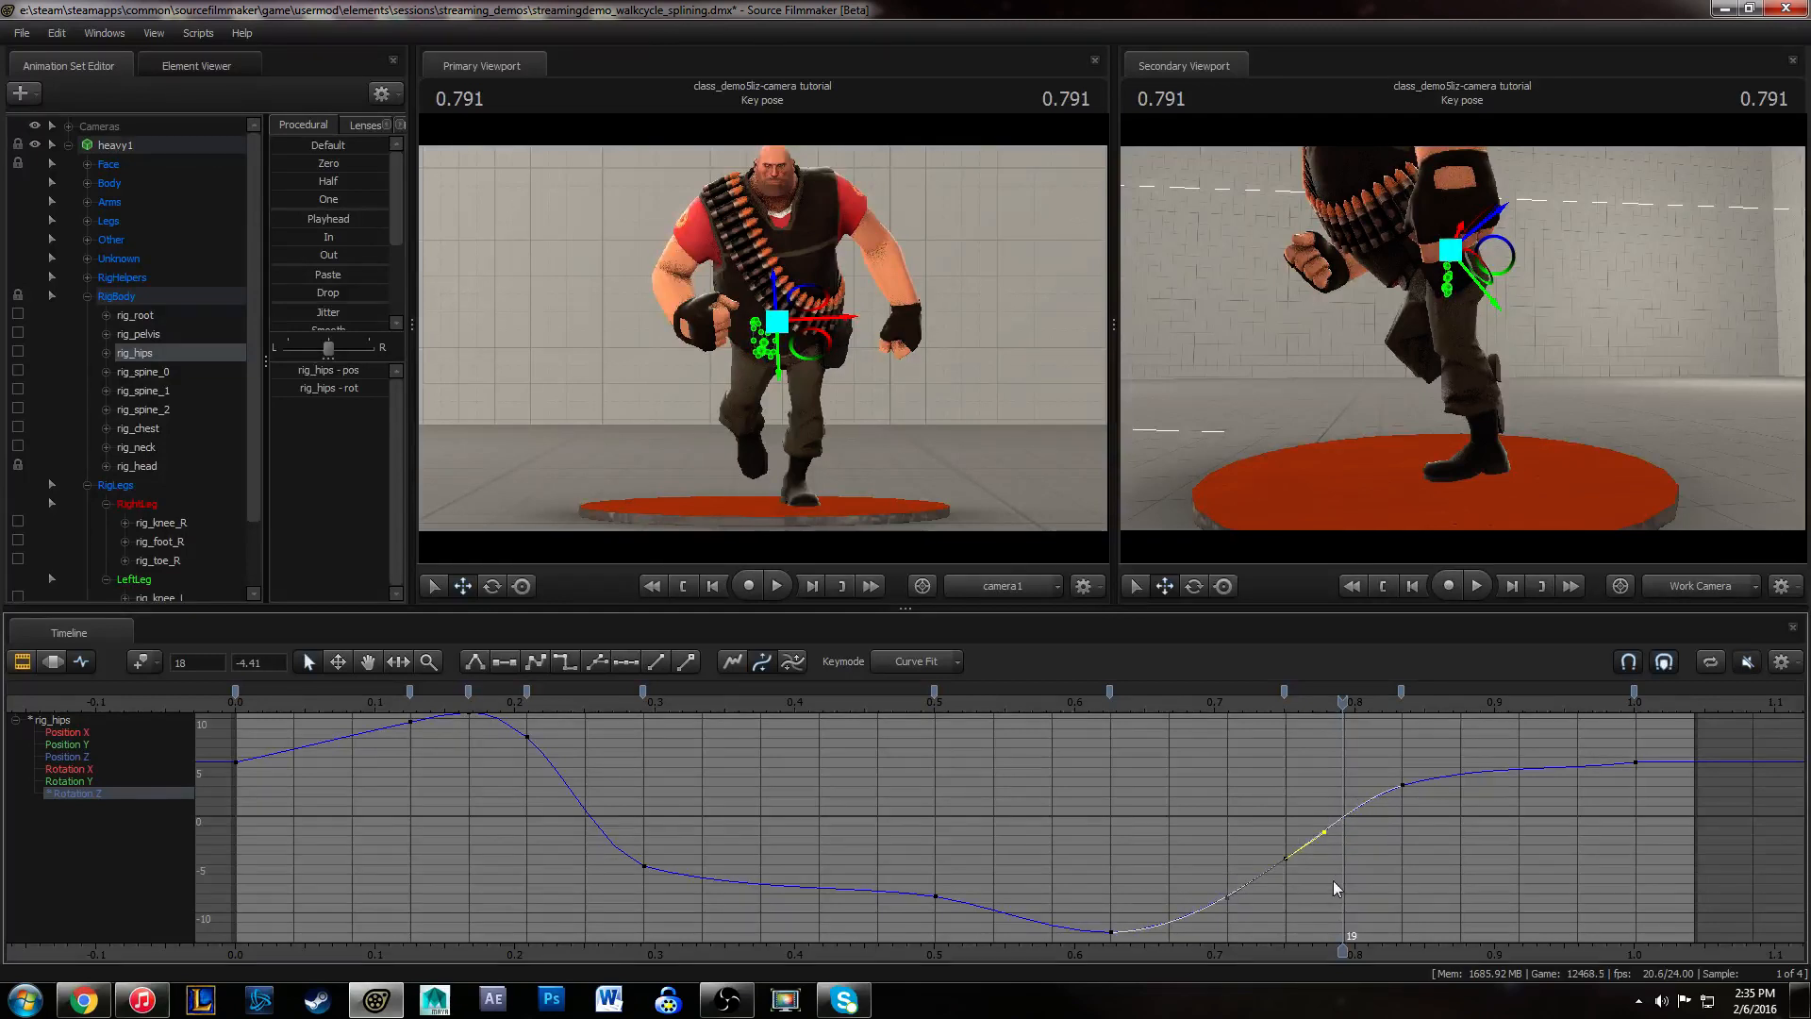
- Add a hips' Rotation Z key at frame 17 and lower it to -13.01
{"action": "left_click_drag", "start_coordinate": [1415, 398], "coordinate": [1448, 341], "text": "alt"}
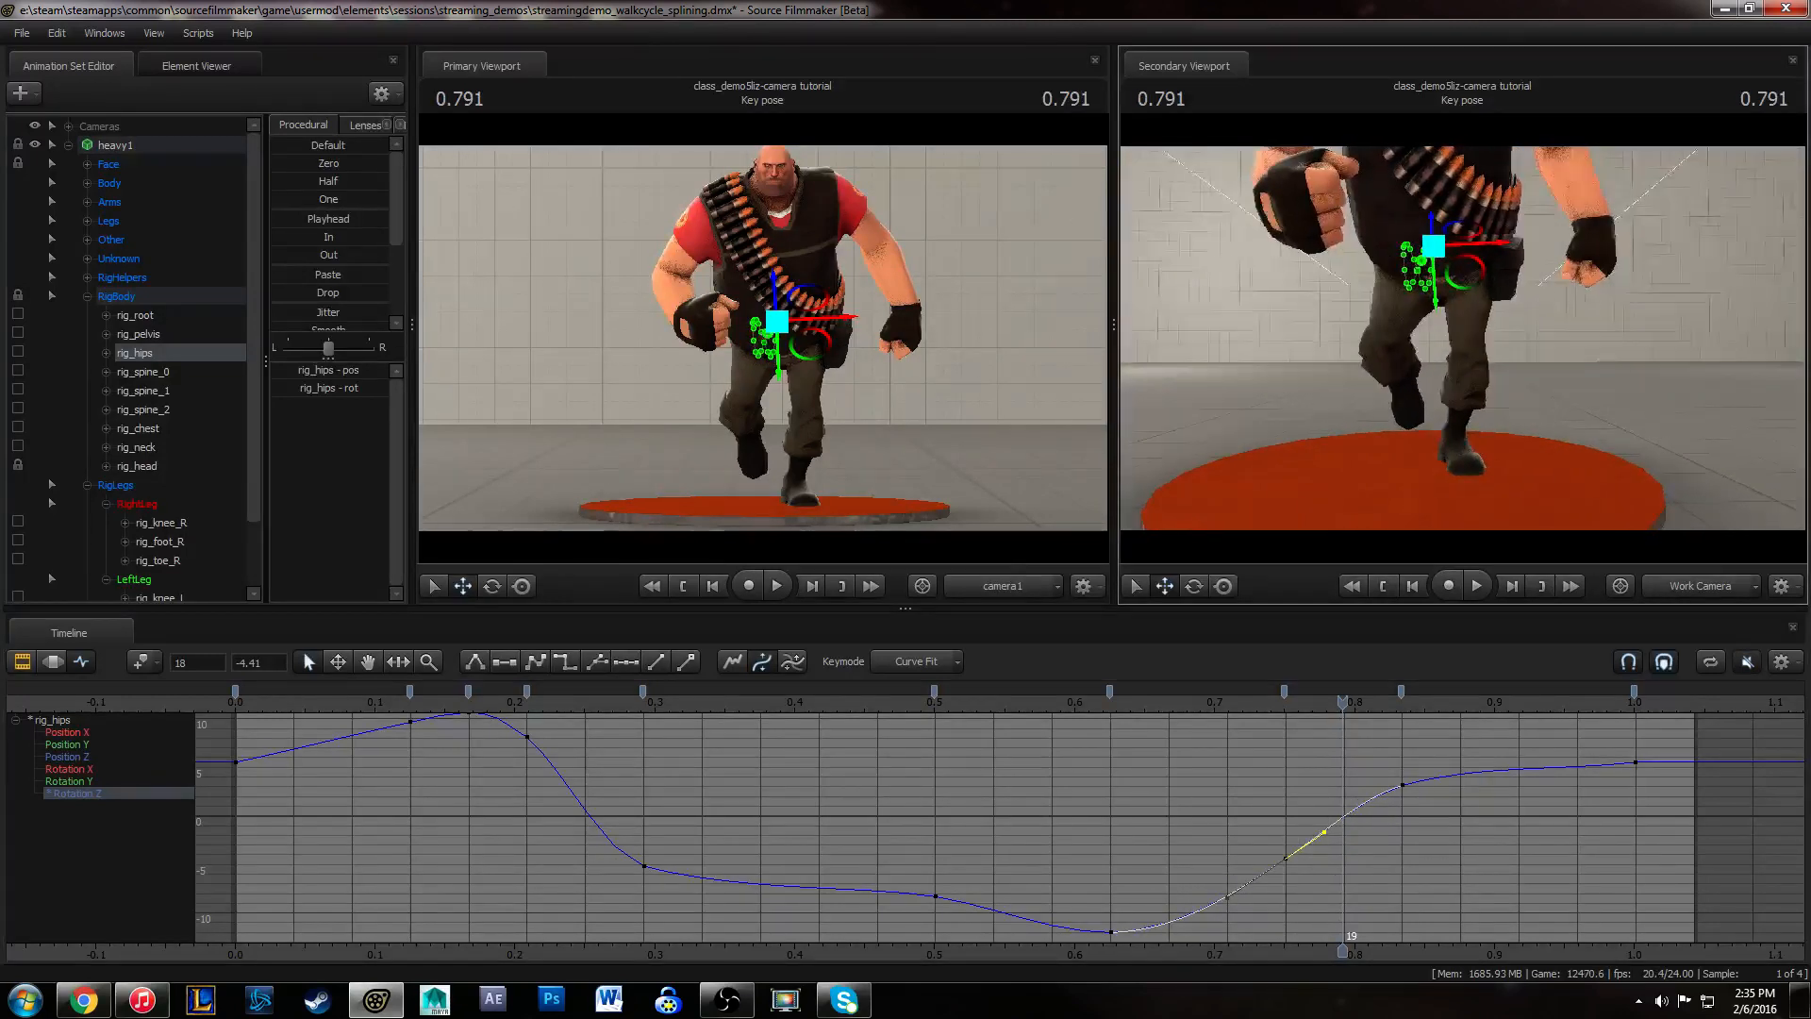
{"action": "left_click", "coordinate": [1123, 736]}
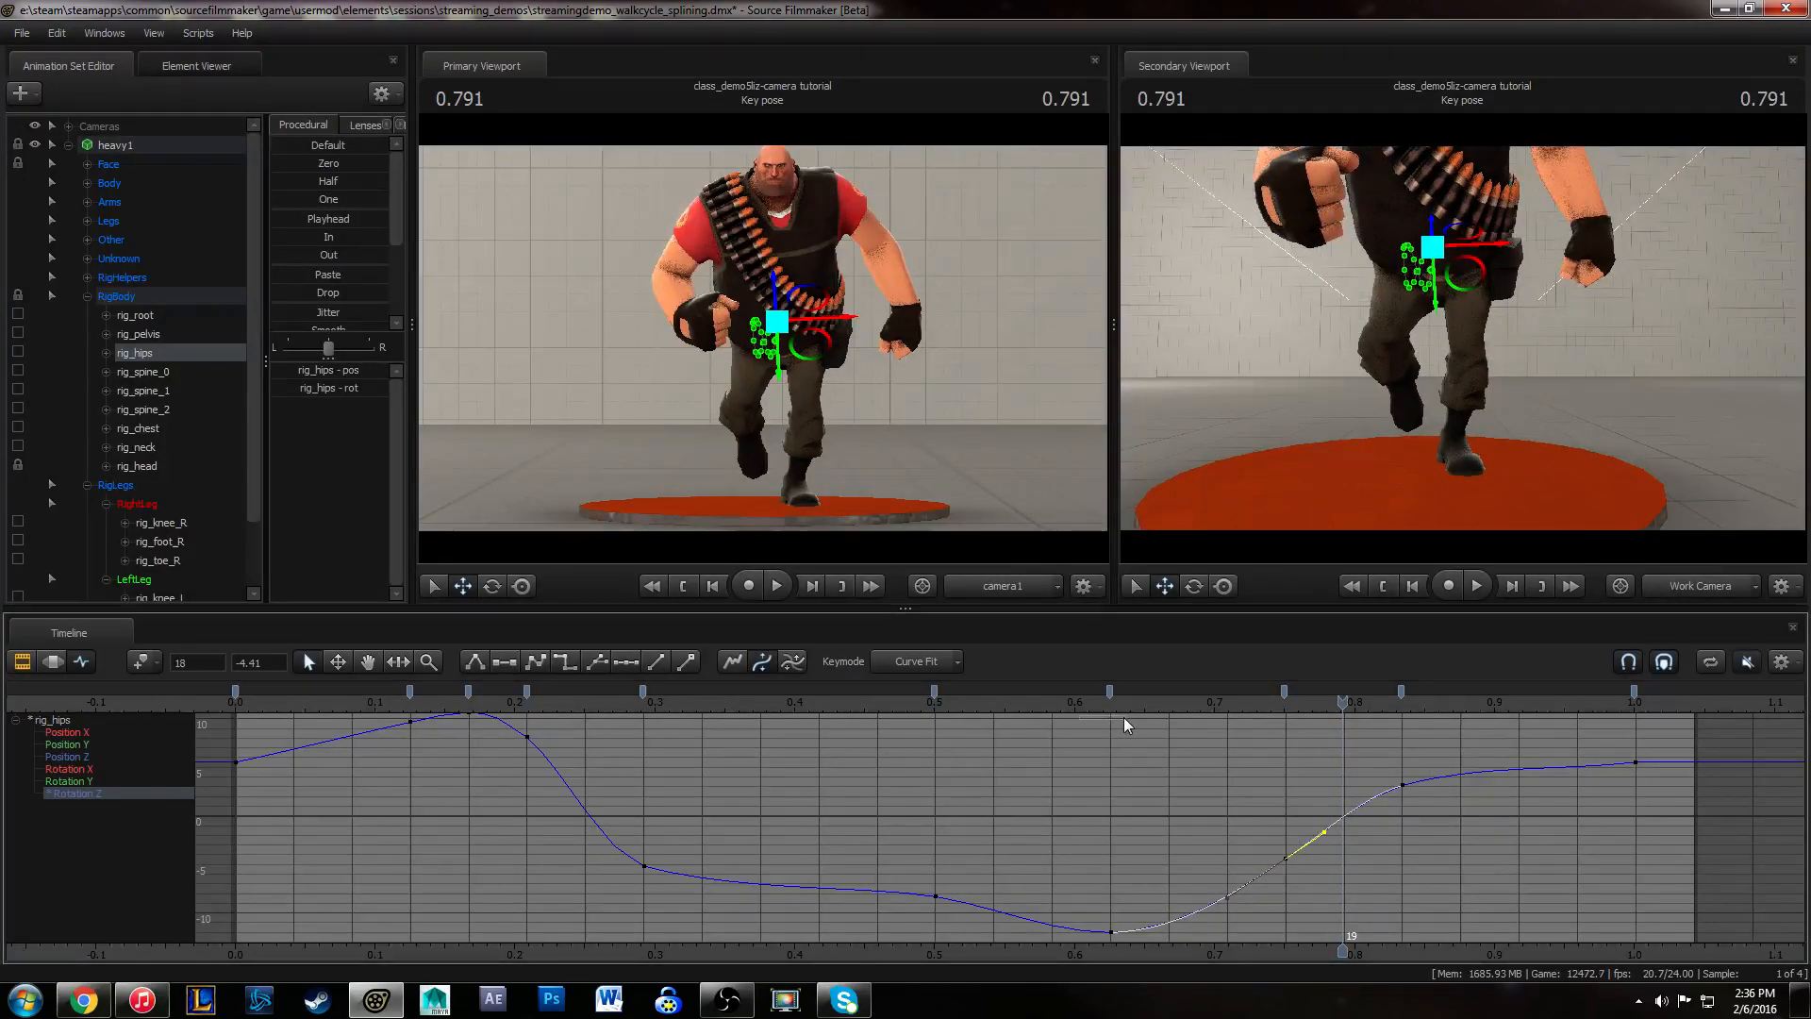
{"action": "left_click_drag", "start_coordinate": [1124, 702], "coordinate": [1189, 662]}
{"action": "left_click_drag", "start_coordinate": [1613, 366], "coordinate": [1514, 362], "text": "alt"}
{"action": "left_click_drag", "start_coordinate": [1123, 705], "coordinate": [1207, 707]}
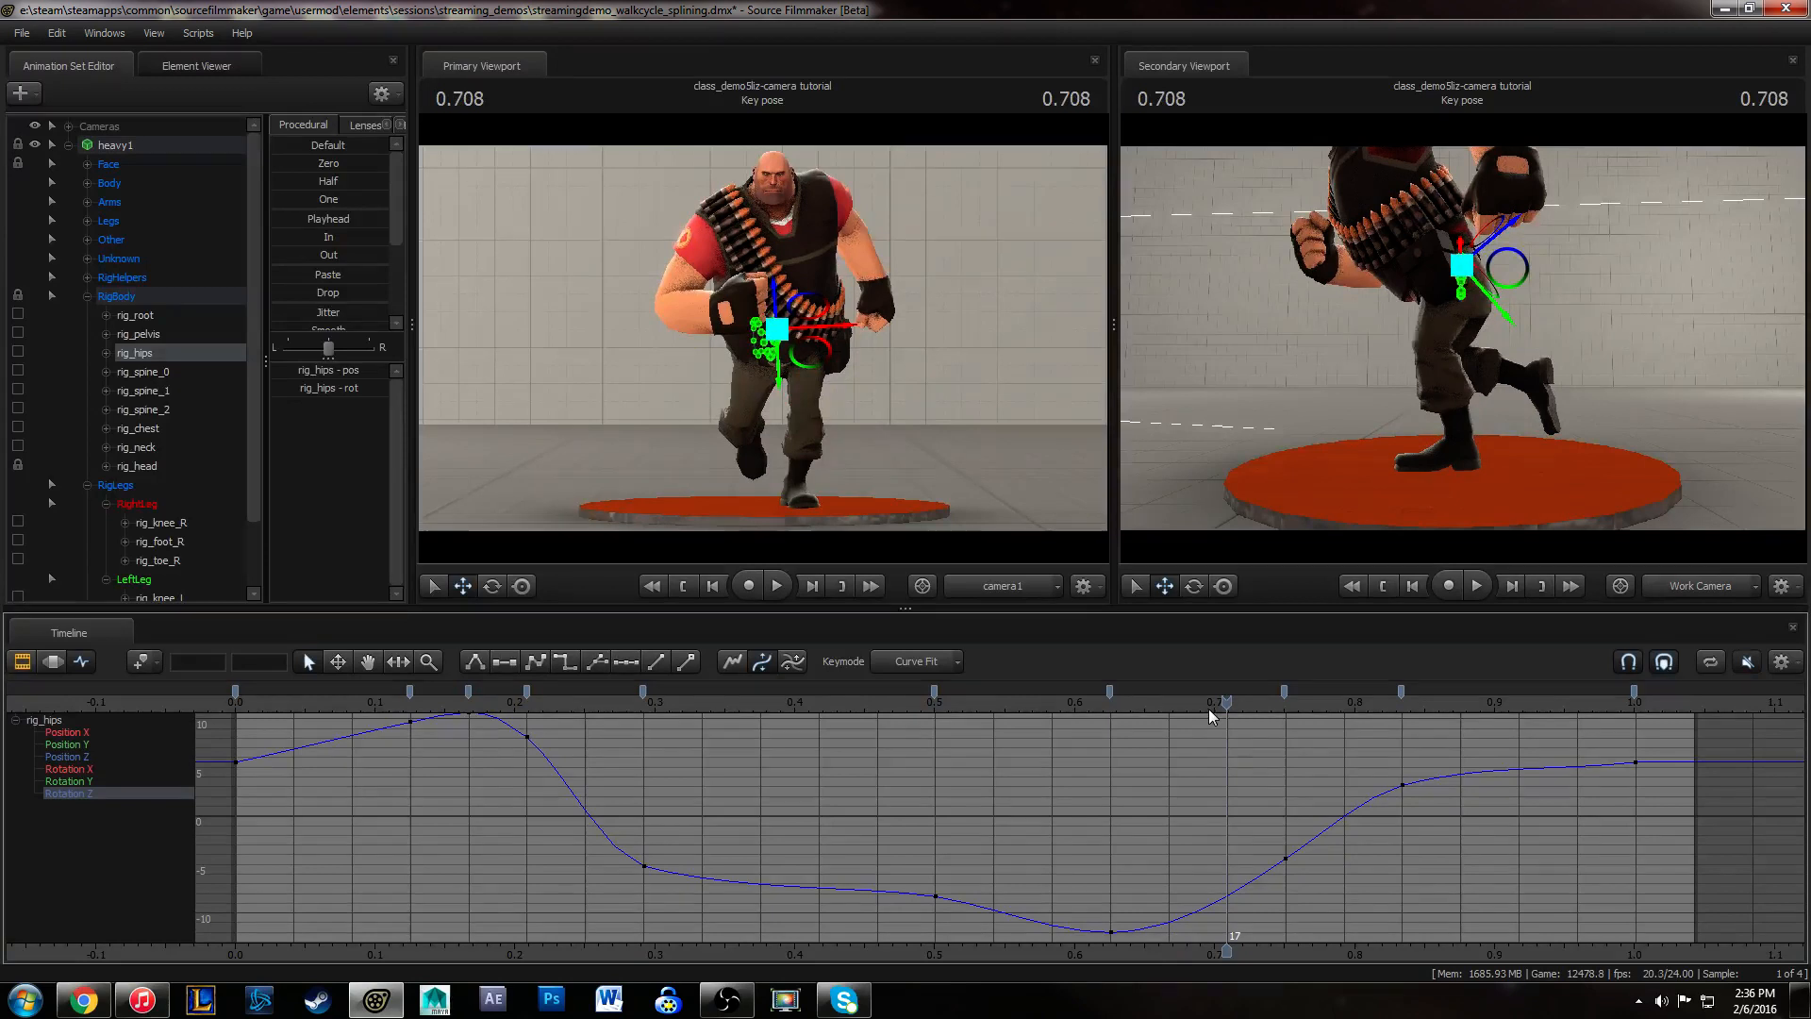
{"action": "key", "text": "m"}
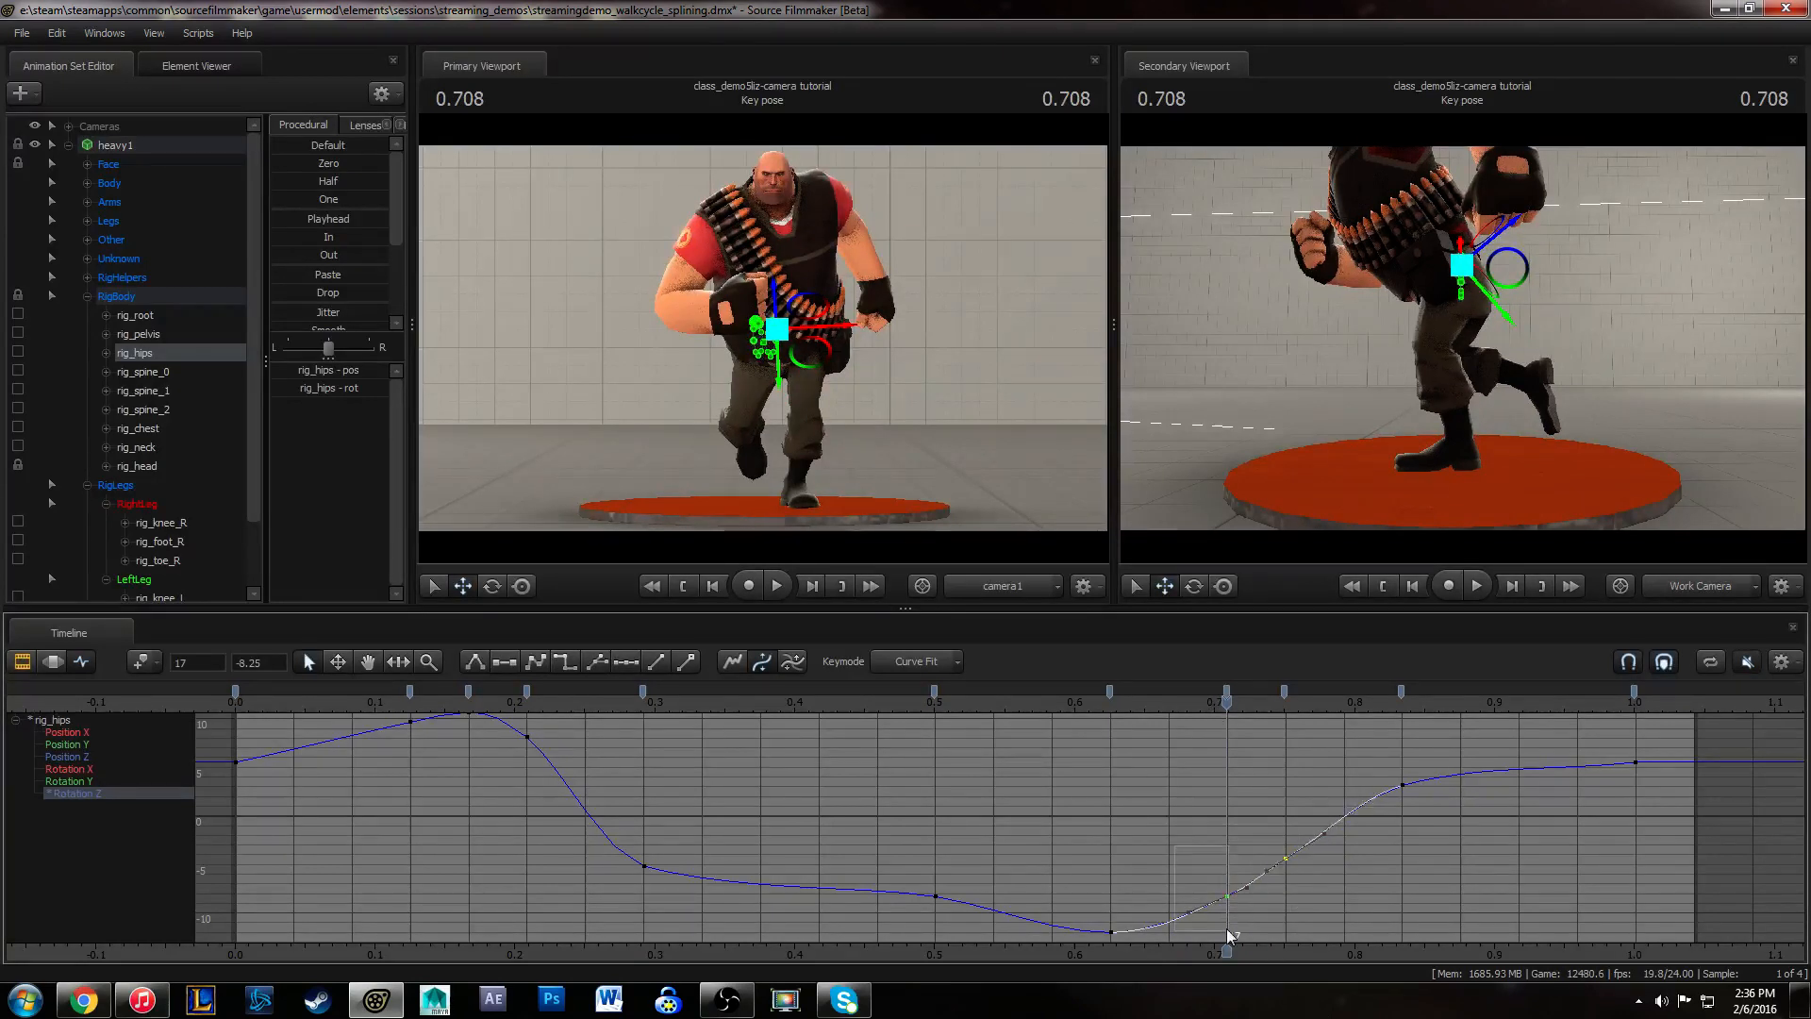
{"action": "left_click_drag", "start_coordinate": [1228, 930], "coordinate": [1228, 932]}
{"action": "middle_click_drag", "start_coordinate": [1271, 857], "coordinate": [1274, 906], "text": "shift"}
{"action": "left_click_drag", "start_coordinate": [1179, 982], "coordinate": [1181, 982]}
- Flatten the tangents of the hips' Rotation Z key at frame 17
{"action": "left_click_drag", "start_coordinate": [1259, 799], "coordinate": [1344, 840]}
{"action": "middle_click_drag", "start_coordinate": [1340, 896], "coordinate": [1343, 860], "text": "alt"}
{"action": "left_click_drag", "start_coordinate": [1203, 872], "coordinate": [1271, 945]}
{"action": "key", "text": "2"}
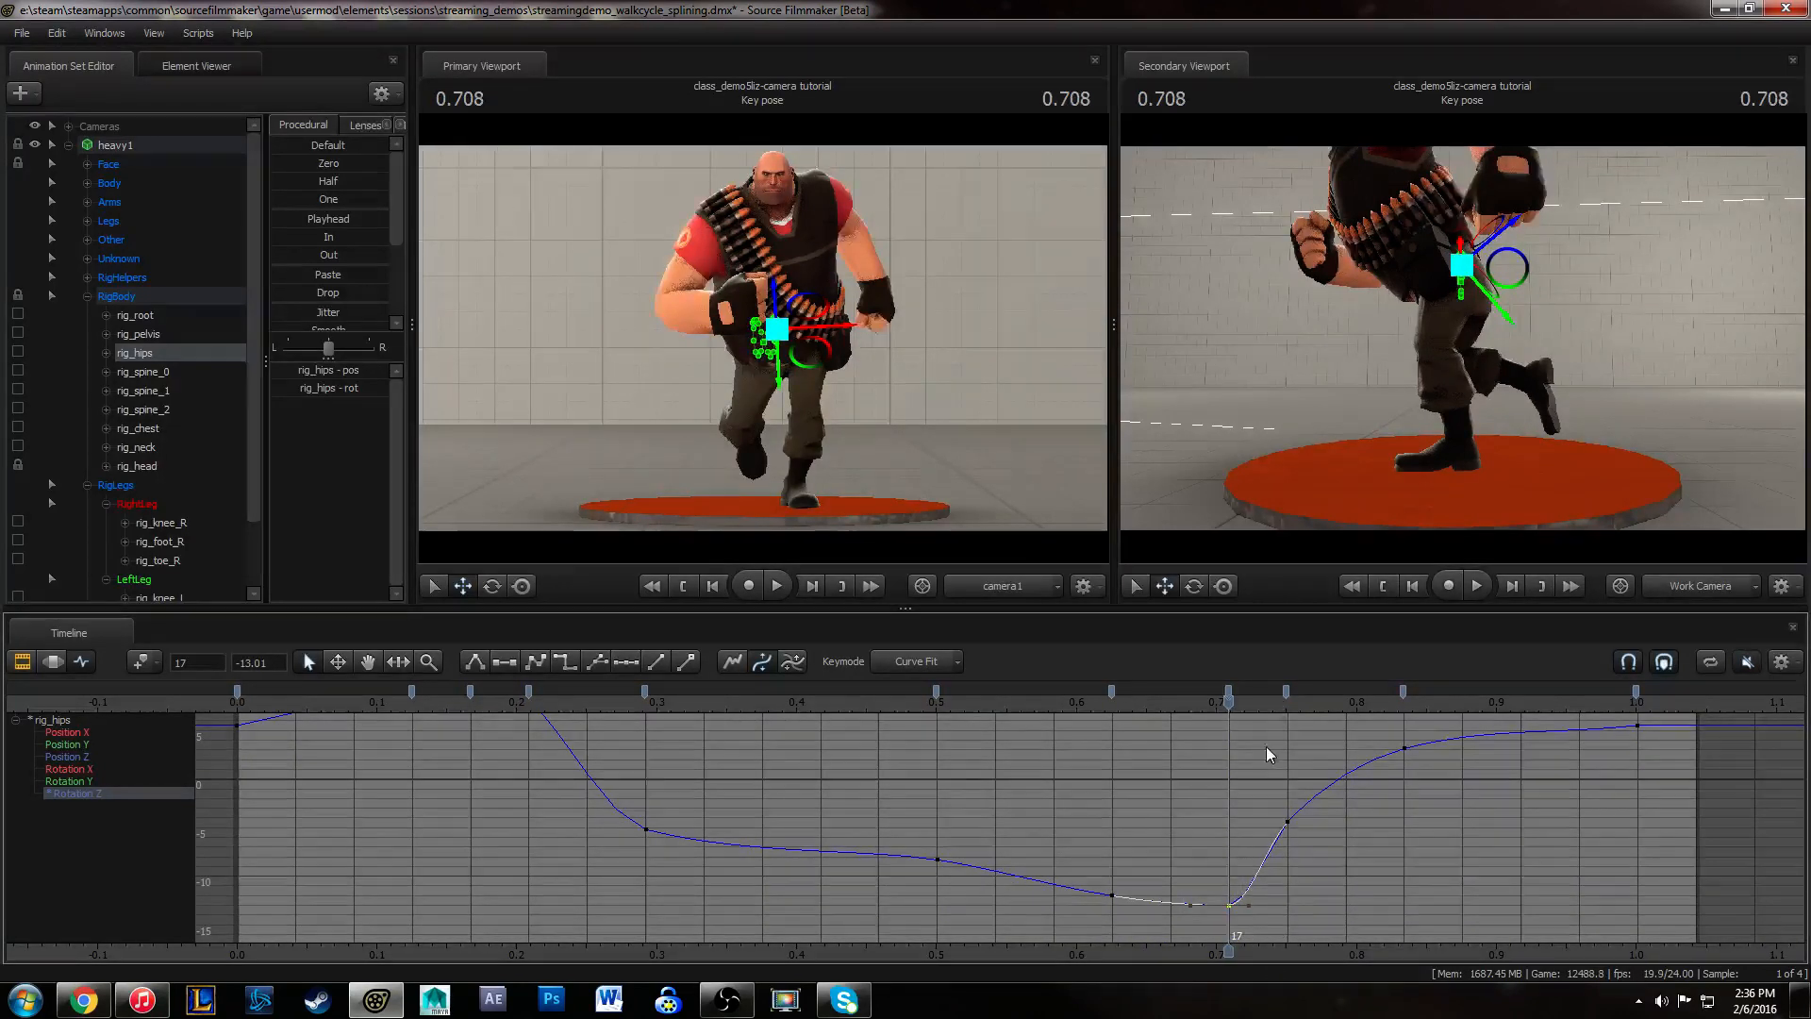
- Lower the hips' Rotation Z key at frame 18 slightly to ease the rise out of frame 17
{"action": "key", "text": "Right"}
{"action": "left_click_drag", "start_coordinate": [1266, 747], "coordinate": [1332, 870]}
{"action": "mouse_move", "coordinate": [1335, 817]}
{"action": "middle_mouse_down", "text": "shift"}
{"action": "mouse_move", "coordinate": [1336, 850]}
{"action": "mouse_move", "coordinate": [1341, 831]}
{"action": "middle_mouse_up", "text": "shift"}
{"action": "left_click_drag", "start_coordinate": [1242, 783], "coordinate": [1304, 859]}
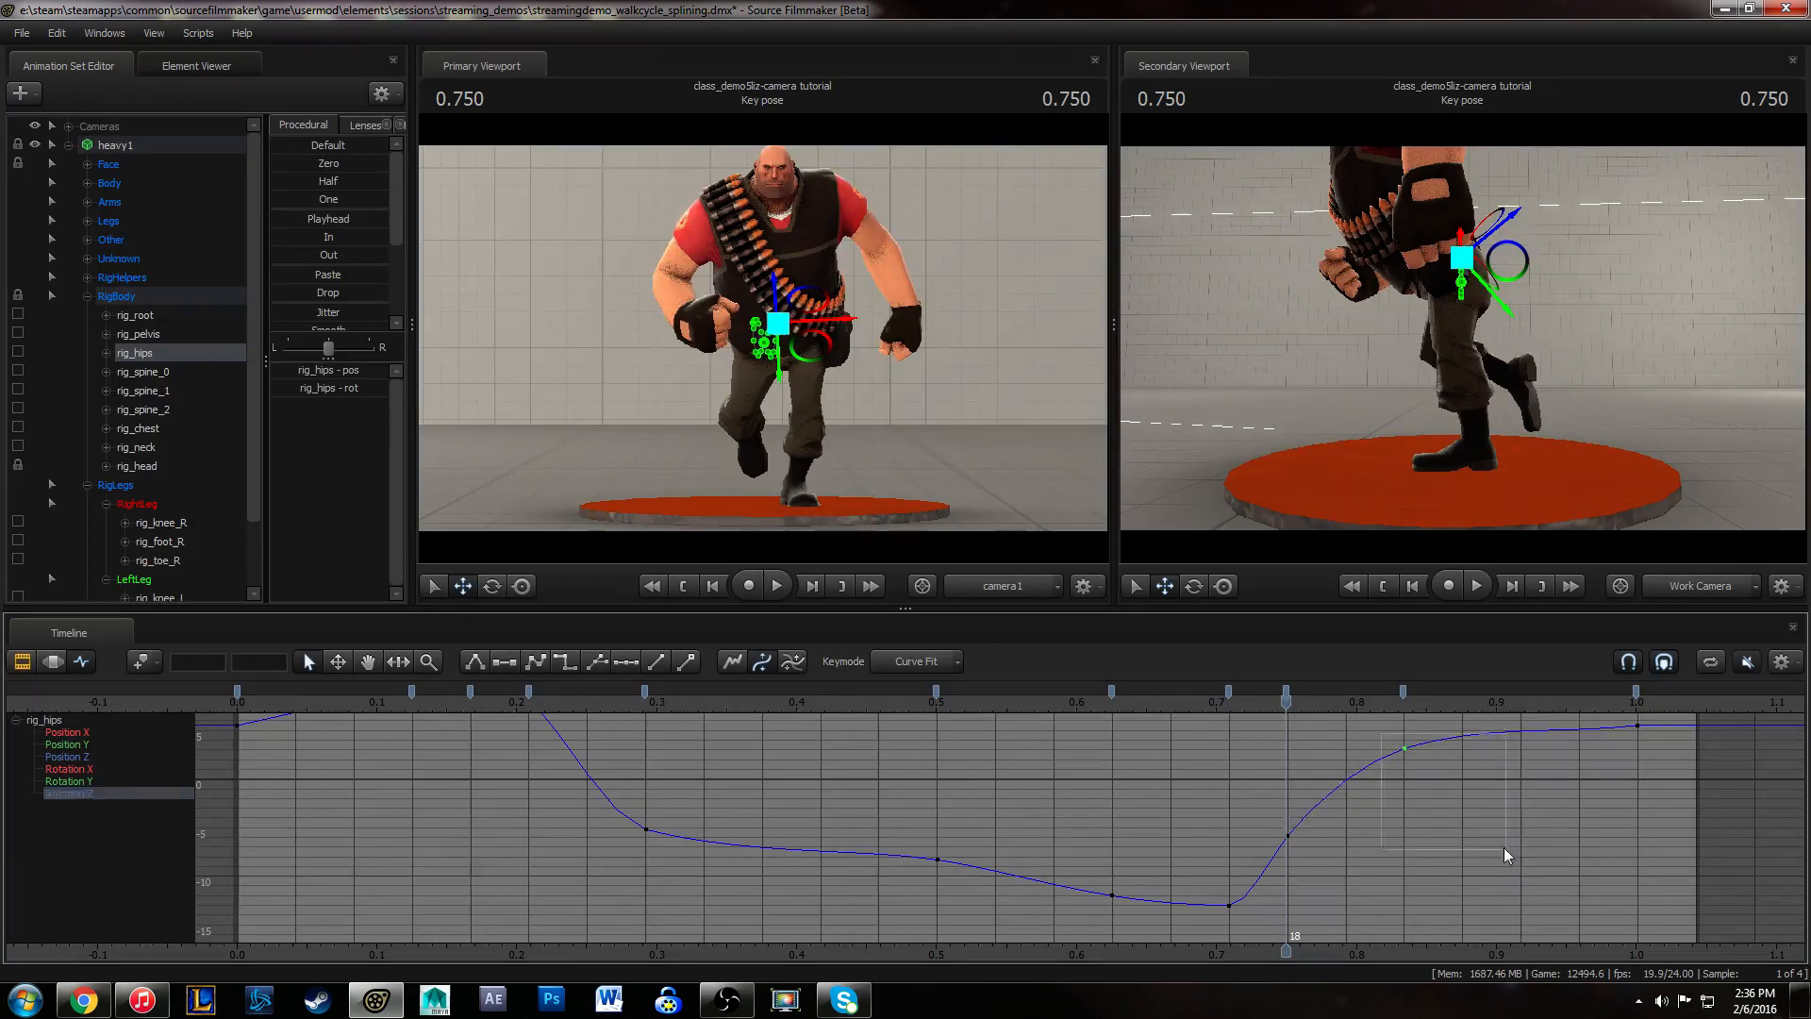
{"action": "left_click_drag", "start_coordinate": [1503, 847], "coordinate": [1506, 849]}
{"action": "middle_click", "coordinate": [1456, 766]}
{"action": "left_click", "coordinate": [1507, 789]}
{"action": "middle_click_drag", "start_coordinate": [1442, 774], "coordinate": [1454, 842], "text": "alt"}
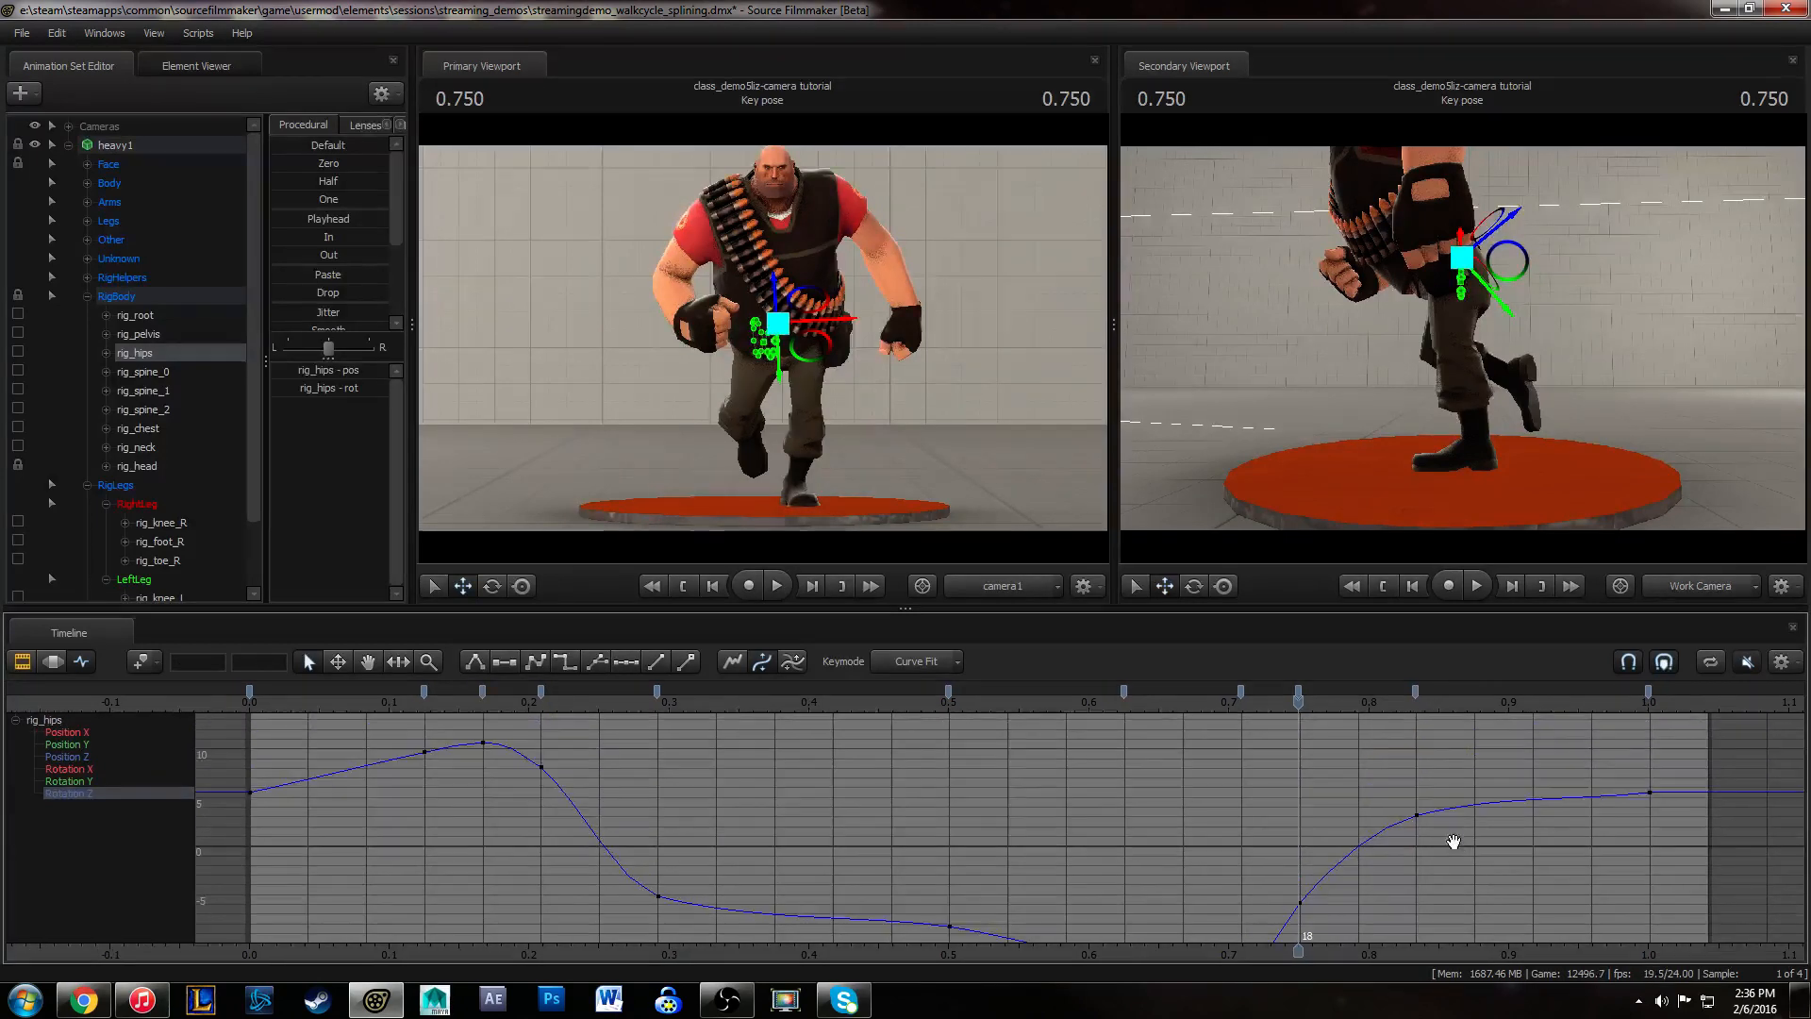
- Play and scrub the walk cycle from the character's side, mainly frames 0 to 13, to examine the hip motion
{"action": "left_click_drag", "start_coordinate": [1423, 331], "coordinate": [1423, 330]}
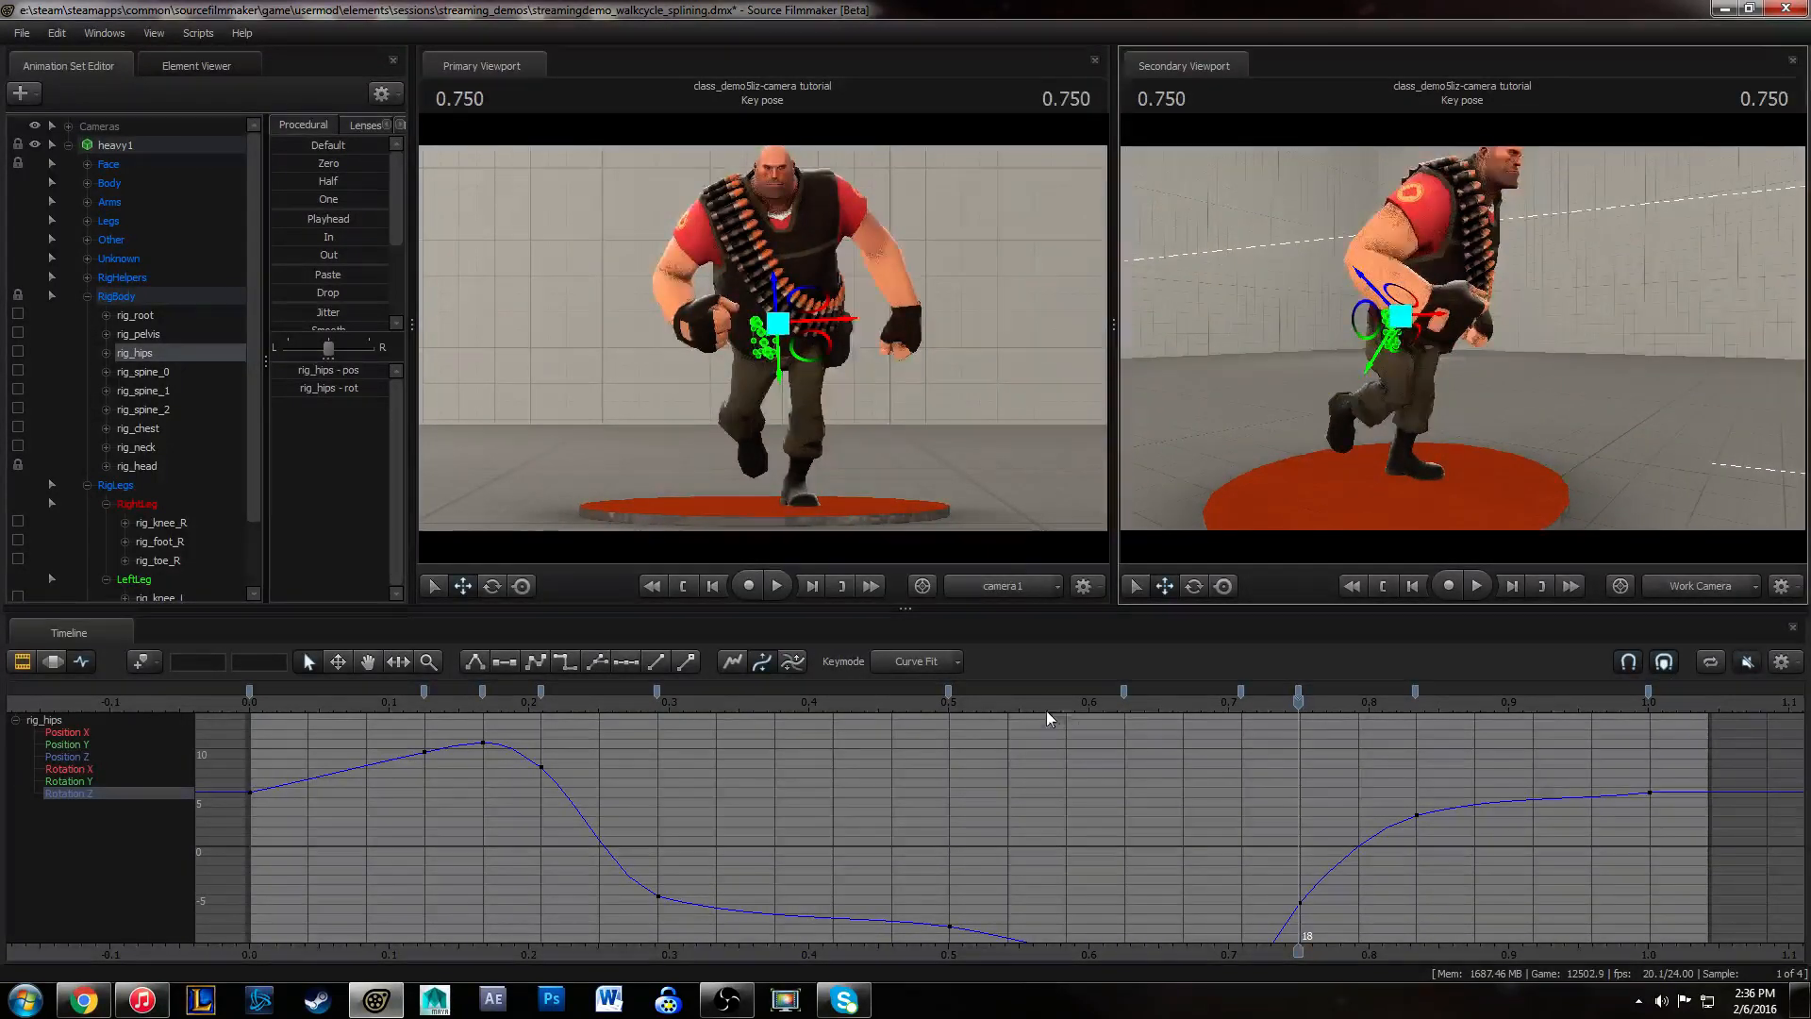
{"action": "key", "text": "space"}
{"action": "key", "text": "space"}
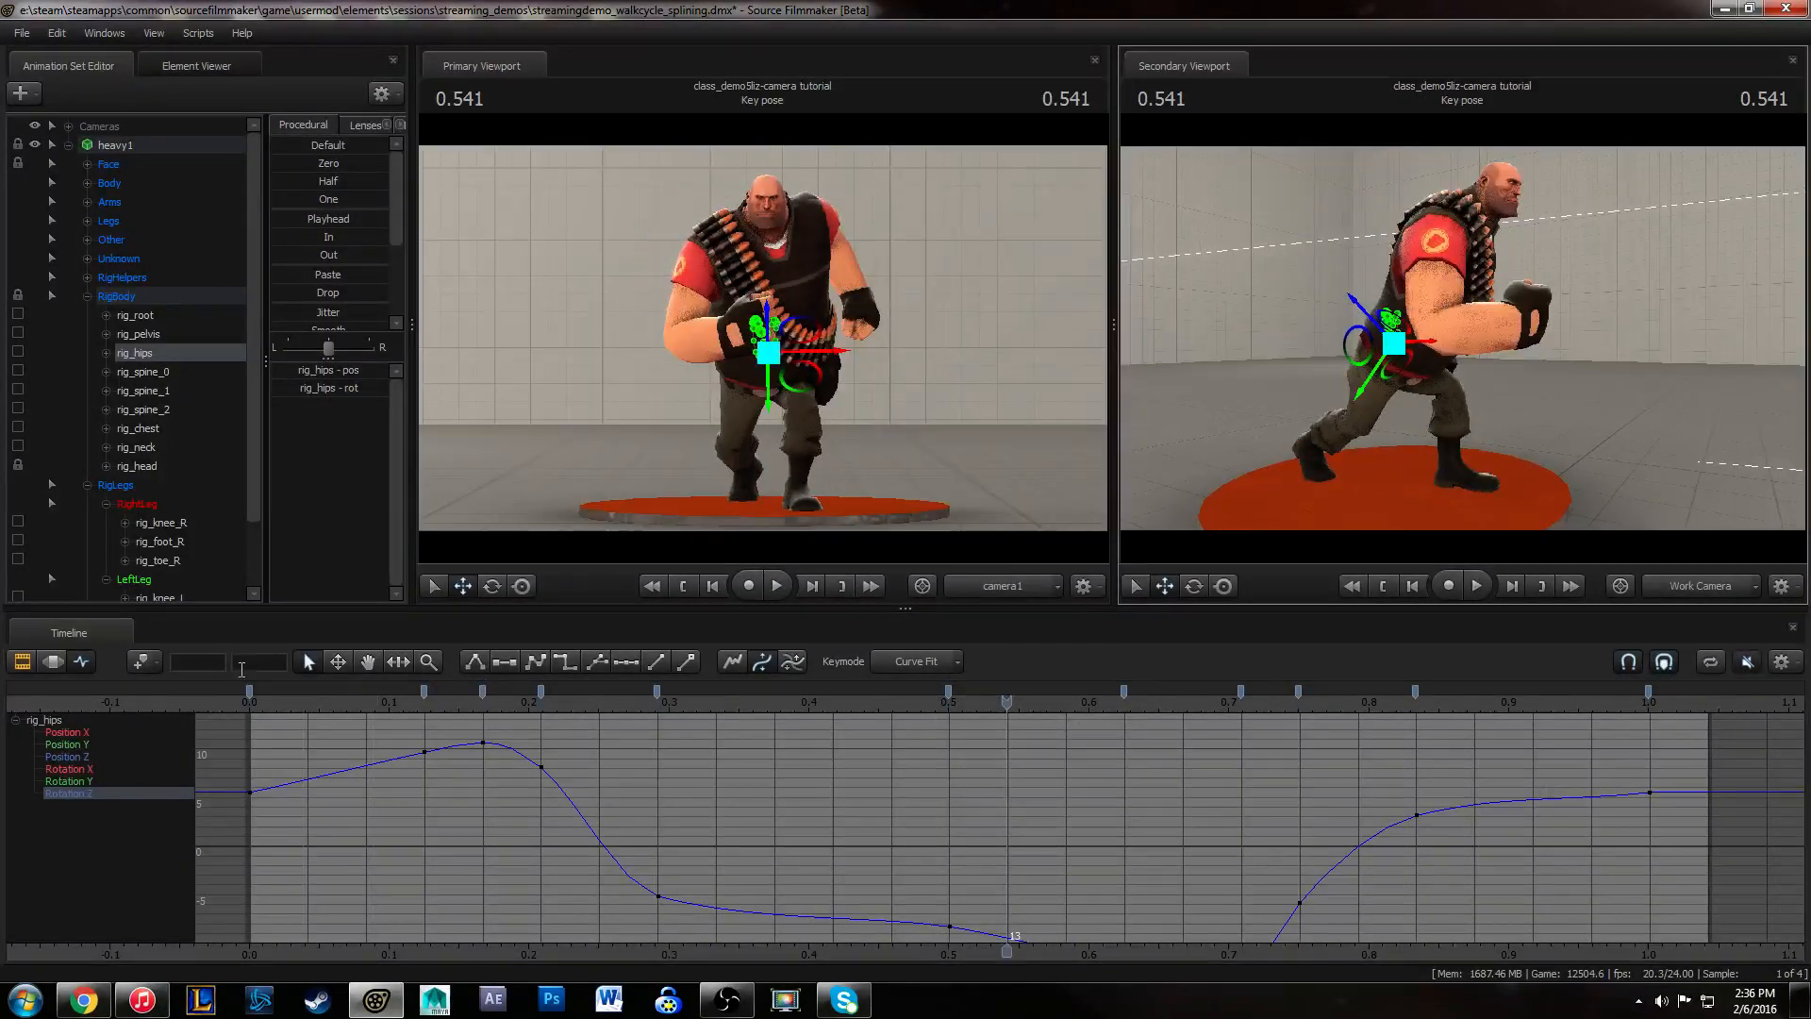
{"action": "key", "text": "Home"}
{"action": "middle_click_drag", "start_coordinate": [987, 878], "coordinate": [749, 864]}
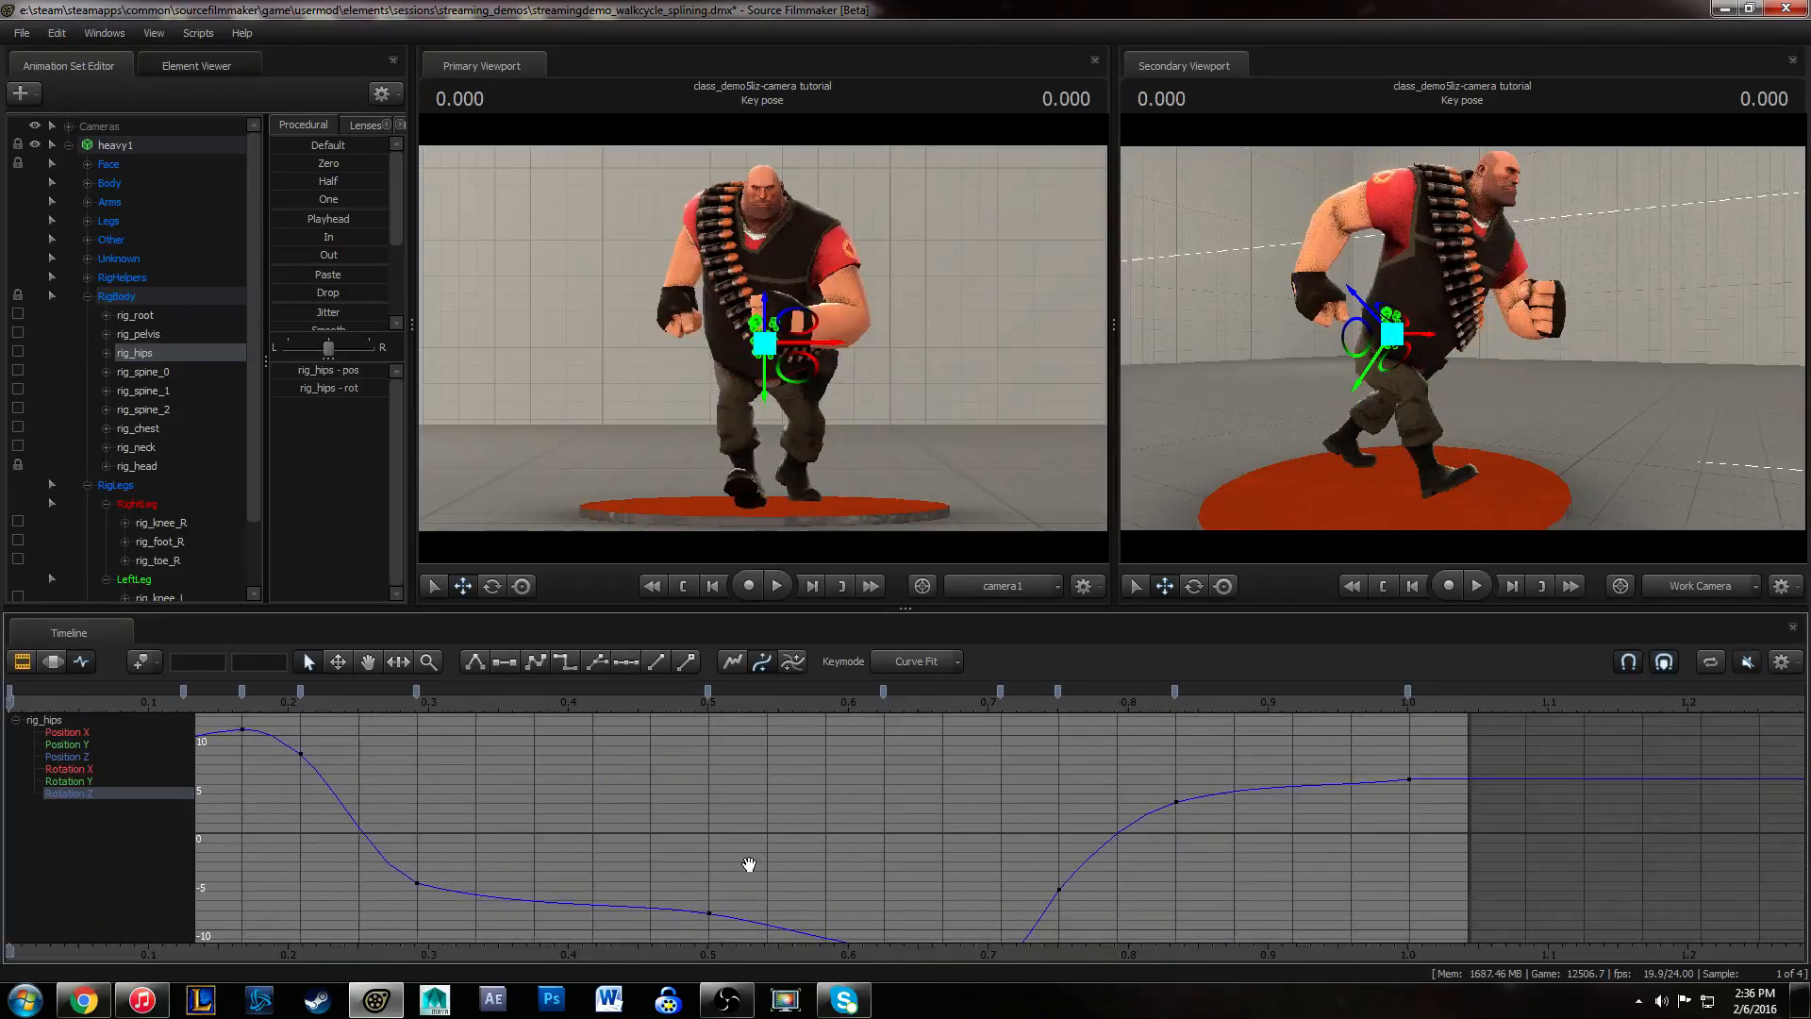
{"action": "right_click_drag", "start_coordinate": [748, 867], "coordinate": [789, 861], "text": "alt"}
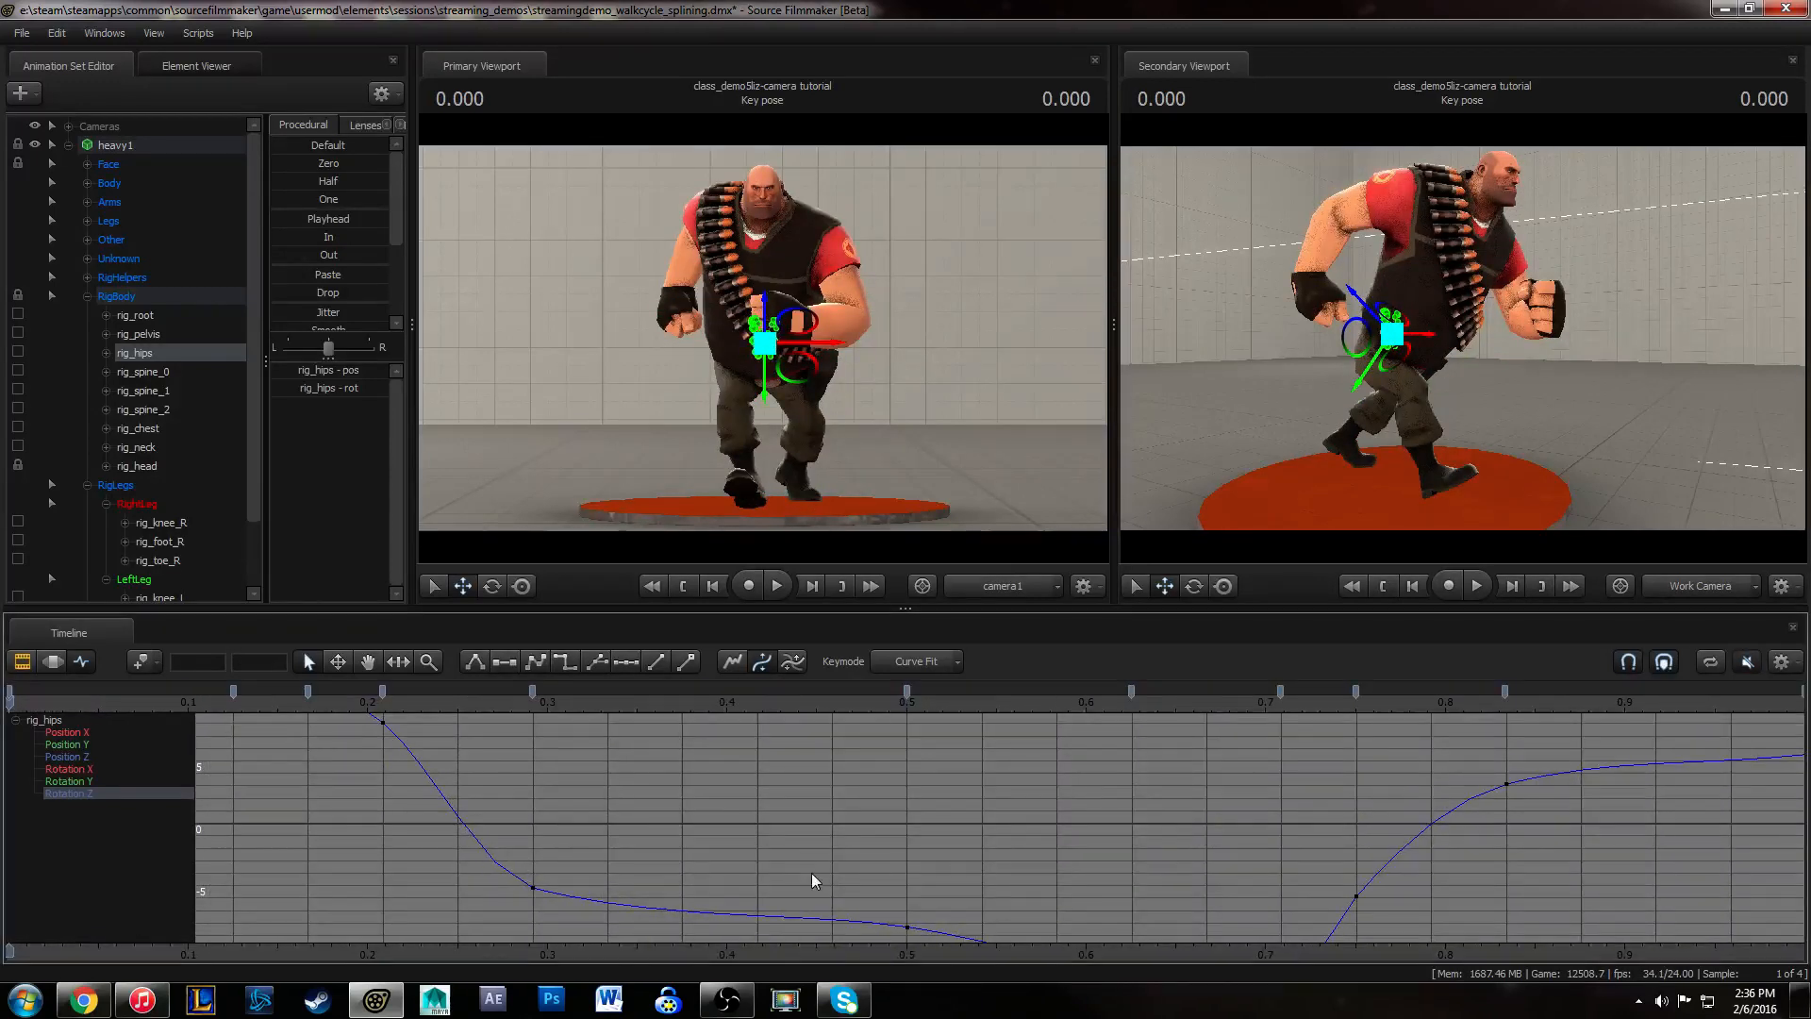
{"action": "left_click_drag", "start_coordinate": [1479, 330], "coordinate": [1467, 345], "text": "alt"}
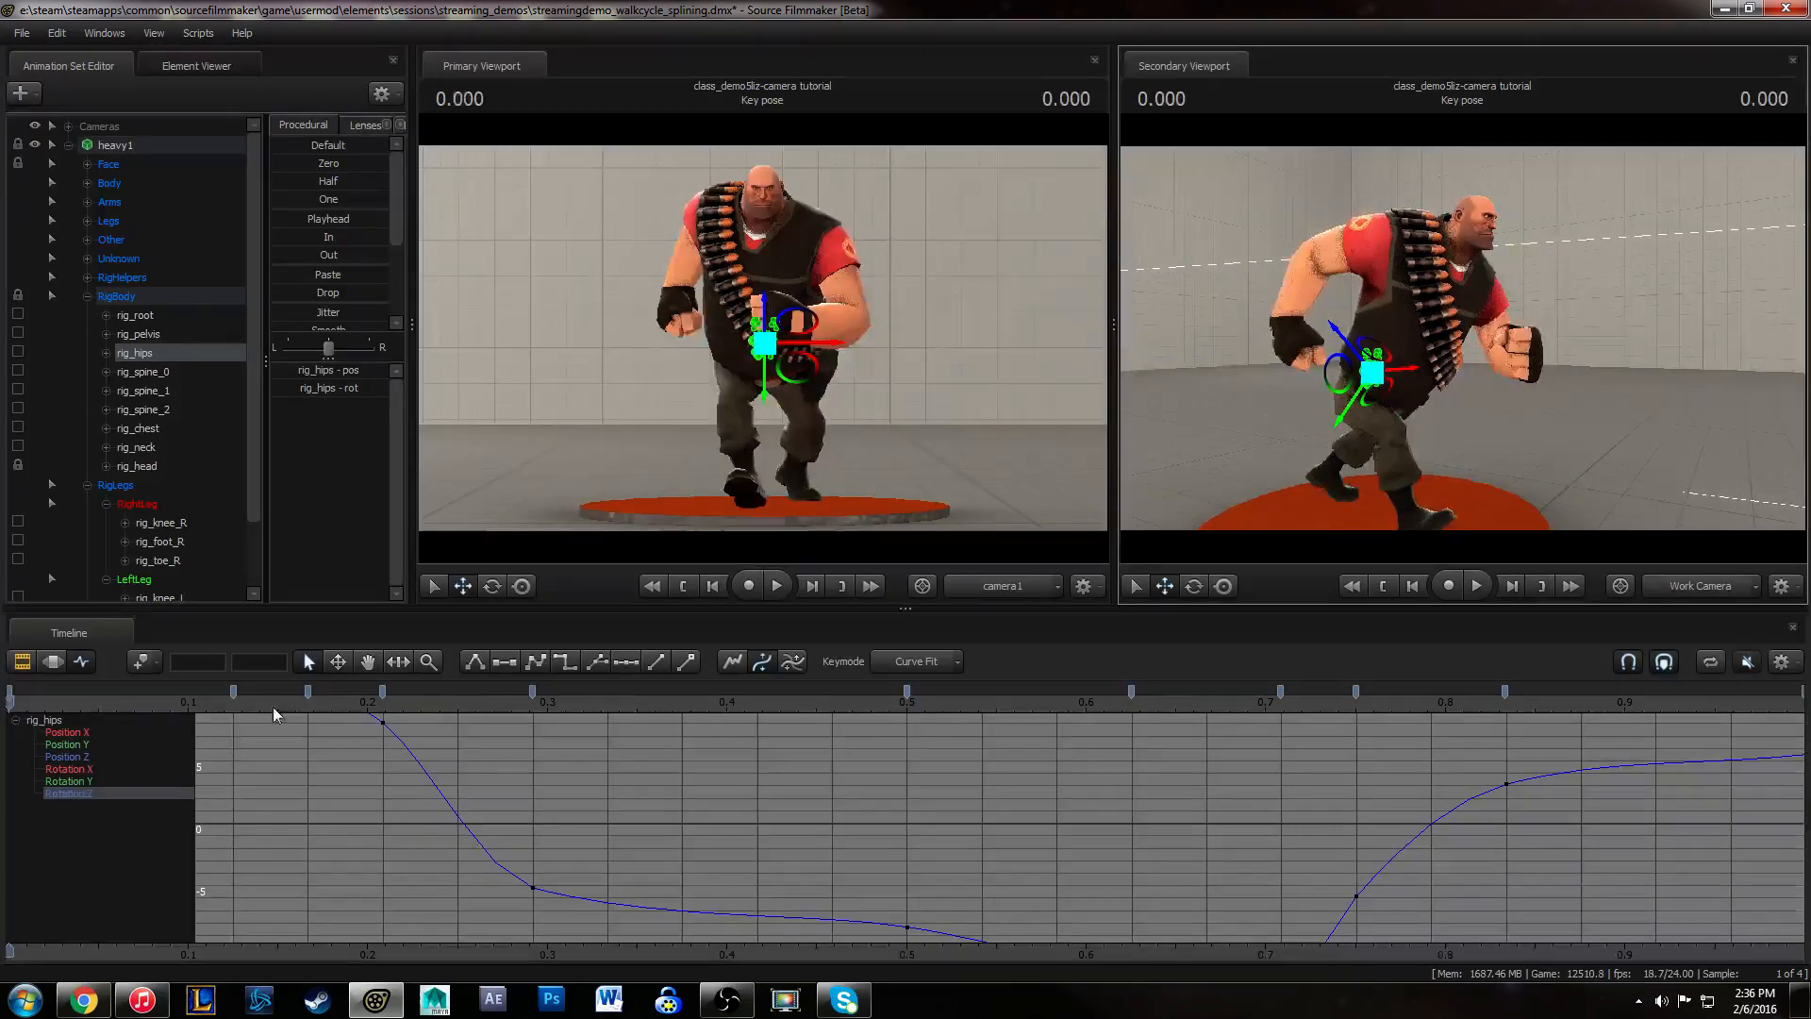
{"action": "left_click_drag", "start_coordinate": [273, 709], "coordinate": [756, 702]}
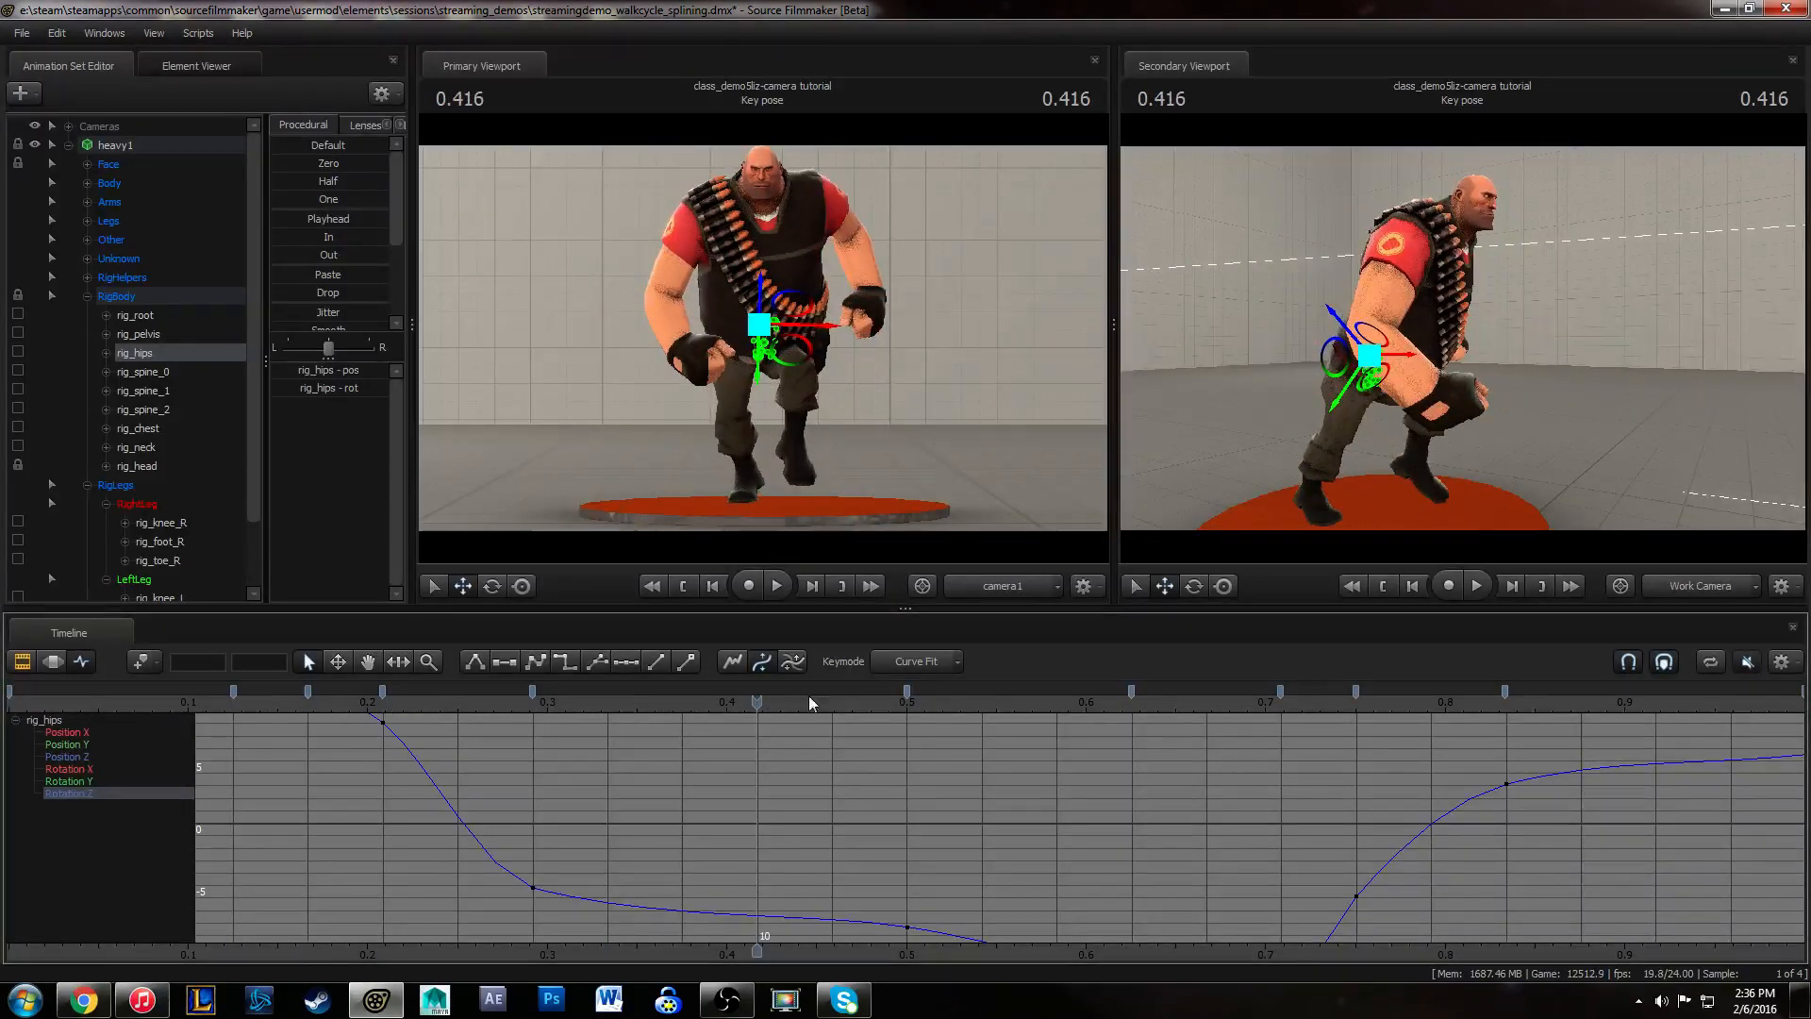
{"action": "left_click_drag", "start_coordinate": [62, 704], "coordinate": [981, 703]}
{"action": "left_click_drag", "start_coordinate": [1536, 405], "coordinate": [1458, 358], "text": "alt"}
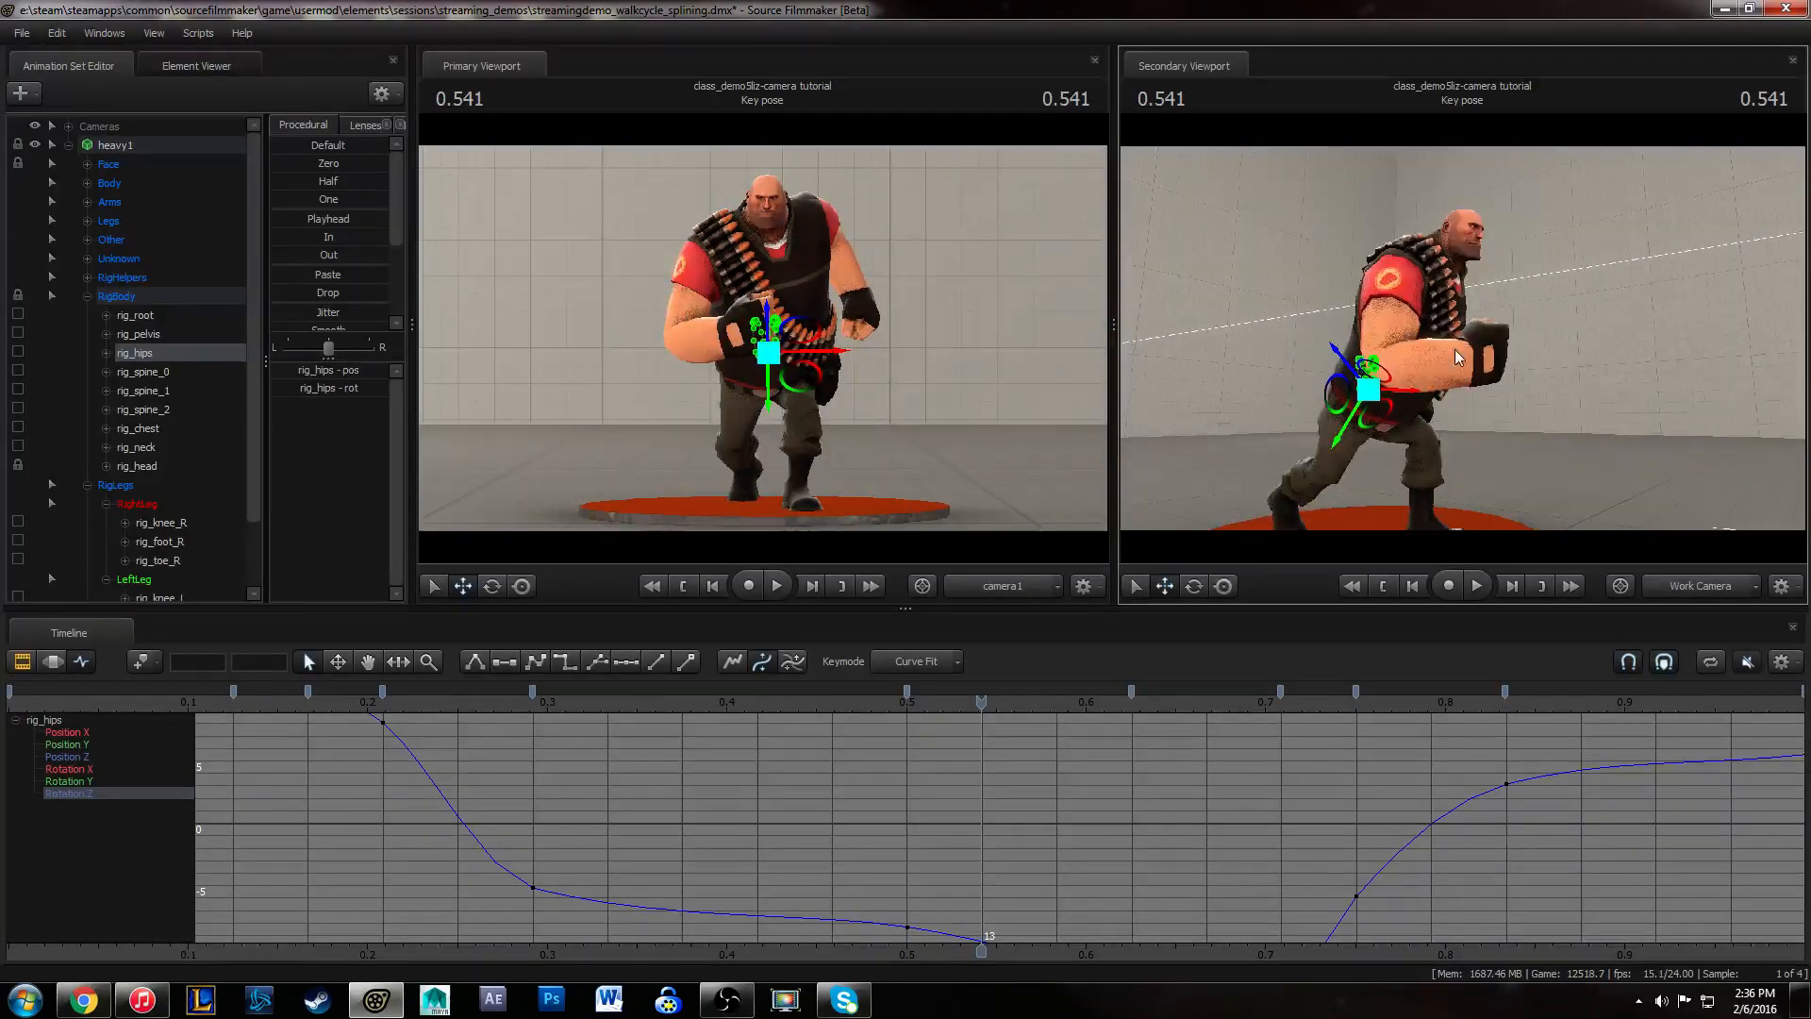
{"action": "left_click", "coordinate": [38, 703]}
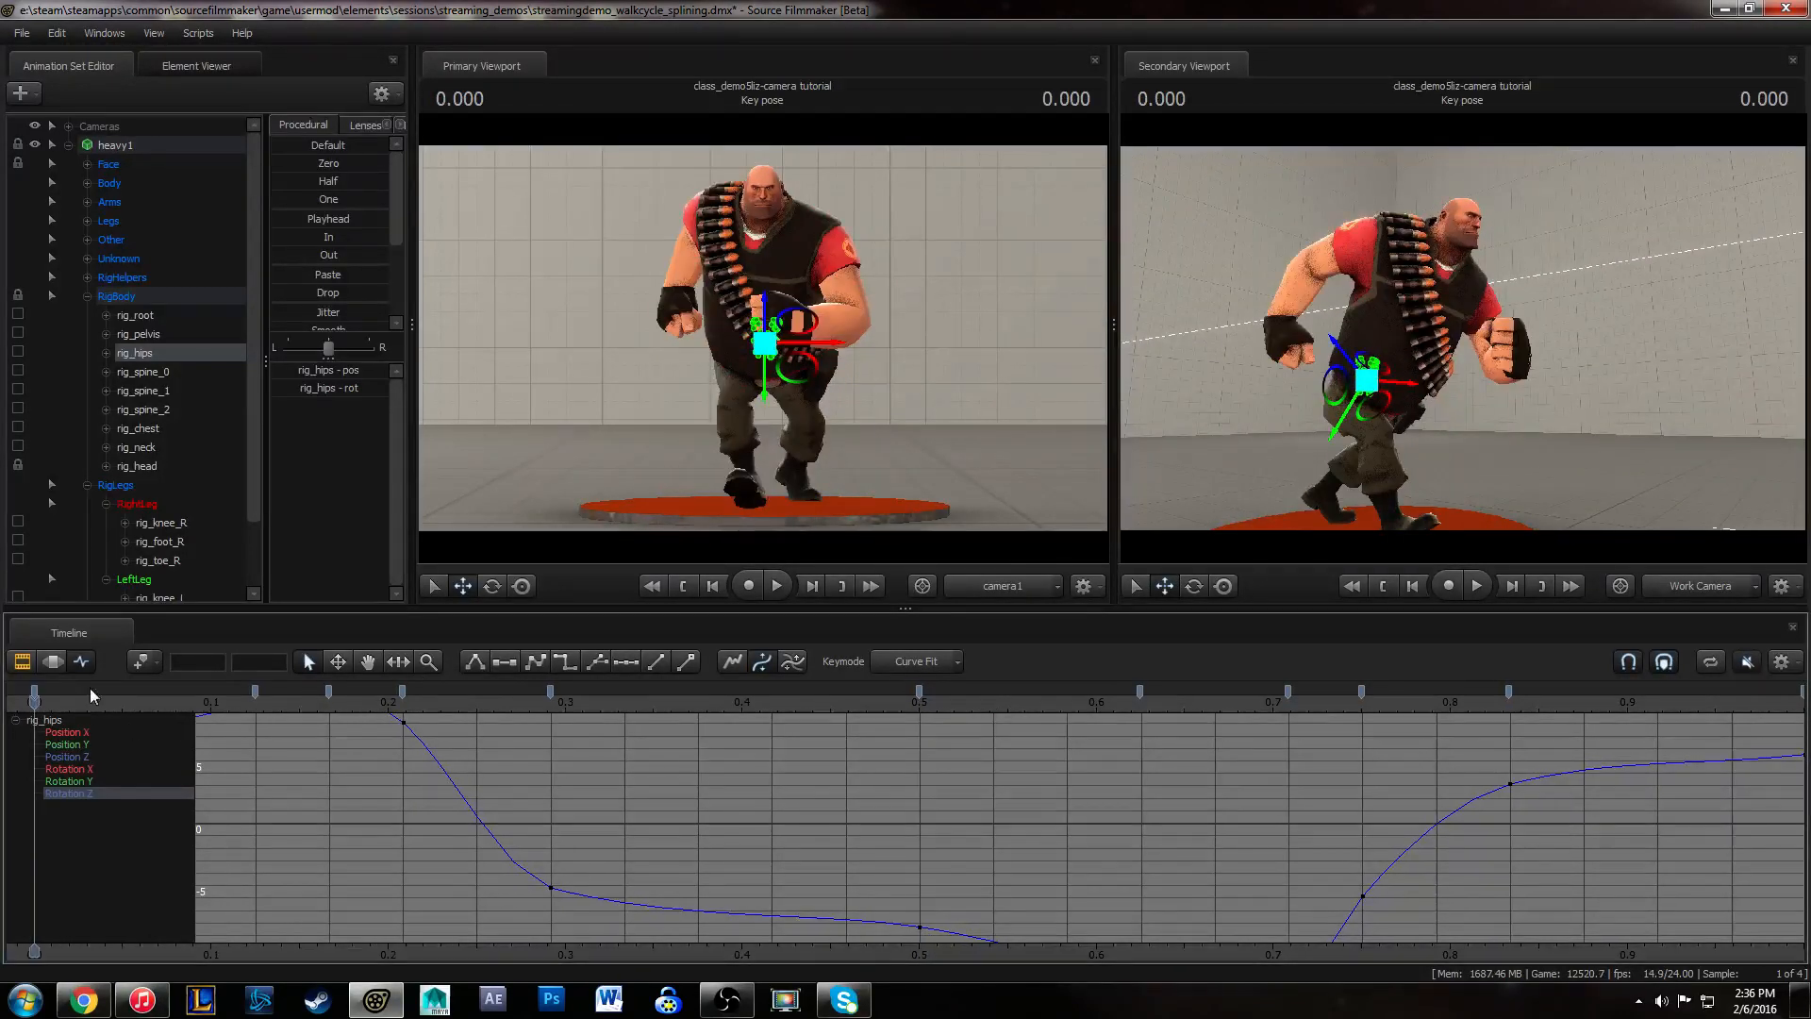
{"action": "key", "text": "space"}
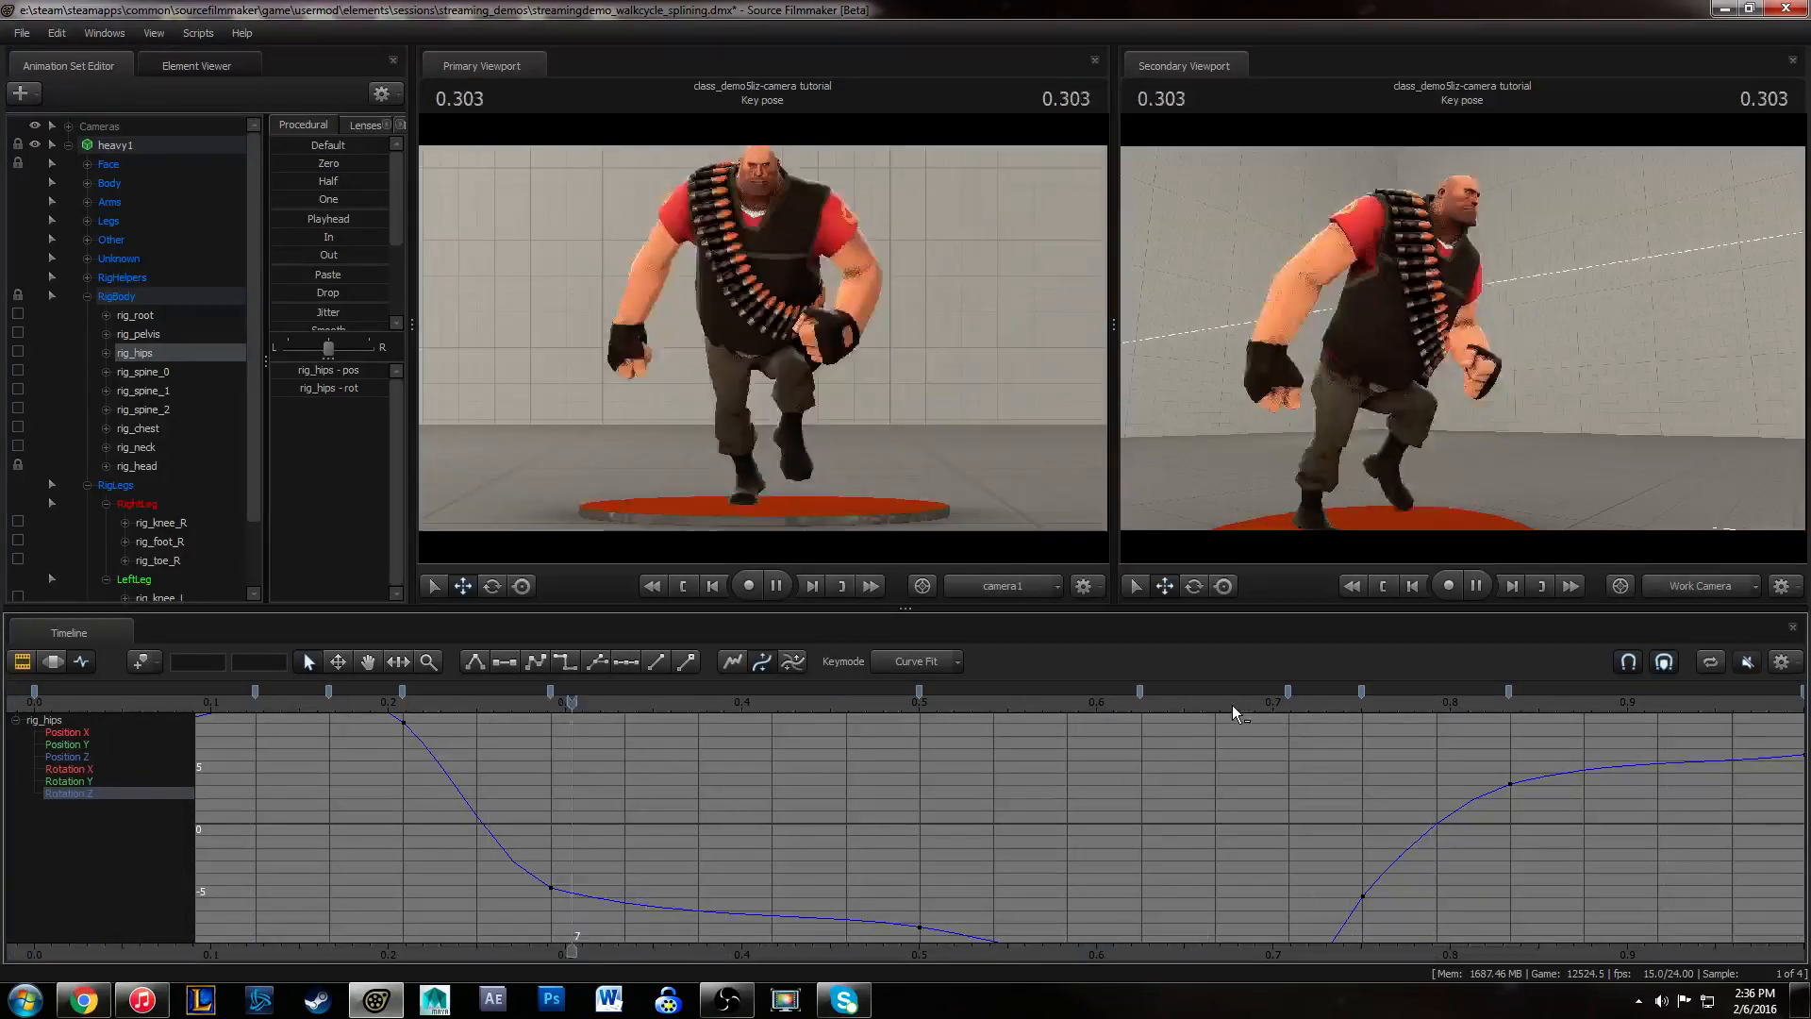
- Play the walk cycle from the character's opposite side and compare it with the full hips' Rotation Z curve
{"action": "left_click_drag", "start_coordinate": [1713, 411], "coordinate": [1537, 401], "text": "alt"}
{"action": "key", "text": "space"}
{"action": "middle_click_drag", "start_coordinate": [1458, 818], "coordinate": [1453, 772], "text": "alt"}
{"action": "middle_click_drag", "start_coordinate": [1520, 487], "coordinate": [1487, 451], "text": "alt"}
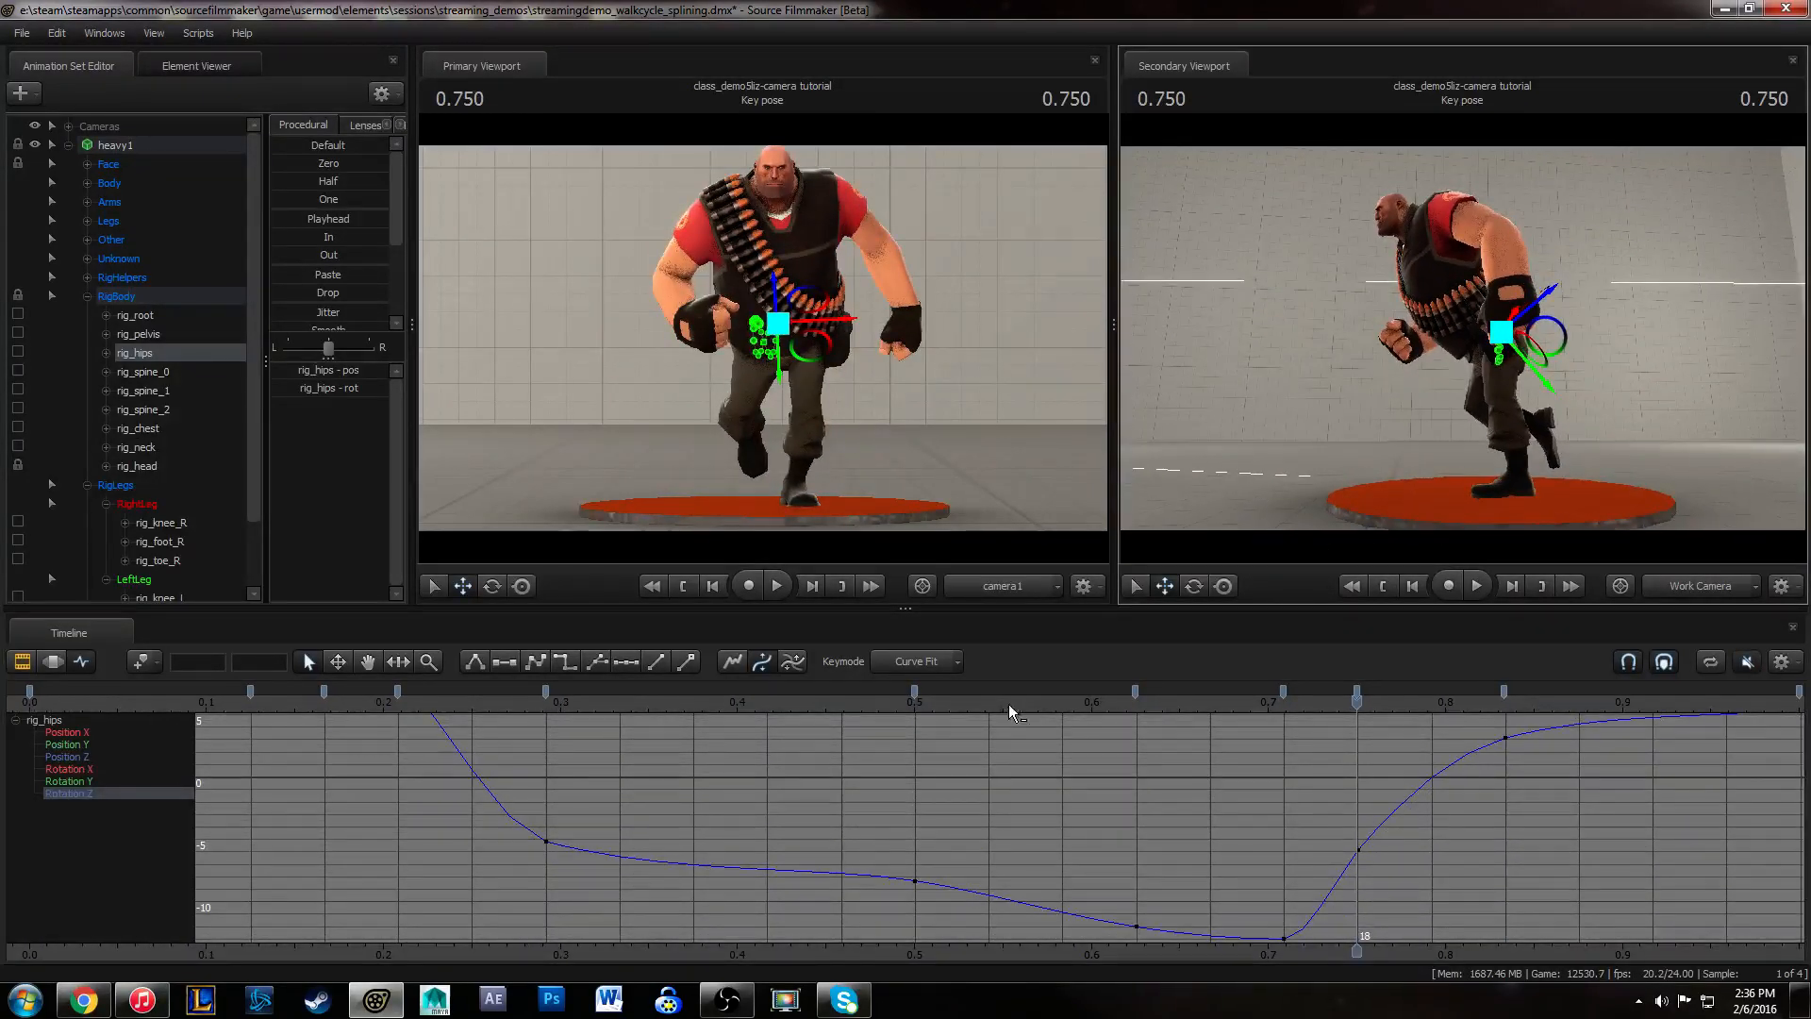
{"action": "left_click", "coordinate": [1081, 701]}
{"action": "key", "text": "space"}
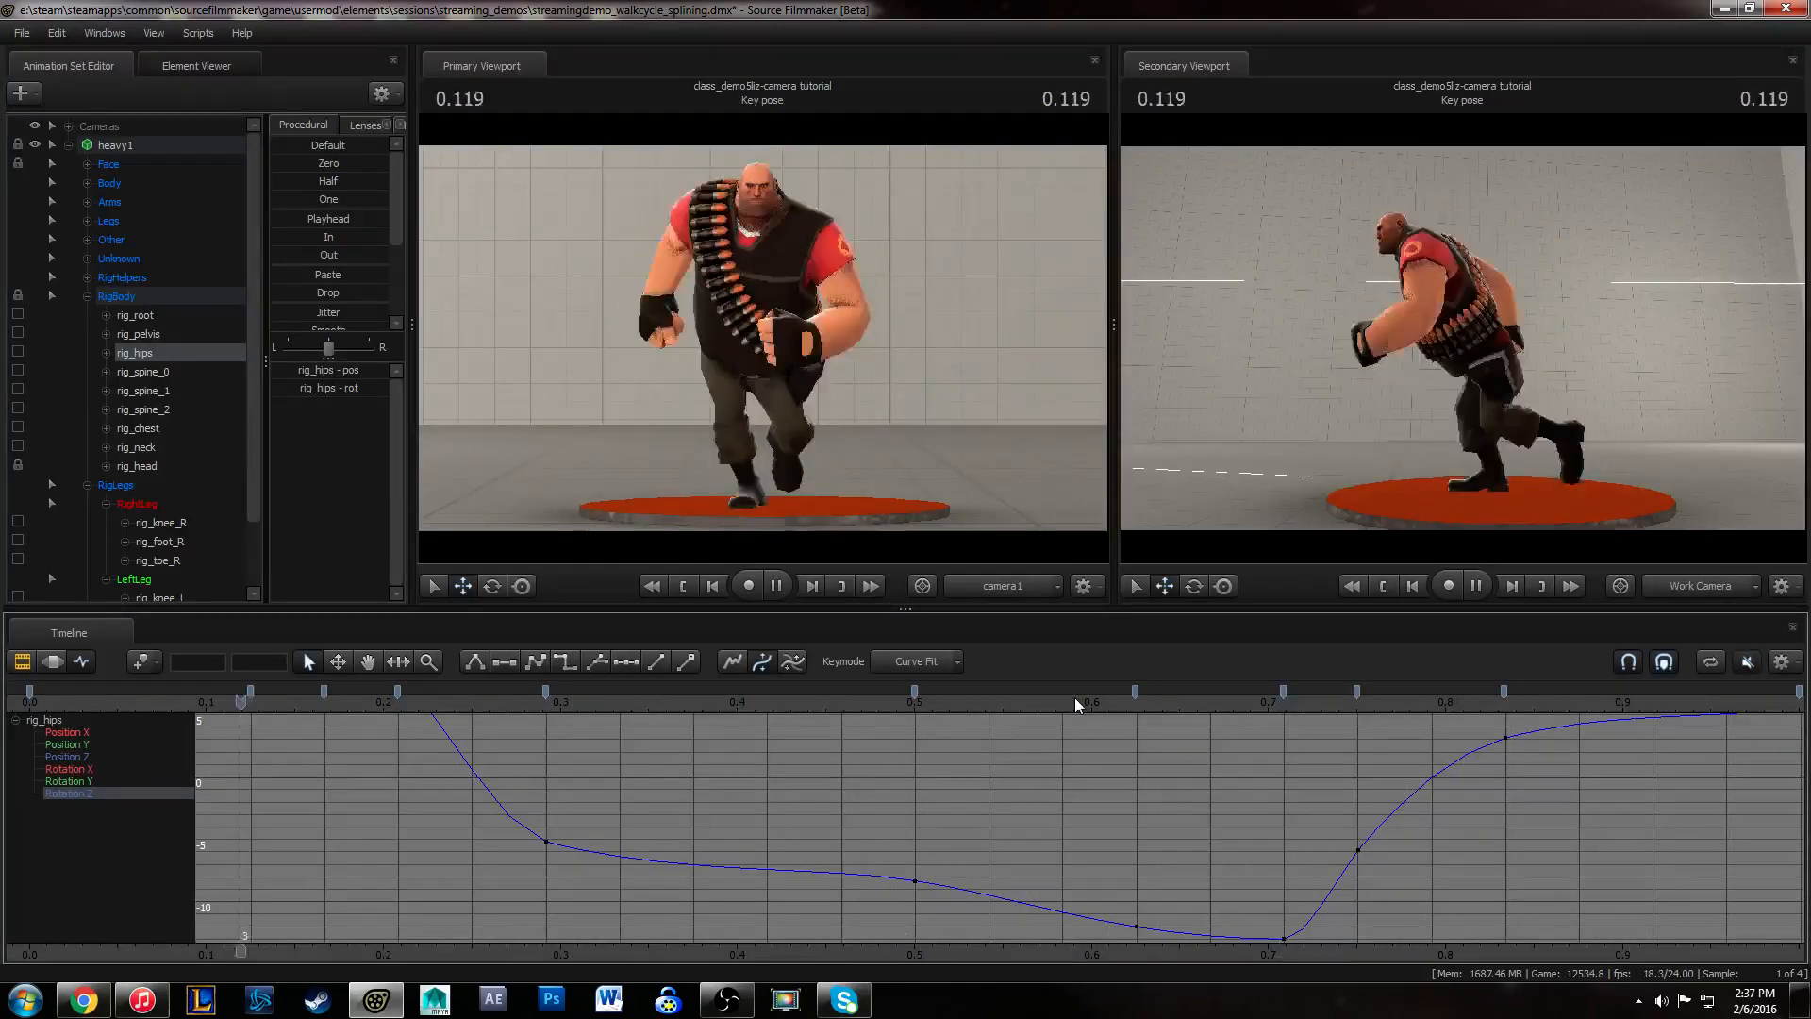
{"action": "key", "text": "space"}
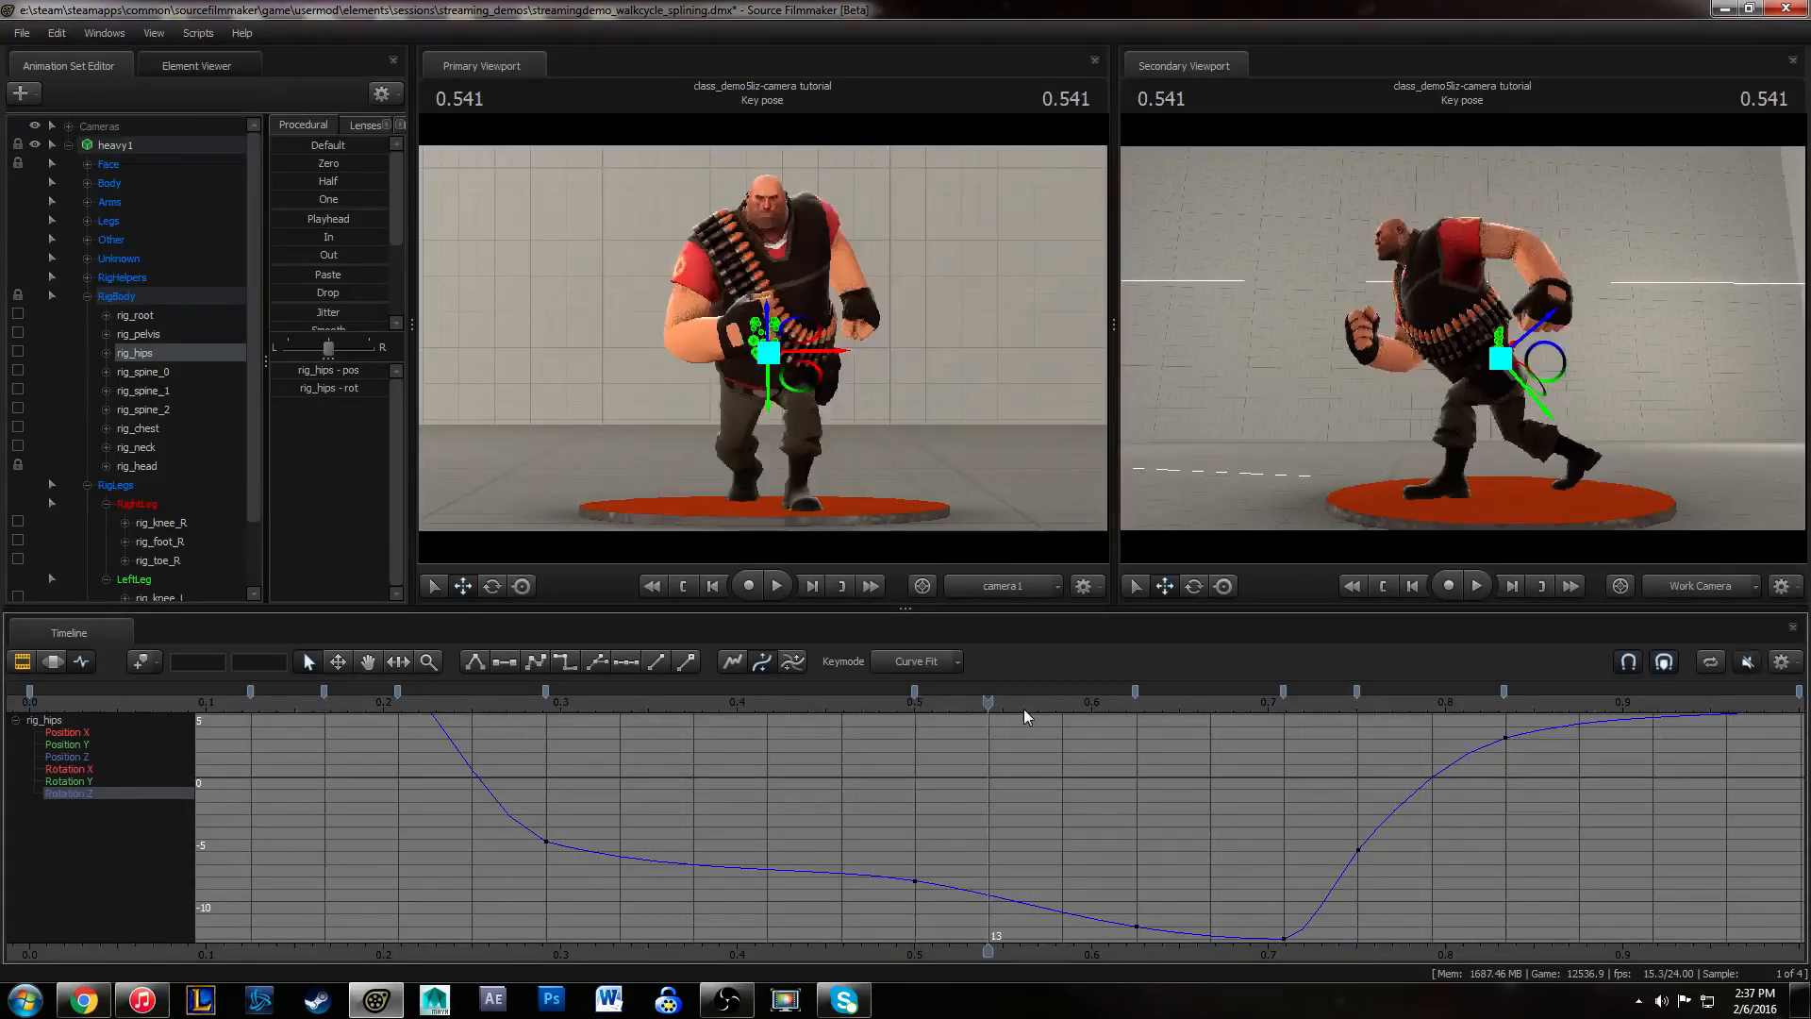
{"action": "key", "text": "space"}
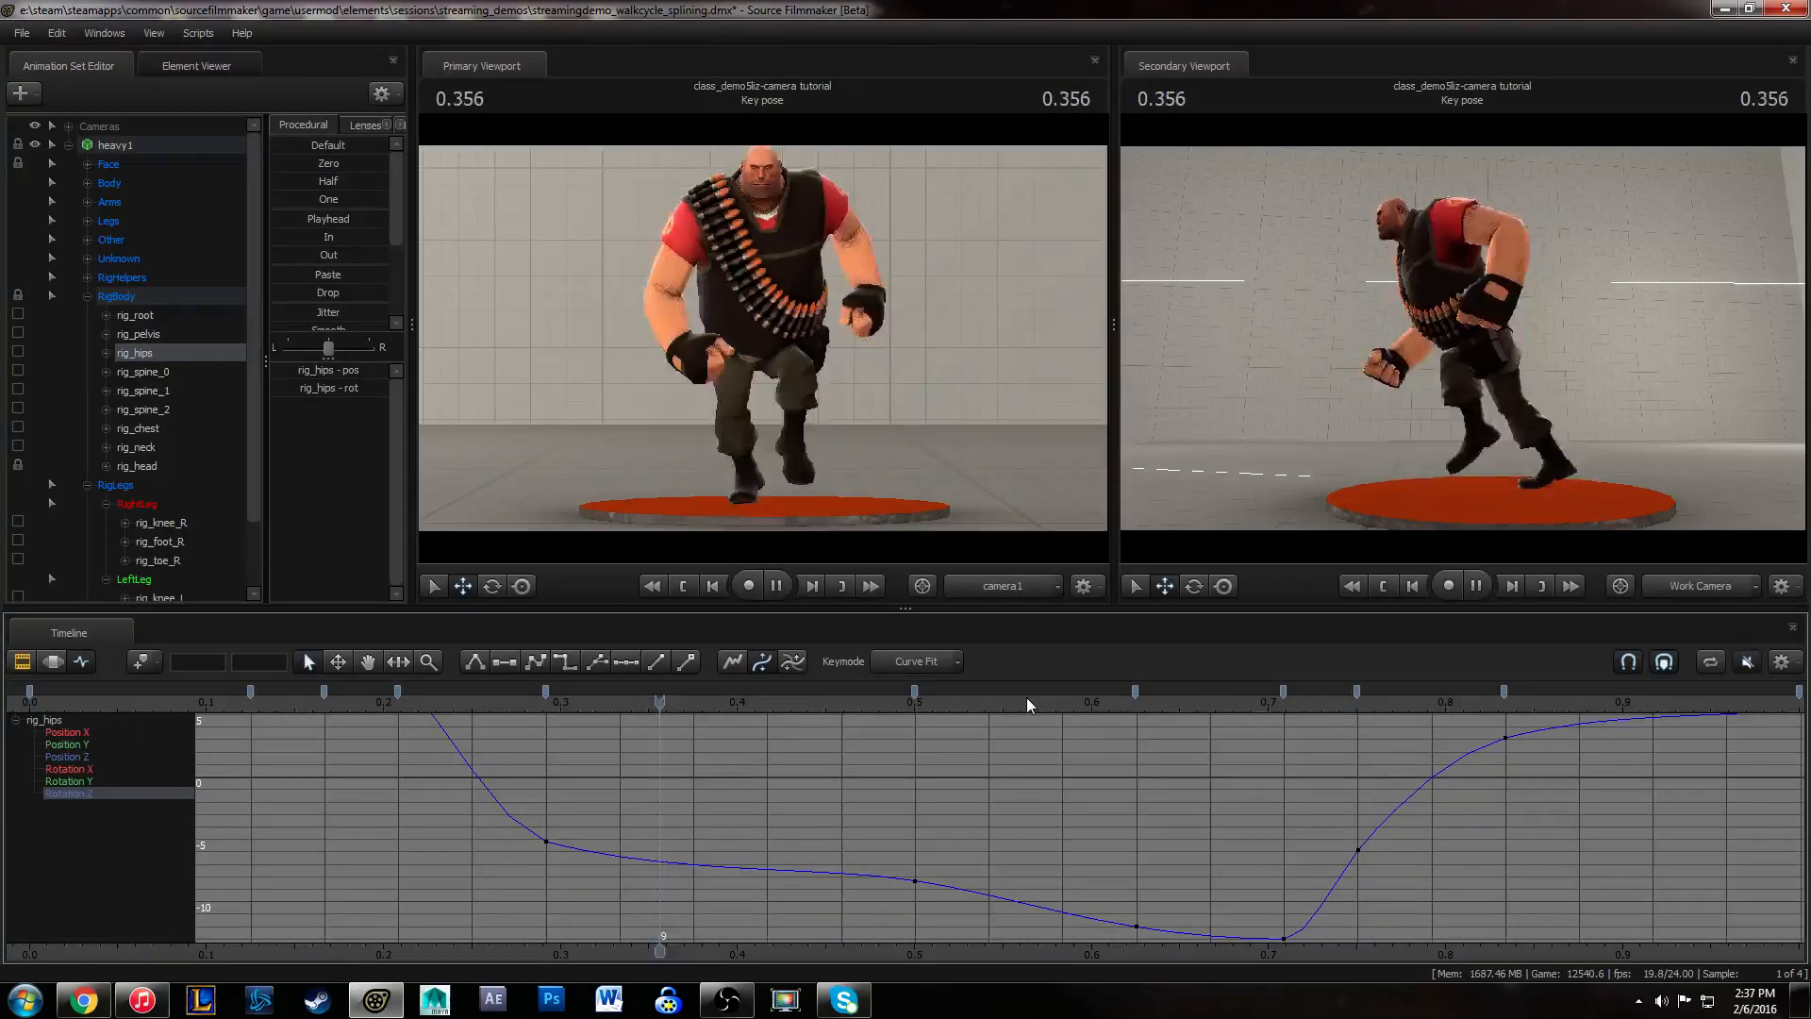
{"action": "left_click", "coordinate": [840, 707]}
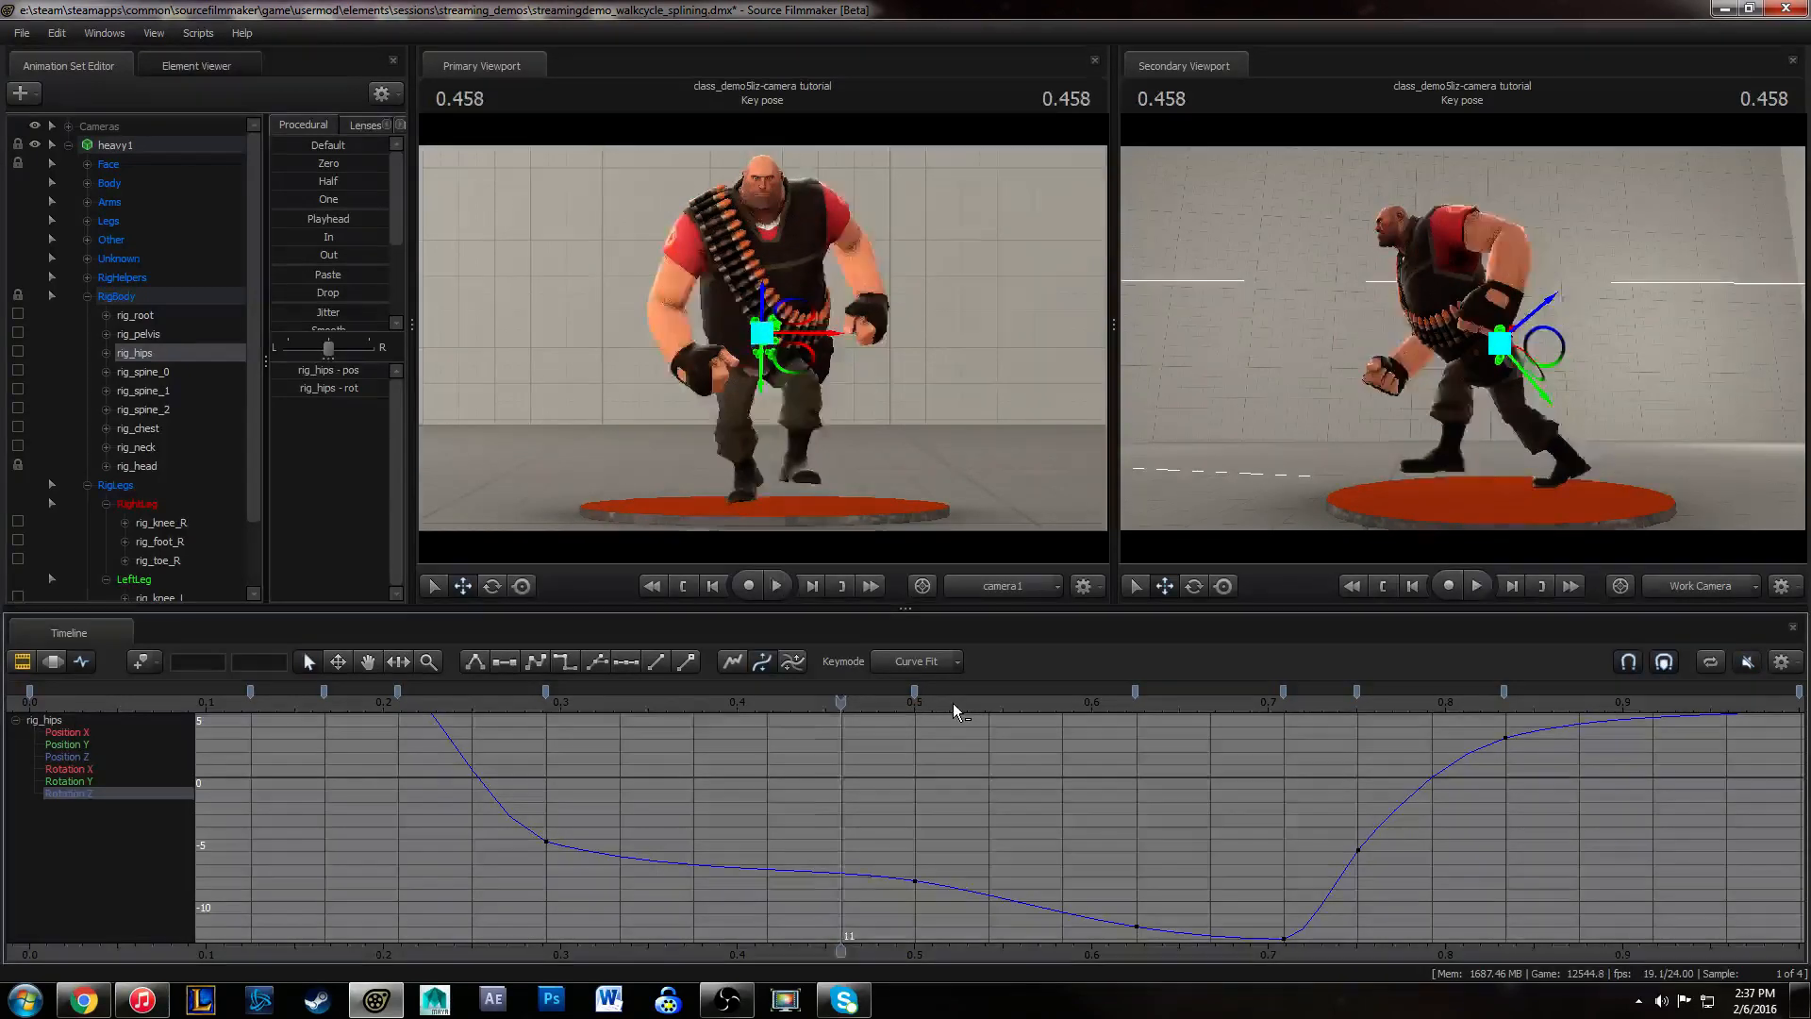
{"action": "key", "text": "space"}
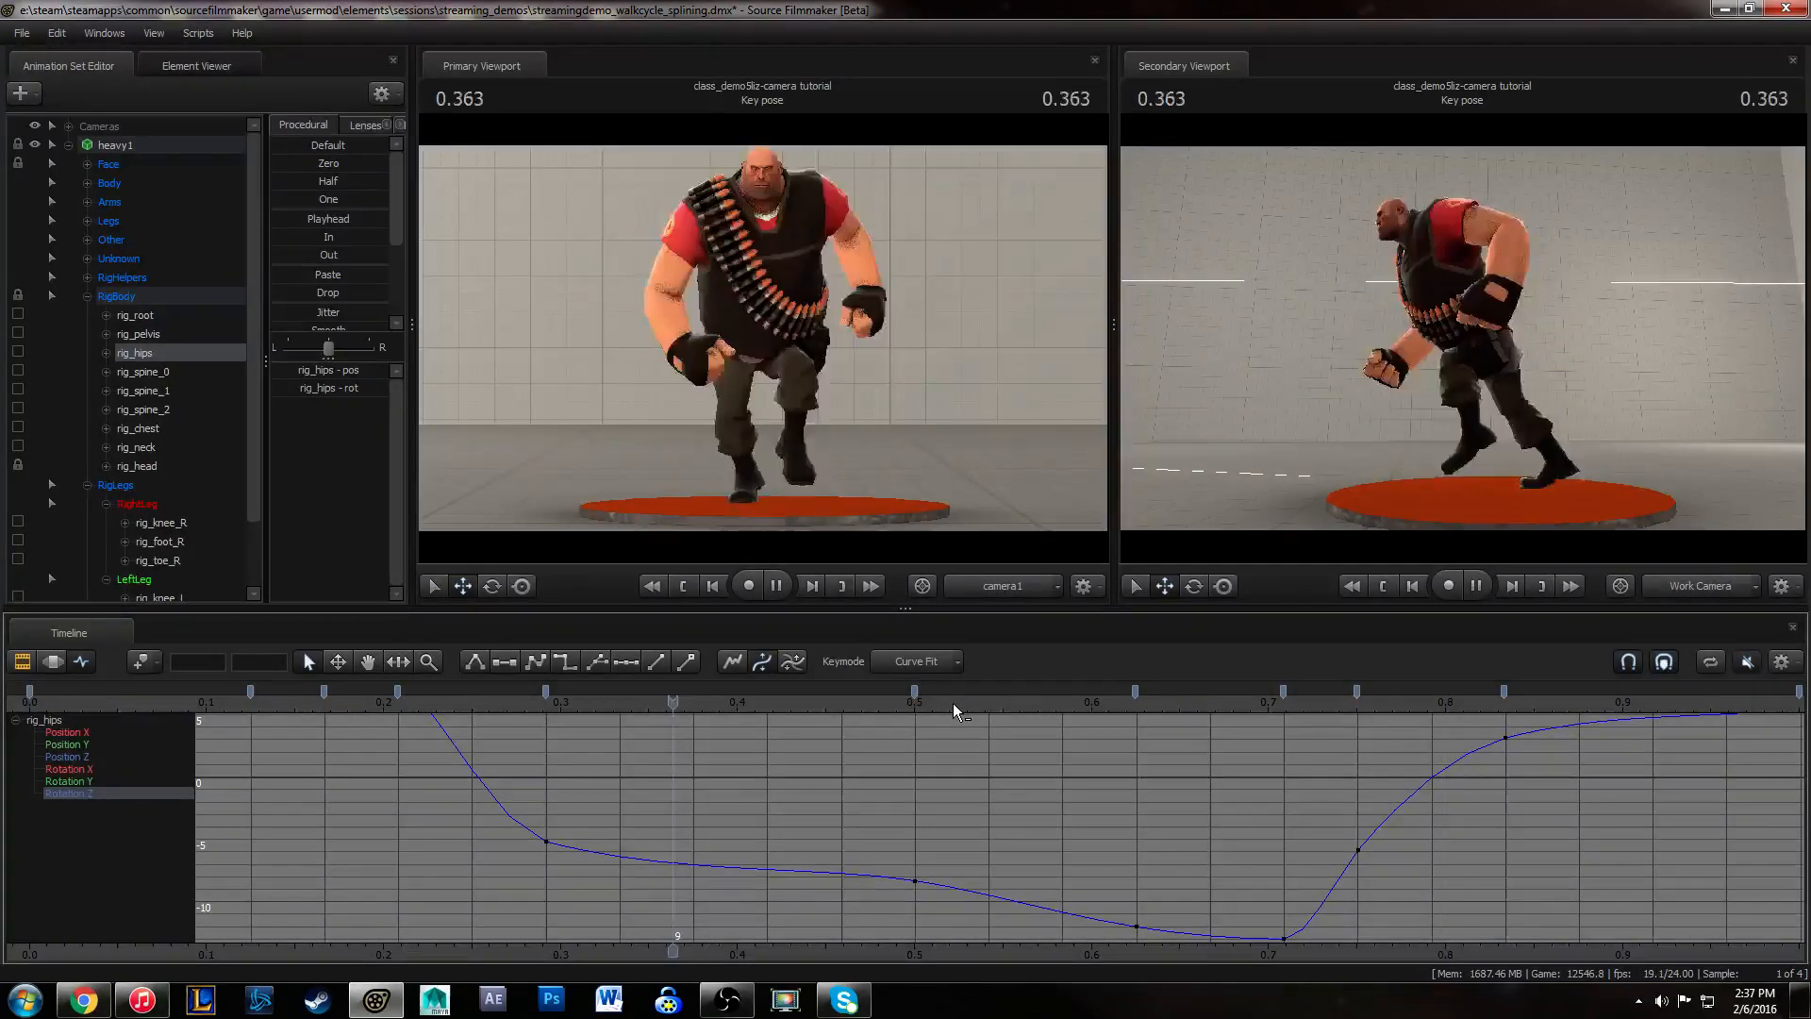
{"action": "key", "text": "space"}
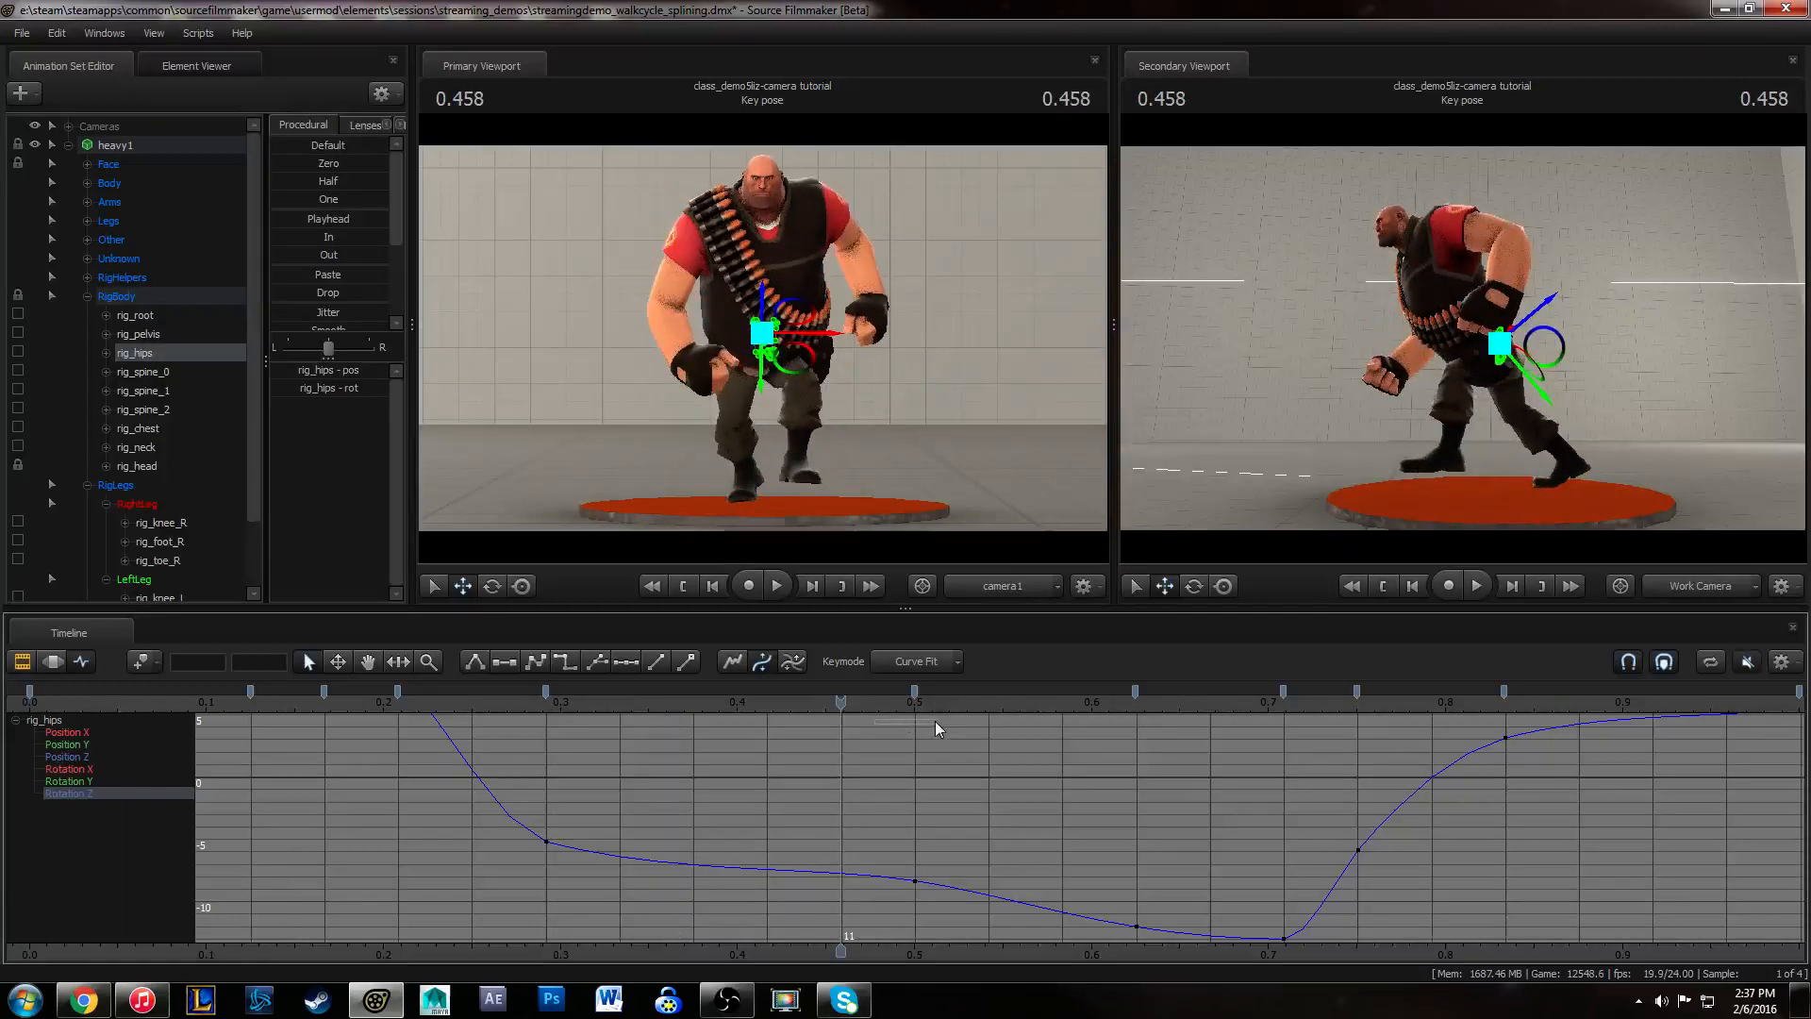
- Raise the hips' Rotation Z key at frame 18 to -4.66
{"action": "left_click_drag", "start_coordinate": [936, 710], "coordinate": [1358, 740]}
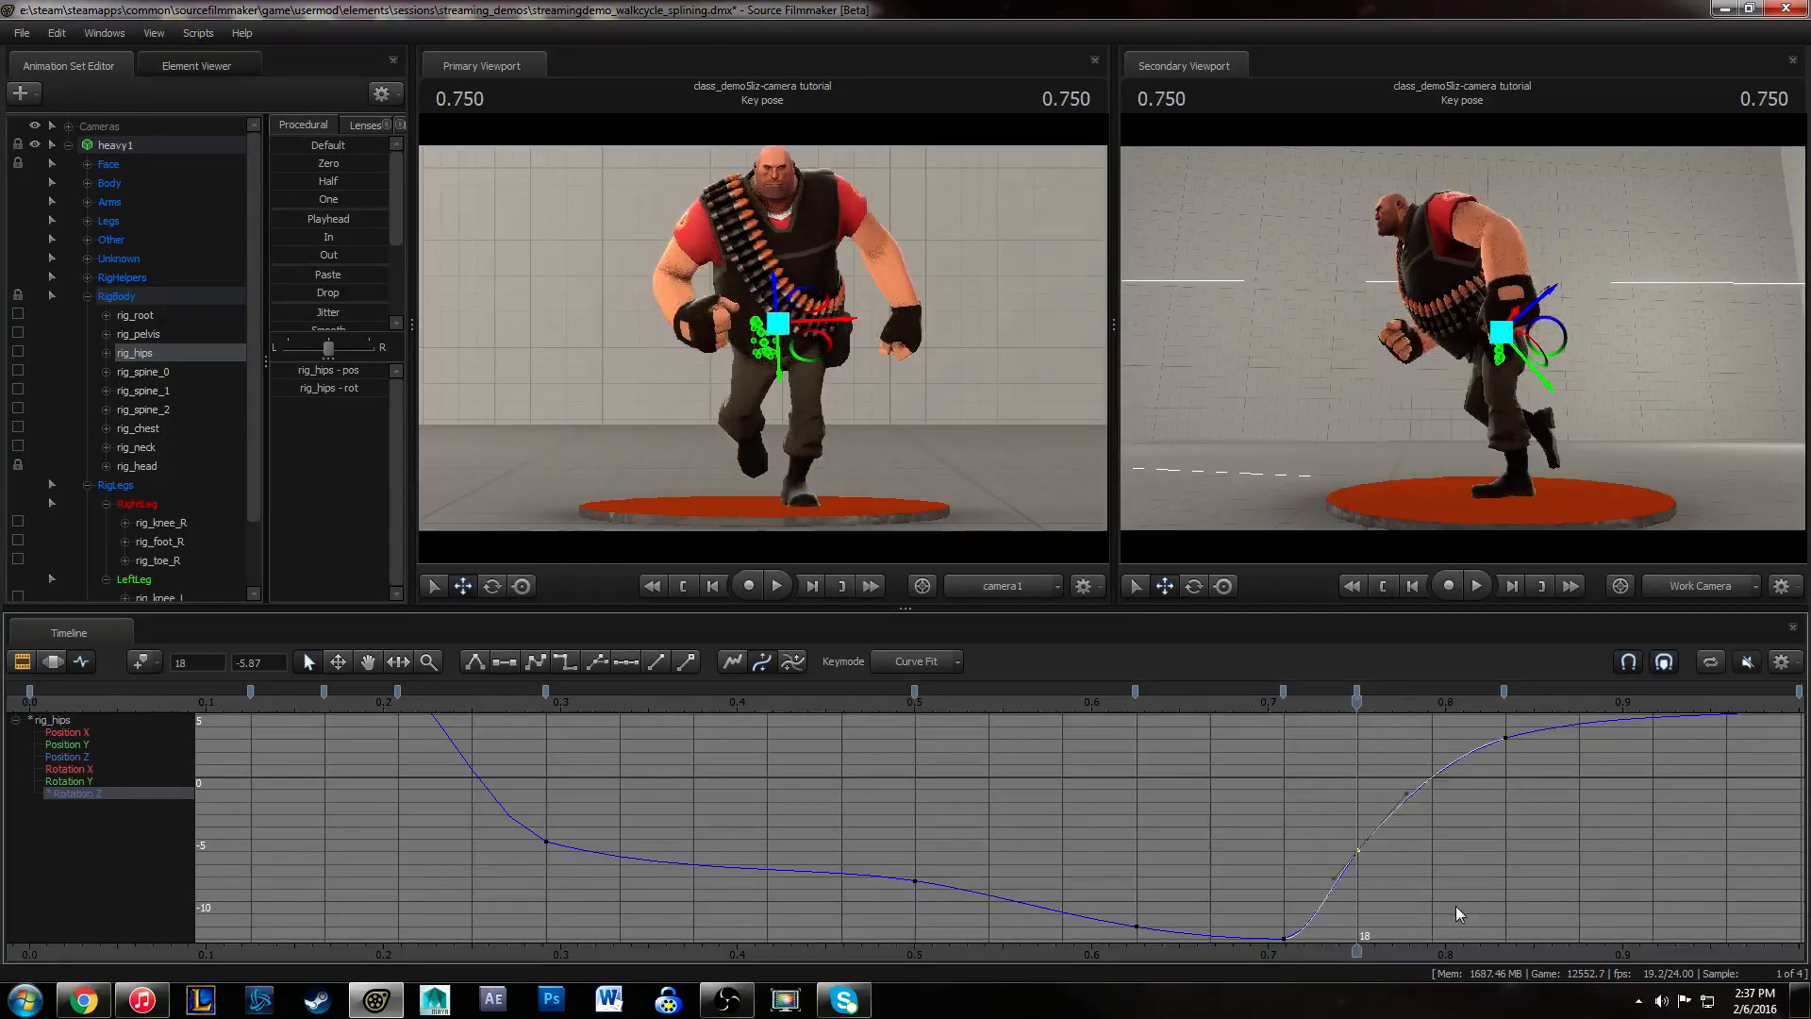
{"action": "left_click", "coordinate": [1505, 737]}
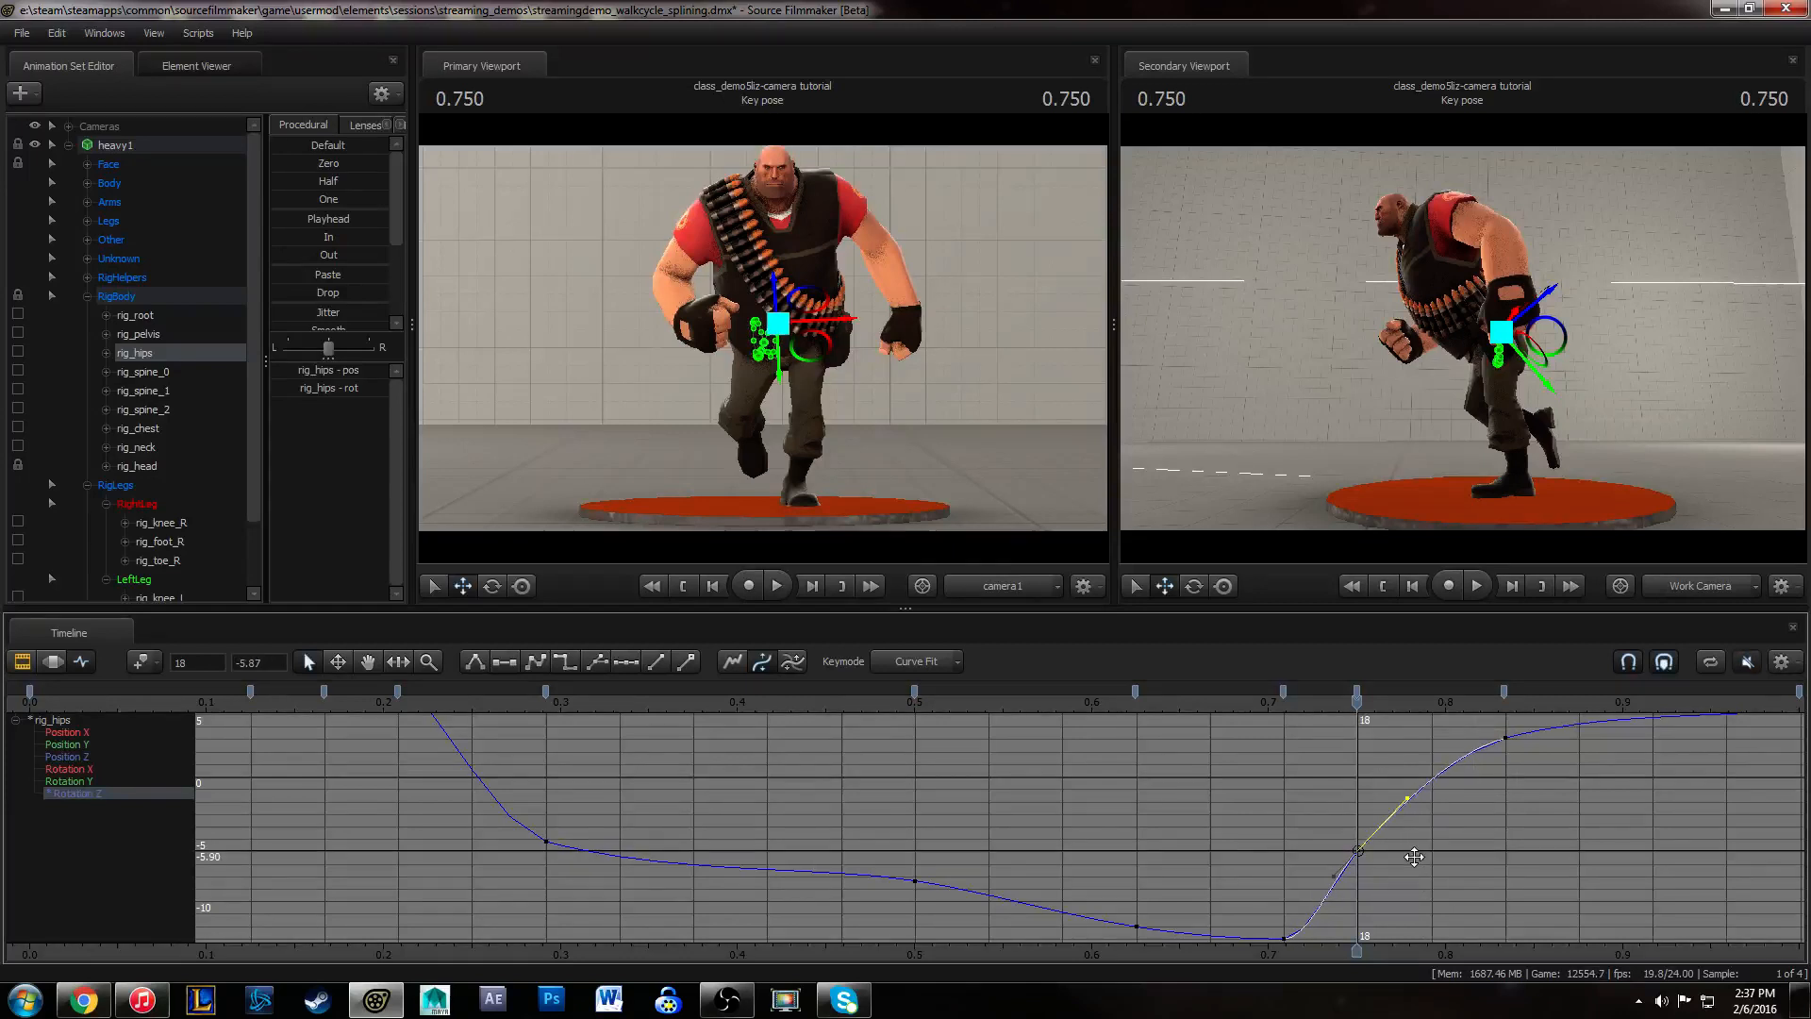
{"action": "left_click", "coordinate": [1245, 782]}
{"action": "left_click_drag", "start_coordinate": [1192, 709], "coordinate": [1361, 713]}
{"action": "left_click_drag", "start_coordinate": [1397, 917], "coordinate": [1398, 917]}
{"action": "mouse_move", "coordinate": [1426, 824]}
{"action": "middle_mouse_down"}
{"action": "mouse_move", "coordinate": [1427, 845]}
{"action": "mouse_move", "coordinate": [1427, 808]}
{"action": "middle_mouse_up"}
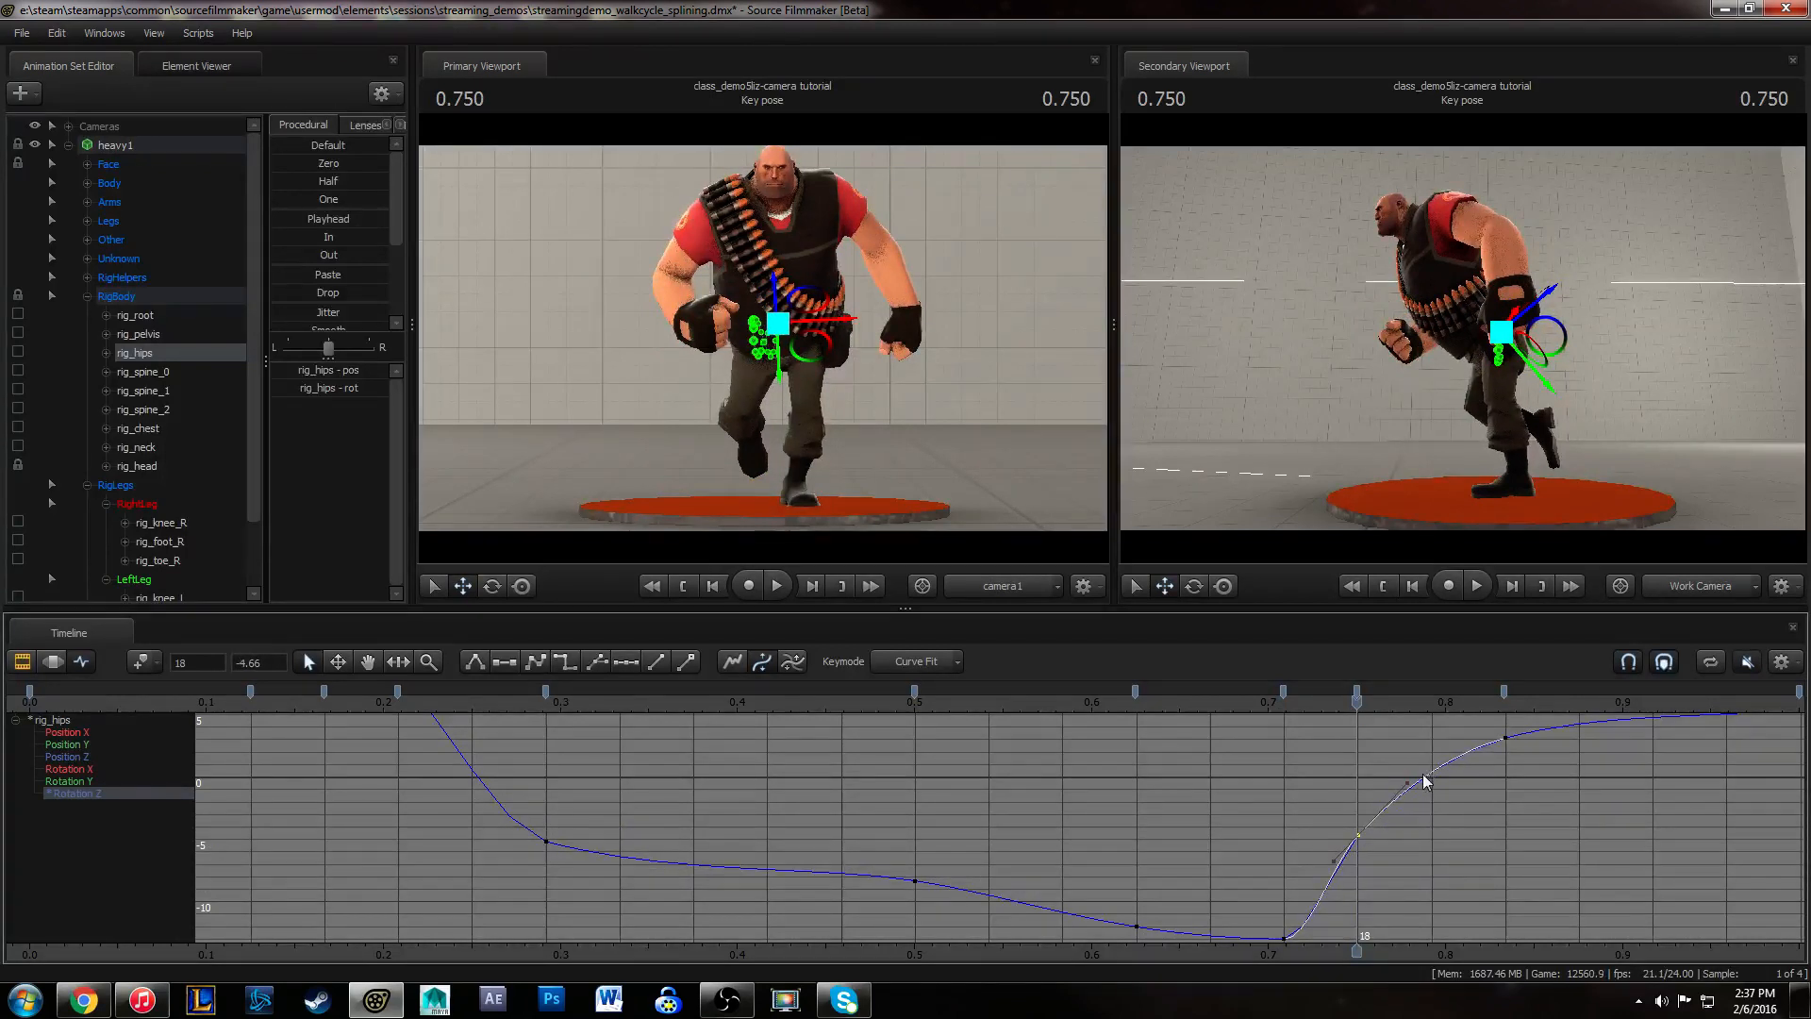
{"action": "left_click", "coordinate": [1538, 755]}
- Examine the left knee's position curves and all of the right knee's curves at frame 18
{"action": "left_click_drag", "start_coordinate": [1333, 340], "coordinate": [1462, 339], "text": "alt"}
{"action": "left_click_drag", "start_coordinate": [1100, 716], "coordinate": [1357, 703]}
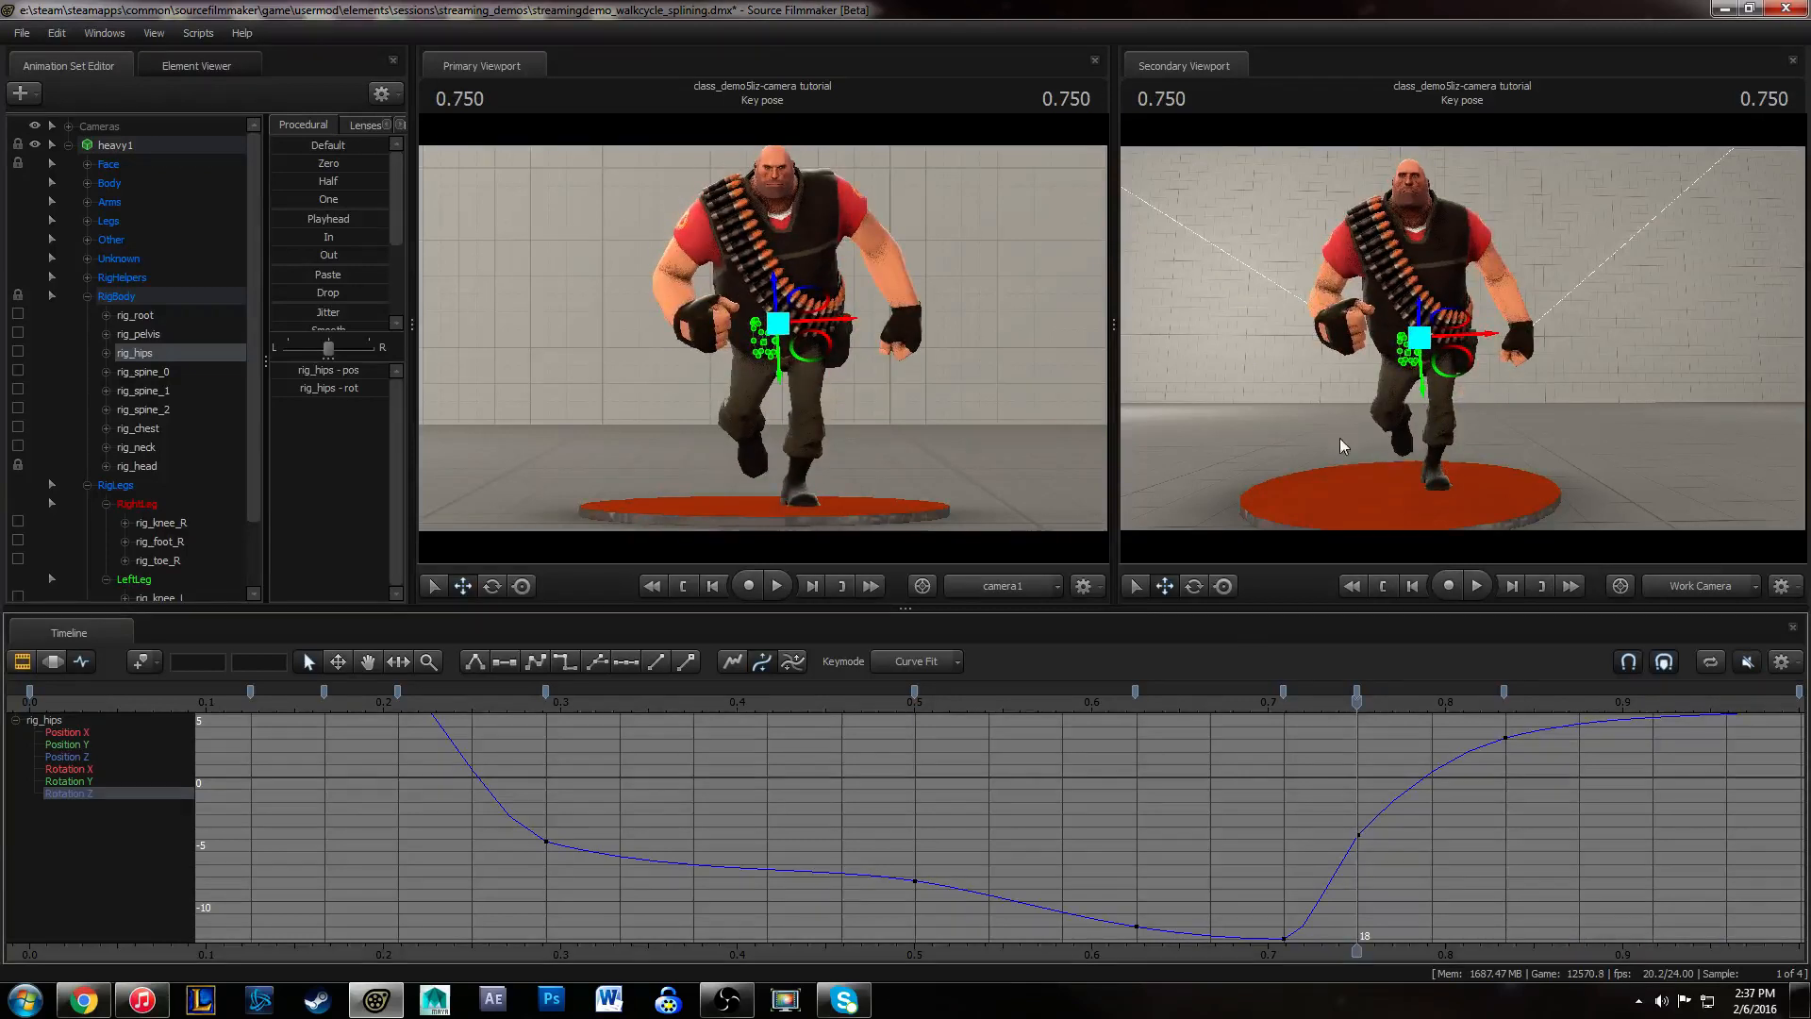
{"action": "left_click", "coordinate": [1427, 426]}
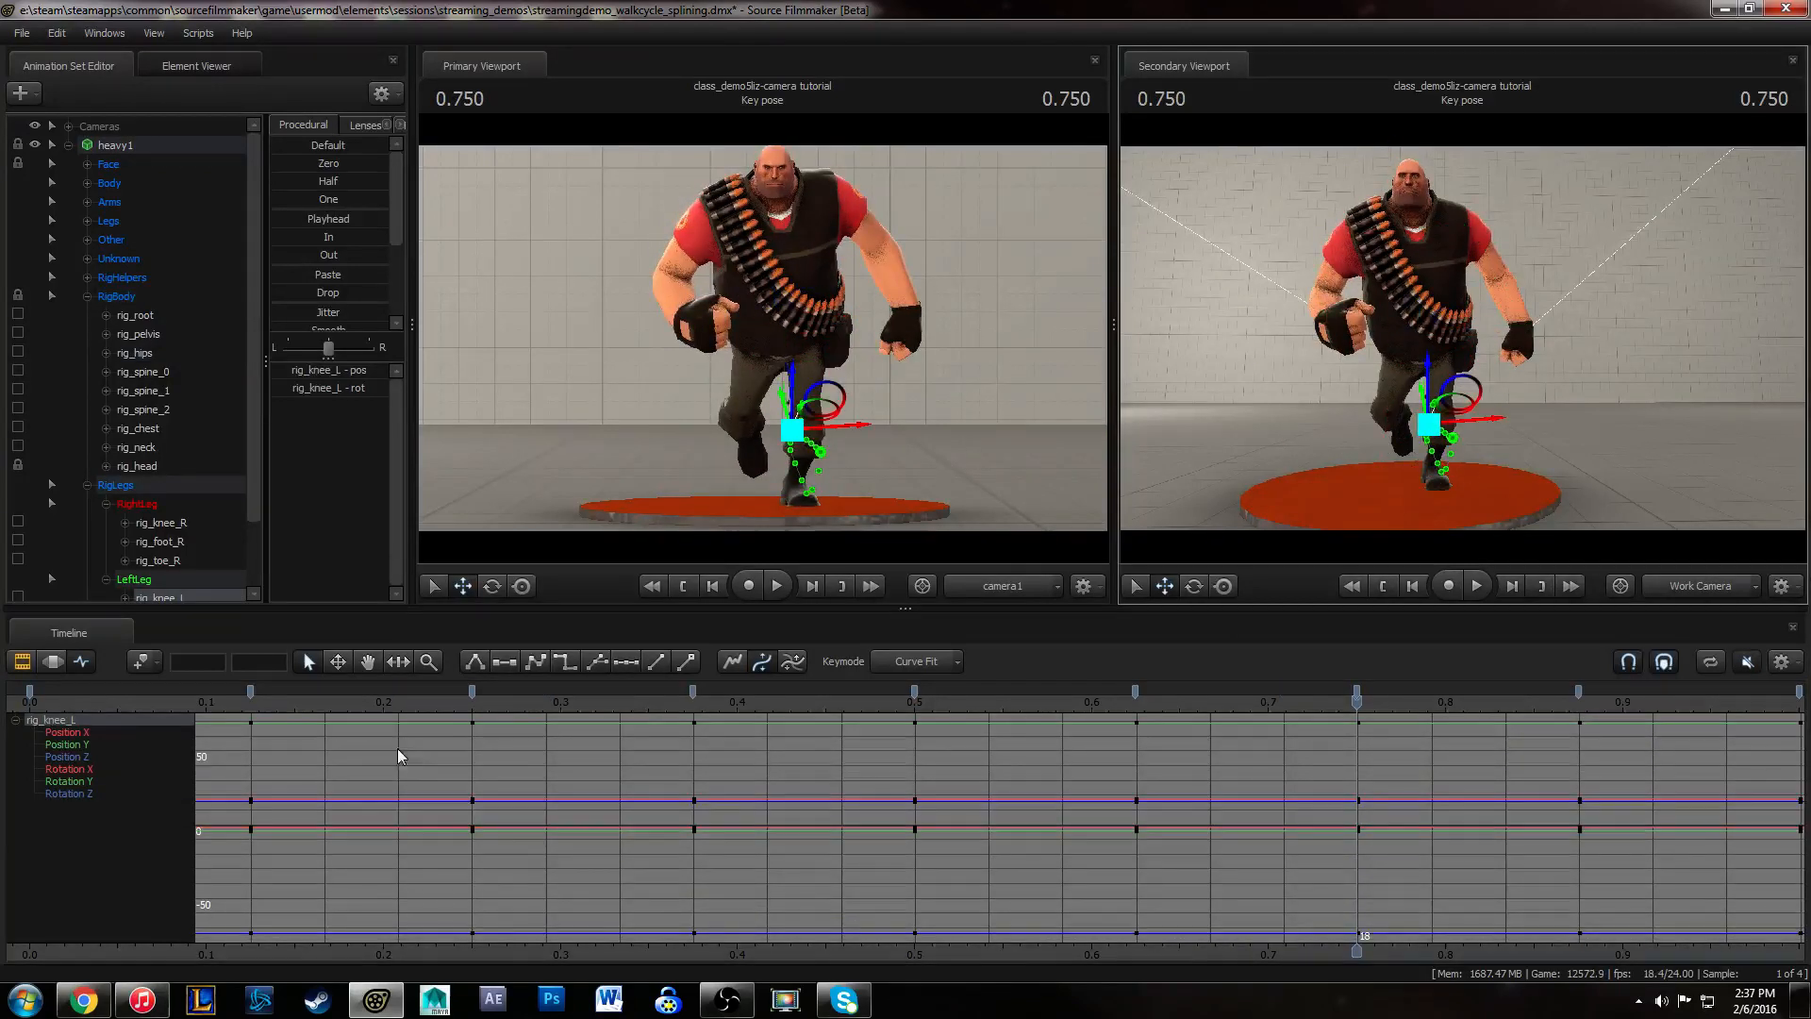
{"action": "left_click_drag", "start_coordinate": [66, 732], "coordinate": [87, 755]}
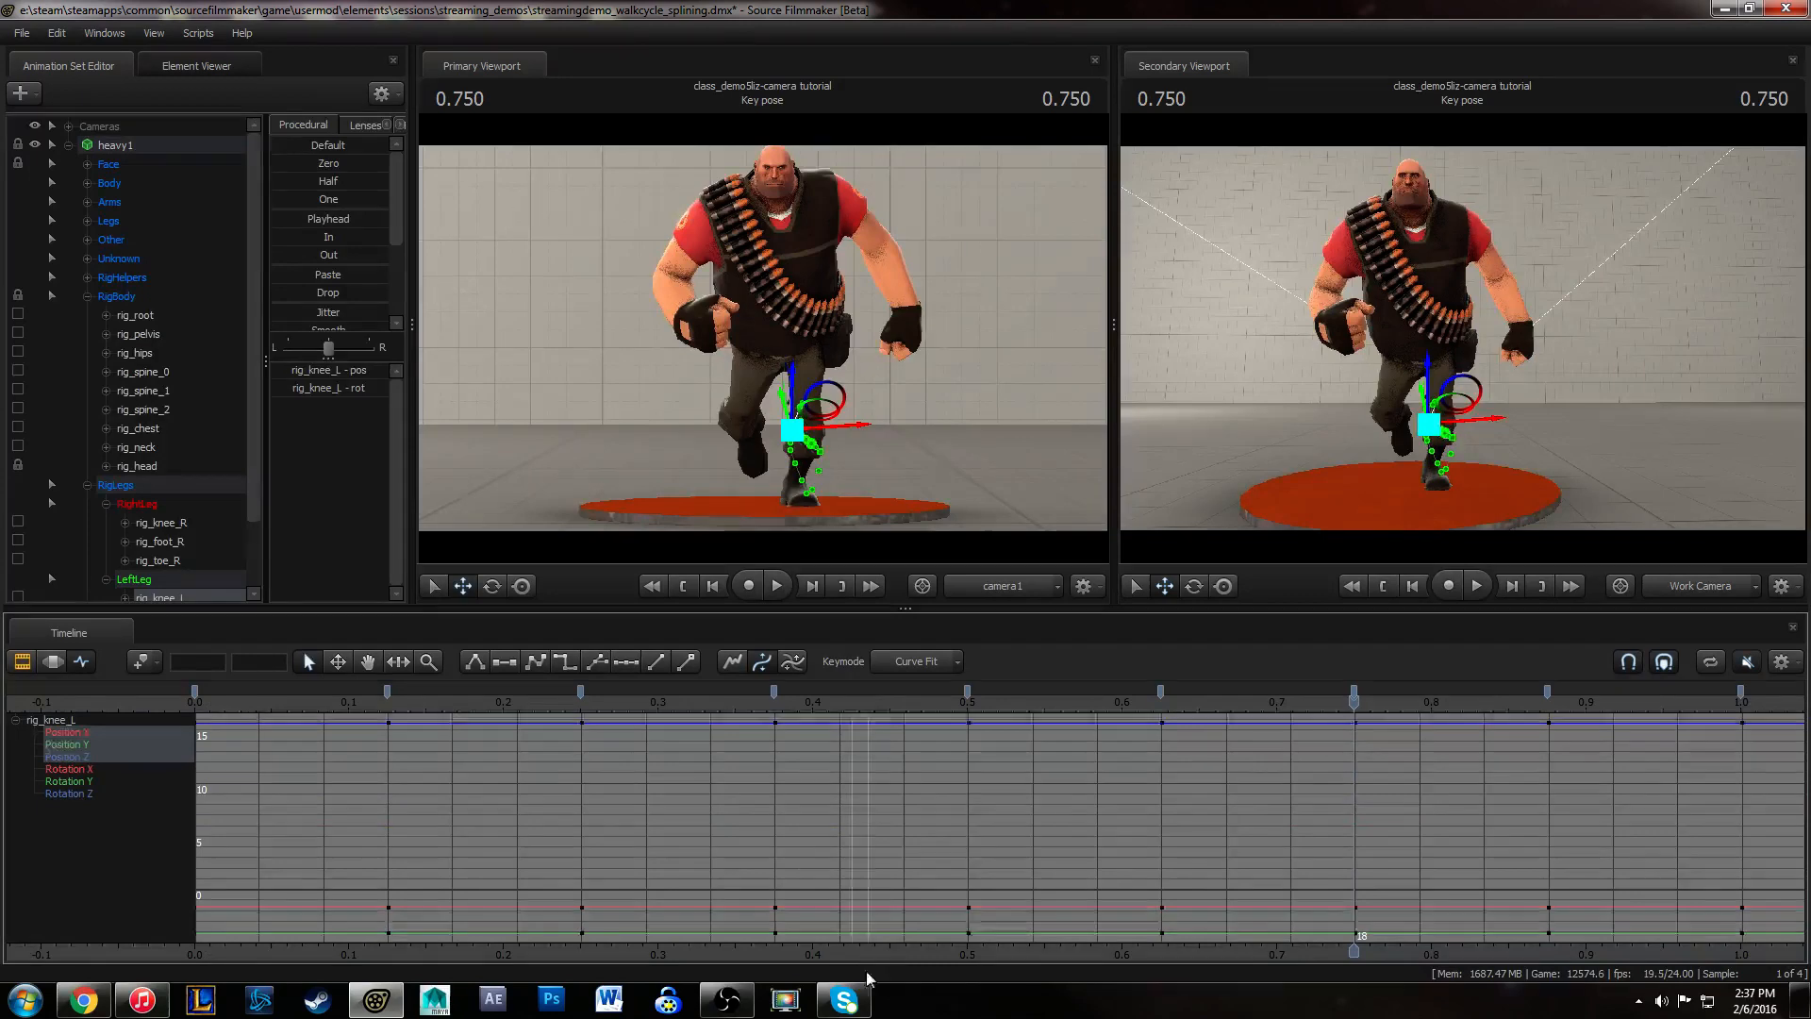
{"action": "key", "text": "ctrl+a"}
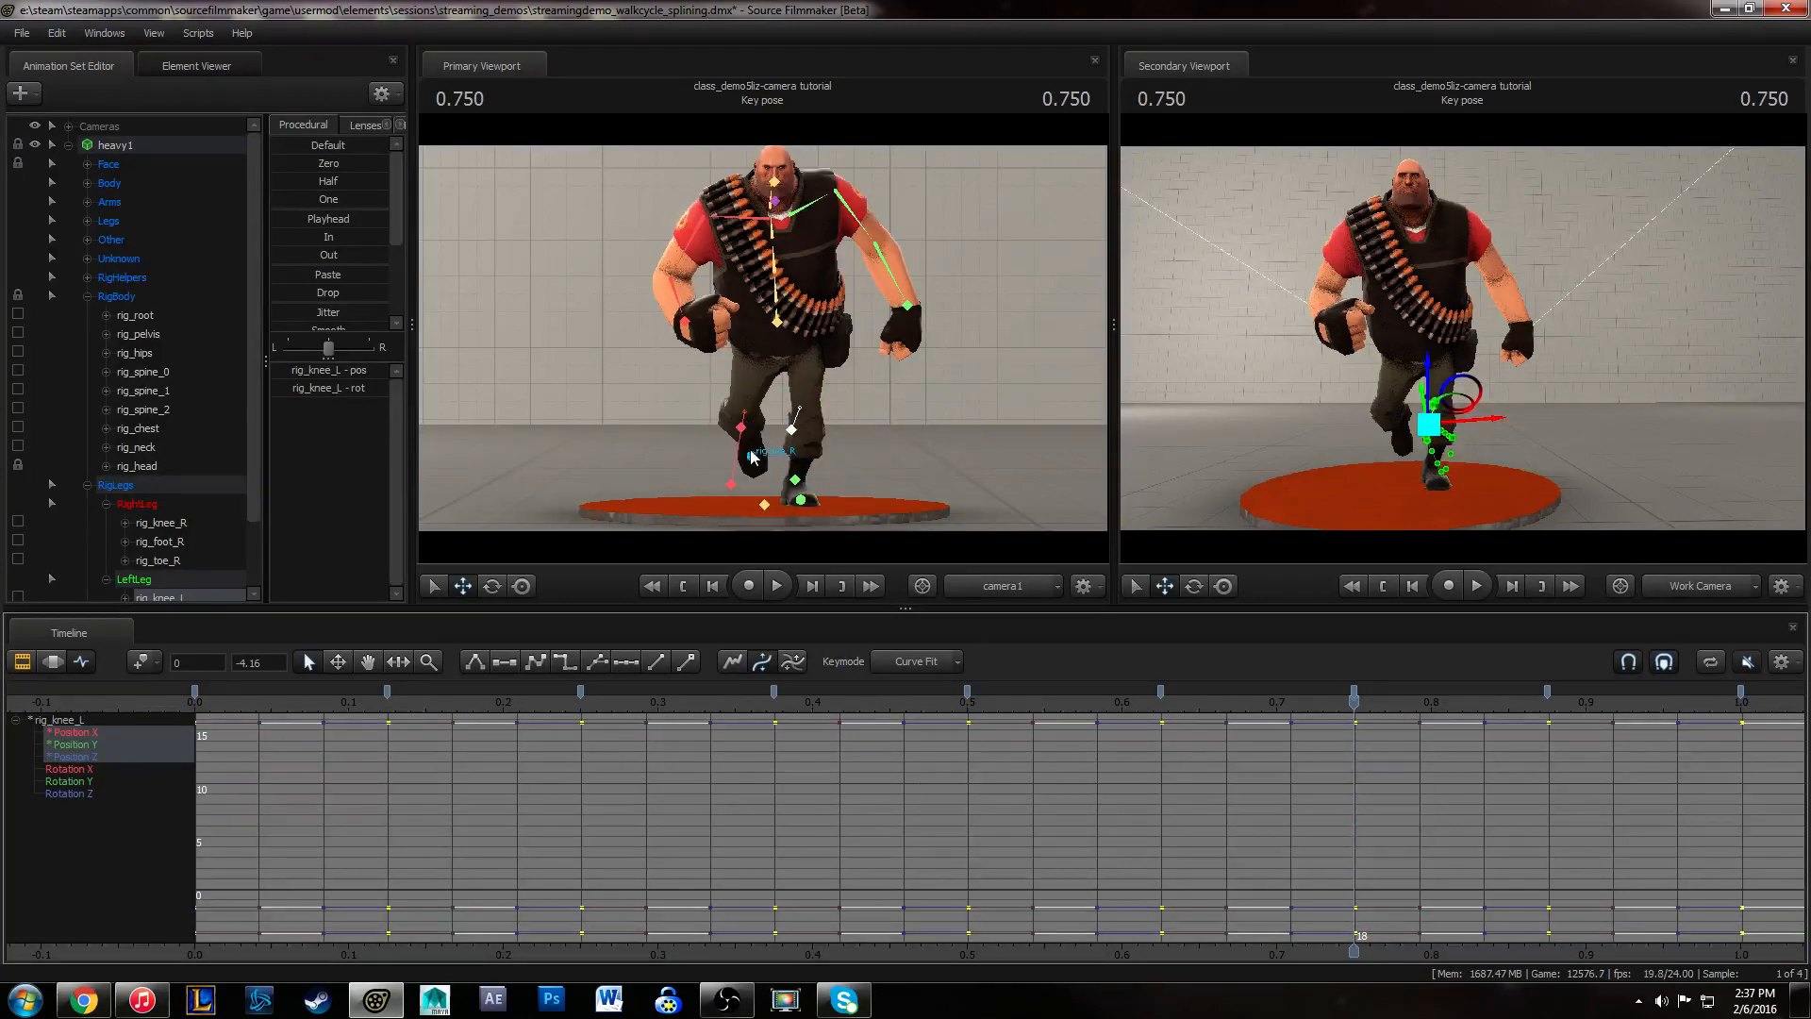
{"action": "left_click", "coordinate": [739, 439]}
{"action": "key", "text": "ctrl+a"}
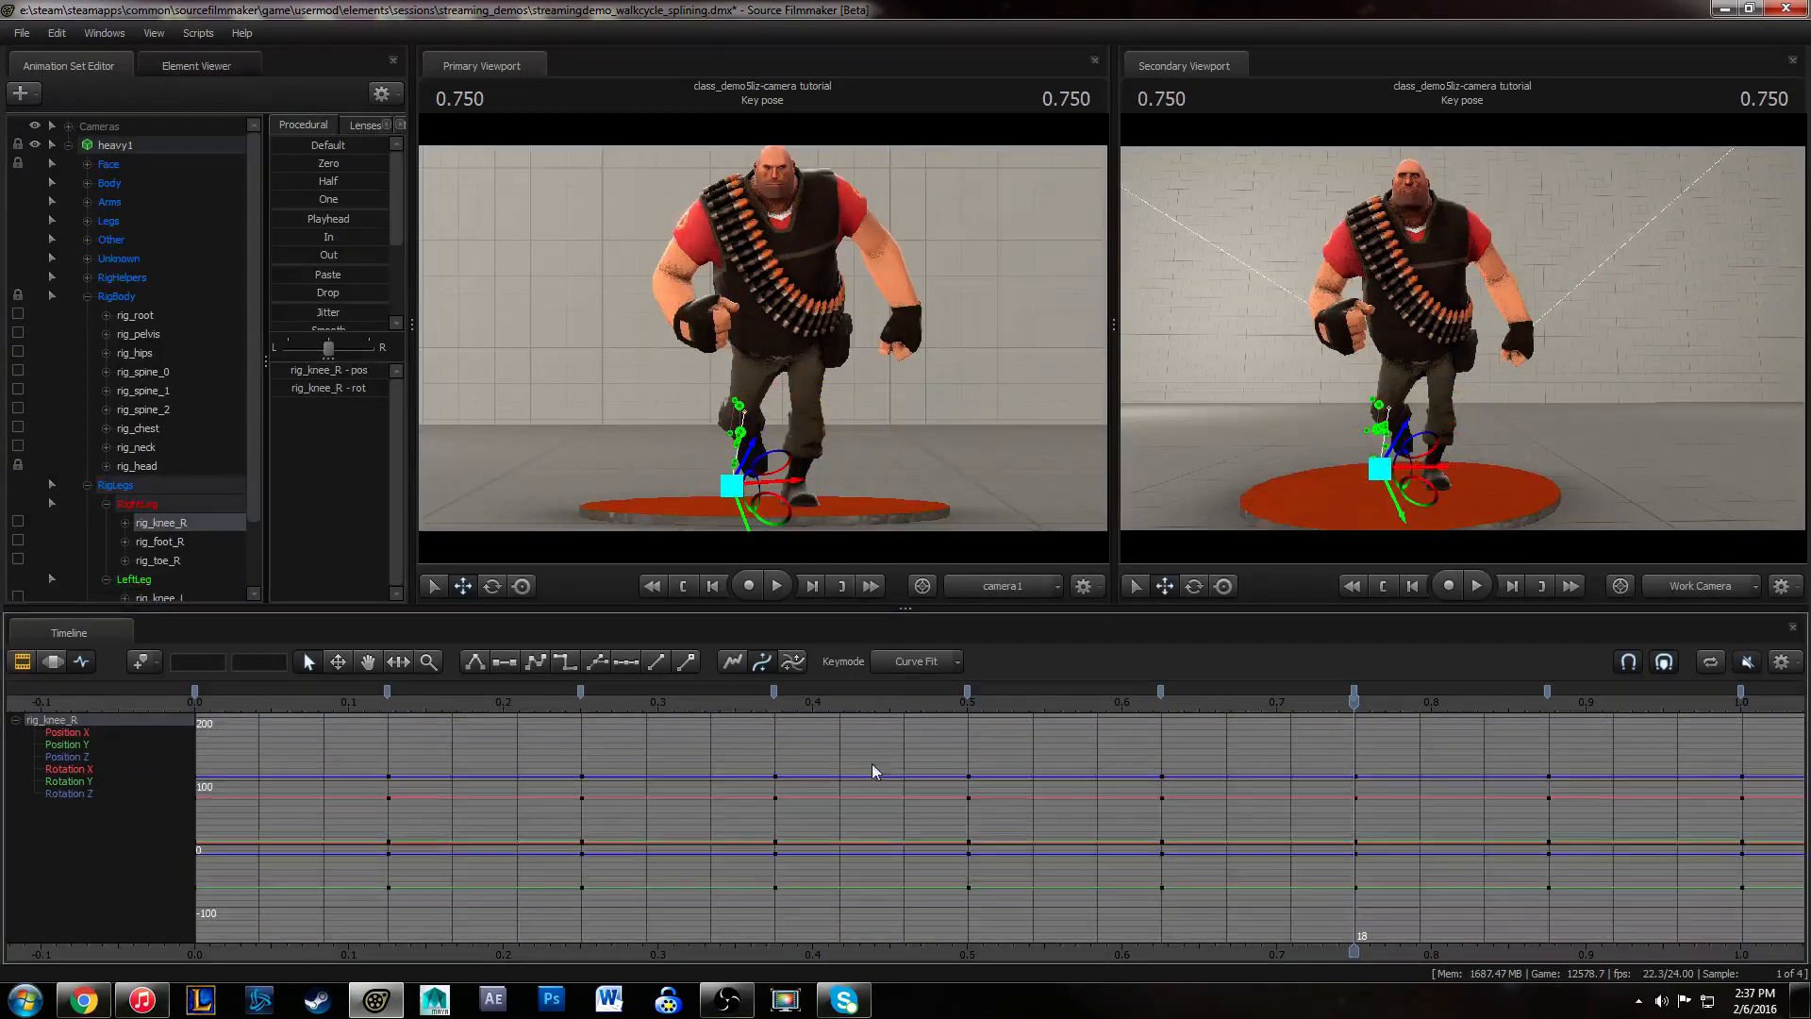
- Save the session and clear the selection of the right knee's keys
{"action": "left_click", "coordinate": [23, 34]}
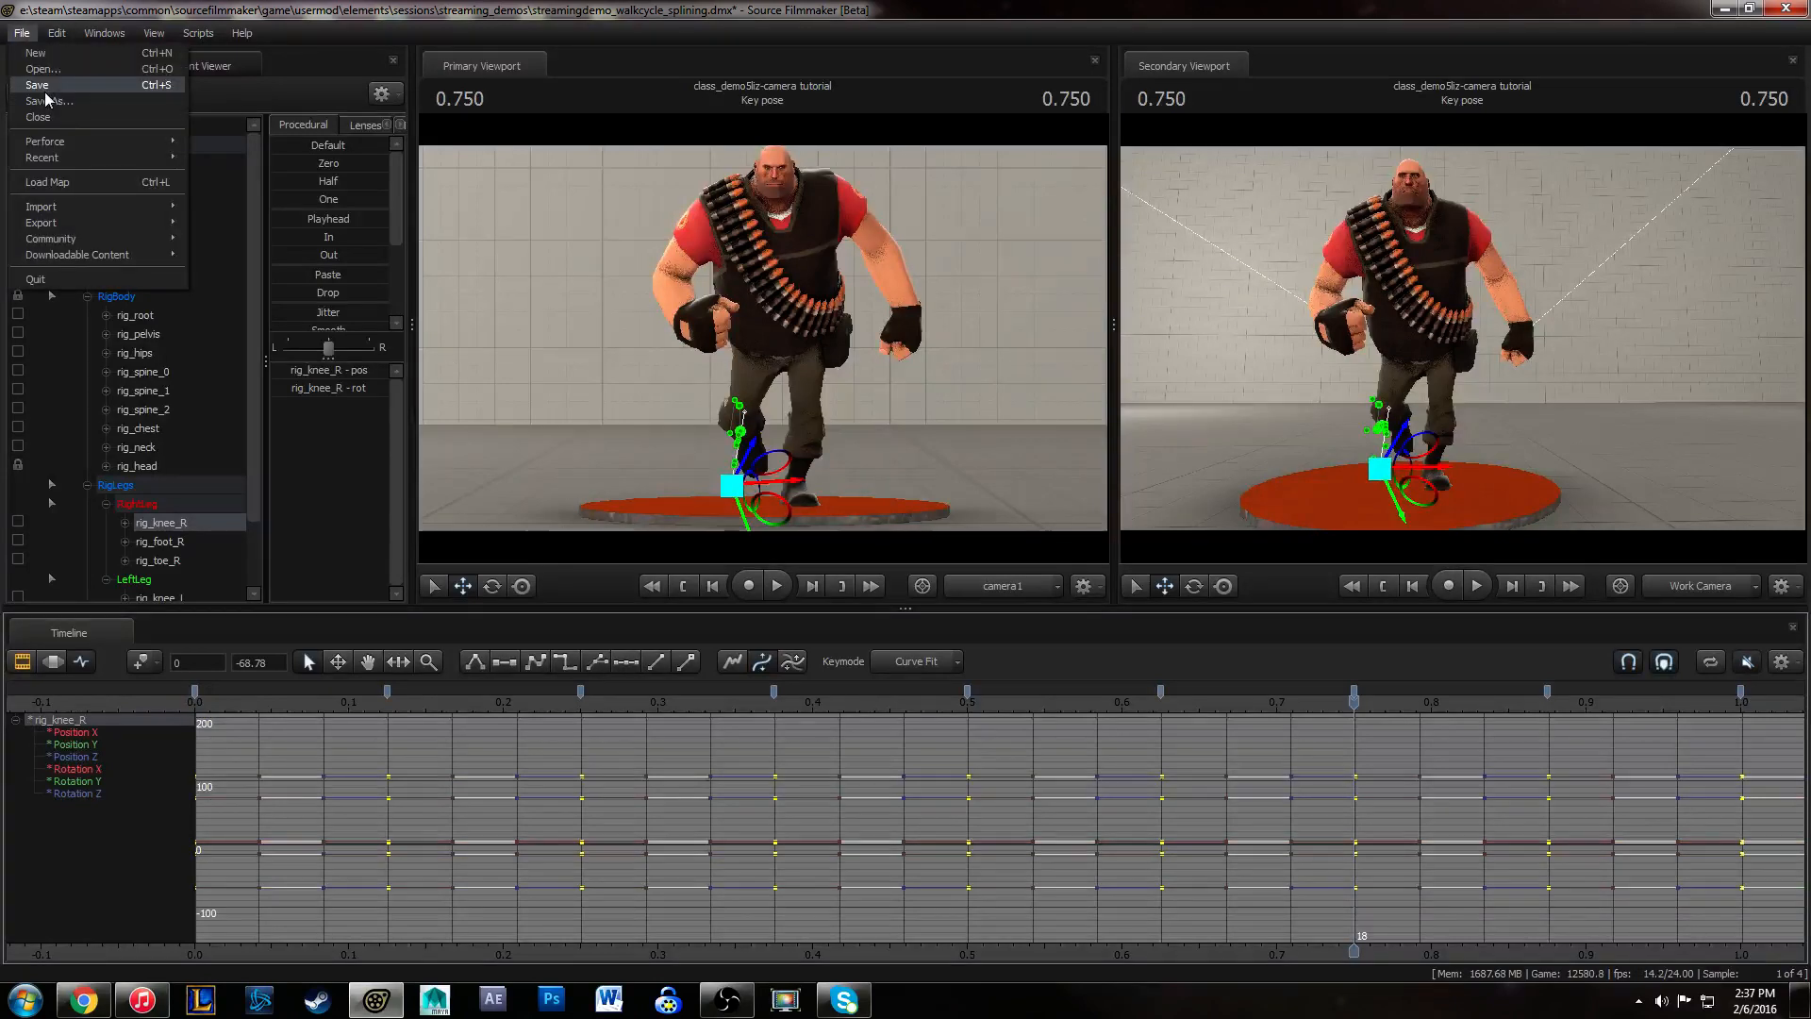
{"action": "left_click", "coordinate": [43, 87]}
{"action": "left_click", "coordinate": [1035, 750]}
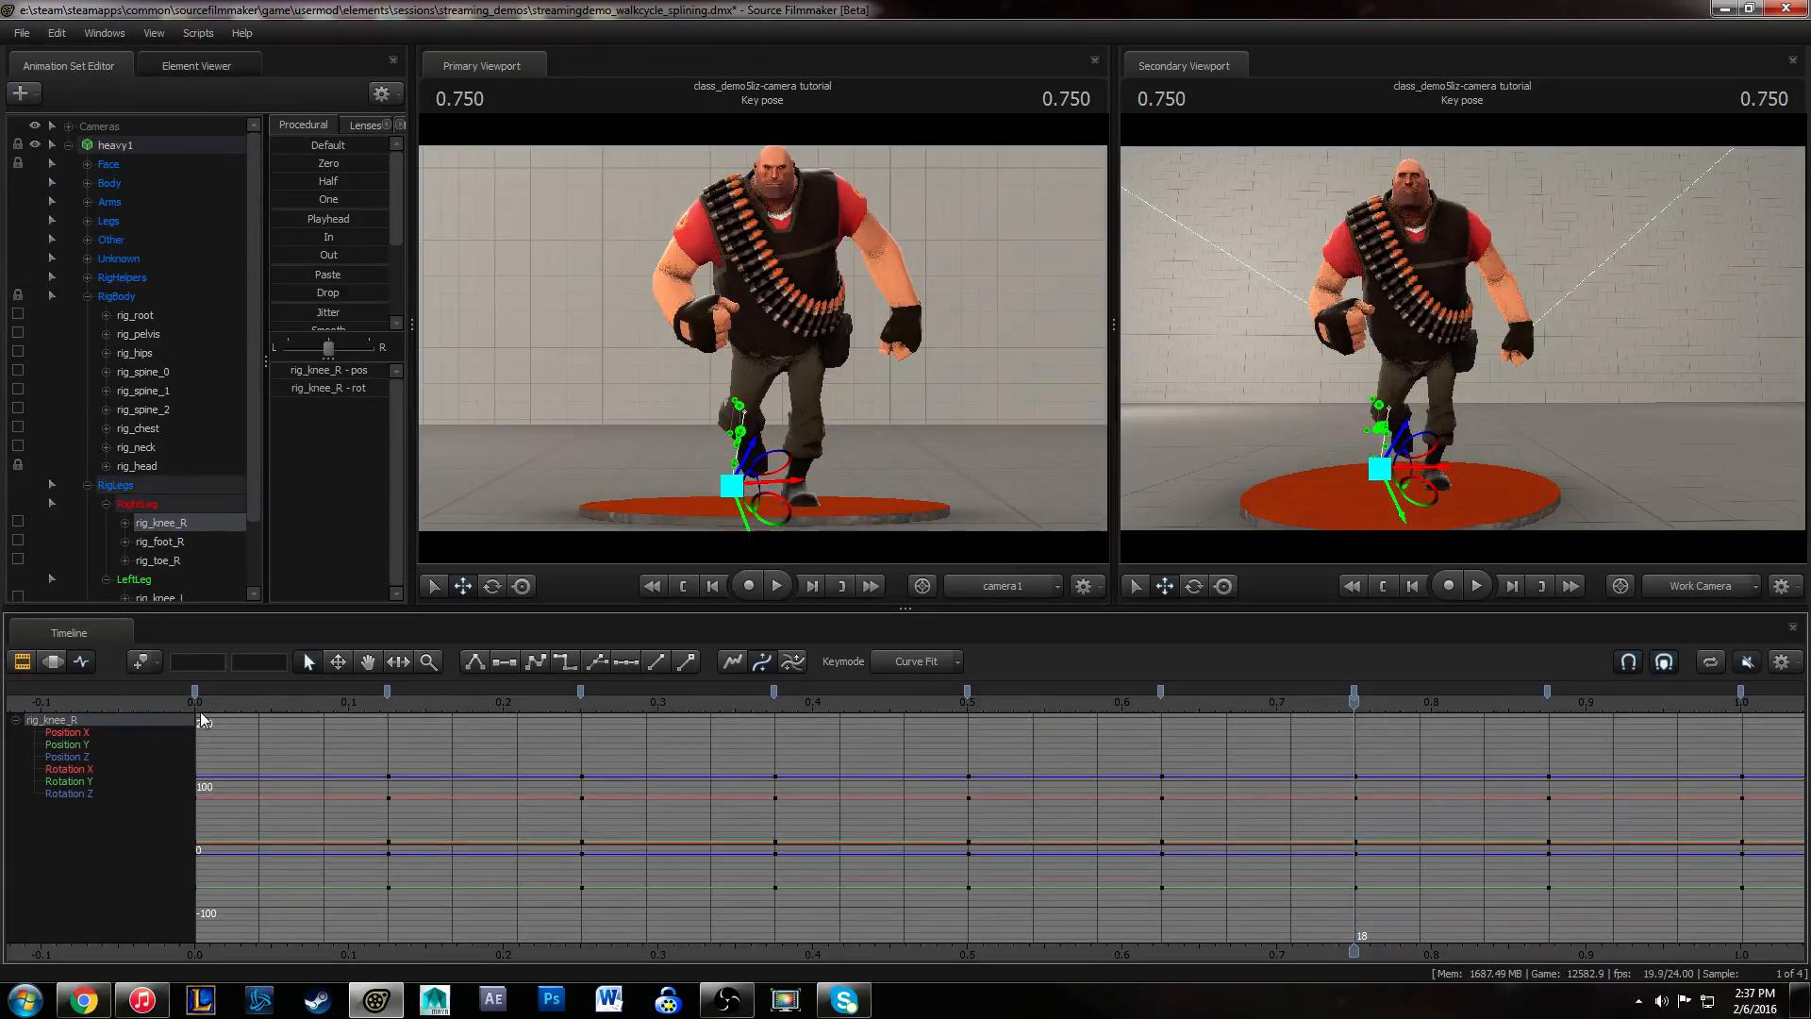
- Play the walk cycle from both sides to check the knees' motion, and save the session again
{"action": "key", "text": "space"}
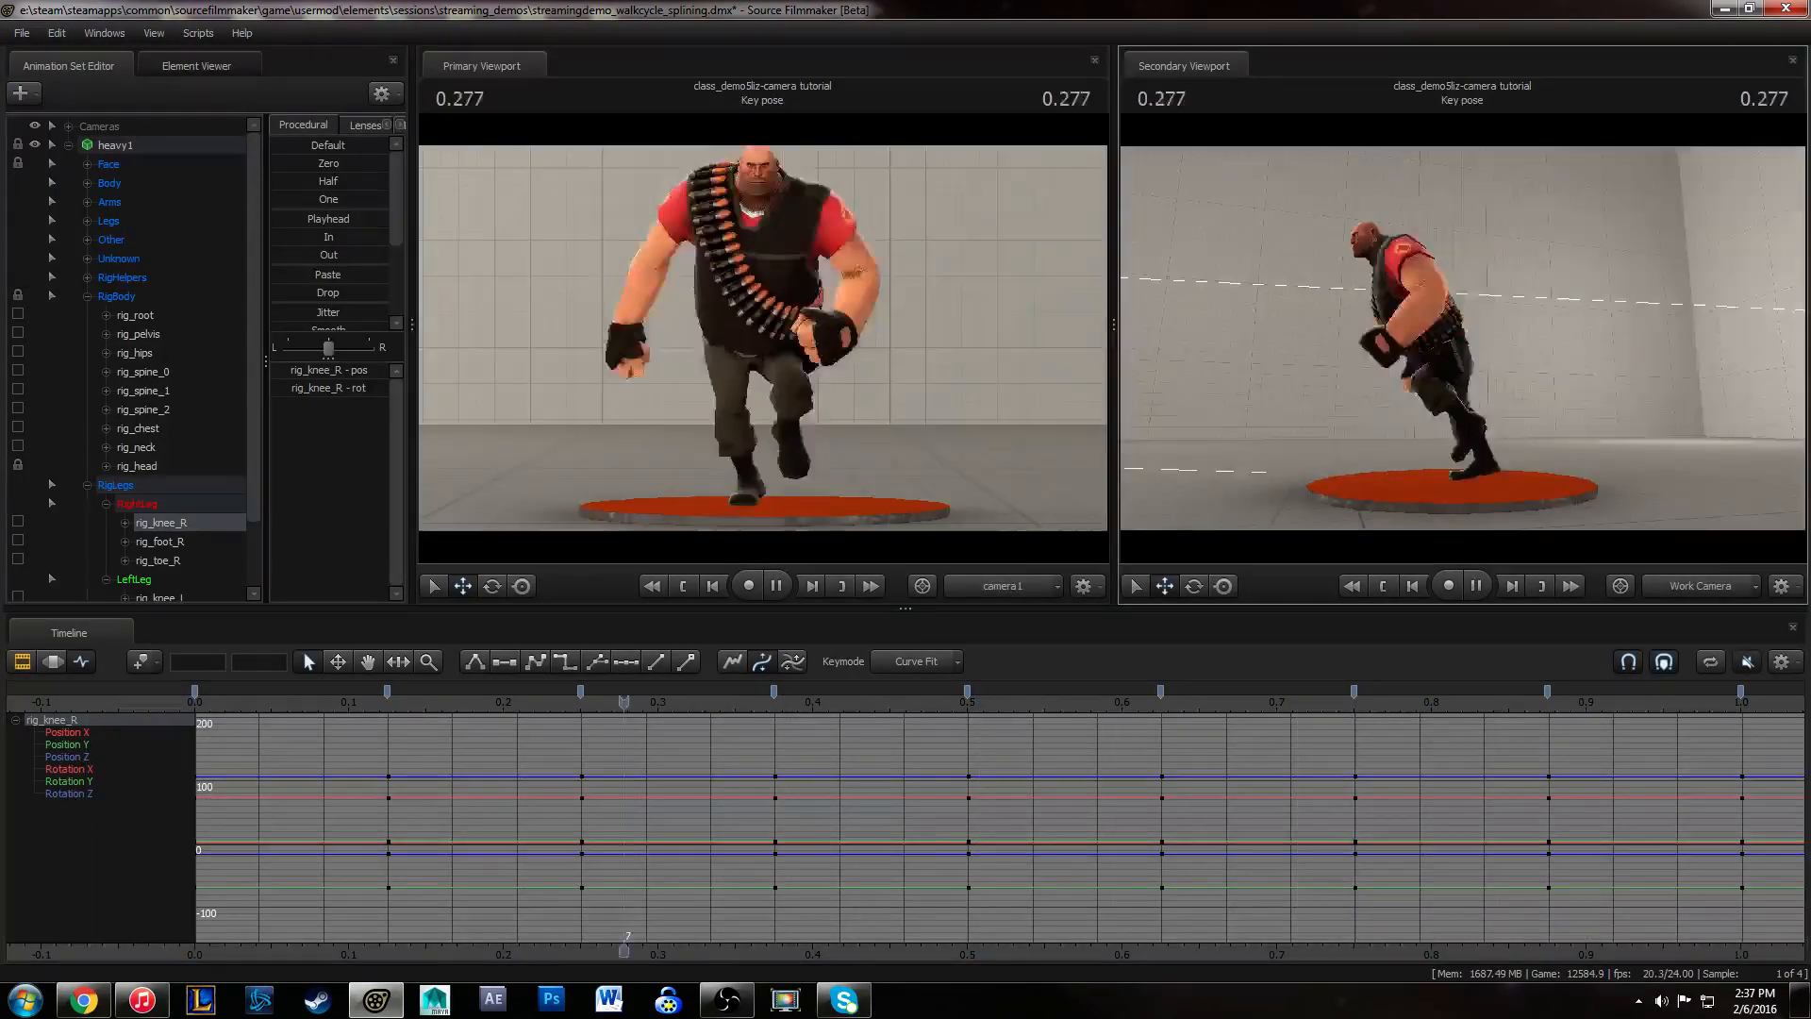
{"action": "left_click_drag", "start_coordinate": [1462, 338], "coordinate": [1462, 340], "text": "alt"}
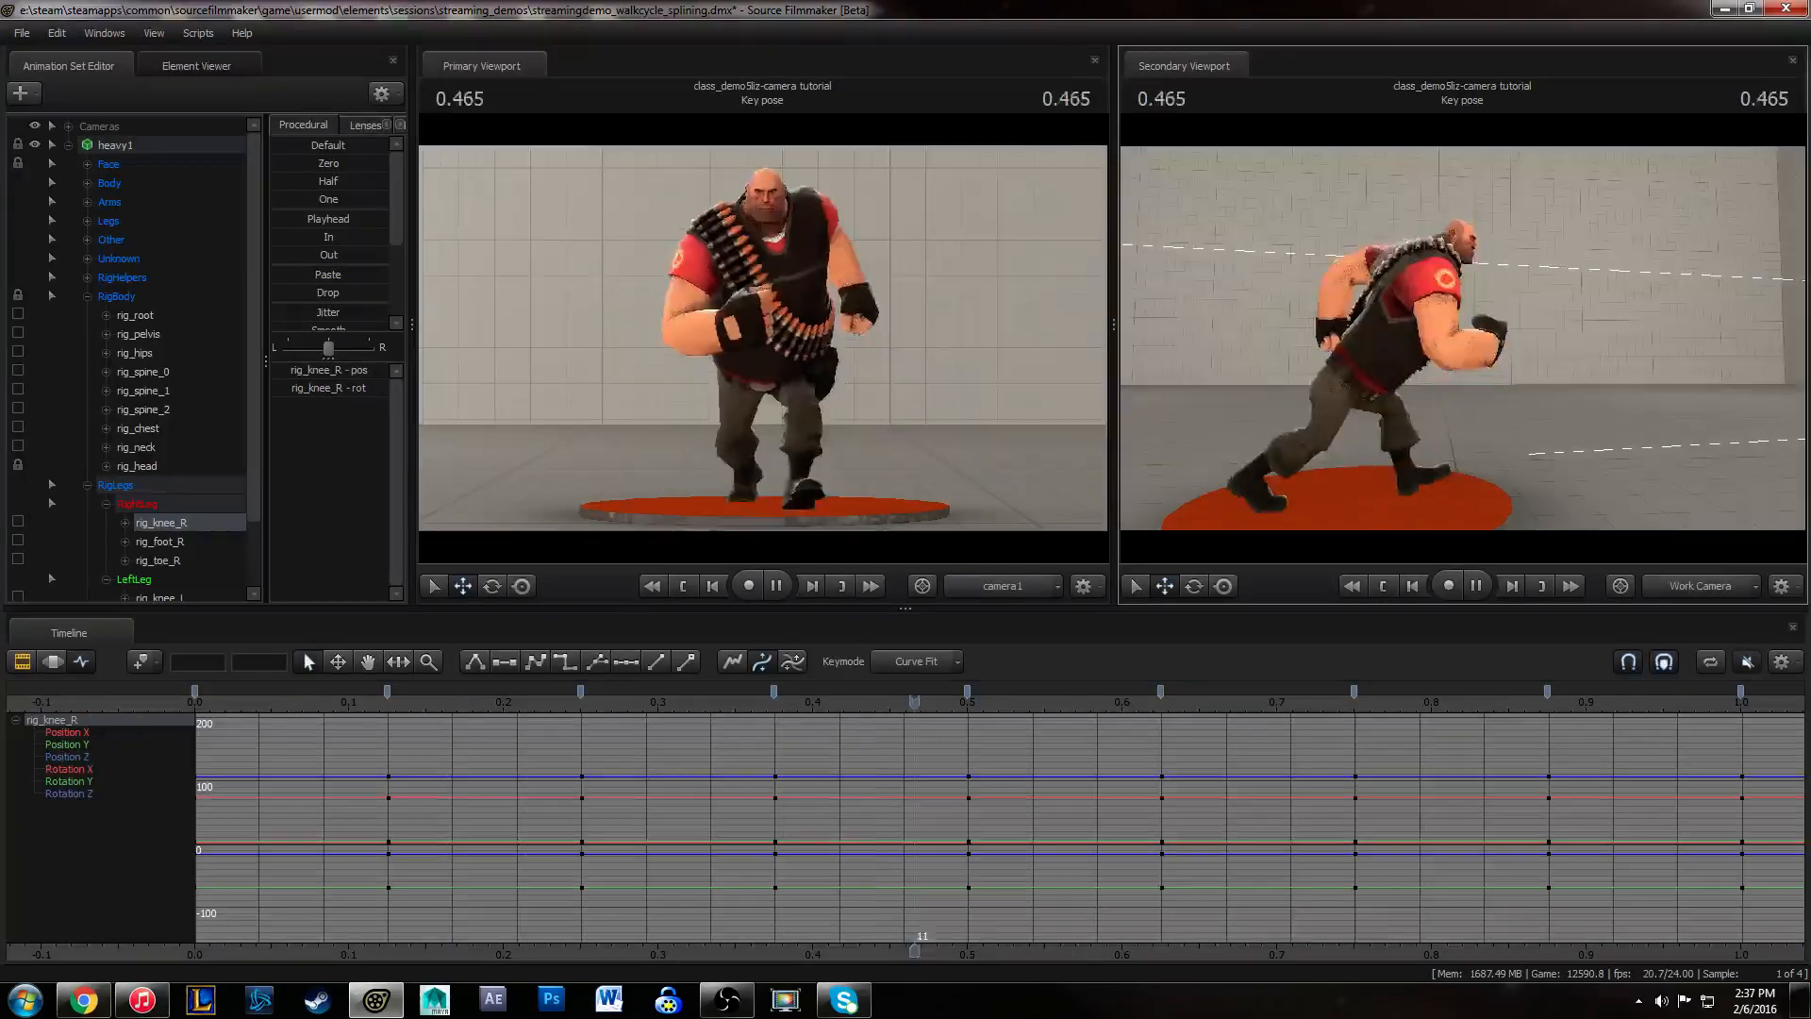
{"action": "key", "text": "space"}
{"action": "left_click", "coordinate": [167, 709]}
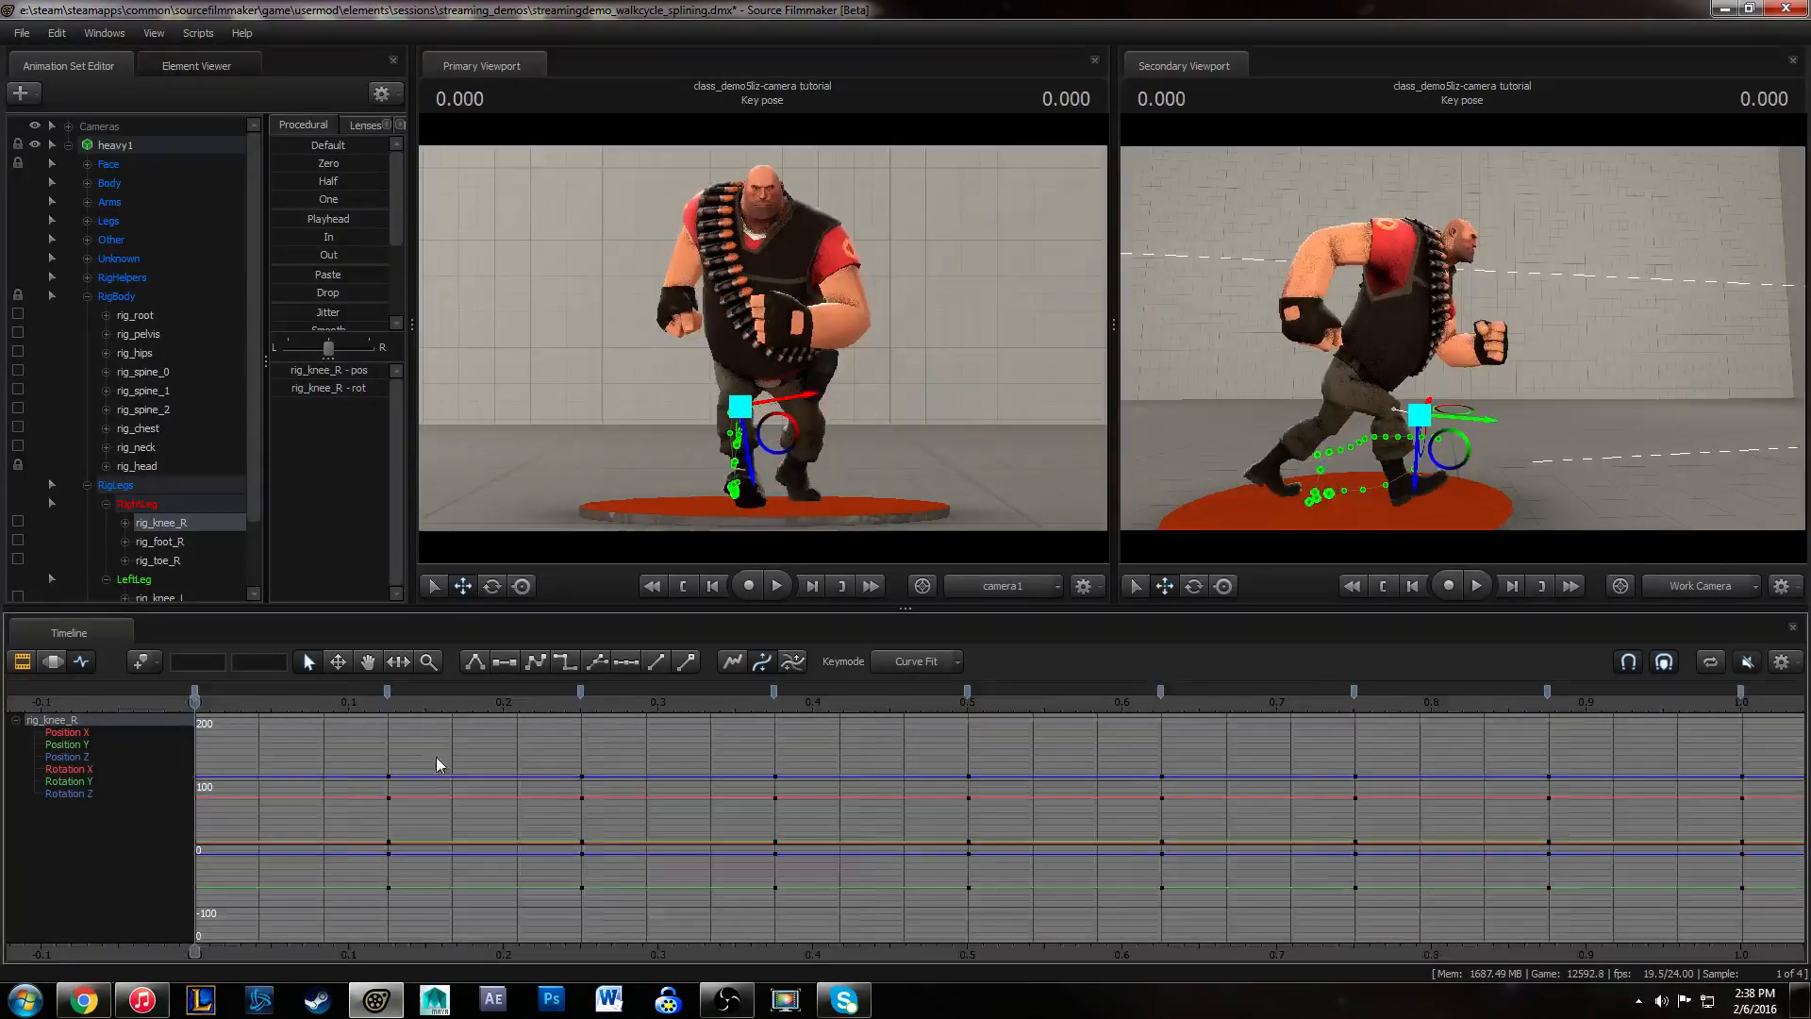
{"action": "middle_click_drag", "start_coordinate": [435, 757], "coordinate": [357, 796], "text": "alt"}
{"action": "right_click_drag", "start_coordinate": [357, 796], "coordinate": [393, 796], "text": "alt"}
{"action": "key", "text": "space"}
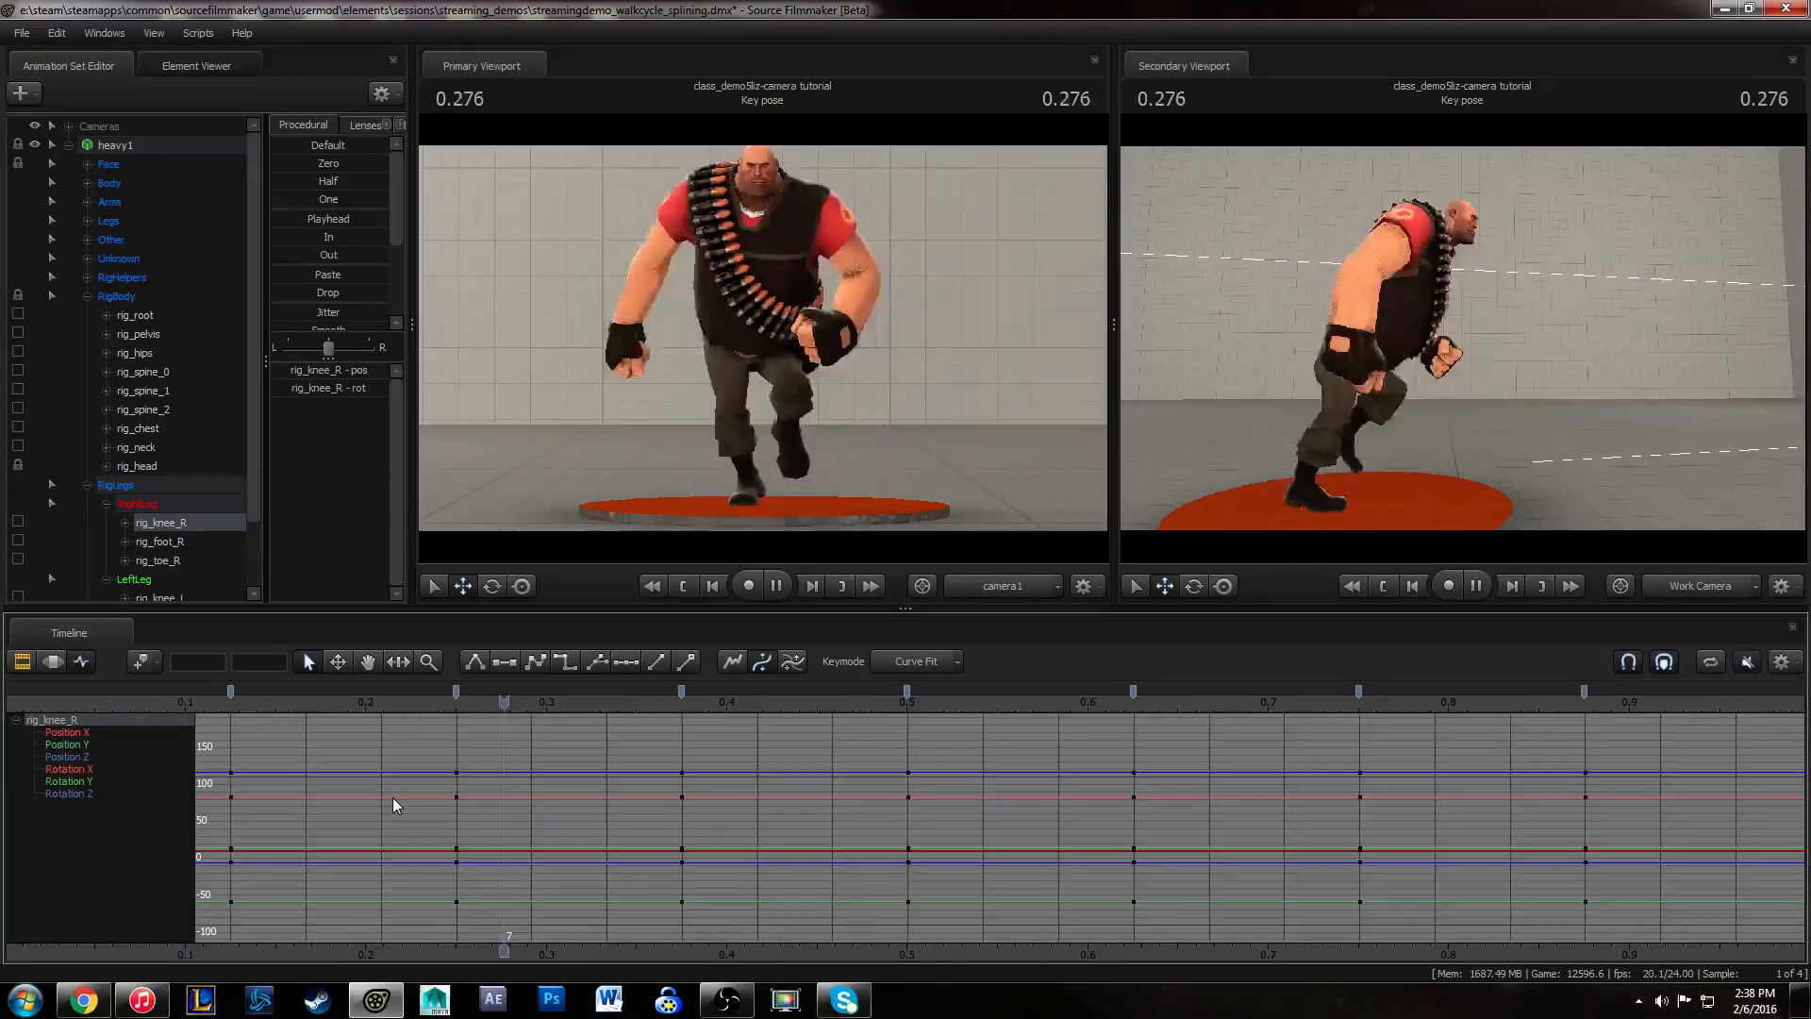
{"action": "key", "text": "space"}
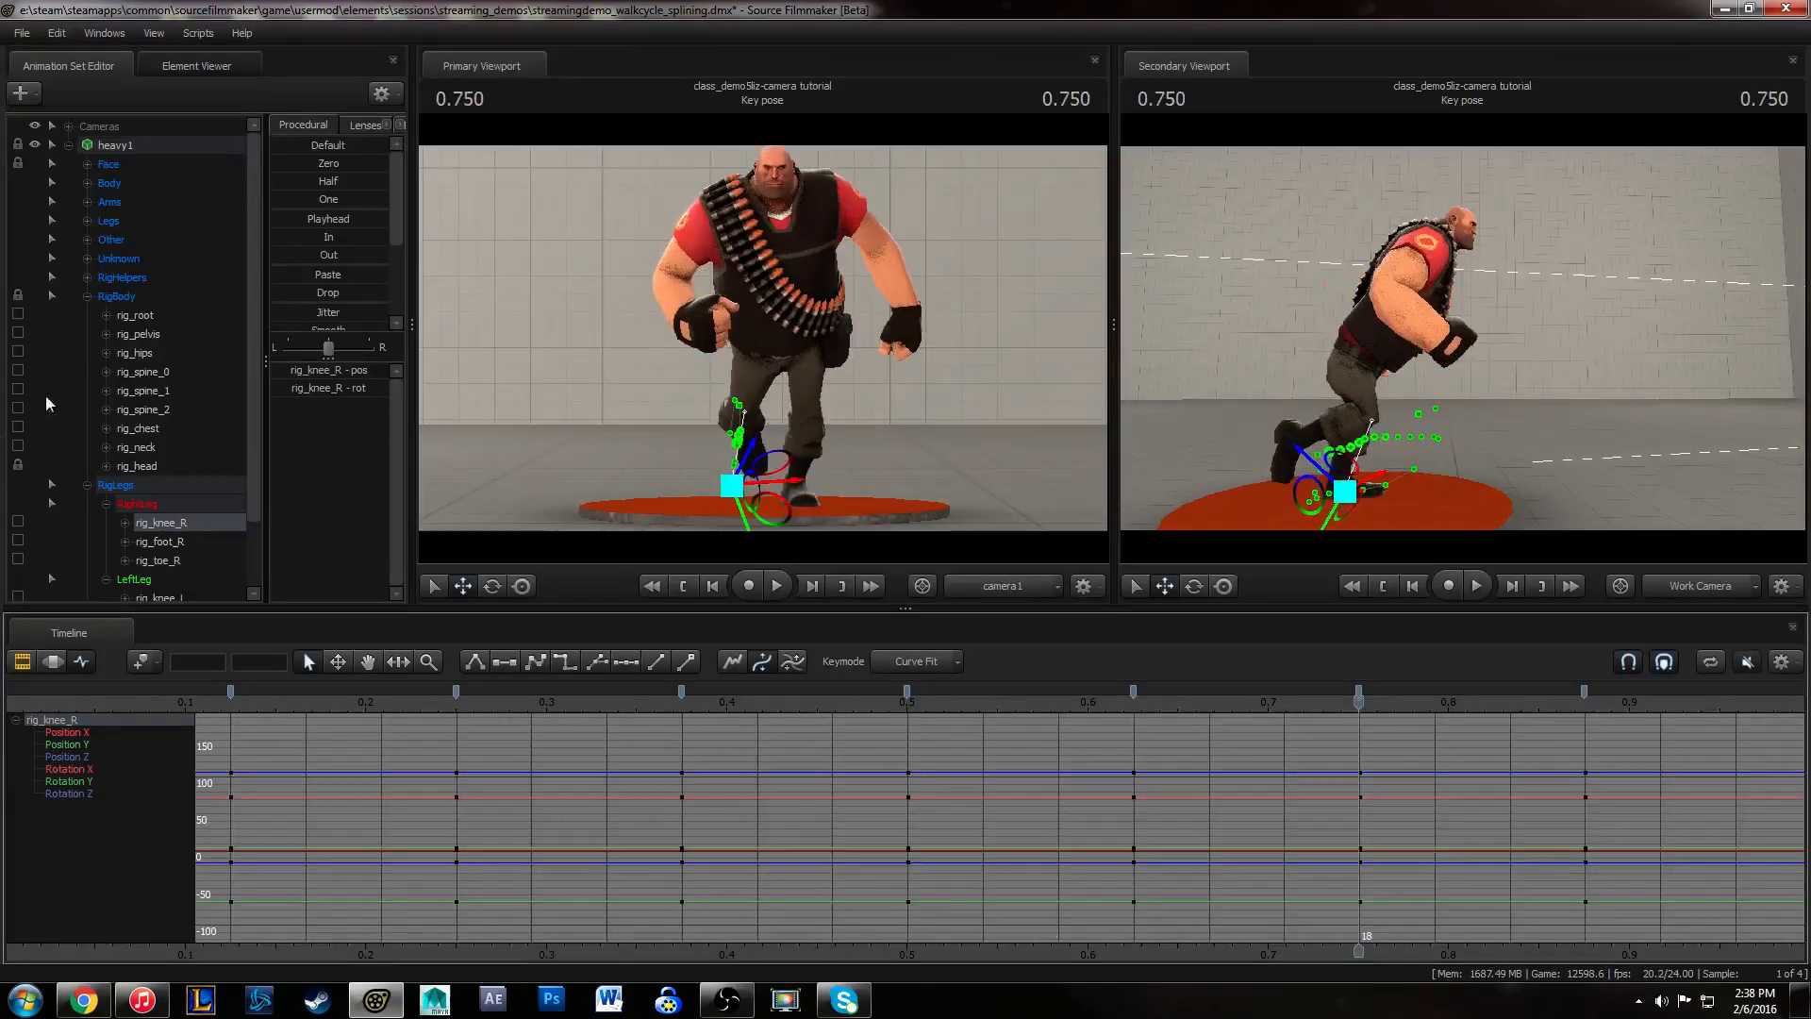
{"action": "left_click", "coordinate": [21, 34]}
{"action": "left_click", "coordinate": [49, 82]}
{"action": "left_click", "coordinate": [779, 297], "text": "ctrl"}
{"action": "left_click", "coordinate": [777, 263], "text": "ctrl+shift"}
{"action": "left_click", "coordinate": [774, 236], "text": "ctrl+shift"}
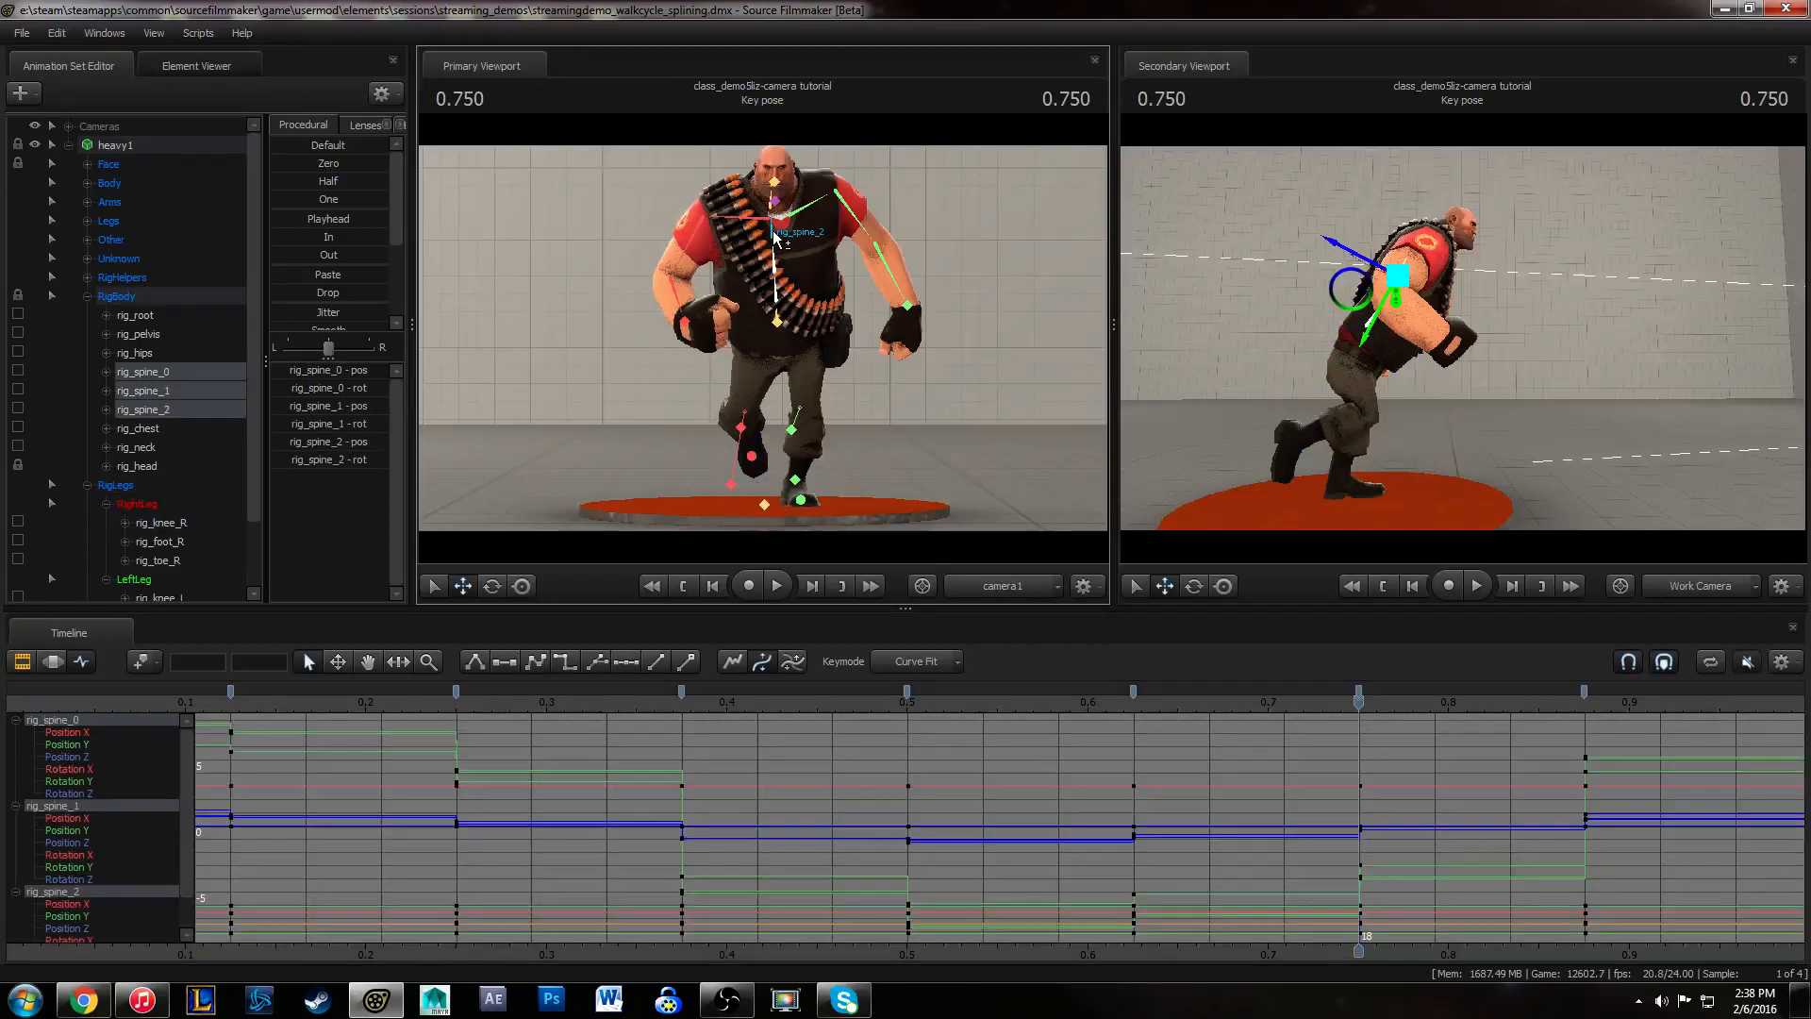
{"action": "left_click", "coordinate": [1039, 760]}
{"action": "key", "text": "f"}
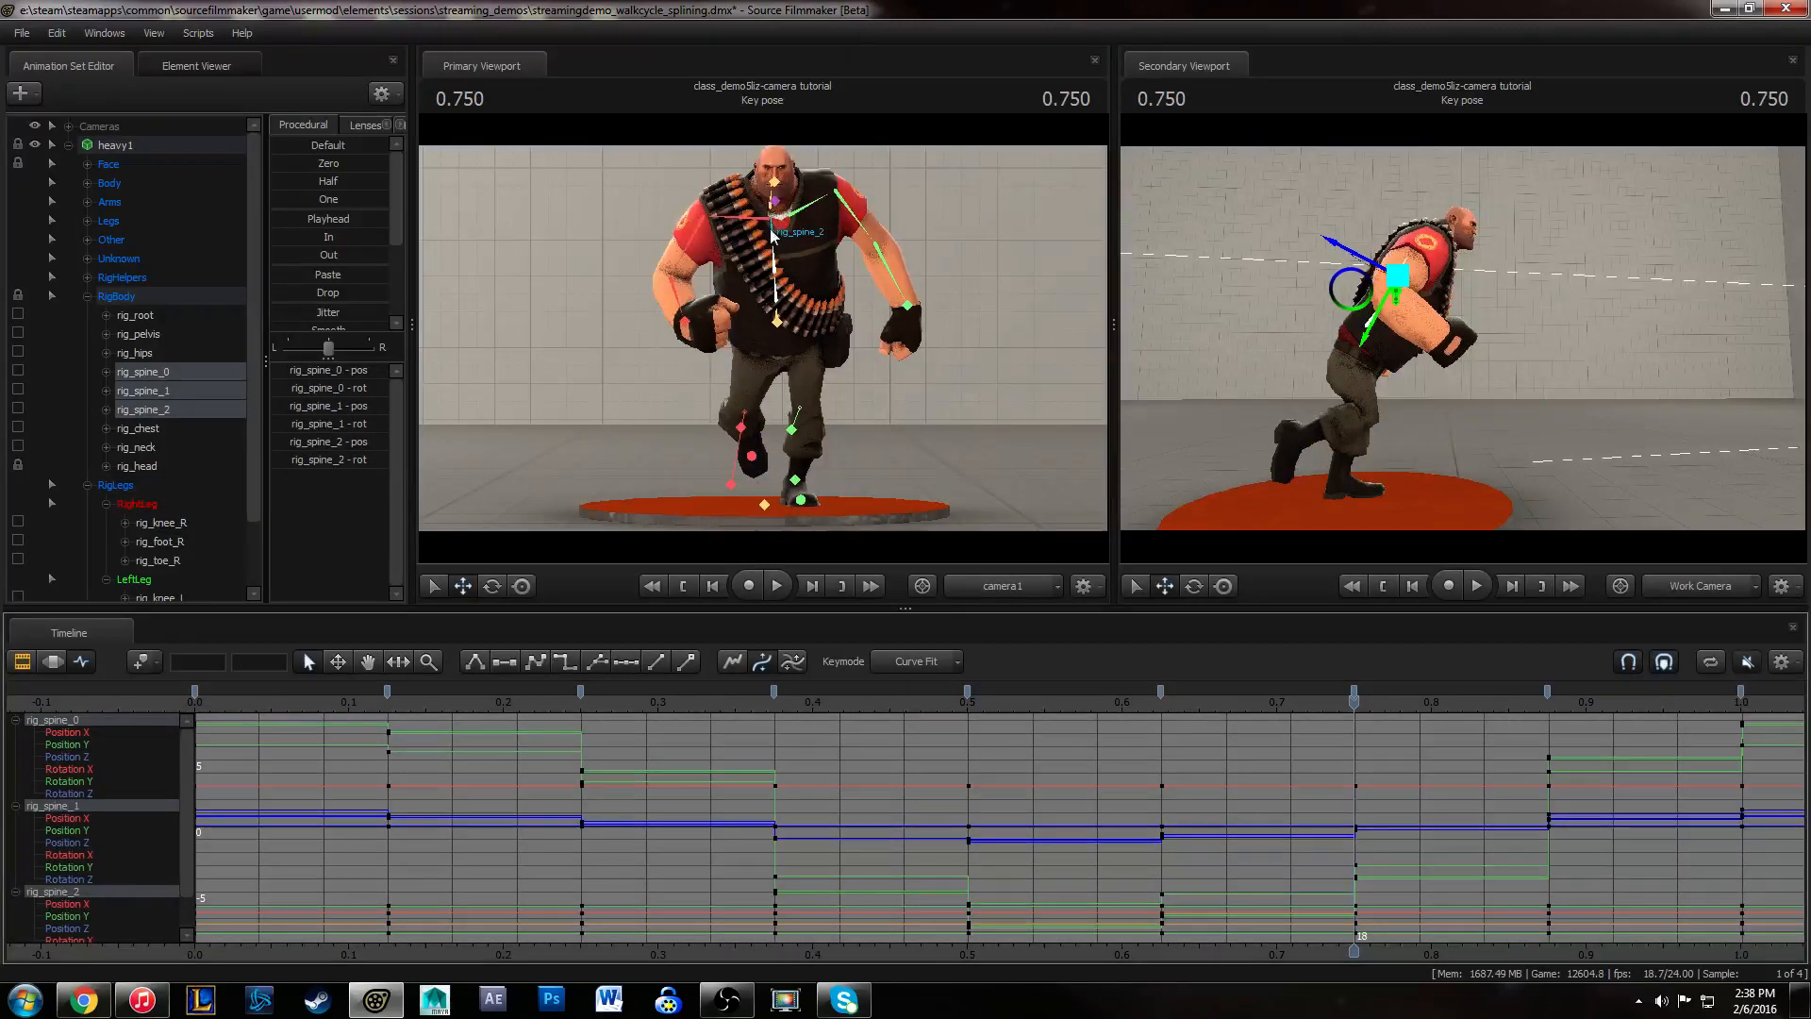
{"action": "left_click", "coordinate": [781, 235]}
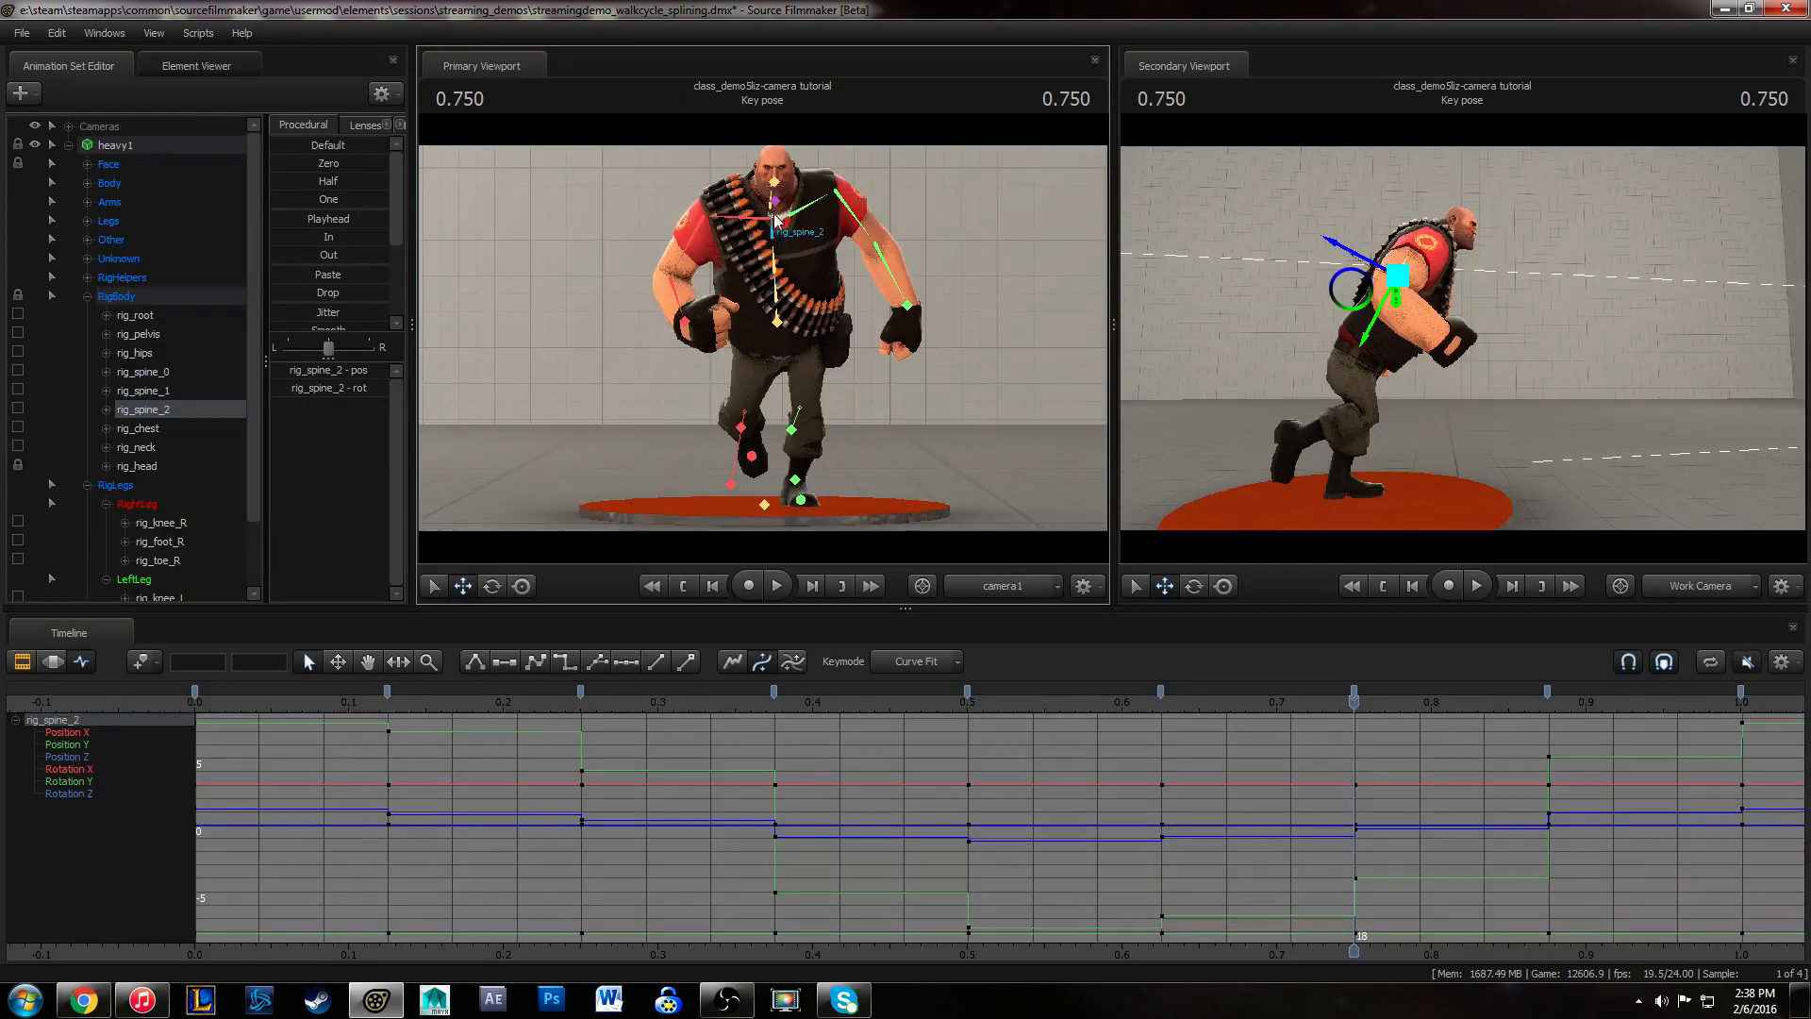
- Select rig_spine_0, rig_spine_1 and rig_spine_2 together, frame their curves and move the playhead to frame 0
{"action": "left_click", "coordinate": [776, 298], "text": "ctrl"}
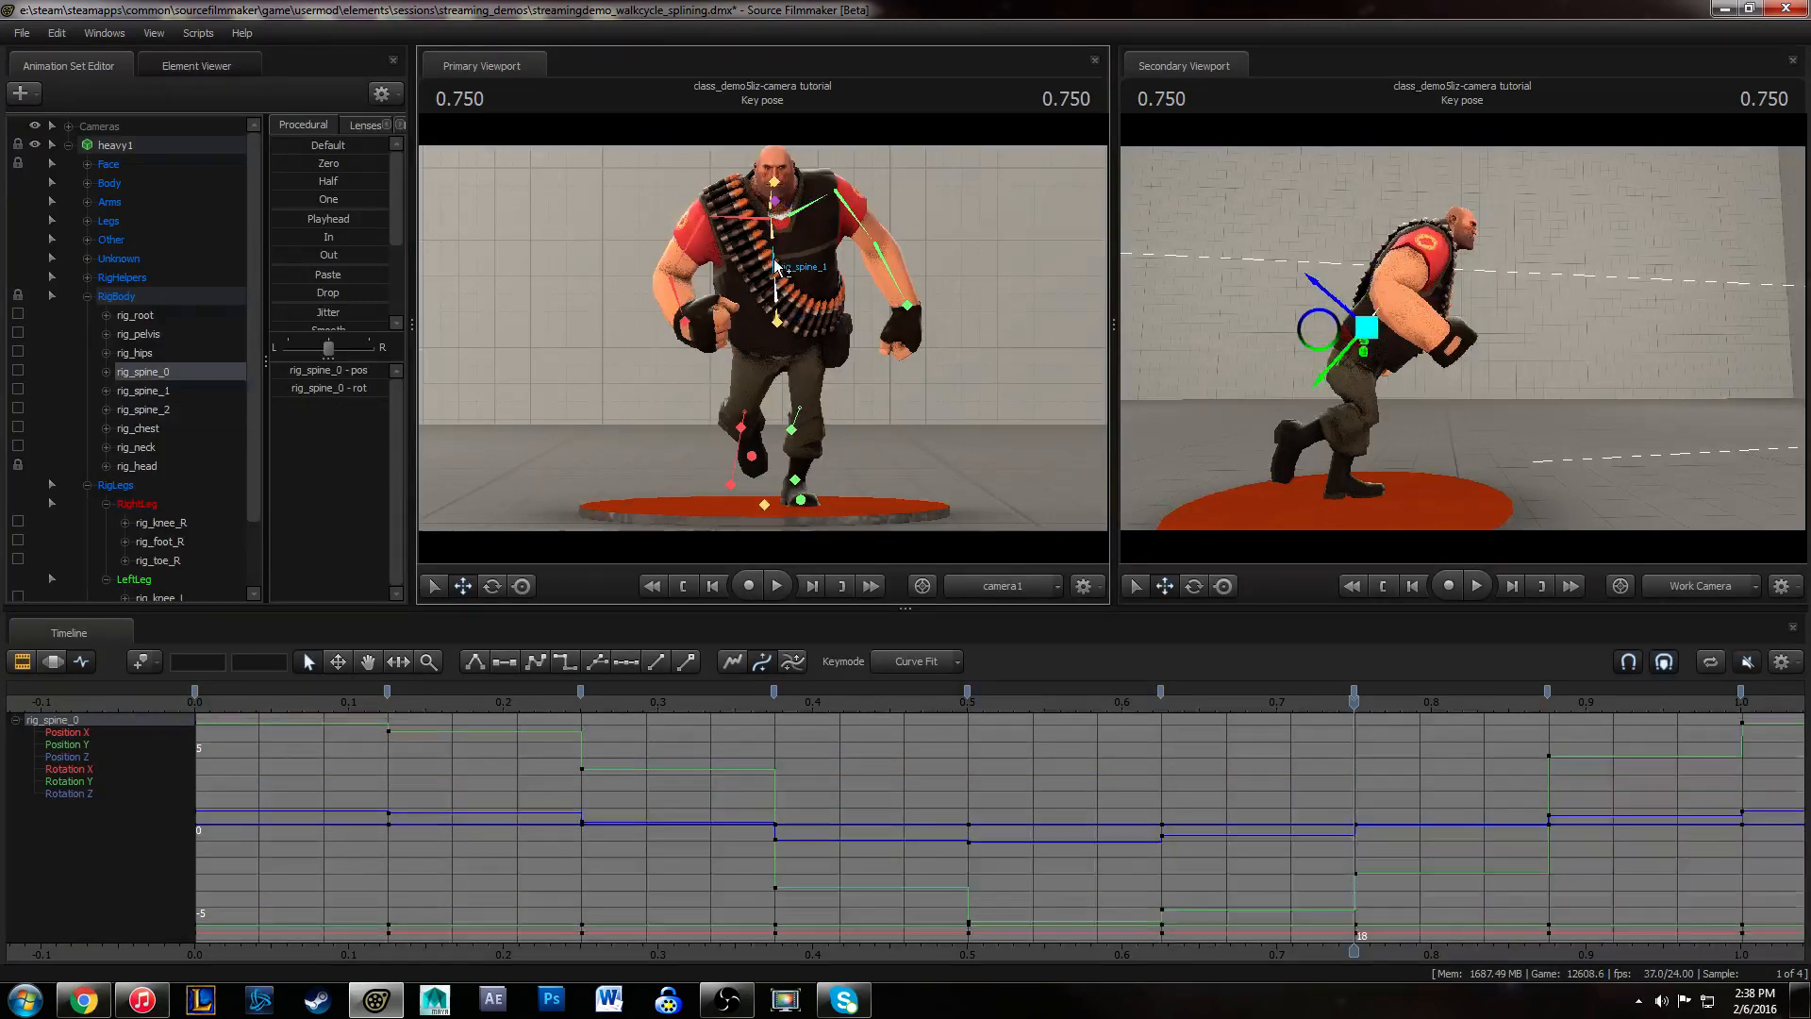
{"action": "left_click", "coordinate": [776, 266], "text": "ctrl+shift"}
{"action": "left_click", "coordinate": [774, 229], "text": "ctrl+shift"}
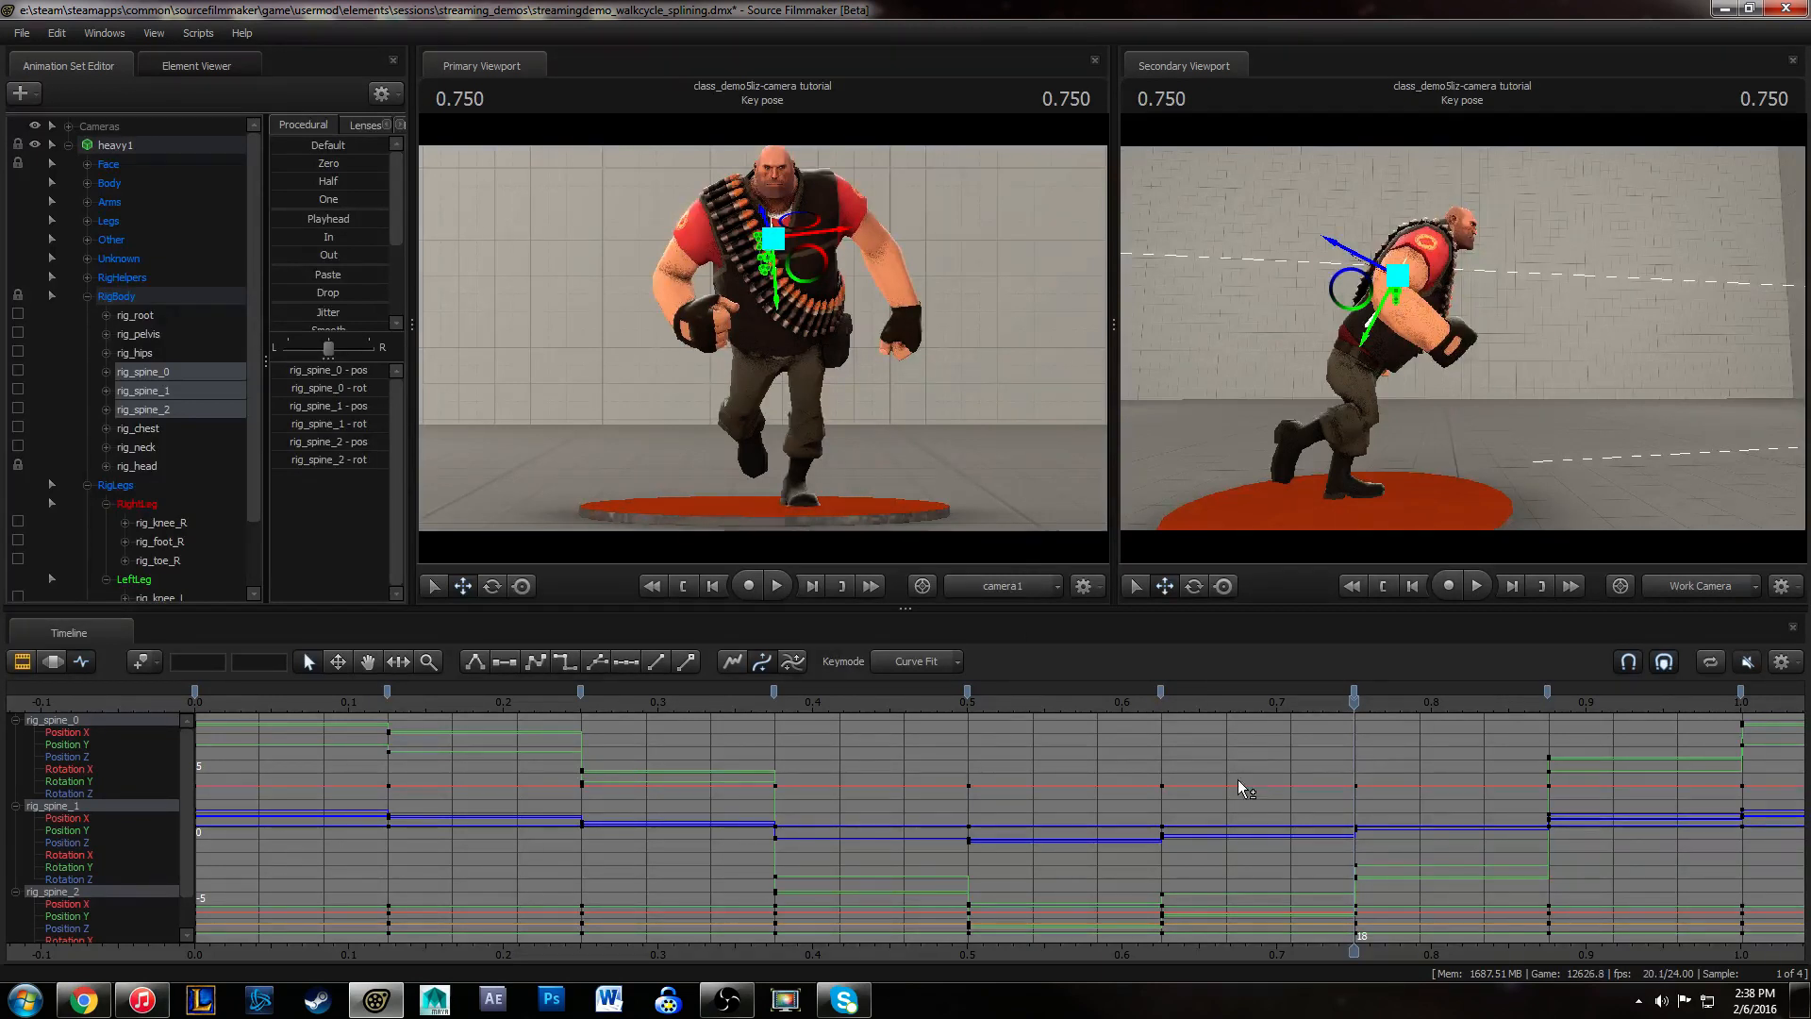
{"action": "key", "text": "f"}
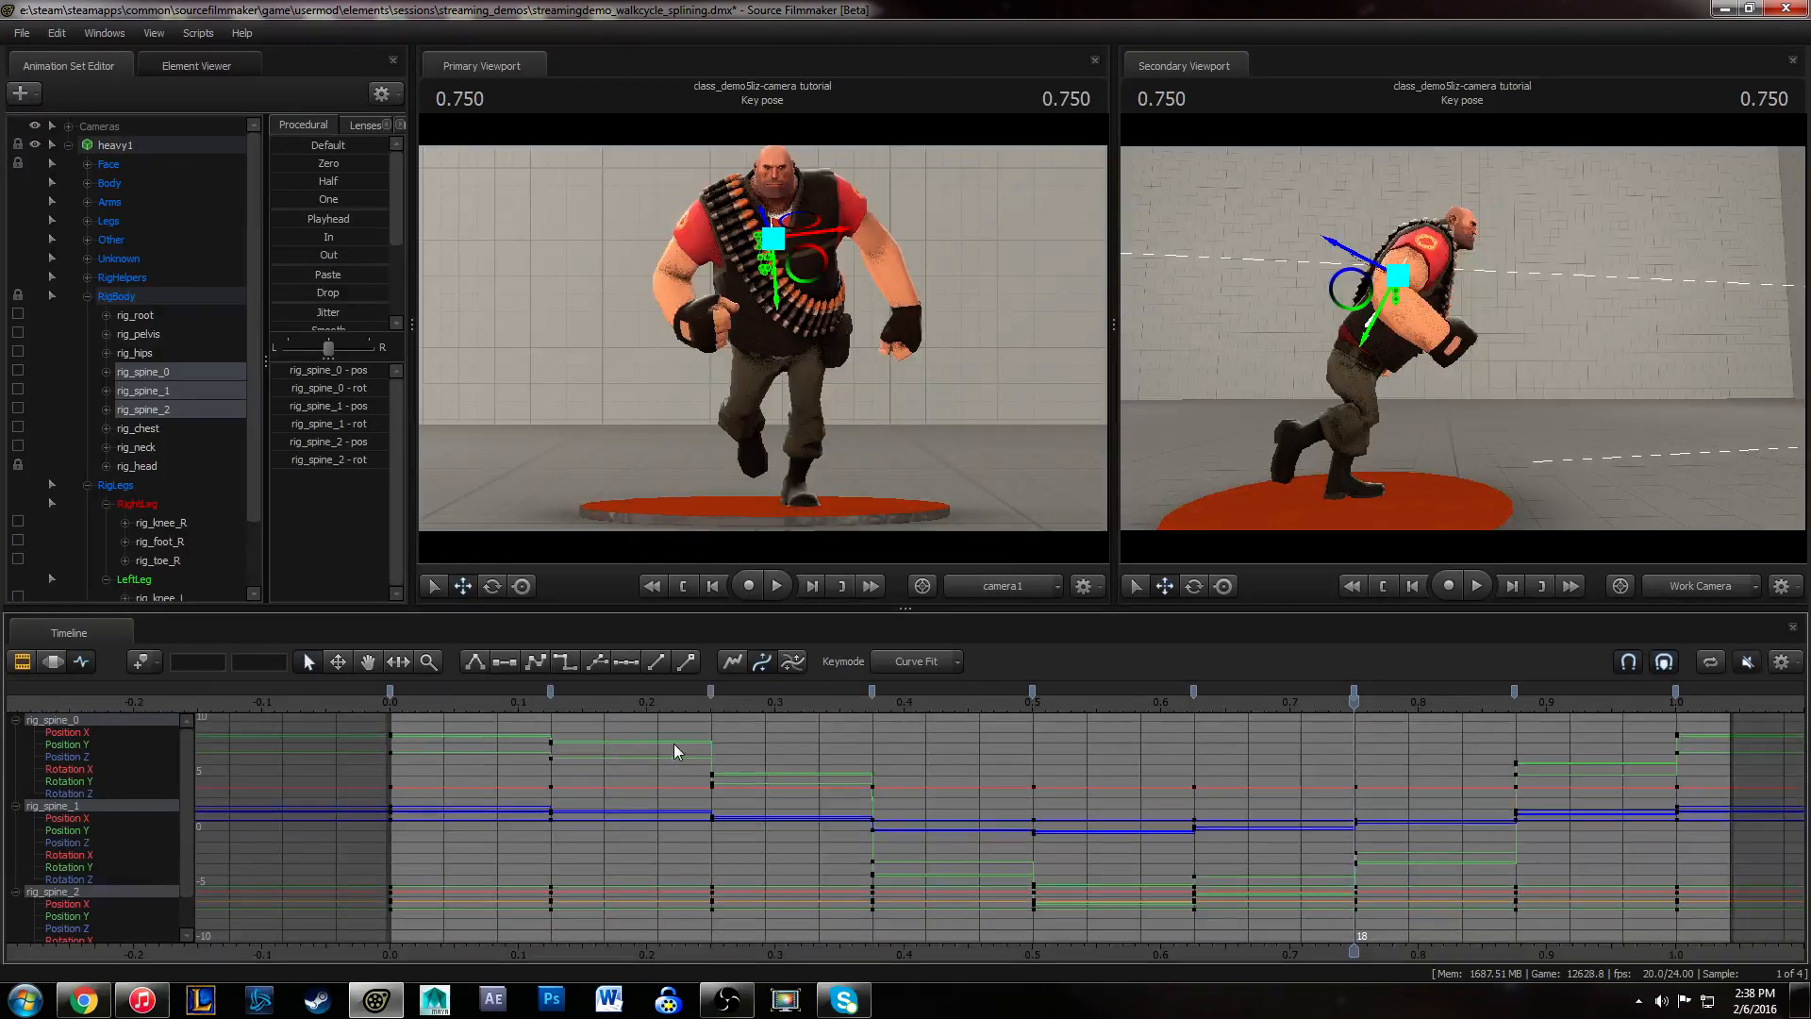
{"action": "left_click", "coordinate": [389, 701]}
{"action": "middle_click_drag", "start_coordinate": [1016, 808], "coordinate": [895, 829]}
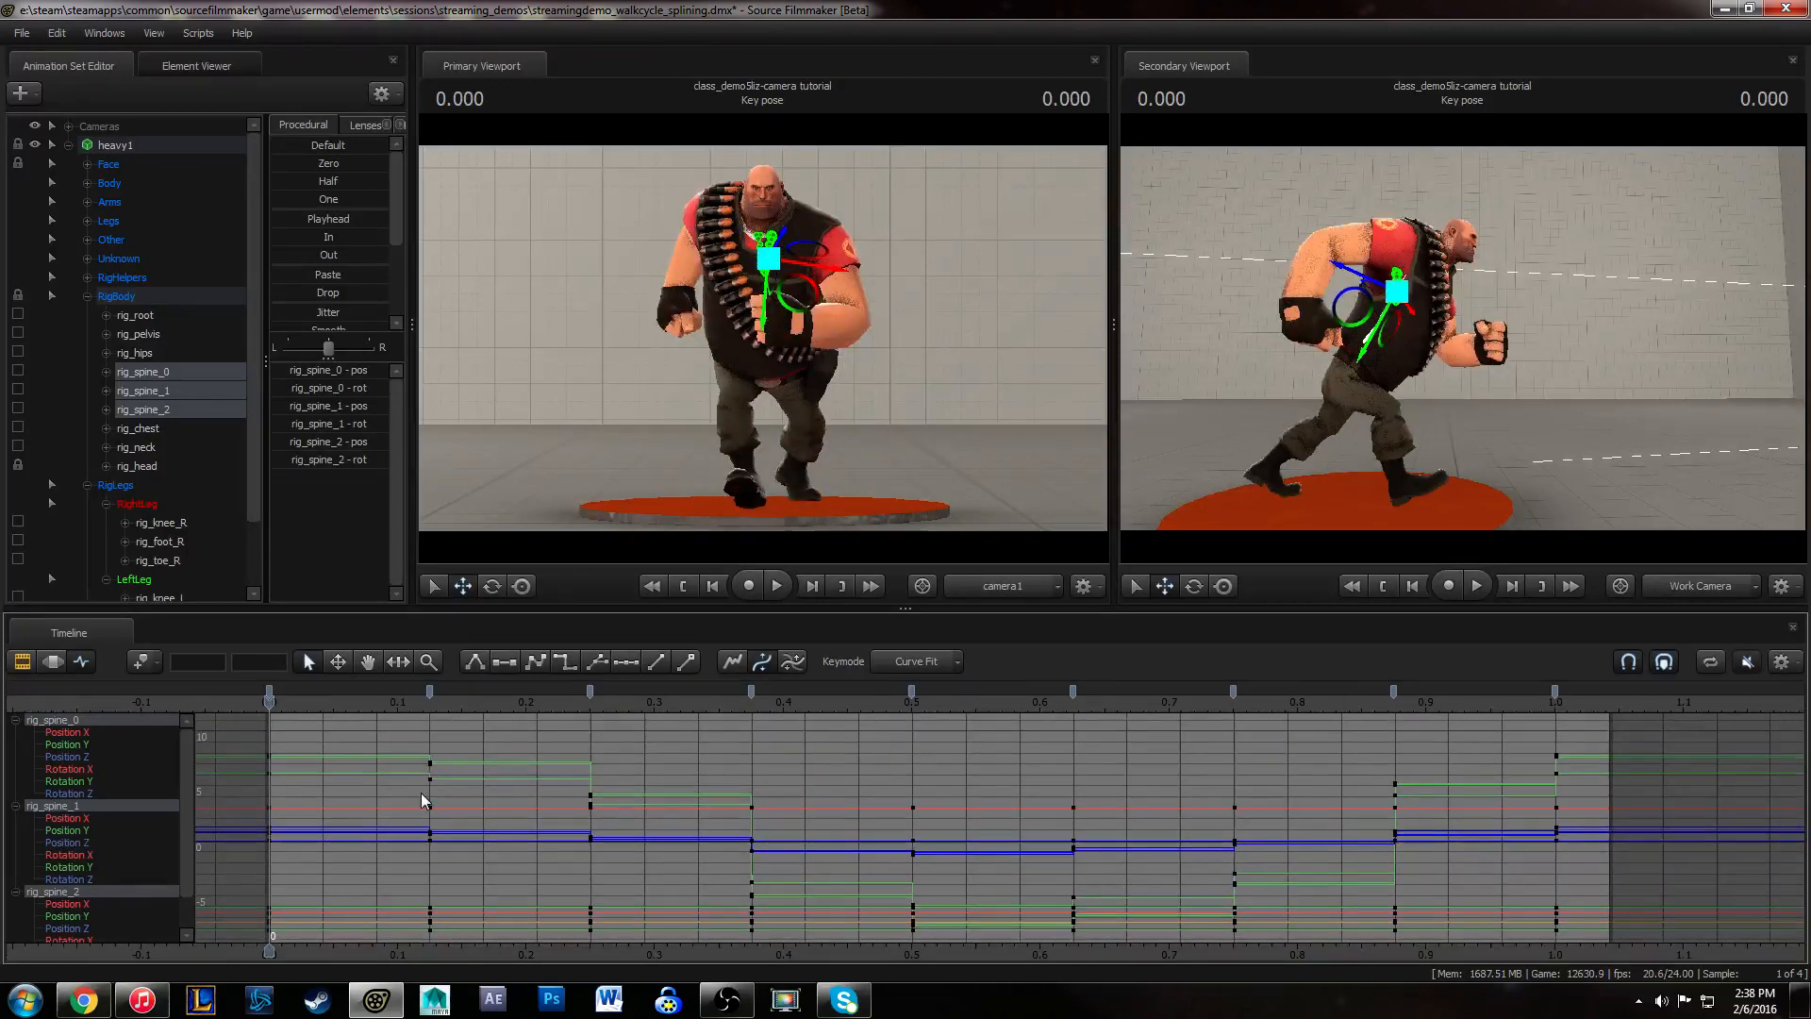
- Isolate the Rotation Y curves of rig_spine_0, rig_spine_1 and rig_spine_2 in the graph editor
{"action": "left_click_drag", "start_coordinate": [104, 733], "coordinate": [98, 758]}
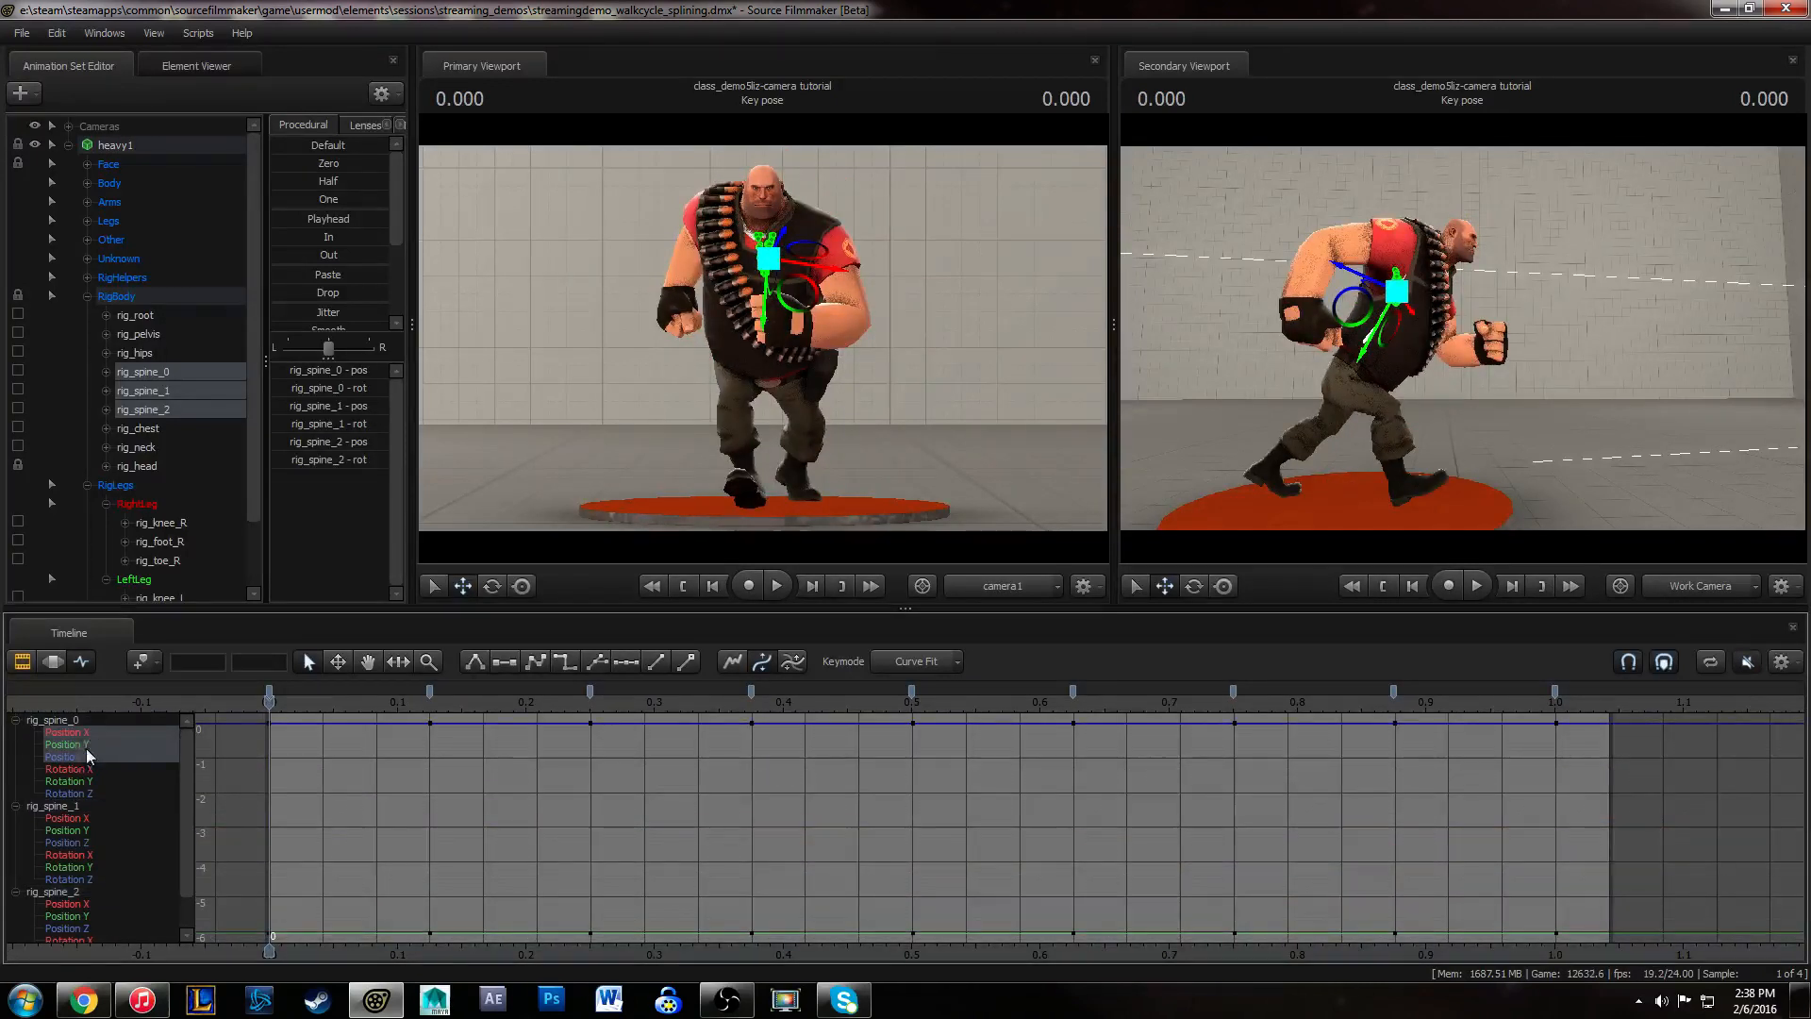
{"action": "left_click", "coordinate": [65, 718]}
{"action": "left_click", "coordinate": [70, 807], "text": "ctrl"}
{"action": "left_click", "coordinate": [75, 891], "text": "ctrl"}
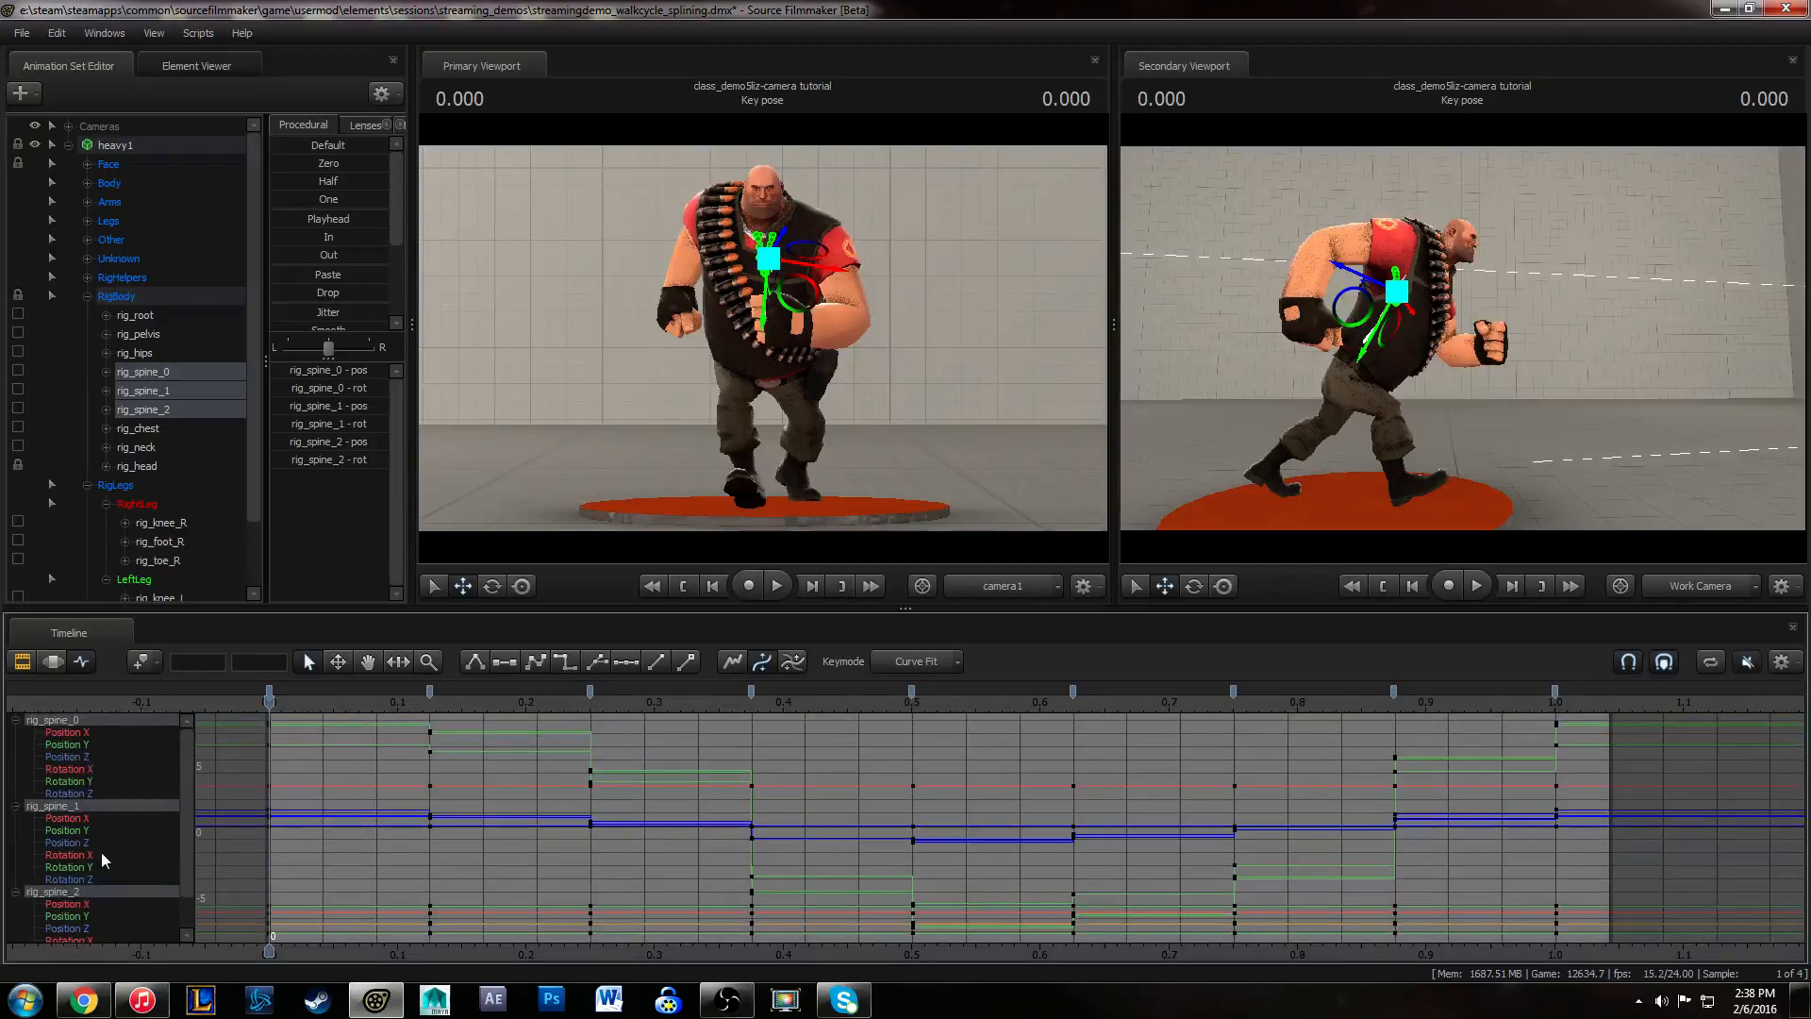
{"action": "scroll", "coordinate": [101, 853], "scroll_direction": "down", "scroll_amount": 1}
{"action": "scroll", "coordinate": [481, 783], "scroll_direction": "up", "scroll_amount": 1}
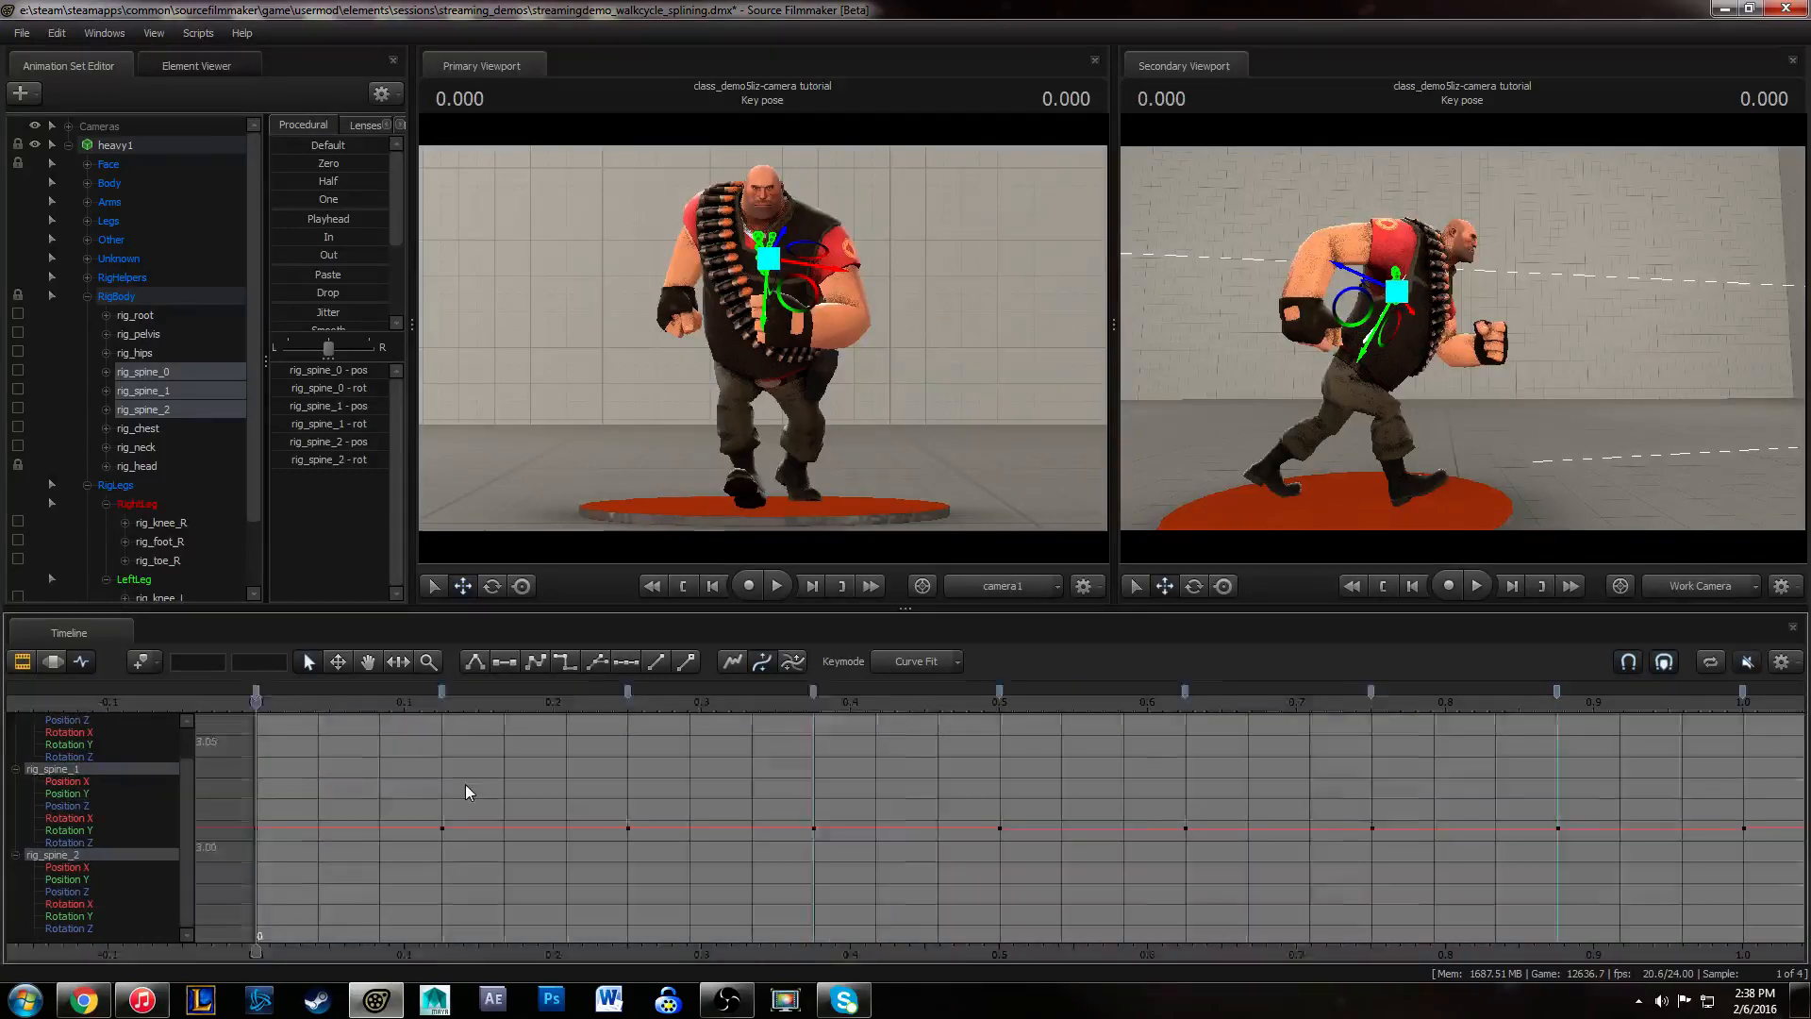
{"action": "scroll", "coordinate": [463, 768], "scroll_direction": "up", "scroll_amount": 1}
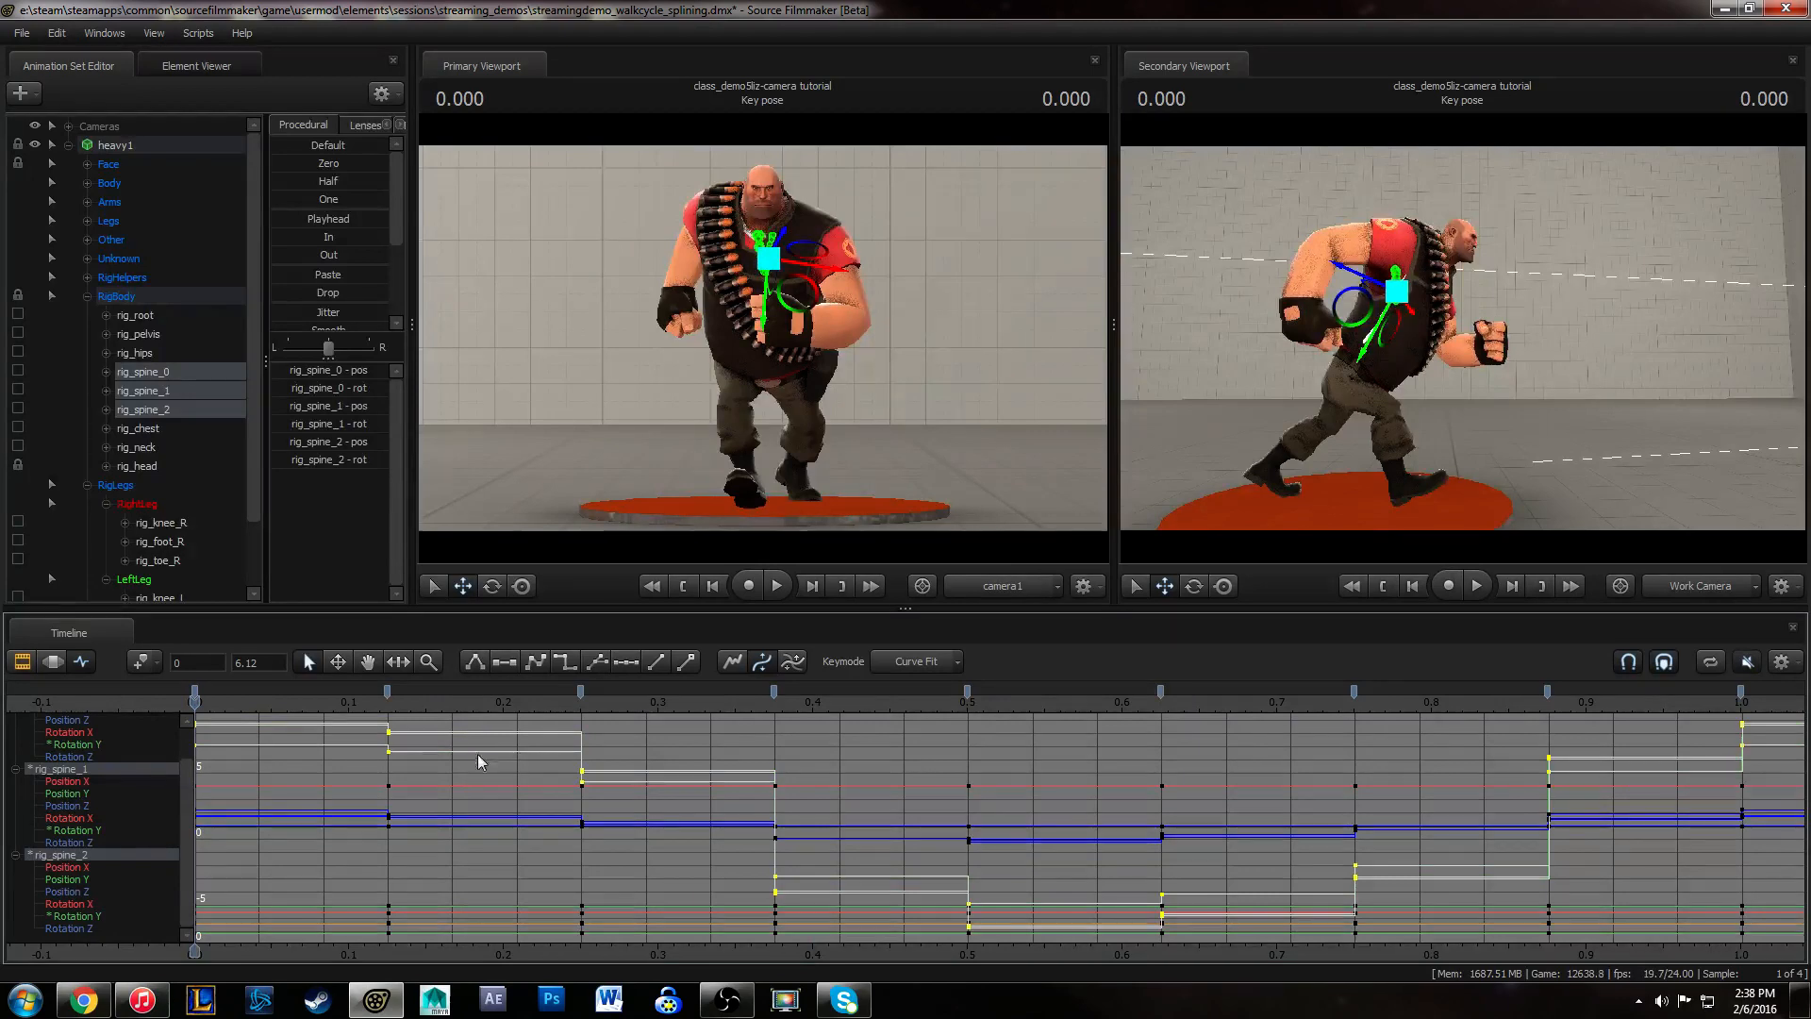
{"action": "left_click", "coordinate": [85, 746]}
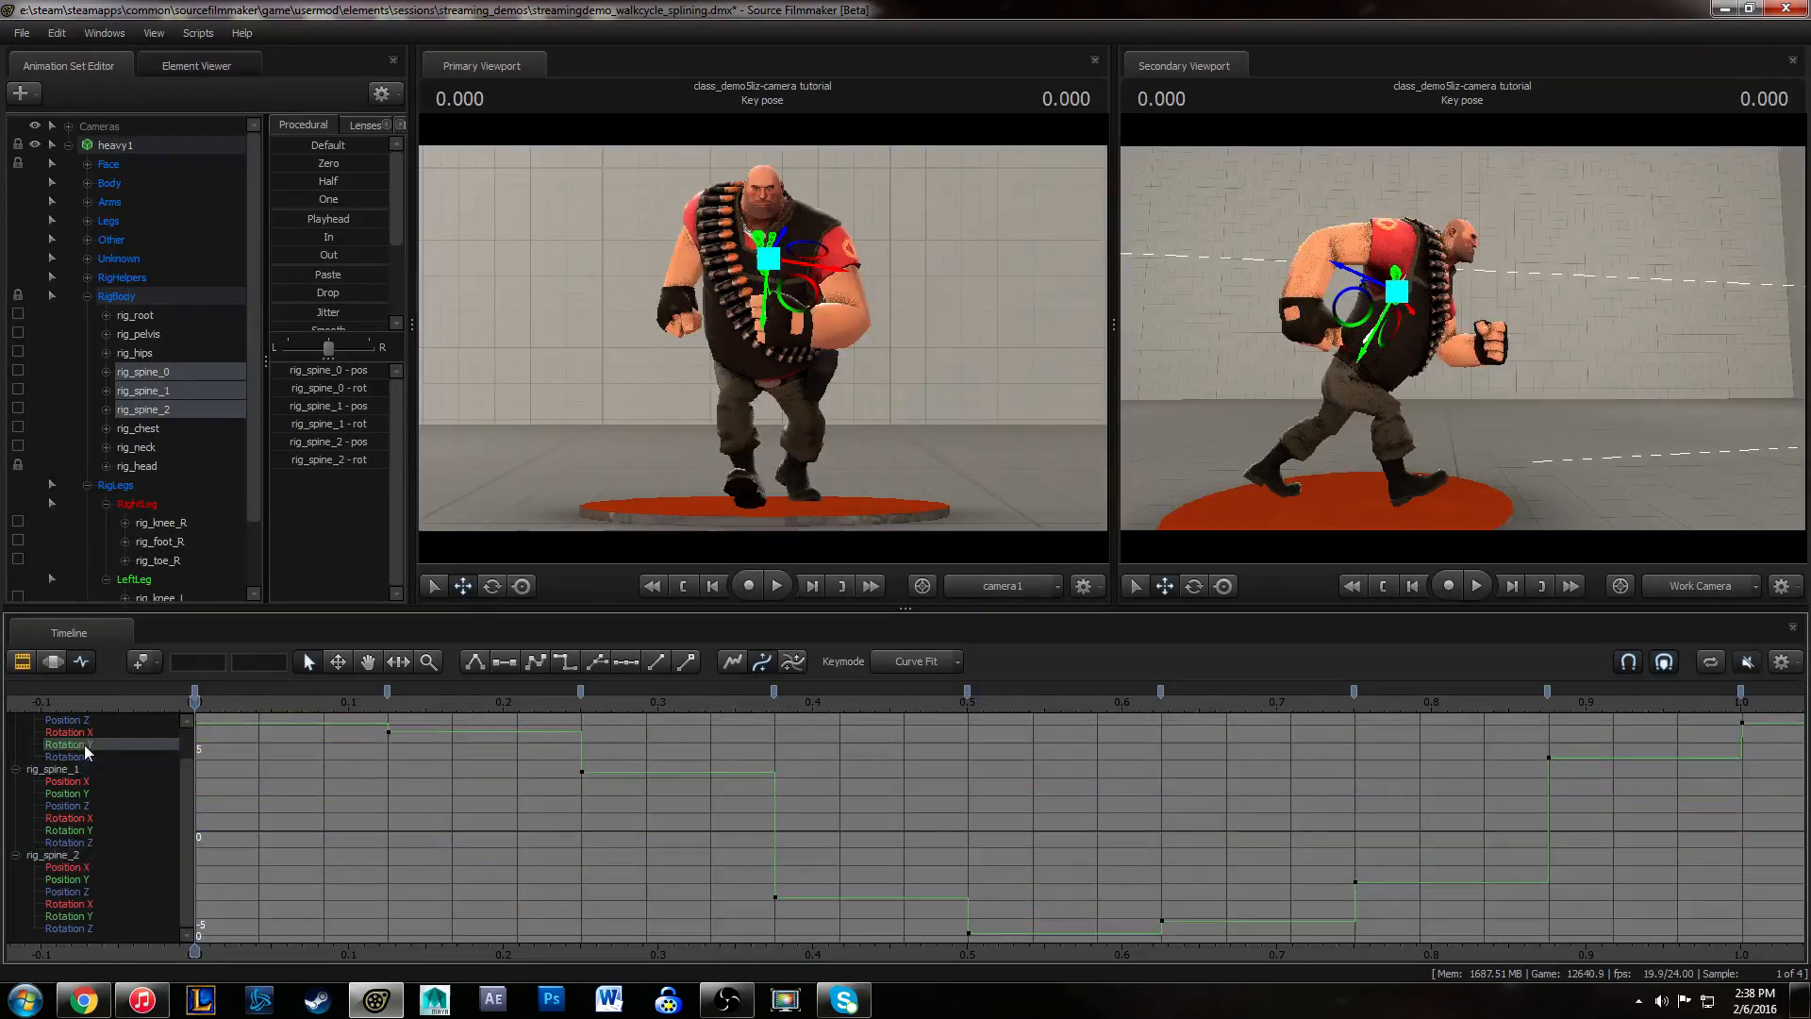
{"action": "left_click", "coordinate": [86, 834], "text": "ctrl"}
{"action": "left_click", "coordinate": [123, 916], "text": "ctrl"}
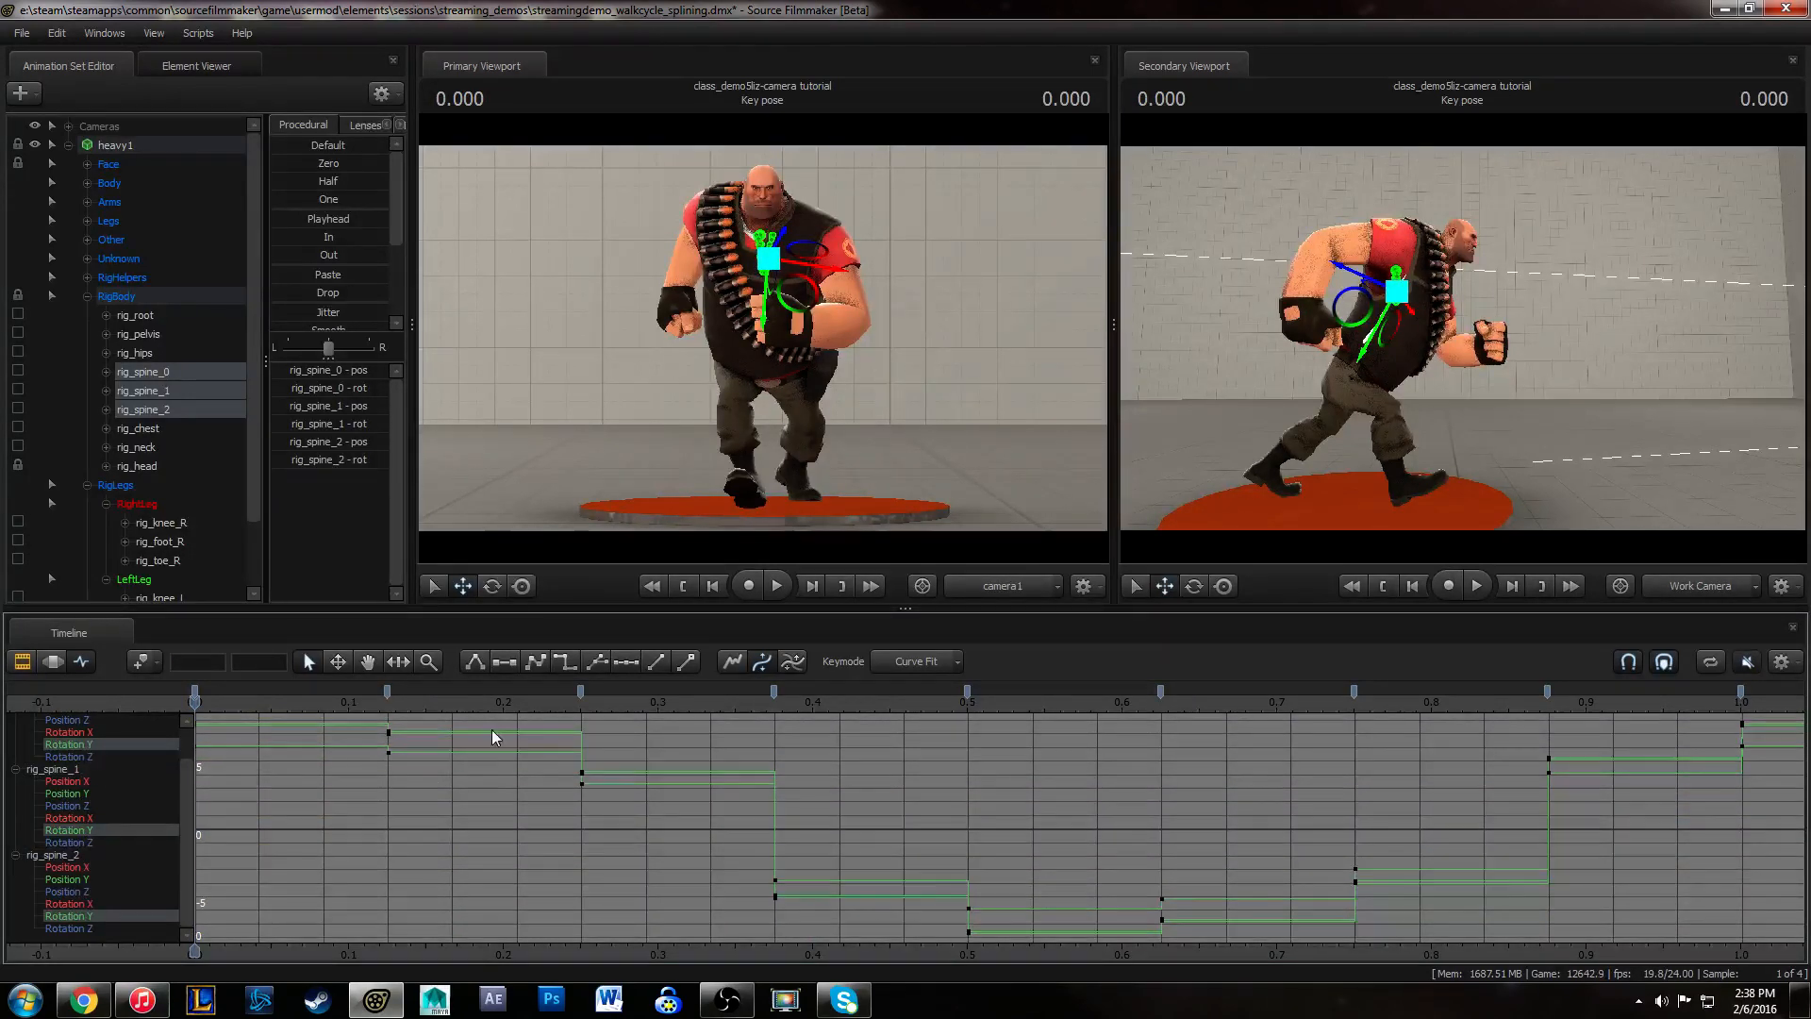
- Flatten all the spine Rotation Y keys and give the keys at frames 3, 6, 9, 15, 18 and 21 spline tangents
{"action": "key", "text": "ctrl+a"}
{"action": "key", "text": "2"}
{"action": "left_click_drag", "start_coordinate": [346, 727], "coordinate": [946, 938]}
{"action": "key", "text": "1"}
{"action": "left_click_drag", "start_coordinate": [1153, 940], "coordinate": [1657, 721]}
{"action": "key", "text": "1"}
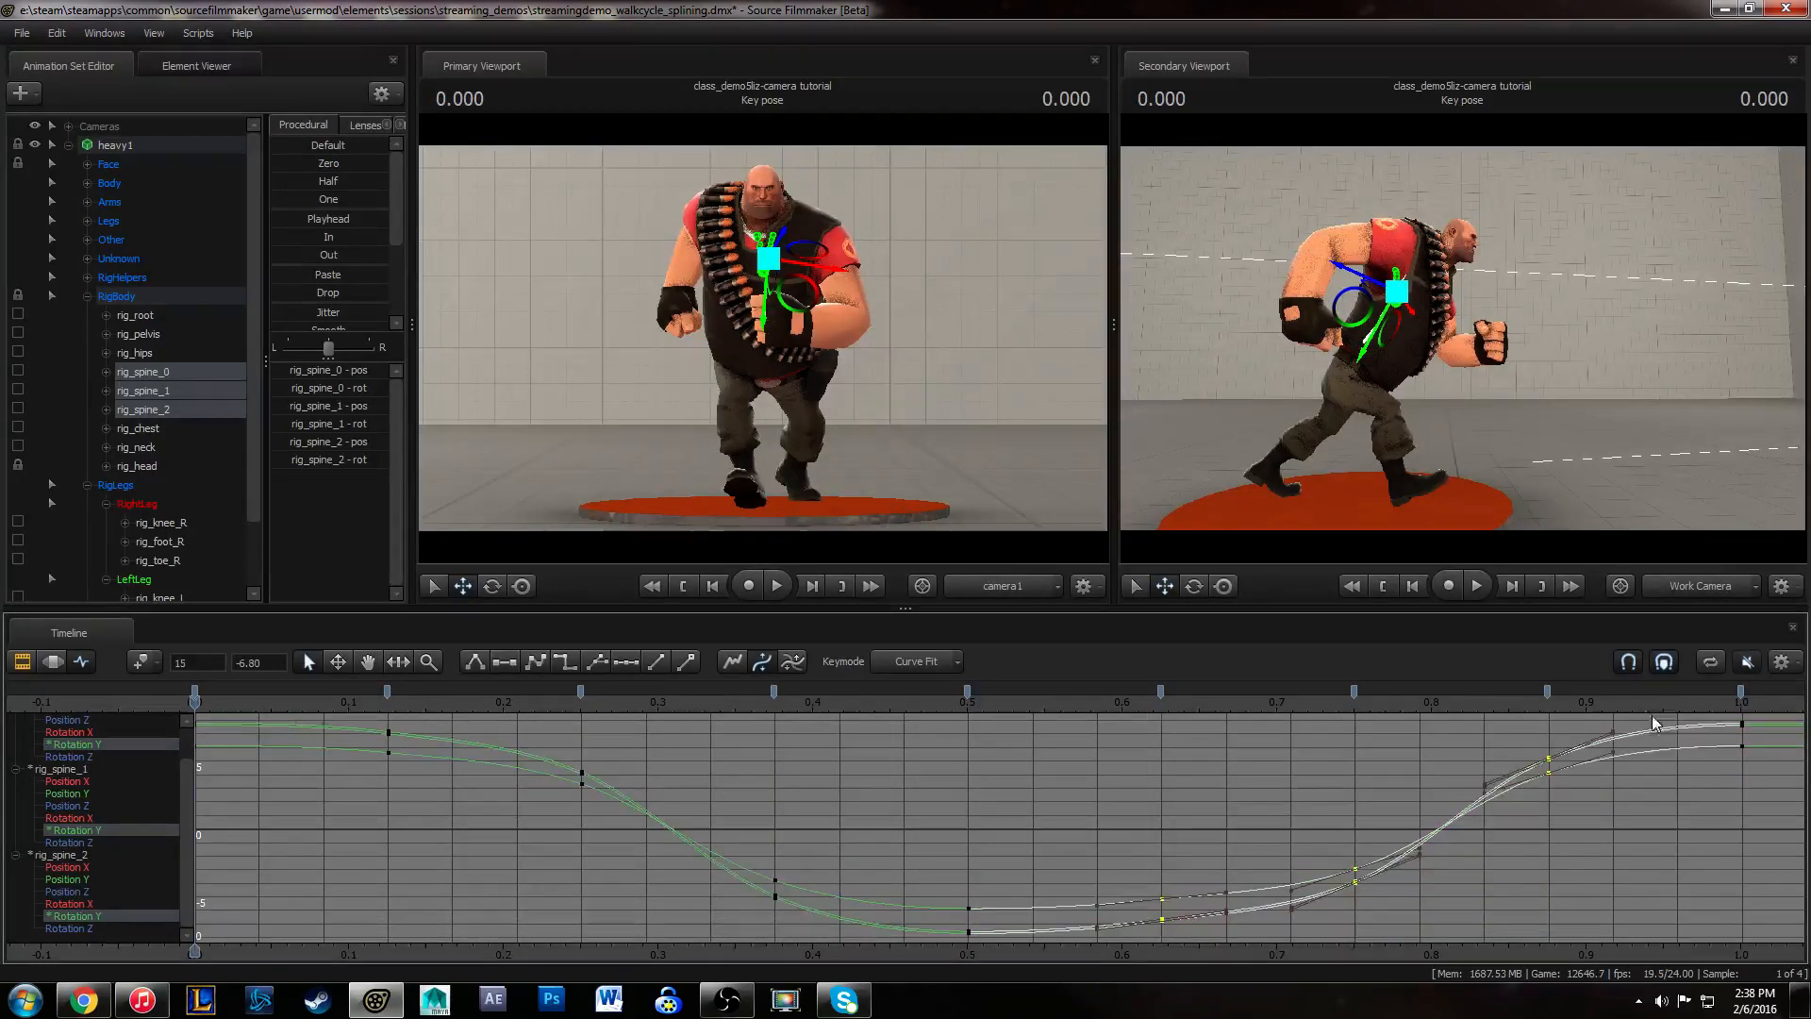
- Examine the spine Rotation Y curves' shape around the middle of the cycle and at frames 3 and 6
{"action": "left_click", "coordinate": [1434, 817]}
{"action": "key", "text": "ctrl+a"}
{"action": "left_click_drag", "start_coordinate": [1402, 836], "coordinate": [1435, 877]}
{"action": "middle_click_drag", "start_coordinate": [1433, 908], "coordinate": [1427, 877]}
{"action": "right_click_drag", "start_coordinate": [1427, 878], "coordinate": [1433, 855], "text": "alt"}
{"action": "middle_click_drag", "start_coordinate": [1464, 811], "coordinate": [1472, 837]}
{"action": "left_click", "coordinate": [1472, 836]}
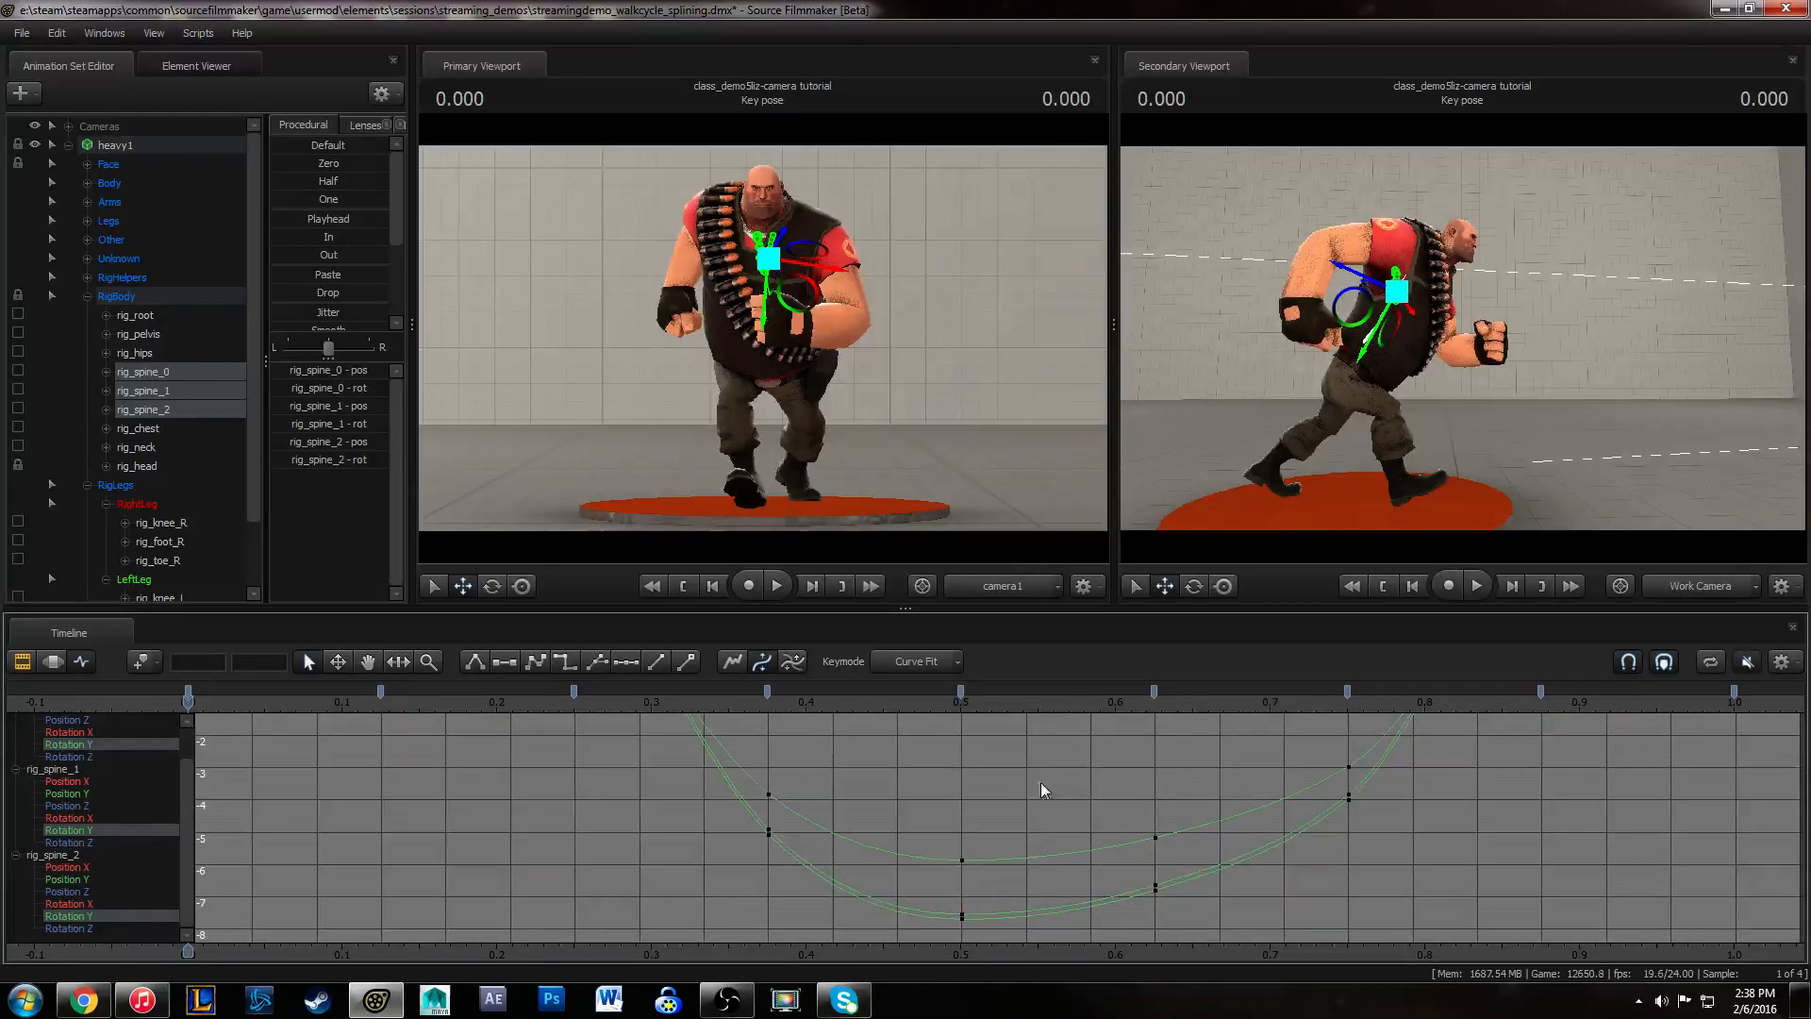
{"action": "middle_click_drag", "start_coordinate": [965, 740], "coordinate": [1082, 837], "text": "alt"}
{"action": "key", "text": "f"}
{"action": "left_click_drag", "start_coordinate": [514, 747], "coordinate": [639, 861]}
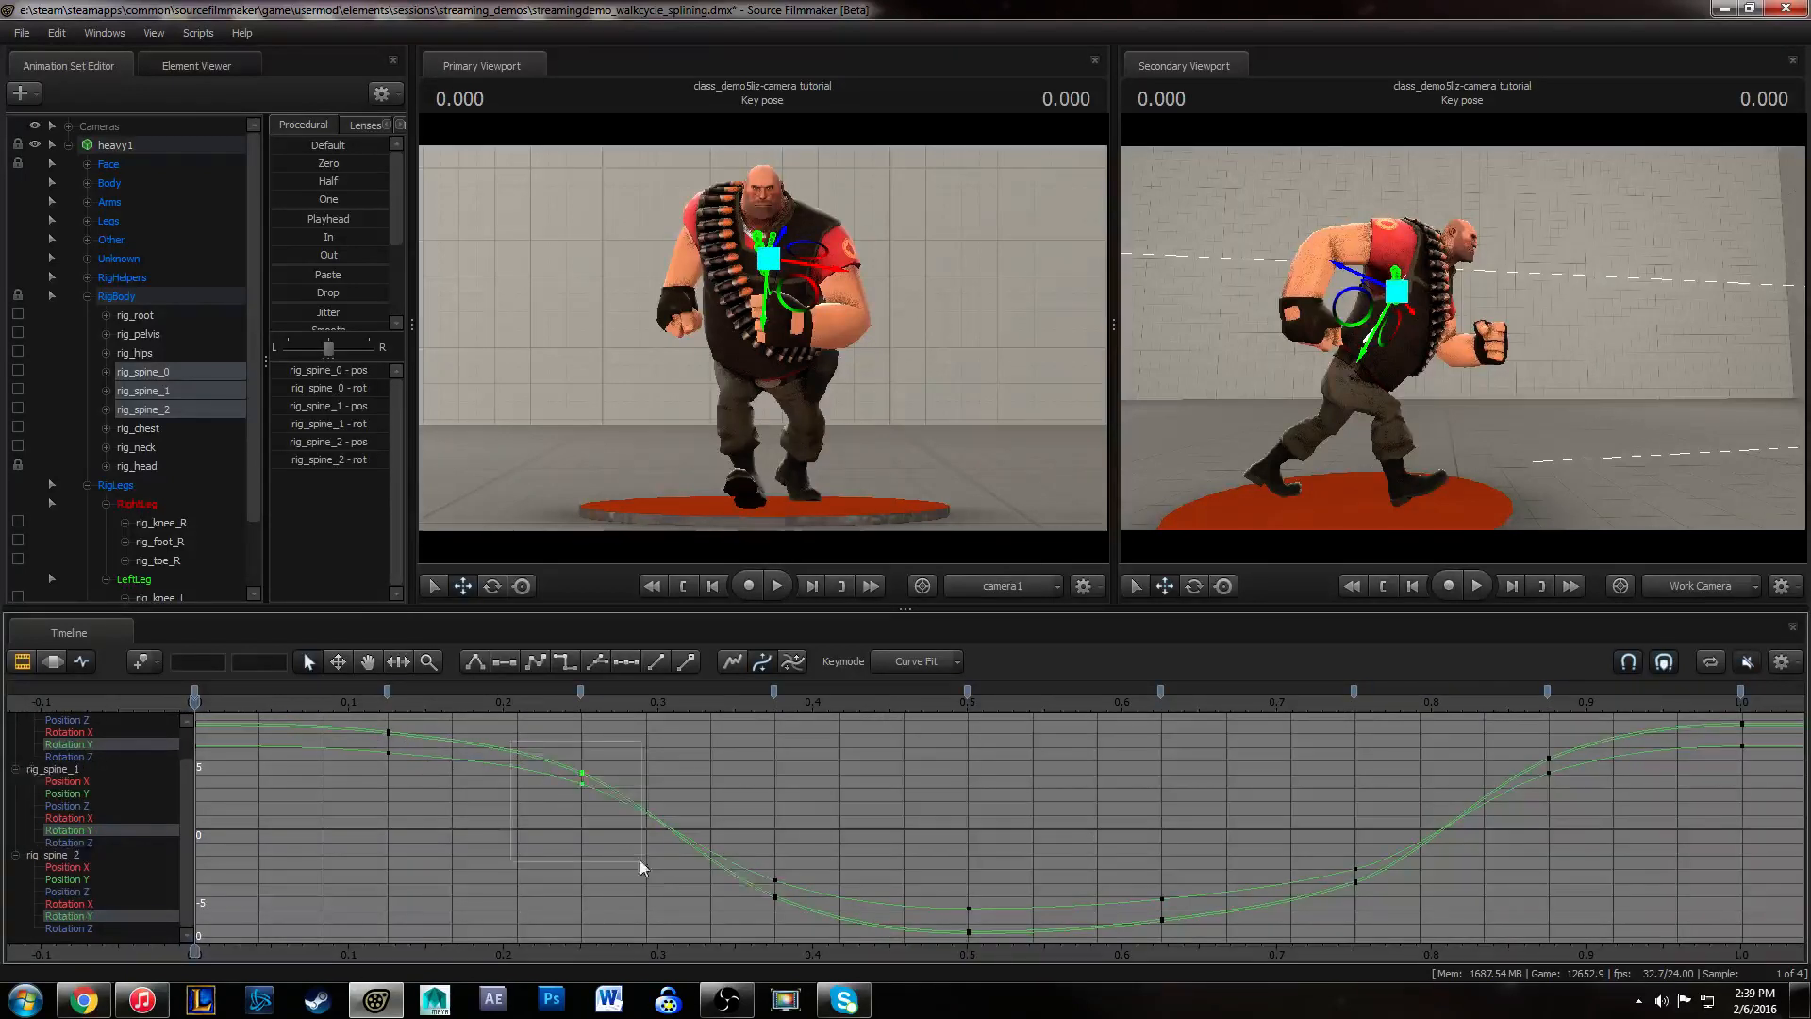
{"action": "left_click_drag", "start_coordinate": [441, 737], "coordinate": [539, 792]}
{"action": "left_click_drag", "start_coordinate": [353, 774], "coordinate": [436, 698]}
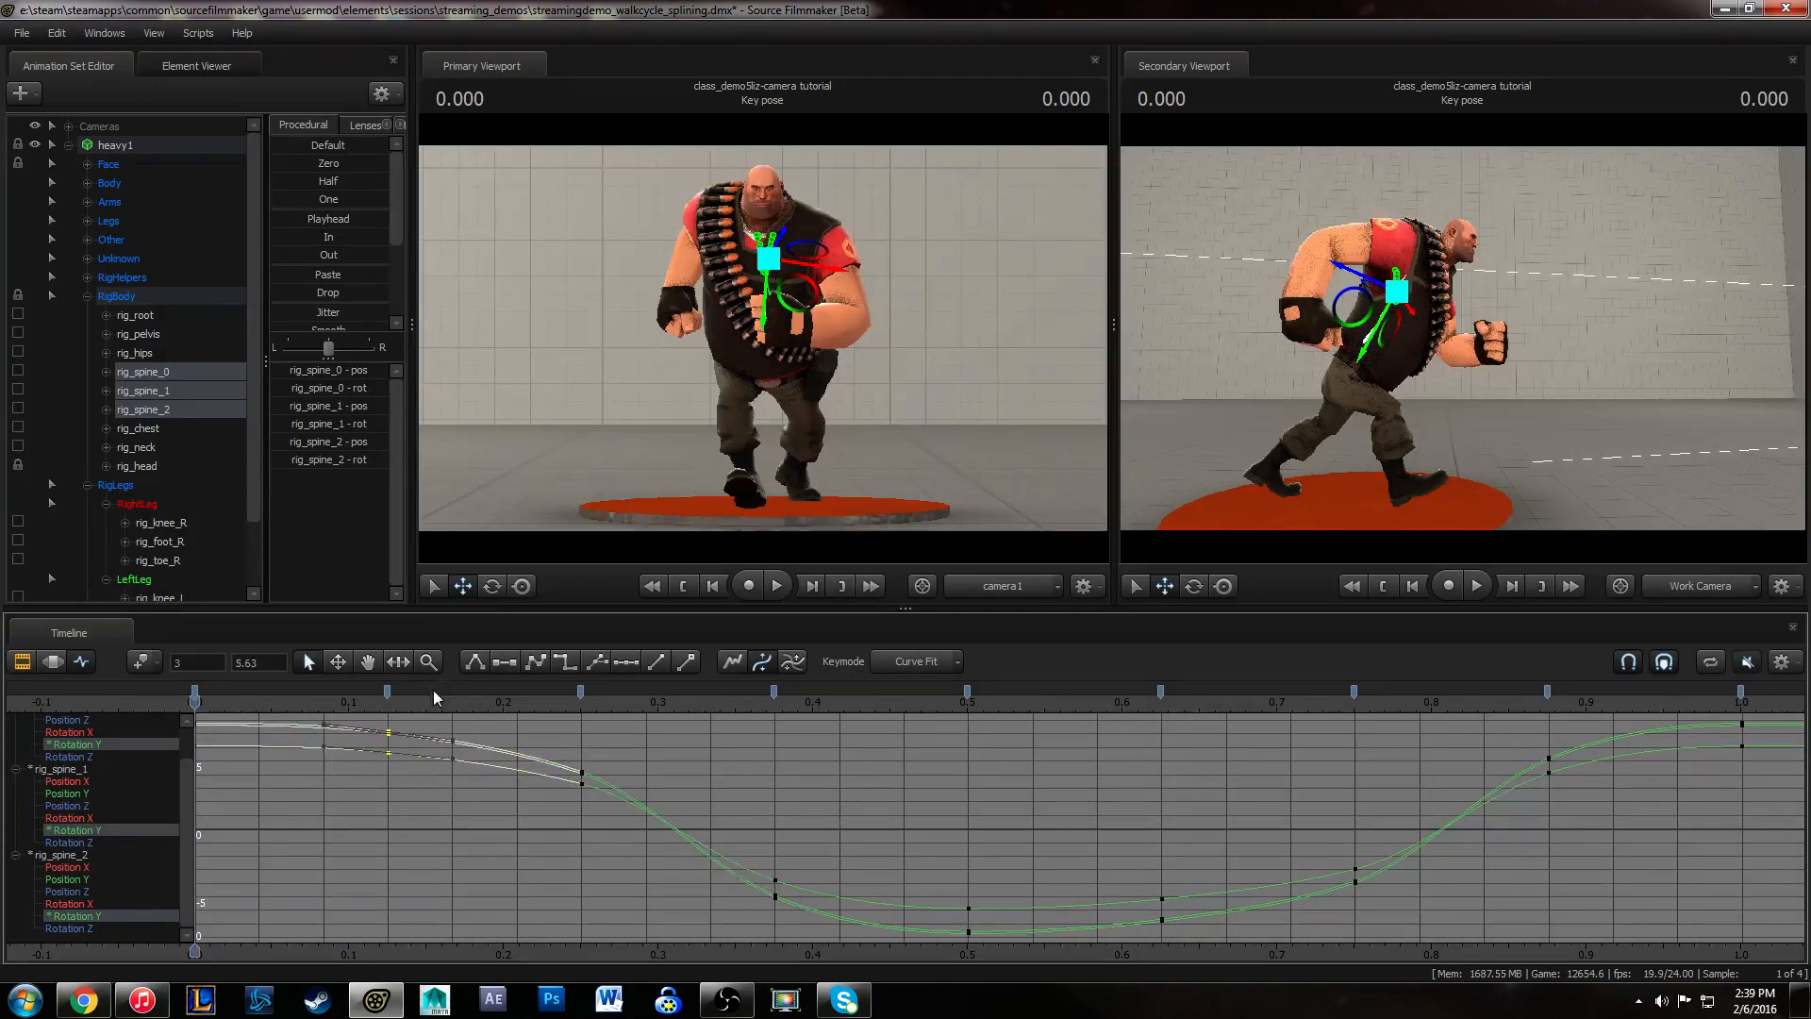
{"action": "left_click", "coordinate": [1237, 796]}
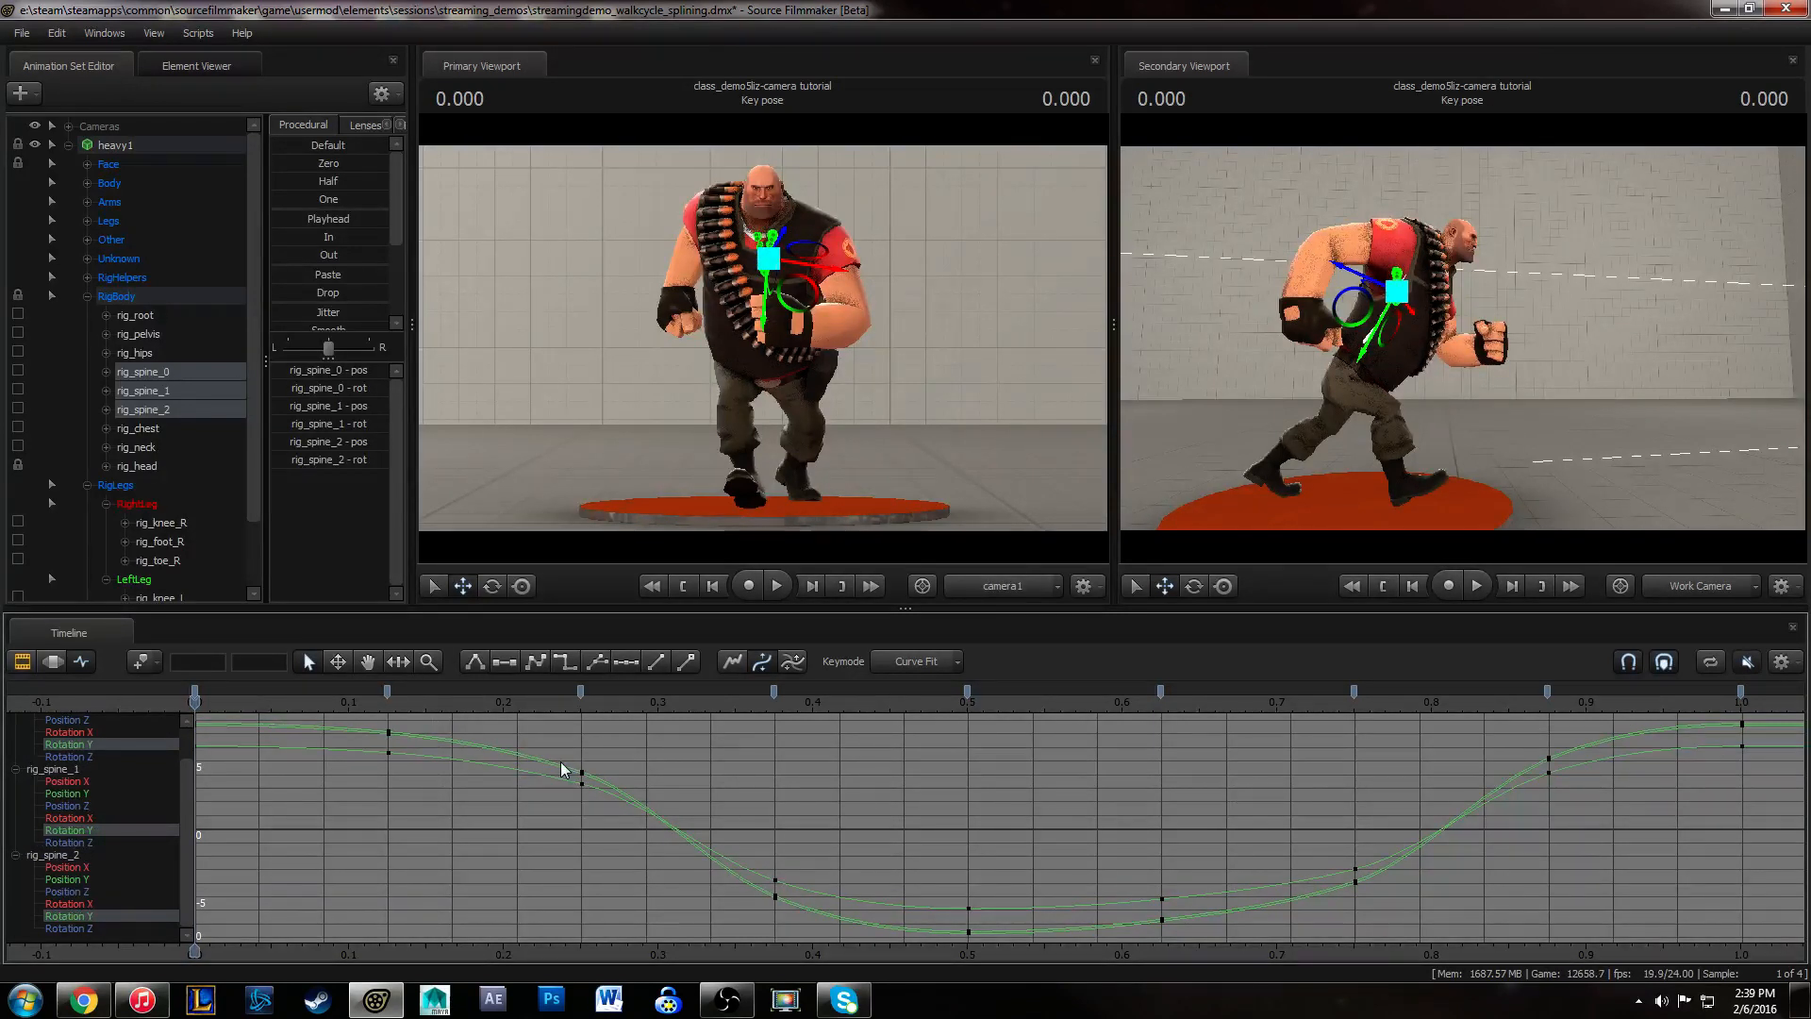
{"action": "left_click_drag", "start_coordinate": [556, 750], "coordinate": [602, 805]}
- Play the walk cycle to check the spine's Y rotation, and return to frame 0
{"action": "left_click", "coordinate": [258, 712]}
{"action": "key", "text": "space"}
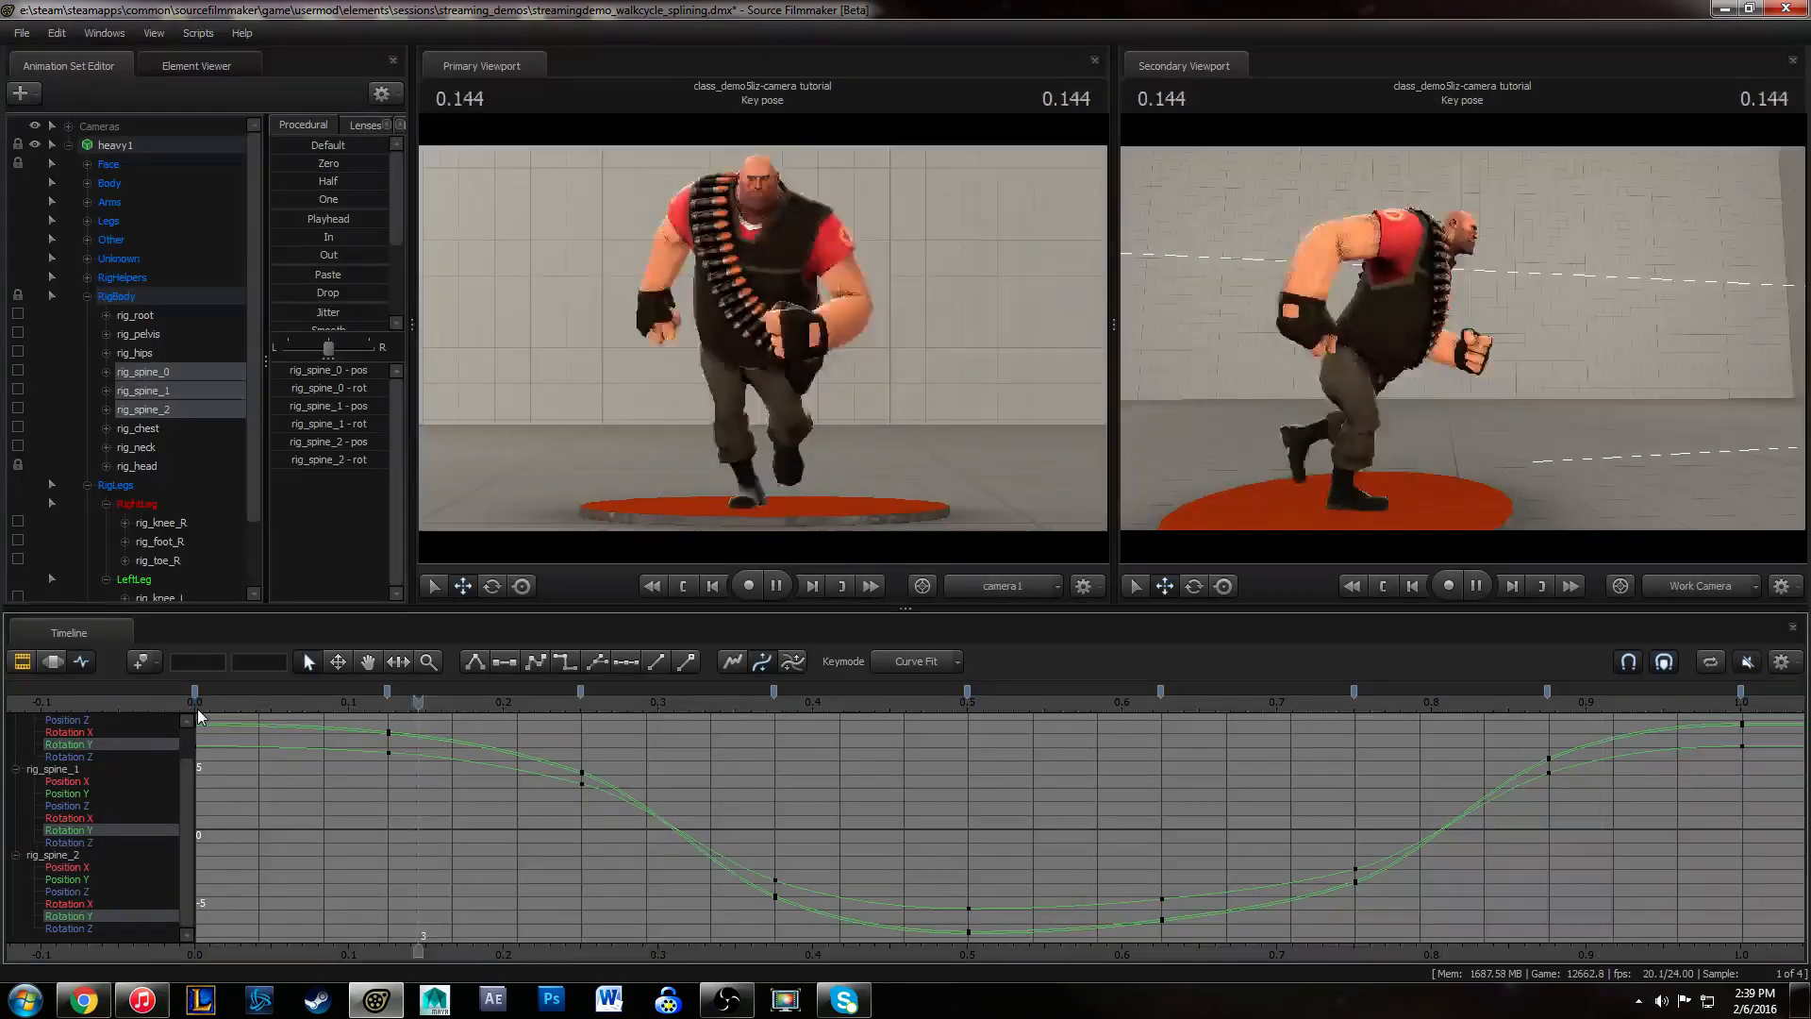
{"action": "left_click", "coordinate": [196, 709]}
- Flatten the three spine controls' Rotation Z keys and give those at frames 3, 6, 9, 15, 18 and 21 spline tangents
{"action": "left_click", "coordinate": [71, 756]}
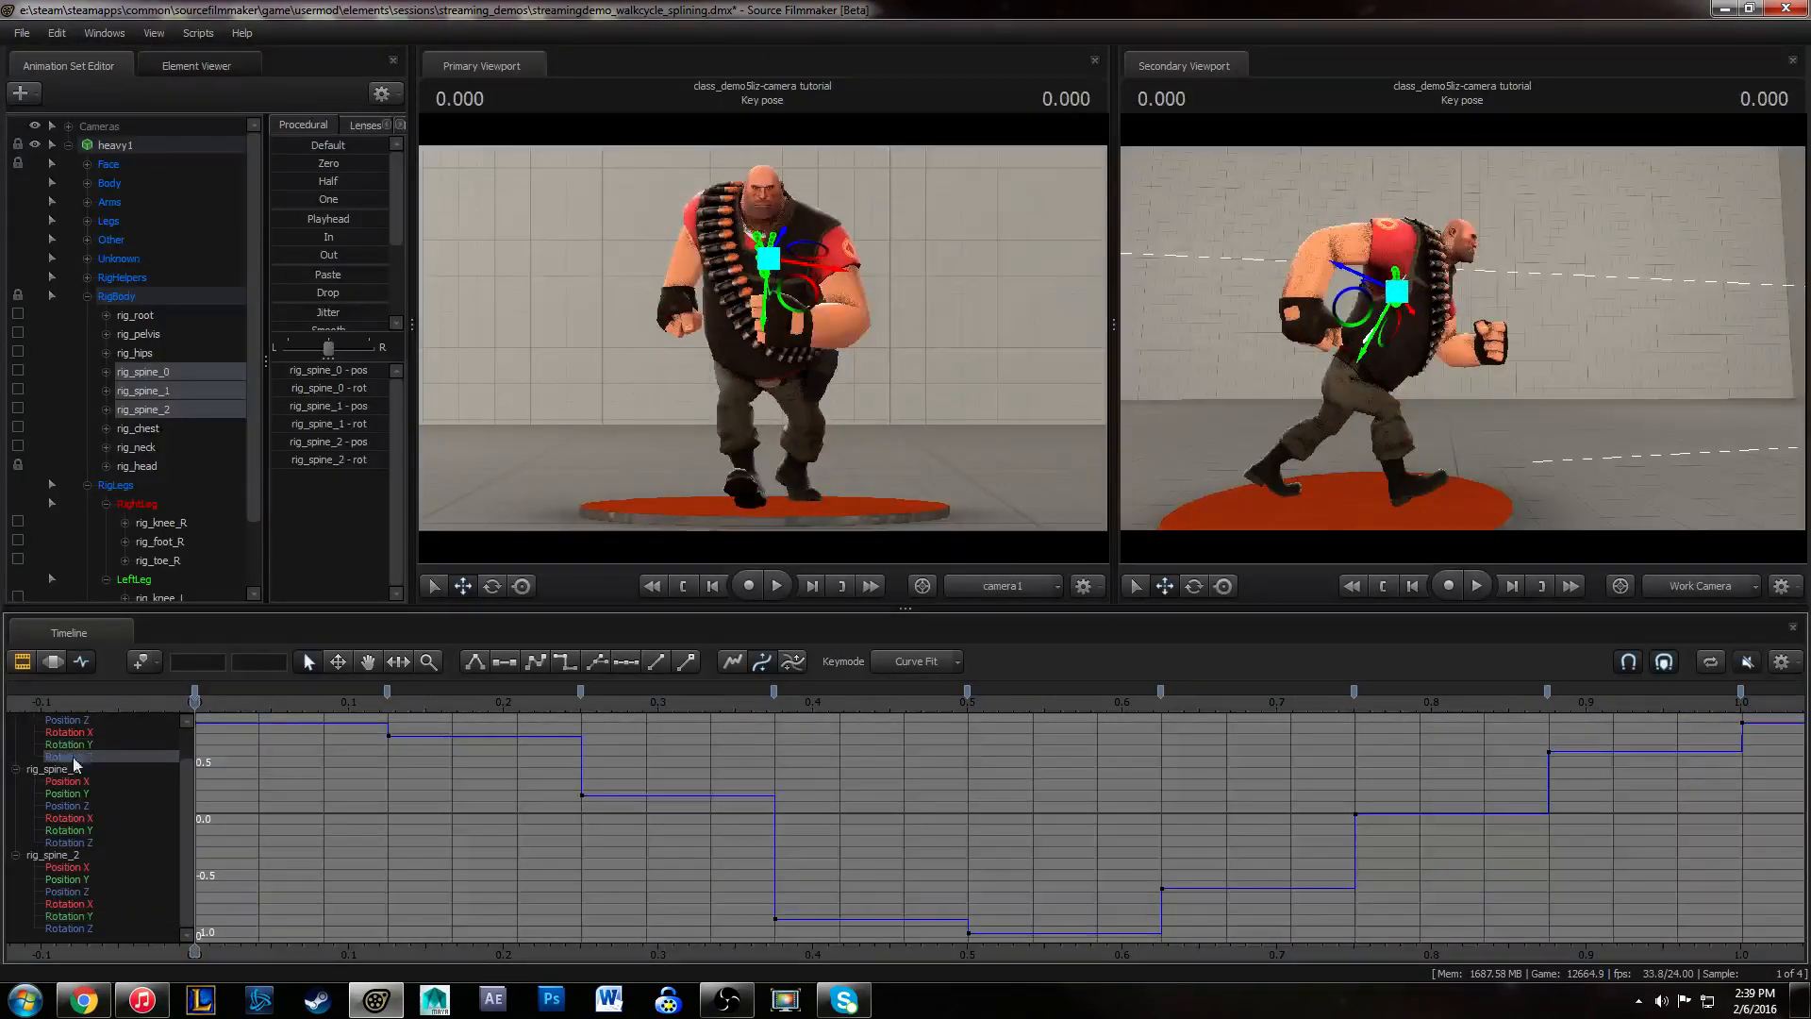
{"action": "left_click", "coordinate": [96, 841], "text": "ctrl"}
{"action": "left_click", "coordinate": [89, 927], "text": "ctrl"}
{"action": "key", "text": "ctrl+a"}
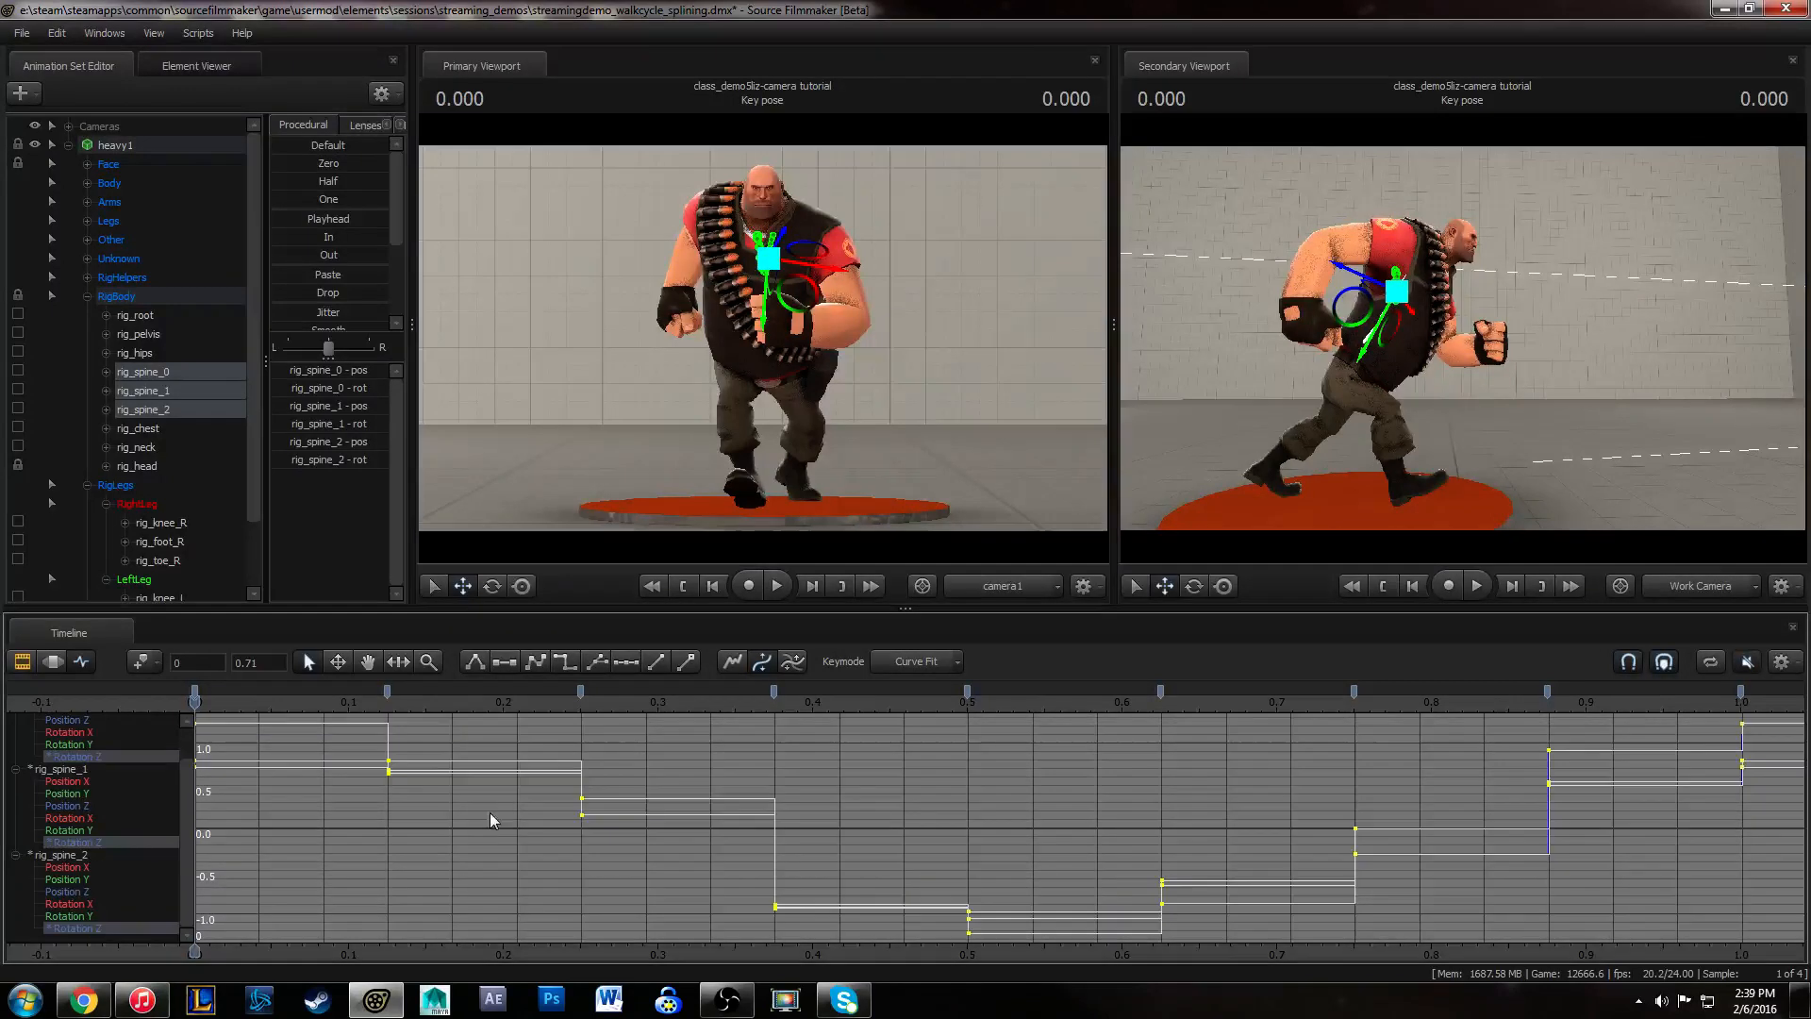
{"action": "key", "text": "1"}
{"action": "key", "text": "2"}
{"action": "left_click_drag", "start_coordinate": [346, 726], "coordinate": [823, 929]}
{"action": "key", "text": "1"}
{"action": "left_click_drag", "start_coordinate": [1120, 932], "coordinate": [1589, 707]}
{"action": "key", "text": "1"}
{"action": "left_click", "coordinate": [1250, 778]}
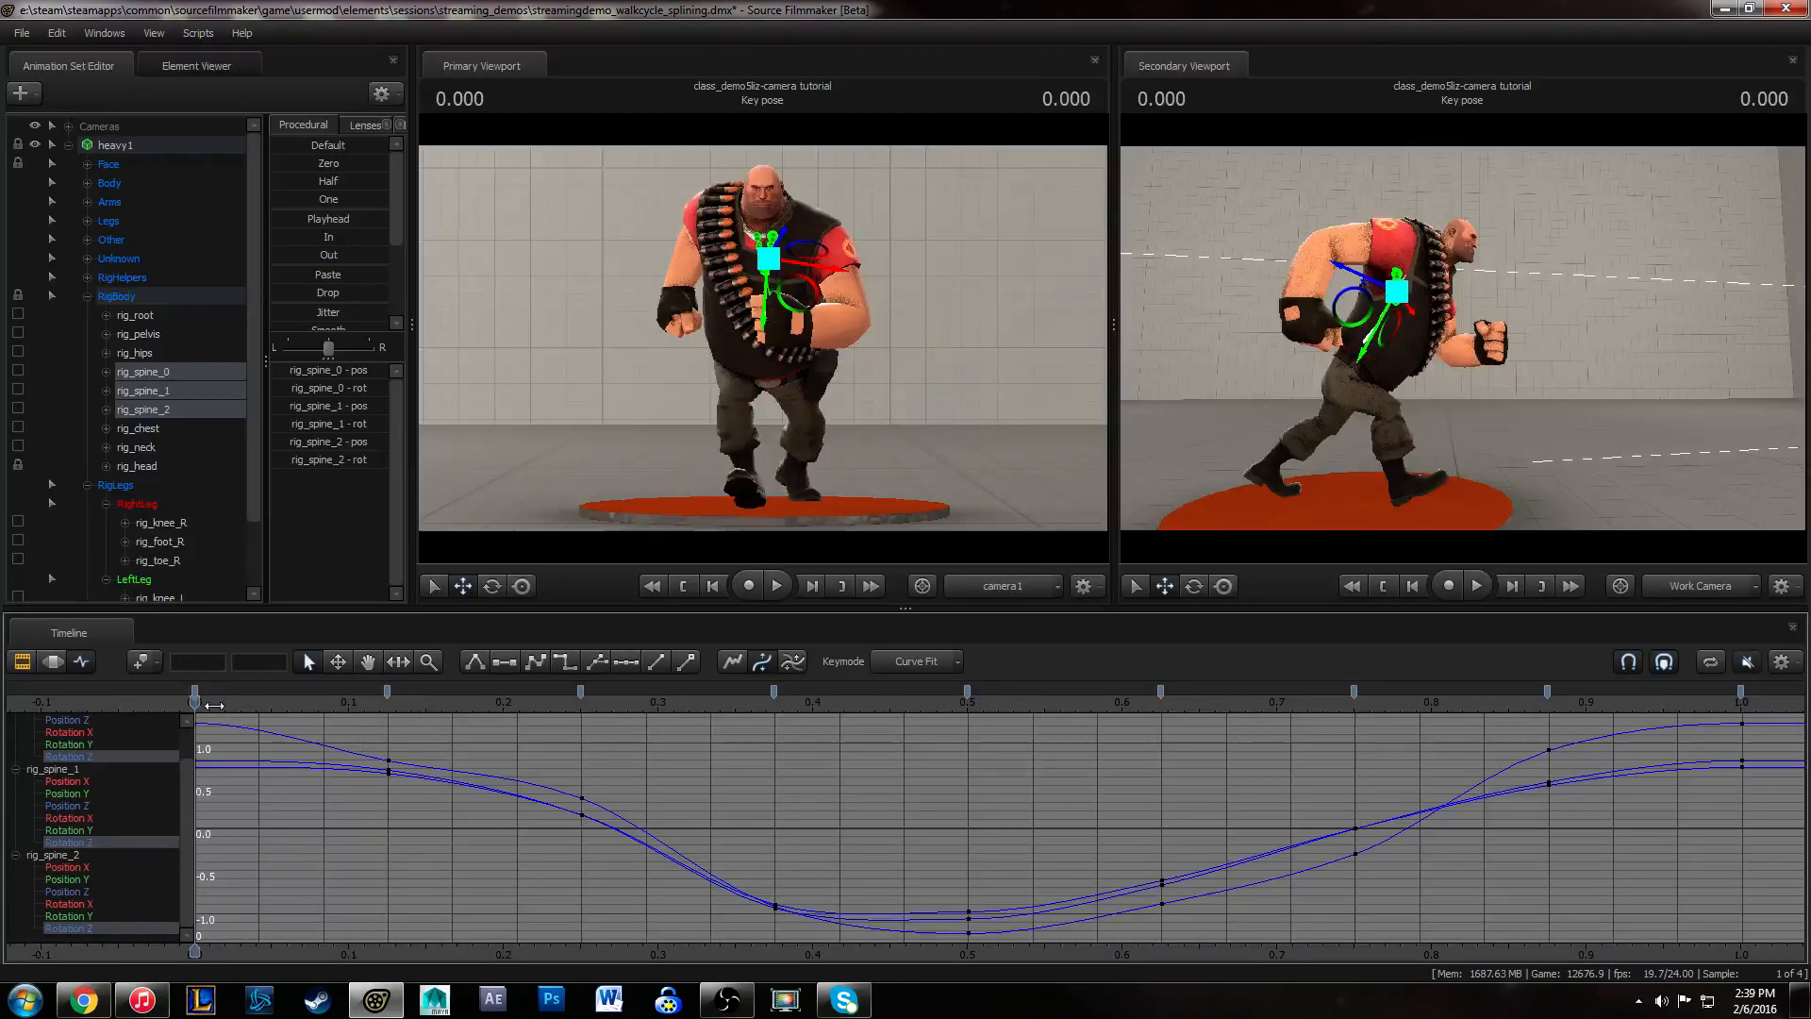
- Play the walk cycle and examine the Rotation X curves of all three spine controls
{"action": "key", "text": "space"}
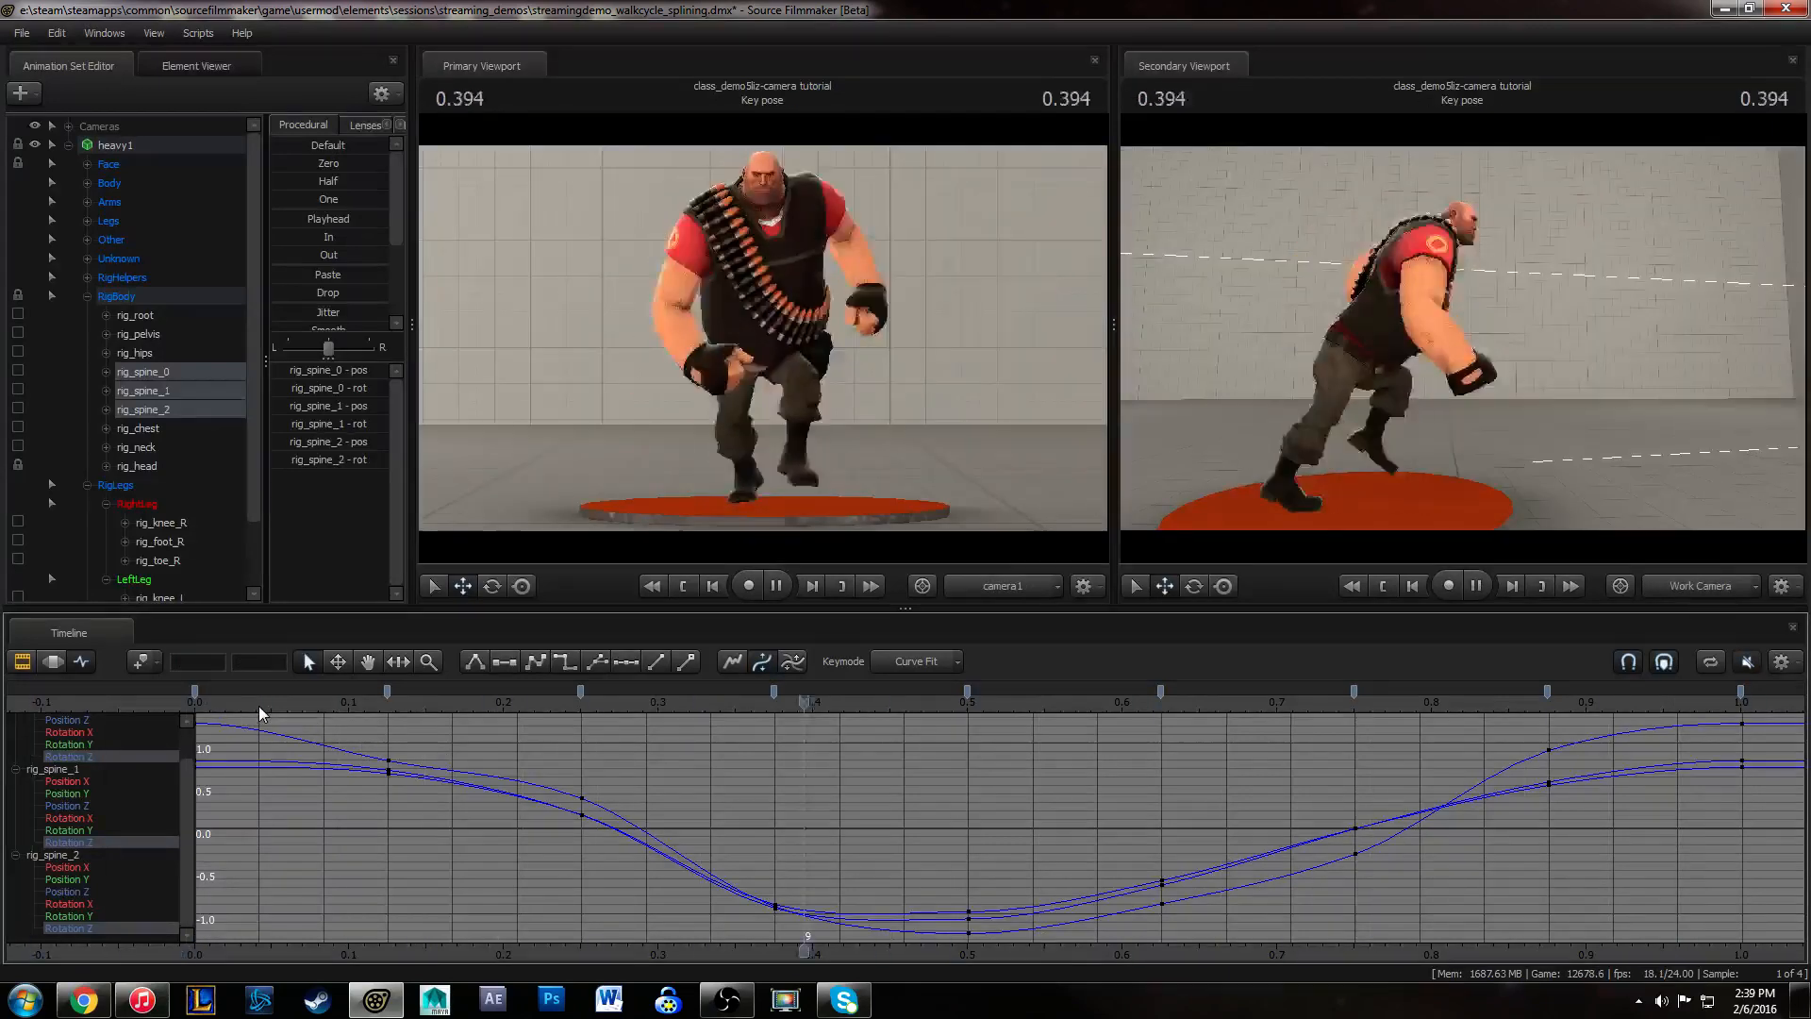
{"action": "key", "text": "space"}
{"action": "left_click", "coordinate": [71, 732]}
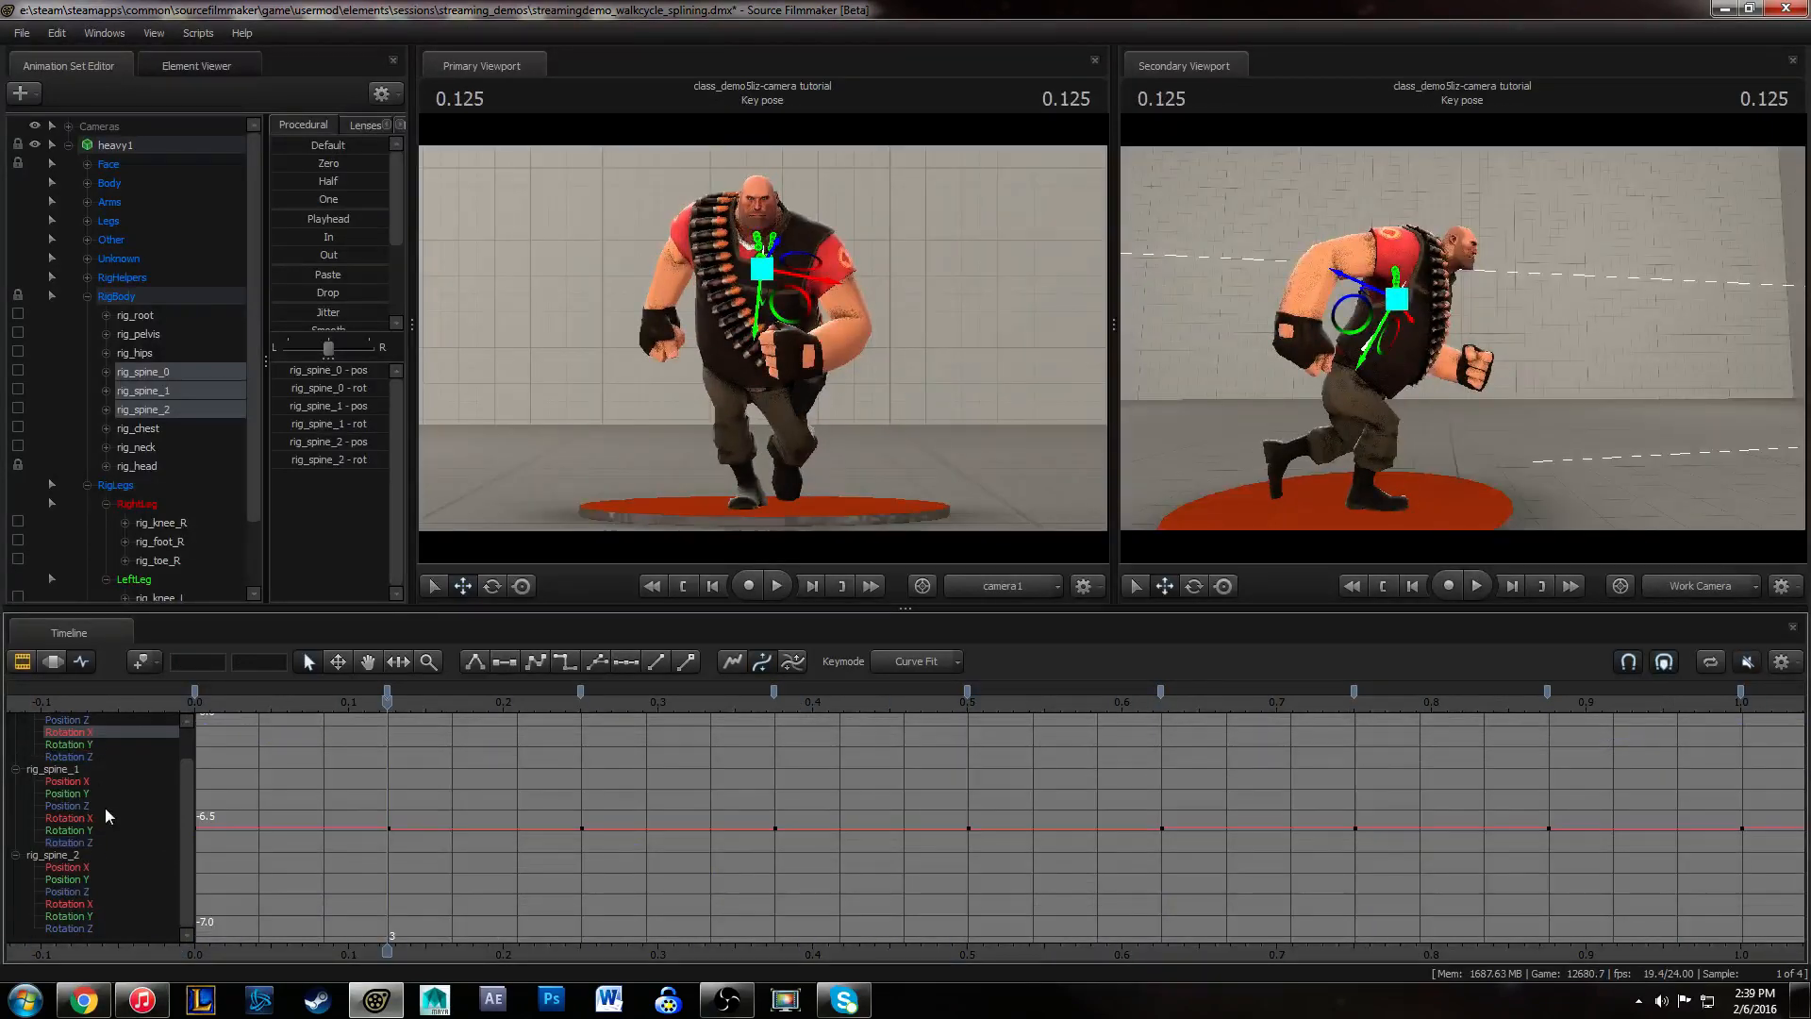
{"action": "left_click", "coordinate": [85, 817], "text": "ctrl"}
{"action": "left_click", "coordinate": [81, 901], "text": "ctrl"}
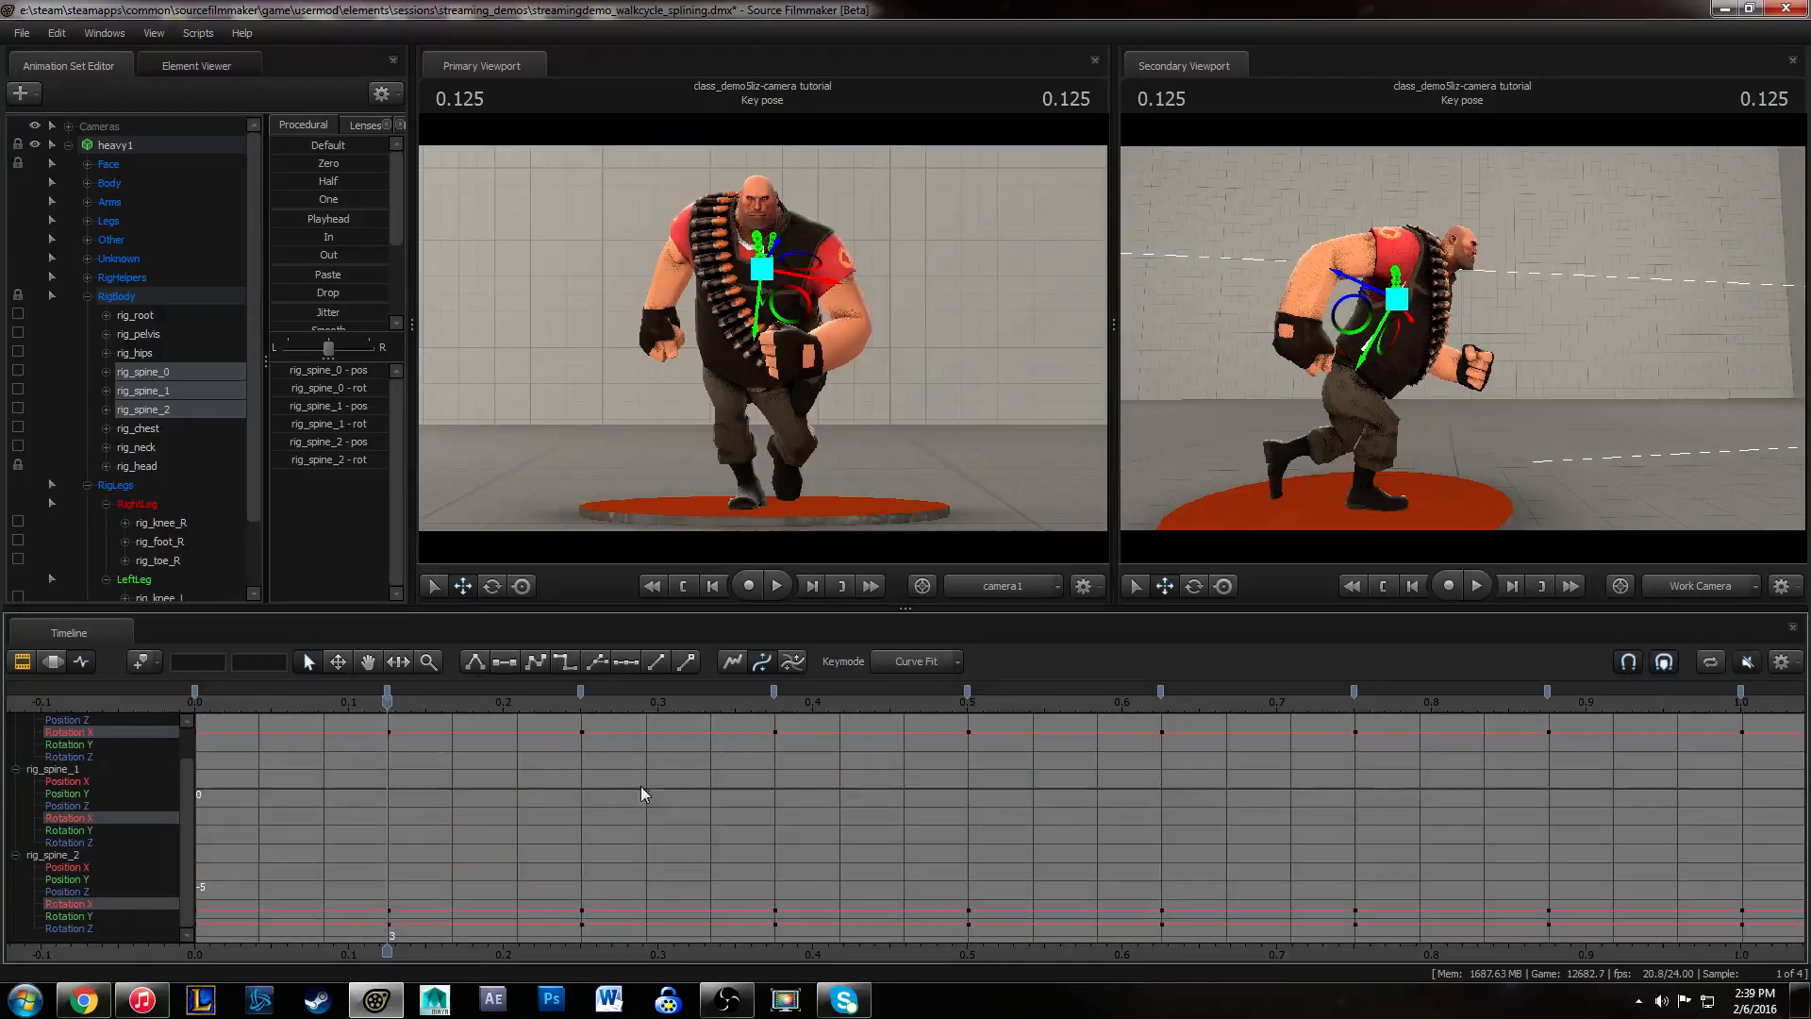
{"action": "key", "text": "ctrl+a"}
{"action": "left_click", "coordinate": [698, 861]}
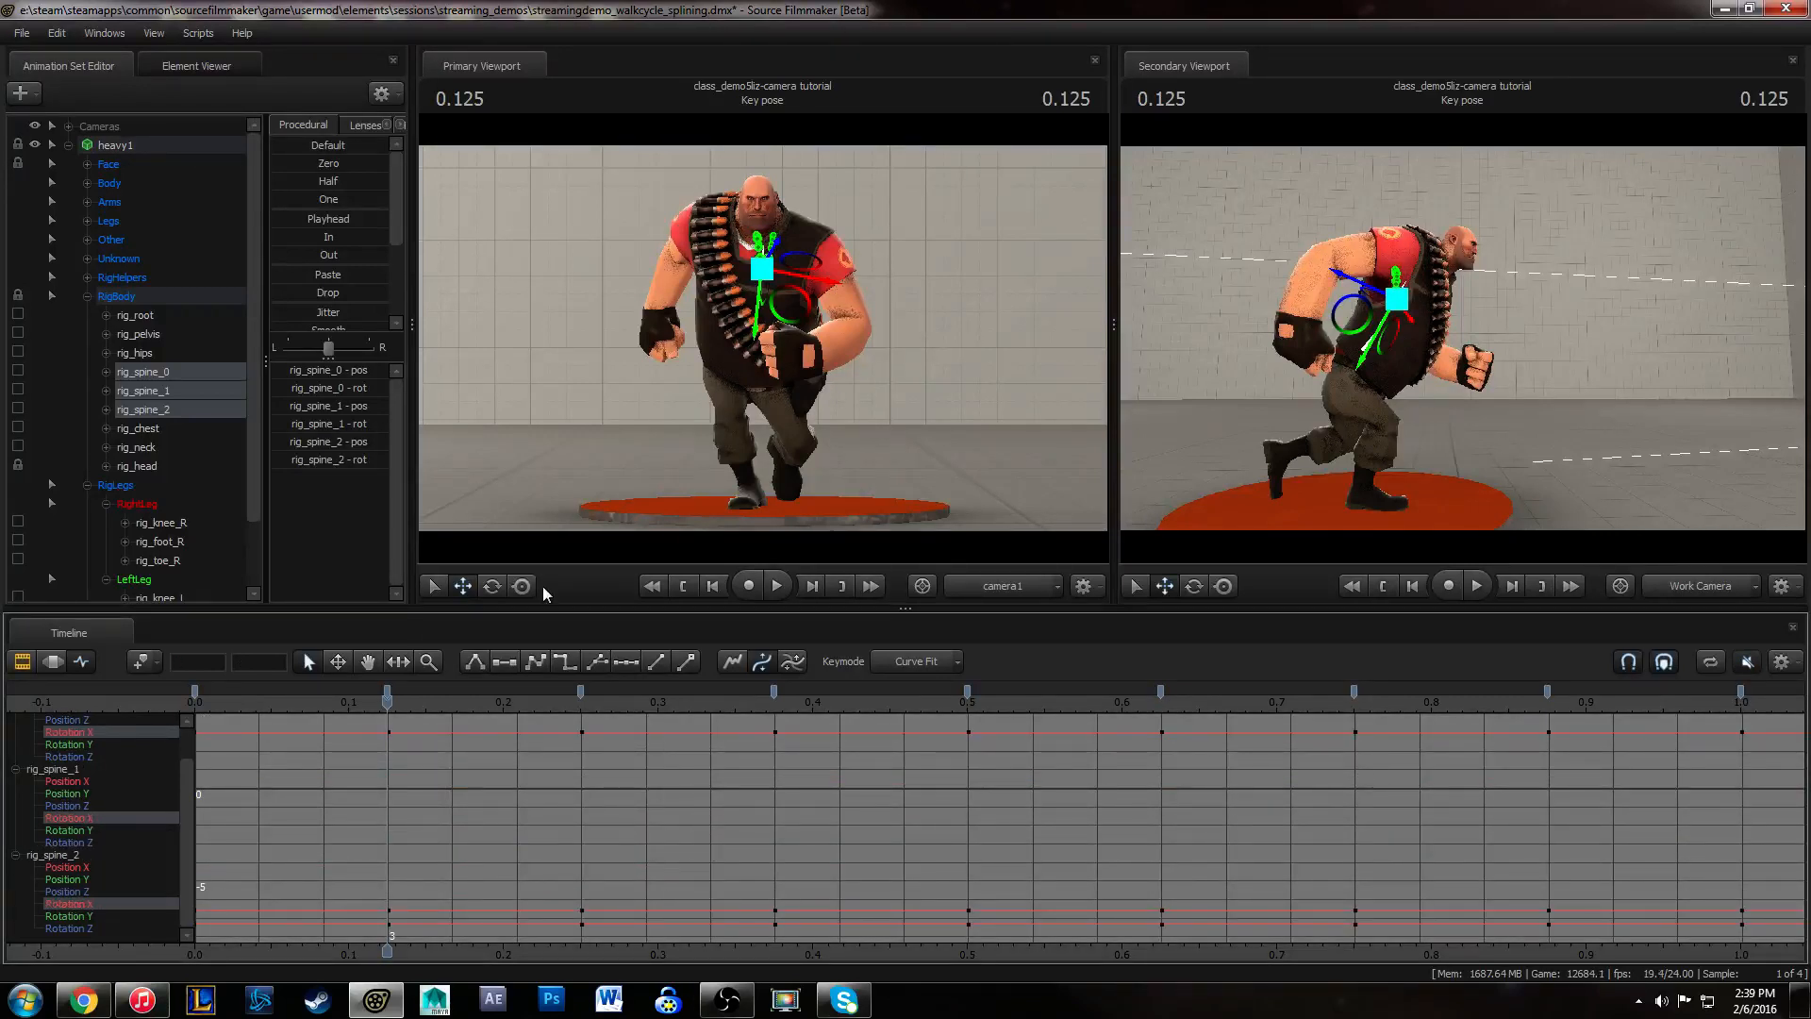
- Play the walk cycle from frame 0 to check the overall spine motion
{"action": "left_click", "coordinate": [195, 705]}
{"action": "key", "text": "space"}
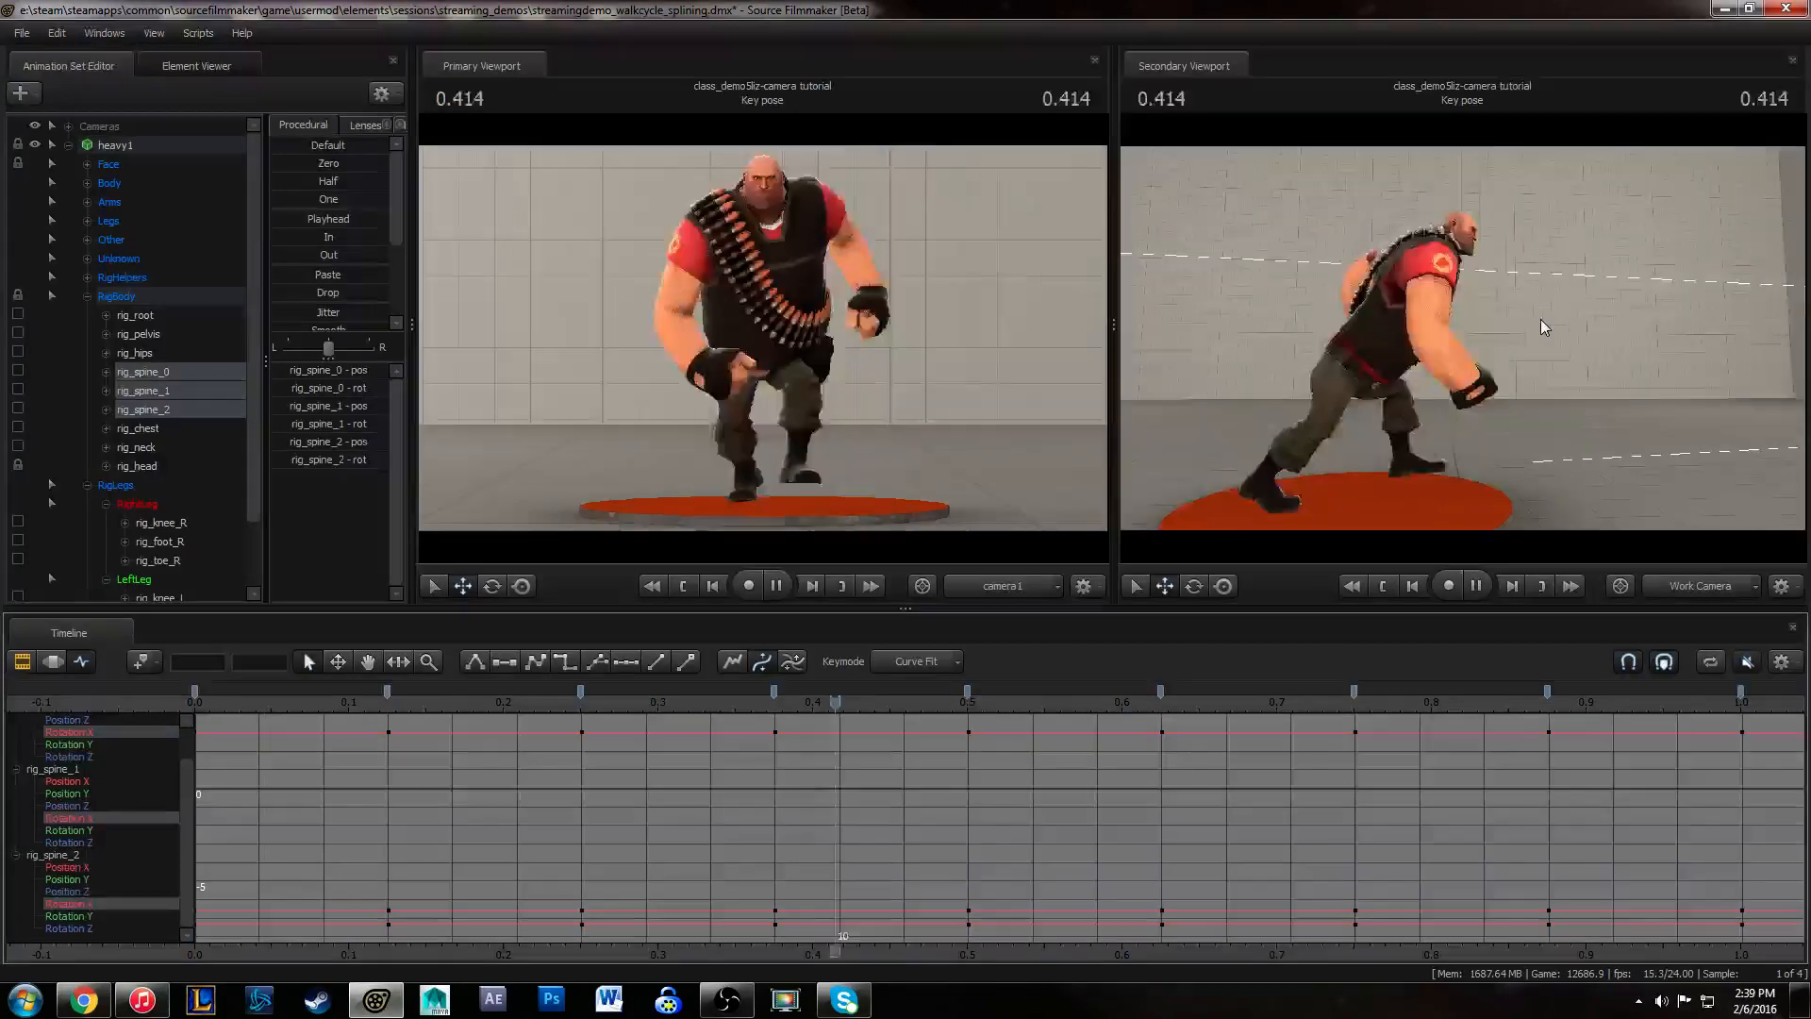
{"action": "key", "text": "space"}
- Examine the curves of rig_chest and rig_head, and lock rig_neck
{"action": "left_click", "coordinate": [168, 440]}
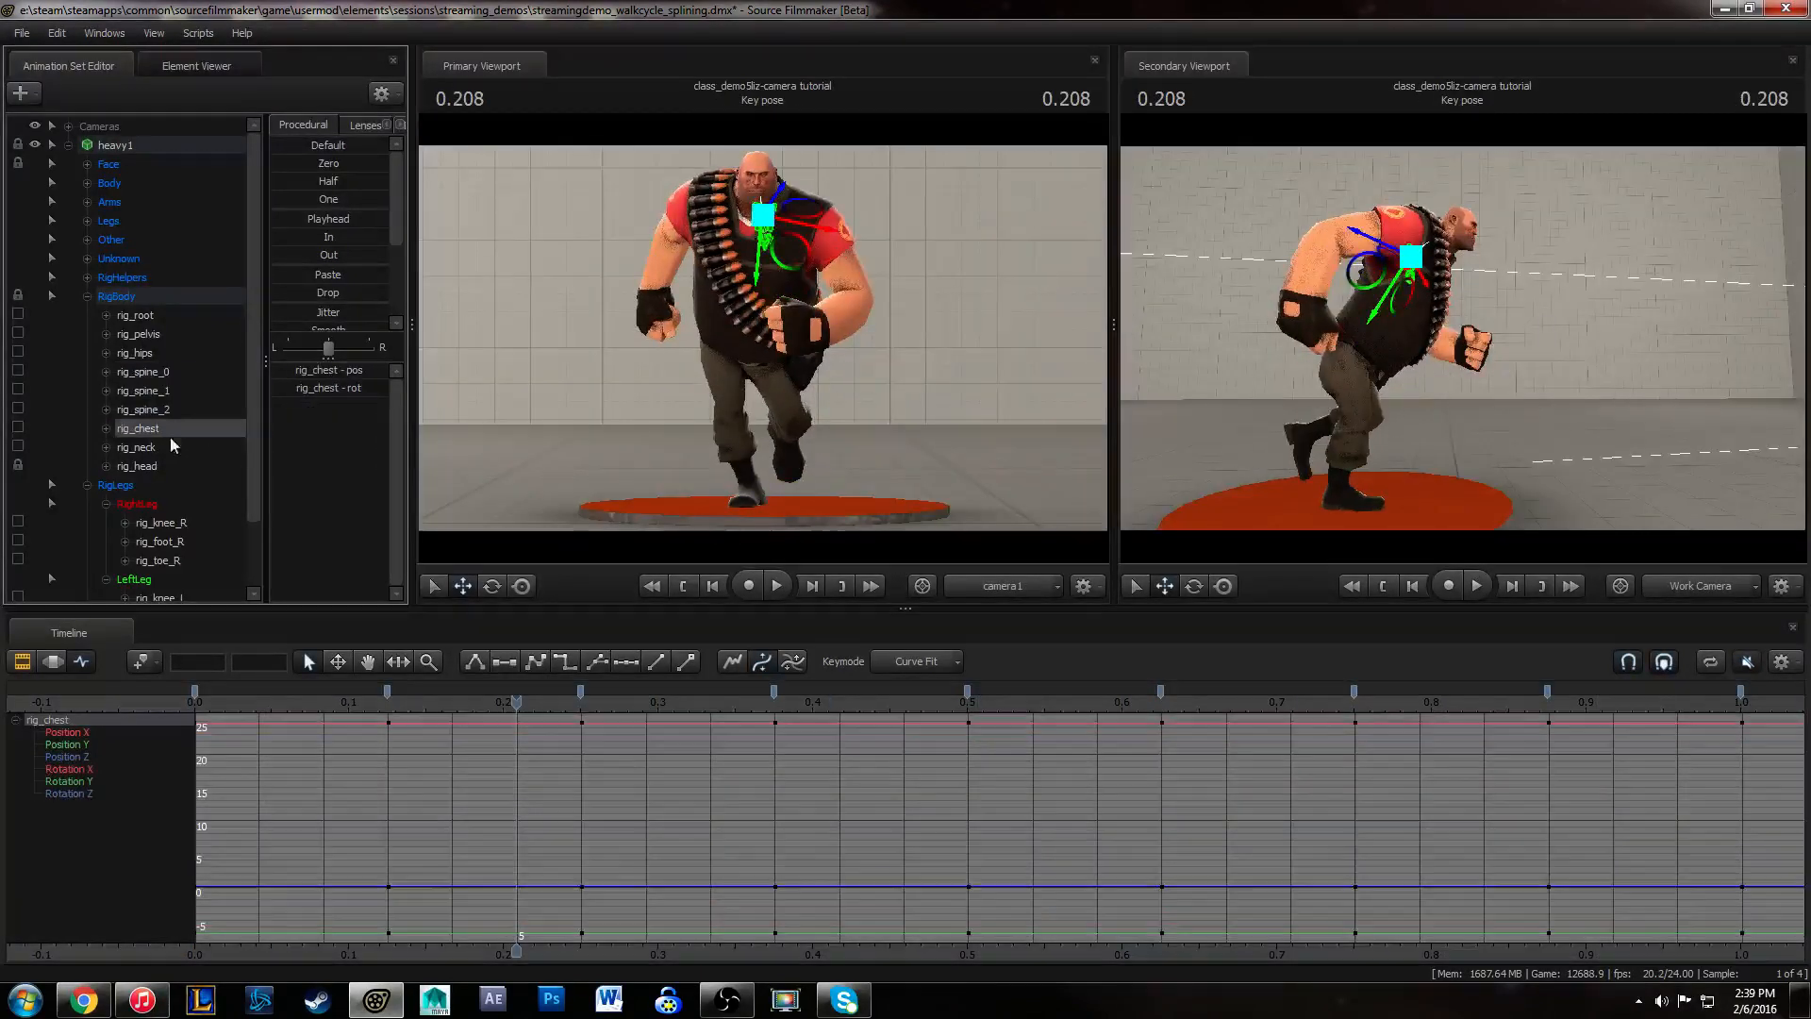
{"action": "left_click", "coordinate": [160, 466]}
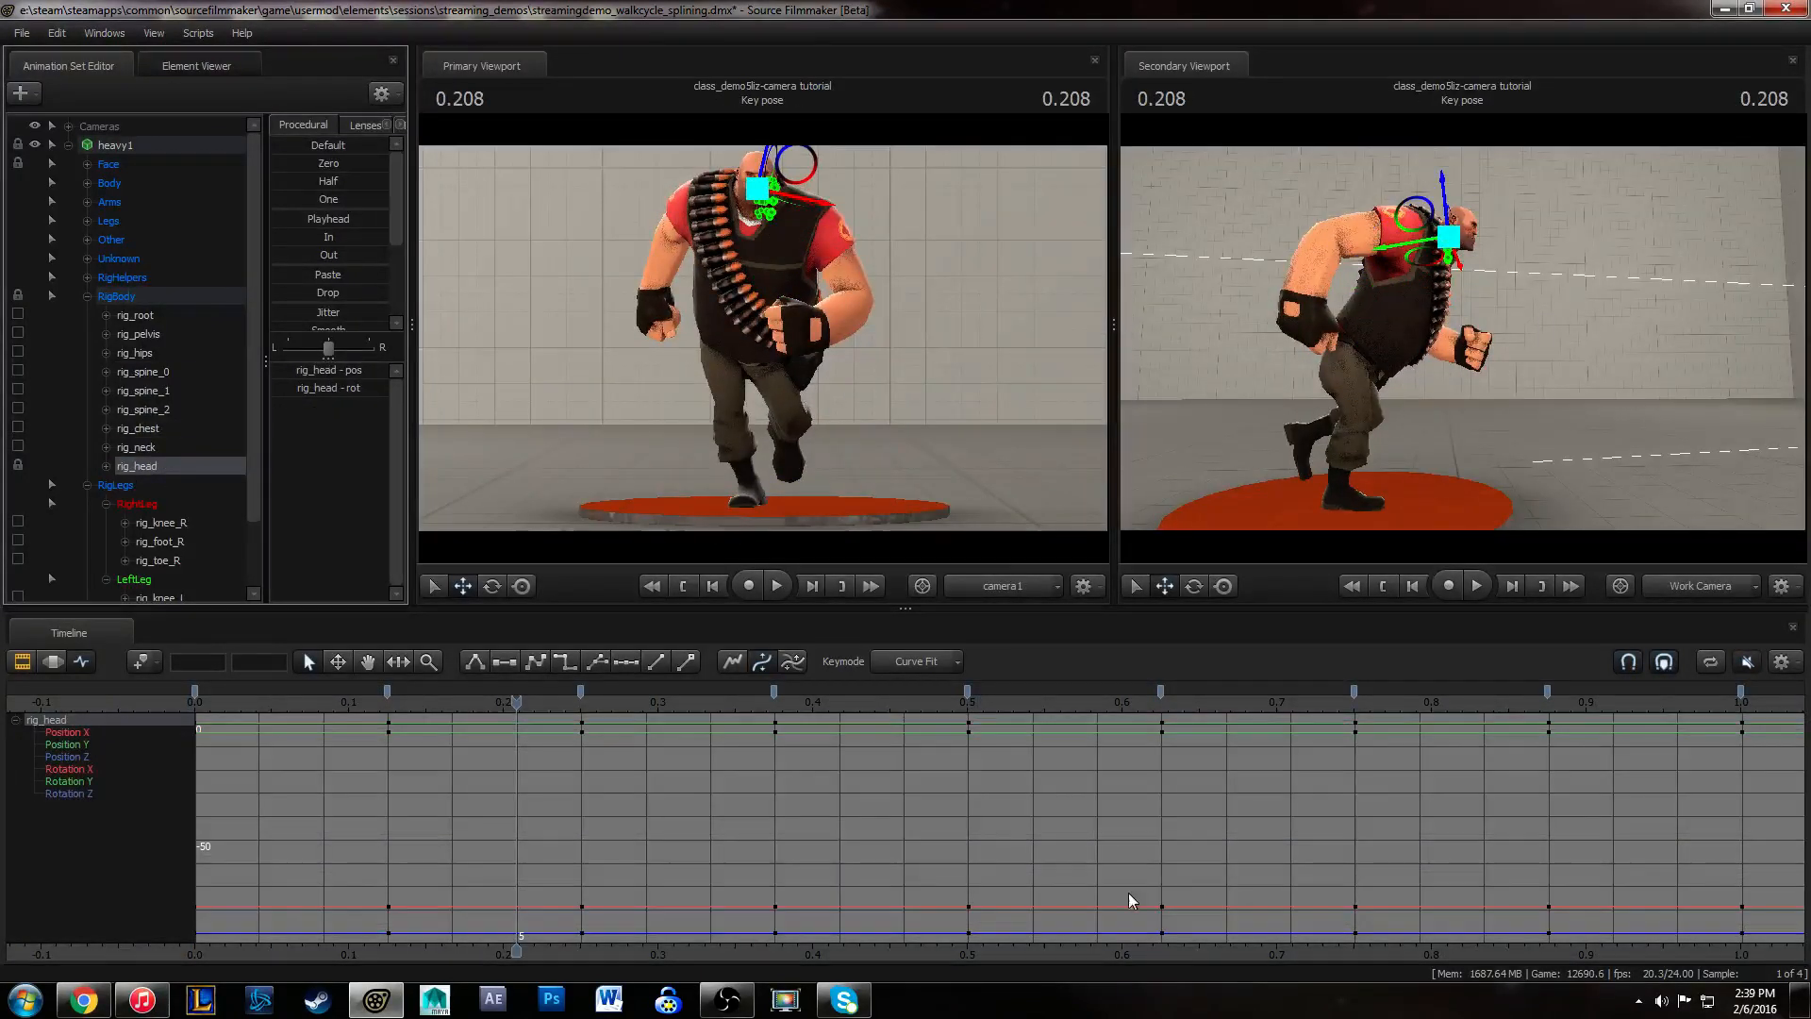
{"action": "key", "text": "ctrl+a"}
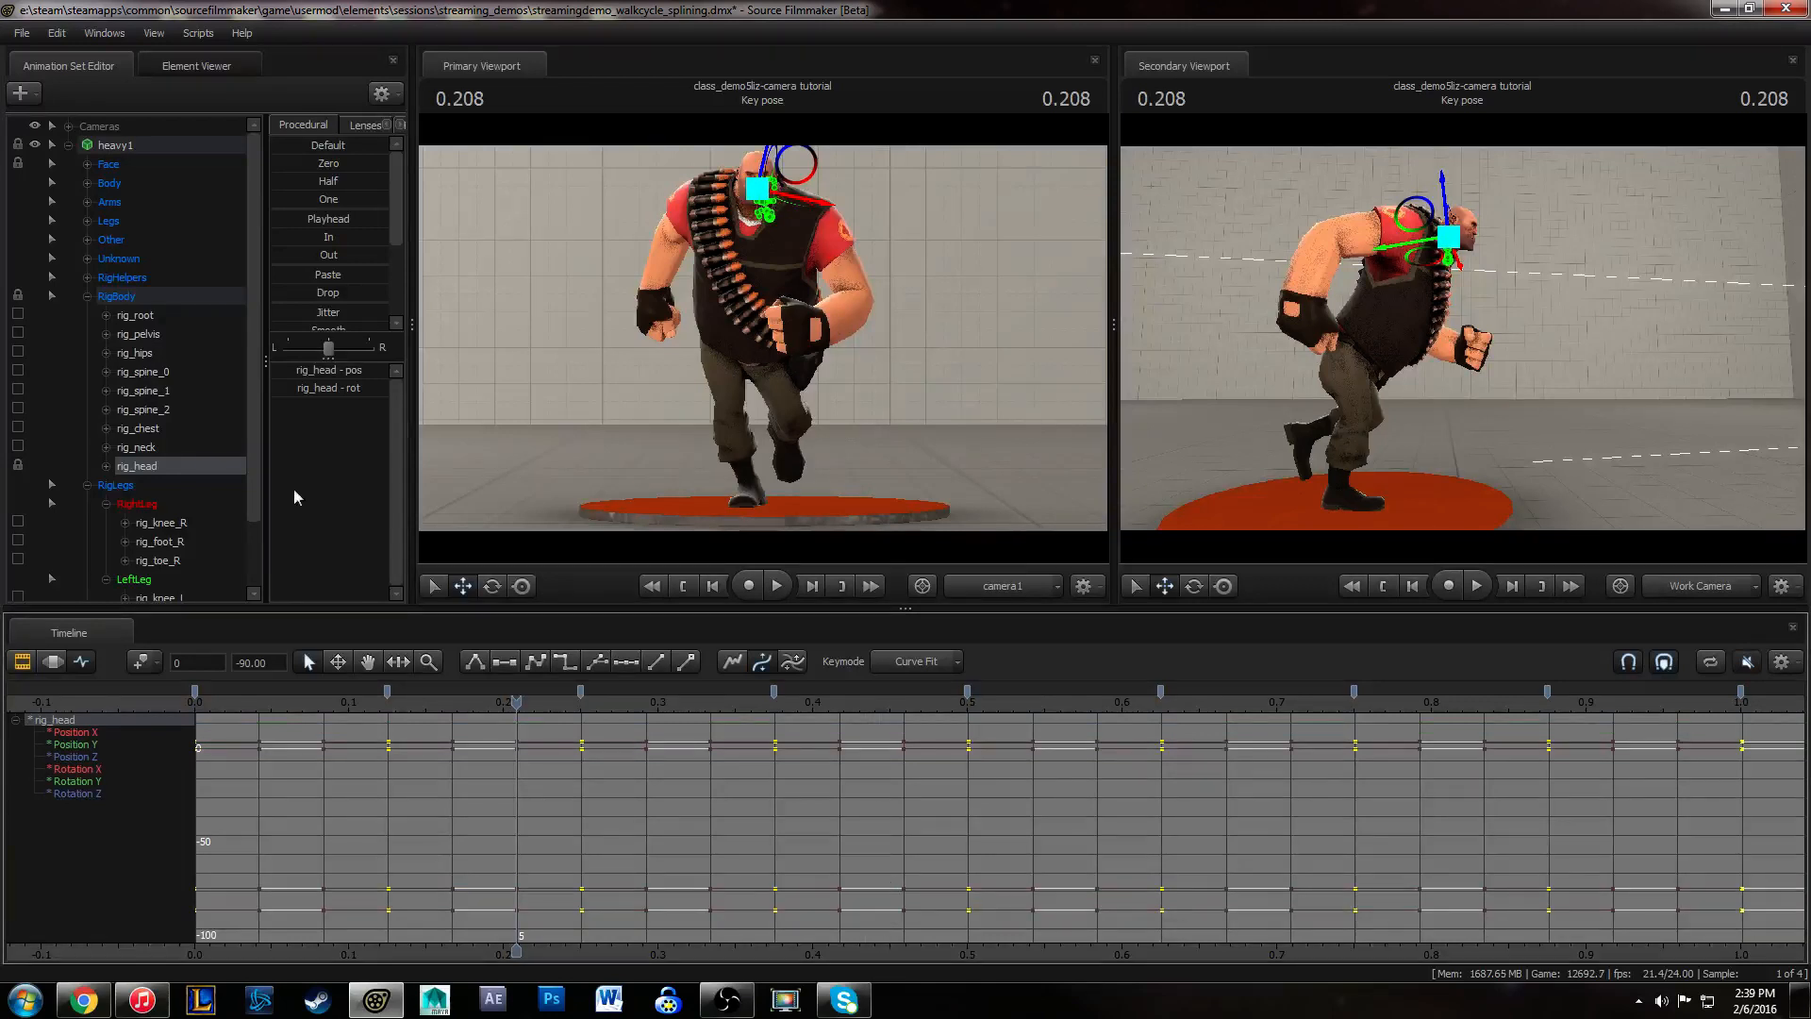
{"action": "left_click", "coordinate": [160, 430]}
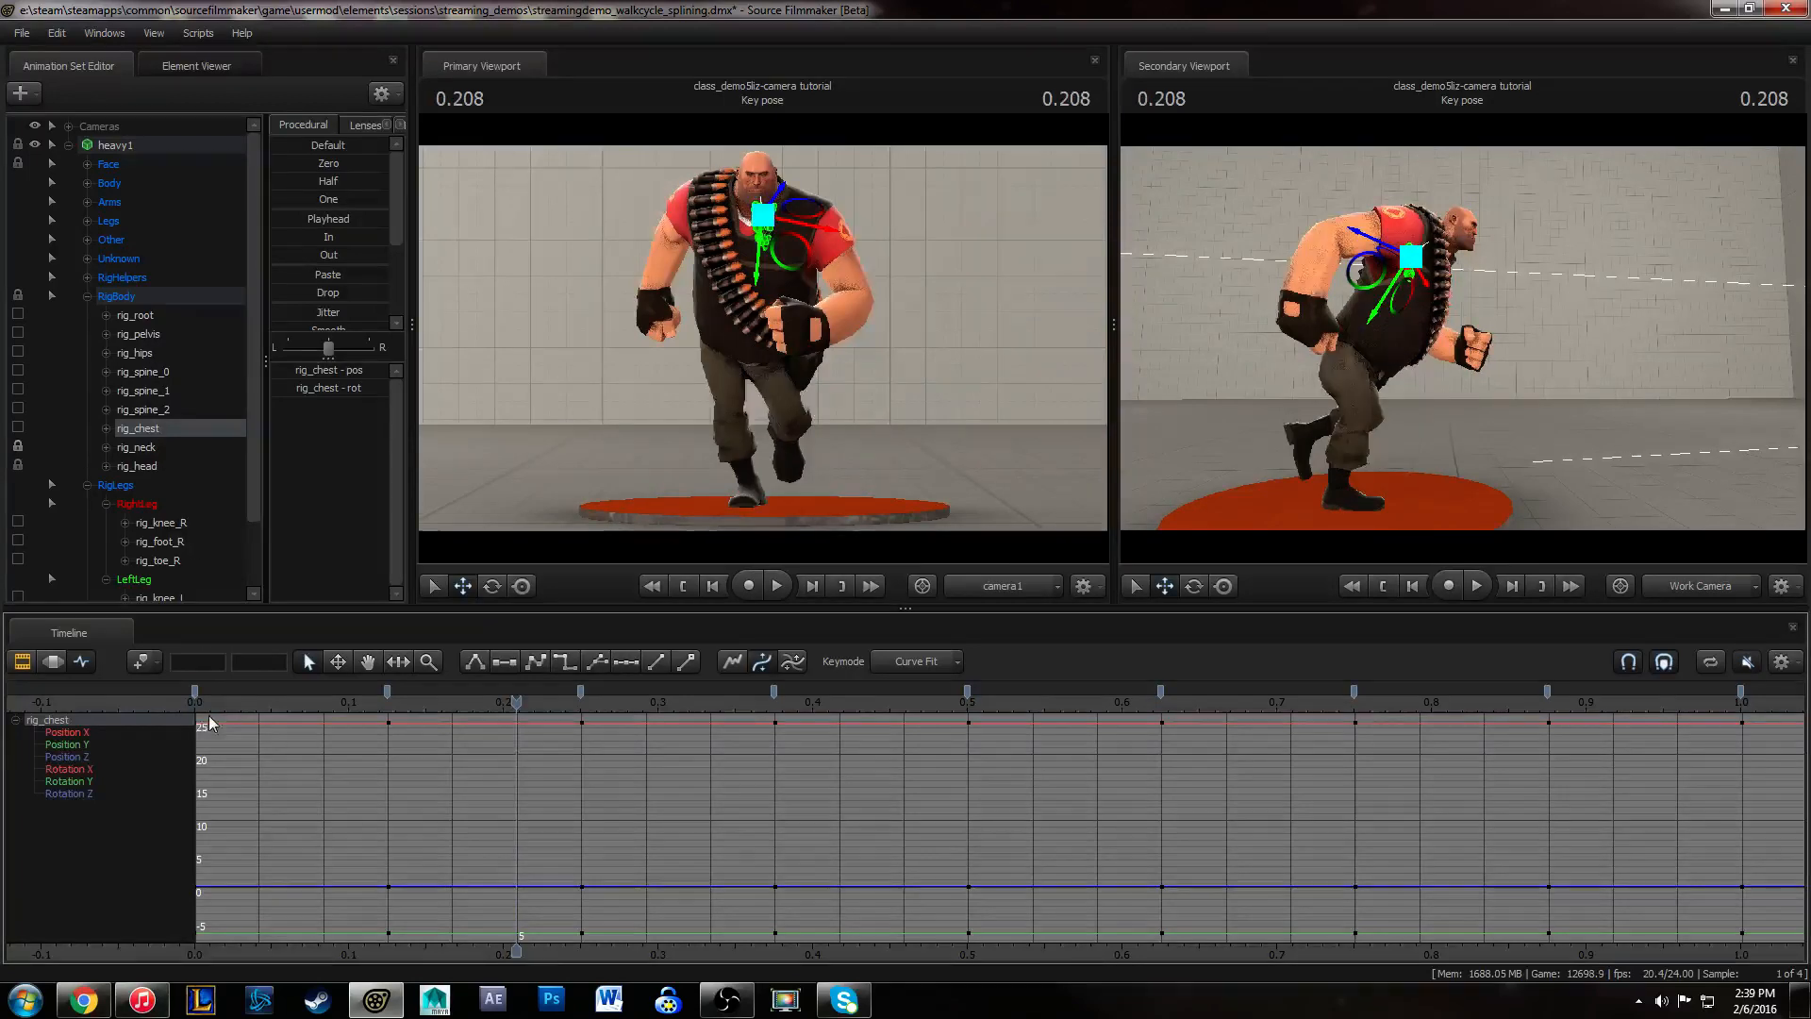
- Play the walk cycle with rig_chest selected, and save the session
{"action": "key", "text": "space"}
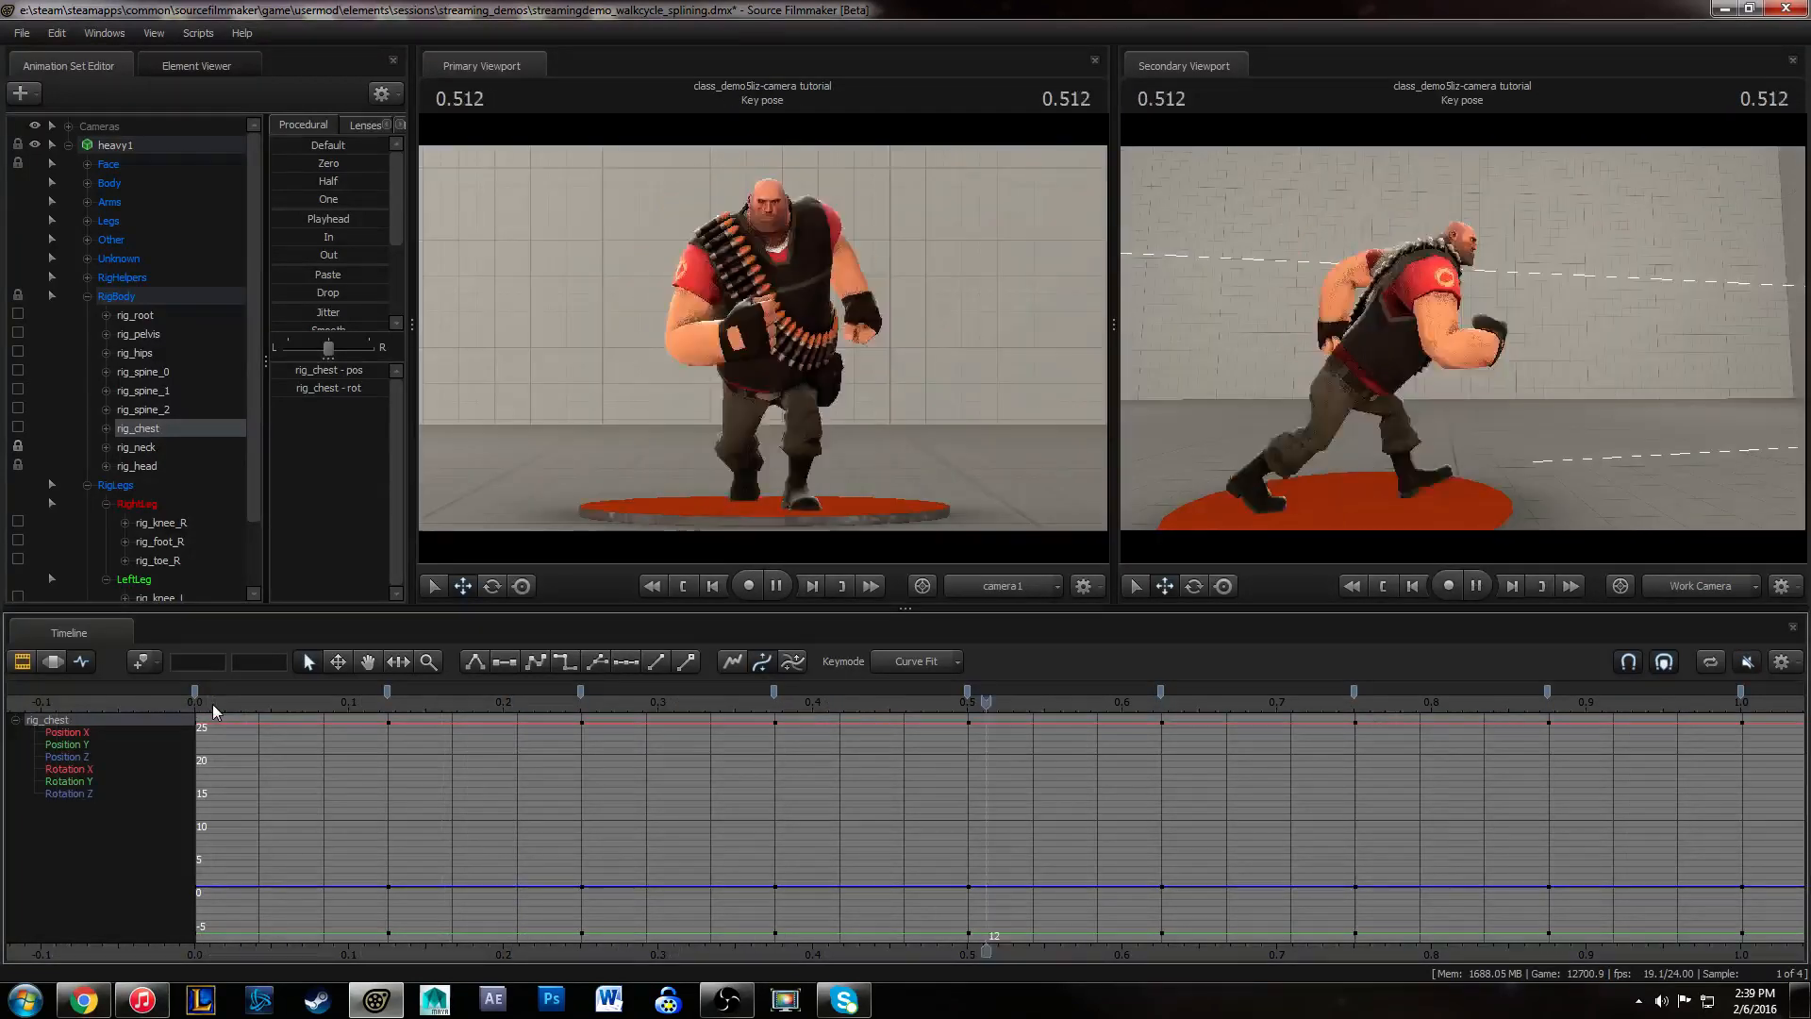
{"action": "key", "text": "space"}
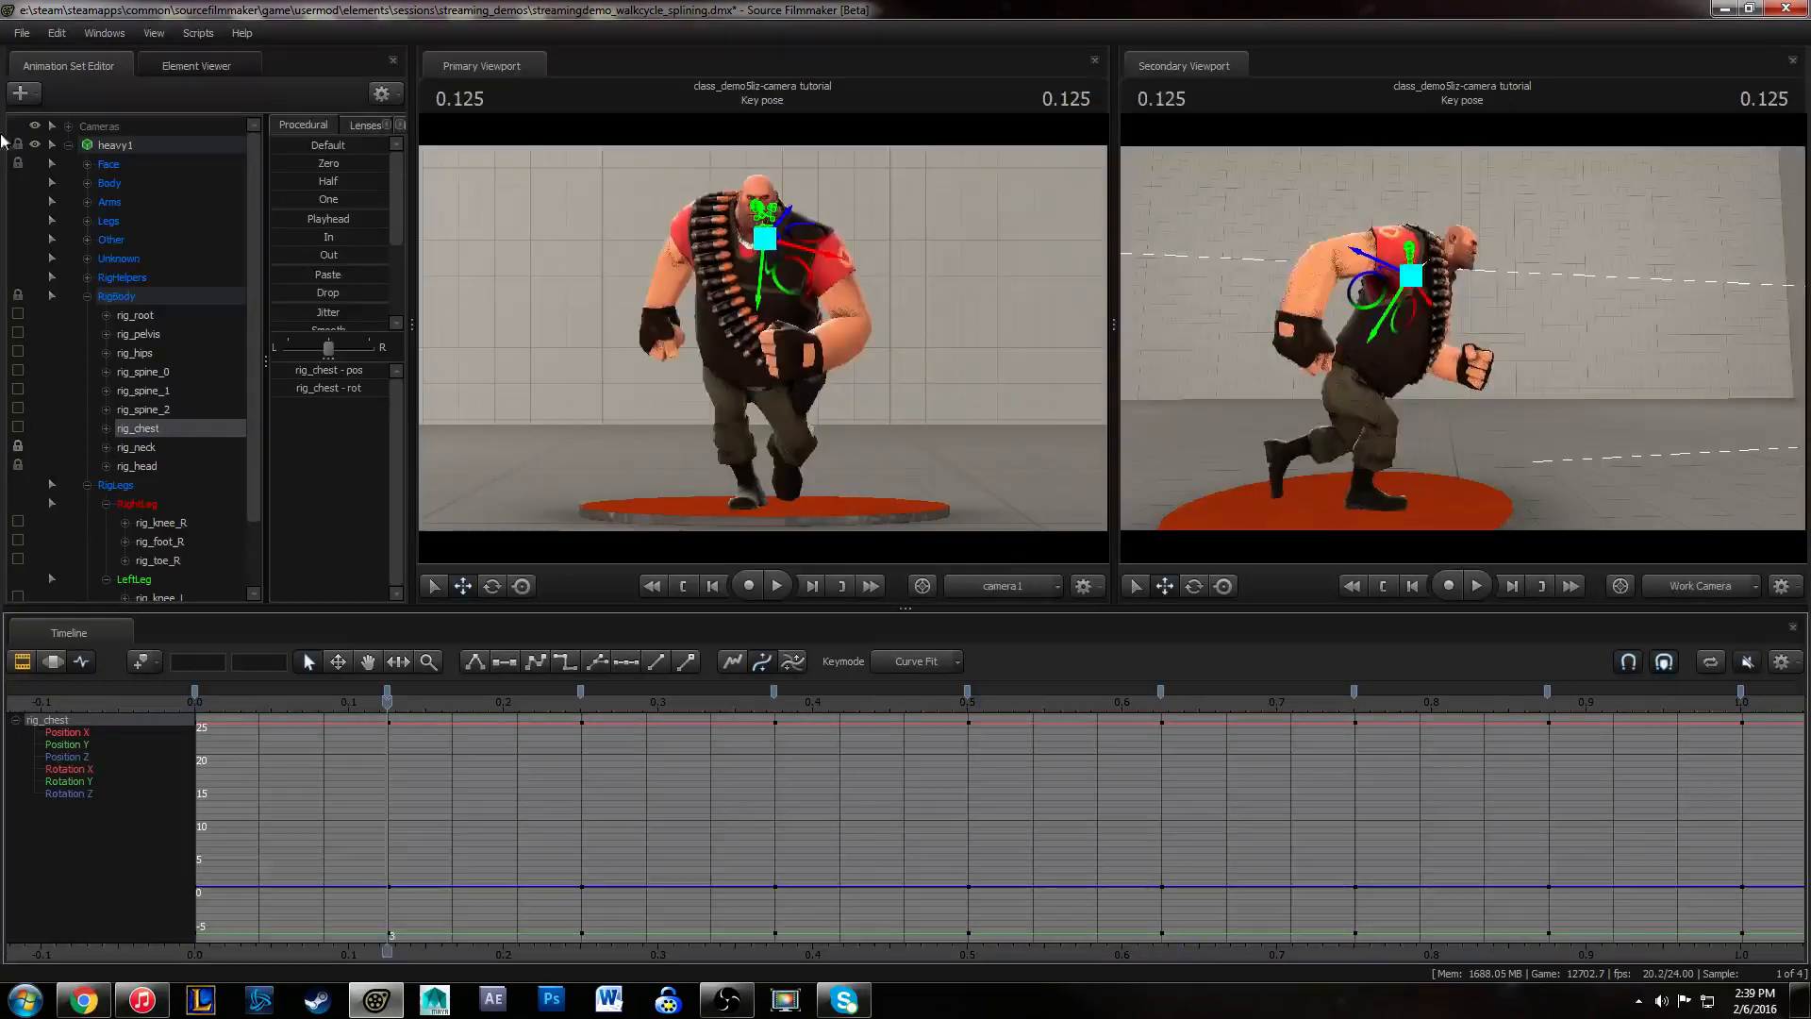
{"action": "left_click", "coordinate": [20, 34]}
{"action": "left_click", "coordinate": [37, 86]}
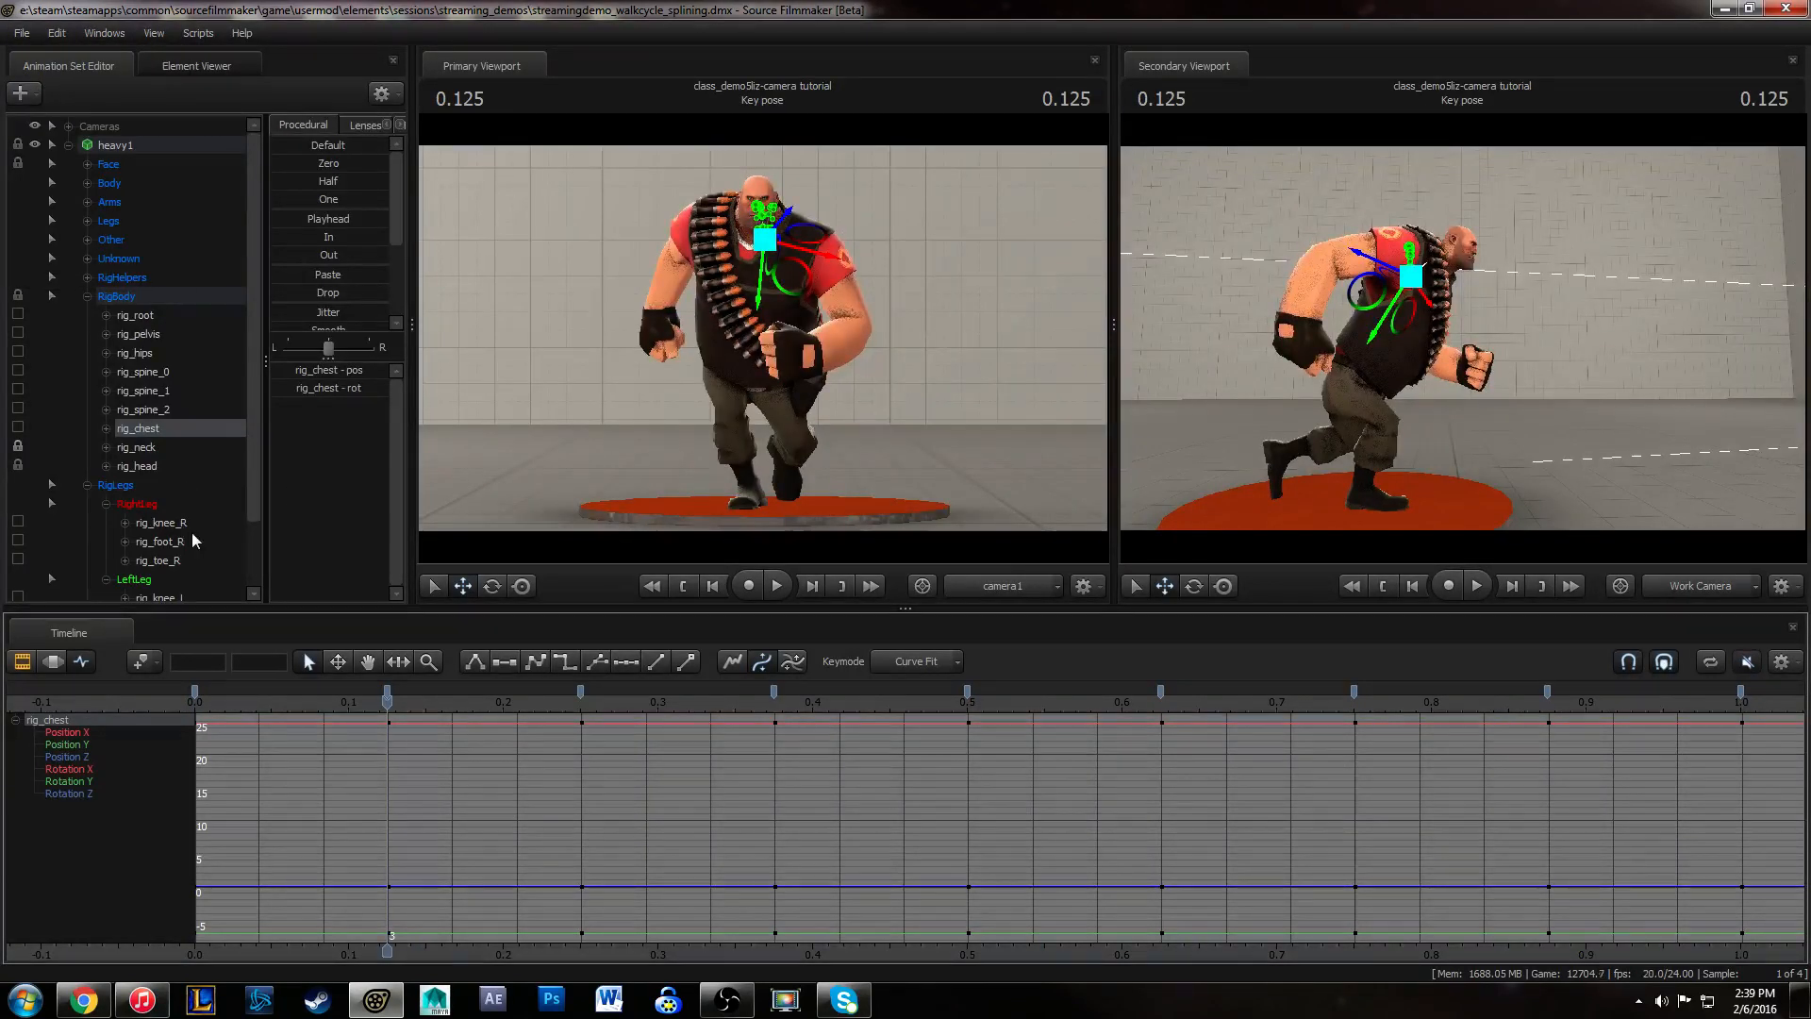
- Select bip_collar_R in the Arms group, compare its position and rotation curves, and isolate Rotation X
{"action": "left_click", "coordinate": [91, 203]}
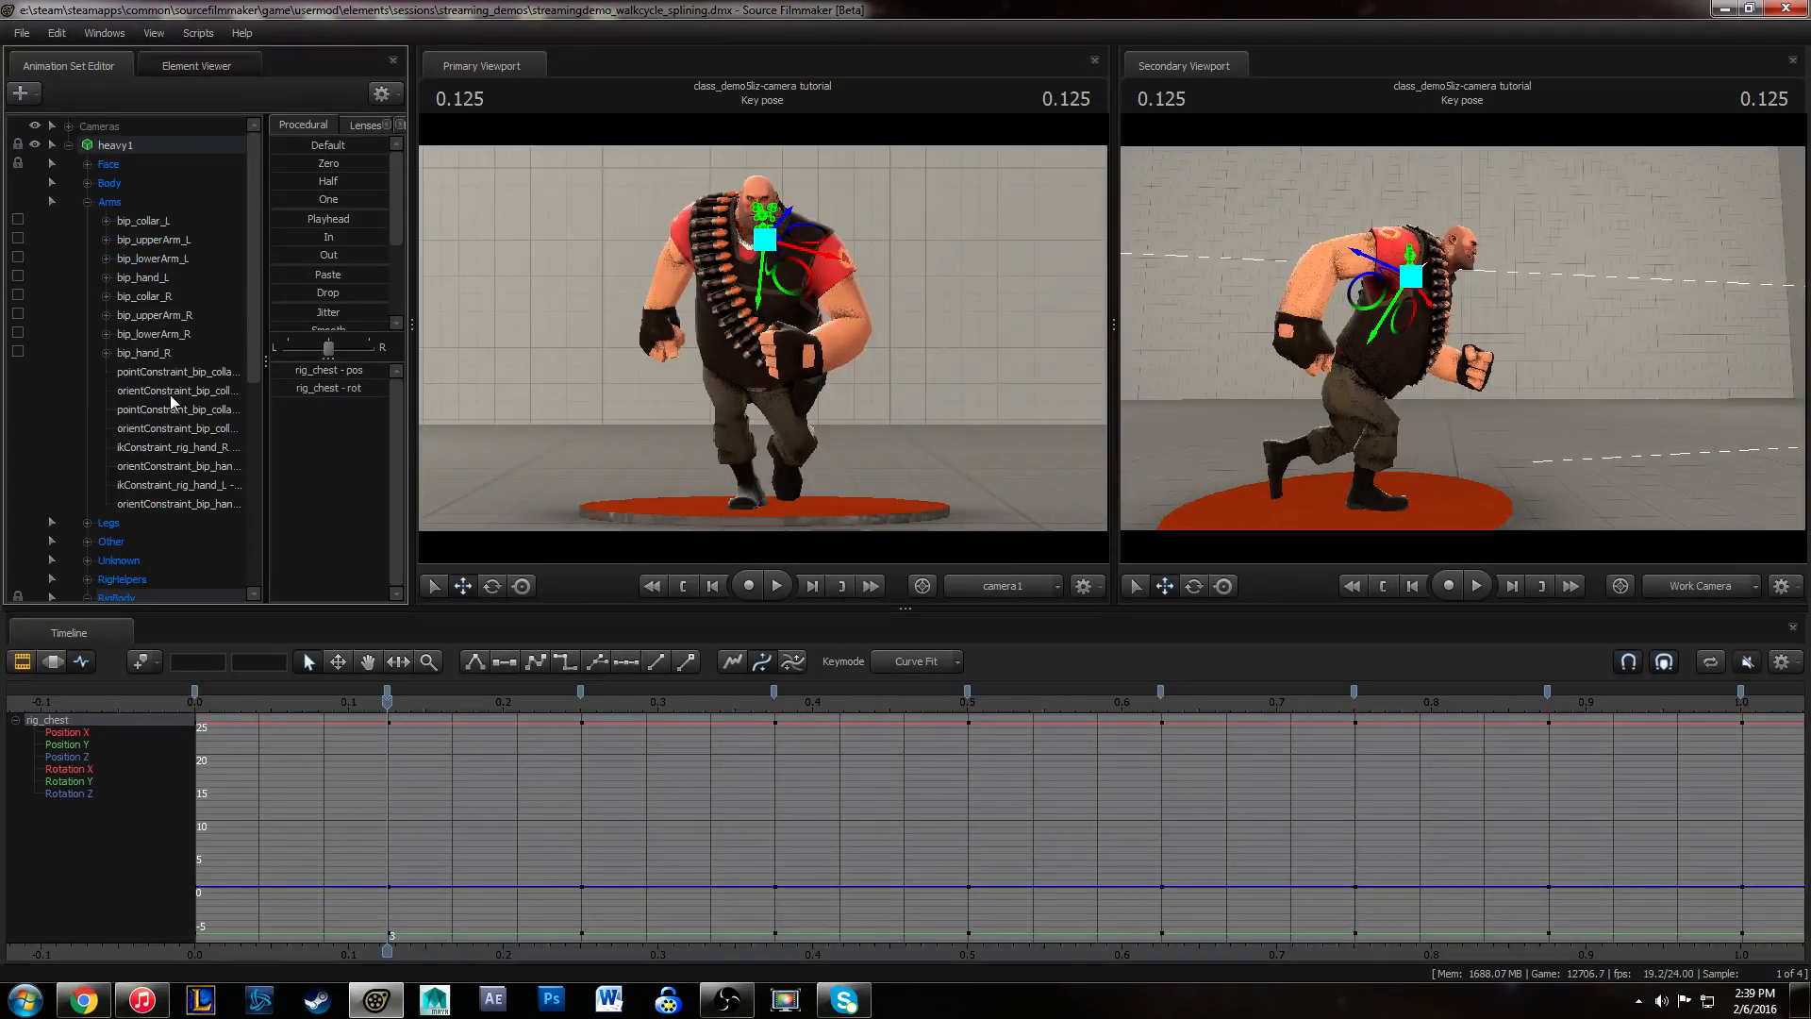
{"action": "left_click", "coordinate": [144, 296]}
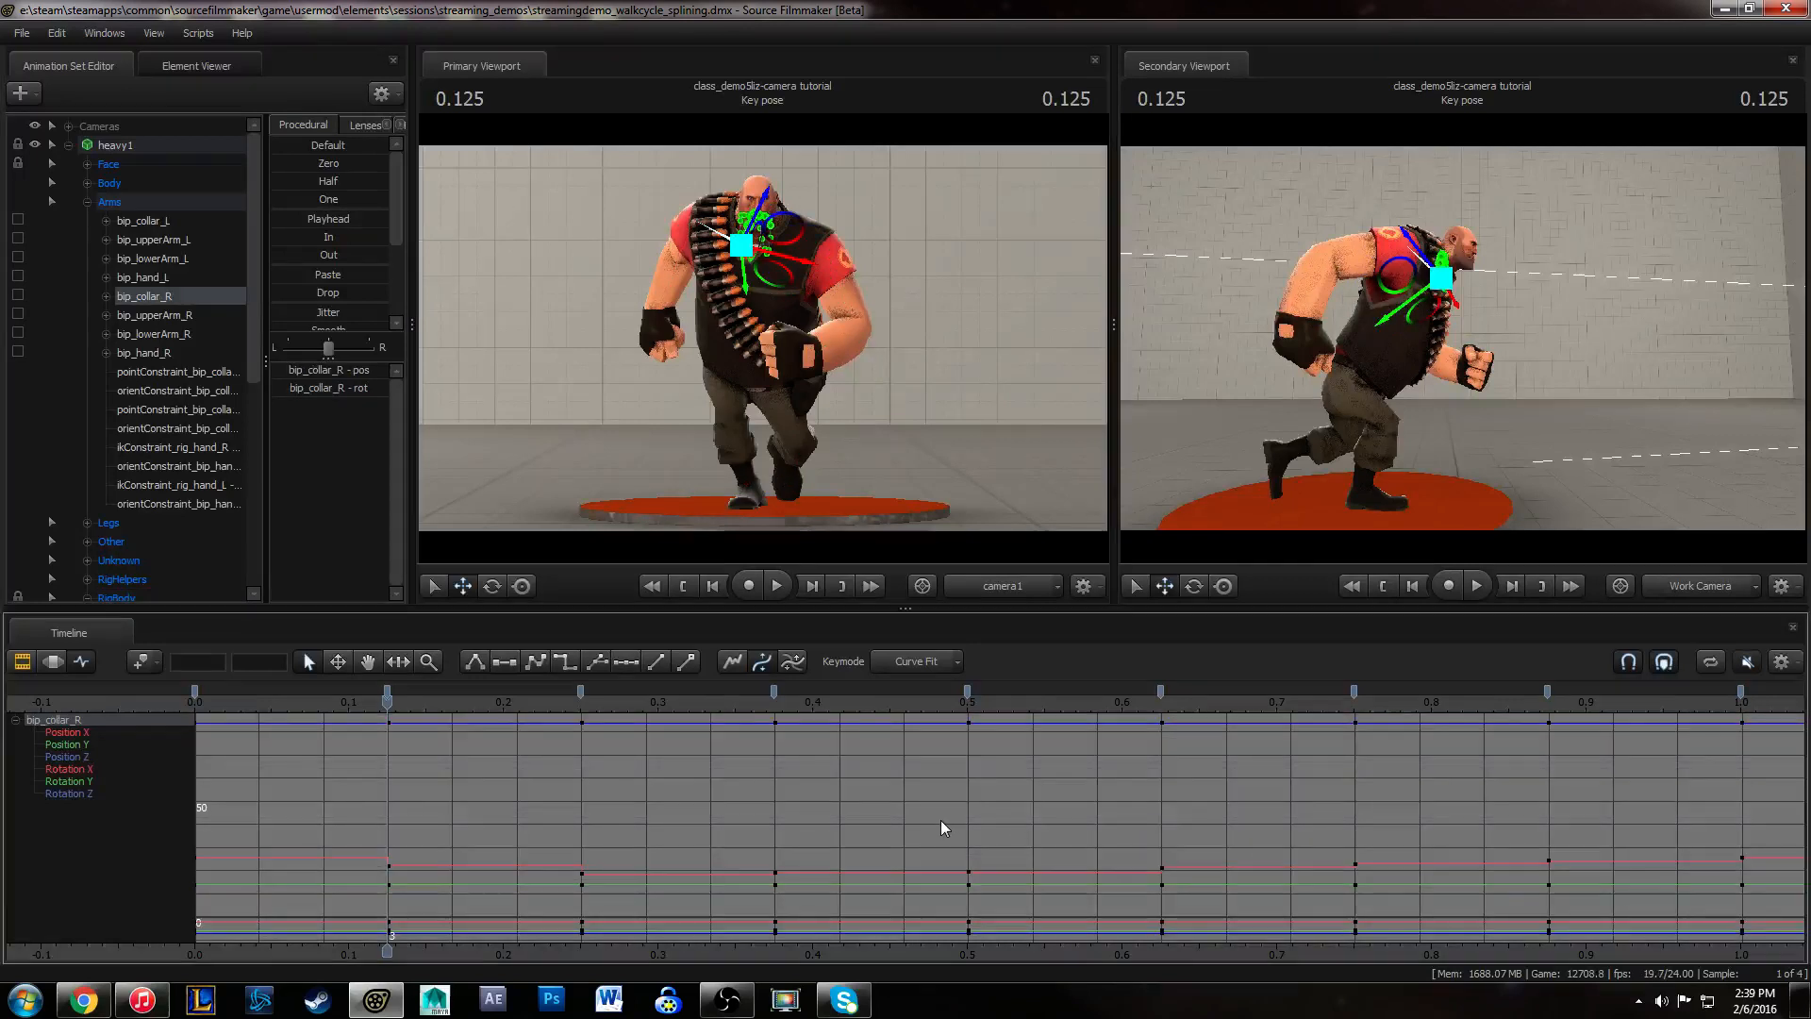
{"action": "left_click_drag", "start_coordinate": [76, 732], "coordinate": [109, 756]}
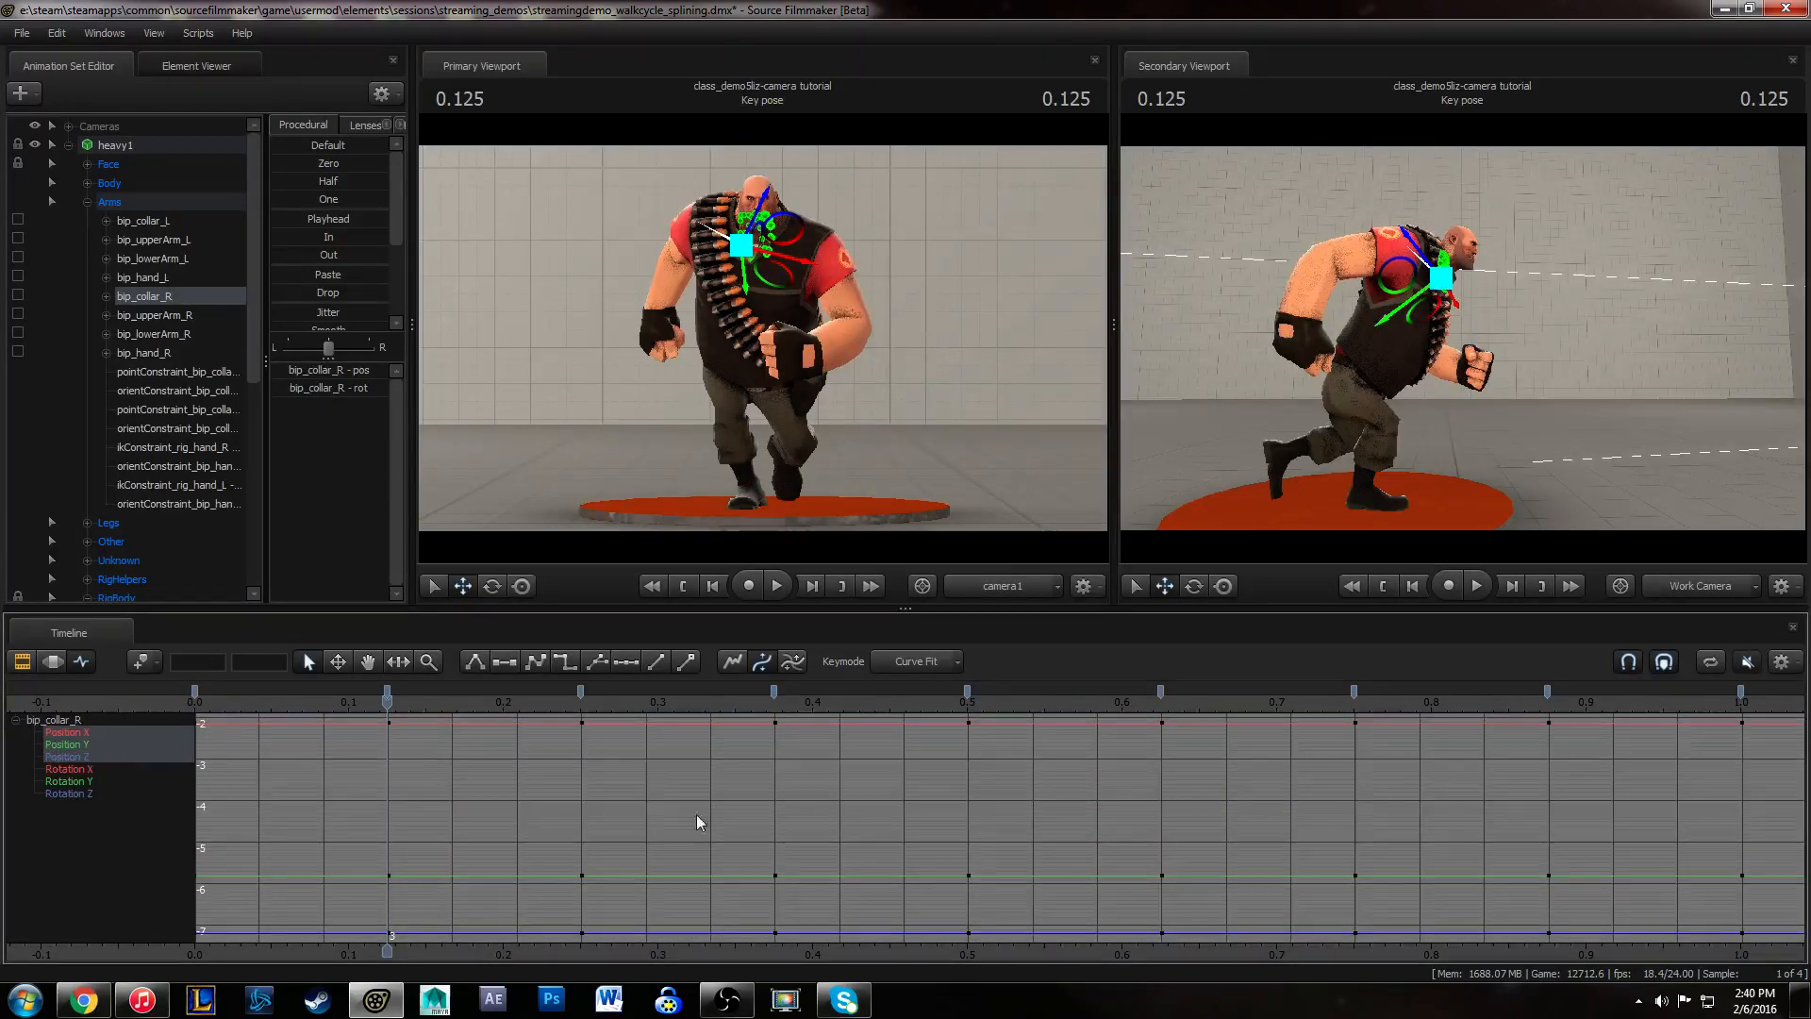
{"action": "left_click_drag", "start_coordinate": [70, 769], "coordinate": [92, 800]}
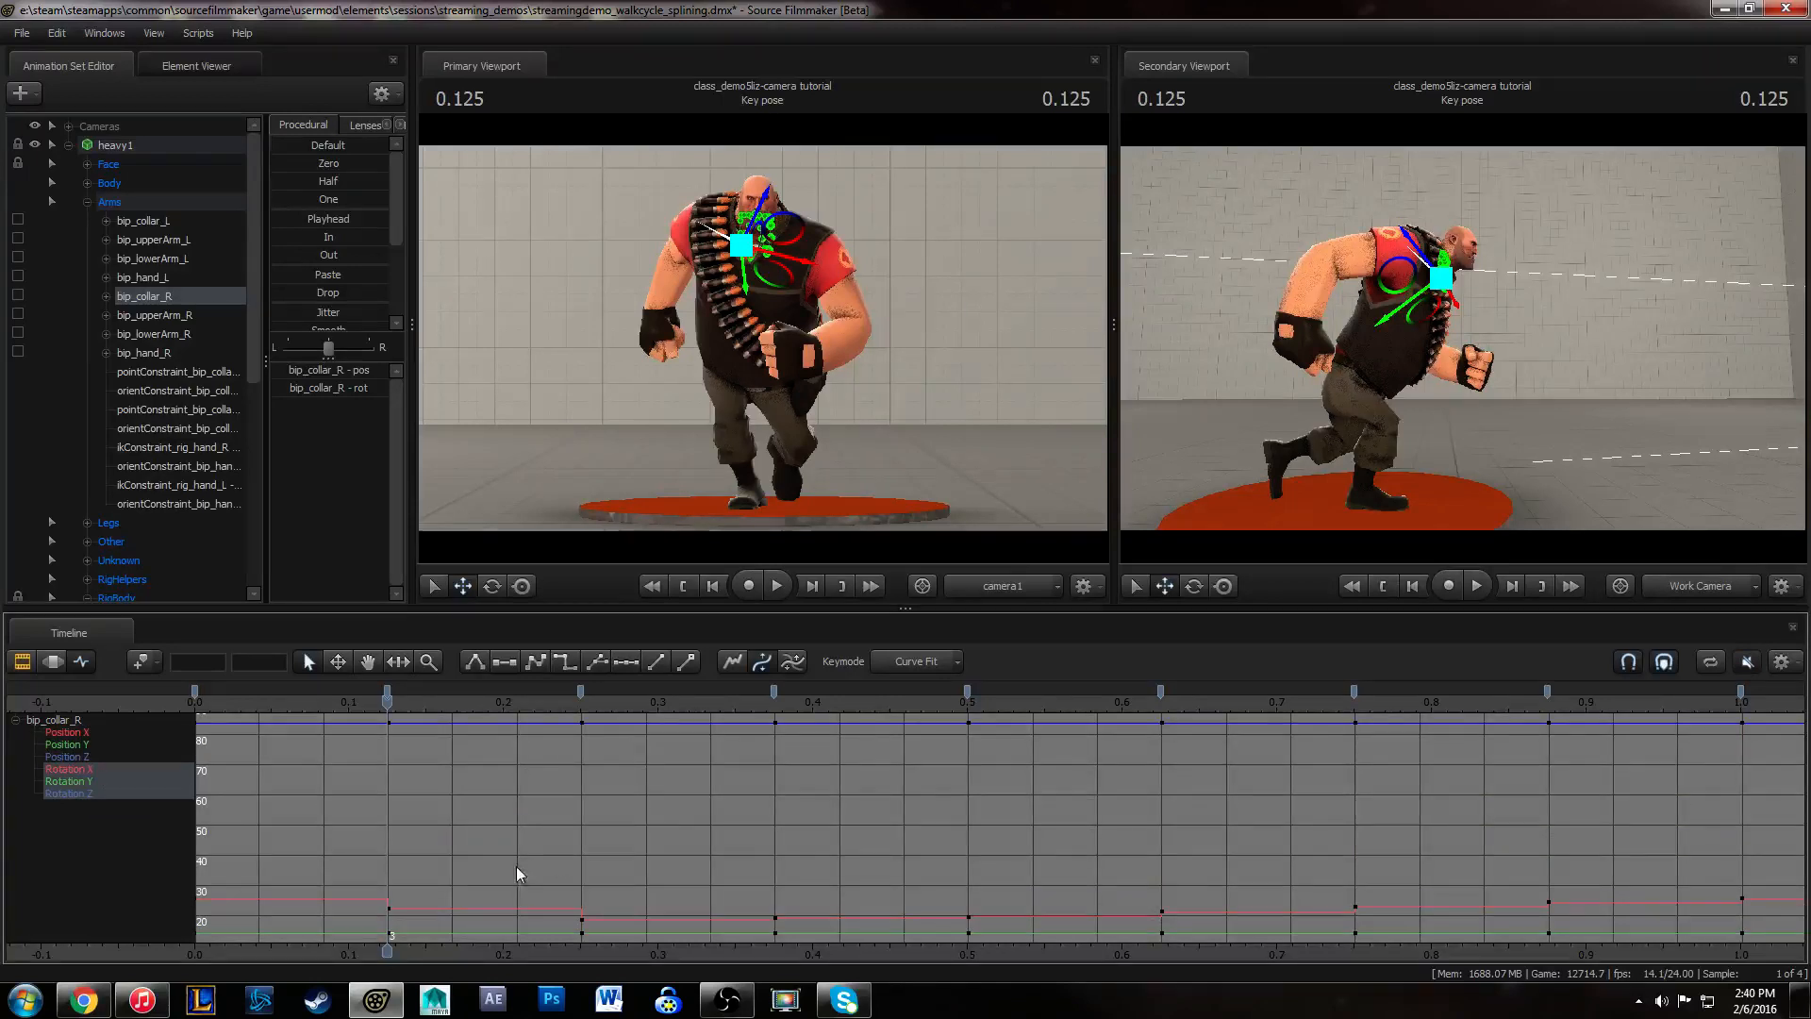
{"action": "left_click", "coordinate": [528, 903]}
{"action": "left_click", "coordinate": [112, 769]}
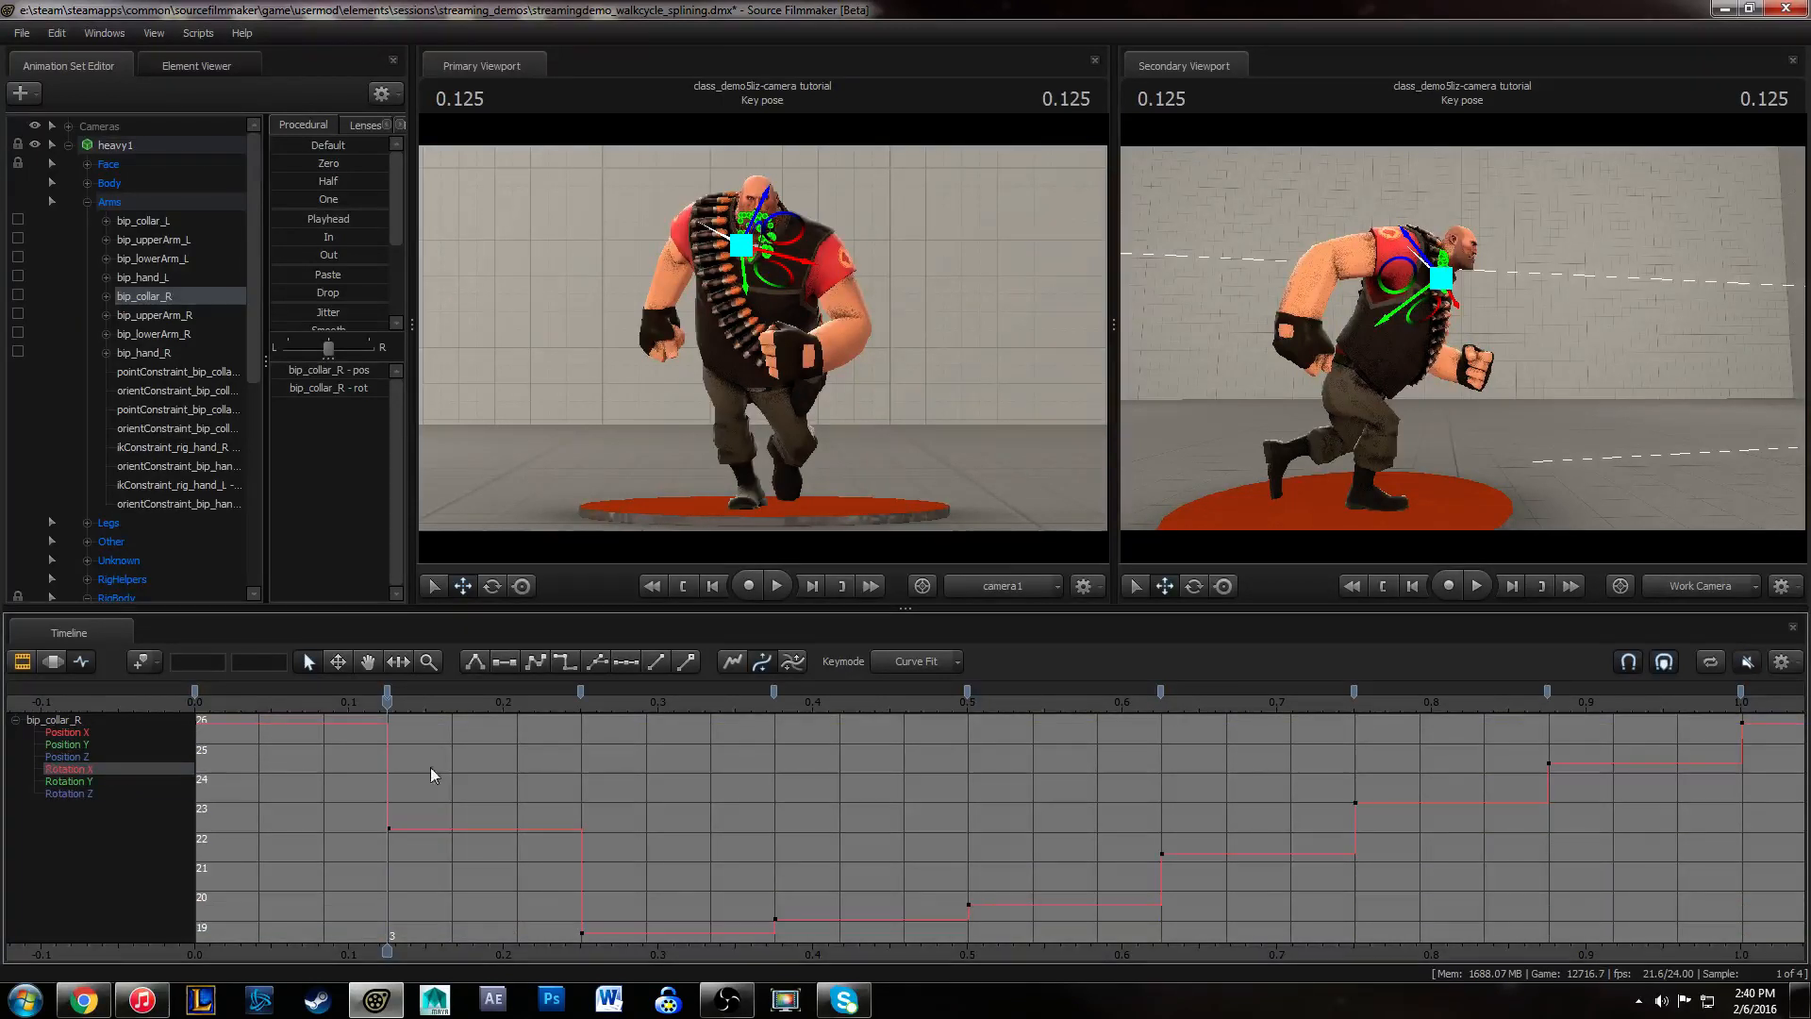
- Spline the Rotation X curve of bip_collar_R and flatten its keys at frames 6 and 24
{"action": "left_click", "coordinate": [554, 829]}
{"action": "key", "text": "2"}
{"action": "key", "text": "1"}
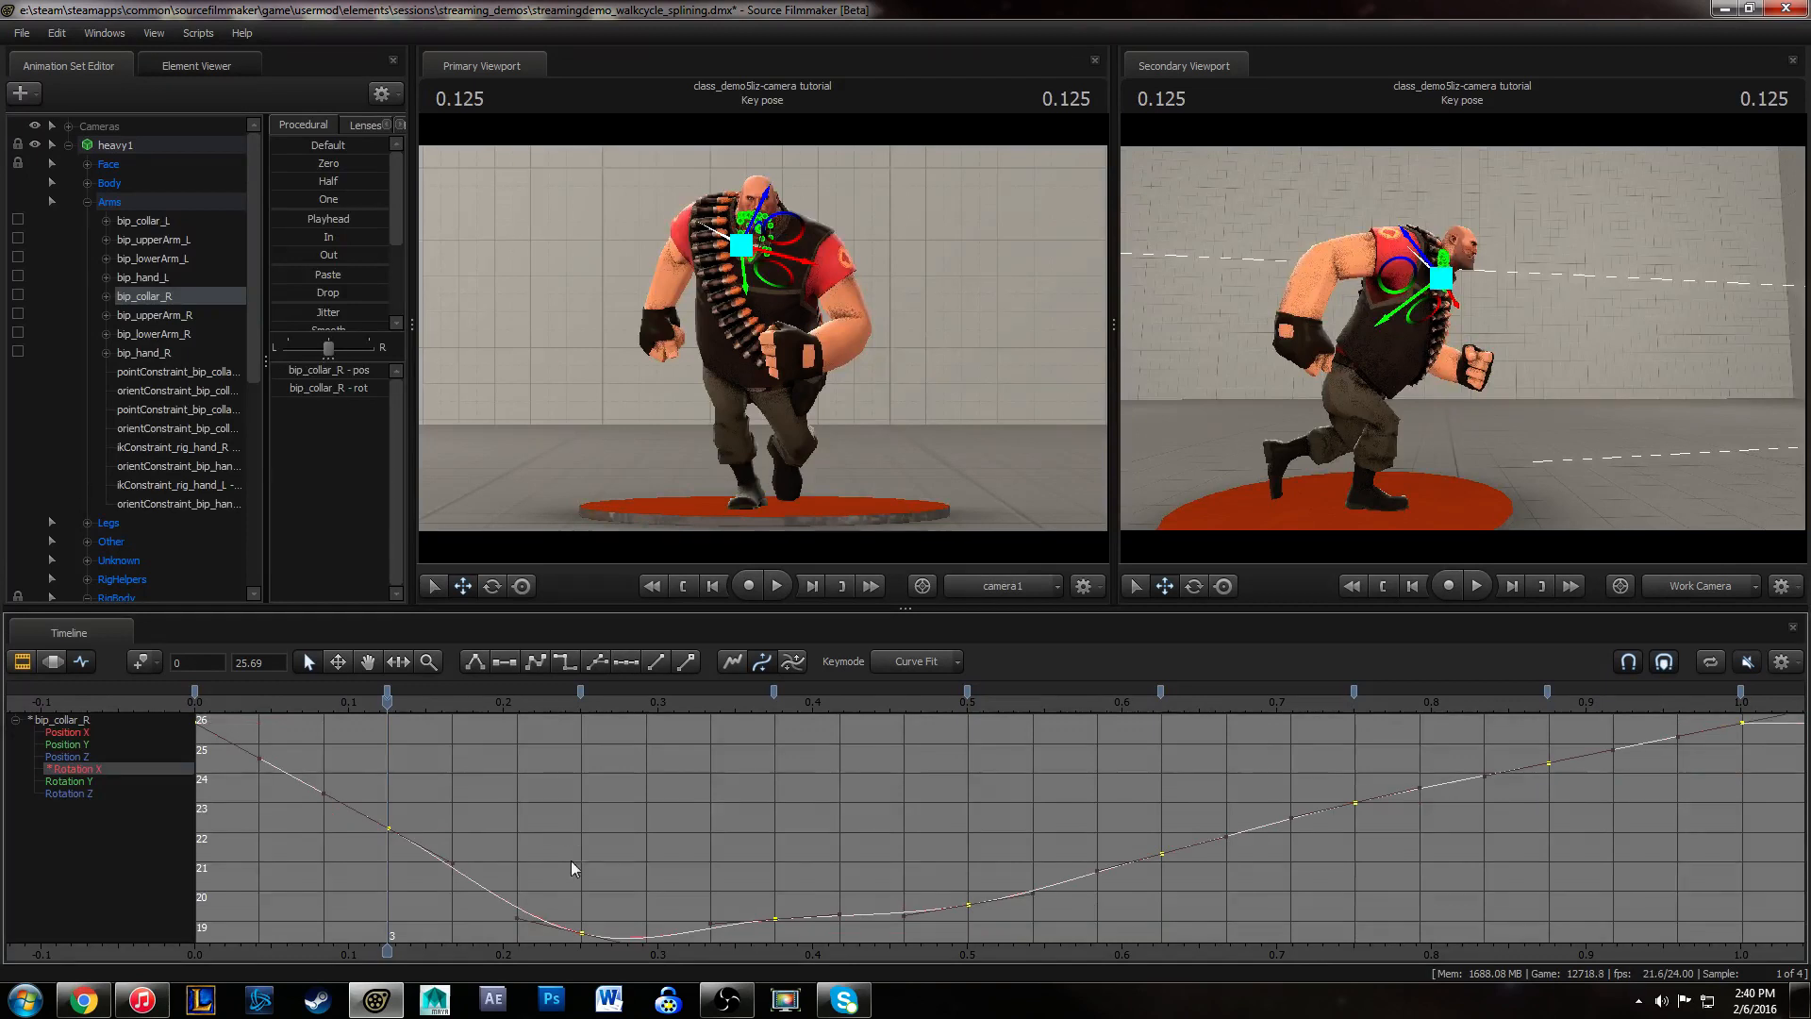
{"action": "left_click", "coordinate": [581, 933]}
{"action": "key", "text": "2"}
{"action": "scroll", "coordinate": [1054, 823], "scroll_direction": "down", "scroll_amount": 1}
{"action": "left_click", "coordinate": [1696, 727]}
{"action": "key", "text": "2"}
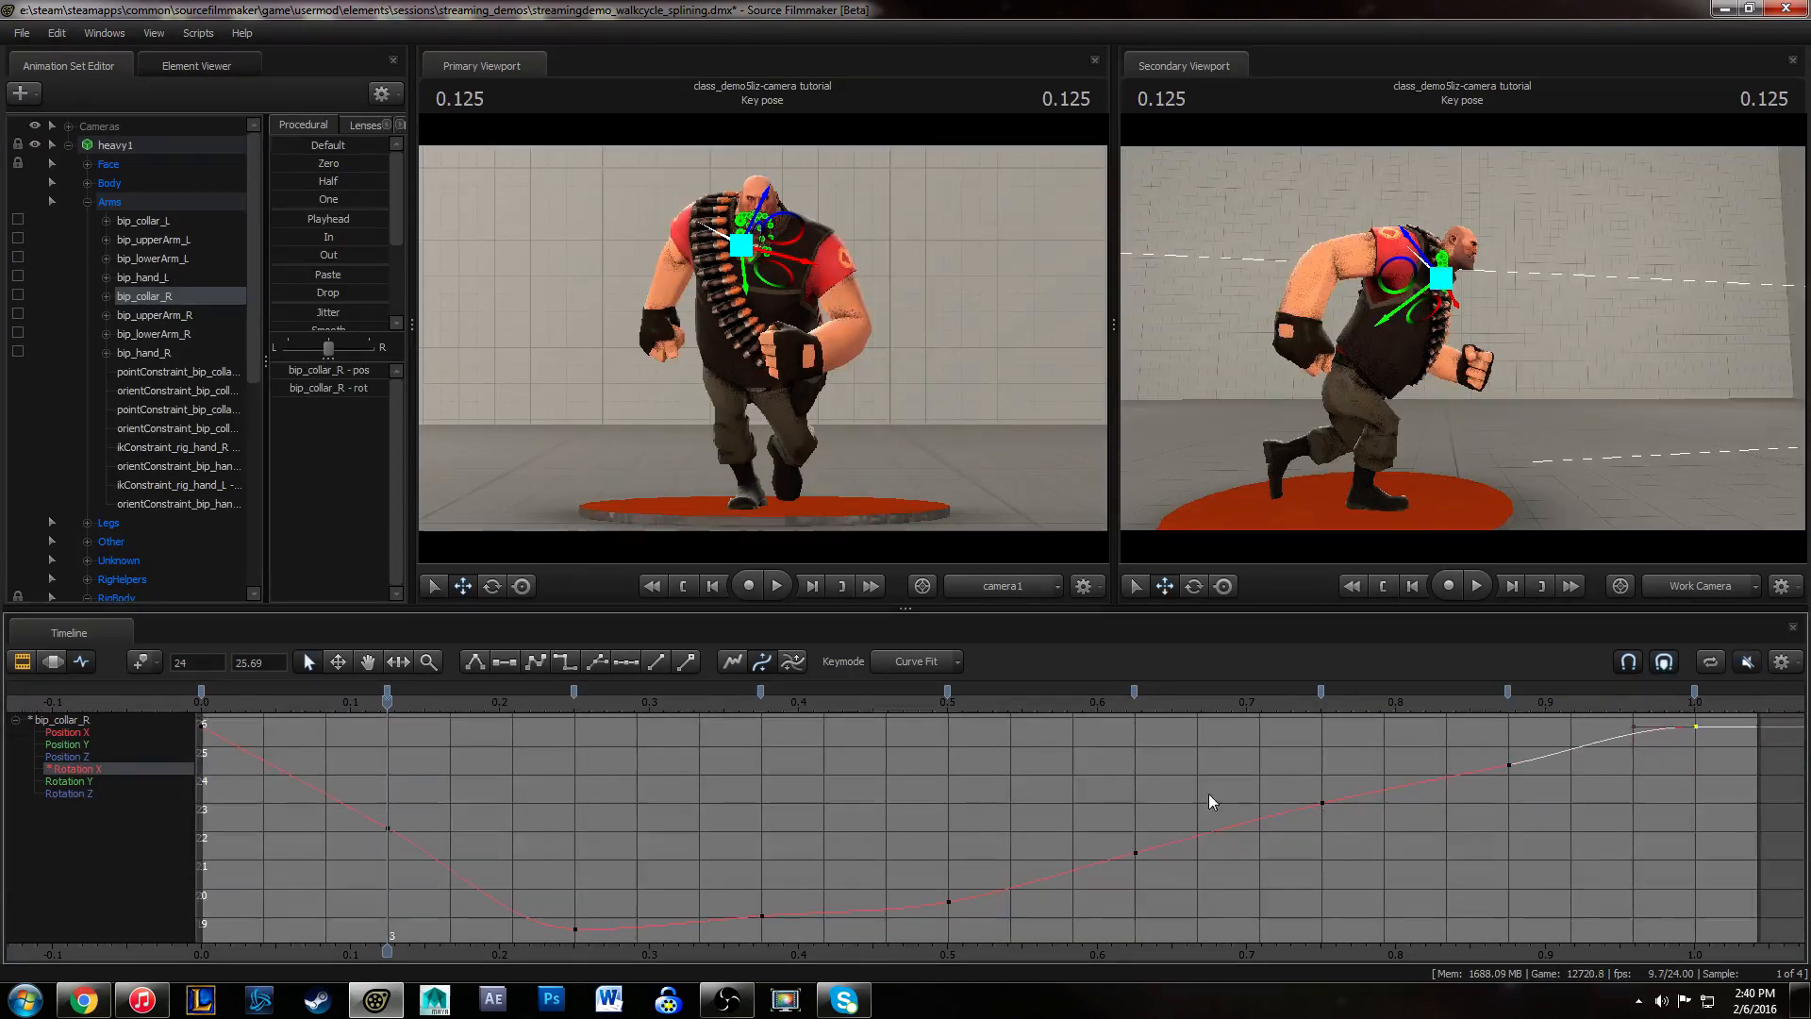
- Flatten the frame 0 key of bip_collar_R's Rotation X and steepen the outgoing tangent at frame 3
{"action": "middle_click_drag", "start_coordinate": [869, 849], "coordinate": [1002, 888], "text": "alt"}
{"action": "left_click_drag", "start_coordinate": [209, 824], "coordinate": [356, 737]}
{"action": "key", "text": "2"}
{"action": "middle_click_drag", "start_coordinate": [960, 826], "coordinate": [907, 815], "text": "alt"}
{"action": "left_click_drag", "start_coordinate": [436, 885], "coordinate": [479, 806]}
{"action": "left_click_drag", "start_coordinate": [490, 913], "coordinate": [530, 871]}
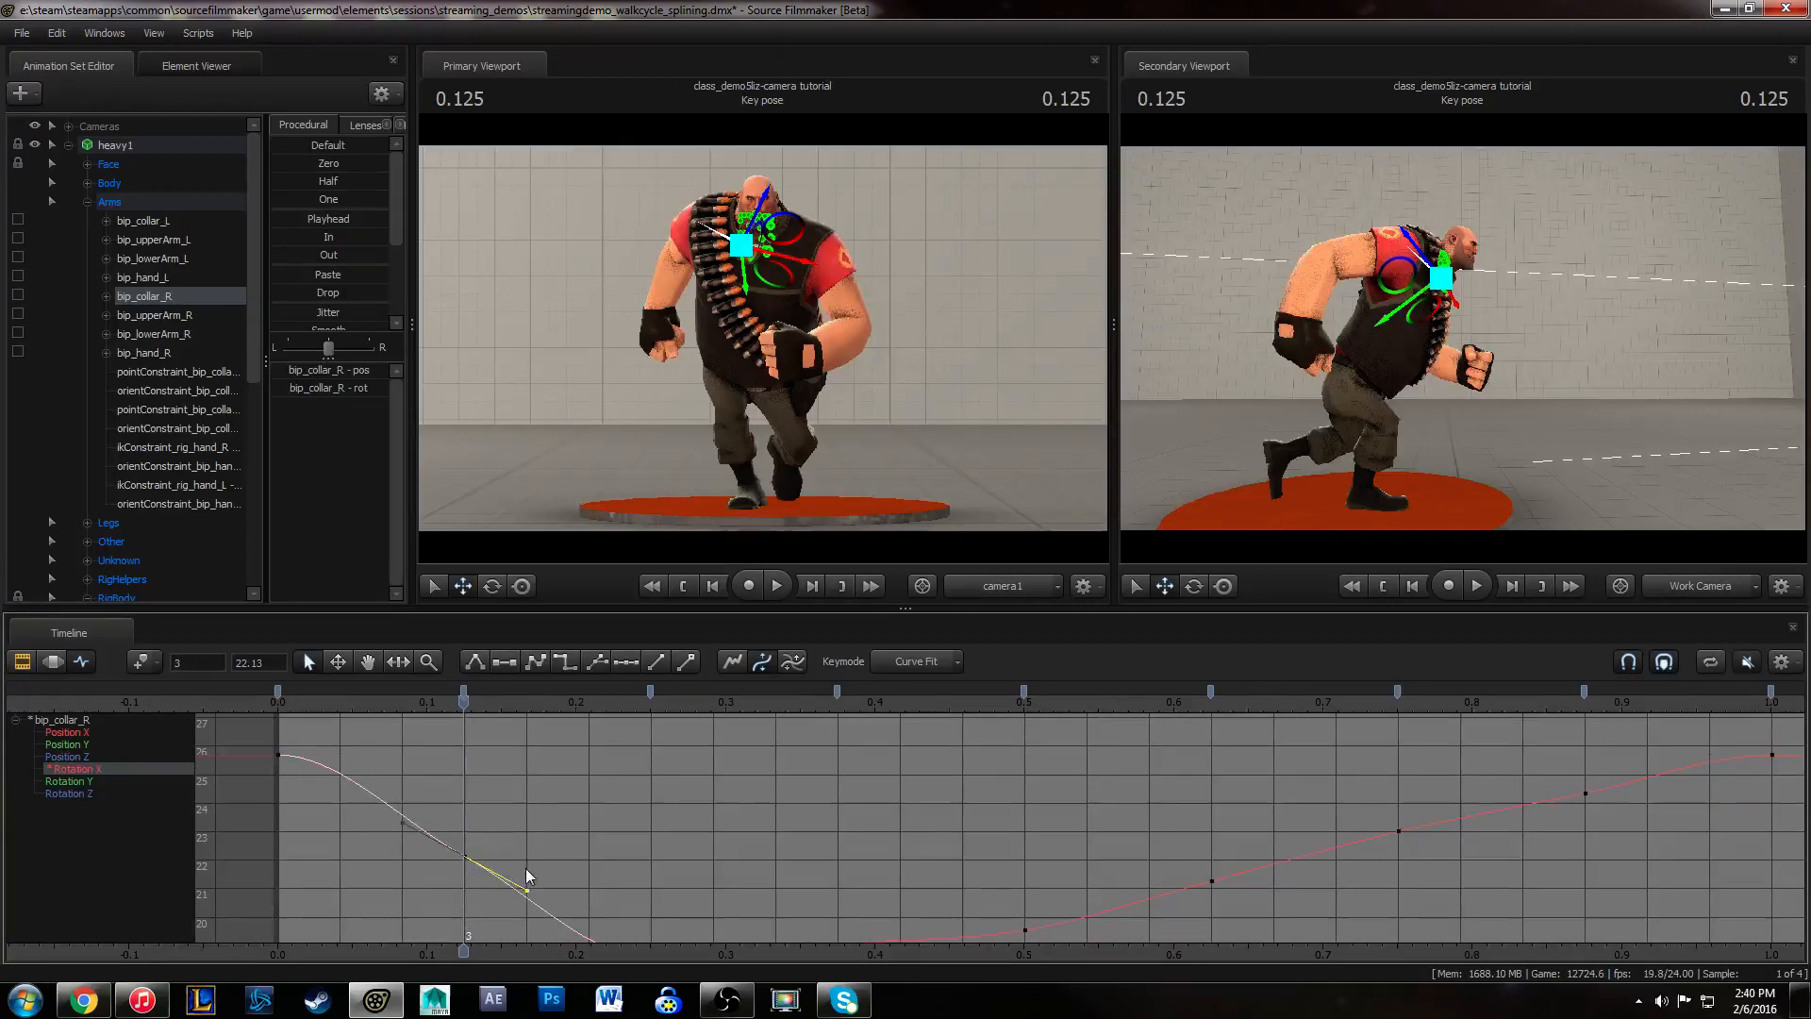
{"action": "middle_click_drag", "start_coordinate": [562, 821], "coordinate": [564, 833]}
{"action": "middle_click_drag", "start_coordinate": [1088, 876], "coordinate": [1004, 863], "text": "alt"}
{"action": "scroll", "coordinate": [1084, 840], "scroll_direction": "down", "scroll_amount": 1}
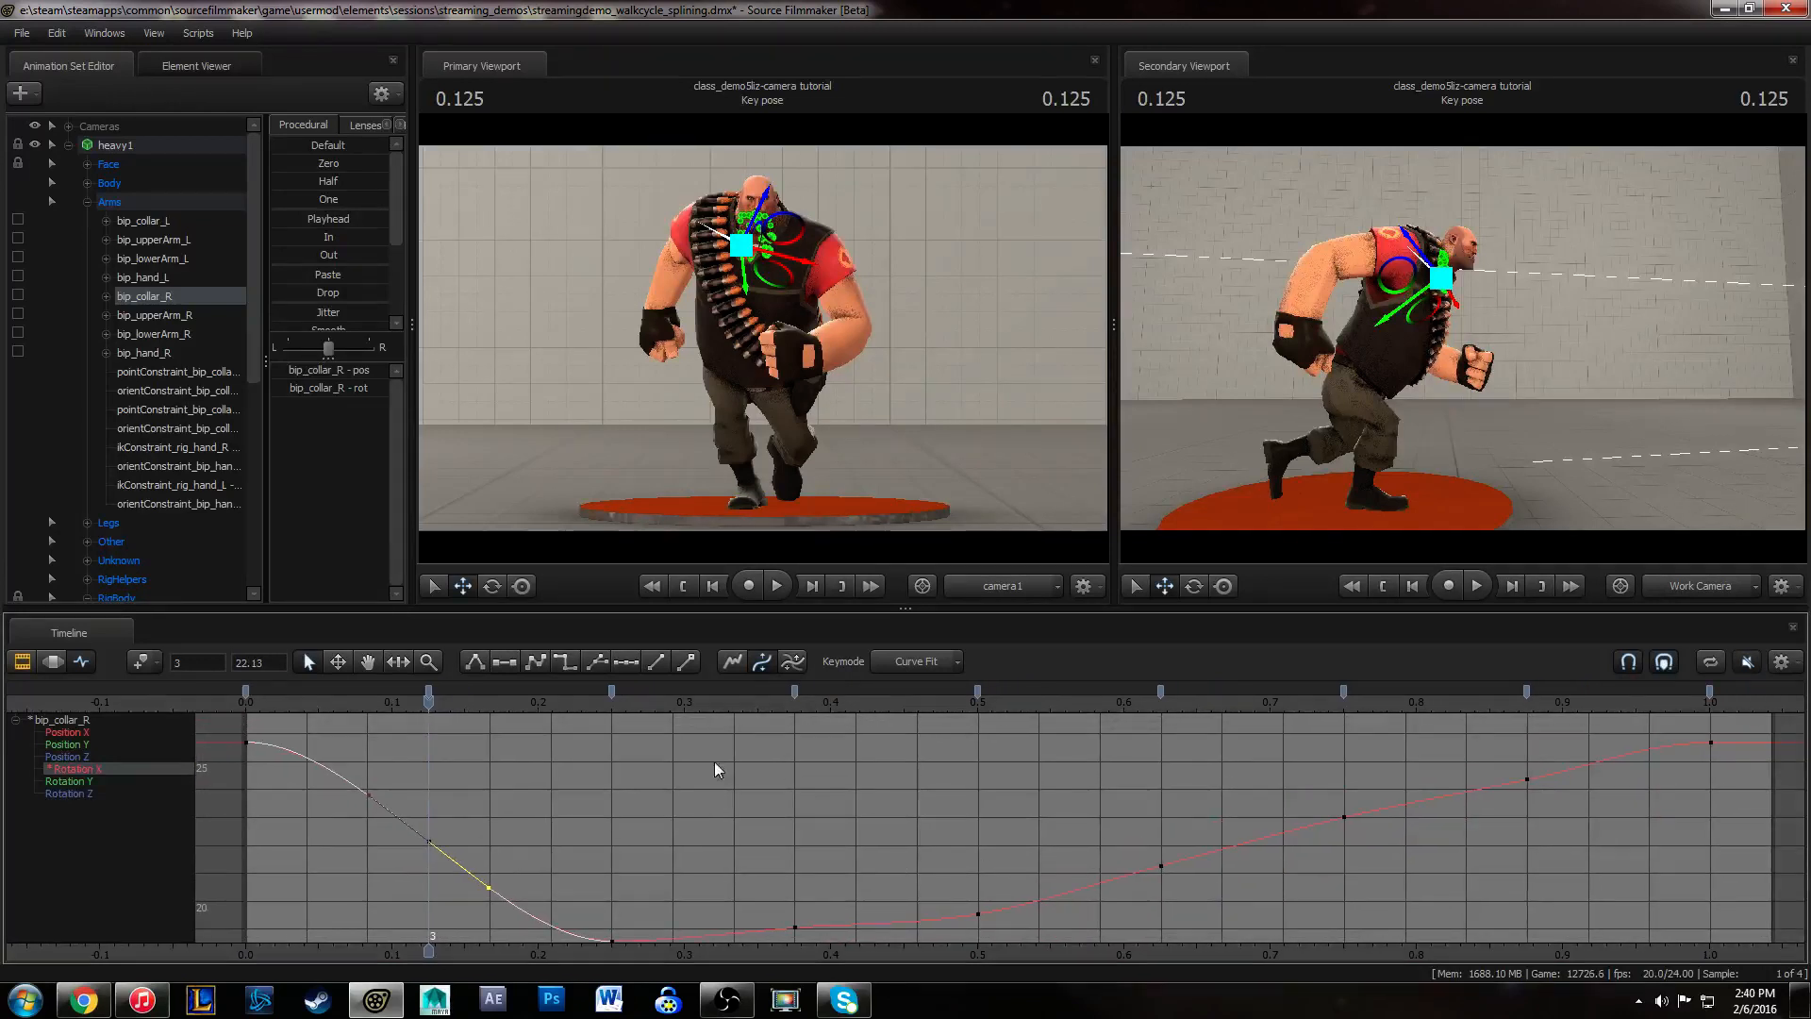
- Delete the frame 9 key from bip_collar_R's Rotation X curve, and check its Rotation Y and Z curves
{"action": "left_click", "coordinate": [611, 701]}
{"action": "left_click", "coordinate": [794, 702]}
{"action": "left_click", "coordinate": [853, 942]}
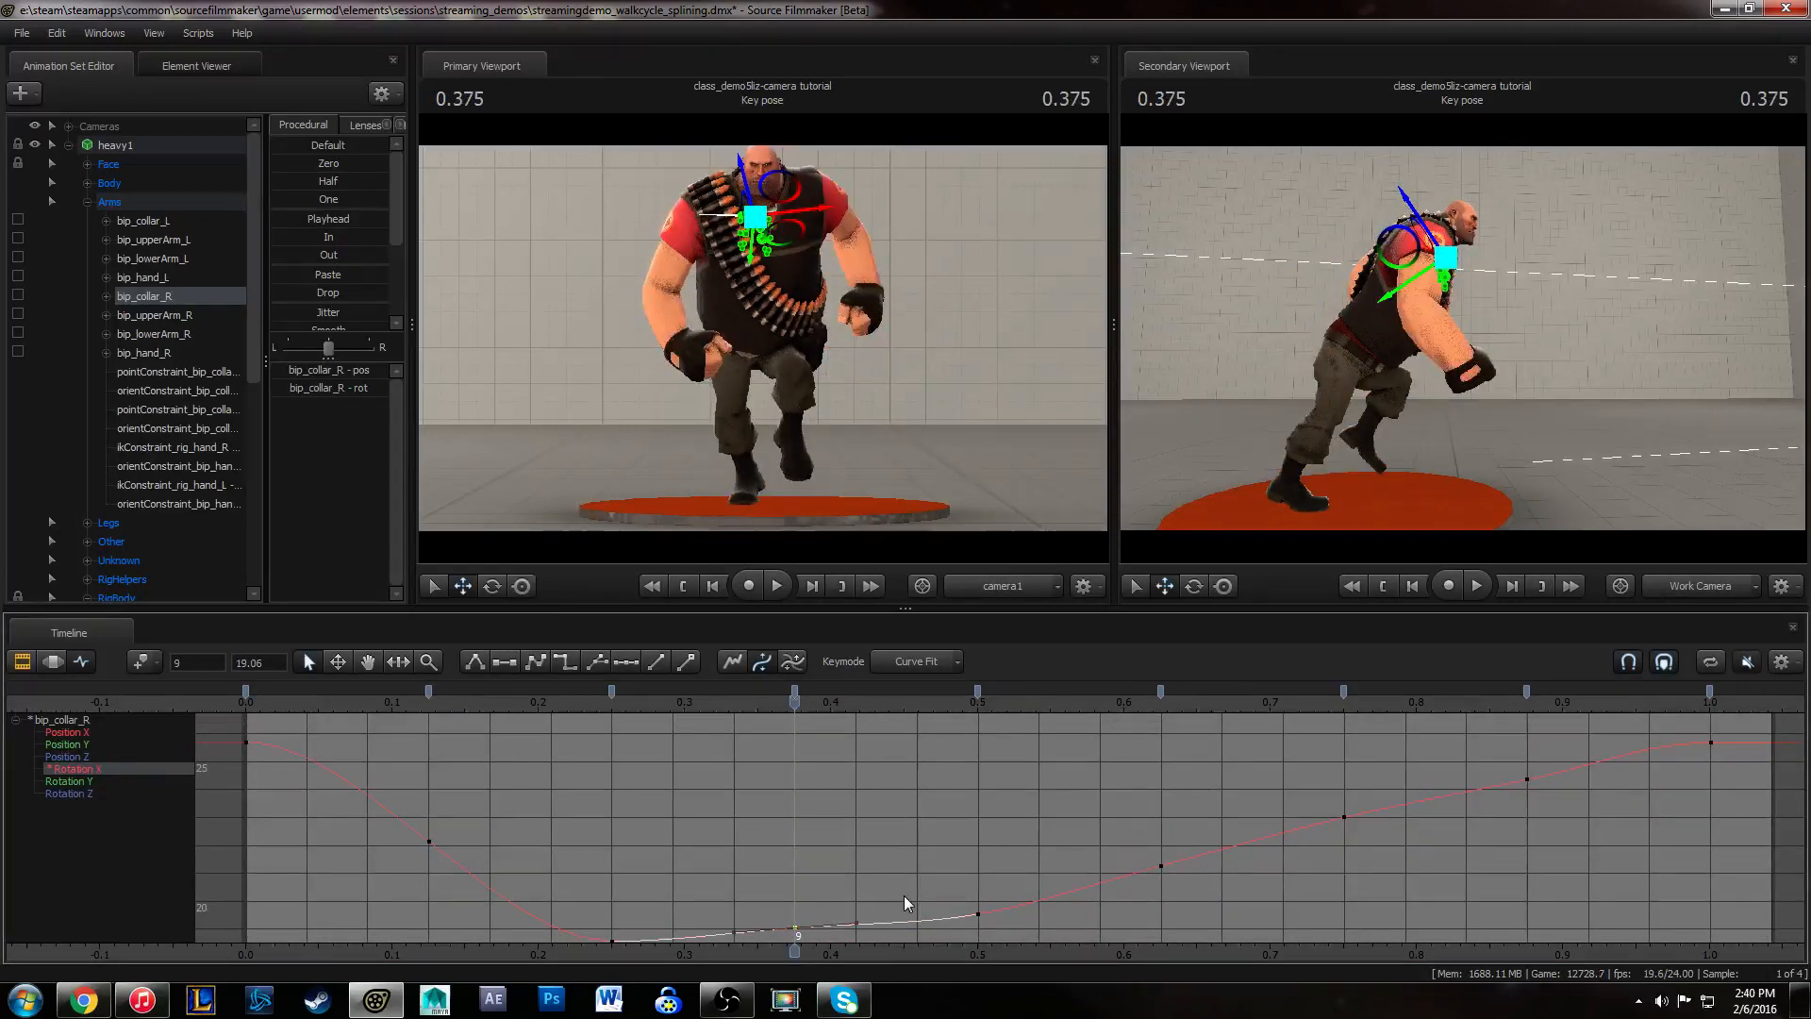
{"action": "left_click_drag", "start_coordinate": [593, 894], "coordinate": [651, 939]}
{"action": "left_click_drag", "start_coordinate": [929, 863], "coordinate": [1028, 929]}
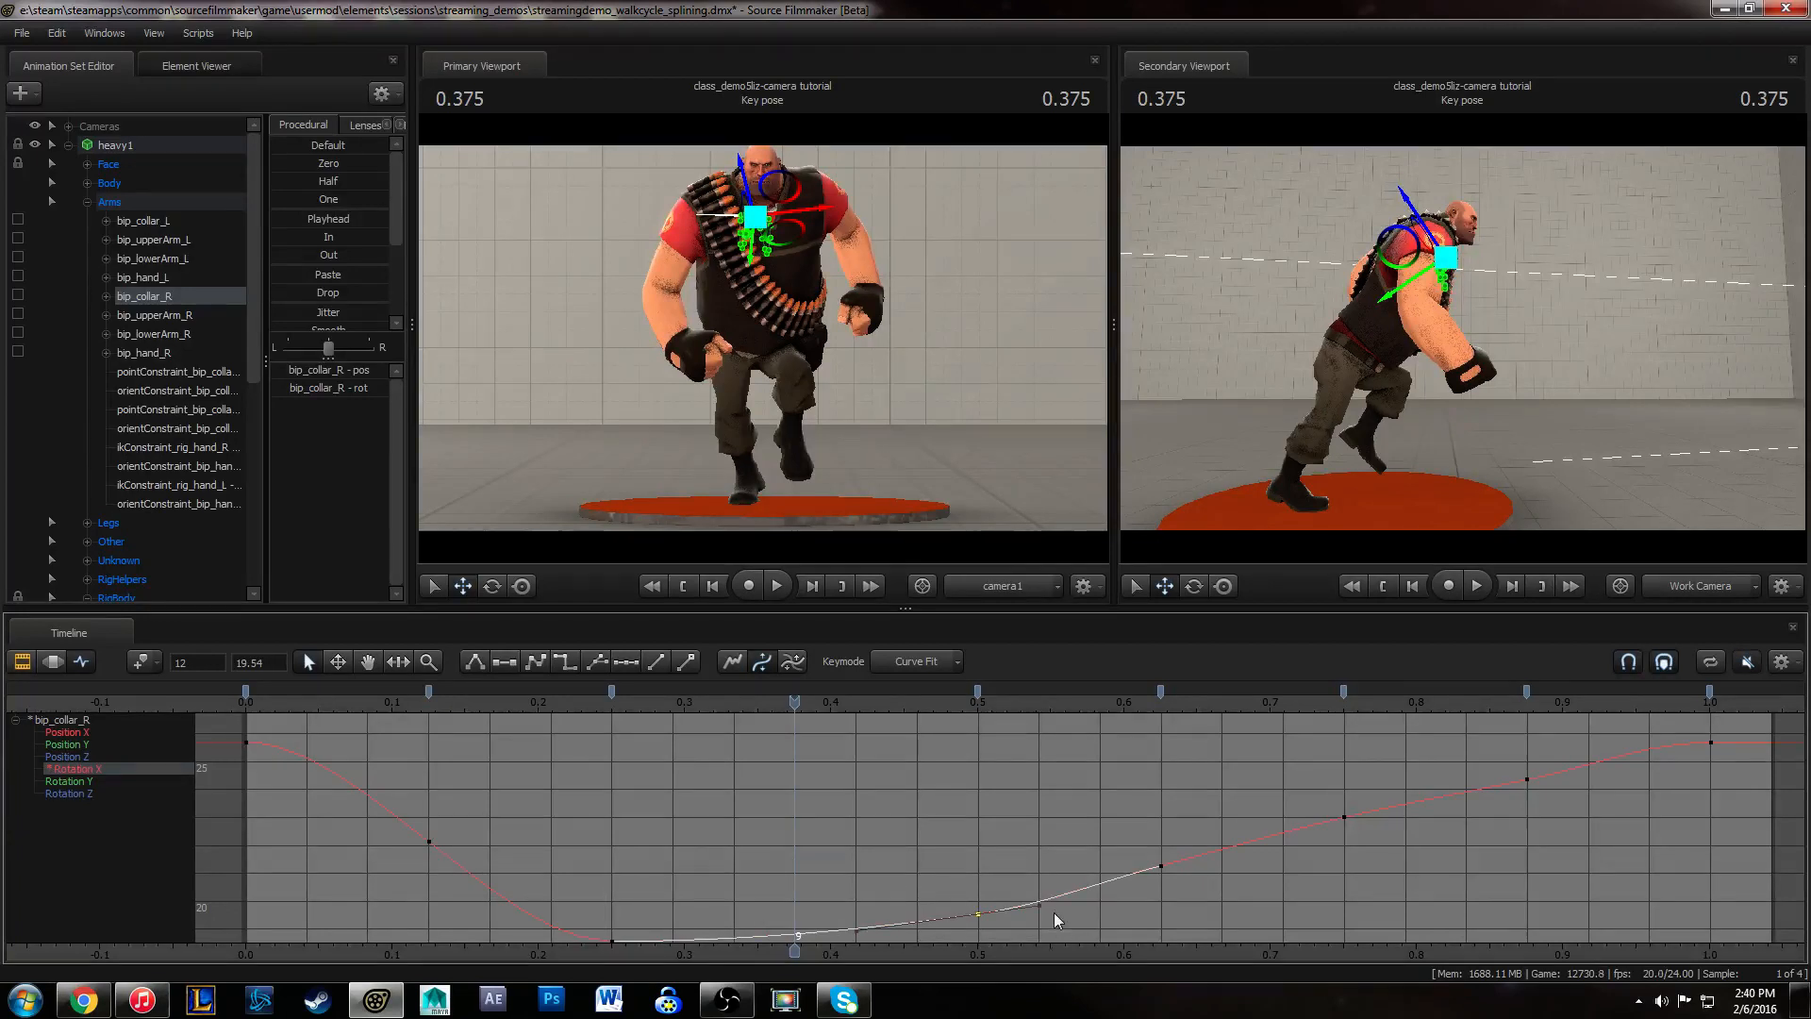
{"action": "left_click_drag", "start_coordinate": [1211, 792], "coordinate": [1268, 881]}
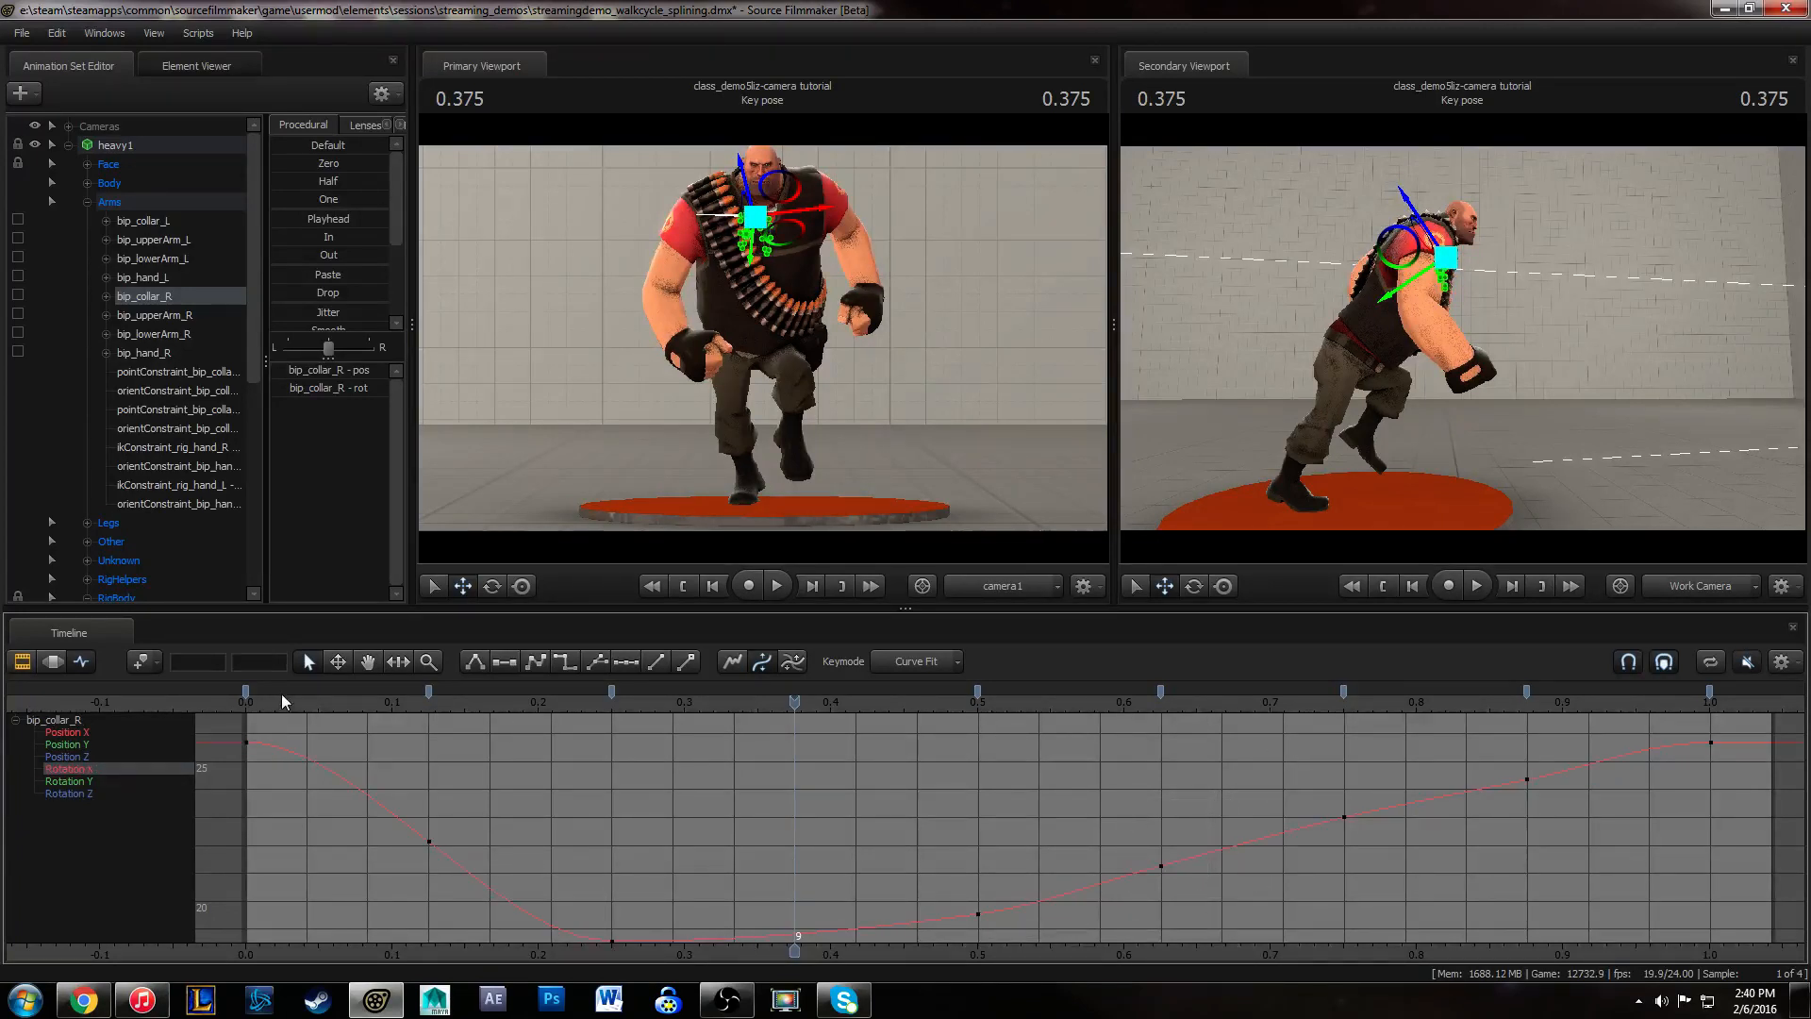
{"action": "left_click", "coordinate": [90, 781]}
{"action": "left_click", "coordinate": [87, 792]}
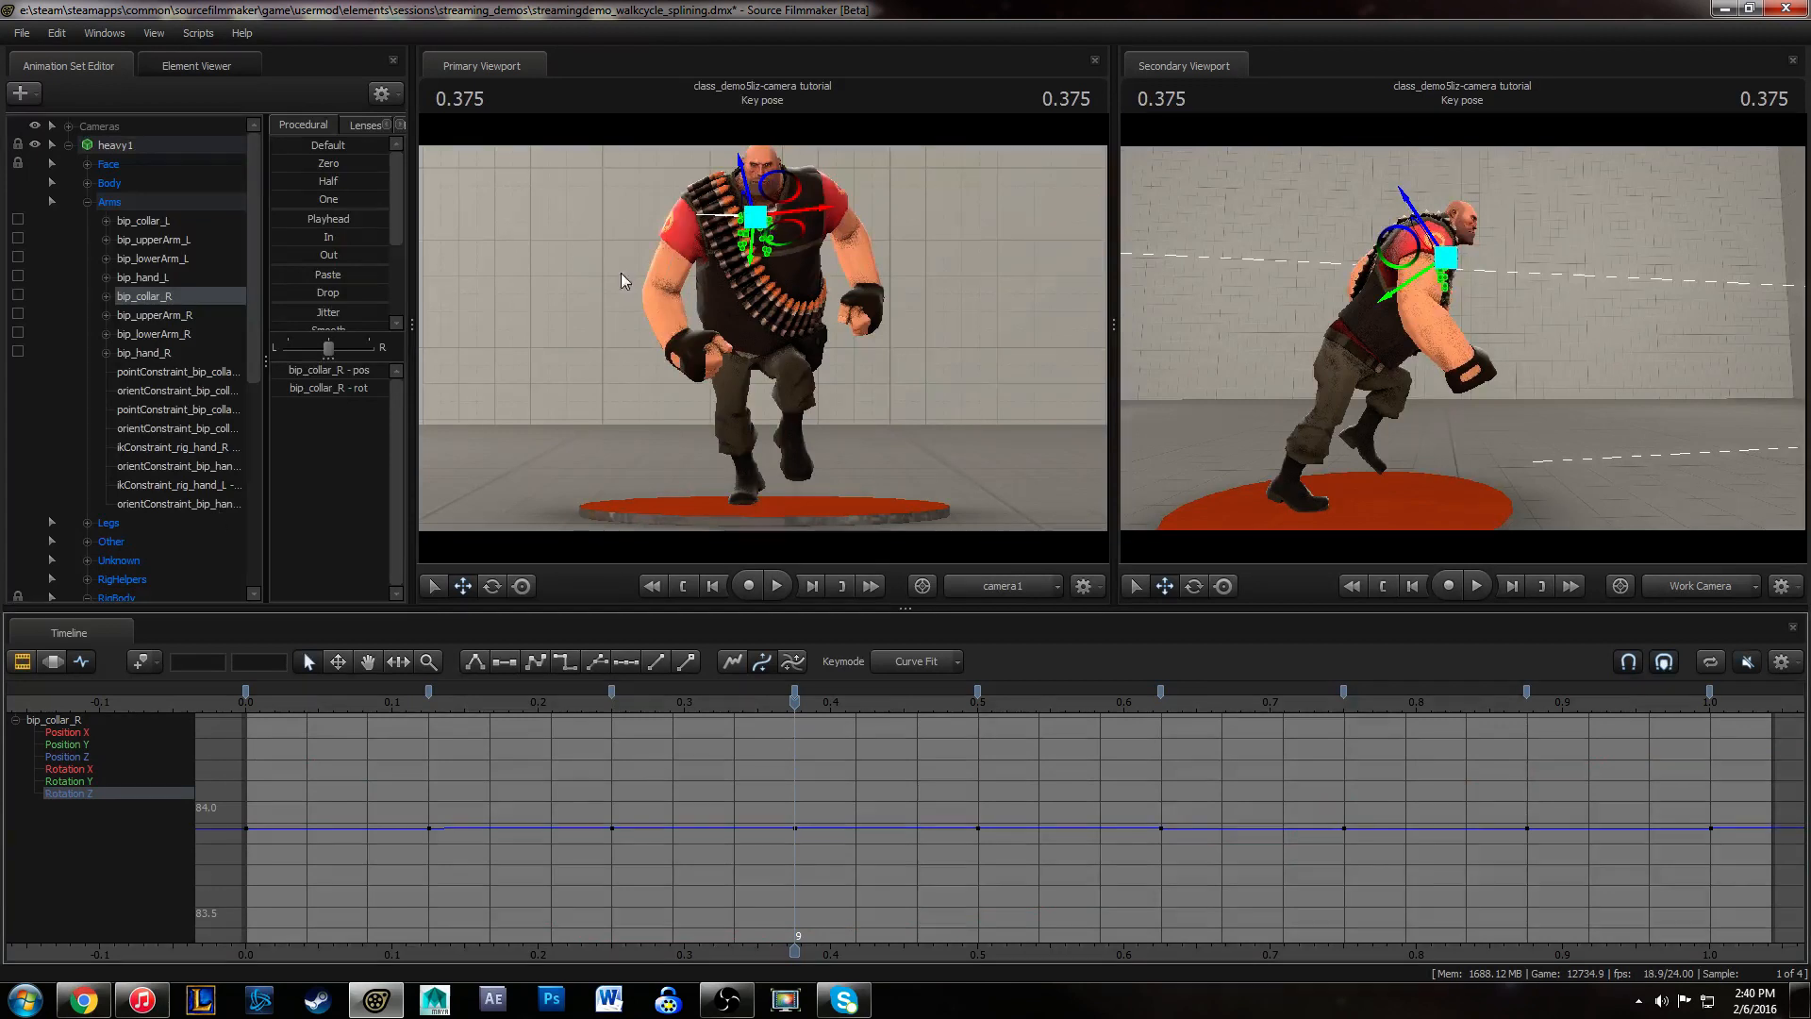
- Select the right upper arm bone bip_upperArm_R and spline all three of its rotation curves
{"action": "left_click", "coordinate": [681, 244]}
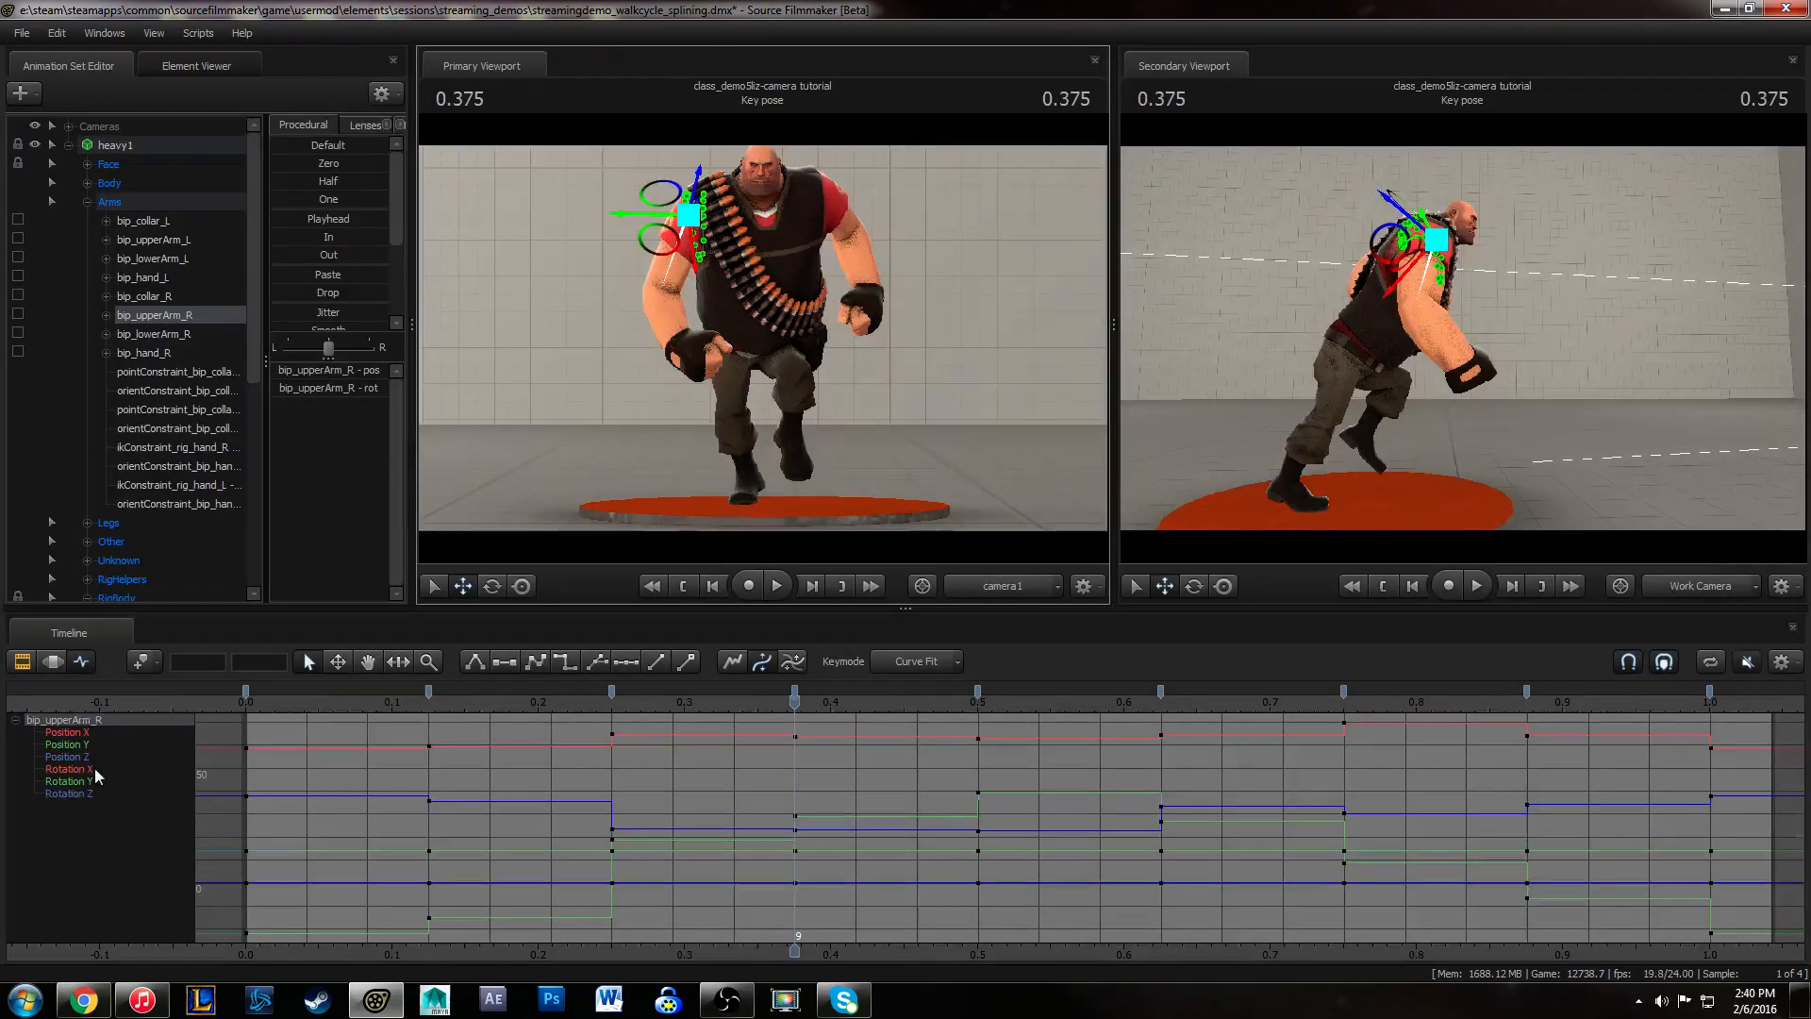
{"action": "left_click_drag", "start_coordinate": [93, 768], "coordinate": [95, 794]}
{"action": "left_click_drag", "start_coordinate": [541, 724], "coordinate": [556, 948]}
{"action": "key", "text": "1"}
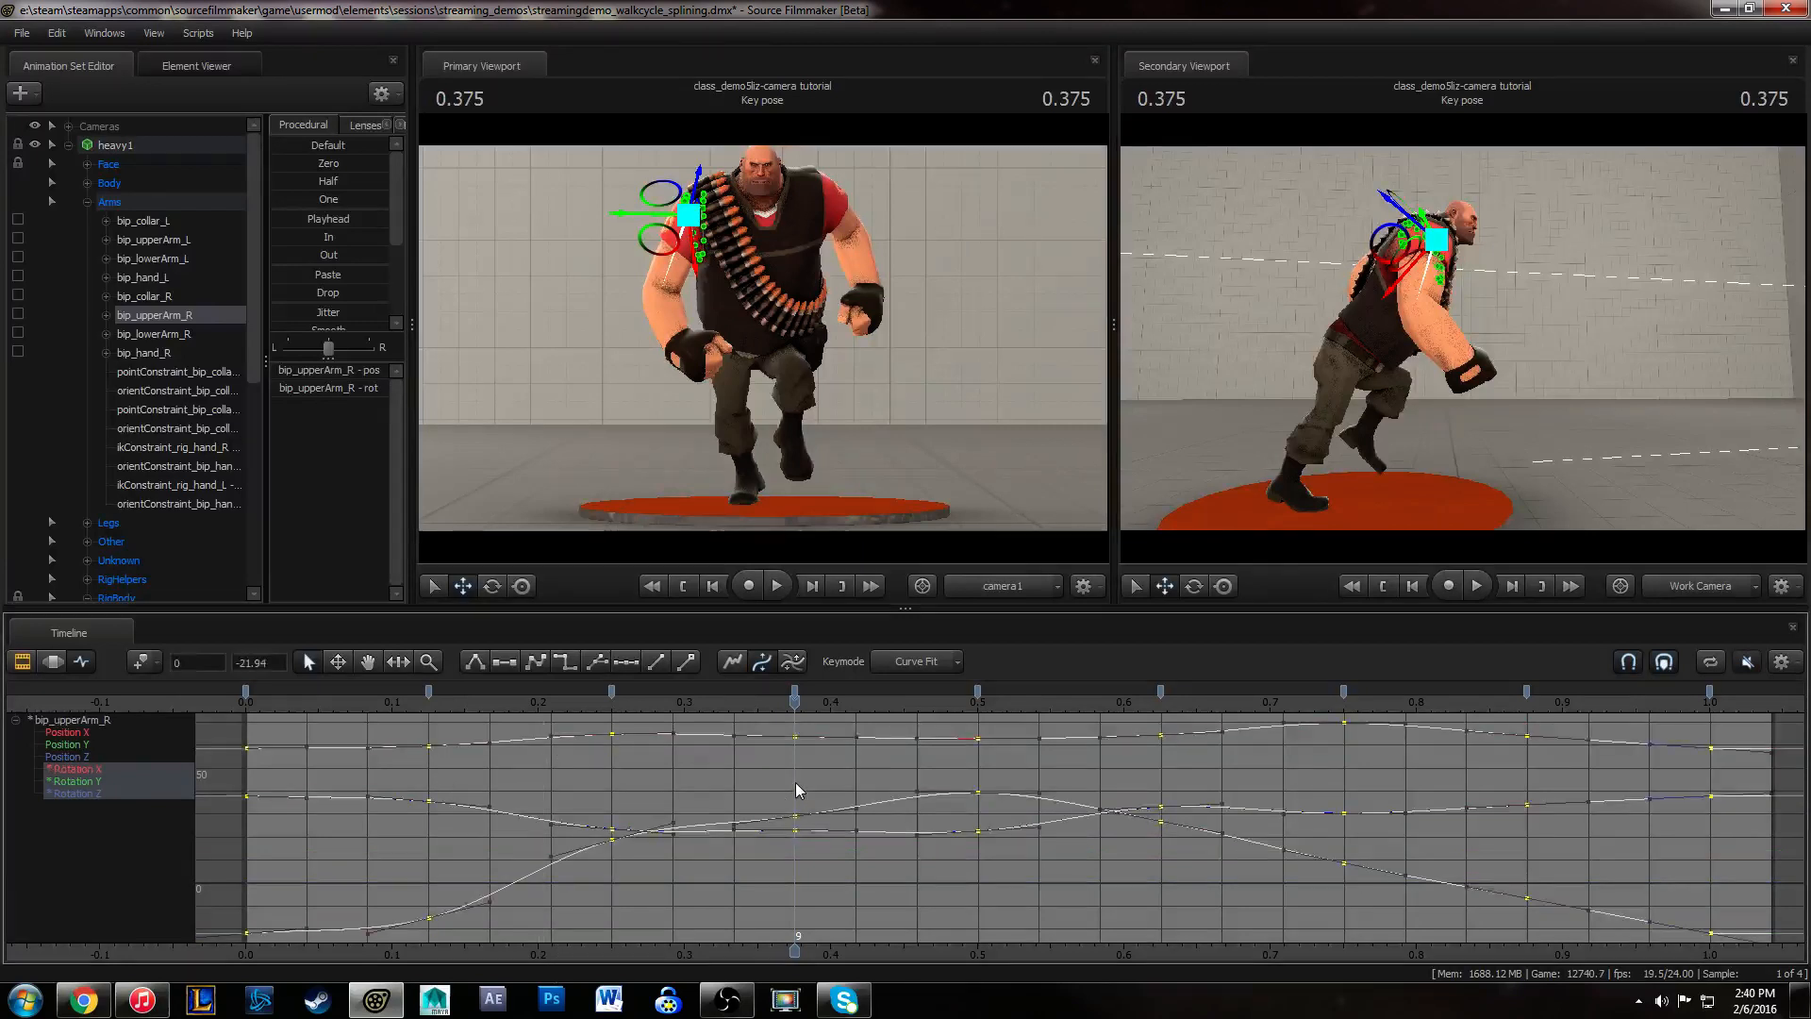
{"action": "left_click", "coordinate": [795, 782]}
- Review bip_upperArm_R's Rotation X keys and flatten its Rotation Z key at frame 12
{"action": "left_click", "coordinate": [88, 769]}
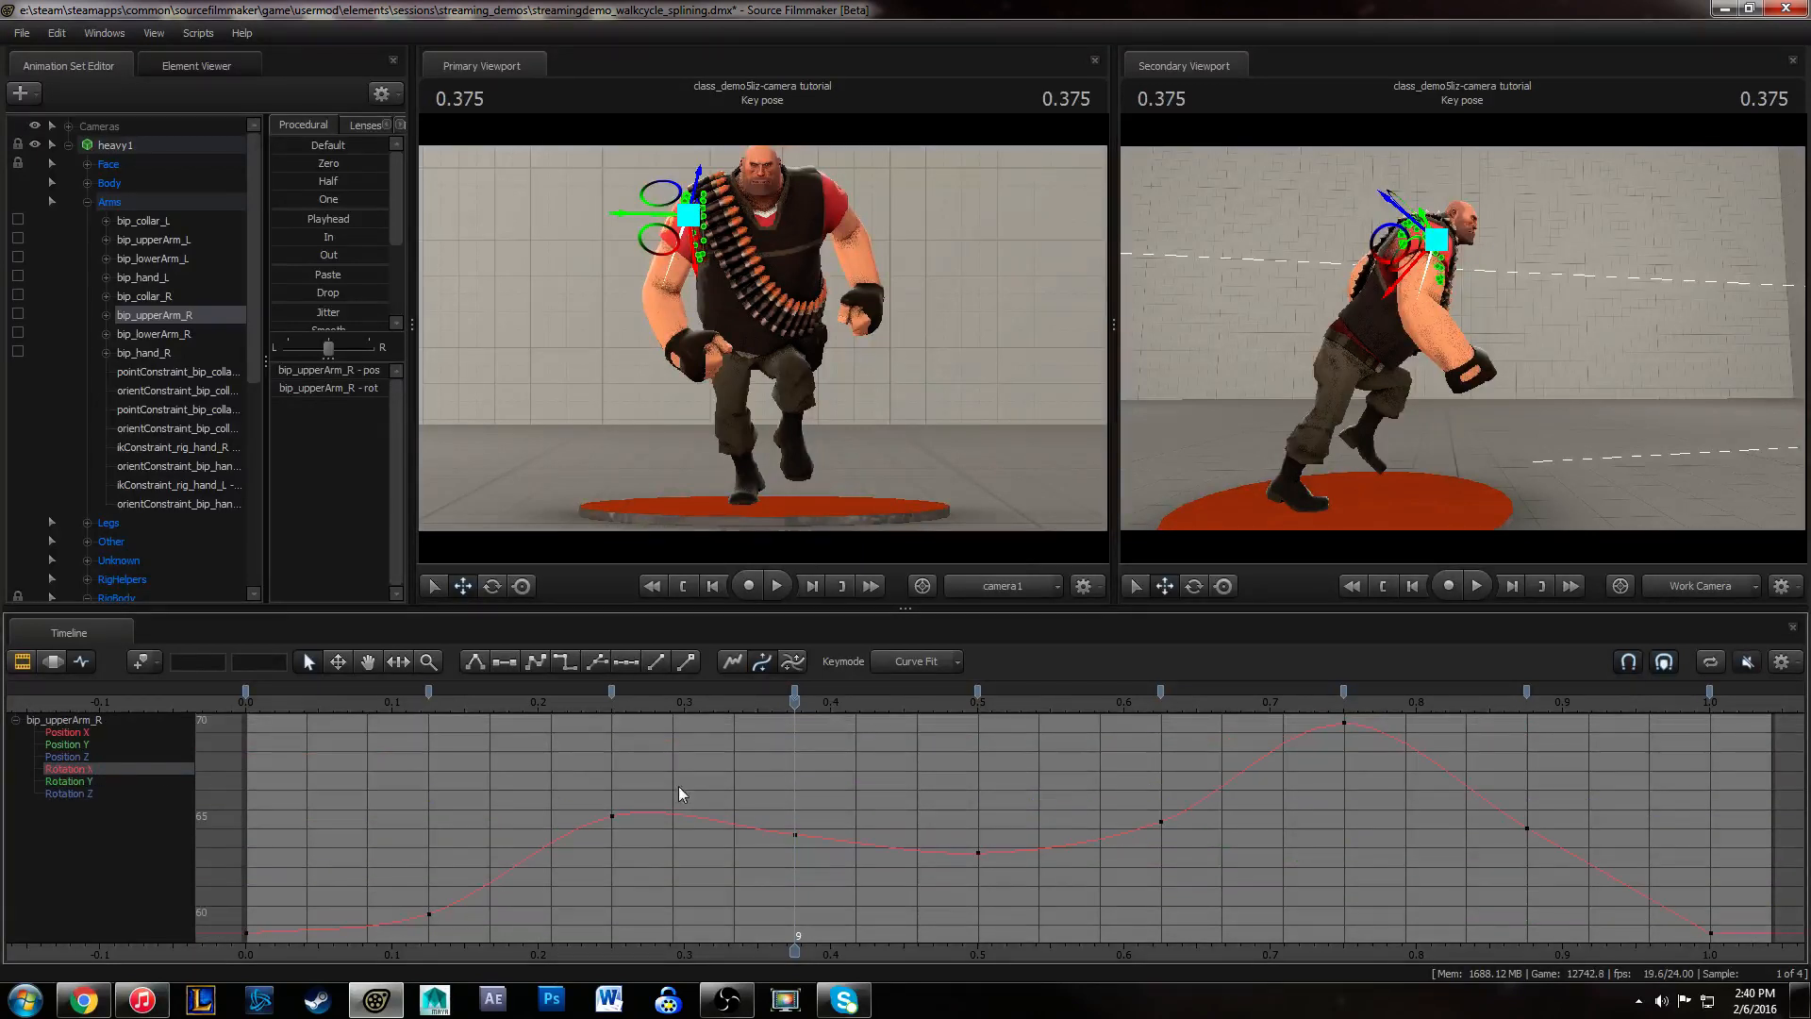
{"action": "left_click_drag", "start_coordinate": [563, 758], "coordinate": [648, 875]}
{"action": "left_click_drag", "start_coordinate": [112, 767], "coordinate": [113, 794]}
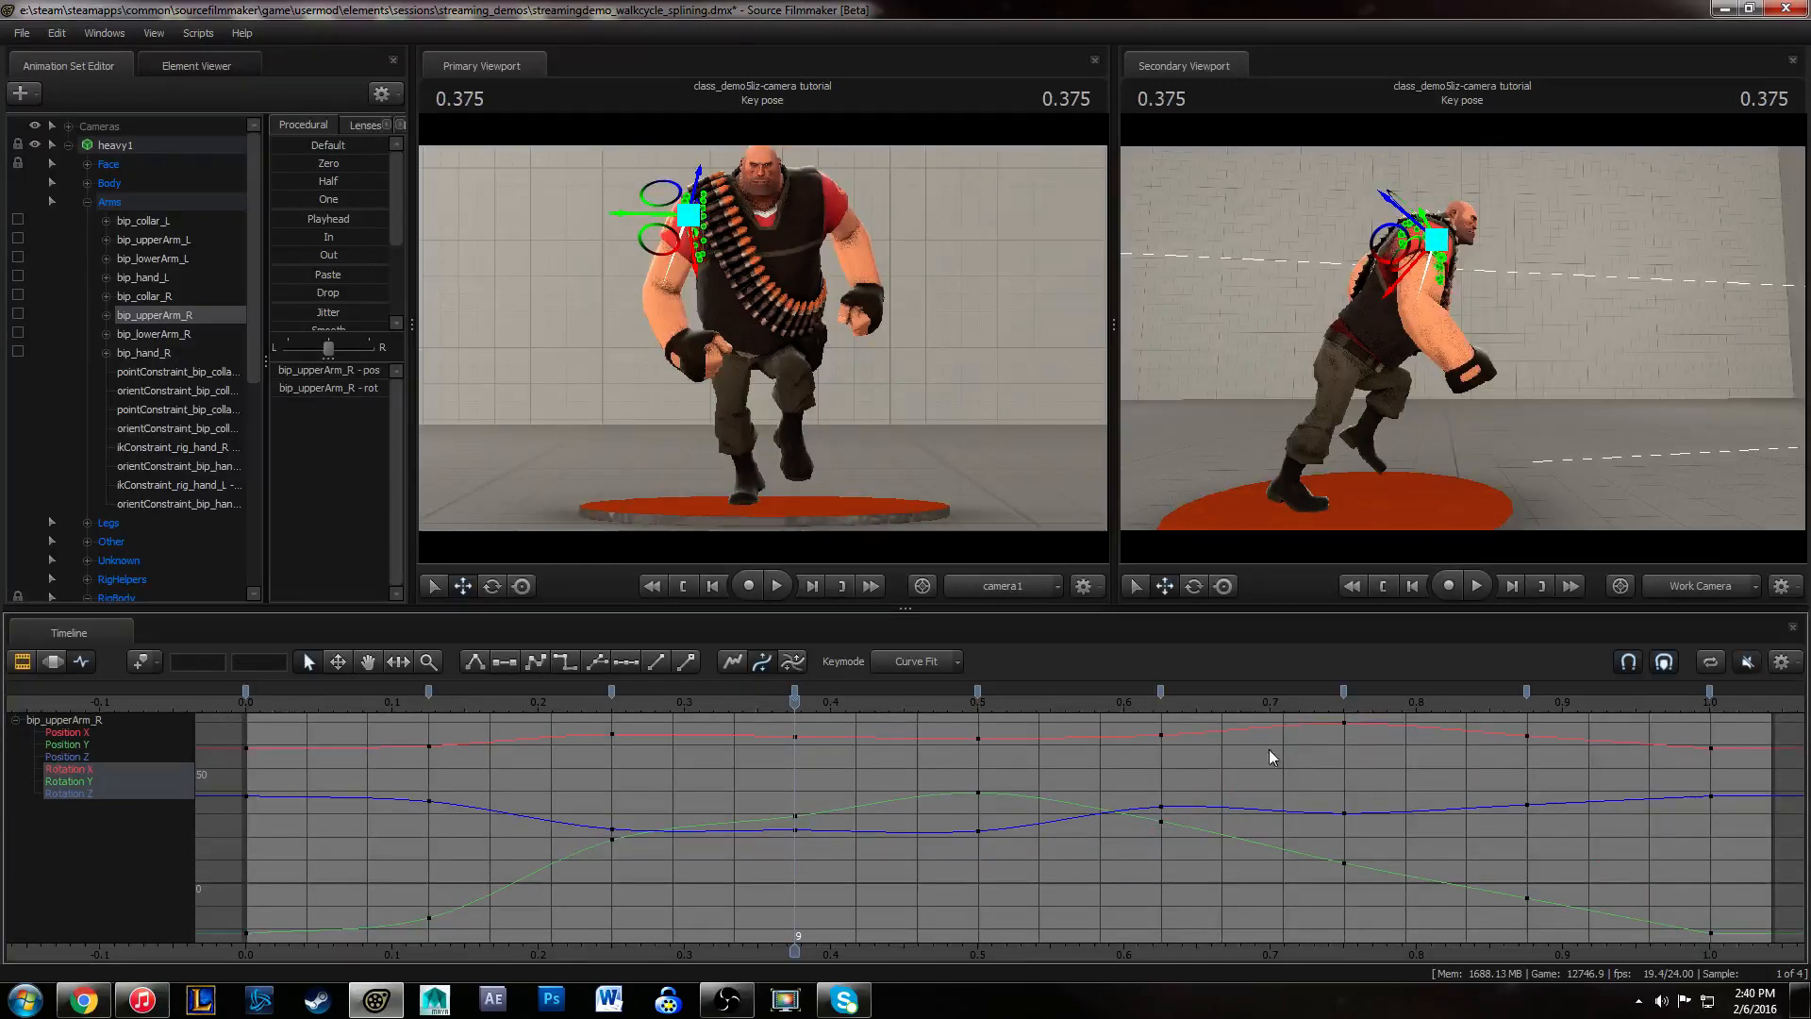
{"action": "left_click_drag", "start_coordinate": [1269, 749], "coordinate": [1384, 692]}
{"action": "left_click", "coordinate": [1174, 774]}
{"action": "middle_click_drag", "start_coordinate": [998, 843], "coordinate": [999, 815], "text": "alt"}
{"action": "left_click_drag", "start_coordinate": [966, 748], "coordinate": [997, 831]}
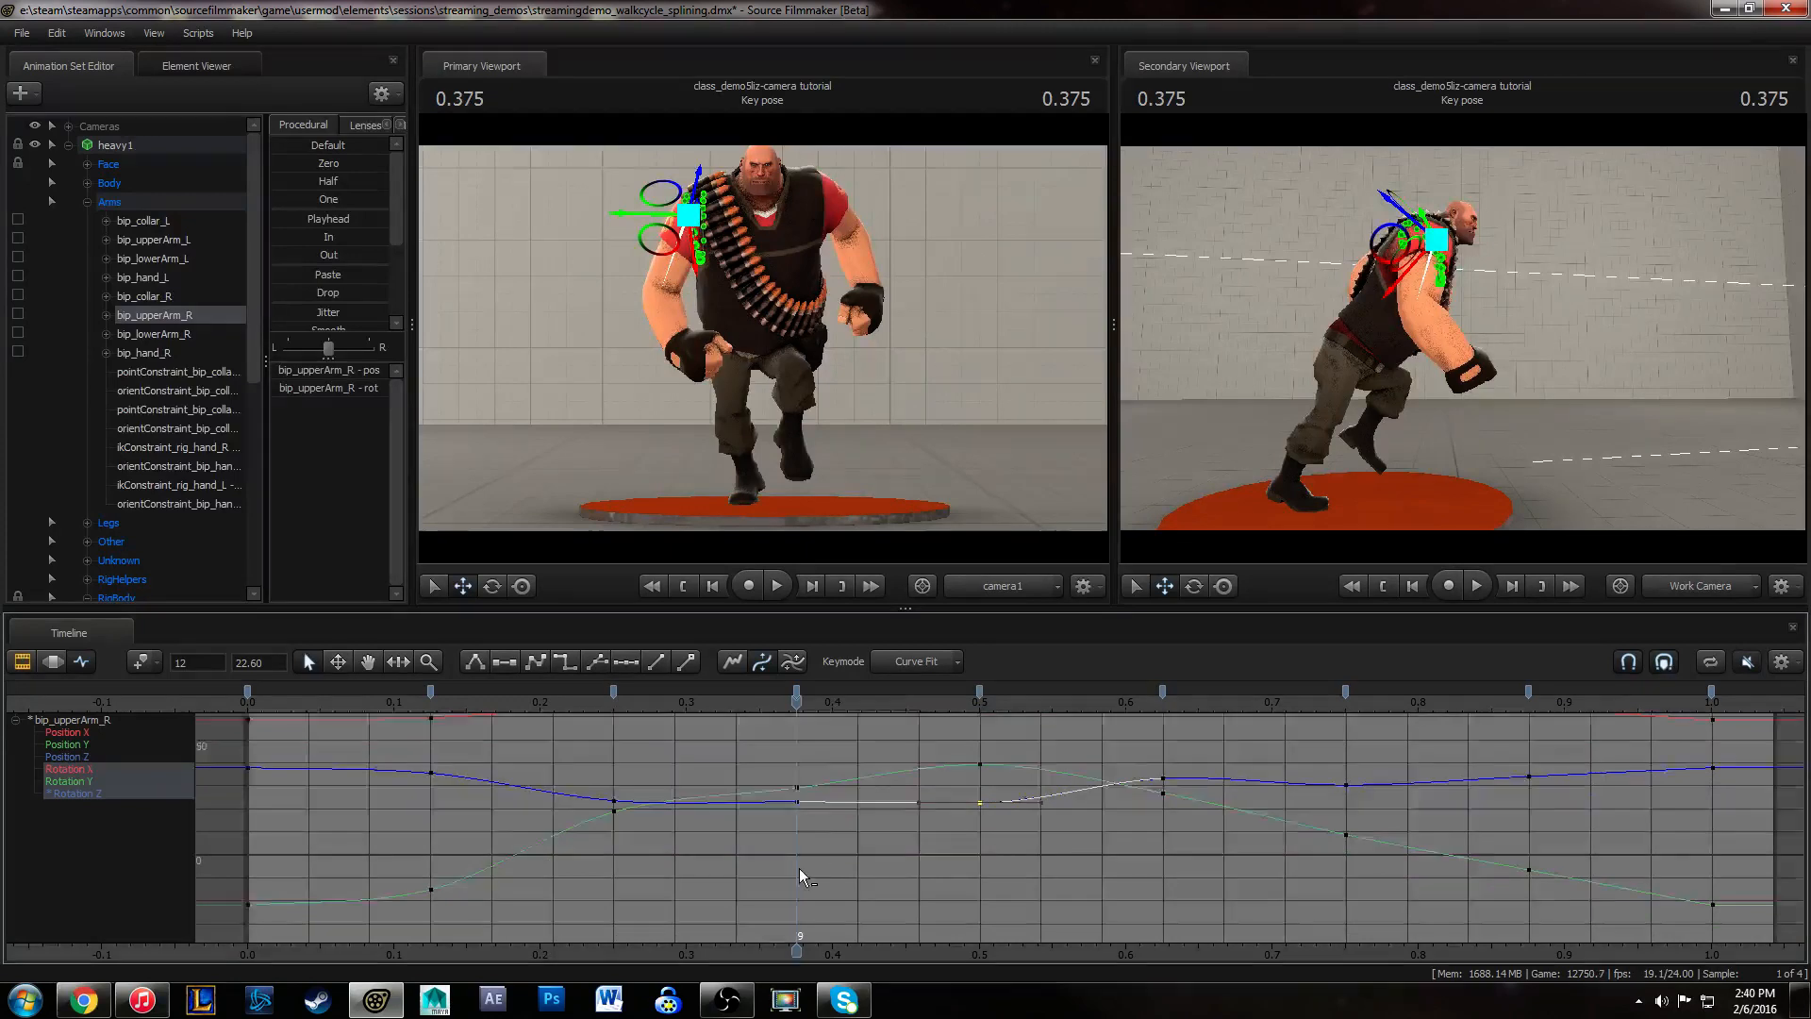
- Delete the frame 9 keys from the Rotation Y and Rotation Z curves of bip_upperArm_R
{"action": "right_click_drag", "start_coordinate": [800, 868], "coordinate": [804, 768], "text": "alt"}
{"action": "middle_click_drag", "start_coordinate": [804, 768], "coordinate": [832, 857], "text": "alt"}
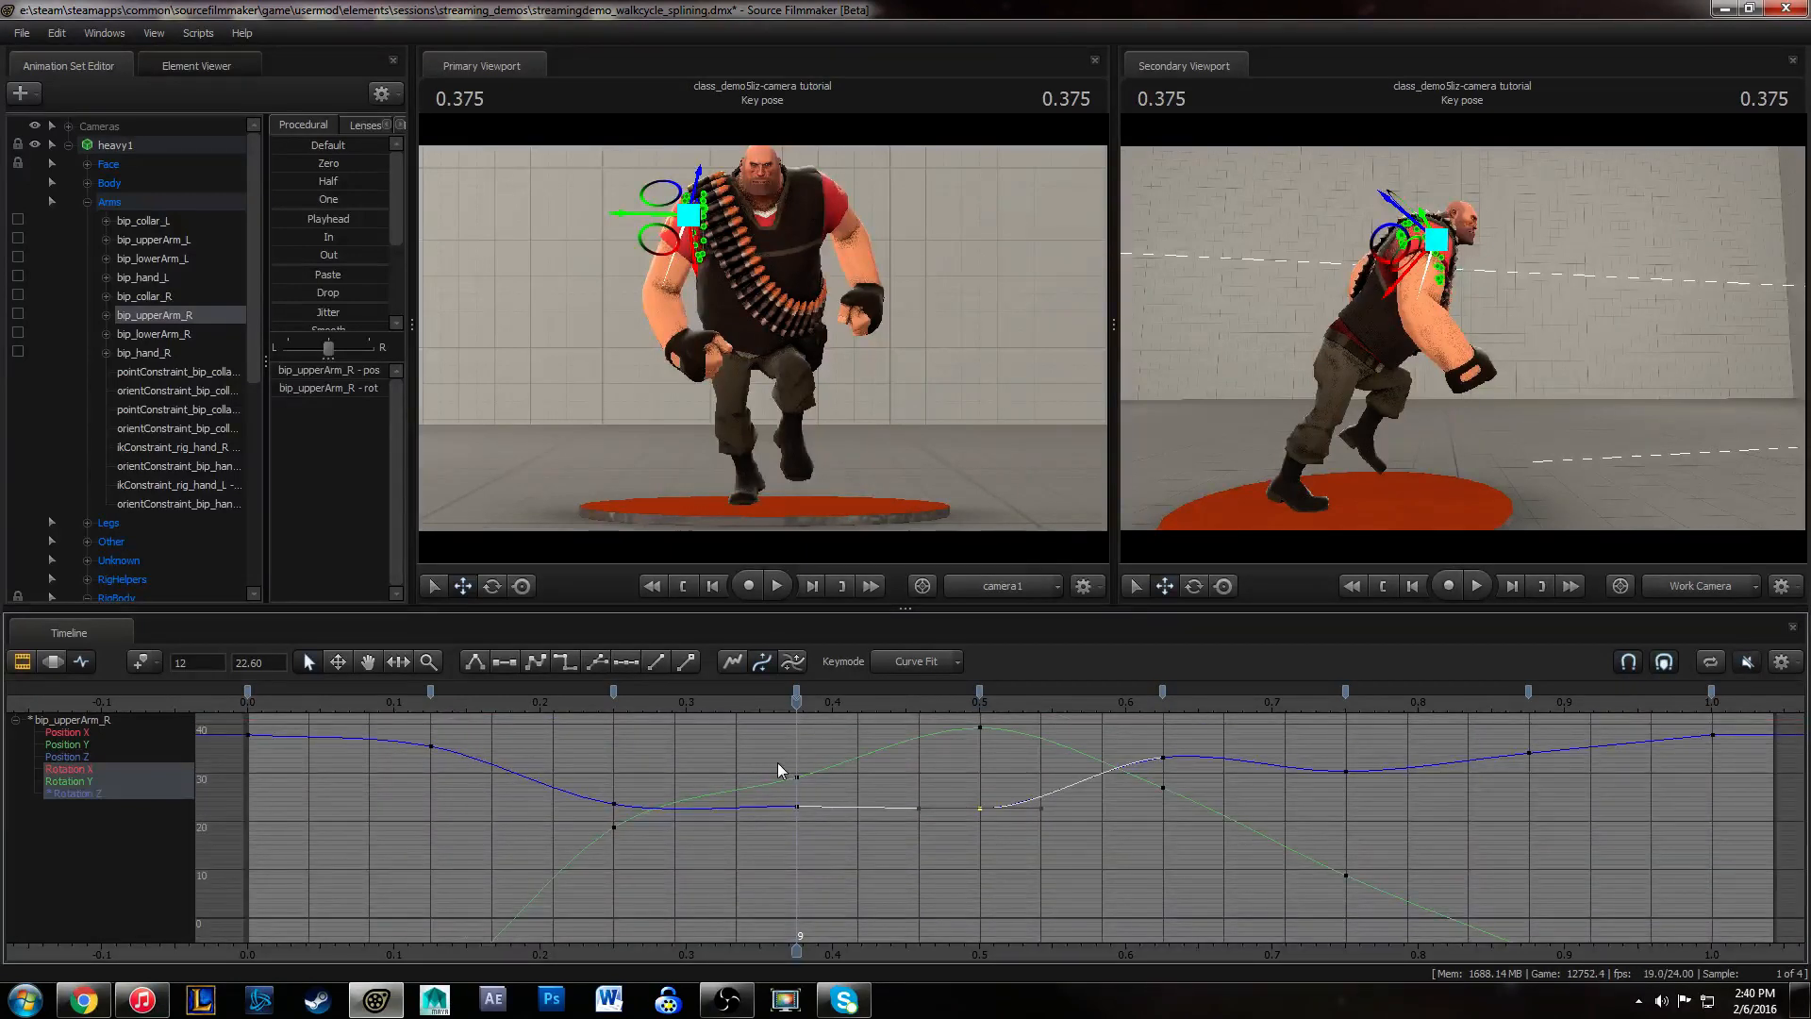
{"action": "left_click", "coordinate": [832, 846]}
{"action": "left_click_drag", "start_coordinate": [603, 773], "coordinate": [641, 858]}
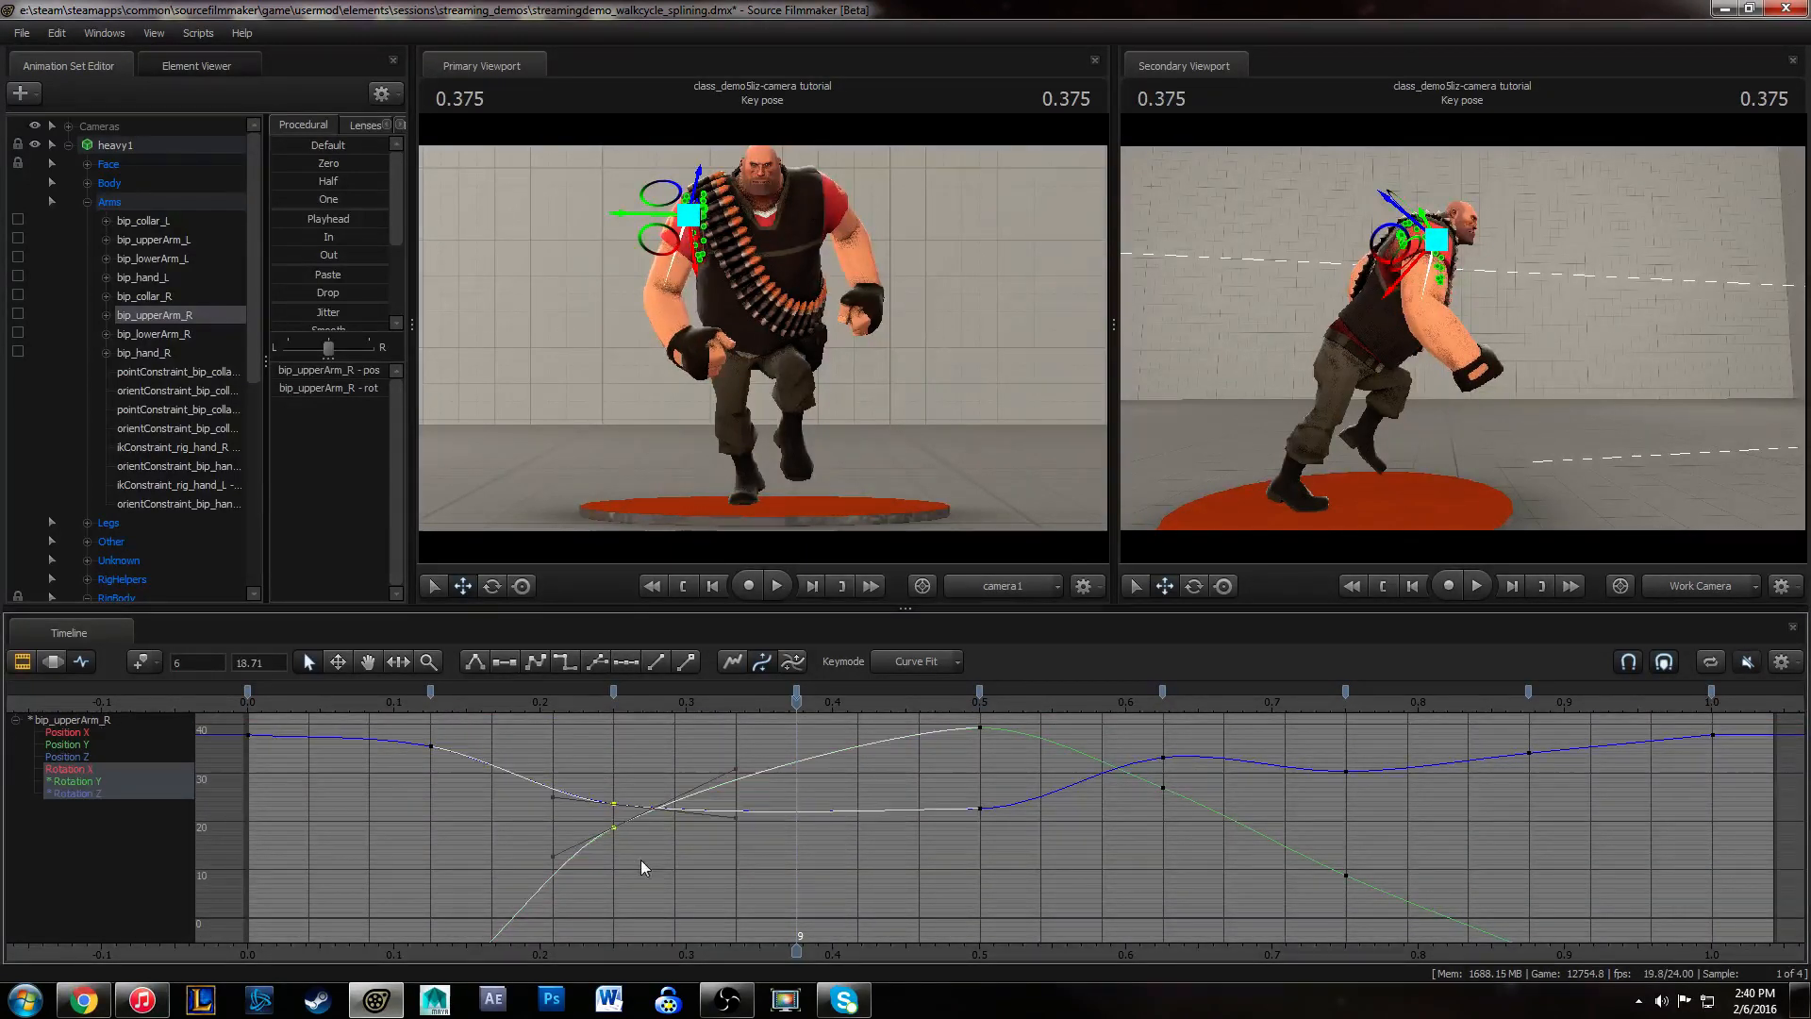
- Examine bip_upperArm_R's Rotation Y keys at frames 18, 21 and 24
{"action": "left_click", "coordinate": [1379, 763]}
{"action": "left_click_drag", "start_coordinate": [1145, 798], "coordinate": [1431, 952]}
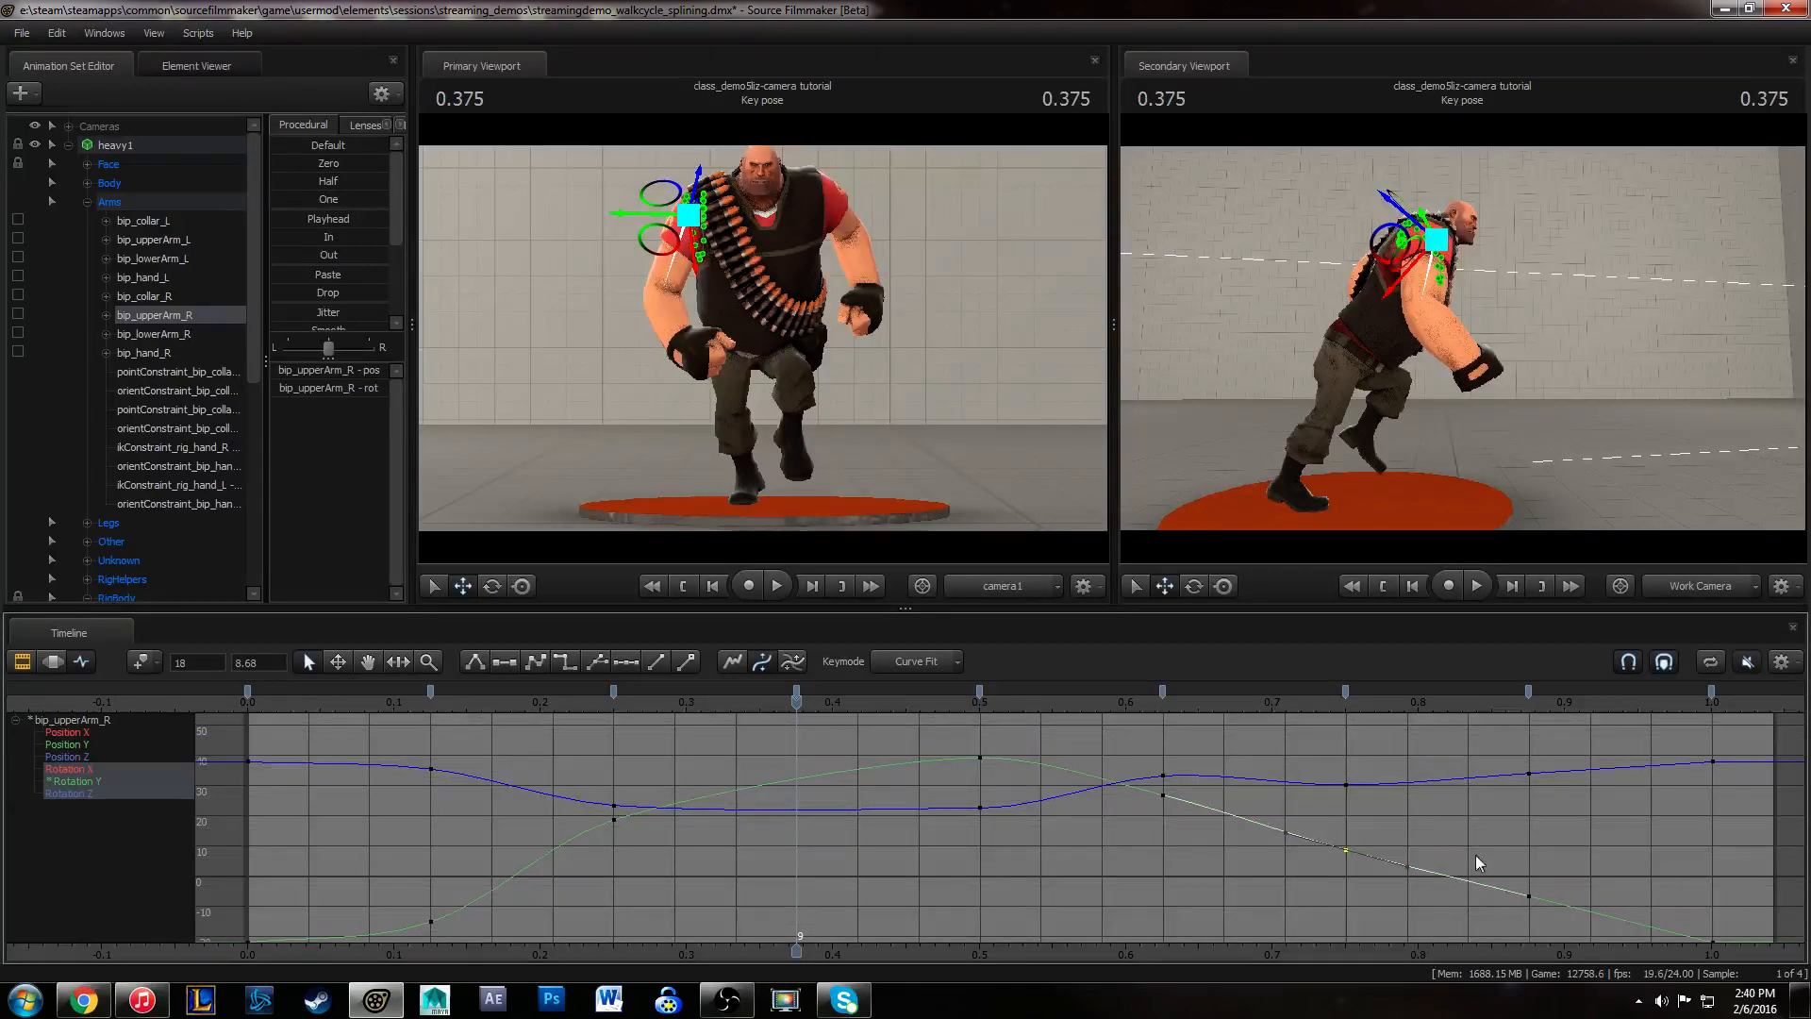
{"action": "left_click_drag", "start_coordinate": [1475, 856], "coordinate": [1569, 966]}
{"action": "left_click_drag", "start_coordinate": [1182, 826], "coordinate": [1196, 861]}
{"action": "left_click", "coordinate": [1223, 885]}
{"action": "scroll", "coordinate": [1698, 875], "scroll_direction": "down", "scroll_amount": 3}
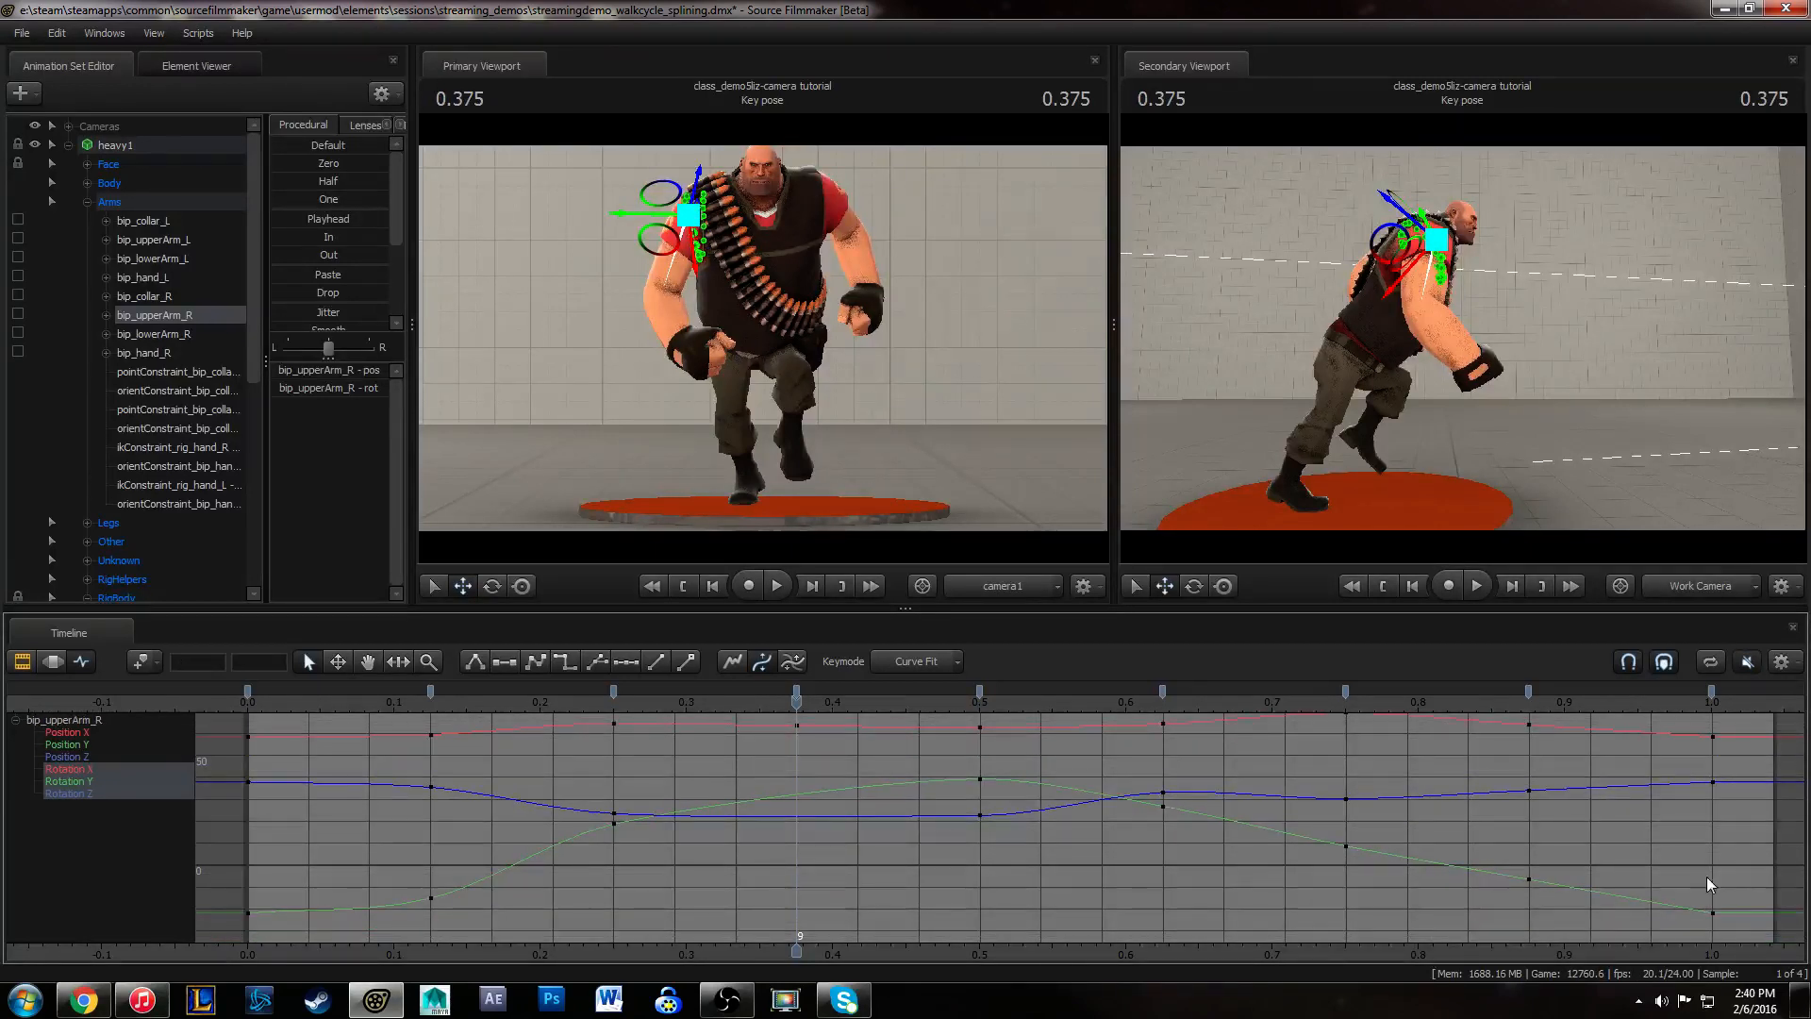
{"action": "left_click_drag", "start_coordinate": [1706, 876], "coordinate": [1752, 922]}
{"action": "left_click", "coordinate": [1675, 860]}
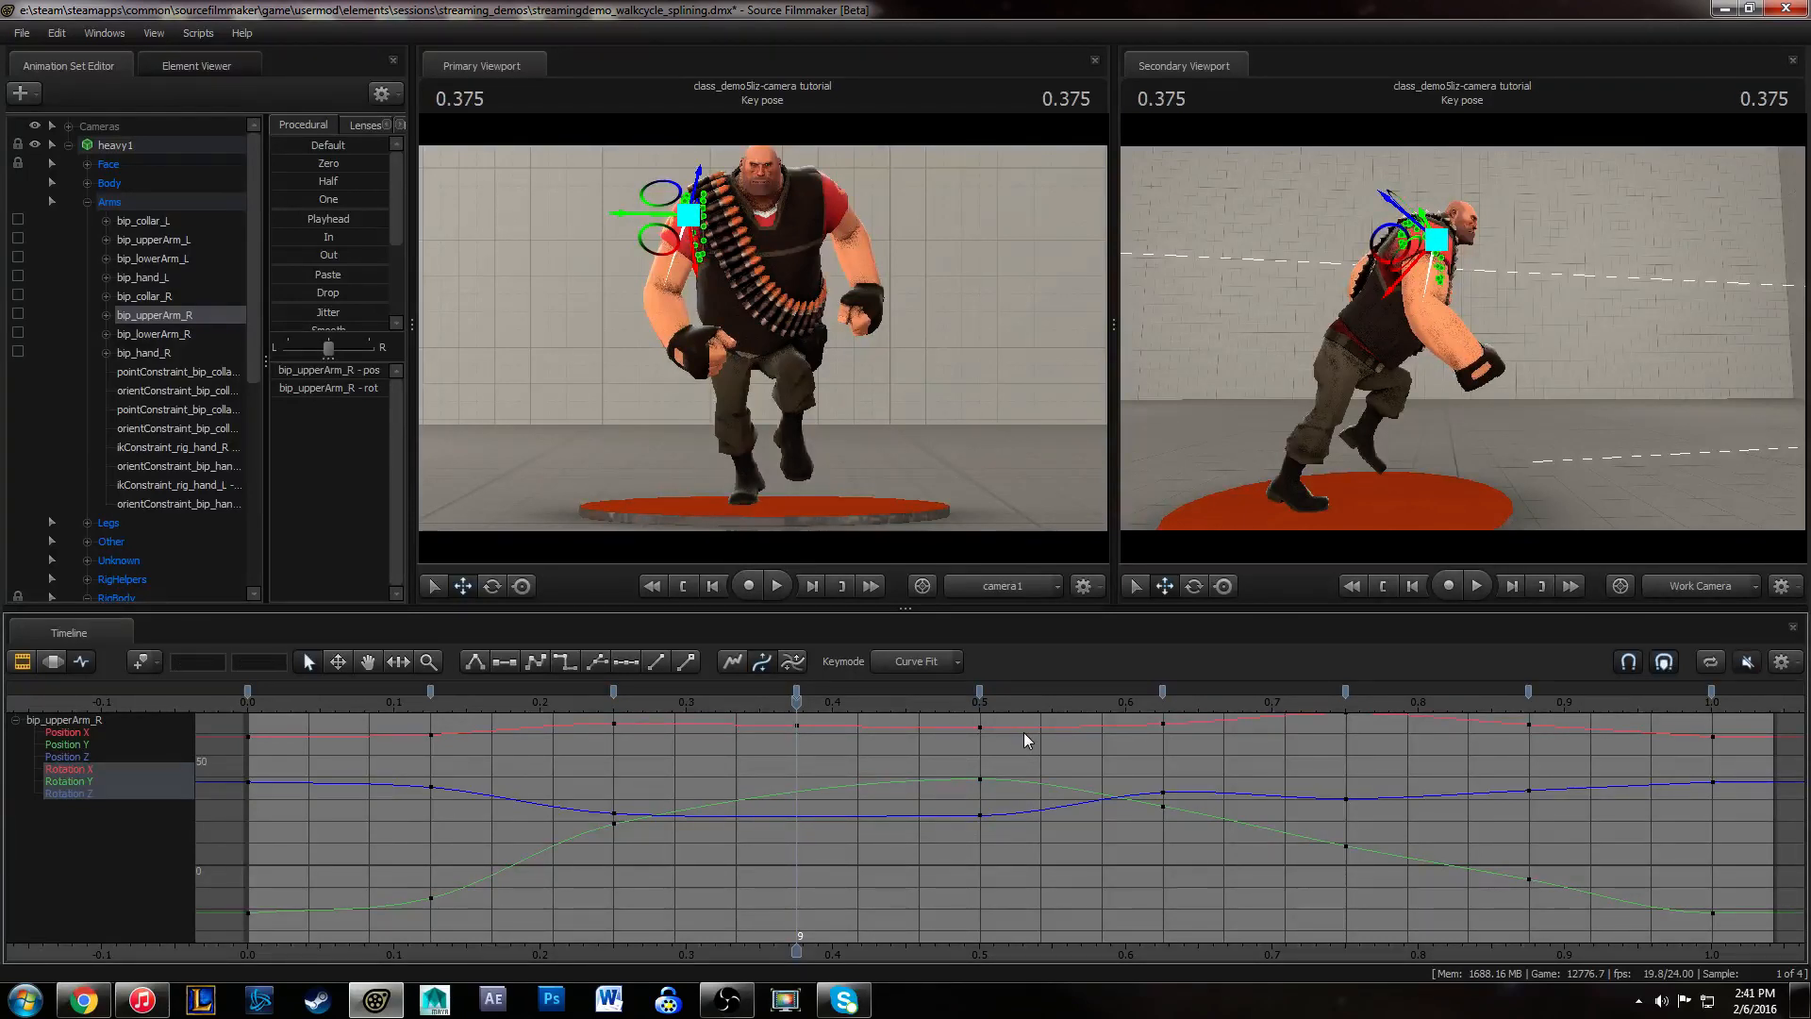
- Check bip_upperArm_R's frame 12 keys and its Rotation X key at frame 18, and save the session
{"action": "left_click_drag", "start_coordinate": [976, 790], "coordinate": [1037, 870]}
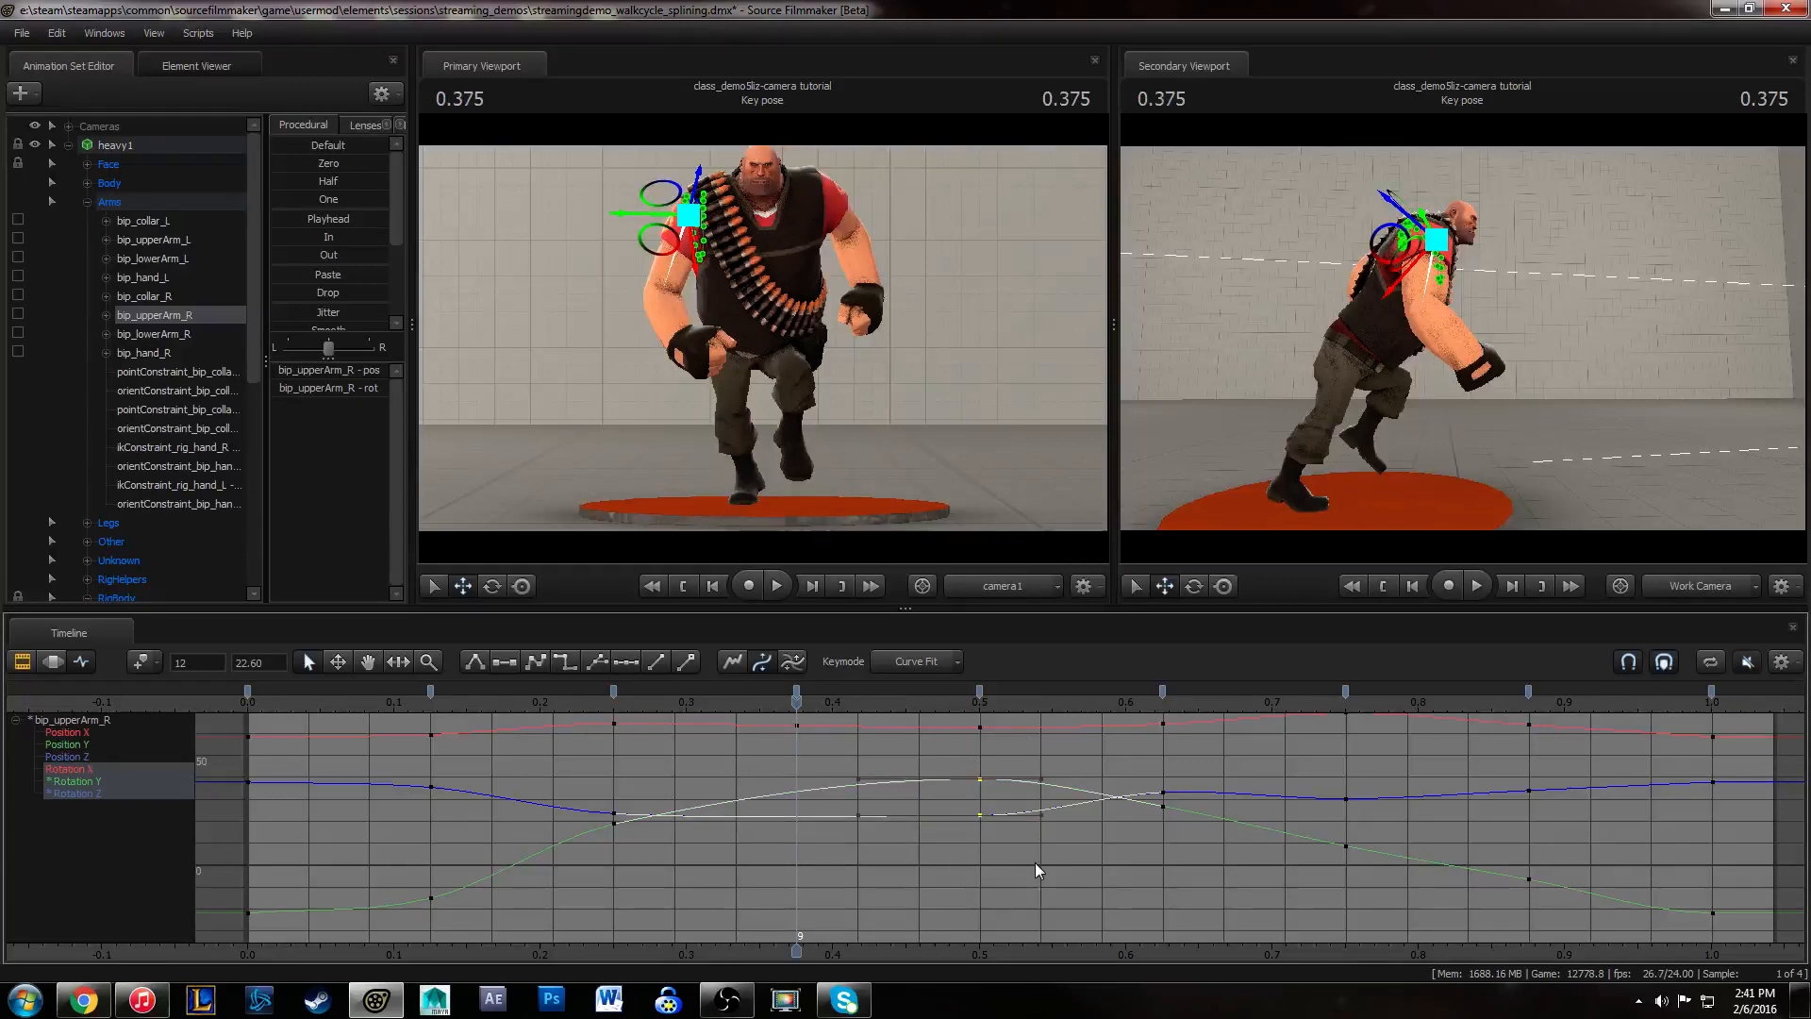
{"action": "left_click", "coordinate": [1187, 802]}
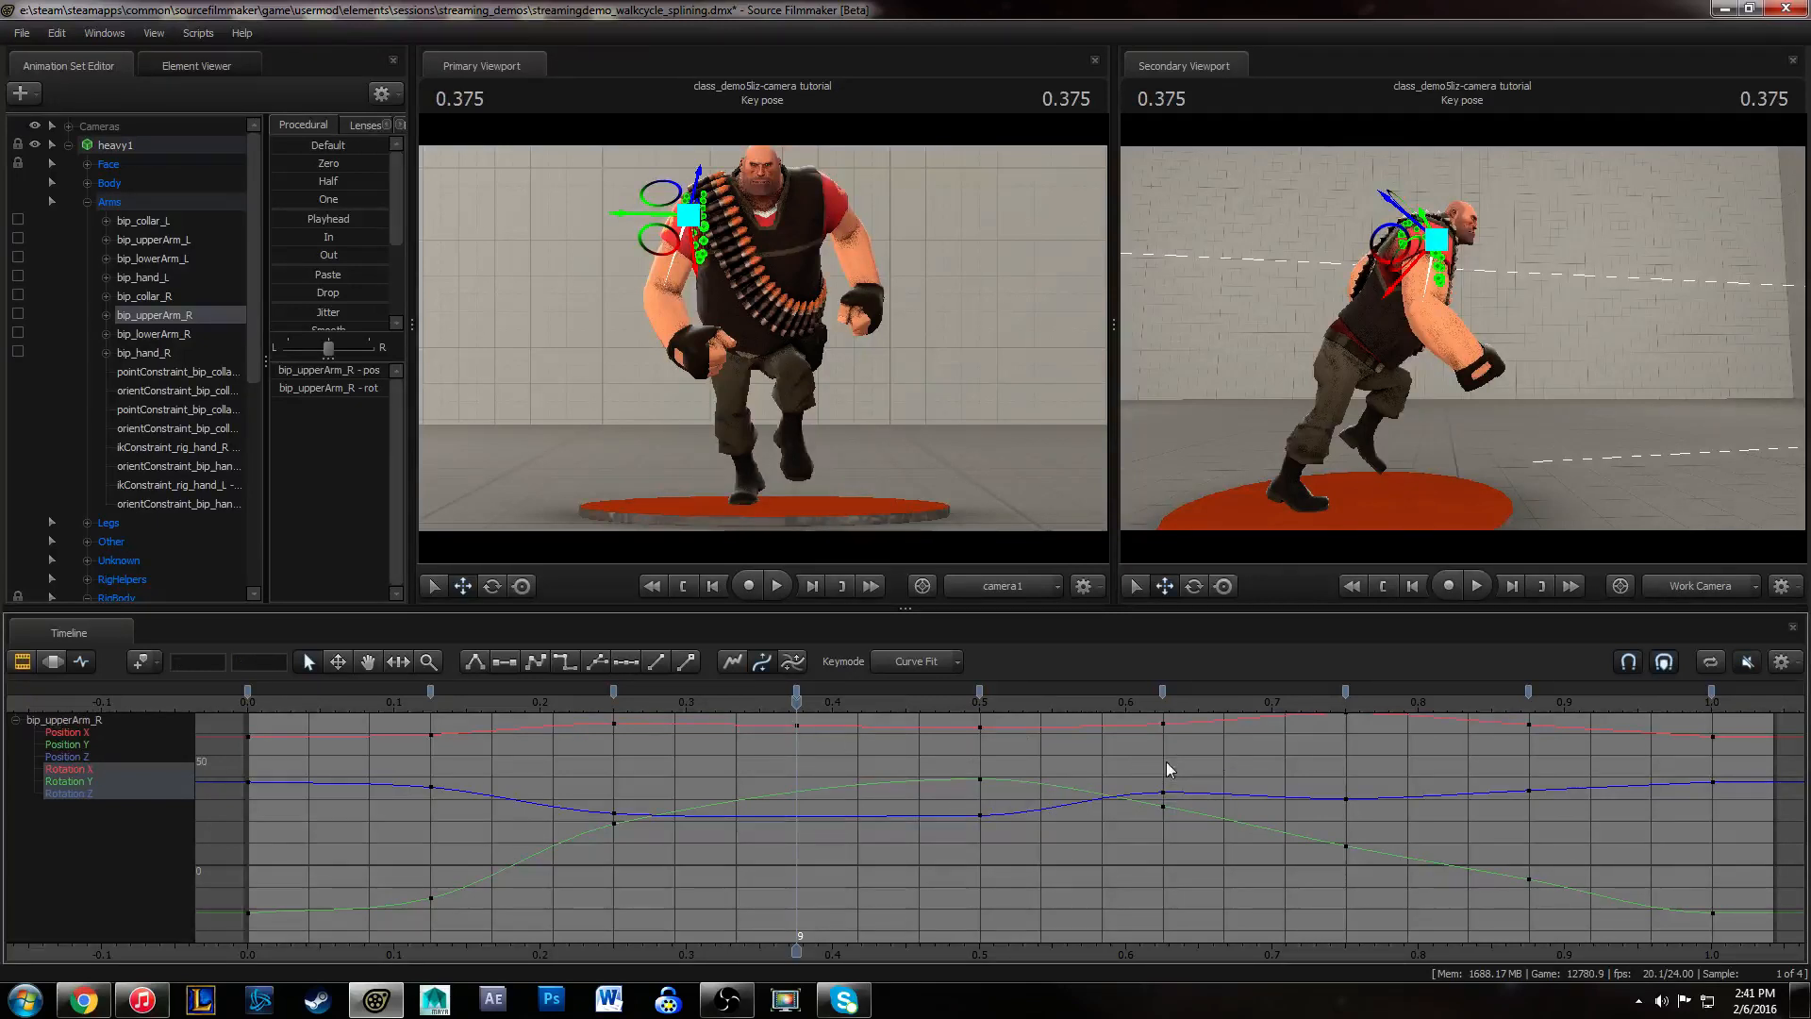
{"action": "key", "text": "f"}
{"action": "middle_click_drag", "start_coordinate": [1182, 799], "coordinate": [1152, 928]}
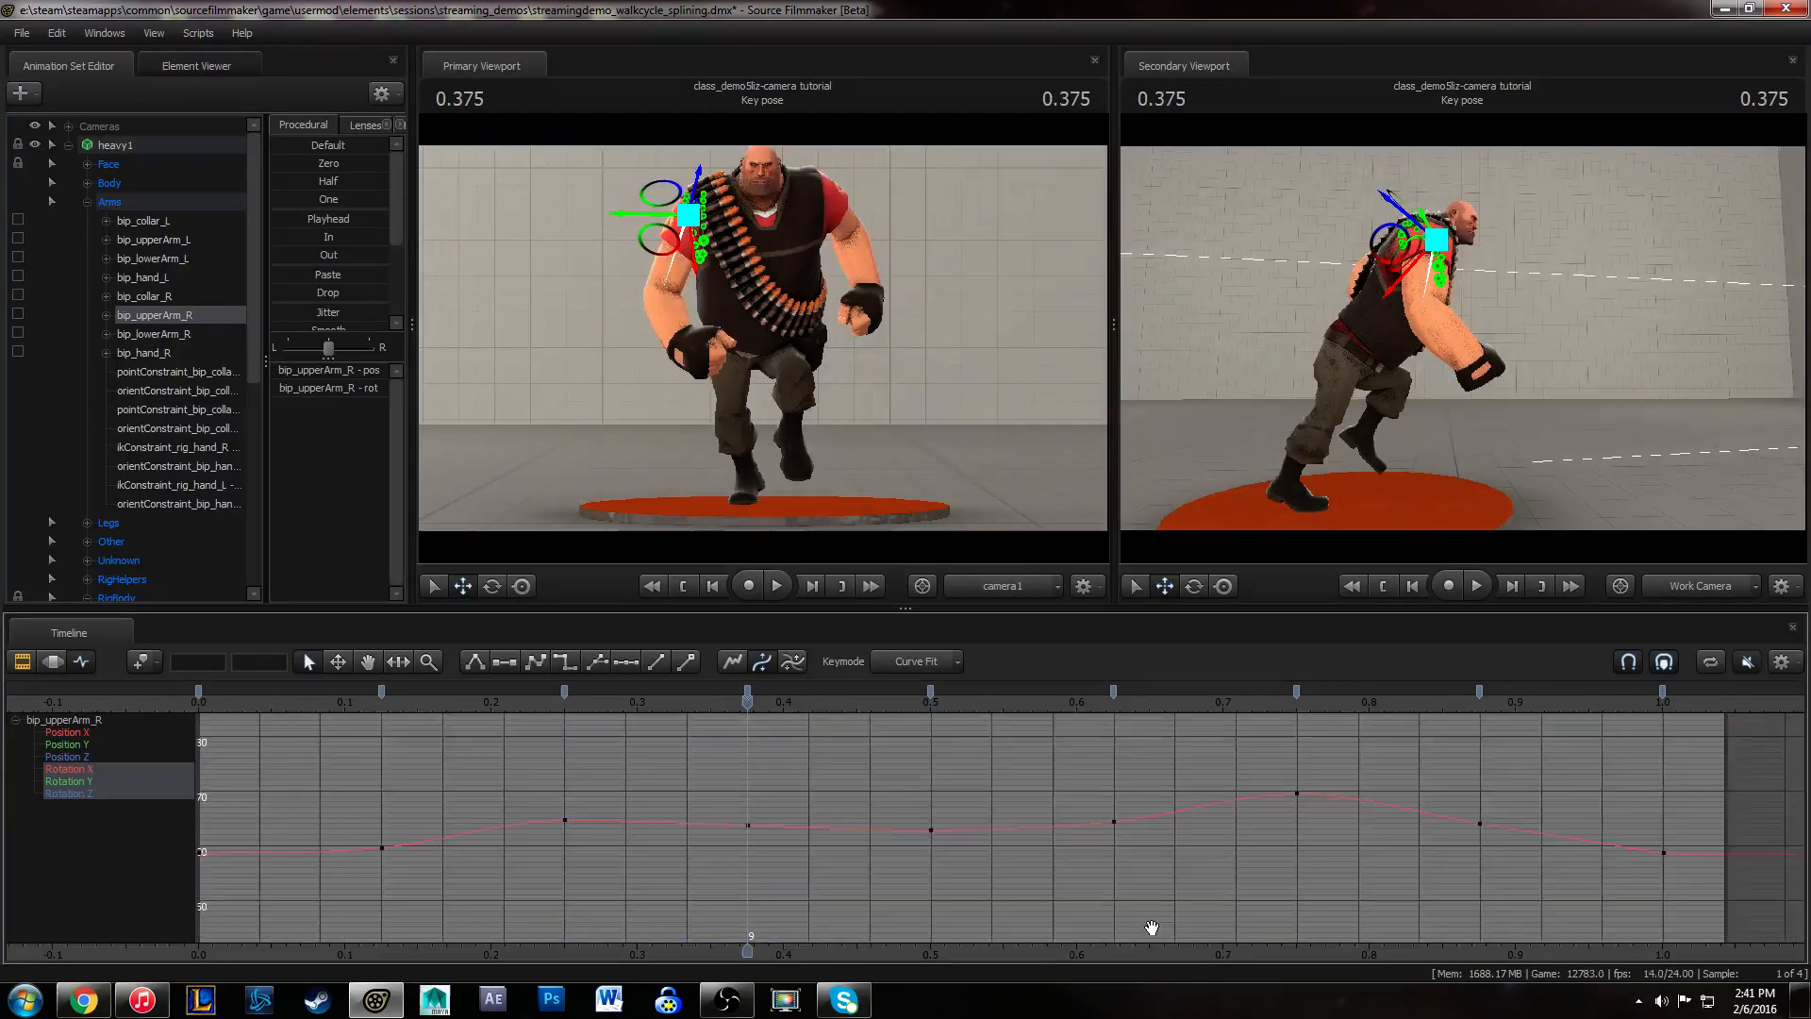
{"action": "left_click_drag", "start_coordinate": [1224, 783], "coordinate": [1335, 839]}
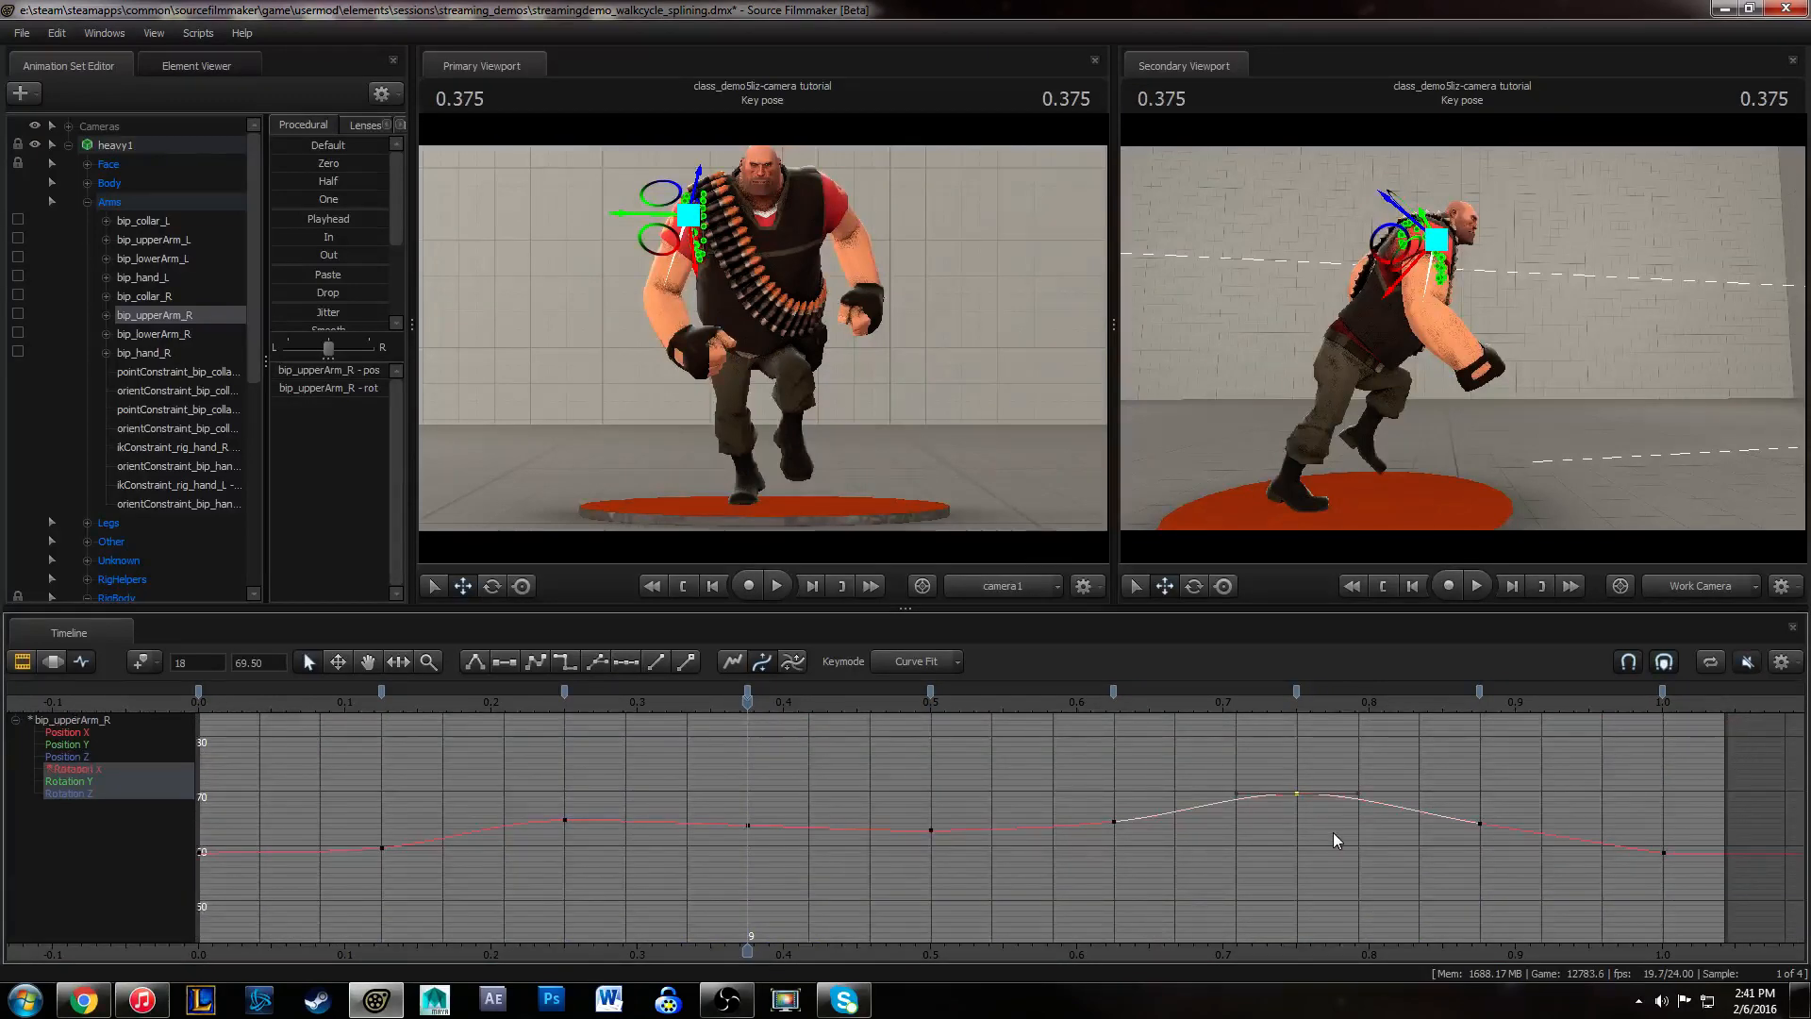
{"action": "left_click", "coordinate": [472, 767]}
{"action": "left_click", "coordinate": [21, 32]}
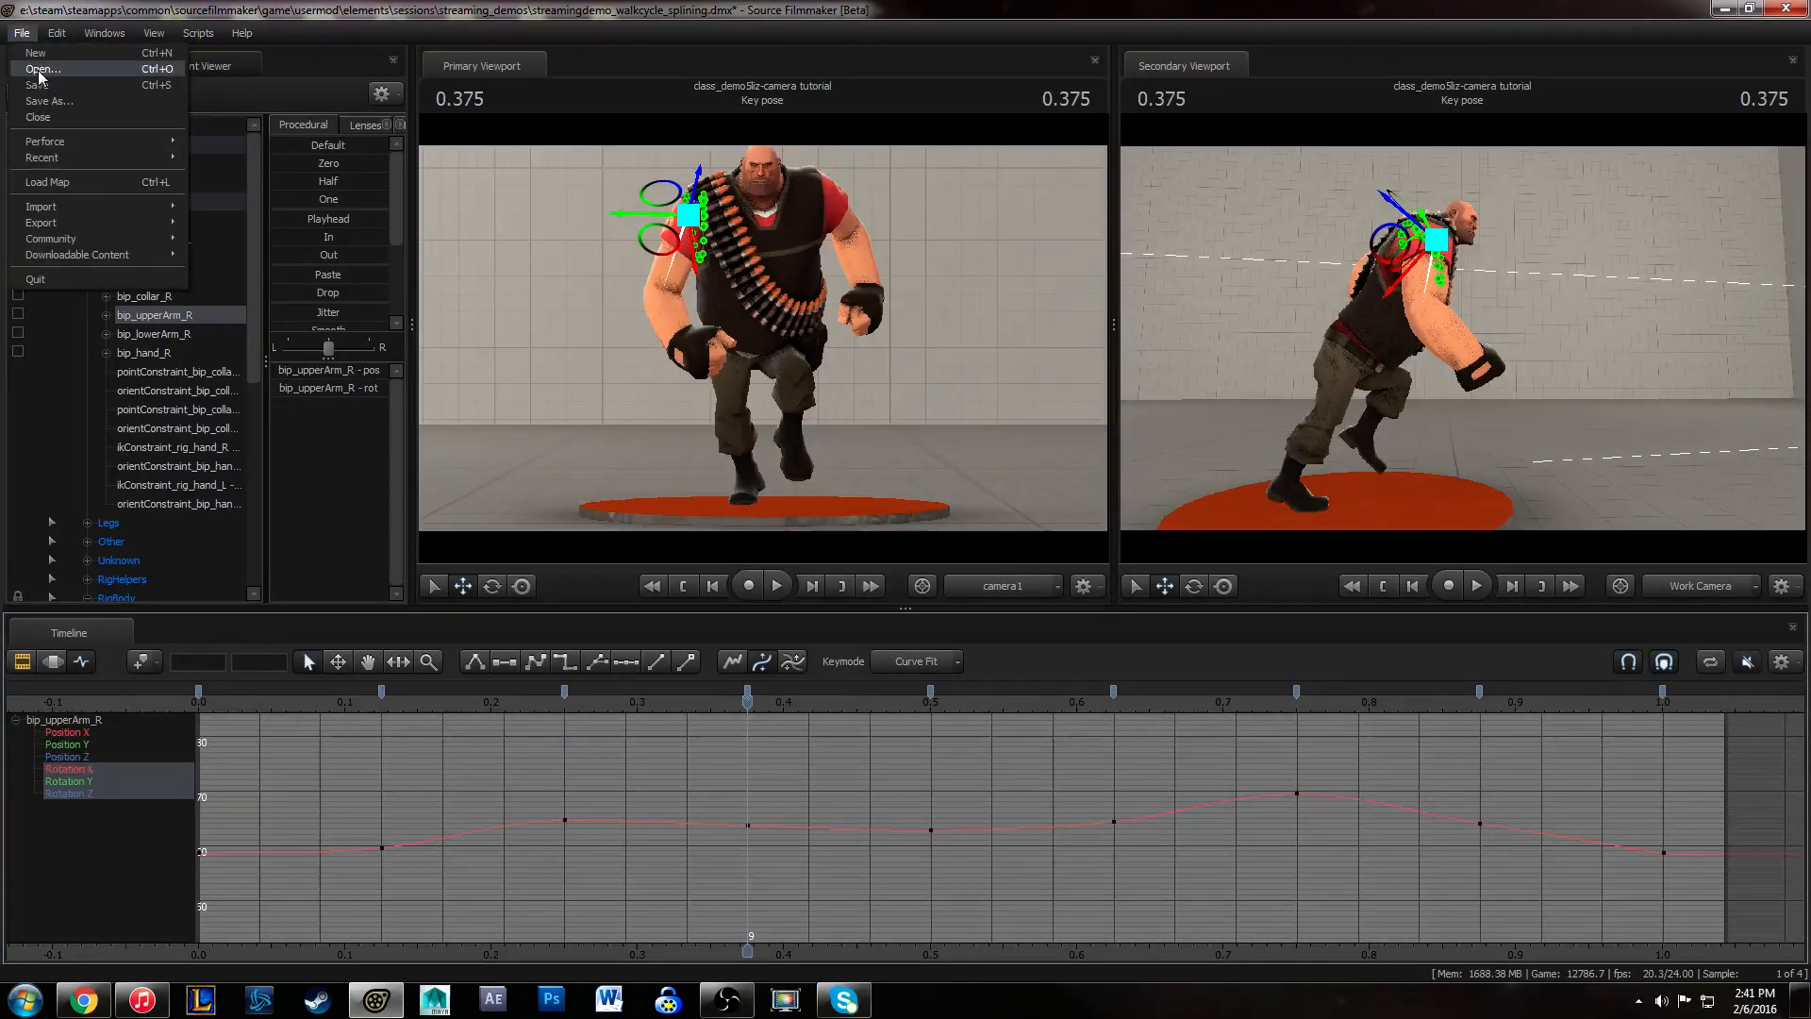
{"action": "left_click", "coordinate": [41, 85]}
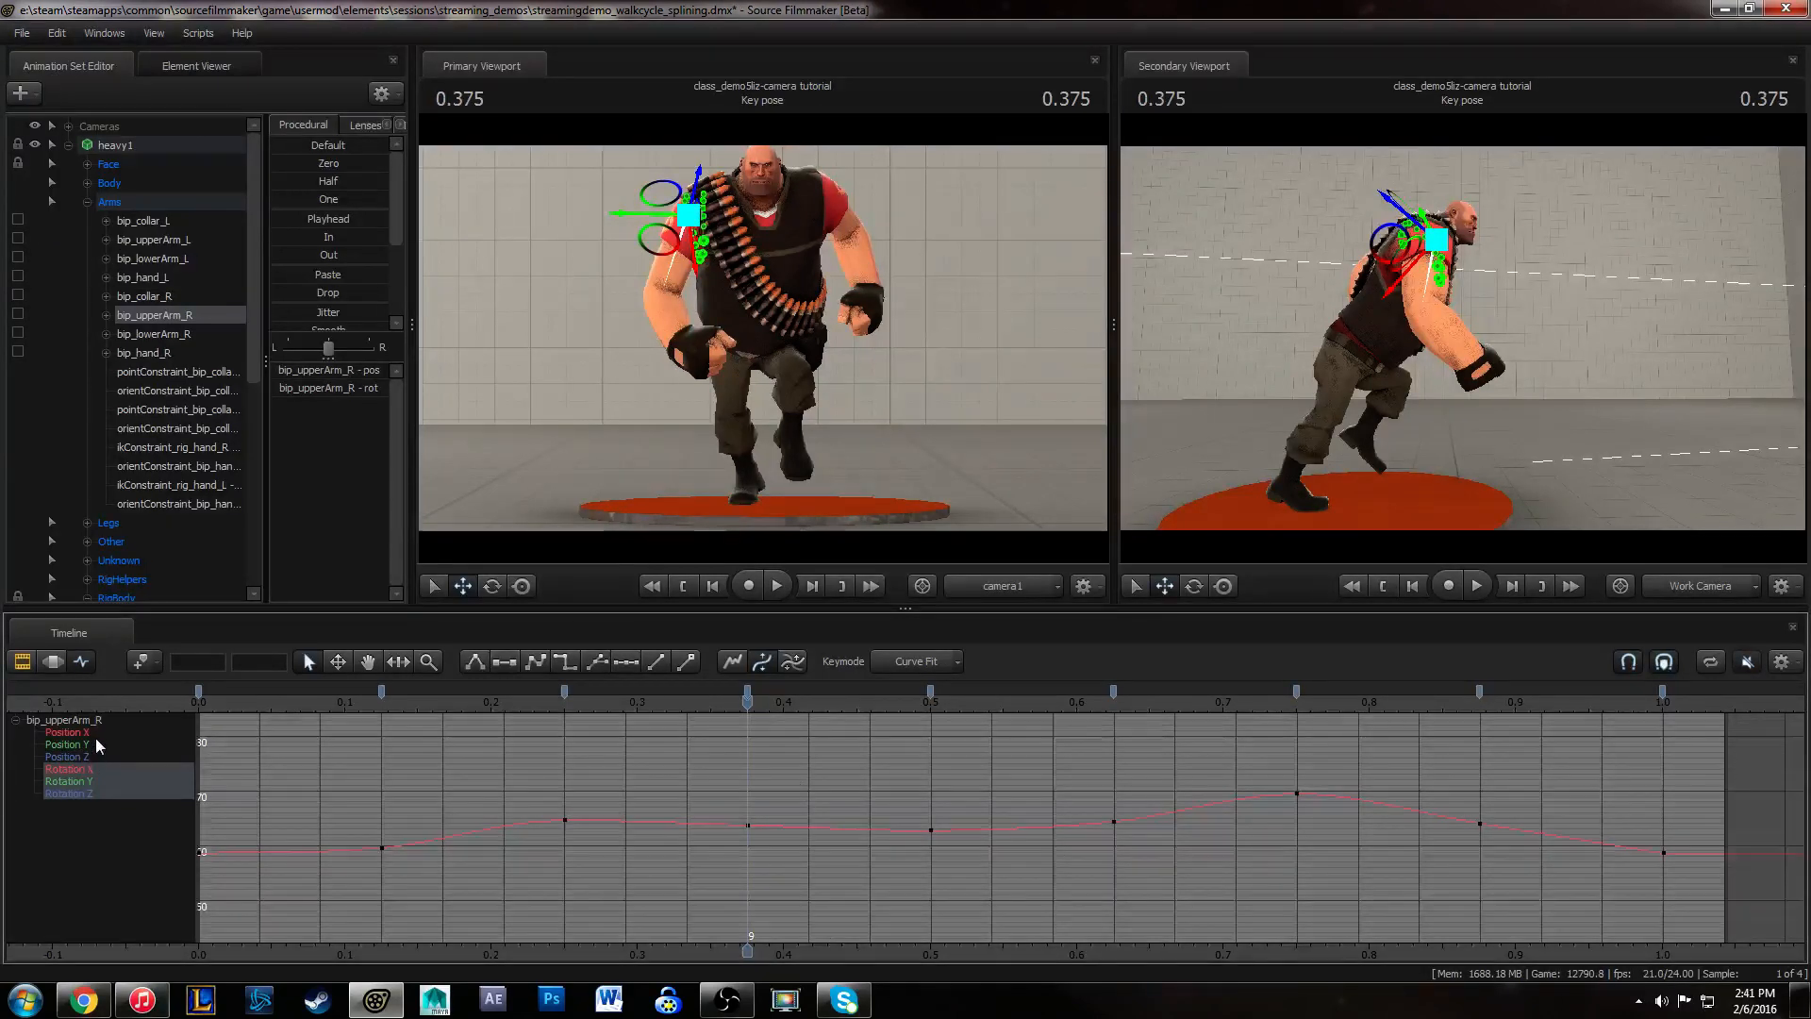
- Examine the position curves of bip_upperArm_R and go back to its rotation curves
{"action": "left_click_drag", "start_coordinate": [93, 736], "coordinate": [92, 755]}
{"action": "scroll", "coordinate": [913, 794], "scroll_direction": "down", "scroll_amount": 3}
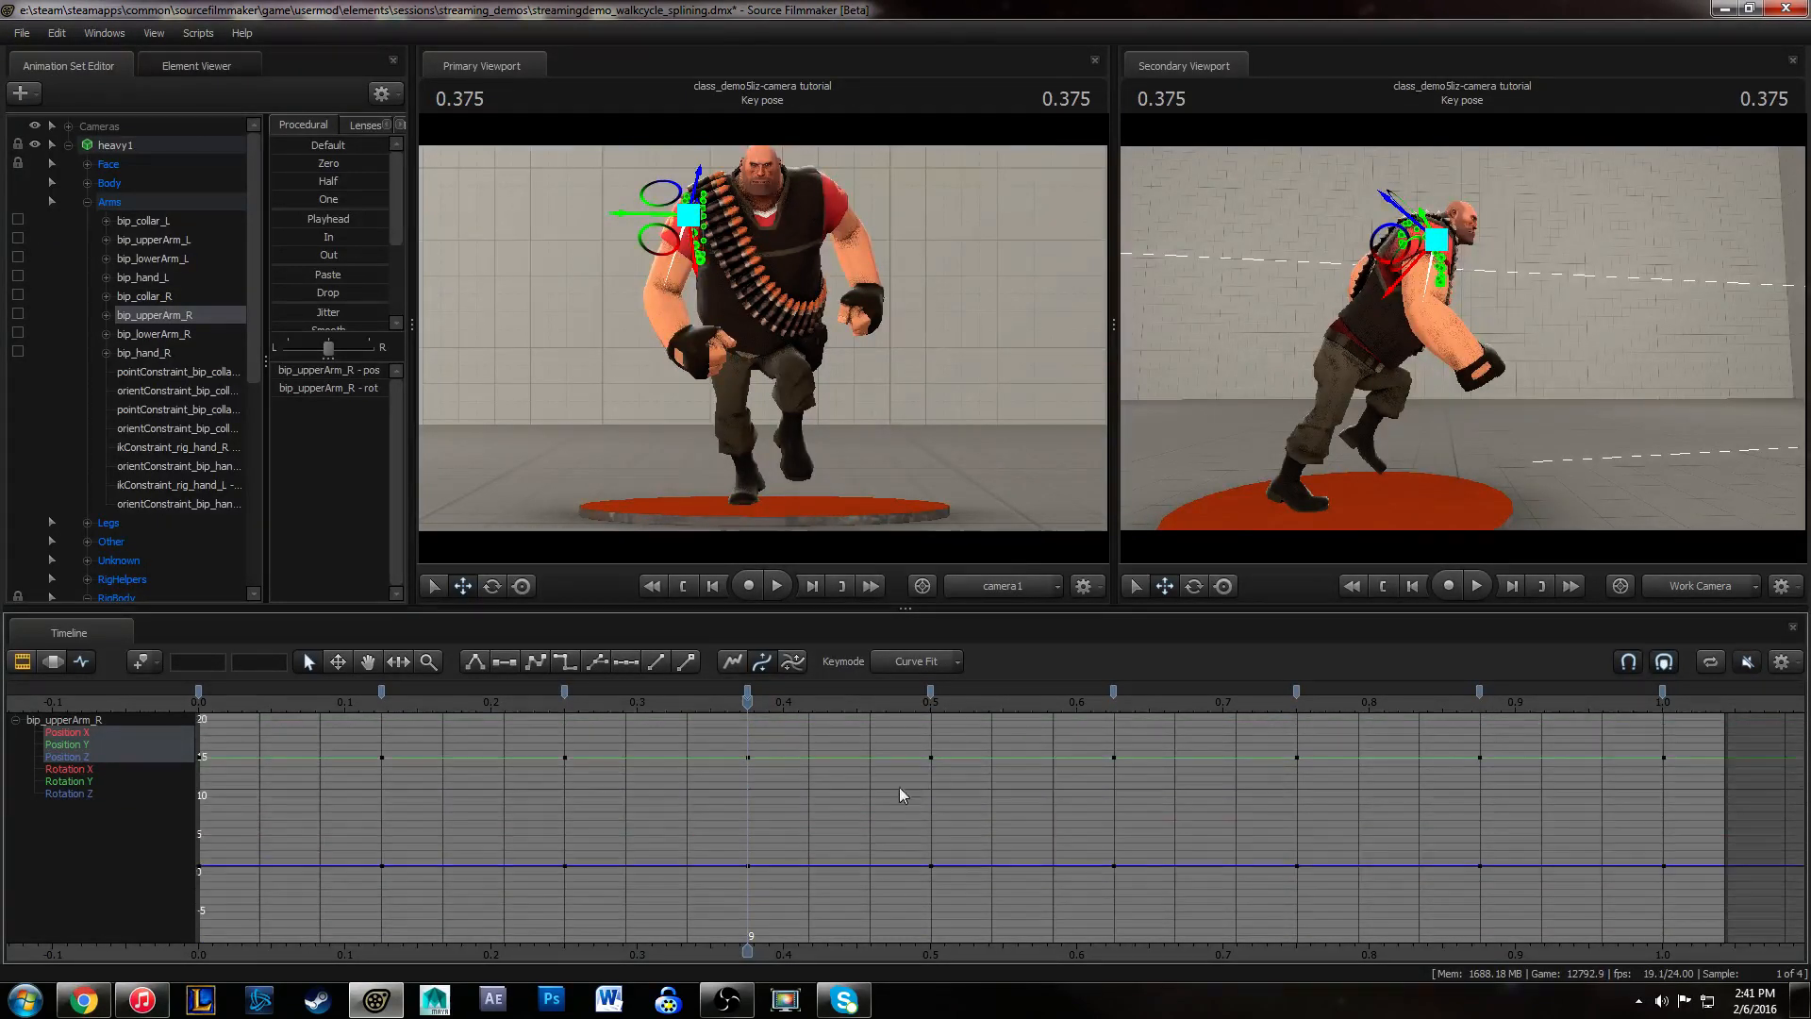
{"action": "key", "text": "ctrl+a"}
{"action": "left_click_drag", "start_coordinate": [66, 769], "coordinate": [70, 794]}
- Spline the Rotation Z curve of bip_lowerArm_R and smooth its peak at frame 6
{"action": "left_click", "coordinate": [1447, 336]}
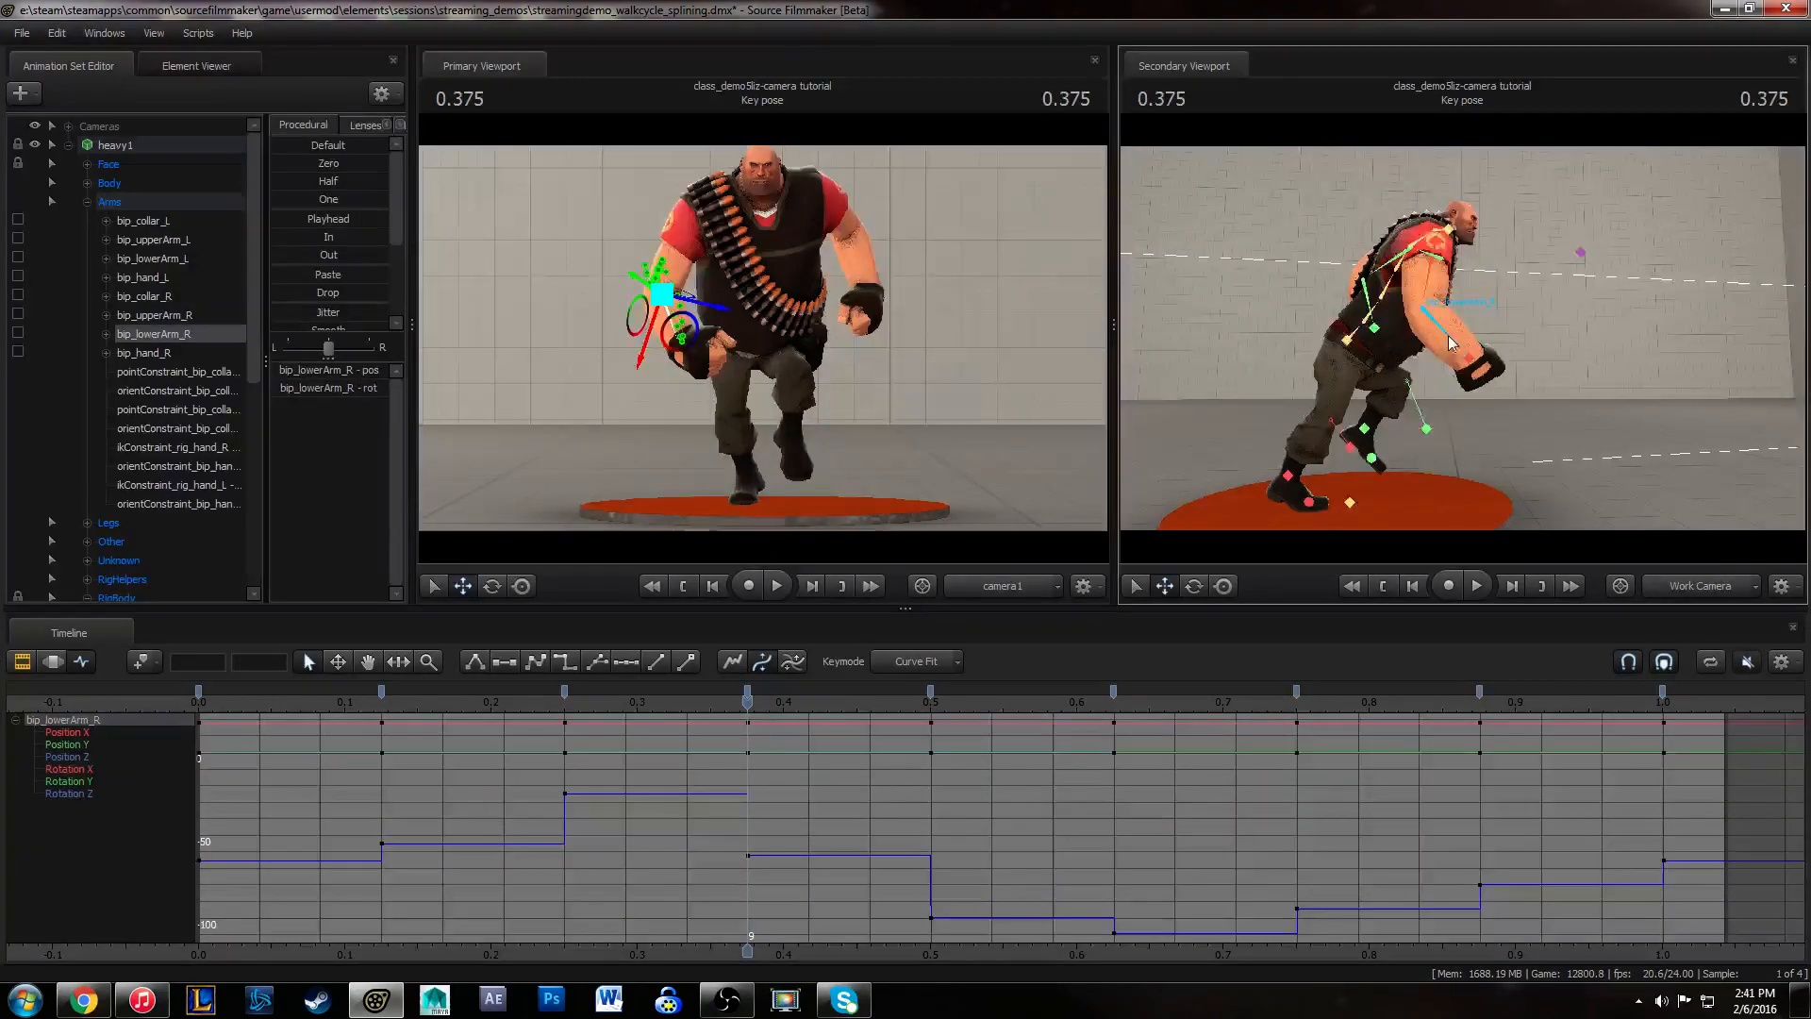
{"action": "right_click_drag", "start_coordinate": [1011, 834], "coordinate": [1004, 832], "text": "alt"}
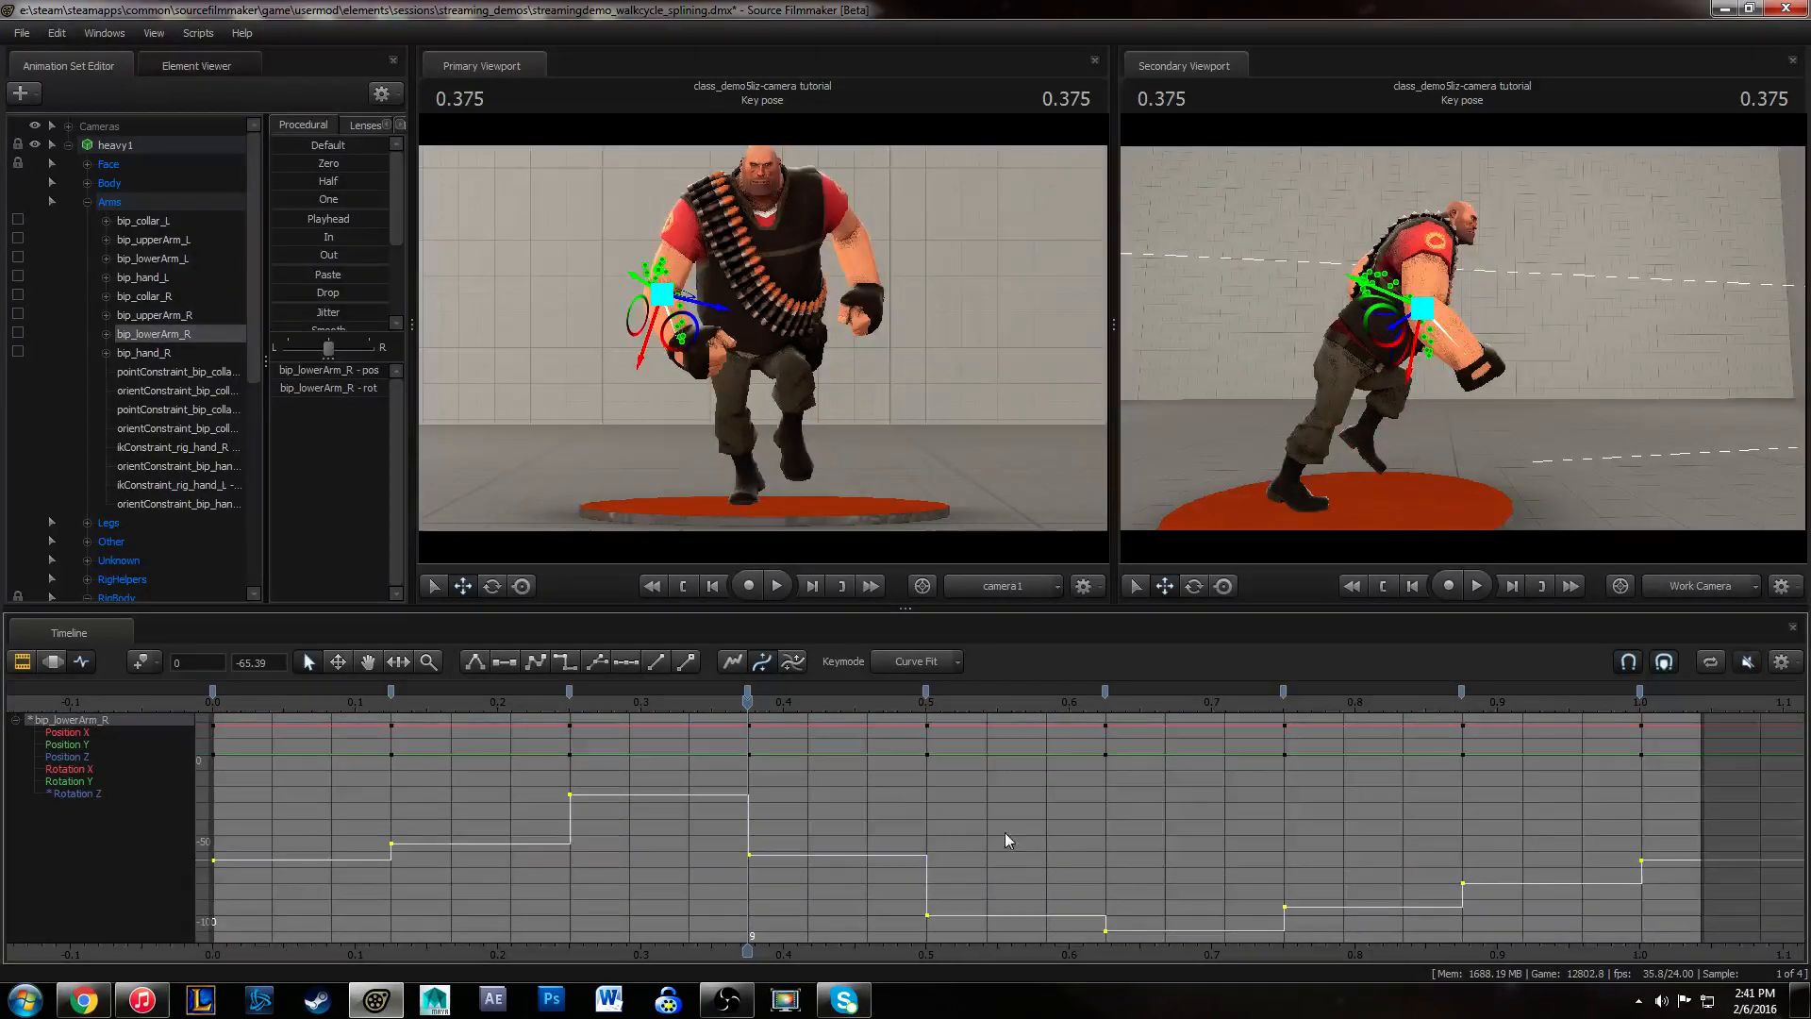
{"action": "left_click", "coordinate": [826, 782]}
{"action": "left_click", "coordinate": [864, 857]}
{"action": "key", "text": "1"}
{"action": "left_click_drag", "start_coordinate": [536, 771], "coordinate": [616, 836]}
{"action": "left_click", "coordinate": [1155, 918]}
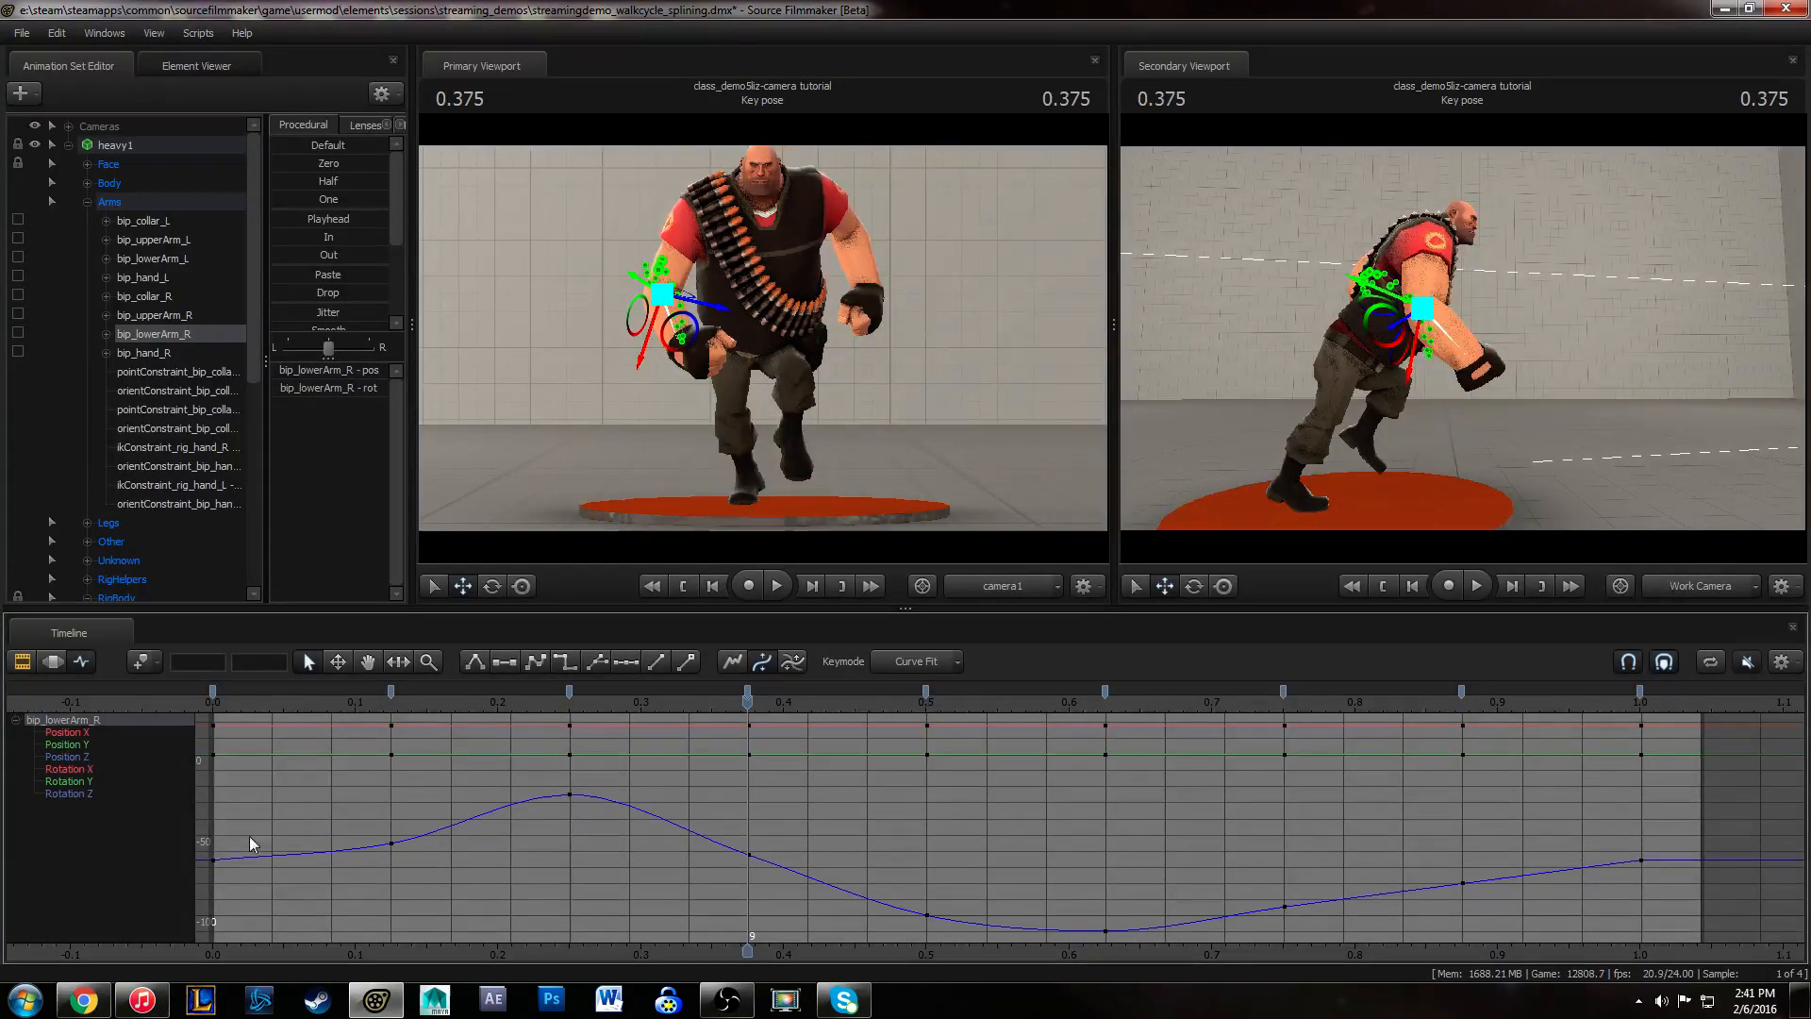
- Fine-tune the outgoing Rotation Z tangent of bip_lowerArm_R at frame 9 and check the frame 12 key
{"action": "left_click_drag", "start_coordinate": [714, 800], "coordinate": [722, 882]}
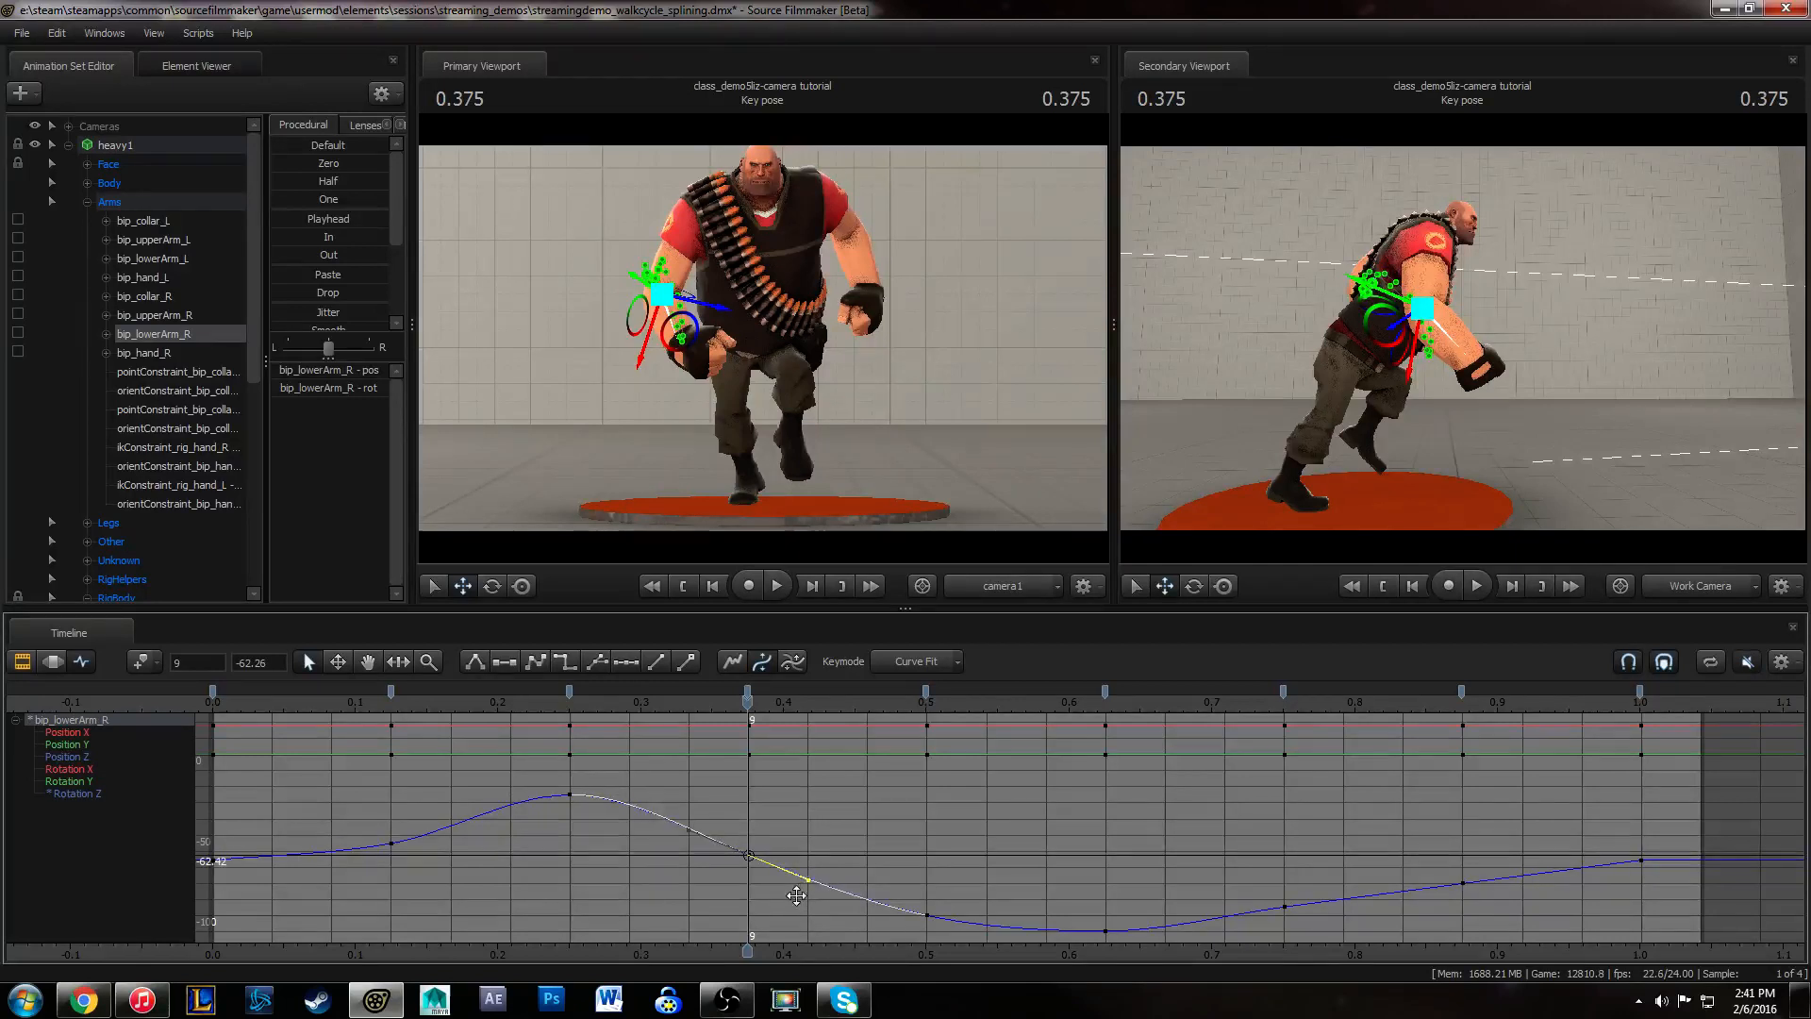
{"action": "left_click_drag", "start_coordinate": [882, 872], "coordinate": [985, 922]}
{"action": "left_click", "coordinate": [902, 834]}
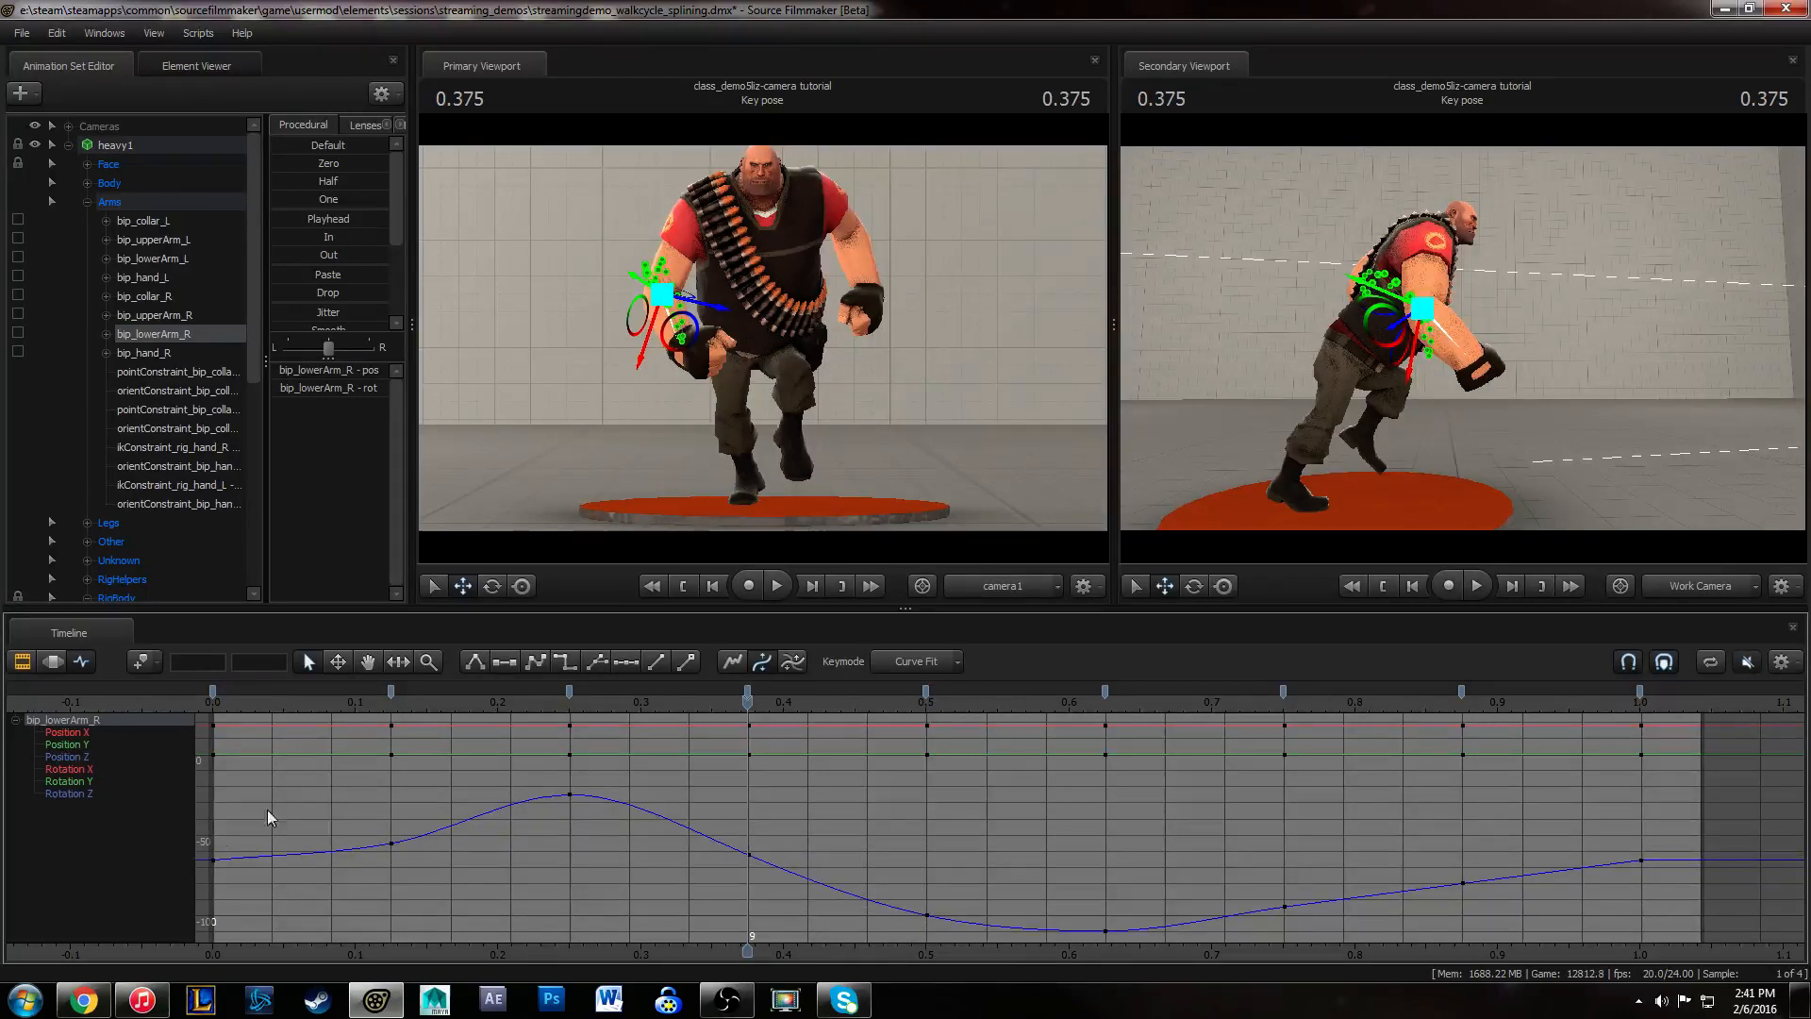
- Play the walk cycle from frame 0 several times to review the right lower arm's motion
{"action": "left_click_drag", "start_coordinate": [362, 872], "coordinate": [419, 813]}
{"action": "left_click", "coordinate": [521, 895]}
{"action": "left_click", "coordinate": [215, 700]}
{"action": "key", "text": "space"}
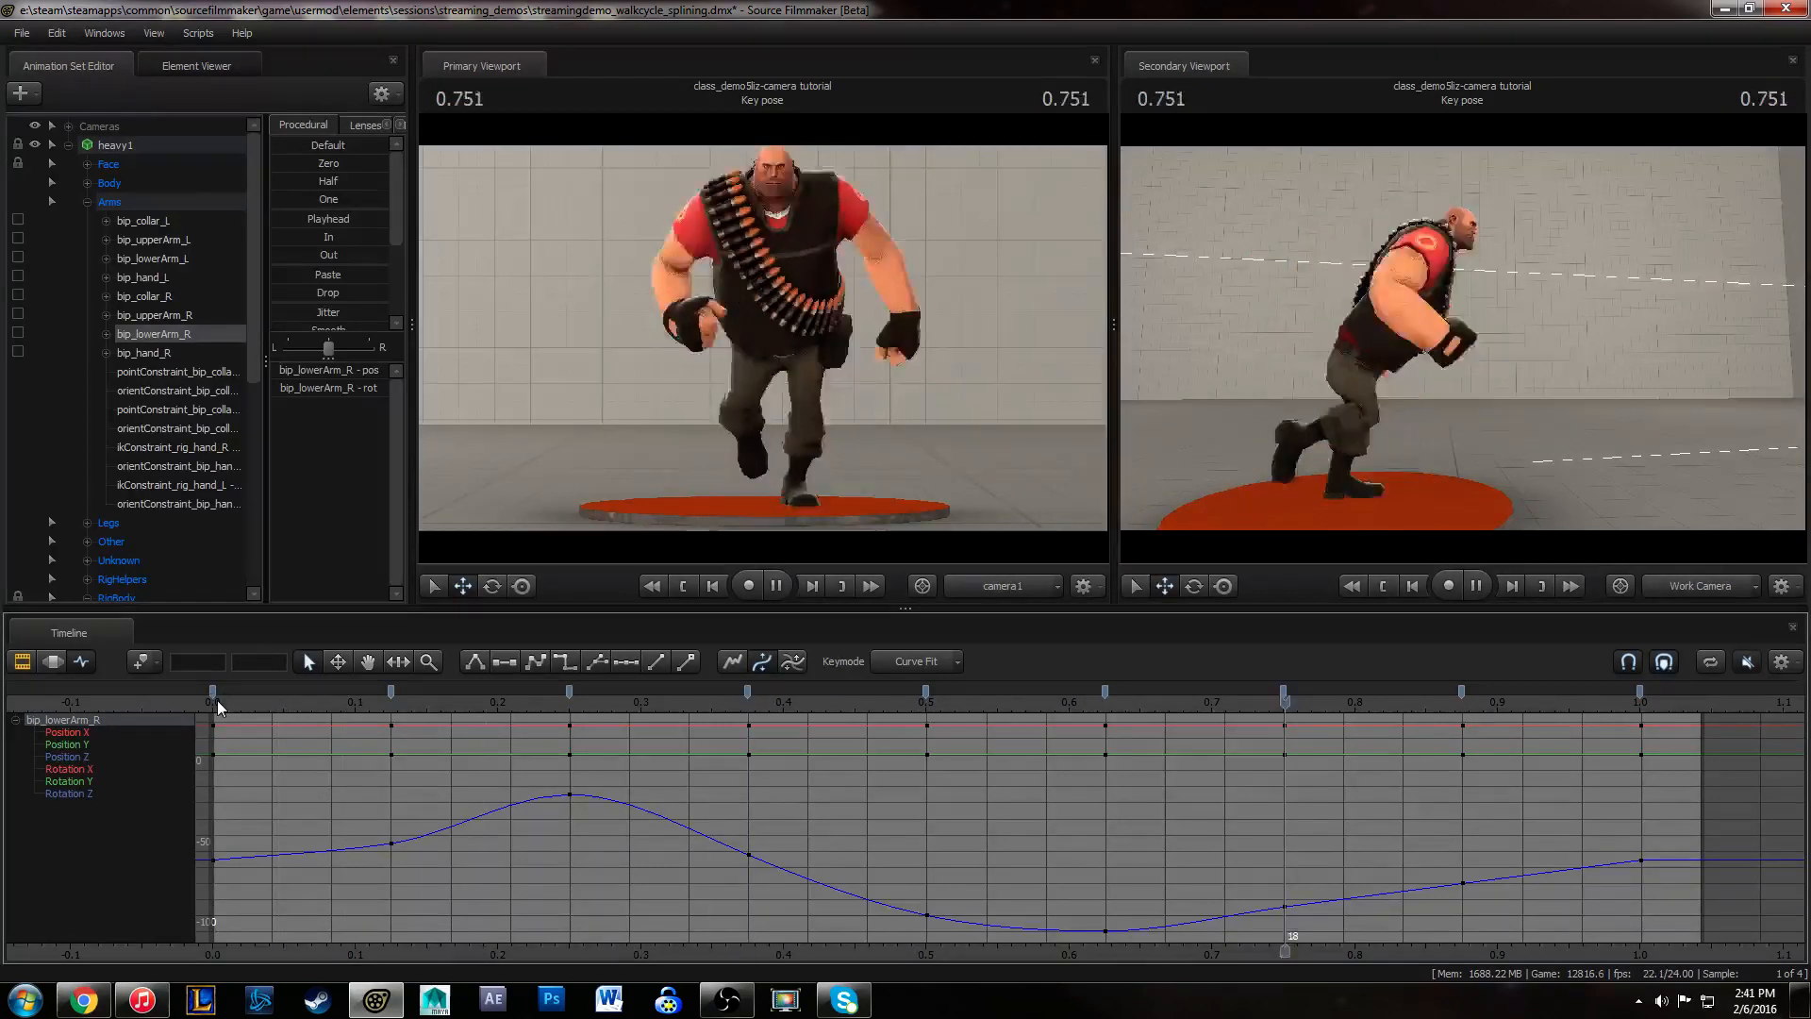
{"action": "left_click", "coordinate": [217, 700]}
{"action": "key", "text": "space"}
{"action": "left_click", "coordinate": [217, 704]}
{"action": "key", "text": "space"}
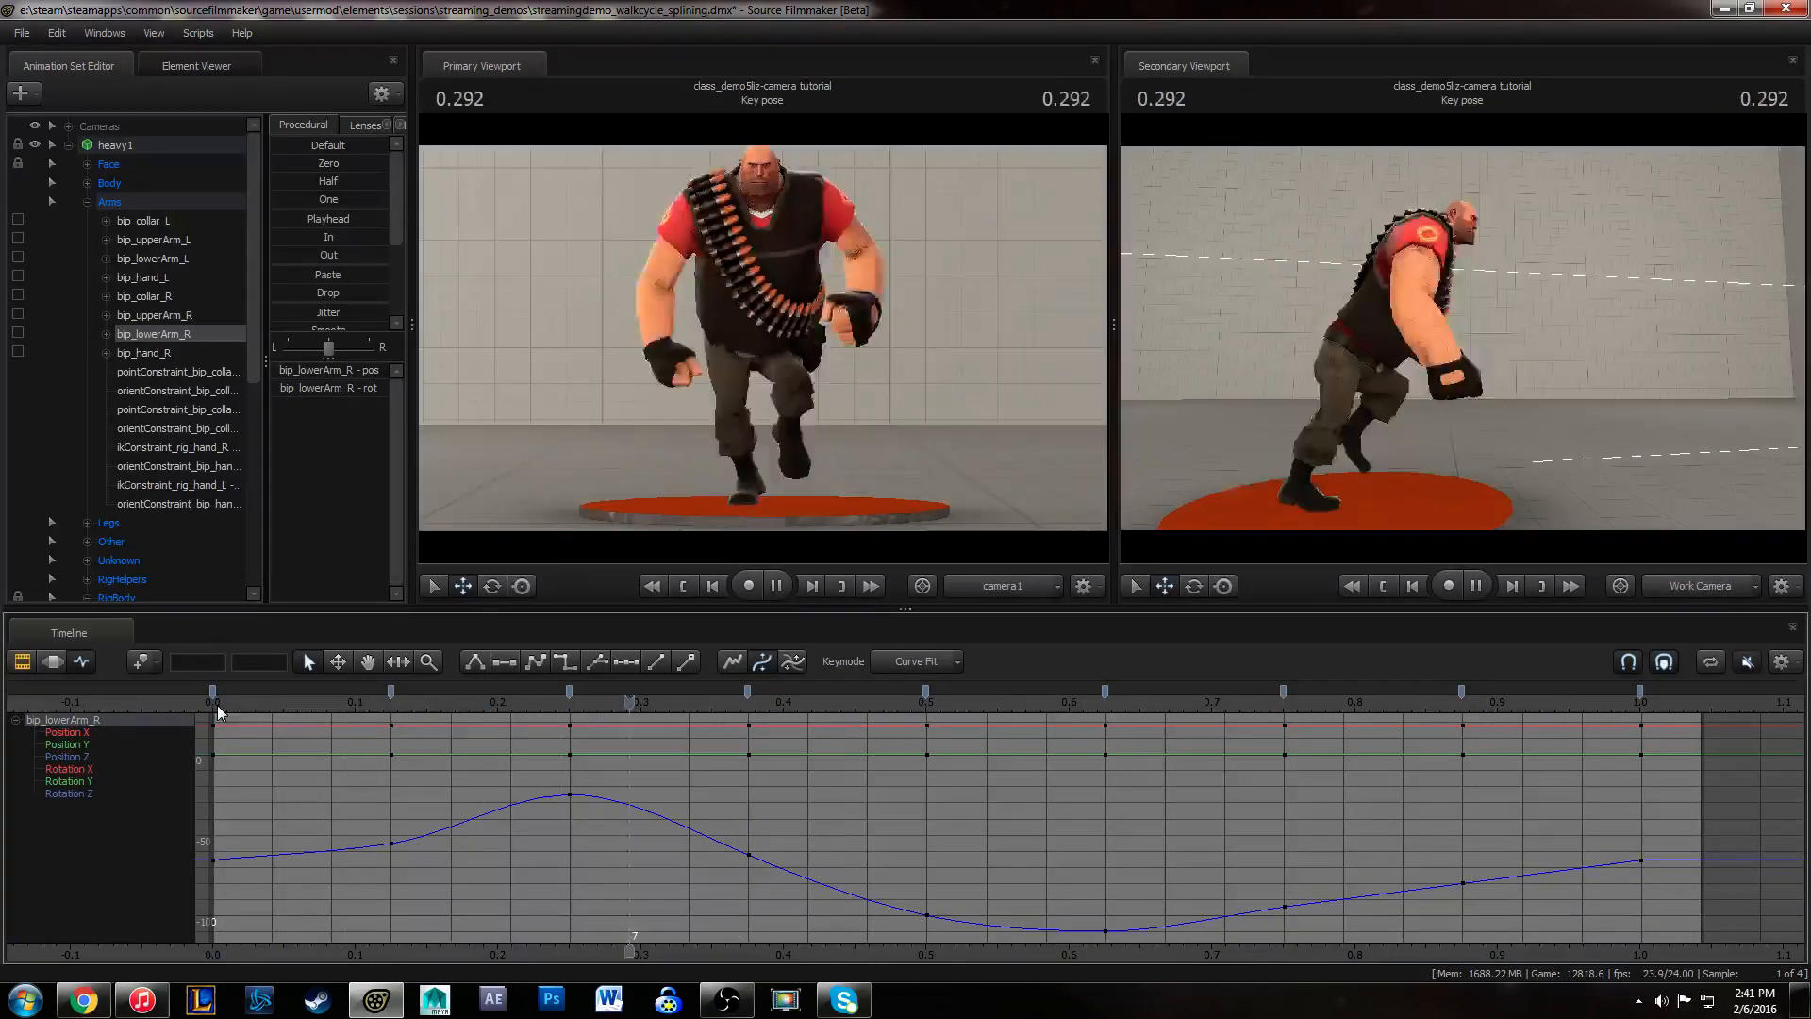
{"action": "key", "text": "space"}
{"action": "mouse_move", "coordinate": [217, 703]}
{"action": "left_mouse_down"}
{"action": "mouse_move", "coordinate": [993, 692]}
{"action": "mouse_move", "coordinate": [215, 700]}
{"action": "left_mouse_up"}
{"action": "key", "text": "space"}
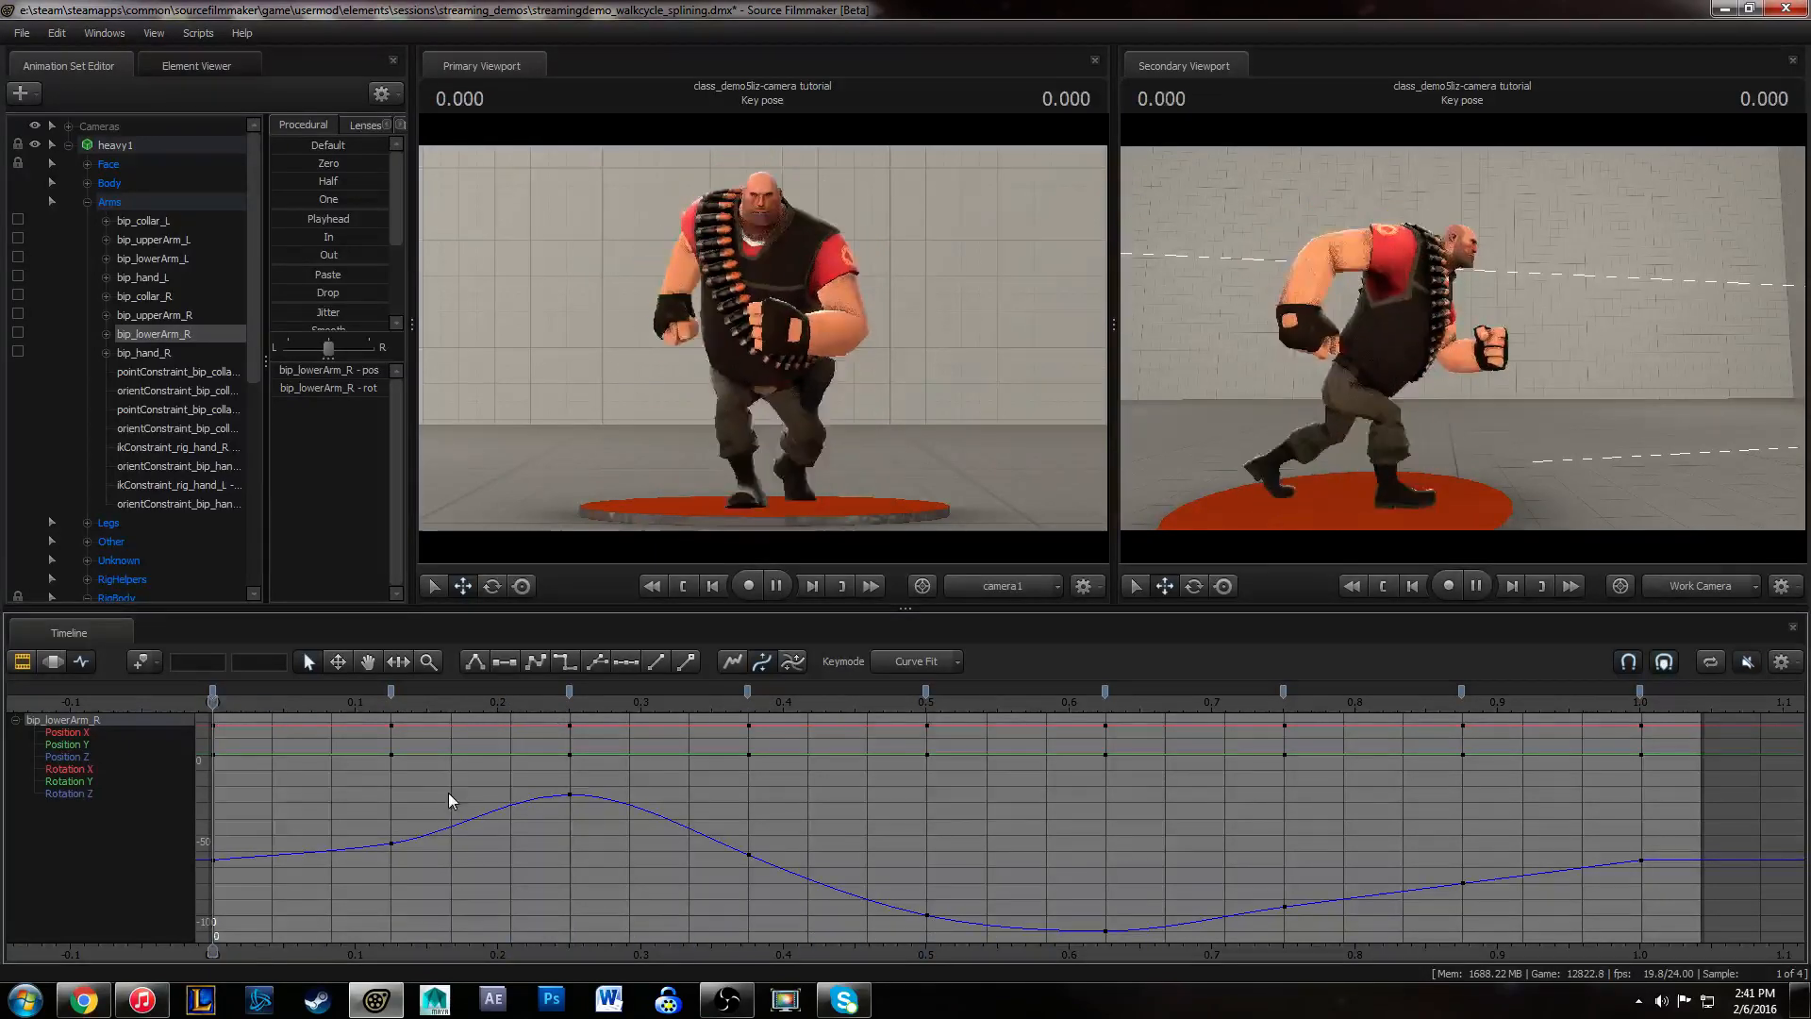
{"action": "key", "text": "space"}
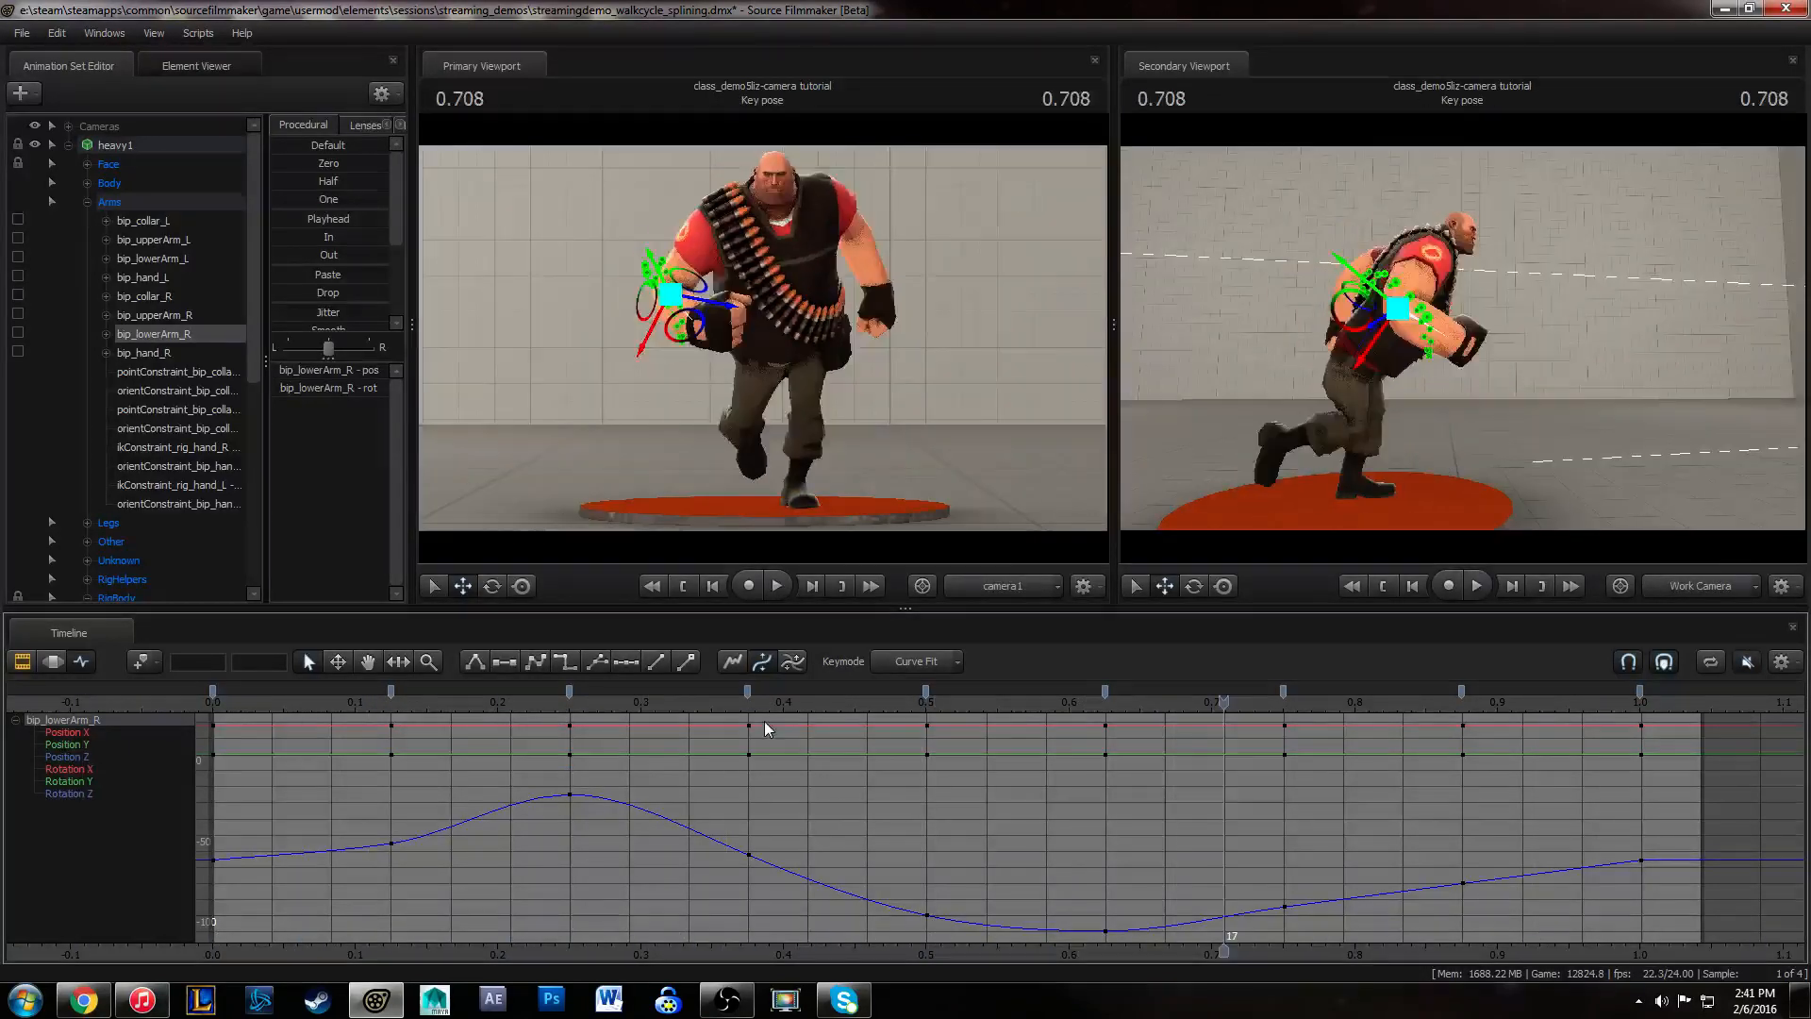
- Examine the Rotation Z curve of bip_lowerArm_R across the cycle while replaying the animation, and go back to frame 0
{"action": "left_click", "coordinate": [154, 703]}
{"action": "middle_click_drag", "start_coordinate": [918, 884], "coordinate": [696, 861]}
{"action": "right_click_drag", "start_coordinate": [630, 844], "coordinate": [667, 836], "text": "alt"}
{"action": "key", "text": "space"}
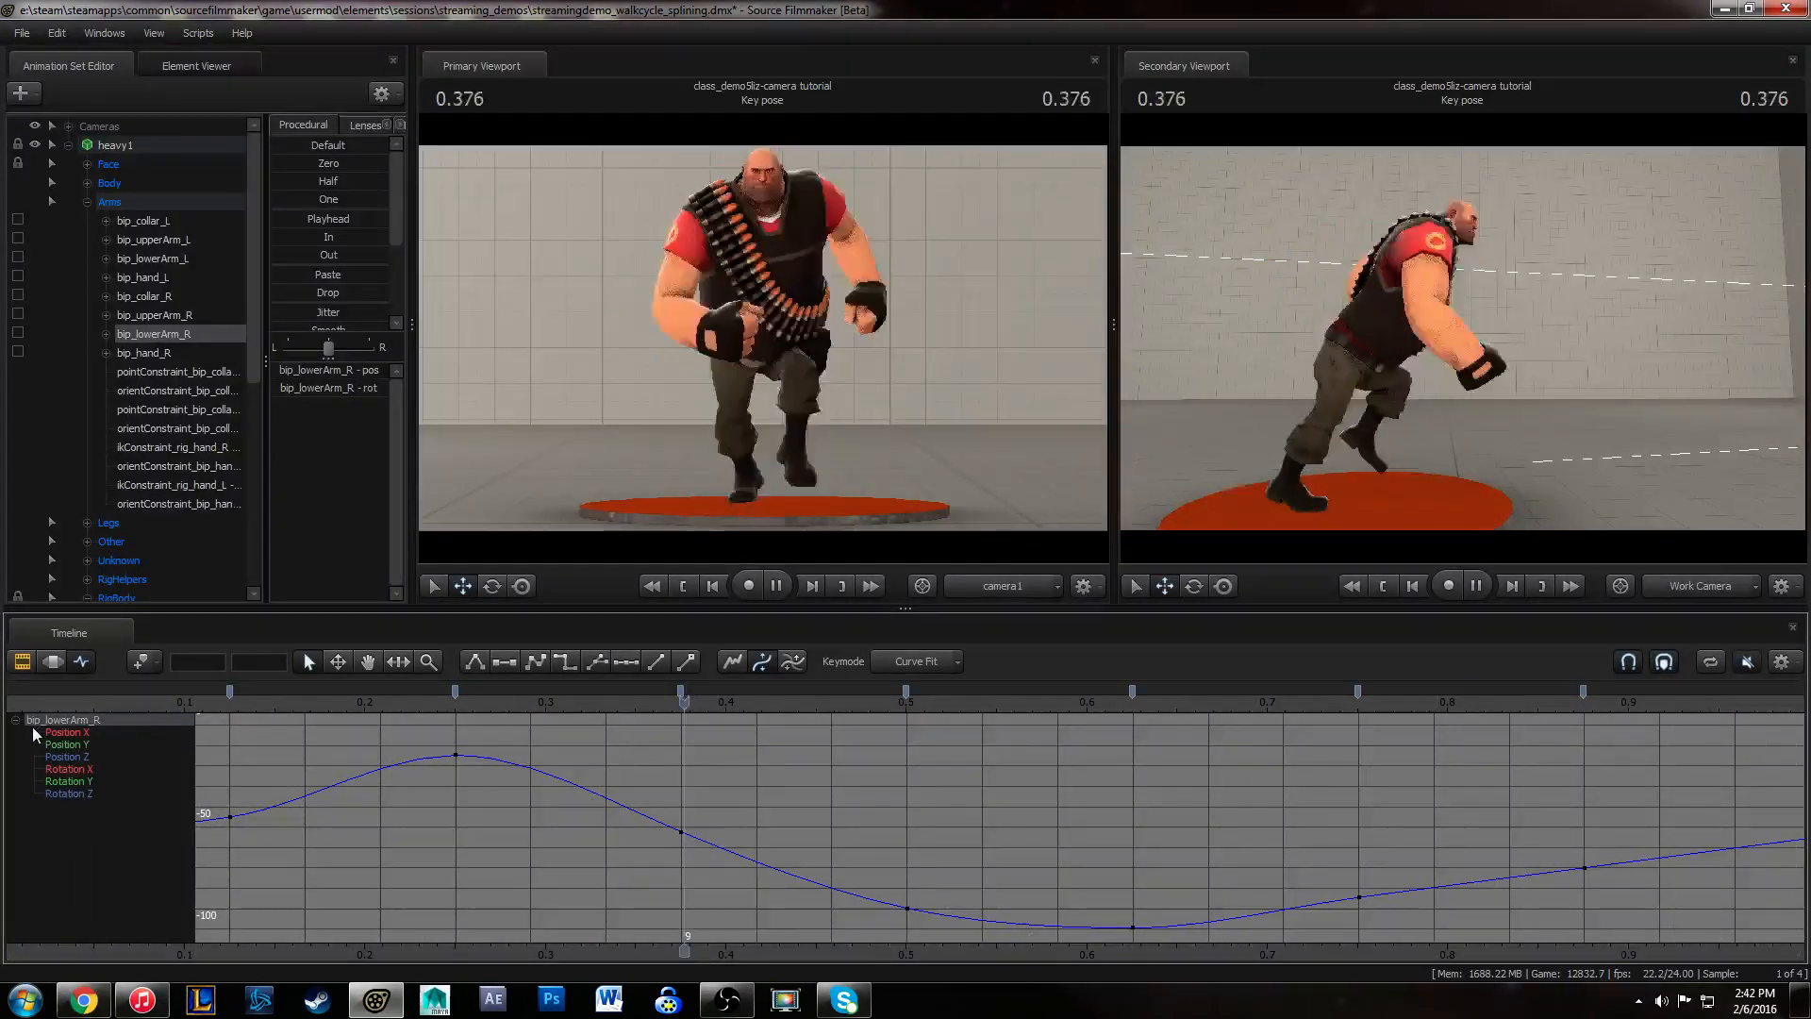
{"action": "left_click", "coordinate": [456, 755]}
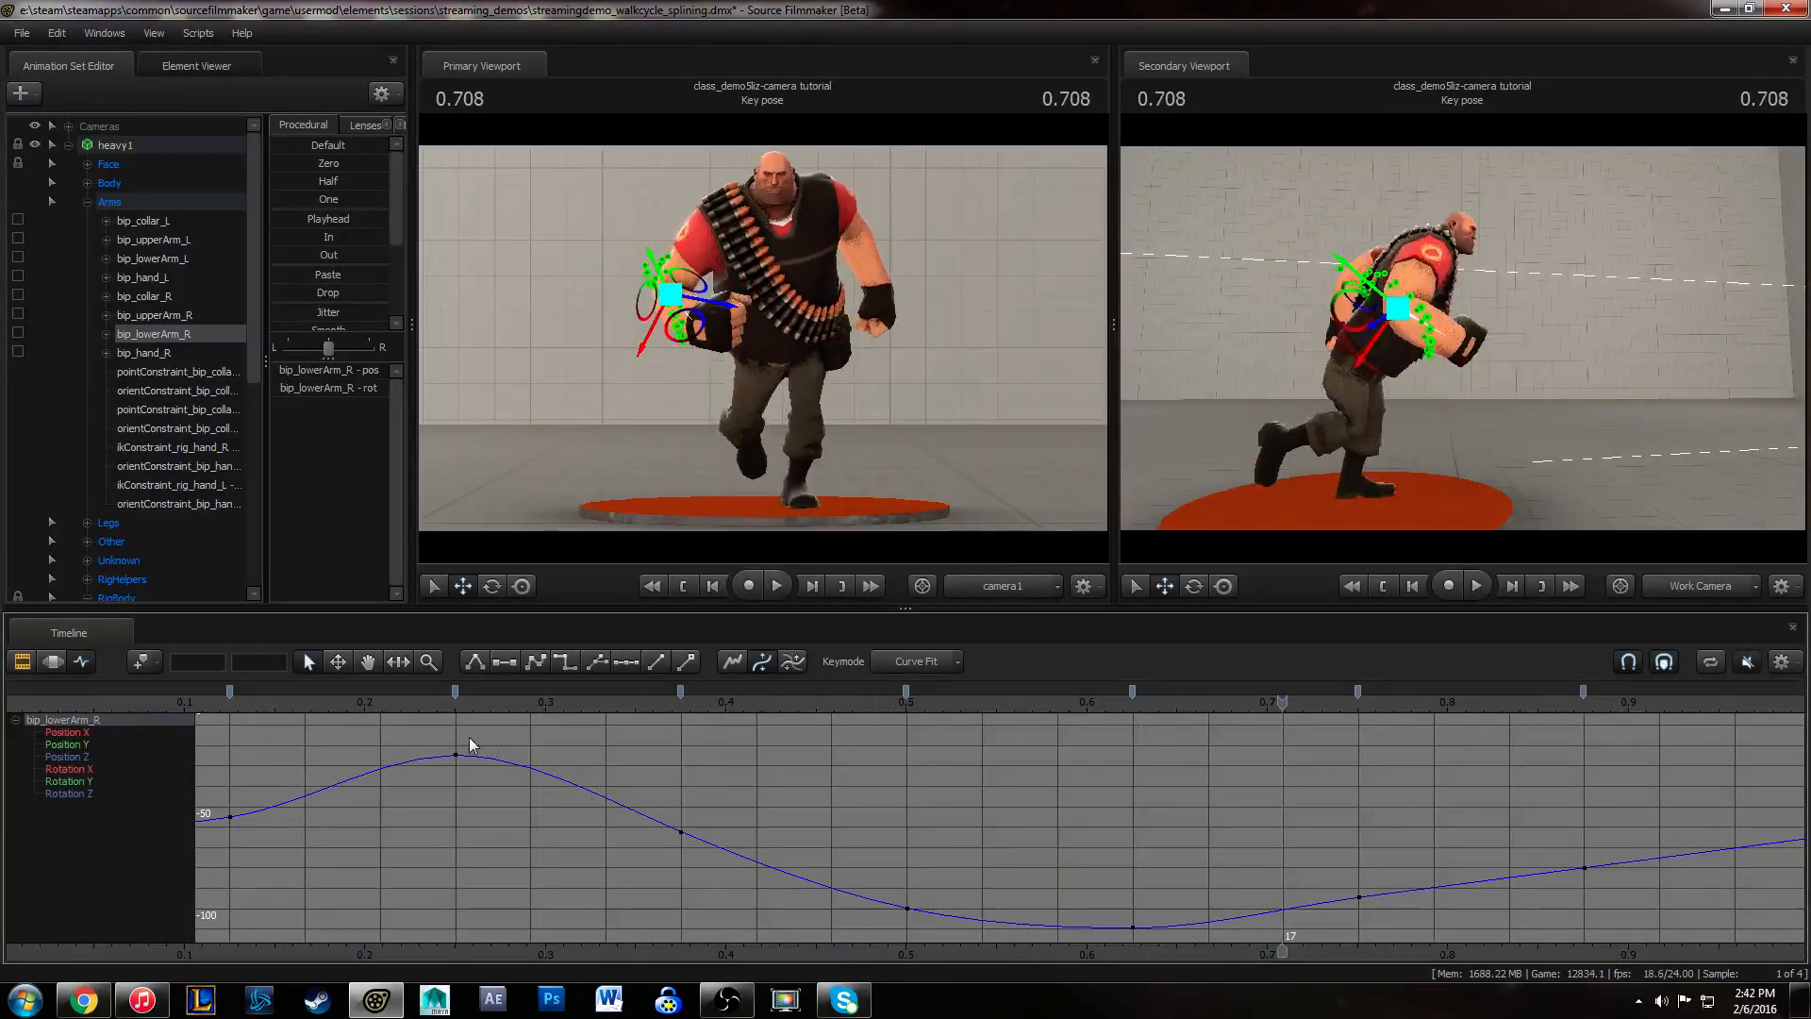
{"action": "left_click", "coordinate": [722, 778]}
{"action": "right_click_drag", "start_coordinate": [910, 779], "coordinate": [695, 777], "text": "alt"}
{"action": "left_click", "coordinate": [283, 704]}
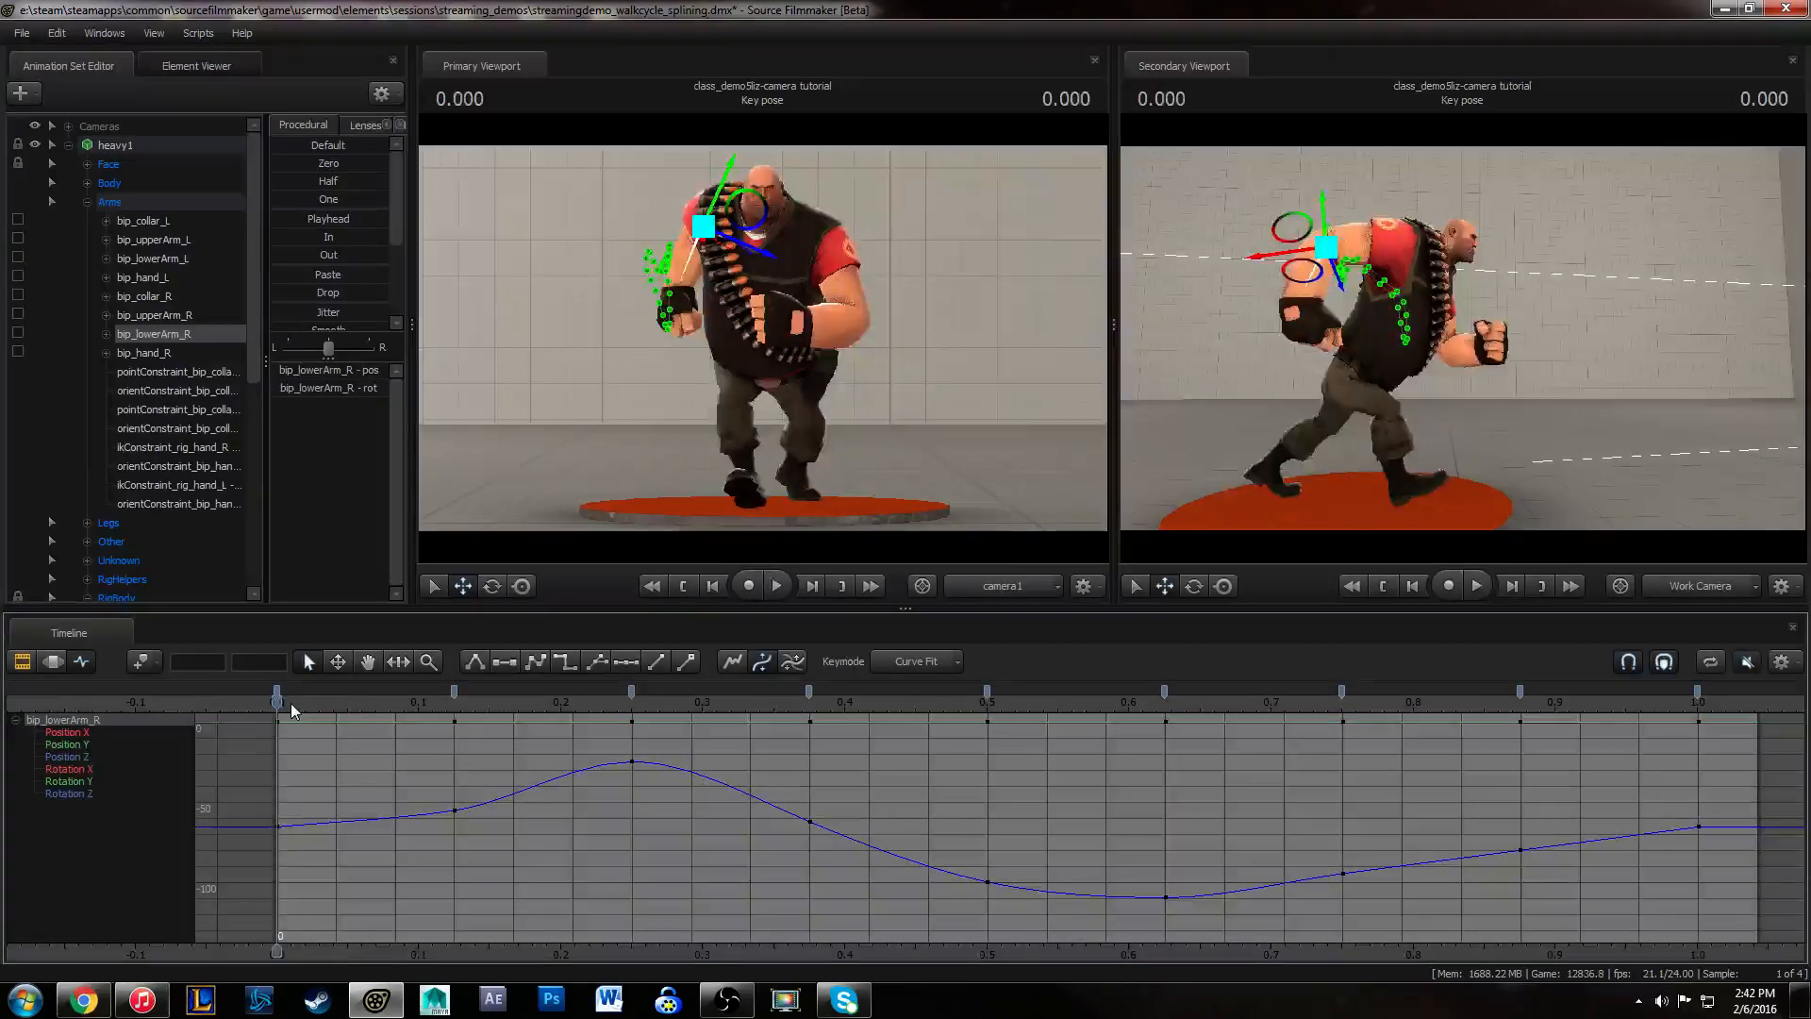
{"action": "key", "text": "space"}
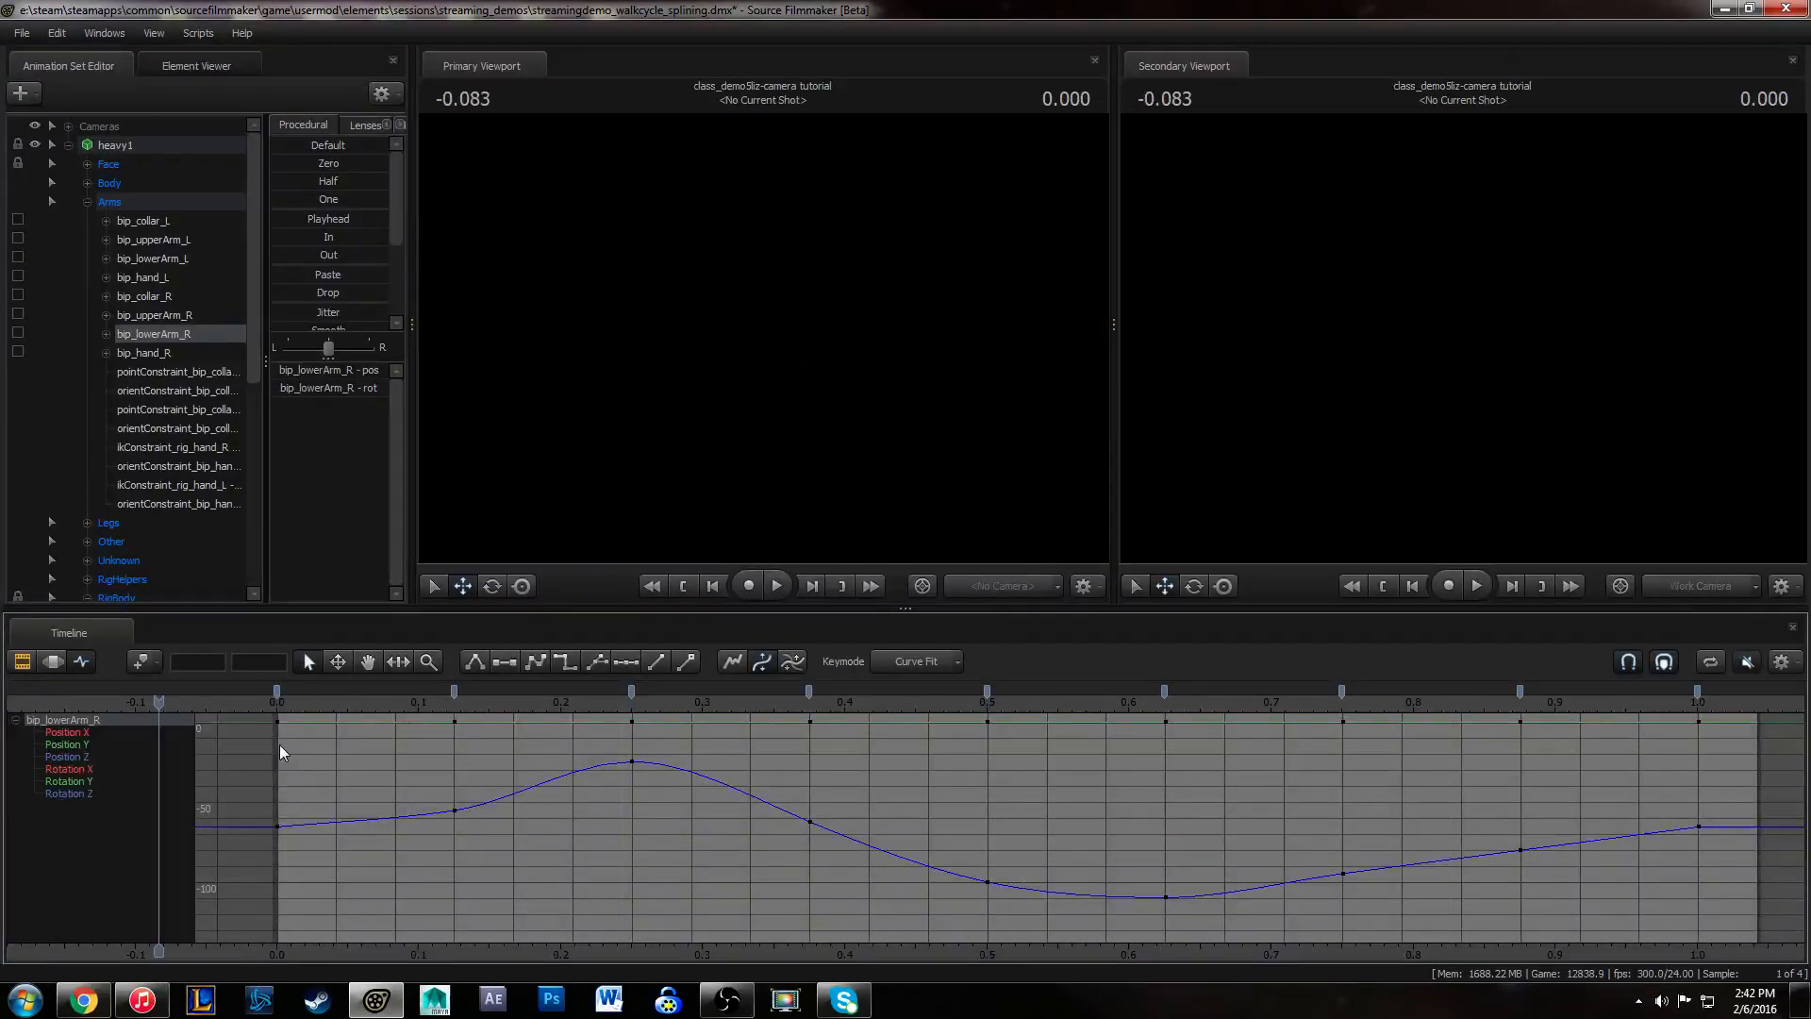
{"action": "left_click", "coordinate": [301, 692]}
- Isolate the rotation curves of bip_hand_R and give all their keys flat tangents
{"action": "left_click", "coordinate": [1298, 330]}
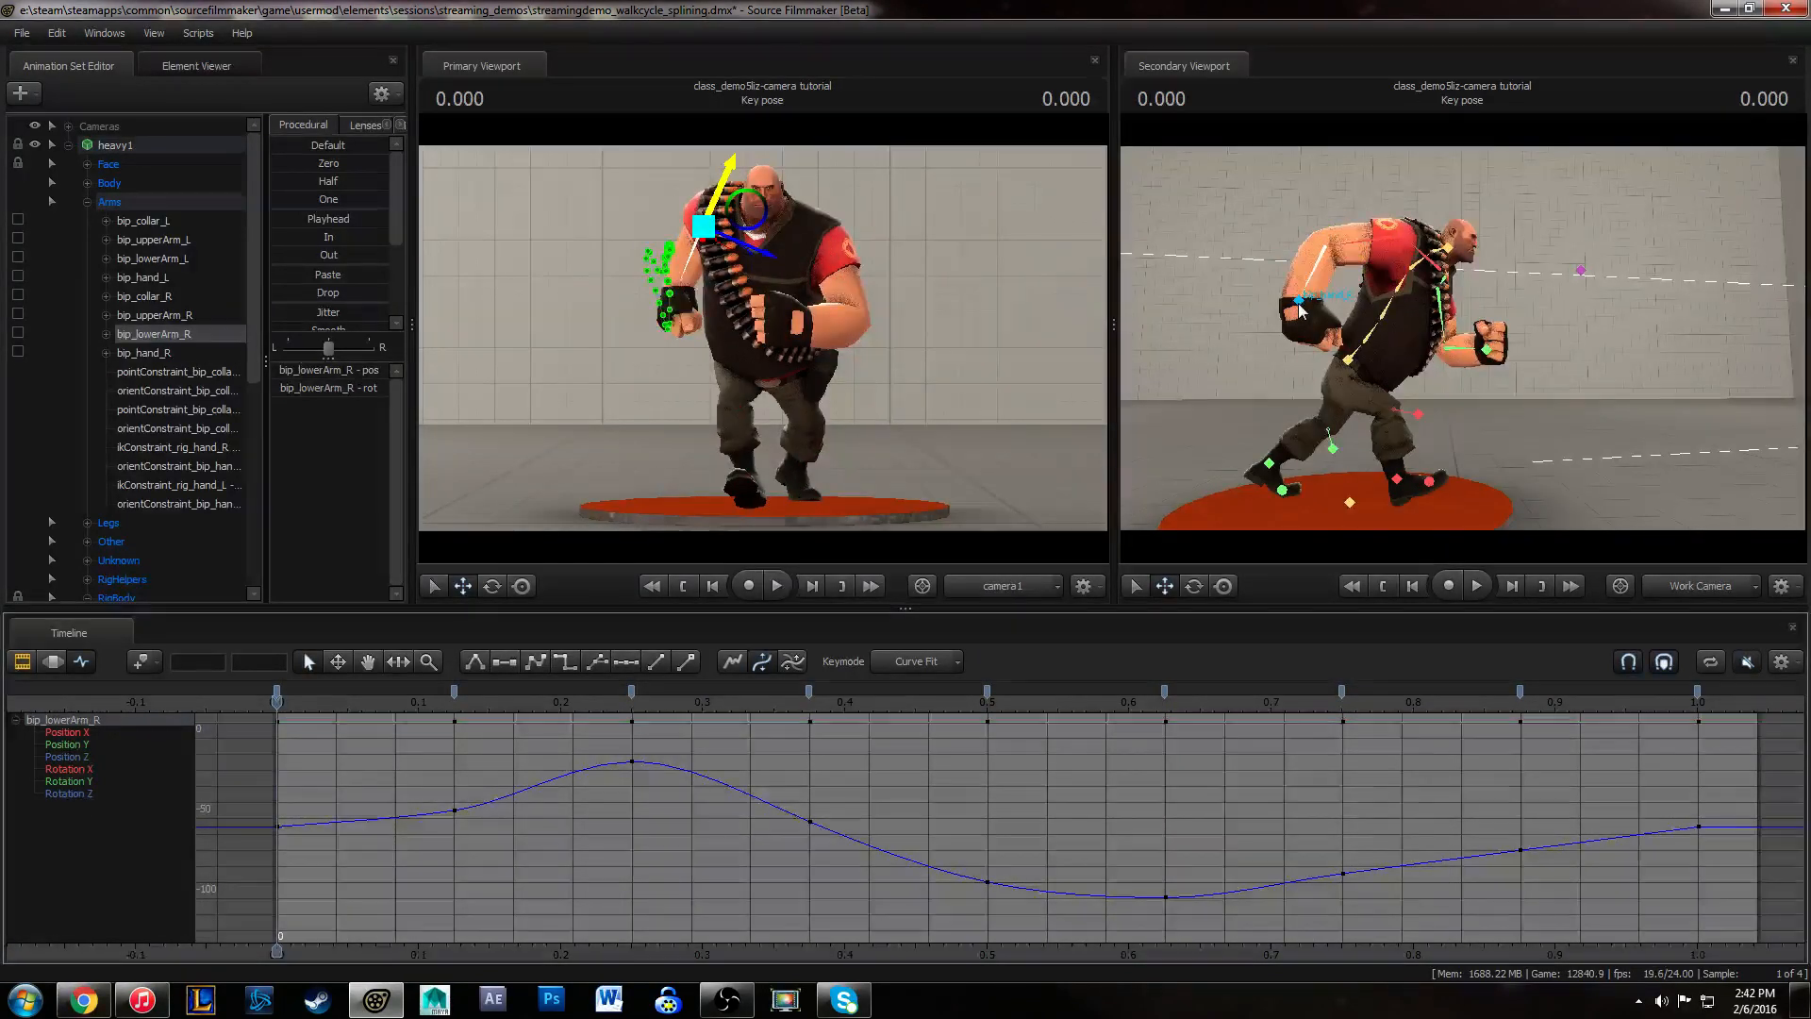
{"action": "left_click_drag", "start_coordinate": [19, 804], "coordinate": [90, 766]}
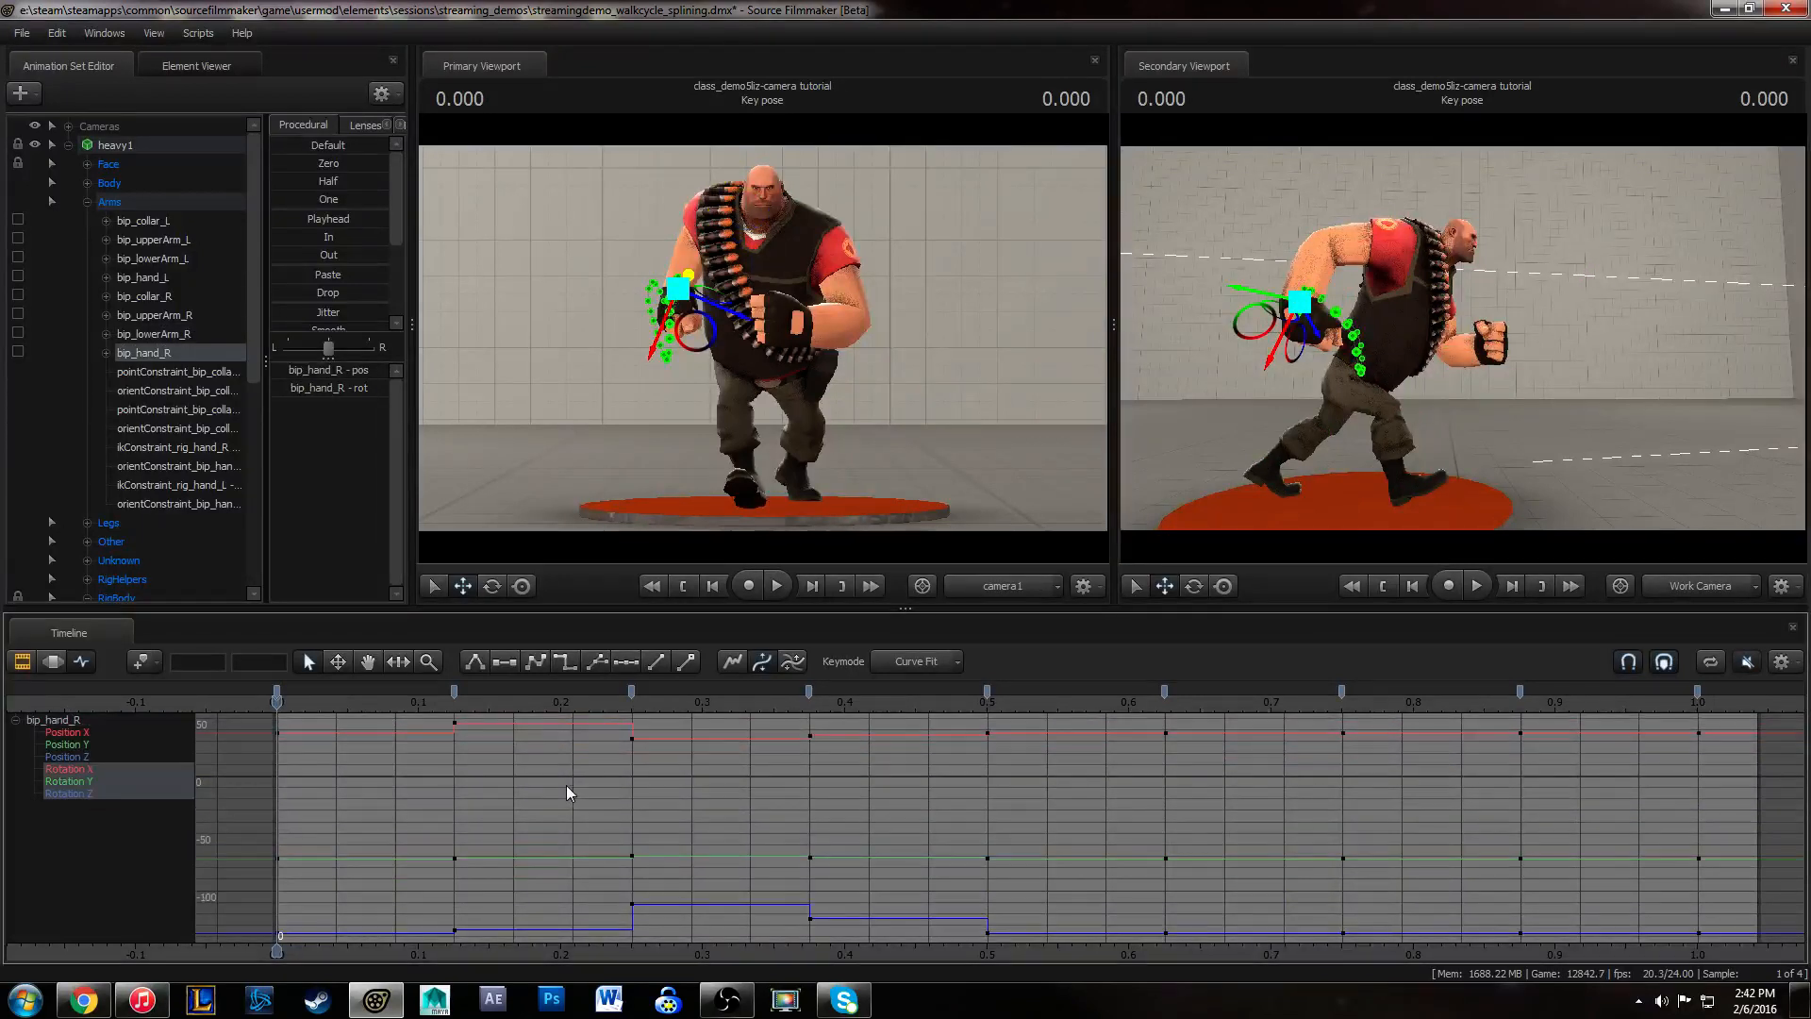
{"action": "key", "text": "ctrl+a"}
{"action": "key", "text": "2"}
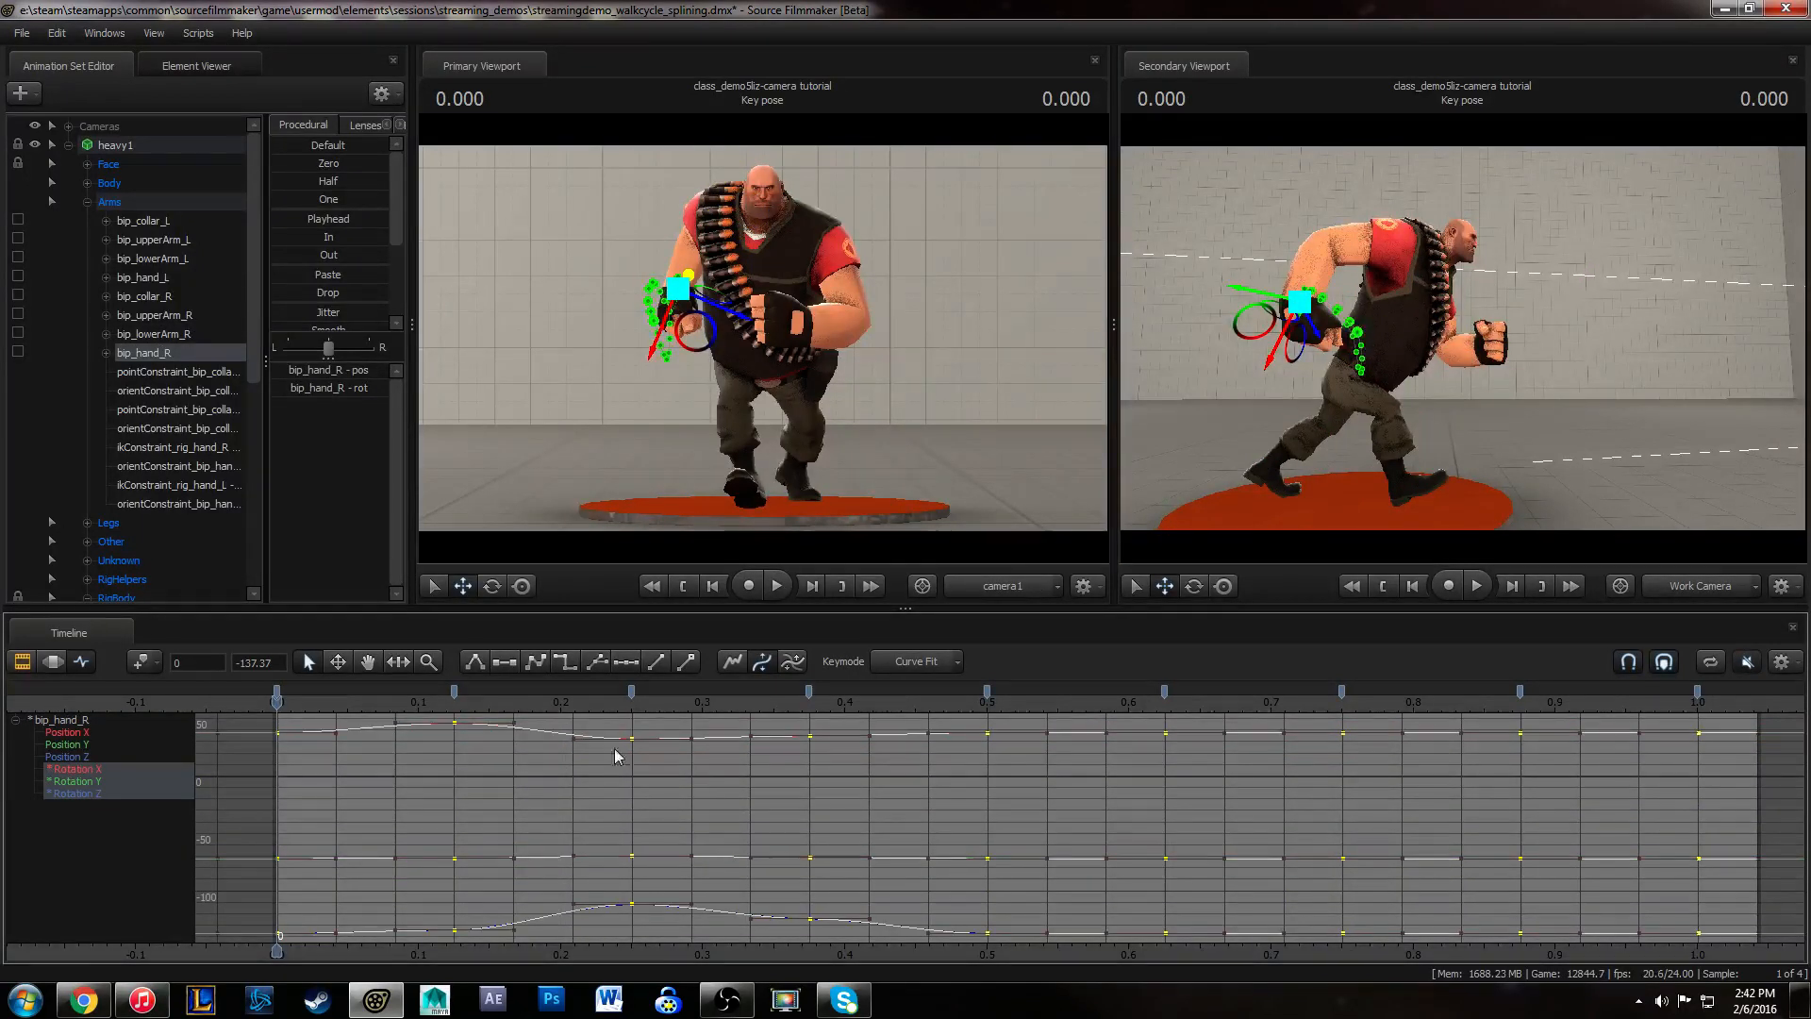
- Spline the Rotation Z keys of bip_hand_R at frames 3 and 9
{"action": "left_click", "coordinate": [454, 932]}
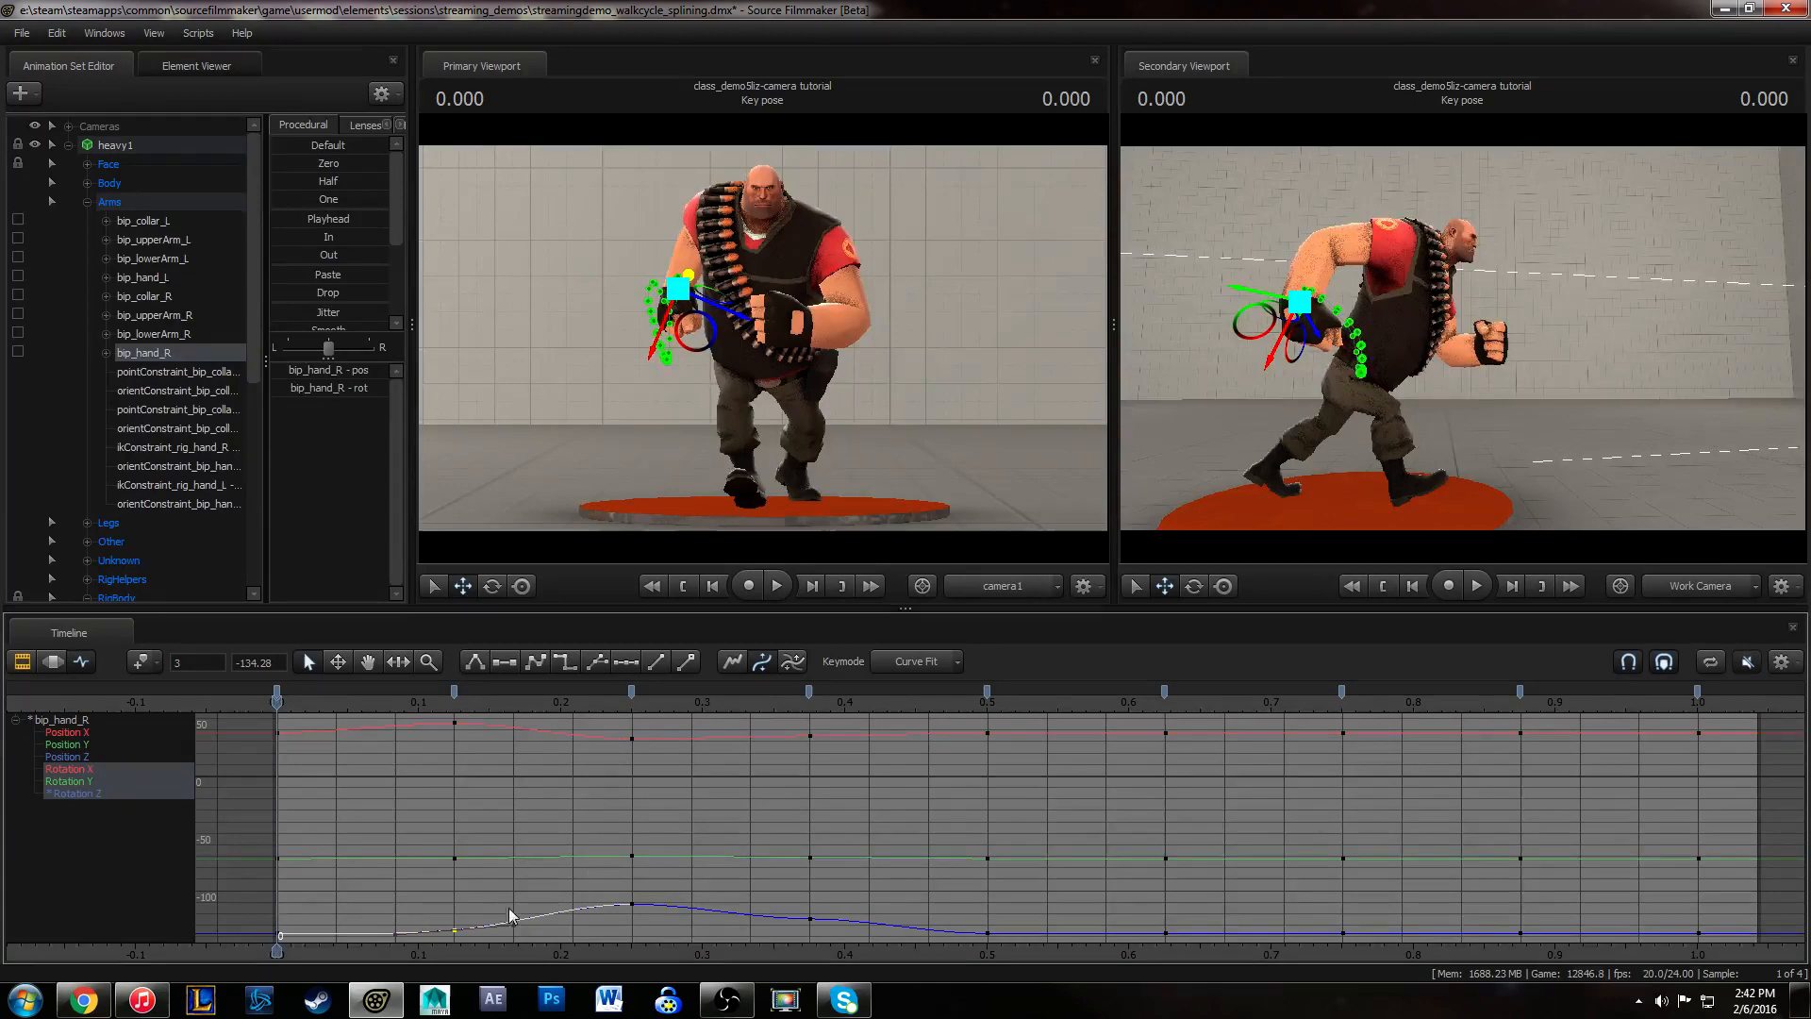
{"action": "left_click_drag", "start_coordinate": [597, 877], "coordinate": [674, 947]}
{"action": "left_click", "coordinate": [711, 812]}
{"action": "middle_click_drag", "start_coordinate": [743, 843], "coordinate": [712, 766]}
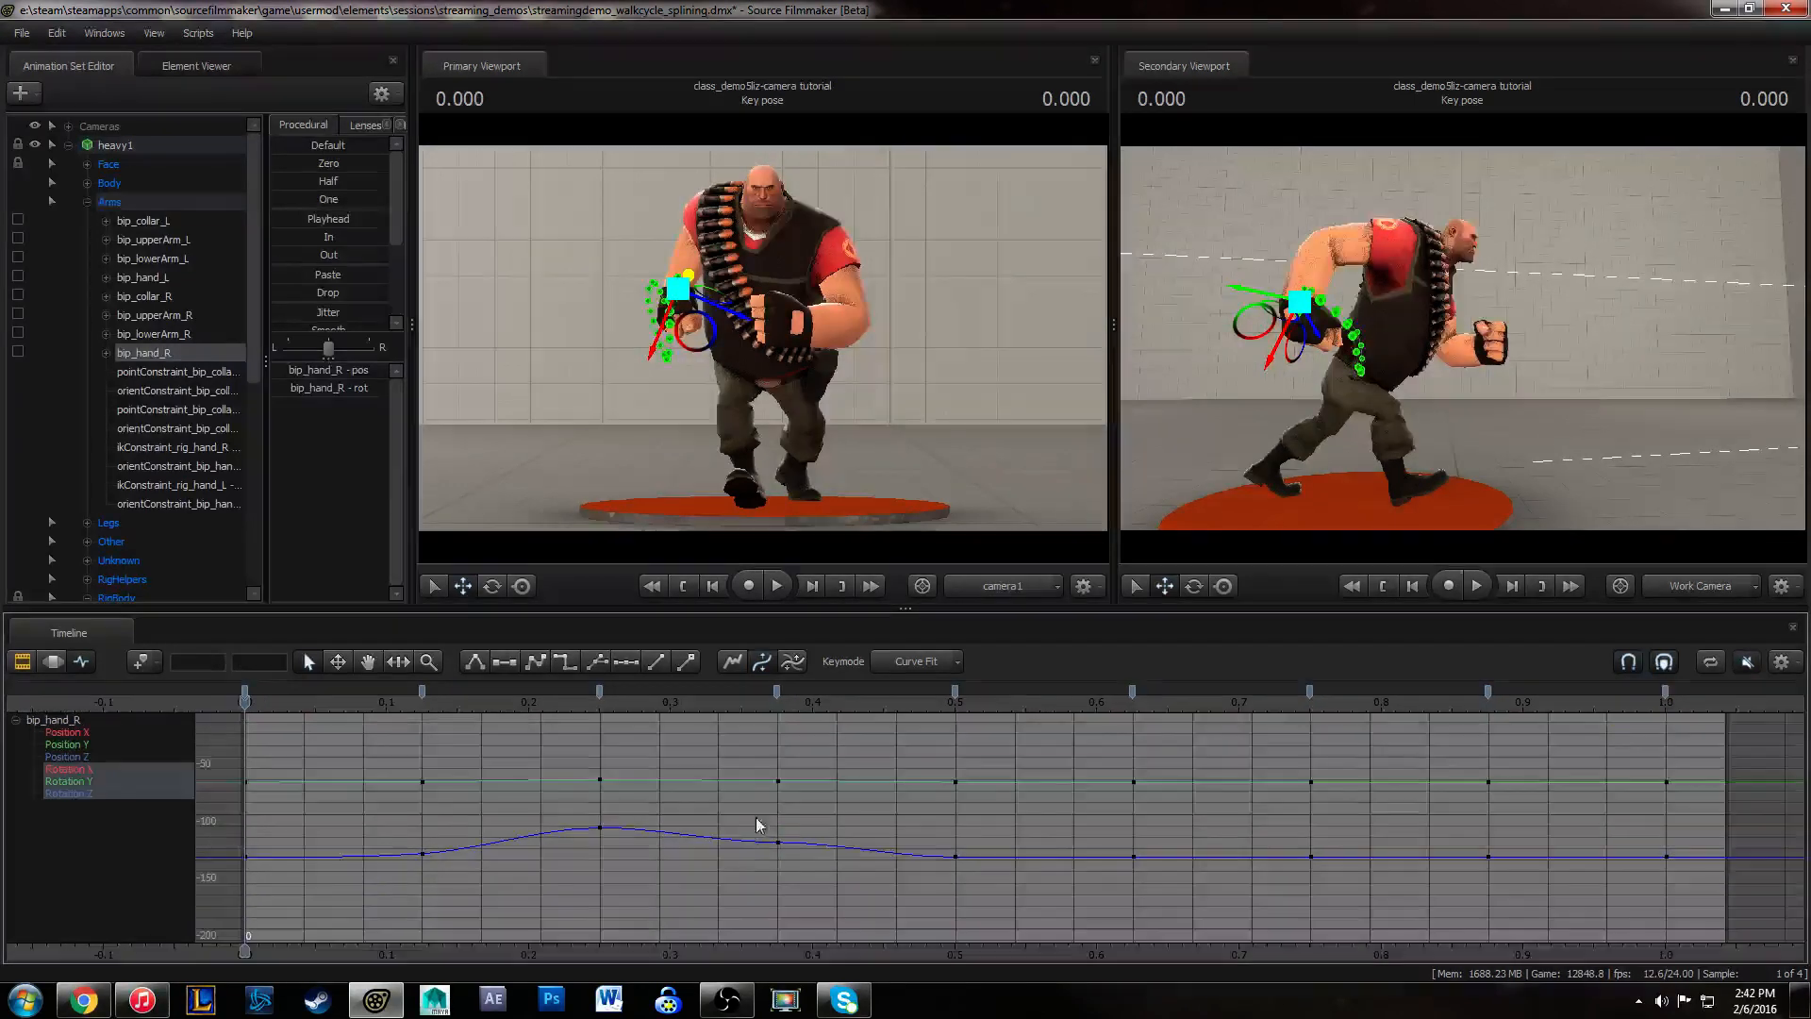
{"action": "left_click_drag", "start_coordinate": [755, 823], "coordinate": [832, 879]}
{"action": "key", "text": "1"}
{"action": "scroll", "coordinate": [932, 814], "scroll_direction": "up", "scroll_amount": 3, "text": "ctrl"}
{"action": "middle_click_drag", "start_coordinate": [930, 853], "coordinate": [1011, 892]}
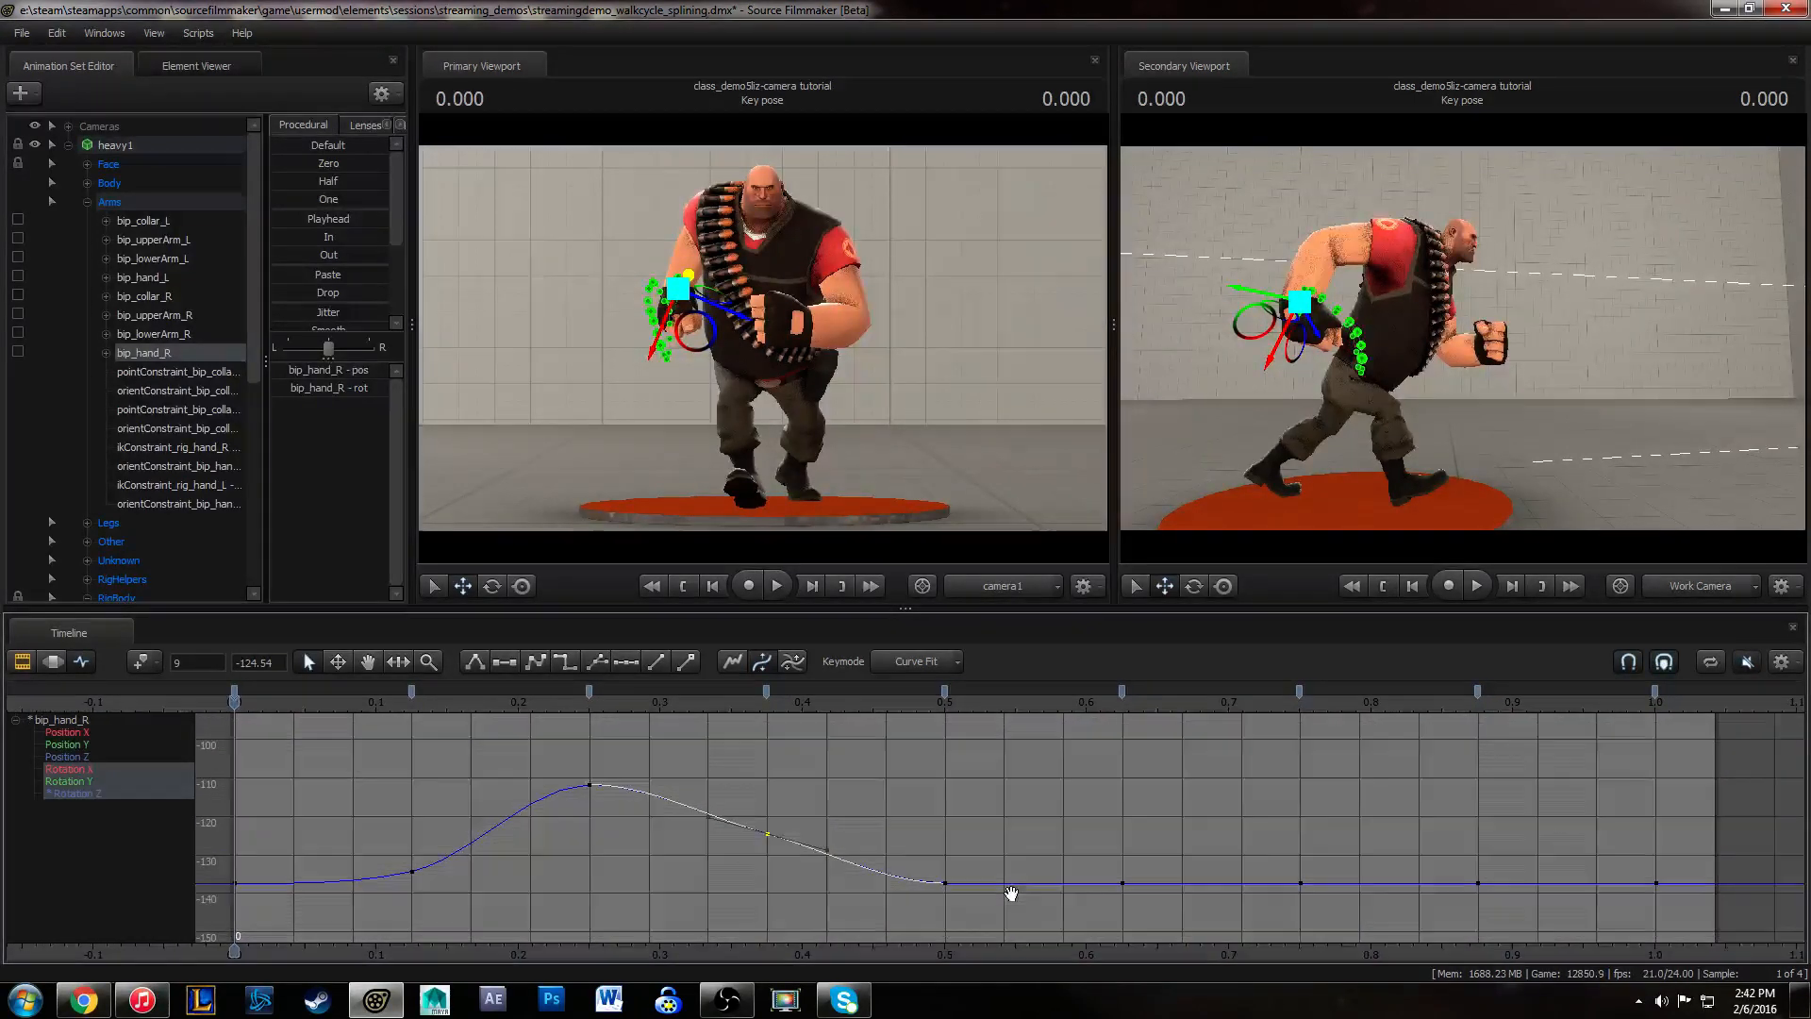
{"action": "left_click_drag", "start_coordinate": [820, 865], "coordinate": [834, 870]}
{"action": "left_click", "coordinate": [854, 836]}
- Spline the Rotation Y keys of bip_hand_R at frames 9 and 3, and check the frame 6 key
{"action": "middle_click_drag", "start_coordinate": [962, 817], "coordinate": [958, 974]}
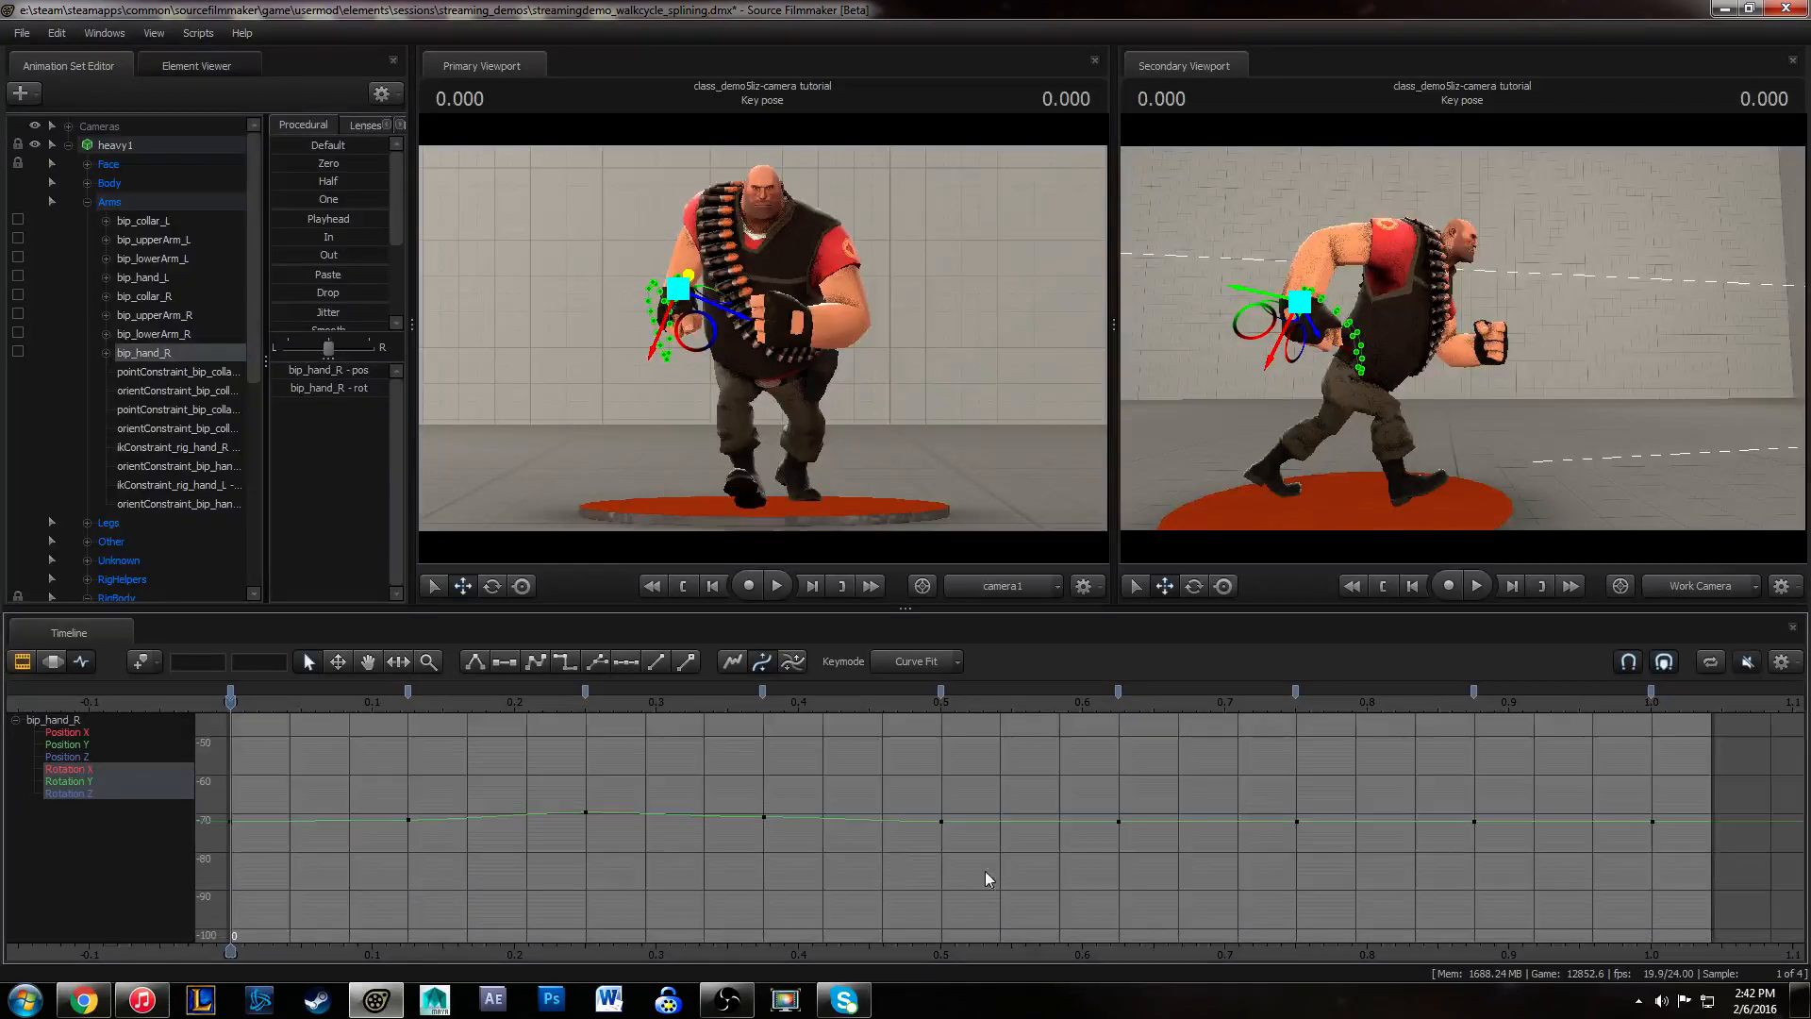
{"action": "scroll", "coordinate": [809, 812], "scroll_direction": "up", "scroll_amount": 3, "text": "ctrl"}
{"action": "middle_click_drag", "start_coordinate": [808, 804], "coordinate": [801, 877]}
{"action": "scroll", "coordinate": [772, 854], "scroll_direction": "up", "scroll_amount": 3, "text": "ctrl"}
{"action": "middle_click_drag", "start_coordinate": [758, 766], "coordinate": [753, 841]}
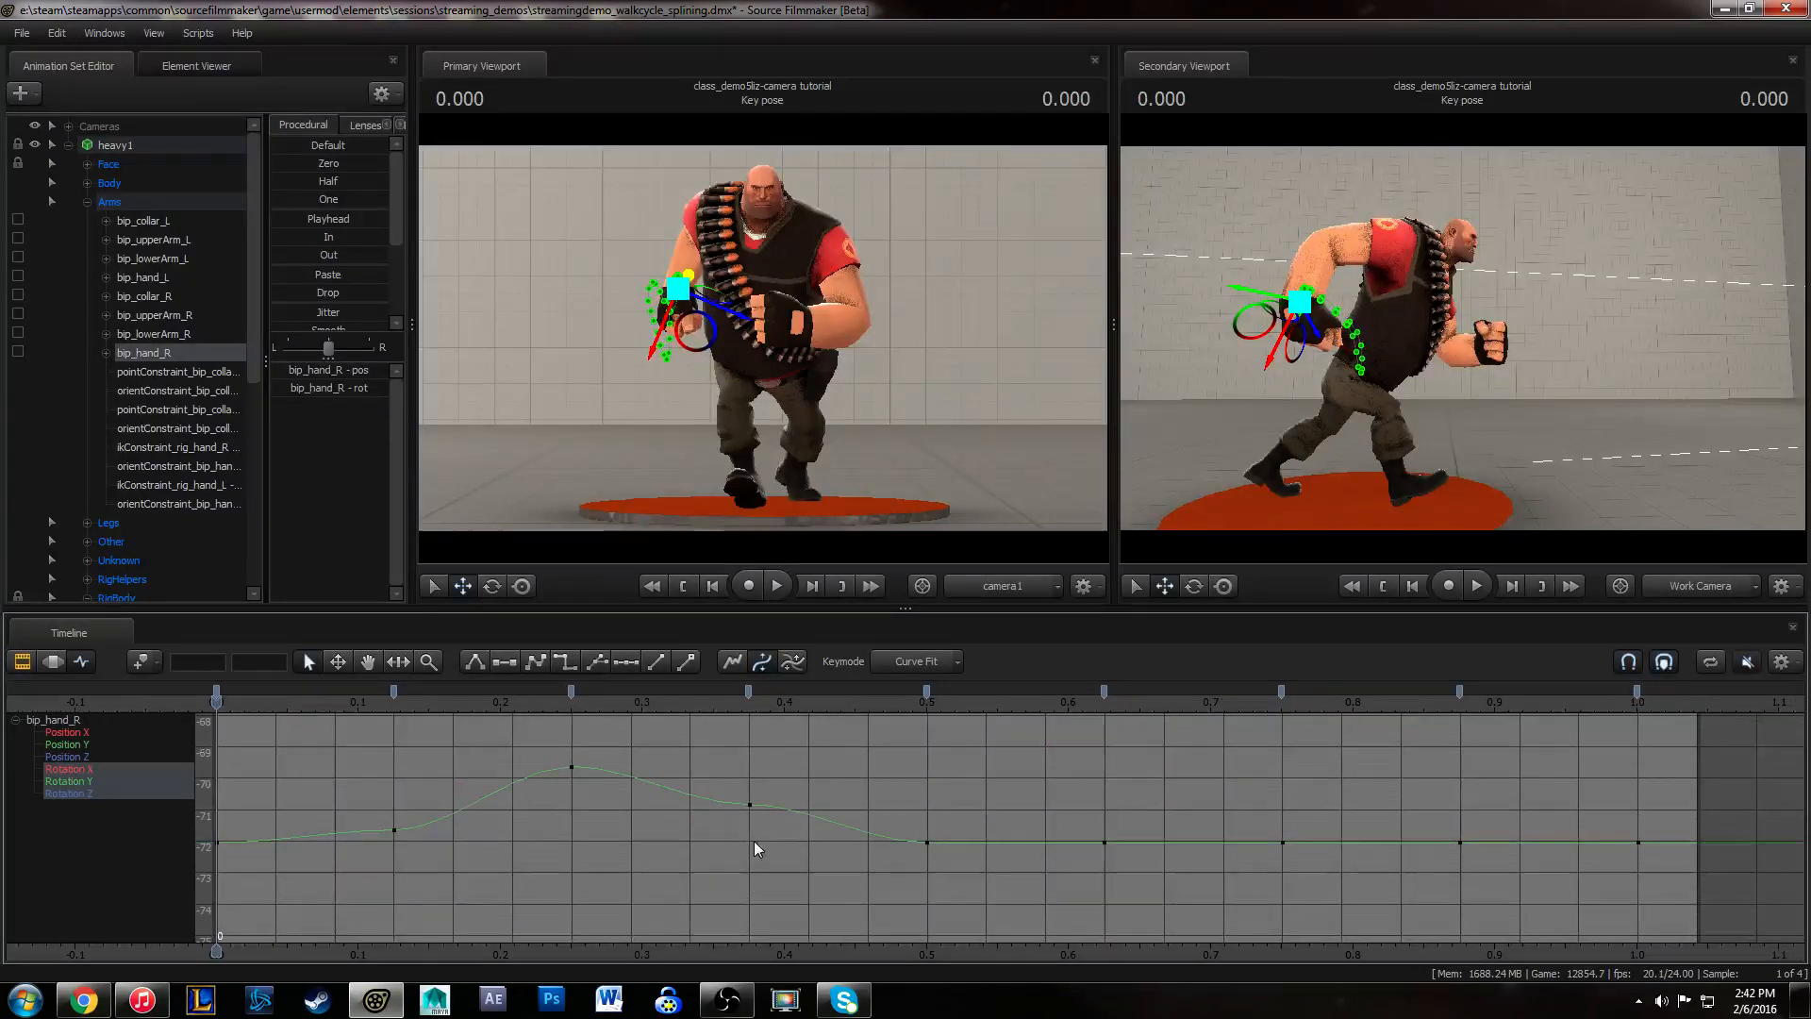
{"action": "left_click_drag", "start_coordinate": [869, 831], "coordinate": [869, 833]}
{"action": "key", "text": "1"}
{"action": "left_click_drag", "start_coordinate": [372, 819], "coordinate": [438, 839]}
{"action": "key", "text": "1"}
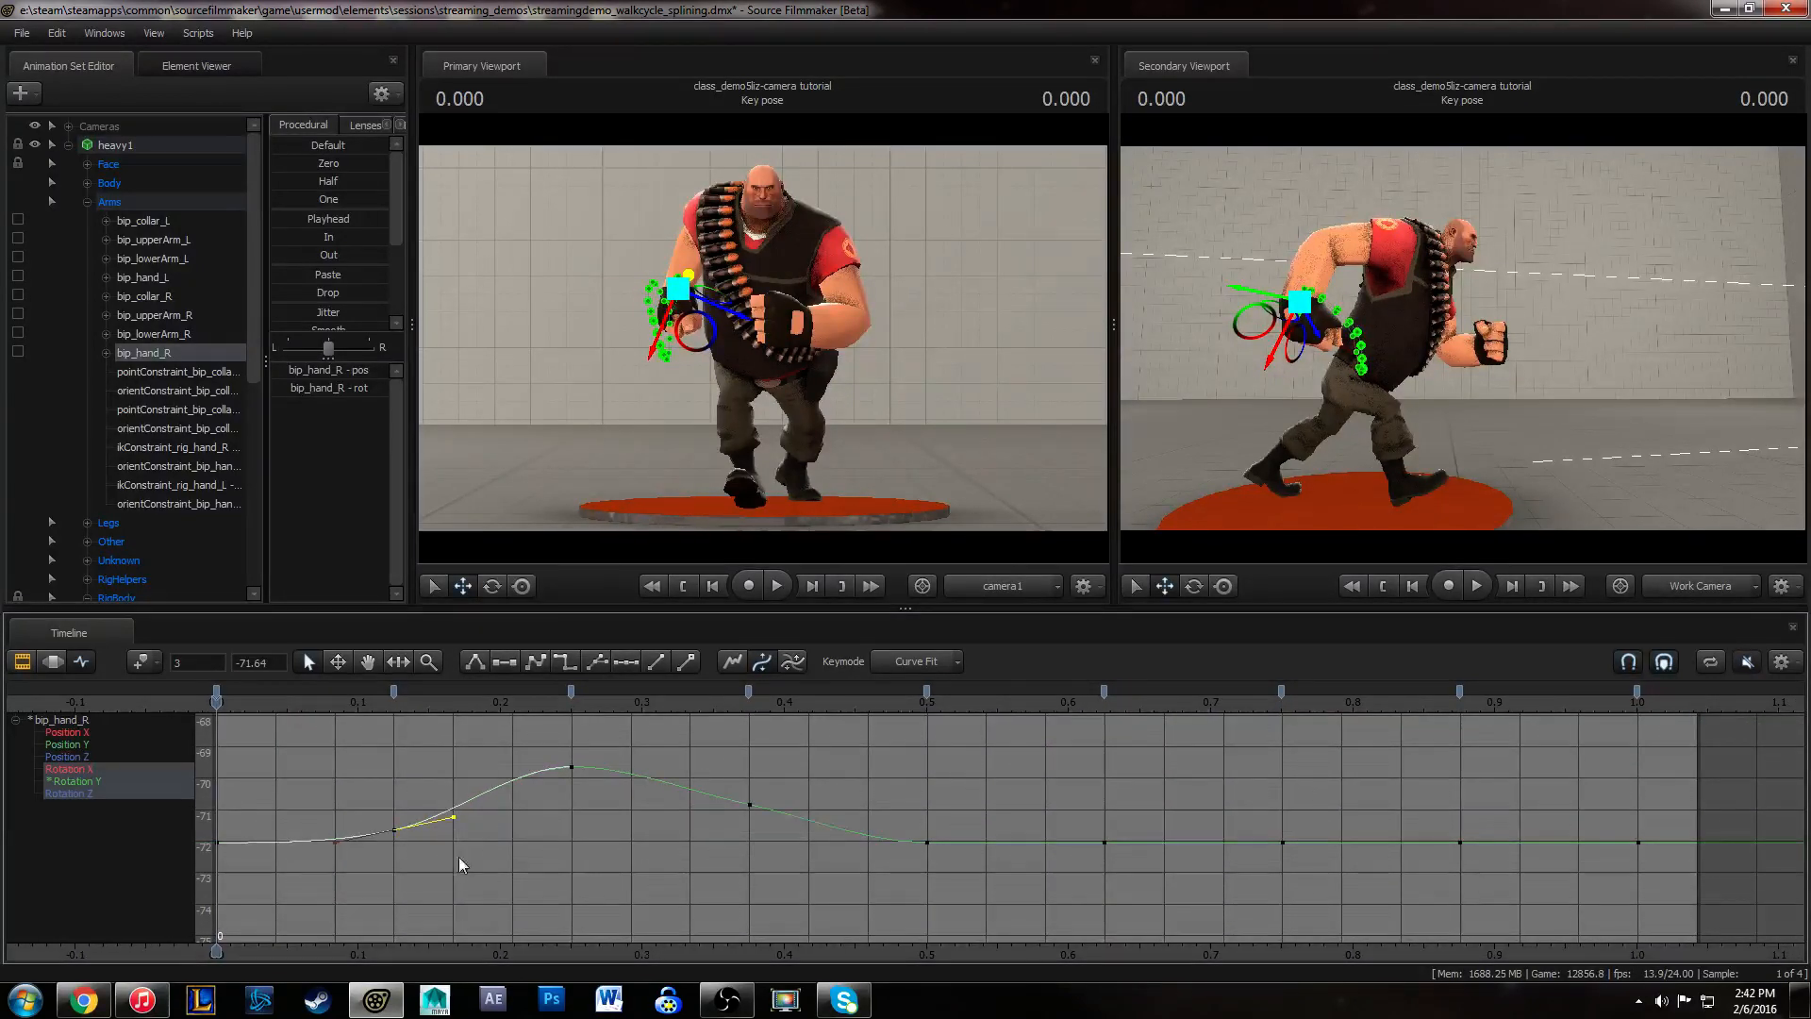
{"action": "left_click_drag", "start_coordinate": [541, 756], "coordinate": [607, 802]}
{"action": "left_click", "coordinate": [617, 823]}
- Spline the Rotation X key of bip_hand_R at frame 9 and check the keys at frames 3 and 6
{"action": "key", "text": "a"}
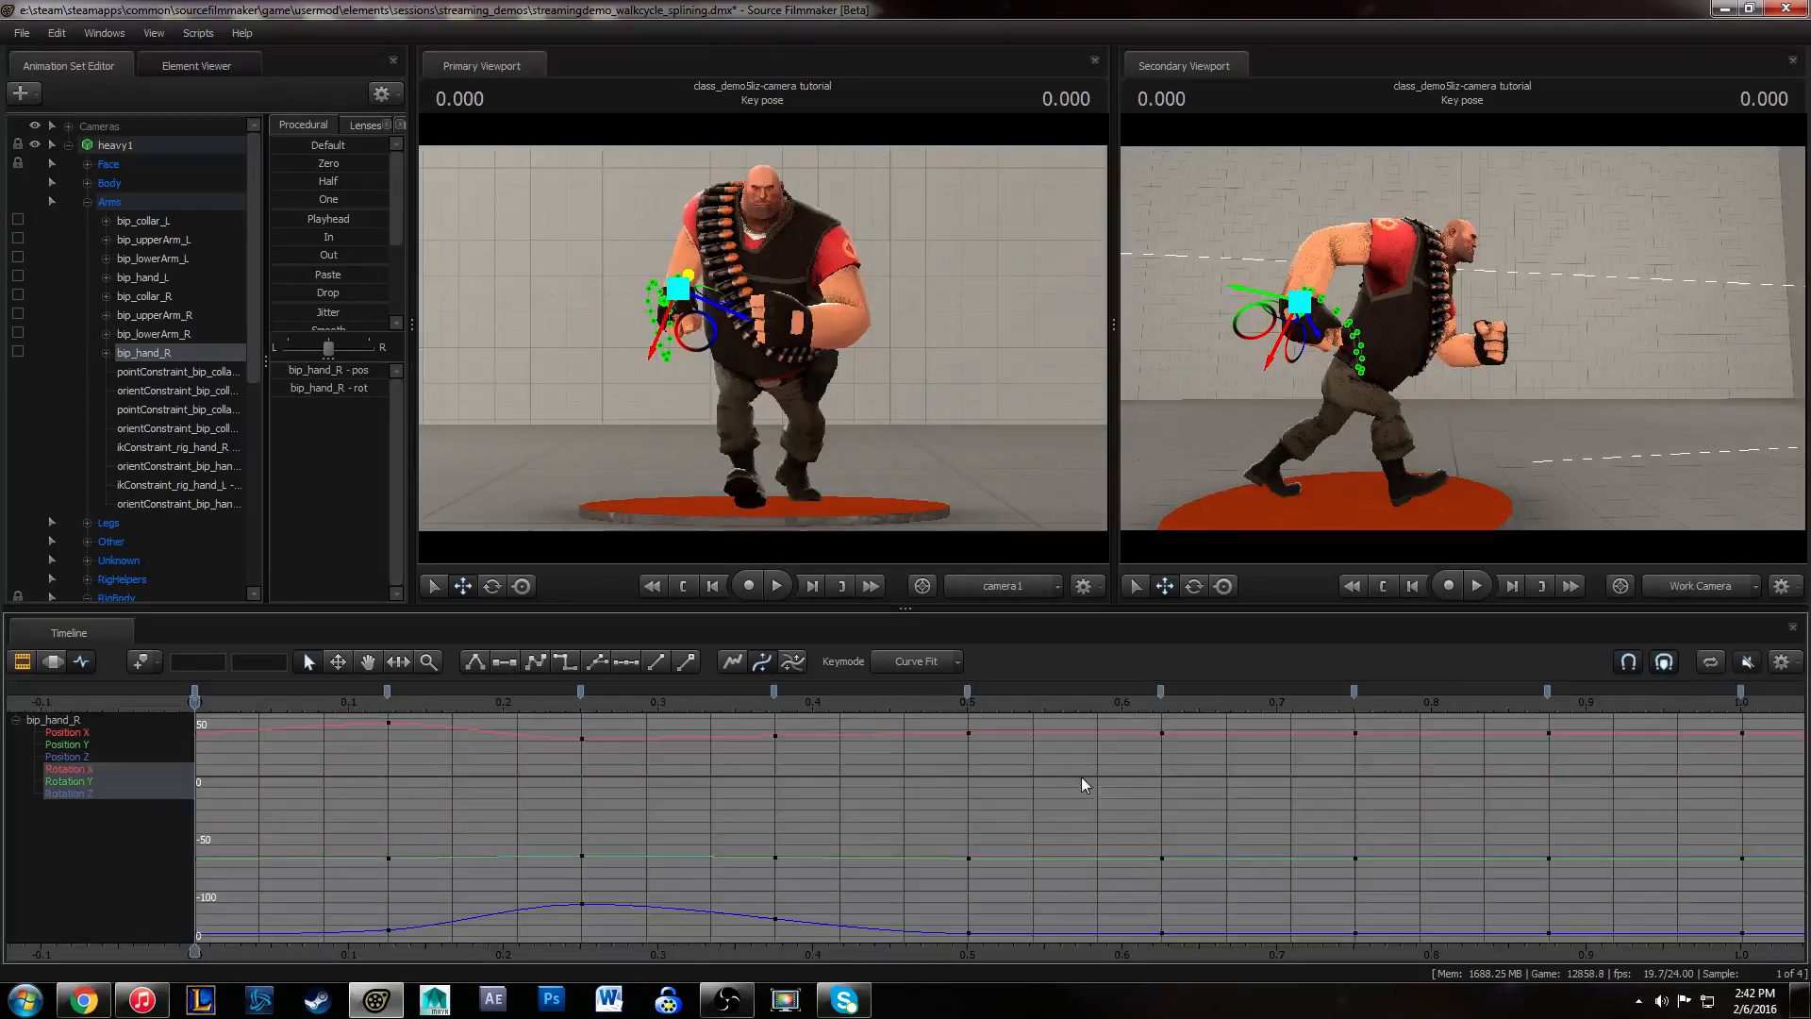
{"action": "scroll", "coordinate": [902, 793], "scroll_direction": "up", "scroll_amount": 3, "text": "ctrl"}
{"action": "middle_click_drag", "start_coordinate": [899, 752], "coordinate": [915, 908]}
{"action": "scroll", "coordinate": [892, 875], "scroll_direction": "up", "scroll_amount": 2, "text": "ctrl"}
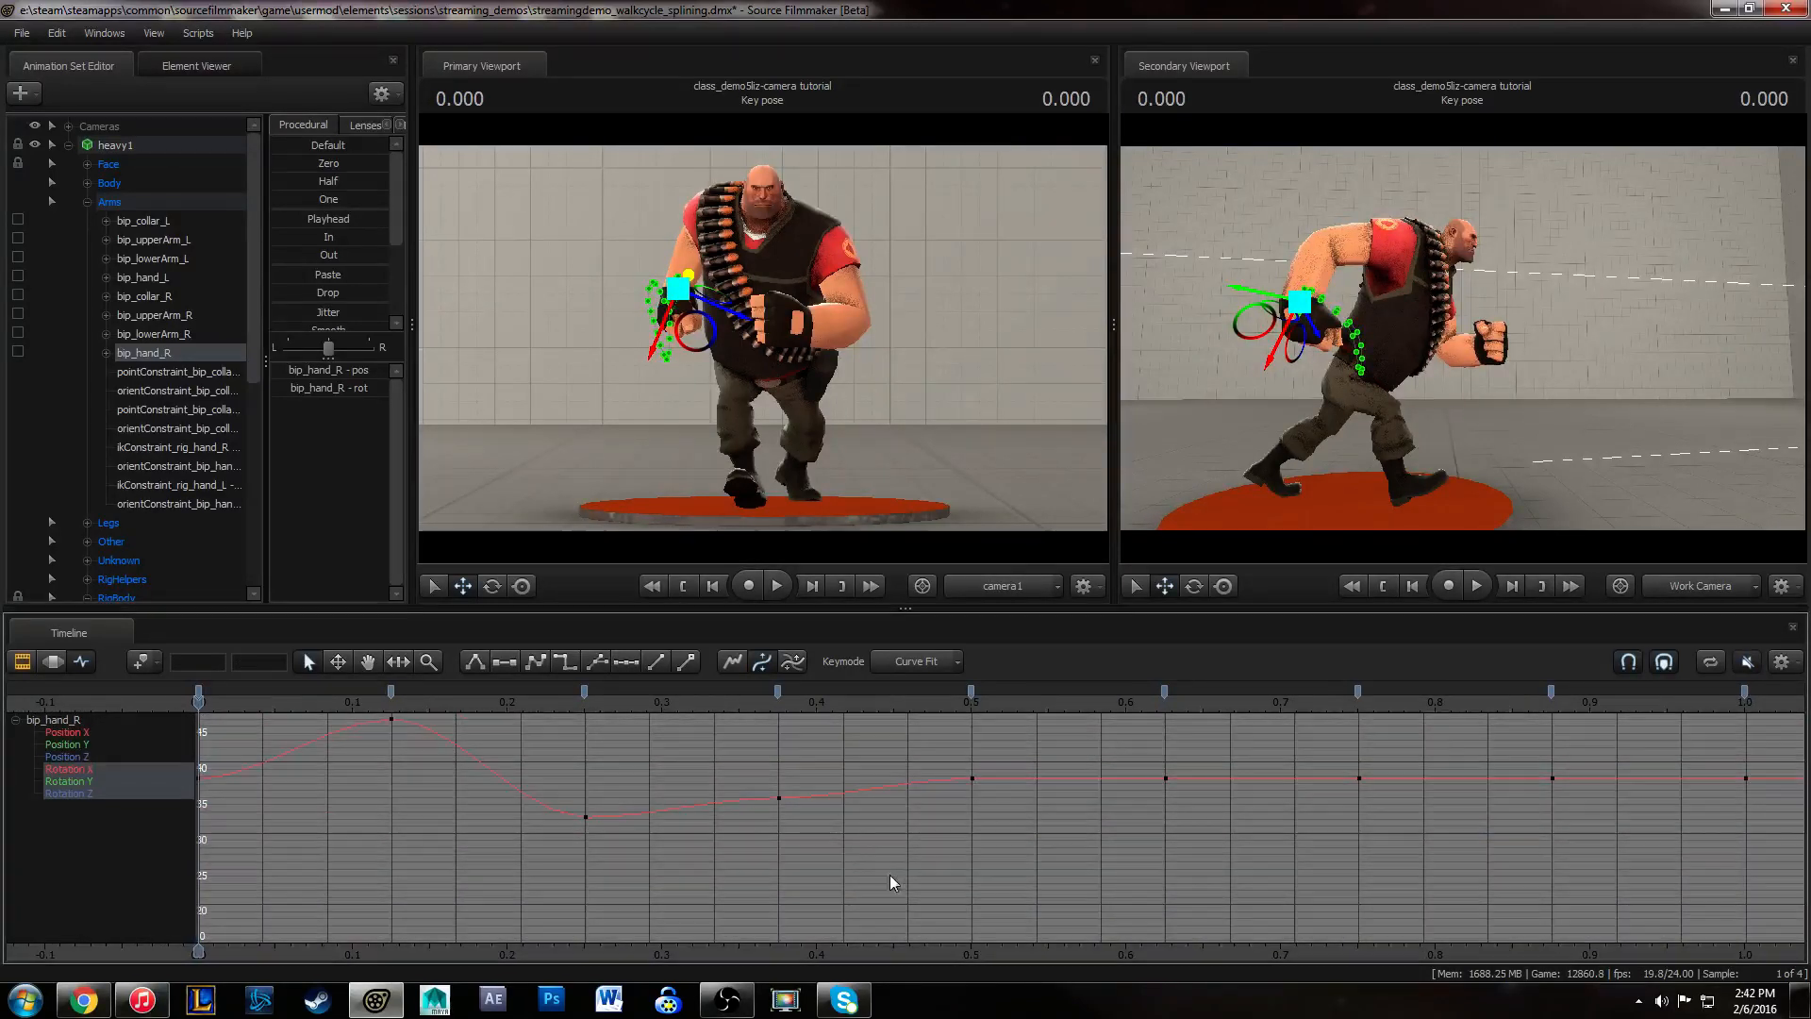
{"action": "left_click_drag", "start_coordinate": [755, 774], "coordinate": [901, 881]}
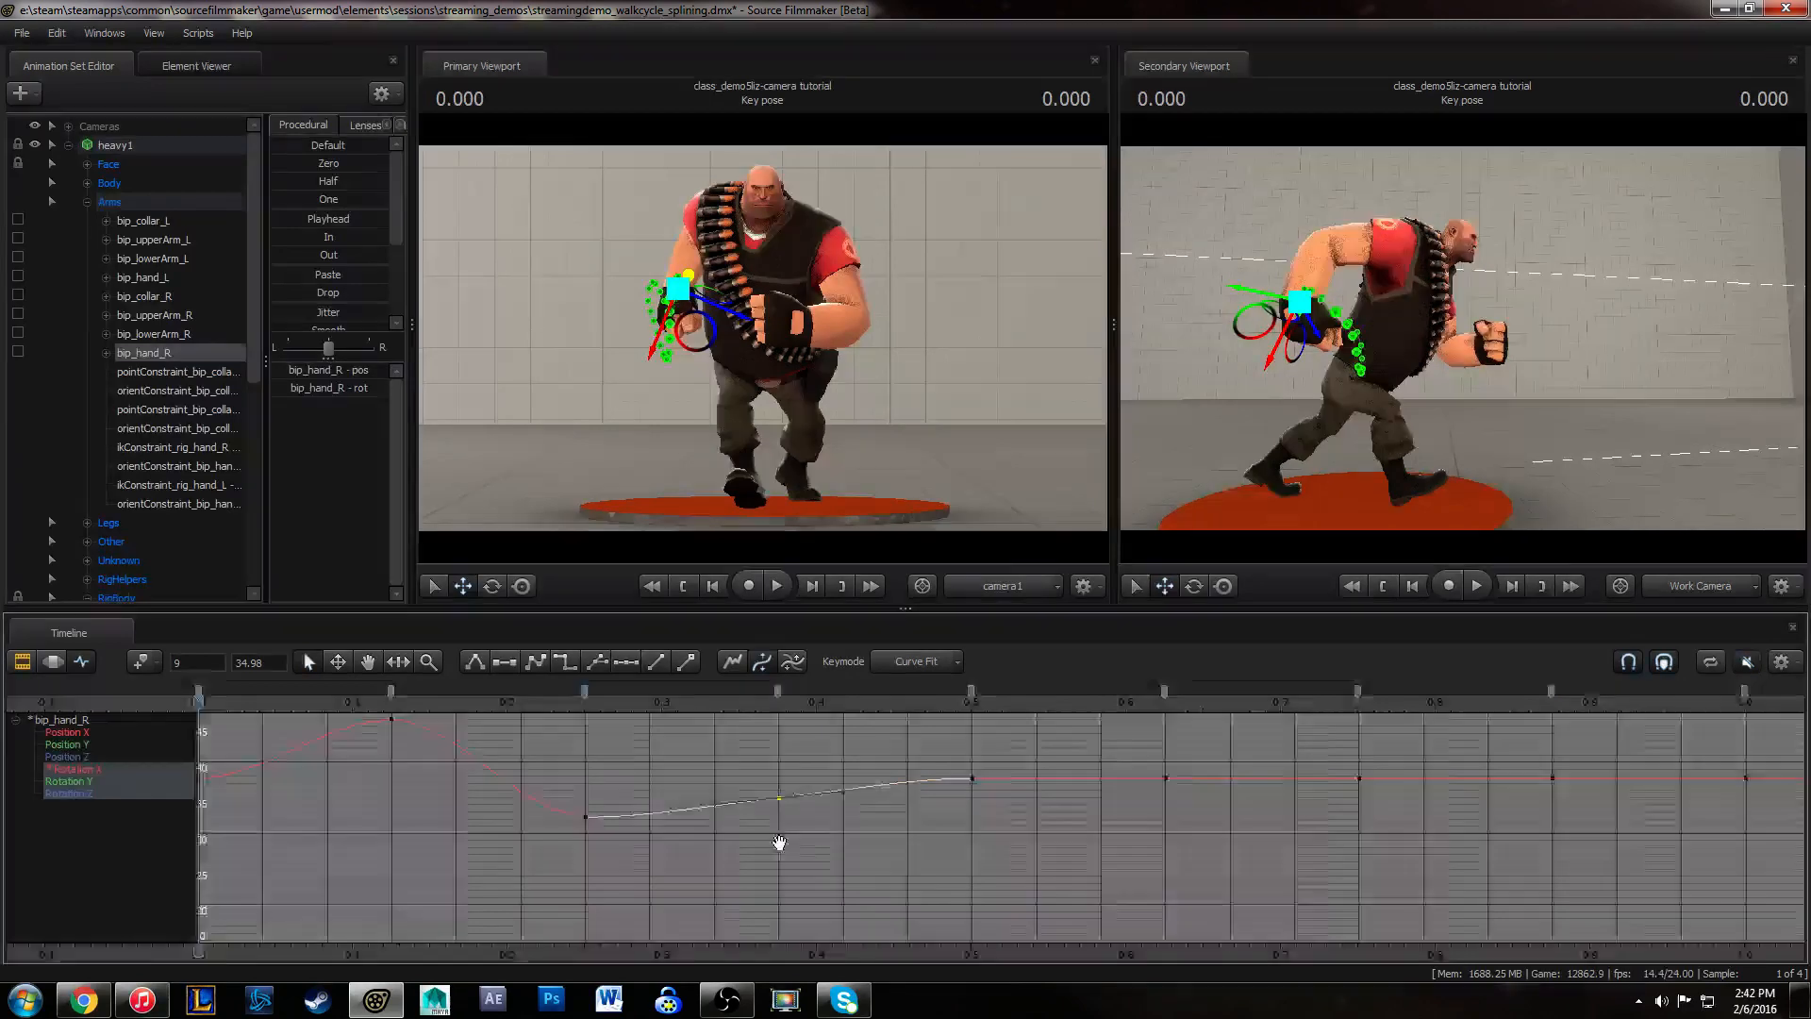
{"action": "middle_click_drag", "start_coordinate": [719, 836], "coordinate": [845, 849]}
{"action": "left_click", "coordinate": [459, 842]}
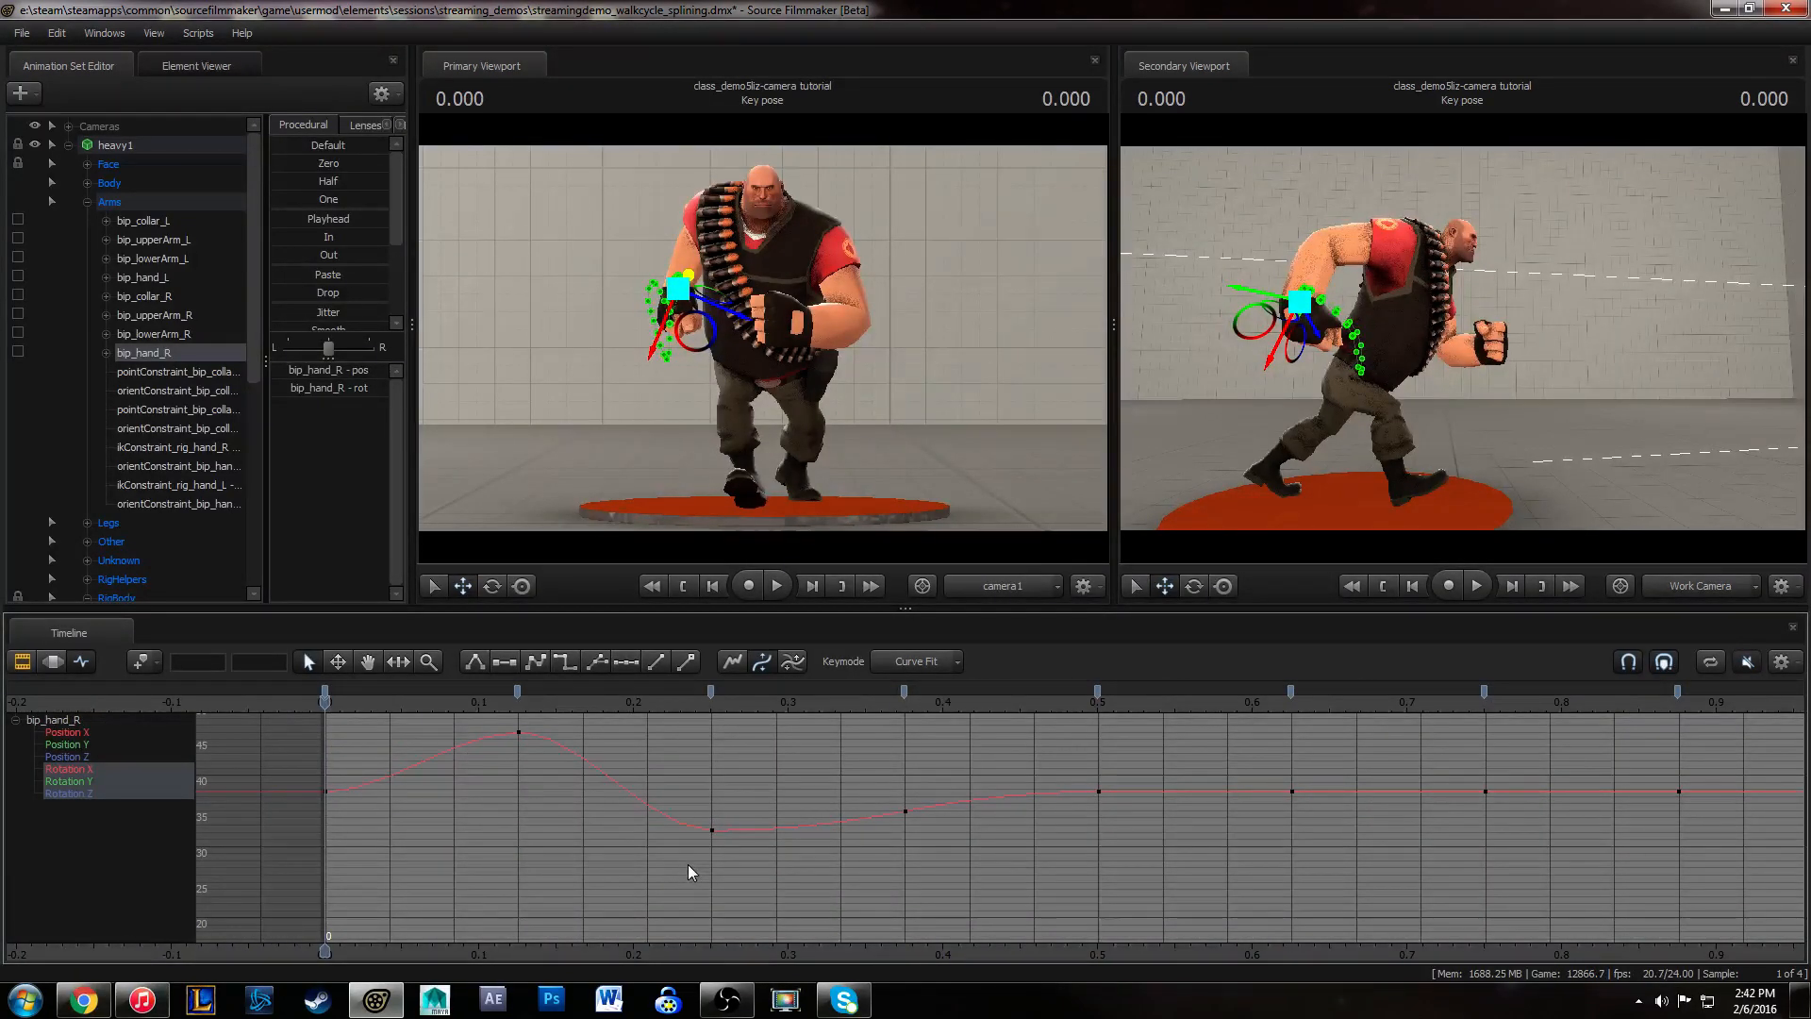
{"action": "left_click_drag", "start_coordinate": [753, 879], "coordinate": [517, 714]}
{"action": "left_click", "coordinate": [754, 852]}
{"action": "left_click", "coordinate": [694, 752]}
{"action": "middle_click_drag", "start_coordinate": [913, 755], "coordinate": [728, 781]}
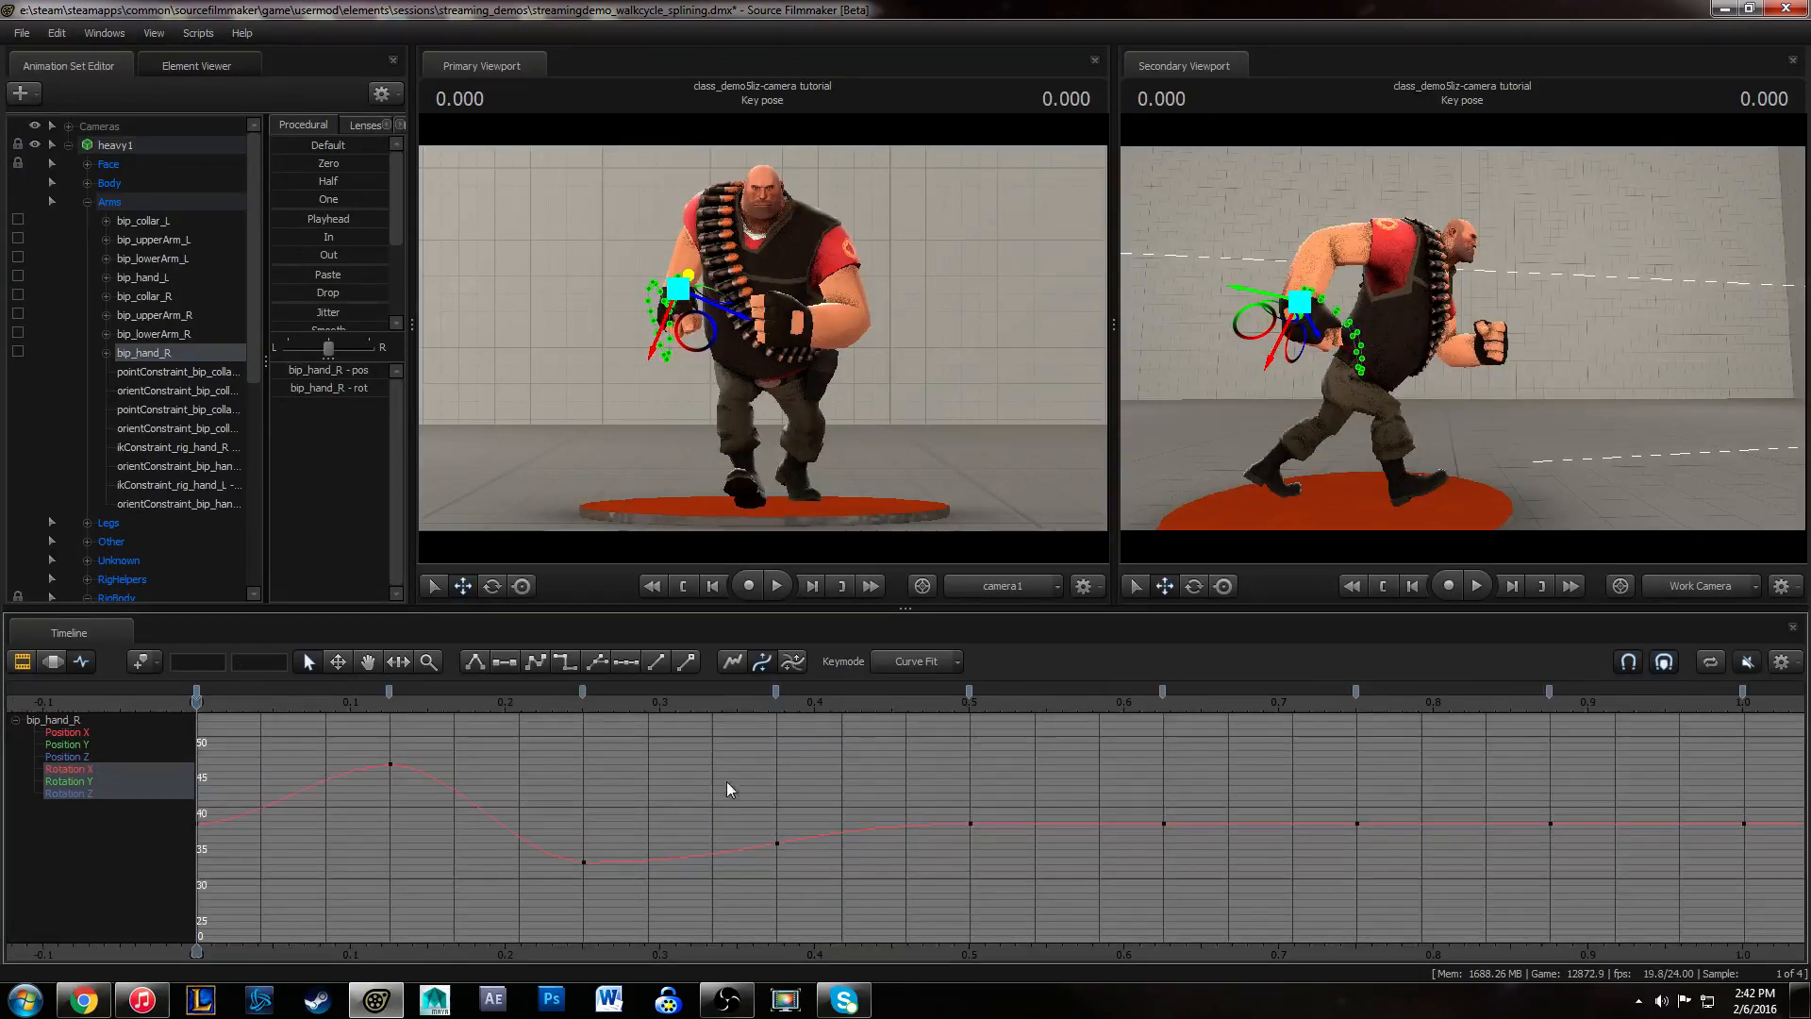
- Play back the walk cycle repeatedly to review the right hand's motion along with its rotation curves
{"action": "key", "text": "space"}
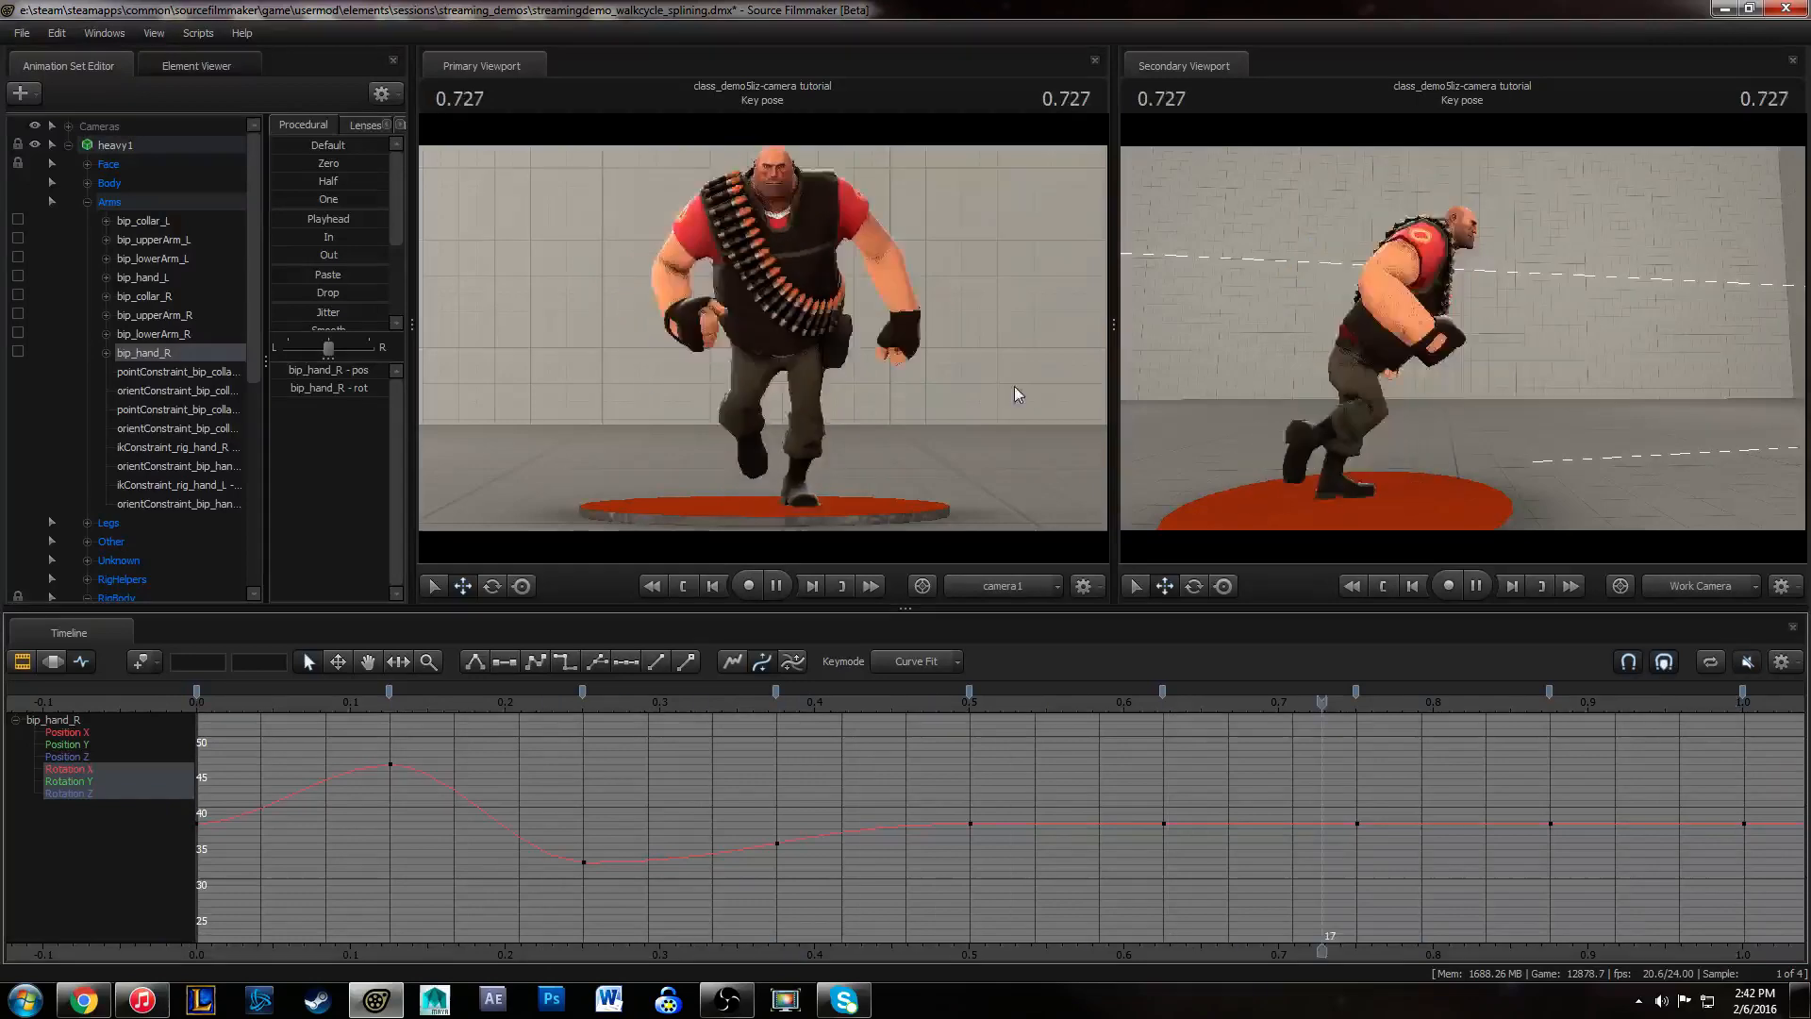
{"action": "key", "text": "space"}
{"action": "left_click", "coordinate": [192, 704]}
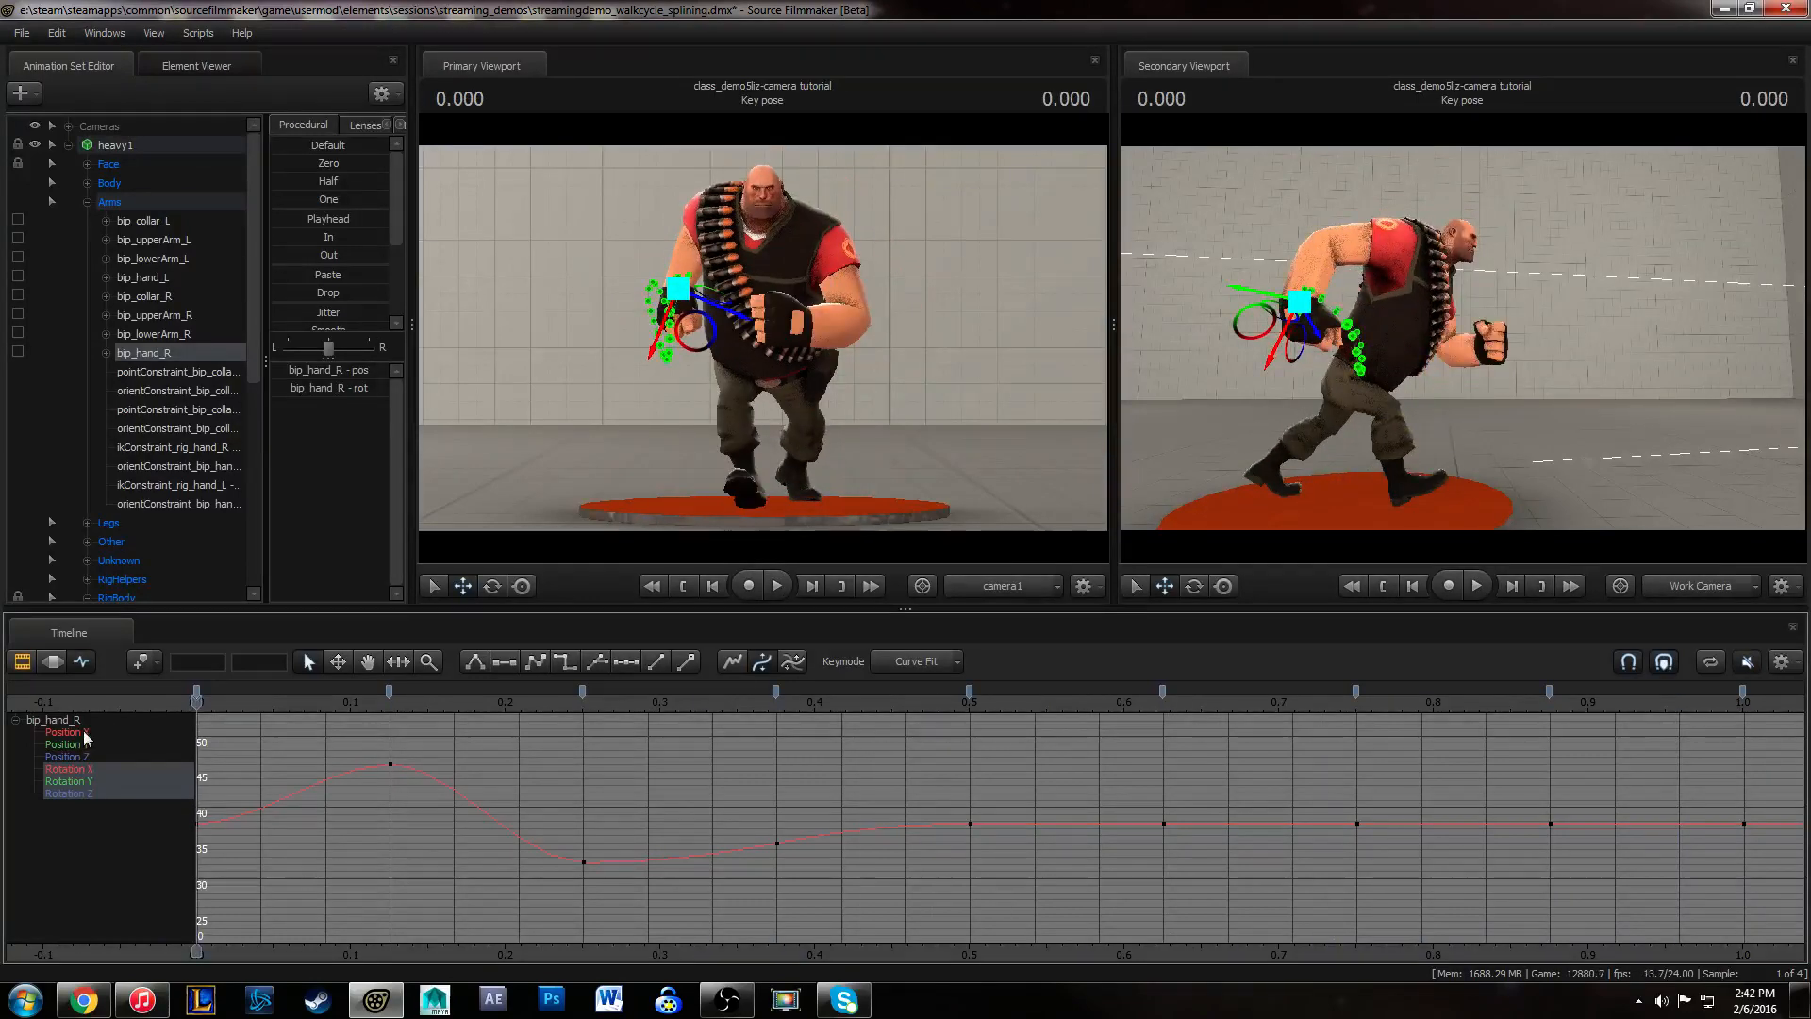
{"action": "key", "text": "space"}
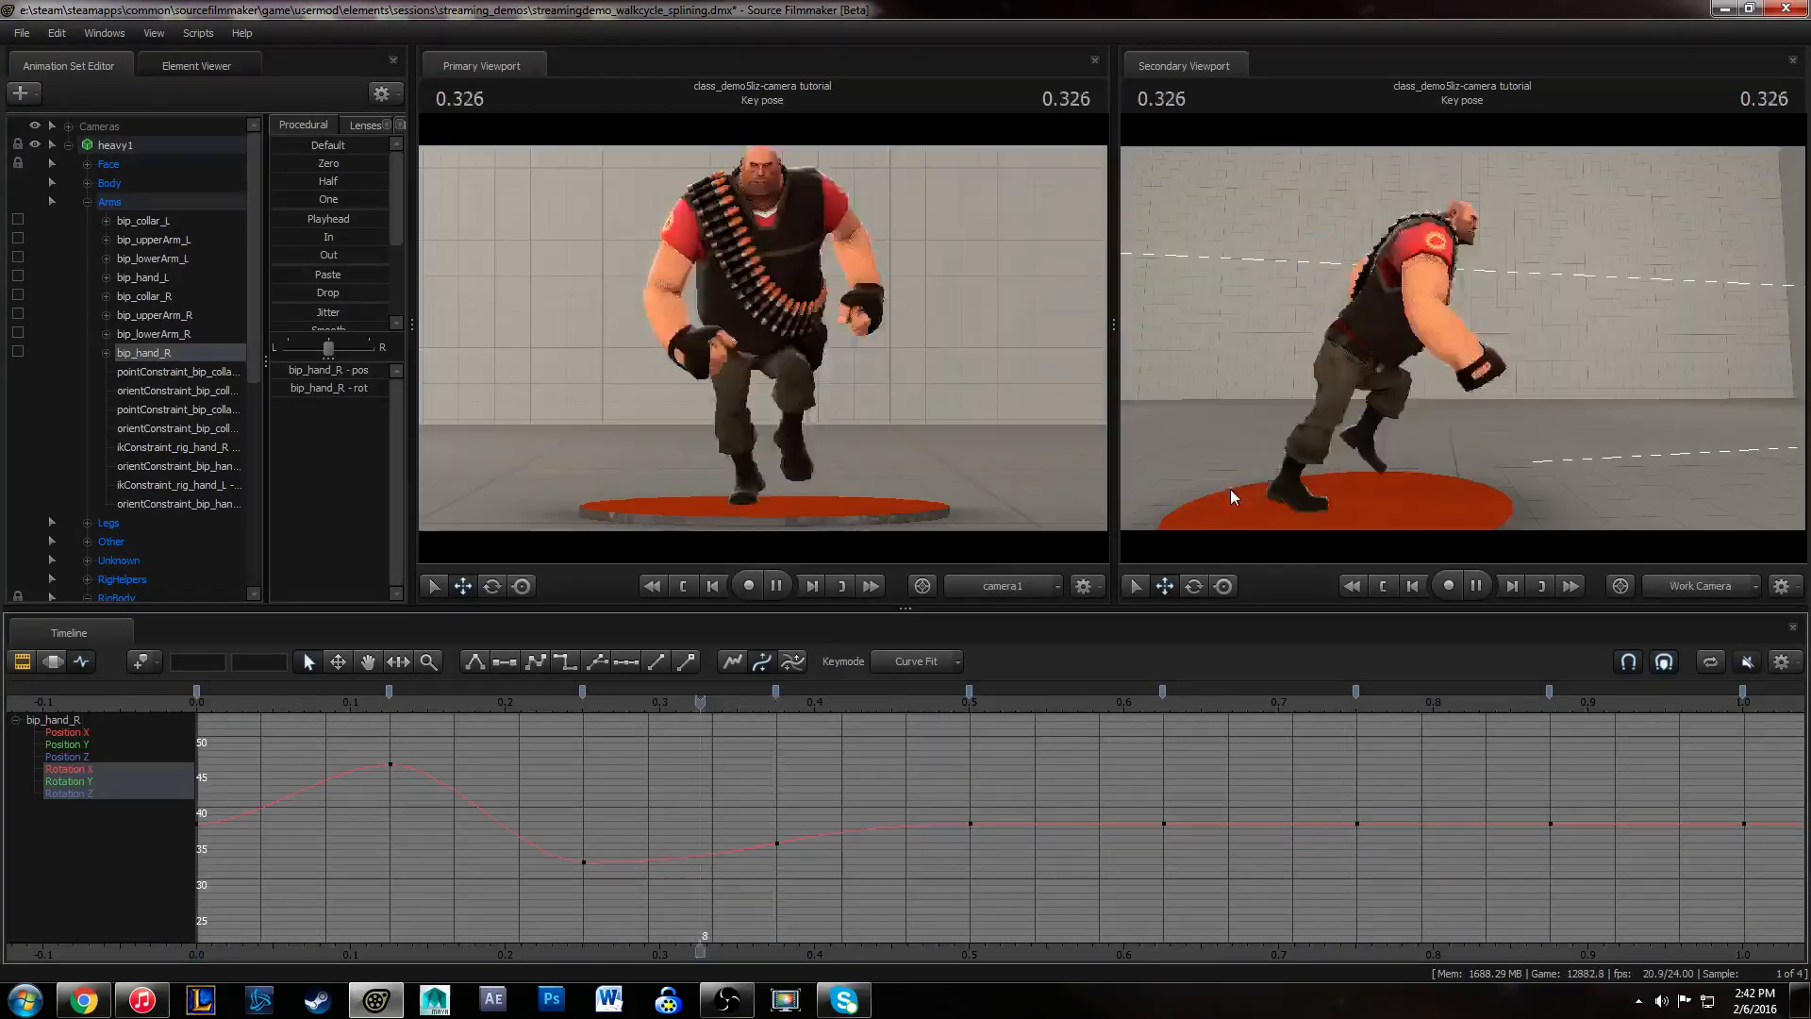
{"action": "key", "text": "space"}
{"action": "left_click", "coordinate": [192, 706]}
{"action": "left_click_drag", "start_coordinate": [192, 705], "coordinate": [1713, 689]}
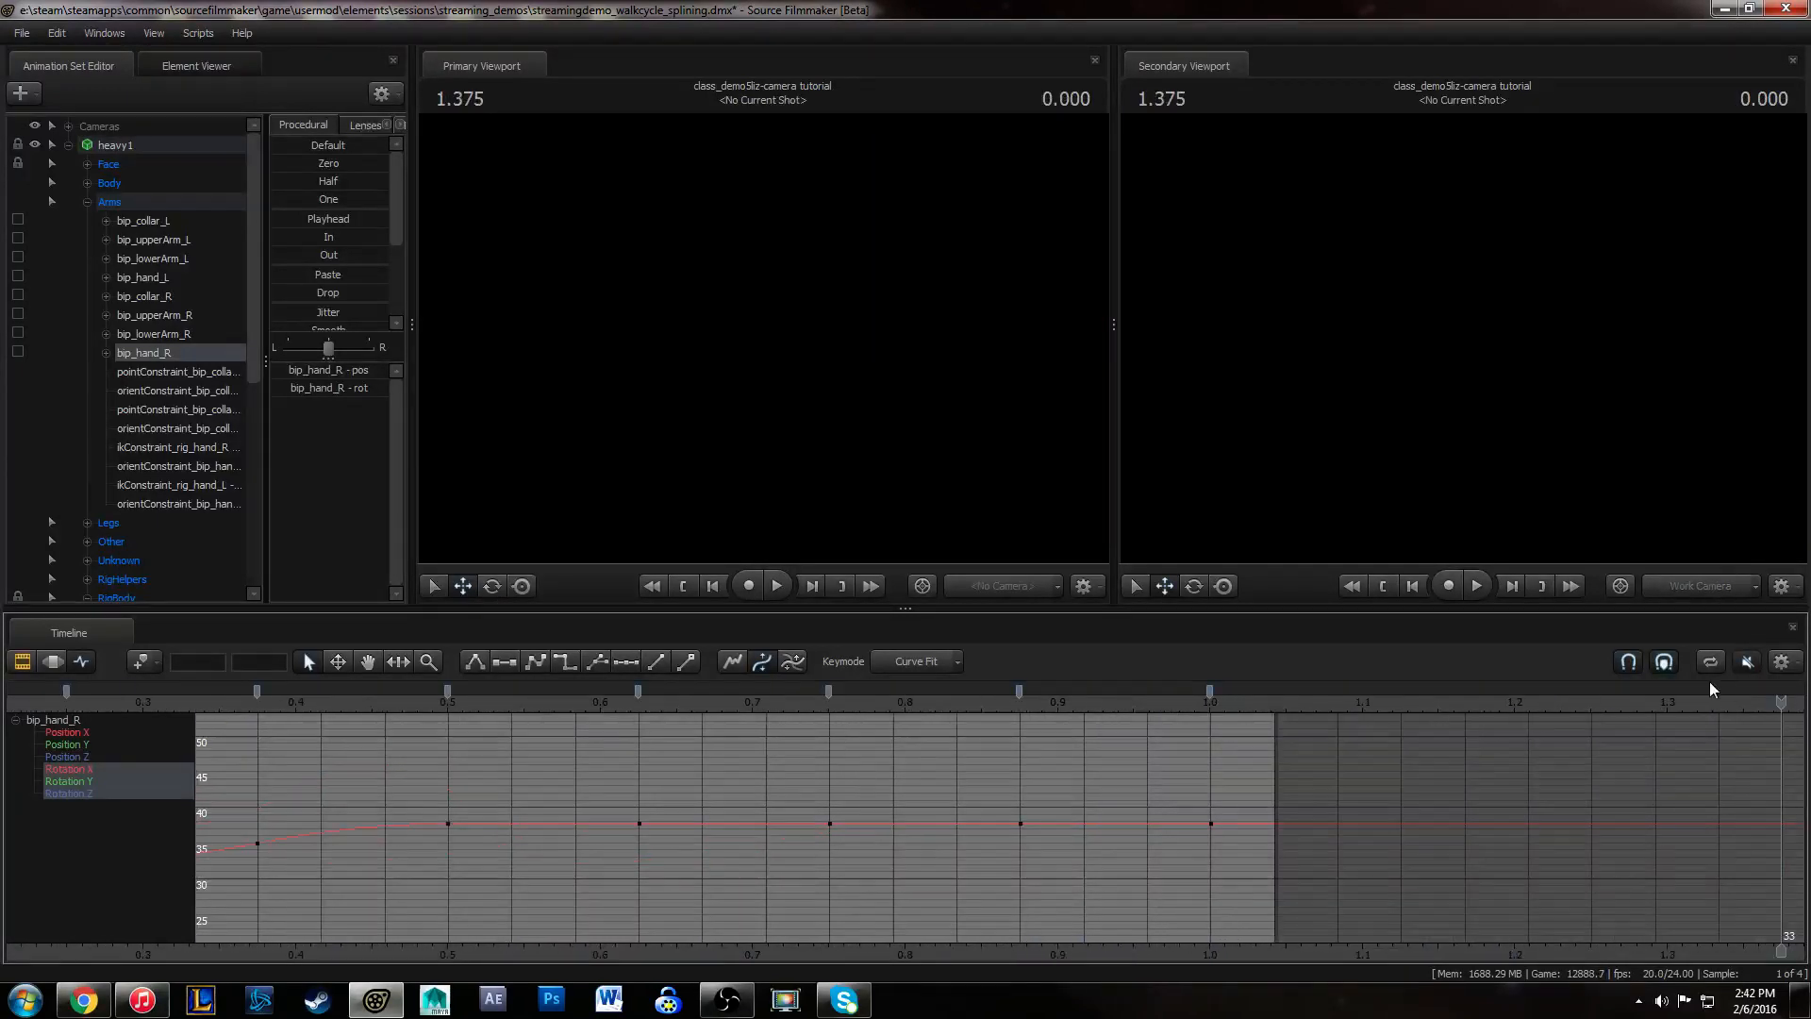
{"action": "key", "text": "a"}
{"action": "left_click", "coordinate": [197, 710]}
{"action": "middle_click_drag", "start_coordinate": [891, 845], "coordinate": [708, 833]}
{"action": "scroll", "coordinate": [702, 834], "scroll_direction": "up", "scroll_amount": 3}
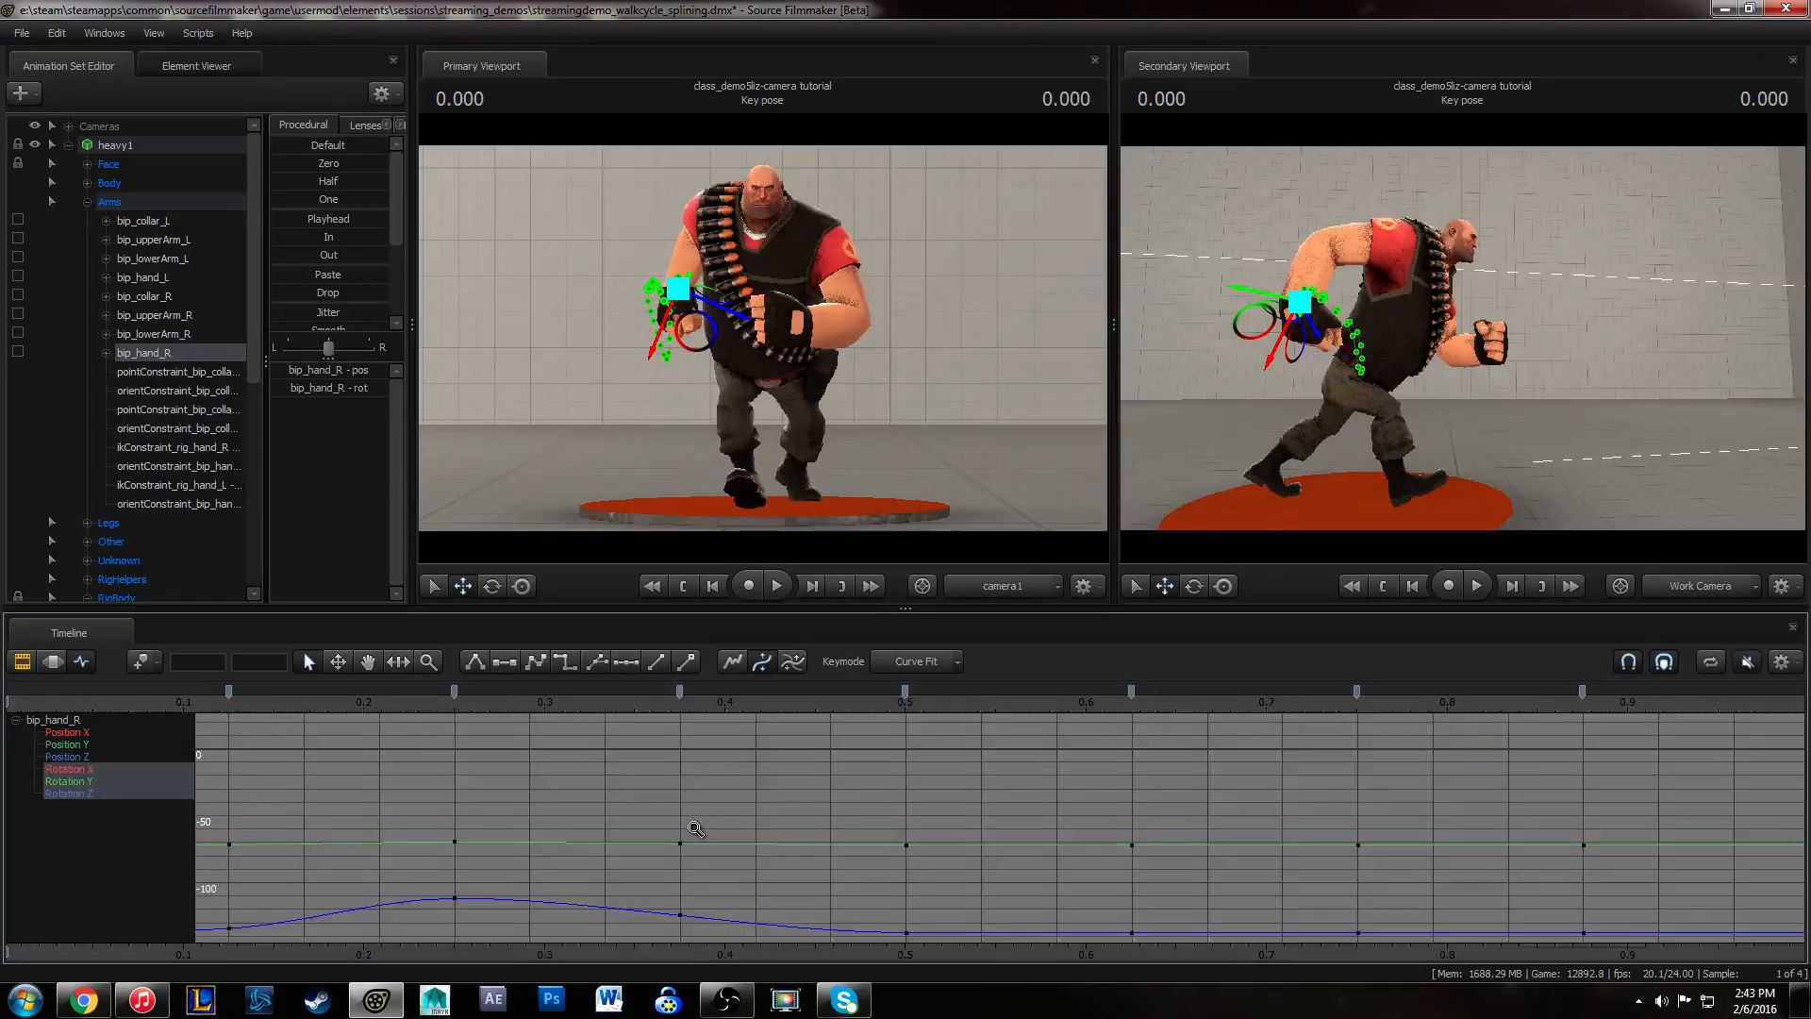
{"action": "key", "text": "space"}
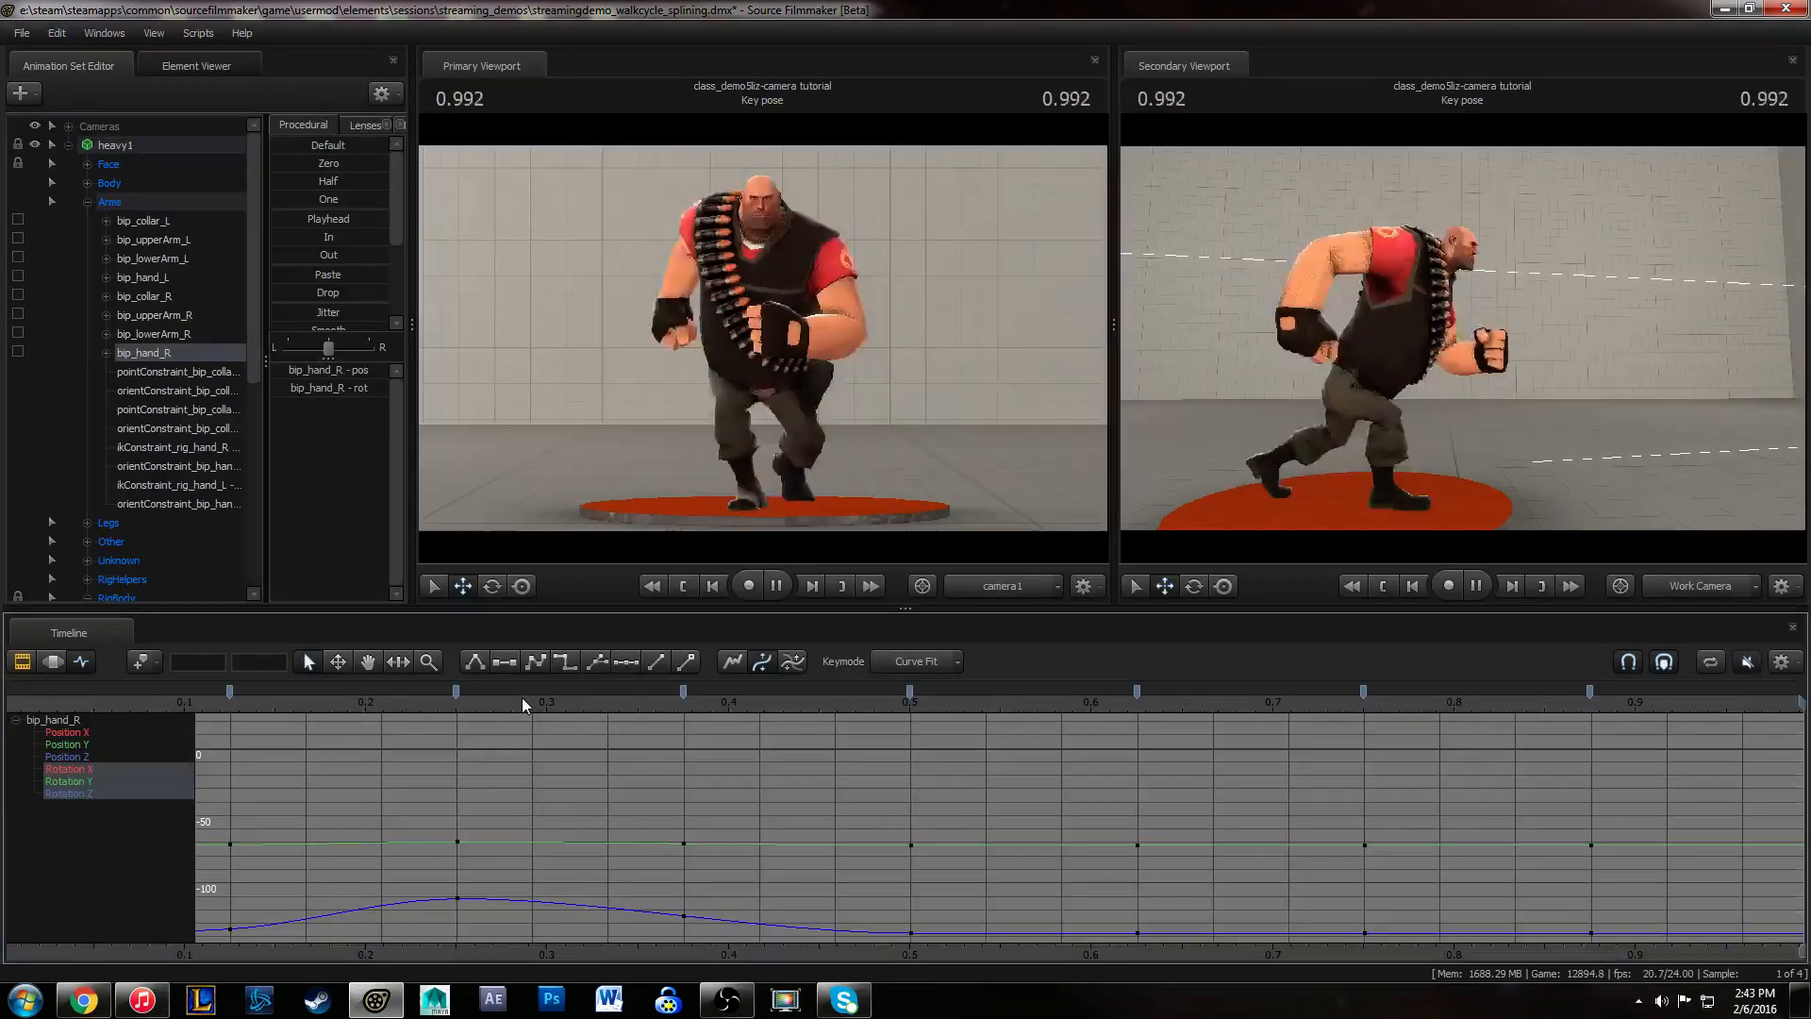
{"action": "key", "text": "space"}
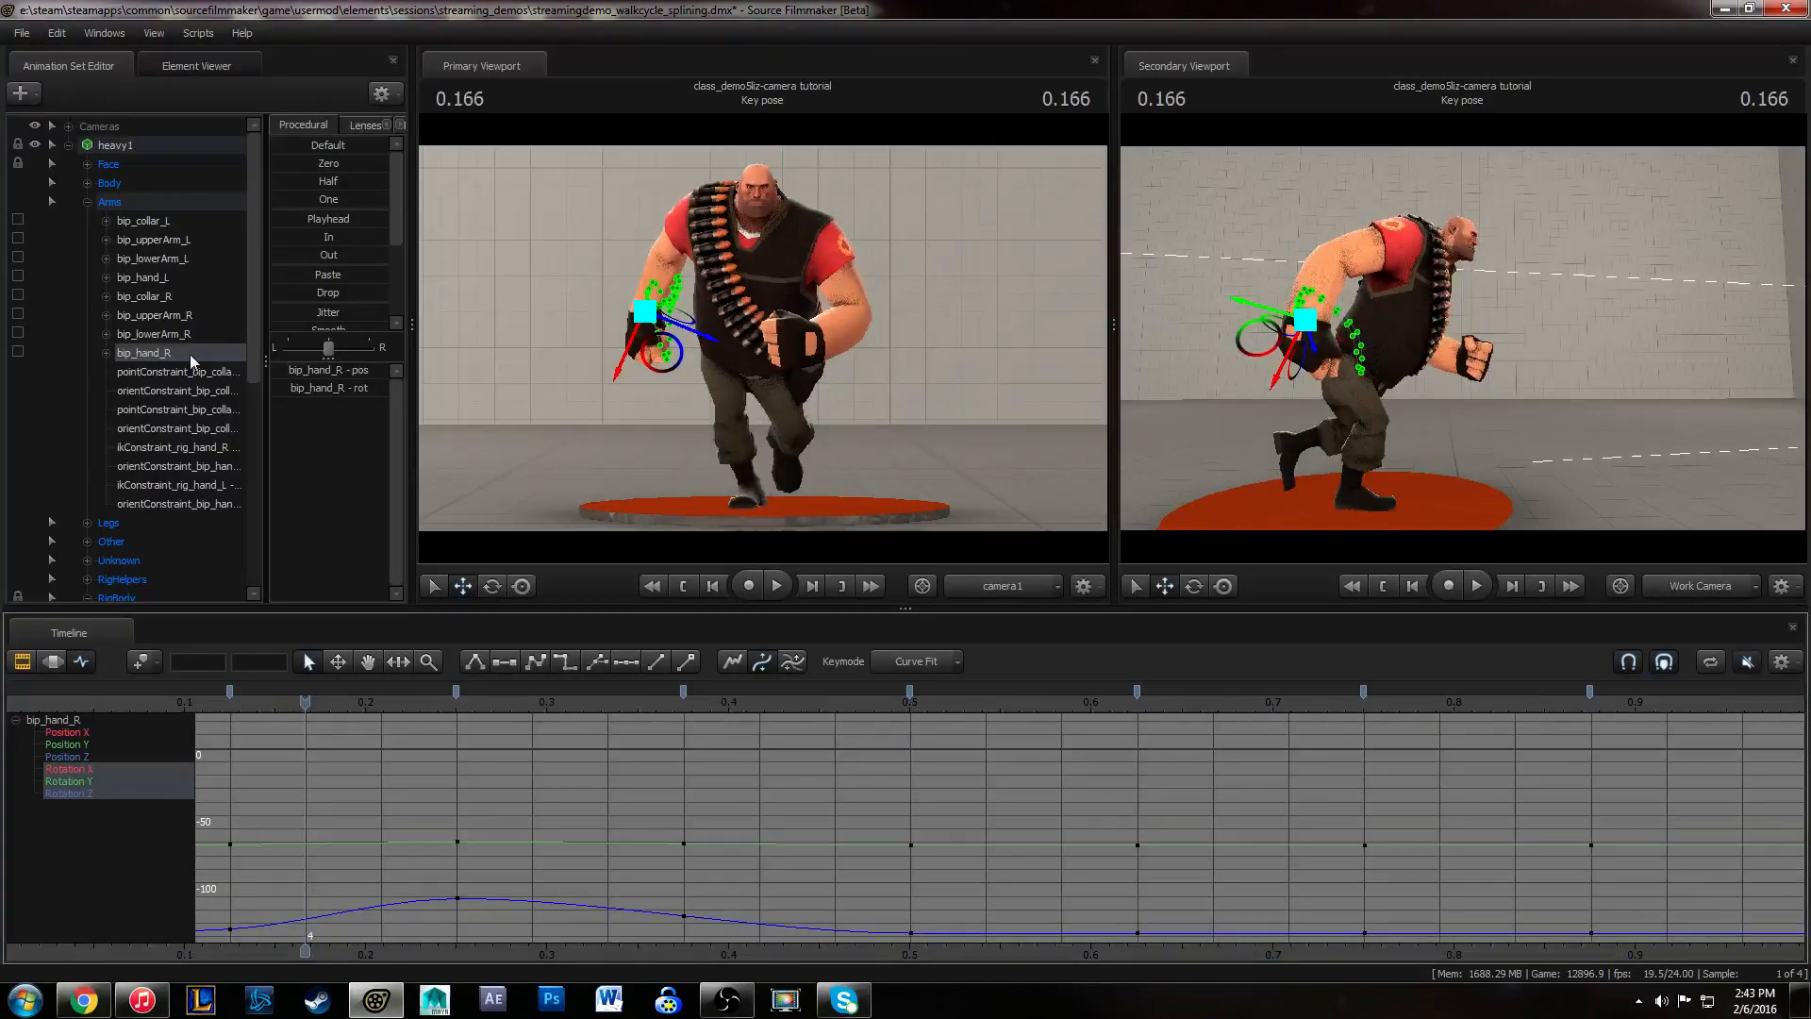
- Isolate the Rotation X curve of bip_collar_L and spline its keys at frames 6, 9, 15, 18 and 21
{"action": "left_click", "coordinate": [779, 231]}
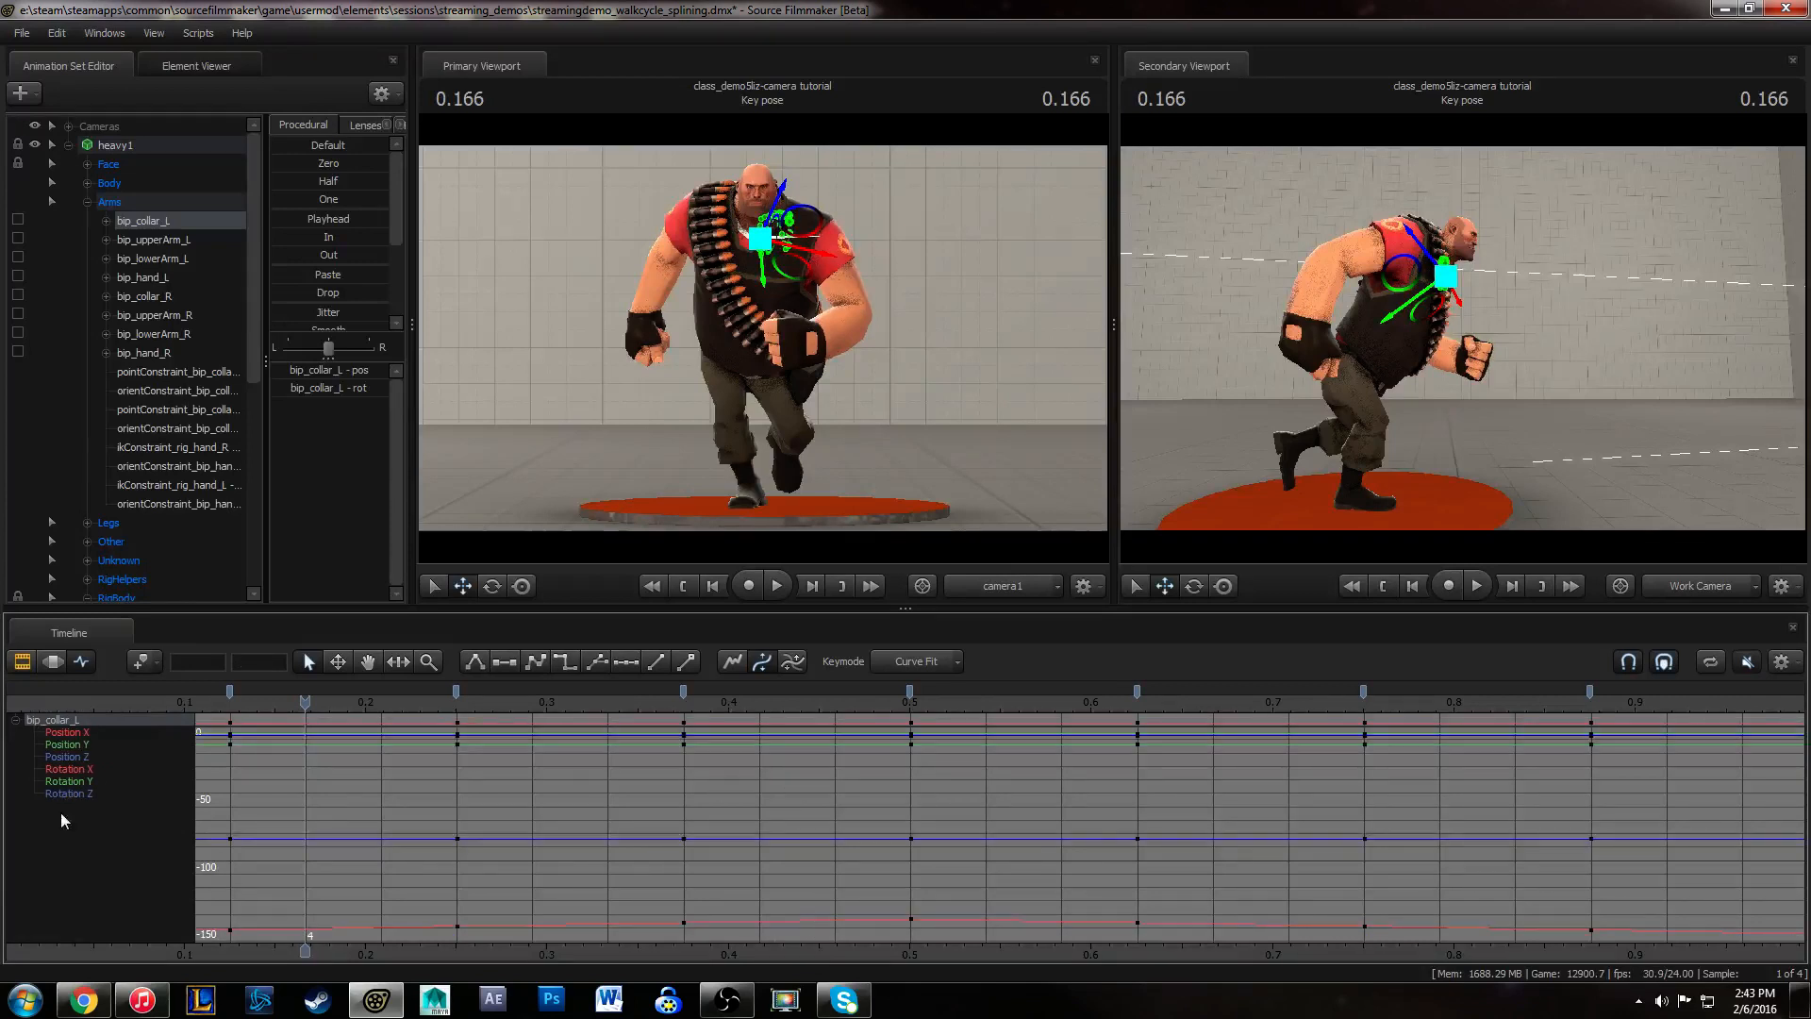
{"action": "left_click", "coordinate": [66, 757]}
{"action": "left_click", "coordinate": [81, 768]}
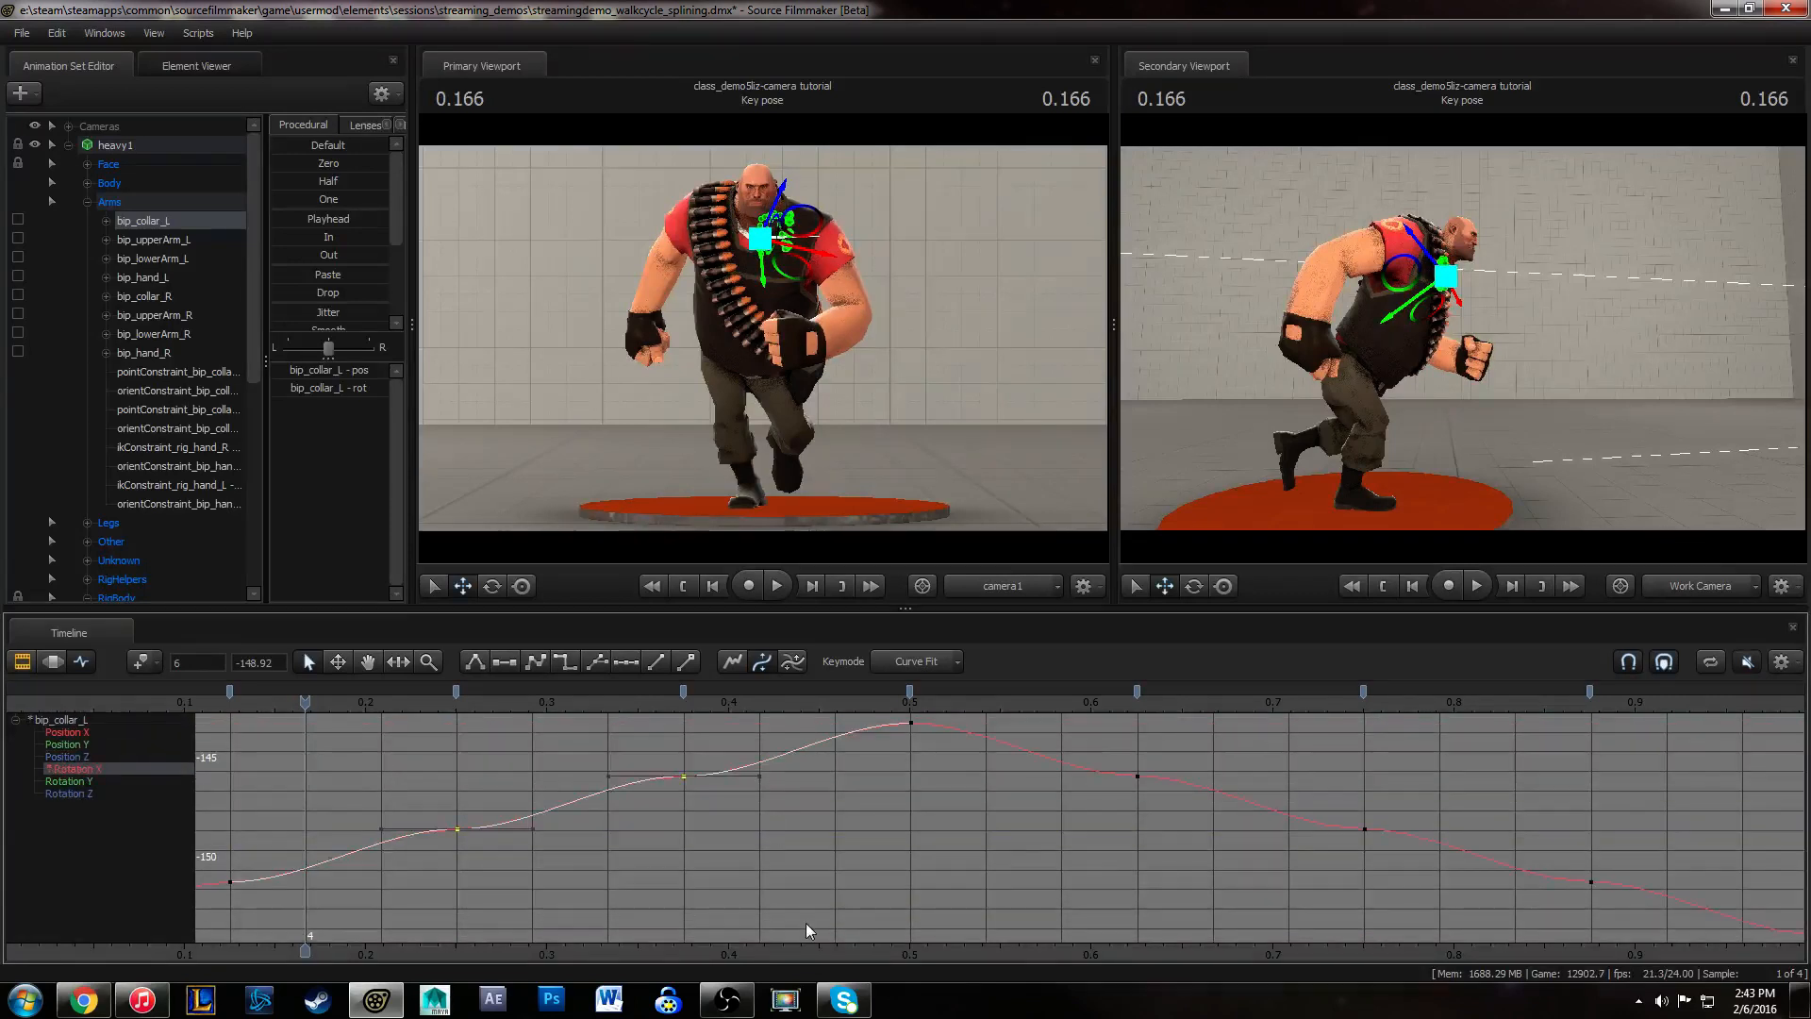
{"action": "left_click_drag", "start_coordinate": [1096, 728], "coordinate": [1667, 948]}
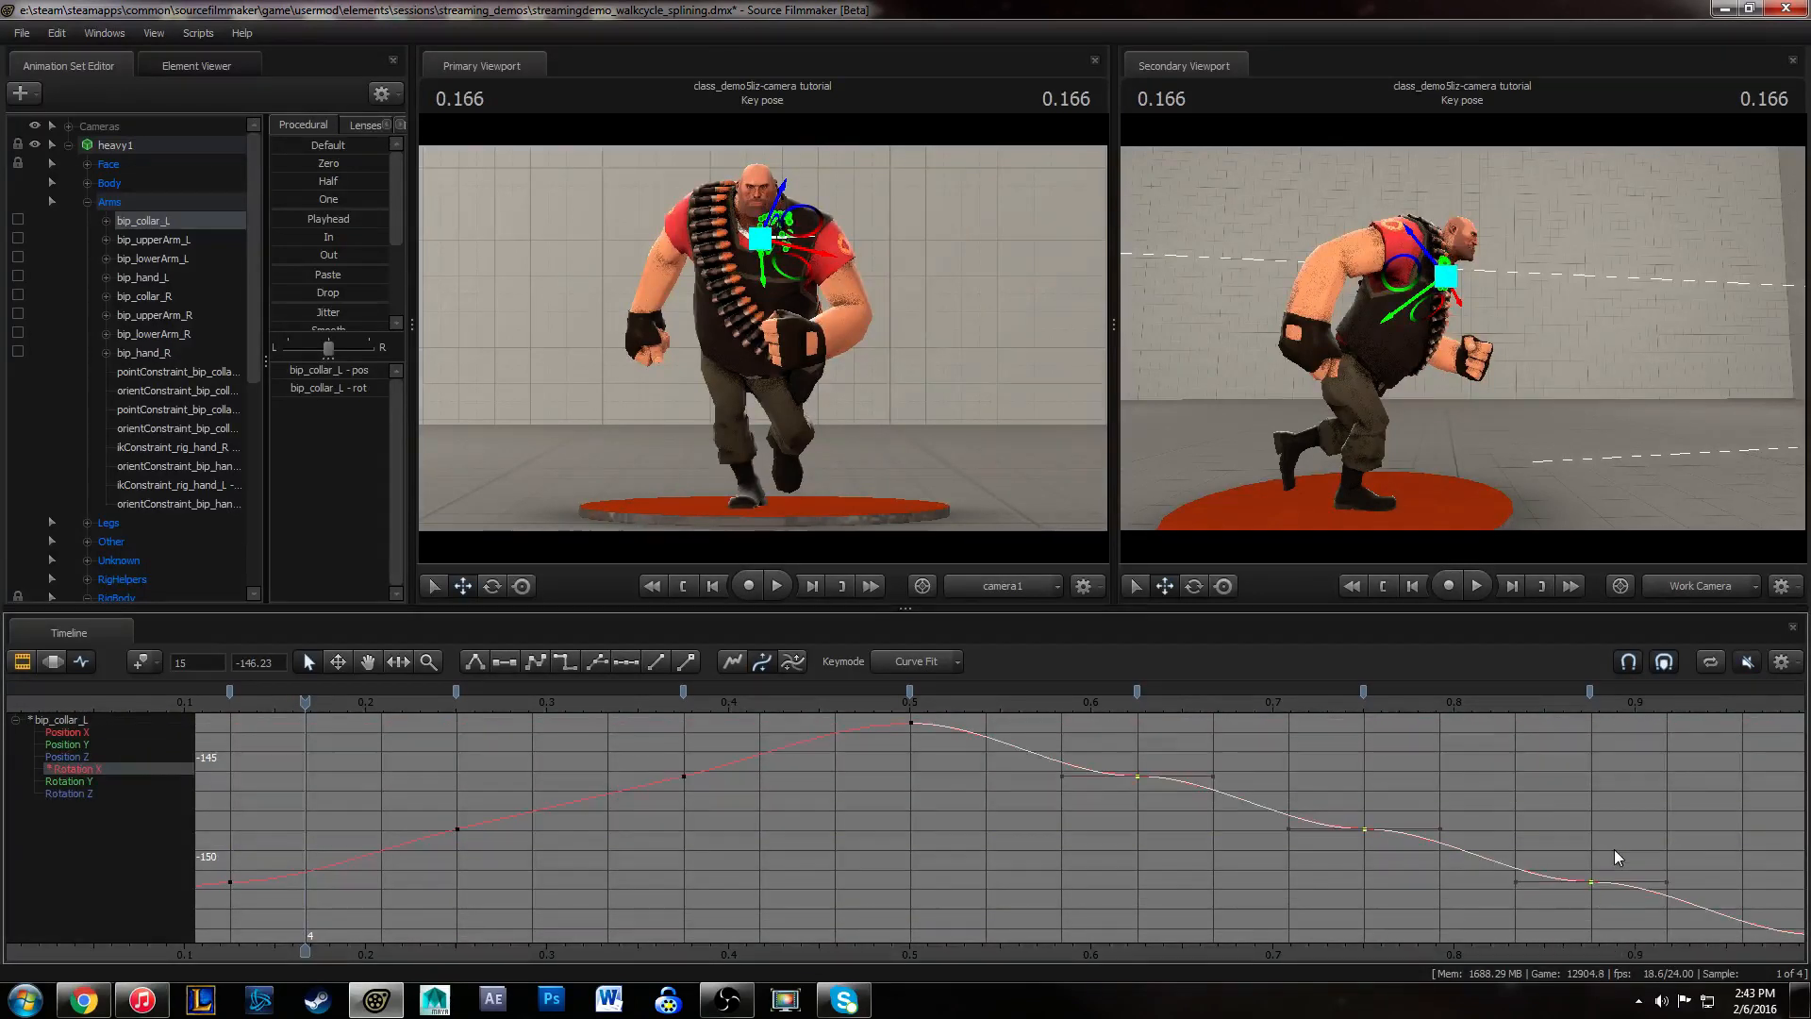
{"action": "key", "text": "1"}
- Spline the Rotation X keys of bip_collar_L at frames 3, 6 and 9 together
{"action": "scroll", "coordinate": [1456, 860], "scroll_direction": "down", "scroll_amount": 1}
{"action": "middle_click_drag", "start_coordinate": [959, 843], "coordinate": [1147, 846]}
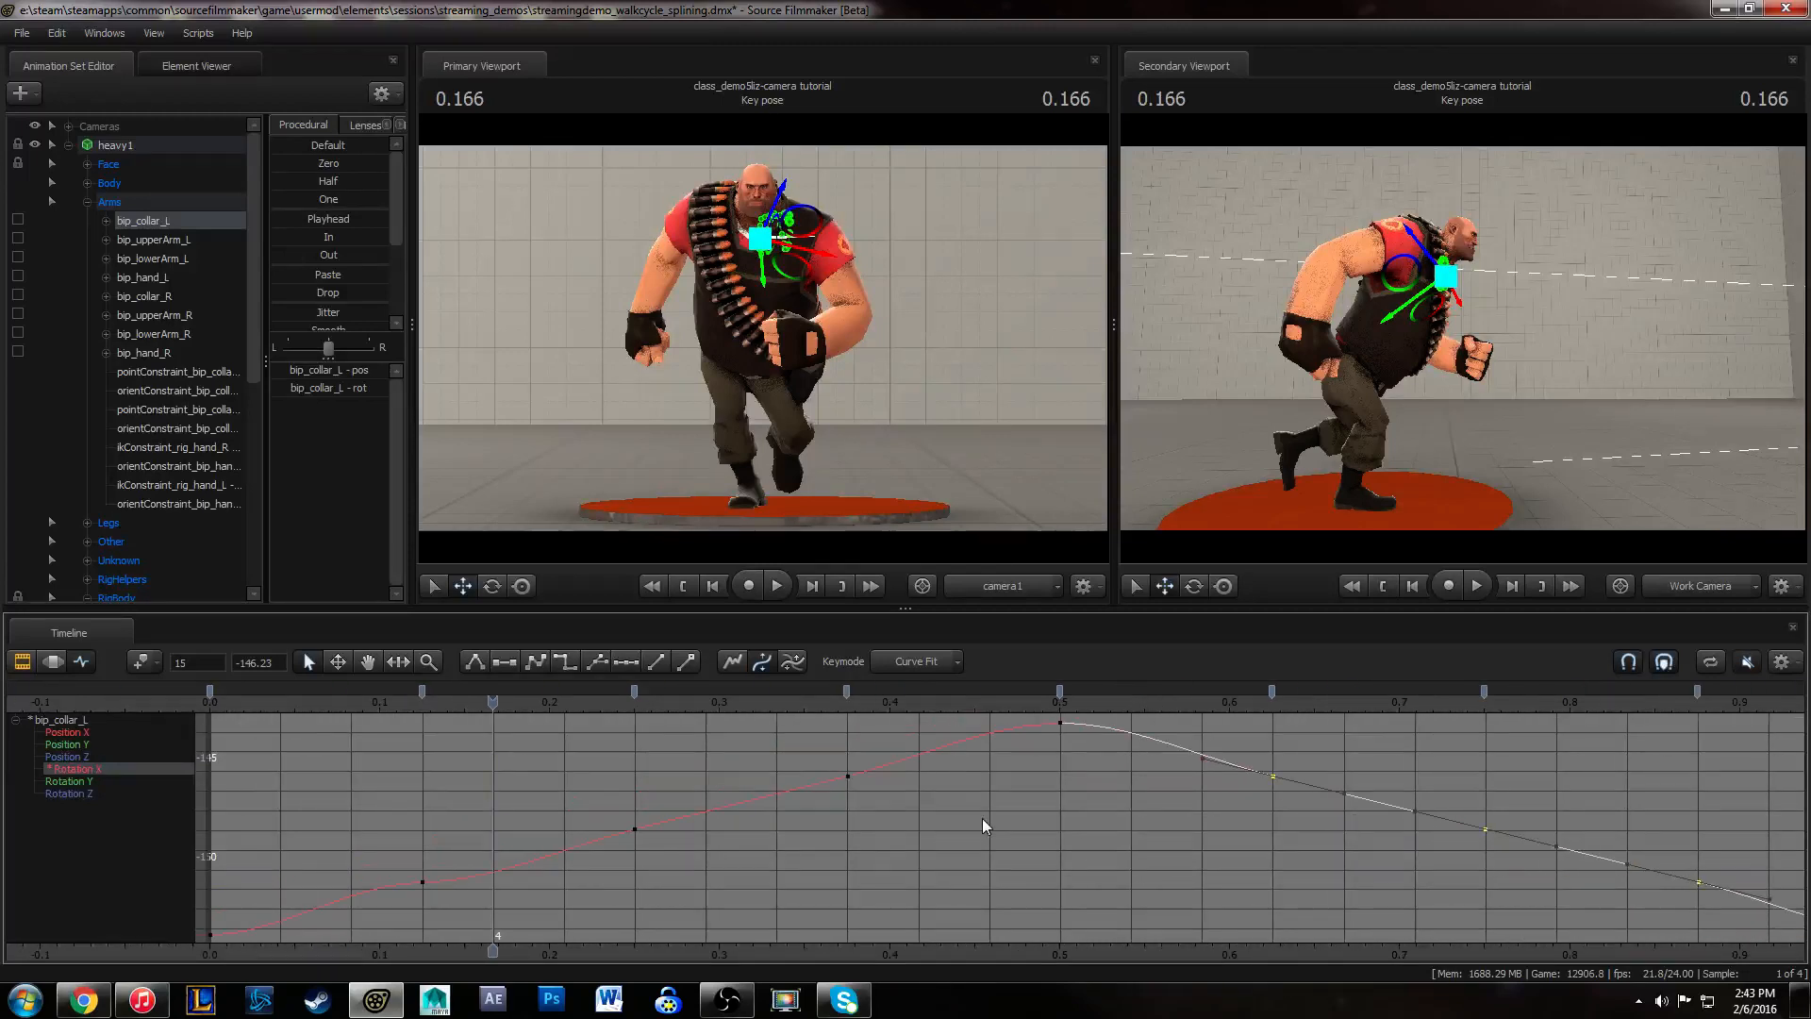
{"action": "left_click_drag", "start_coordinate": [364, 791], "coordinate": [741, 951]}
{"action": "key", "text": "1"}
{"action": "left_click", "coordinate": [552, 823]}
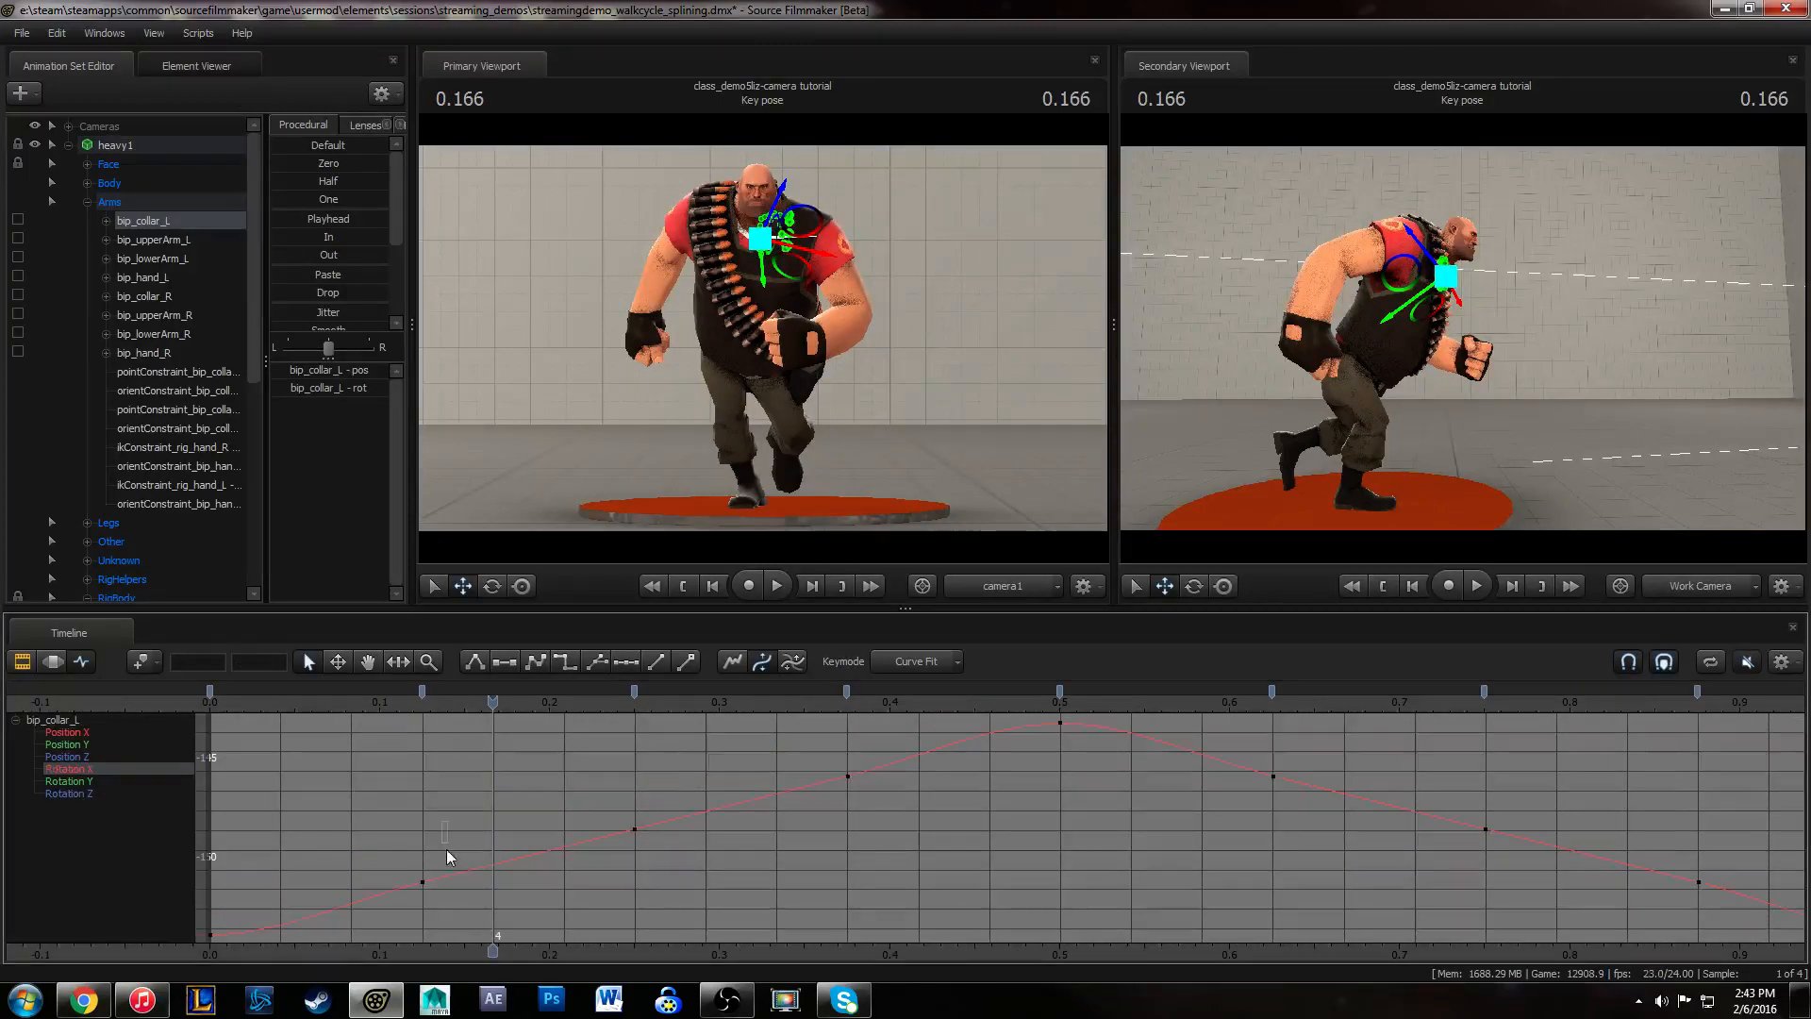
- Examine the first and last Rotation X keys of bip_collar_L, along with its Rotation Y and Rotation Z curves
{"action": "key", "text": "ctrl+a"}
{"action": "scroll", "coordinate": [1195, 815], "scroll_direction": "down", "scroll_amount": 1}
{"action": "middle_click_drag", "start_coordinate": [1299, 830], "coordinate": [1156, 789]}
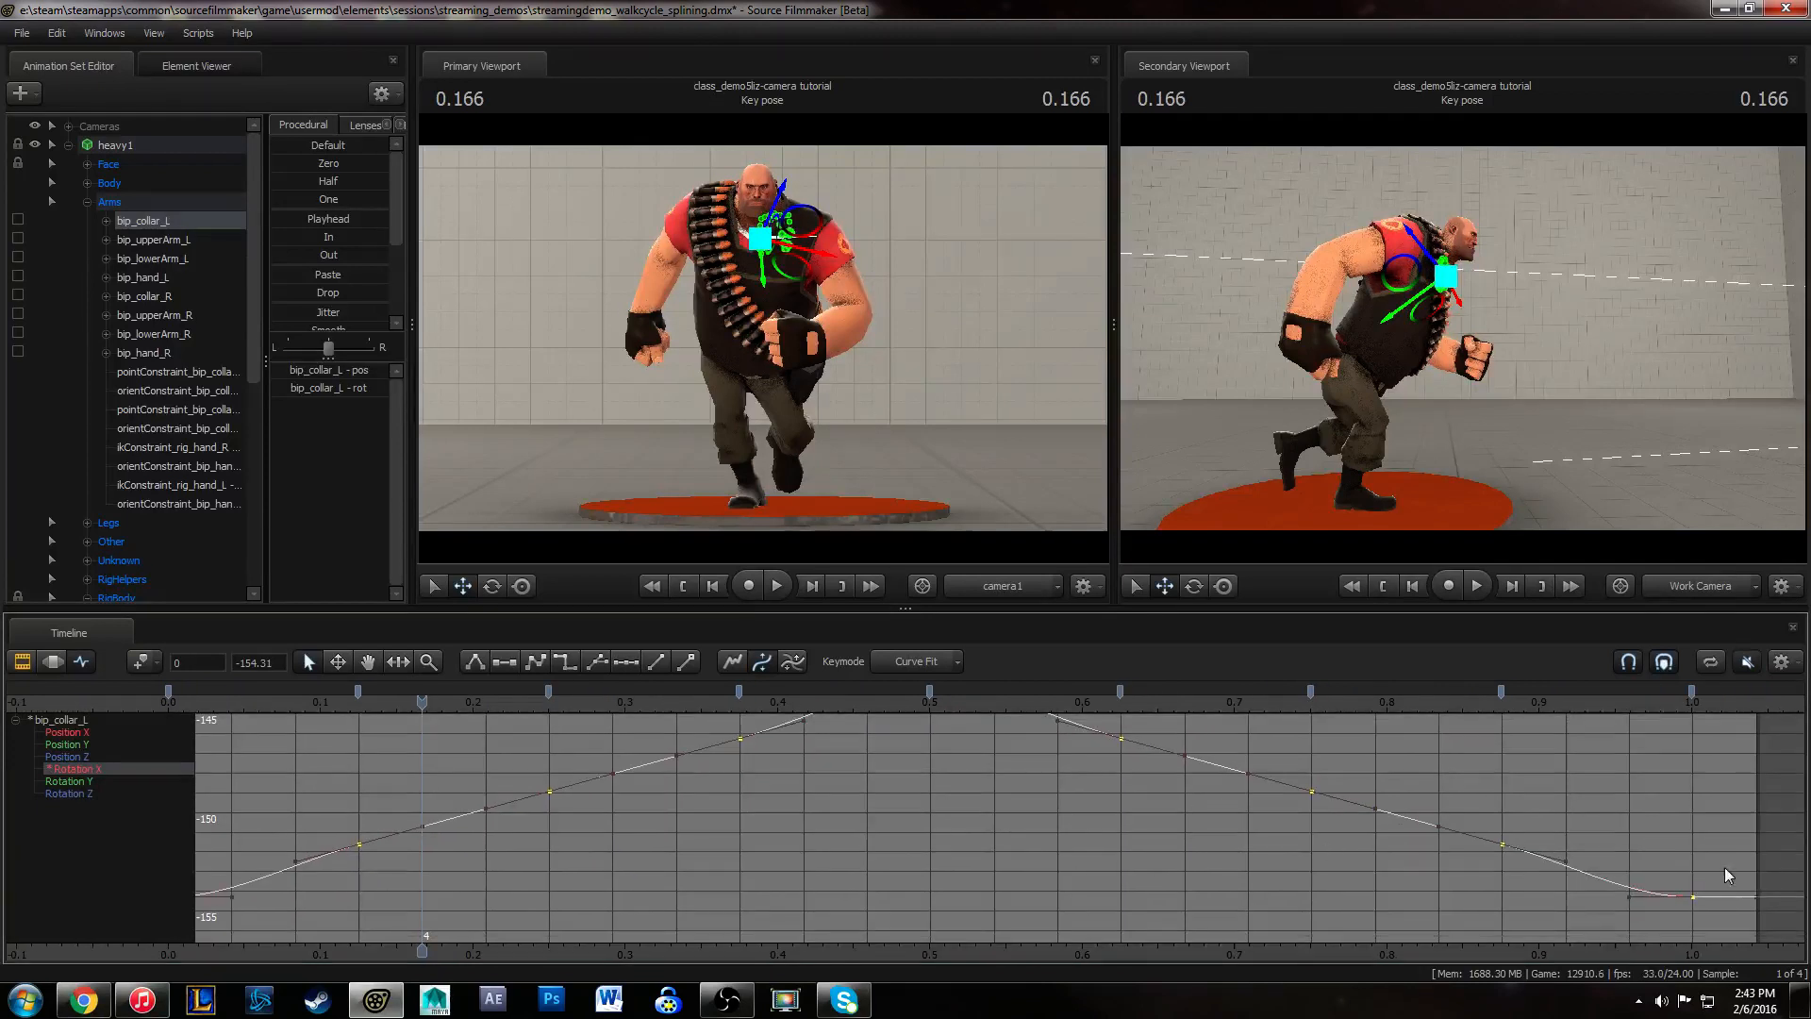
{"action": "left_click_drag", "start_coordinate": [1734, 868], "coordinate": [1661, 941]}
{"action": "middle_click_drag", "start_coordinate": [665, 879], "coordinate": [803, 882]}
{"action": "left_click_drag", "start_coordinate": [240, 892], "coordinate": [354, 927]}
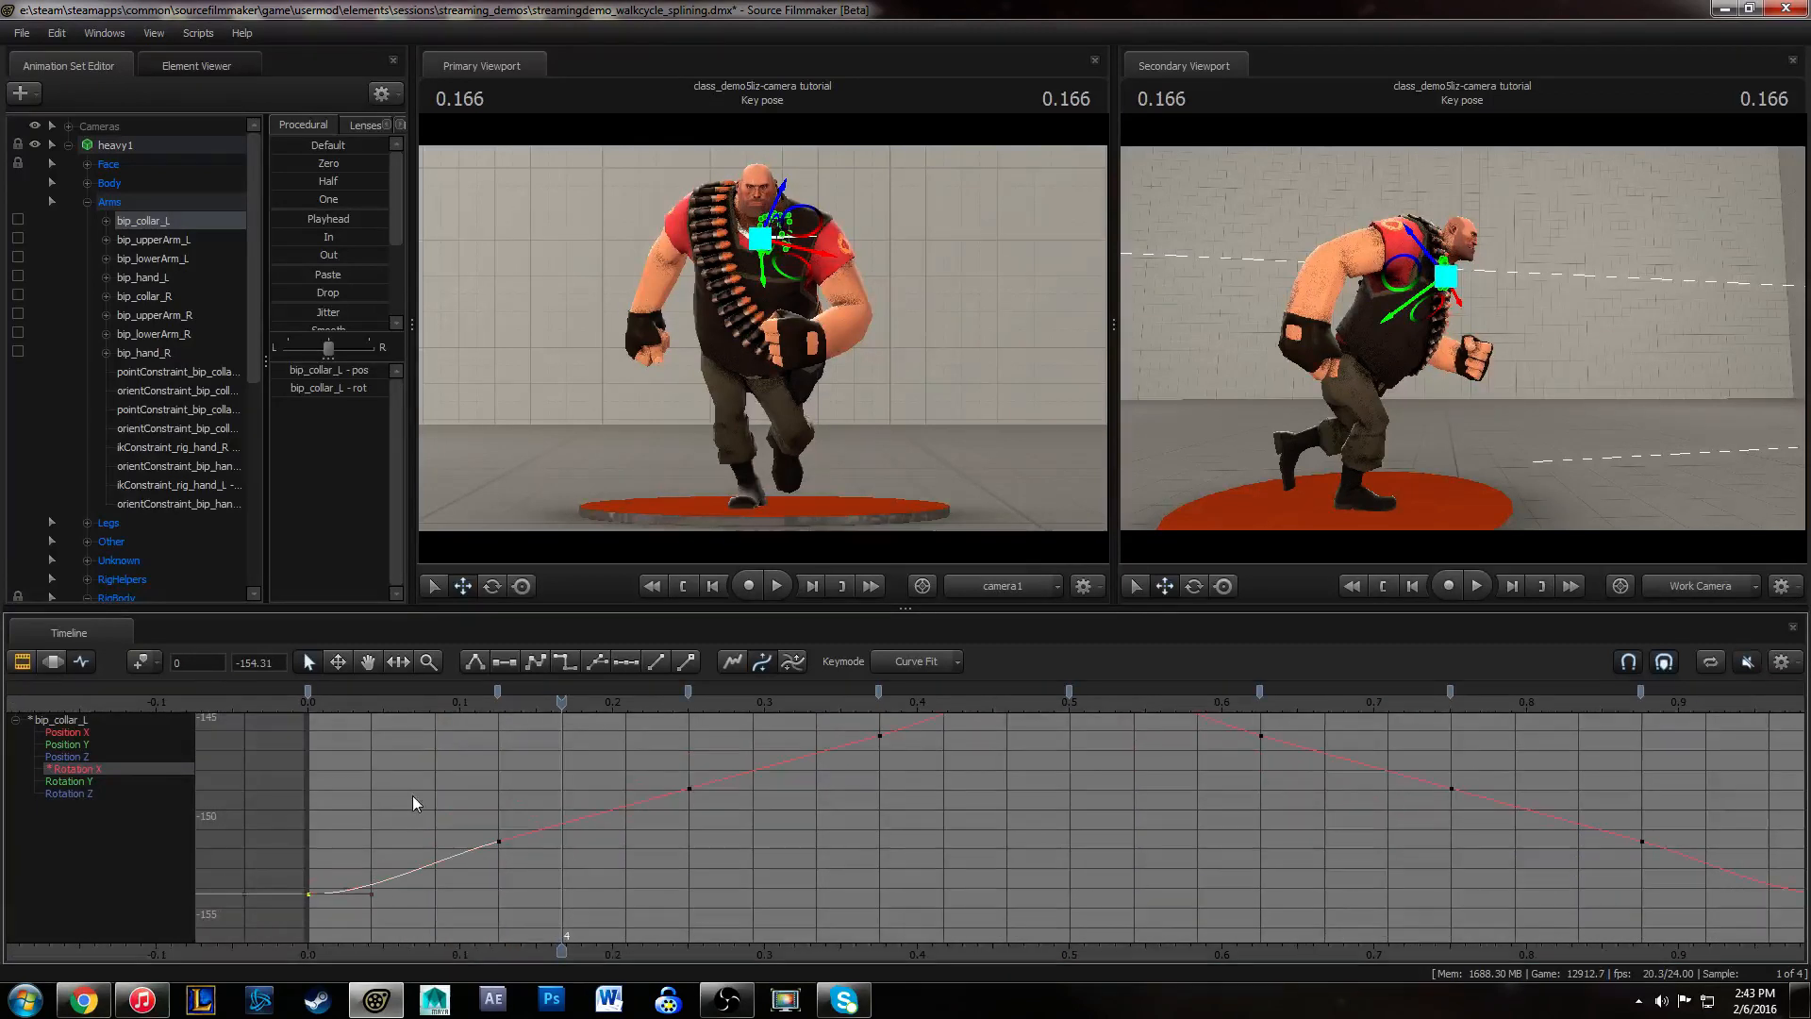
{"action": "left_click", "coordinate": [419, 800]}
{"action": "middle_click_drag", "start_coordinate": [667, 804], "coordinate": [631, 871]}
{"action": "left_click_drag", "start_coordinate": [305, 709], "coordinate": [840, 703]}
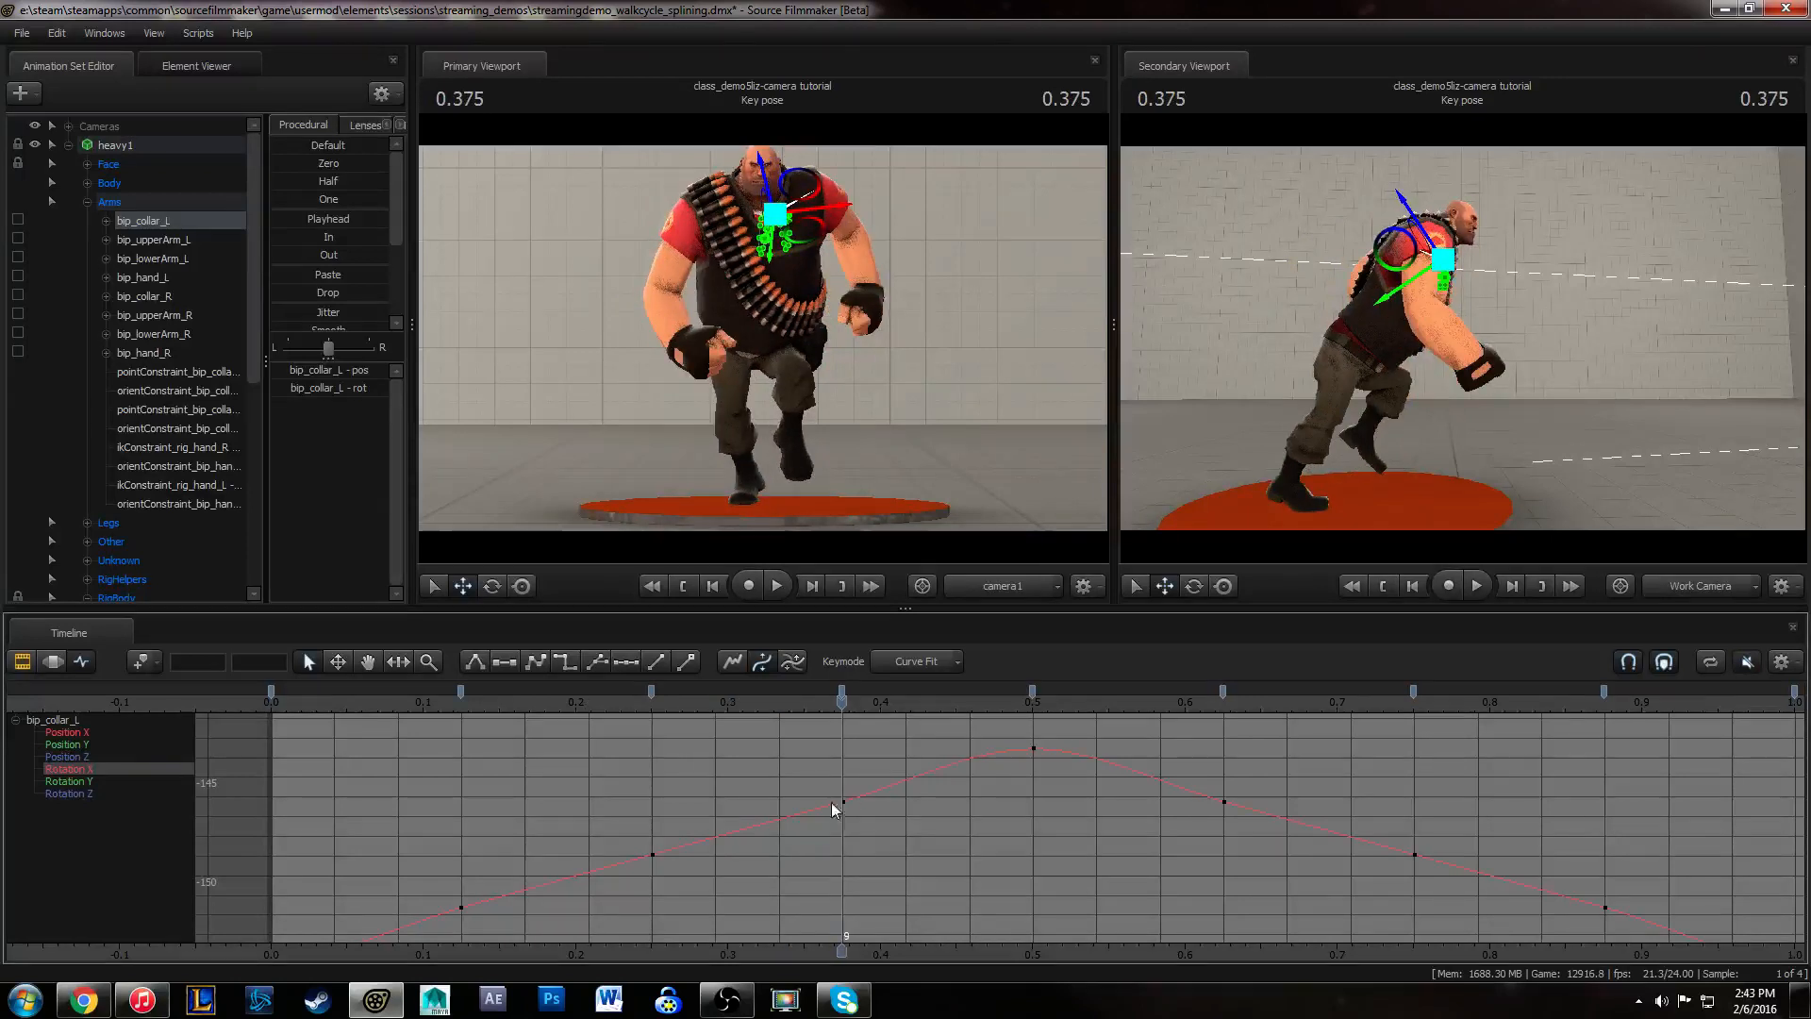
{"action": "left_click", "coordinate": [87, 782]}
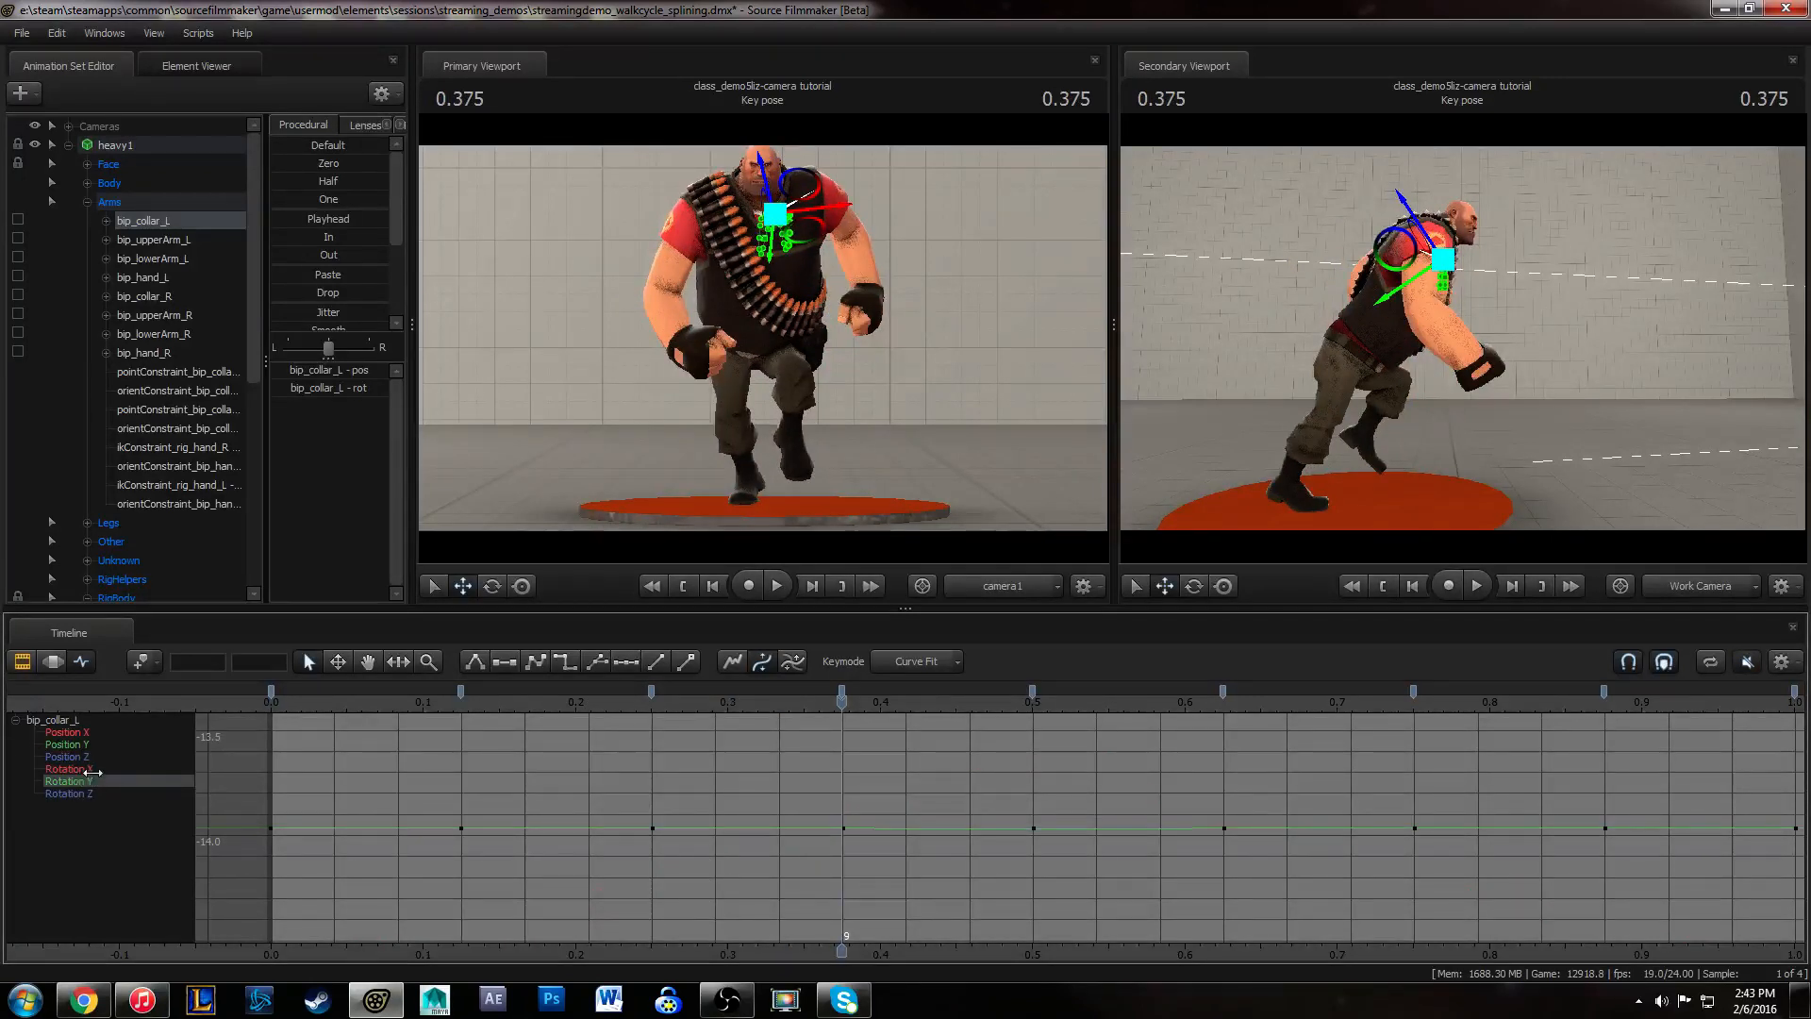
{"action": "left_click", "coordinate": [89, 792]}
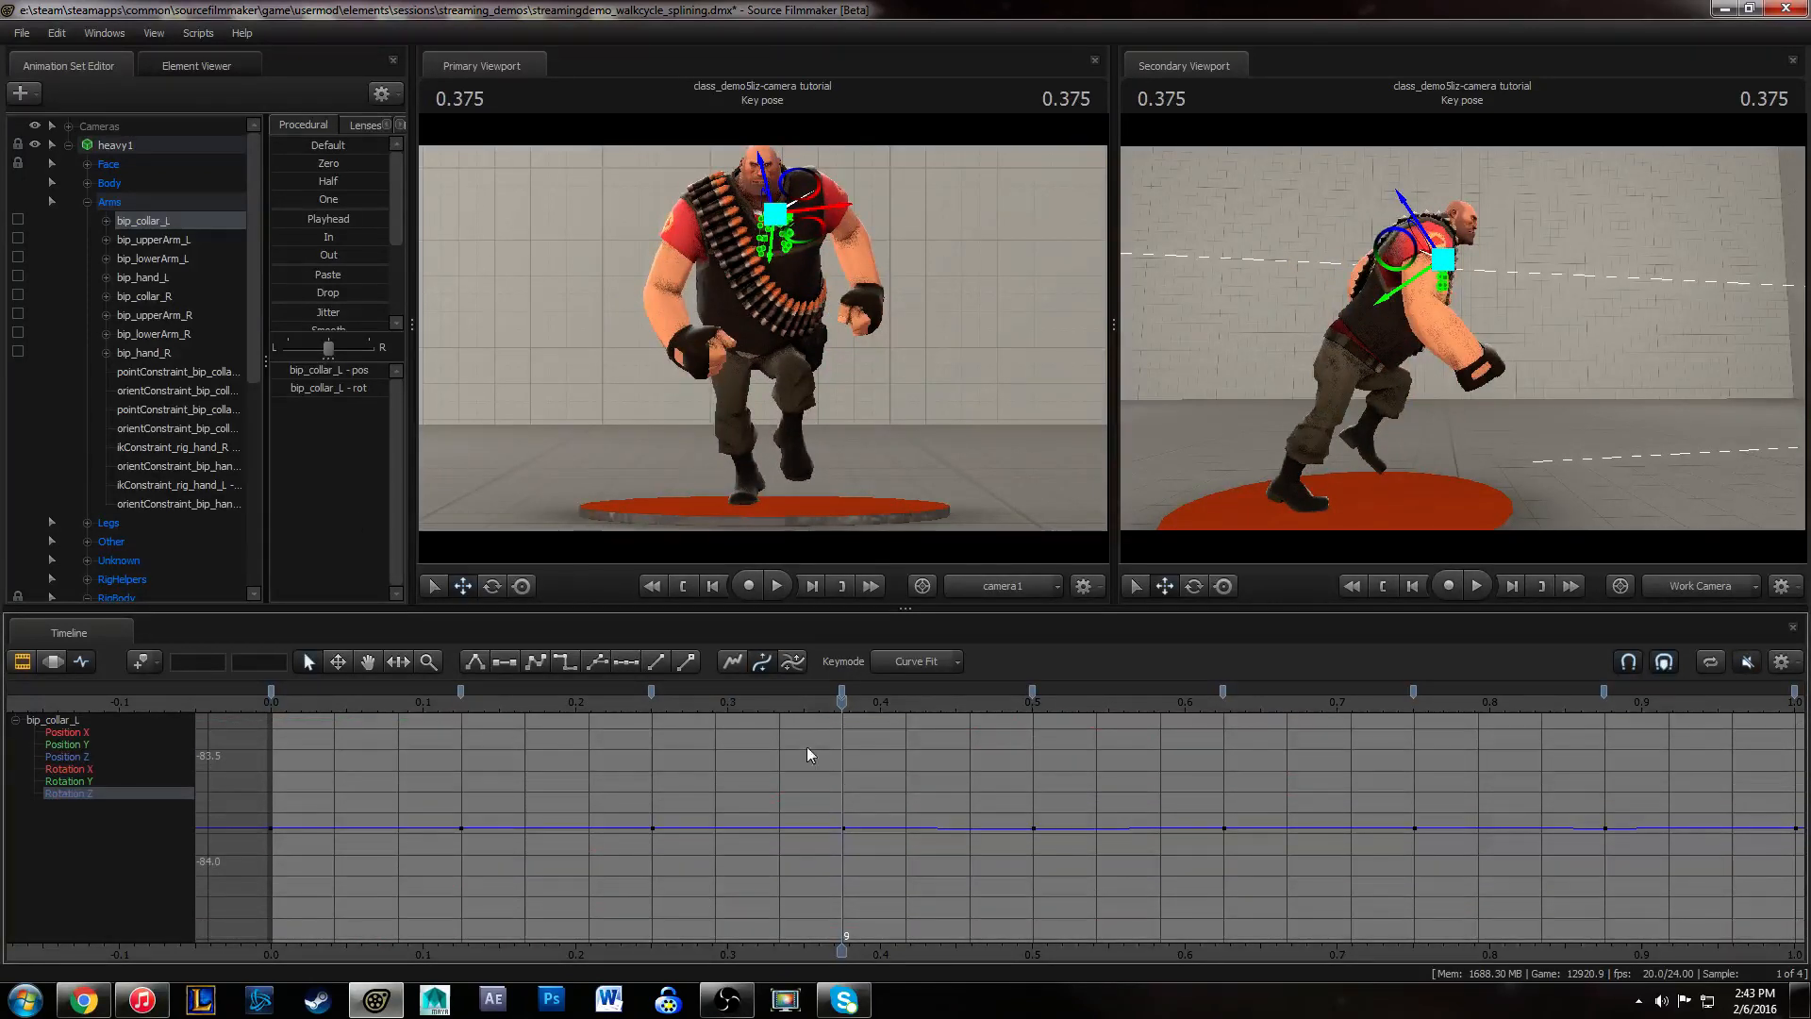
- Spline all keys on the Rotation X, Y and Z curves of bip_upperArm_L
{"action": "left_click", "coordinate": [184, 239]}
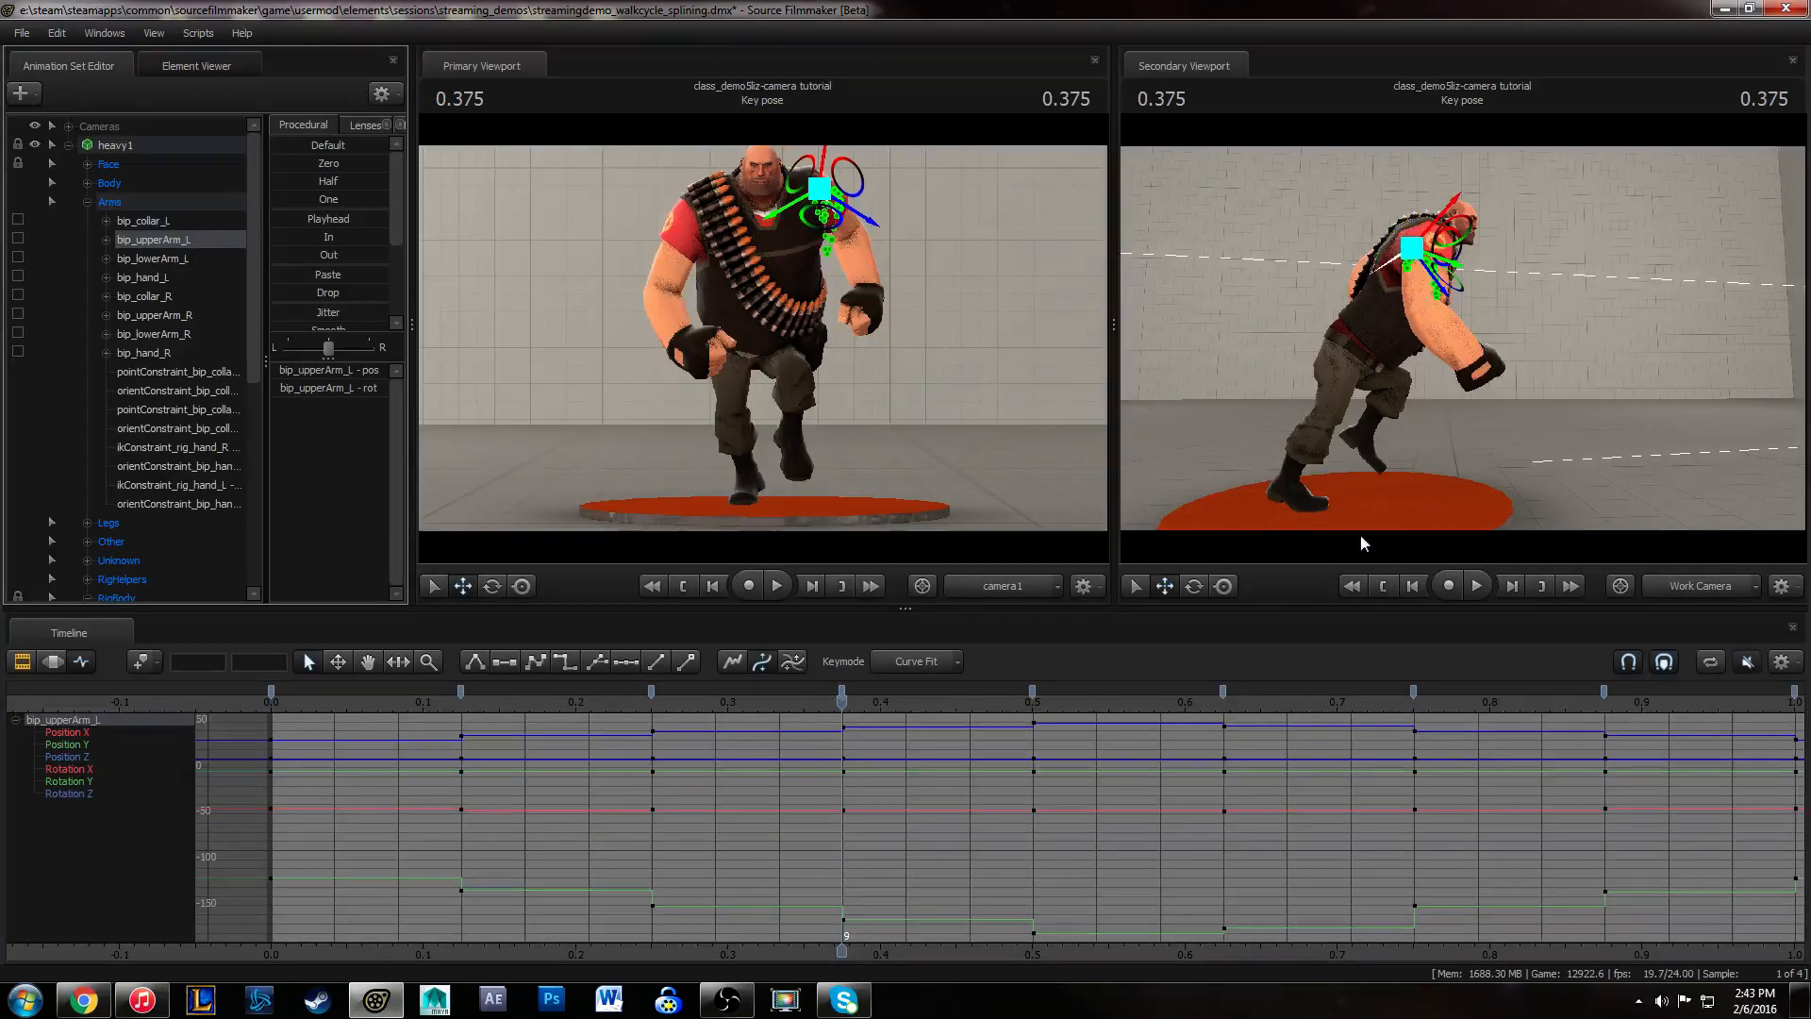
{"action": "left_click", "coordinate": [146, 768]}
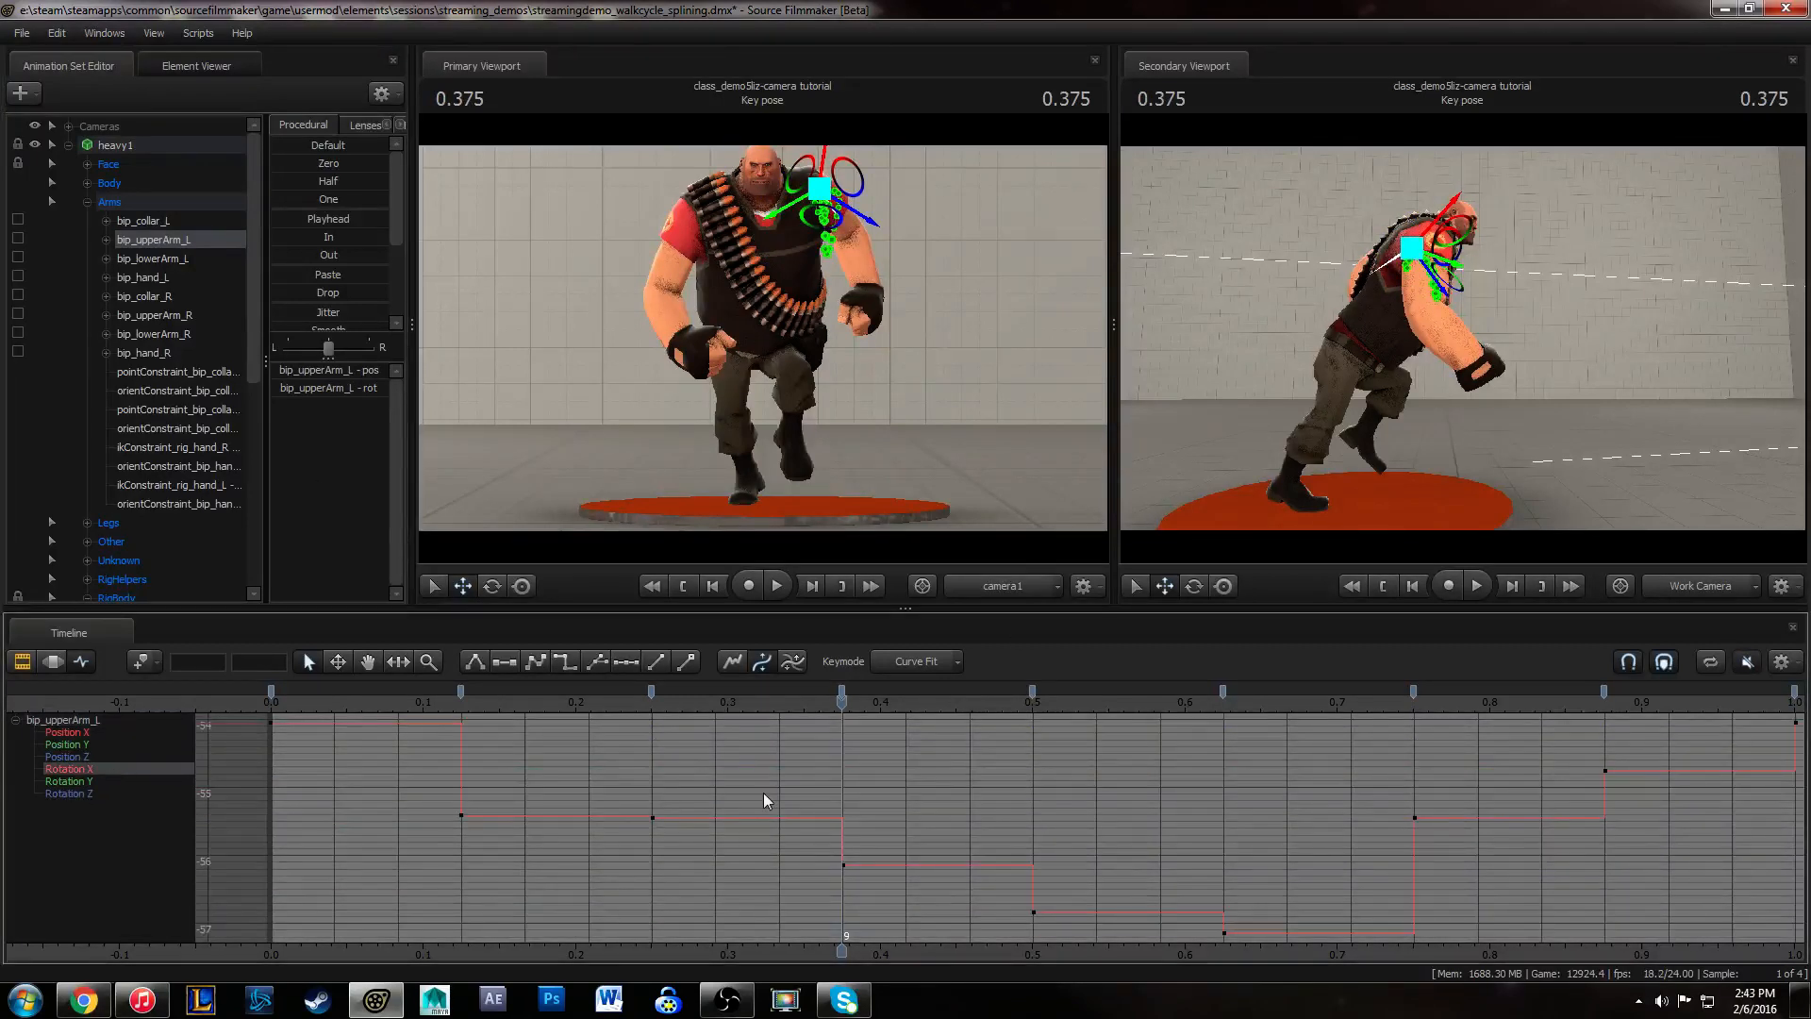
{"action": "left_click", "coordinate": [127, 794], "text": "shift"}
{"action": "key", "text": "ctrl+a"}
{"action": "key", "text": "1"}
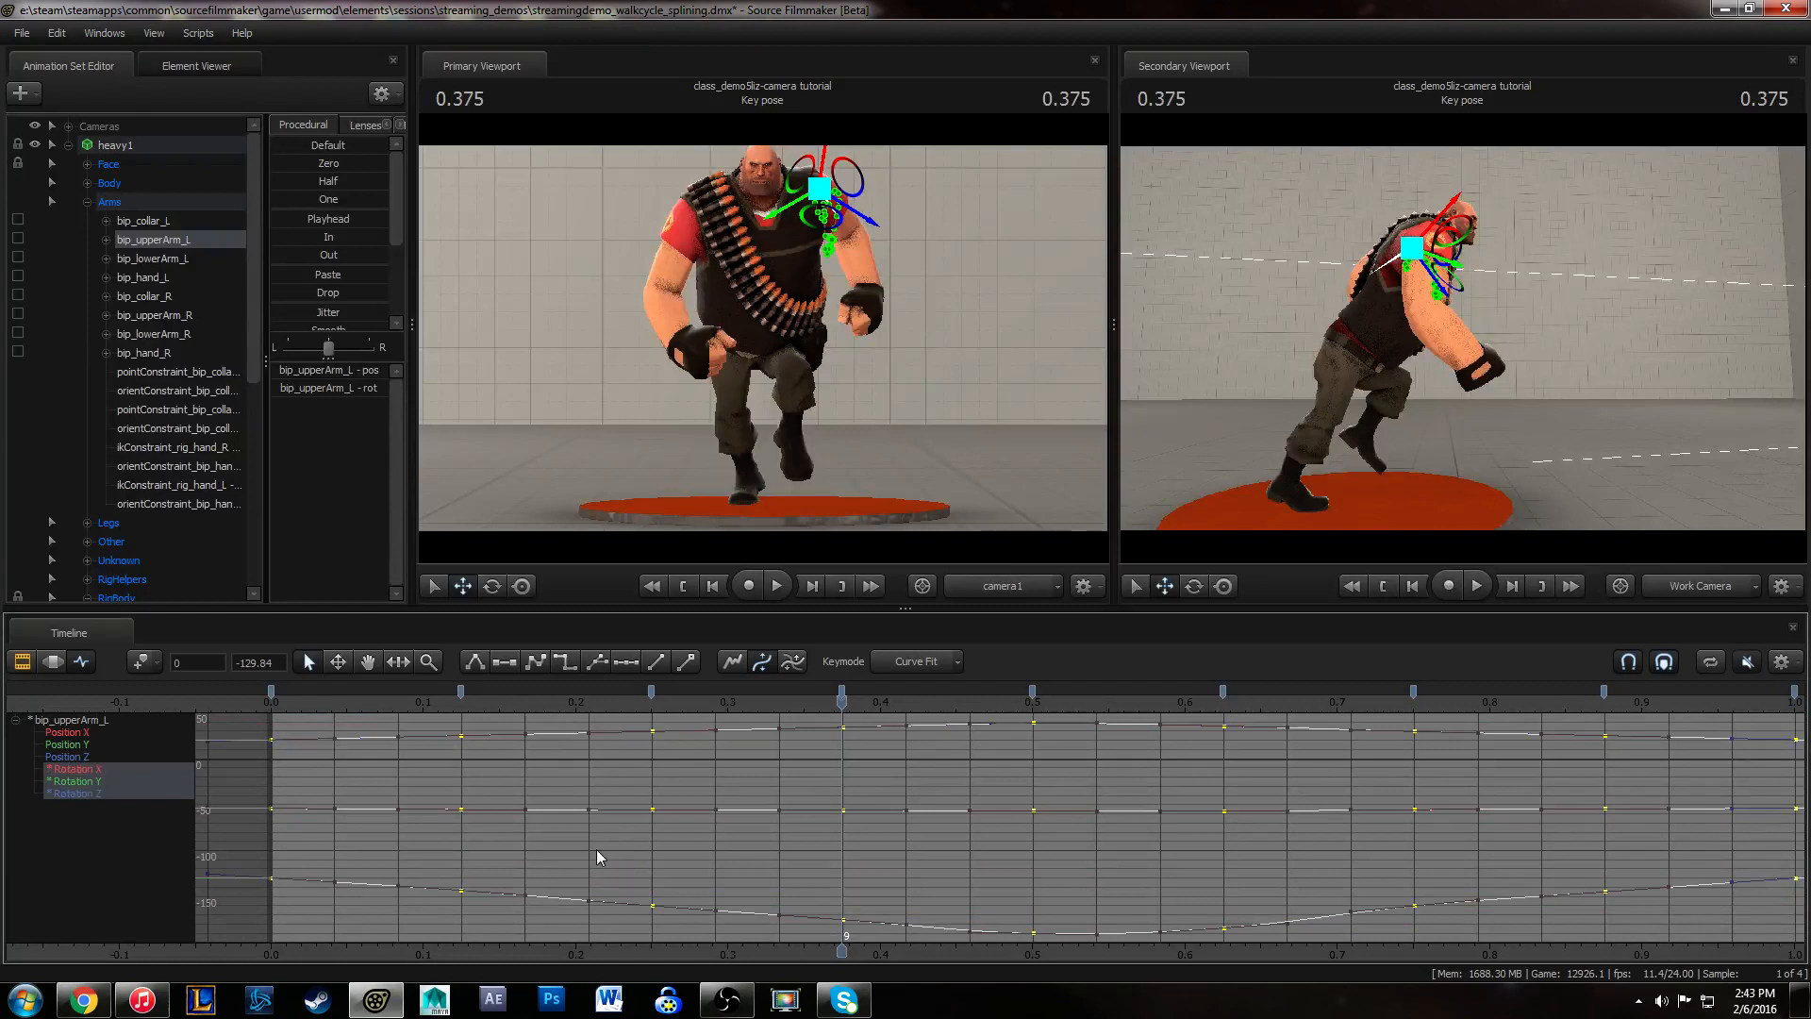
{"action": "left_click", "coordinate": [532, 853]}
- Flatten the Rotation X key of bip_upperArm_L at frame 0 and adjust the tangents at frames 3 and 6
{"action": "left_click", "coordinate": [92, 769]}
{"action": "left_click", "coordinate": [272, 723]}
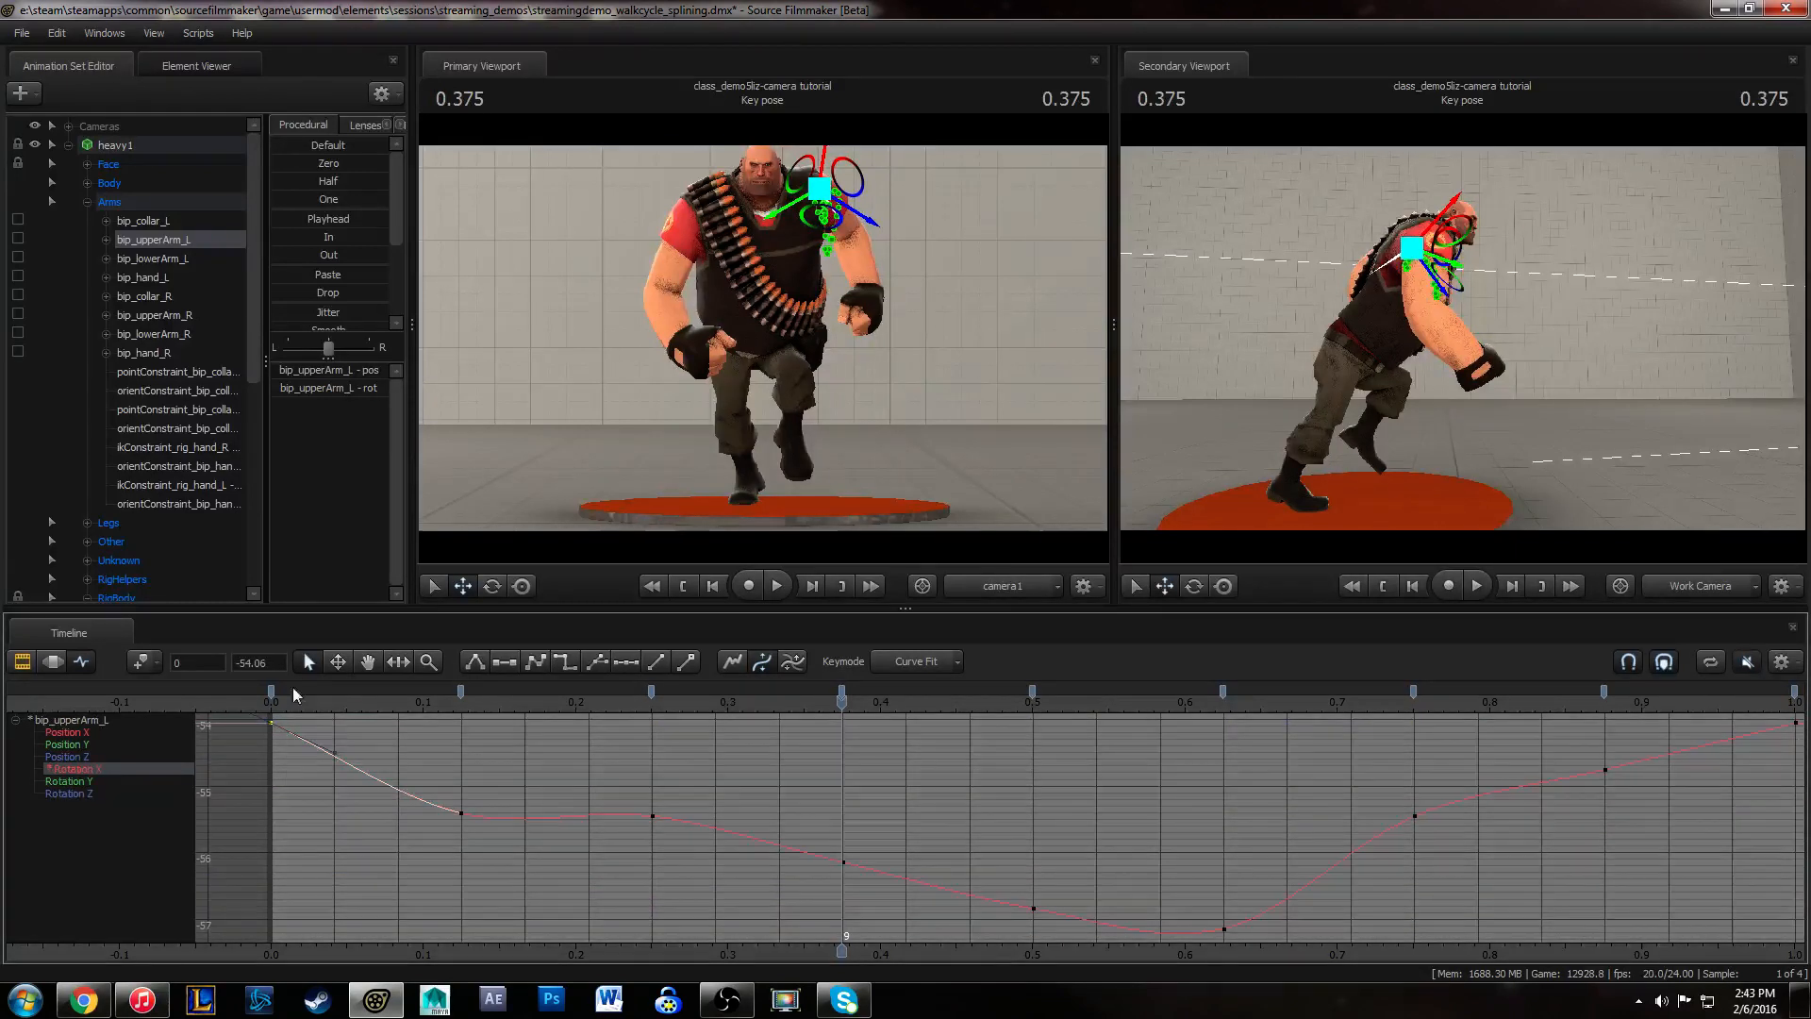
{"action": "middle_click_drag", "start_coordinate": [500, 871], "coordinate": [508, 858]}
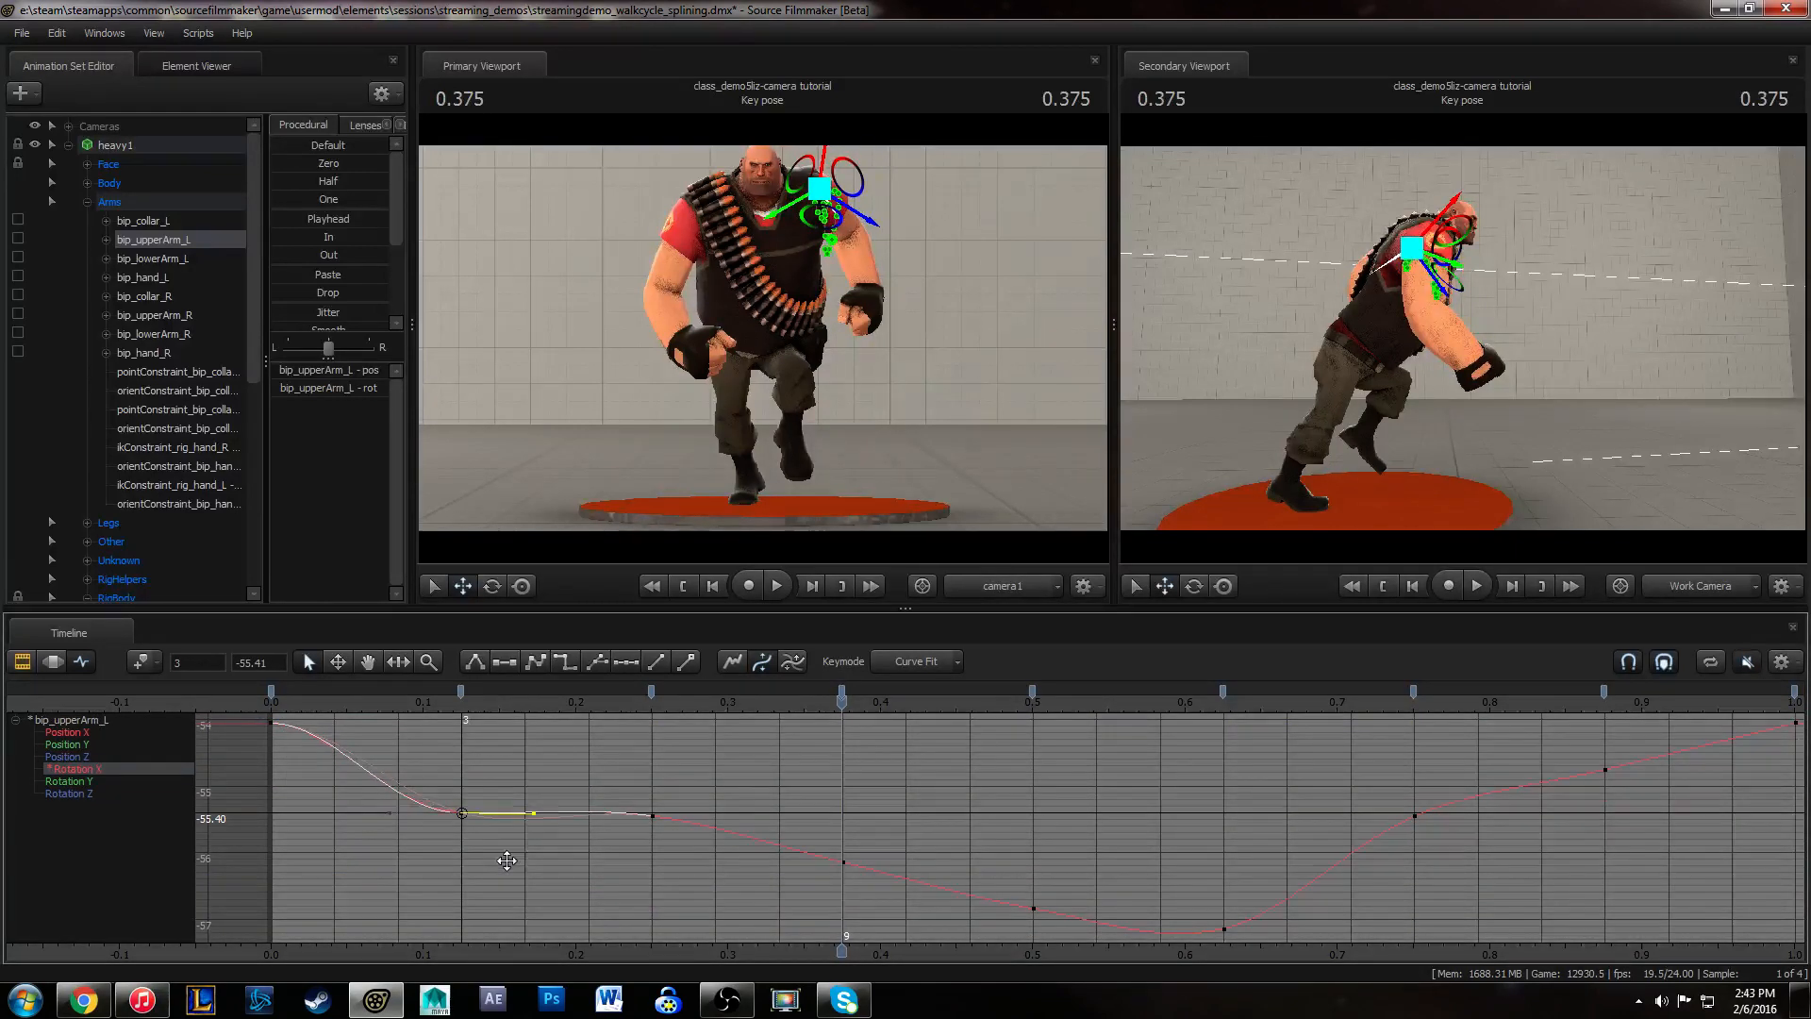
{"action": "left_click", "coordinate": [652, 815]}
{"action": "middle_click_drag", "start_coordinate": [624, 842], "coordinate": [625, 847]}
- Adjust the Rotation X tangent of bip_upperArm_L at frame 15 and flatten the key at frame 24
{"action": "left_click", "coordinate": [1058, 798]}
{"action": "left_click", "coordinate": [1225, 929]}
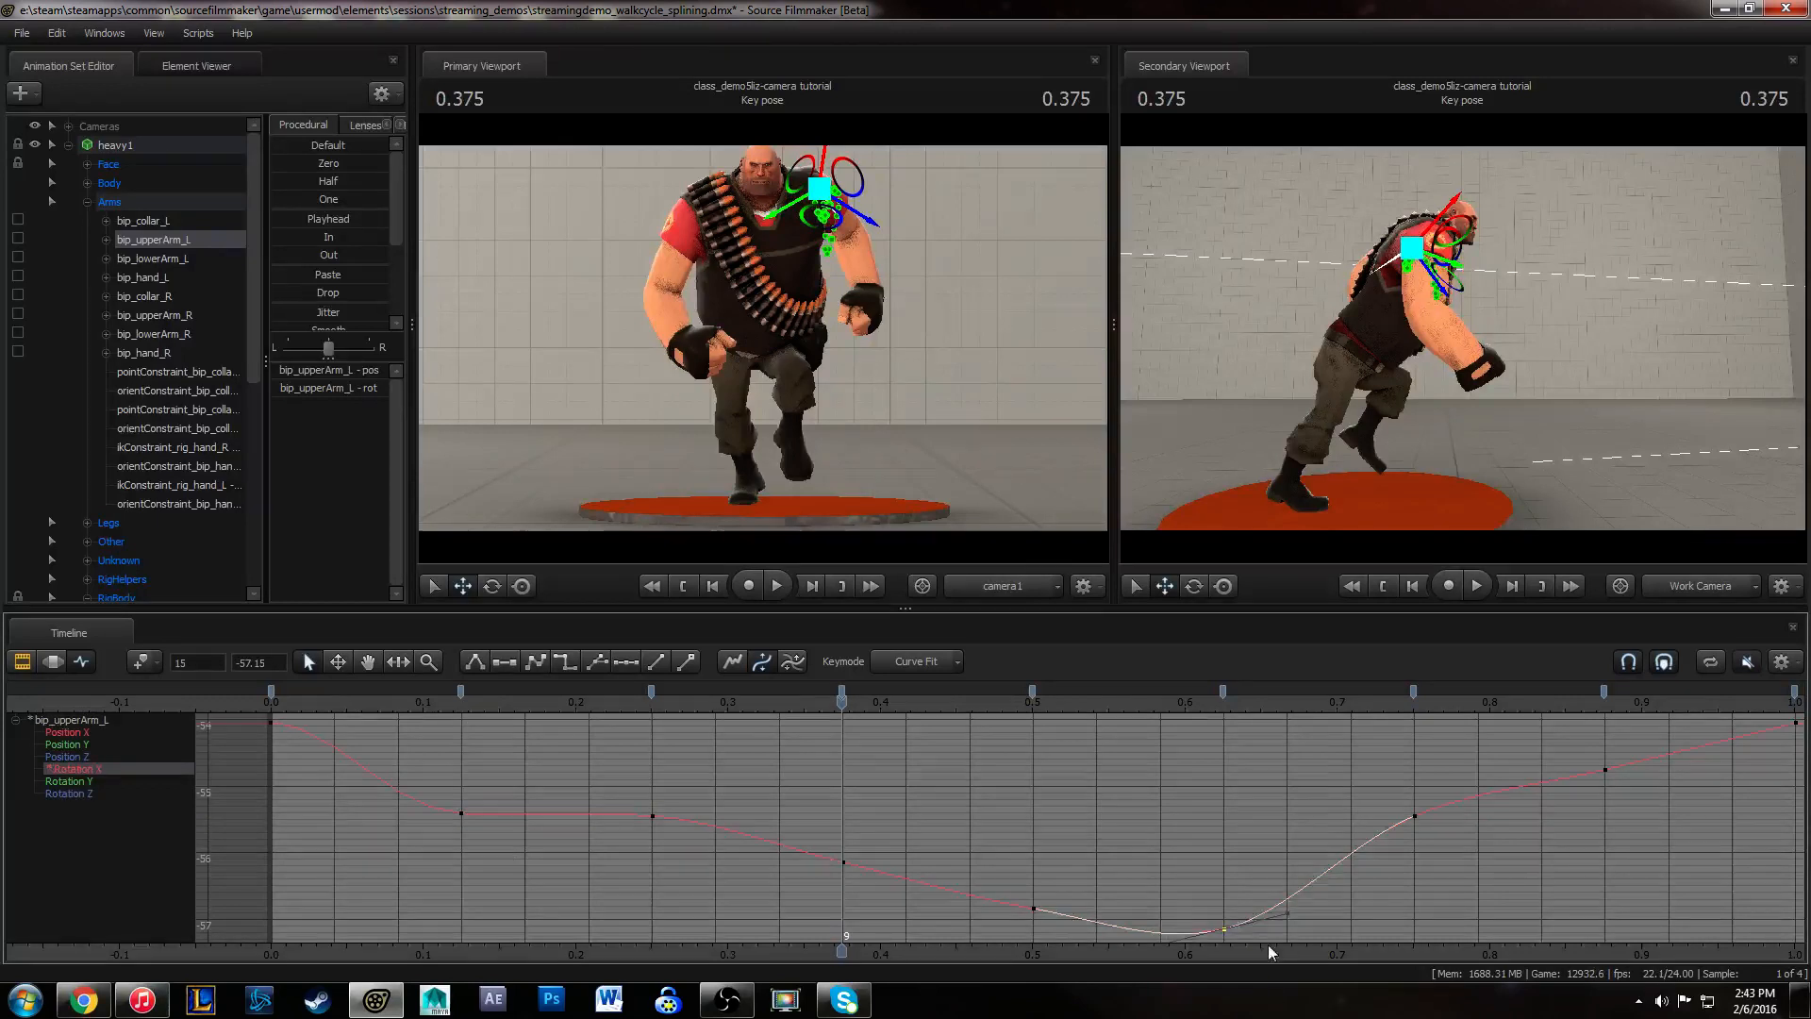
{"action": "middle_click_drag", "start_coordinate": [1268, 943], "coordinate": [1270, 958]}
{"action": "left_click", "coordinate": [1502, 835]}
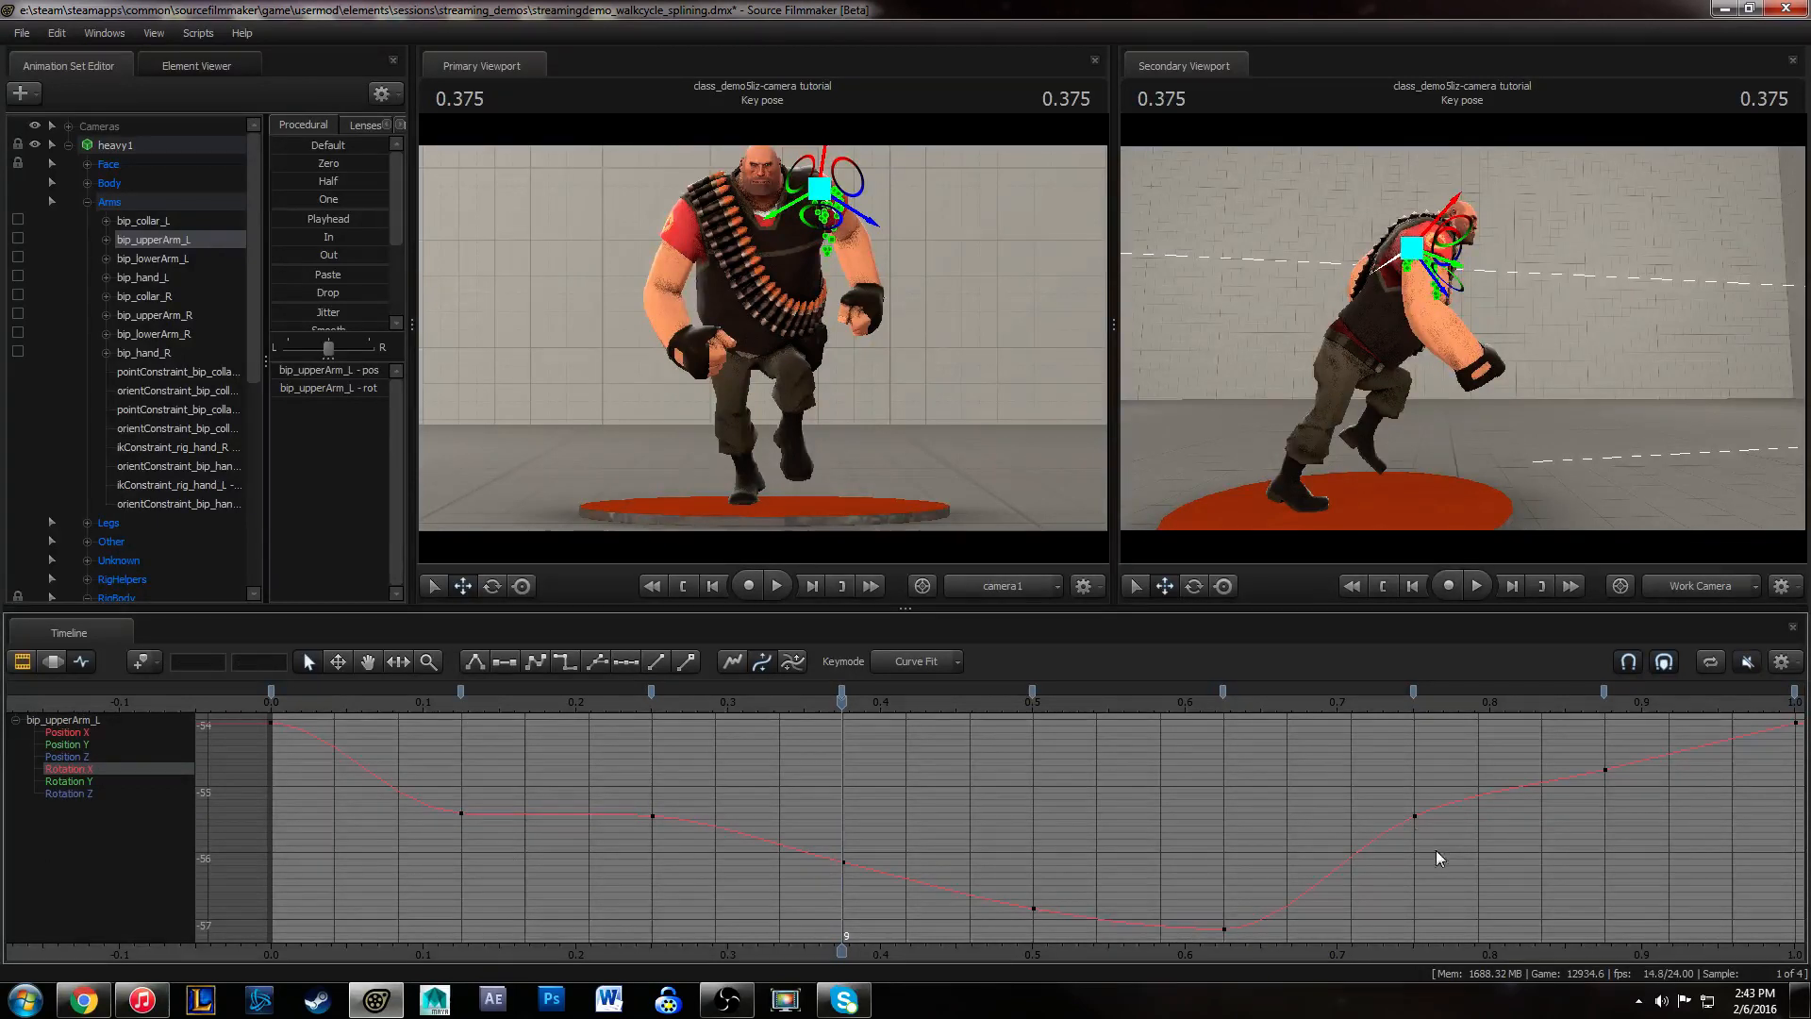
{"action": "left_click_drag", "start_coordinate": [1709, 777], "coordinate": [1804, 717]}
{"action": "key", "text": "2"}
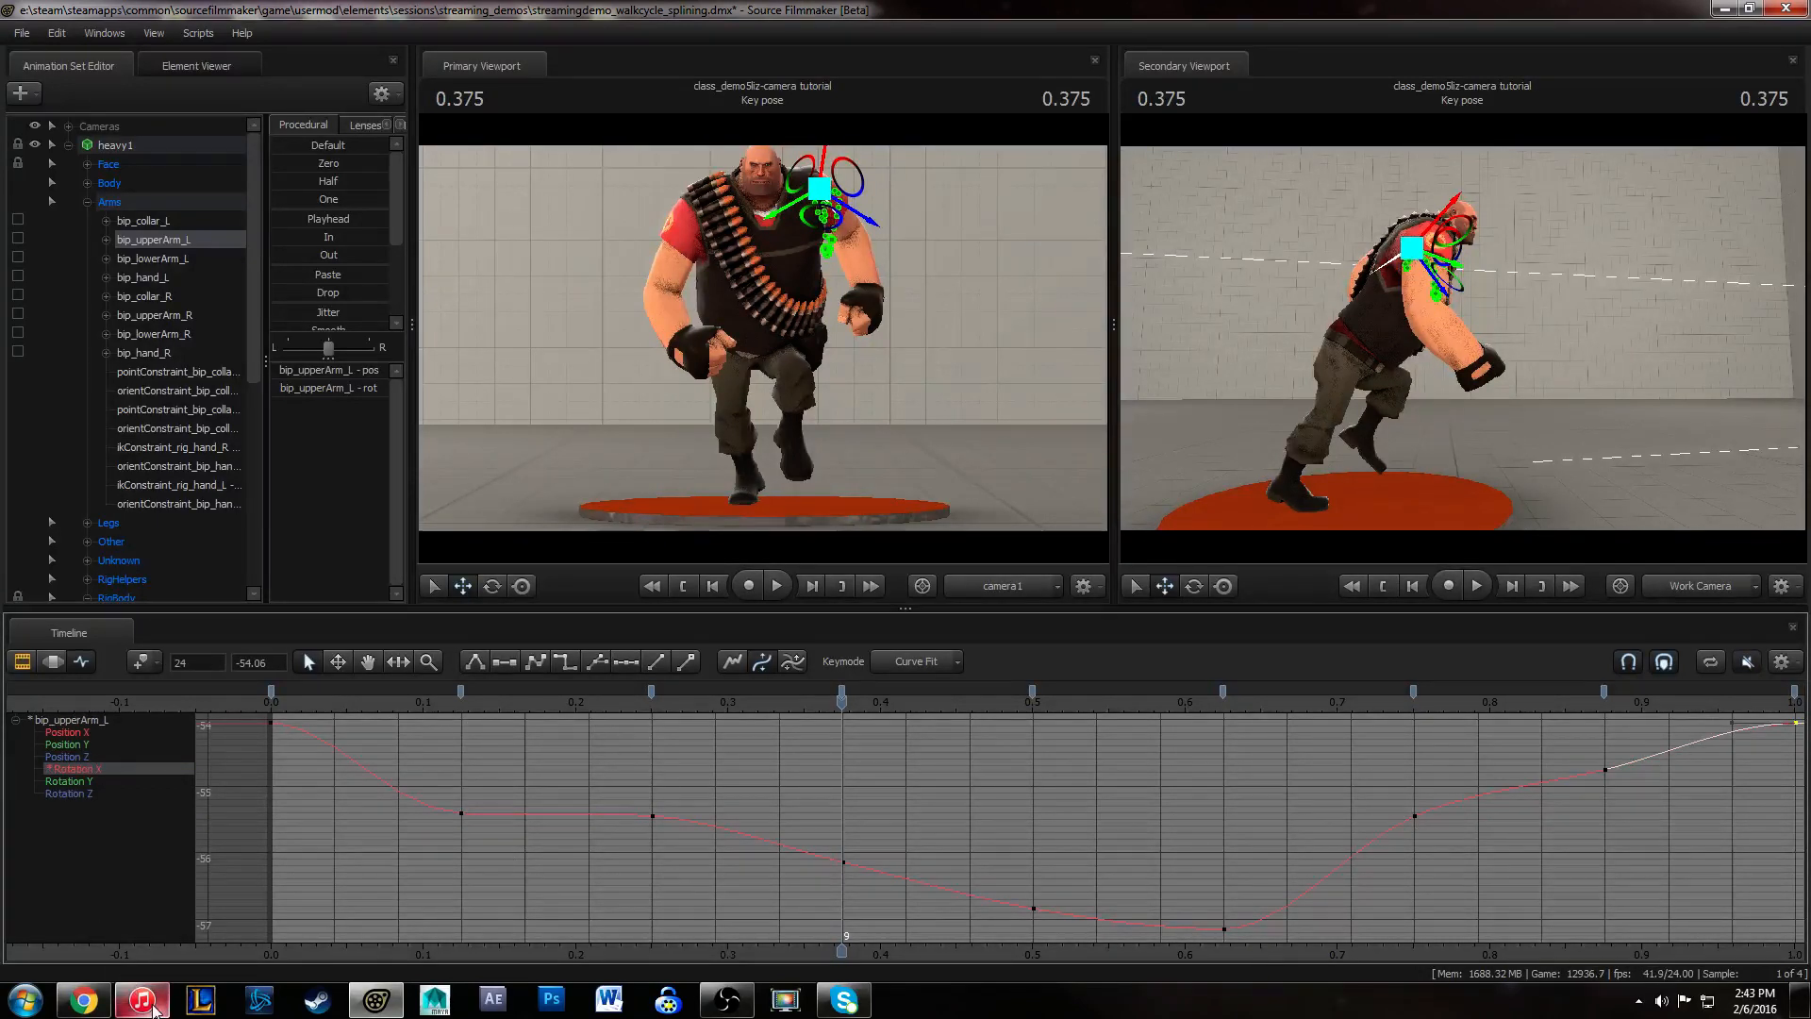
- Flatten the Rotation Y key of bip_upperArm_L at frame 12
{"action": "left_click", "coordinate": [82, 783]}
{"action": "left_click_drag", "start_coordinate": [1045, 902], "coordinate": [1049, 939]}
{"action": "key", "text": "2"}
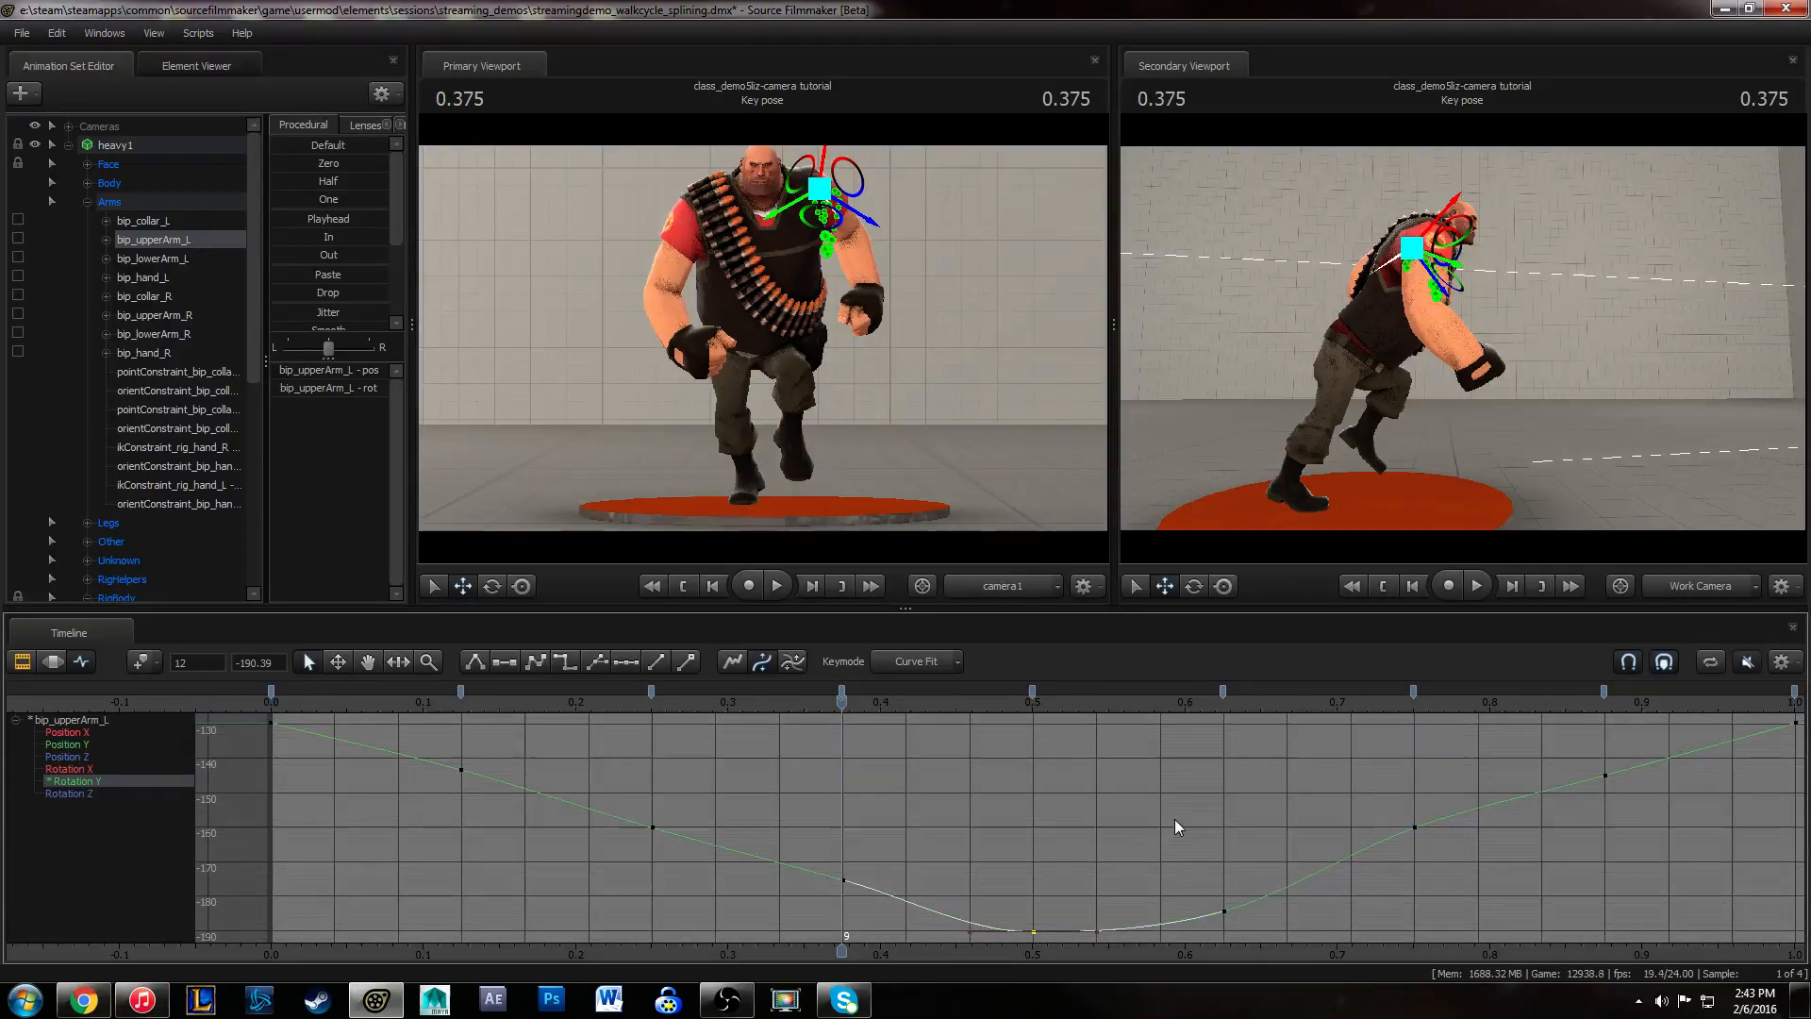
{"action": "left_click_drag", "start_coordinate": [880, 927], "coordinate": [881, 924]}
- Flatten the Rotation Z keys of bip_upperArm_L at frames 0 and 24
{"action": "left_click", "coordinate": [113, 793]}
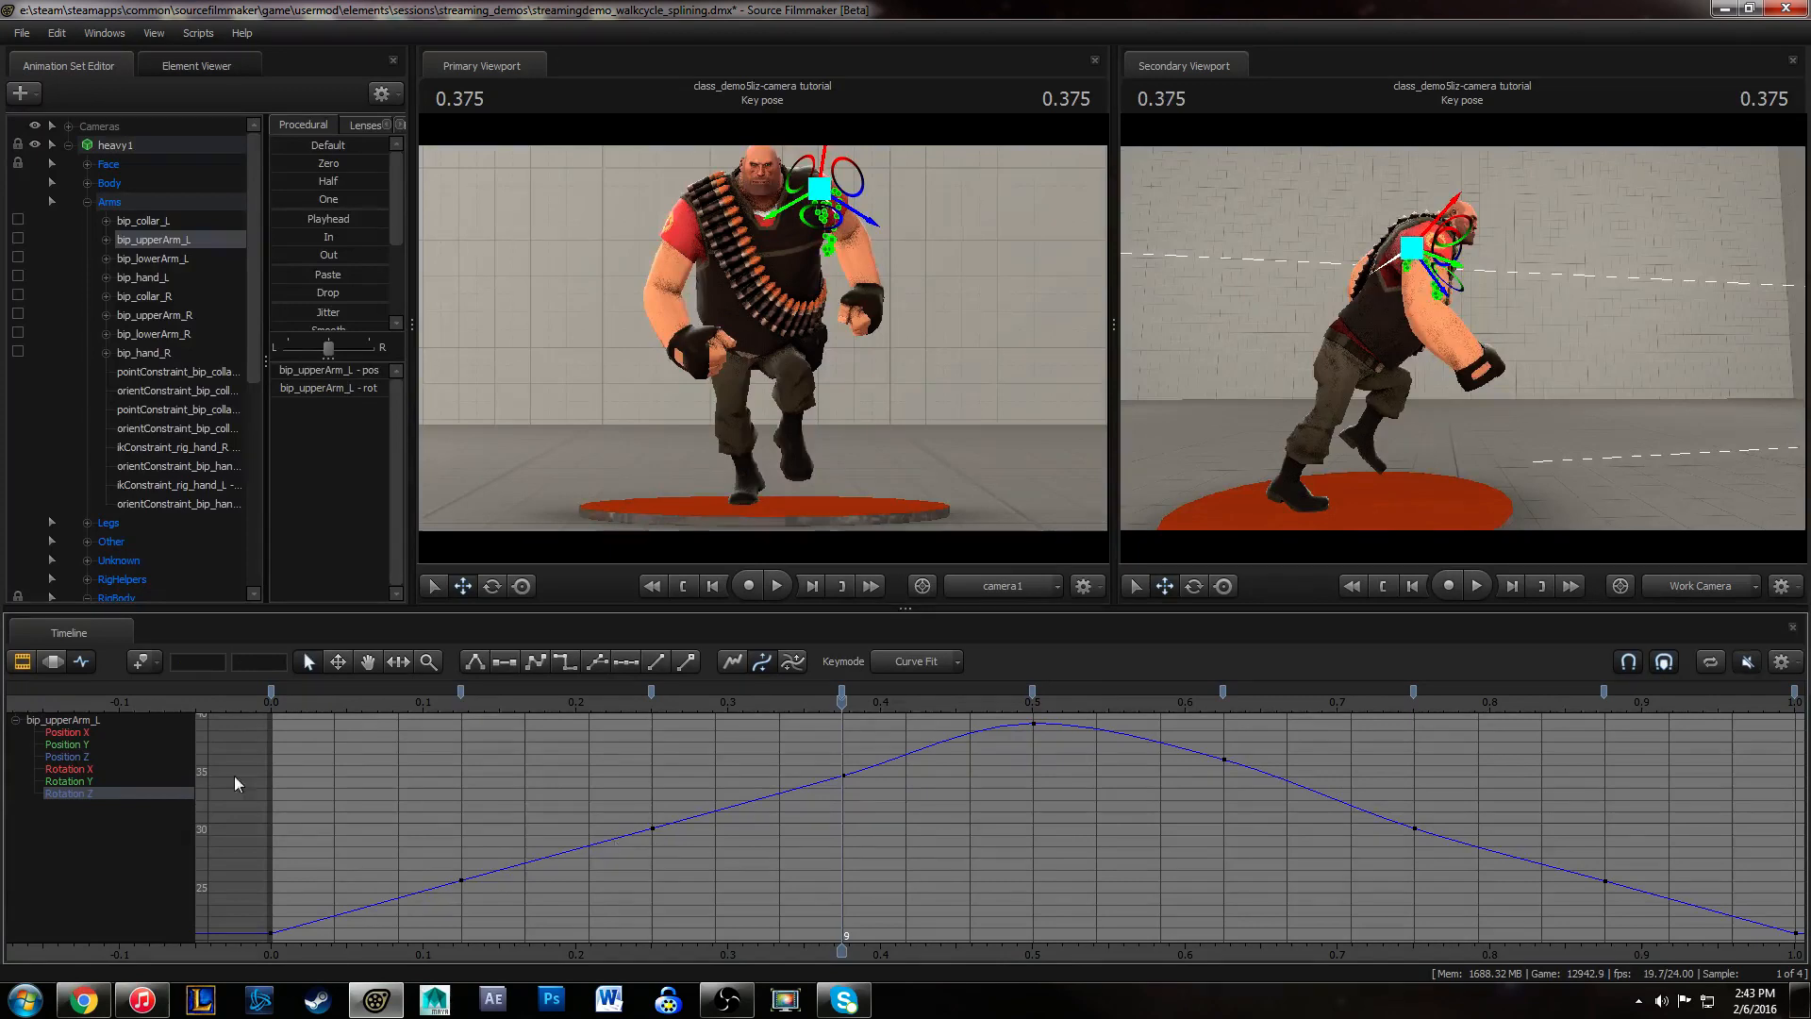
{"action": "left_click_drag", "start_coordinate": [255, 940], "coordinate": [255, 941]}
{"action": "key", "text": "2"}
{"action": "left_click_drag", "start_coordinate": [1760, 878], "coordinate": [1803, 940]}
{"action": "key", "text": "2"}
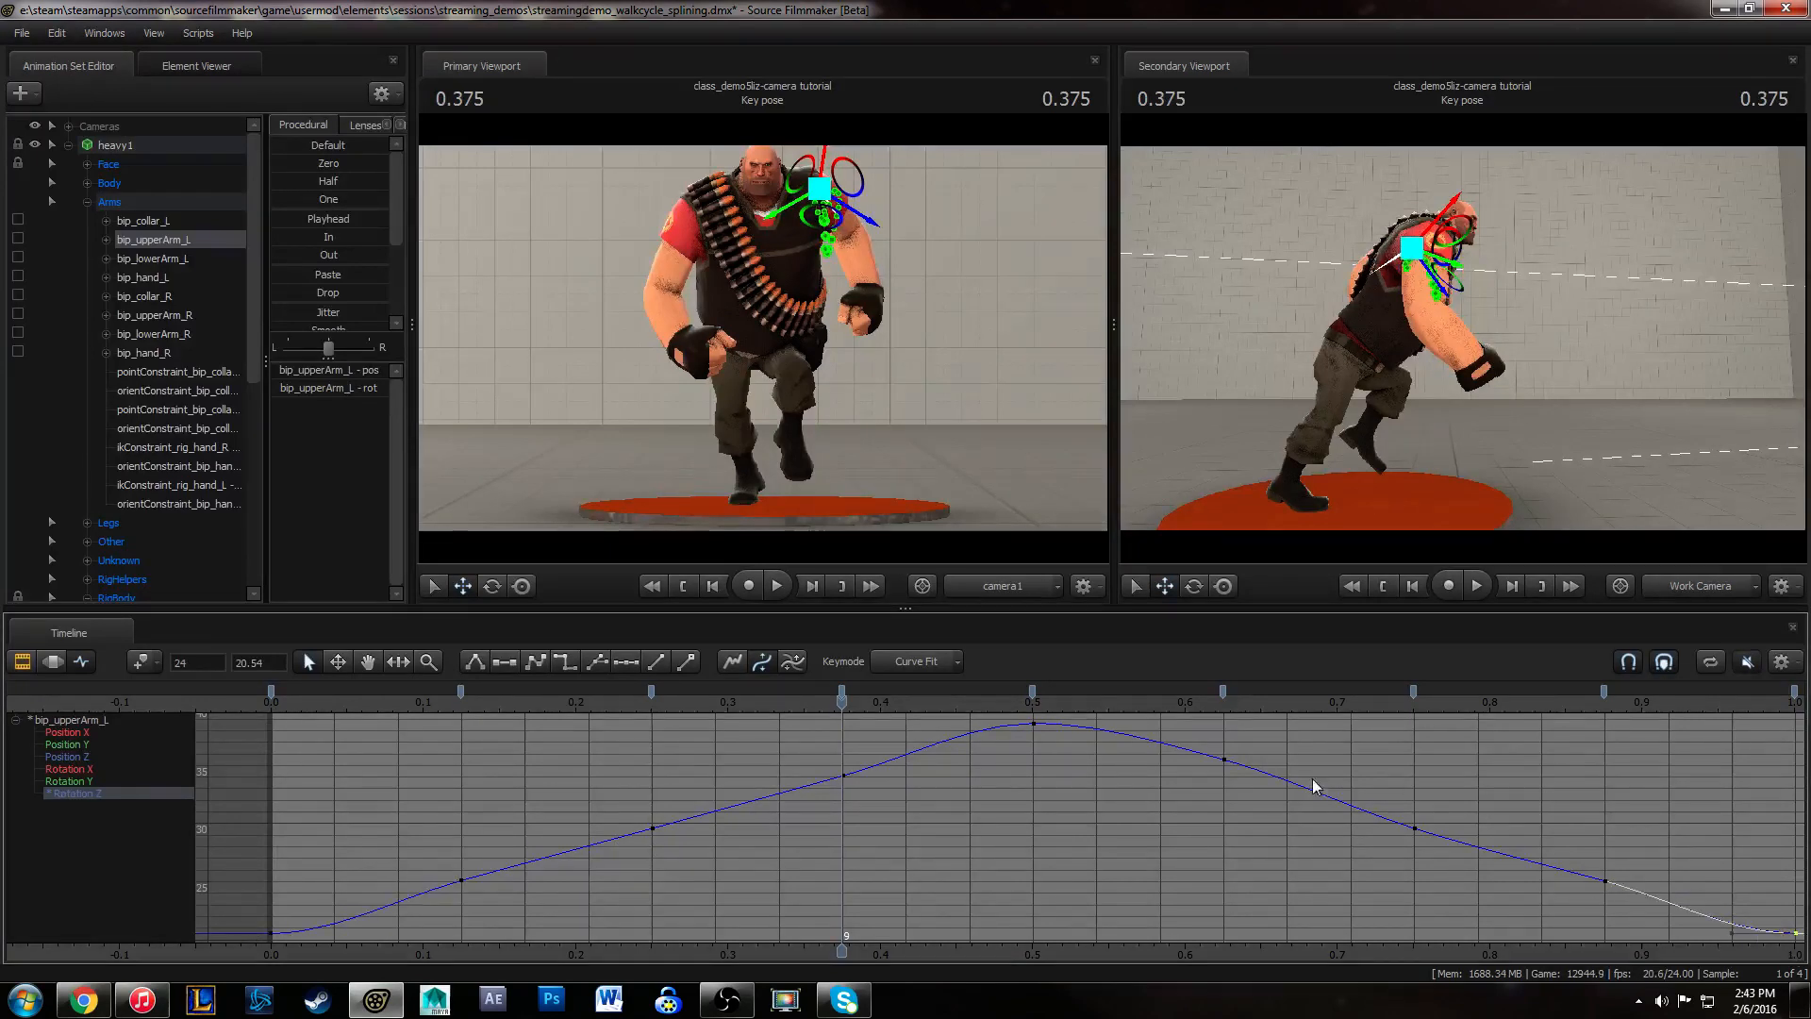
- Play back the walk cycle from frame 0 to review the left upper arm's motion
{"action": "left_click", "coordinate": [264, 706]}
{"action": "middle_click_drag", "start_coordinate": [679, 868], "coordinate": [405, 873]}
{"action": "right_click_drag", "start_coordinate": [406, 873], "coordinate": [444, 875], "text": "alt"}
{"action": "key", "text": "space"}
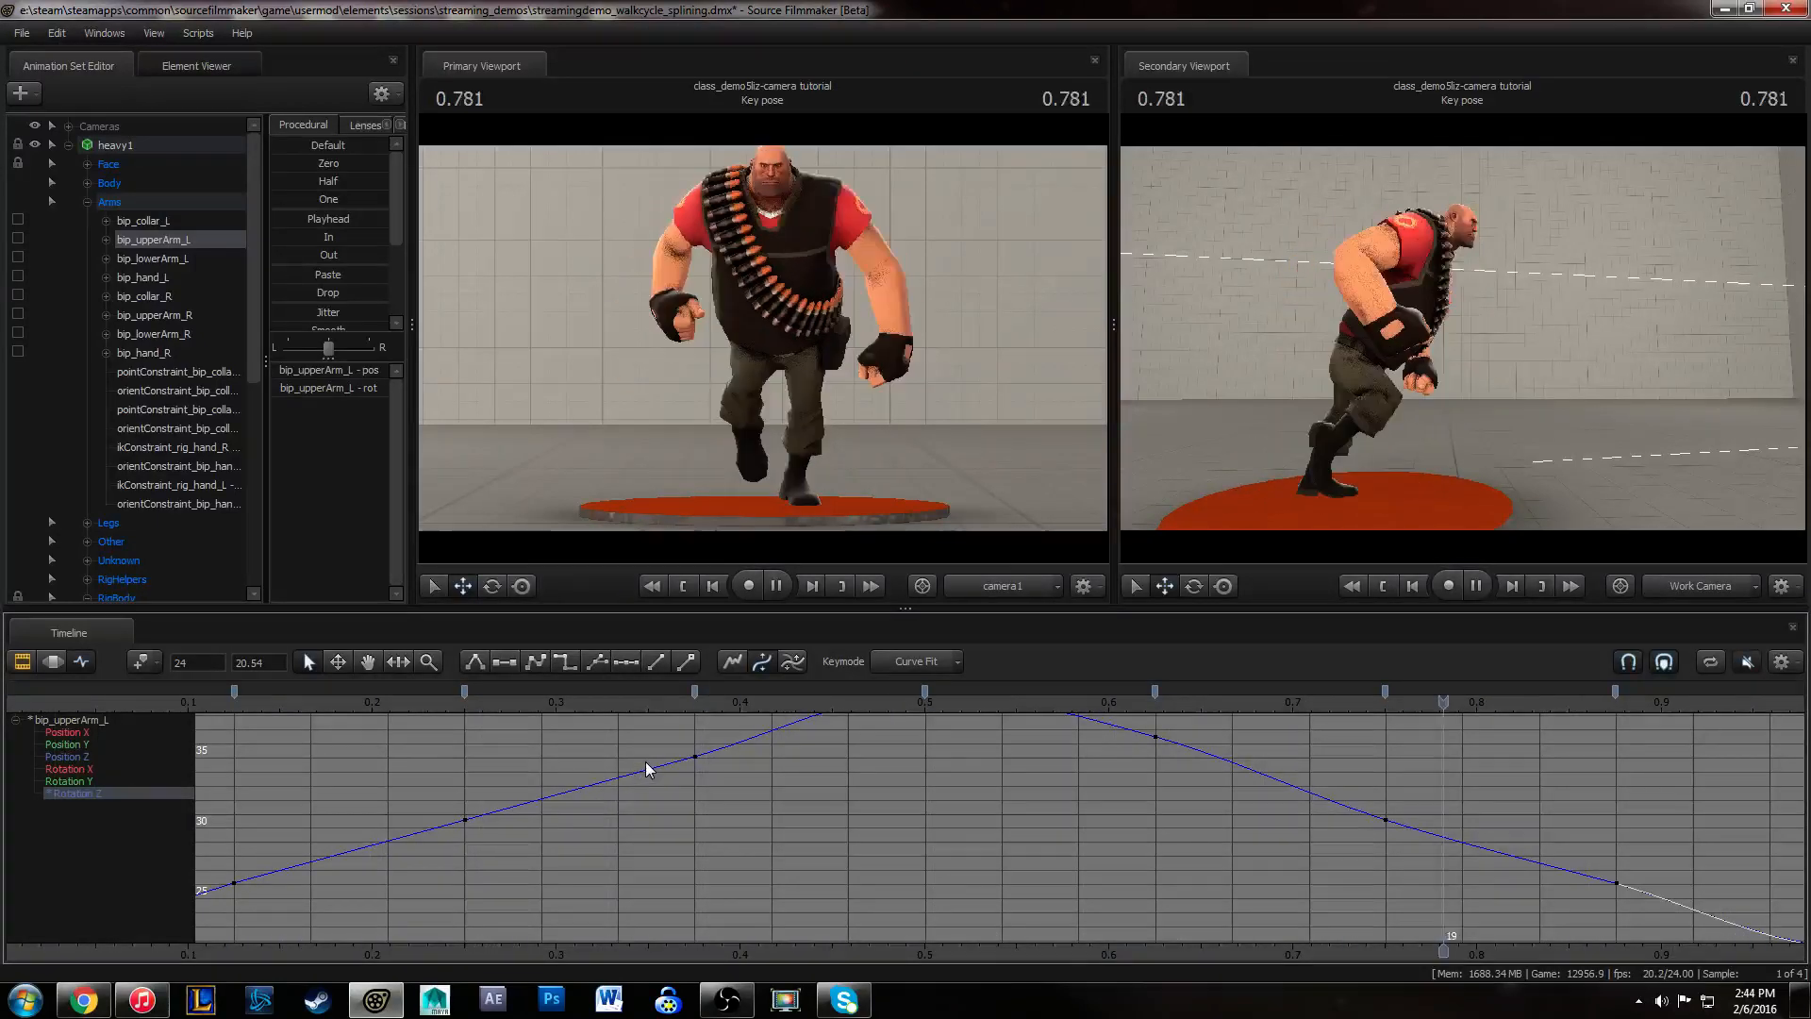
{"action": "key", "text": "space"}
- Select rig_pelvis, isolate its three rotation curves and play back the walk cycle
{"action": "key", "text": "ctrl"}
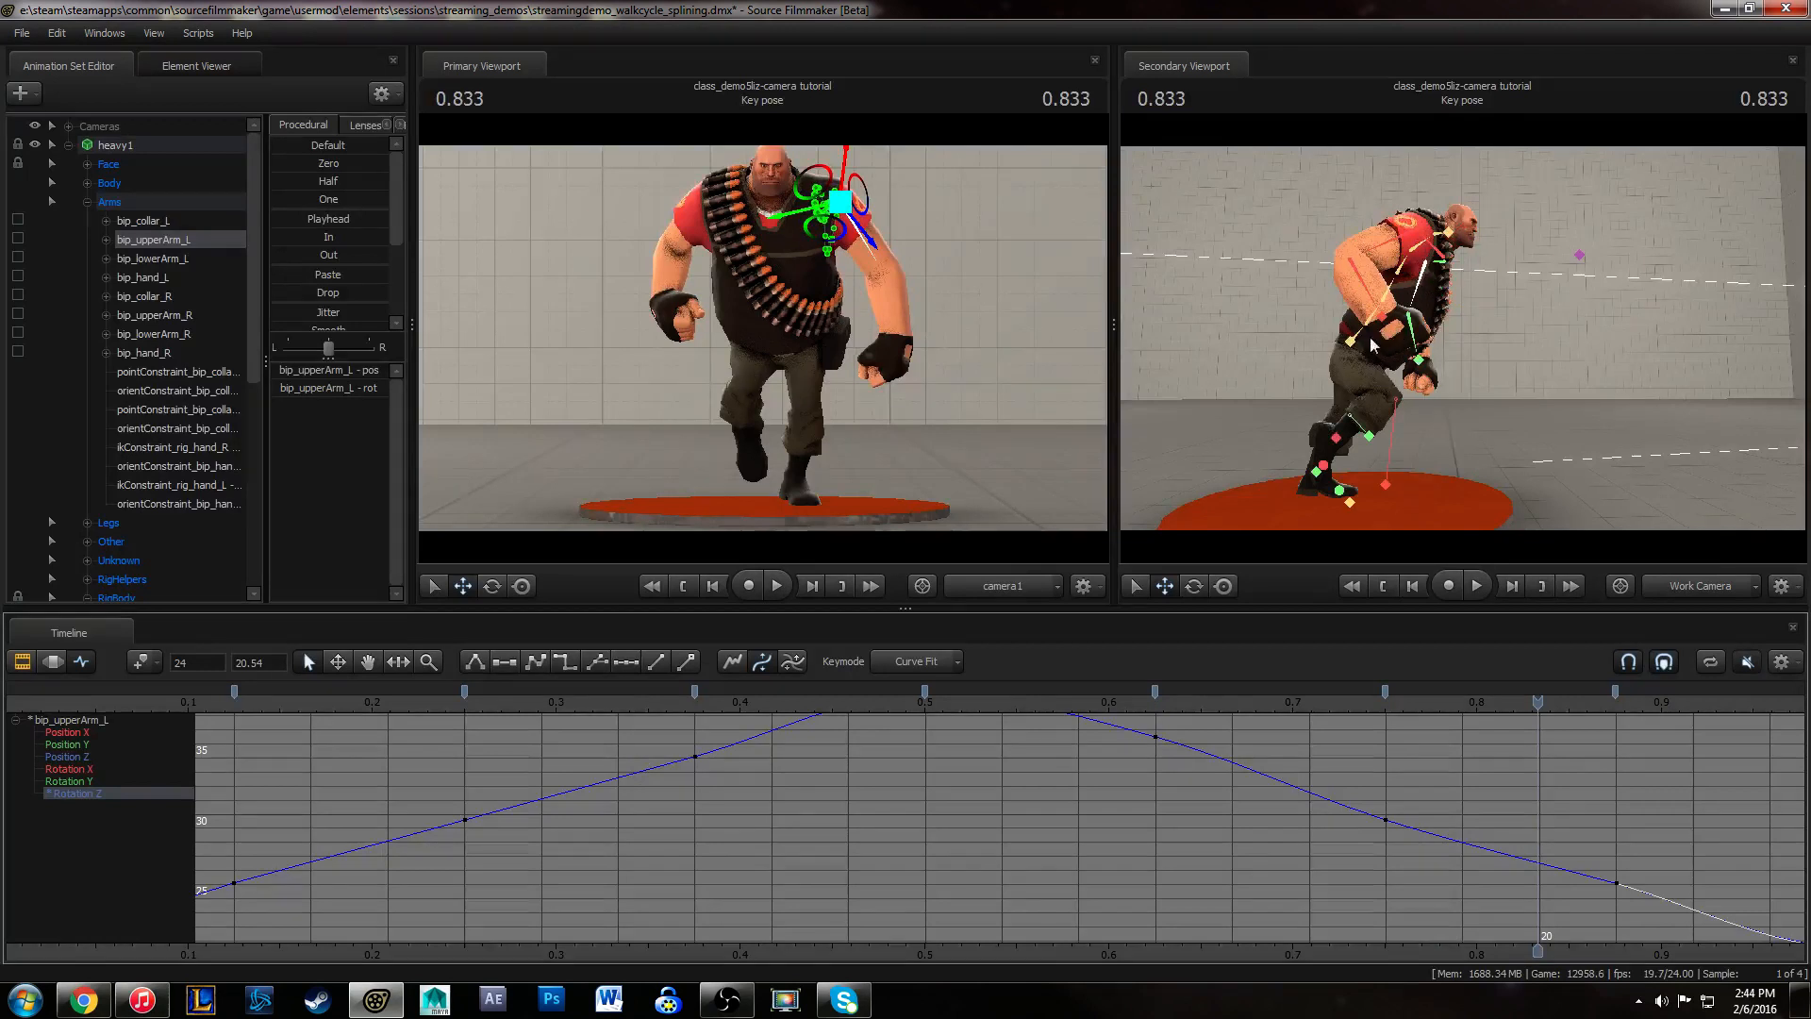
{"action": "left_click", "coordinate": [1360, 338]}
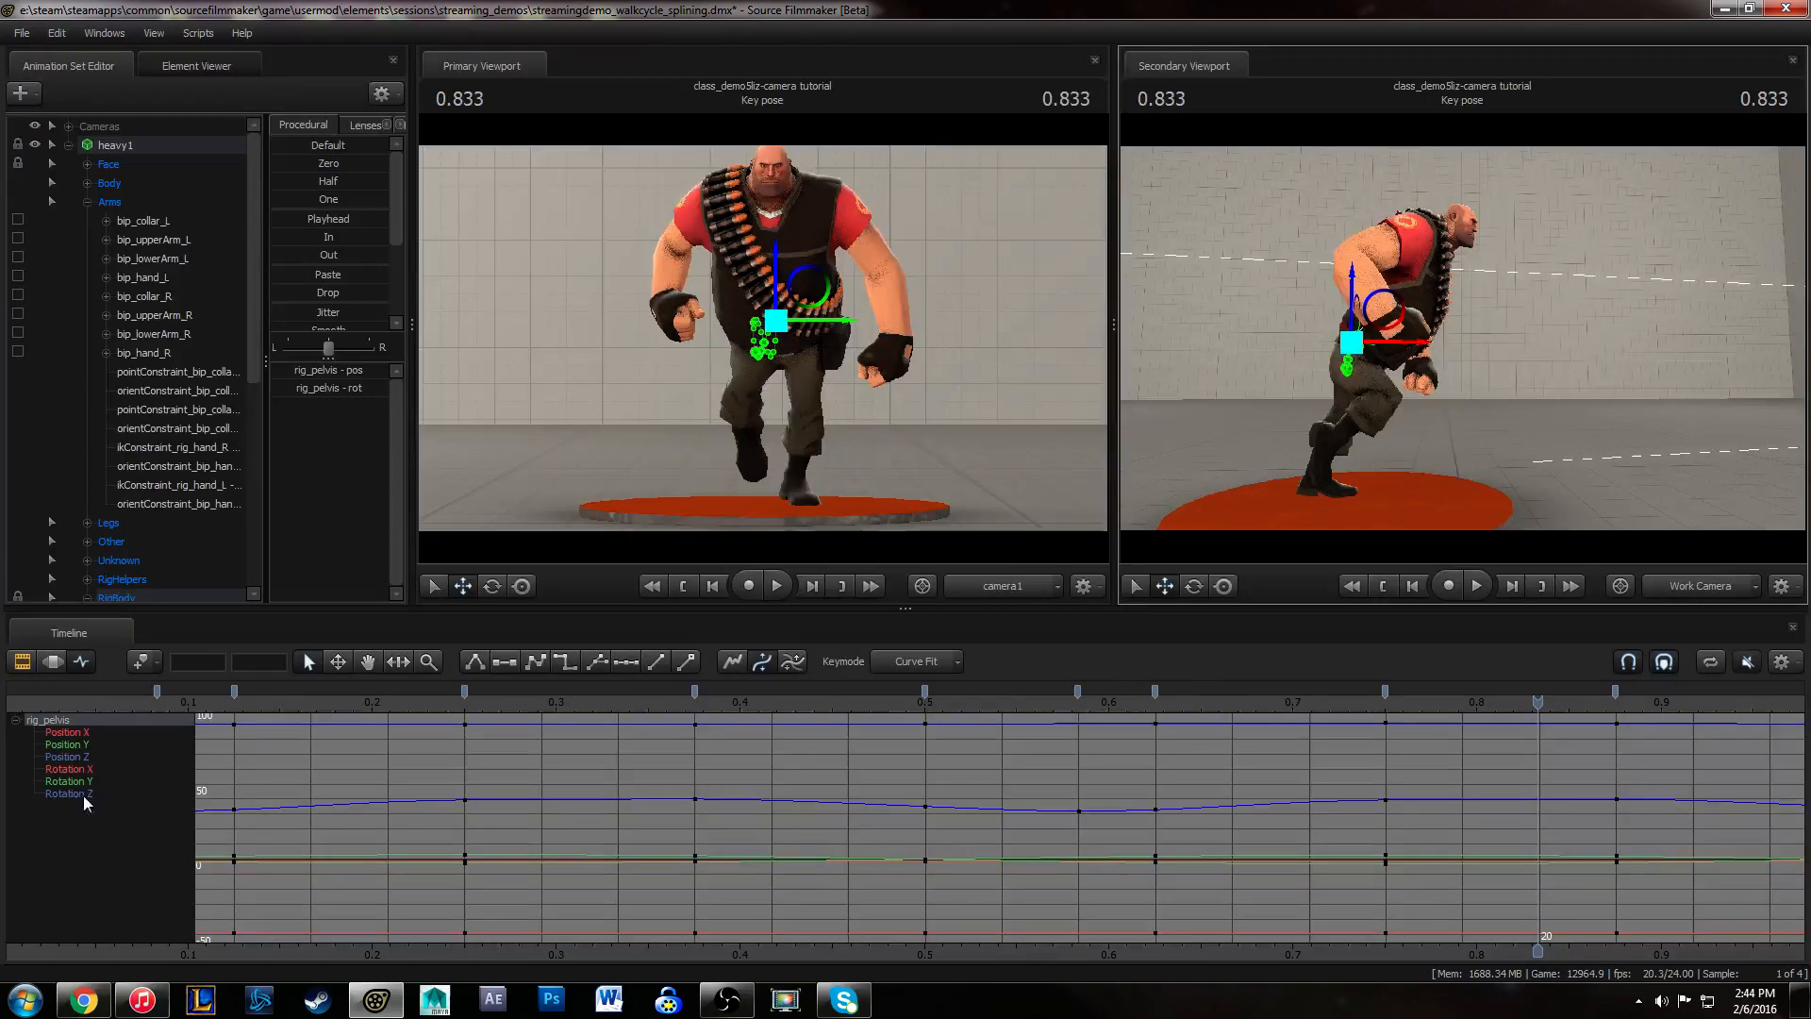
{"action": "left_click_drag", "start_coordinate": [90, 768], "coordinate": [90, 796]}
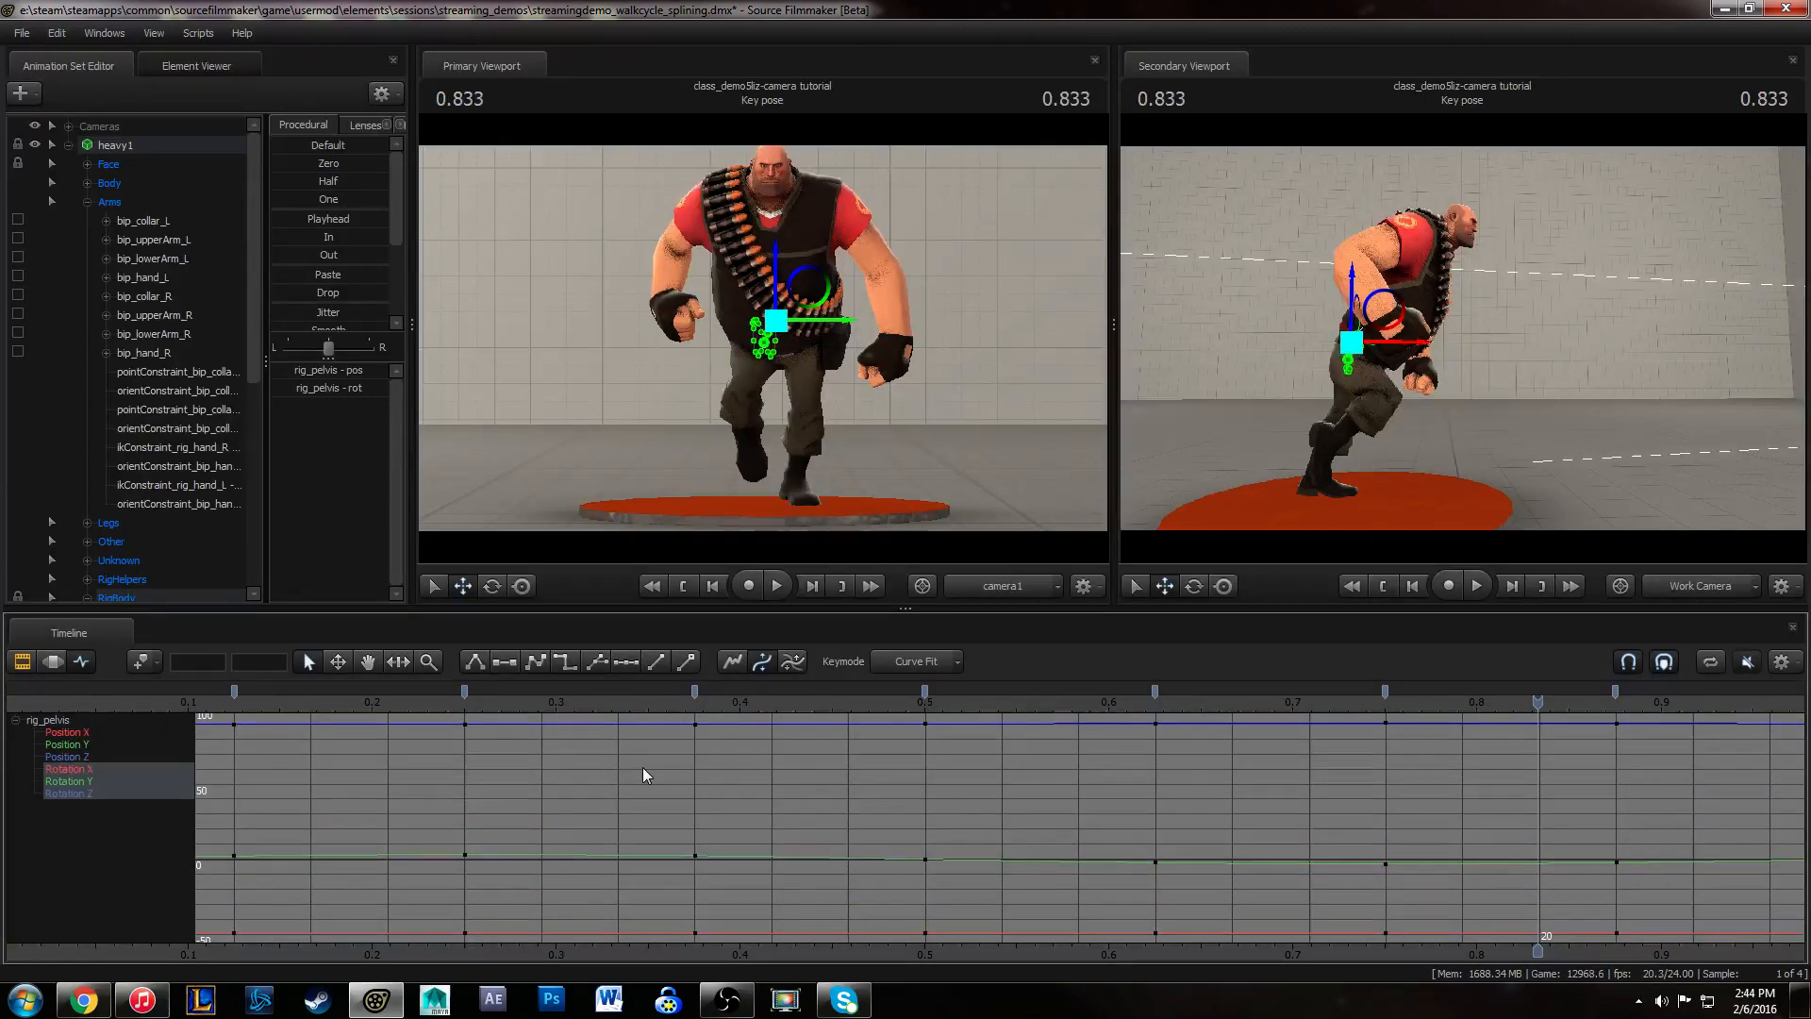
{"action": "left_click_drag", "start_coordinate": [13, 708], "coordinate": [156, 708]}
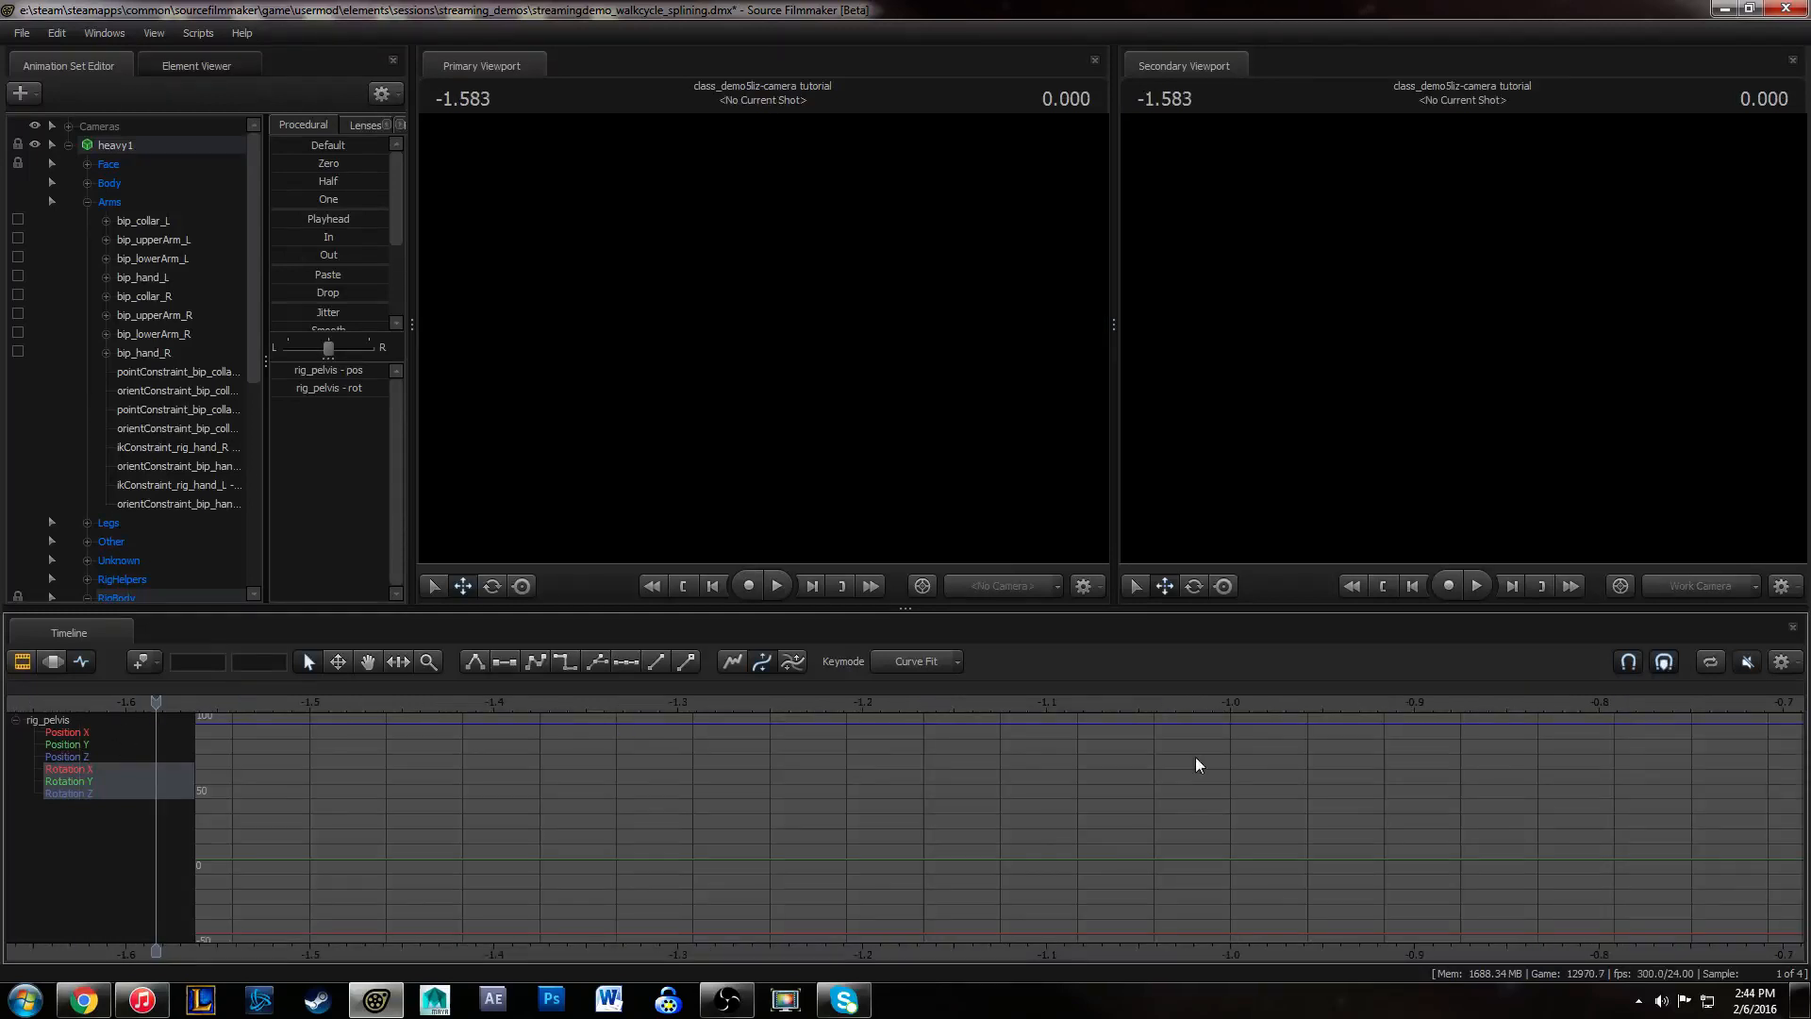
{"action": "key", "text": "f"}
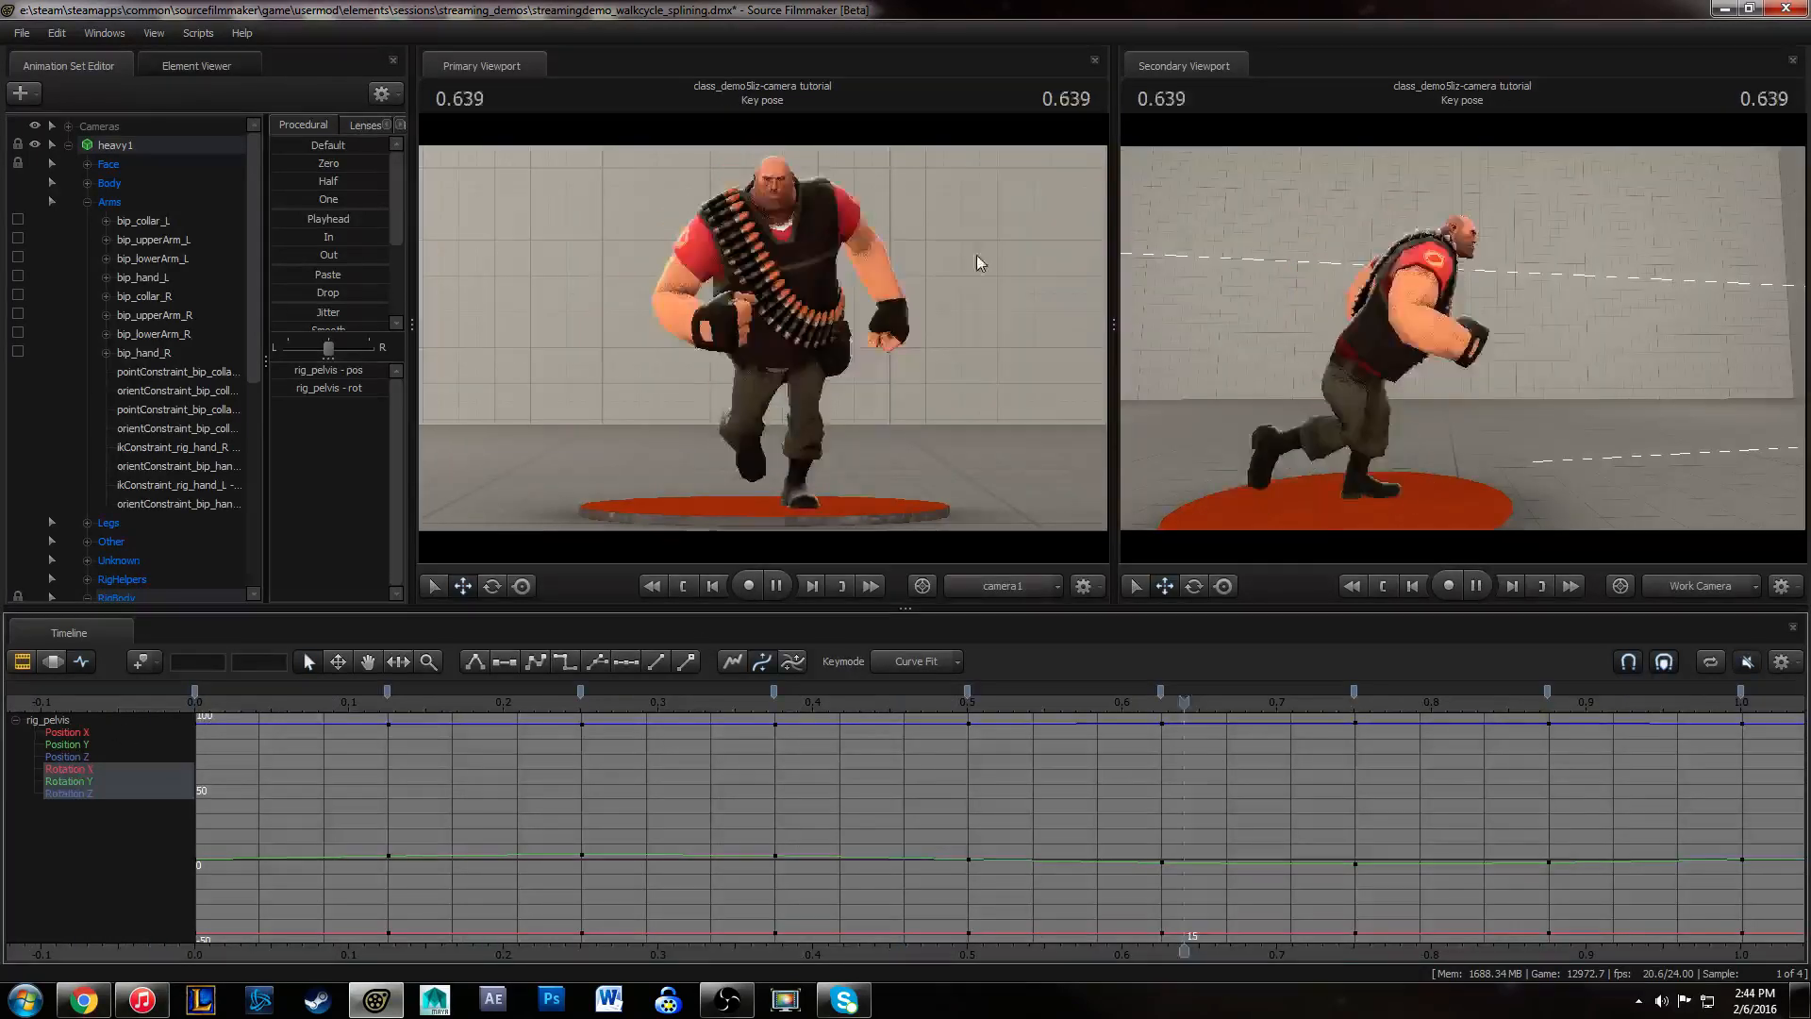
{"action": "key", "text": "space"}
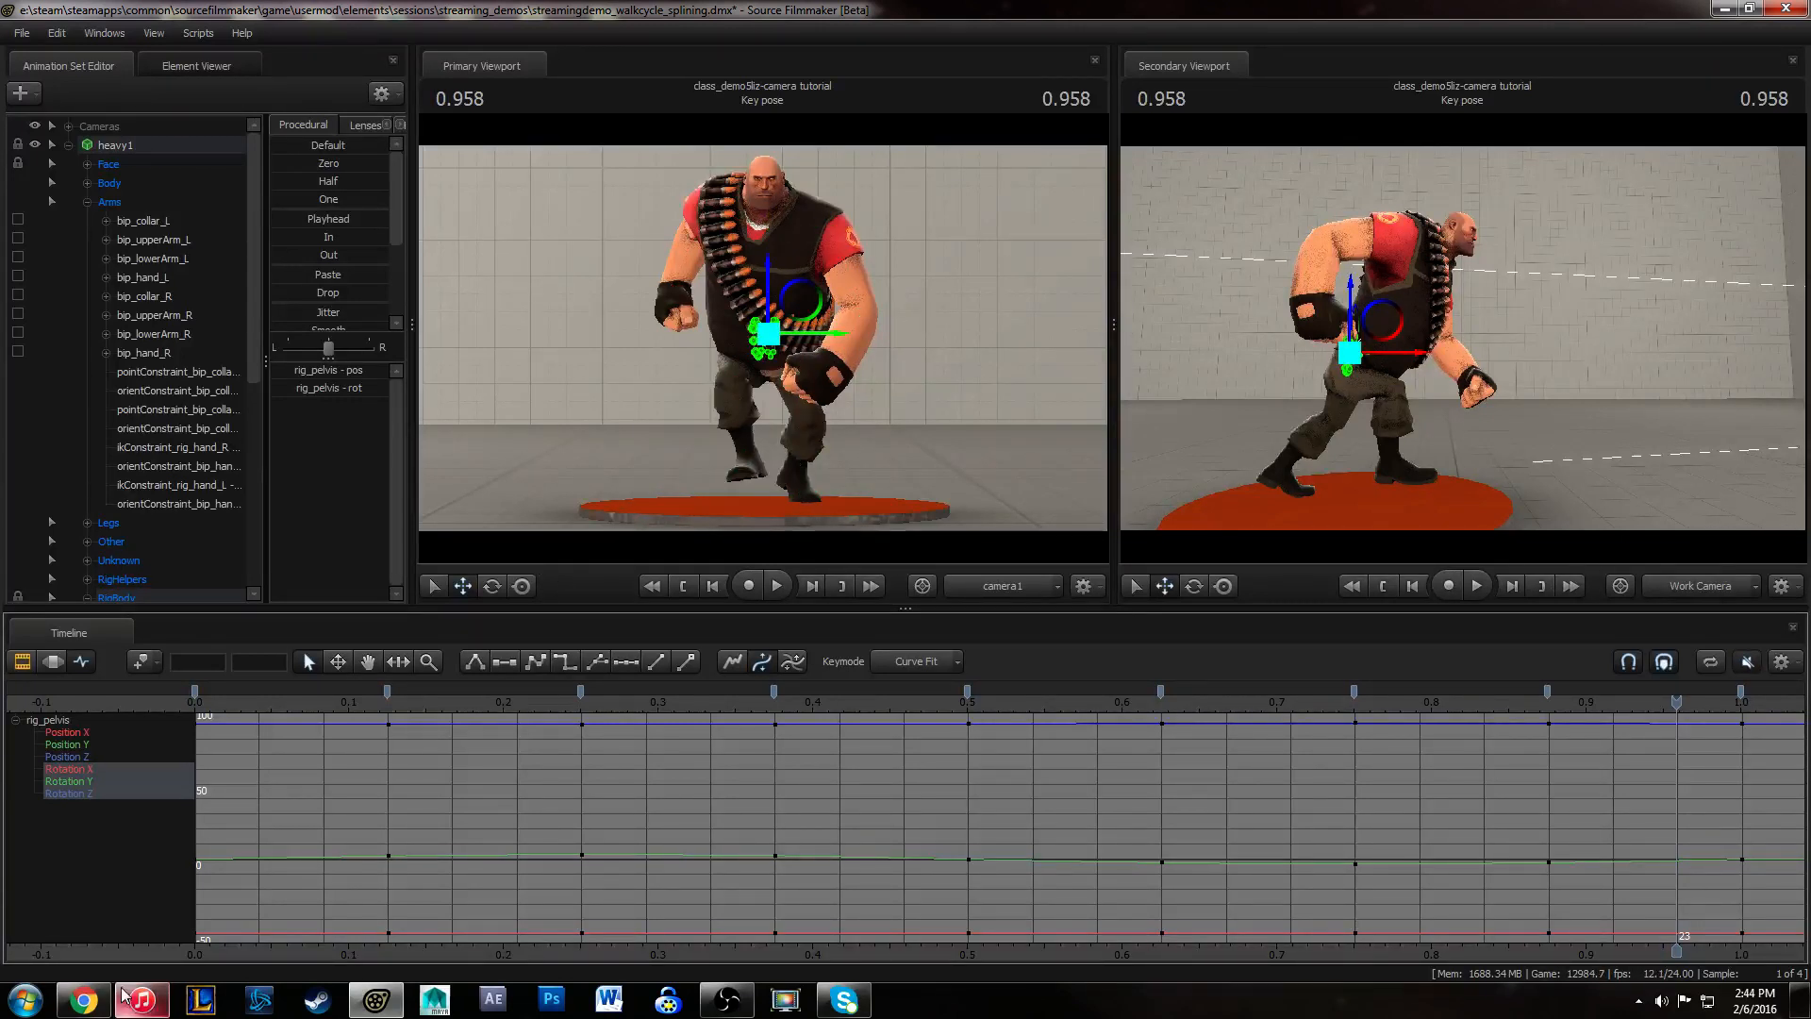
- Replay the walk cycle from the start and scrub through its first frames to examine the body's motion
{"action": "mouse_move", "coordinate": [148, 1005]}
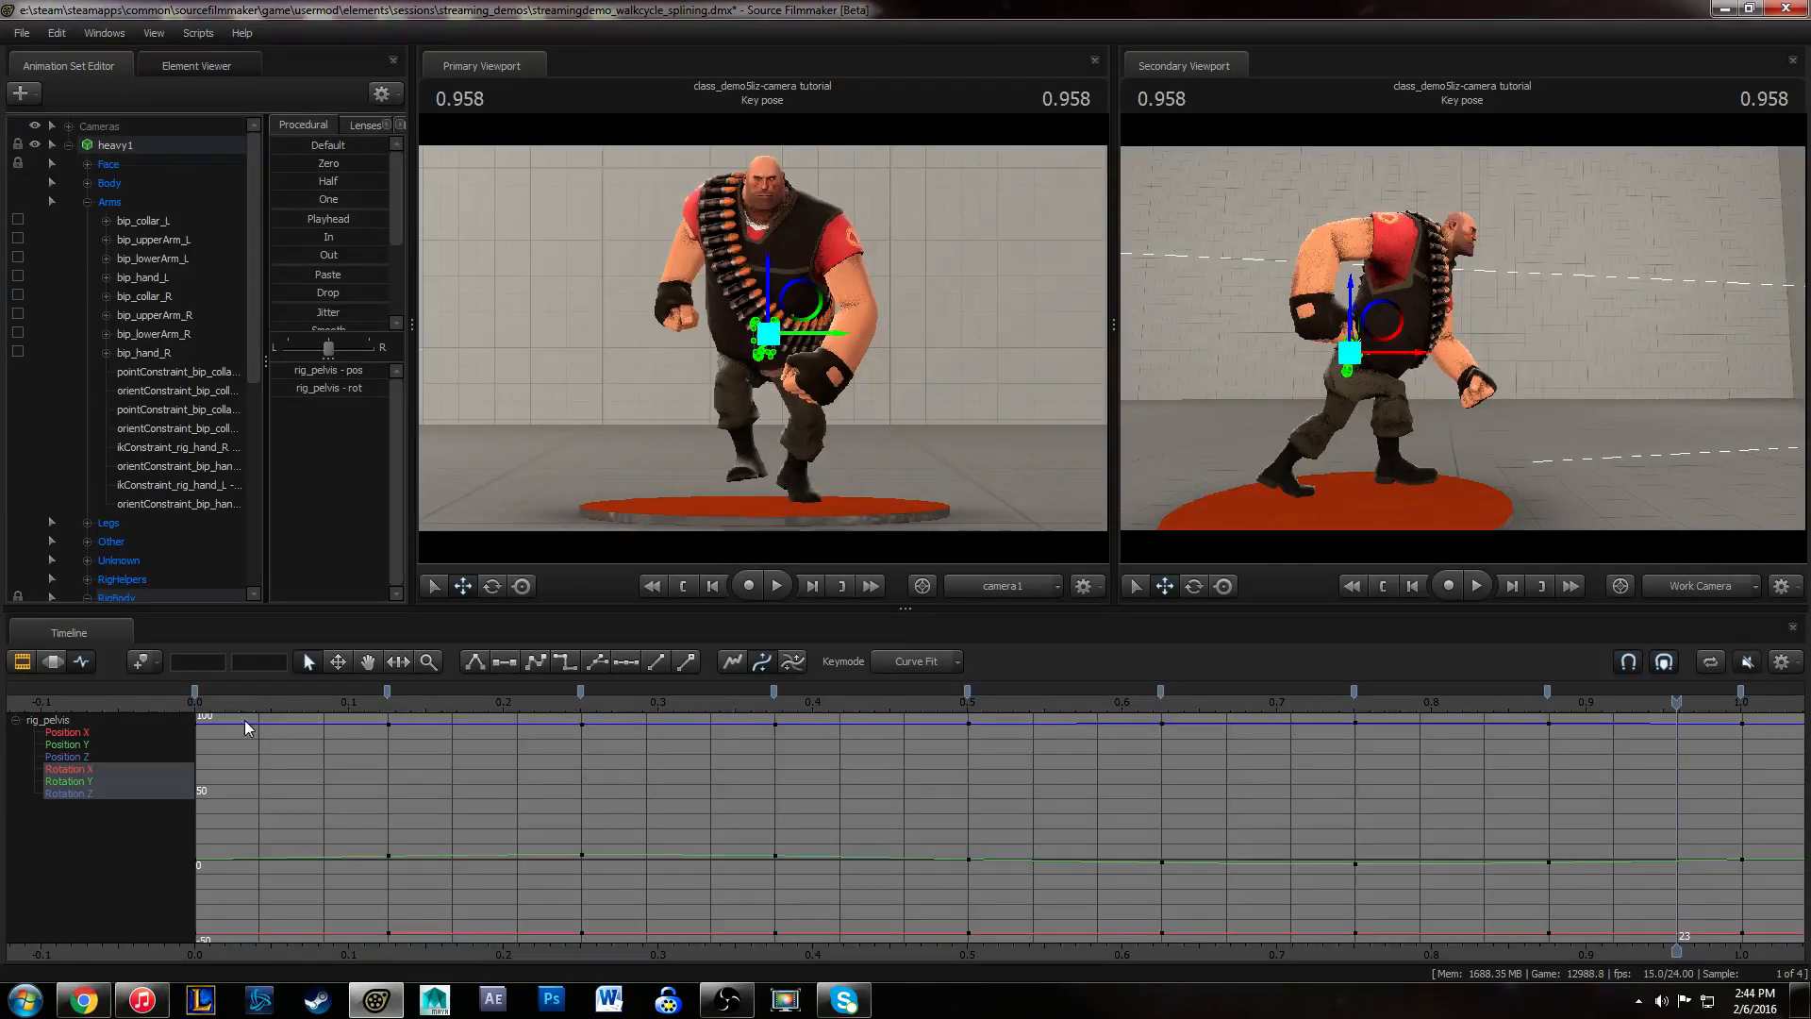
{"action": "left_click", "coordinate": [196, 706]}
{"action": "key", "text": "space"}
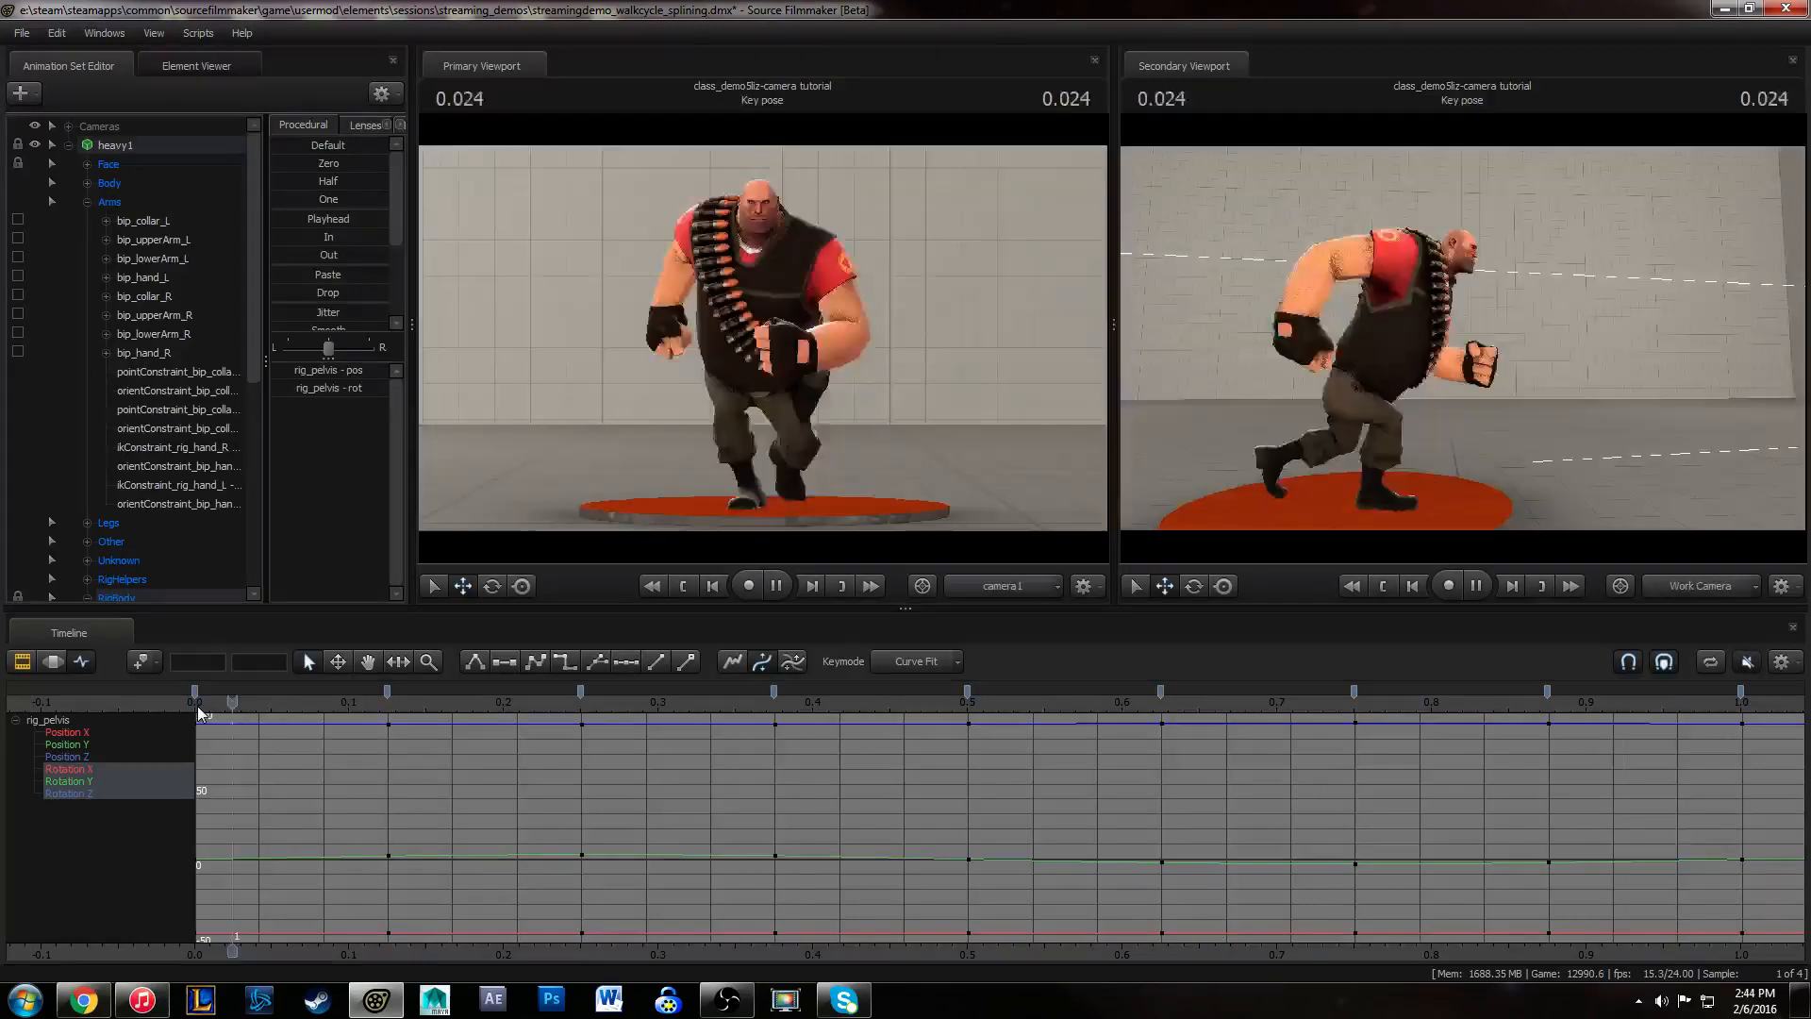
{"action": "key", "text": "space"}
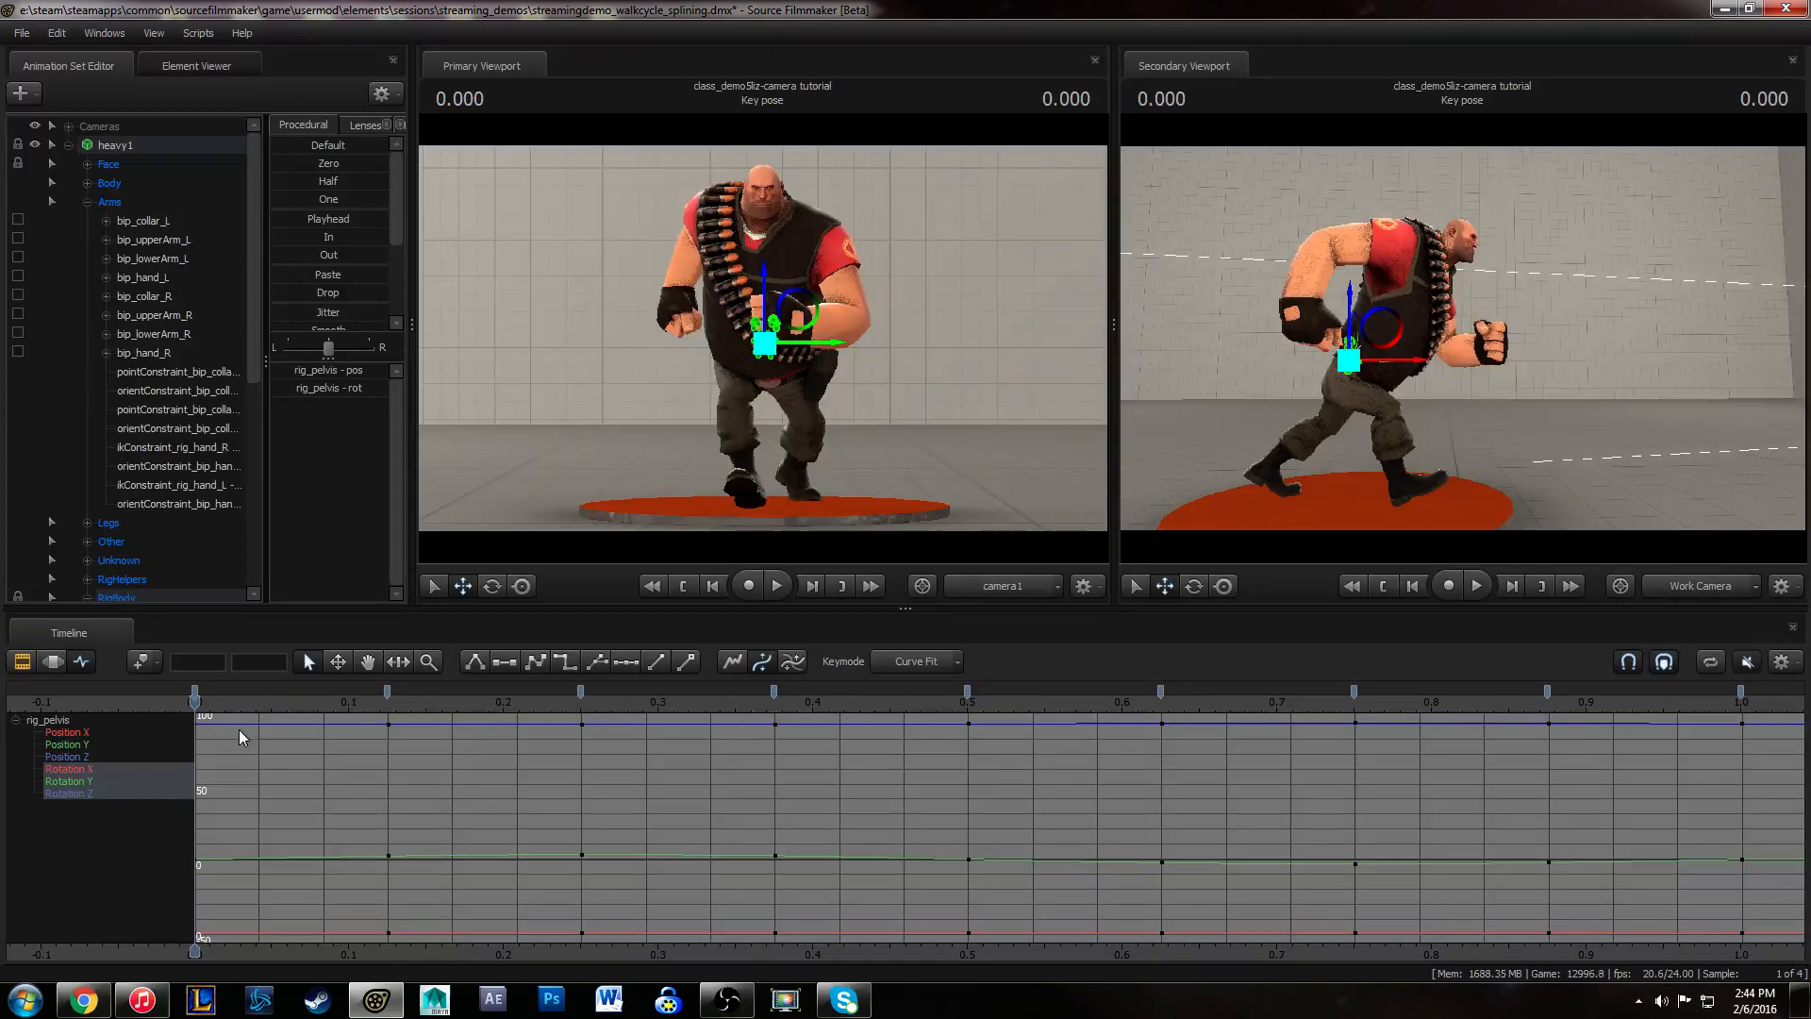
{"action": "left_click_drag", "start_coordinate": [218, 706], "coordinate": [712, 708]}
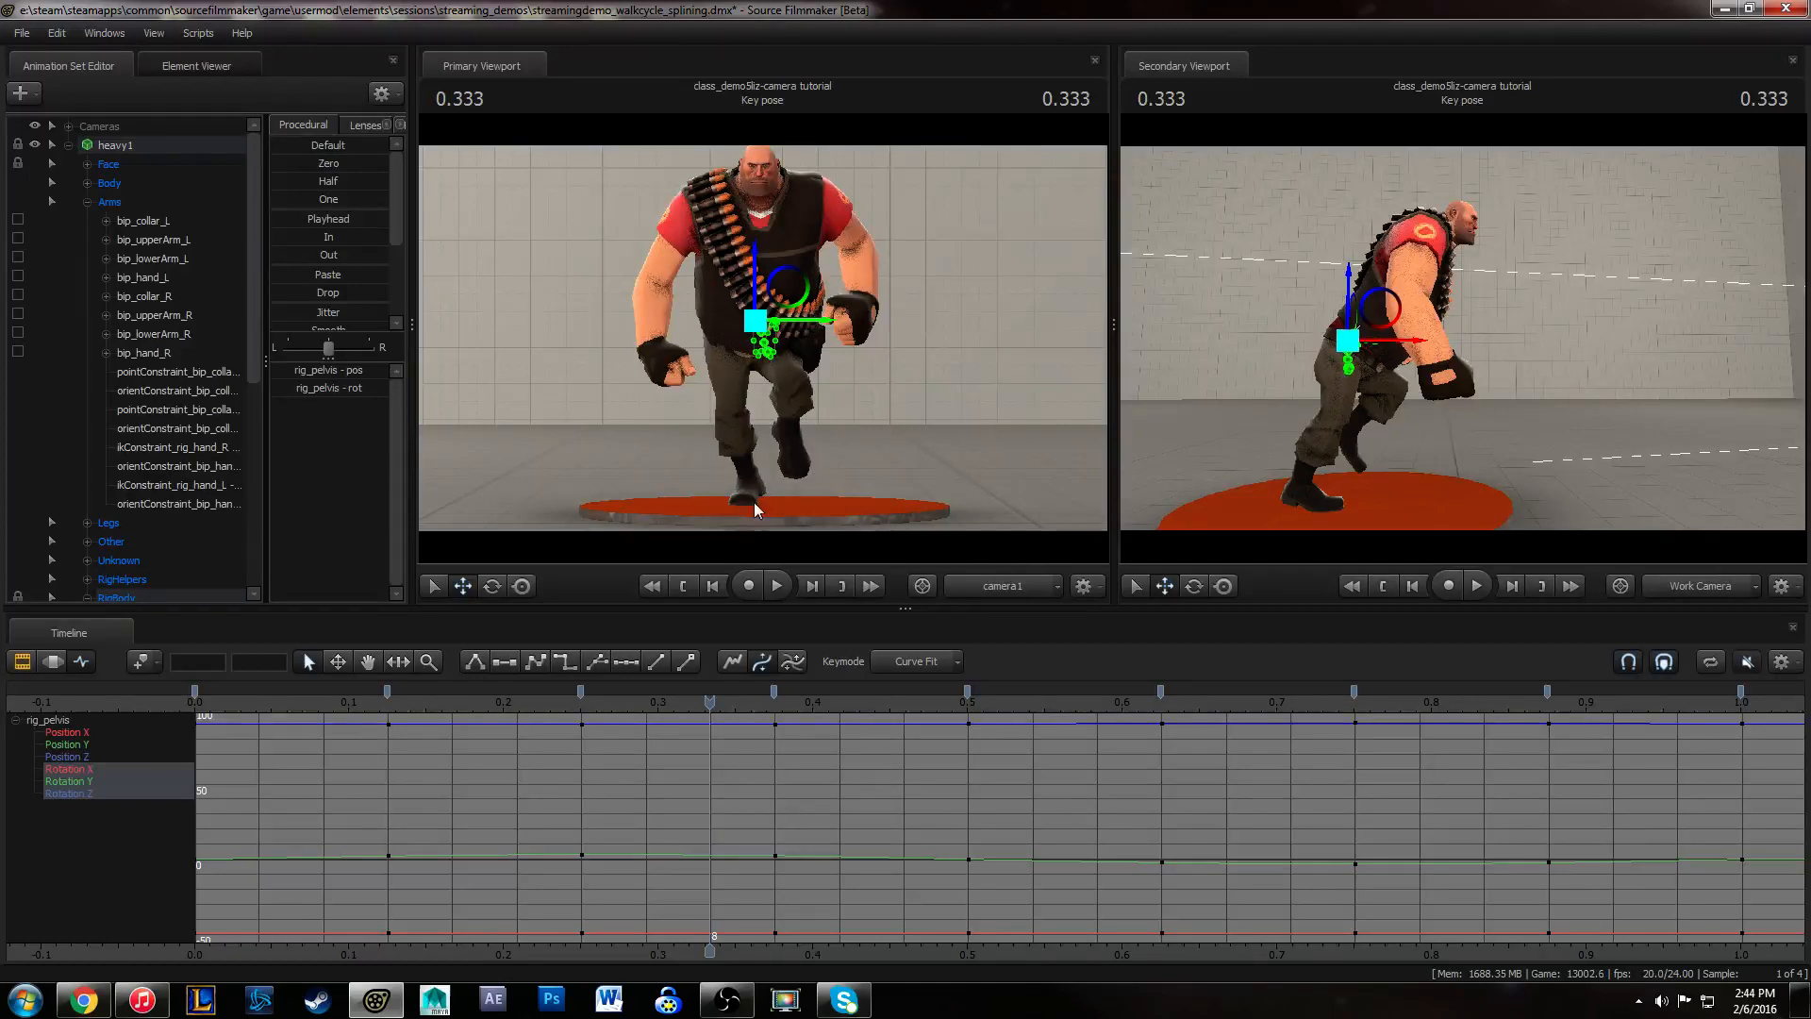
{"action": "left_click", "coordinate": [193, 712]}
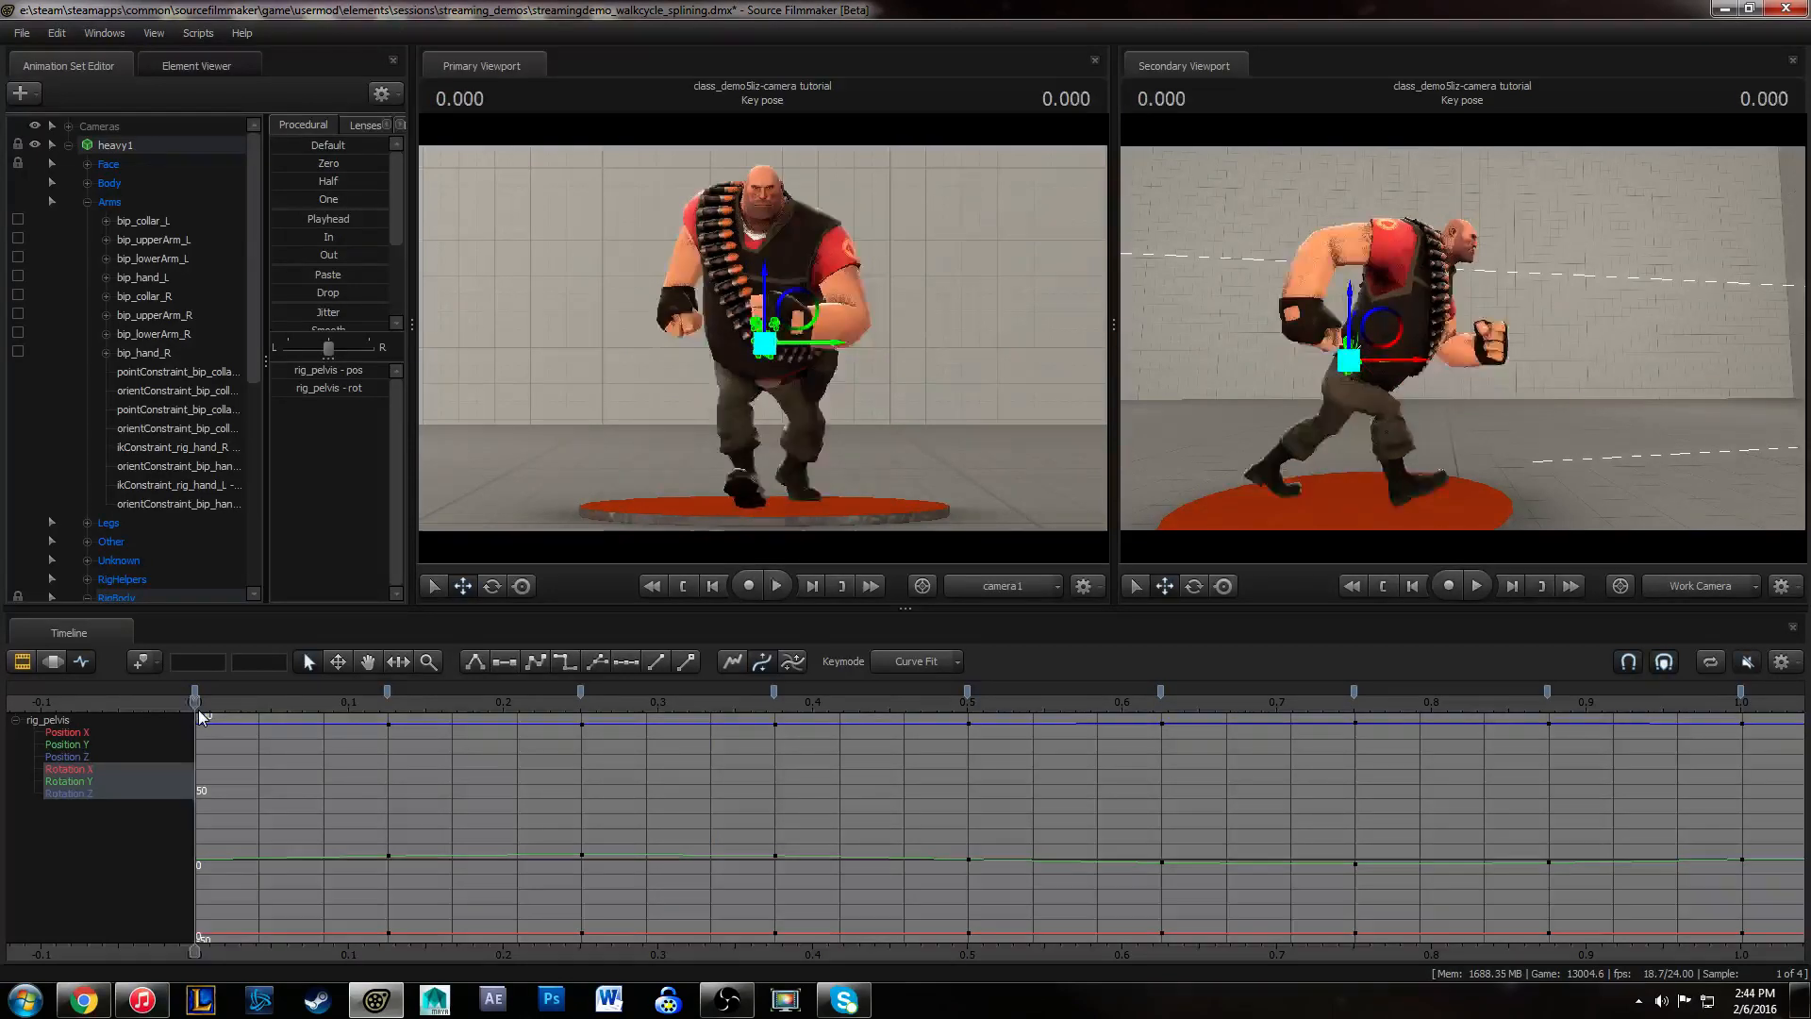
{"action": "key", "text": "space"}
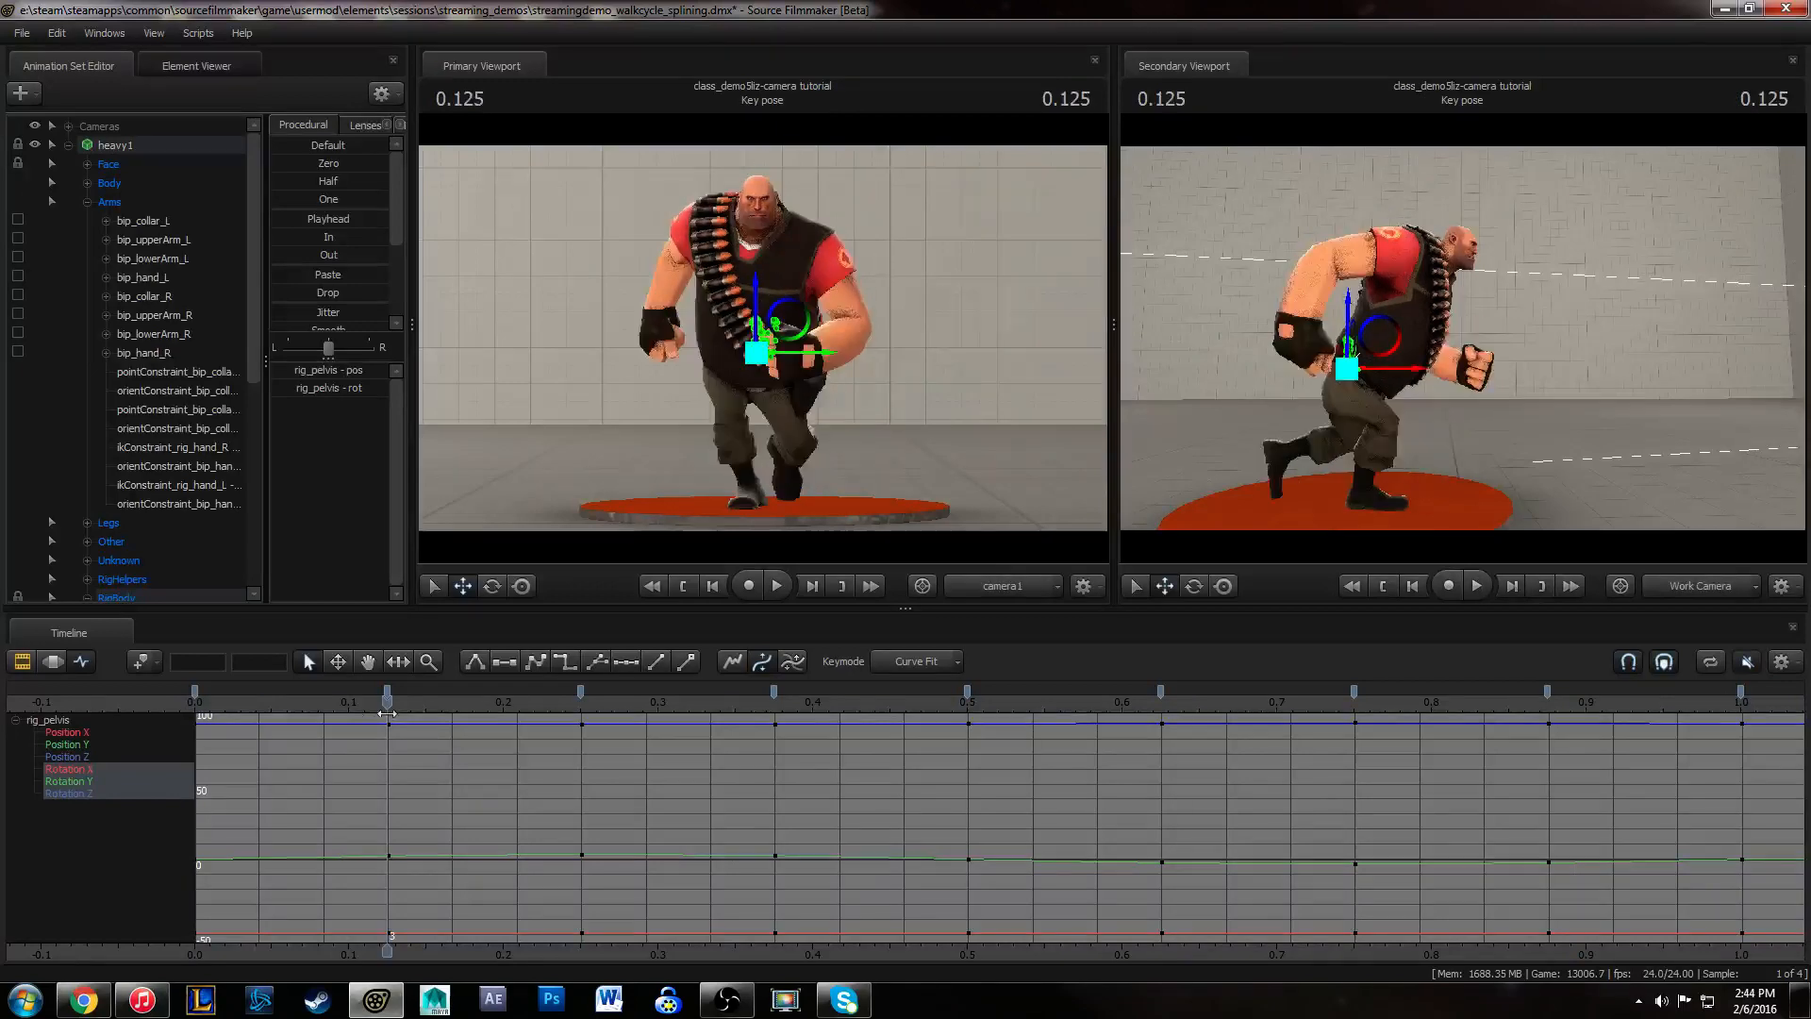
{"action": "left_click", "coordinate": [118, 712]}
{"action": "left_click", "coordinate": [201, 711]}
{"action": "middle_click_drag", "start_coordinate": [872, 829], "coordinate": [685, 823]}
{"action": "right_click_drag", "start_coordinate": [508, 788], "coordinate": [539, 790], "text": "alt"}
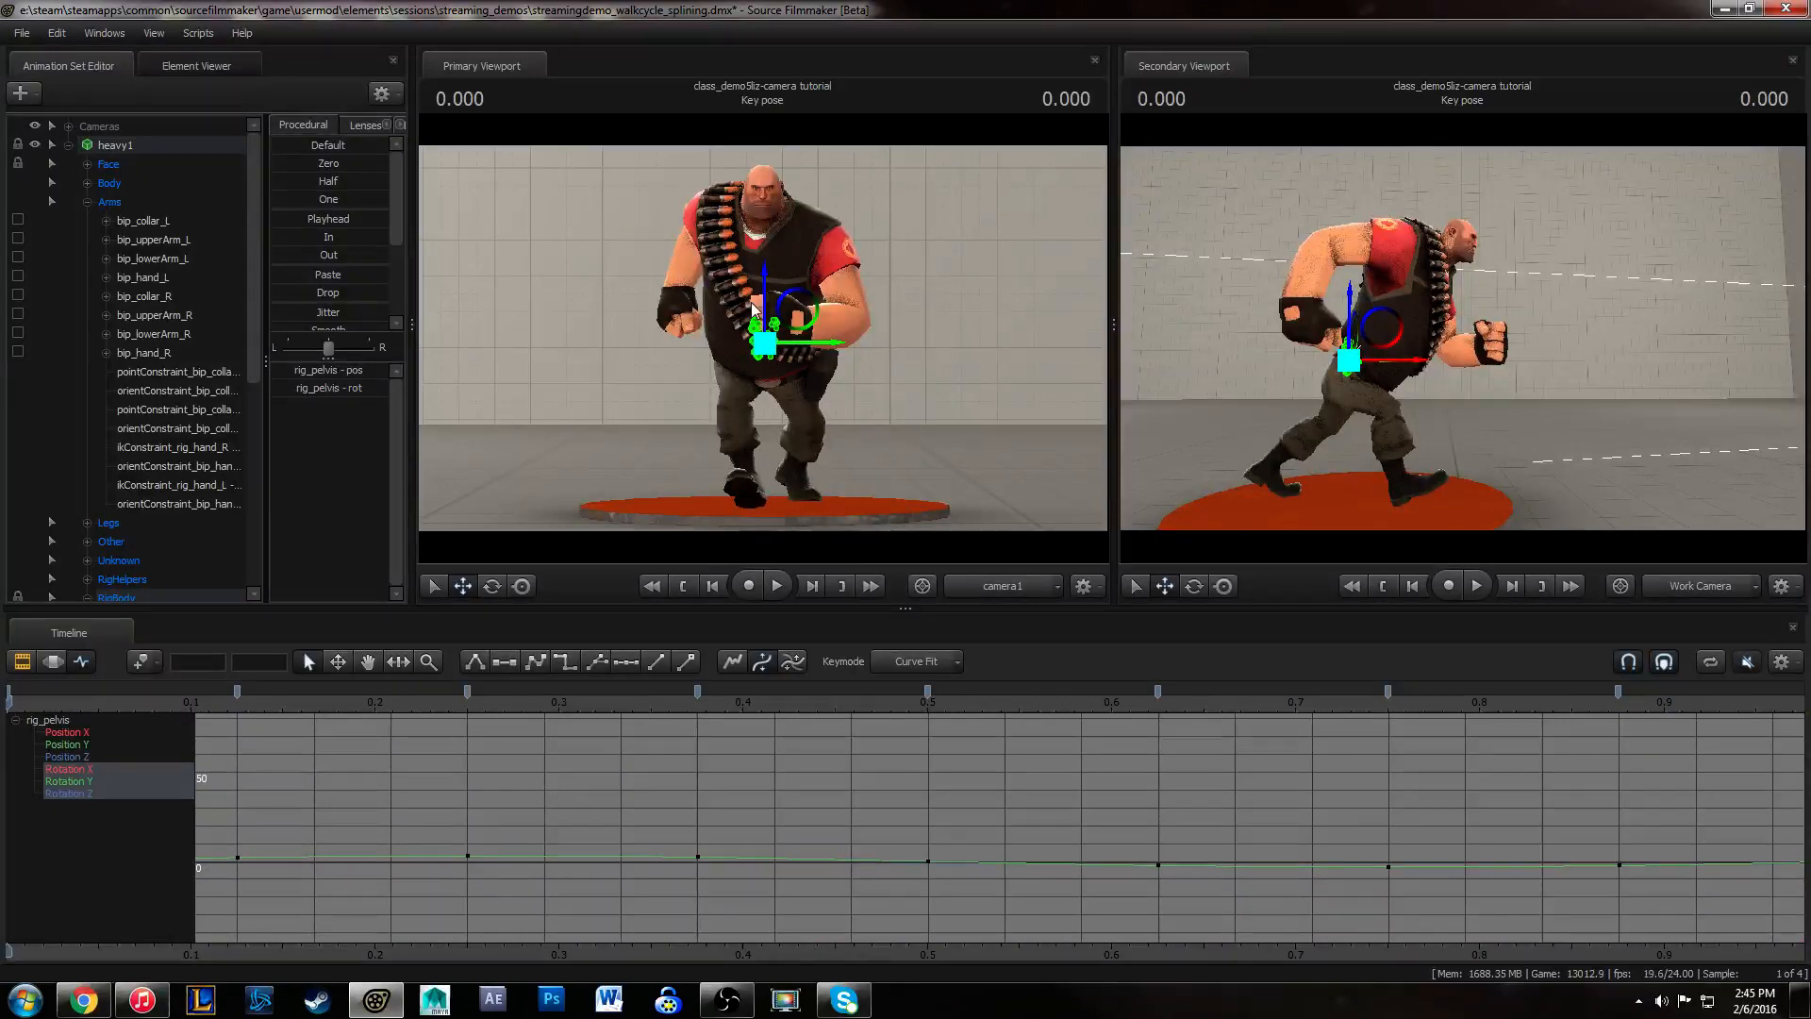
- Move the work camera in close to the Heavy's upper body and play back the cycle
{"action": "left_click_drag", "start_coordinate": [1464, 347], "coordinate": [1465, 338]}
{"action": "key", "text": "w"}
{"action": "key", "text": "d"}
{"action": "key", "text": "w"}
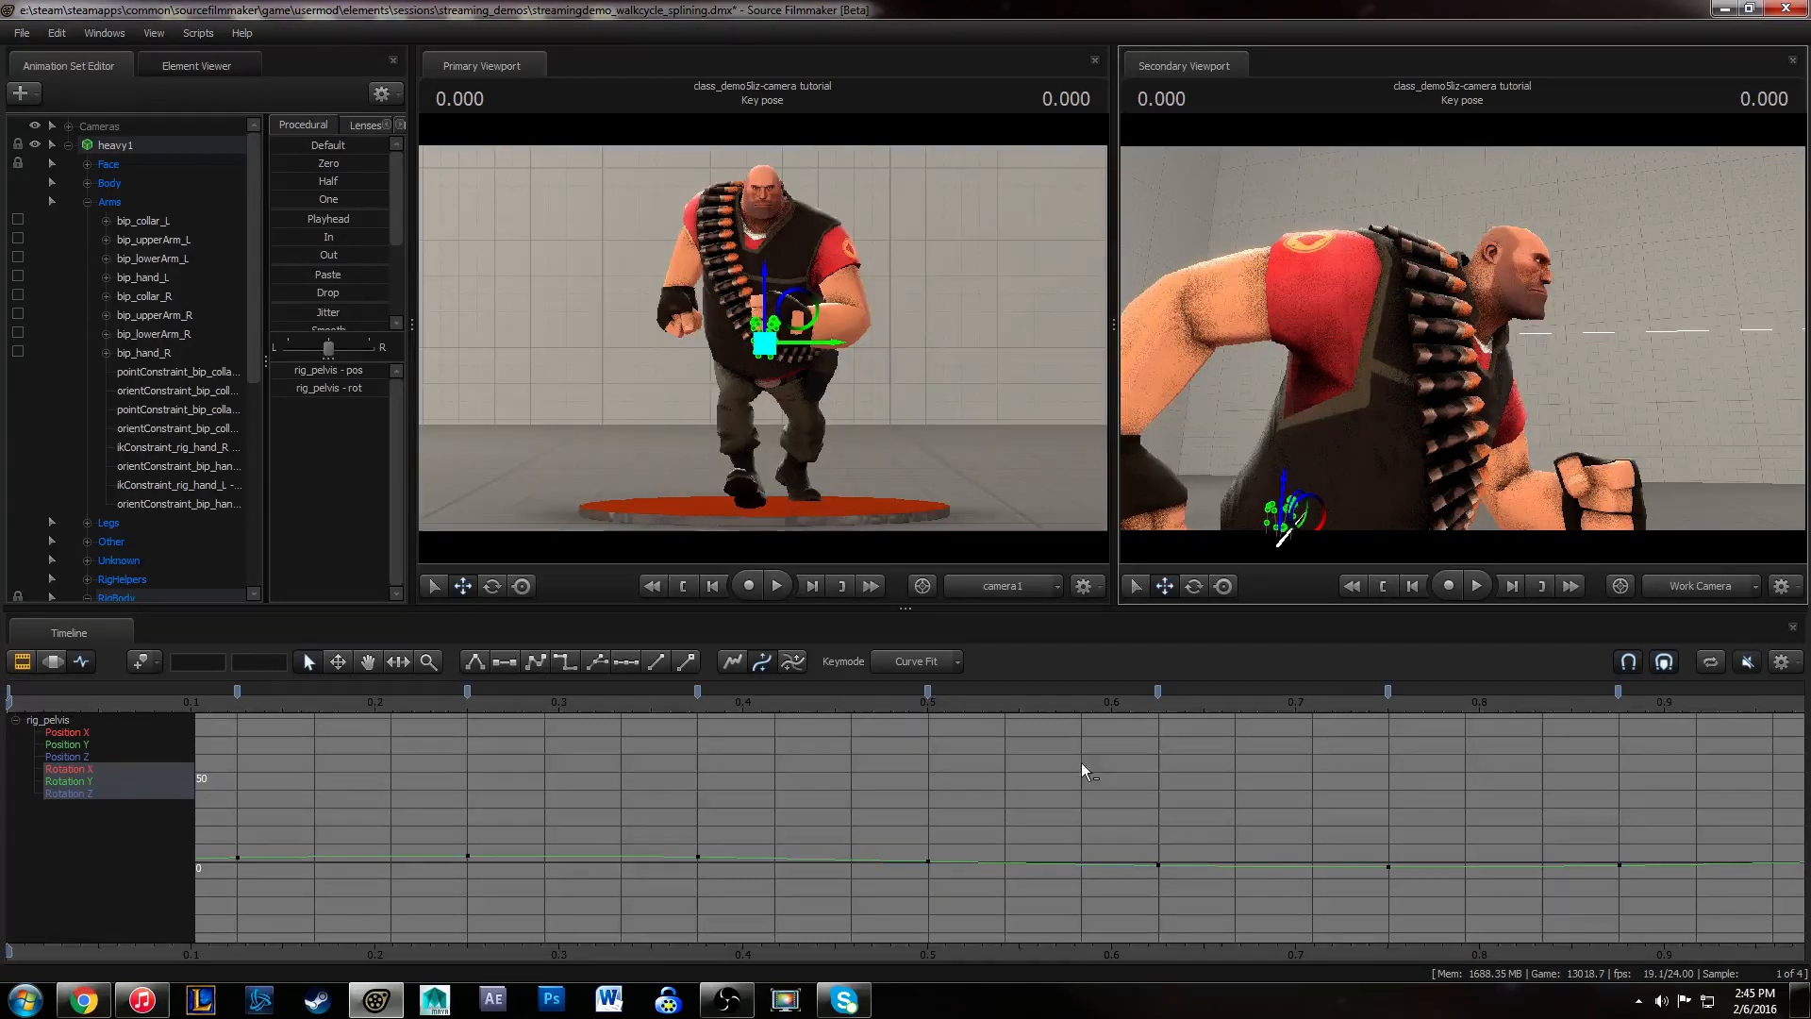
{"action": "left_click_drag", "start_coordinate": [1457, 359], "coordinate": [1497, 339]}
{"action": "key", "text": "space"}
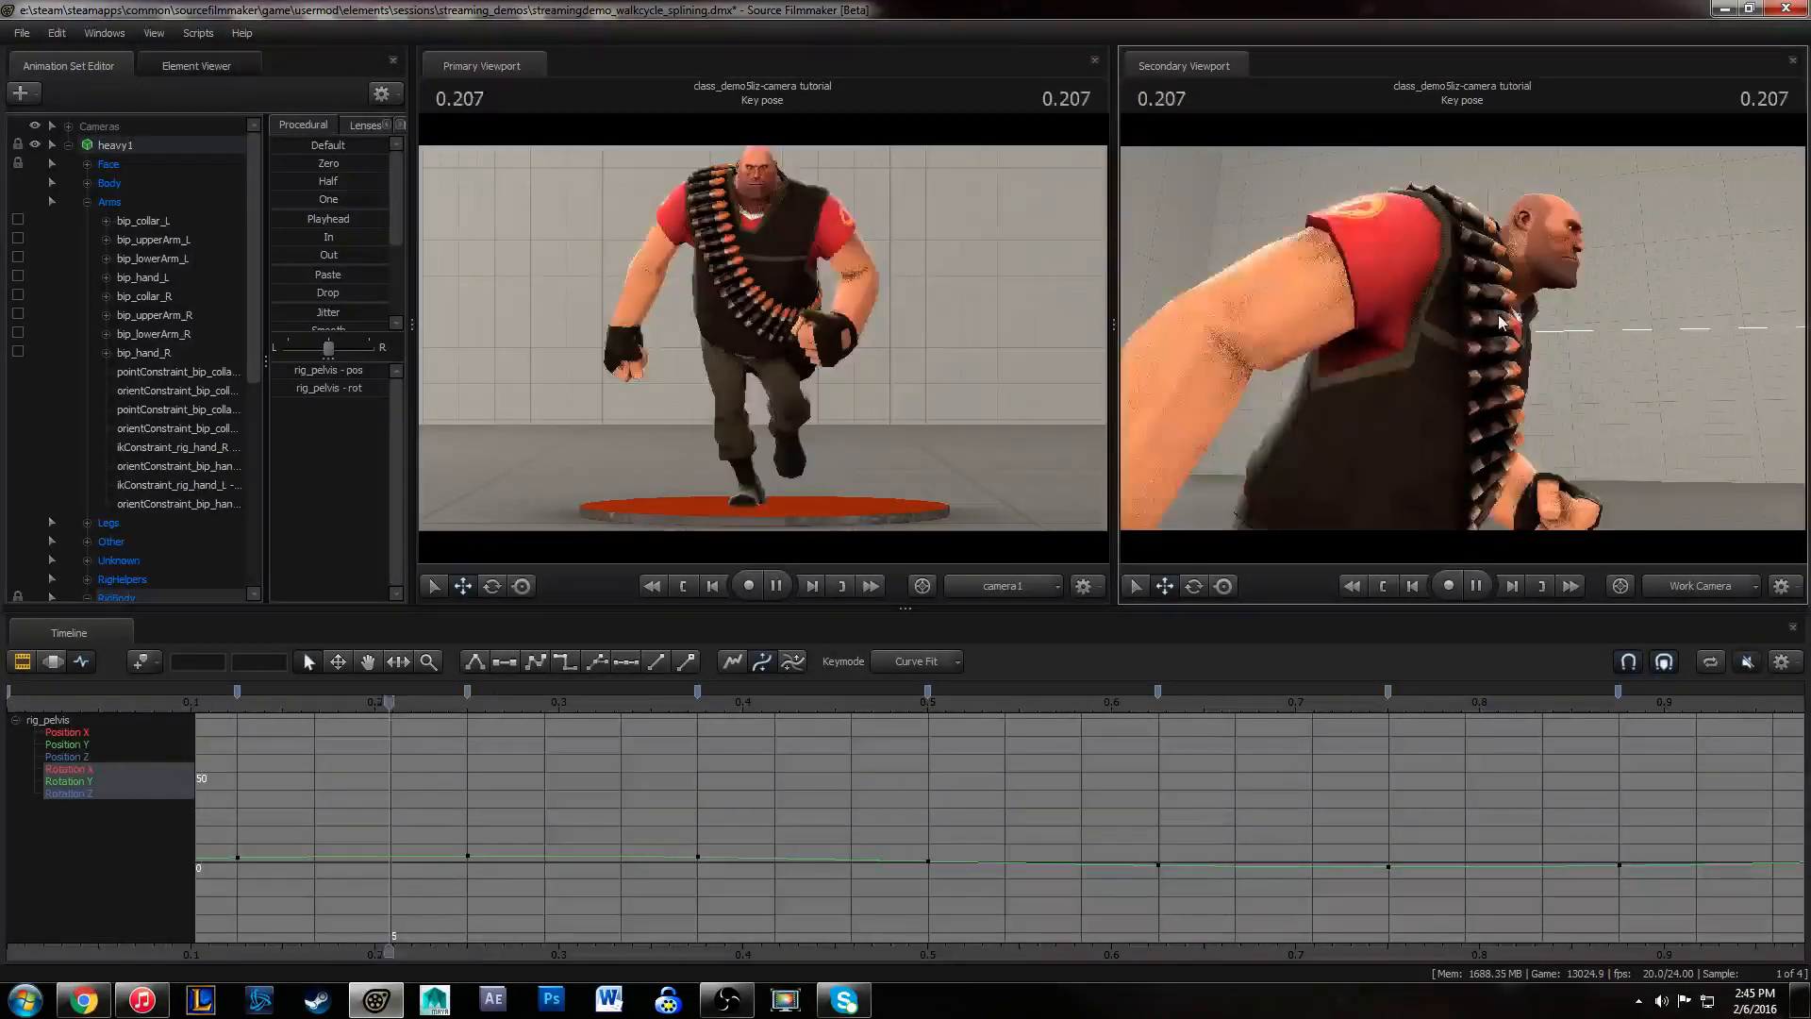
{"action": "key", "text": "space"}
- Pull the work camera back to show the whole Heavy and replay the walk cycle
{"action": "key", "text": "s"}
{"action": "left_click_drag", "start_coordinate": [1533, 407], "coordinate": [1406, 372]}
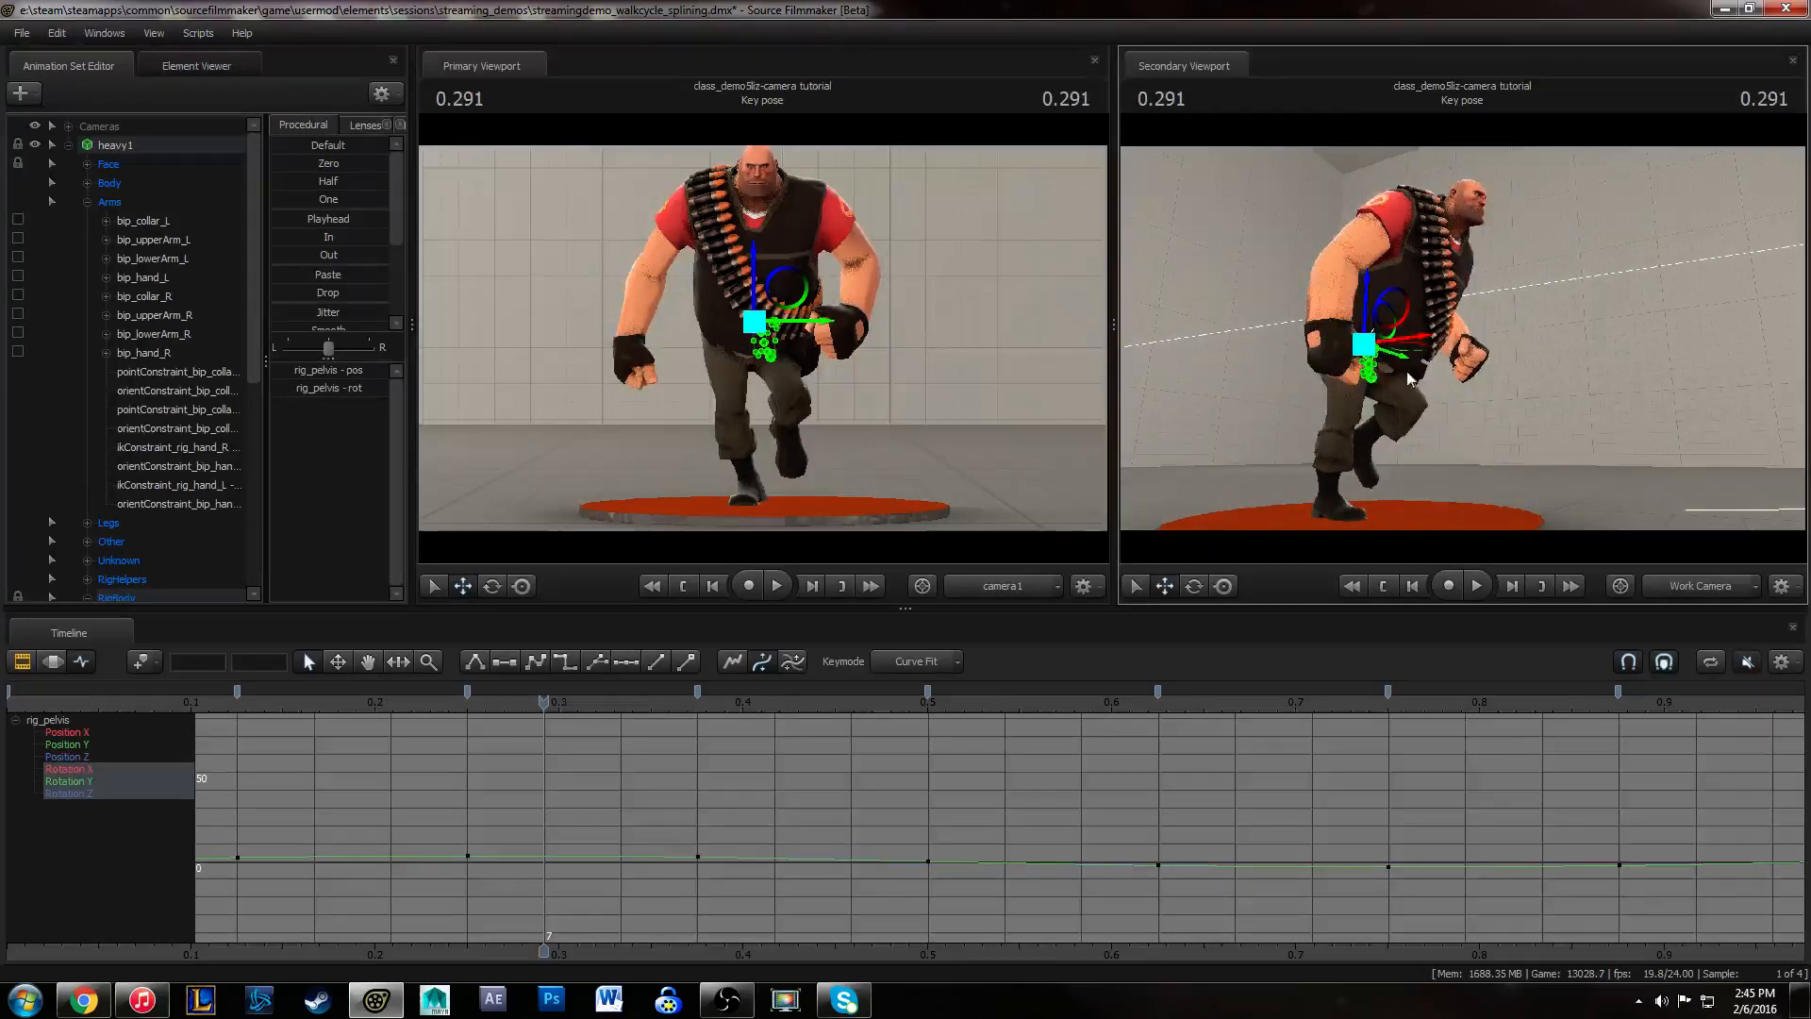
{"action": "key", "text": "space"}
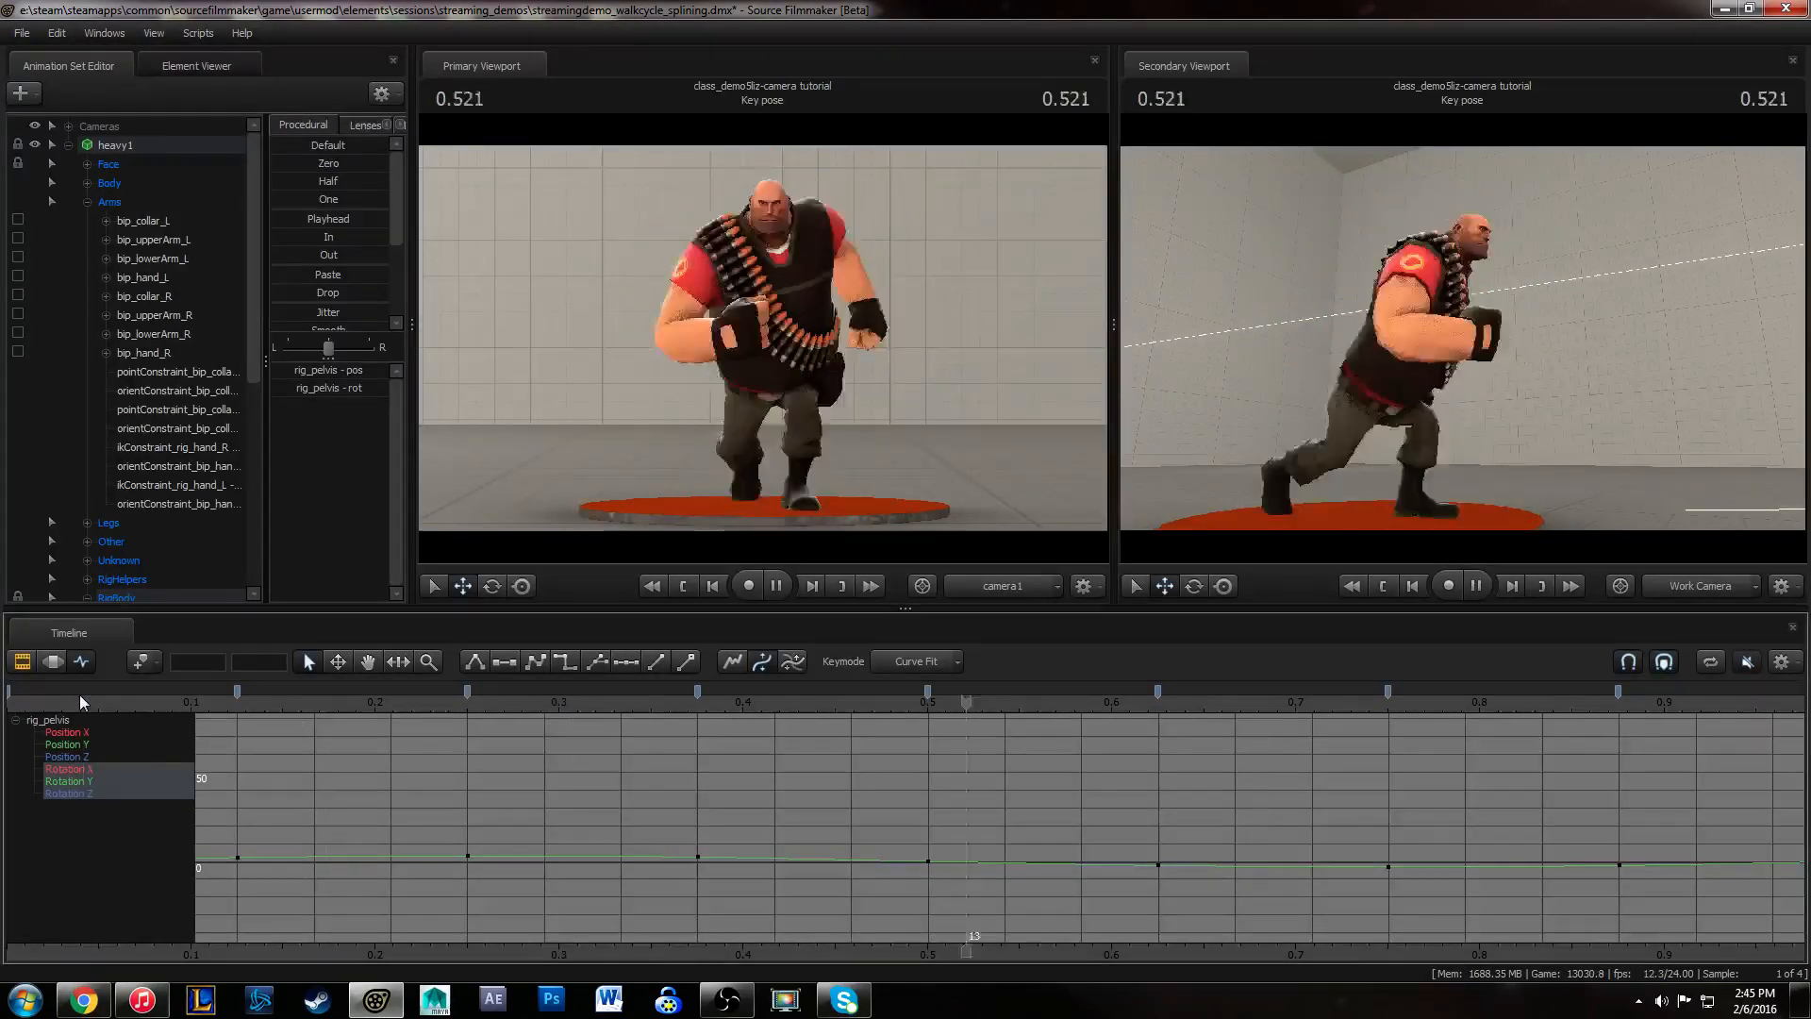
{"action": "key", "text": "space"}
- Move the work camera to a close three-quarter front view of the Heavy's chest and return to frame 0
{"action": "left_click_drag", "start_coordinate": [1462, 358], "coordinate": [1391, 330]}
{"action": "key", "text": "w"}
{"action": "key", "text": "d"}
{"action": "left_click", "coordinate": [29, 704]}
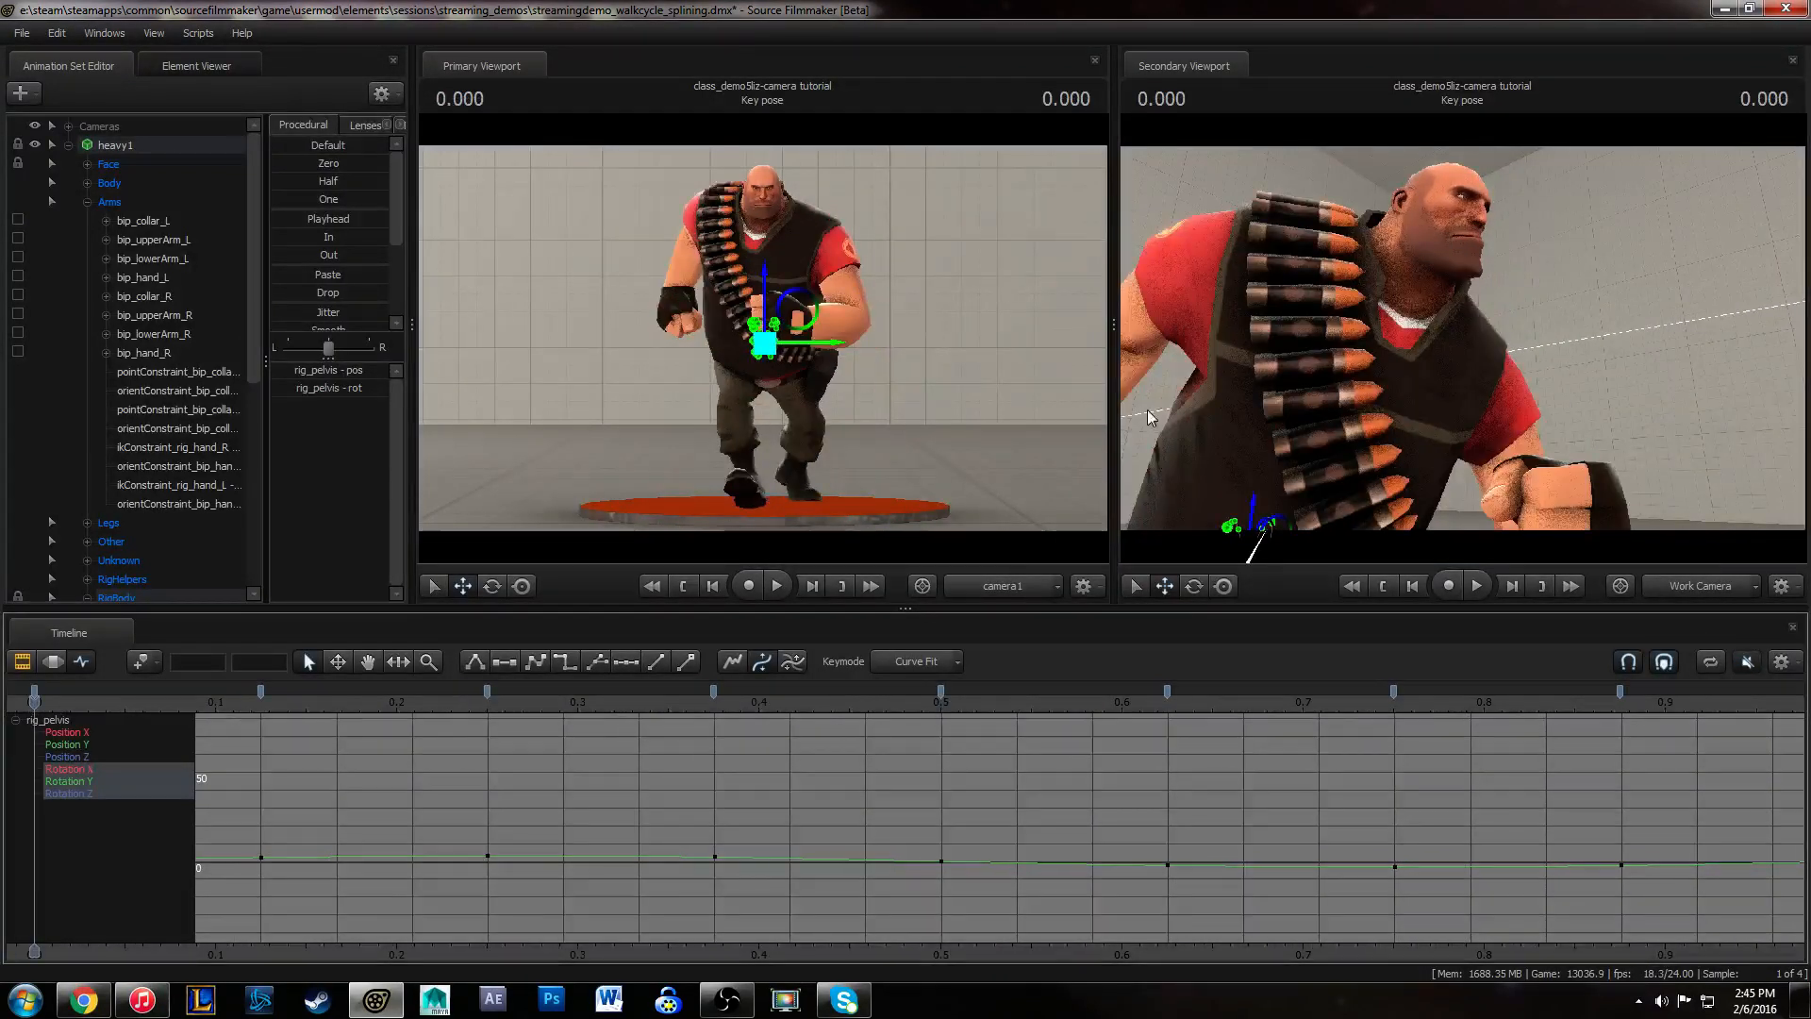
- Move the work camera out to a side view of the whole Heavy and play back the walk cycle from frame 0
{"action": "key", "text": "s"}
{"action": "mouse_move", "coordinate": [1531, 344]}
{"action": "left_mouse_down"}
{"action": "mouse_move", "coordinate": [1462, 339]}
{"action": "mouse_move", "coordinate": [1519, 354]}
{"action": "left_mouse_up"}
{"action": "key", "text": "a"}
{"action": "left_click", "coordinate": [55, 704]}
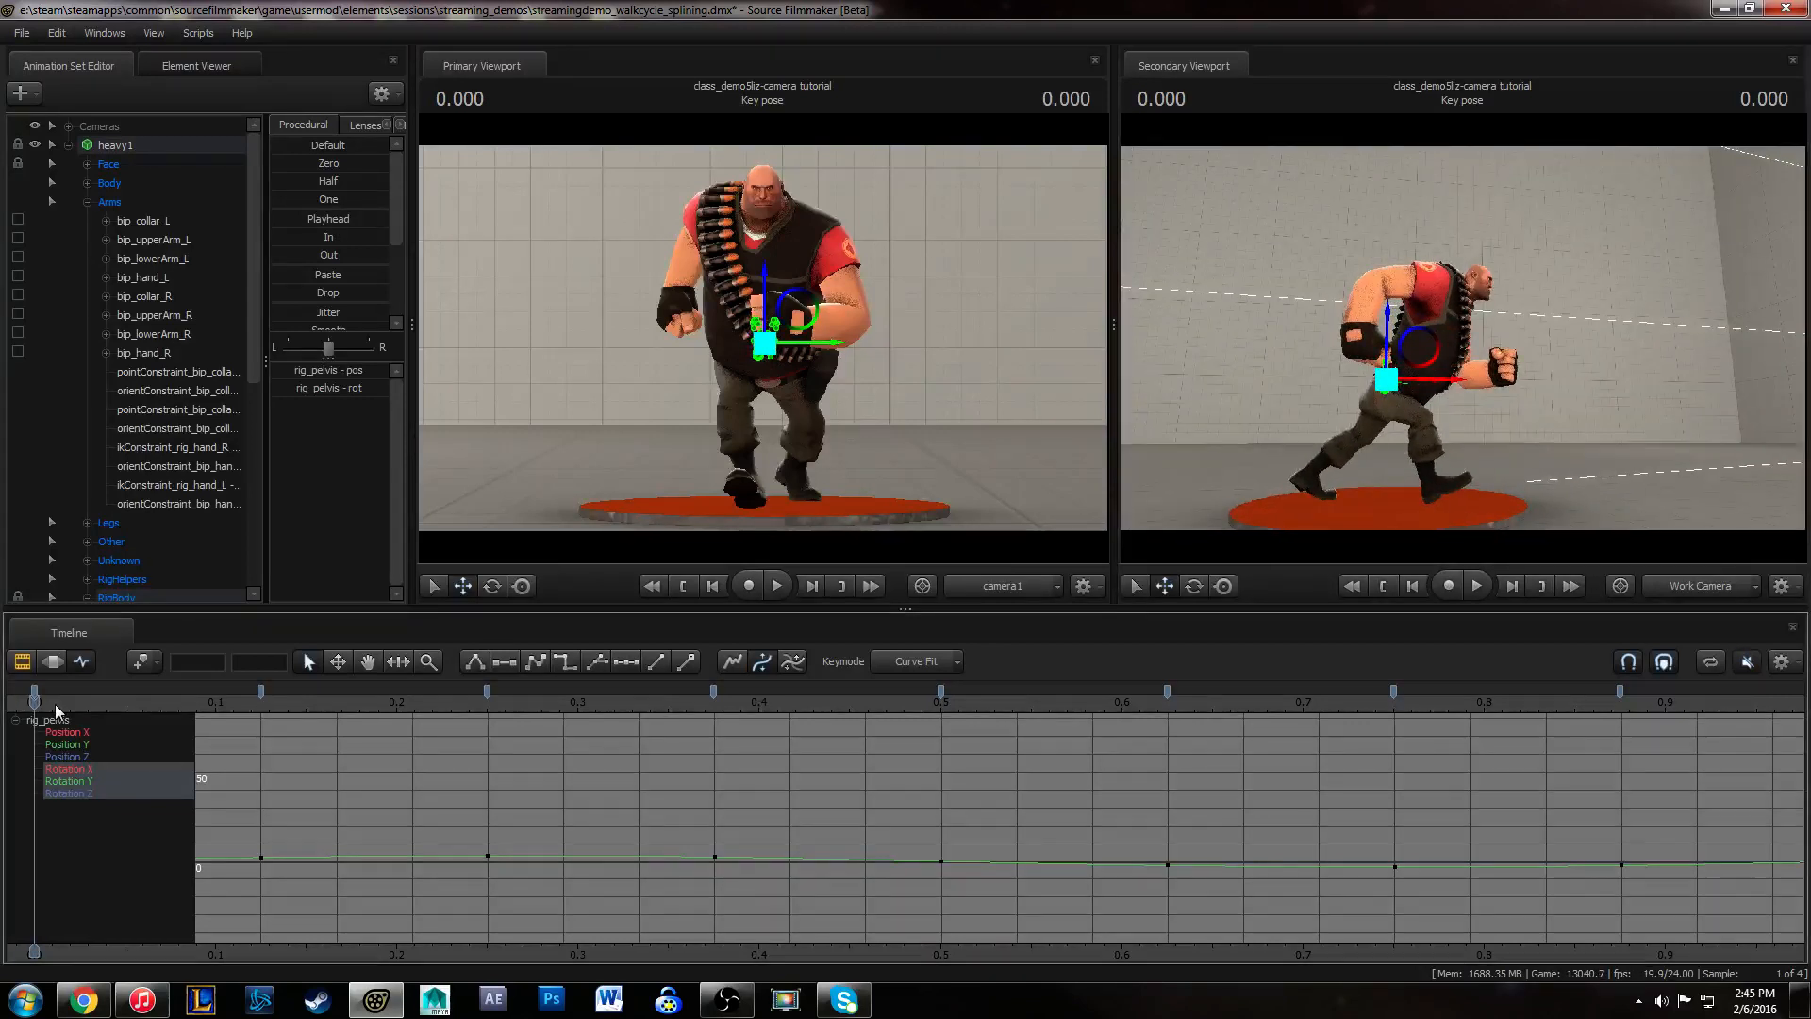
{"action": "key", "text": "space"}
{"action": "key", "text": "space"}
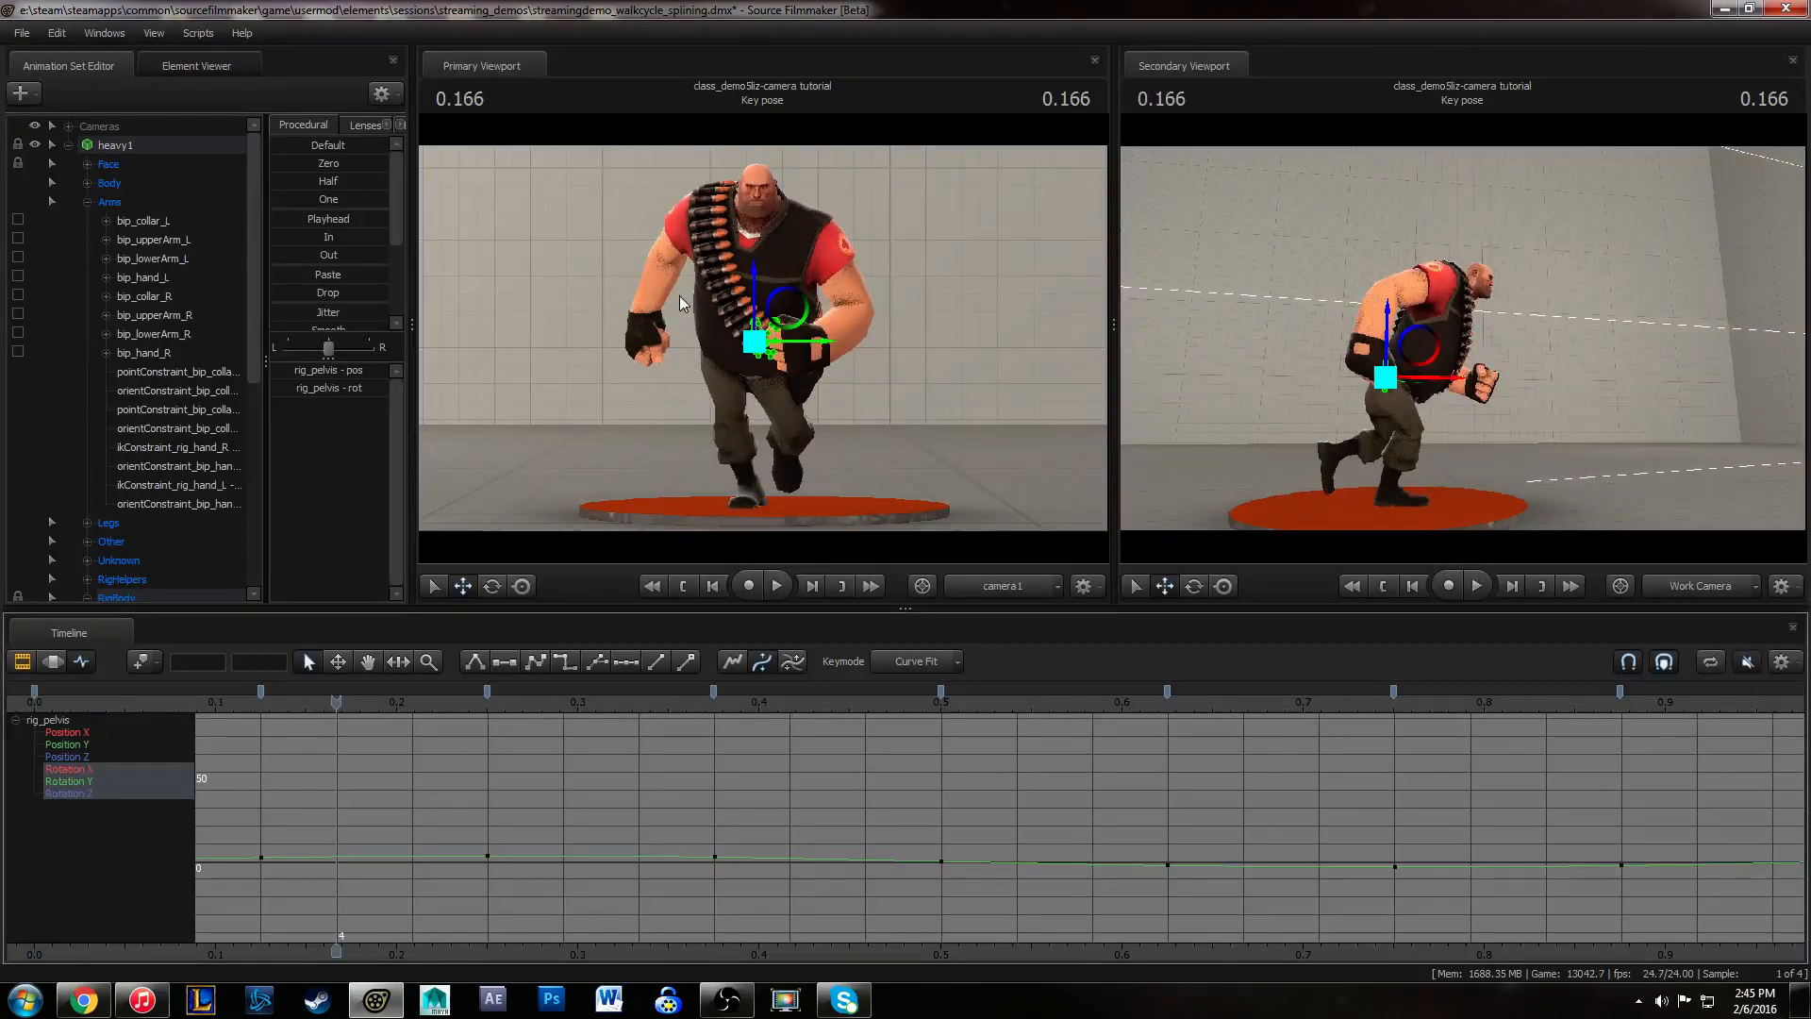
- Turn the left lower arm's stepped Rotation Z curve into splines, smoothing the tangents of the keys from 0.125 to 0.625 seconds
{"action": "left_click", "coordinate": [866, 270]}
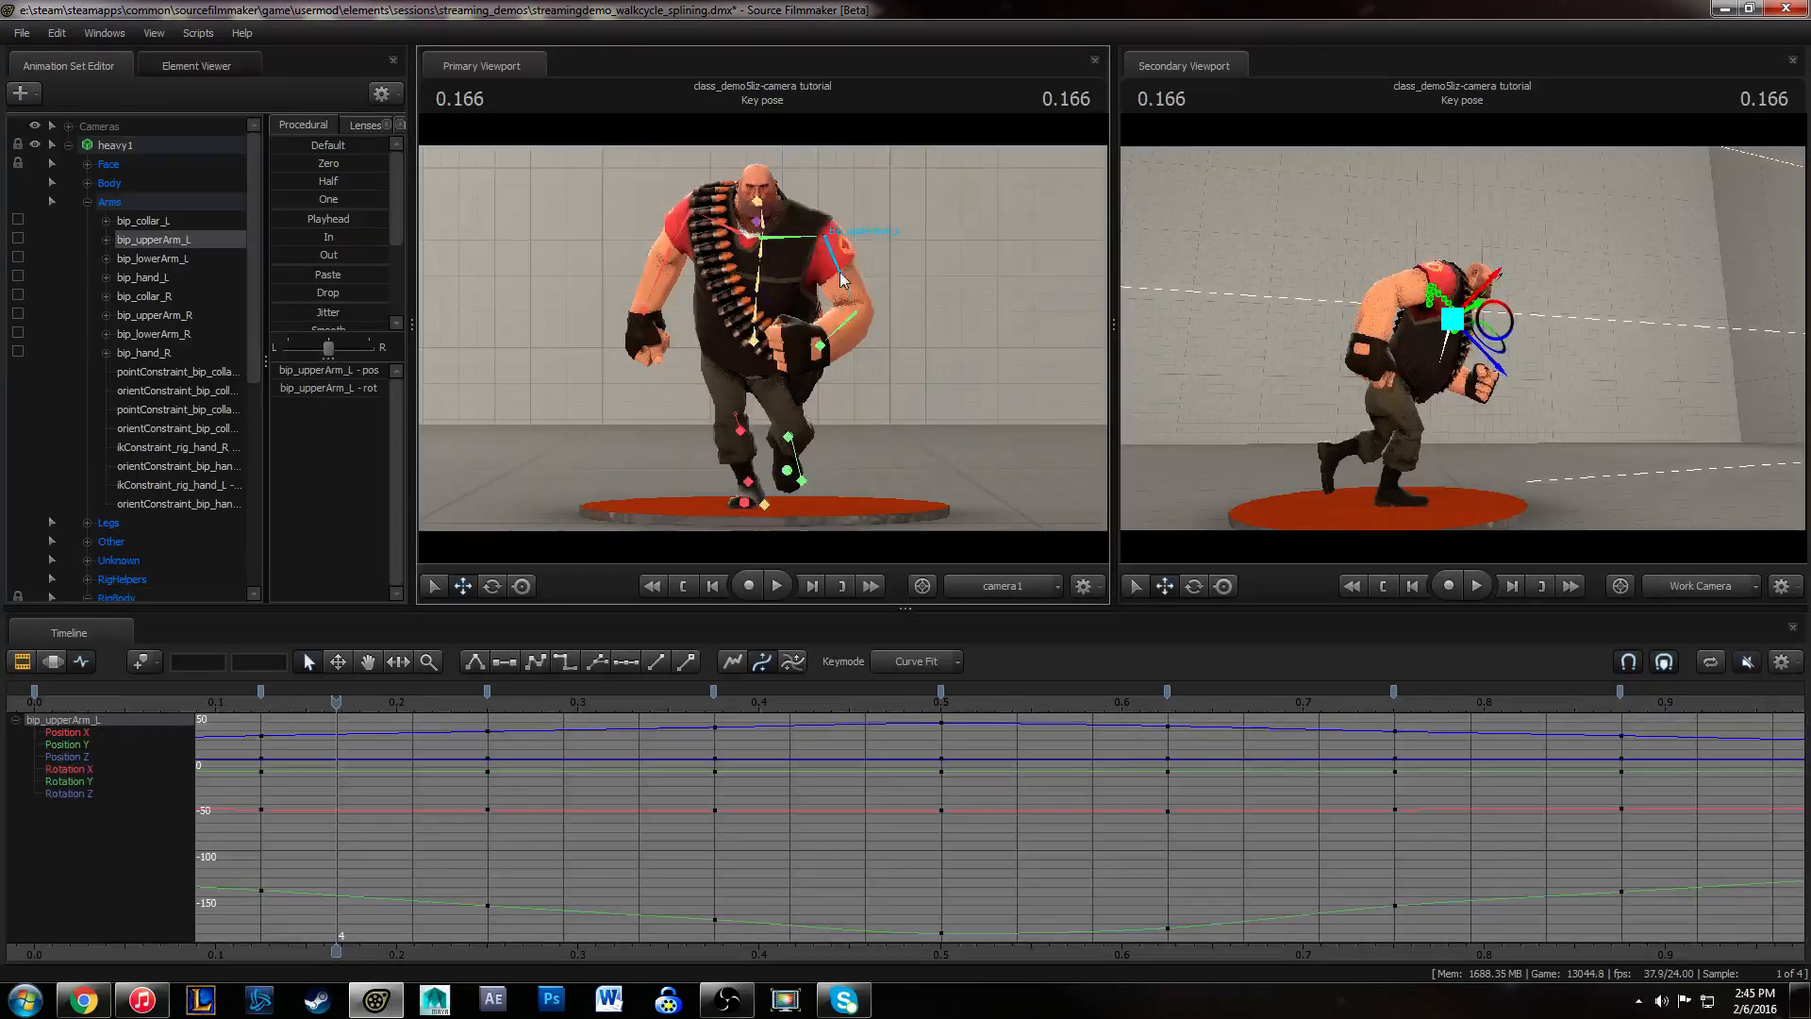
{"action": "left_click", "coordinate": [847, 328]}
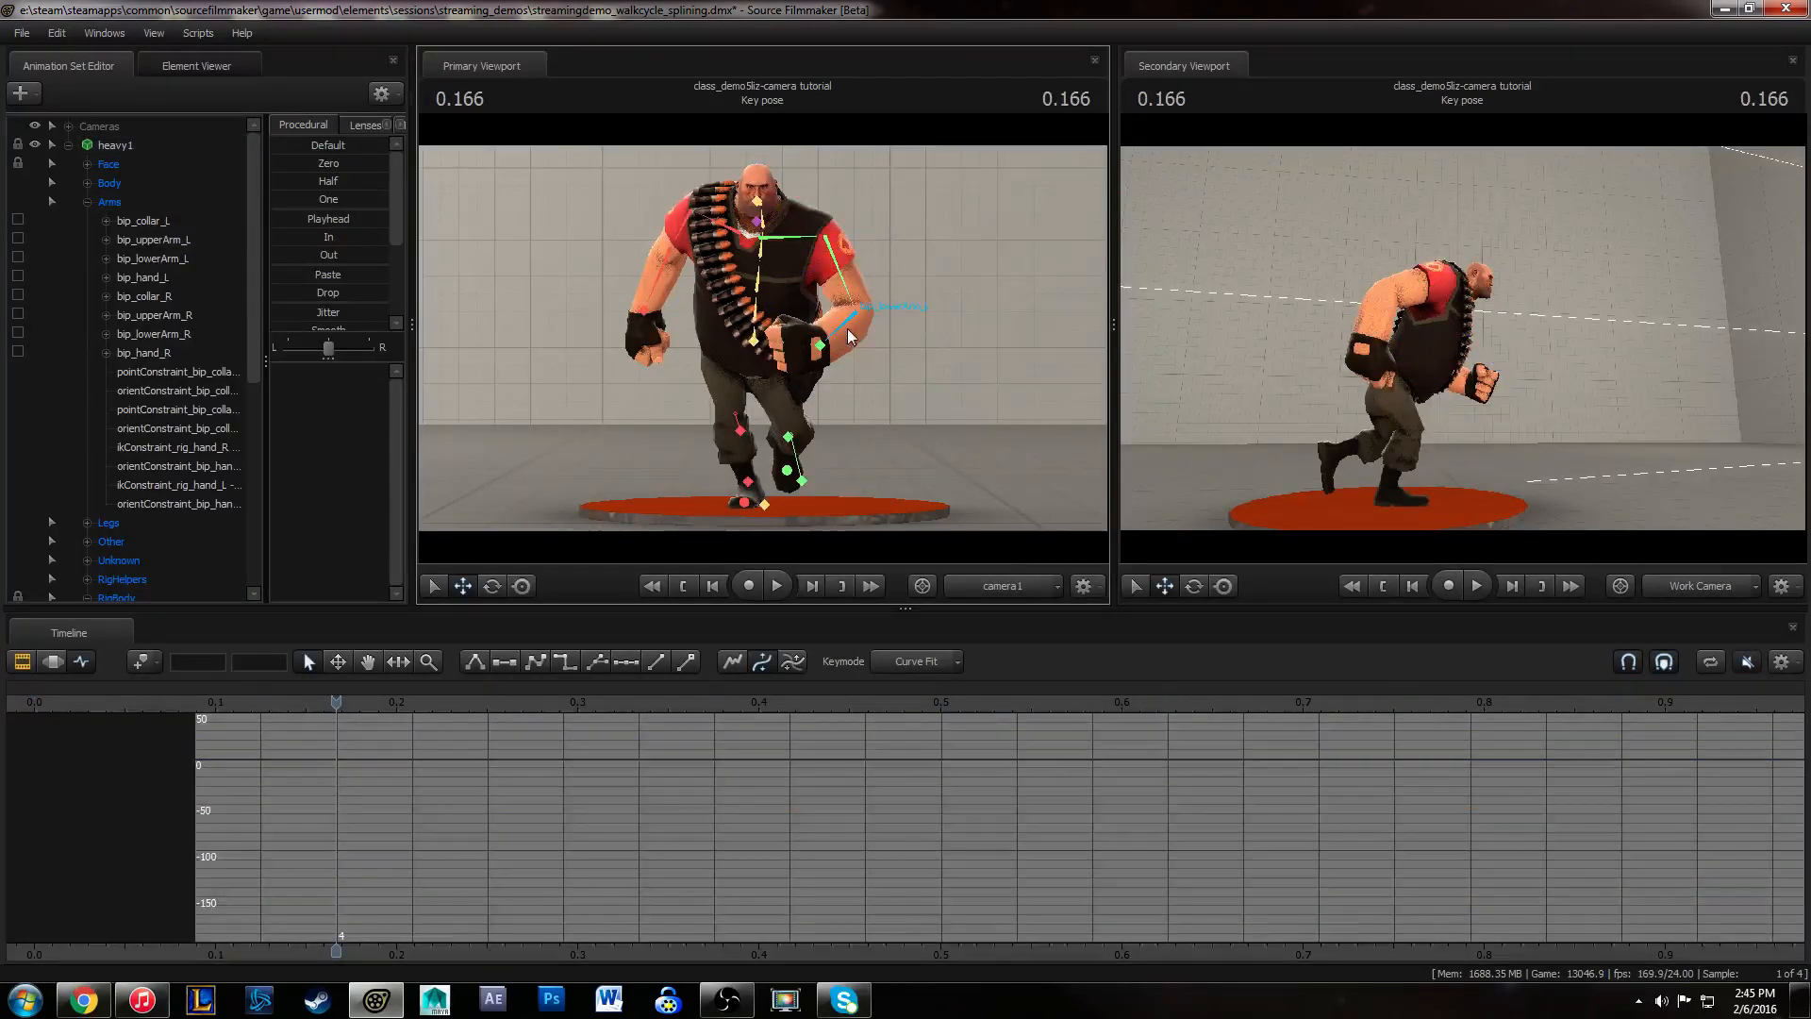
{"action": "left_click", "coordinate": [769, 781]}
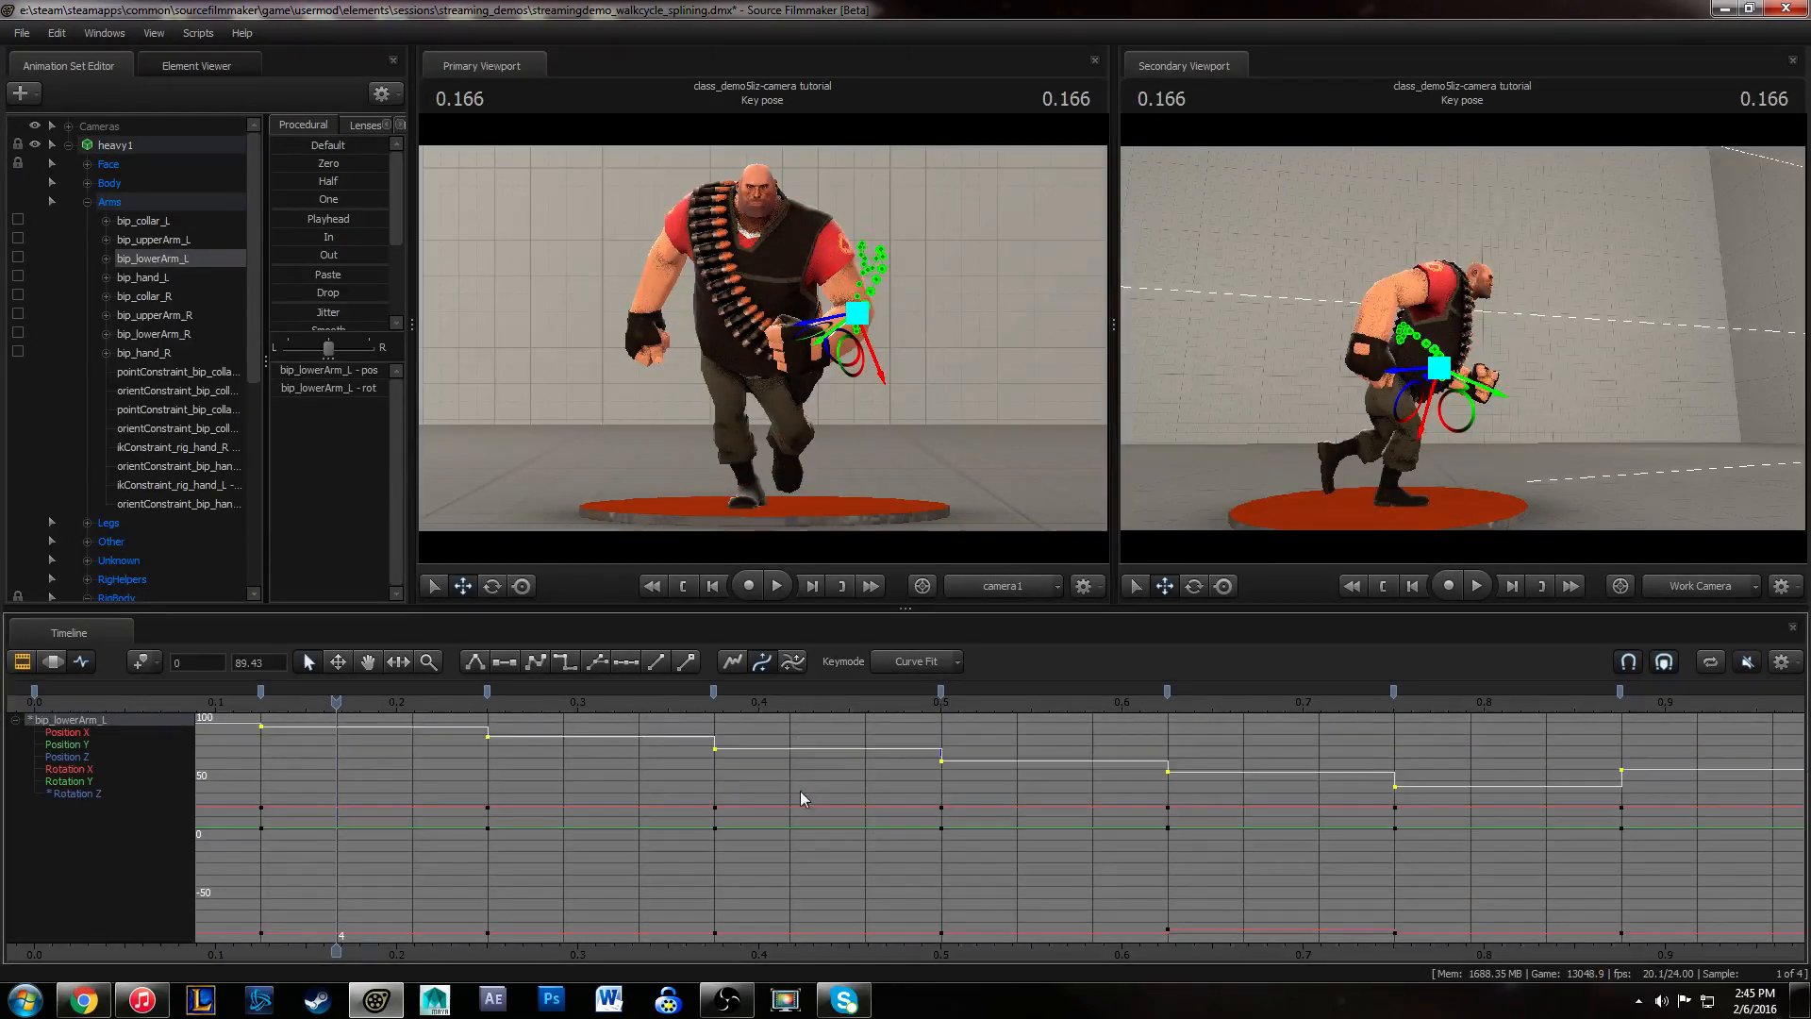
{"action": "right_click_drag", "start_coordinate": [1124, 818], "coordinate": [1083, 816], "text": "alt"}
{"action": "middle_click_drag", "start_coordinate": [1051, 812], "coordinate": [1156, 832], "text": "alt"}
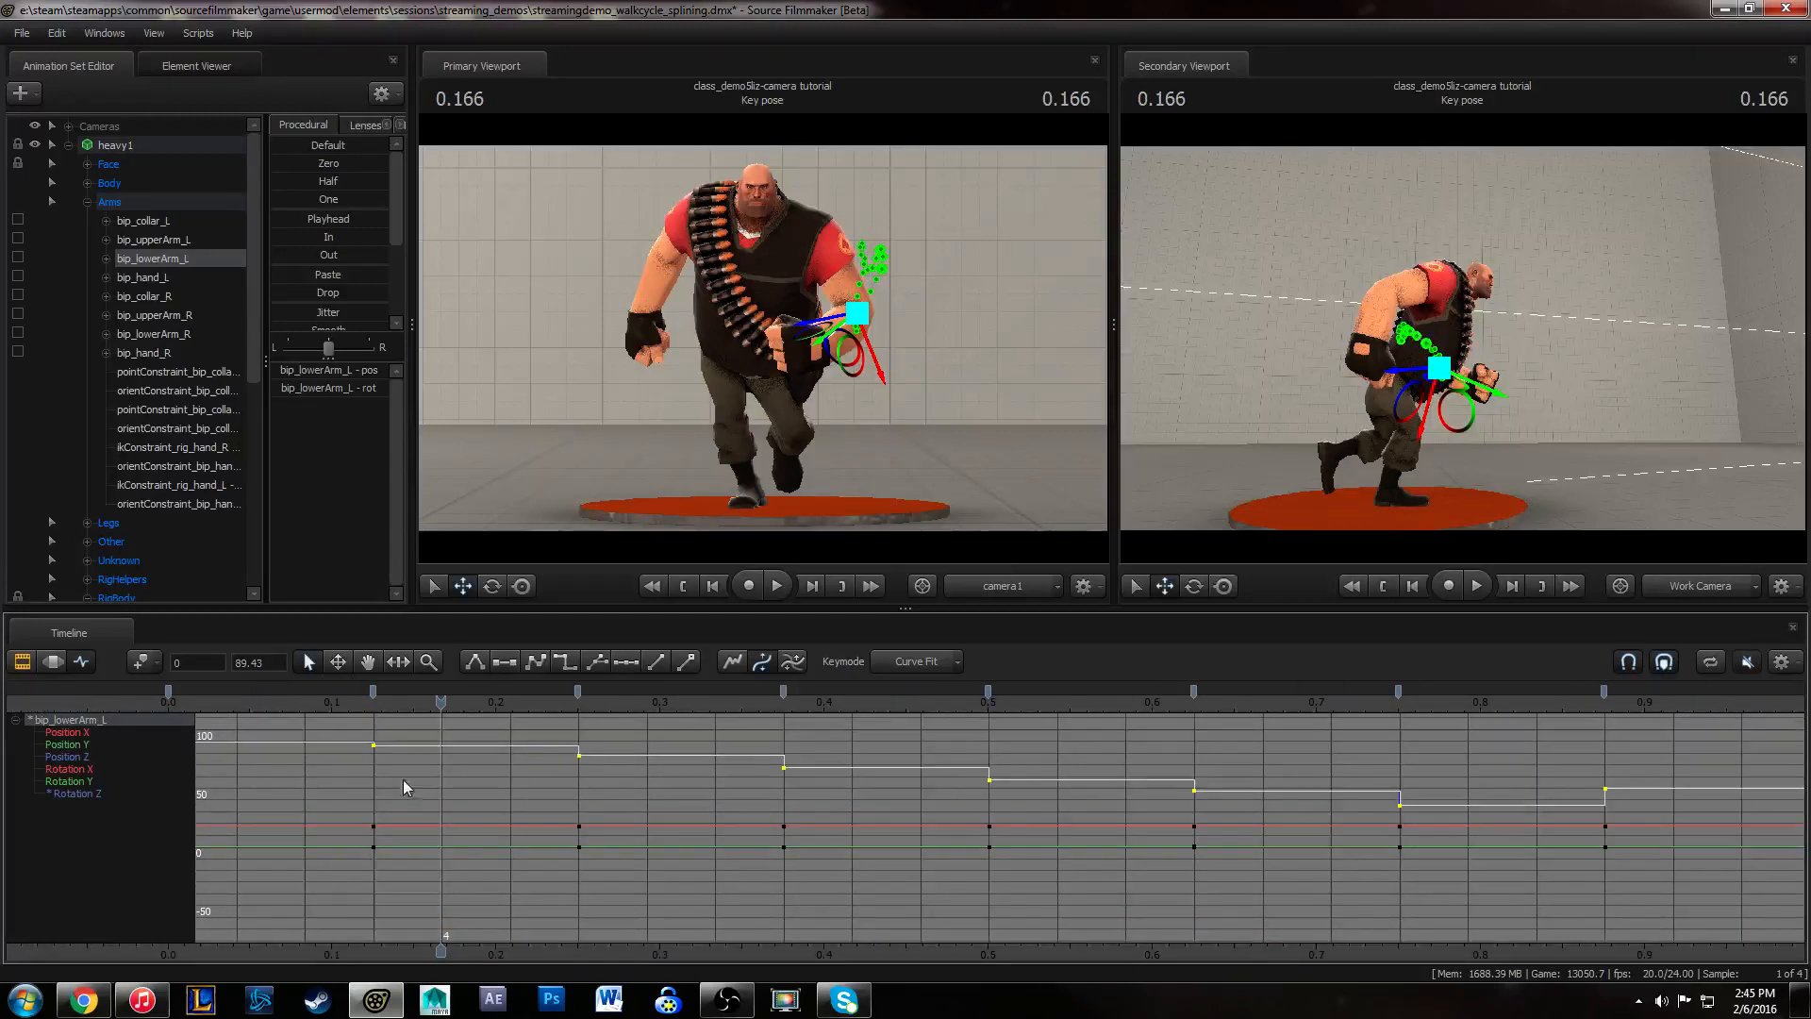
{"action": "left_click", "coordinate": [95, 795]}
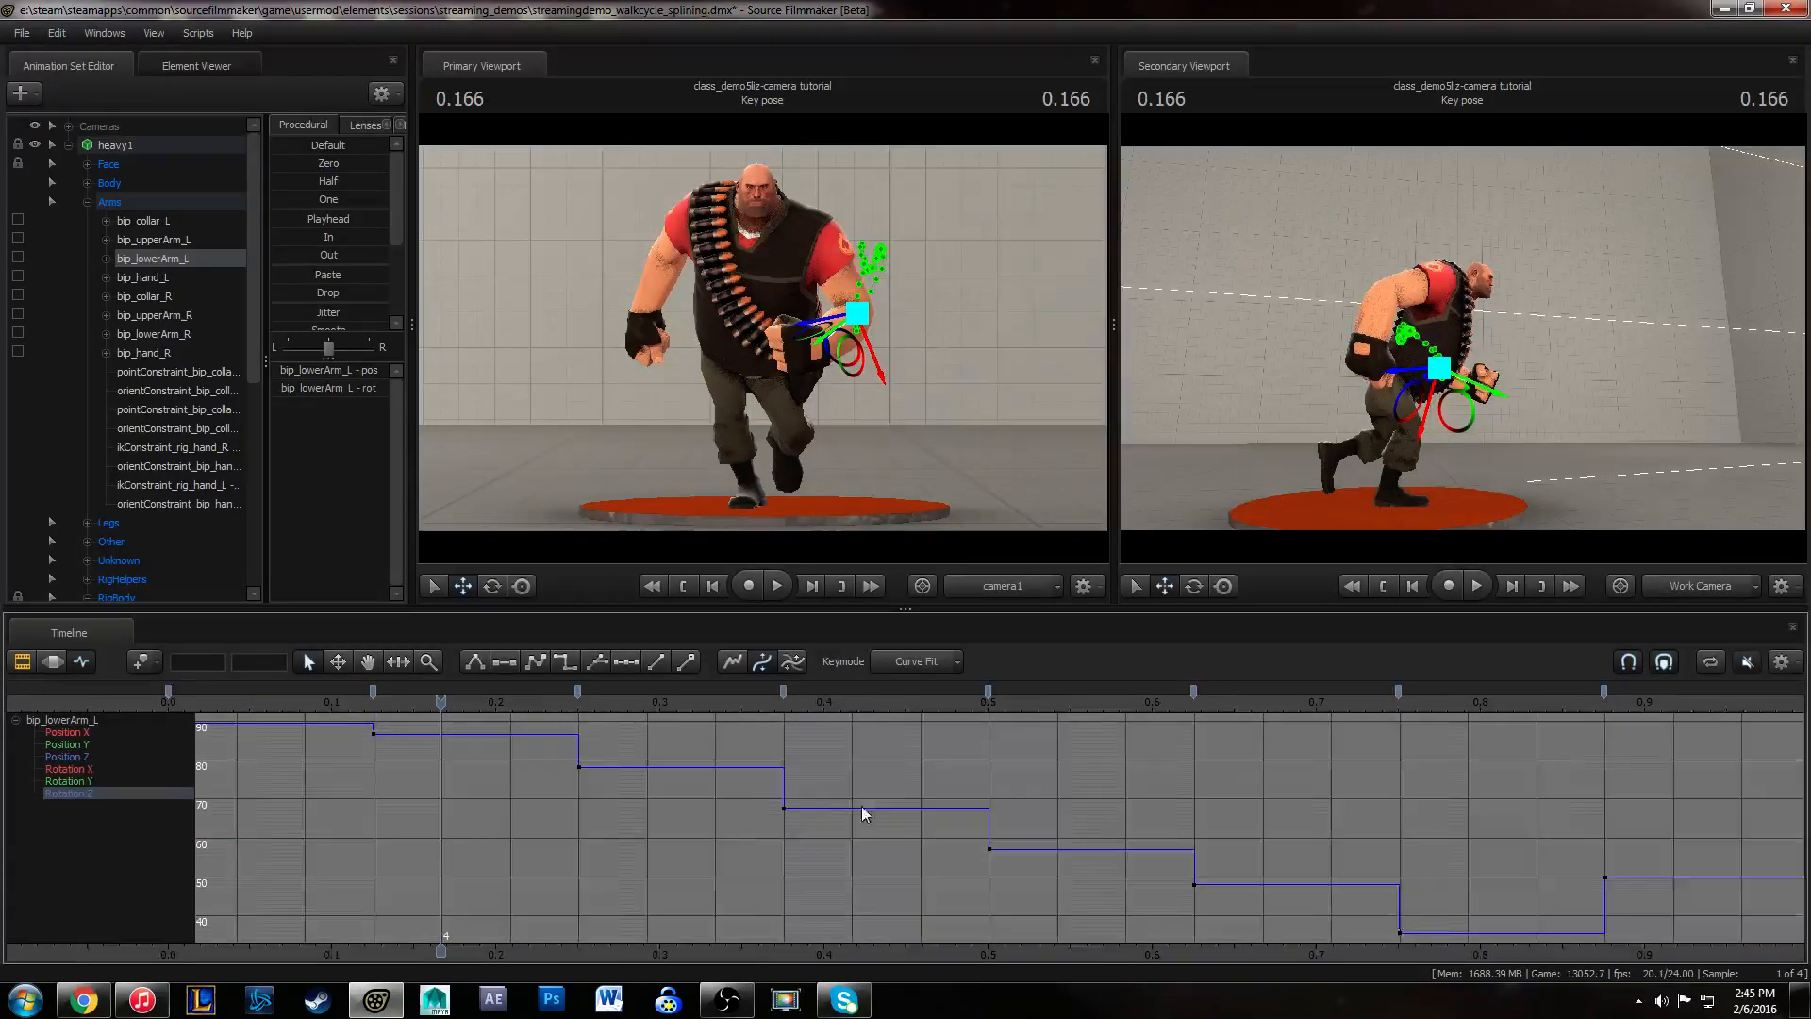
{"action": "right_click_drag", "start_coordinate": [866, 813], "coordinate": [817, 808], "text": "alt"}
{"action": "key", "text": "ctrl+a"}
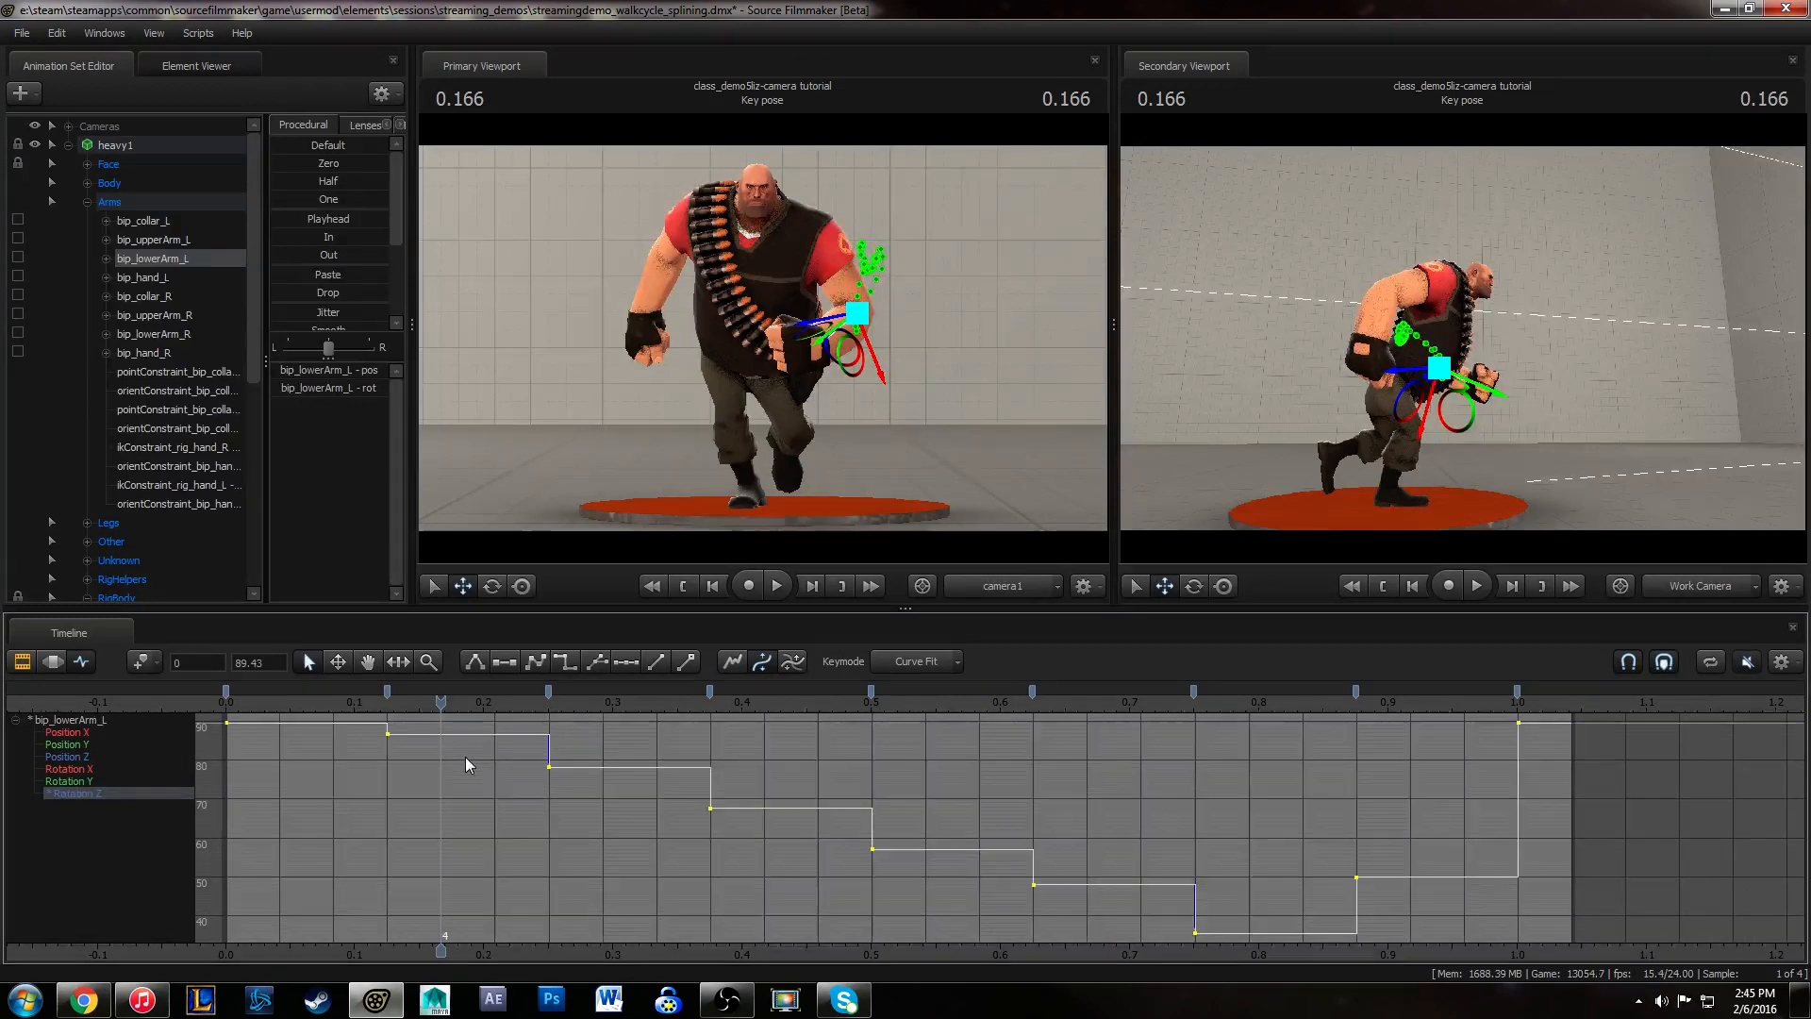
{"action": "key", "text": "2"}
{"action": "left_click_drag", "start_coordinate": [350, 723], "coordinate": [1064, 911]}
{"action": "key", "text": "1"}
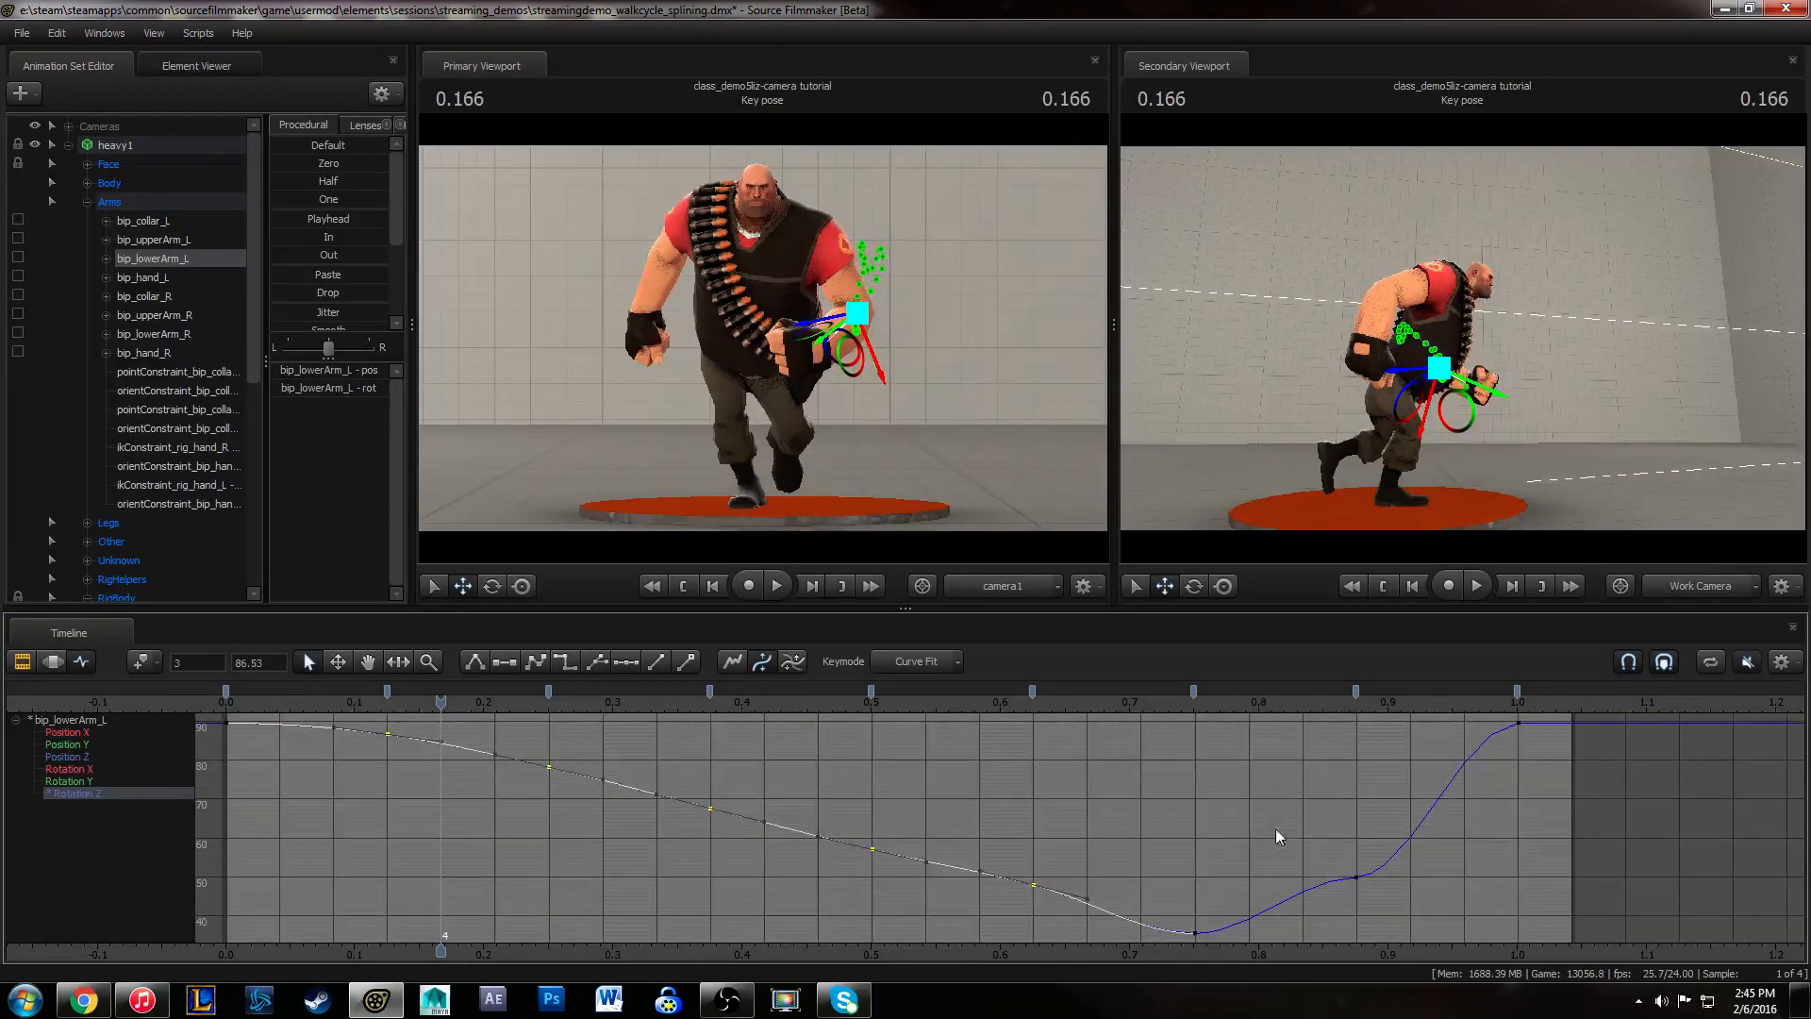
- Smooth the left lower arm's Rotation Z key at 0.875 seconds and play back the cycle from frame 0
{"action": "left_click_drag", "start_coordinate": [1279, 832], "coordinate": [1468, 934]}
{"action": "key", "text": "1"}
{"action": "left_click", "coordinate": [1515, 722]}
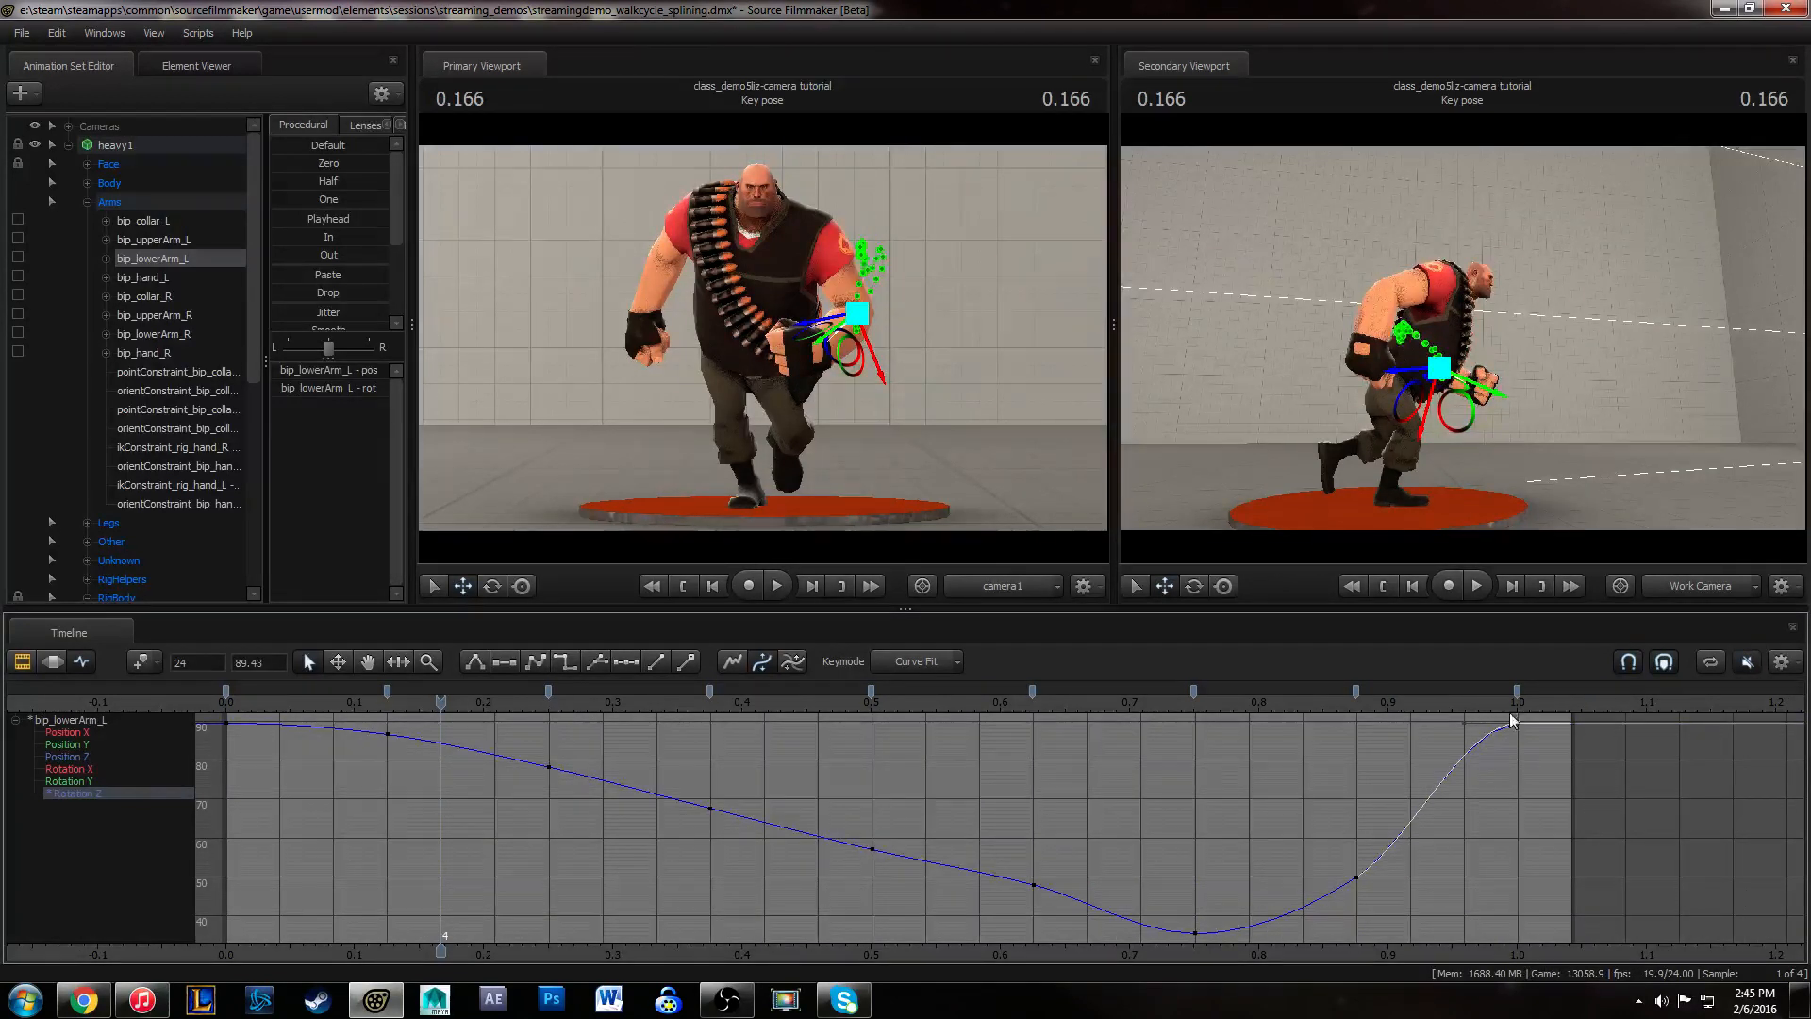
{"action": "left_click", "coordinate": [228, 704]}
{"action": "key", "text": "space"}
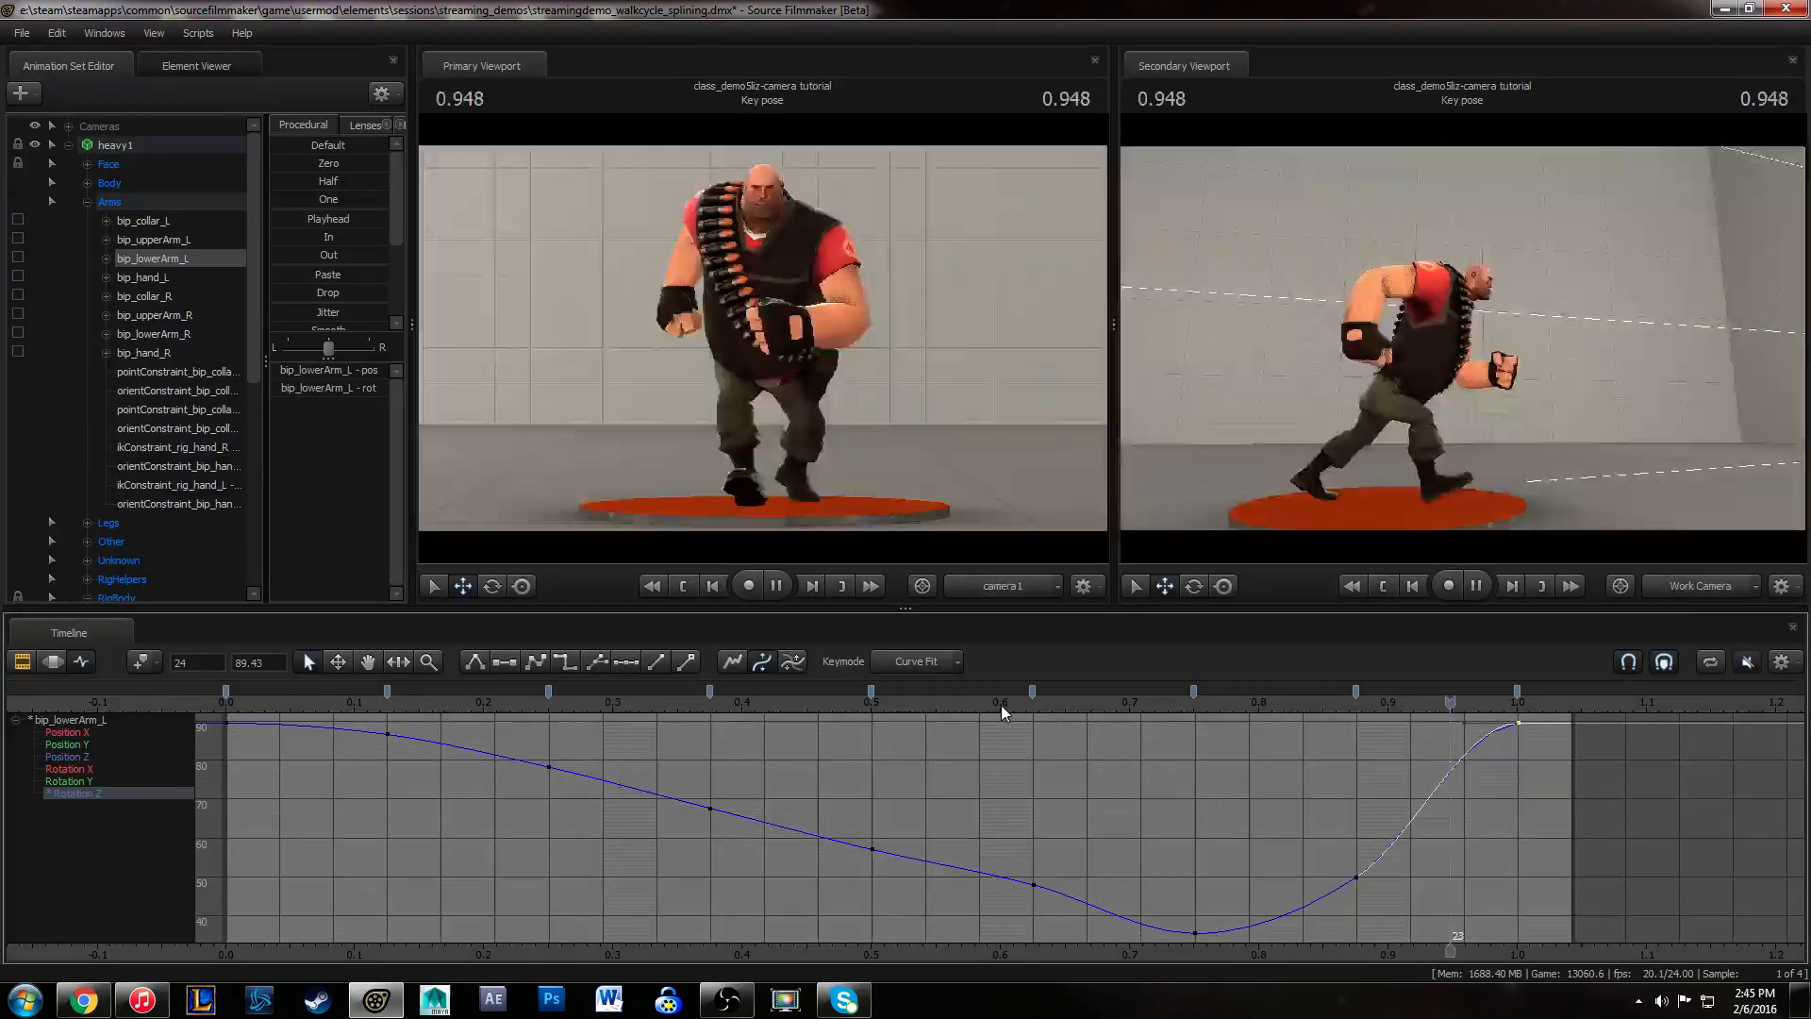
{"action": "key", "text": "space"}
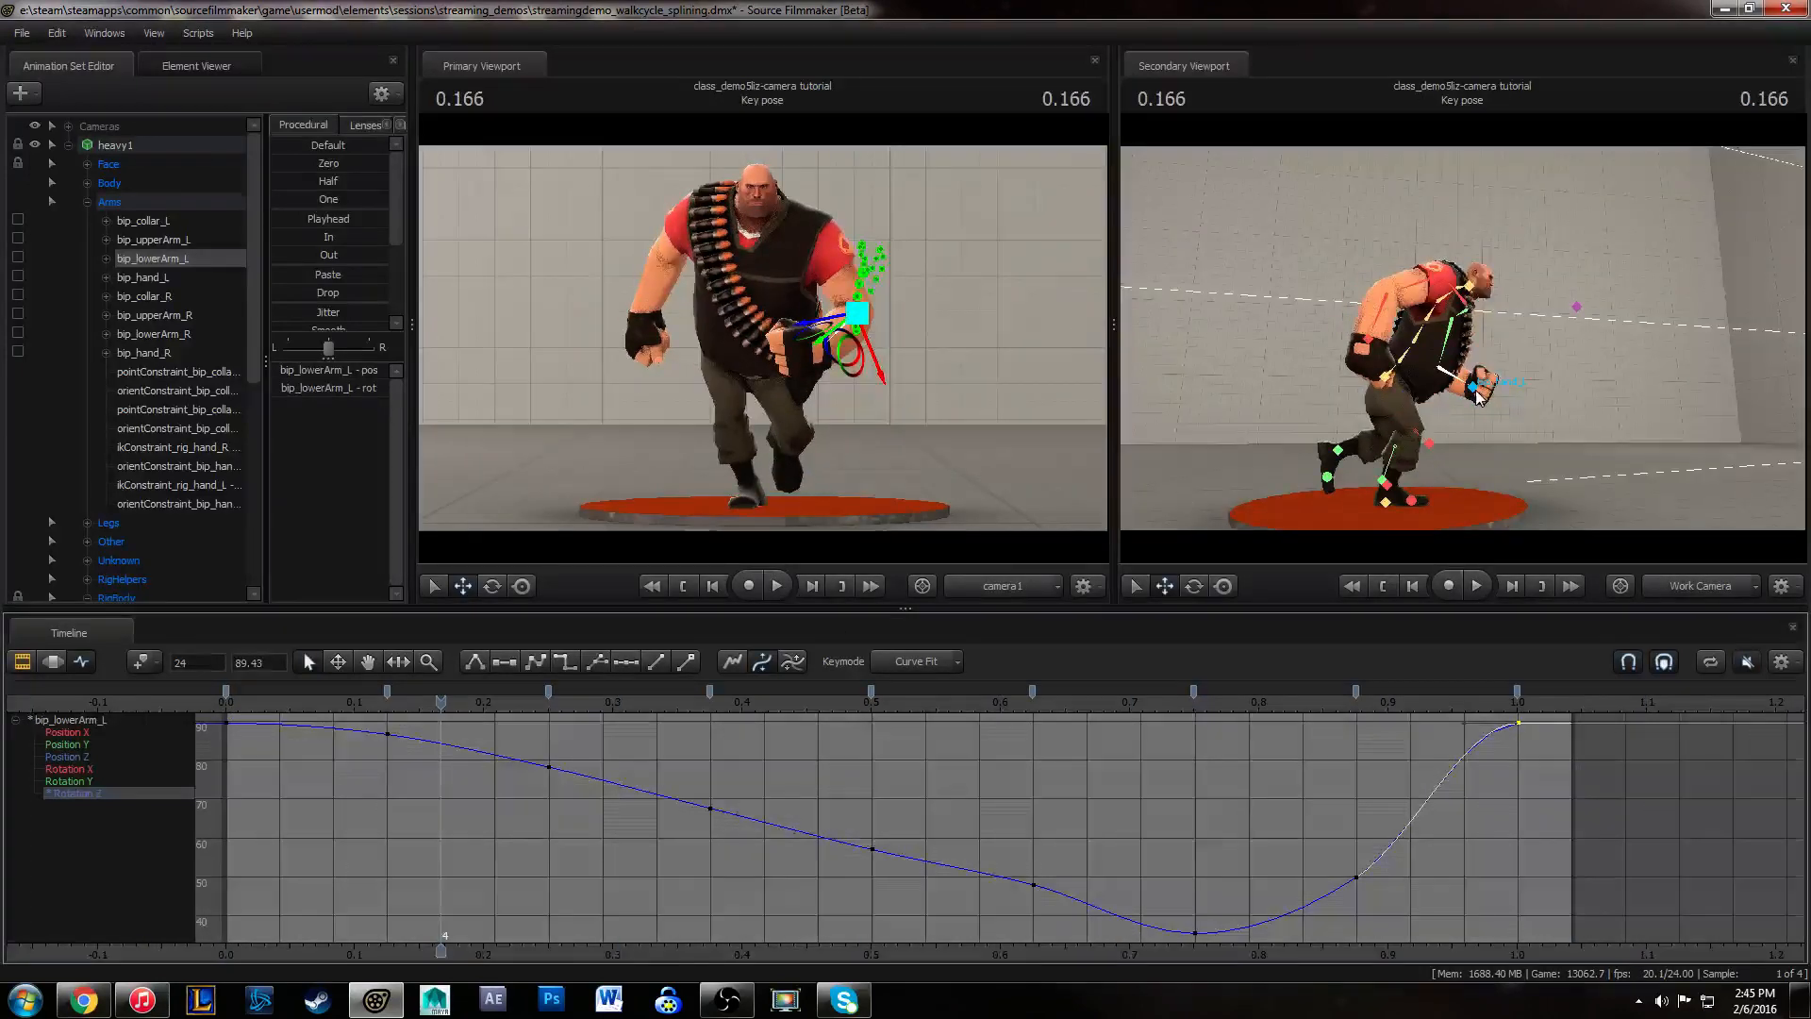
- Convert all keys of the left hand's Rotation X, Y and Z curves from stepped to smooth splines
{"action": "left_click", "coordinate": [1476, 391]}
{"action": "left_click_drag", "start_coordinate": [103, 755], "coordinate": [122, 794]}
{"action": "left_click", "coordinate": [764, 953]}
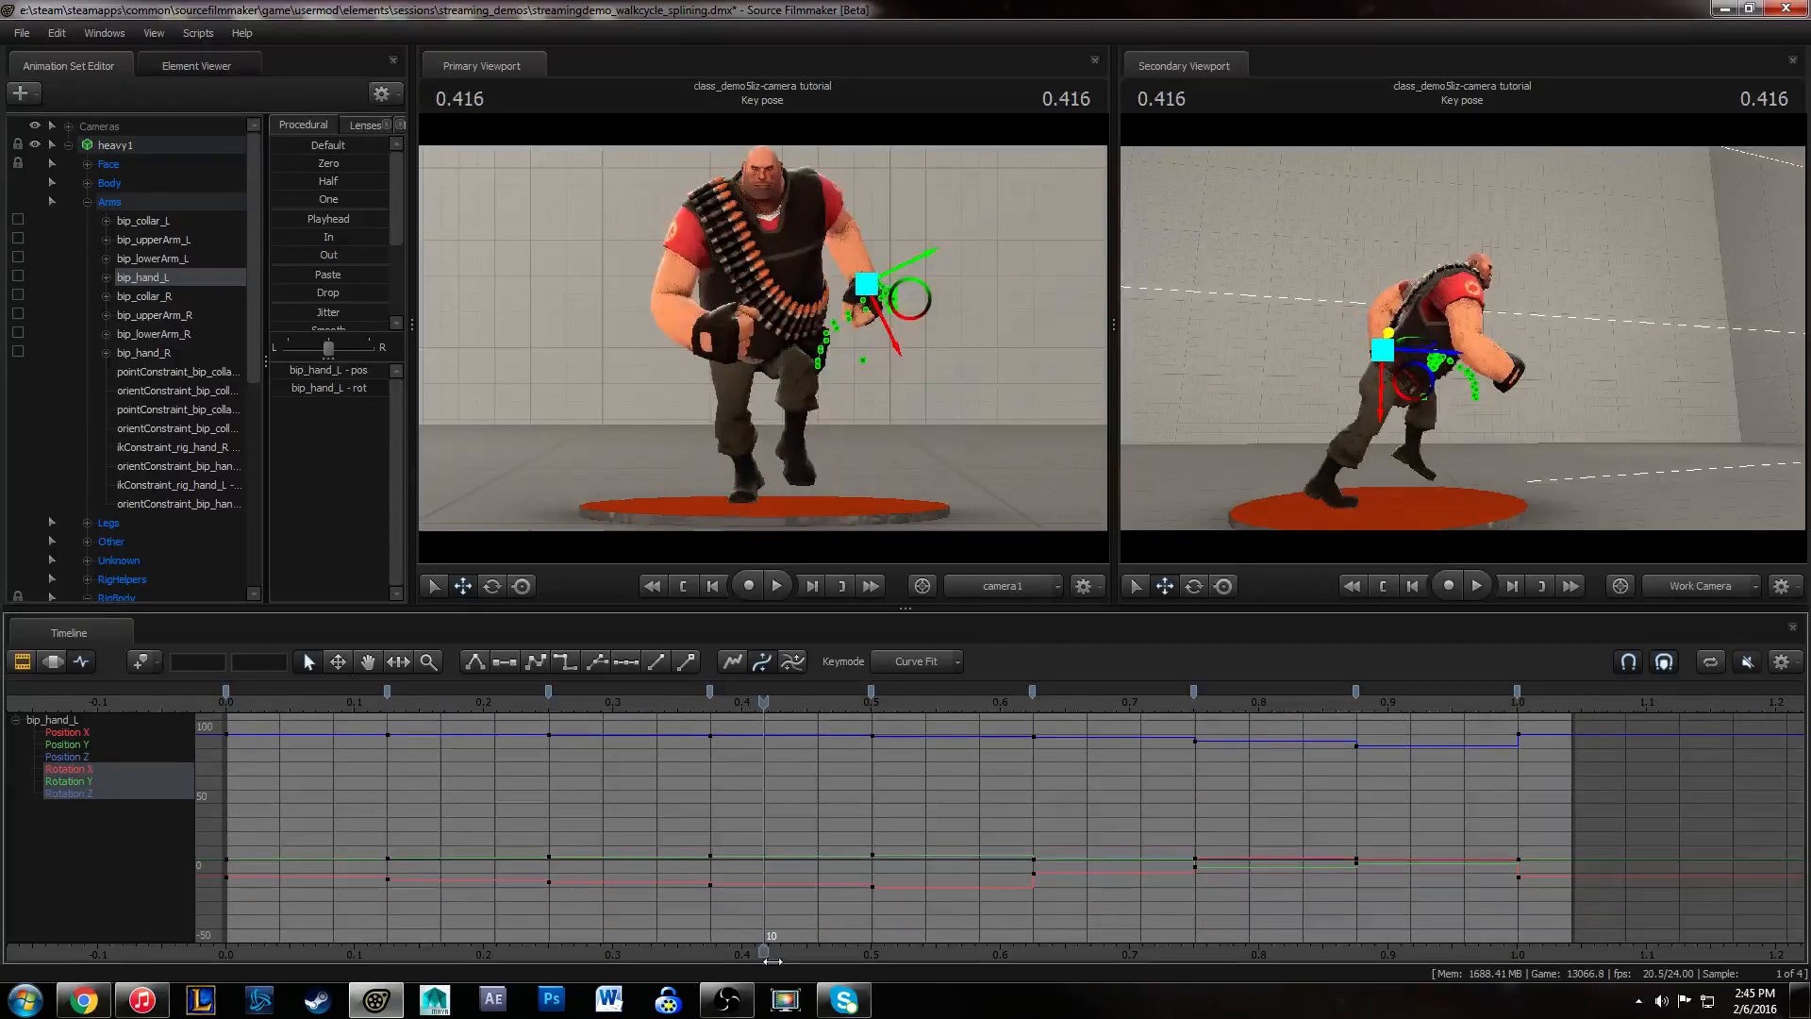
{"action": "key", "text": "ctrl+a"}
{"action": "key", "text": "1"}
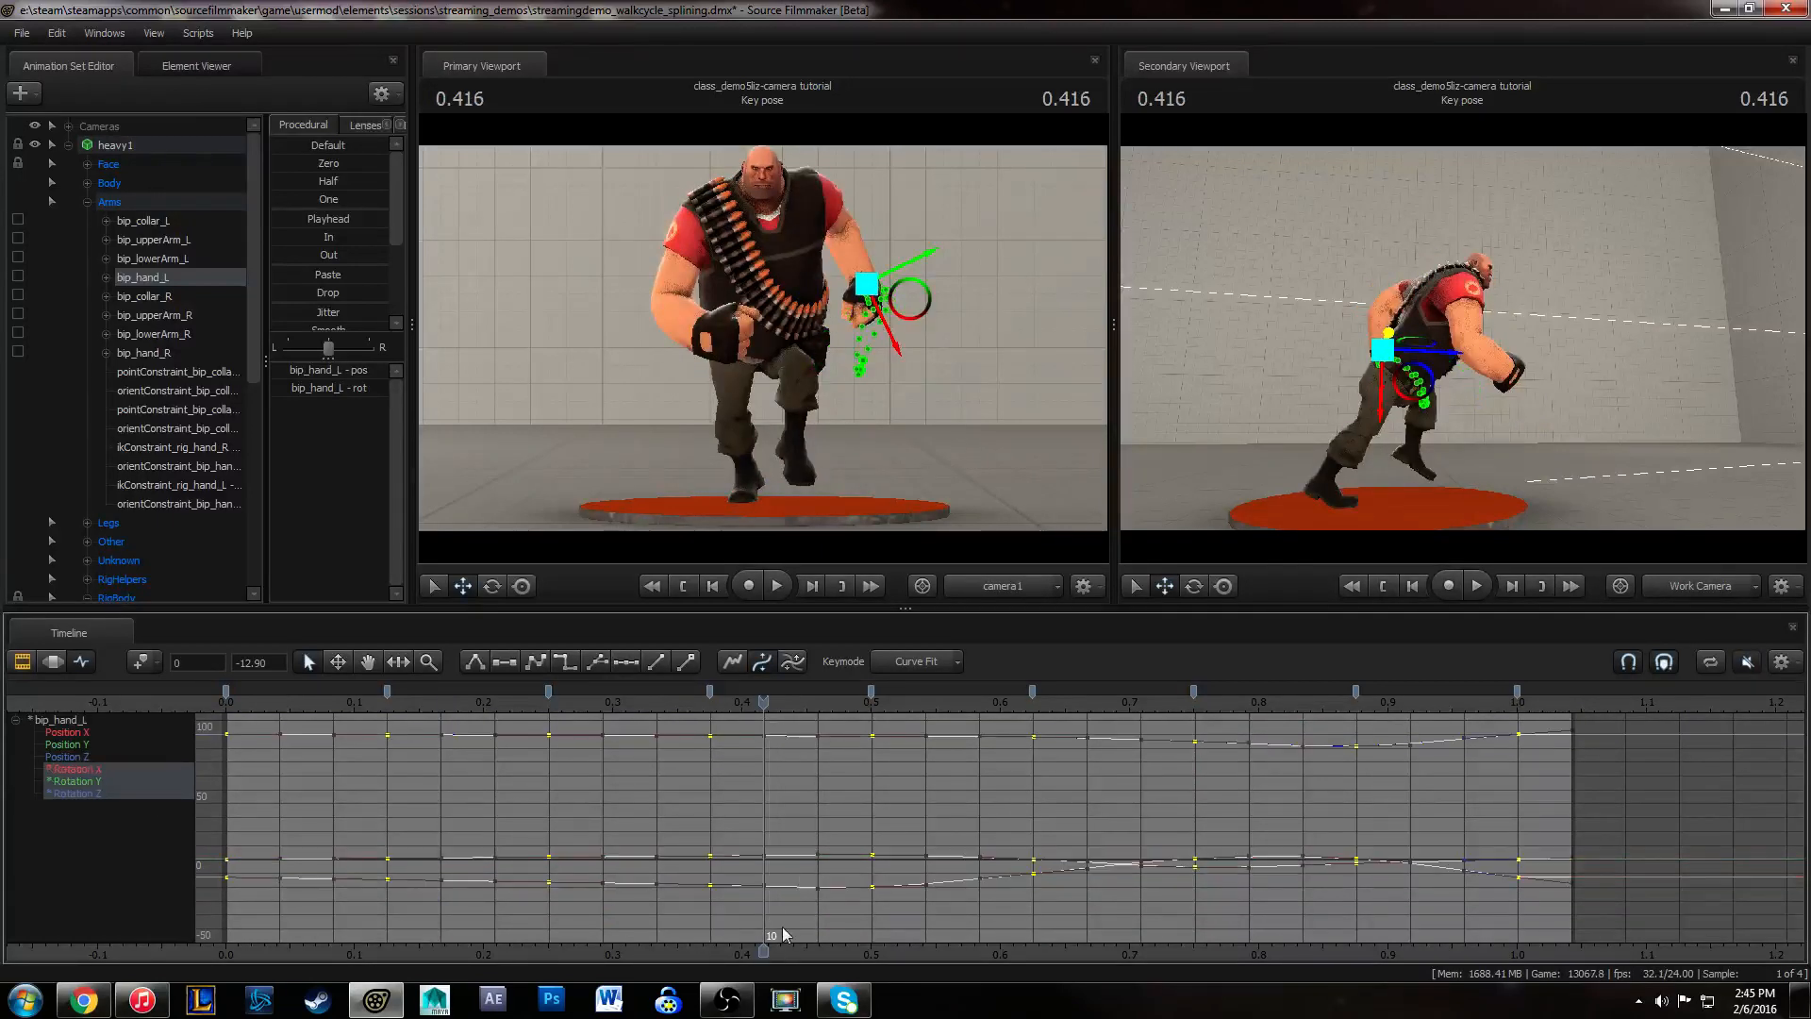
- Adjust the extreme keys on the left hand's rotation curves: X at 0.5, Y at 0.75 and Z at 0.875 seconds
{"action": "left_click", "coordinate": [111, 768]}
{"action": "left_click", "coordinate": [871, 931]}
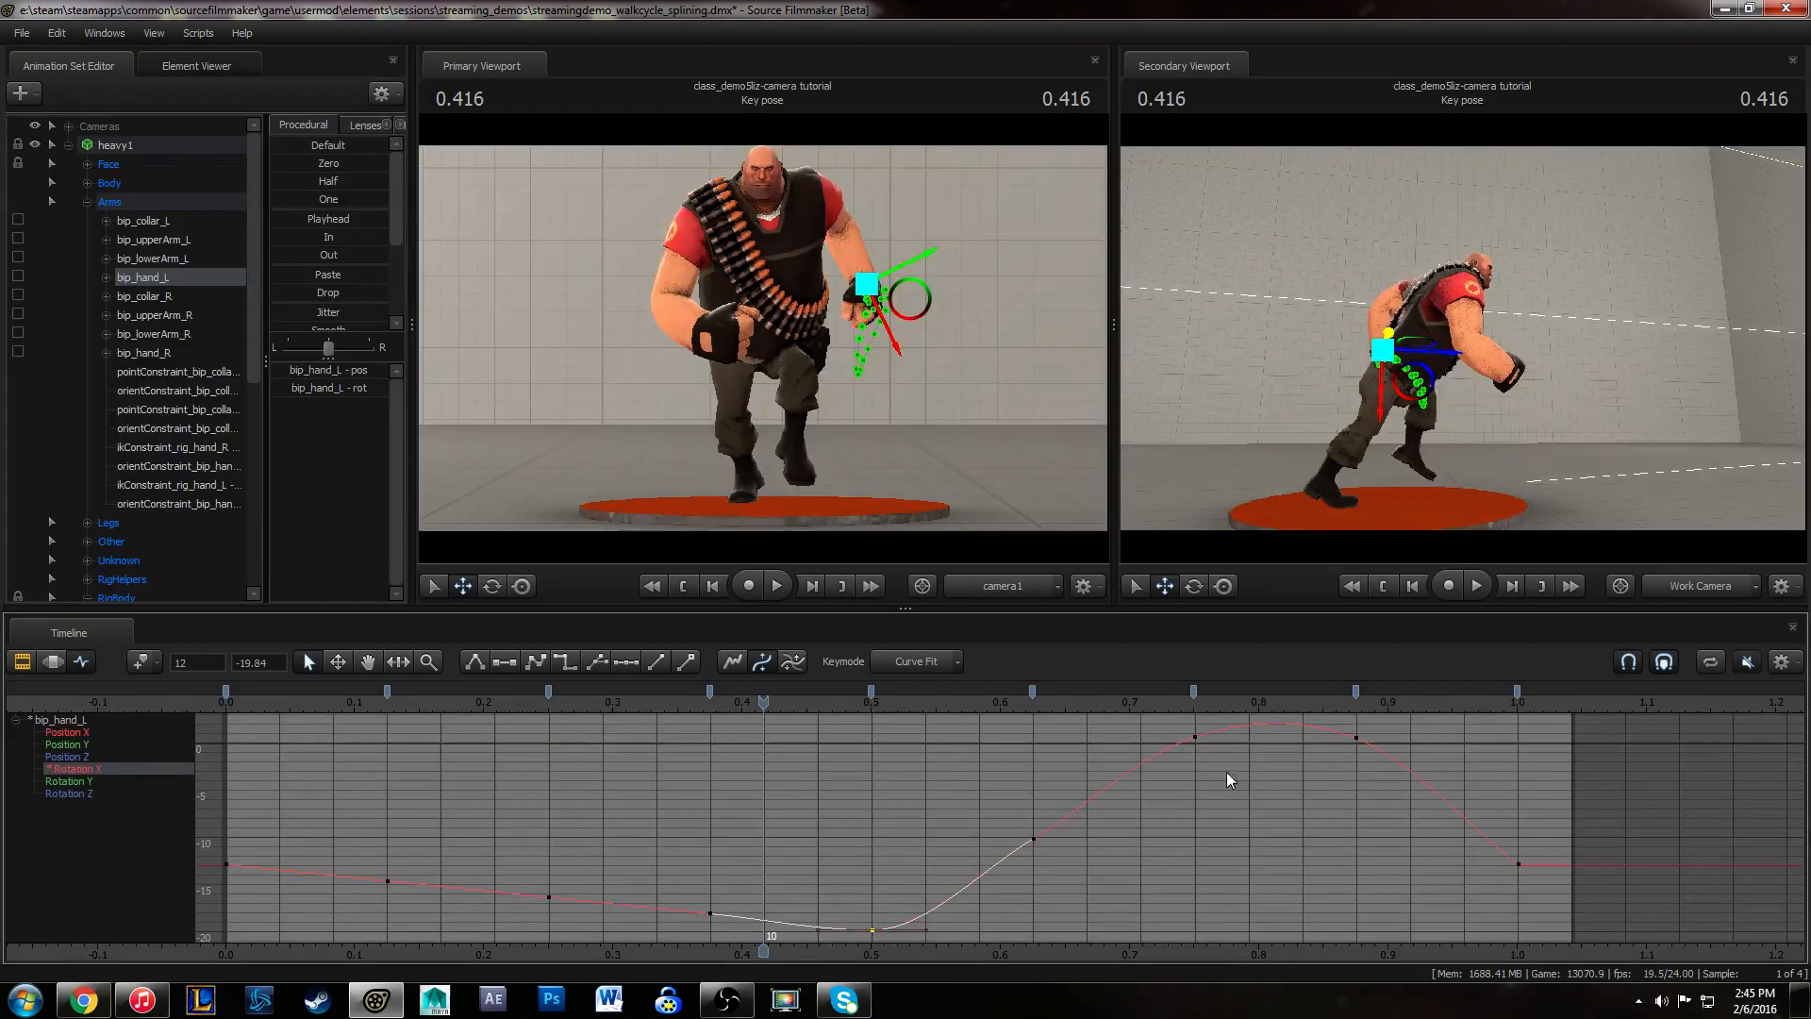
{"action": "left_click", "coordinate": [121, 779]}
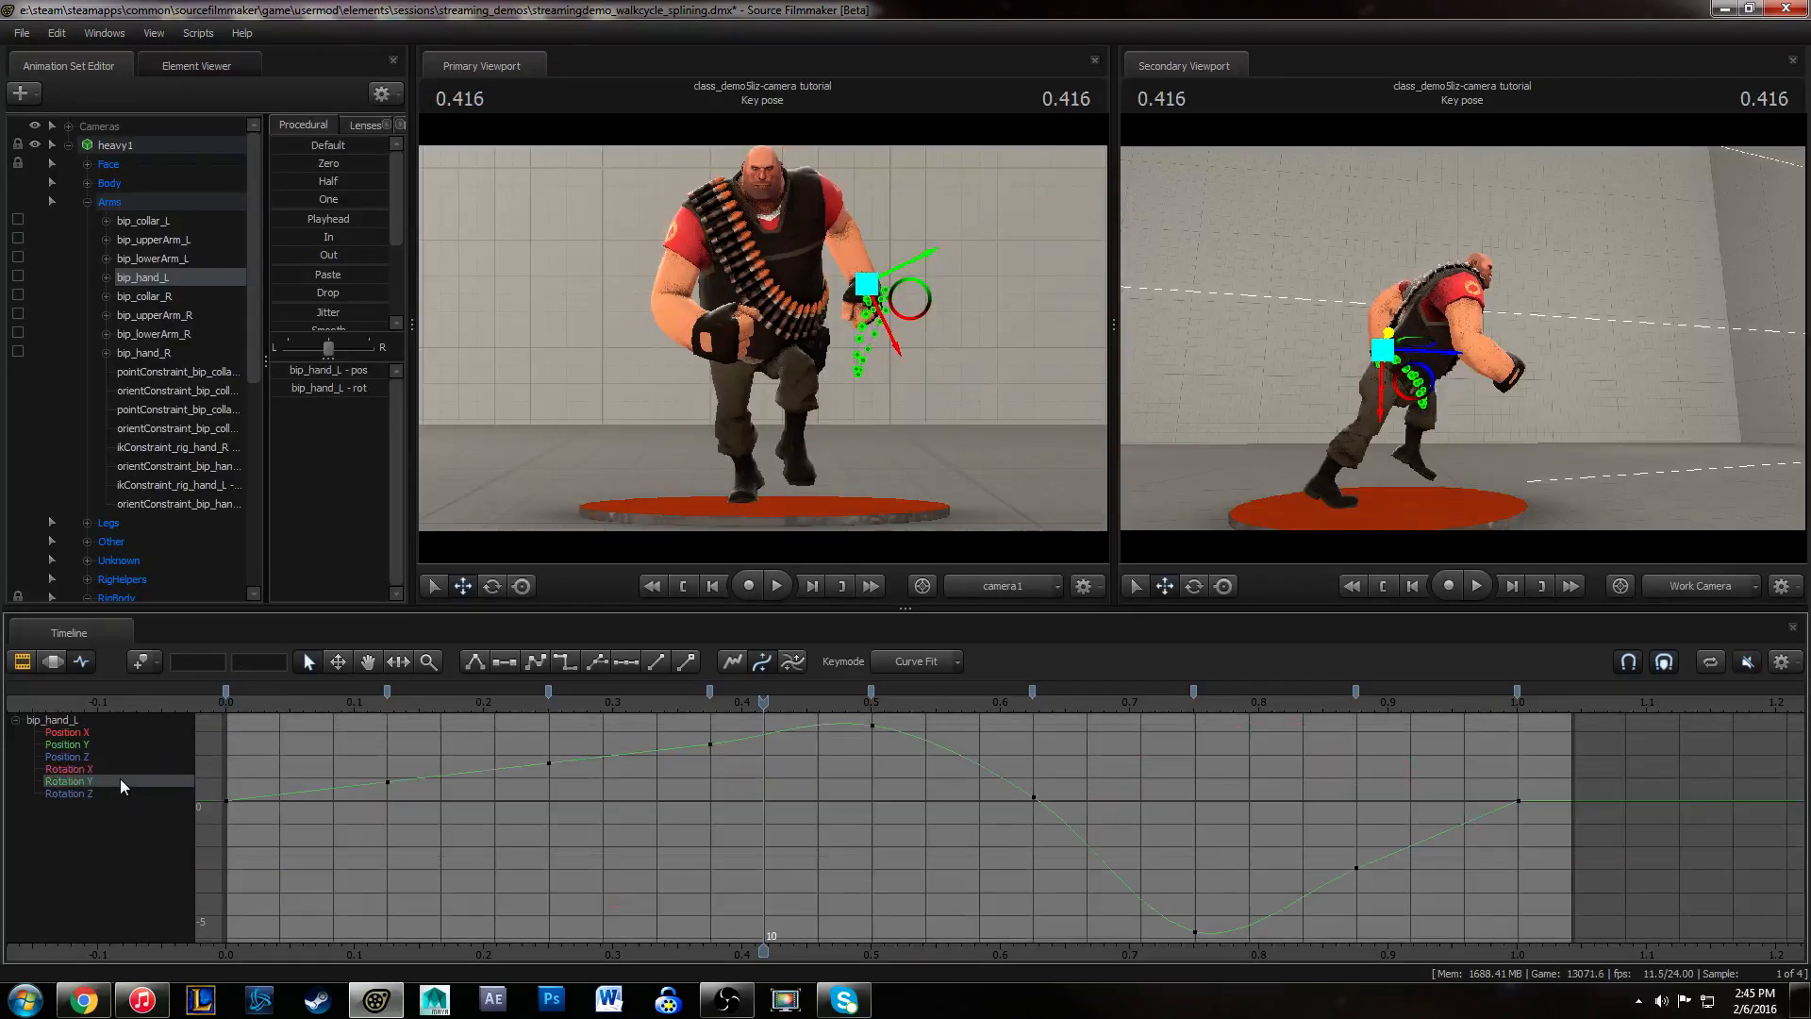
{"action": "left_click", "coordinate": [1194, 929]}
{"action": "left_click", "coordinate": [1238, 885]}
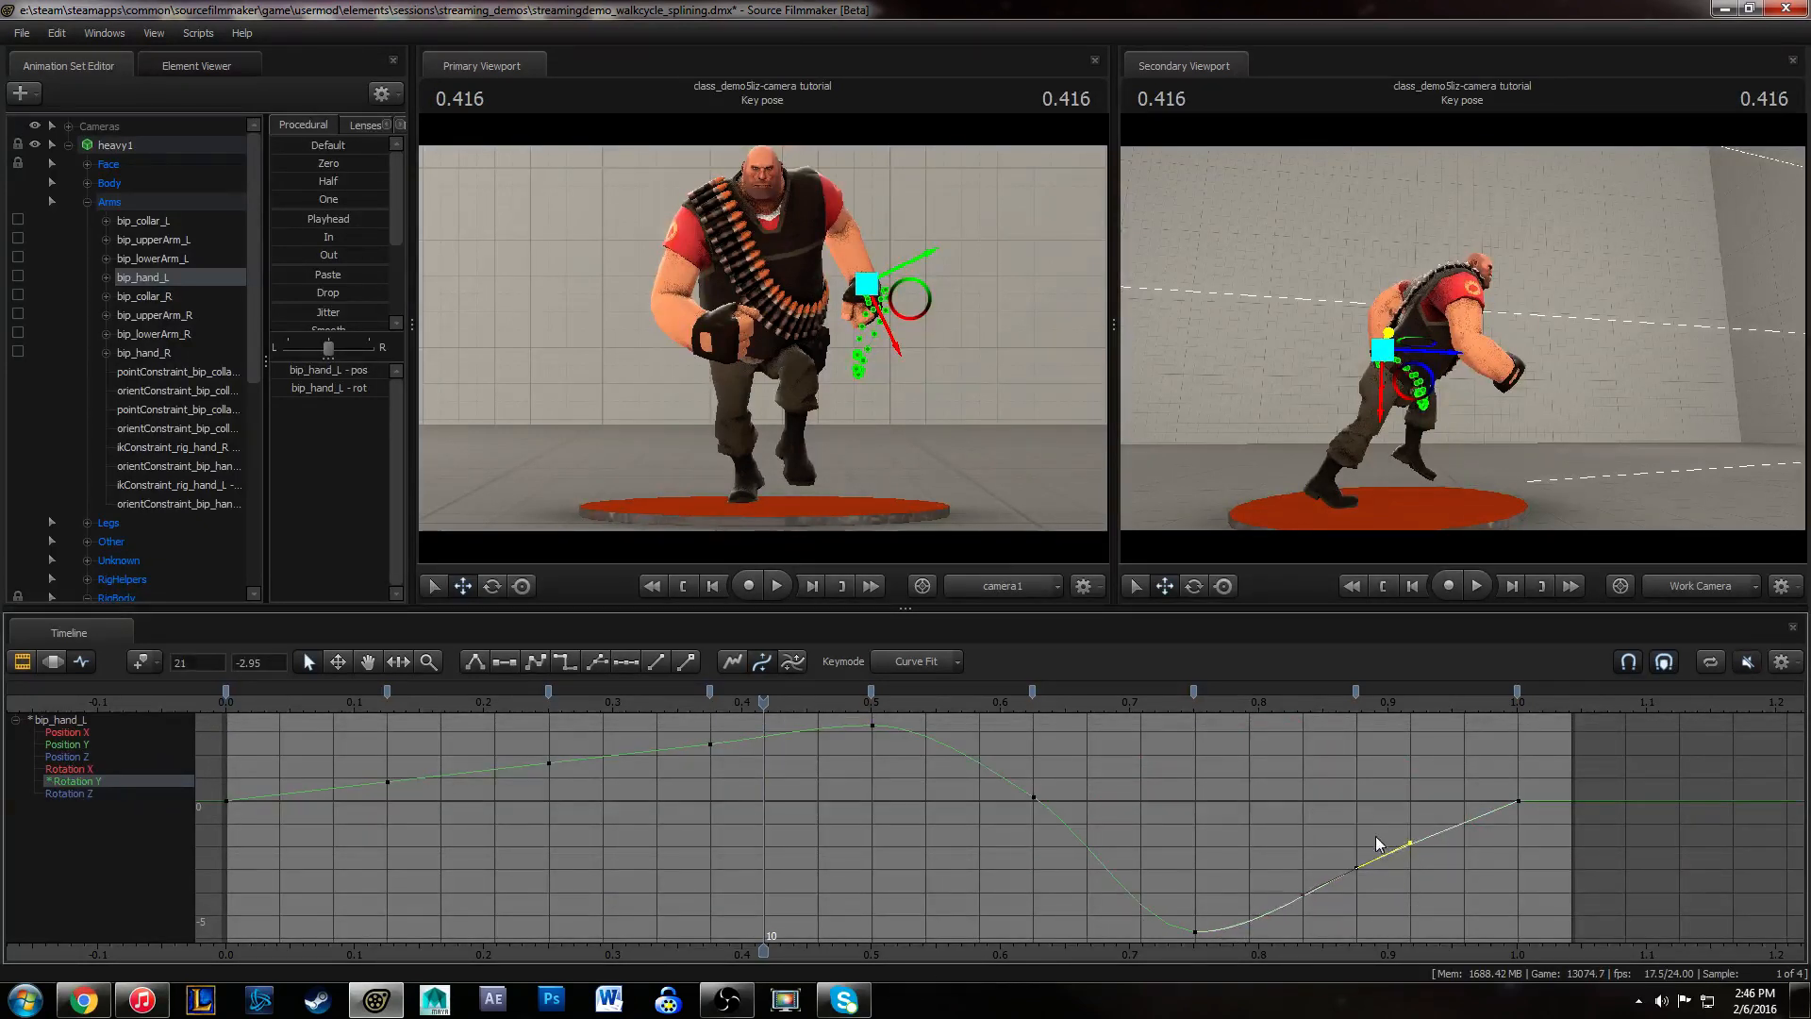
{"action": "left_click", "coordinate": [80, 767]}
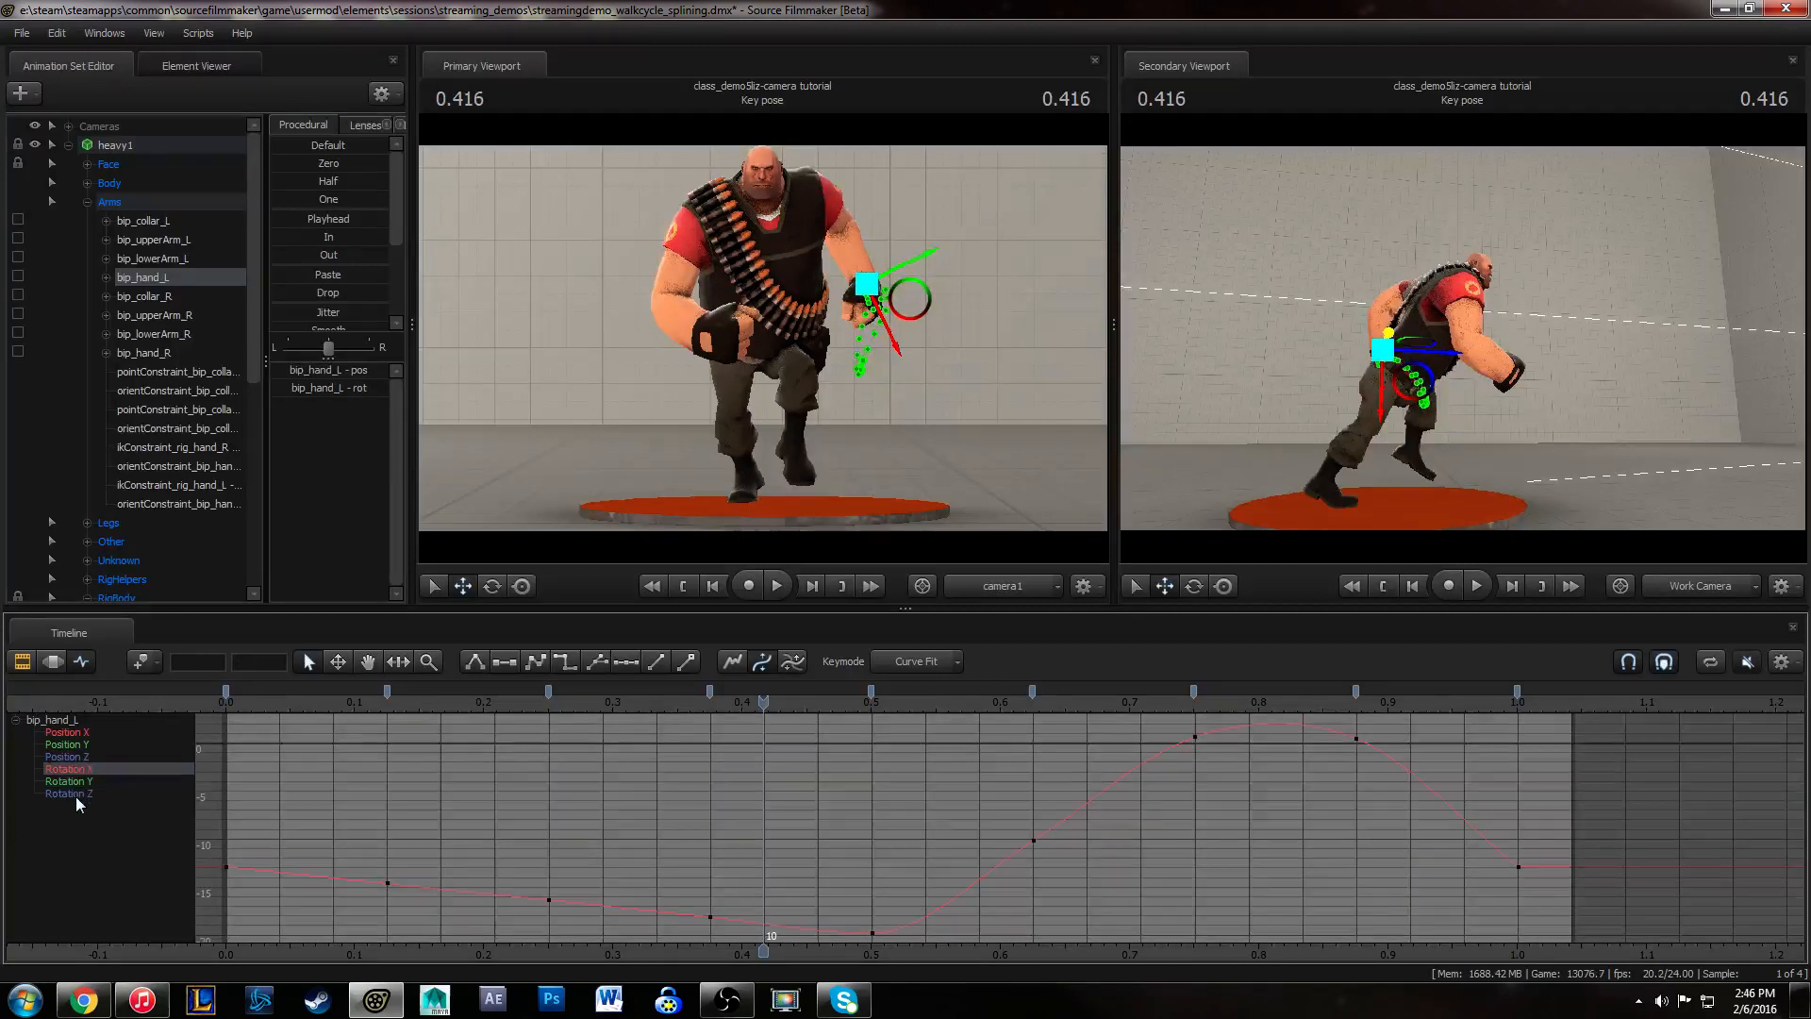
{"action": "left_click", "coordinate": [75, 794]}
{"action": "left_click", "coordinate": [1356, 932]}
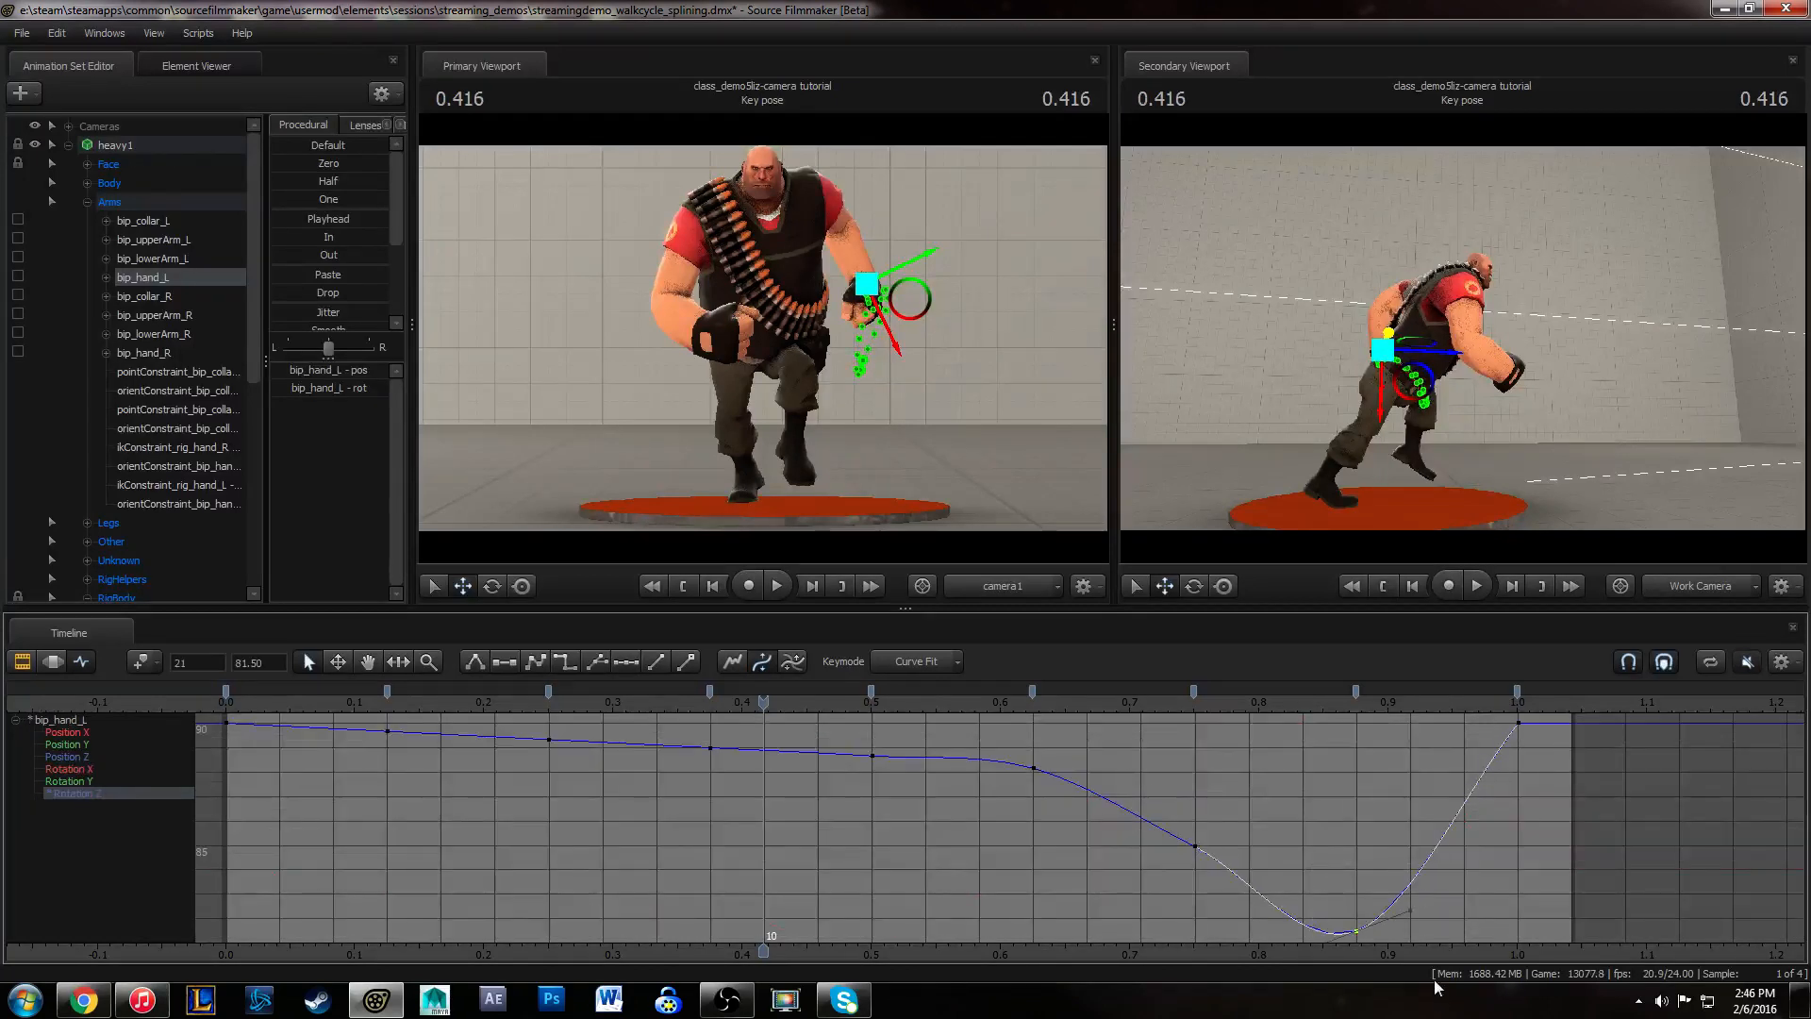
- Display the left hand's three rotation curves together and play back the walk cycle from frame 0
{"action": "left_click", "coordinate": [71, 768]}
{"action": "middle_click_drag", "start_coordinate": [1299, 808], "coordinate": [1283, 855]}
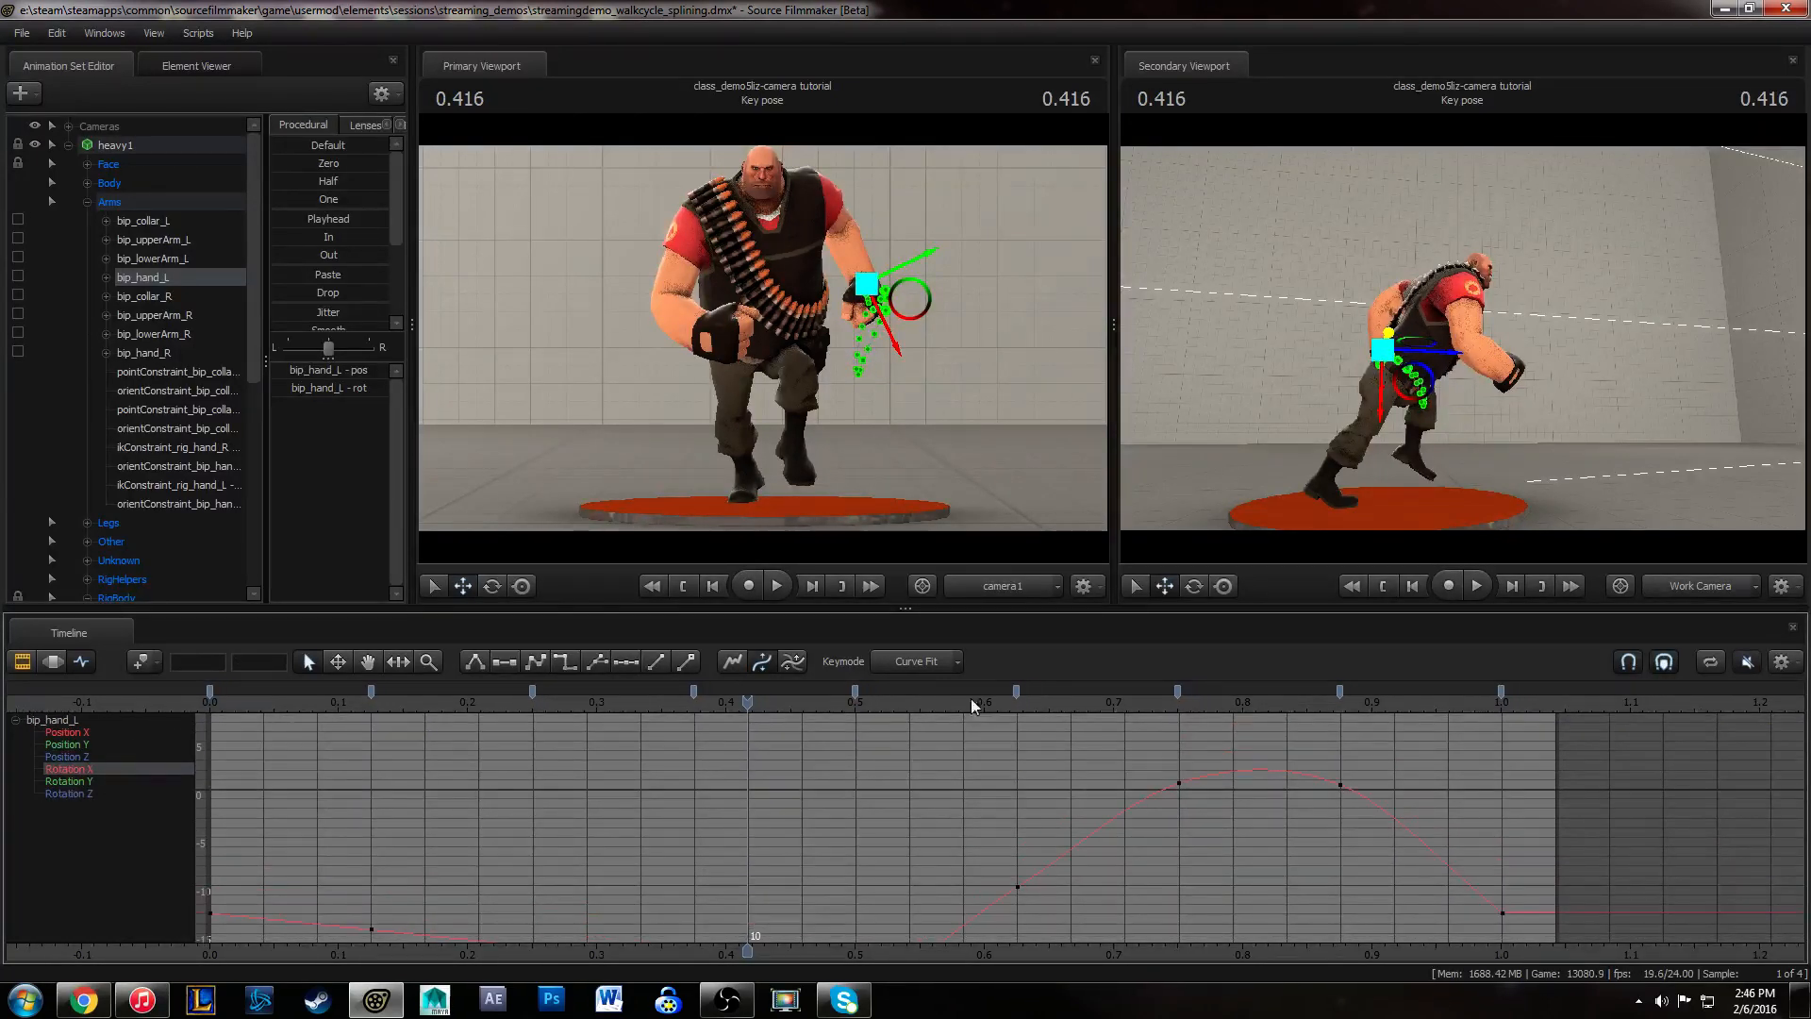
{"action": "left_click", "coordinate": [68, 793], "text": "shift"}
{"action": "left_click", "coordinate": [209, 707]}
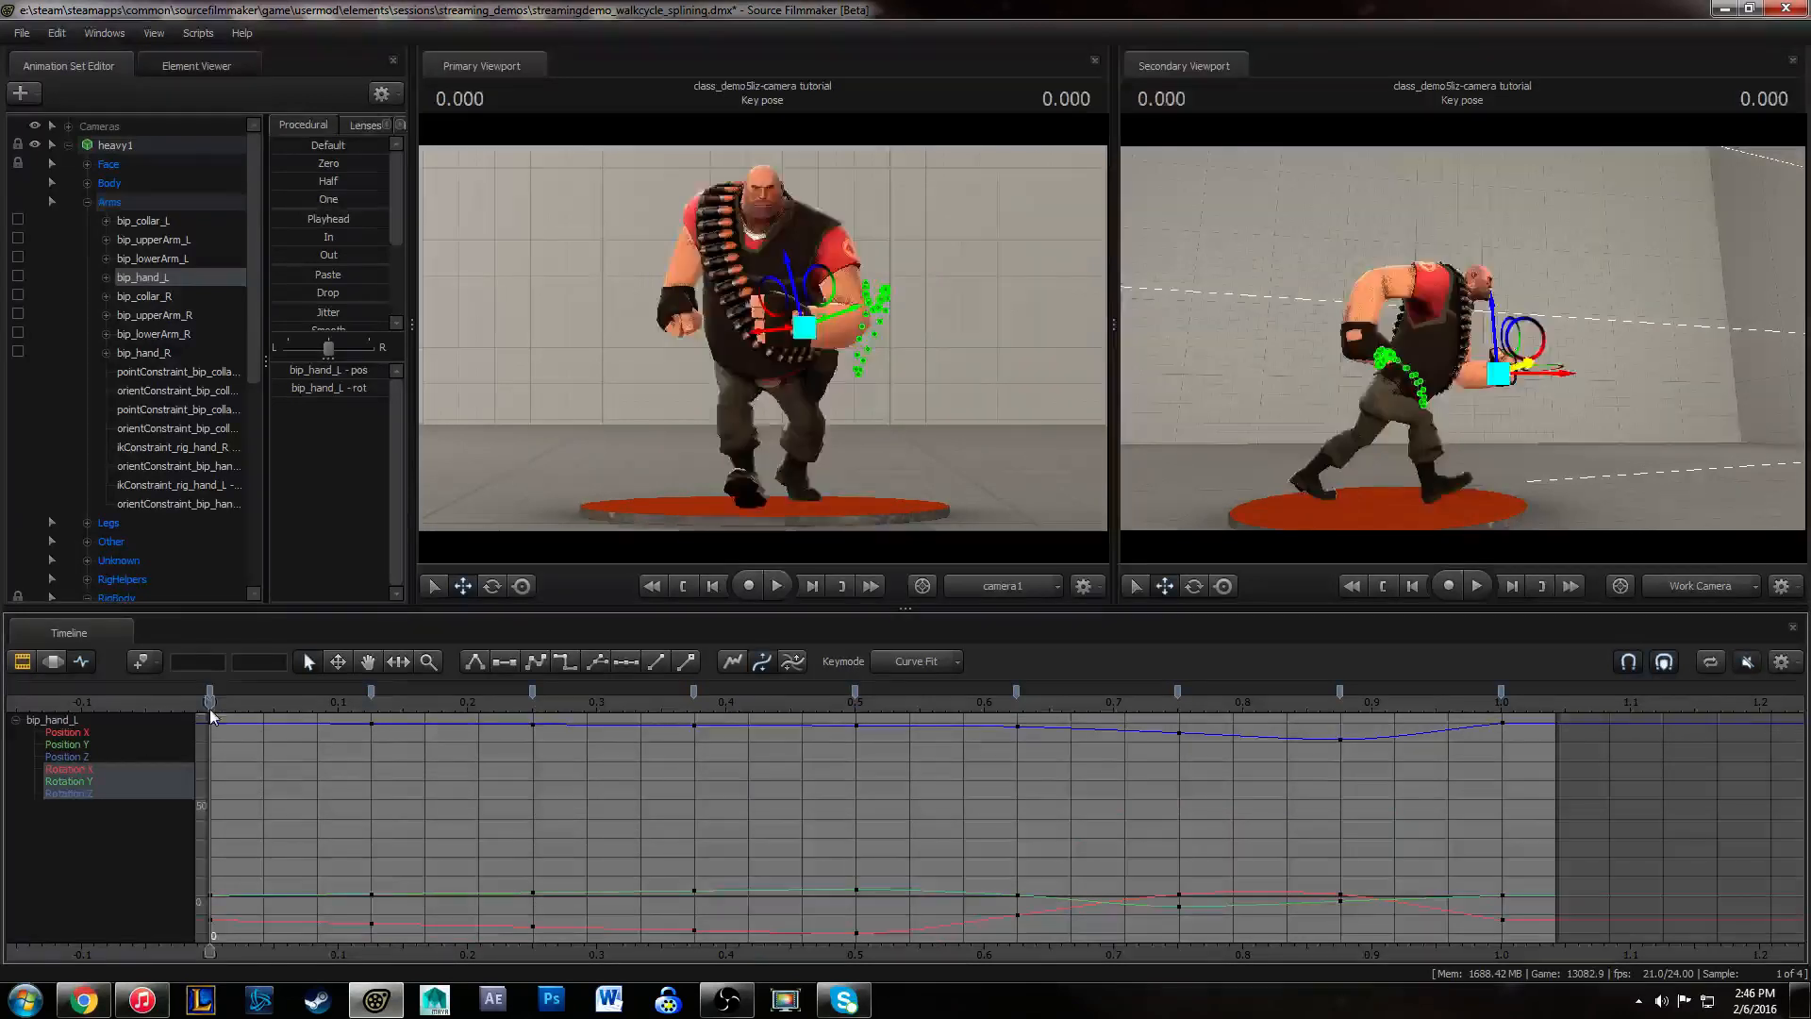
{"action": "key", "text": "space"}
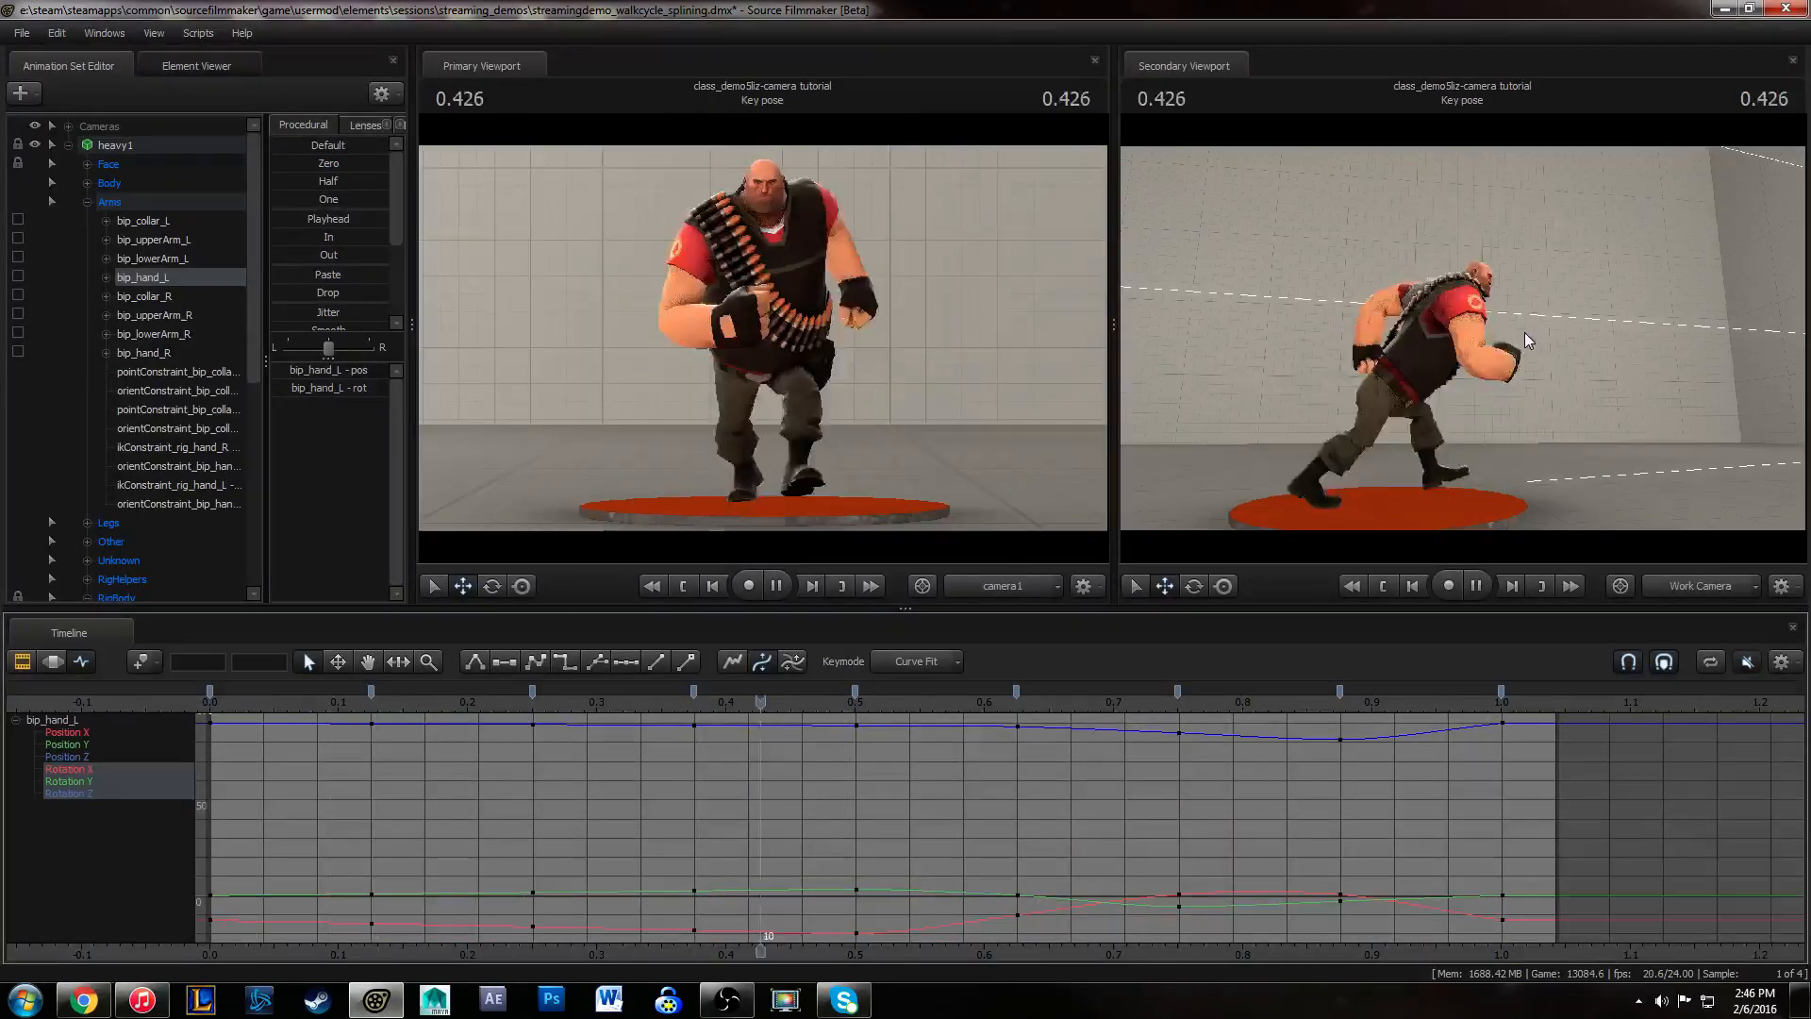
{"action": "key", "text": "space"}
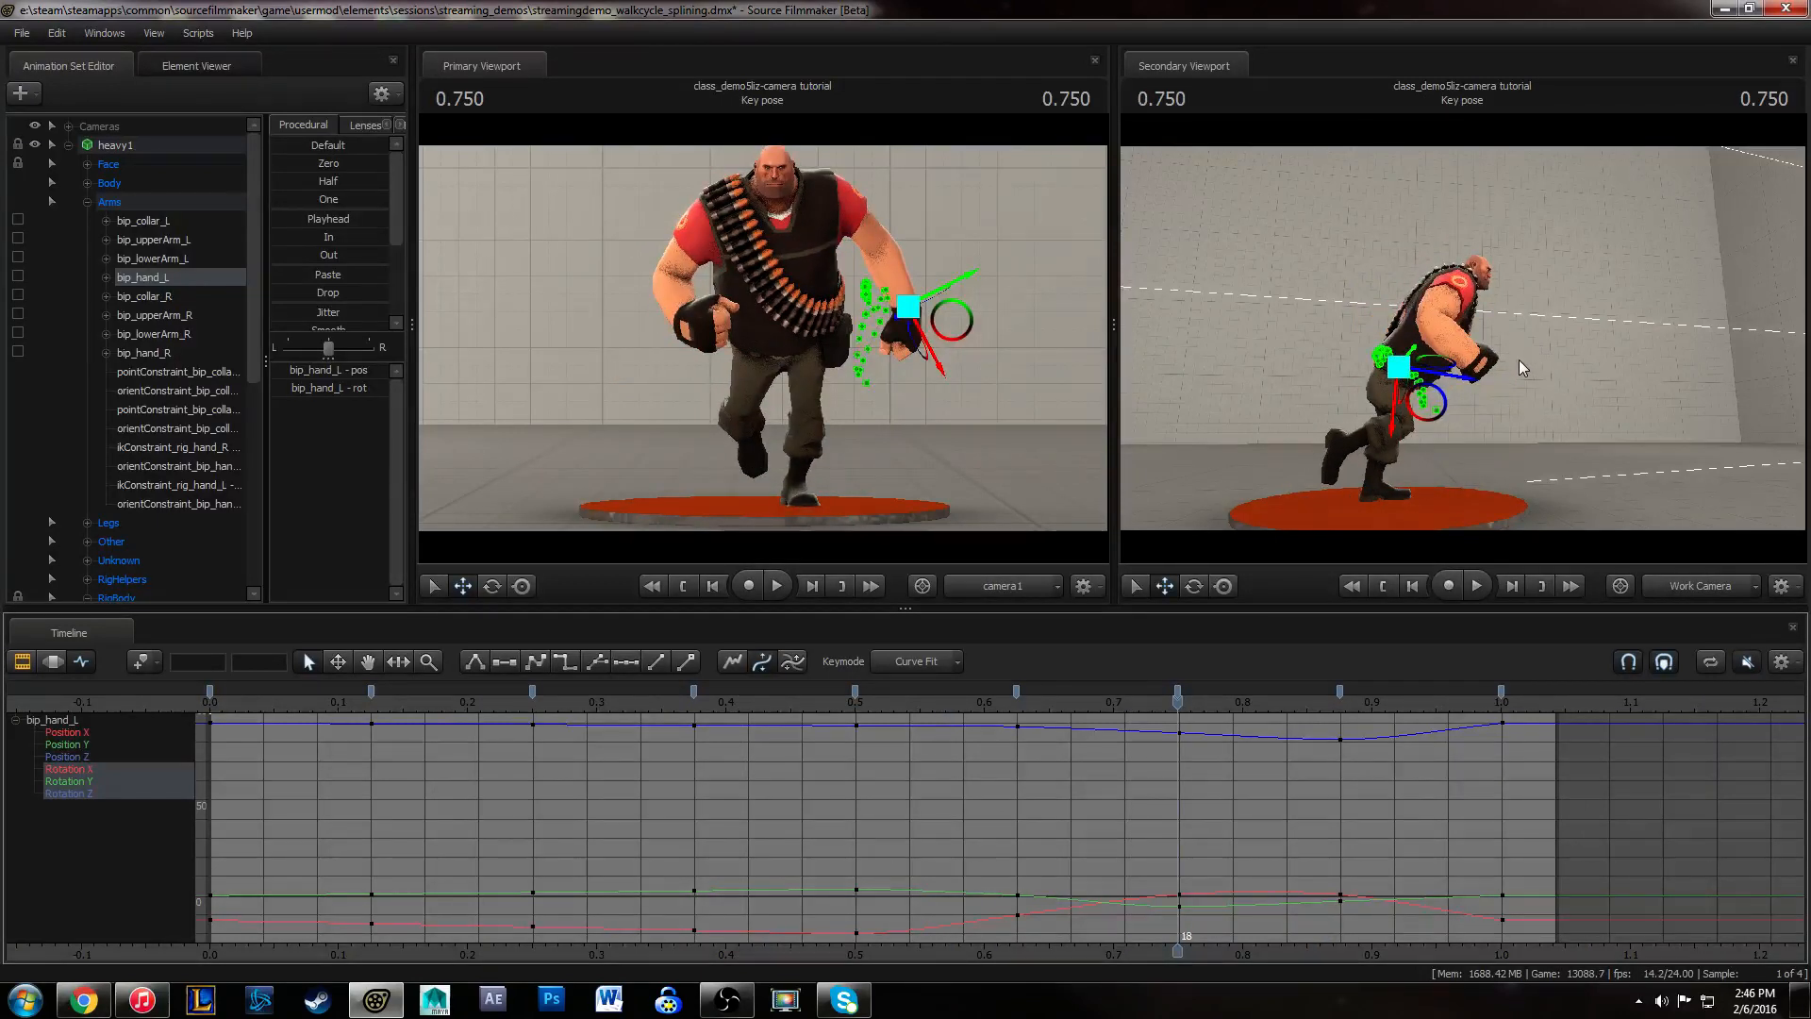
- Orbit the work camera to the Heavy's left side and play back the cycle to examine the left arm
{"action": "left_click_drag", "start_coordinate": [1517, 359], "coordinate": [1441, 341], "text": "alt"}
{"action": "right_click_drag", "start_coordinate": [1440, 346], "coordinate": [1500, 343], "text": "alt"}
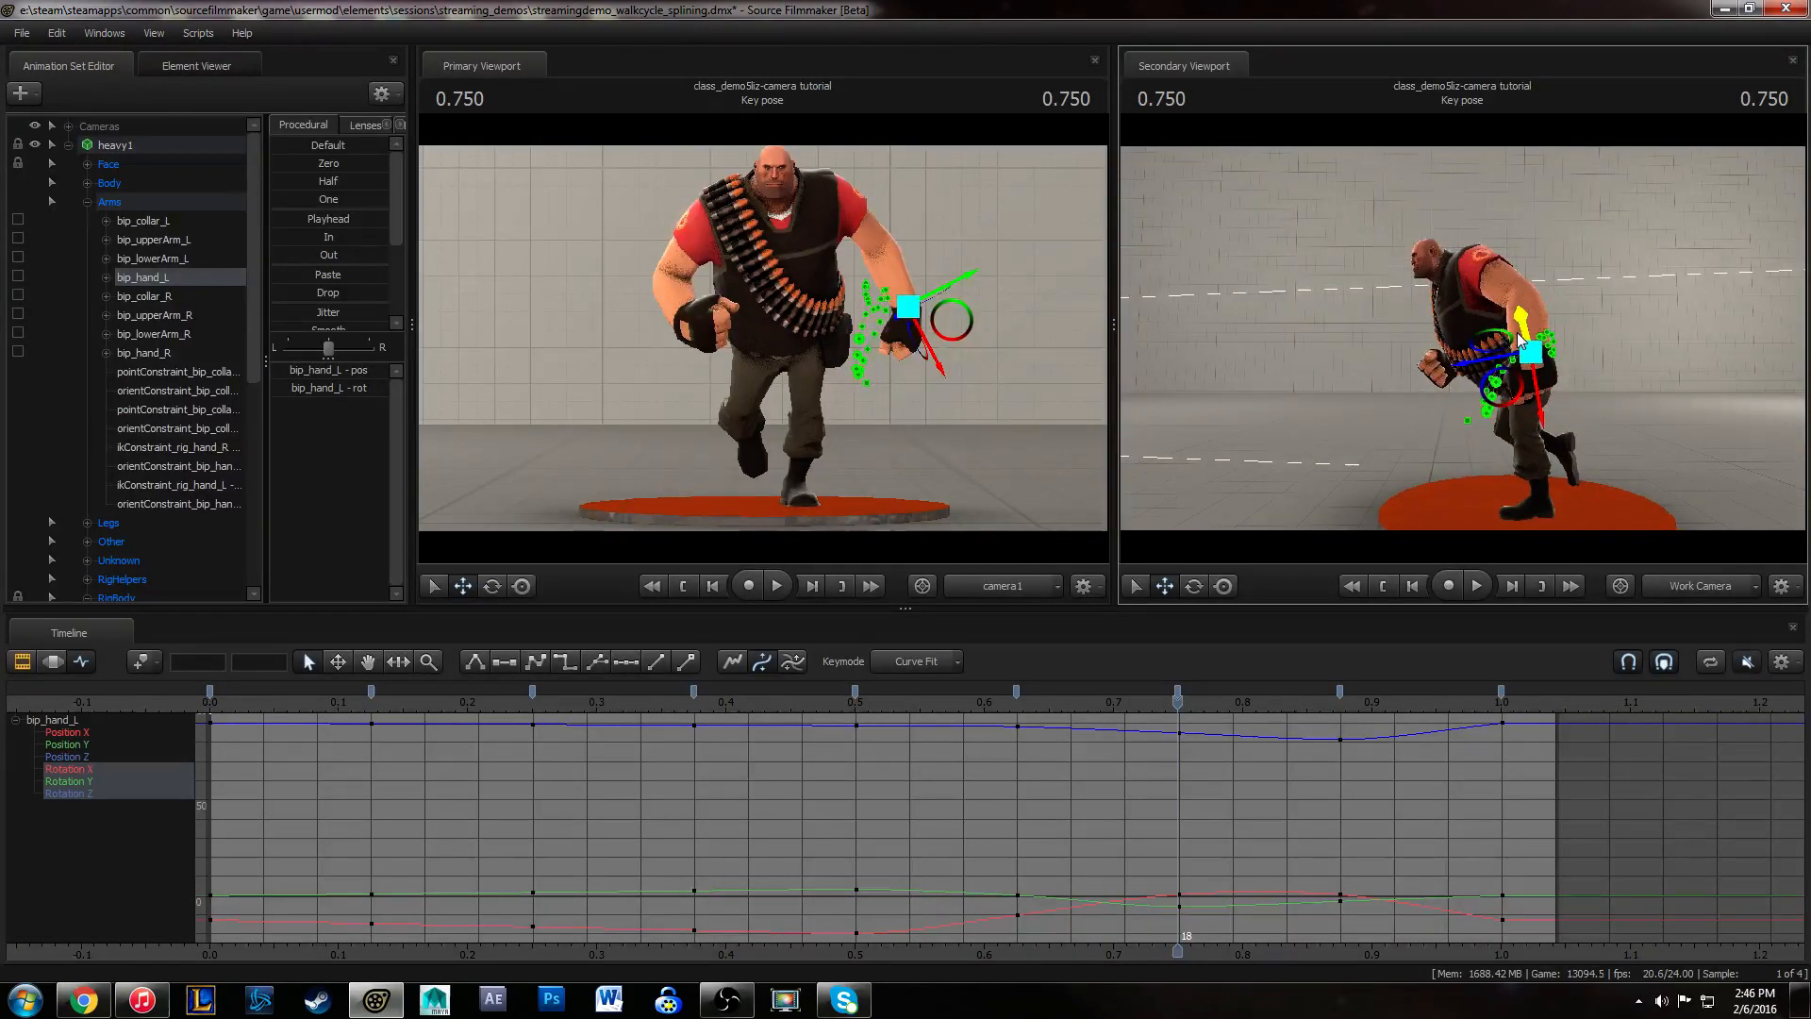
{"action": "key", "text": "space"}
{"action": "key", "text": "space"}
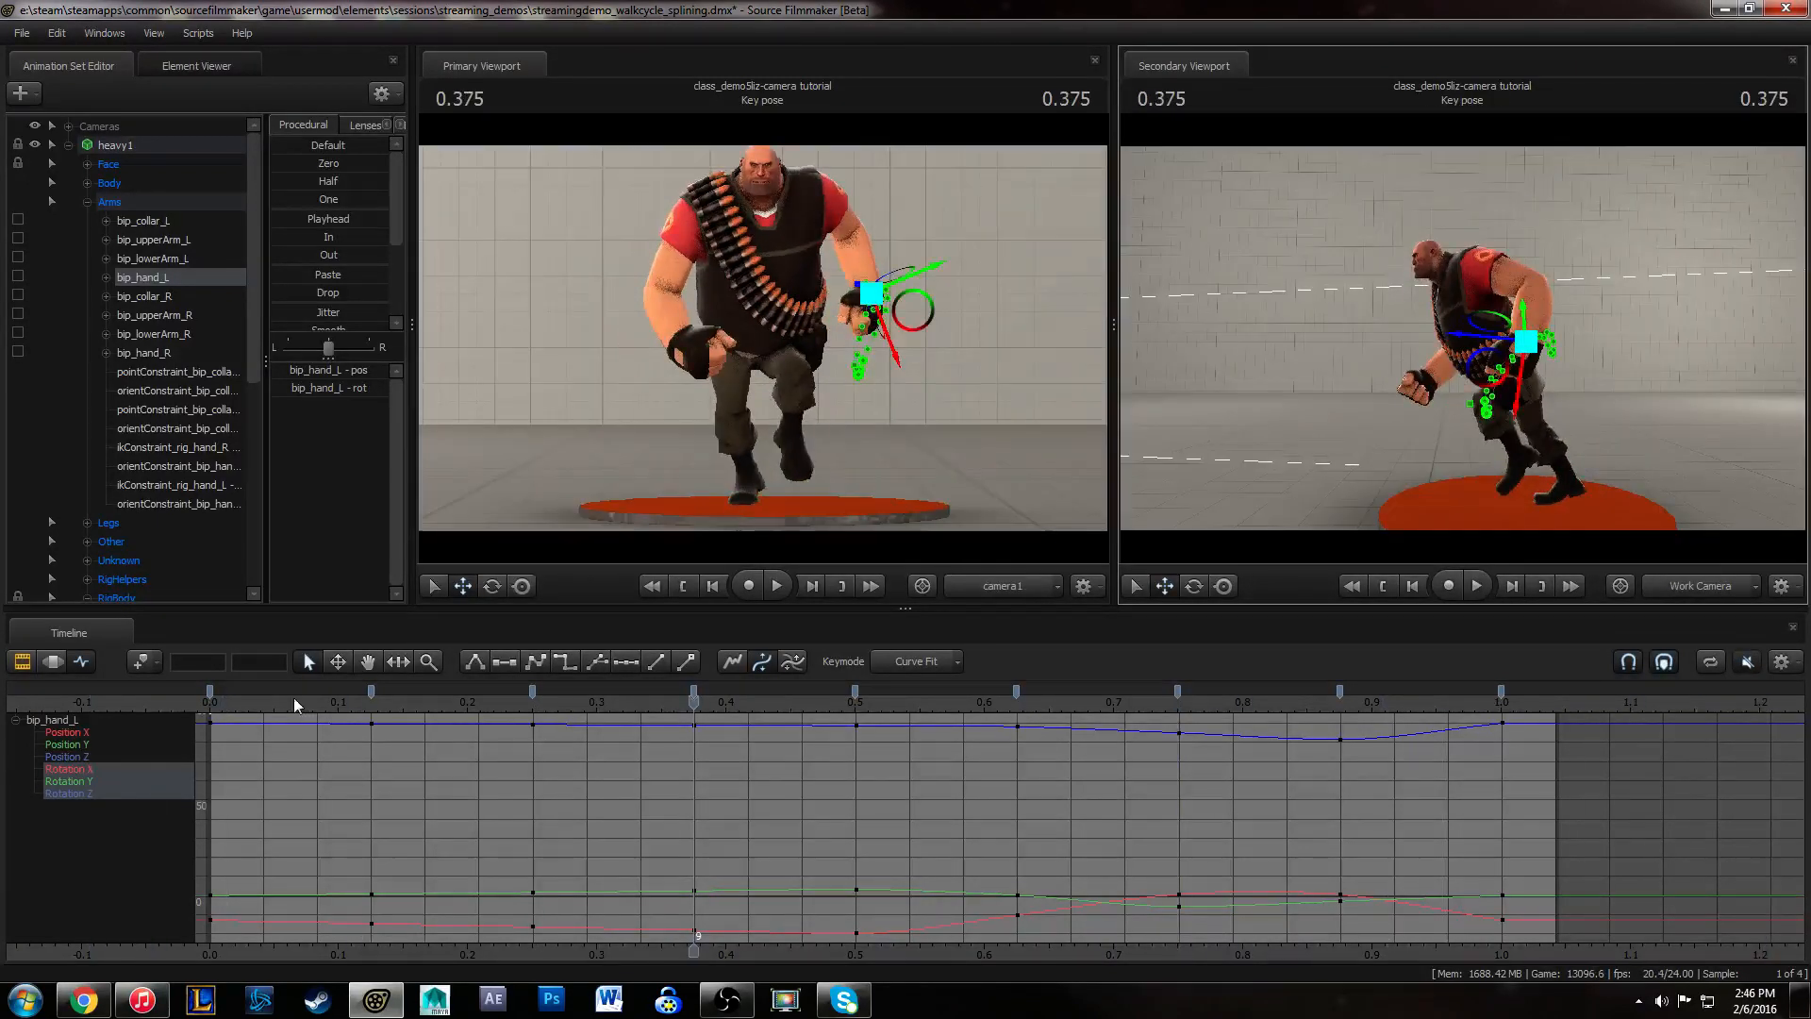
- Replay the walk cycle from frame 0 to examine the left hand's motion from the Heavy's left side
{"action": "left_click_drag", "start_coordinate": [294, 701], "coordinate": [210, 702]}
{"action": "middle_click_drag", "start_coordinate": [1028, 802], "coordinate": [820, 788], "text": "alt"}
{"action": "right_click_drag", "start_coordinate": [821, 792], "coordinate": [890, 828], "text": "alt"}
{"action": "key", "text": "space"}
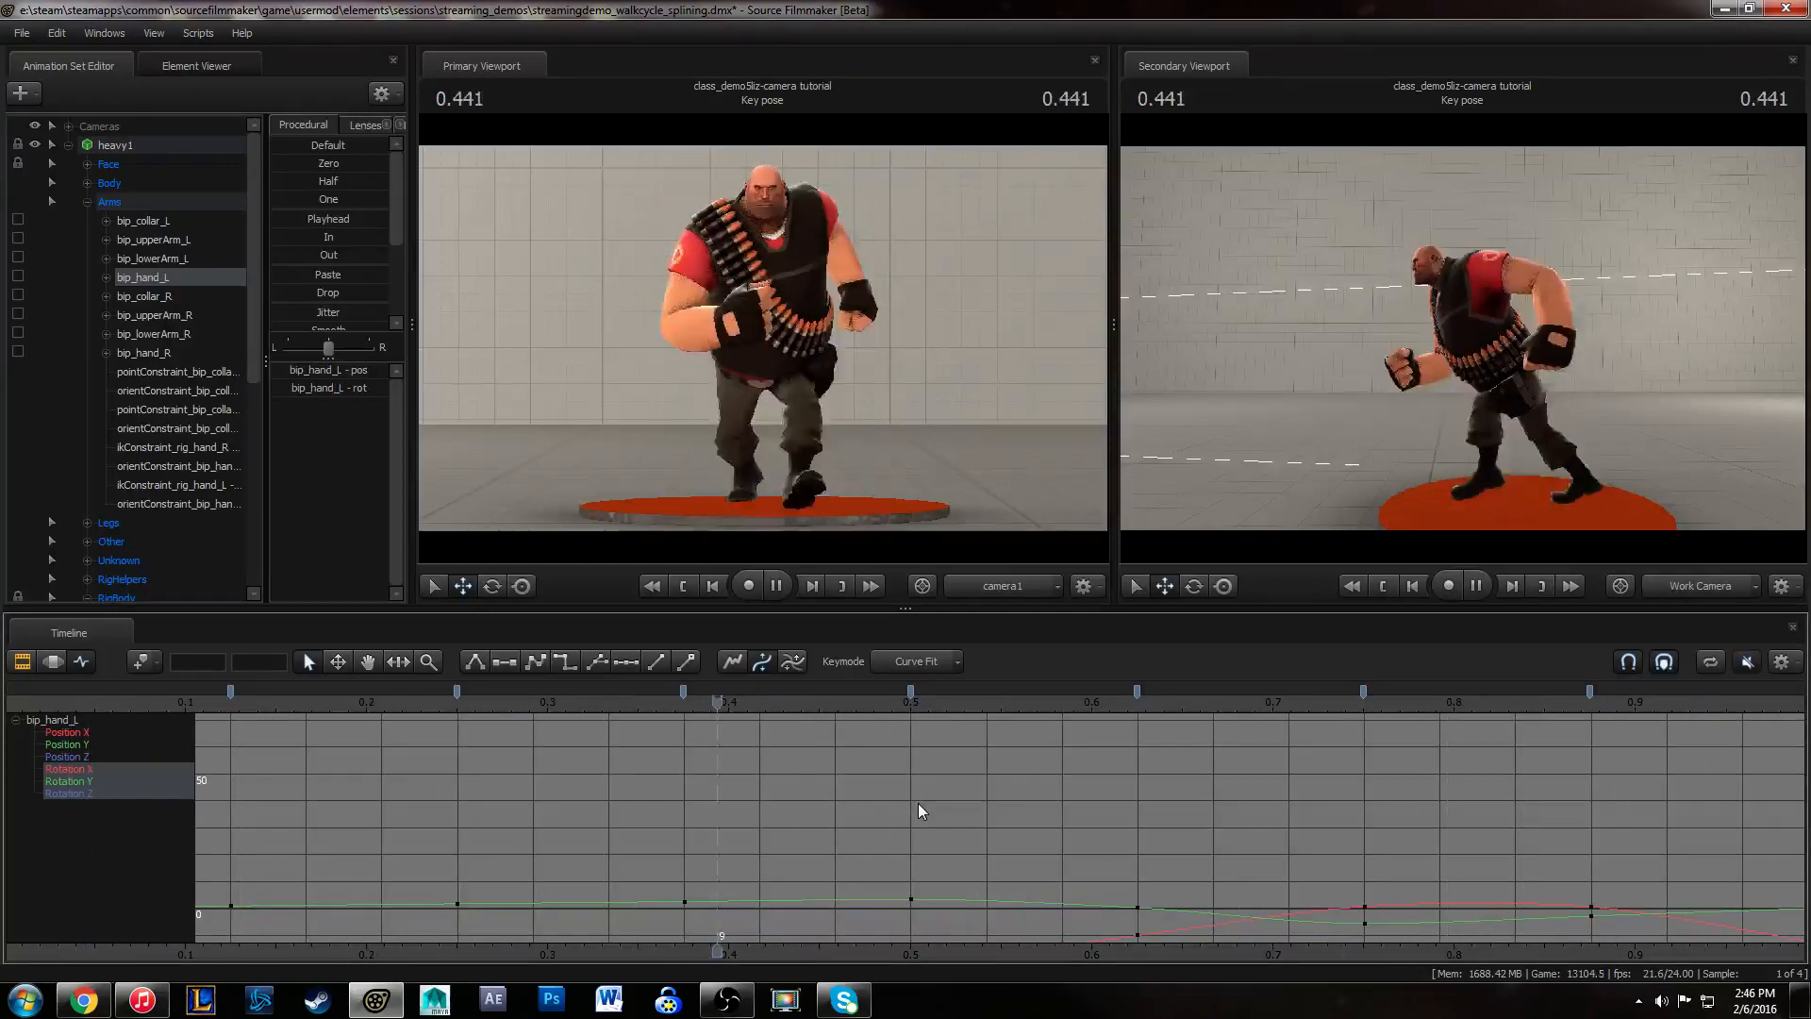
{"action": "key", "text": "space"}
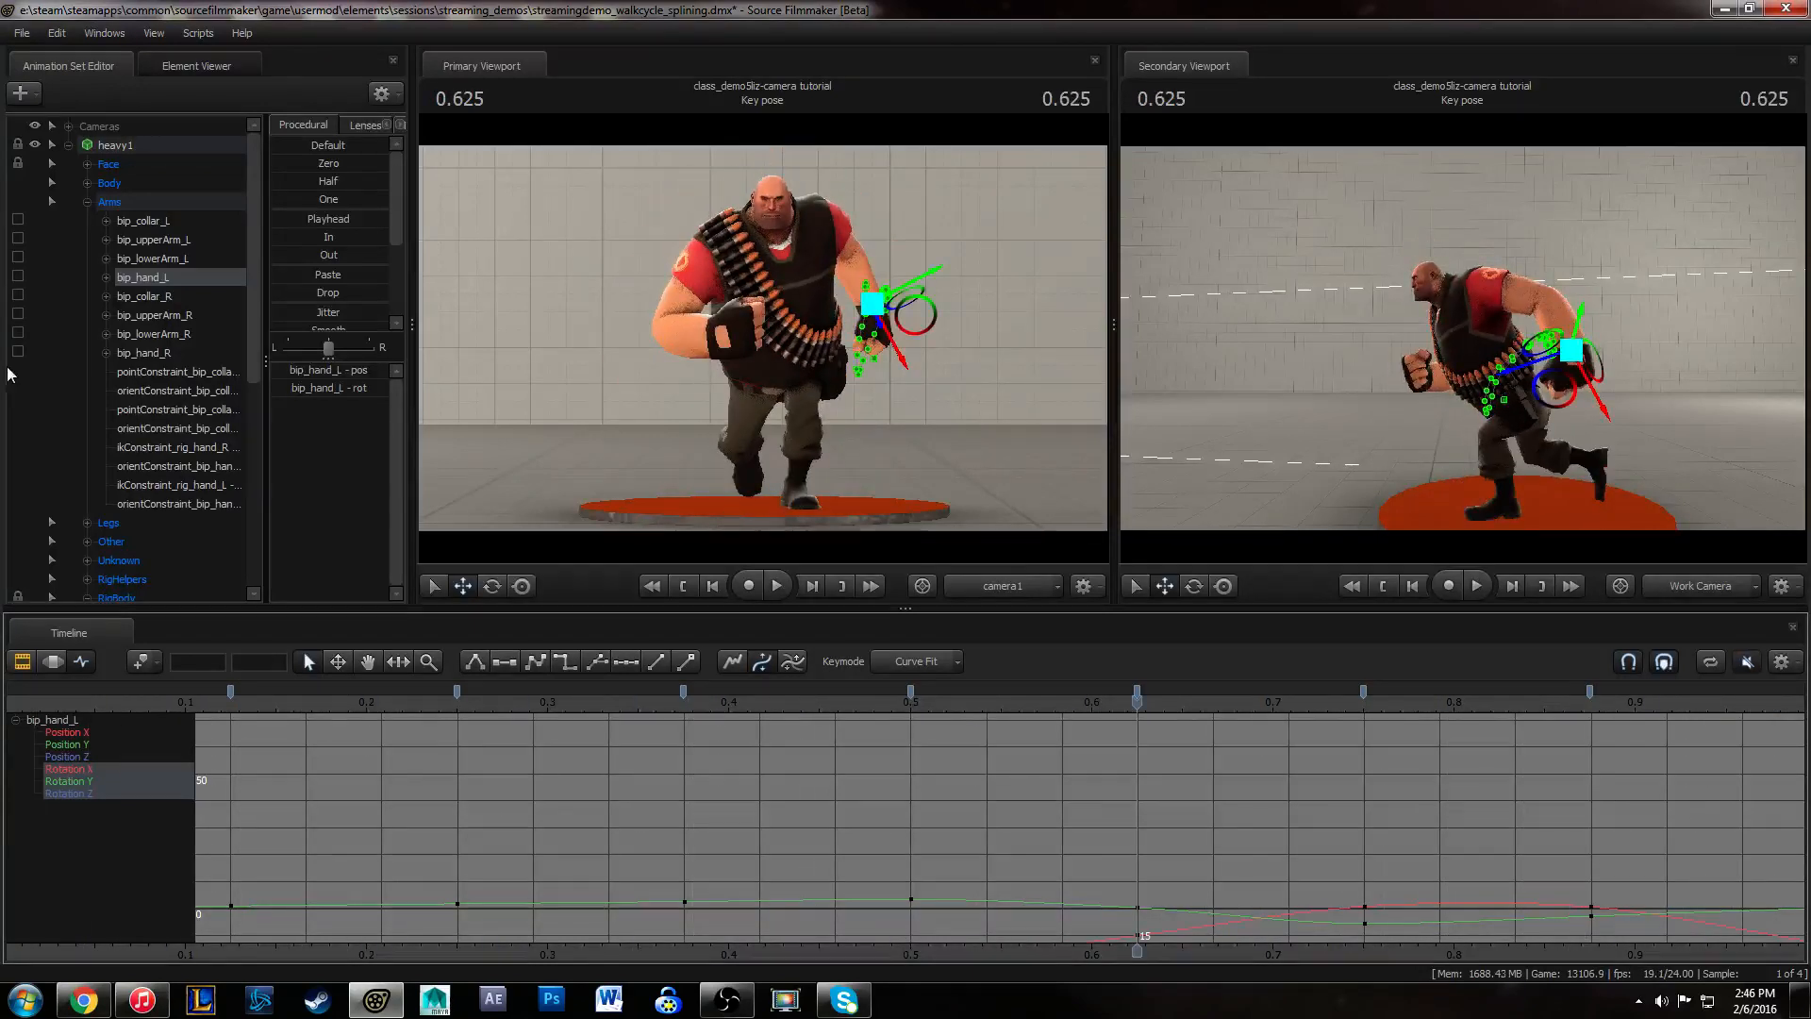
- Save the session and display the curves of the whole Arms group in the graph editor
{"action": "left_click", "coordinate": [21, 35]}
{"action": "left_click", "coordinate": [191, 483]}
{"action": "left_click", "coordinate": [111, 203]}
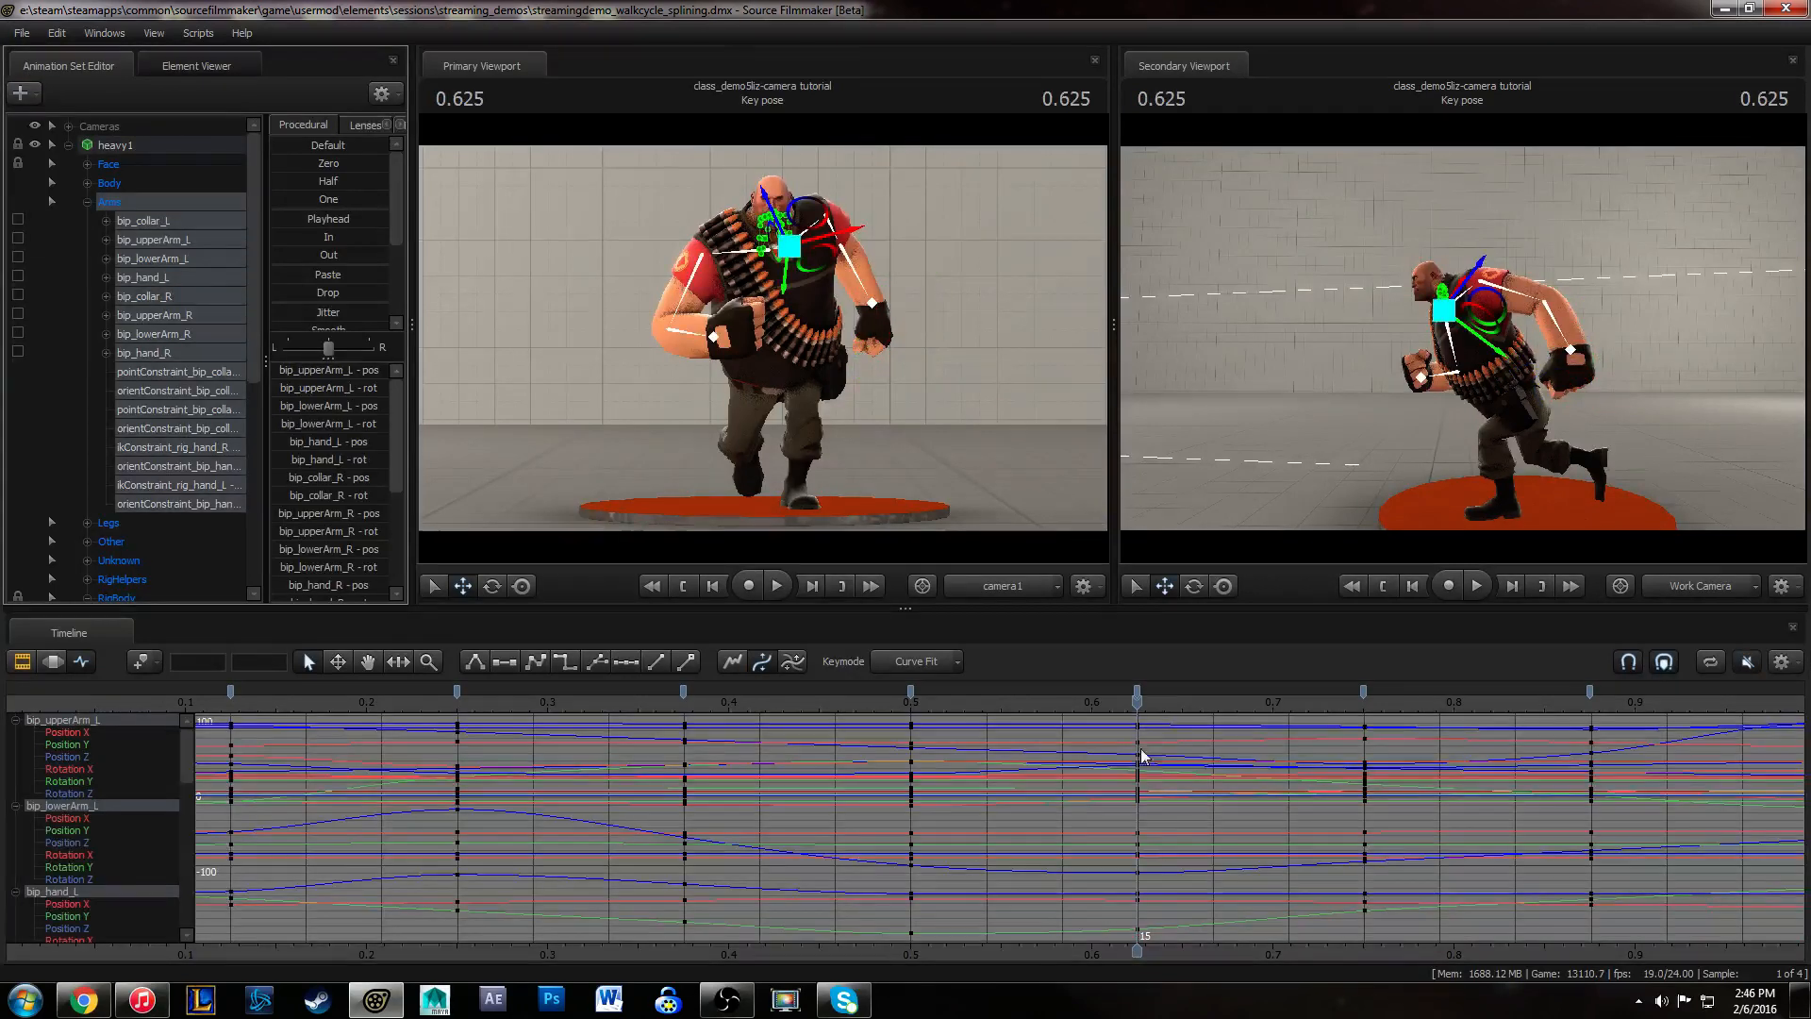
{"action": "left_click", "coordinate": [1138, 825]}
- Play back the cycle while viewing the Heavy from the front, then turn to his right side and scrub to frame 2
{"action": "key", "text": "space"}
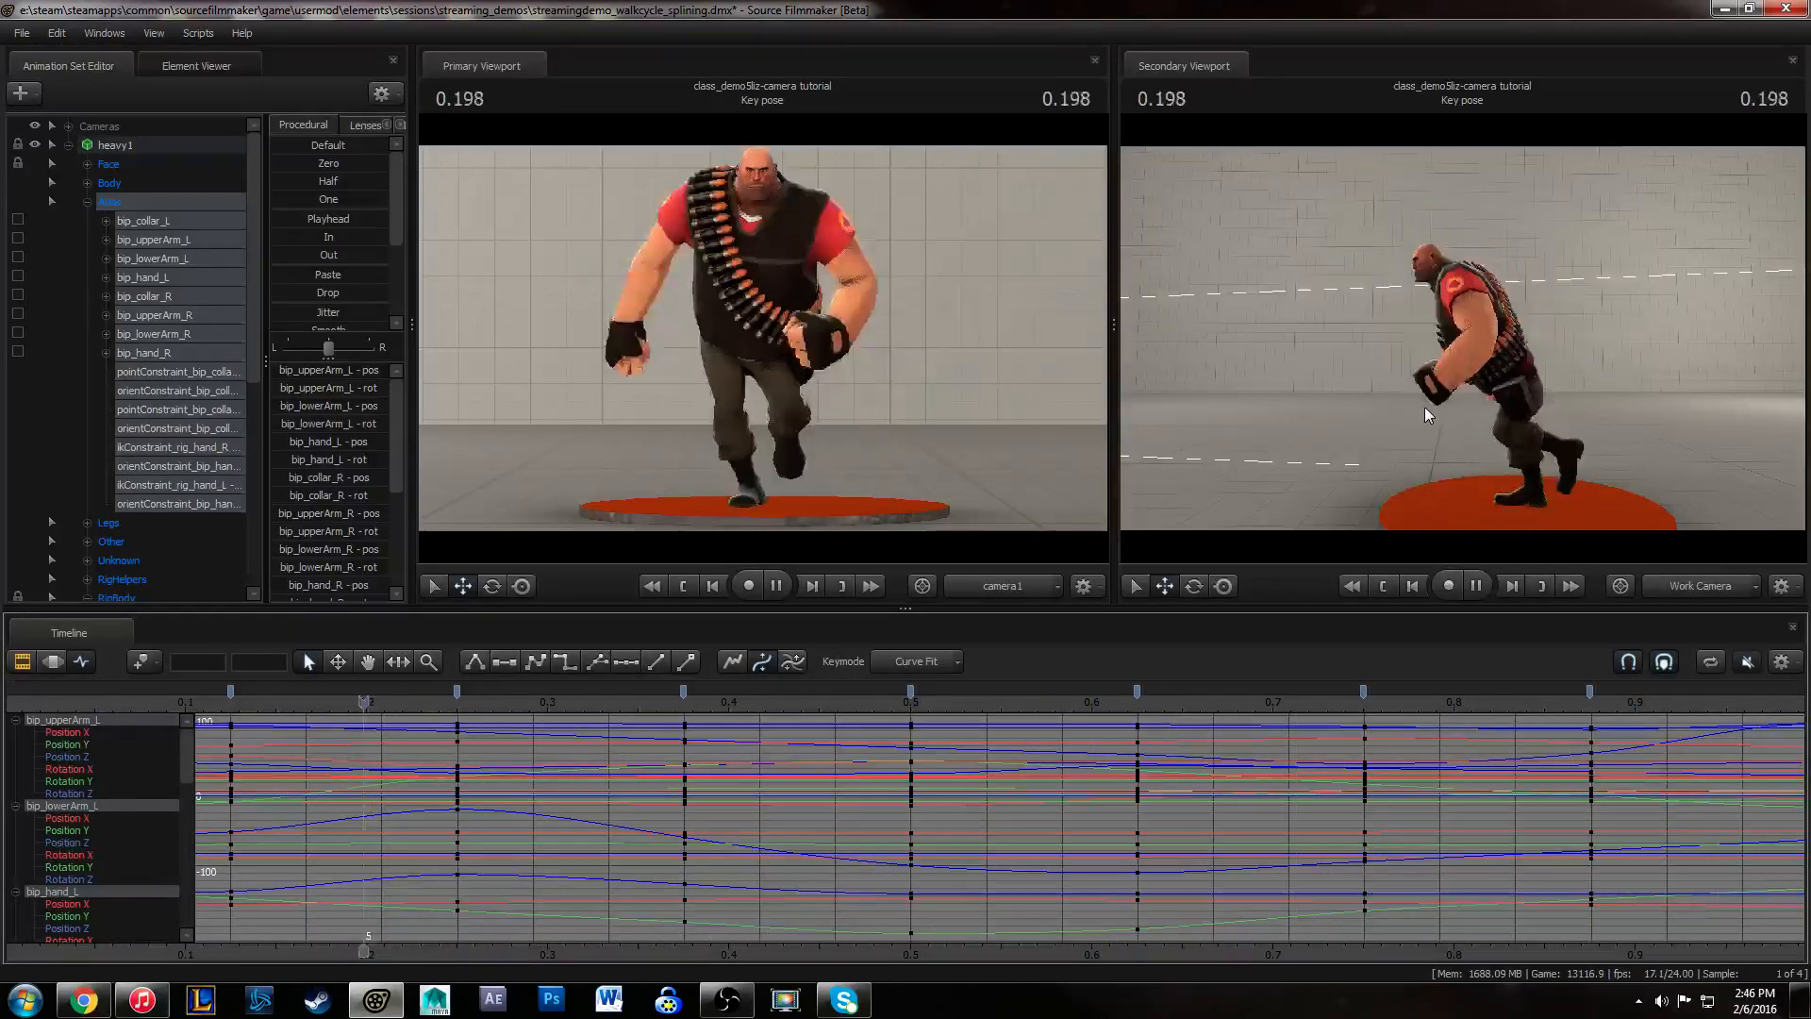
{"action": "left_click_drag", "start_coordinate": [1425, 408], "coordinate": [1460, 336], "text": "alt"}
{"action": "key", "text": "space"}
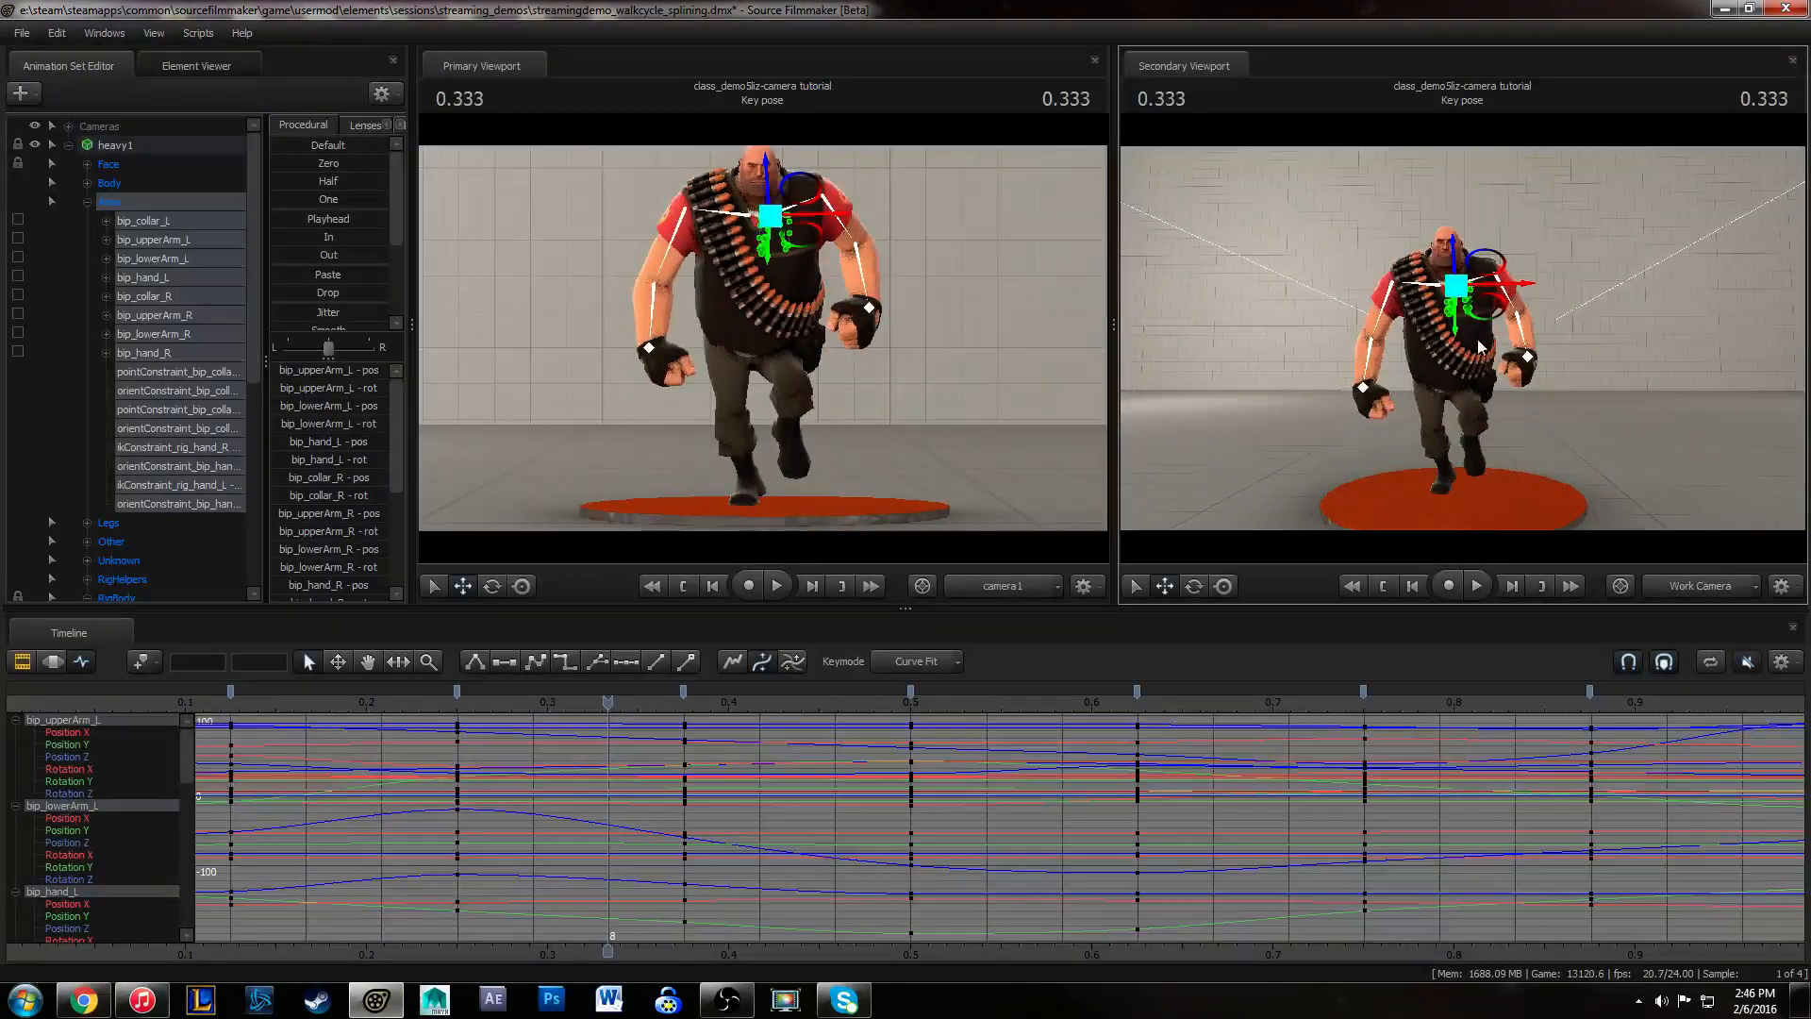
{"action": "left_click_drag", "start_coordinate": [1445, 304], "coordinate": [1571, 306], "text": "alt"}
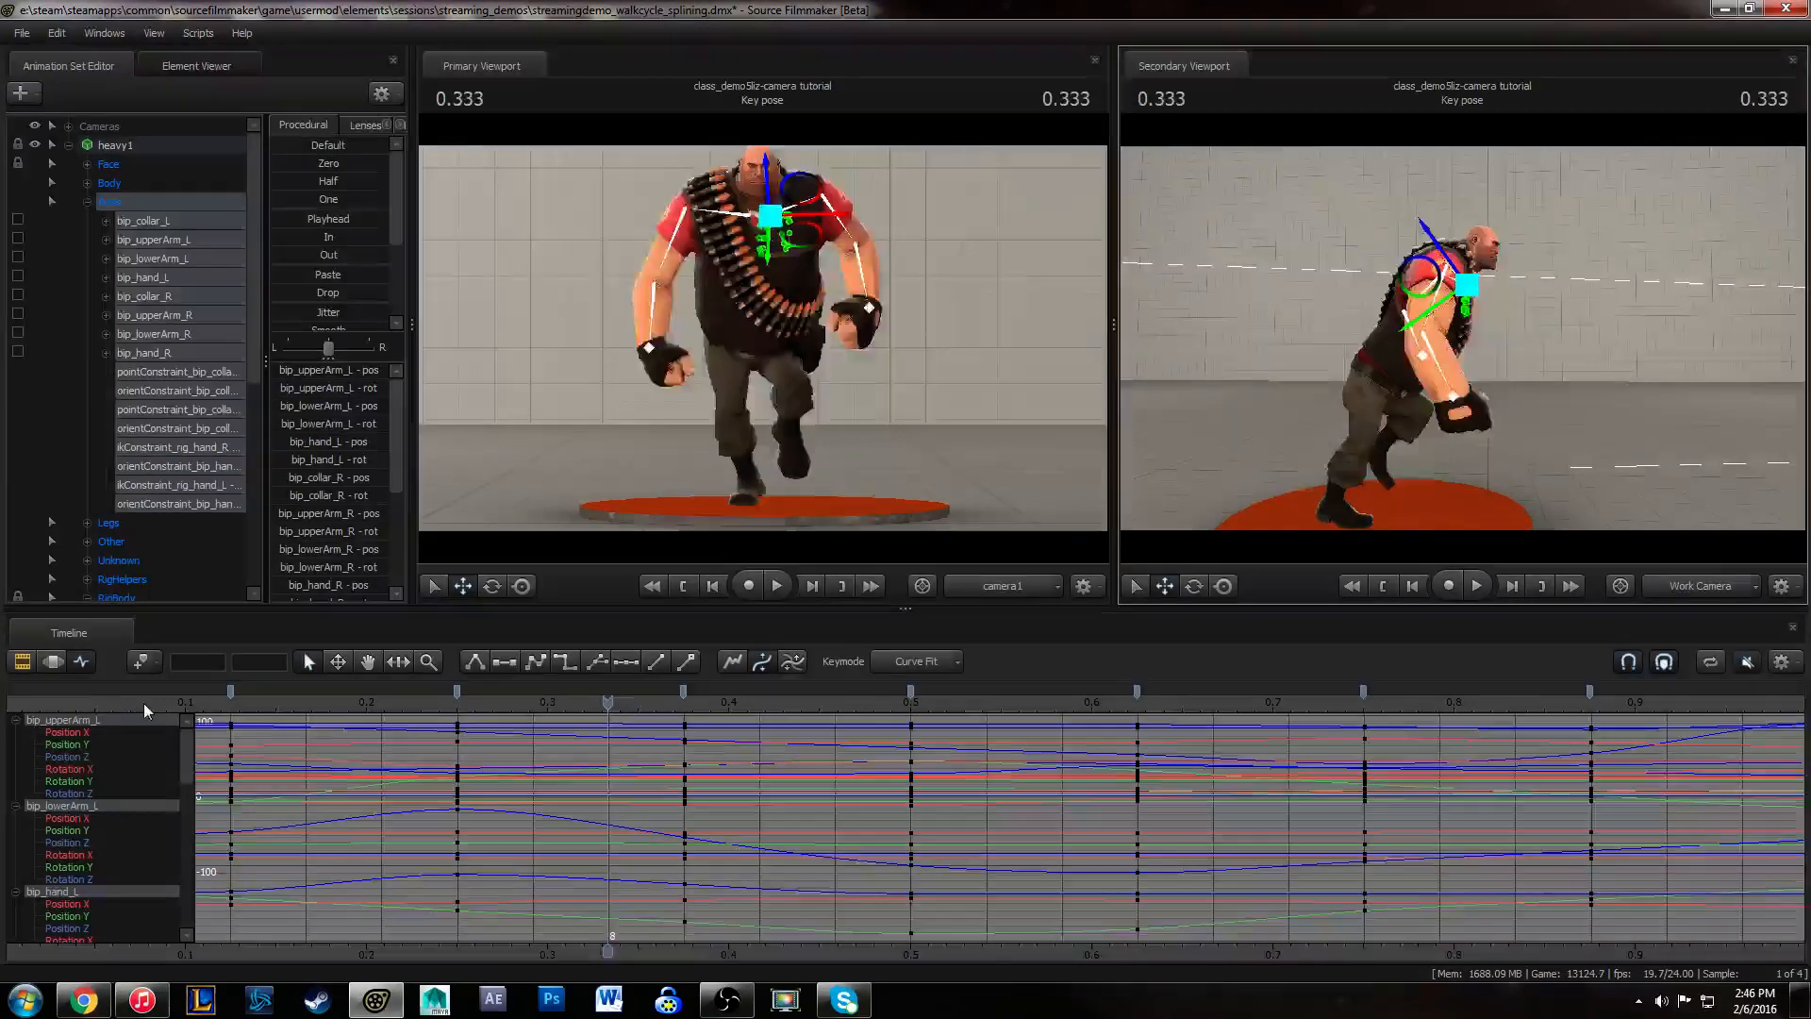
{"action": "mouse_move", "coordinate": [144, 705]}
{"action": "left_mouse_down"}
{"action": "mouse_move", "coordinate": [306, 705]}
{"action": "mouse_move", "coordinate": [79, 704]}
{"action": "mouse_move", "coordinate": [154, 704]}
{"action": "left_mouse_up"}
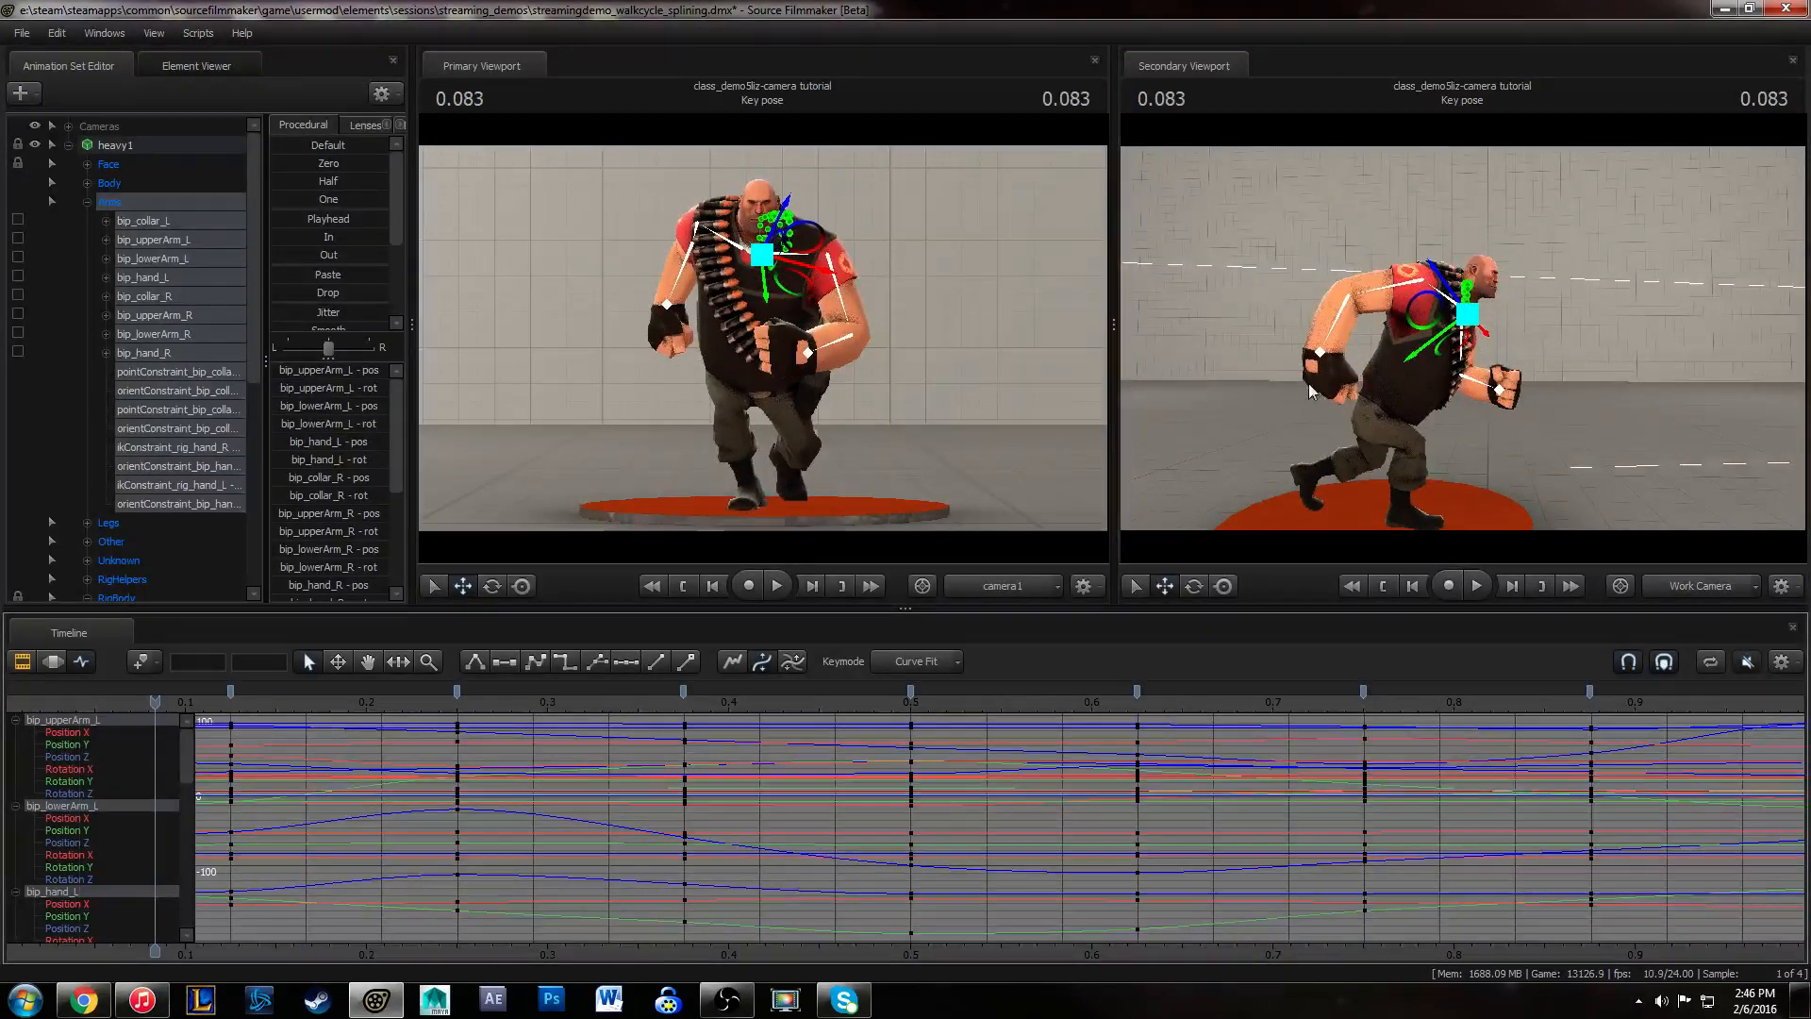
- Bring the work camera in front of the Heavy's chest and arms, and return the playhead to frame 0 with all arm curves in view
{"action": "left_click_drag", "start_coordinate": [1340, 377], "coordinate": [1424, 336], "text": "alt"}
{"action": "right_click_drag", "start_coordinate": [1423, 335], "coordinate": [1485, 325], "text": "alt"}
{"action": "left_click_drag", "start_coordinate": [1486, 326], "coordinate": [1363, 330], "text": "alt"}
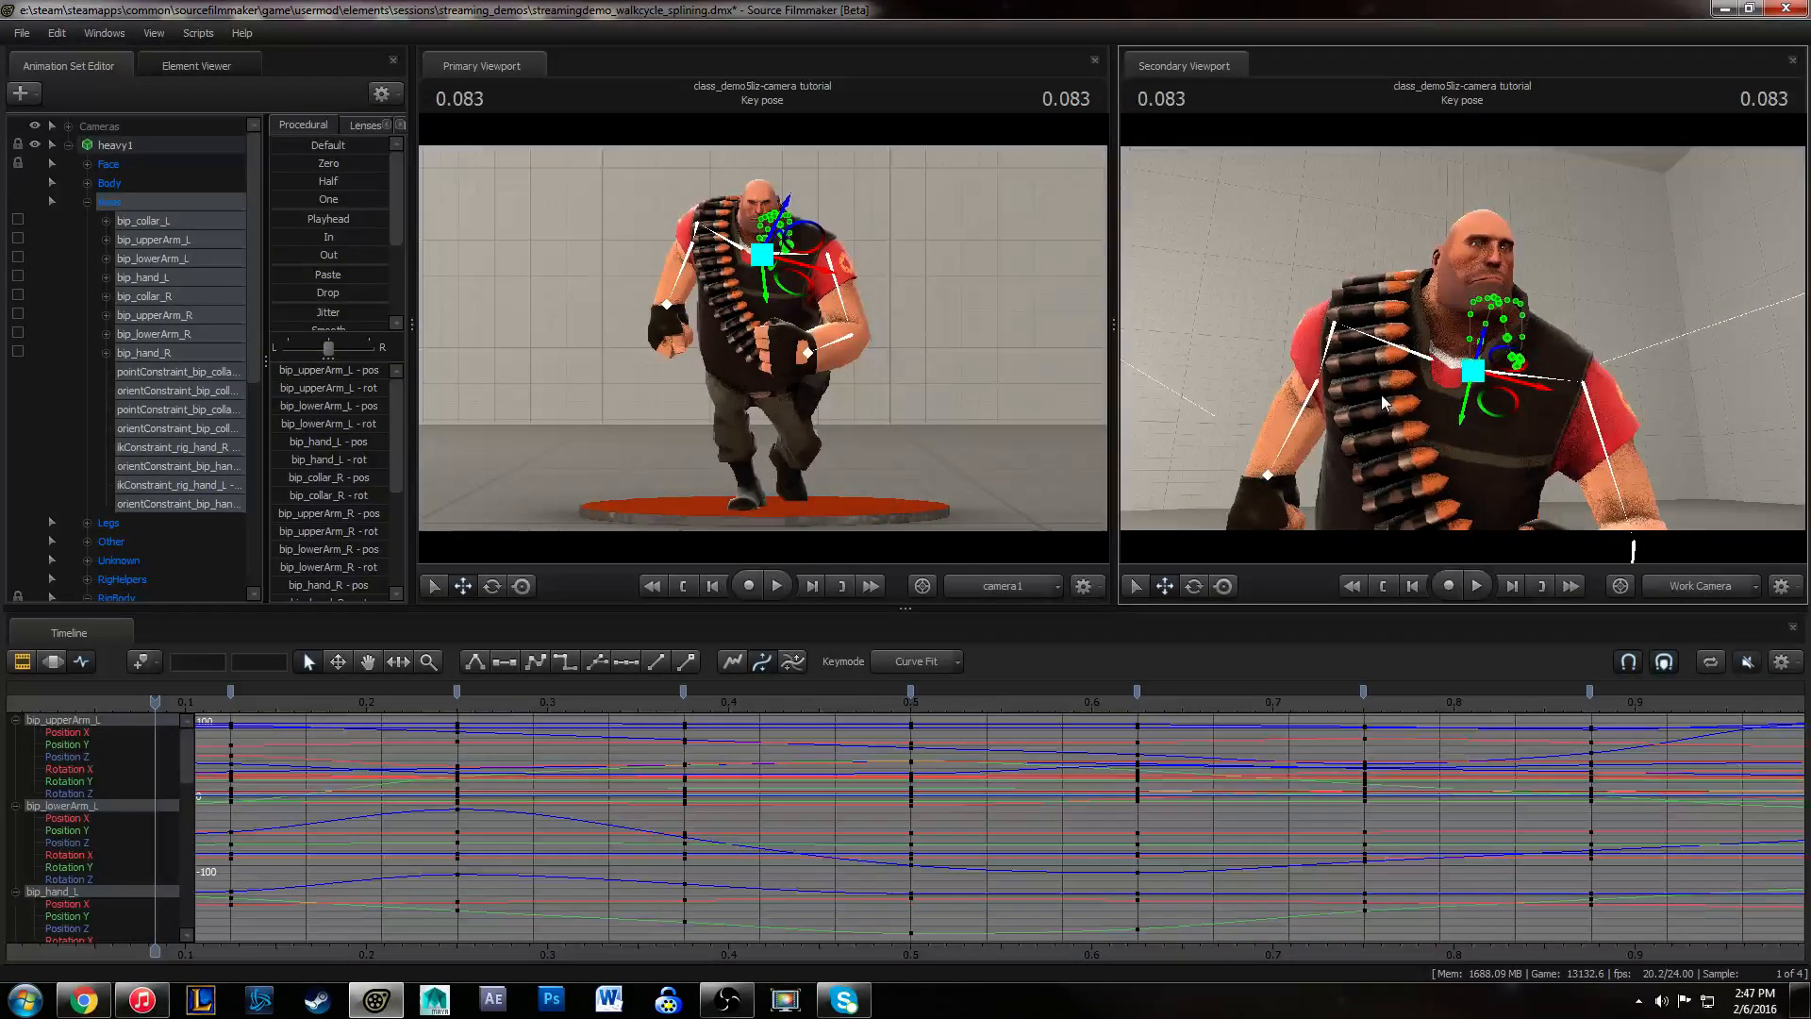
{"action": "left_click_drag", "start_coordinate": [134, 704], "coordinate": [306, 707]}
{"action": "key", "text": "a"}
{"action": "left_click", "coordinate": [212, 706]}
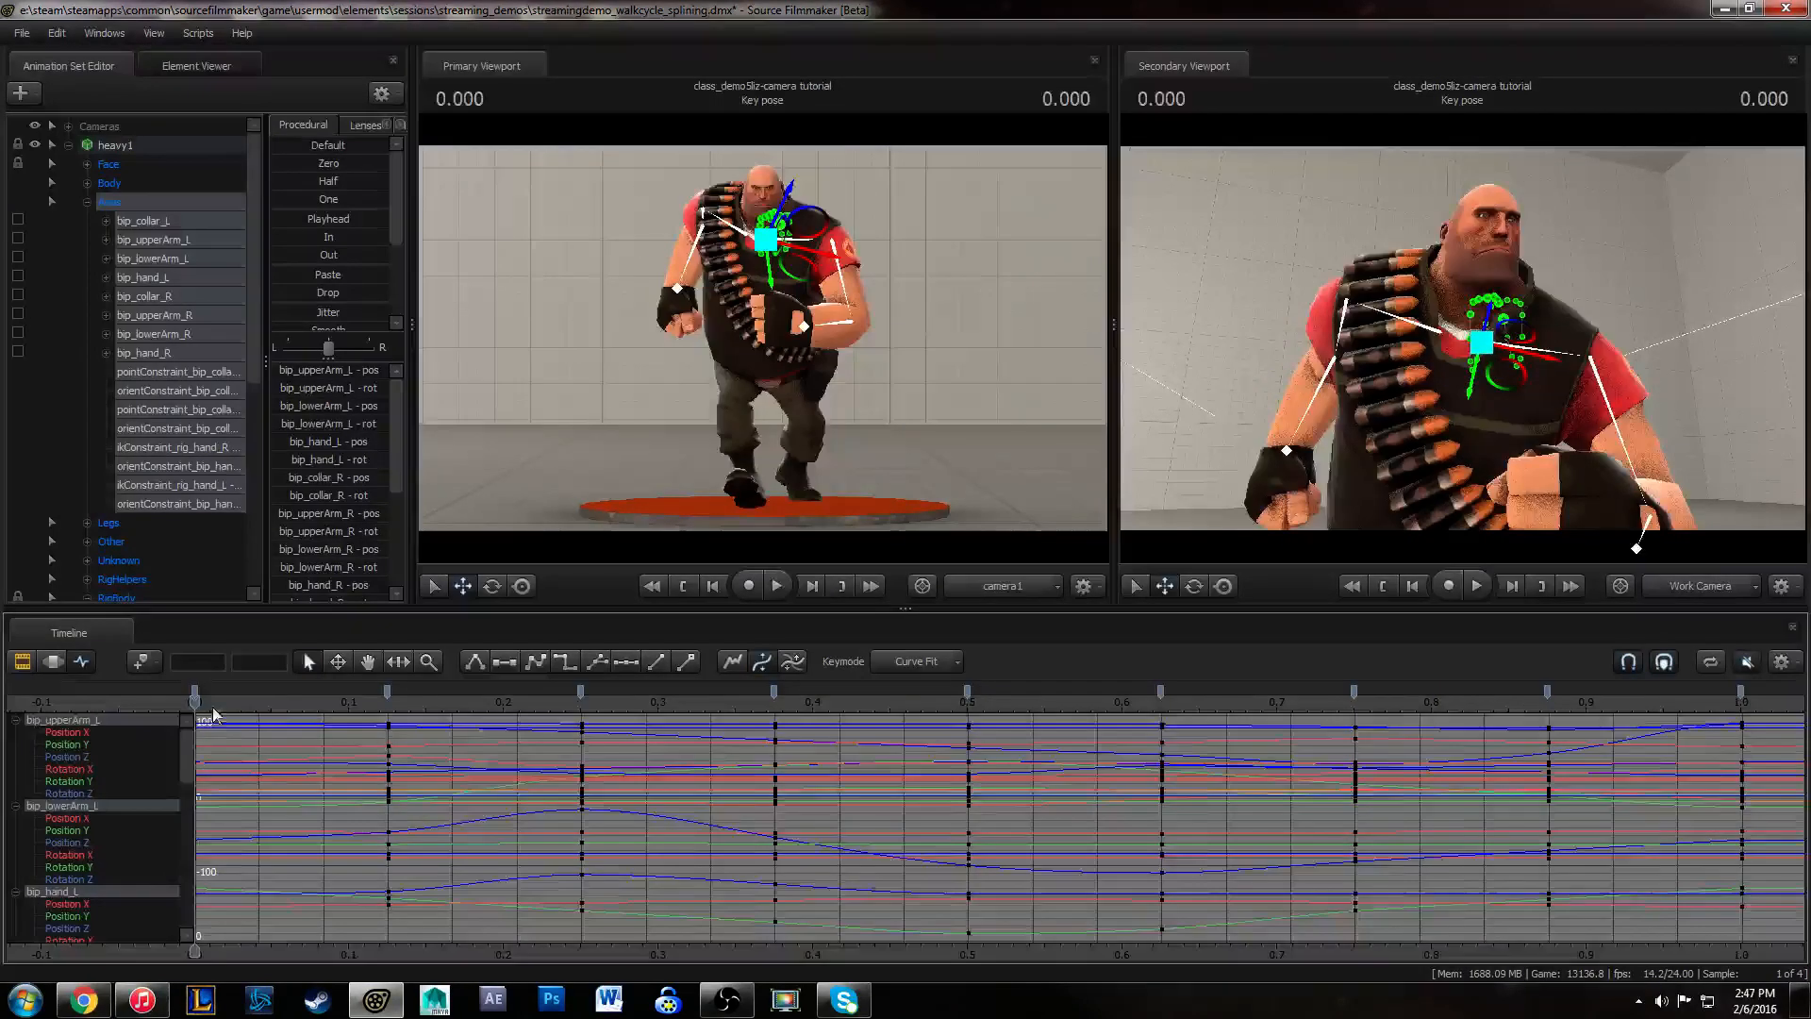
{"action": "middle_click_drag", "start_coordinate": [822, 846], "coordinate": [631, 834]}
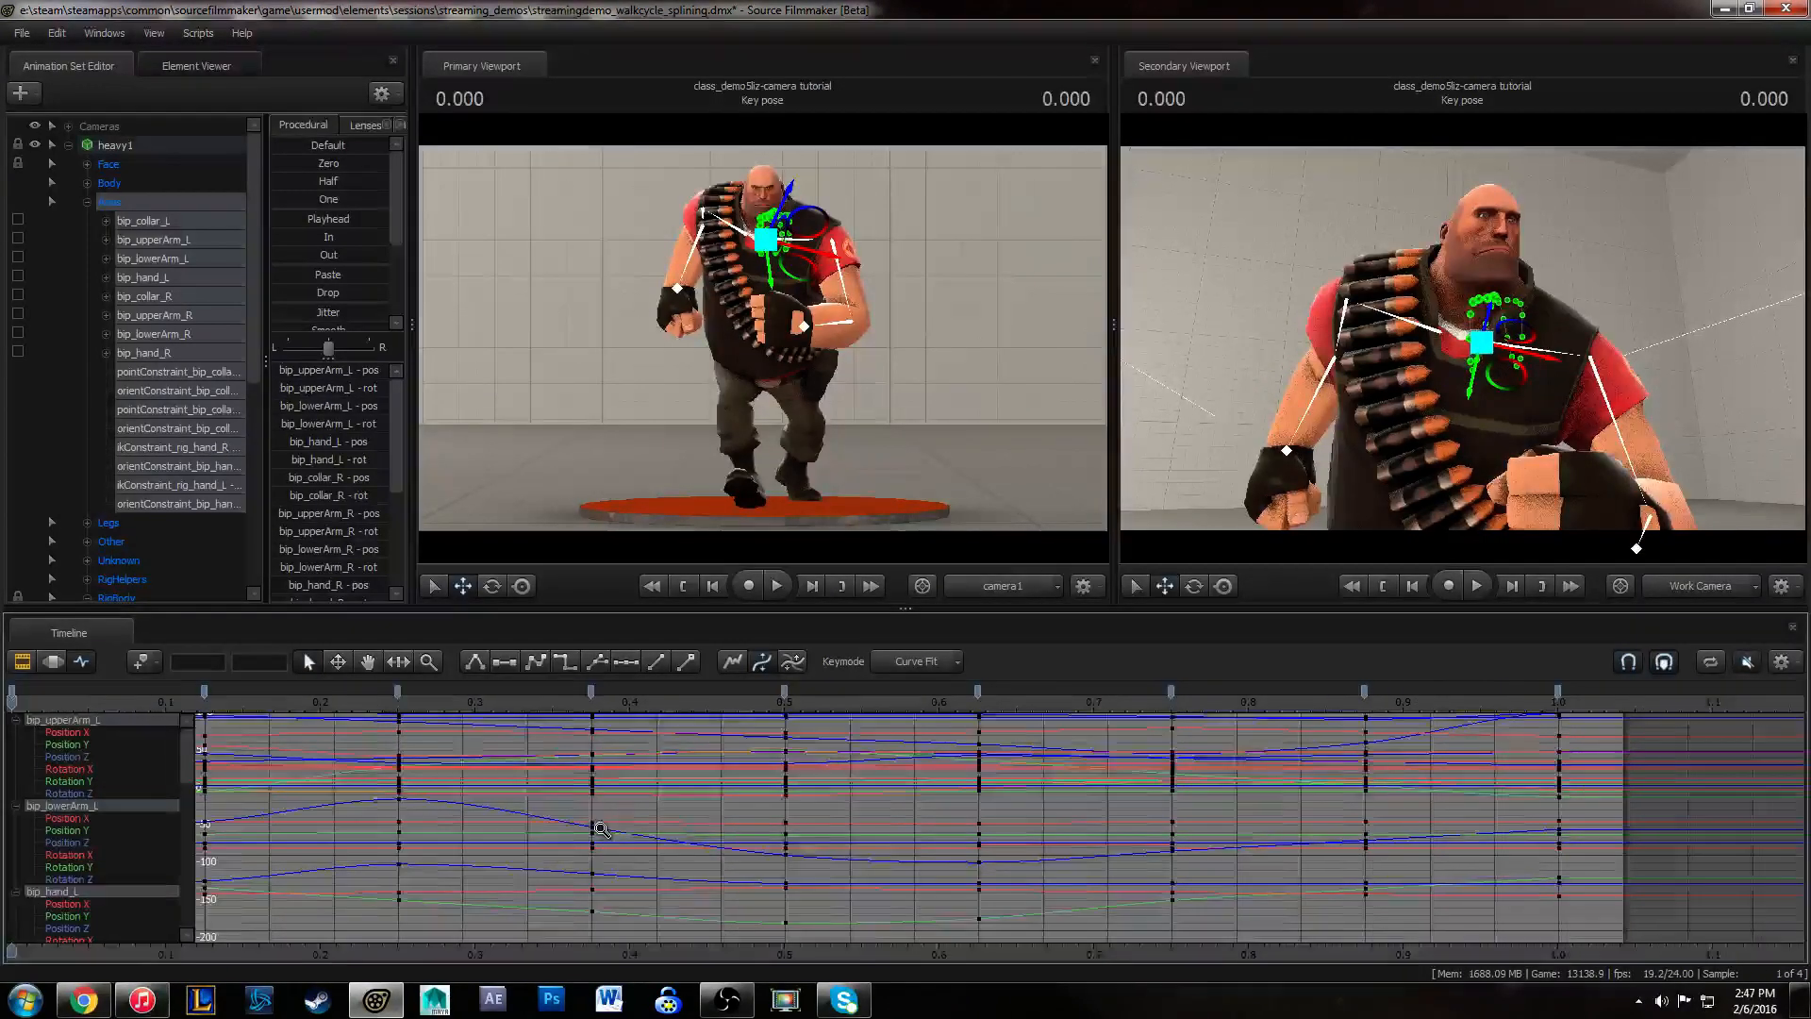
- Save the walk cycle session
{"action": "right_click_drag", "start_coordinate": [602, 828], "coordinate": [644, 836], "text": "alt"}
{"action": "left_click", "coordinate": [22, 33]}
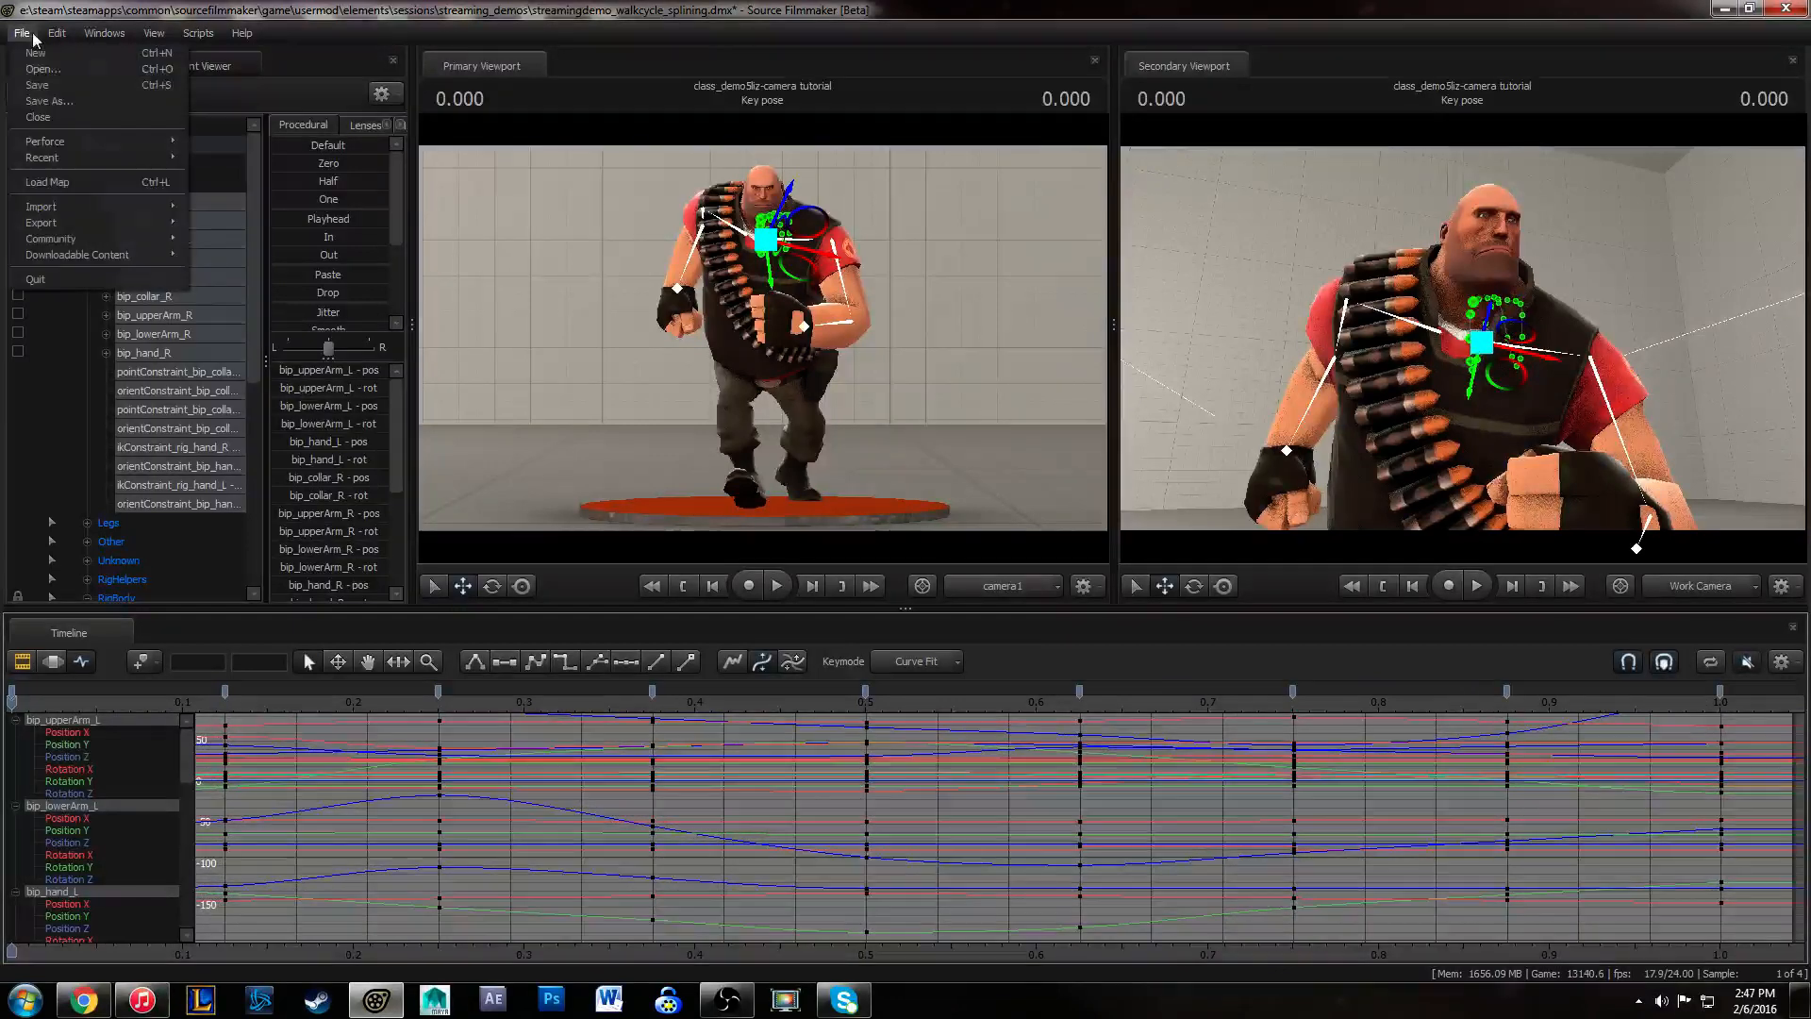
{"action": "left_click", "coordinate": [37, 86]}
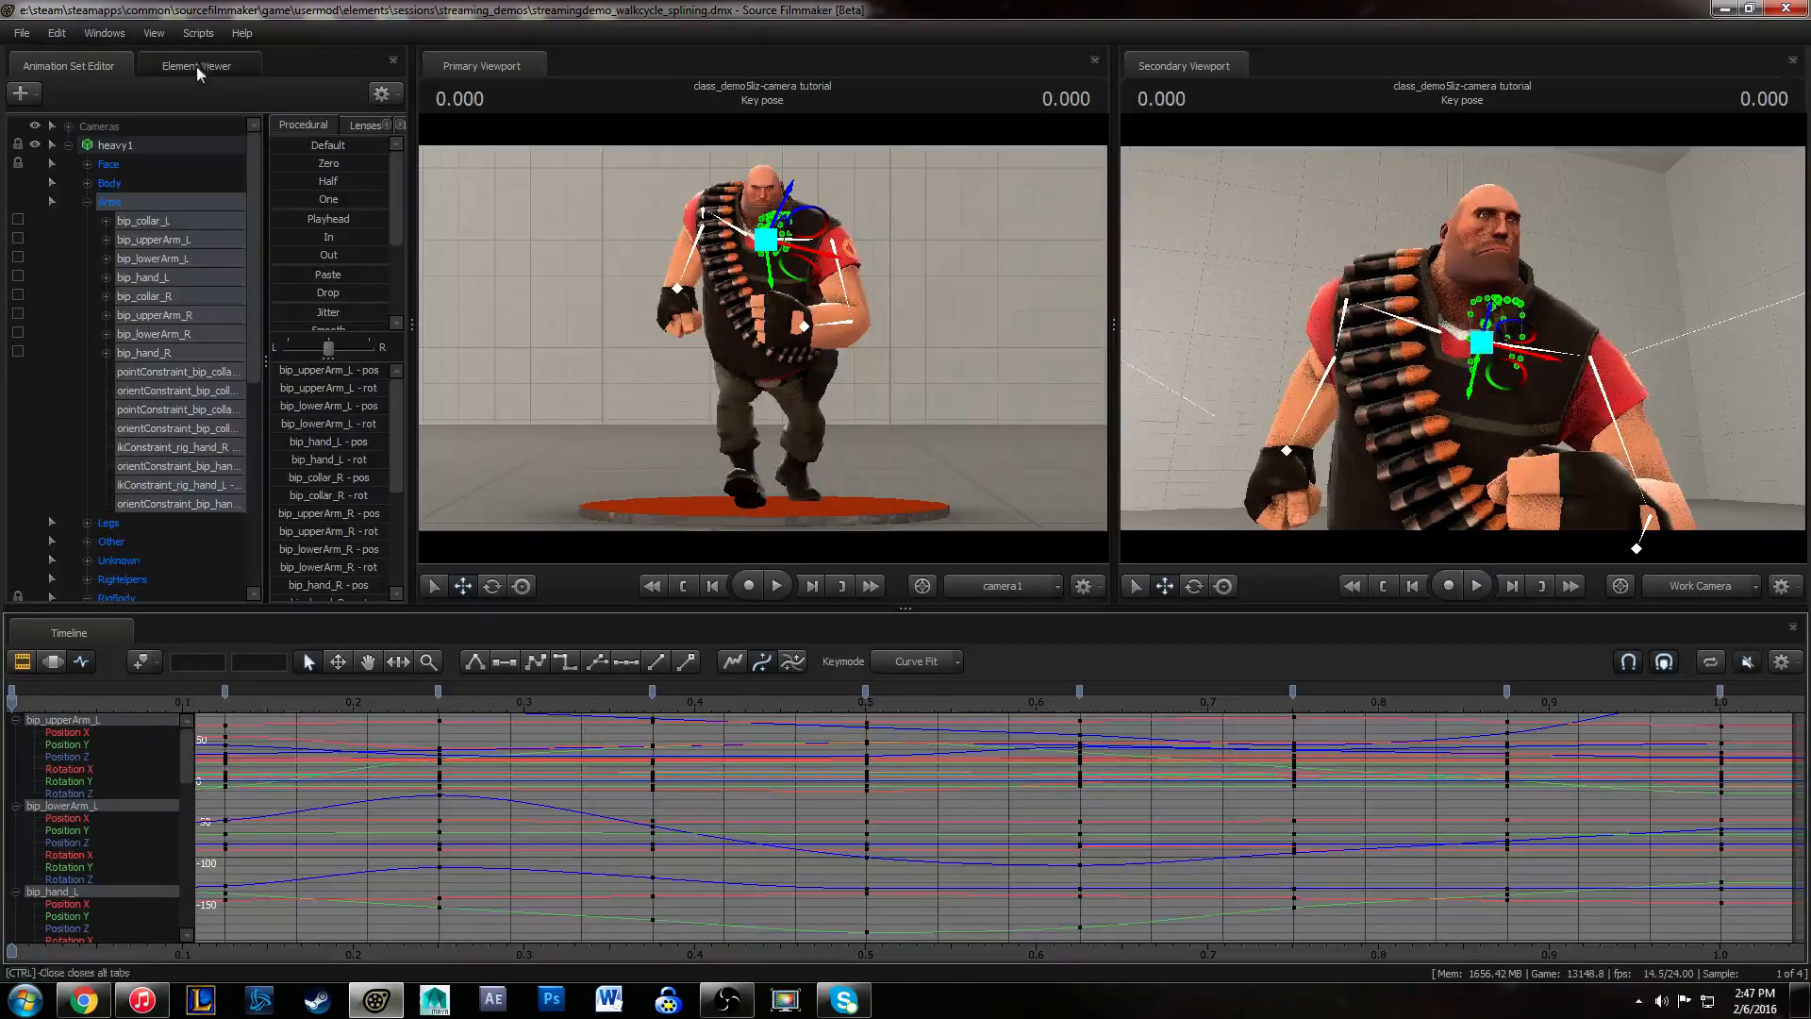
{"action": "left_click", "coordinate": [18, 35]}
{"action": "left_click", "coordinate": [40, 90]}
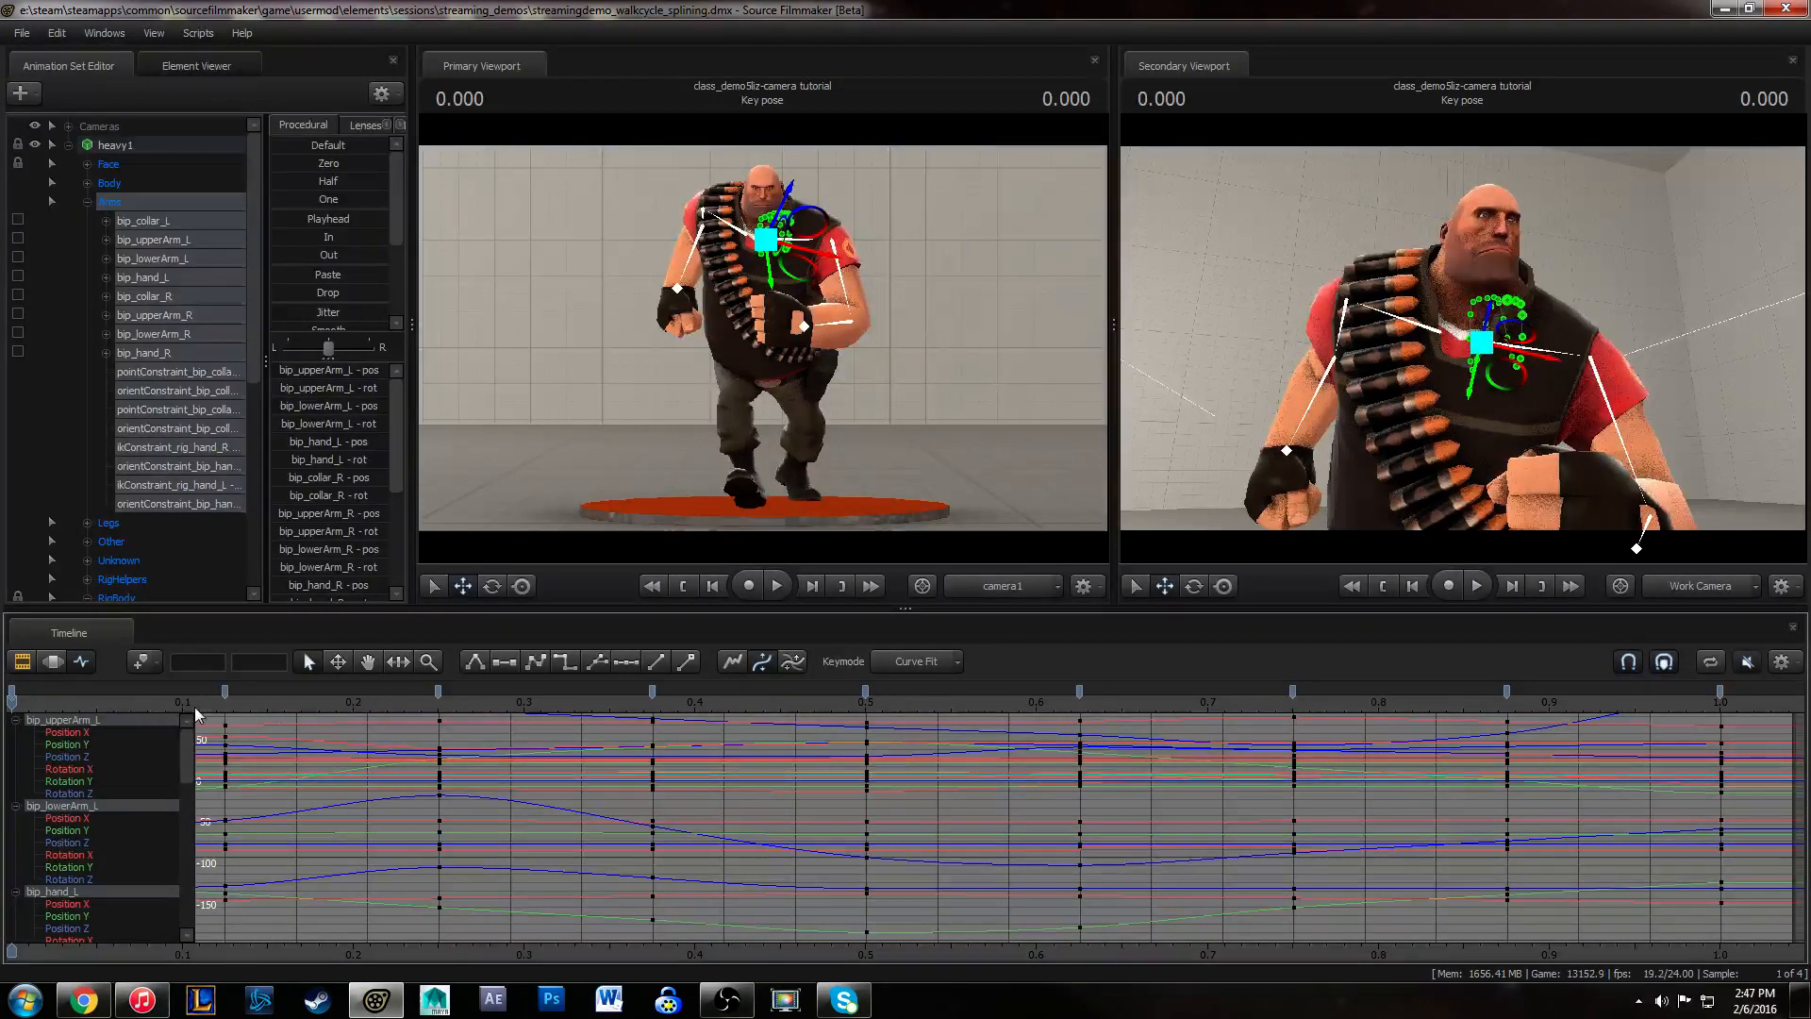
- Turn the work camera to the Heavy's right side, collapse the Arms and RigBody groups, and clear the arm selection
{"action": "key", "text": "space"}
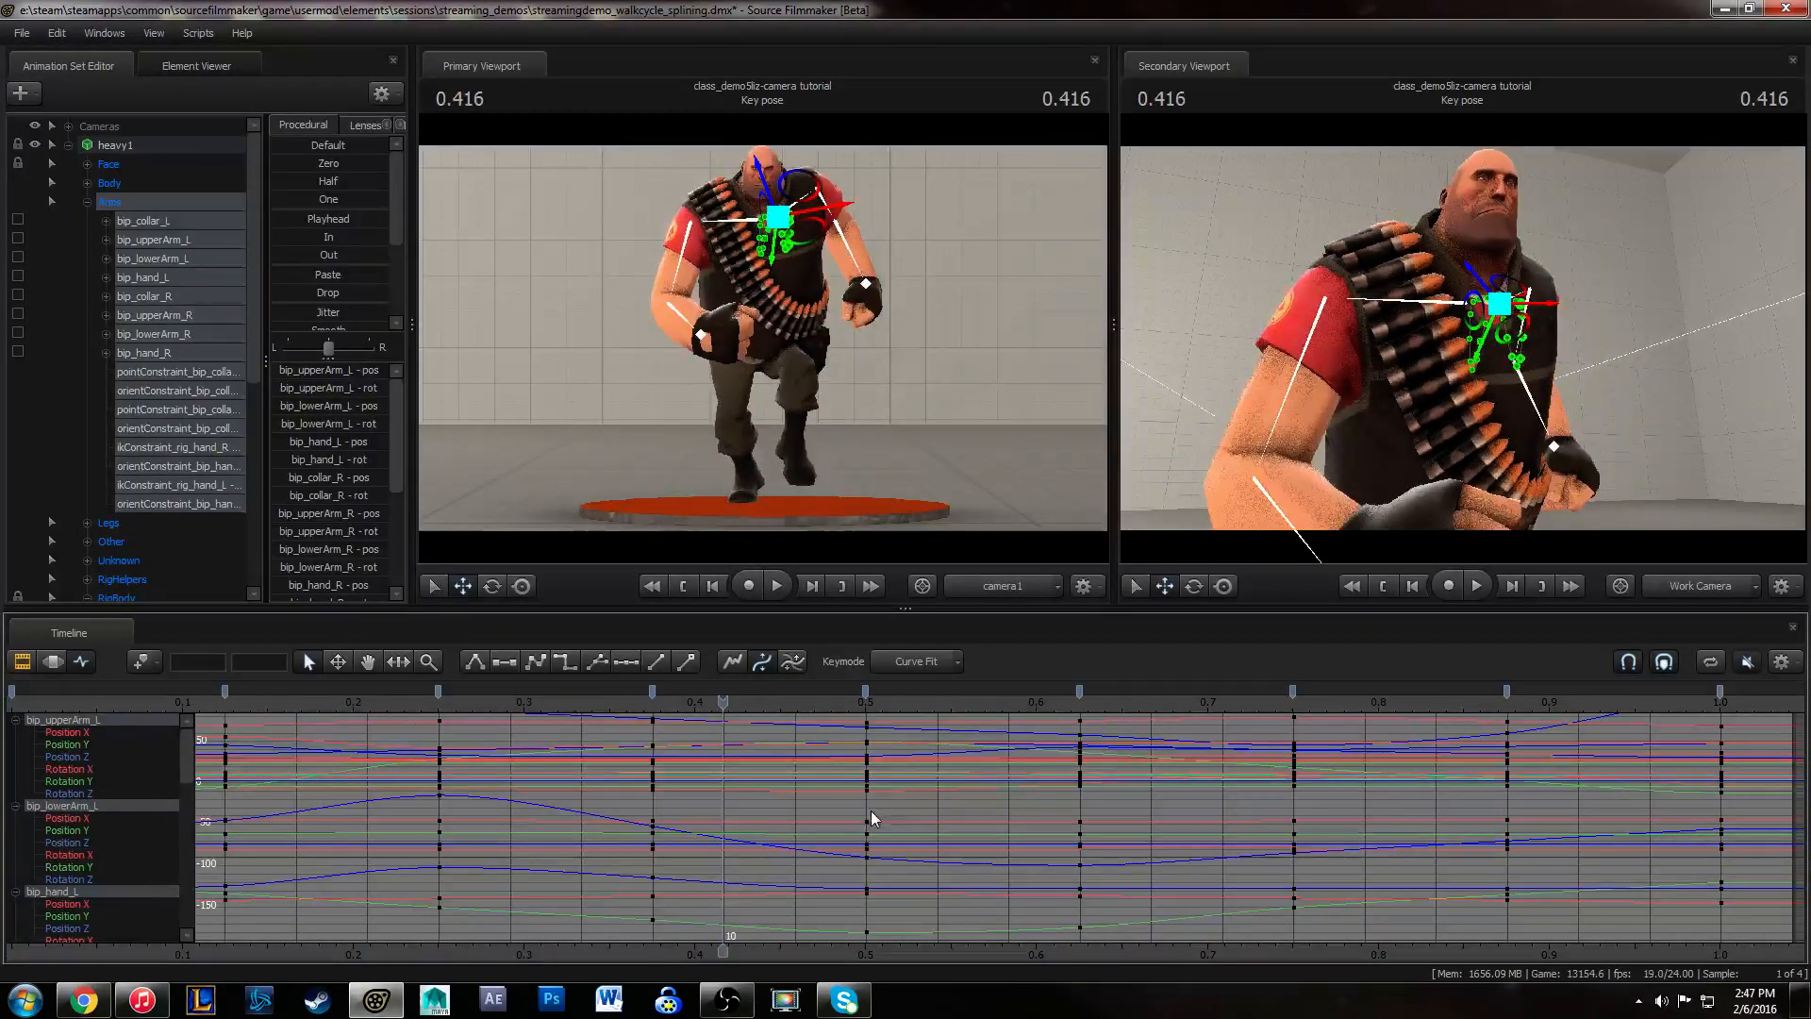
{"action": "left_click_drag", "start_coordinate": [1573, 374], "coordinate": [1542, 392]}
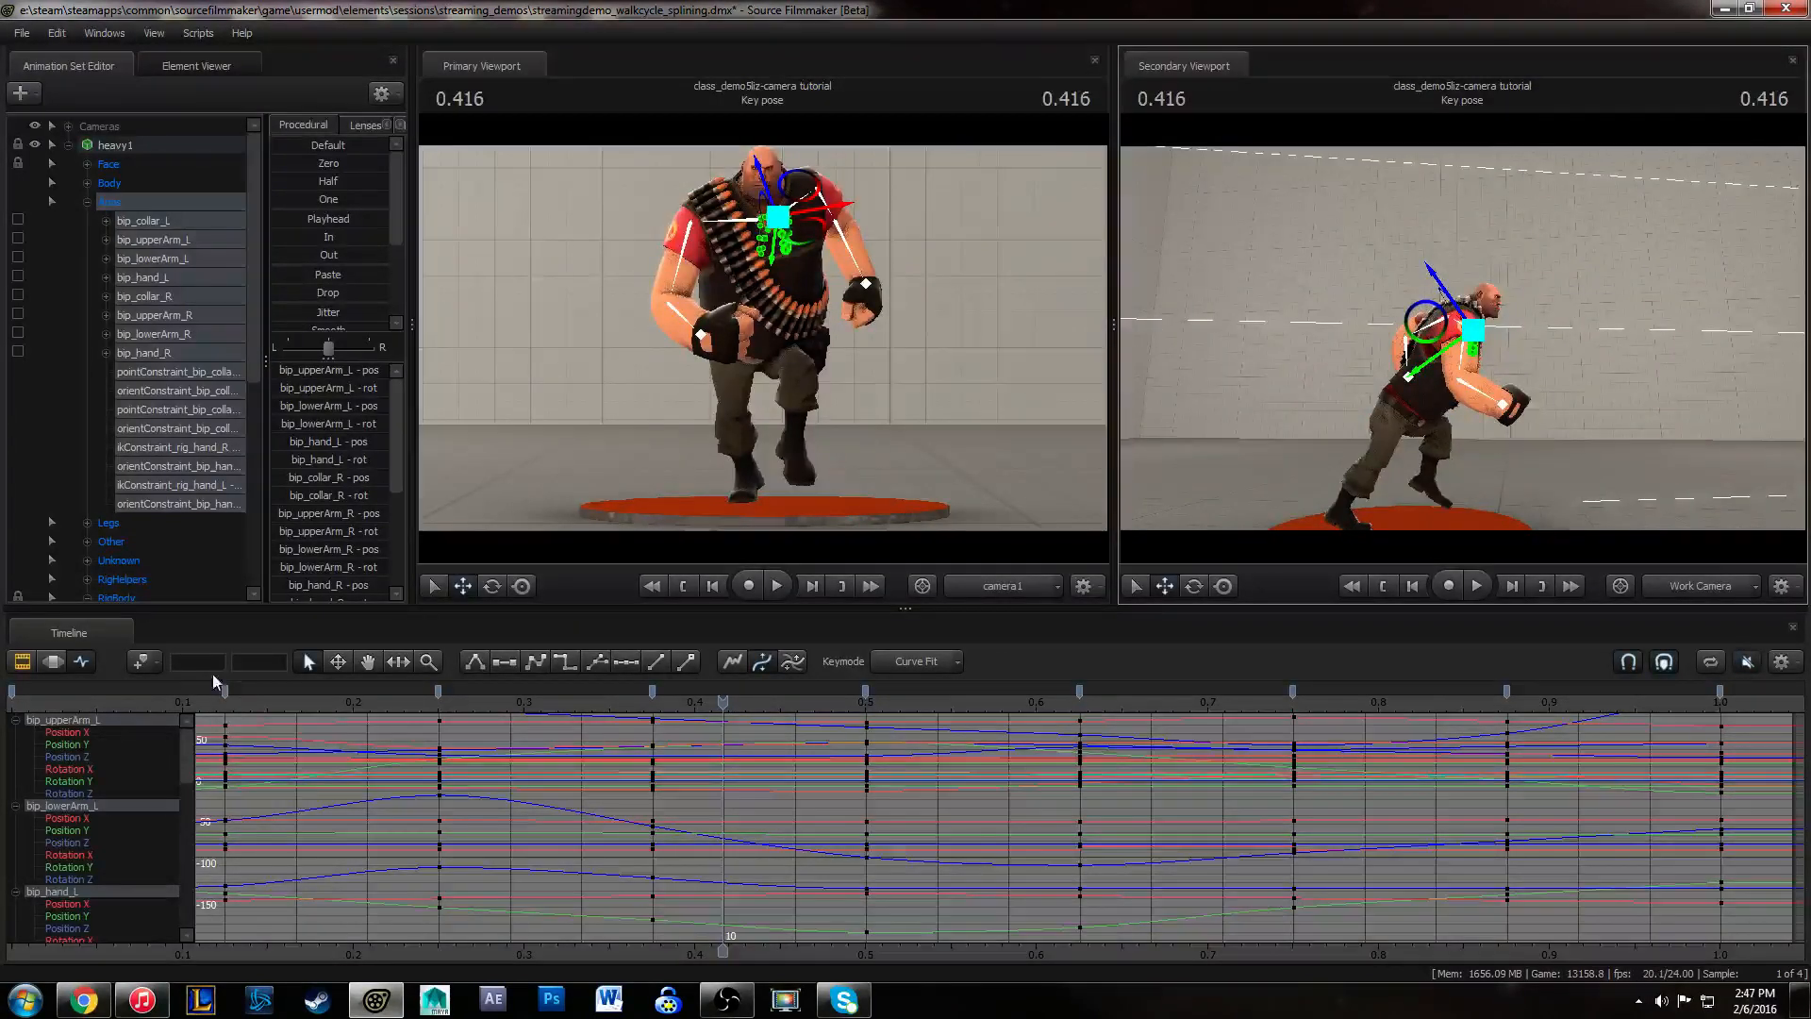
{"action": "left_click", "coordinate": [88, 202]}
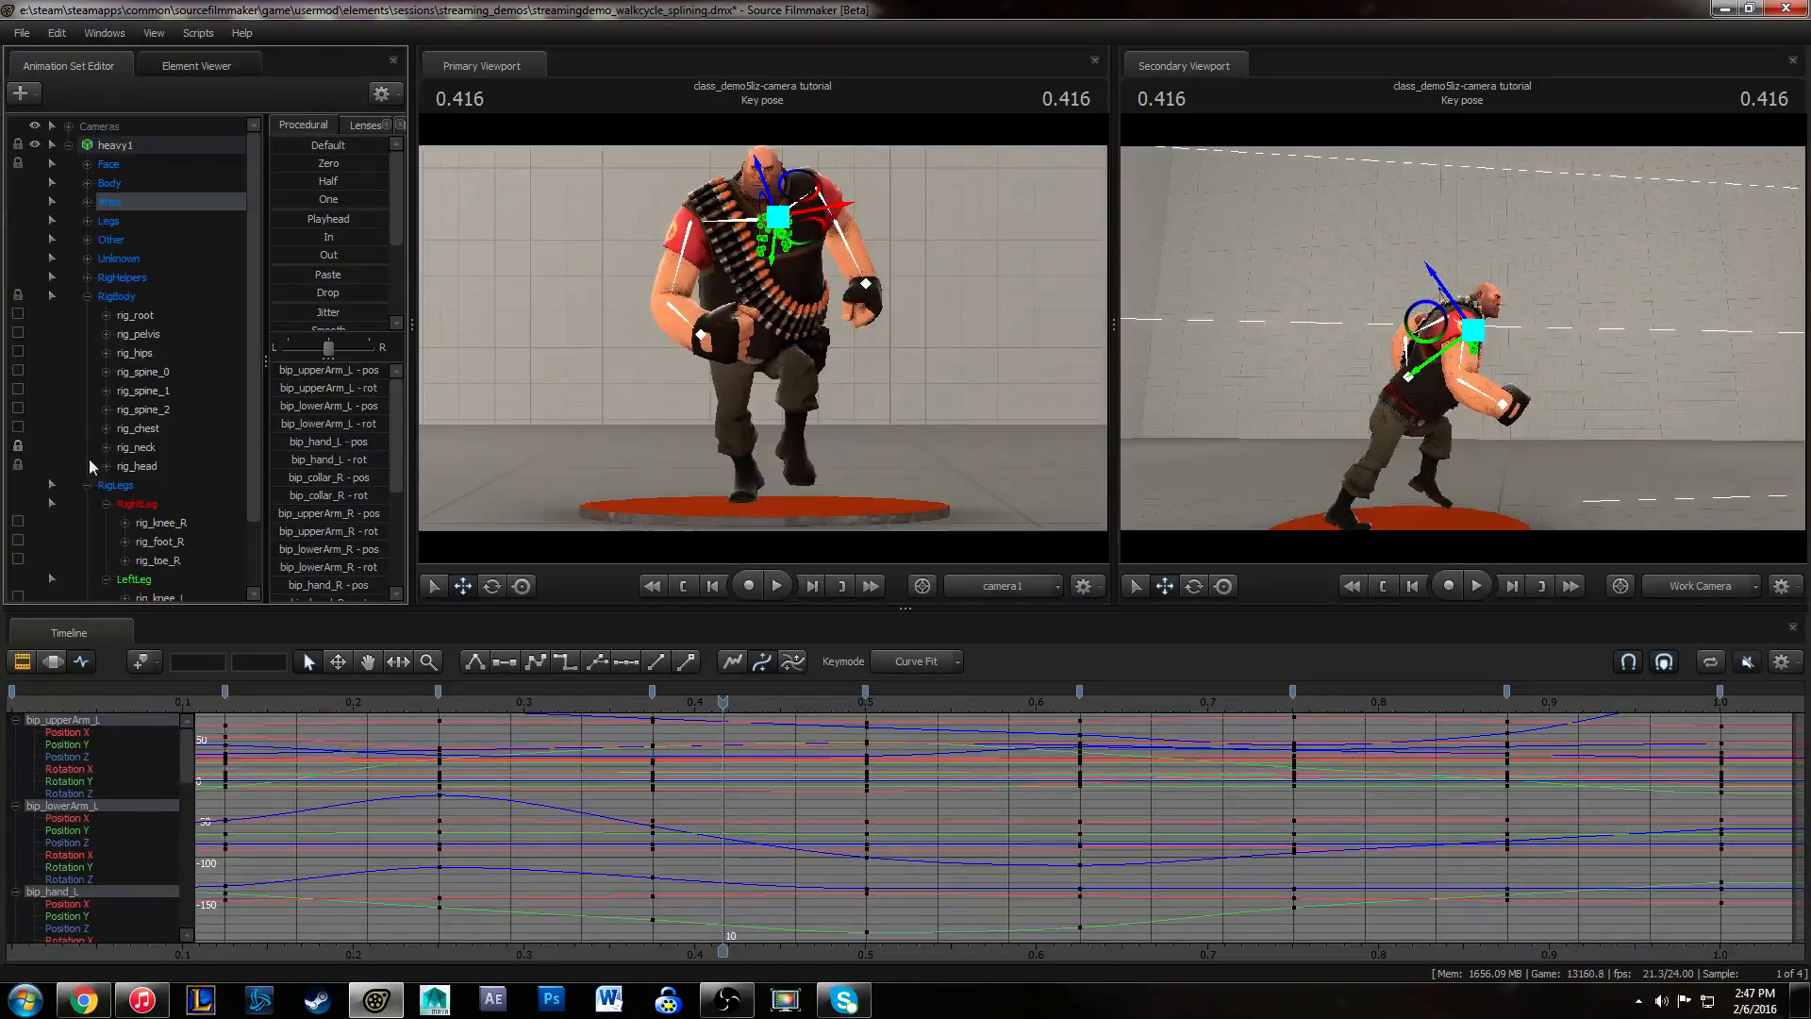
{"action": "left_click", "coordinate": [88, 296]}
{"action": "left_click", "coordinate": [138, 536]}
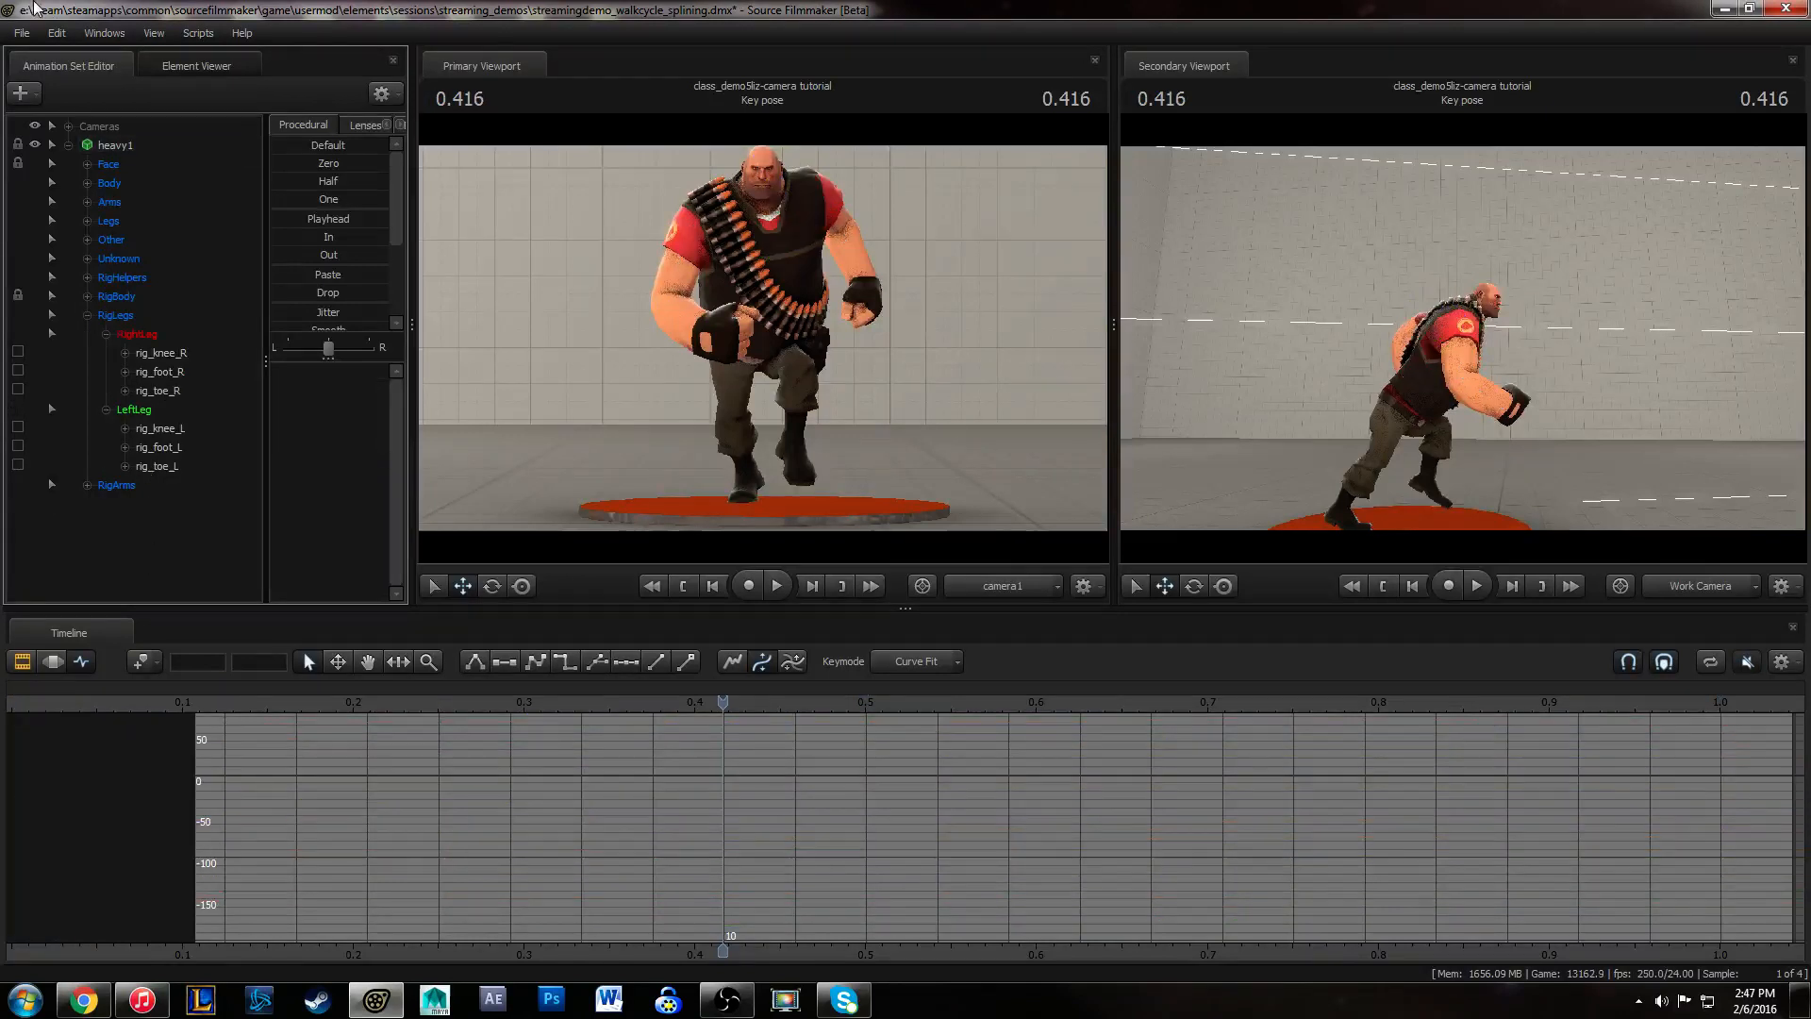
- Play back the walk cycle without any controls selected, then scrub to frame 6 to check the pose
{"action": "left_click", "coordinate": [1204, 567]}
{"action": "left_click", "coordinate": [140, 700]}
{"action": "key", "text": "space"}
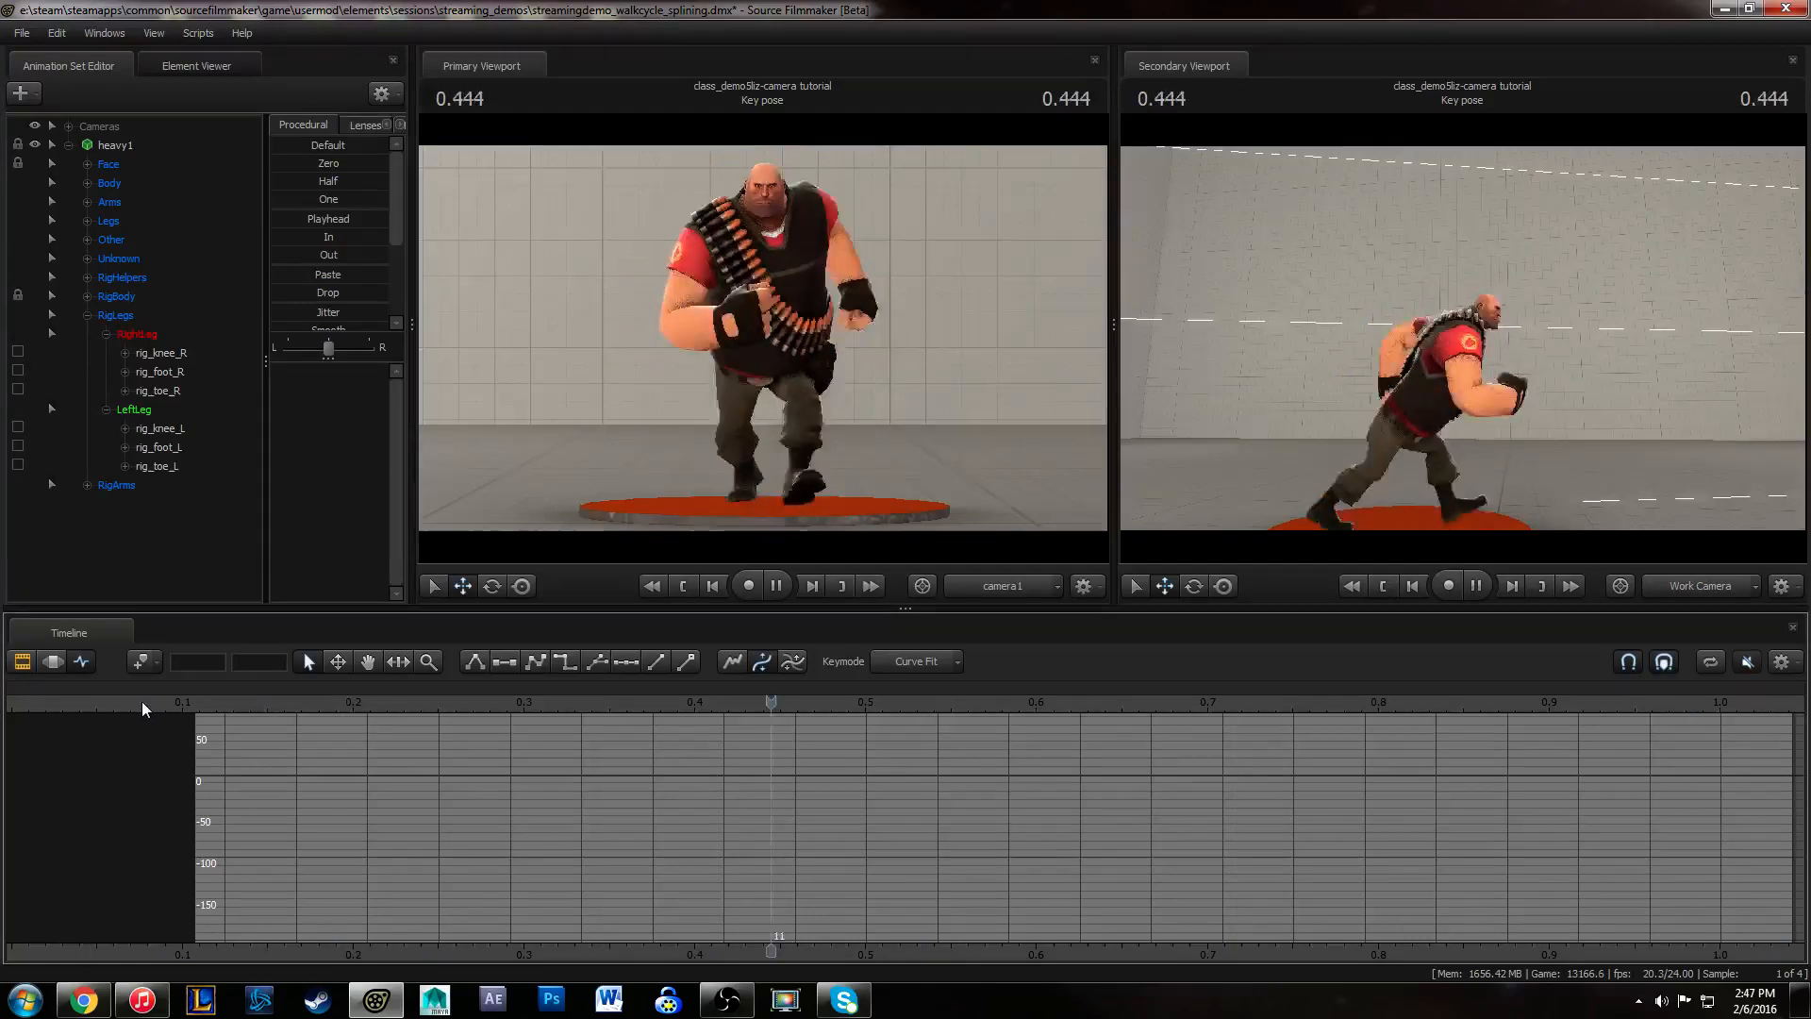
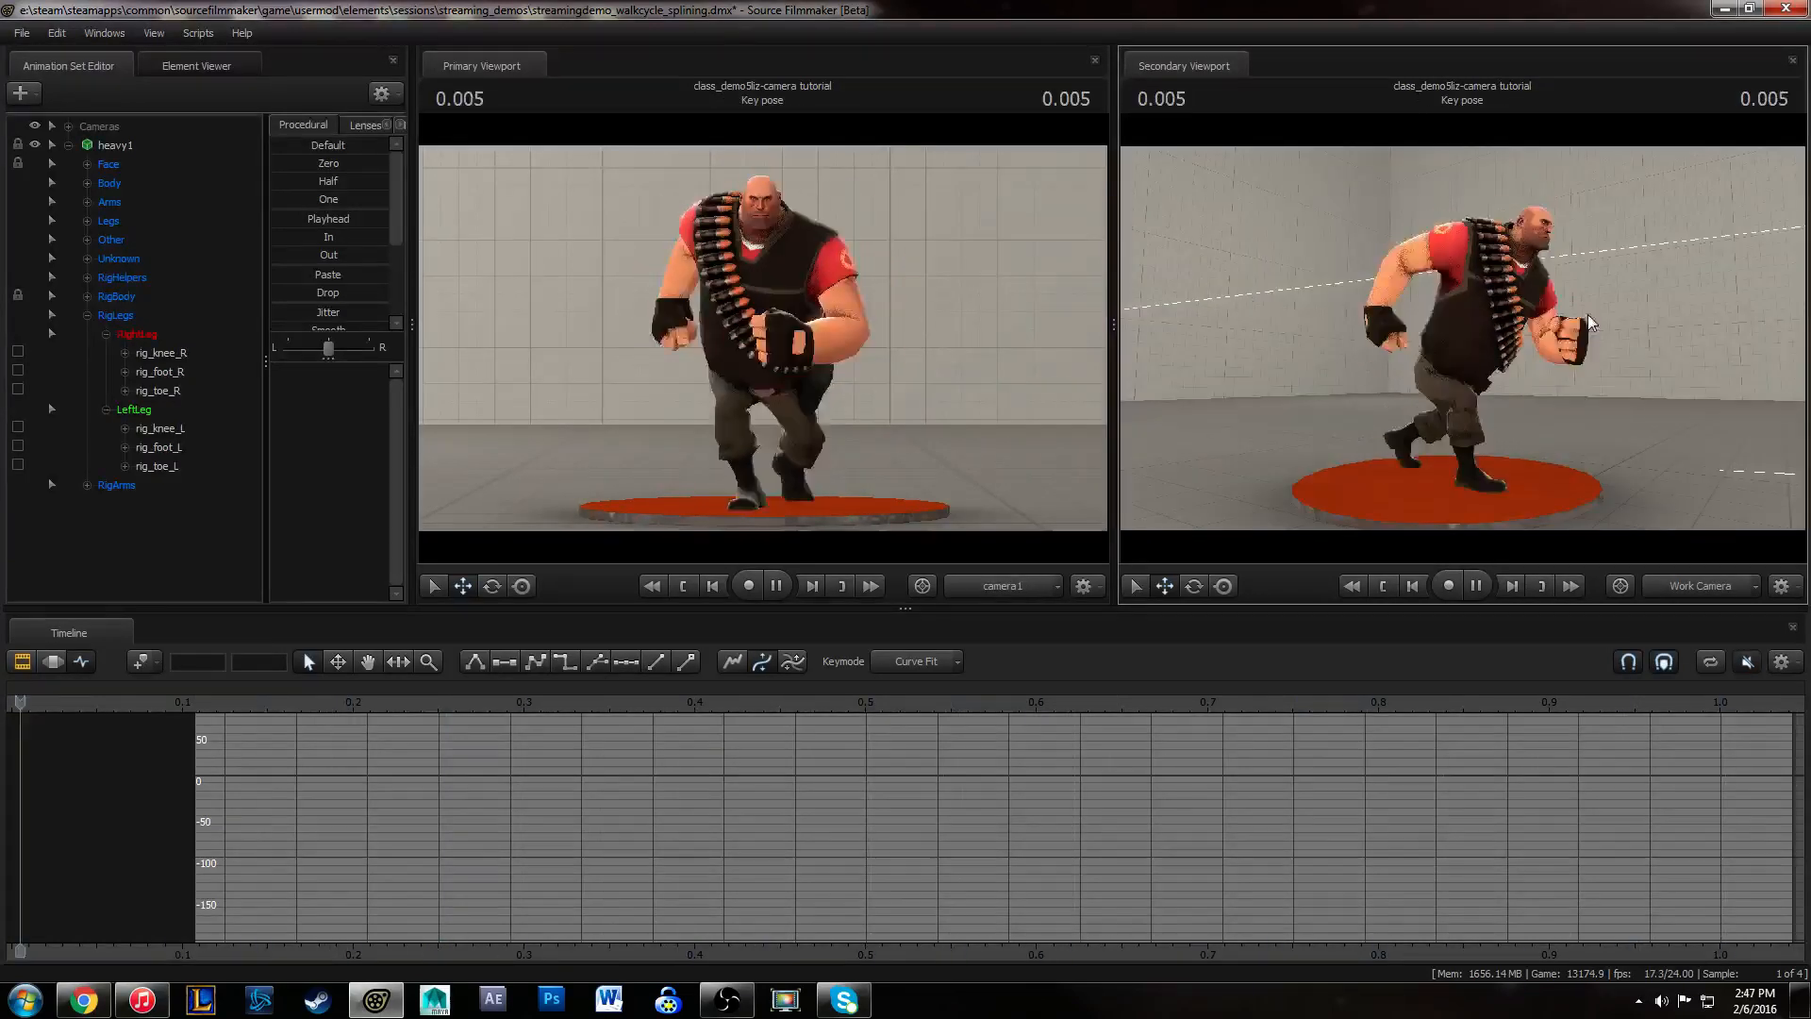
{"action": "key", "text": "space"}
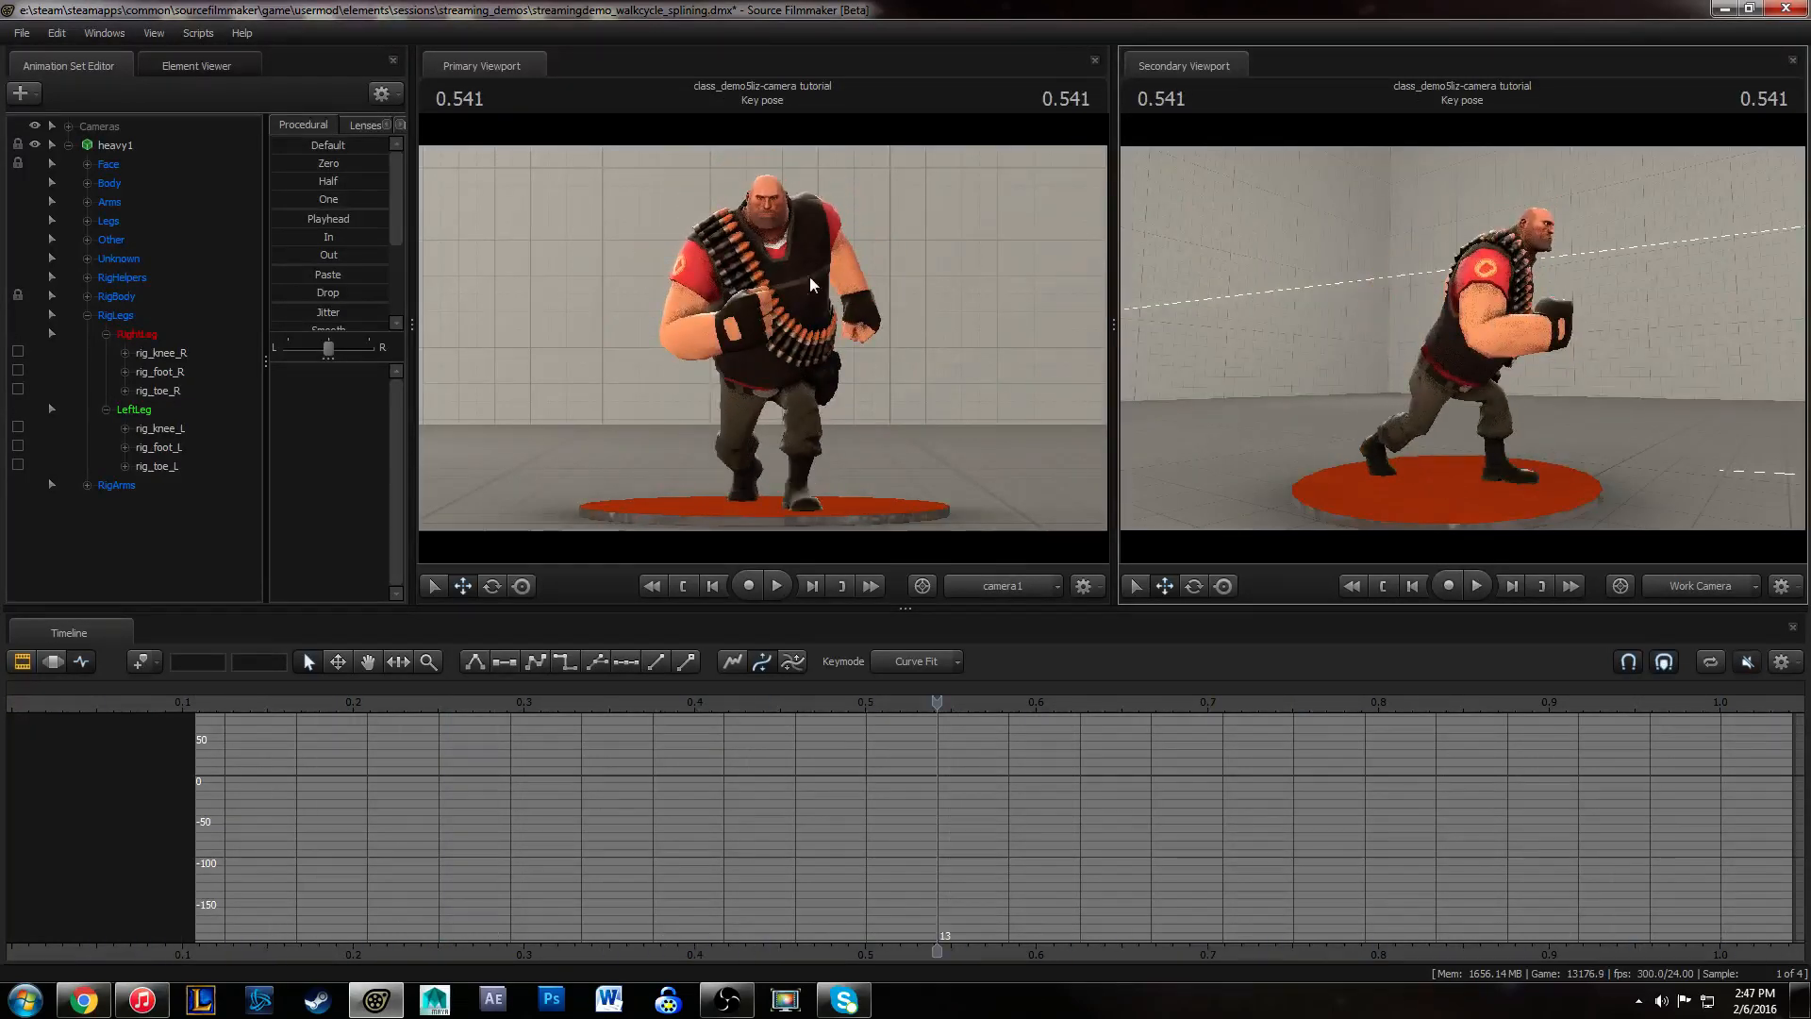
{"action": "left_click", "coordinate": [151, 703]}
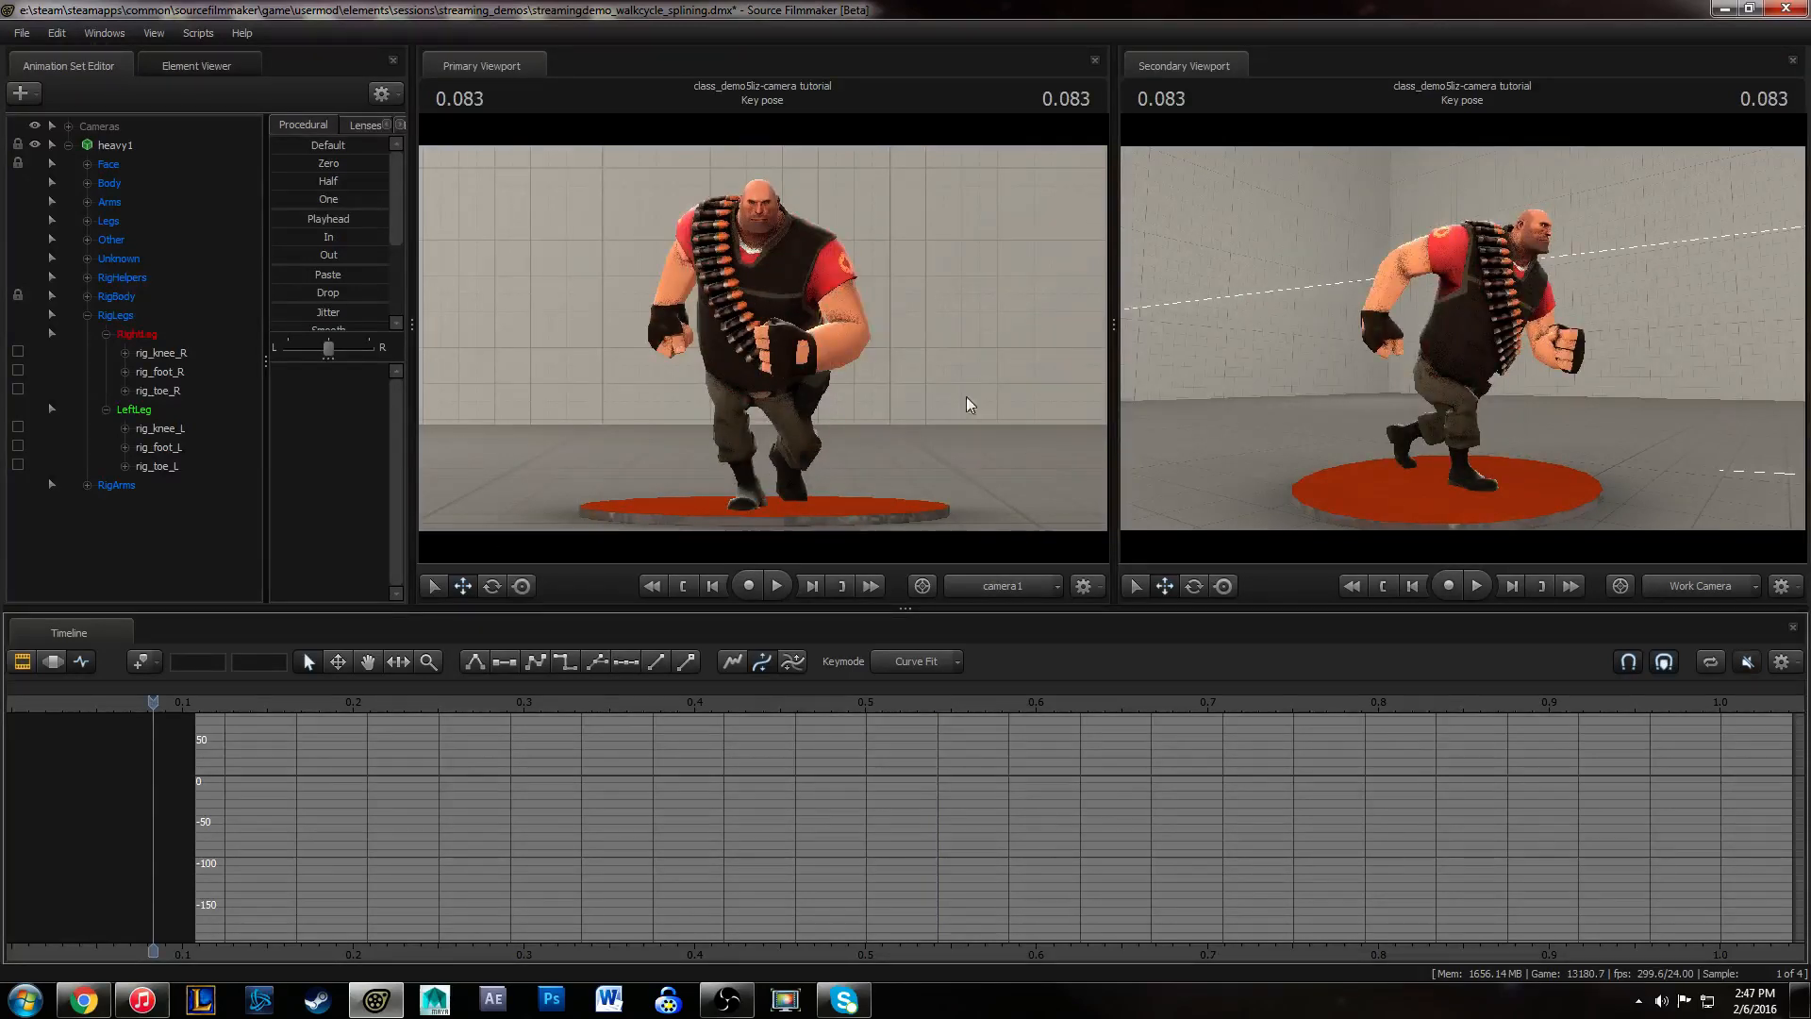
{"action": "left_click_drag", "start_coordinate": [147, 703], "coordinate": [680, 687]}
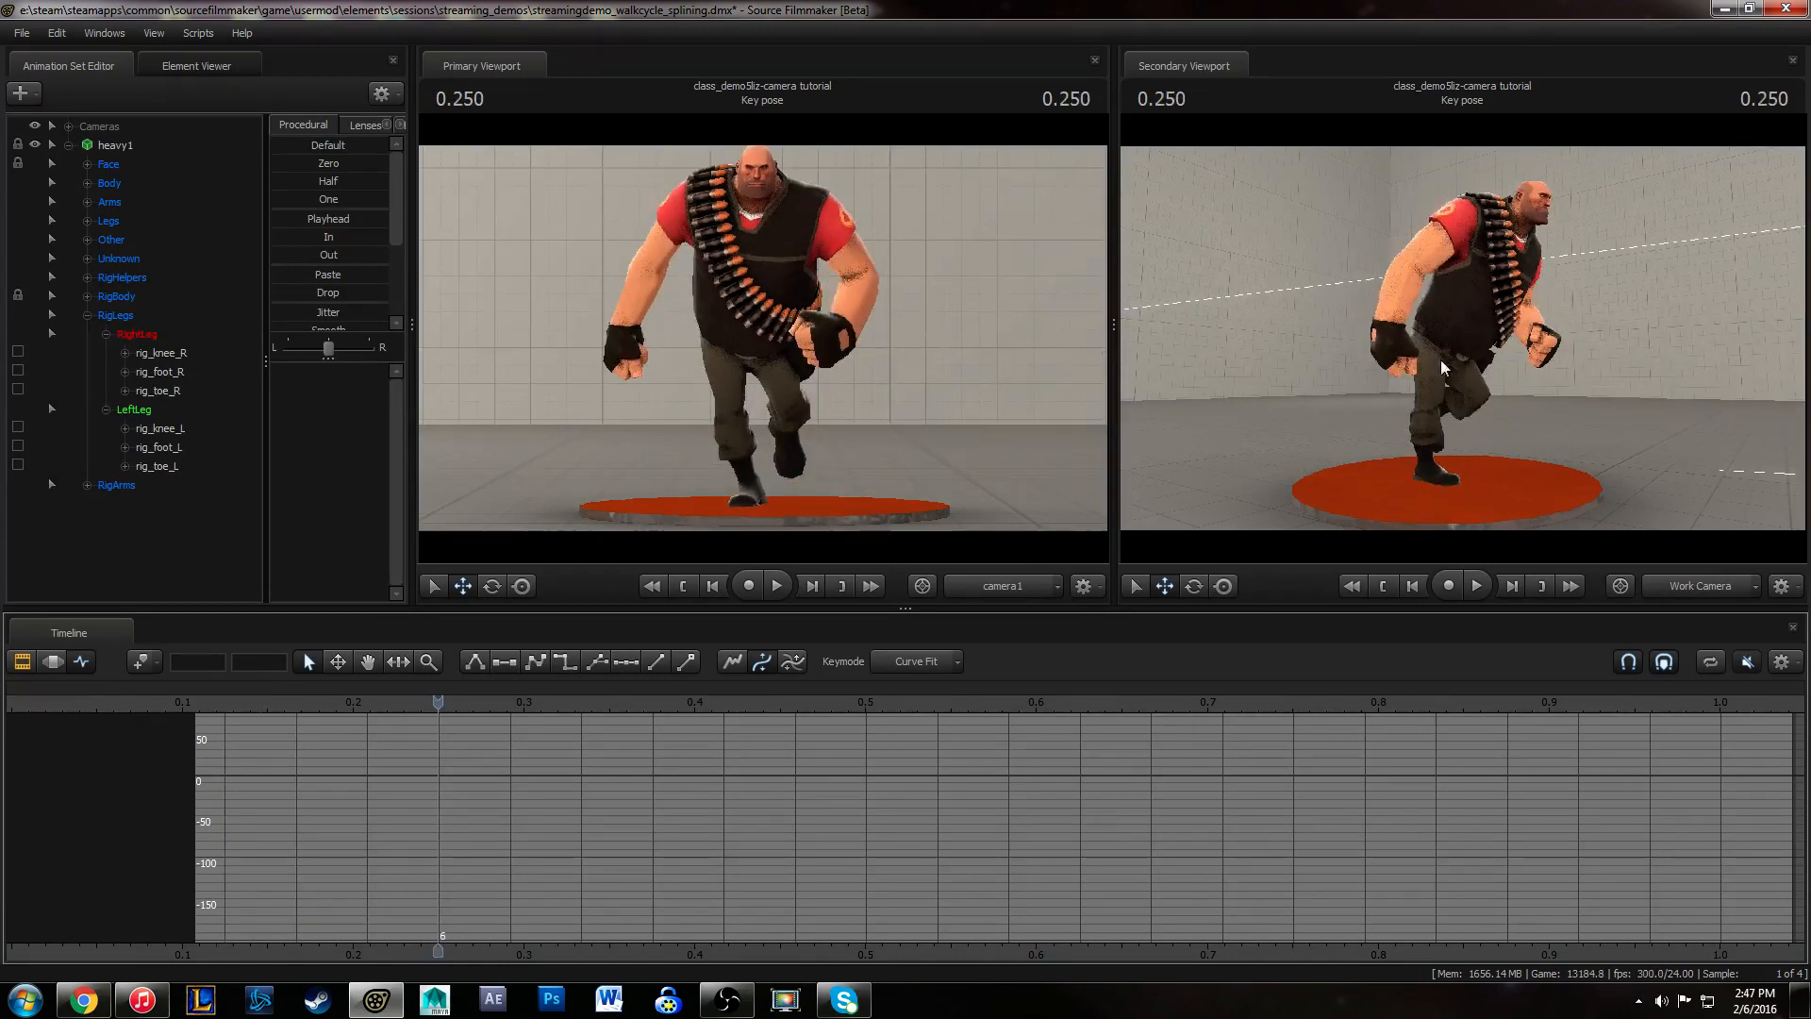
- Replay the walk cycle while turning the work camera to a straight view of the Heavy's right side
{"action": "left_click_drag", "start_coordinate": [1507, 311], "coordinate": [1423, 352]}
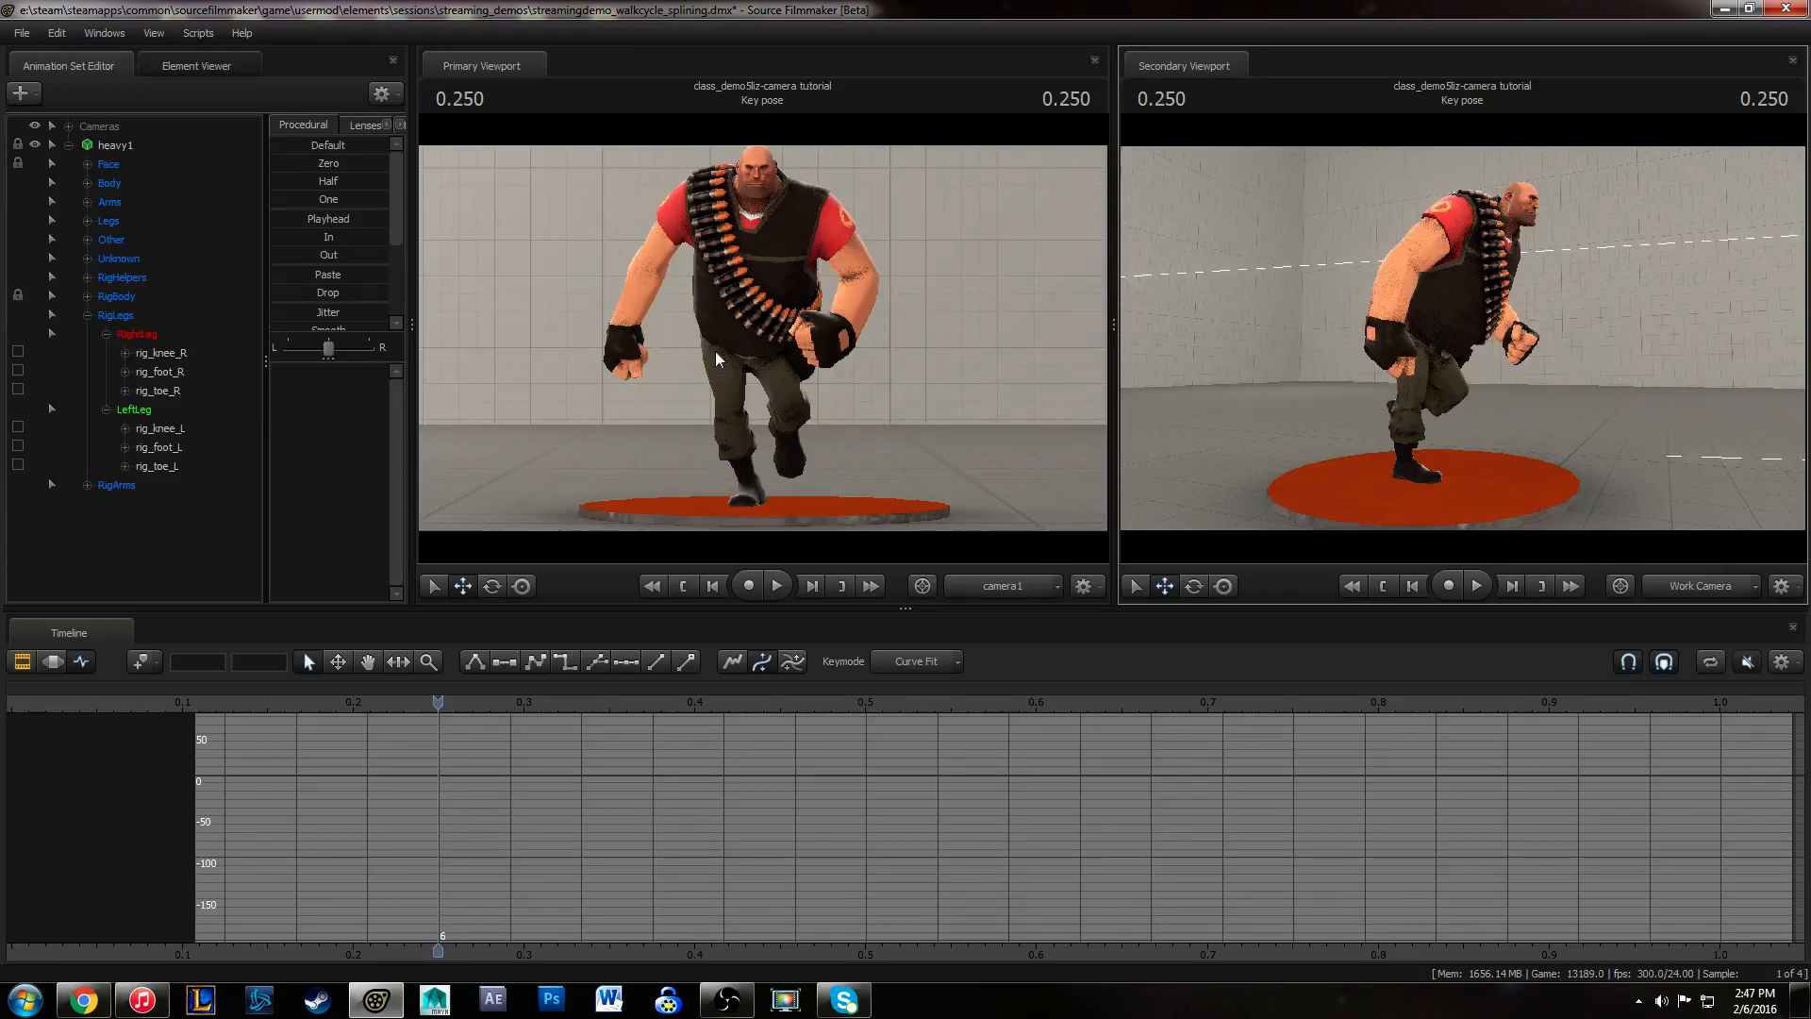
{"action": "key", "text": "space"}
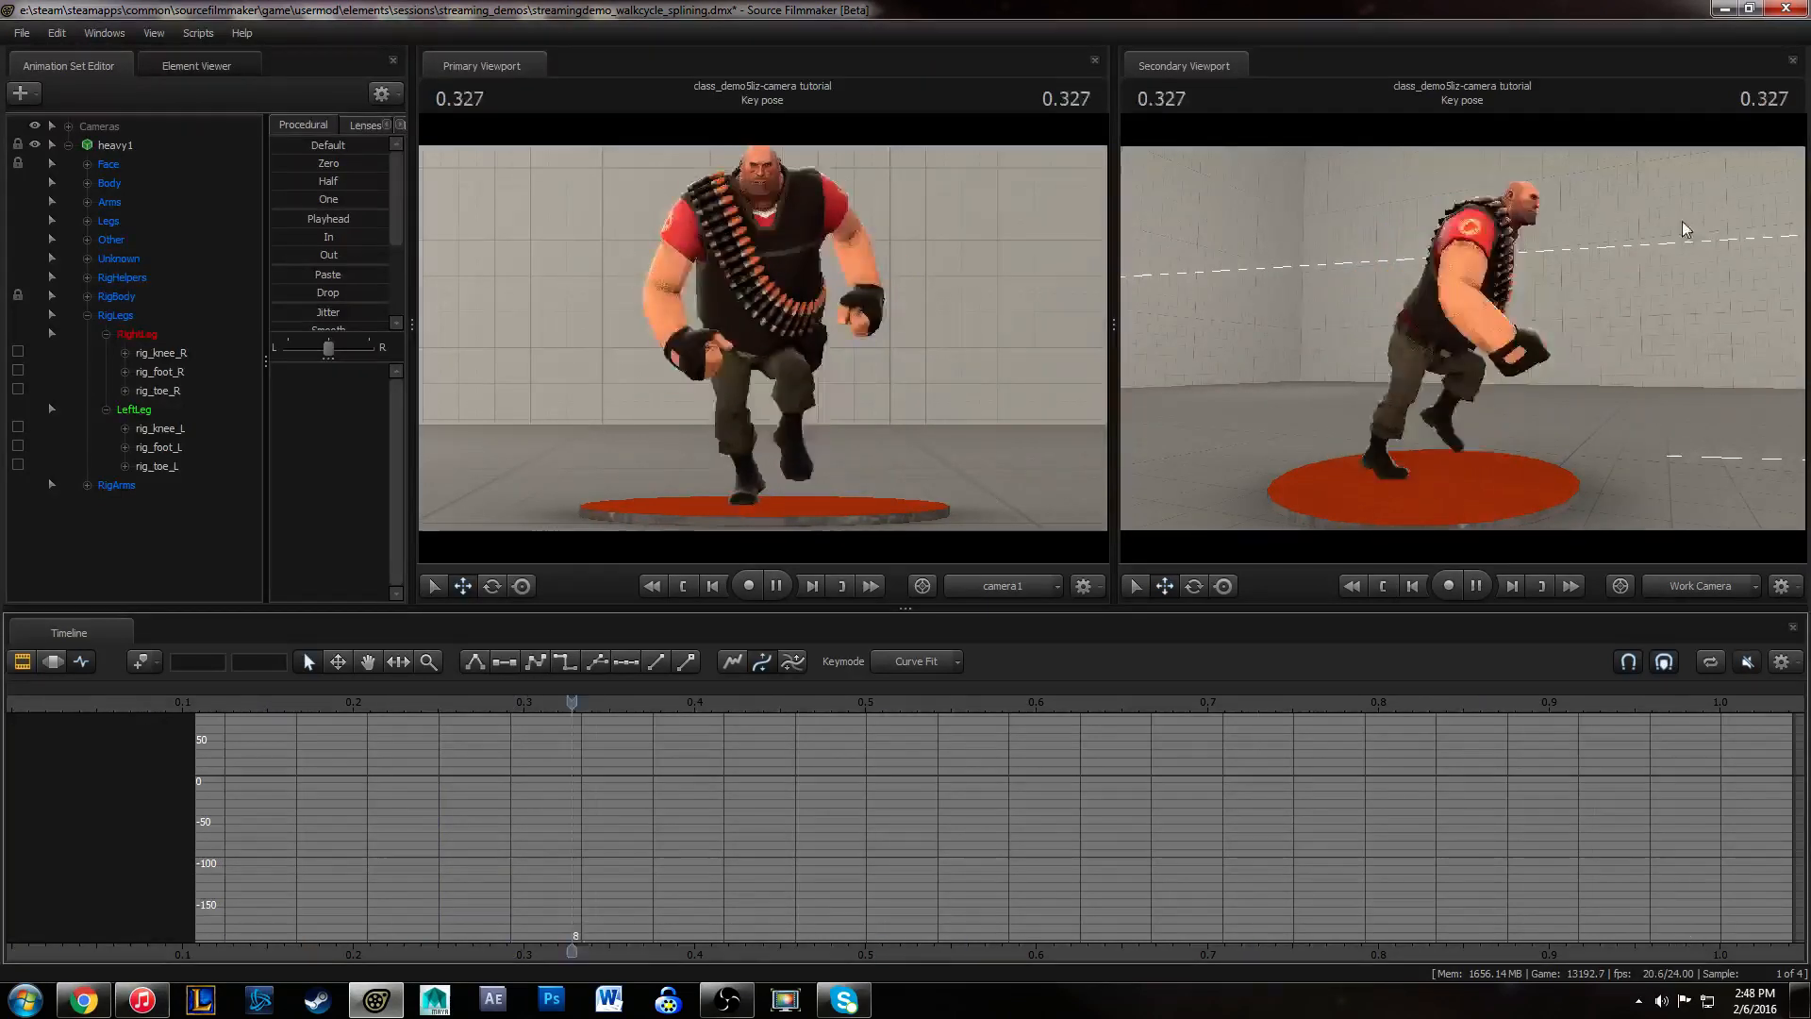
{"action": "key", "text": "space"}
{"action": "left_click_drag", "start_coordinate": [1510, 391], "coordinate": [1445, 347]}
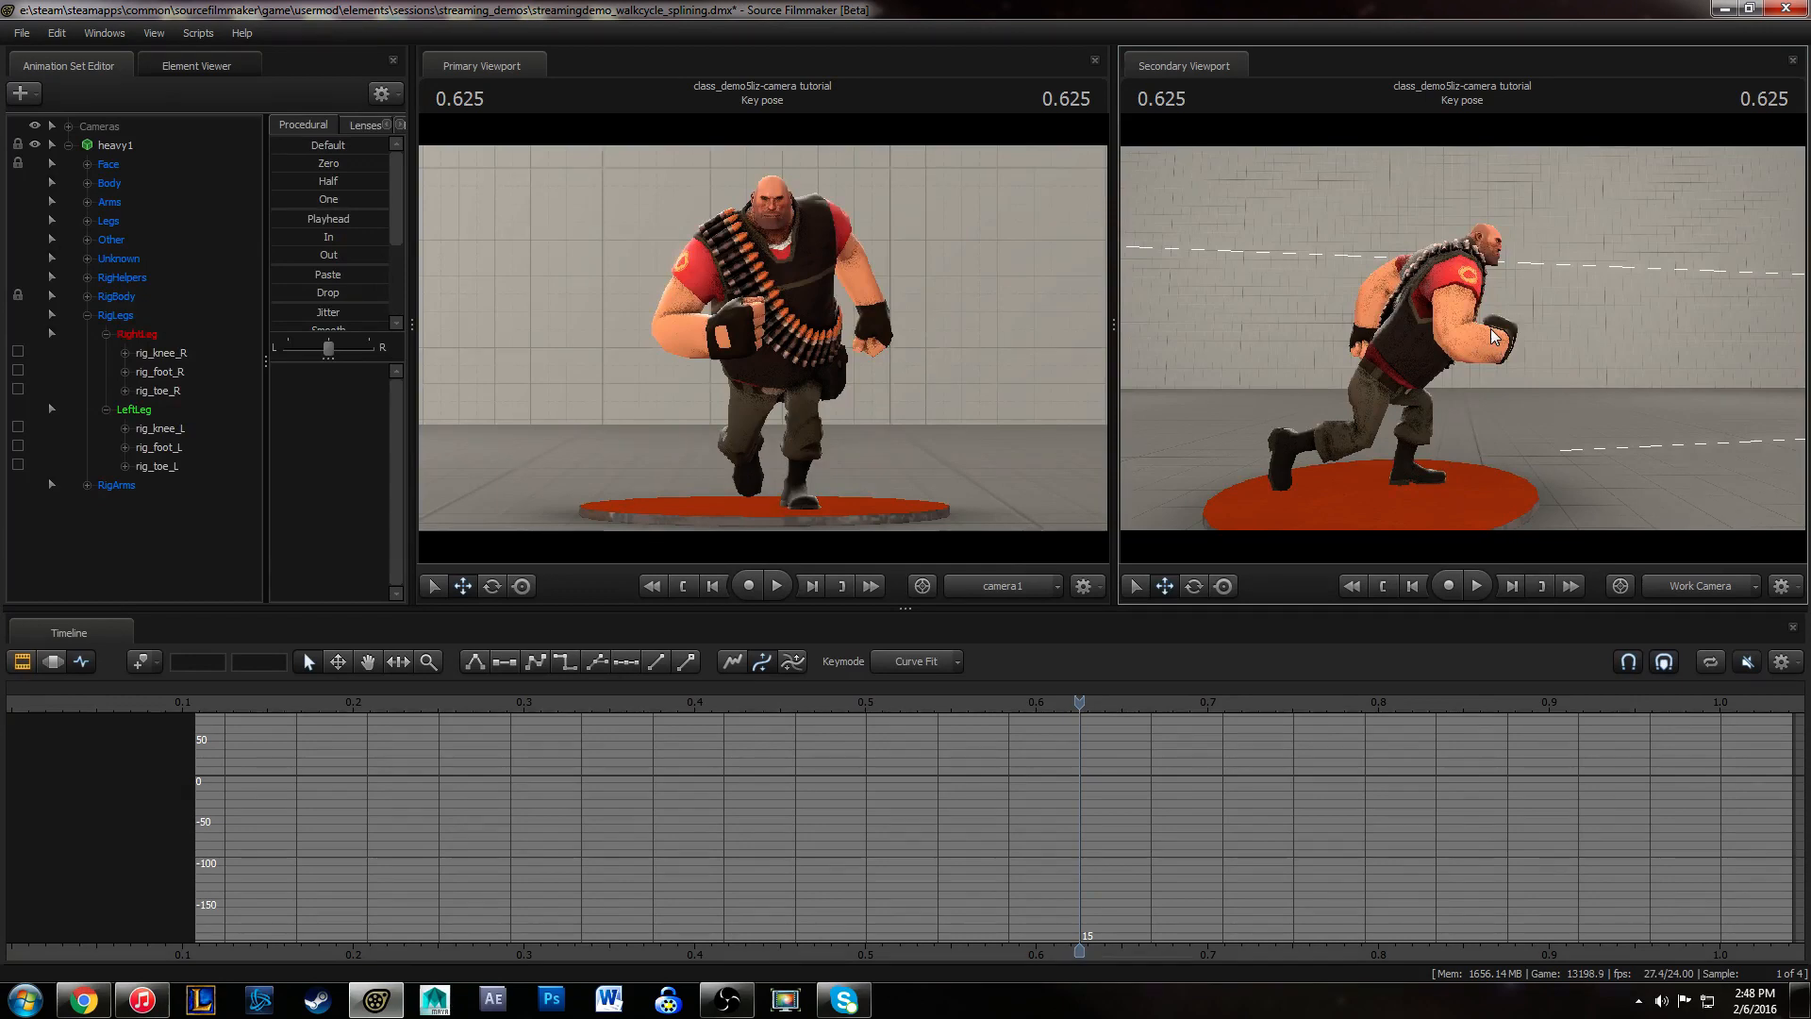
{"action": "key", "text": "space"}
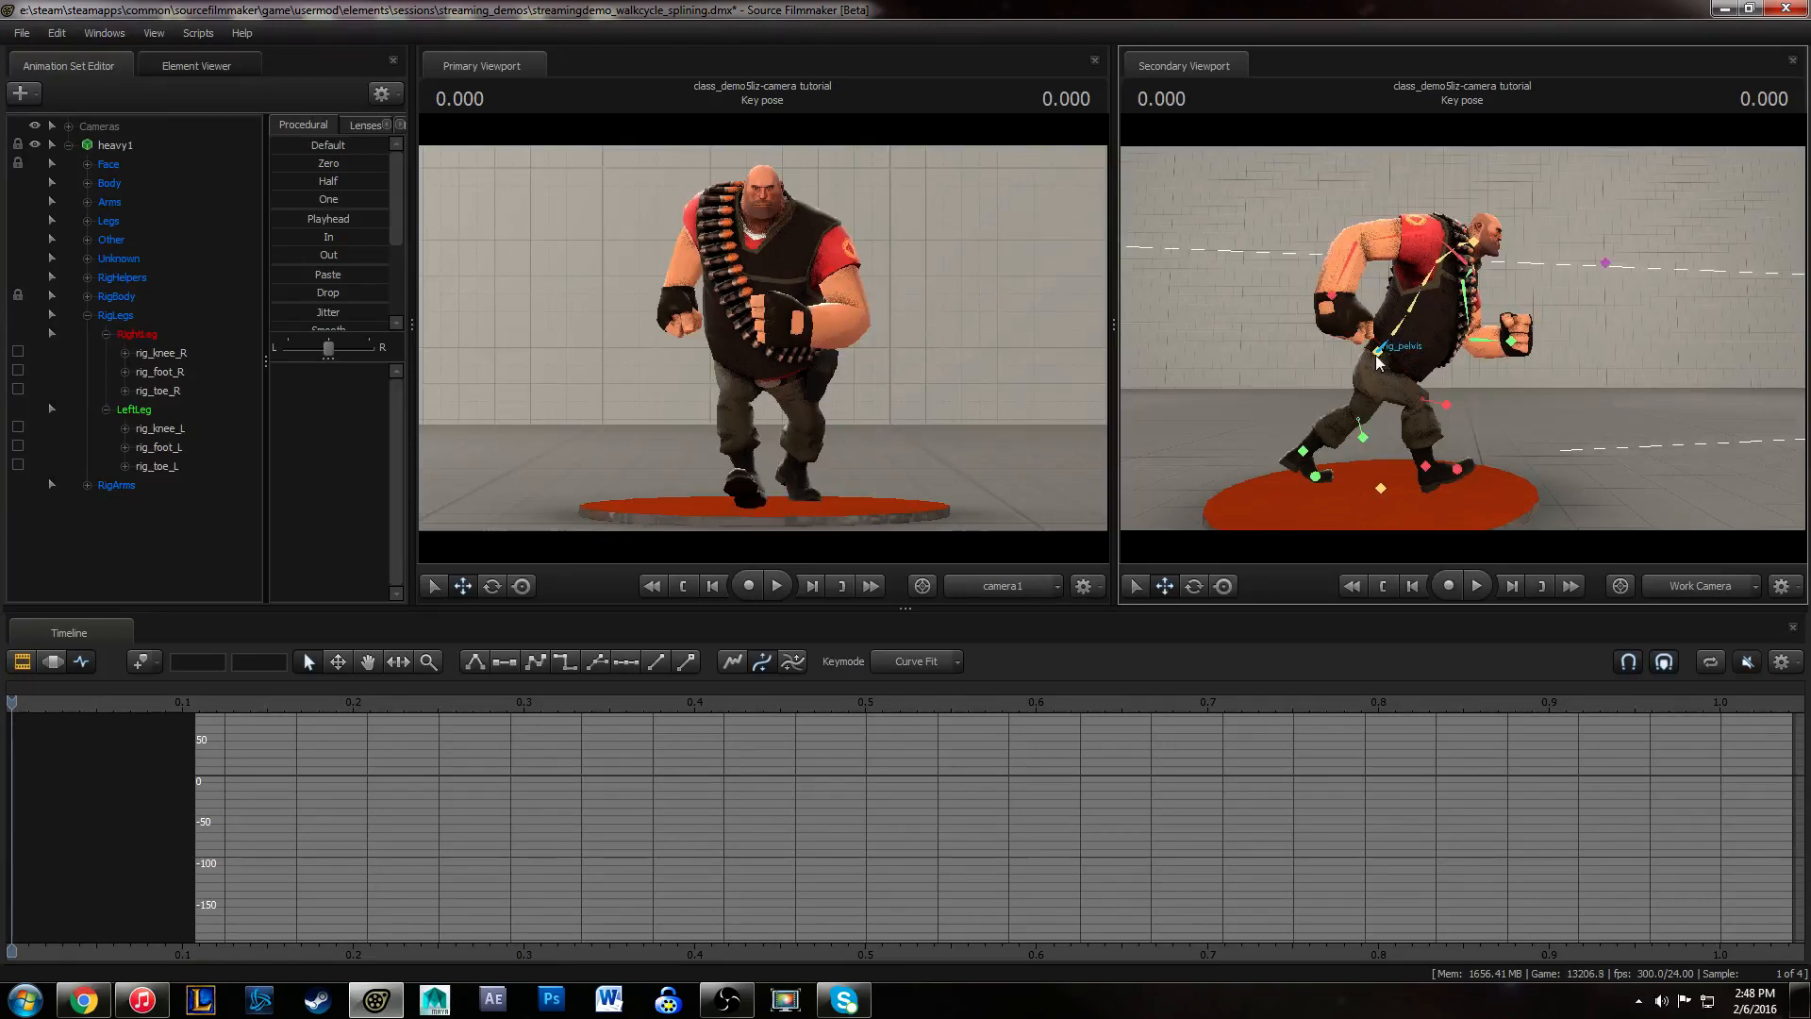
- Display the curves of rig_hips and play back the cycle in a closer side view of the Heavy
{"action": "scroll", "coordinate": [1361, 372], "scroll_direction": "up", "scroll_amount": 3}
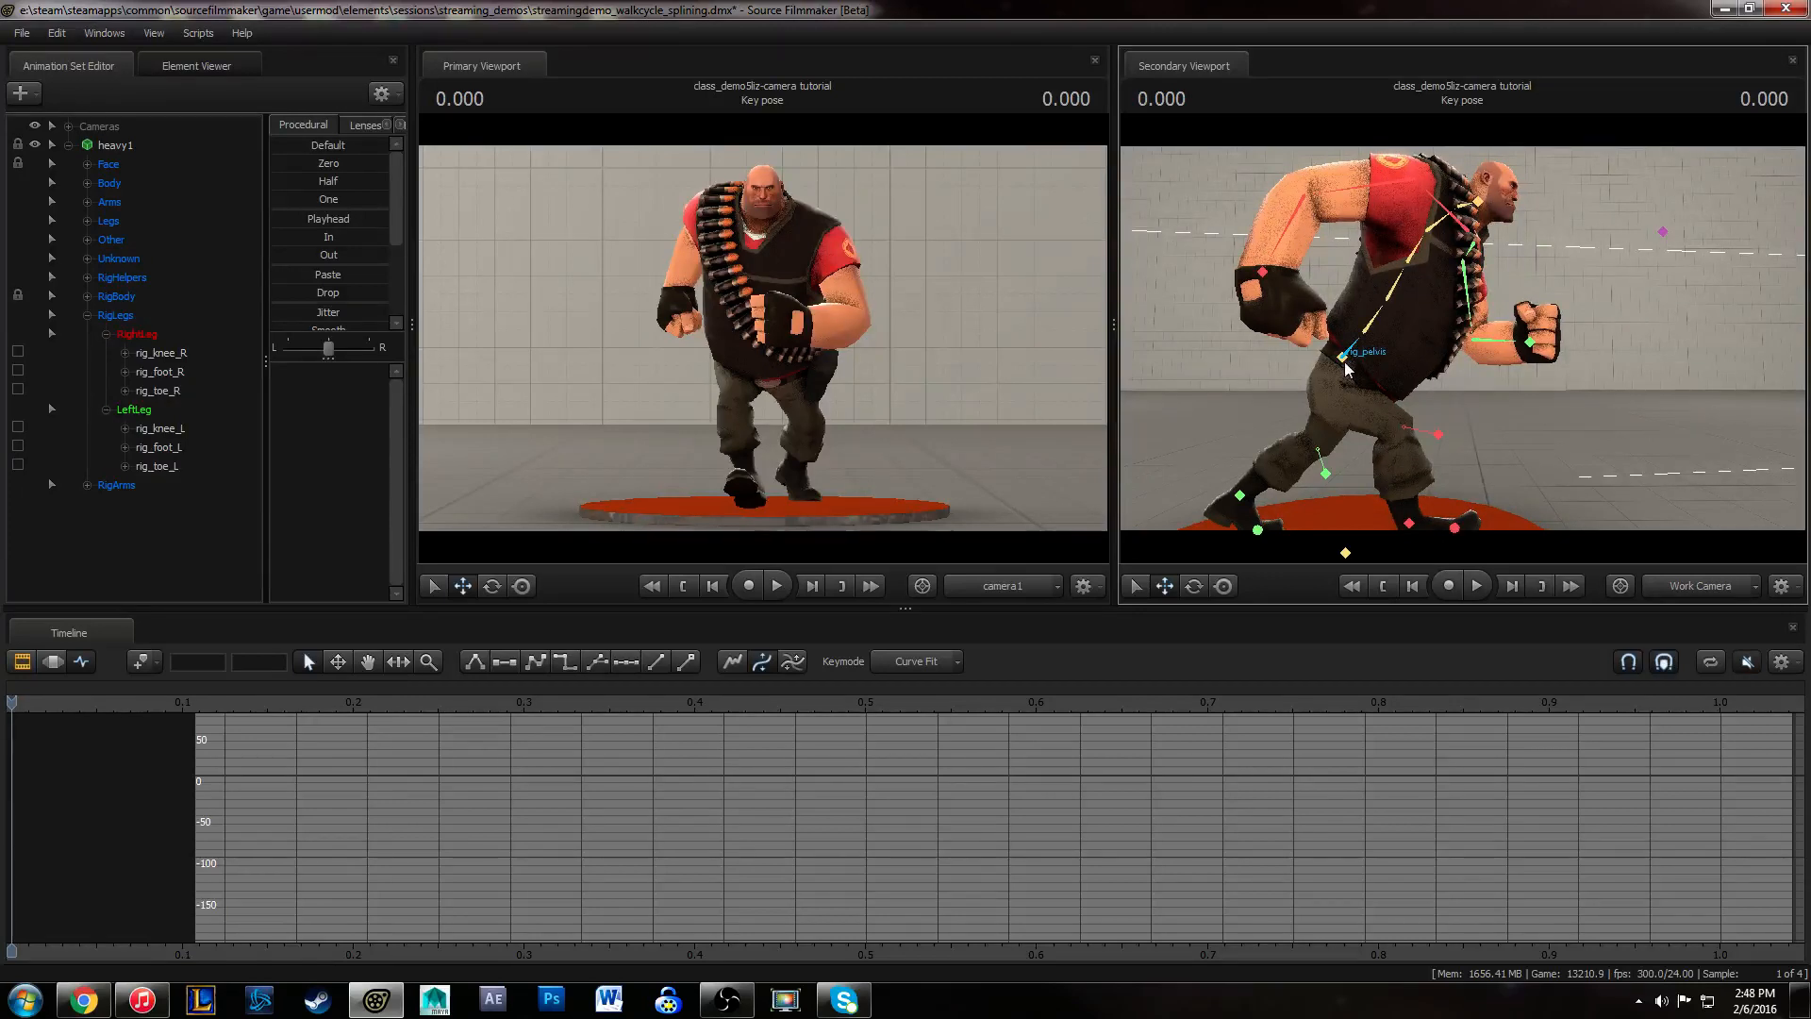
{"action": "left_click", "coordinate": [1343, 358]}
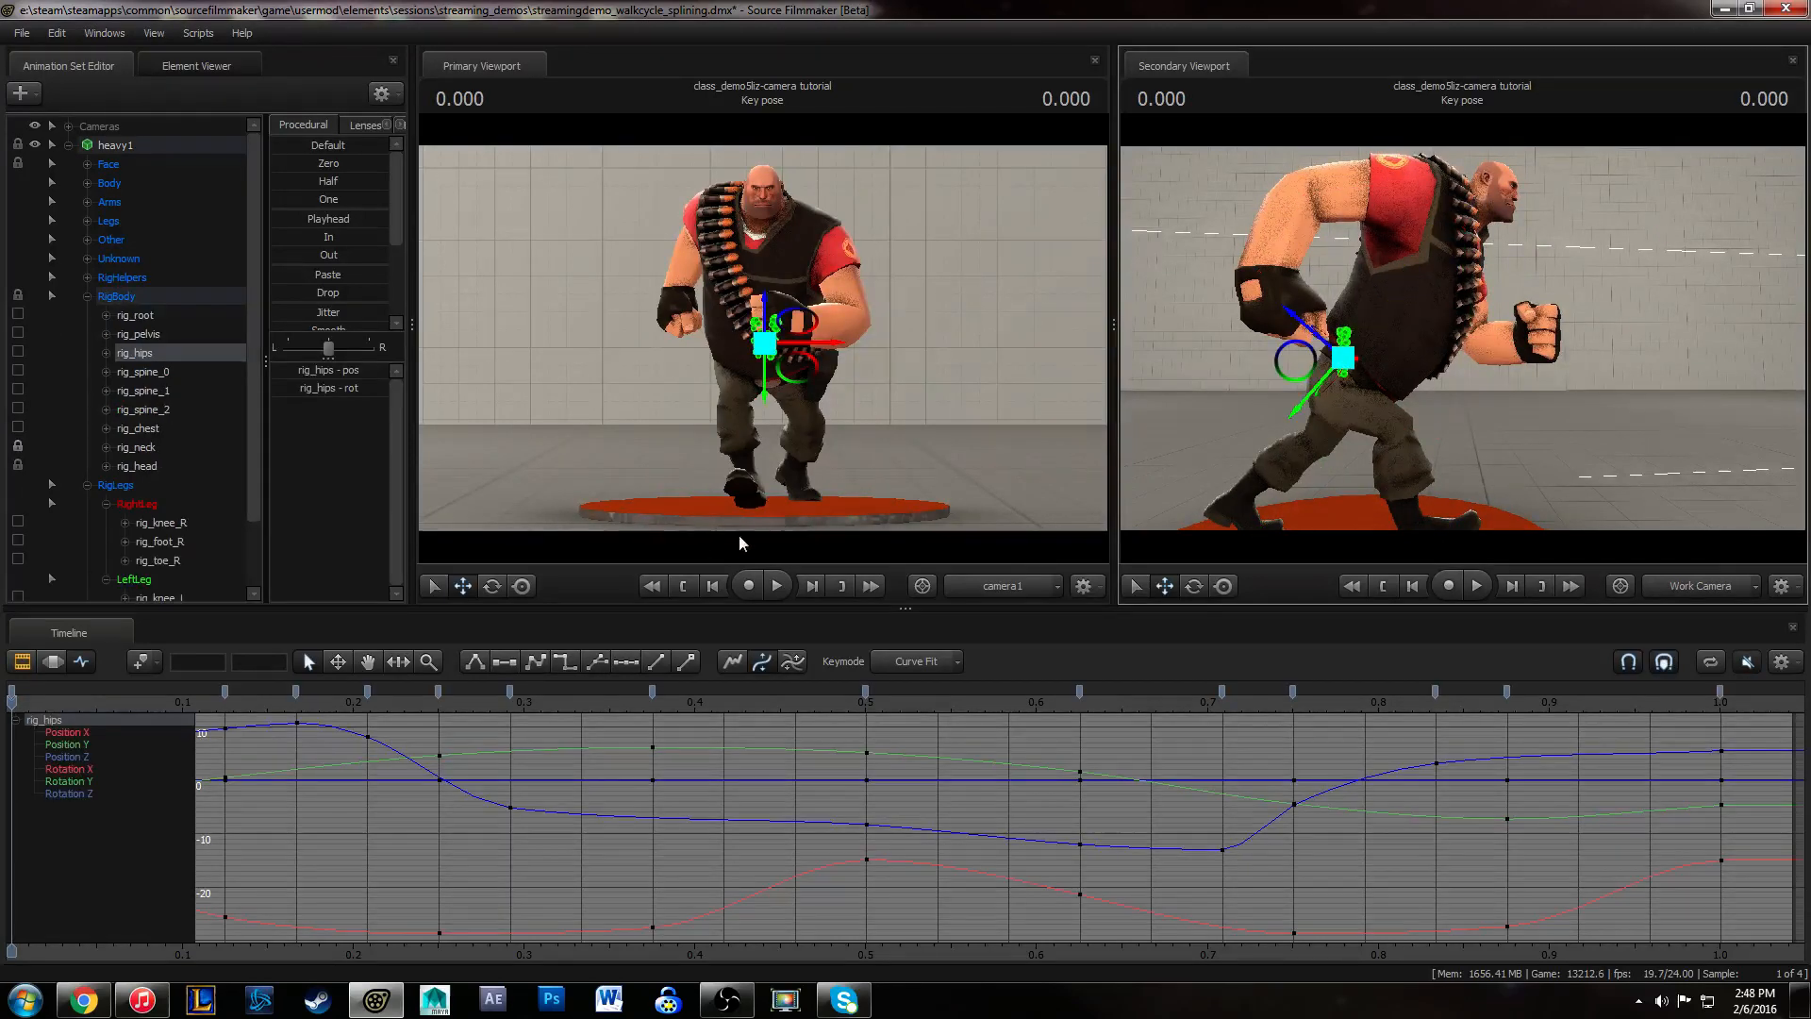
{"action": "key", "text": "space"}
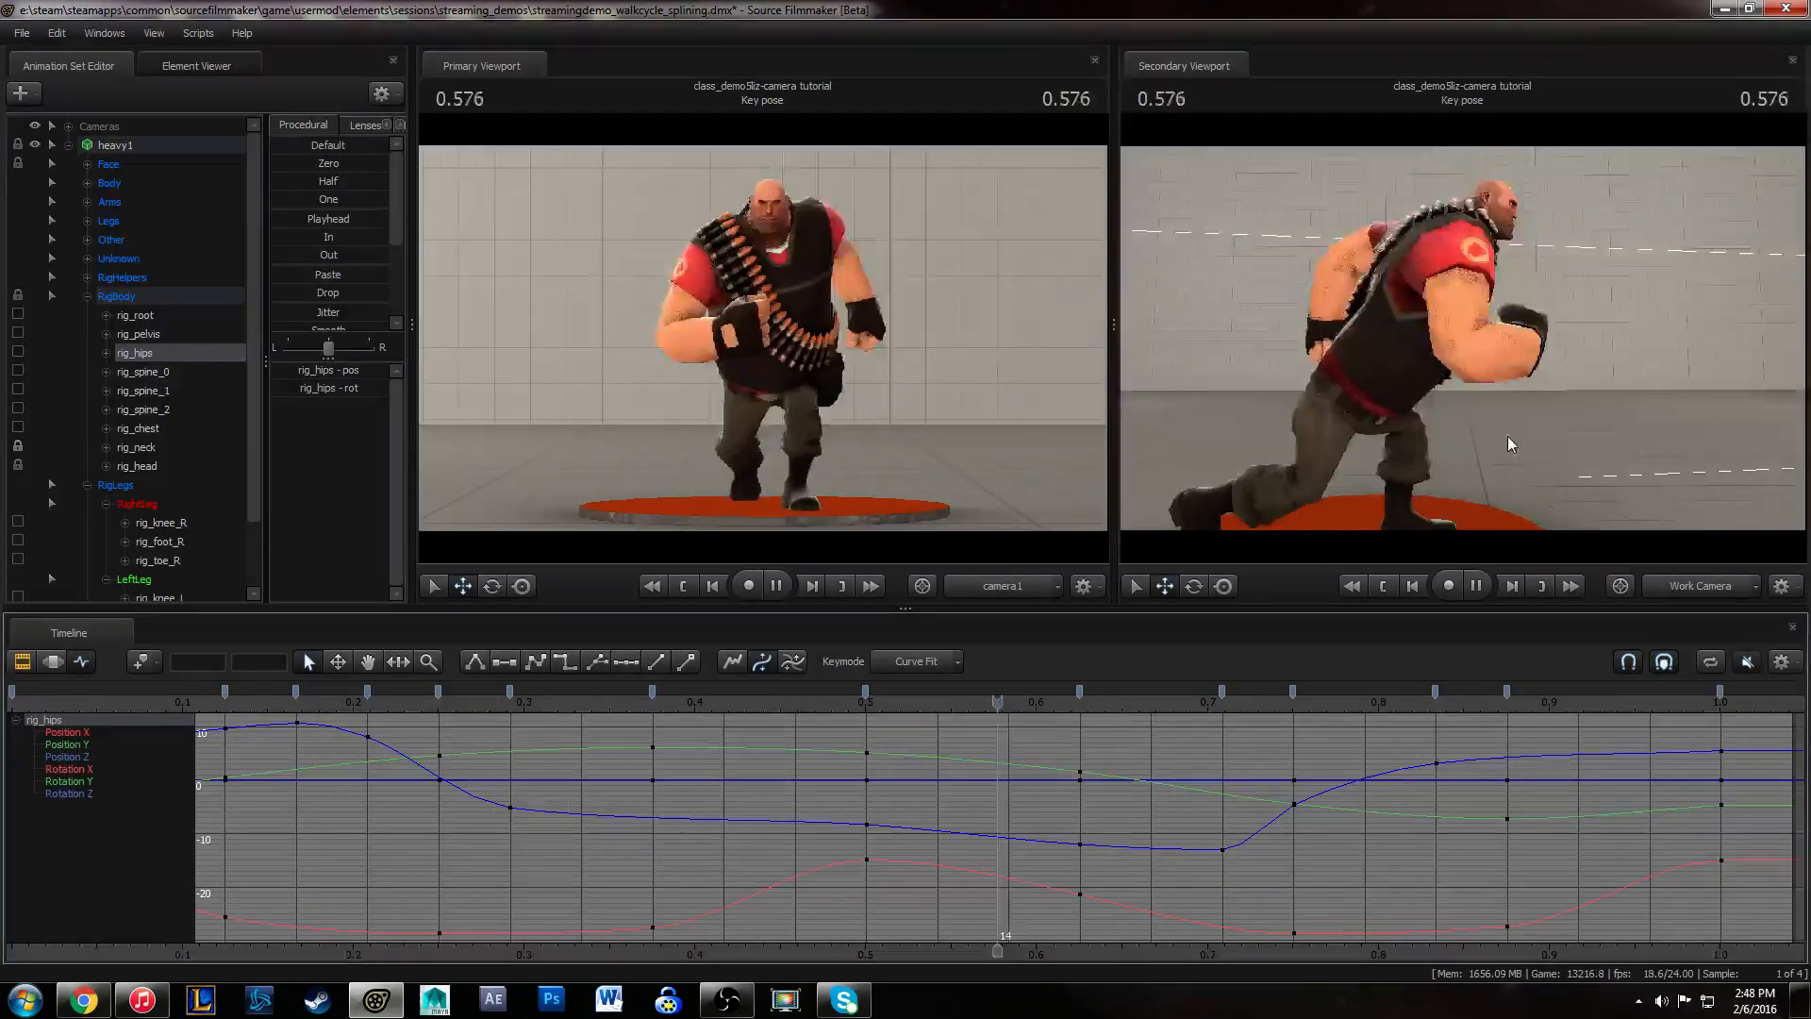
{"action": "key", "text": "space"}
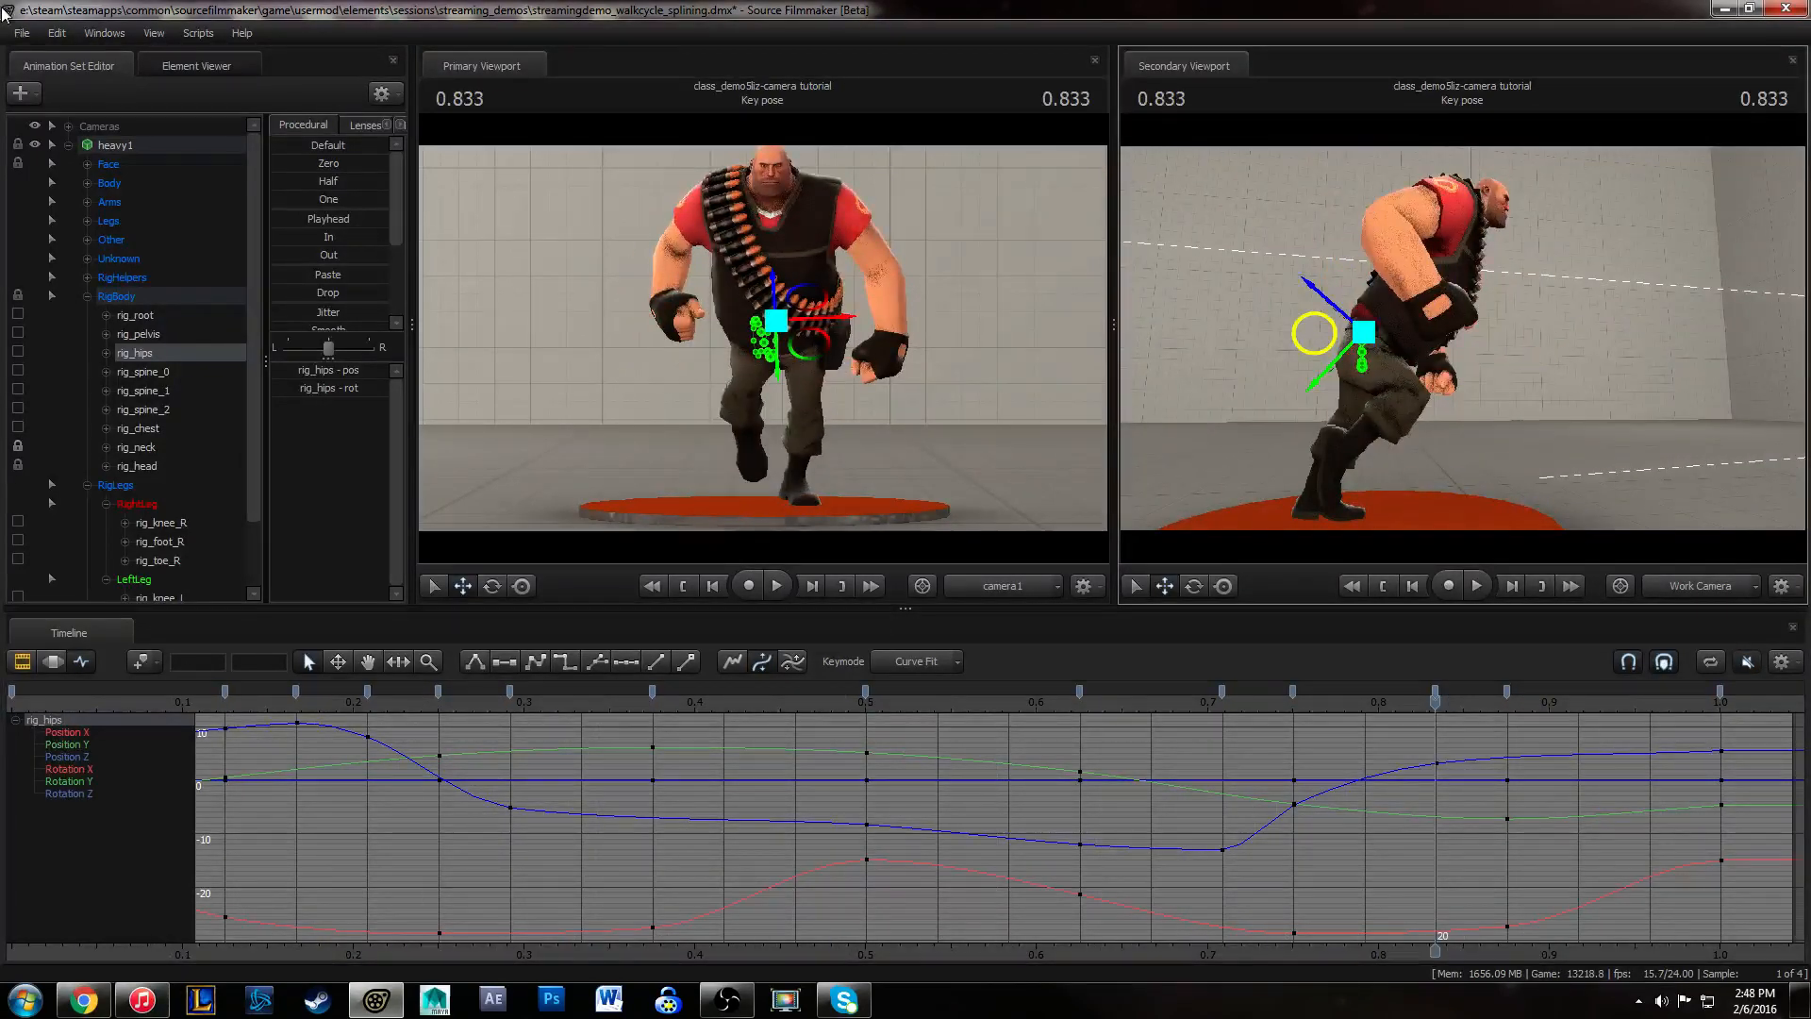
{"action": "left_click", "coordinate": [21, 33]}
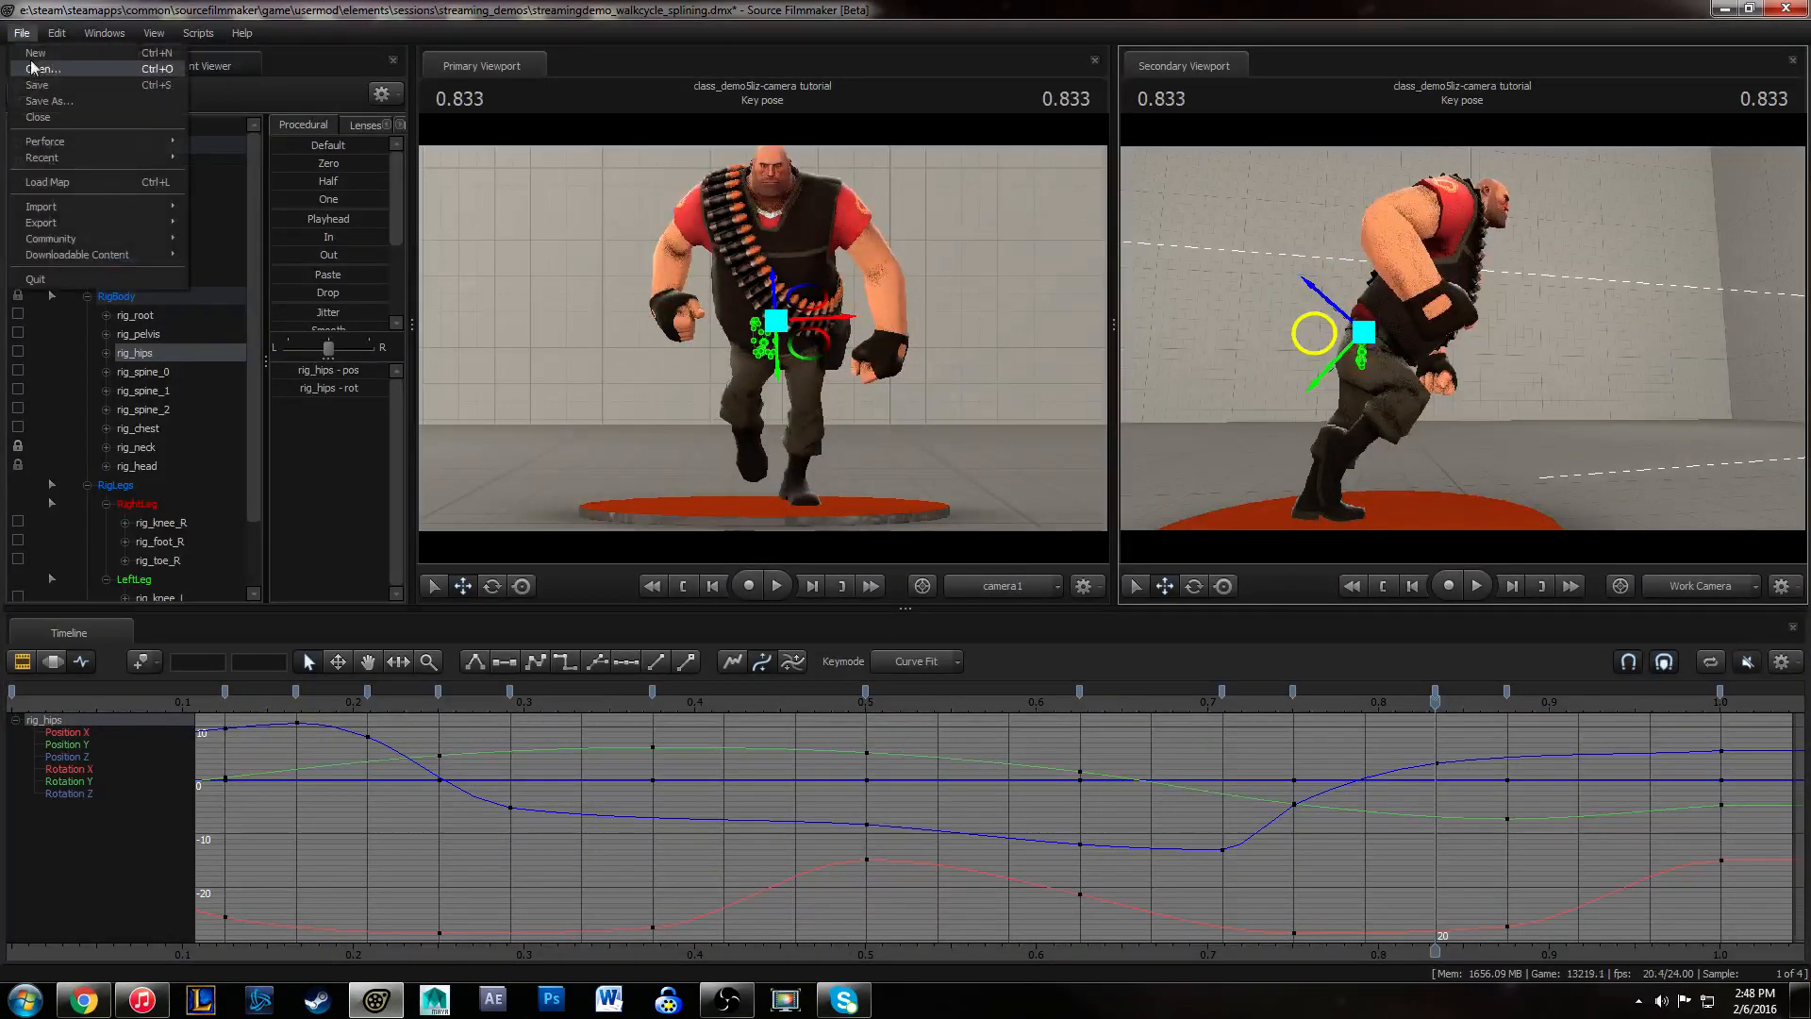
{"action": "left_click", "coordinate": [40, 7]}
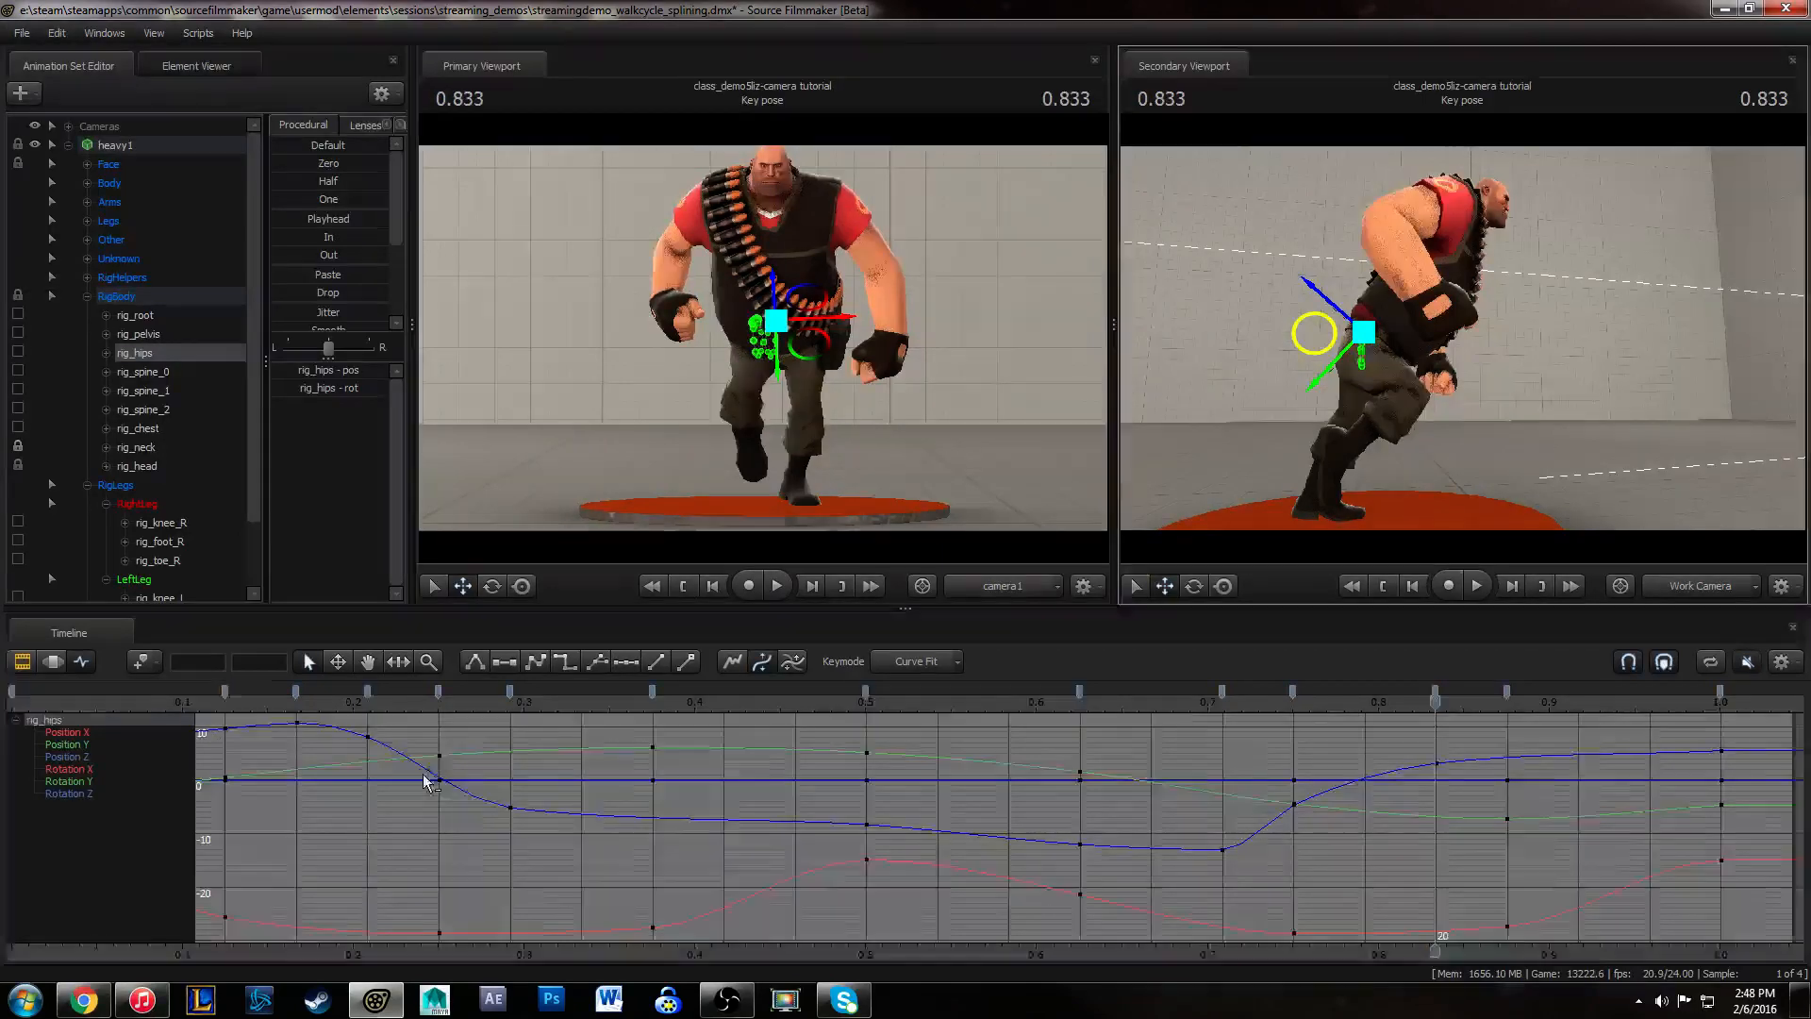
- Pull the work camera back to show the whole Heavy, scrub through the cycle, and frame all rig_hips curves in the graph editor
{"action": "middle_click_drag", "start_coordinate": [423, 778], "coordinate": [453, 800]}
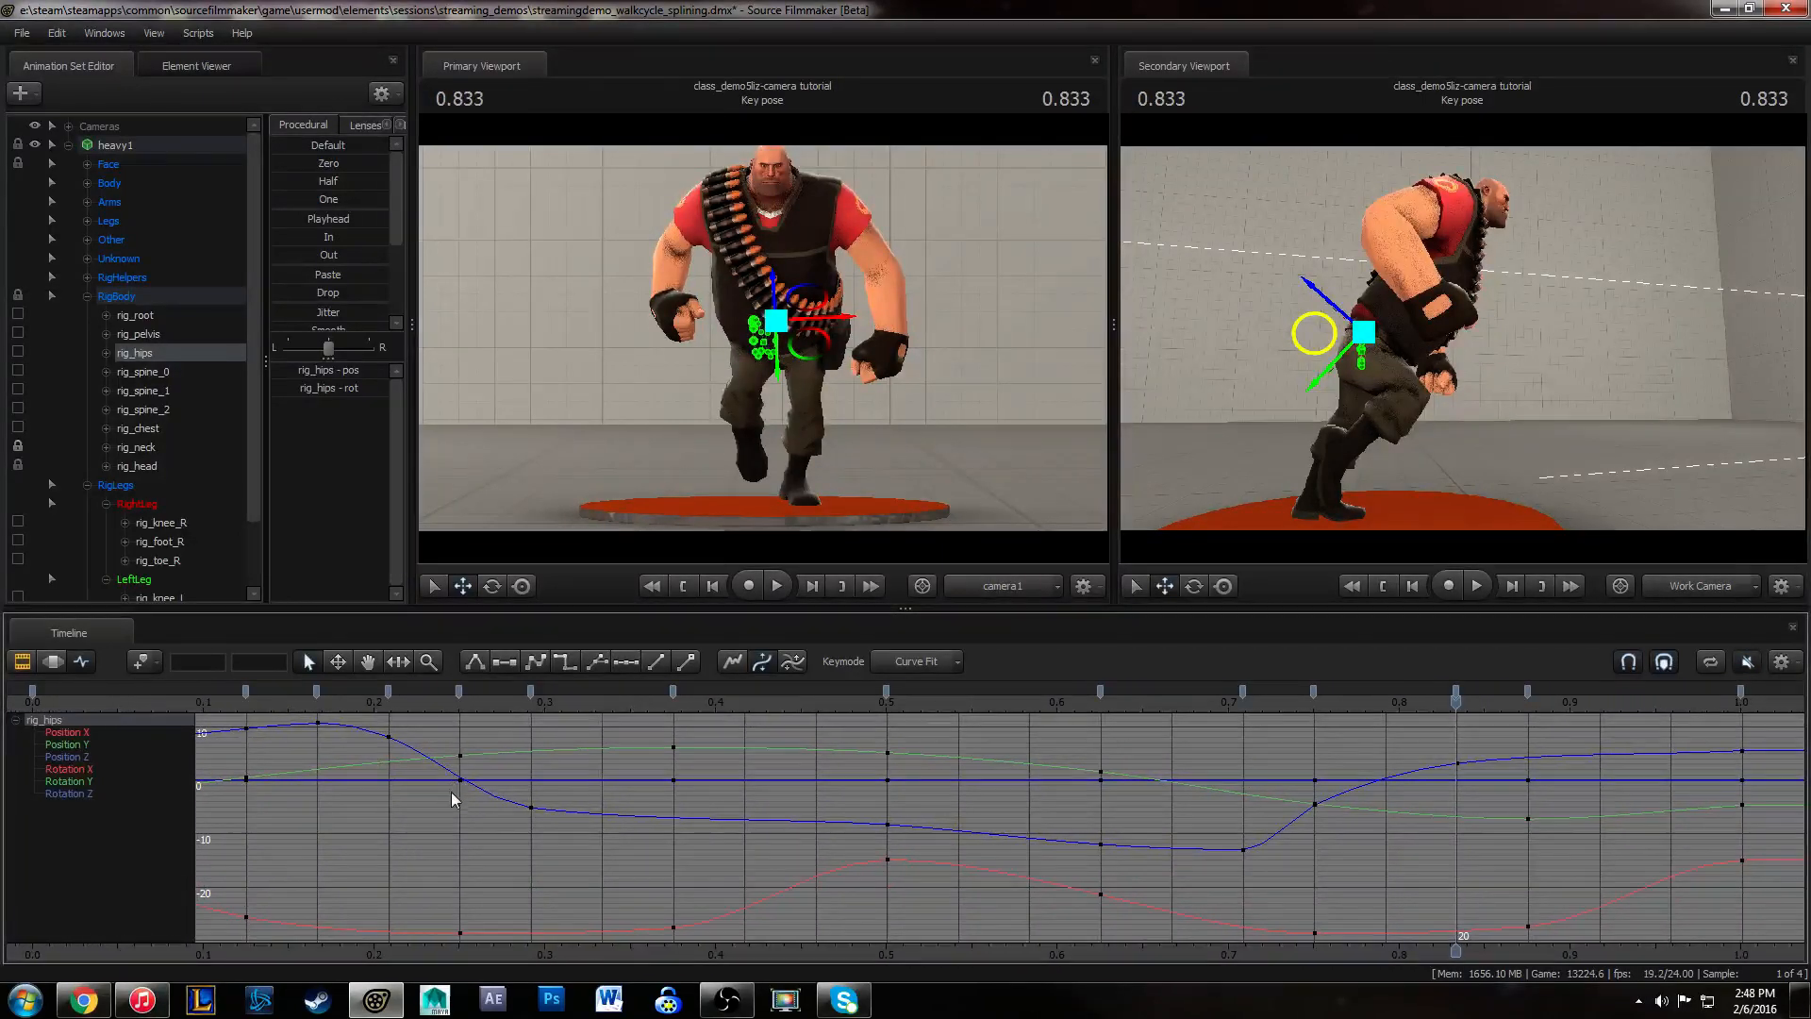
{"action": "left_click_drag", "start_coordinate": [1446, 382], "coordinate": [1506, 354], "text": "alt"}
{"action": "key", "text": "s"}
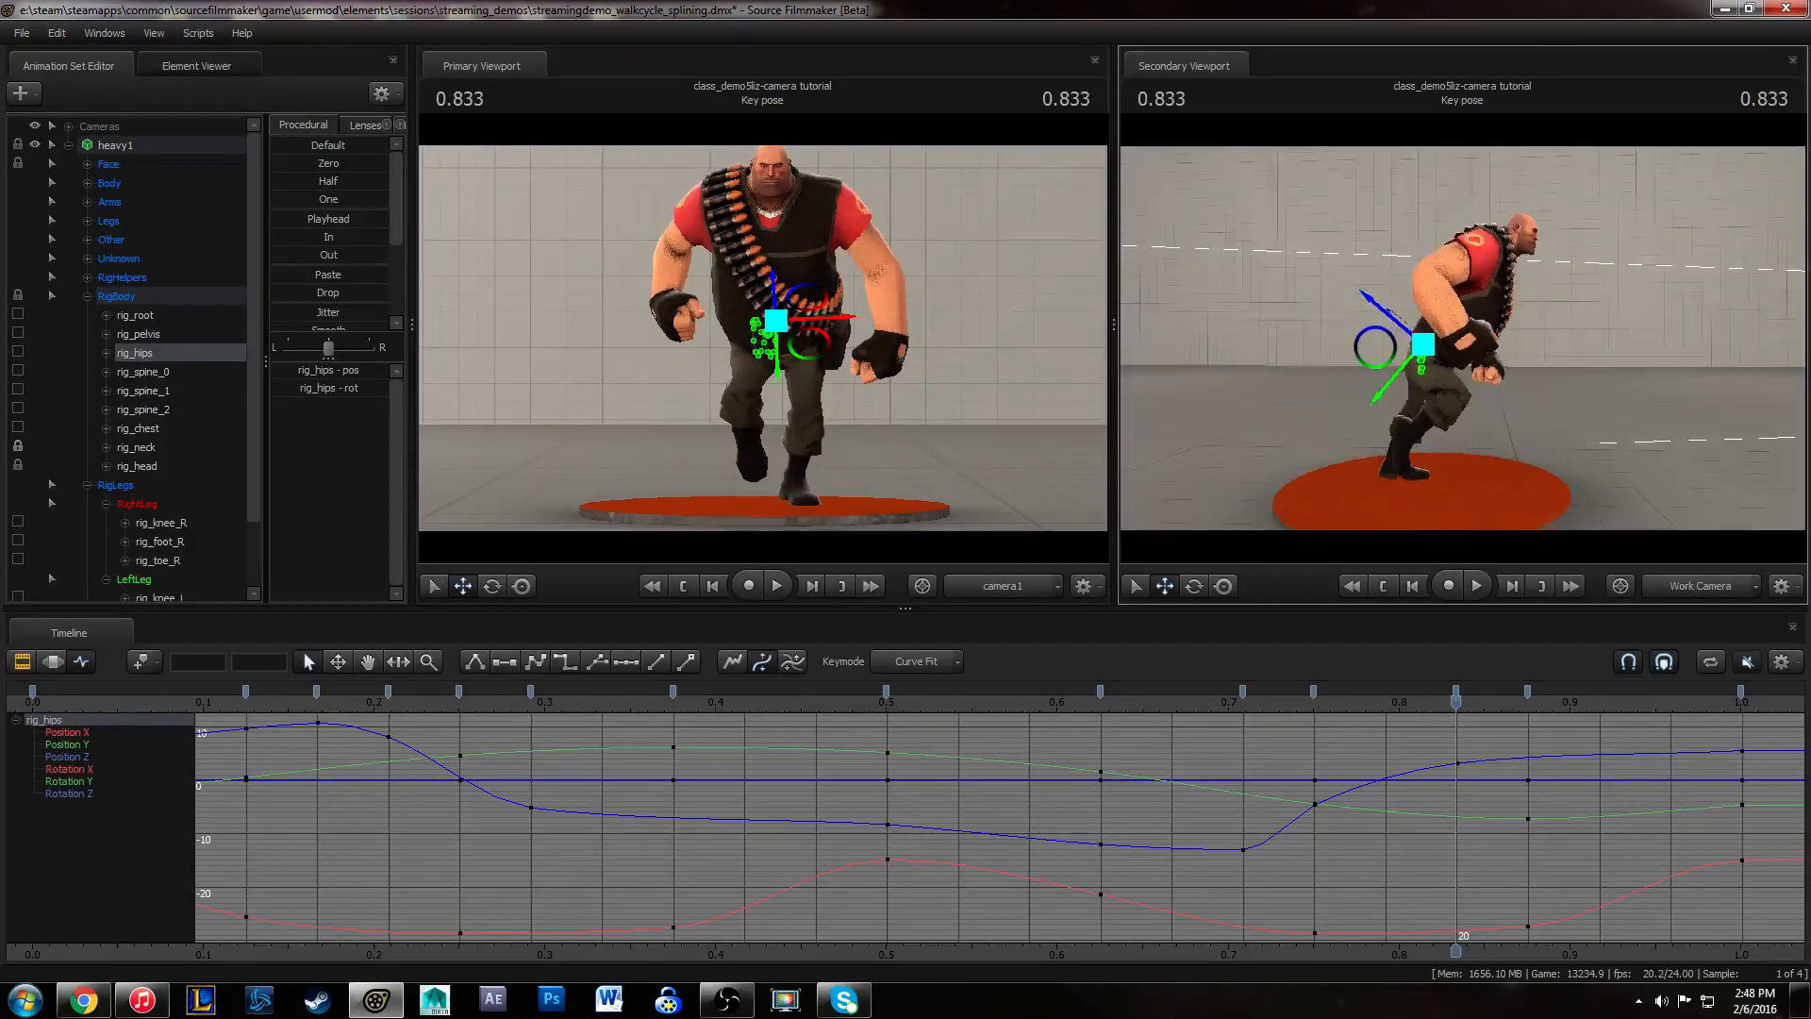
{"action": "key", "text": "space"}
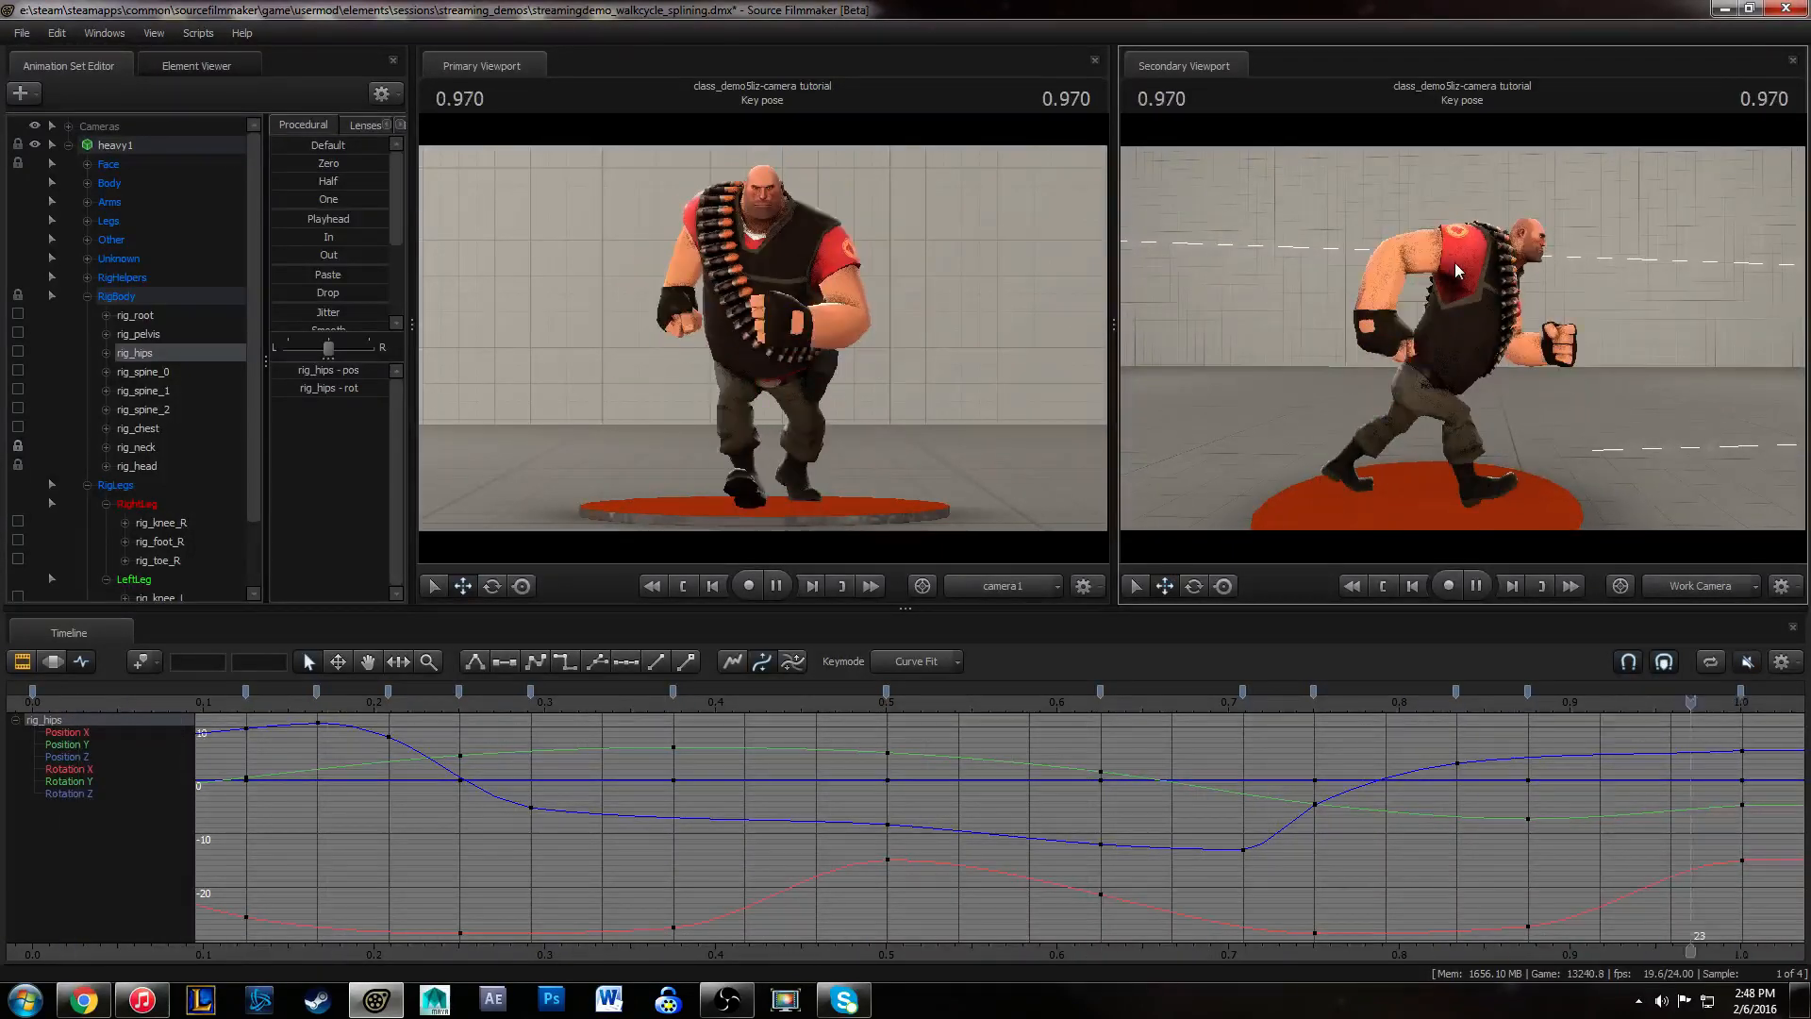
{"action": "left_click_drag", "start_coordinate": [38, 703], "coordinate": [1671, 706]}
{"action": "left_click", "coordinate": [829, 706]}
{"action": "key", "text": "f"}
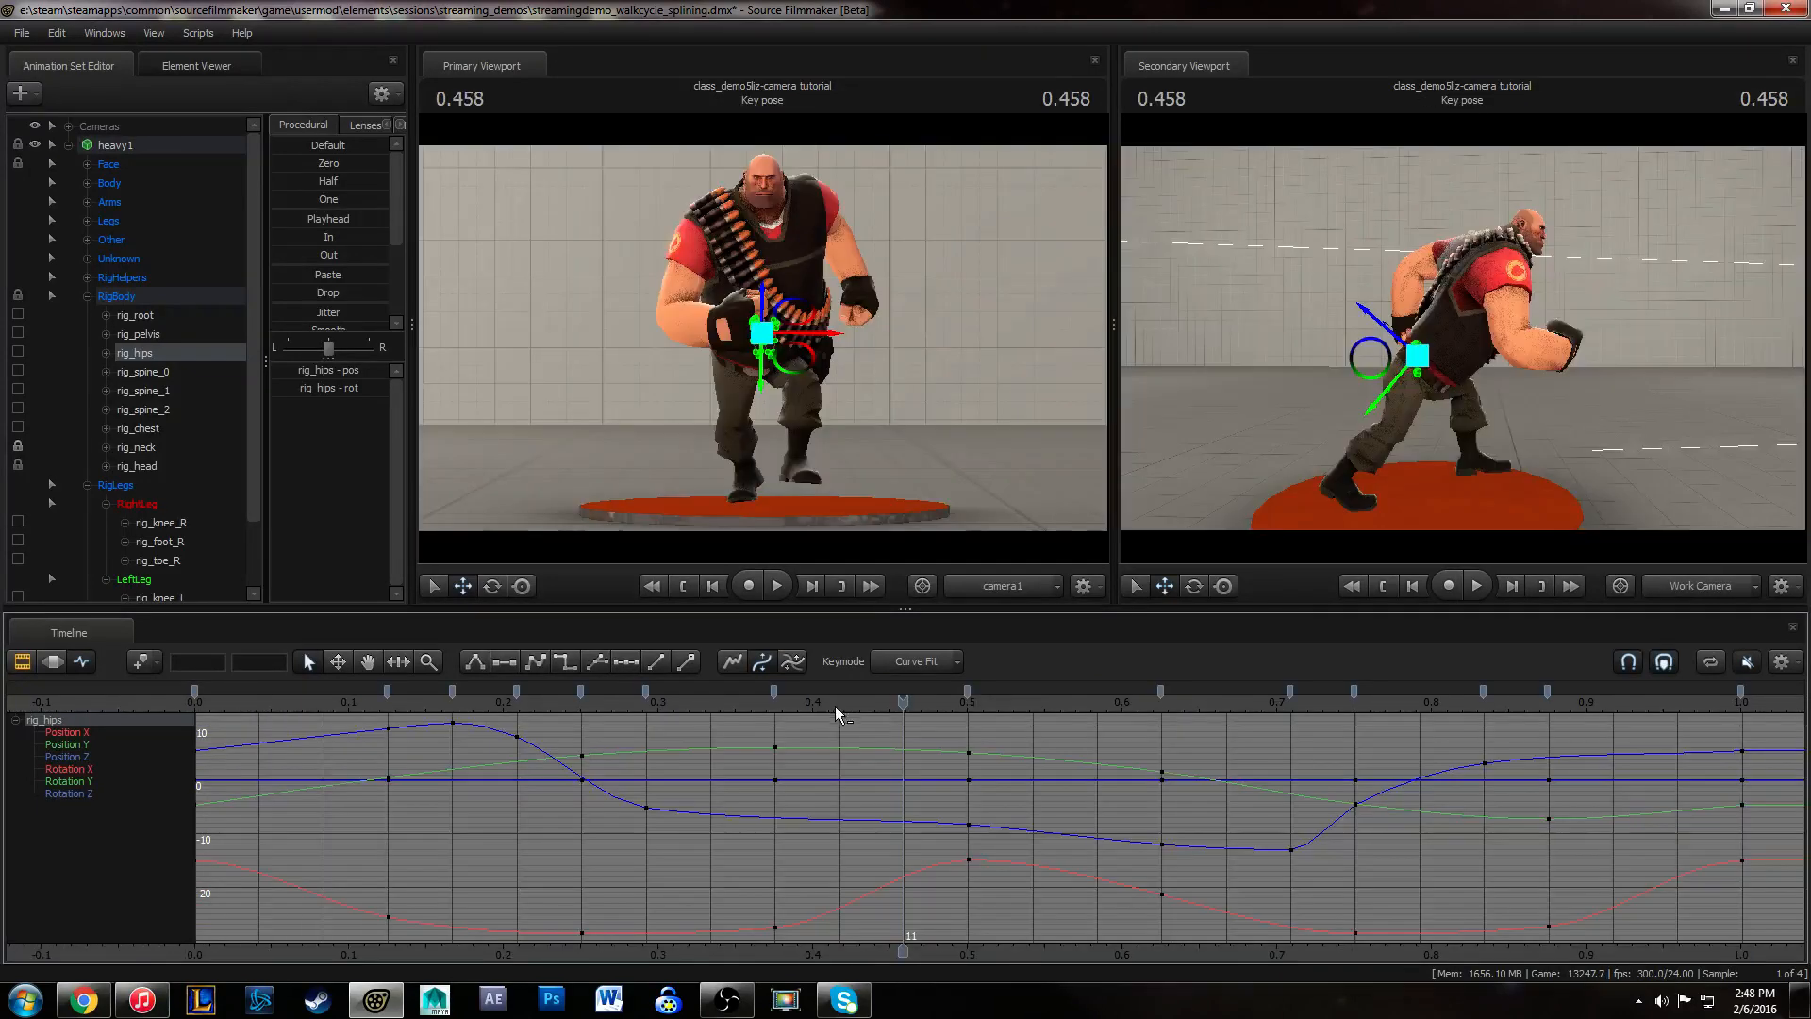
- Replay the walk cycle from frame 0 to examine the hips' motion from the side against the rig_hips curves
{"action": "left_click", "coordinate": [198, 703]}
{"action": "key", "text": "space"}
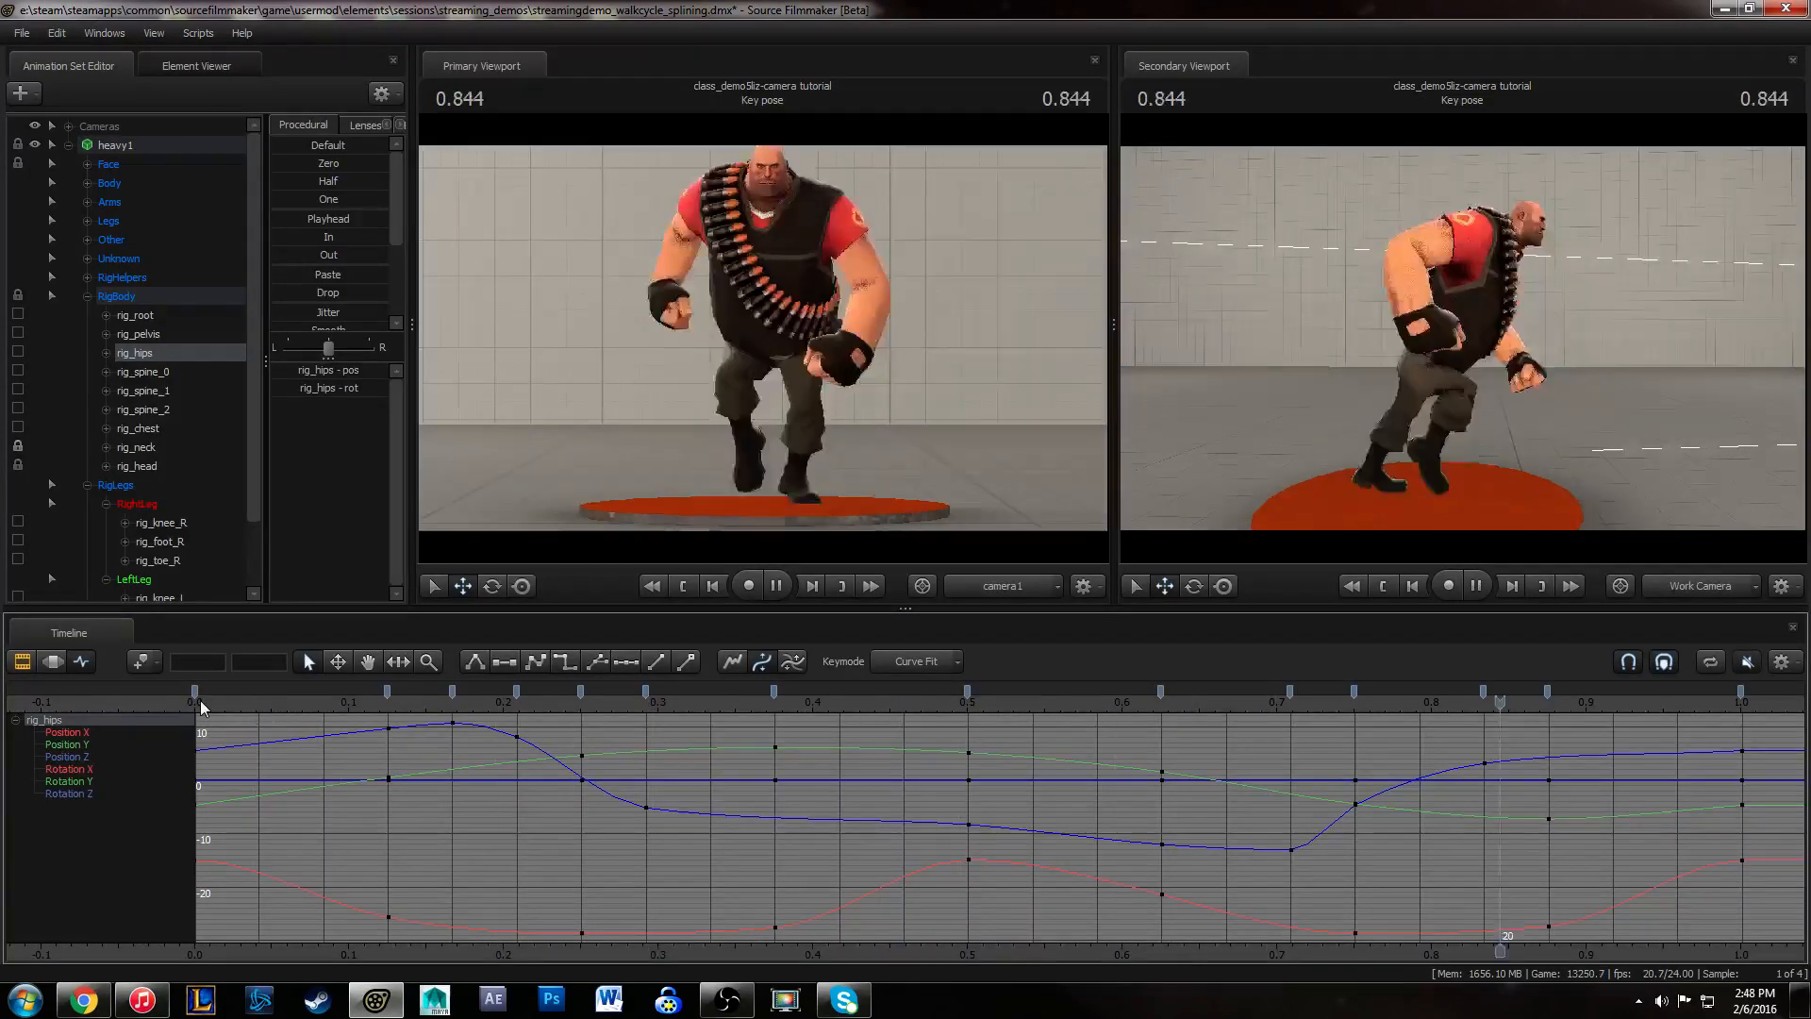
{"action": "key", "text": "space"}
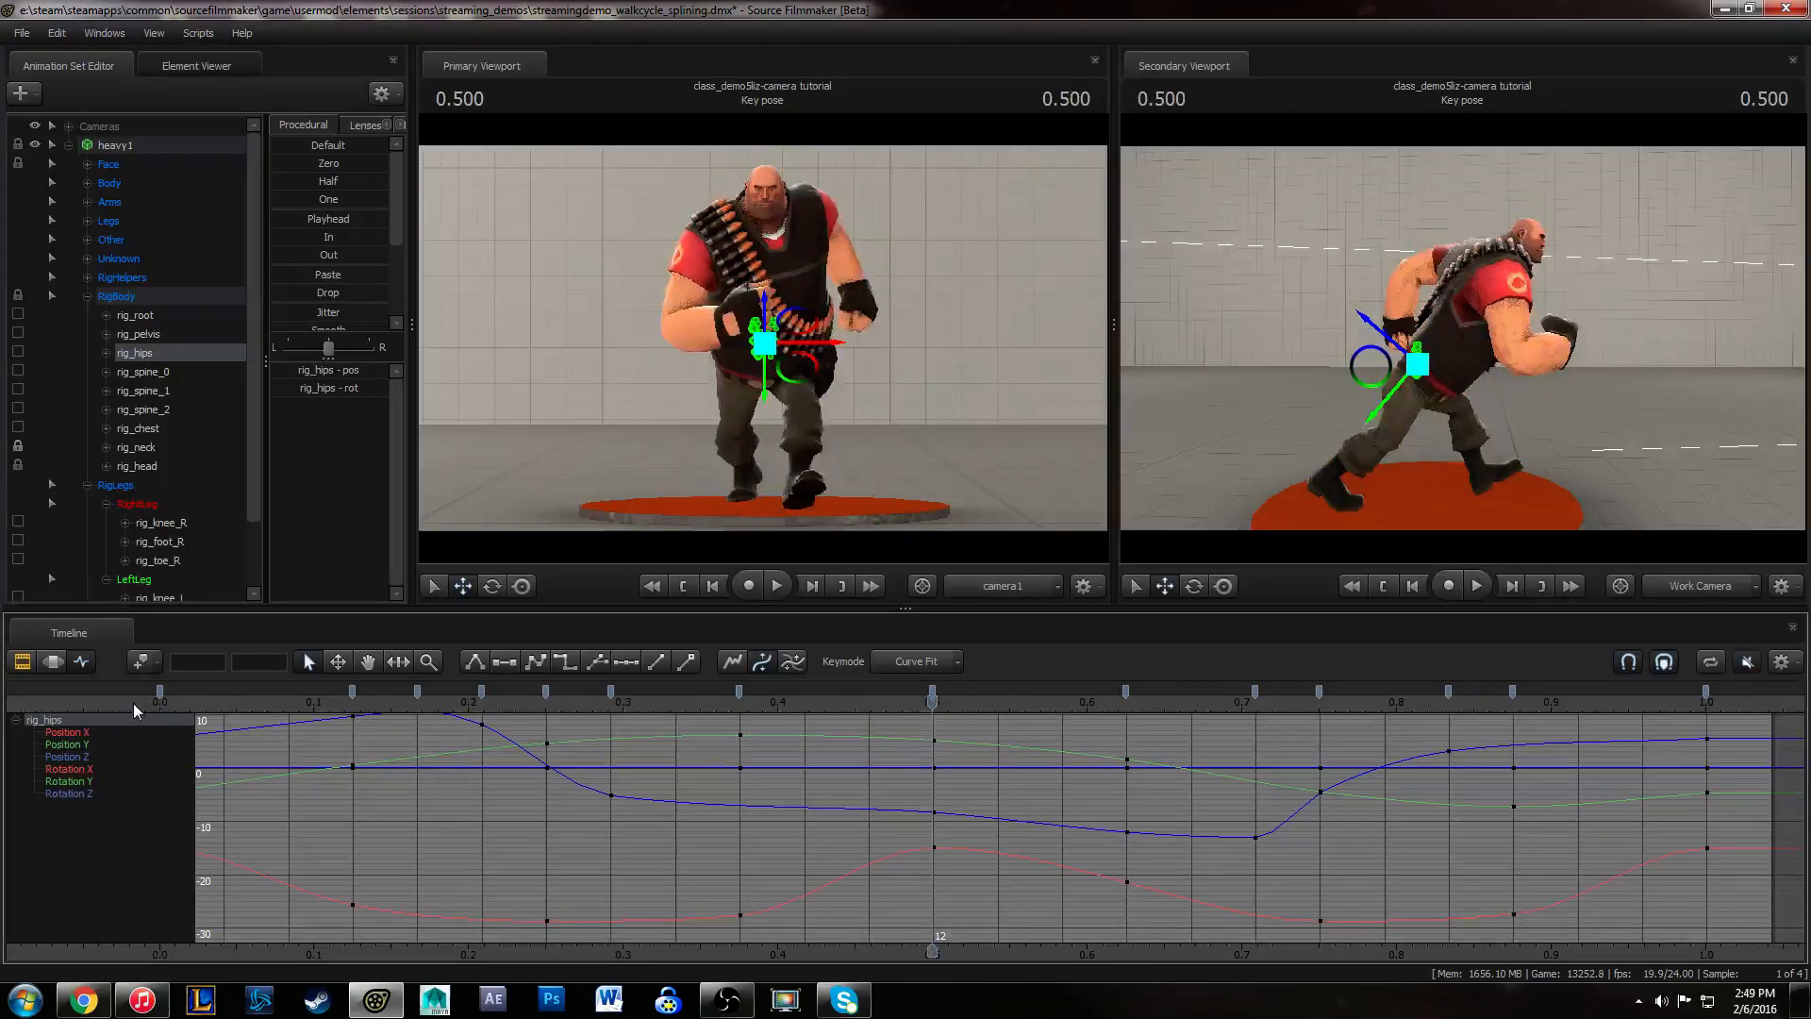
{"action": "left_click", "coordinate": [133, 703]}
{"action": "middle_click_drag", "start_coordinate": [738, 839], "coordinate": [585, 835]}
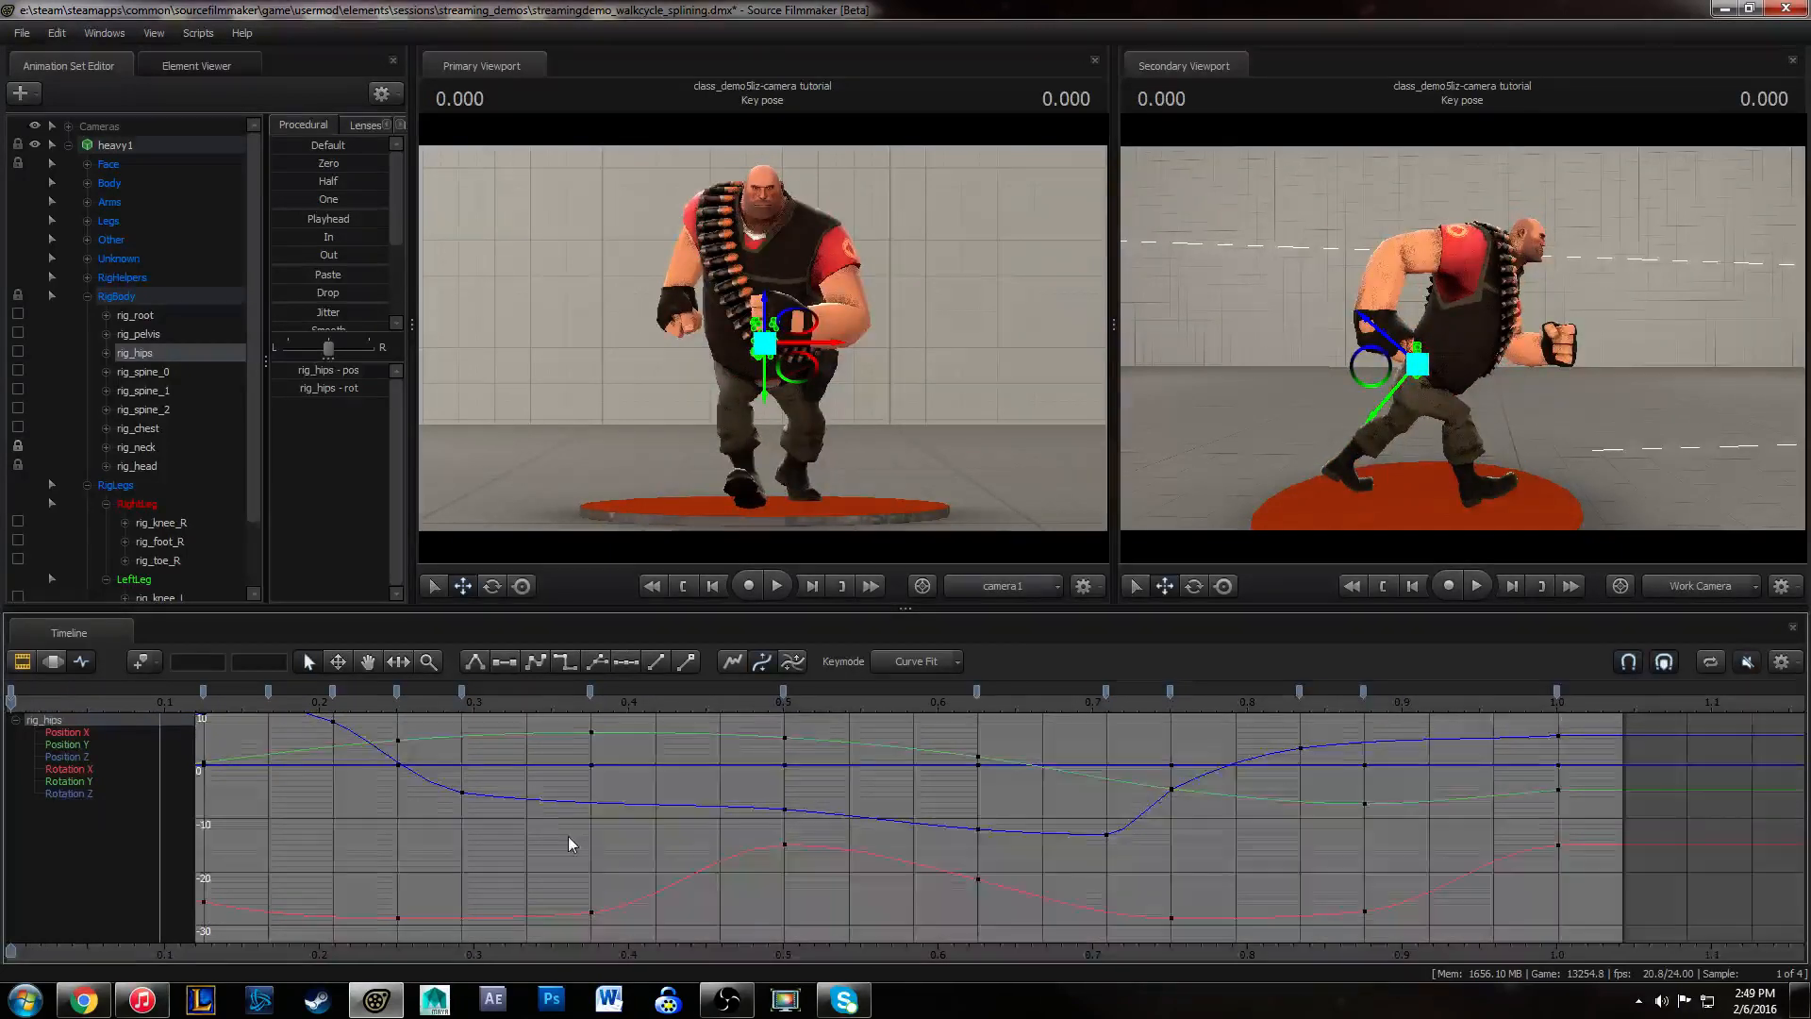
{"action": "scroll", "coordinate": [575, 839], "scroll_direction": "up", "scroll_amount": 2}
{"action": "key", "text": "space"}
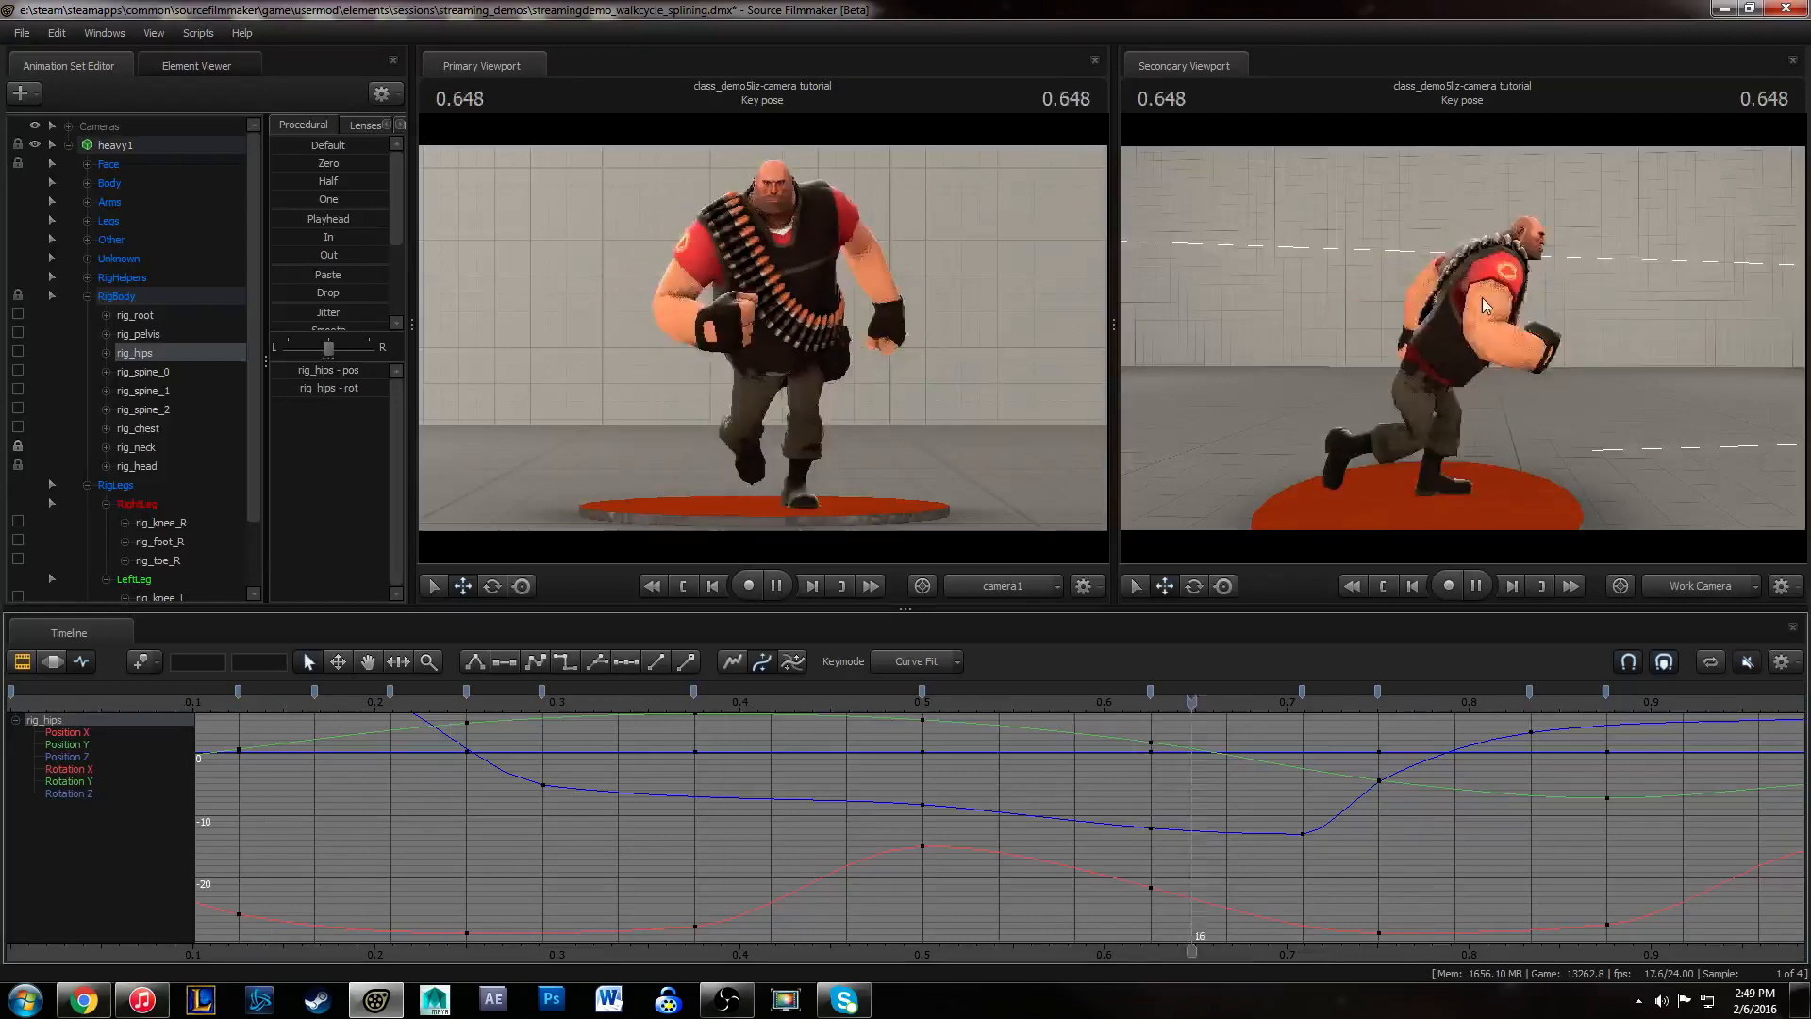
{"action": "key", "text": "space"}
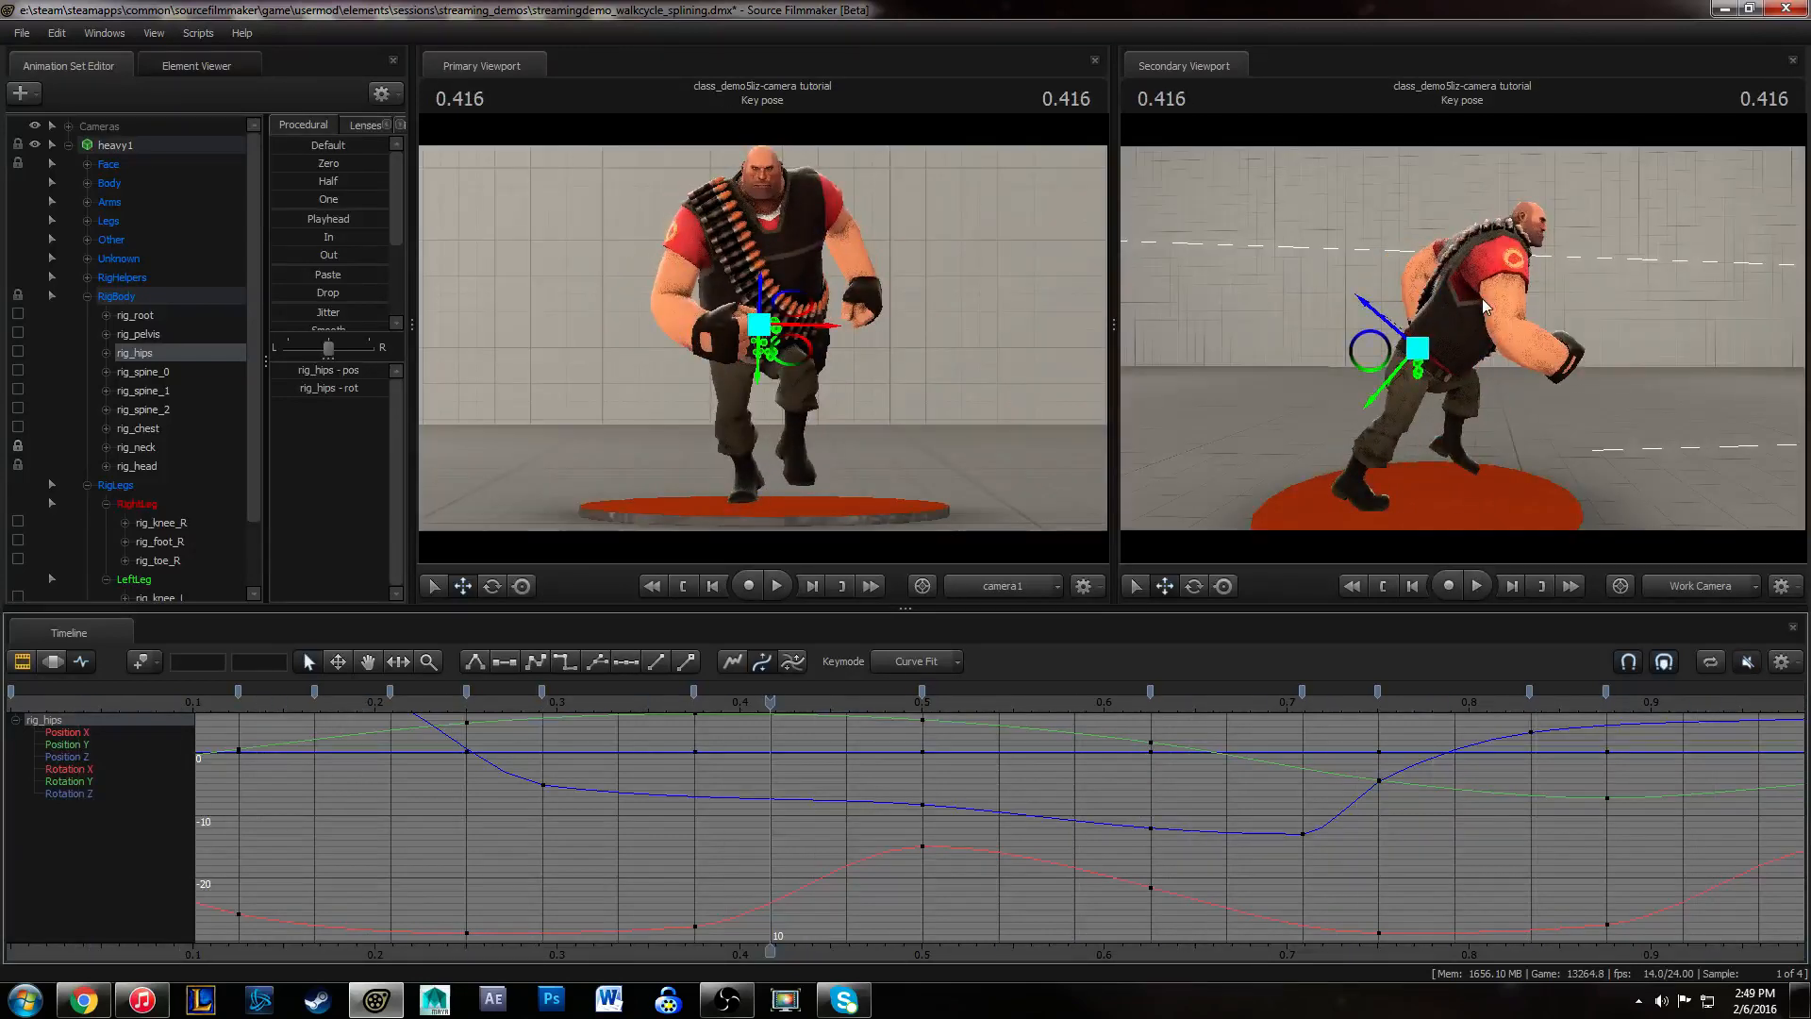
{"action": "key", "text": "space"}
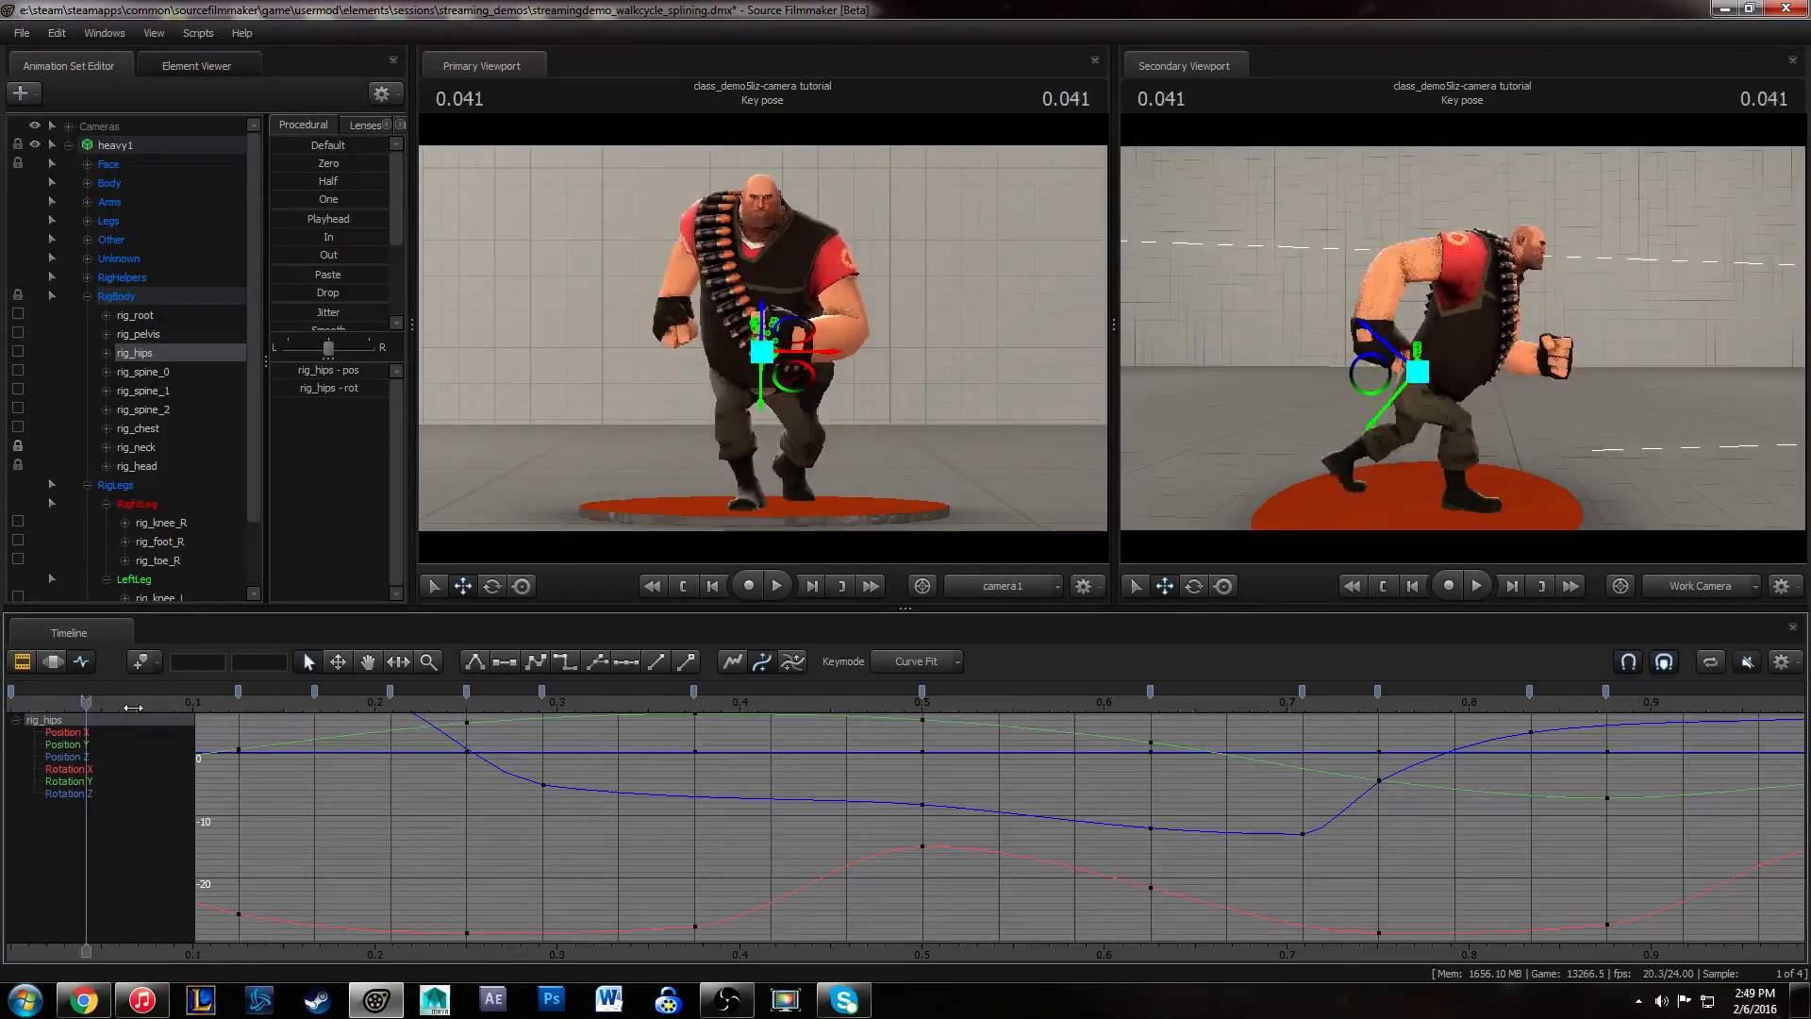
- Scrub the cycle to frame 7 and display the curves of rig_spine_0
{"action": "left_click_drag", "start_coordinate": [751, 676], "coordinate": [234, 672]}
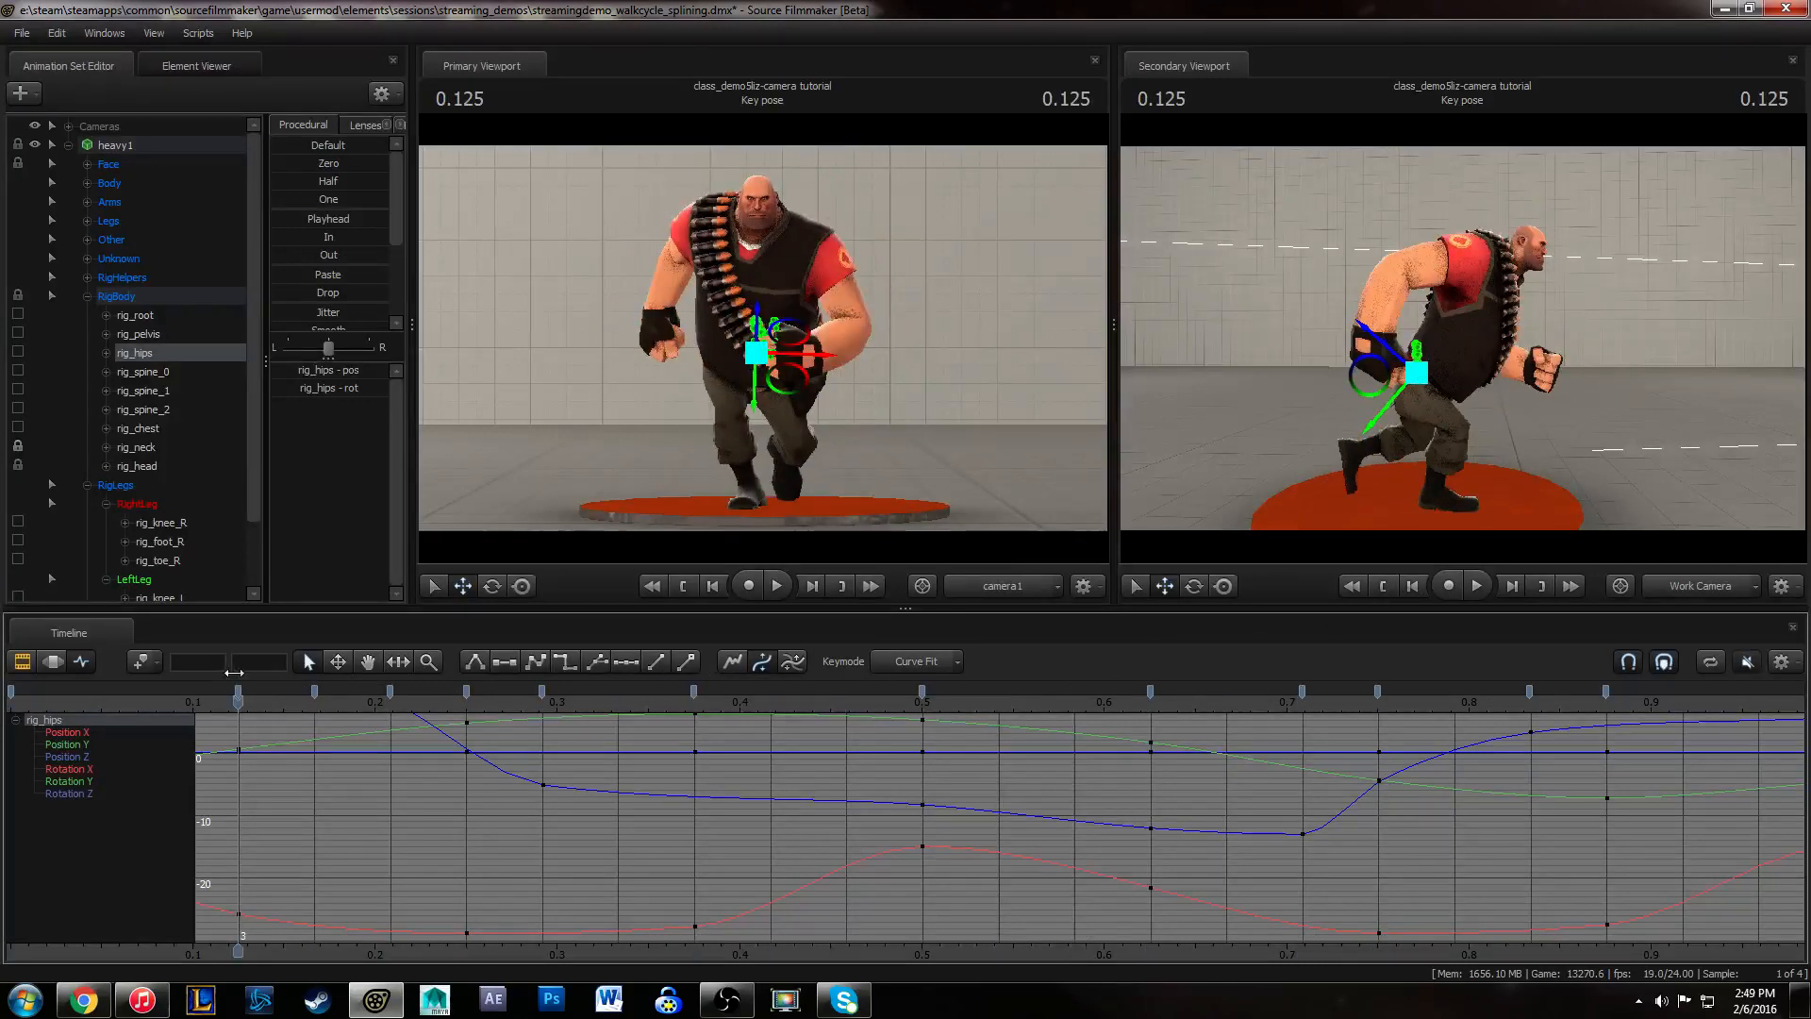
{"action": "left_click_drag", "start_coordinate": [81, 705], "coordinate": [541, 698]}
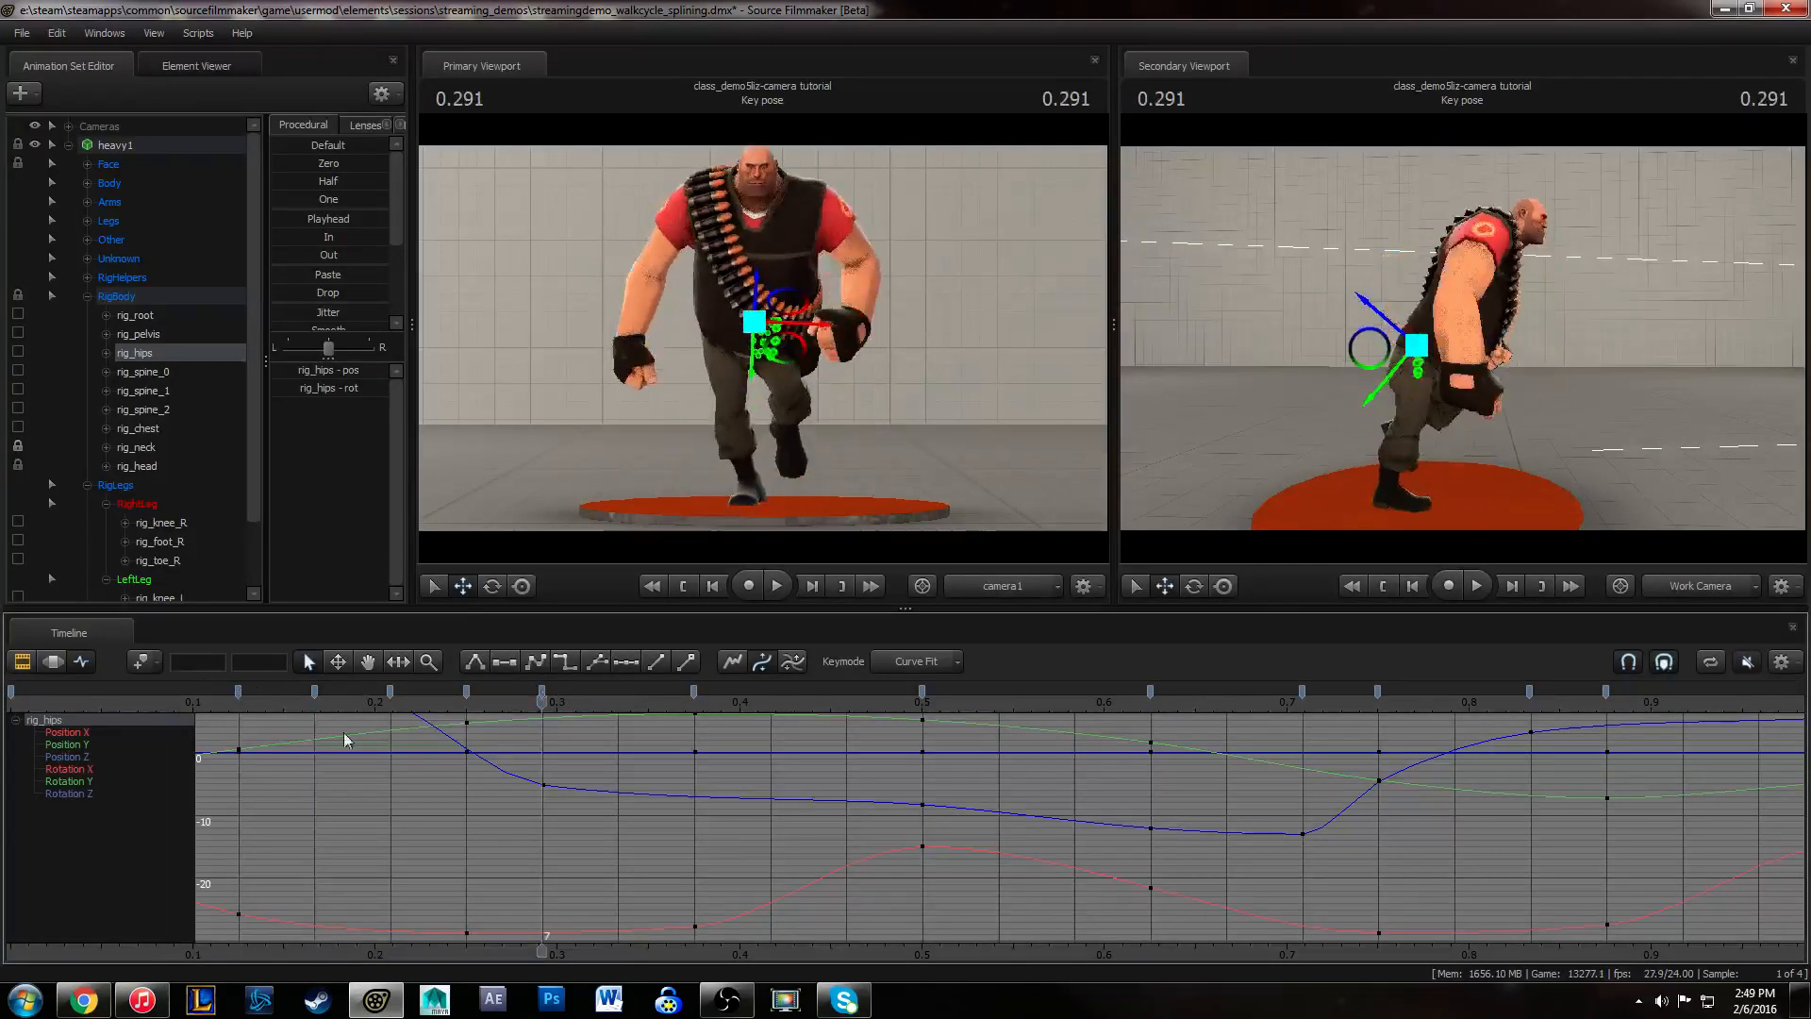
{"action": "left_click", "coordinate": [166, 390]}
{"action": "left_click", "coordinate": [167, 374]}
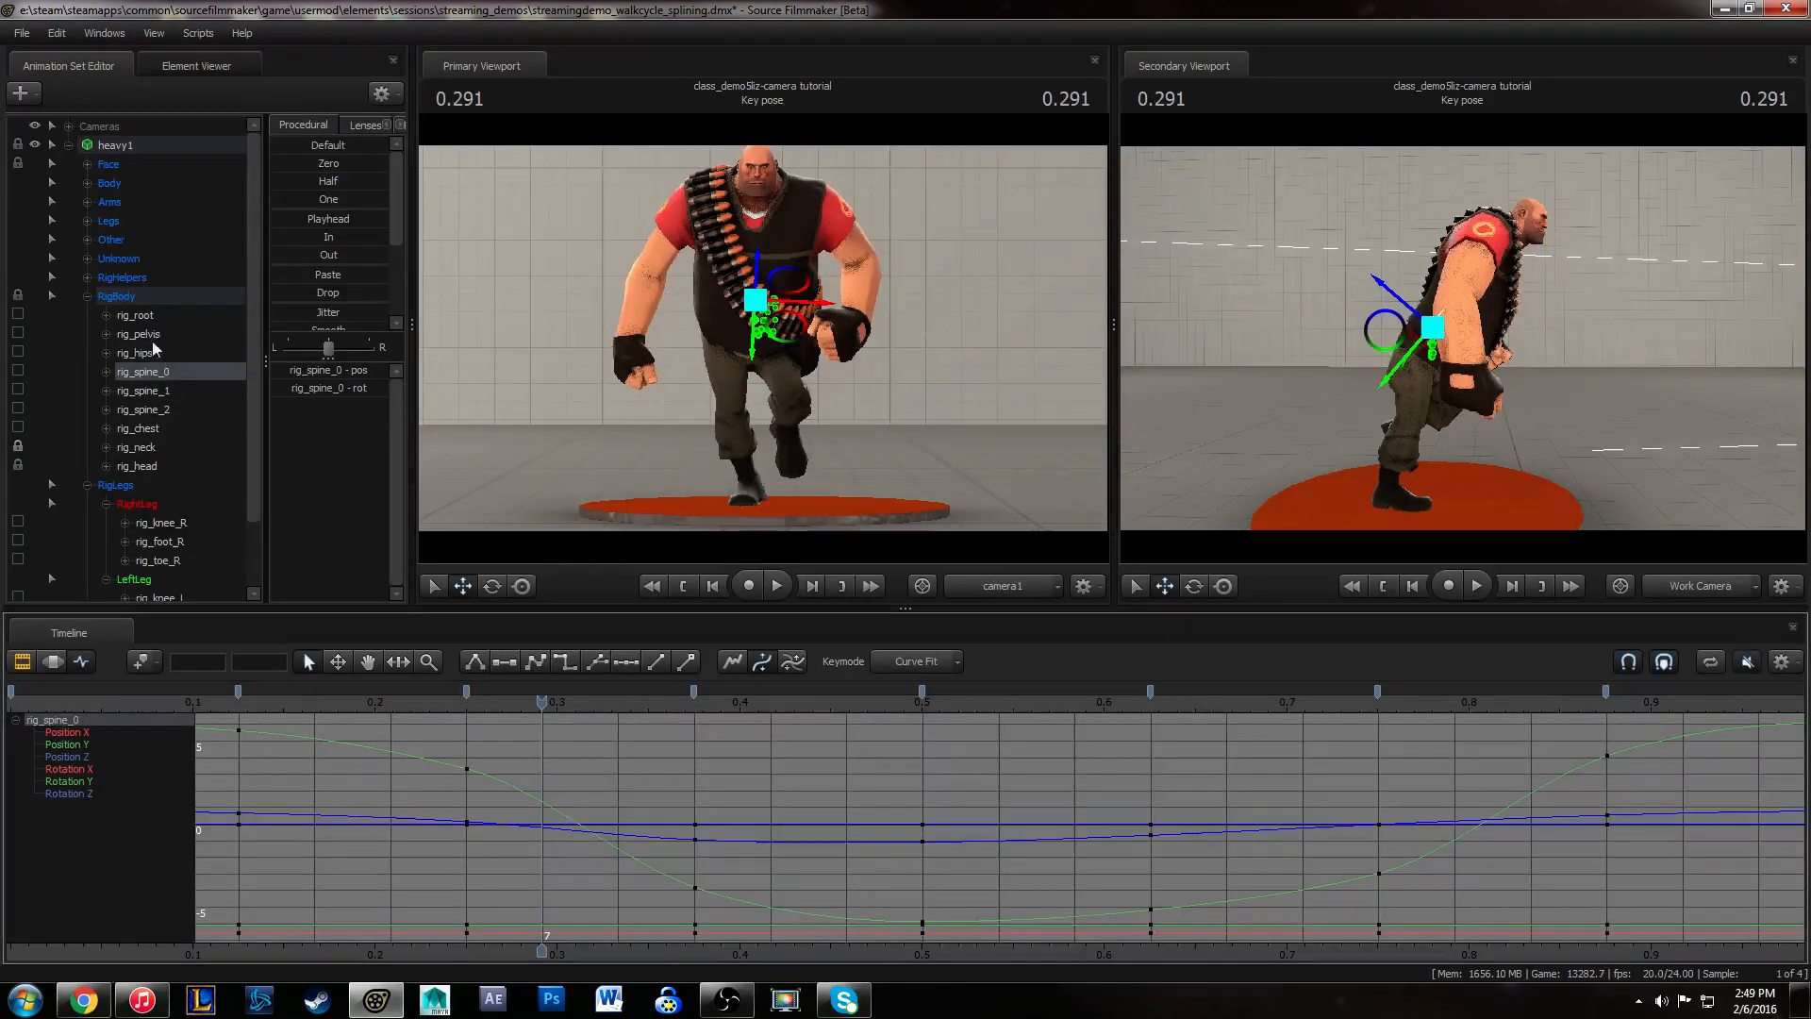
- Scrub to frame 1 and replay the walk cycle to examine the lower spine motion against the rig_spine_0 curves
{"action": "left_click_drag", "start_coordinate": [30, 704], "coordinate": [66, 689]}
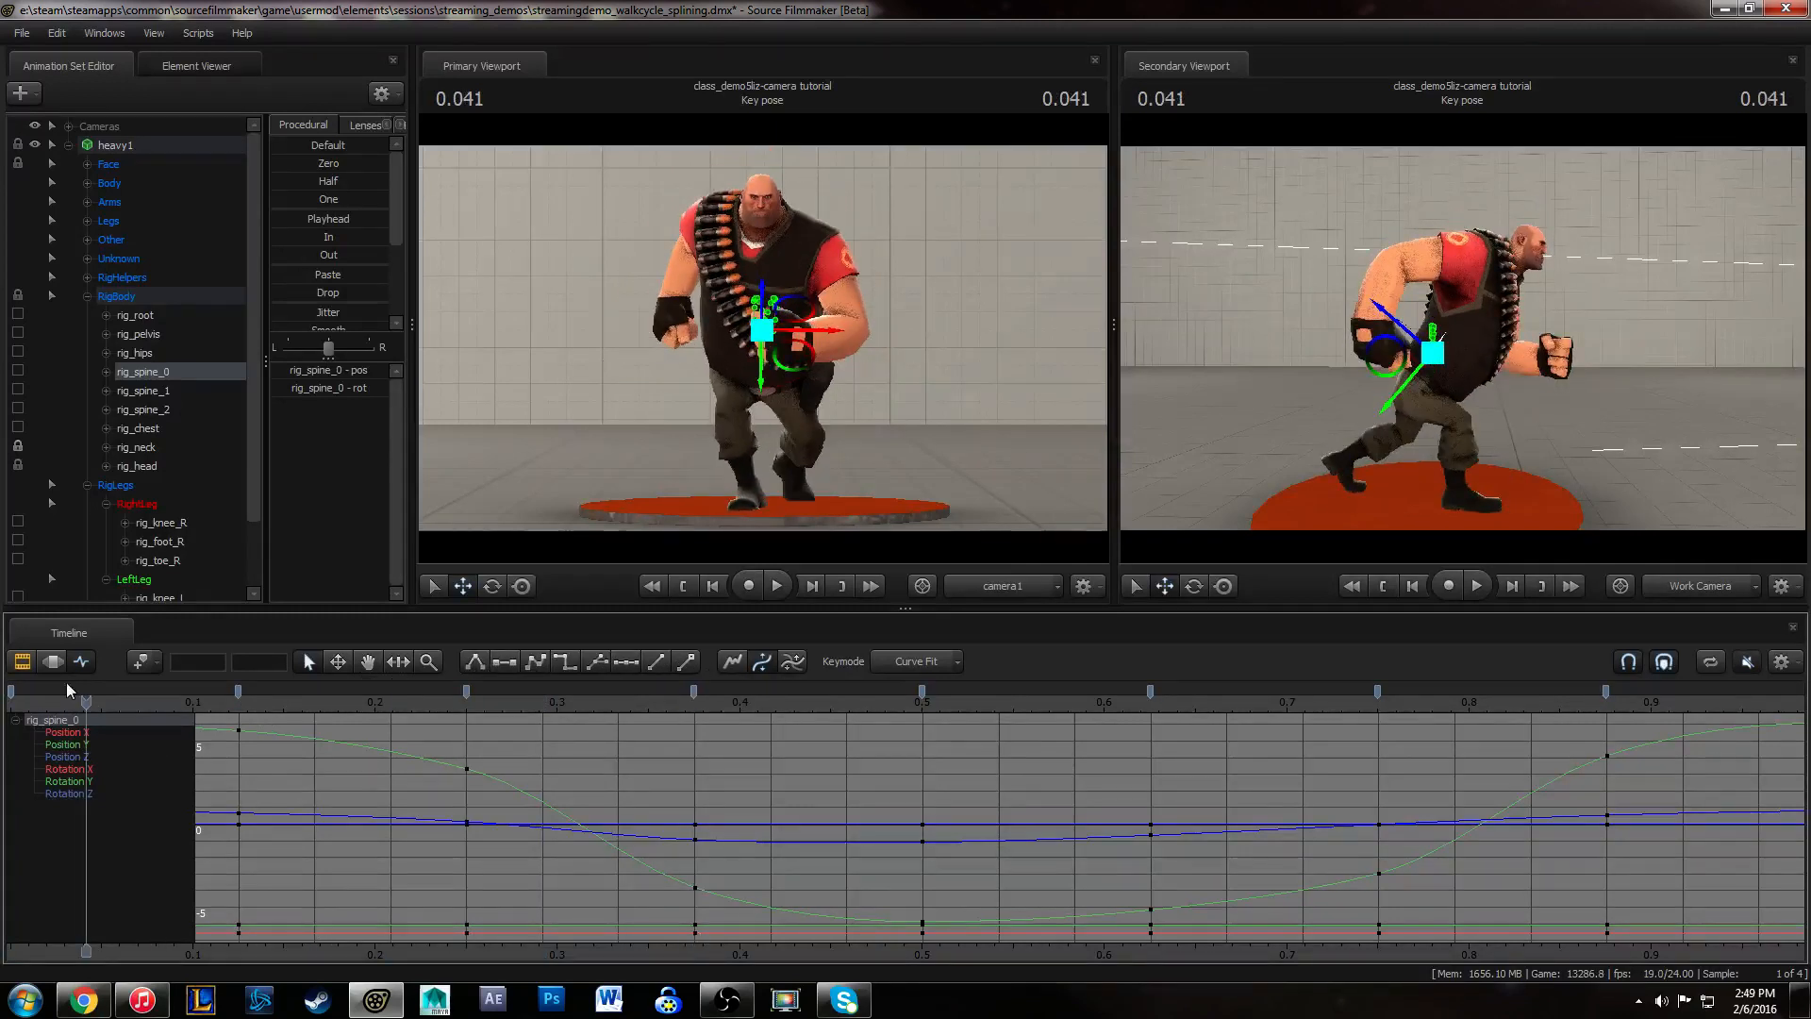
{"action": "left_click", "coordinate": [25, 34]}
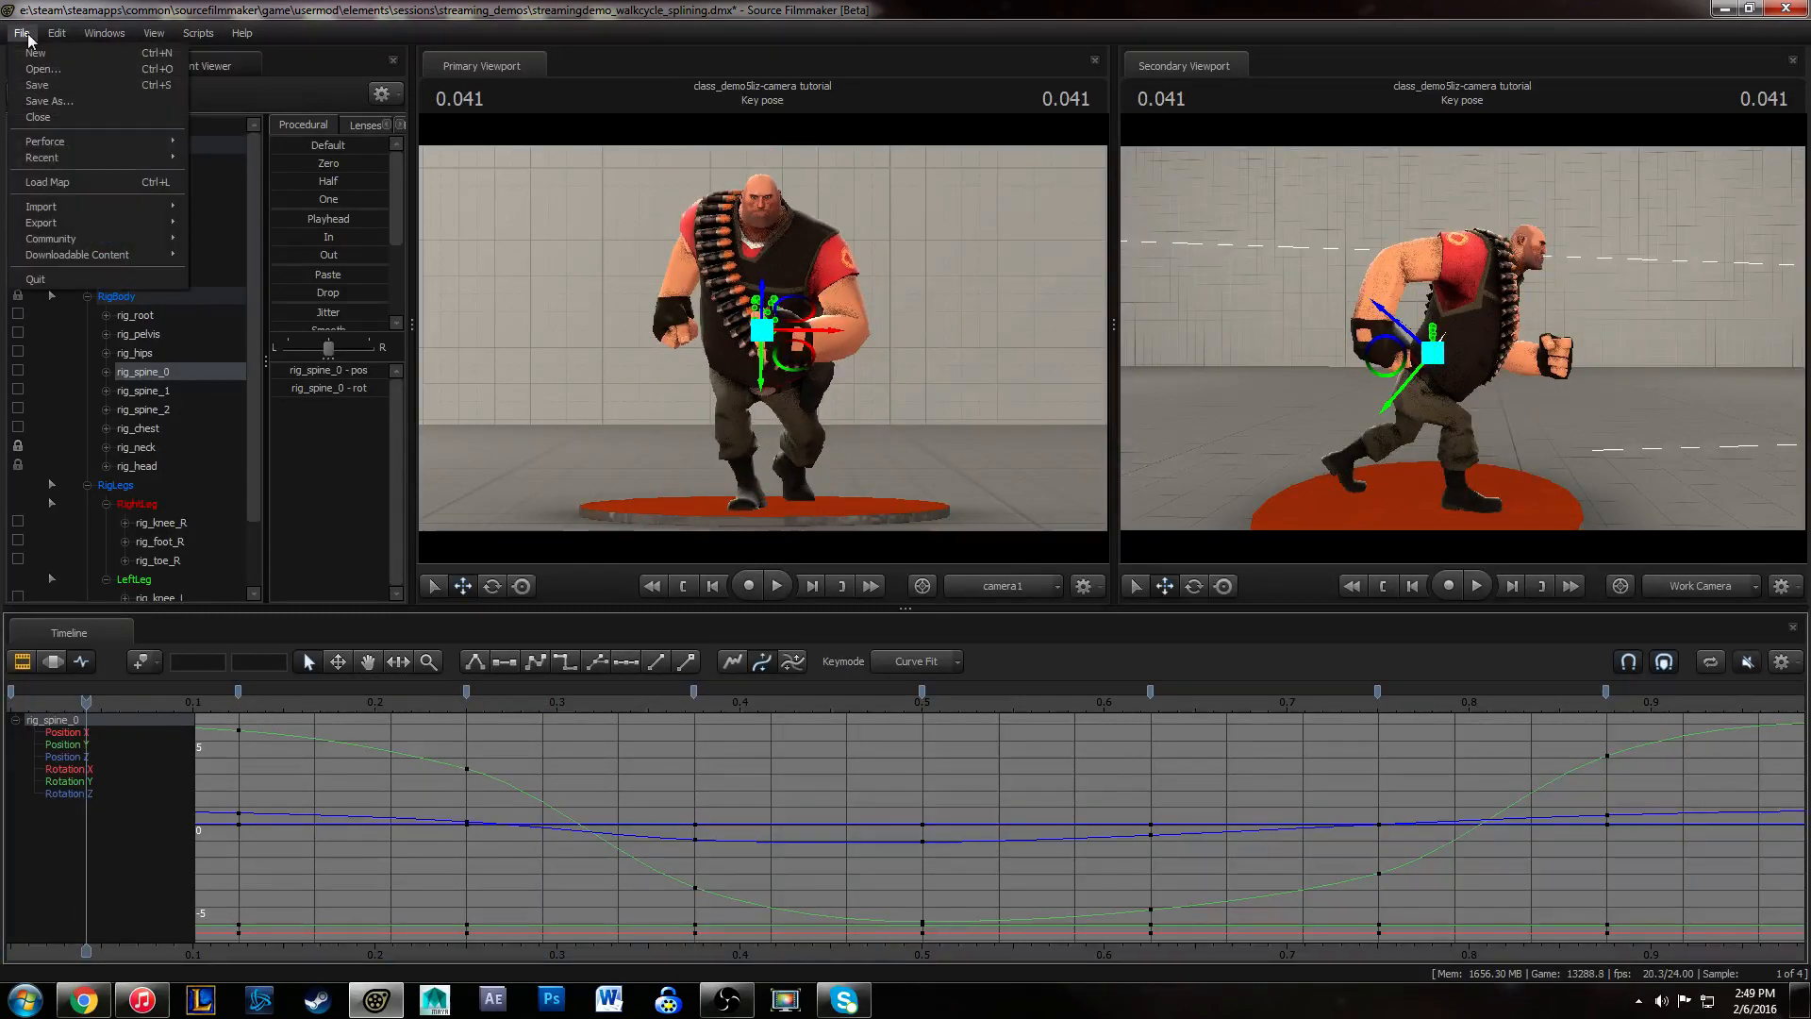
{"action": "mouse_move", "coordinate": [53, 225]}
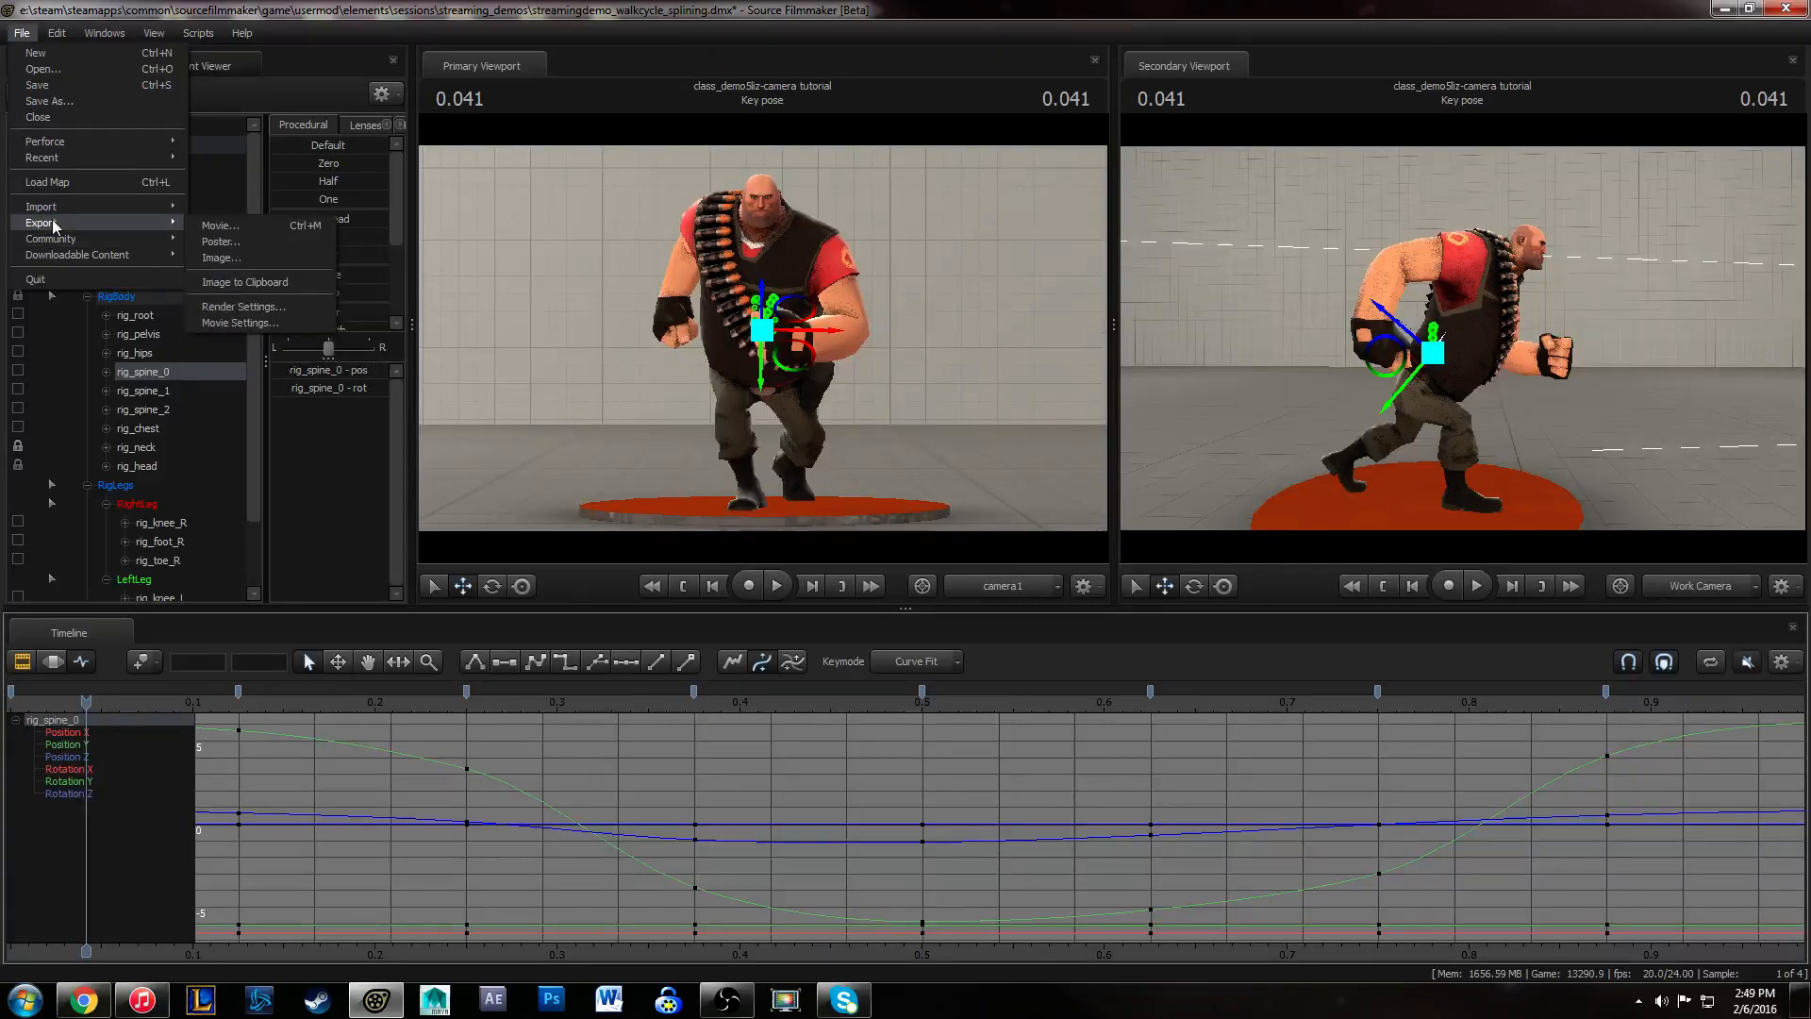
{"action": "left_click", "coordinate": [359, 4]}
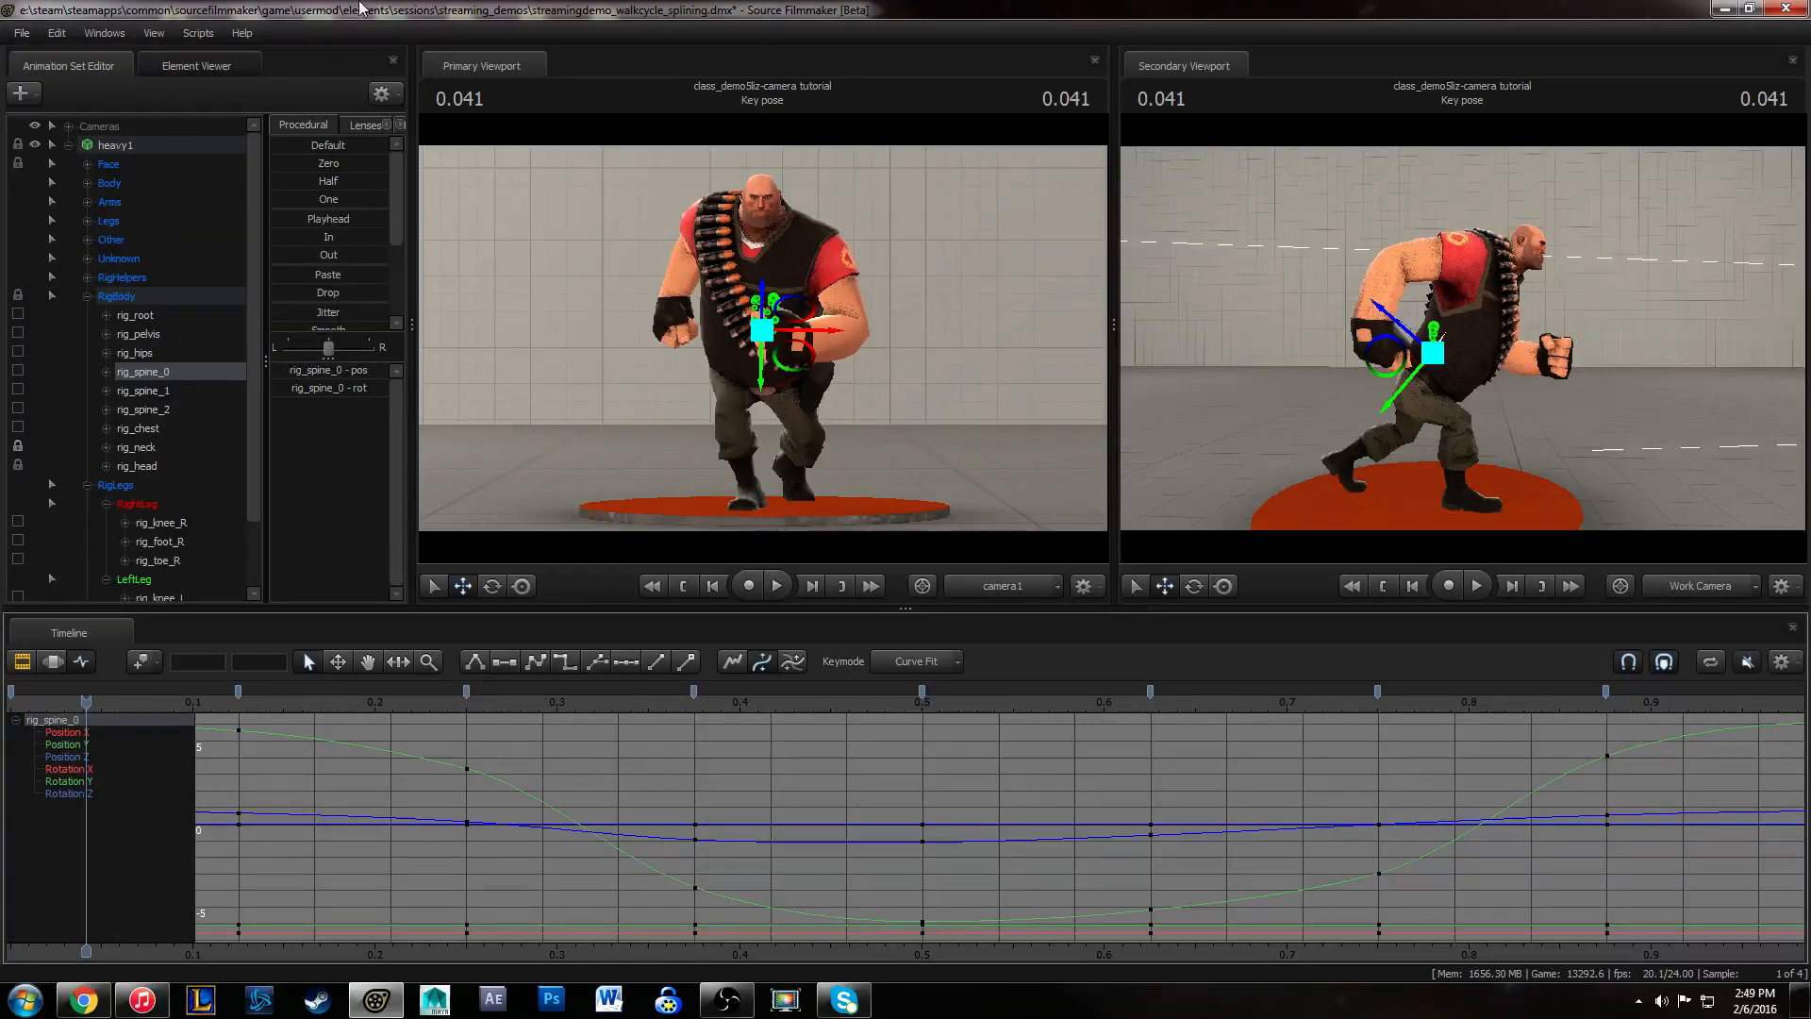
{"action": "key", "text": "space"}
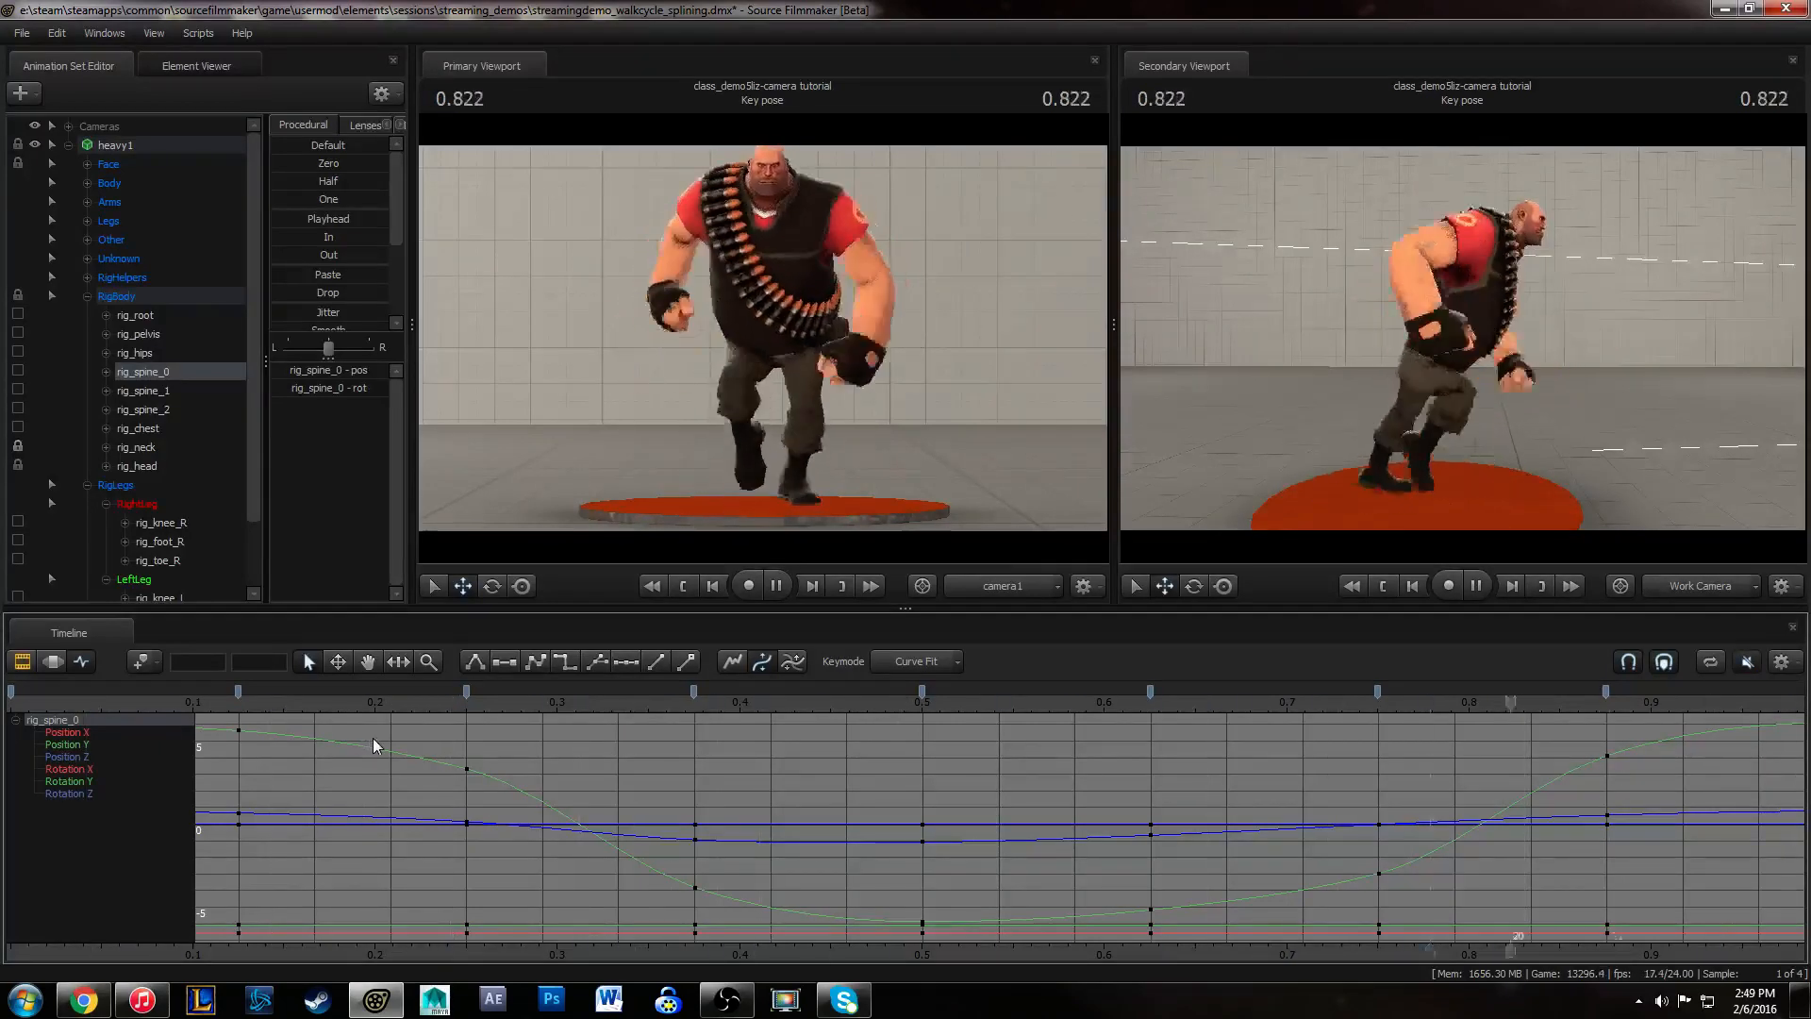
{"action": "key", "text": "space"}
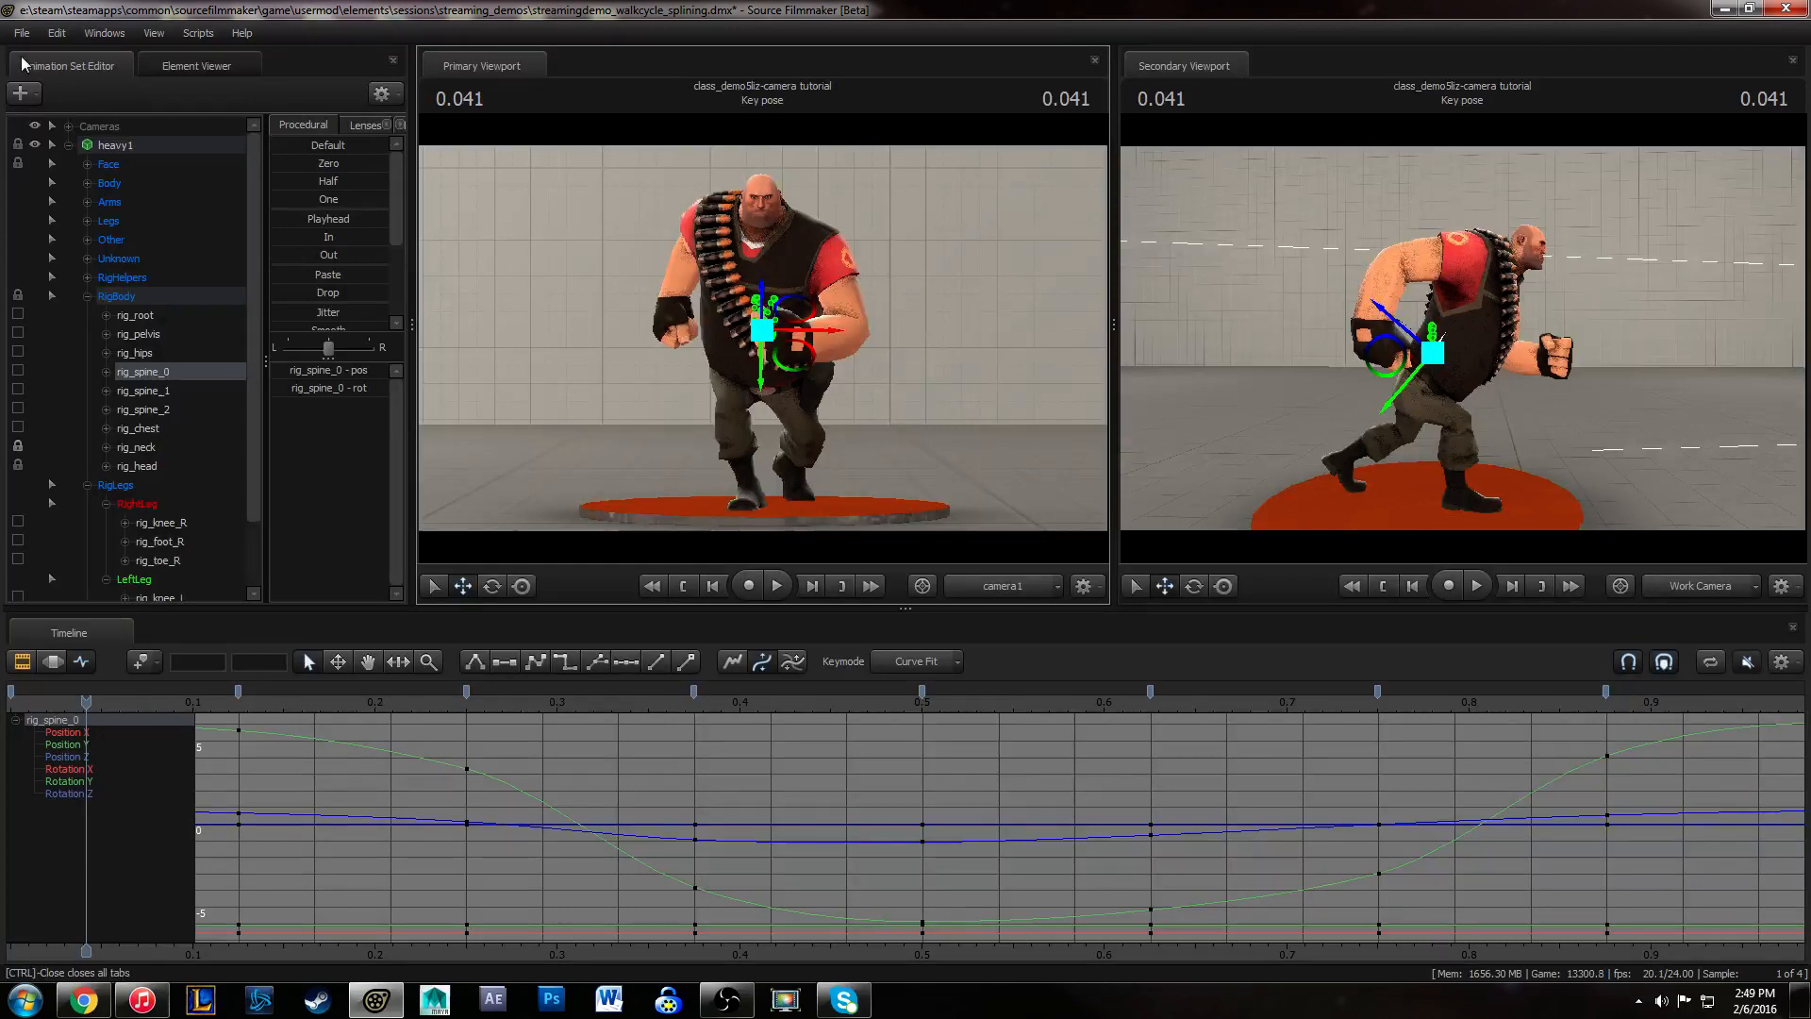
- Examine rig_spine_0 at frame 3 and frame 13 in a closer work camera view of the waist, then pull the camera back
{"action": "left_click_drag", "start_coordinate": [108, 700], "coordinate": [243, 703]}
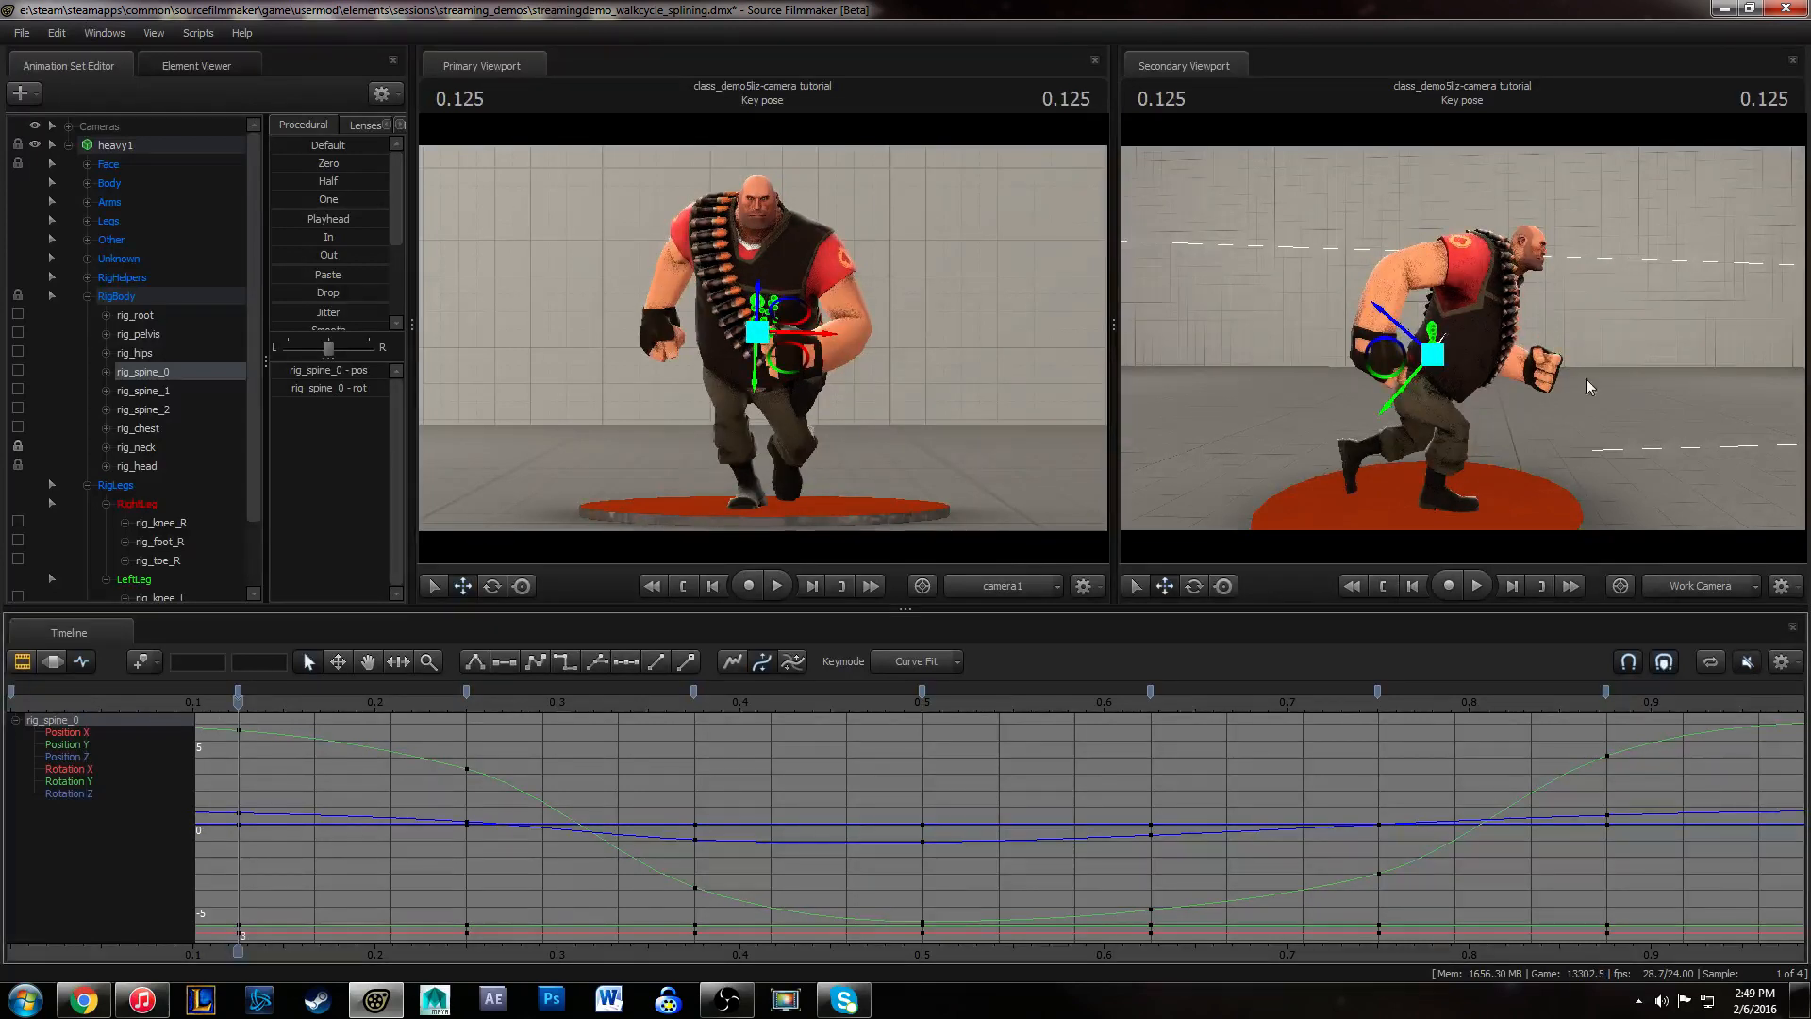
{"action": "left_click_drag", "start_coordinate": [1589, 386], "coordinate": [1415, 363], "text": "alt"}
{"action": "right_click_drag", "start_coordinate": [1368, 344], "coordinate": [1435, 324], "text": "alt"}
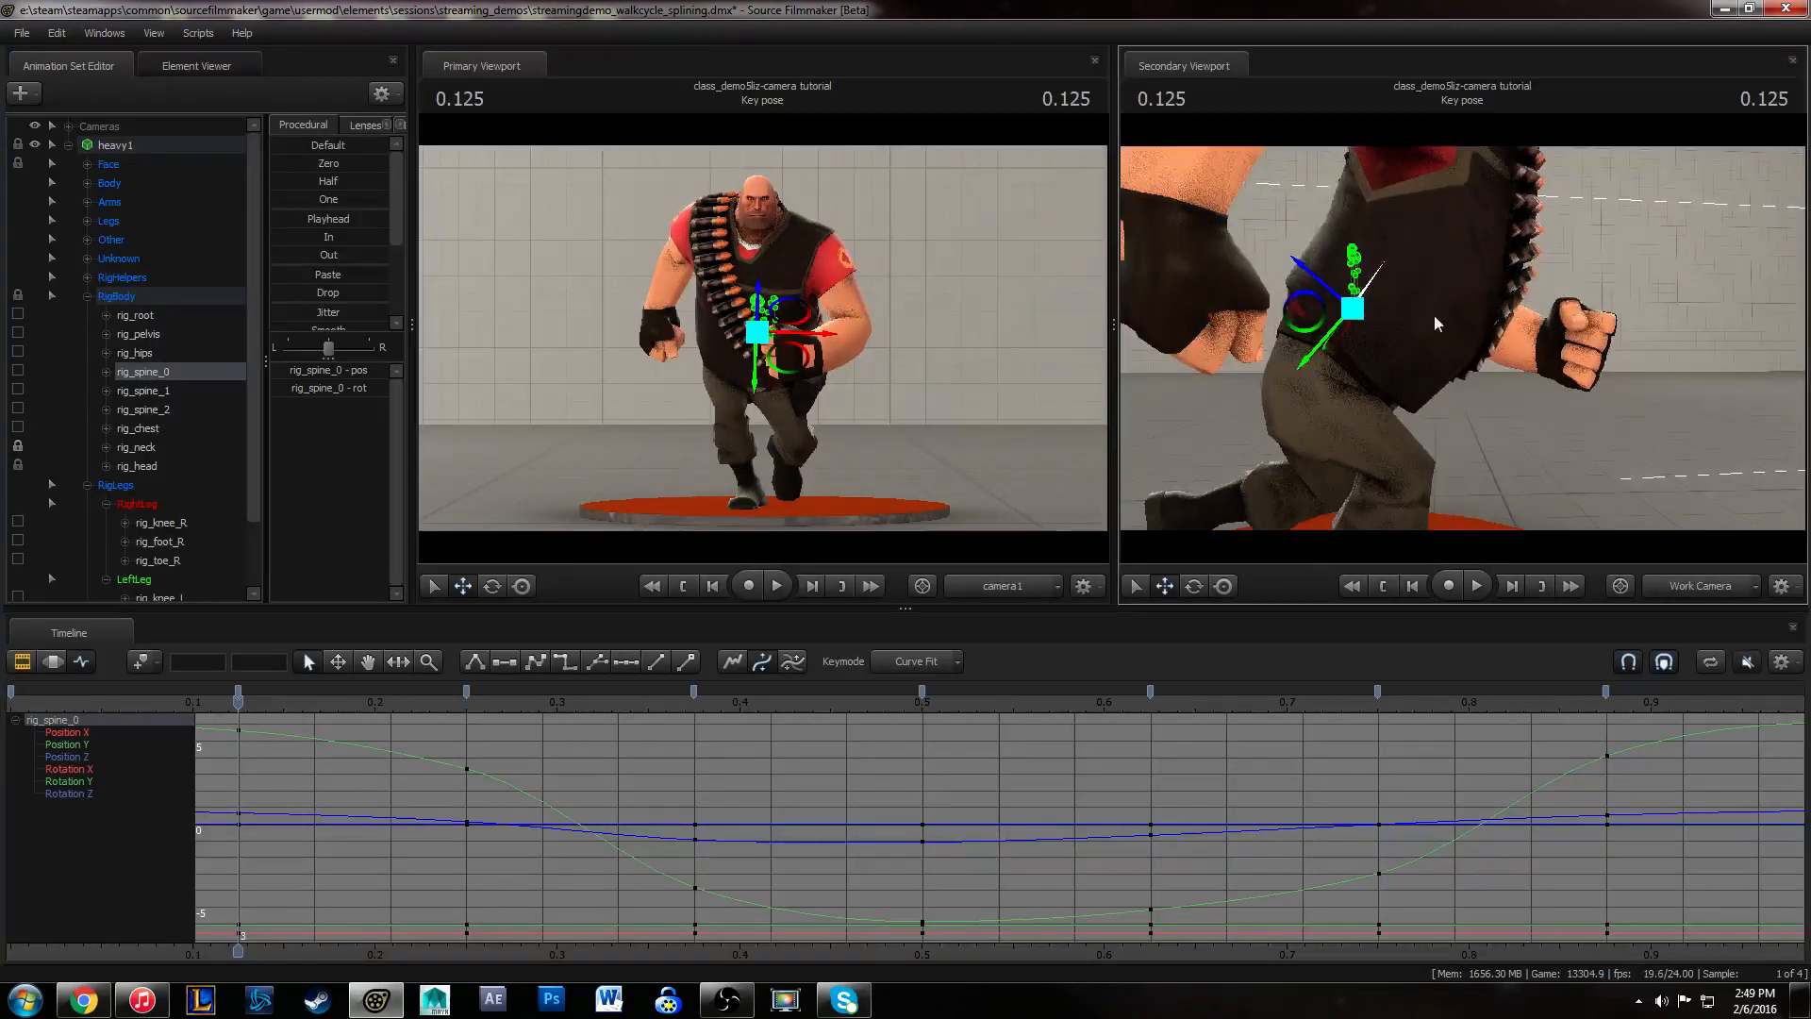
{"action": "key", "text": "ctrl"}
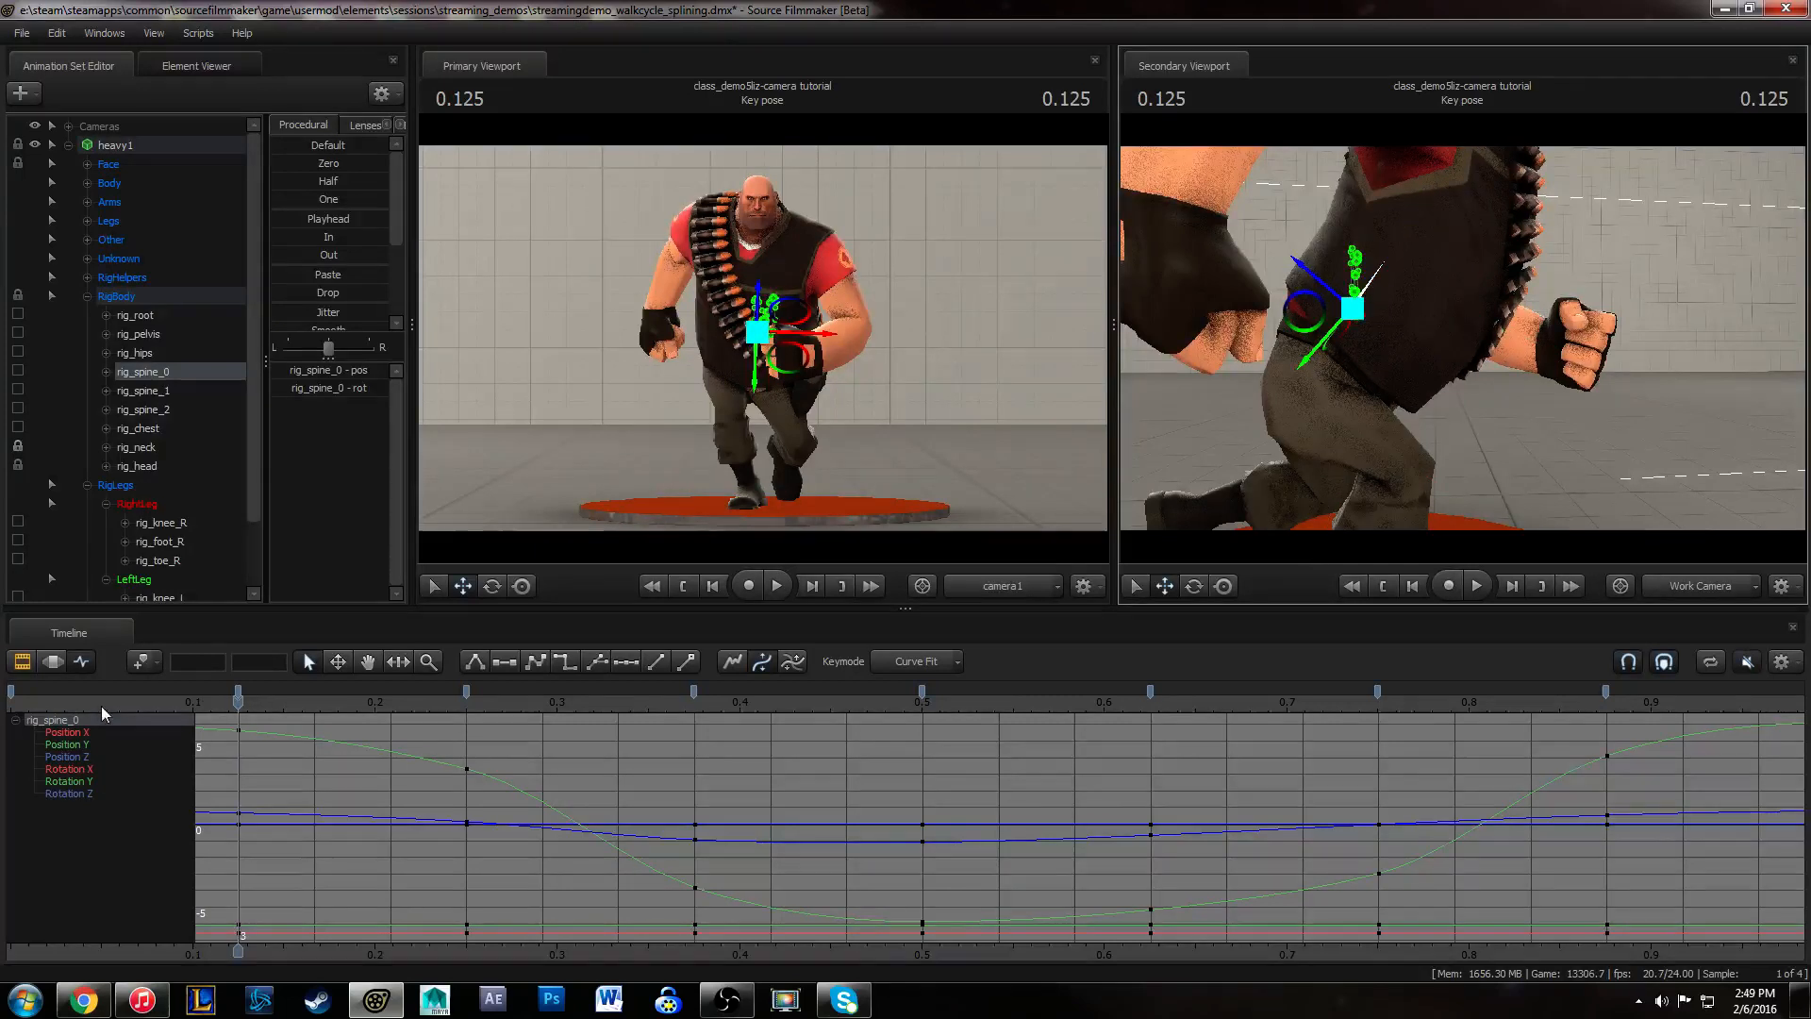
{"action": "left_click_drag", "start_coordinate": [238, 700], "coordinate": [998, 745]}
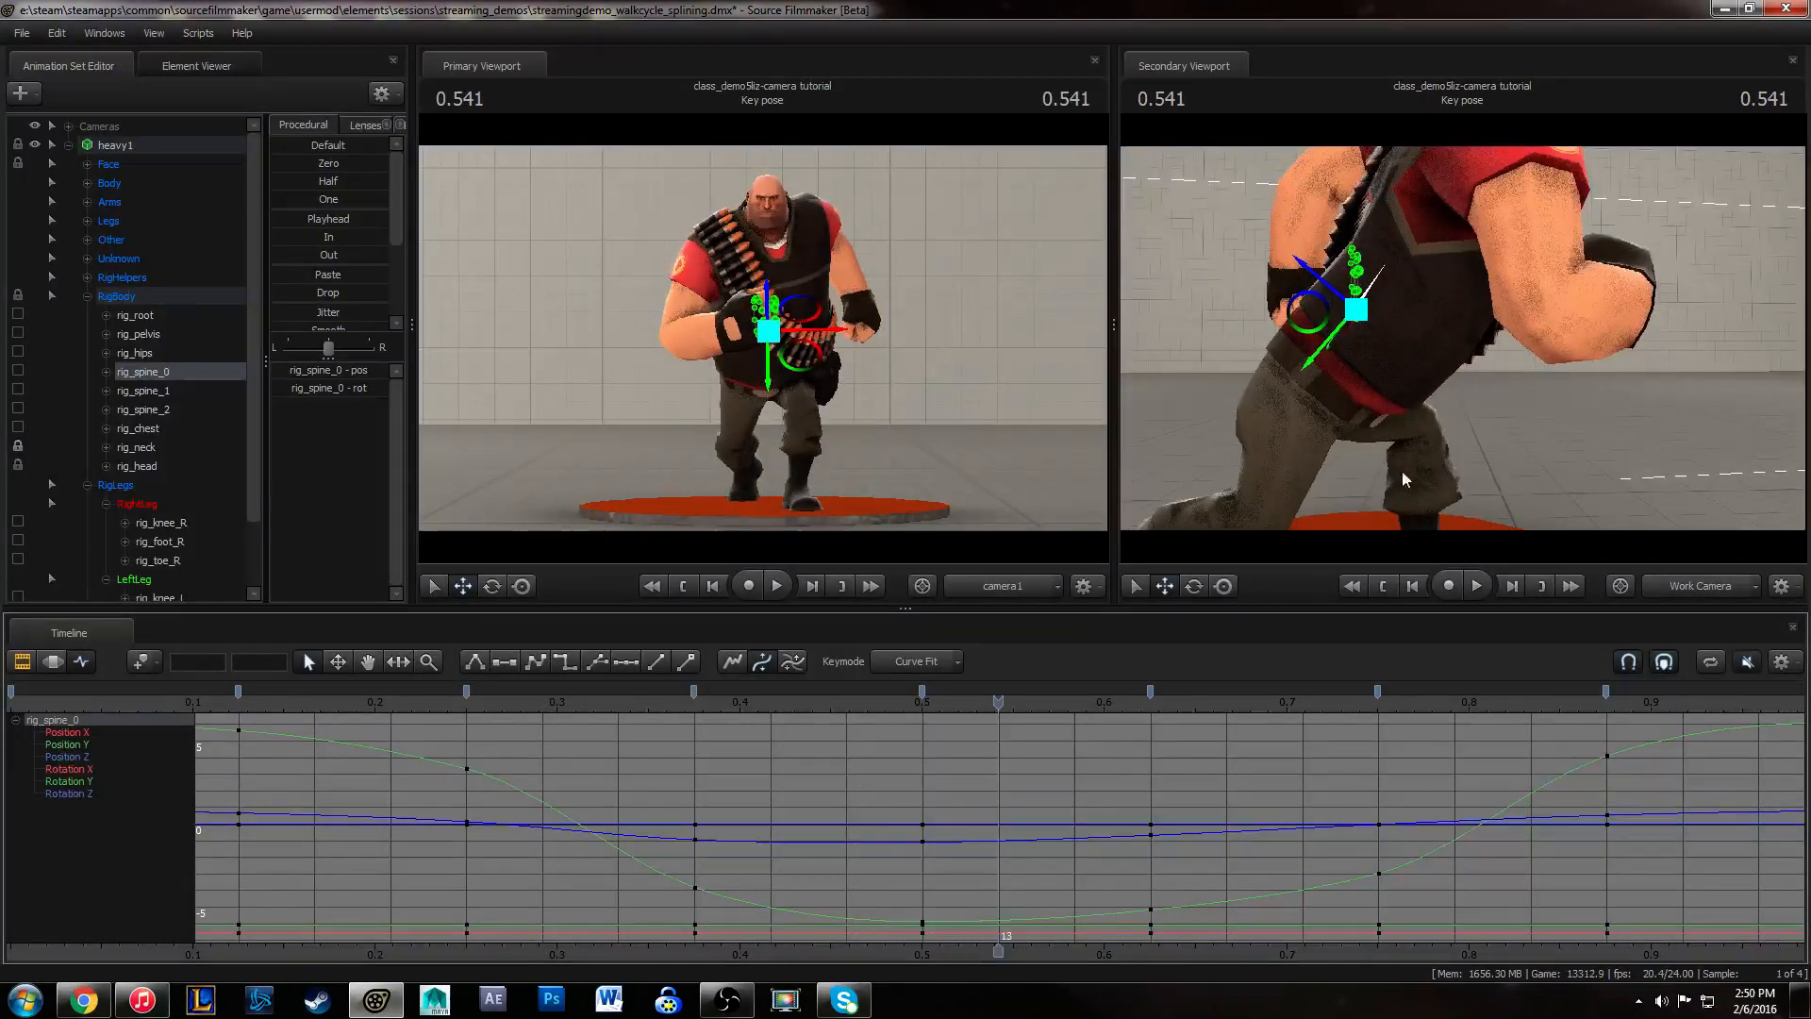
{"action": "key", "text": "s"}
{"action": "left_click_drag", "start_coordinate": [1502, 337], "coordinate": [1502, 338]}
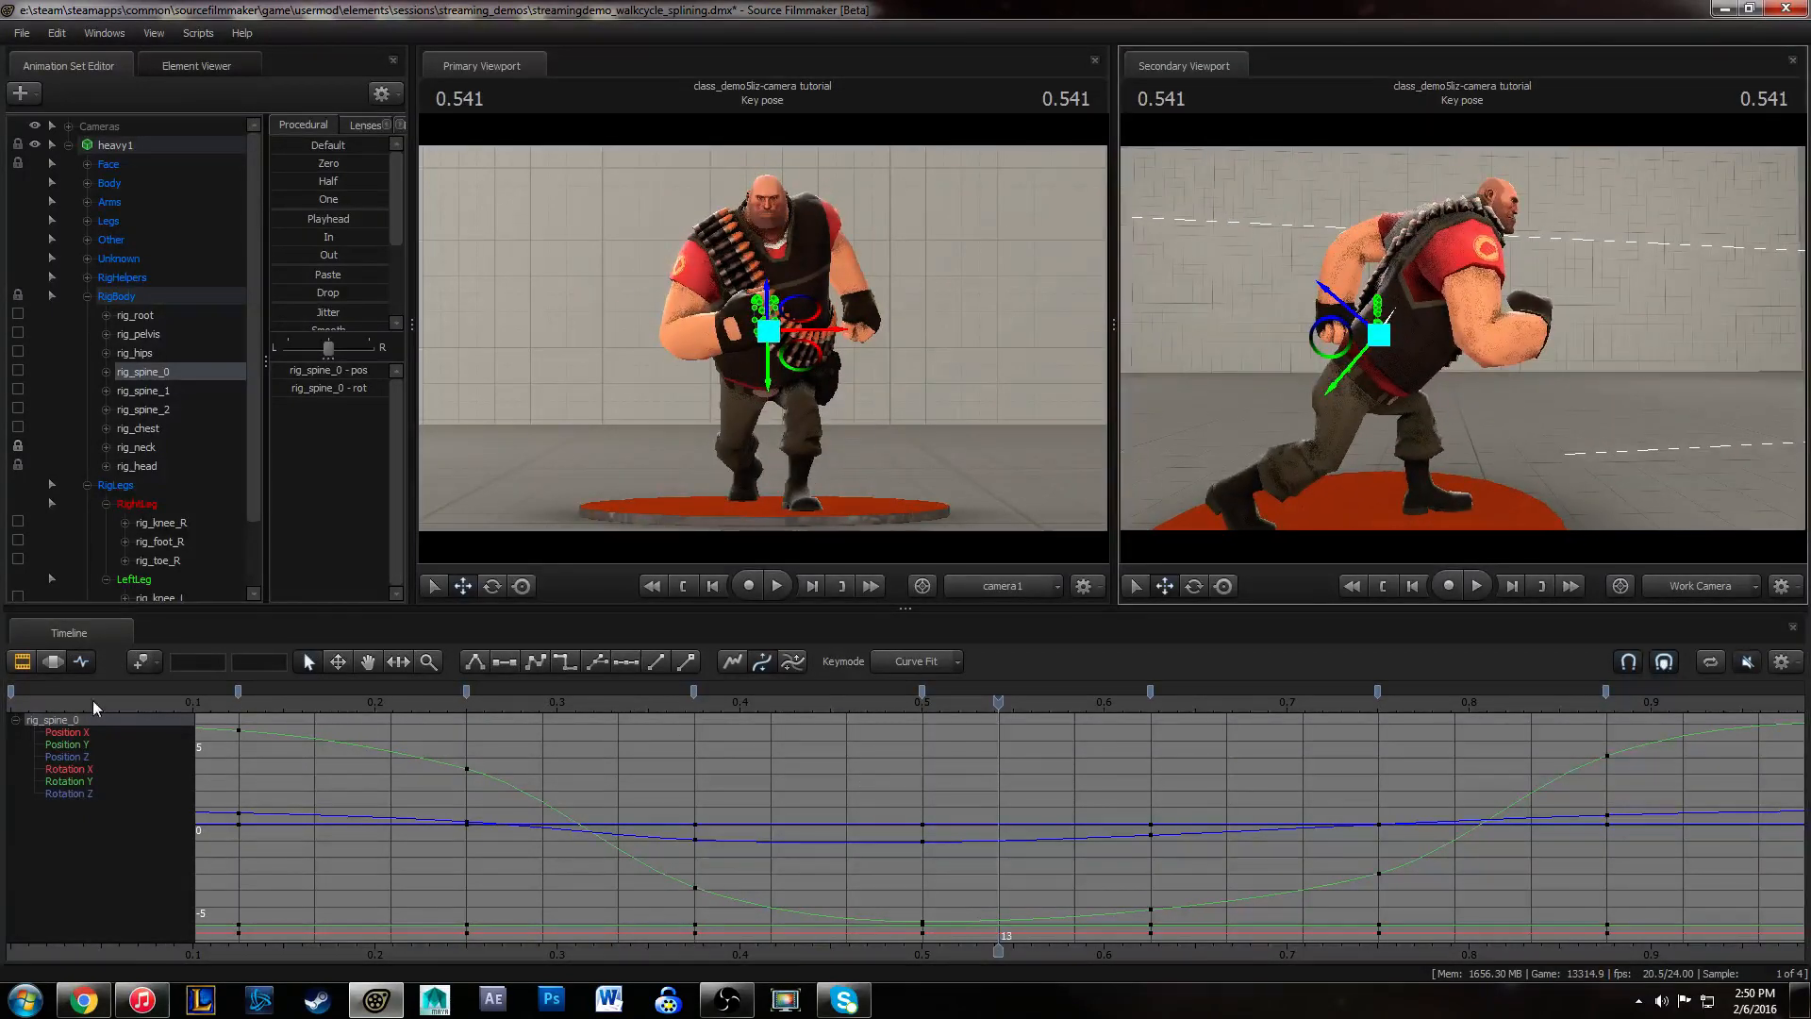
- Return to frame 0, switch to the Motion Editor and test moving rig_spine_0, undoing the move
{"action": "left_click", "coordinate": [29, 704]}
{"action": "left_click", "coordinate": [53, 661]}
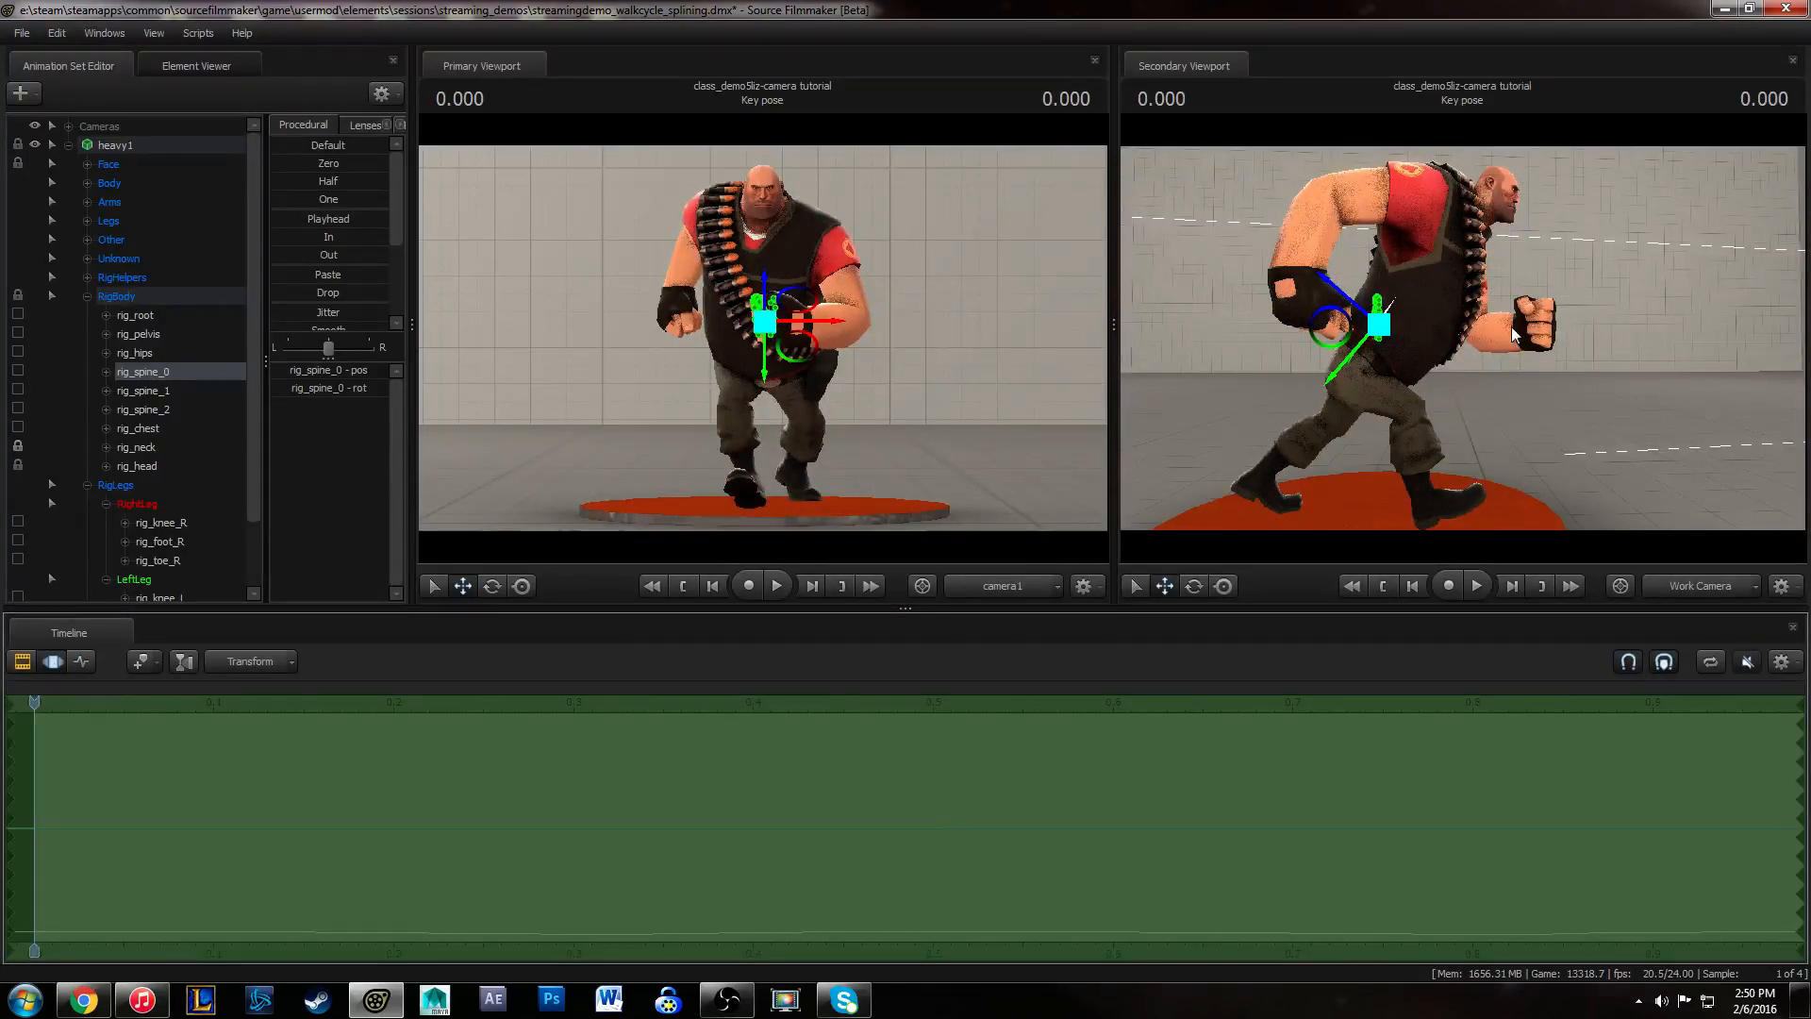
{"action": "left_click_drag", "start_coordinate": [1380, 328], "coordinate": [1384, 317]}
{"action": "key", "text": "ctrl+z"}
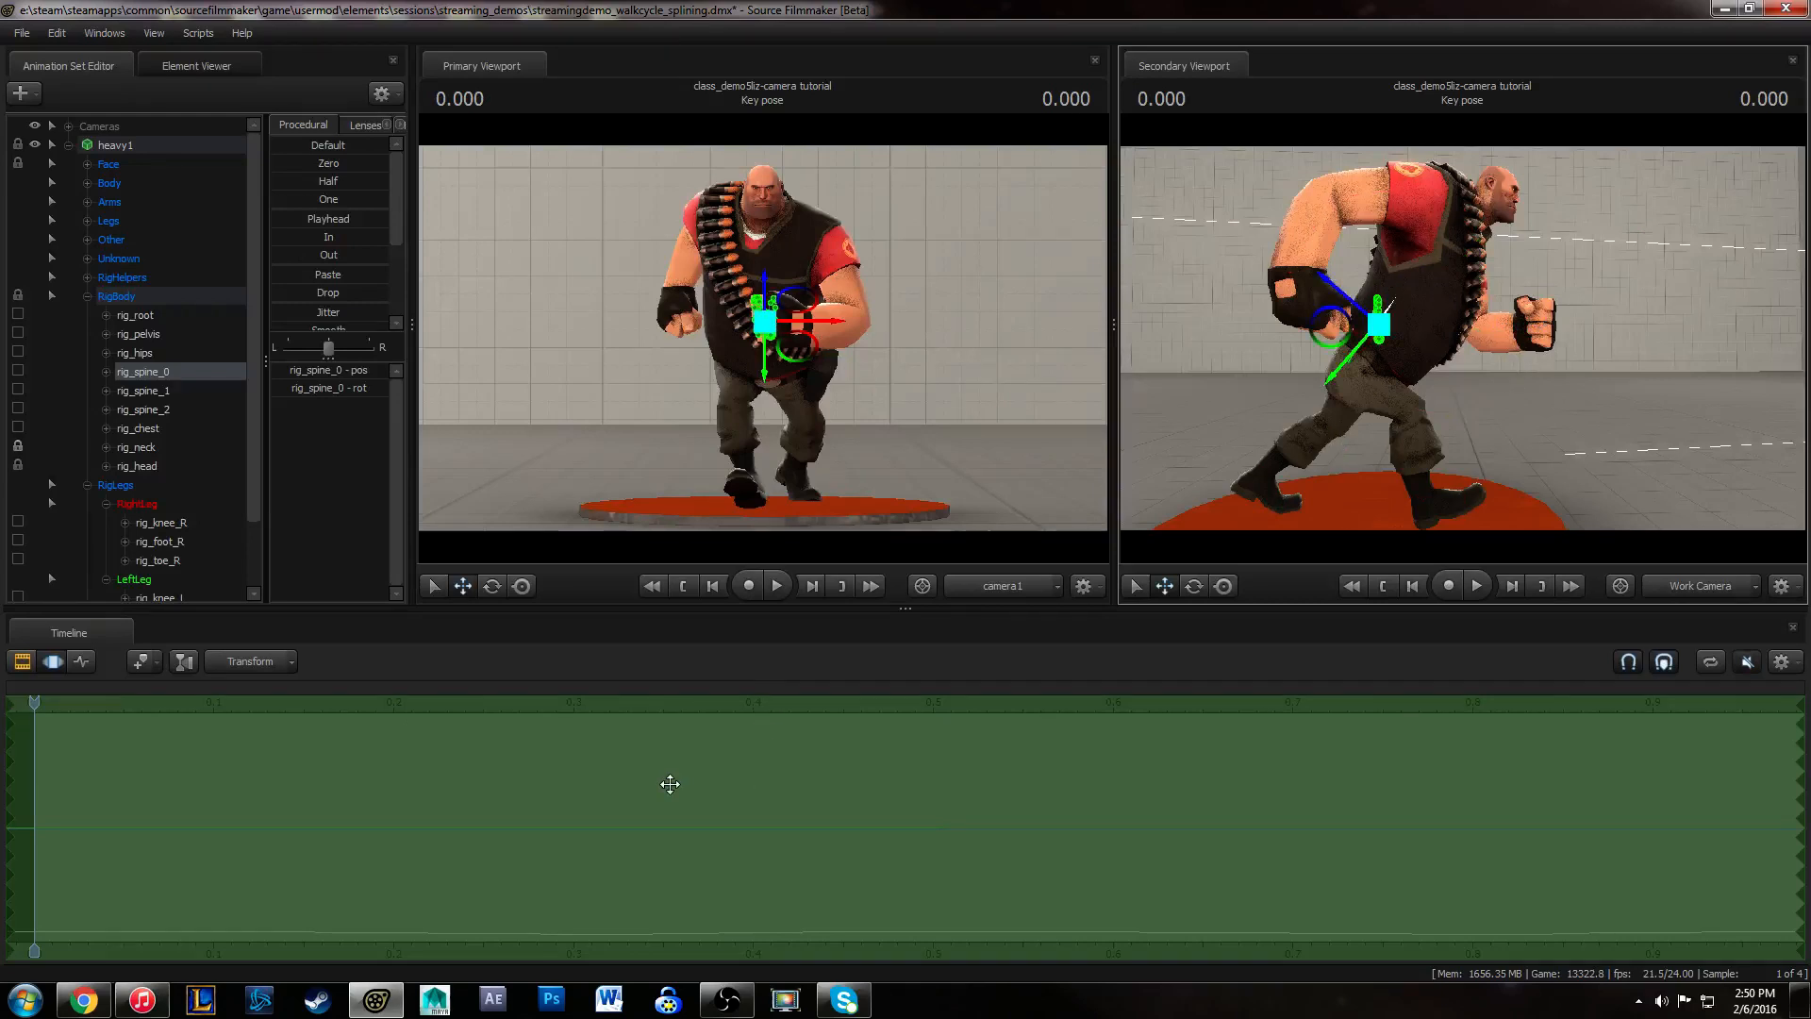
- Widen the visible timeline around the cycle and lock rig_spine_0 together with its pos and rot controls
{"action": "scroll", "coordinate": [831, 780], "scroll_direction": "down", "scroll_amount": 2}
{"action": "scroll", "coordinate": [678, 796], "scroll_direction": "down", "scroll_amount": 1}
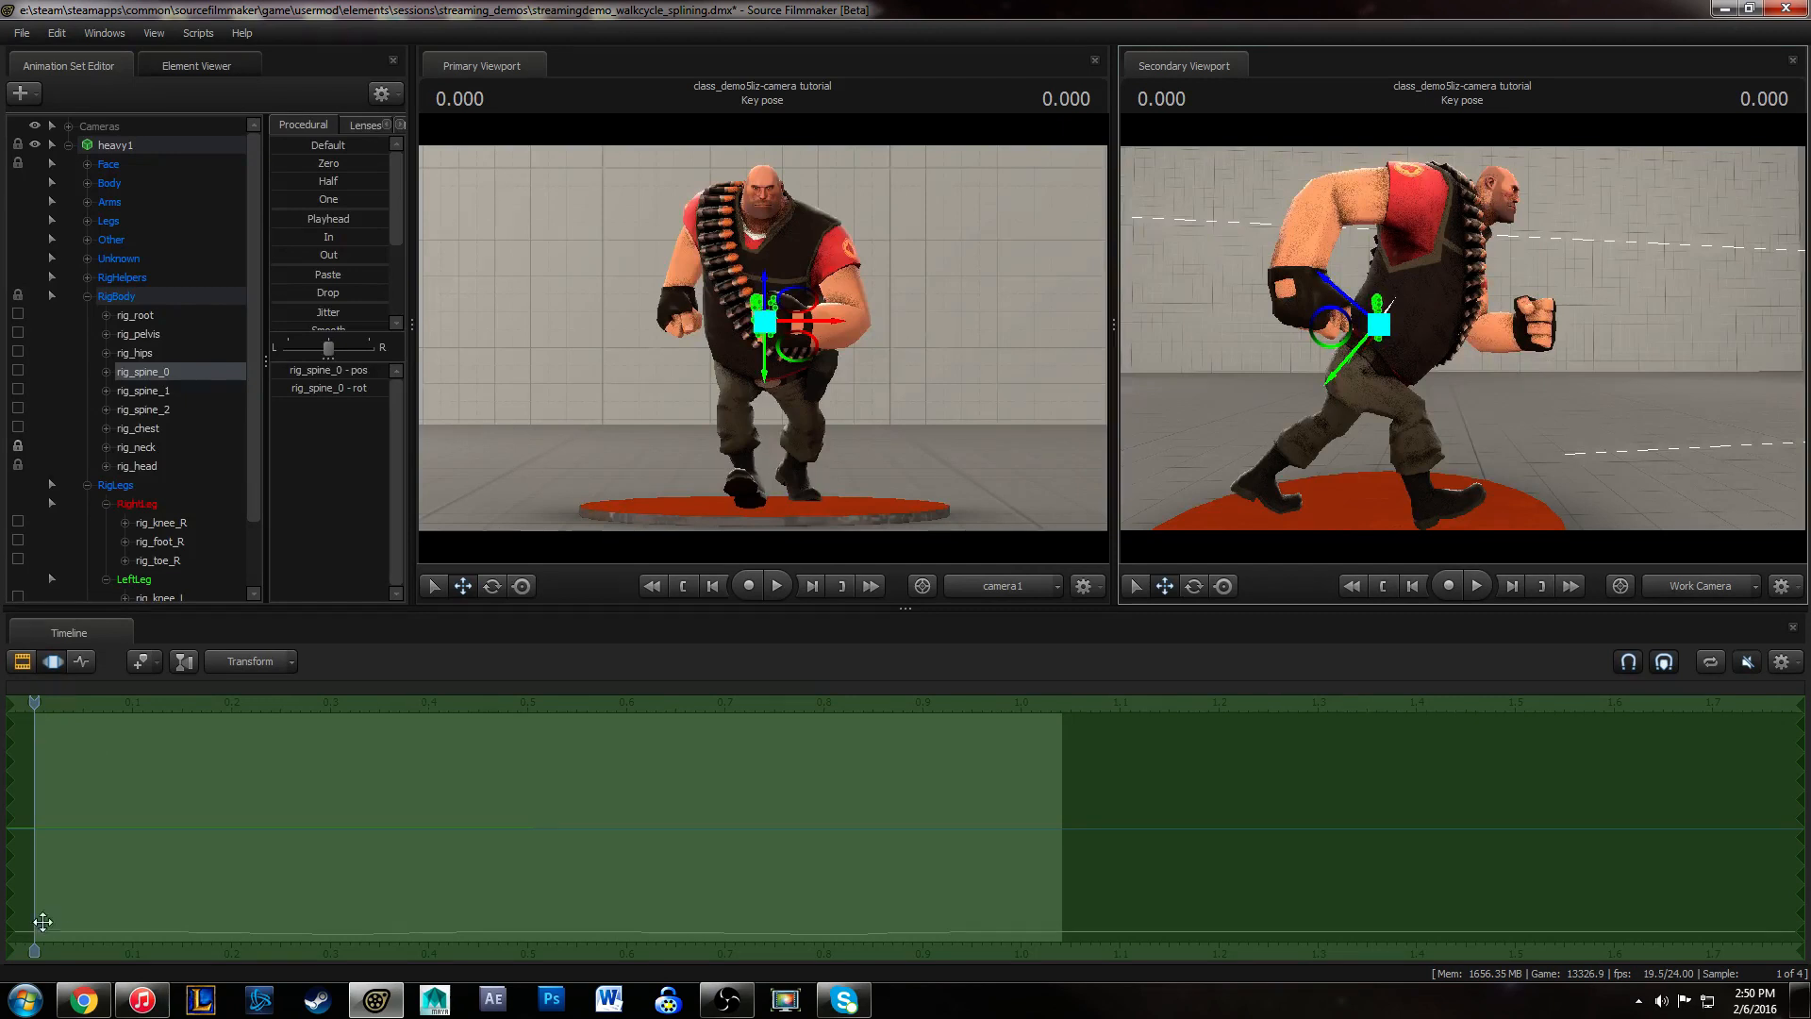
{"action": "middle_click_drag", "start_coordinate": [40, 963], "coordinate": [400, 966]}
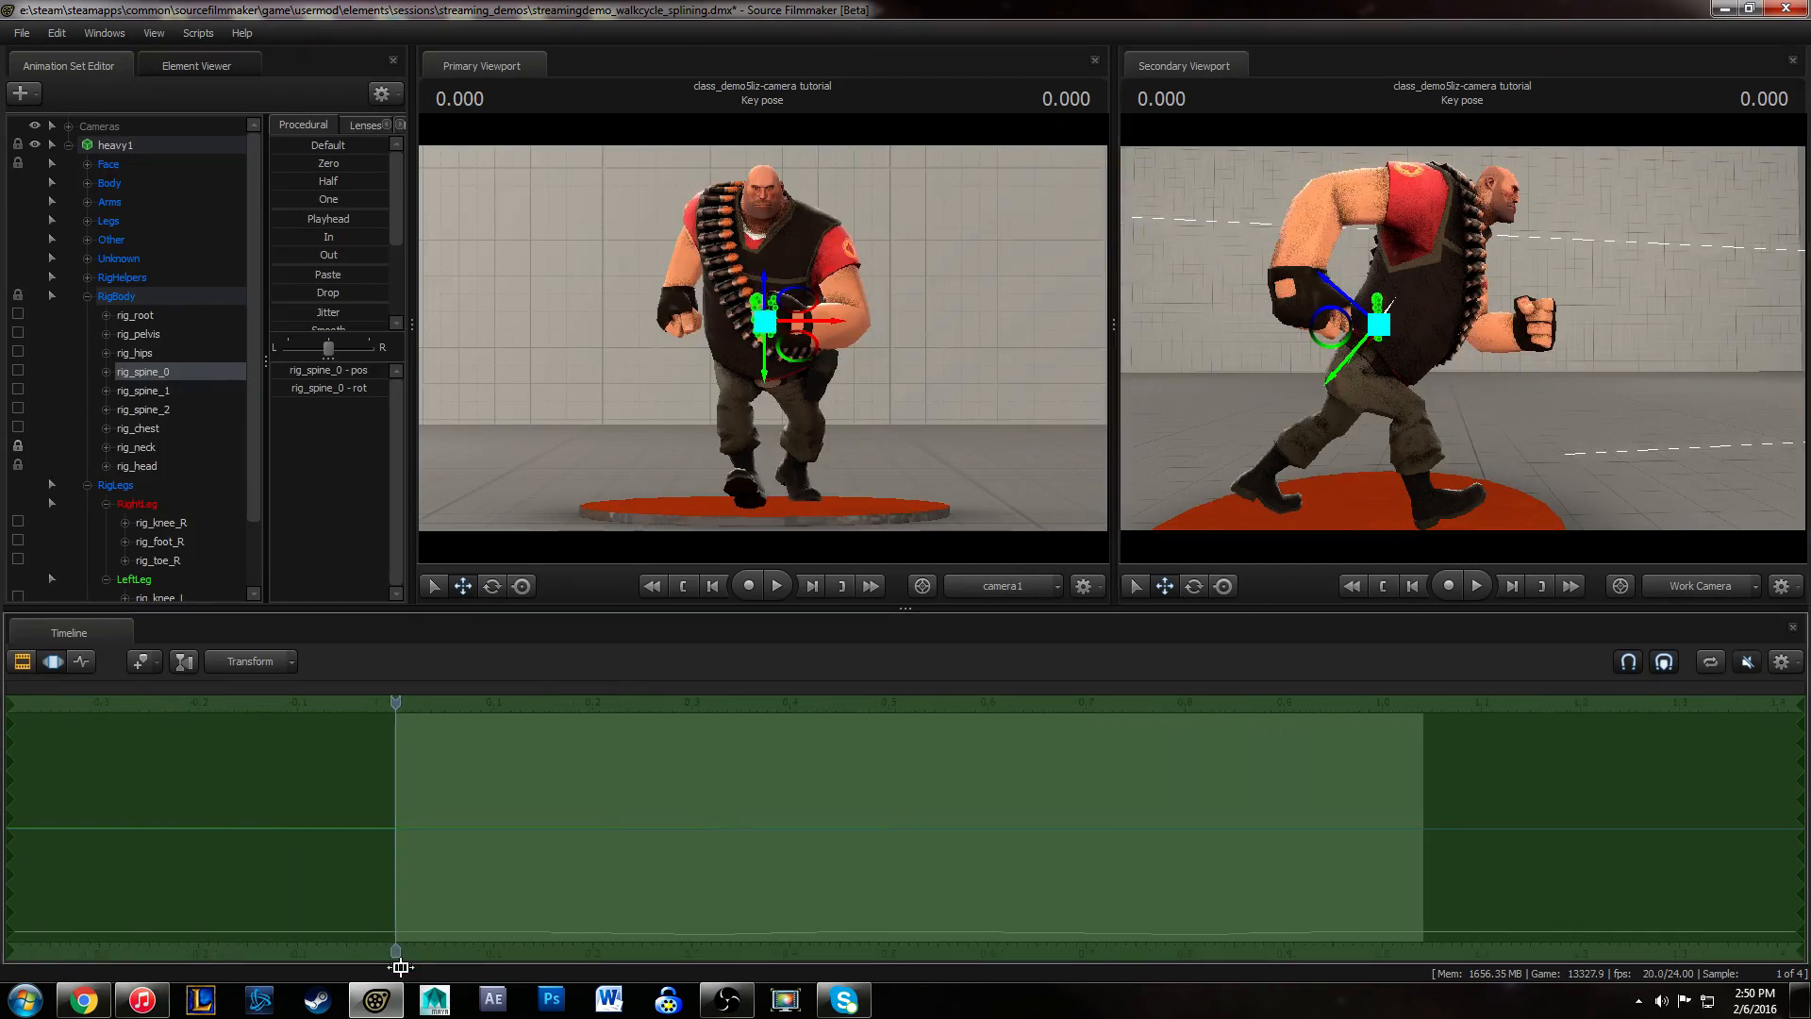
{"action": "left_click", "coordinate": [107, 371]}
{"action": "left_click", "coordinate": [17, 370]}
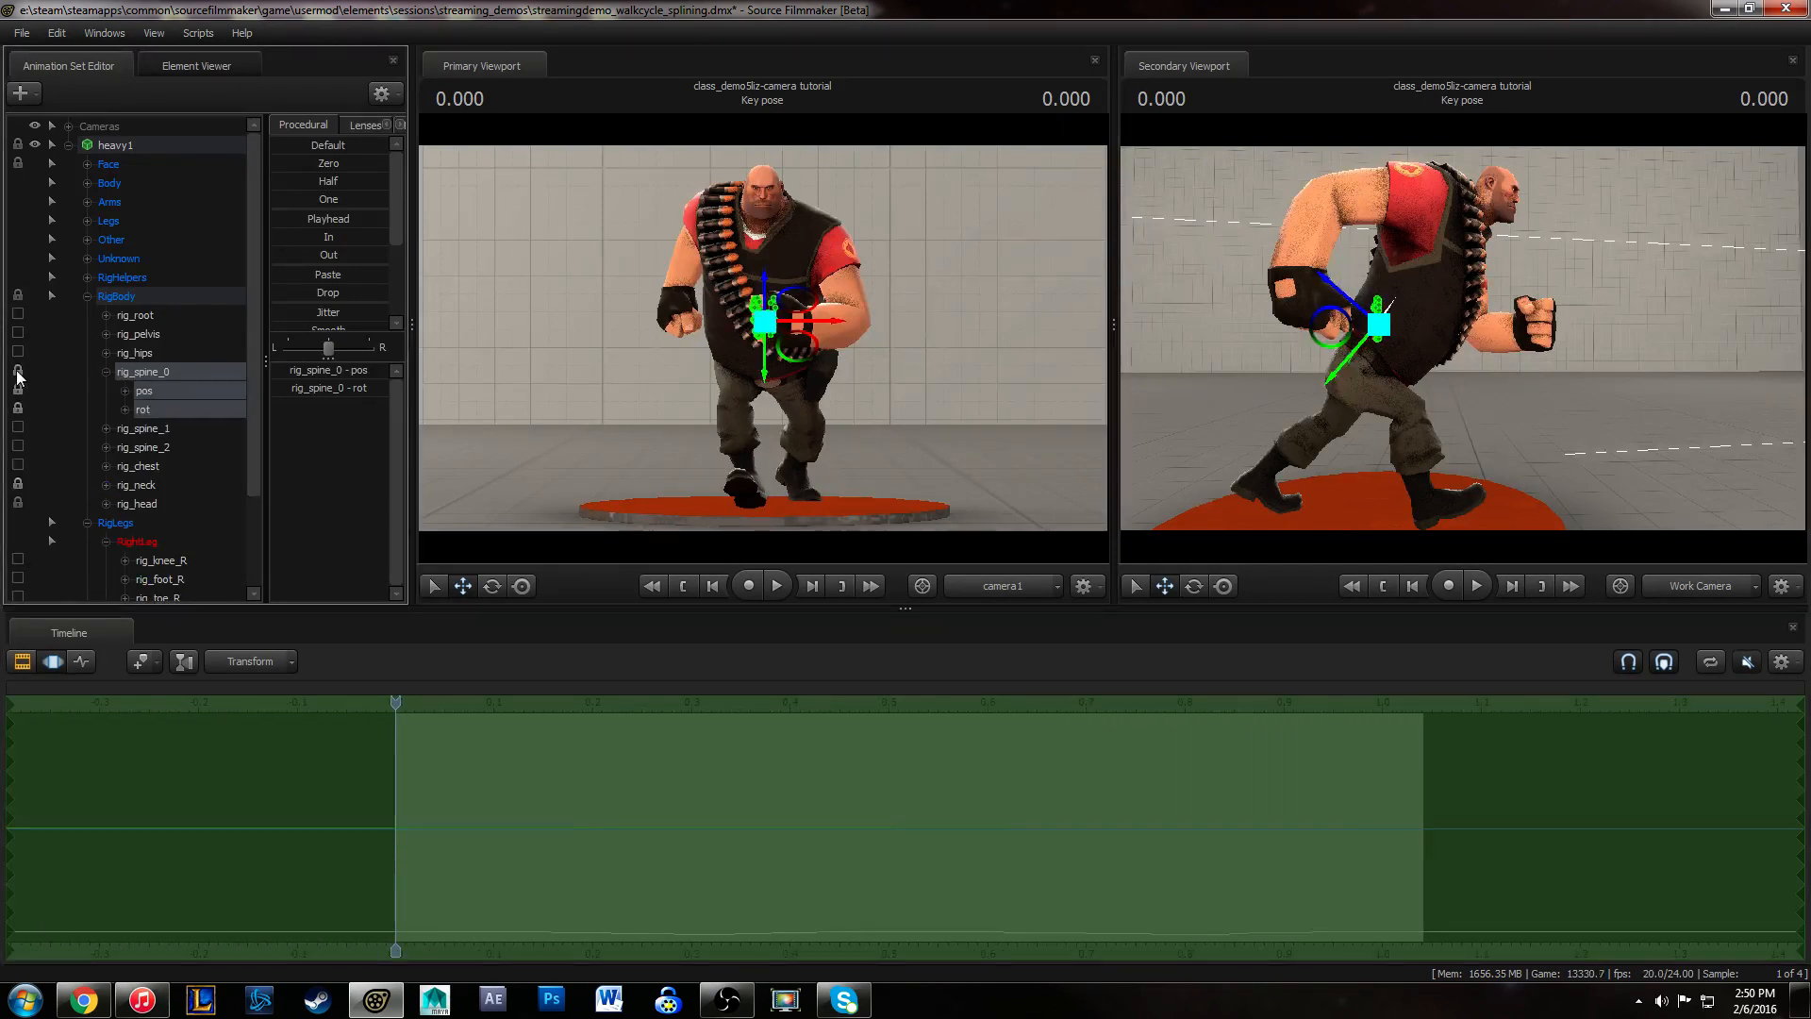
- Test moving rig_pelvis with rig_spine_0 locked, restore its position, and reselect rig_spine_0
{"action": "key", "text": "ctrl"}
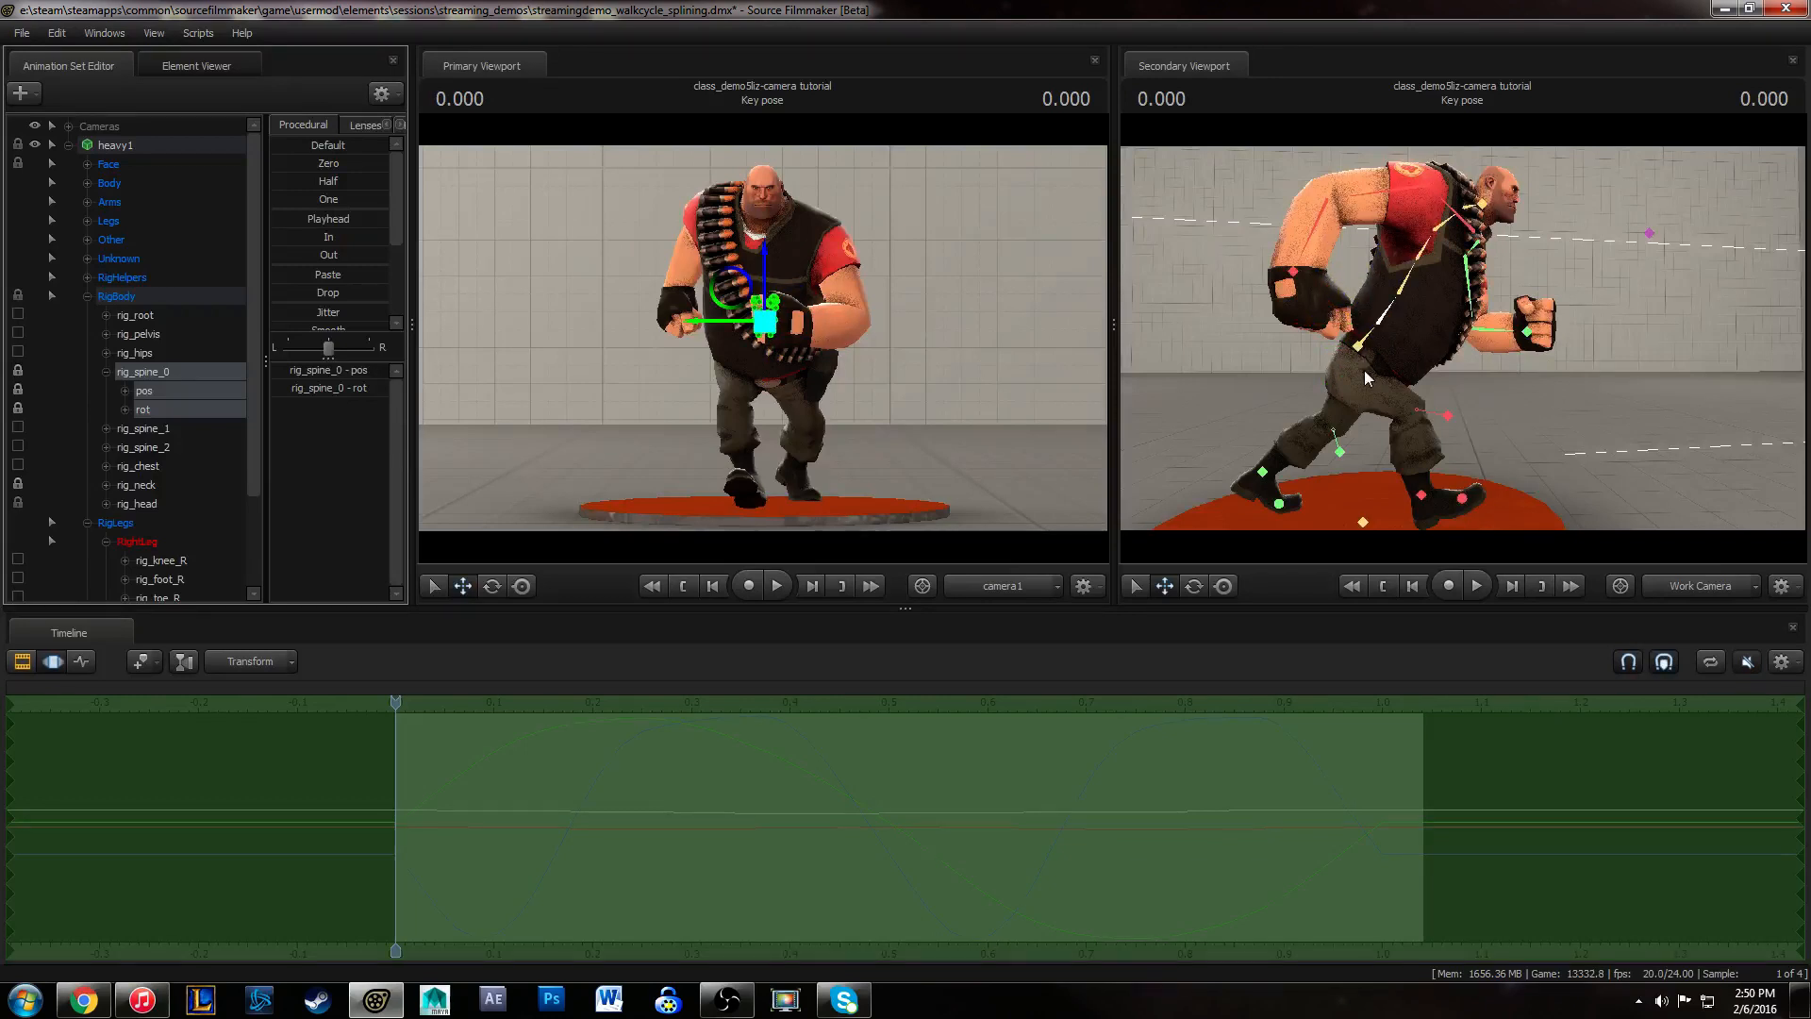
{"action": "left_click", "coordinate": [1358, 346]}
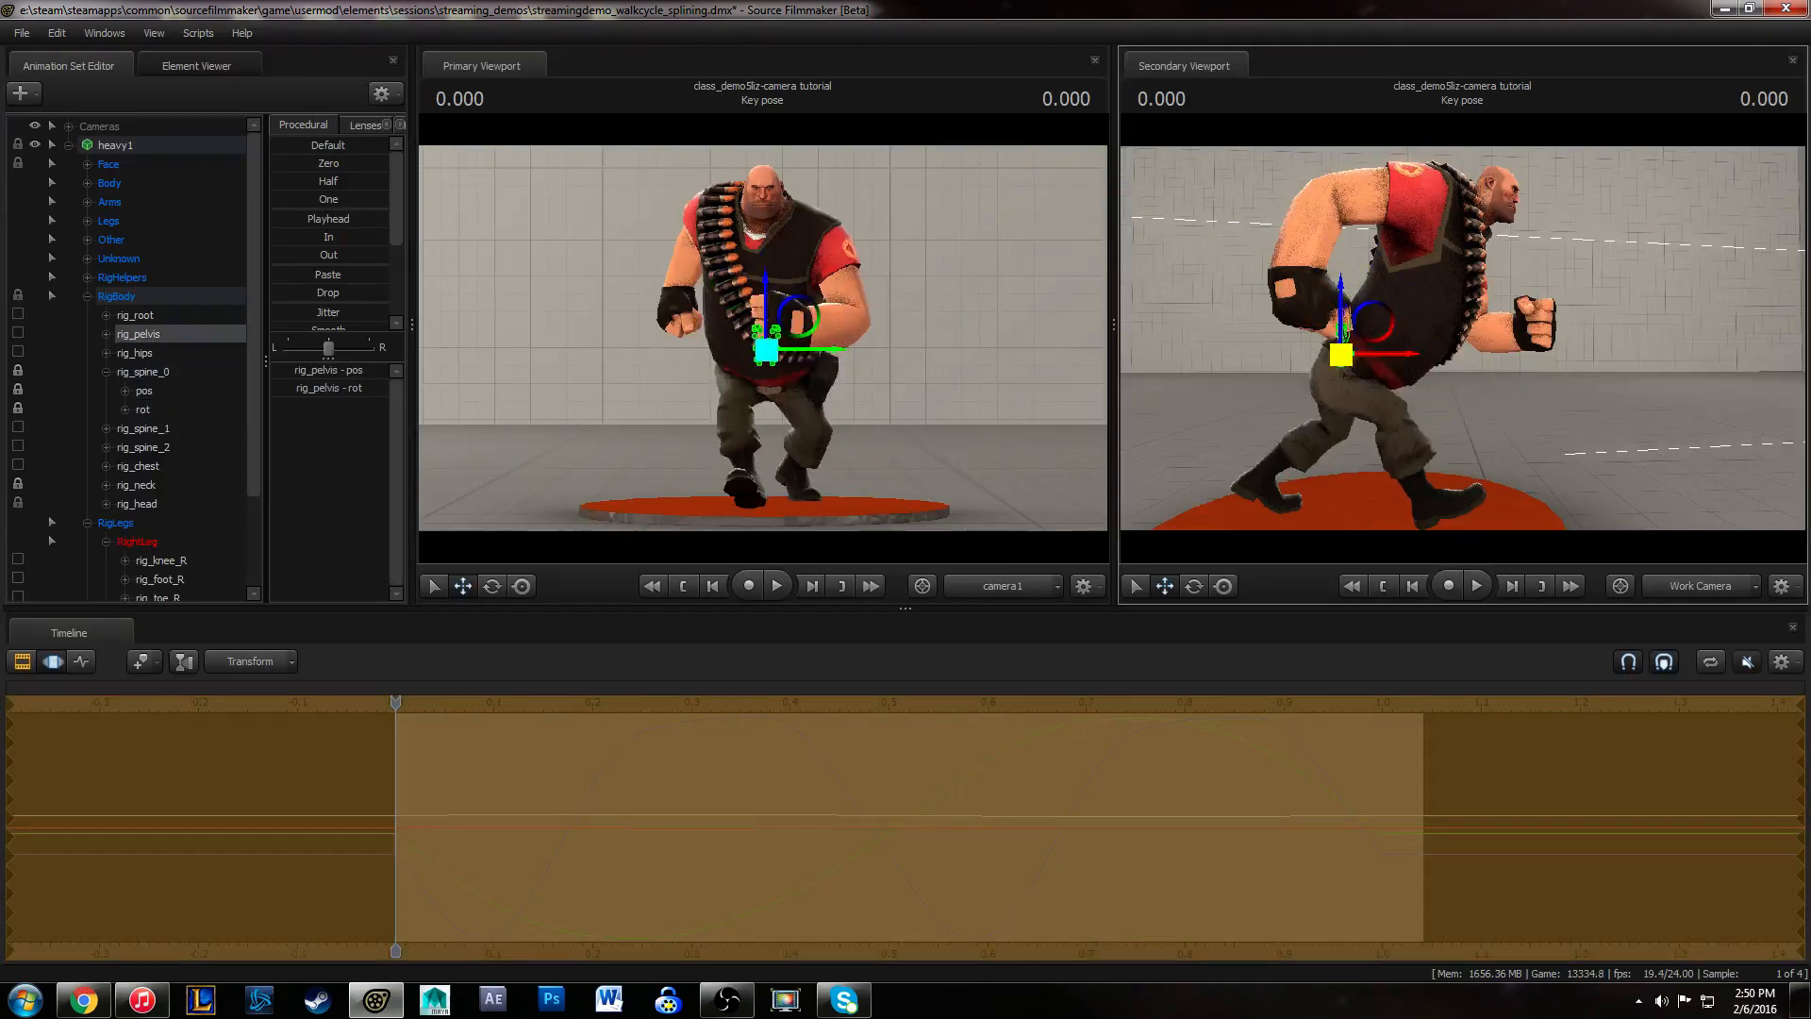
{"action": "mouse_move", "coordinate": [1342, 354]}
{"action": "left_mouse_down"}
{"action": "mouse_move", "coordinate": [1360, 343]}
{"action": "mouse_move", "coordinate": [1362, 359]}
{"action": "mouse_move", "coordinate": [1318, 342]}
{"action": "mouse_move", "coordinate": [1358, 349]}
{"action": "left_mouse_up"}
{"action": "key", "text": "ctrl"}
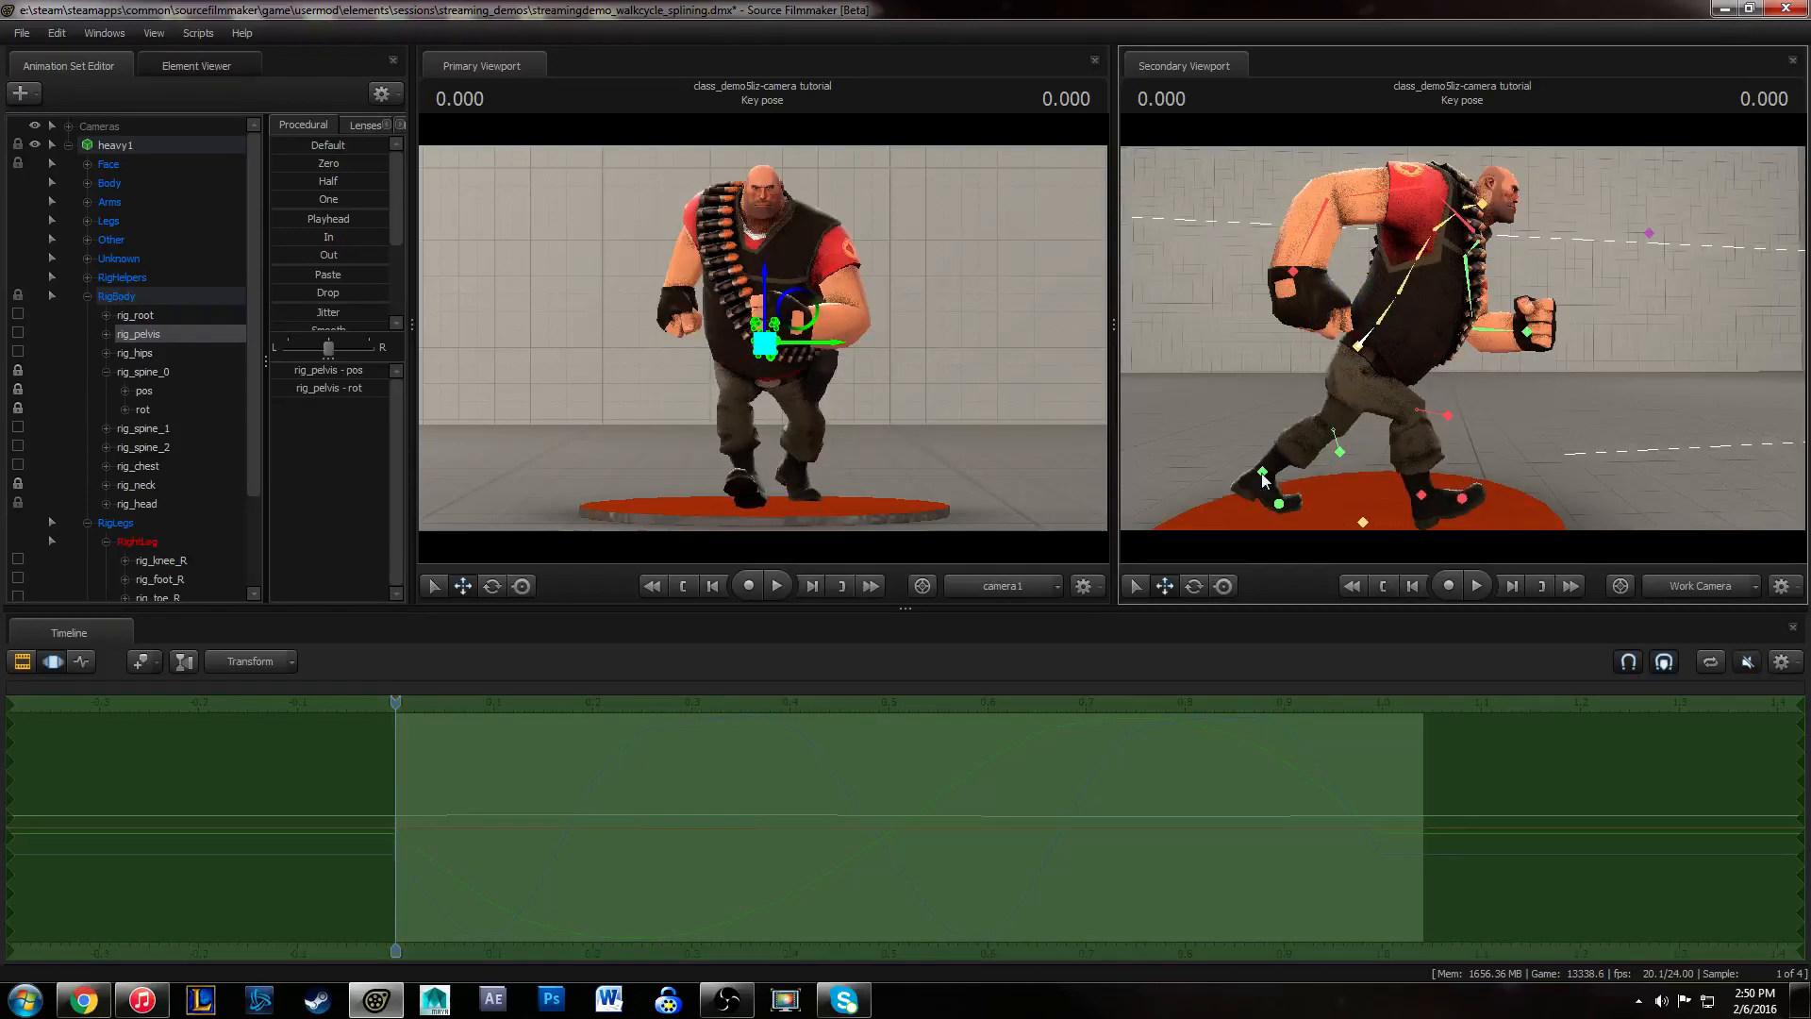
{"action": "left_click", "coordinate": [1378, 323], "text": "ctrl"}
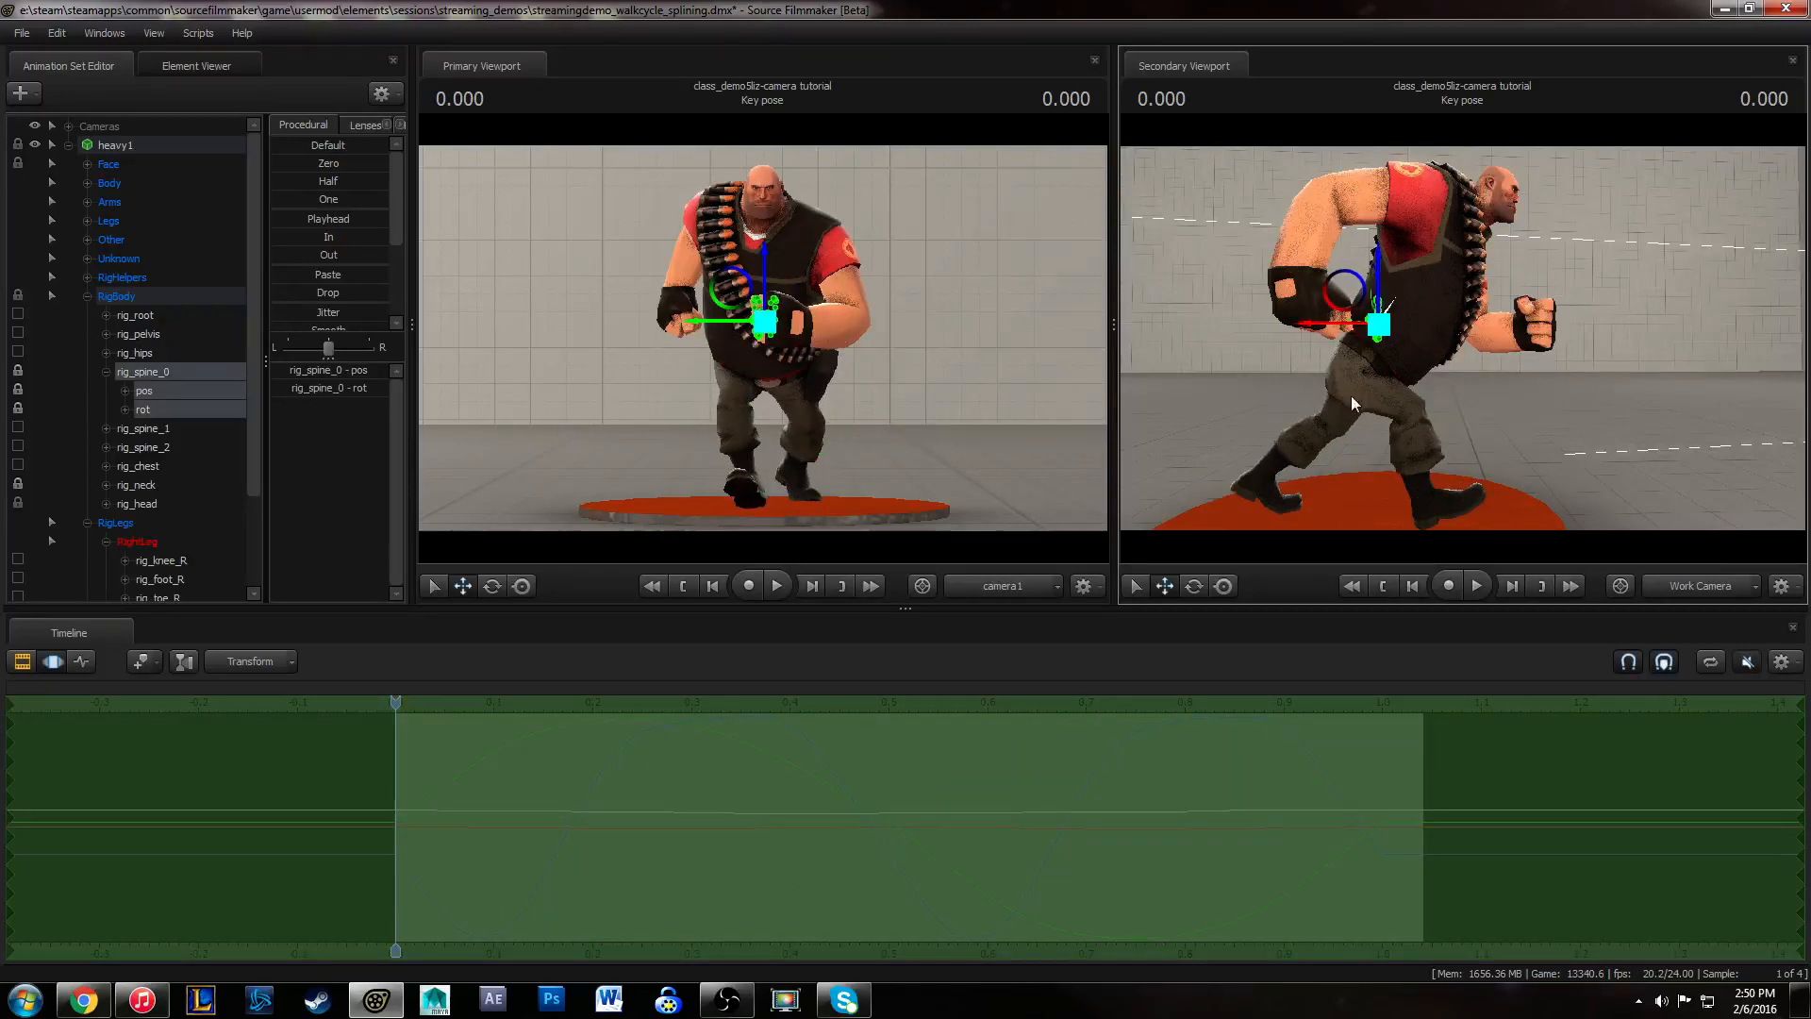
- Display the Position X, Y and Z curves of the locked rig_spine_0 in the Graph Editor and examine the Position Z curve
{"action": "mouse_move", "coordinate": [397, 702]}
{"action": "left_mouse_down"}
{"action": "mouse_move", "coordinate": [426, 721]}
{"action": "mouse_move", "coordinate": [702, 670]}
{"action": "mouse_move", "coordinate": [1091, 681]}
{"action": "mouse_move", "coordinate": [413, 704]}
{"action": "left_mouse_up"}
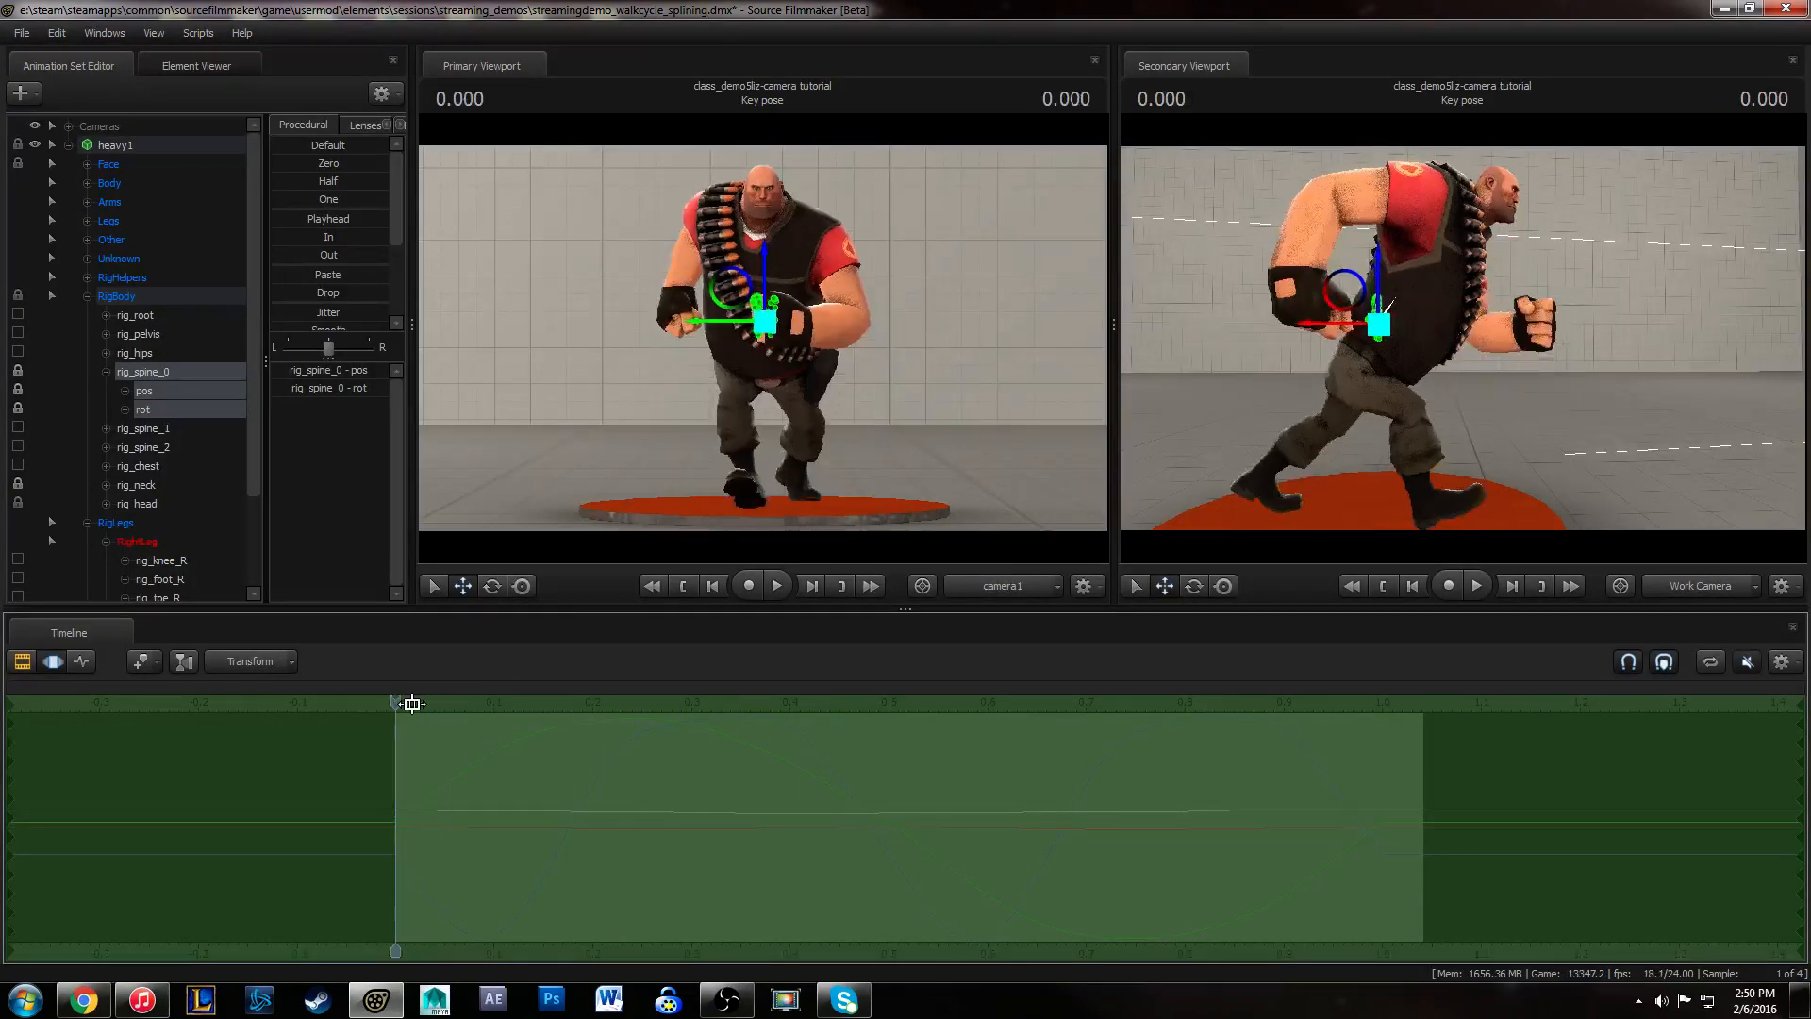
{"action": "left_click", "coordinate": [81, 662]}
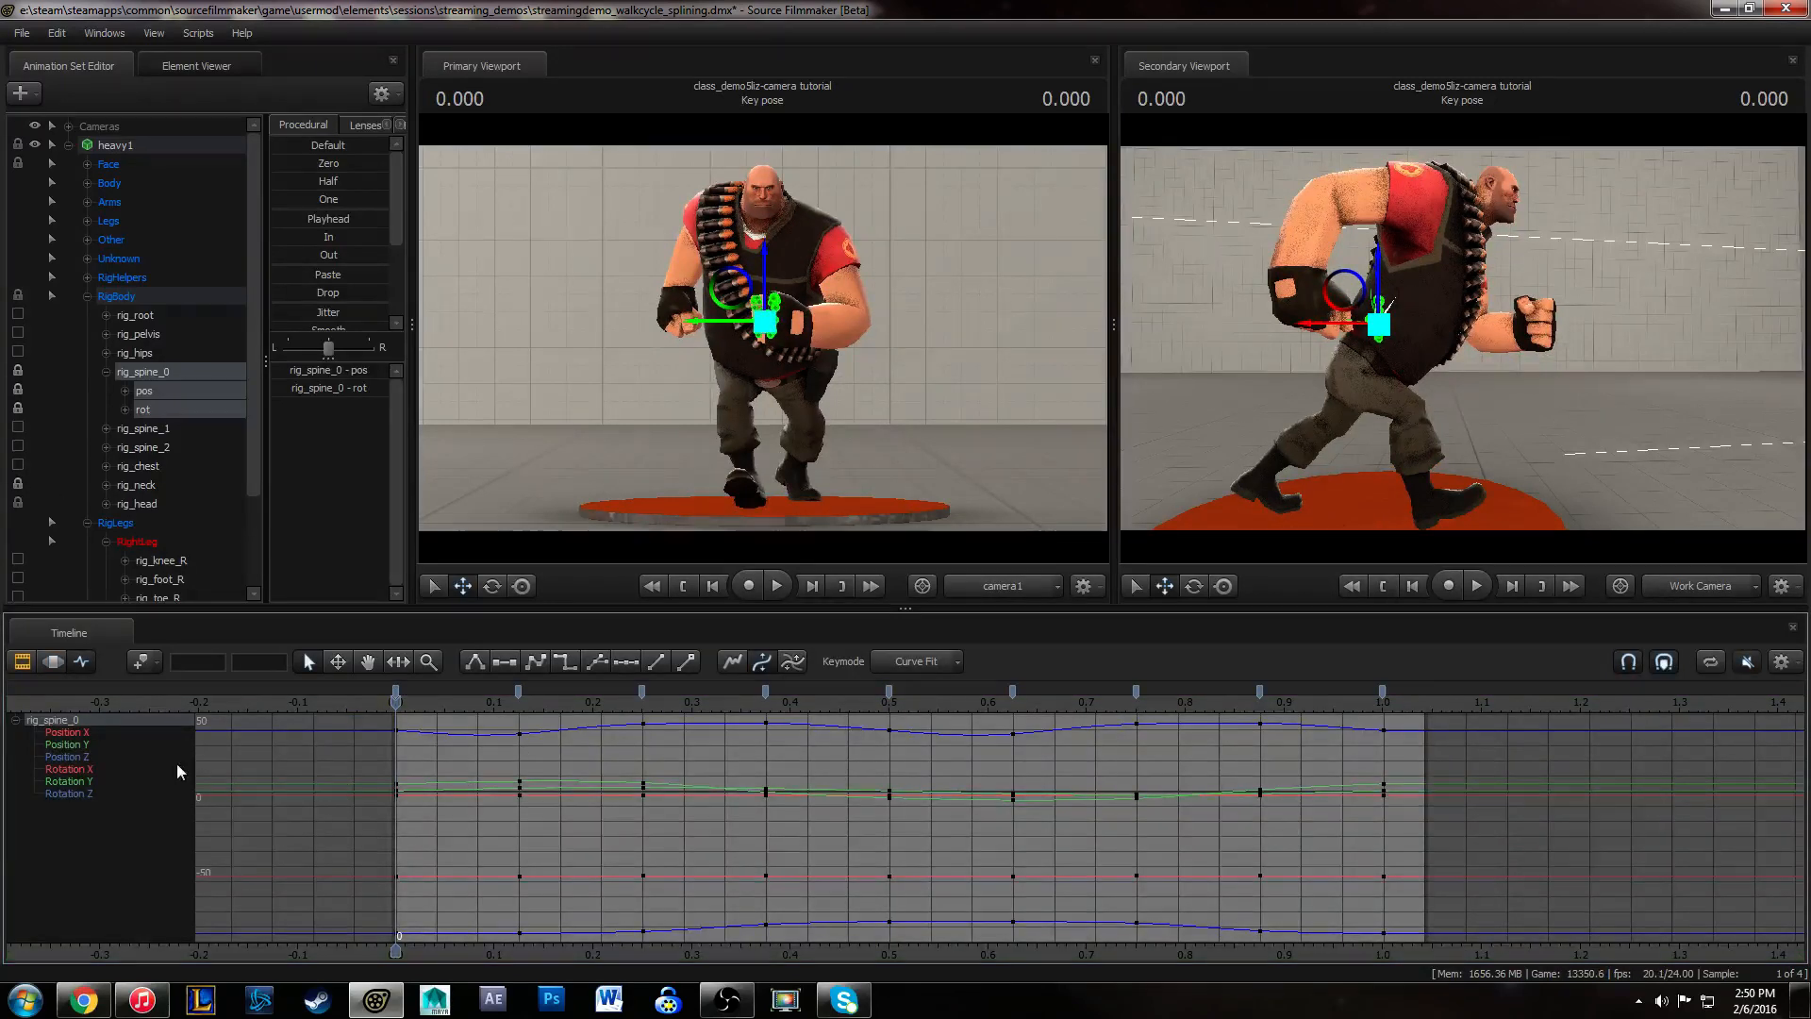
{"action": "left_click_drag", "start_coordinate": [79, 735], "coordinate": [88, 756]}
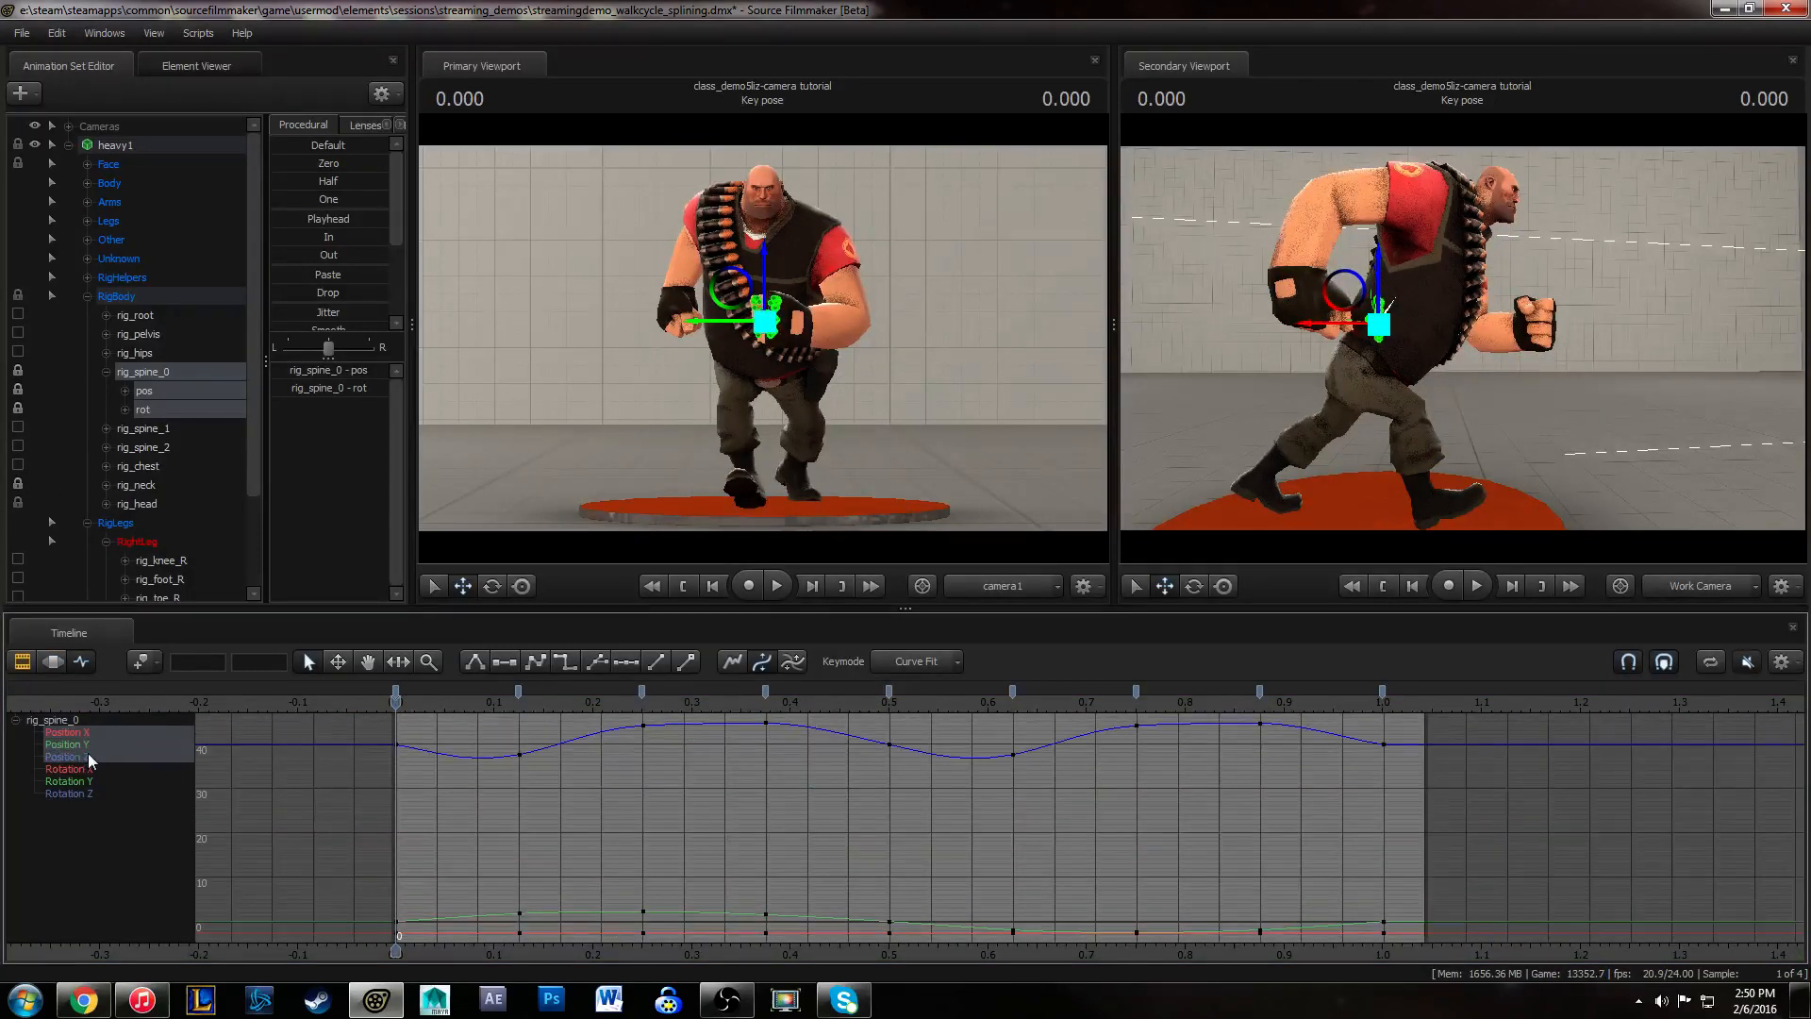
{"action": "left_click", "coordinate": [583, 735]}
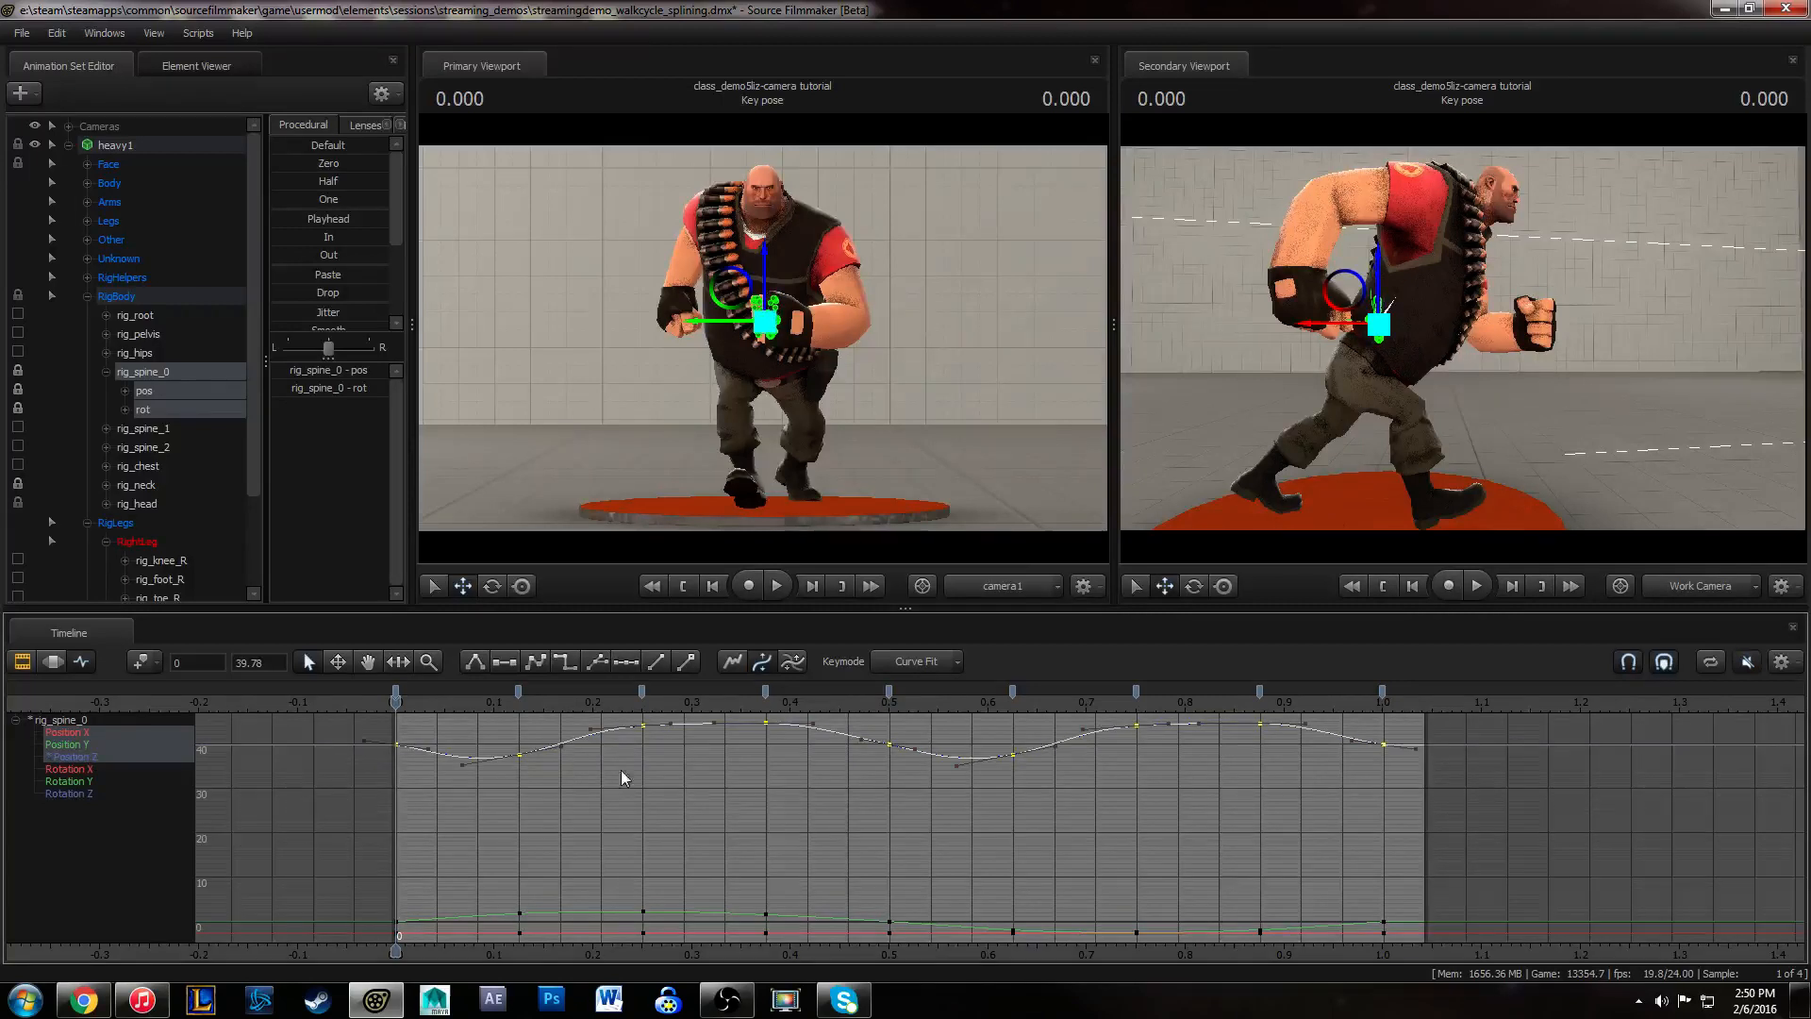
{"action": "middle_click_drag", "start_coordinate": [803, 802], "coordinate": [784, 802]}
{"action": "key", "text": "ctrl+z"}
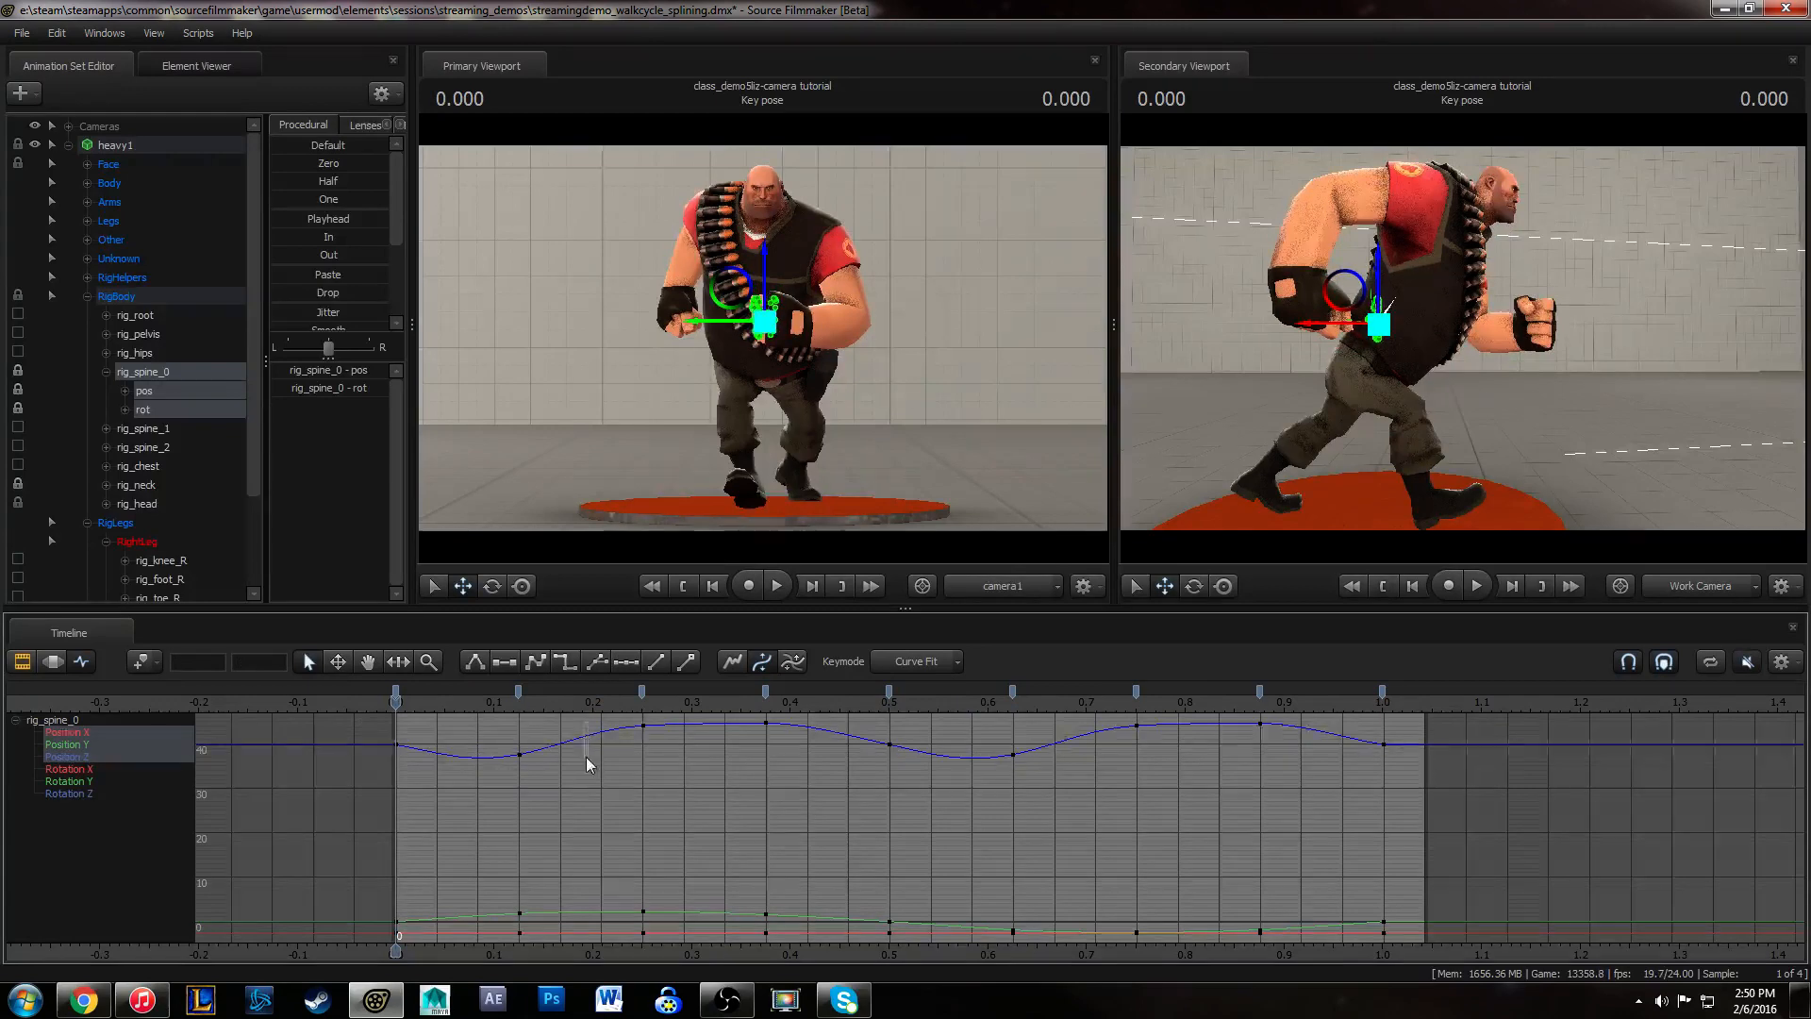
{"action": "left_click_drag", "start_coordinate": [585, 757], "coordinate": [587, 762]}
{"action": "middle_click_drag", "start_coordinate": [586, 762], "coordinate": [609, 760]}
{"action": "left_click_drag", "start_coordinate": [397, 706], "coordinate": [396, 791]}
{"action": "left_click", "coordinate": [606, 792]}
{"action": "key", "text": "f"}
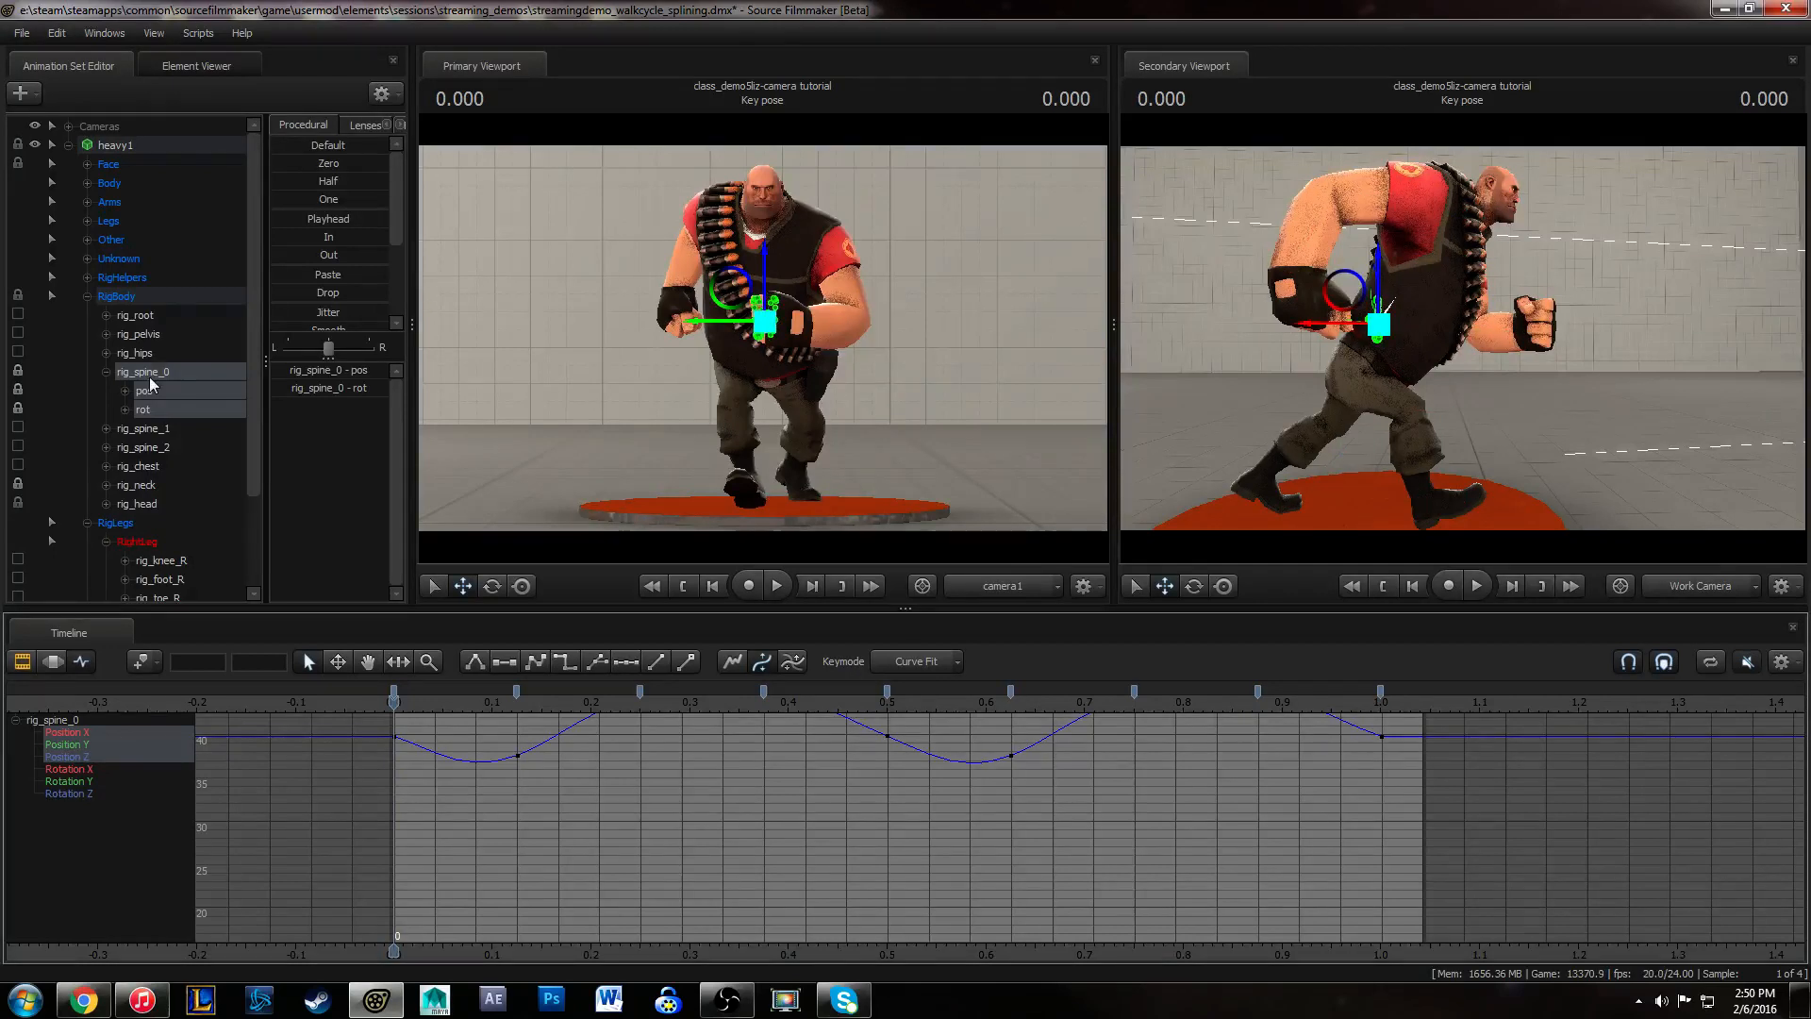
- Unlock rig_spine_0, display its position curves, and try editing the Position X key at frame 9, reverting the edit
{"action": "left_click", "coordinate": [18, 372]}
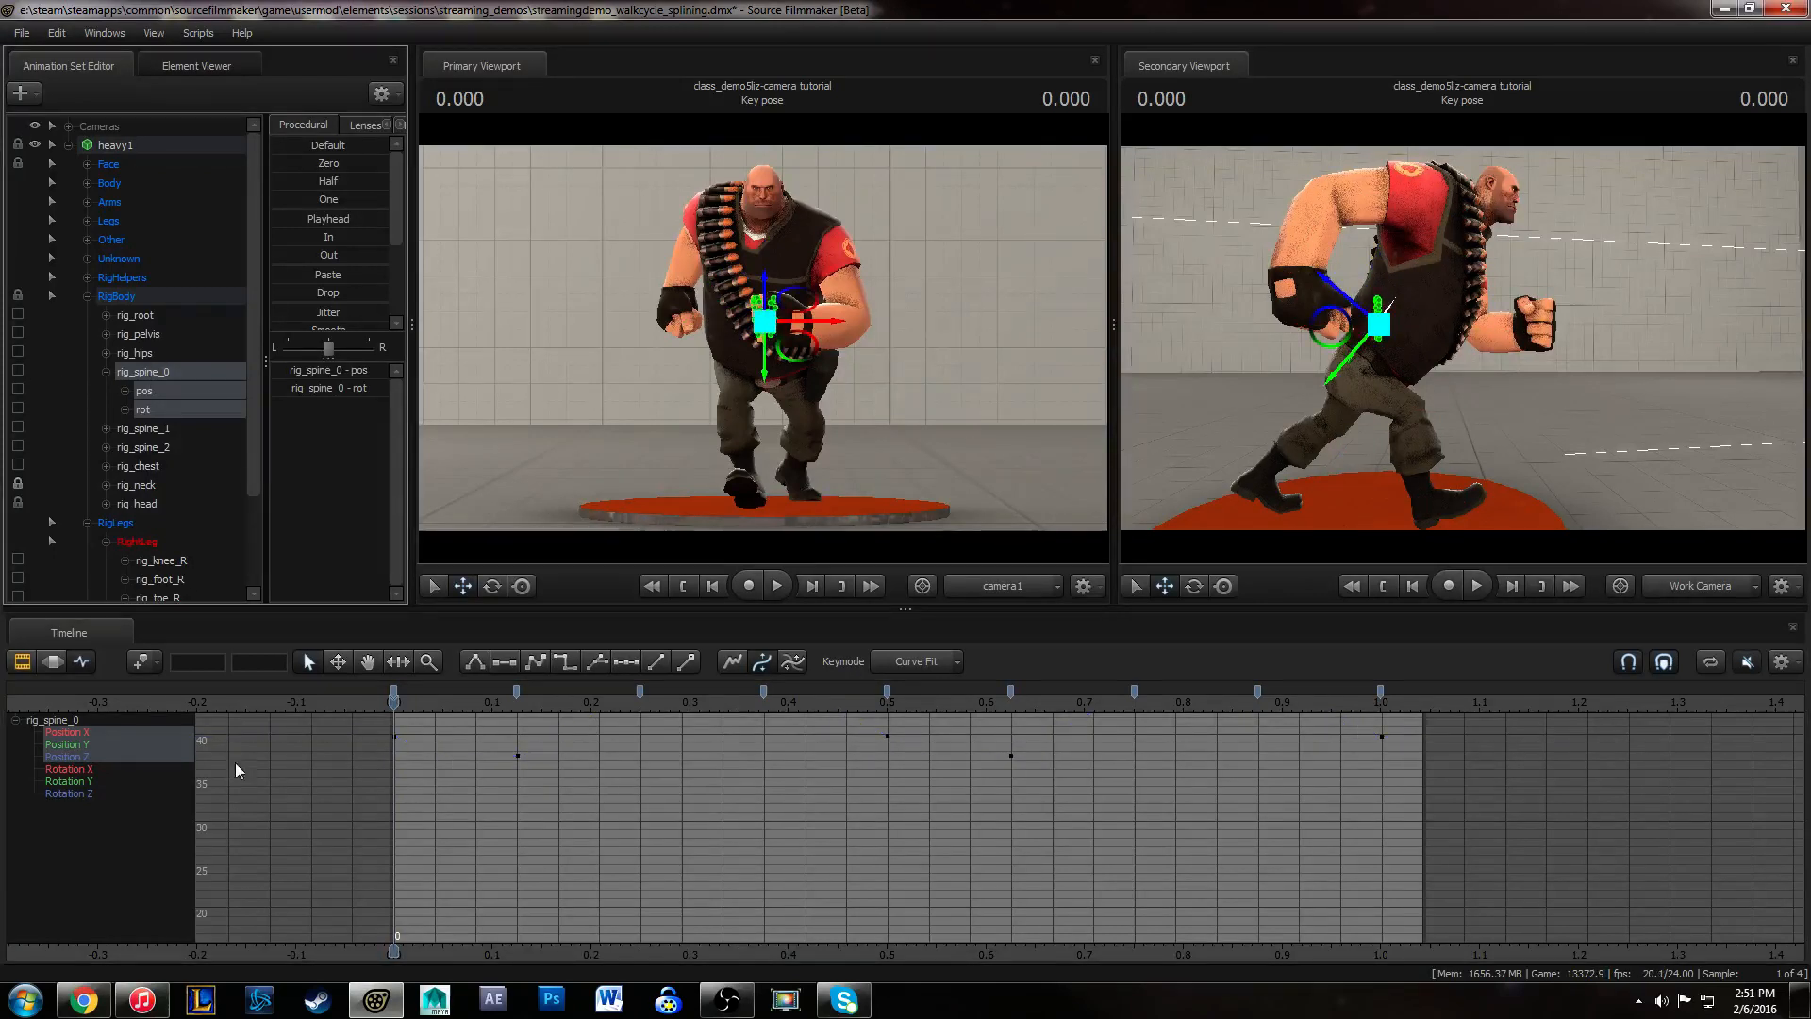
{"action": "left_click", "coordinate": [93, 723]}
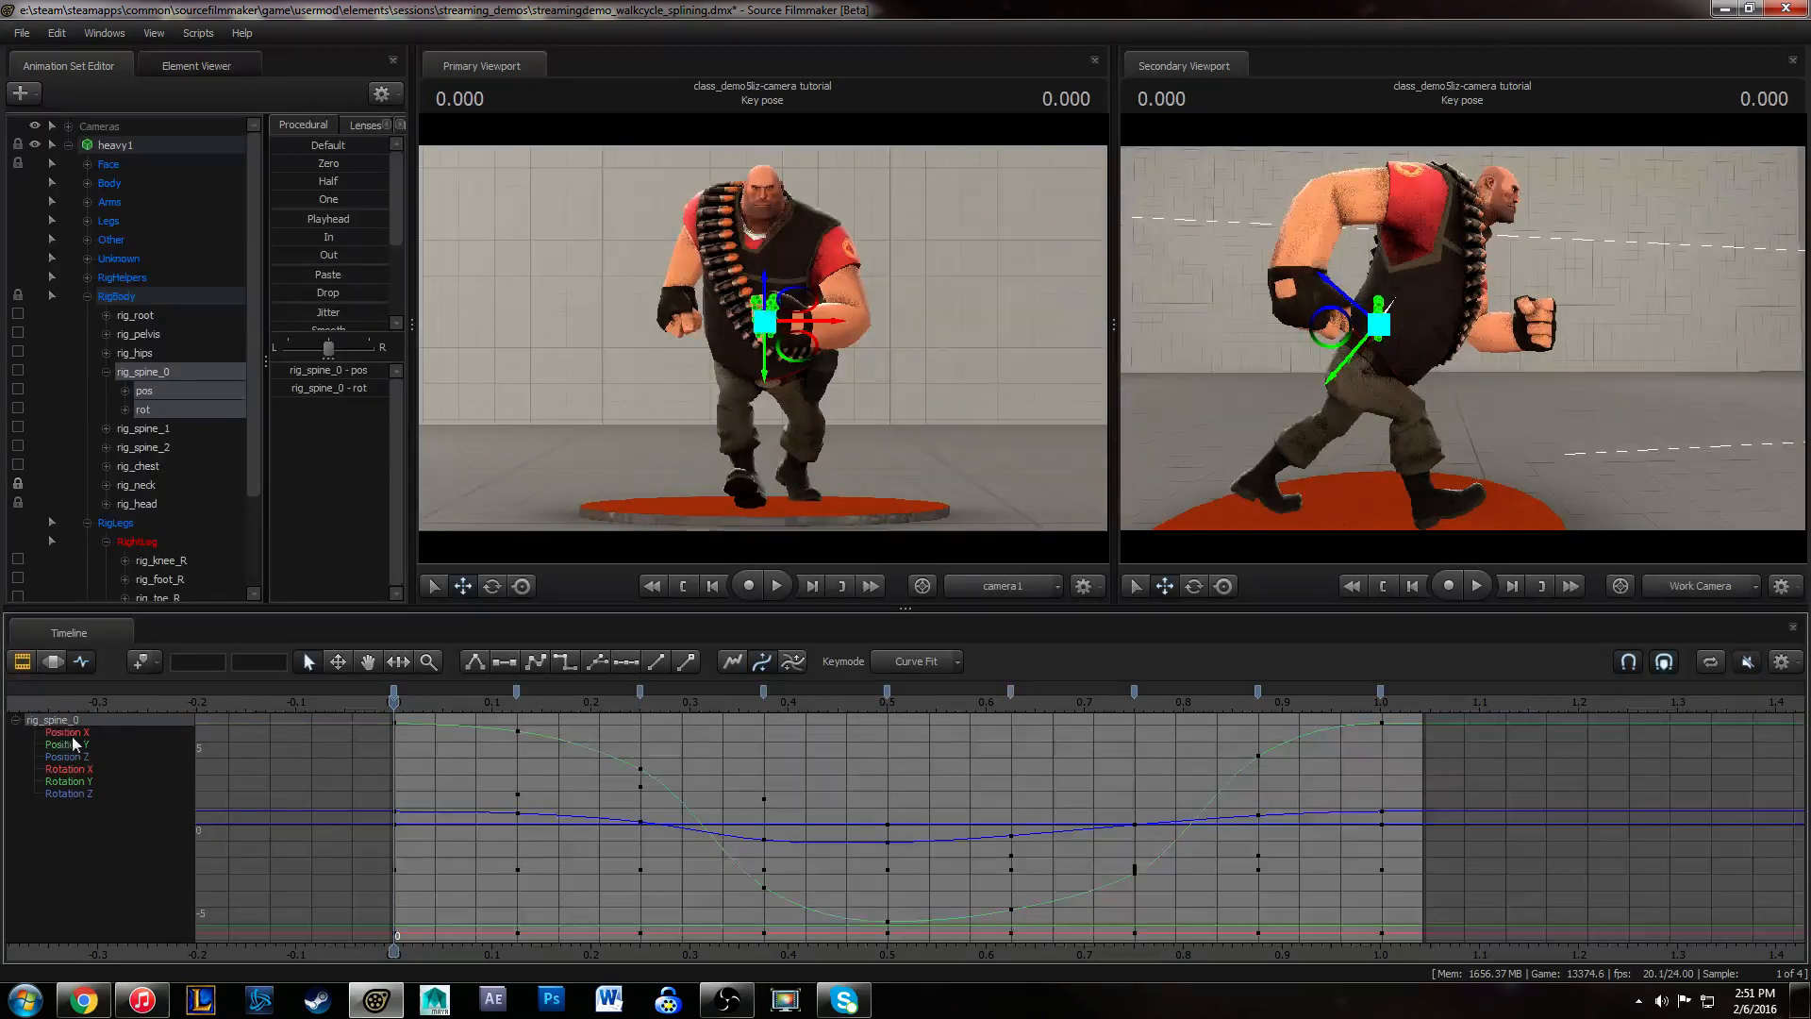
{"action": "left_click_drag", "start_coordinate": [72, 733], "coordinate": [94, 754]}
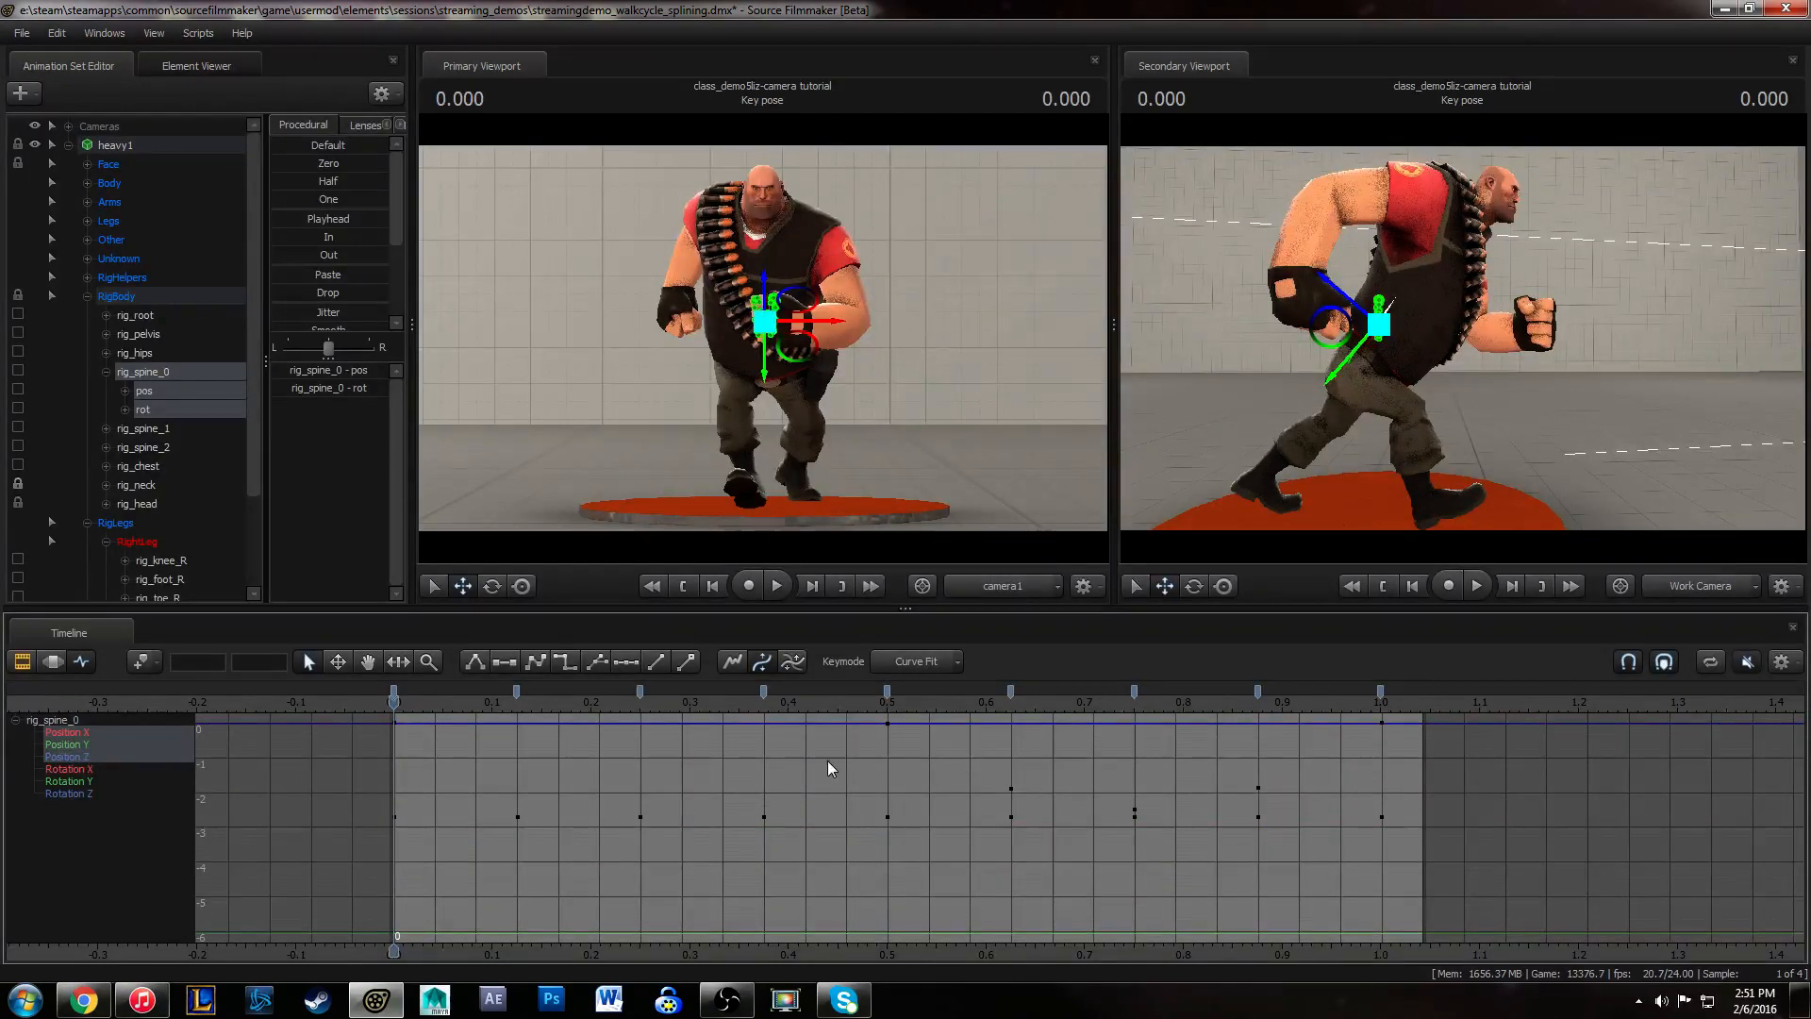
{"action": "left_click", "coordinate": [765, 816]}
{"action": "left_click_drag", "start_coordinate": [921, 775], "coordinate": [947, 907]}
{"action": "left_click", "coordinate": [764, 816]}
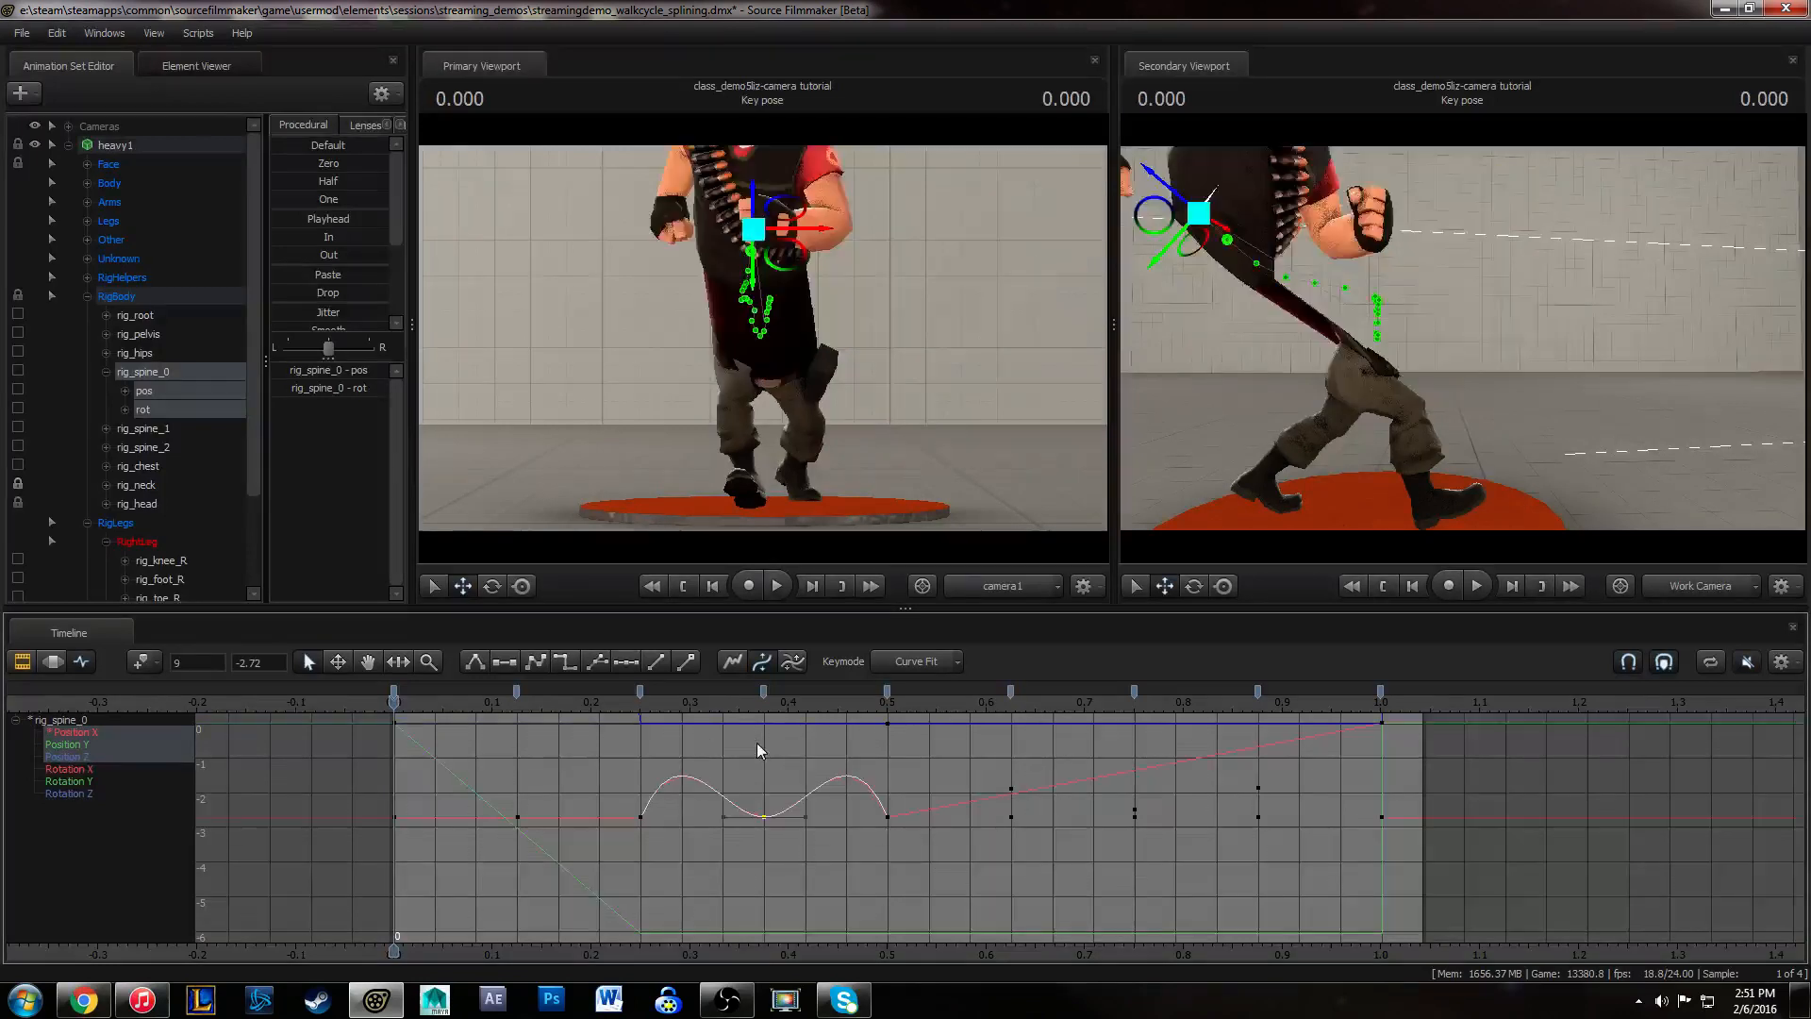
{"action": "left_click", "coordinate": [741, 726]}
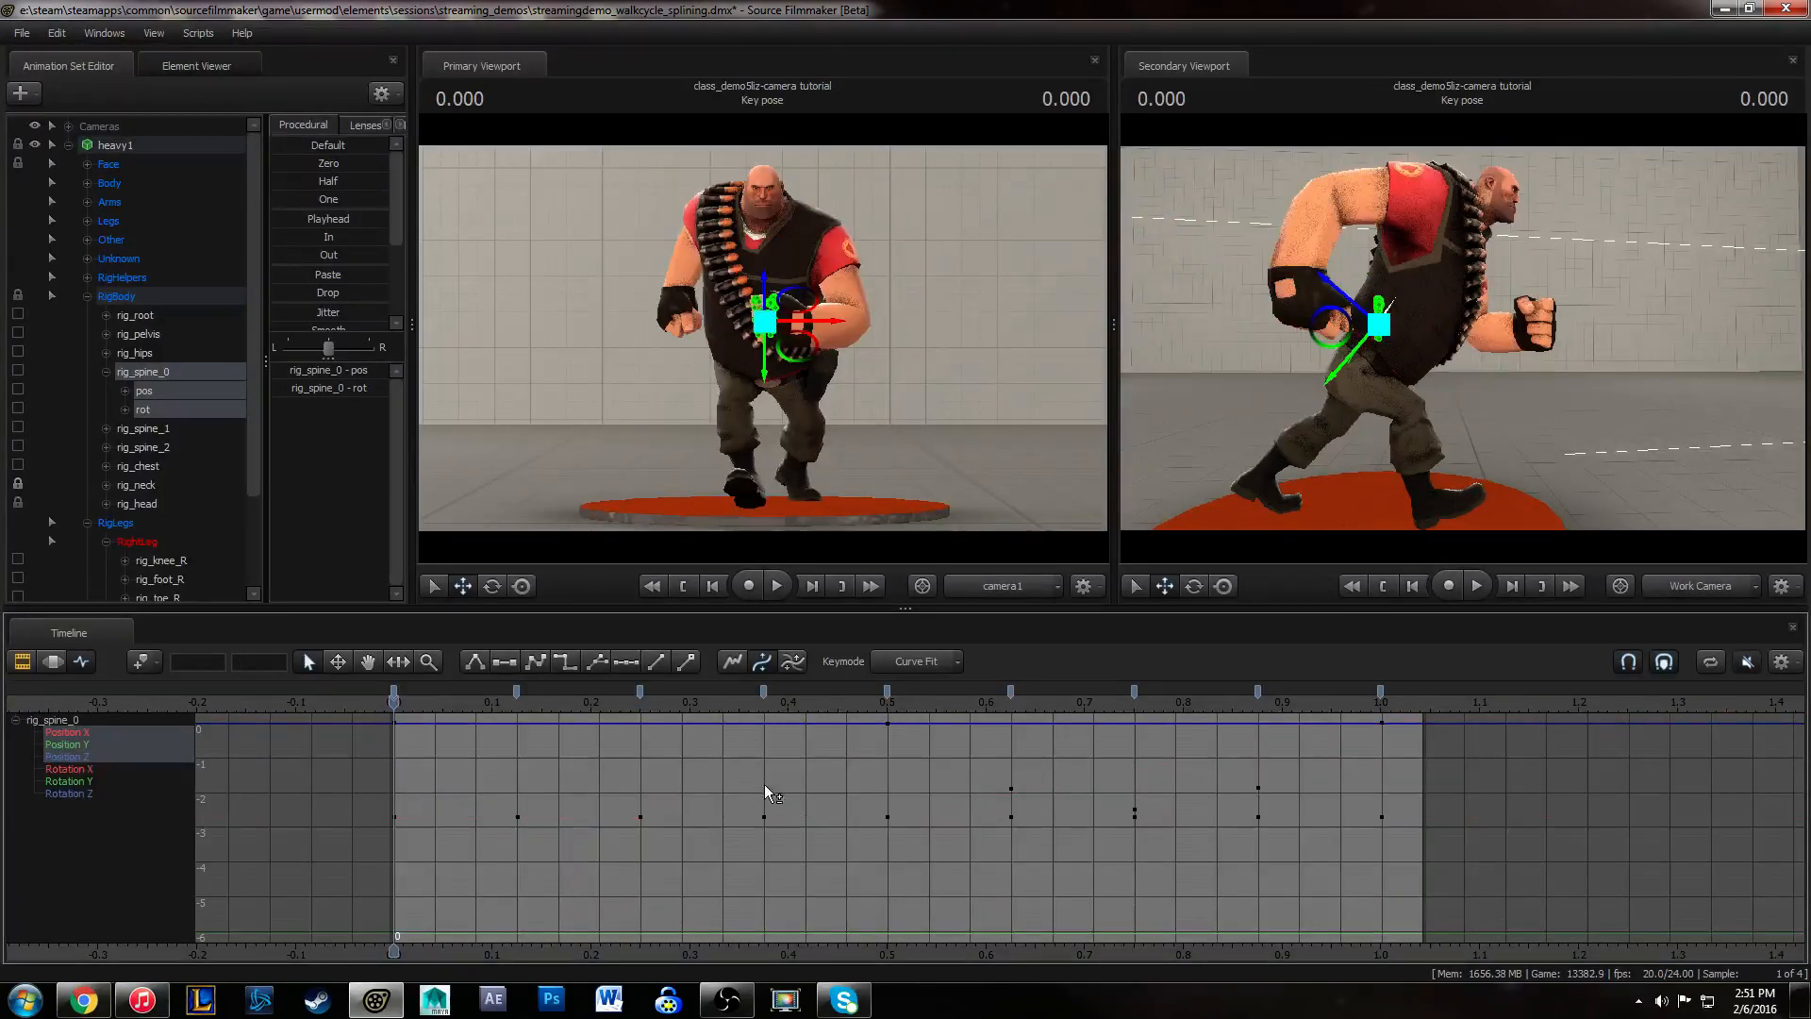
- Lock rig_spine_0 again, display only its Position Z curve and frame it in the graph
{"action": "left_click", "coordinate": [17, 369]}
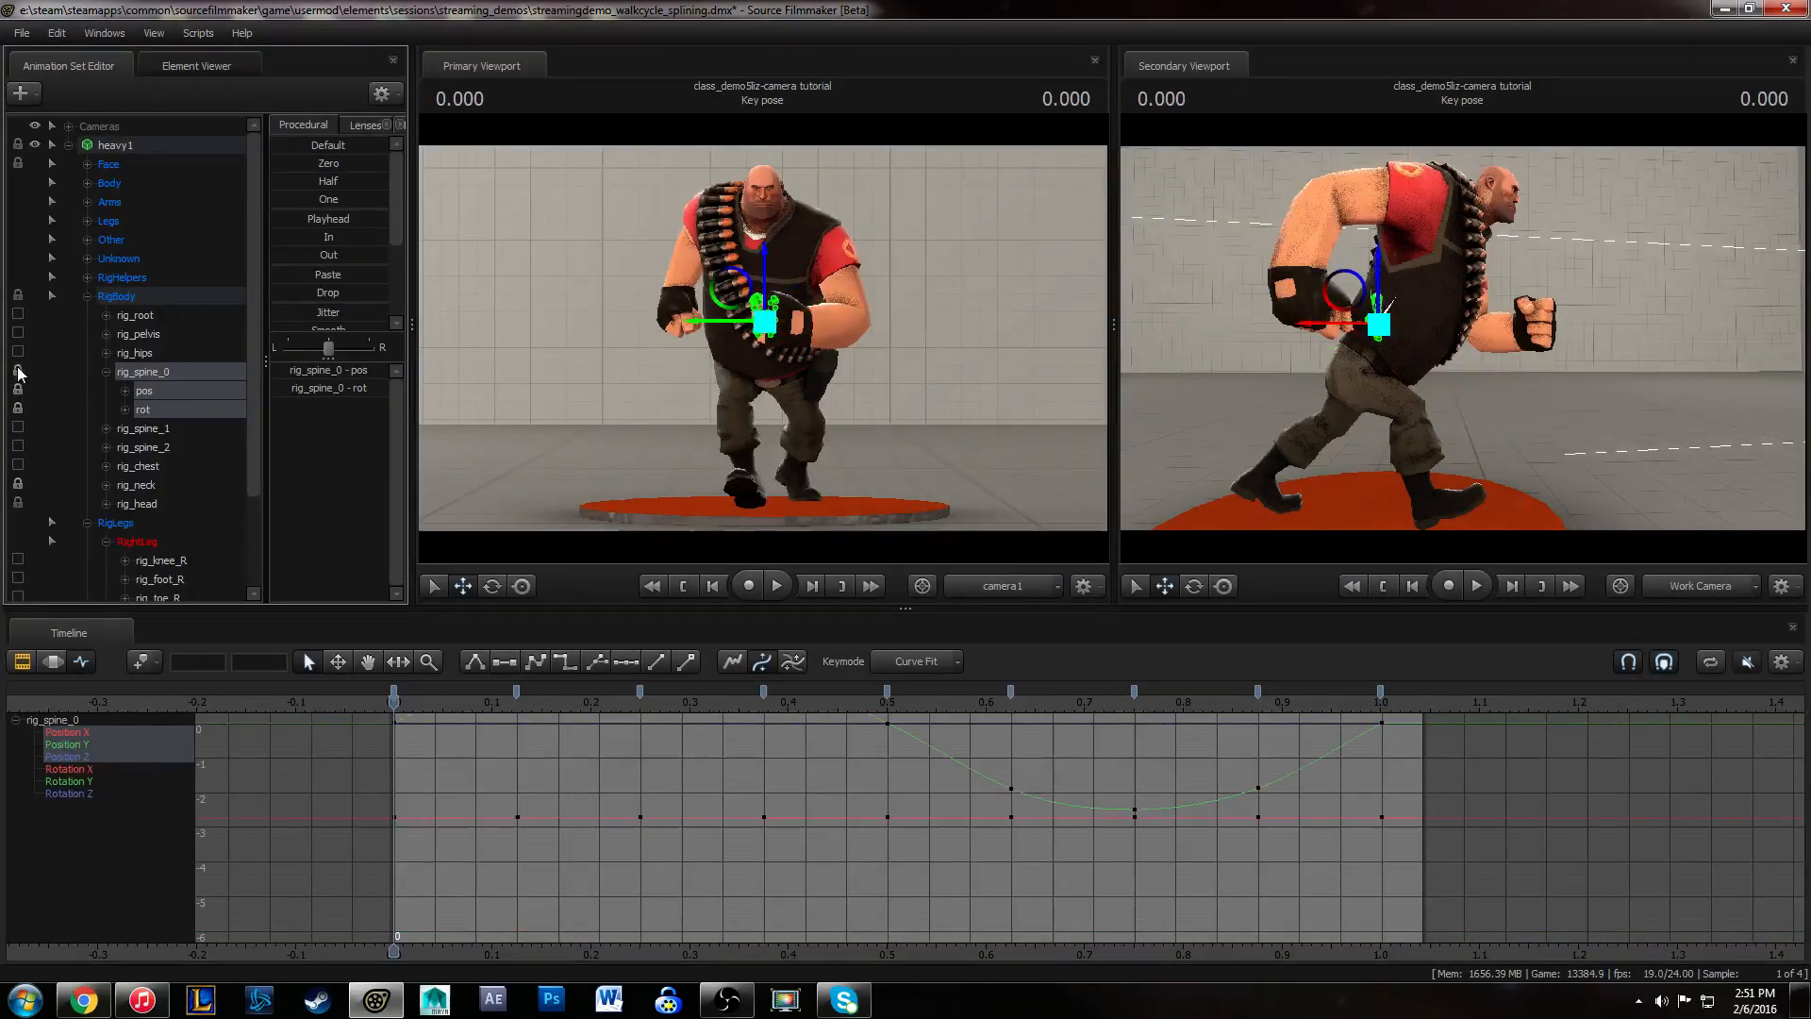
{"action": "left_click", "coordinate": [145, 393]}
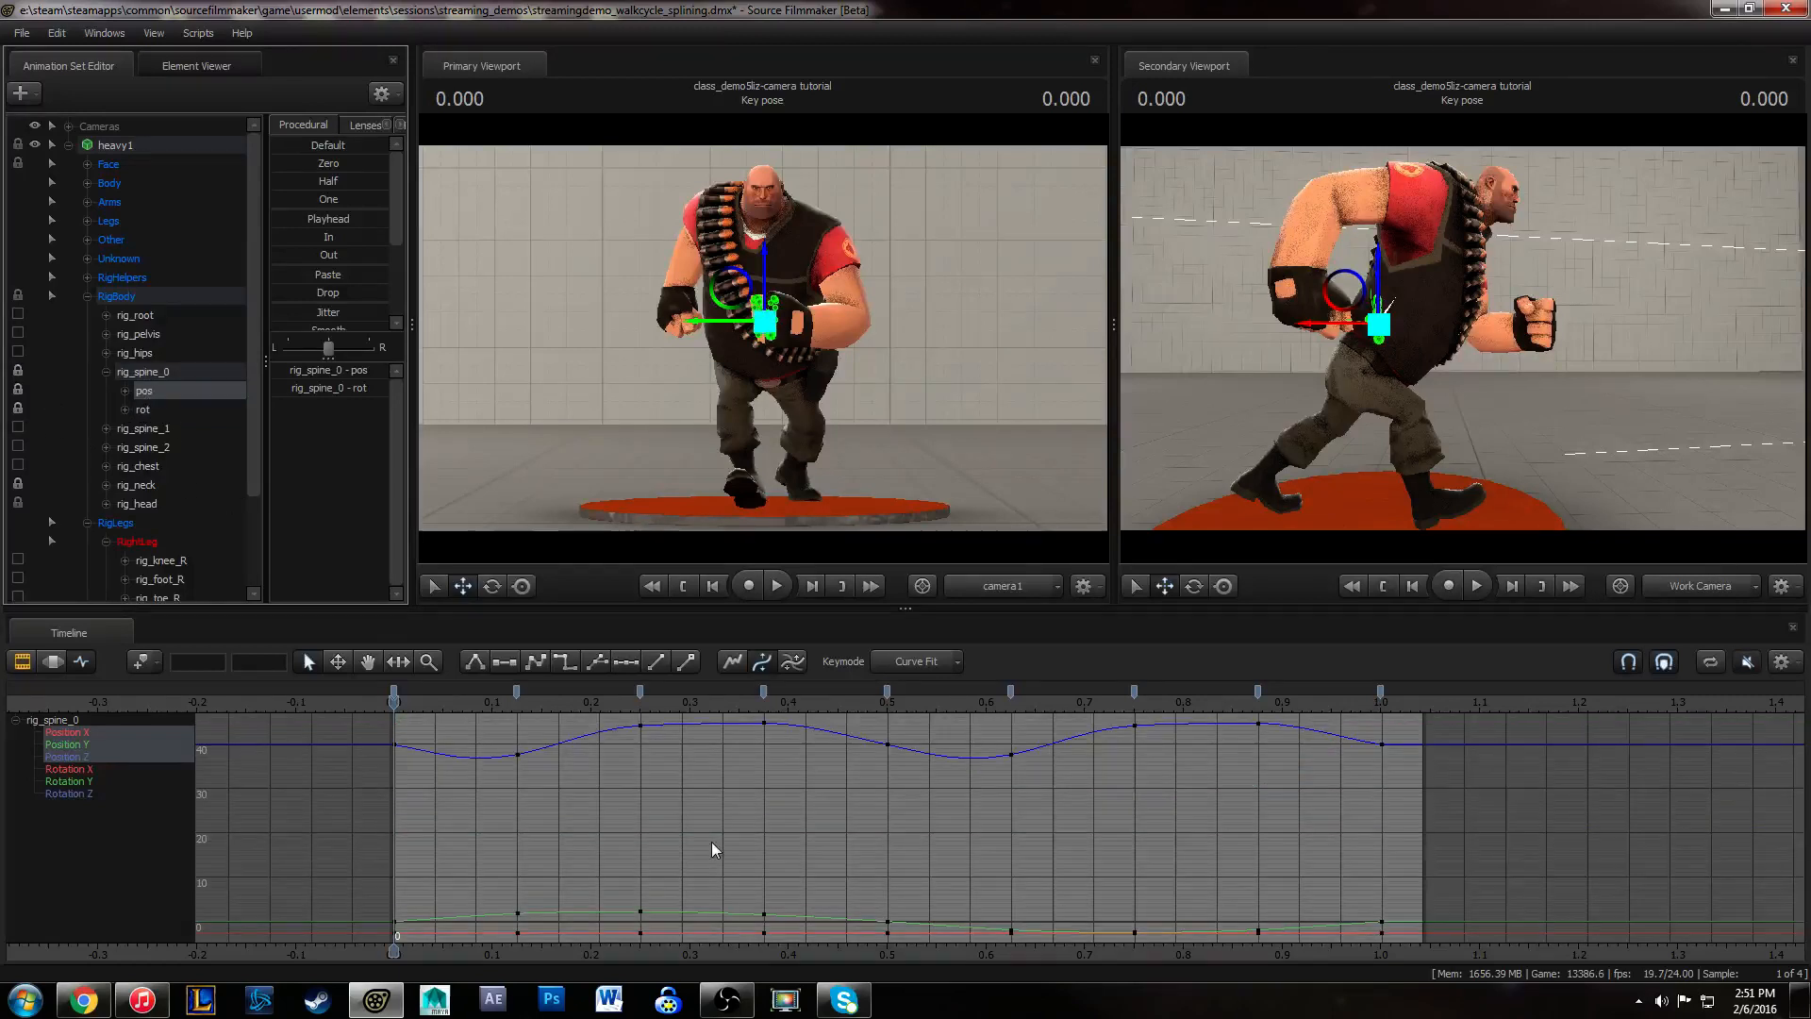
{"action": "left_click", "coordinate": [66, 756]}
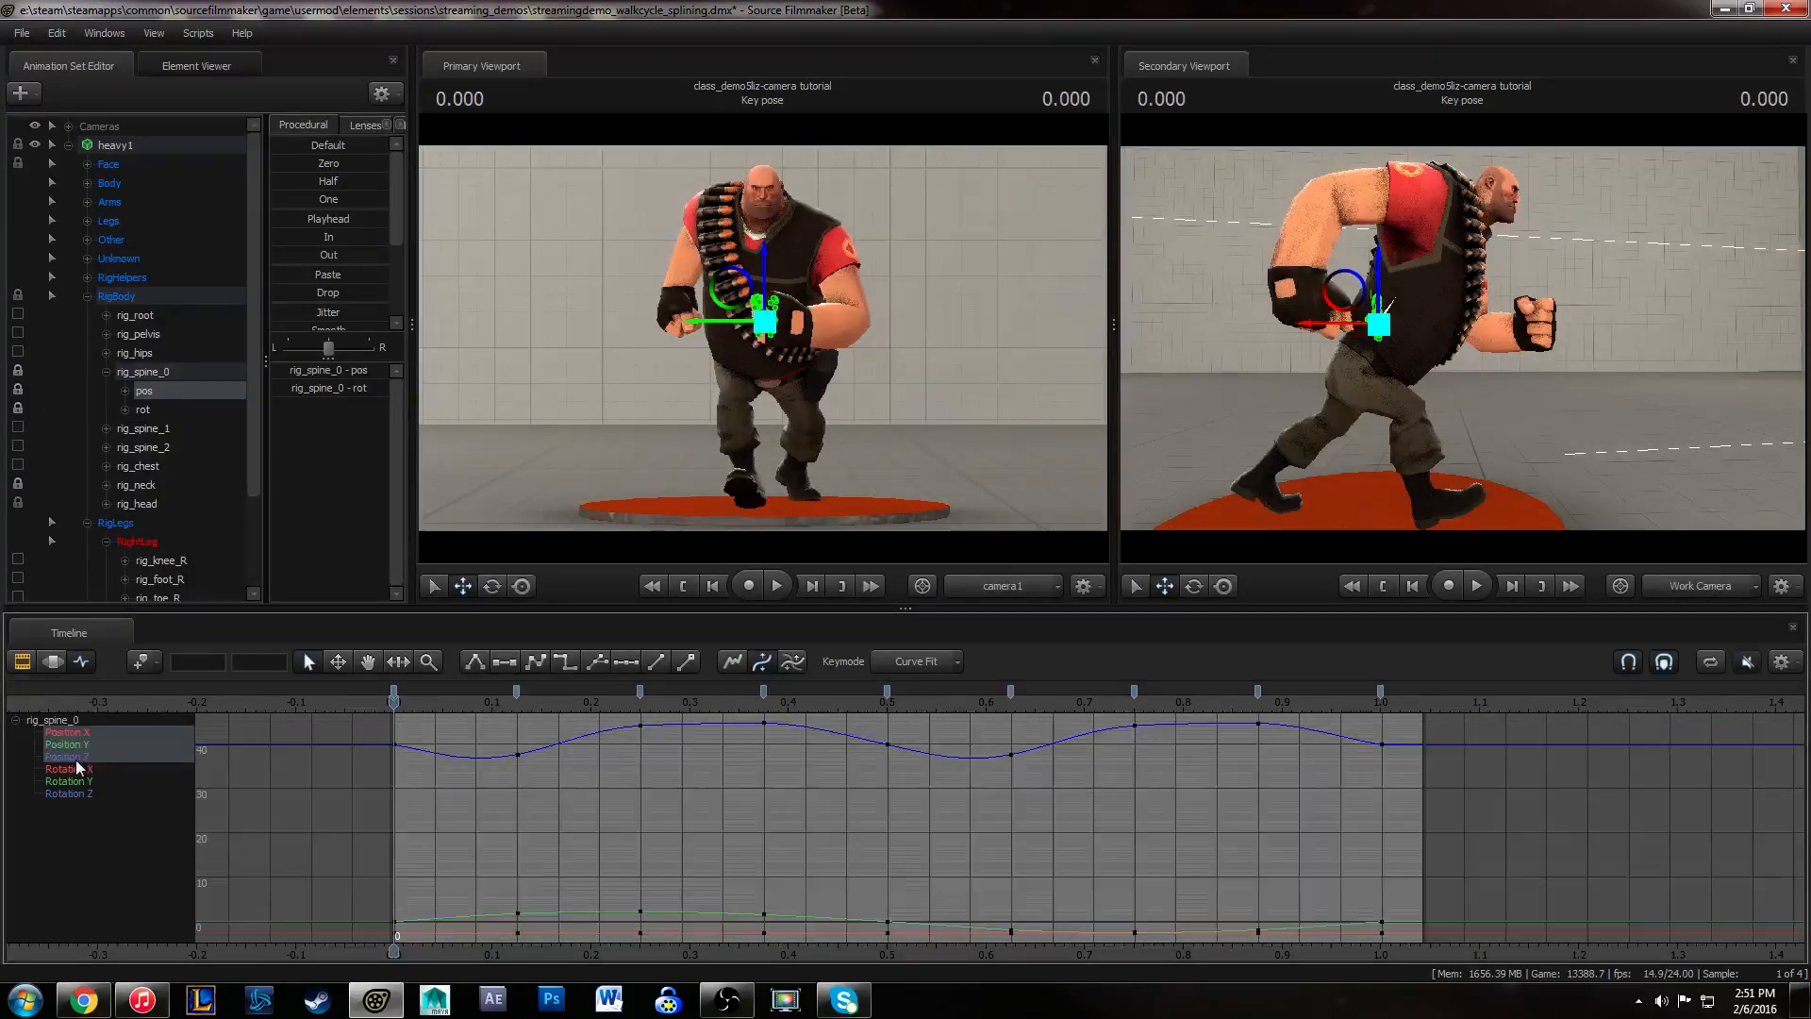
{"action": "key", "text": "f"}
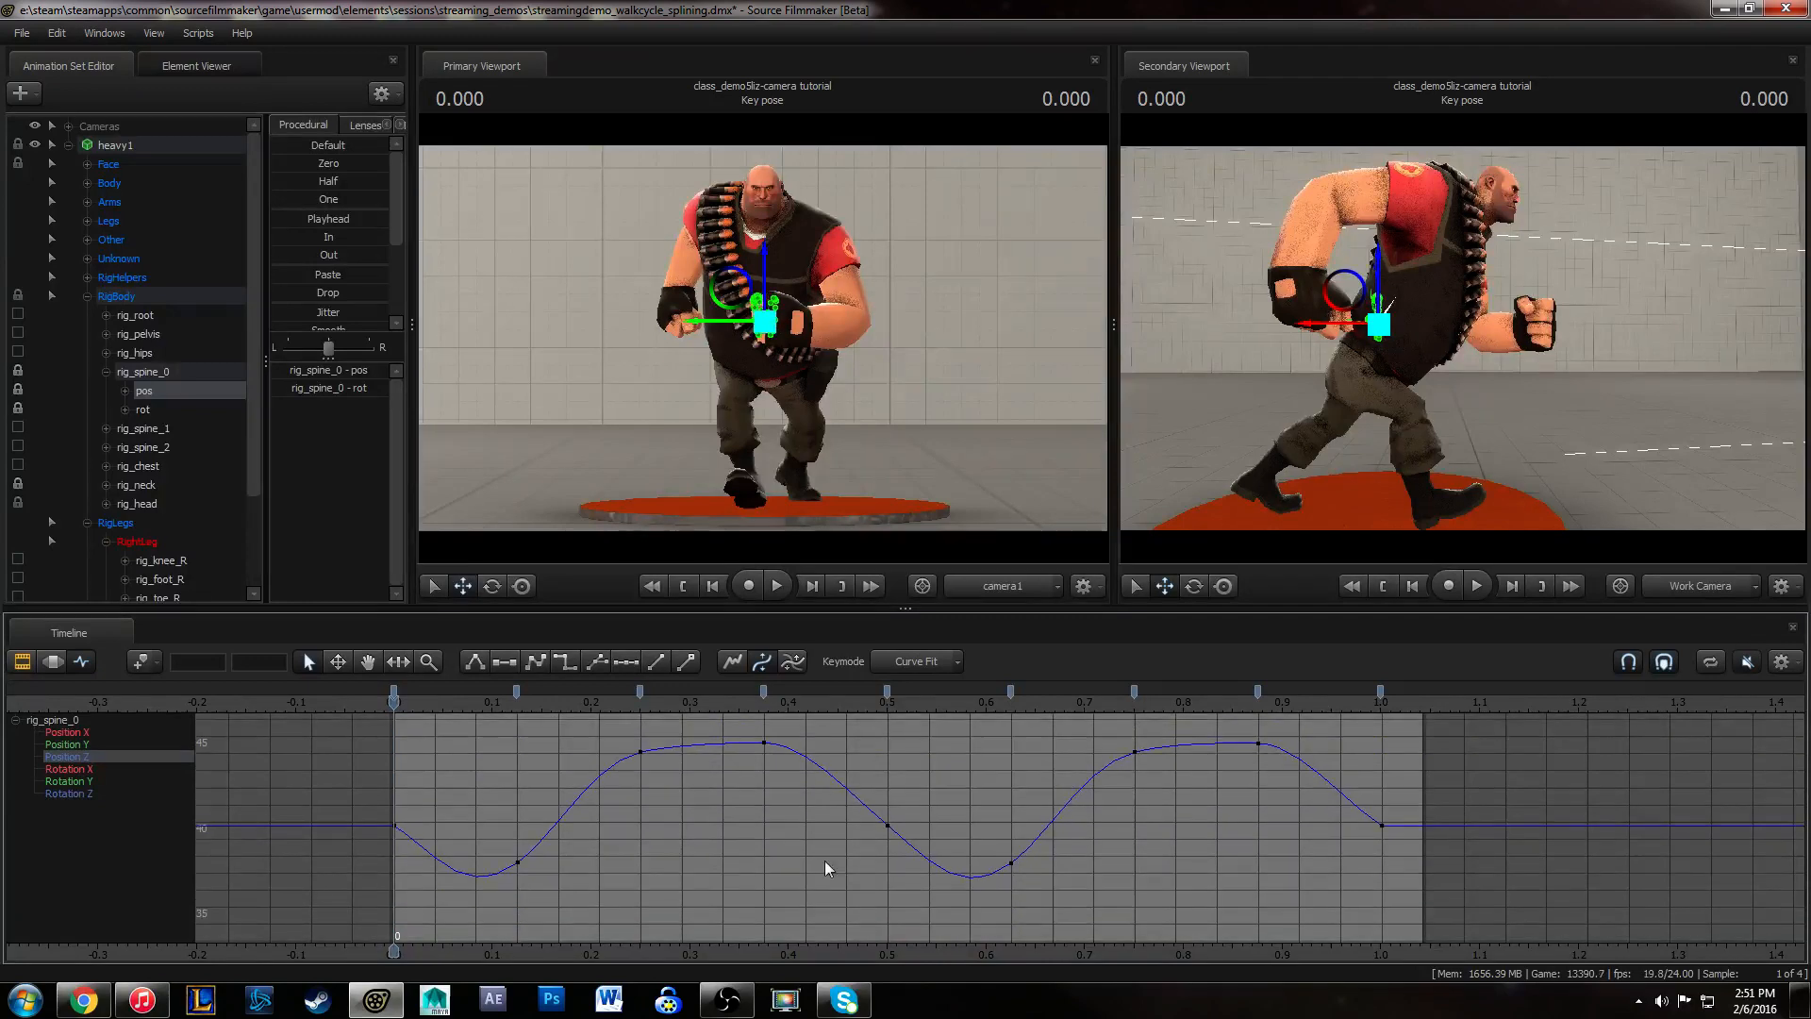
- Shift all of rig_spine_0's Position Z keys one frame later and scrub through the first half of the cycle to check the offset
{"action": "key", "text": "ctrl+a"}
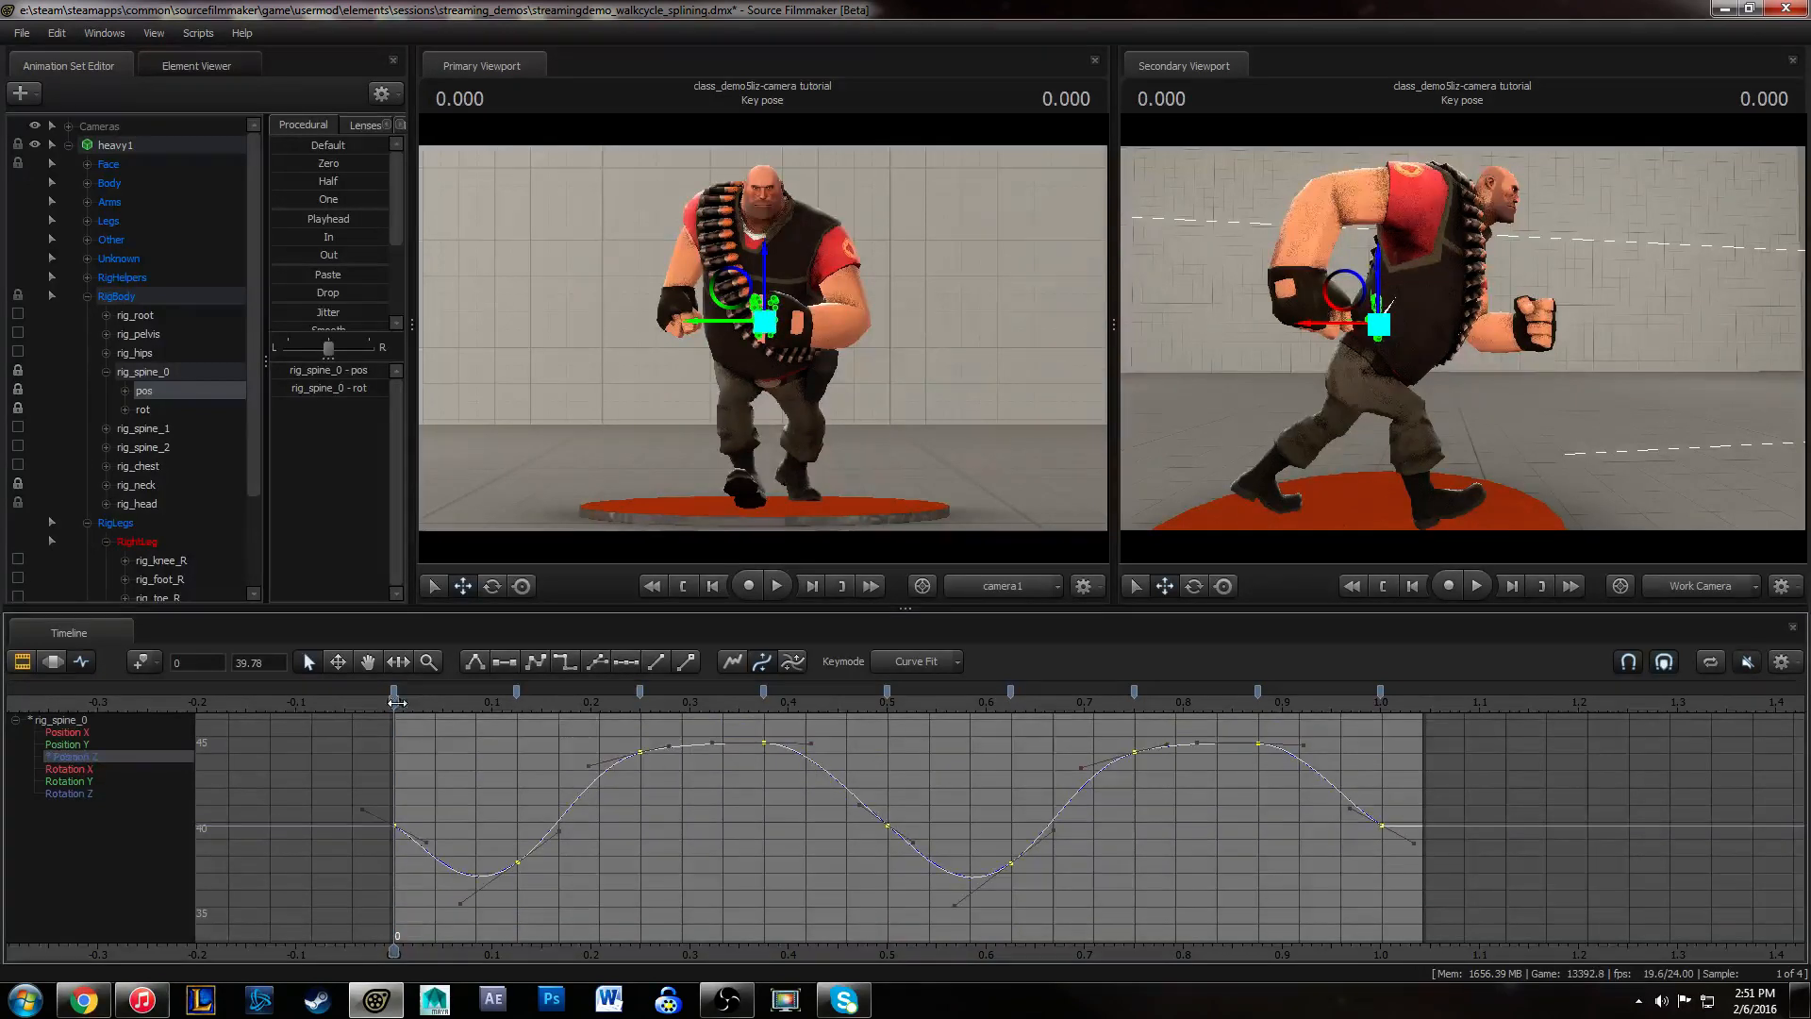
{"action": "left_click_drag", "start_coordinate": [396, 700], "coordinate": [435, 700]}
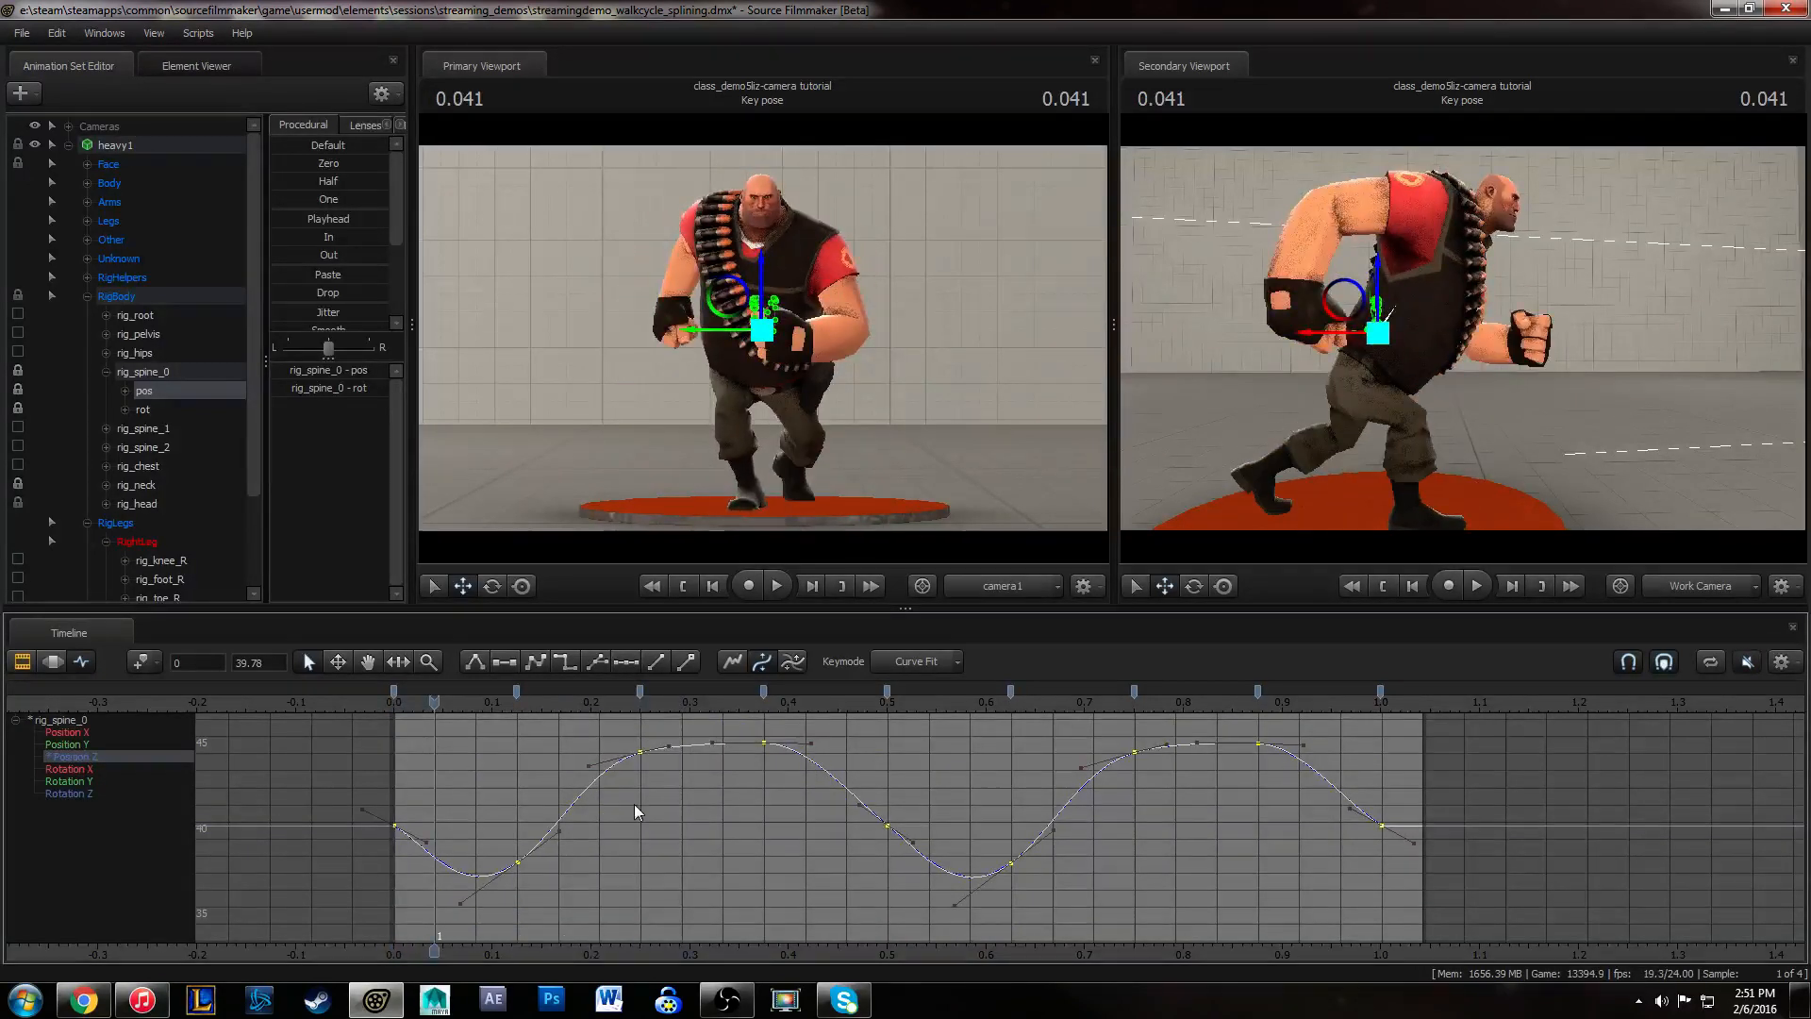
{"action": "middle_click_drag", "start_coordinate": [635, 807], "coordinate": [661, 808], "text": "shift"}
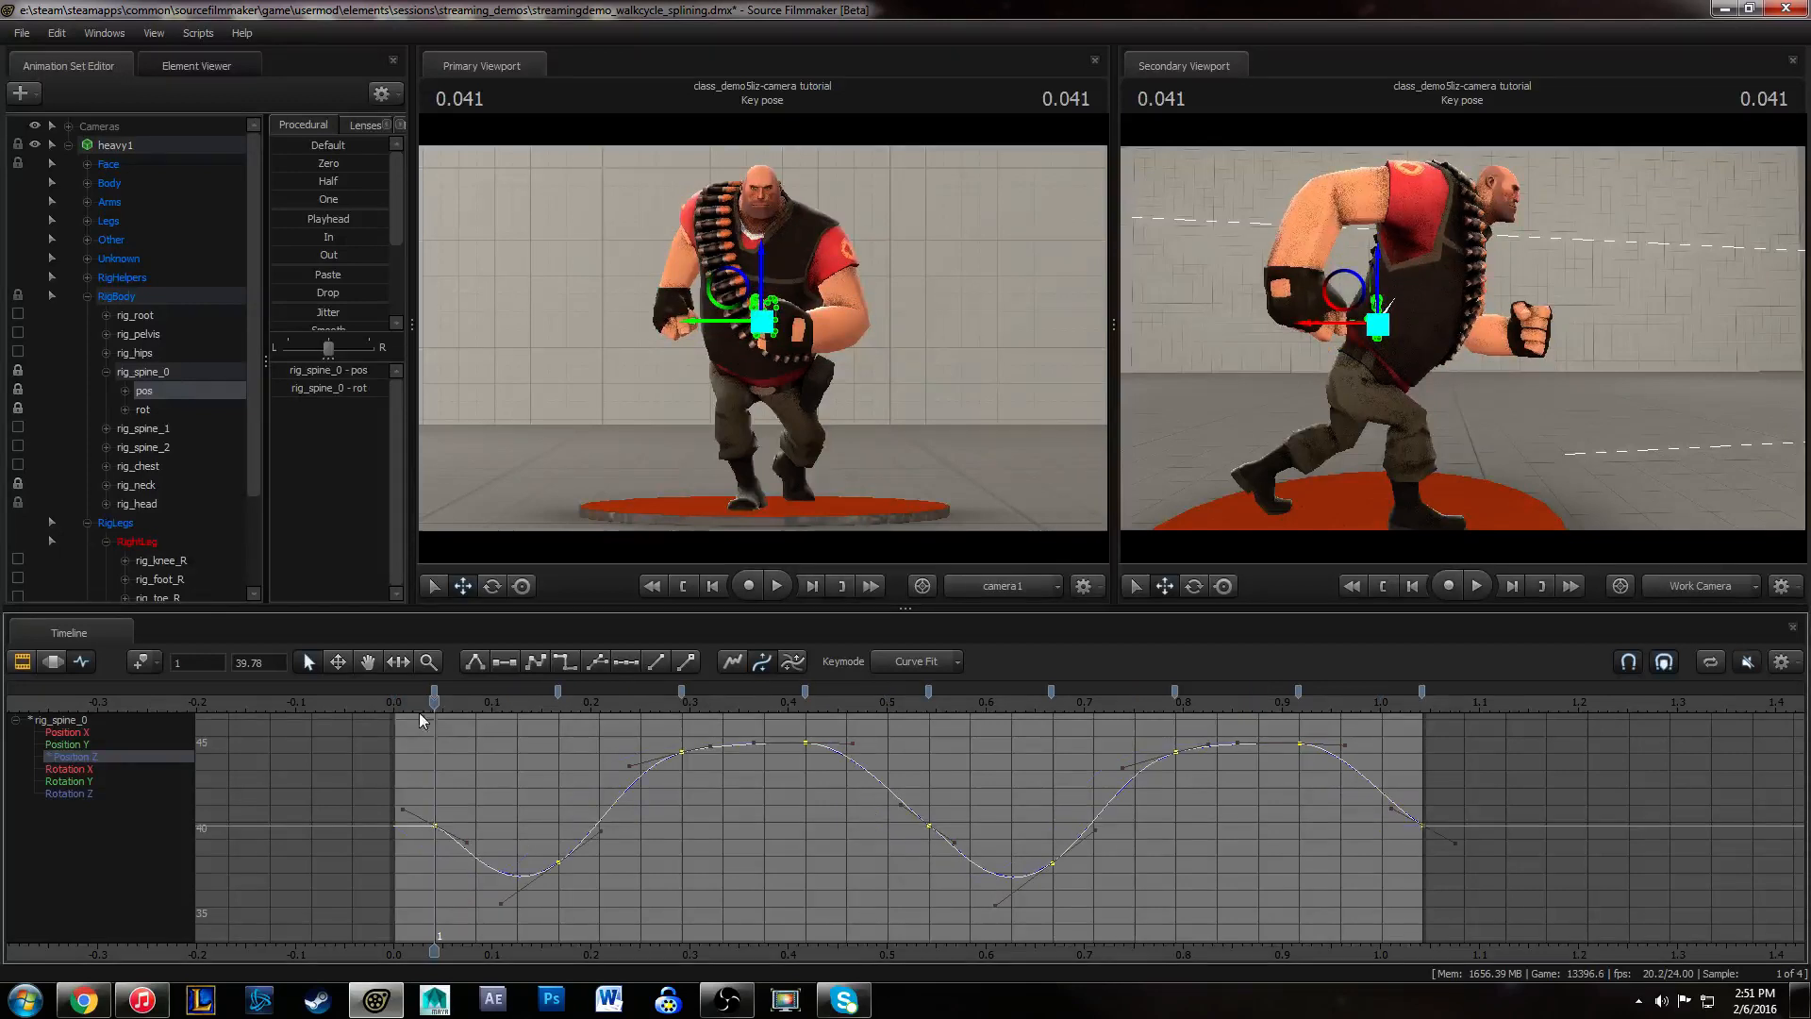
{"action": "left_click_drag", "start_coordinate": [434, 703], "coordinate": [899, 678]}
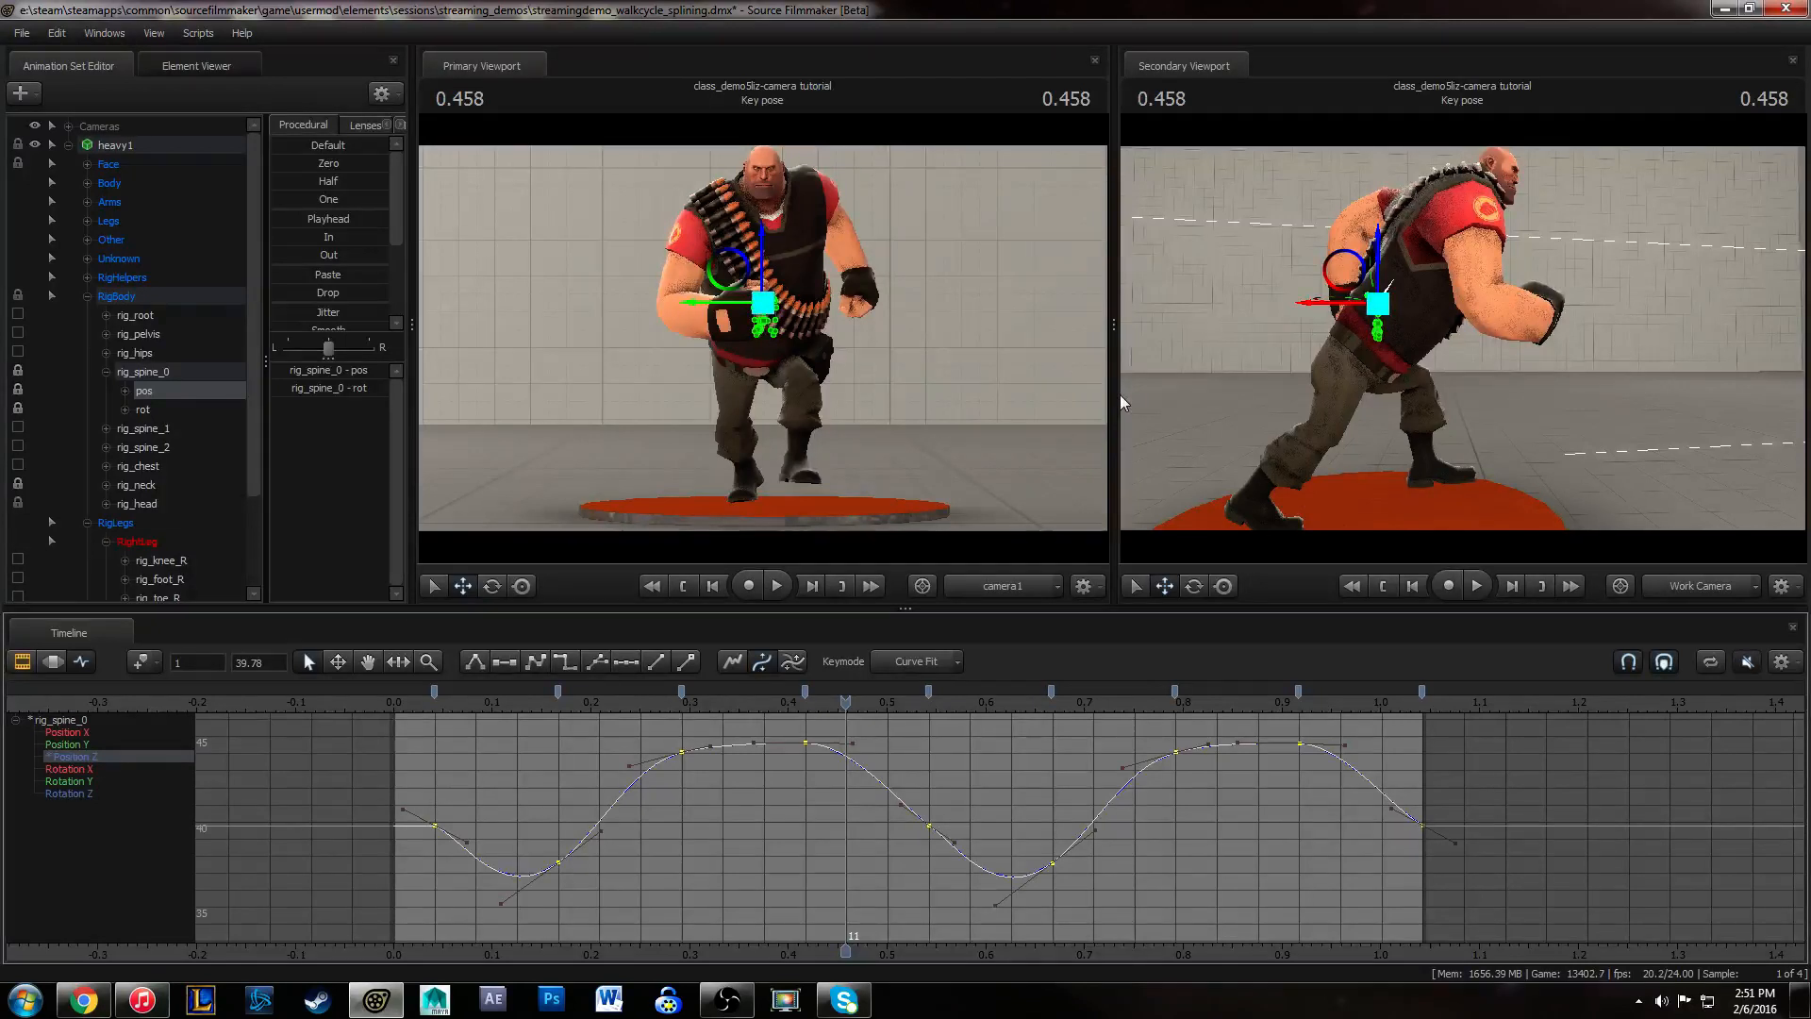
- Enlarge the viewports, frame the Heavy's lower spine closely in the Secondary Viewport, and scrub through the cycle to examine its vertical motion
{"action": "left_click_drag", "start_coordinate": [1114, 397], "coordinate": [1175, 398]}
{"action": "left_click_drag", "start_coordinate": [1105, 612], "coordinate": [1105, 667]}
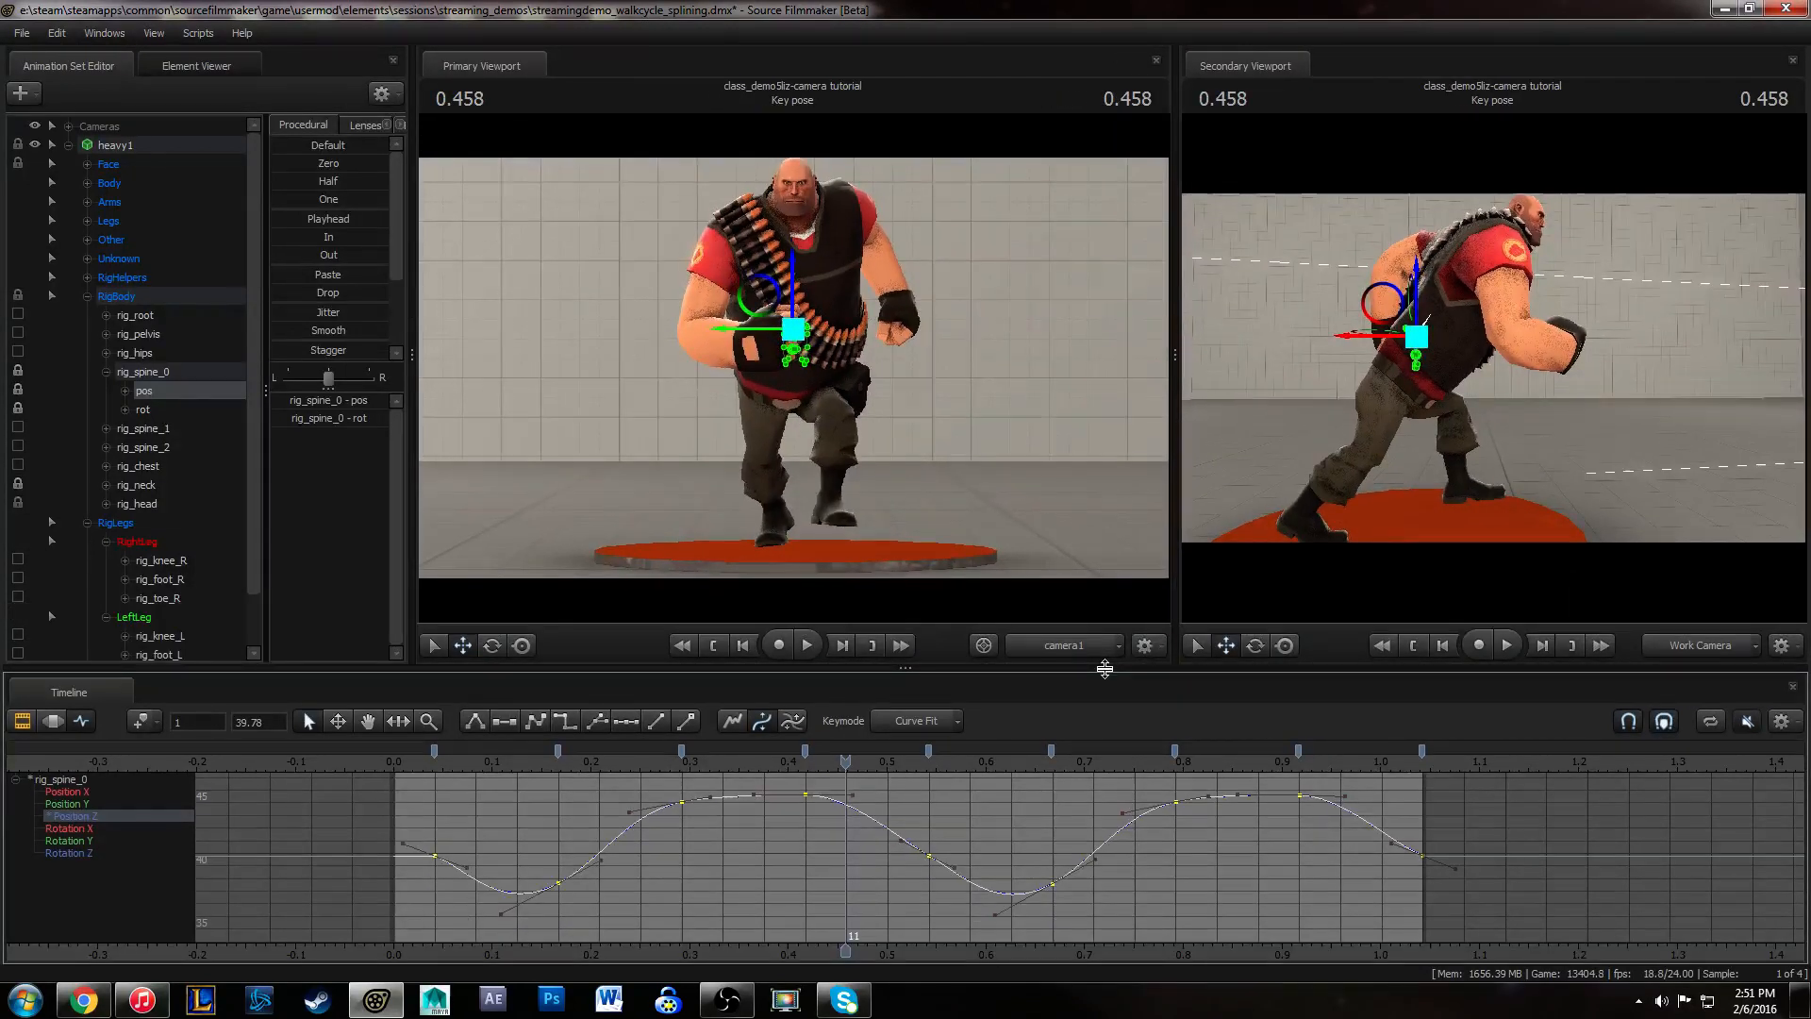
{"action": "mouse_move", "coordinate": [1427, 449]}
{"action": "left_mouse_down", "text": "alt"}
{"action": "mouse_move", "coordinate": [1236, 457]}
{"action": "mouse_move", "coordinate": [1433, 453]}
{"action": "left_mouse_up", "text": "alt"}
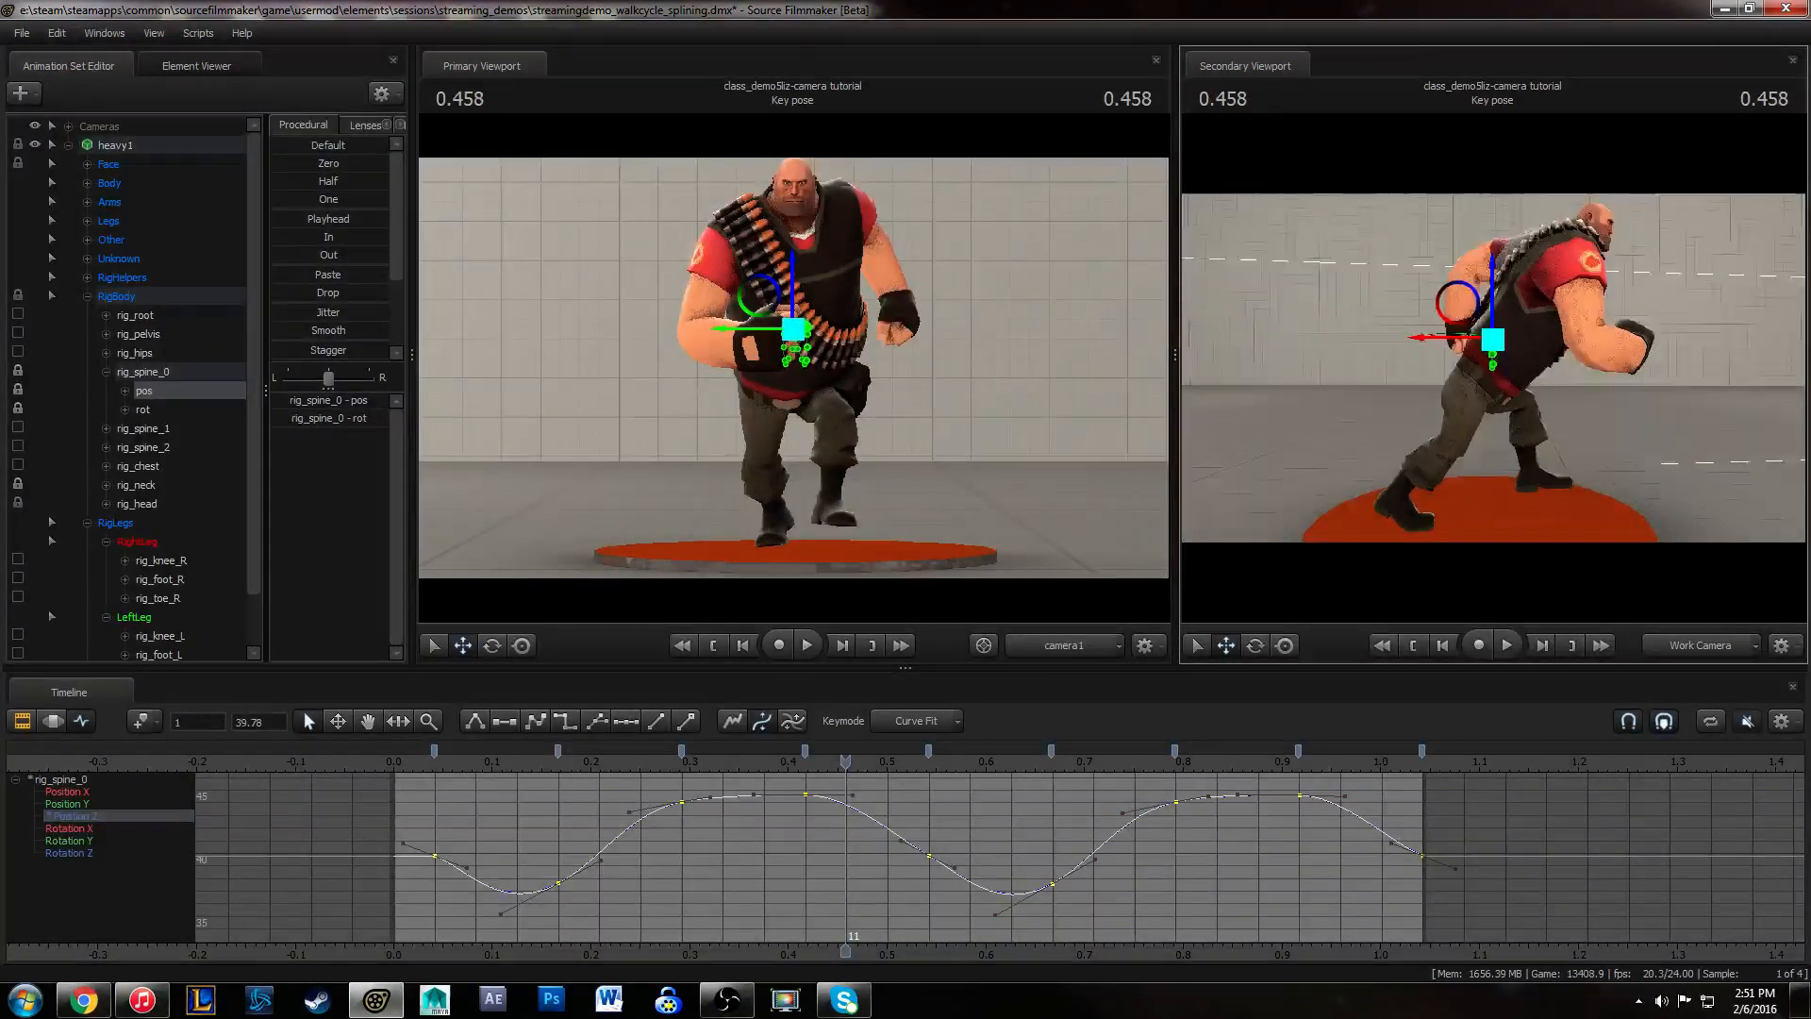
{"action": "right_click_drag", "start_coordinate": [1434, 453], "coordinate": [1509, 415], "text": "alt"}
{"action": "left_click_drag", "start_coordinate": [1452, 378], "coordinate": [1504, 366], "text": "alt"}
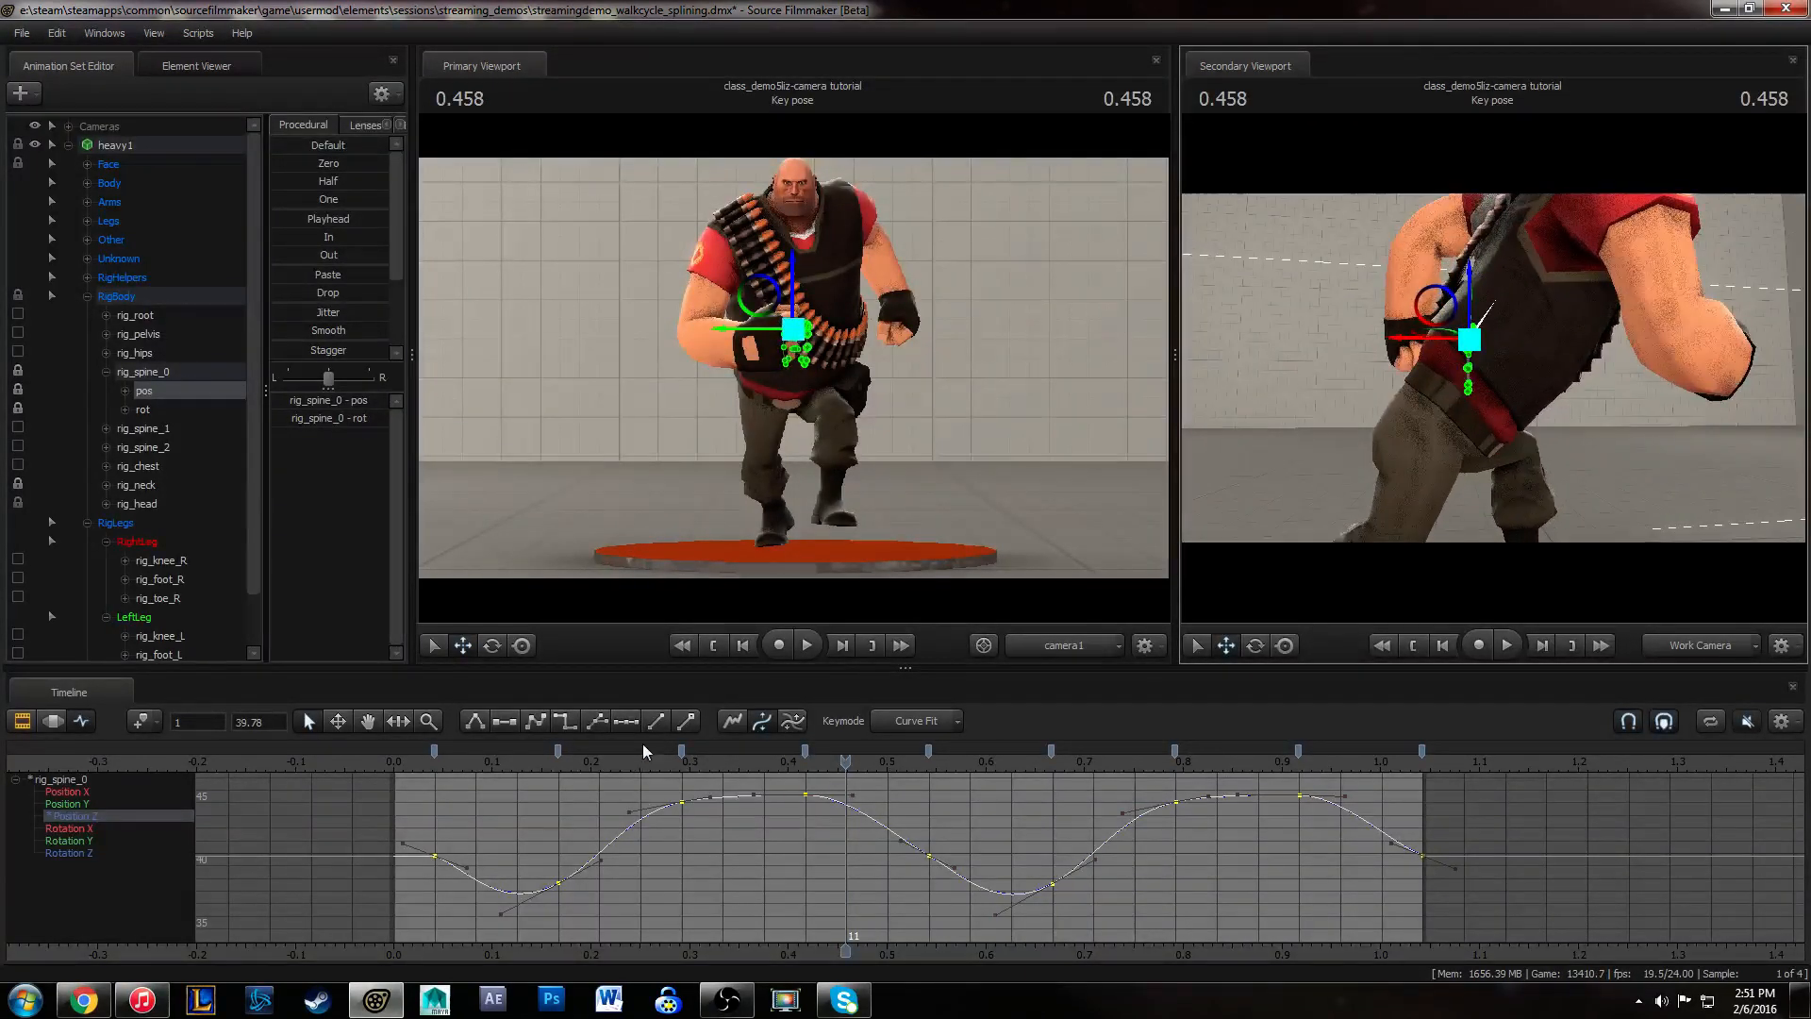
{"action": "left_click_drag", "start_coordinate": [648, 760], "coordinate": [1208, 739]}
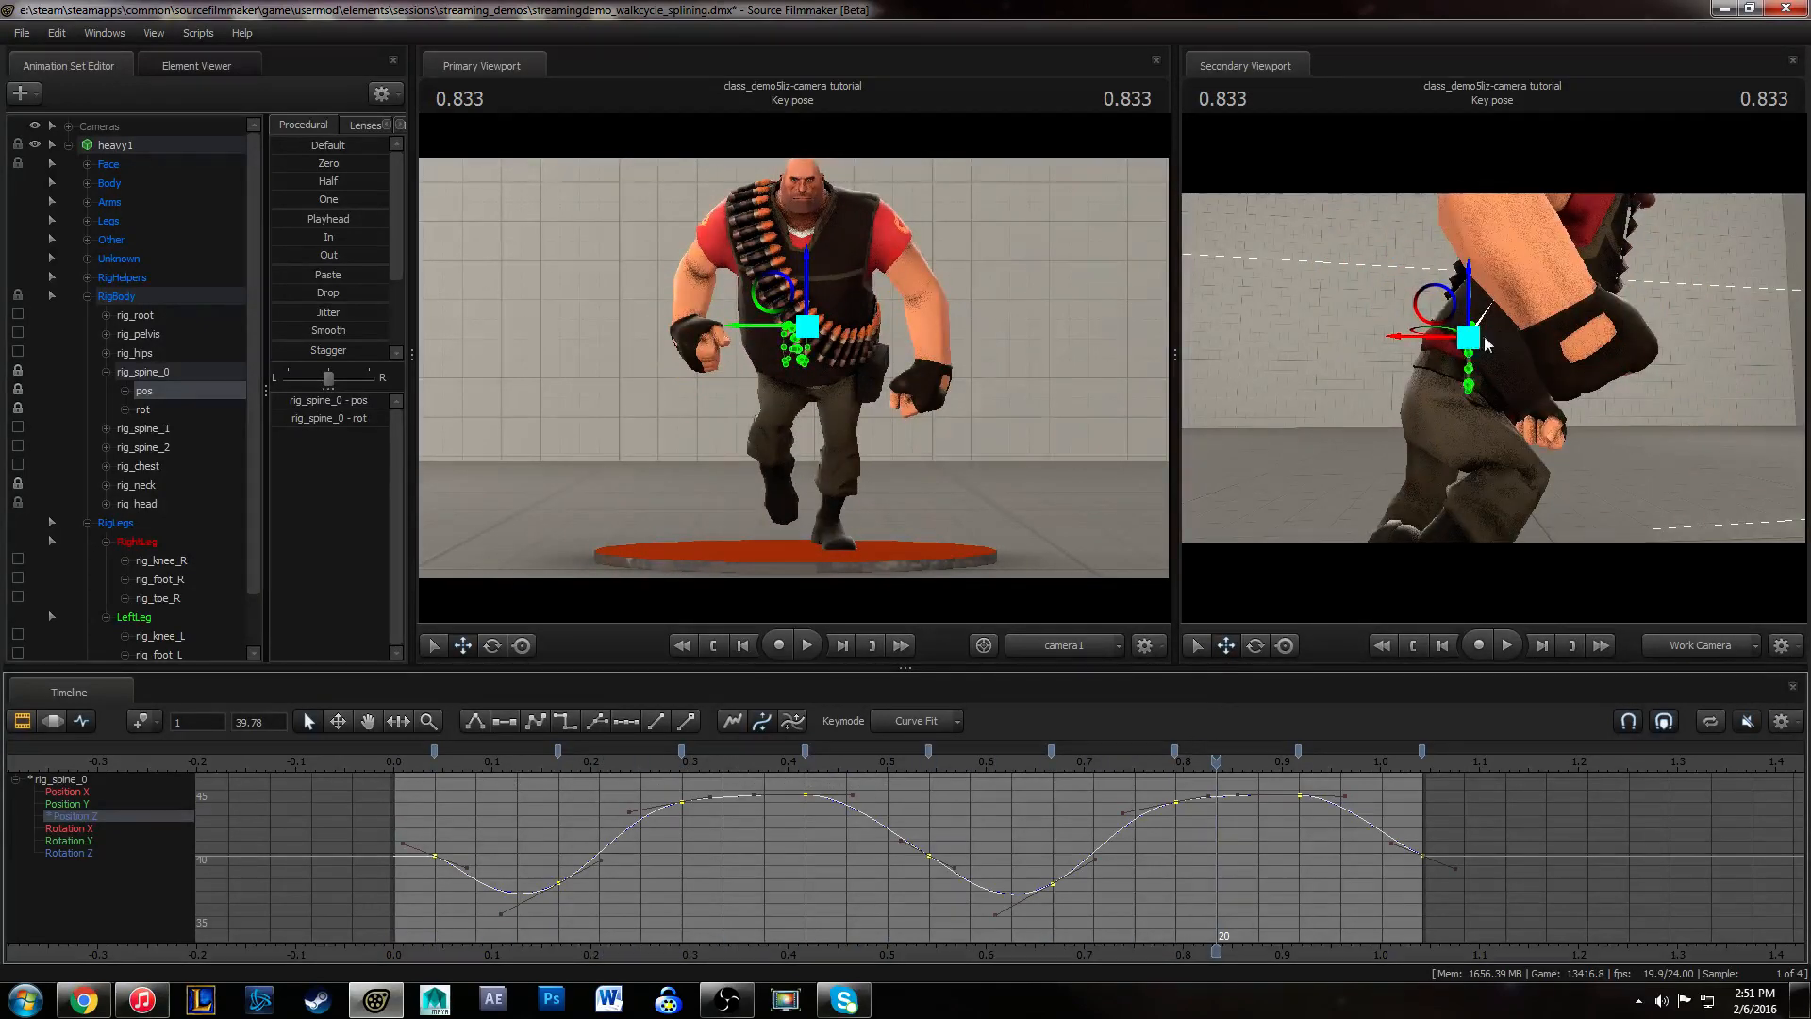
- Add a Position Z key on the existing curve at frame 24 and copy its value
{"action": "left_click_drag", "start_coordinate": [408, 770], "coordinate": [394, 716]}
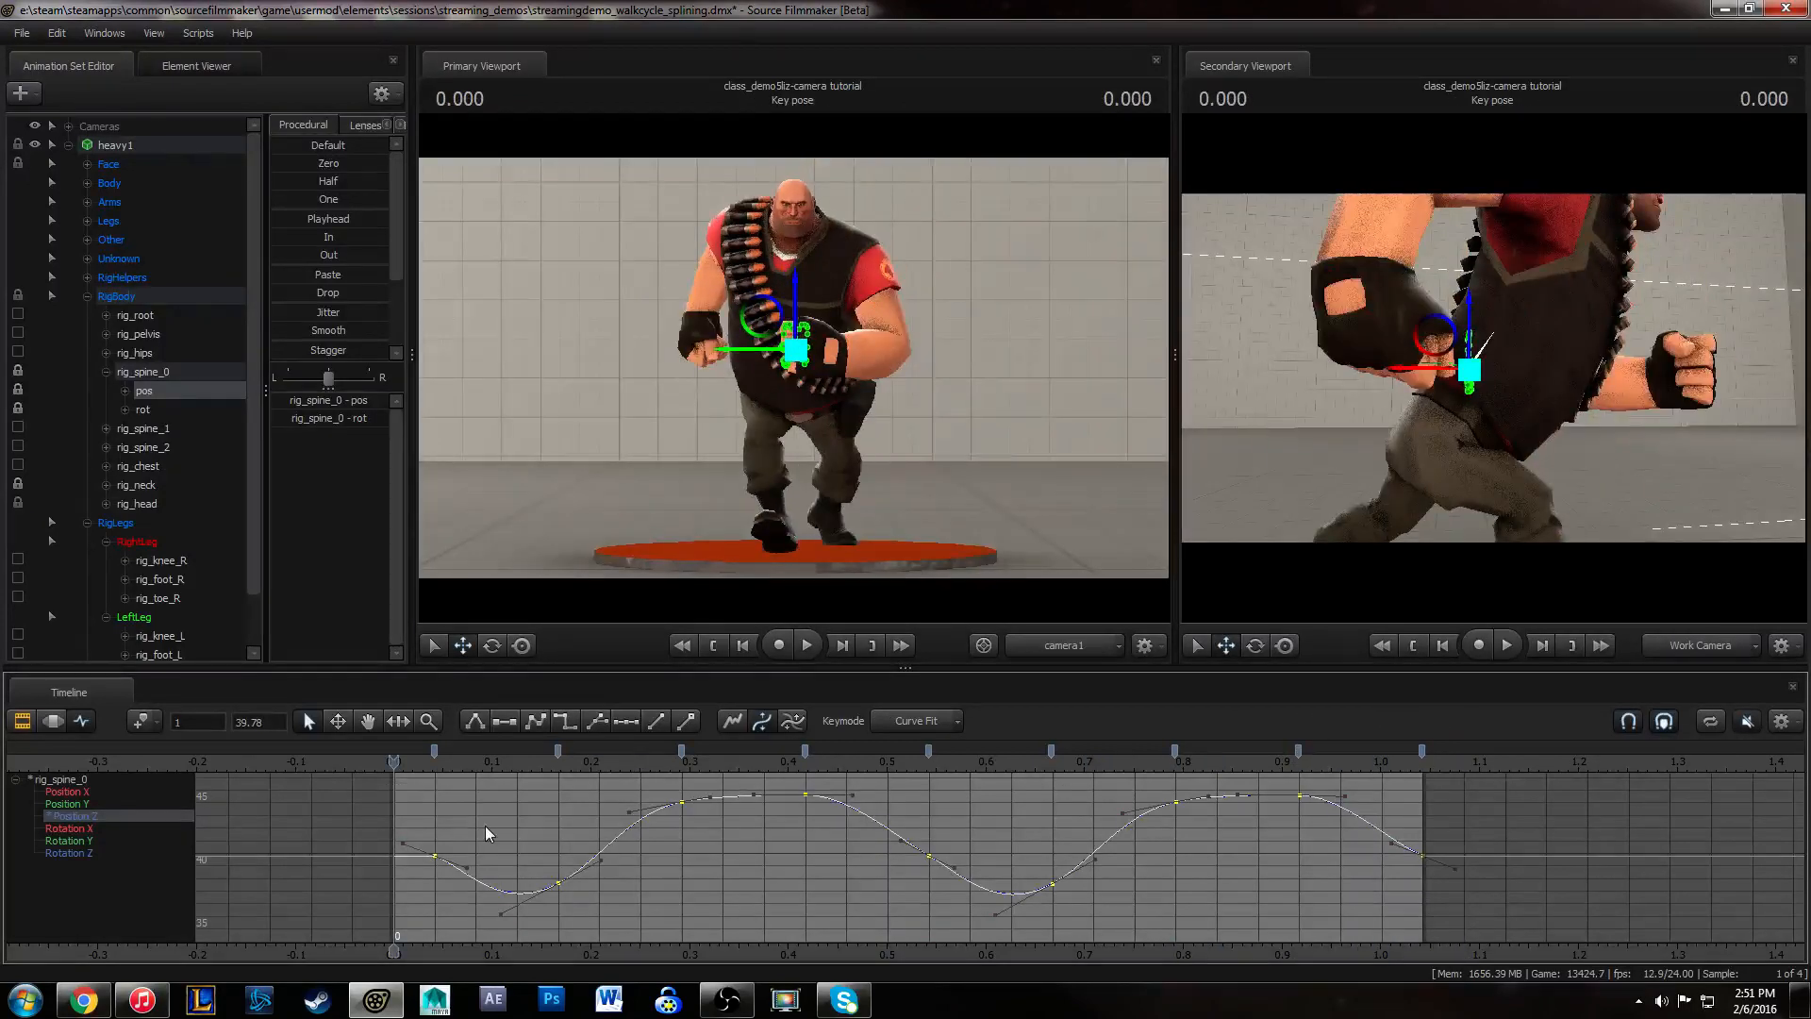
{"action": "left_click", "coordinate": [434, 855]}
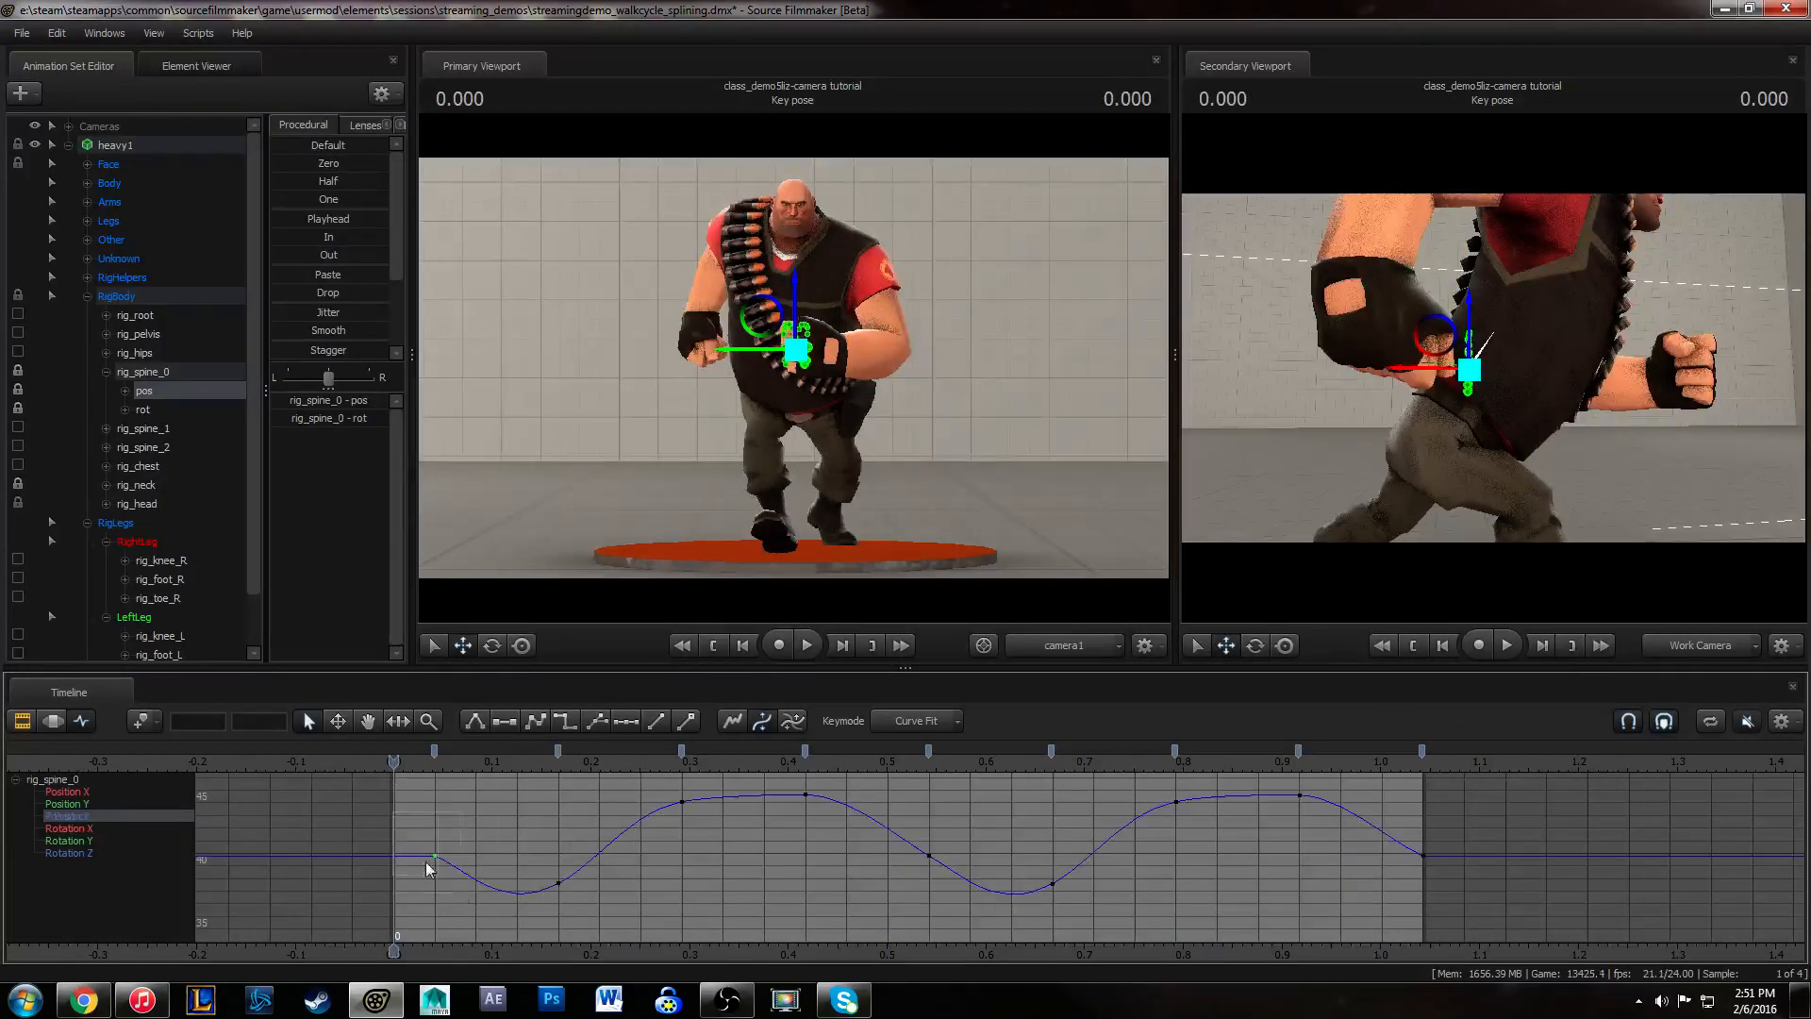
{"action": "left_click", "coordinate": [1389, 766]}
{"action": "left_click", "coordinate": [1383, 831]}
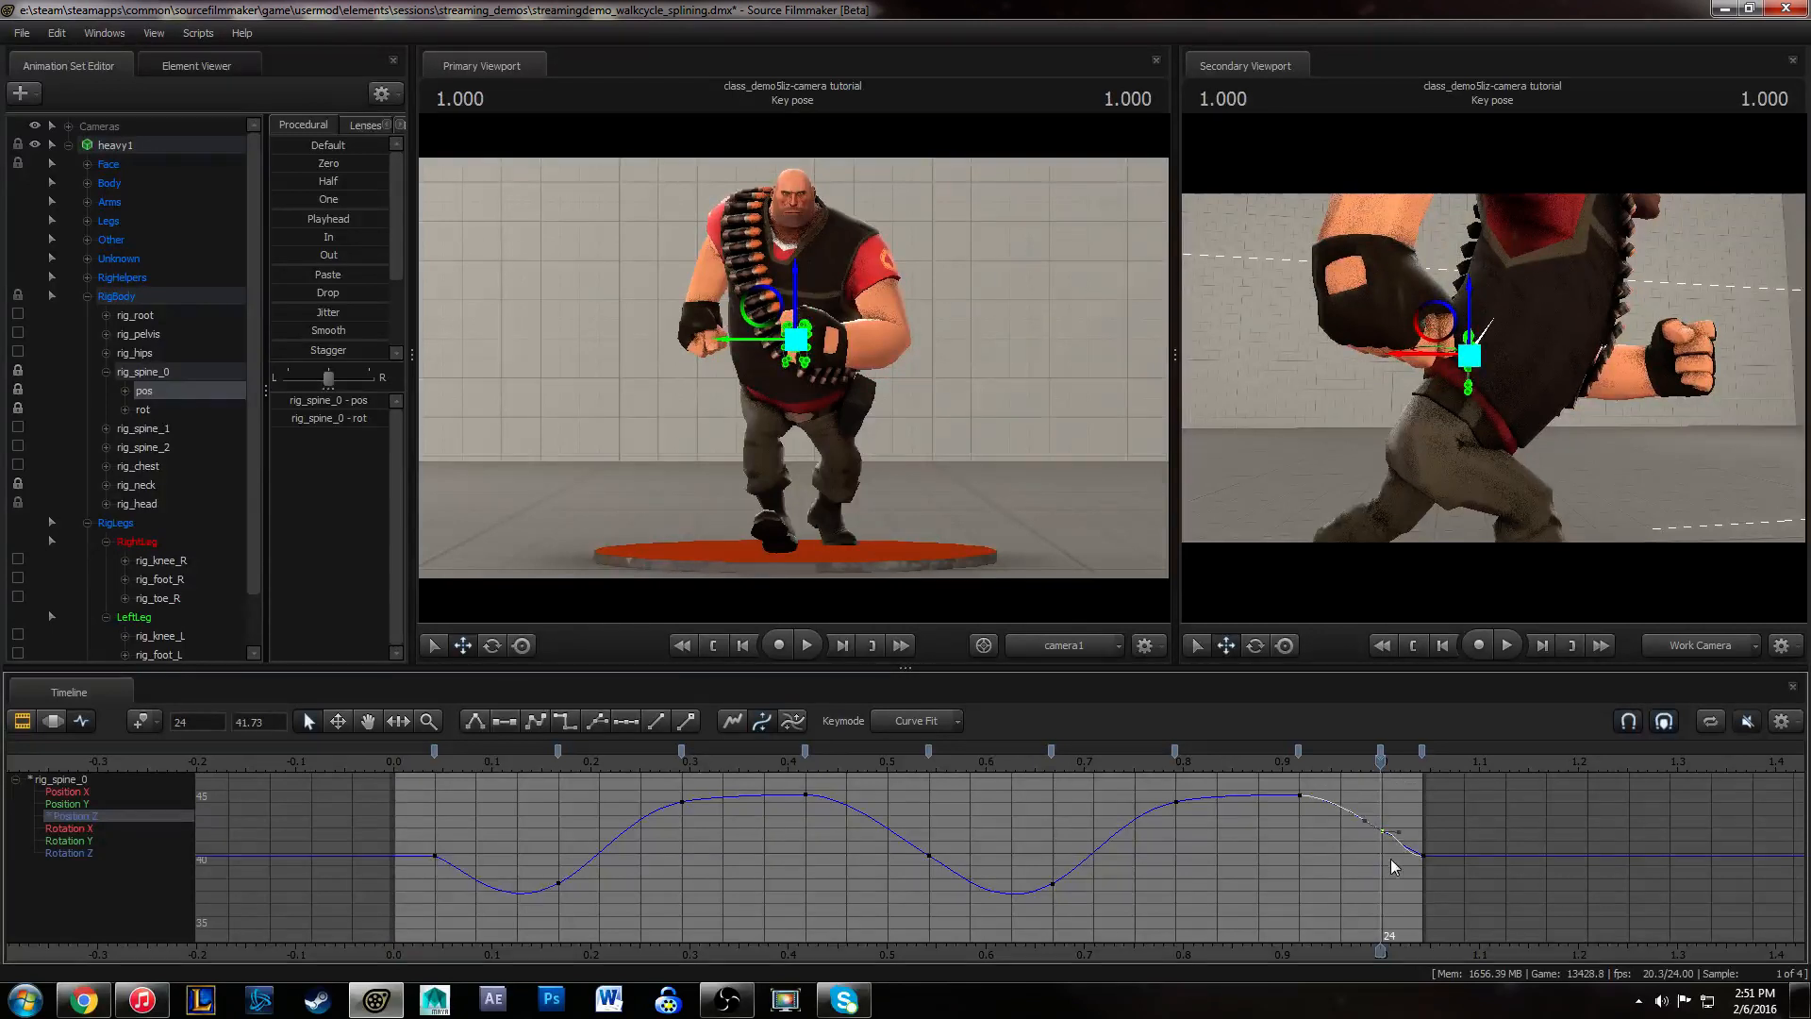
{"action": "left_click_drag", "start_coordinate": [268, 723], "coordinate": [166, 722]}
{"action": "key", "text": "ctrl+c"}
- Move the first Position Z key from frame 1 to frame 0 and set its value to the copied 41.73
{"action": "left_click", "coordinate": [395, 758]}
{"action": "left_click_drag", "start_coordinate": [411, 827], "coordinate": [455, 890]}
{"action": "middle_click_drag", "start_coordinate": [474, 890], "coordinate": [434, 887]}
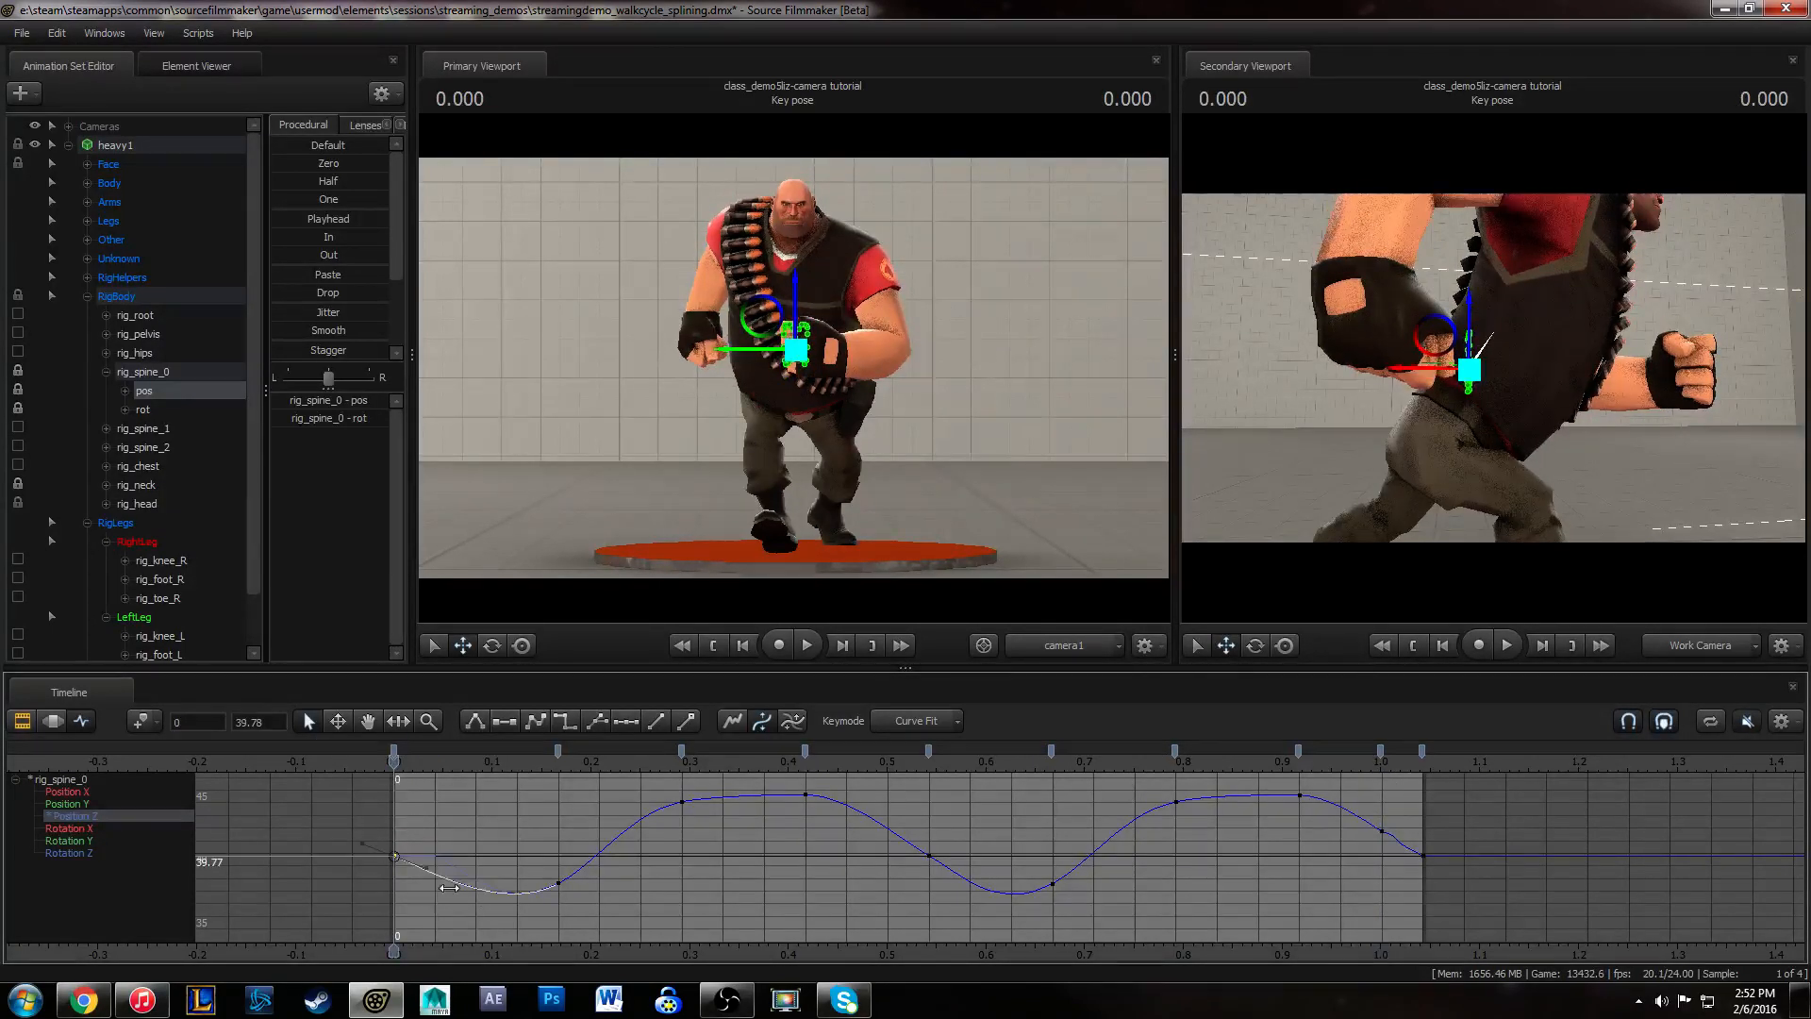
{"action": "left_click_drag", "start_coordinate": [270, 722], "coordinate": [174, 721]}
{"action": "key", "text": "ctrl+v"}
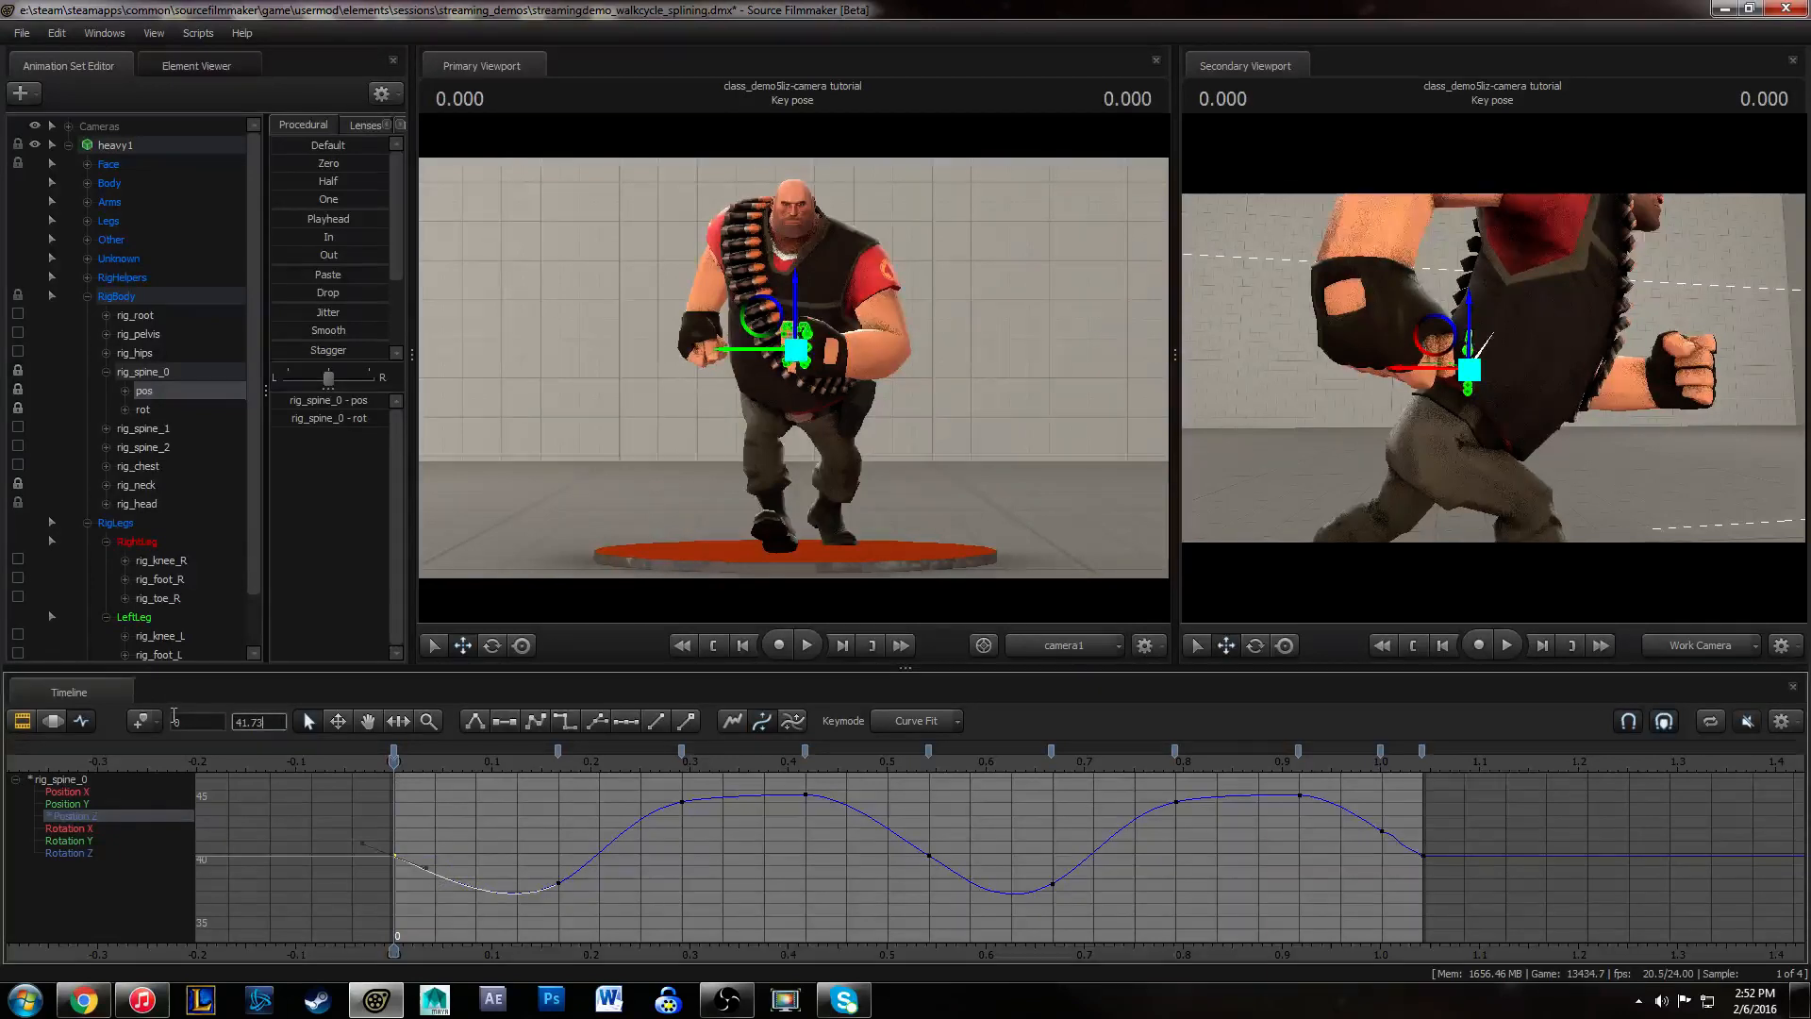
{"action": "key", "text": "Return"}
- Delete the surplus Position Z key at frame 25, check the key at frame 24, and scrub through the start of the cycle
{"action": "left_click_drag", "start_coordinate": [1358, 800], "coordinate": [1407, 884]}
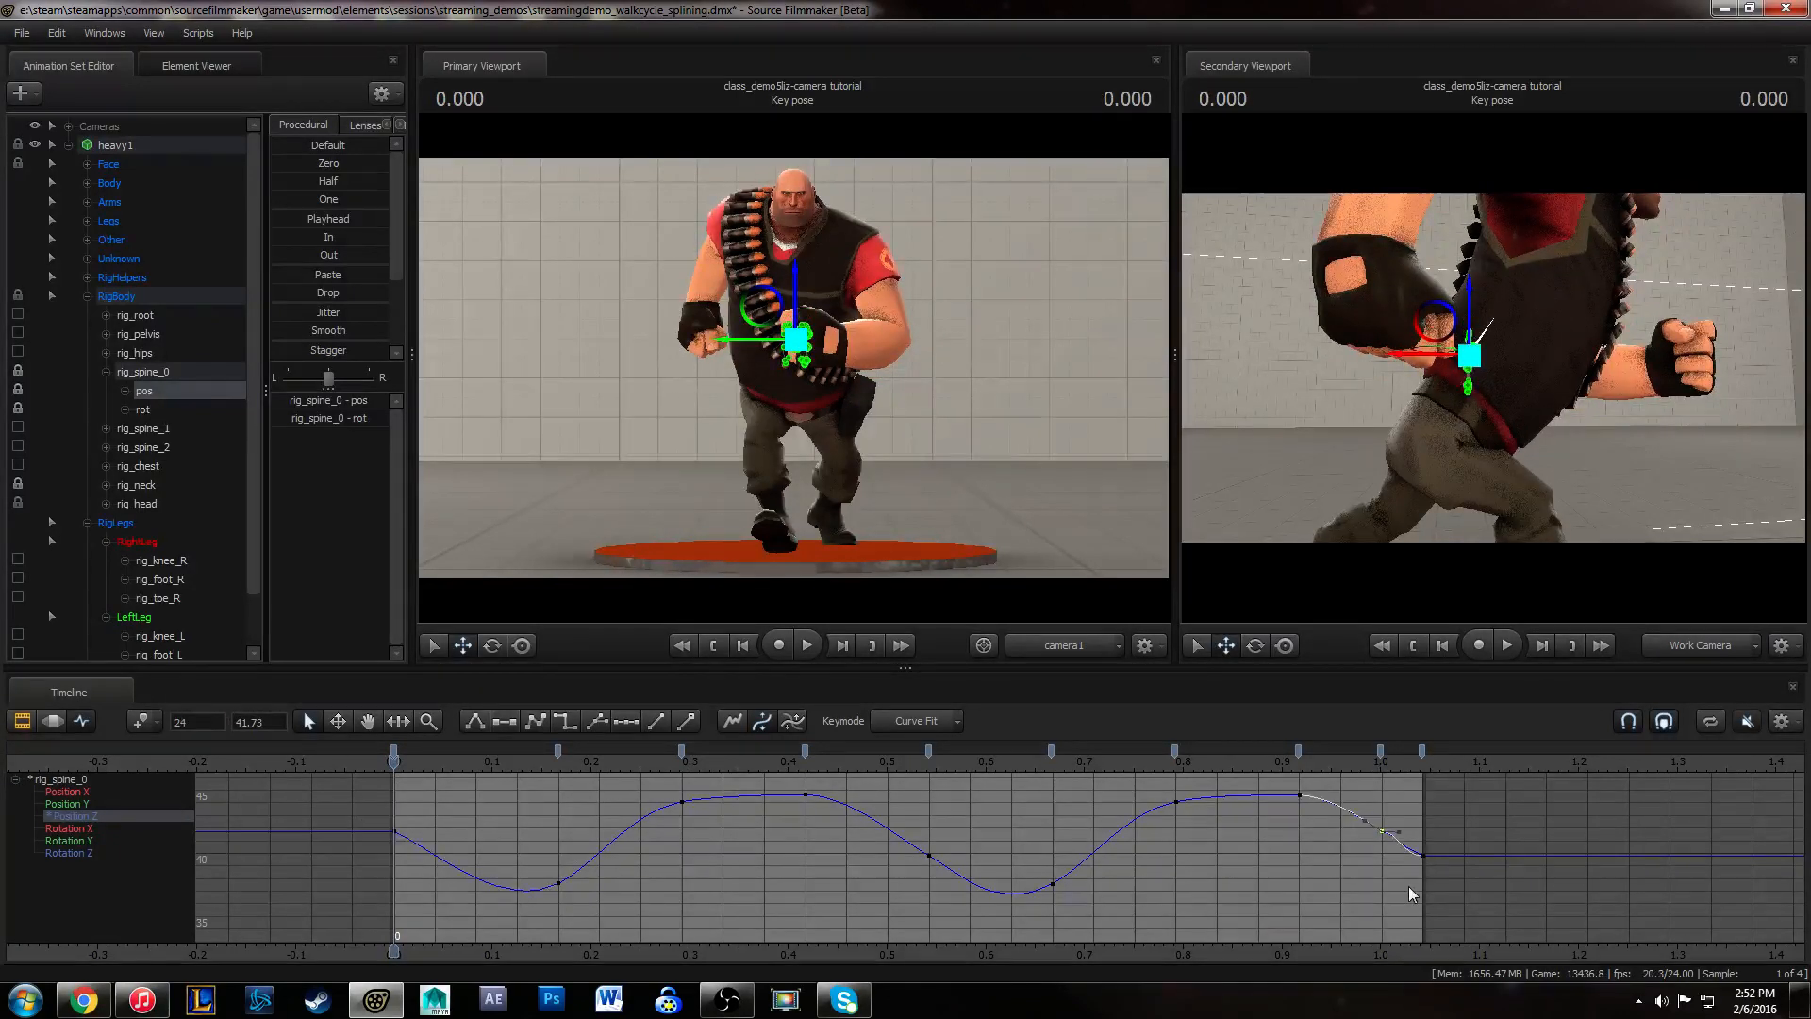
{"action": "left_click_drag", "start_coordinate": [1412, 817], "coordinate": [1443, 897]}
{"action": "key", "text": "Delete"}
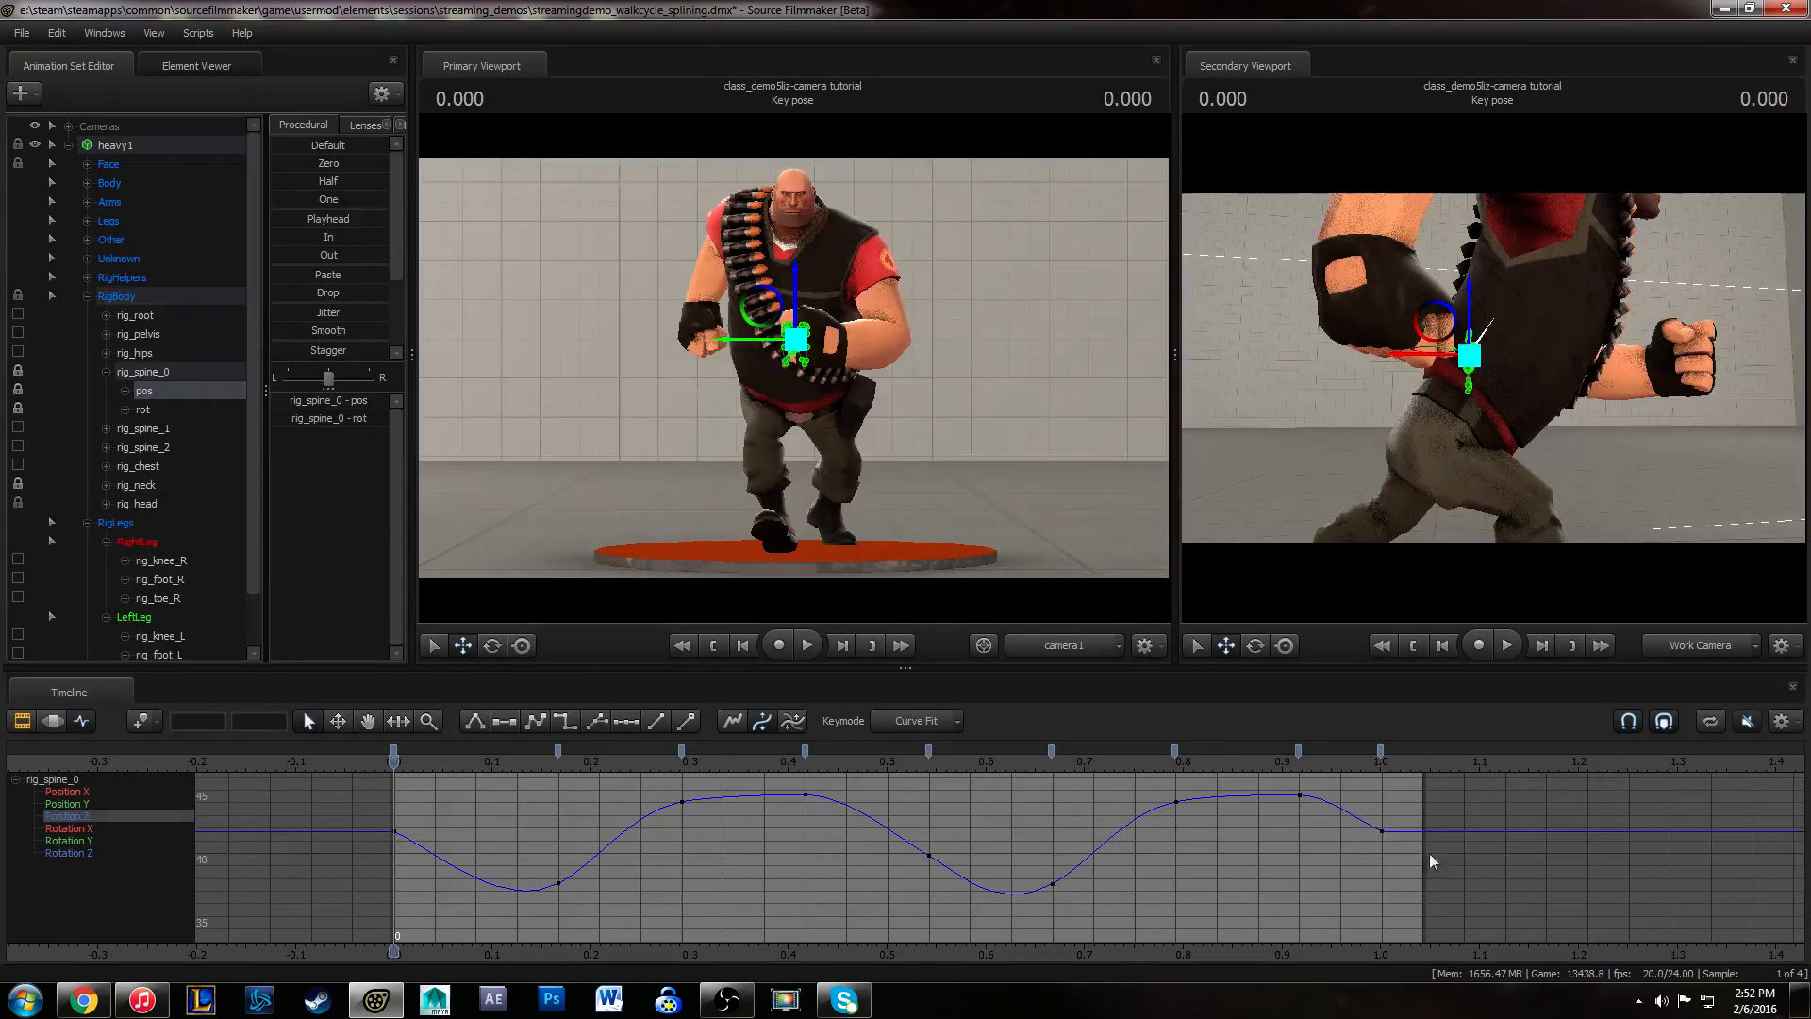
{"action": "left_click_drag", "start_coordinate": [1355, 807], "coordinate": [1407, 876]}
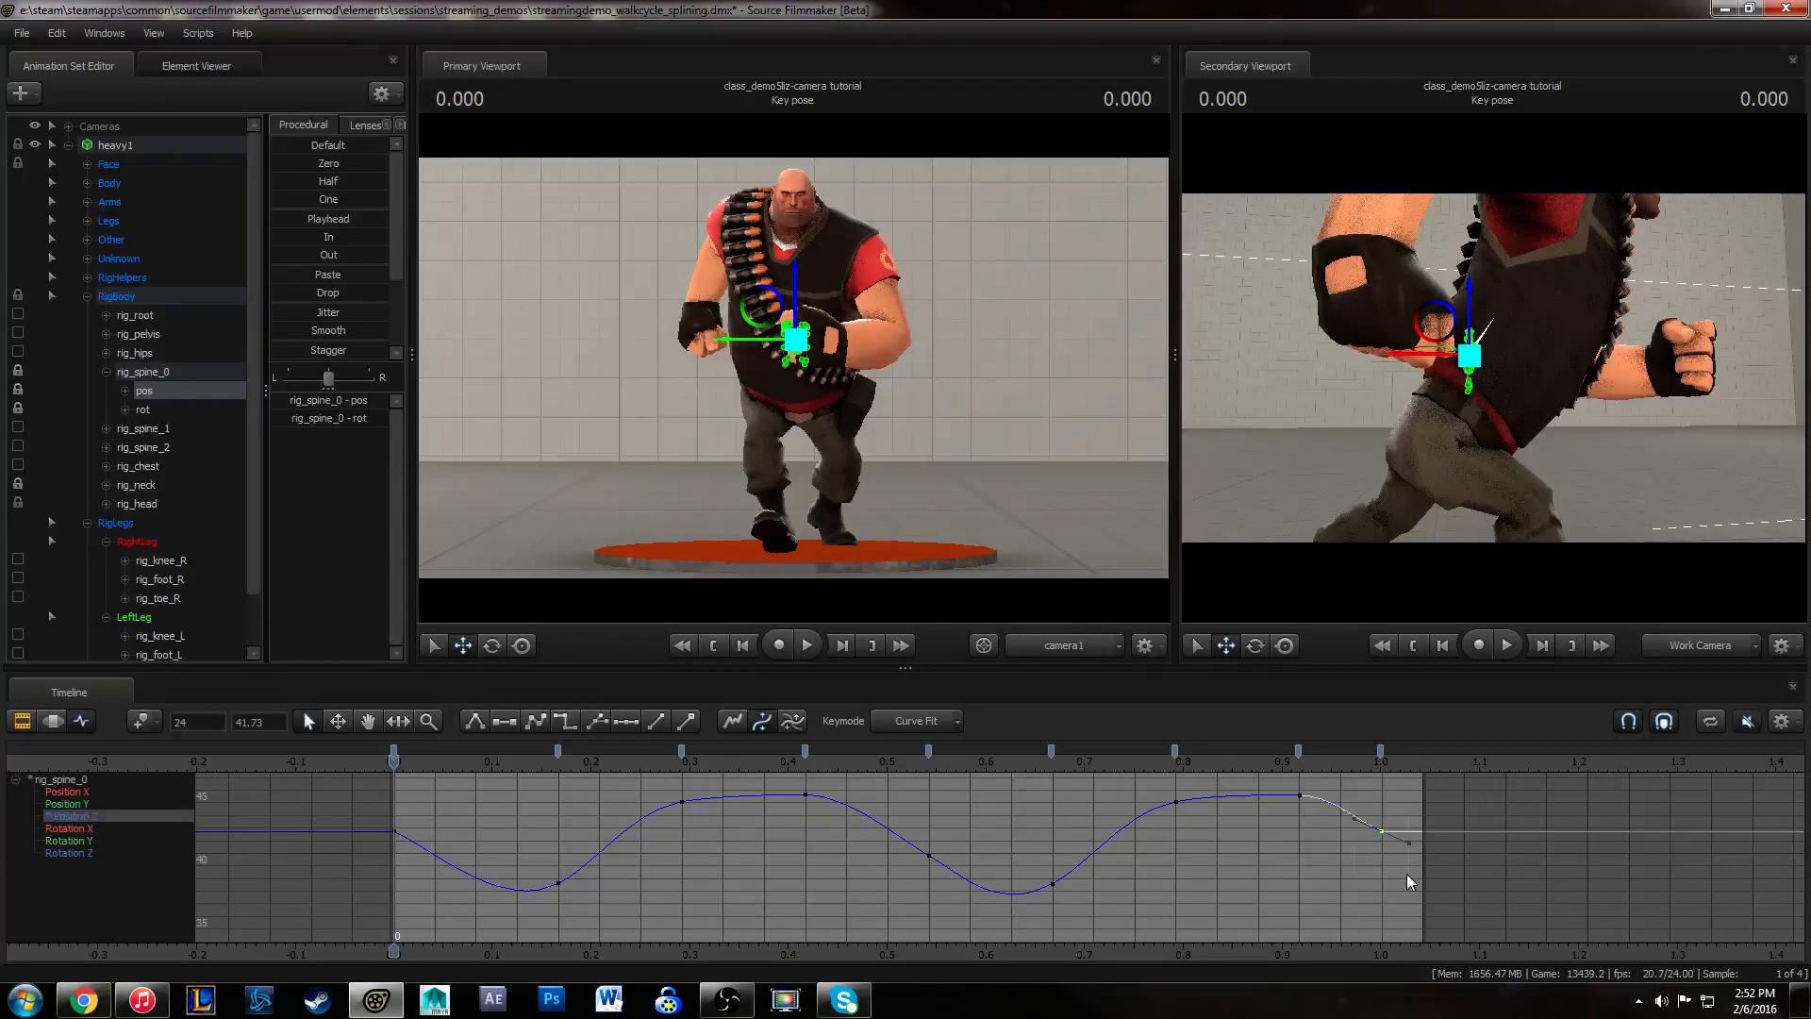
{"action": "left_click", "coordinate": [1426, 798]}
{"action": "left_click_drag", "start_coordinate": [418, 762], "coordinate": [527, 750]}
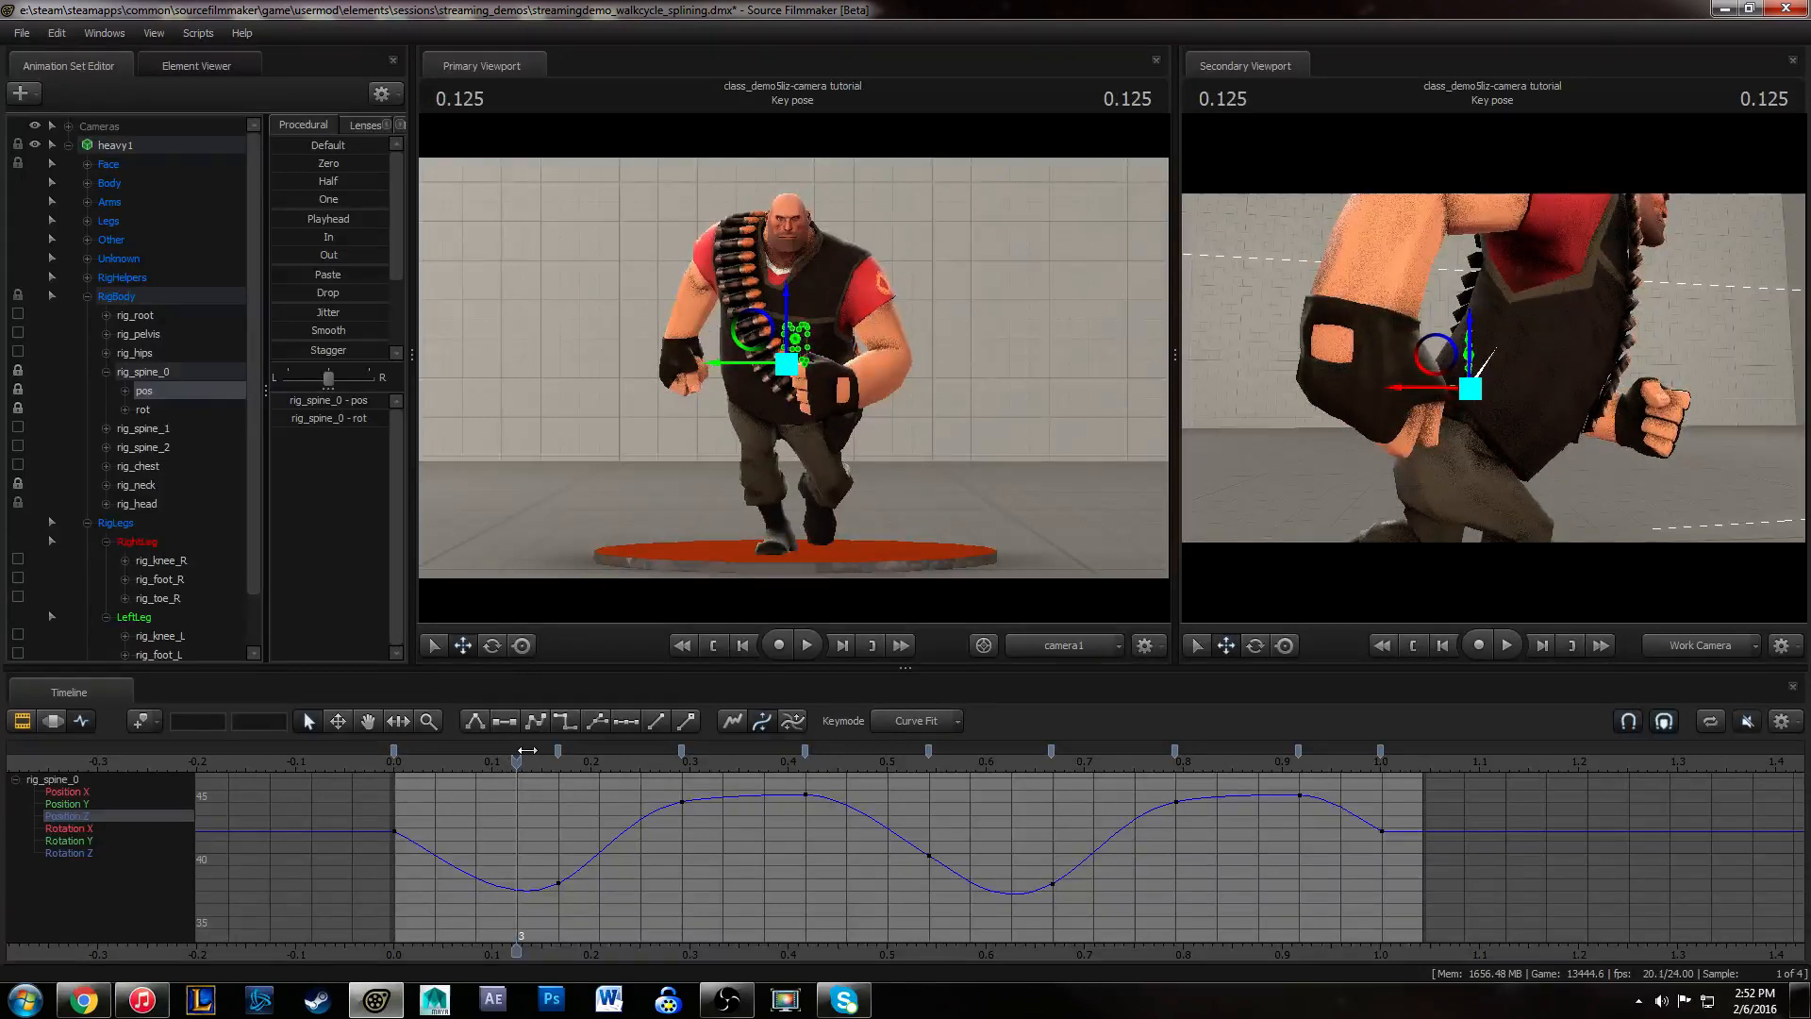
- Add keys to rig_spine_0's Position Z curve at the low points at frames 3 and 15
{"action": "key", "text": "m"}
{"action": "left_click_drag", "start_coordinate": [508, 872], "coordinate": [539, 896]}
{"action": "middle_click_drag", "start_coordinate": [557, 871], "coordinate": [556, 876], "text": "shift"}
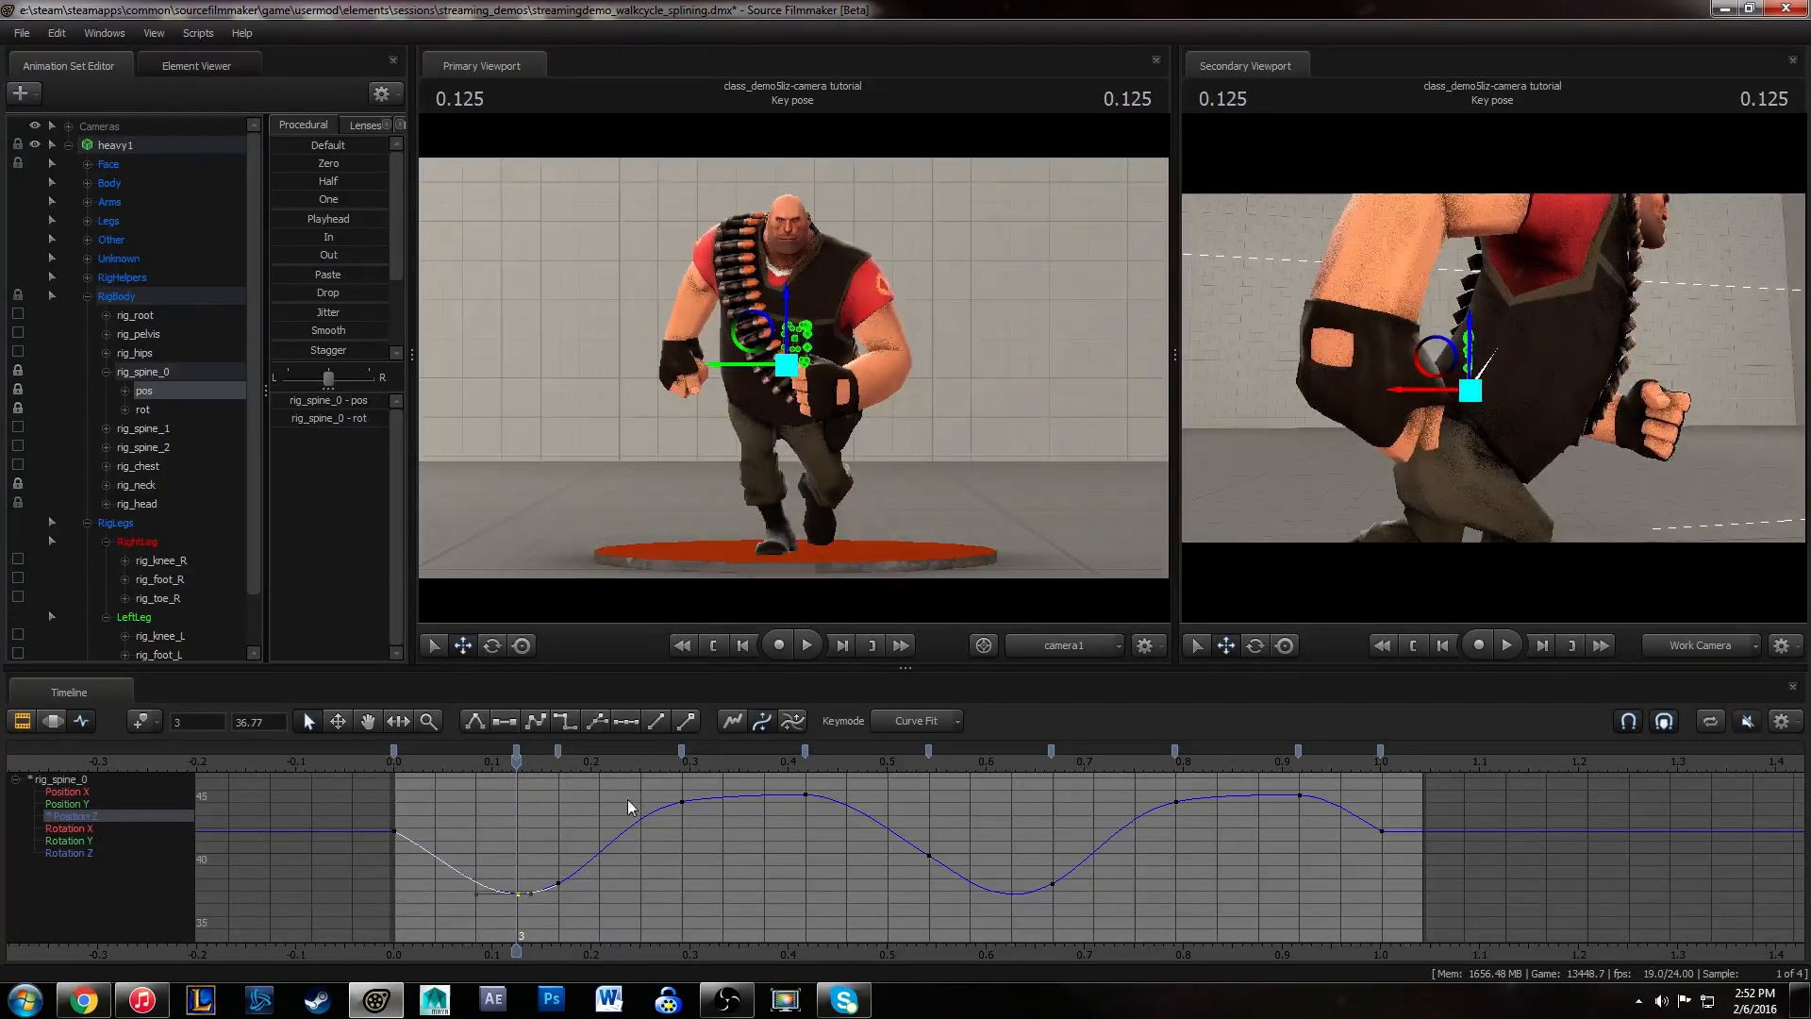
{"action": "left_click_drag", "start_coordinate": [421, 764], "coordinate": [1012, 765]}
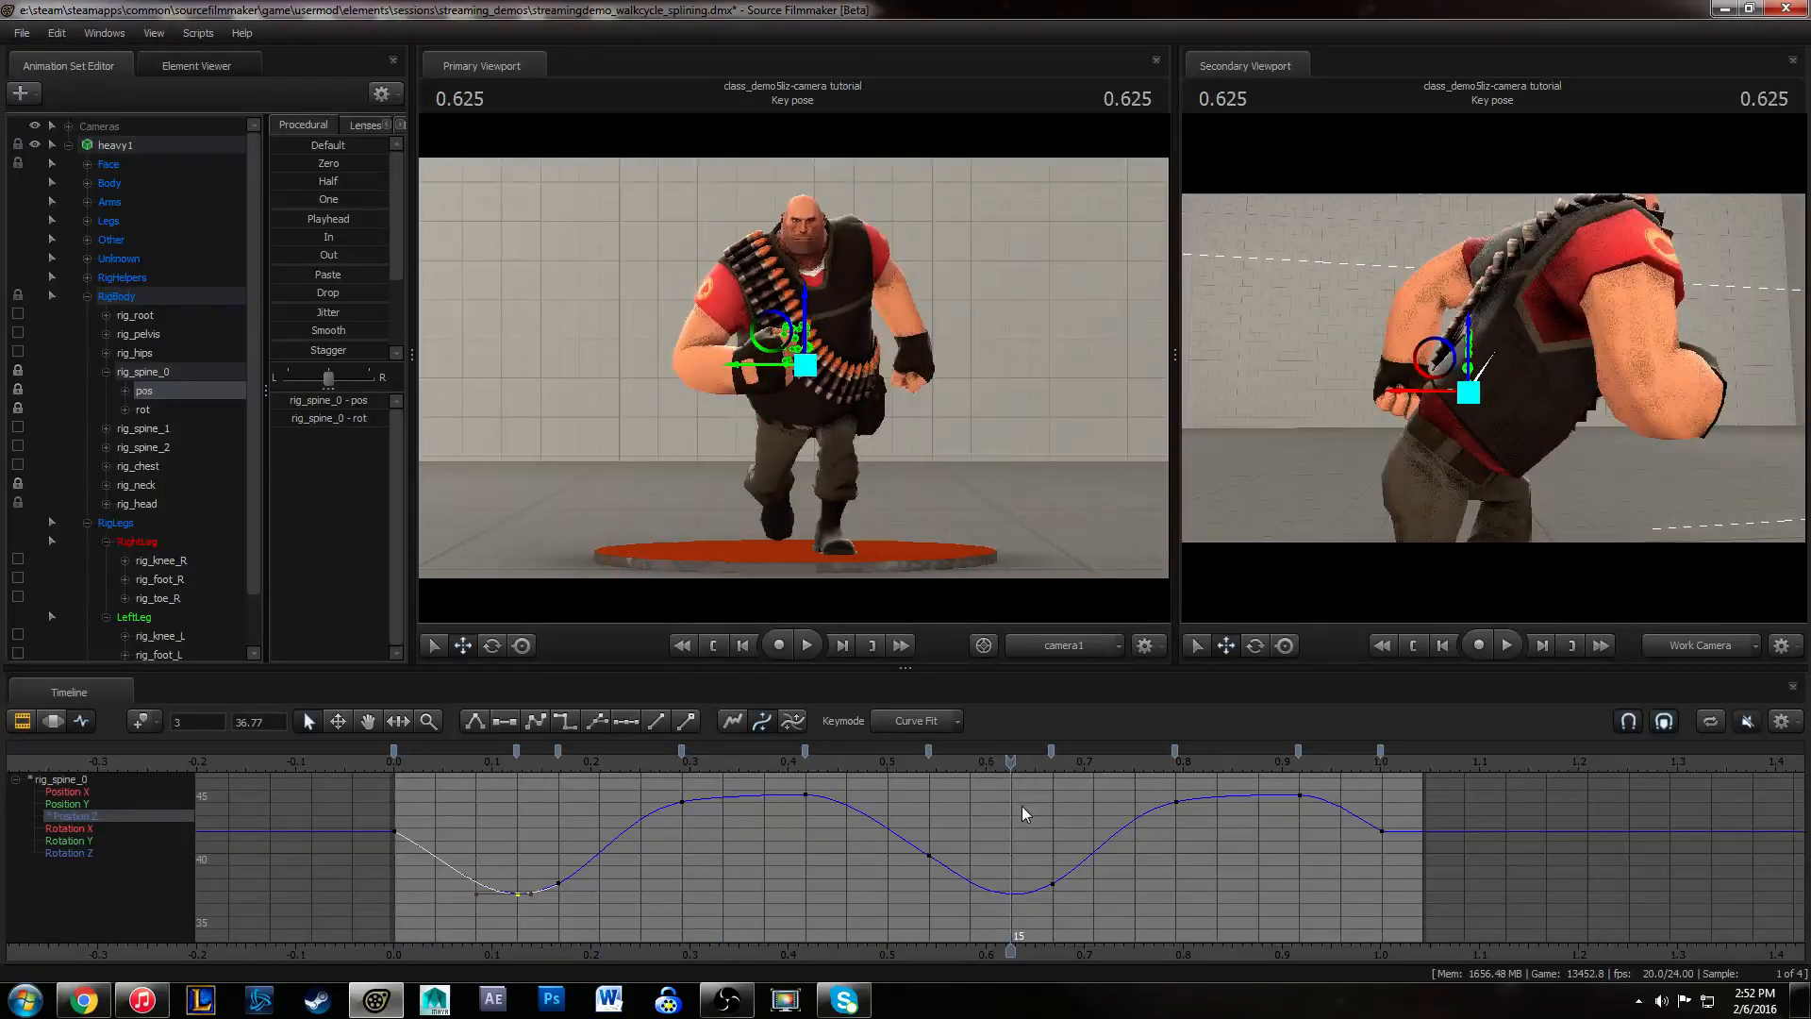
- Select all keys along rig_spine_0's Position Z curve
{"action": "left_click", "coordinate": [1052, 884]}
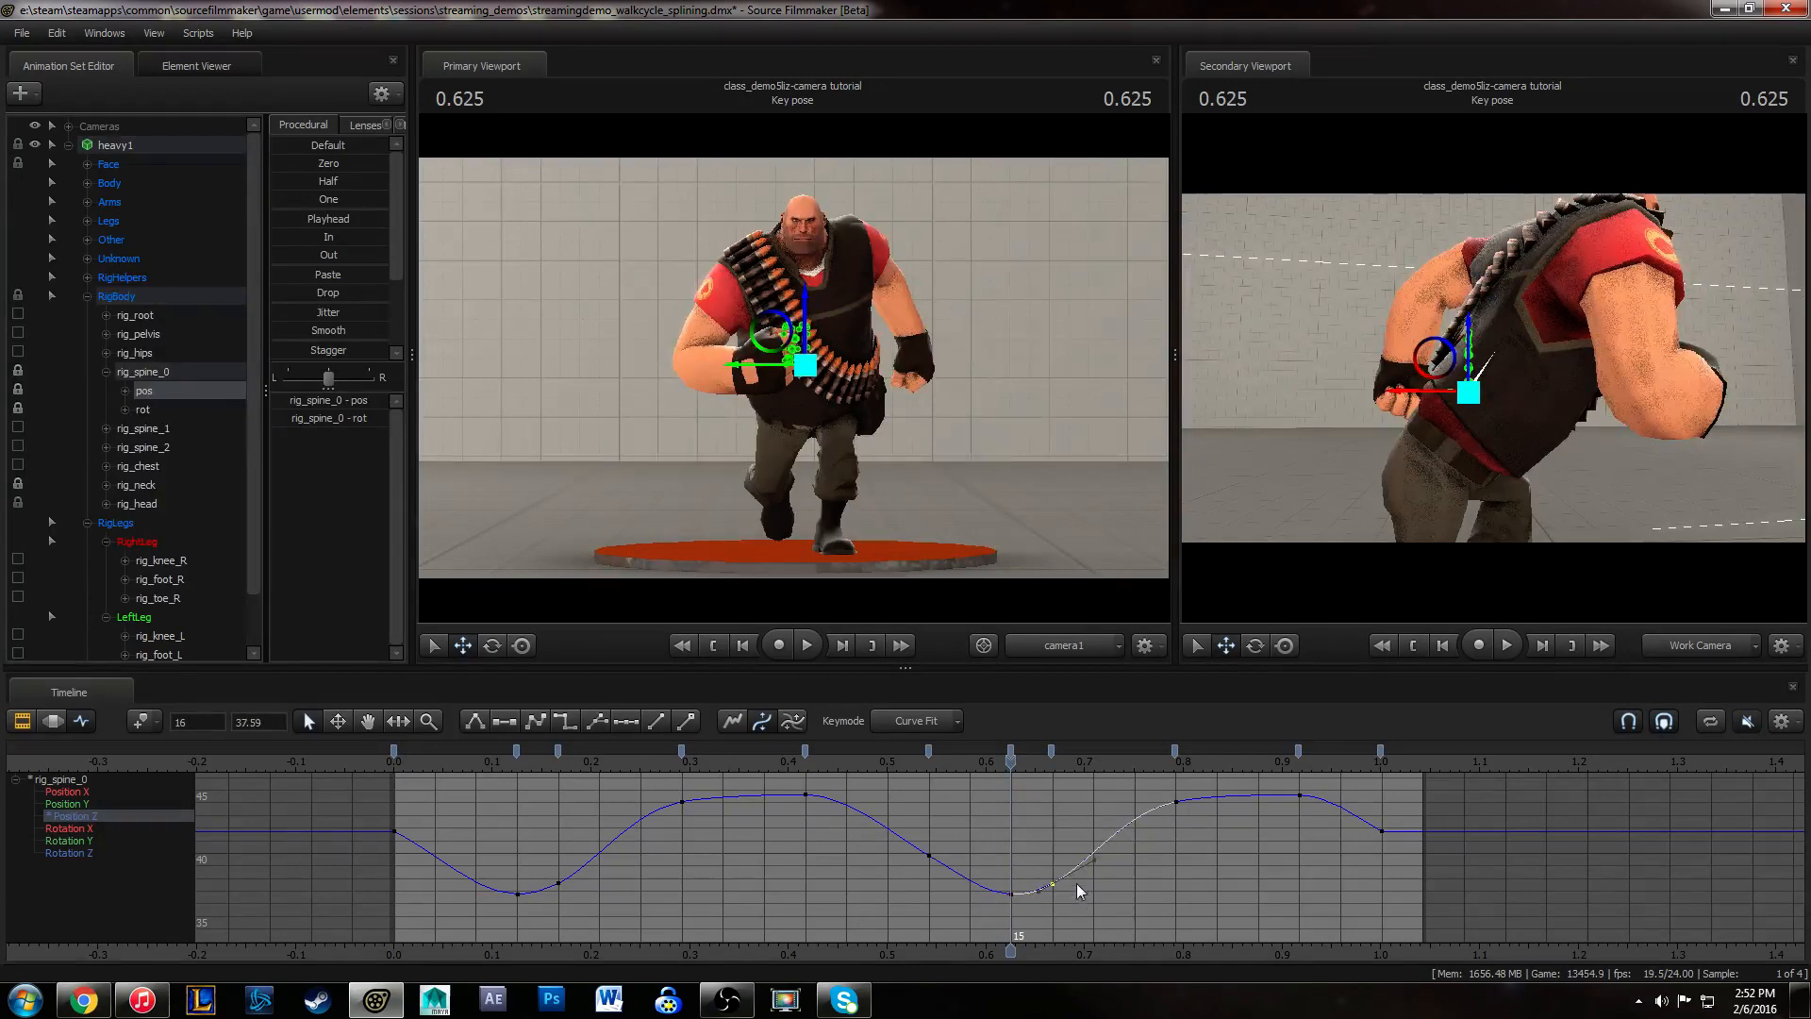
{"action": "left_click", "coordinate": [1054, 819]}
{"action": "left_click_drag", "start_coordinate": [658, 795], "coordinate": [713, 832]}
{"action": "key", "text": "ctrl+a"}
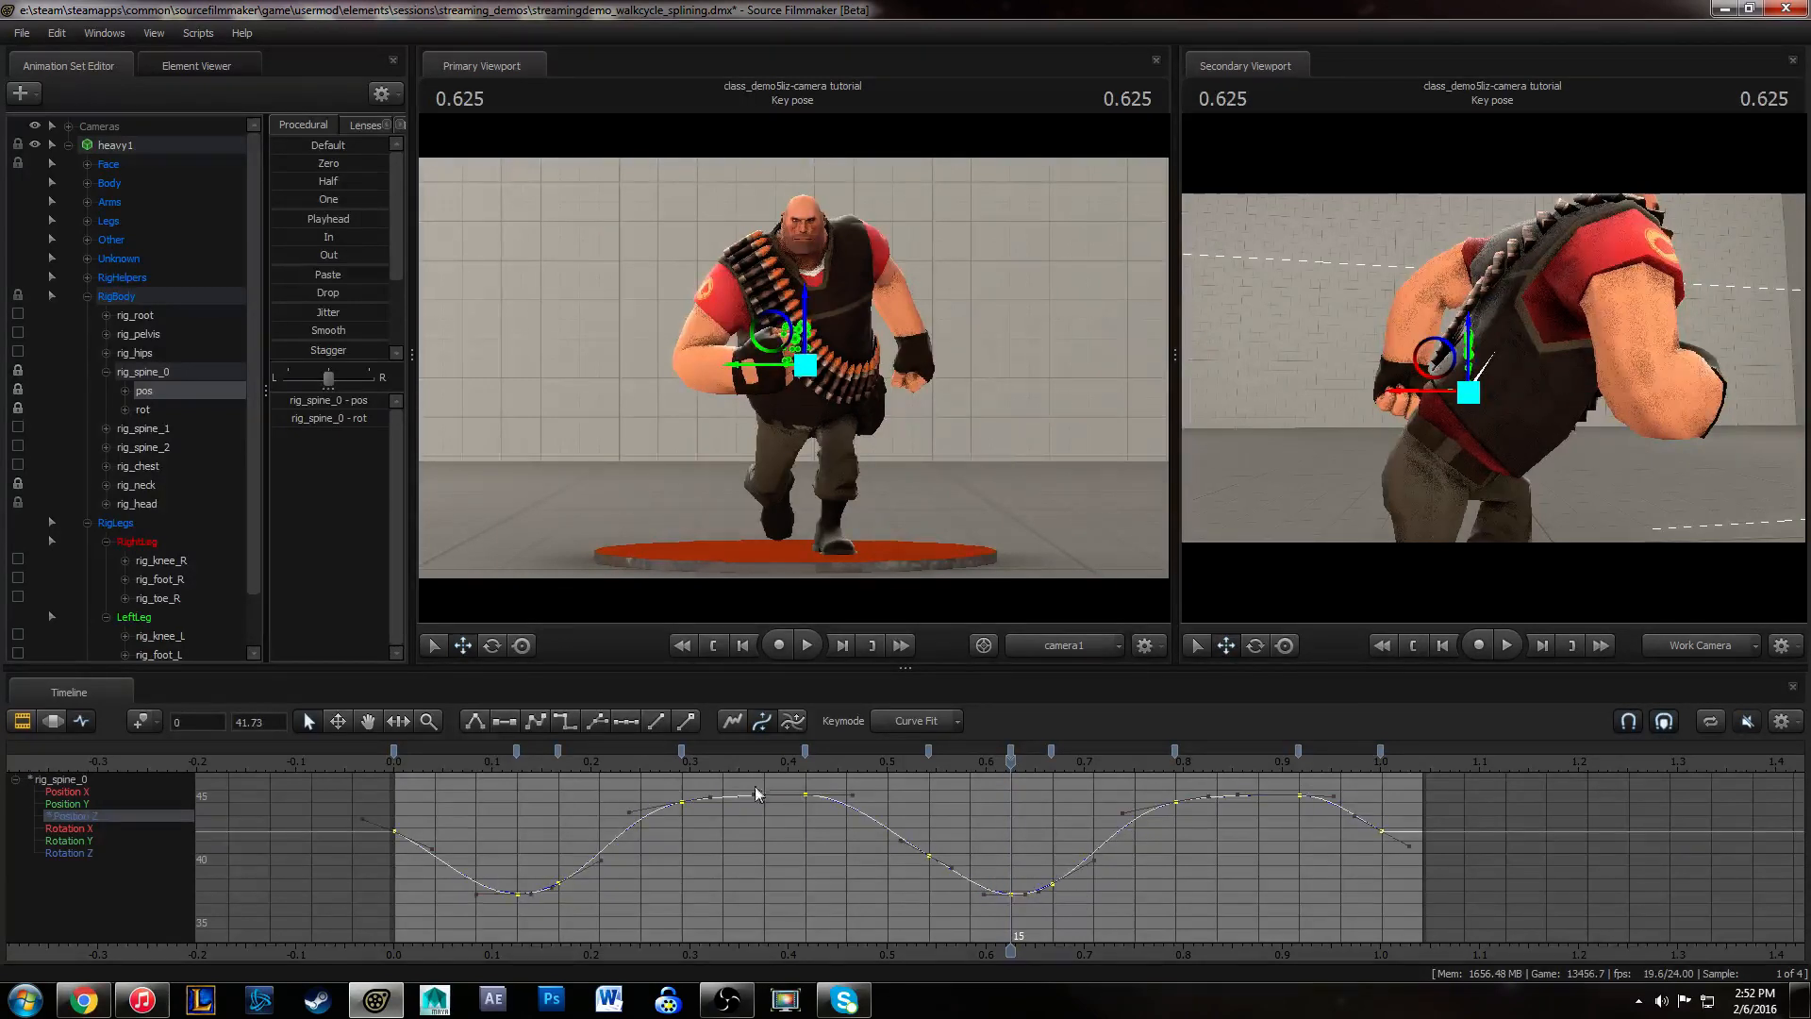
- Play the walk cycle from frame 0 to check the body's up-and-down motion in both viewports
{"action": "left_click", "coordinate": [397, 765]}
{"action": "key", "text": "space"}
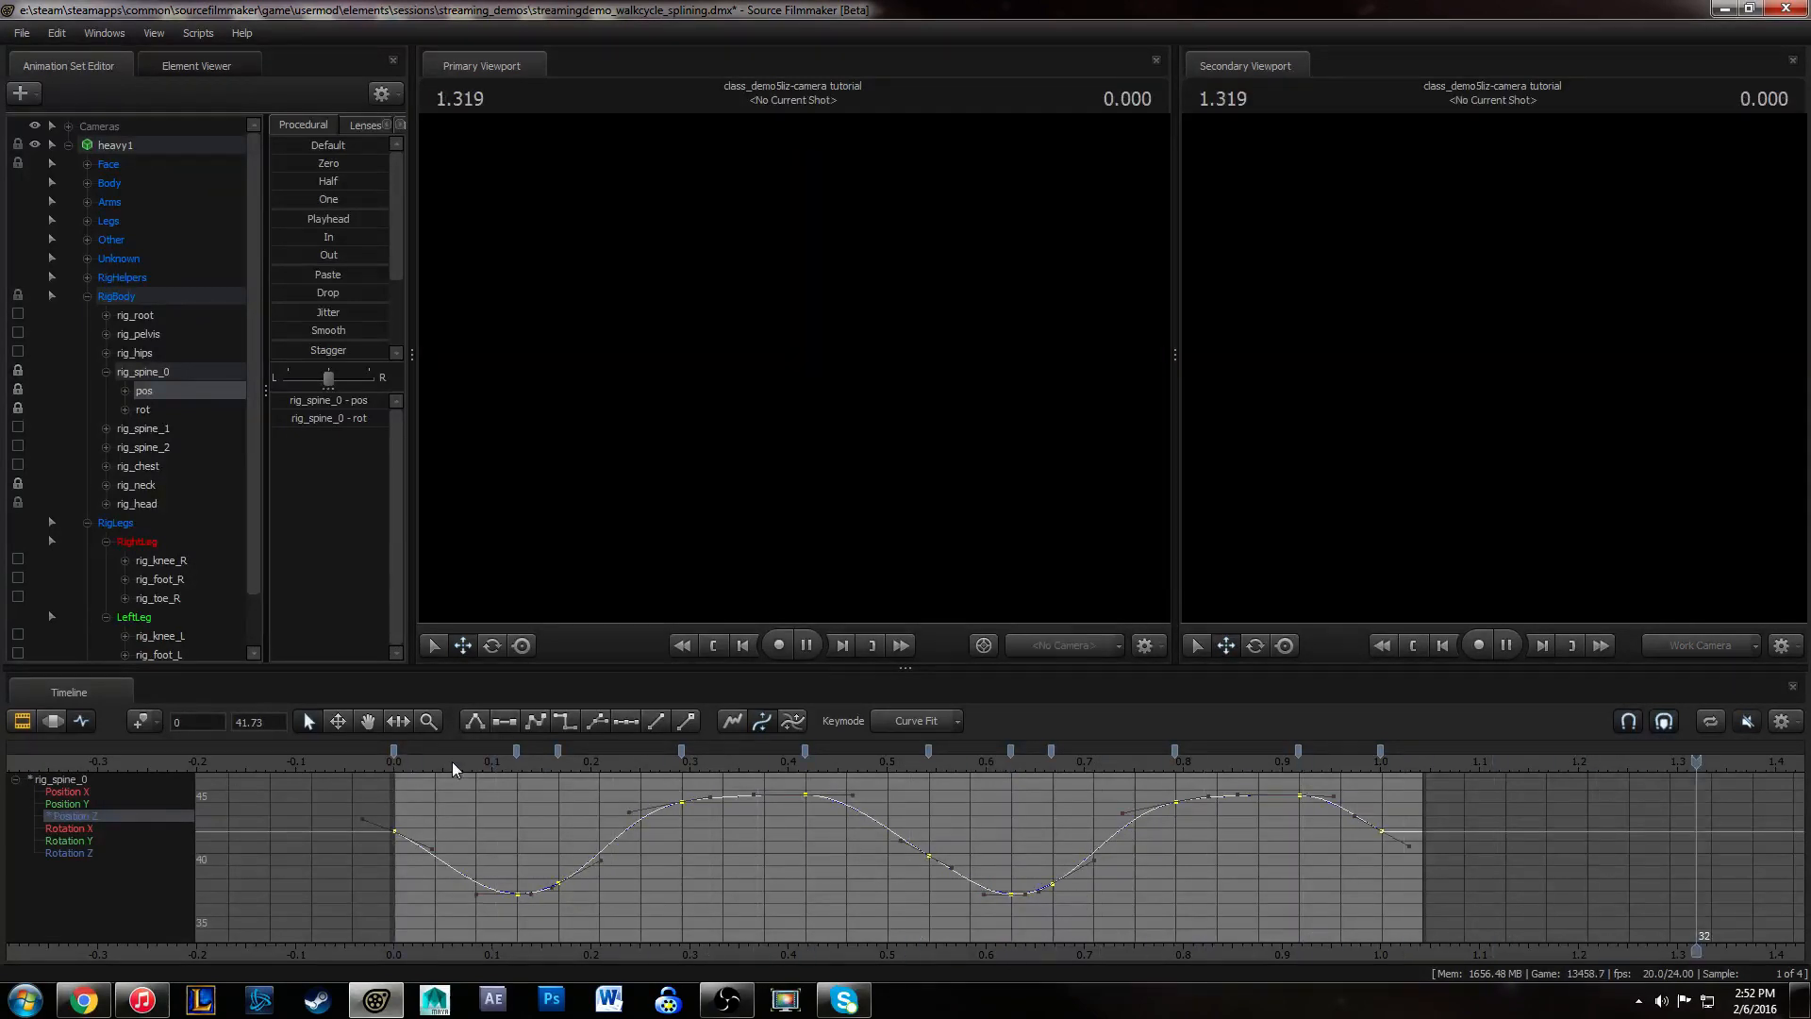
{"action": "key", "text": "space"}
{"action": "left_click", "coordinate": [387, 766]}
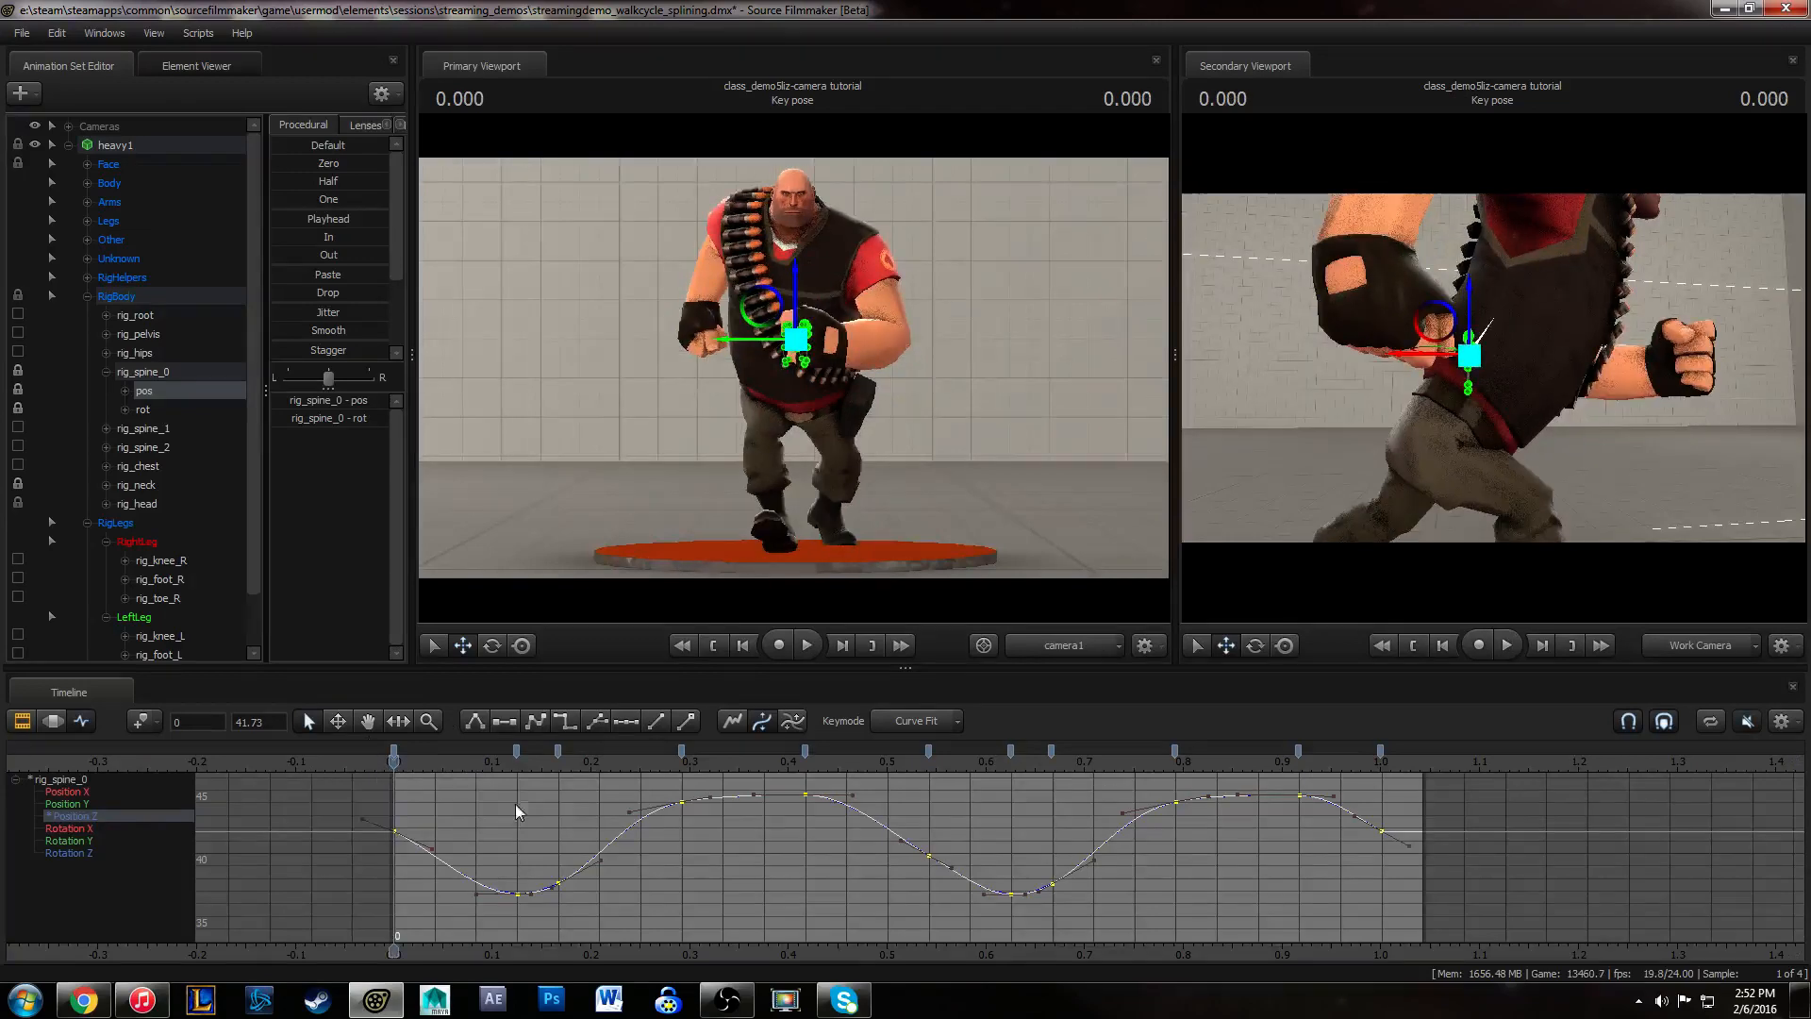
{"action": "middle_click_drag", "start_coordinate": [728, 867], "coordinate": [474, 850]}
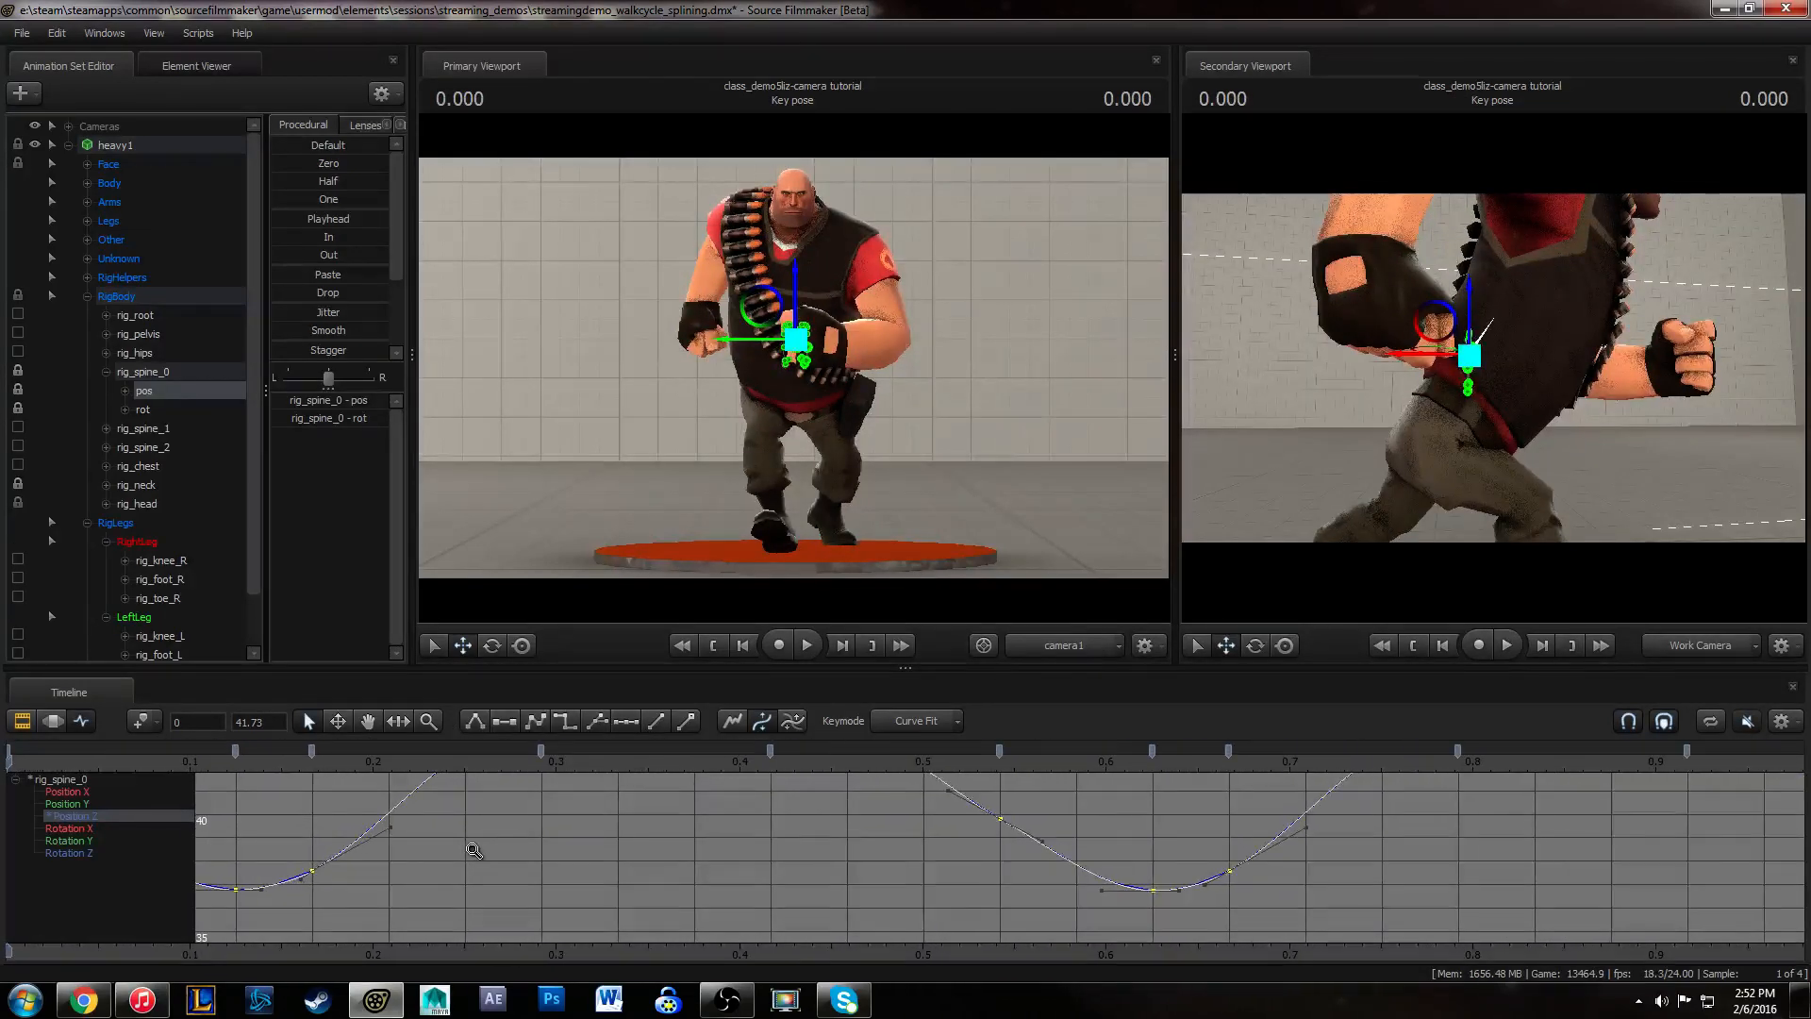
{"action": "left_click", "coordinate": [473, 850]}
{"action": "key", "text": "space"}
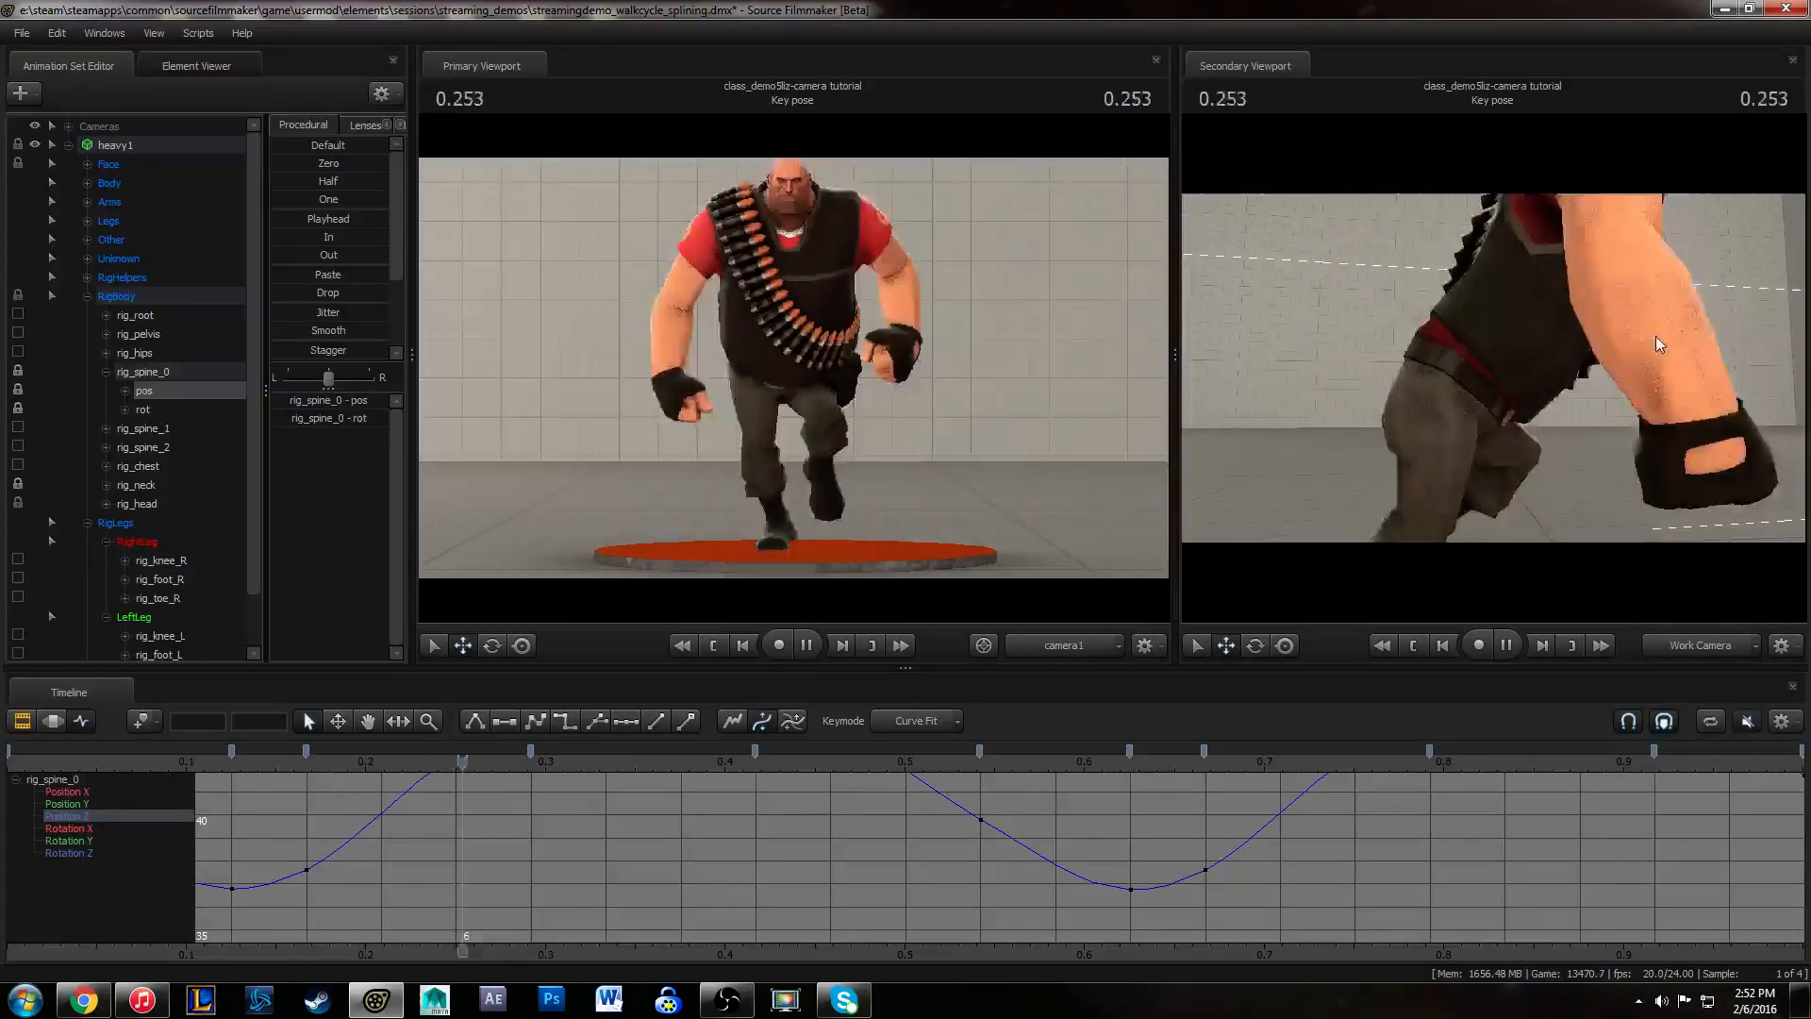
{"action": "key", "text": "space"}
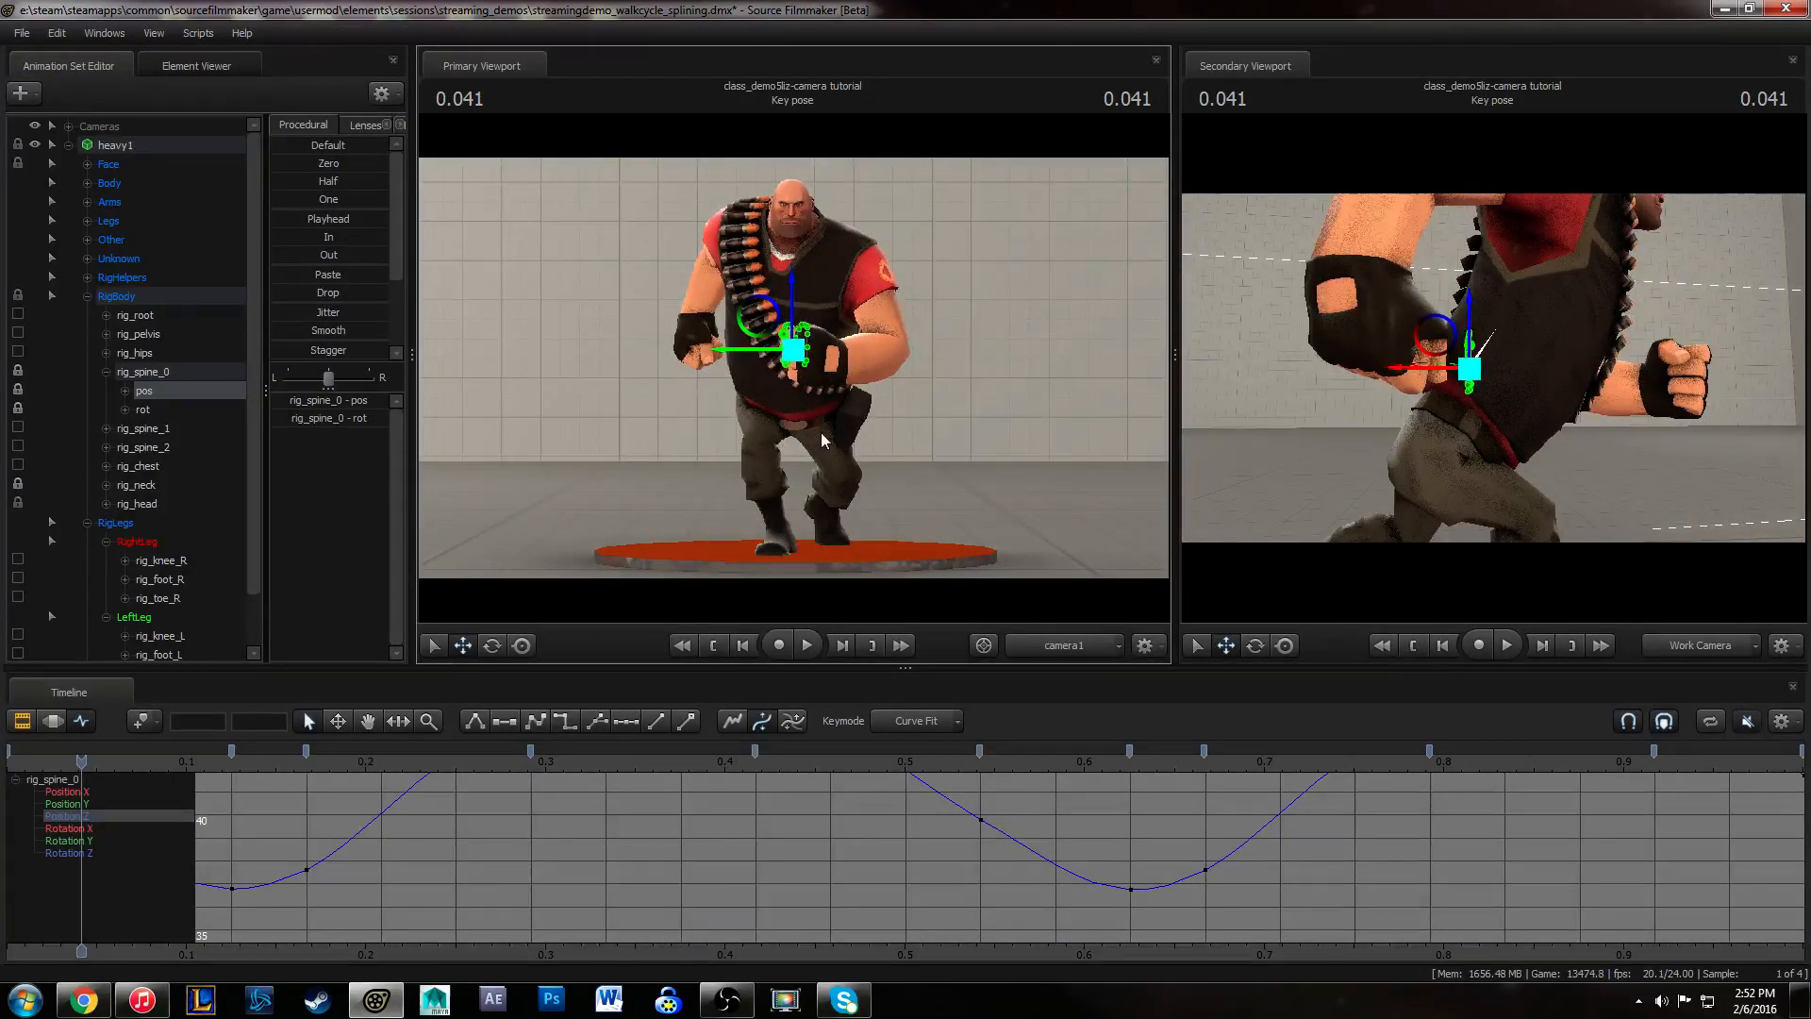
- Expand the Cameras group and select camera1
{"action": "left_click", "coordinate": [69, 127]}
{"action": "left_click", "coordinate": [124, 148]}
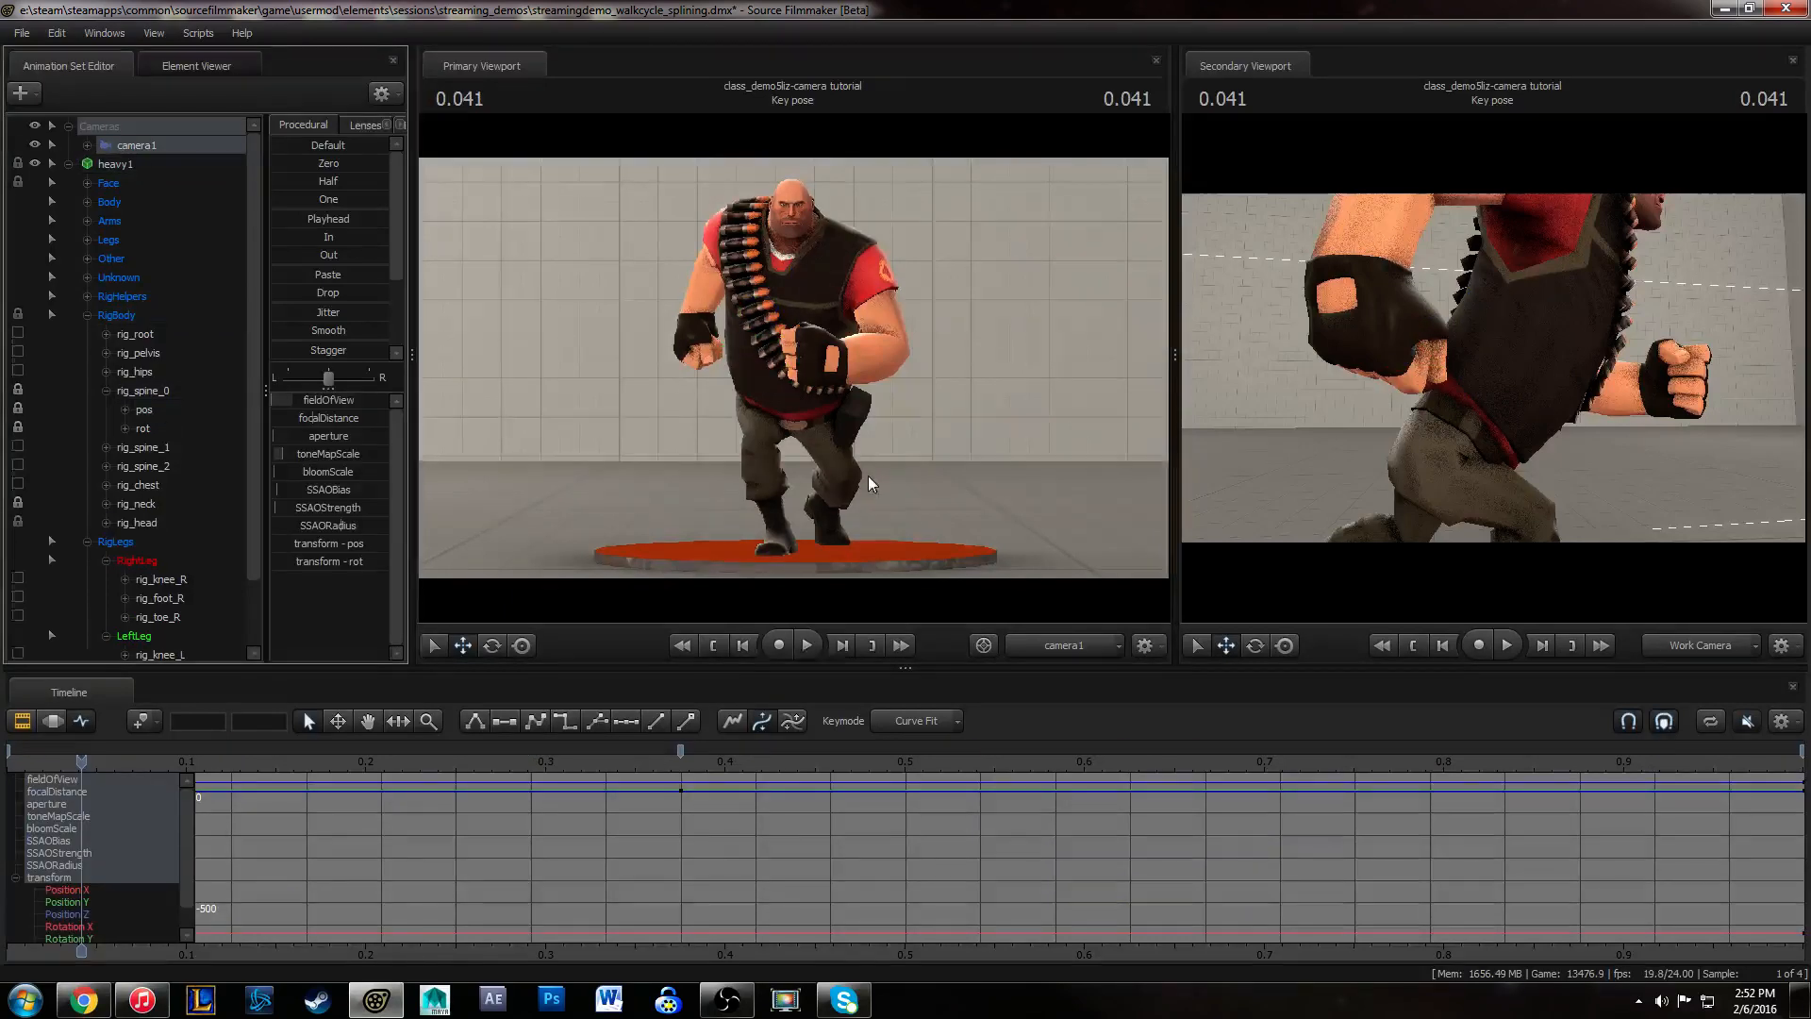
- Try moving camera1 closer to the character's torso at frame 1 and play the shot from the start
{"action": "left_click_drag", "start_coordinate": [864, 476], "coordinate": [864, 462]}
{"action": "key", "text": "w"}
{"action": "key", "text": "w"}
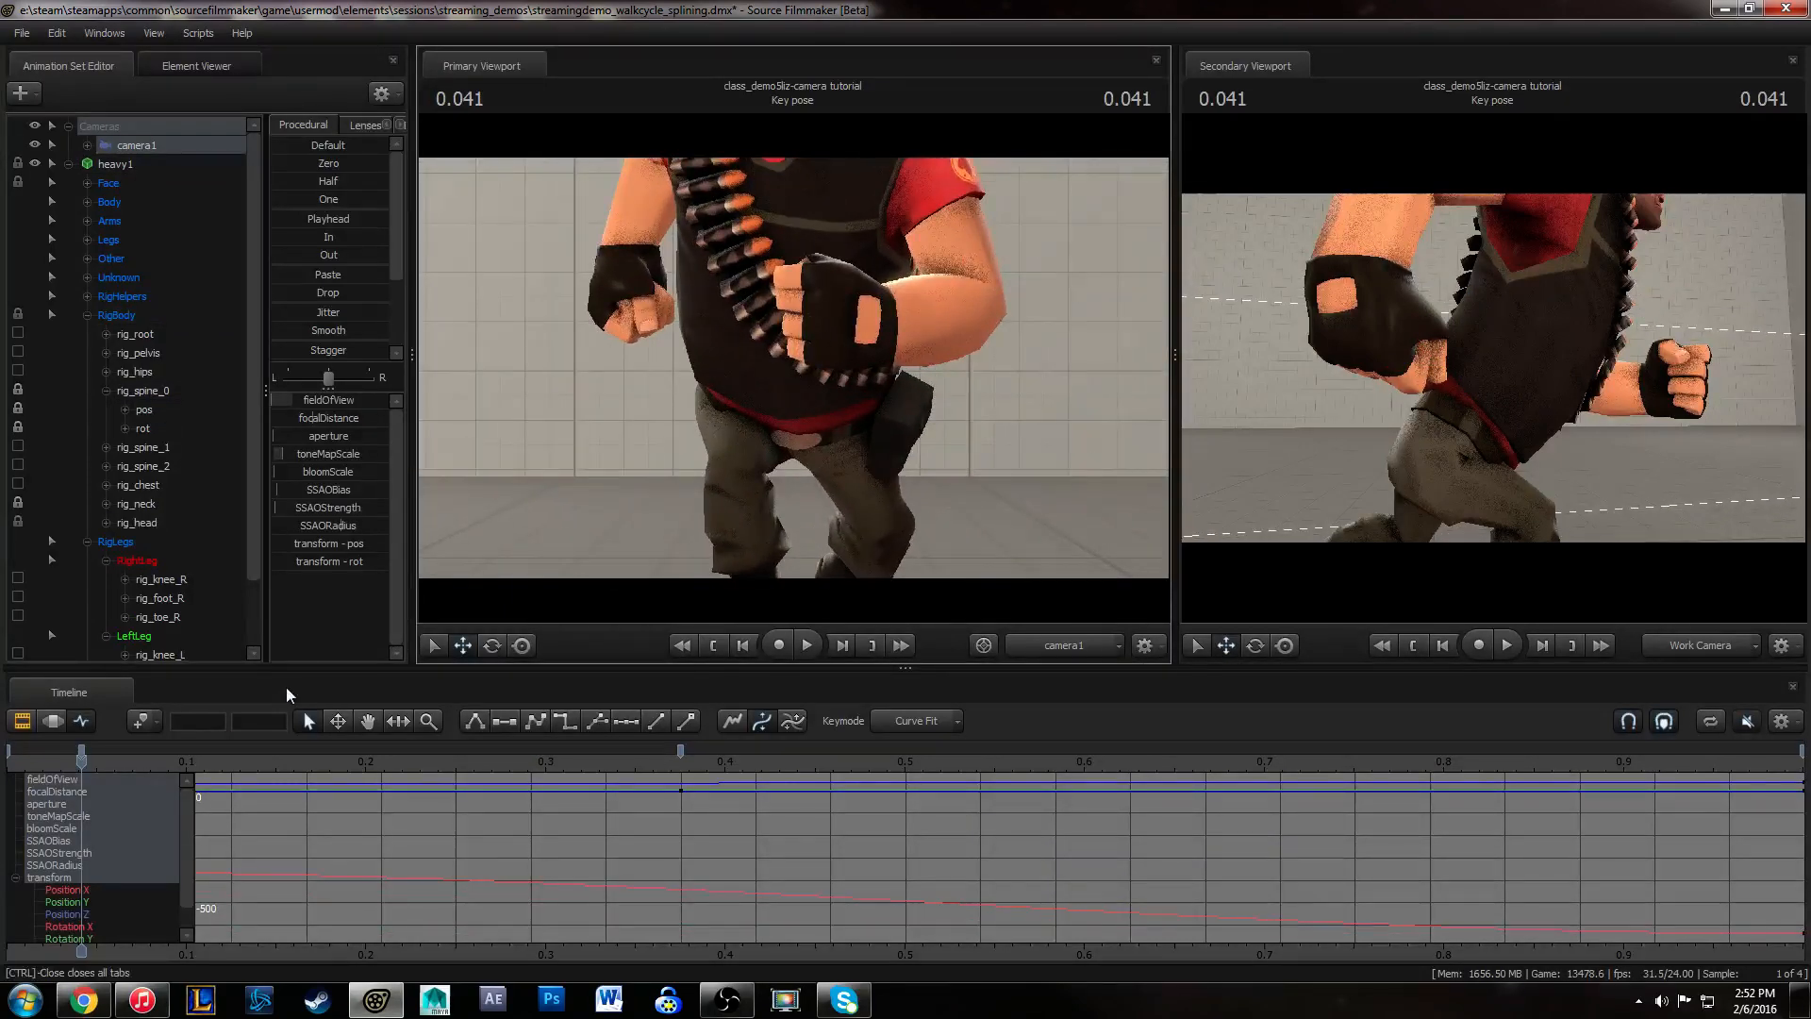
{"action": "left_click", "coordinate": [24, 766]}
{"action": "key", "text": "space"}
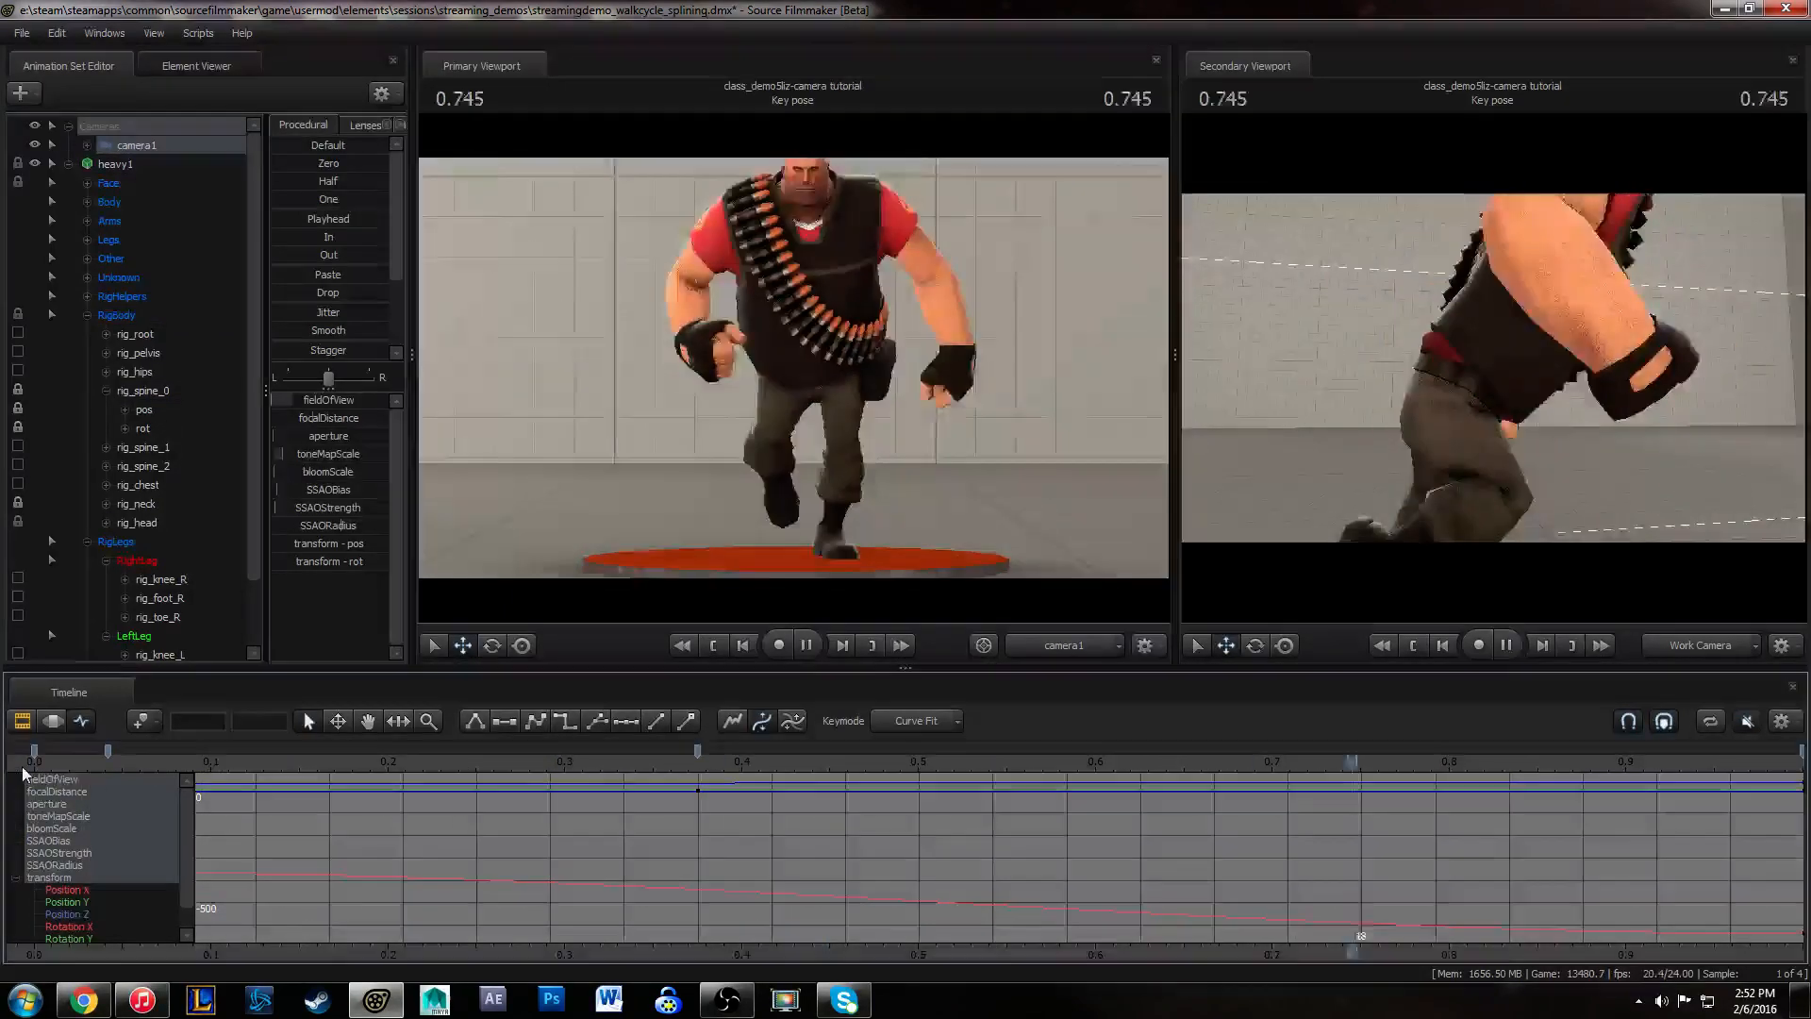
{"action": "key", "text": "space"}
- Undo the camera1 move together with its key at frame 1
{"action": "key", "text": "ctrl+z"}
{"action": "key", "text": "ctrl+z"}
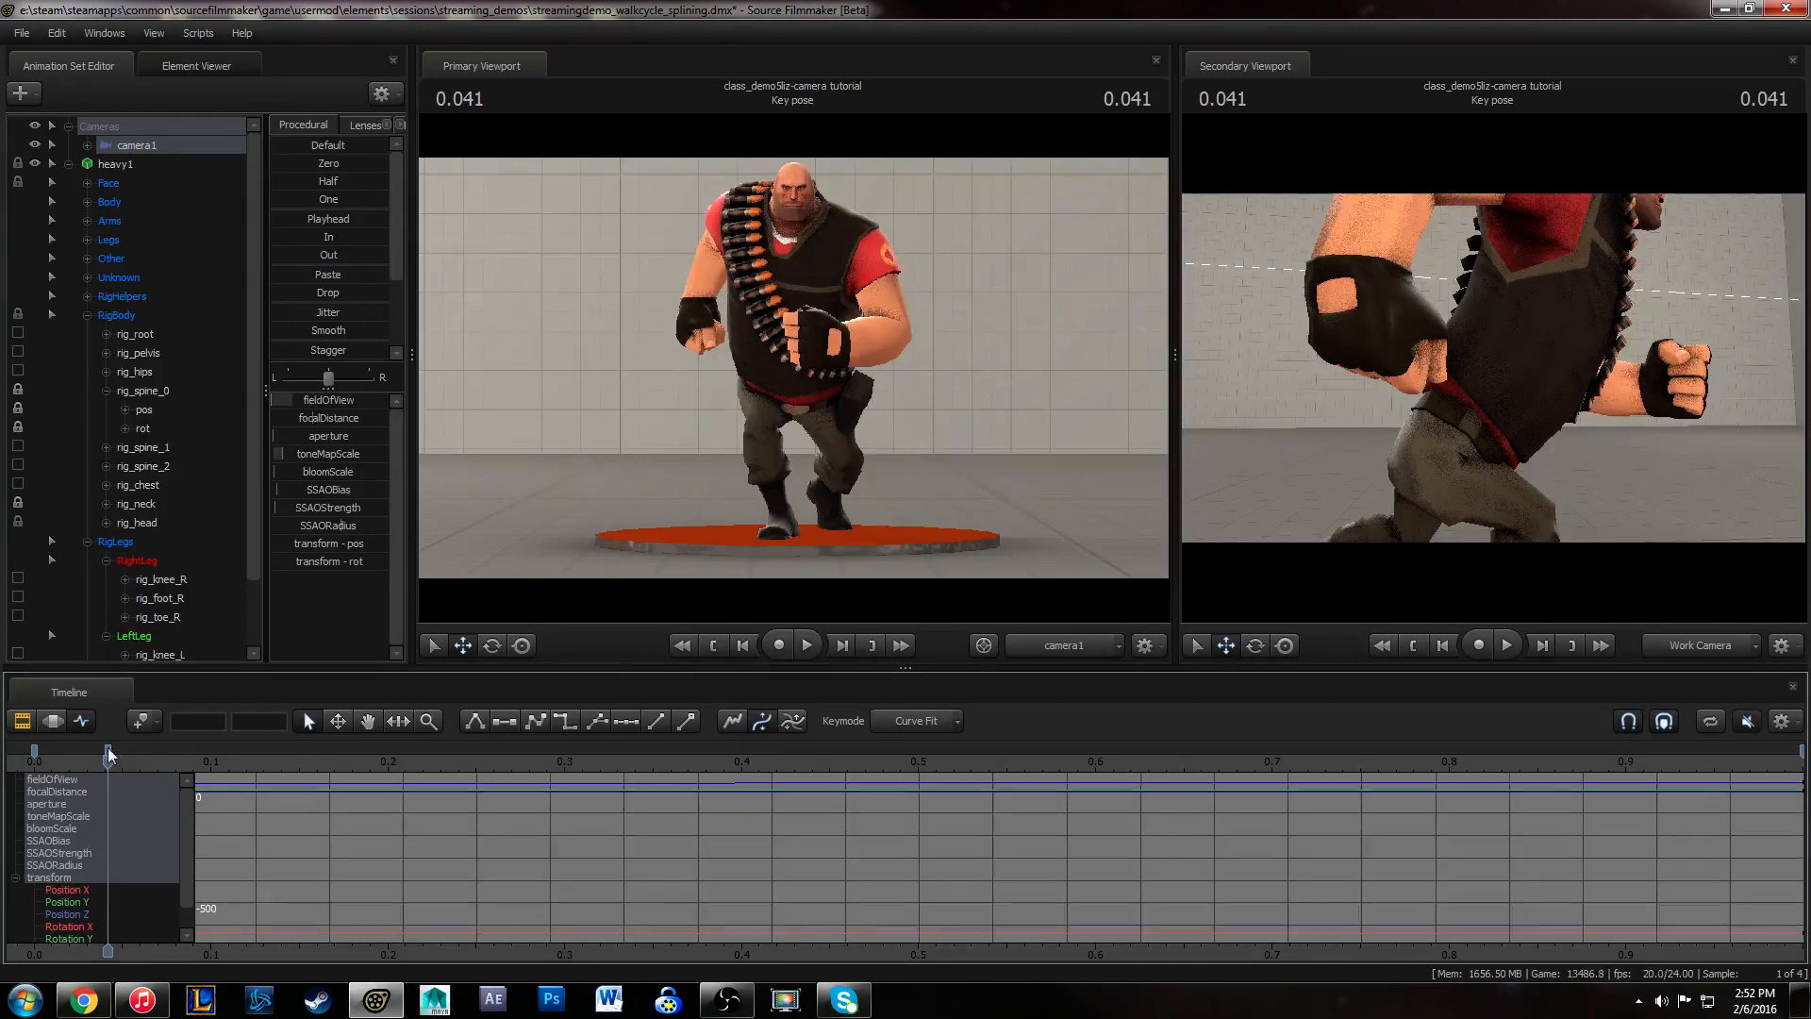
{"action": "key", "text": "ctrl+z"}
{"action": "key", "text": "ctrl+z"}
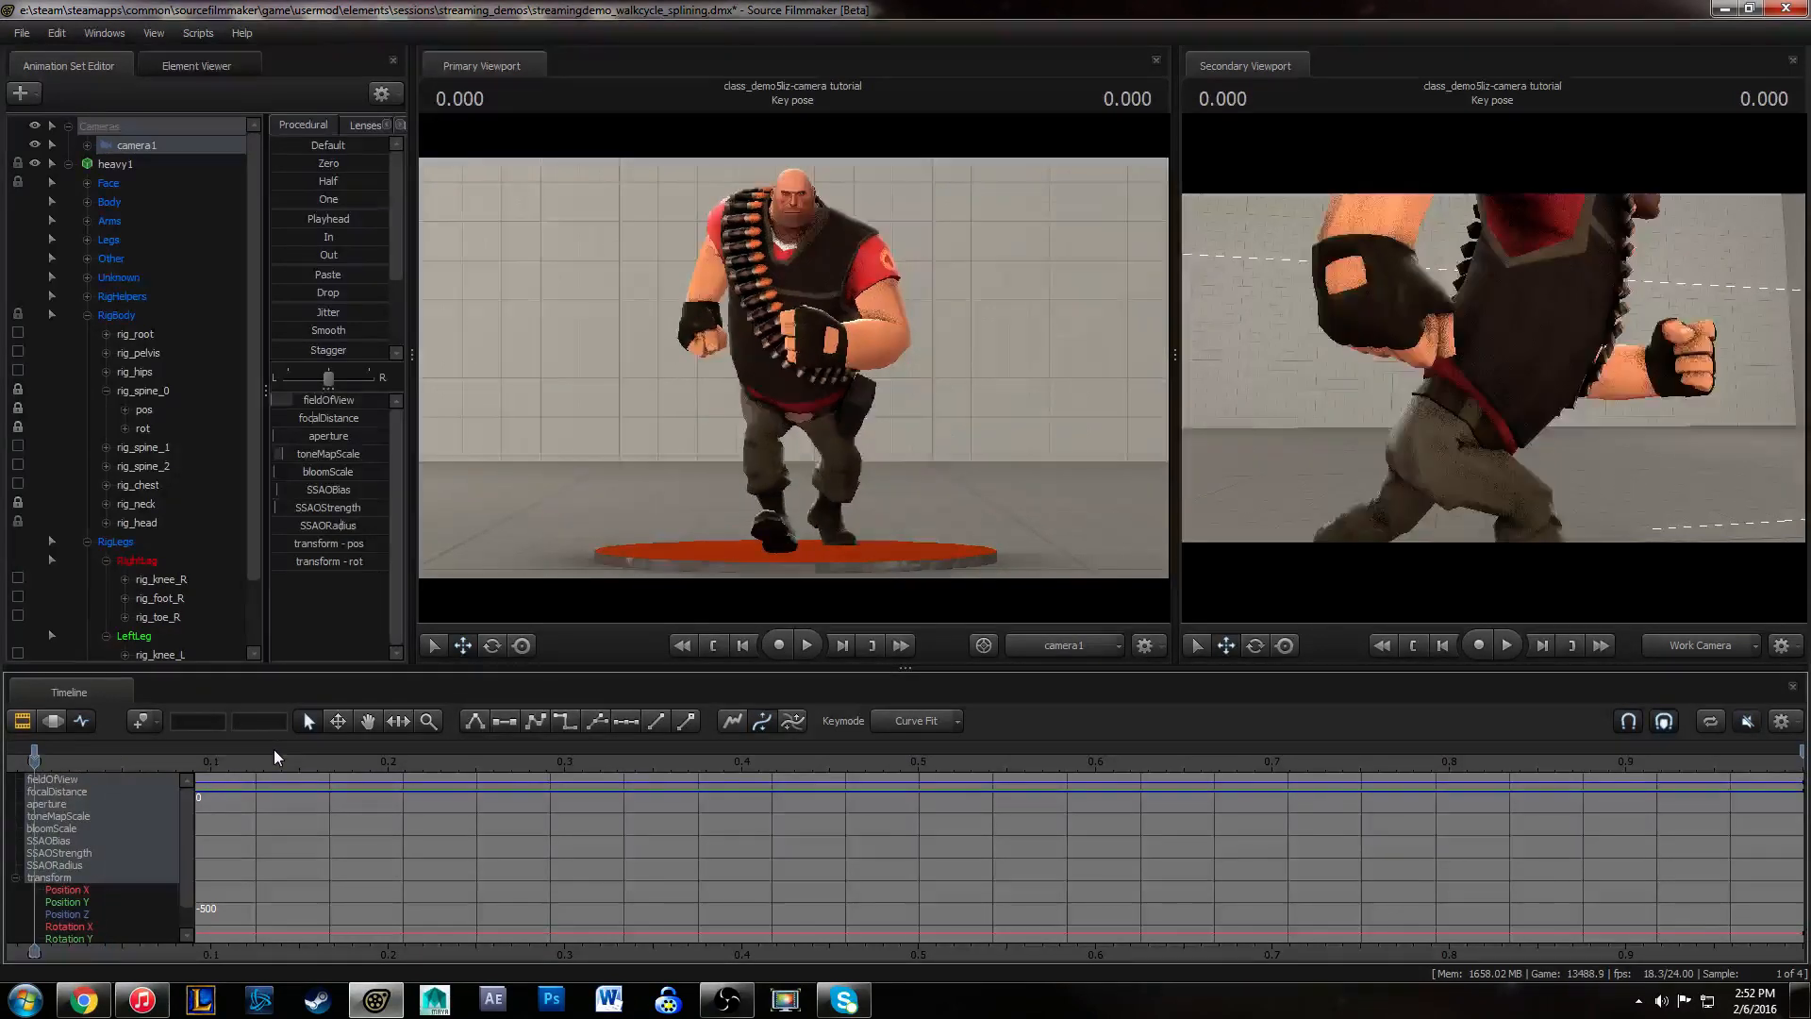
- Move camera1 closer to the character's torso at frame 0 and play the shot
{"action": "key", "text": "space"}
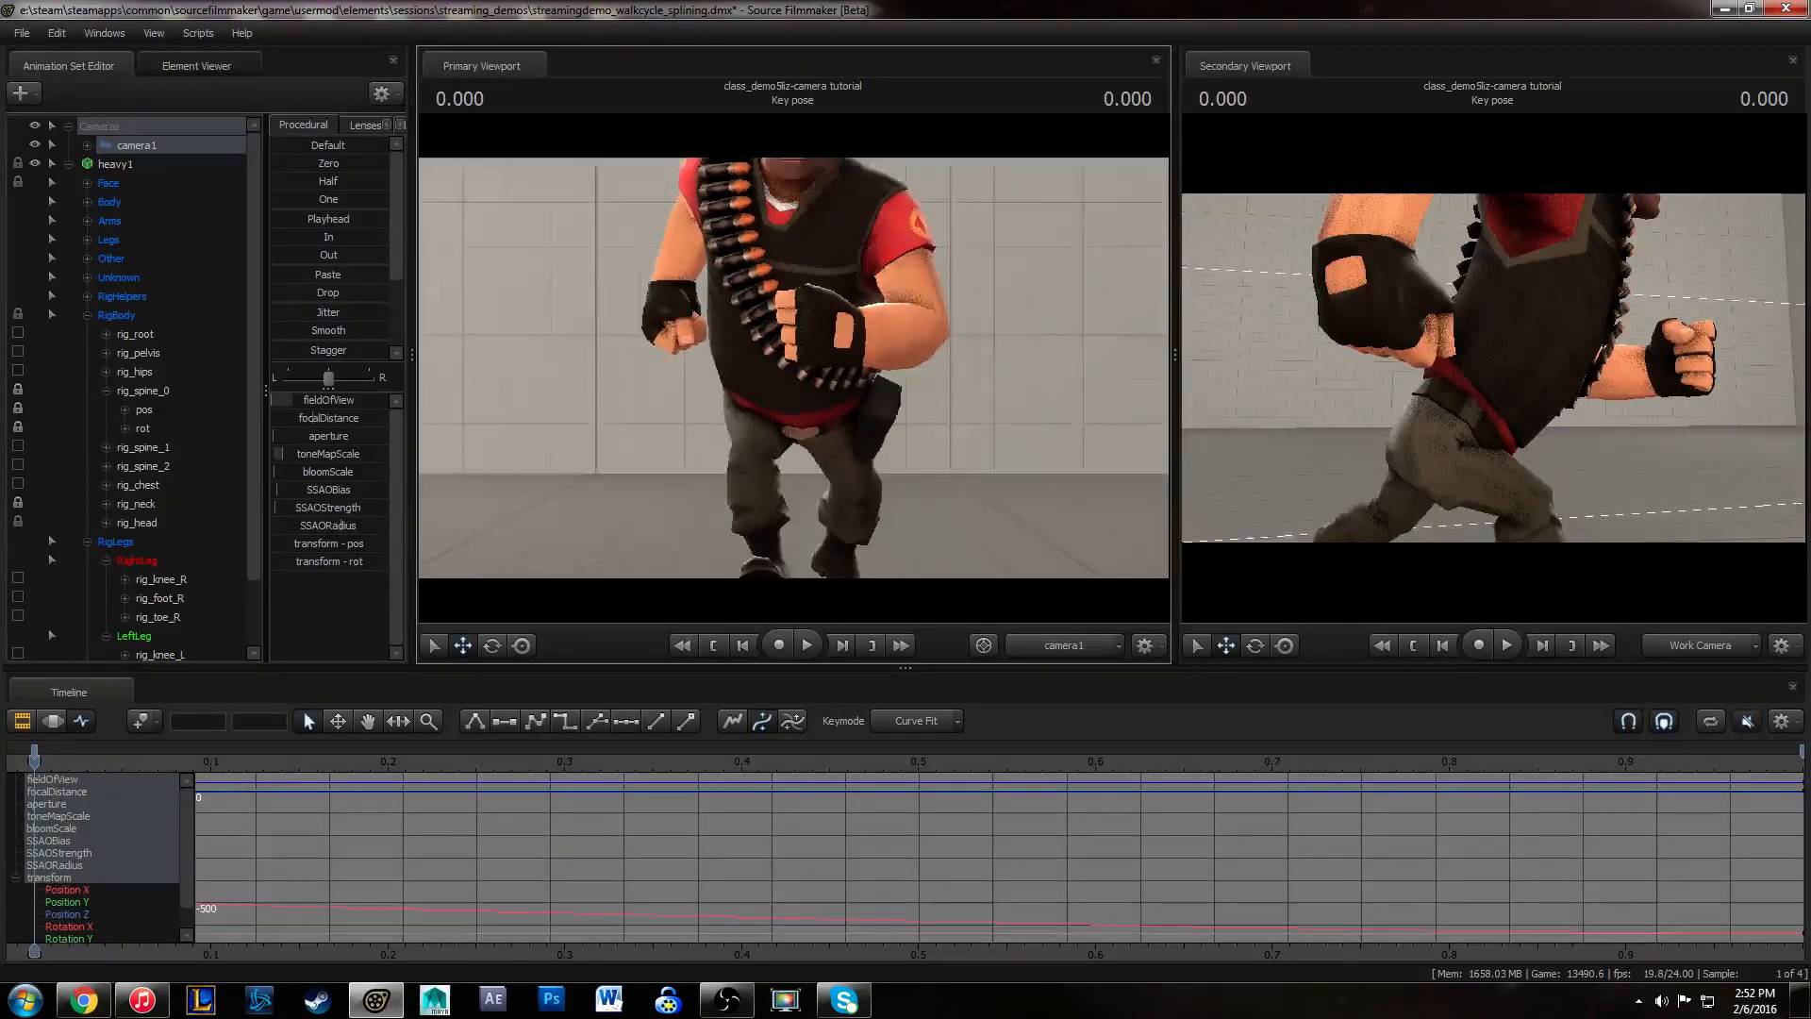
{"action": "key", "text": "space"}
- Set camera1's keys at frame 0 to stepped and delete its keys at frame 24
{"action": "scroll", "coordinate": [1085, 887], "scroll_direction": "down", "scroll_amount": 3}
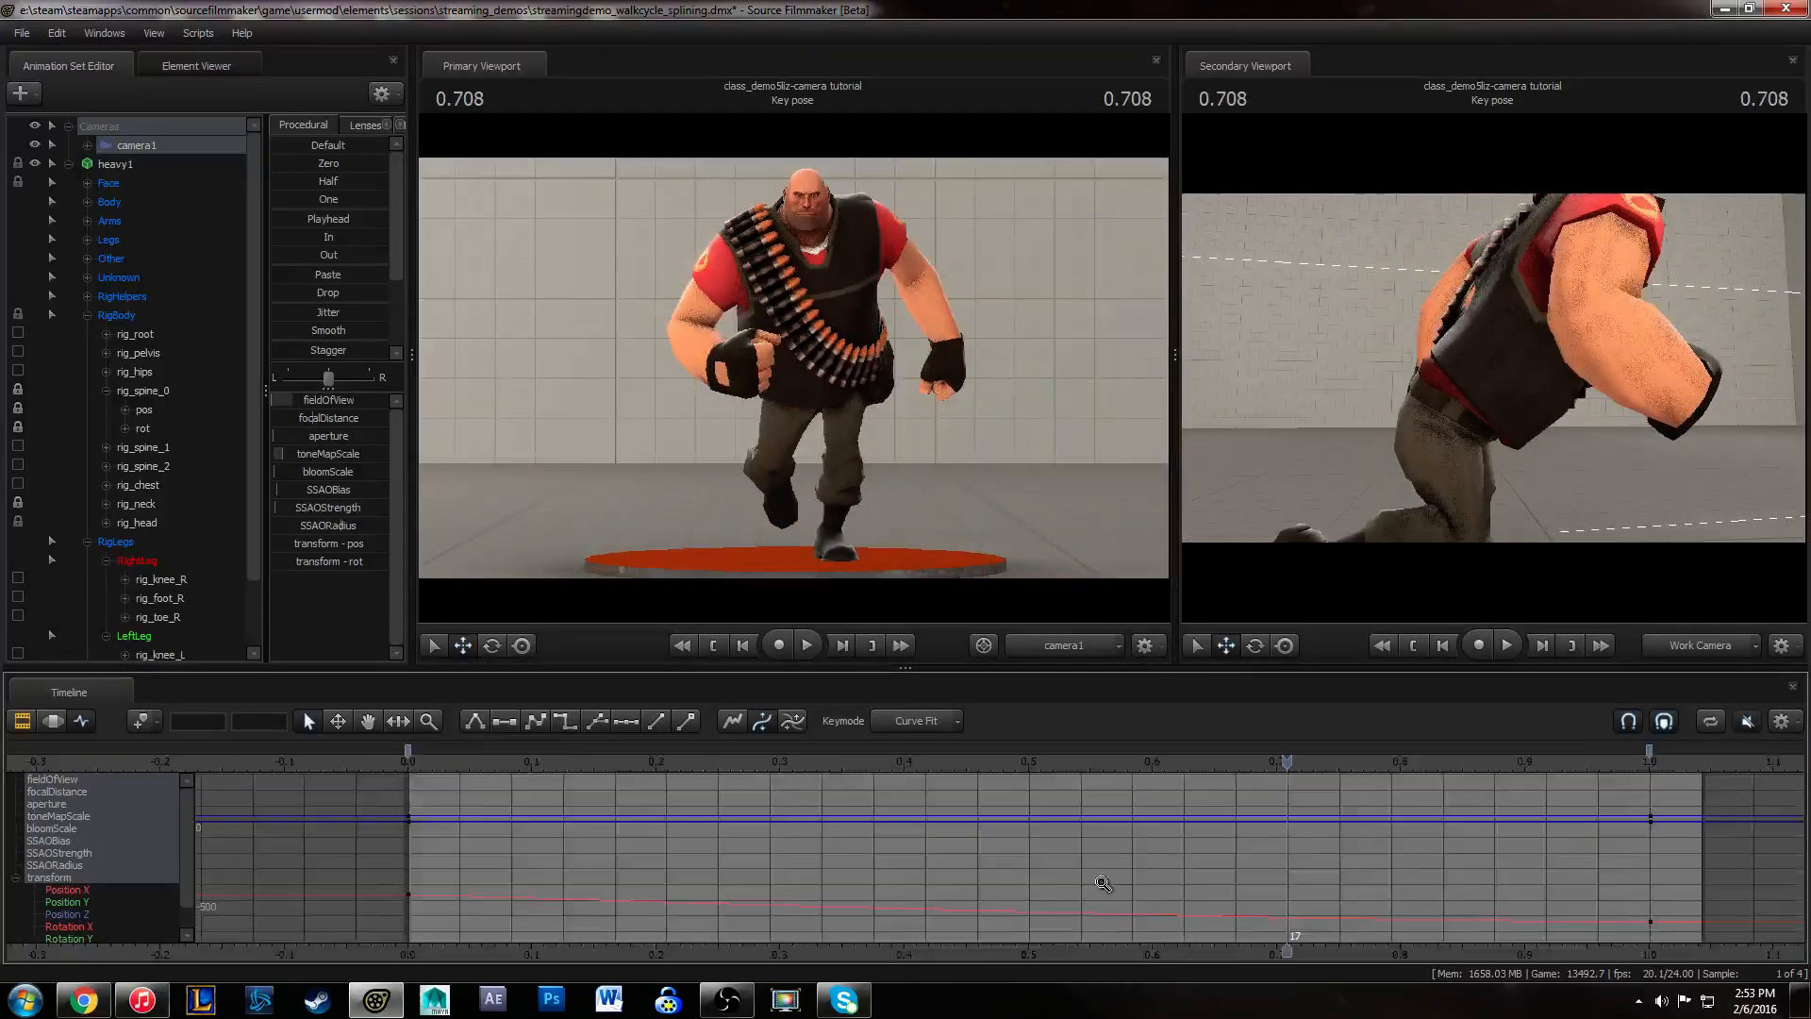
{"action": "left_click_drag", "start_coordinate": [567, 792], "coordinate": [649, 933]}
{"action": "key", "text": "4"}
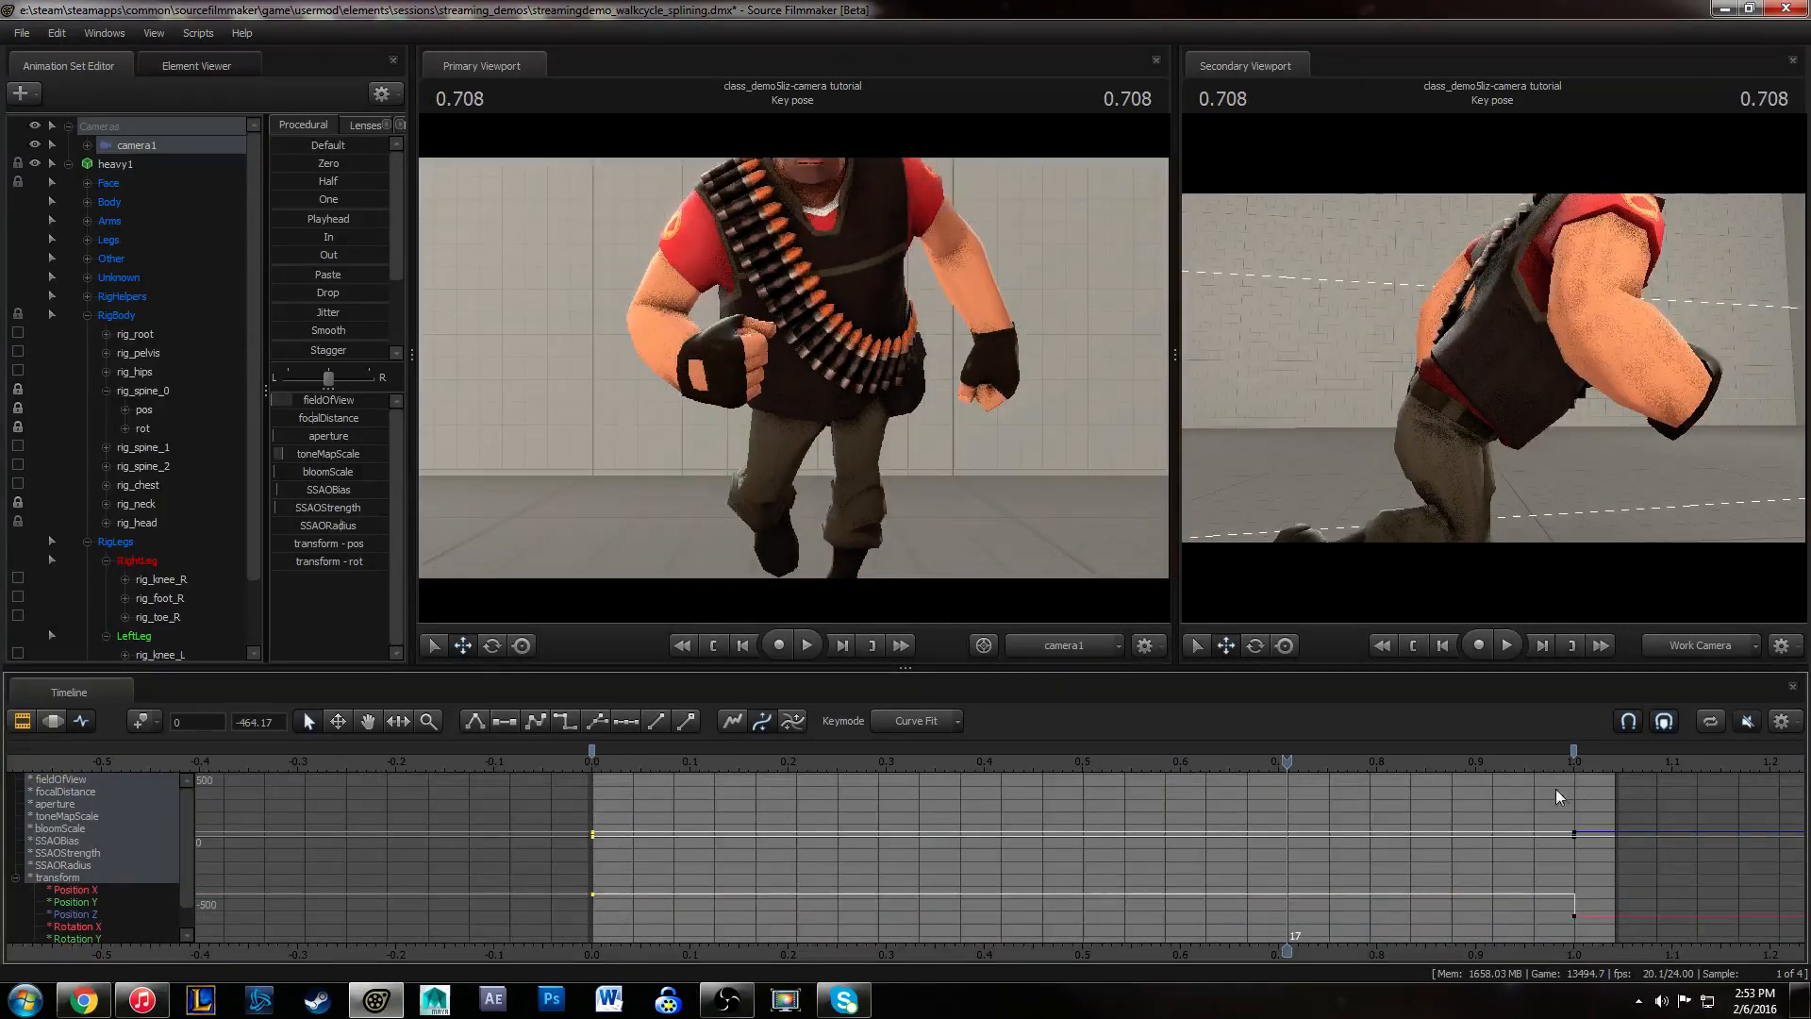
{"action": "left_click", "coordinate": [1576, 749]}
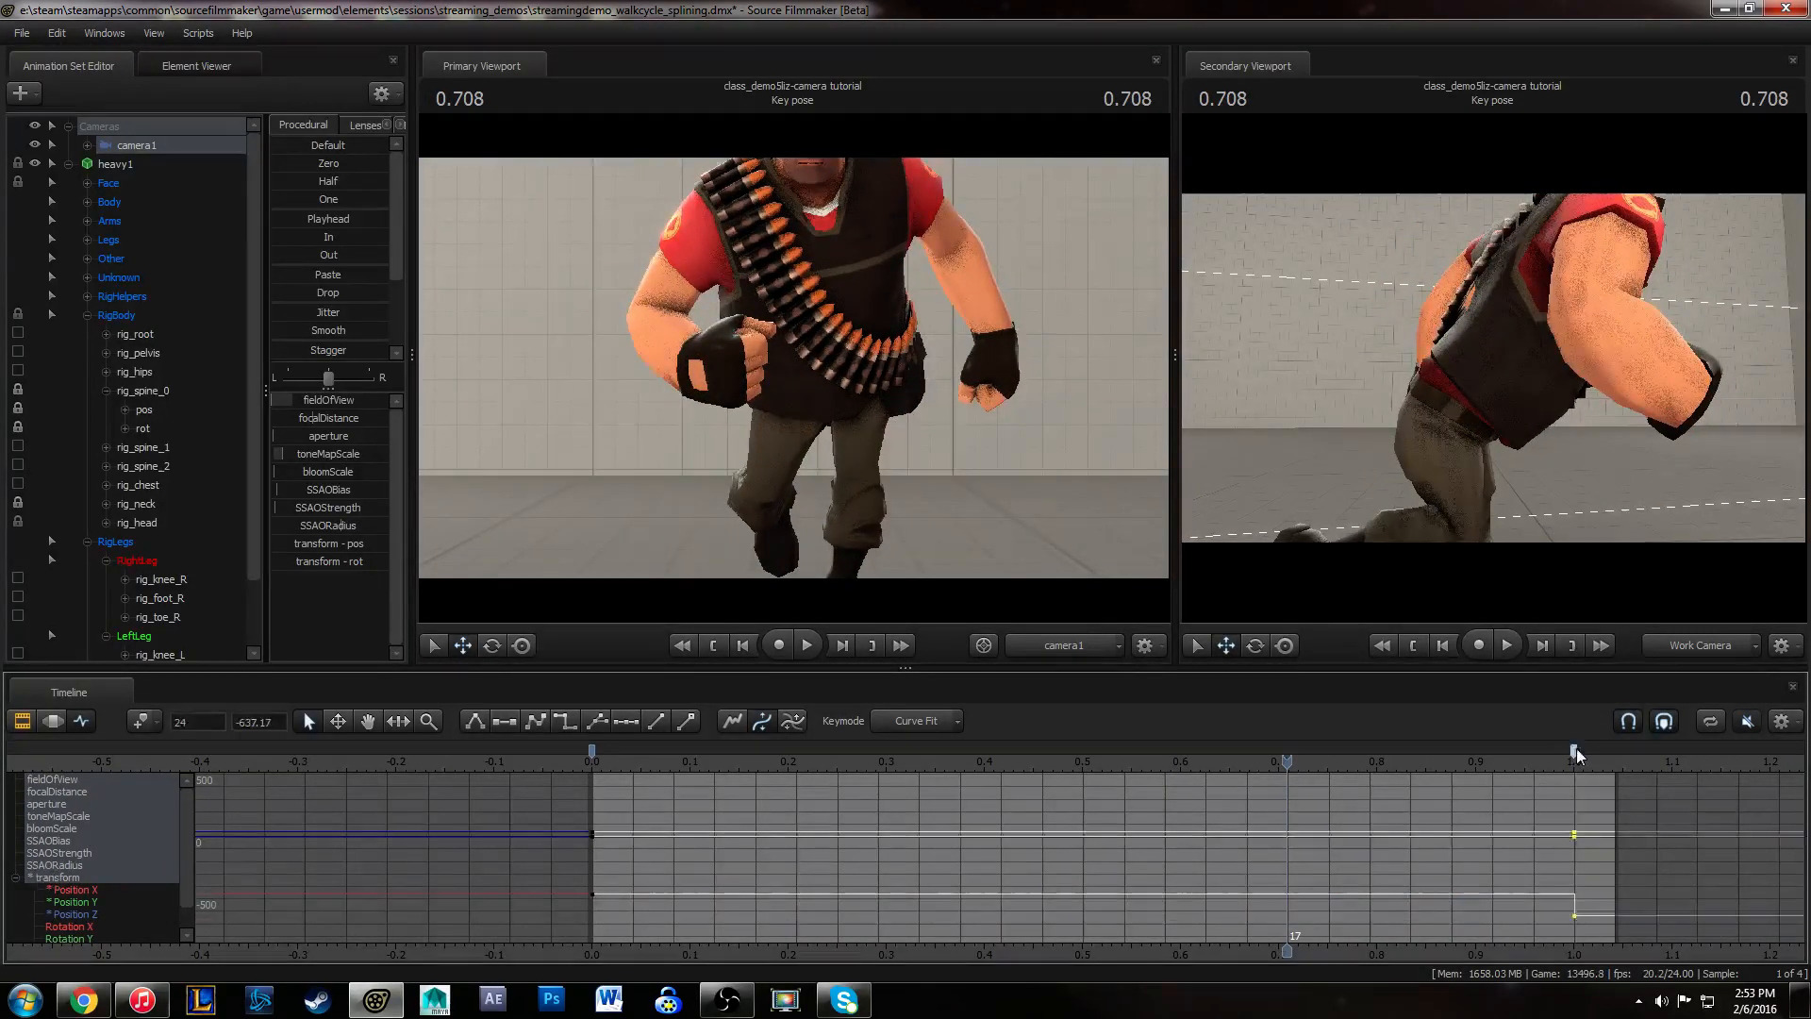
{"action": "key", "text": "Delete"}
- Play the walk cycle repeatedly through the closer camera1 framing to examine the hip and torso motion
{"action": "key", "text": "Home"}
{"action": "key", "text": "space"}
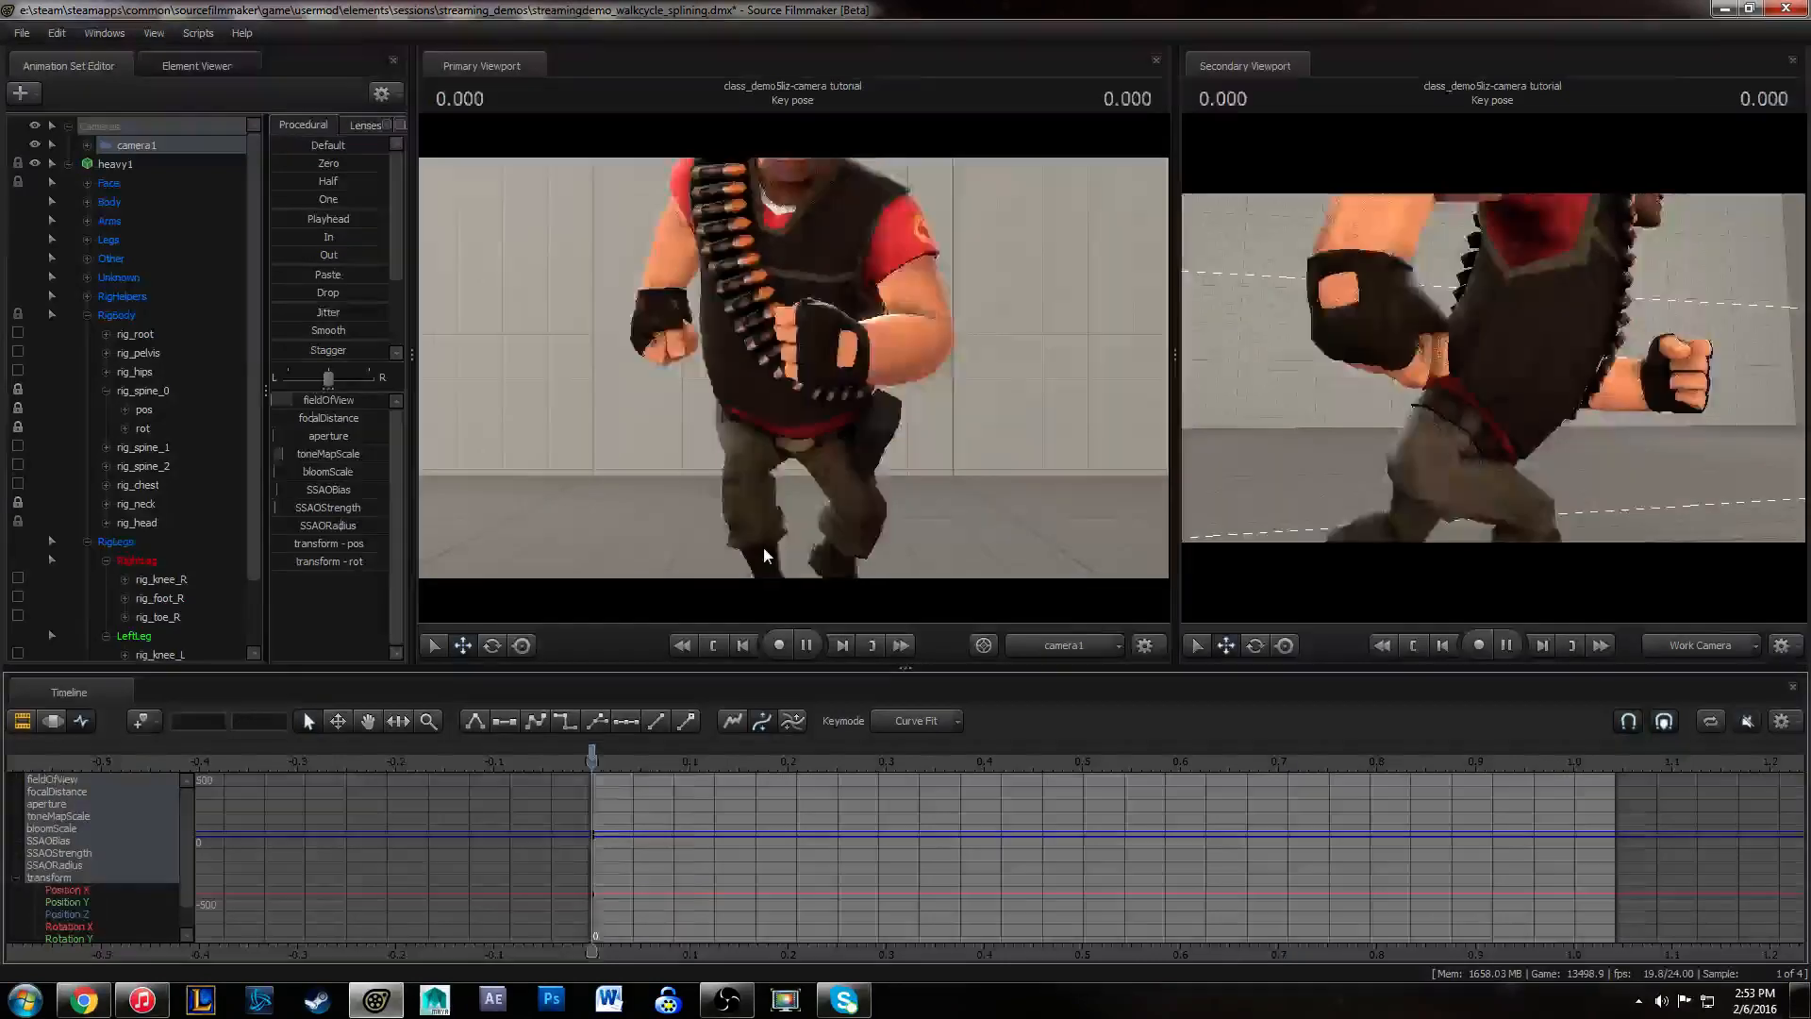
{"action": "key", "text": "space"}
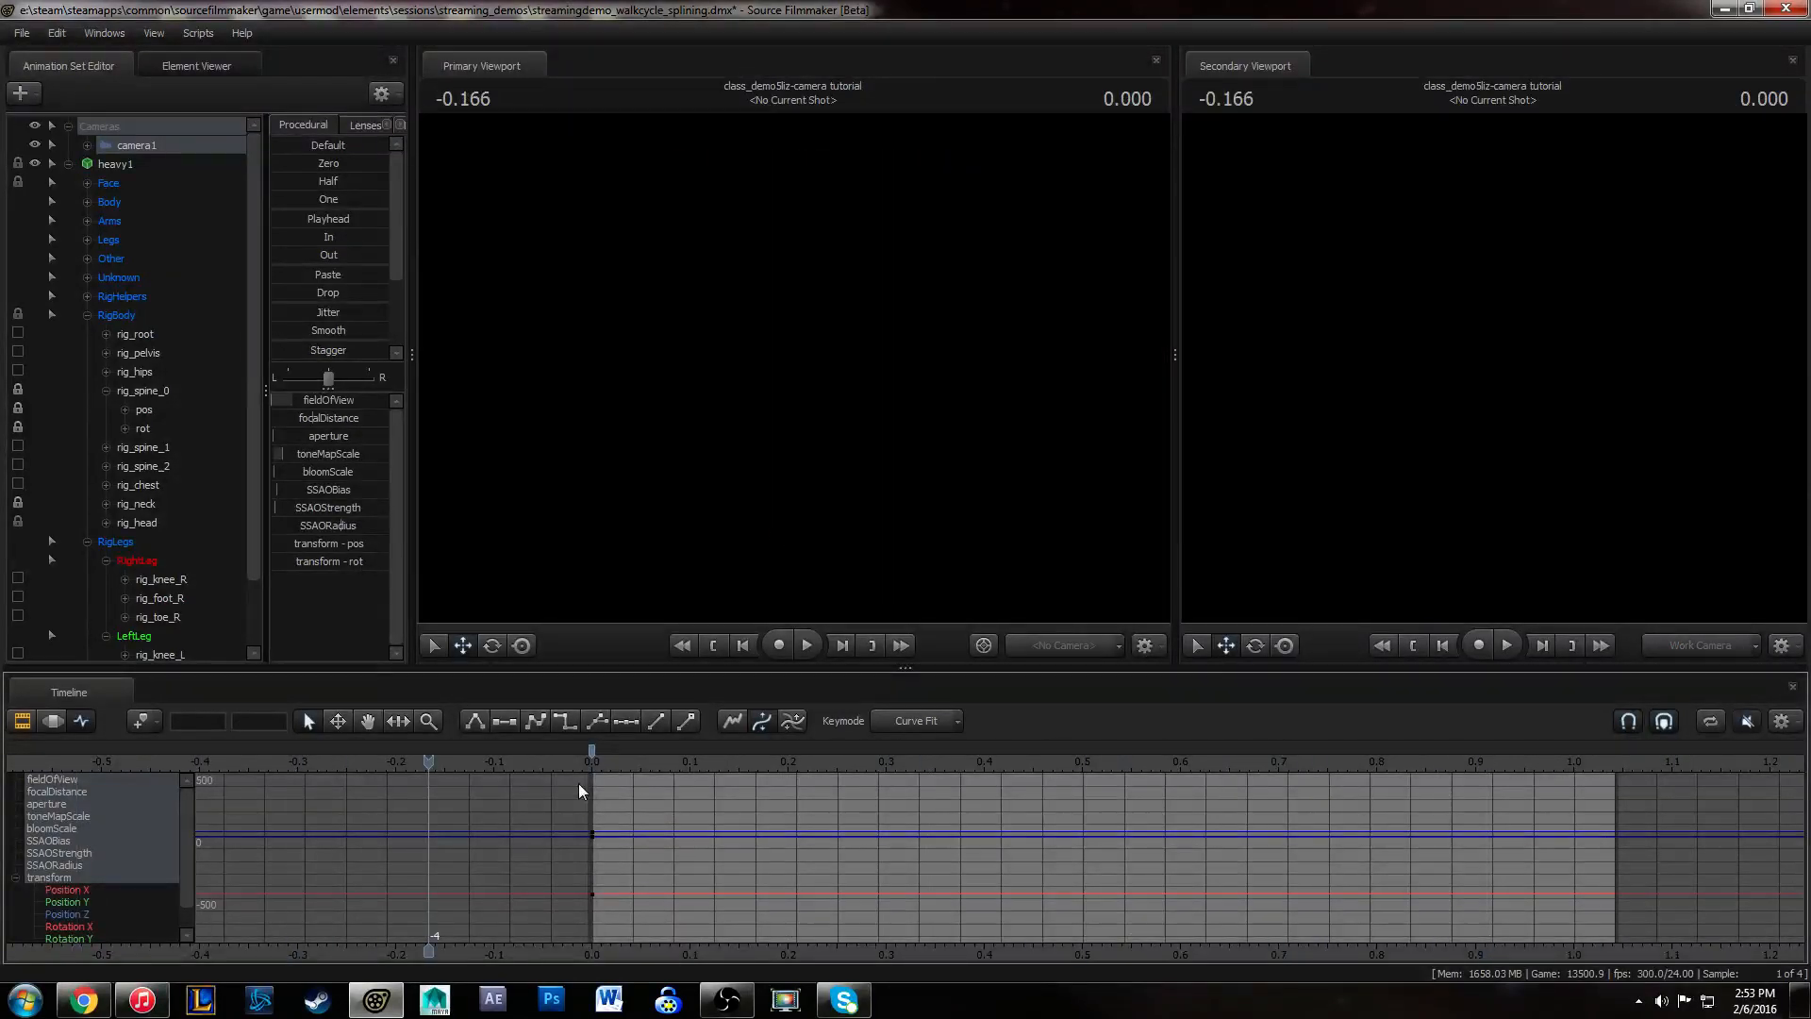
{"action": "key", "text": "Home"}
{"action": "middle_click_drag", "start_coordinate": [959, 875], "coordinate": [448, 838]}
{"action": "key", "text": "space"}
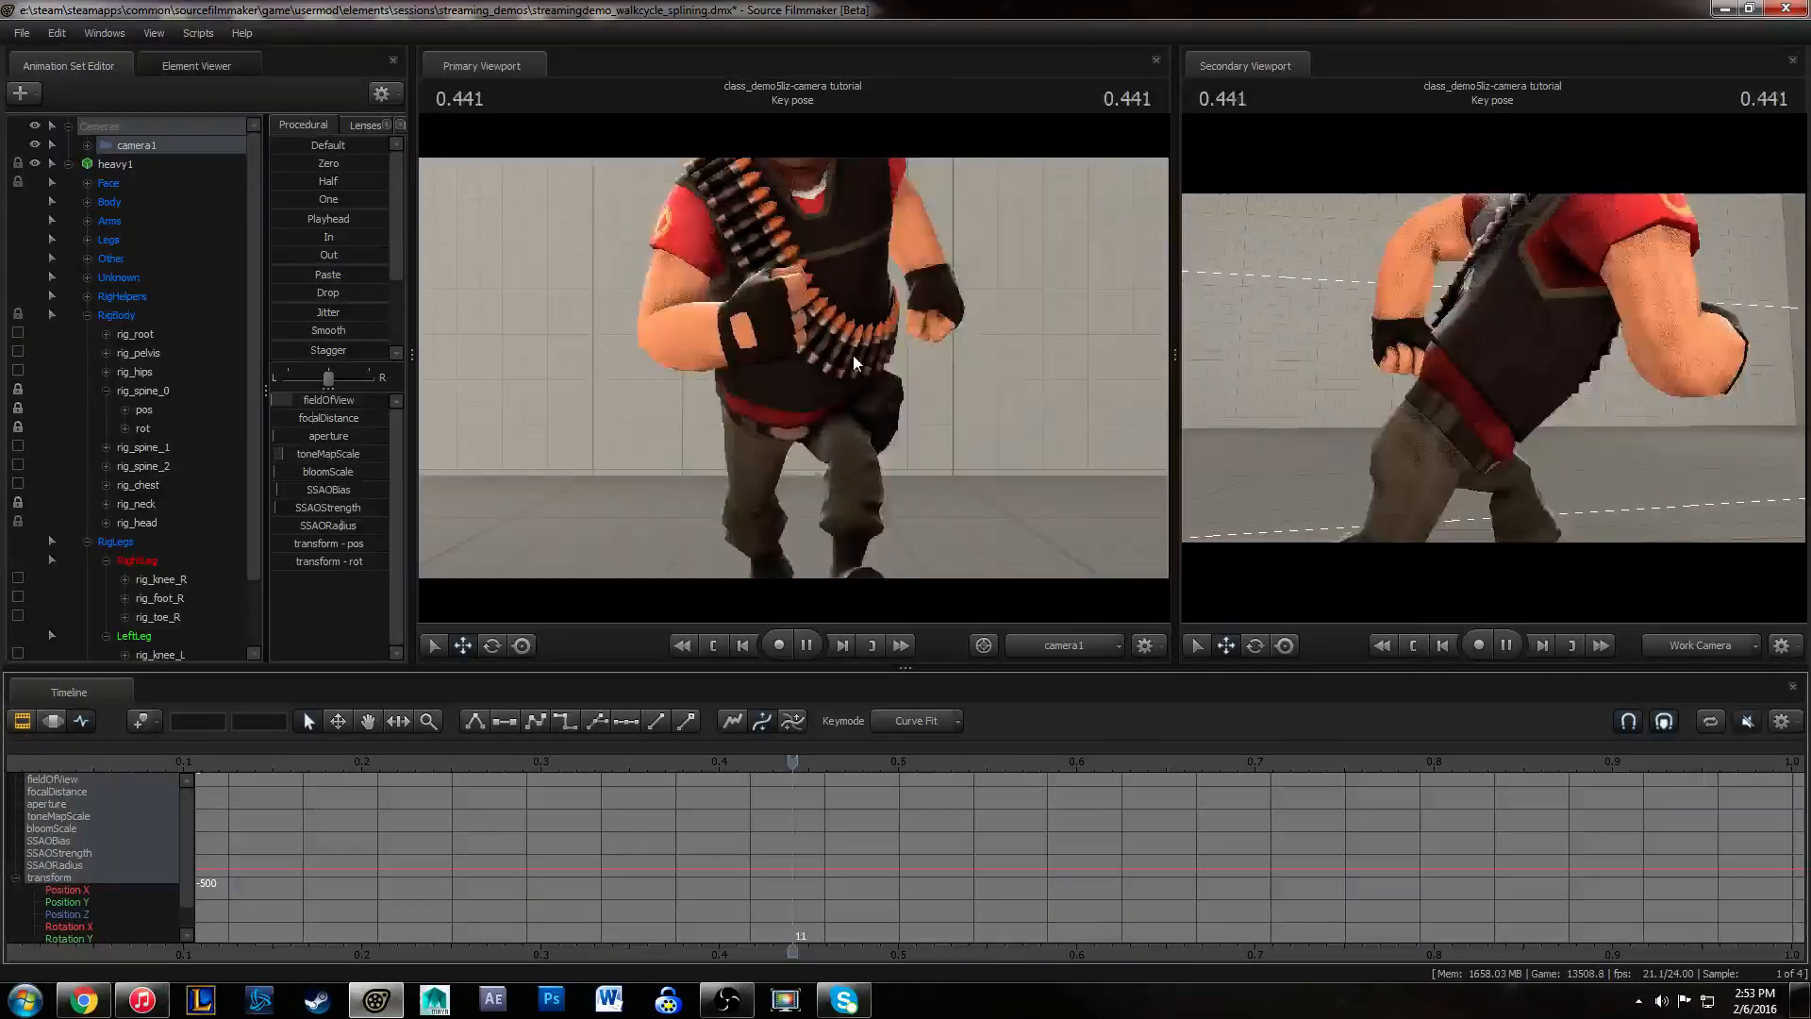
{"action": "key", "text": "space"}
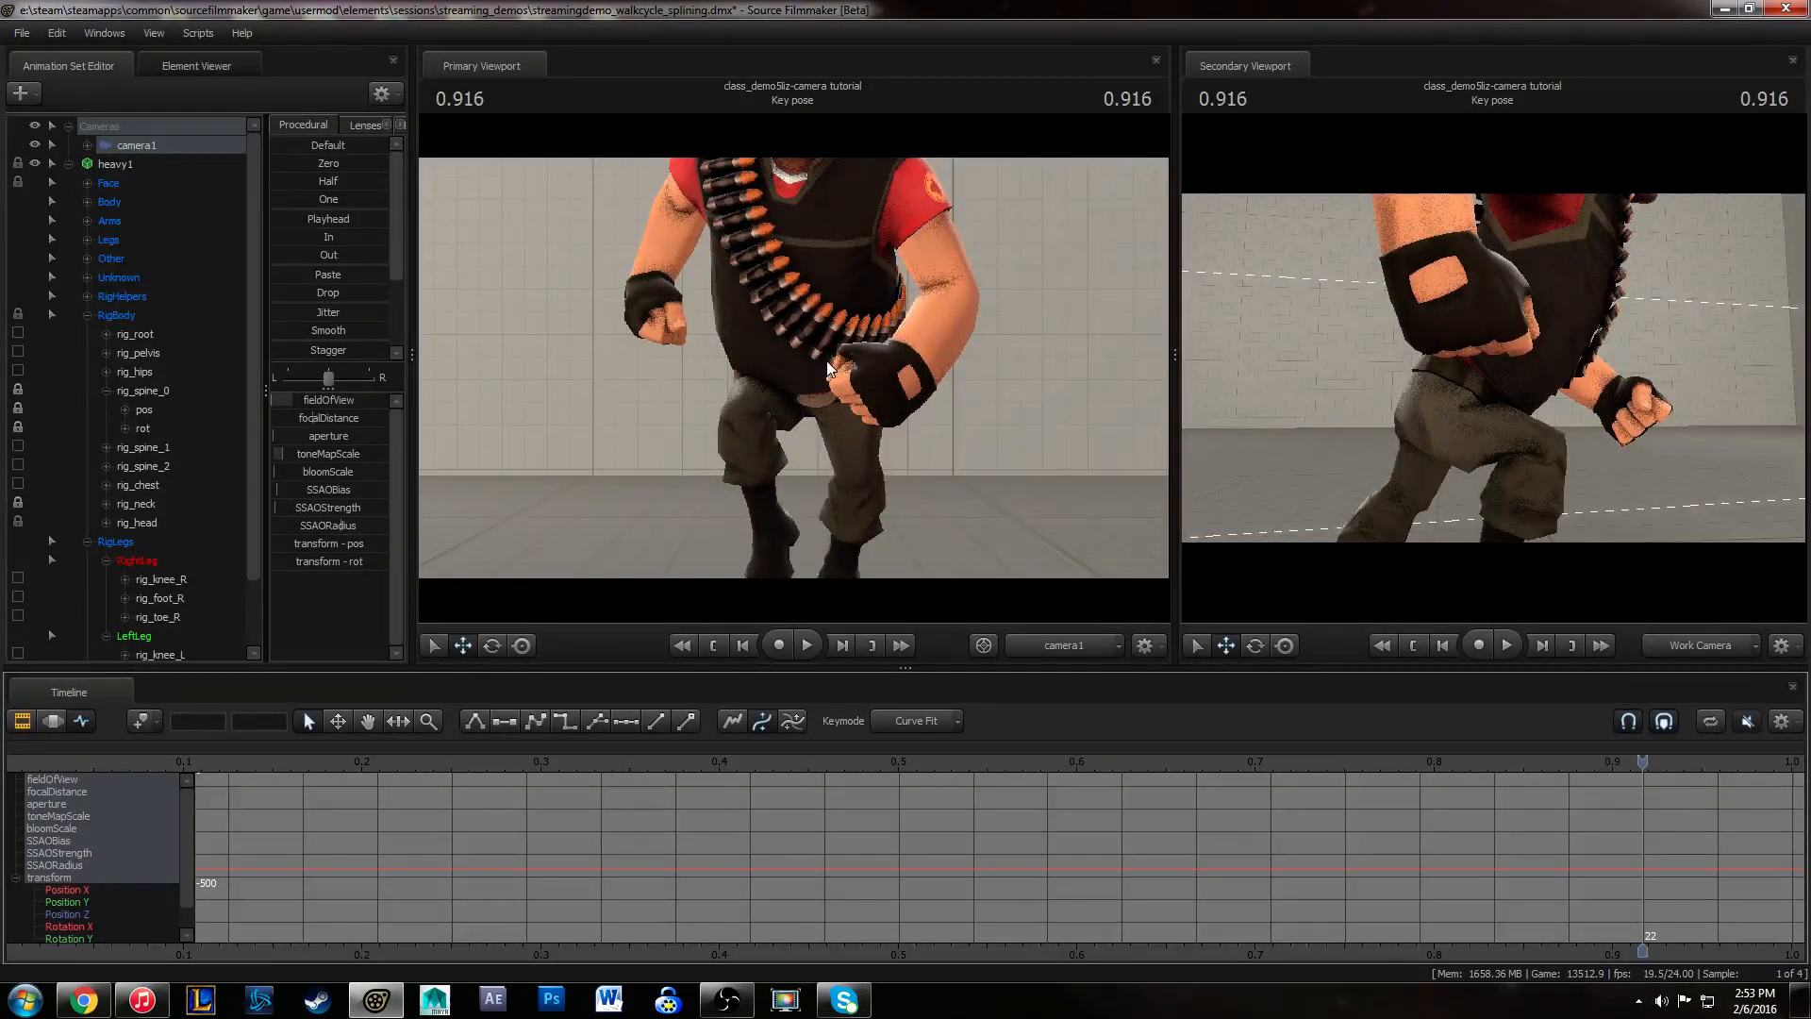
{"action": "key", "text": "space"}
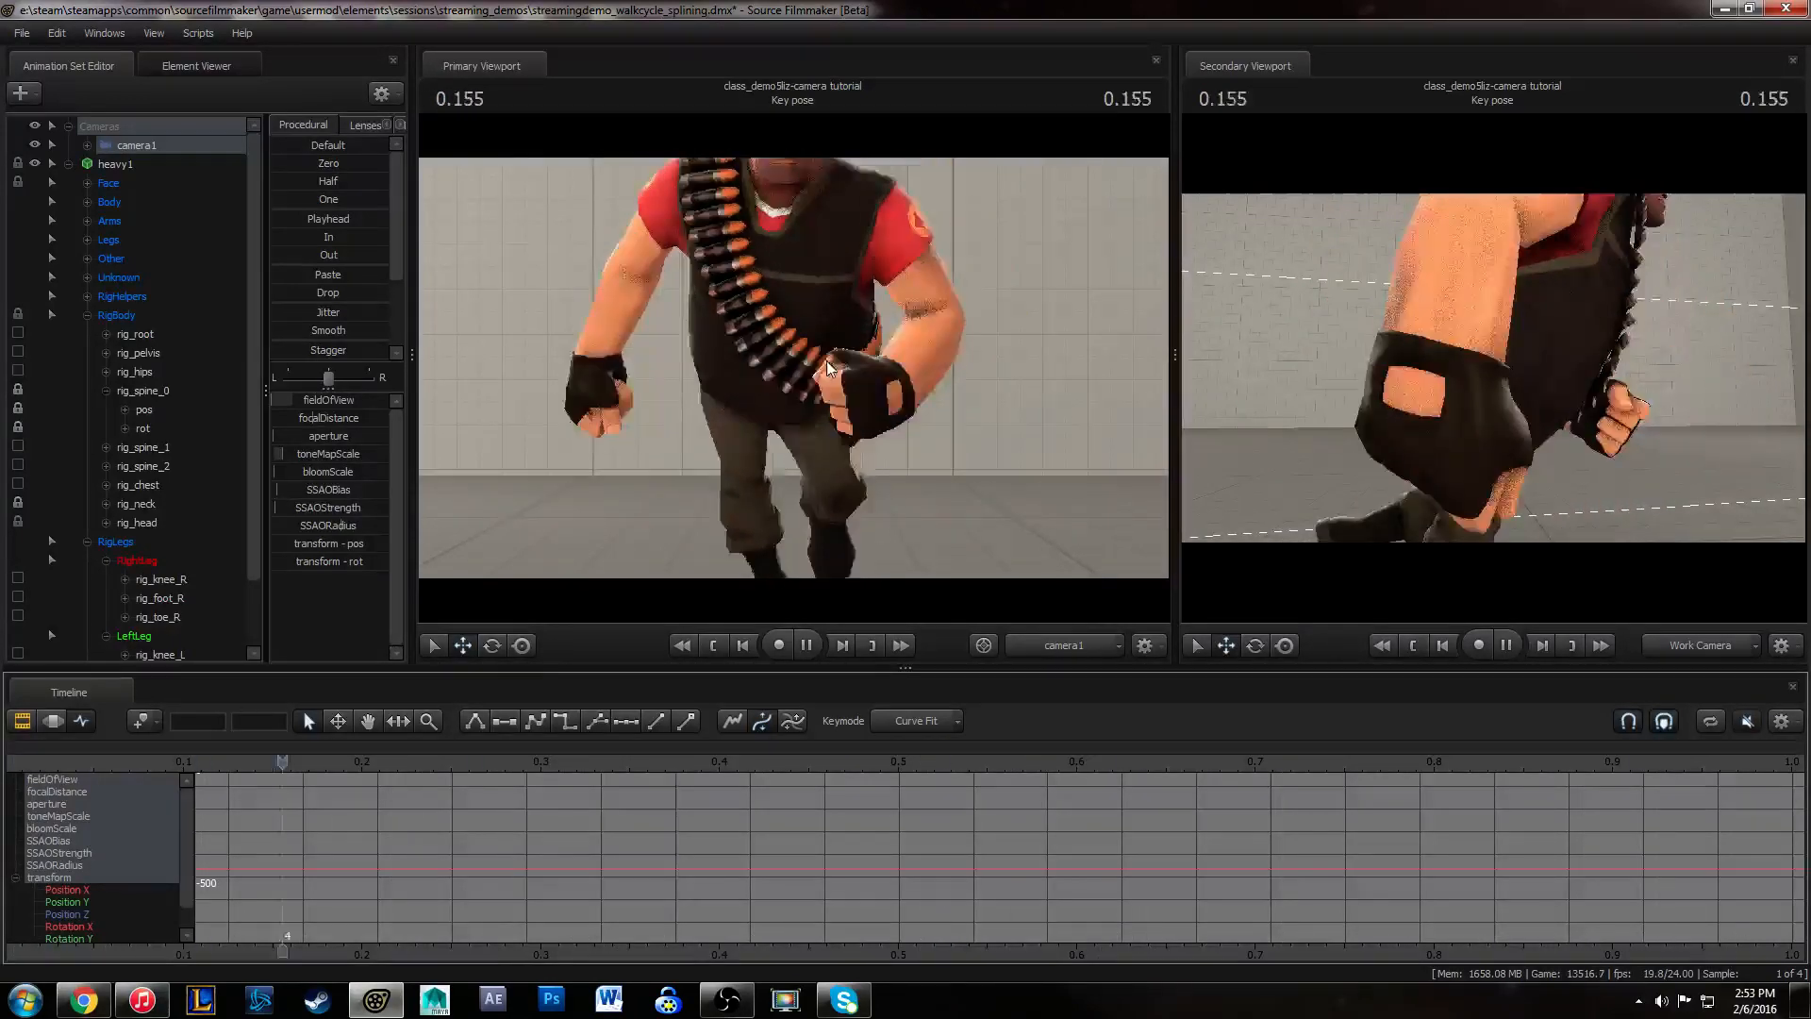
{"action": "key", "text": "space"}
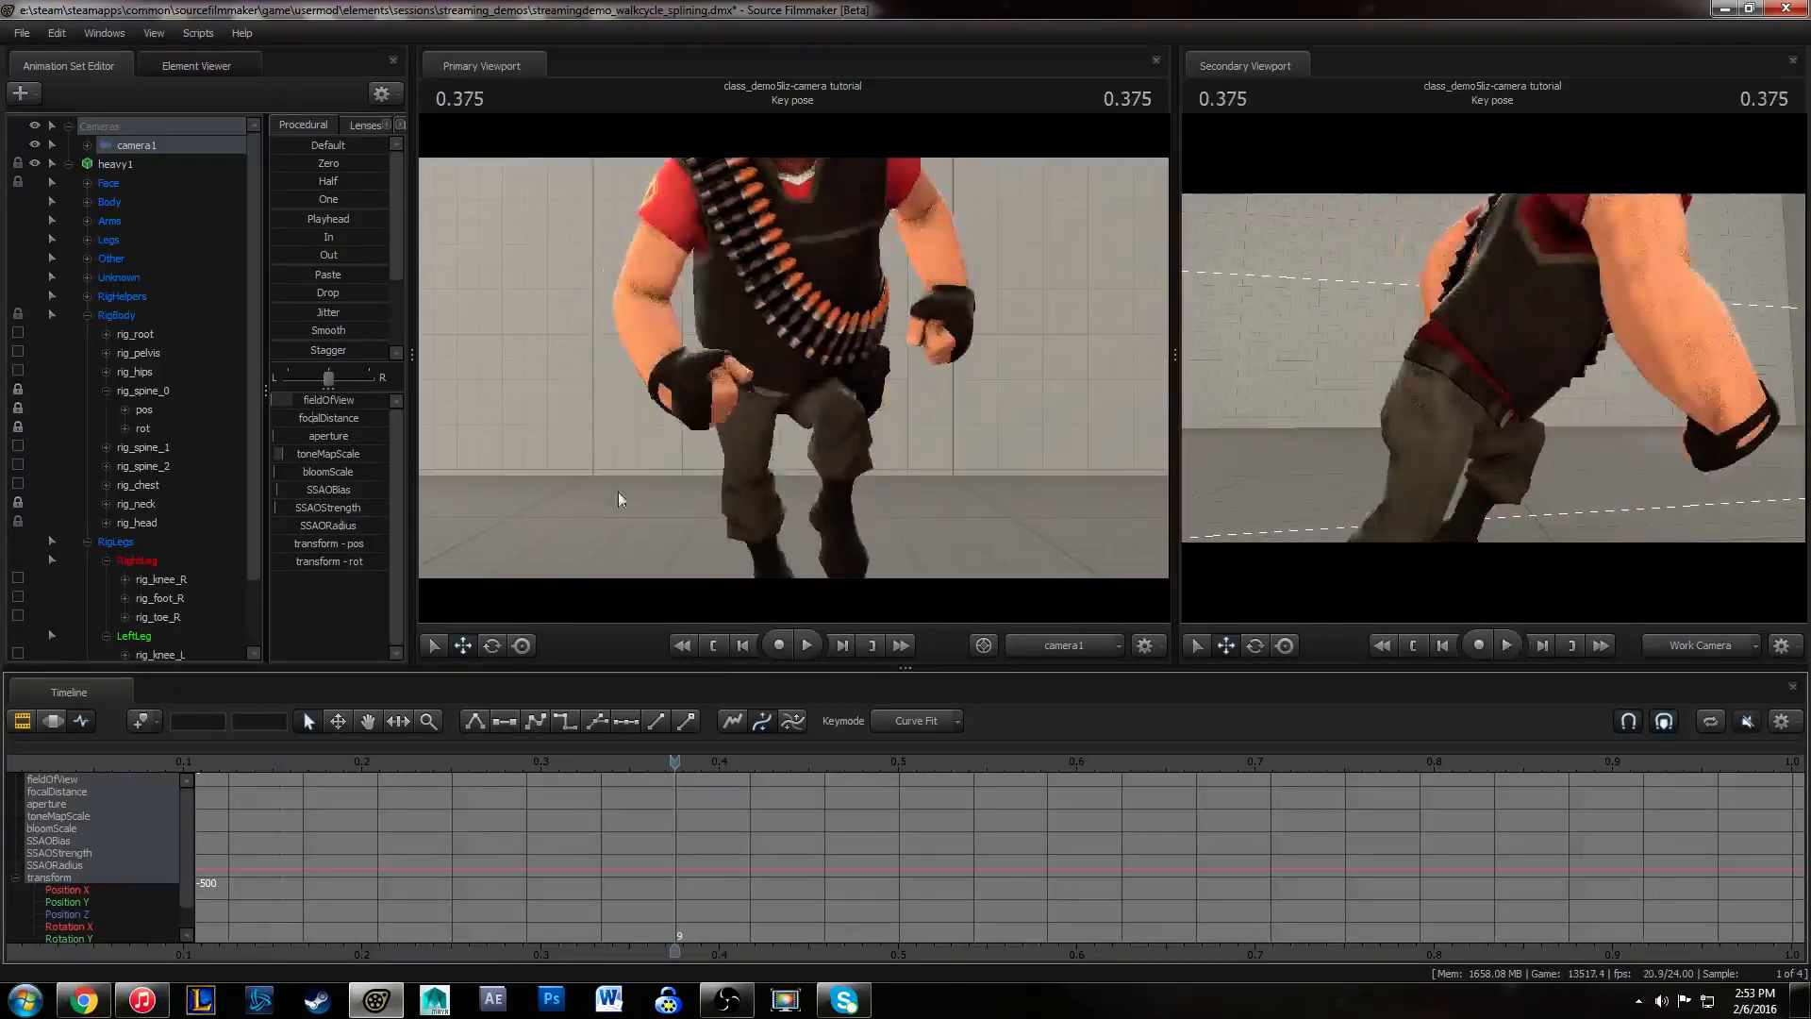
- Select rig_spine_0, go to frame 21, and clear the lock on it and its pos and rot controls
{"action": "left_click", "coordinate": [149, 387]}
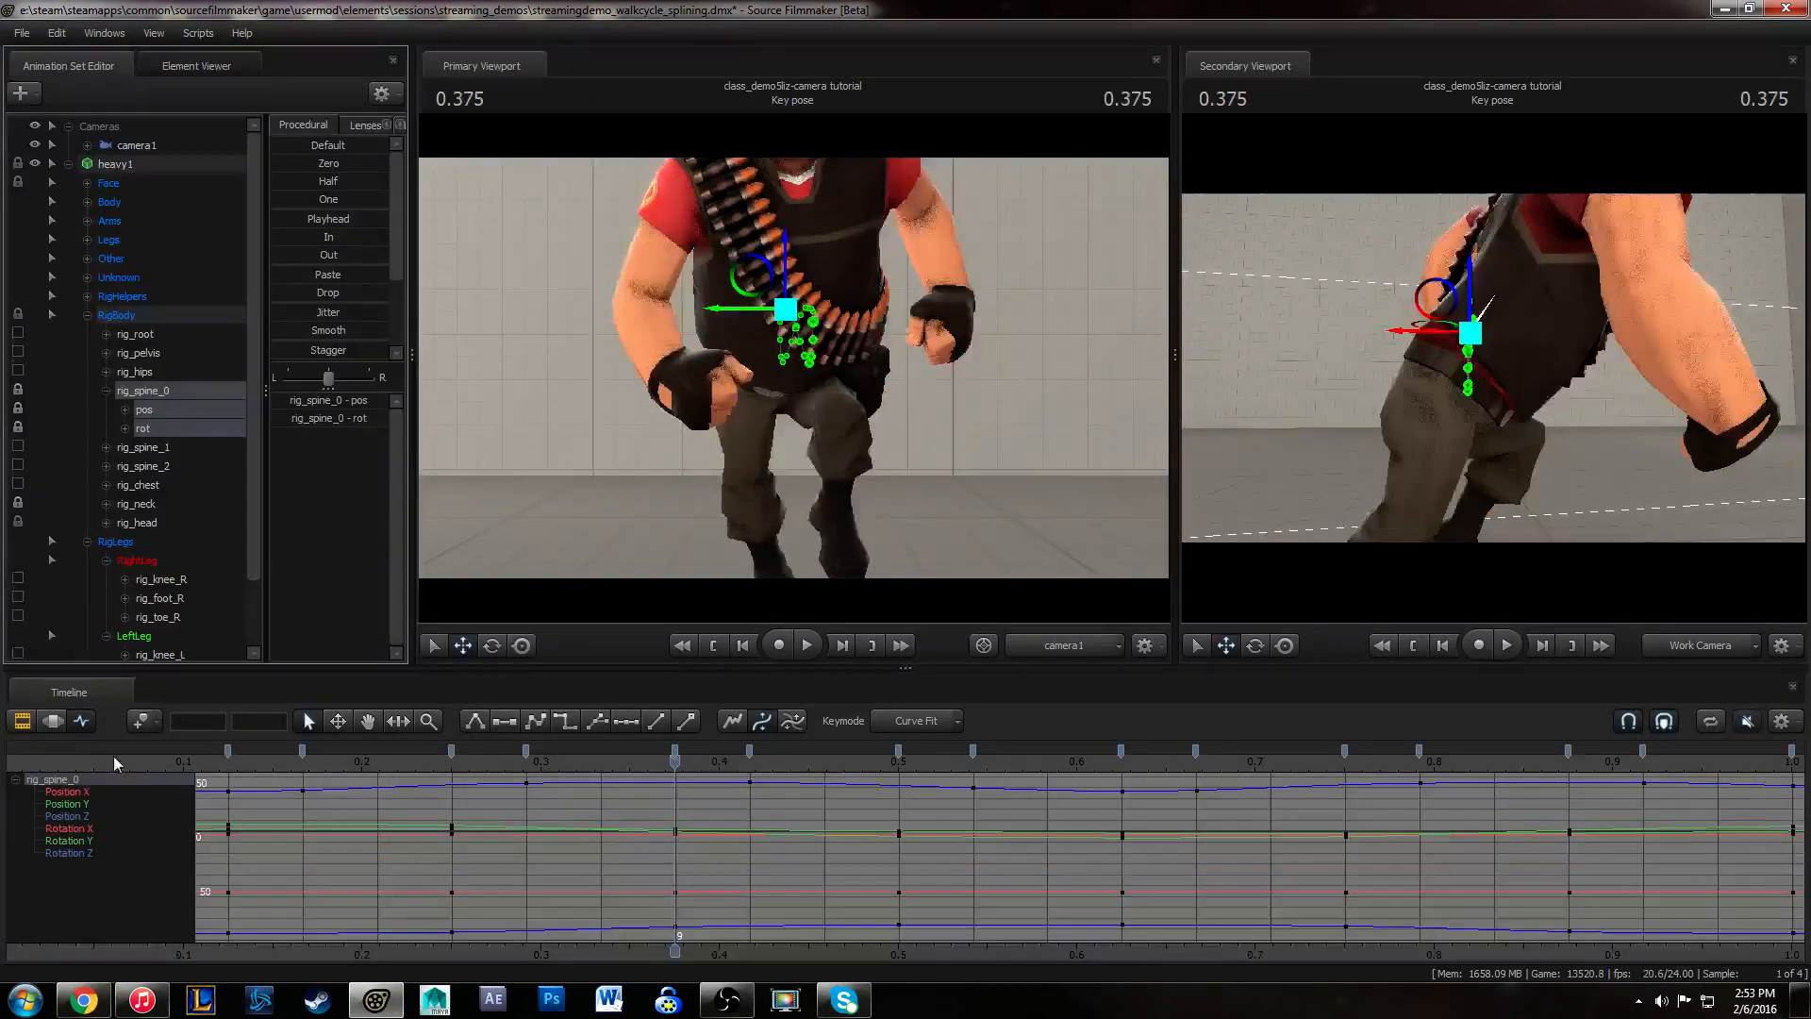
{"action": "left_click_drag", "start_coordinate": [283, 756], "coordinate": [1567, 753]}
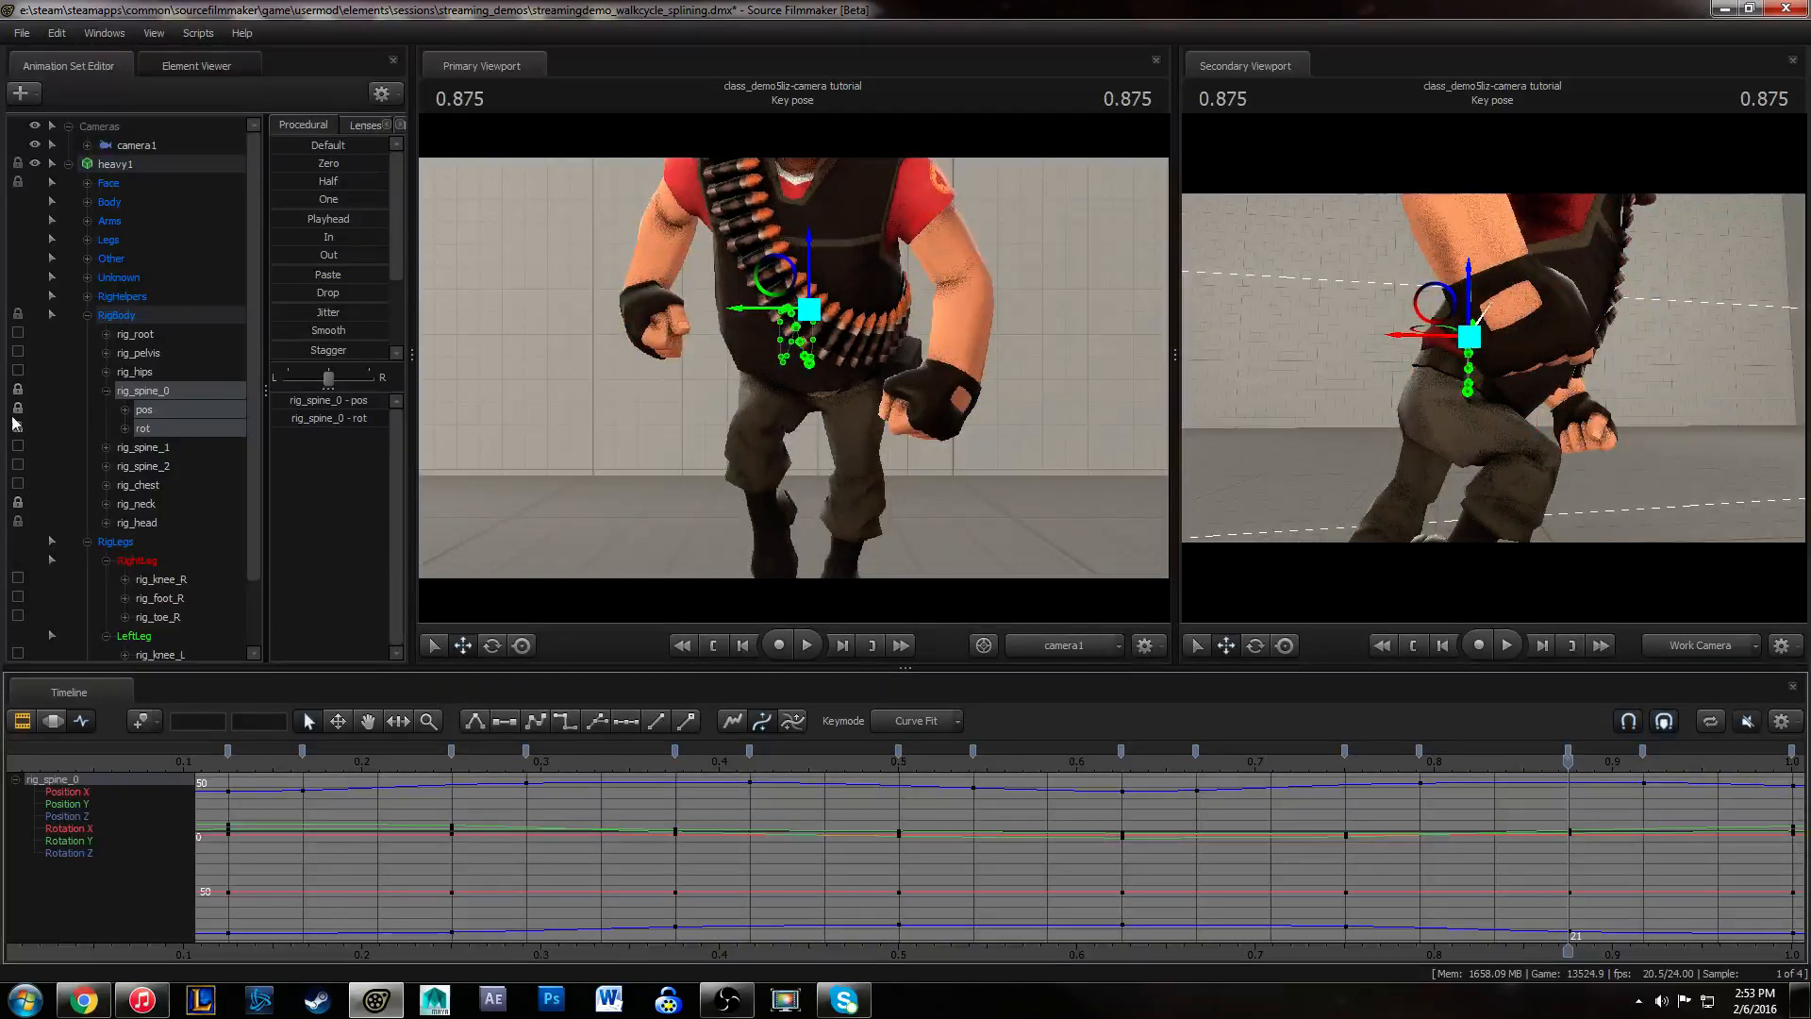
{"action": "key", "text": "s"}
{"action": "left_click_drag", "start_coordinate": [1635, 408], "coordinate": [1664, 391]}
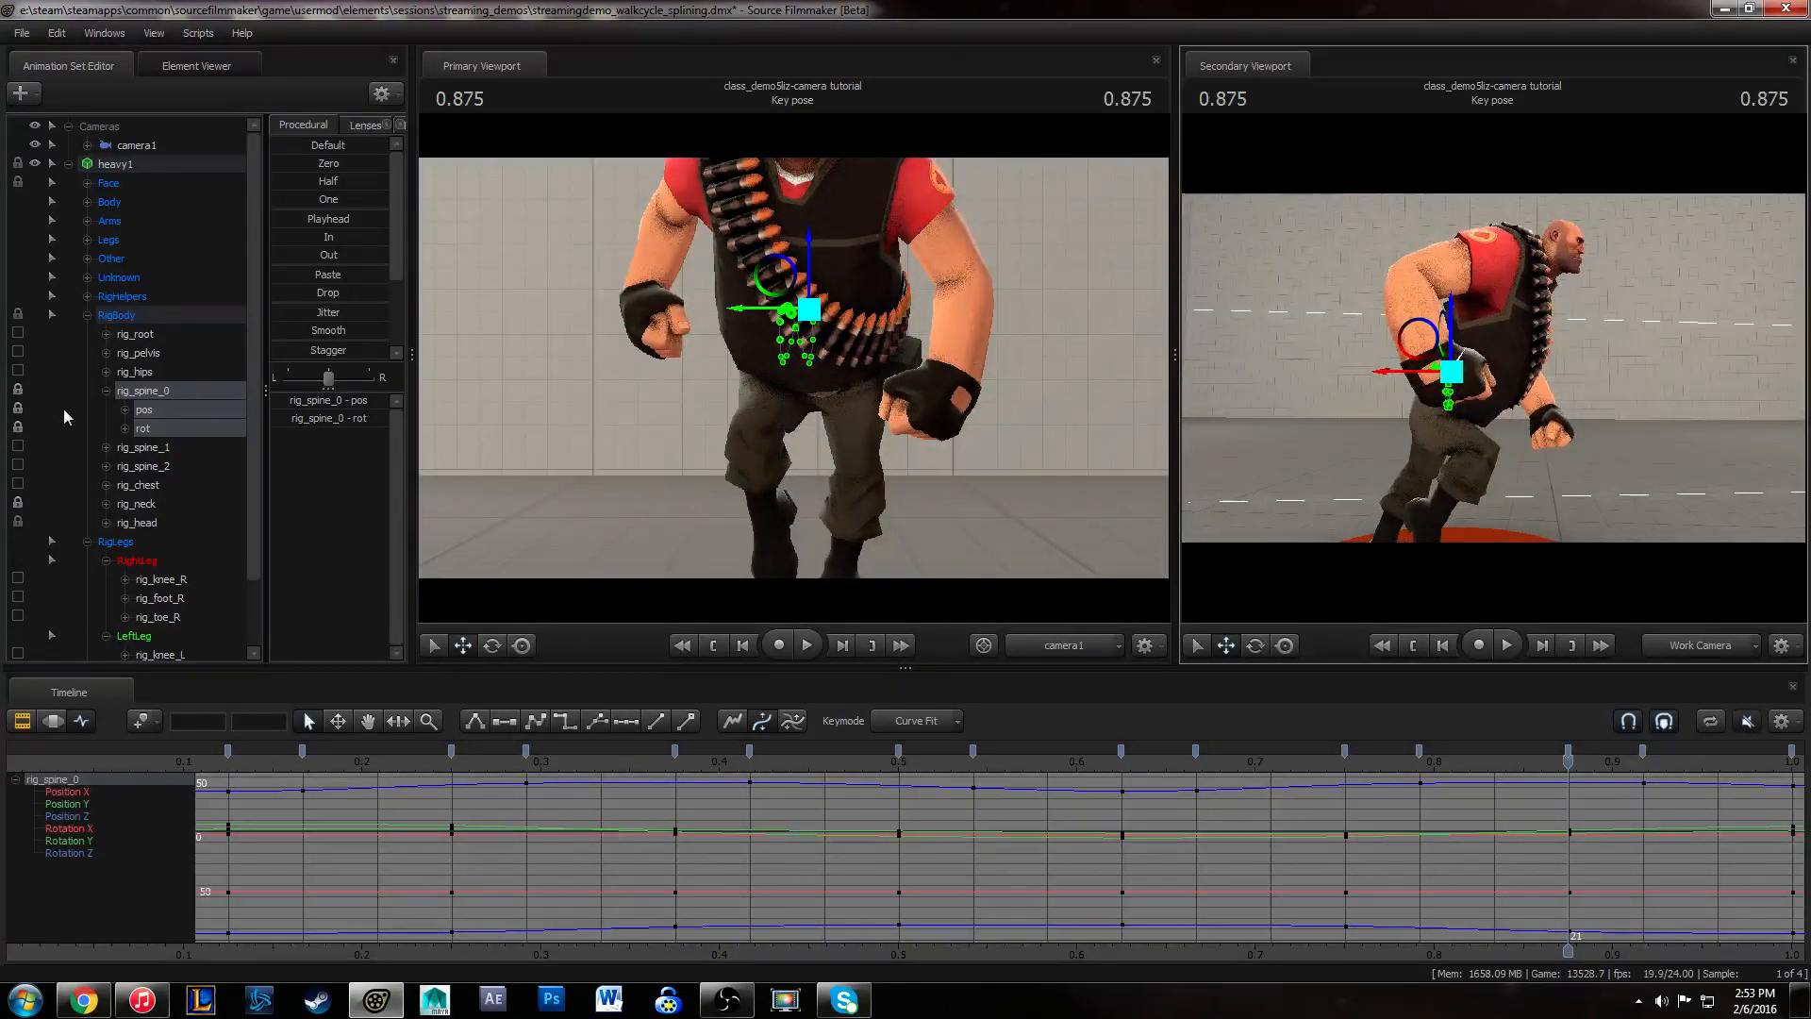
{"action": "left_click", "coordinate": [18, 389]}
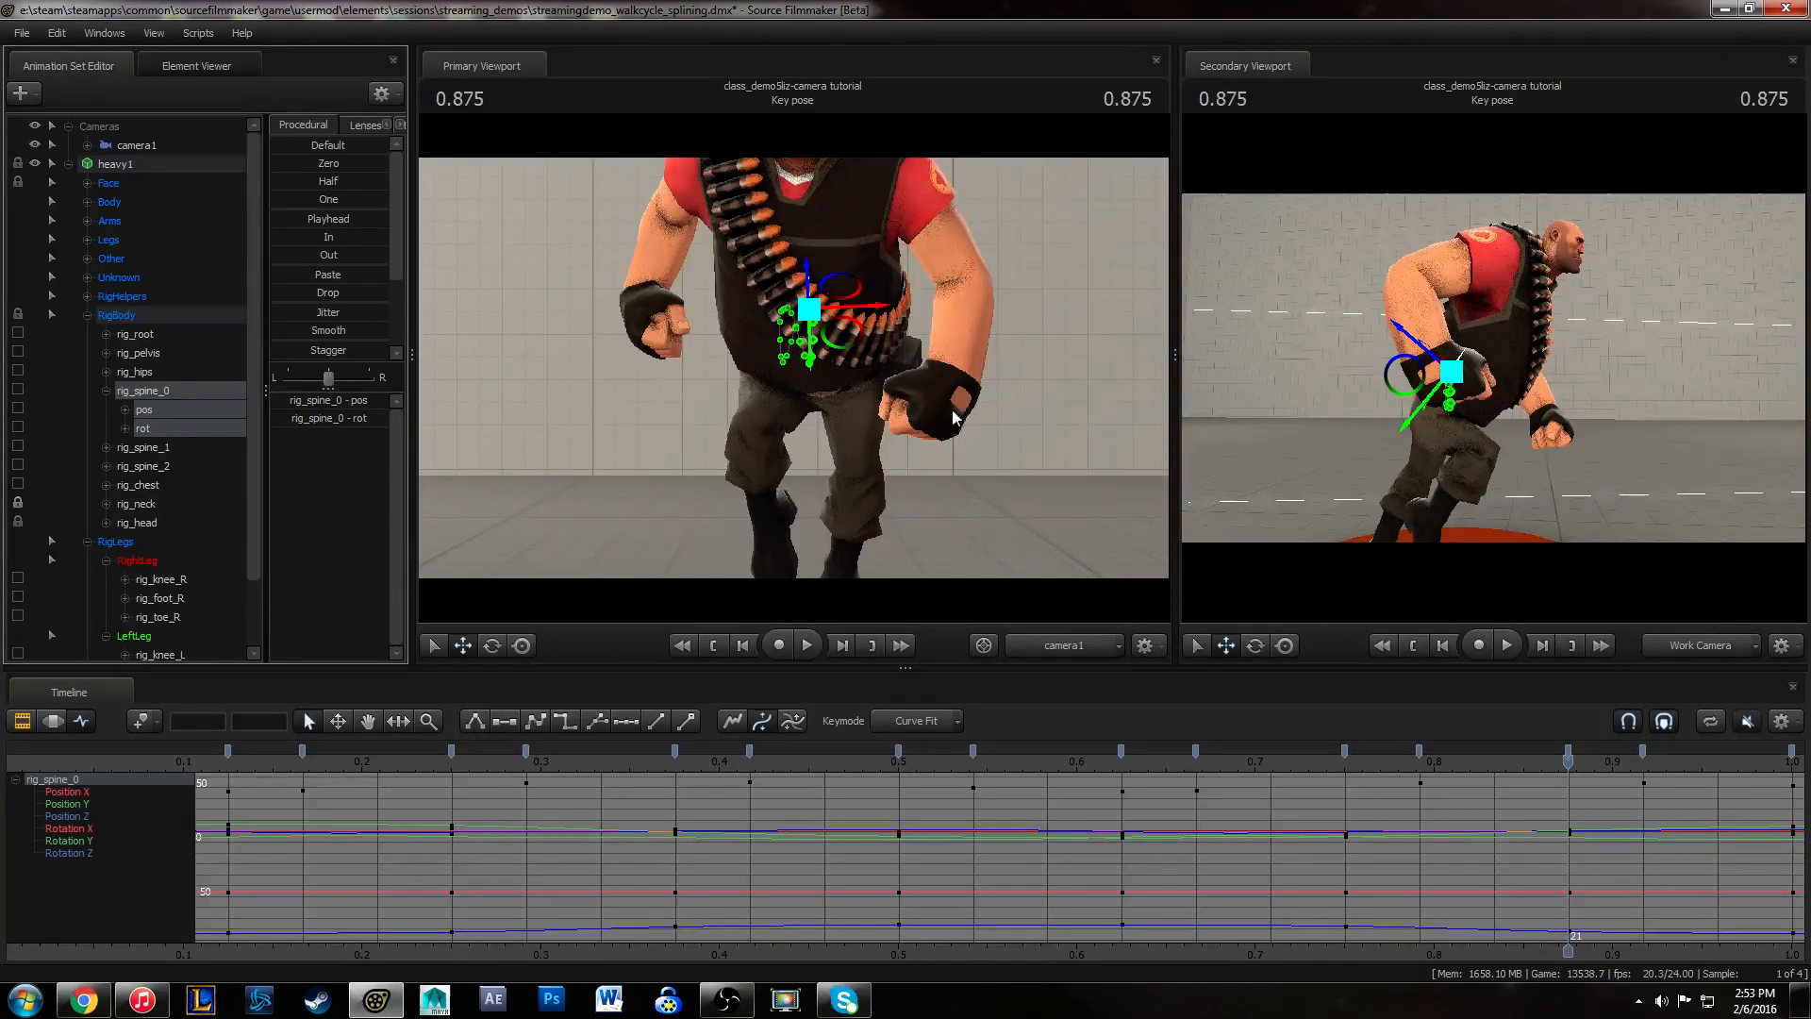
- Select rig_pelvis in the secondary viewport, try moving it vertically, and undo the move
{"action": "key", "text": "ctrl"}
{"action": "left_click", "coordinate": [1433, 392], "text": "ctrl"}
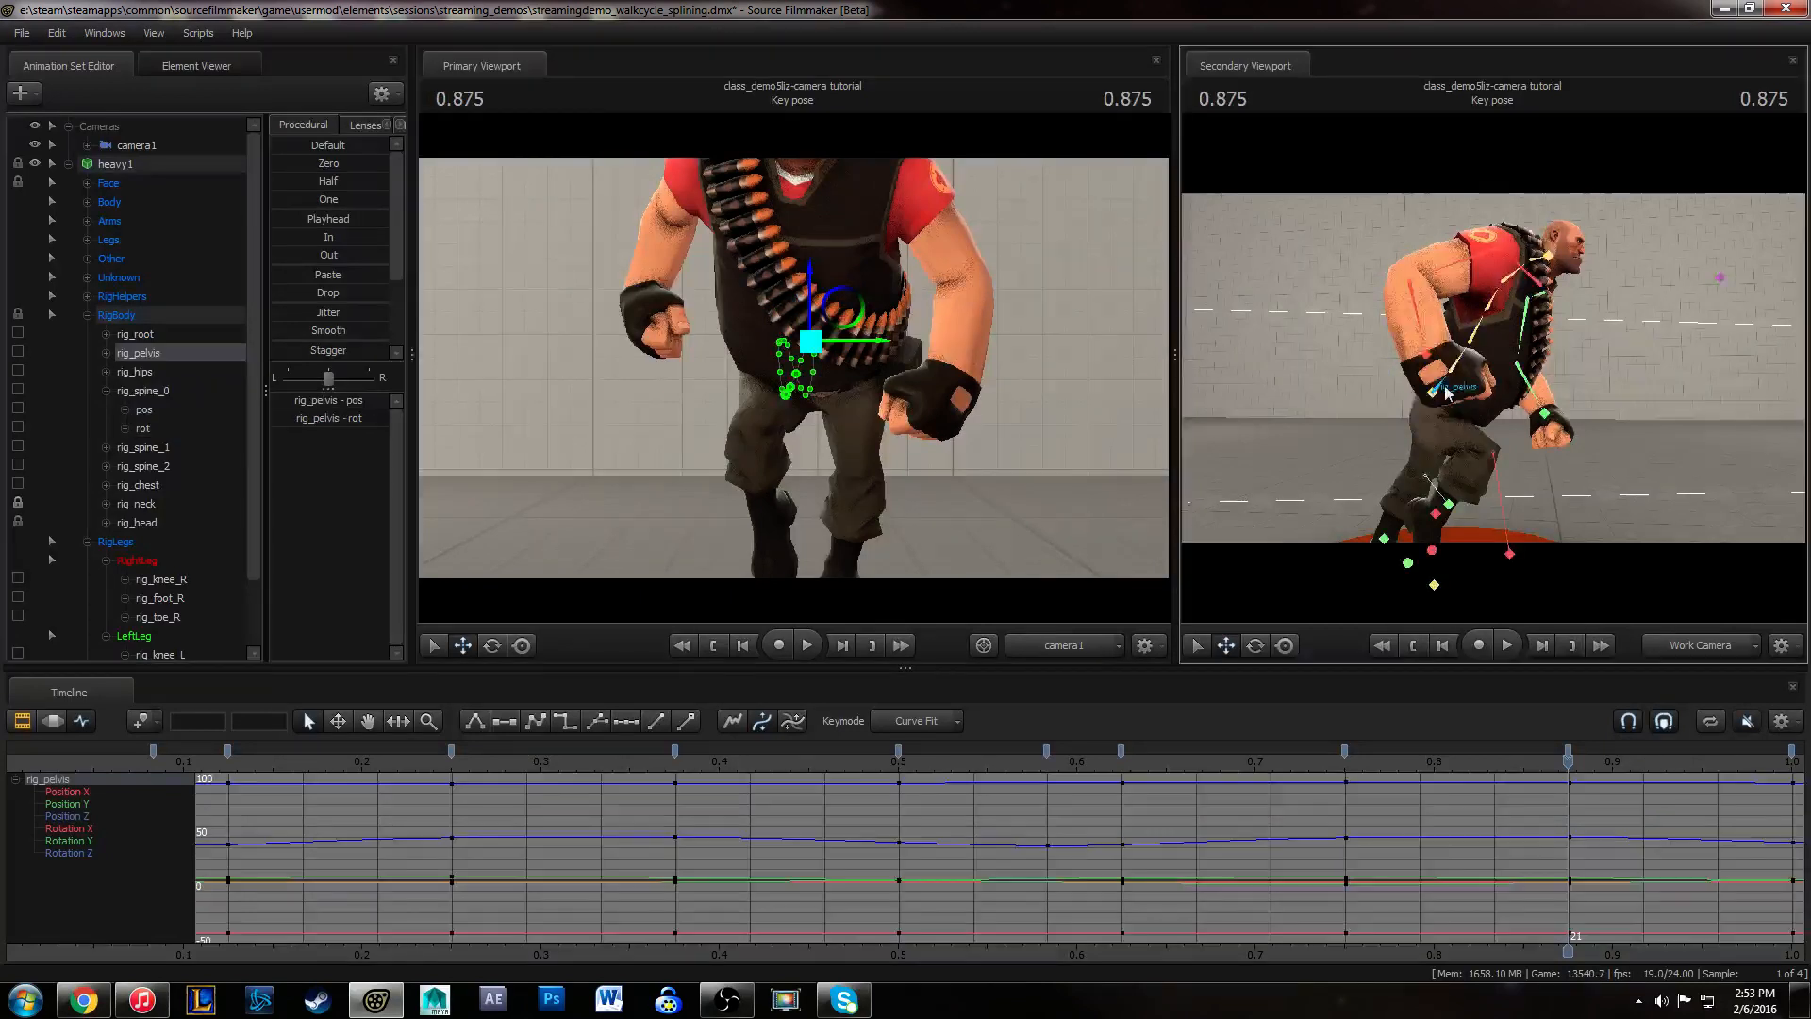
{"action": "mouse_move", "coordinate": [1436, 321]}
{"action": "left_mouse_down"}
{"action": "mouse_move", "coordinate": [1439, 355]}
{"action": "mouse_move", "coordinate": [1445, 334]}
{"action": "left_mouse_up"}
{"action": "key", "text": "ctrl+z"}
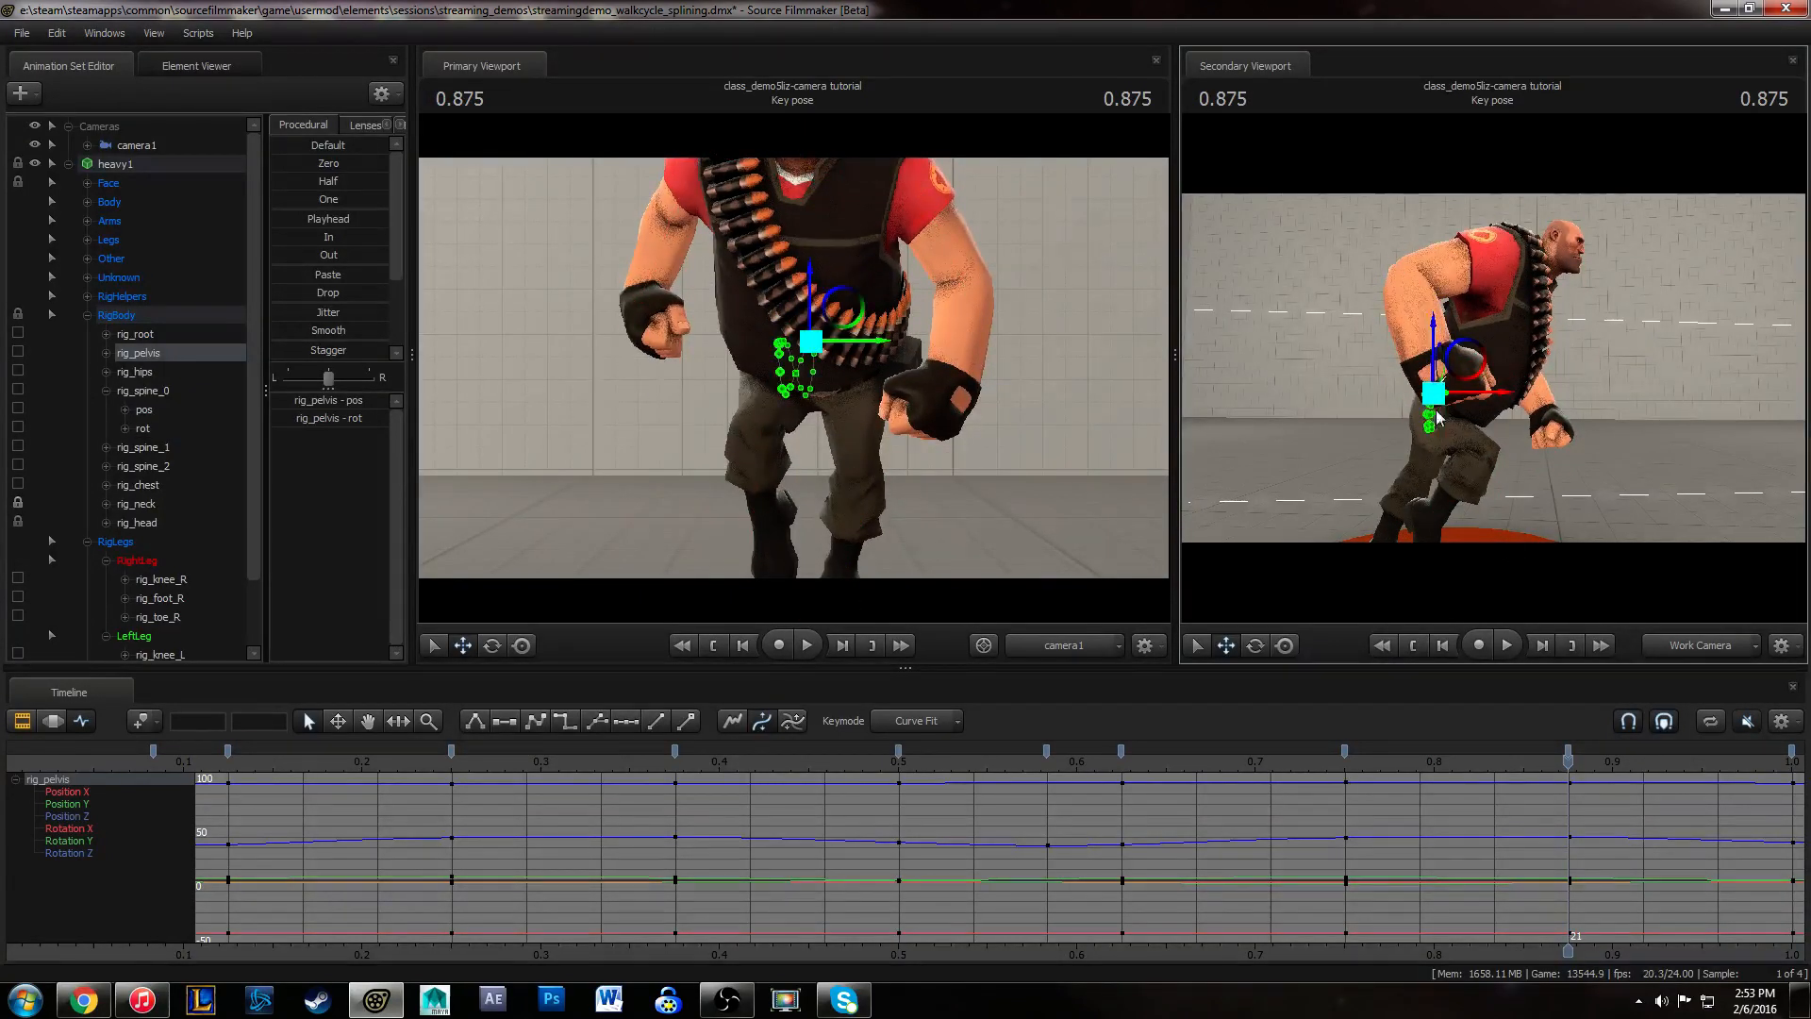
{"action": "left_click_drag", "start_coordinate": [1396, 377], "coordinate": [1397, 400]}
- Play the walk cycle and check the body motion from a front three-quarter angle in the secondary viewport
{"action": "key", "text": "space"}
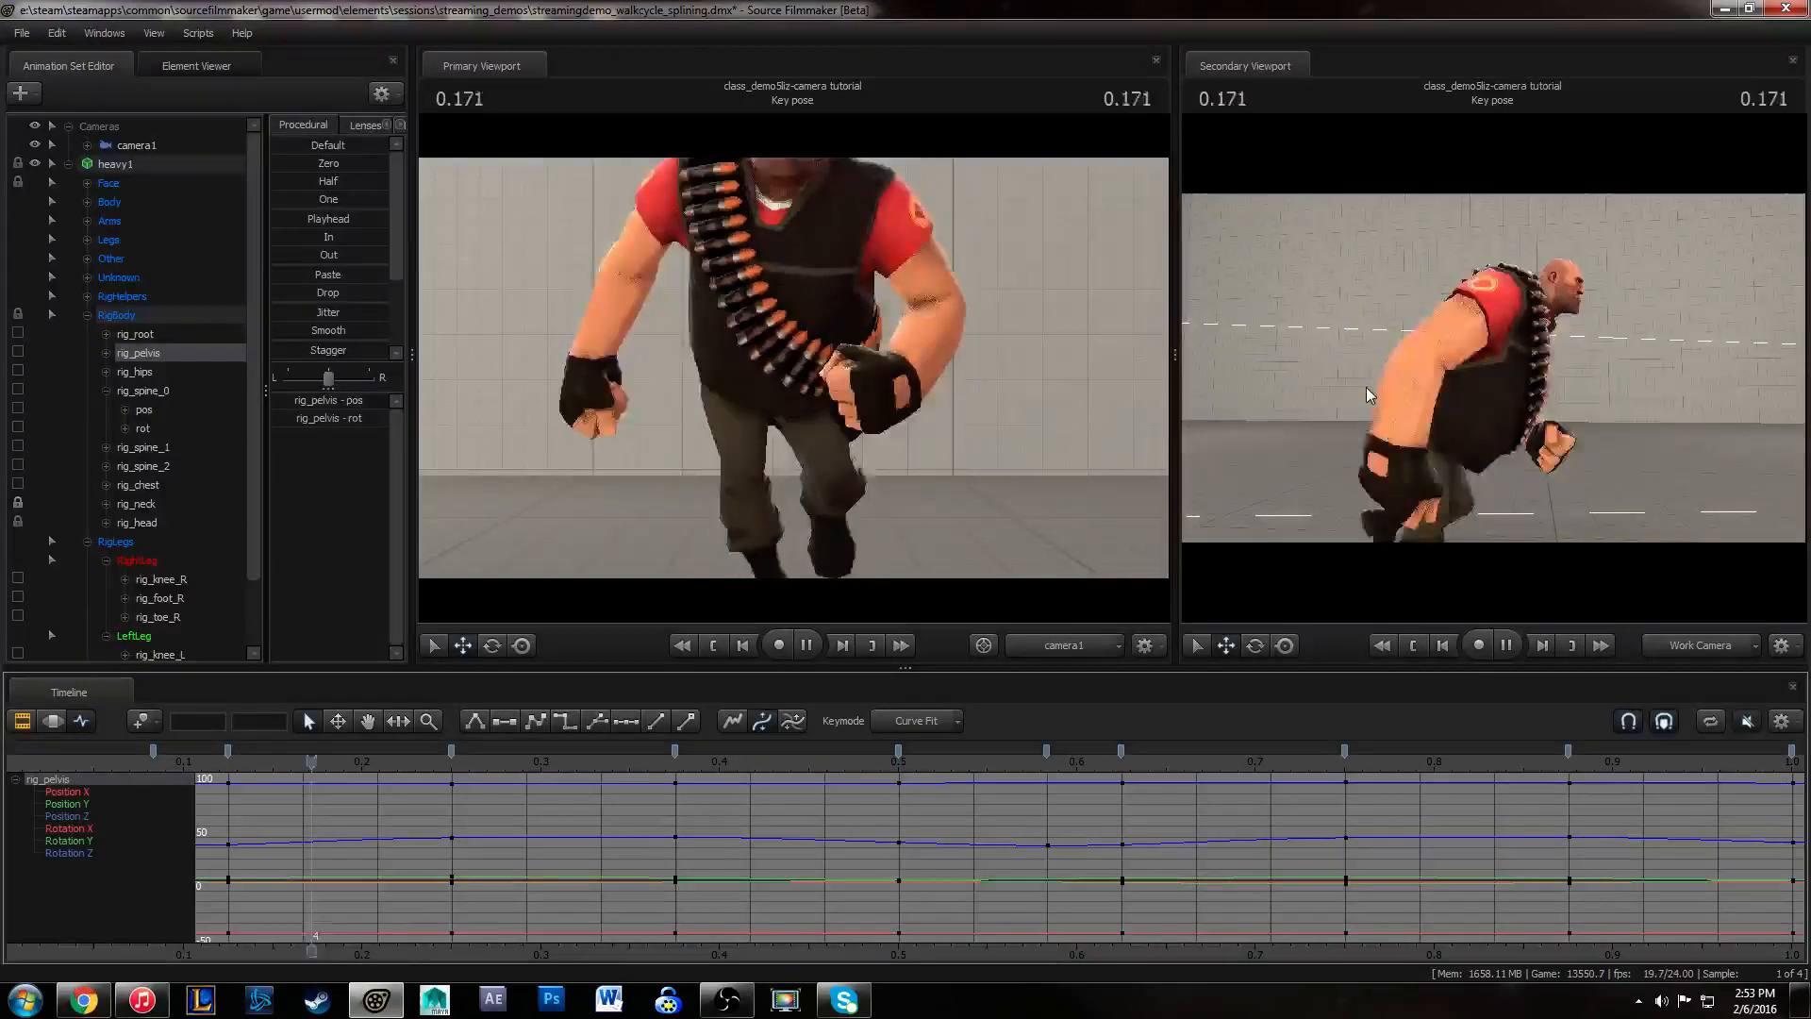
{"action": "left_click_drag", "start_coordinate": [1566, 452], "coordinate": [1471, 415], "text": "alt"}
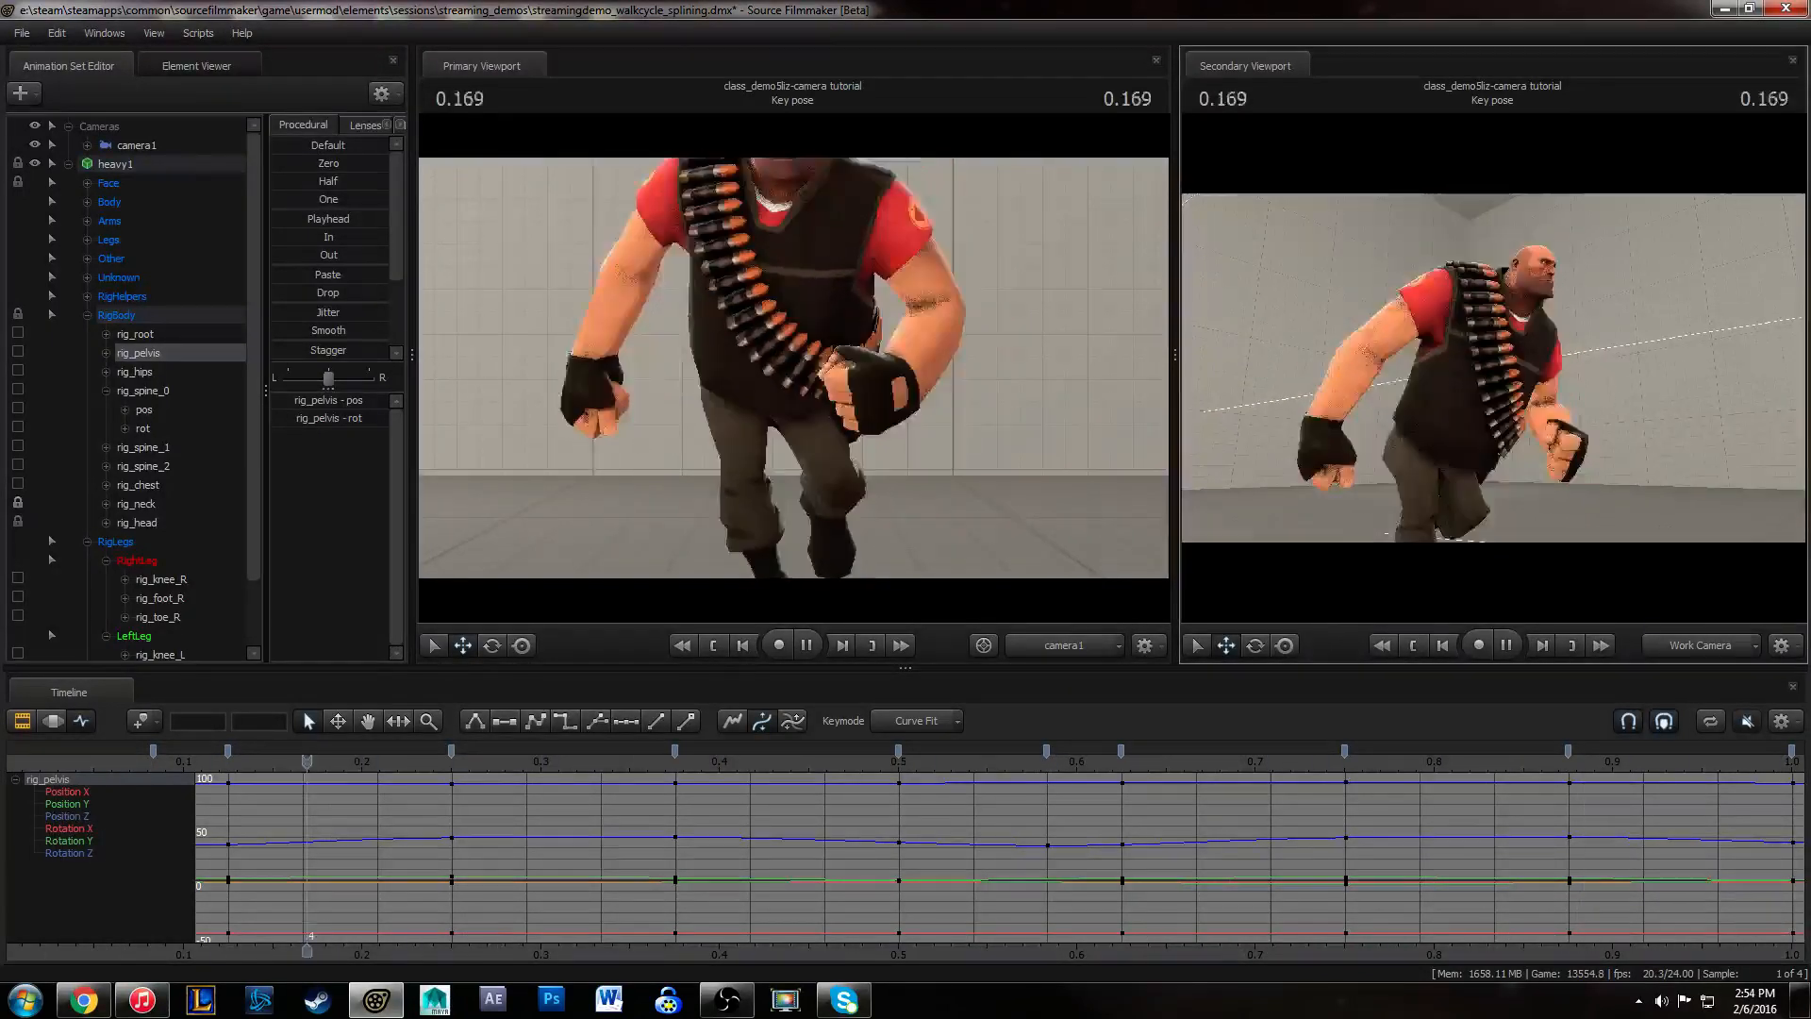
{"action": "key", "text": "space"}
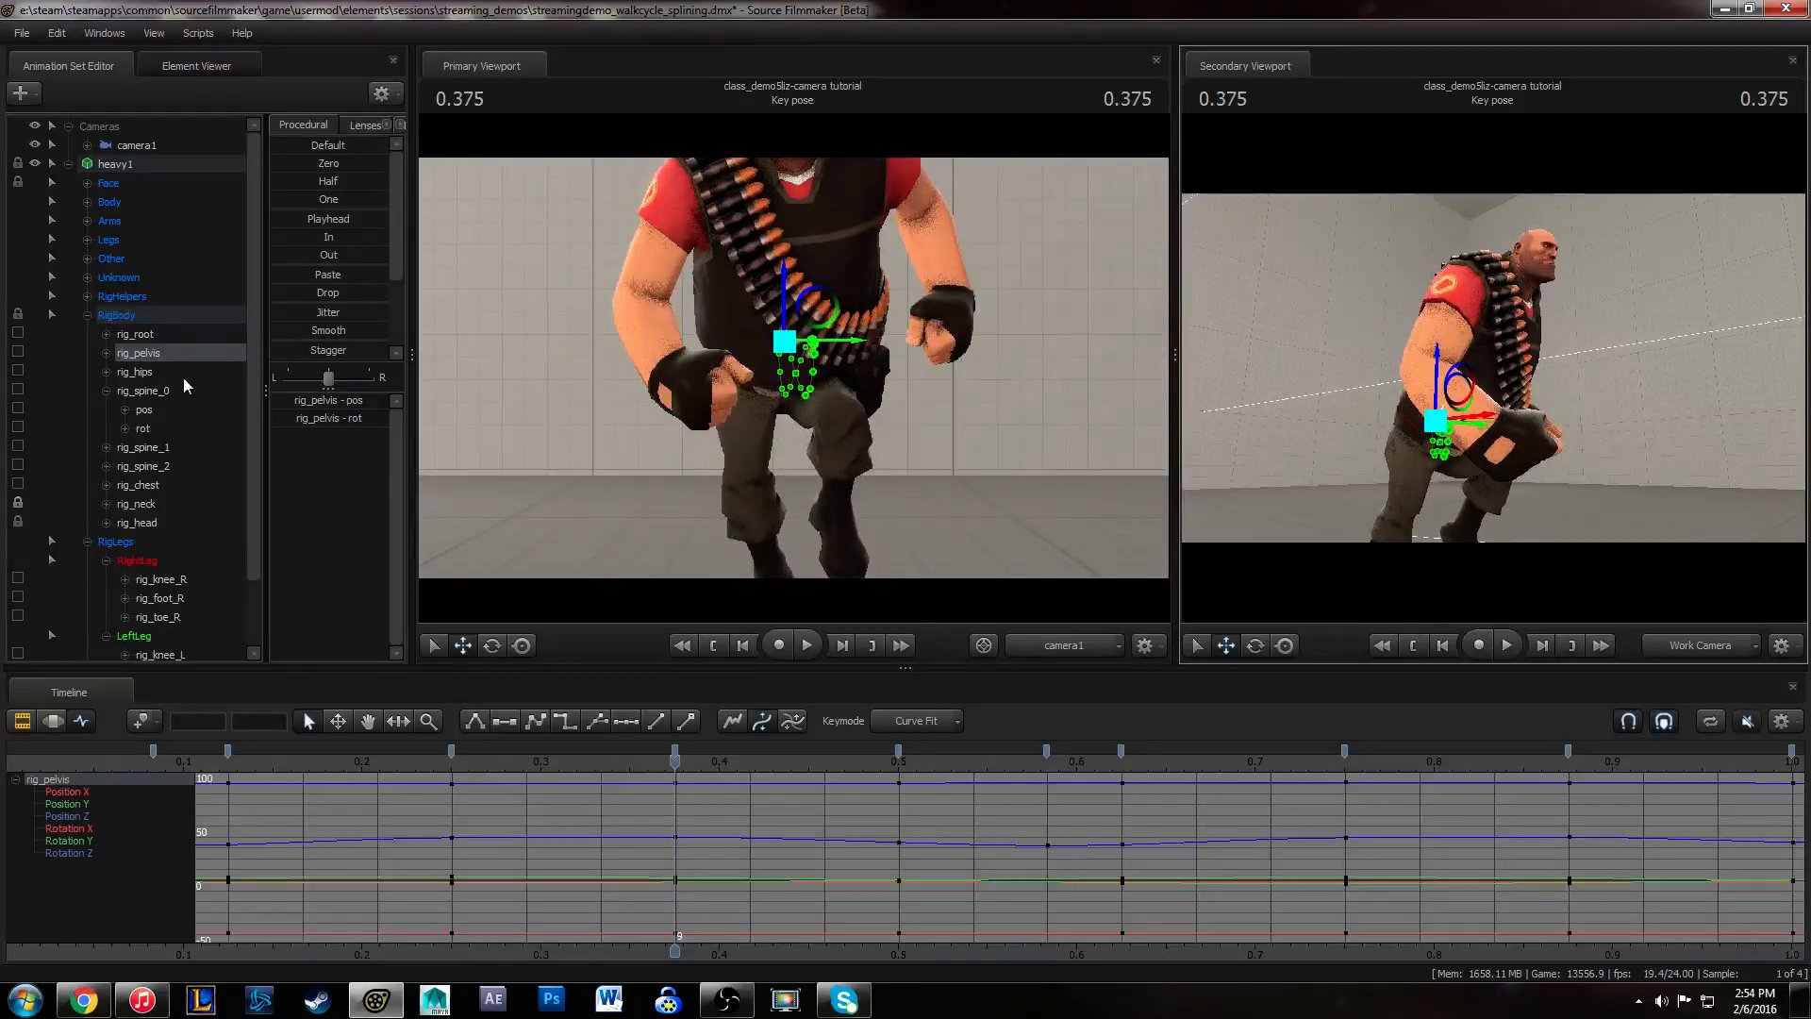
- Expand and select rig_spine_1 with its pos and rot controls, and undo the trial adjustment
{"action": "left_click", "coordinate": [104, 447]}
{"action": "left_click", "coordinate": [159, 449]}
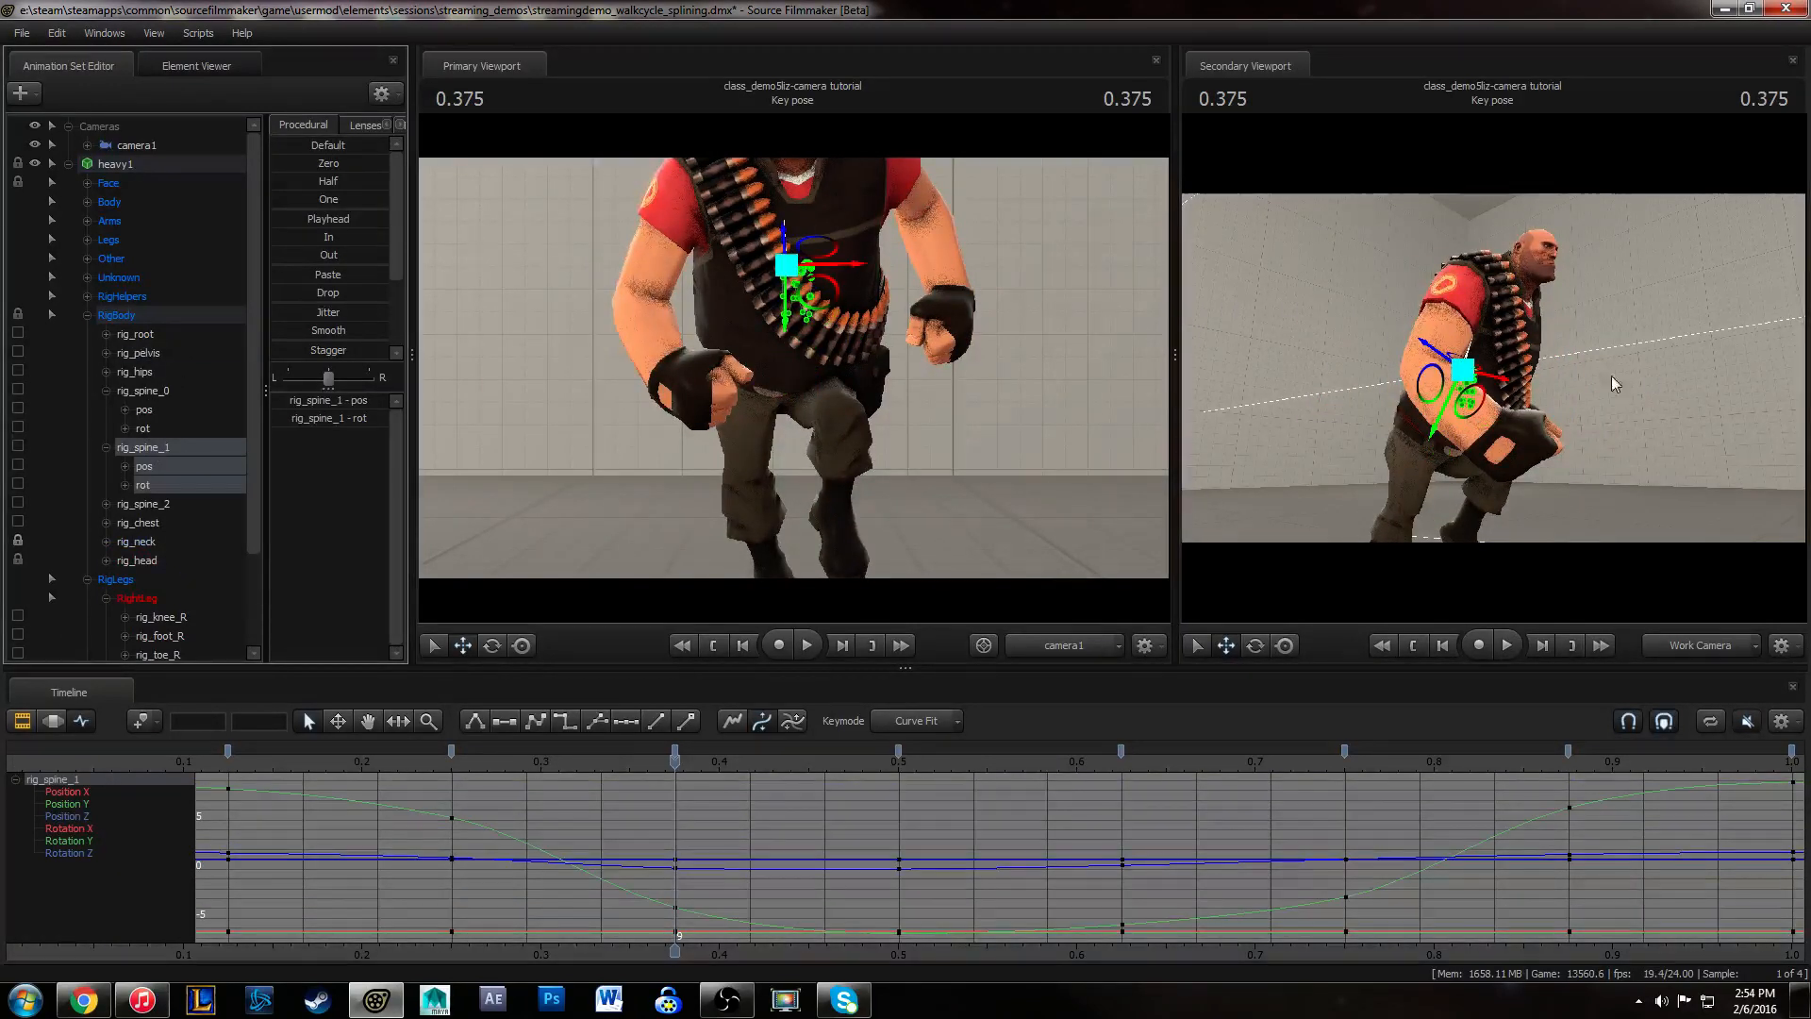
{"action": "key", "text": "ctrl+z"}
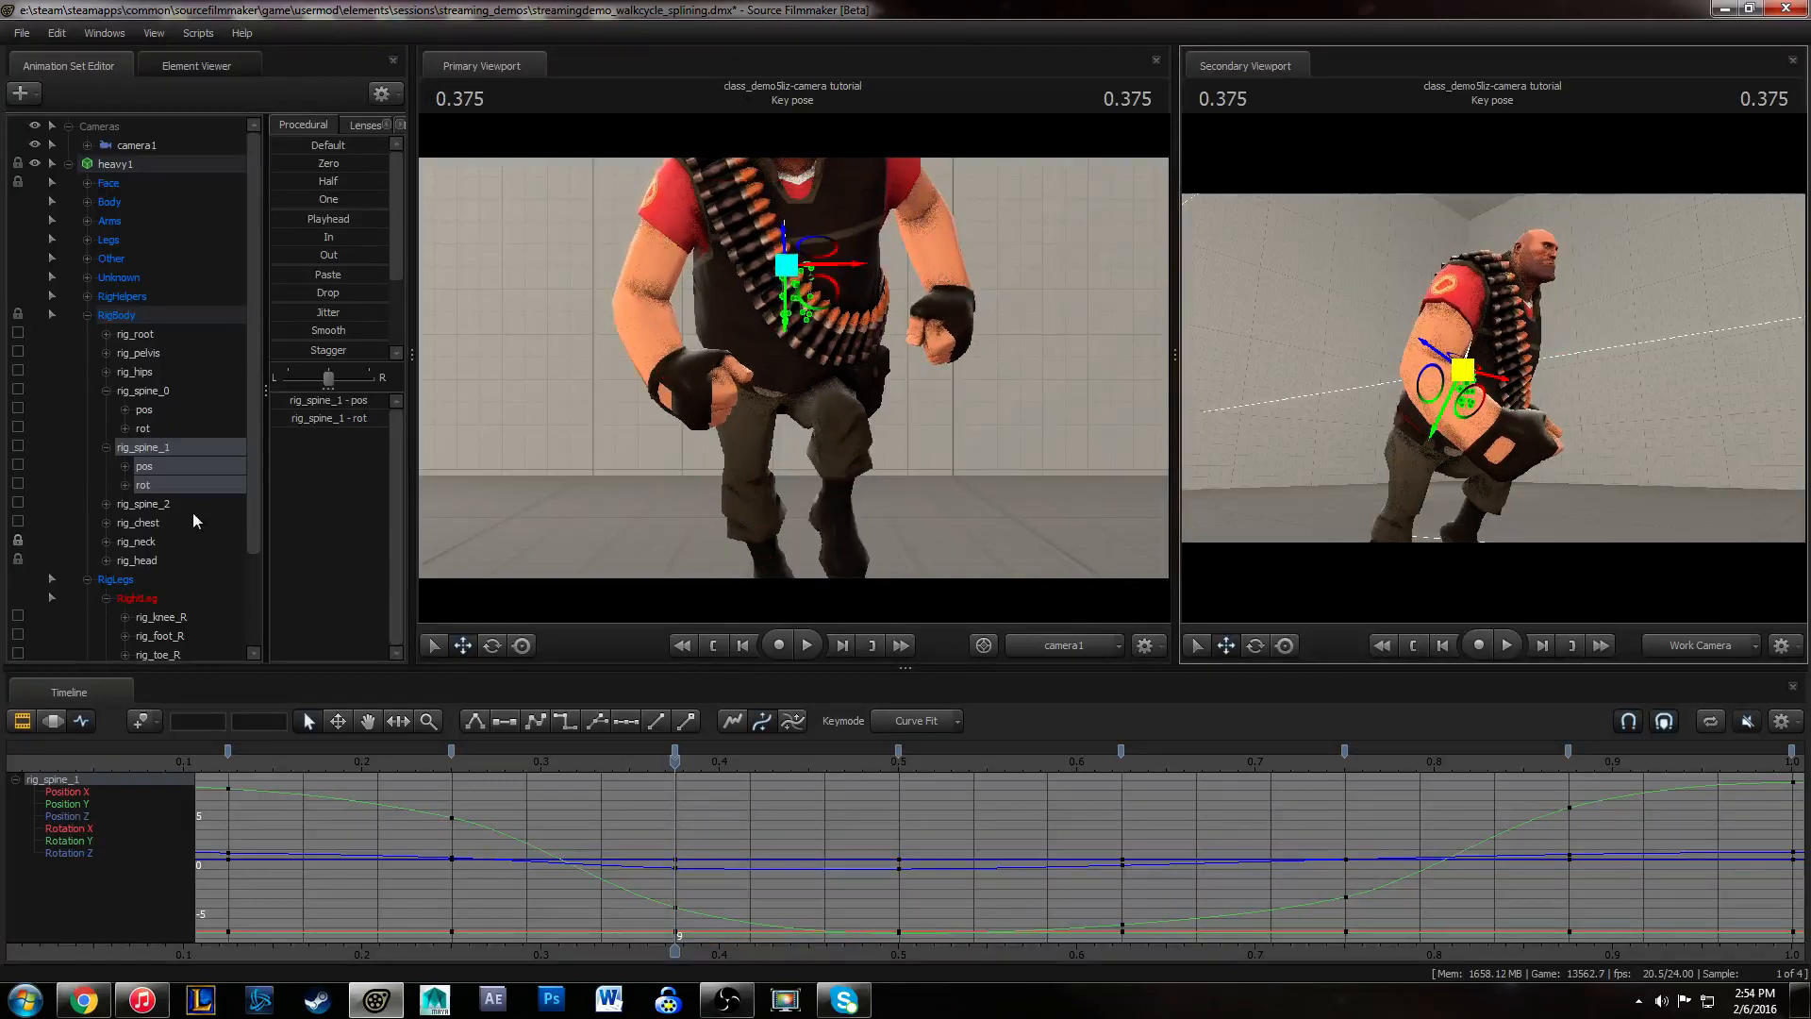
- Lock rig_spine_1 with its pos and rot controls, and isolate the Position Z curve of its pos control
{"action": "left_click", "coordinate": [17, 449]}
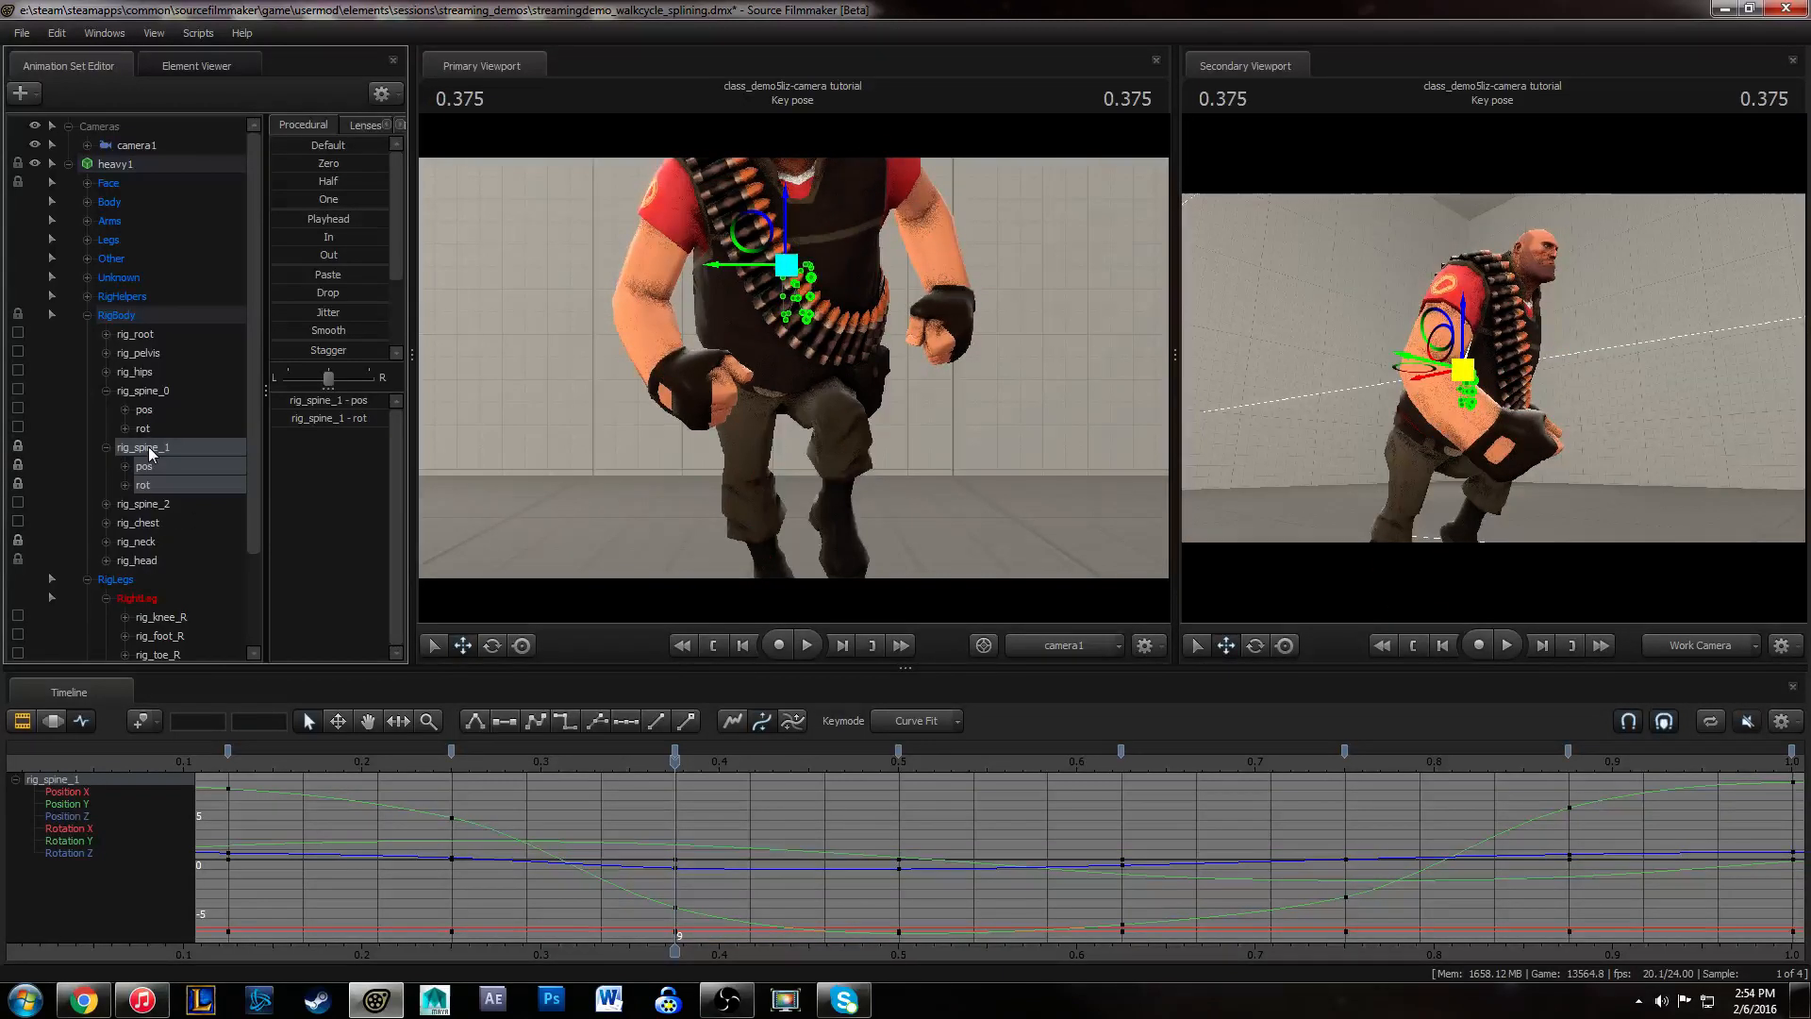
{"action": "left_click", "coordinate": [148, 454]}
{"action": "left_click", "coordinate": [144, 467]}
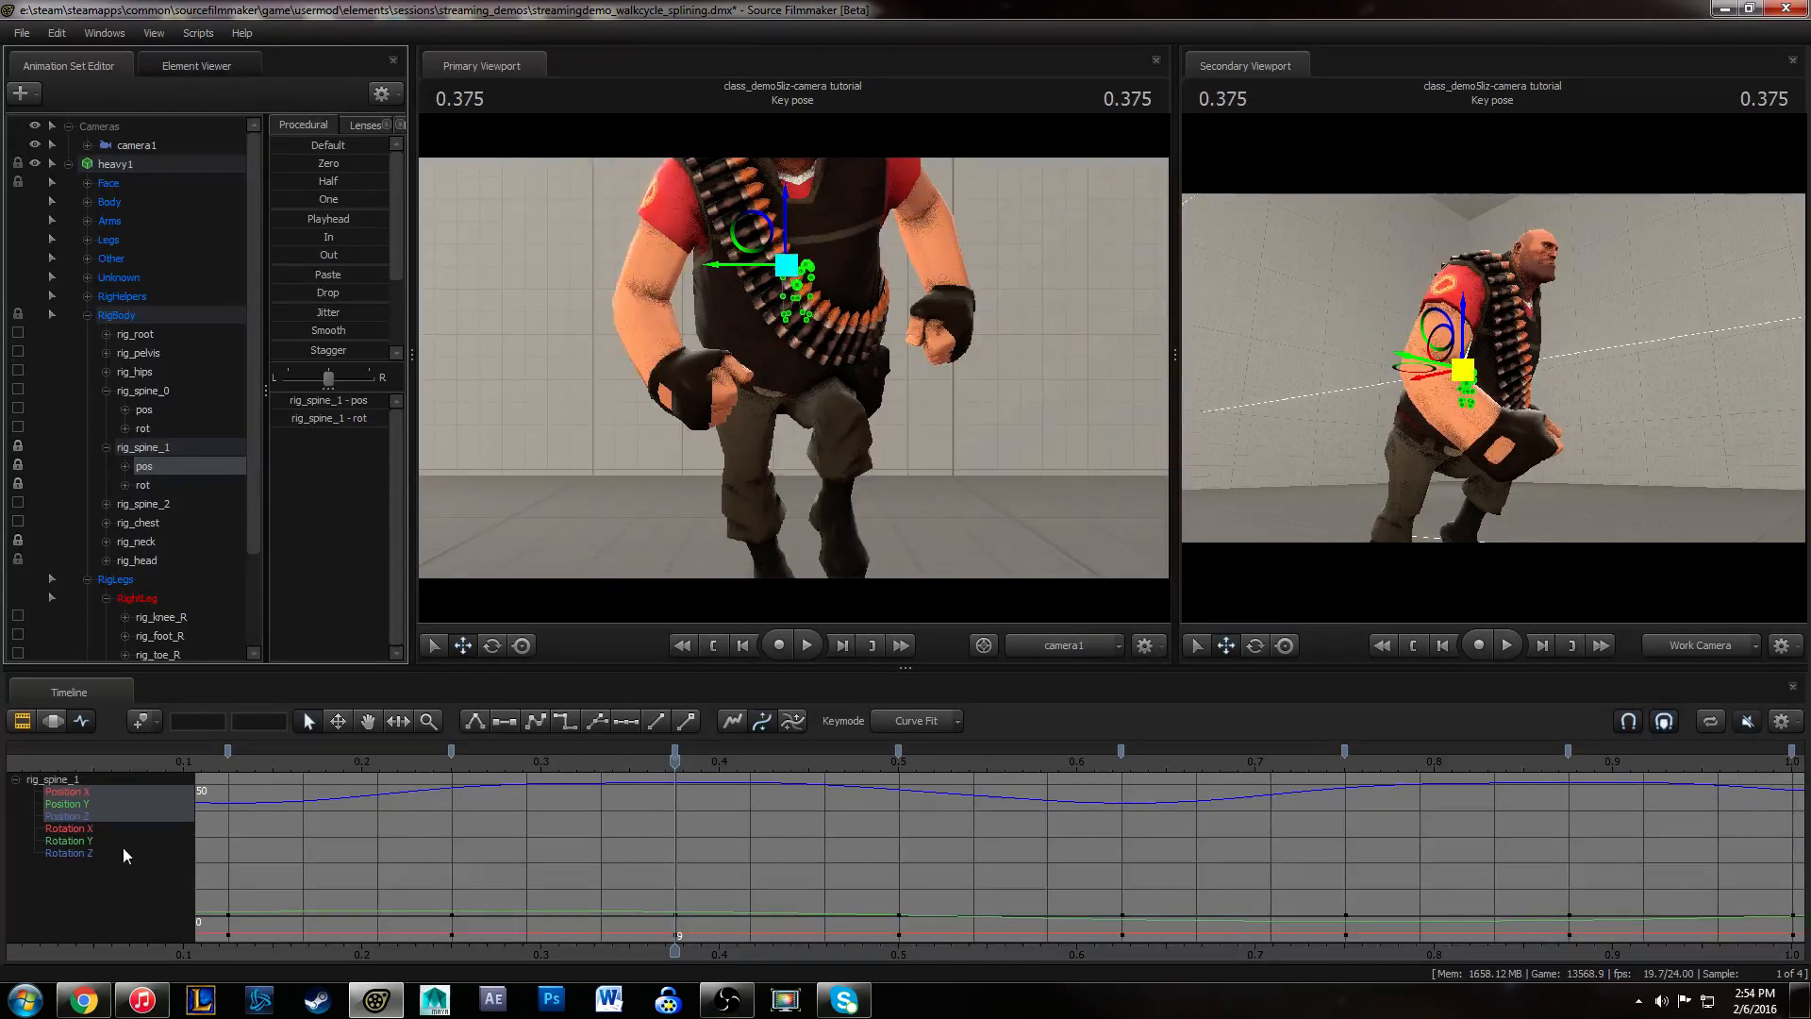
{"action": "left_click", "coordinate": [89, 815]}
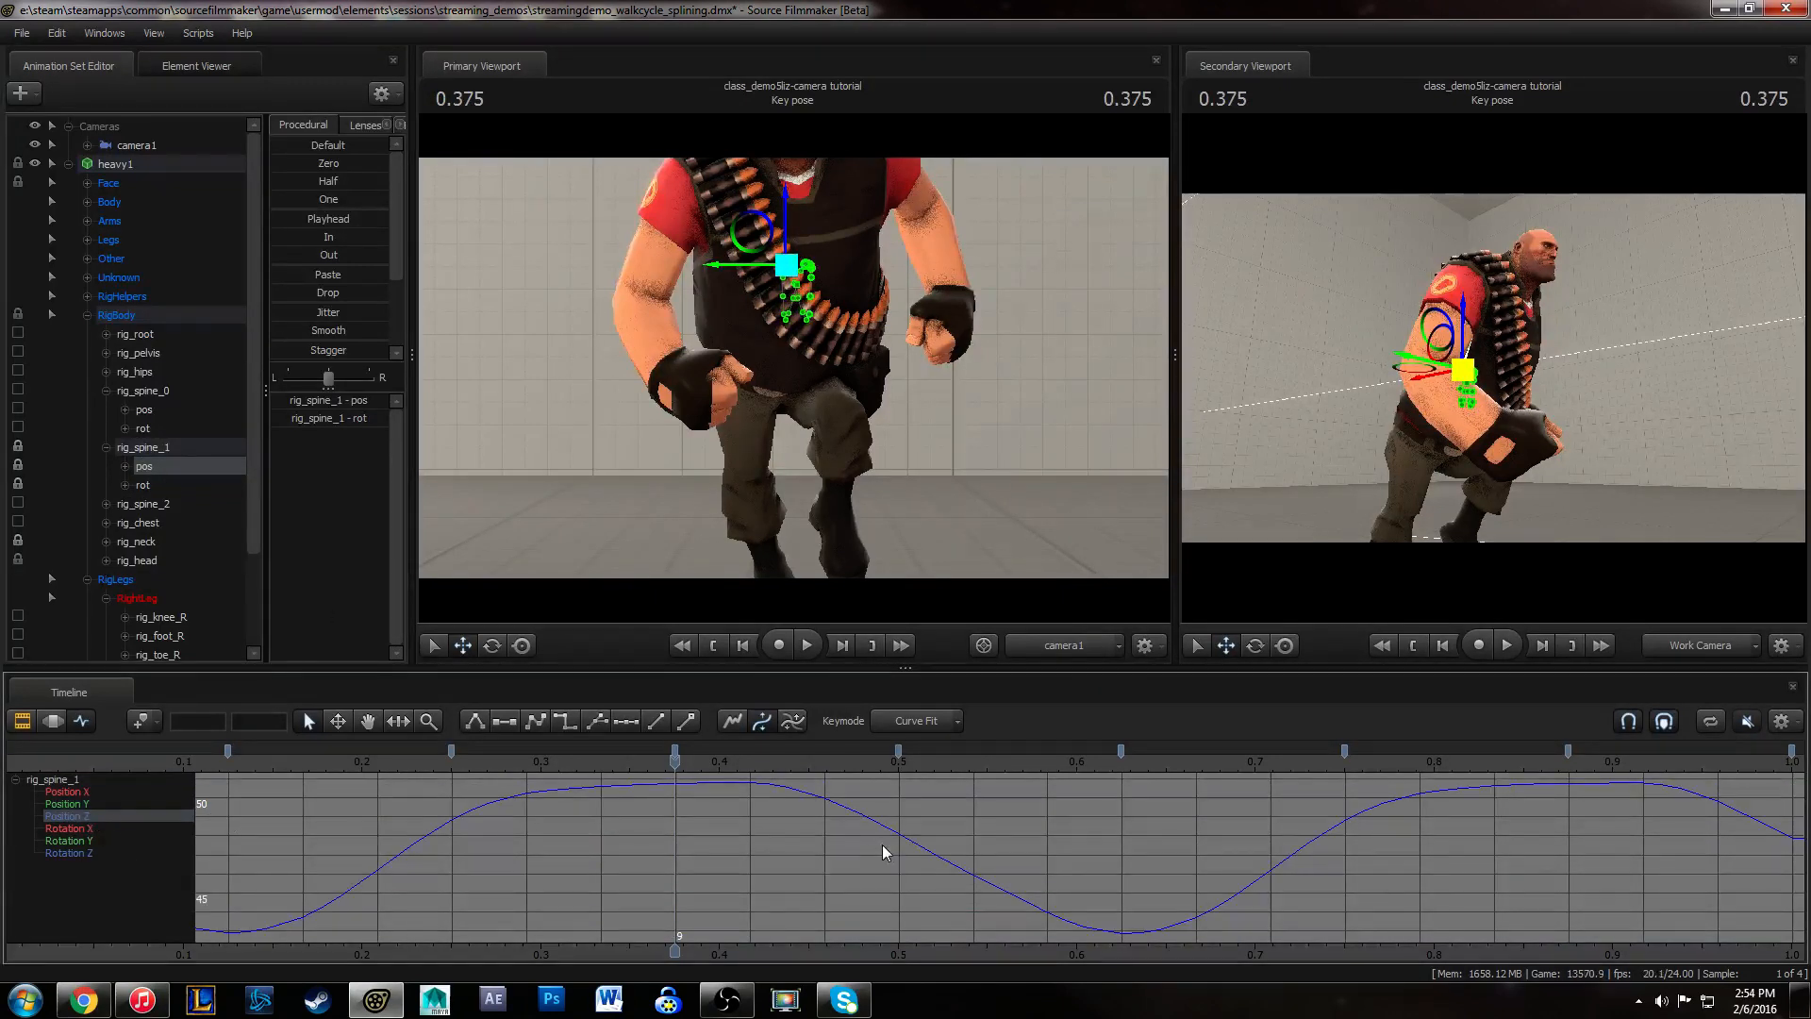
{"action": "middle_click_drag", "start_coordinate": [724, 861], "coordinate": [882, 864]}
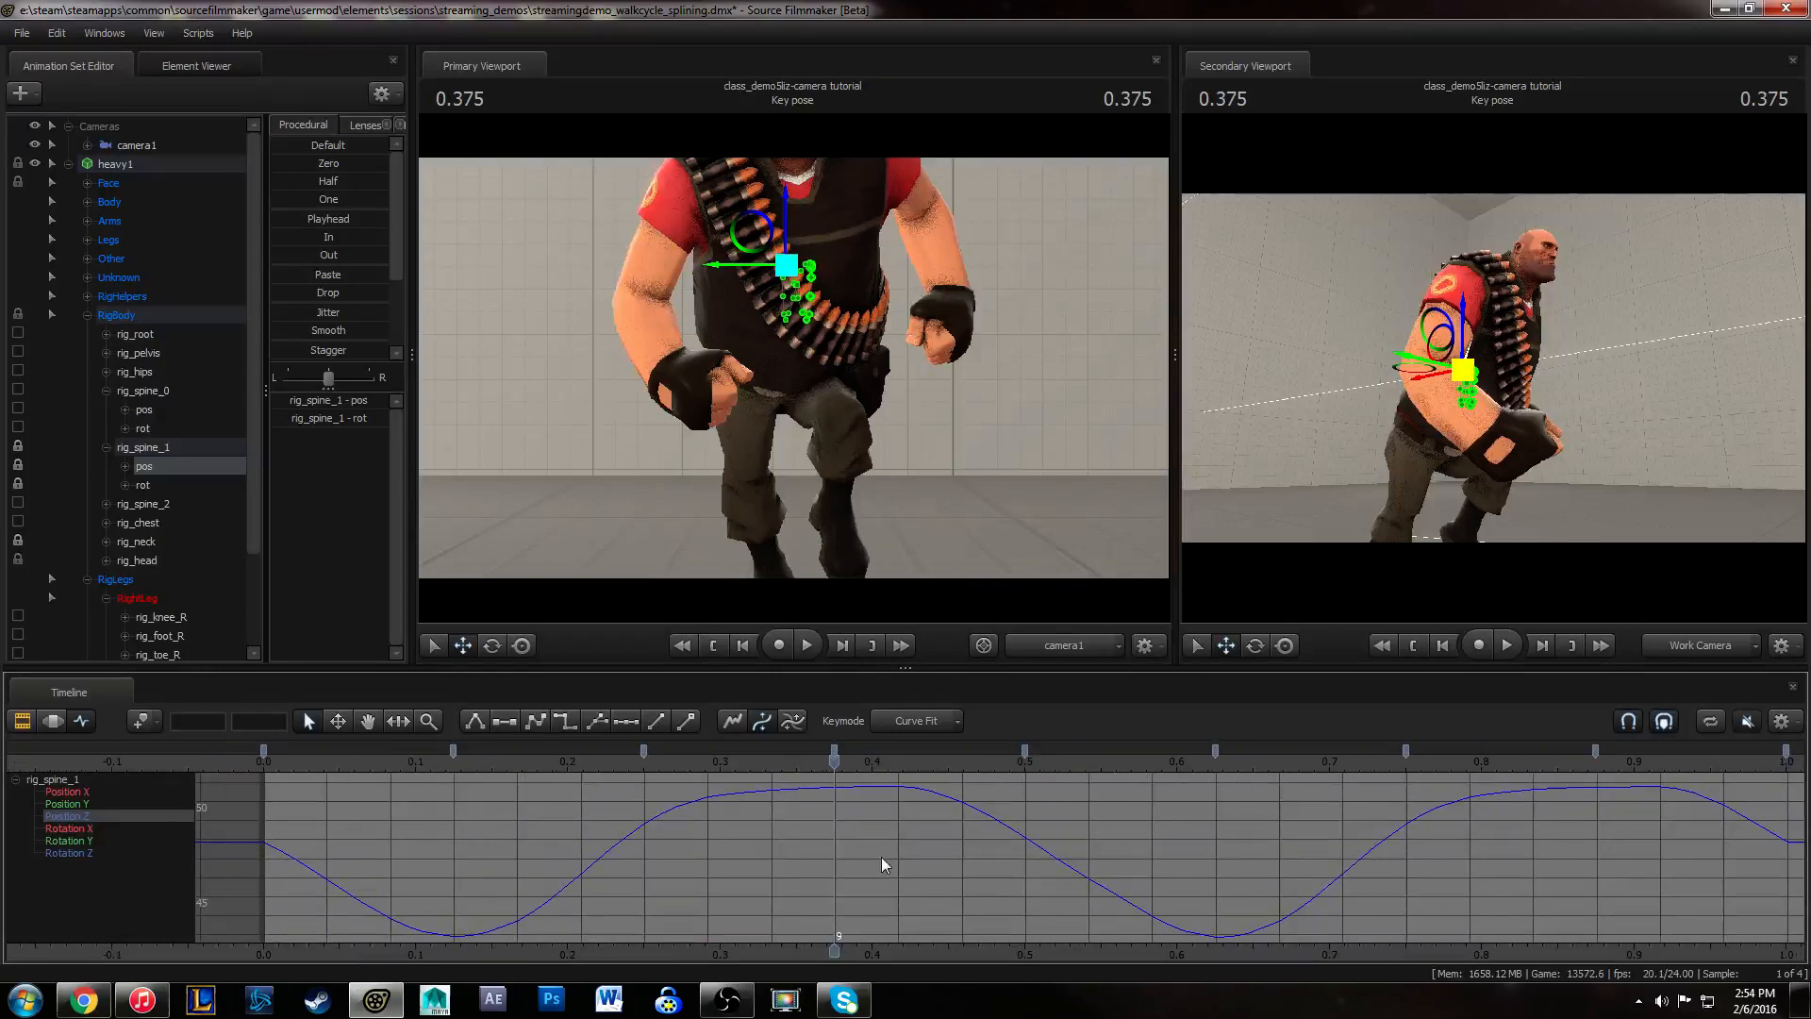
- Offset all of rig_spine_1's Position Z keys forward by one frame and play the walk cycle from a side view in the secondary viewport
{"action": "left_click_drag", "start_coordinate": [357, 750], "coordinate": [264, 752]}
{"action": "left_click_drag", "start_coordinate": [552, 823], "coordinate": [724, 866]}
{"action": "key", "text": "ctrl+z"}
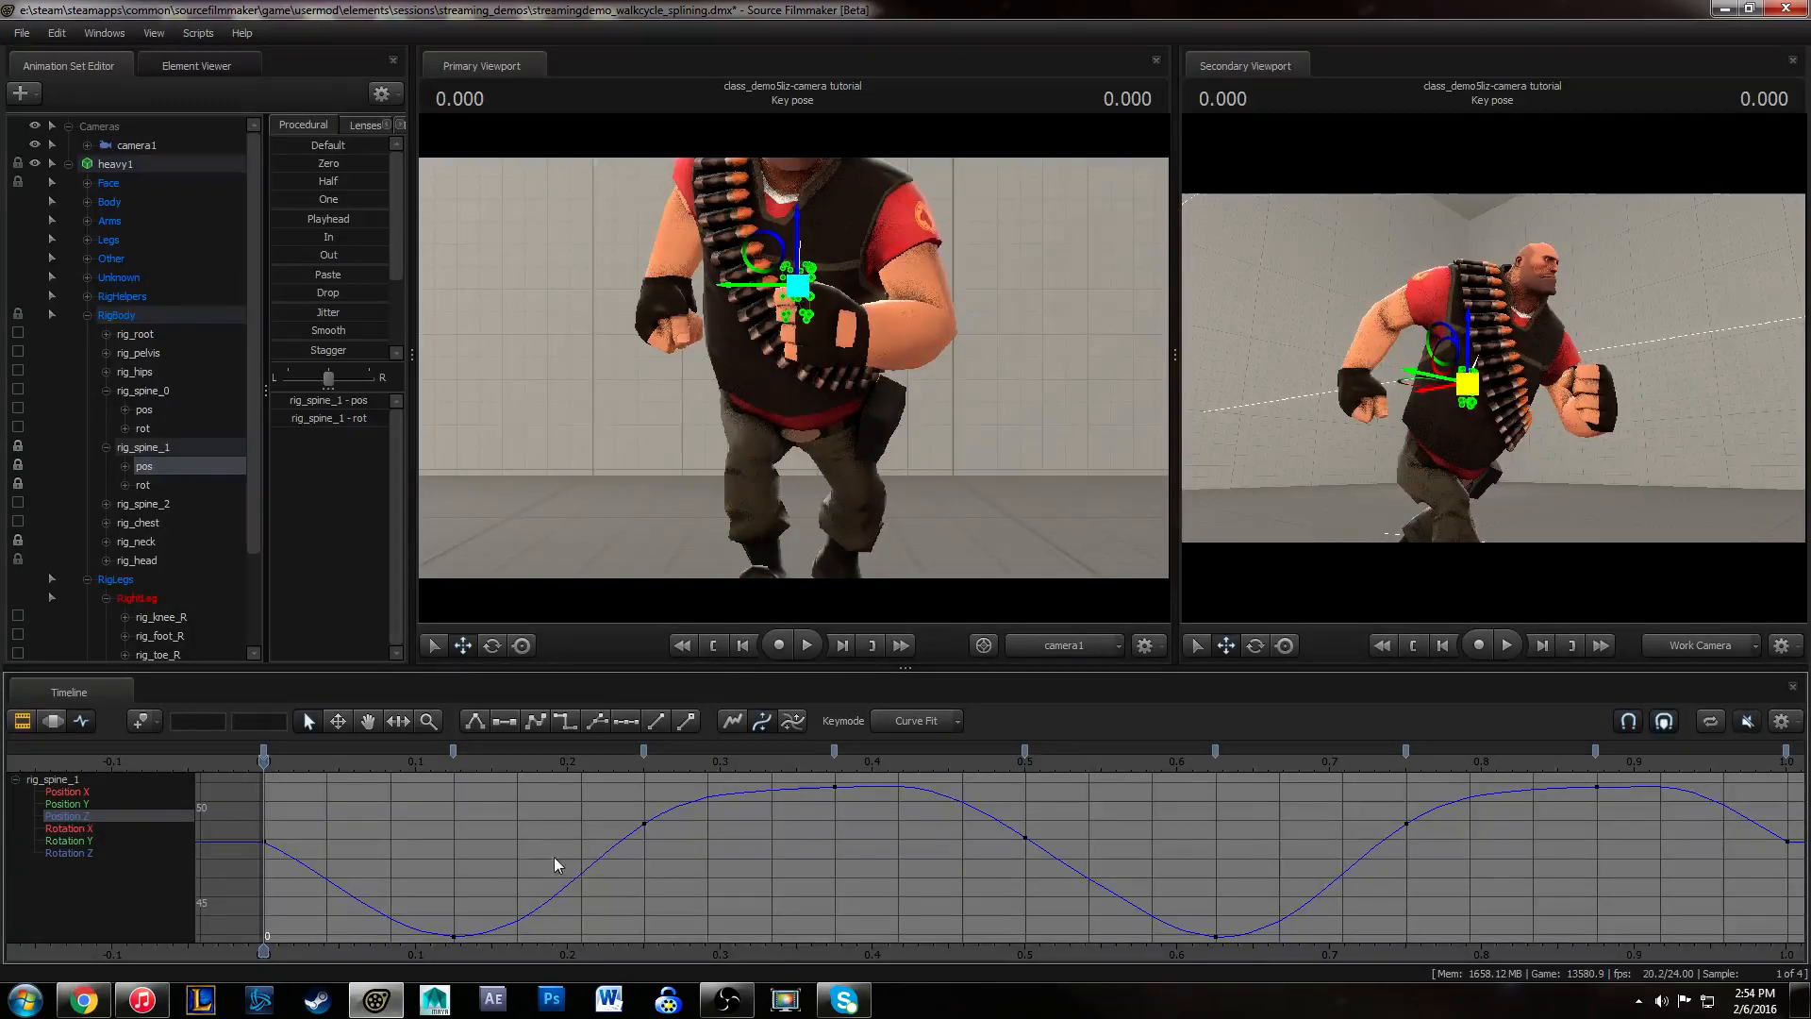
{"action": "left_click_drag", "start_coordinate": [554, 861], "coordinate": [705, 885]}
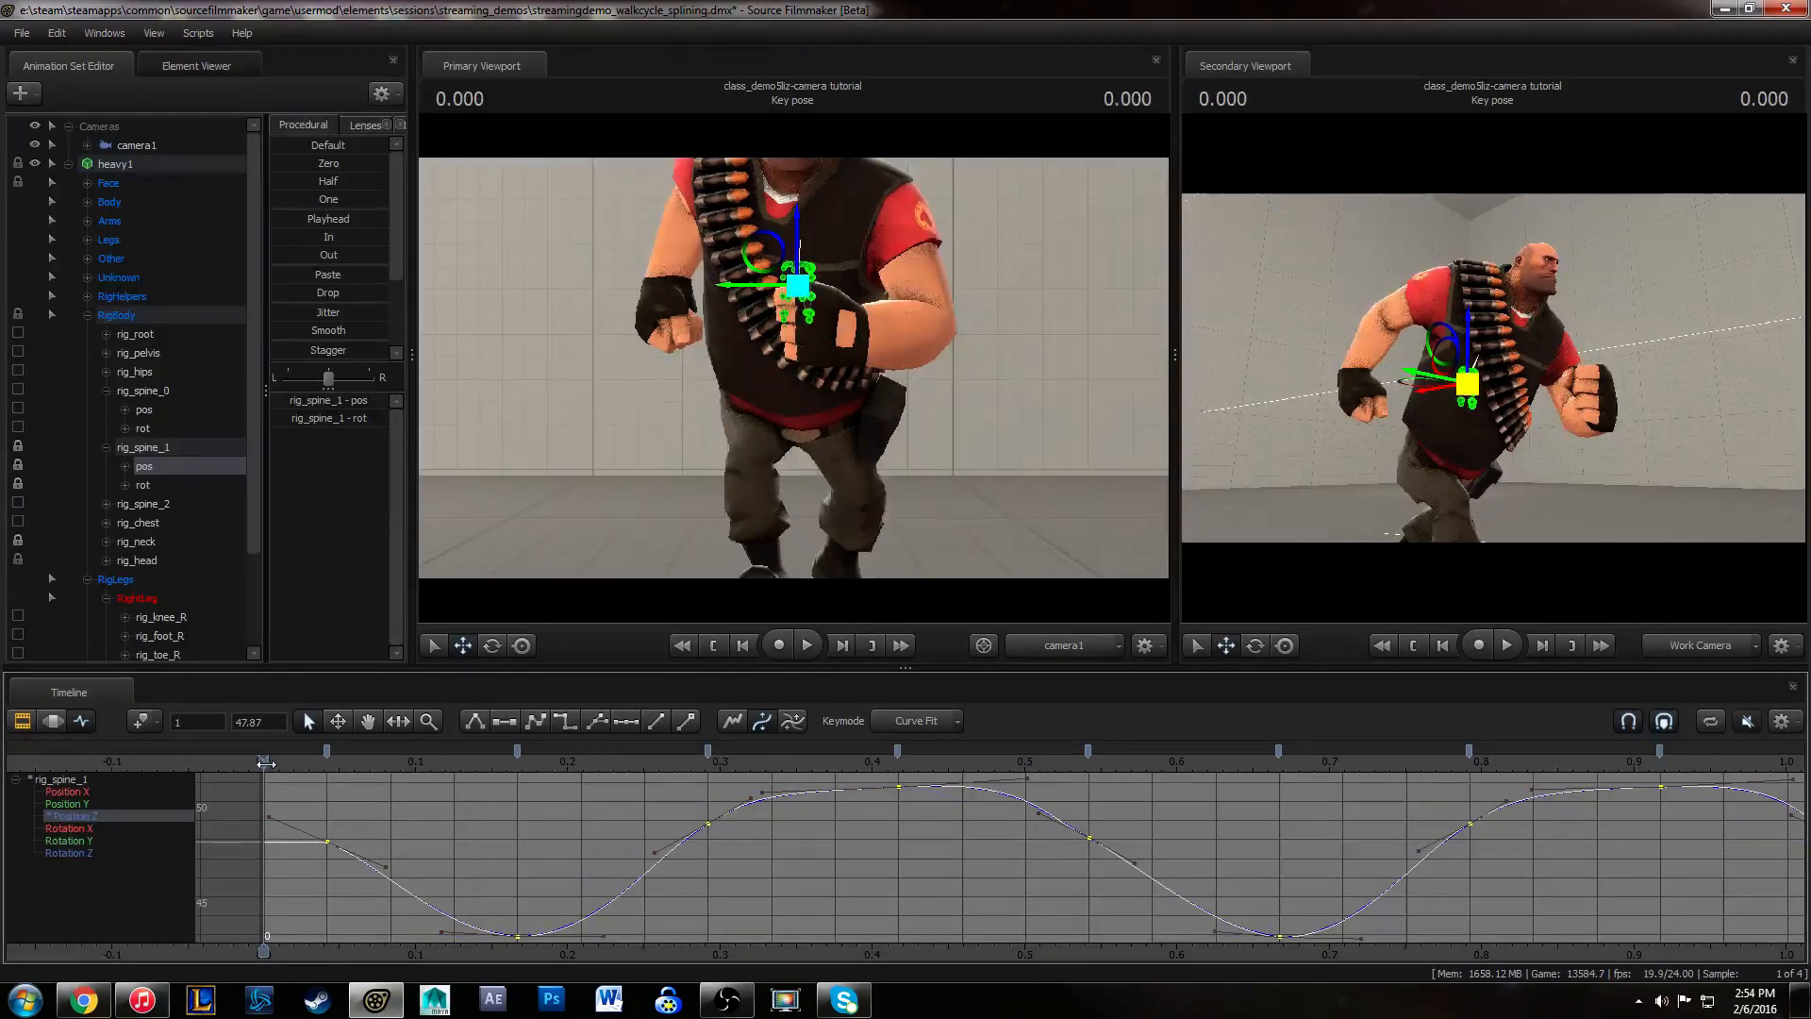
{"action": "left_click_drag", "start_coordinate": [265, 764], "coordinate": [327, 763]}
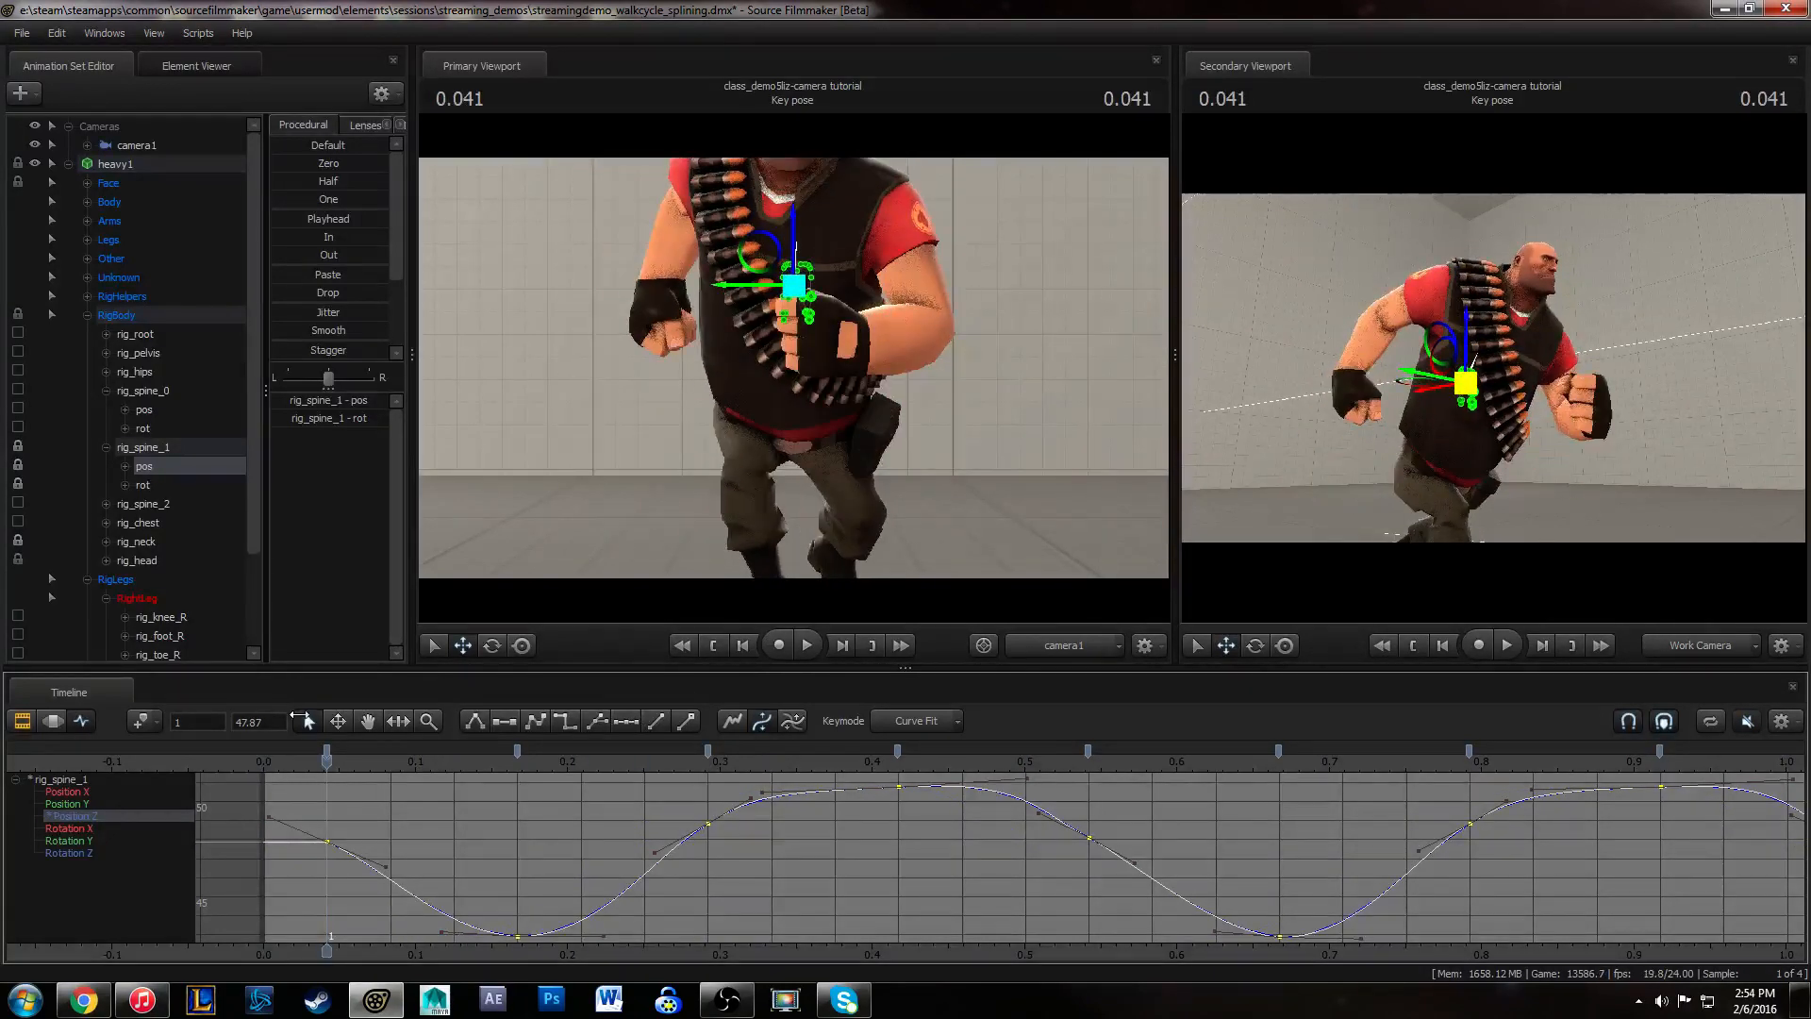
{"action": "key", "text": "space"}
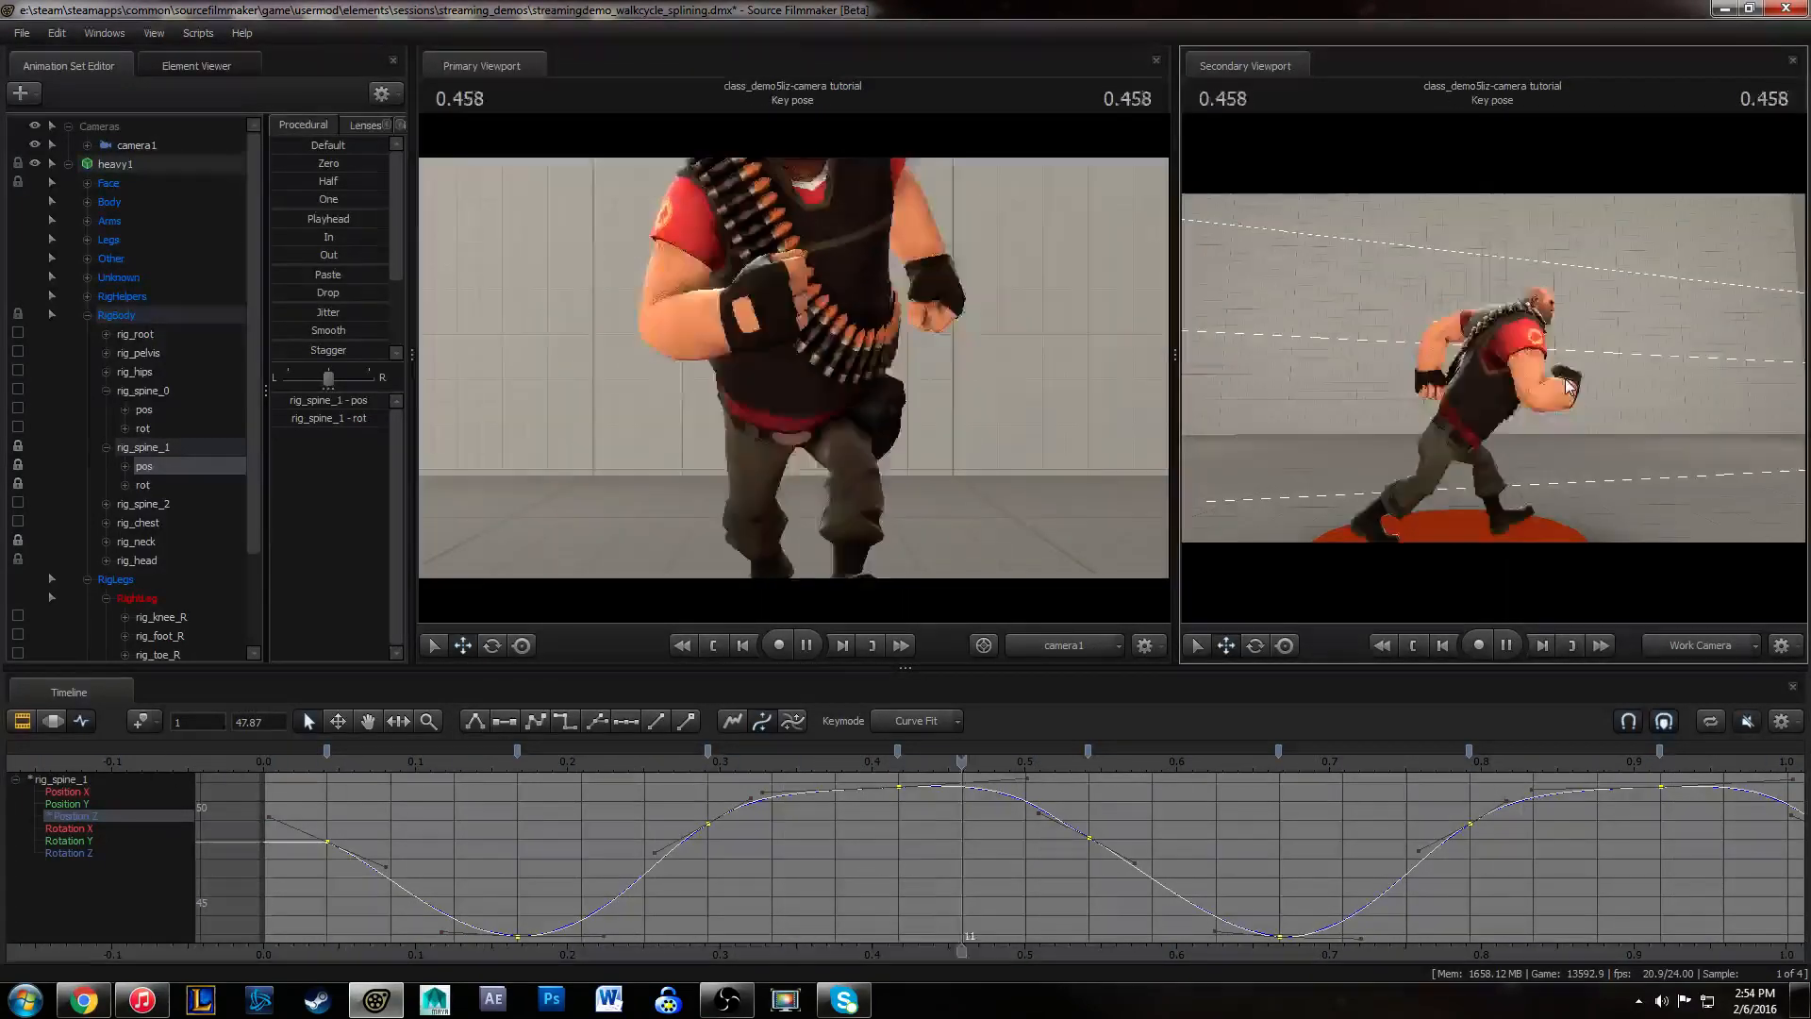
{"action": "key", "text": "space"}
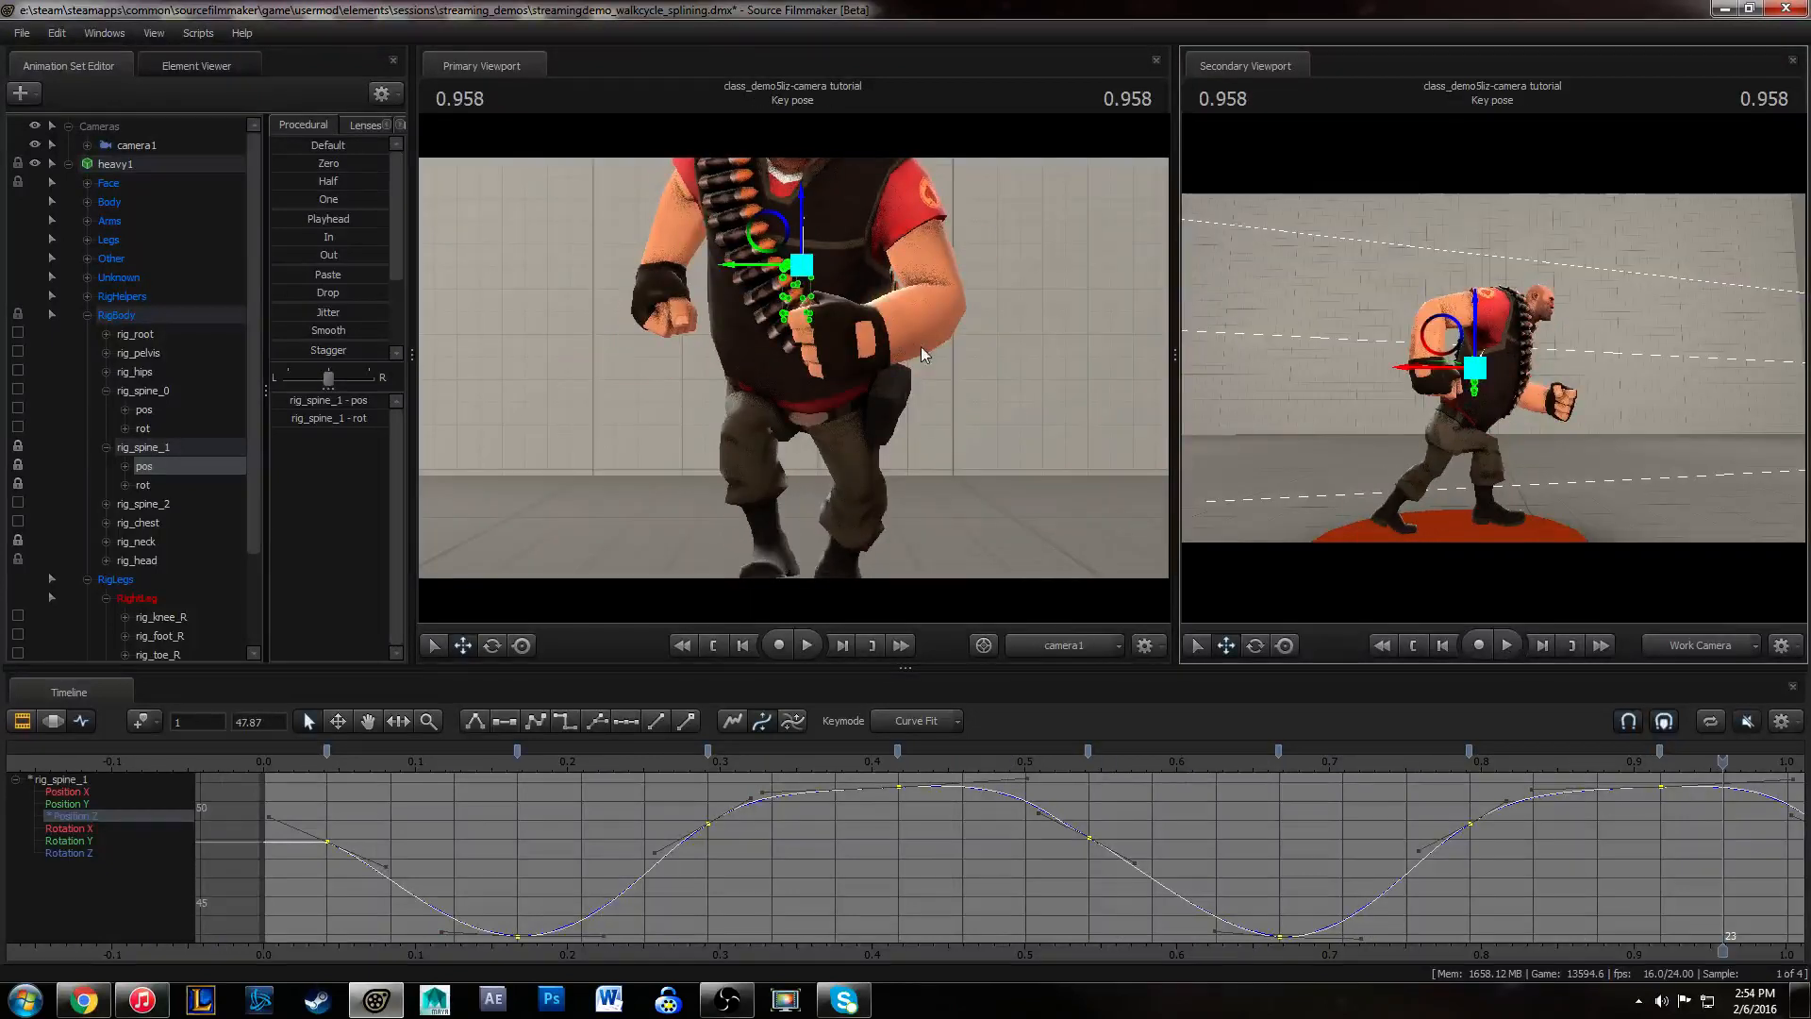
- Select camera1, go to frame 0, and pull the camera back to frame the Heavy's whole body
{"action": "left_click", "coordinate": [98, 145]}
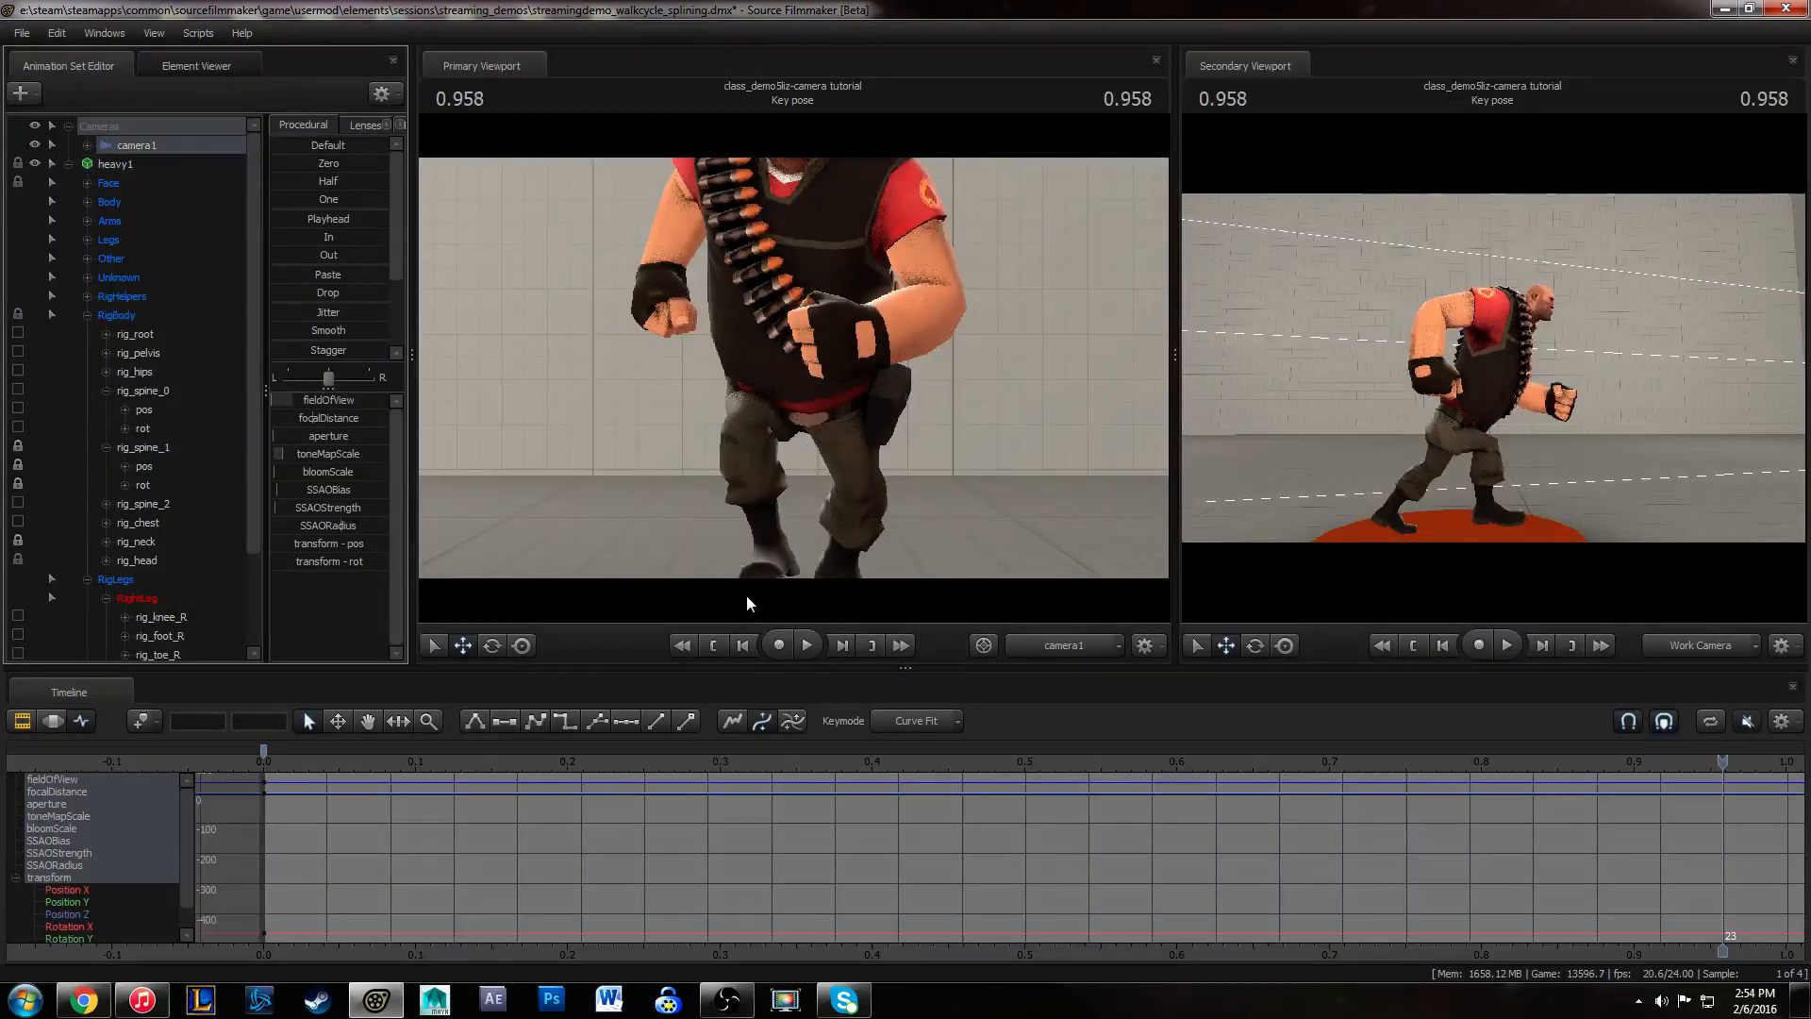
{"action": "key", "text": "Home"}
{"action": "key", "text": "s"}
{"action": "left_click_drag", "start_coordinate": [690, 263], "coordinate": [690, 263]}
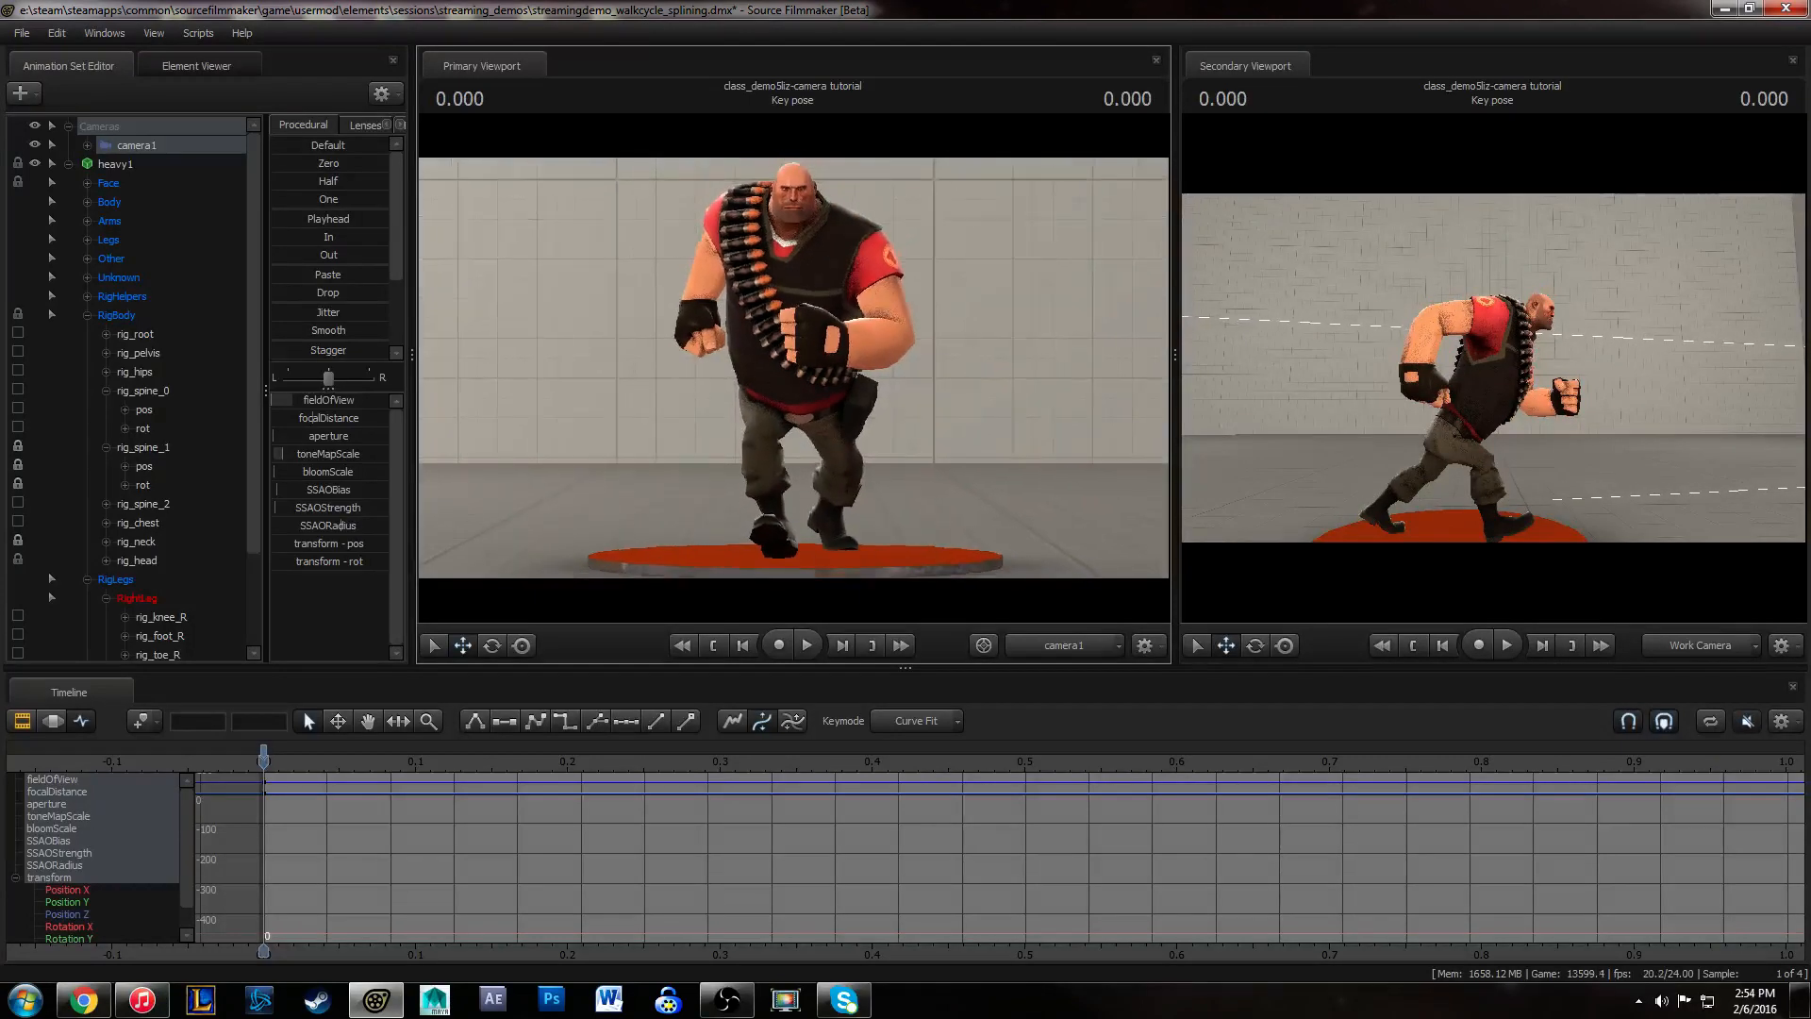
- Select rig_spine_1's pos control and play the walk cycle to check the body motion in the full-body view
{"action": "left_click", "coordinate": [143, 466]}
{"action": "key", "text": "space"}
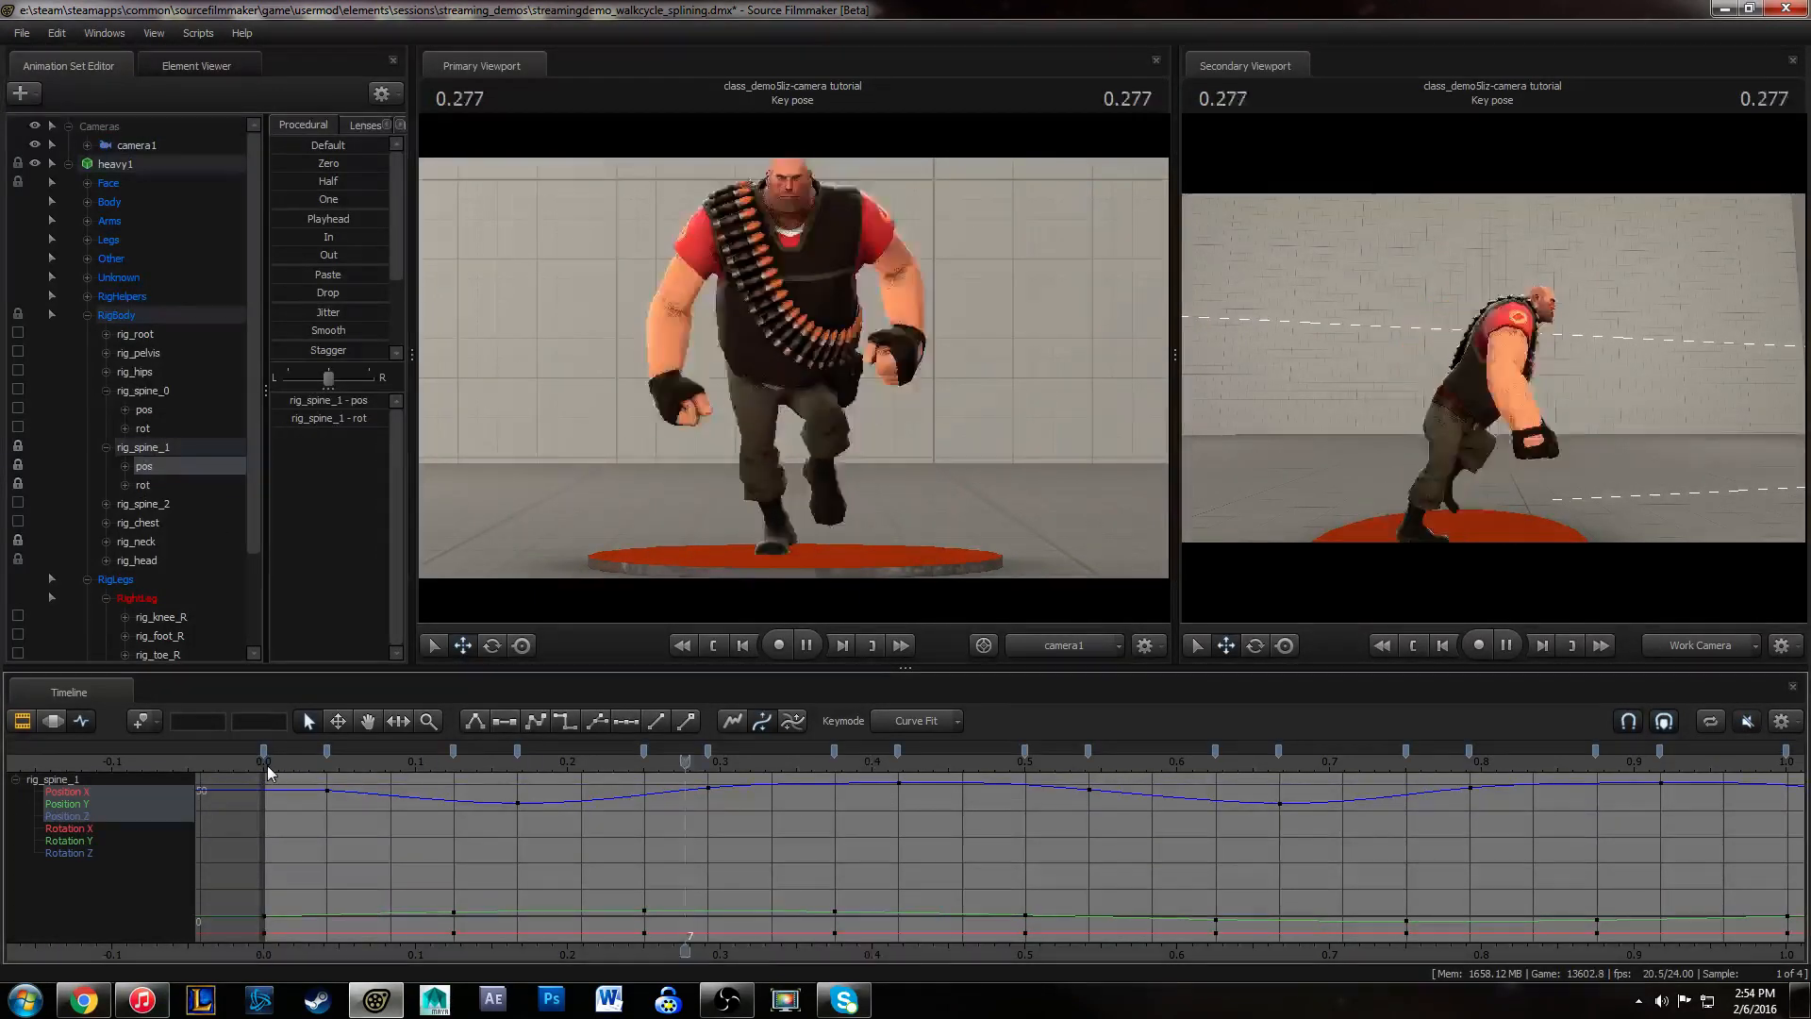
{"action": "key", "text": "space"}
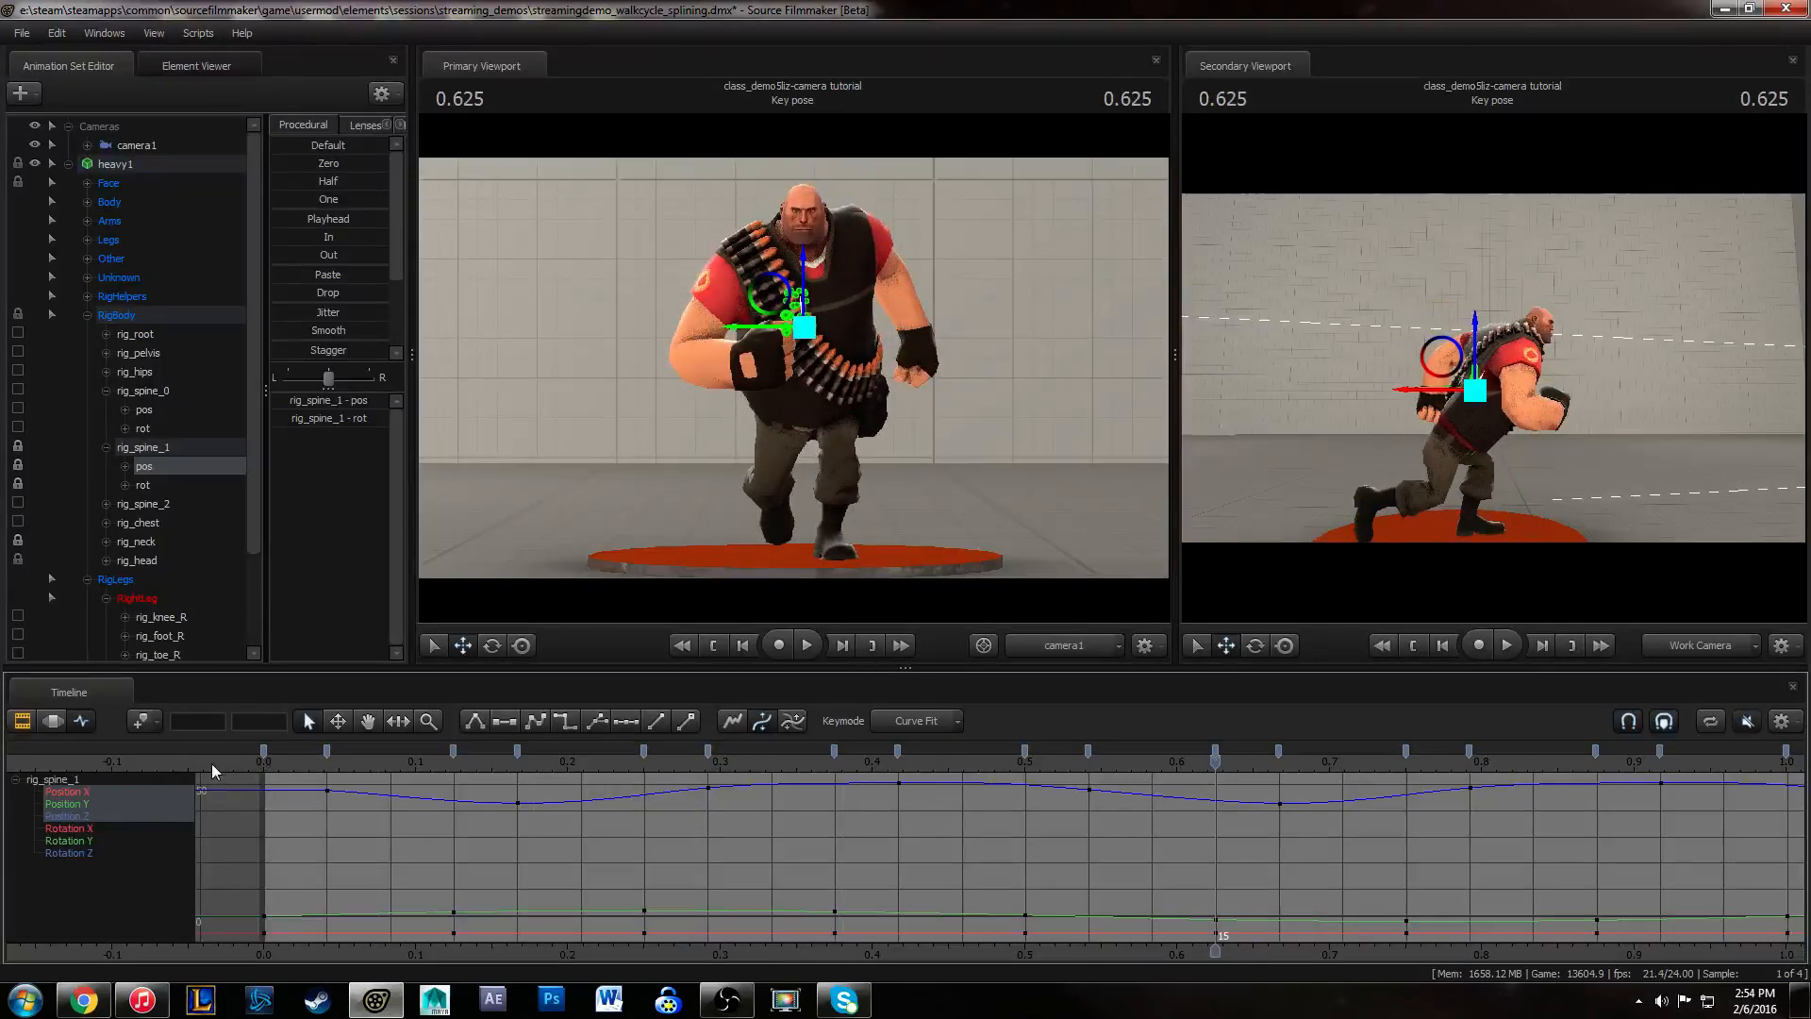
{"action": "left_click", "coordinate": [275, 762]}
{"action": "middle_click_drag", "start_coordinate": [841, 916], "coordinate": [574, 908]}
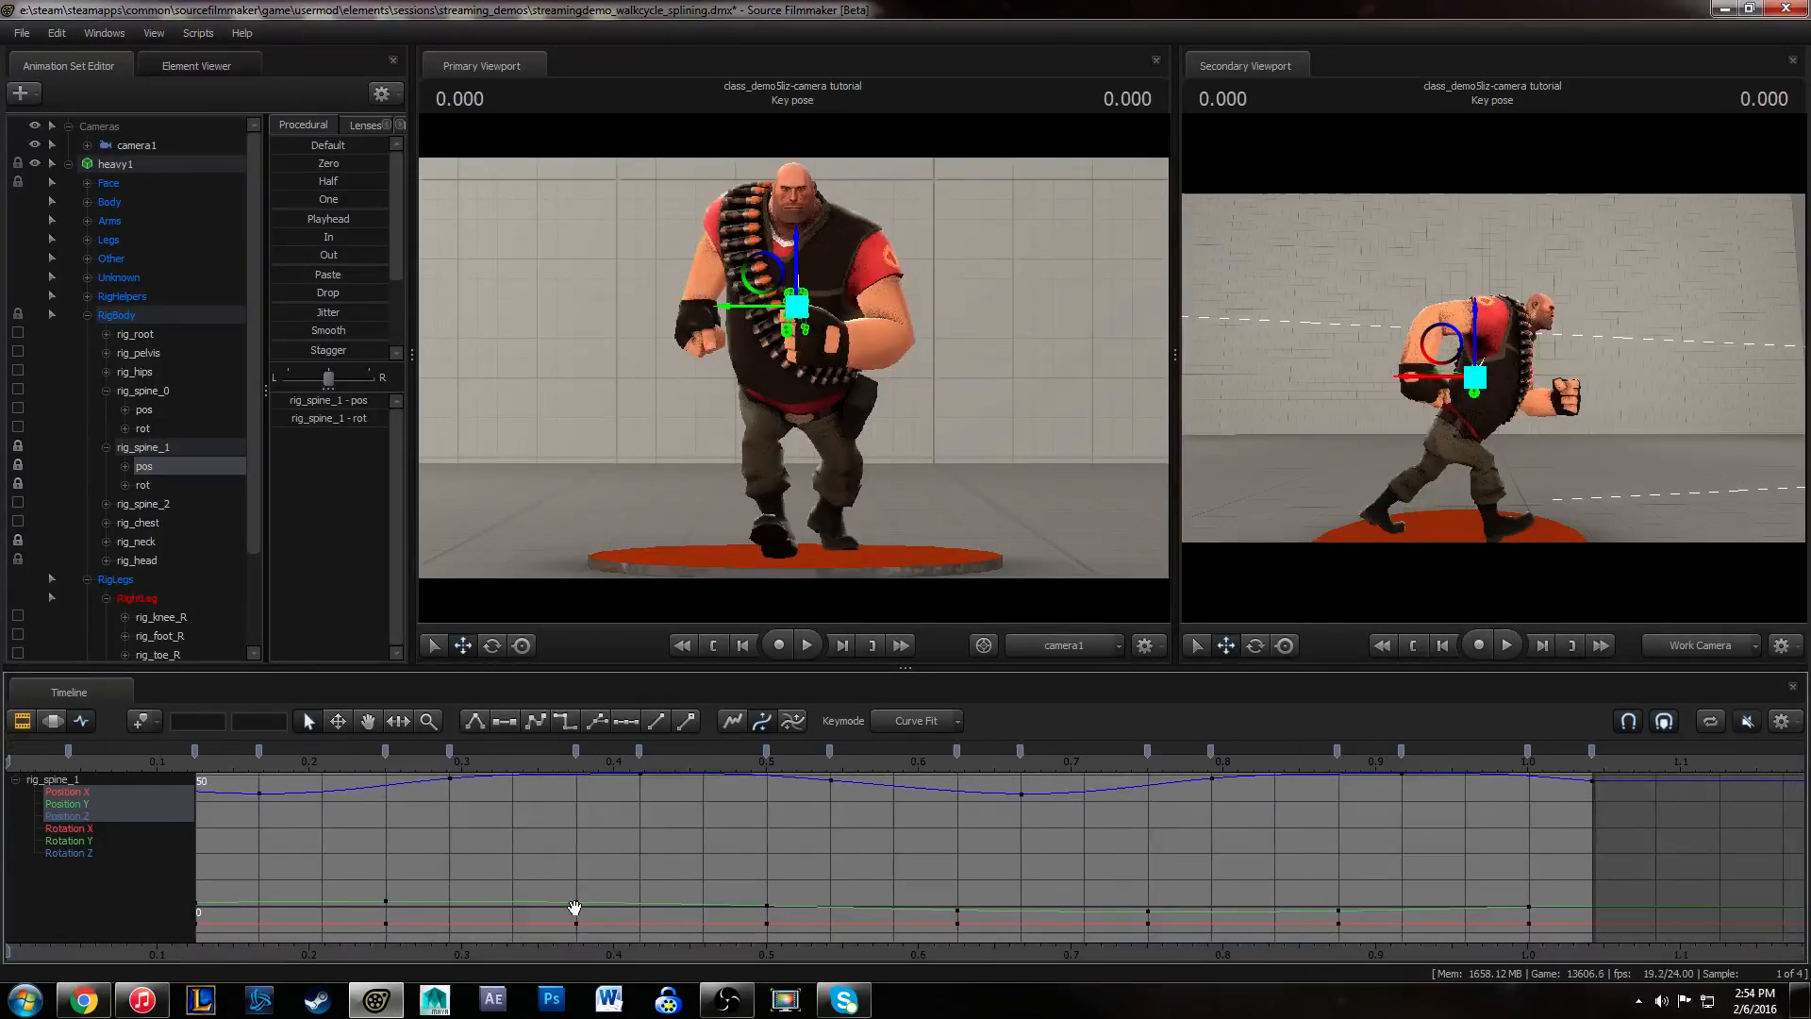
{"action": "right_click_drag", "start_coordinate": [574, 907], "coordinate": [583, 893], "text": "alt"}
{"action": "key", "text": "space"}
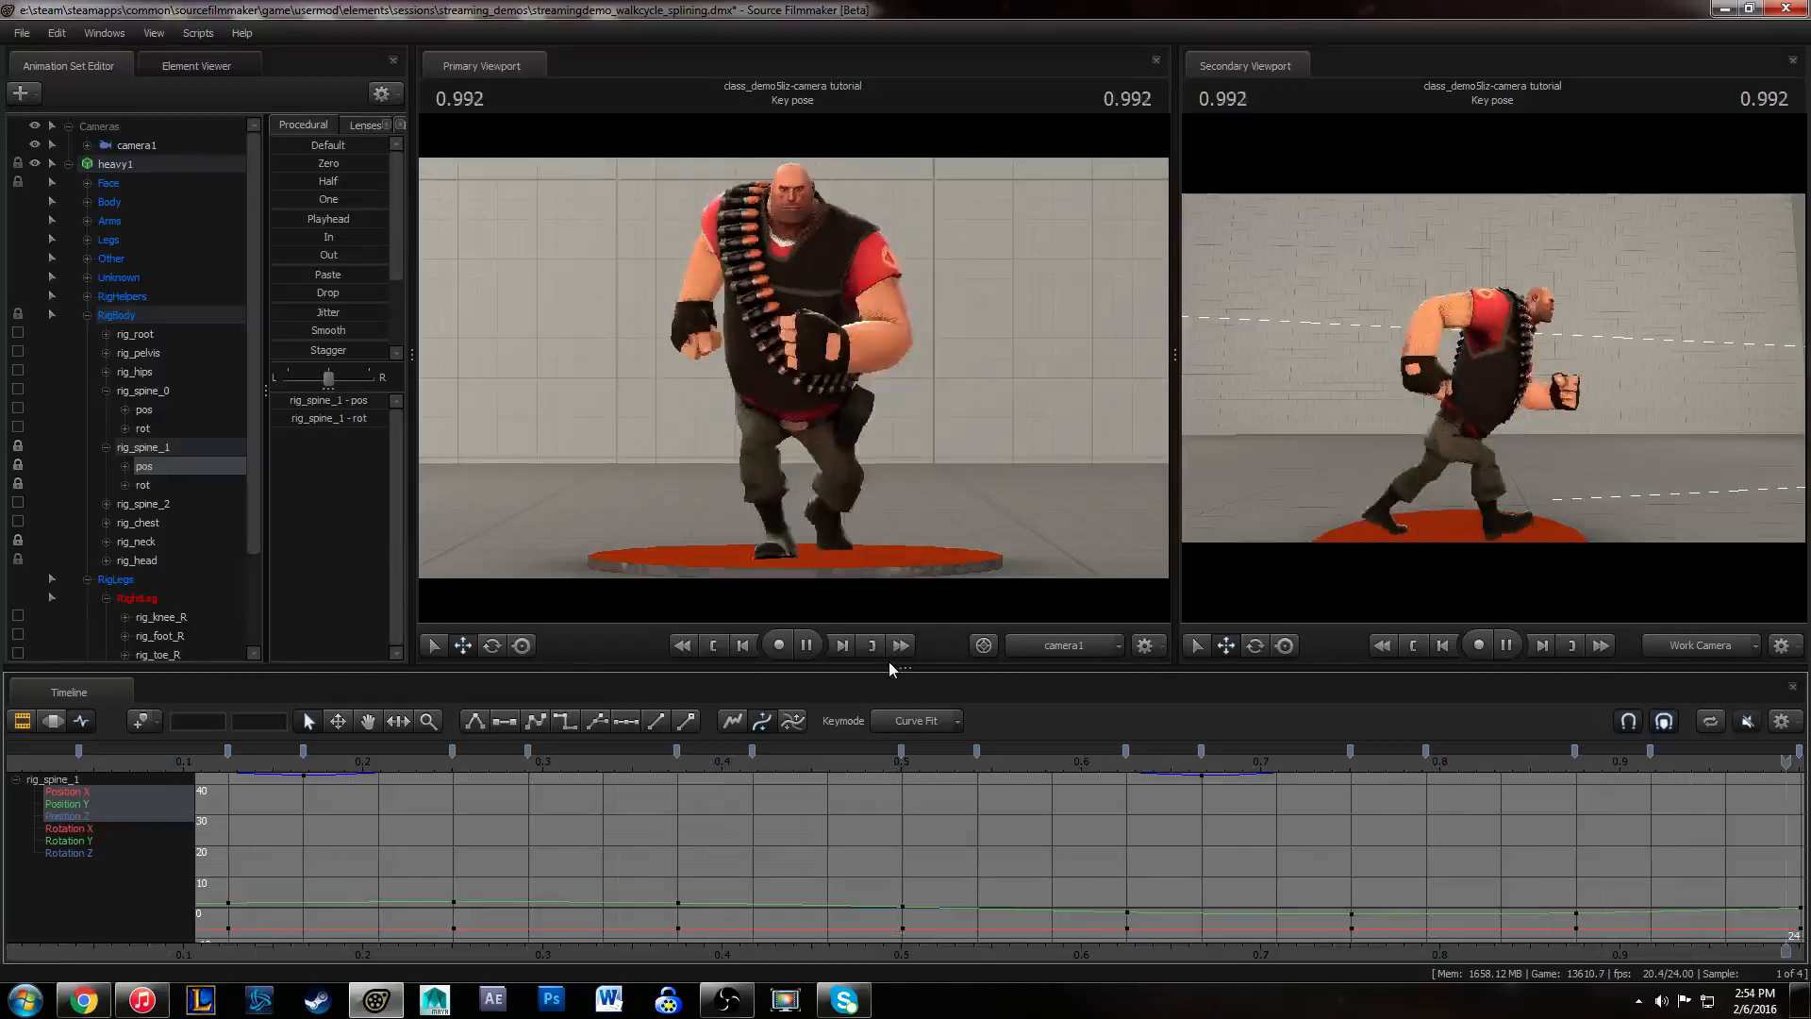
{"action": "key", "text": "space"}
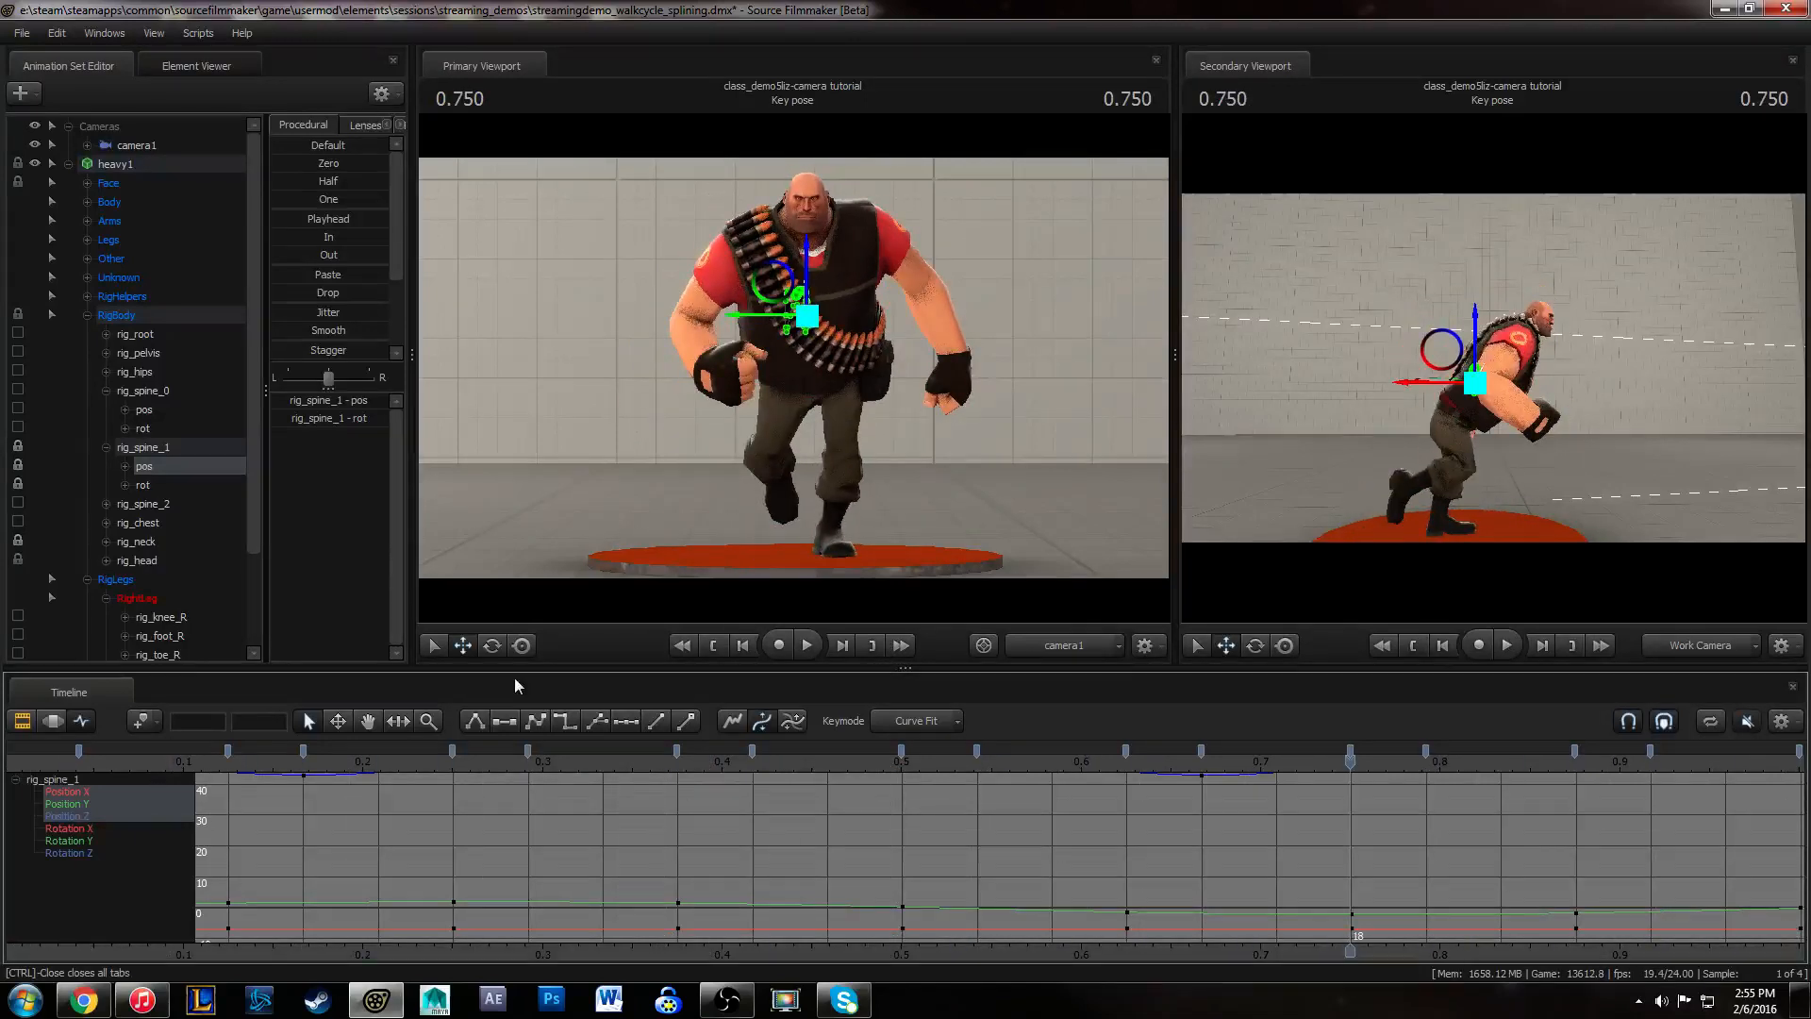
- Isolate rig_spine_1's Position Z curve and insert a key on it at frame 24
{"action": "left_click", "coordinate": [68, 816]}
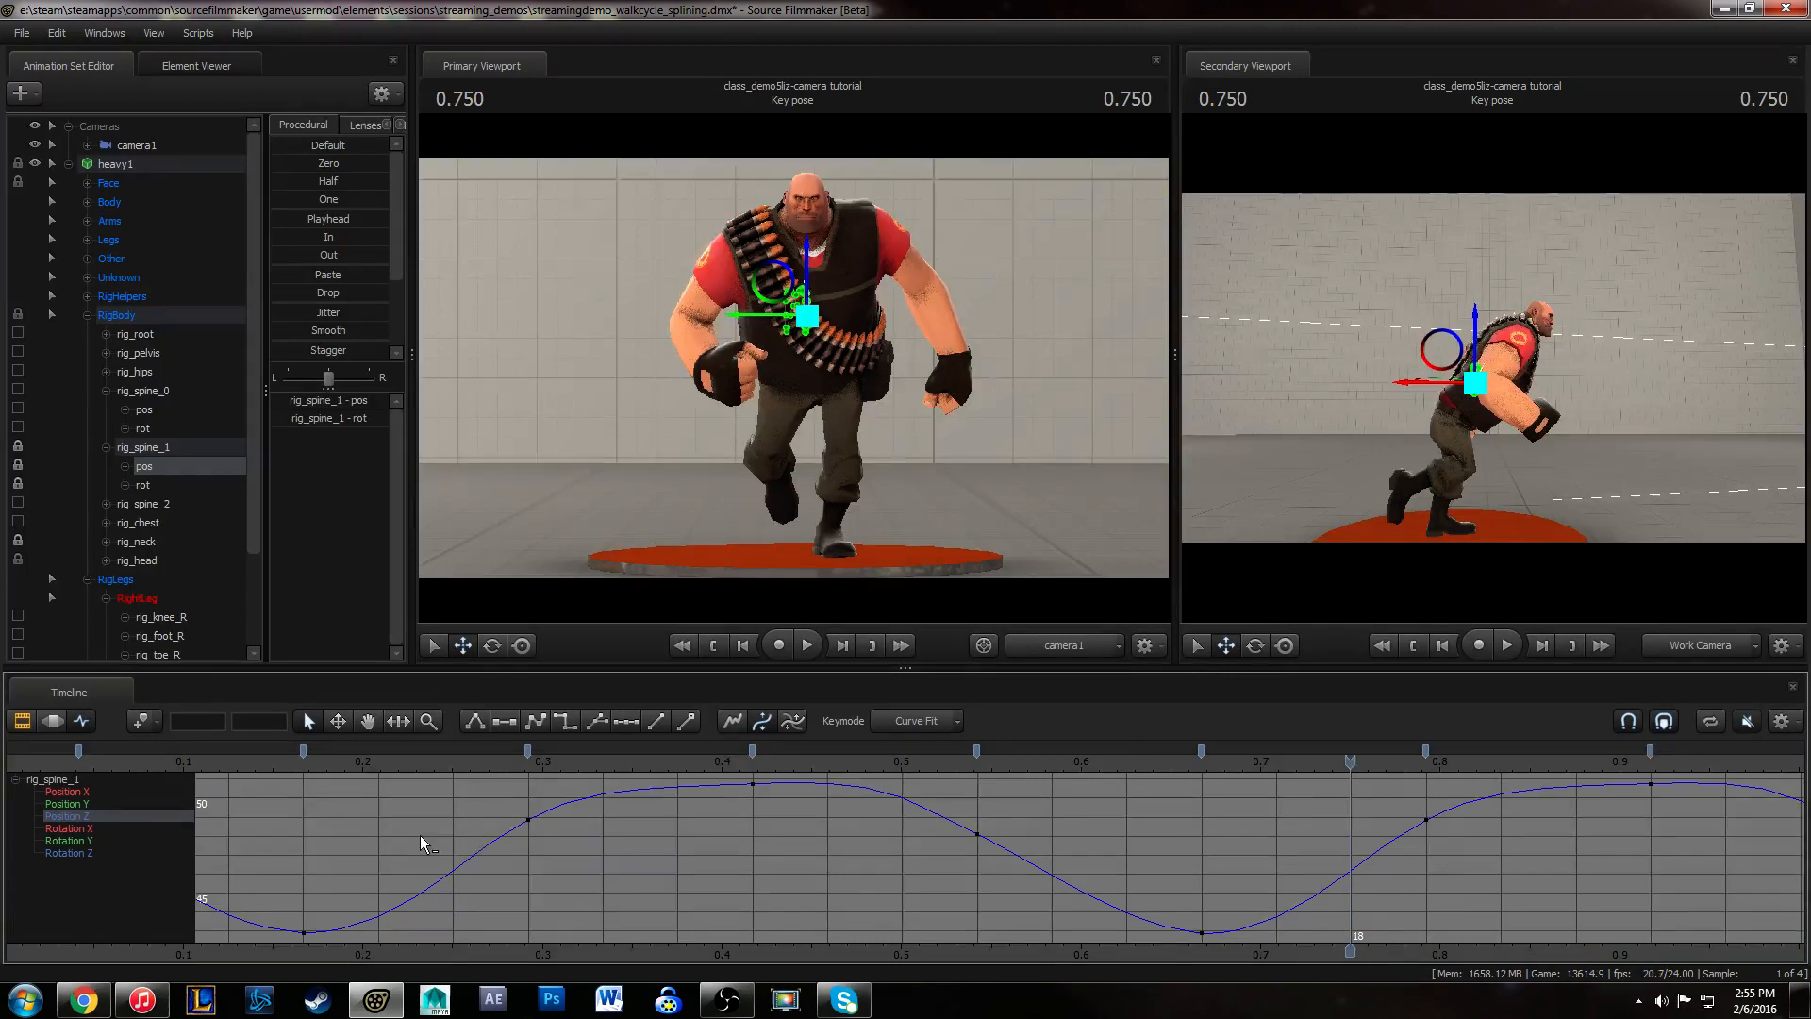
{"action": "middle_click_drag", "start_coordinate": [421, 835], "coordinate": [566, 843]}
{"action": "middle_click_drag", "start_coordinate": [342, 821], "coordinate": [440, 835]}
{"action": "right_click_drag", "start_coordinate": [566, 831], "coordinate": [499, 827], "text": "alt"}
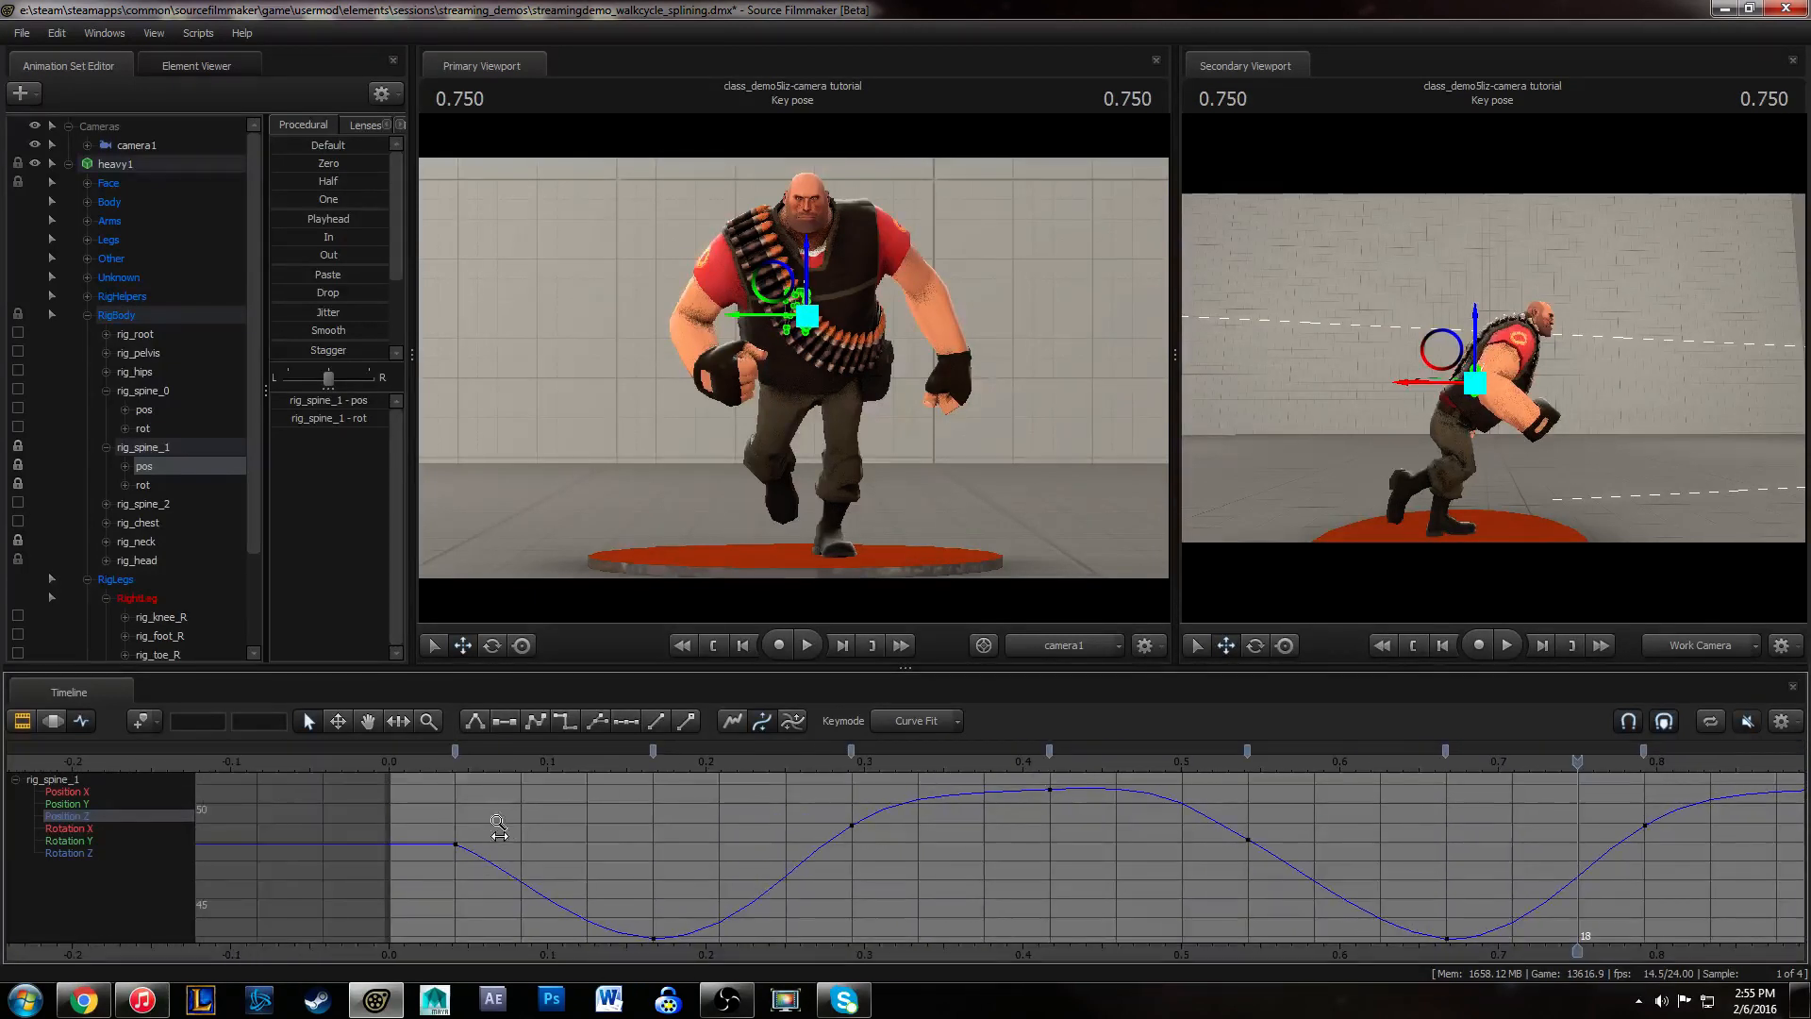
{"action": "middle_click_drag", "start_coordinate": [629, 840], "coordinate": [493, 841]}
{"action": "right_click_drag", "start_coordinate": [745, 843], "coordinate": [678, 840], "text": "alt"}
{"action": "middle_click_drag", "start_coordinate": [801, 851], "coordinate": [509, 846]}
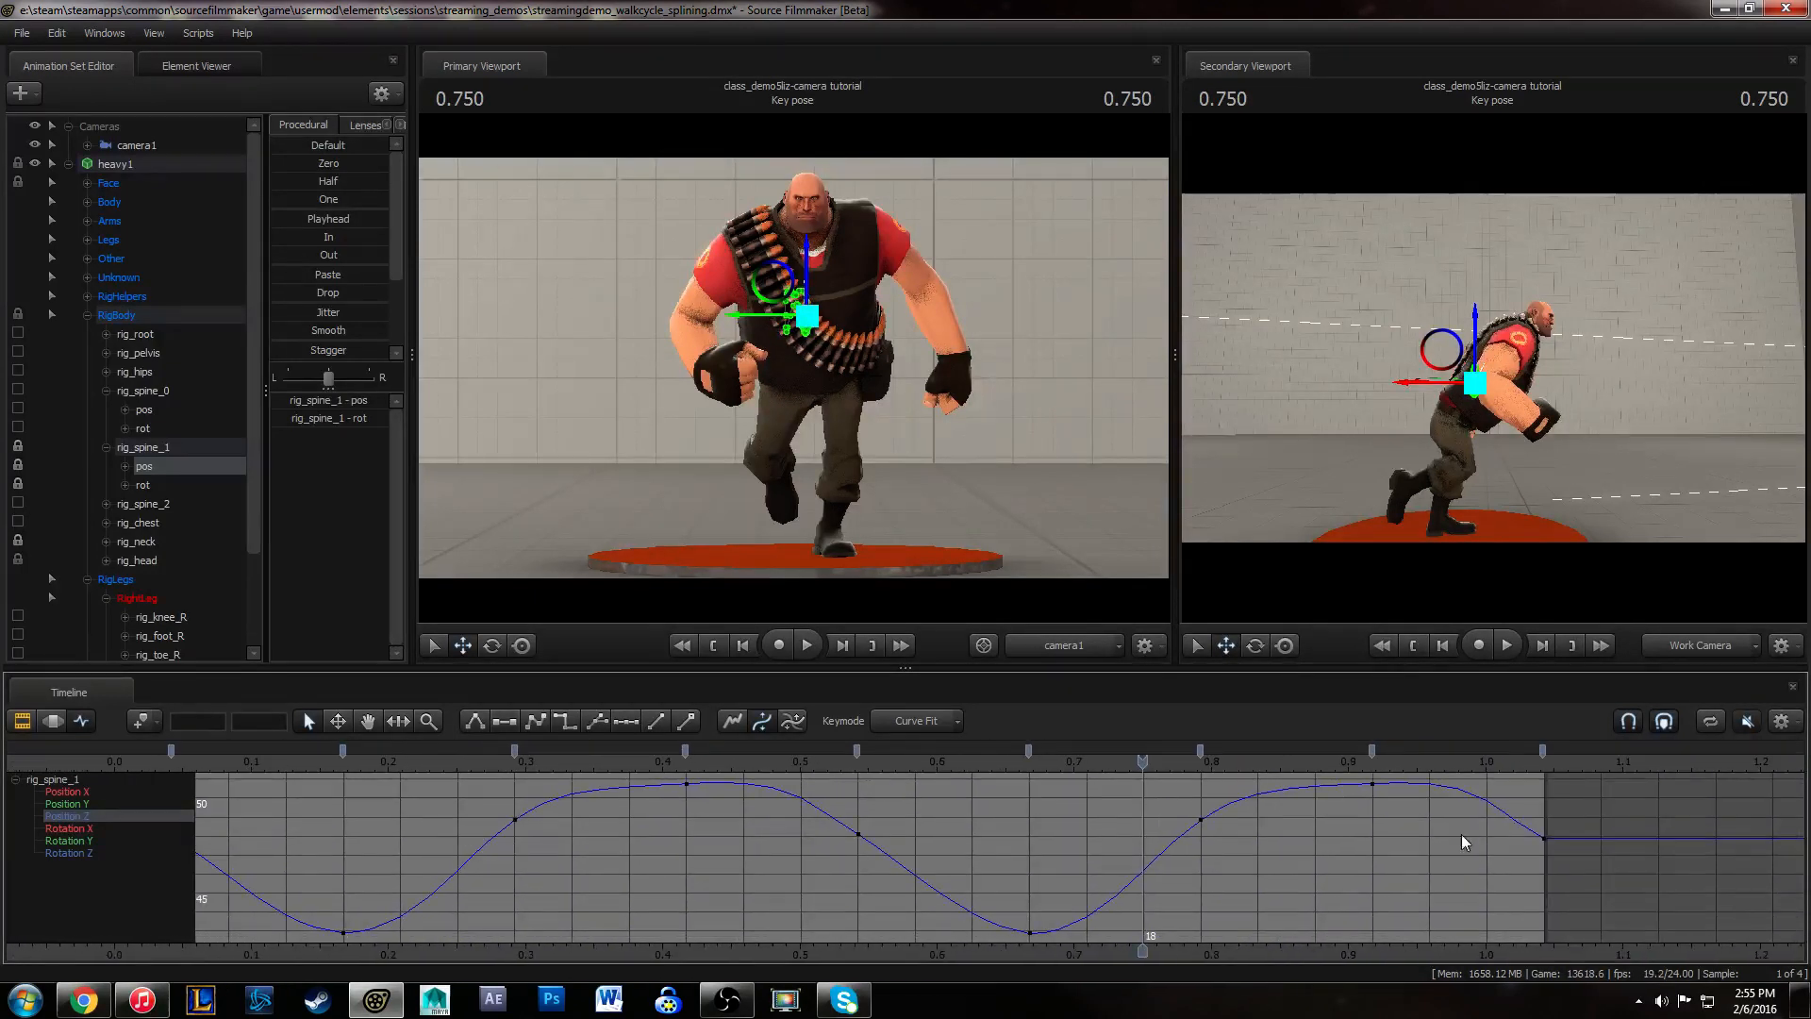
{"action": "left_click", "coordinate": [1494, 759]}
{"action": "left_click", "coordinate": [1486, 801]}
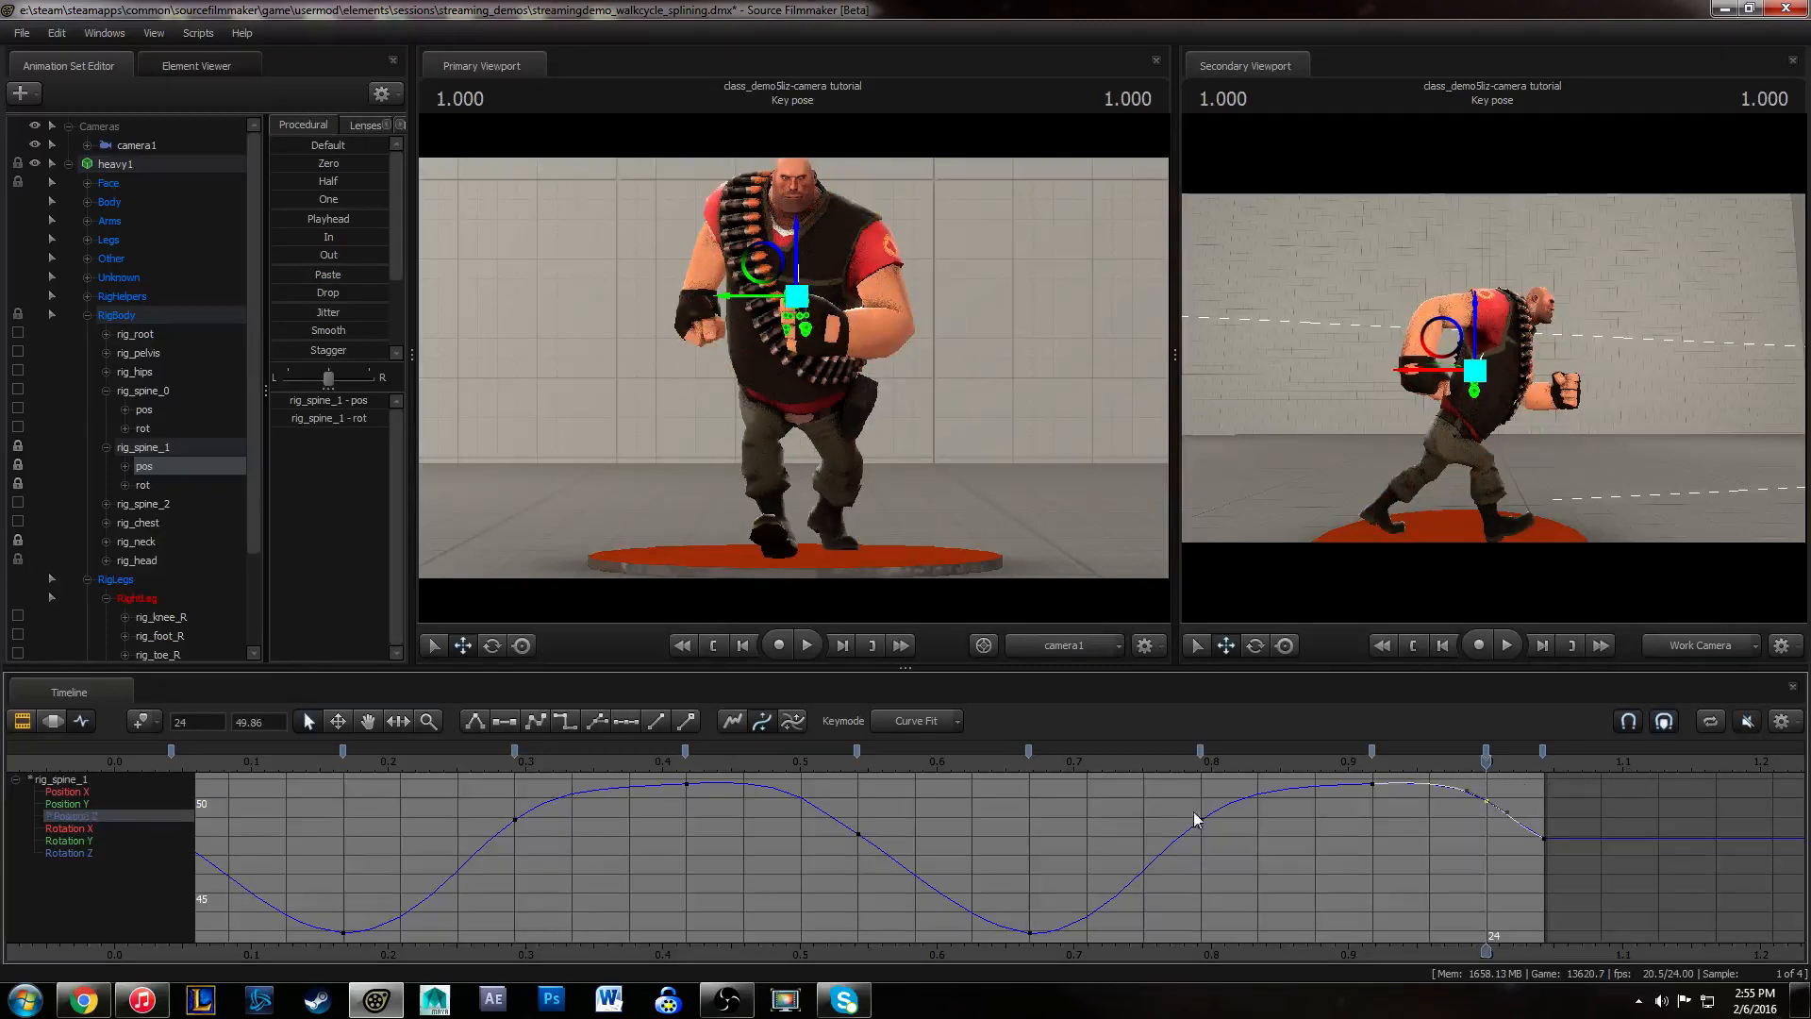
- Move the first Position Z key to frame 0 and set its value to 49.86 to match the frame 24 key
{"action": "middle_click_drag", "start_coordinate": [509, 879], "coordinate": [818, 883]}
{"action": "left_click", "coordinate": [422, 754]}
{"action": "left_click_drag", "start_coordinate": [479, 840], "coordinate": [423, 841]}
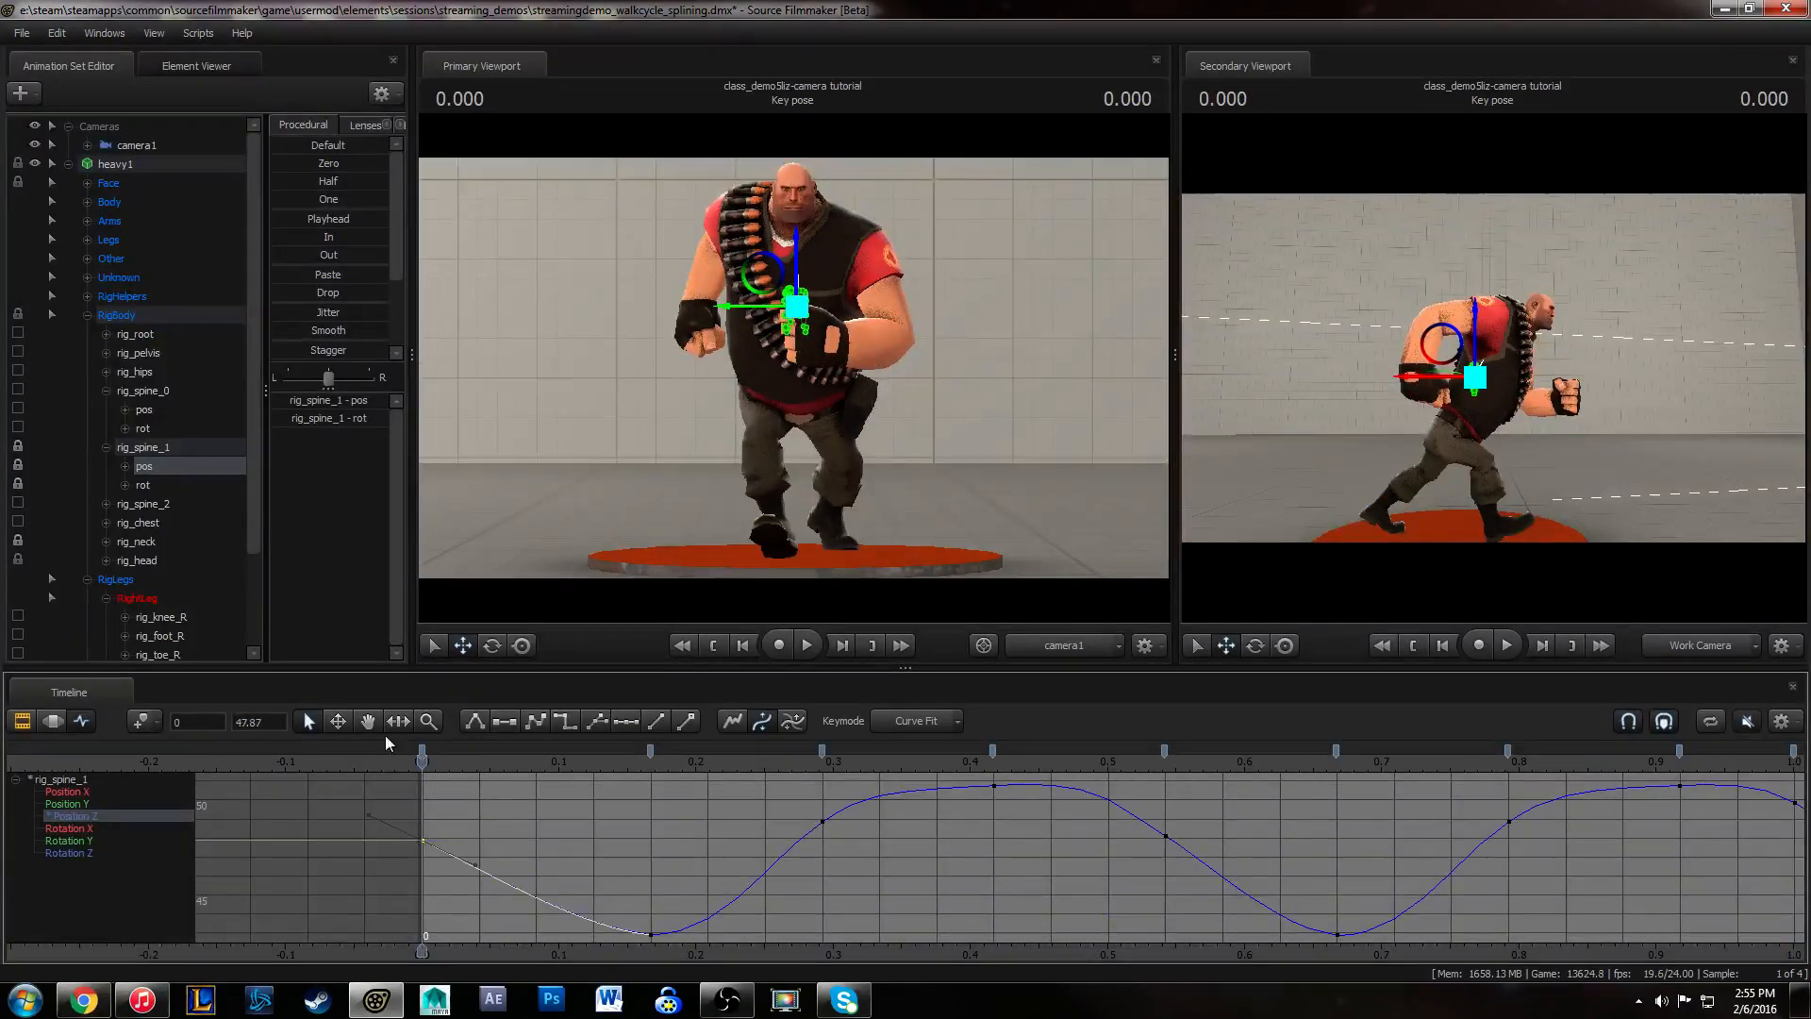
{"action": "key", "text": "Return"}
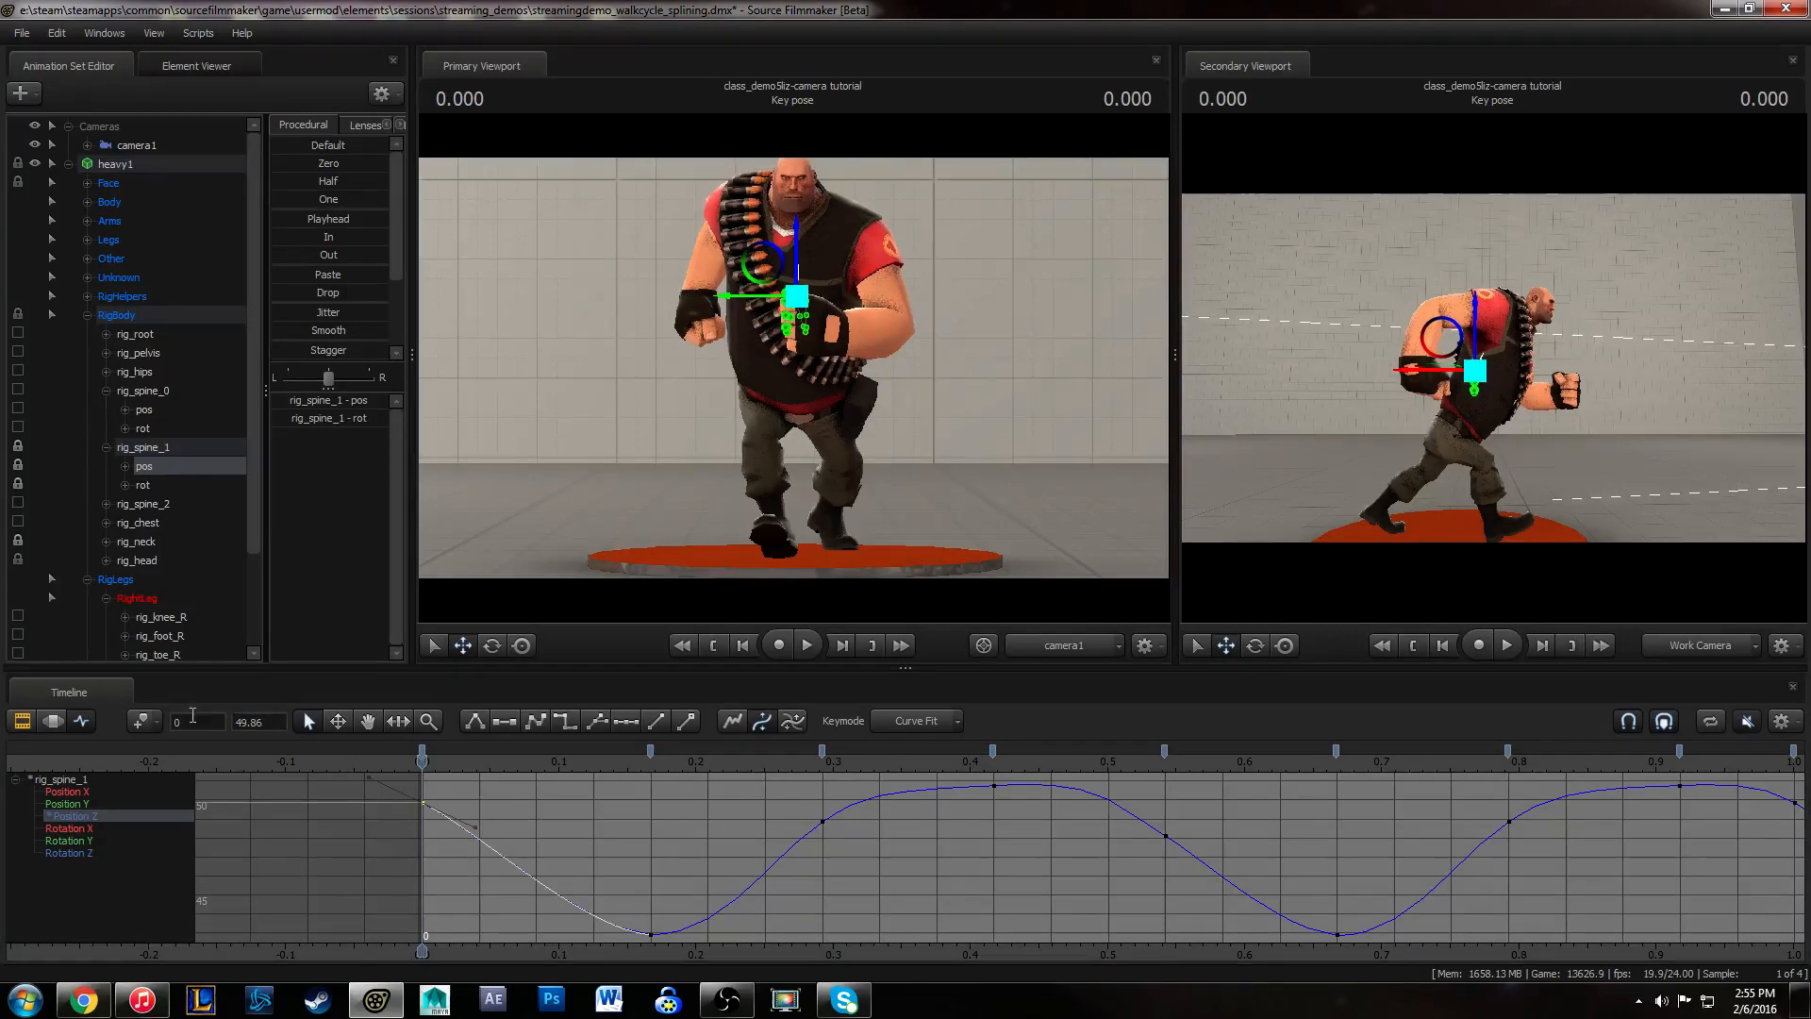
- Delete the last Position Z key, just past frame 24
{"action": "middle_click_drag", "start_coordinate": [1086, 866], "coordinate": [891, 869]}
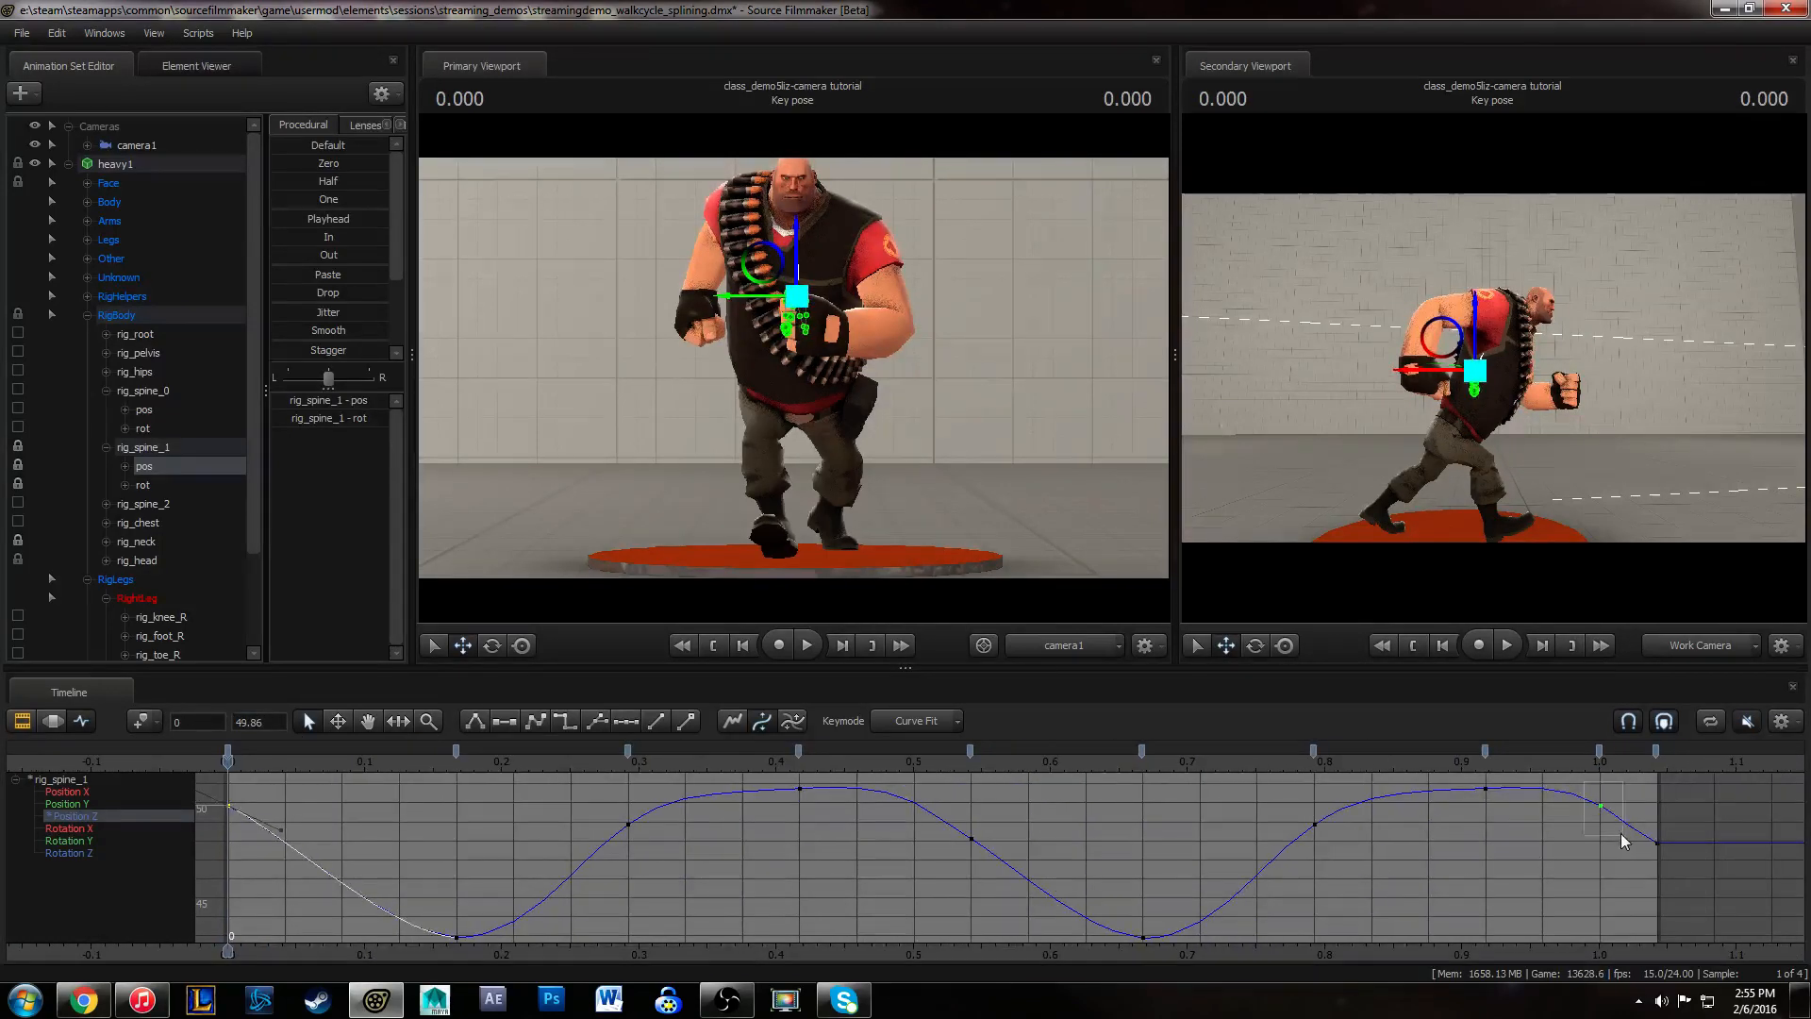
{"action": "left_click", "coordinate": [1600, 807]}
{"action": "key", "text": "Delete"}
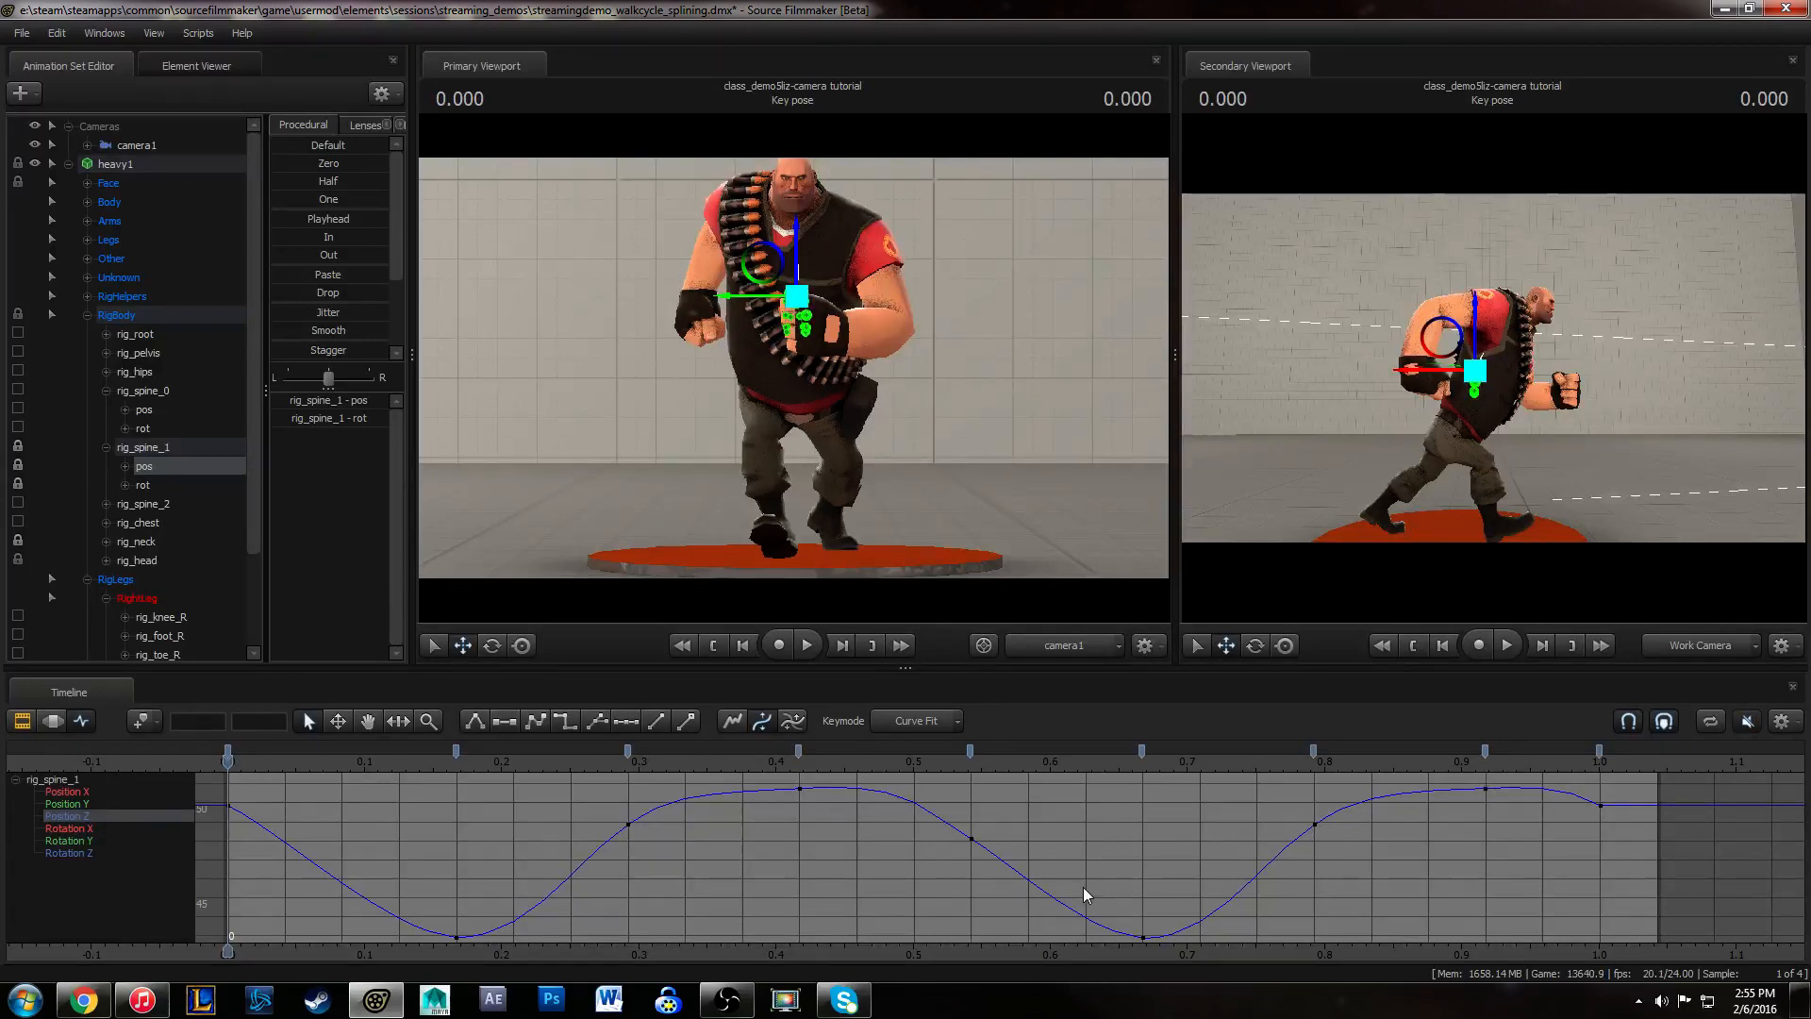
- Play the walk cycle to check the looping of the spine's vertical motion, and return to frame 0
{"action": "key", "text": "space"}
{"action": "key", "text": "space"}
{"action": "left_click", "coordinate": [234, 769]}
{"action": "left_click_drag", "start_coordinate": [233, 771], "coordinate": [235, 818]}
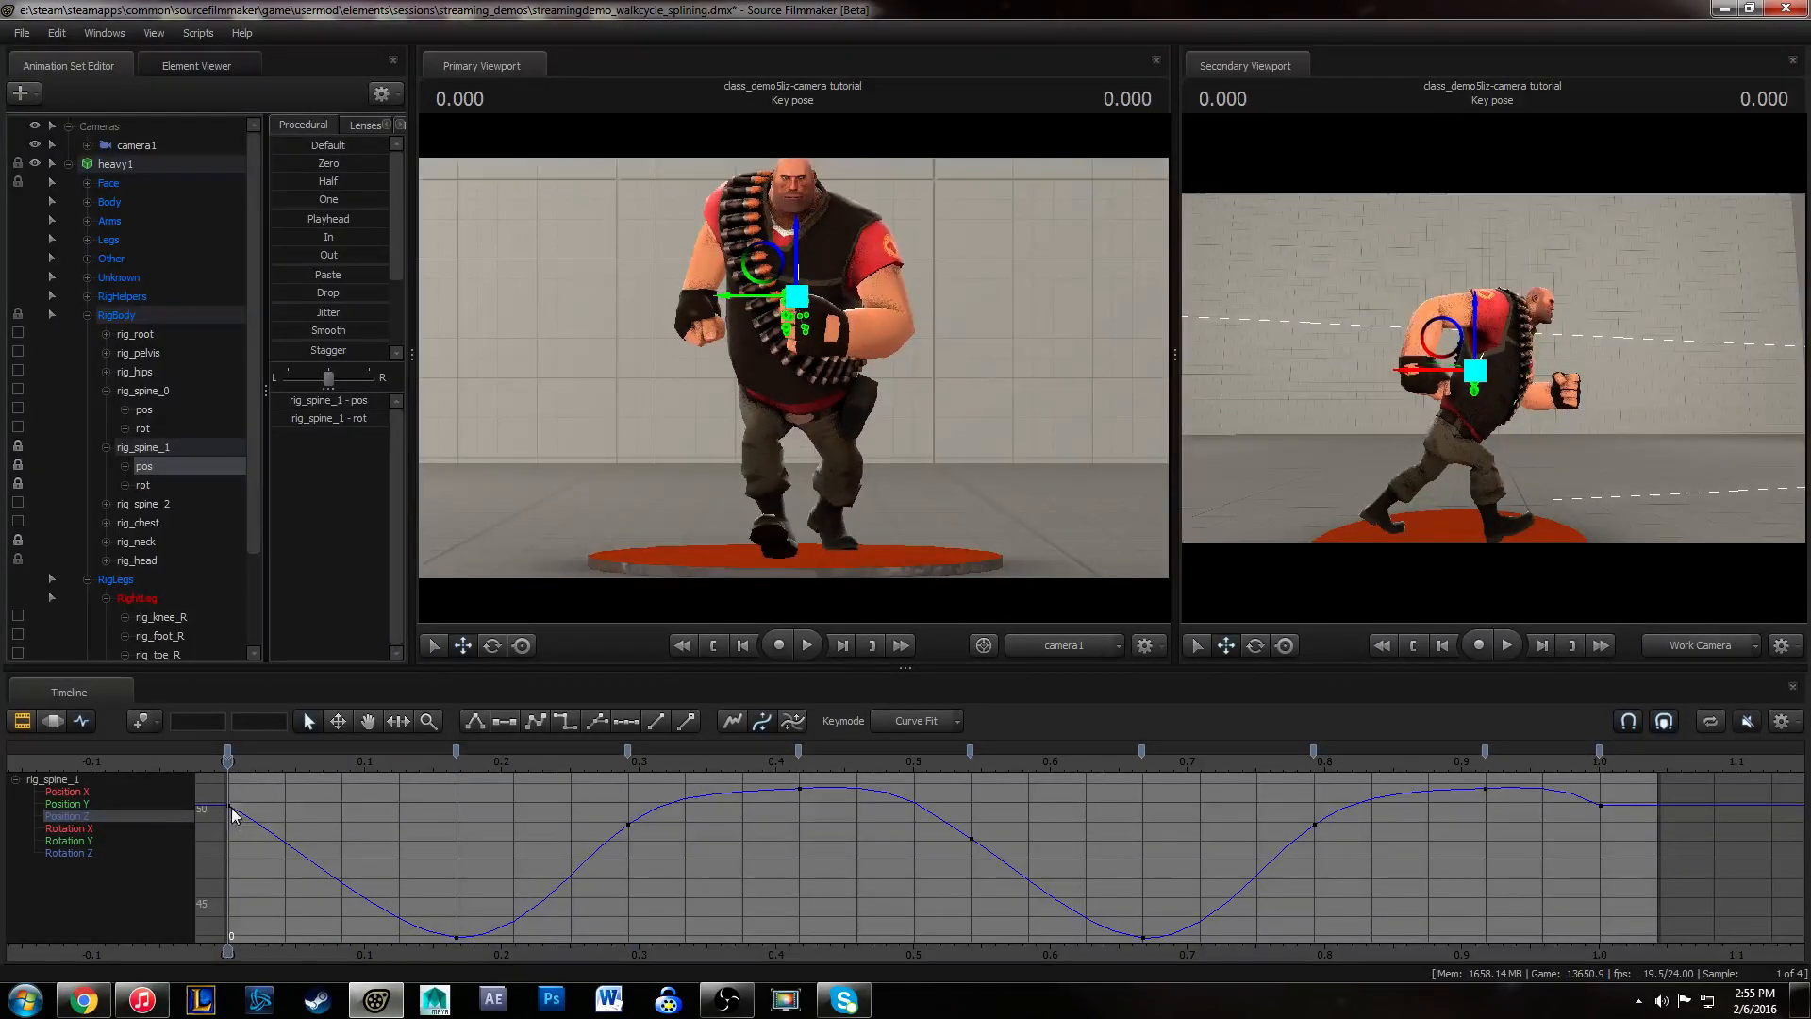
- Smooth the Position Z curve around its peaks by adjusting the key tangents at frames 22, 19, 10 and 13
{"action": "left_click_drag", "start_coordinate": [1585, 790], "coordinate": [1574, 827]}
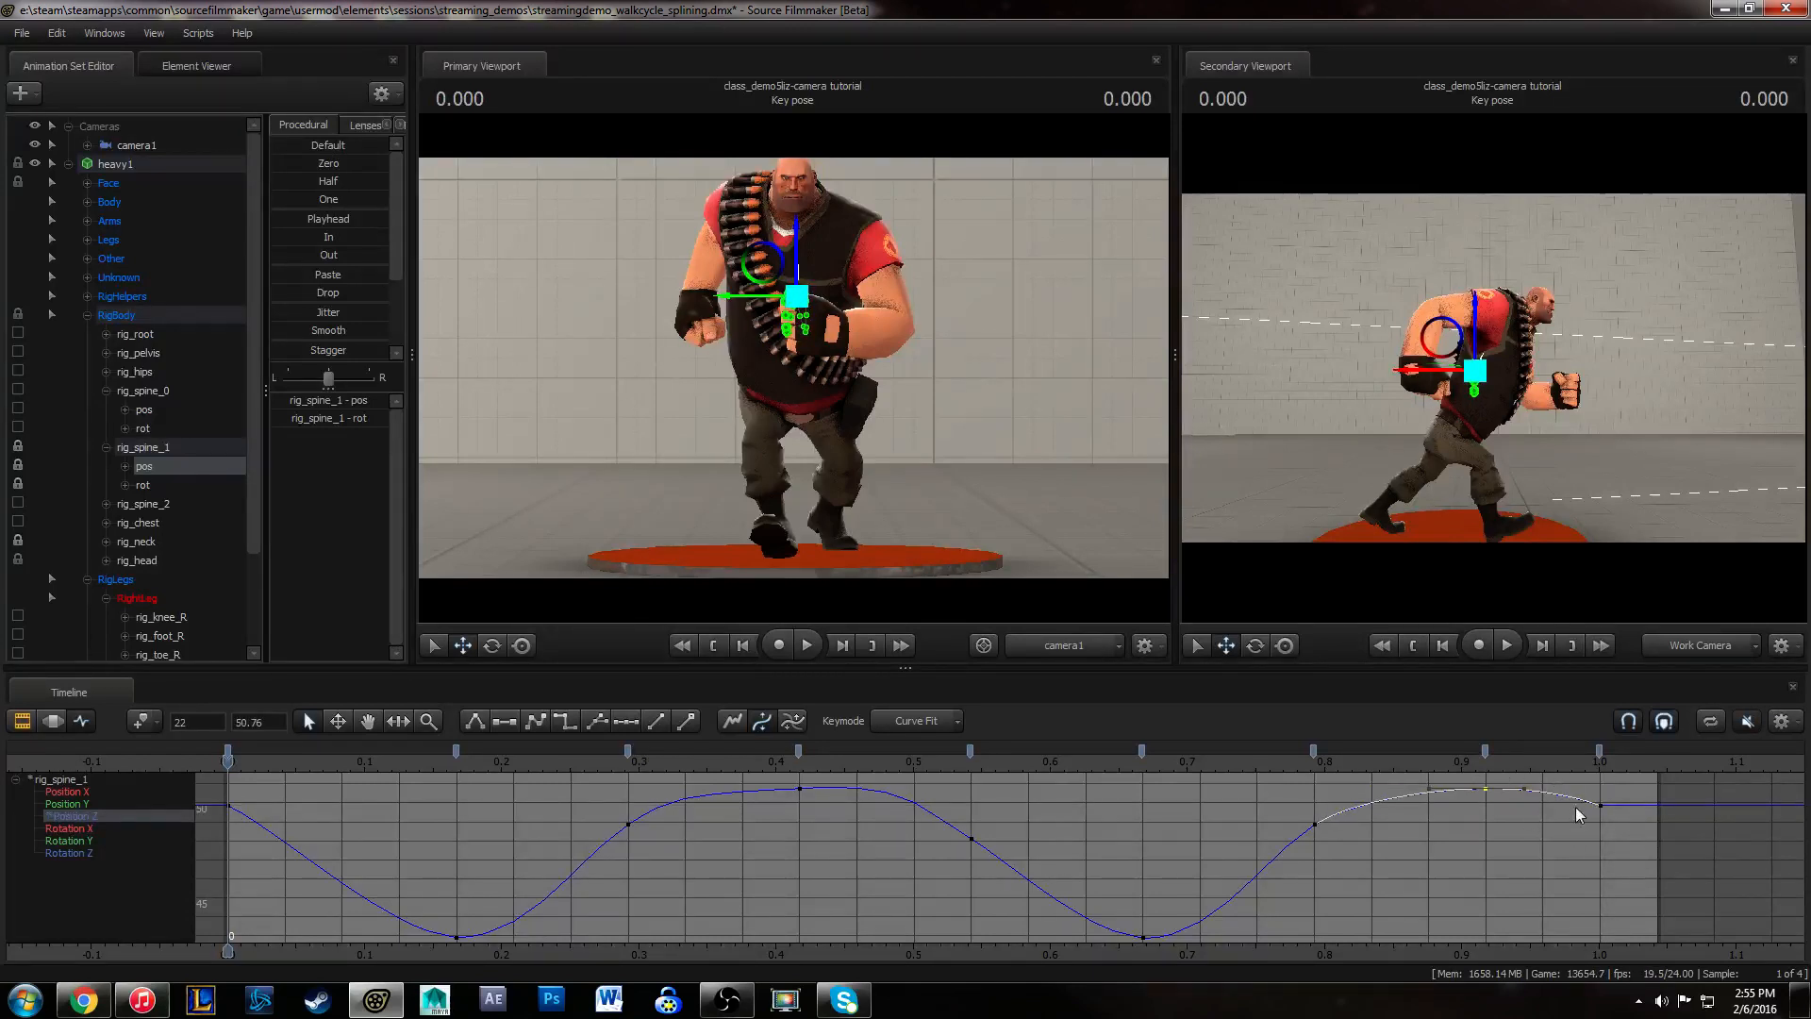
{"action": "left_click", "coordinate": [1314, 825]}
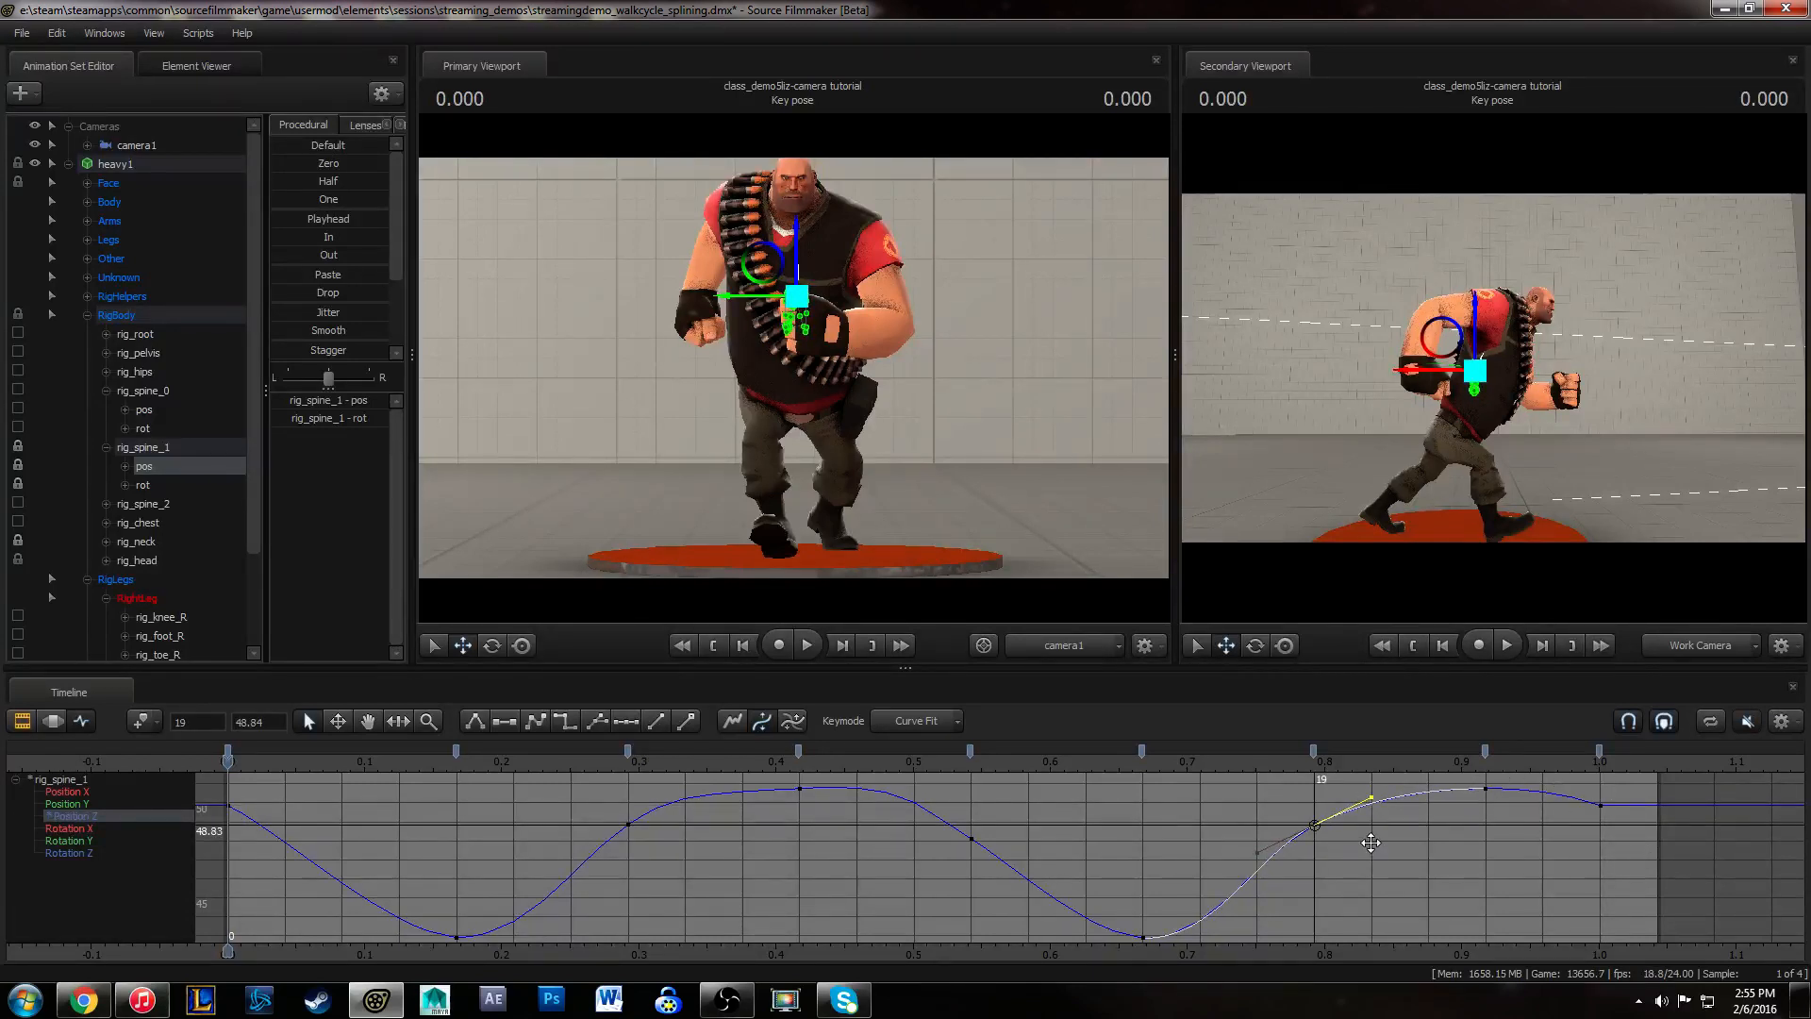
{"action": "left_click", "coordinate": [799, 789]}
{"action": "left_click", "coordinate": [971, 838]}
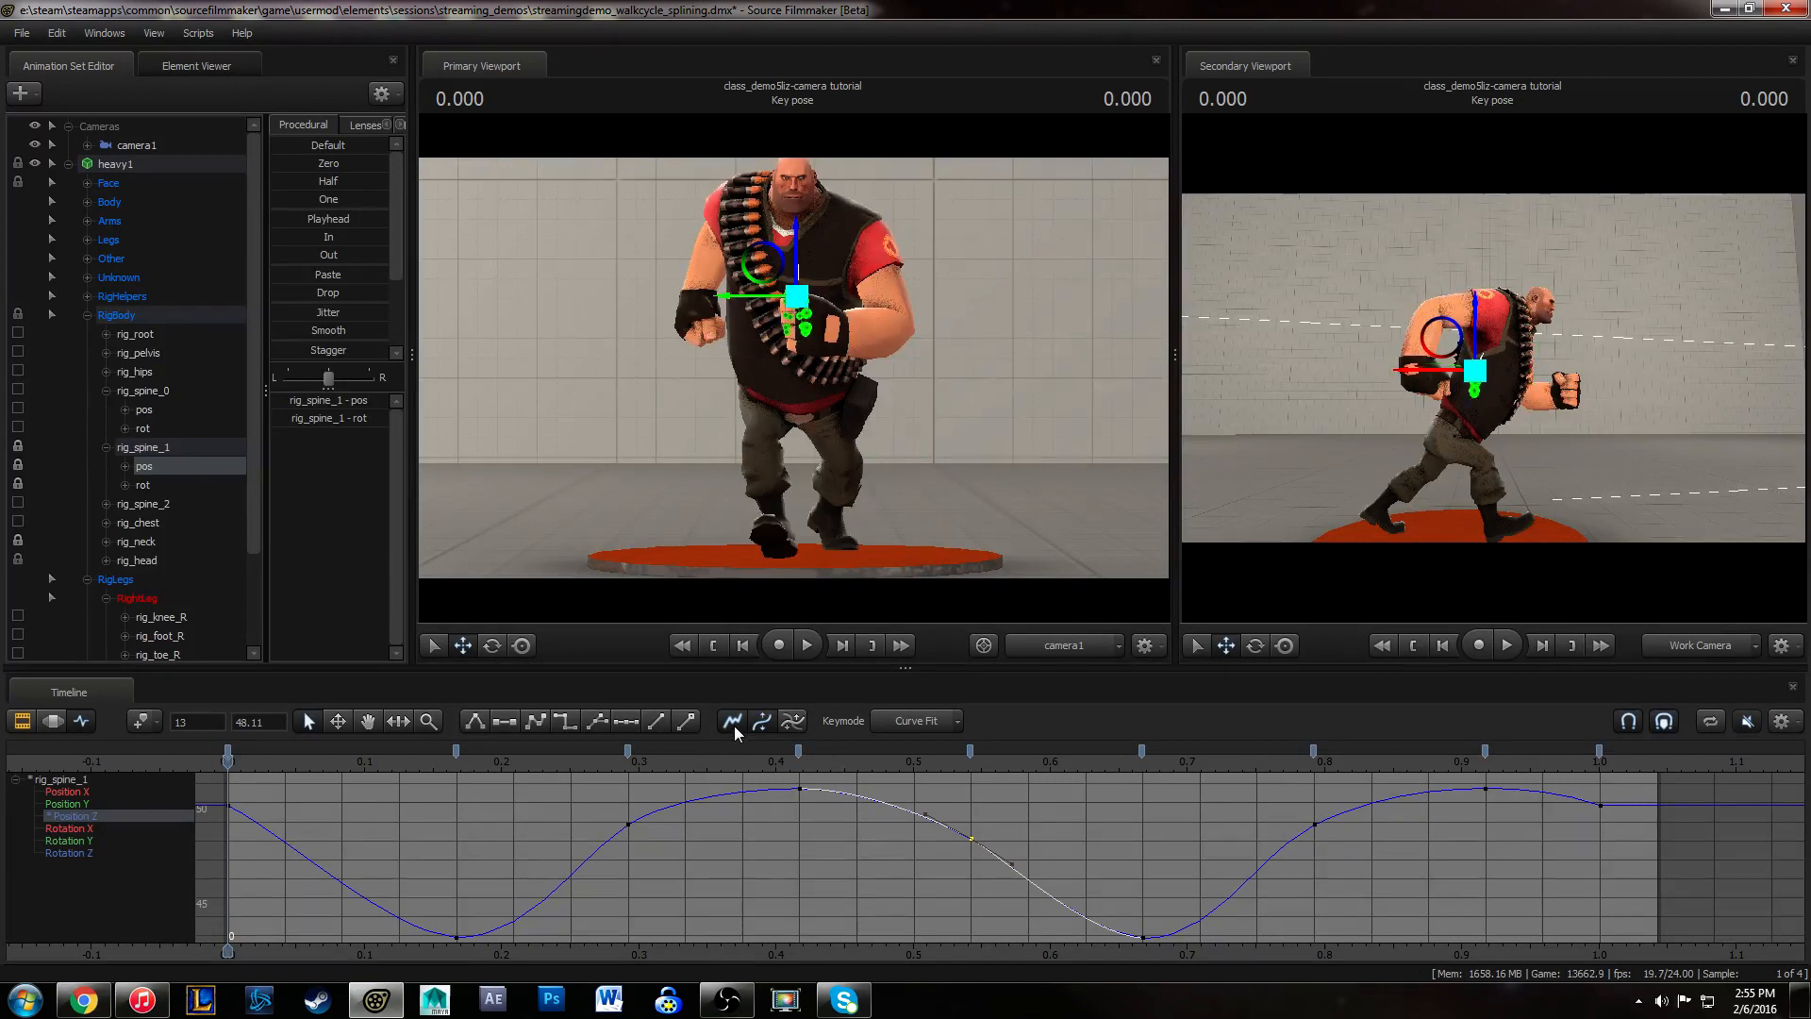
{"action": "middle_click", "coordinate": [937, 870]}
{"action": "left_click", "coordinate": [1054, 827]}
{"action": "left_click", "coordinate": [1314, 825]}
{"action": "middle_click_drag", "start_coordinate": [1379, 861], "coordinate": [1382, 863]}
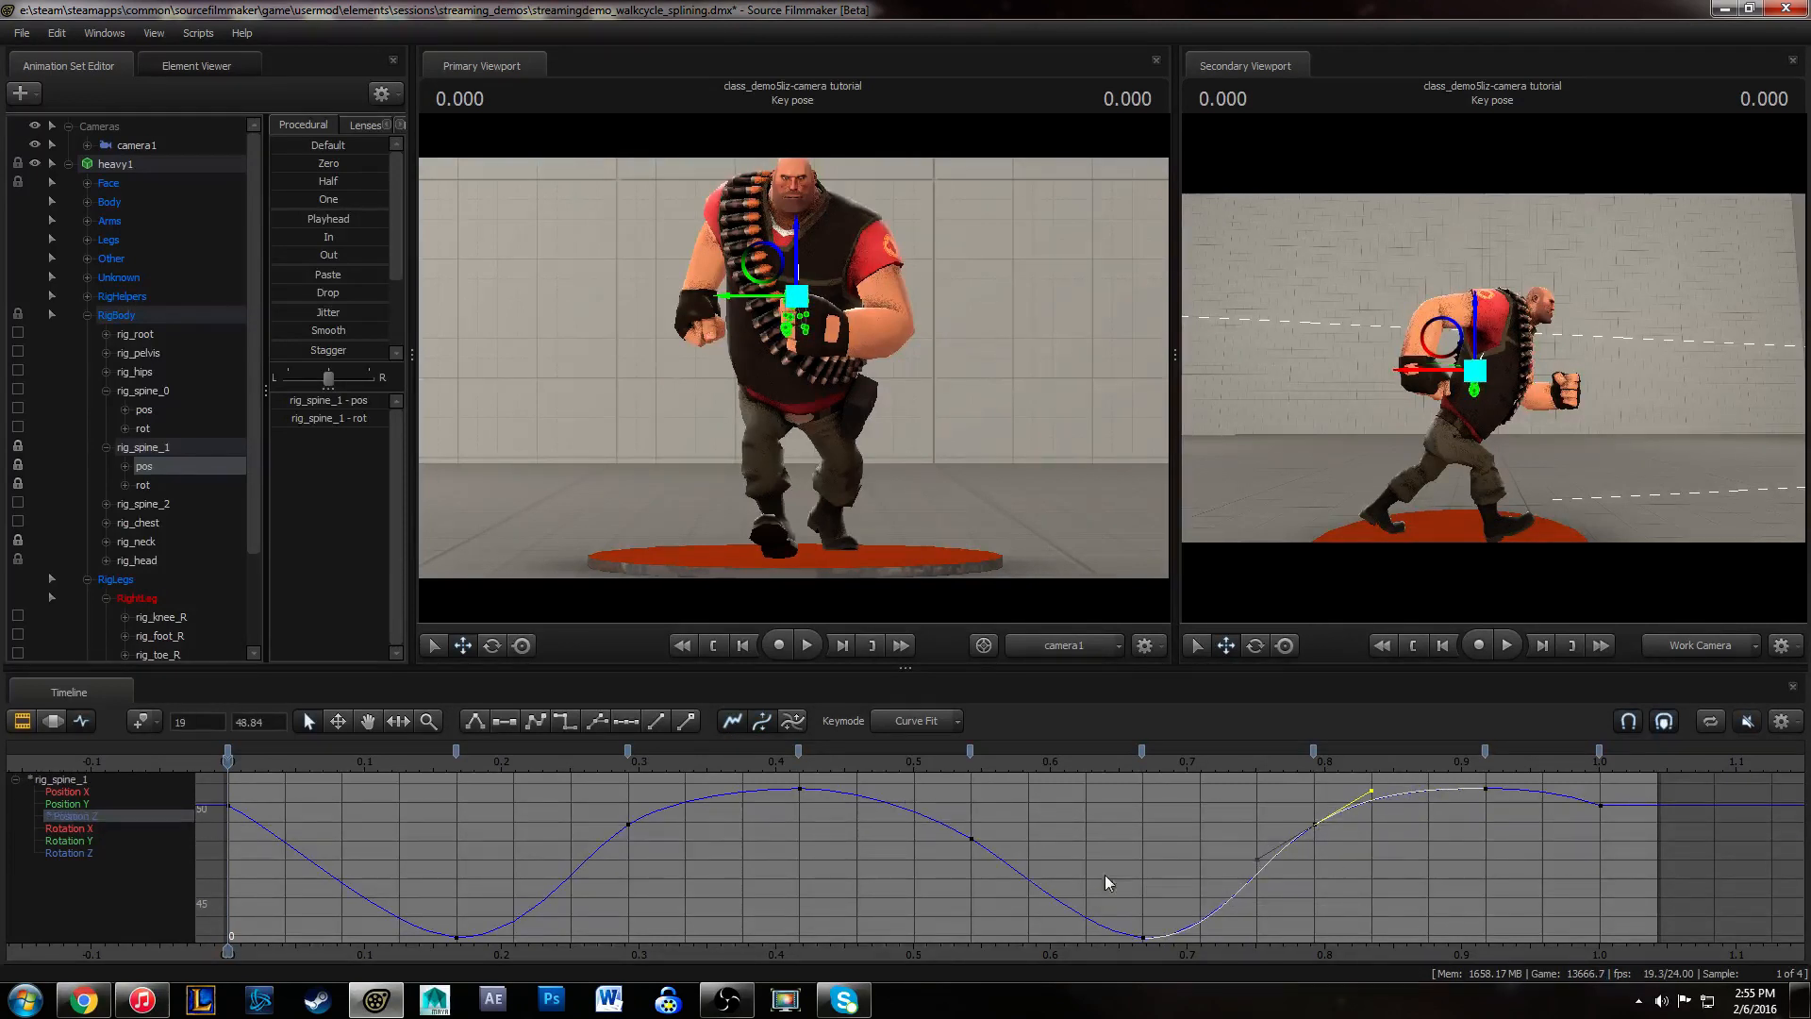
- Refine the Position Z tangents at frames 16, 7, 4 and 10 to even out the curve's valleys and first peak
{"action": "left_click", "coordinate": [1144, 936]}
{"action": "left_click", "coordinate": [627, 825]}
{"action": "middle_click_drag", "start_coordinate": [681, 813], "coordinate": [688, 825]}
{"action": "left_click", "coordinate": [456, 937]}
{"action": "left_click", "coordinate": [800, 789]}
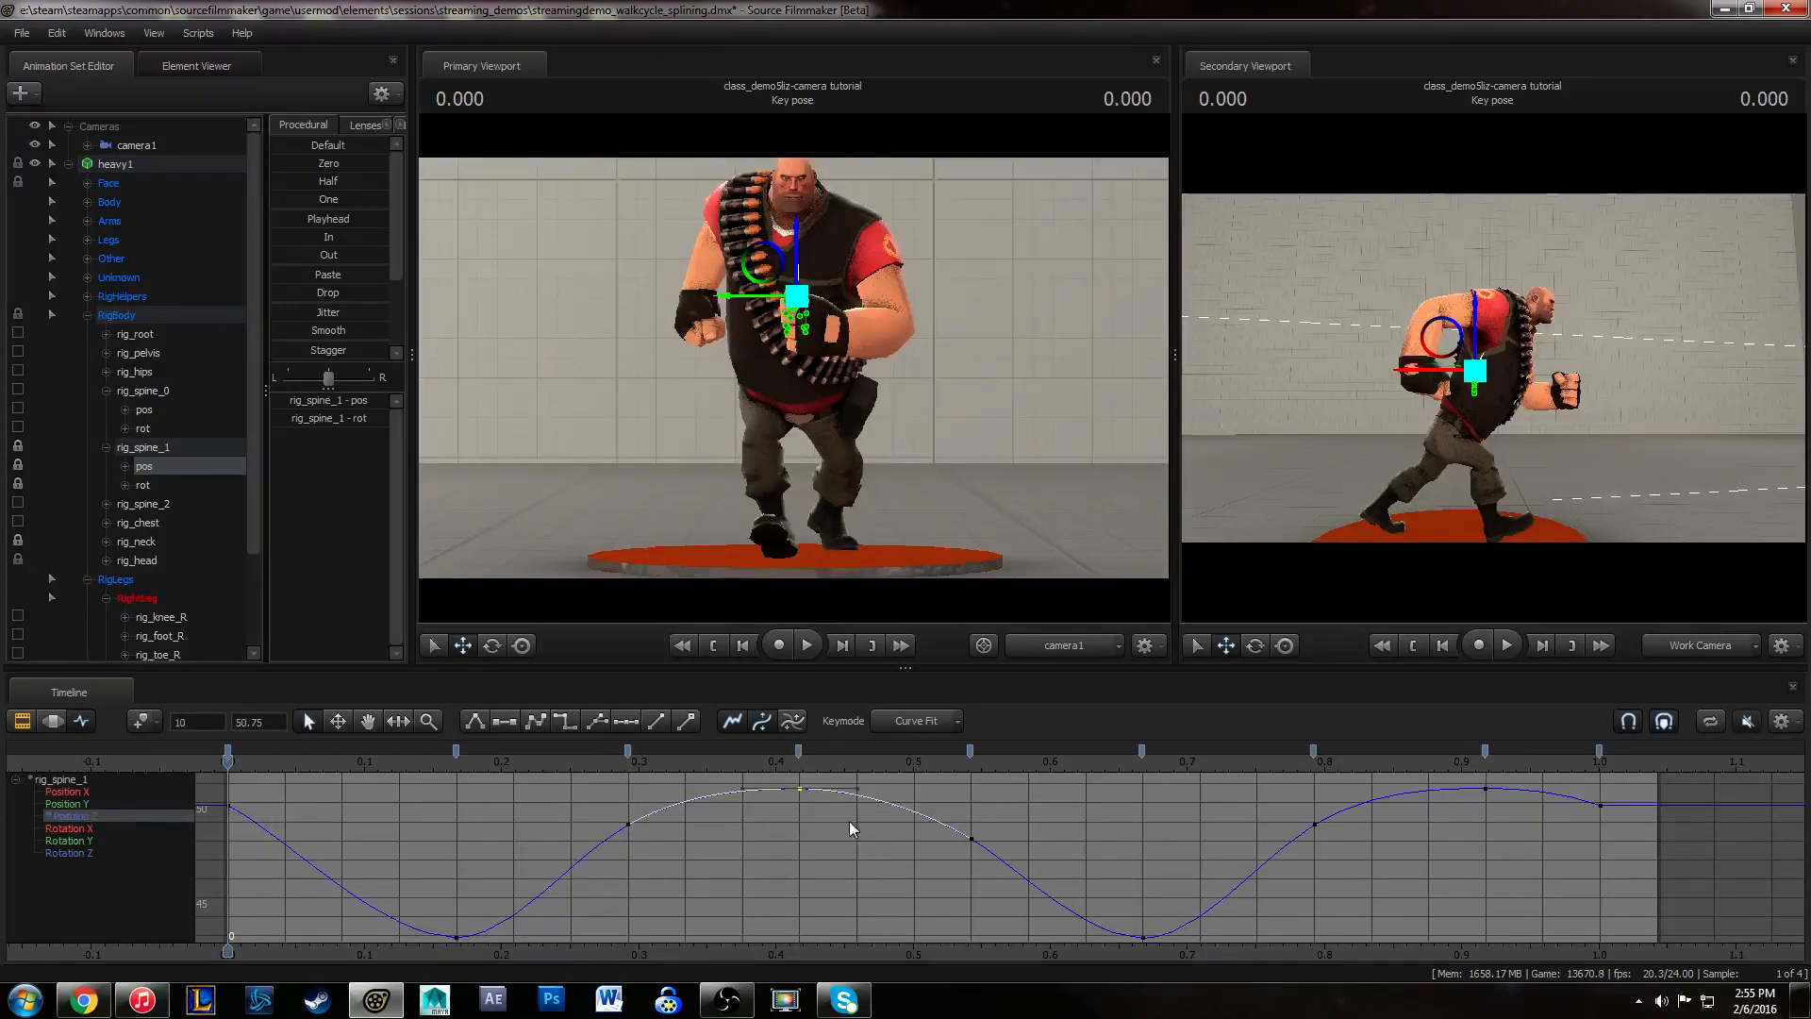
- Scrub the opening frames and replay the walk cycle from frame 0 to review the smoothed spine motion
{"action": "left_click_drag", "start_coordinate": [477, 762], "coordinate": [342, 779]}
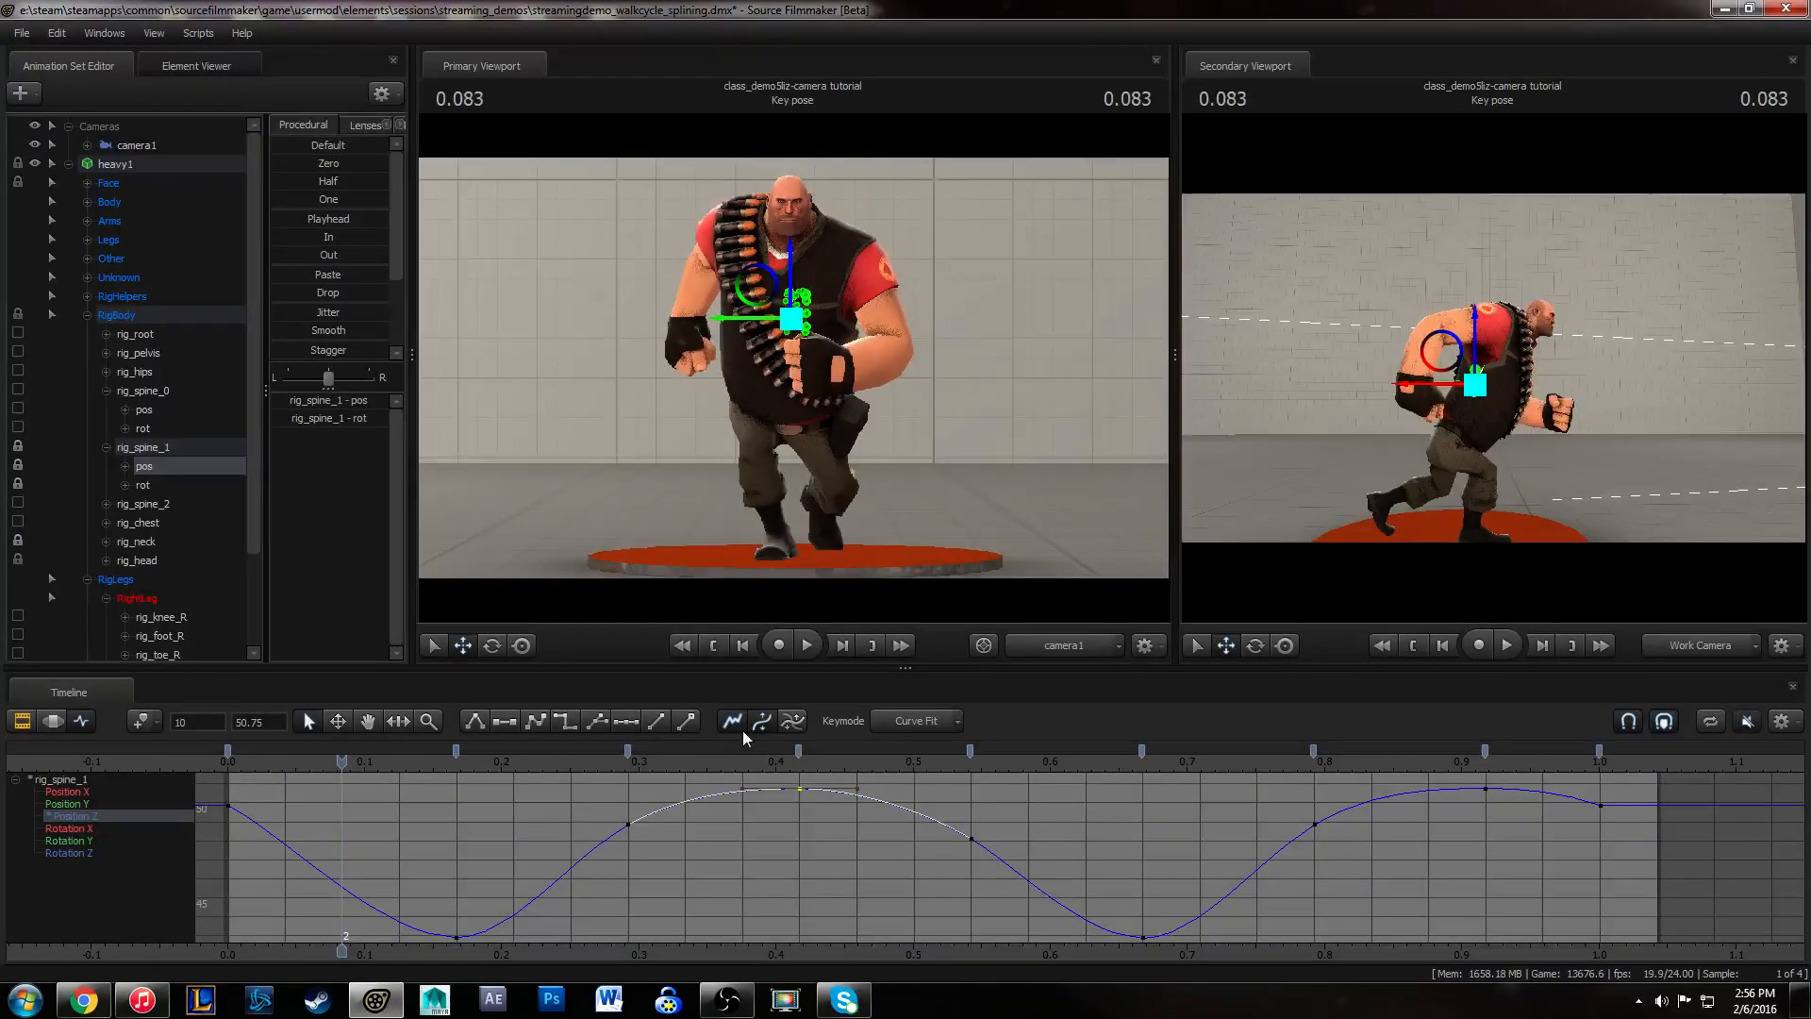
{"action": "left_click", "coordinate": [229, 764]}
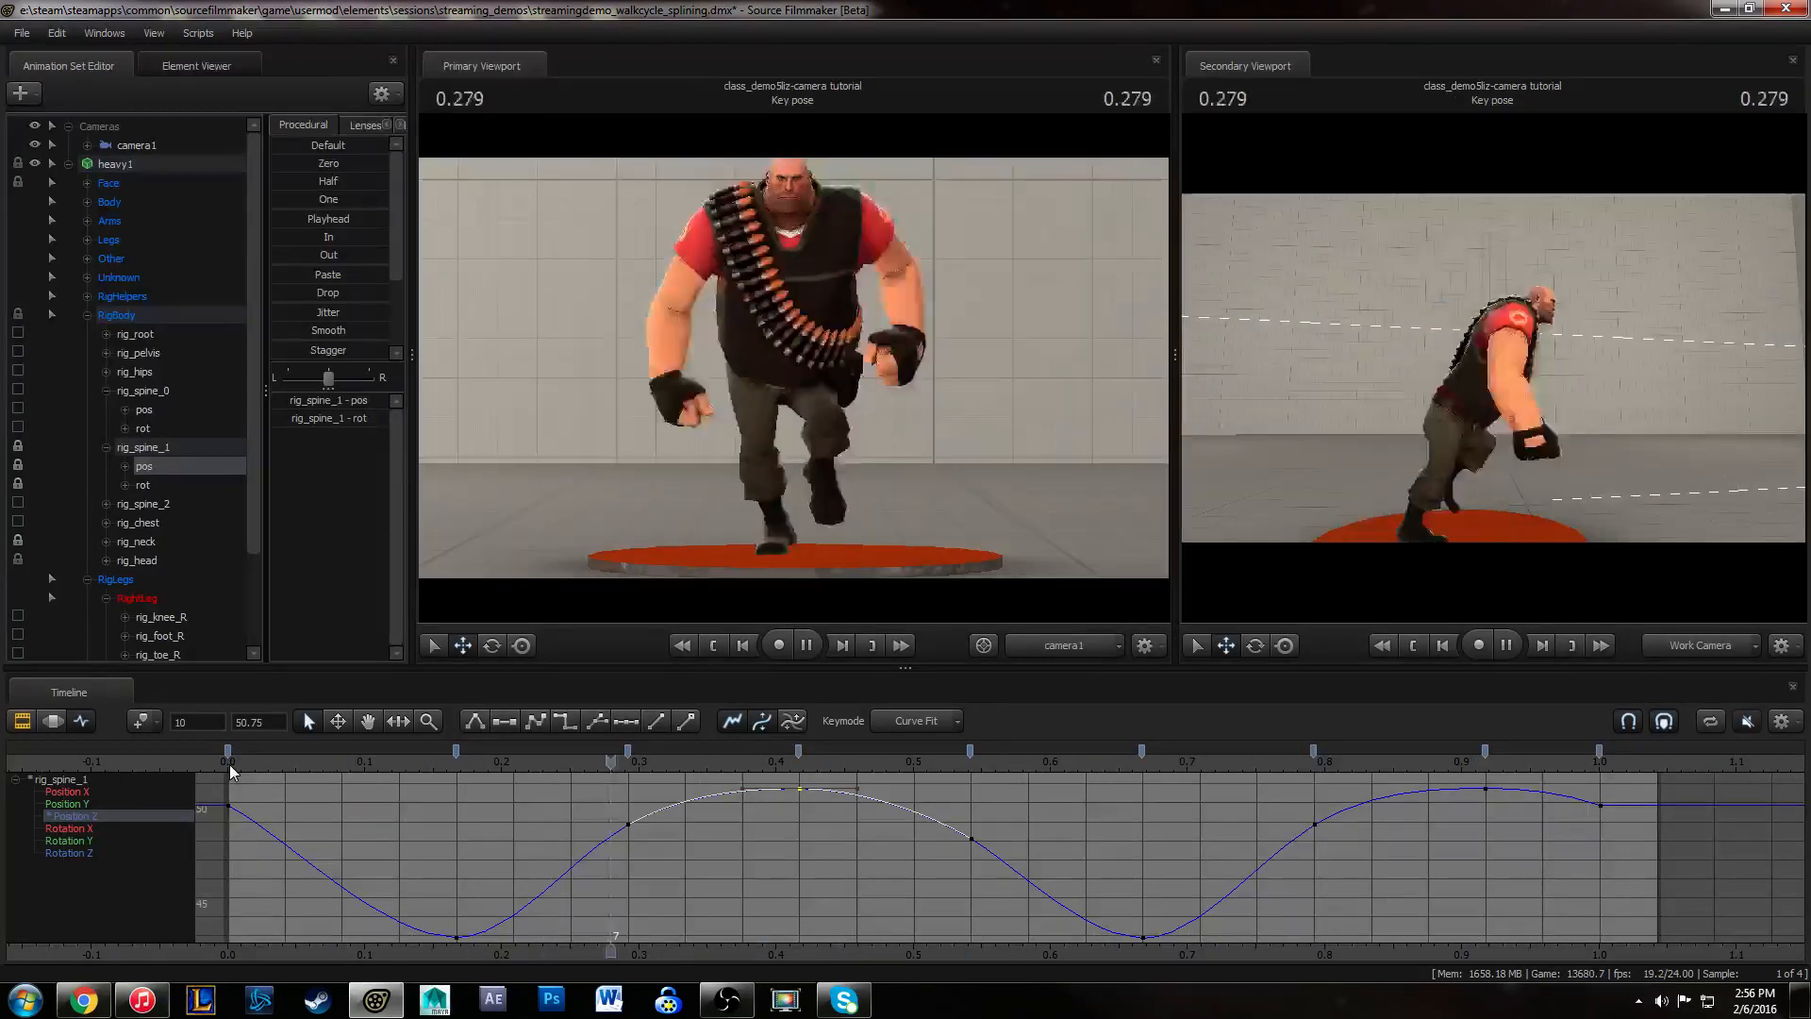
{"action": "key", "text": "space"}
{"action": "left_click", "coordinate": [233, 766]}
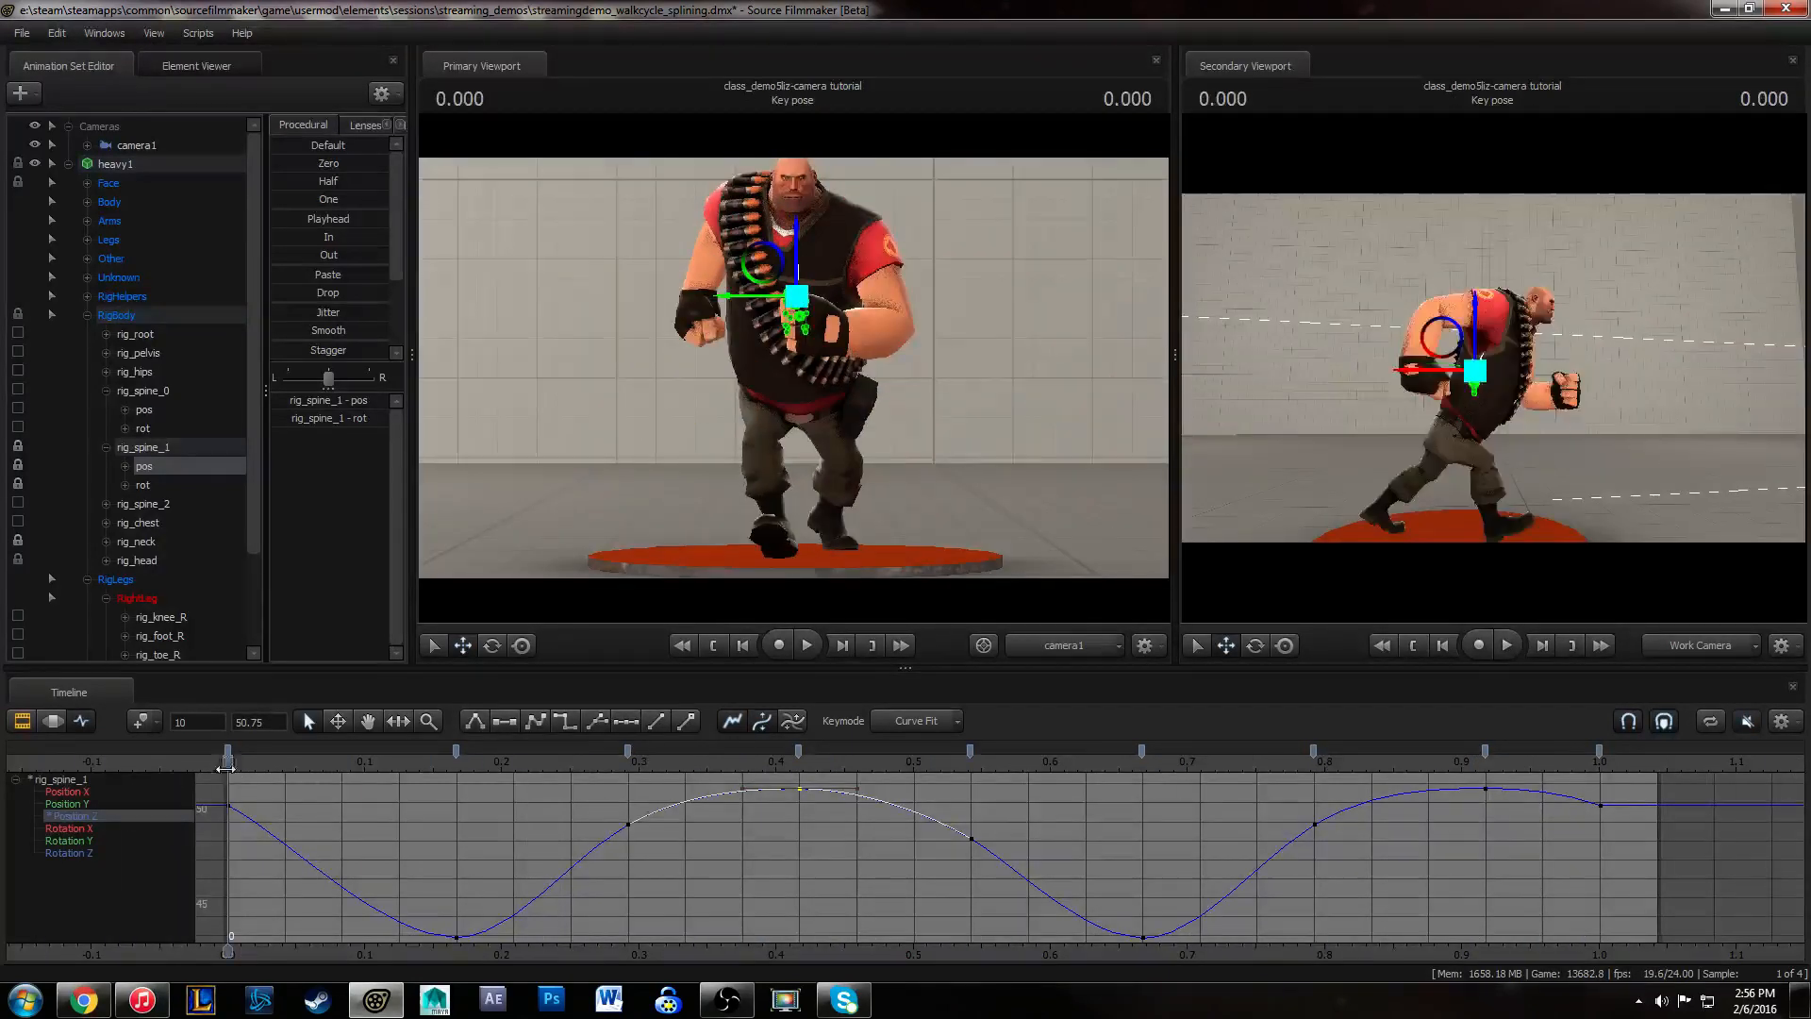
{"action": "middle_click_drag", "start_coordinate": [748, 873], "coordinate": [553, 856]}
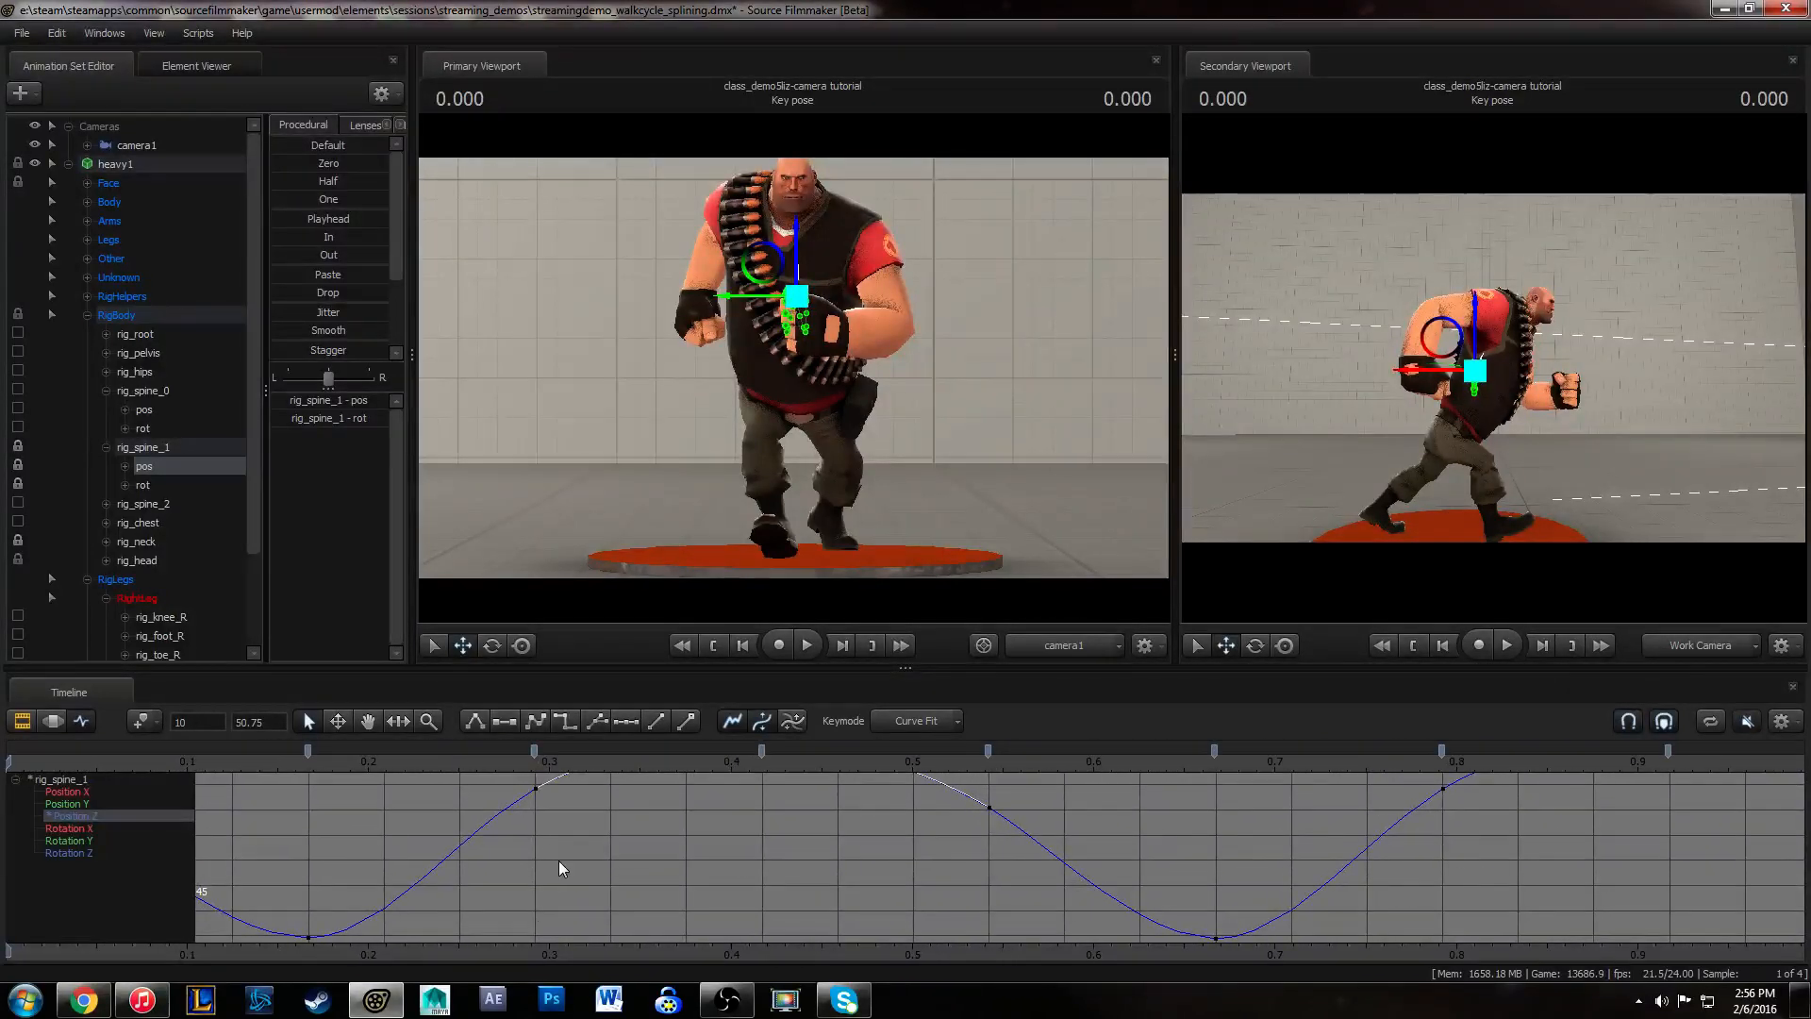
{"action": "key", "text": "space"}
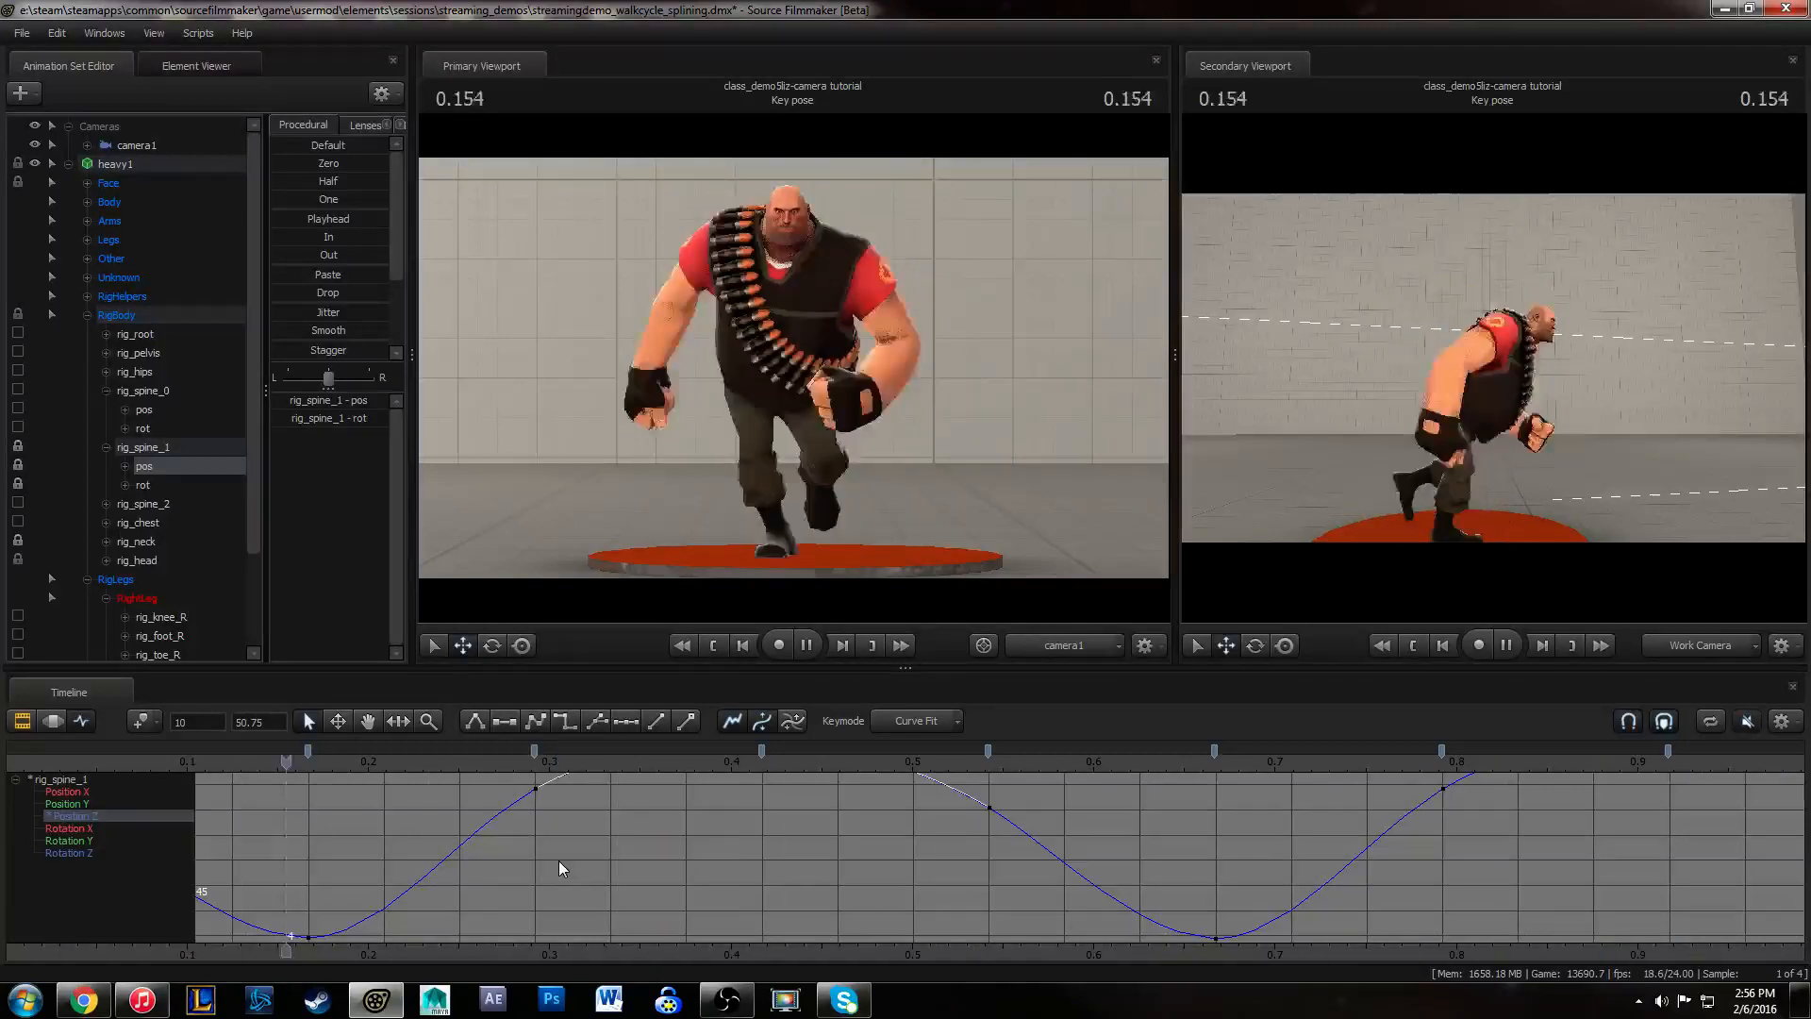
- Turn the secondary viewport to a close front view of the Heavy while the walk cycle plays, and stop playback
{"action": "mouse_move", "coordinate": [1307, 370]}
{"action": "left_mouse_down"}
{"action": "mouse_move", "coordinate": [1298, 385]}
{"action": "mouse_move", "coordinate": [1313, 380]}
{"action": "left_mouse_up"}
{"action": "key", "text": "w"}
{"action": "left_click_drag", "start_coordinate": [1493, 368], "coordinate": [1340, 366]}
{"action": "key", "text": "d"}
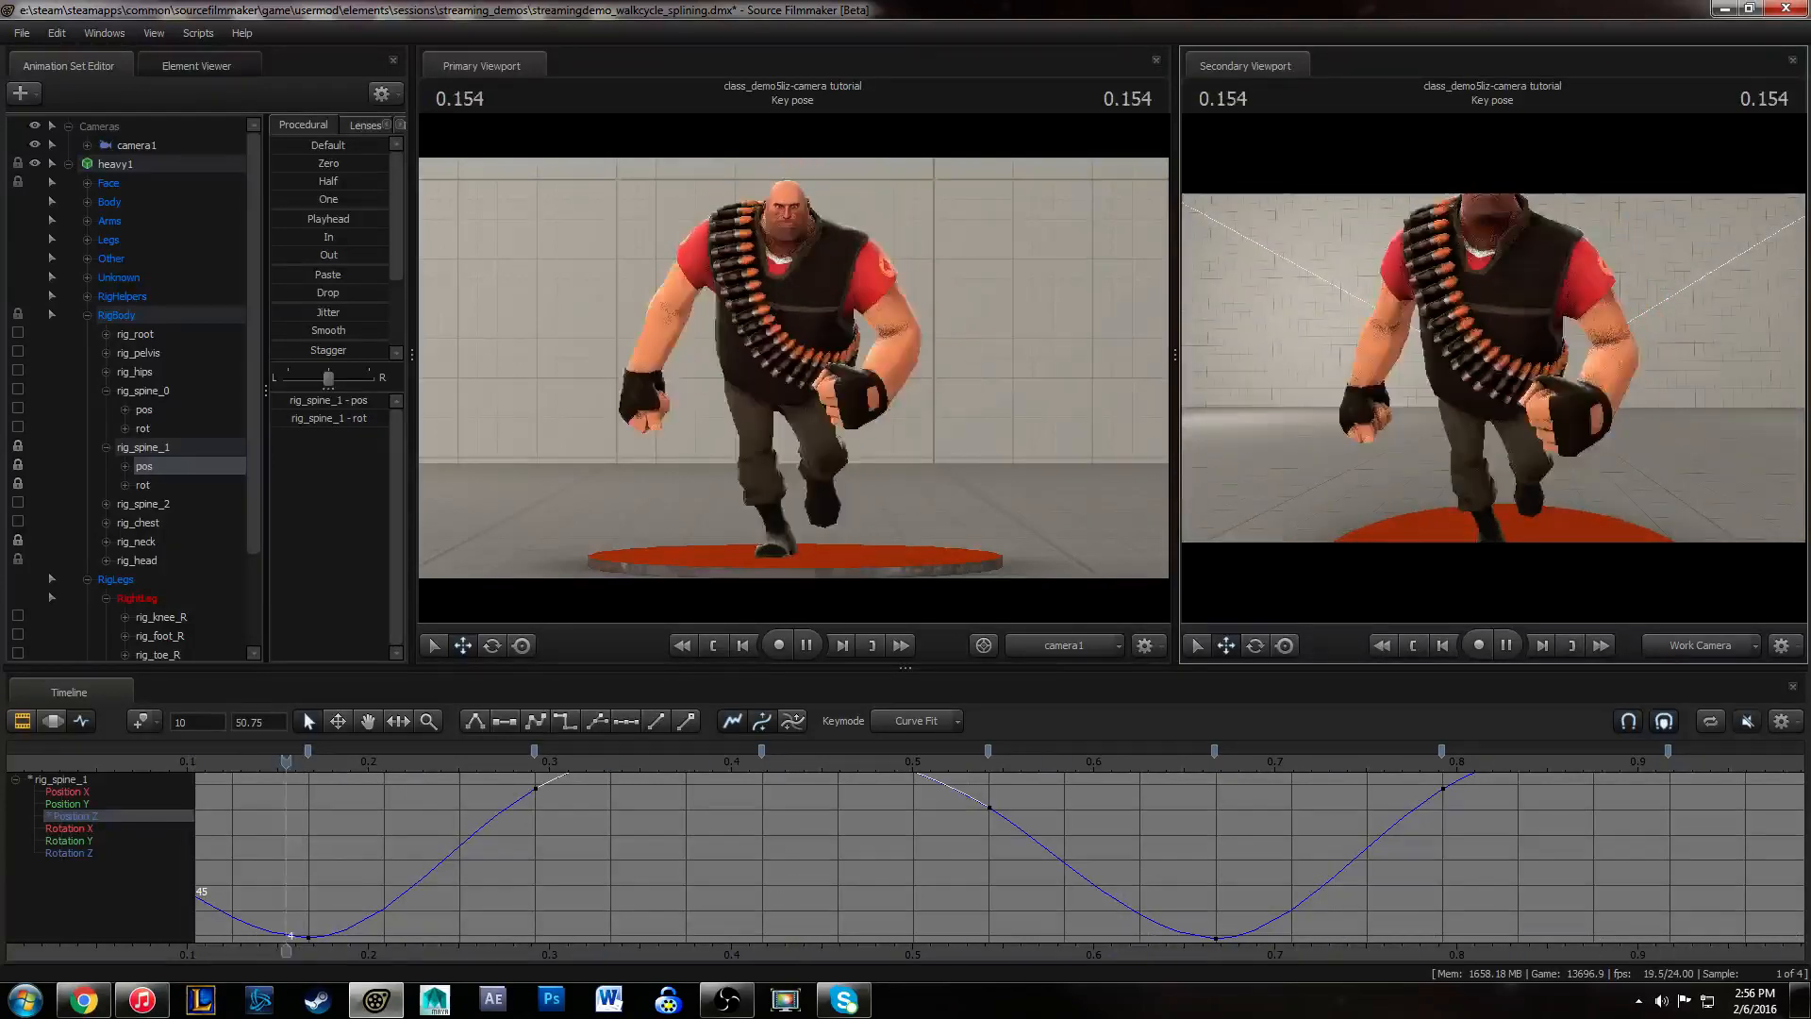
{"action": "key", "text": "d"}
{"action": "mouse_move", "coordinate": [1493, 368]}
{"action": "left_mouse_down"}
{"action": "mouse_move", "coordinate": [1358, 366]}
{"action": "mouse_move", "coordinate": [1511, 365]}
{"action": "left_mouse_up"}
{"action": "key", "text": "a"}
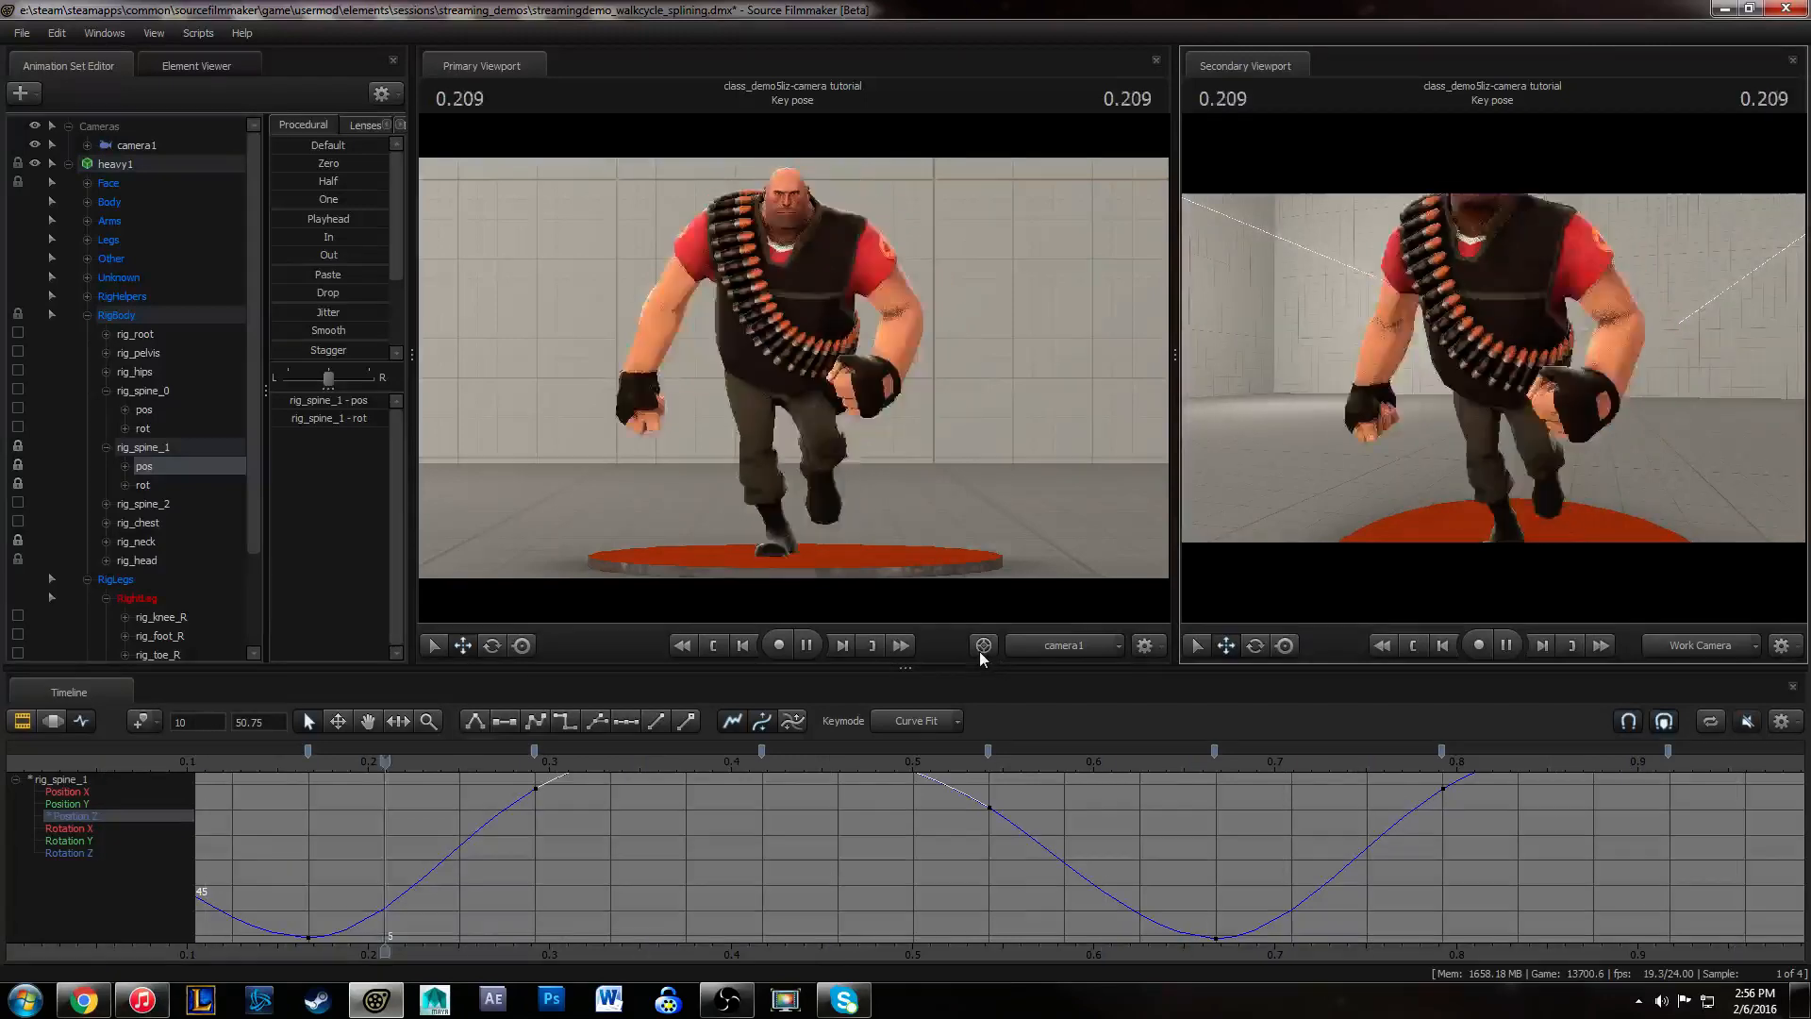
{"action": "key", "text": "space"}
{"action": "key", "text": "f"}
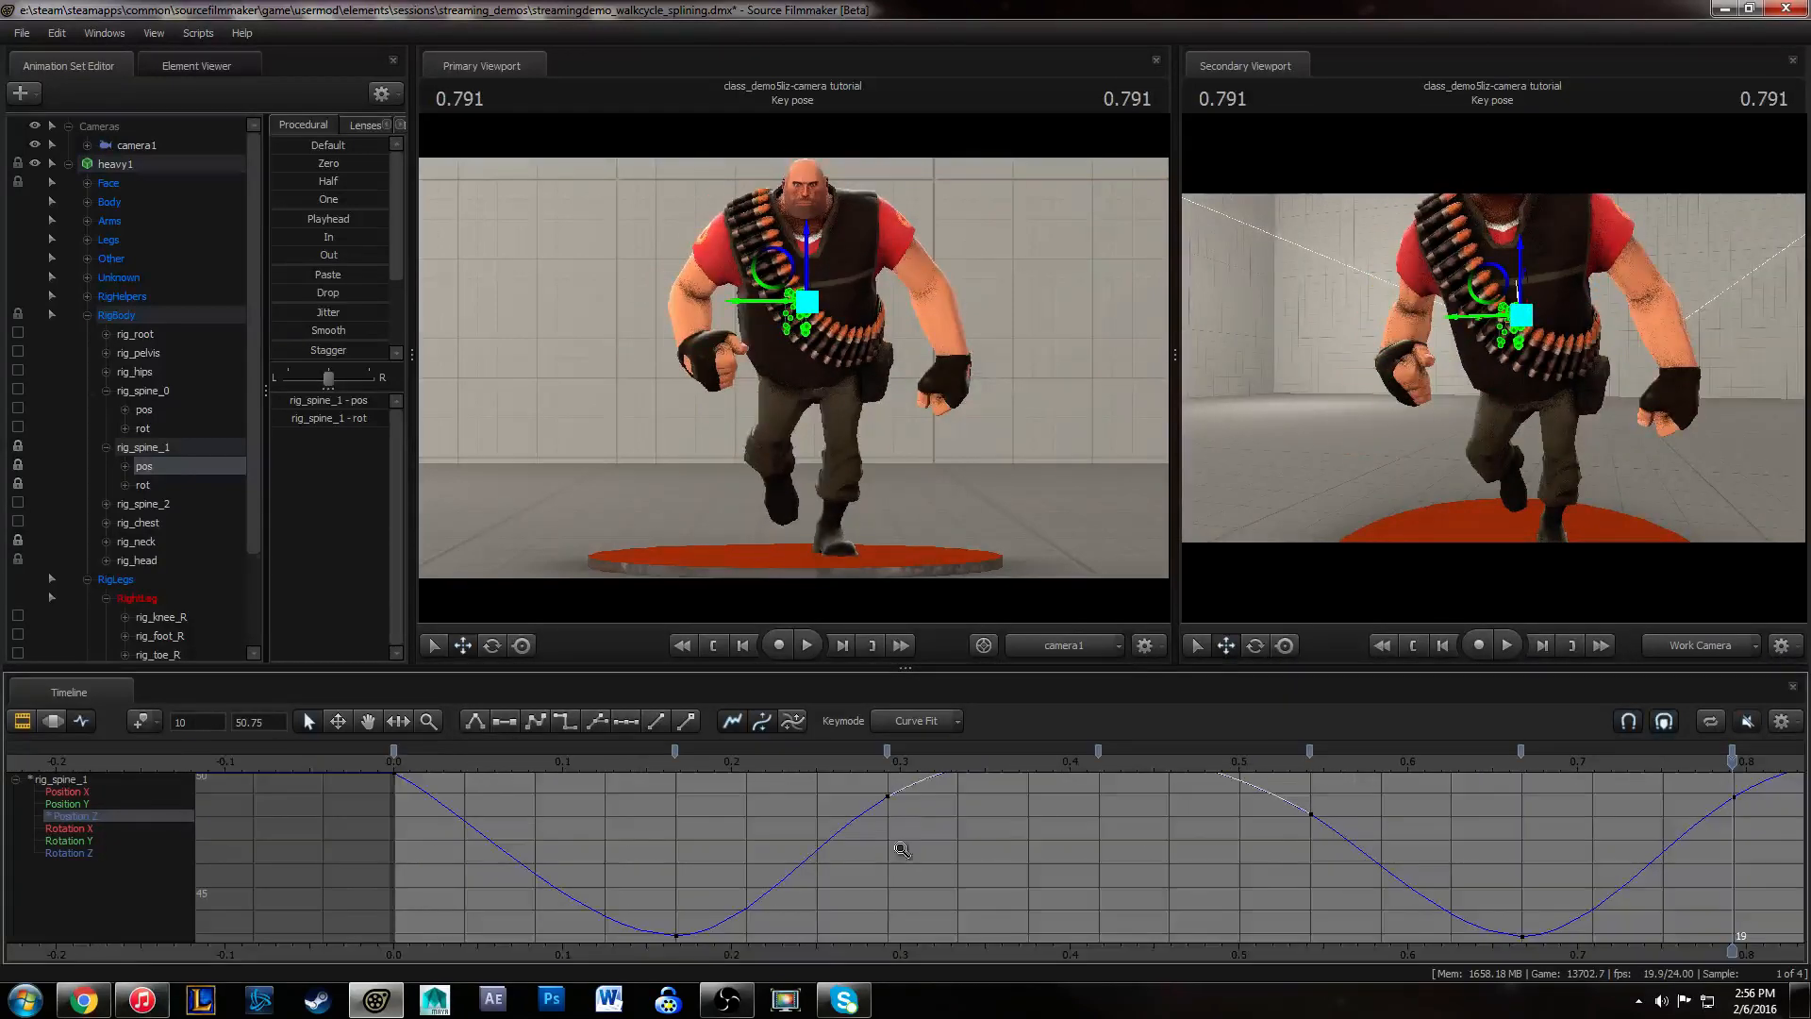
- Compare the Position Z curves of rig_spine_0 and rig_spine_1 together in the graph at frame 1
{"action": "left_click", "coordinate": [407, 753]}
{"action": "left_click", "coordinate": [463, 753]}
{"action": "left_click", "coordinate": [146, 411]}
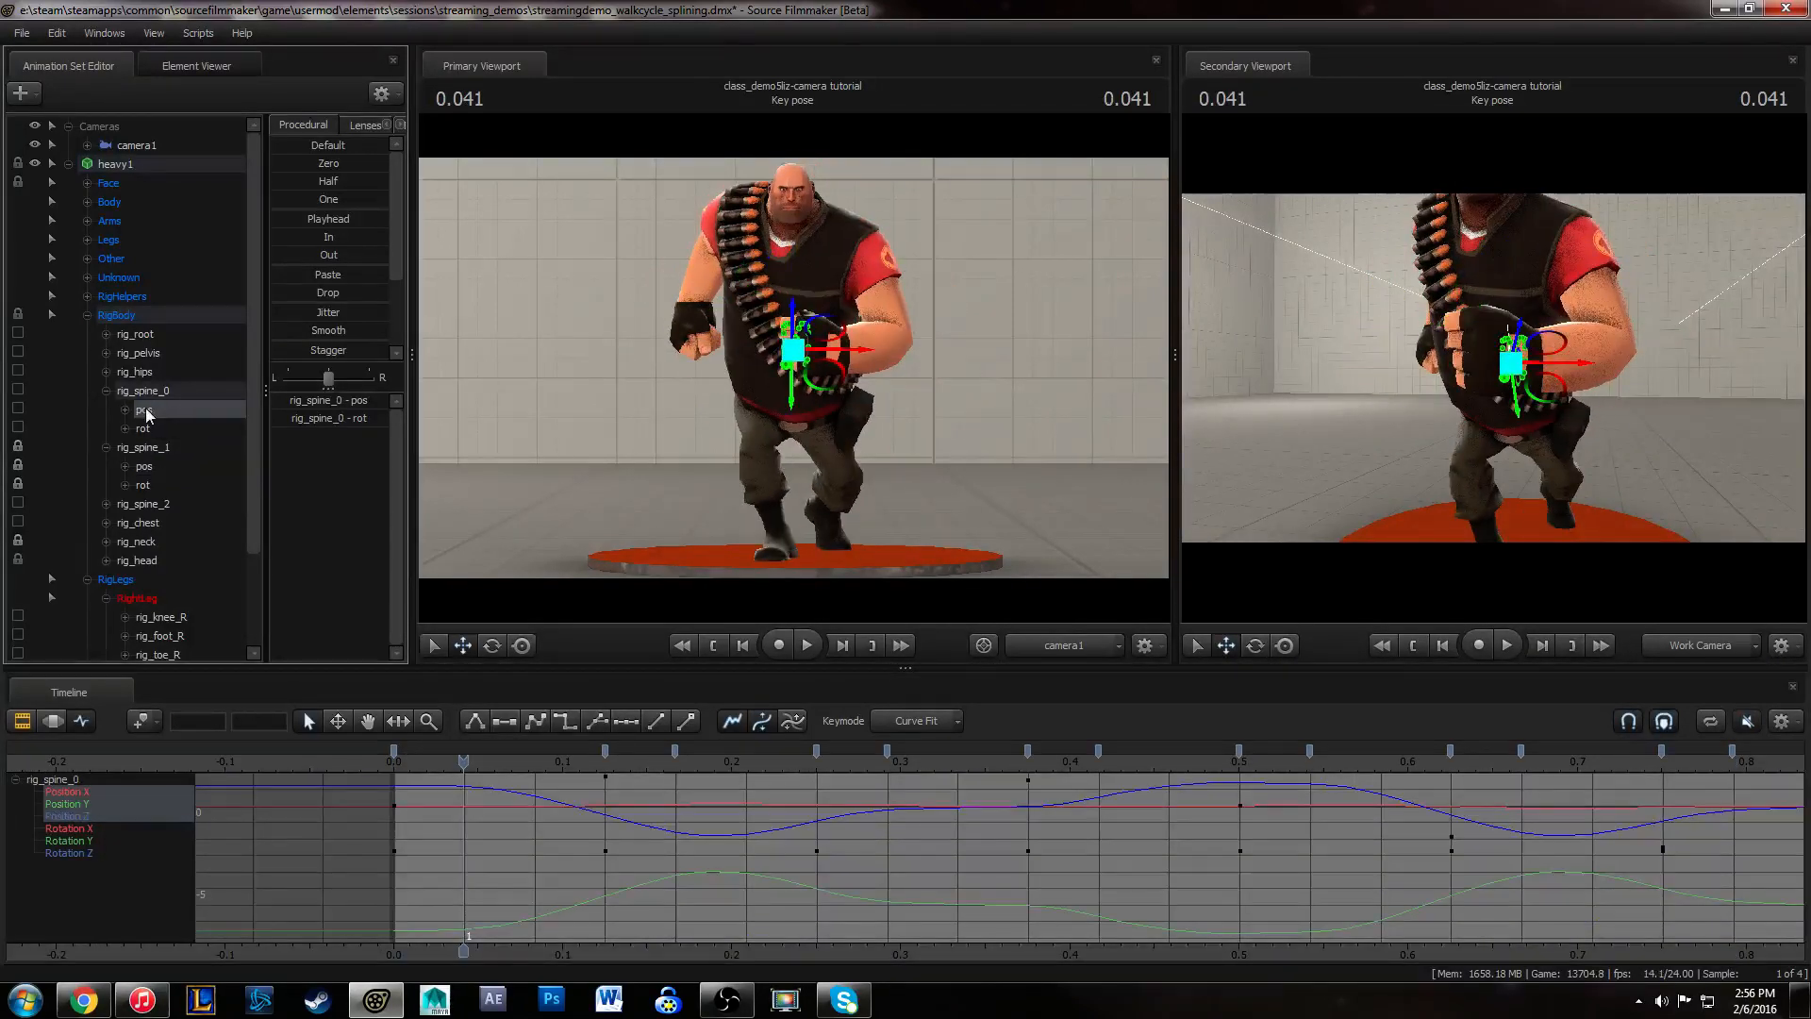
{"action": "left_click", "coordinate": [86, 813]}
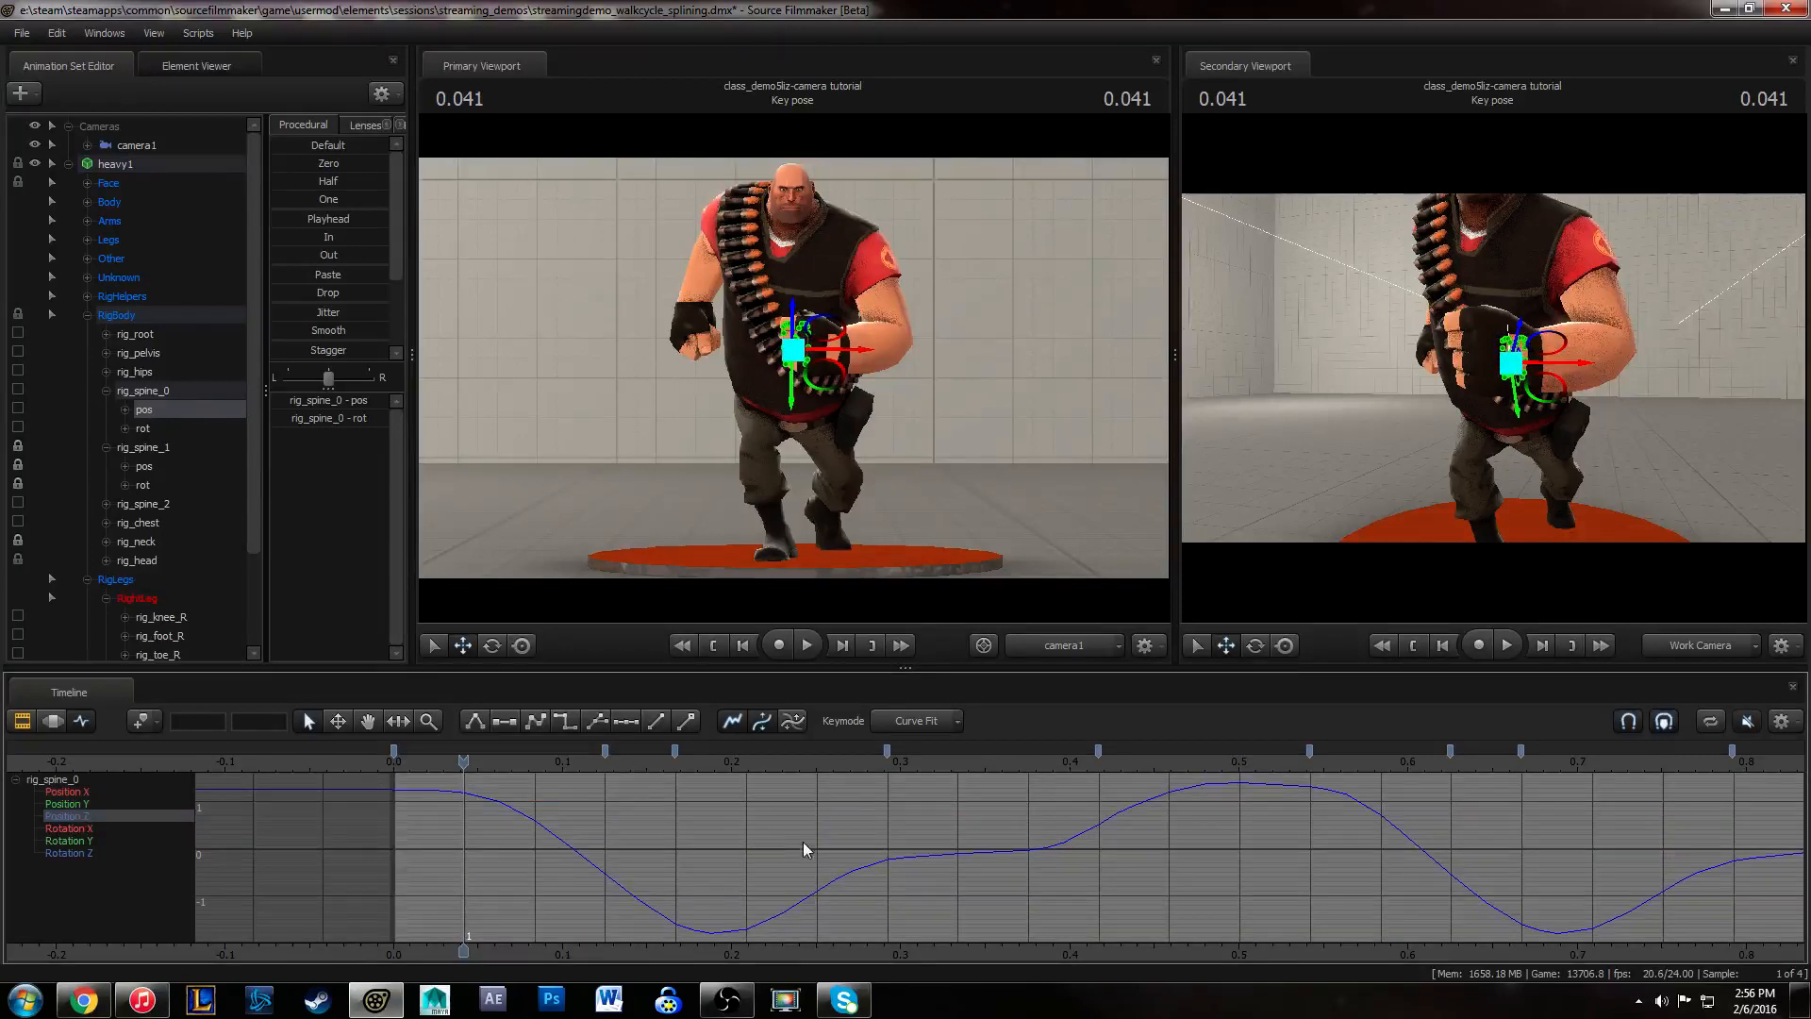
{"action": "left_click", "coordinate": [144, 466], "text": "ctrl"}
{"action": "left_click", "coordinate": [72, 816]}
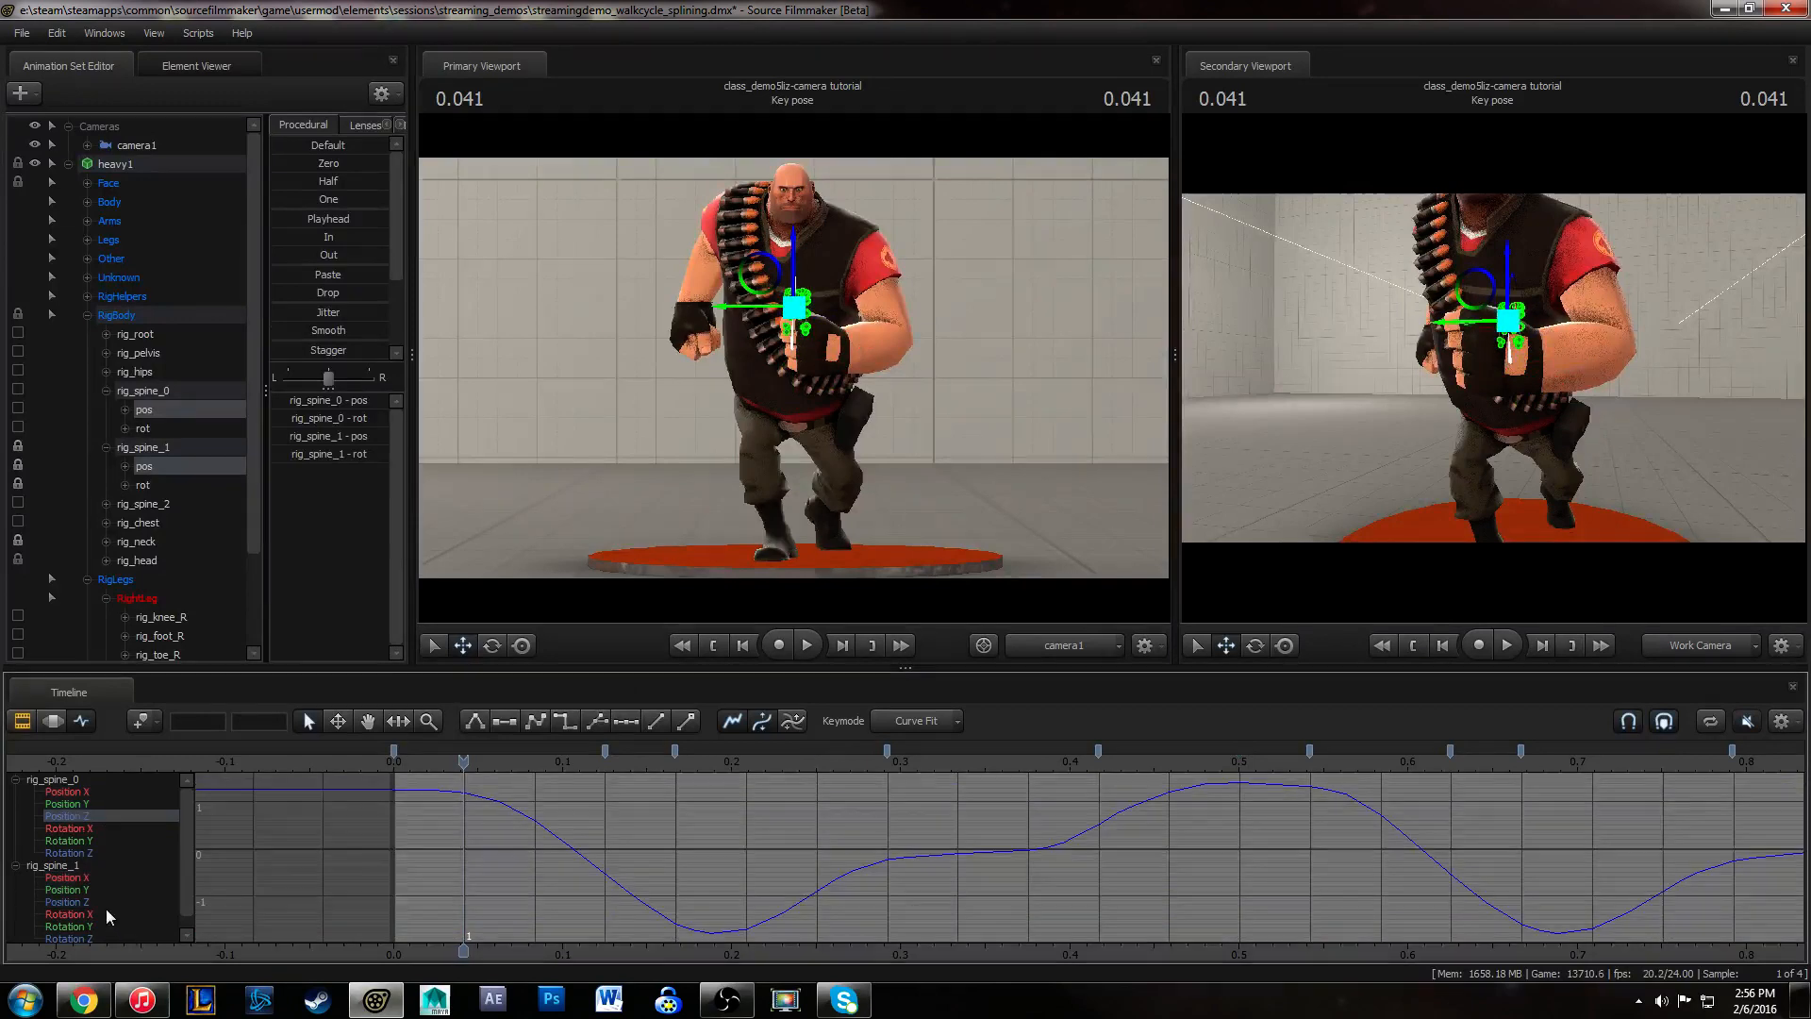
{"action": "left_click", "coordinate": [66, 914], "text": "ctrl"}
{"action": "left_click", "coordinate": [66, 914], "text": "ctrl"}
{"action": "left_click", "coordinate": [66, 902], "text": "ctrl"}
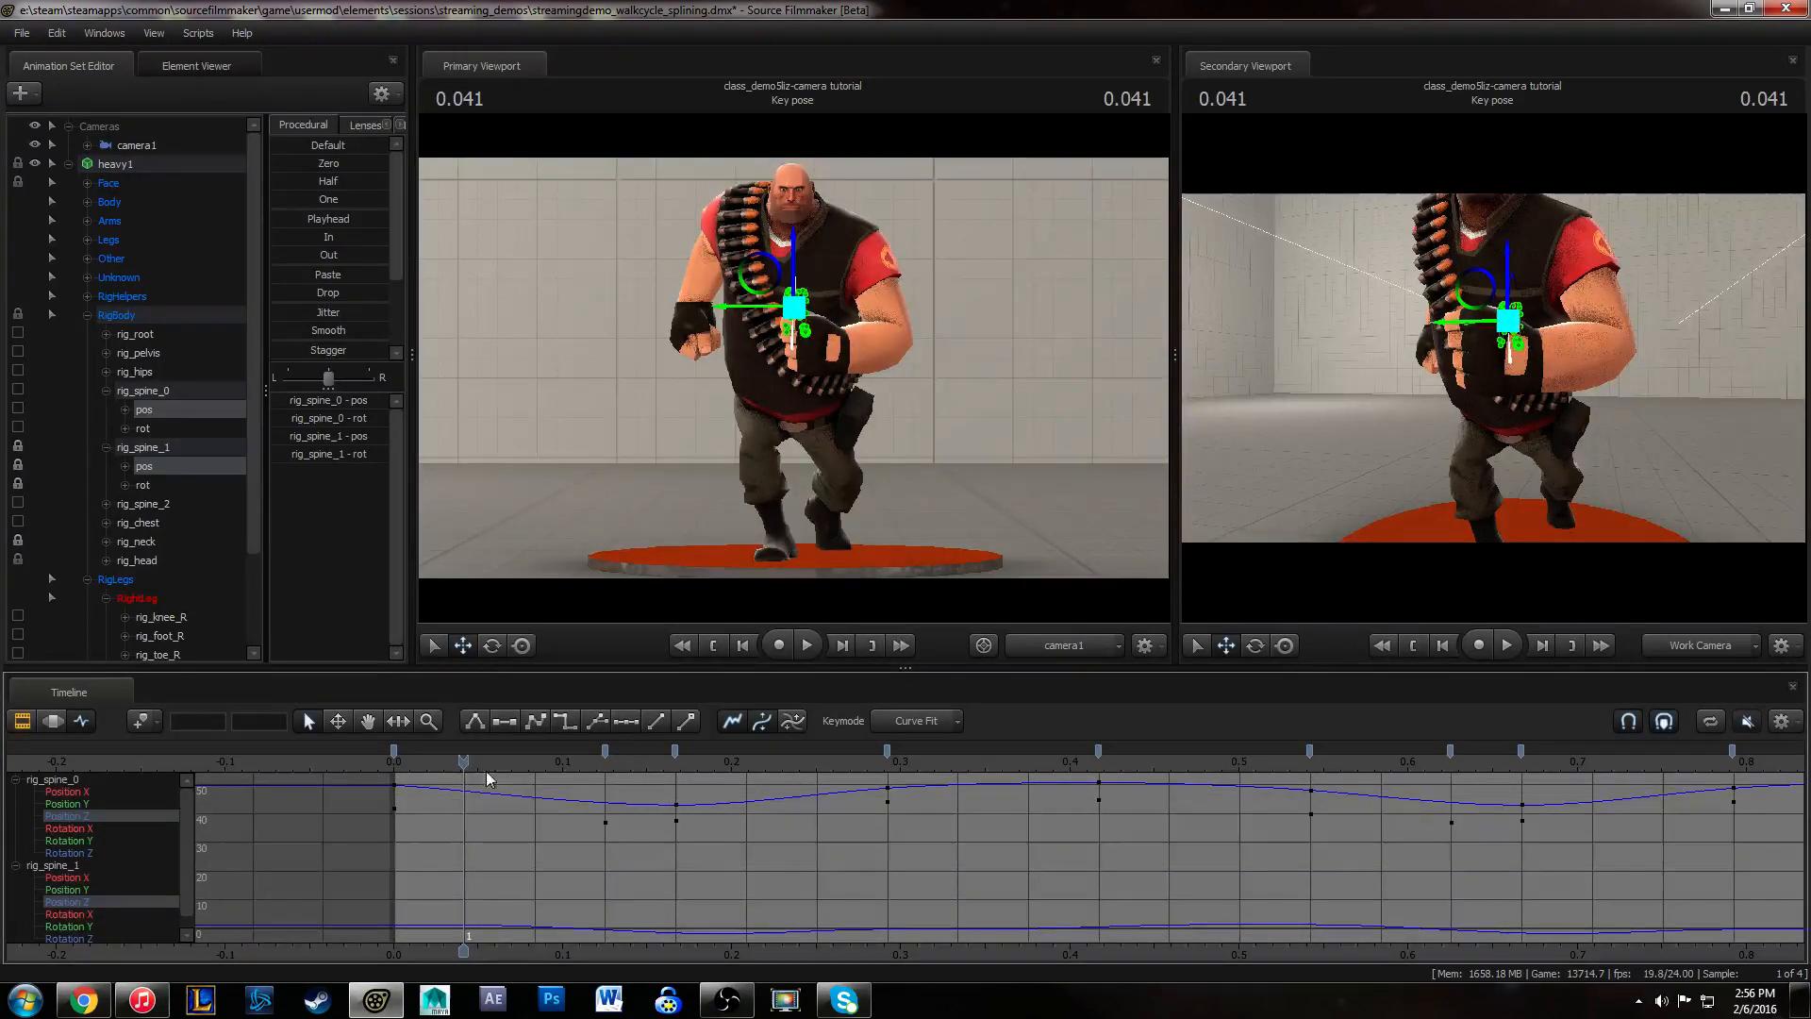
- Scrub to frame 14, play the walk cycle to review the spine's vertical motion, and return to frame 0
{"action": "left_click_drag", "start_coordinate": [485, 772], "coordinate": [1379, 745]}
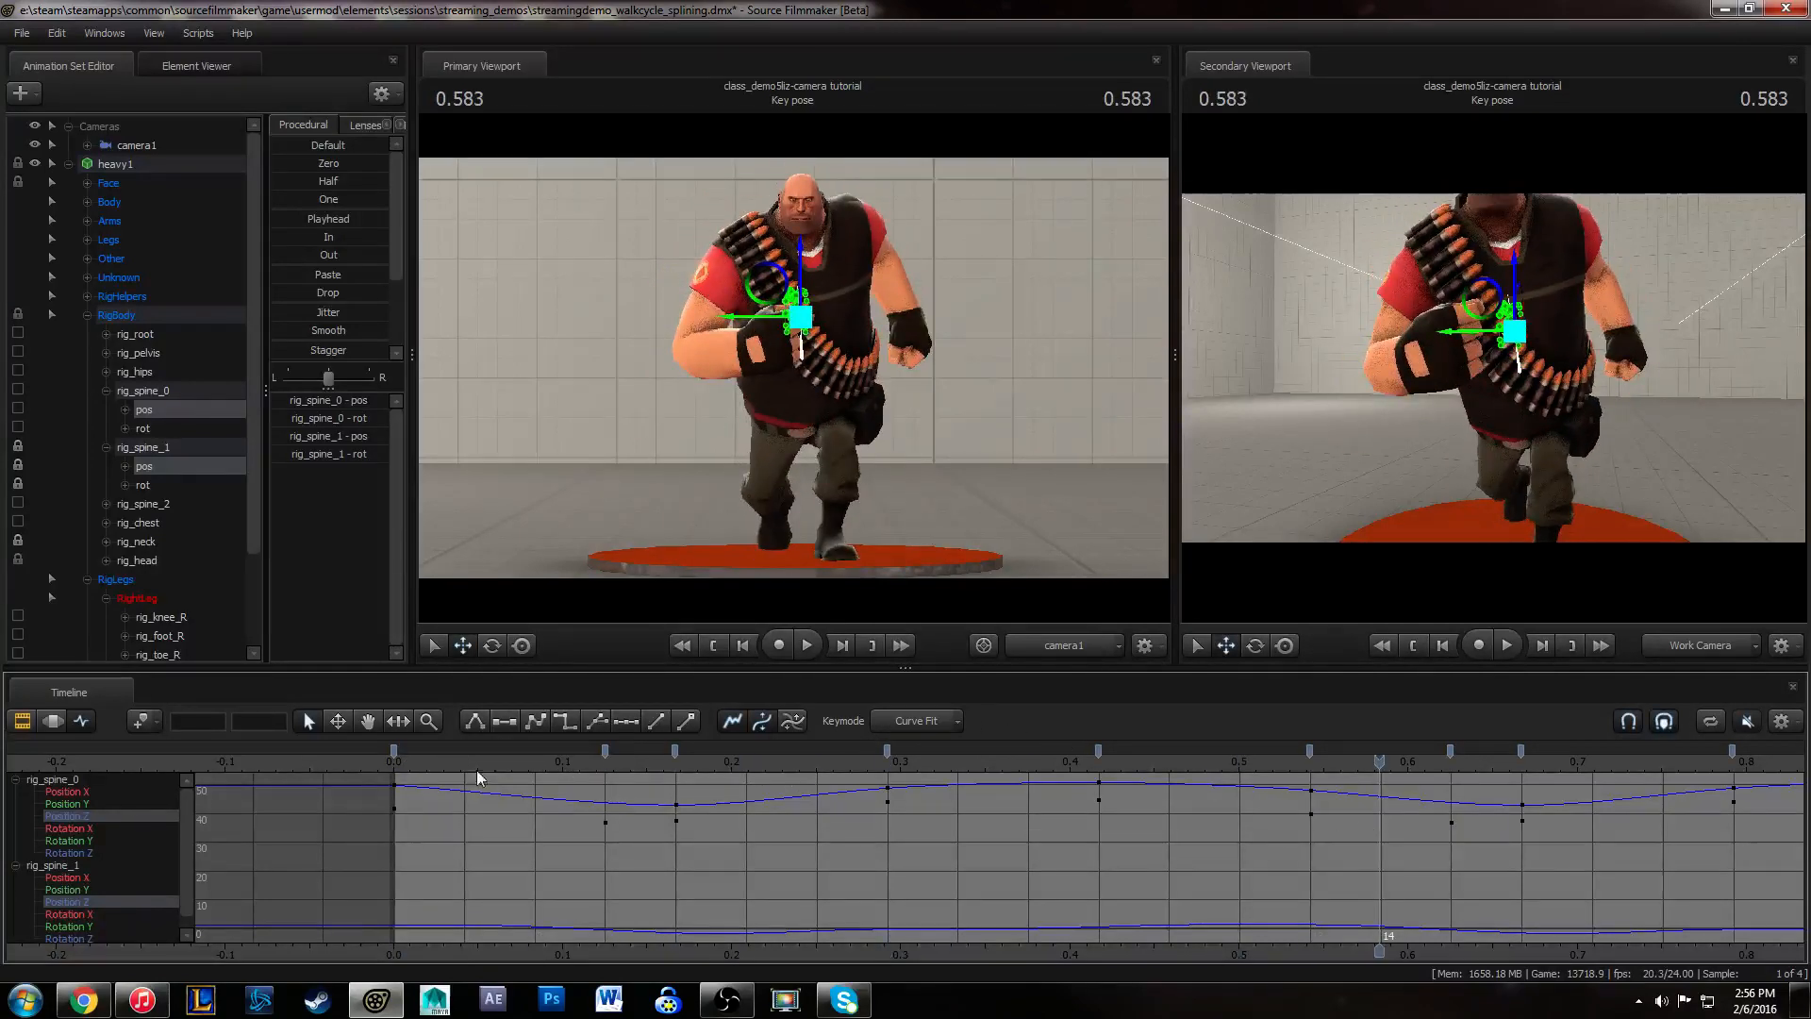
{"action": "key", "text": "space"}
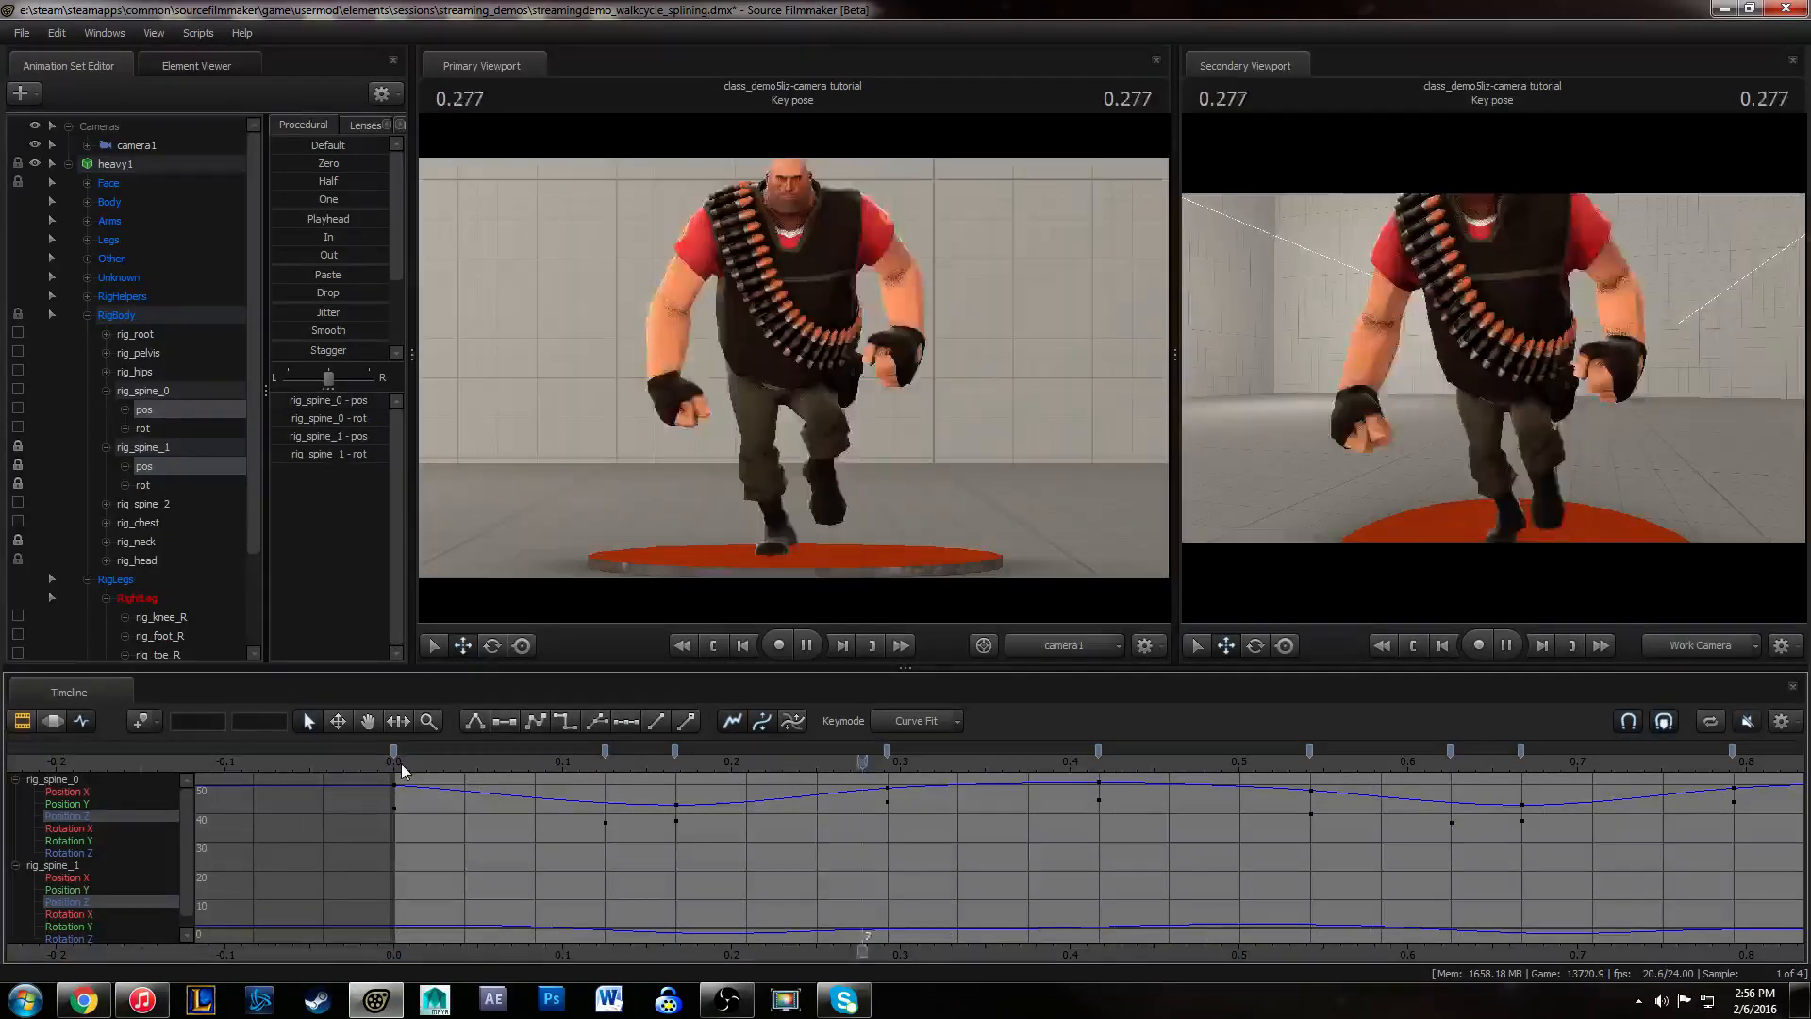
{"action": "left_click_drag", "start_coordinate": [402, 764], "coordinate": [184, 764]}
{"action": "mouse_move", "coordinate": [413, 768]}
{"action": "left_mouse_down"}
{"action": "mouse_move", "coordinate": [401, 759]}
{"action": "mouse_move", "coordinate": [886, 750]}
{"action": "mouse_move", "coordinate": [402, 758]}
{"action": "left_mouse_up"}
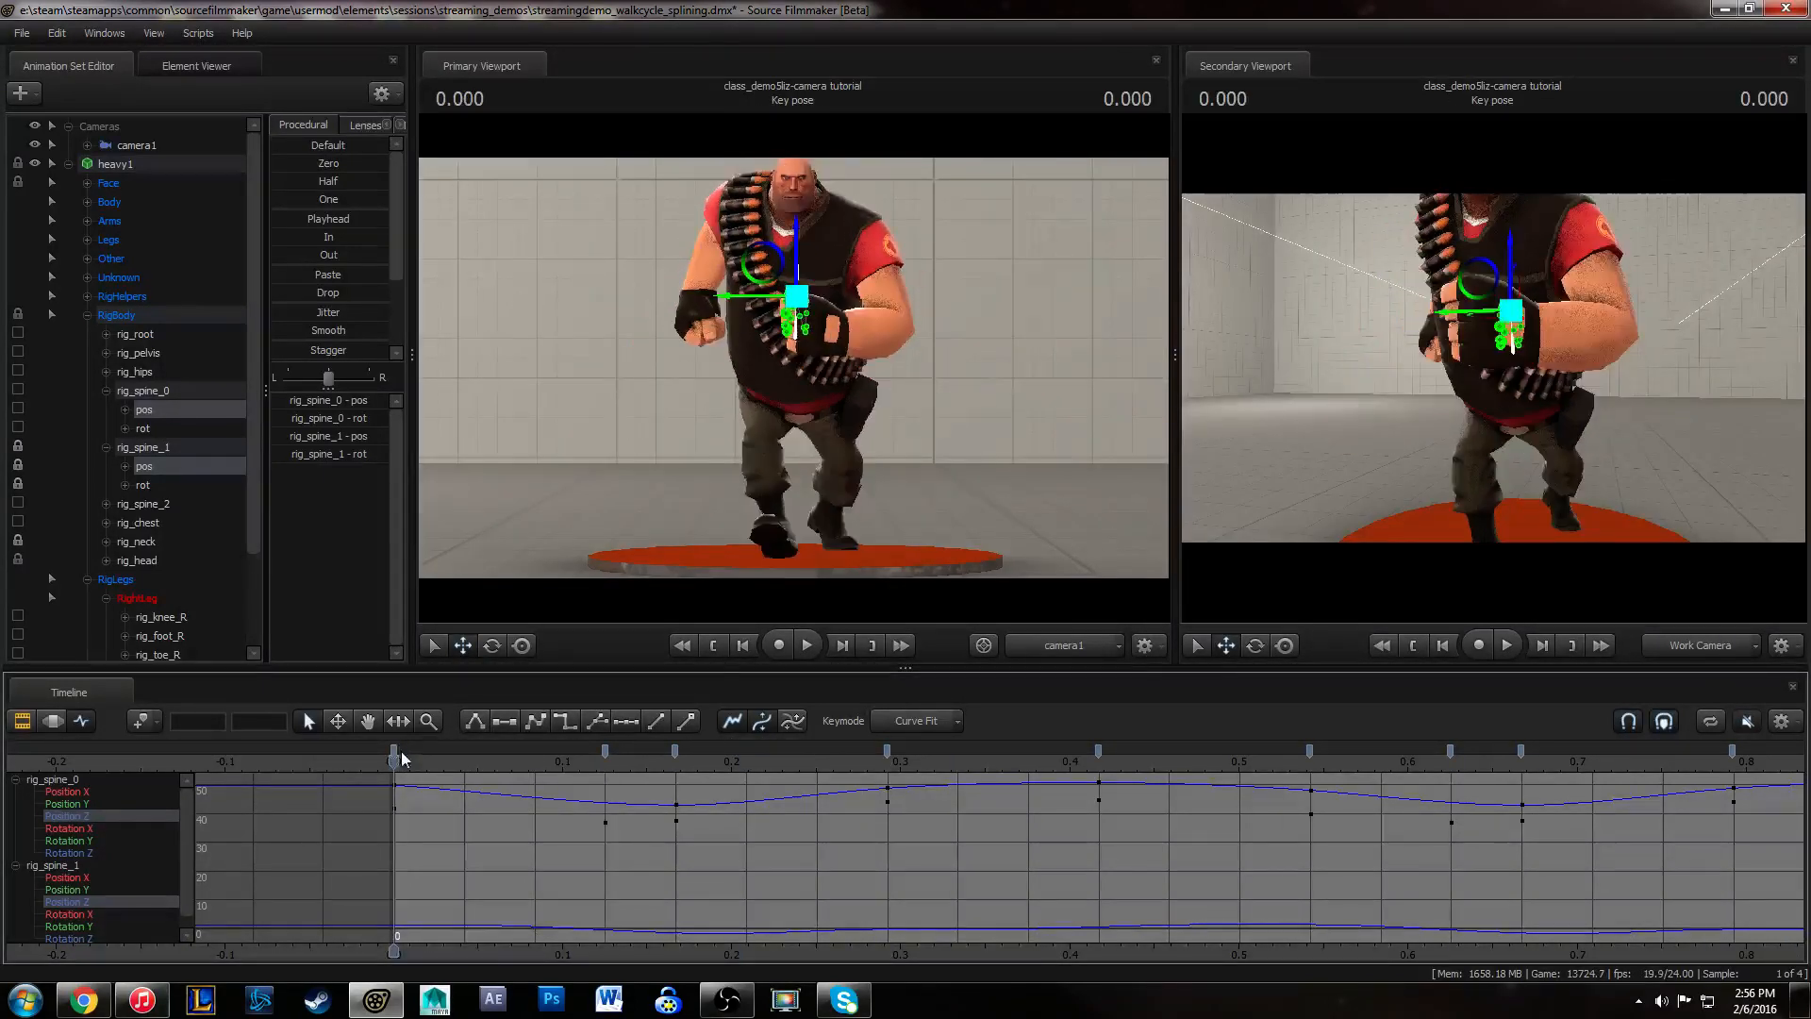
- Activate the Rotate tool and select rig_pelvis, trying out its rotation at frame 0
{"action": "left_click", "coordinate": [151, 390]}
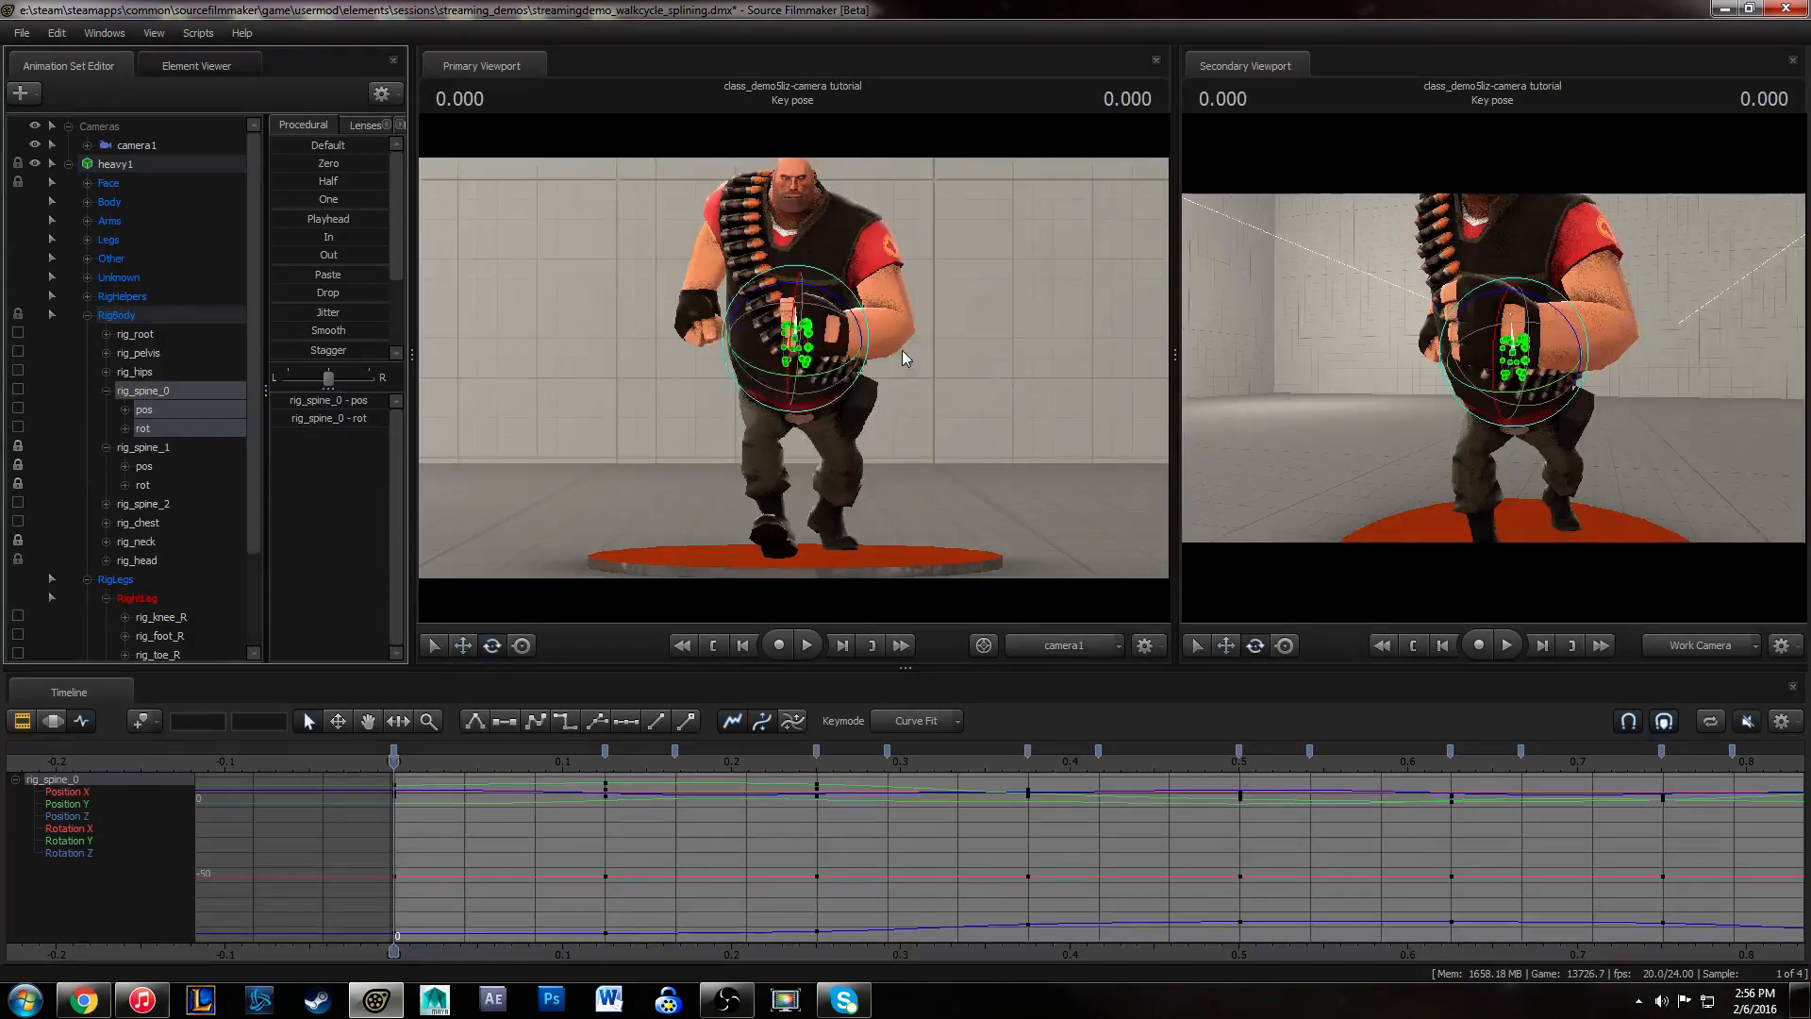
{"action": "key", "text": "e"}
{"action": "left_click", "coordinate": [142, 352]}
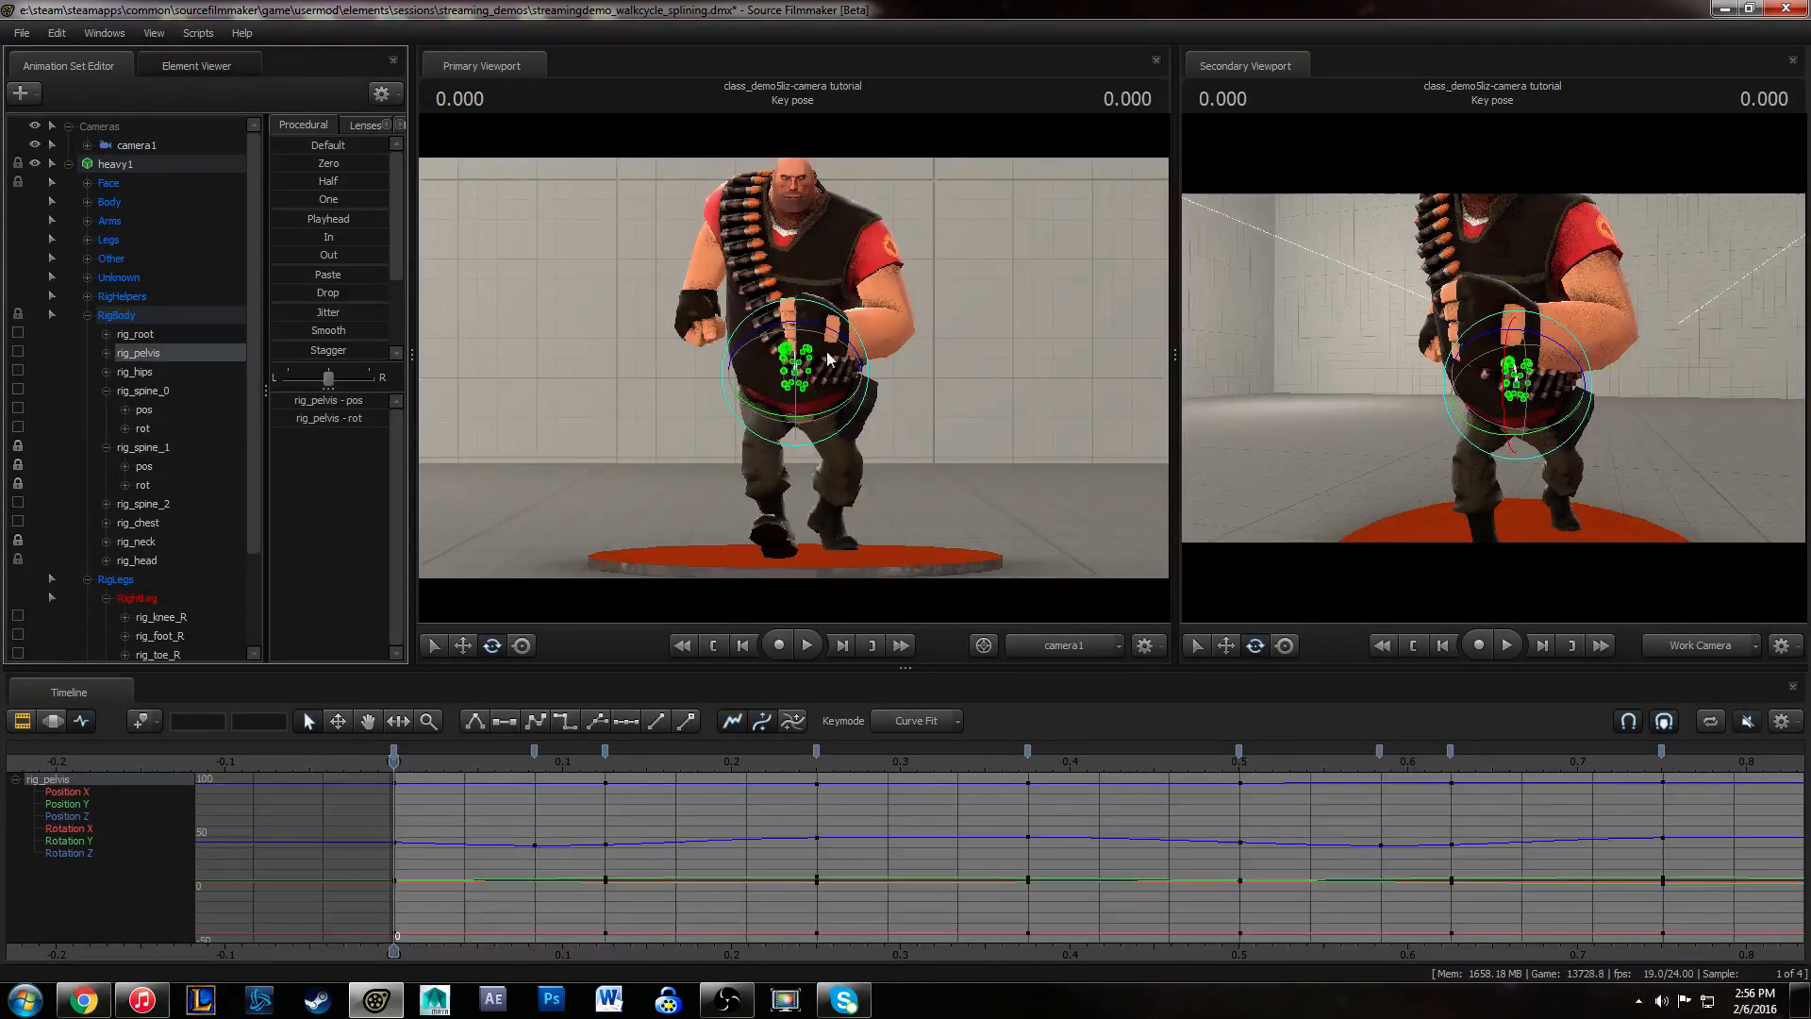
{"action": "key", "text": "ctrl+z"}
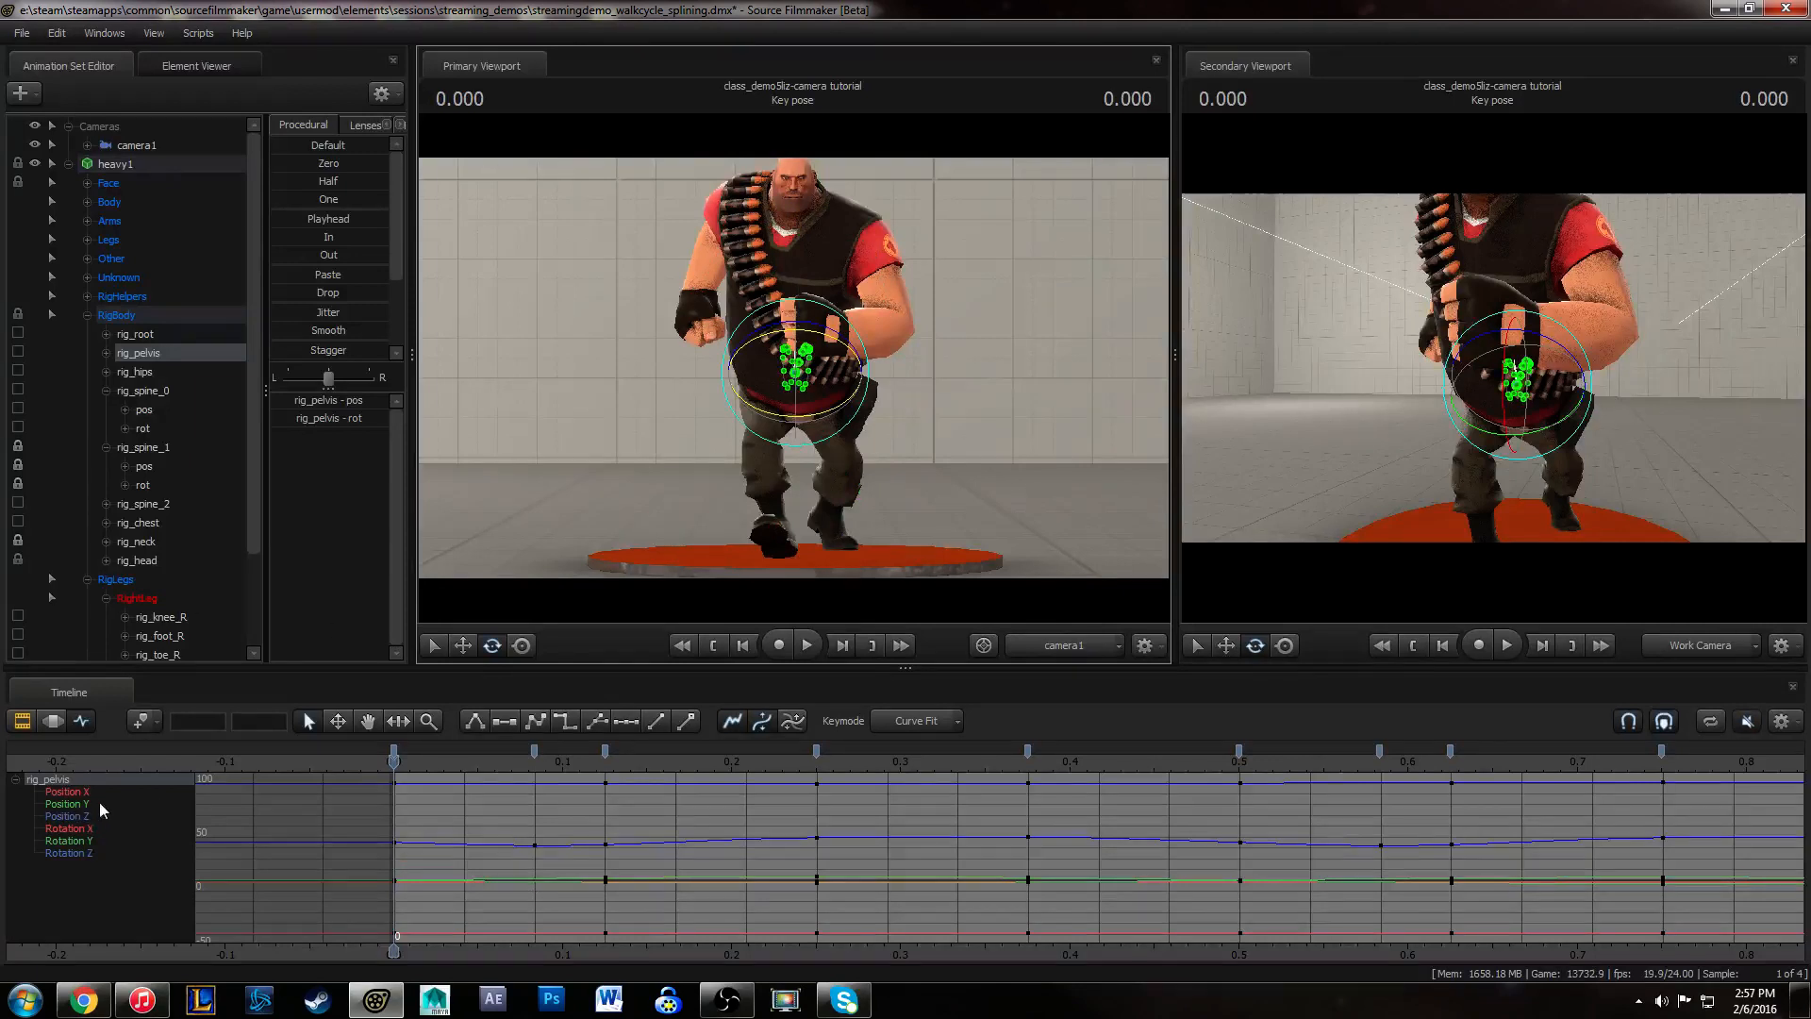
- Isolate the pelvis's Rotation Y curve and play the cycle with the secondary viewport turned to a side view
{"action": "left_click", "coordinate": [89, 840]}
{"action": "key", "text": "s"}
{"action": "left_click_drag", "start_coordinate": [1663, 366], "coordinate": [1493, 368]}
{"action": "key", "text": "a"}
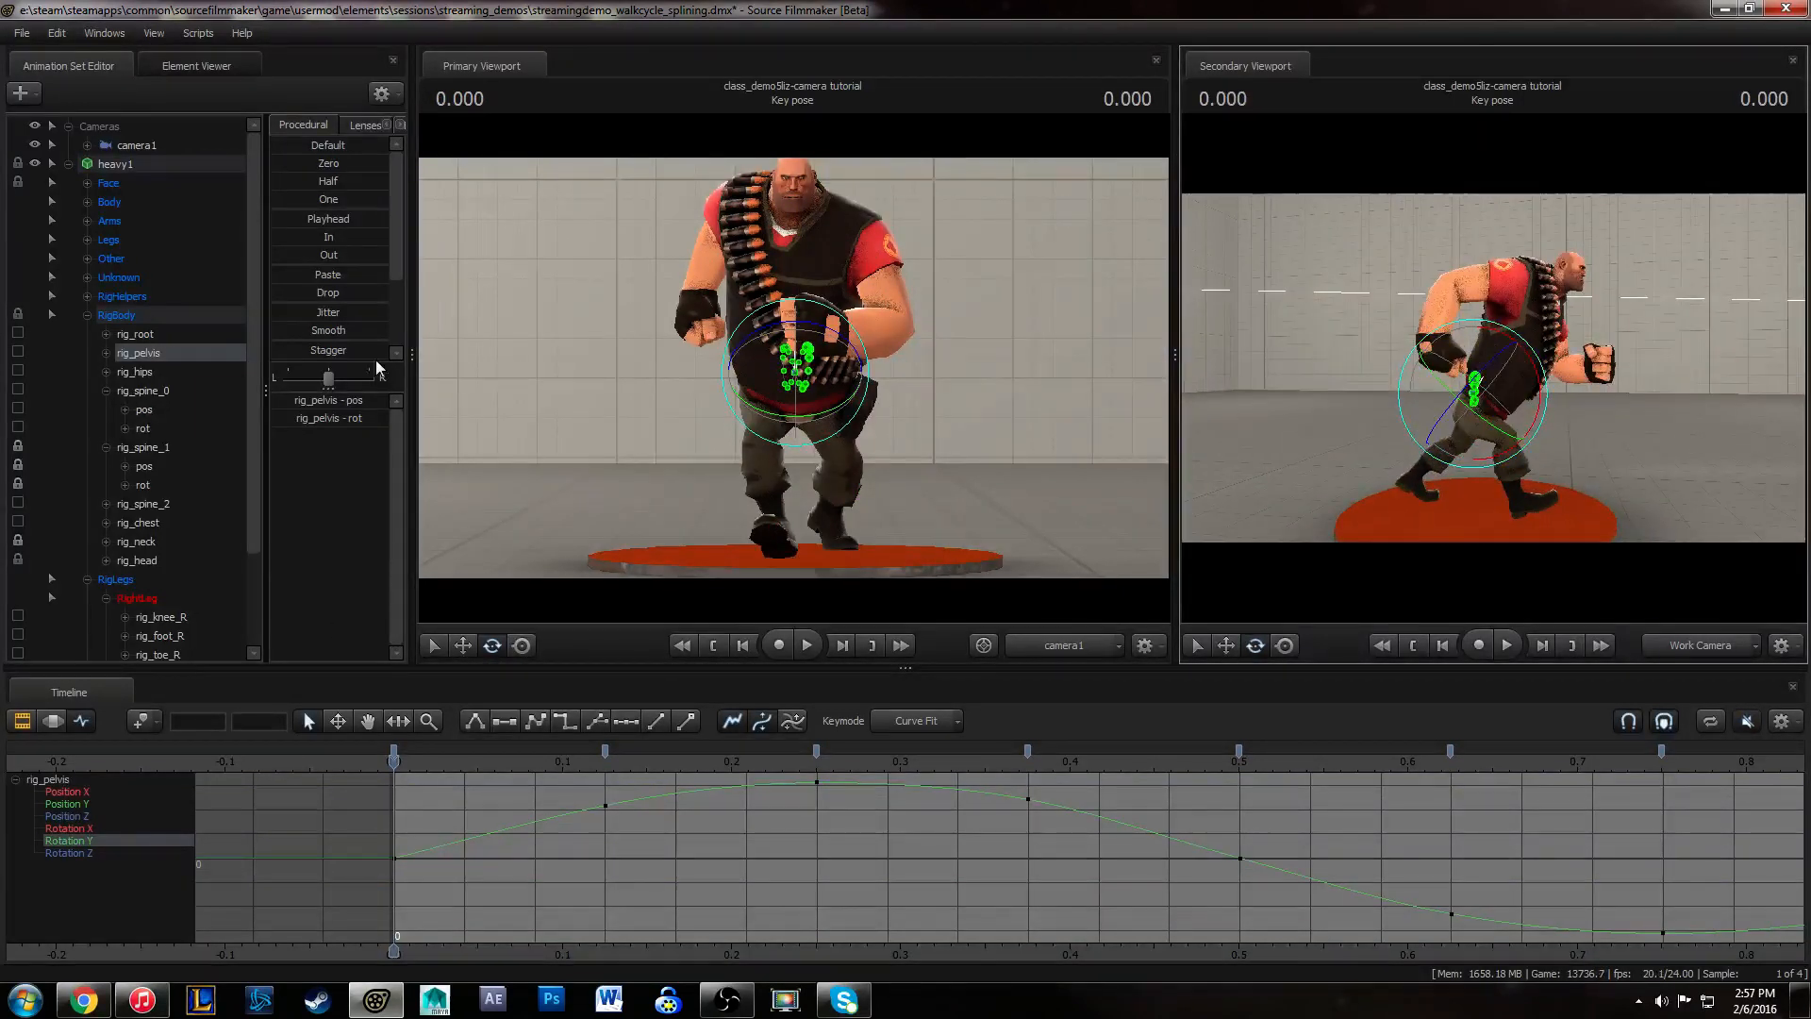
{"action": "key", "text": "space"}
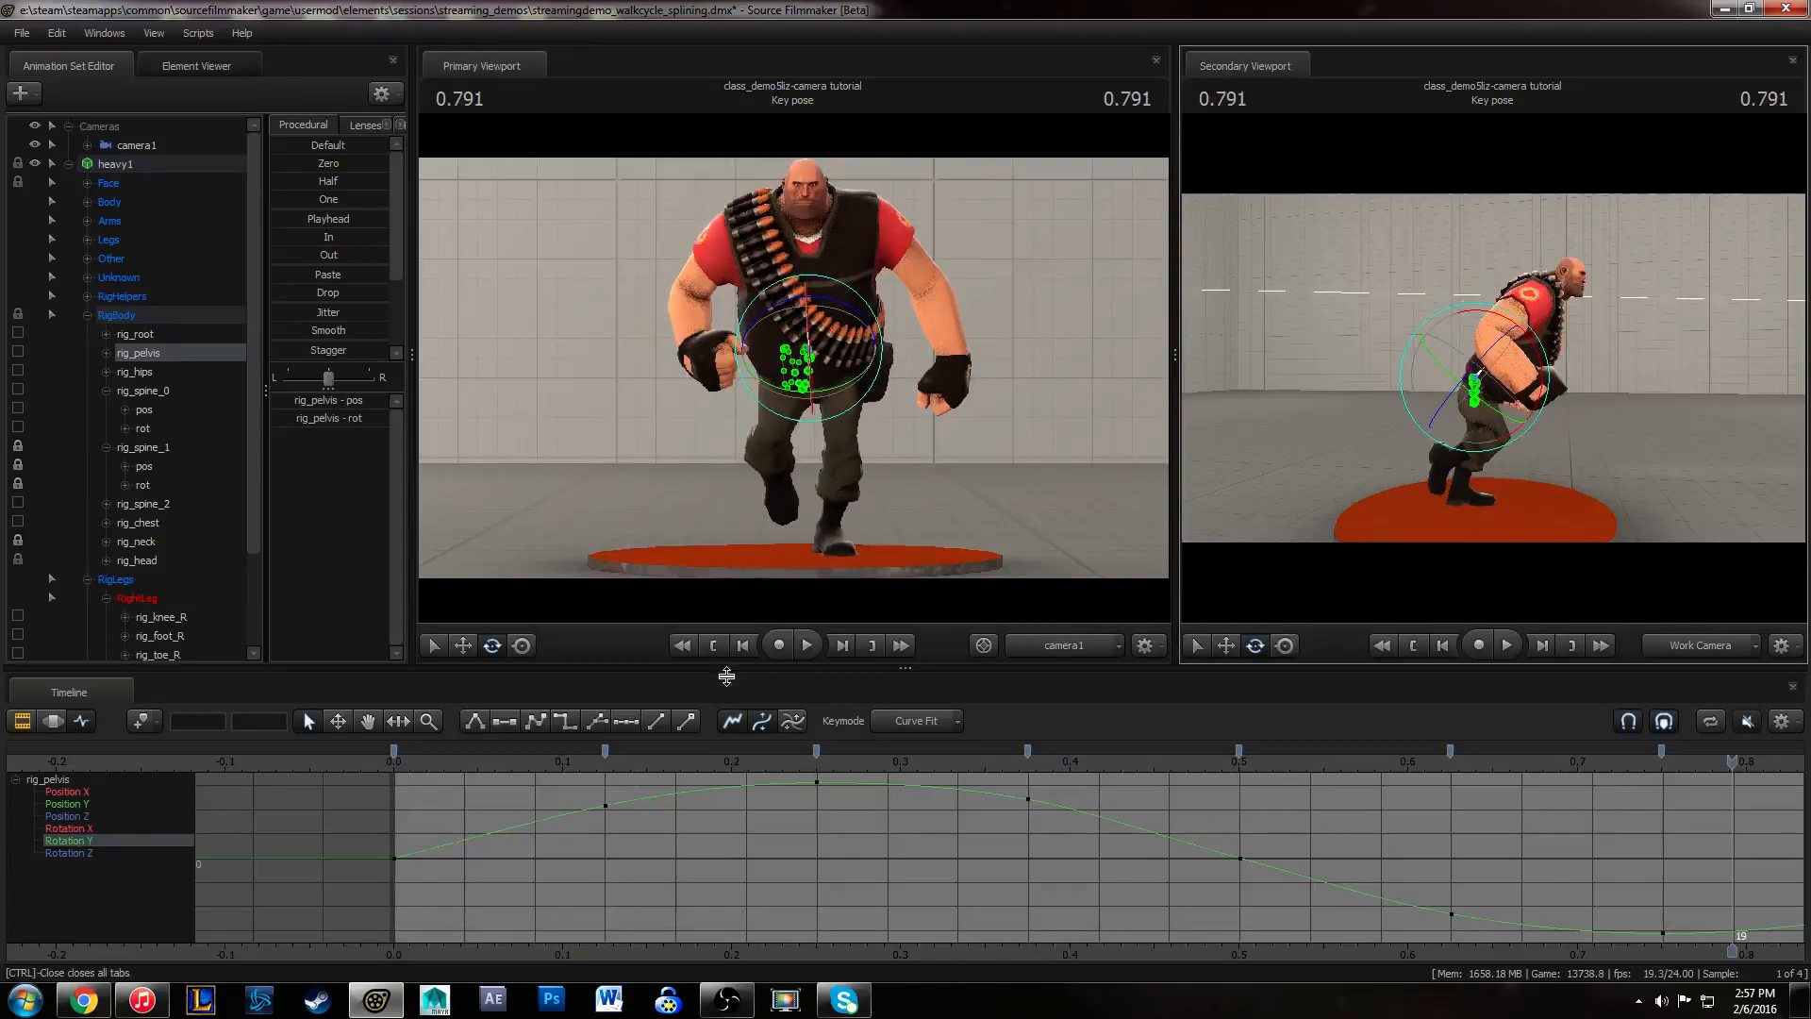
- Try moving the pelvis's Rotation Y key at frame 6
{"action": "left_click_drag", "start_coordinate": [400, 771], "coordinate": [808, 737]}
{"action": "middle_click_drag", "start_coordinate": [1284, 843], "coordinate": [1068, 832], "text": "alt"}
{"action": "right_click_drag", "start_coordinate": [1068, 832], "coordinate": [1019, 804], "text": "alt"}
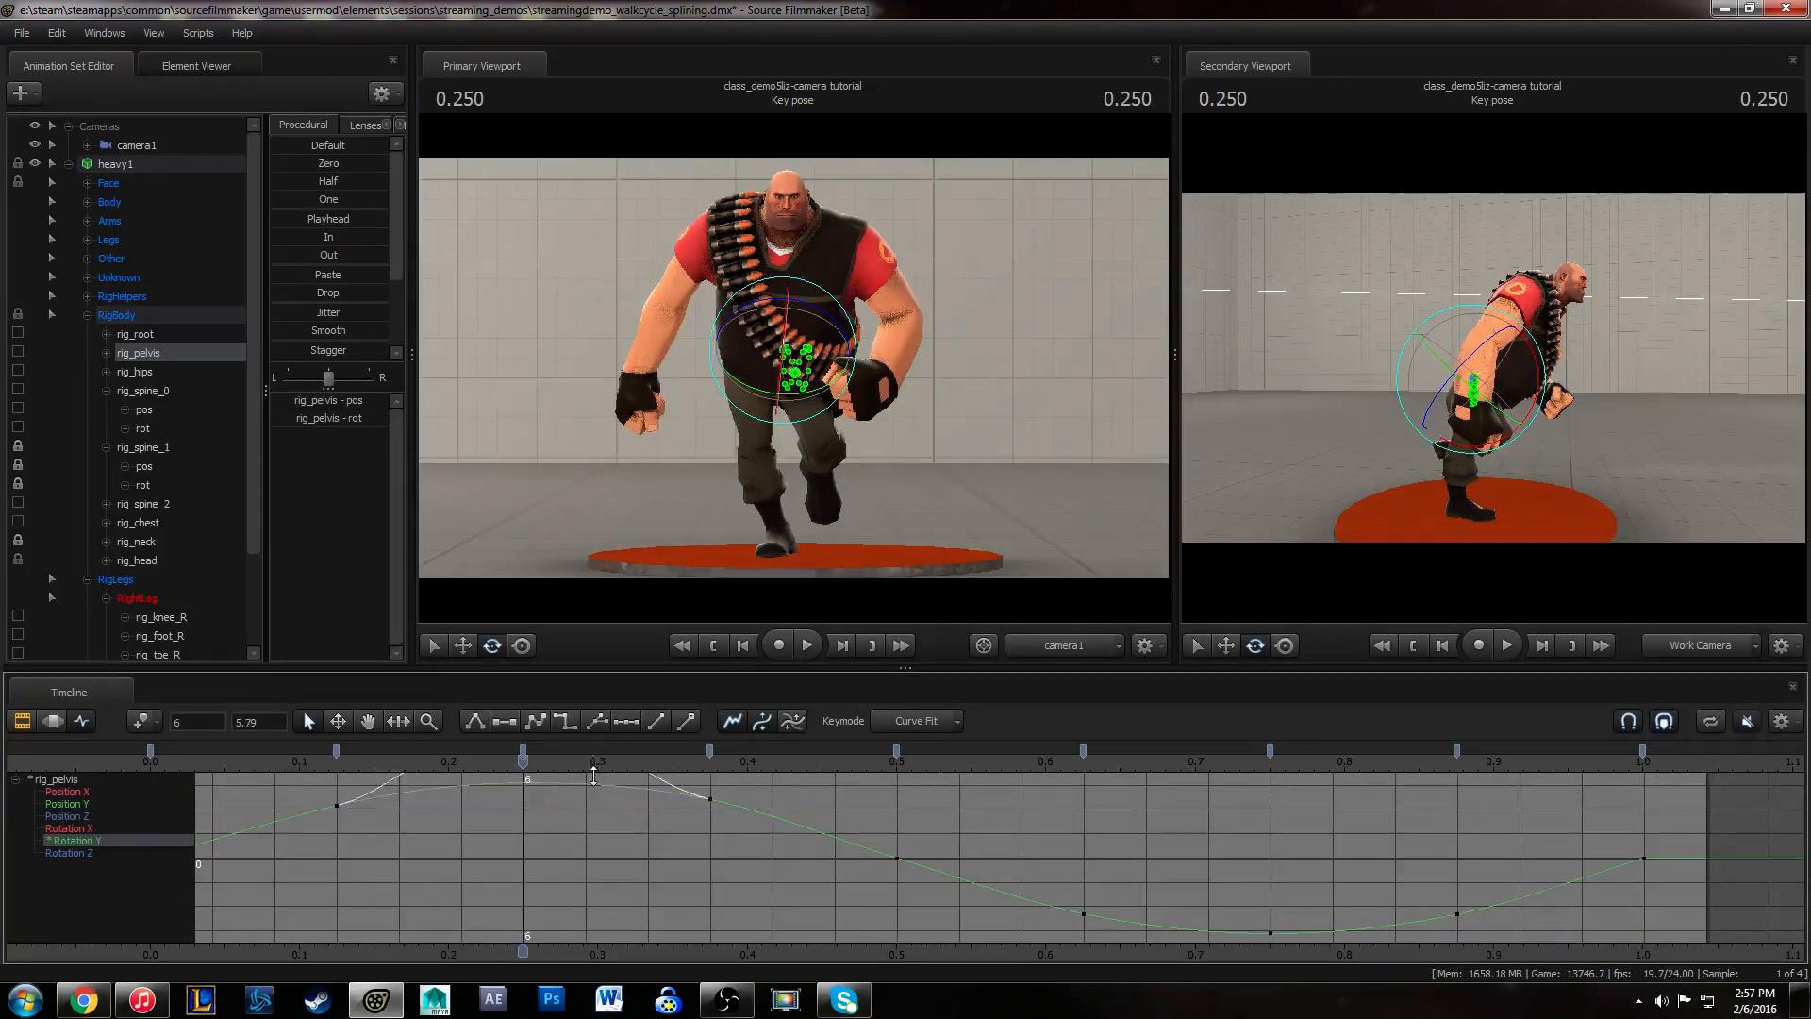
- Try lowering all of the pelvis's Rotation Z keys together to test which way the pelvis turns
{"action": "left_click", "coordinate": [81, 853]}
{"action": "key", "text": "f"}
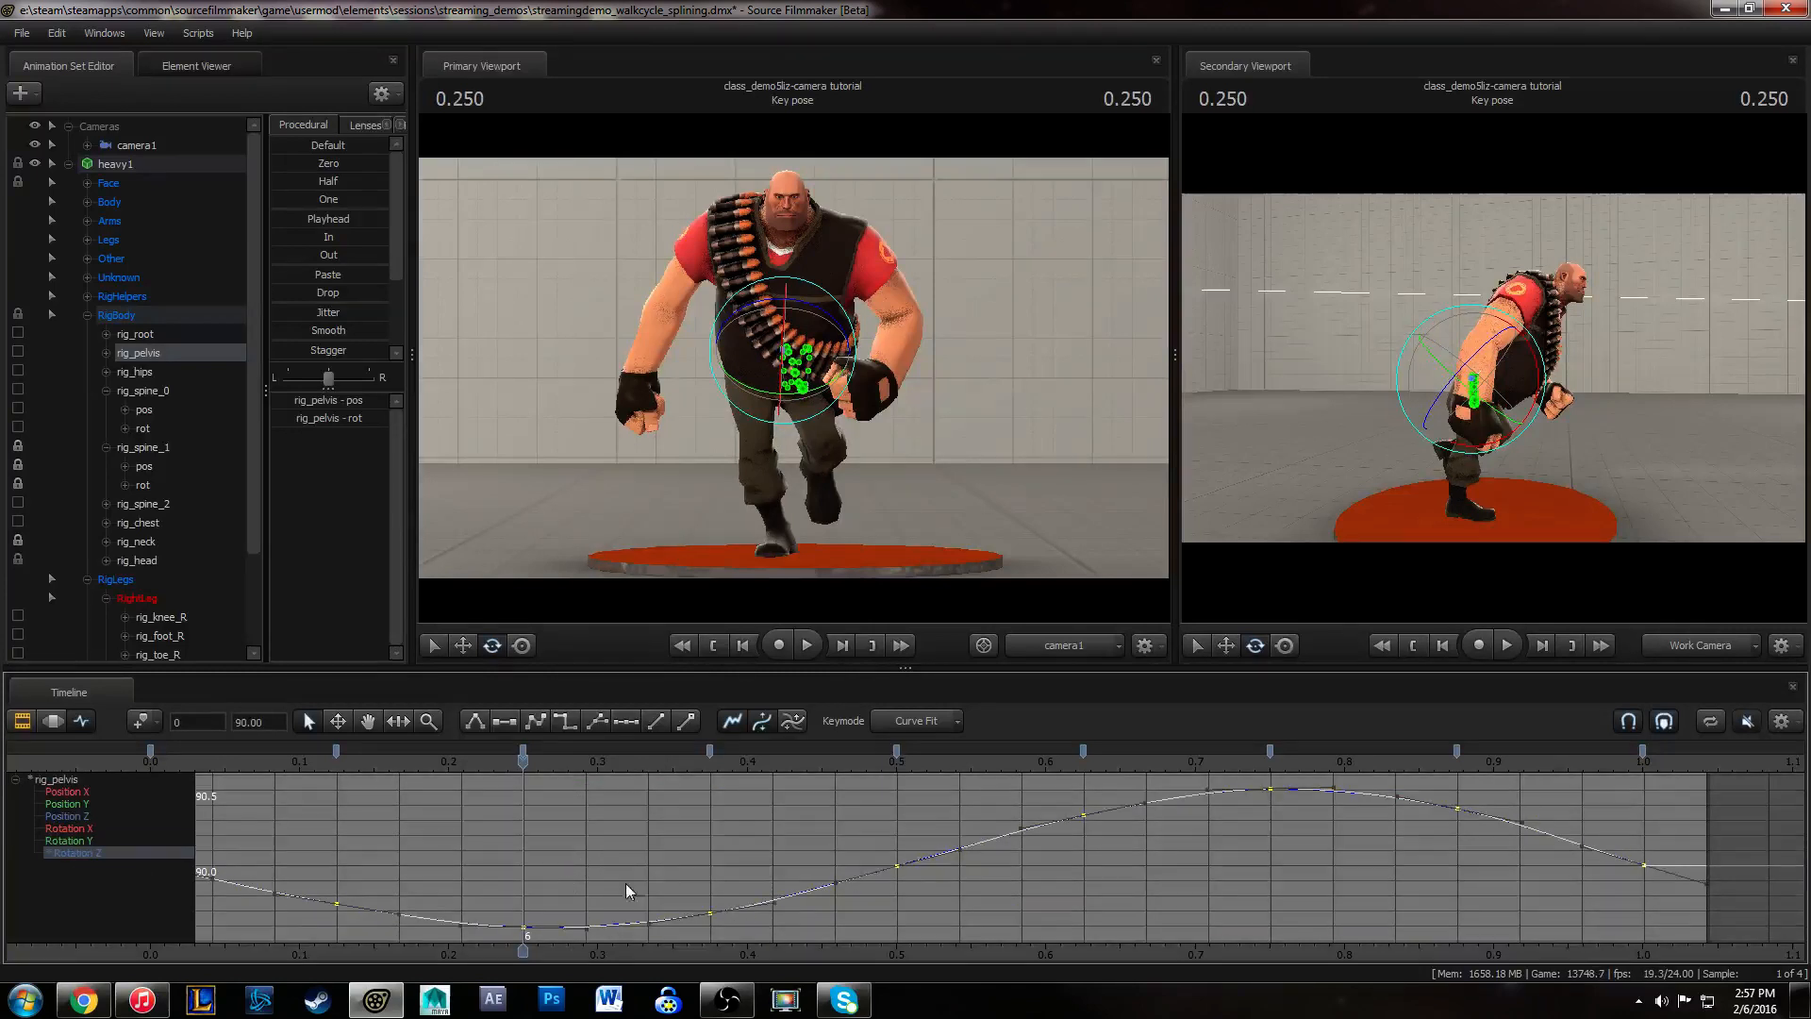
{"action": "key", "text": "ctrl+z"}
{"action": "scroll", "coordinate": [811, 852], "scroll_direction": "down", "scroll_amount": 4}
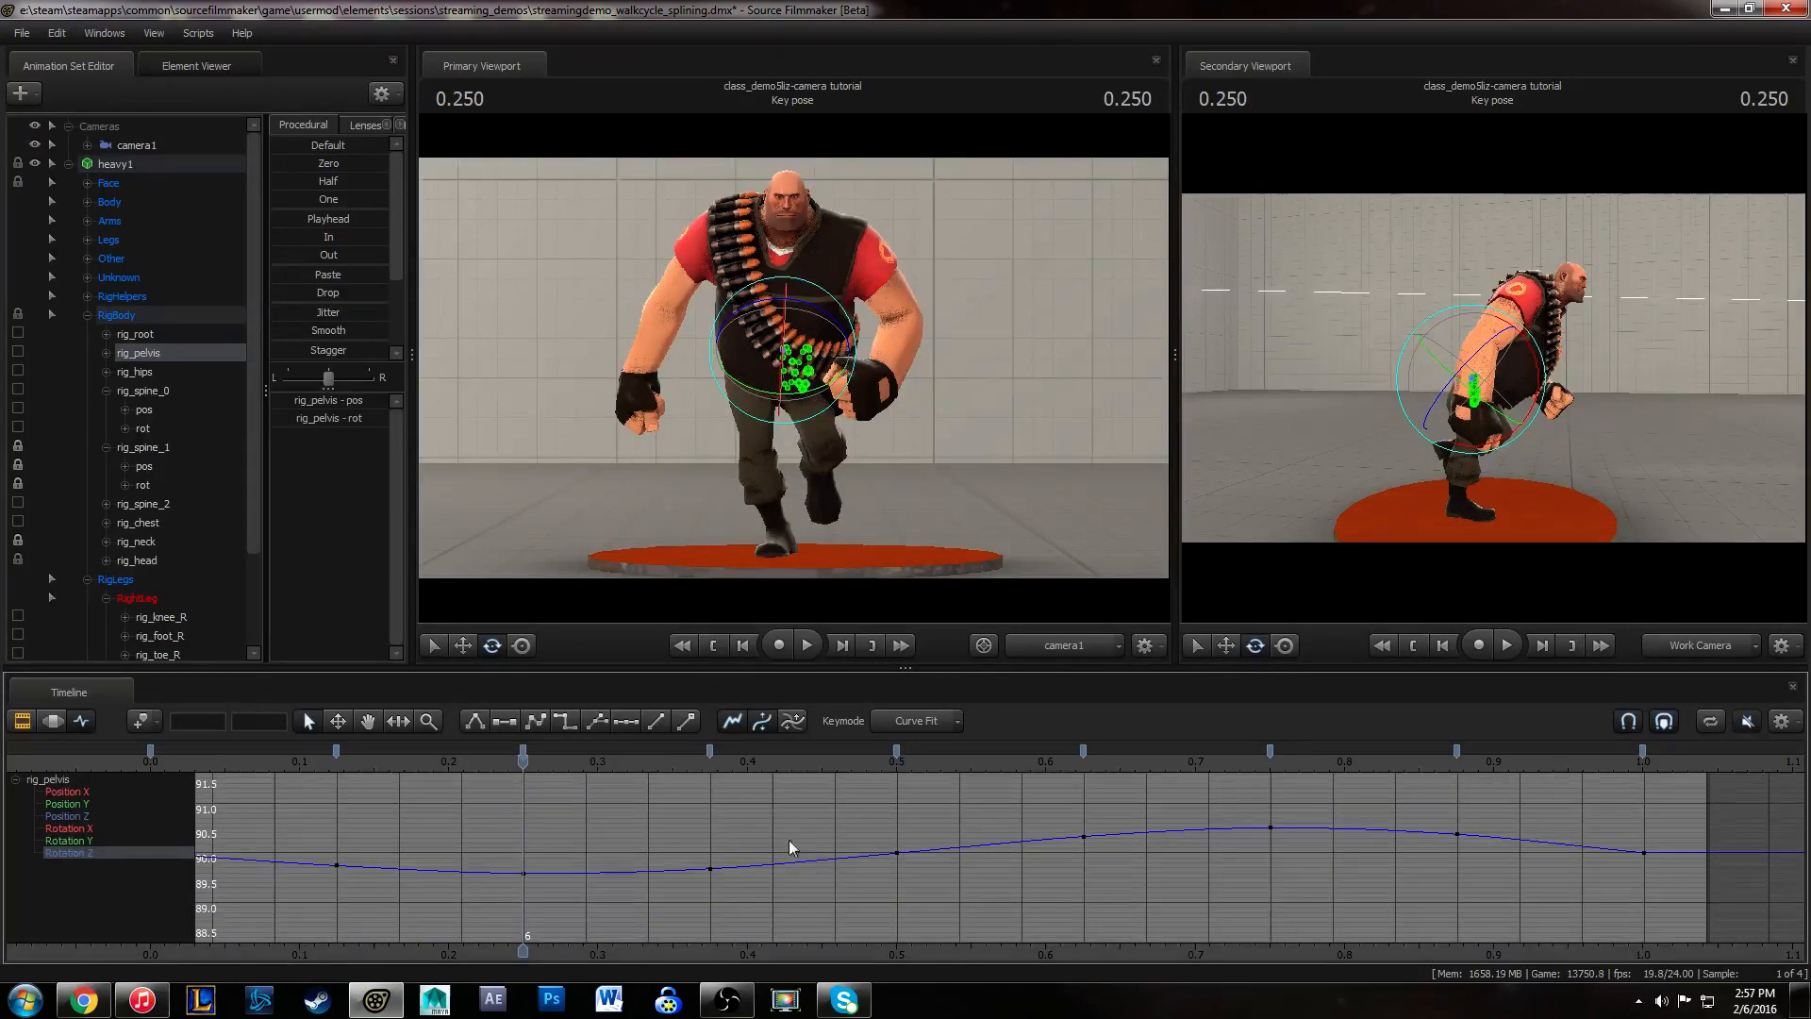
{"action": "key", "text": "ctrl+a"}
{"action": "middle_click_drag", "start_coordinate": [813, 838], "coordinate": [803, 948], "text": "shift"}
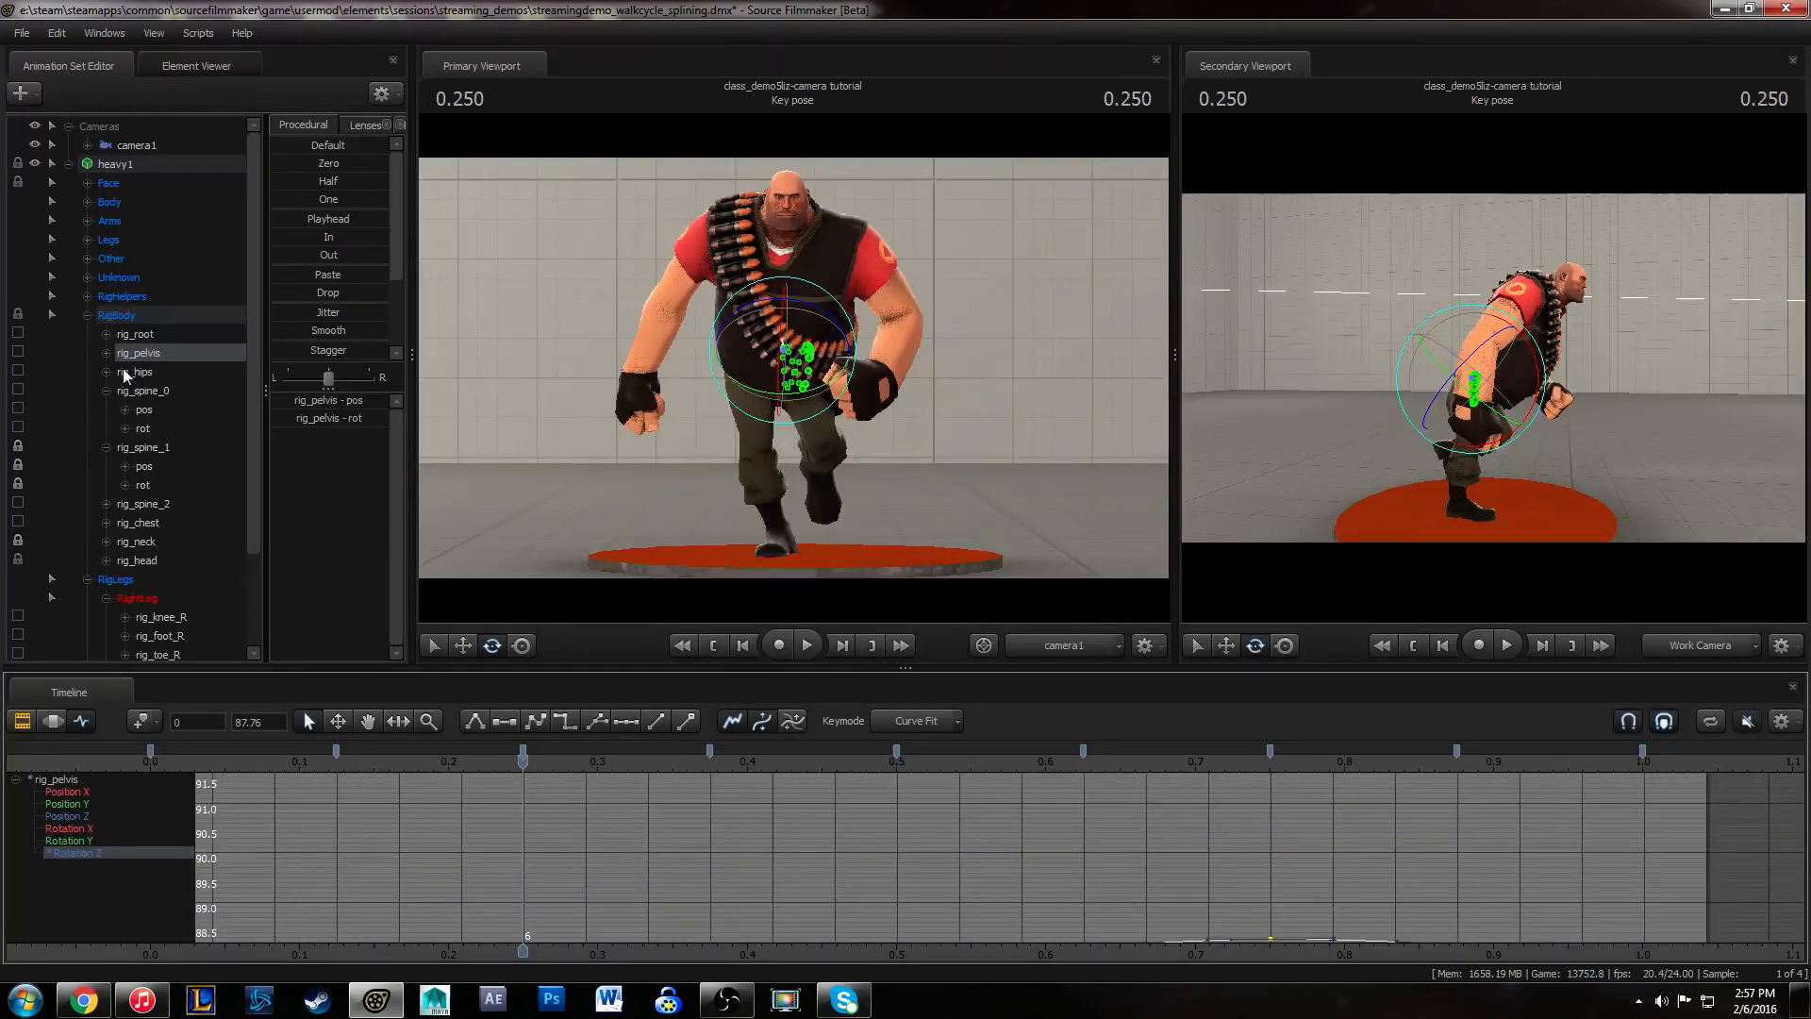
{"action": "key", "text": "ctrl+z"}
- Check the pelvis's Rotation X curve and try shifting all of its Rotation Y keys upward
{"action": "left_click", "coordinate": [779, 345]}
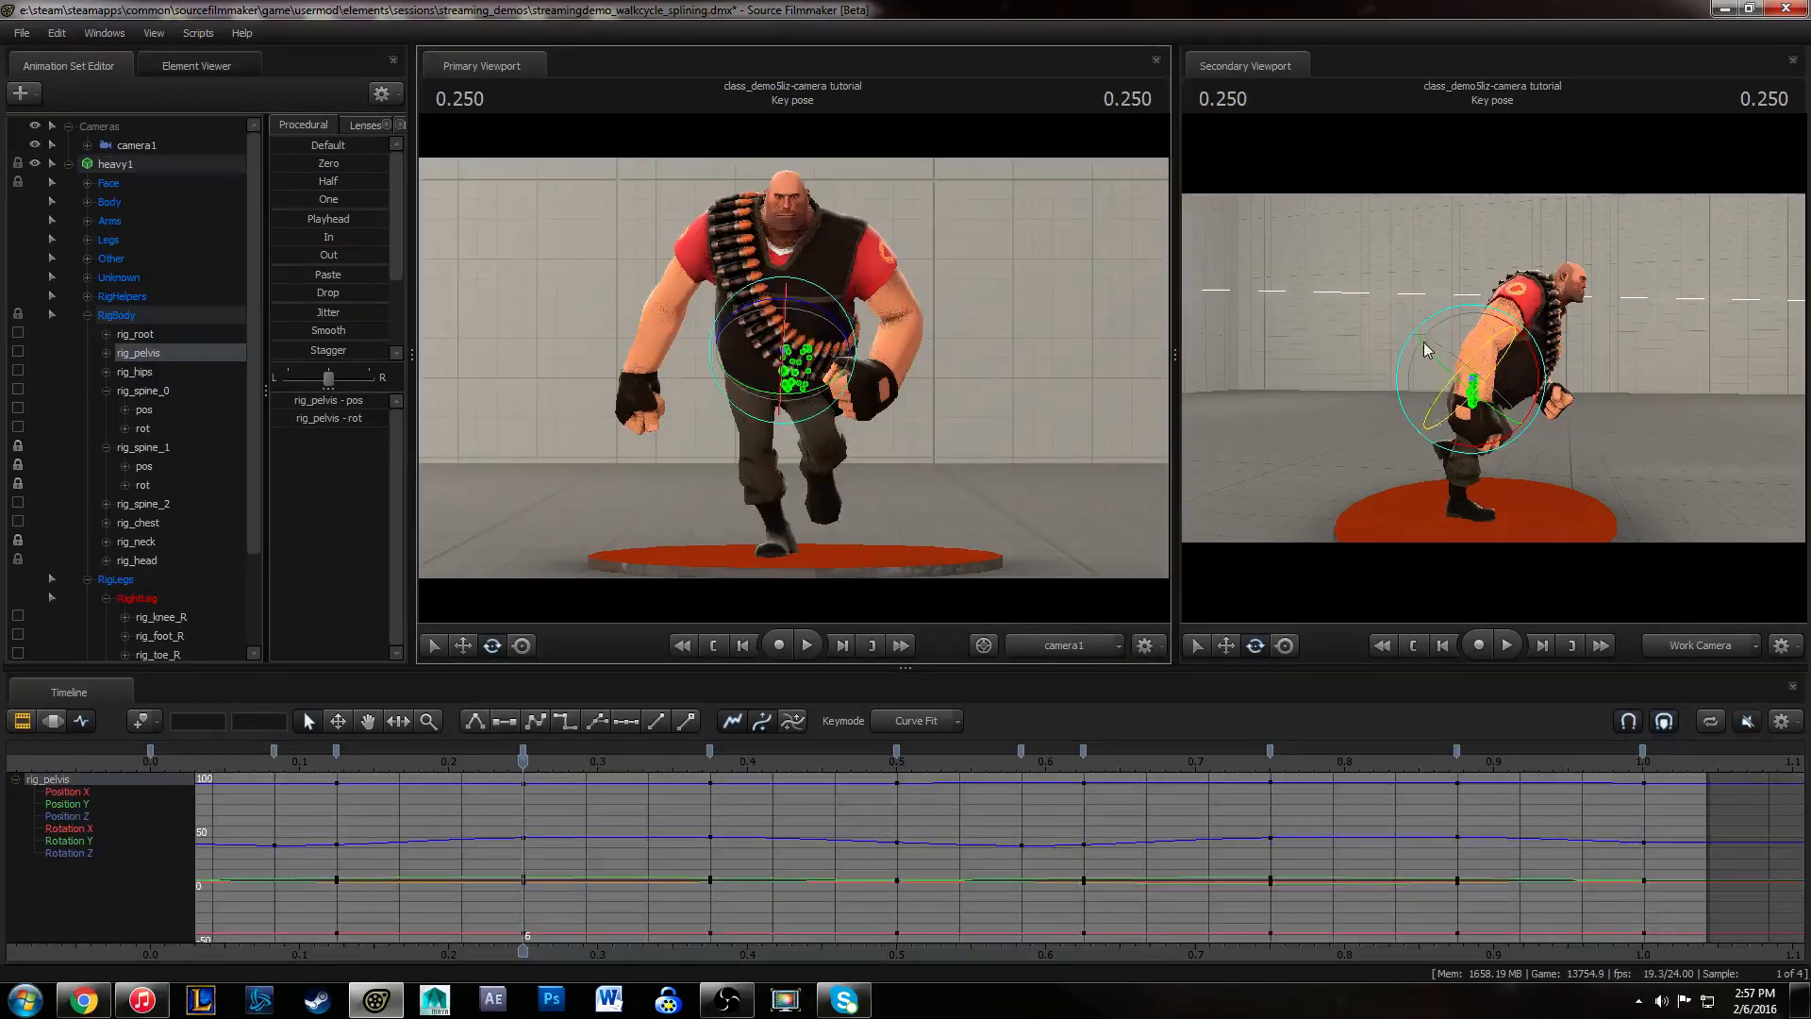
{"action": "left_click", "coordinate": [87, 828]}
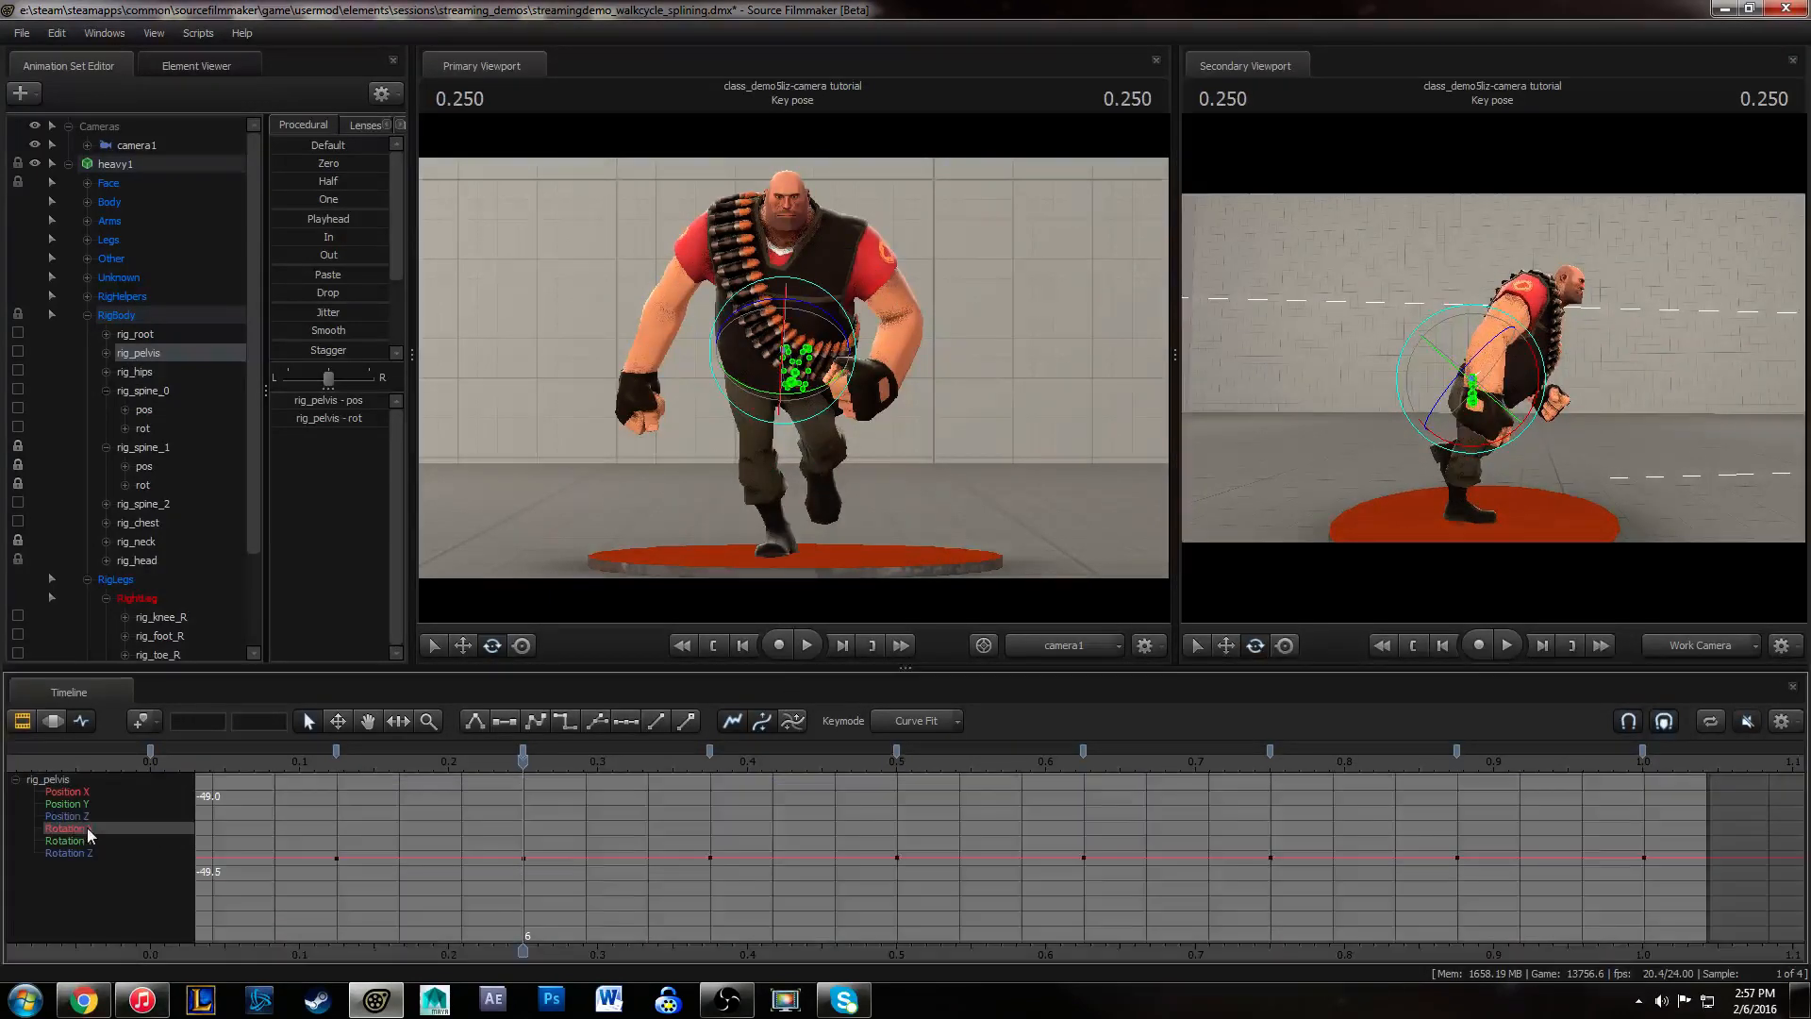
{"action": "left_click", "coordinate": [85, 840]}
{"action": "key", "text": "ctrl+a"}
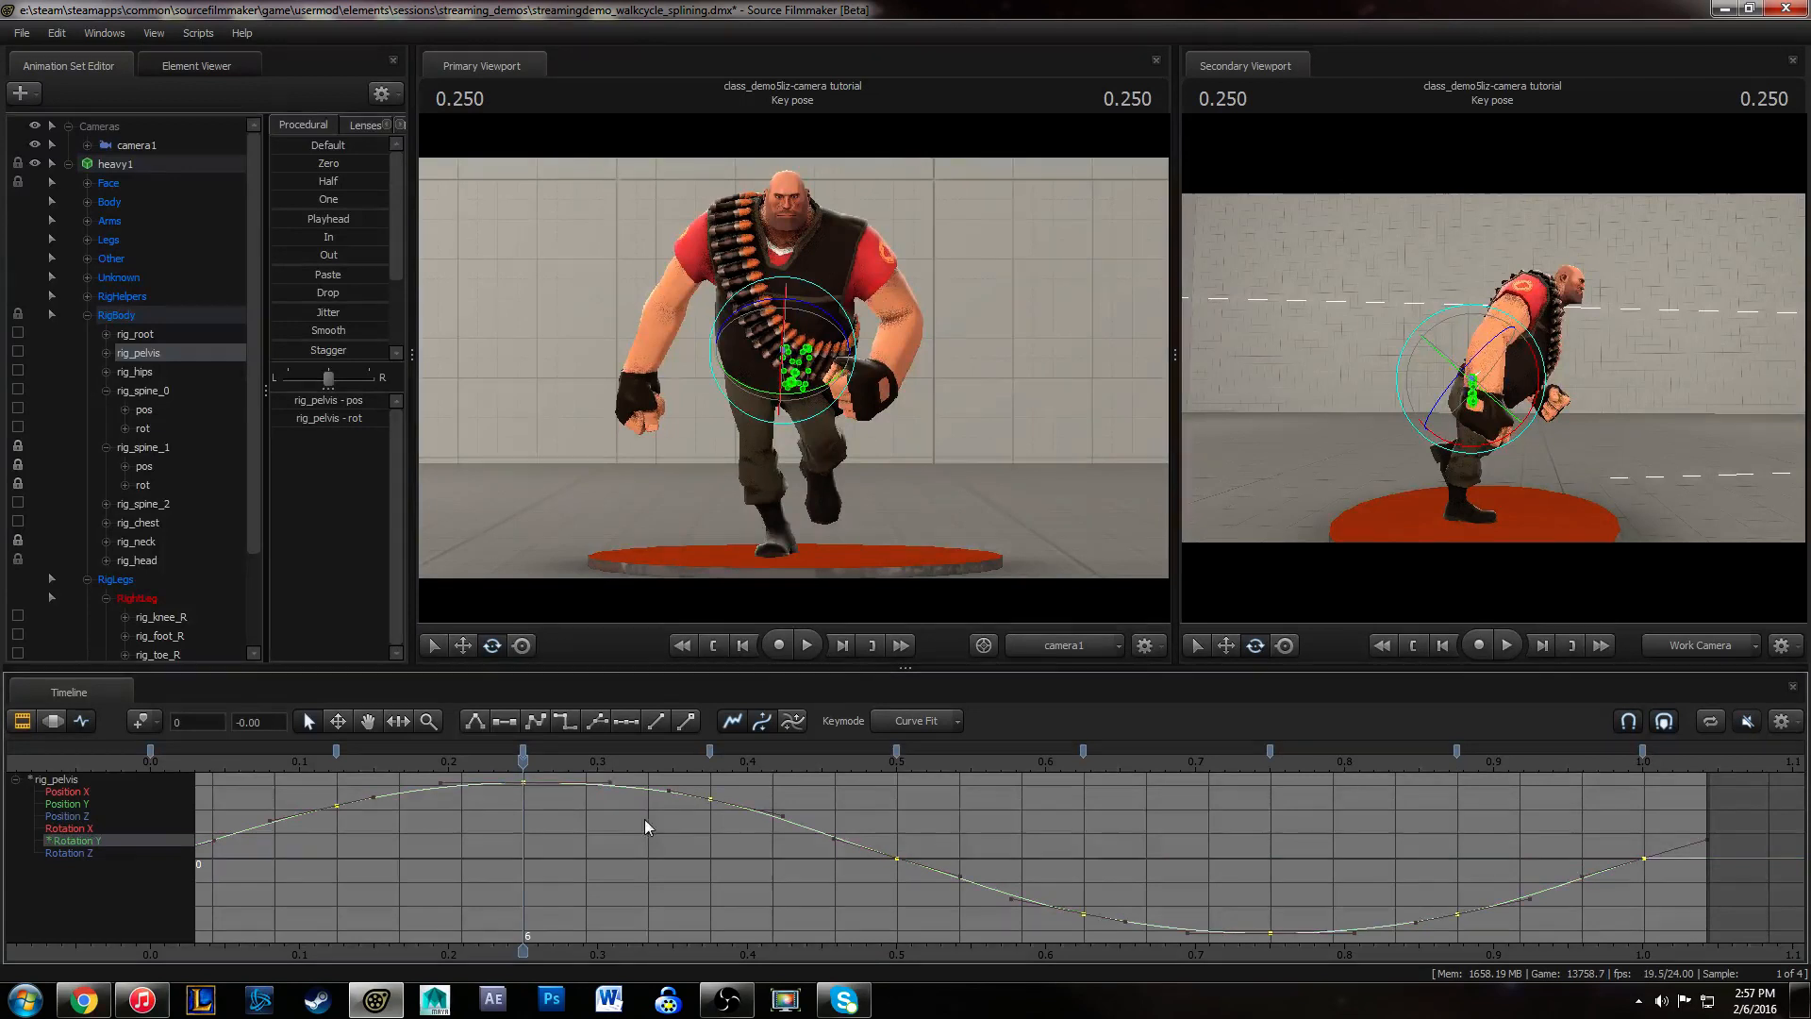
{"action": "scroll", "coordinate": [645, 819], "scroll_direction": "down", "scroll_amount": 3}
{"action": "middle_click_drag", "start_coordinate": [764, 838], "coordinate": [766, 798], "text": "shift"}
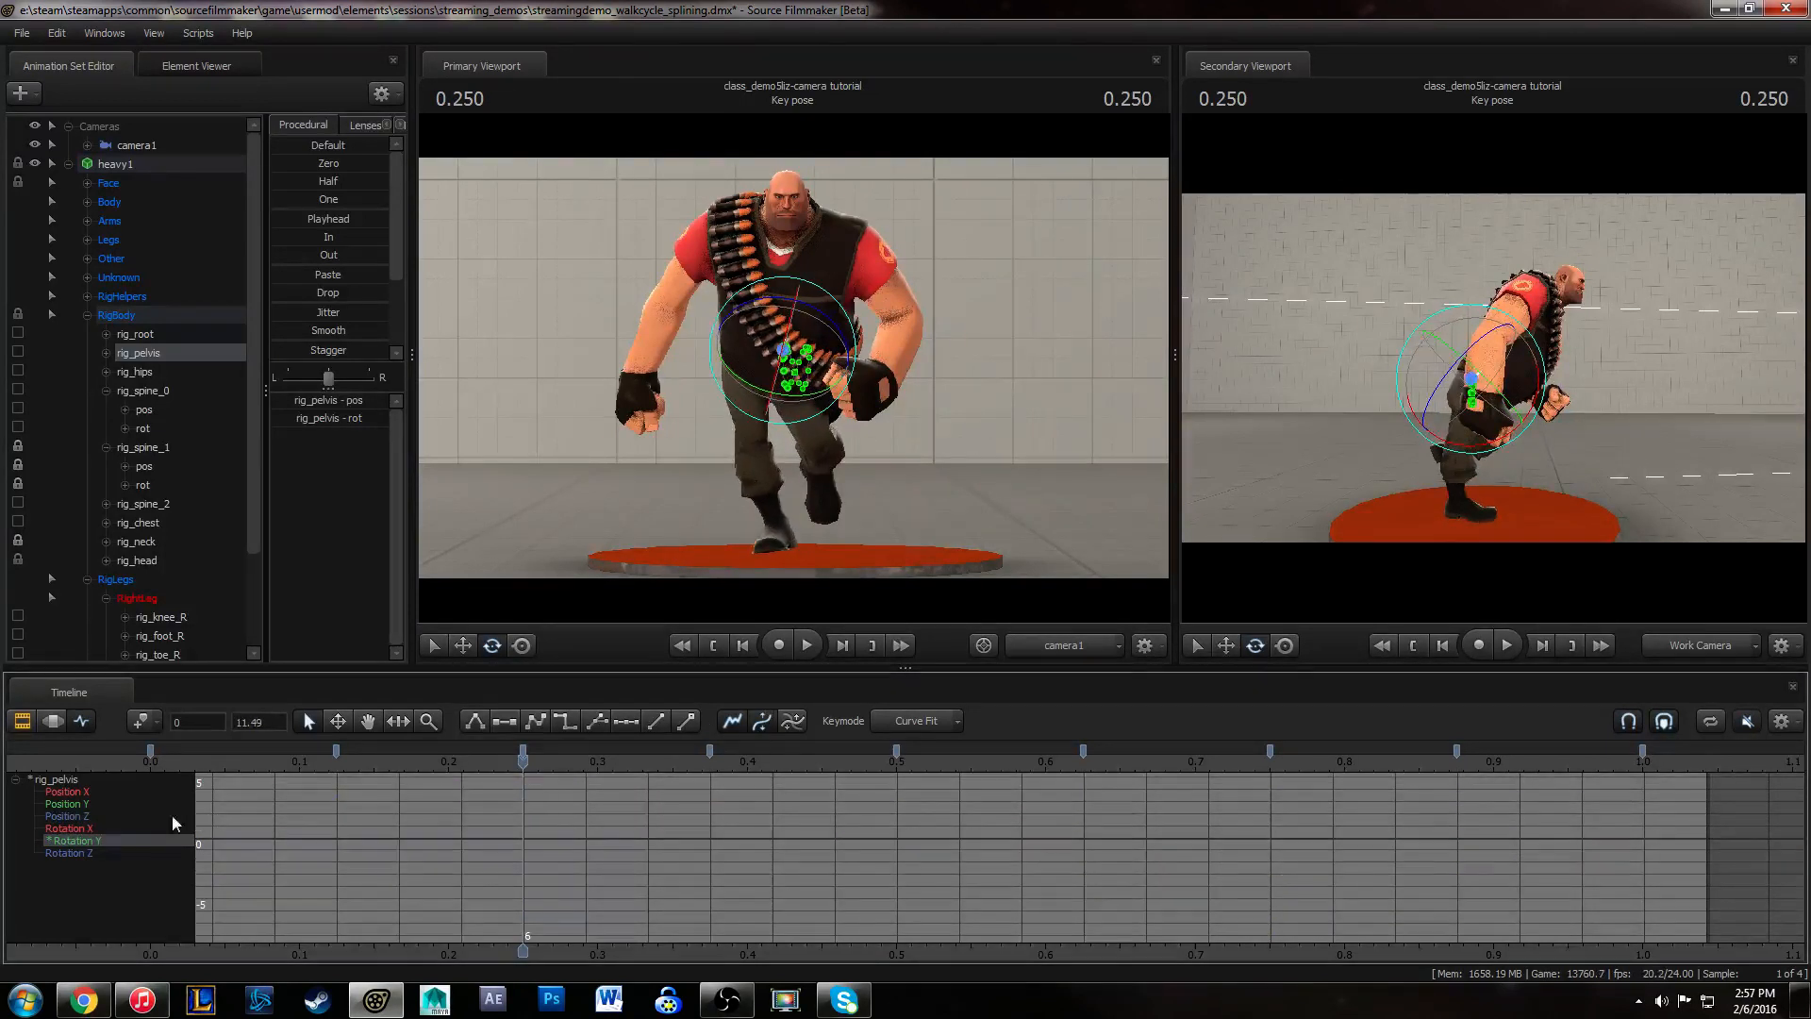
- Try scaling the whole Rotation Z curve of the pelvis by a small amount
{"action": "left_click", "coordinate": [83, 852]}
{"action": "scroll", "coordinate": [860, 859], "scroll_direction": "down", "scroll_amount": 1}
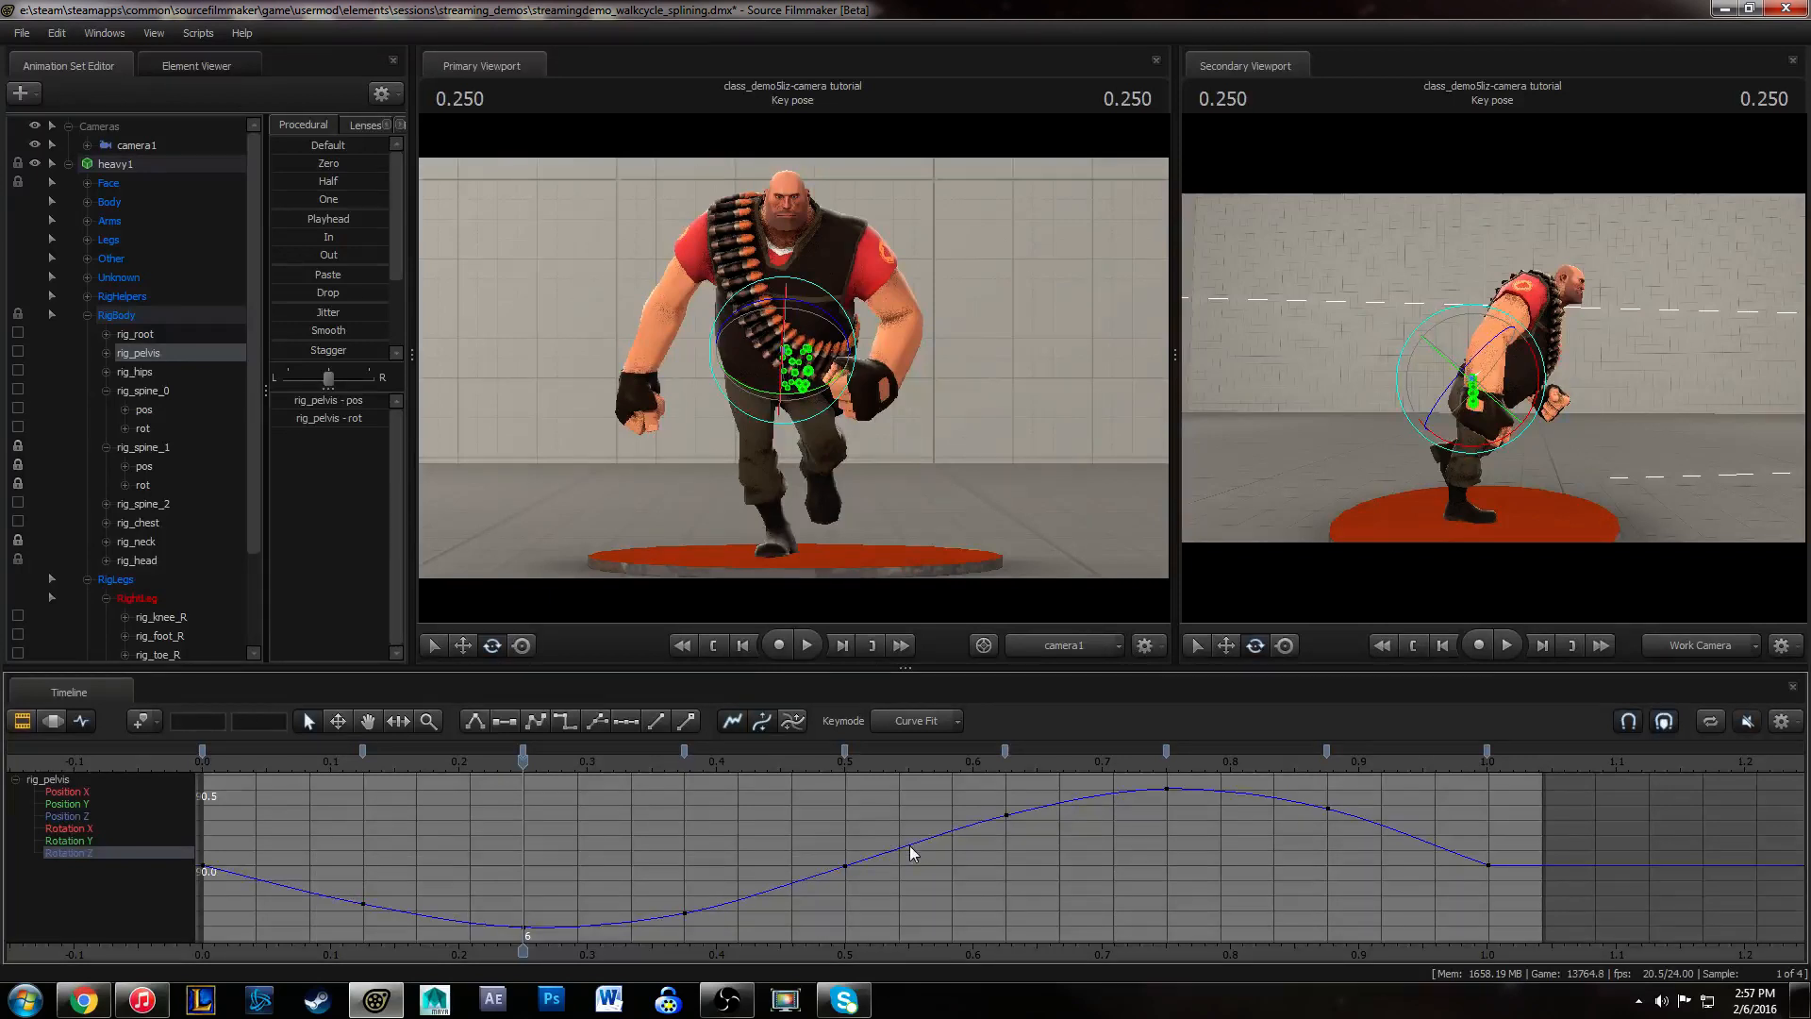
{"action": "key", "text": "ctrl+a"}
{"action": "left_click_drag", "start_coordinate": [912, 840], "coordinate": [918, 820]}
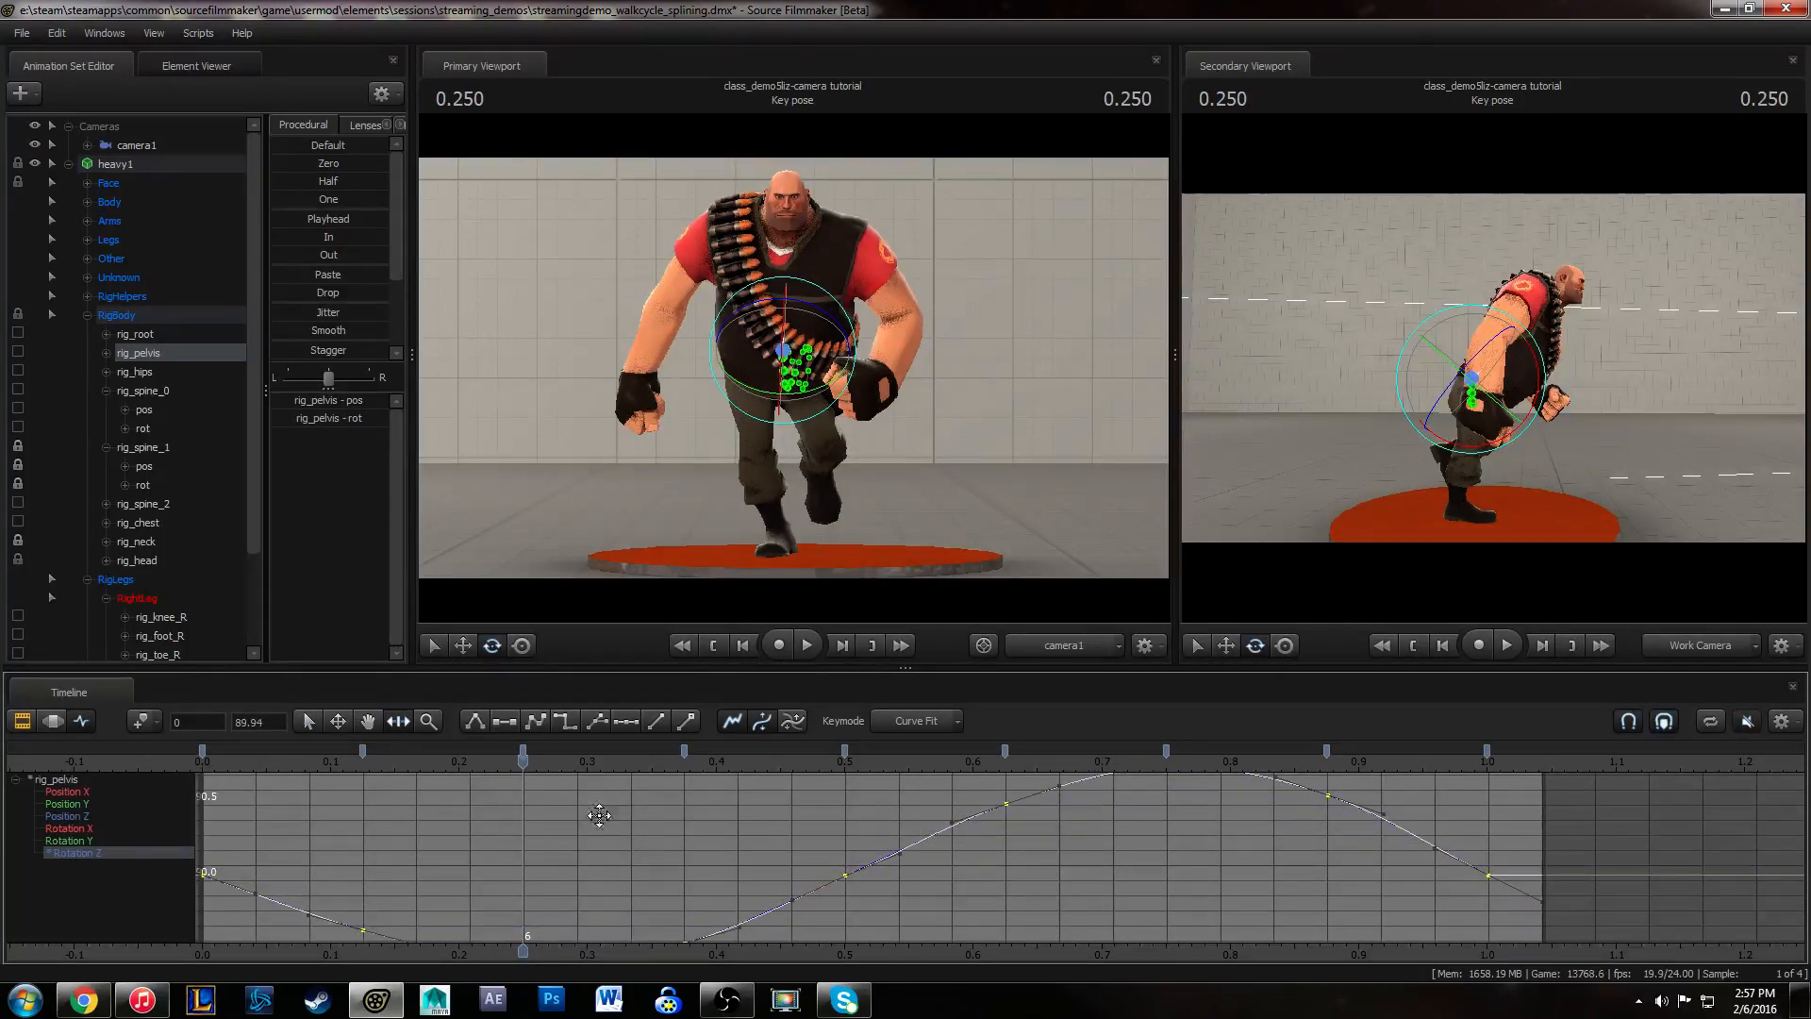
{"action": "left_click", "coordinate": [776, 829]}
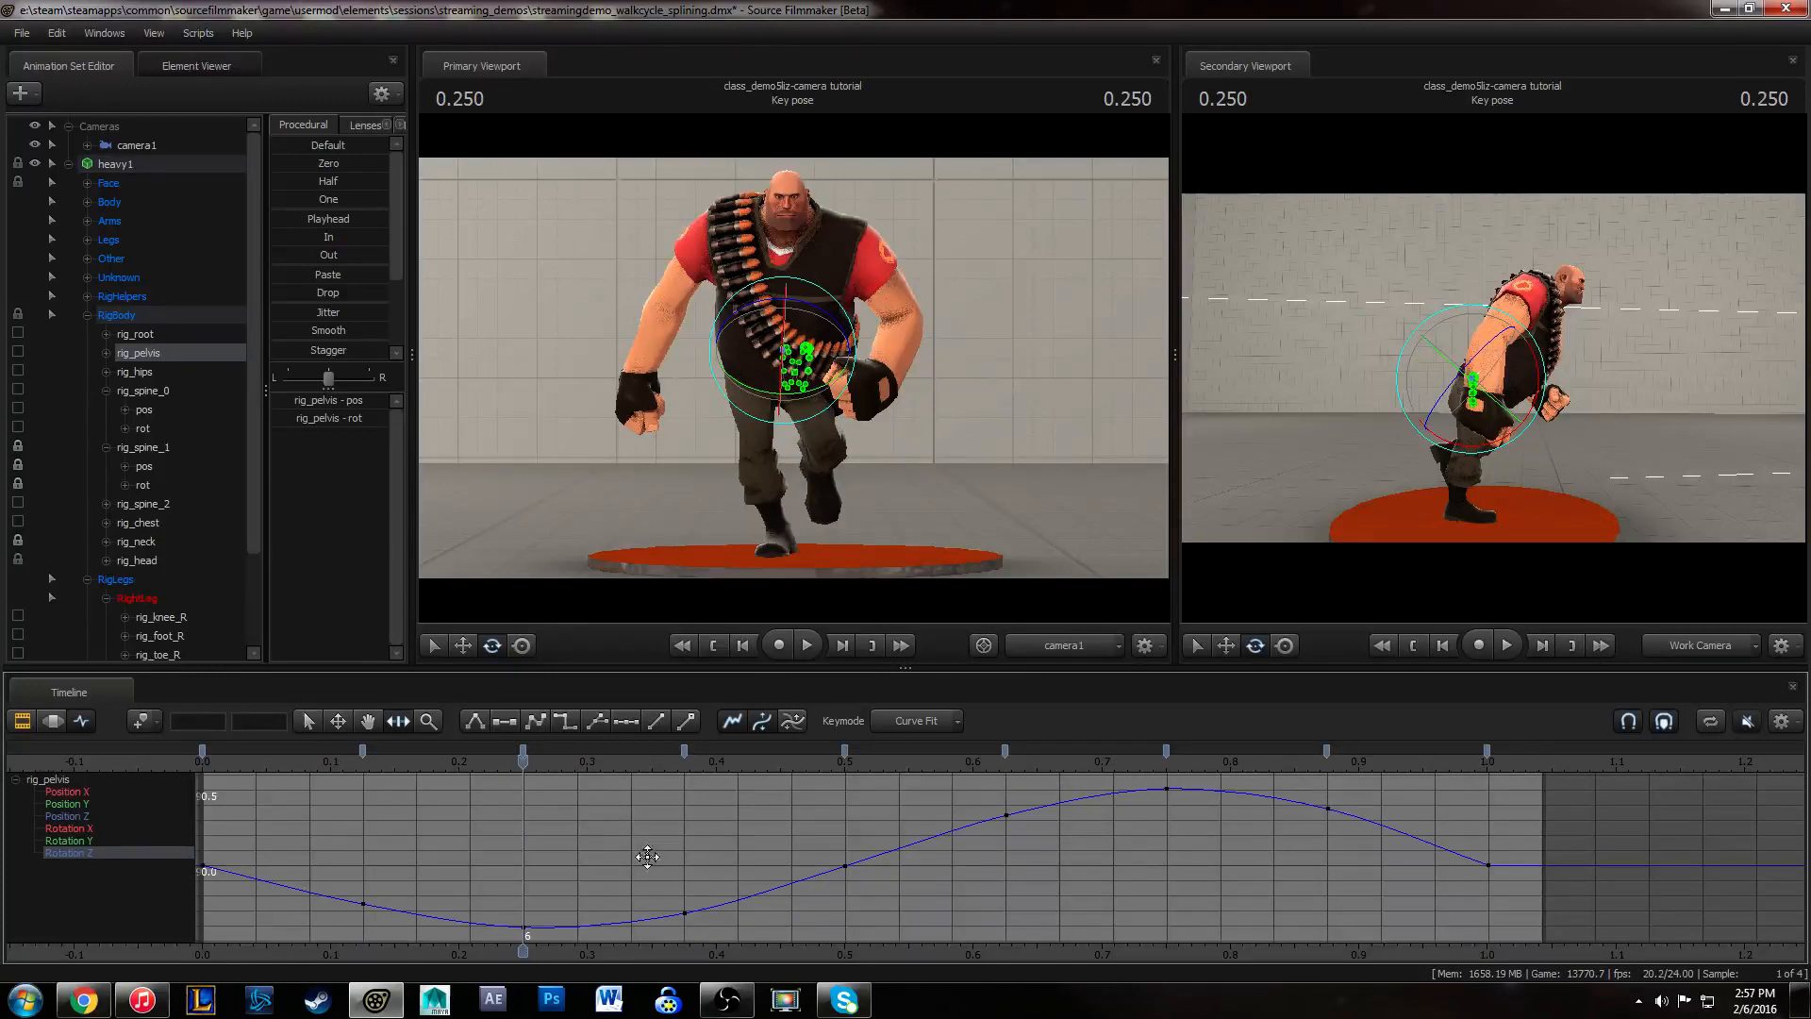
{"action": "scroll", "coordinate": [761, 850], "scroll_direction": "down", "scroll_amount": 1}
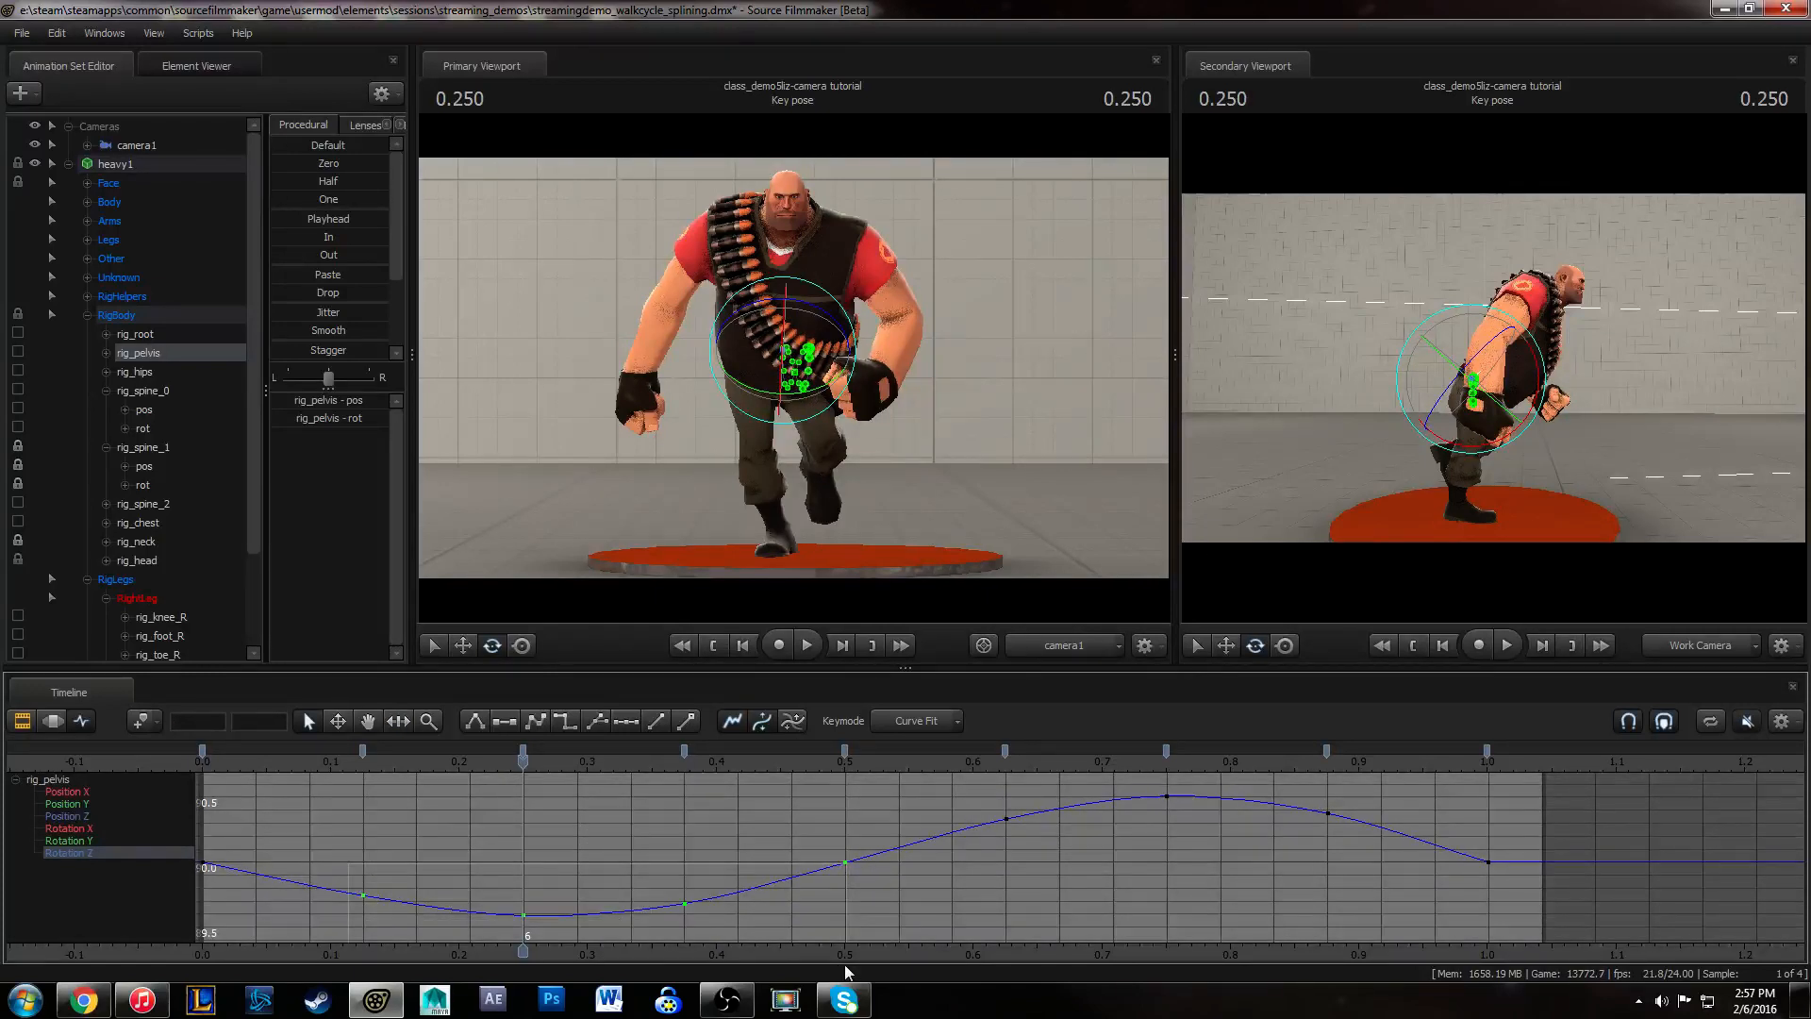
- Scale up the amplitude of all the pelvis's Rotation Z keys and replay the walk cycle from frame 0
{"action": "left_click", "coordinate": [1118, 799]}
{"action": "key", "text": "ctrl+a"}
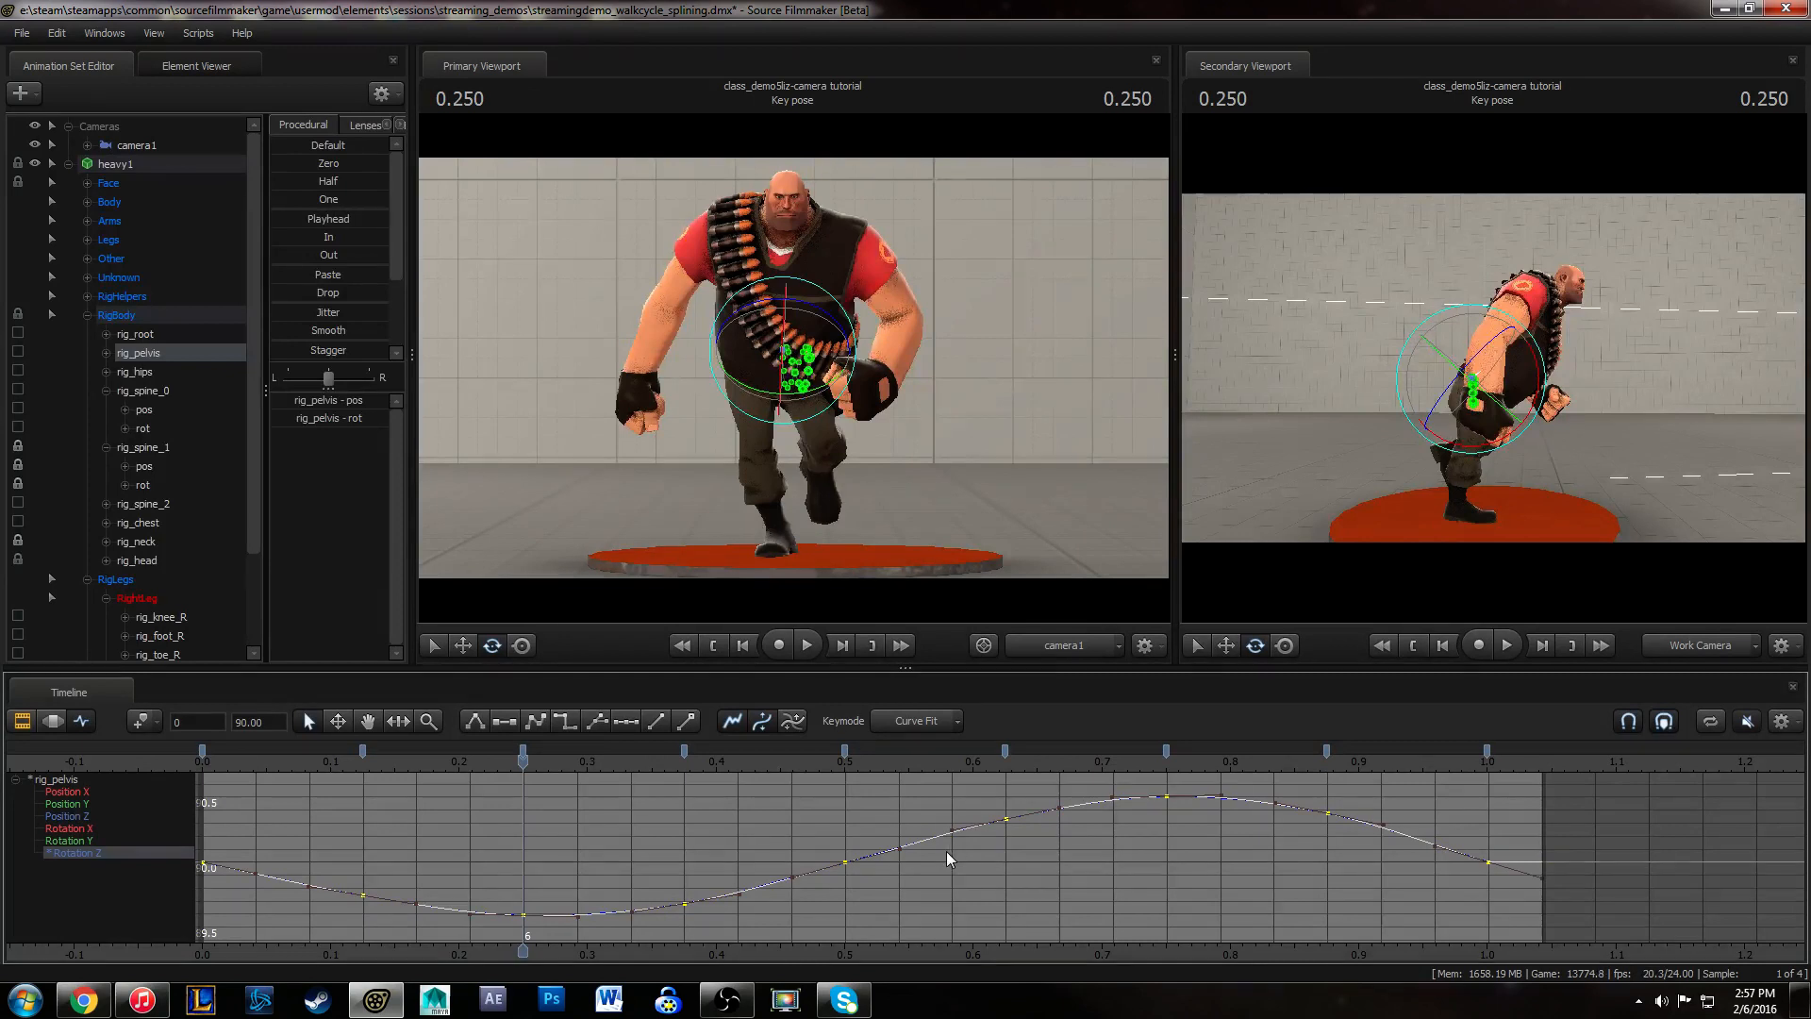
{"action": "key", "text": "r"}
{"action": "left_click_drag", "start_coordinate": [947, 851], "coordinate": [989, 860]}
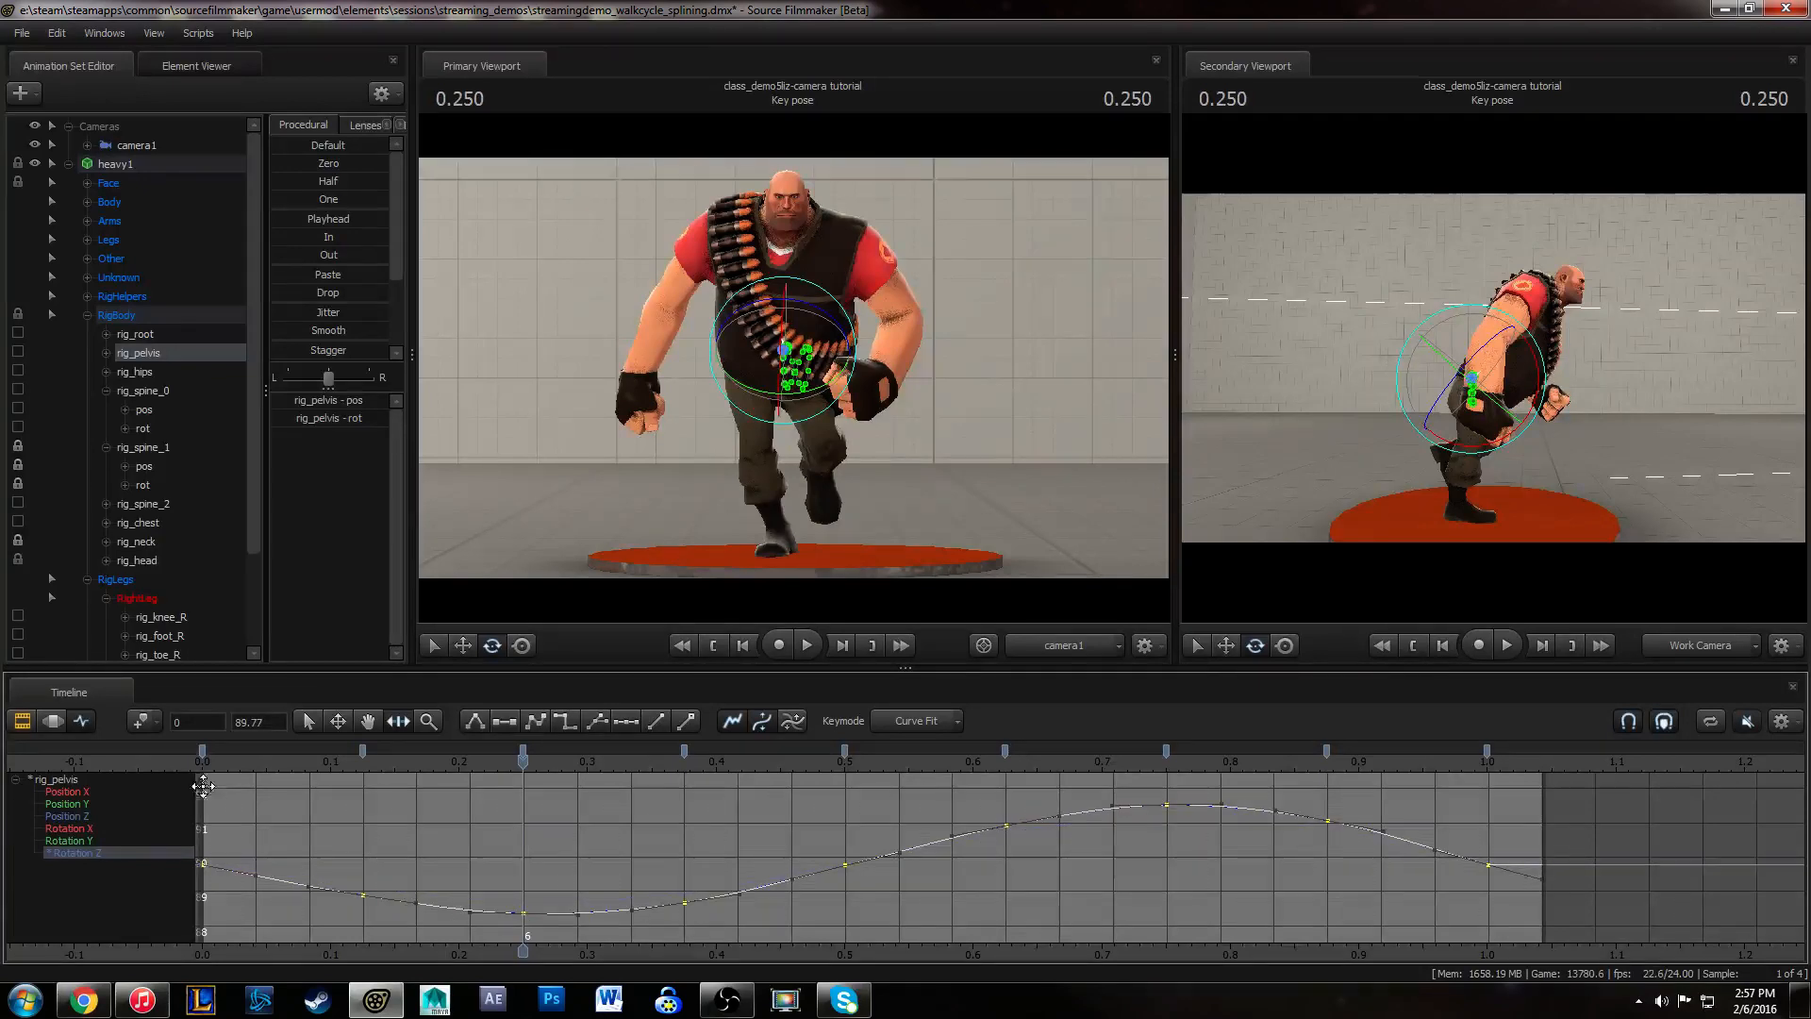
{"action": "left_click", "coordinate": [211, 769]}
{"action": "key", "text": "space"}
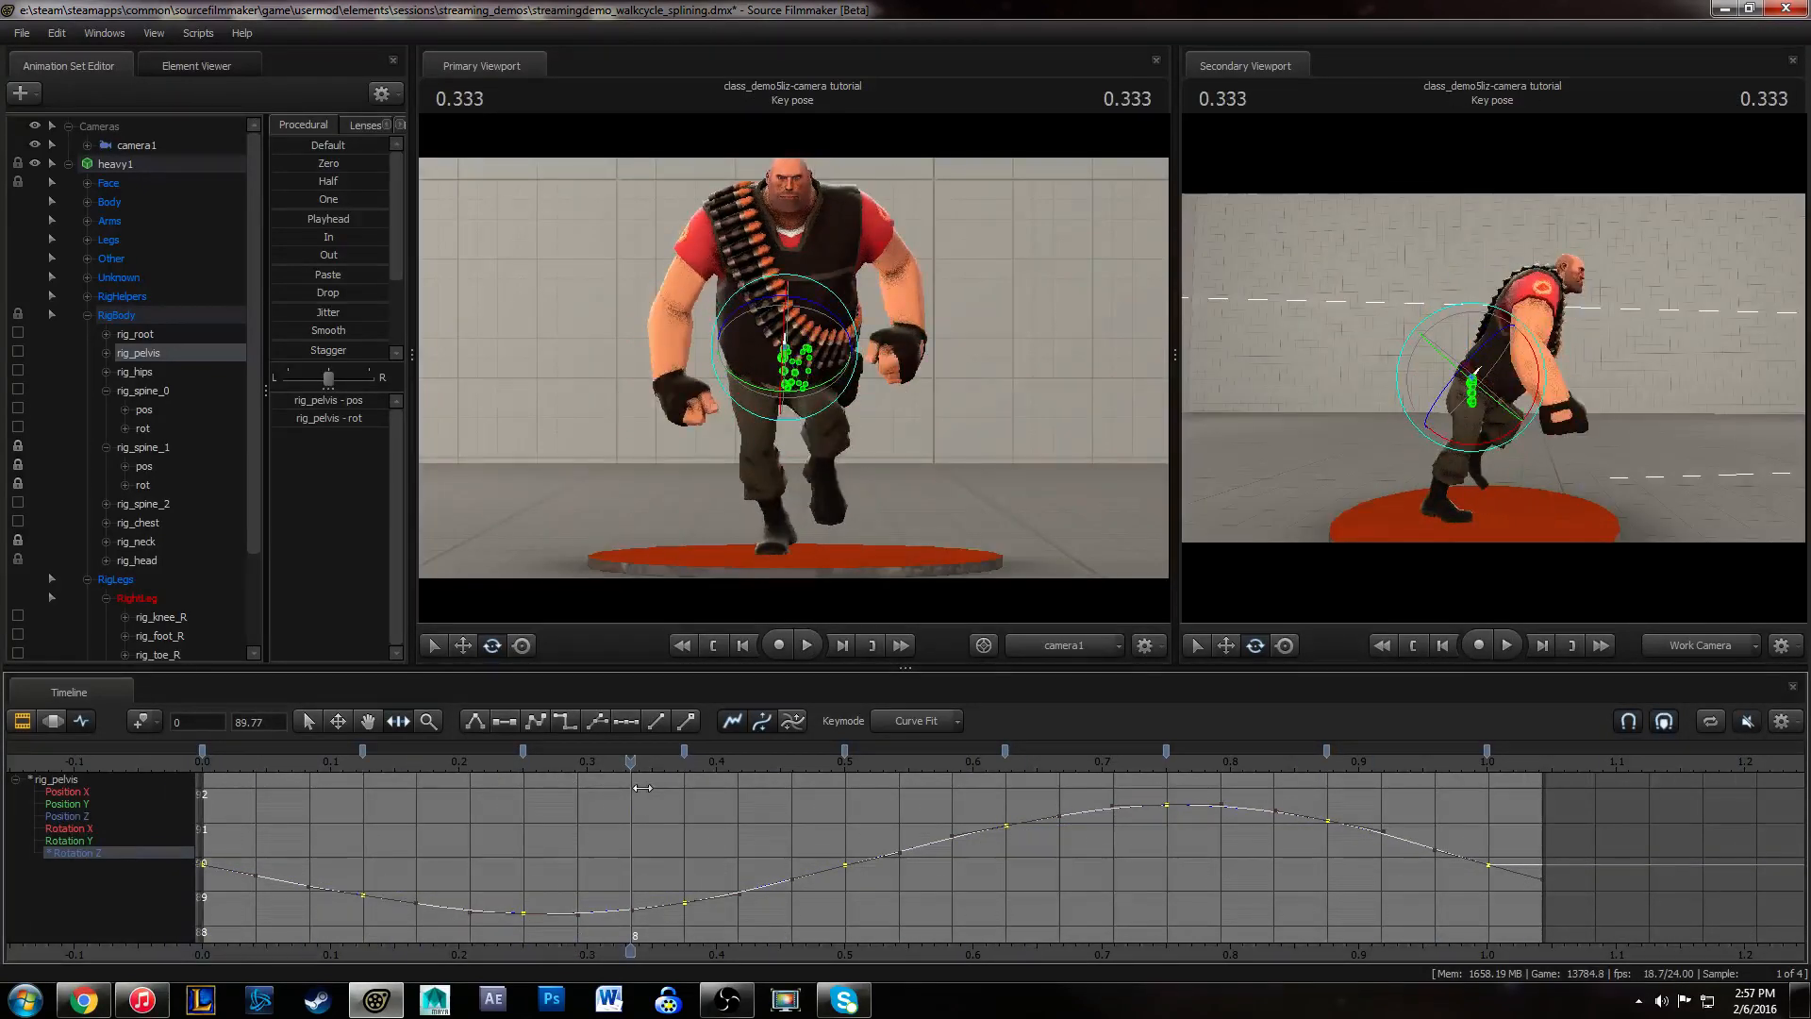
- Try moving the pelvis's Rotation Z keys at frames 6 and 9 while parked on frame 6
{"action": "left_click", "coordinate": [517, 798]}
{"action": "left_click", "coordinate": [610, 916]}
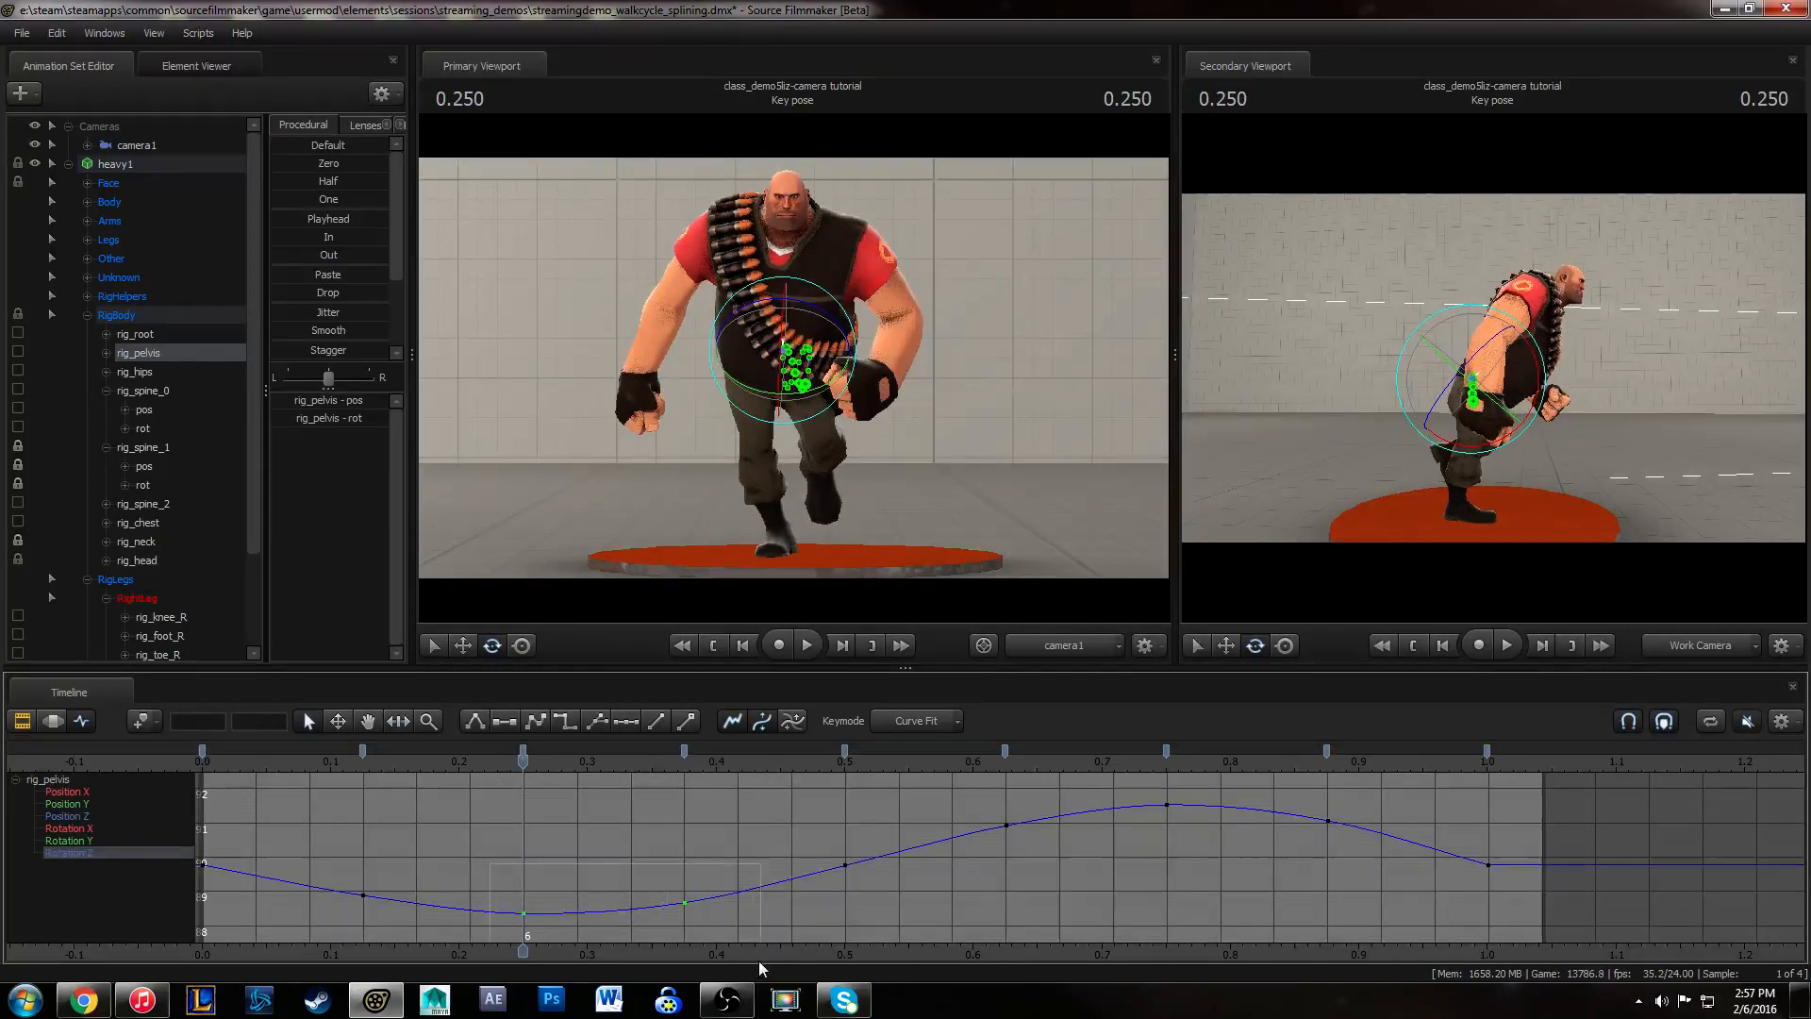
{"action": "left_click_drag", "start_coordinate": [759, 961], "coordinate": [761, 963]}
{"action": "middle_click_drag", "start_coordinate": [694, 915], "coordinate": [1226, 471]}
{"action": "key", "text": "ctrl+z"}
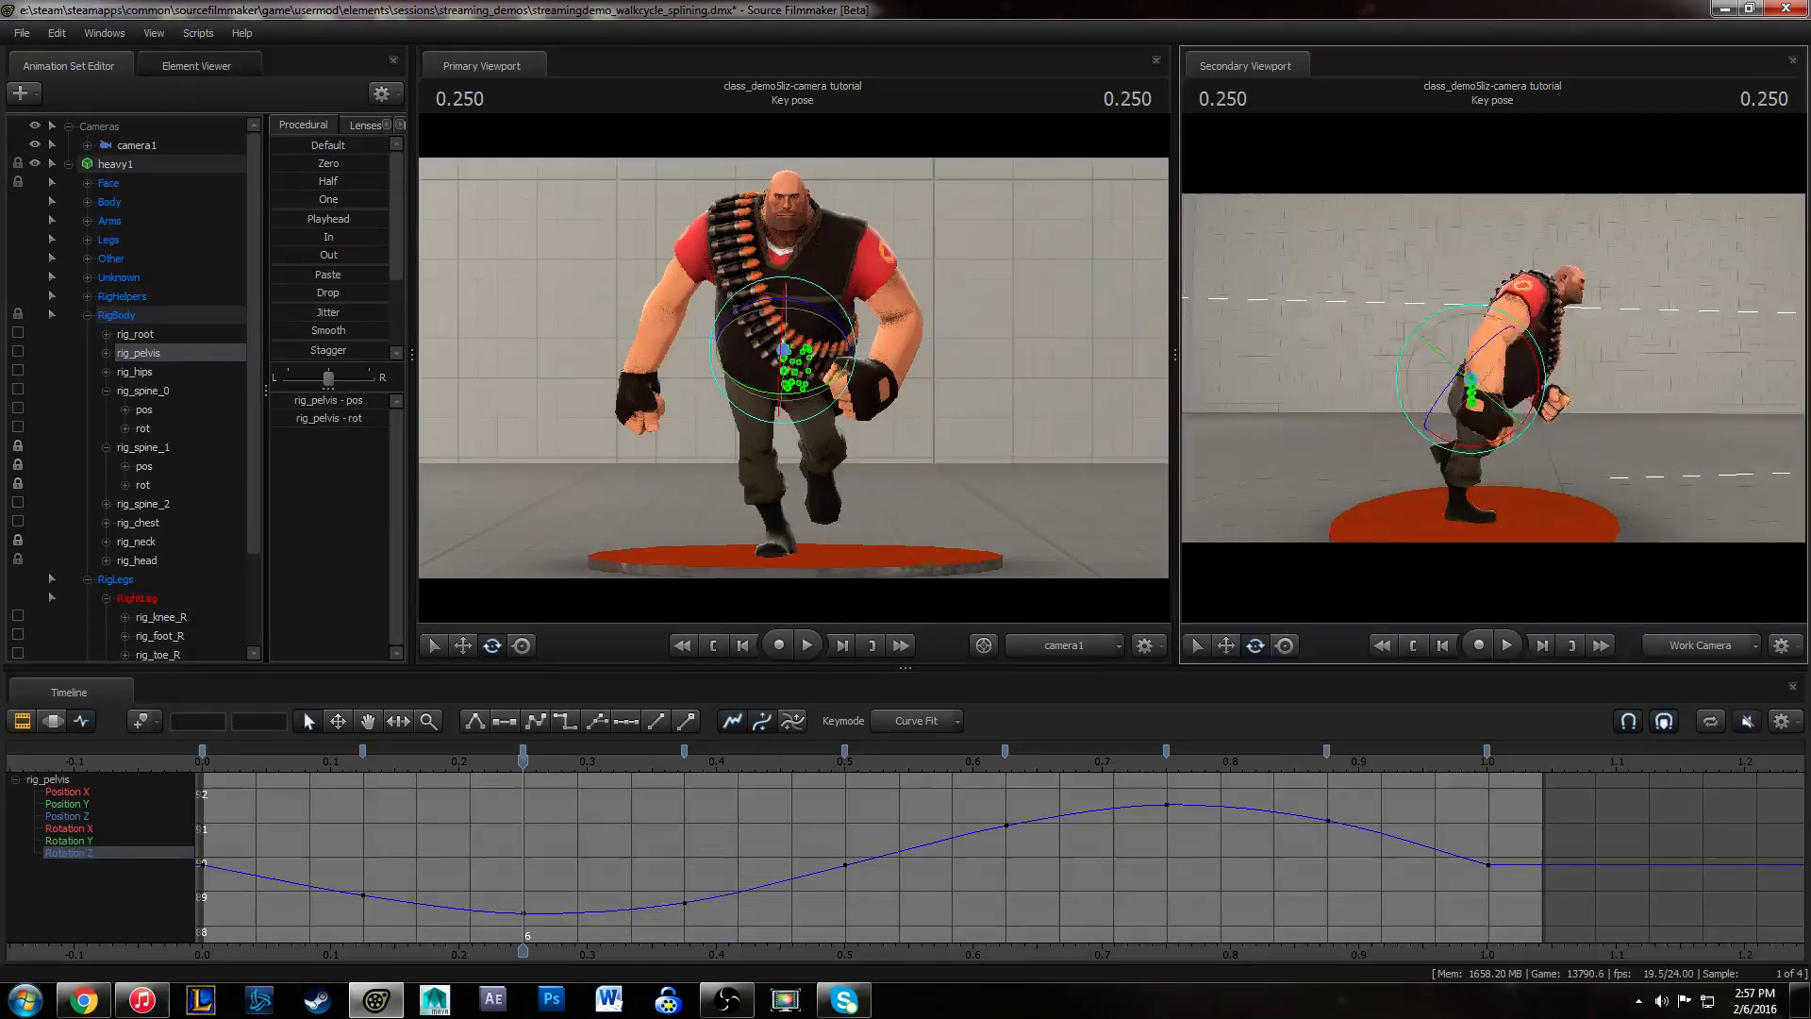
- Face the Heavy from the front in the secondary viewport and lower the pelvis's Rotation Z key at frame 6 to about 86.6
{"action": "left_click_drag", "start_coordinate": [1498, 375], "coordinate": [1321, 375], "text": "alt"}
{"action": "mouse_move", "coordinate": [1497, 375]}
{"action": "right_mouse_down", "text": "alt"}
{"action": "mouse_move", "coordinate": [1556, 349]}
{"action": "mouse_move", "coordinate": [1519, 368]}
{"action": "right_mouse_up", "text": "alt"}
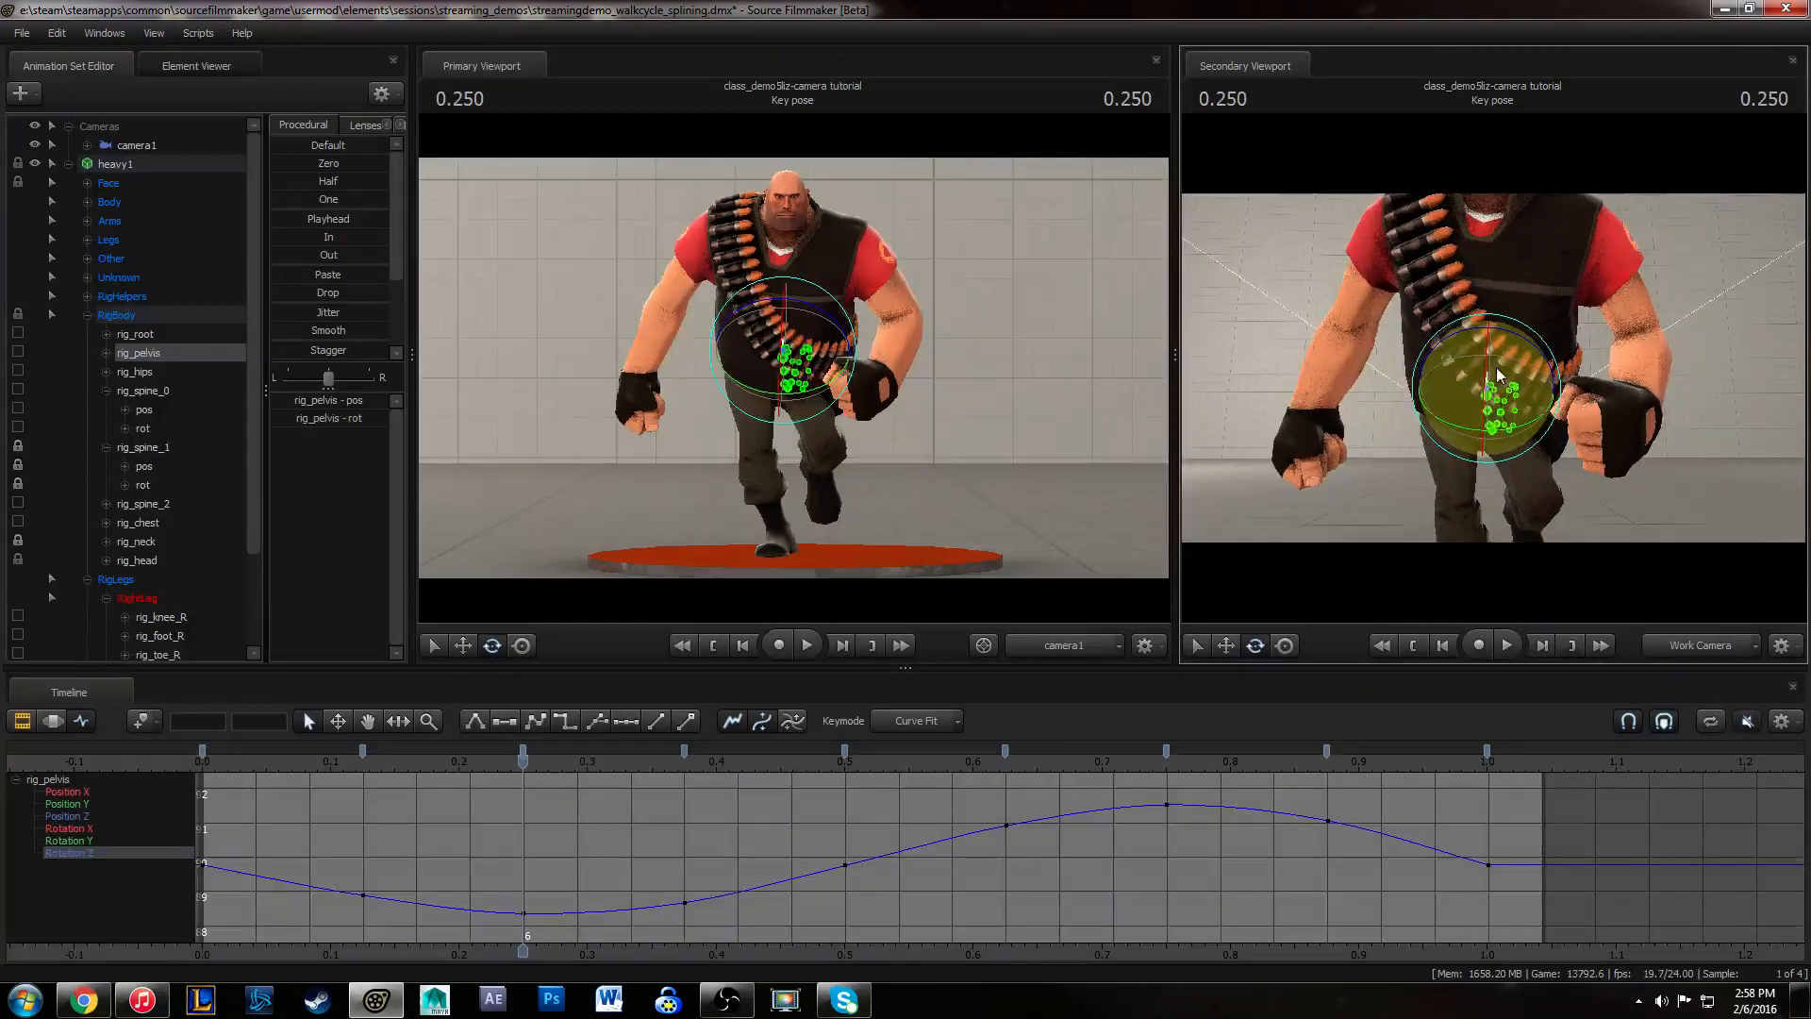
{"action": "left_click_drag", "start_coordinate": [498, 885], "coordinate": [558, 949]}
{"action": "middle_click_drag", "start_coordinate": [558, 949], "coordinate": [708, 923]}
{"action": "key", "text": "ctrl+z"}
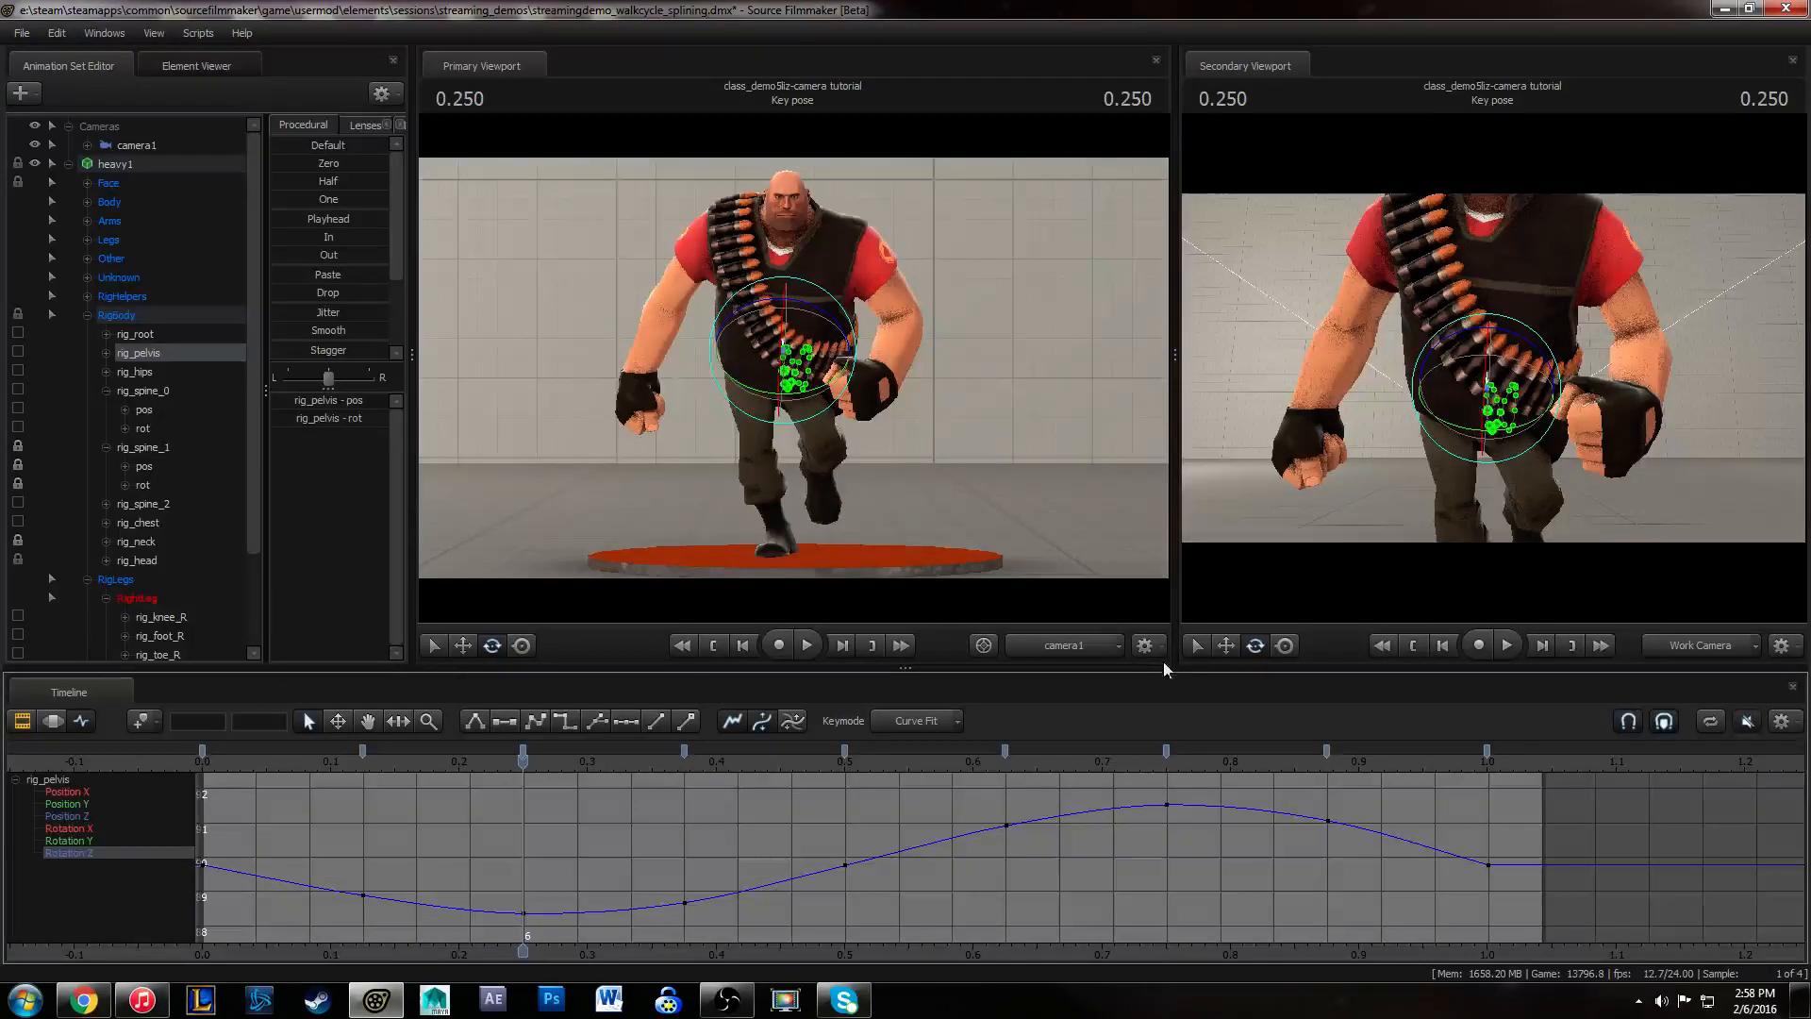
{"action": "left_click_drag", "start_coordinate": [204, 762], "coordinate": [582, 934]}
{"action": "middle_click_drag", "start_coordinate": [663, 840], "coordinate": [673, 882]}
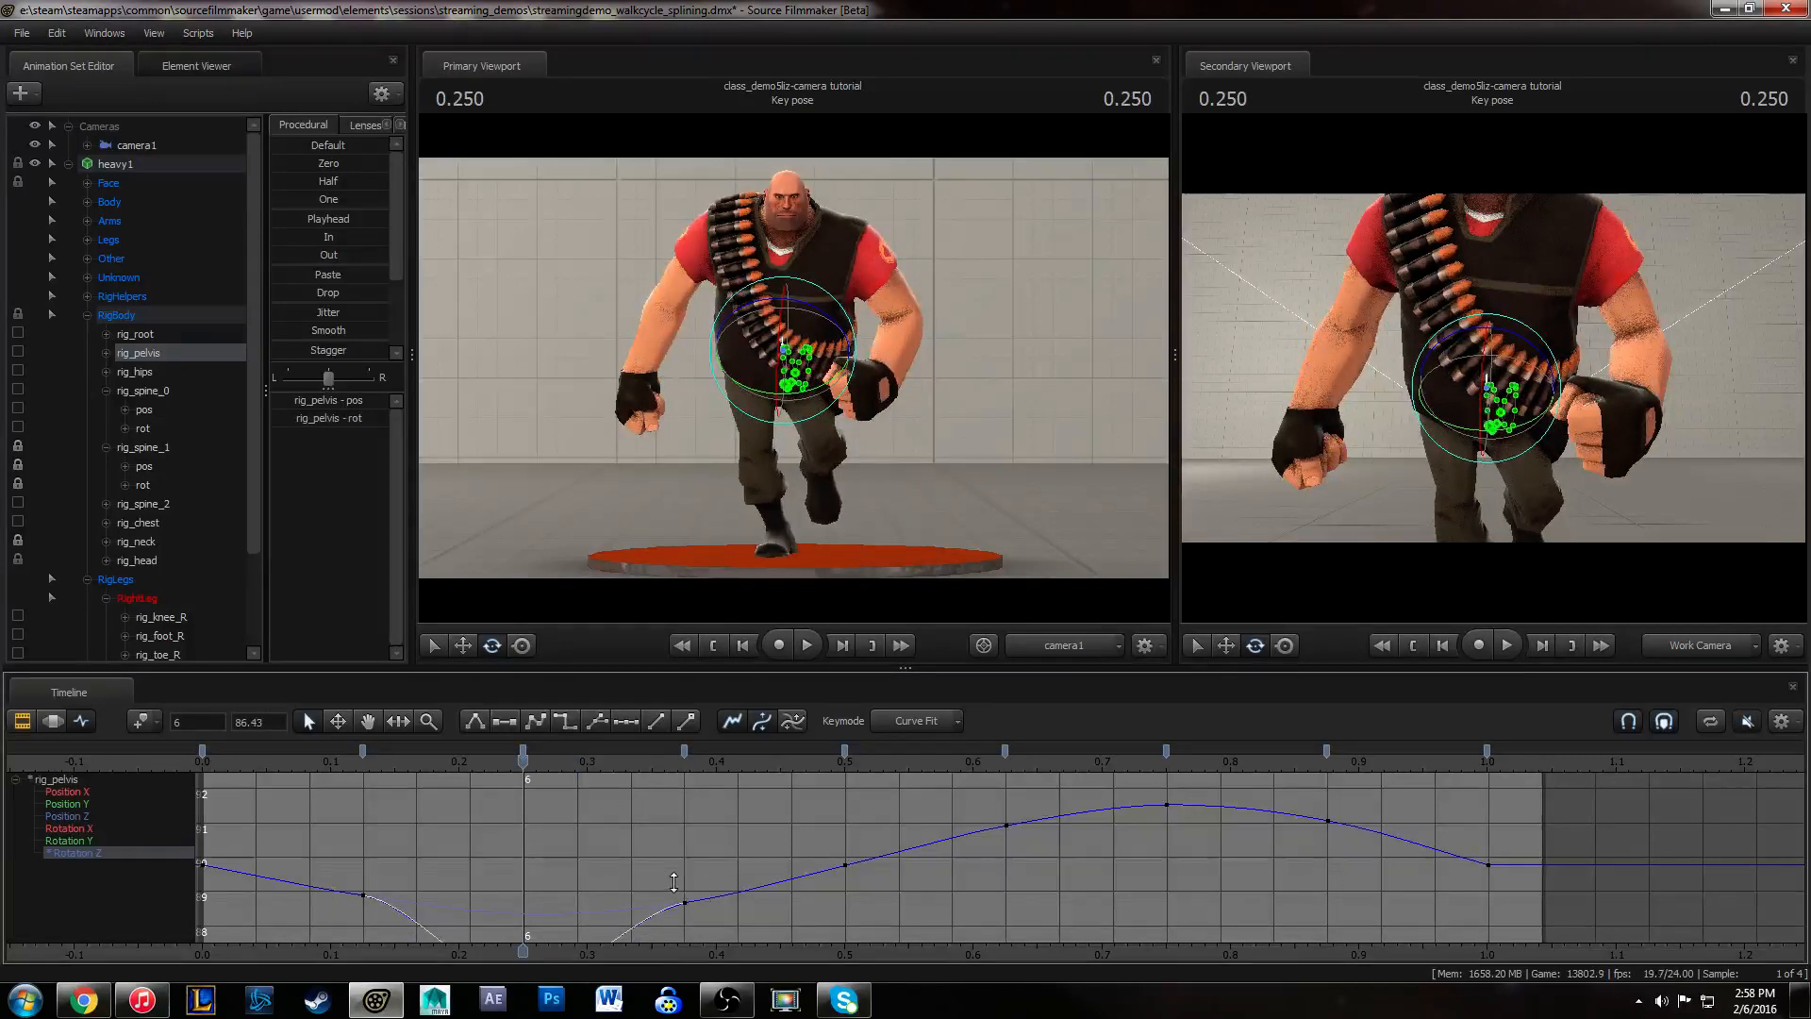
{"action": "left_click", "coordinate": [679, 833]}
{"action": "key", "text": "f"}
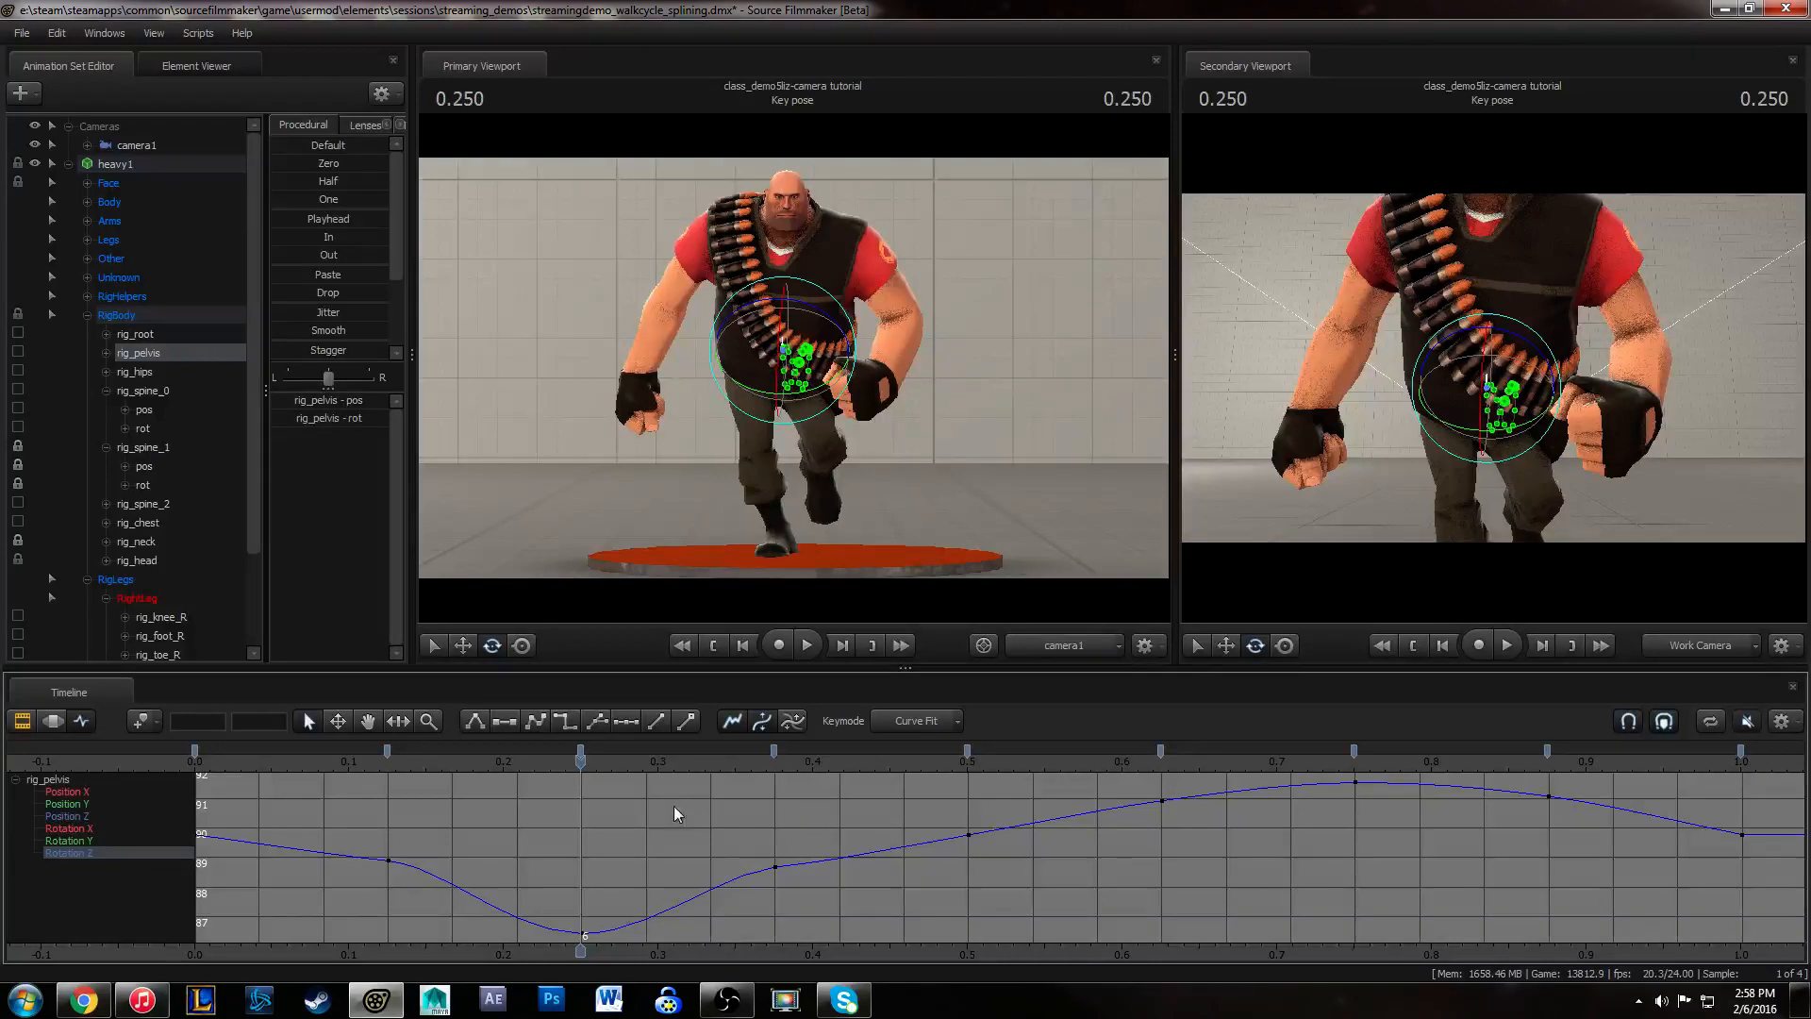
{"action": "left_click_drag", "start_coordinate": [222, 764], "coordinate": [564, 882]}
{"action": "left_click", "coordinate": [582, 933]}
{"action": "left_click_drag", "start_coordinate": [760, 818], "coordinate": [679, 829]}
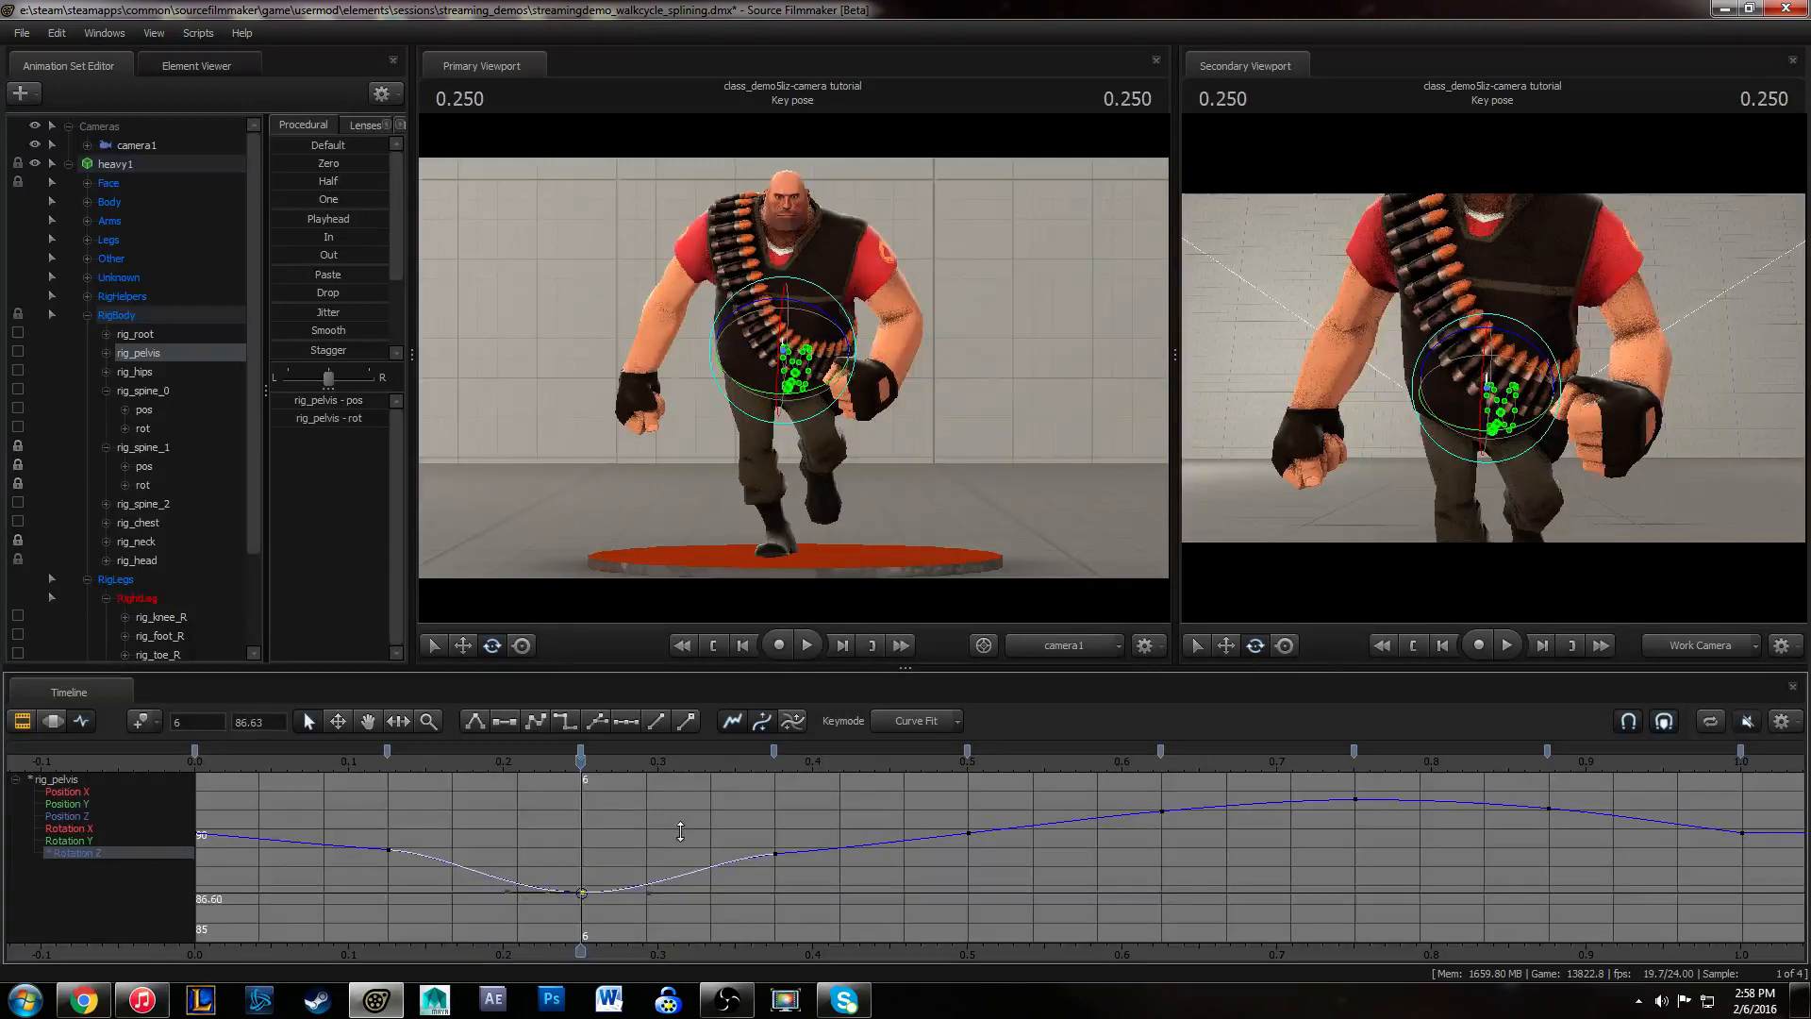
- Lower the pelvis's Rotation Z key at frame 3 to about 87.25, smoothing the curve into frame 6
{"action": "left_click", "coordinate": [389, 850]}
{"action": "mouse_move", "coordinate": [373, 759]}
{"action": "left_mouse_down"}
{"action": "mouse_move", "coordinate": [194, 769]}
{"action": "mouse_move", "coordinate": [698, 777]}
{"action": "mouse_move", "coordinate": [388, 776]}
{"action": "left_mouse_up"}
{"action": "left_click_drag", "start_coordinate": [562, 839], "coordinate": [566, 864]}
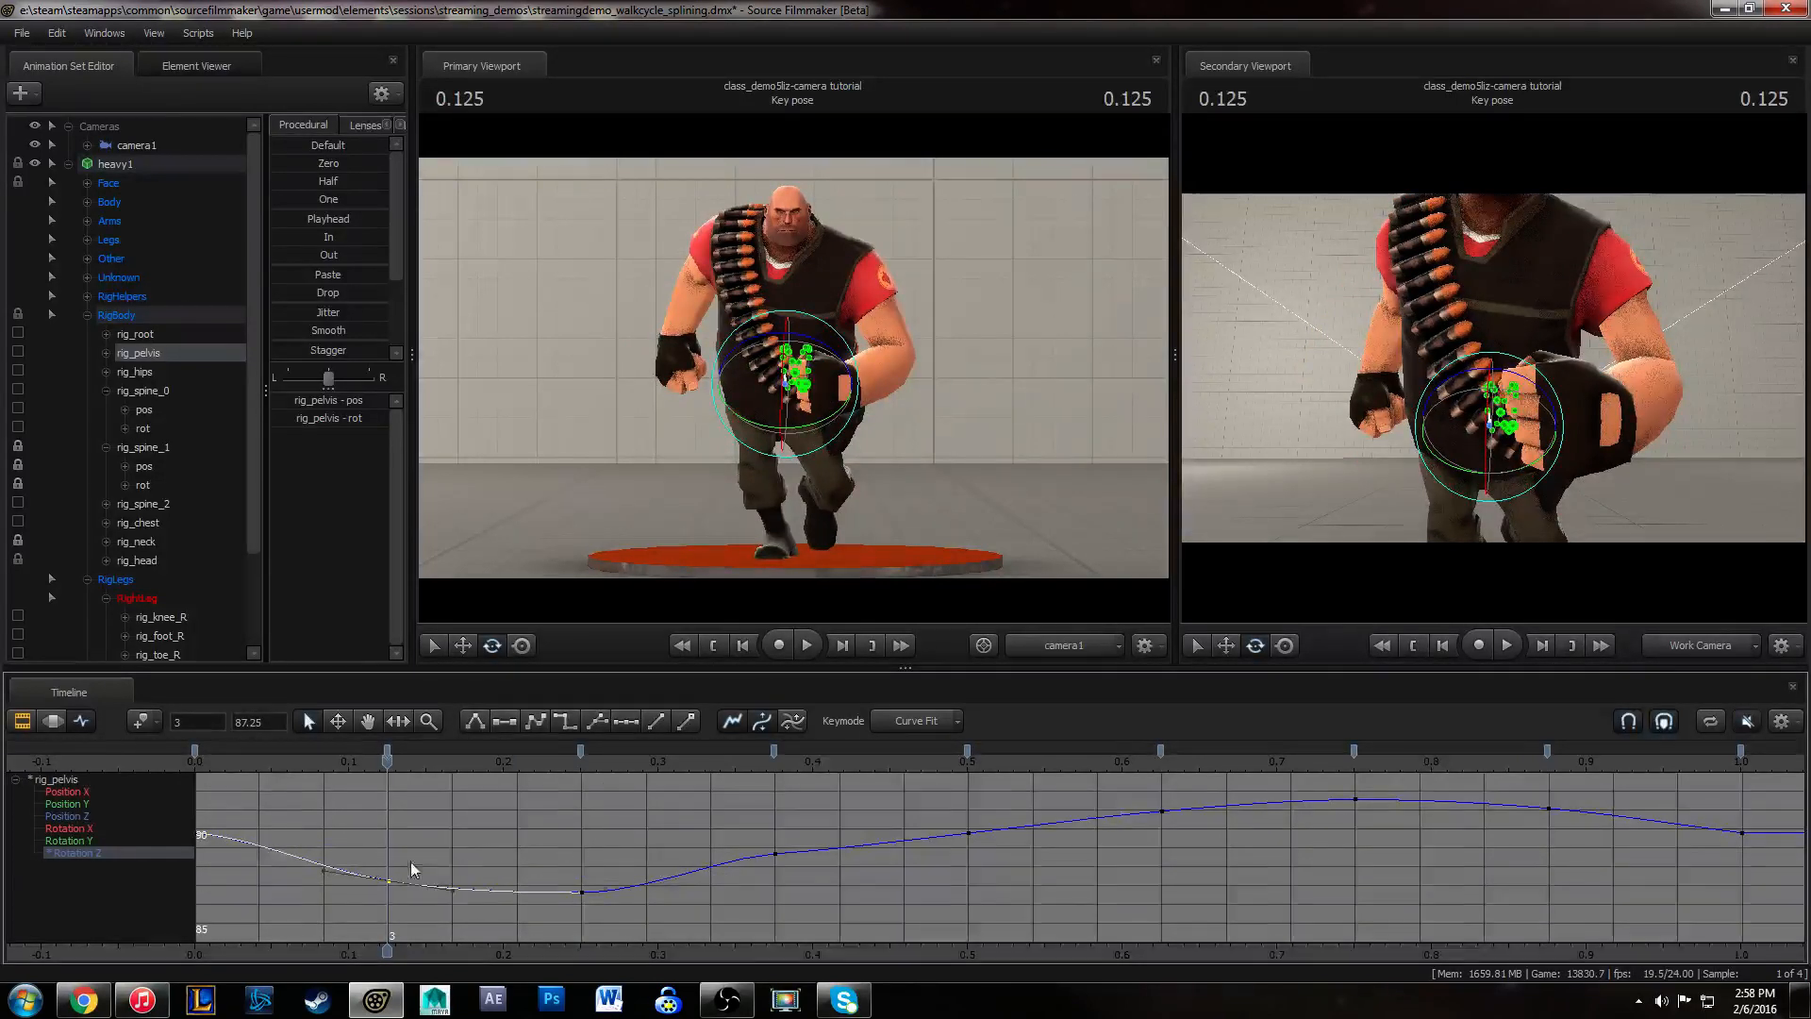
{"action": "middle_click_drag", "start_coordinate": [410, 862], "coordinate": [609, 876], "text": "alt"}
{"action": "left_click_drag", "start_coordinate": [347, 909], "coordinate": [349, 912]}
{"action": "key", "text": "1"}
{"action": "left_click", "coordinate": [415, 834]}
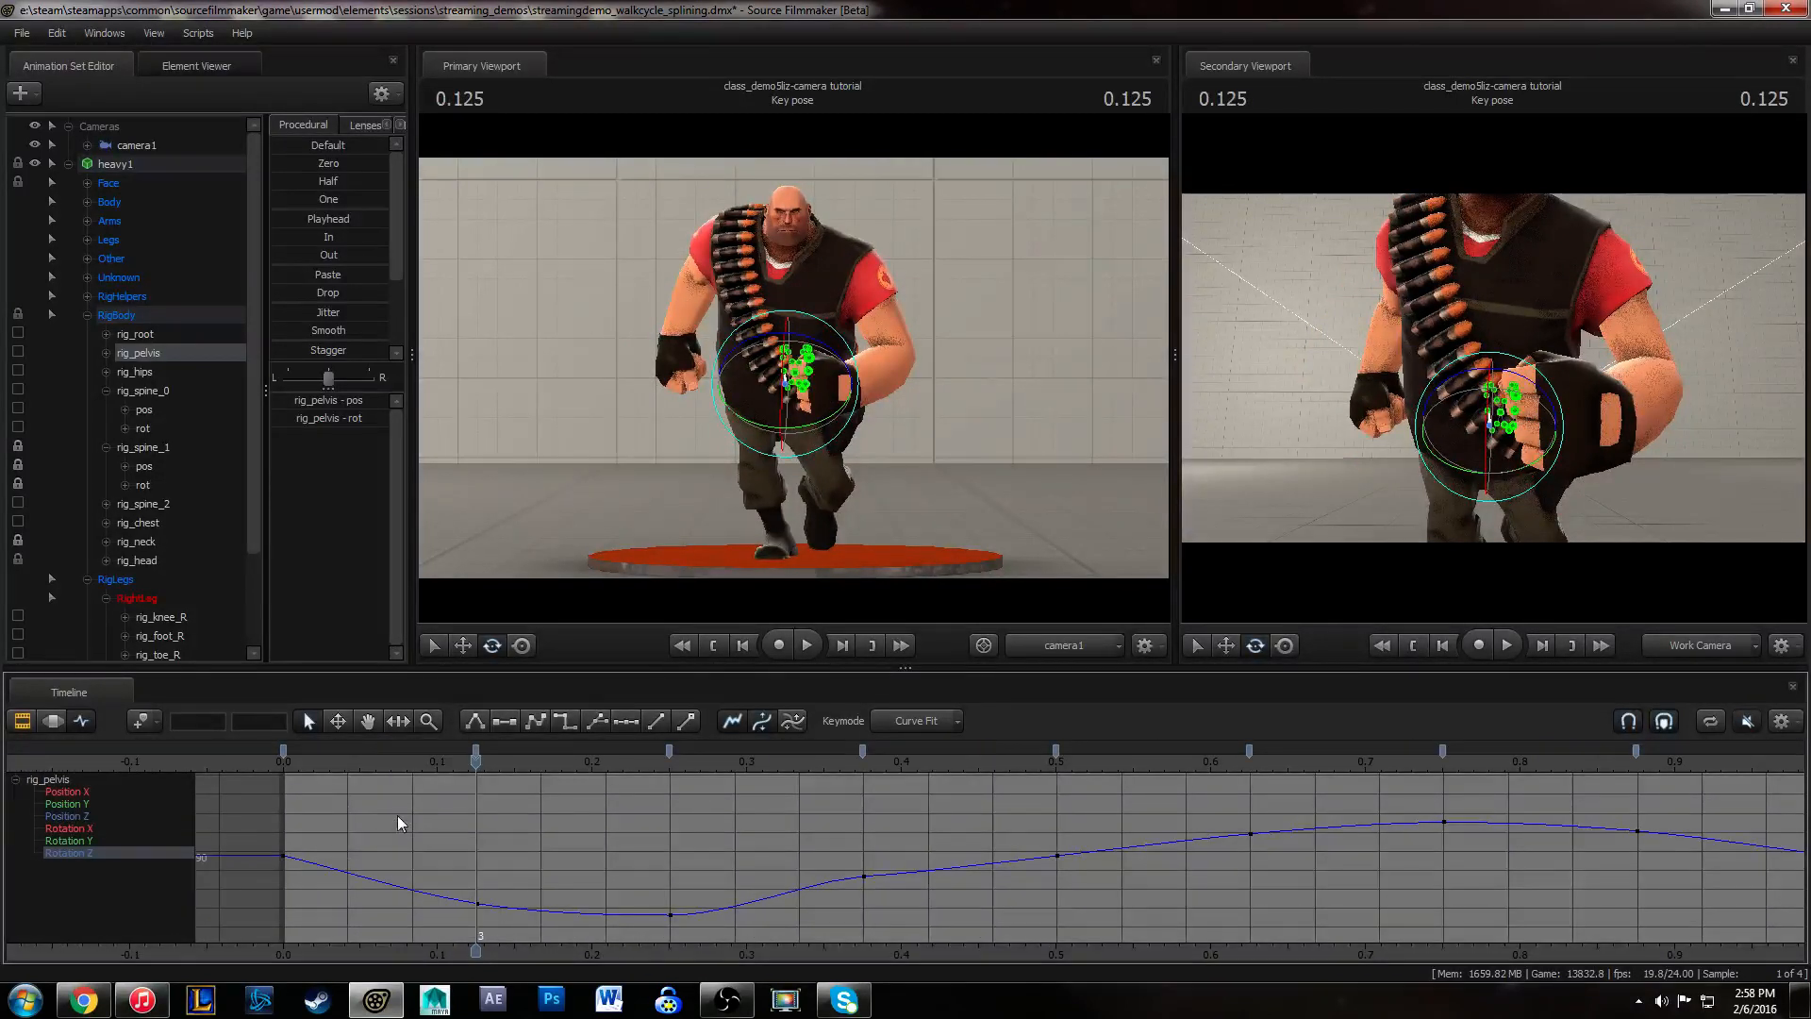
- Lower the pelvis's Rotation Z key at frame 9 to about 87.3 and replay the walk cycle from the start
{"action": "left_click_drag", "start_coordinate": [378, 774], "coordinate": [866, 782]}
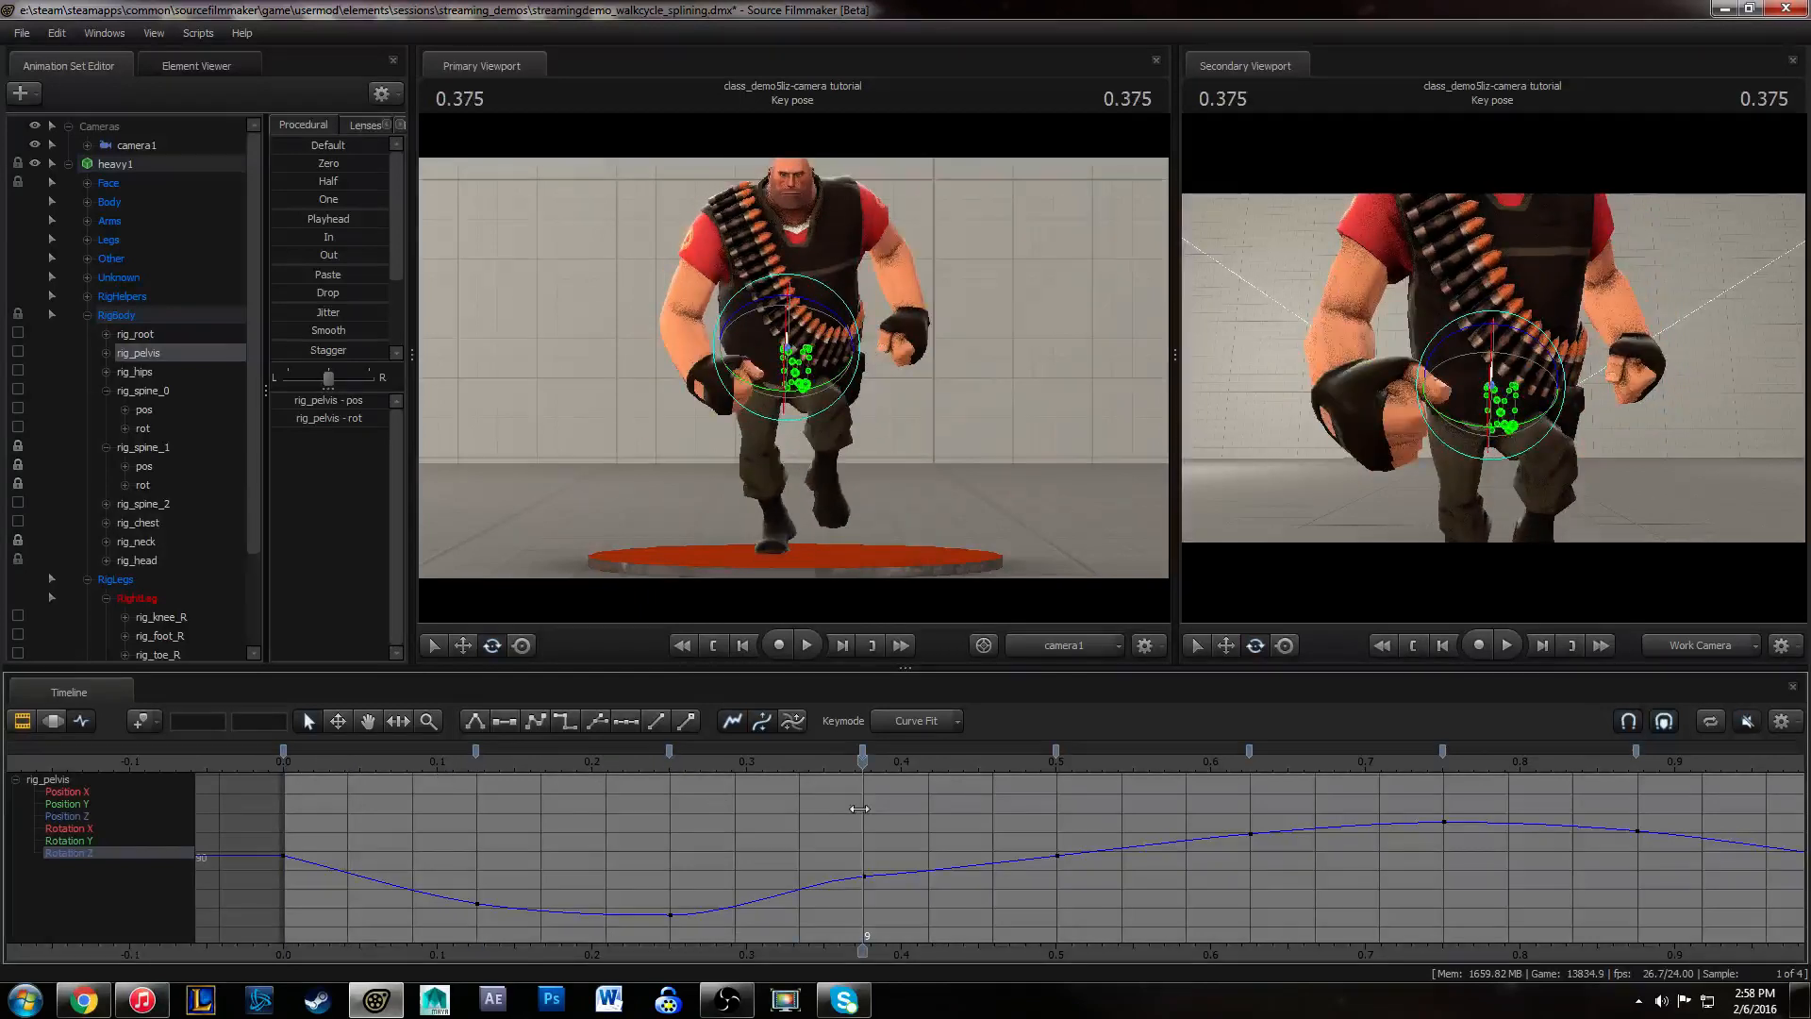
{"action": "left_click_drag", "start_coordinate": [830, 901], "coordinate": [920, 847]}
{"action": "middle_click_drag", "start_coordinate": [920, 847], "coordinate": [919, 870]}
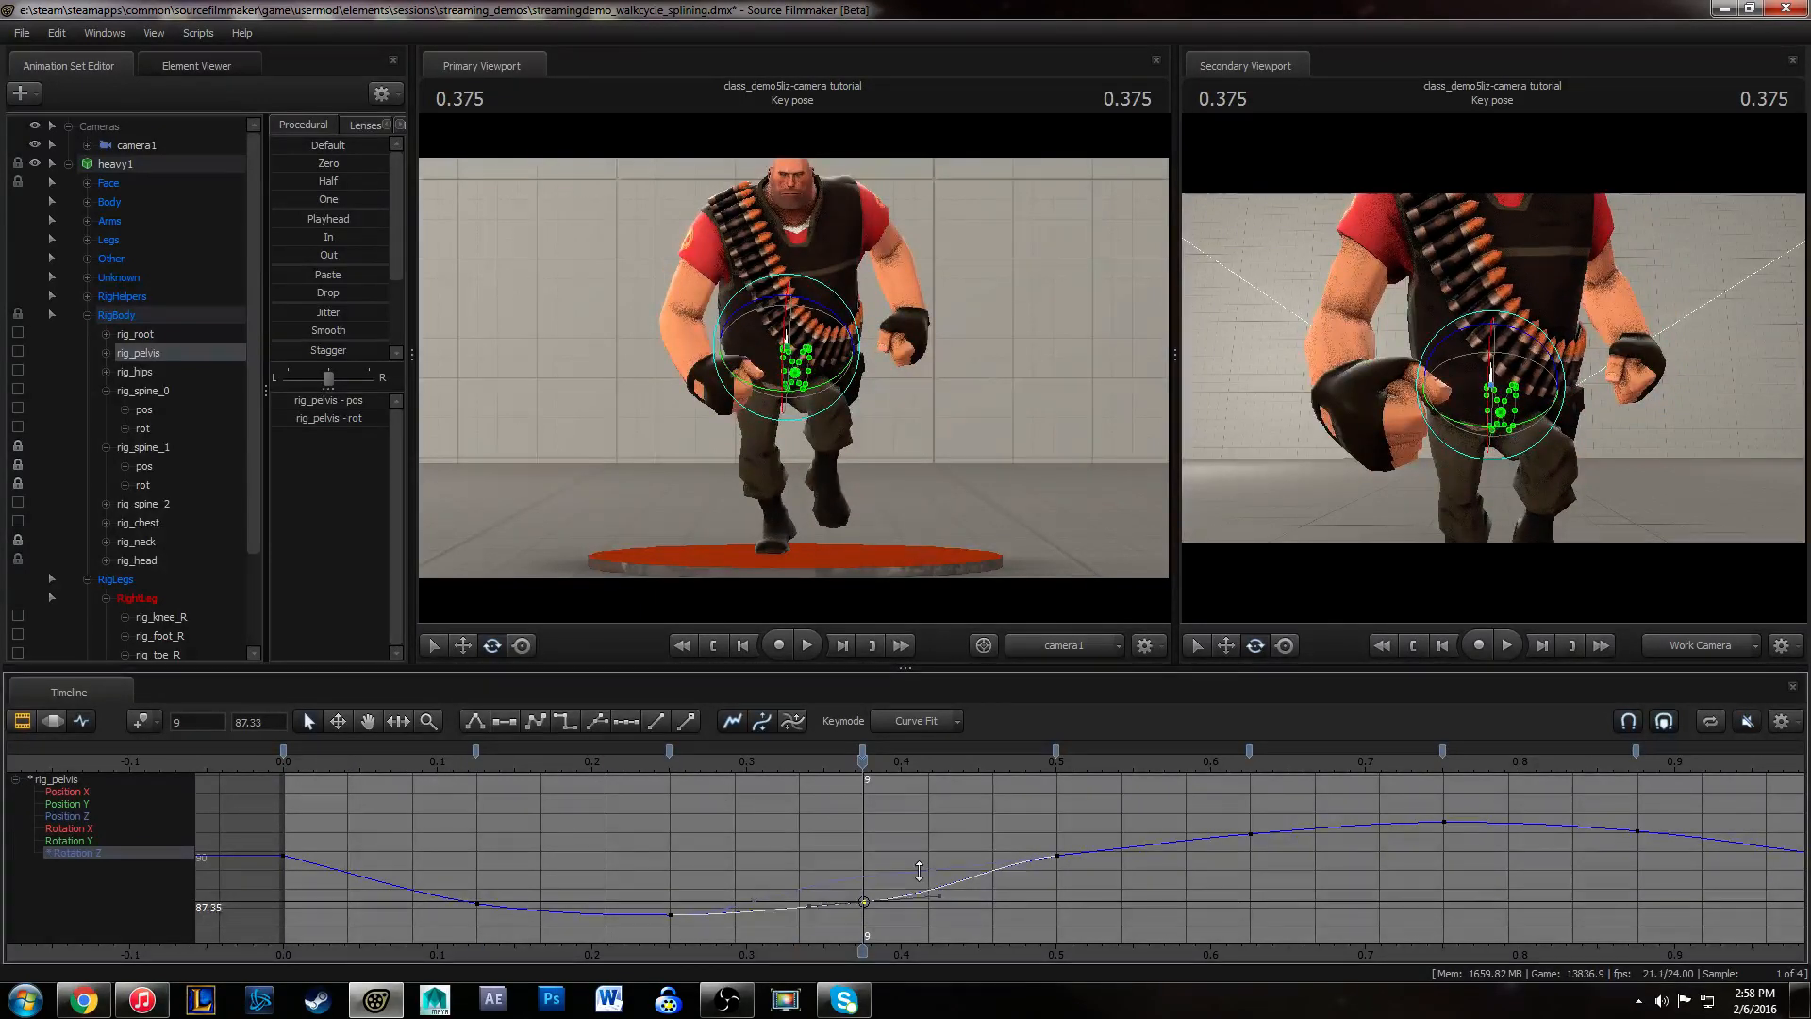
{"action": "left_click", "coordinate": [965, 827]}
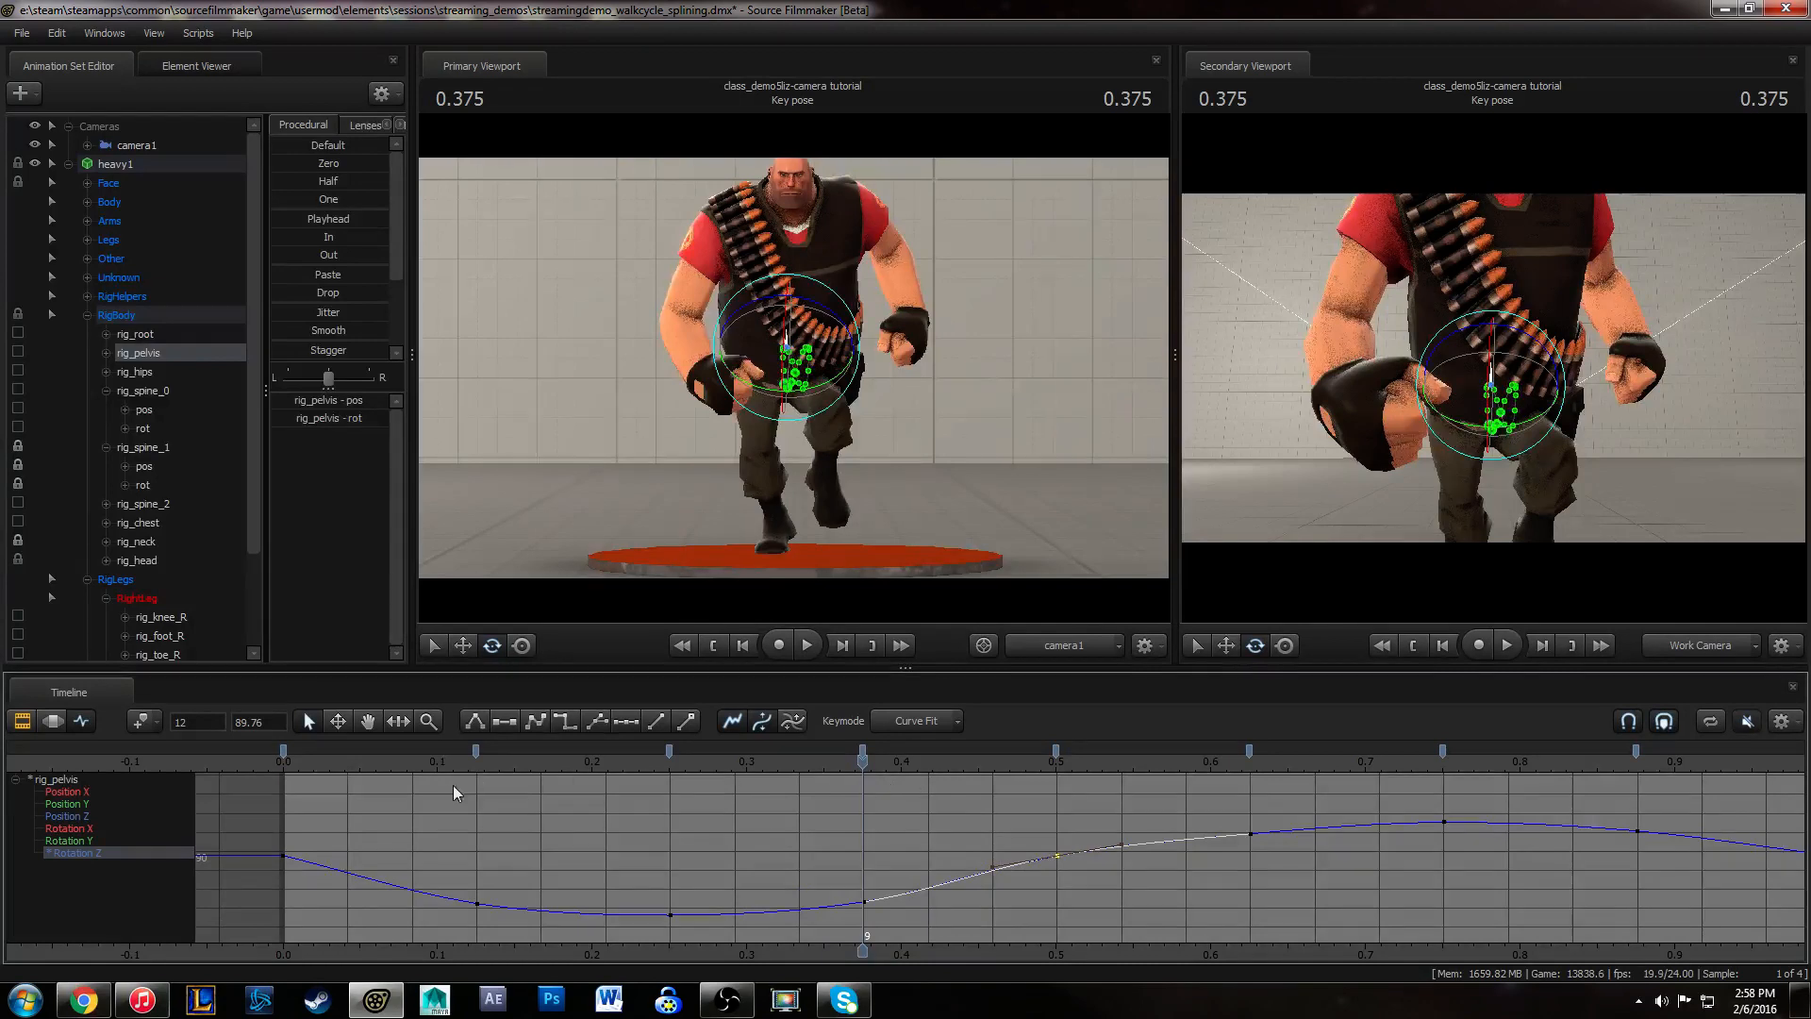
{"action": "left_click", "coordinate": [292, 758]}
{"action": "key", "text": "space"}
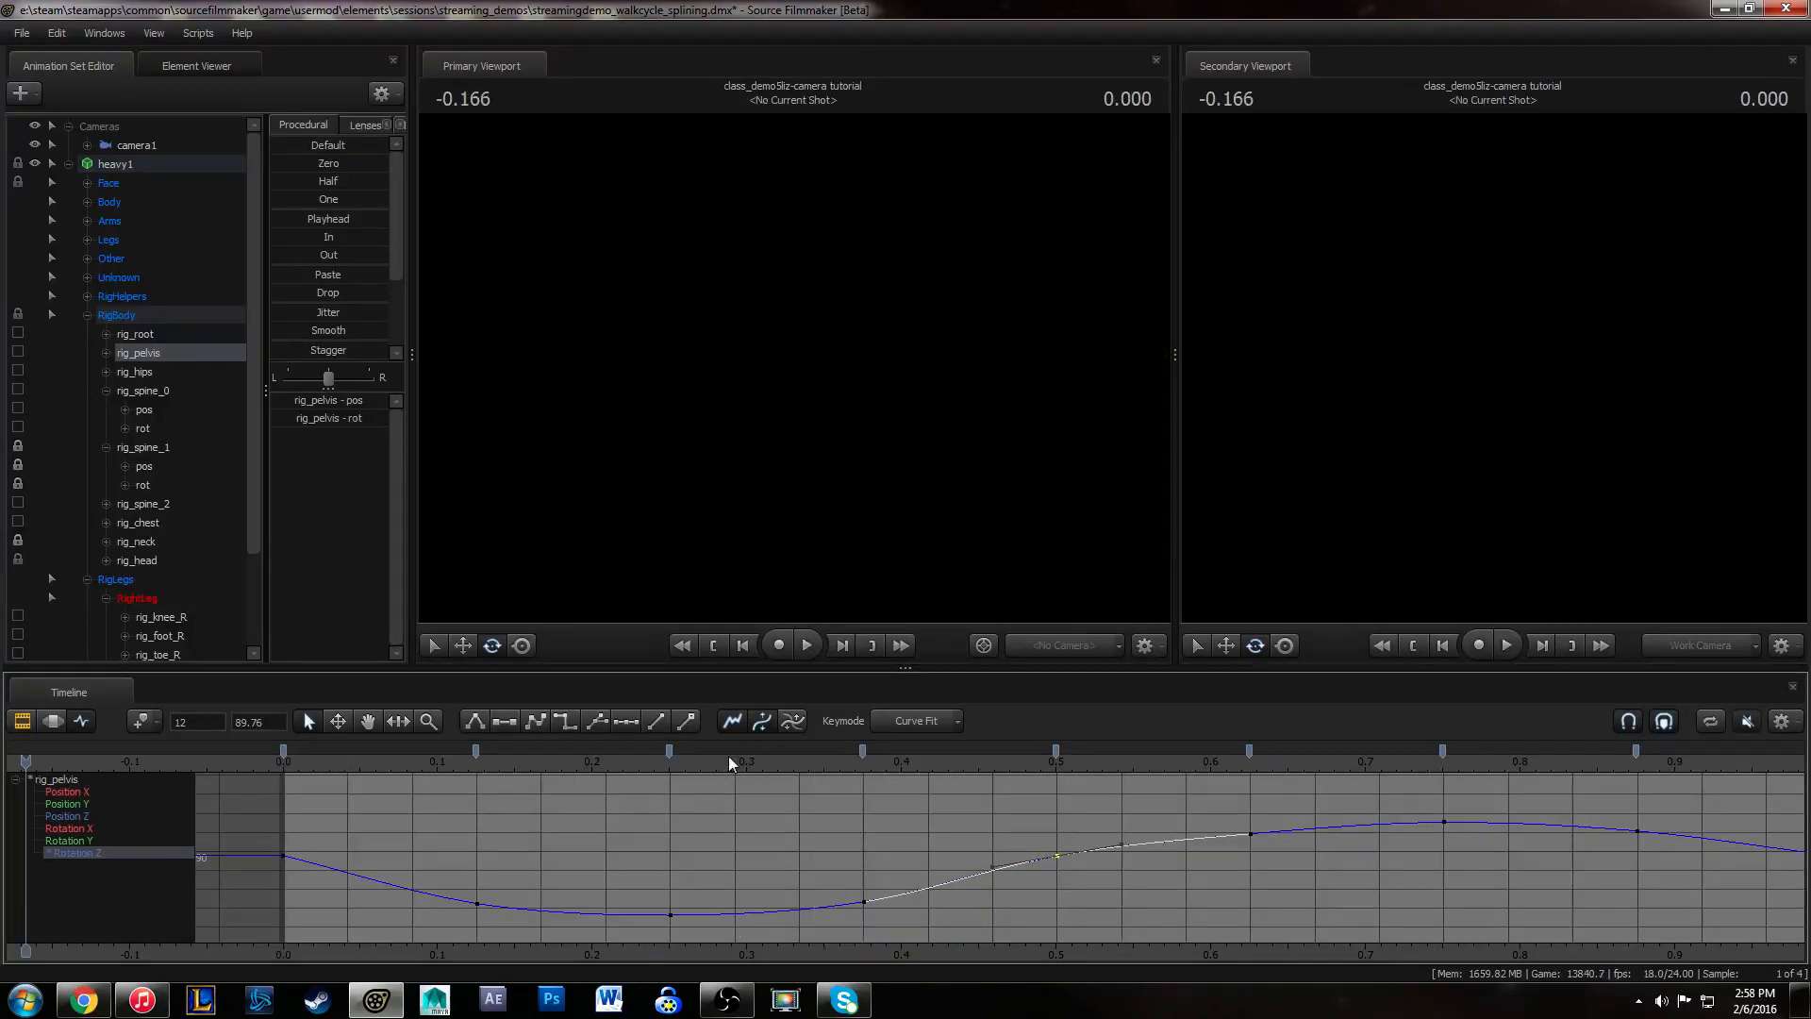
- Raise the pelvis's Rotation Z keys at frames 15, 18 and 21 together
{"action": "left_click_drag", "start_coordinate": [326, 758], "coordinate": [1428, 754]}
{"action": "middle_click_drag", "start_coordinate": [1492, 855], "coordinate": [1317, 863], "text": "alt"}
{"action": "mouse_move", "coordinate": [1268, 880]}
{"action": "left_mouse_down"}
{"action": "mouse_move", "coordinate": [1285, 820]}
{"action": "mouse_move", "coordinate": [1282, 855]}
{"action": "left_mouse_up"}
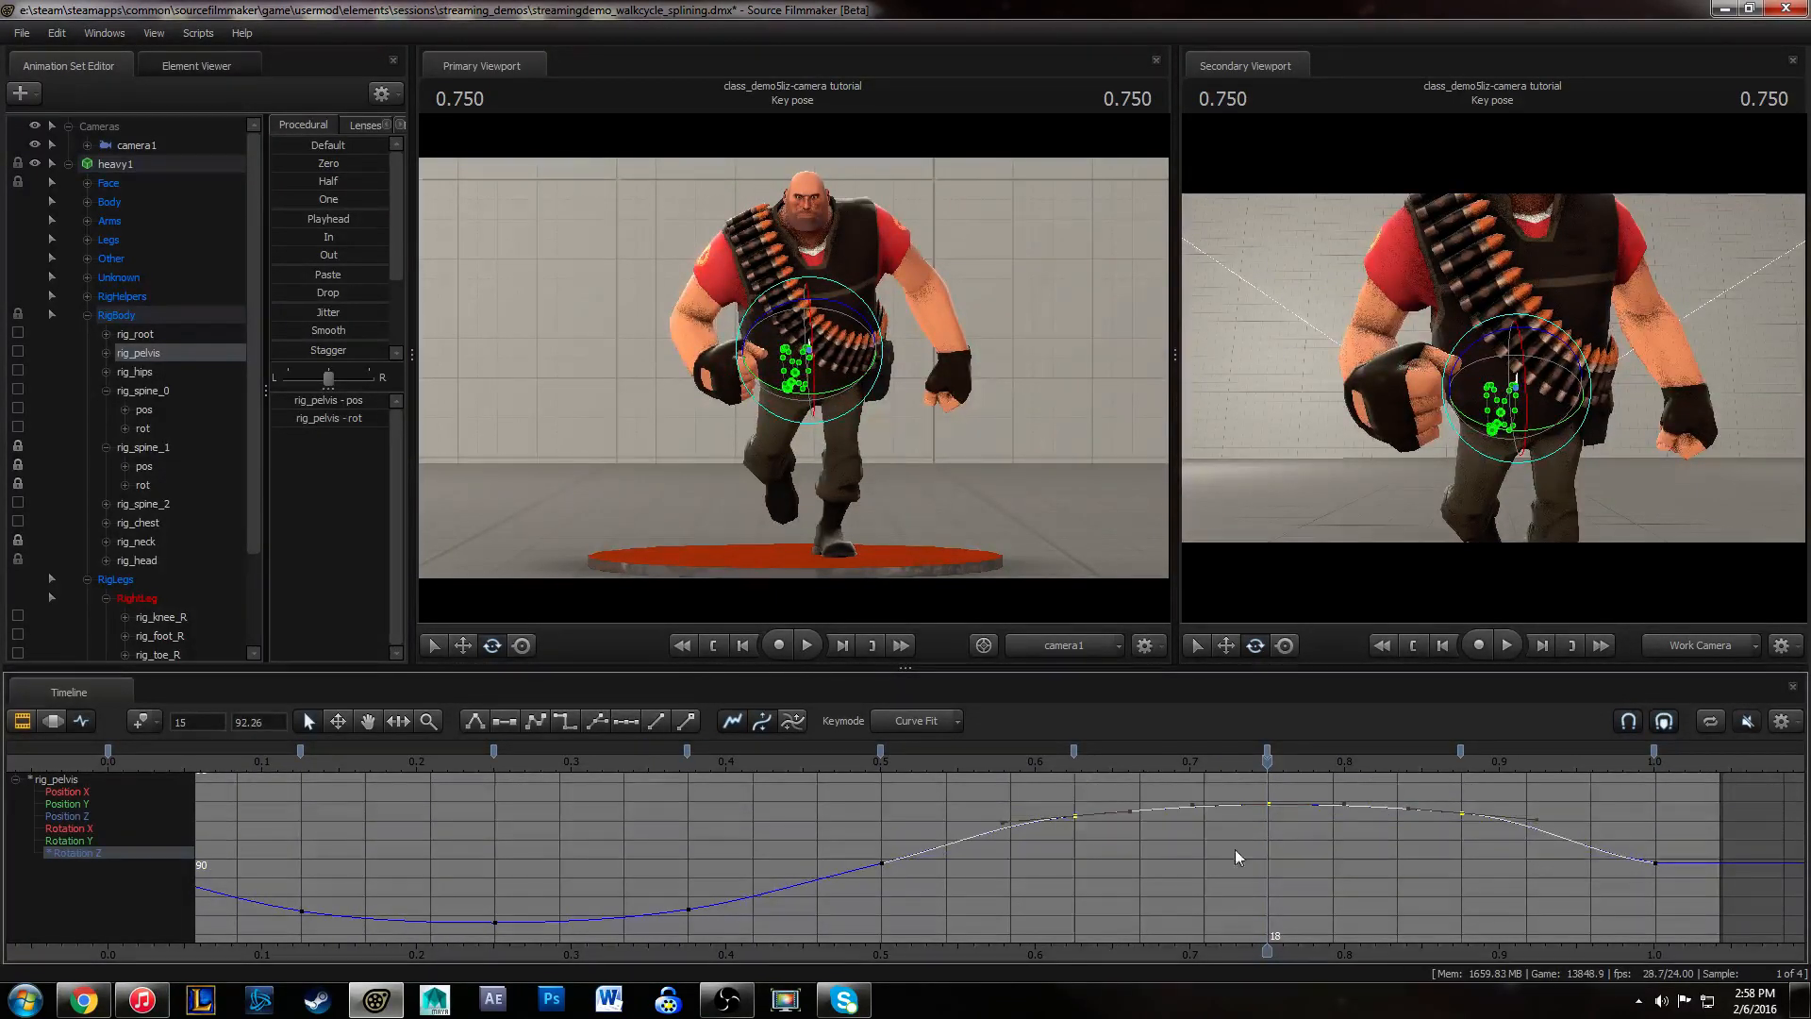
{"action": "left_click", "coordinate": [1264, 814]}
- Raise the Rotation Z peak at frame 18 slightly further and smooth the curve around frames 15 and 21
{"action": "left_click_drag", "start_coordinate": [1349, 761], "coordinate": [1350, 762]}
{"action": "middle_click_drag", "start_coordinate": [1352, 881], "coordinate": [1358, 873]}
{"action": "left_click_drag", "start_coordinate": [1122, 855], "coordinate": [1126, 857]}
{"action": "key", "text": "1"}
{"action": "left_click_drag", "start_coordinate": [1423, 785], "coordinate": [1499, 870]}
{"action": "key", "text": "1"}
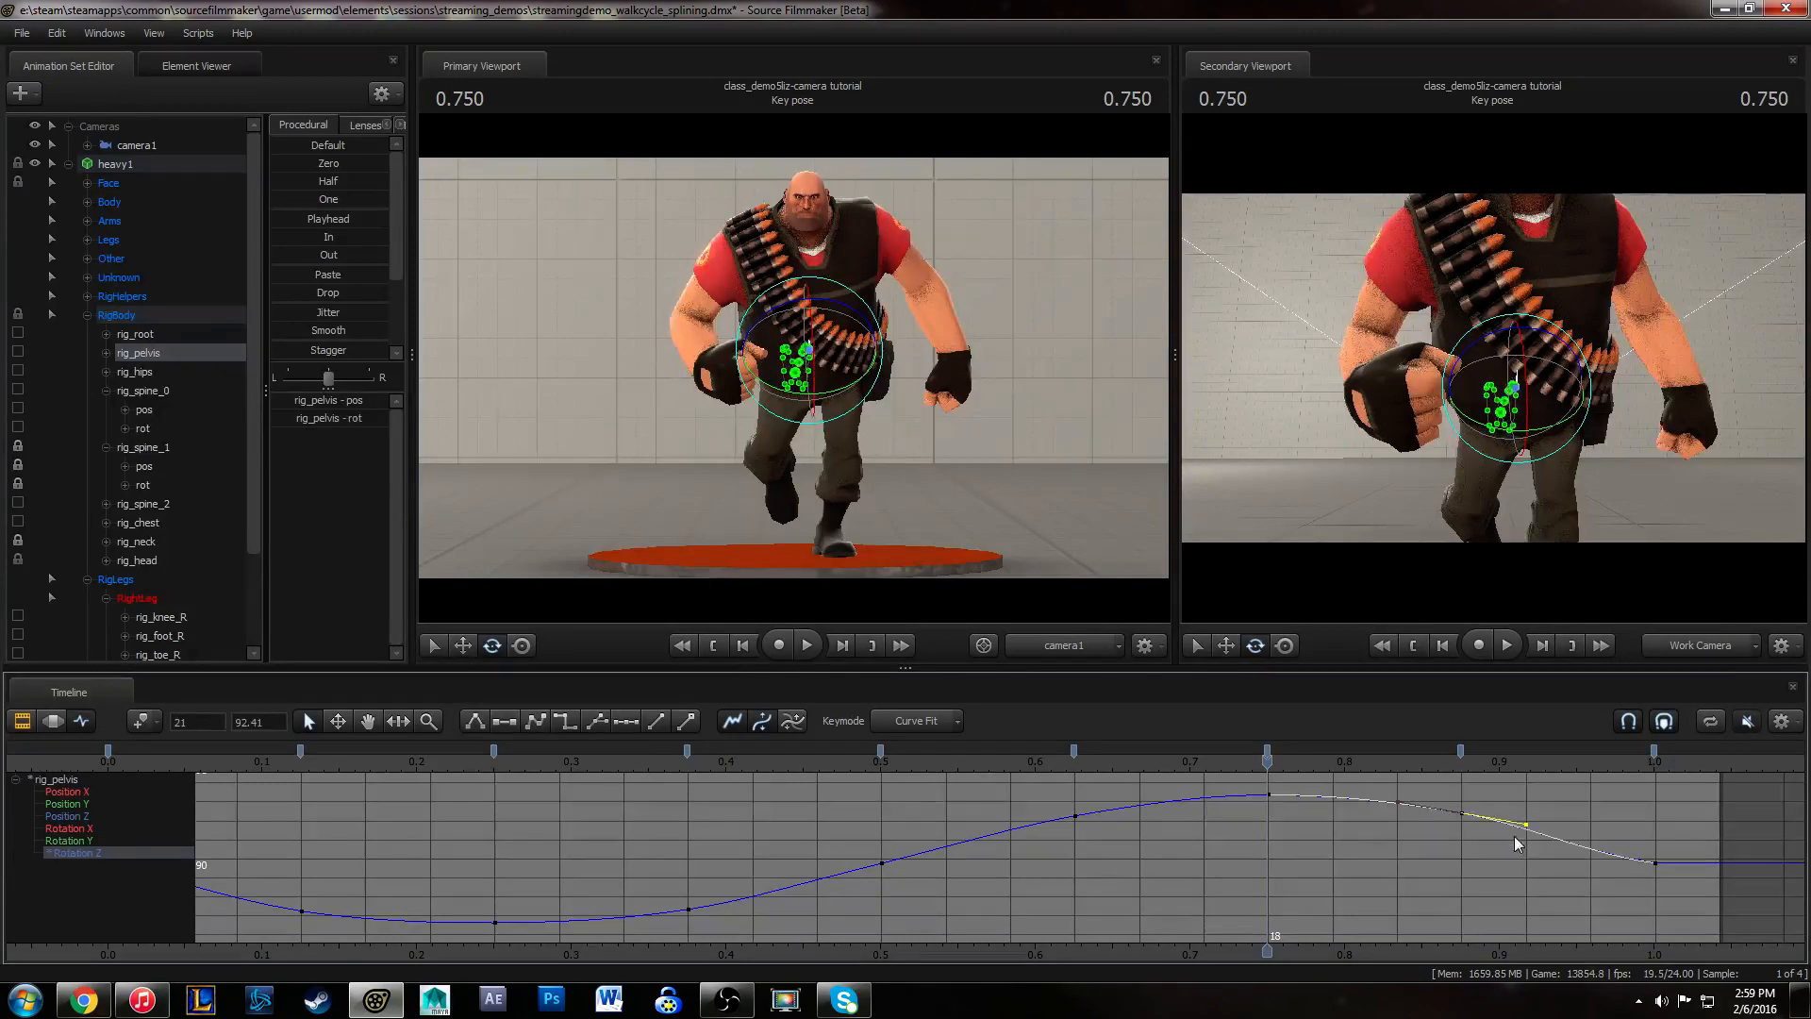
{"action": "left_click", "coordinate": [1581, 796]}
{"action": "left_click", "coordinate": [1184, 920]}
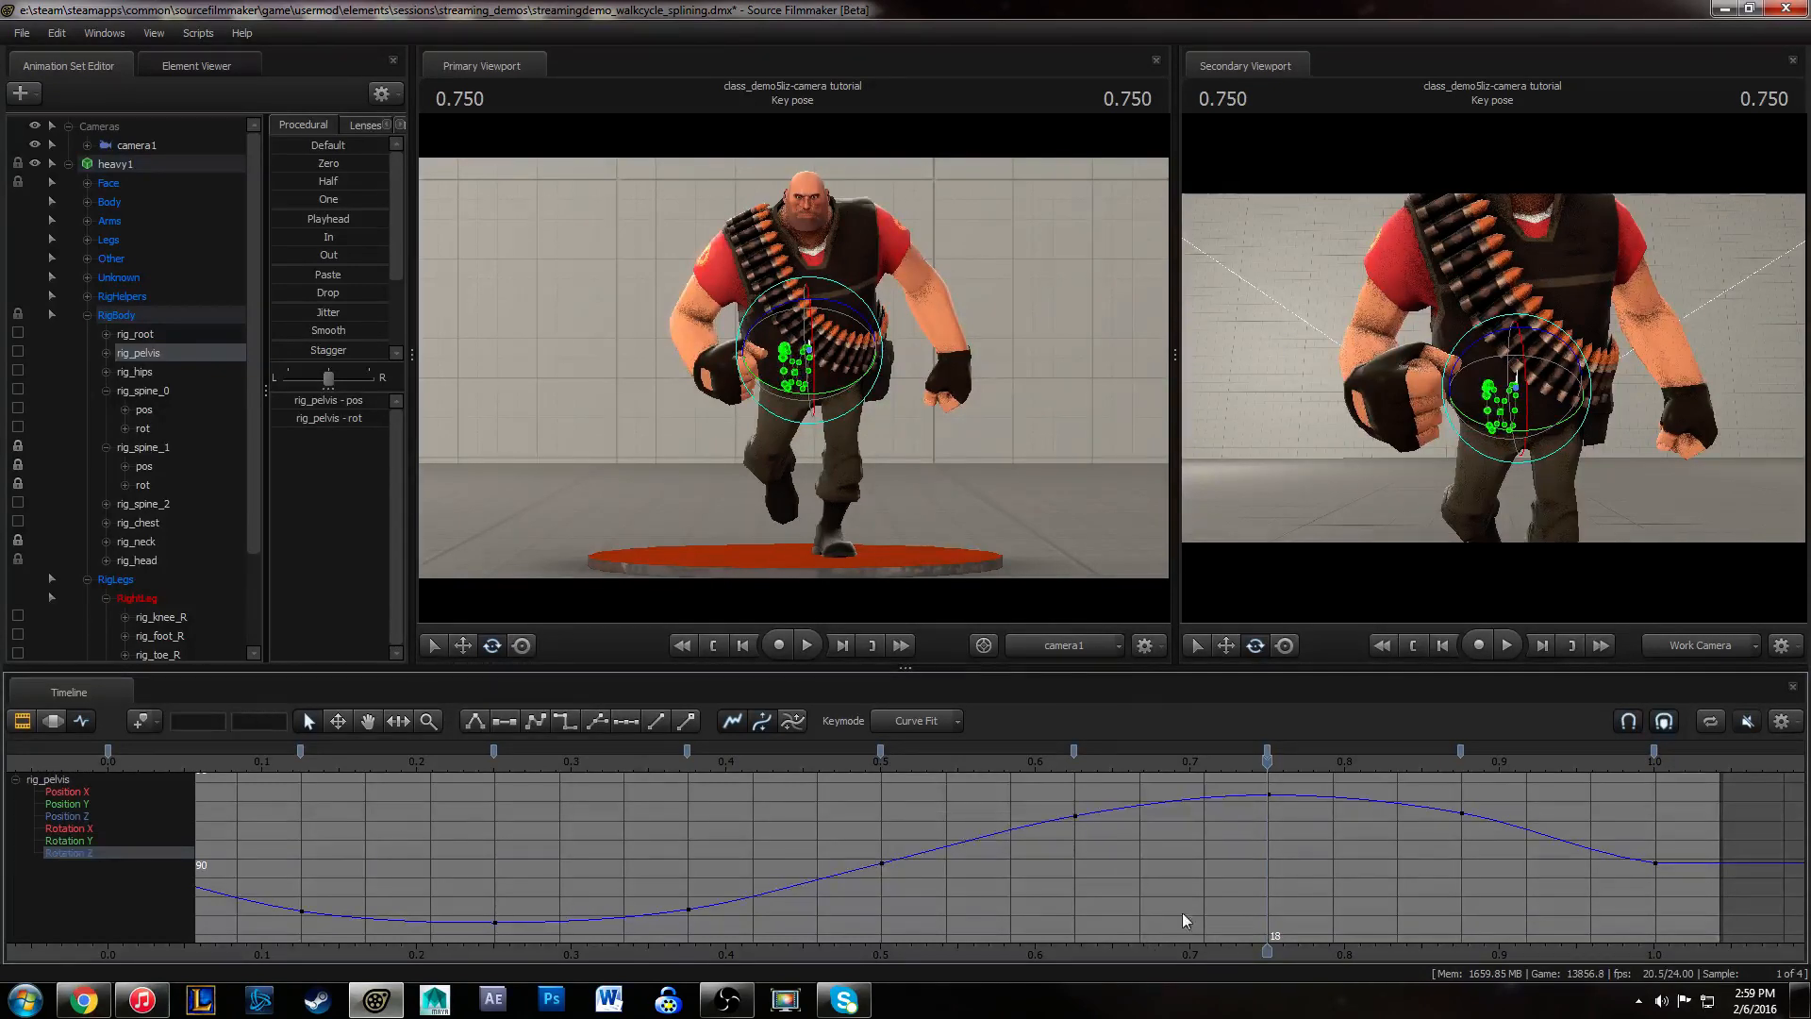
- Replay the walk cycle and examine the pelvis's Position X and Position Y curves at frame 6
{"action": "left_click", "coordinate": [117, 761]}
{"action": "key", "text": "space"}
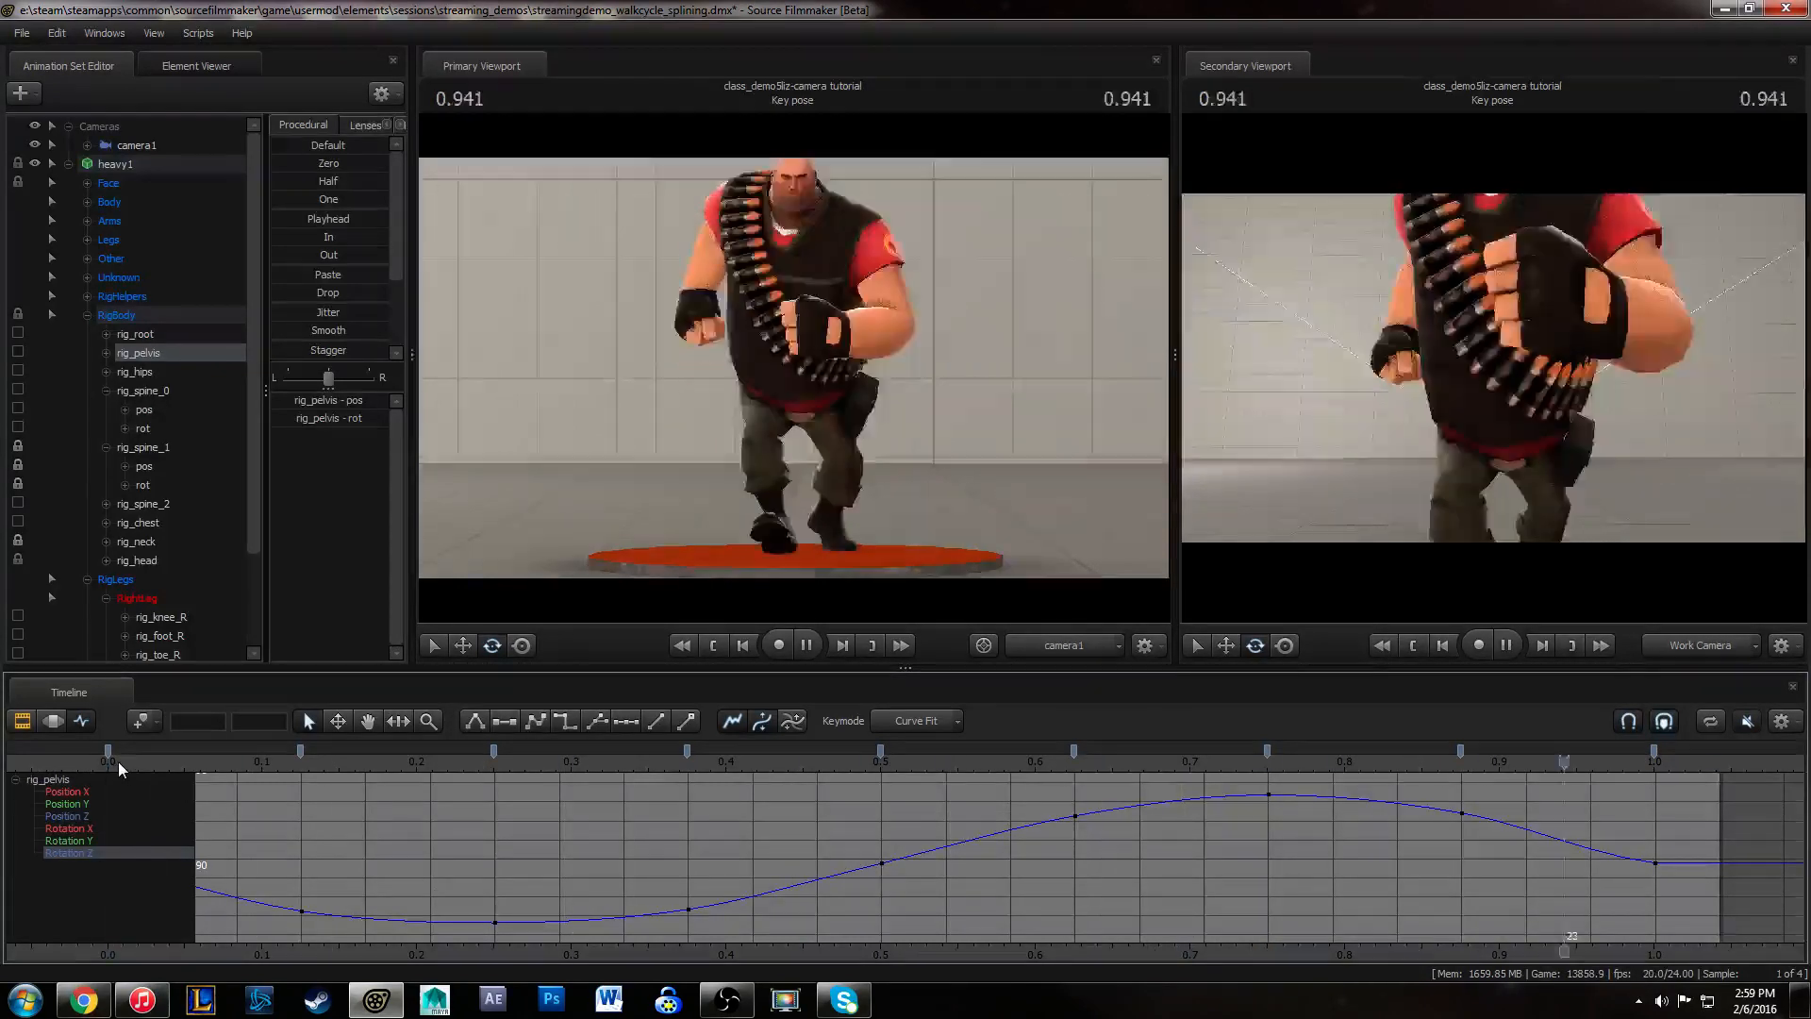
{"action": "key", "text": "space"}
{"action": "left_click_drag", "start_coordinate": [156, 776], "coordinate": [517, 774]}
{"action": "left_click", "coordinate": [84, 800]}
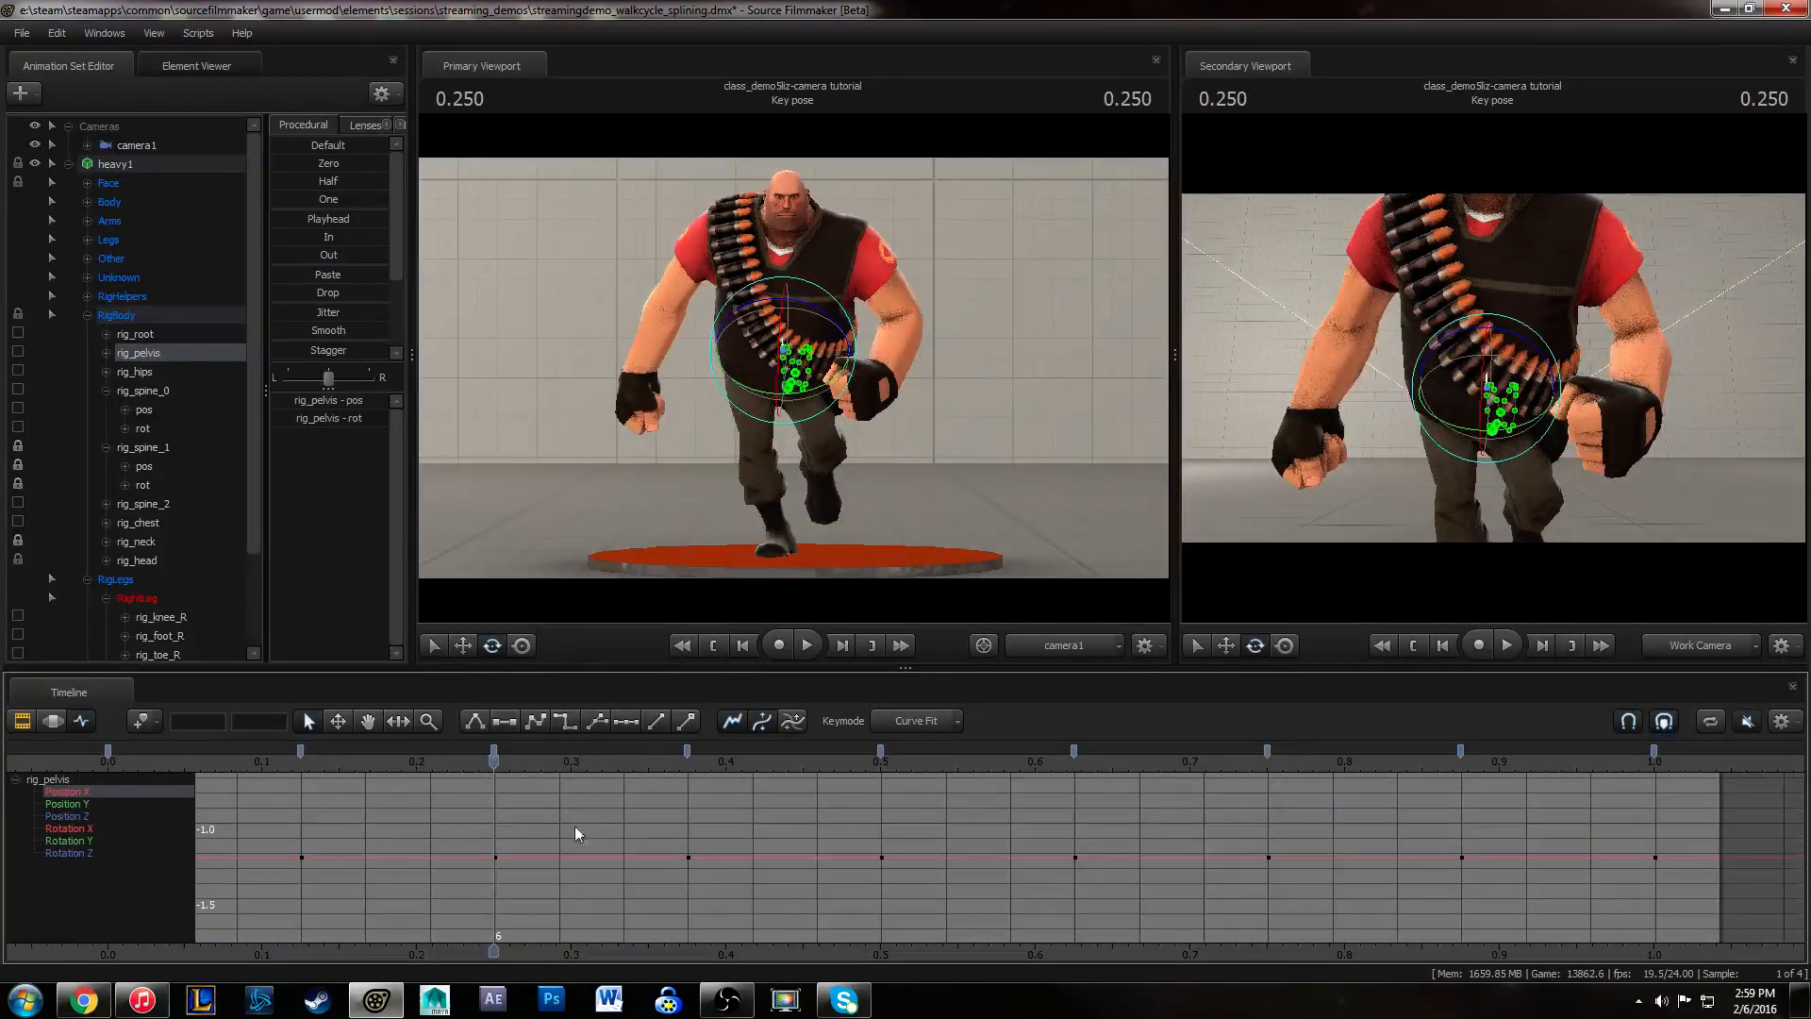
{"action": "key", "text": "ctrl+a"}
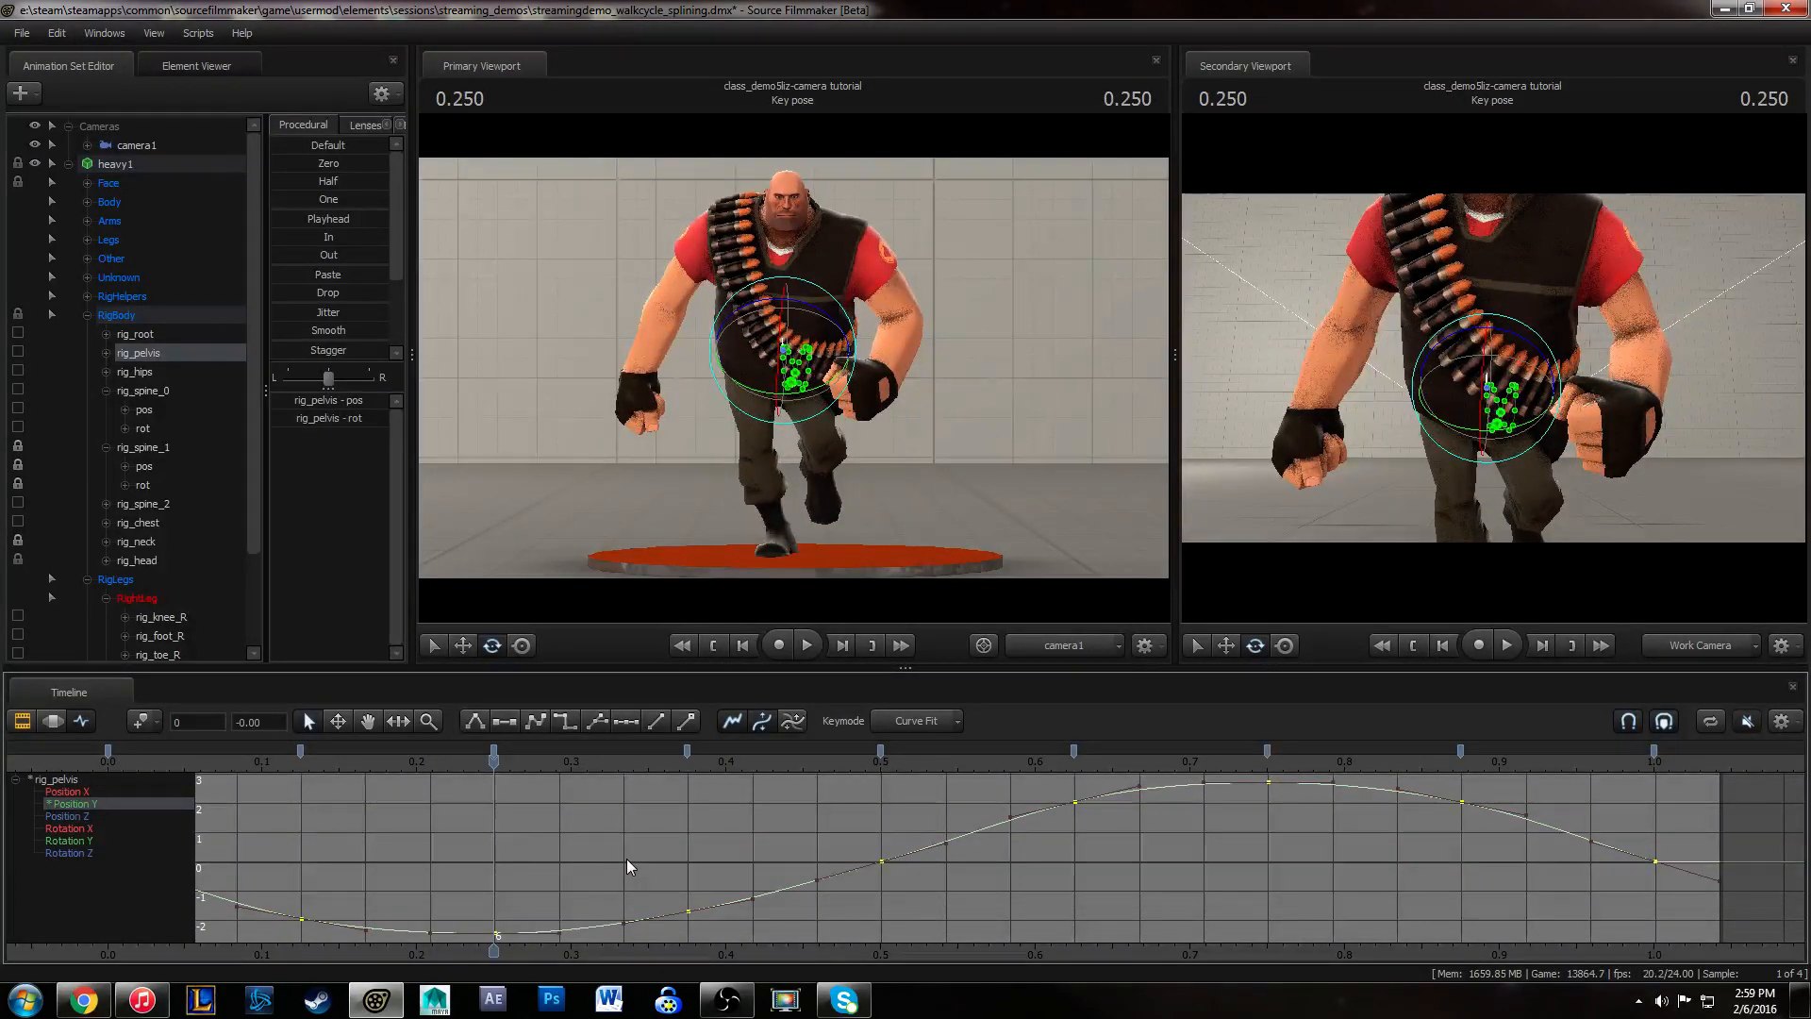
{"action": "key", "text": "f"}
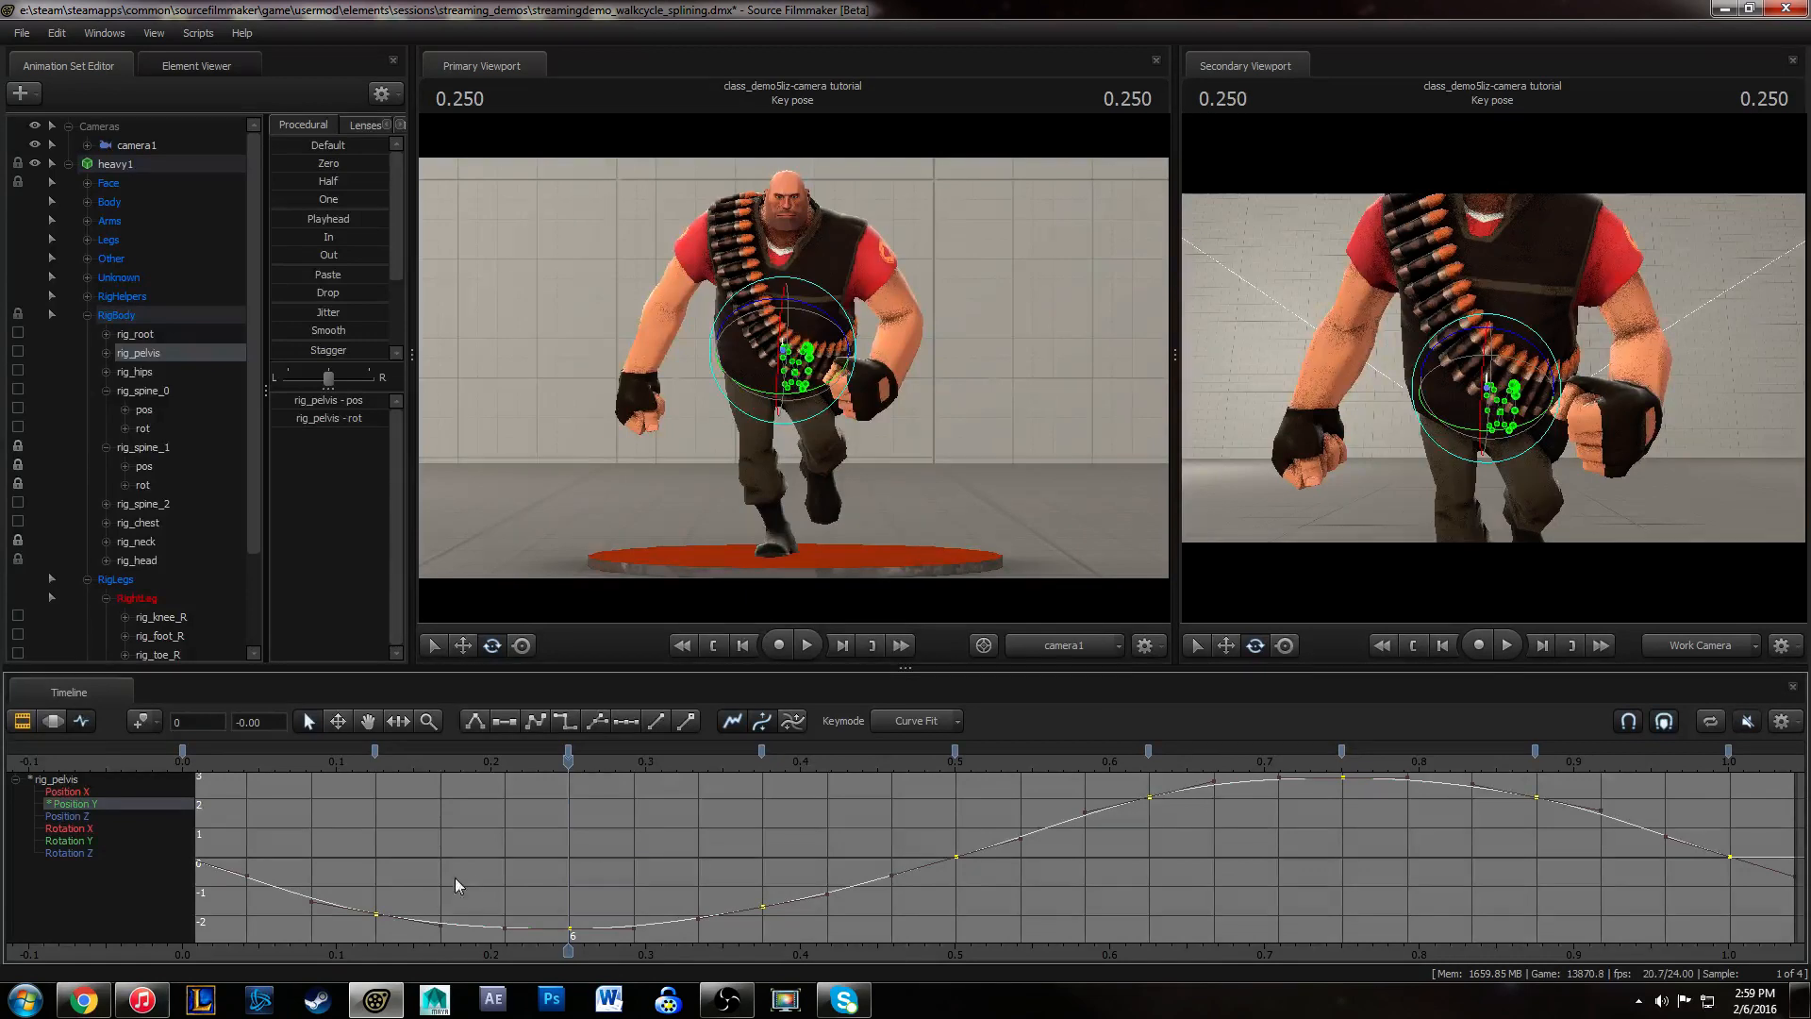
{"action": "left_click", "coordinate": [670, 863]}
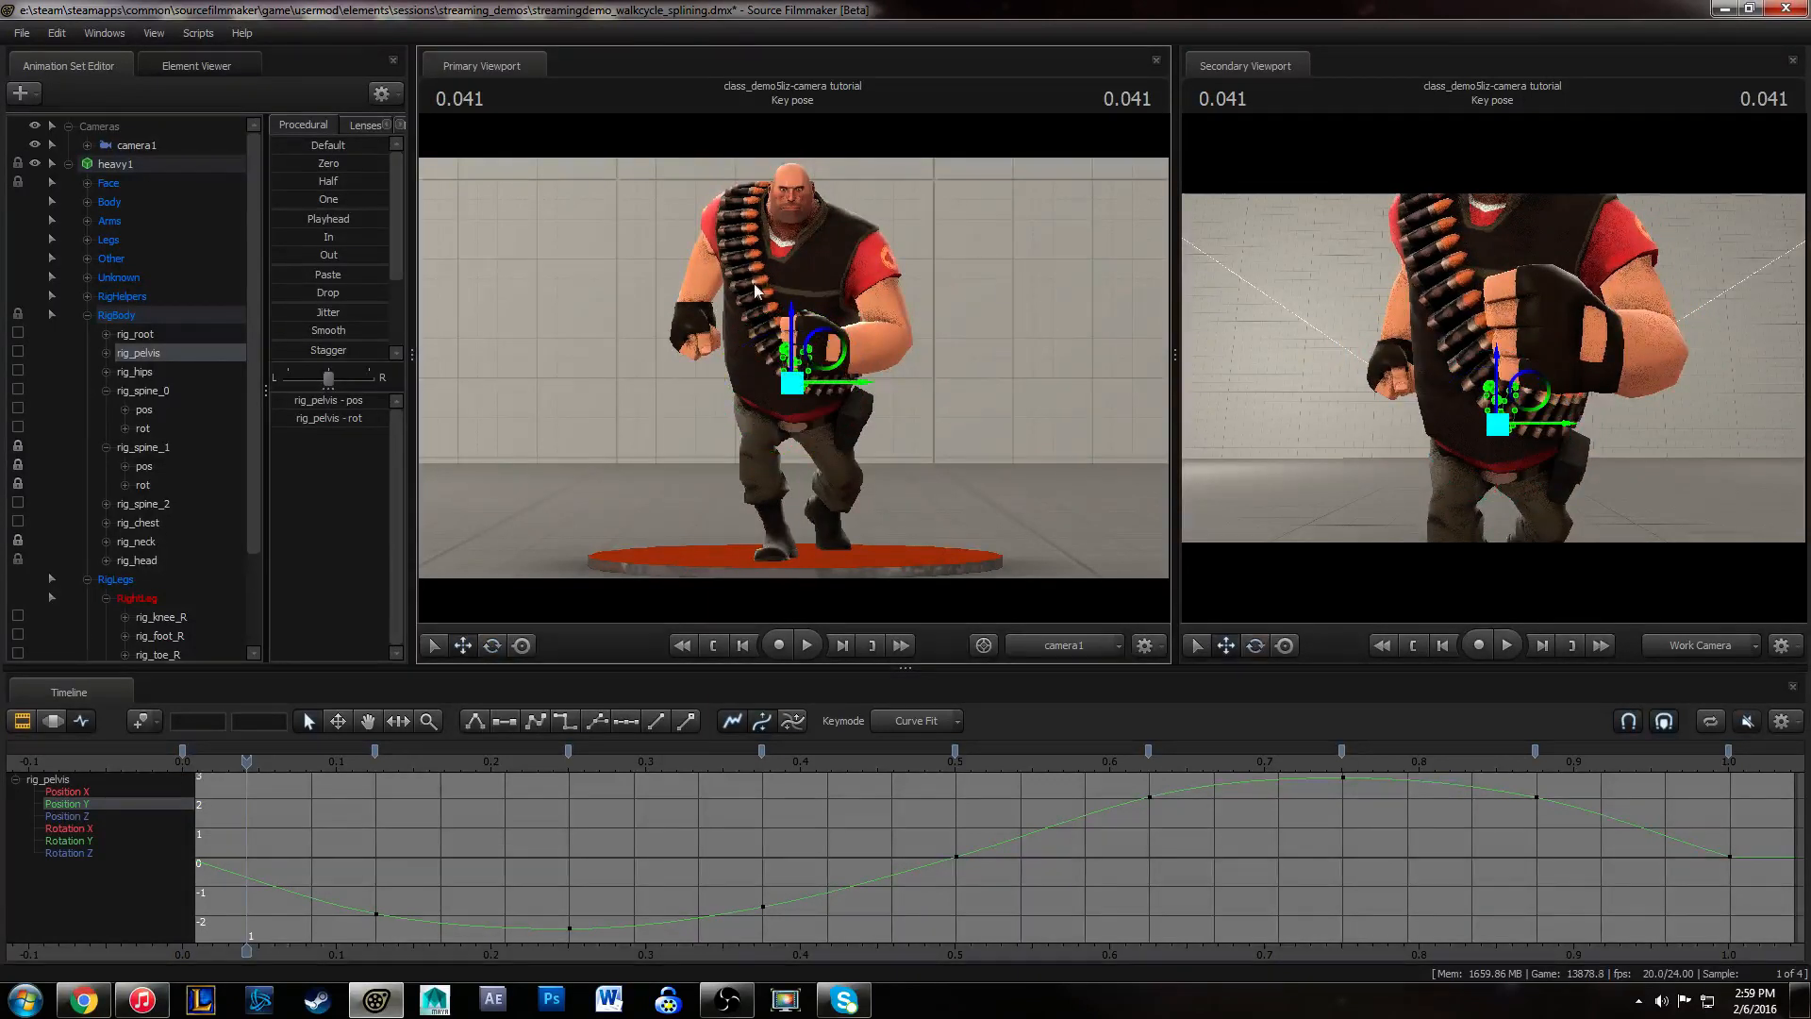
- Try nudging the pelvis sideways at frame 1 and lowering its Position Y keys at frames 3, 6 and 9
{"action": "left_click_drag", "start_coordinate": [862, 386], "coordinate": [860, 382]}
{"action": "key", "text": "ctrl+z"}
{"action": "mouse_move", "coordinate": [246, 761]}
{"action": "left_mouse_down"}
{"action": "mouse_move", "coordinate": [205, 768]}
{"action": "mouse_move", "coordinate": [569, 768]}
{"action": "left_mouse_up"}
{"action": "middle_click_drag", "start_coordinate": [635, 874], "coordinate": [635, 865]}
{"action": "mouse_move", "coordinate": [344, 854]}
{"action": "left_mouse_down"}
{"action": "mouse_move", "coordinate": [443, 893]}
{"action": "mouse_move", "coordinate": [784, 932]}
{"action": "left_mouse_up"}
{"action": "middle_click_drag", "start_coordinate": [778, 855], "coordinate": [778, 867]}
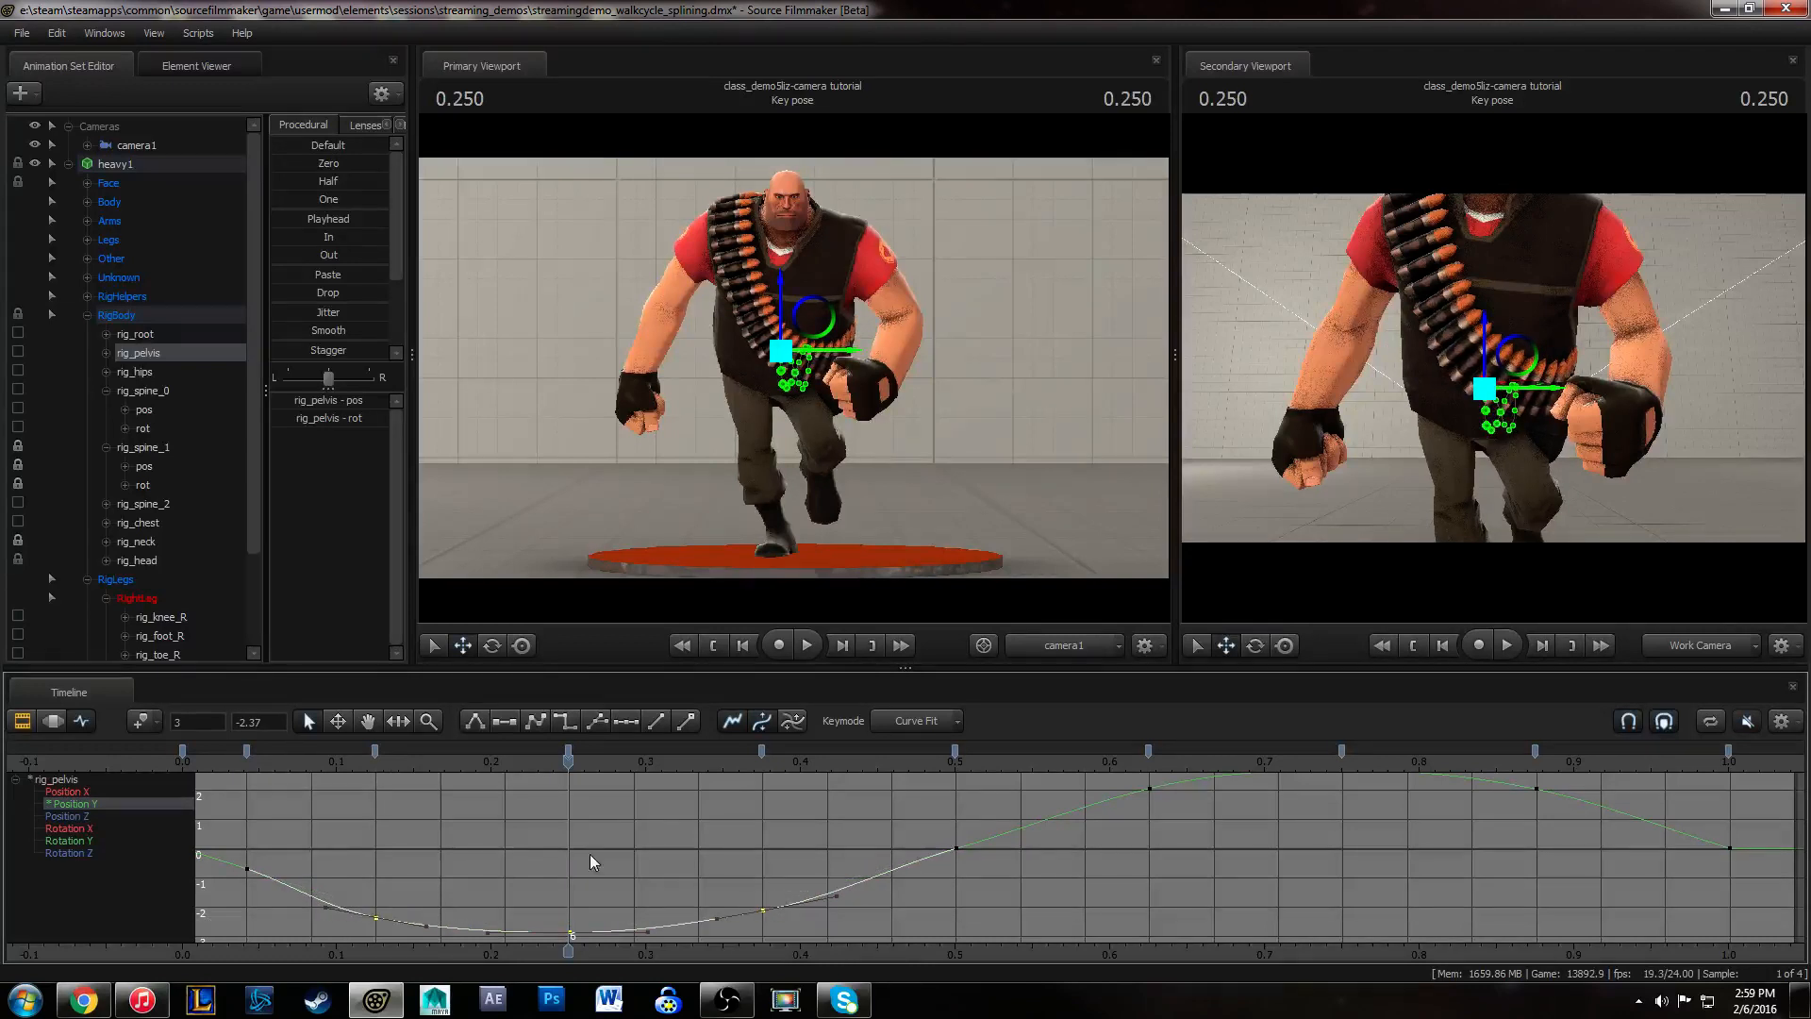
- Delete the extra pelvis key at frame 1 and check the Position Y curve around frame 3
{"action": "left_click", "coordinate": [246, 760]}
{"action": "middle_click_drag", "start_coordinate": [377, 844], "coordinate": [500, 844]}
{"action": "key", "text": "Delete"}
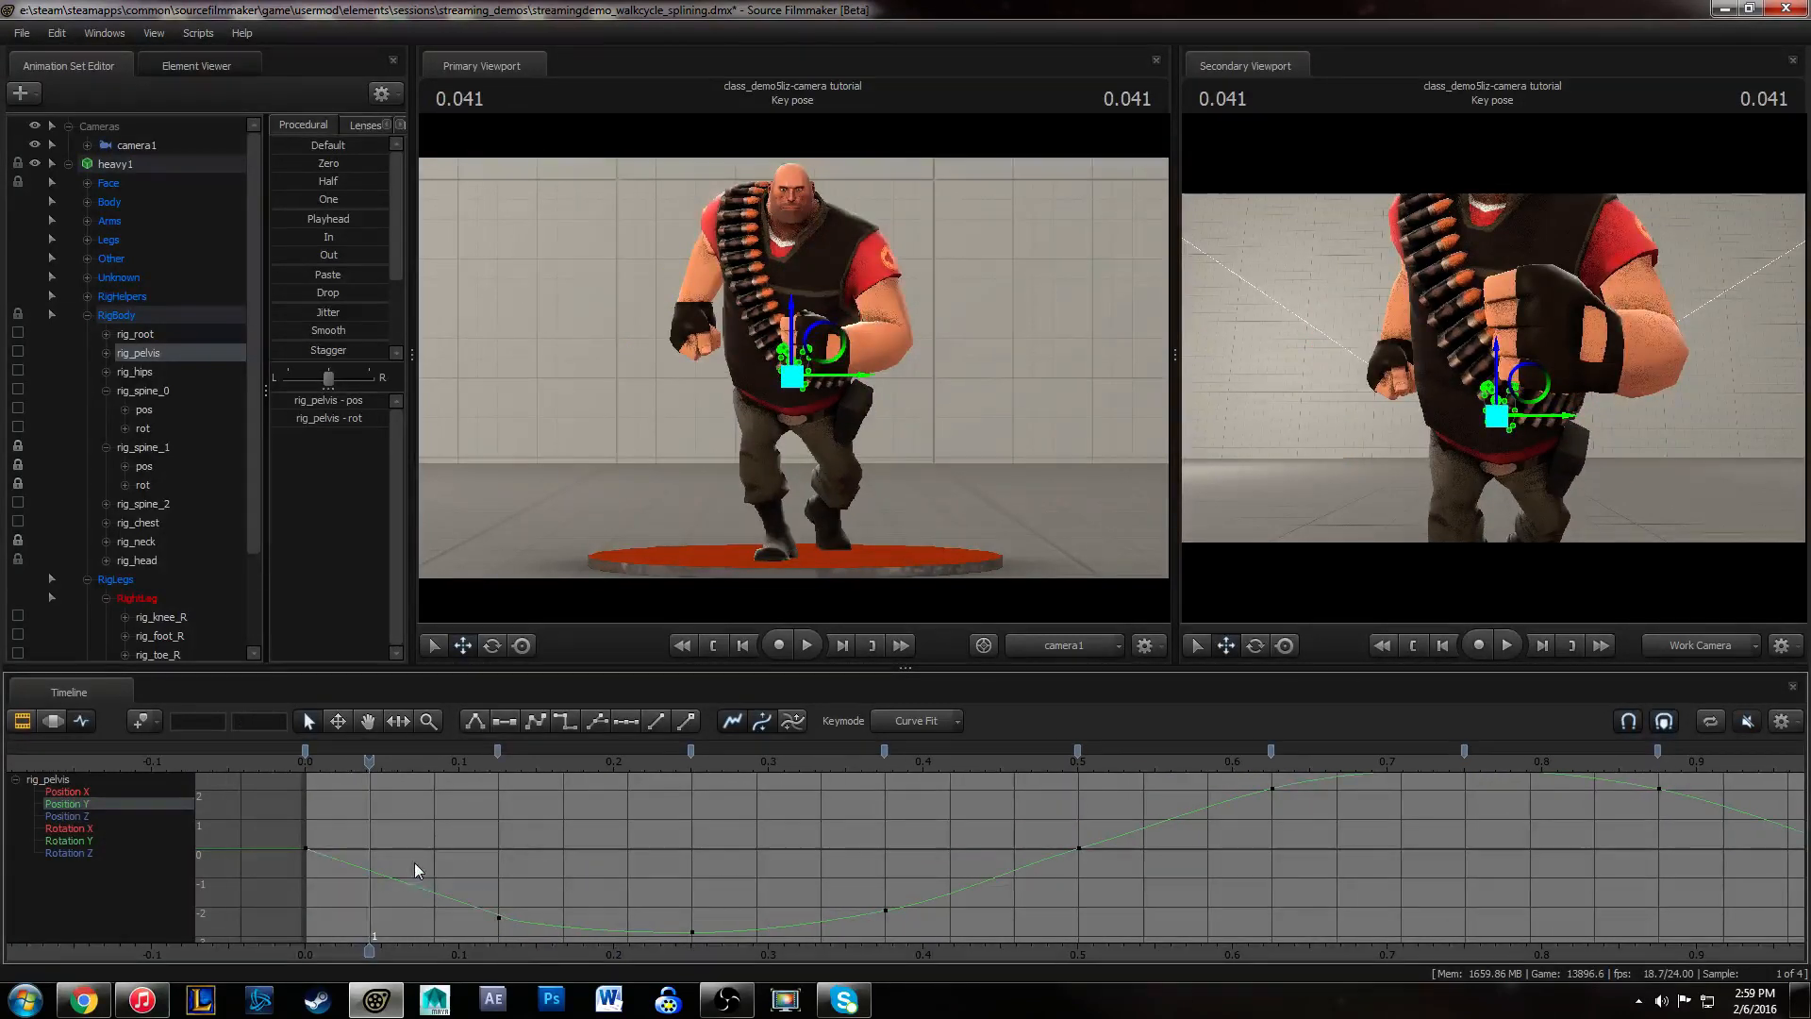
{"action": "left_click", "coordinate": [641, 840]}
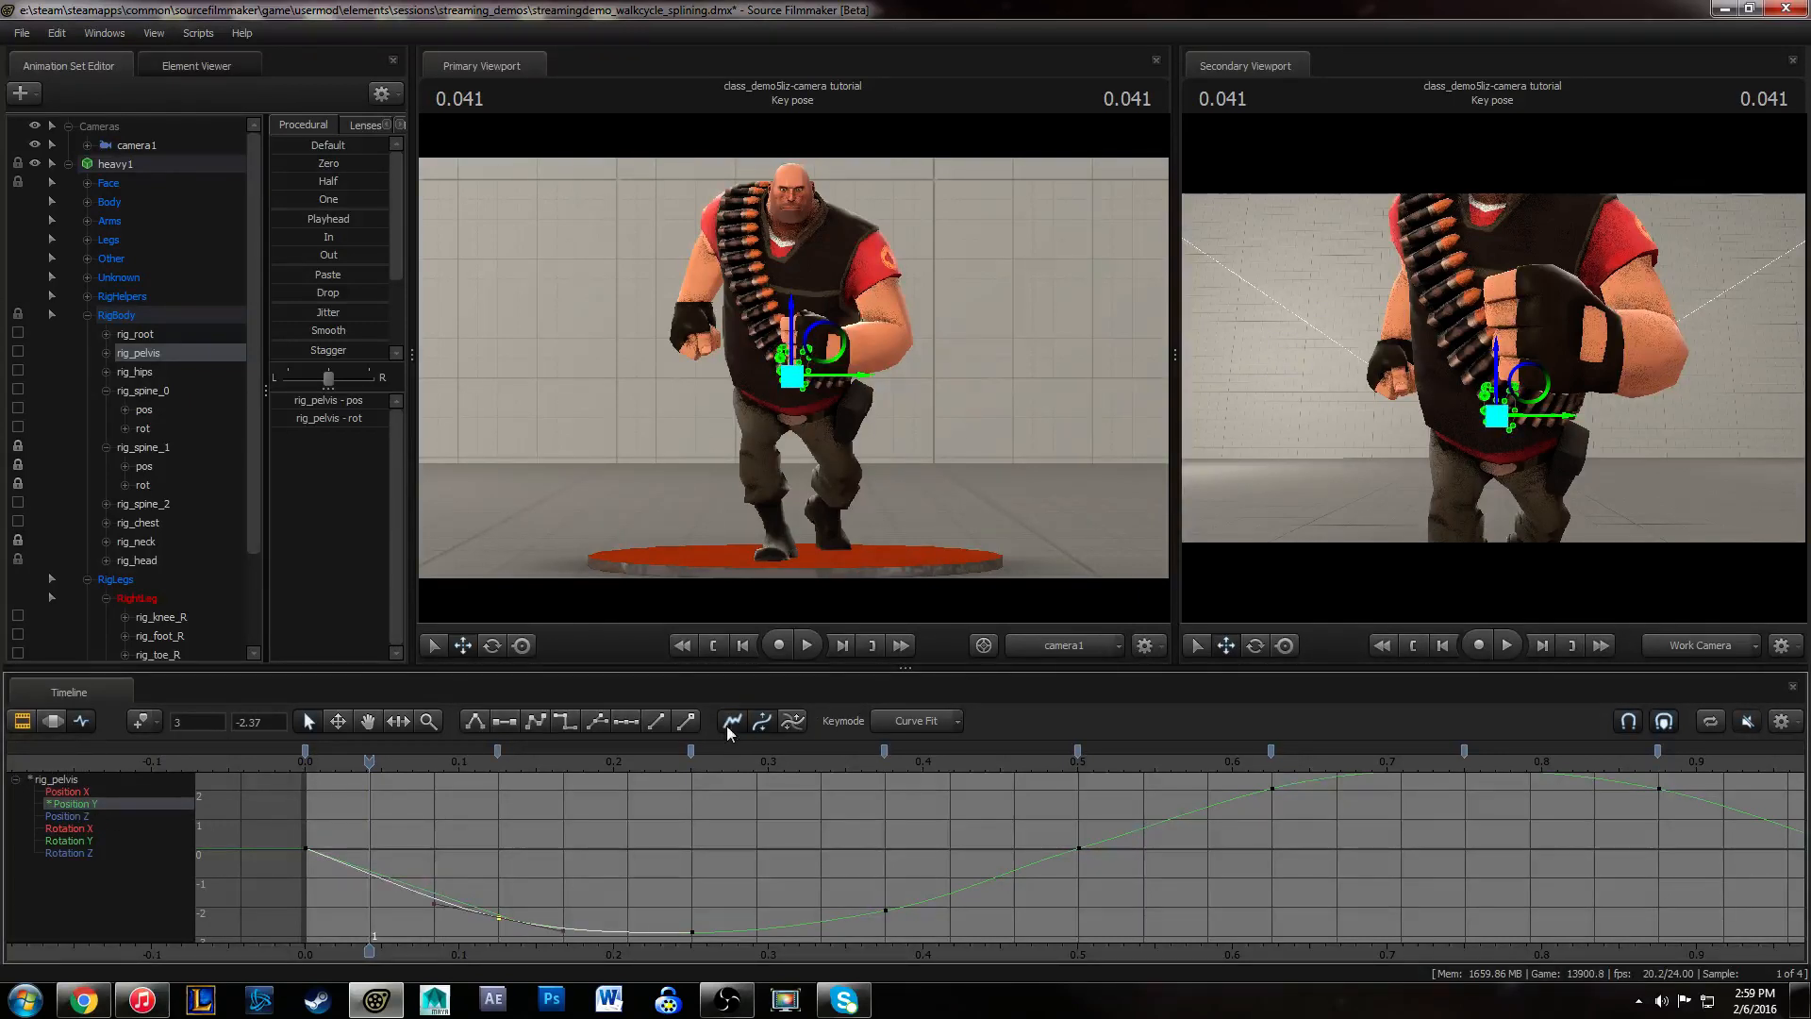
{"action": "left_click", "coordinate": [412, 830]}
- Raise the pelvis's Position Y keys at frames 15, 18 and 21 slightly and check the curve around frame 12
{"action": "left_click", "coordinate": [308, 762]}
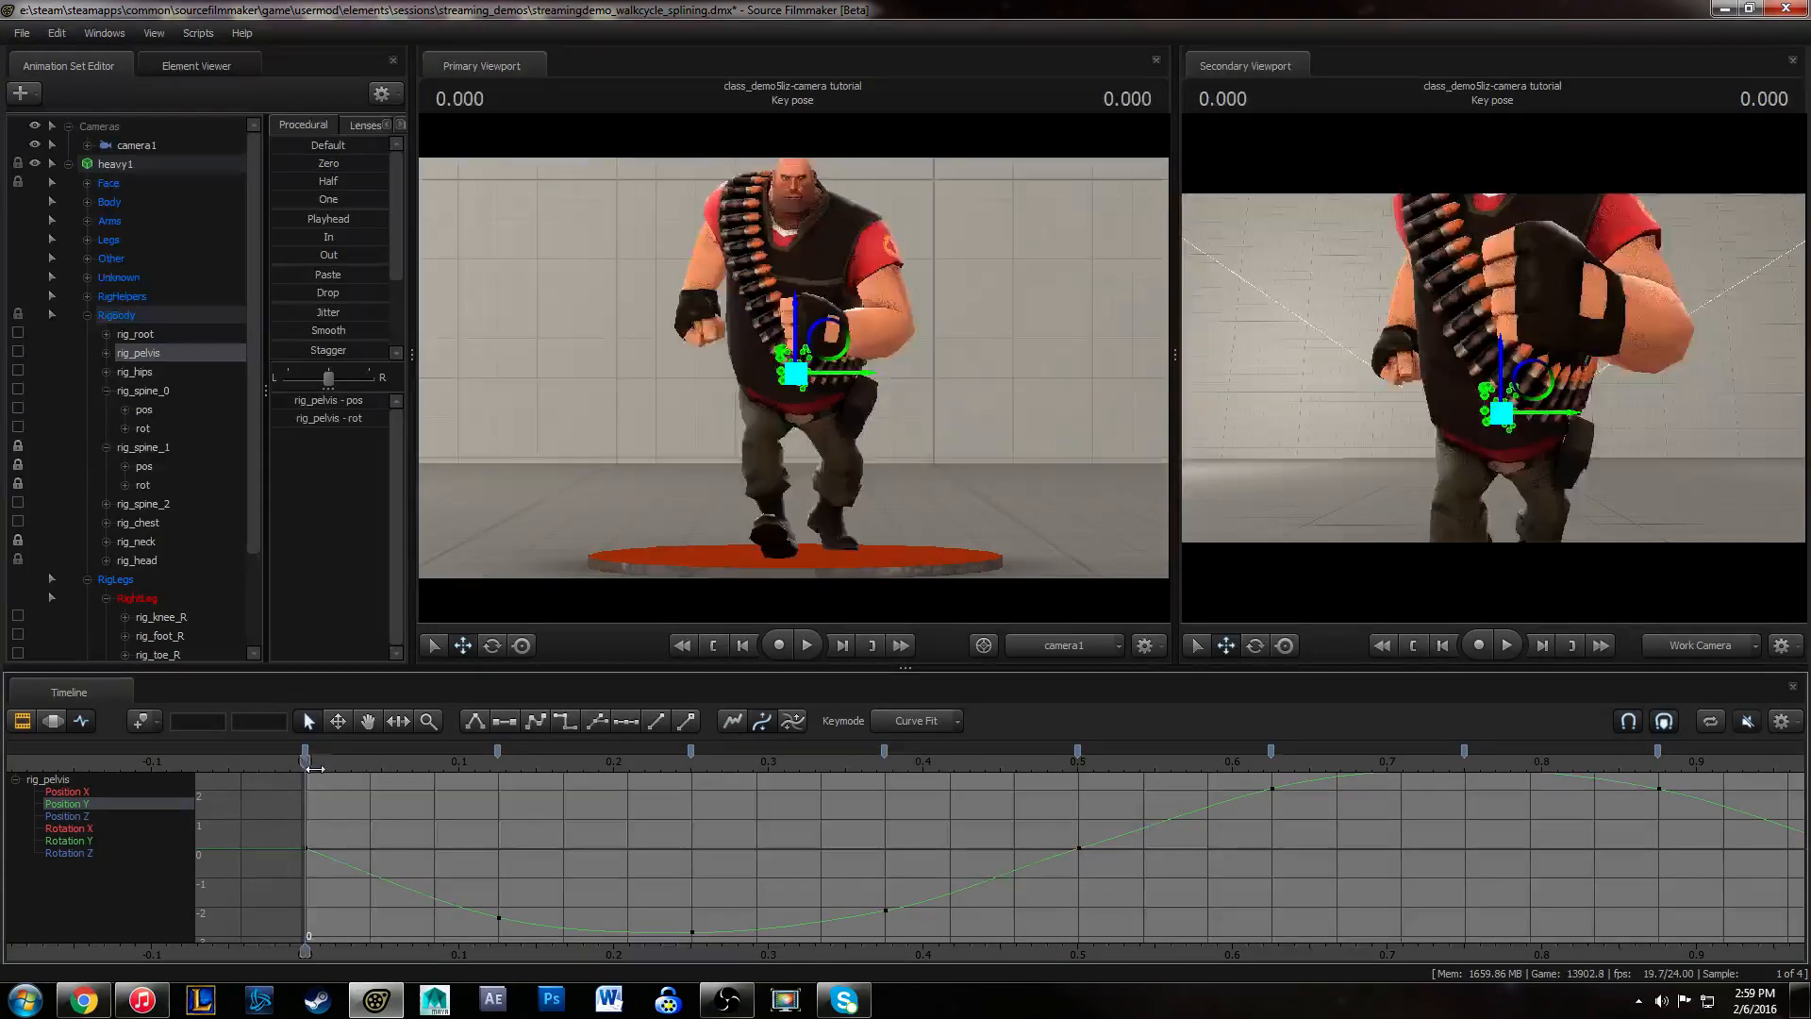
{"action": "left_click_drag", "start_coordinate": [315, 768], "coordinate": [1252, 793]}
{"action": "middle_click_drag", "start_coordinate": [1364, 842], "coordinate": [1210, 870]}
{"action": "left_click_drag", "start_coordinate": [1073, 845], "coordinate": [1561, 772]}
{"action": "middle_click_drag", "start_coordinate": [1233, 905], "coordinate": [1234, 893], "text": "shift"}
{"action": "left_click_drag", "start_coordinate": [905, 825], "coordinate": [991, 955]}
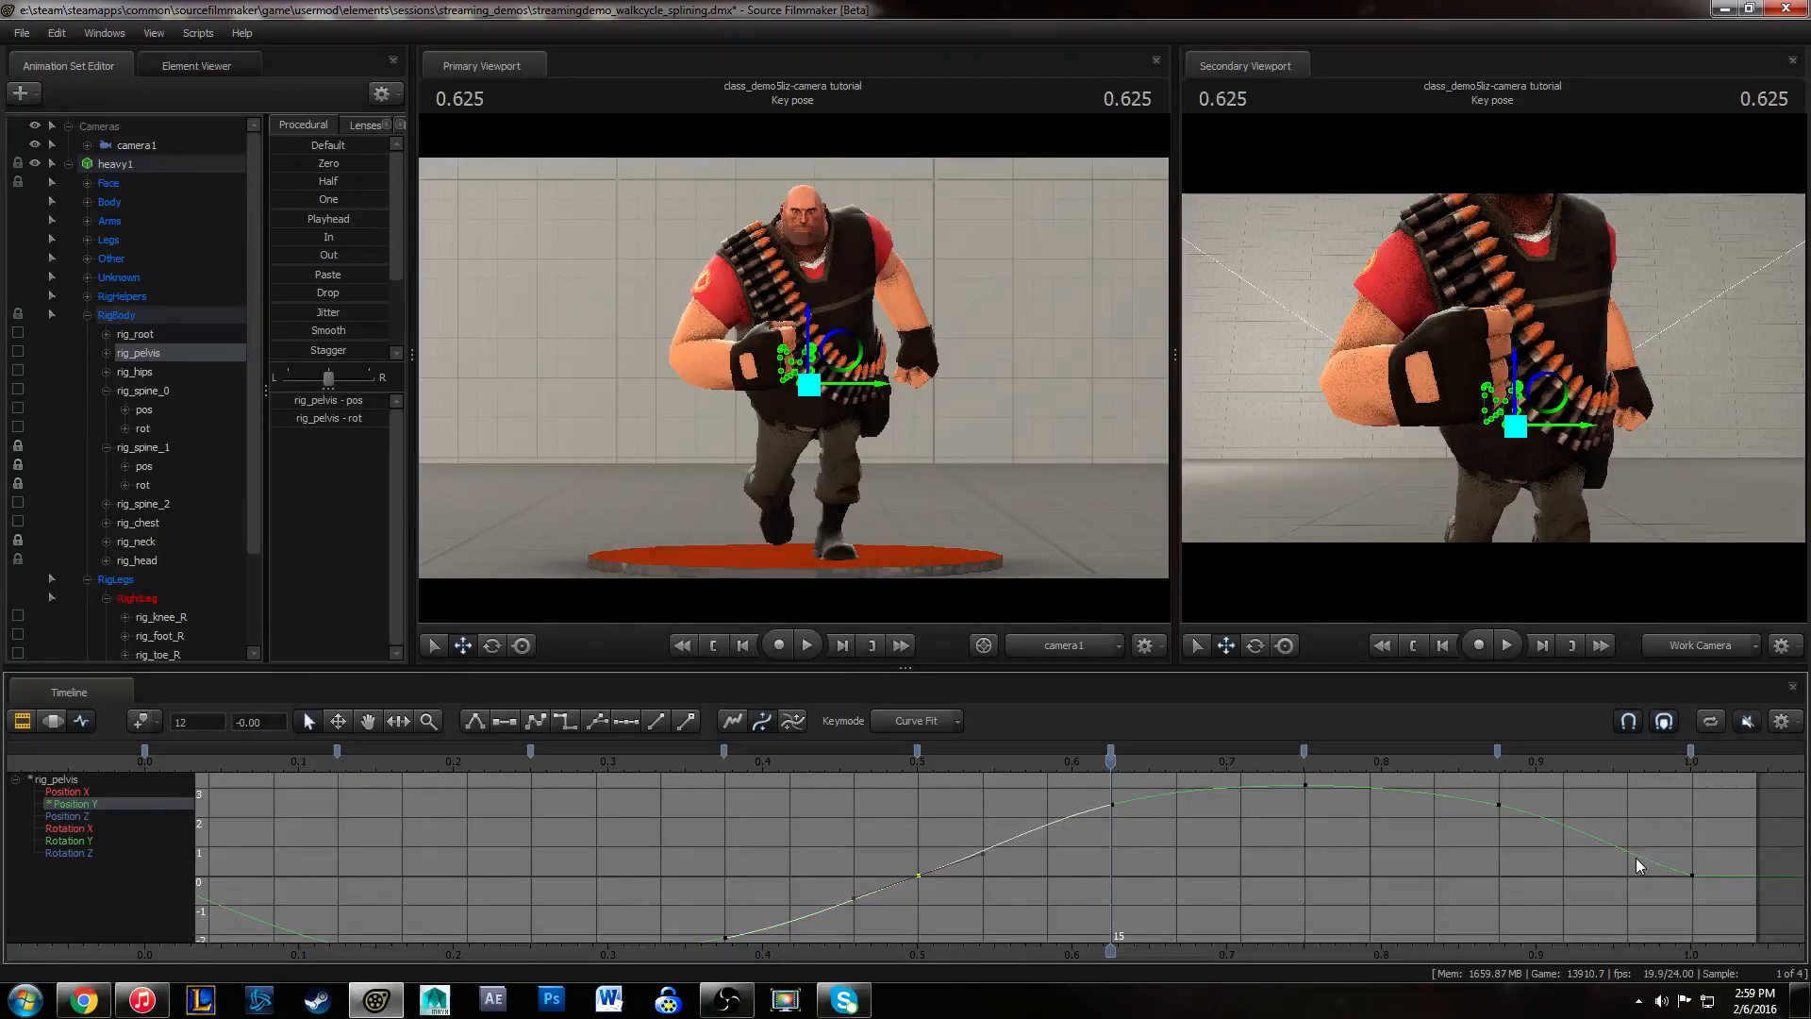
{"action": "left_click", "coordinate": [1582, 890]}
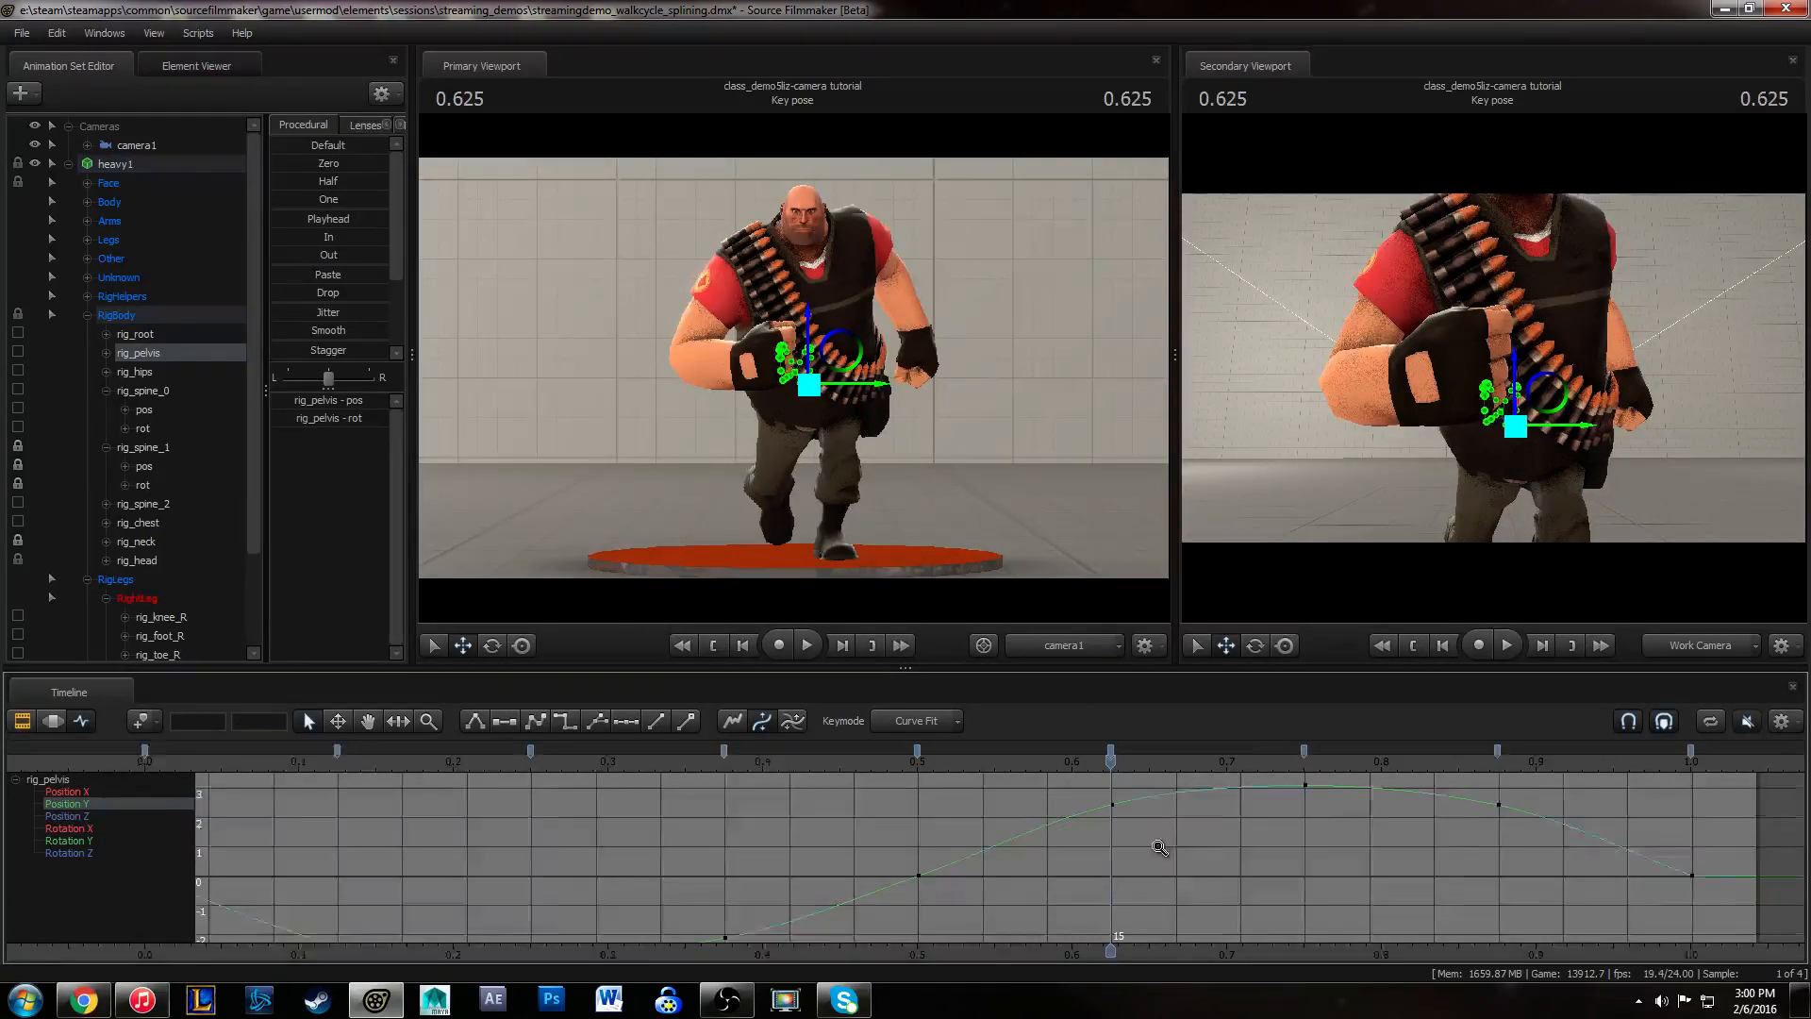
- Replay the walk cycle from frame 0 and examine the pelvis's side-to-side motion in both viewports
{"action": "scroll", "coordinate": [1147, 850], "scroll_direction": "down", "scroll_amount": 4}
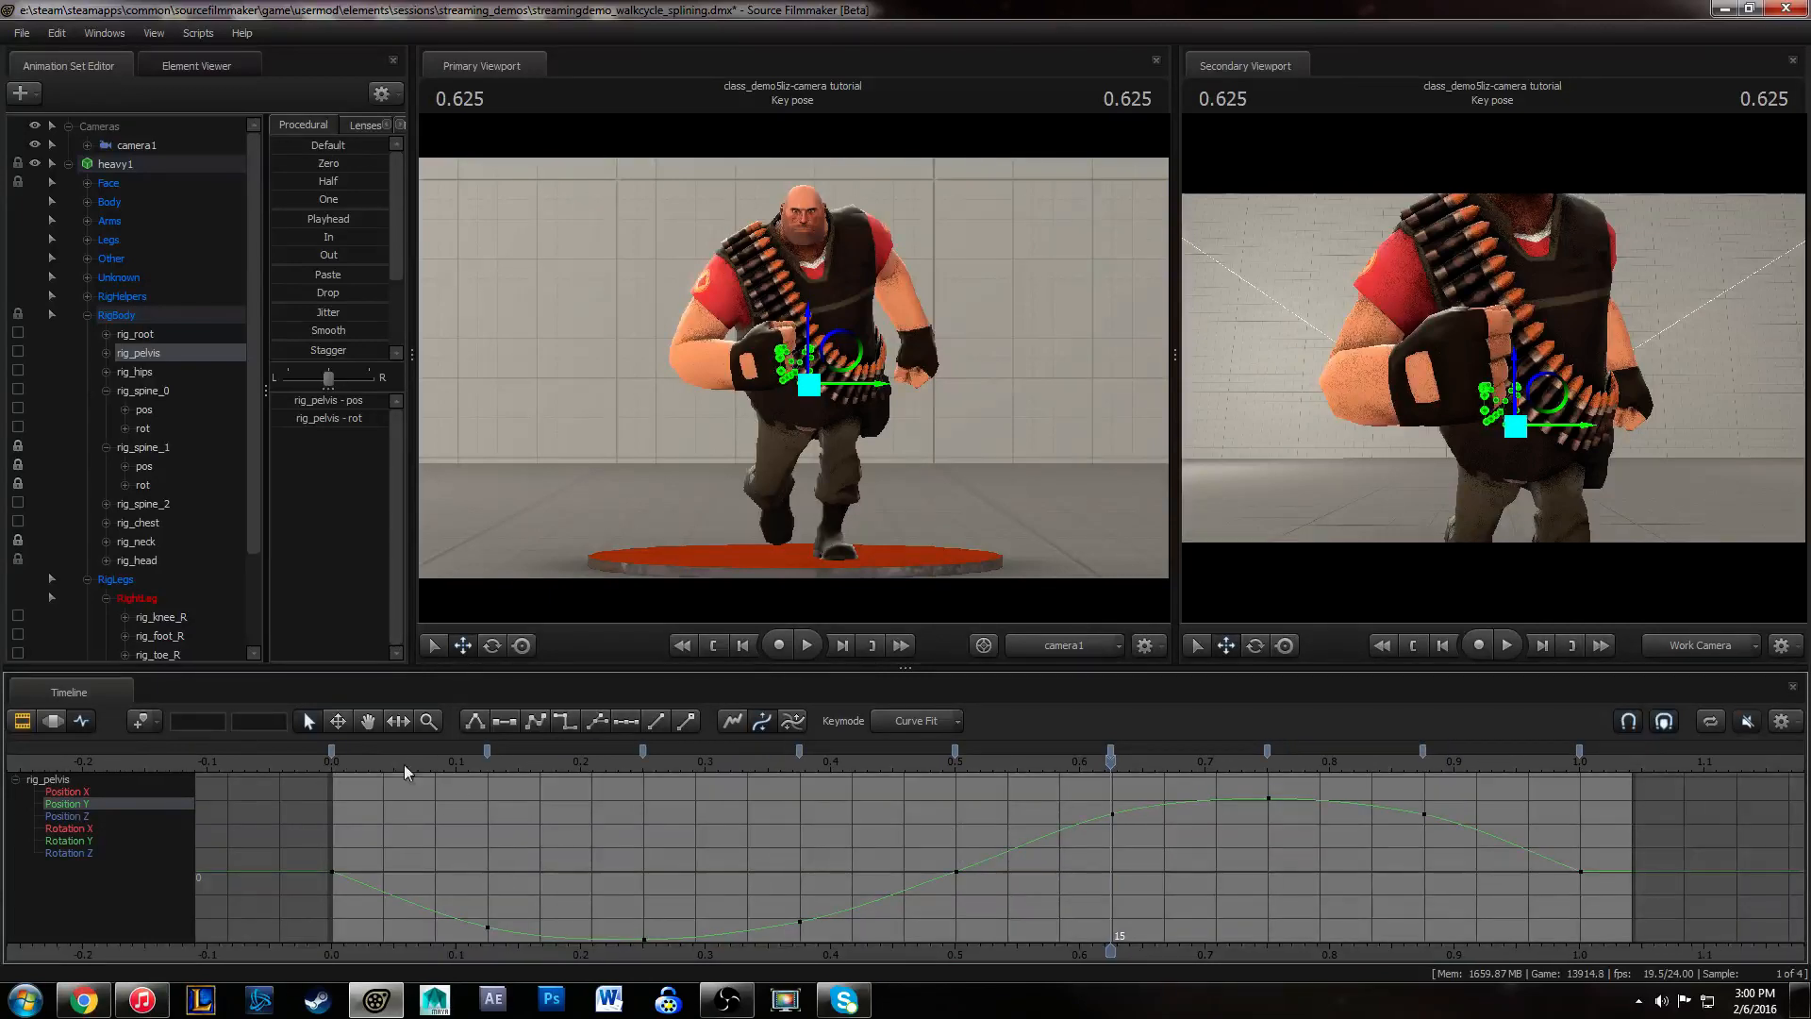
{"action": "left_click", "coordinate": [355, 760]}
{"action": "key", "text": "space"}
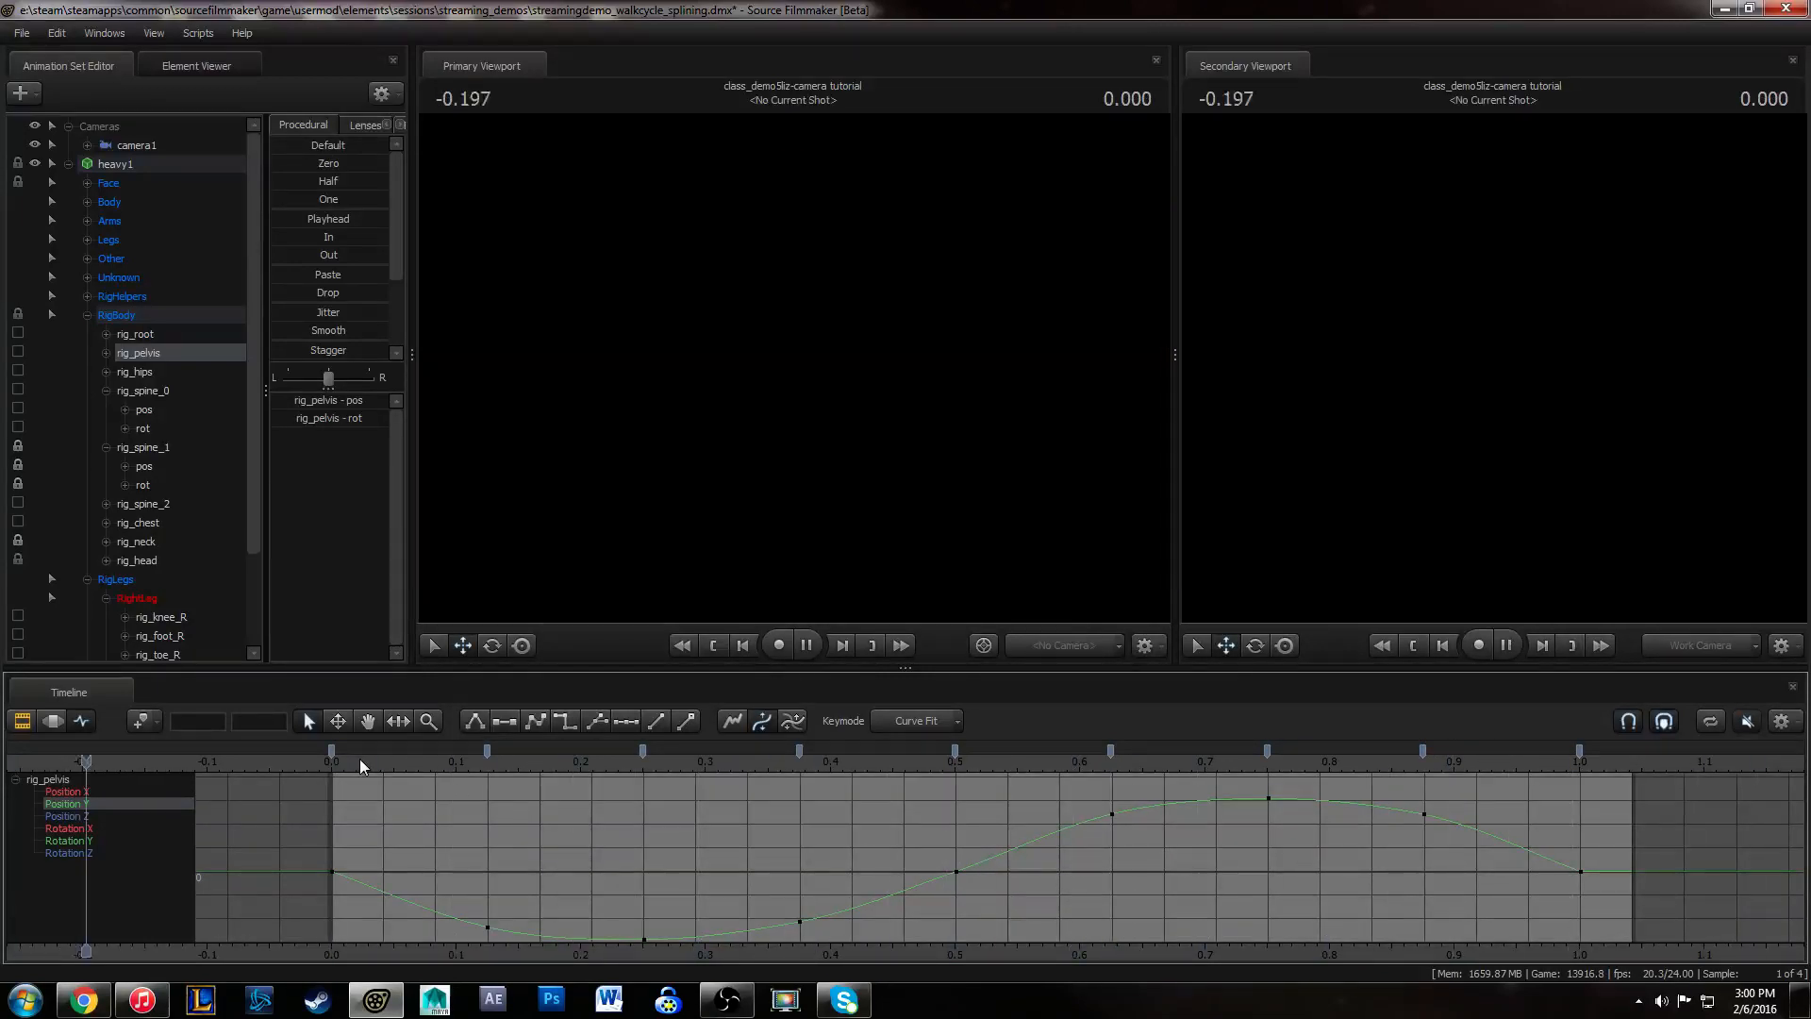
{"action": "key", "text": "space"}
{"action": "left_click", "coordinate": [331, 760]}
{"action": "middle_click_drag", "start_coordinate": [751, 833], "coordinate": [429, 799]}
{"action": "right_click_drag", "start_coordinate": [541, 862], "coordinate": [606, 862], "text": "alt"}
{"action": "key", "text": "space"}
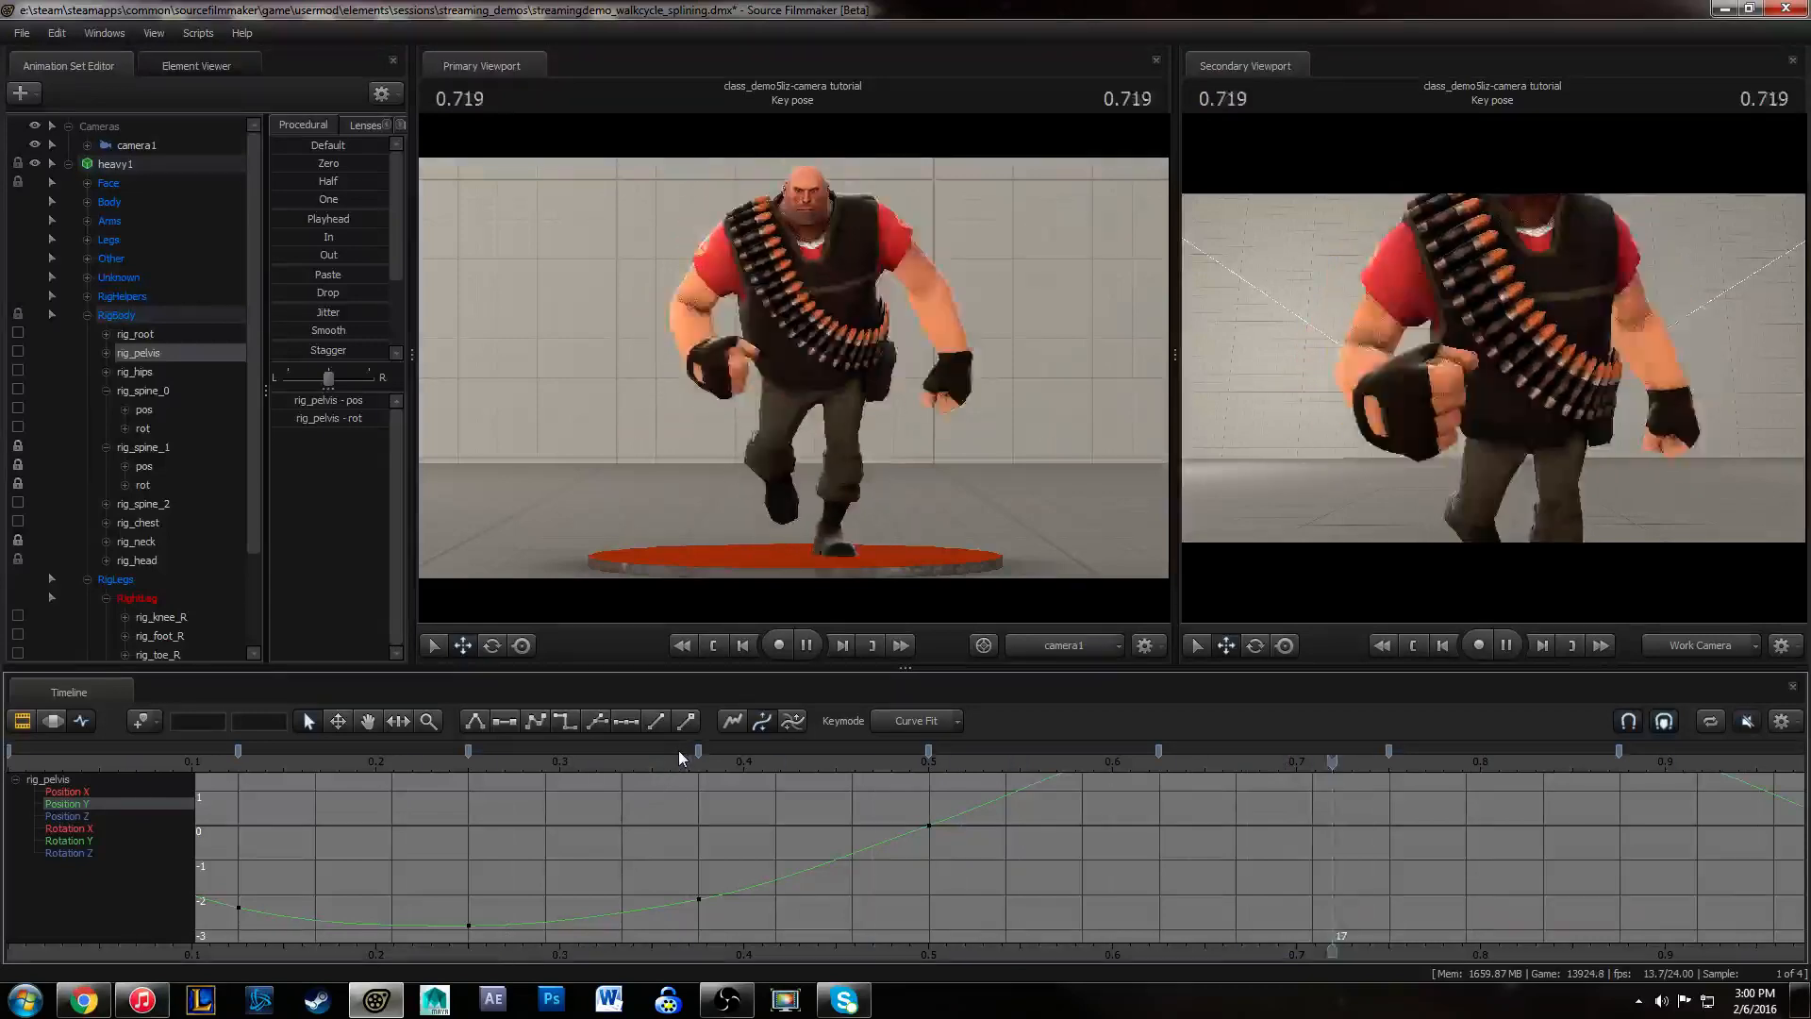
{"action": "key", "text": "space"}
- Undo the recent changes to the pelvis's Position Y curve and replay the walk cycle from frame 0
{"action": "key", "text": "ctrl+z"}
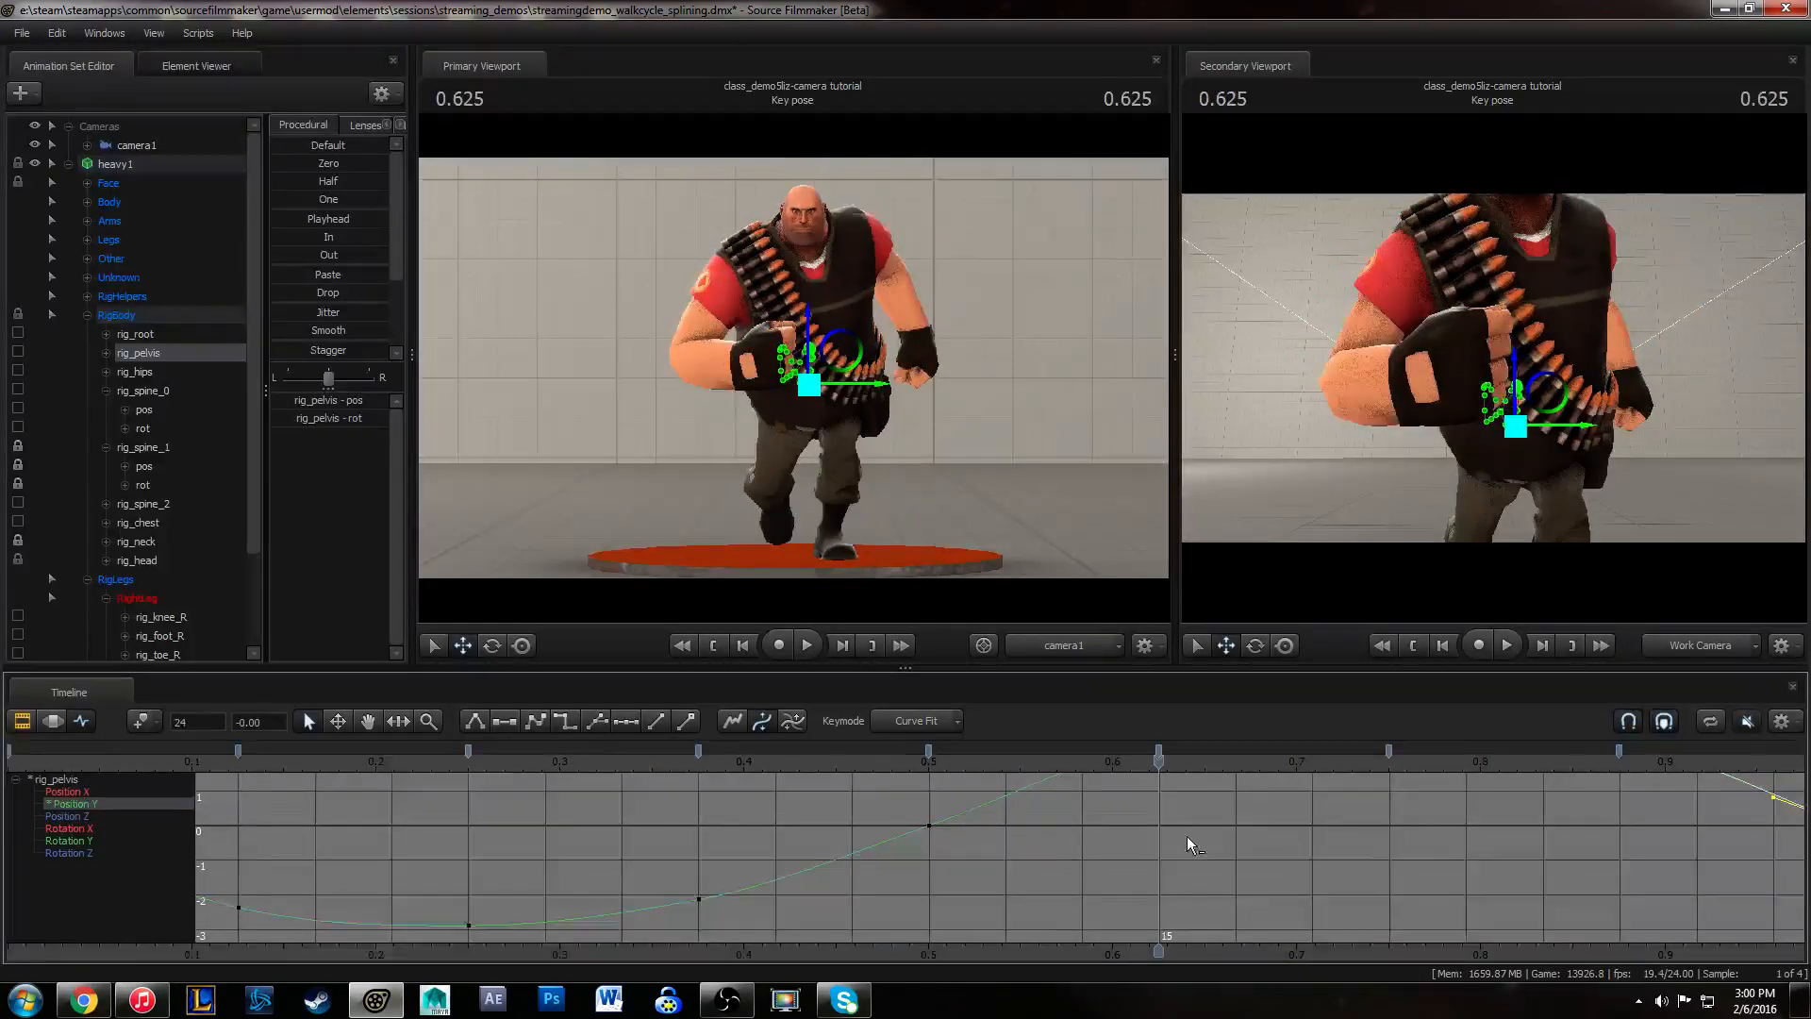
{"action": "scroll", "coordinate": [1200, 837], "scroll_direction": "down", "scroll_amount": 1}
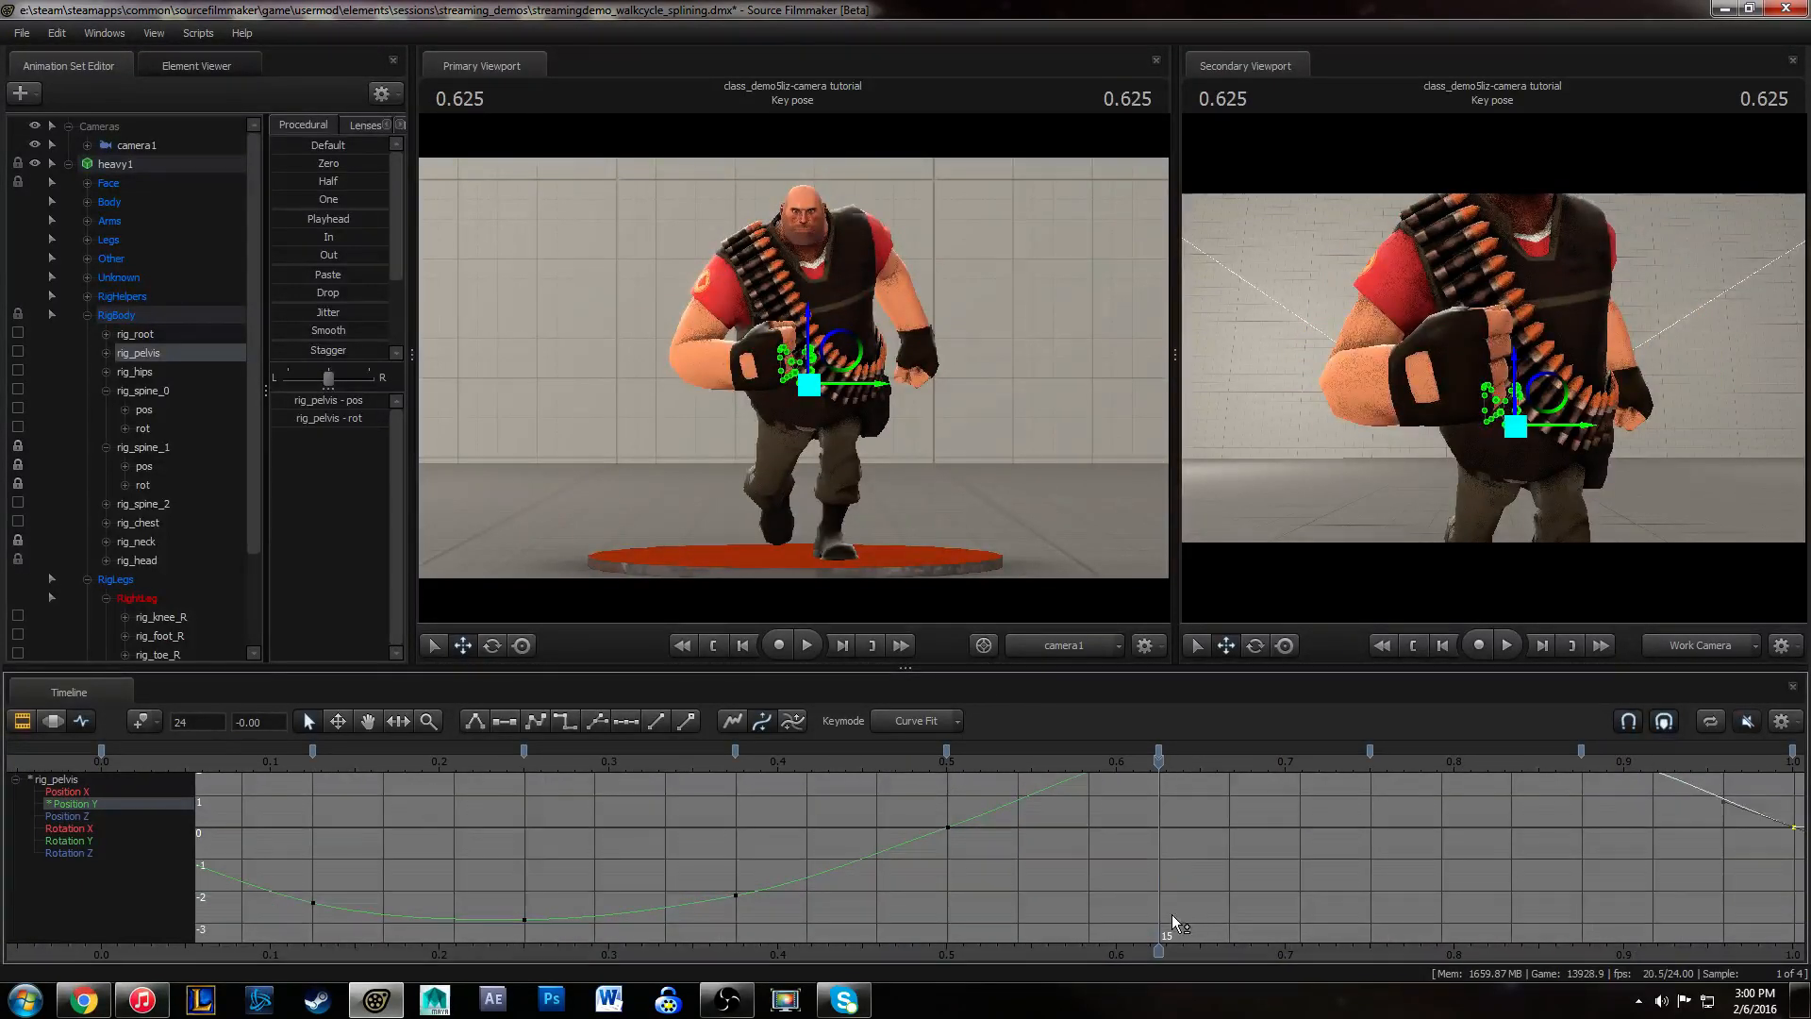
{"action": "key", "text": "ctrl+z"}
{"action": "key", "text": "ctrl+z"}
{"action": "key", "text": "ctrl+z"}
{"action": "key", "text": "ctrl+z"}
{"action": "key", "text": "ctrl+z"}
{"action": "key", "text": "ctrl+z"}
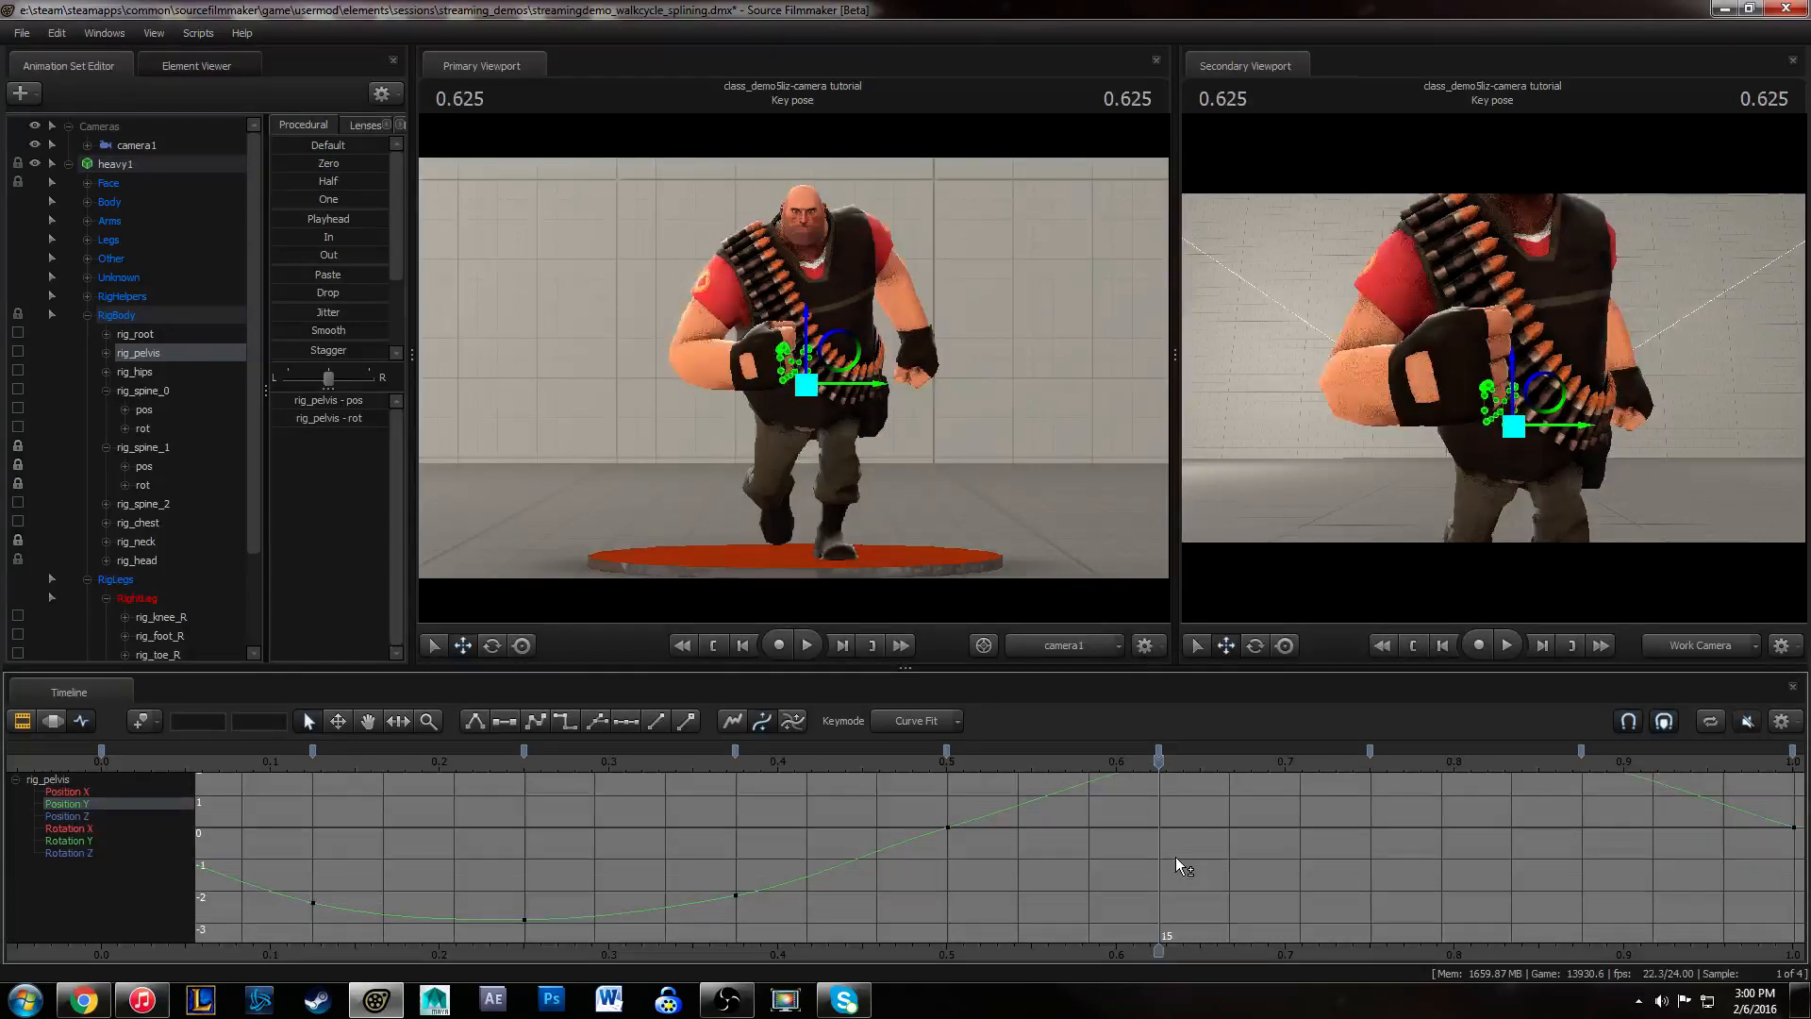
{"action": "key", "text": "ctrl+z"}
{"action": "key", "text": "ctrl+z"}
{"action": "key", "text": "ctrl+z"}
{"action": "key", "text": "ctrl+z"}
{"action": "key", "text": "ctrl+z"}
{"action": "key", "text": "ctrl+z"}
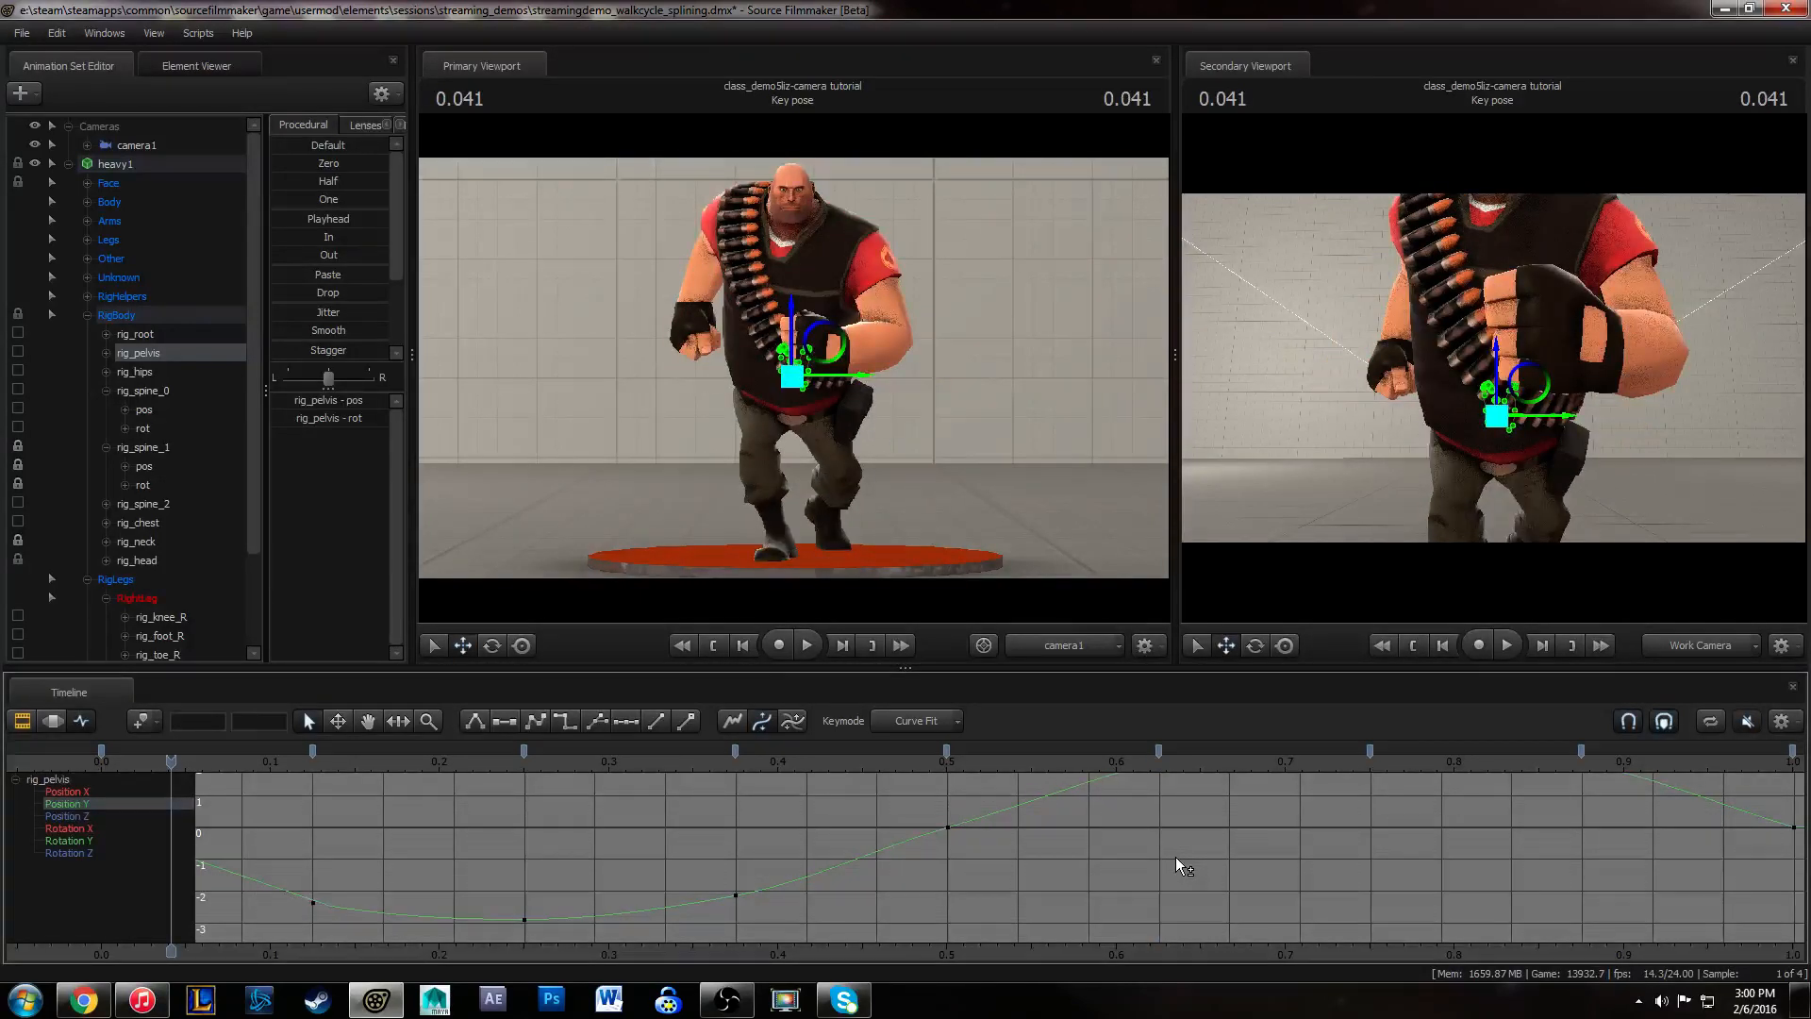
{"action": "key", "text": "ctrl+z"}
{"action": "key", "text": "ctrl+z"}
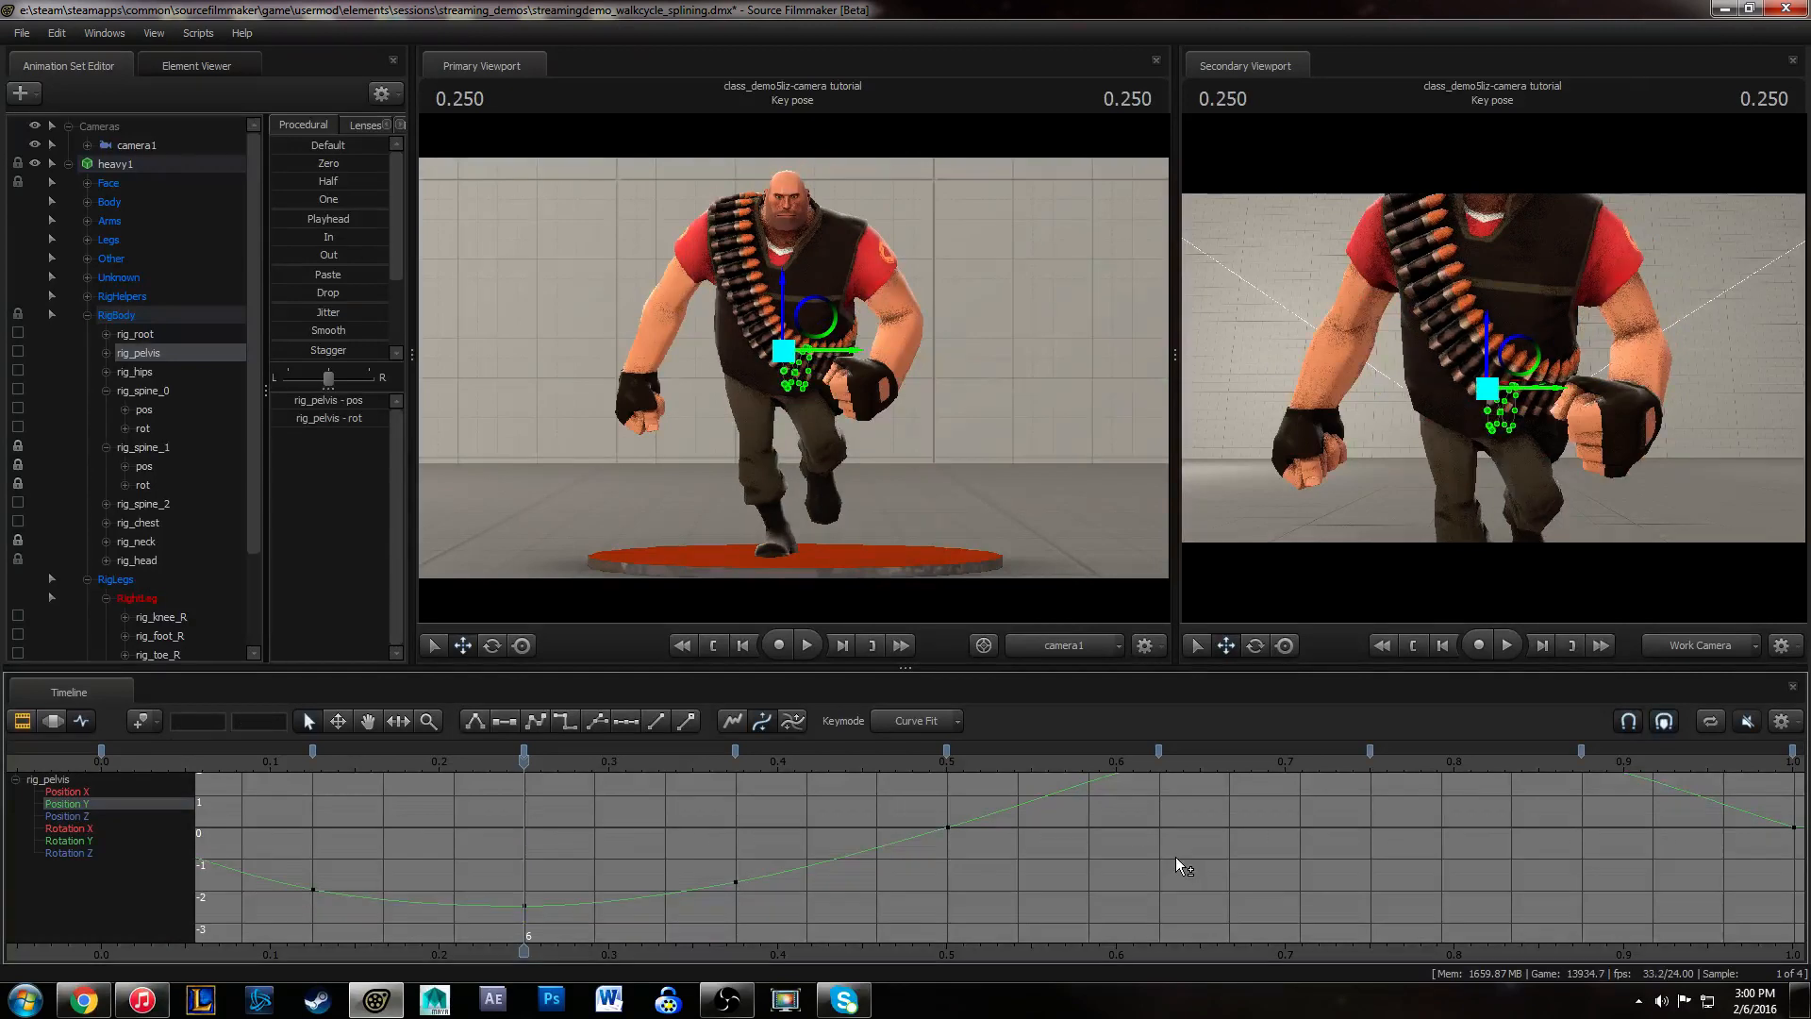
{"action": "left_click", "coordinate": [101, 762]}
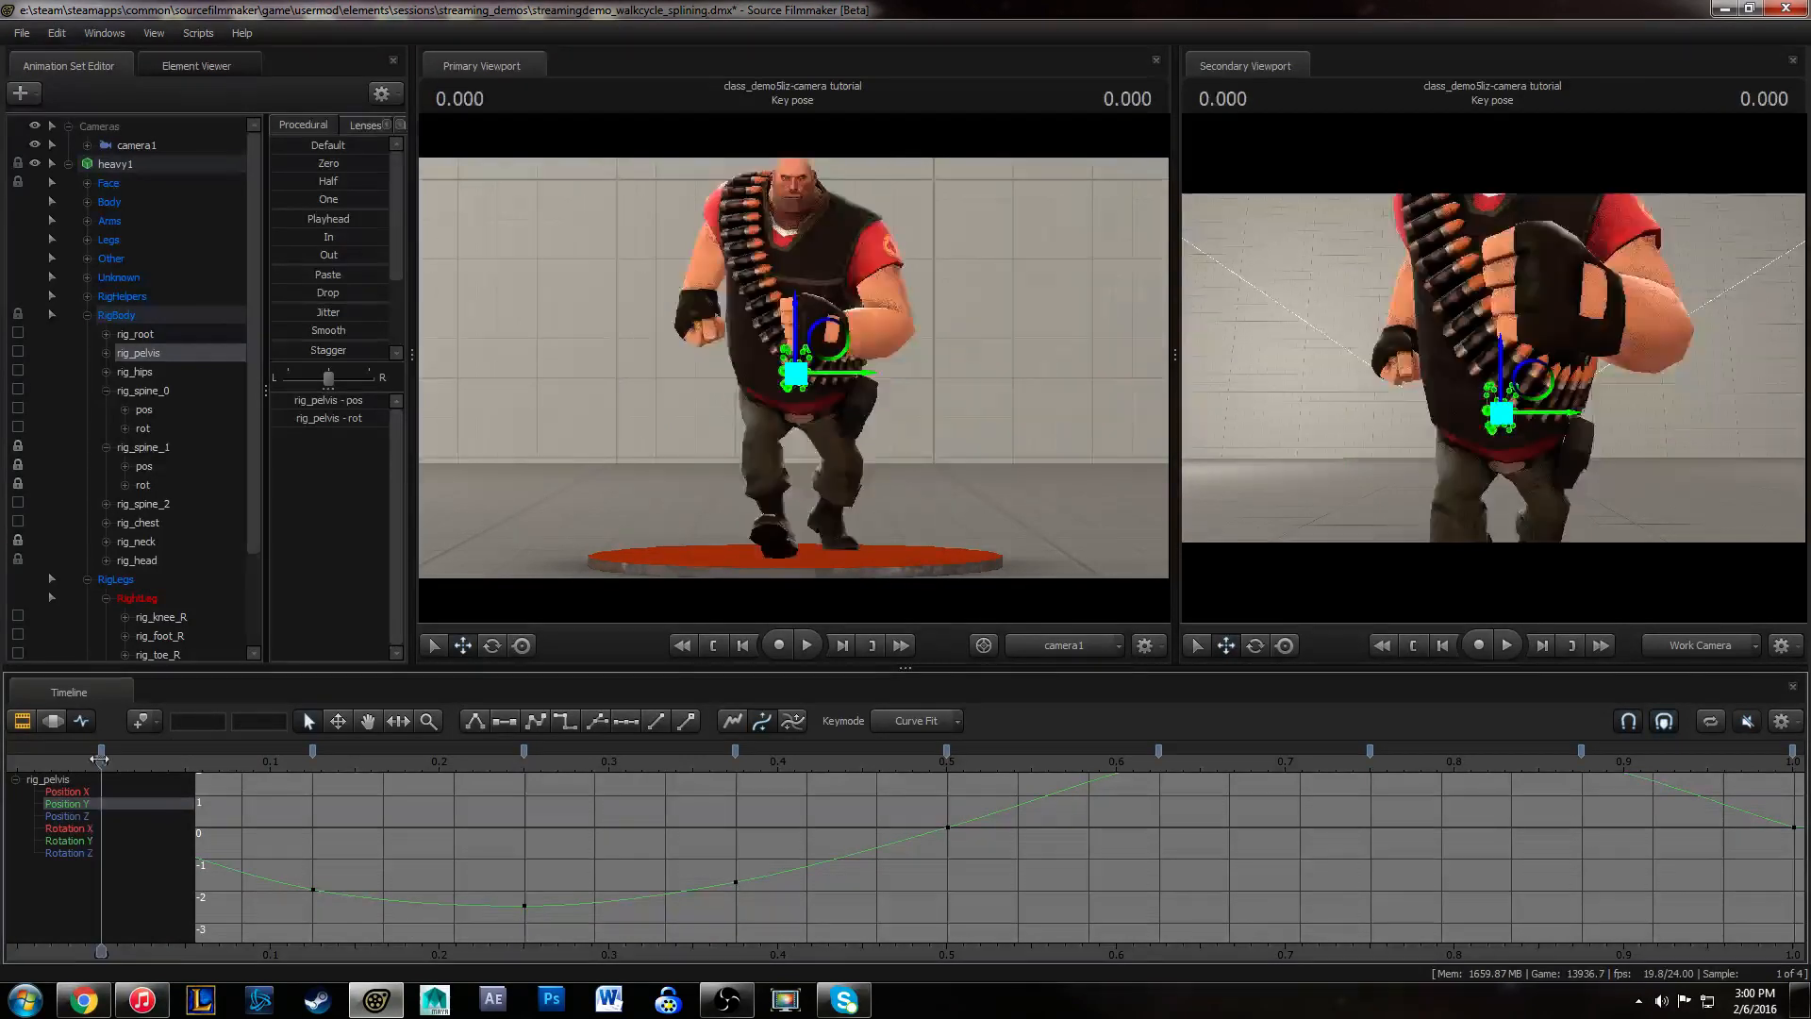
{"action": "key", "text": "space"}
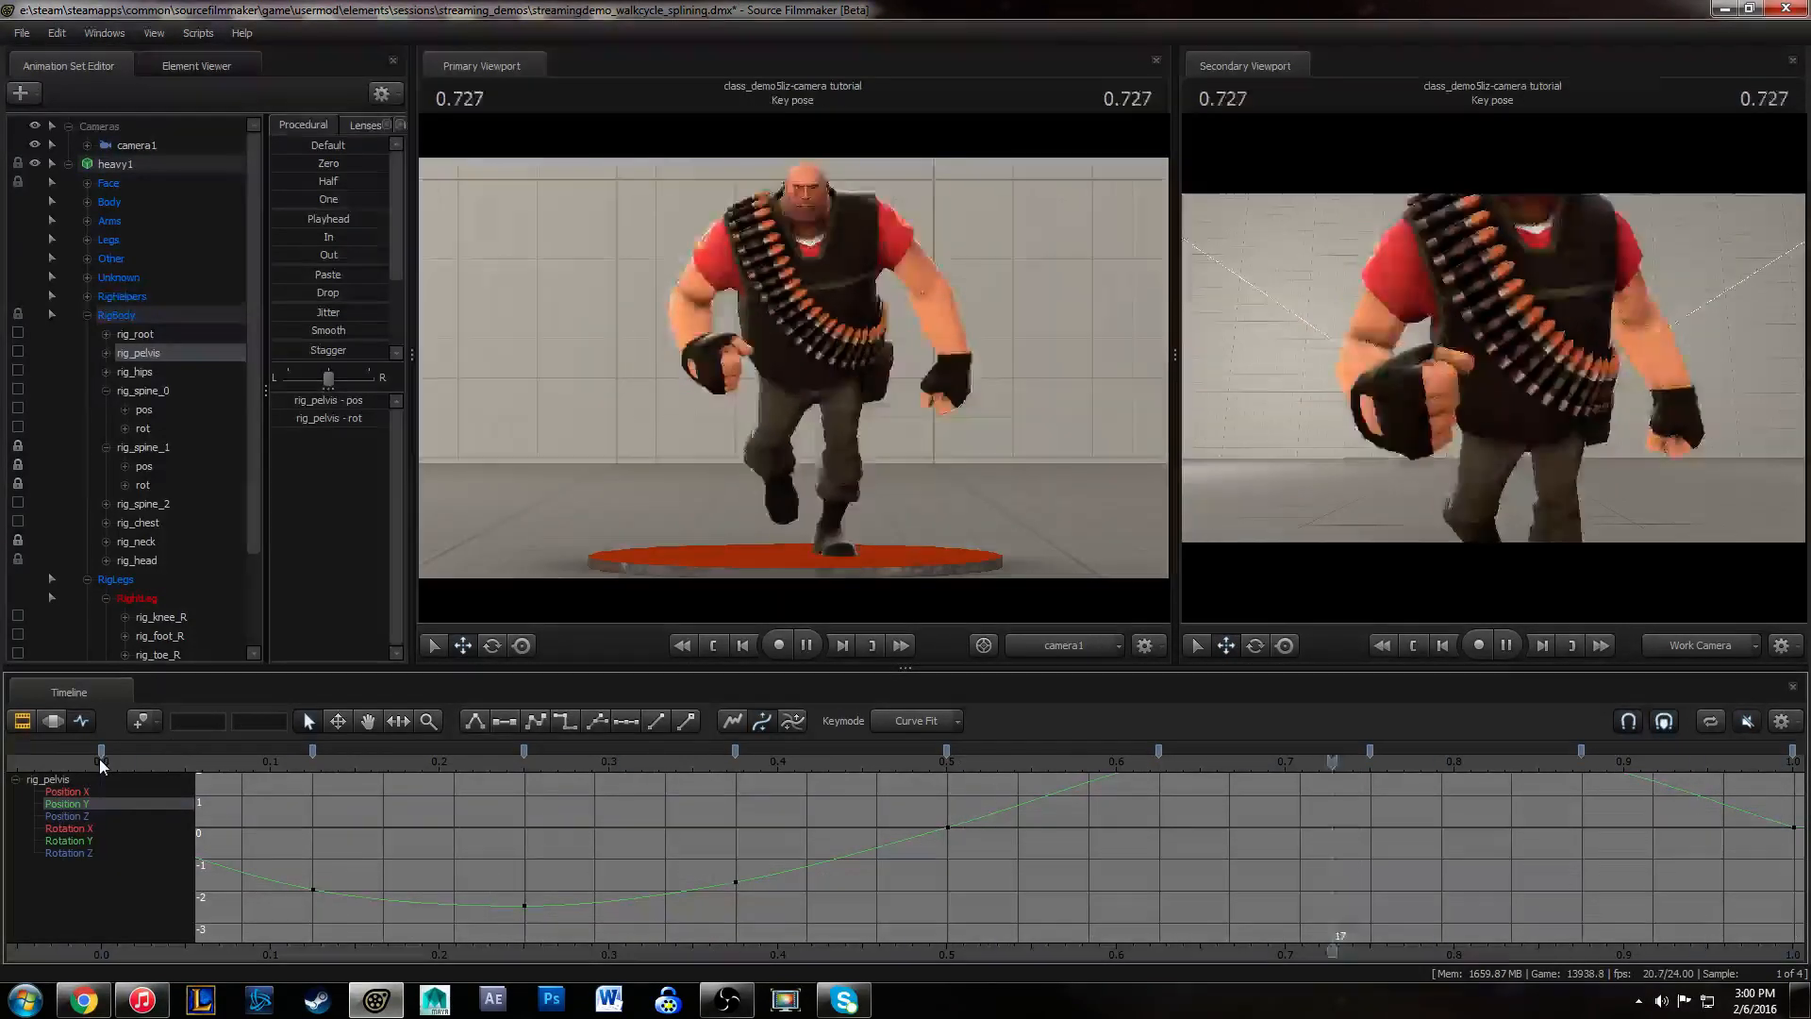
- Turn the secondary viewport to a side view of the Heavy and examine the walk cycle playback from there
{"action": "key", "text": "space"}
{"action": "right_click_drag", "start_coordinate": [1281, 391], "coordinate": [1264, 391], "text": "alt"}
{"action": "left_click_drag", "start_coordinate": [1264, 390], "coordinate": [1547, 406], "text": "alt"}
{"action": "key", "text": "space"}
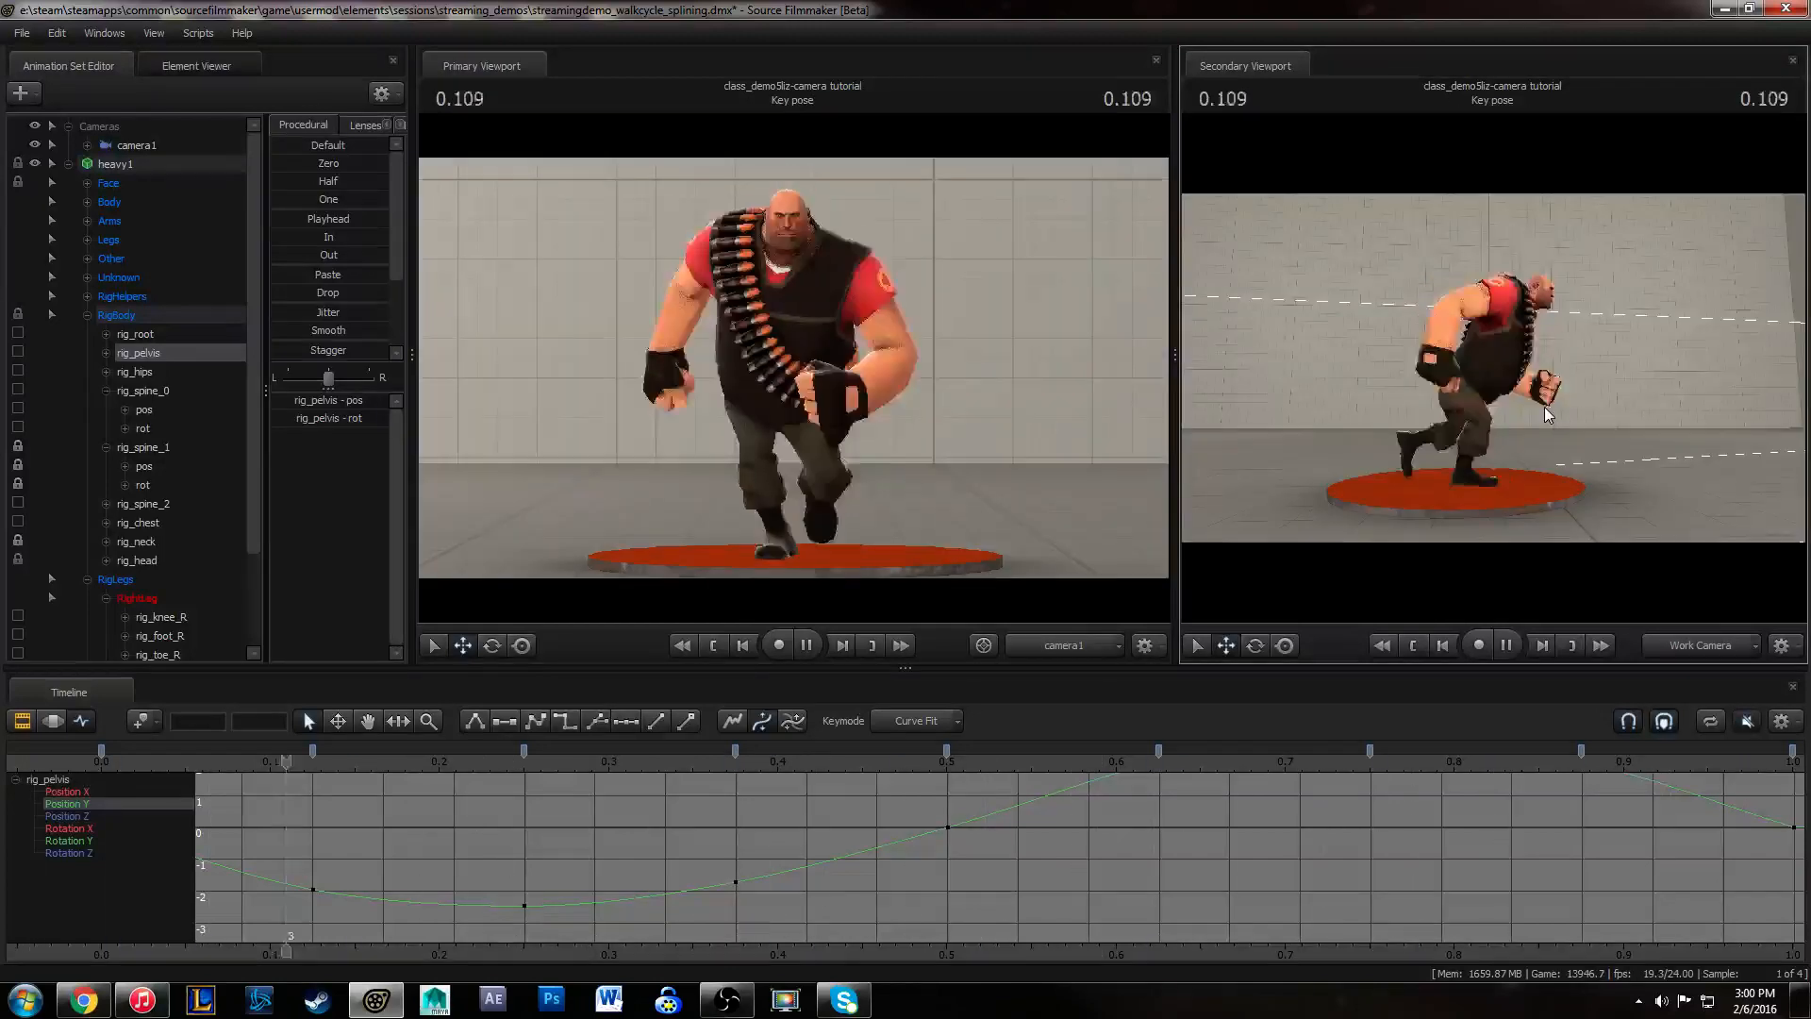
{"action": "key", "text": "space"}
{"action": "left_click_drag", "start_coordinate": [253, 768], "coordinate": [886, 715]}
{"action": "key", "text": "space"}
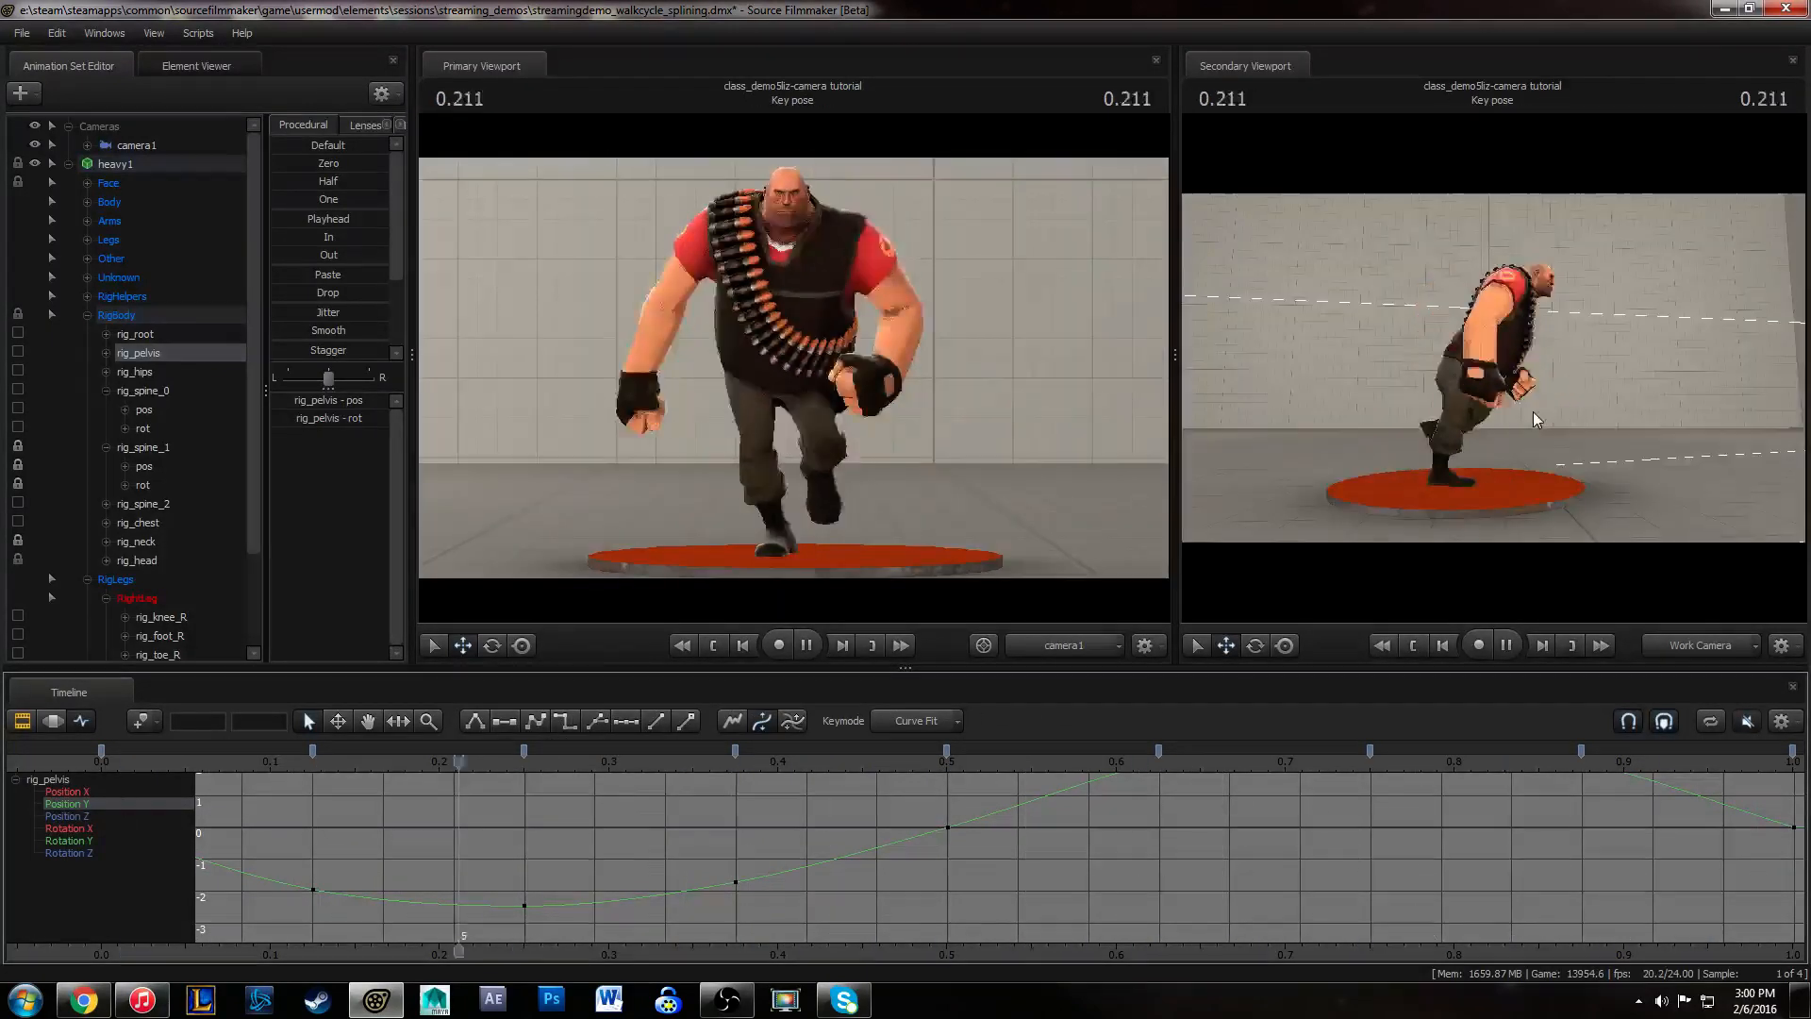
{"action": "key", "text": "space"}
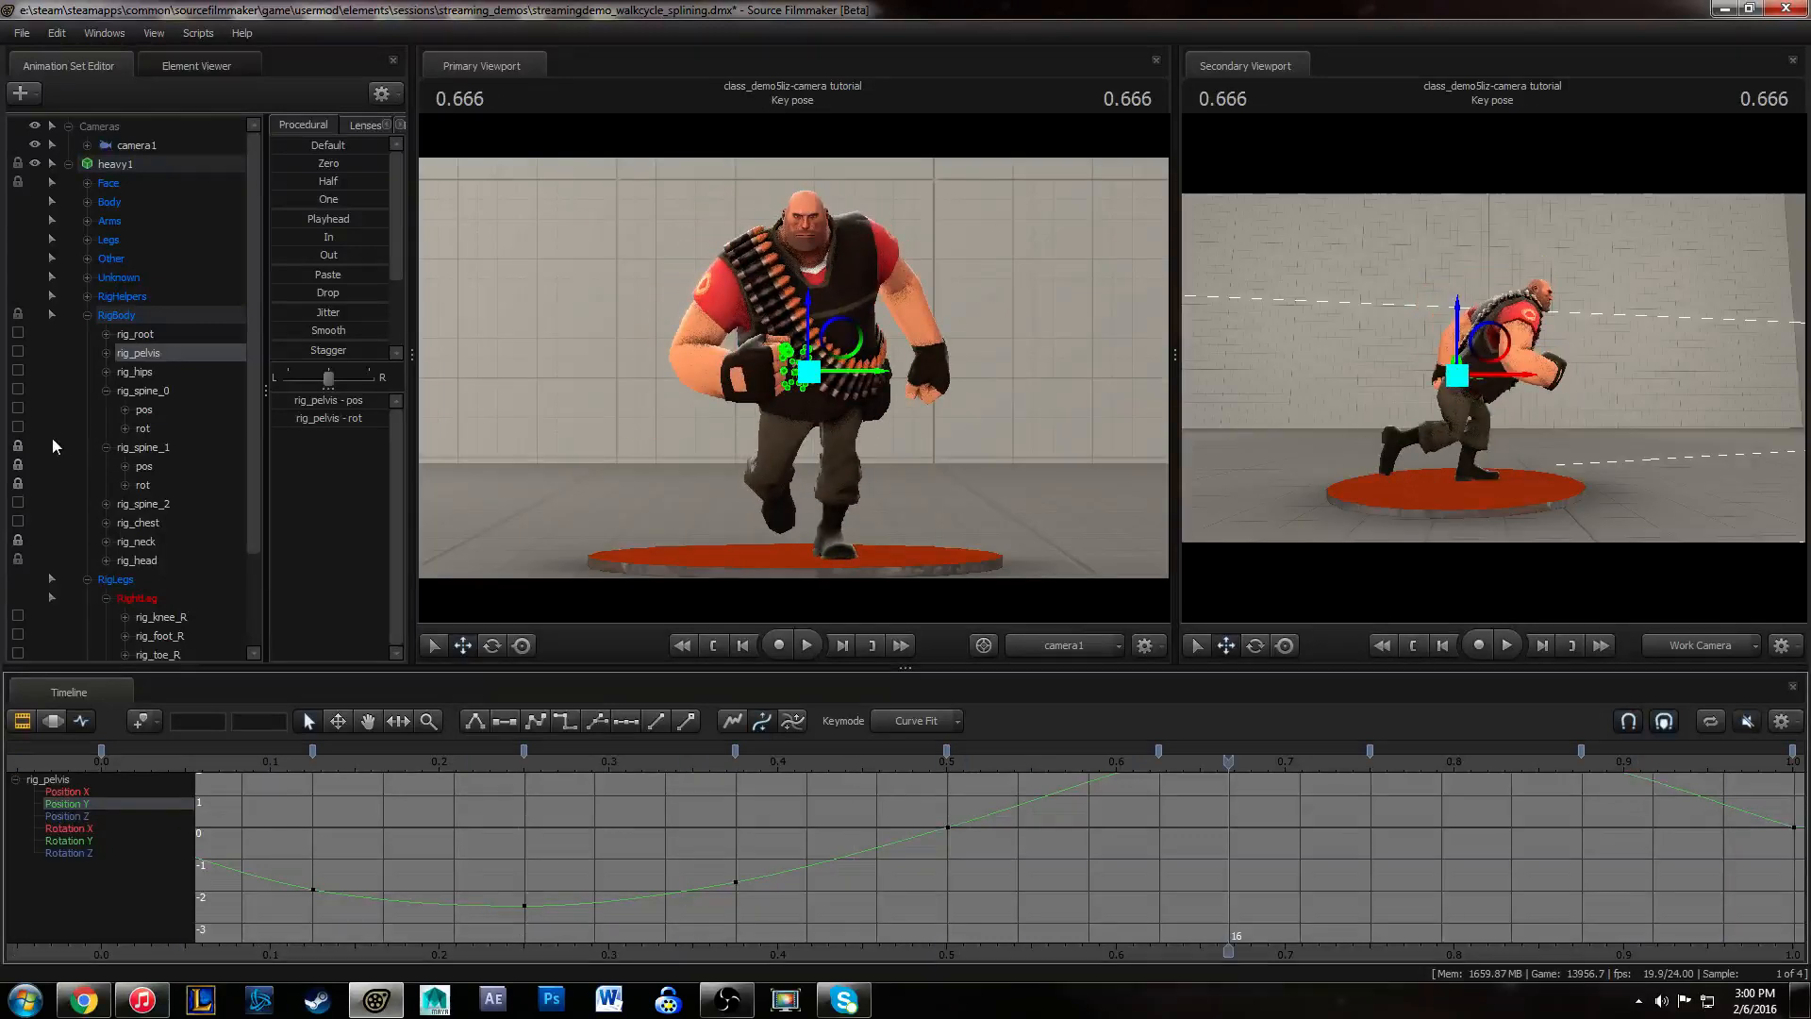
- Display rig_spine_1's position curves and examine the upper body's bounce during playback from frame 0 in both viewports
{"action": "left_click", "coordinate": [152, 462]}
{"action": "key", "text": "space"}
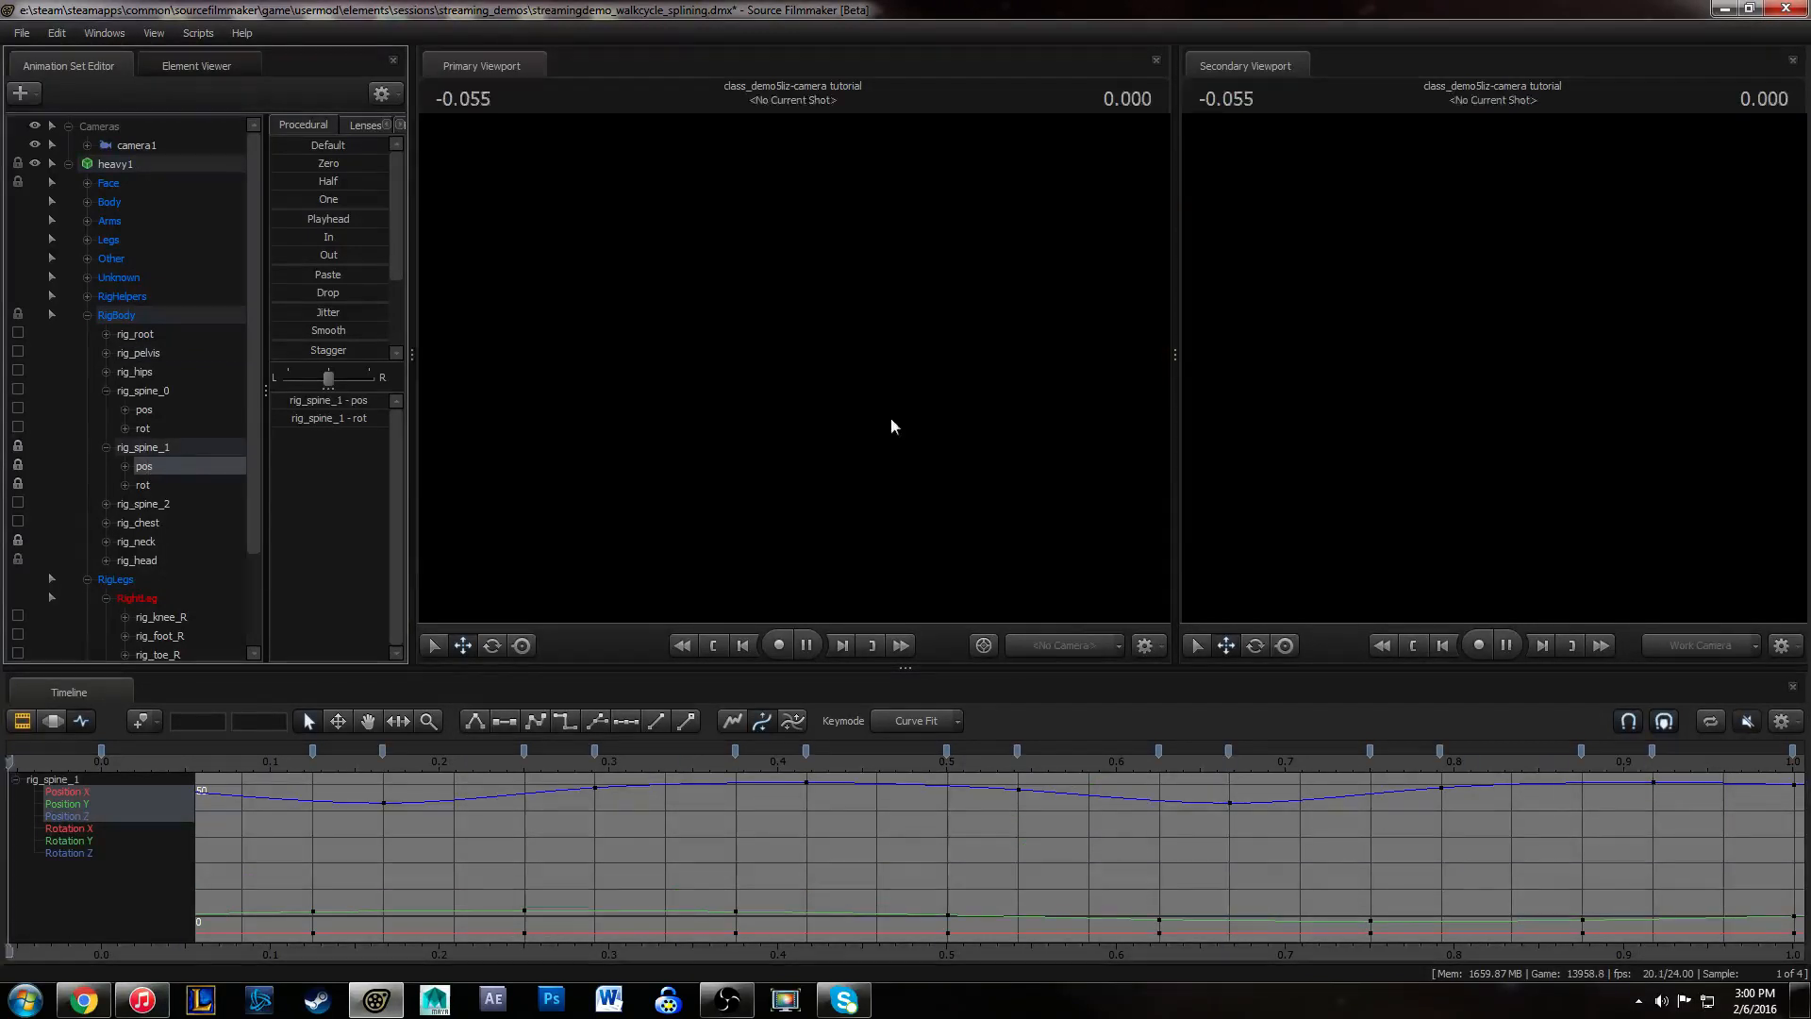
{"action": "key", "text": "space"}
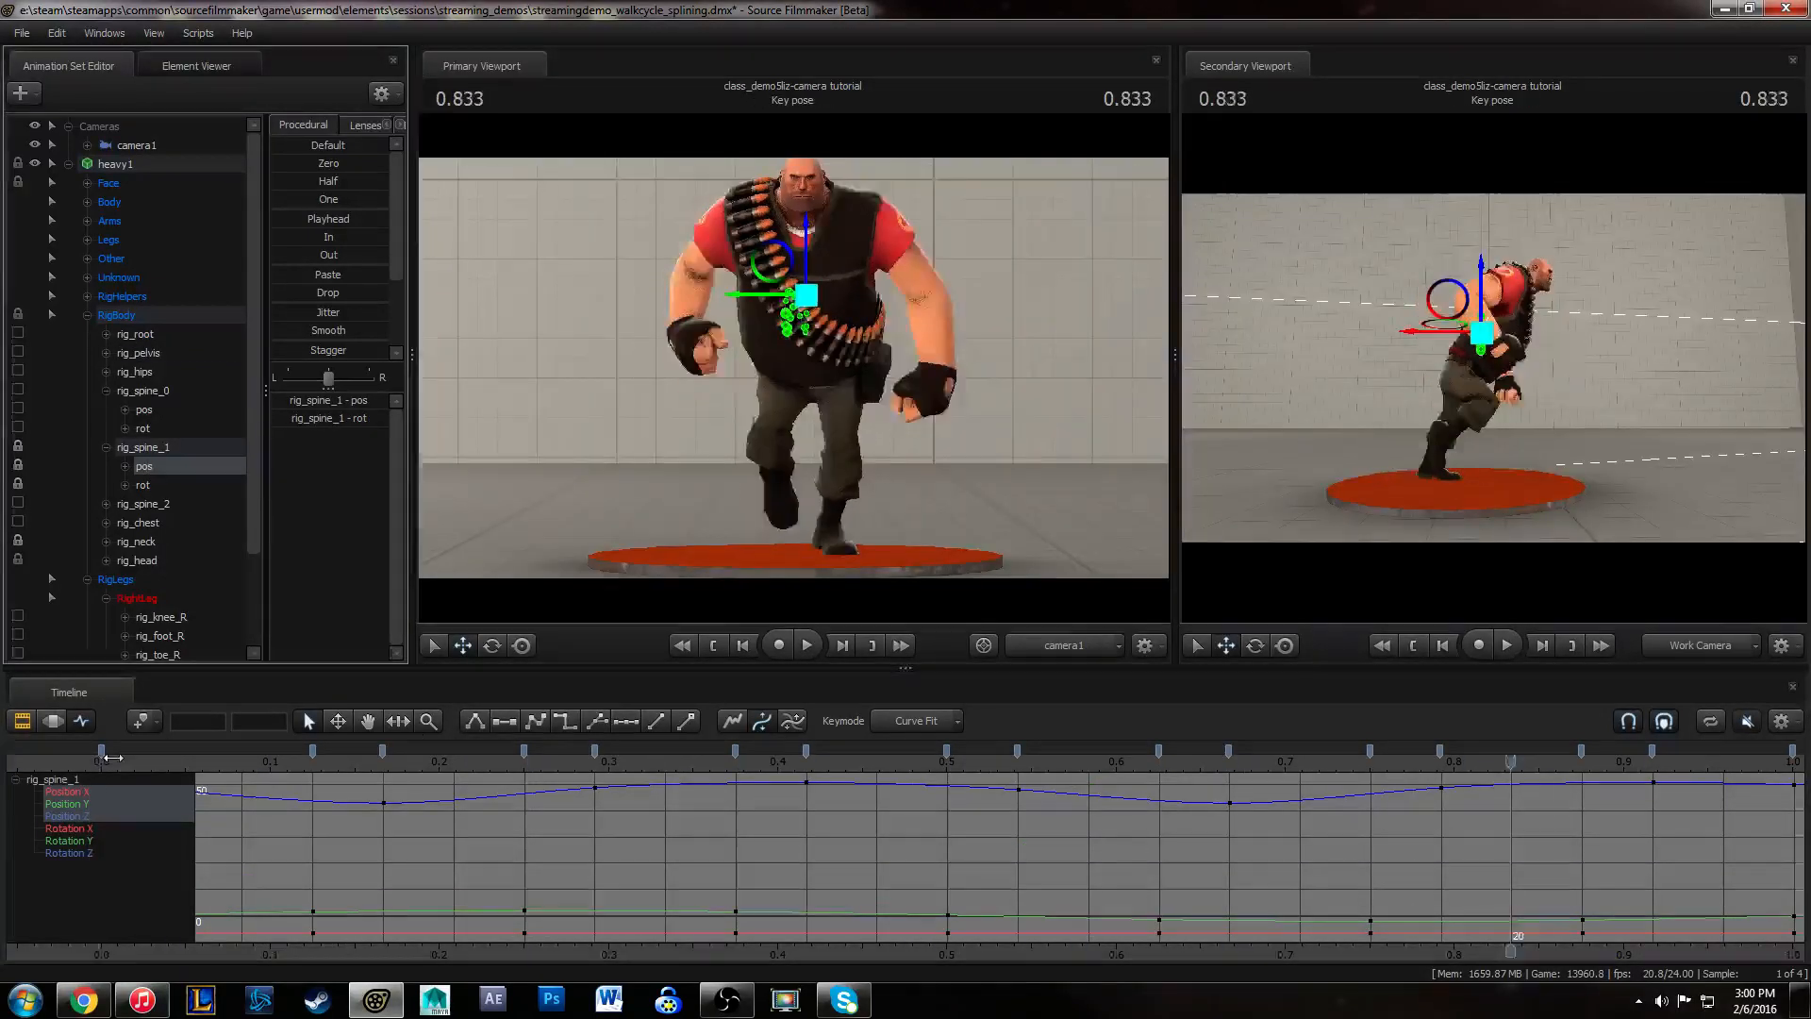
{"action": "left_click", "coordinate": [100, 762]}
{"action": "middle_click_drag", "start_coordinate": [533, 855], "coordinate": [430, 850]}
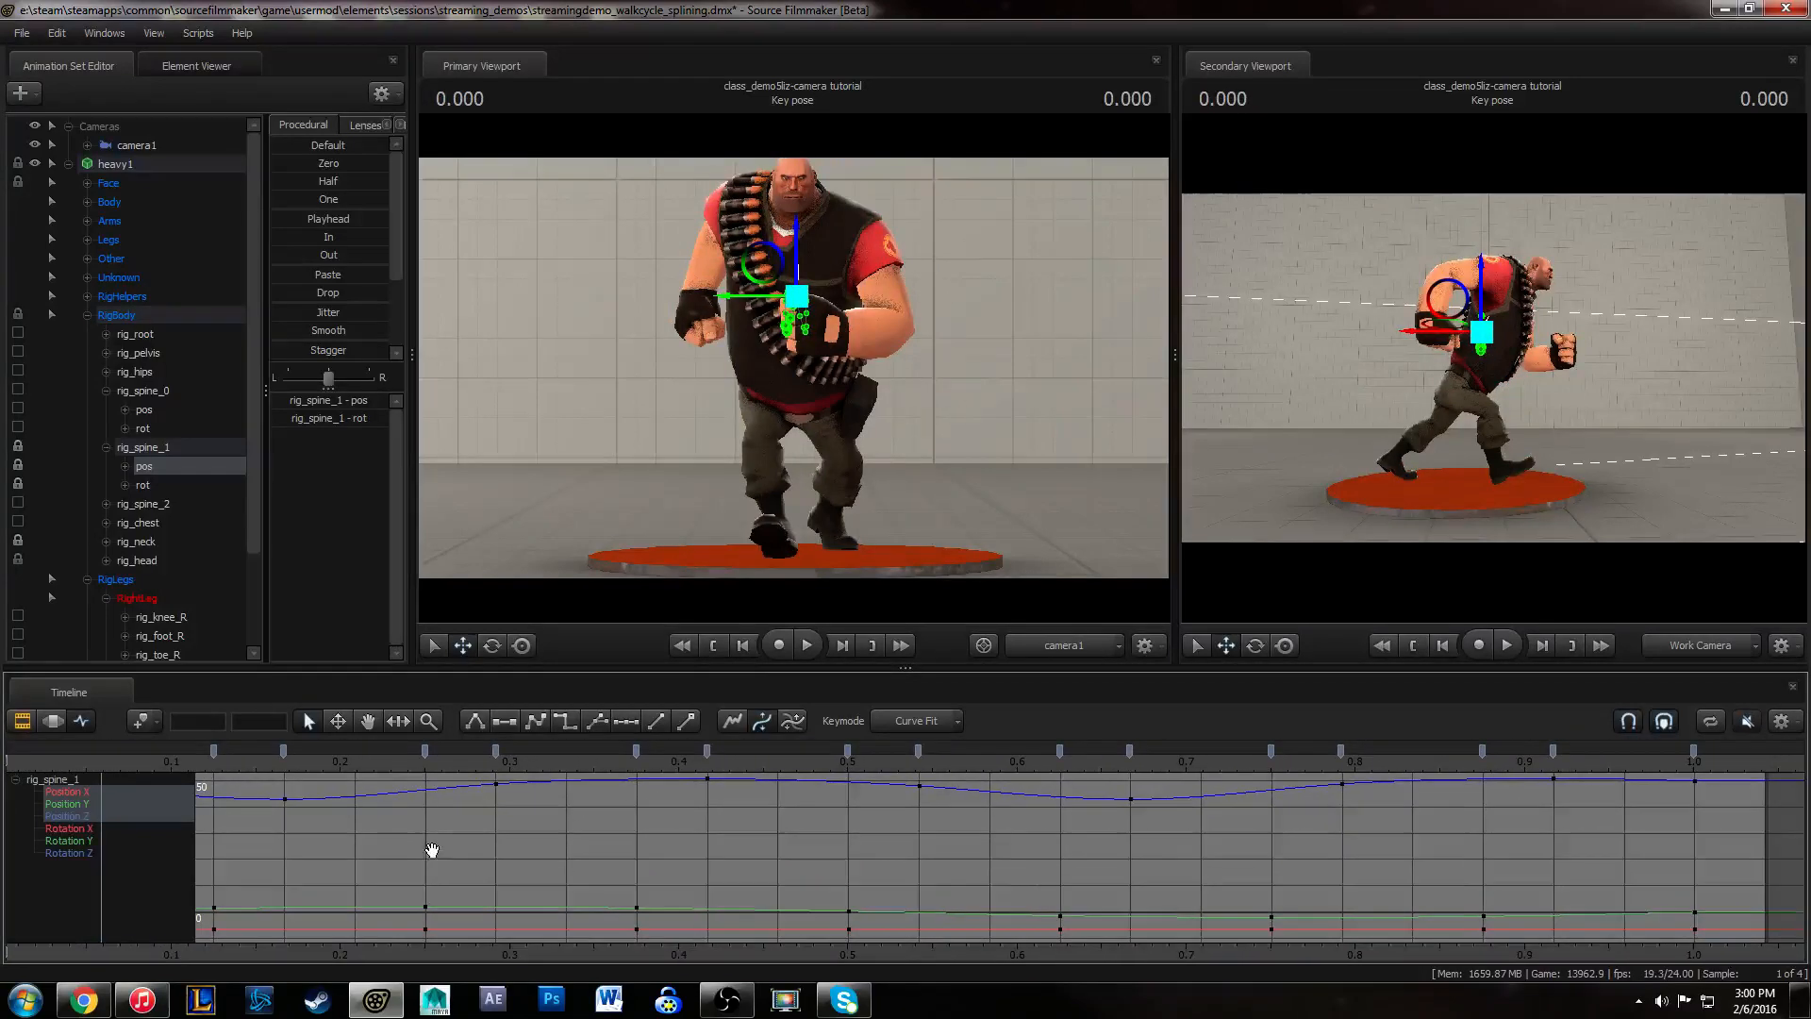
{"action": "scroll", "coordinate": [443, 848], "scroll_direction": "up", "scroll_amount": 1}
{"action": "key", "text": "space"}
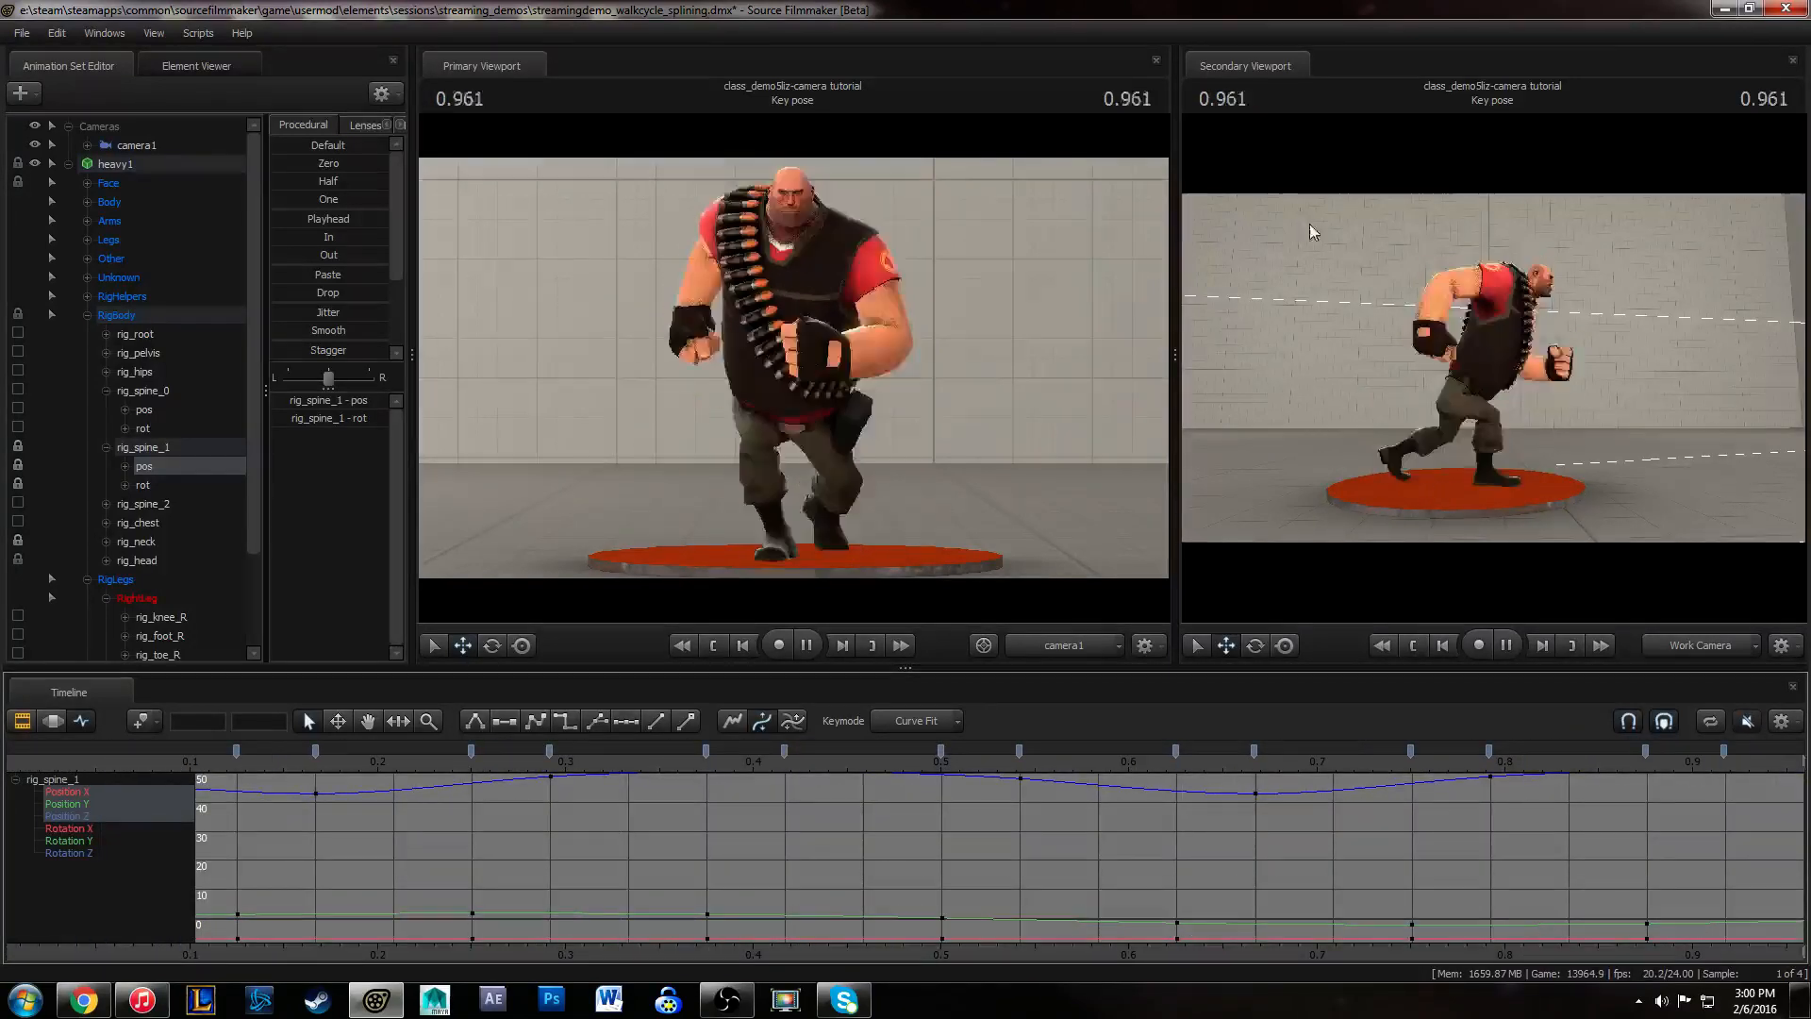
{"action": "key", "text": "w"}
{"action": "left_click_drag", "start_coordinate": [1496, 377], "coordinate": [1496, 376]}
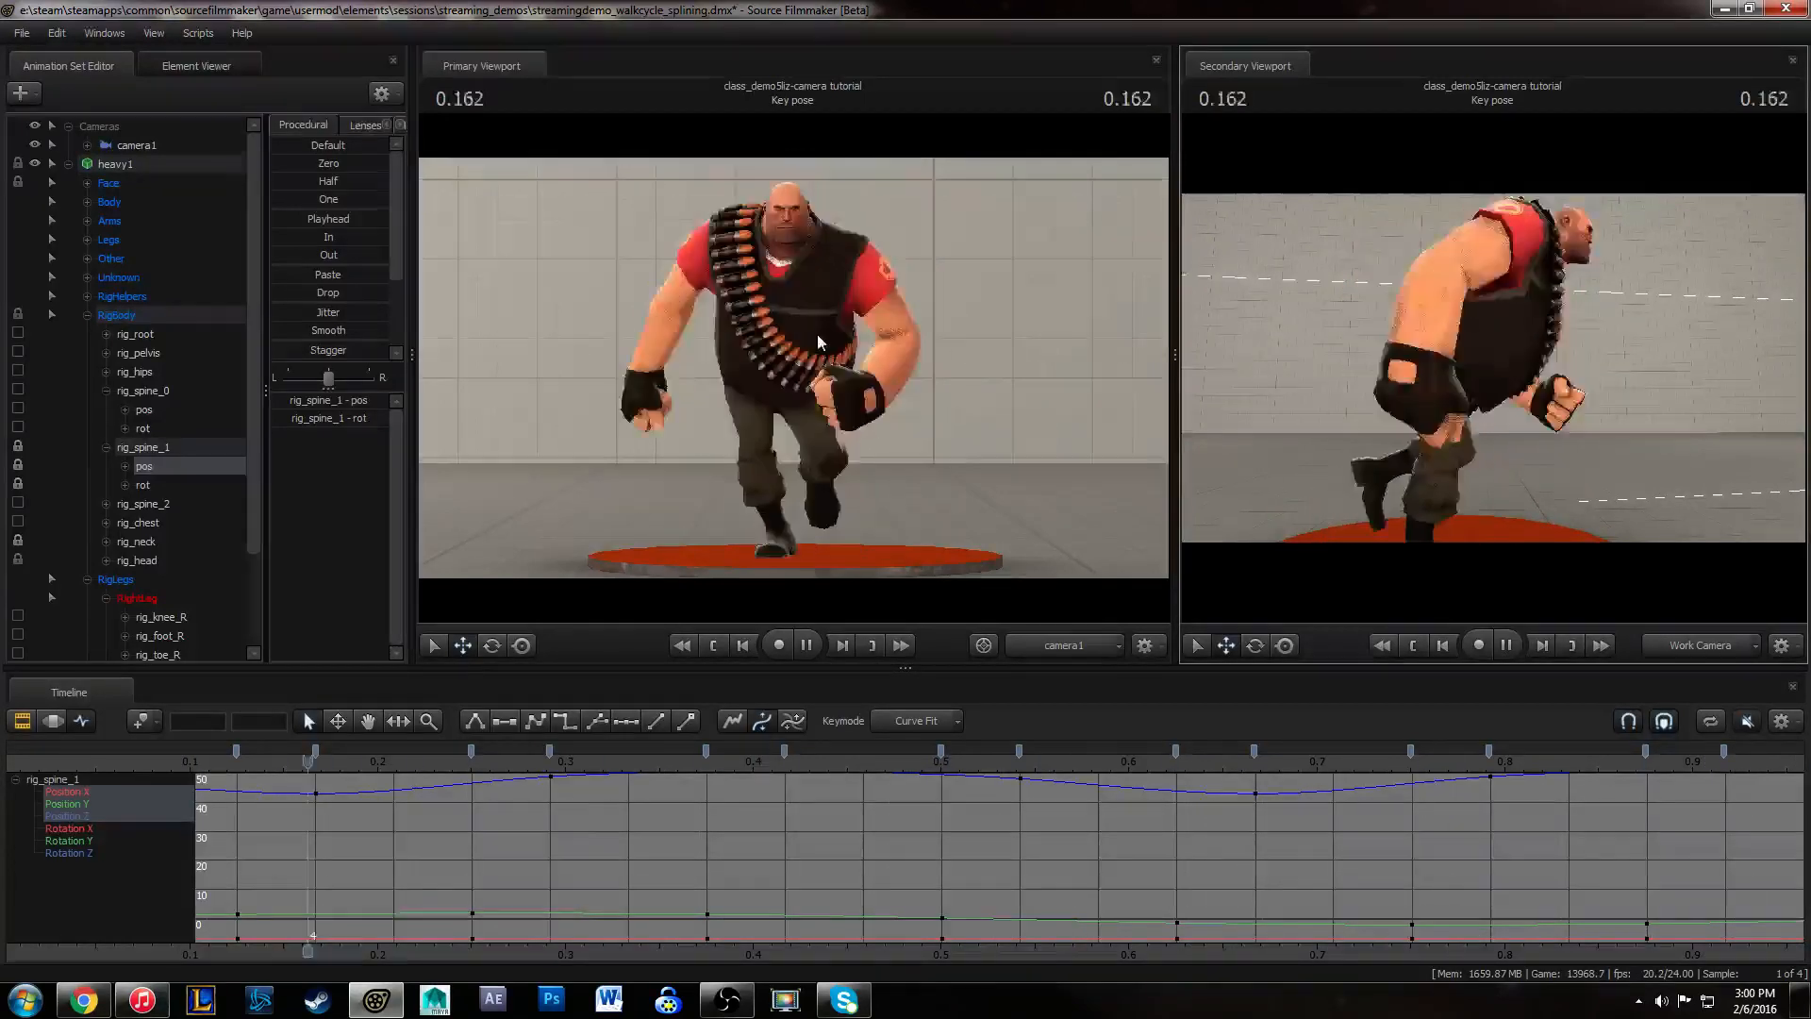
{"action": "key", "text": "space"}
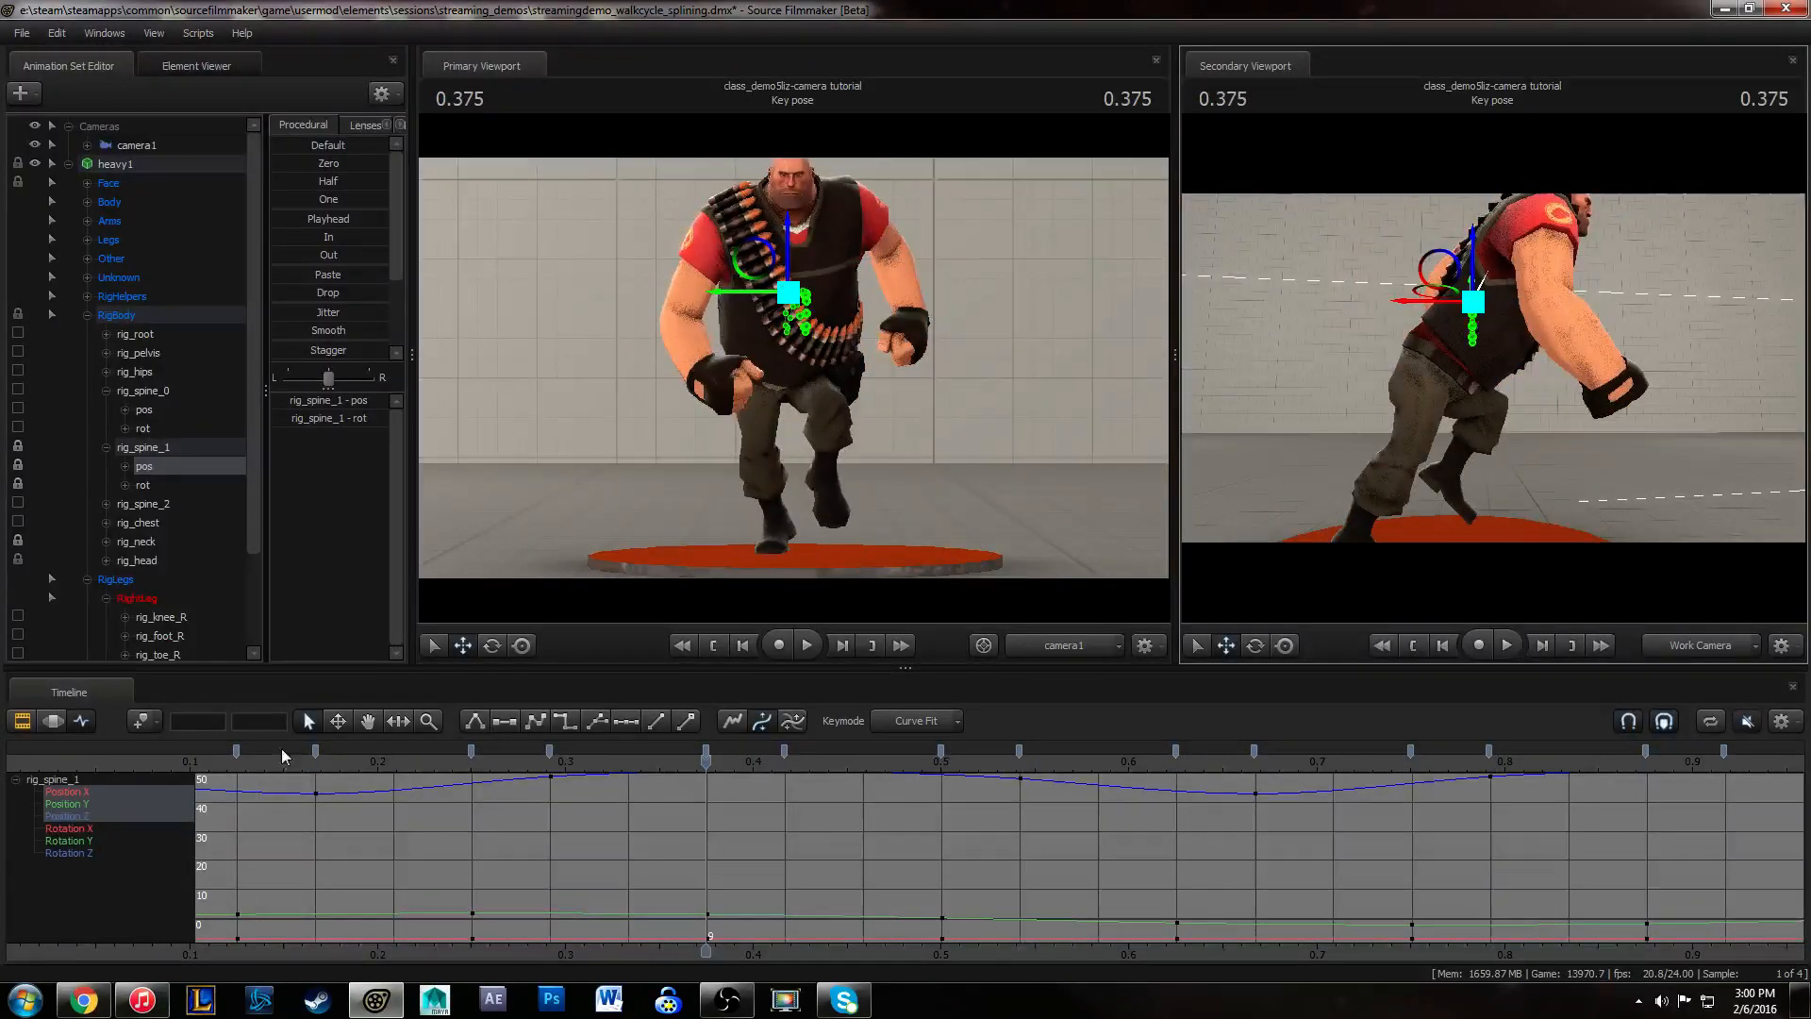
{"action": "key", "text": "f"}
{"action": "mouse_move", "coordinate": [744, 870]}
{"action": "left_mouse_down"}
{"action": "mouse_move", "coordinate": [643, 874]}
{"action": "mouse_move", "coordinate": [717, 877]}
{"action": "left_mouse_up"}
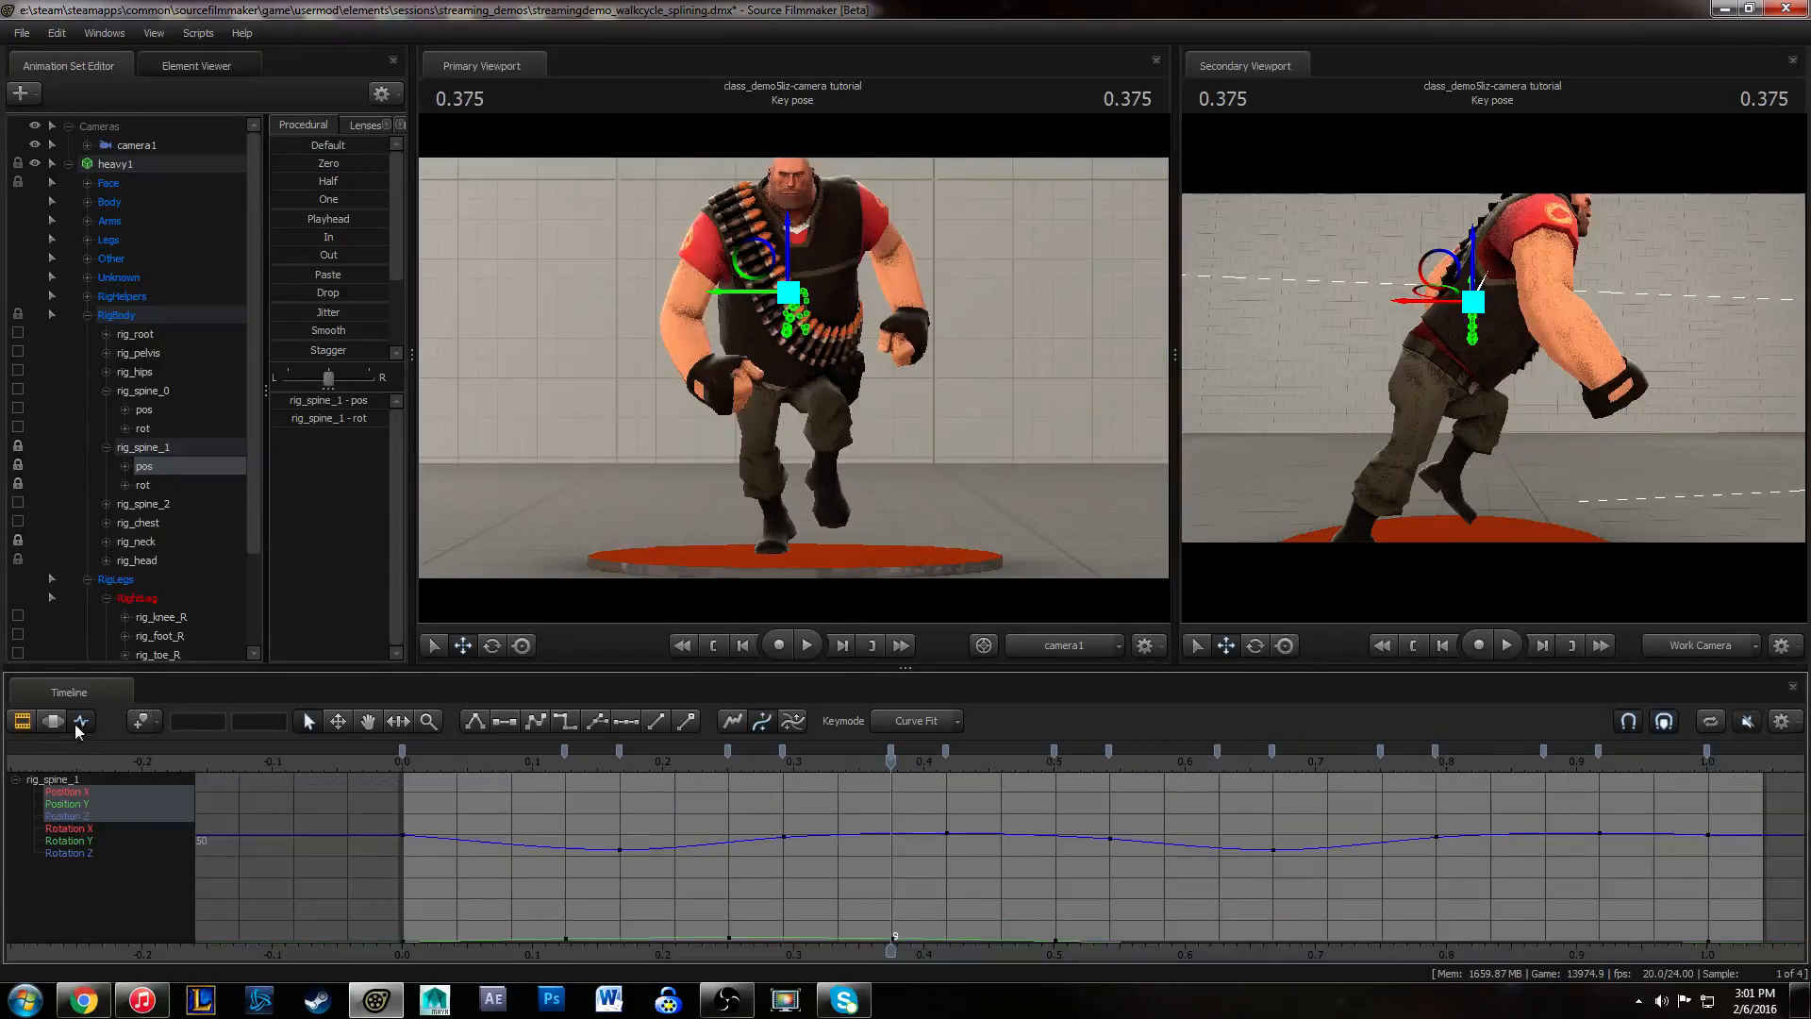
- Switch to the Motion Editor, isolate rig_spine_1's position Z channel and place the playhead at 0.291
{"action": "key", "text": "F3"}
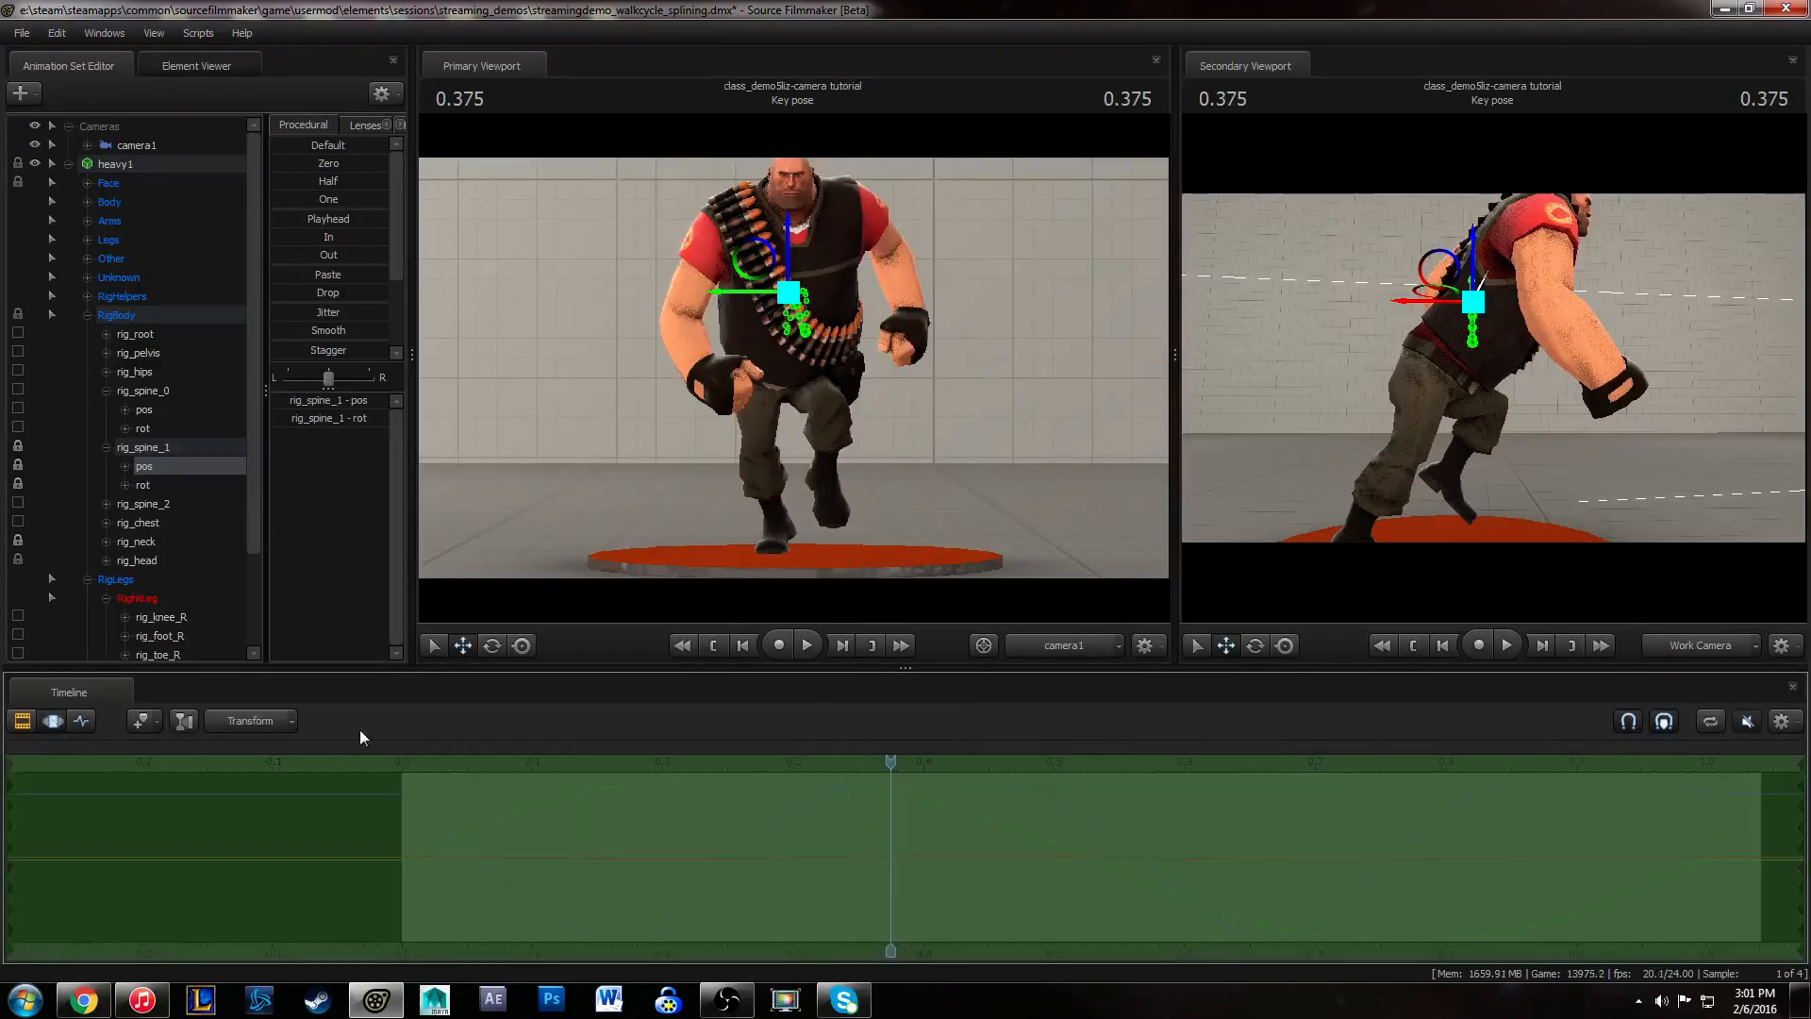
{"action": "left_click", "coordinate": [134, 465]}
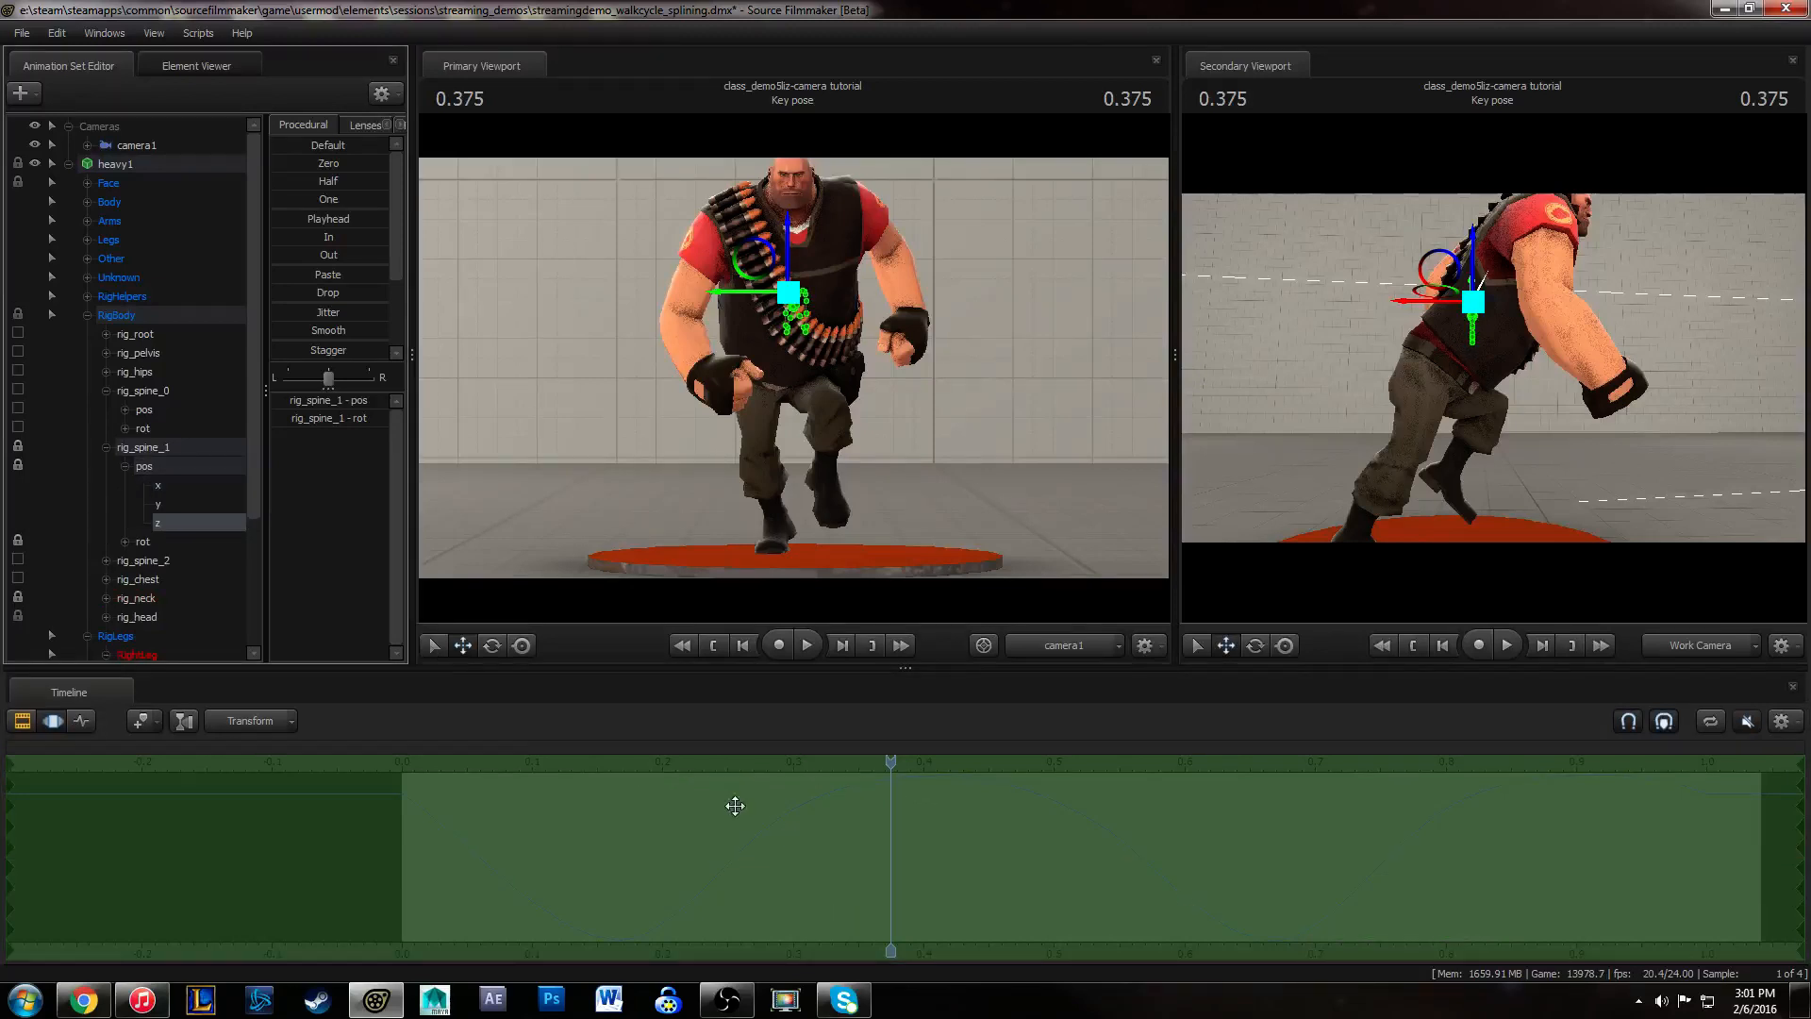
{"action": "left_click_drag", "start_coordinate": [907, 764], "coordinate": [403, 798]}
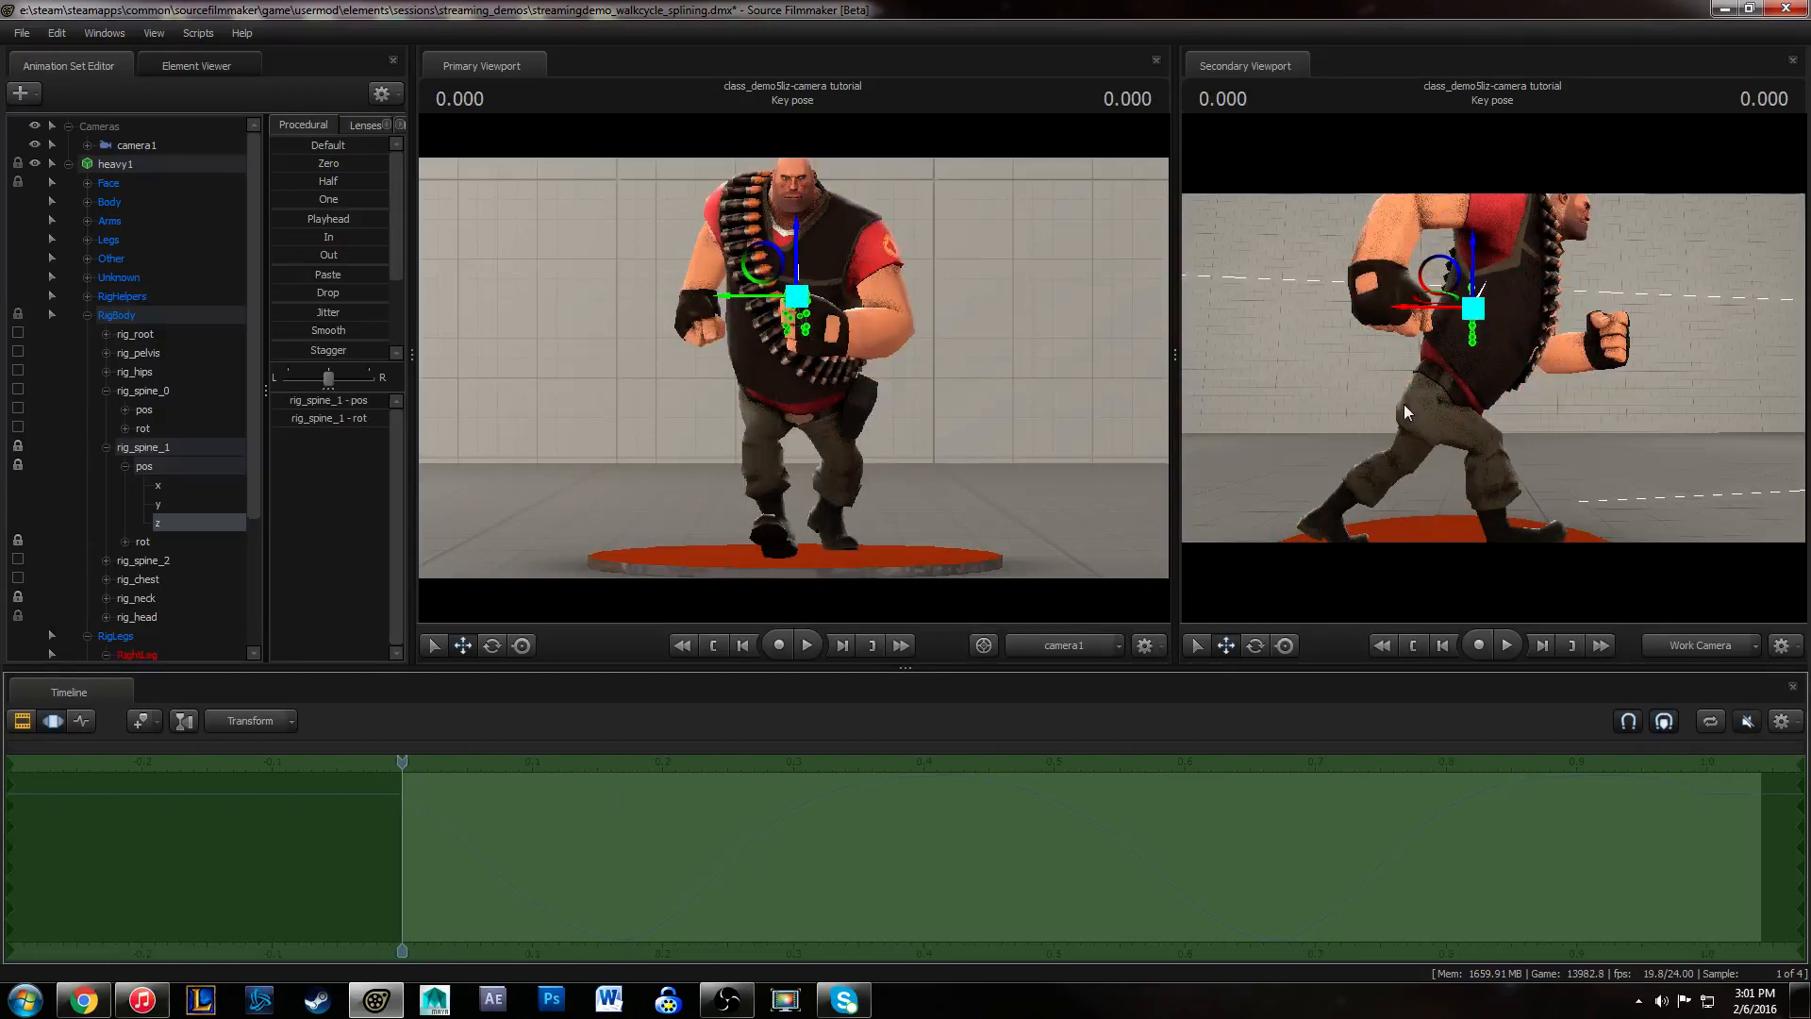
{"action": "left_click_drag", "start_coordinate": [1406, 412], "coordinate": [1494, 374]}
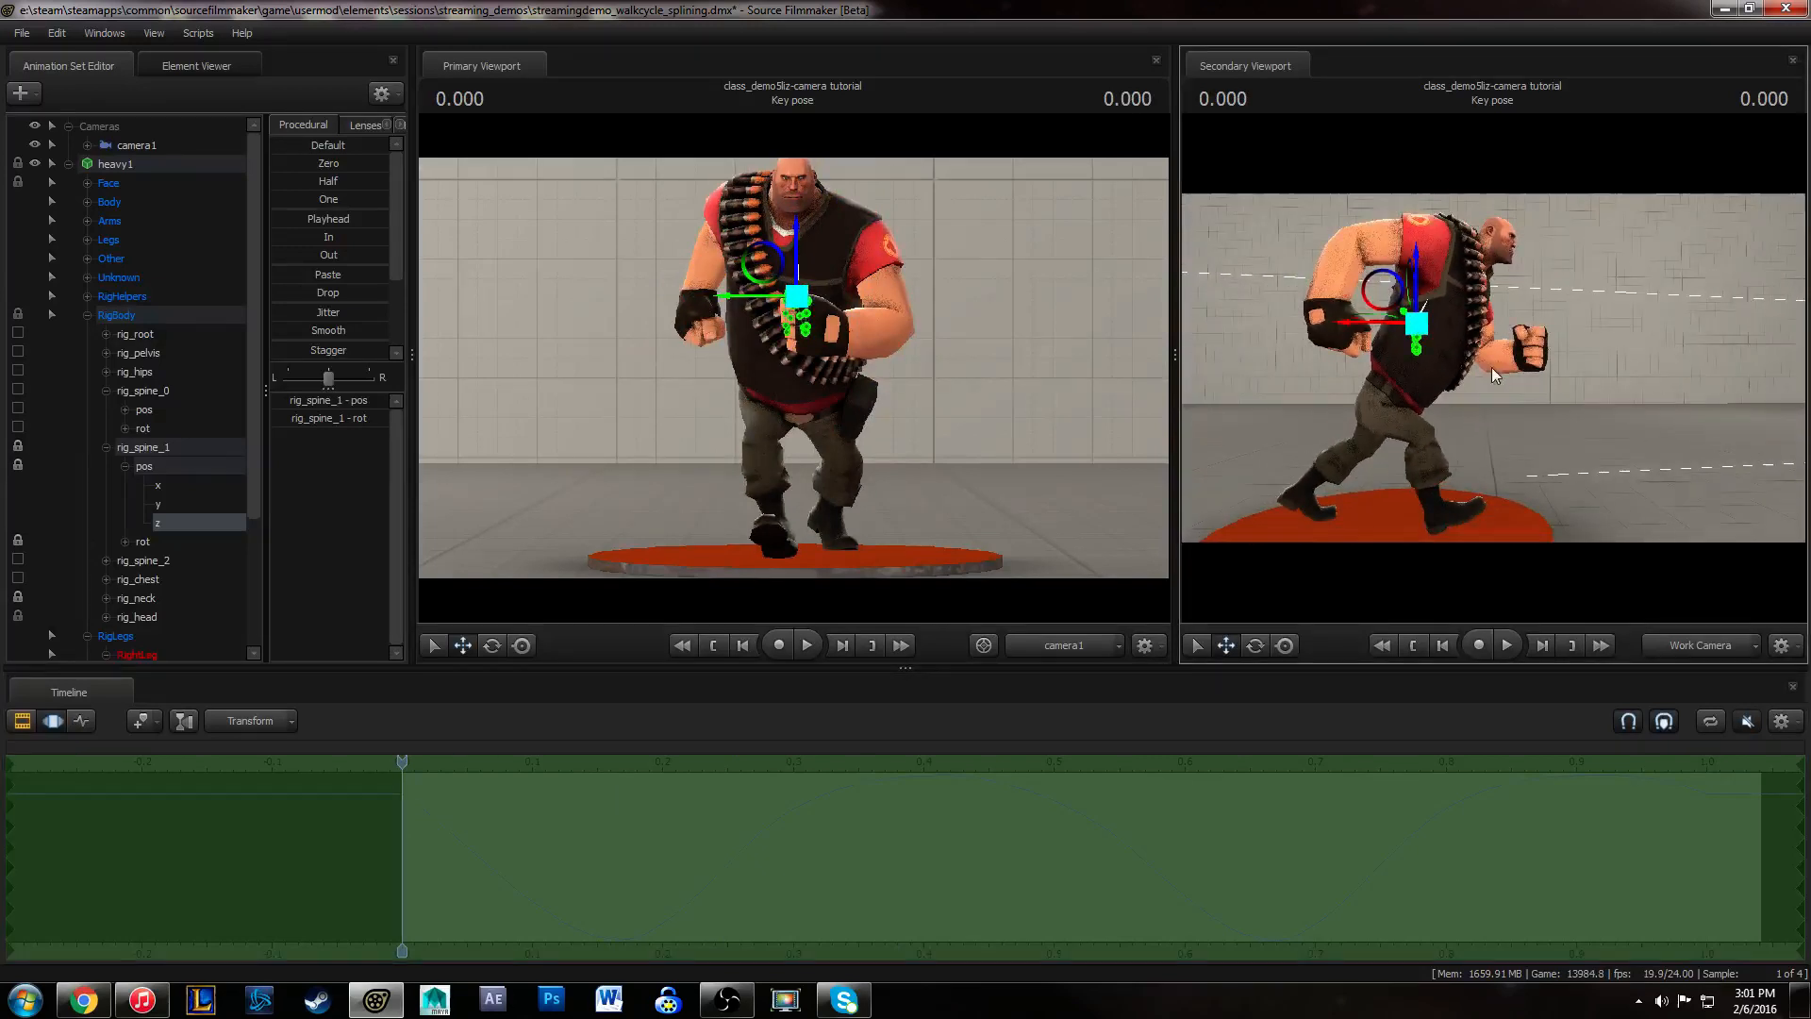
{"action": "left_click_drag", "start_coordinate": [433, 767], "coordinate": [764, 779]}
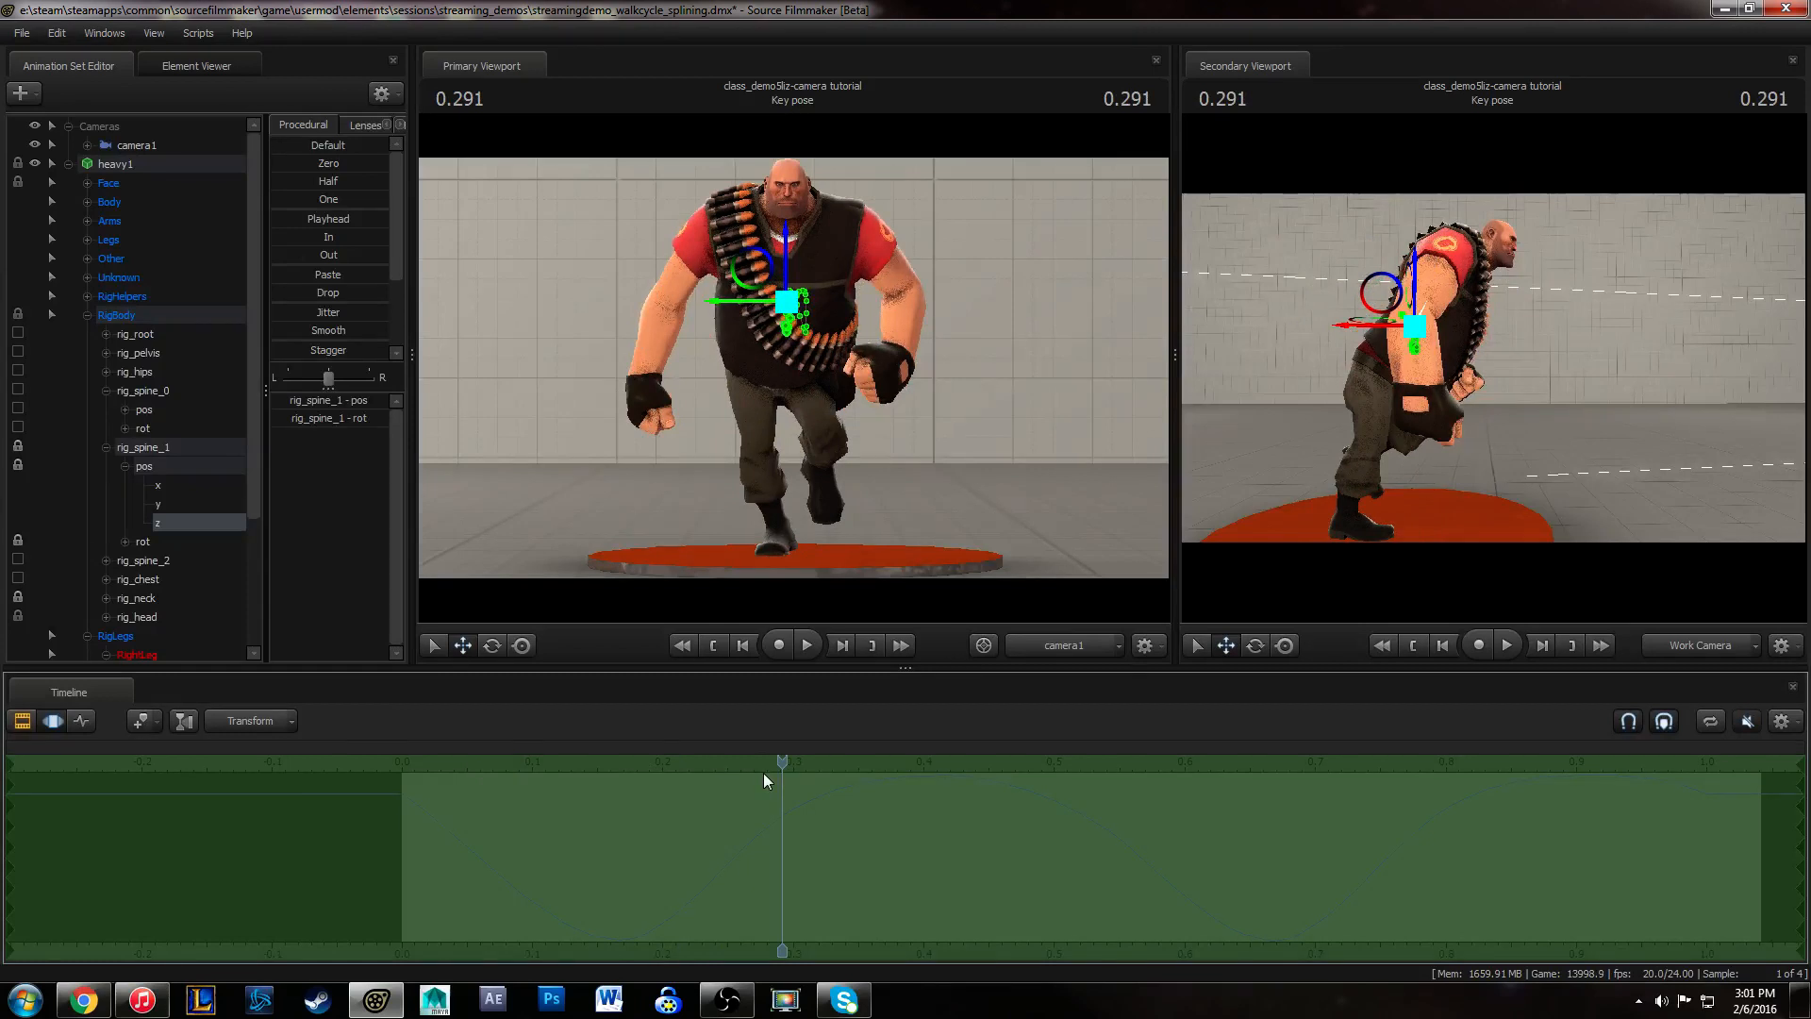
- Try a strong Playhead blend on rig_spine_1's position Z at 0.291, check the motion and undo the blend
{"action": "left_click", "coordinate": [298, 217]}
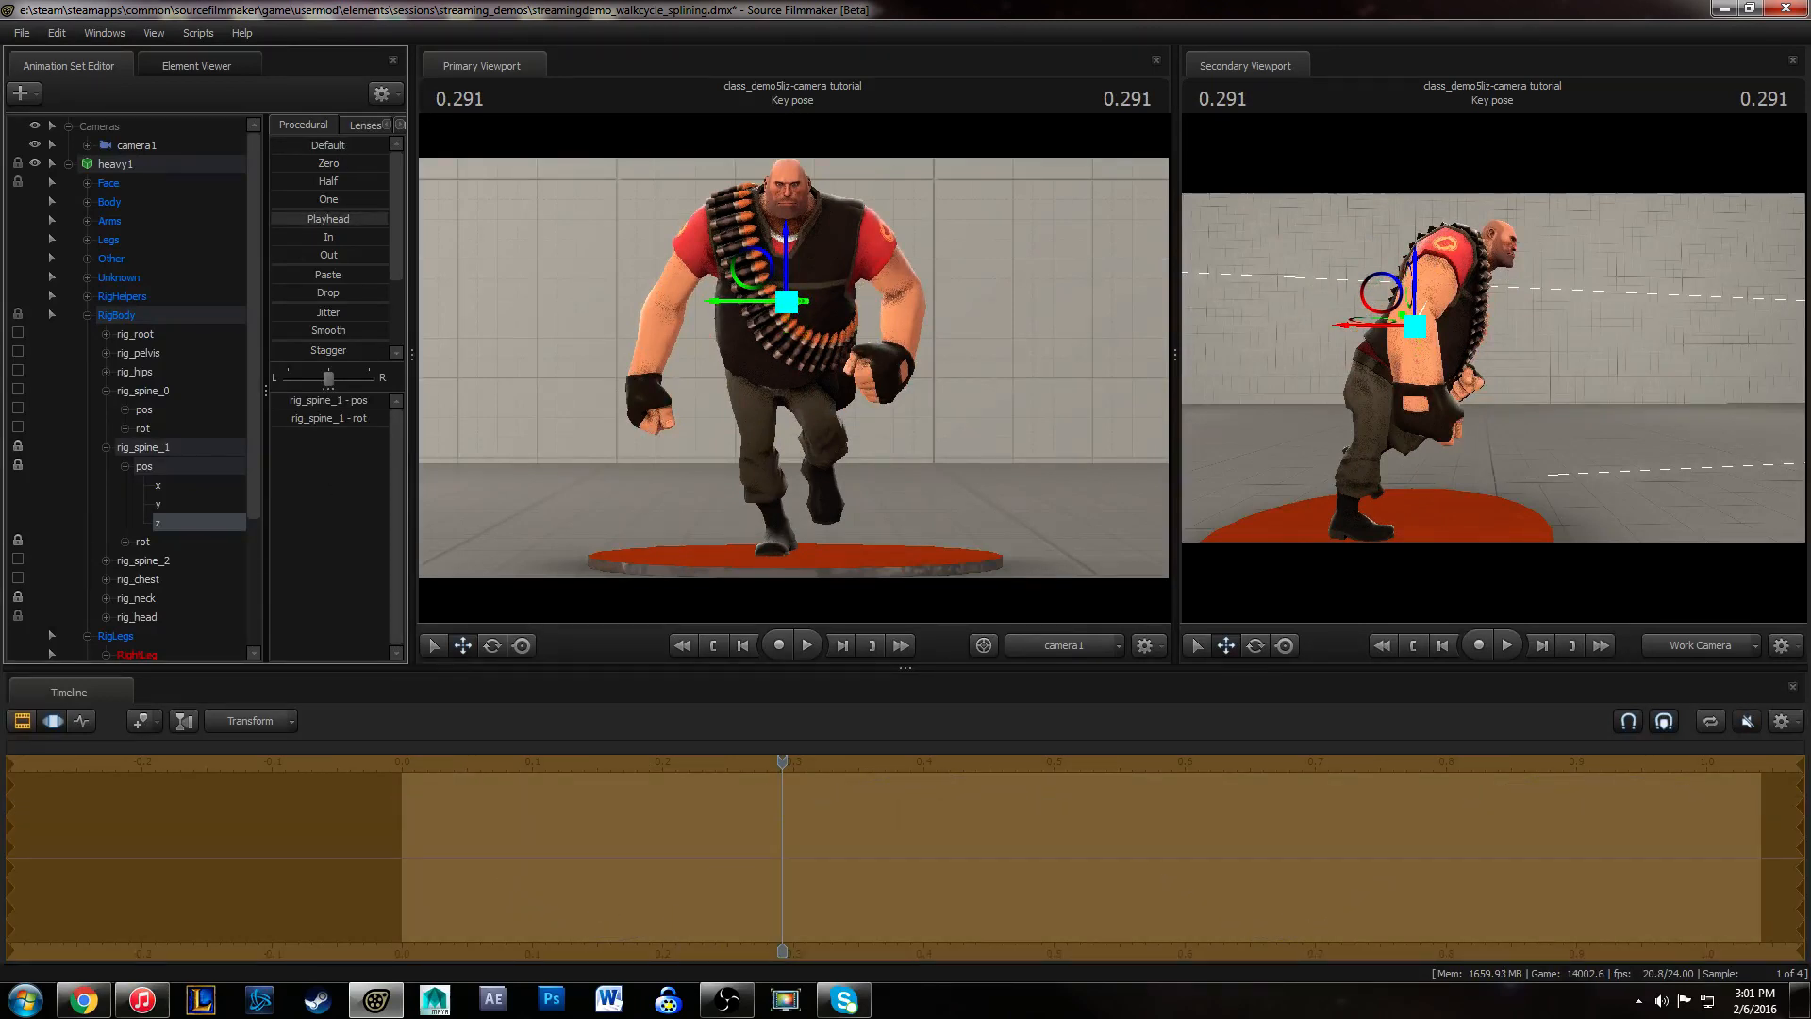
{"action": "left_click_drag", "start_coordinate": [265, 247], "coordinate": [242, 247]}
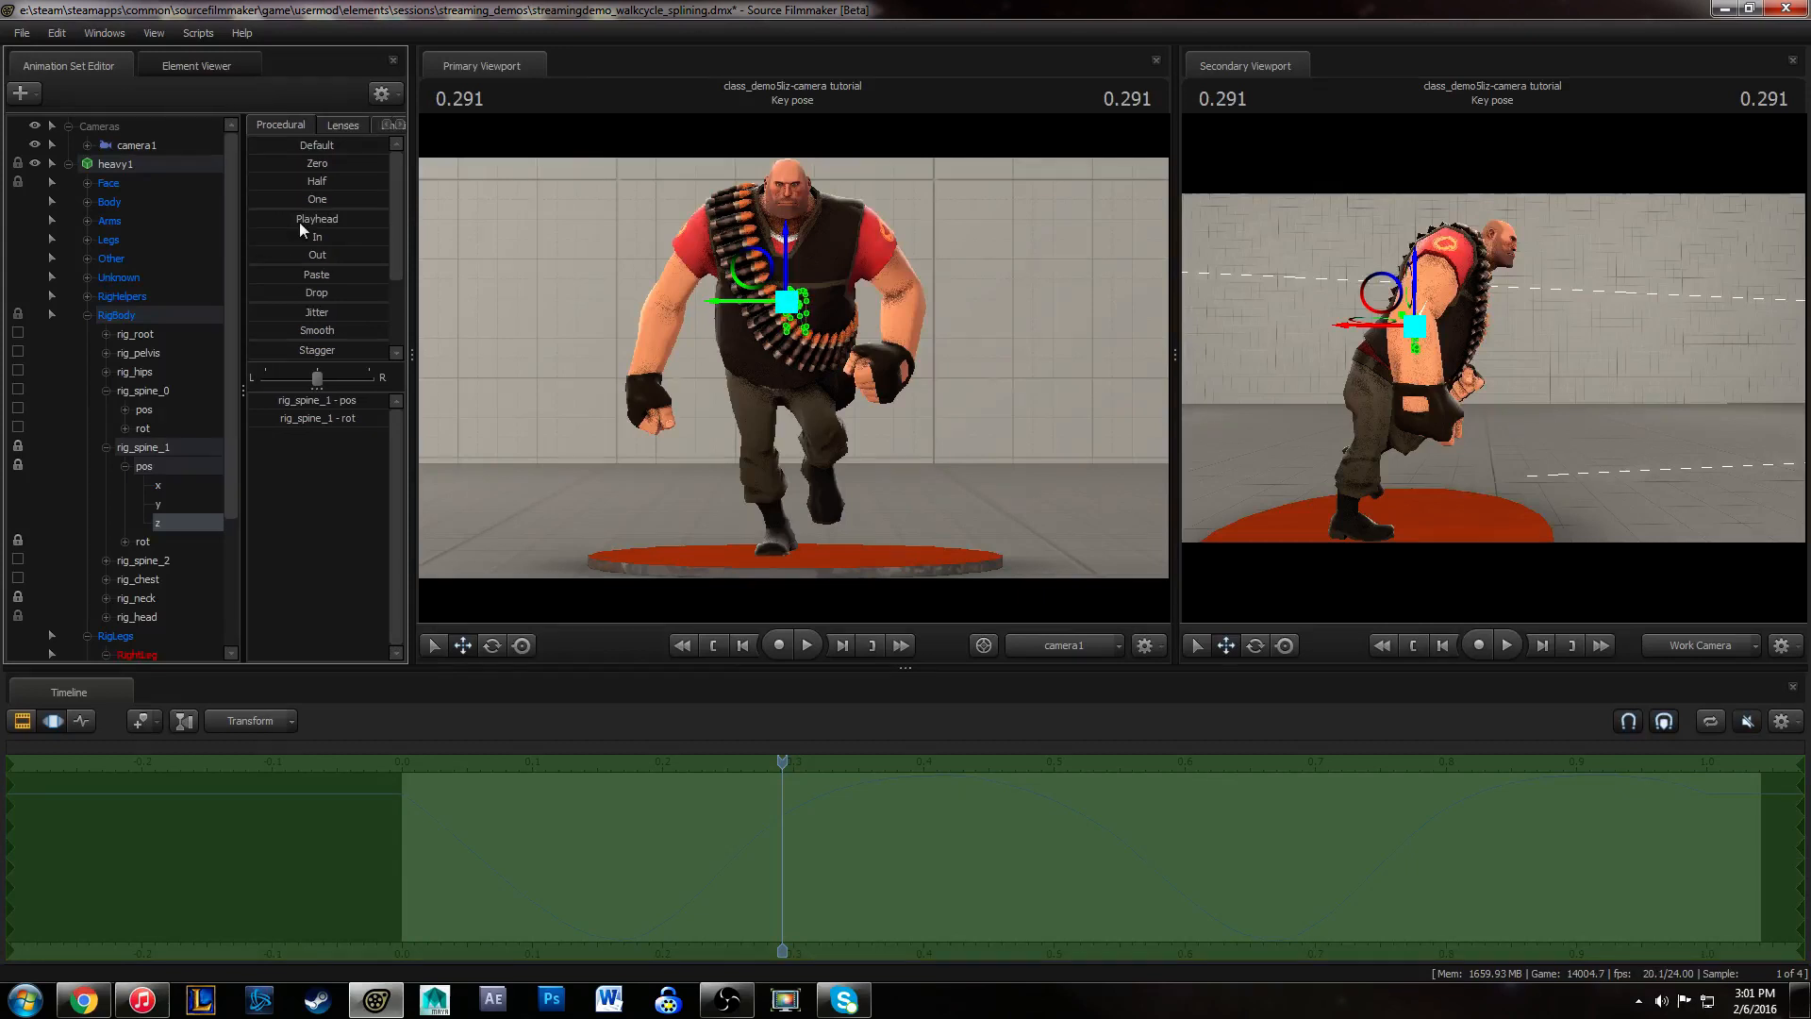
{"action": "left_click", "coordinate": [287, 218]}
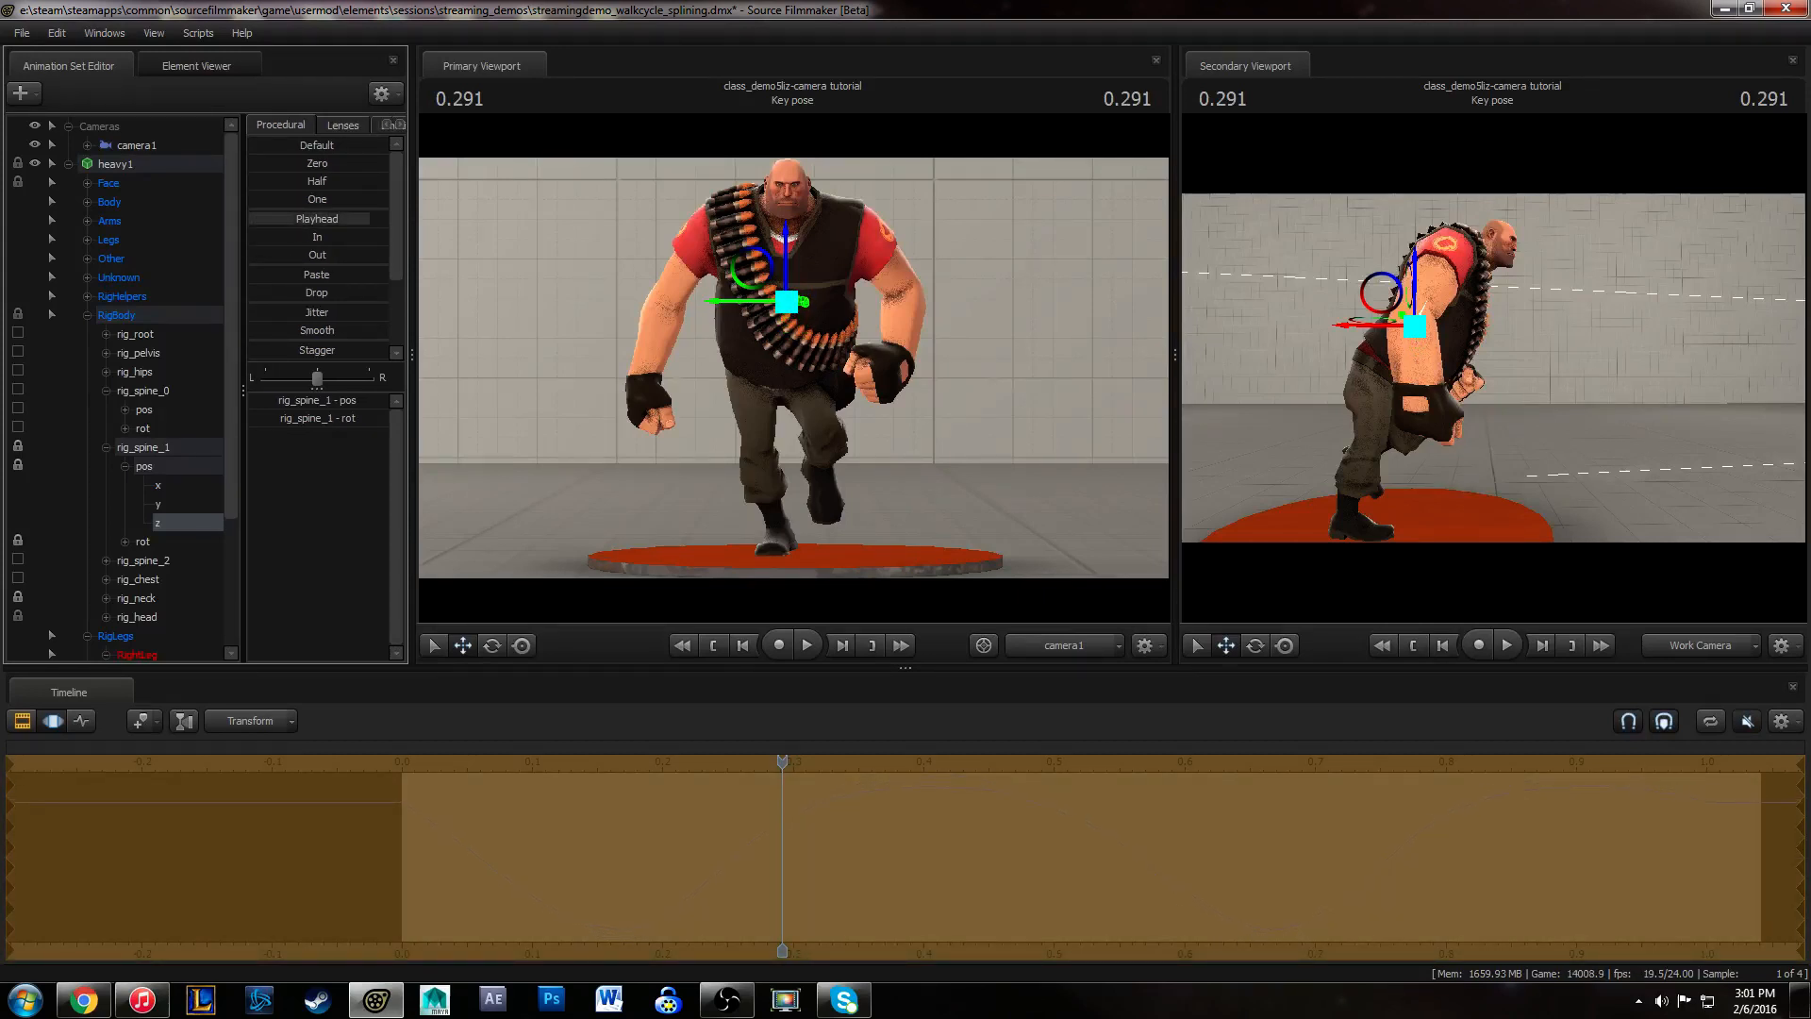
{"action": "left_click_drag", "start_coordinate": [781, 764], "coordinate": [404, 764]}
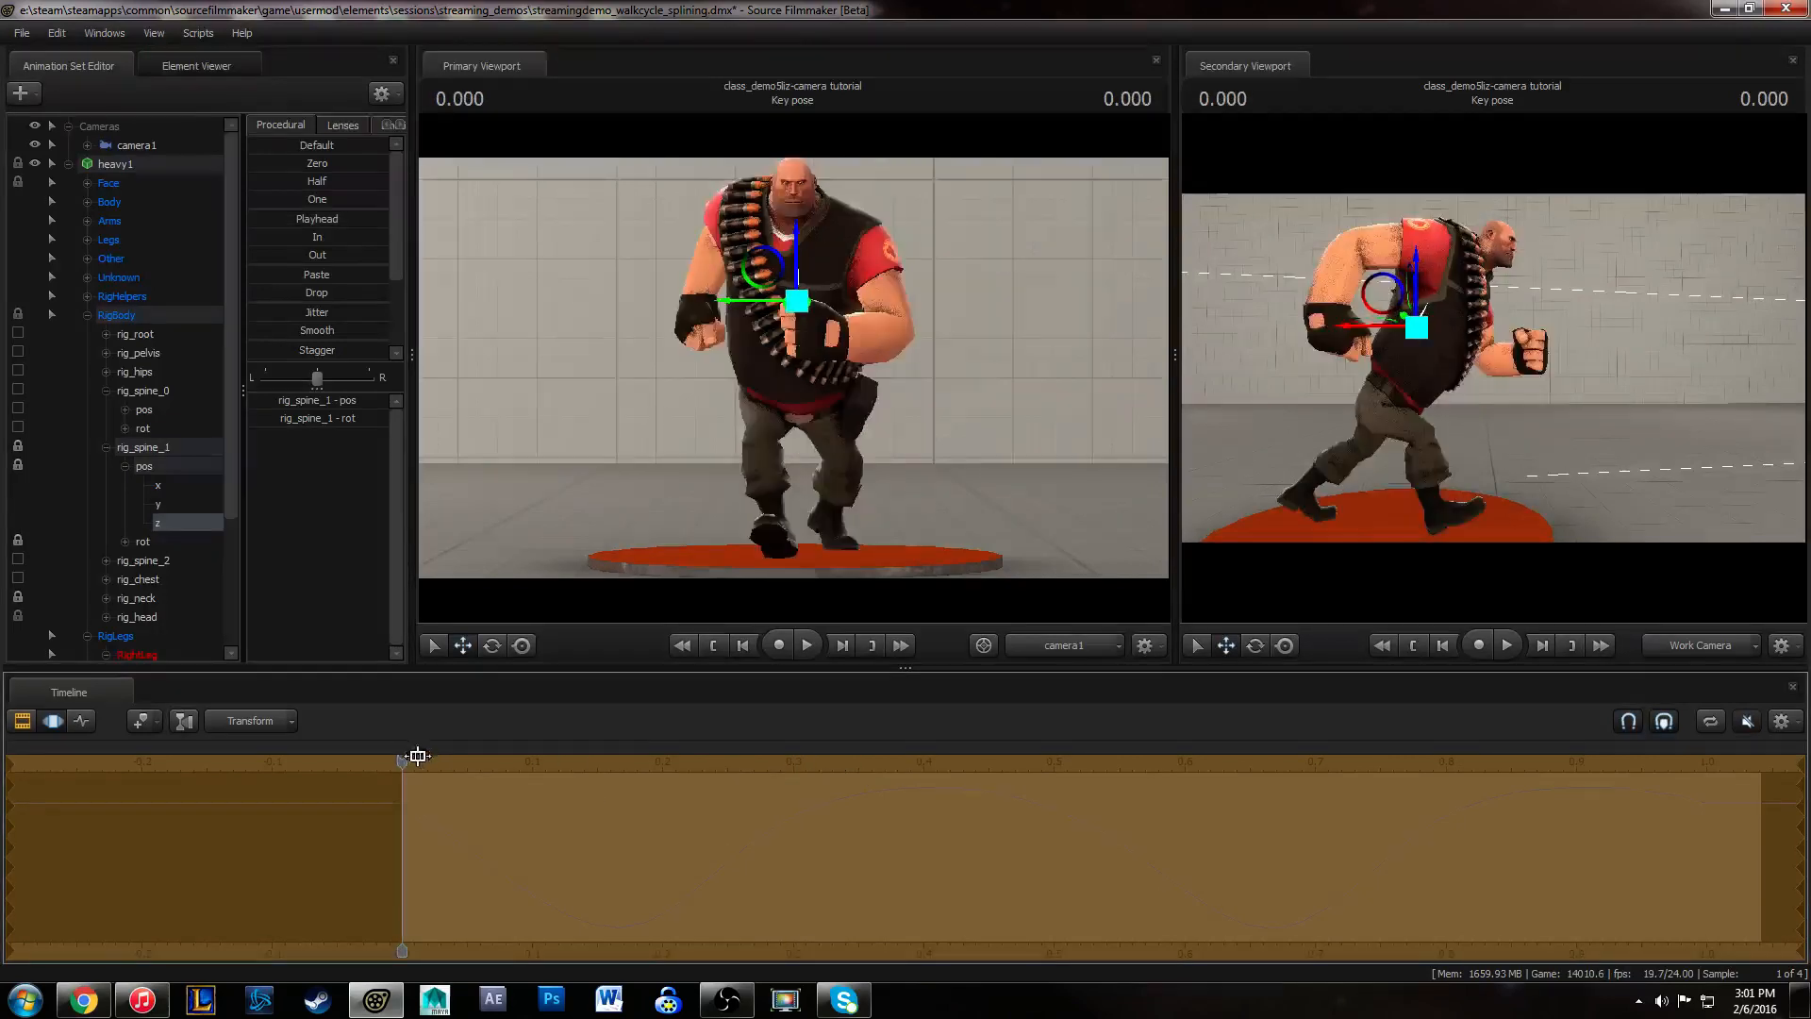
{"action": "key", "text": "space"}
{"action": "key", "text": "space"}
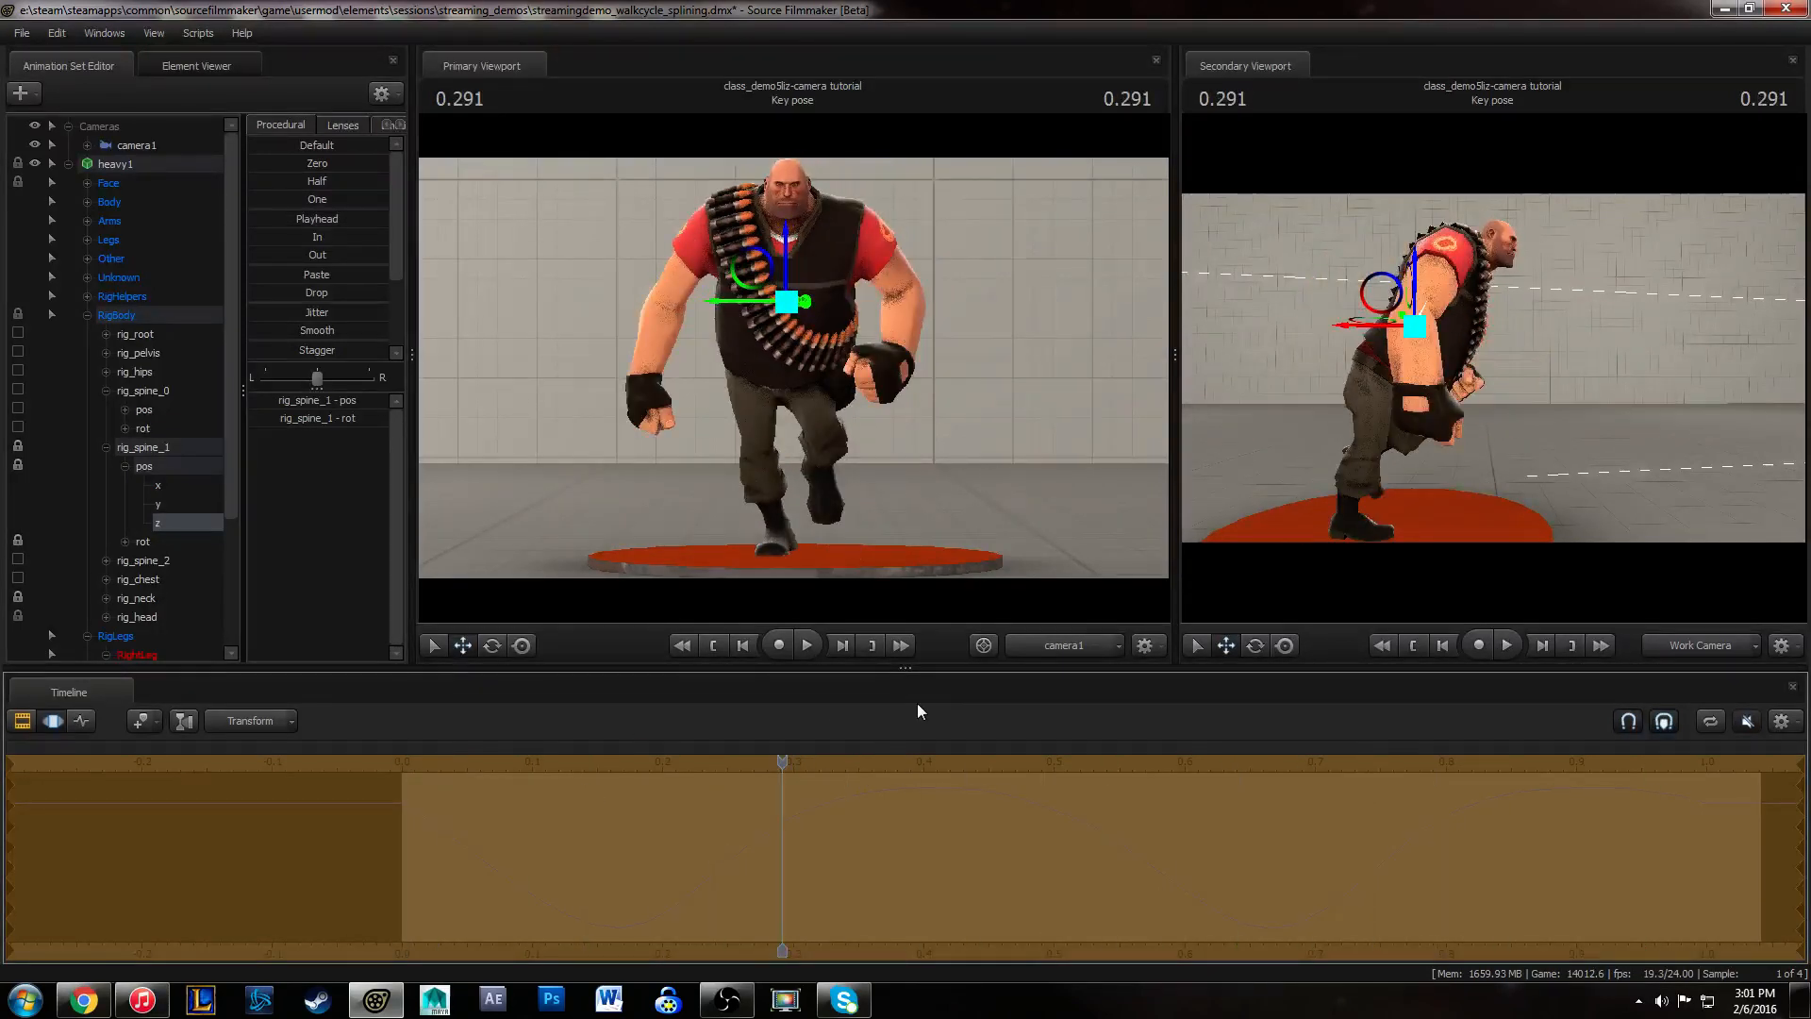
{"action": "key", "text": "ctrl+z"}
- Blend rig_spine_1's position Z slightly toward its playhead value at 0.291 and check the walk cycle playback
{"action": "left_click_drag", "start_coordinate": [250, 219], "coordinate": [277, 218]}
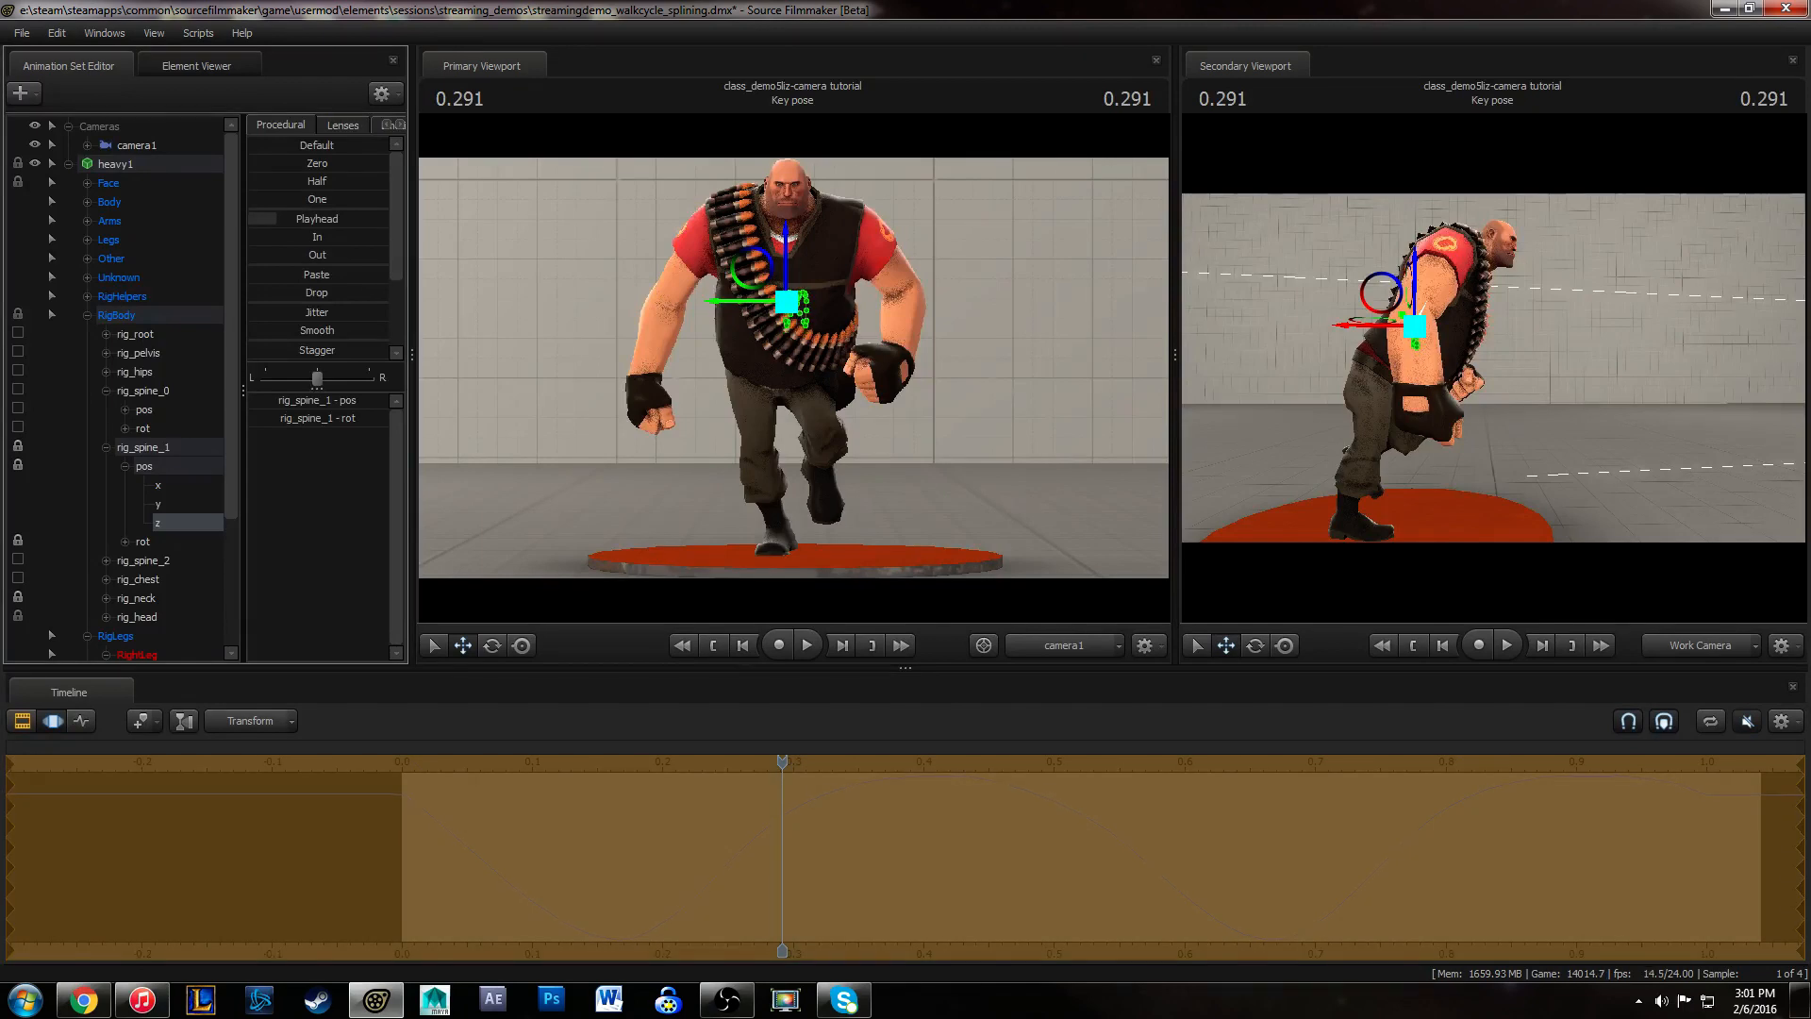
{"action": "left_click_drag", "start_coordinate": [781, 773], "coordinate": [420, 751]}
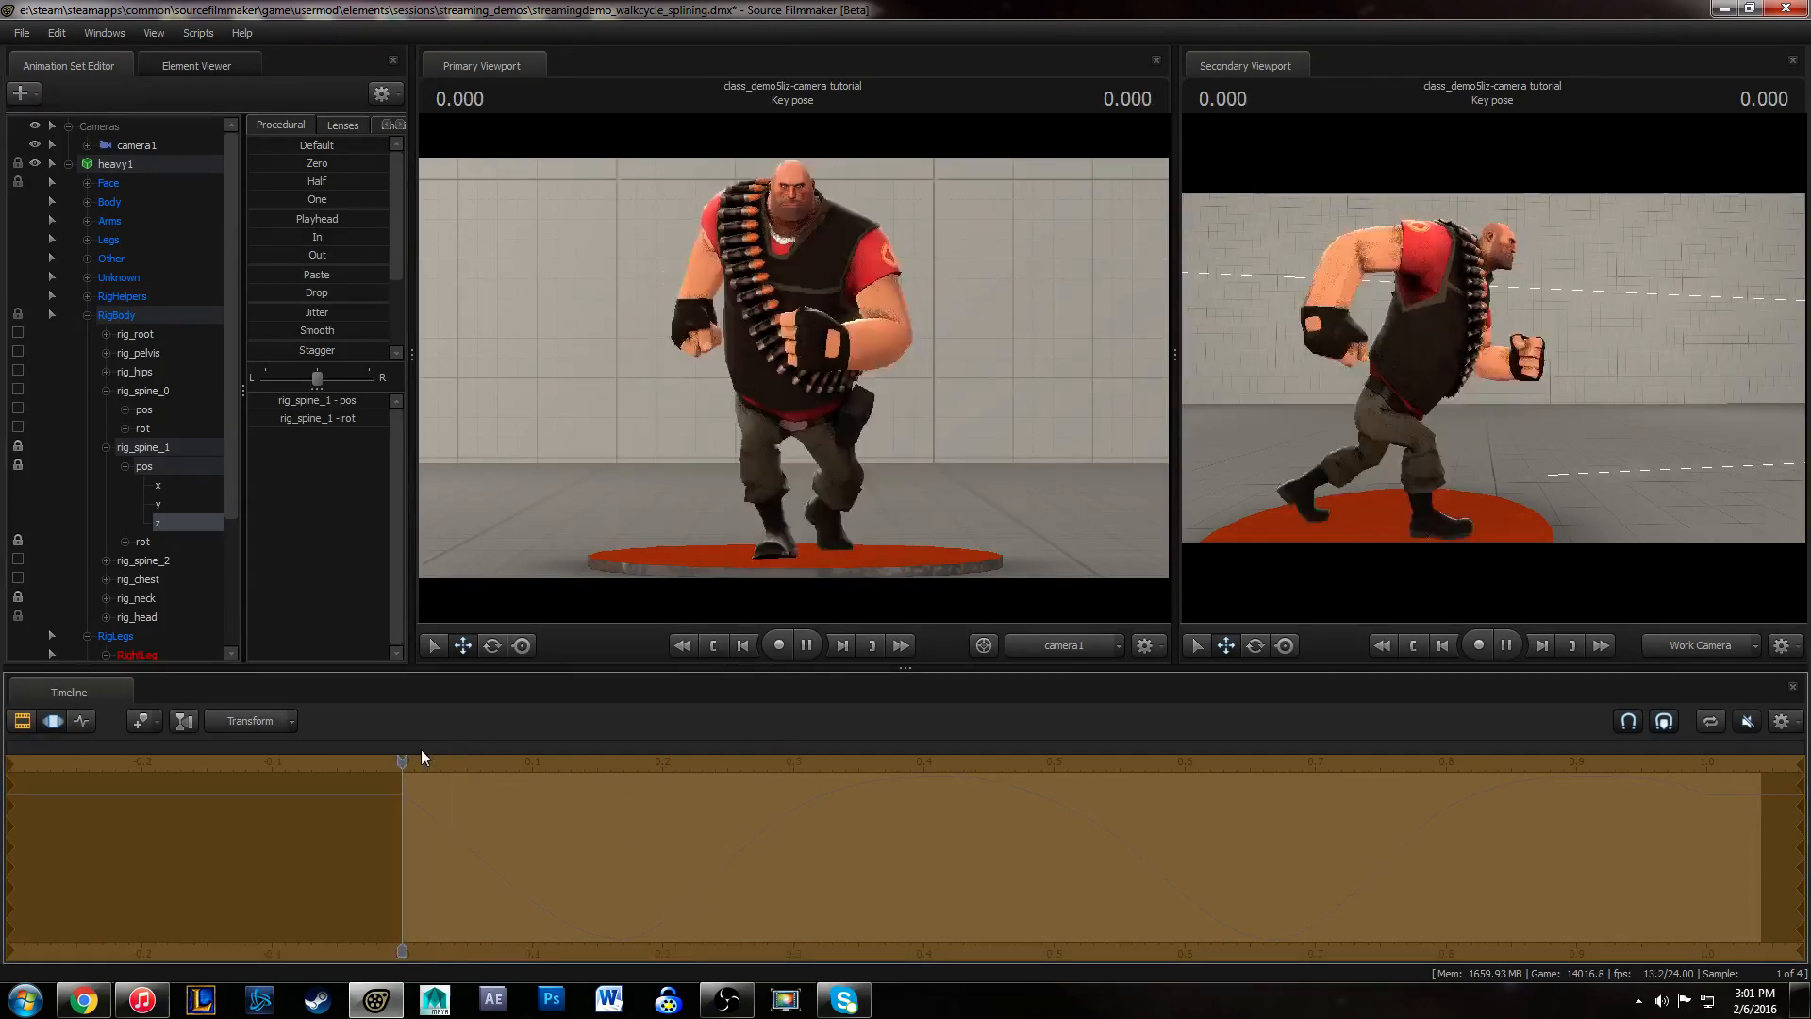
{"action": "key", "text": "space"}
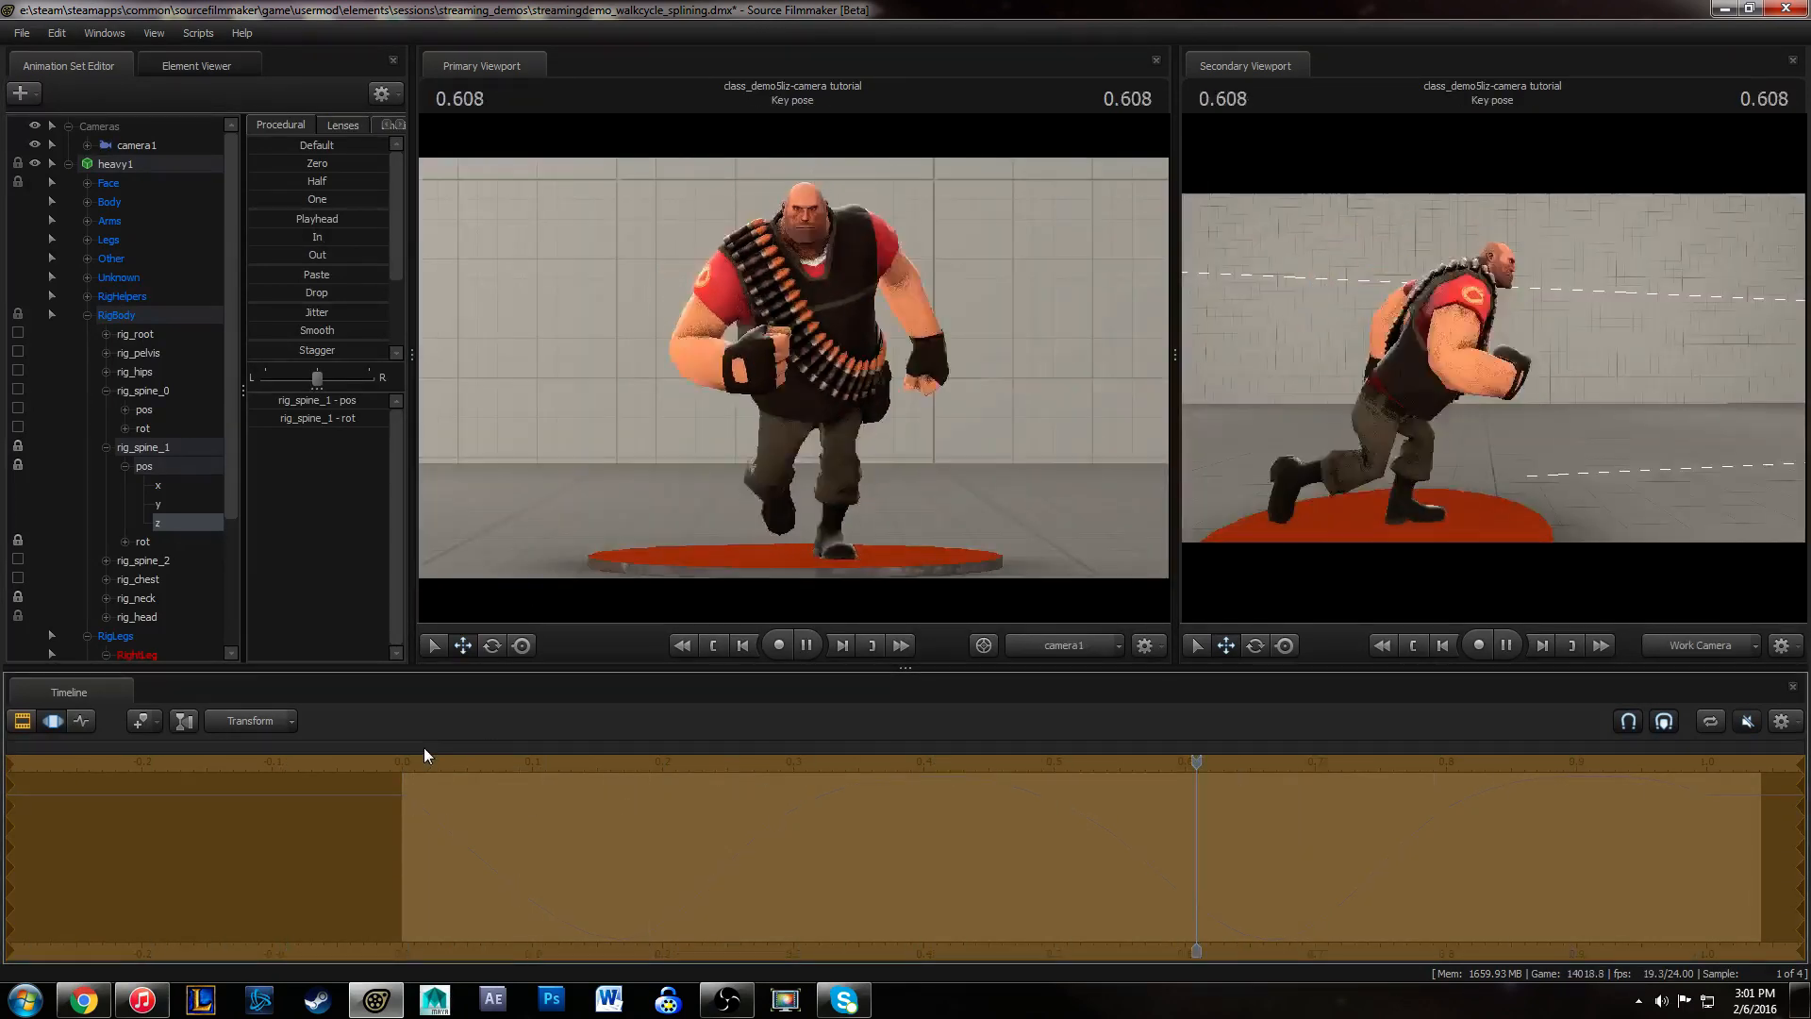
{"action": "key", "text": "space"}
{"action": "left_click", "coordinate": [916, 882]}
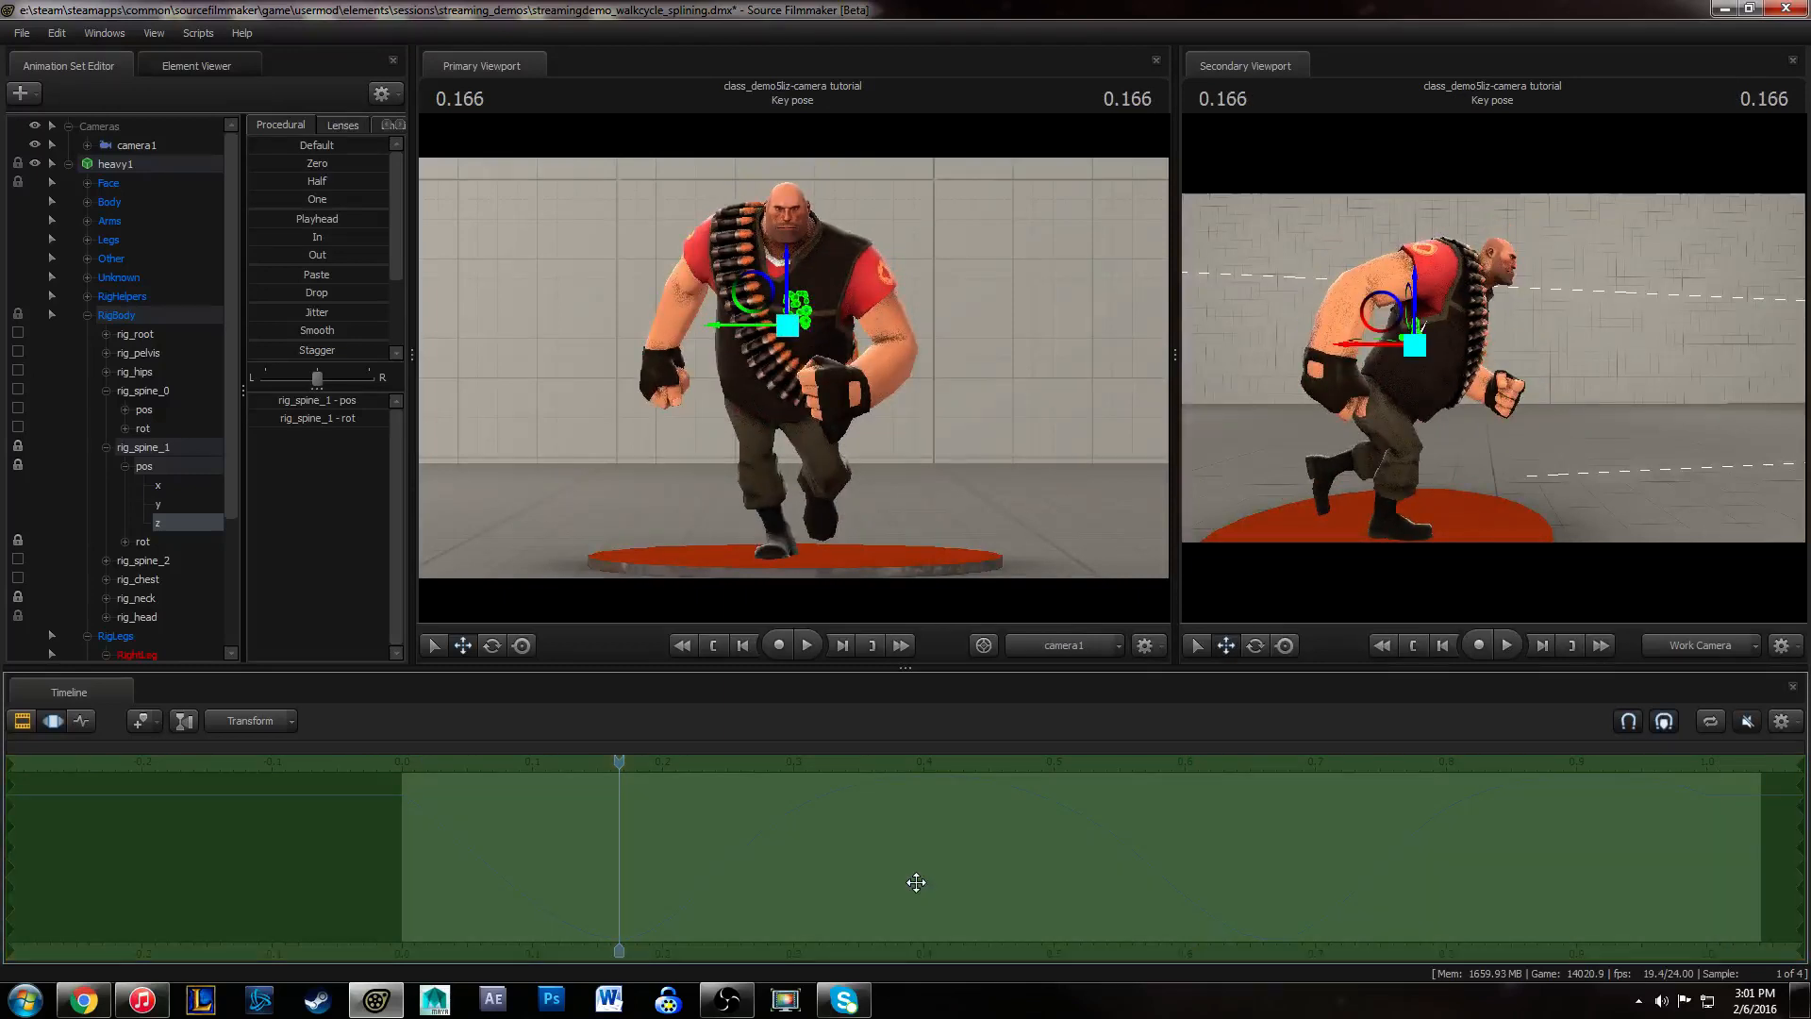
{"action": "scroll", "coordinate": [923, 846], "scroll_direction": "down", "scroll_amount": 6}
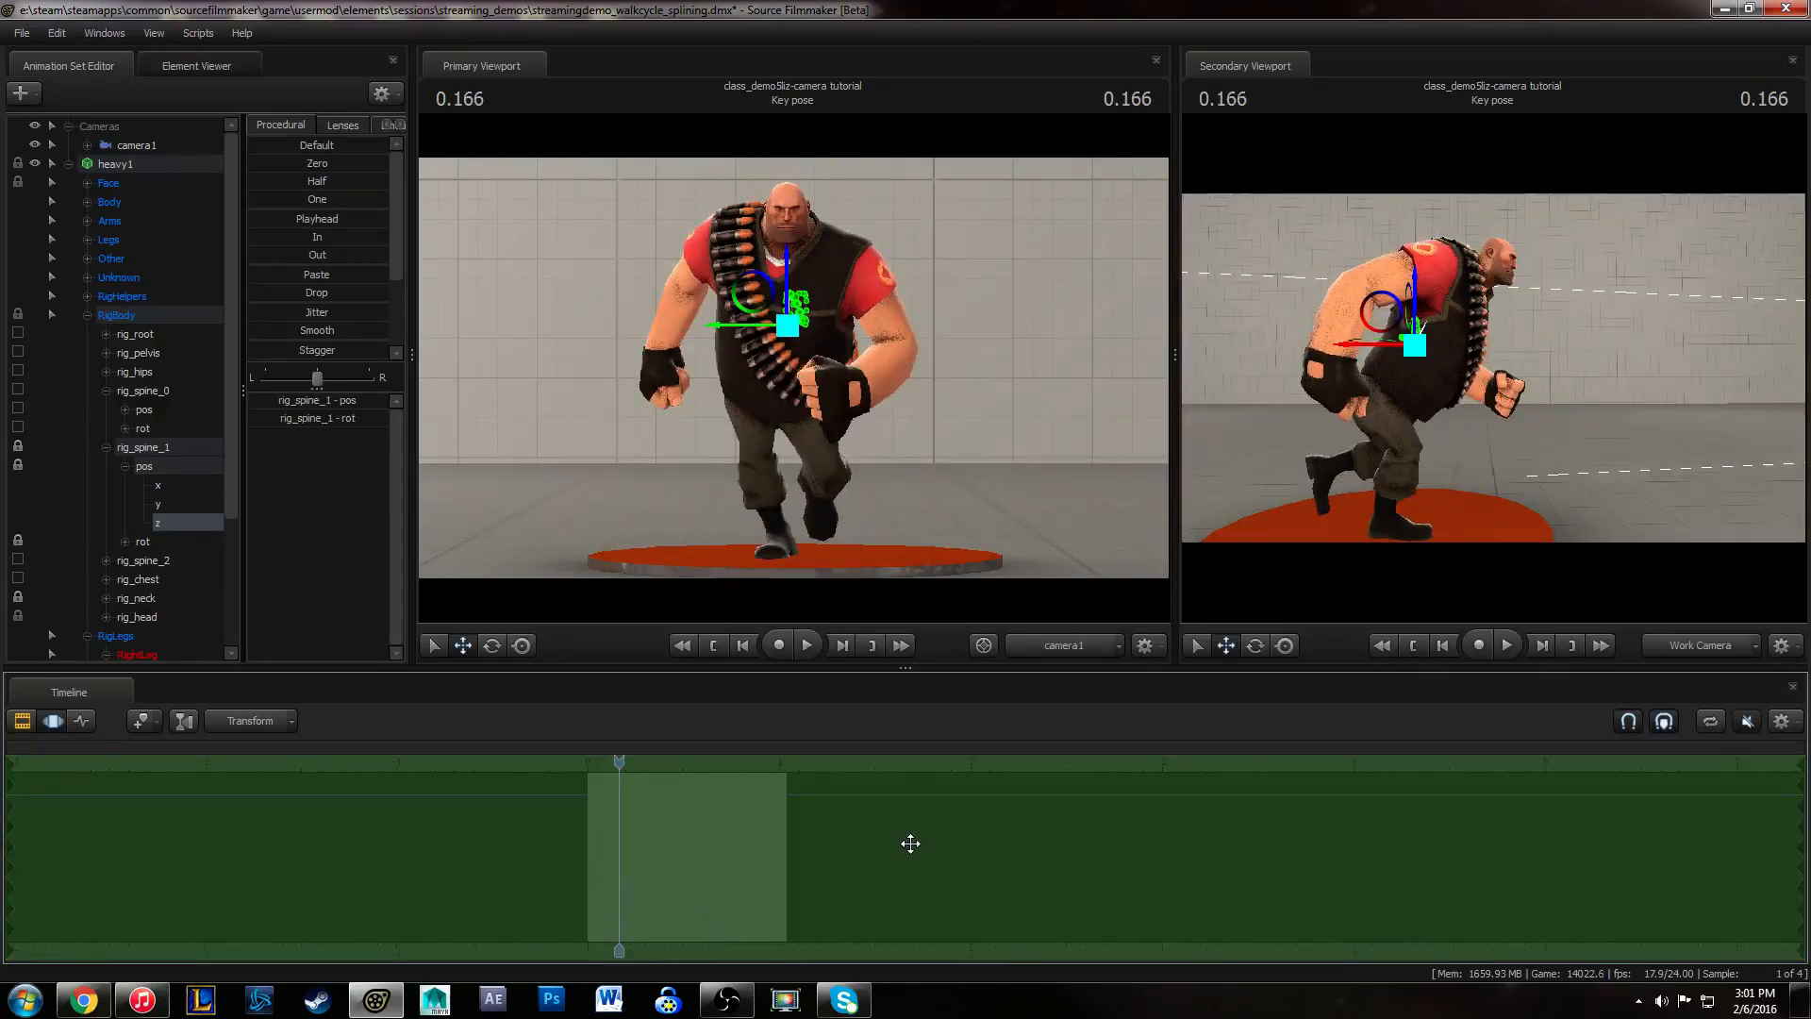
{"action": "scroll", "coordinate": [910, 843], "scroll_direction": "down", "scroll_amount": 4}
{"action": "key", "text": "f"}
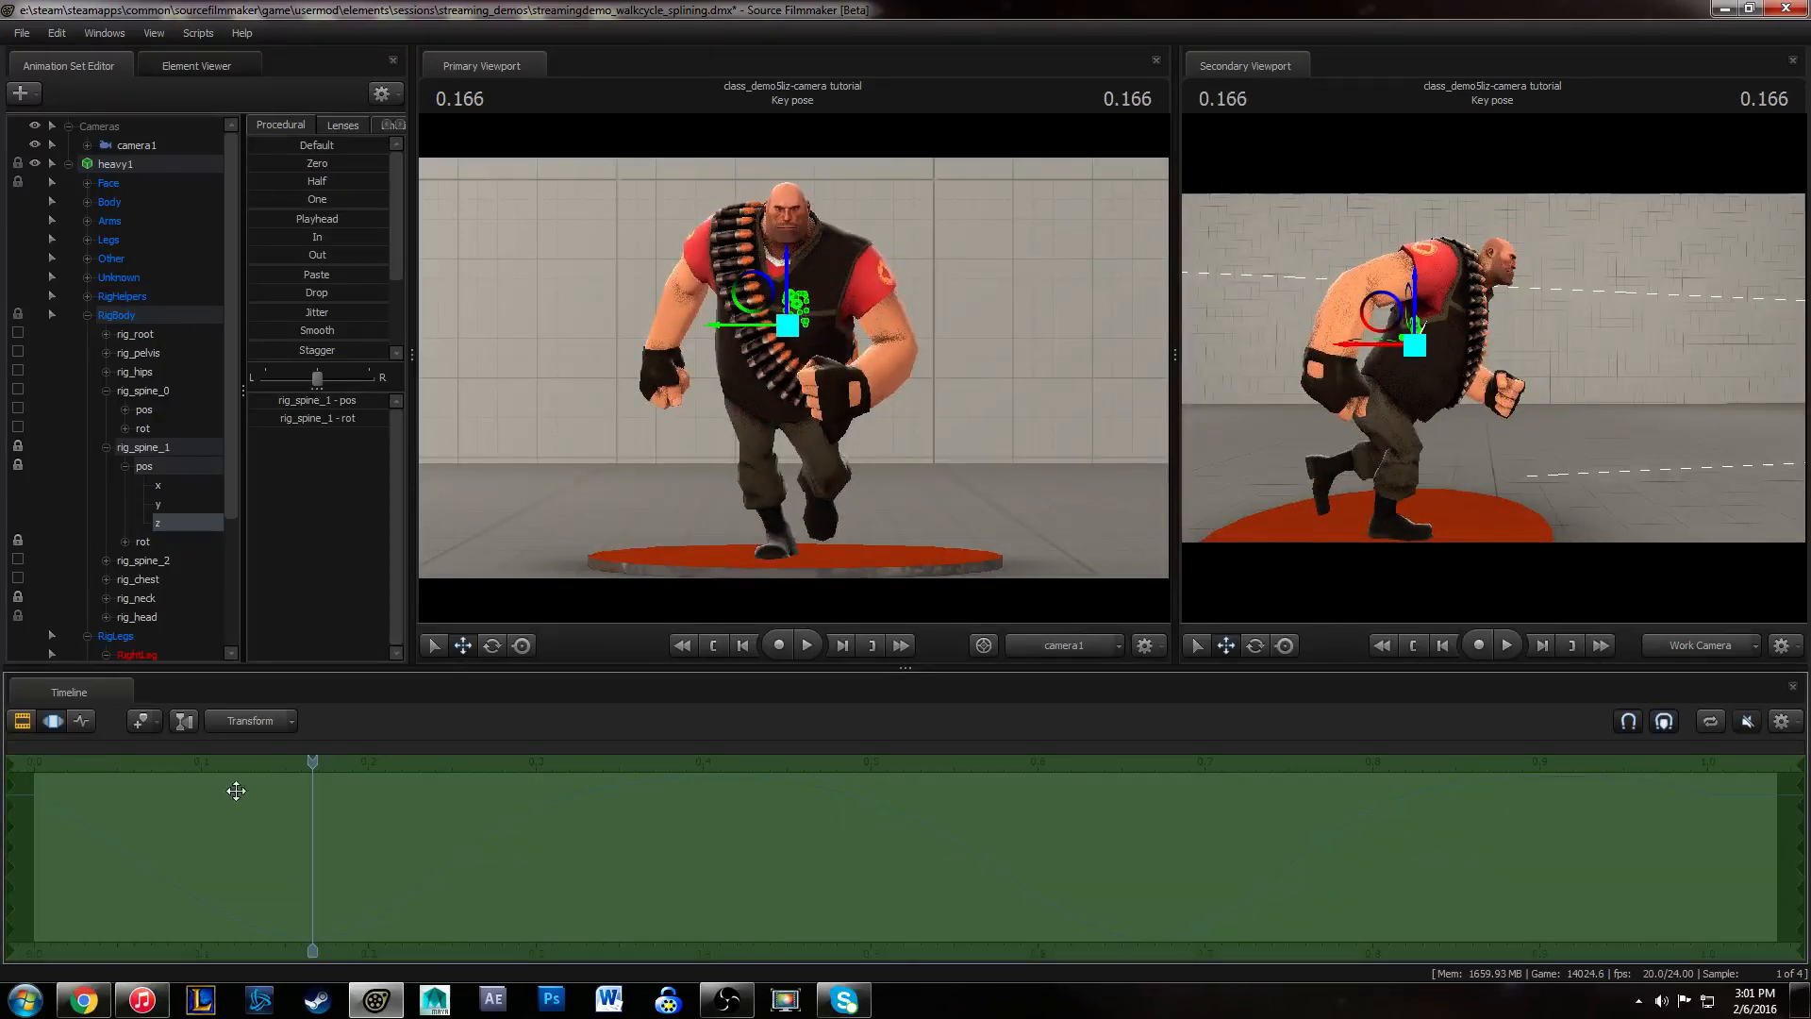
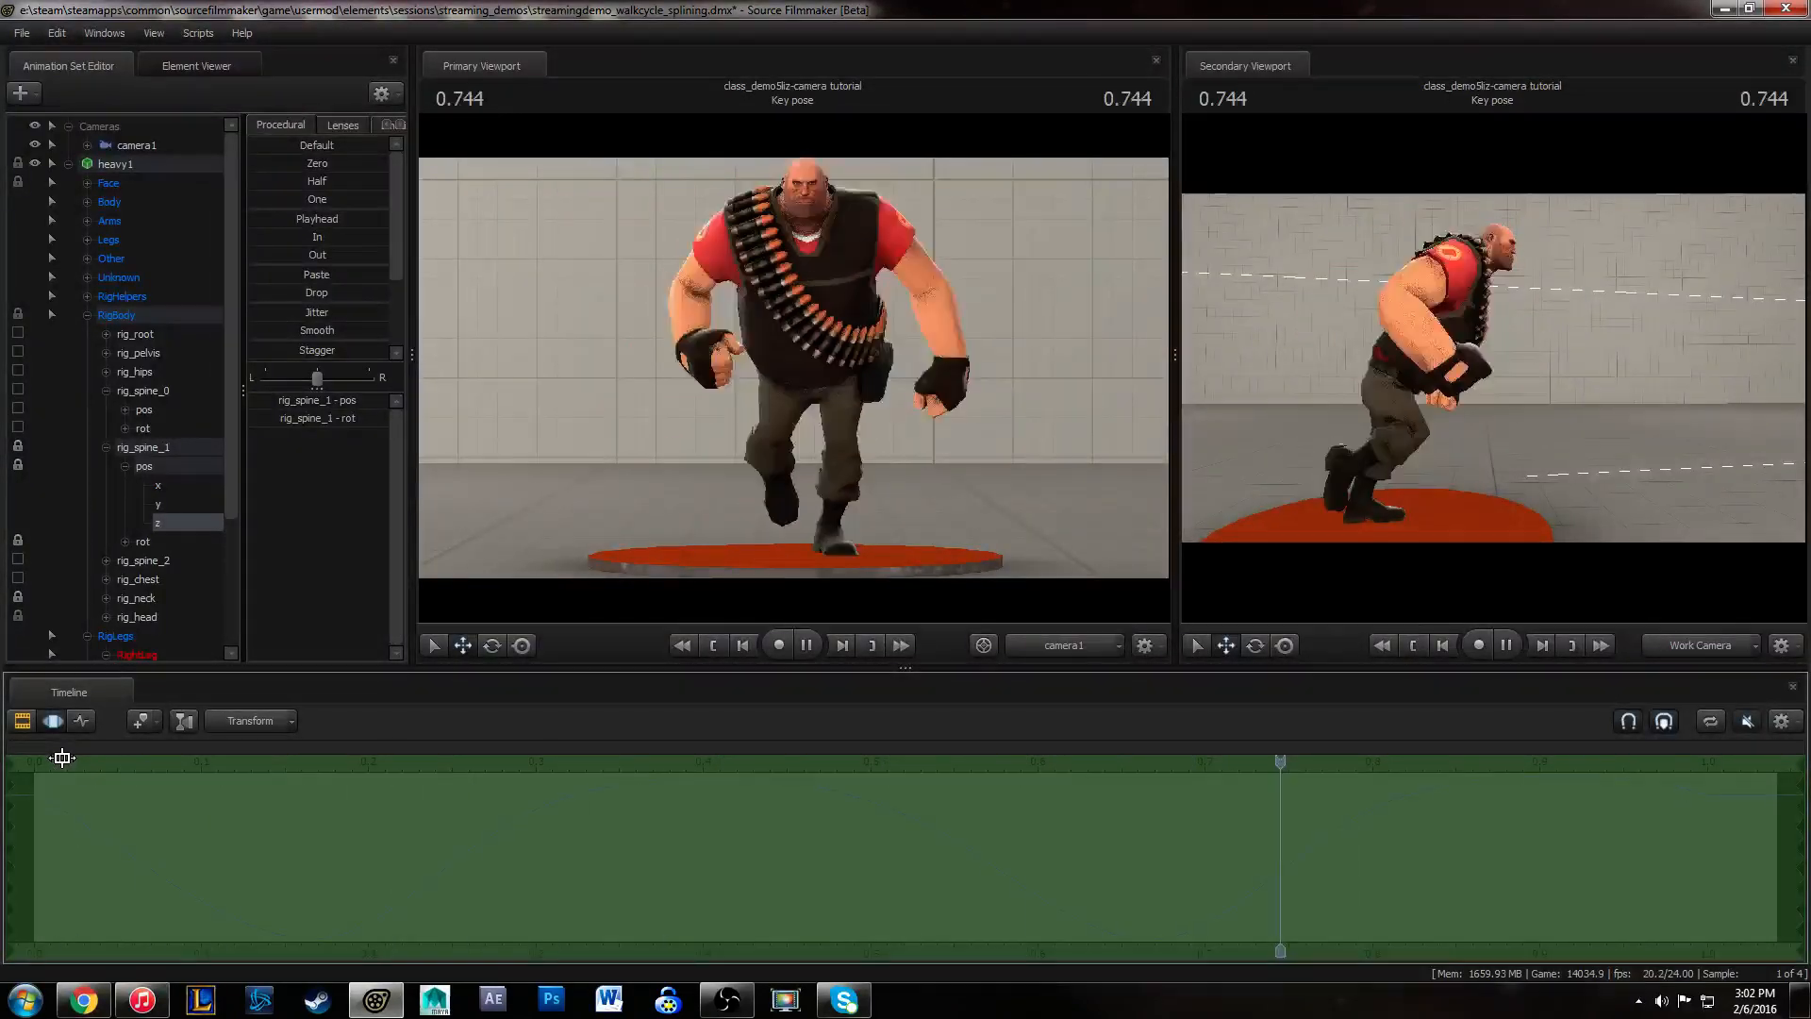
{"action": "key", "text": "space"}
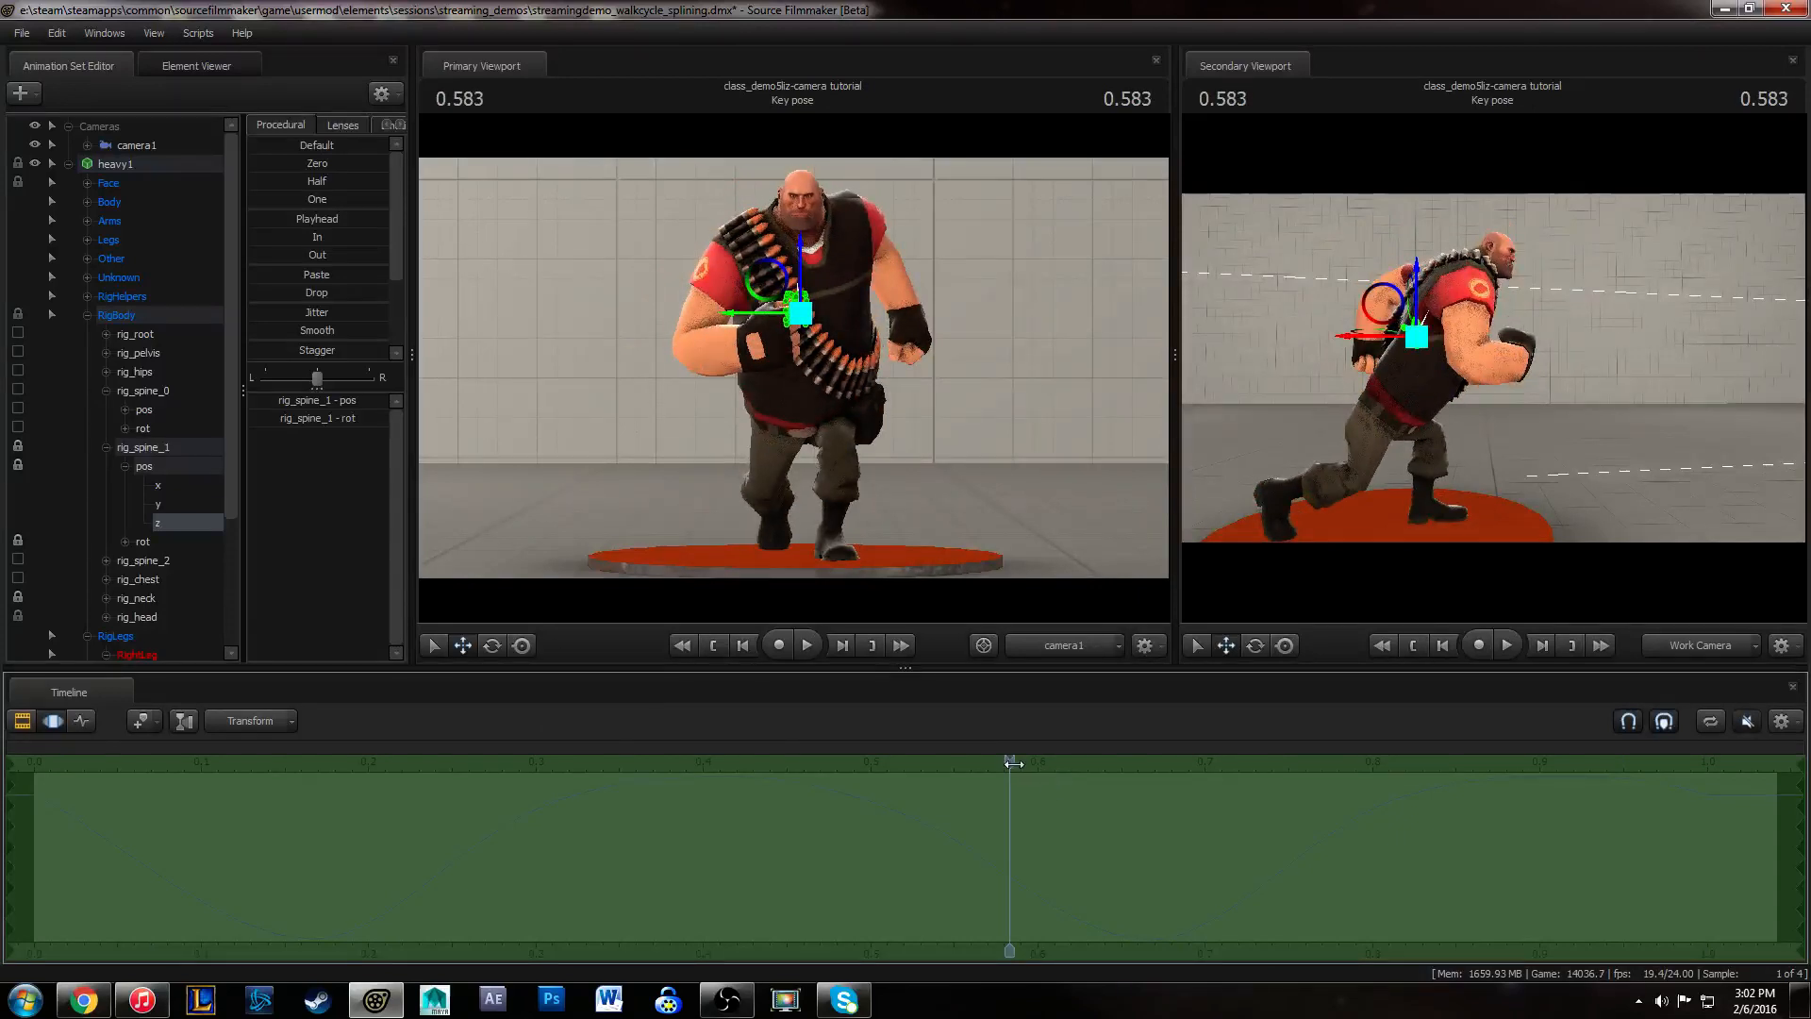
{"action": "left_click_drag", "start_coordinate": [1013, 762], "coordinate": [1410, 747]}
- Unlock rig_spine_1 and save the session
{"action": "left_click", "coordinate": [18, 447]}
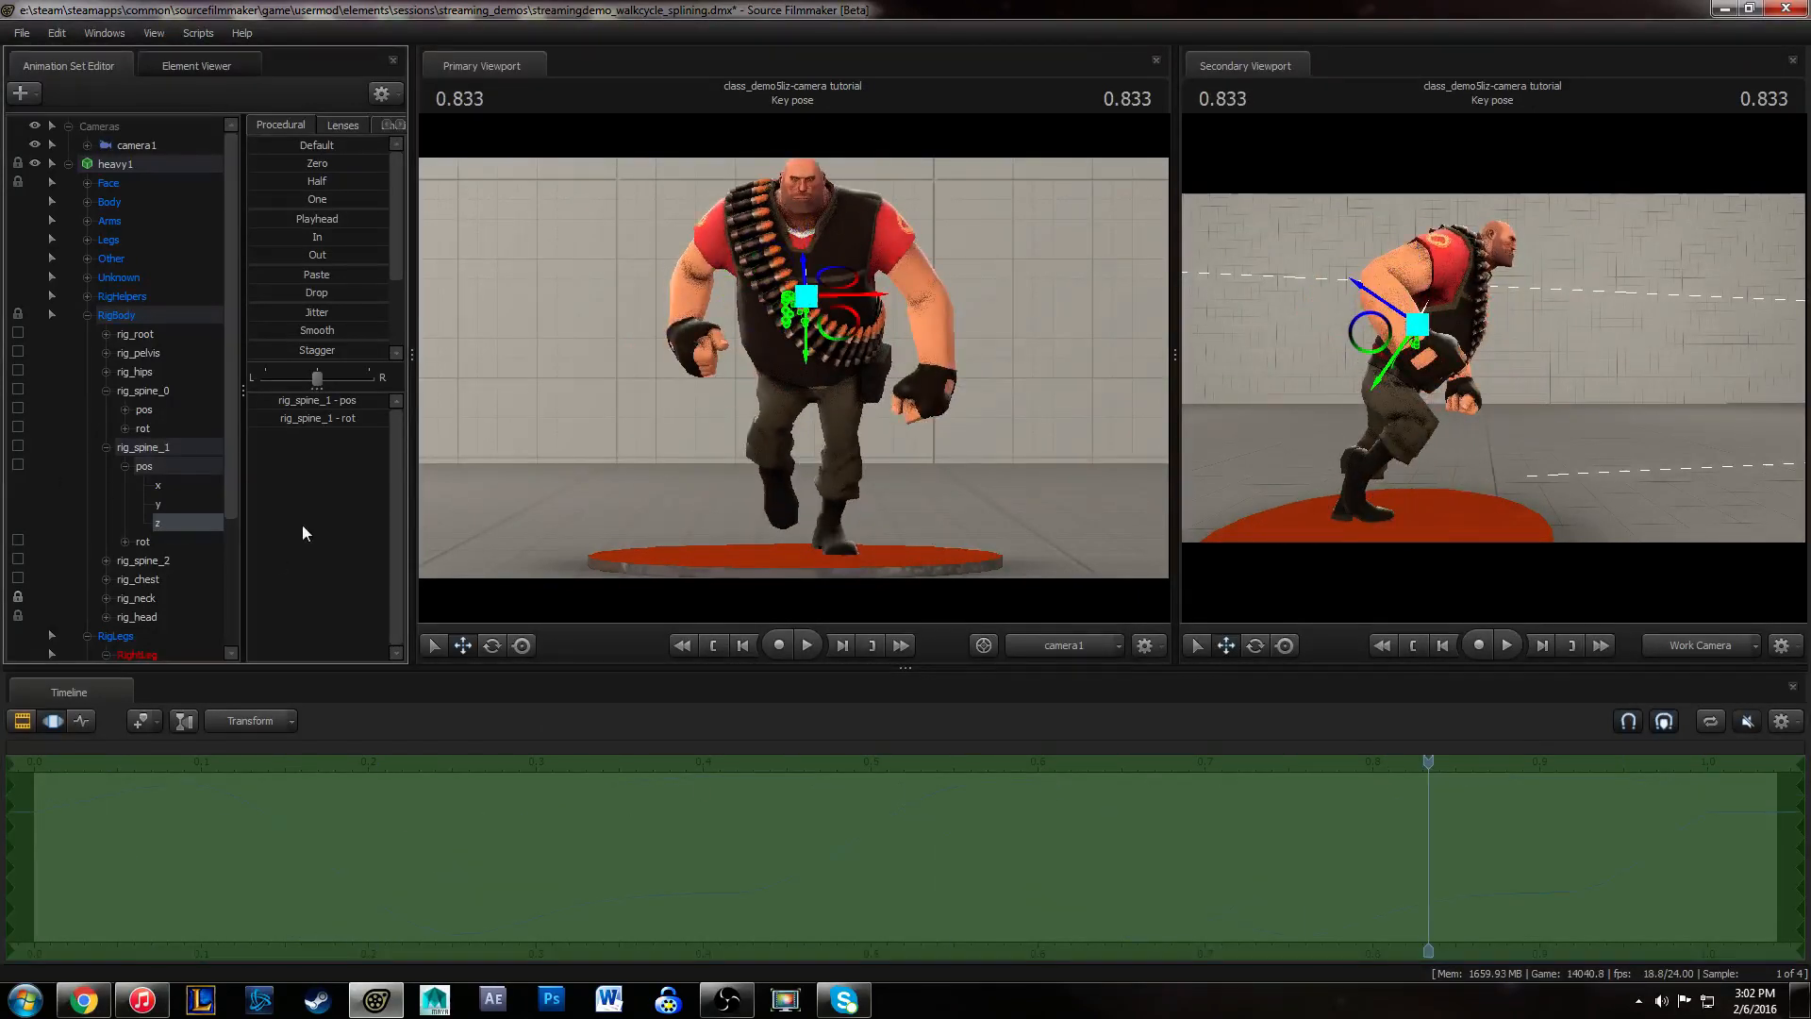
{"action": "left_click", "coordinate": [22, 33]}
{"action": "left_click", "coordinate": [491, 717]}
- Collapse the rig_spine_0 and rig_spine_1 controls and review the looping walk cycle from a closer side view
{"action": "left_click", "coordinate": [106, 391]}
{"action": "left_click", "coordinate": [106, 409]}
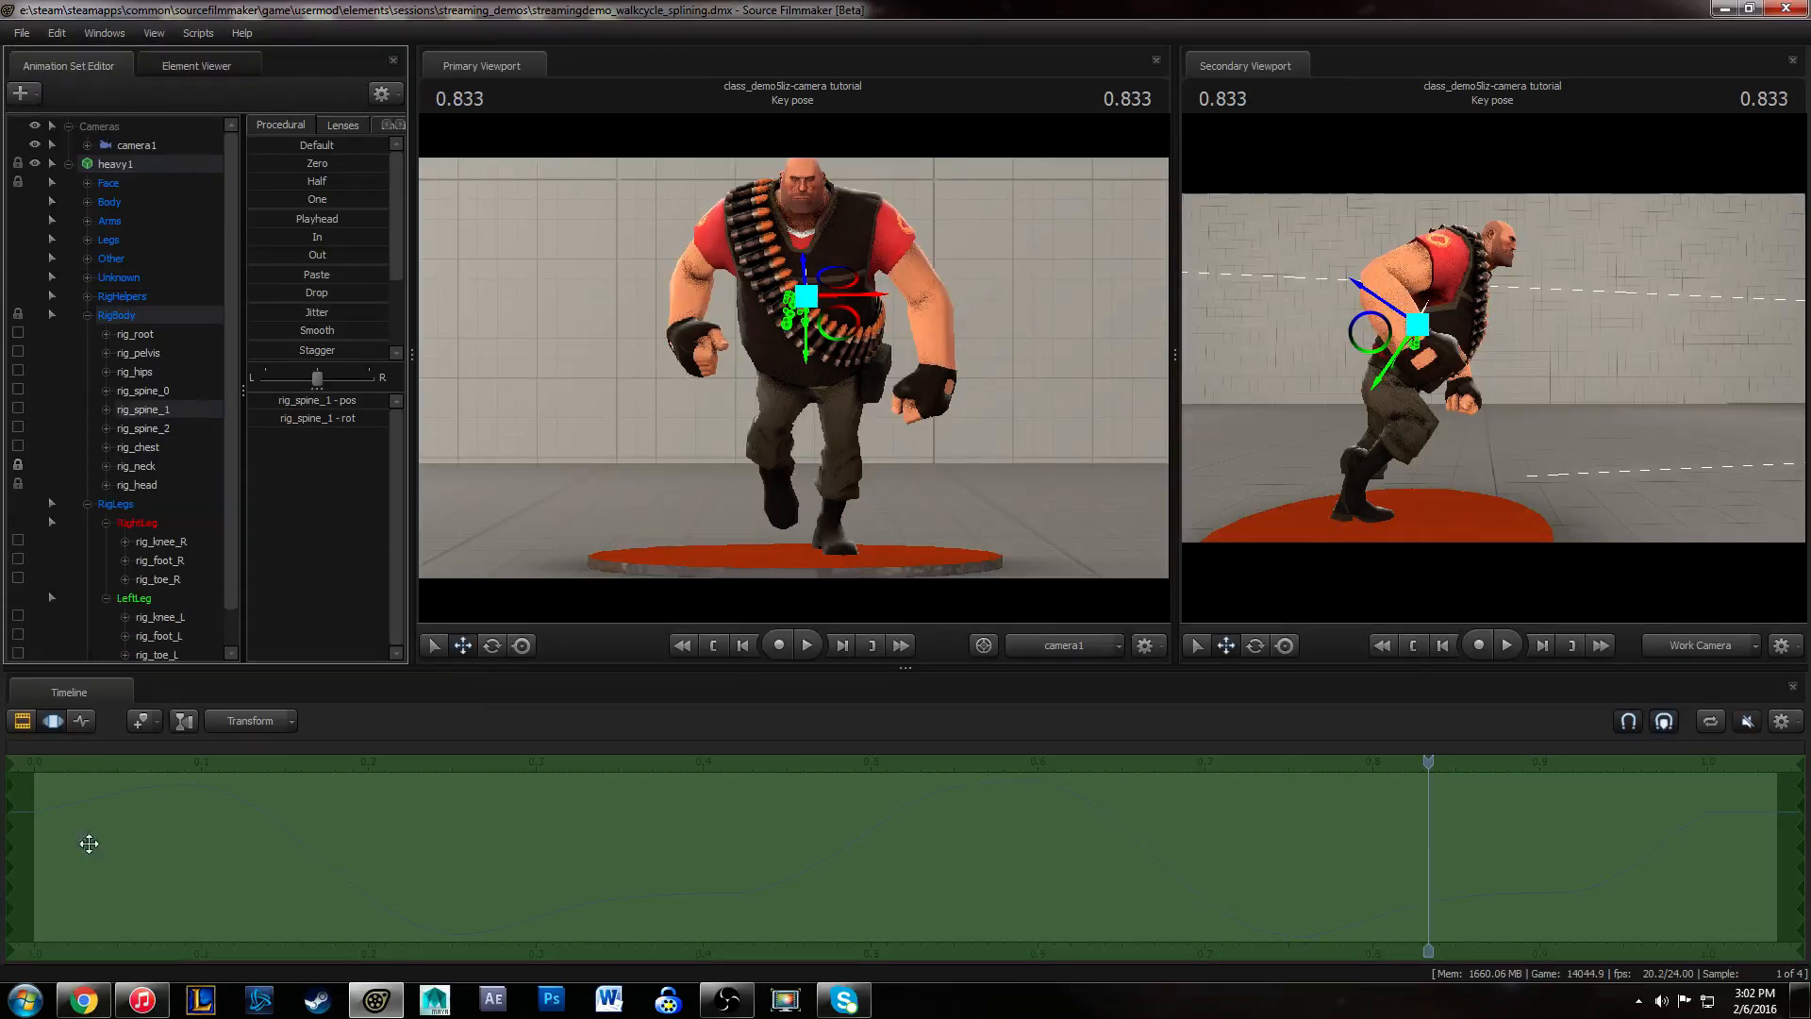
{"action": "key", "text": "space"}
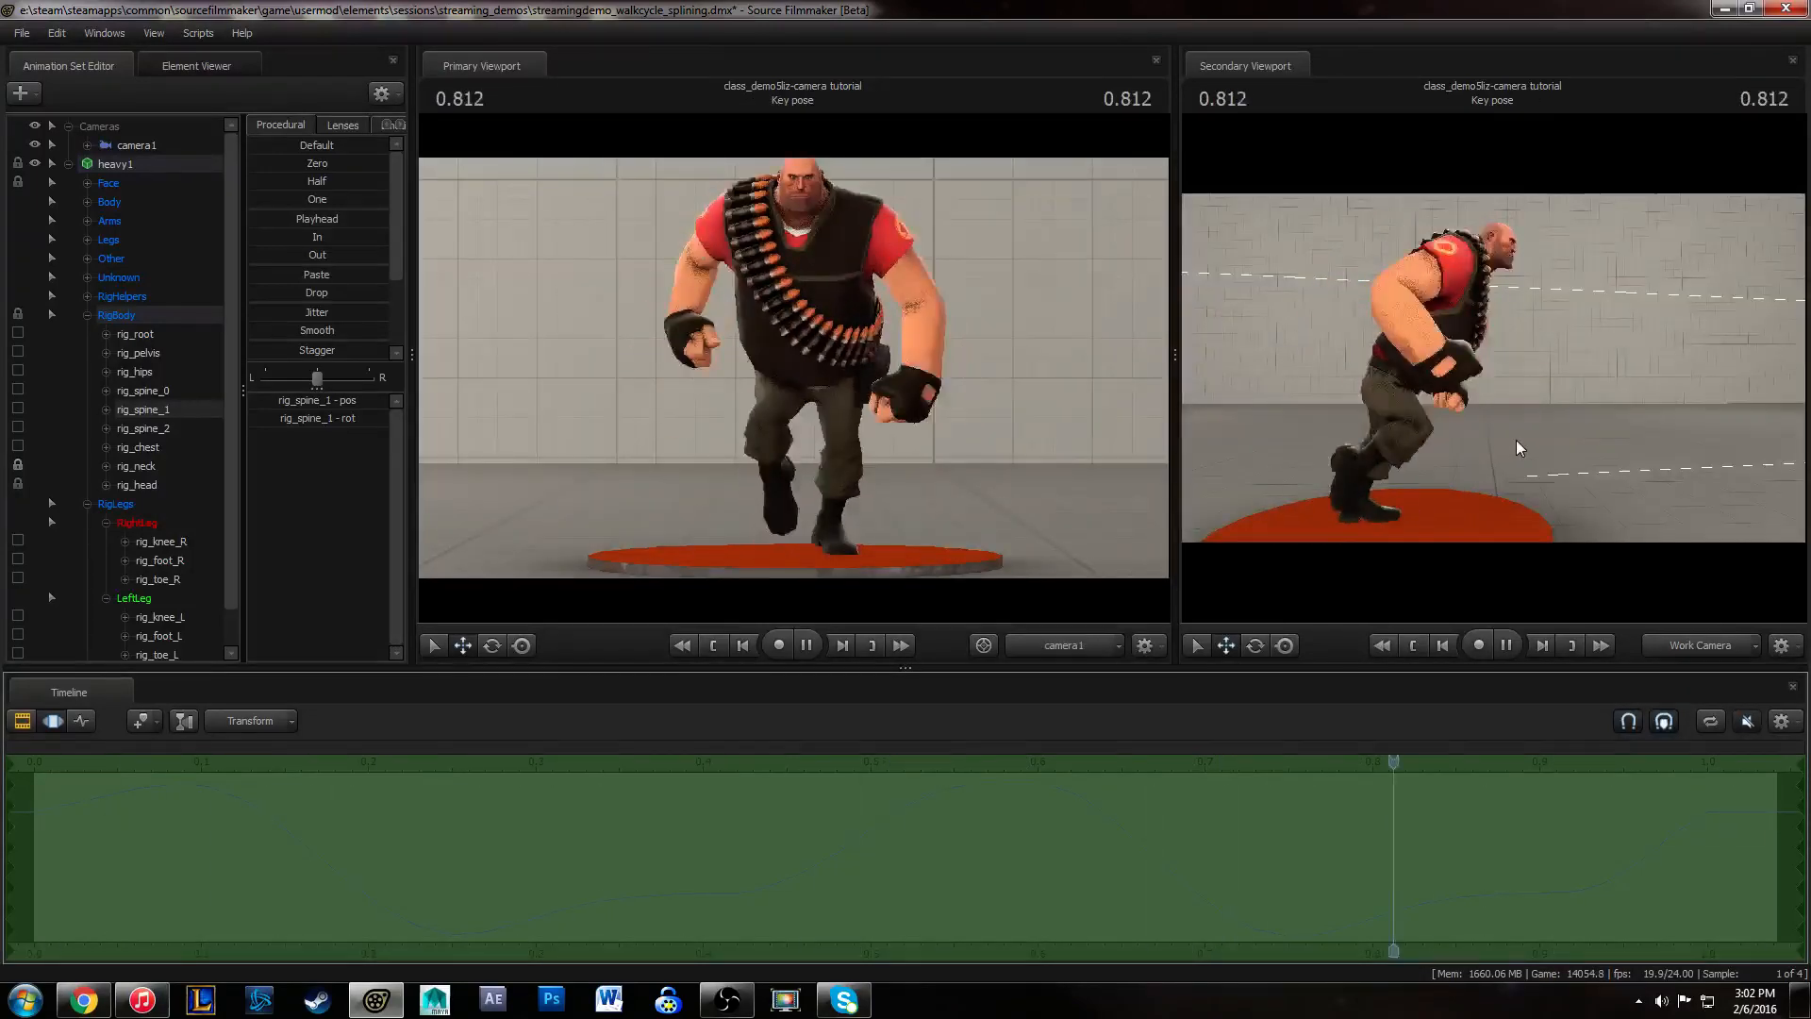
{"action": "key", "text": "space"}
{"action": "mouse_move", "coordinate": [1562, 313]}
{"action": "left_mouse_down"}
{"action": "mouse_move", "coordinate": [1601, 316]}
{"action": "mouse_move", "coordinate": [1566, 307]}
{"action": "left_mouse_up"}
{"action": "key", "text": "space"}
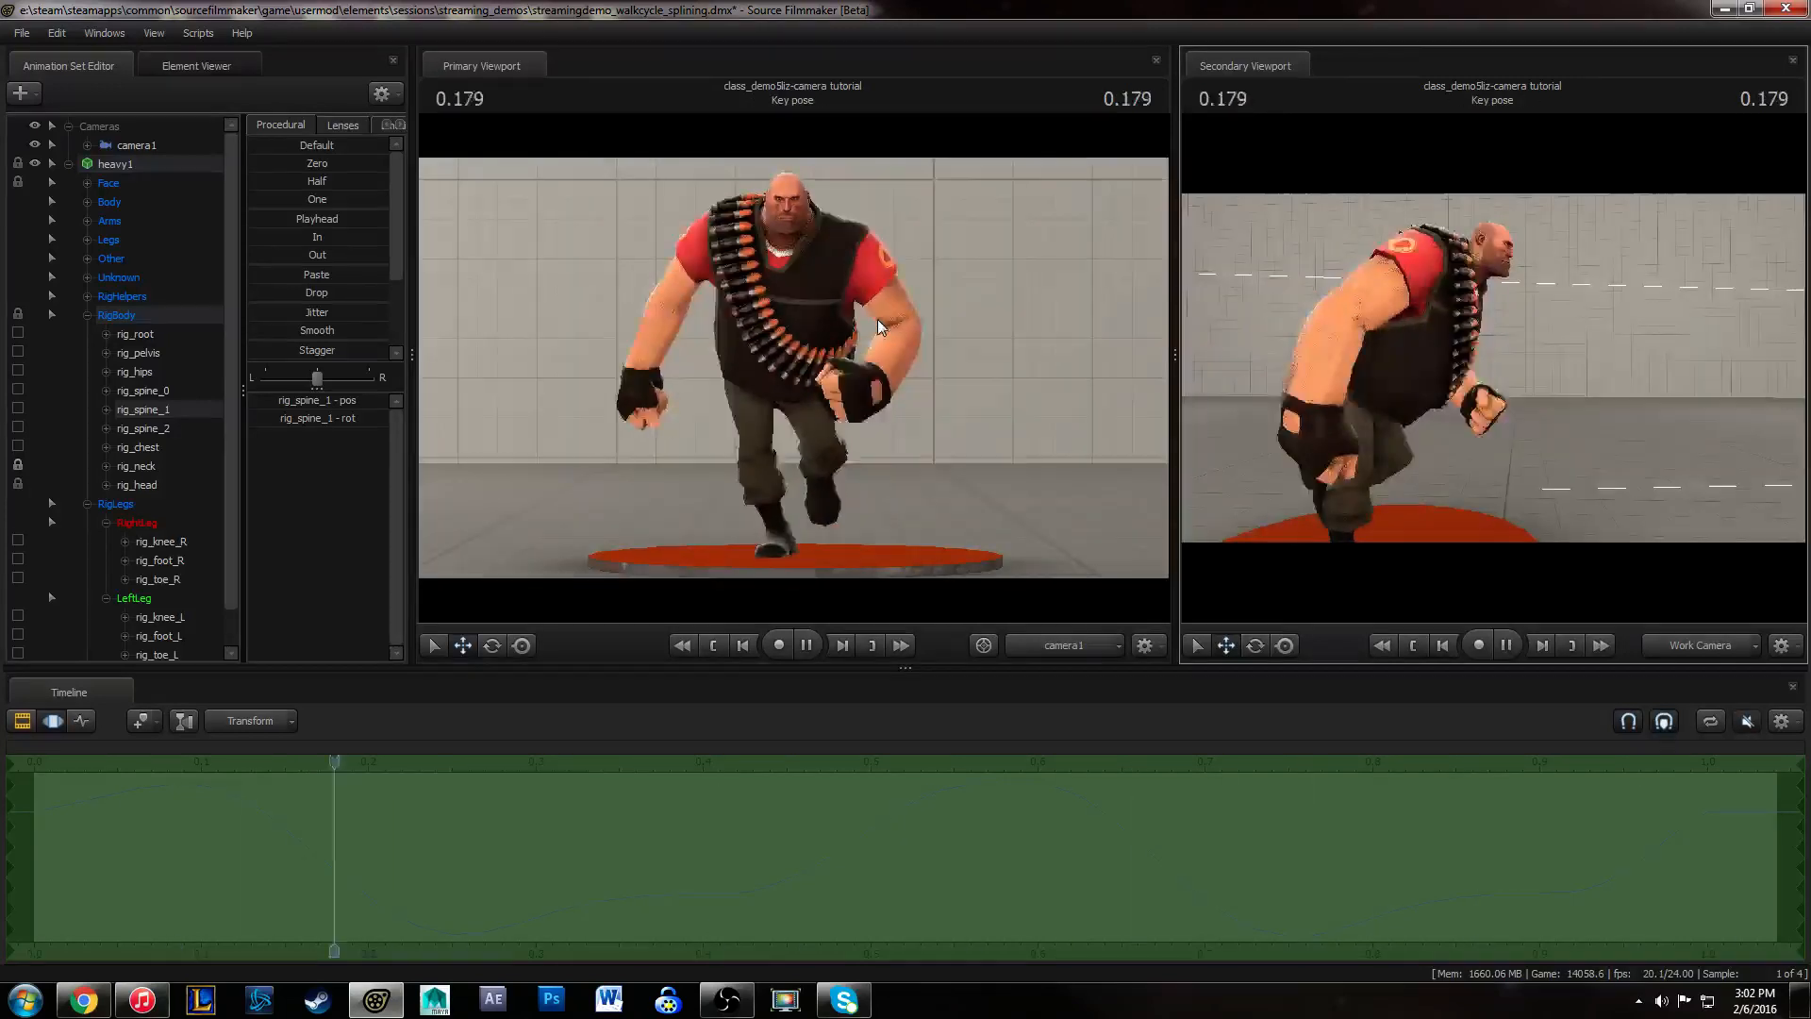
{"action": "key", "text": "space"}
- Move camera1 closer to frame the Heavy's upper body from the front and replay the walk cycle
{"action": "left_click_drag", "start_coordinate": [1582, 315], "coordinate": [1495, 374]}
{"action": "left_click", "coordinate": [150, 147]}
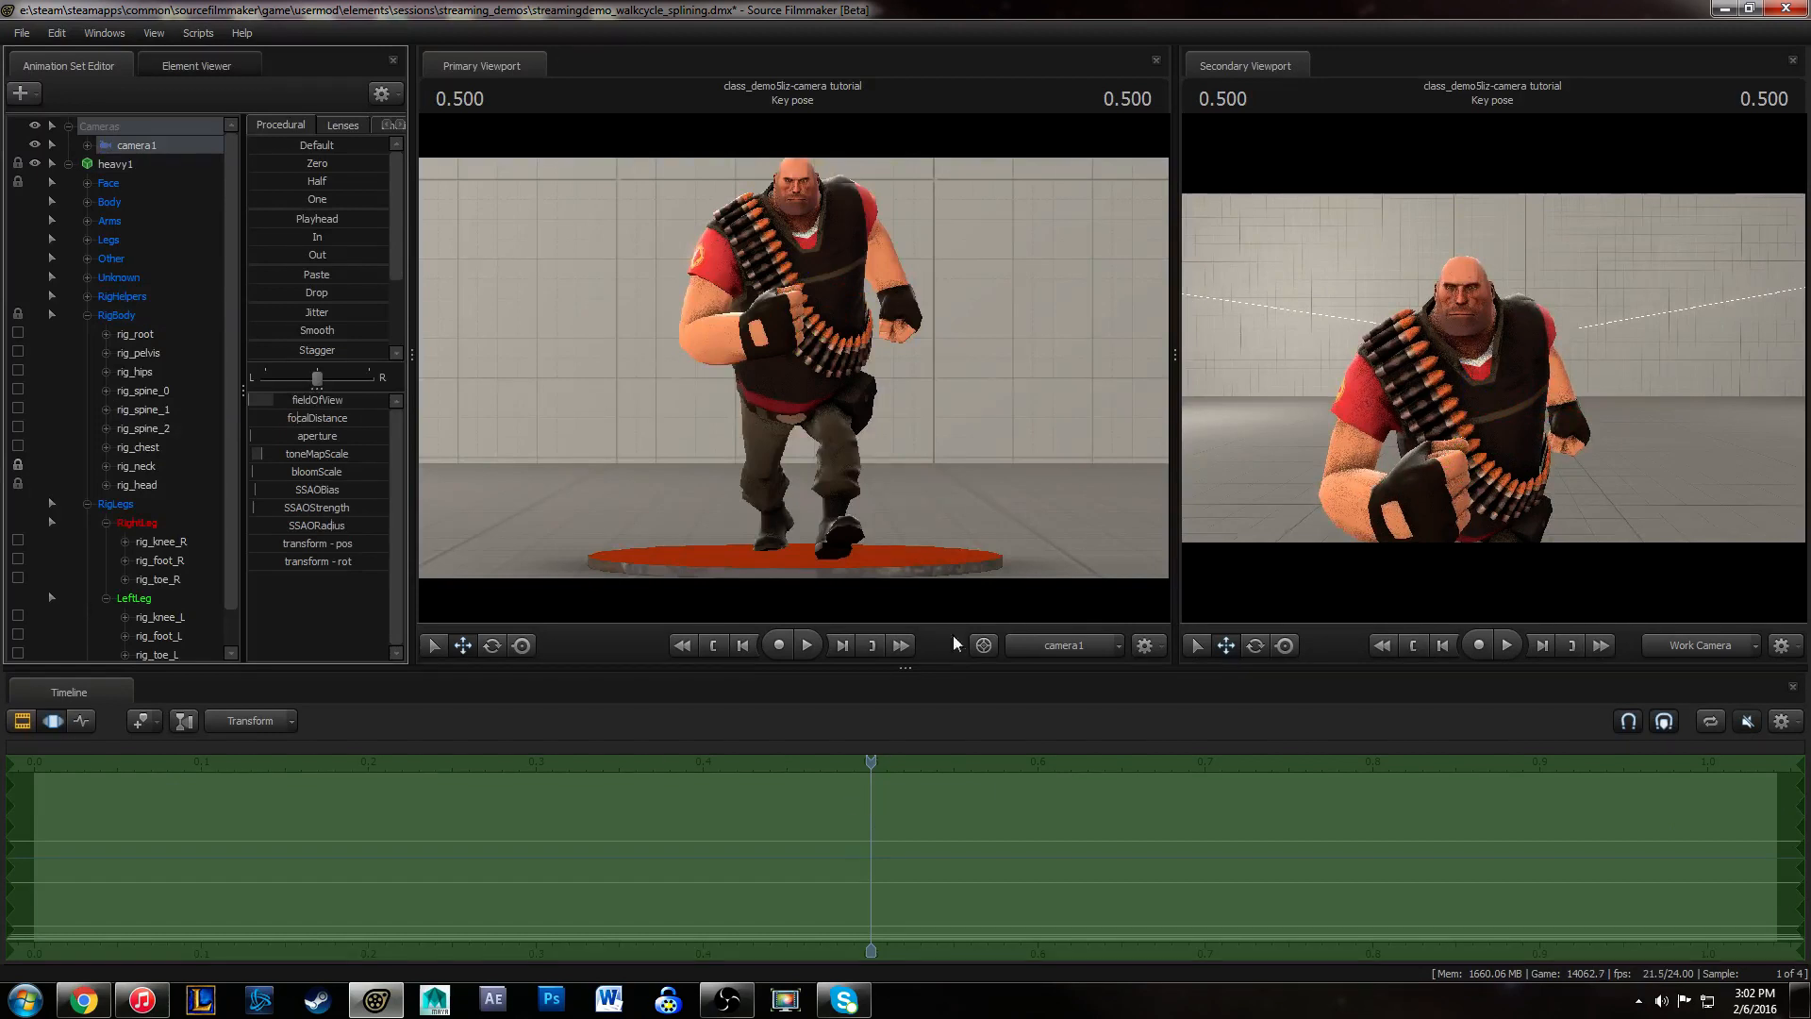
{"action": "middle_click_drag", "start_coordinate": [921, 357], "coordinate": [926, 434], "text": "alt"}
{"action": "right_click_drag", "start_coordinate": [926, 434], "coordinate": [930, 382], "text": "alt"}
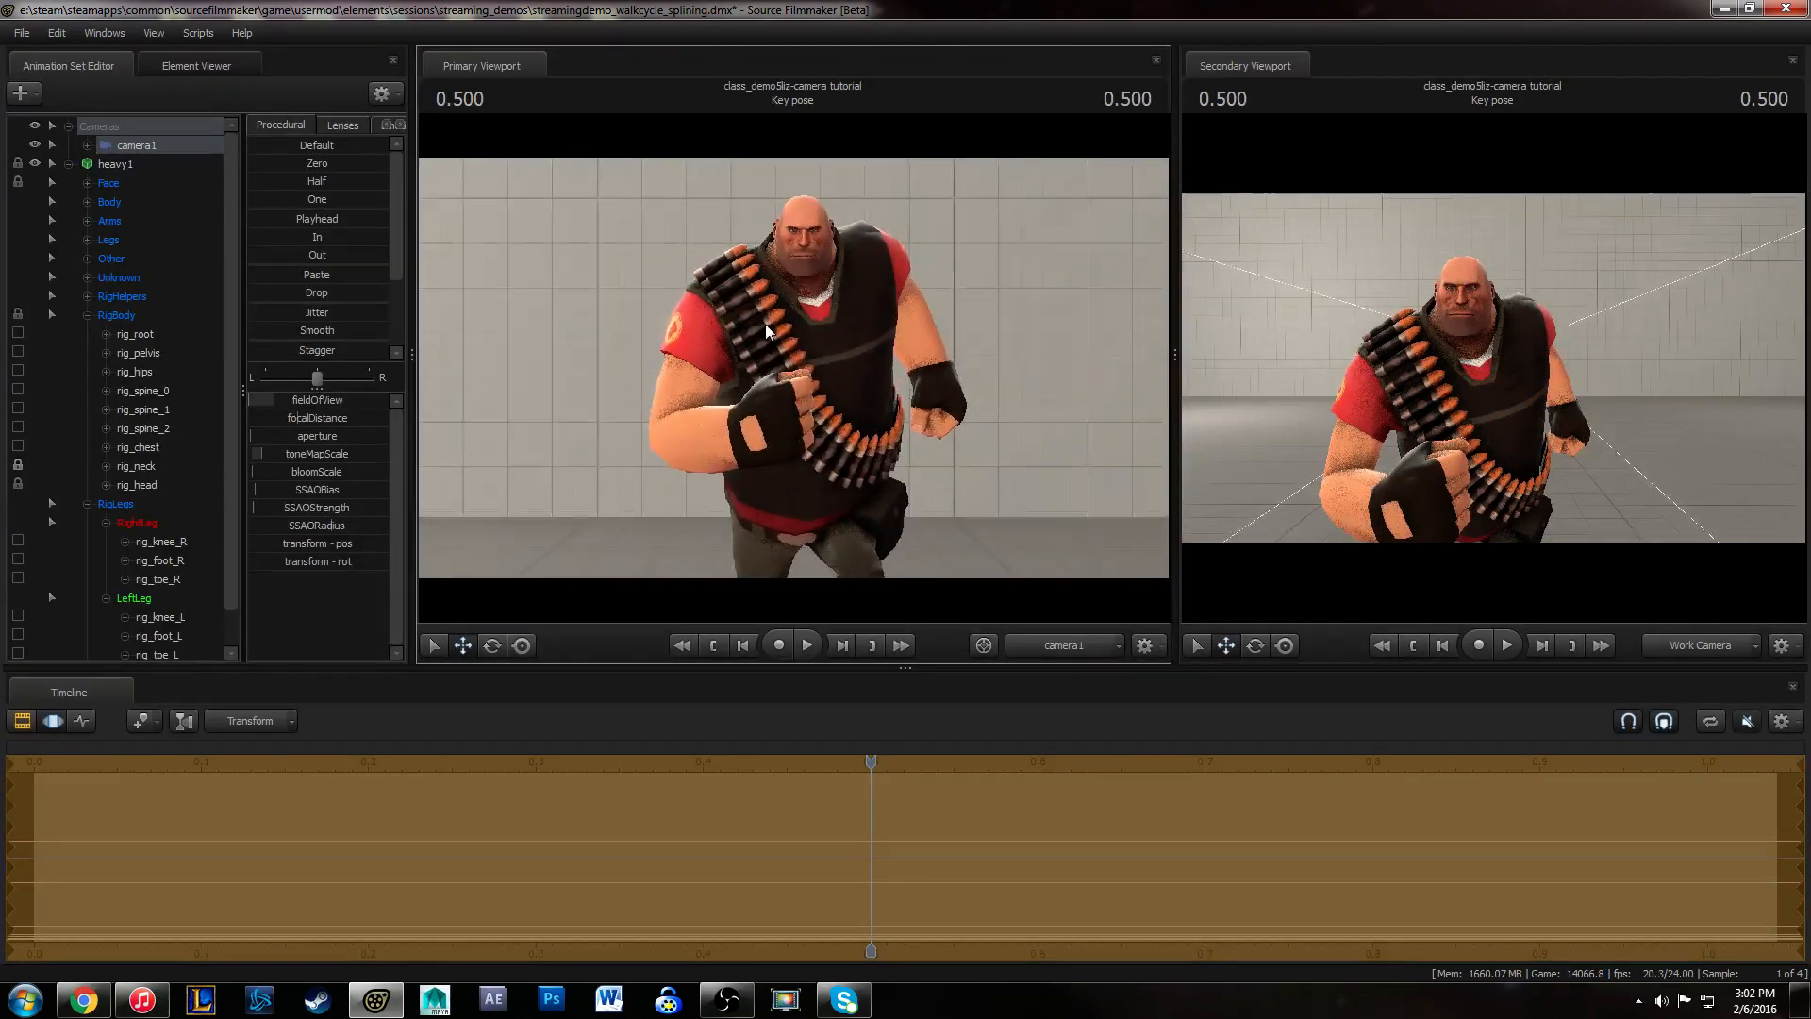
{"action": "key", "text": "space"}
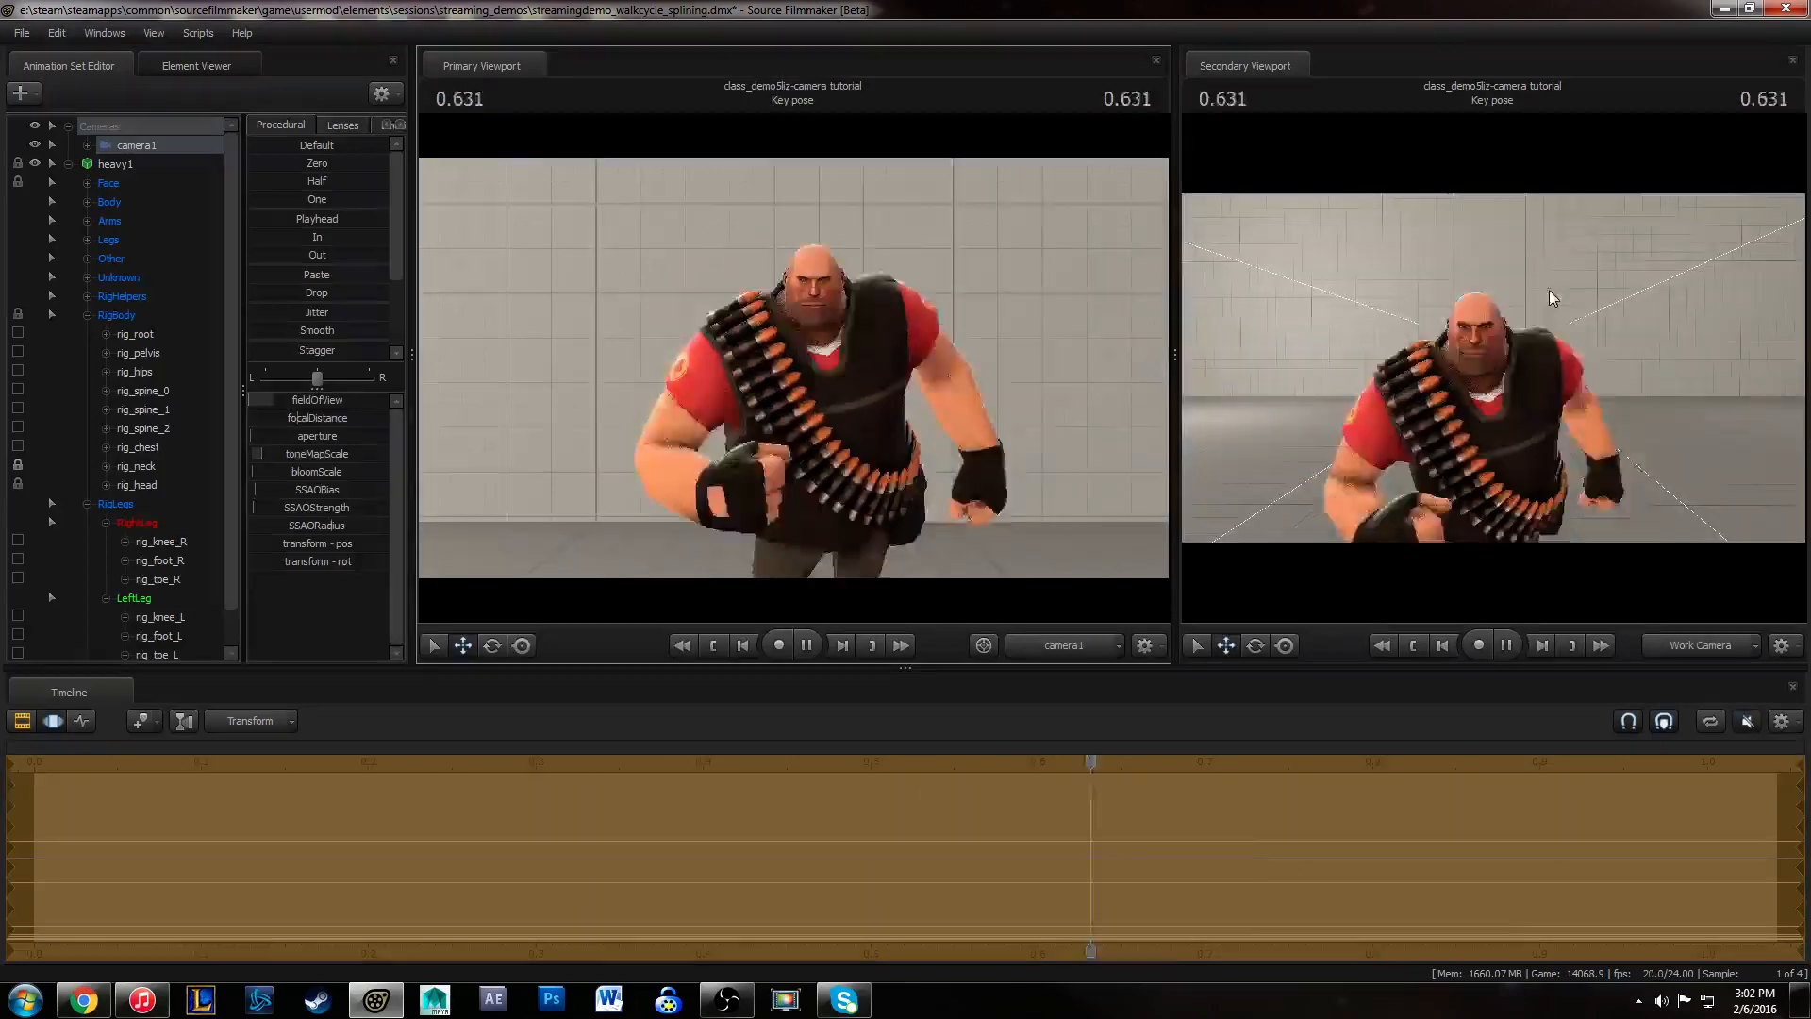
- Select rig_head, reframe the work camera to a side view of the Heavy's upper body, and save the session
{"action": "key", "text": "space"}
{"action": "left_click_drag", "start_coordinate": [1459, 396], "coordinate": [1490, 367]}
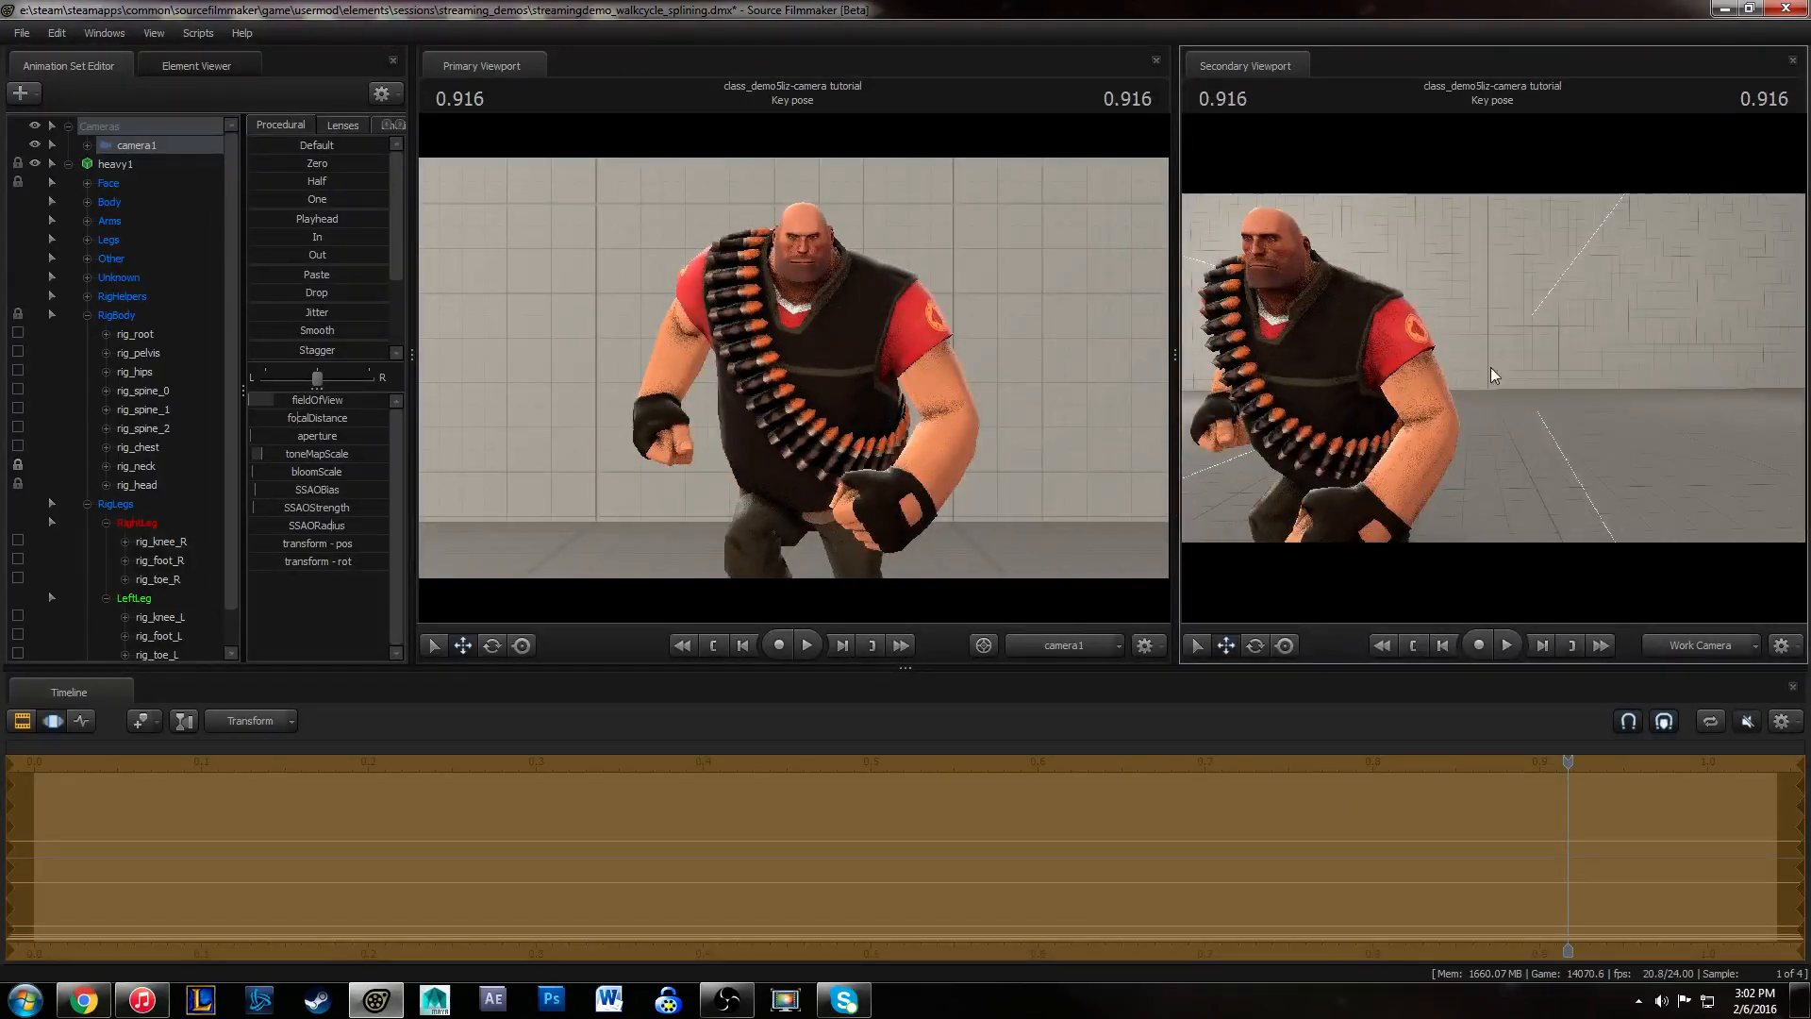
{"action": "left_click", "coordinate": [1287, 249]}
{"action": "key", "text": "f"}
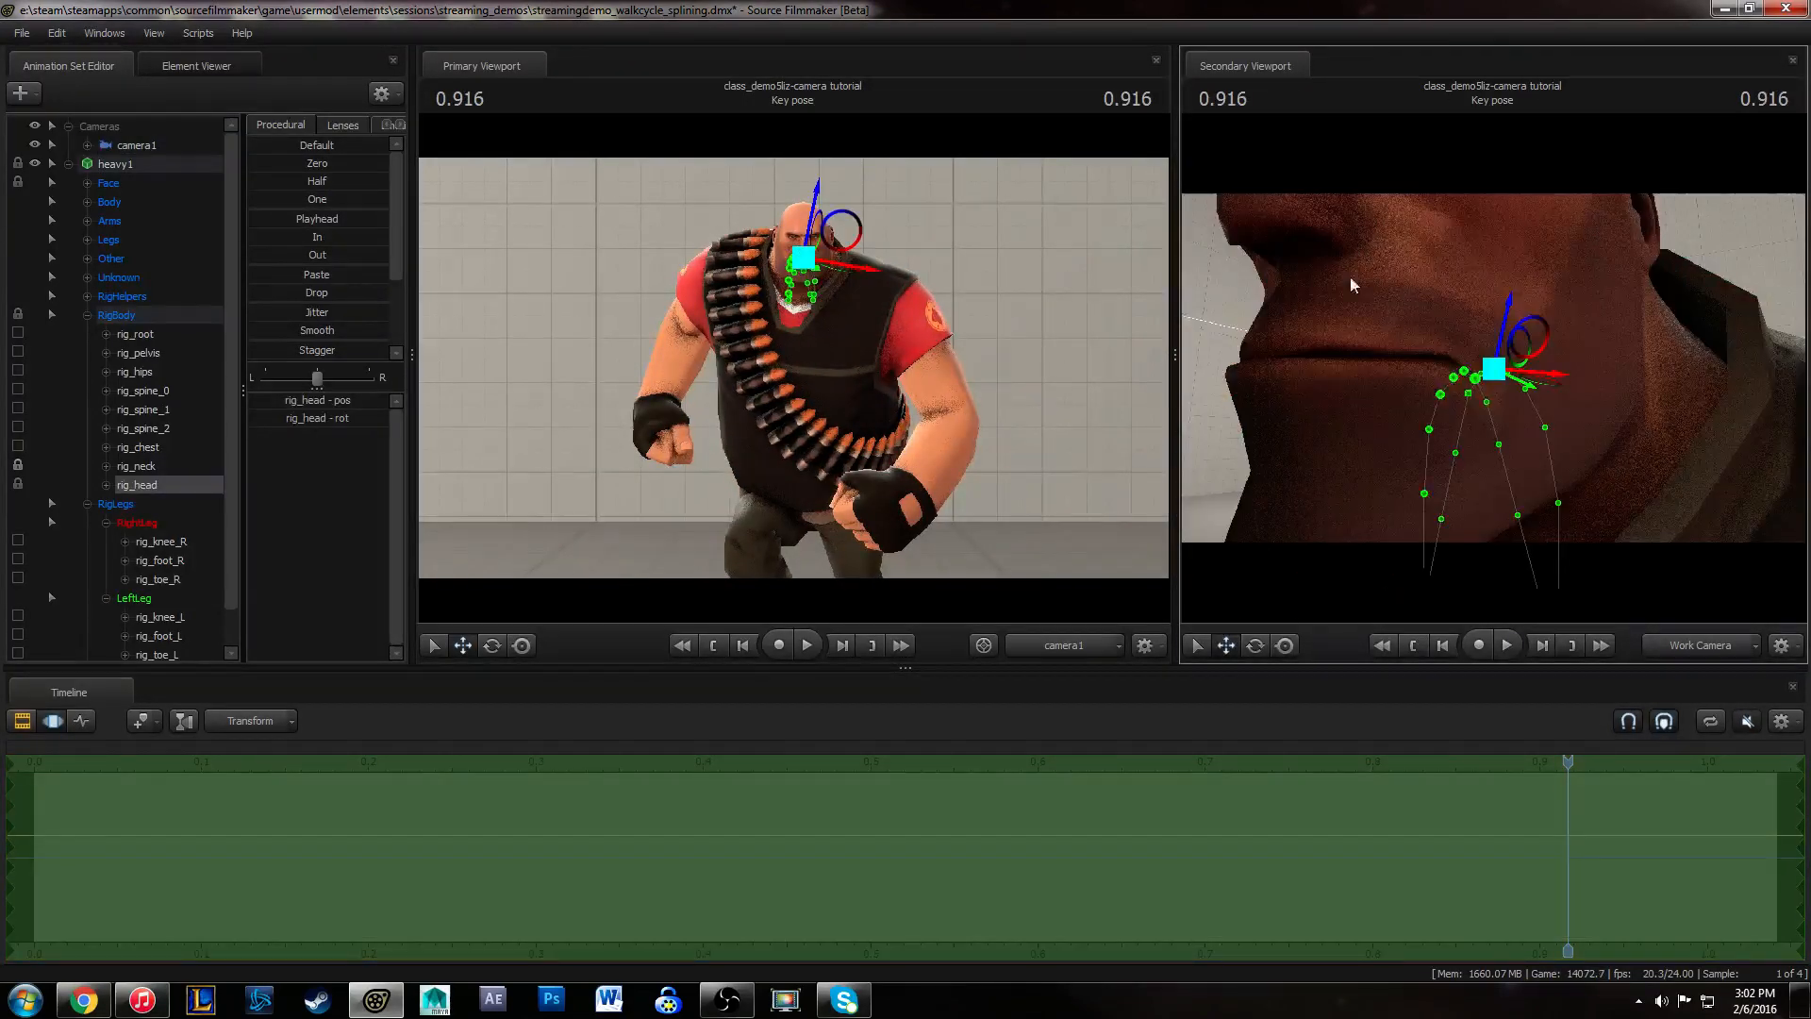
{"action": "right_click_drag", "start_coordinate": [1507, 326], "coordinate": [1494, 368], "text": "alt"}
{"action": "left_click_drag", "start_coordinate": [1493, 368], "coordinate": [1556, 377], "text": "alt"}
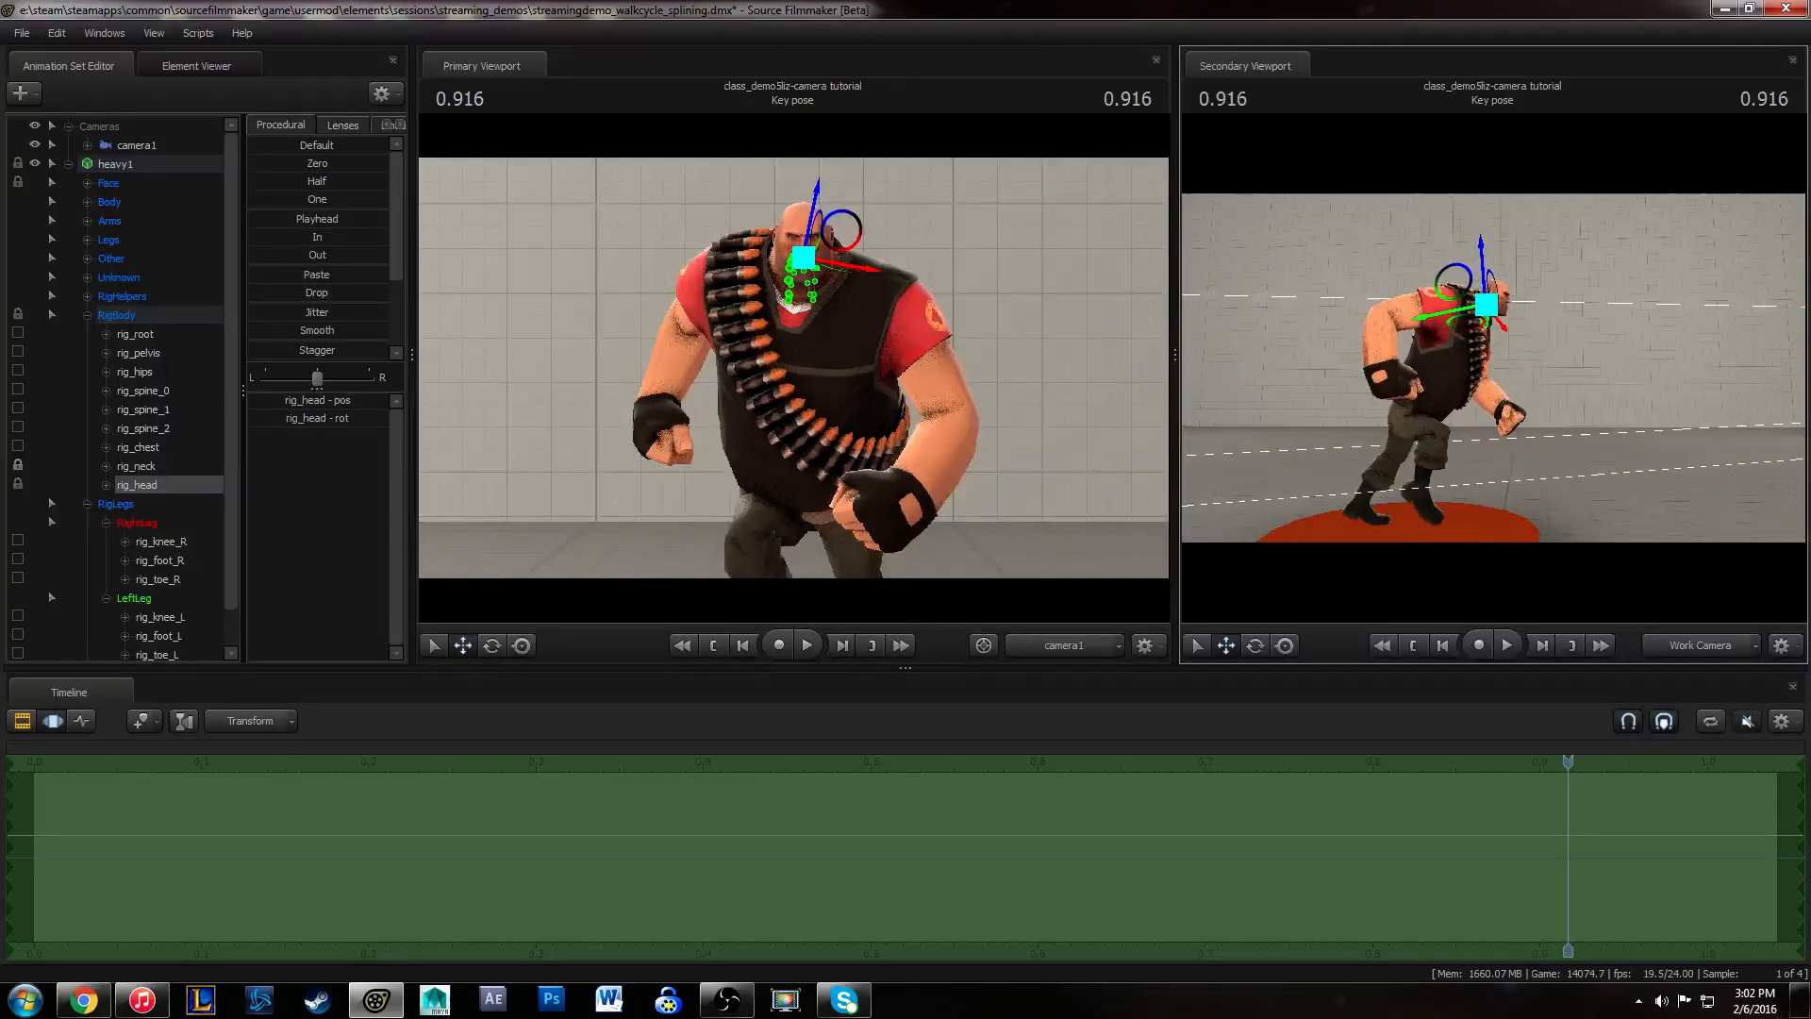
{"action": "right_click_drag", "start_coordinate": [1493, 367], "coordinate": [1547, 370], "text": "alt"}
{"action": "right_click_drag", "start_coordinate": [1495, 380], "coordinate": [1506, 370], "text": "alt"}
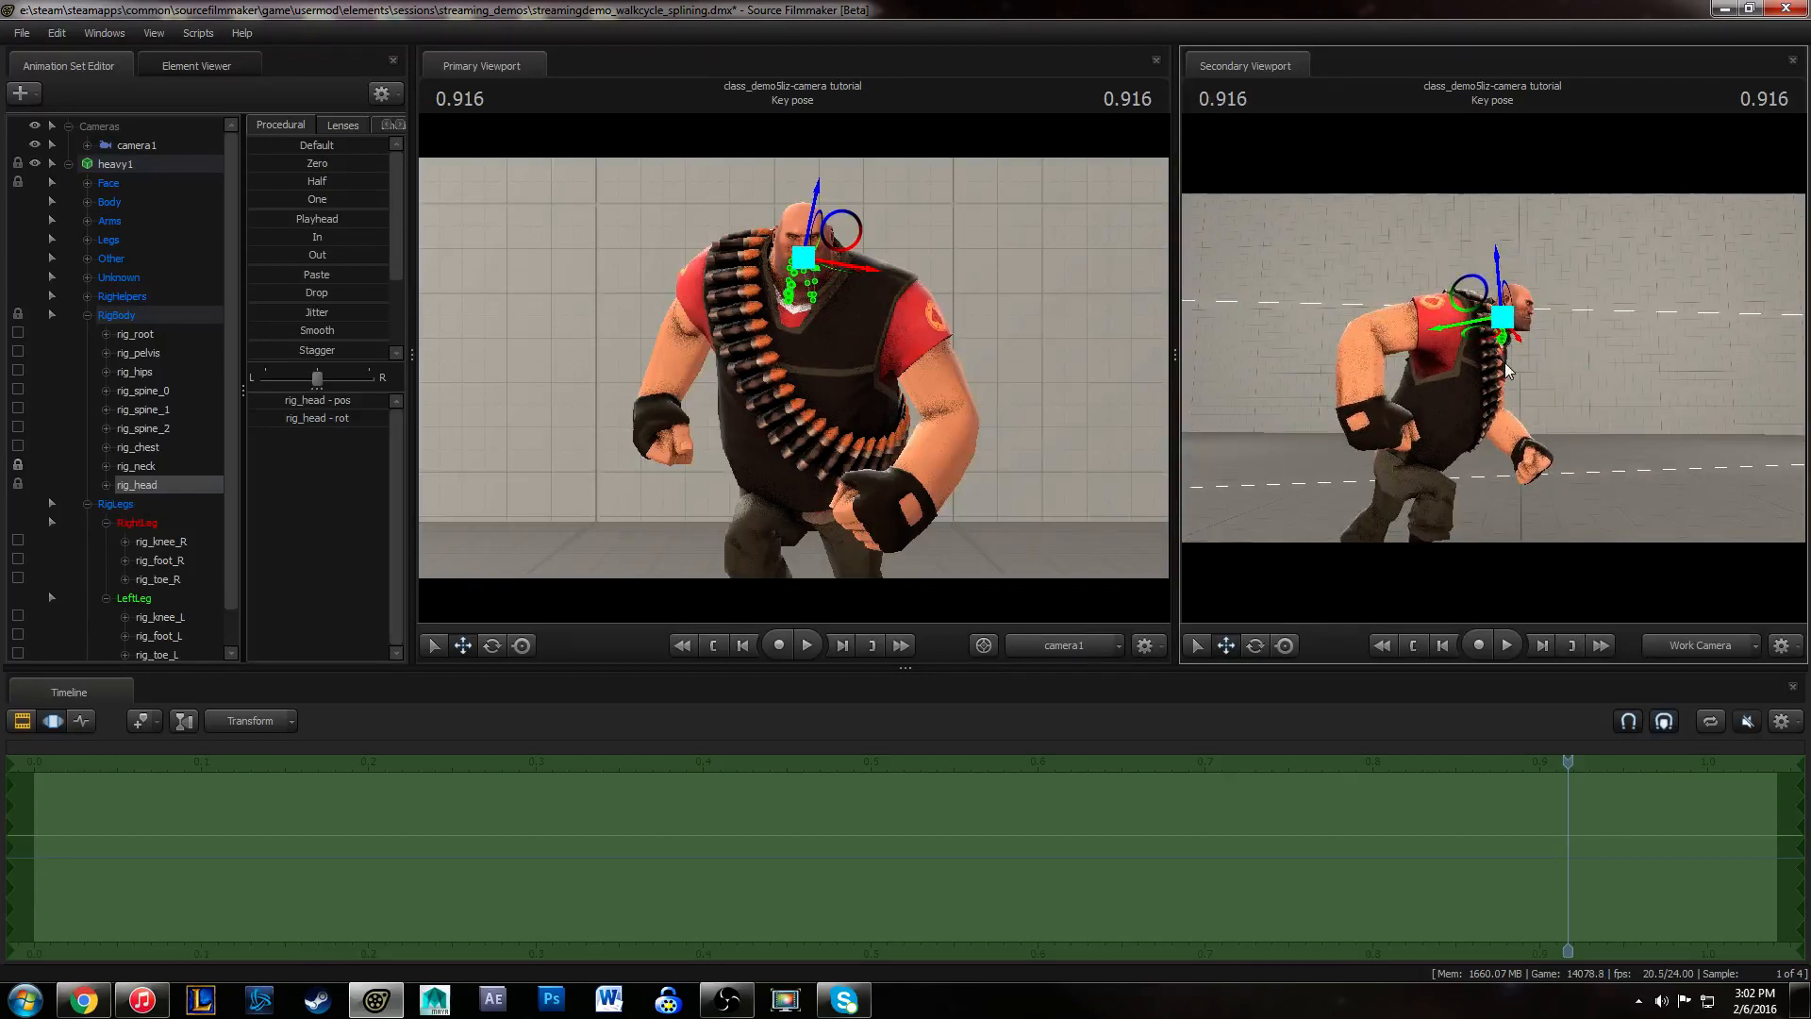
{"action": "left_click", "coordinate": [22, 33]}
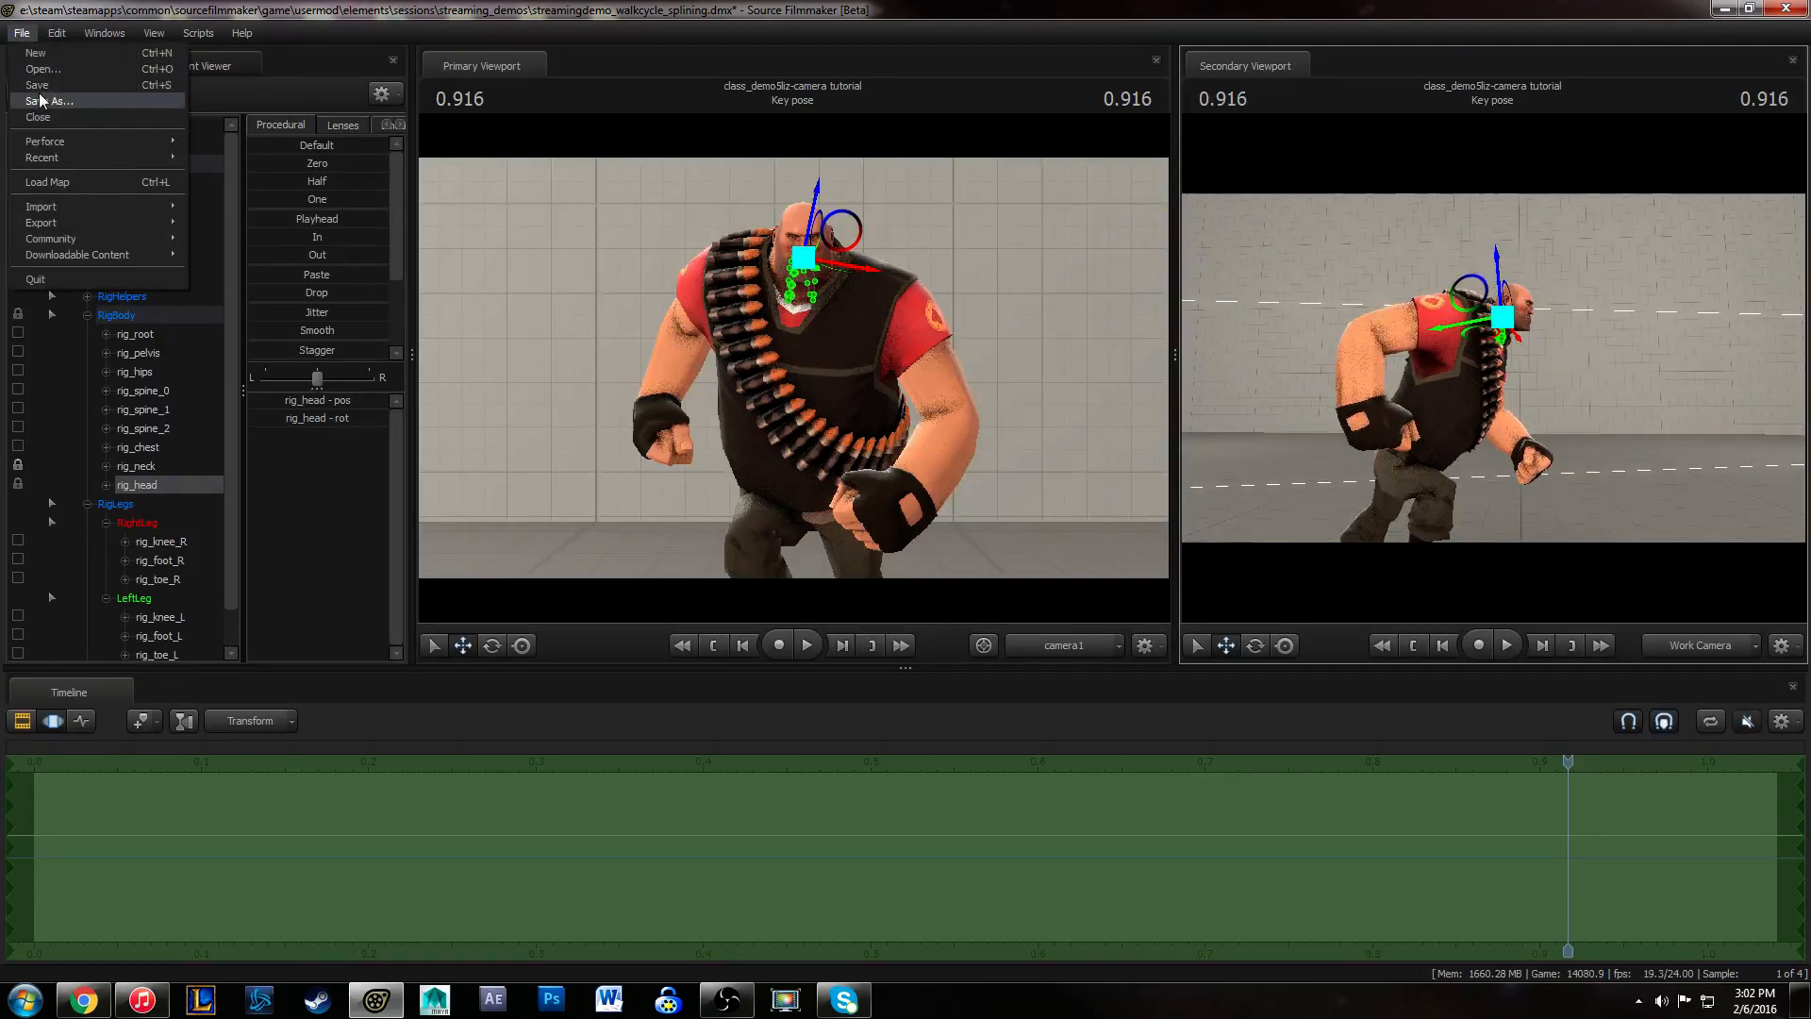
{"action": "left_click", "coordinate": [47, 90]}
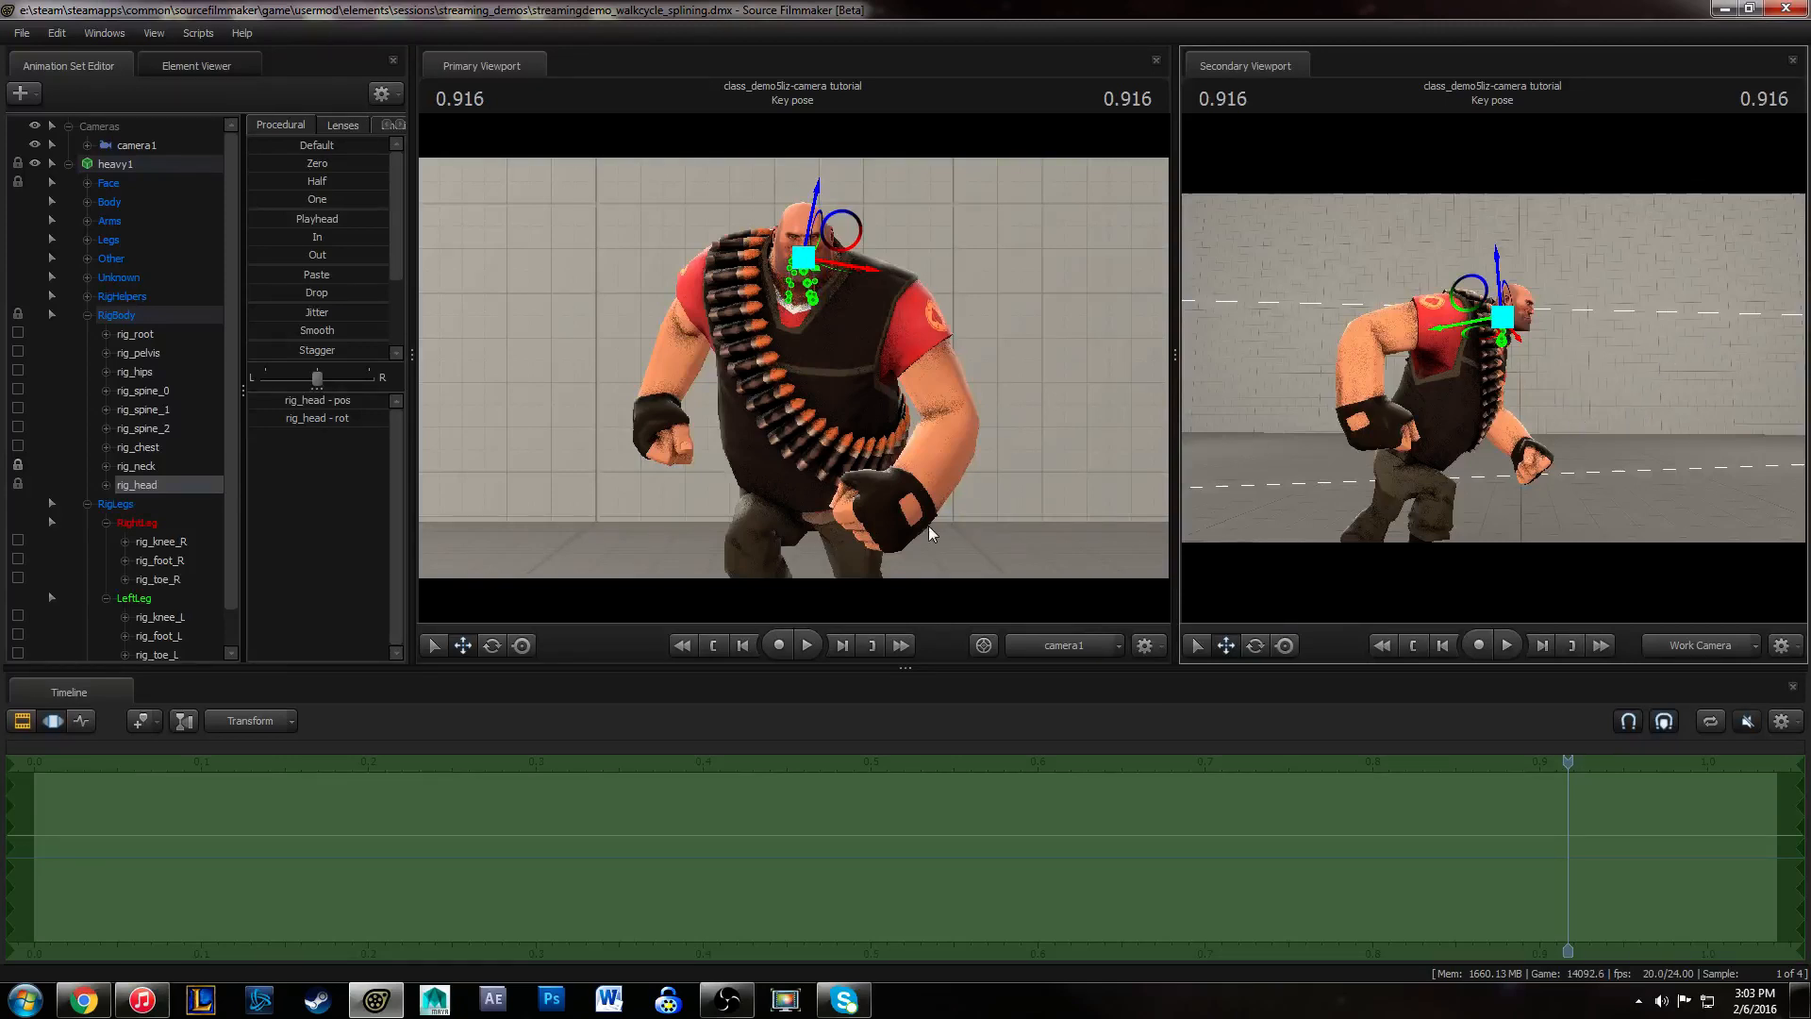
- Scrub and replay the walk cycle to examine the Heavy's upper-body motion from the front and side
{"action": "left_click_drag", "start_coordinate": [1570, 760], "coordinate": [104, 761]}
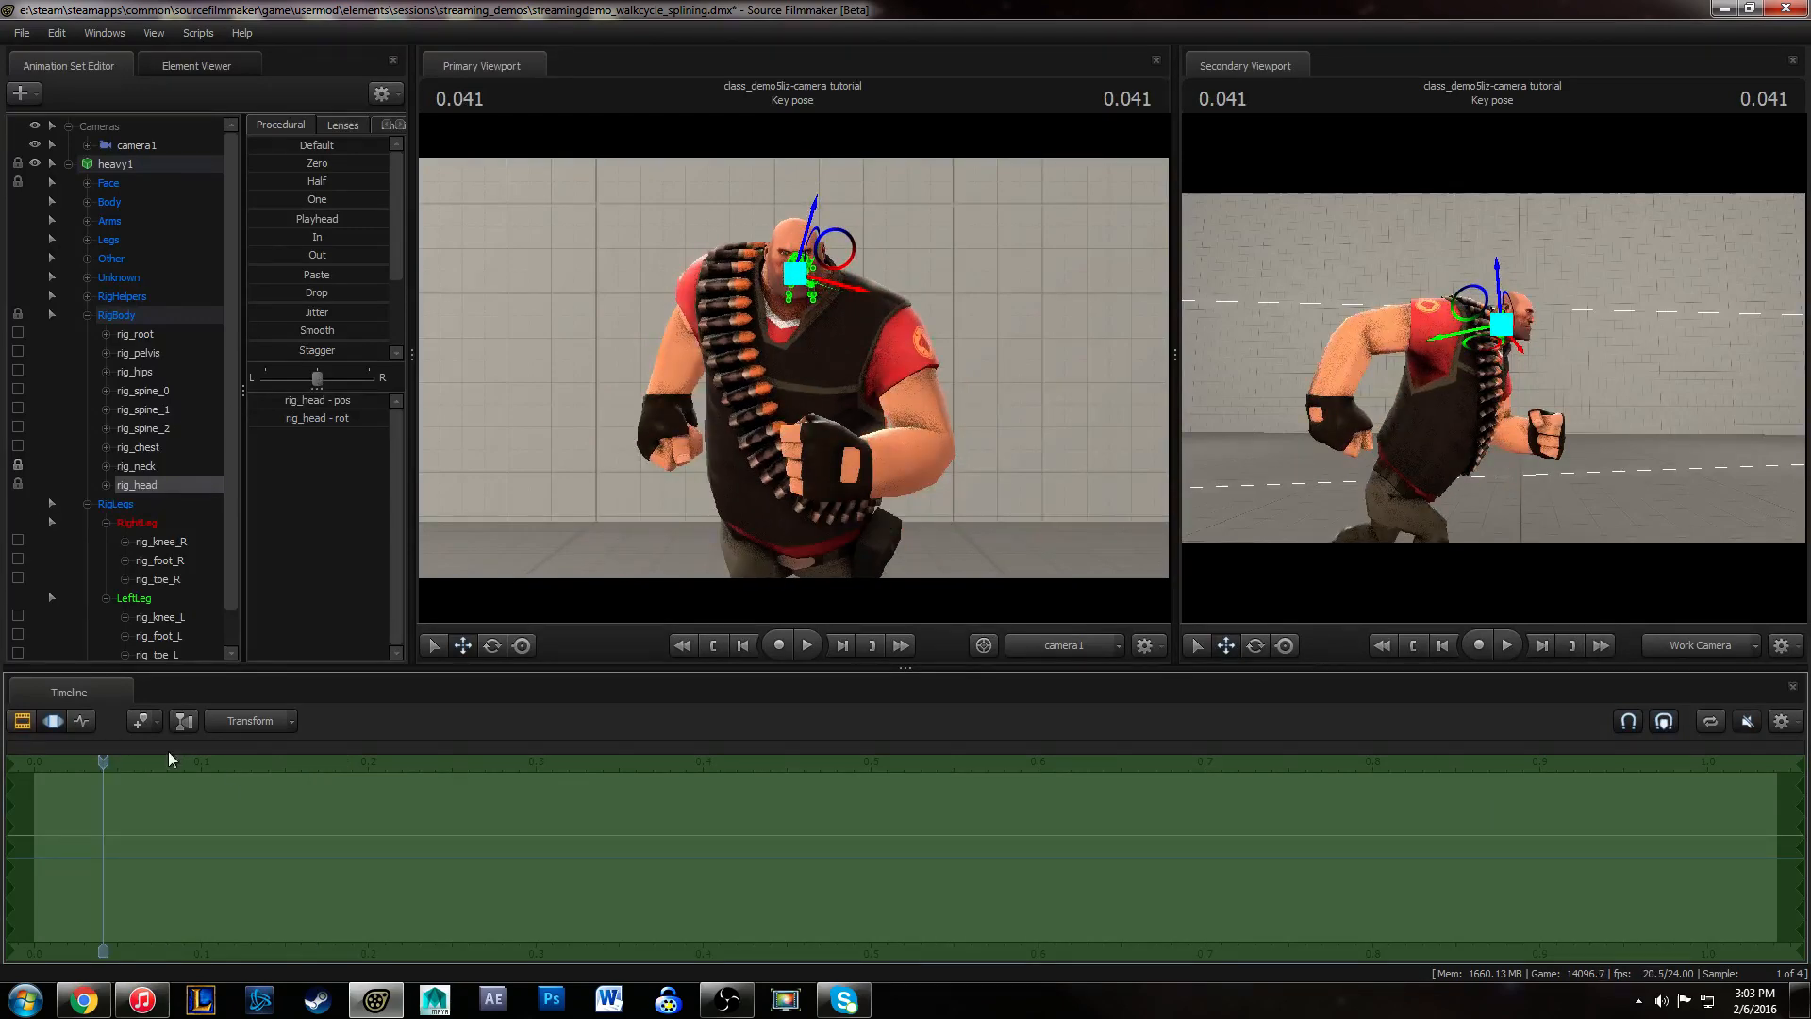
{"action": "key", "text": "space"}
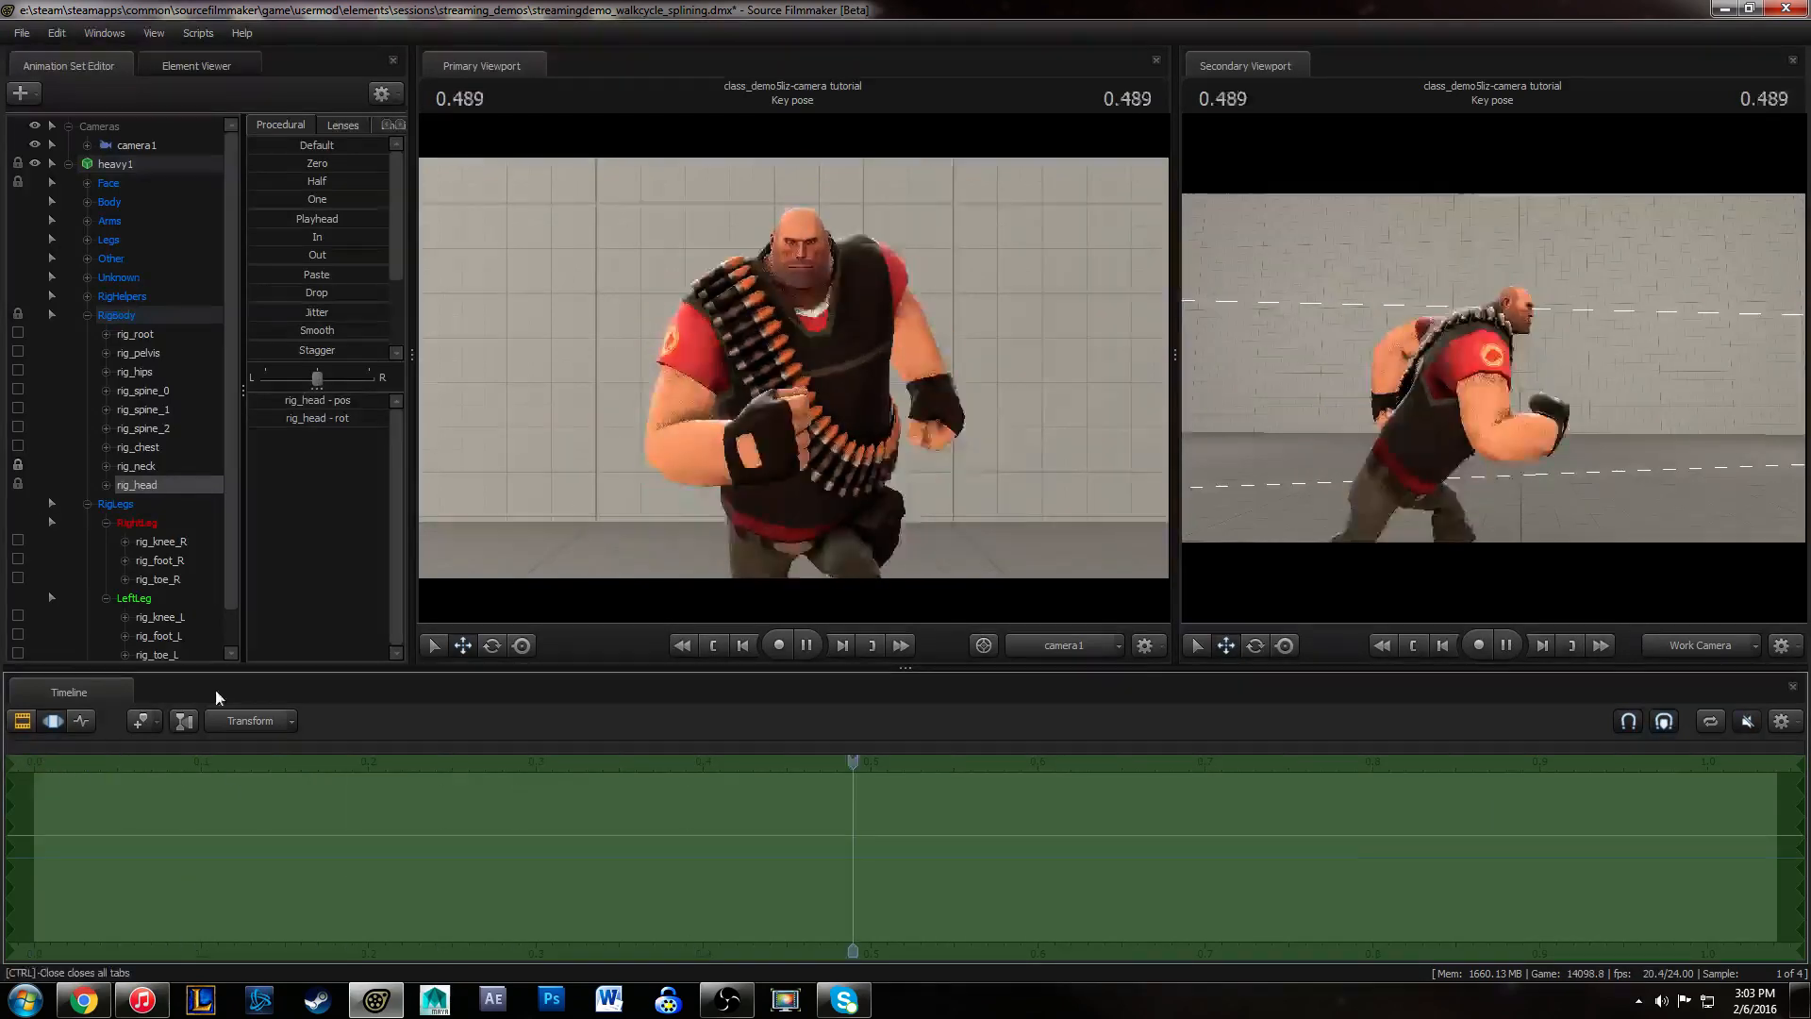
{"action": "key", "text": "space"}
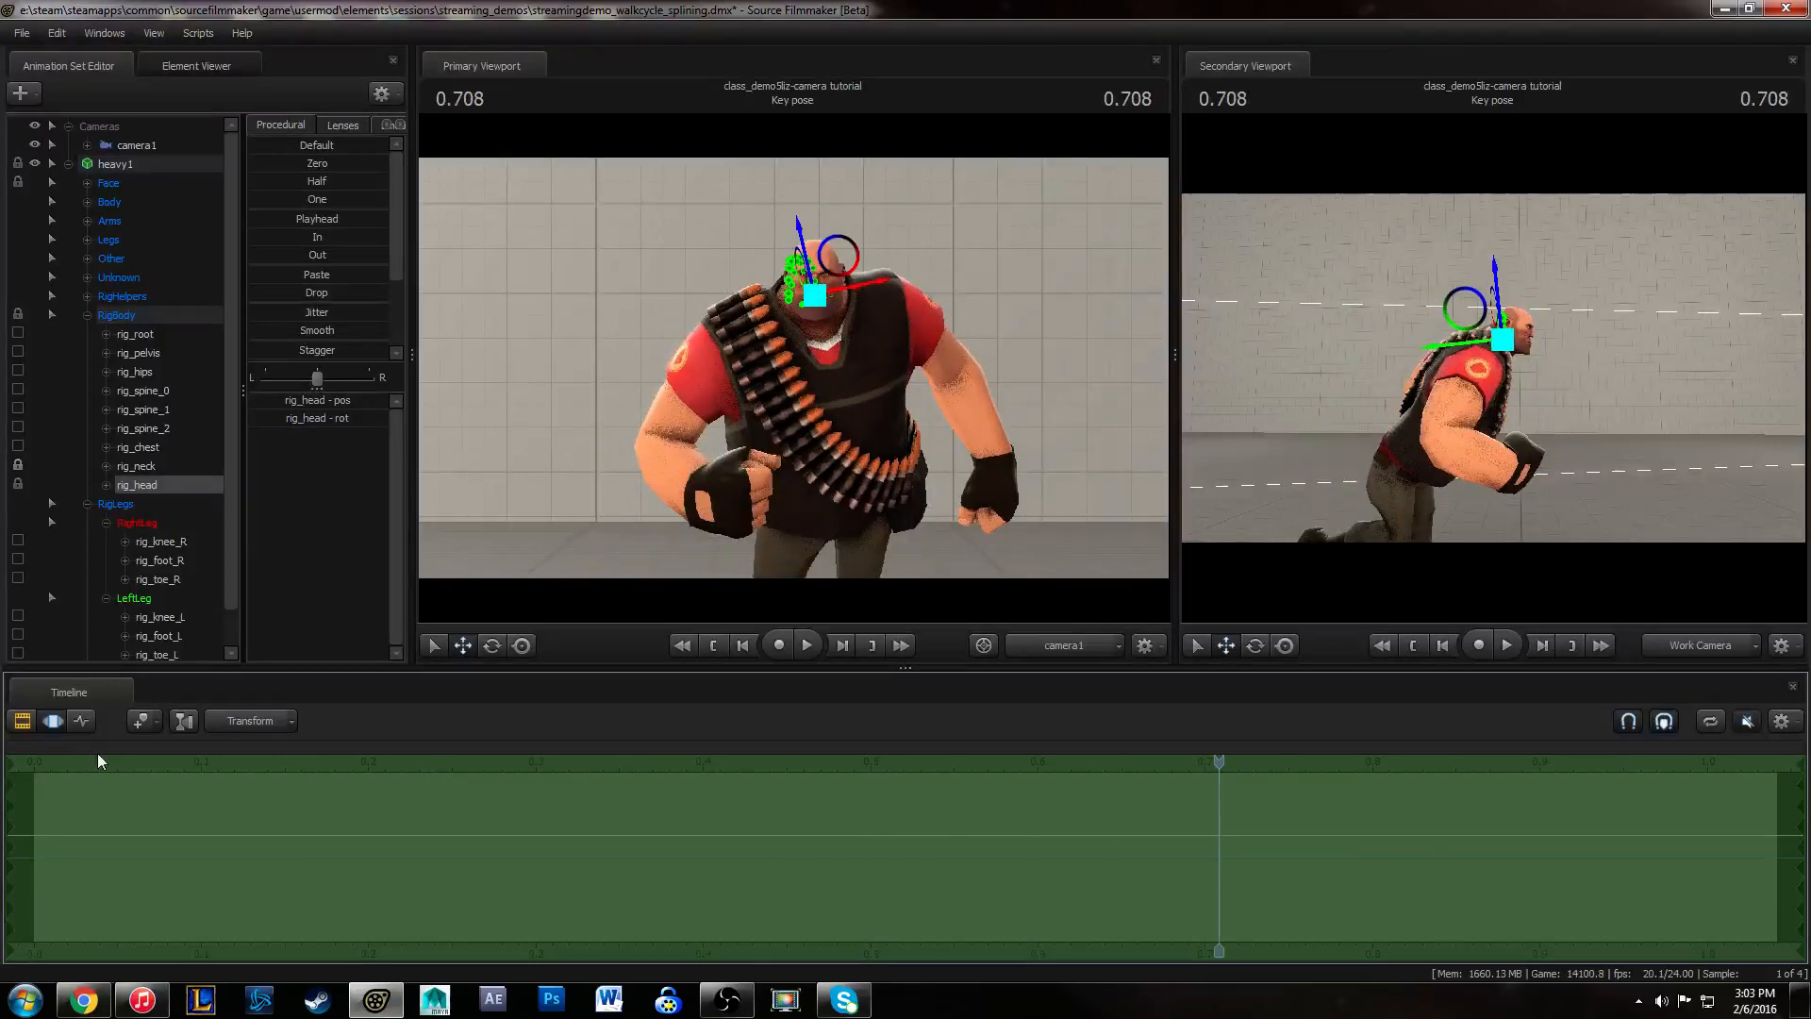
{"action": "left_click_drag", "start_coordinate": [1198, 764], "coordinate": [1429, 750]}
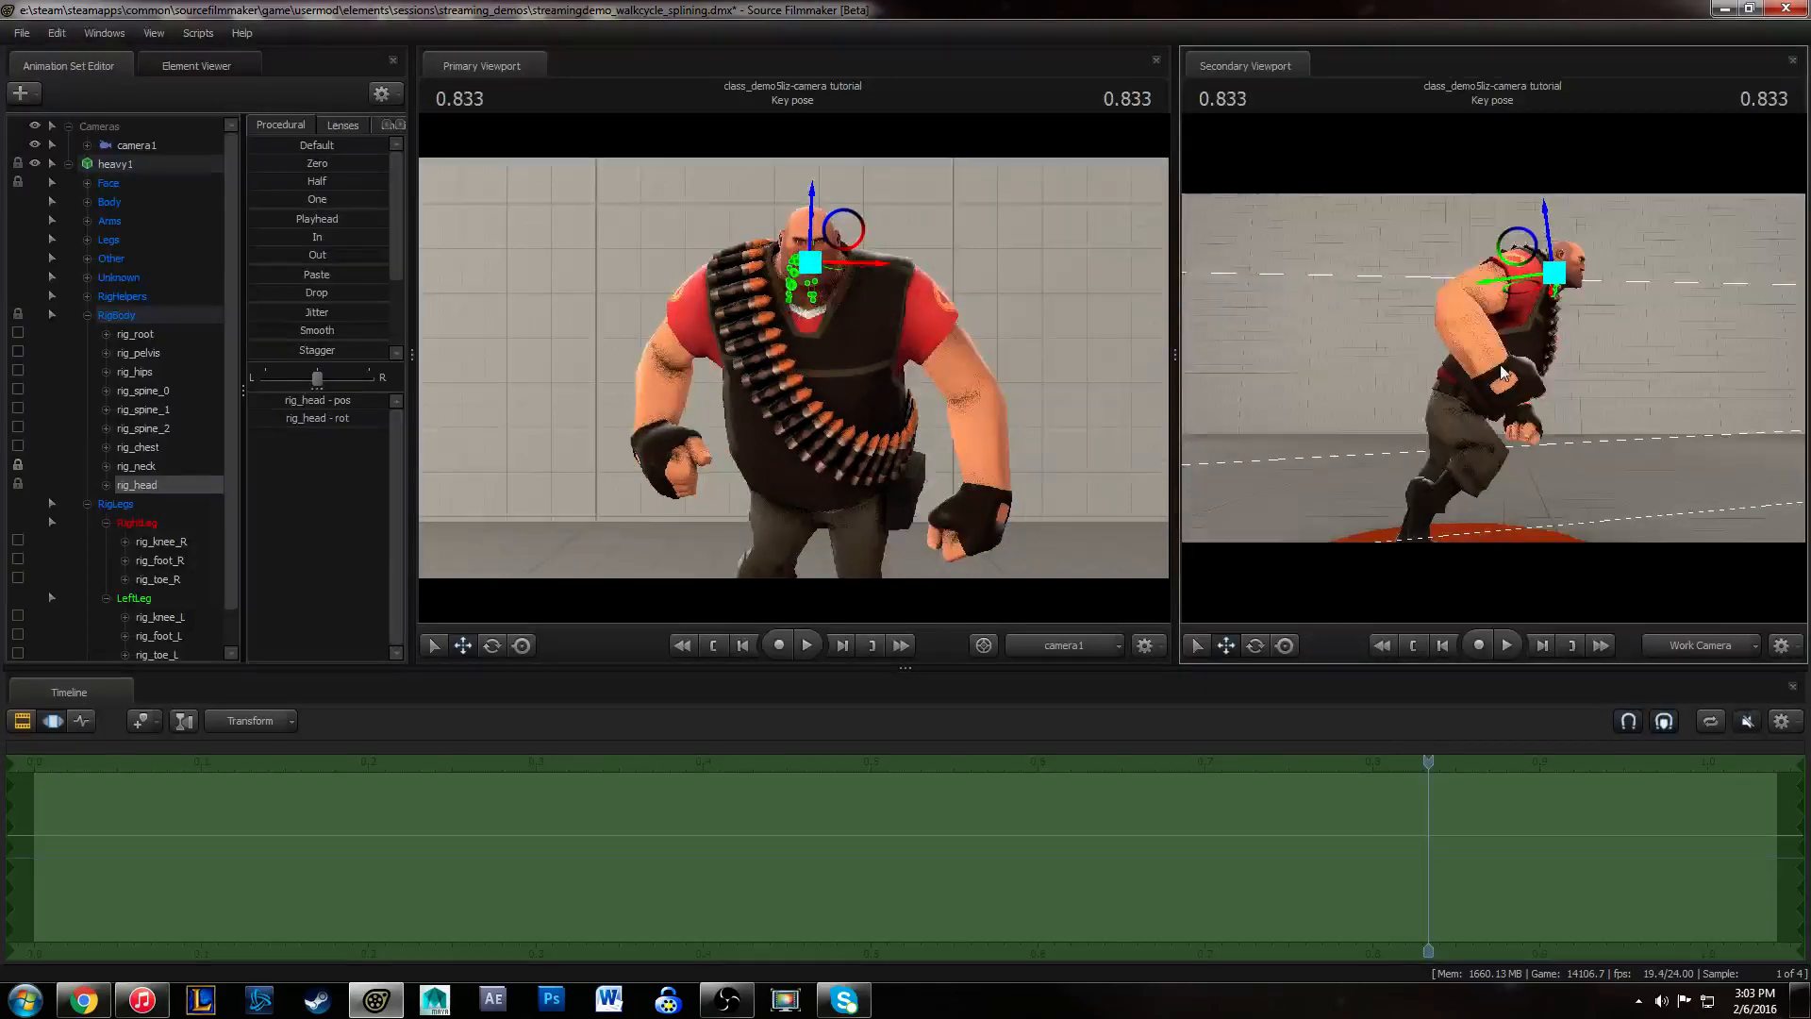
{"action": "key", "text": "space"}
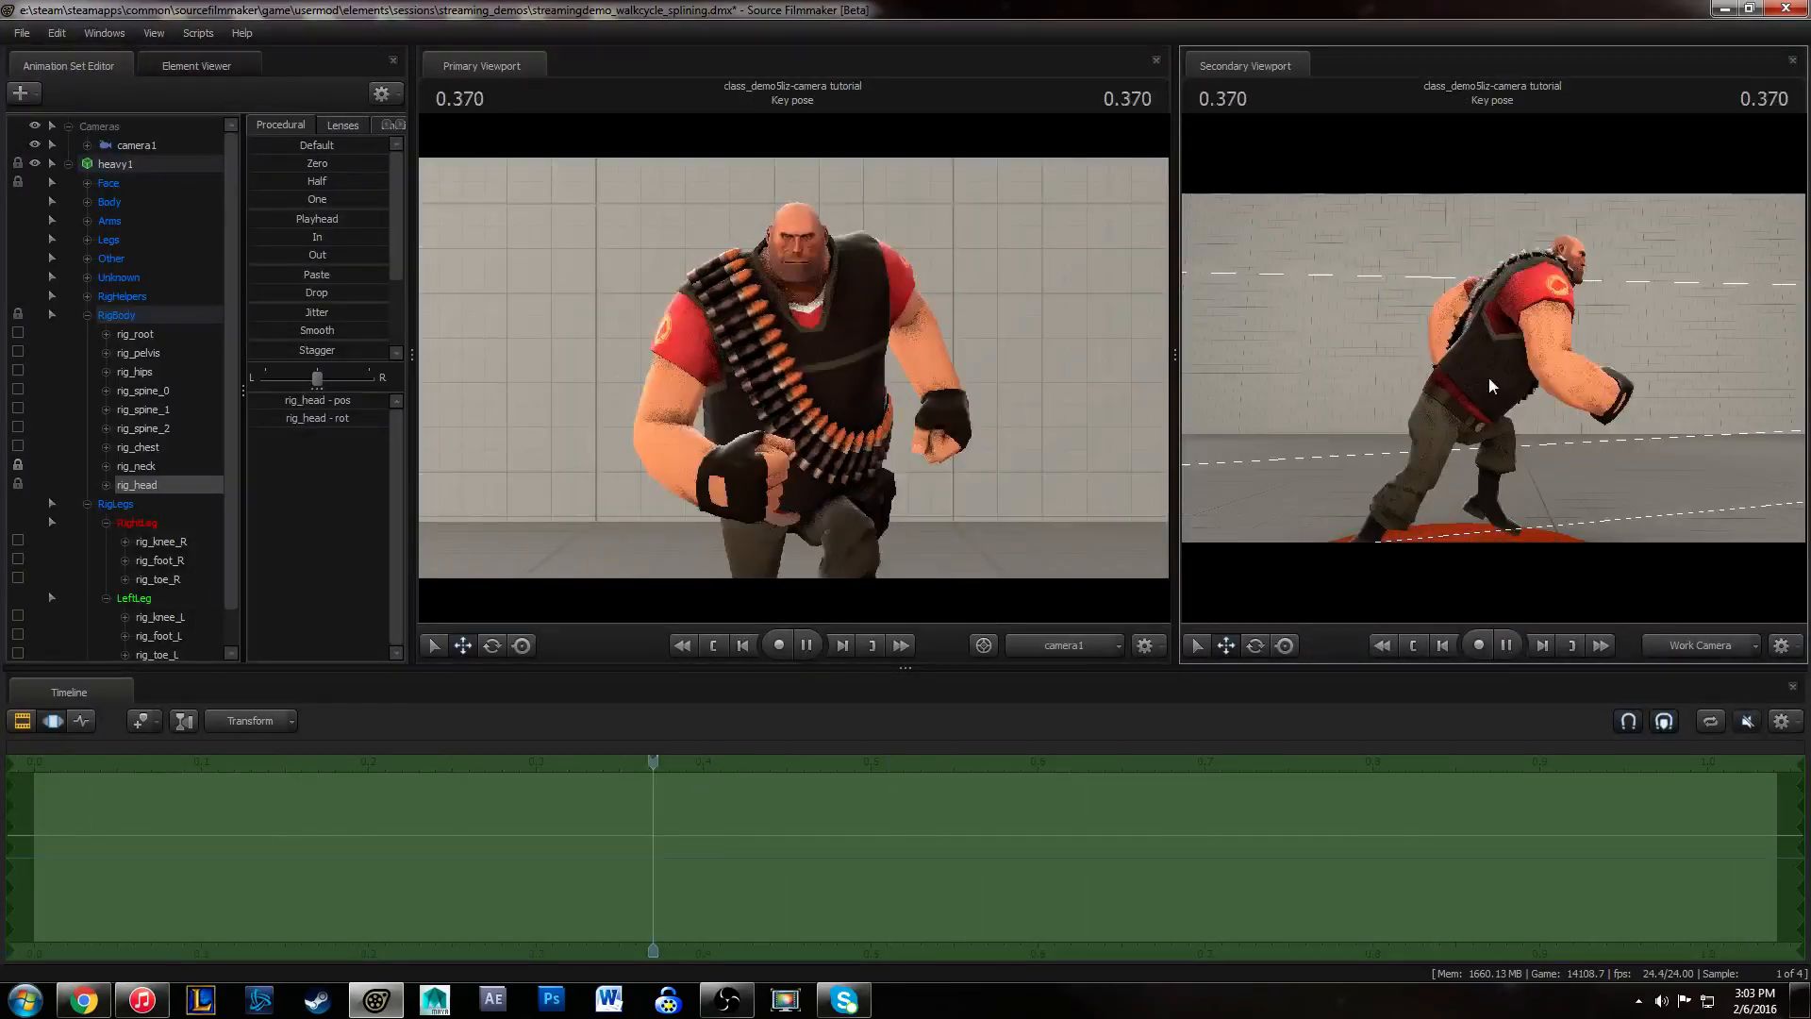
{"action": "key", "text": "space"}
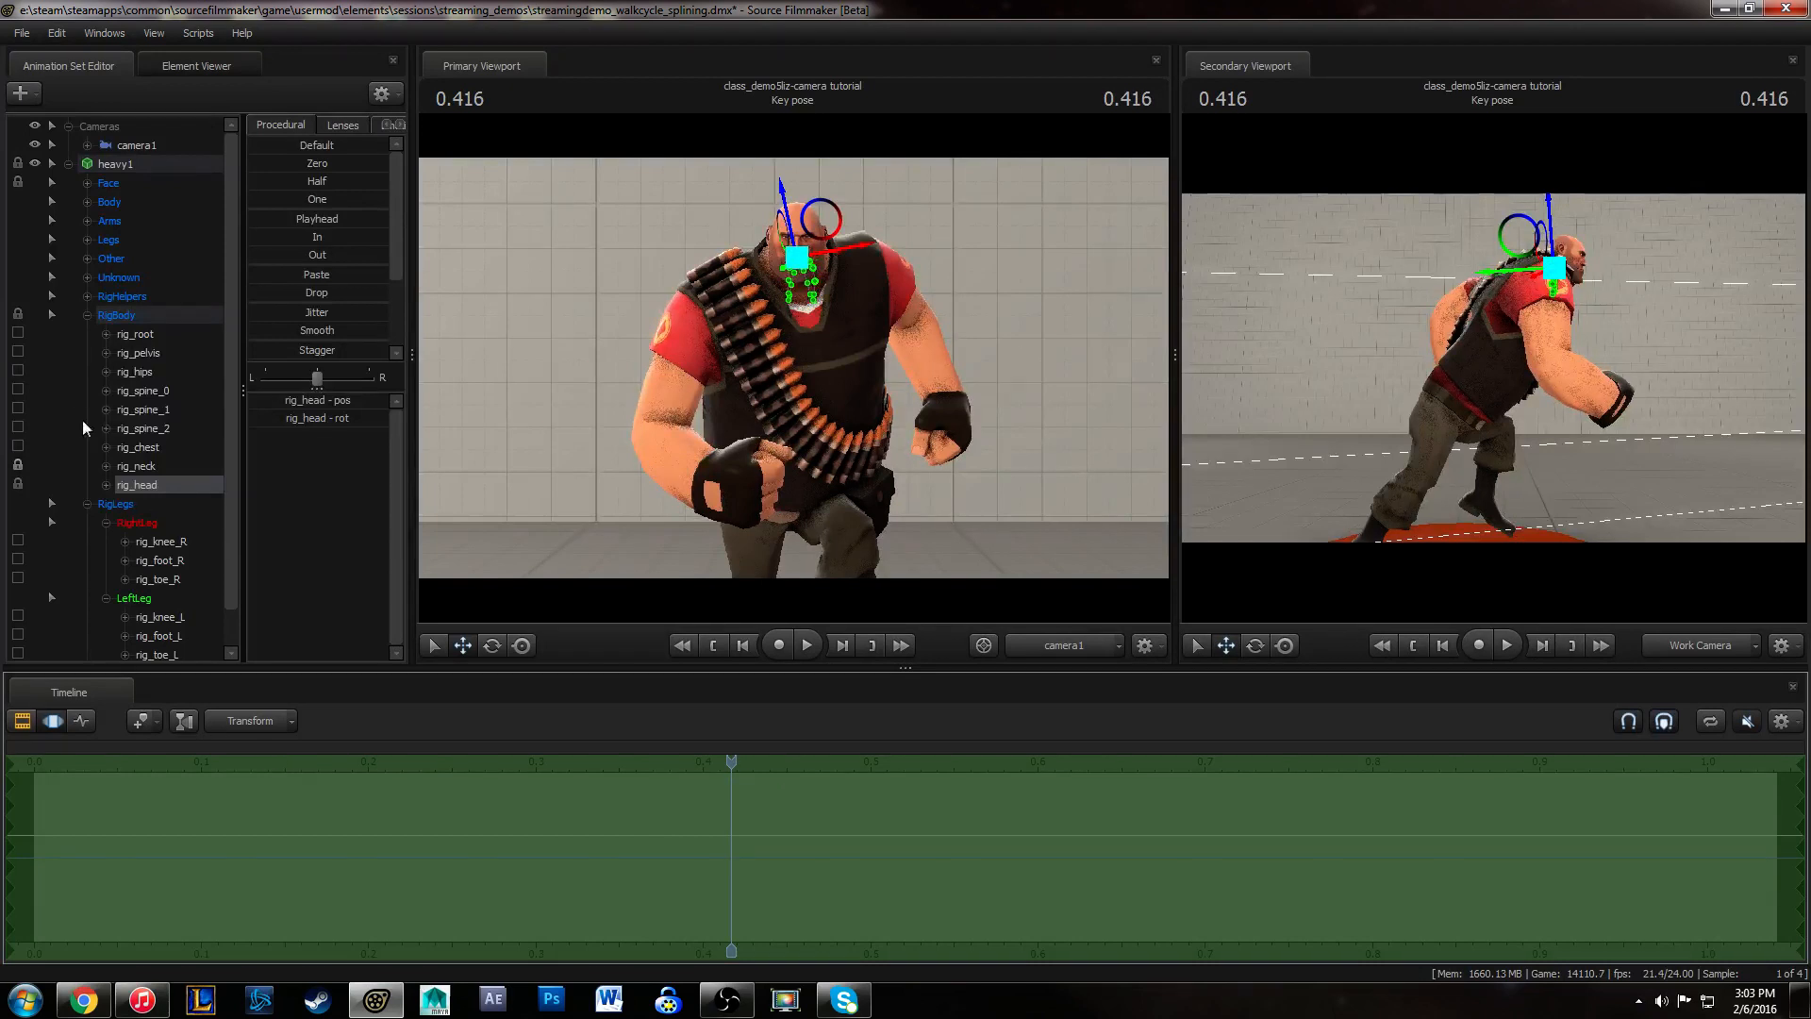
- Open the rotation curves of rig_spine_1 and rig_spine_2 in the Graph Editor and isolate Rotation Y for both
{"action": "left_click", "coordinate": [106, 409]}
{"action": "left_click", "coordinate": [106, 522]}
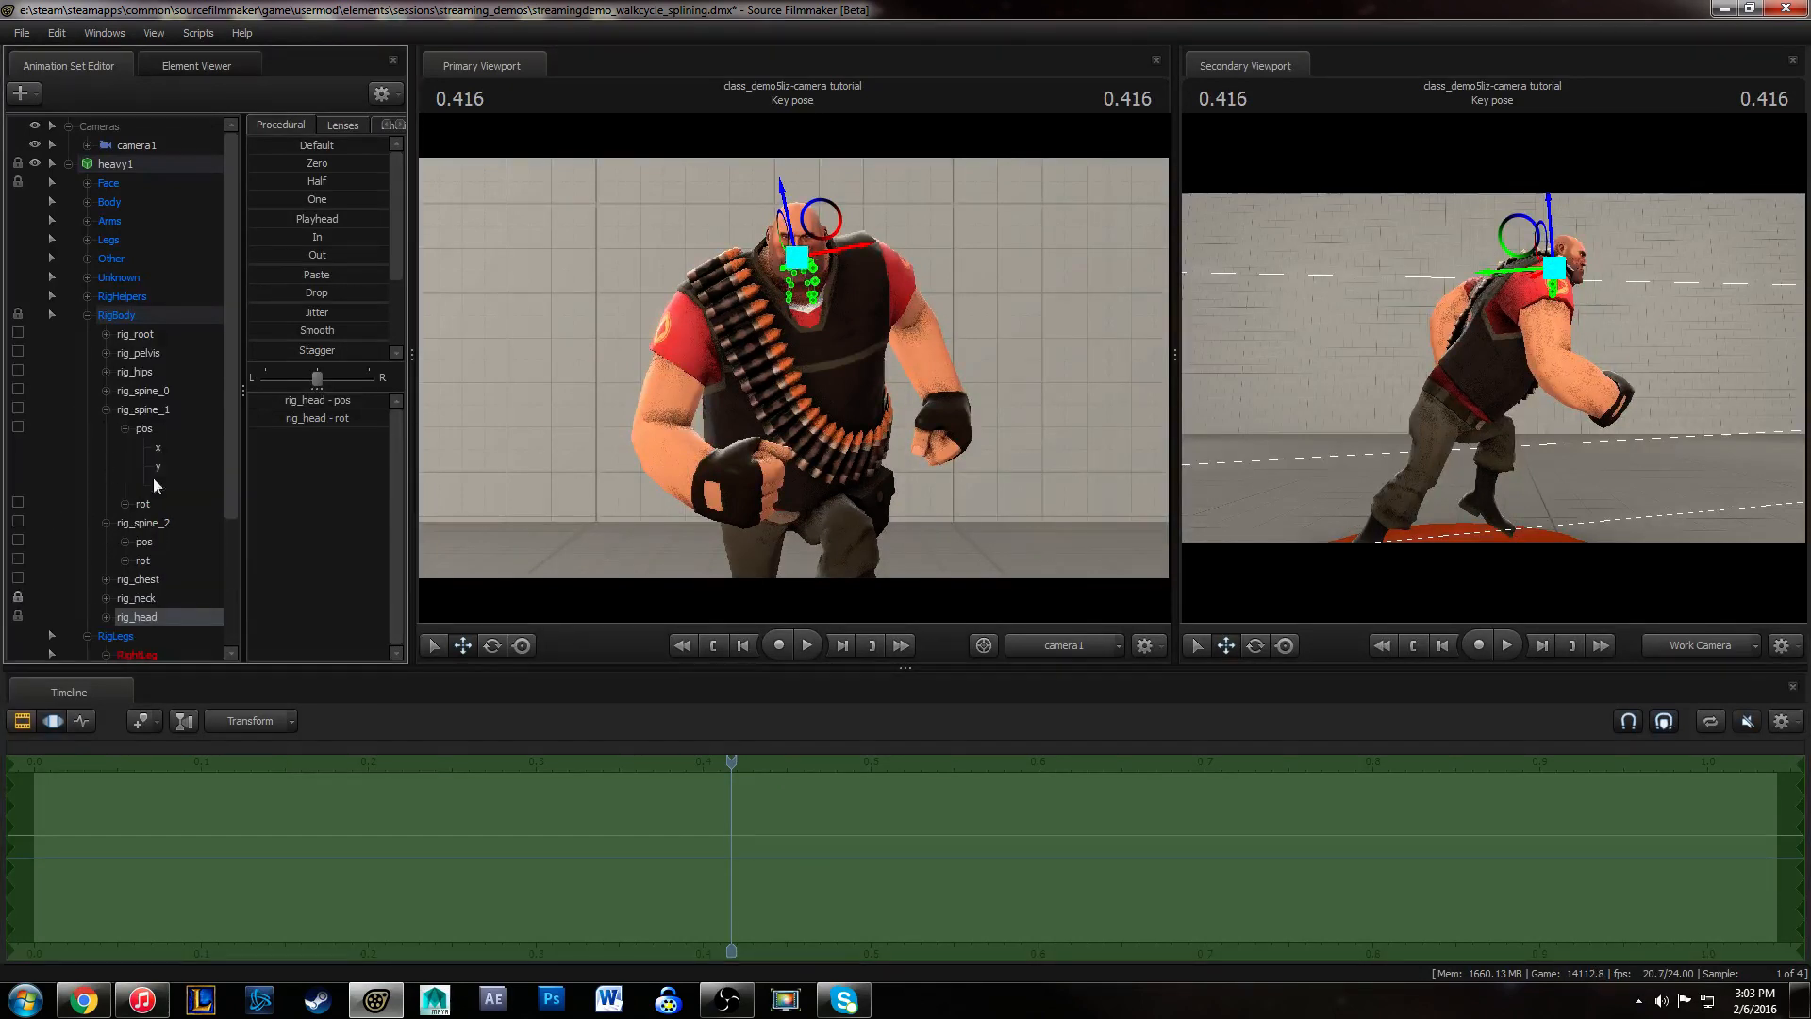
{"action": "left_click", "coordinate": [124, 428]}
{"action": "left_click", "coordinate": [142, 504]}
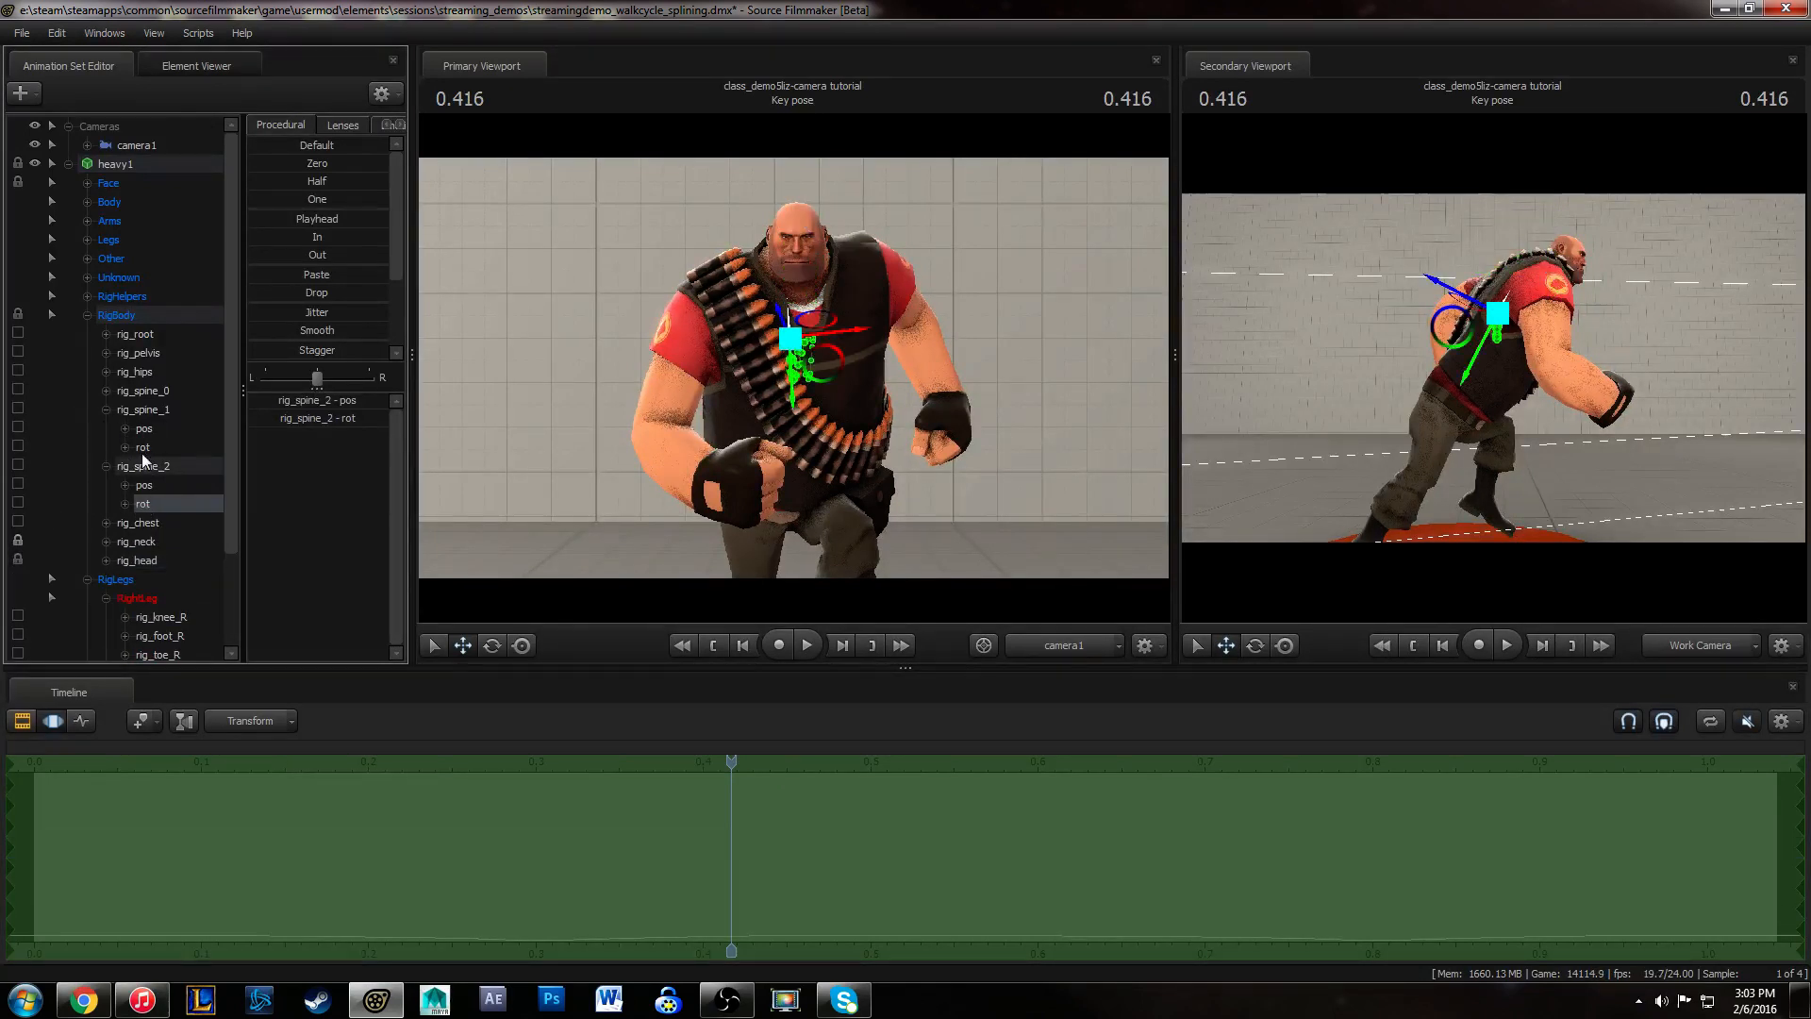
{"action": "left_click", "coordinate": [142, 447], "text": "ctrl"}
{"action": "left_click", "coordinate": [83, 721]}
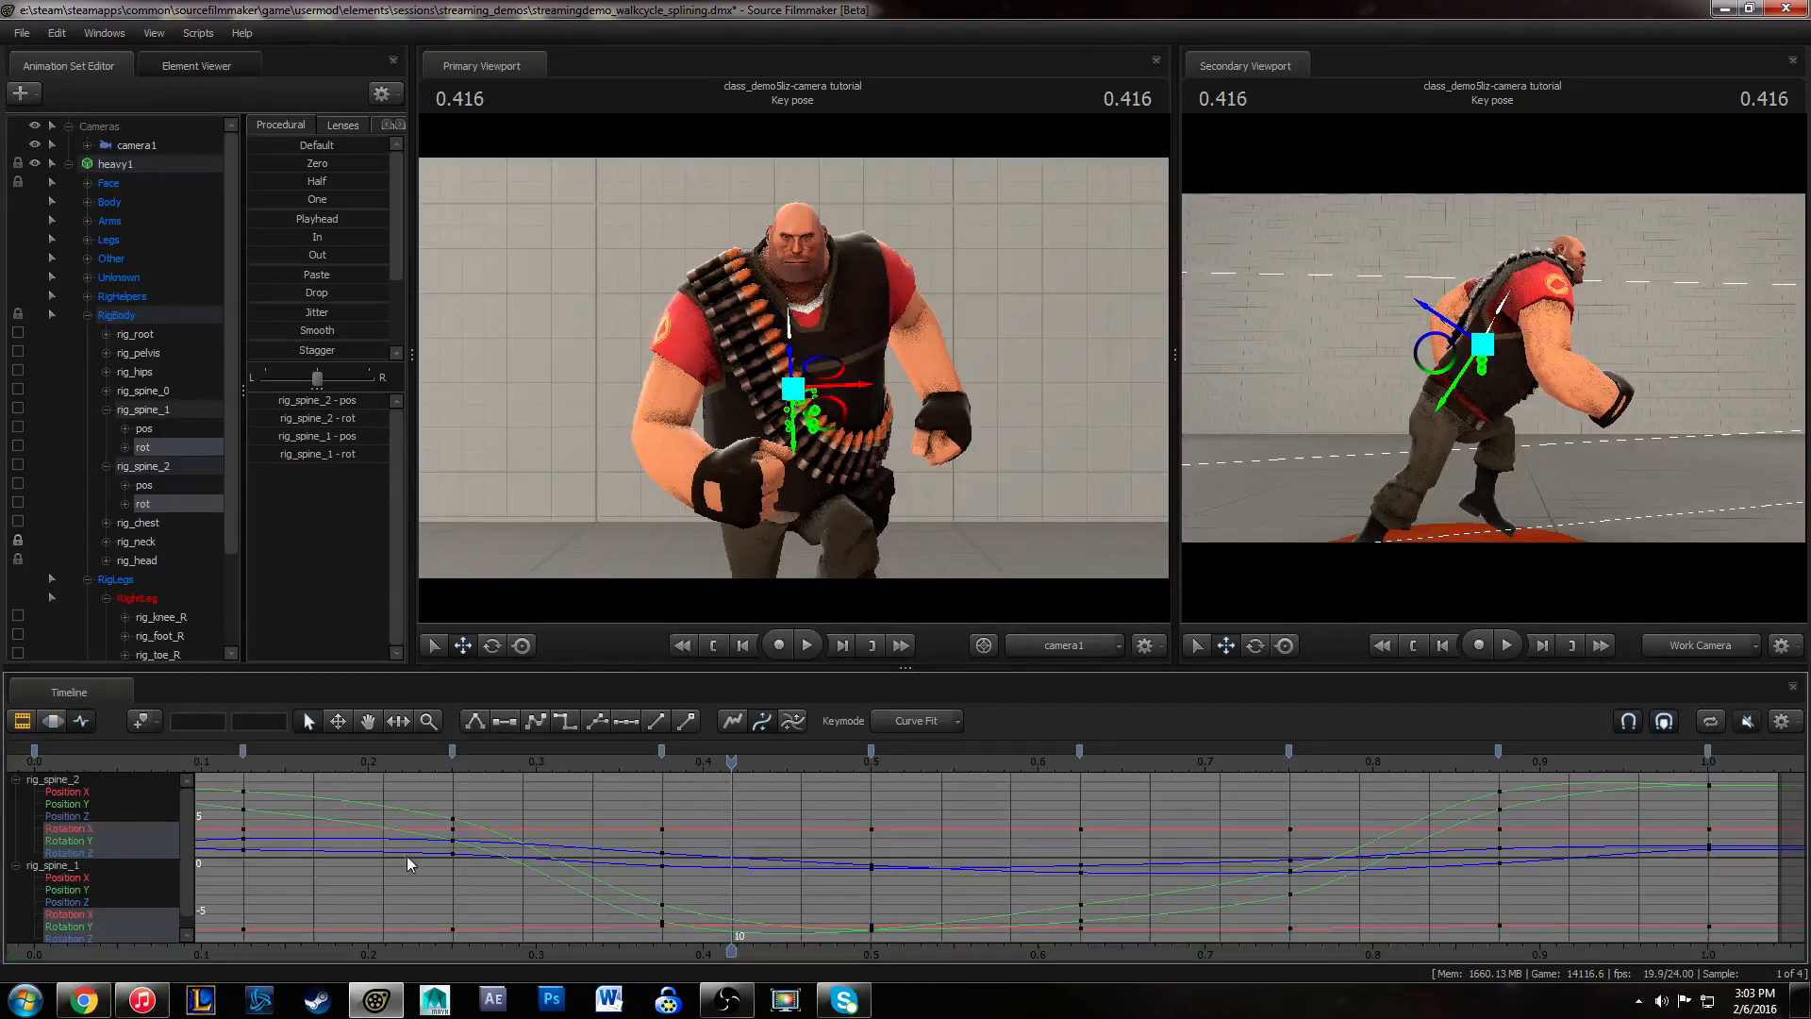
{"action": "left_click", "coordinate": [96, 841]}
{"action": "left_click", "coordinate": [103, 925], "text": "ctrl"}
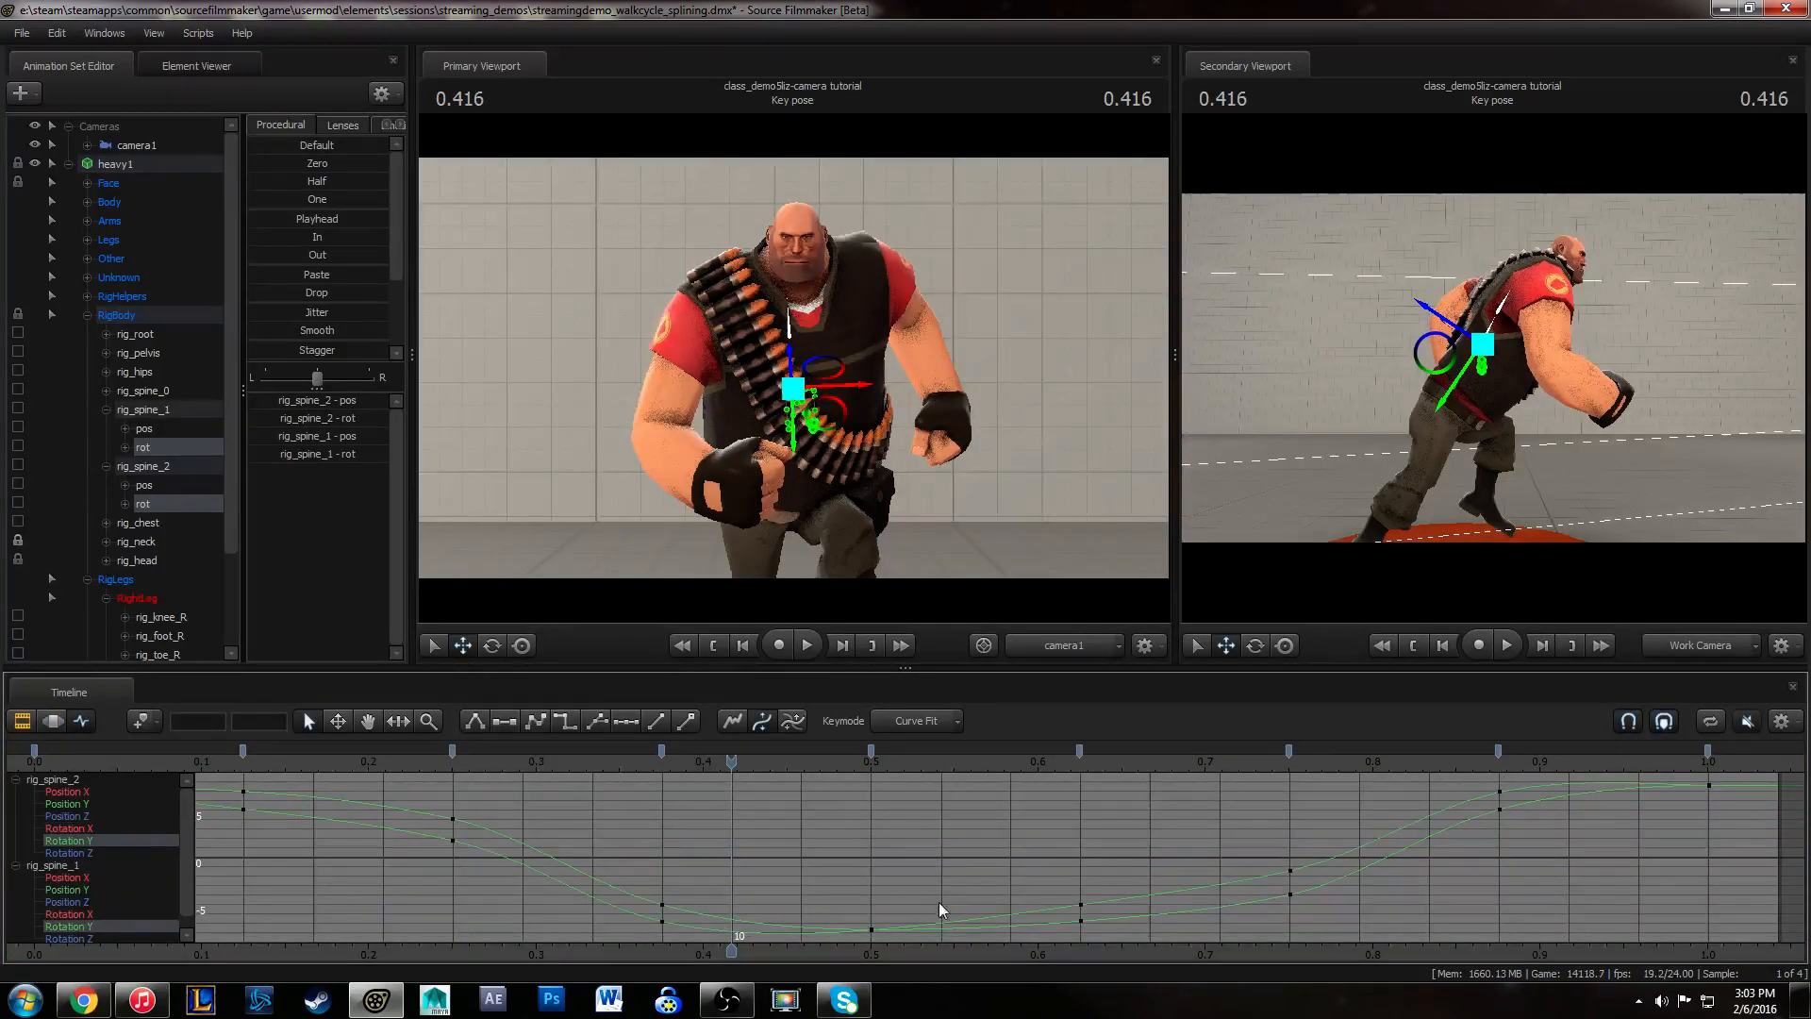
- Try lowering the Rotation Y keys of both spine controls between 0.5 and 0.75
{"action": "scroll", "coordinate": [840, 858], "scroll_direction": "down", "scroll_amount": 1}
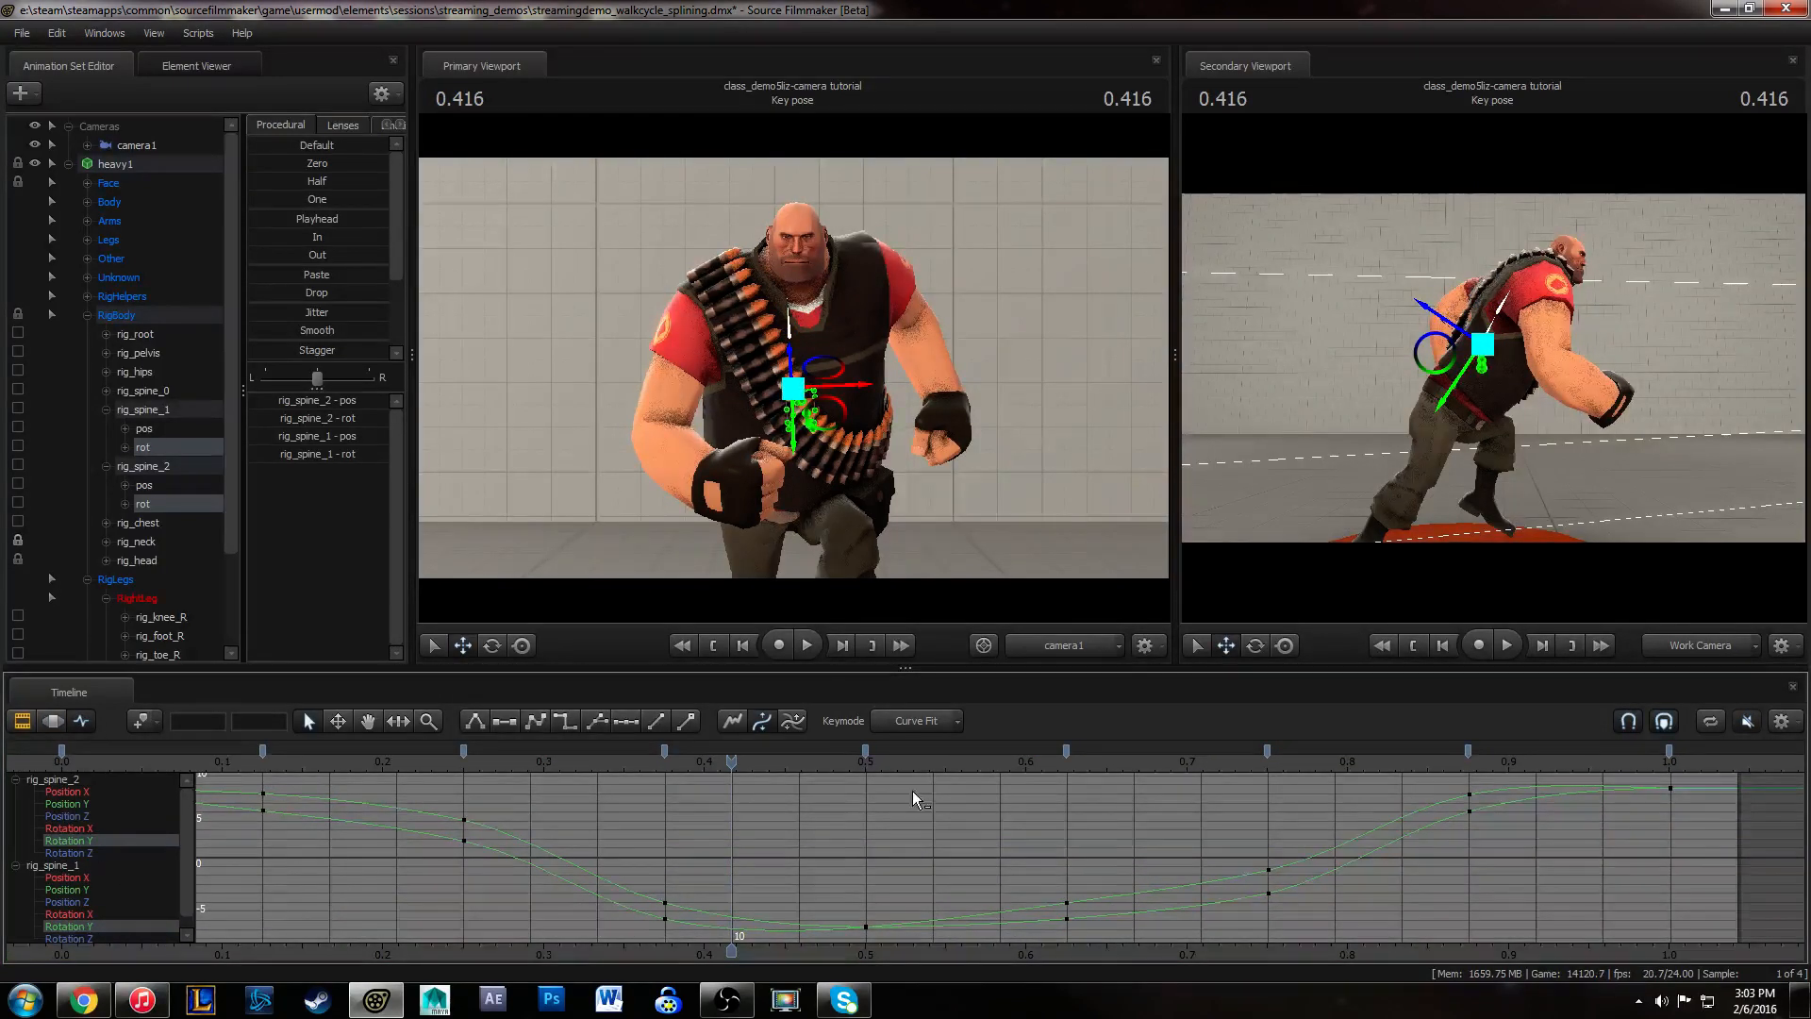
{"action": "scroll", "coordinate": [297, 807], "scroll_direction": "down", "scroll_amount": 2}
{"action": "left_click_drag", "start_coordinate": [205, 773], "coordinate": [1191, 954]}
{"action": "middle_click_drag", "start_coordinate": [1102, 901], "coordinate": [1103, 870], "text": "alt"}
{"action": "right_click_drag", "start_coordinate": [1104, 870], "coordinate": [1095, 874], "text": "alt"}
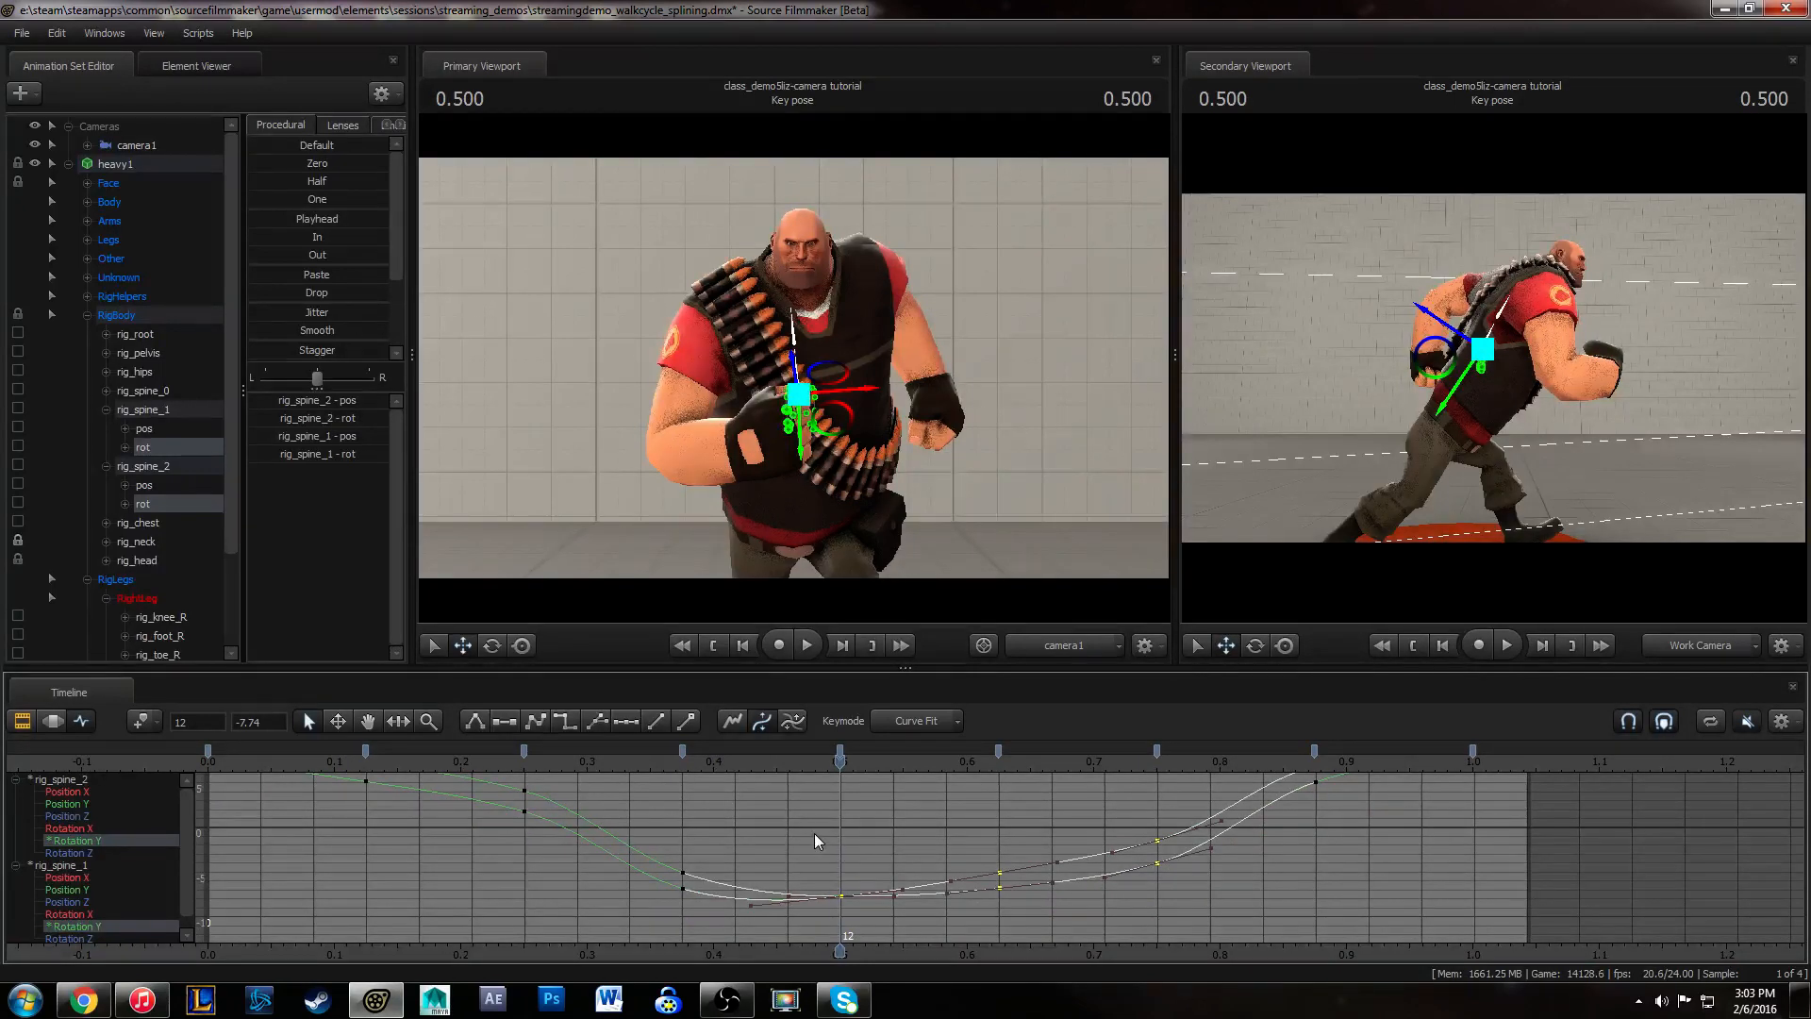
{"action": "left_click", "coordinate": [973, 846]}
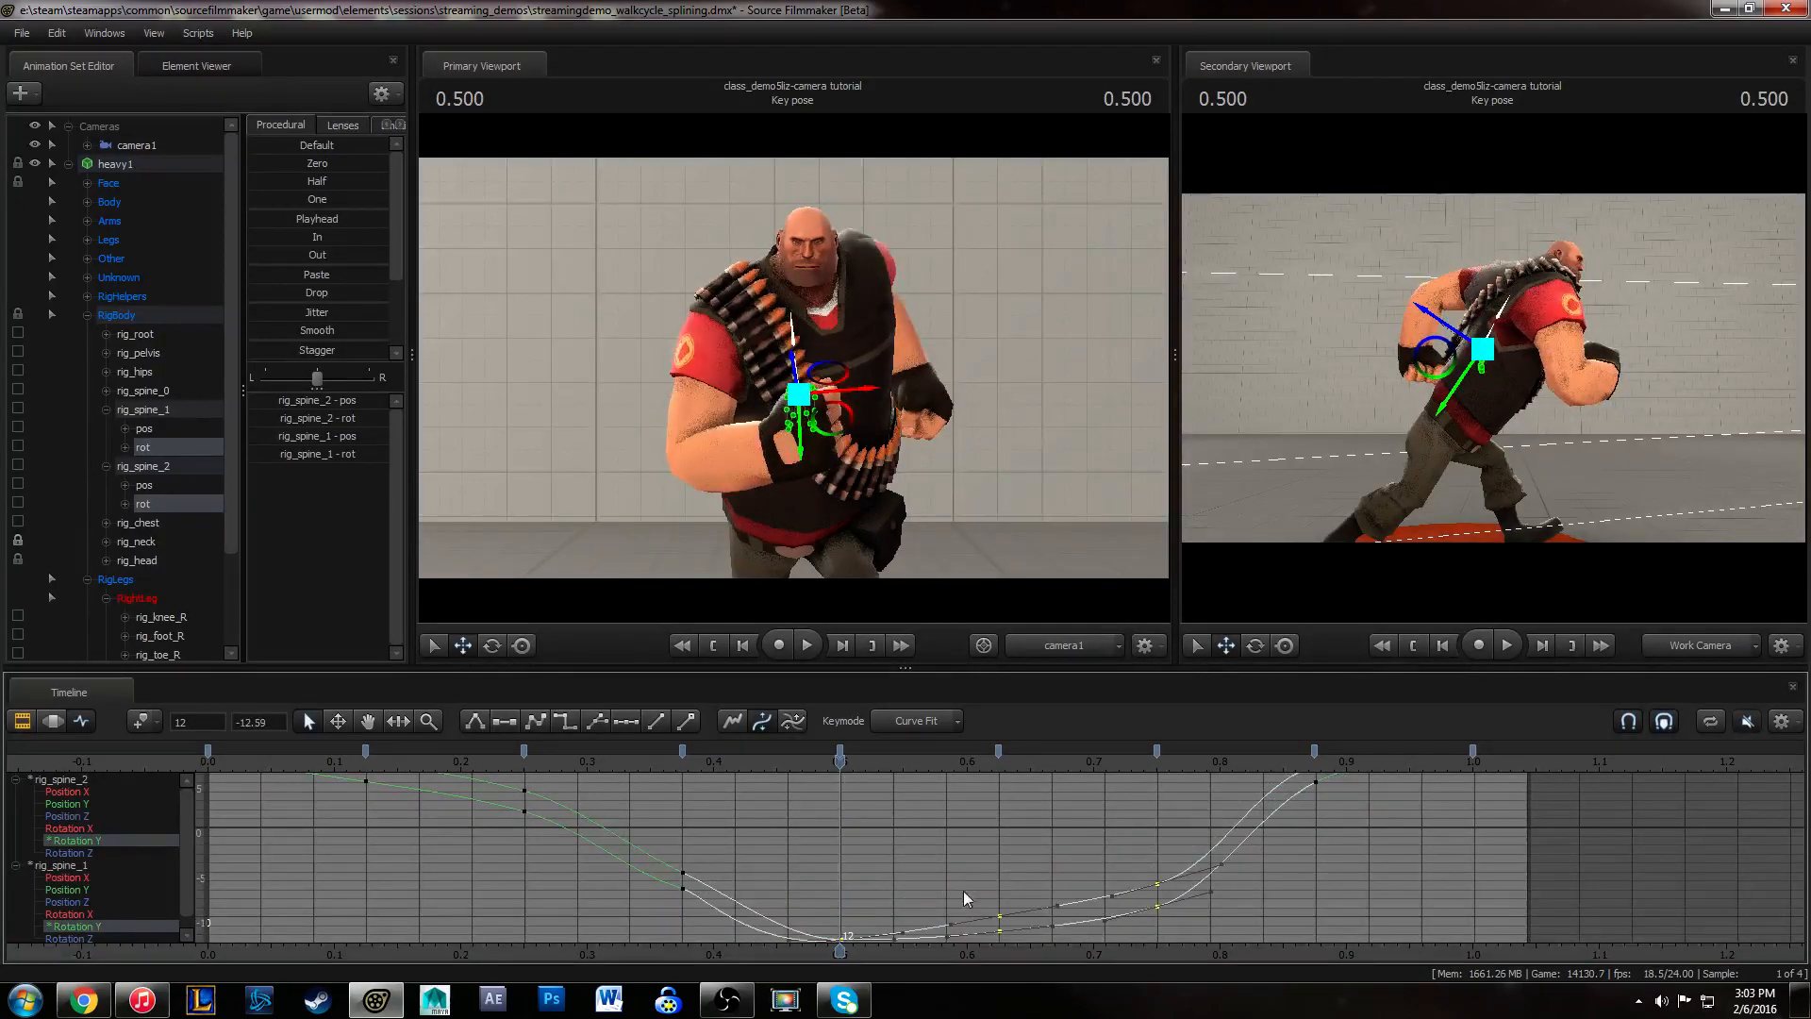
{"action": "left_click_drag", "start_coordinate": [803, 832], "coordinate": [1187, 929]}
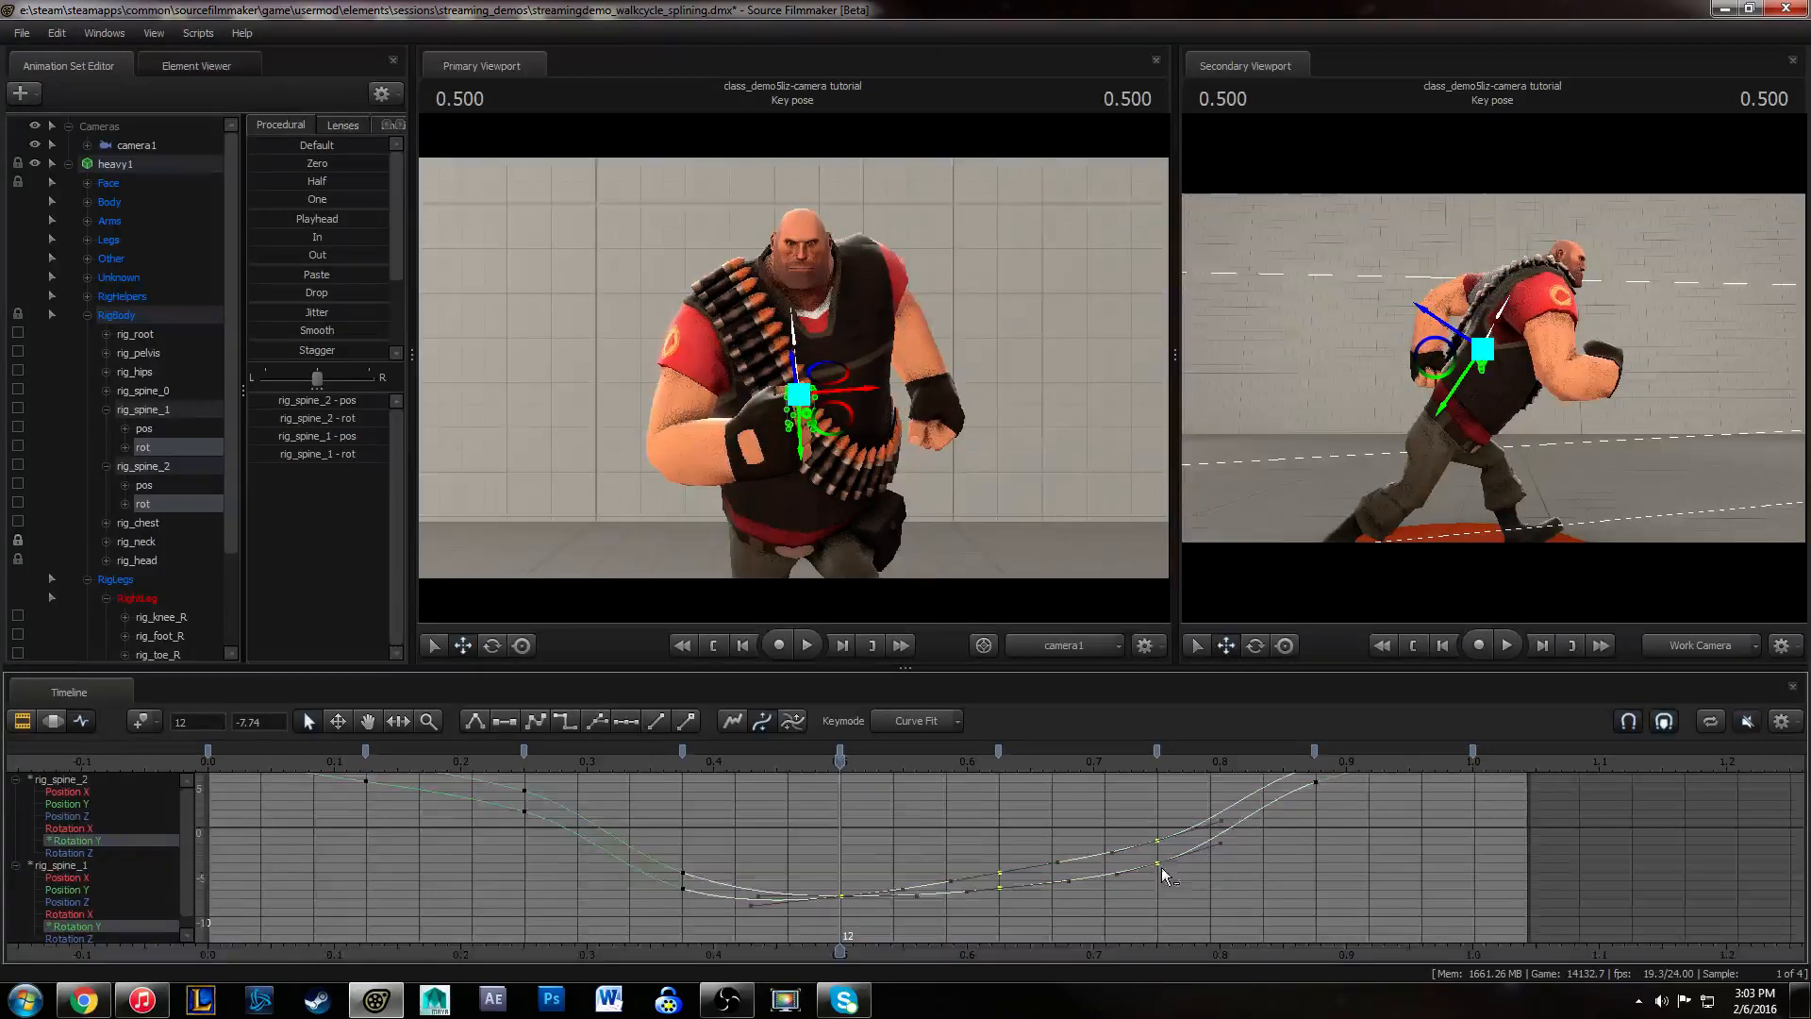
{"action": "middle_click_drag", "start_coordinate": [1170, 877], "coordinate": [1189, 919], "text": "alt"}
{"action": "left_click", "coordinate": [982, 834]}
{"action": "right_click_drag", "start_coordinate": [1099, 860], "coordinate": [1058, 855], "text": "alt"}
- Replay the walk cycle from near the start to examine the spine rotation
{"action": "left_click", "coordinate": [247, 758]}
{"action": "key", "text": "space"}
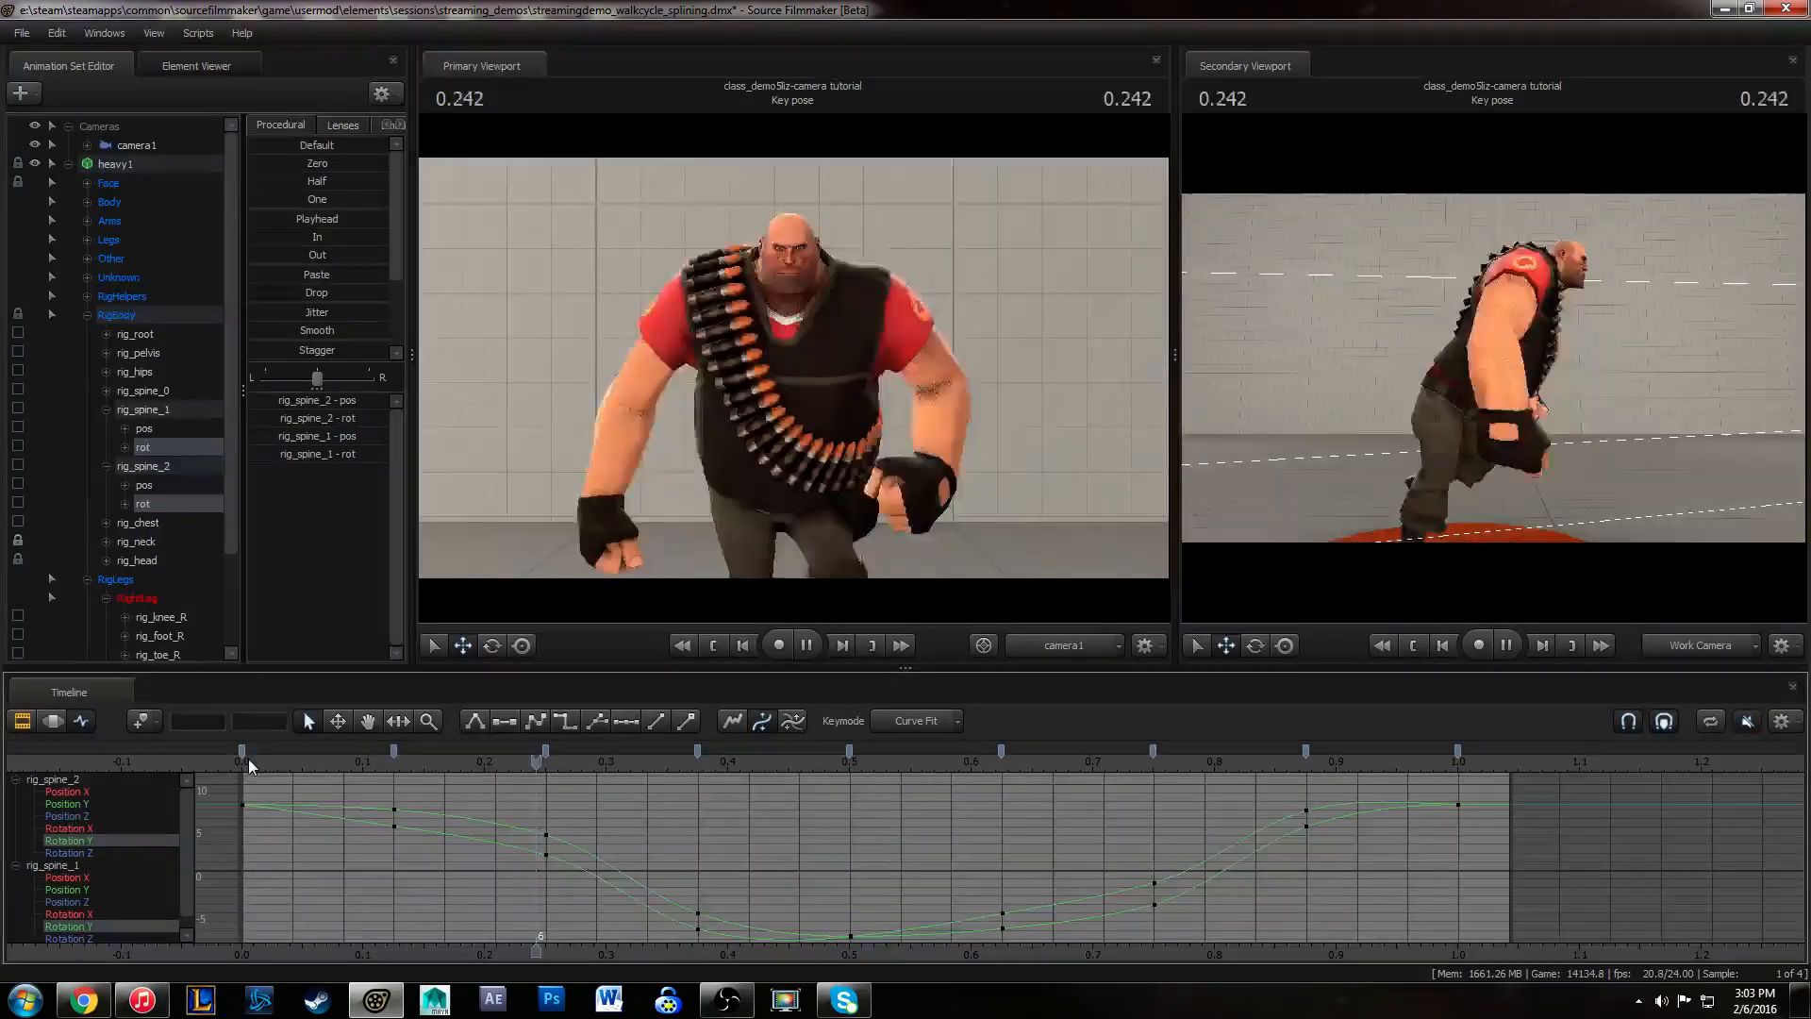
{"action": "key", "text": "space"}
- Scale all Rotation Y keys of rig_spine_1 and rig_spine_2 vertically to exaggerate the spine swing, with the first key at about 10.28
{"action": "key", "text": "ctrl+a"}
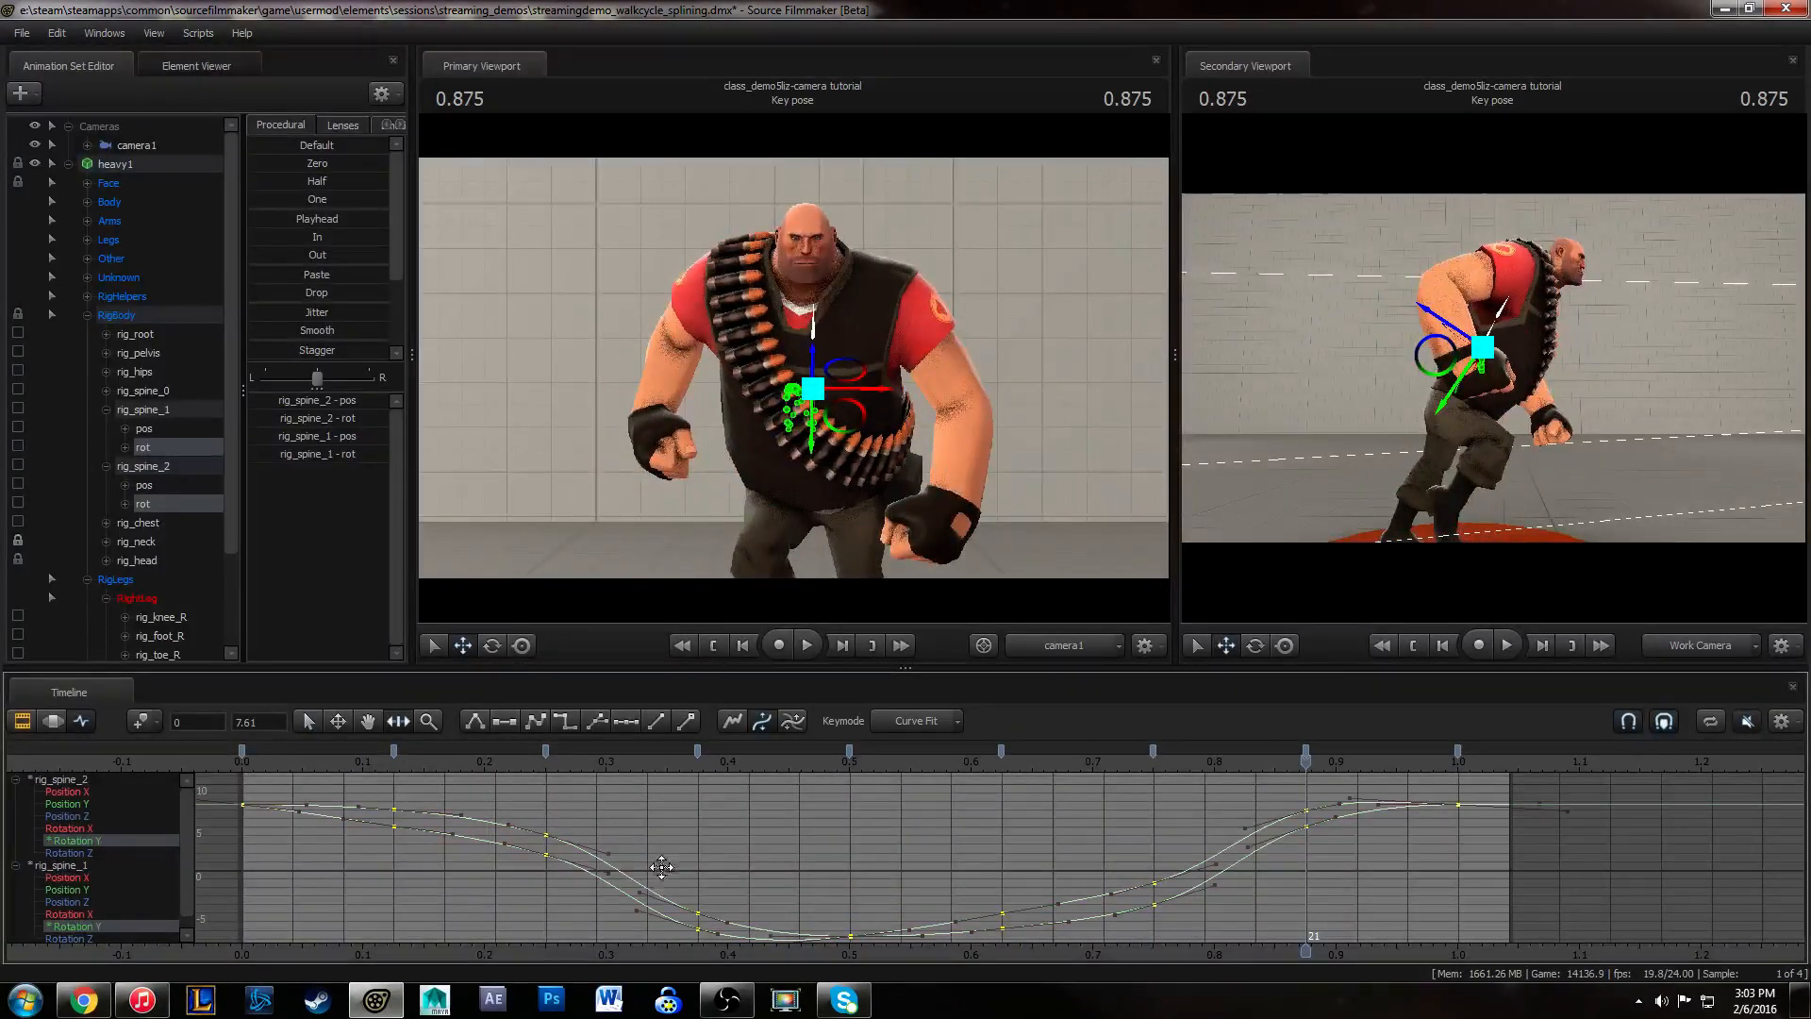
{"action": "left_click", "coordinate": [851, 763]}
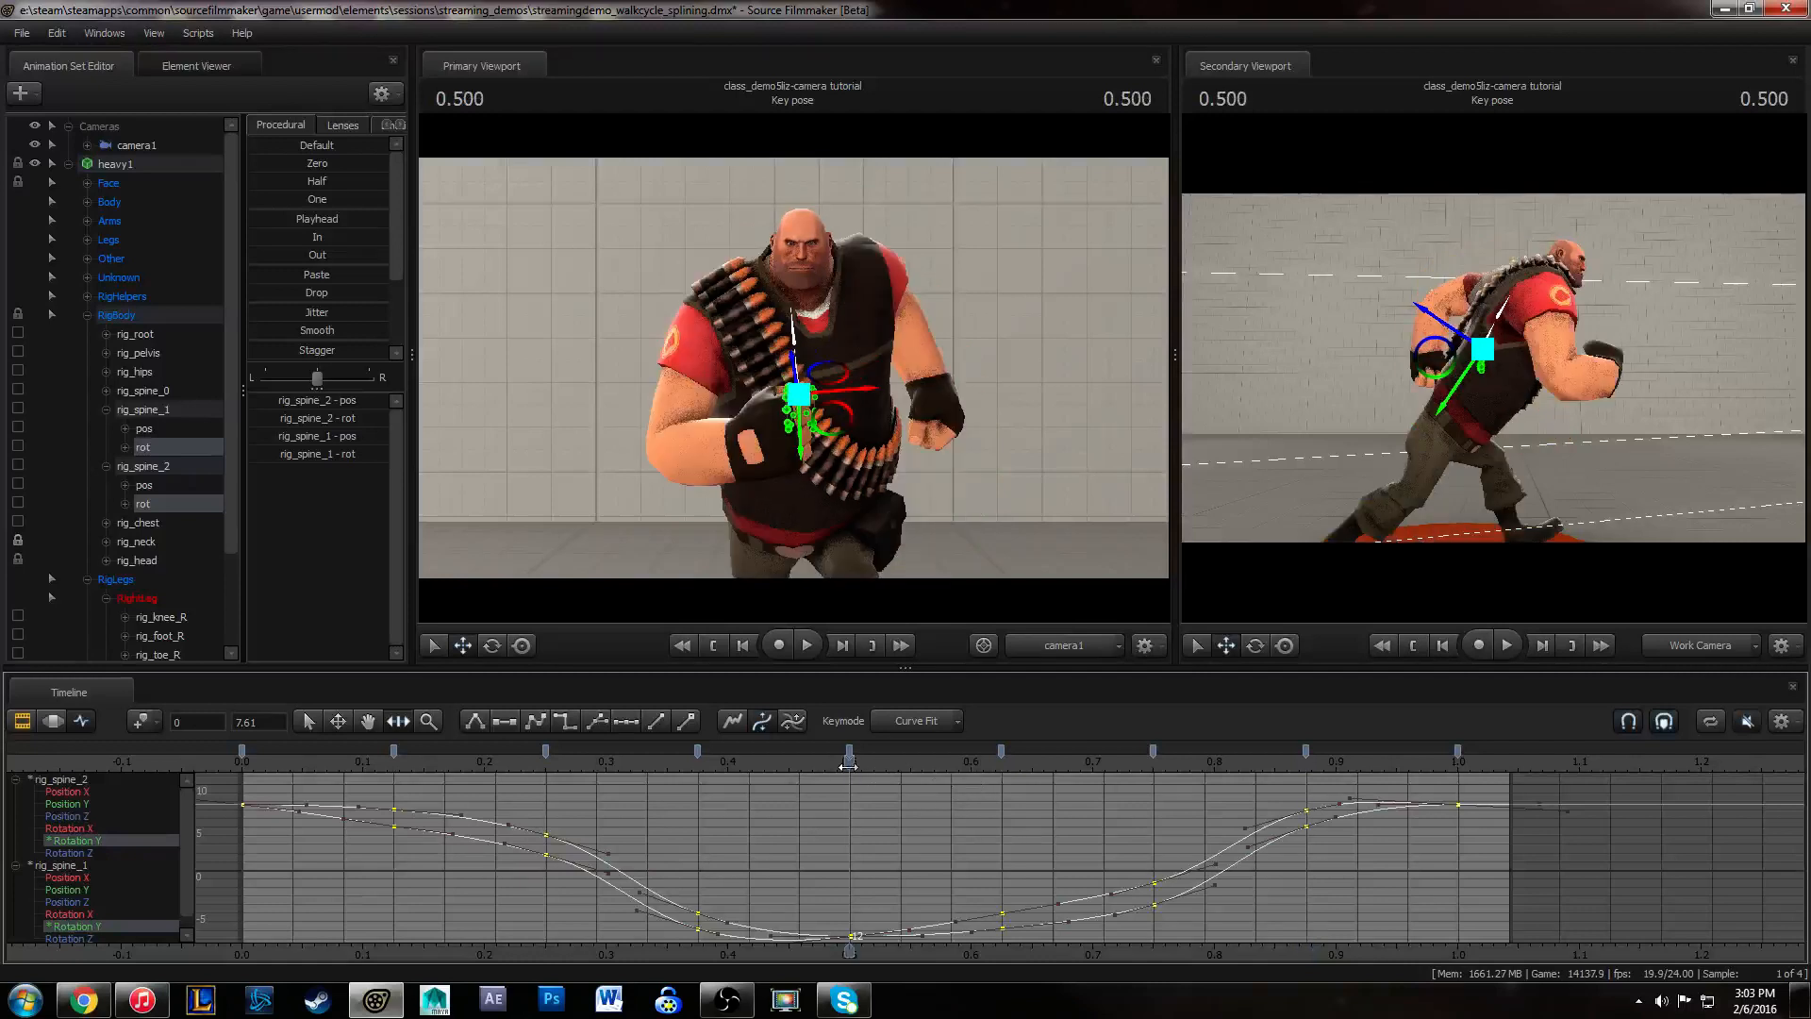
{"action": "right_click", "coordinate": [849, 860]}
{"action": "left_click", "coordinate": [829, 864]}
{"action": "middle_click_drag", "start_coordinate": [850, 871], "coordinate": [845, 855]}
{"action": "key", "text": "q"}
{"action": "left_click", "coordinate": [862, 828]}
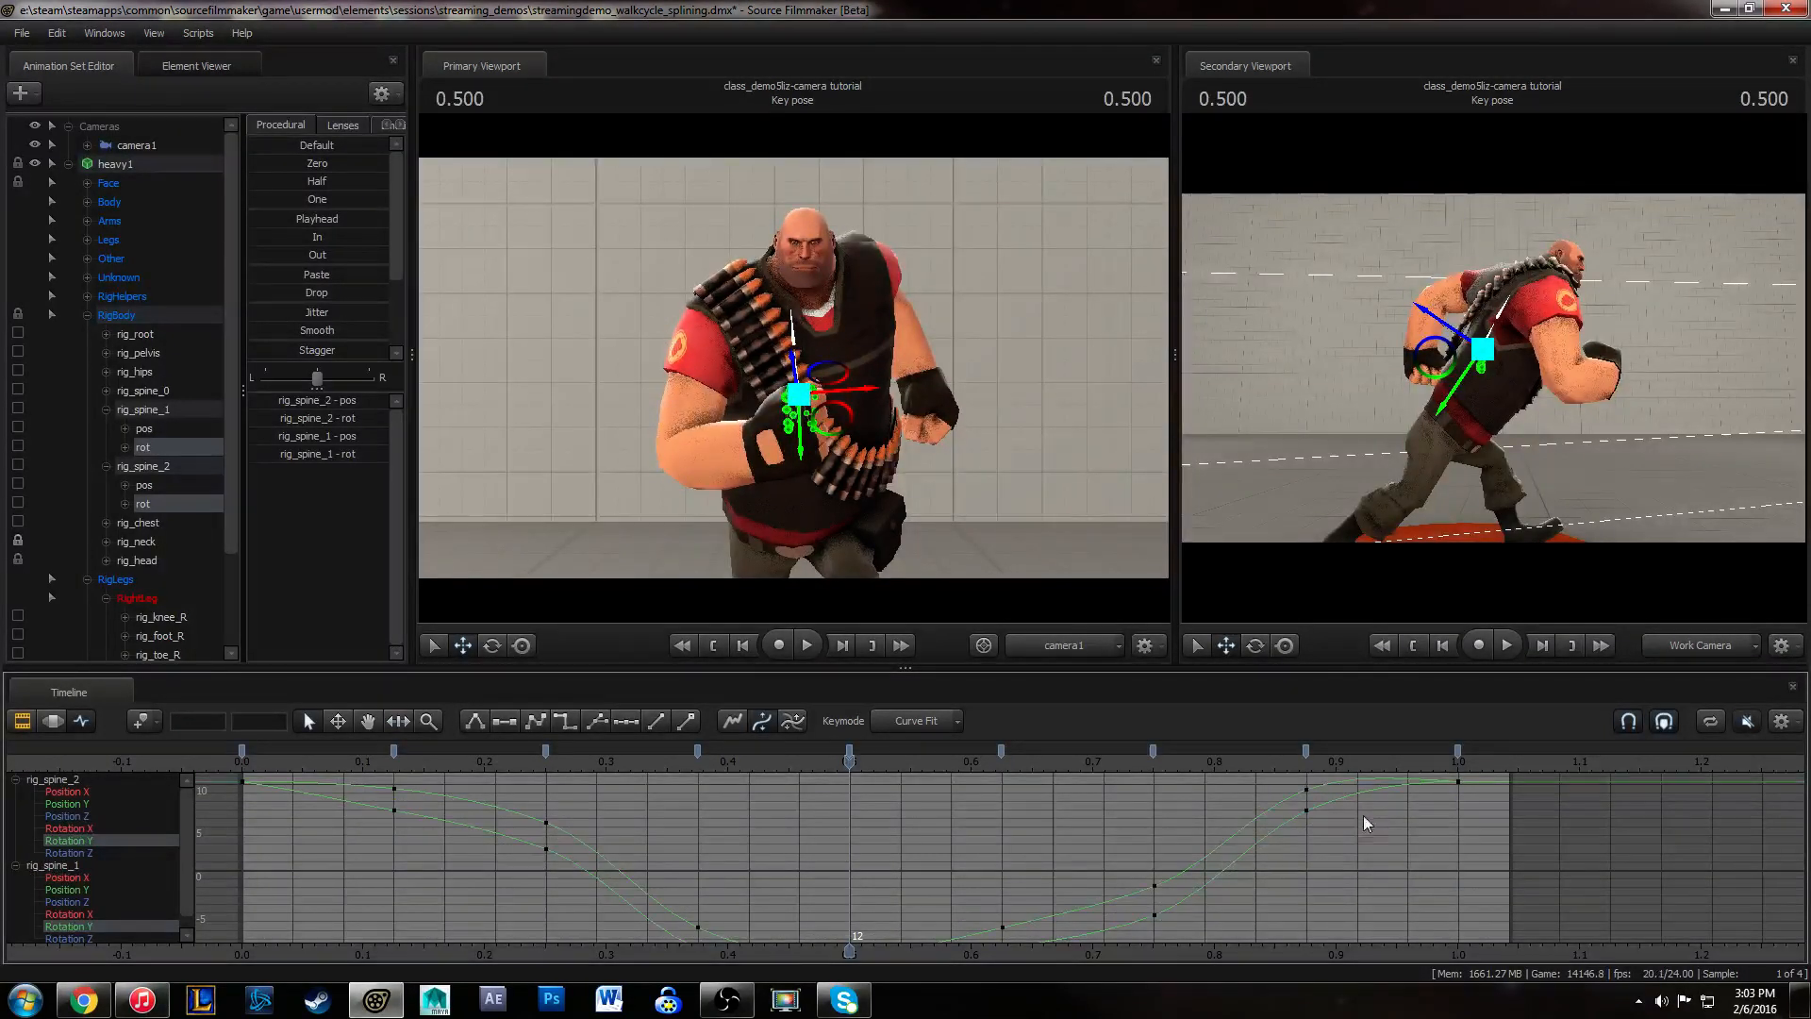
- Replay the walk cycle to check the spine swing and move the work camera closer to the Heavy's side
{"action": "scroll", "coordinate": [1355, 836], "scroll_direction": "down", "scroll_amount": 1}
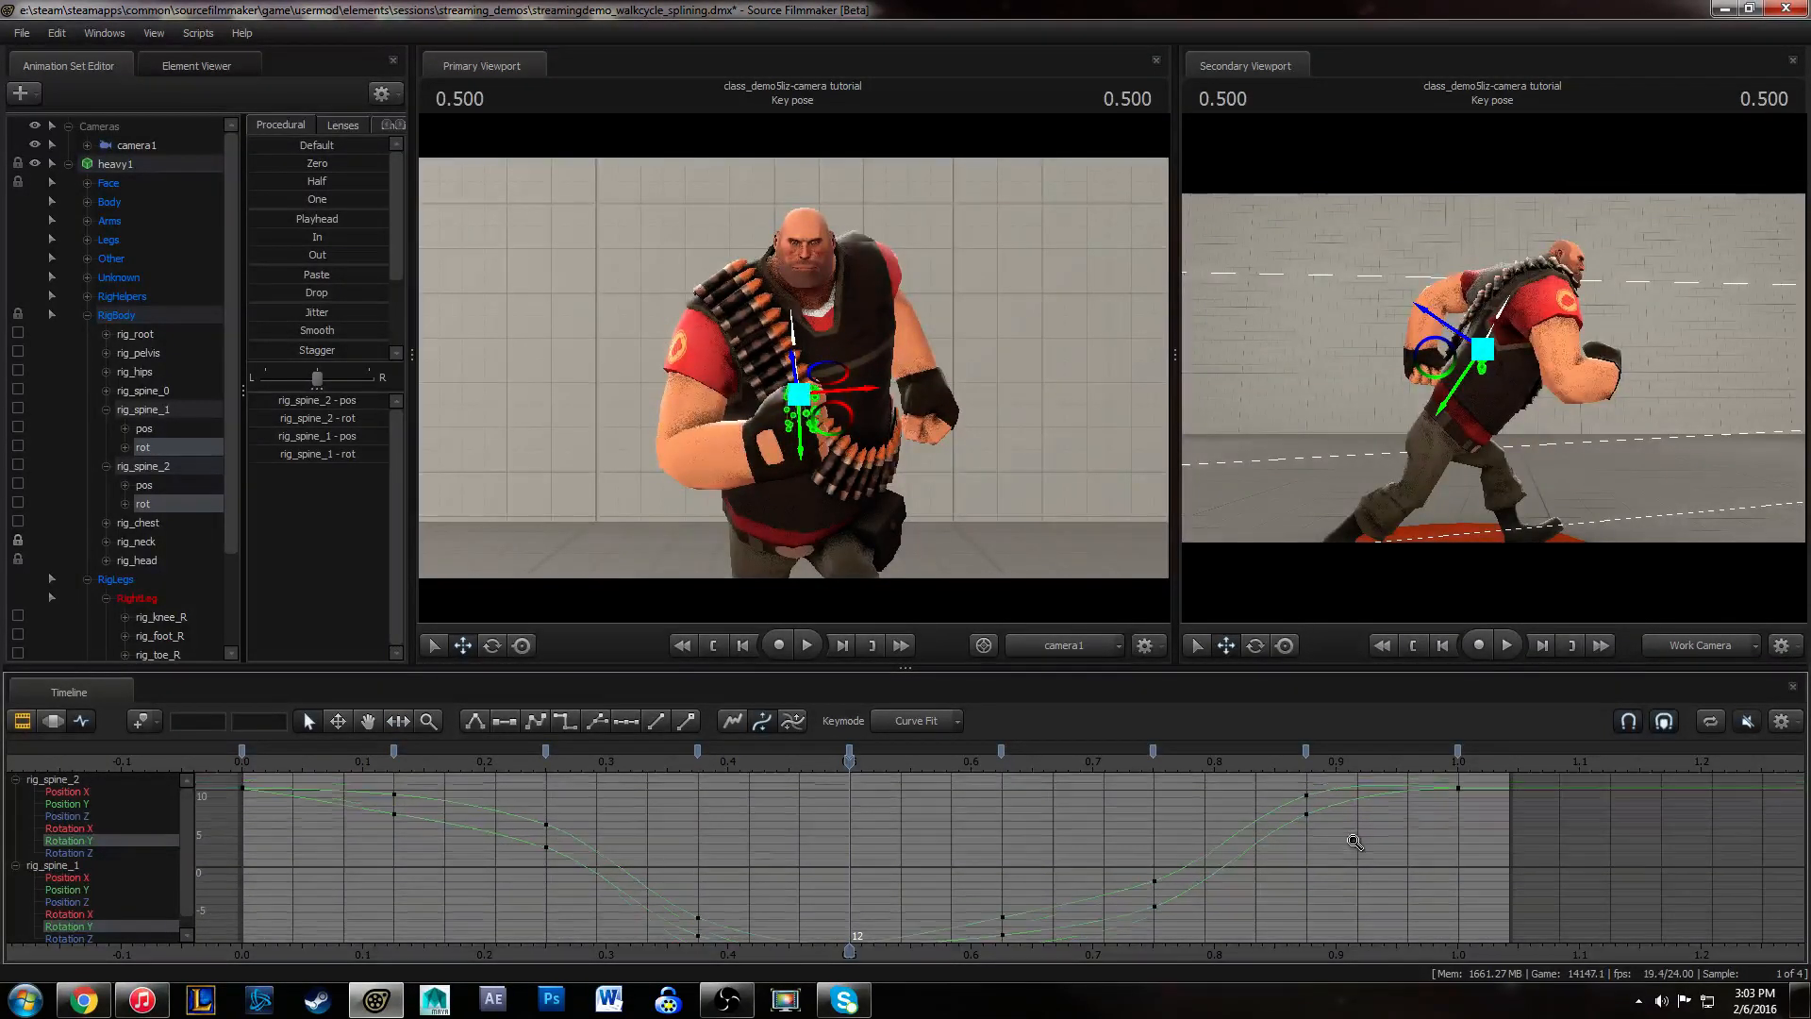
{"action": "left_click", "coordinate": [264, 762]}
{"action": "key", "text": "space"}
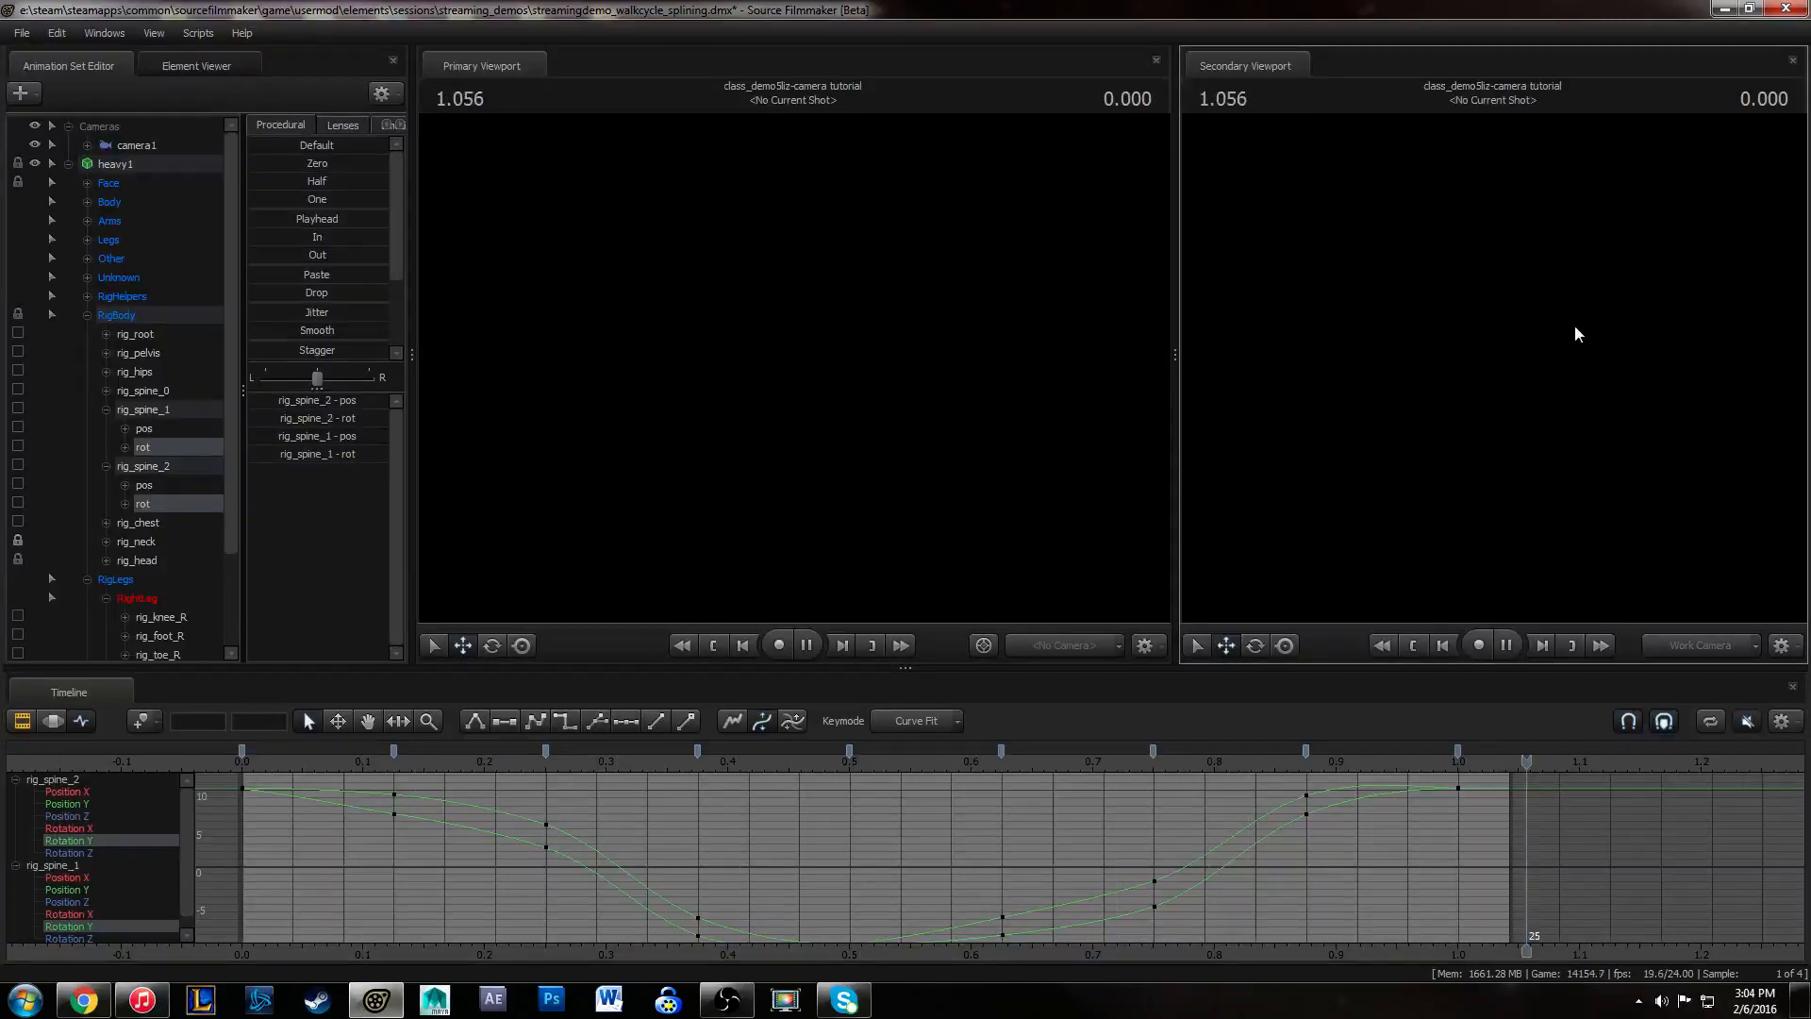
{"action": "key", "text": "space"}
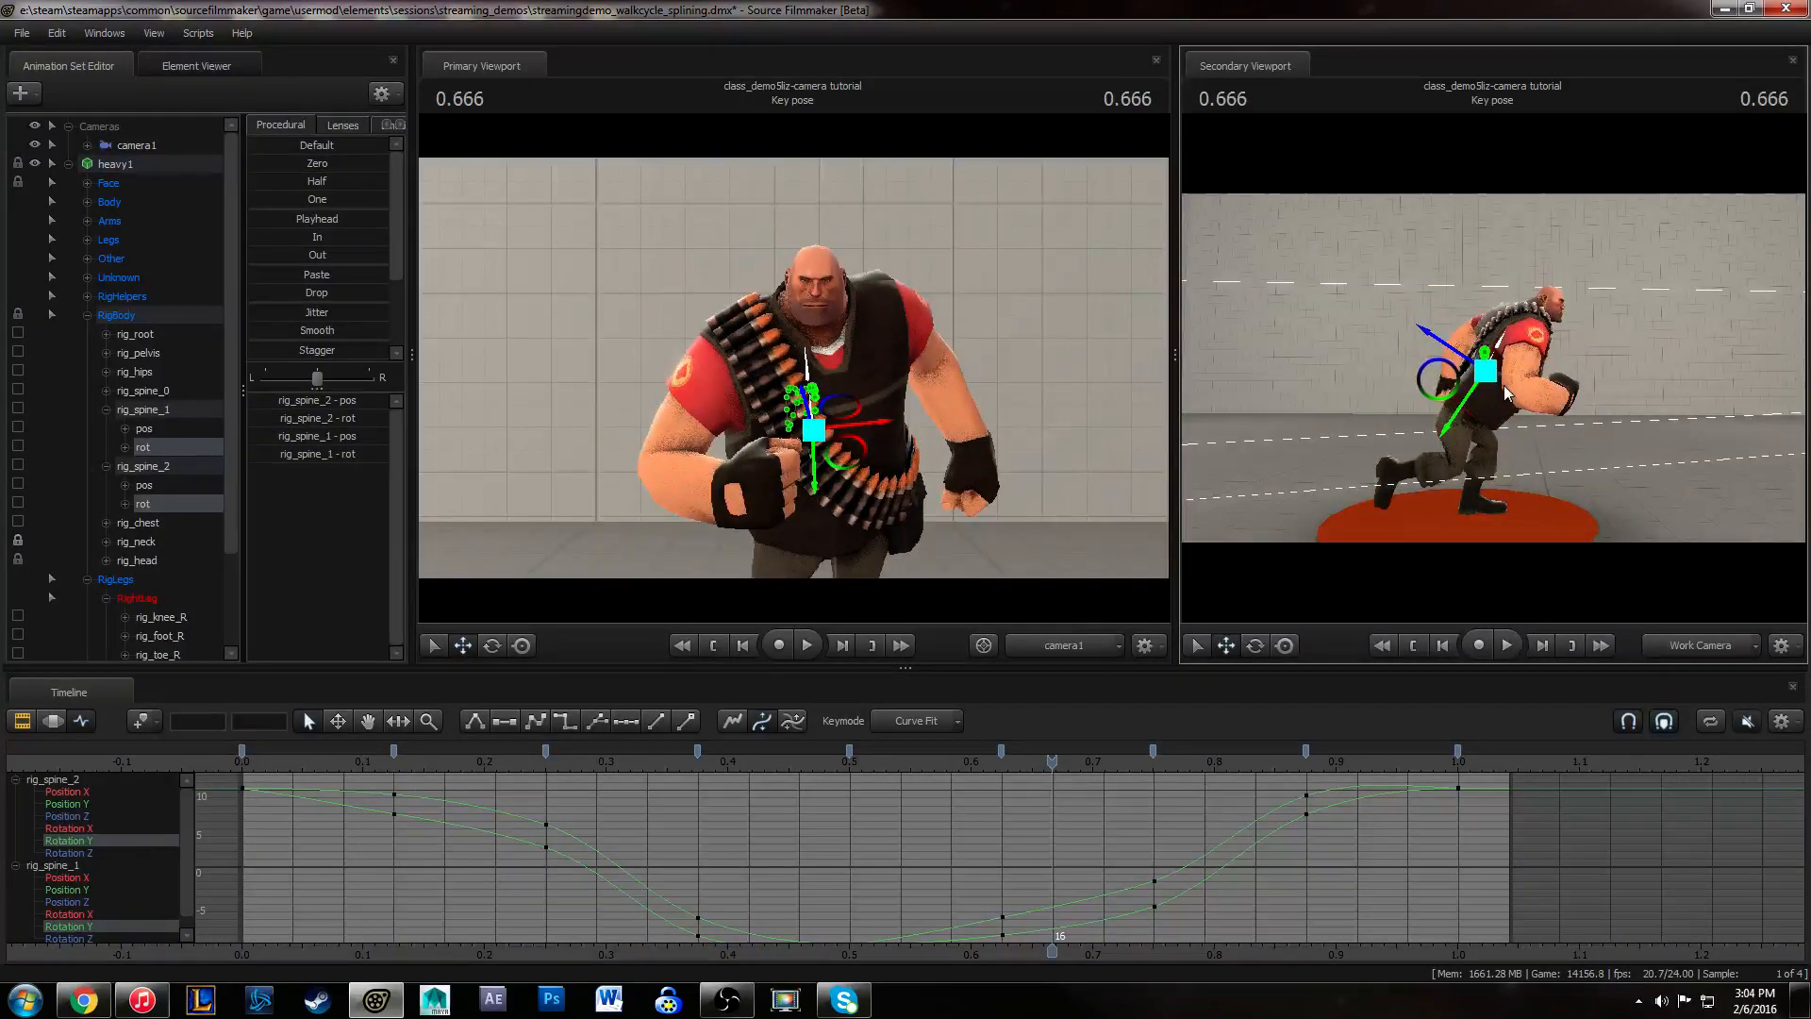
{"action": "key", "text": "w"}
{"action": "left_click_drag", "start_coordinate": [1472, 396], "coordinate": [1484, 415]}
- Adjust the tangent of rig_spine_1's Rotation Y key at frame 21 to smooth the curve into the final key
{"action": "left_click", "coordinate": [1306, 795]}
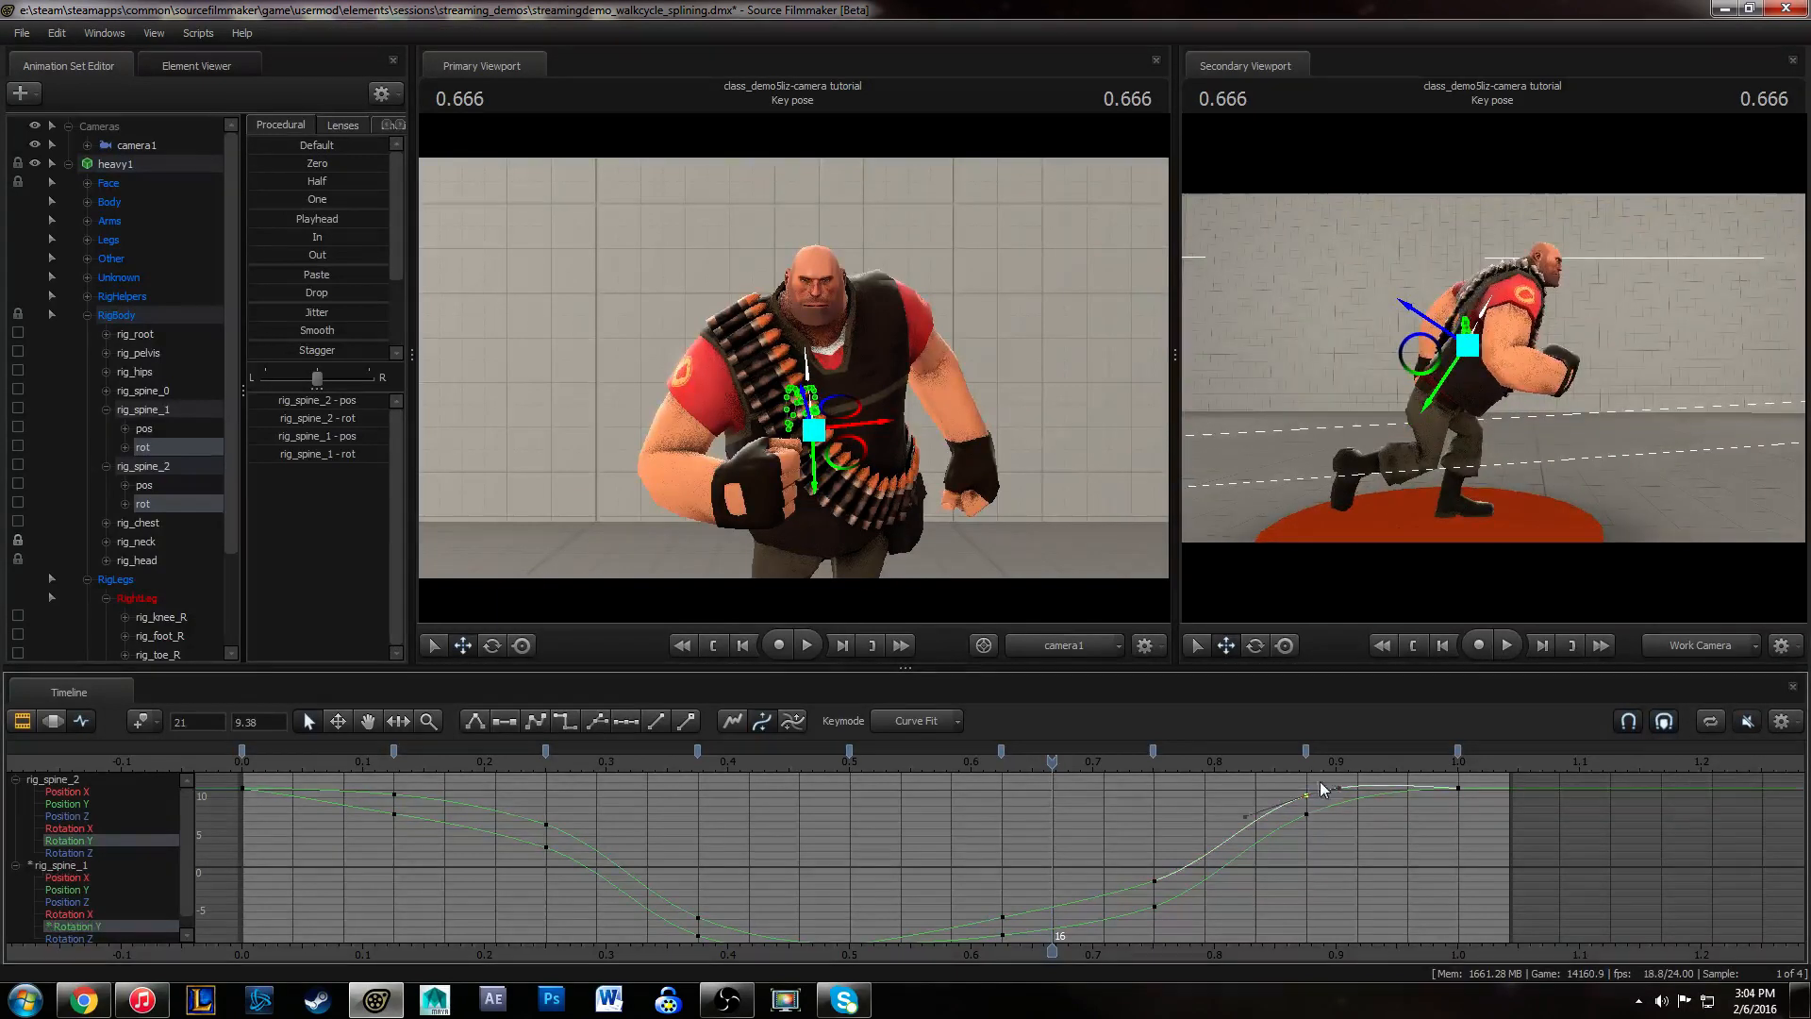
{"action": "left_click_drag", "start_coordinate": [1294, 779], "coordinate": [1358, 849]}
{"action": "key", "text": "1"}
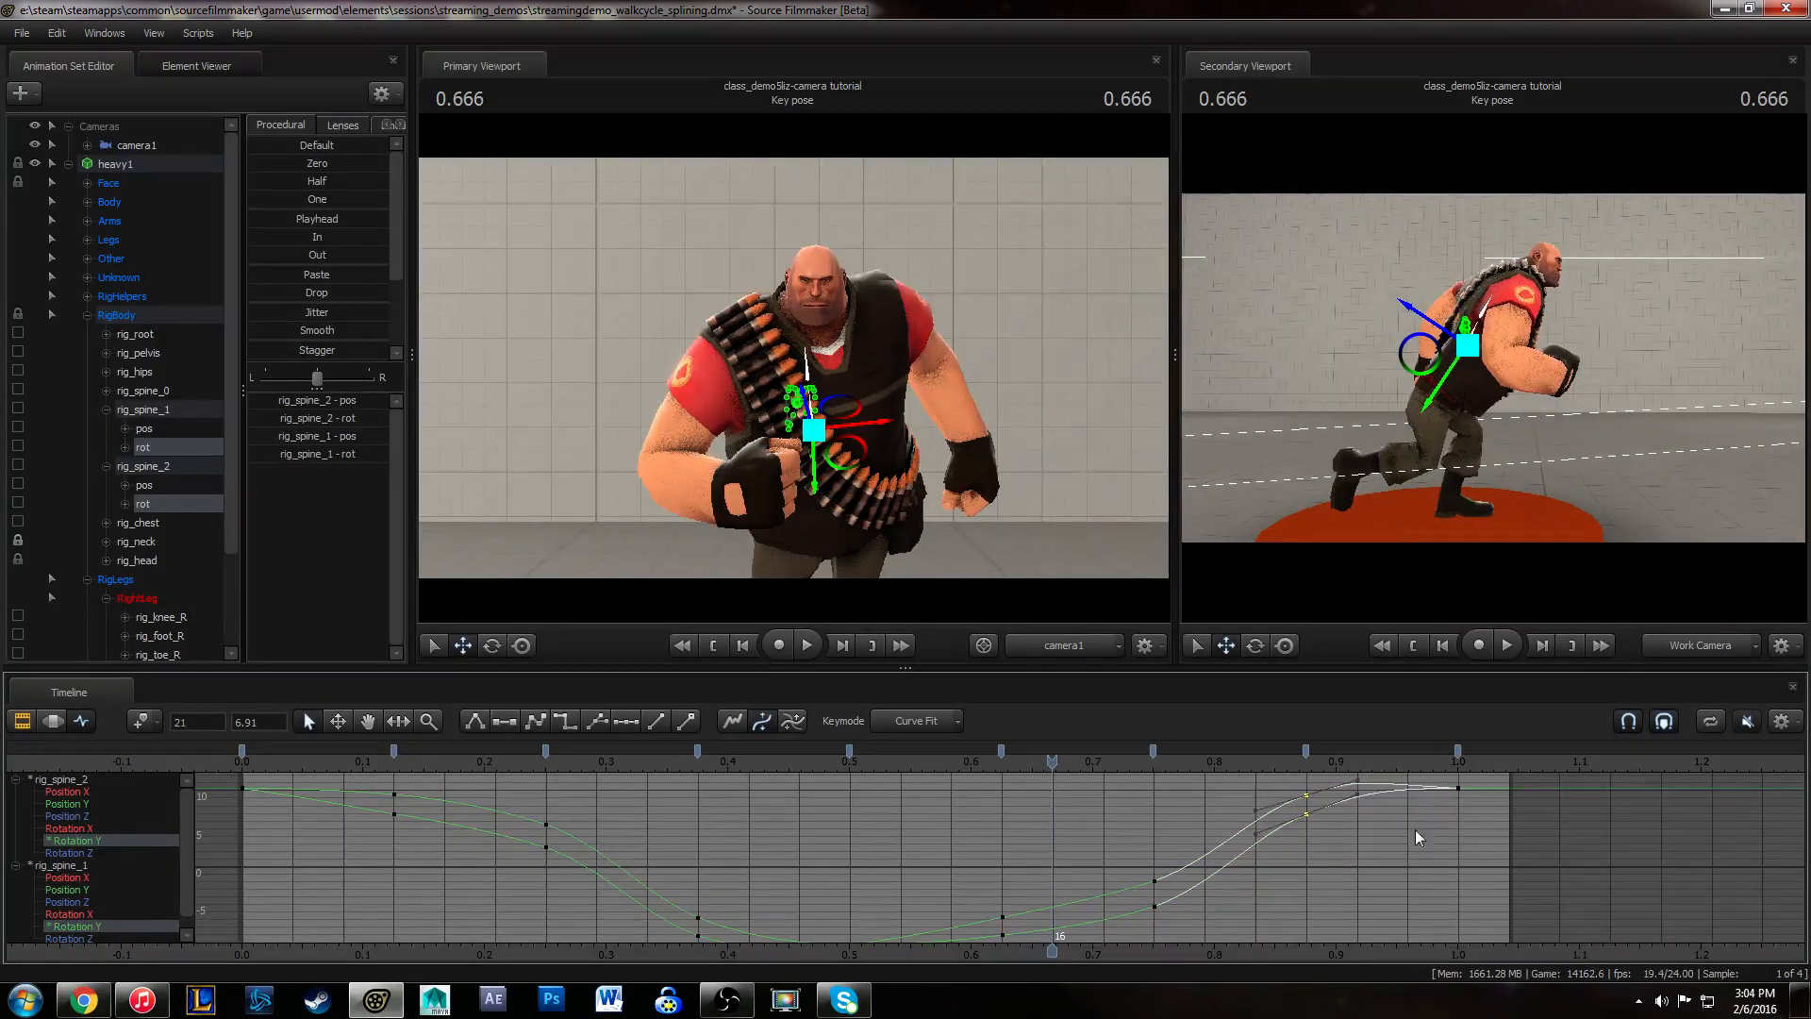
{"action": "left_click_drag", "start_coordinate": [239, 784], "coordinate": [258, 829]}
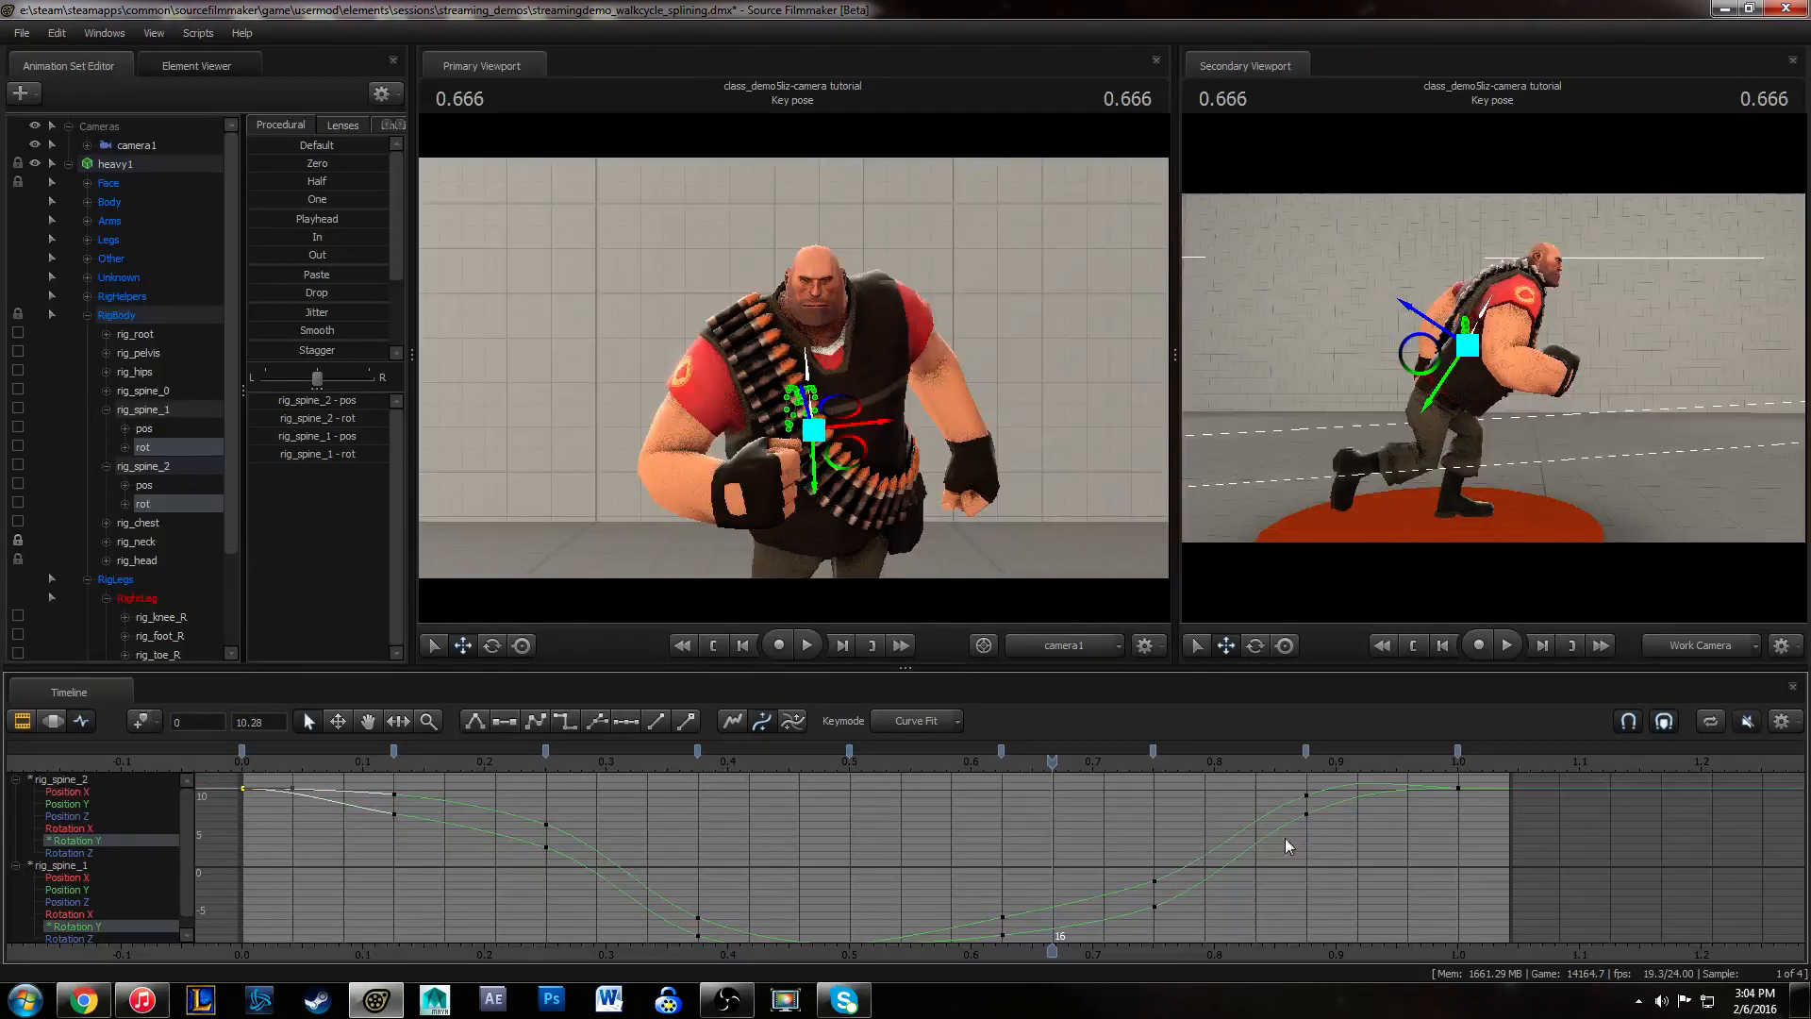
{"action": "left_click_drag", "start_coordinate": [1316, 810], "coordinate": [1365, 807]}
{"action": "middle_click_drag", "start_coordinate": [1360, 795], "coordinate": [1342, 798]}
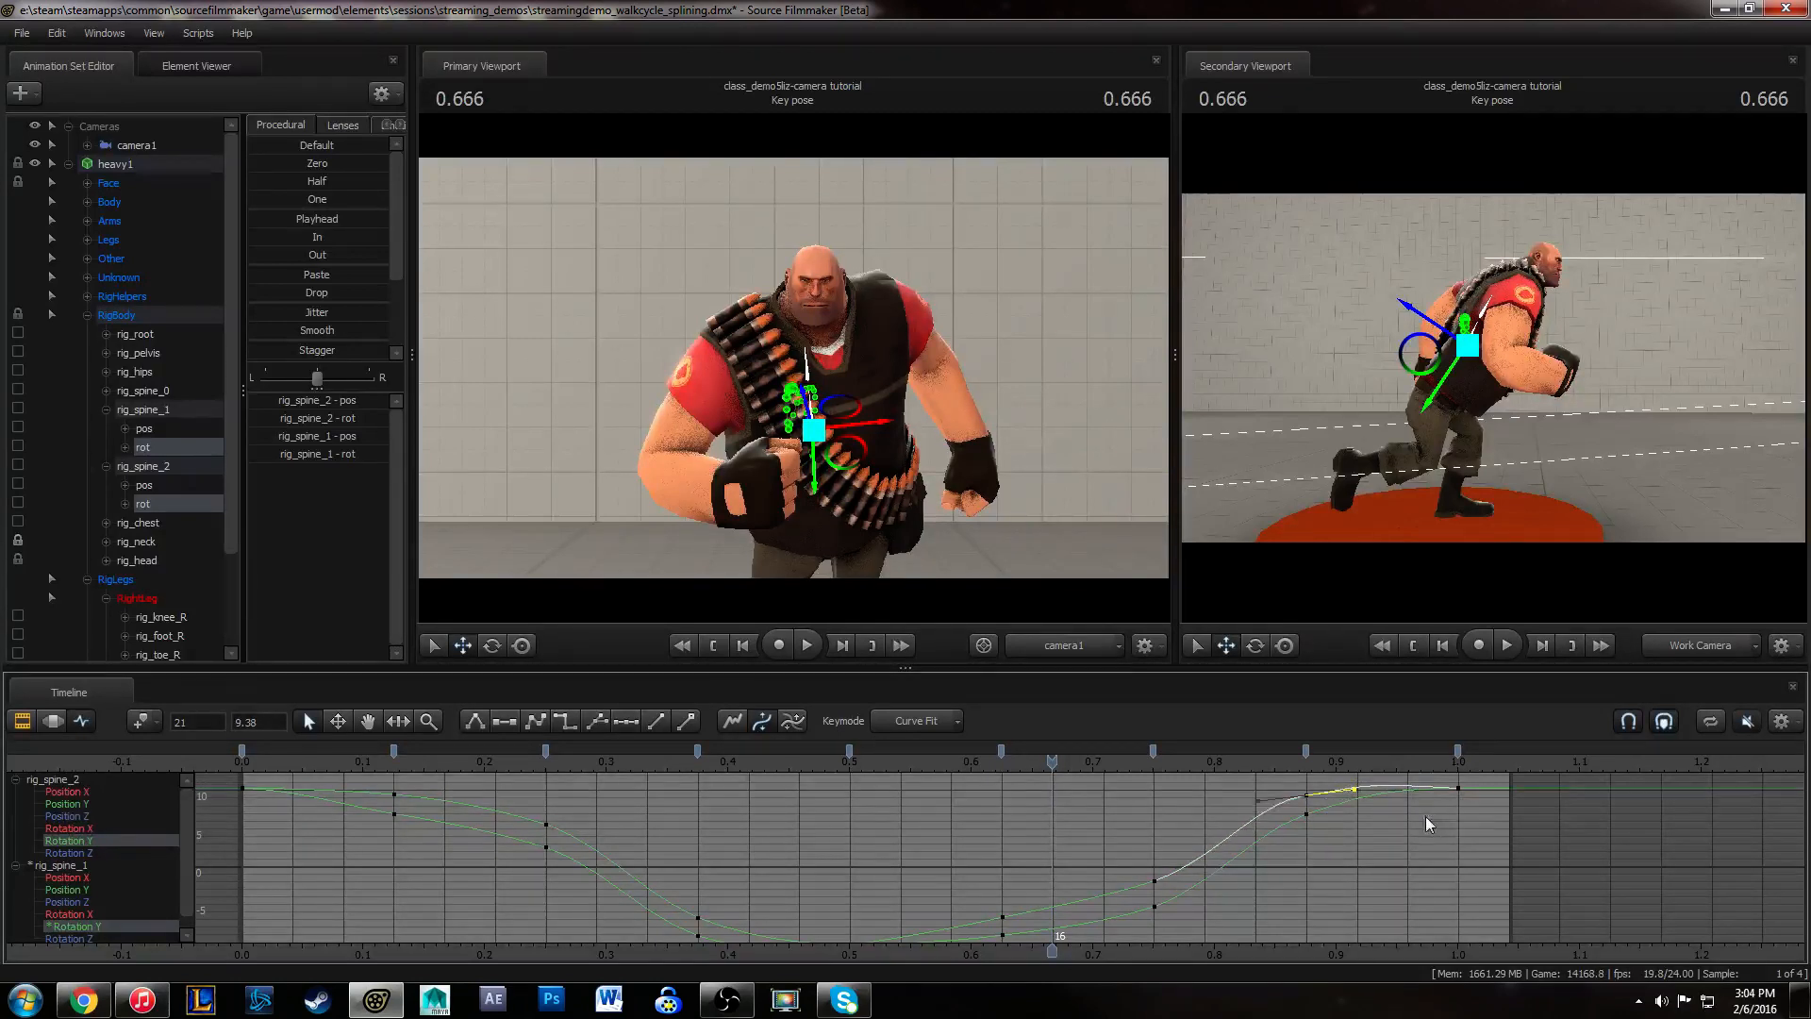
{"action": "left_click_drag", "start_coordinate": [1426, 819], "coordinate": [1486, 773]}
{"action": "left_click", "coordinate": [1265, 797]}
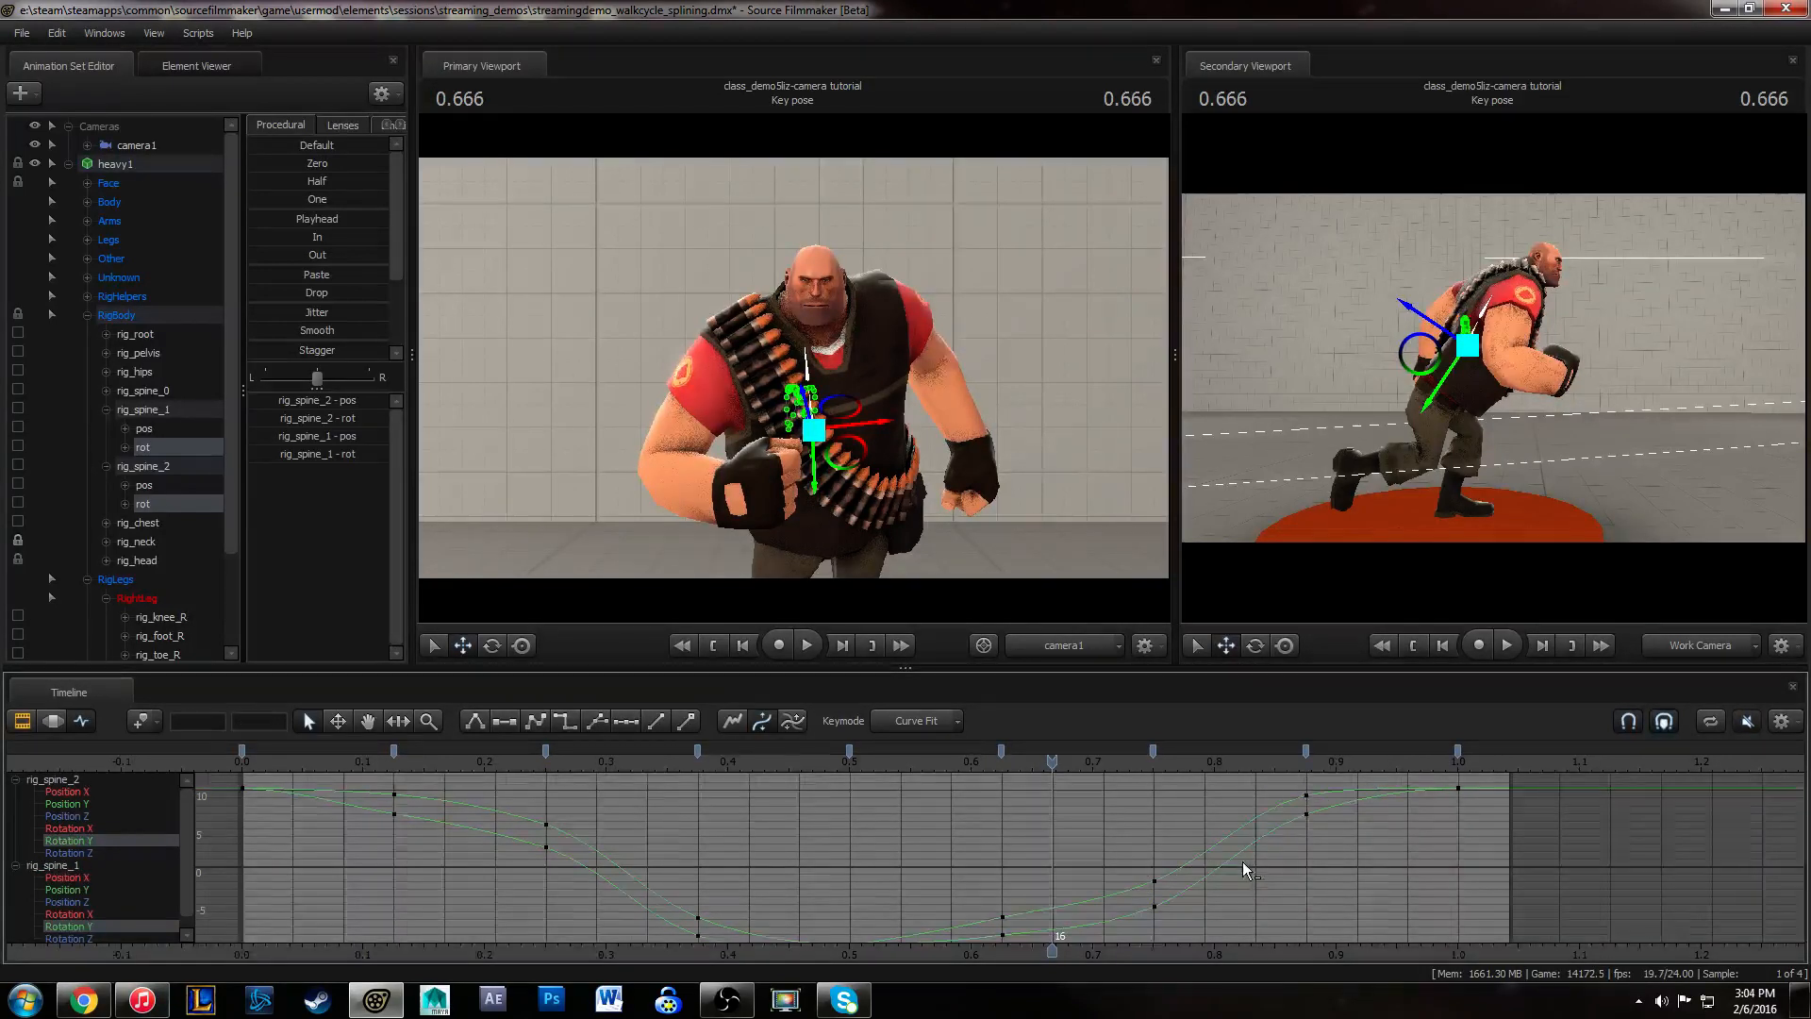
- Try moving both spine controls' Rotation Y keys from frame 15 to frame 16
{"action": "scroll", "coordinate": [1050, 881], "scroll_direction": "down", "scroll_amount": 1}
{"action": "middle_click_drag", "start_coordinate": [1051, 881], "coordinate": [1054, 846]}
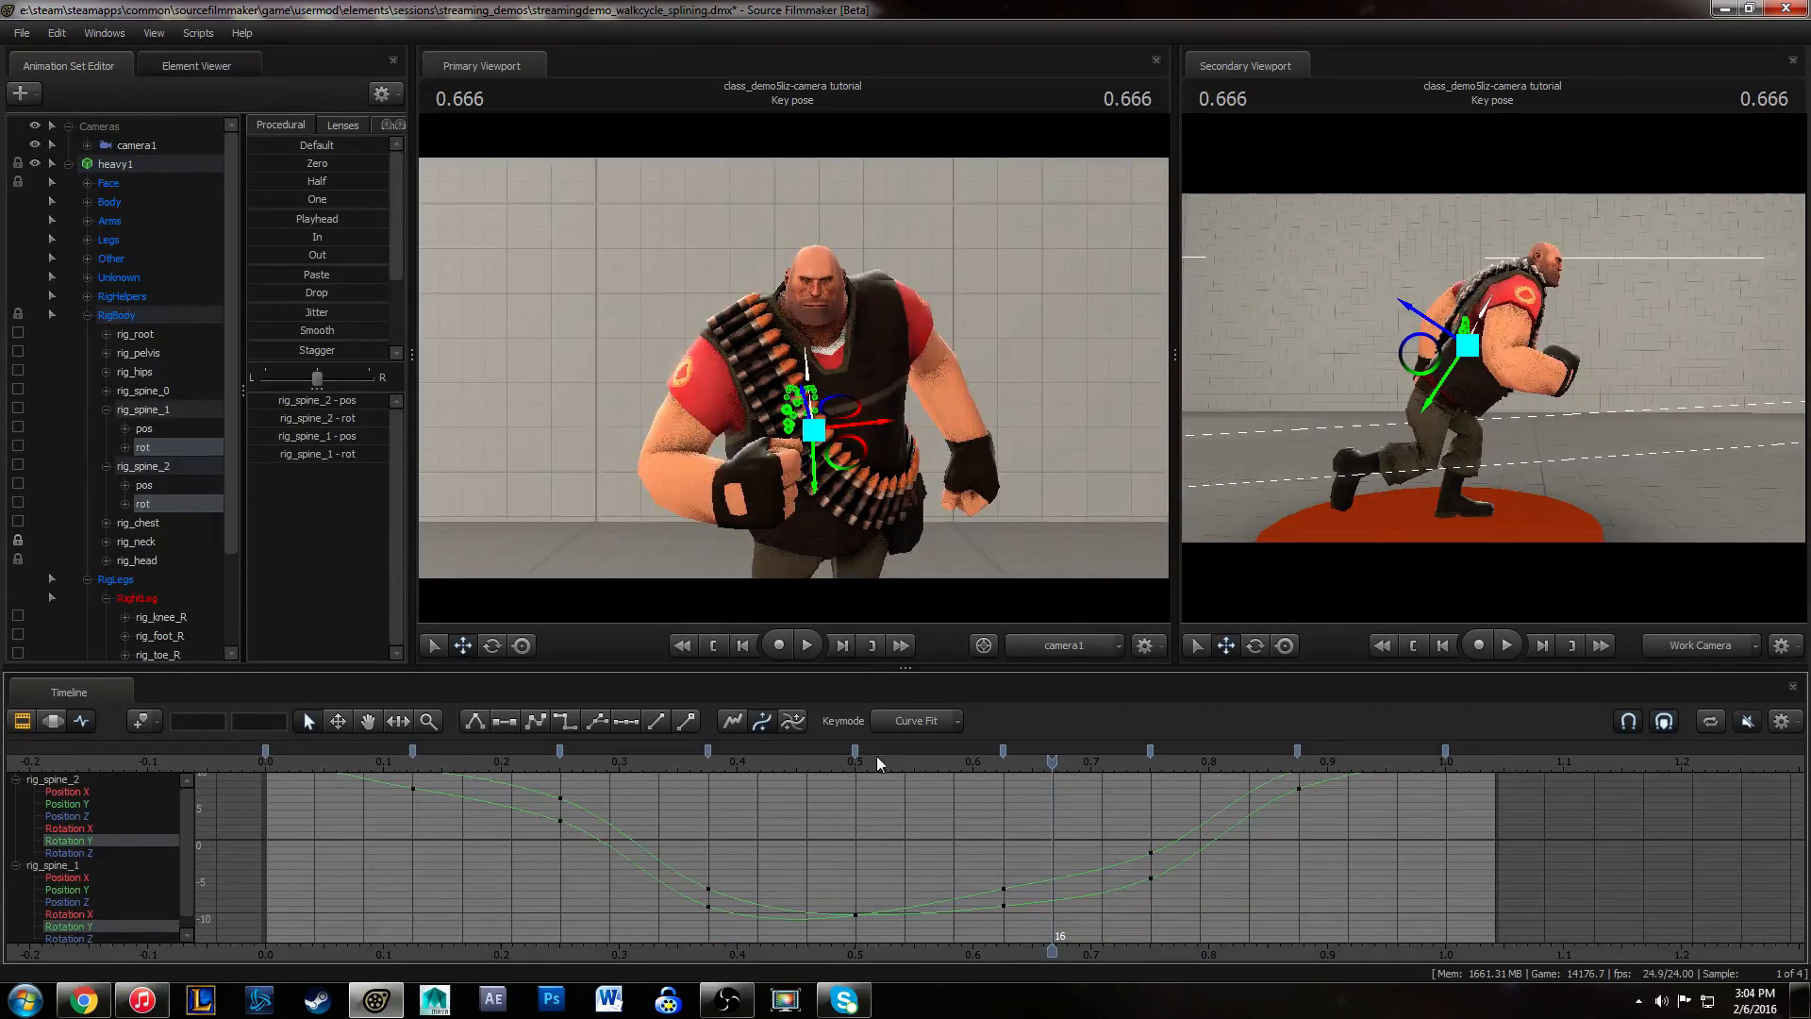
{"action": "left_click_drag", "start_coordinate": [875, 762], "coordinate": [1055, 771]}
{"action": "left_click", "coordinate": [1053, 906]}
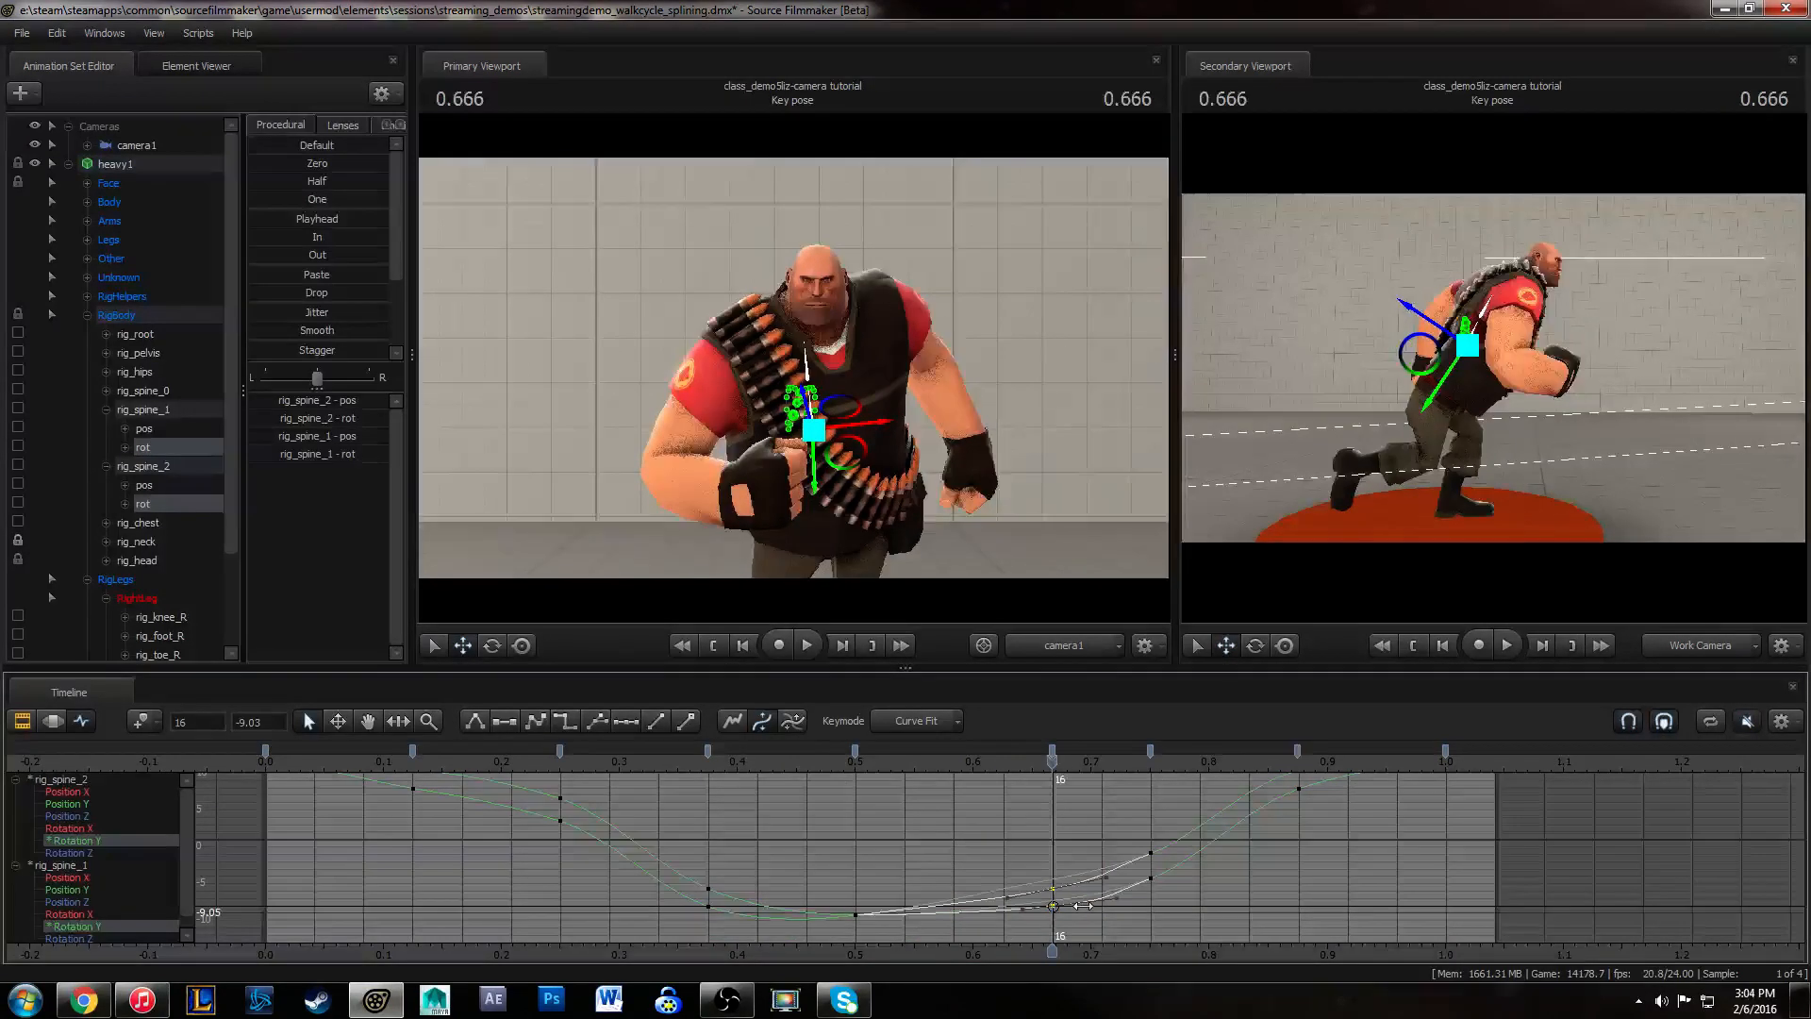
{"action": "left_click", "coordinate": [1083, 910]}
{"action": "key", "text": "f"}
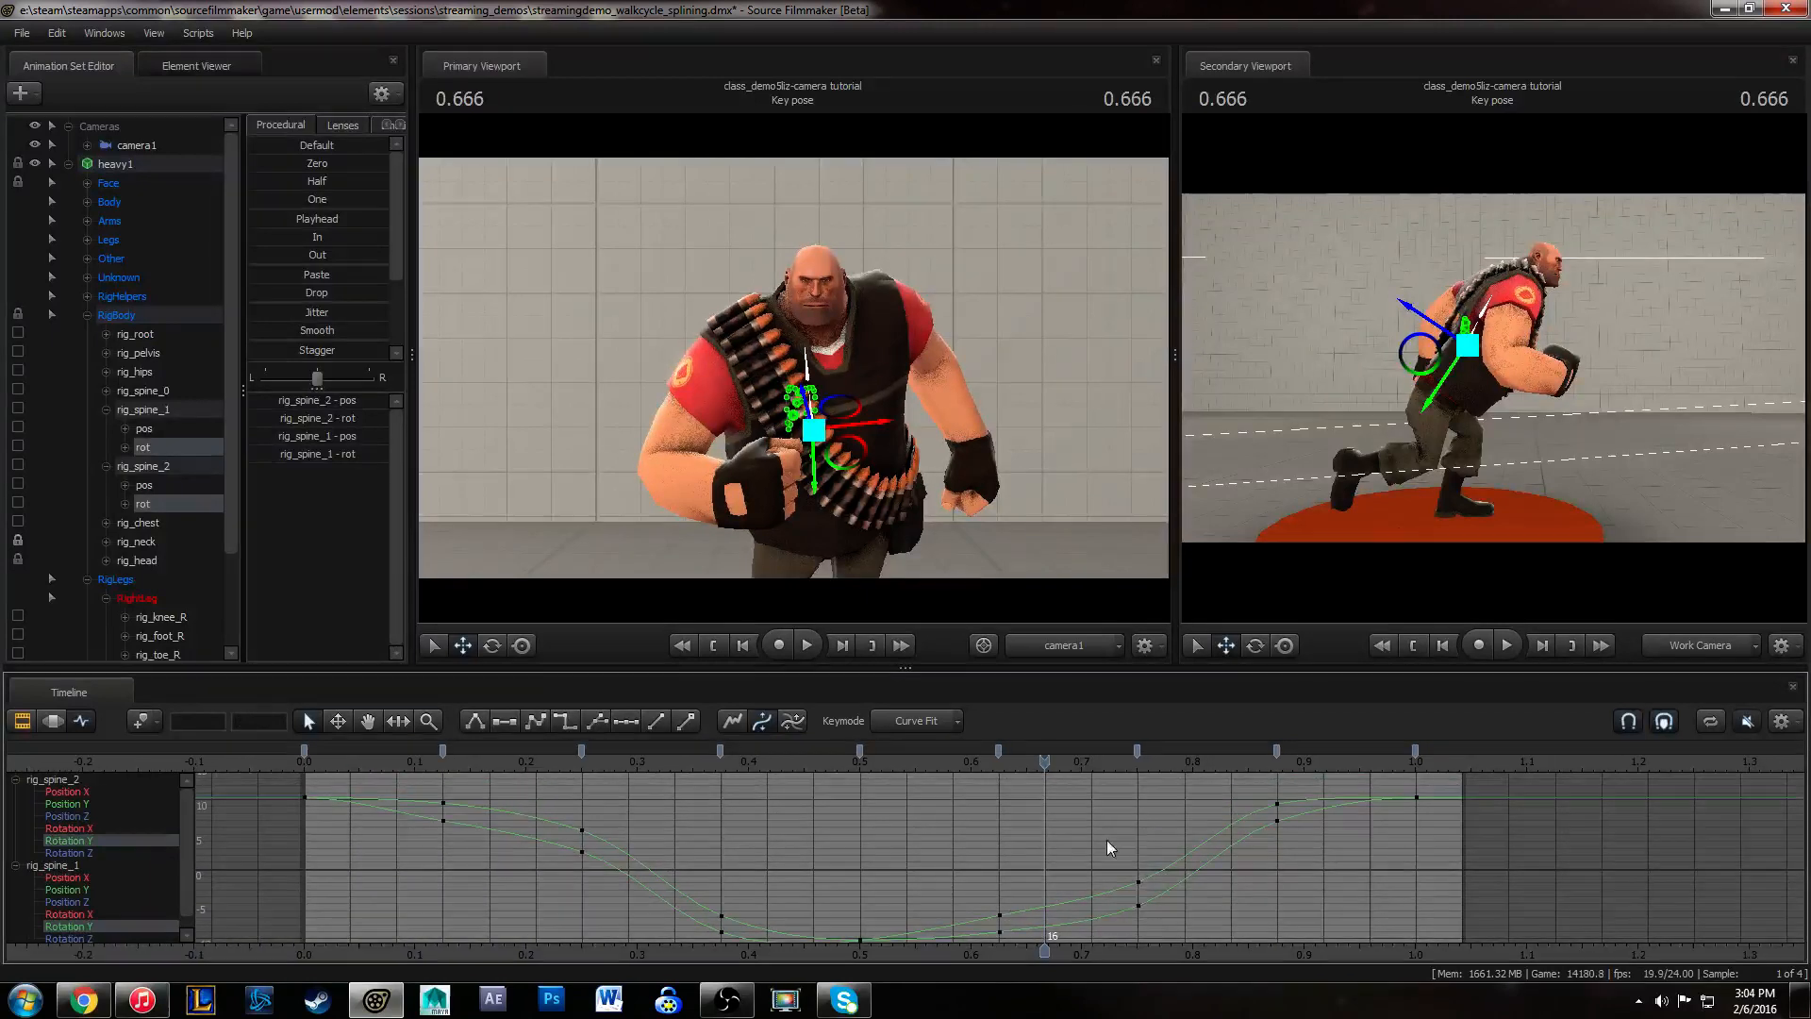
{"action": "left_click_drag", "start_coordinate": [1118, 863], "coordinate": [1184, 925]}
{"action": "left_click", "coordinate": [1140, 828]}
{"action": "left_click", "coordinate": [1183, 828]}
{"action": "left_click", "coordinate": [1067, 779]}
- Raise rig_spine_1's Rotation Y key at frame 3 to about 8.84, close to rig_spine_2's curve
{"action": "left_click", "coordinate": [346, 763]}
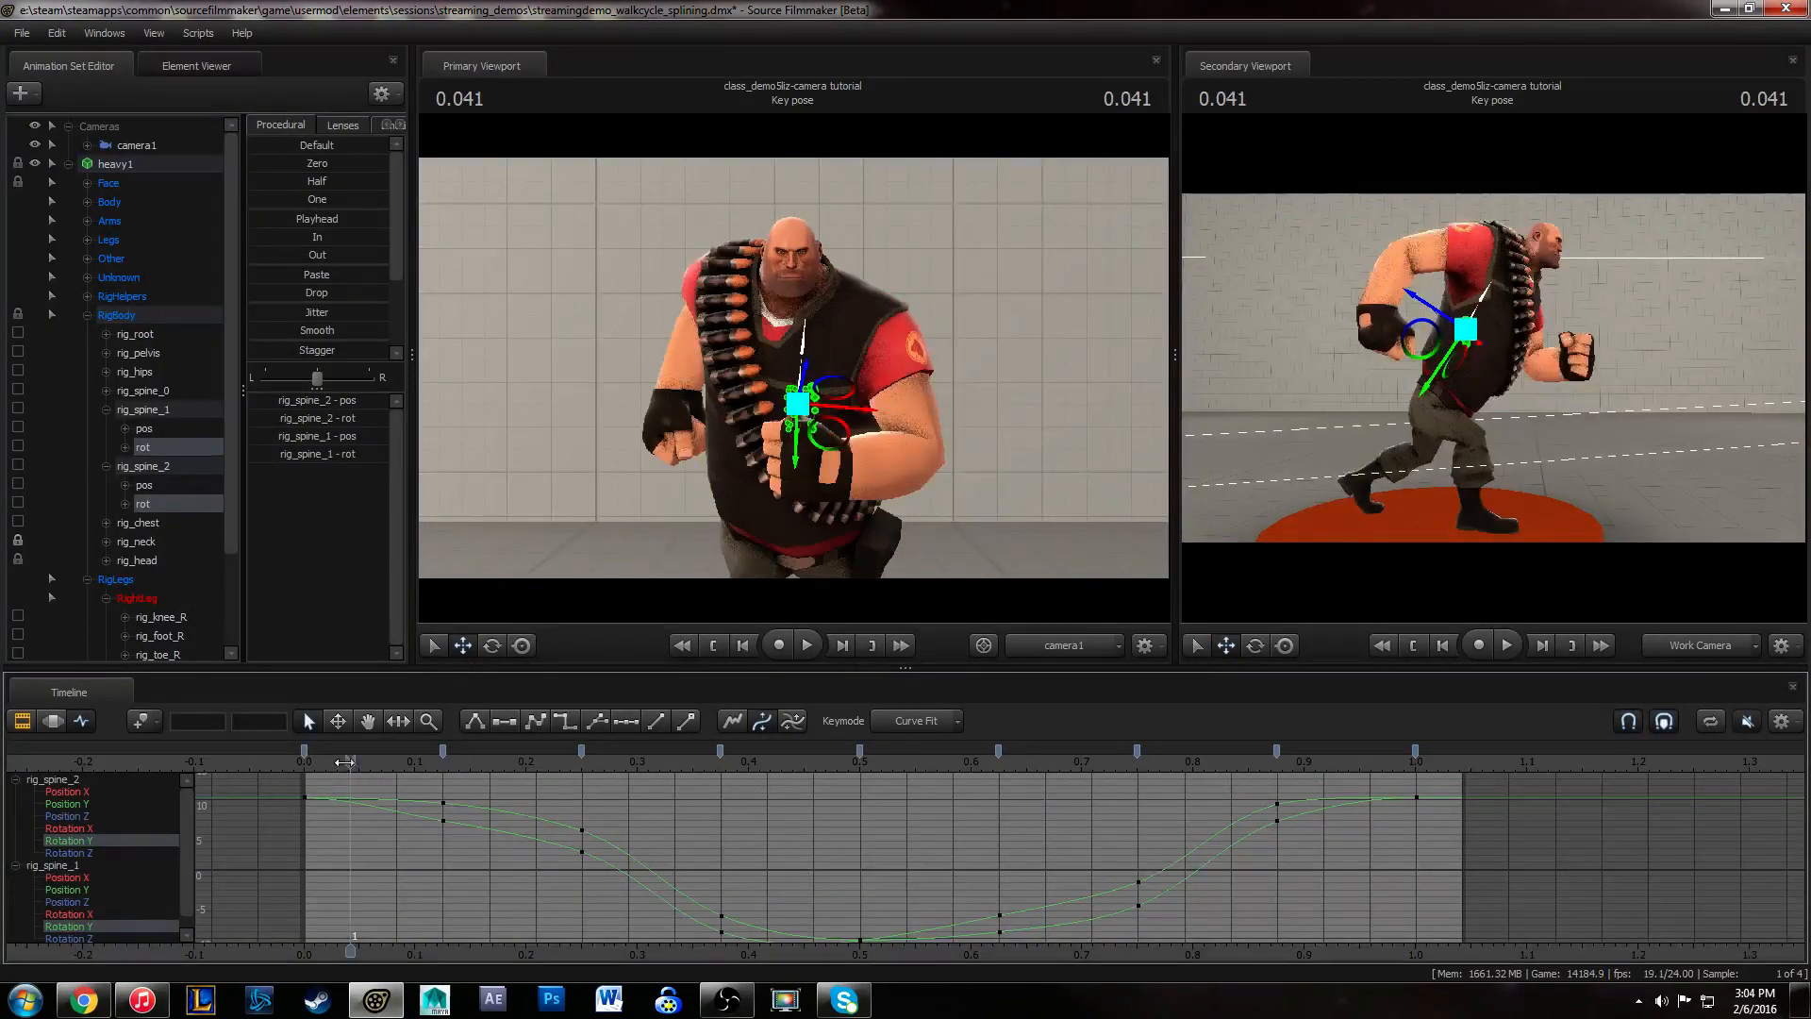
{"action": "left_click", "coordinate": [444, 749]}
{"action": "left_click_drag", "start_coordinate": [469, 865], "coordinate": [1163, 788]}
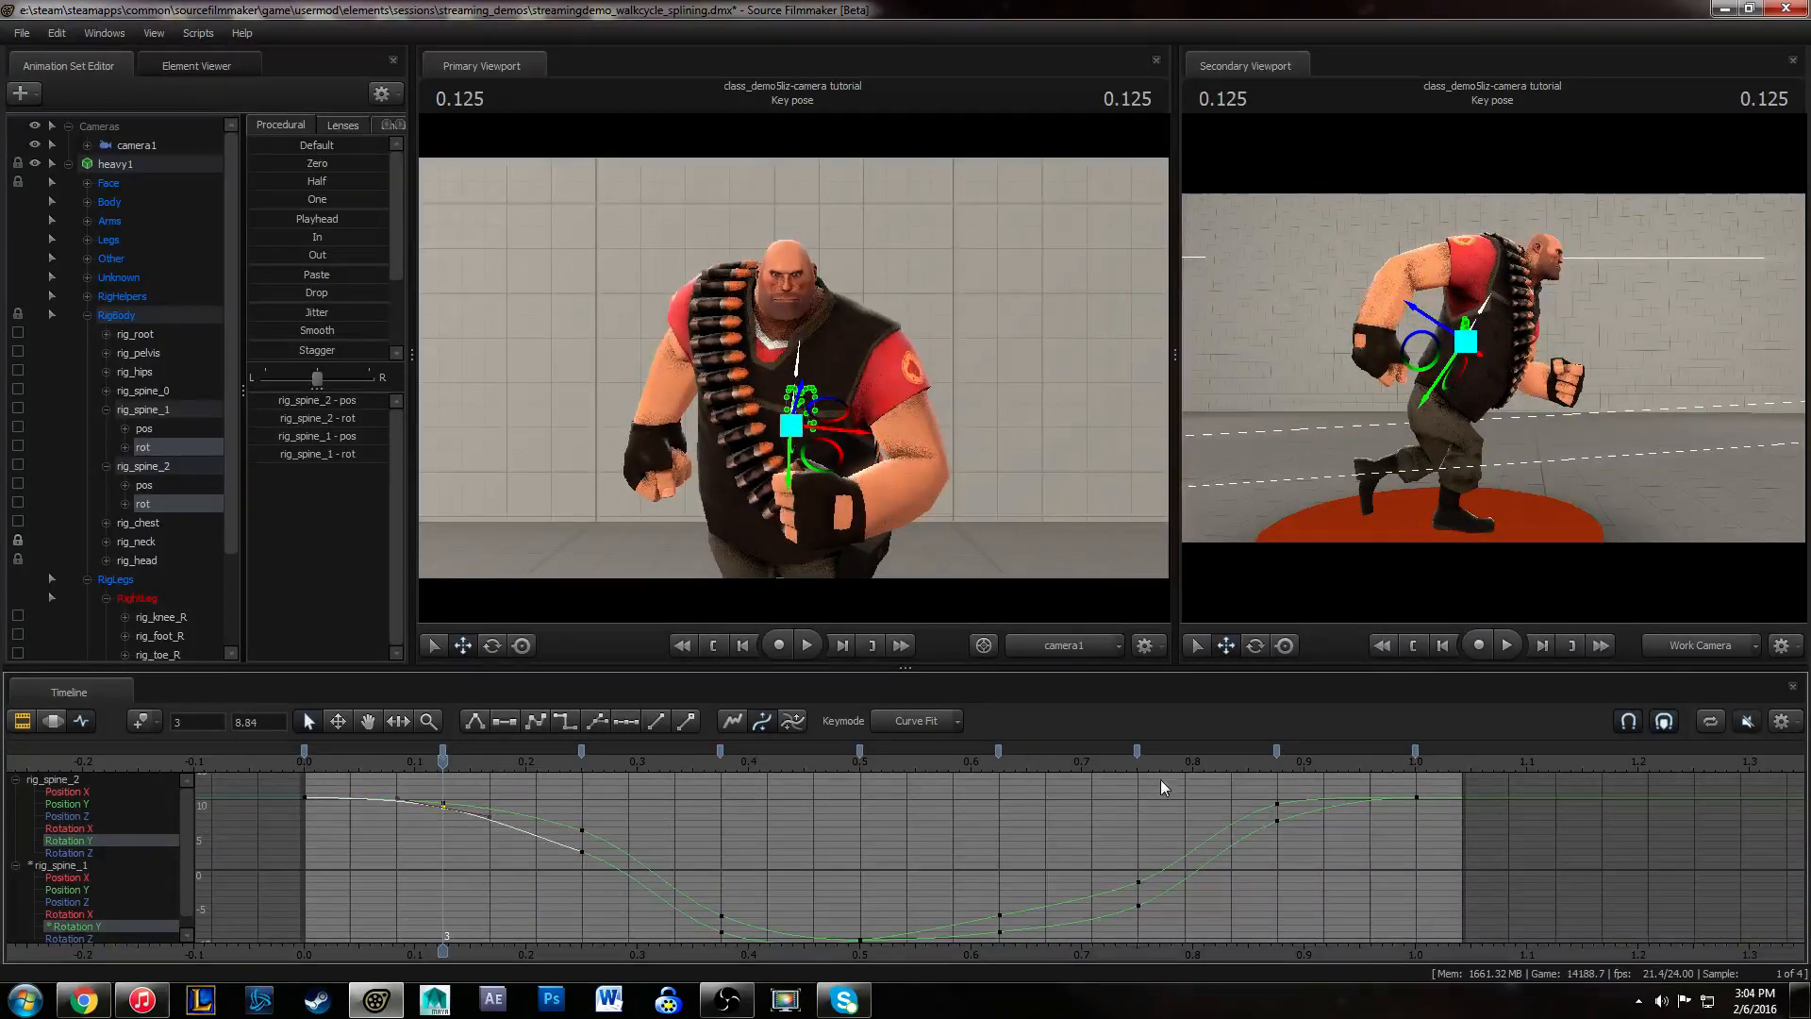
- Lower rig_spine_1's Rotation Y key at frame 15 slightly, bringing it closer to rig_spine_2's curve
{"action": "left_click", "coordinate": [998, 763]}
{"action": "left_click", "coordinate": [1000, 916]}
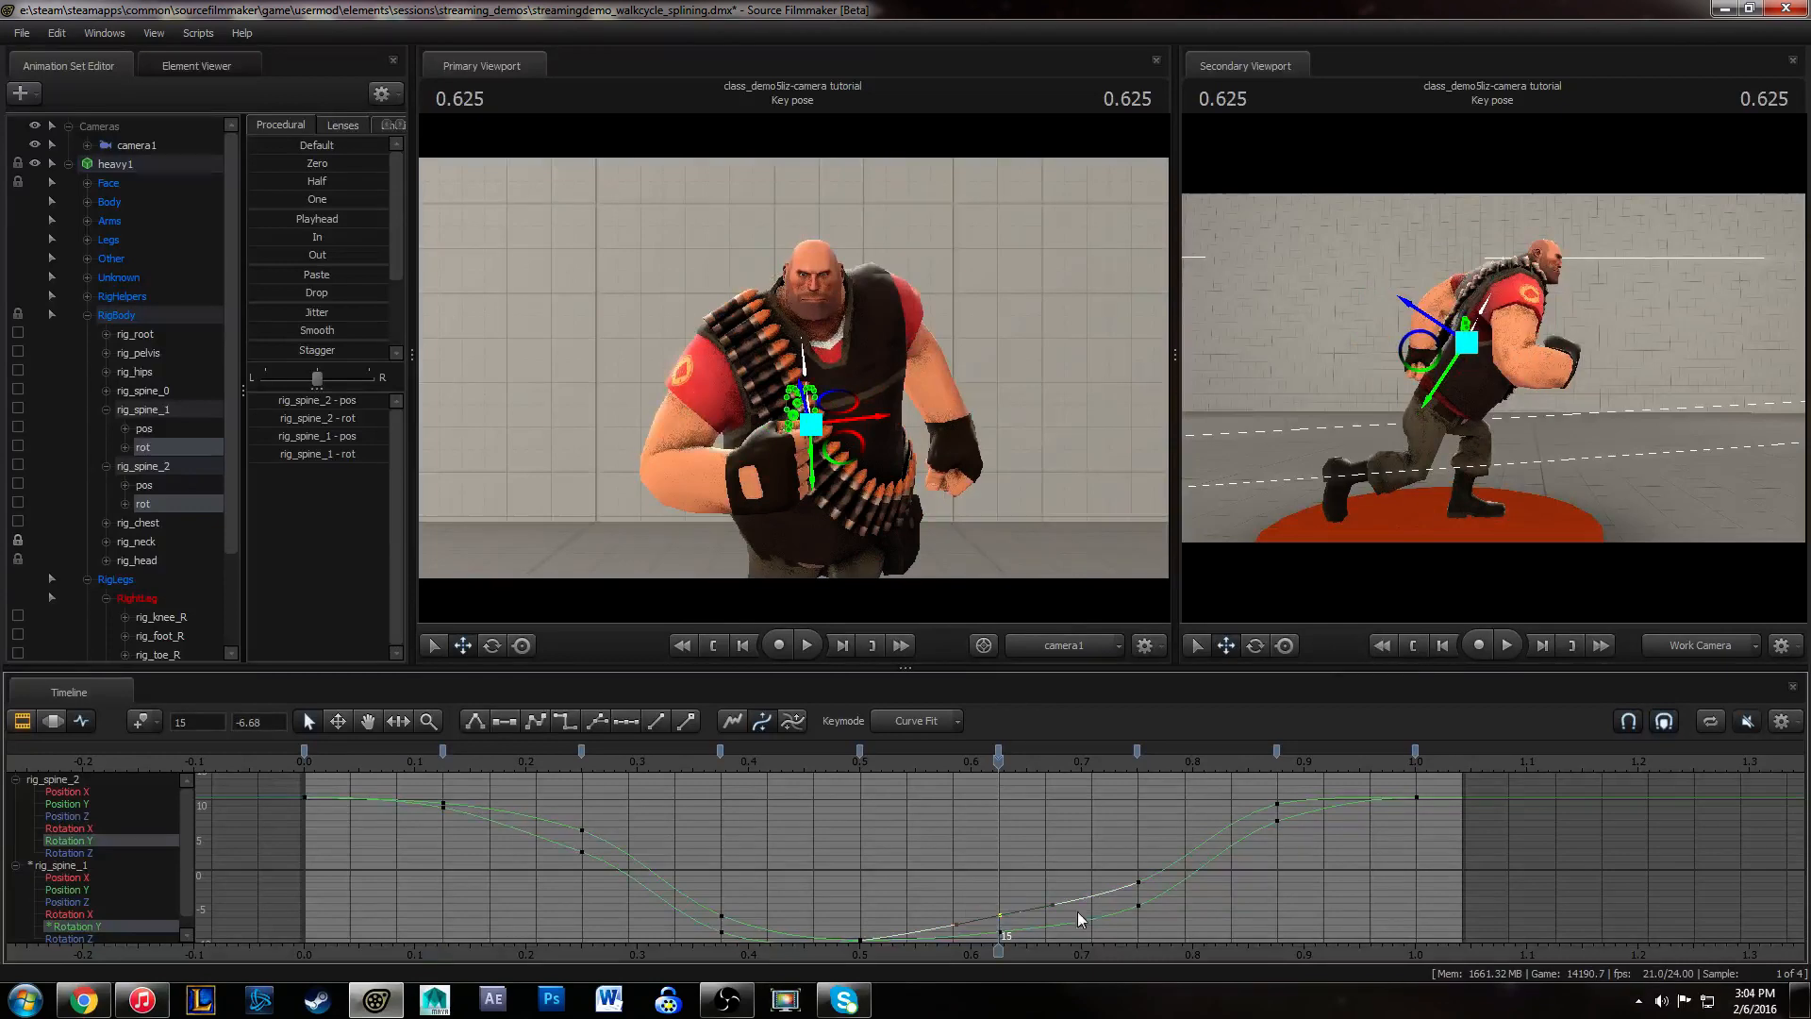
{"action": "left_click_drag", "start_coordinate": [1102, 905], "coordinate": [1100, 910]}
{"action": "left_click", "coordinate": [1093, 847]}
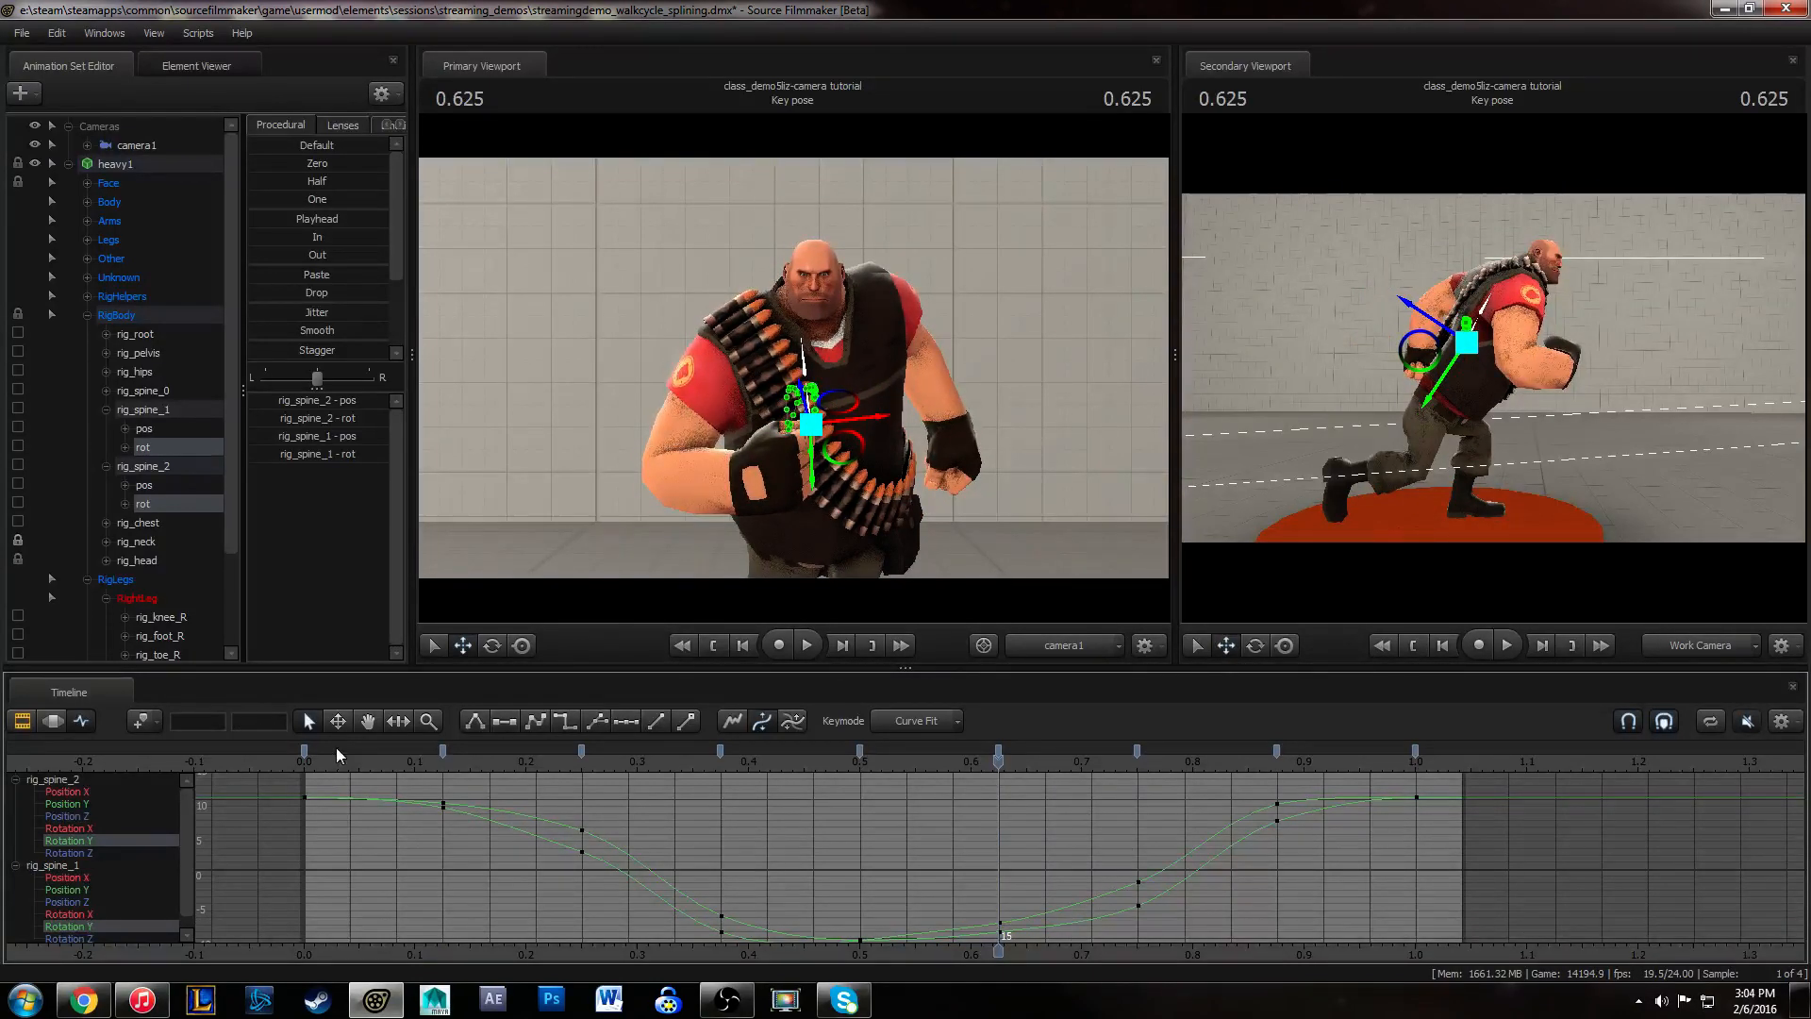
- Replay the walk cycle and orbit the work camera around the Heavy to check the spine swing from a different angle
{"action": "key", "text": "space"}
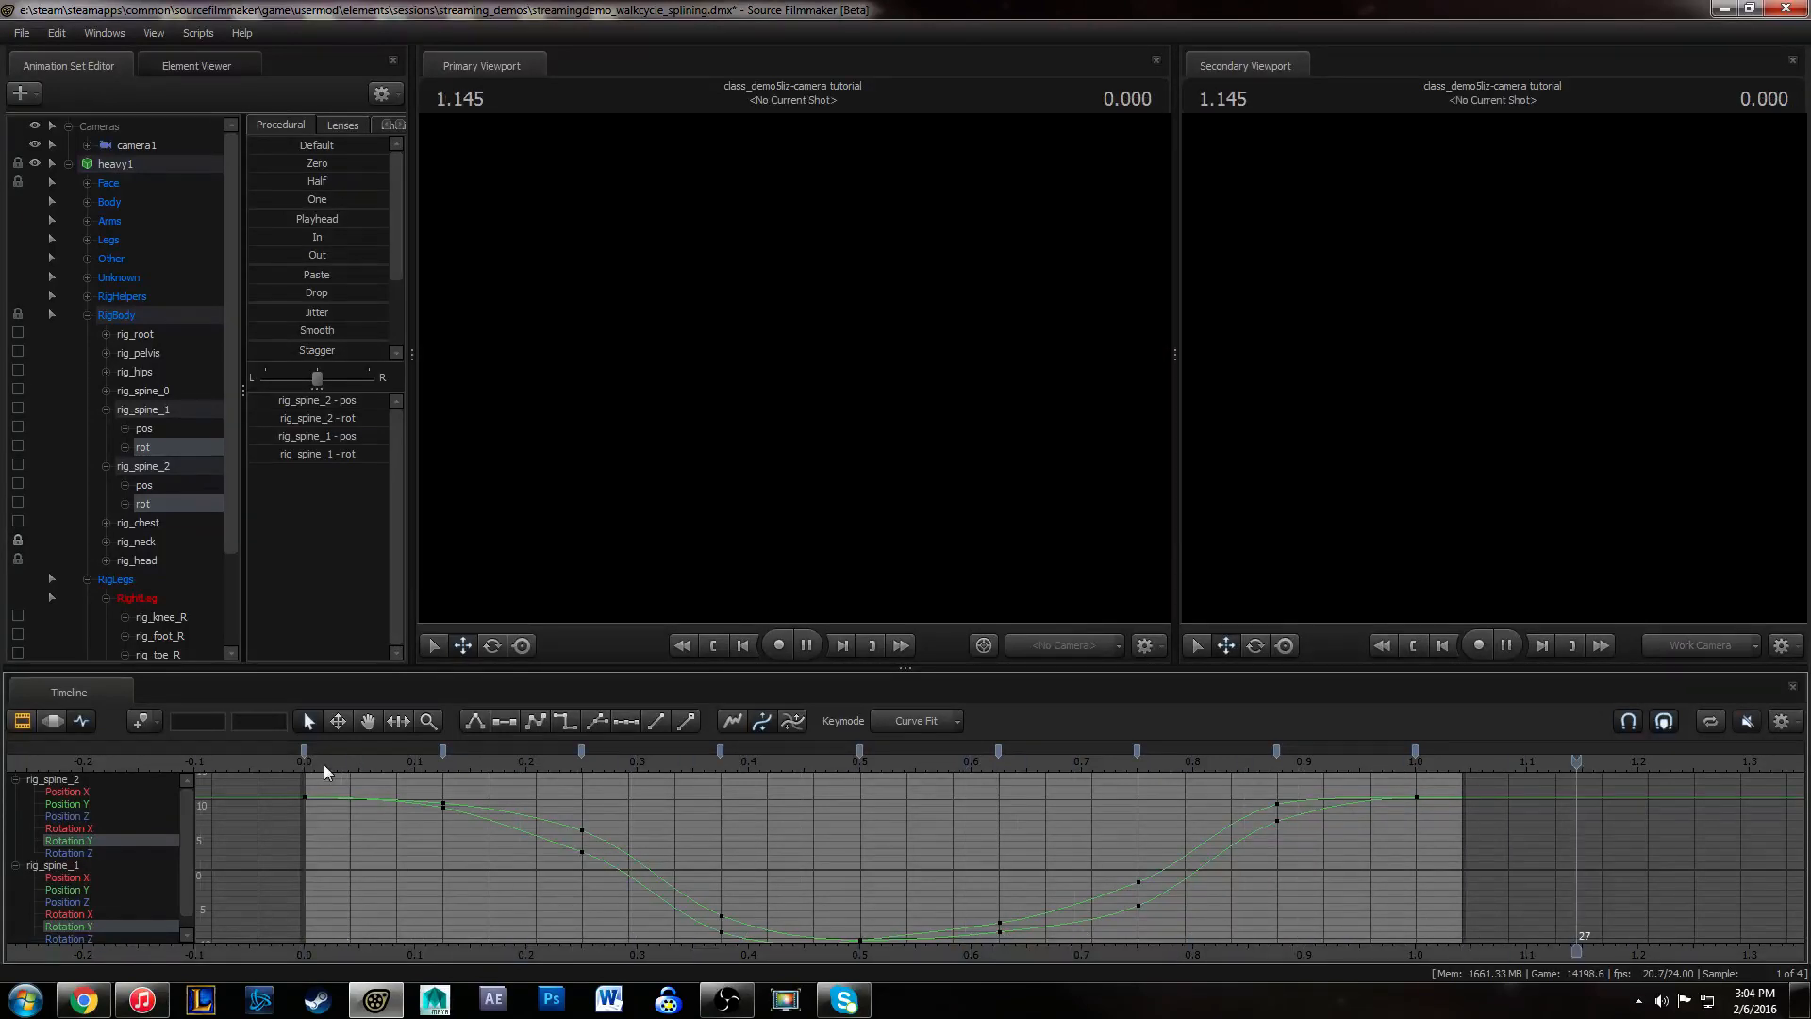
{"action": "key", "text": "space"}
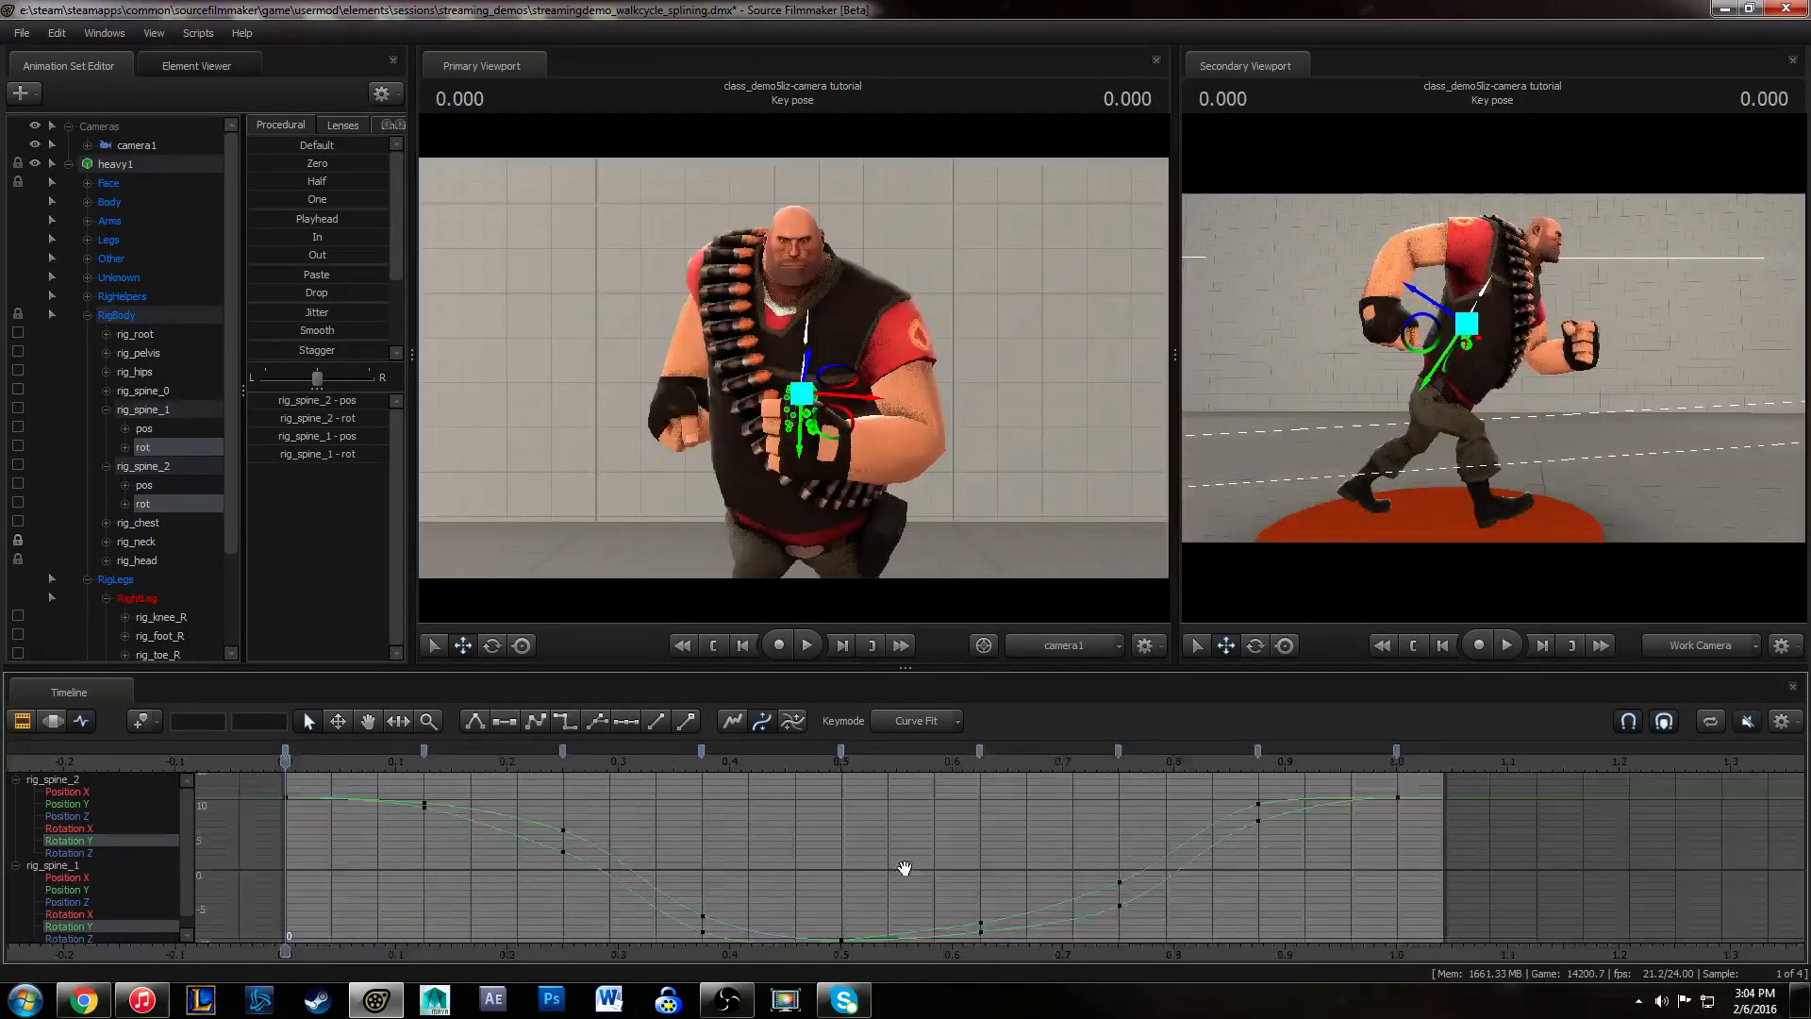
{"action": "middle_click_drag", "start_coordinate": [904, 868], "coordinate": [624, 852], "text": "alt"}
{"action": "right_click_drag", "start_coordinate": [623, 851], "coordinate": [690, 862], "text": "alt"}
{"action": "key", "text": "space"}
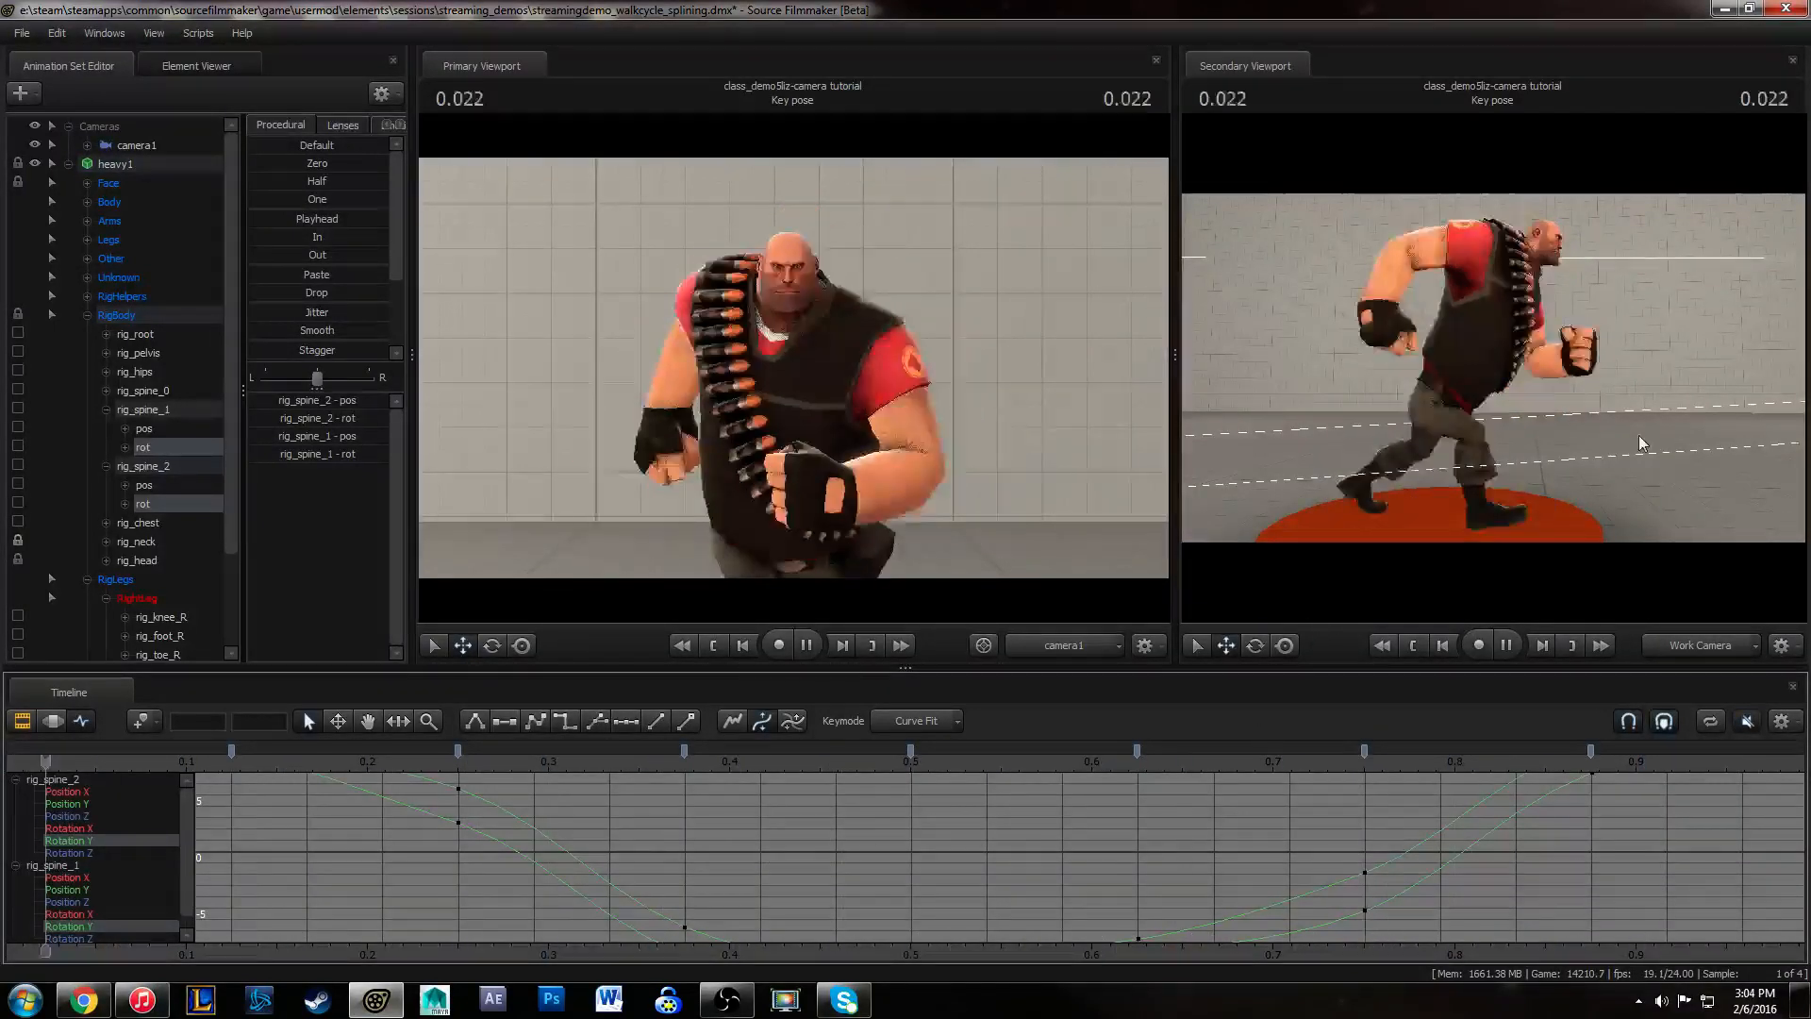
{"action": "key", "text": "space"}
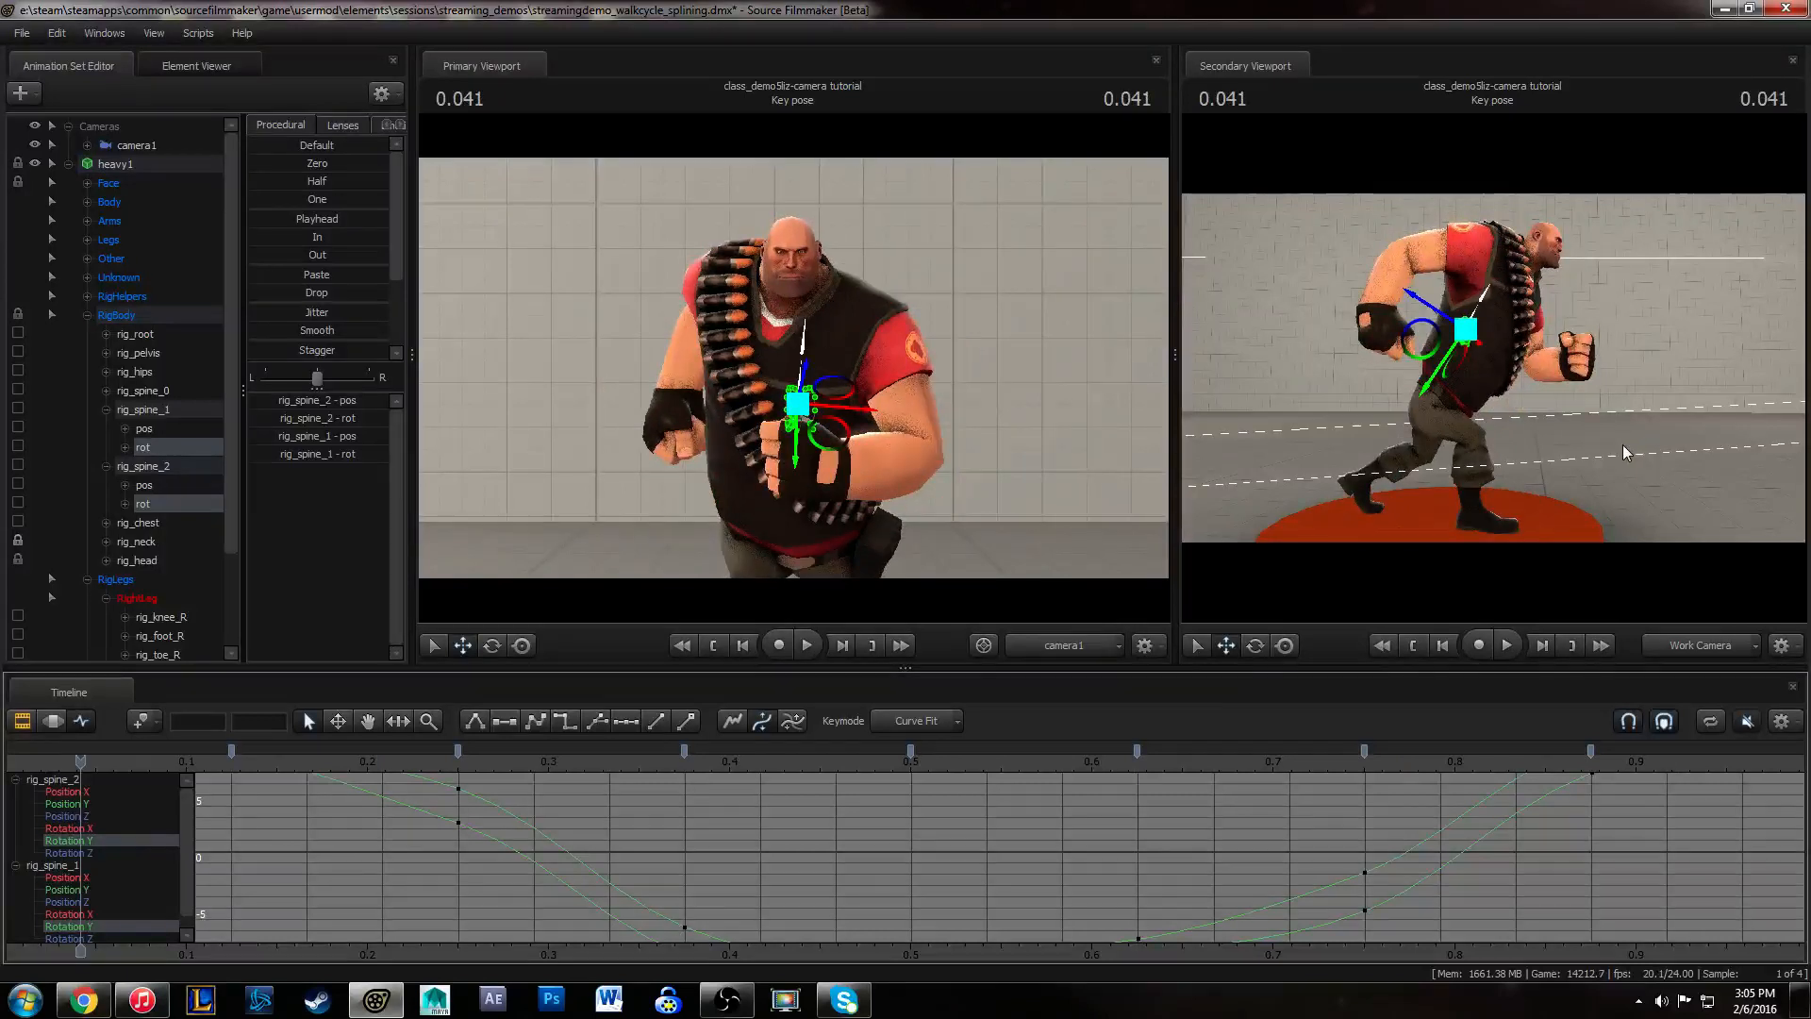
{"action": "mouse_move", "coordinate": [1613, 445]}
{"action": "left_mouse_down", "text": "alt"}
{"action": "mouse_move", "coordinate": [1557, 472]}
{"action": "mouse_move", "coordinate": [1621, 448]}
{"action": "left_mouse_up", "text": "alt"}
{"action": "key", "text": "space"}
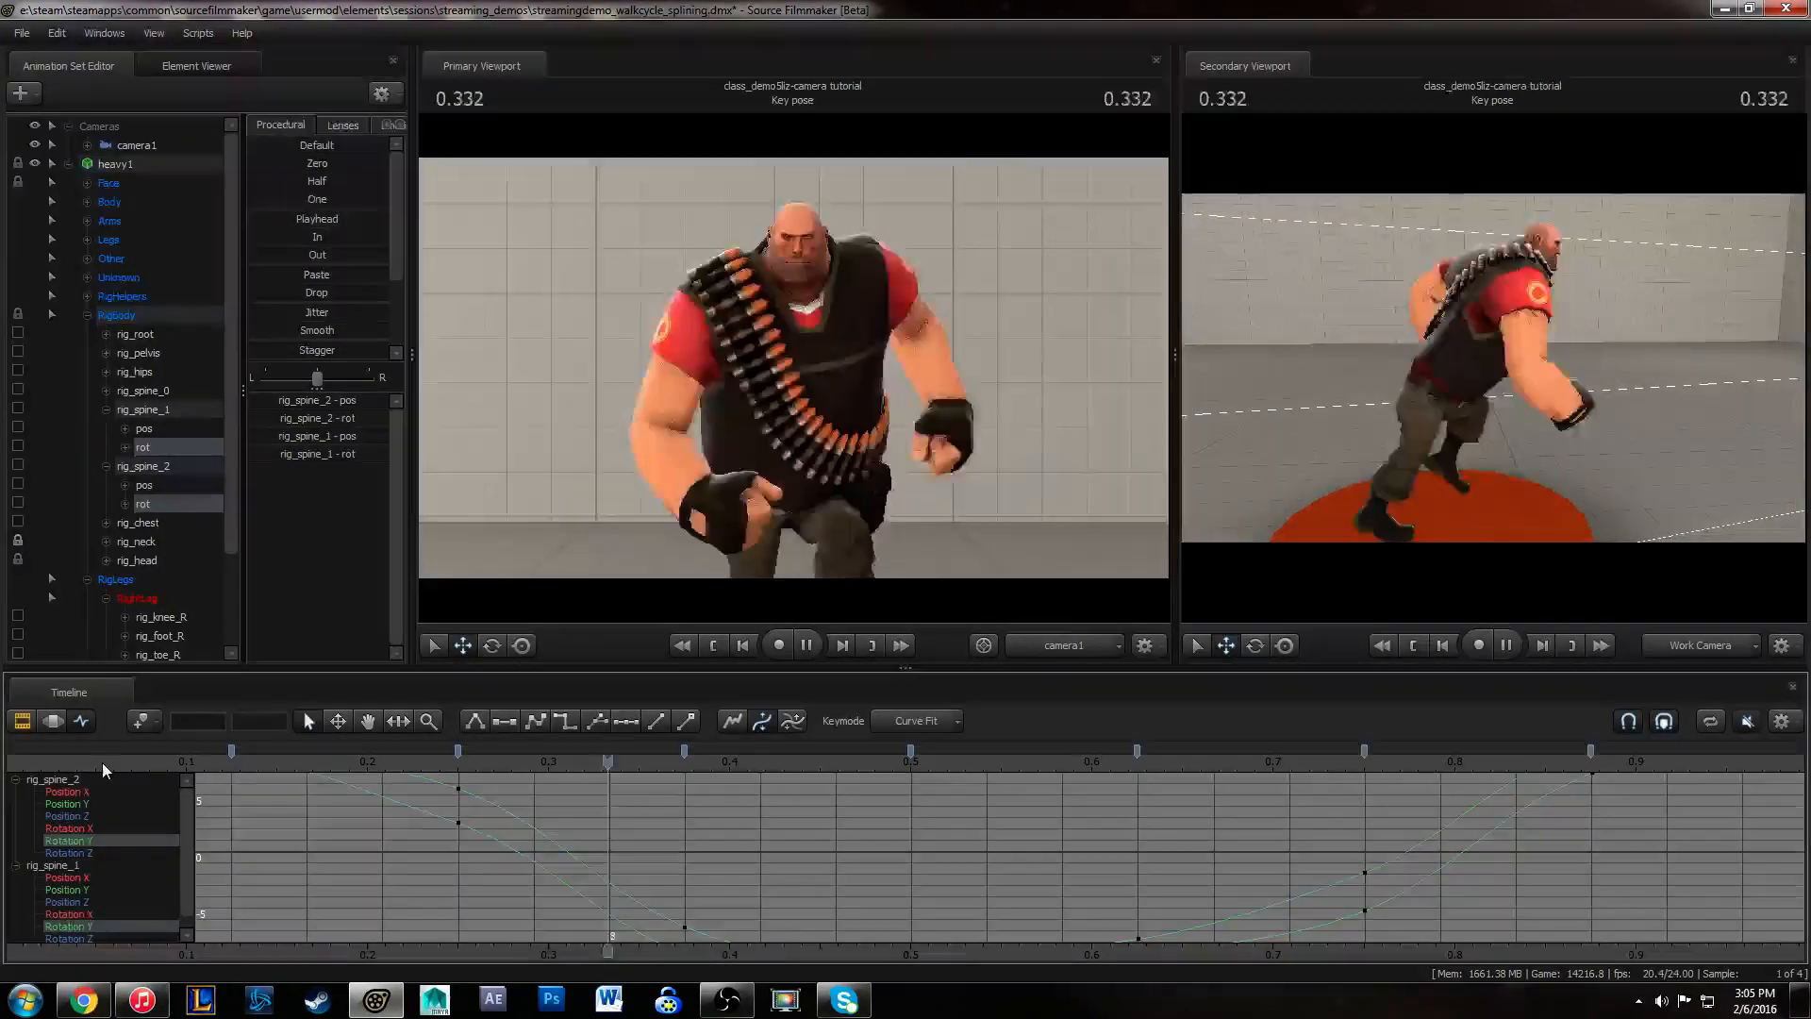
{"action": "key", "text": "space"}
- Check the curves of rig_spine_2 and rig_chest, then isolate and frame rig_spine_2's Rotation Y curve
{"action": "key", "text": "f"}
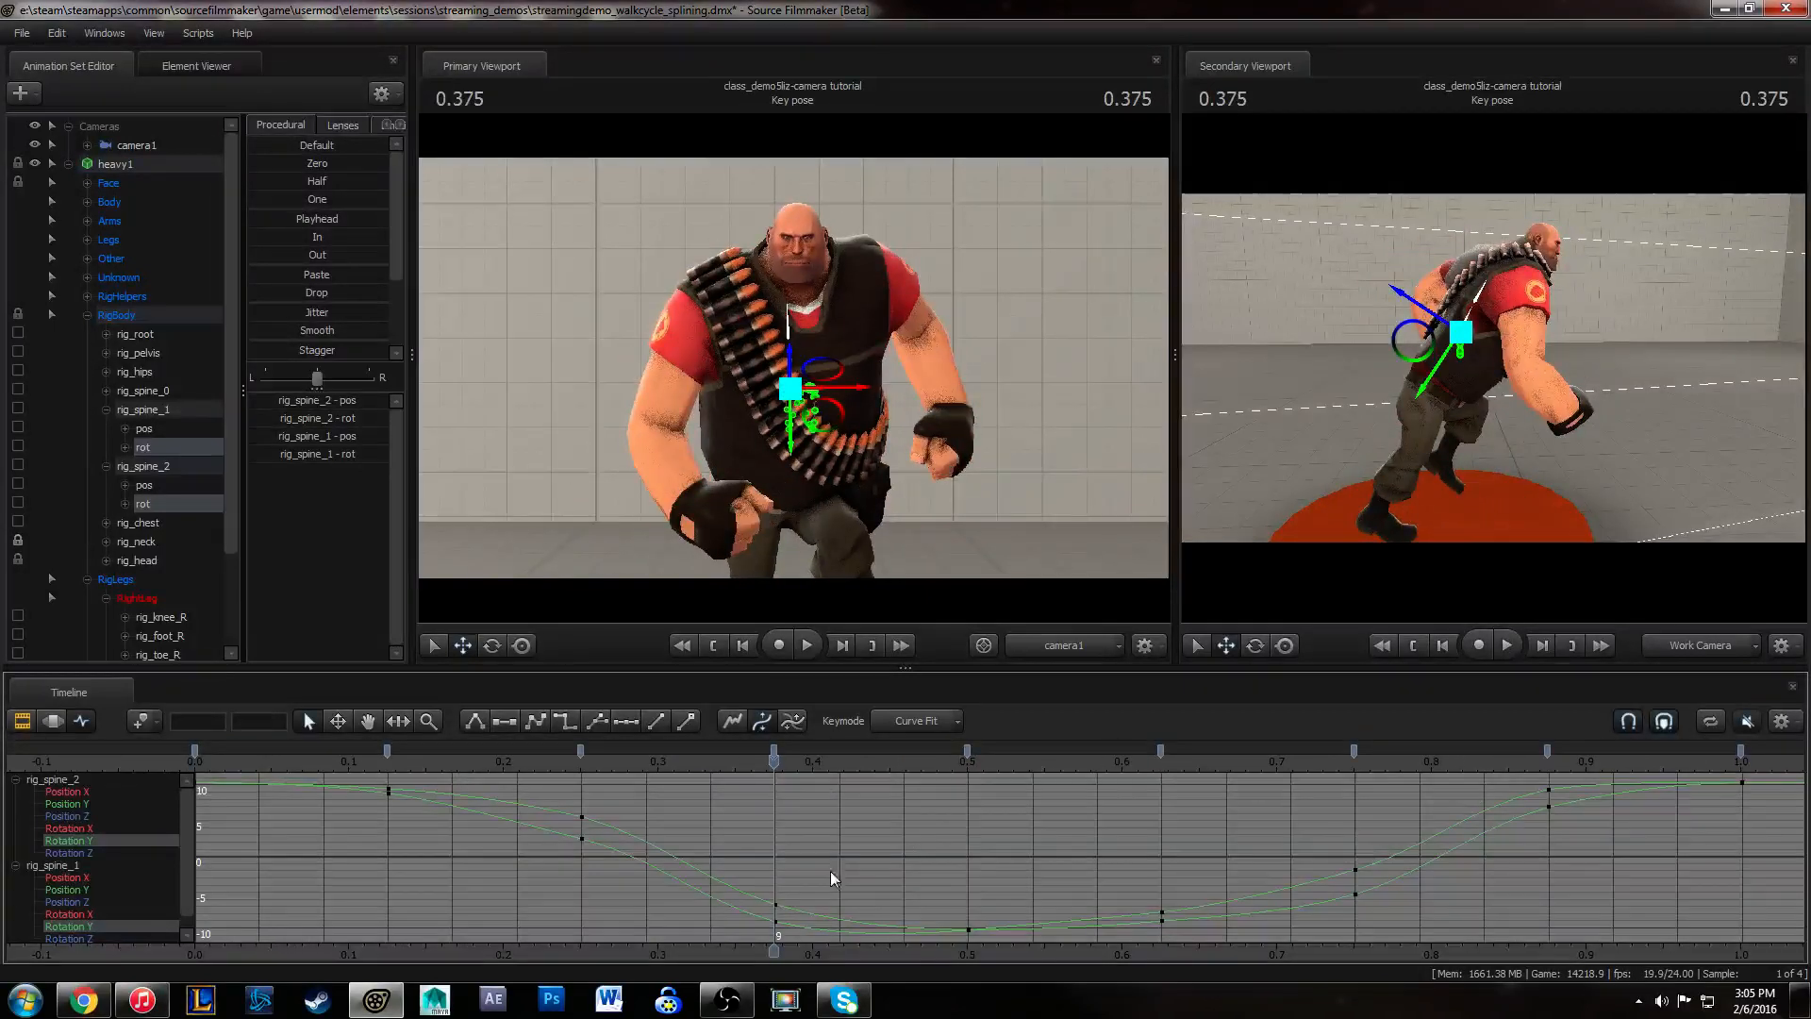
{"action": "left_click", "coordinate": [160, 466]}
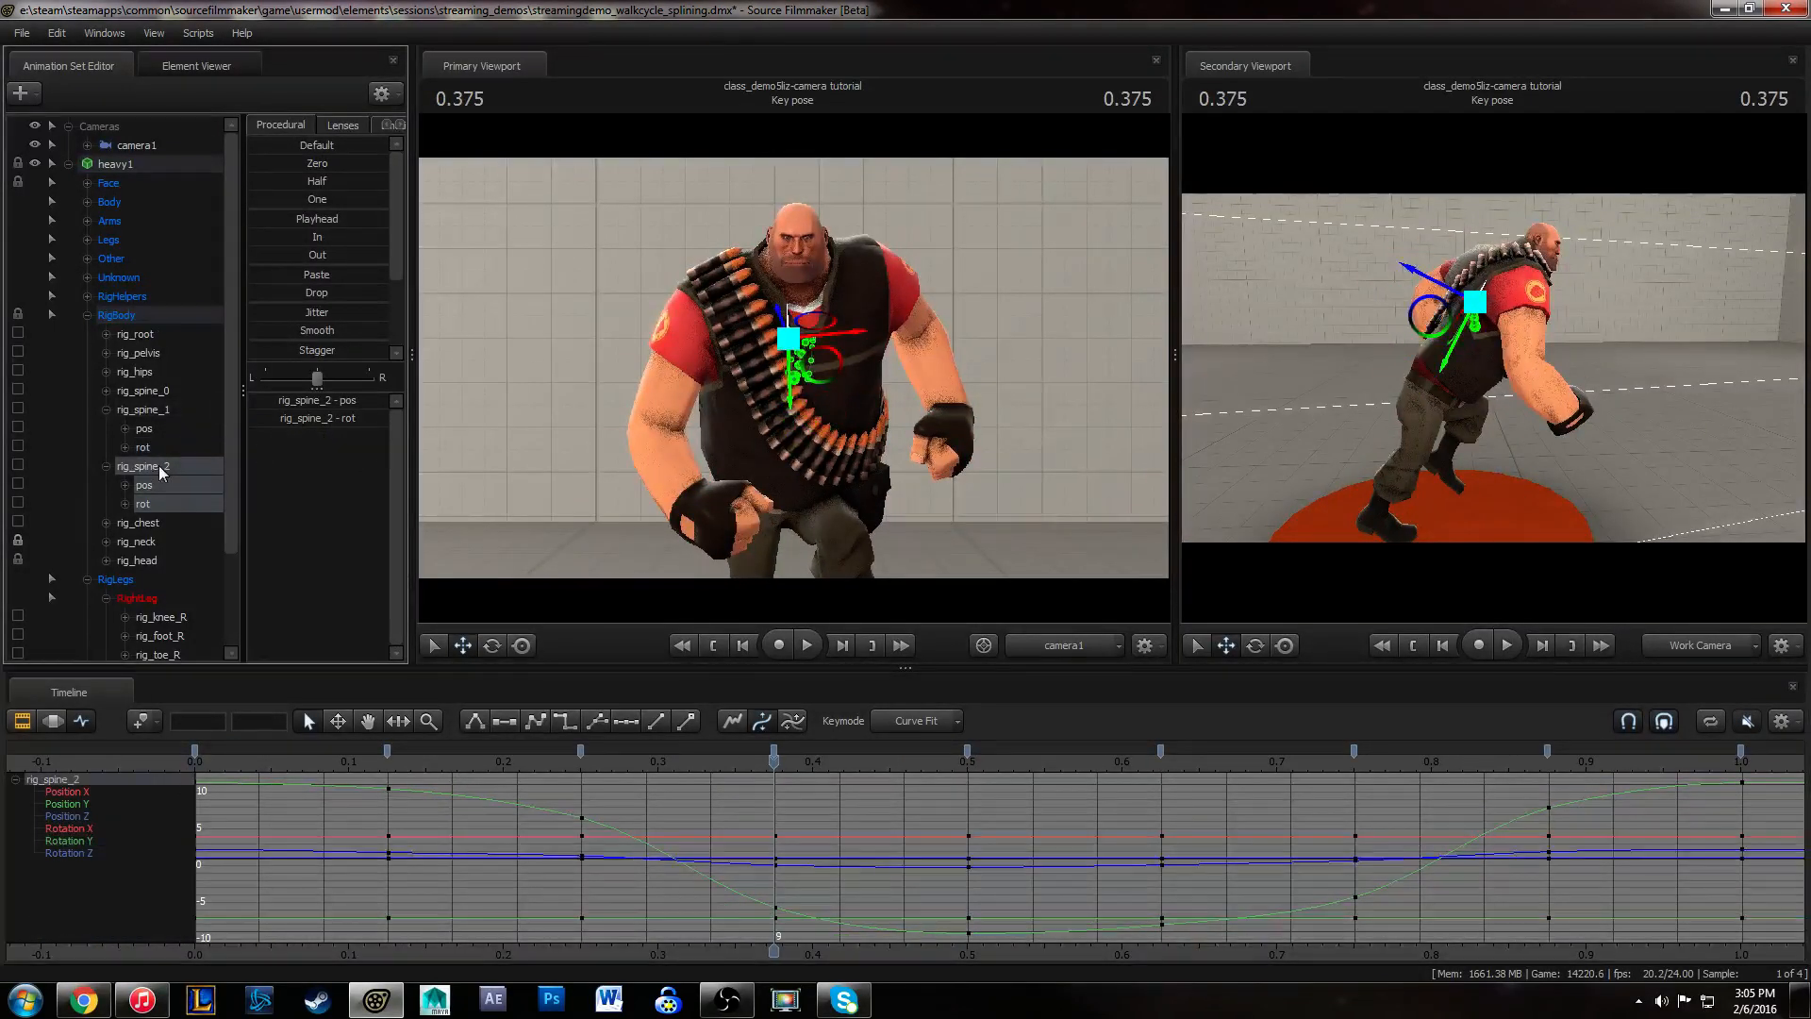
{"action": "left_click", "coordinate": [141, 523]}
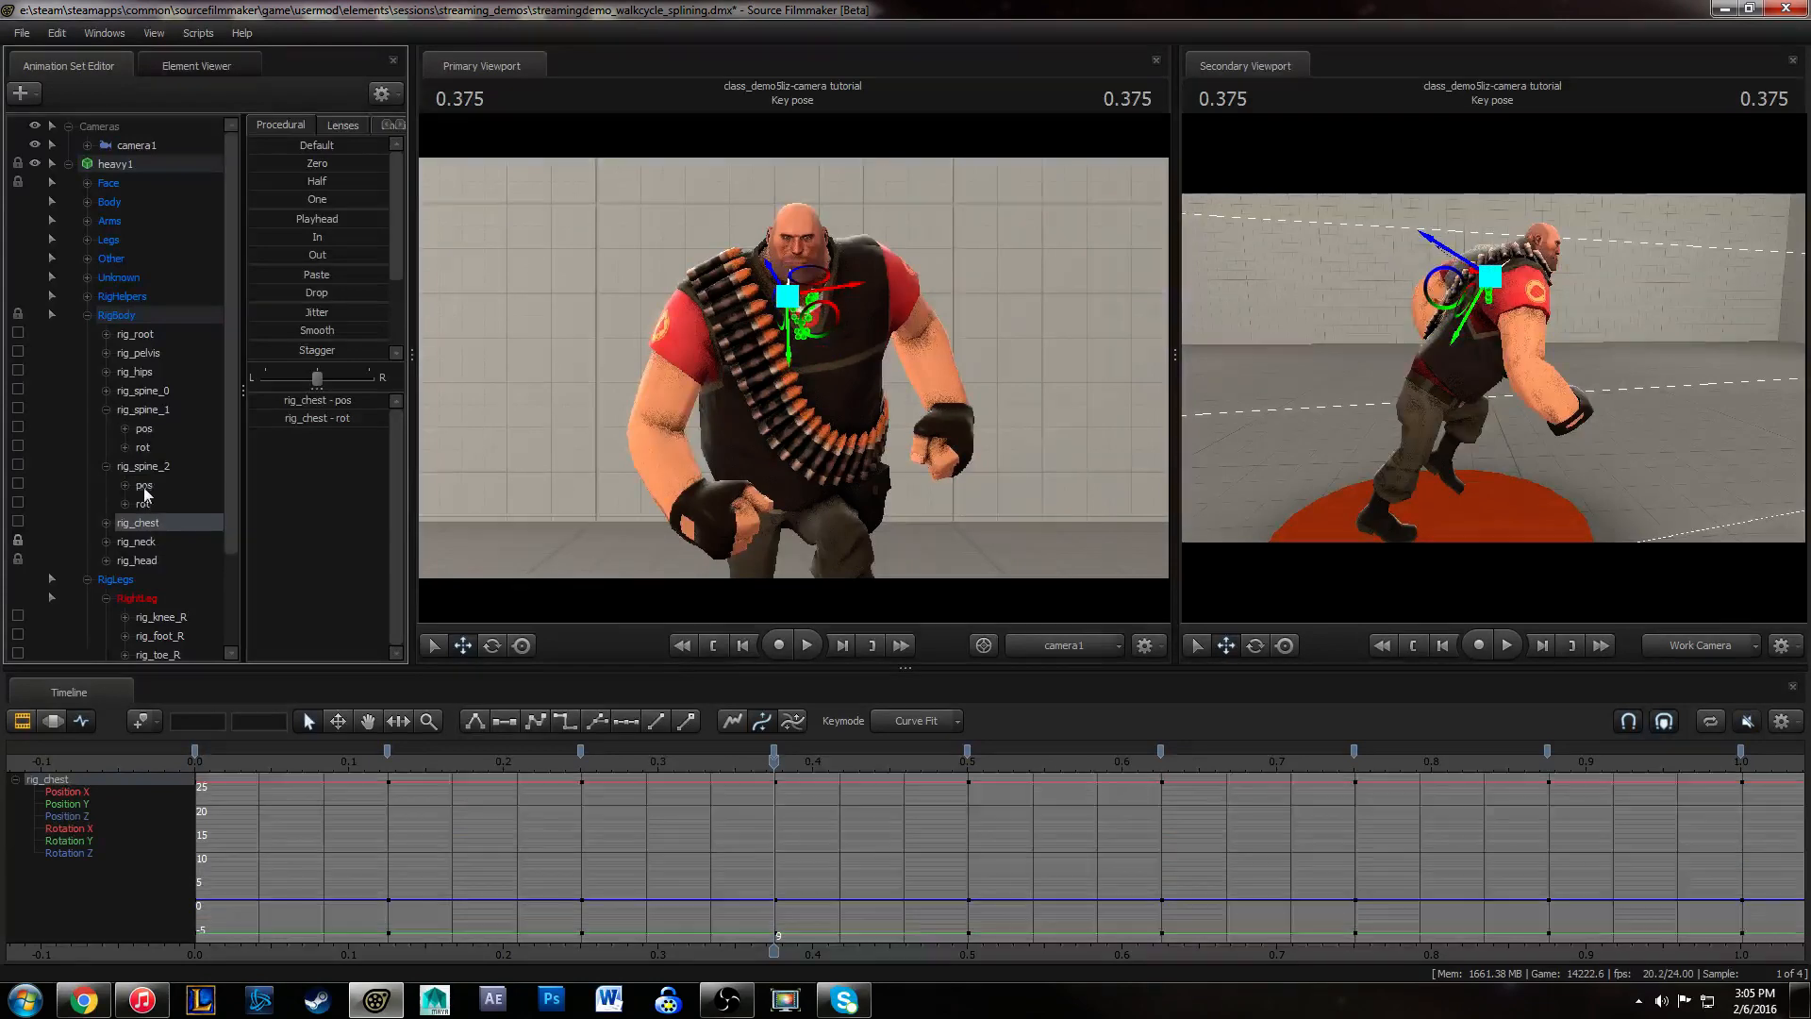
{"action": "left_click", "coordinate": [147, 489]}
{"action": "left_click", "coordinate": [68, 840]}
{"action": "key", "text": "f"}
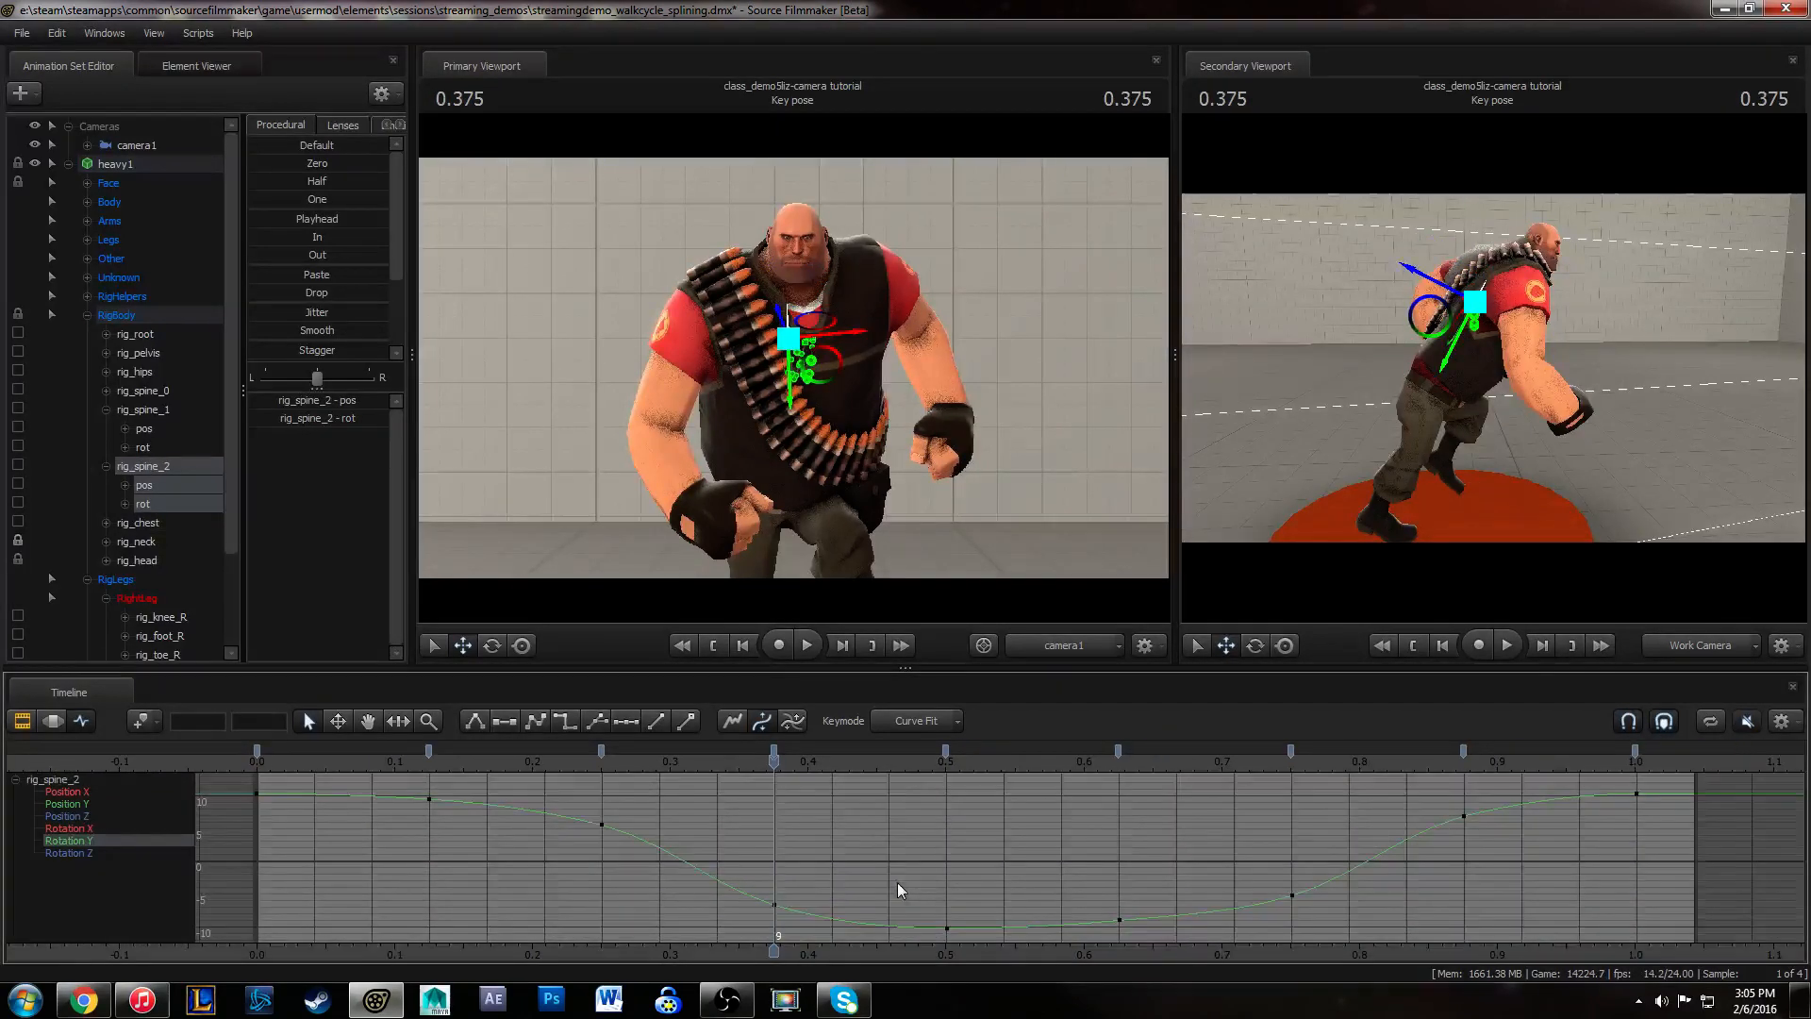
- Display the Rotation Y curves of rig_spine_0 and rig_spine_1 together to compare their timing along the spine
{"action": "left_click", "coordinate": [149, 448]}
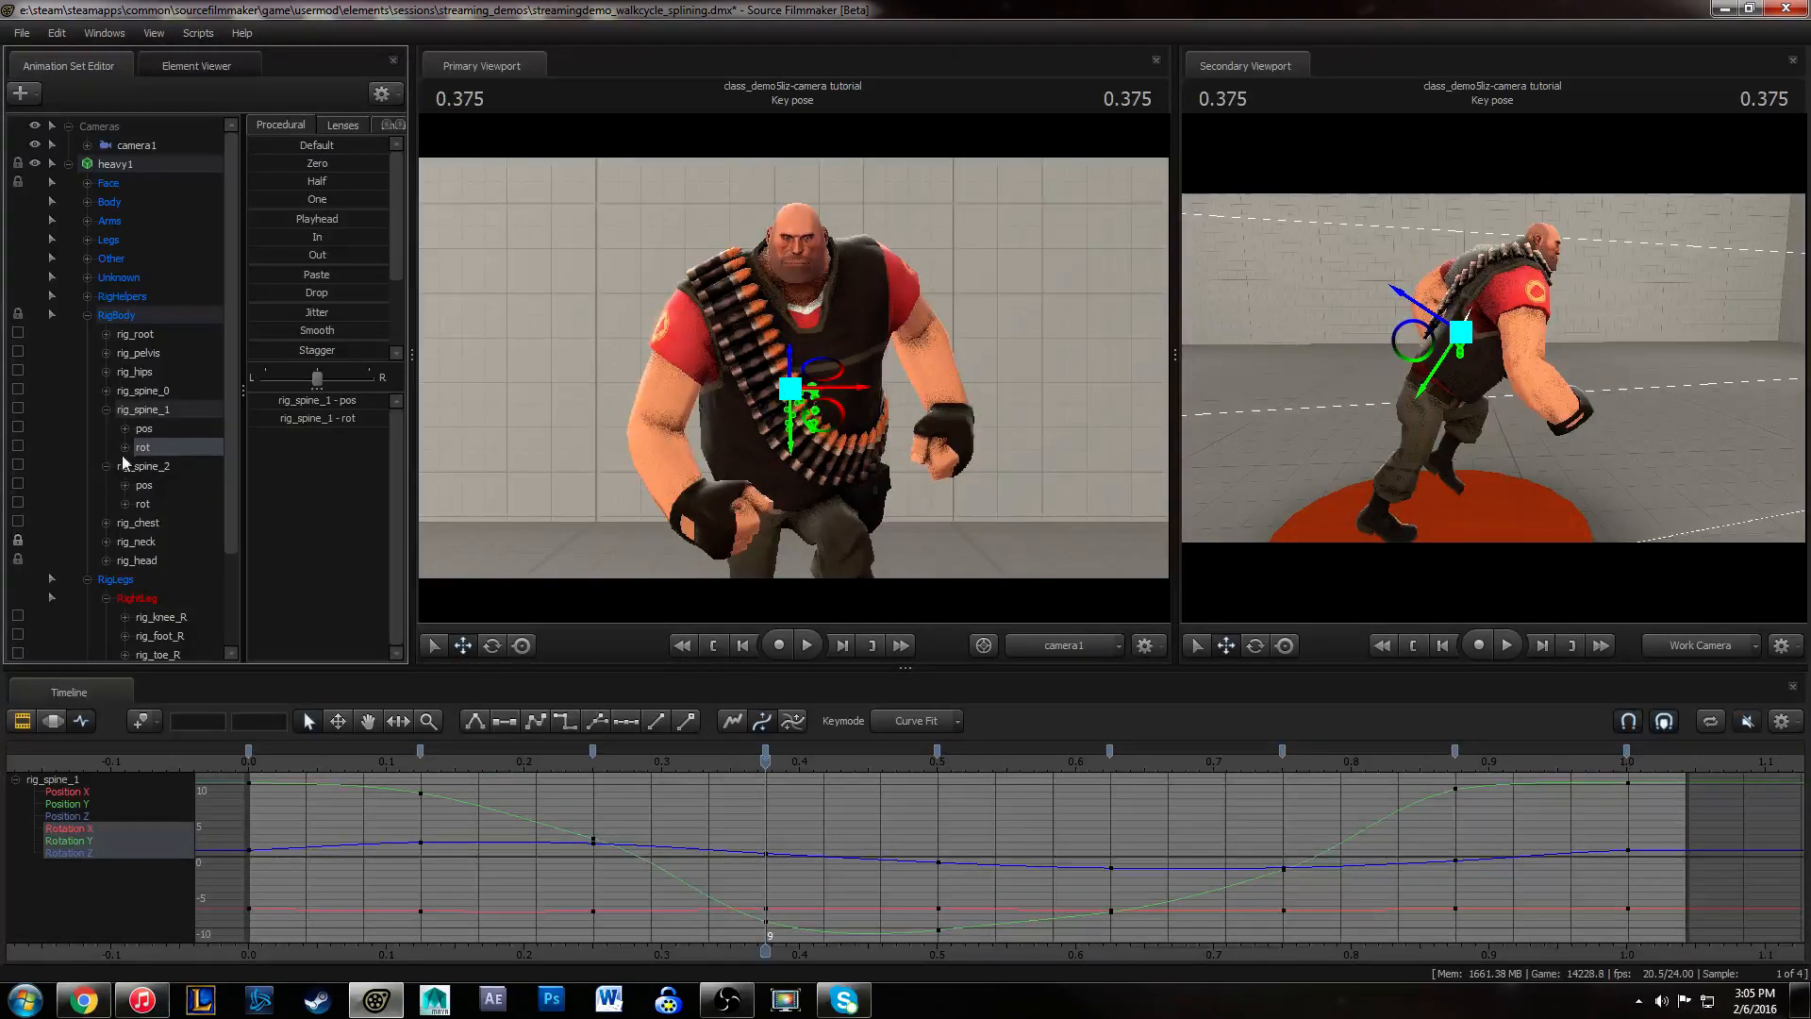
{"action": "left_click", "coordinate": [105, 391]}
{"action": "left_click", "coordinate": [144, 430]}
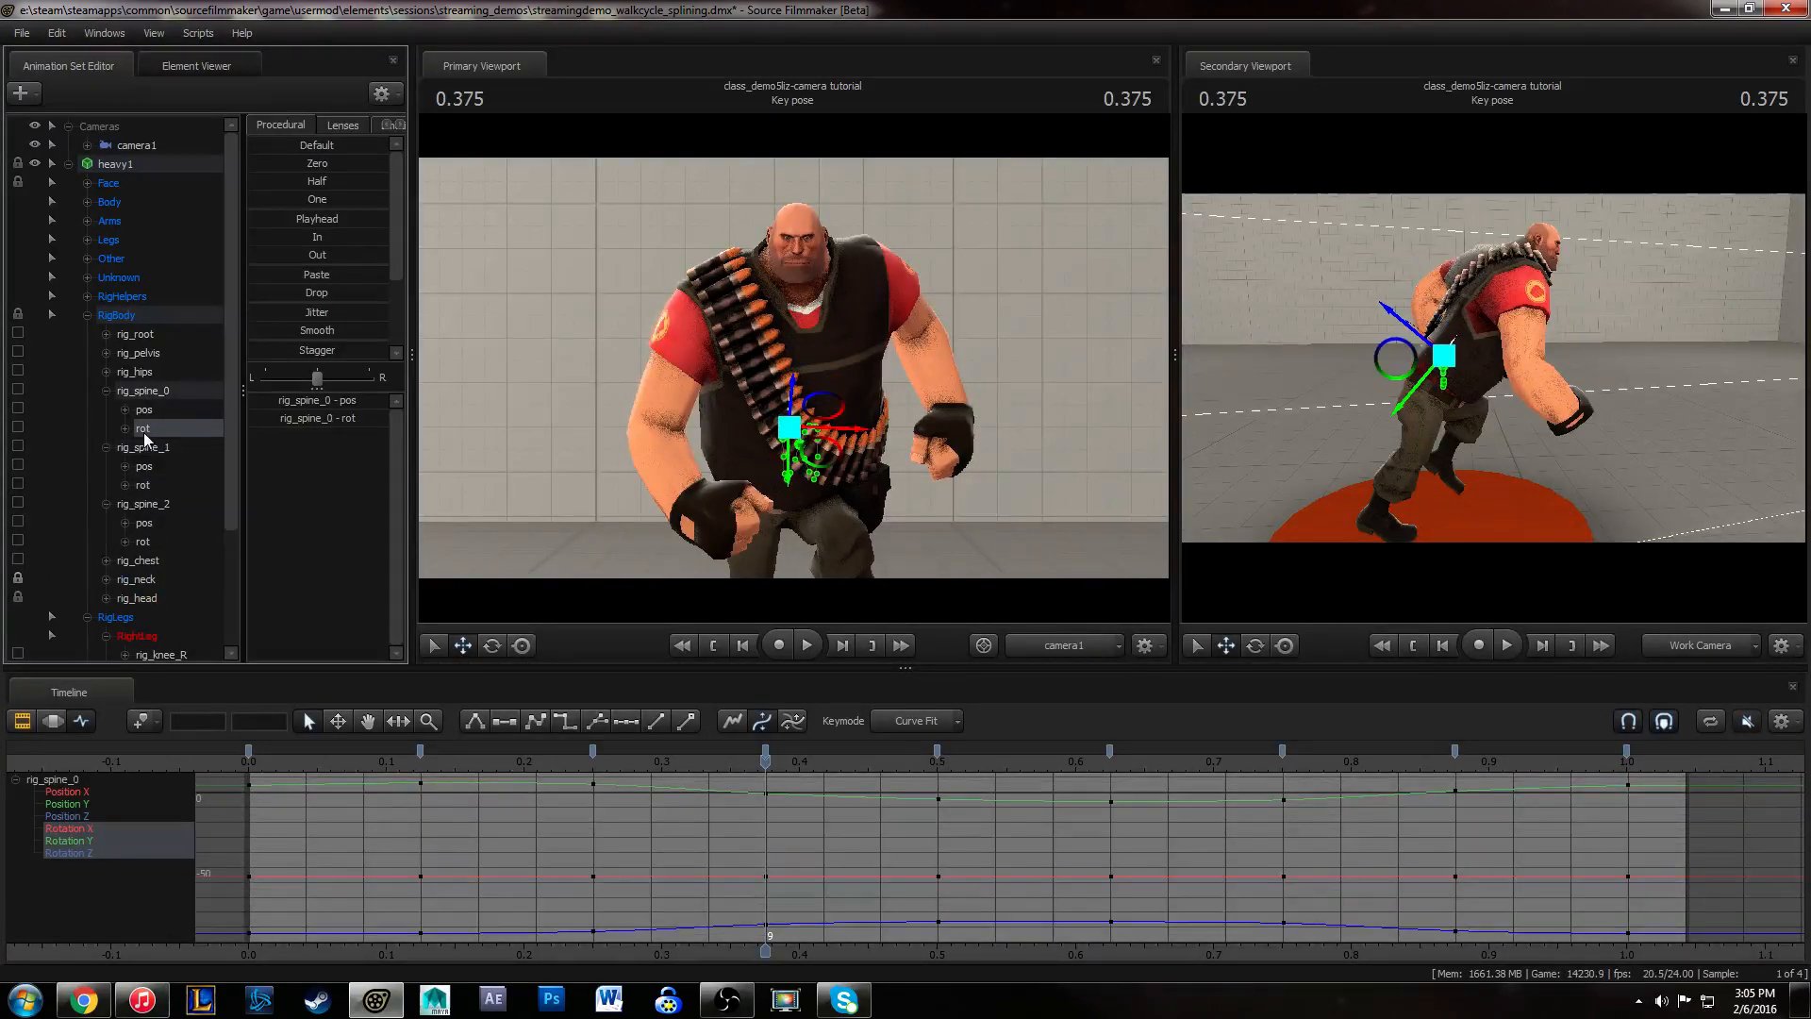
{"action": "left_click", "coordinate": [142, 485], "text": "ctrl"}
{"action": "left_click", "coordinate": [149, 542], "text": "ctrl"}
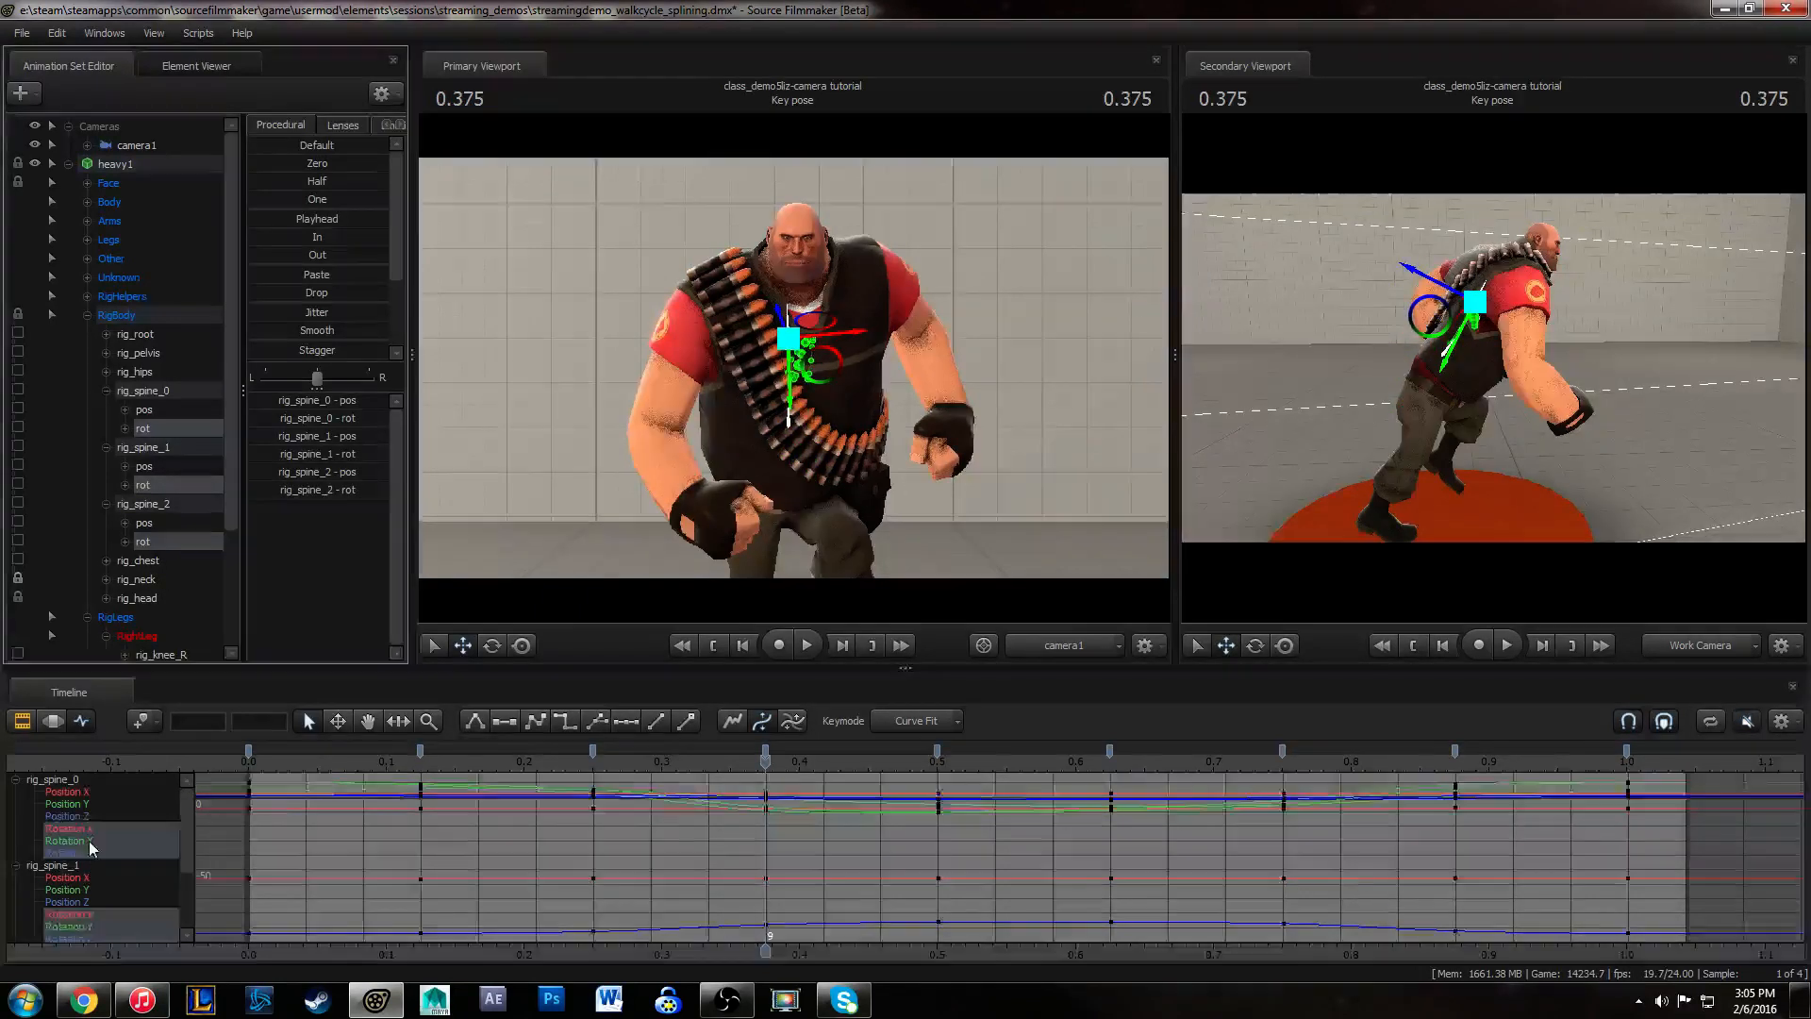
{"action": "left_click", "coordinate": [98, 926]}
{"action": "scroll", "coordinate": [130, 877], "scroll_direction": "down", "scroll_amount": 3}
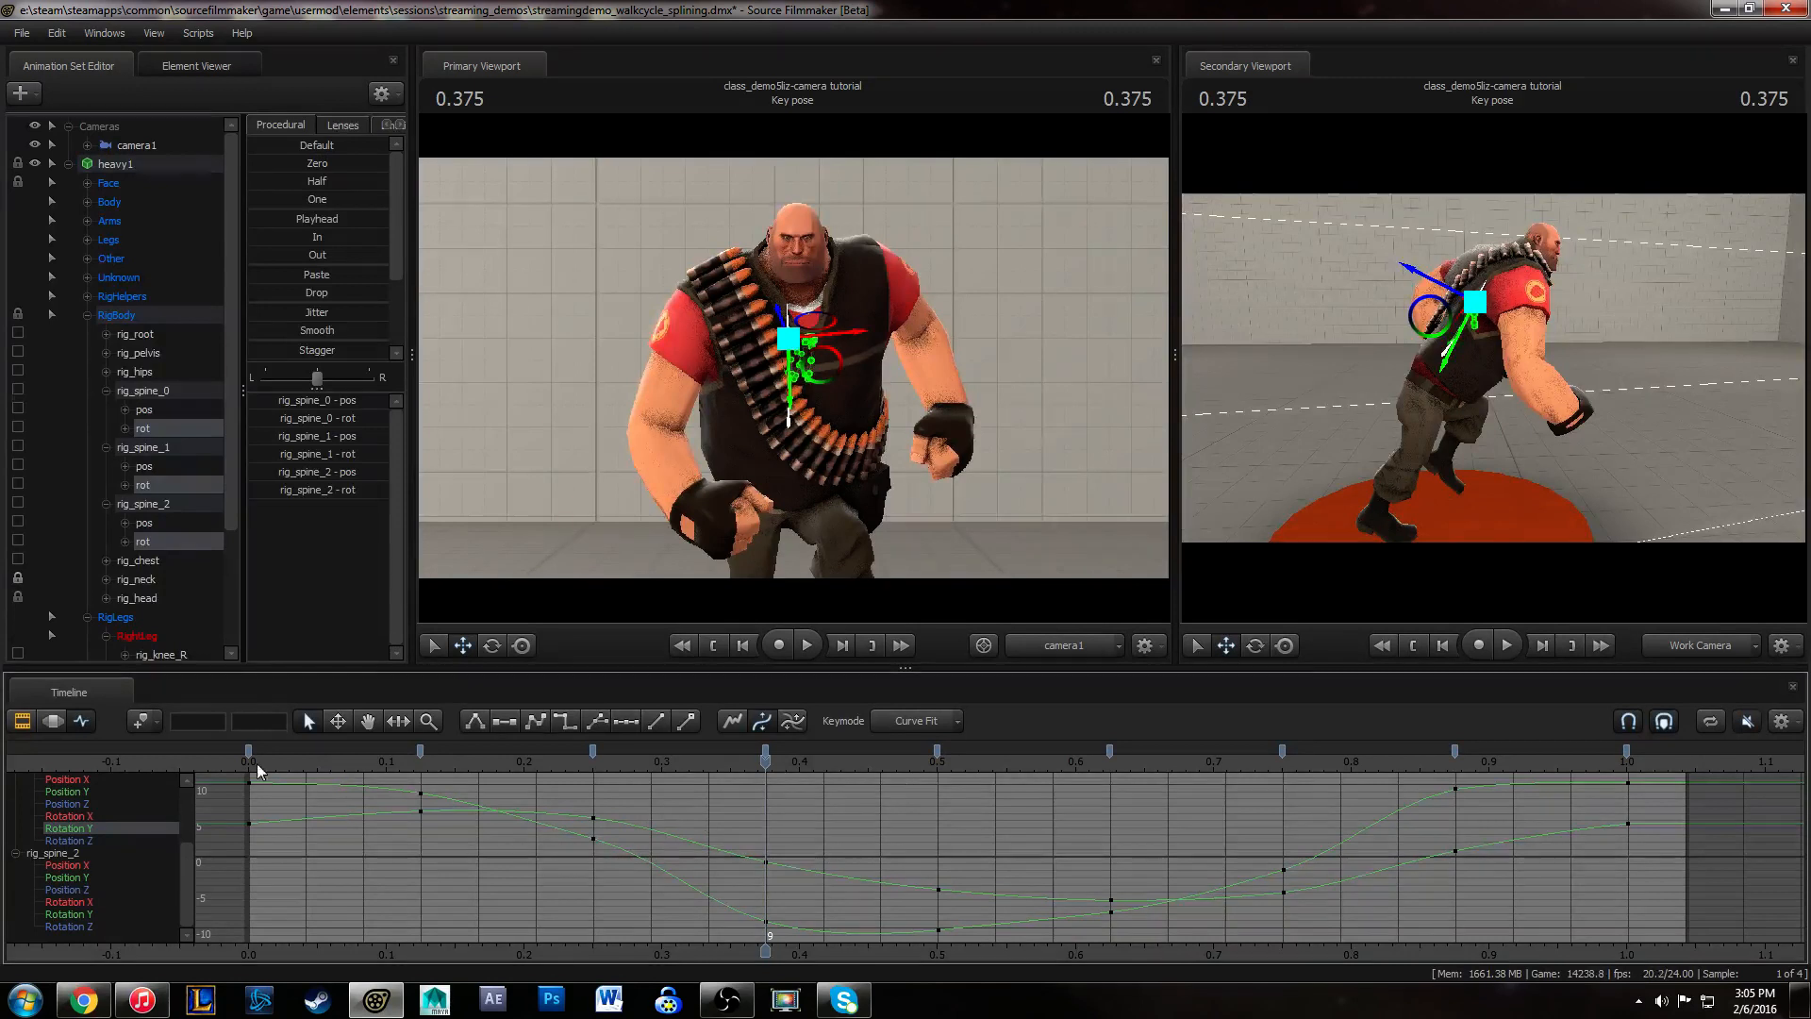
- Move rig_spine_2's Rotation Y key from frame 3 to frame 2 and raise it to about 11.28
{"action": "left_click", "coordinate": [155, 538]}
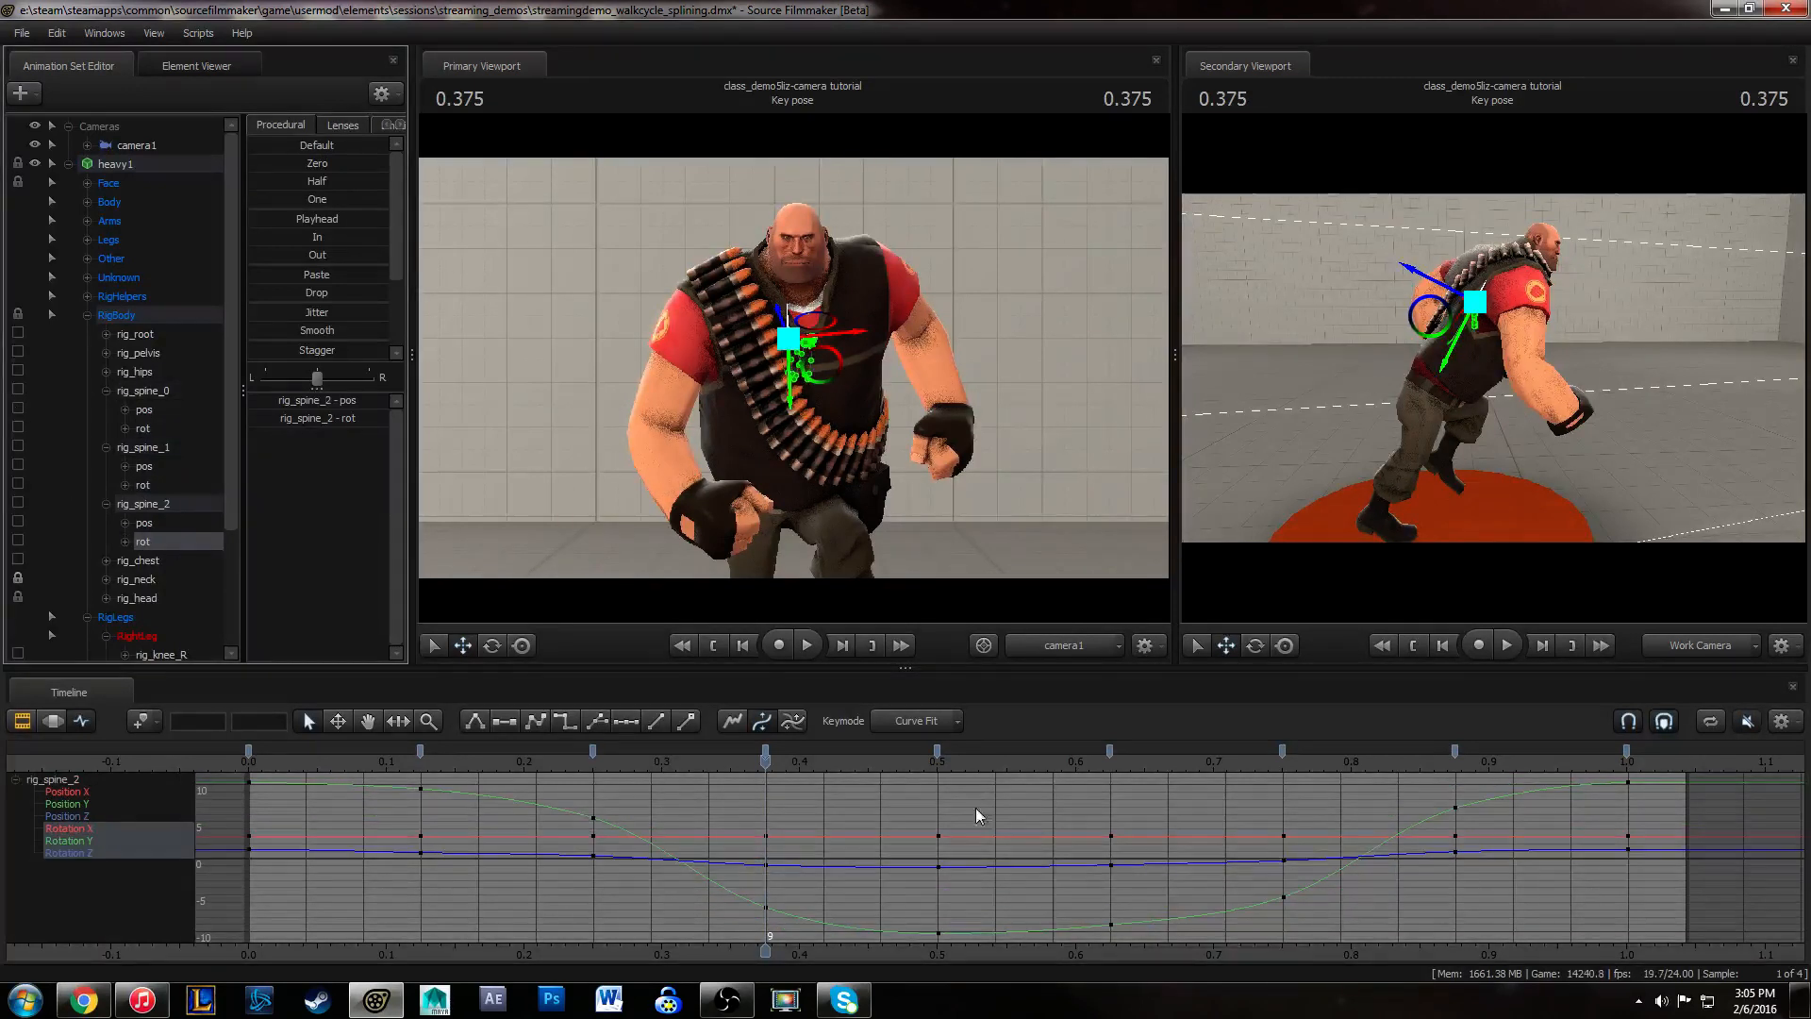
{"action": "left_click", "coordinate": [1057, 920]}
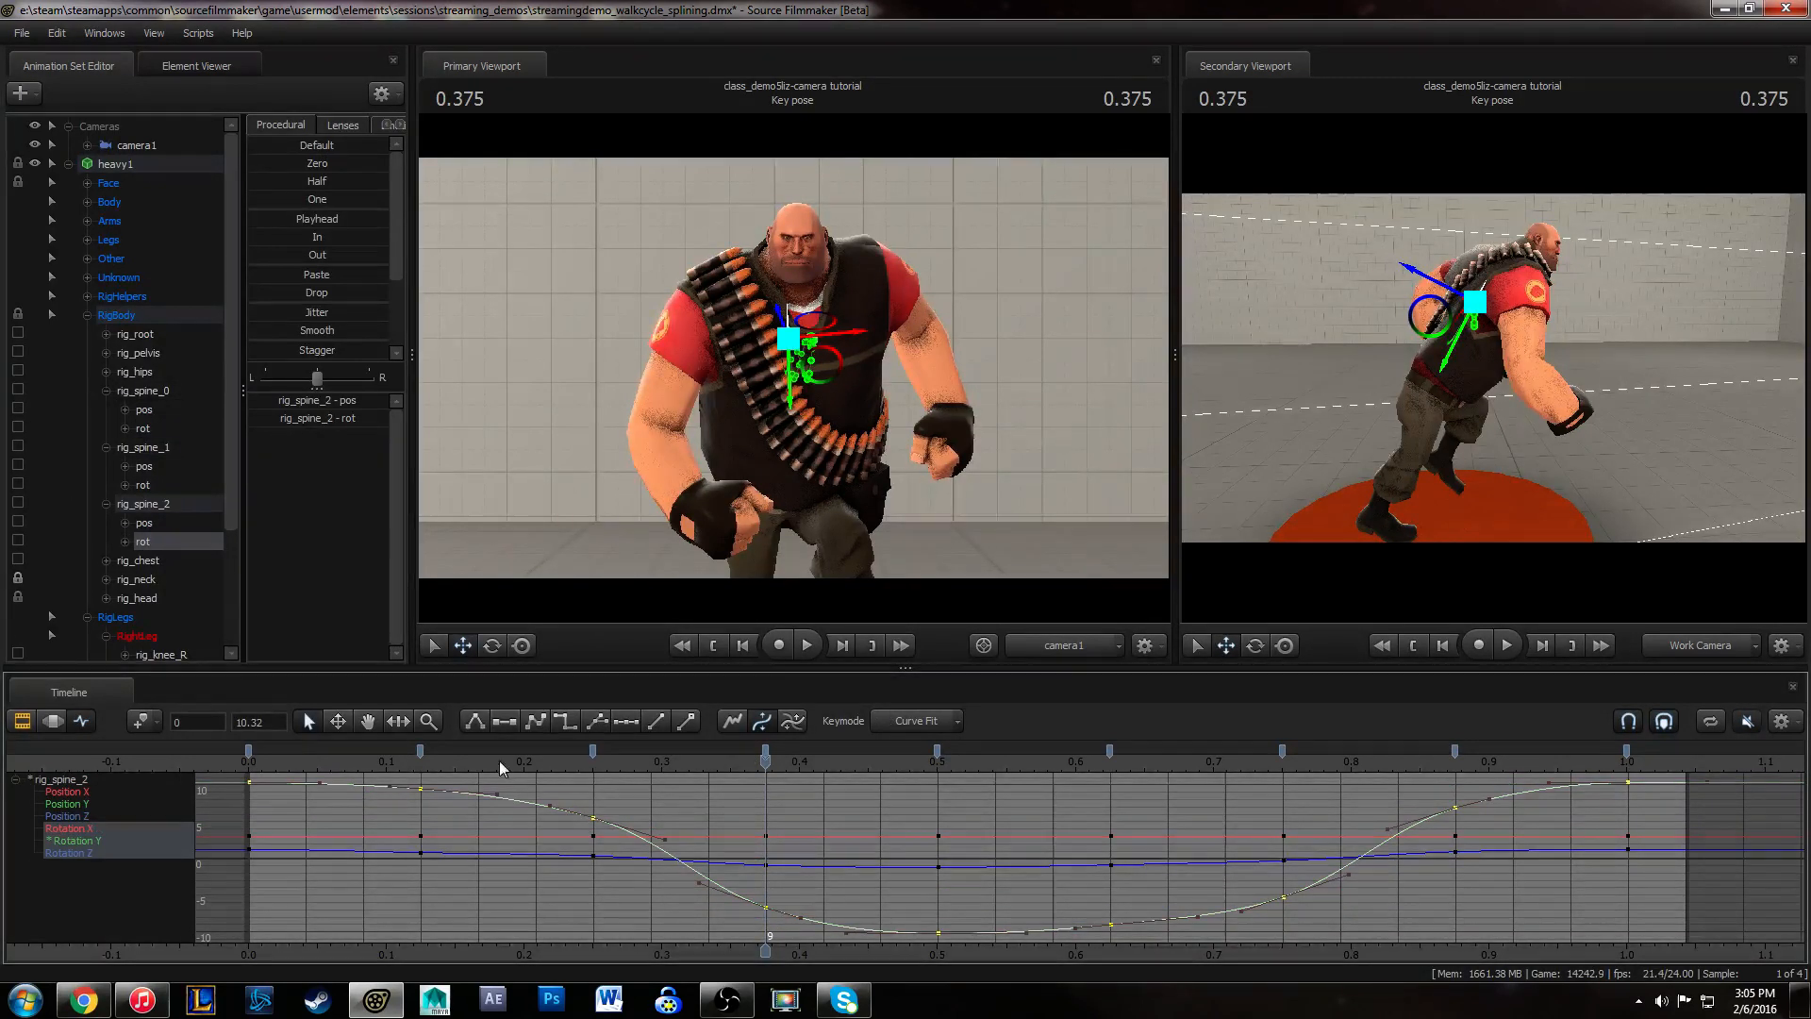
{"action": "left_click_drag", "start_coordinate": [308, 760], "coordinate": [351, 777]}
{"action": "left_click", "coordinate": [88, 838]}
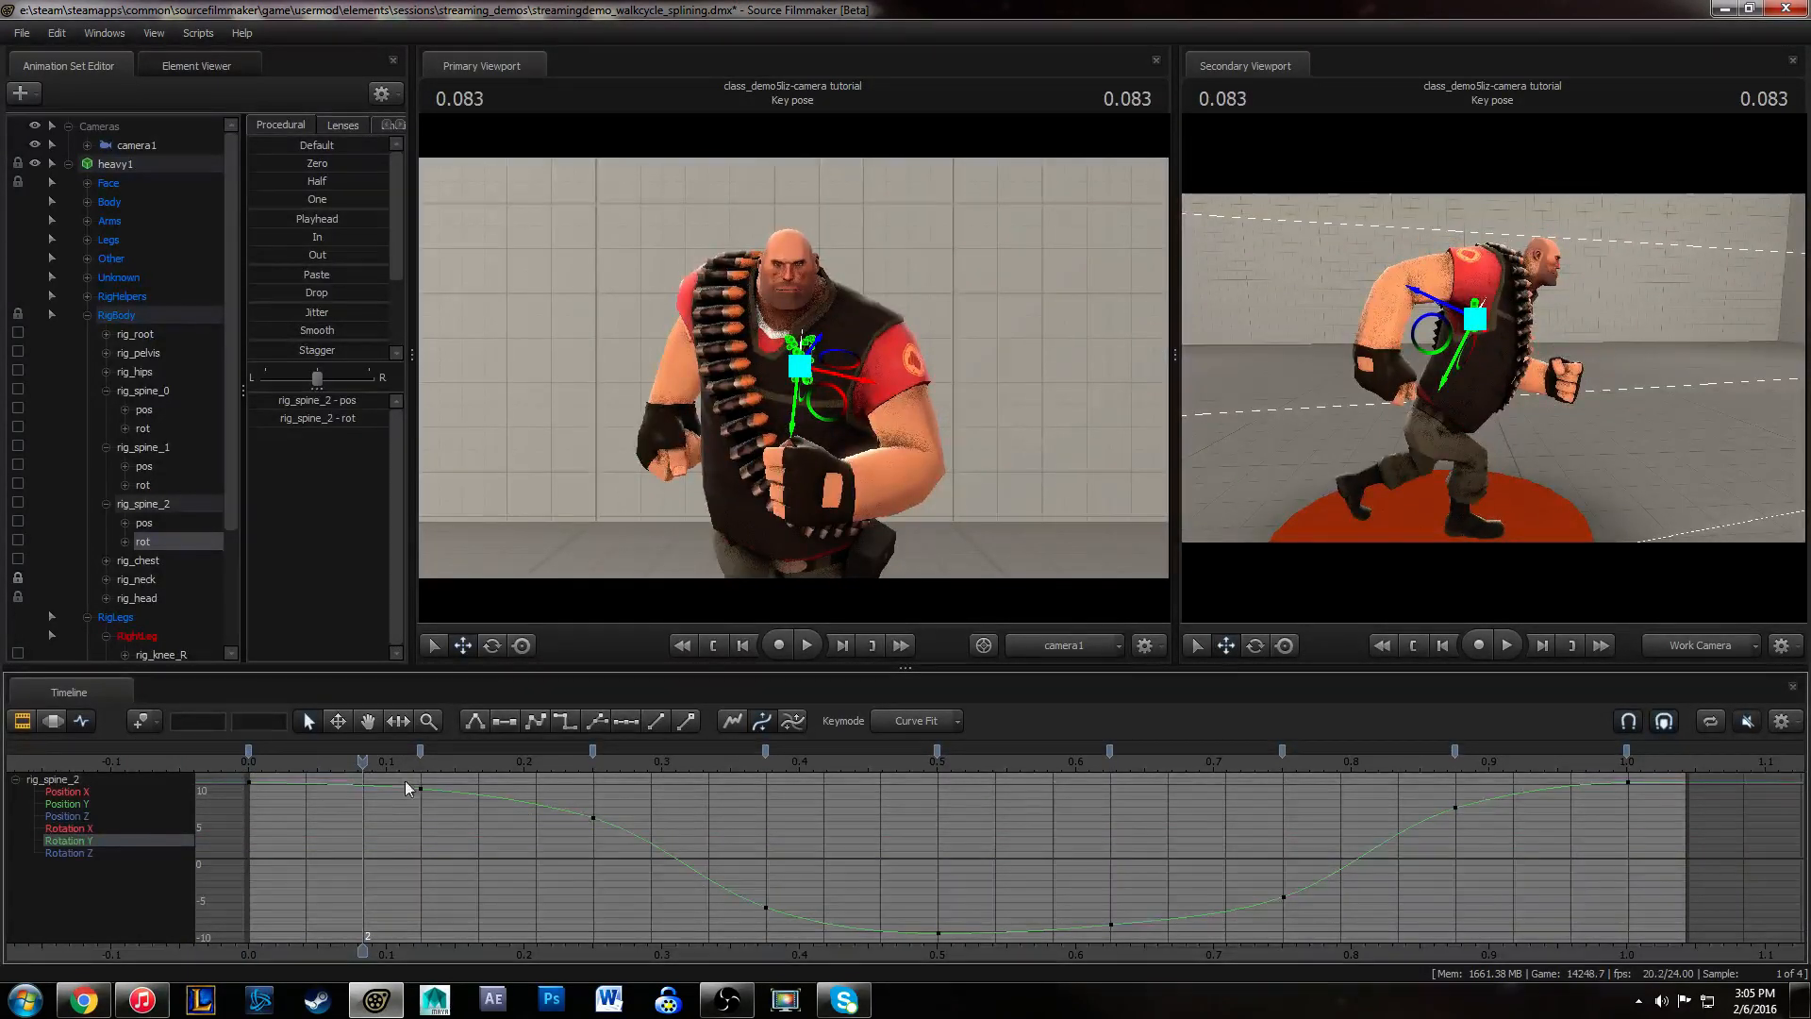
{"action": "left_click_drag", "start_coordinate": [388, 802], "coordinate": [466, 767]}
{"action": "middle_click_drag", "start_coordinate": [474, 828], "coordinate": [426, 819]}
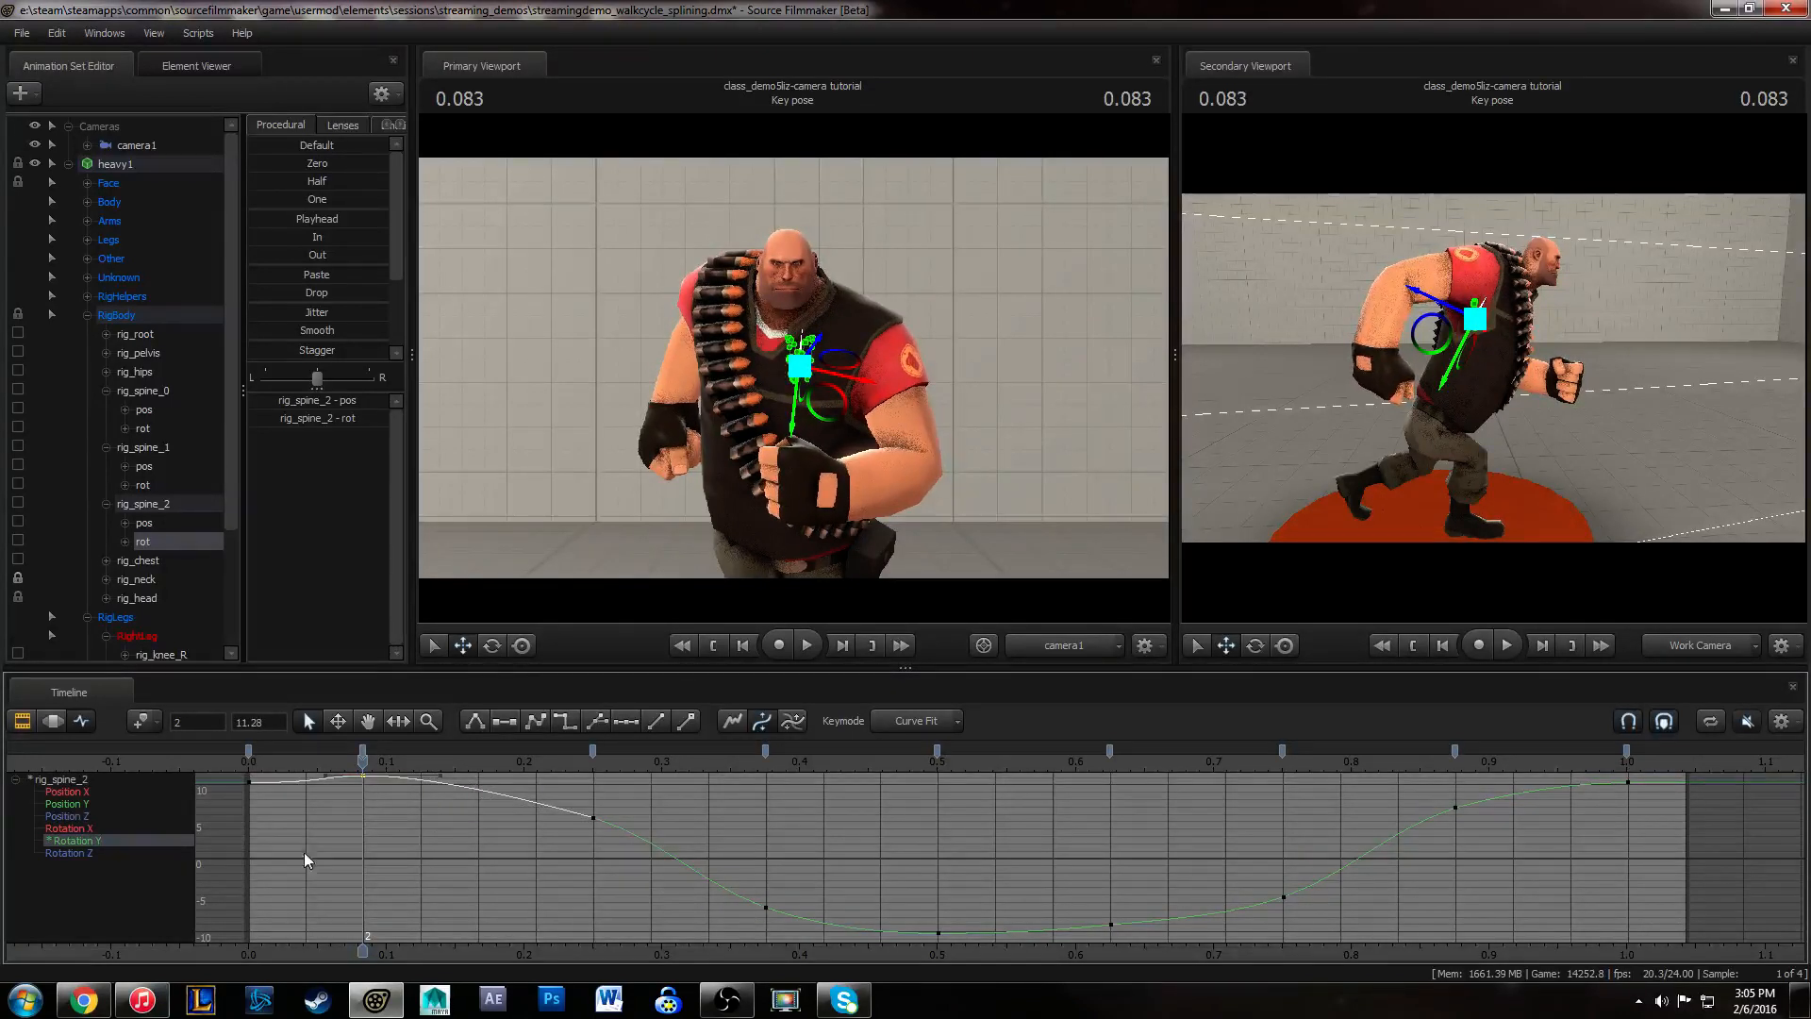
{"action": "left_click", "coordinate": [265, 779]}
- Move rig_spine_2's Rotation Y key from frame 15 to frame 14 and lower it to about -10.82
{"action": "left_click", "coordinate": [1112, 926]}
{"action": "left_click_drag", "start_coordinate": [1110, 752], "coordinate": [1055, 769]}
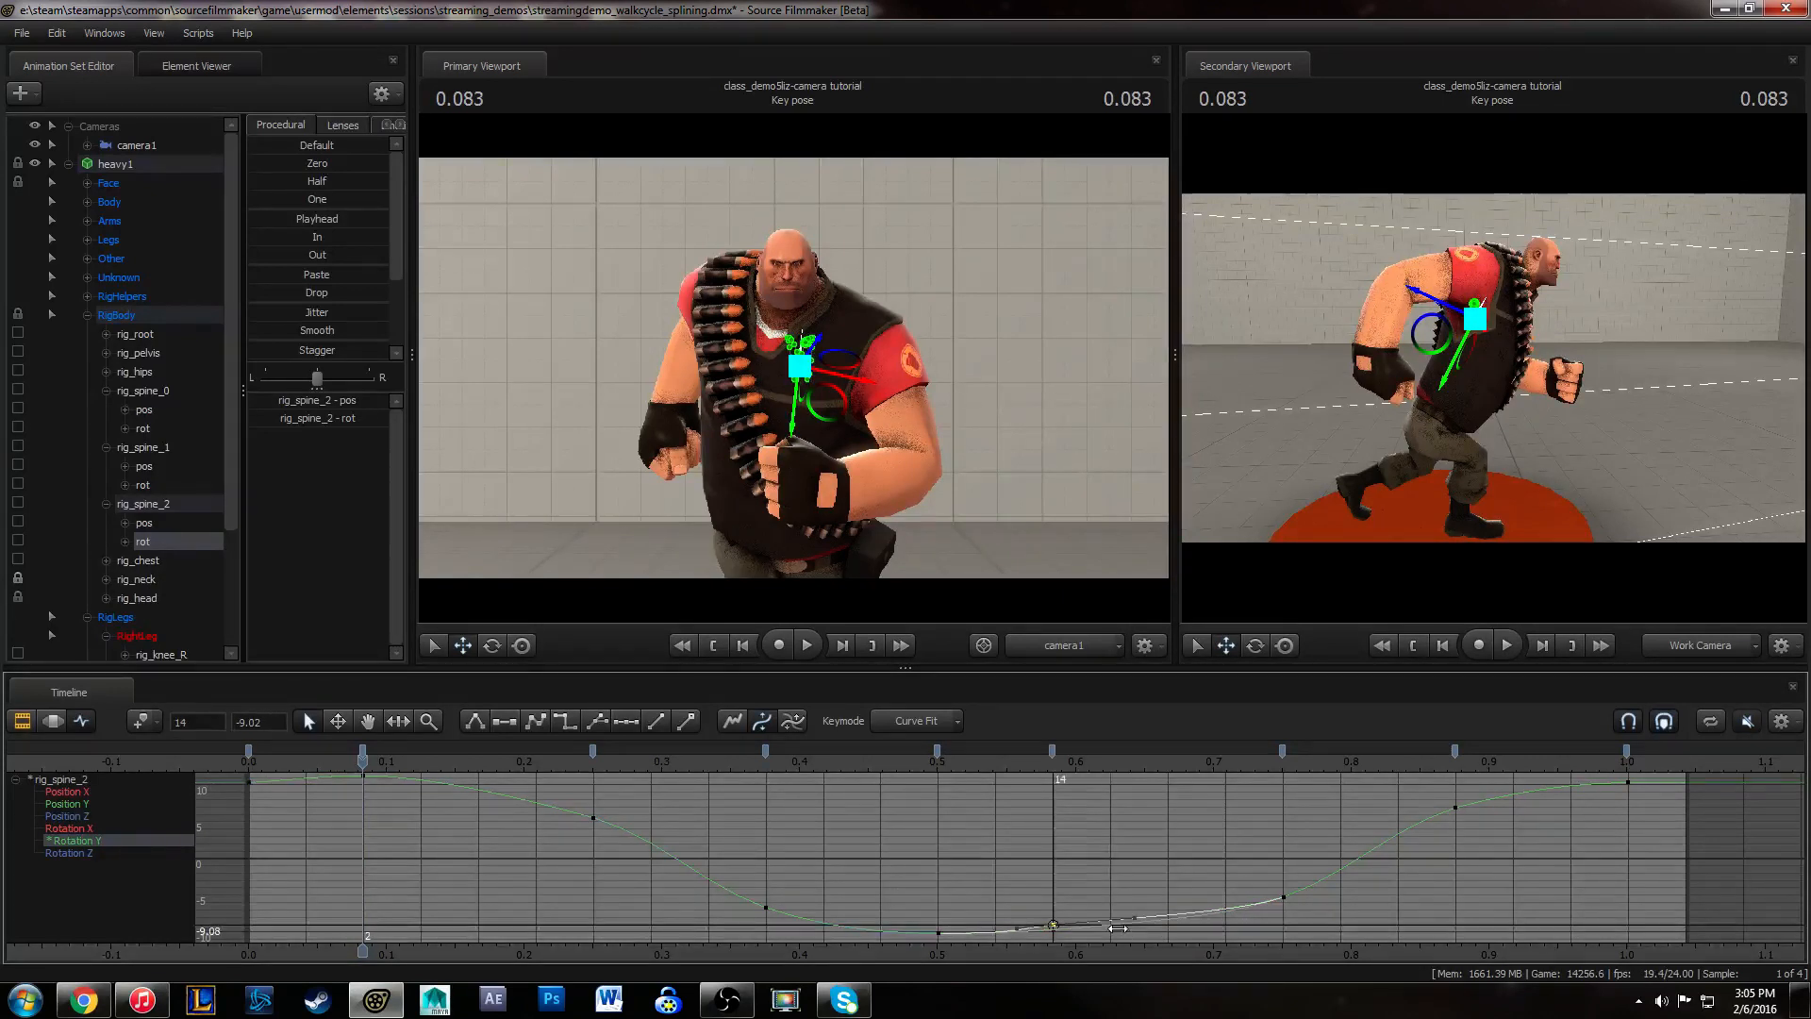
{"action": "left_click", "coordinate": [1053, 760]}
{"action": "left_click_drag", "start_coordinate": [1054, 924], "coordinate": [1053, 939]}
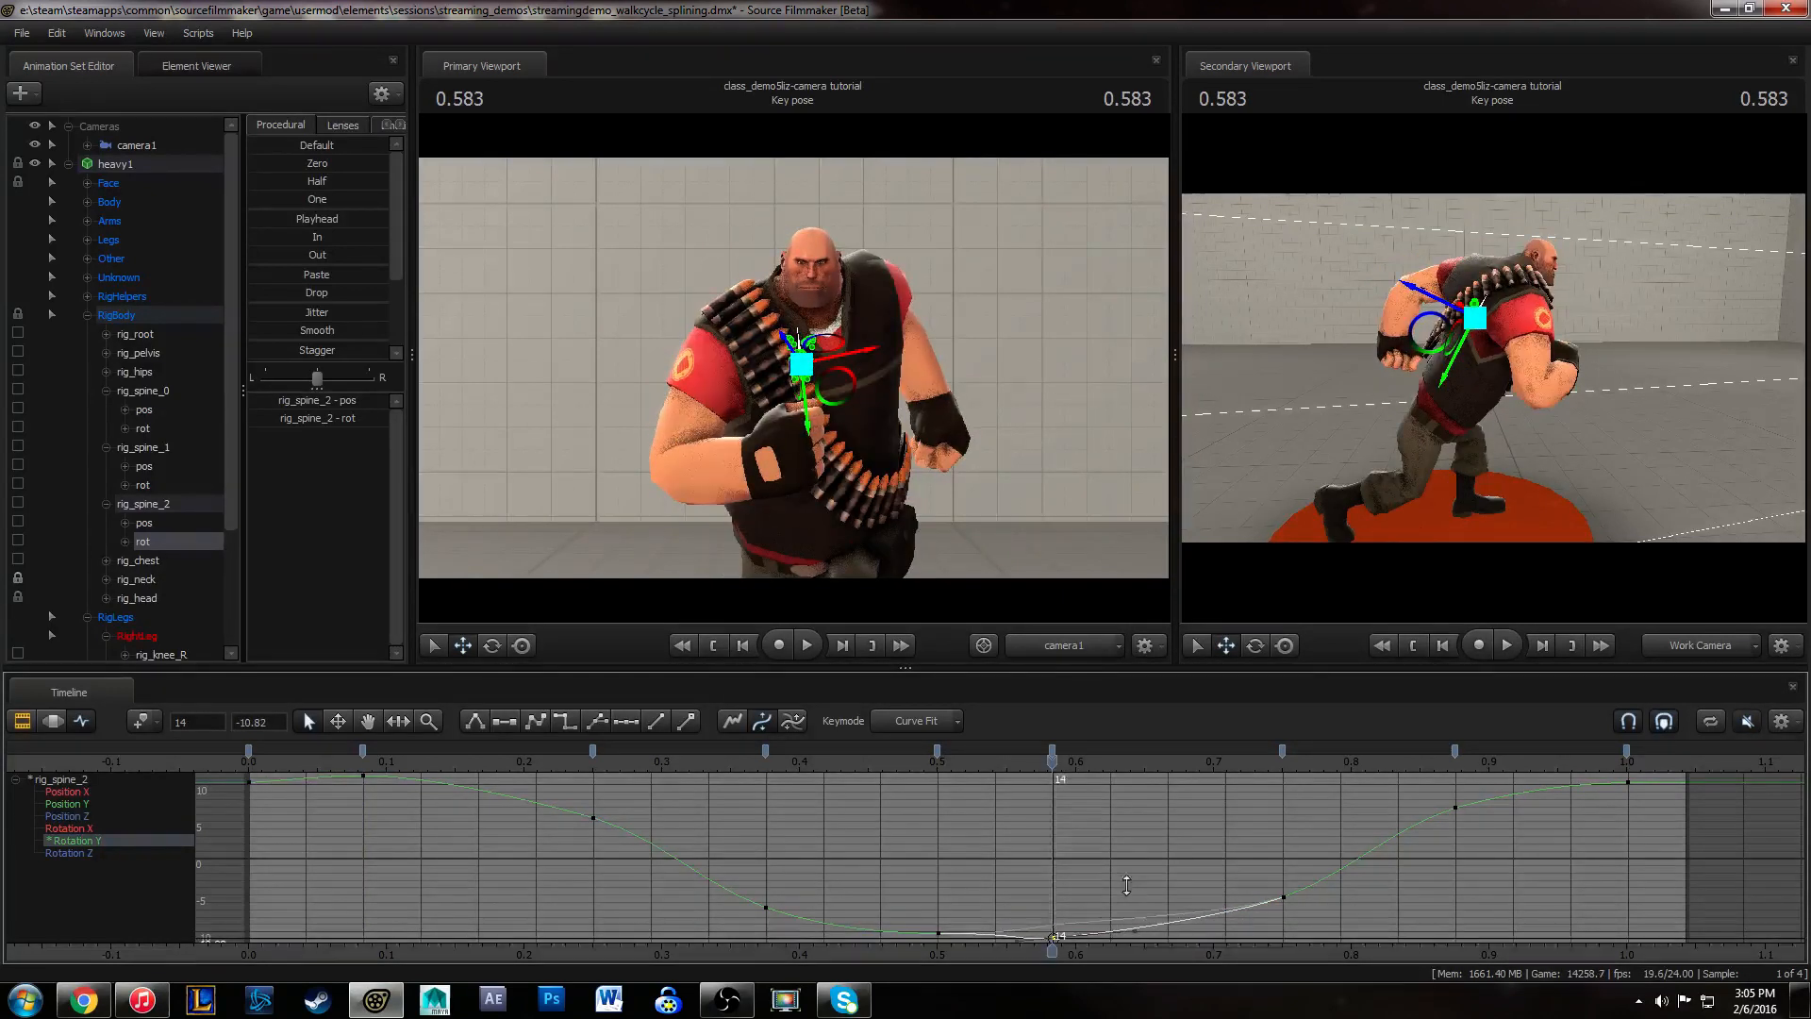
- Adjust the tangents of rig_spine_2's Rotation Y keys from frame 12 to frame 18 to smooth the curve's low point
{"action": "left_click_drag", "start_coordinate": [863, 875], "coordinate": [928, 941]}
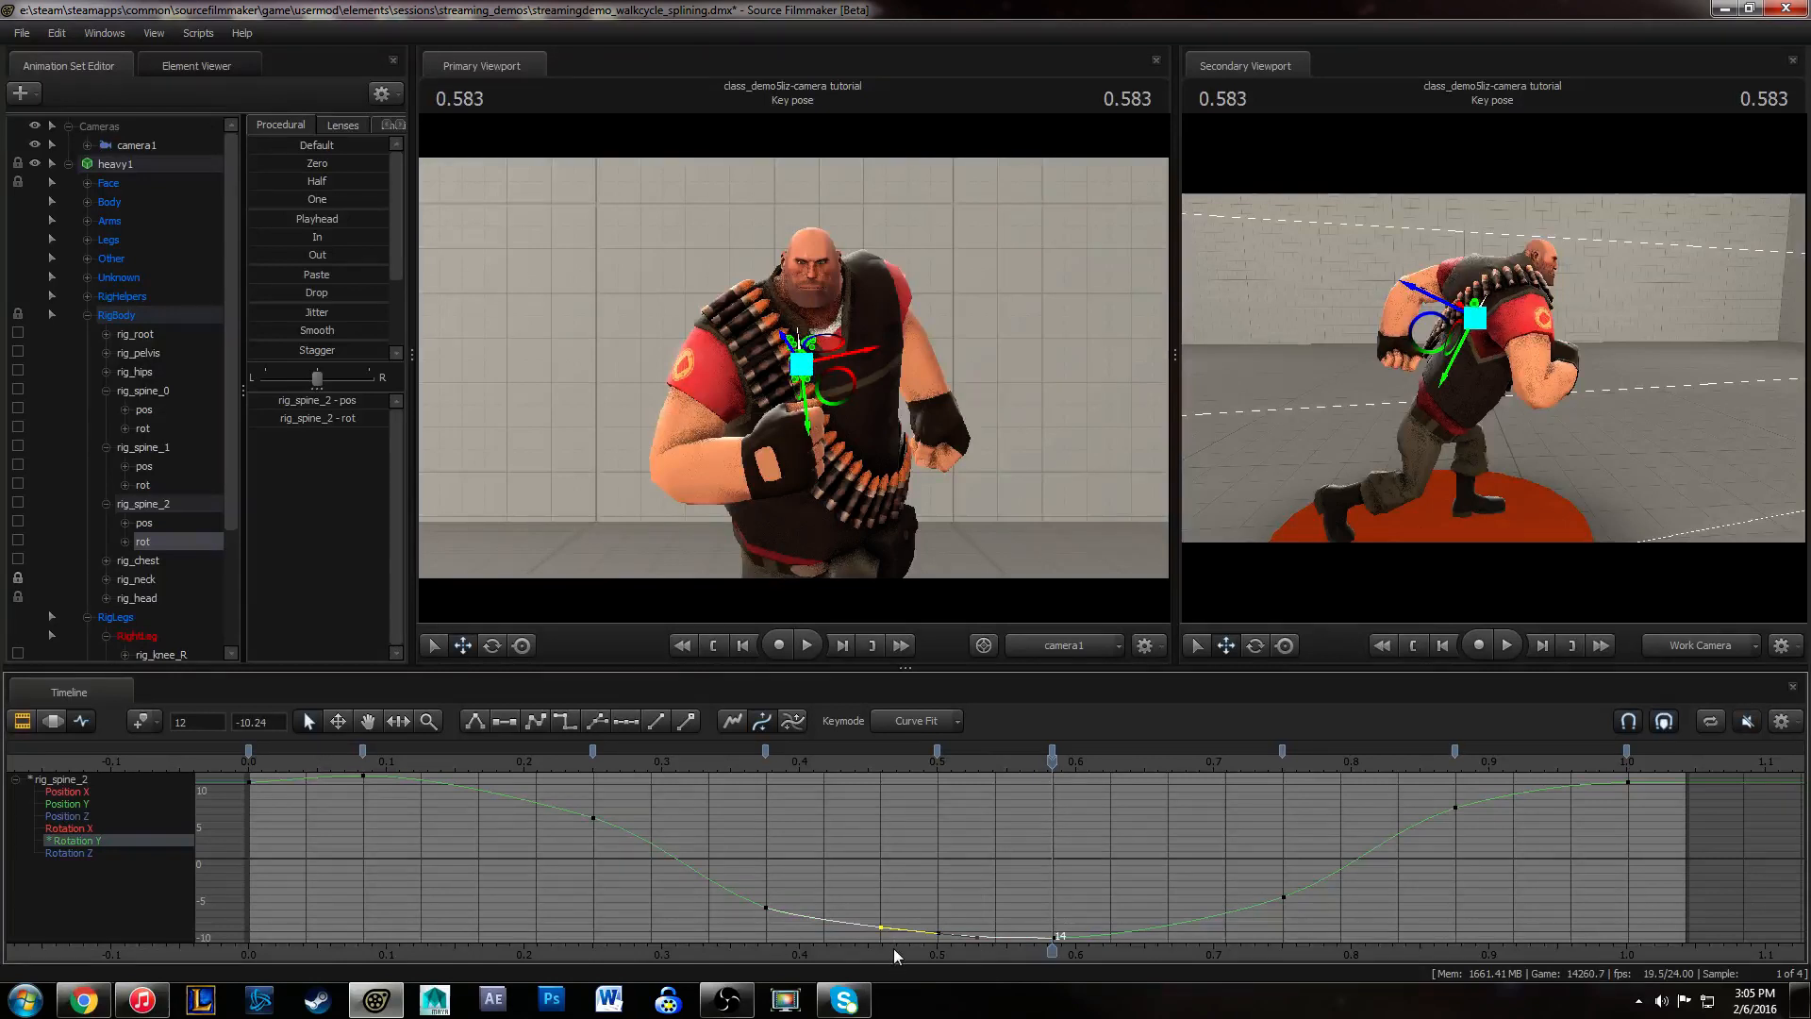
{"action": "middle_click_drag", "start_coordinate": [908, 919], "coordinate": [907, 922]}
{"action": "left_click_drag", "start_coordinate": [1396, 977], "coordinate": [1394, 972]}
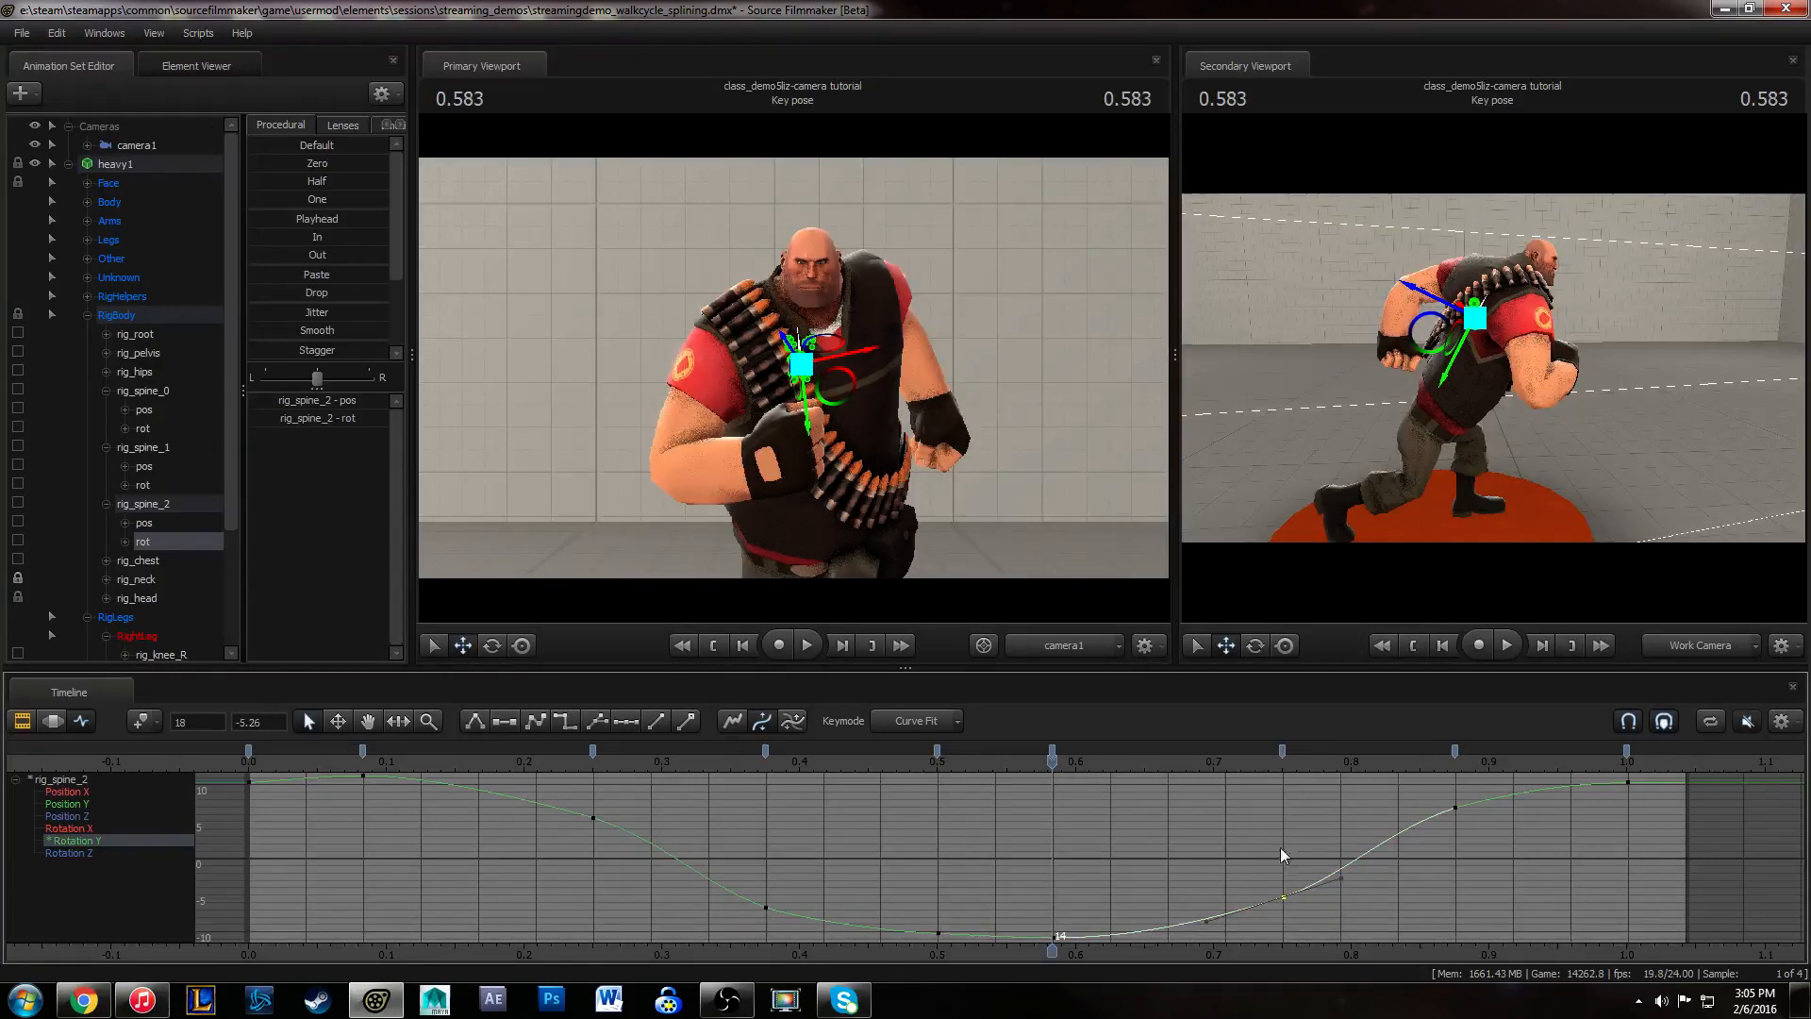
{"action": "left_click", "coordinate": [1483, 796]}
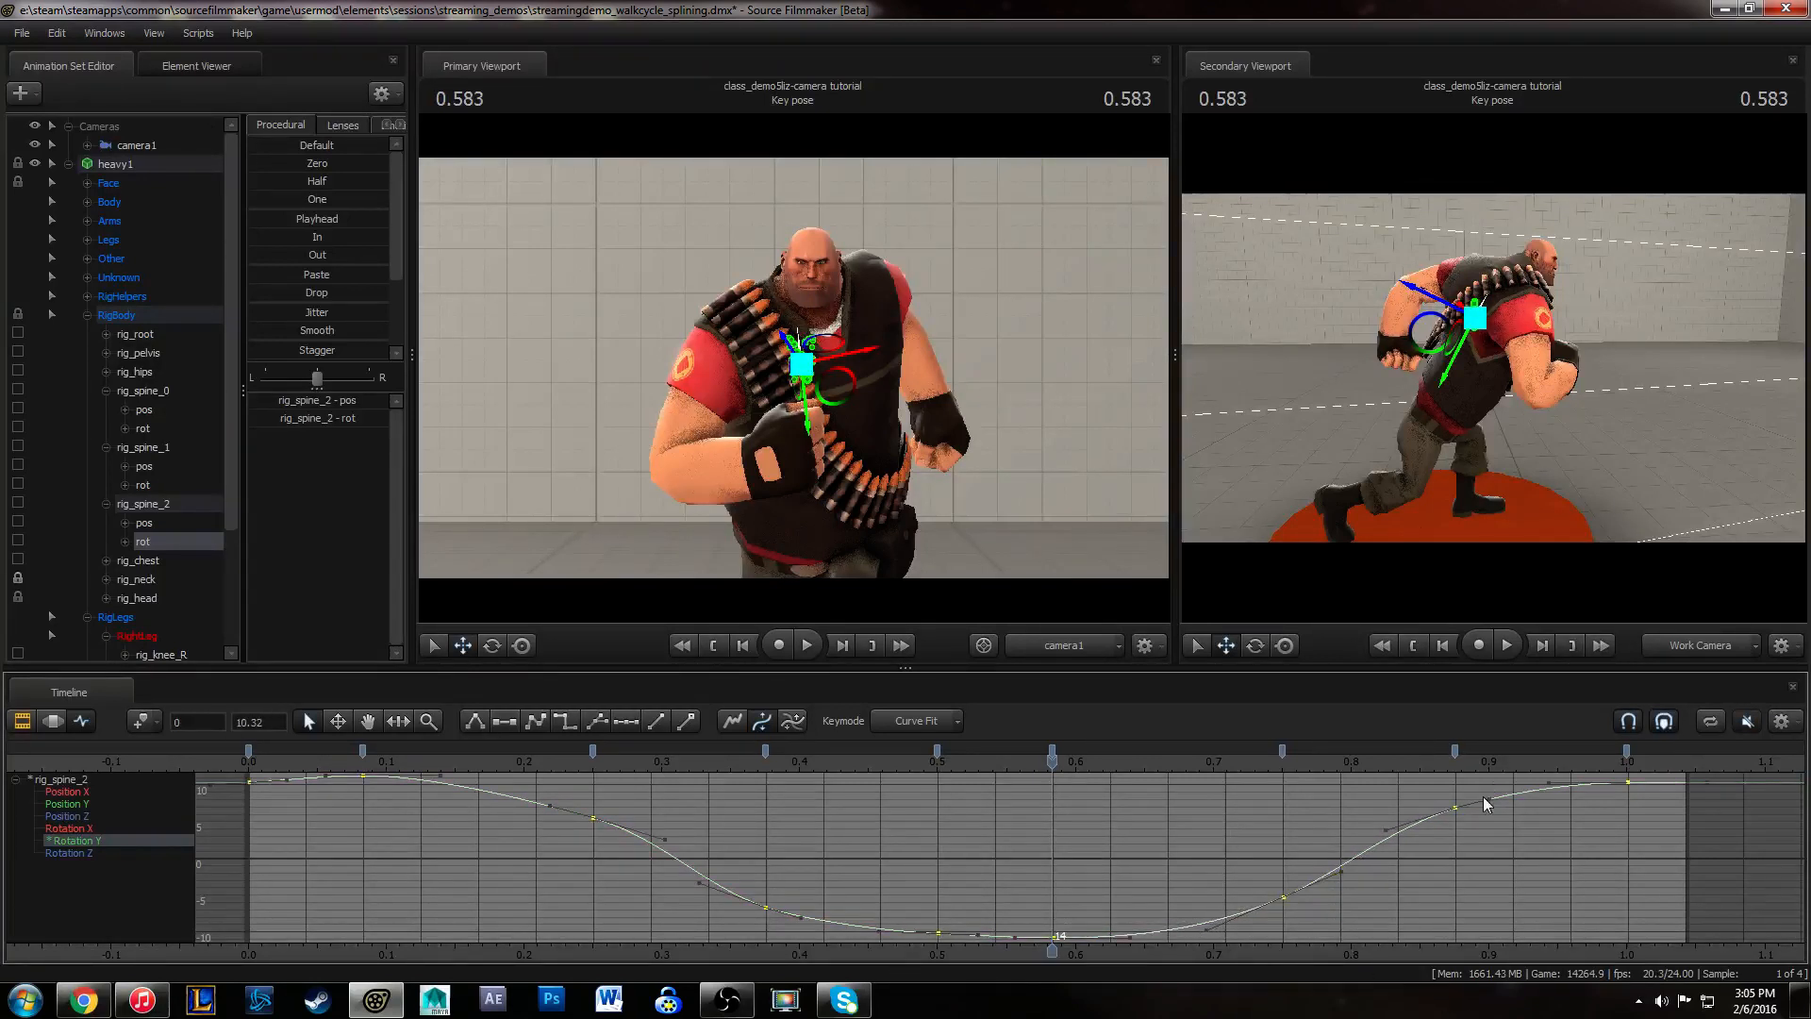
{"action": "left_click_drag", "start_coordinate": [1436, 789], "coordinate": [1475, 840]}
{"action": "left_click", "coordinate": [1273, 821]}
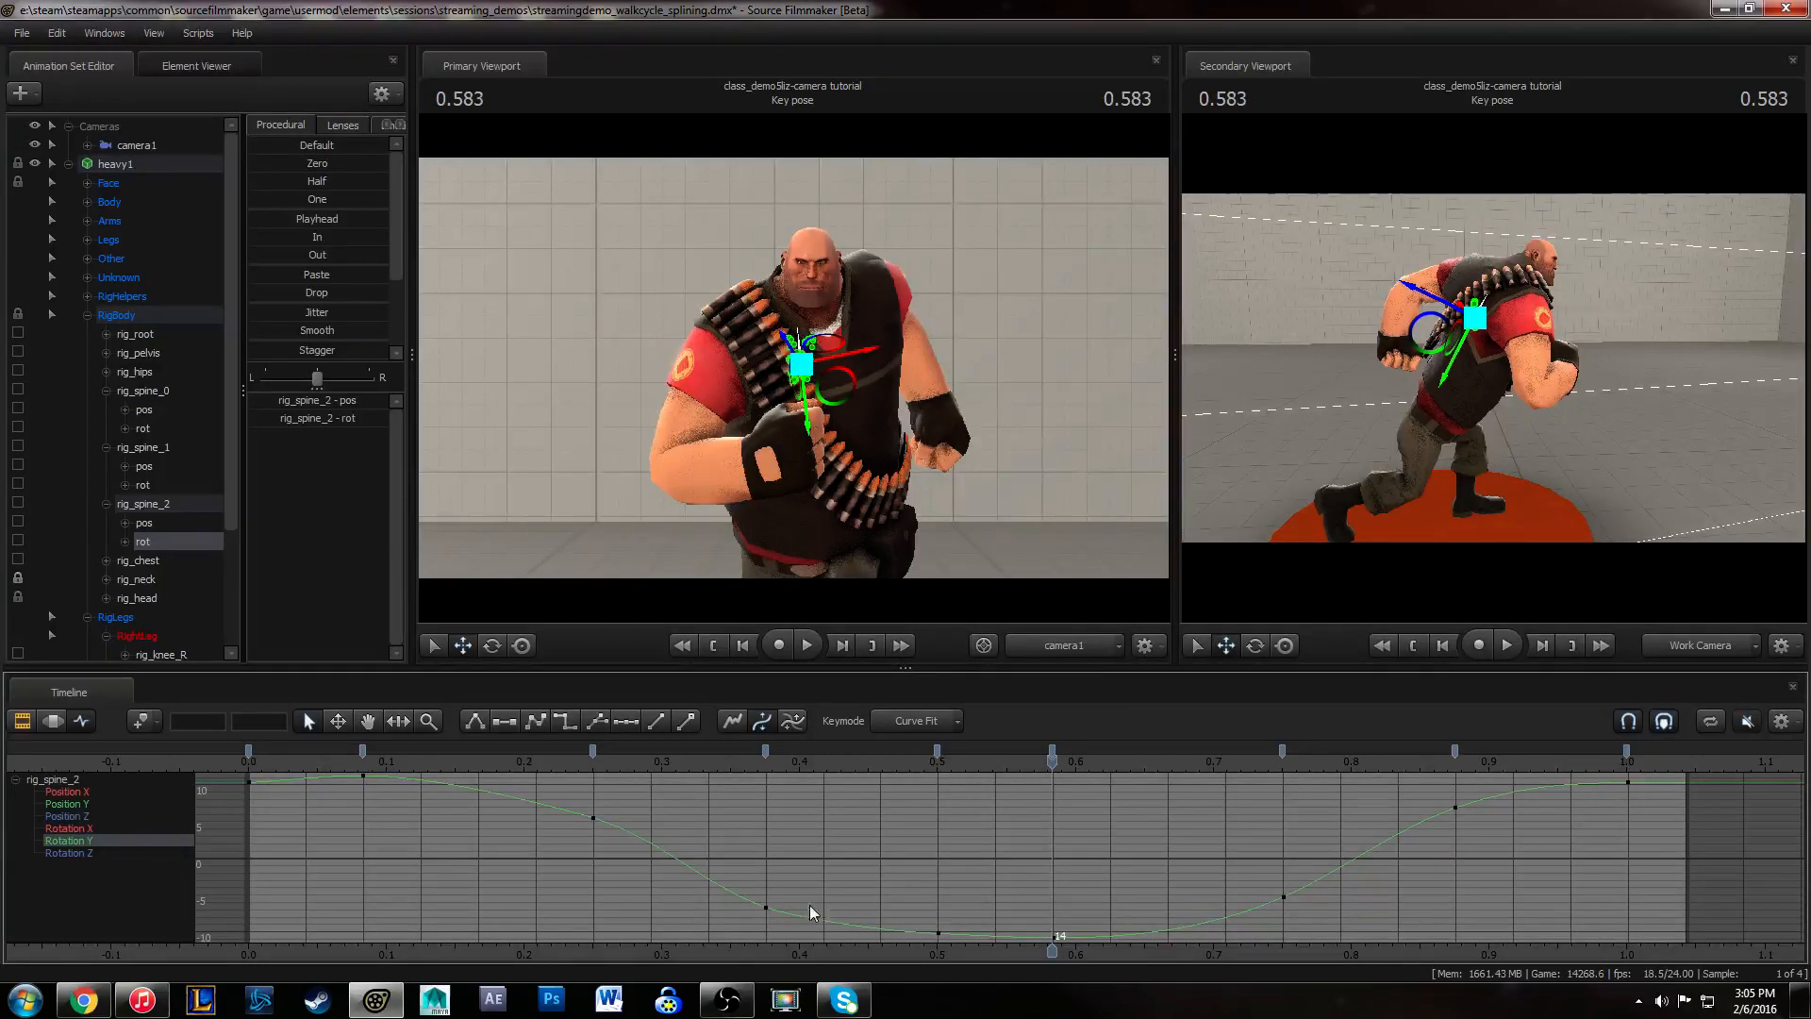
{"action": "scroll", "coordinate": [962, 868], "scroll_direction": "down", "scroll_amount": 1}
{"action": "left_click_drag", "start_coordinate": [596, 849], "coordinate": [818, 947]}
{"action": "left_click", "coordinate": [431, 809]}
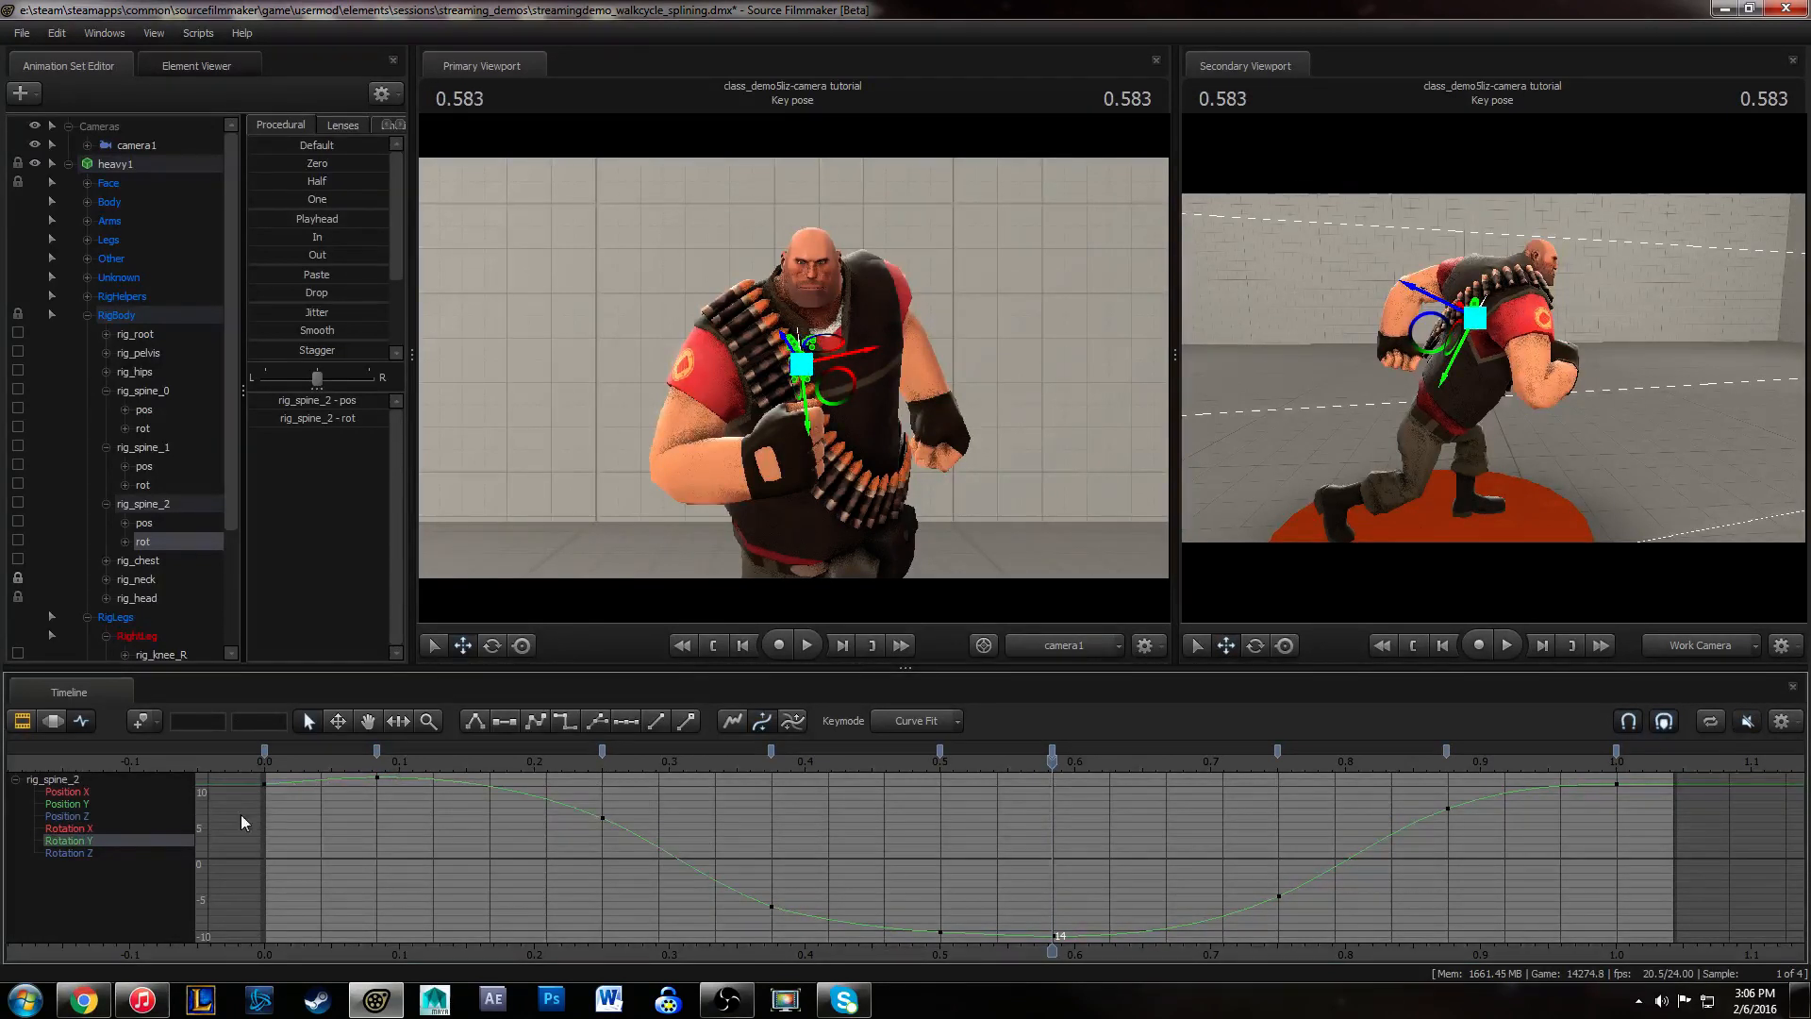
- Replay the walk cycle from the start to check the retimed rig_spine_2 rotation
{"action": "left_click", "coordinate": [256, 764]}
{"action": "key", "text": "space"}
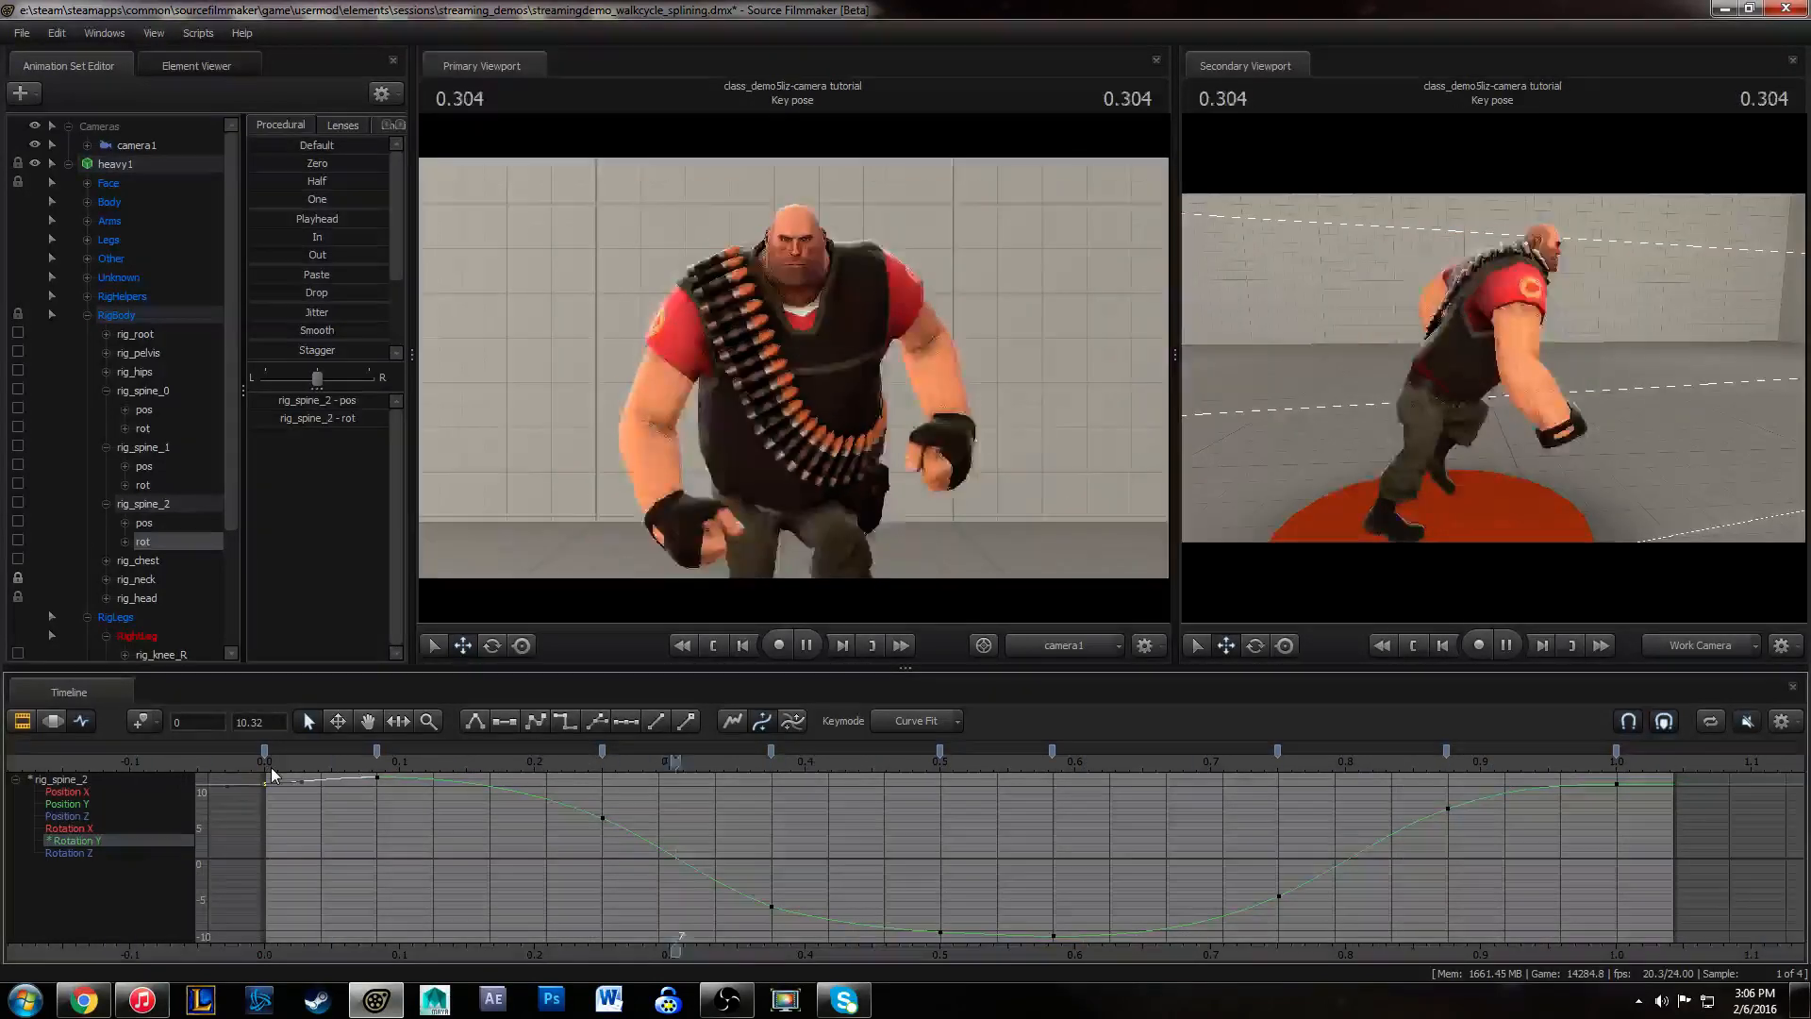
- Move rig_spine_2's Rotation Y keys from frame 2 to frame 3 and from frame 14 to frame 15
{"action": "left_click", "coordinate": [318, 762]}
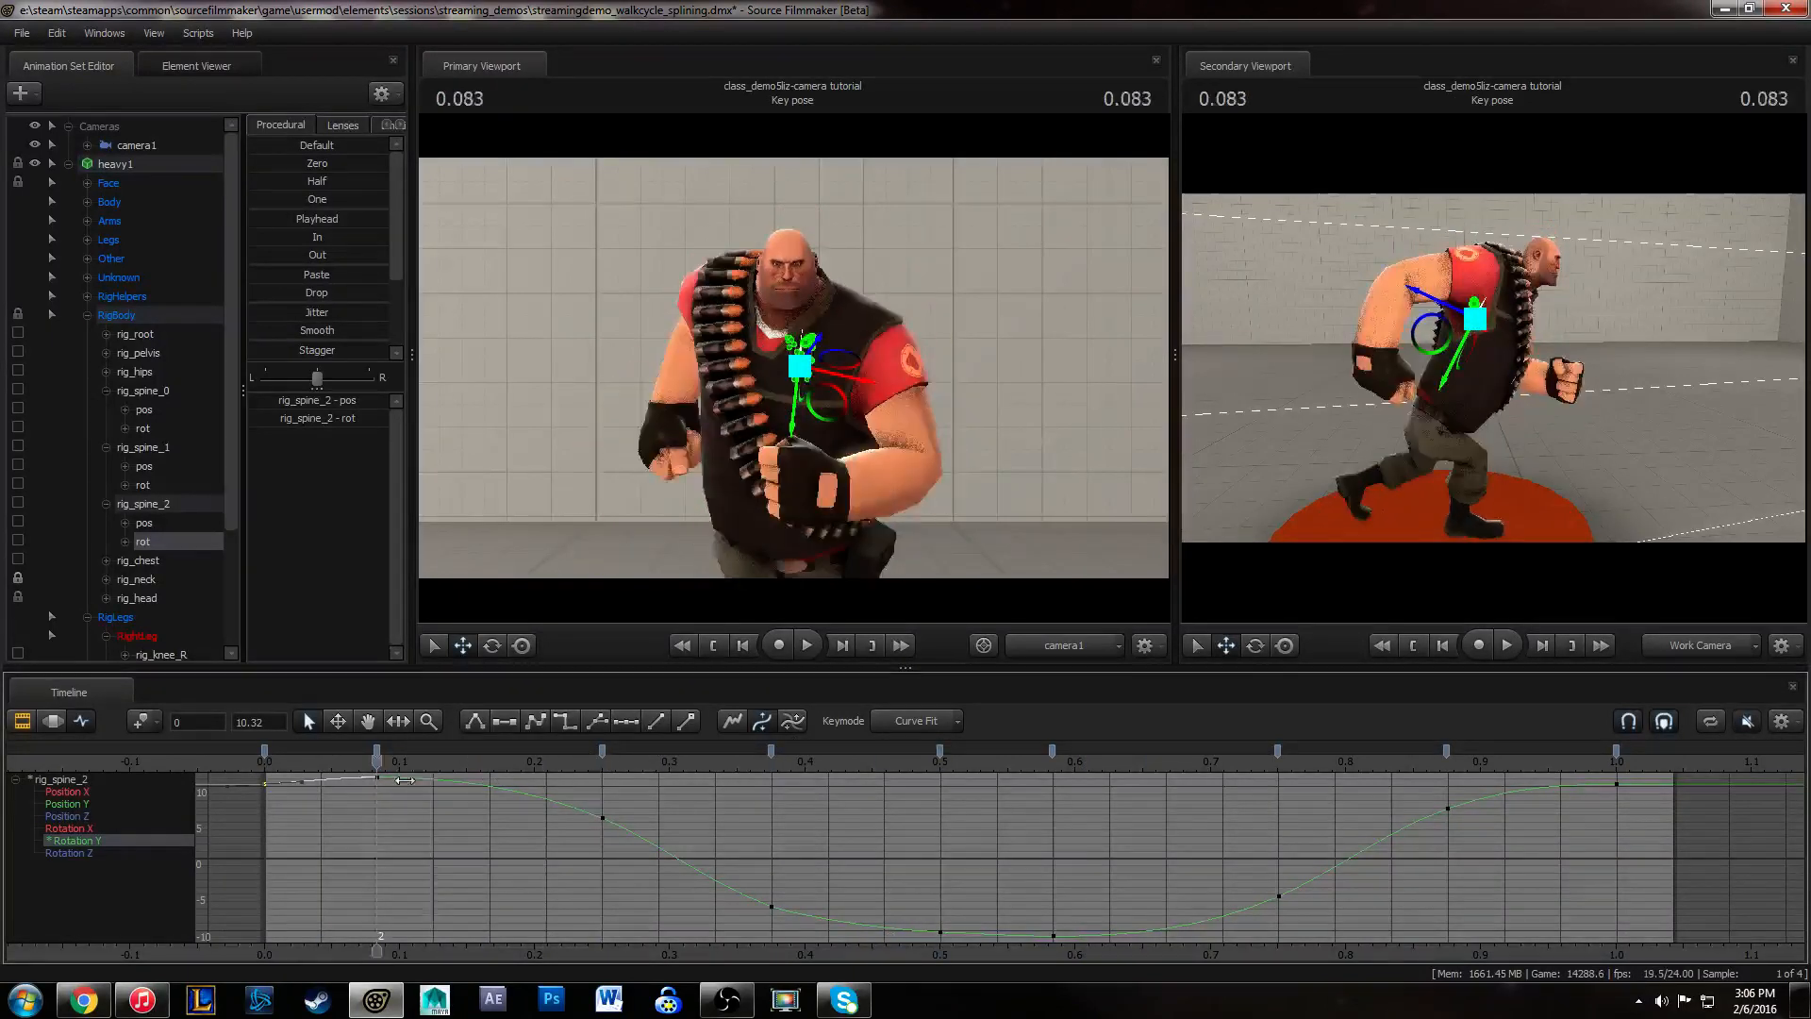
{"action": "left_click_drag", "start_coordinate": [351, 781], "coordinate": [411, 780]}
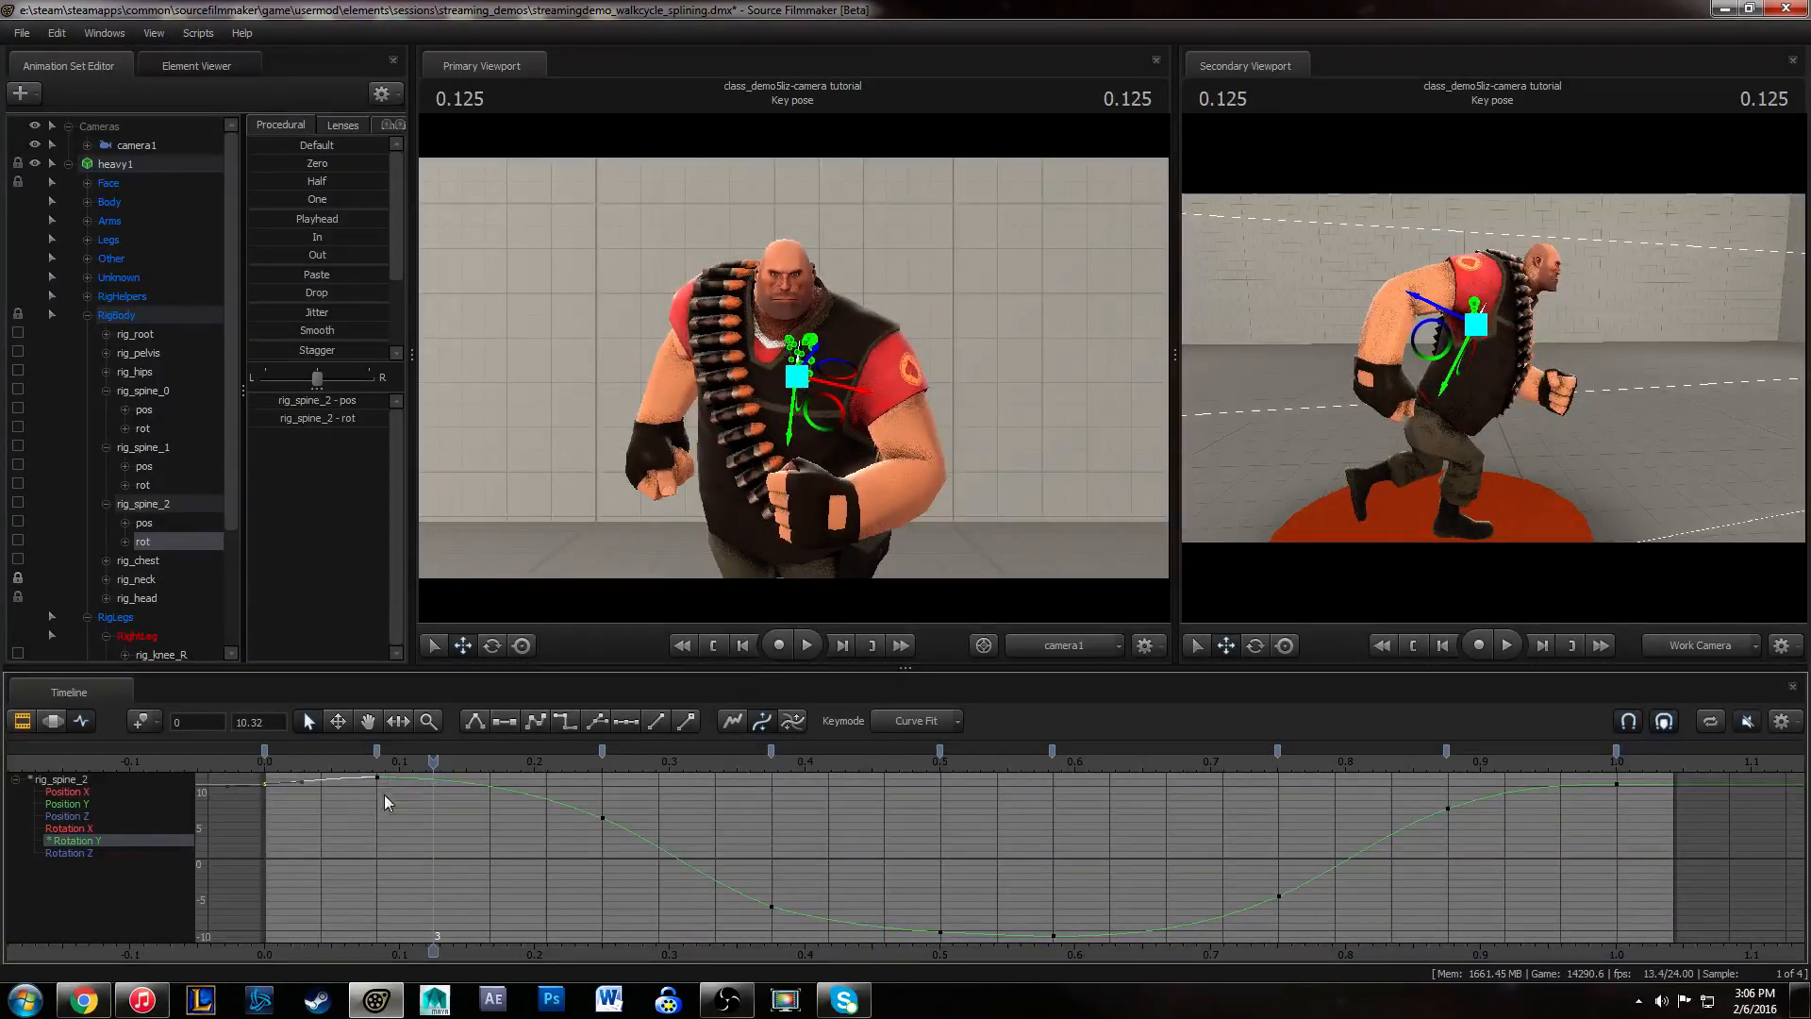
{"action": "middle_click_drag", "start_coordinate": [472, 800], "coordinate": [517, 815], "text": "shift"}
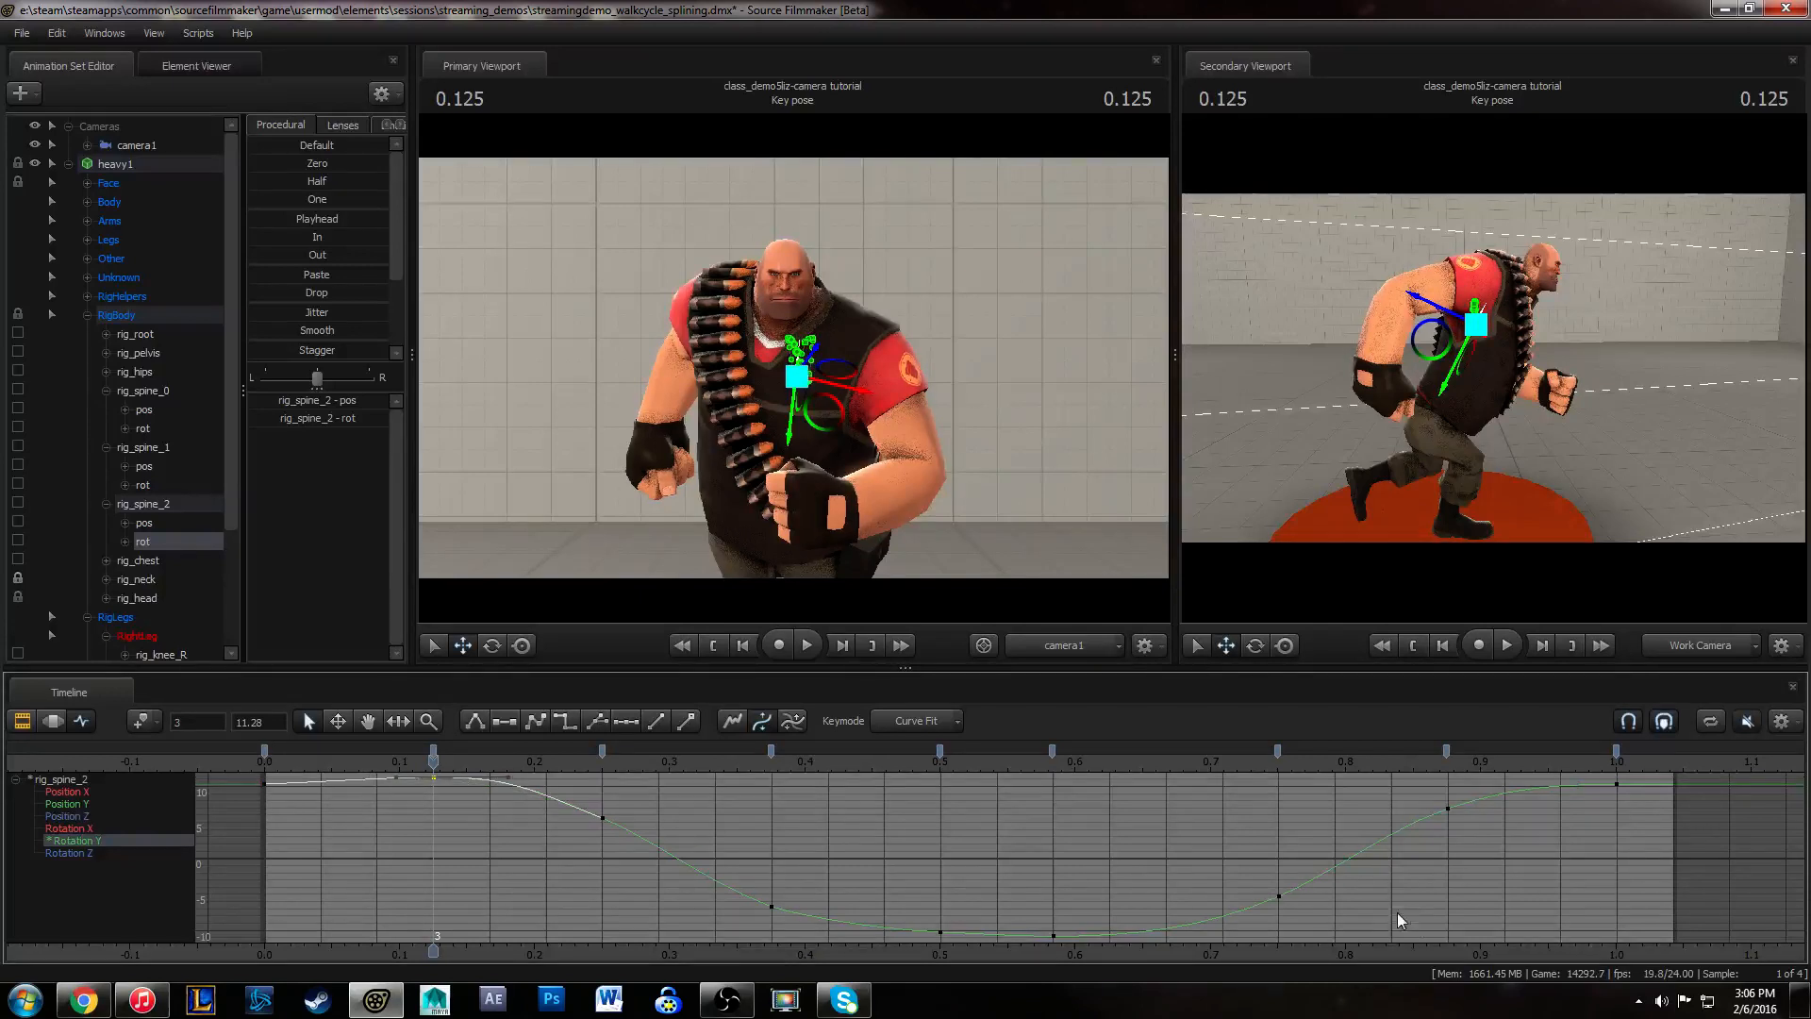
{"action": "left_click_drag", "start_coordinate": [1030, 887], "coordinate": [1073, 943]}
{"action": "middle_click_drag", "start_coordinate": [1075, 897], "coordinate": [1125, 853], "text": "shift"}
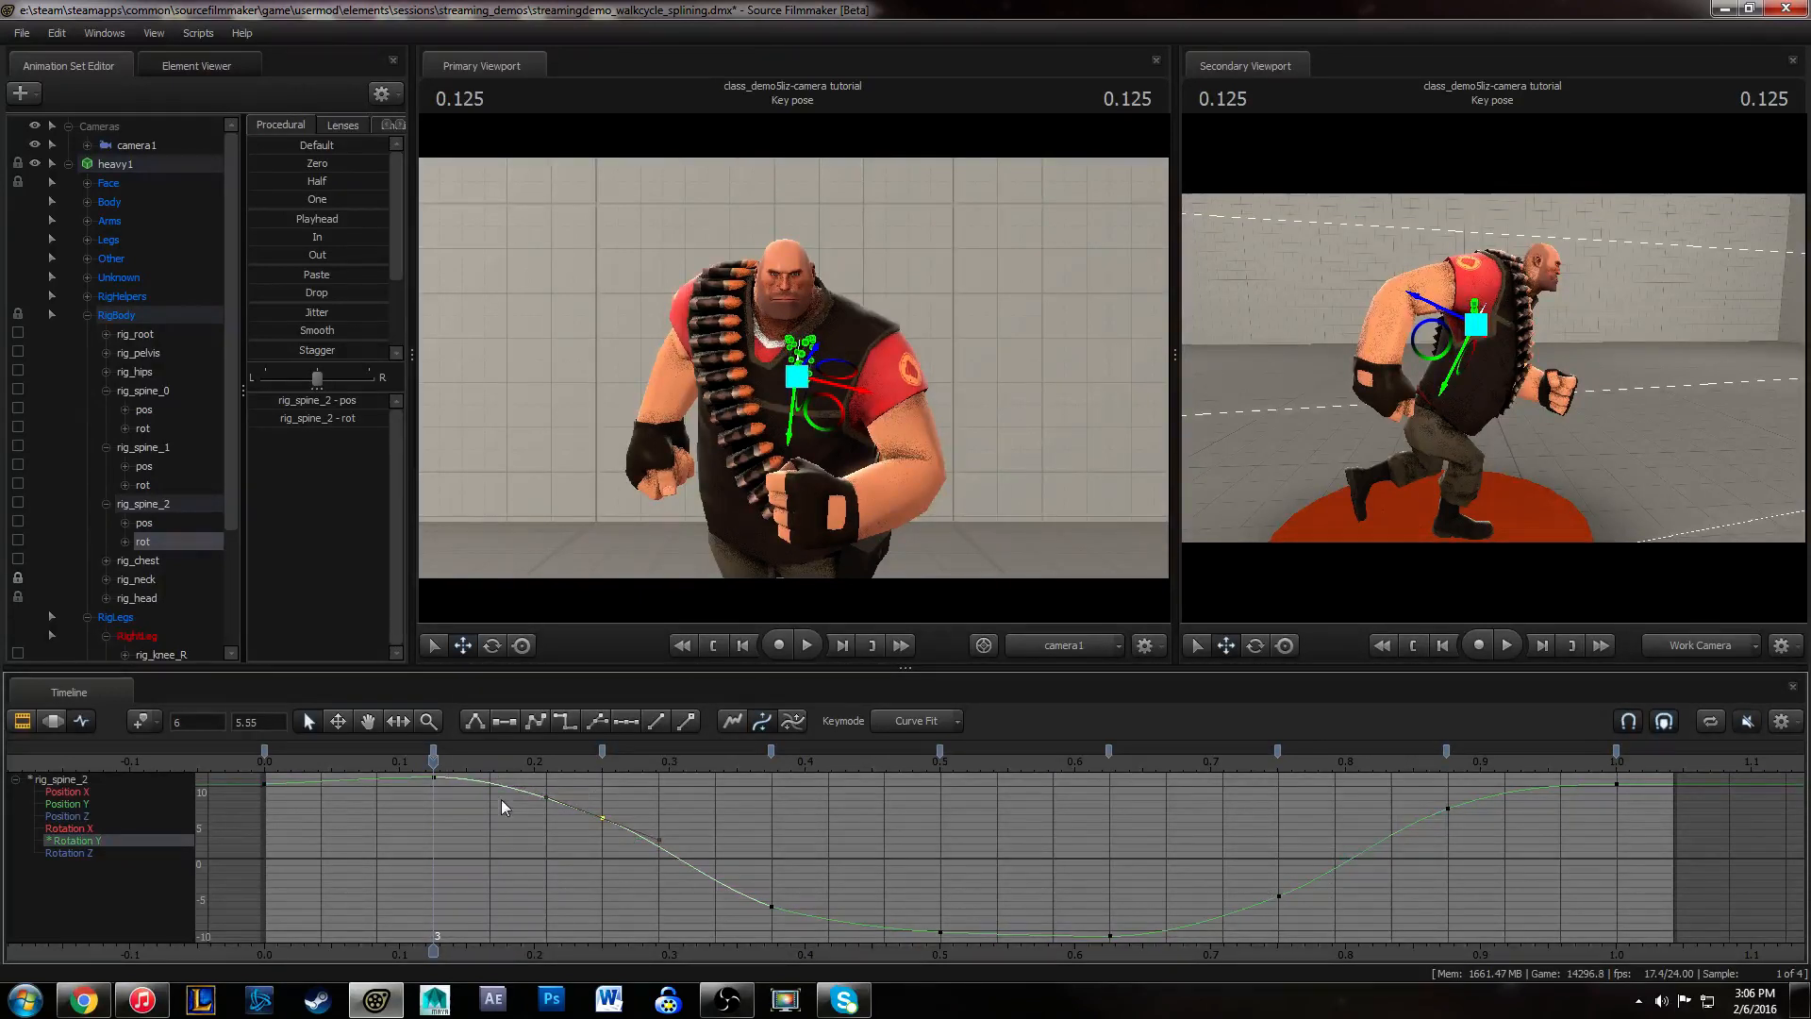
- Replay the walk cycle from frame 0 to check the spine swing with rig_spine_2's keys on frames 3 and 15
{"action": "left_click", "coordinate": [258, 764]}
{"action": "key", "text": "space"}
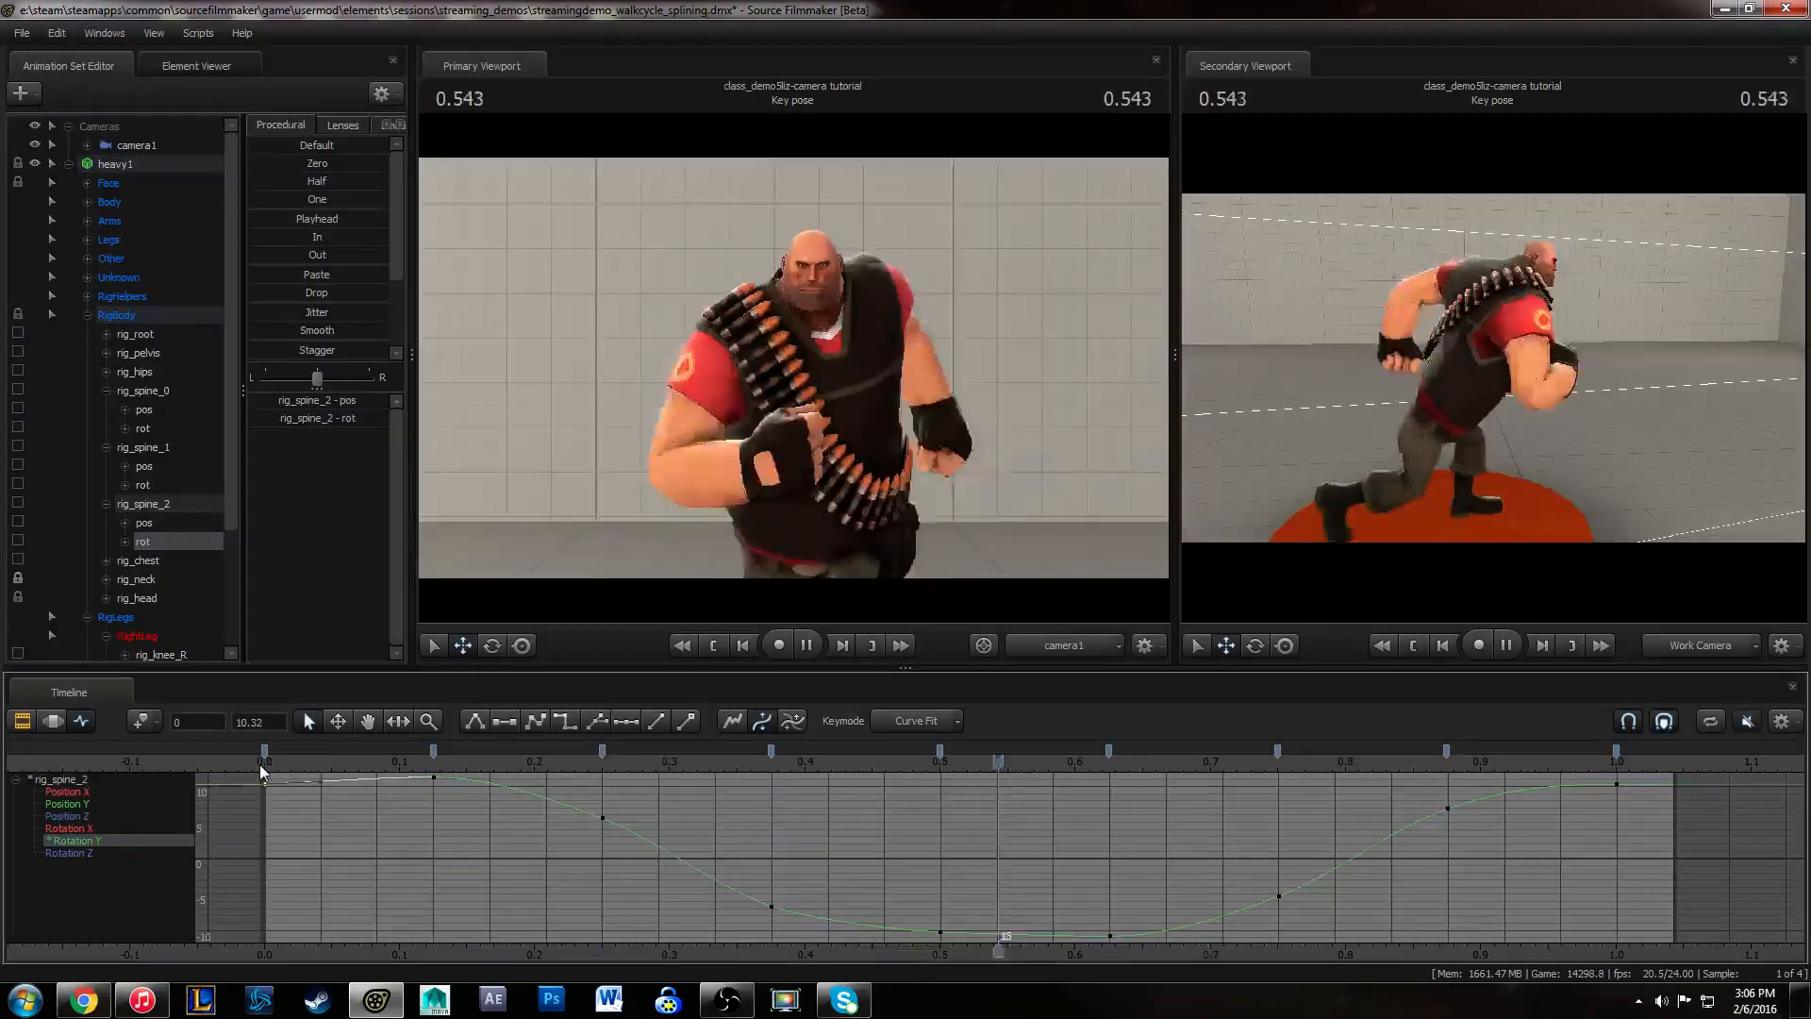
{"action": "left_click", "coordinate": [267, 762]}
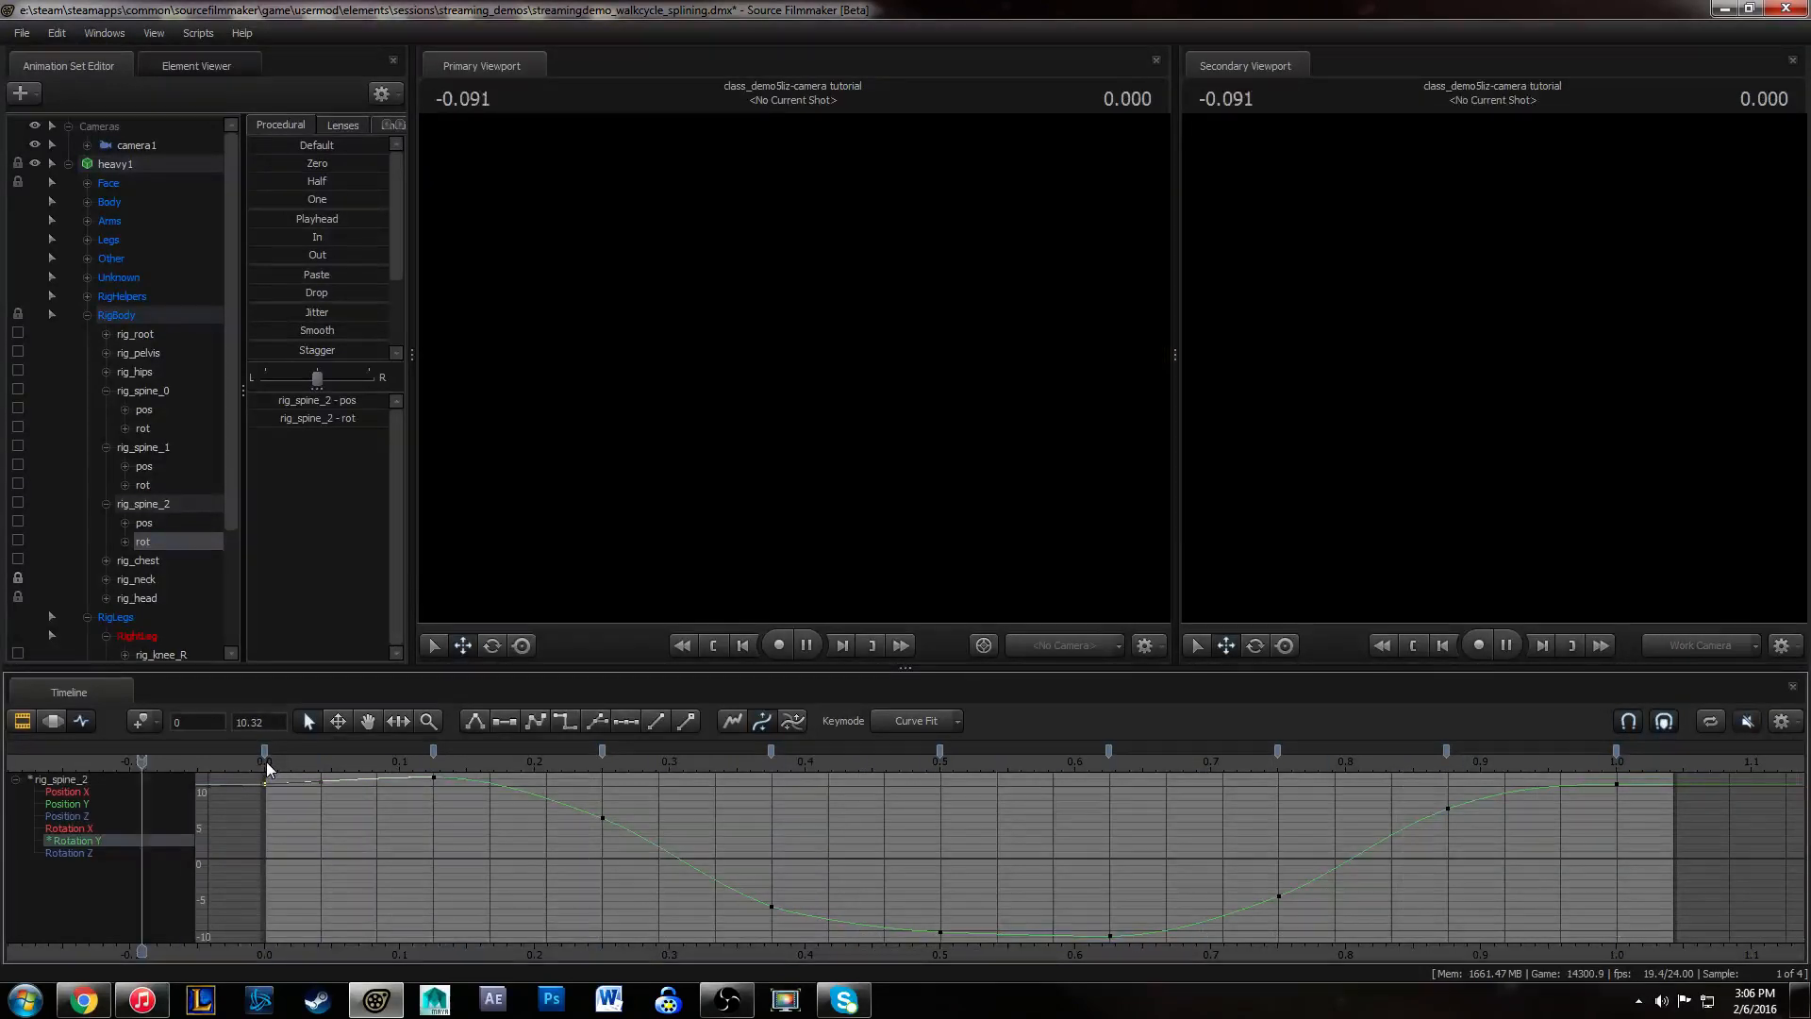
- Save the walk cycle session
{"action": "left_click_drag", "start_coordinate": [259, 760], "coordinate": [377, 754]}
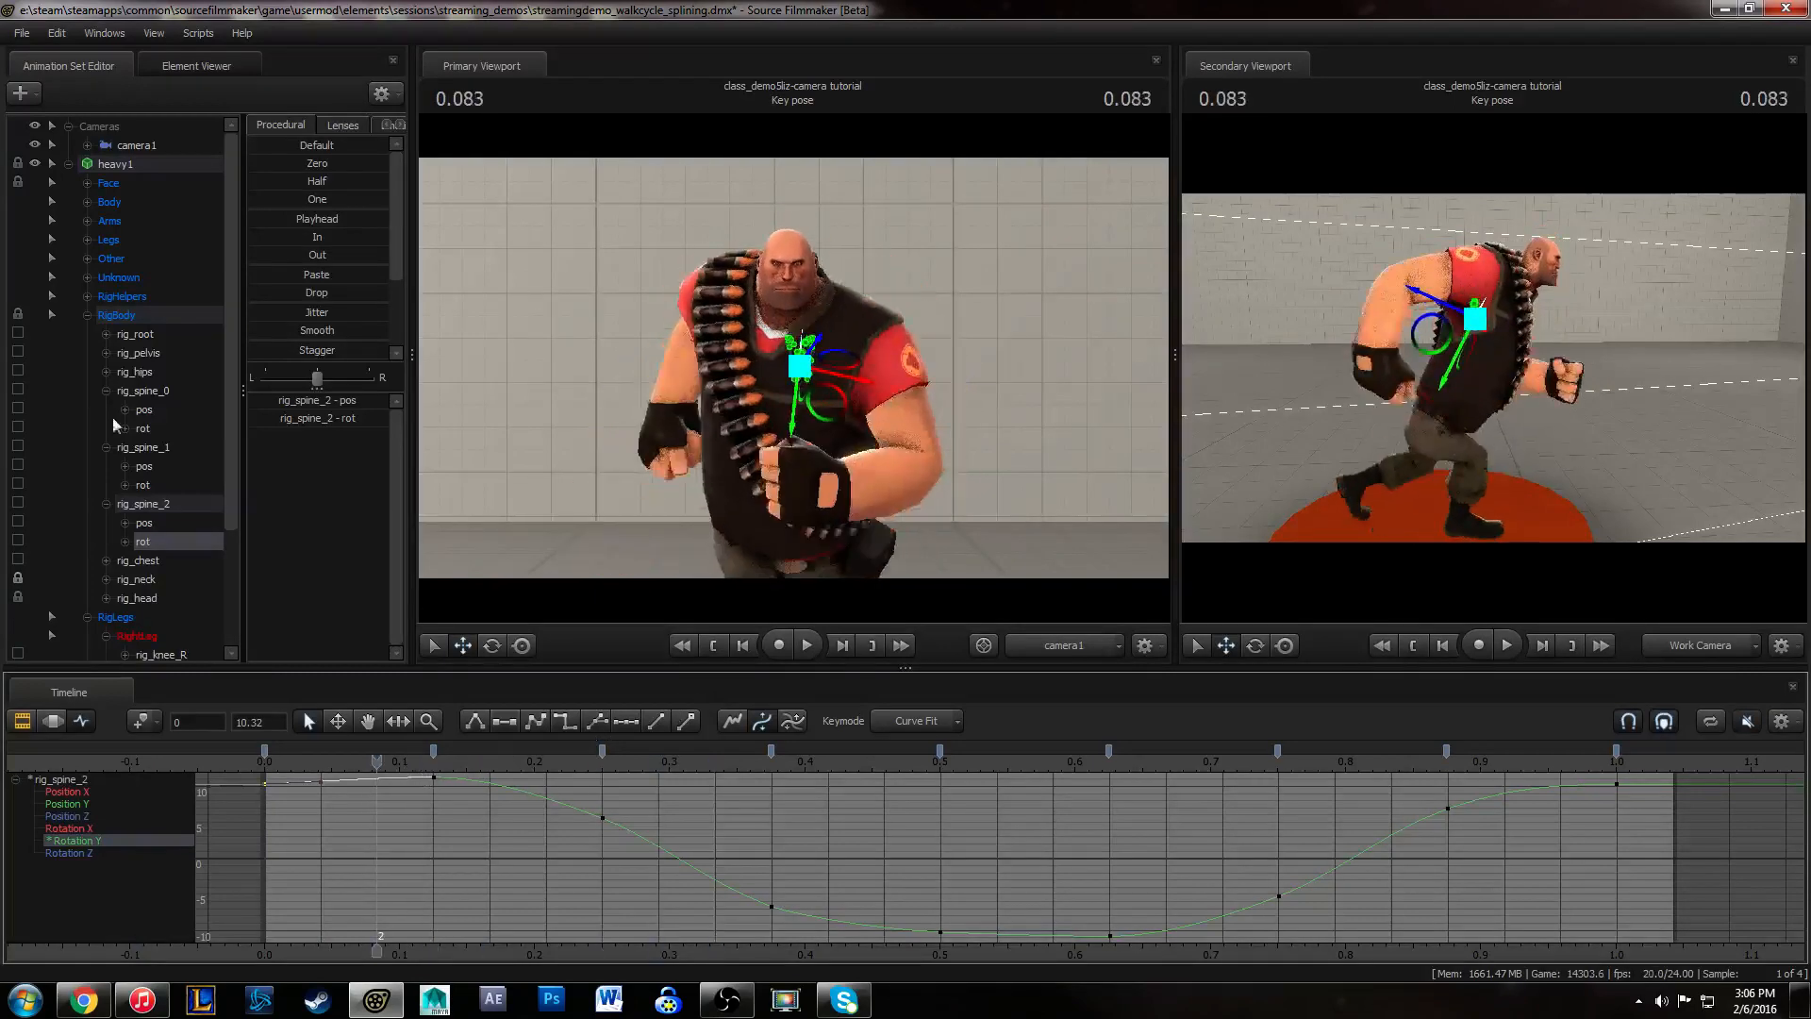
{"action": "left_click", "coordinate": [21, 34]}
{"action": "left_click", "coordinate": [32, 87]}
- Select rig_head and replay the walk cycle with a closer side view of the upper body to examine the head's motion
{"action": "left_click", "coordinate": [785, 281]}
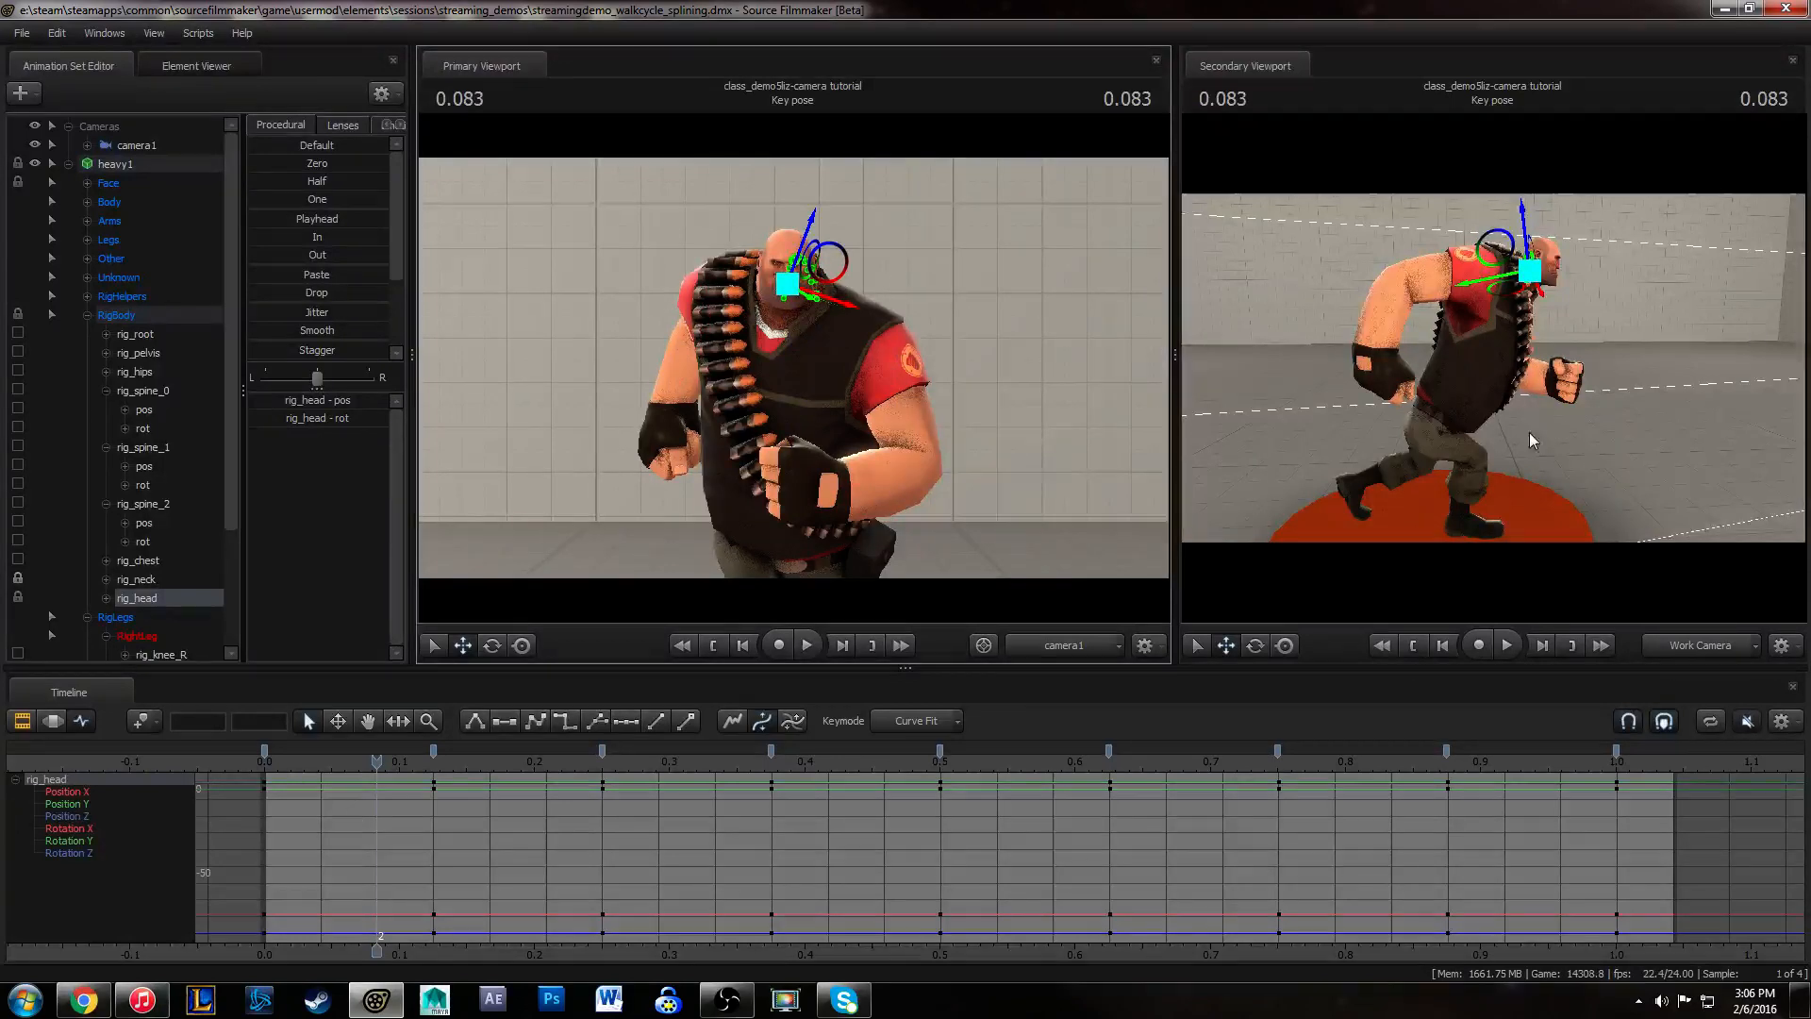
{"action": "key", "text": "w"}
{"action": "left_click_drag", "start_coordinate": [1530, 441], "coordinate": [1446, 561]}
{"action": "key", "text": "s"}
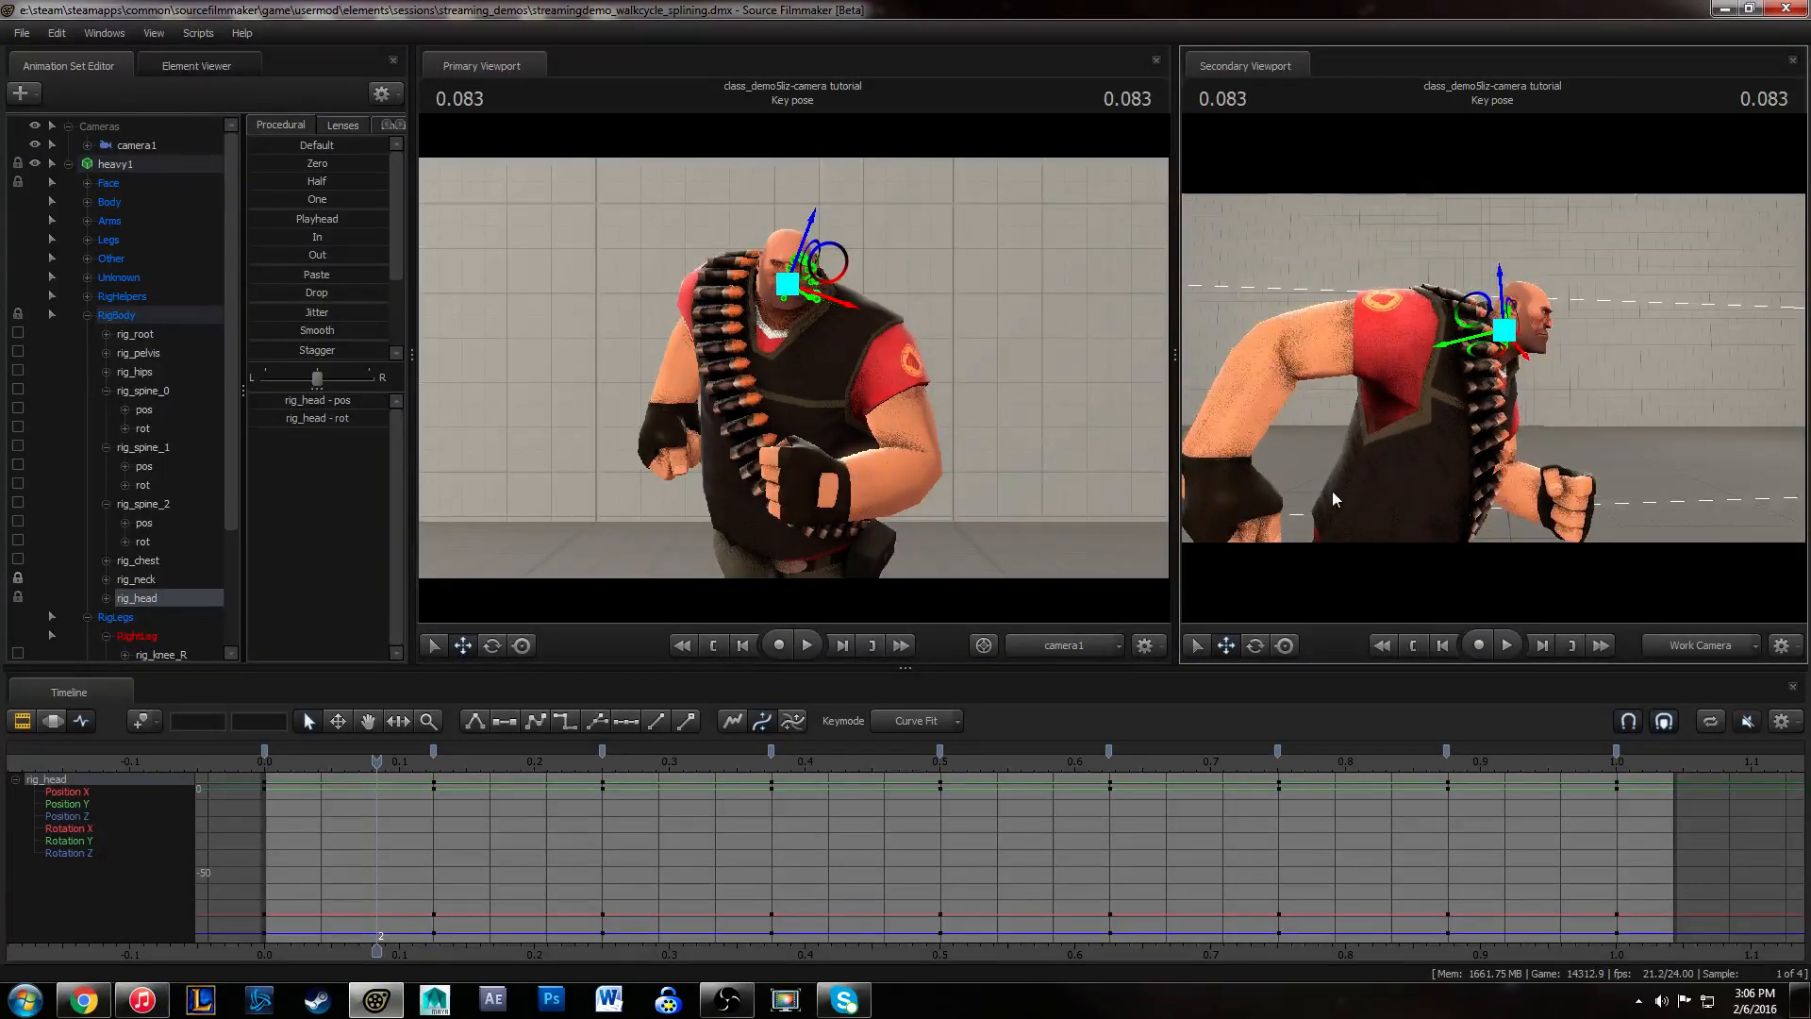
{"action": "left_click_drag", "start_coordinate": [277, 761], "coordinate": [354, 768]}
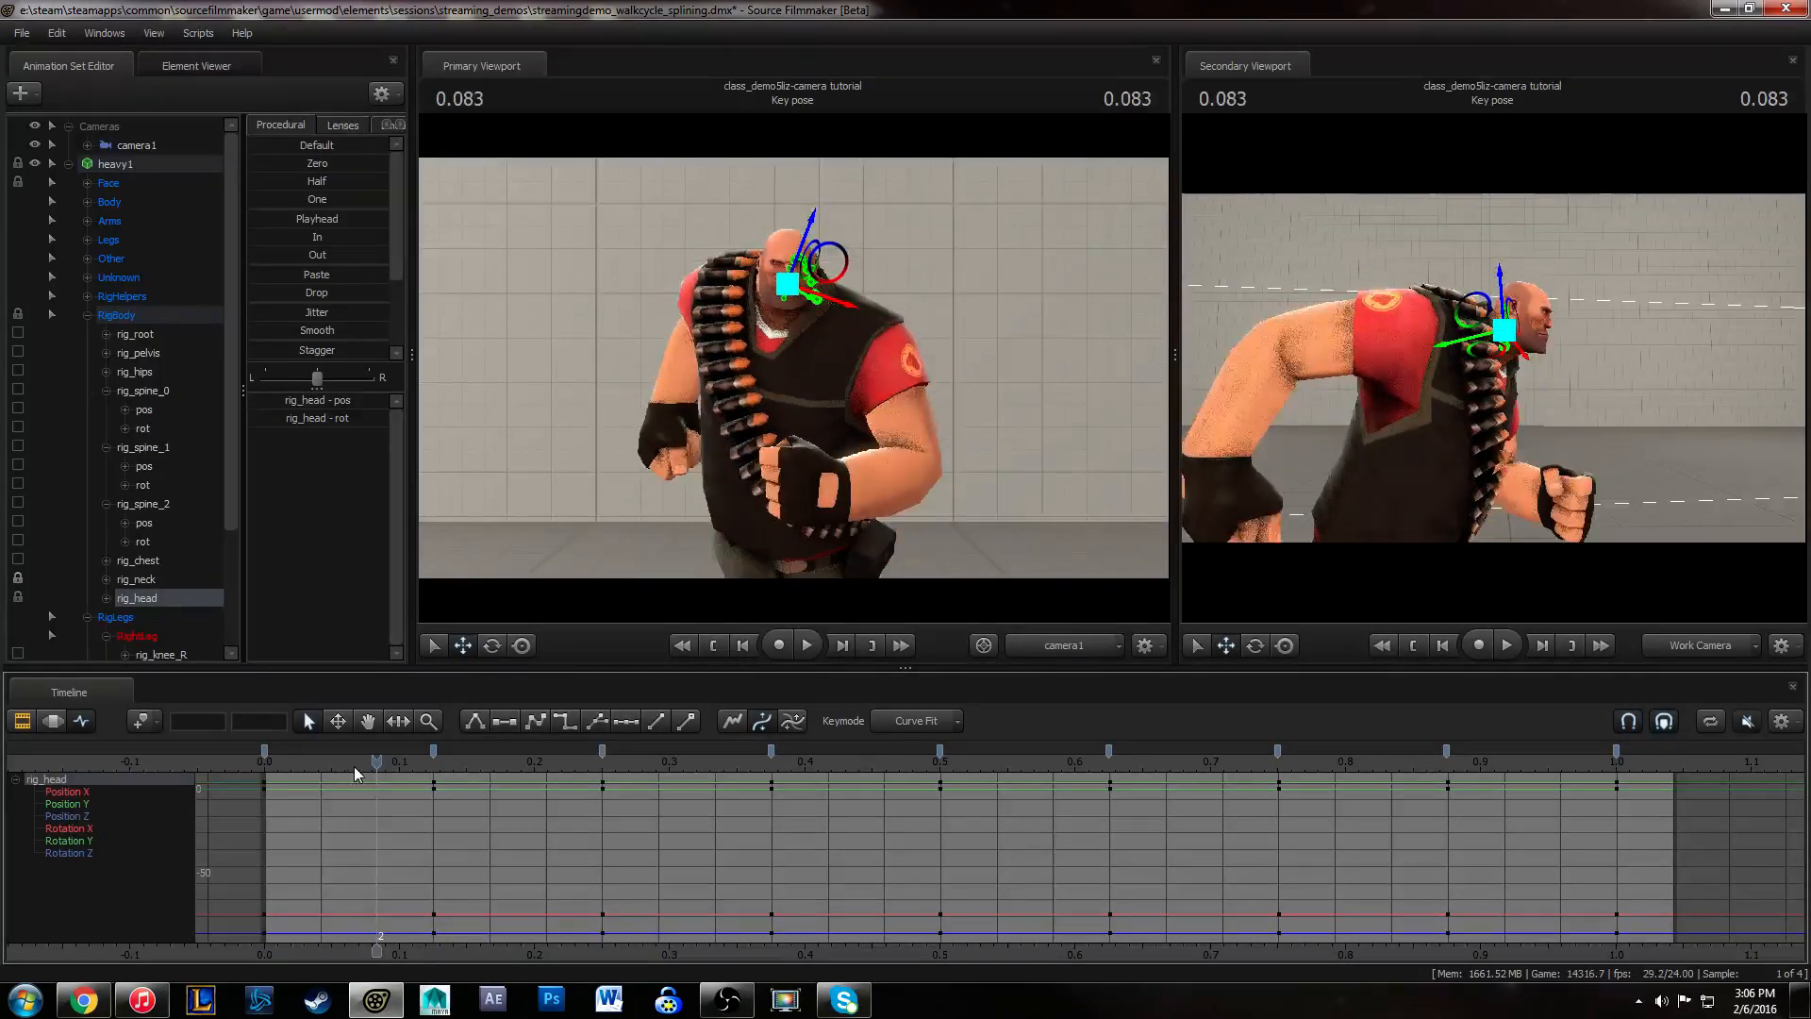
{"action": "key", "text": "space"}
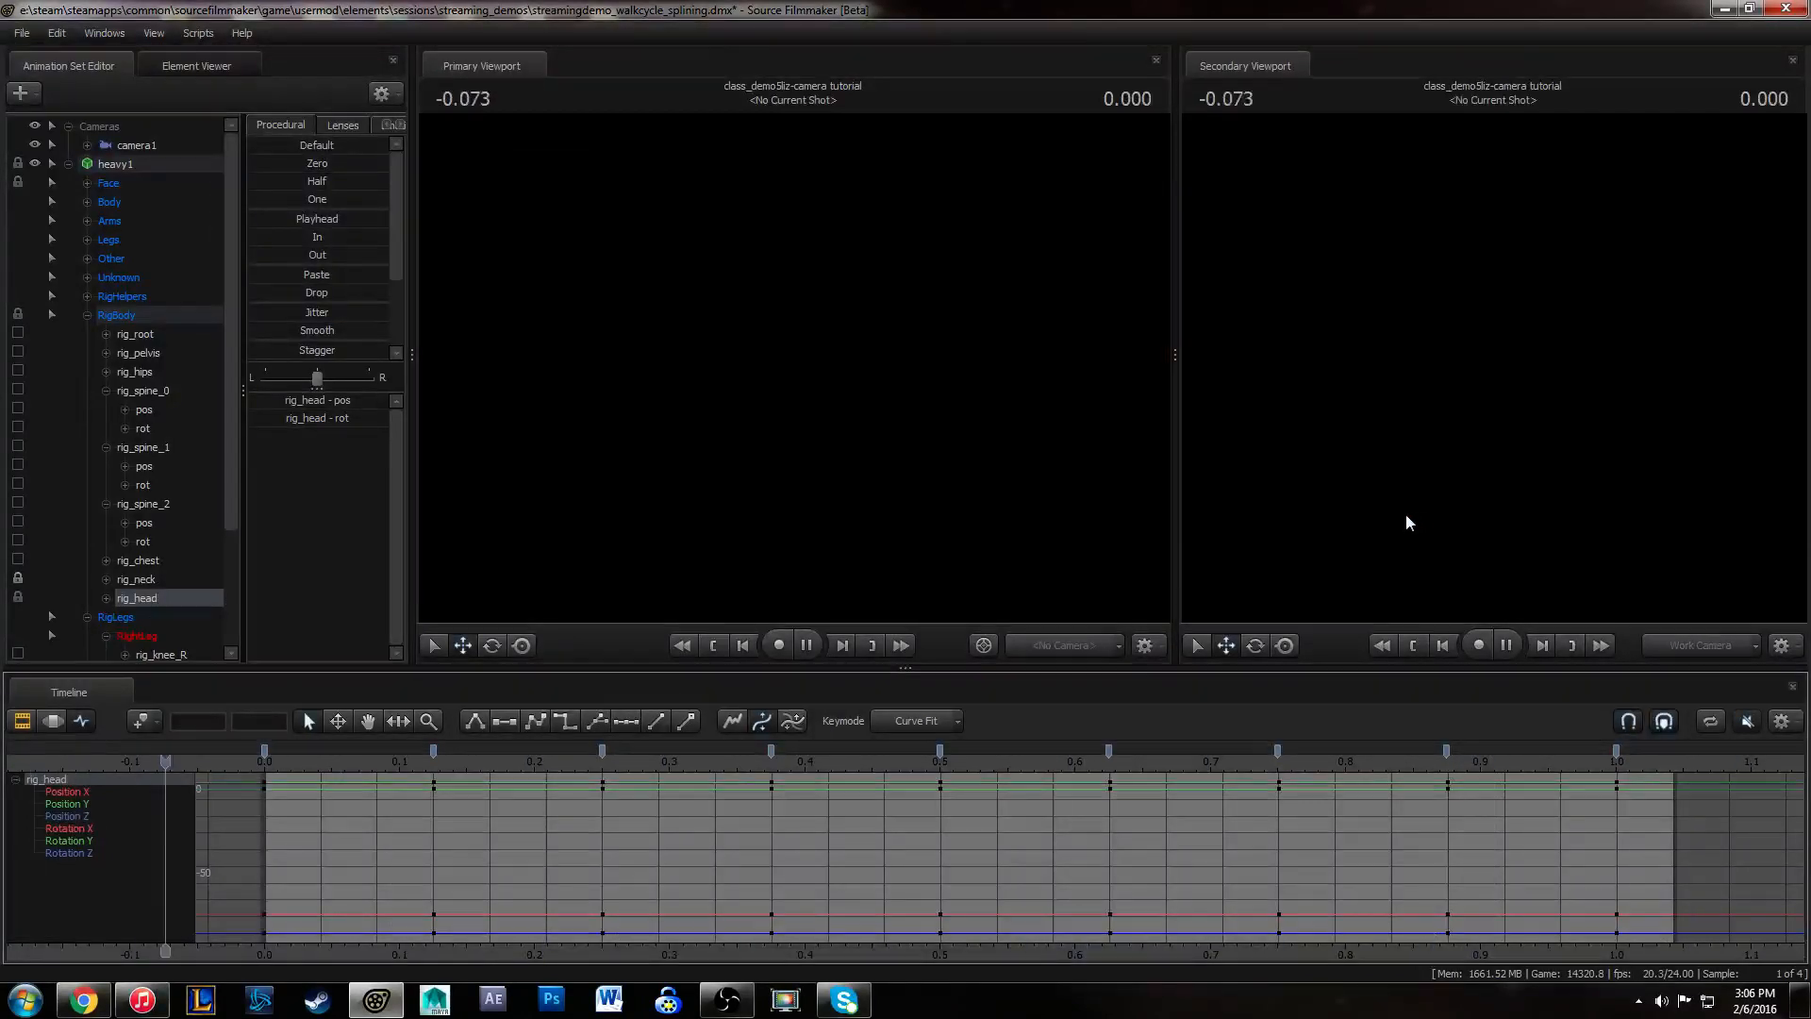
{"action": "key", "text": "space"}
- Isolate rig_head's Rotation X curve in the graph and undo a trial shift of its keys
{"action": "left_click", "coordinate": [87, 831]}
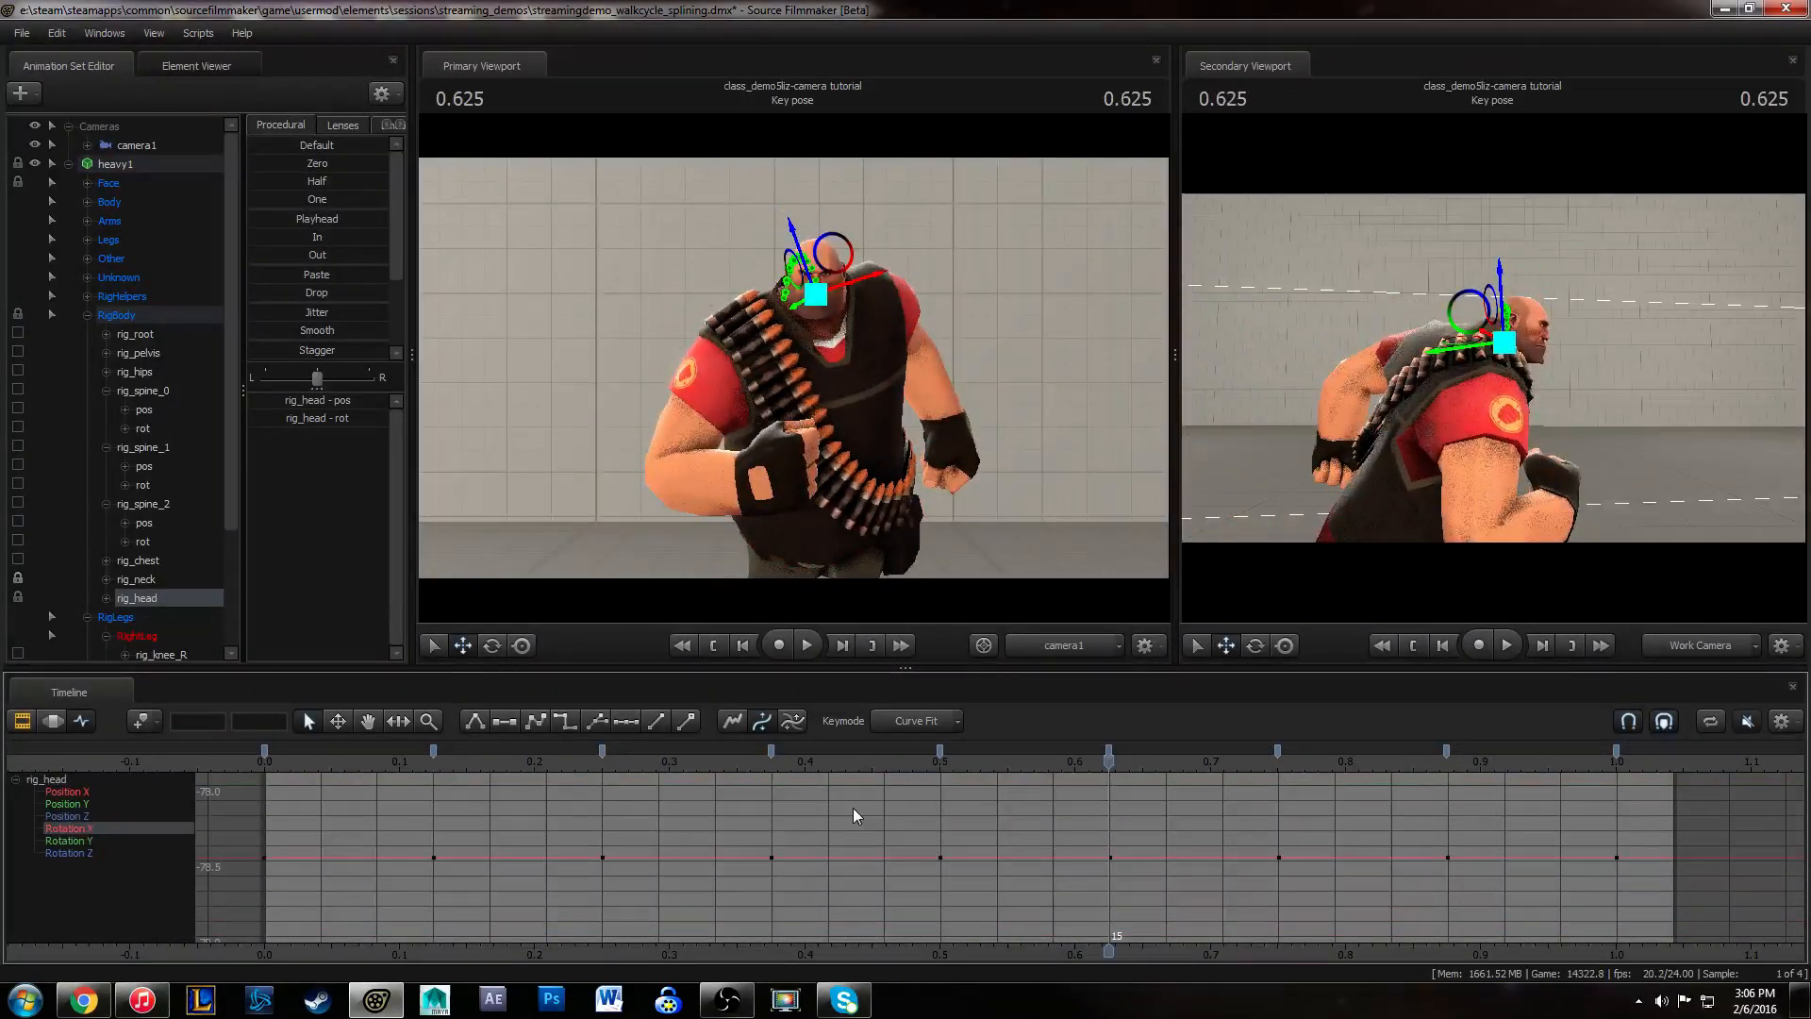
{"action": "left_click_drag", "start_coordinate": [1056, 915], "coordinate": [1088, 791]}
{"action": "scroll", "coordinate": [1113, 832], "scroll_direction": "down", "scroll_amount": 4}
{"action": "left_click", "coordinate": [1049, 837]}
{"action": "mouse_move", "coordinate": [1039, 870]}
{"action": "middle_mouse_down"}
{"action": "mouse_move", "coordinate": [1031, 998]}
{"action": "mouse_move", "coordinate": [1045, 868]}
{"action": "middle_mouse_up"}
{"action": "key", "text": "ctrl+z"}
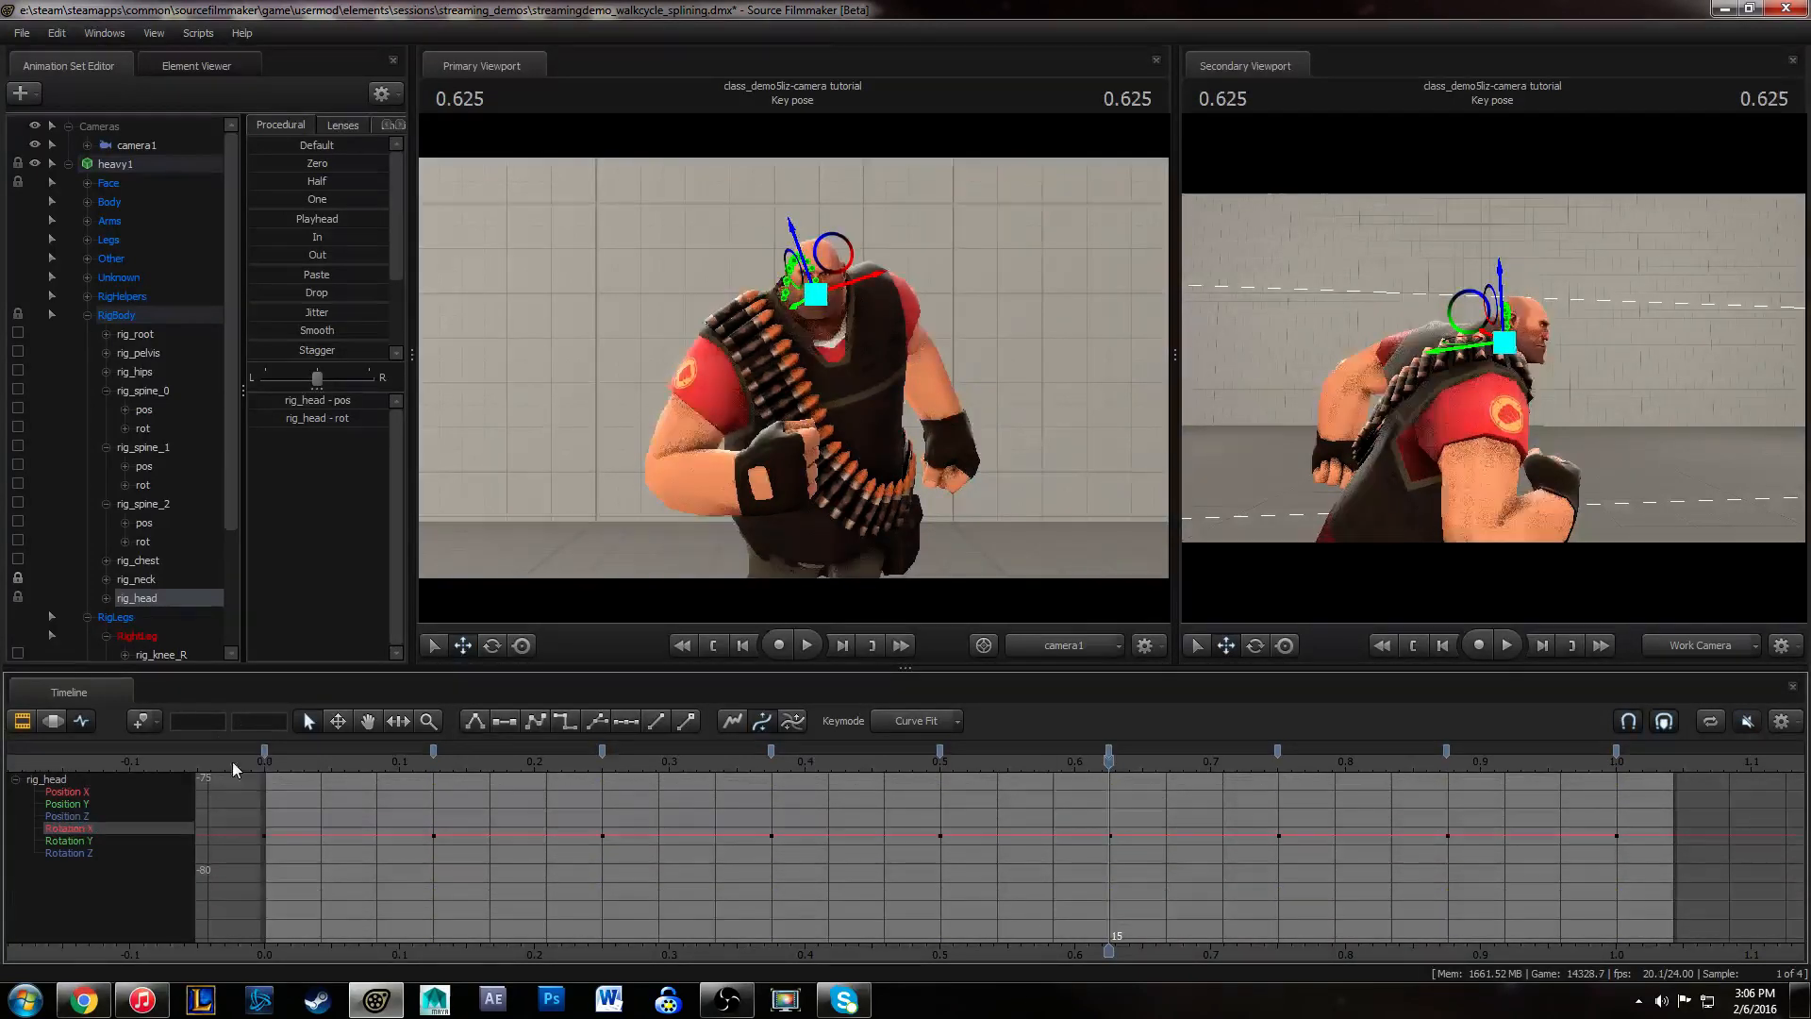
- Move rig_head's Rotation X key from frame 3 to frame 2 and lower it to about -84.72
{"action": "left_click", "coordinate": [271, 763]}
{"action": "left_click_drag", "start_coordinate": [271, 763], "coordinate": [380, 768]}
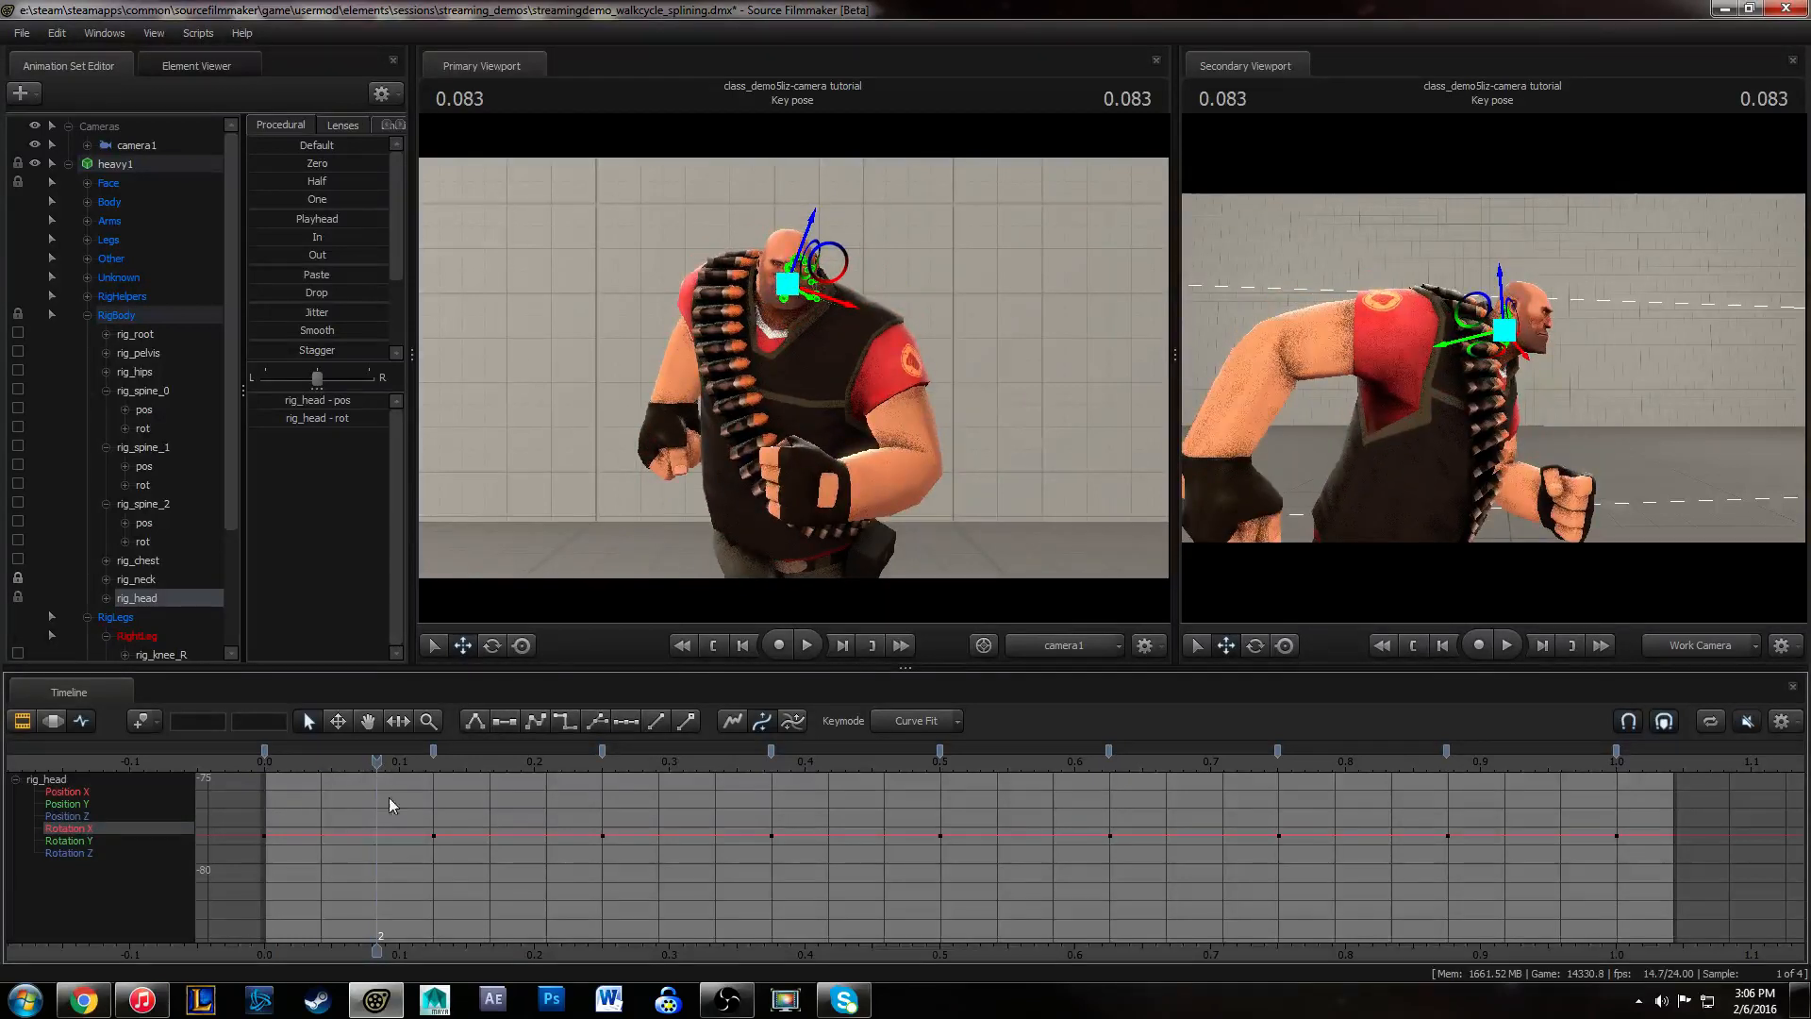
{"action": "left_click_drag", "start_coordinate": [1609, 364], "coordinate": [1604, 364]}
{"action": "key", "text": "w"}
{"action": "key", "text": "s"}
{"action": "key", "text": "s"}
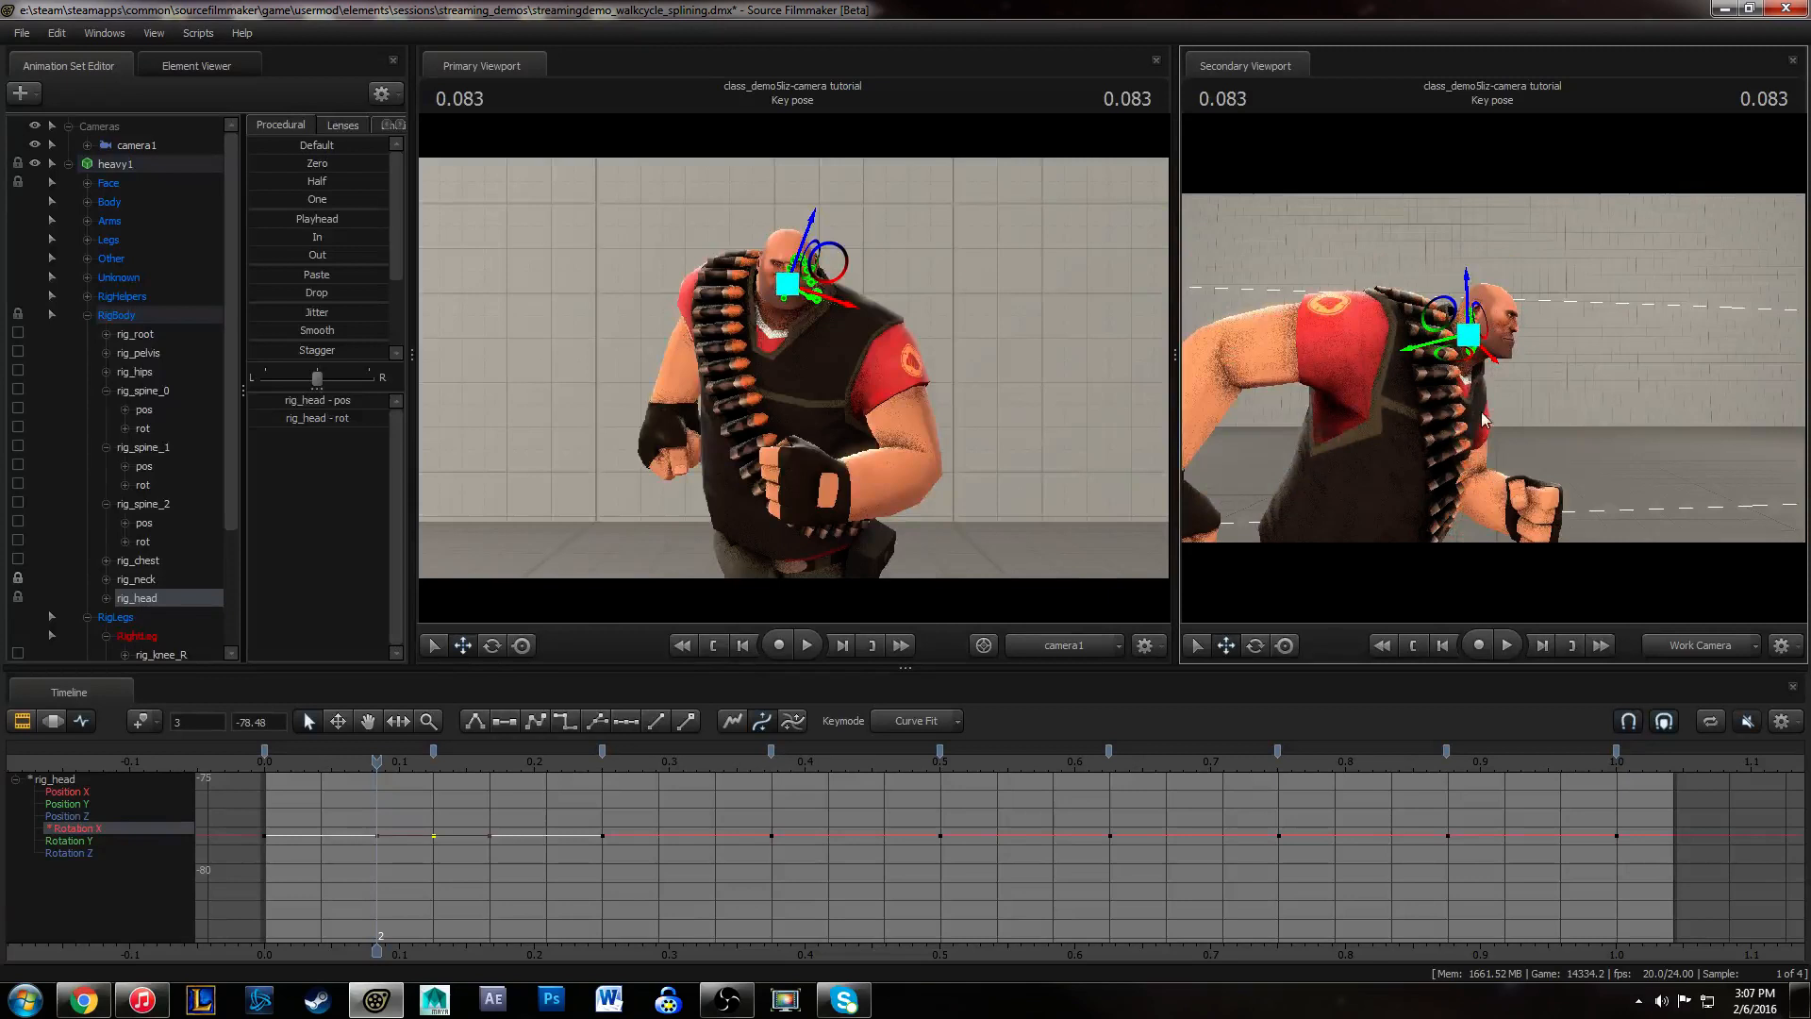
{"action": "left_click", "coordinate": [395, 800]}
{"action": "left_click_drag", "start_coordinate": [264, 766], "coordinate": [370, 774]}
{"action": "left_click_drag", "start_coordinate": [378, 835], "coordinate": [379, 905]}
{"action": "left_click_drag", "start_coordinate": [278, 761], "coordinate": [366, 742]}
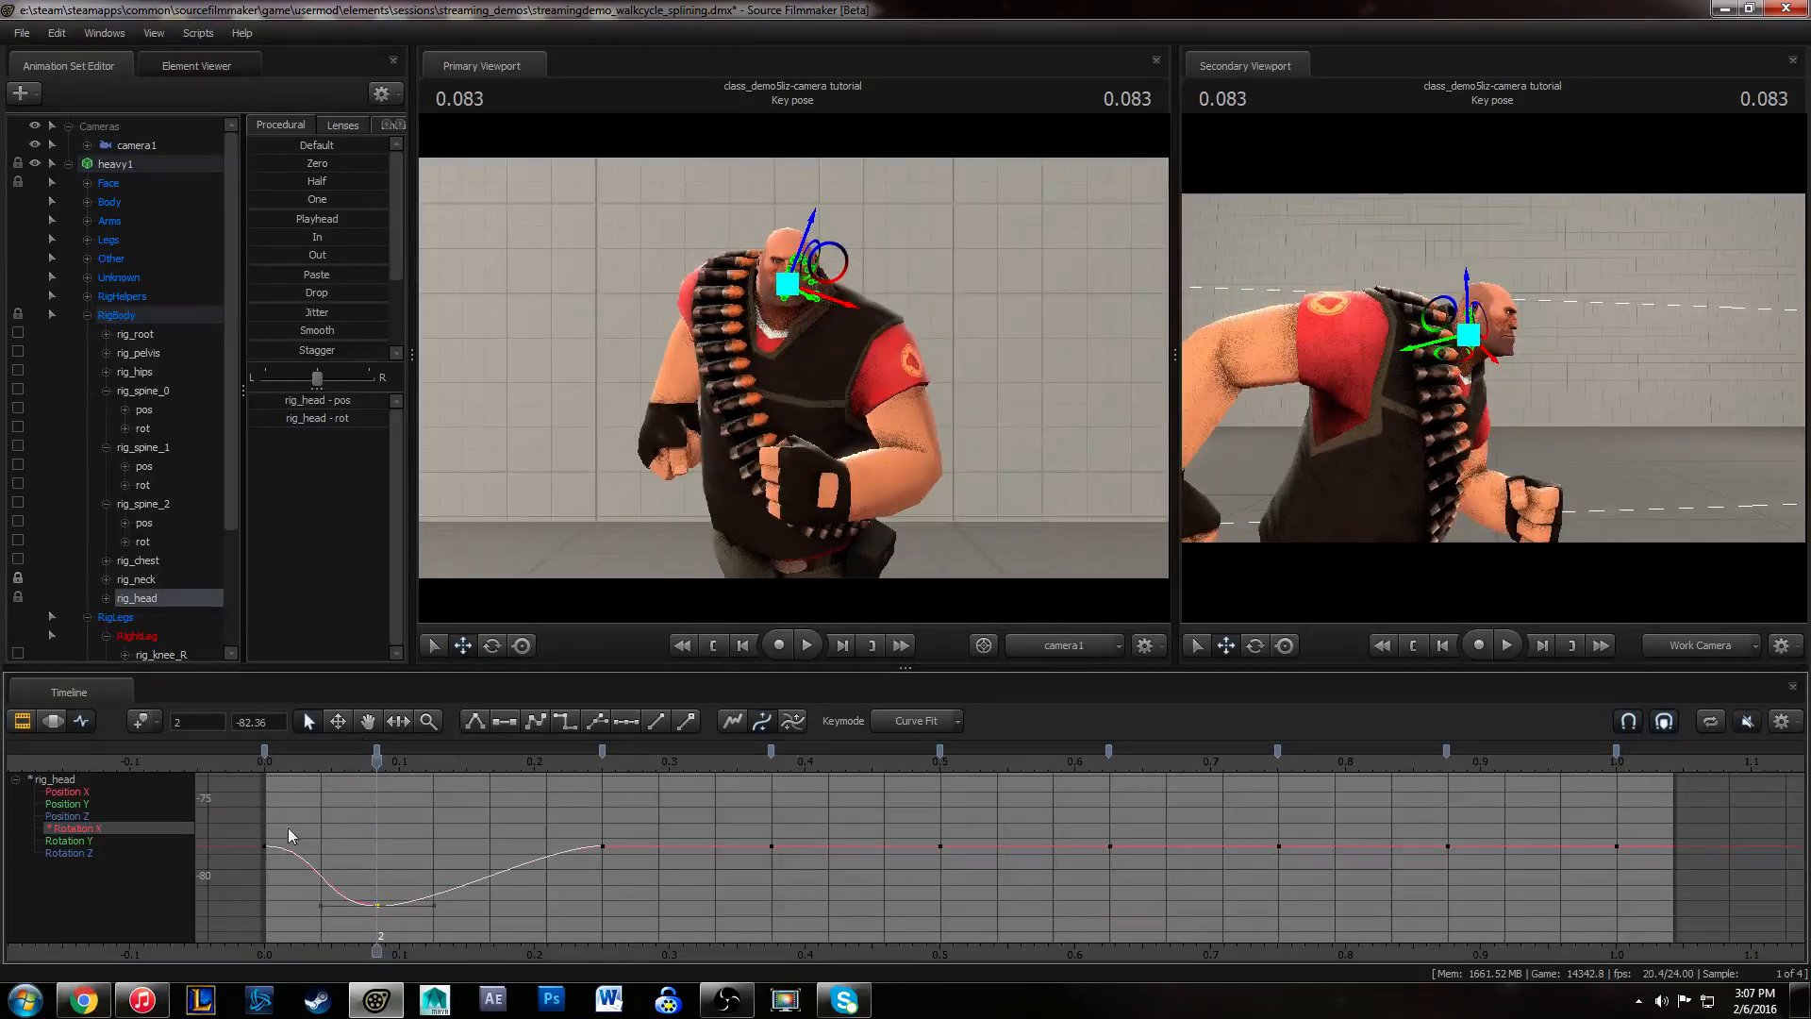
{"action": "scroll", "coordinate": [470, 858], "scroll_direction": "down", "scroll_amount": 3}
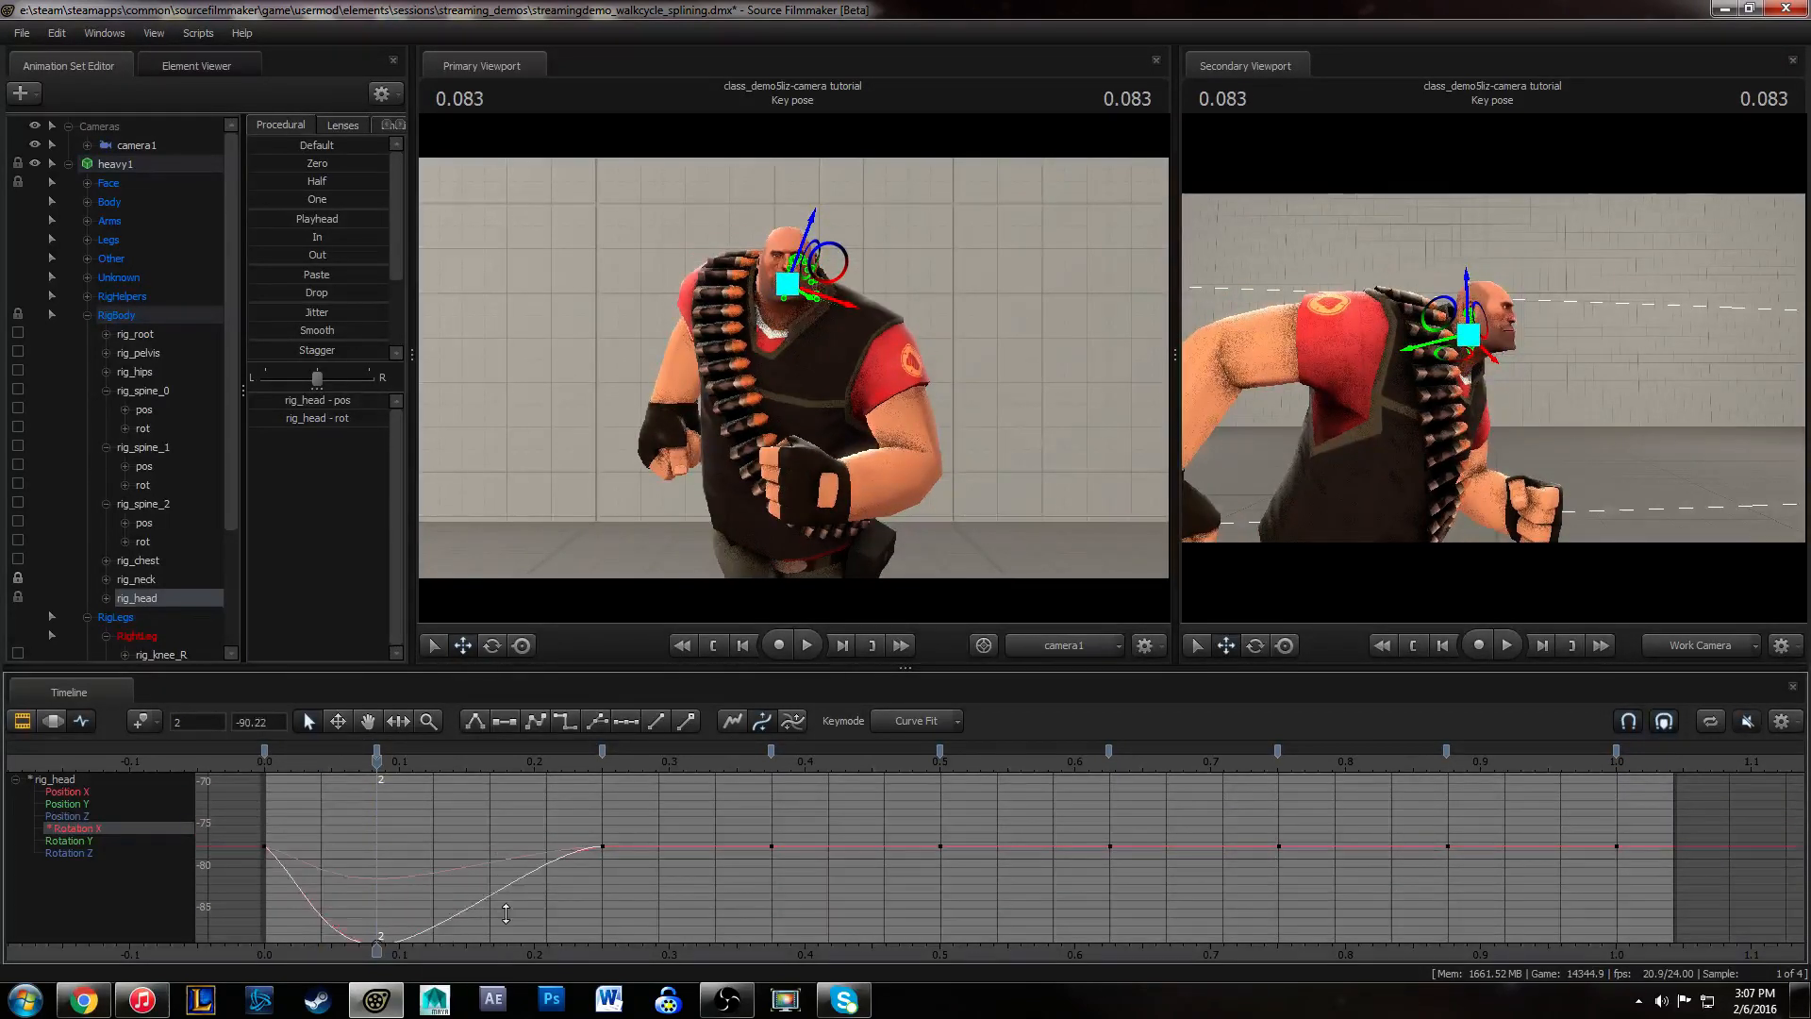
{"action": "left_click_drag", "start_coordinate": [506, 913], "coordinate": [506, 864]}
- Move rig_head's Rotation X keys from frame 9 to 7 at about -75.79 and from frame 6 to 5 at about -80.28
{"action": "left_click_drag", "start_coordinate": [274, 762], "coordinate": [662, 752]}
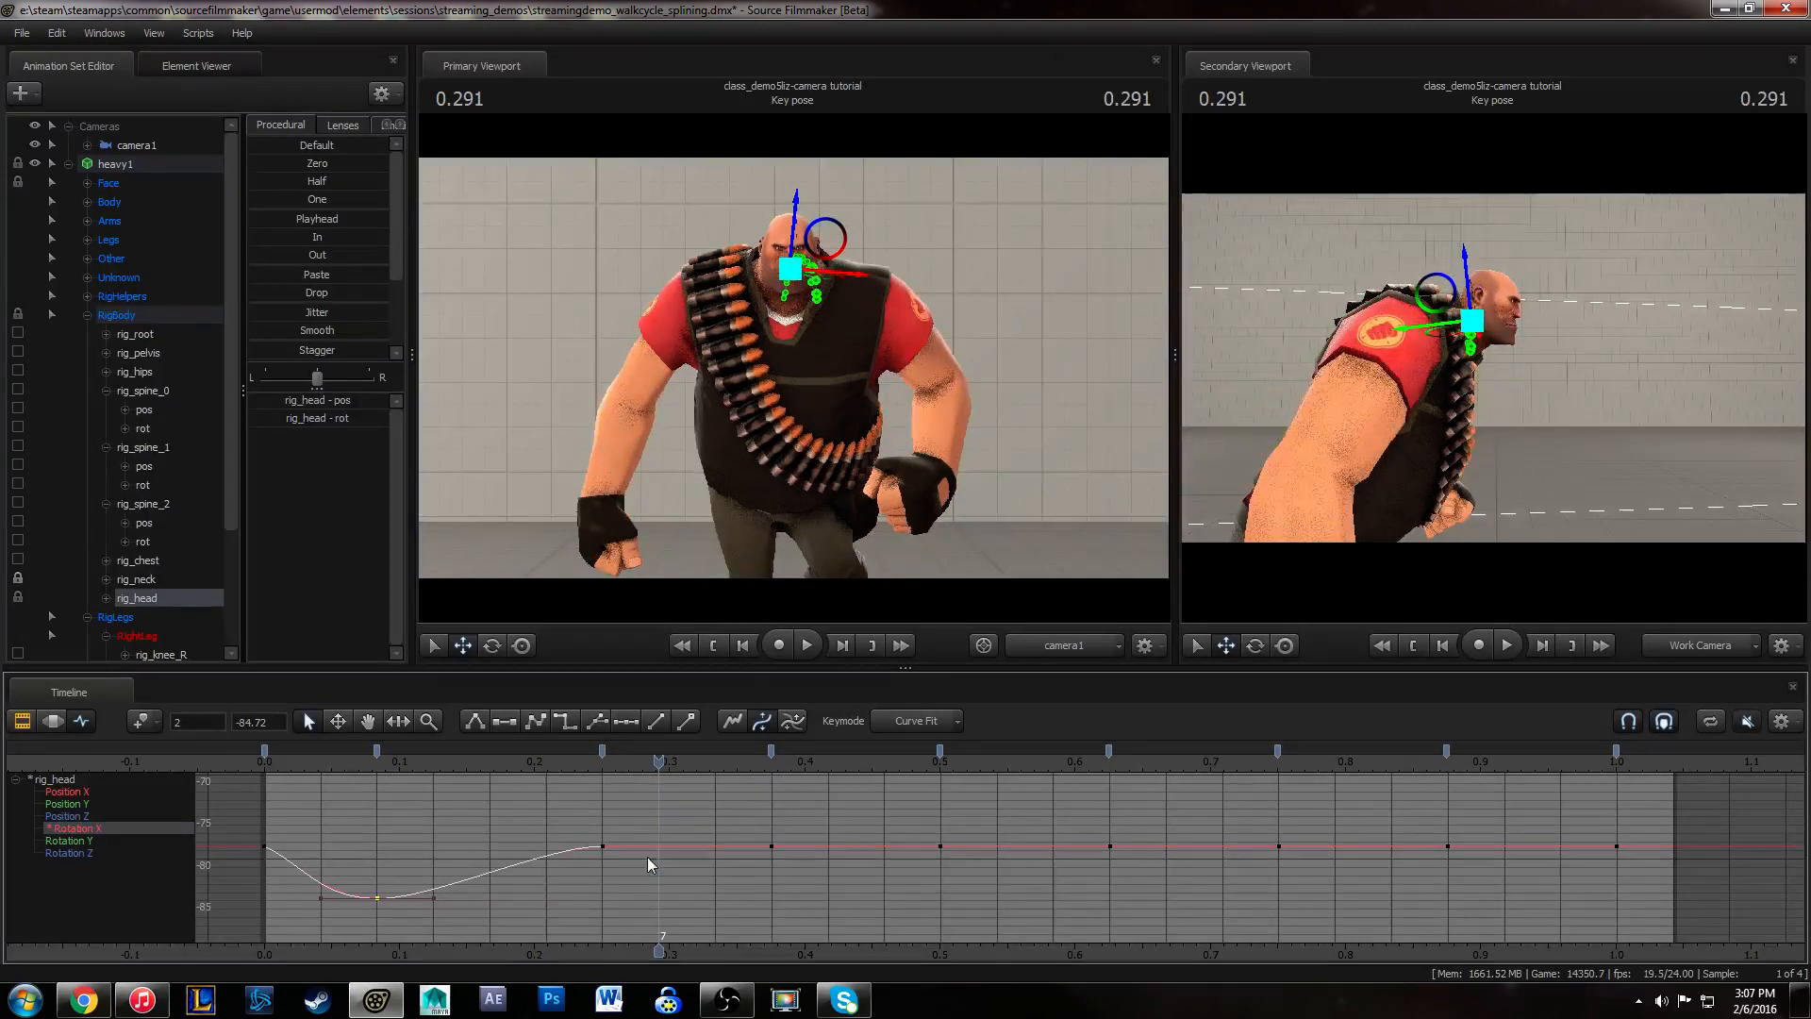
{"action": "middle_click_drag", "start_coordinate": [729, 896], "coordinate": [727, 873]}
{"action": "left_click_drag", "start_coordinate": [530, 787], "coordinate": [627, 893]}
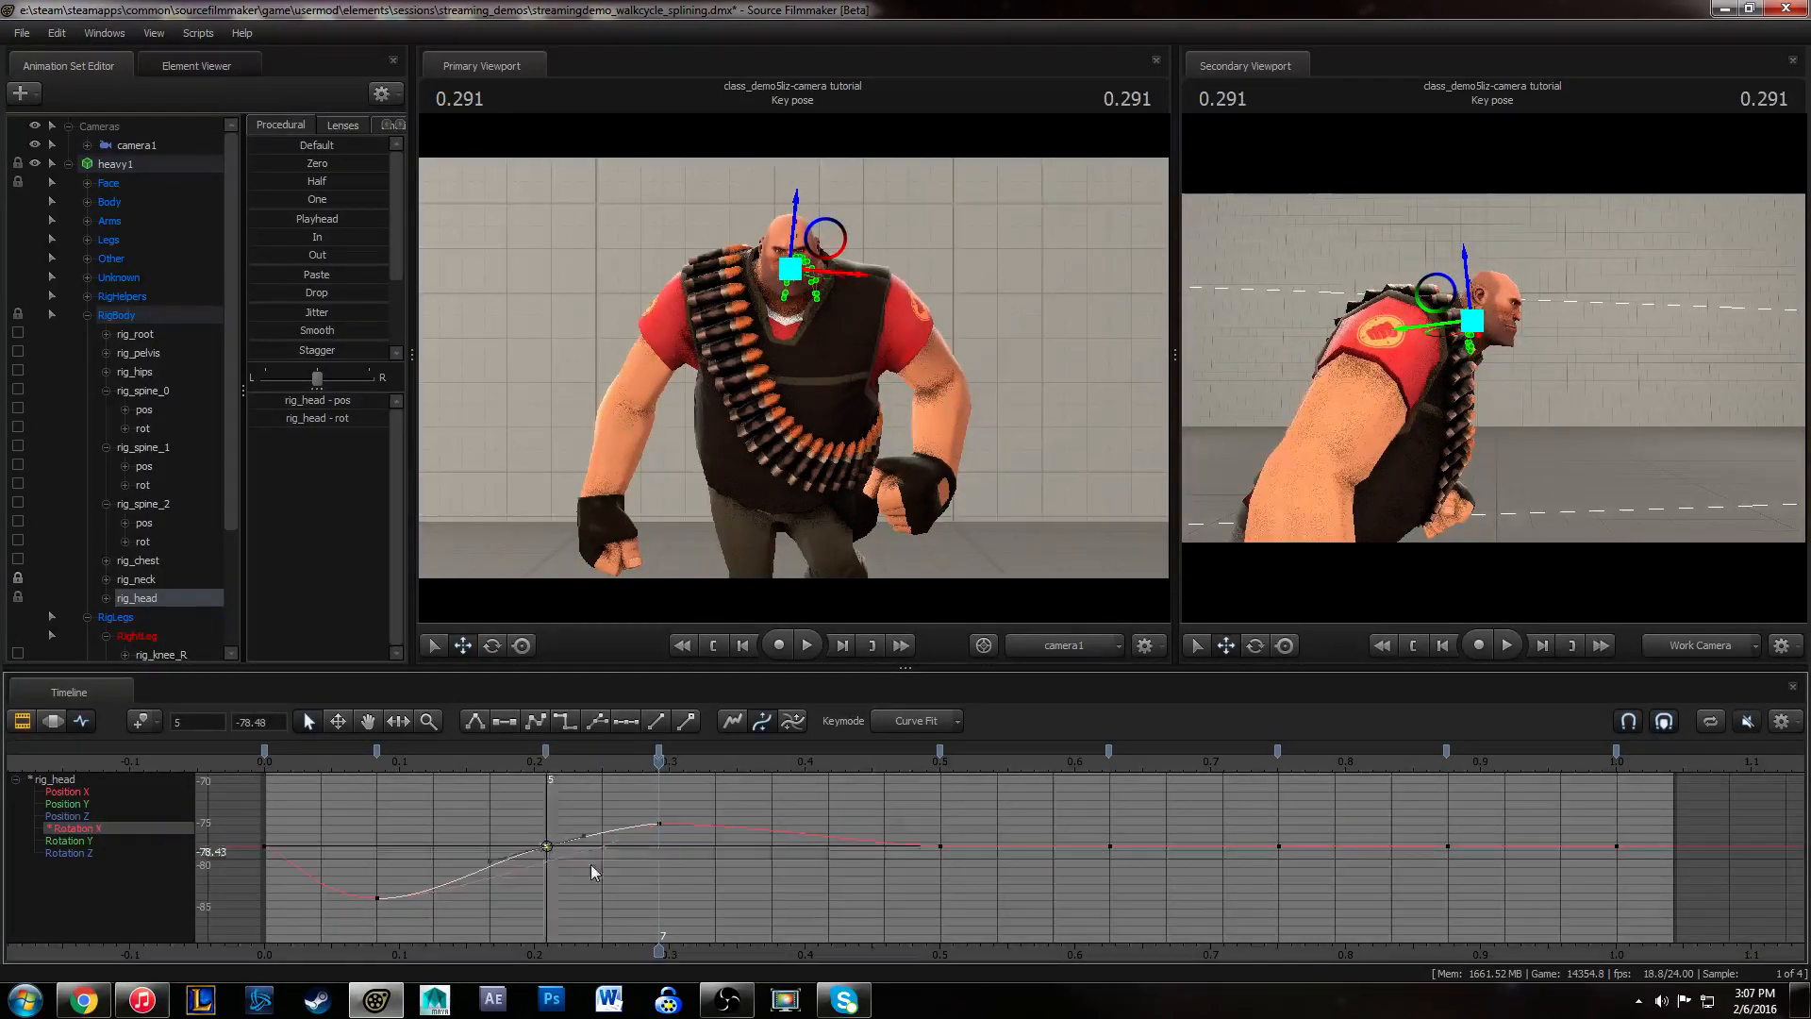
{"action": "middle_click_drag", "start_coordinate": [590, 864], "coordinate": [600, 873]}
{"action": "left_click_drag", "start_coordinate": [500, 921], "coordinate": [500, 922]}
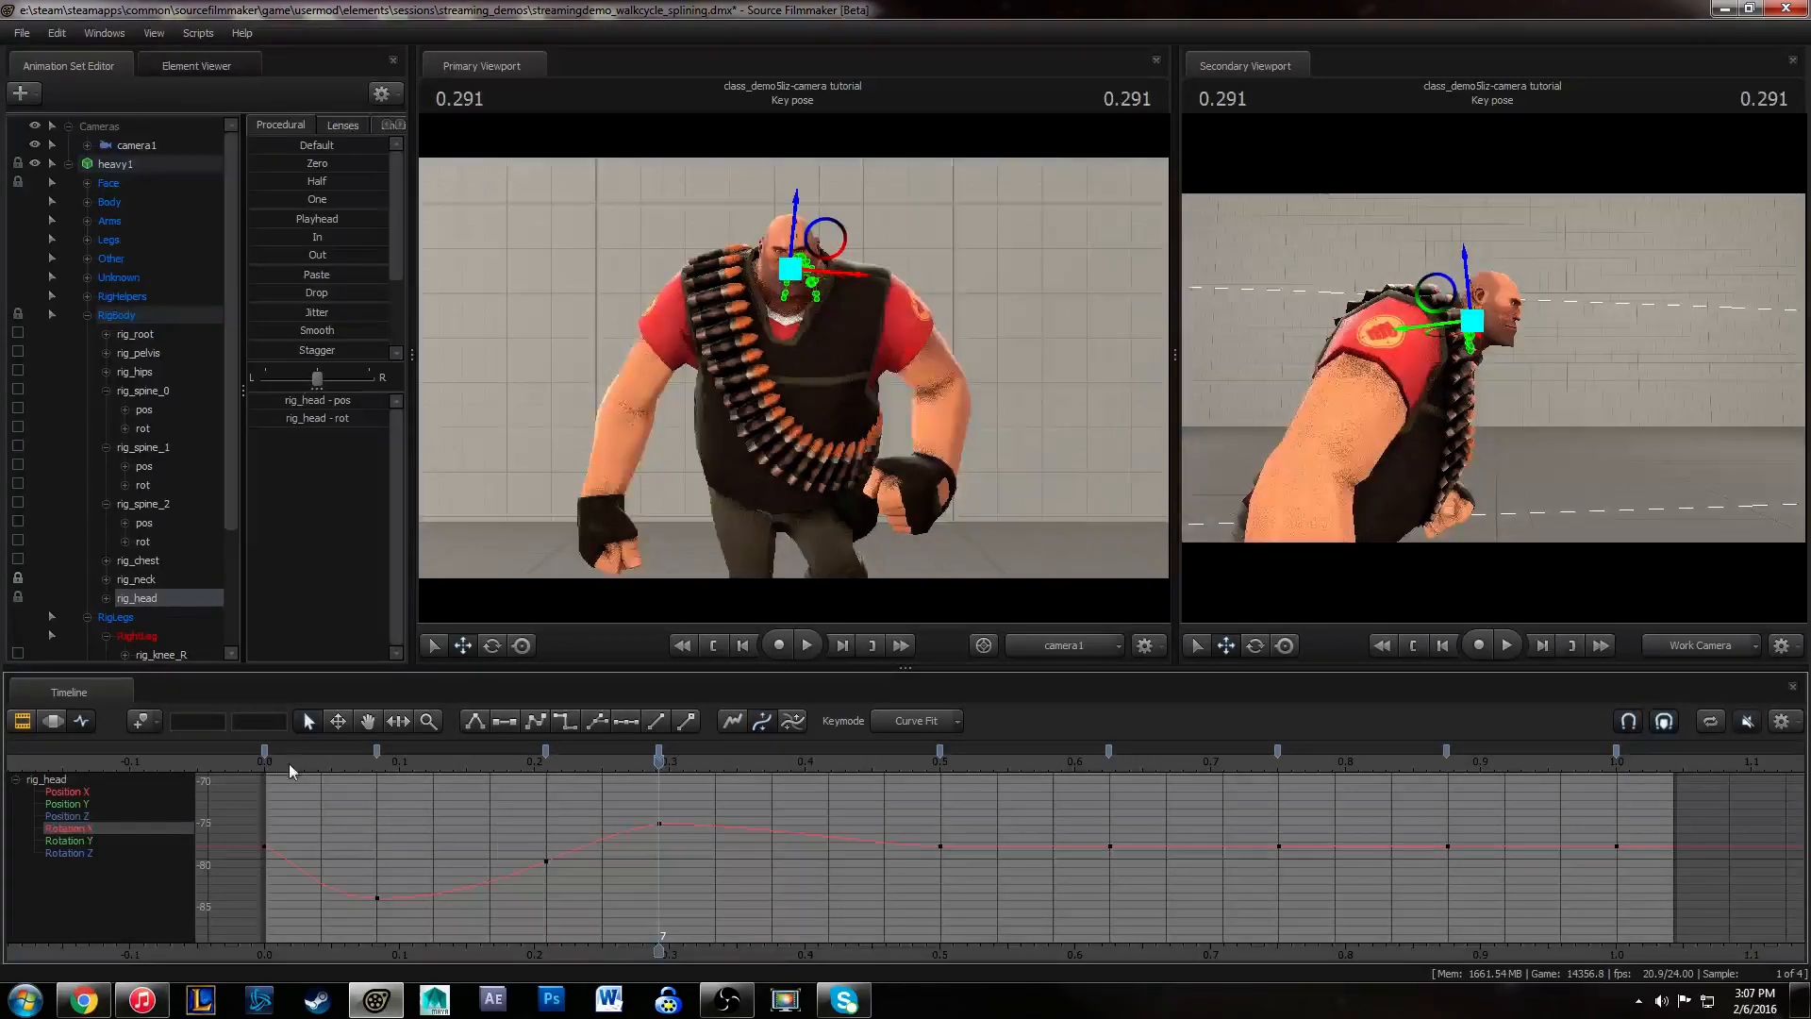
- Move rig_head's Rotation X keys from frames 15, 18 and 21 to 14, 17 and 19, matching the first half's dip and peak
{"action": "left_click_drag", "start_coordinate": [290, 765], "coordinate": [1055, 900]}
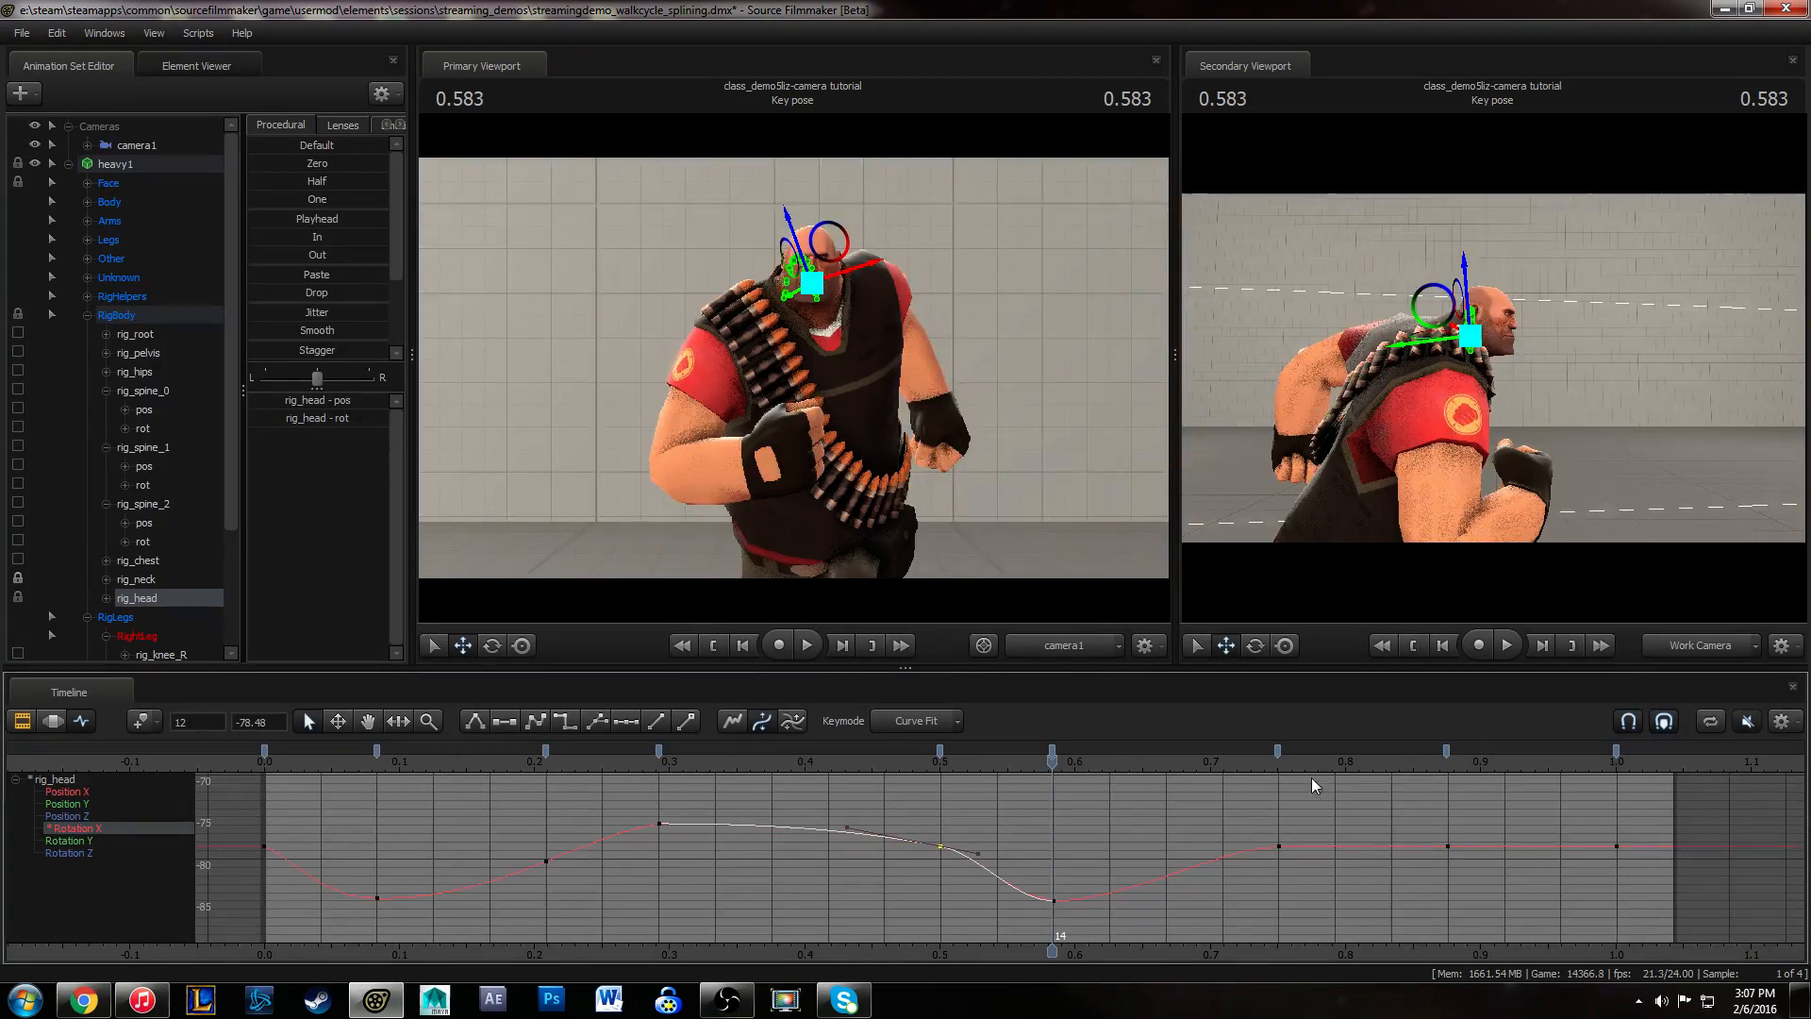
{"action": "left_click_drag", "start_coordinate": [330, 793], "coordinate": [1353, 785]}
{"action": "left_click", "coordinate": [1448, 846]}
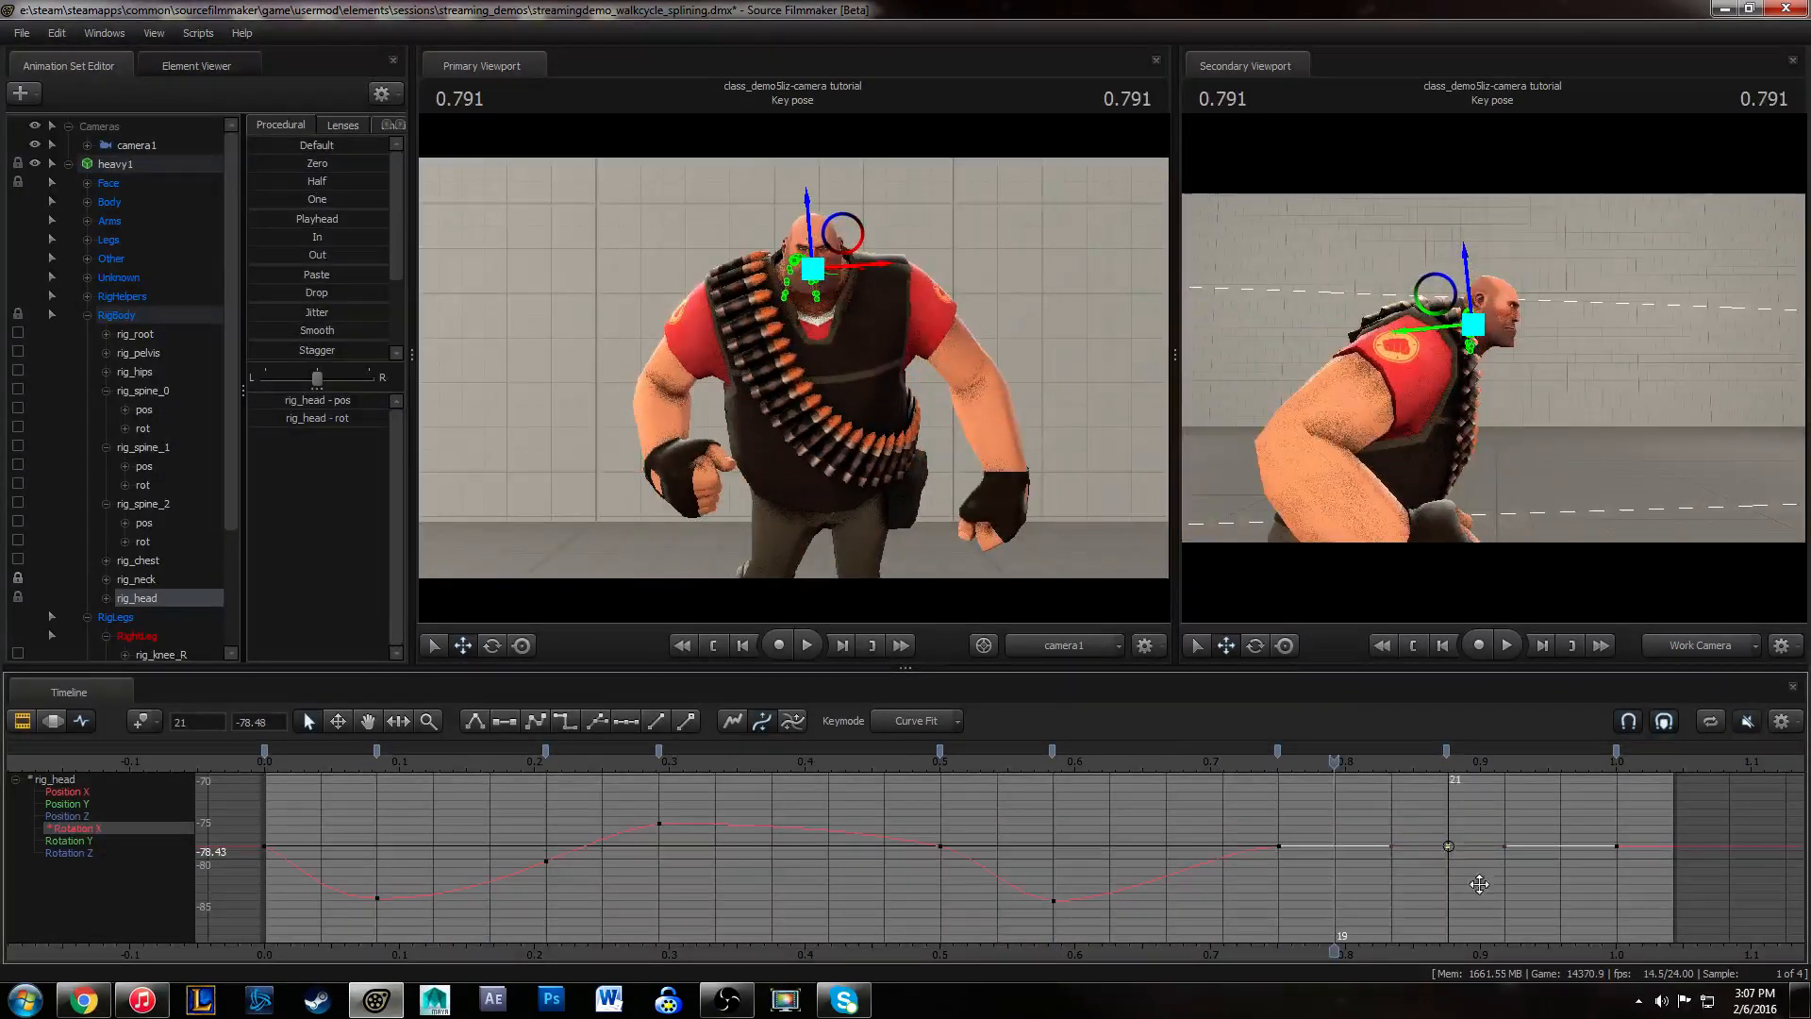
{"action": "middle_click_drag", "start_coordinate": [1392, 885], "coordinate": [1393, 862]}
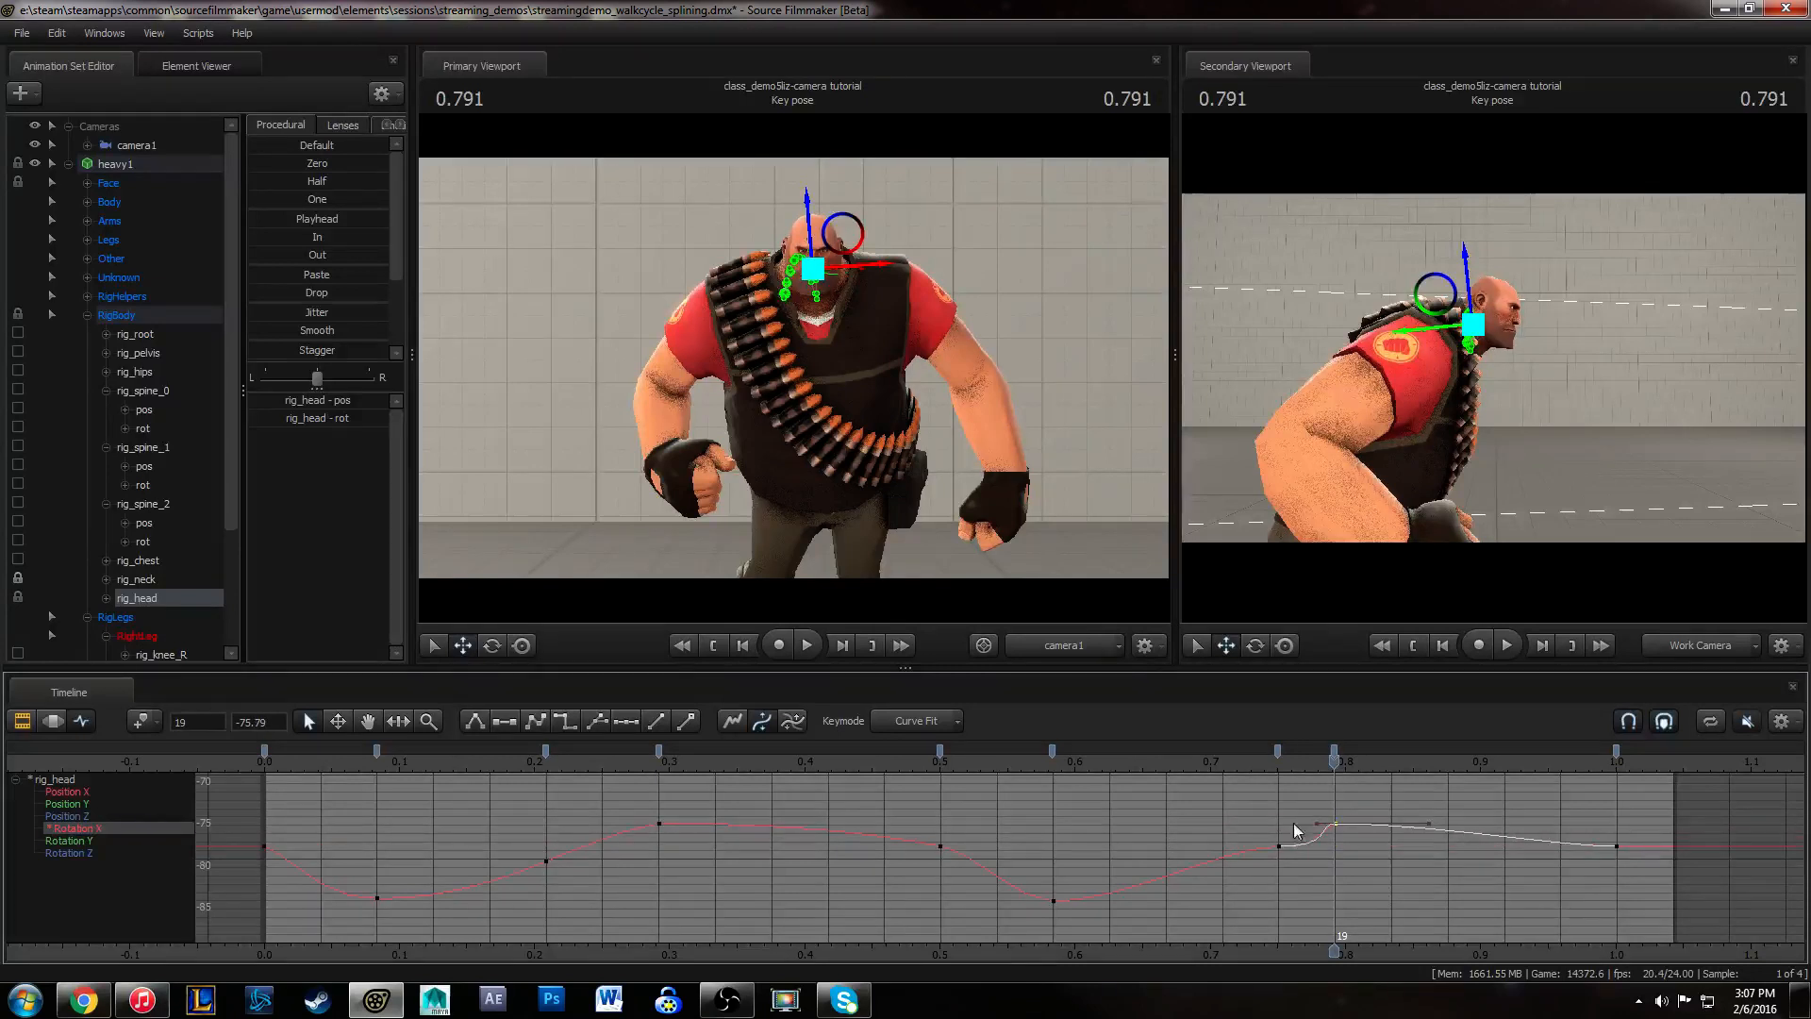
{"action": "left_click_drag", "start_coordinate": [1264, 827], "coordinate": [1299, 883]}
{"action": "middle_click_drag", "start_coordinate": [1299, 885], "coordinate": [1277, 881]}
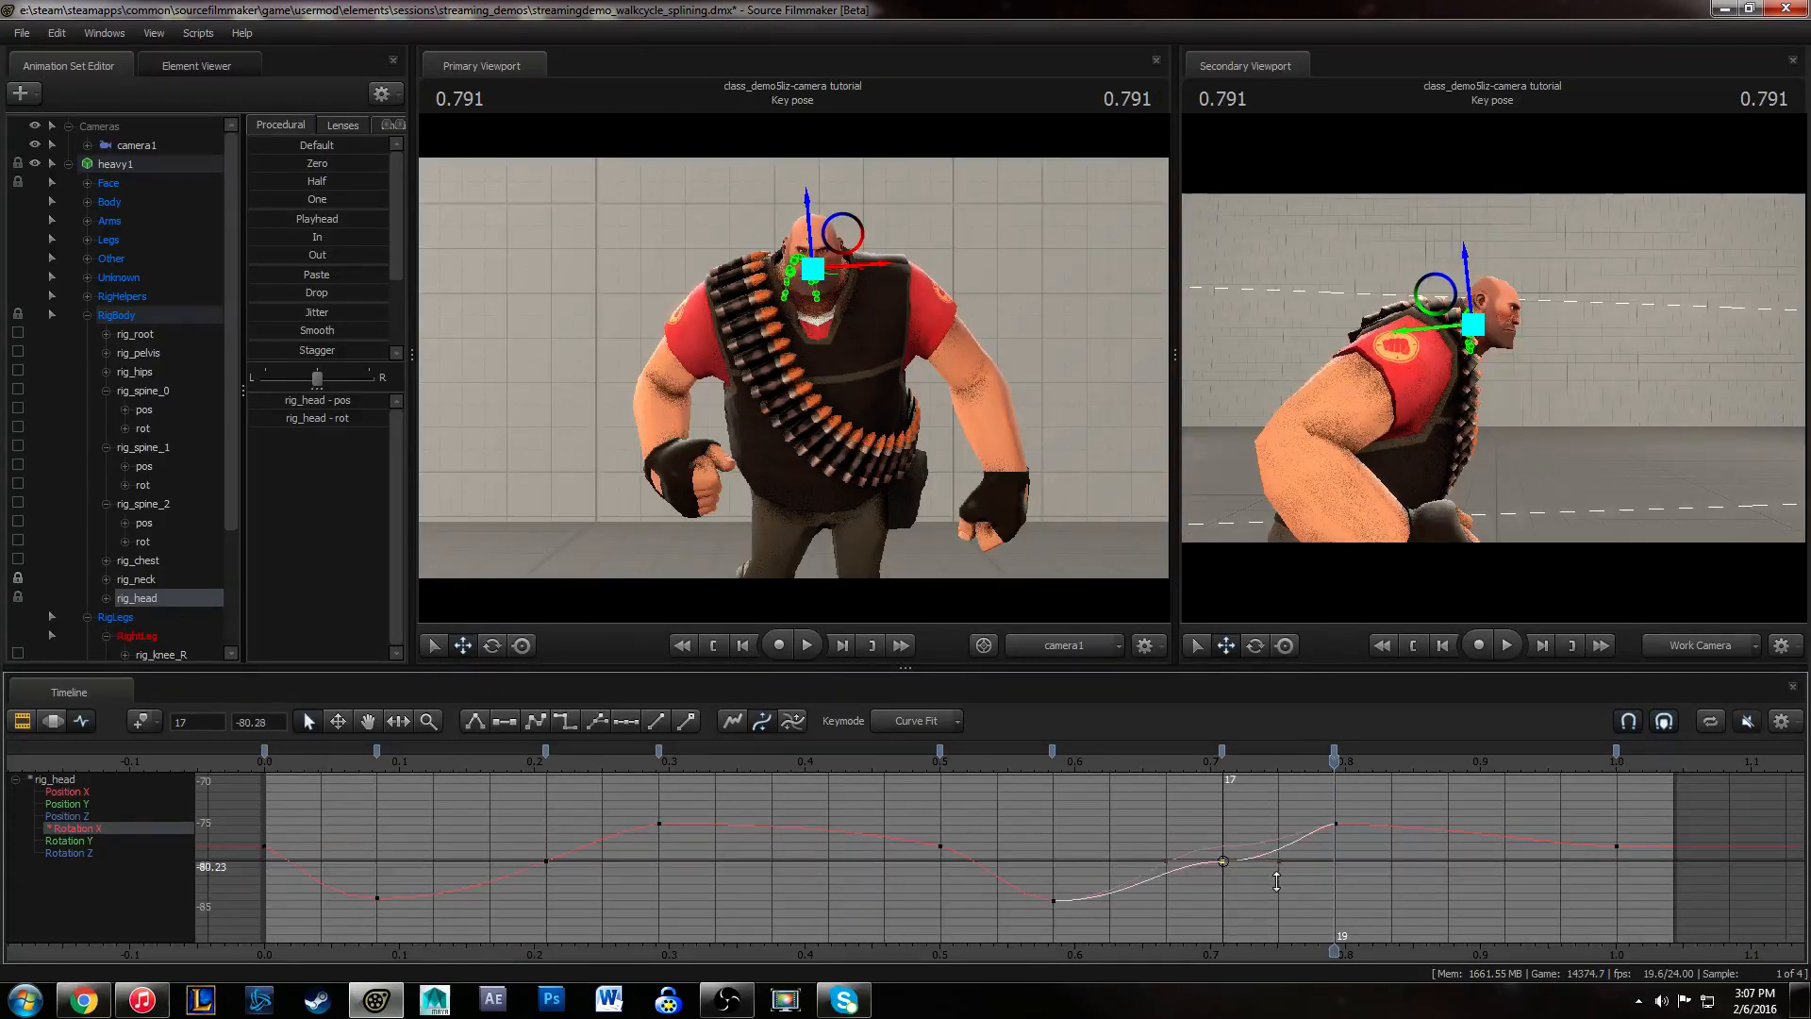
{"action": "left_click", "coordinate": [1616, 846]}
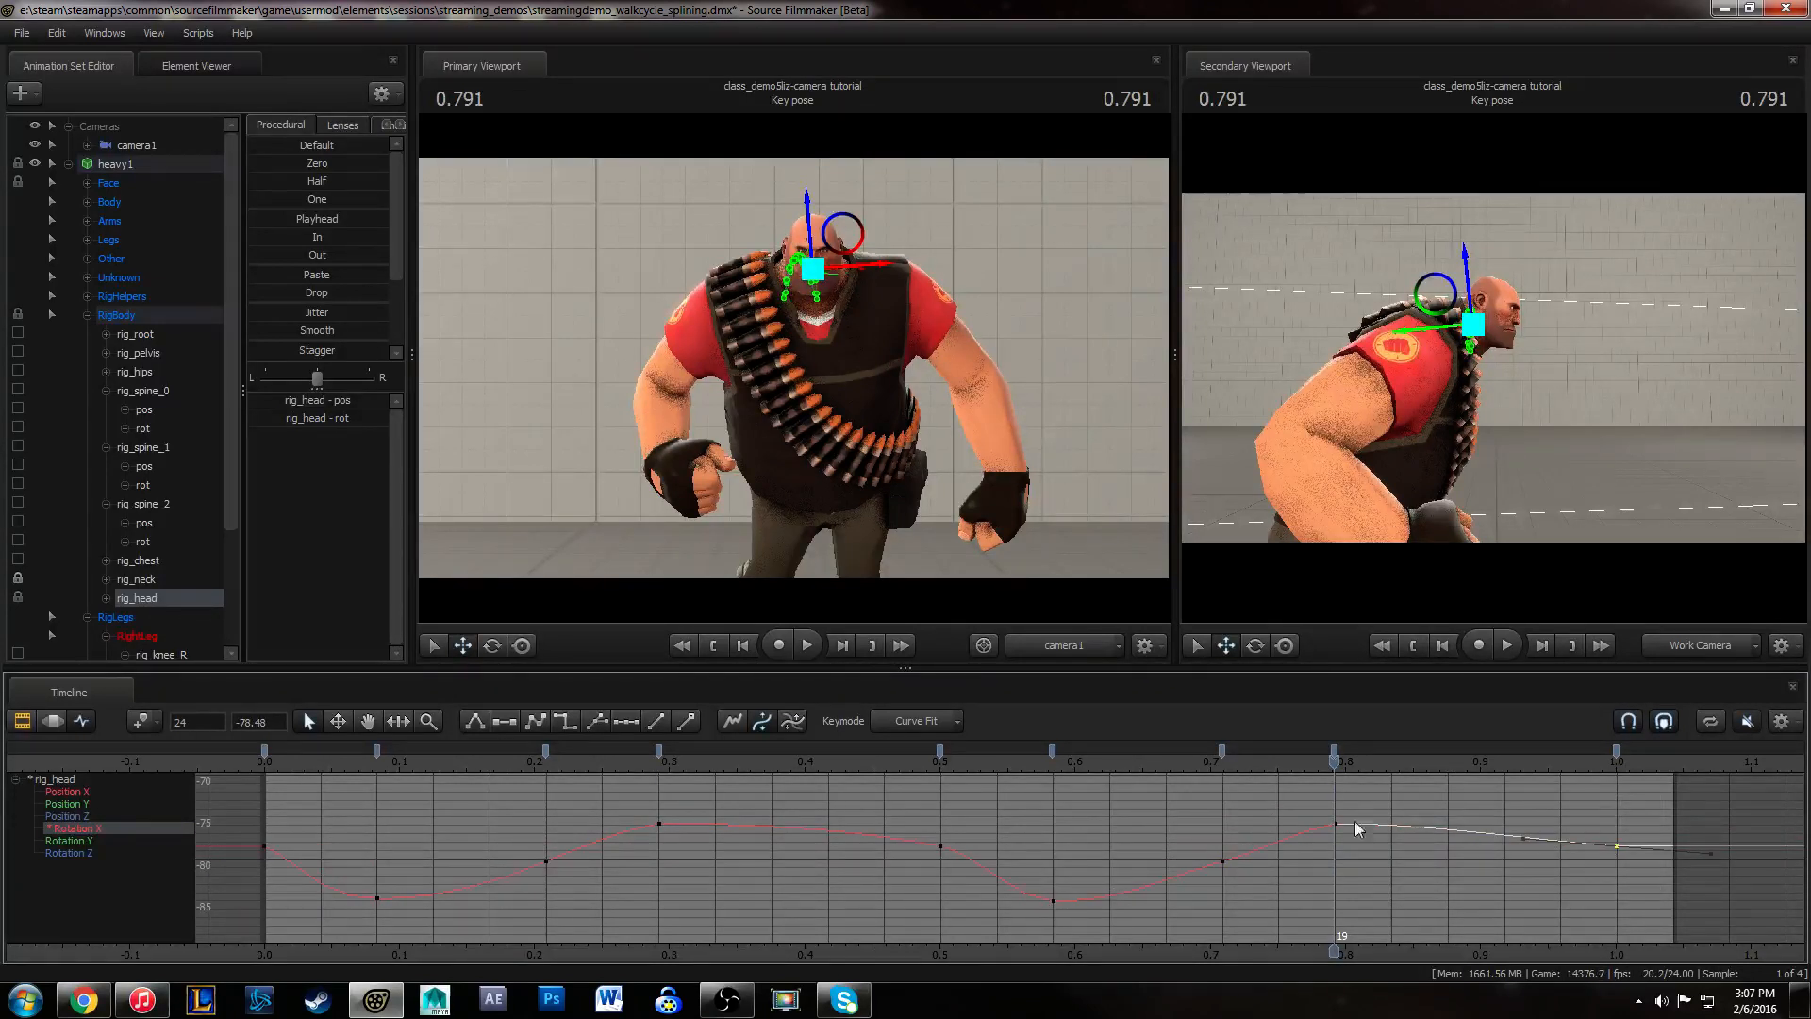
{"action": "middle_click_drag", "start_coordinate": [1259, 890], "coordinate": [1166, 813]}
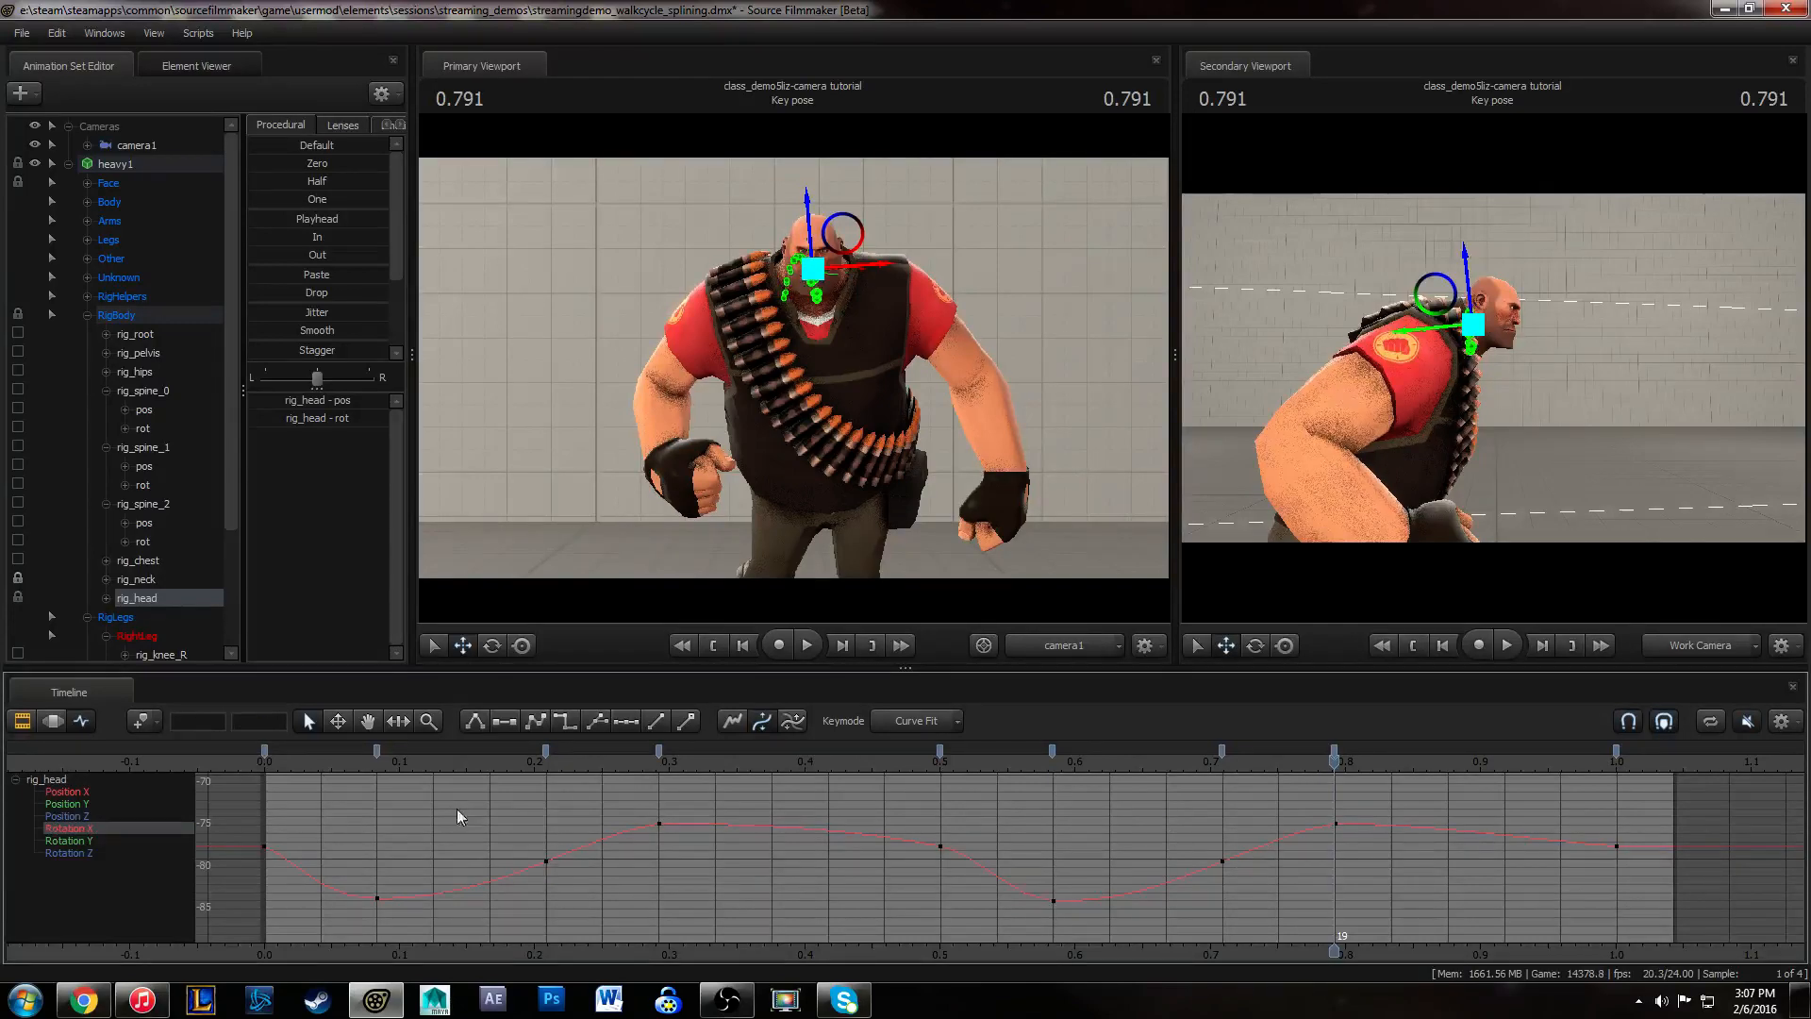
- Replay the walk cycle to check the new head nod in both viewports
{"action": "left_click", "coordinate": [271, 766]}
{"action": "key", "text": "space"}
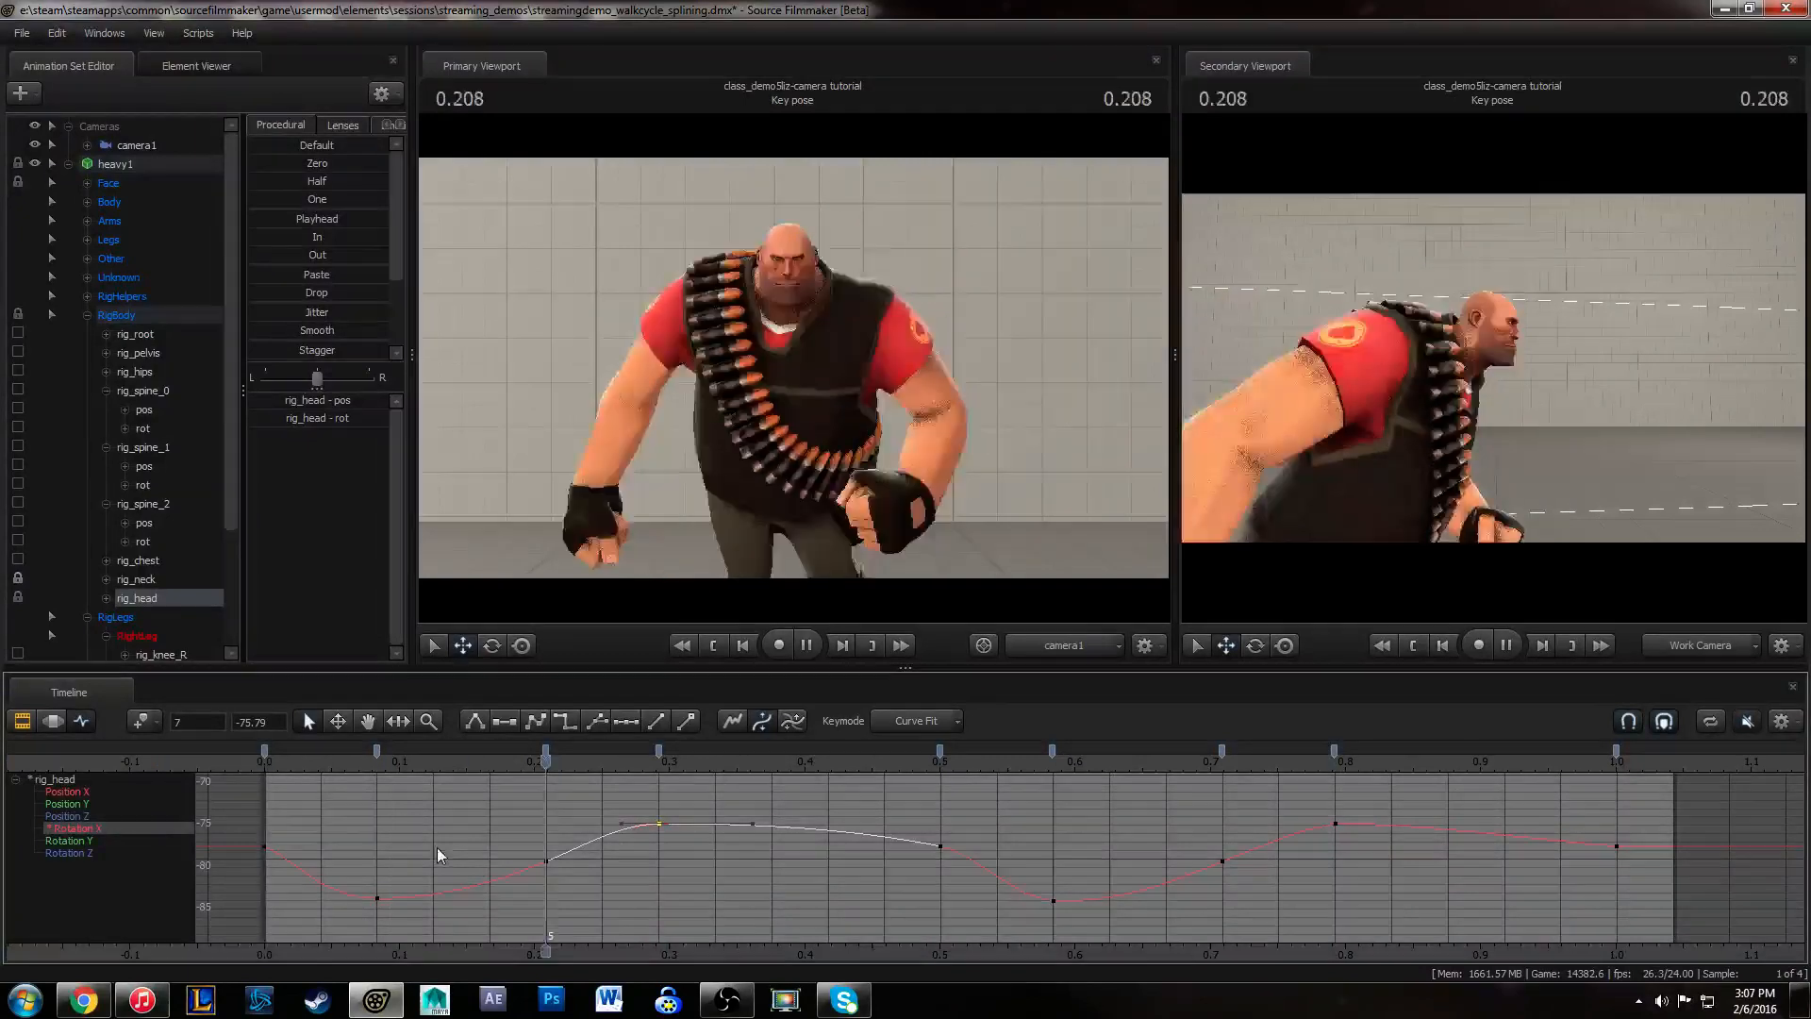
{"action": "key", "text": "space"}
{"action": "middle_click_drag", "start_coordinate": [731, 911], "coordinate": [472, 901]}
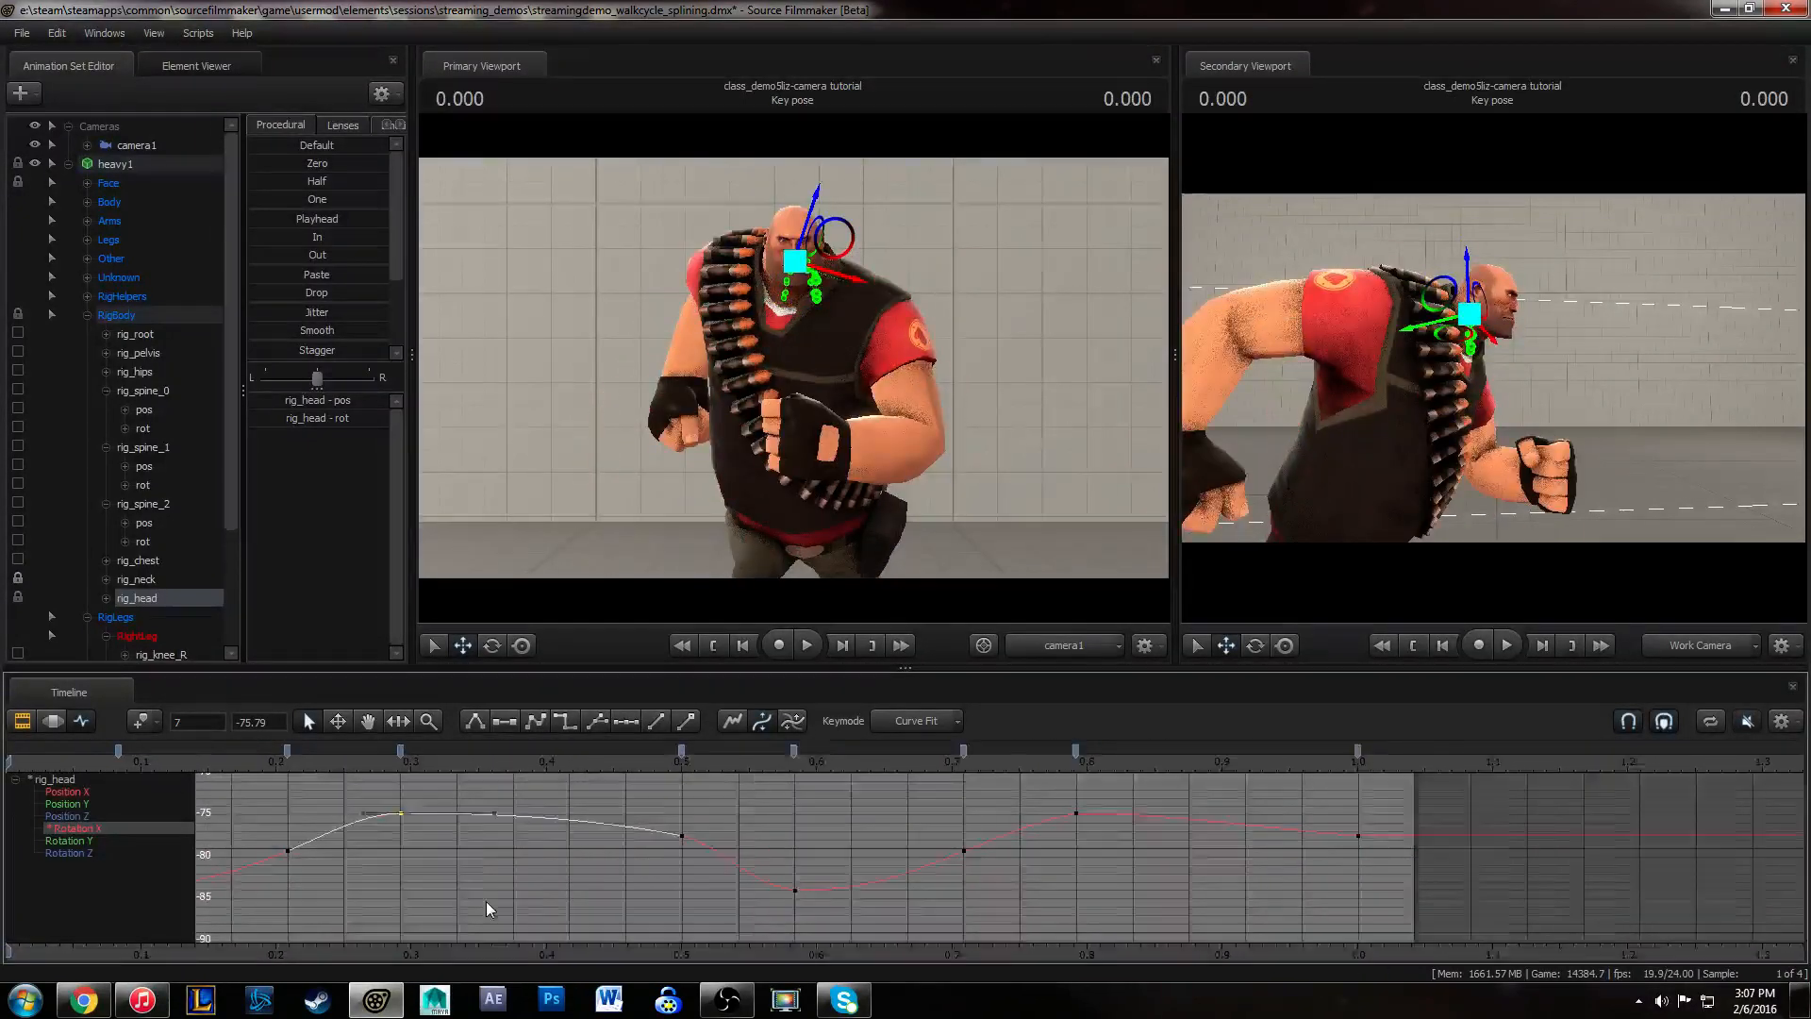
{"action": "scroll", "coordinate": [526, 892], "scroll_direction": "up", "scroll_amount": 3}
{"action": "key", "text": "space"}
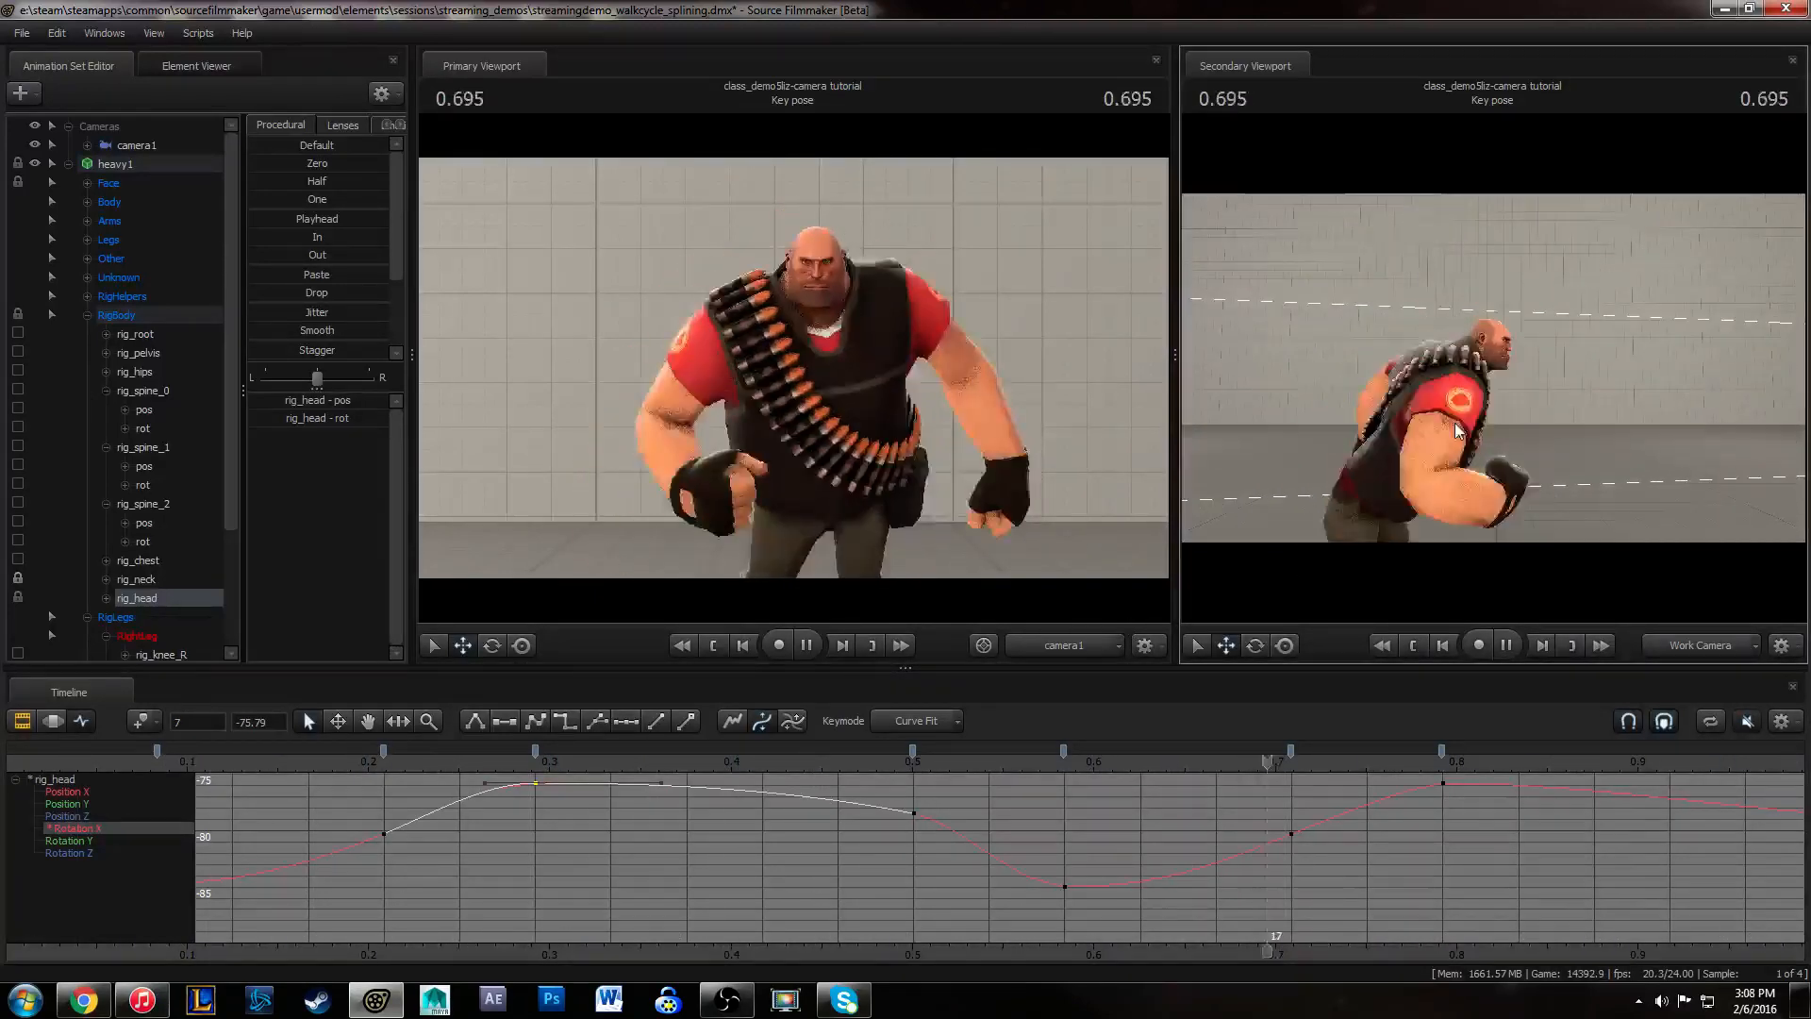
{"action": "key", "text": "space"}
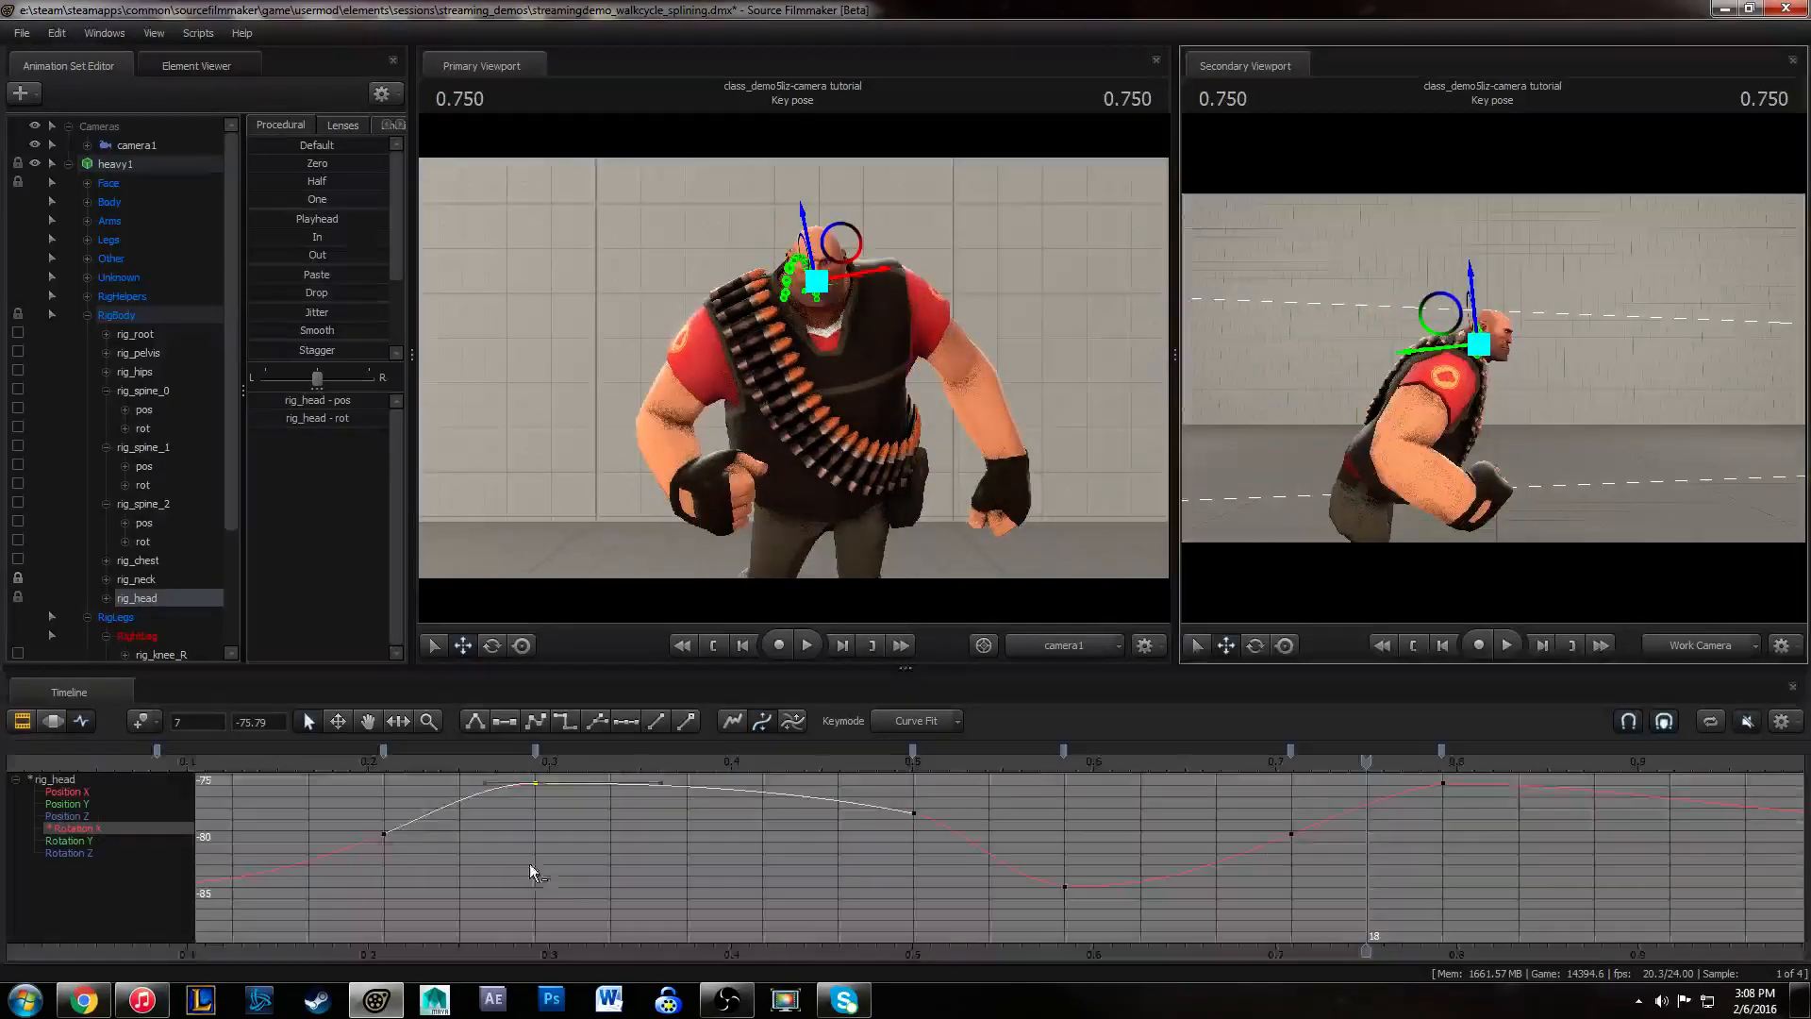
- Scrub through frames 2 and 3 to examine the head pose from a wider side view
{"action": "middle_click_drag", "start_coordinate": [595, 878], "coordinate": [766, 865], "text": "alt"}
{"action": "scroll", "coordinate": [398, 820], "scroll_direction": "down", "scroll_amount": 1}
{"action": "left_click_drag", "start_coordinate": [321, 770], "coordinate": [479, 792]}
{"action": "key", "text": "s"}
{"action": "mouse_move", "coordinate": [1496, 368]}
{"action": "left_mouse_down"}
{"action": "mouse_move", "coordinate": [1496, 389]}
{"action": "mouse_move", "coordinate": [1498, 349]}
{"action": "left_mouse_up"}
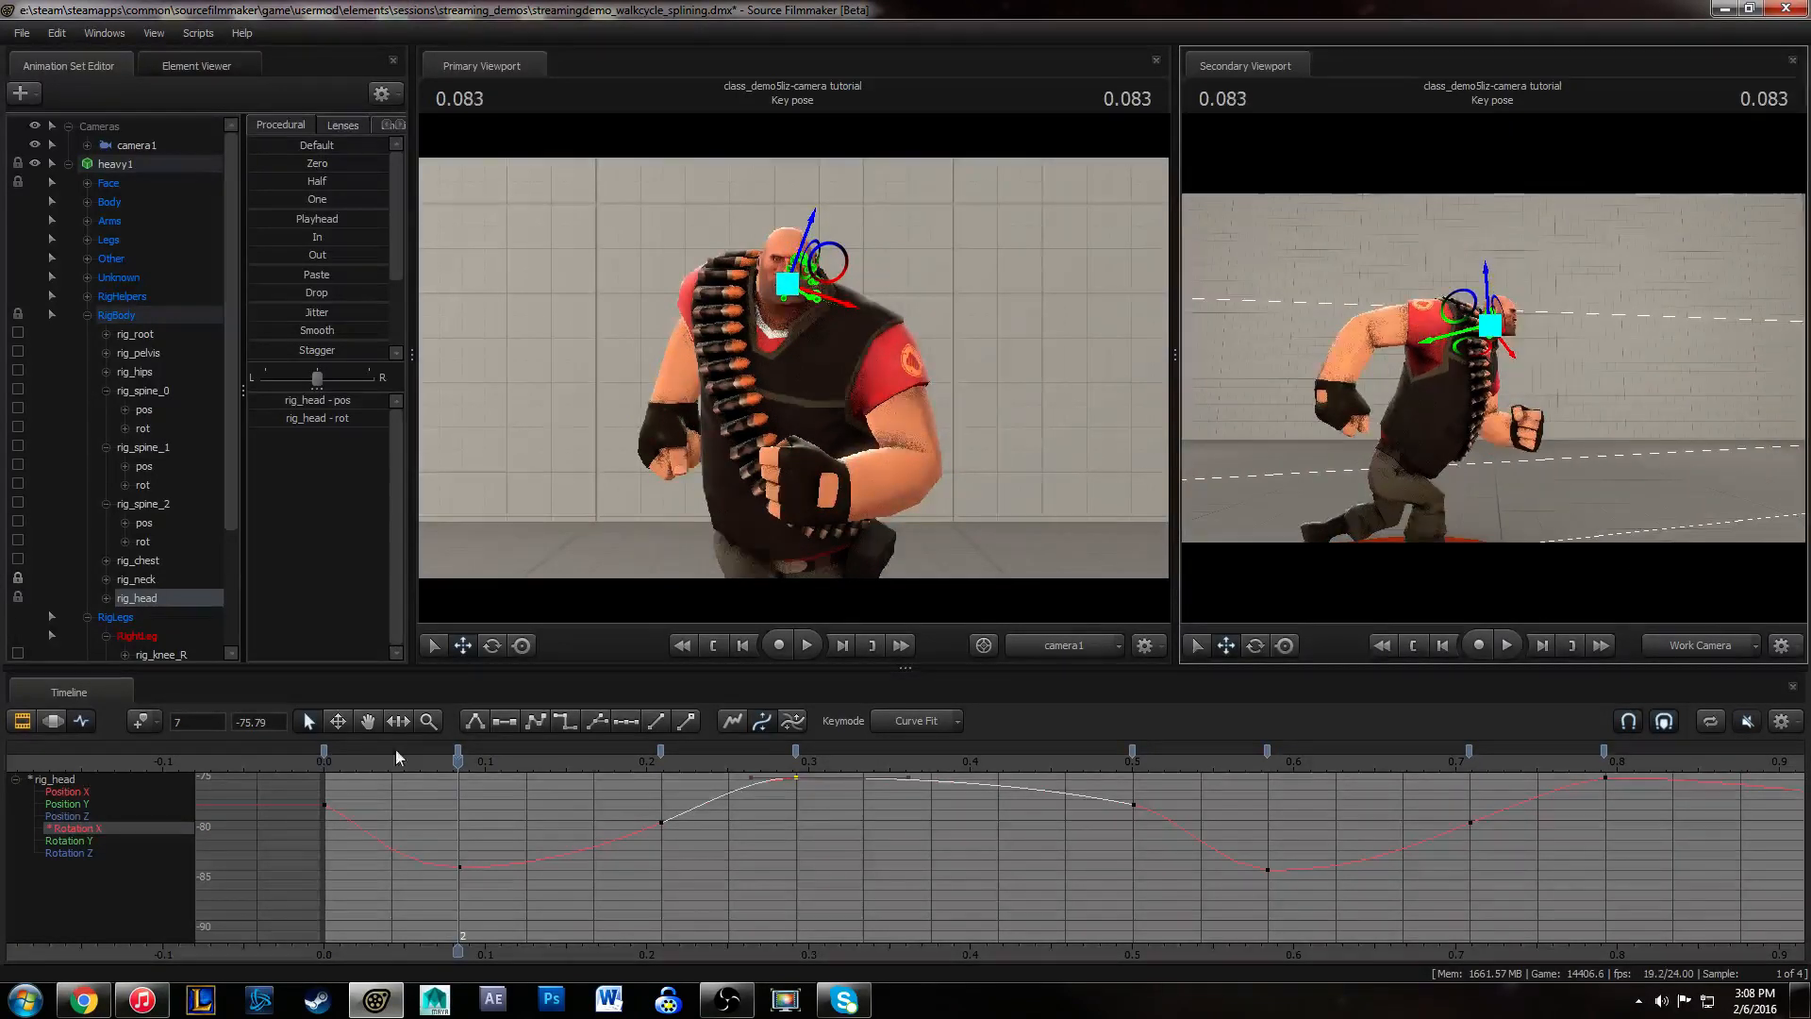
{"action": "left_click_drag", "start_coordinate": [394, 749], "coordinate": [555, 744]}
{"action": "key", "text": "w"}
{"action": "left_click_drag", "start_coordinate": [1355, 474], "coordinate": [1494, 369]}
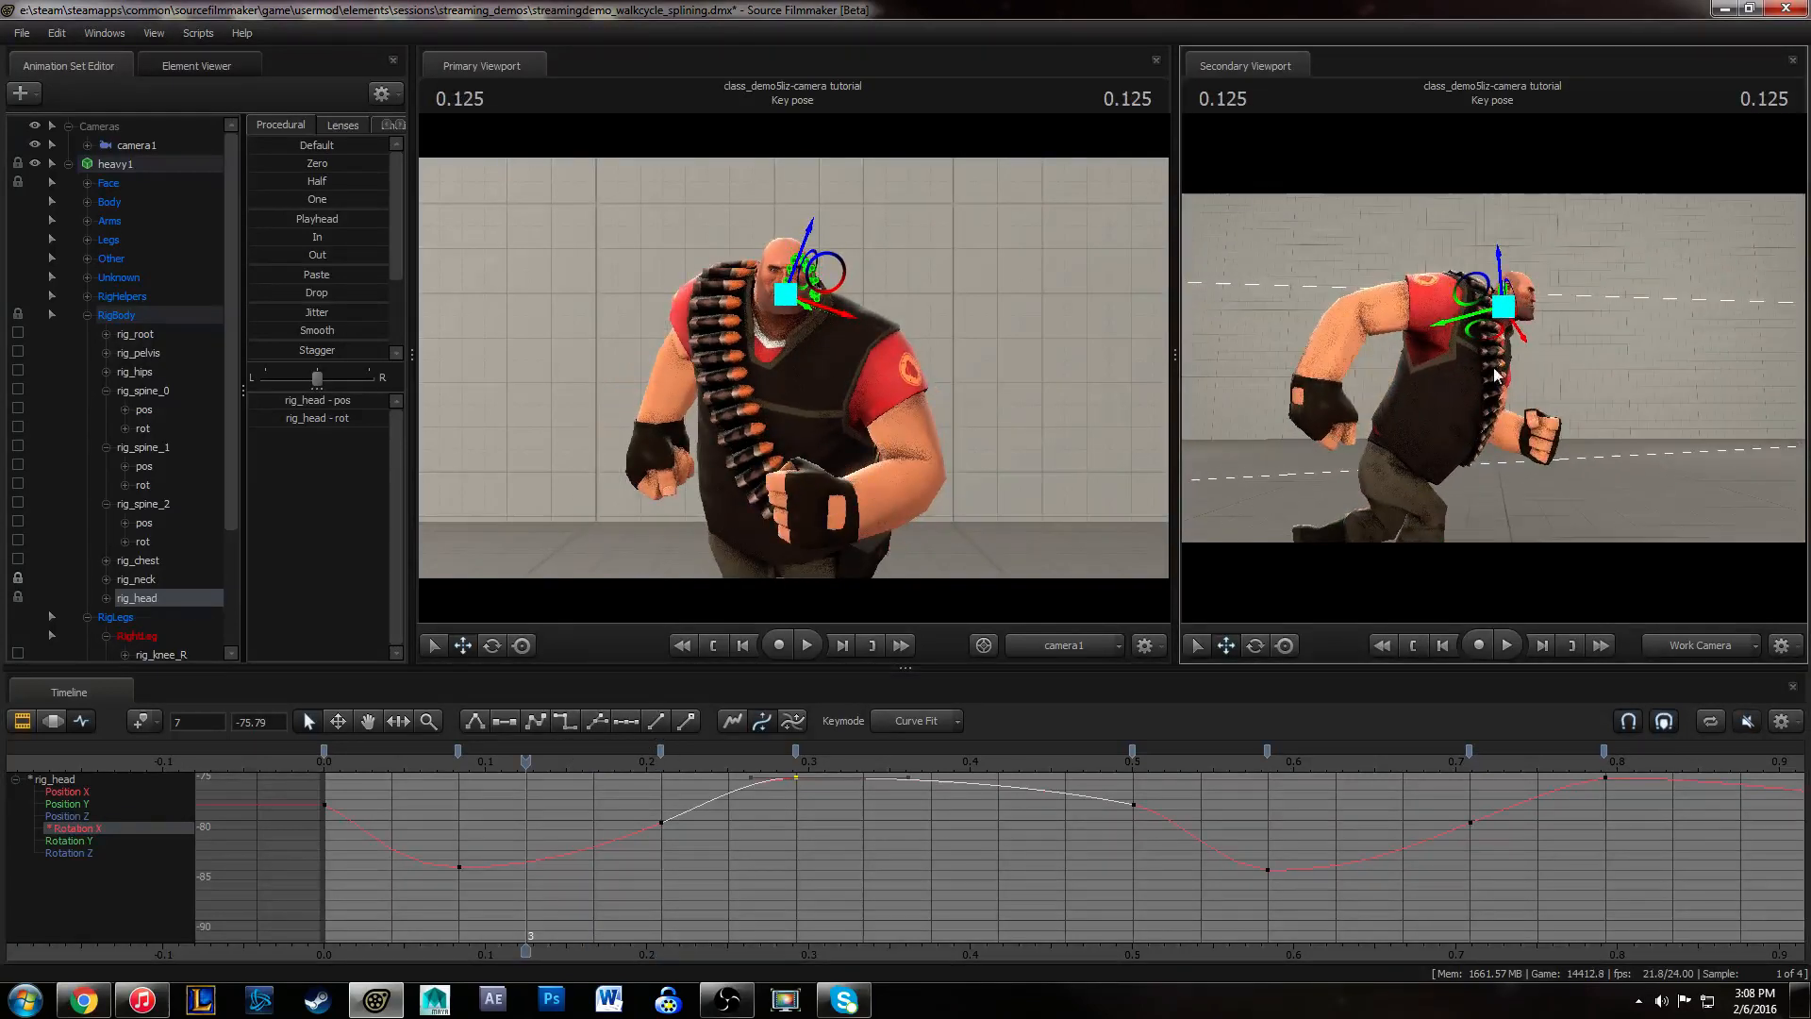
- Adjust the outgoing tangent of rig_head's Rotation X key at frame 5
{"action": "left_click", "coordinate": [345, 764]}
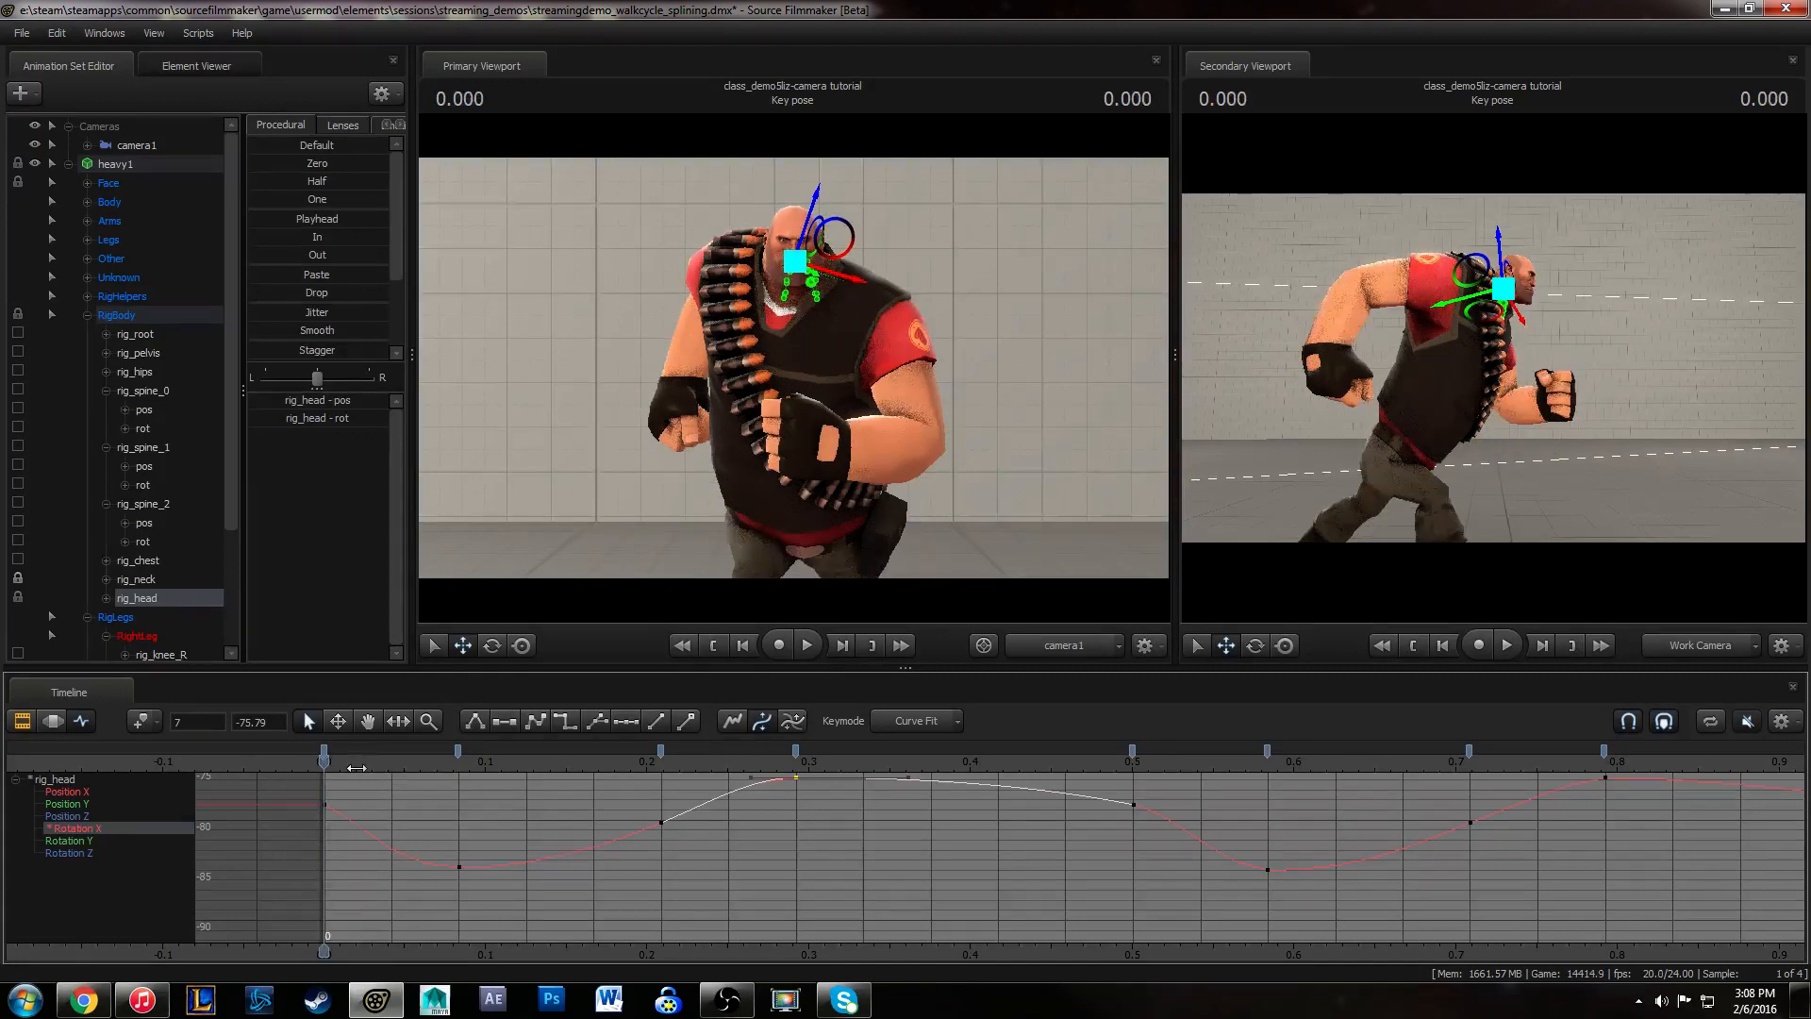
{"action": "left_click_drag", "start_coordinate": [357, 768], "coordinate": [593, 813]}
{"action": "middle_click_drag", "start_coordinate": [708, 874], "coordinate": [707, 869]}
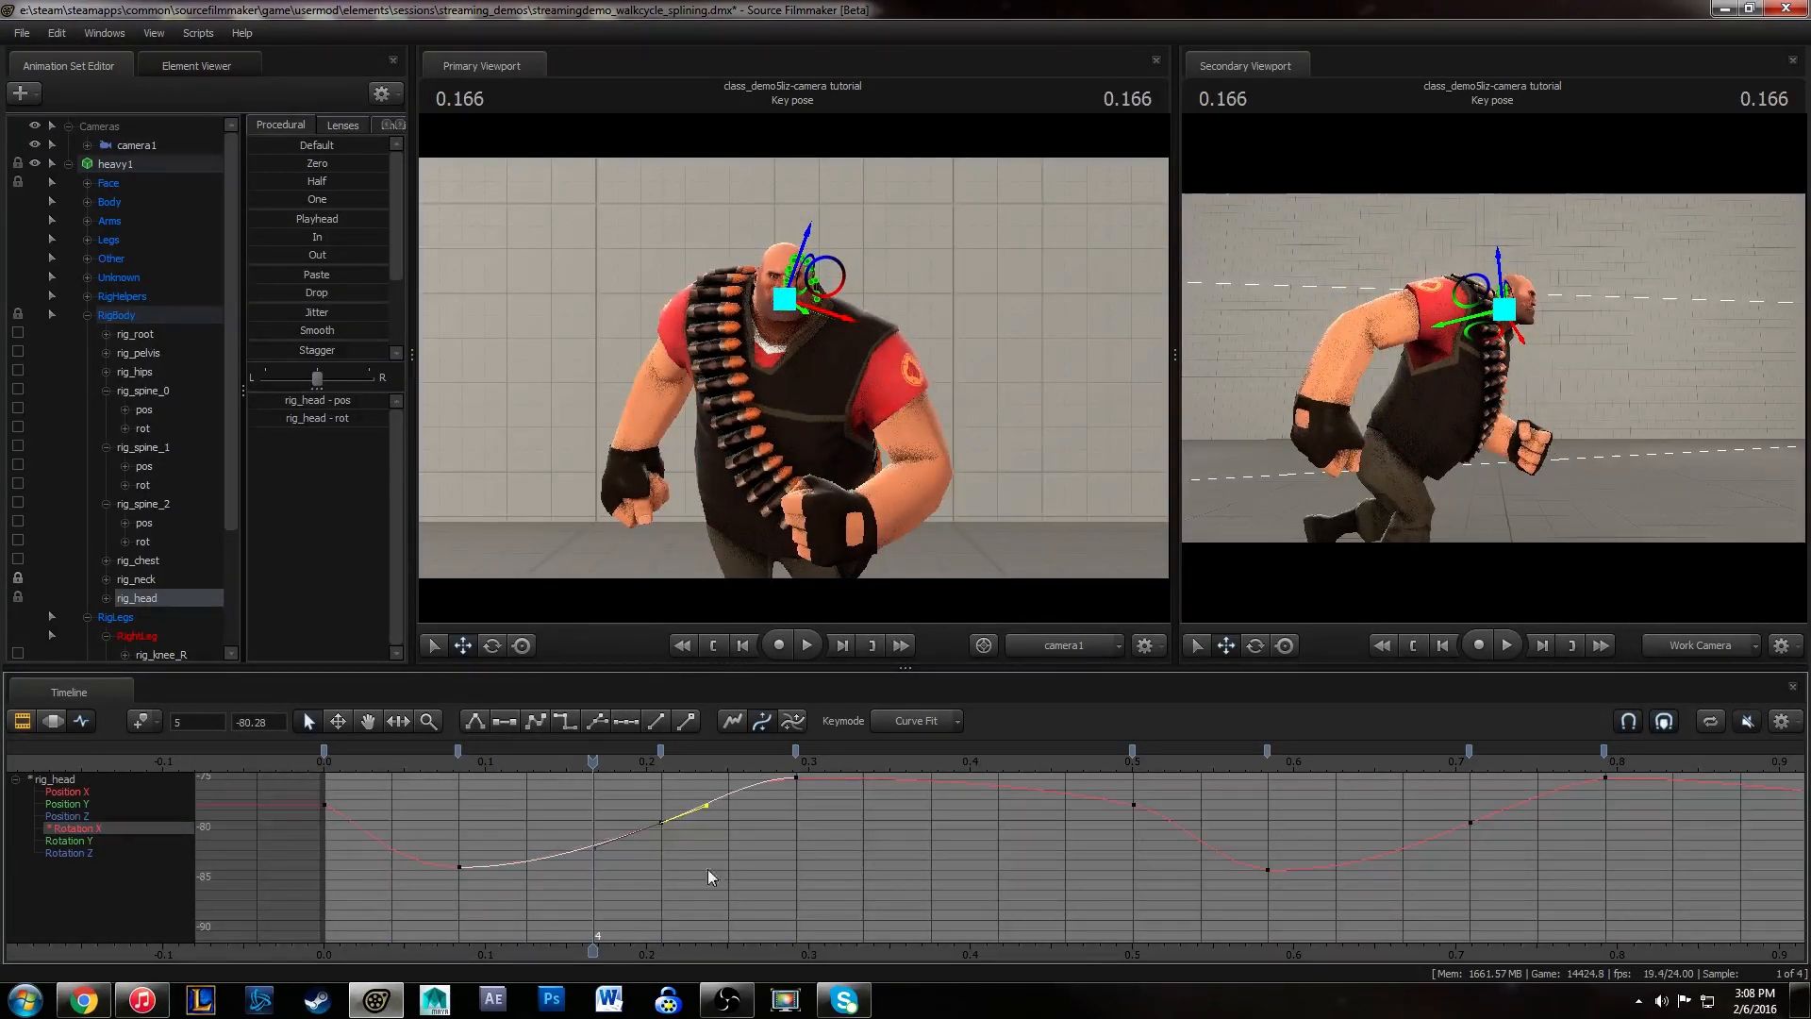
- Step back and forth between frames 0 and 8 to examine how the head nod follows the body
{"action": "left_click_drag", "start_coordinate": [349, 762], "coordinate": [781, 647]}
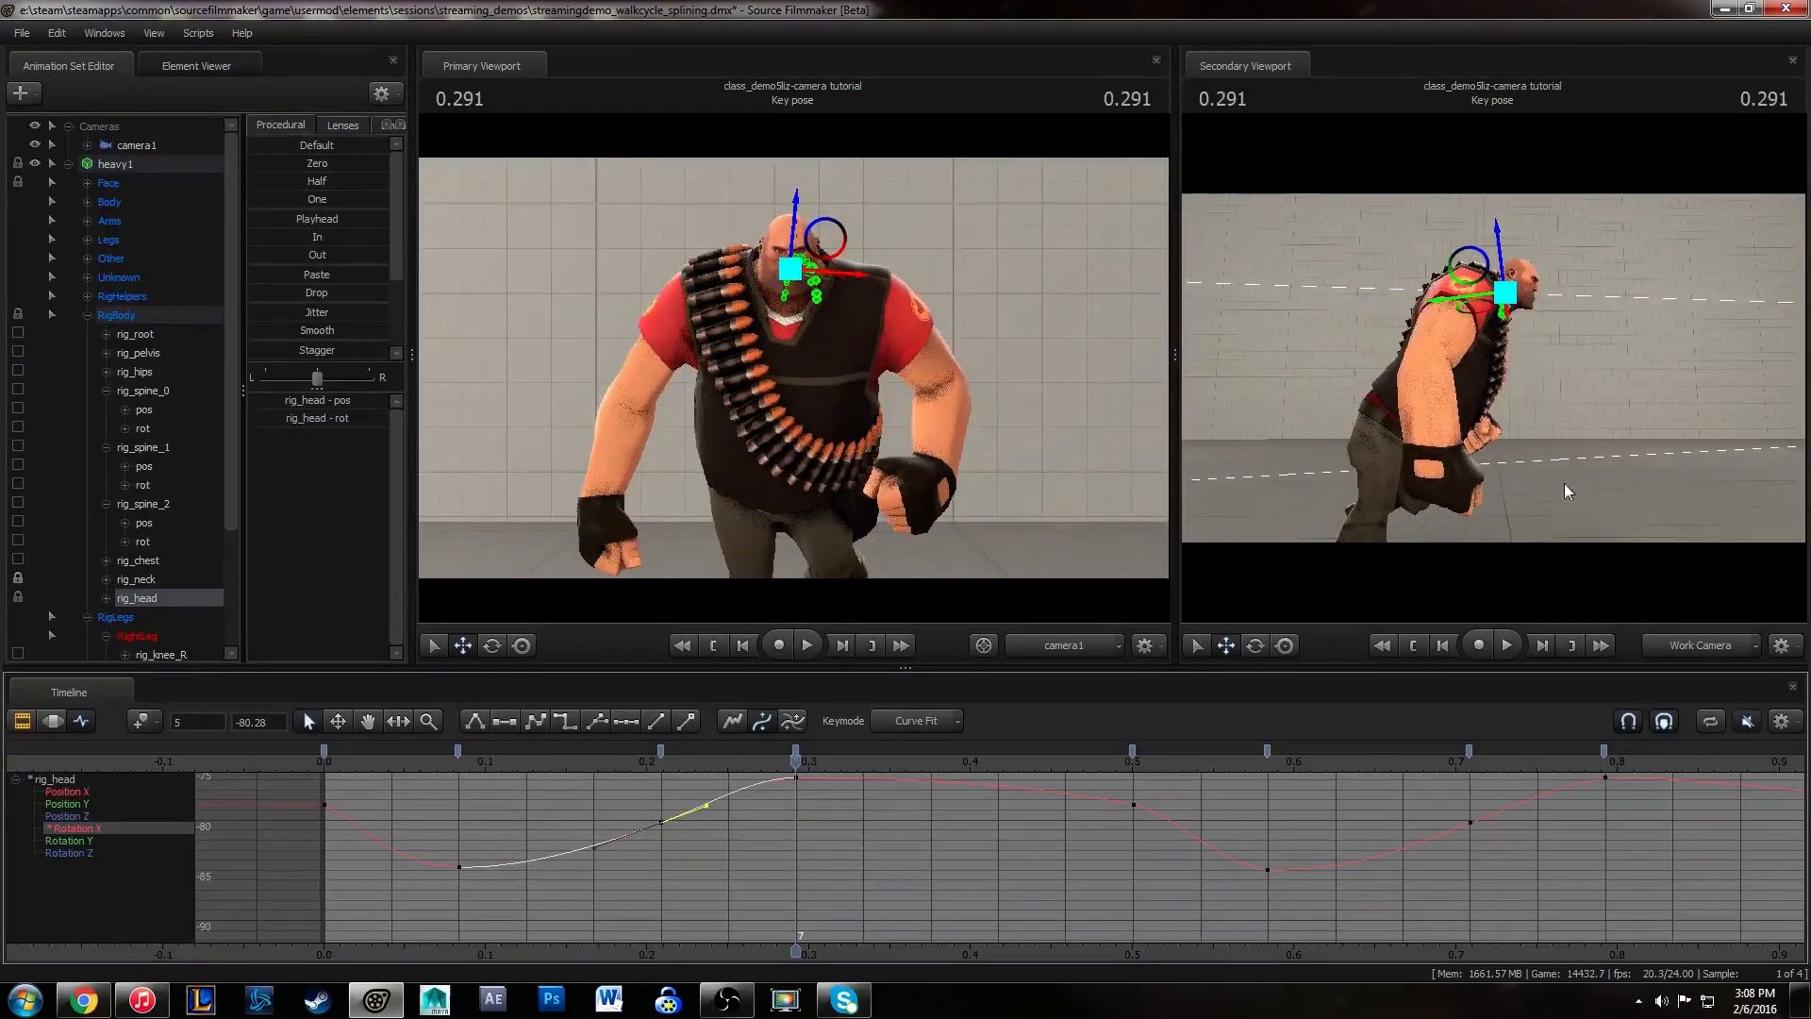
{"action": "left_click_drag", "start_coordinate": [1564, 483], "coordinate": [1594, 463]}
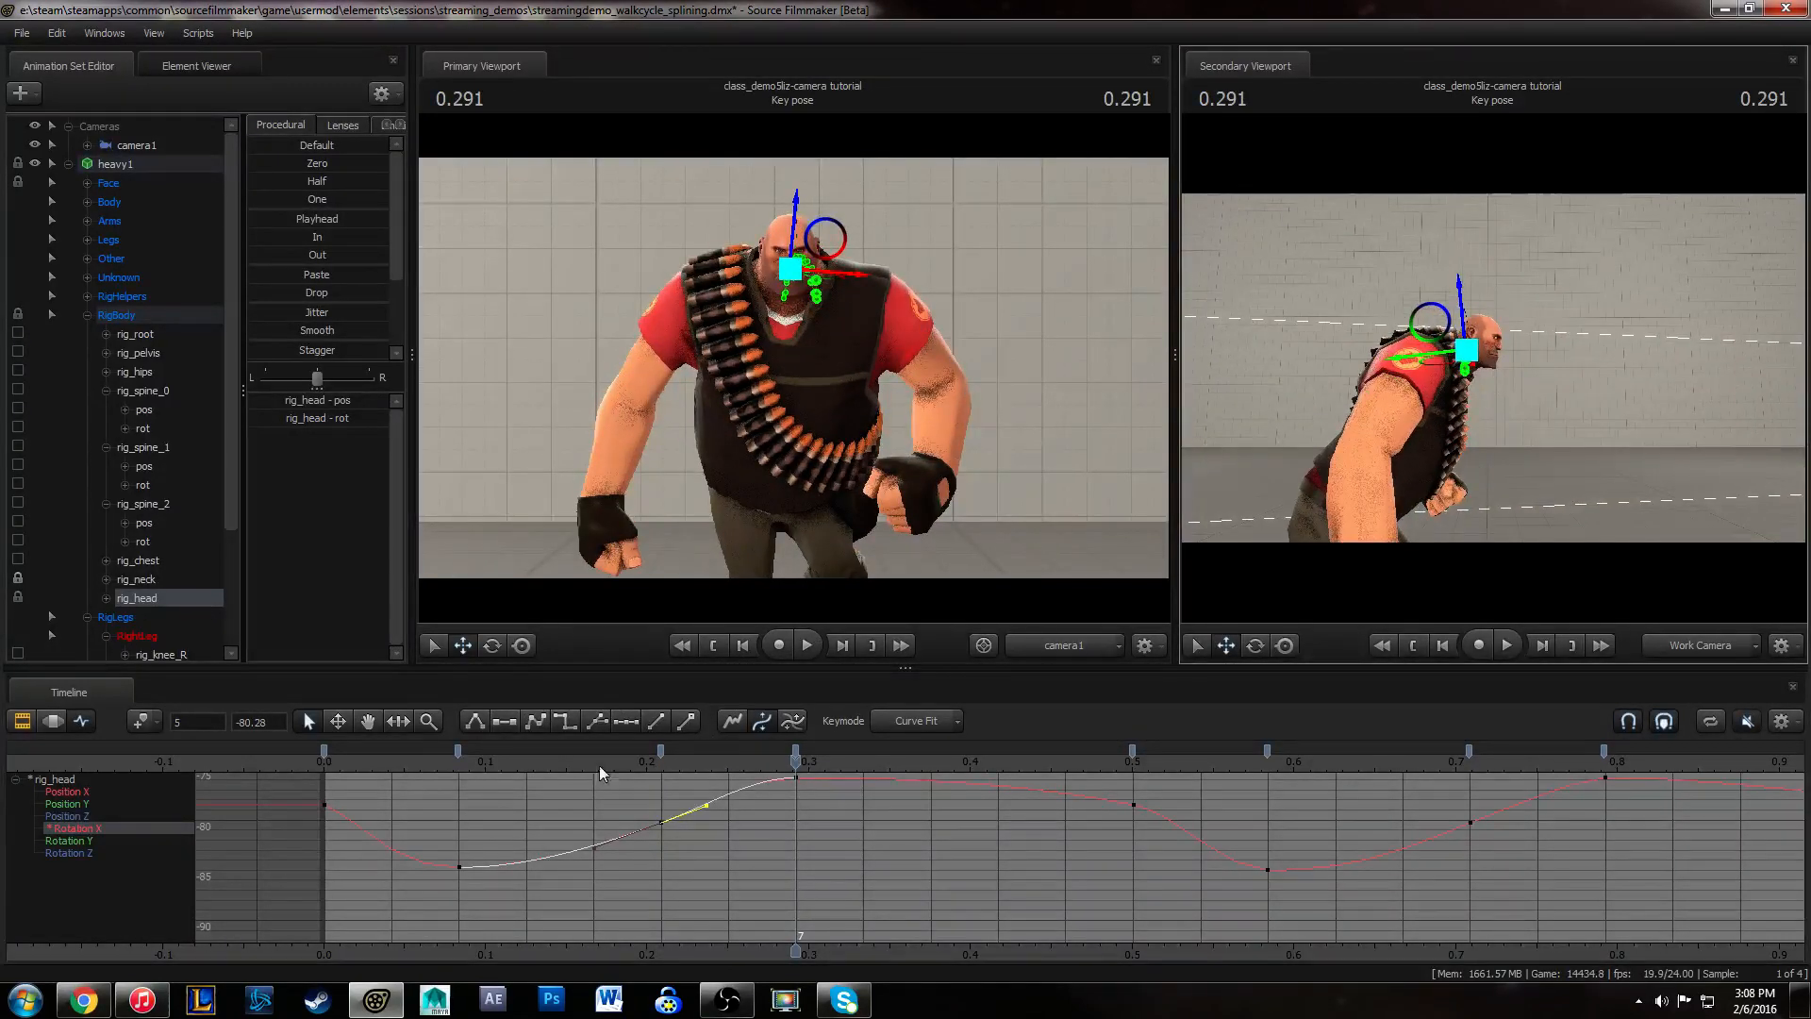
{"action": "mouse_move", "coordinate": [598, 766]}
{"action": "left_mouse_down"}
{"action": "mouse_move", "coordinate": [415, 765]}
{"action": "mouse_move", "coordinate": [593, 762]}
{"action": "left_mouse_up"}
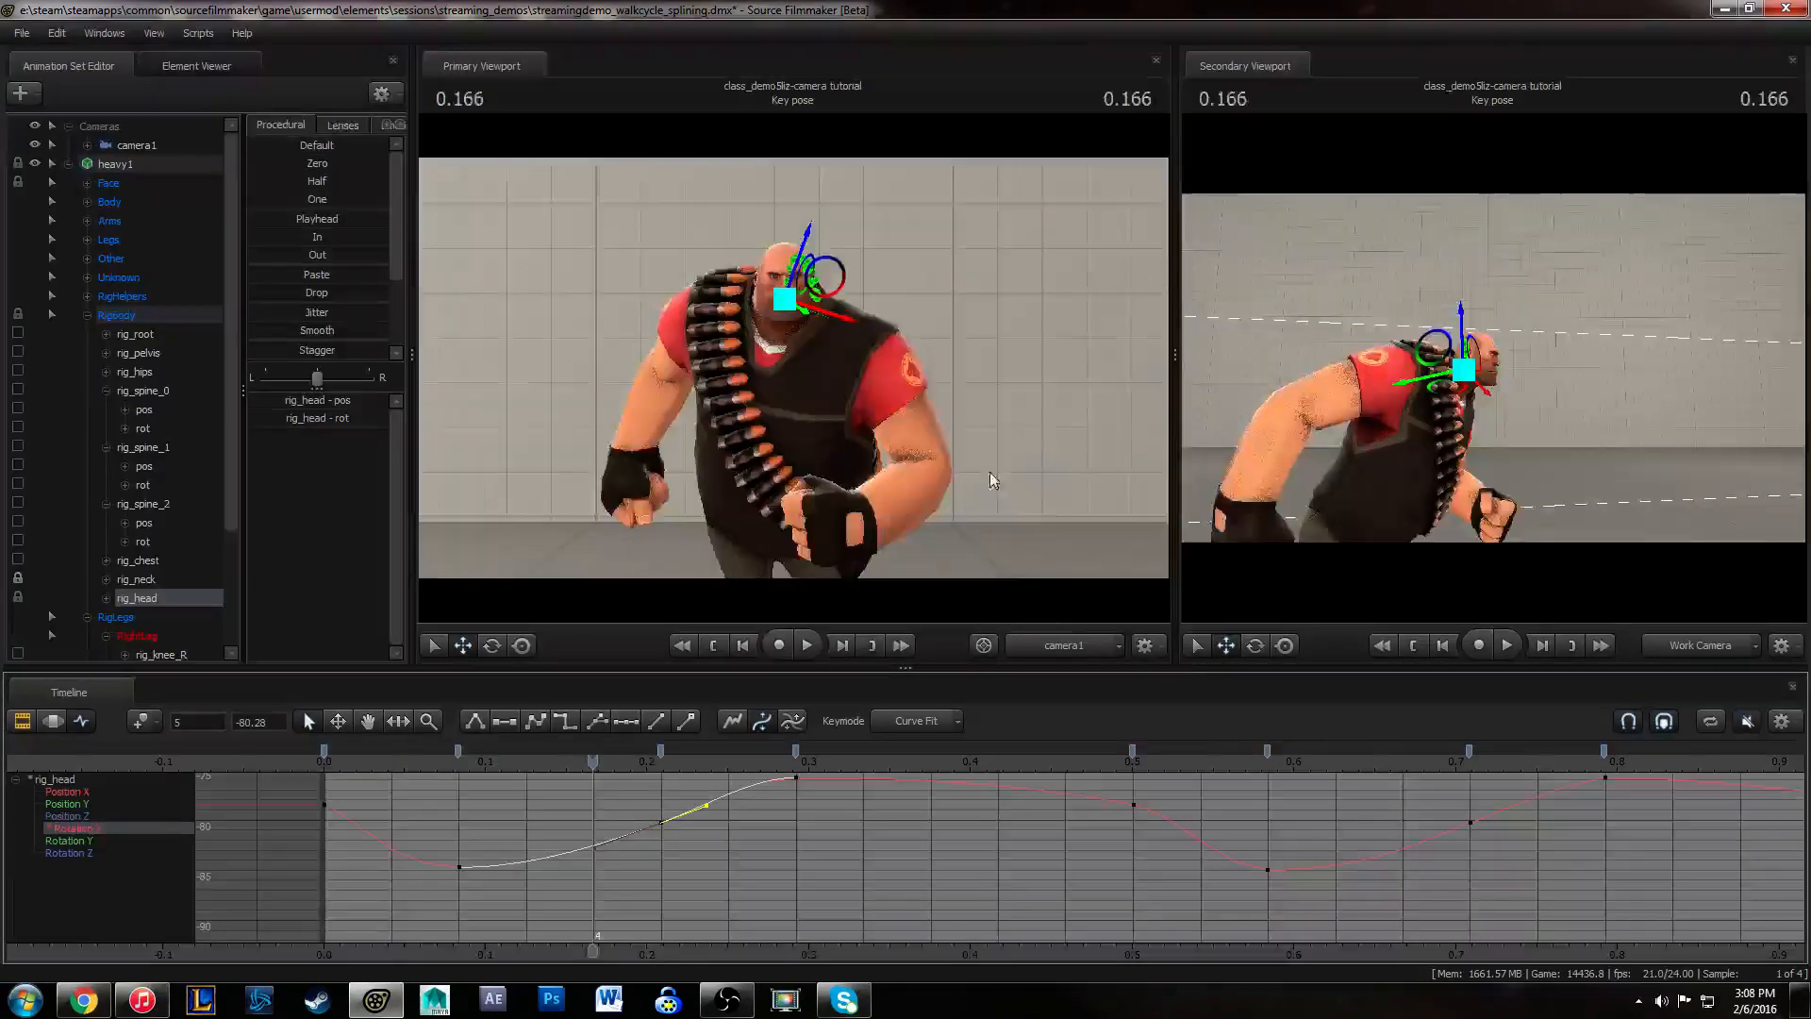
{"action": "key", "text": "Right"}
{"action": "key", "text": "Right"}
{"action": "key", "text": "Right"}
{"action": "key", "text": "Left"}
{"action": "key", "text": "Left"}
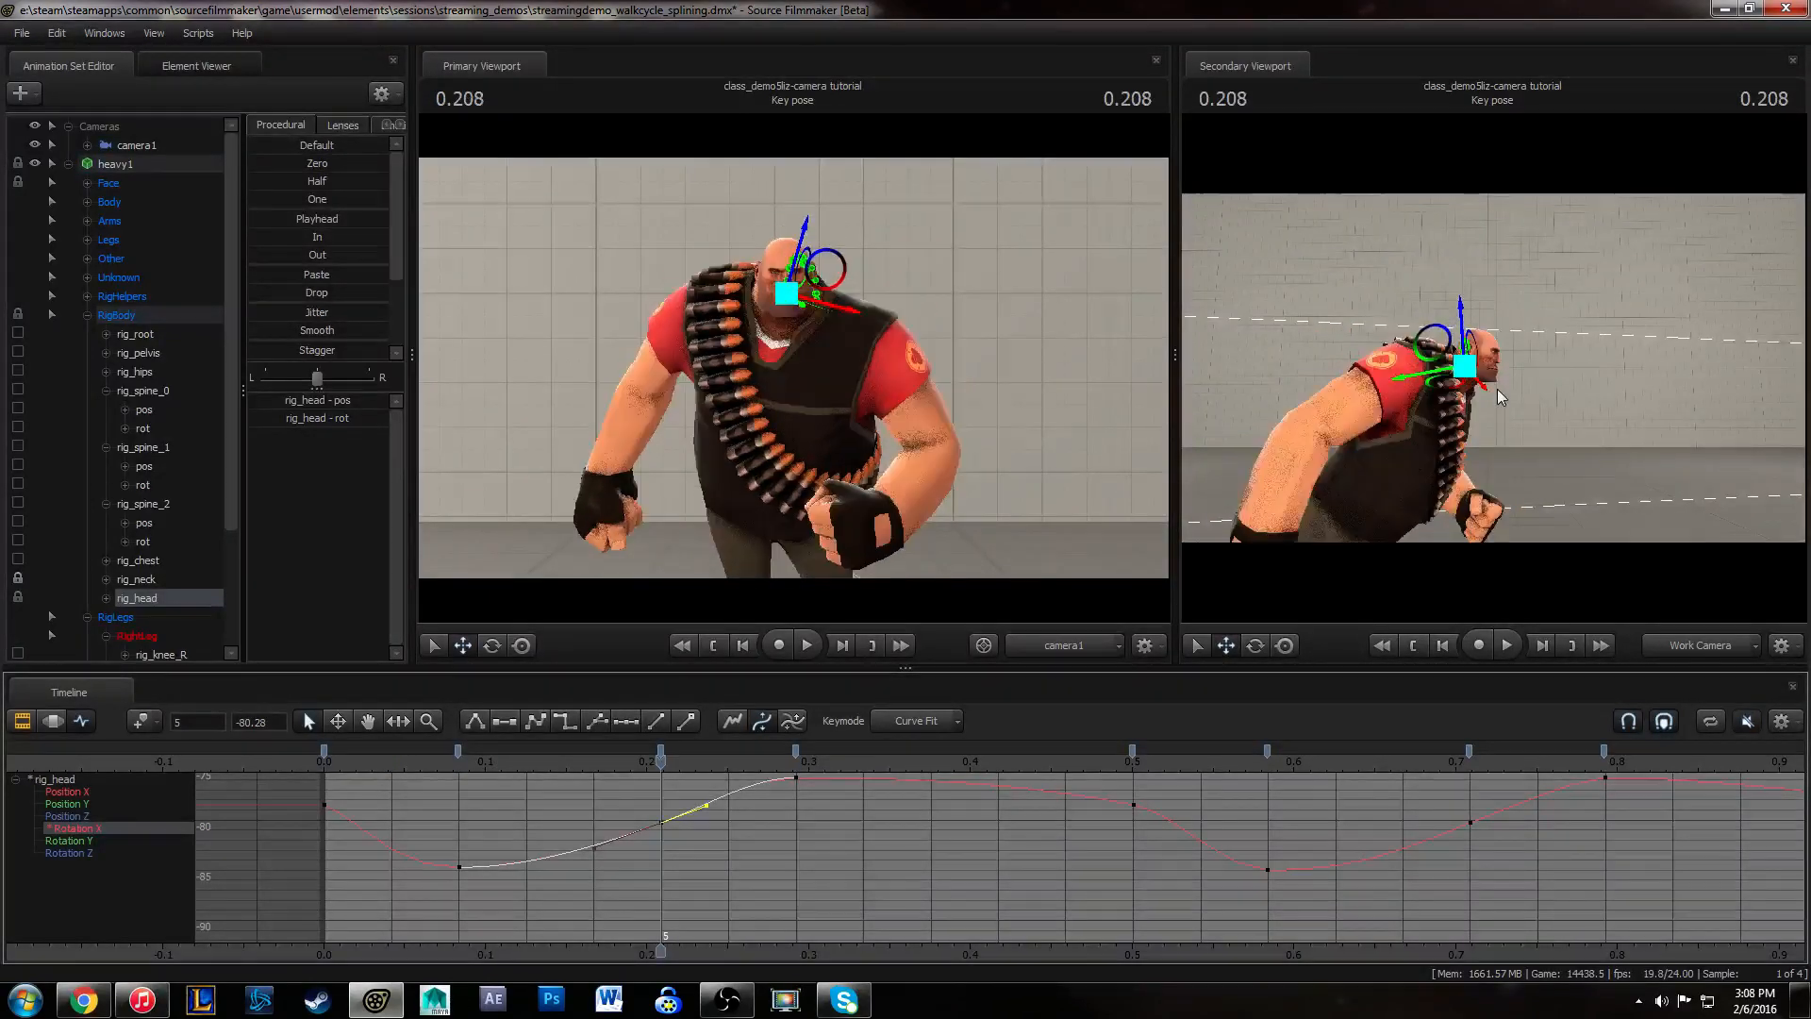
{"action": "key", "text": "Left"}
{"action": "key", "text": "Left"}
{"action": "key", "text": "Left"}
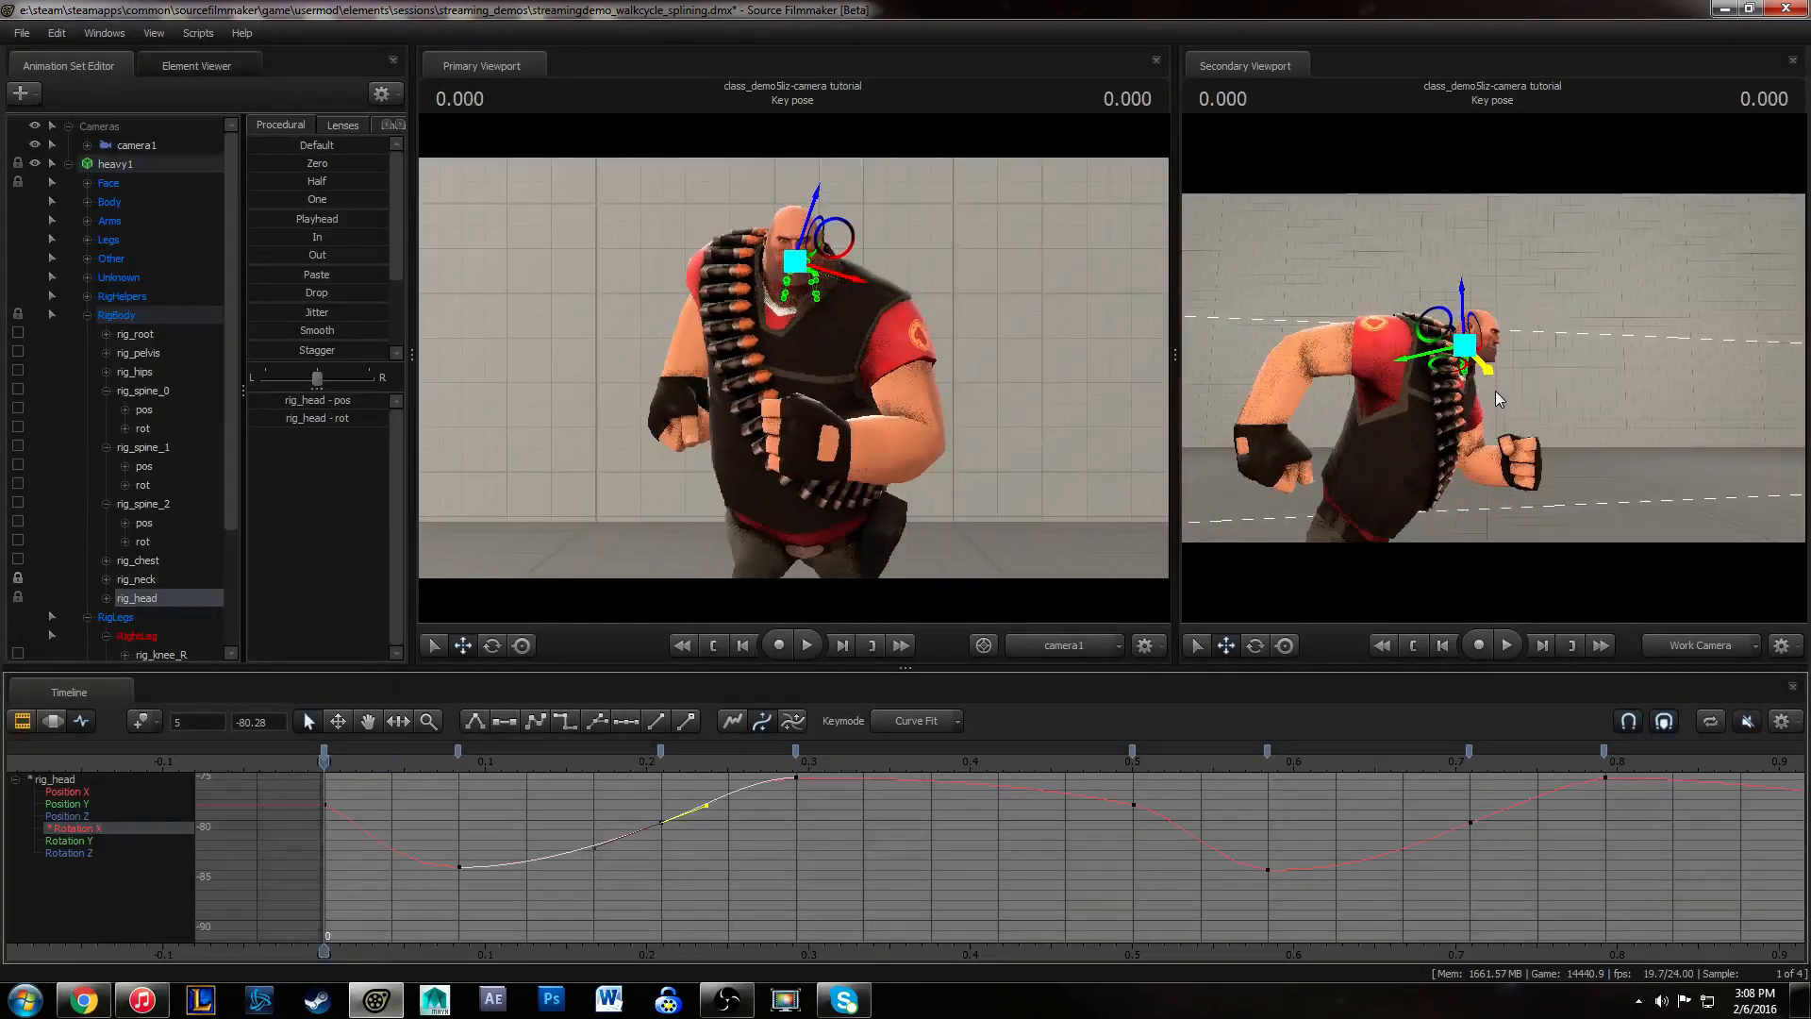
{"action": "key", "text": "Right"}
{"action": "key", "text": "Right"}
{"action": "key", "text": "Right"}
{"action": "key", "text": "Right"}
{"action": "key", "text": "Right"}
{"action": "key", "text": "Right"}
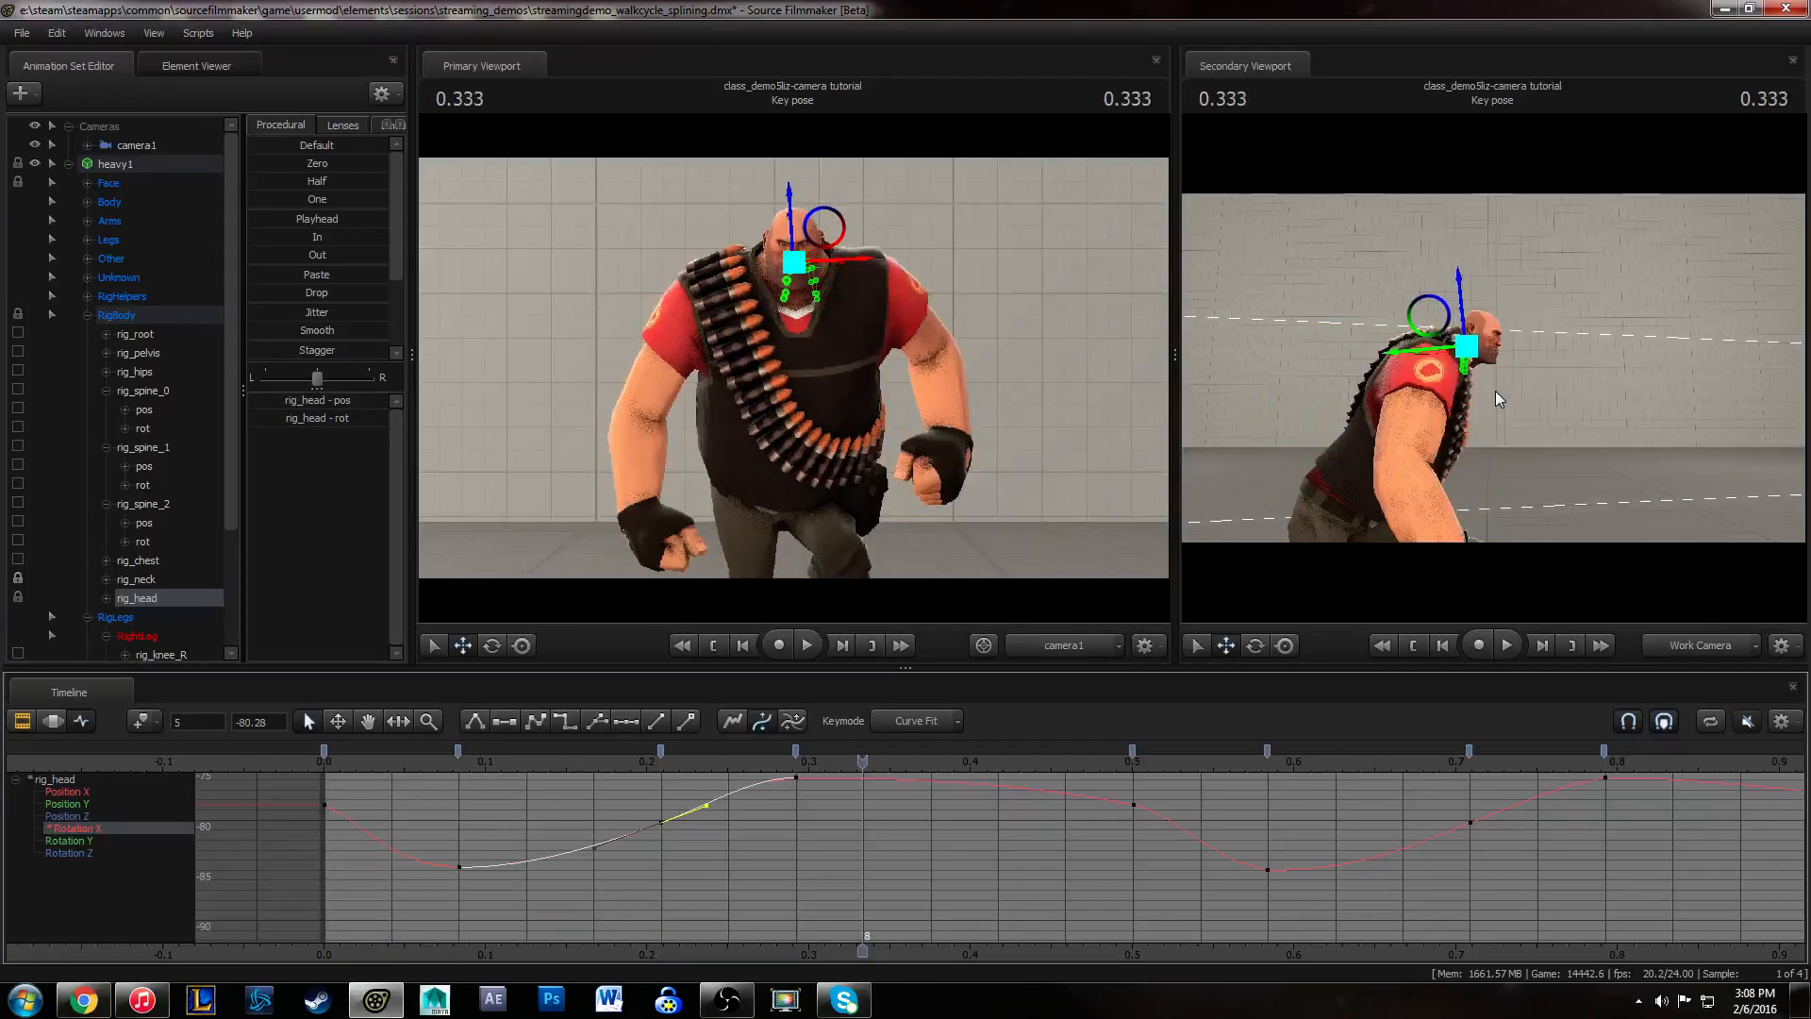
{"action": "key", "text": "Left"}
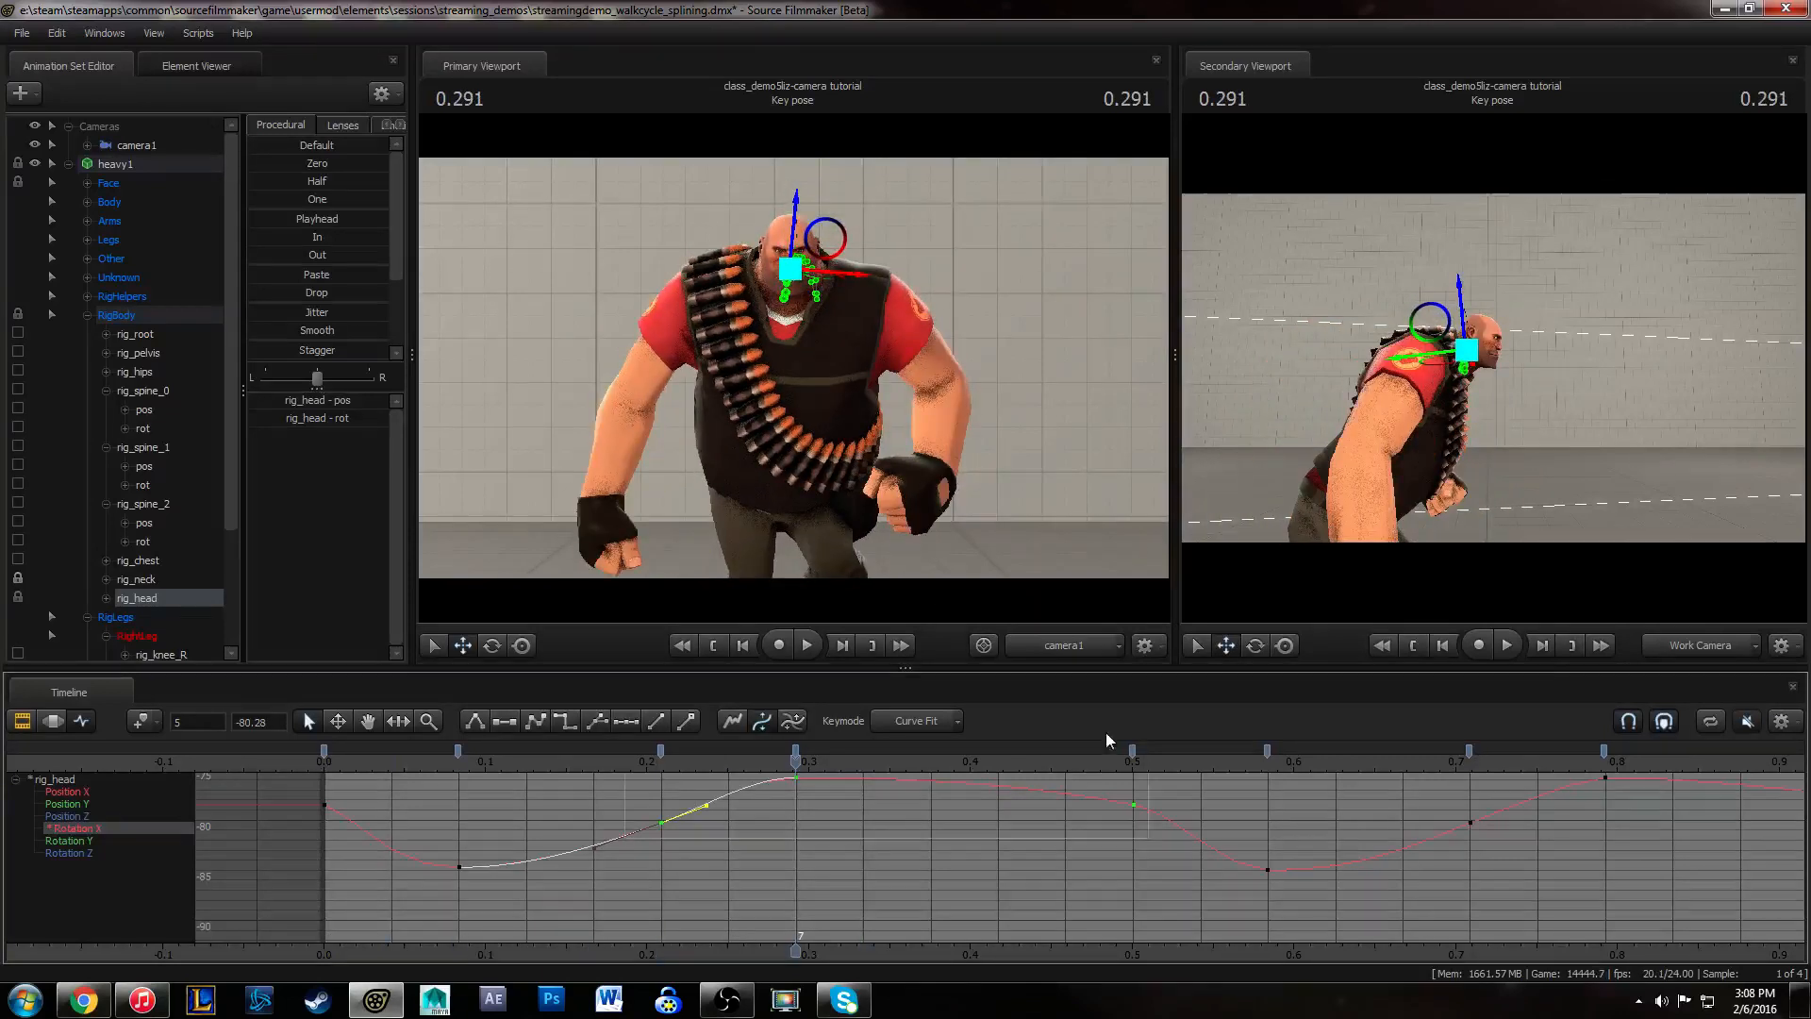
- Raise rig_head's Rotation X keys at frames 5 and 17 to -78.95 and play back the change
{"action": "left_click_drag", "start_coordinate": [1688, 673], "coordinate": [1686, 672]}
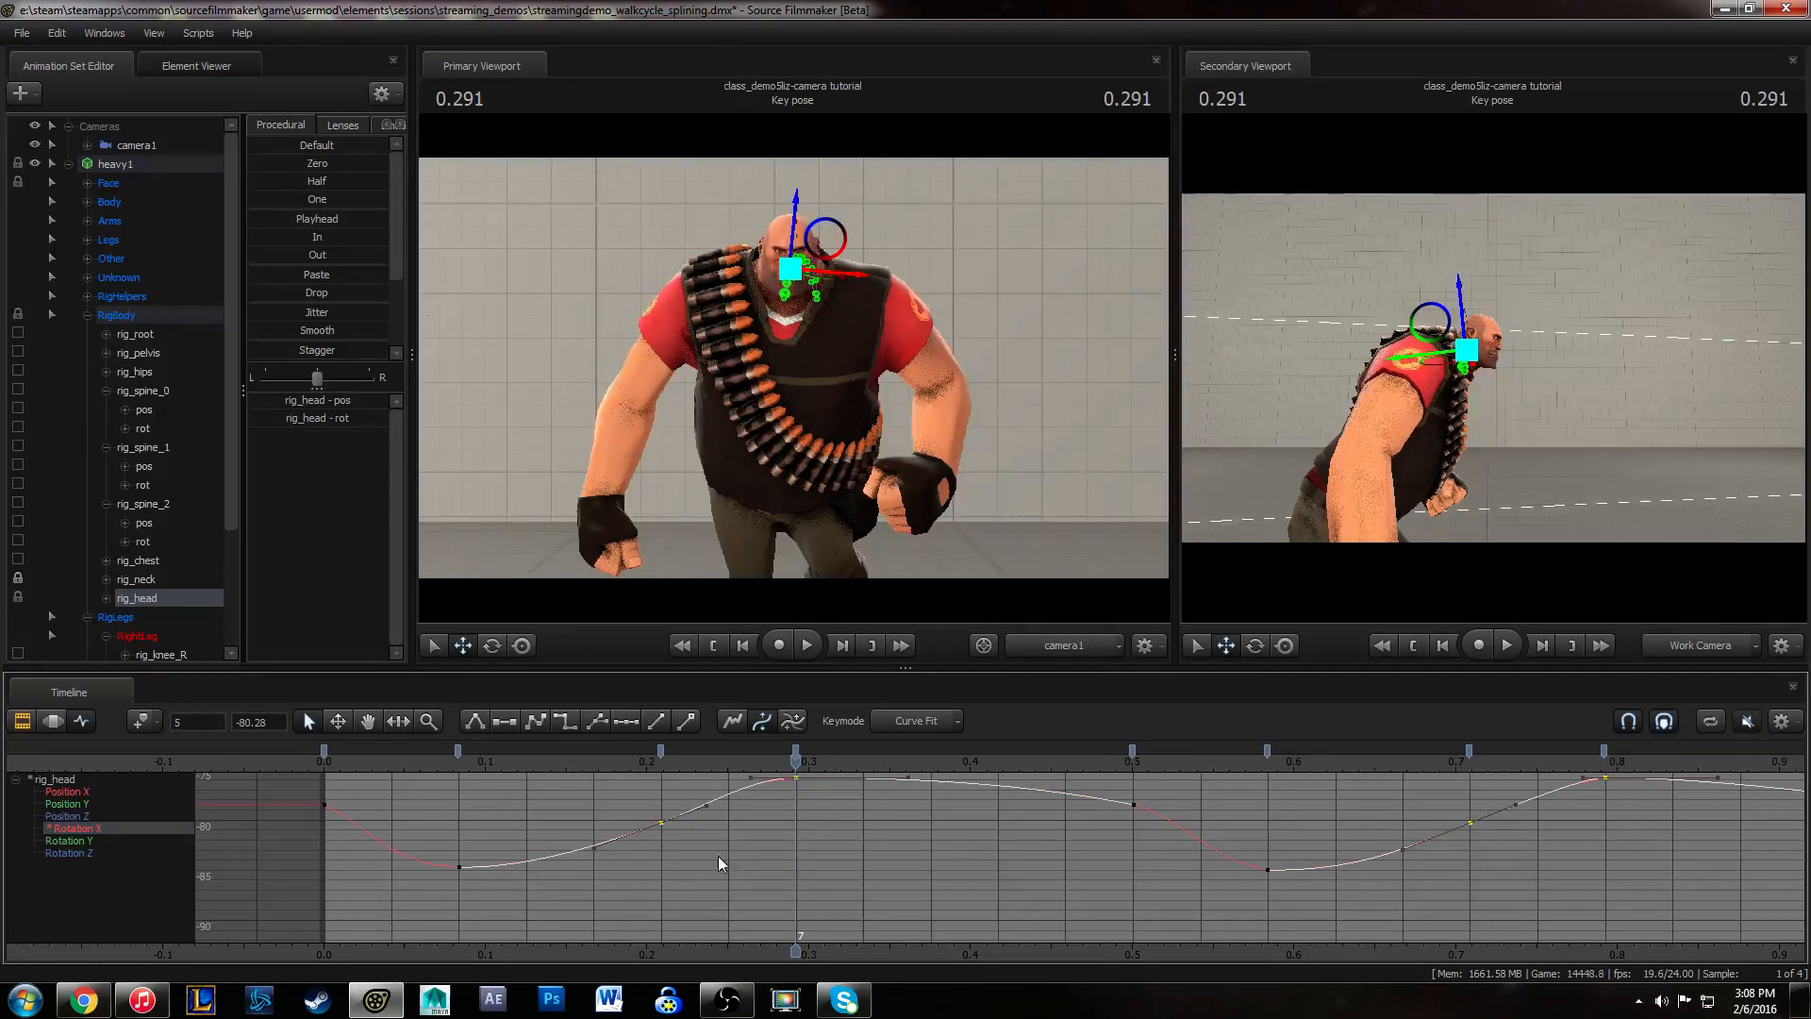
{"action": "middle_click_drag", "start_coordinate": [674, 856], "coordinate": [680, 838], "text": "shift"}
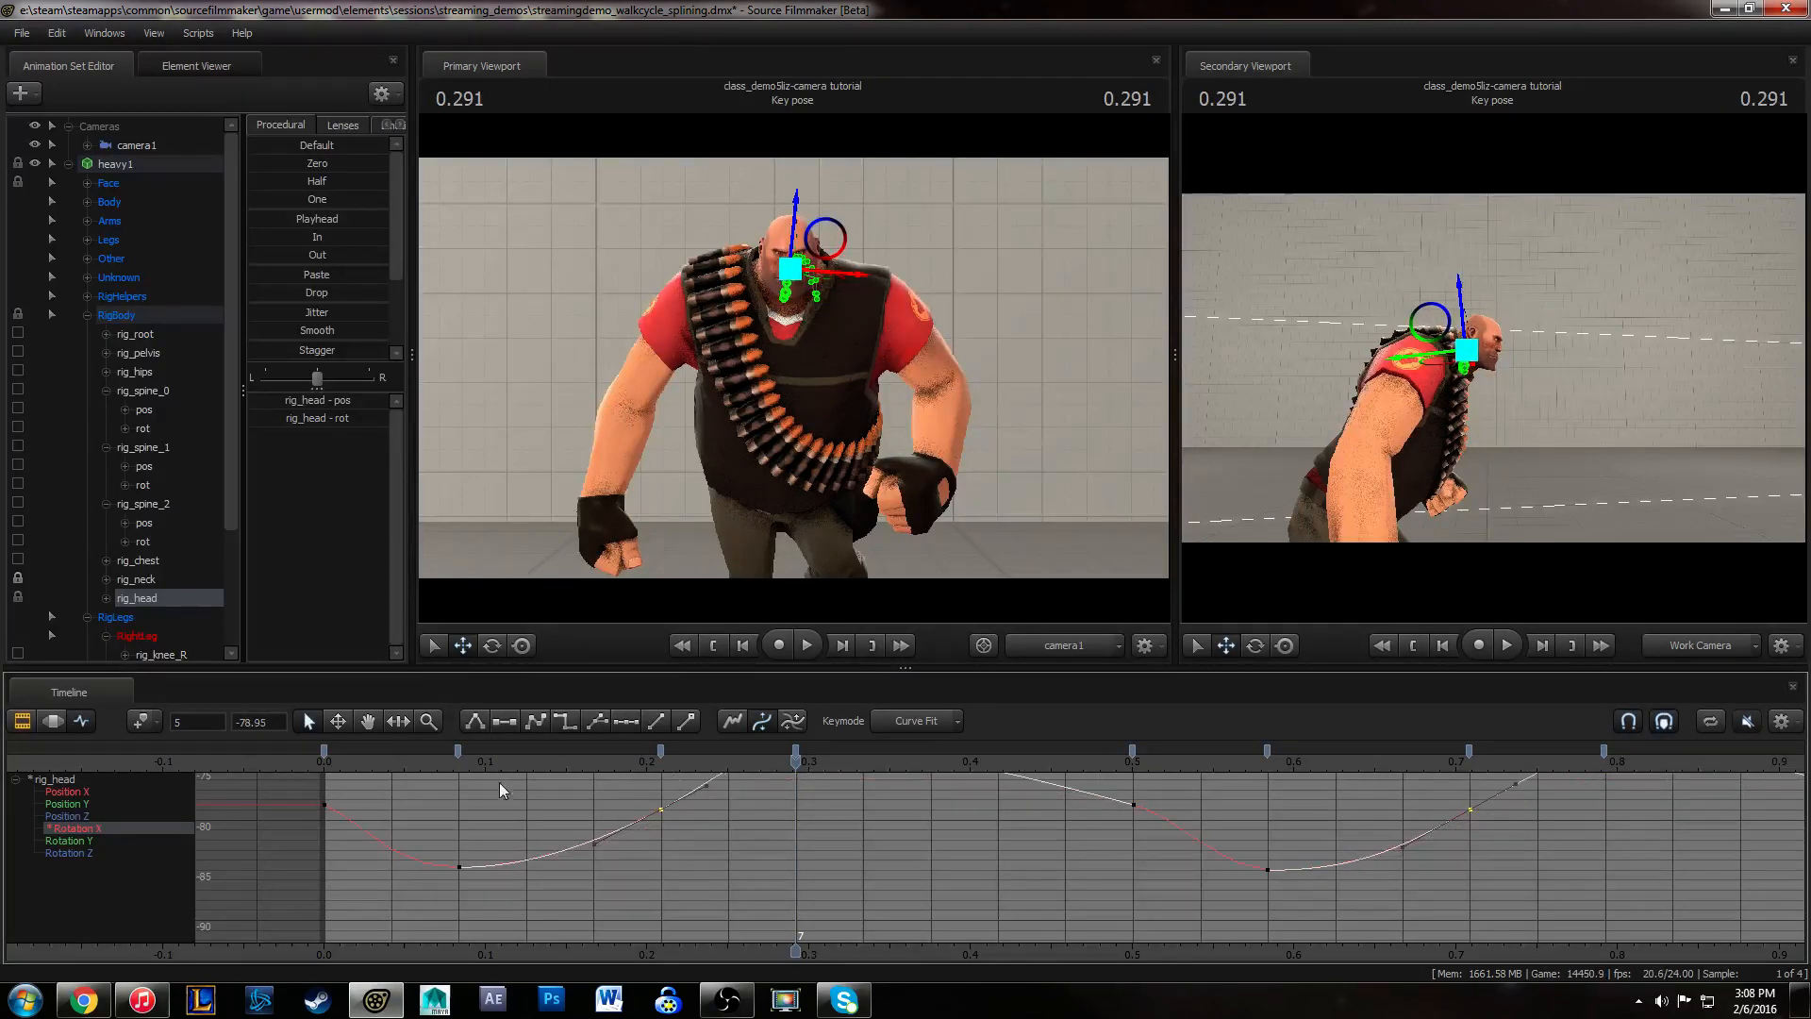
{"action": "key", "text": "space"}
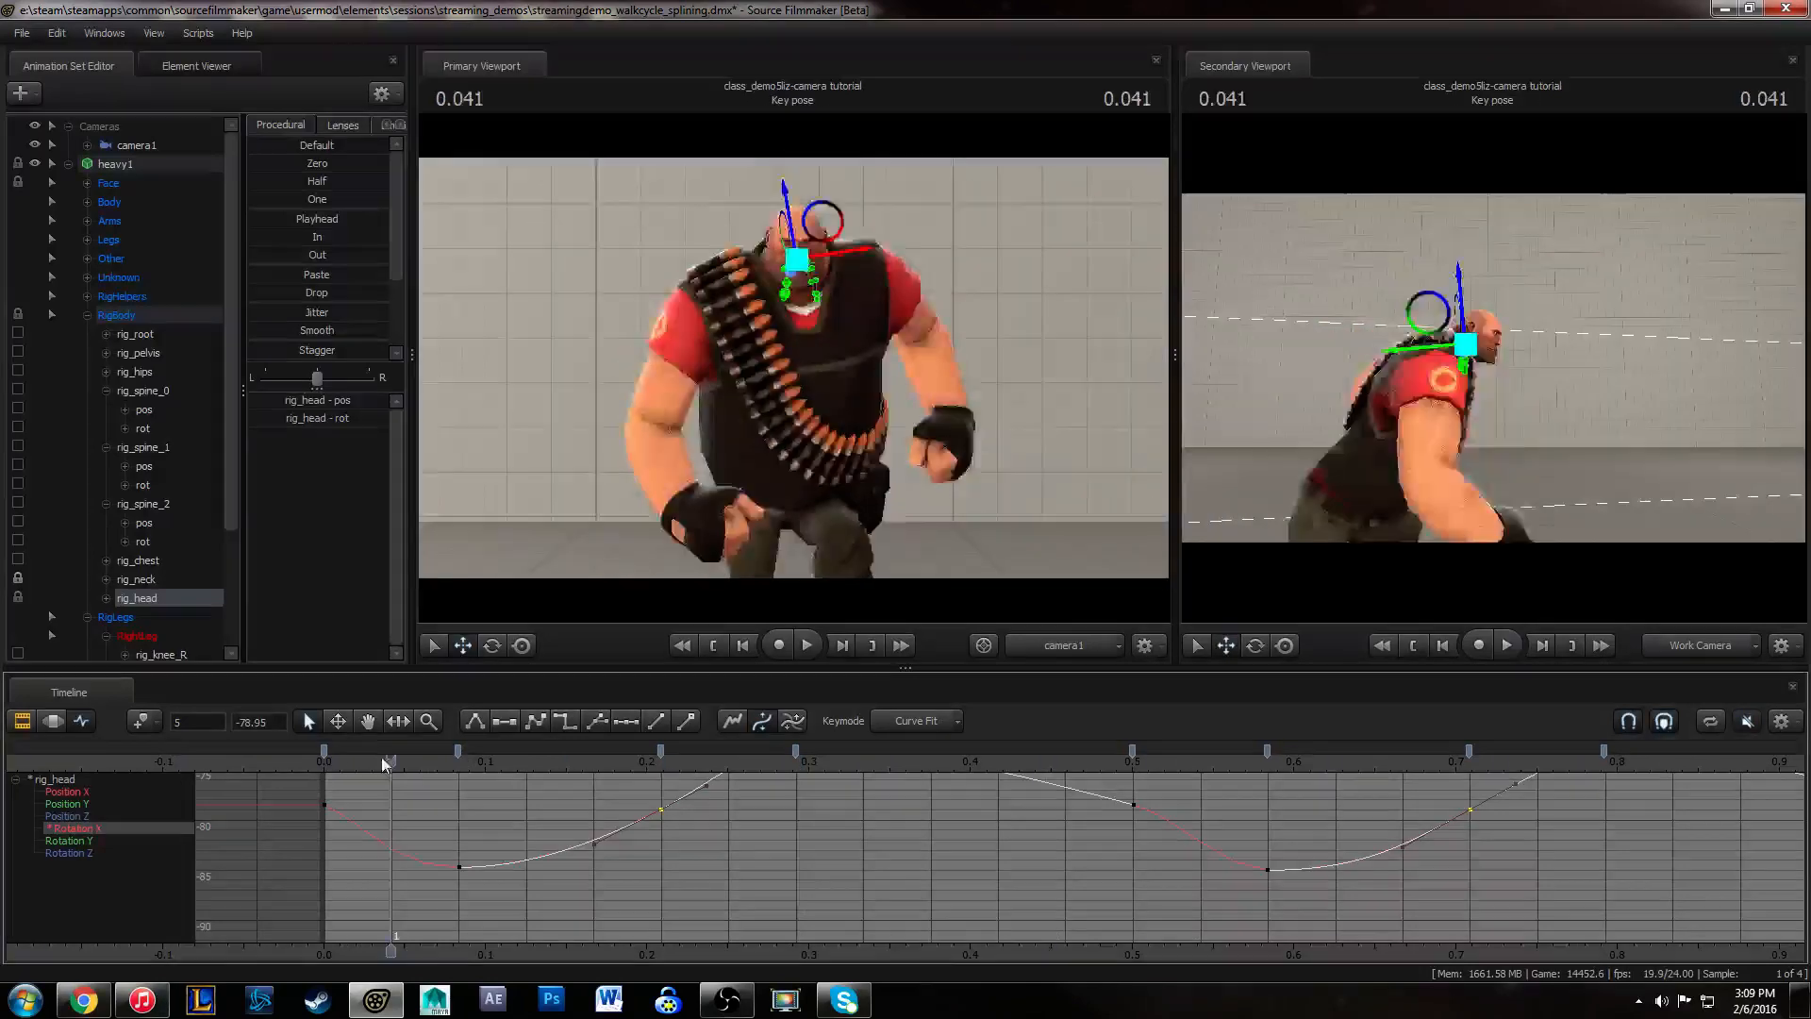
{"action": "key", "text": "space"}
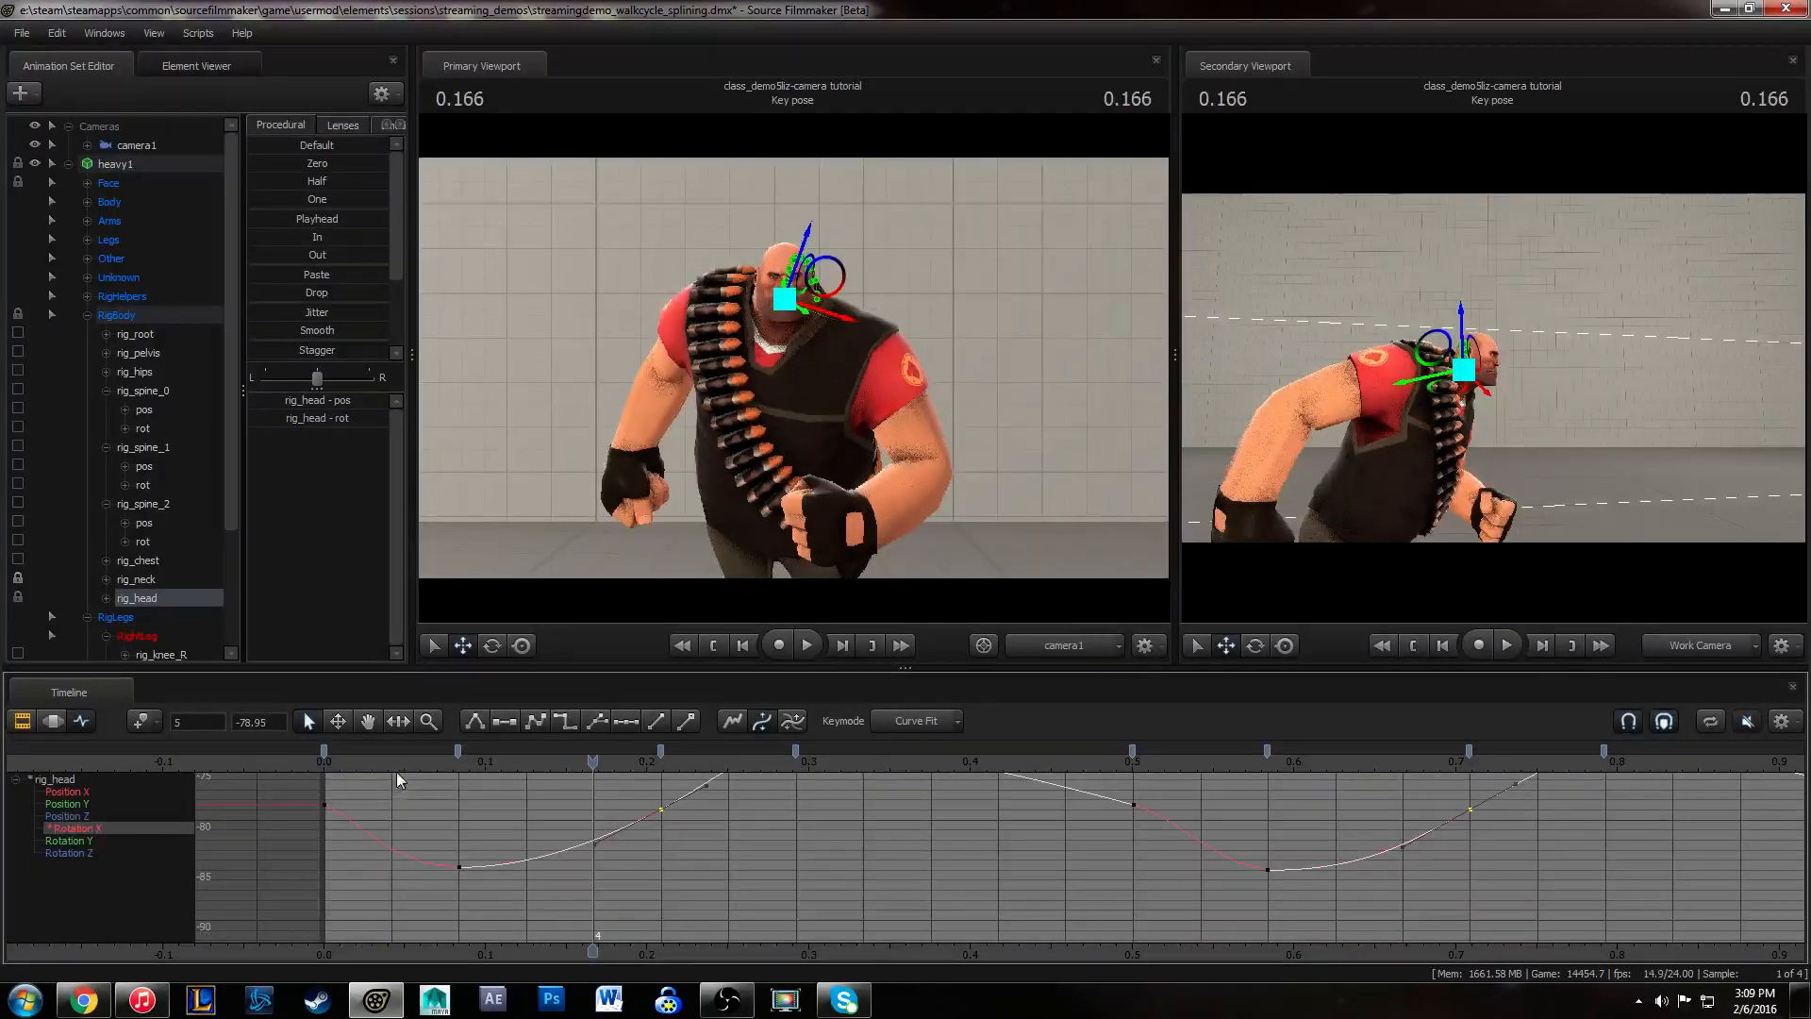
- Replay the walk cycle from frame 0 to check the adjusted head nod
{"action": "left_click", "coordinate": [326, 763]}
{"action": "middle_click_drag", "start_coordinate": [892, 857], "coordinate": [565, 850], "text": "alt"}
{"action": "right_click_drag", "start_coordinate": [565, 850], "coordinate": [611, 856], "text": "alt"}
{"action": "left_click", "coordinate": [642, 851]}
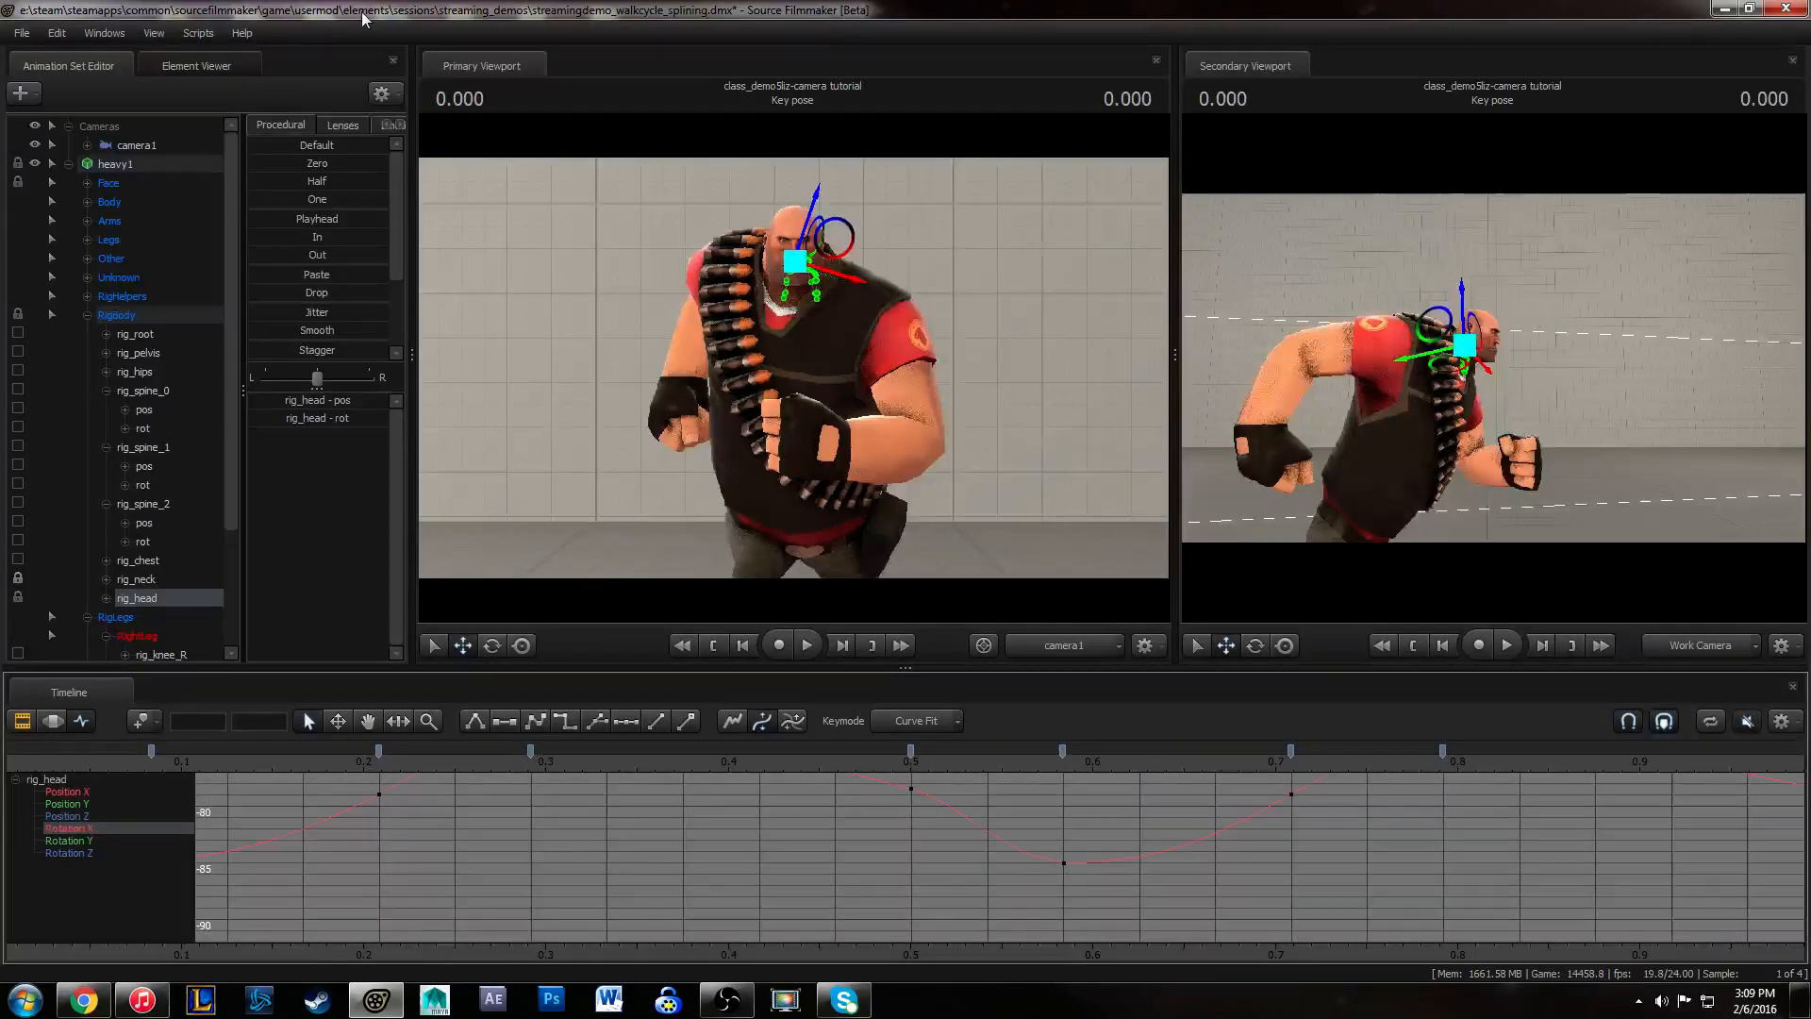
{"action": "key", "text": "space"}
{"action": "key", "text": "space"}
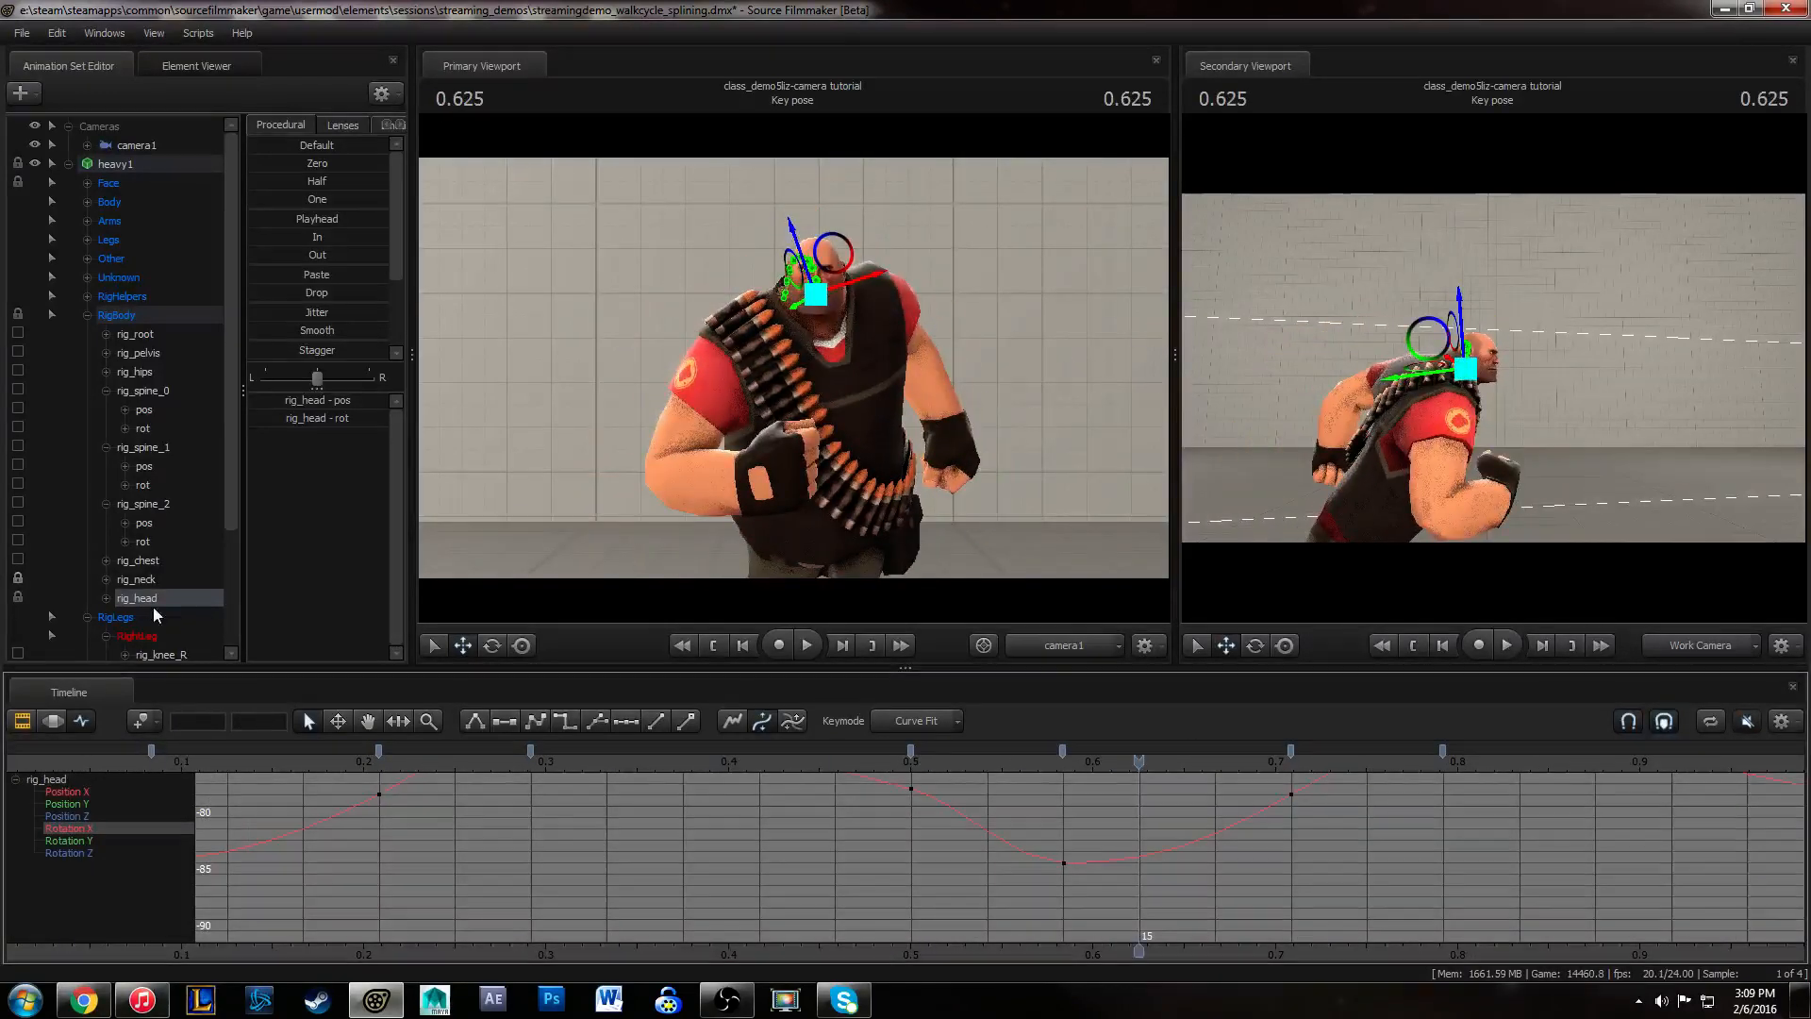
- Select camera1 in the Motion Editor and pull it back until the Heavy's whole body and the red platform are framed
{"action": "left_click", "coordinate": [54, 721]}
{"action": "left_click", "coordinate": [137, 145]}
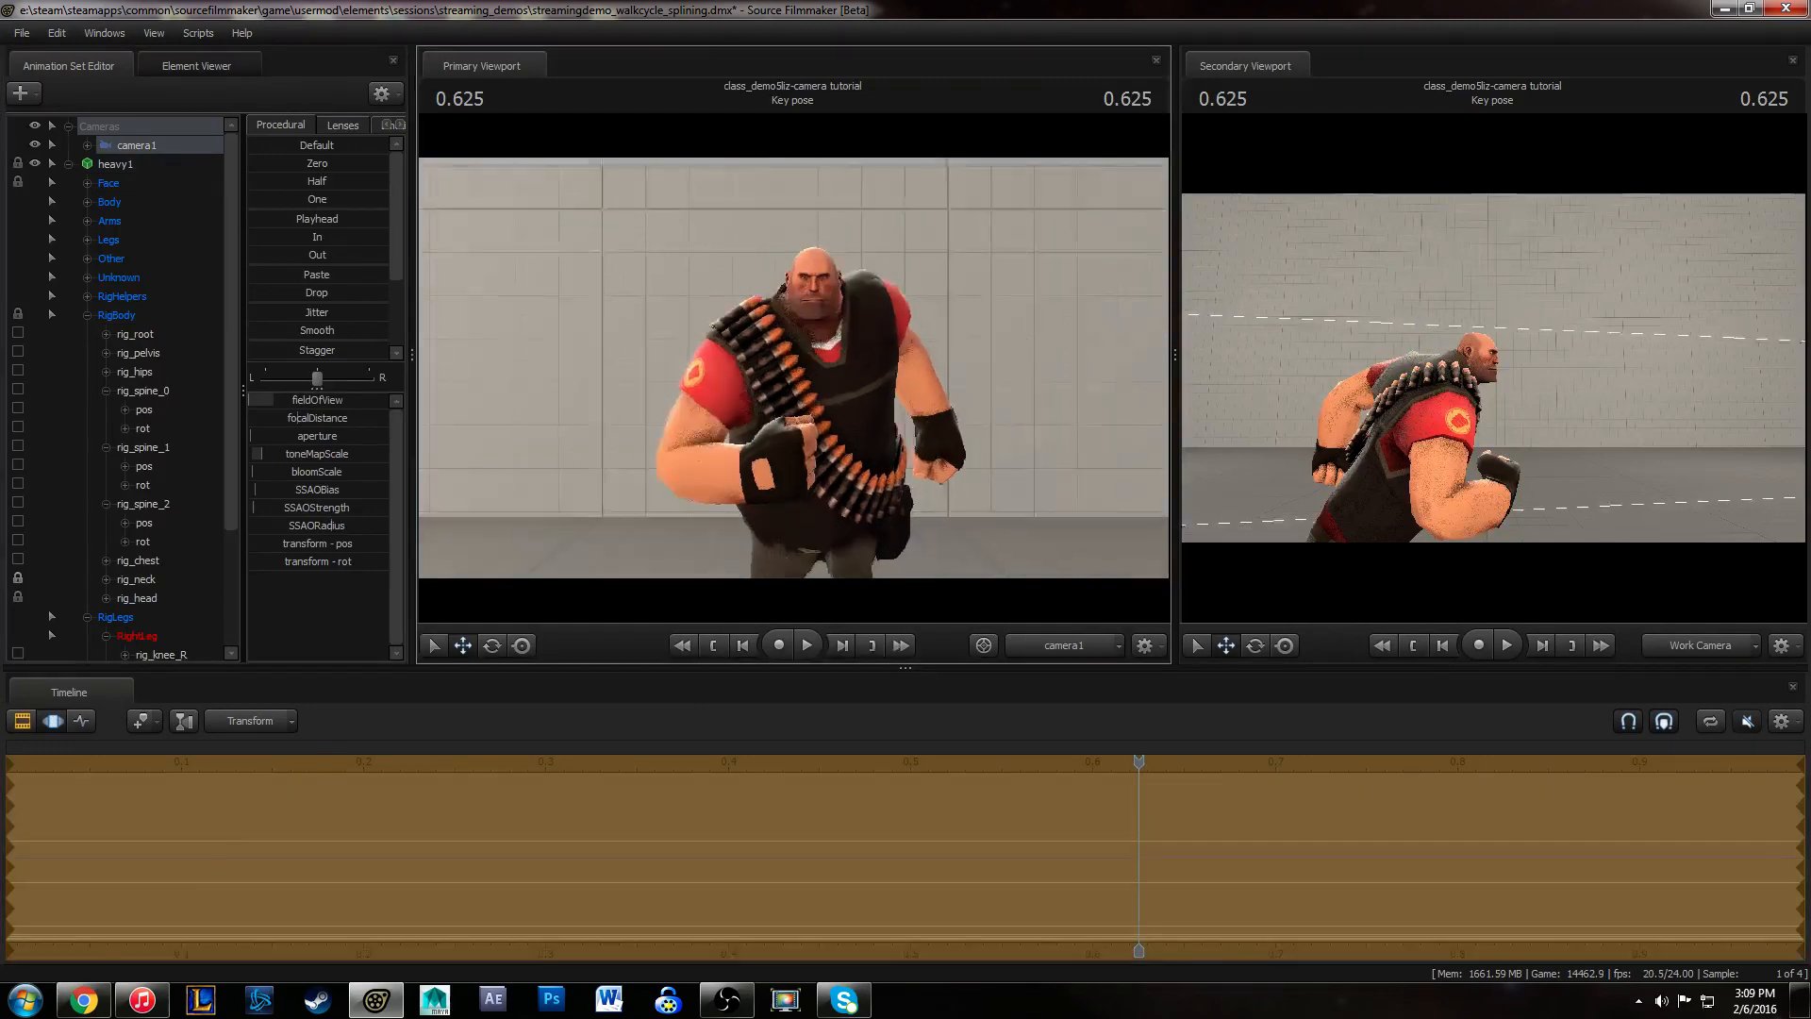
{"action": "left_click_drag", "start_coordinate": [801, 384], "coordinate": [829, 462]}
{"action": "key", "text": "space"}
{"action": "key", "text": "space"}
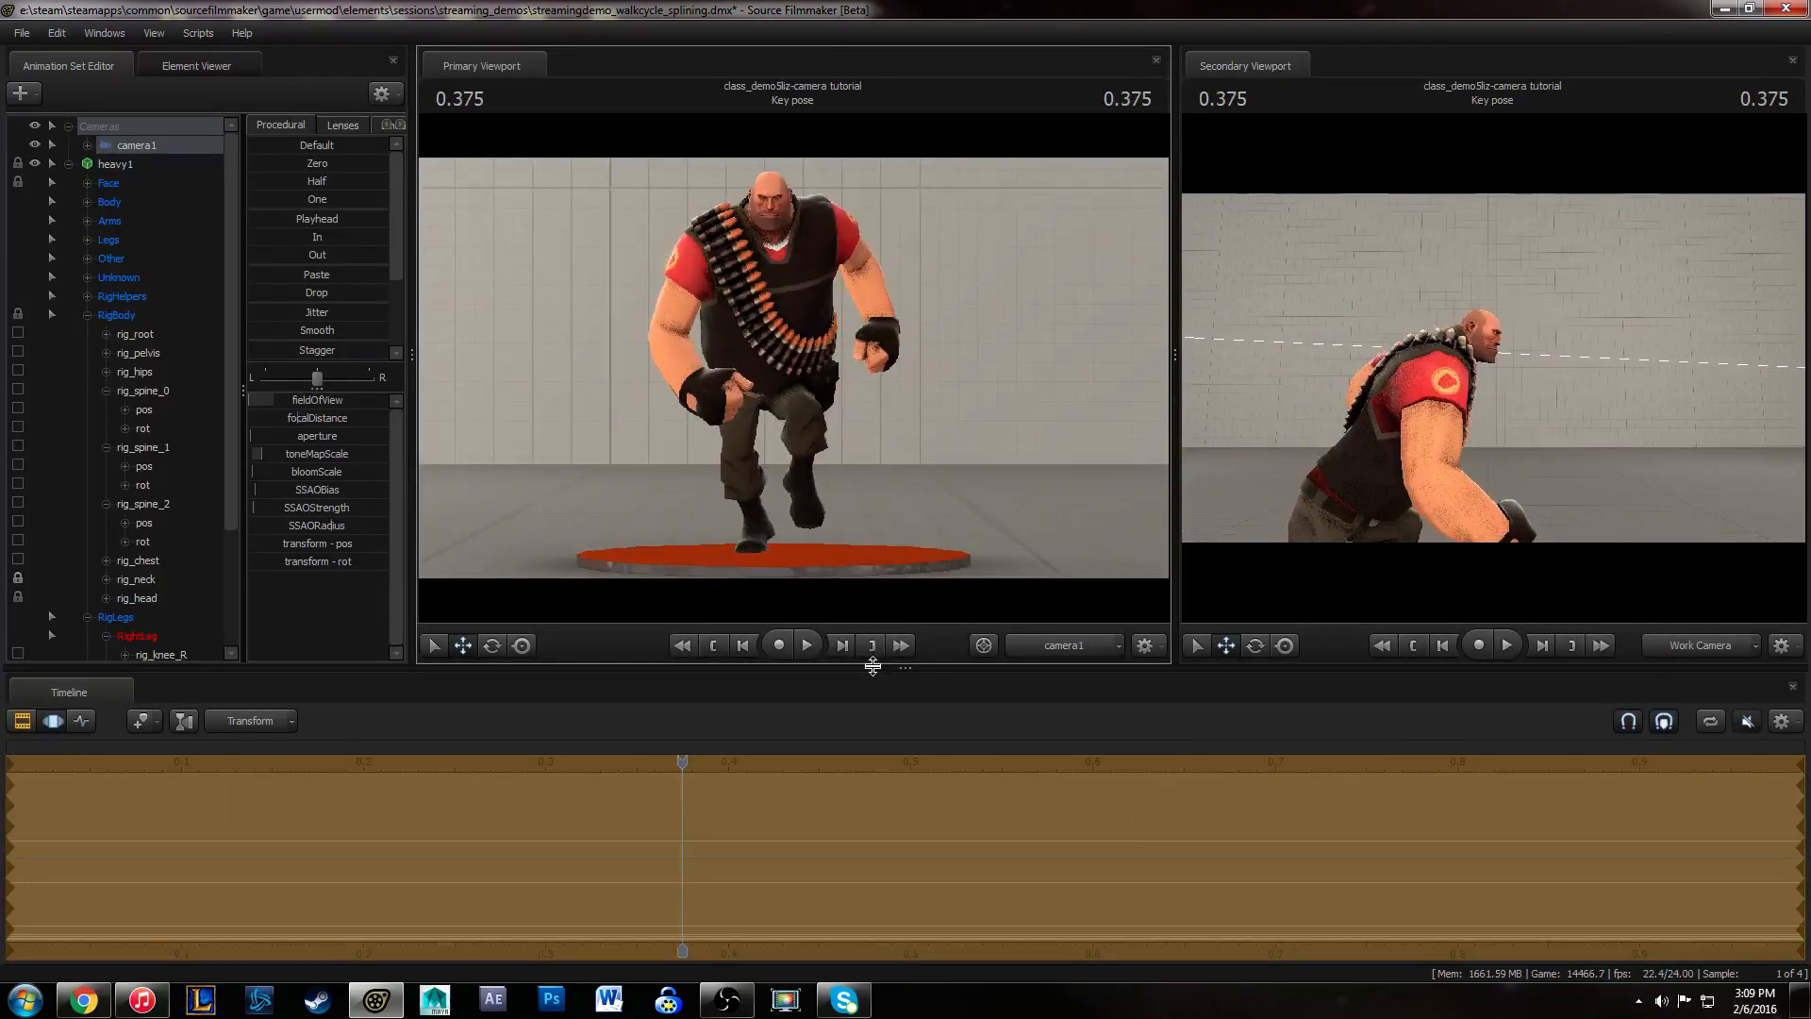
- Play the full-body walk cycle with the Work Camera pulled back to a whole side view
{"action": "key", "text": "space"}
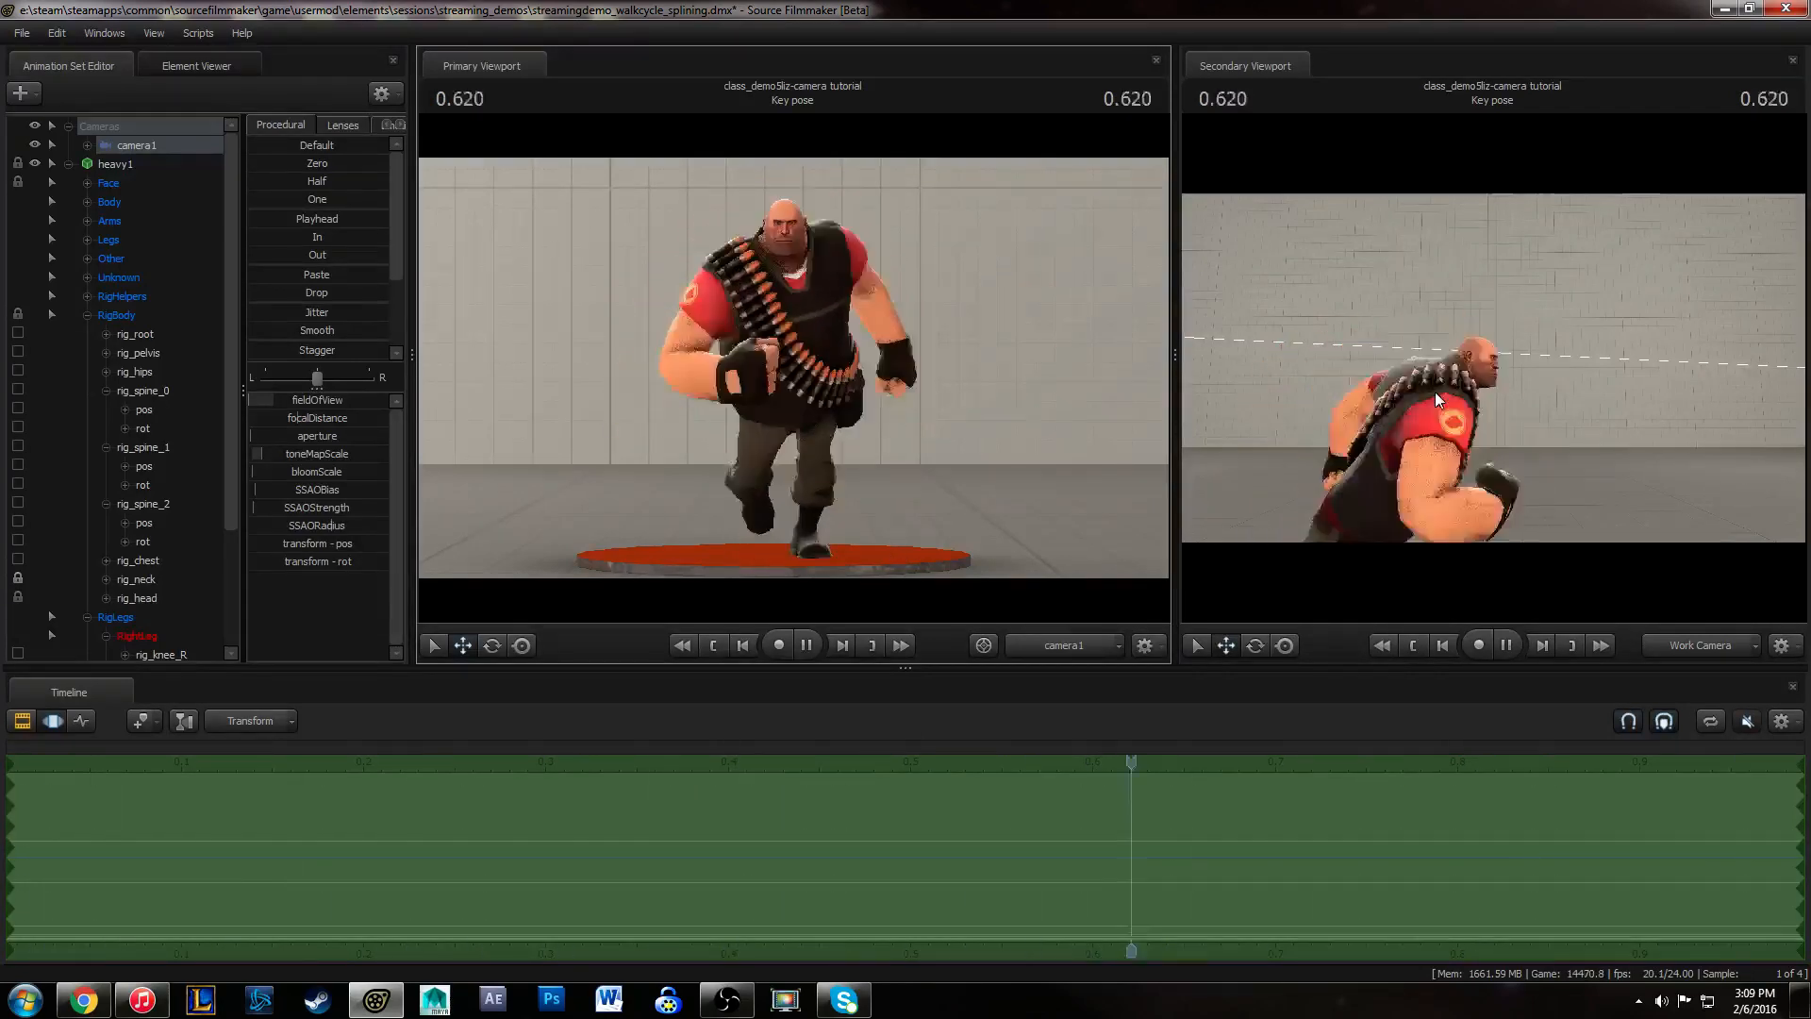
{"action": "left_click_drag", "start_coordinate": [1423, 388], "coordinate": [1474, 407]}
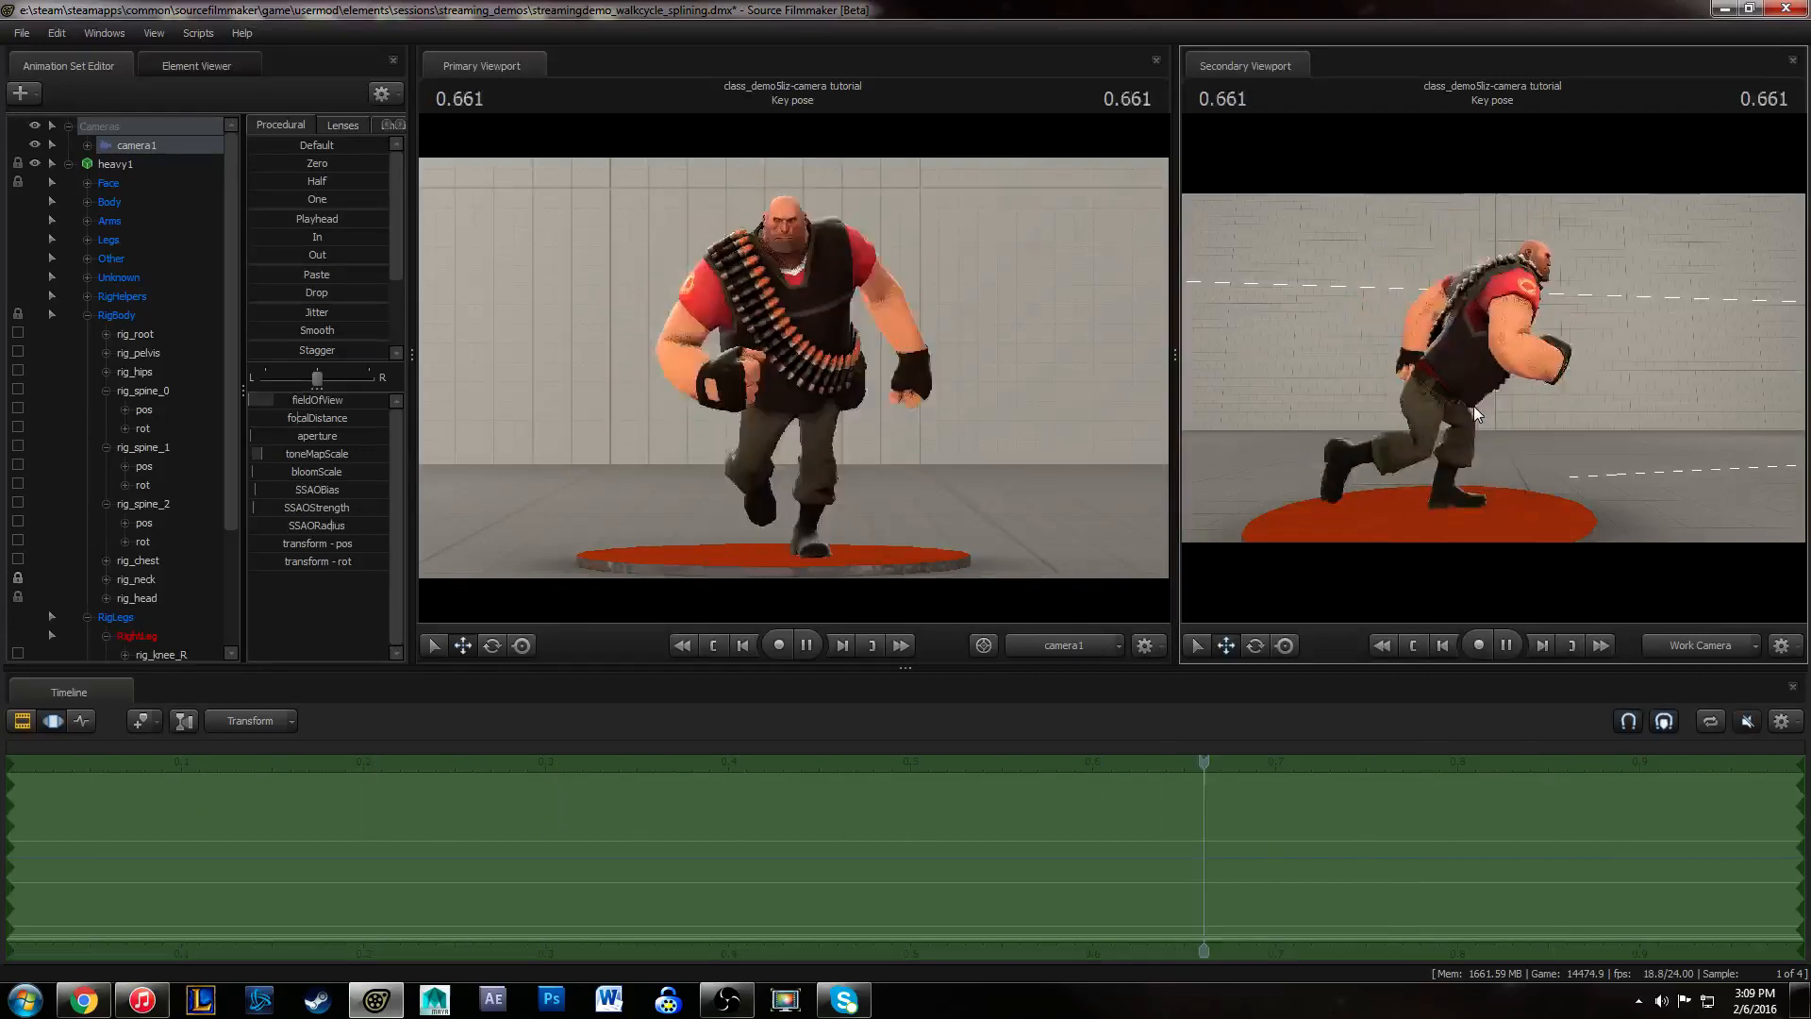
{"action": "key", "text": "space"}
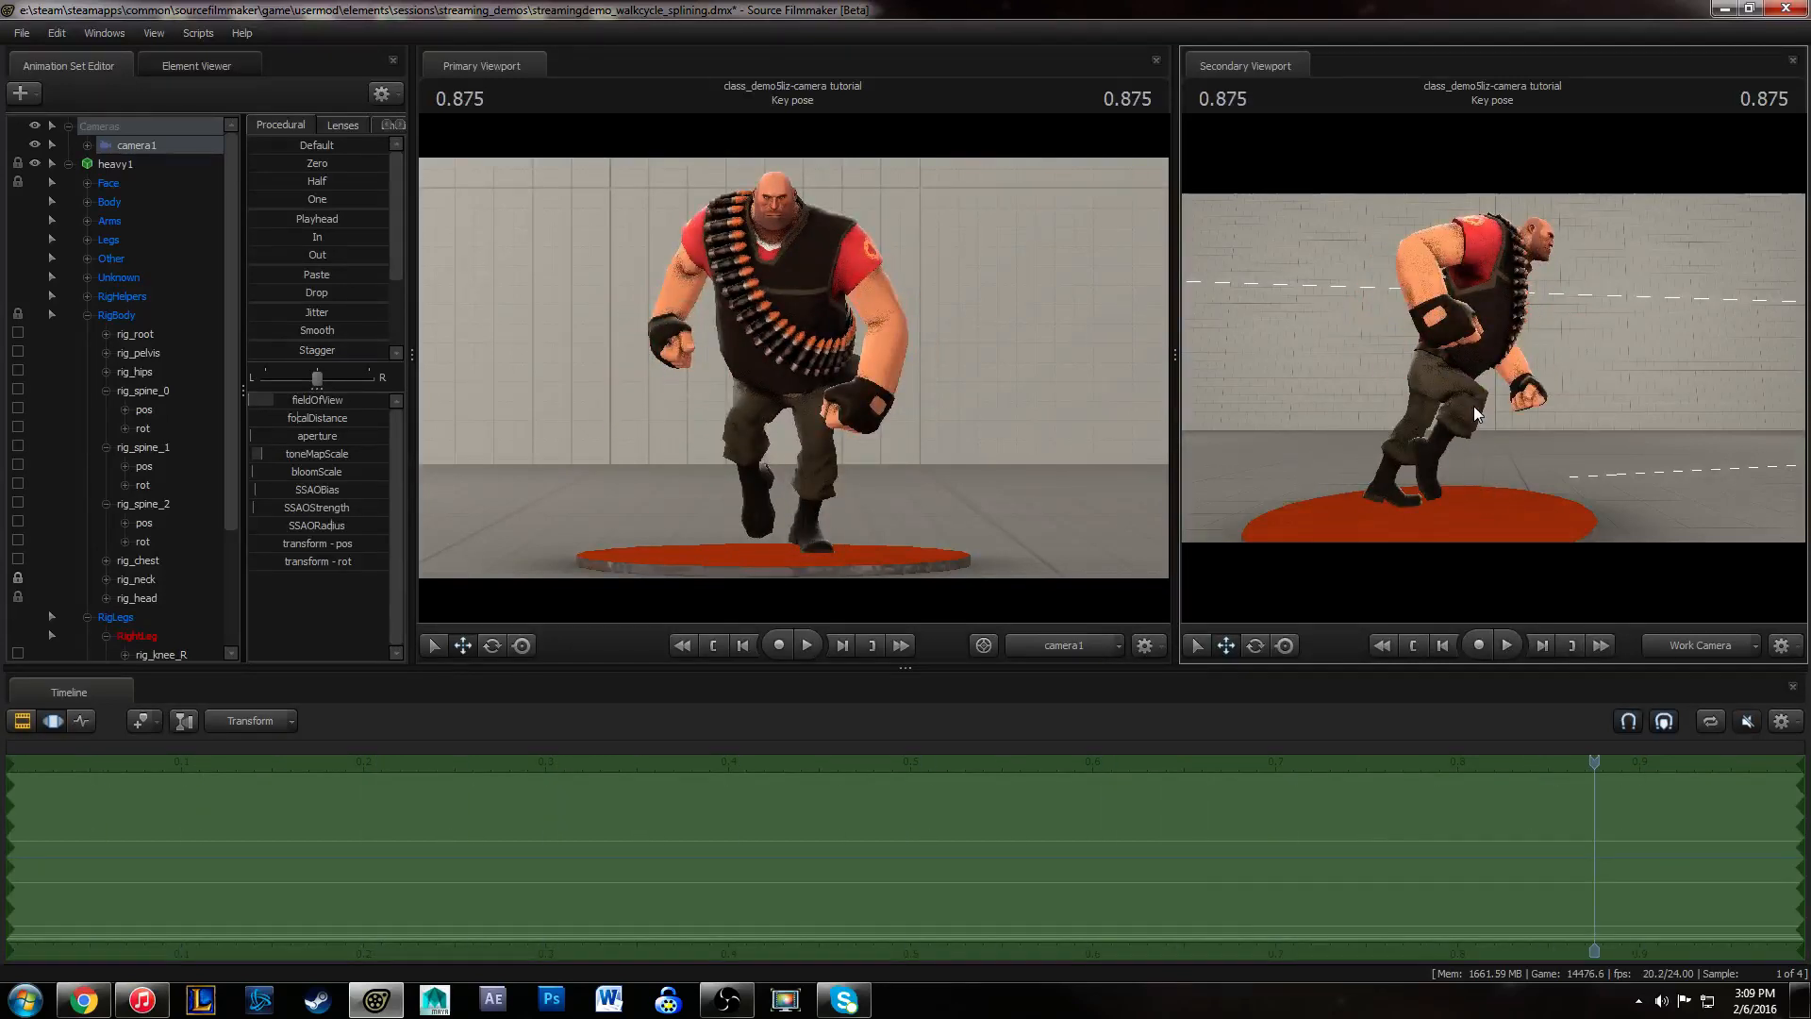
{"action": "key", "text": "space"}
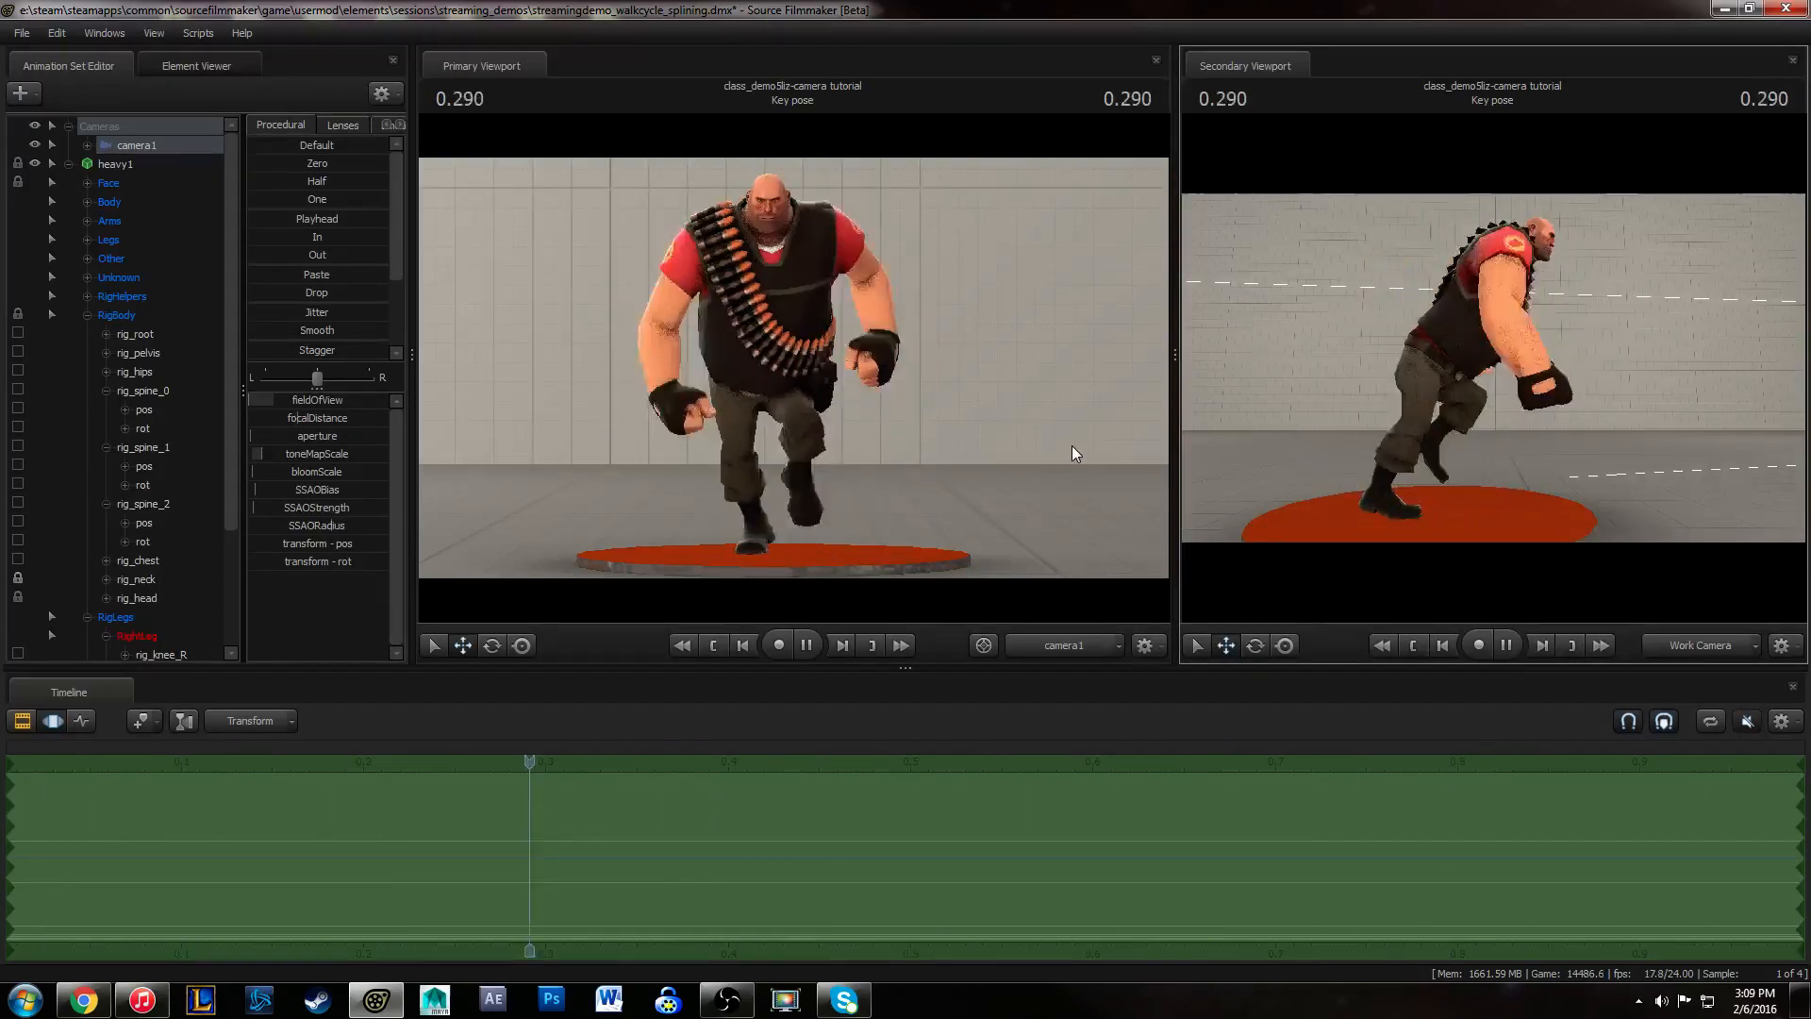
- Stop playback and save the walk cycle session
{"action": "key", "text": "space"}
{"action": "left_click", "coordinate": [22, 36]}
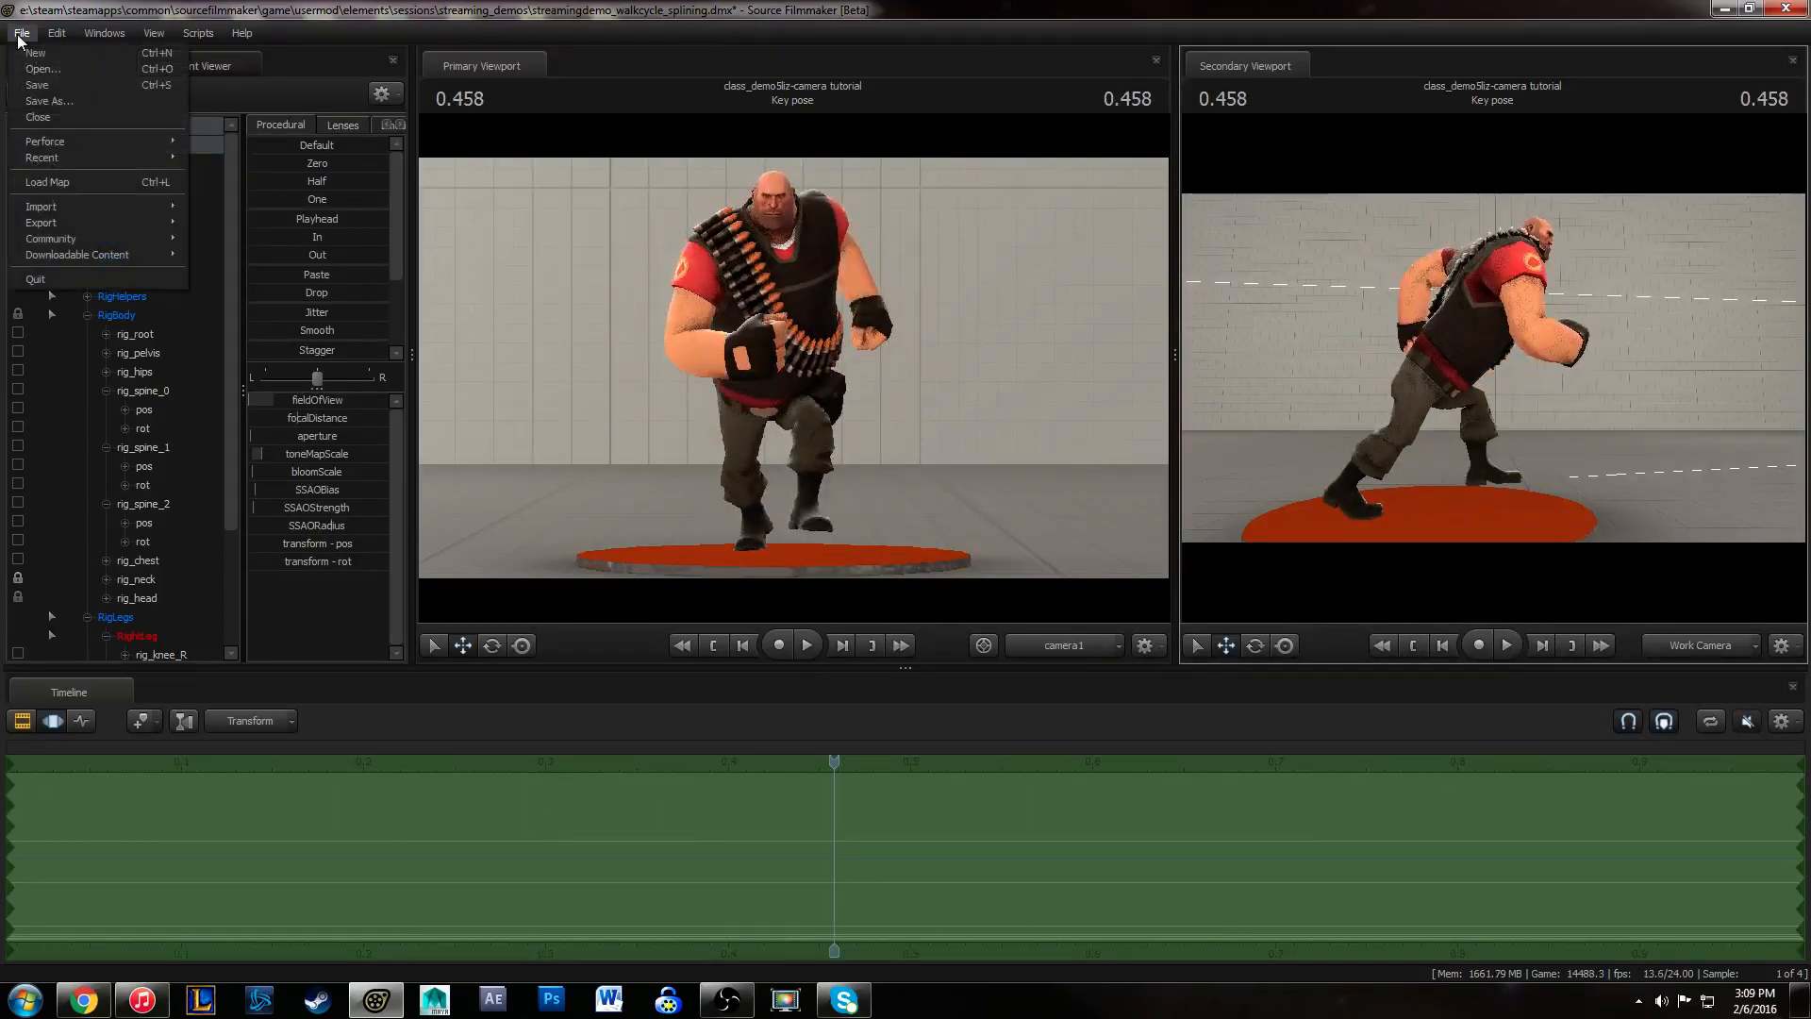
{"action": "left_click", "coordinate": [33, 87]}
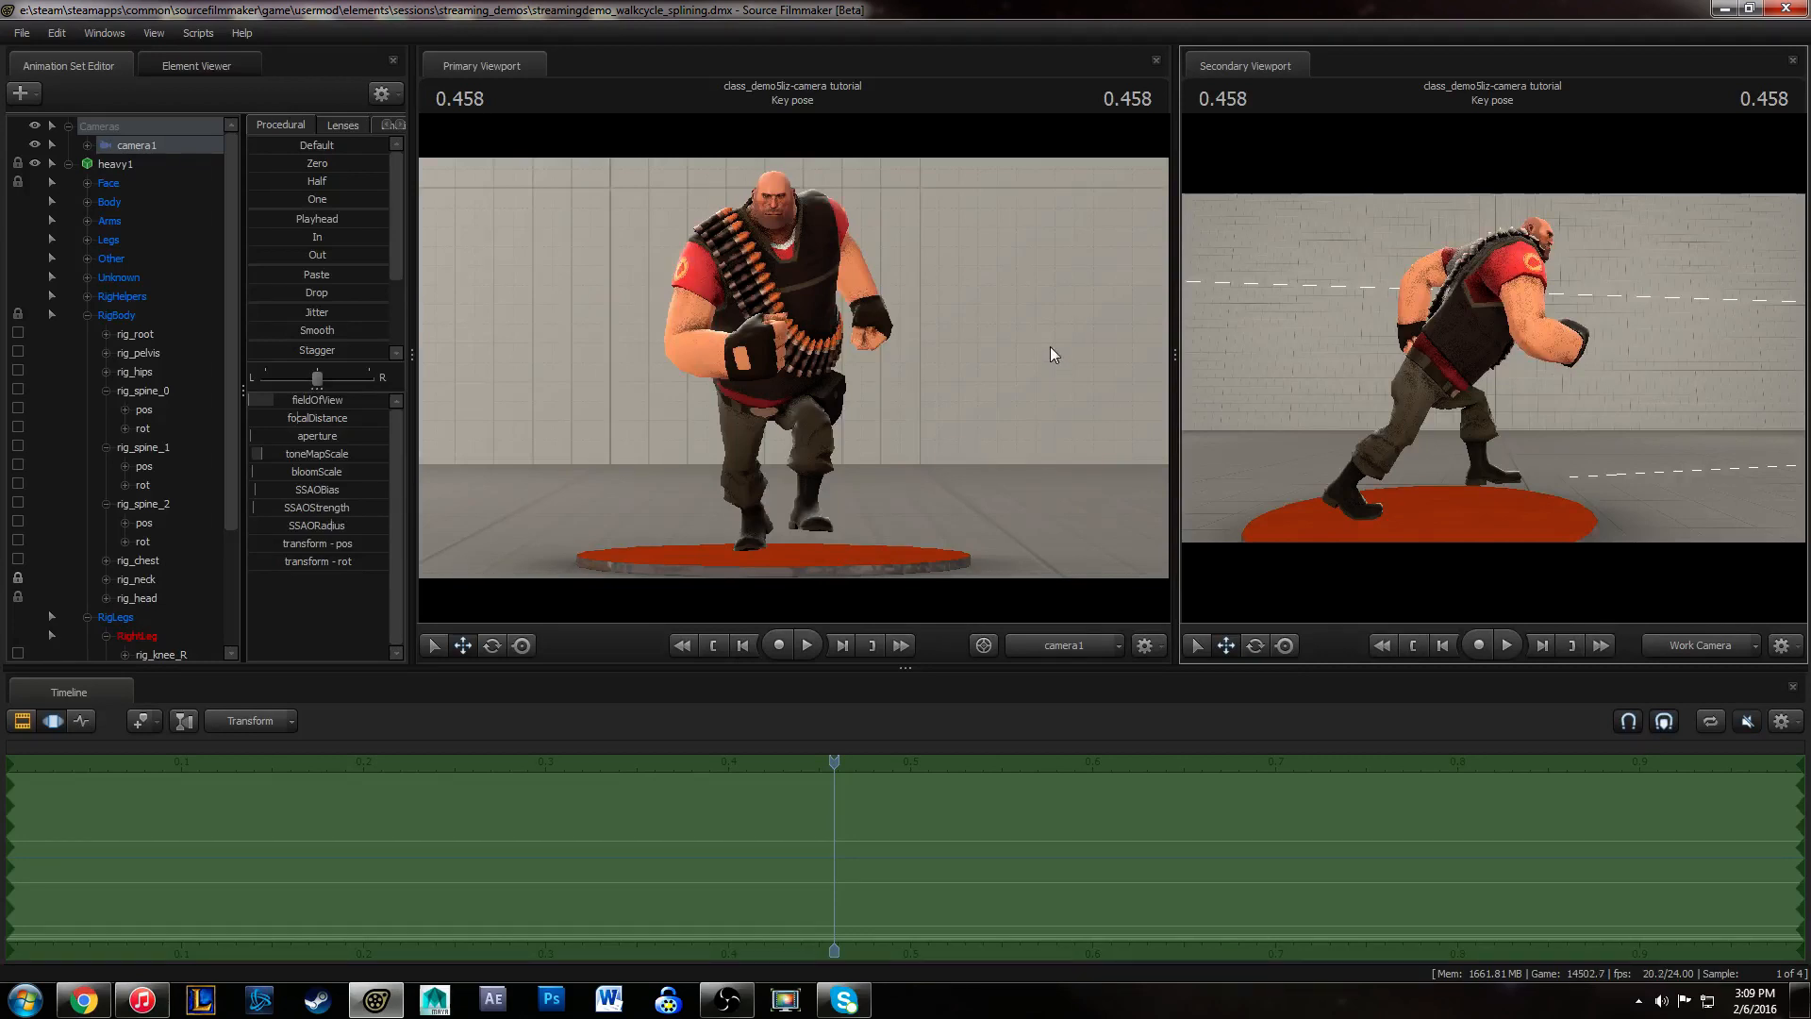
- Return to the Graph Editor and scrub and replay the full-body walk from a slightly wider side view
{"action": "left_click_drag", "start_coordinate": [1643, 444], "coordinate": [1642, 438]}
{"action": "key", "text": "s"}
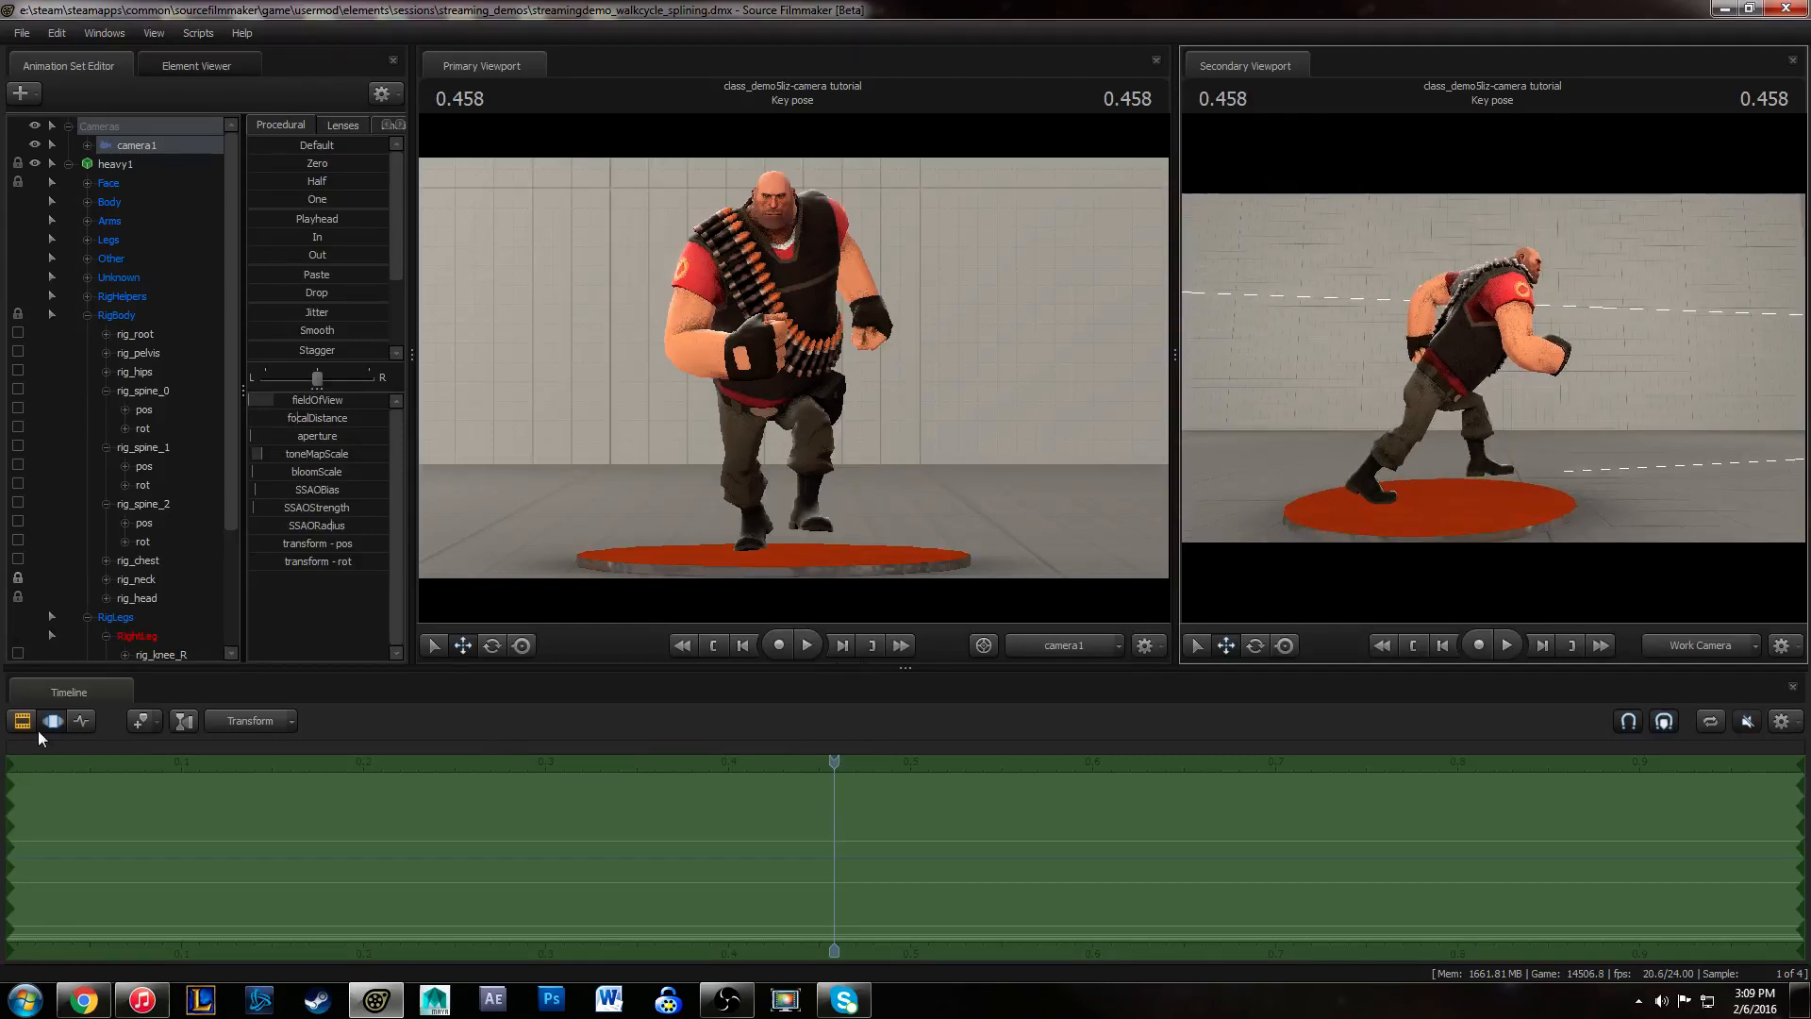
{"action": "left_click", "coordinate": [82, 720]}
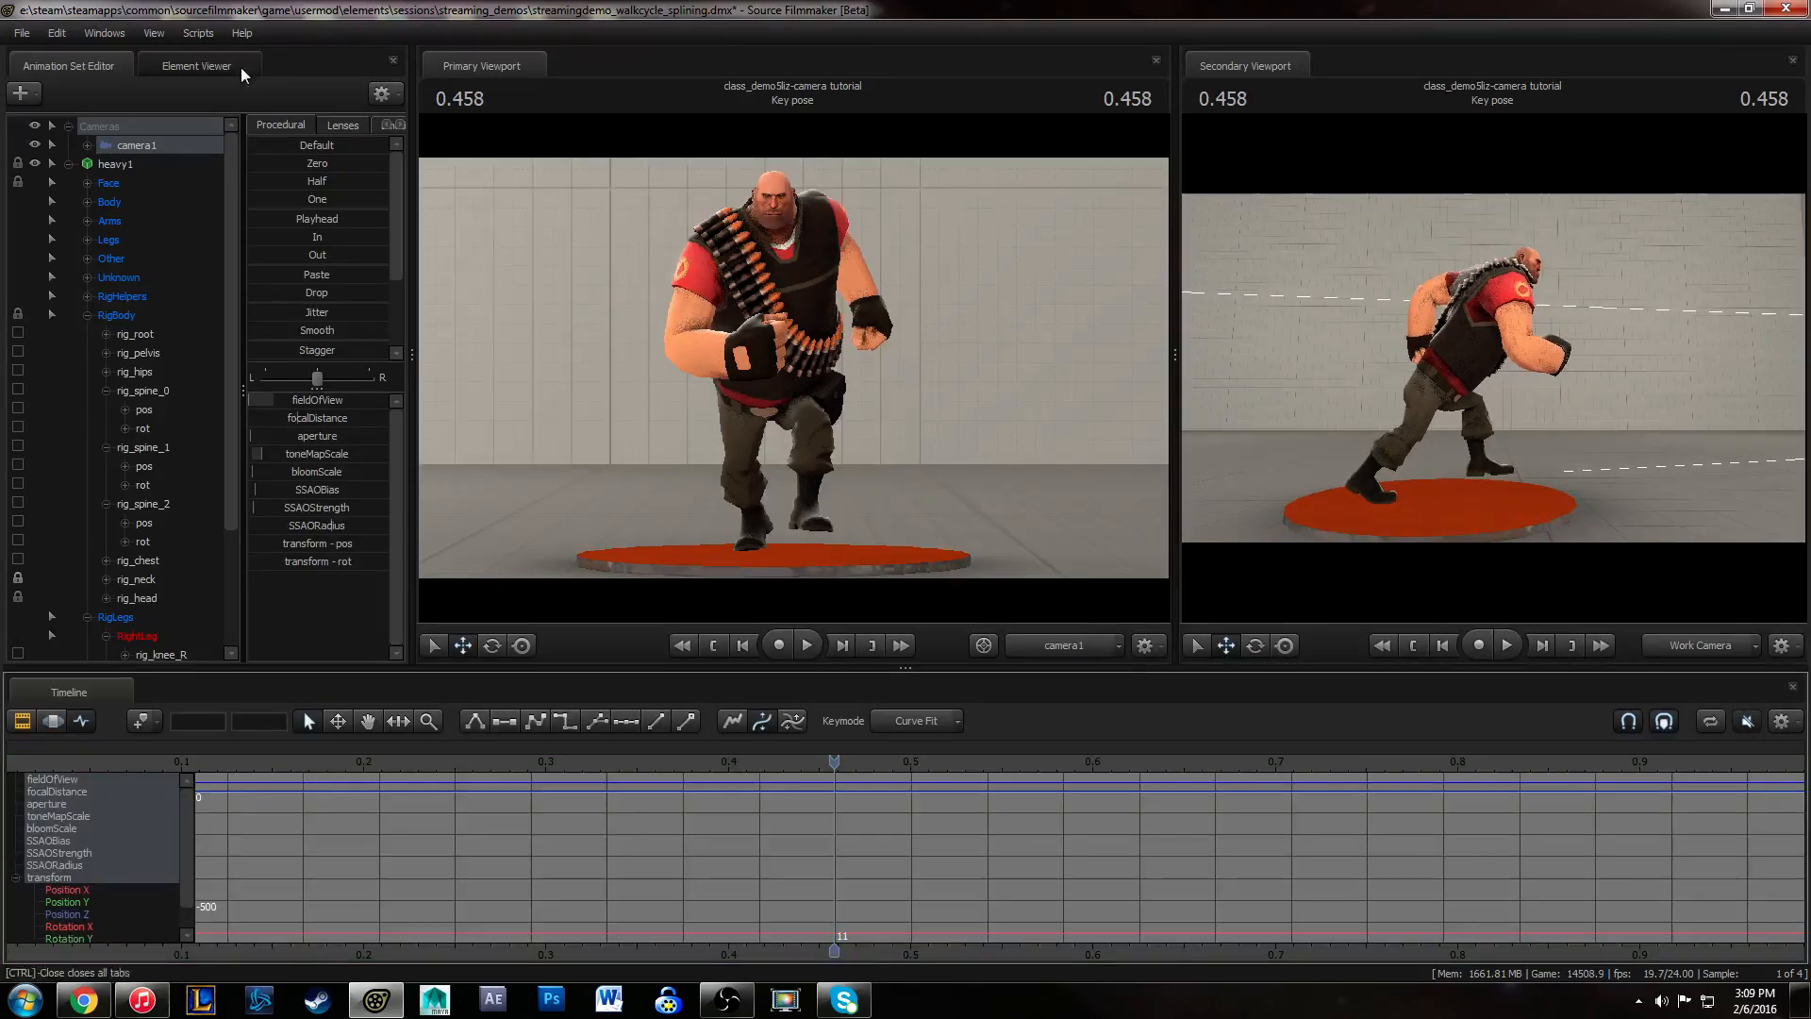
{"action": "left_click_drag", "start_coordinate": [835, 765], "coordinate": [116, 745]}
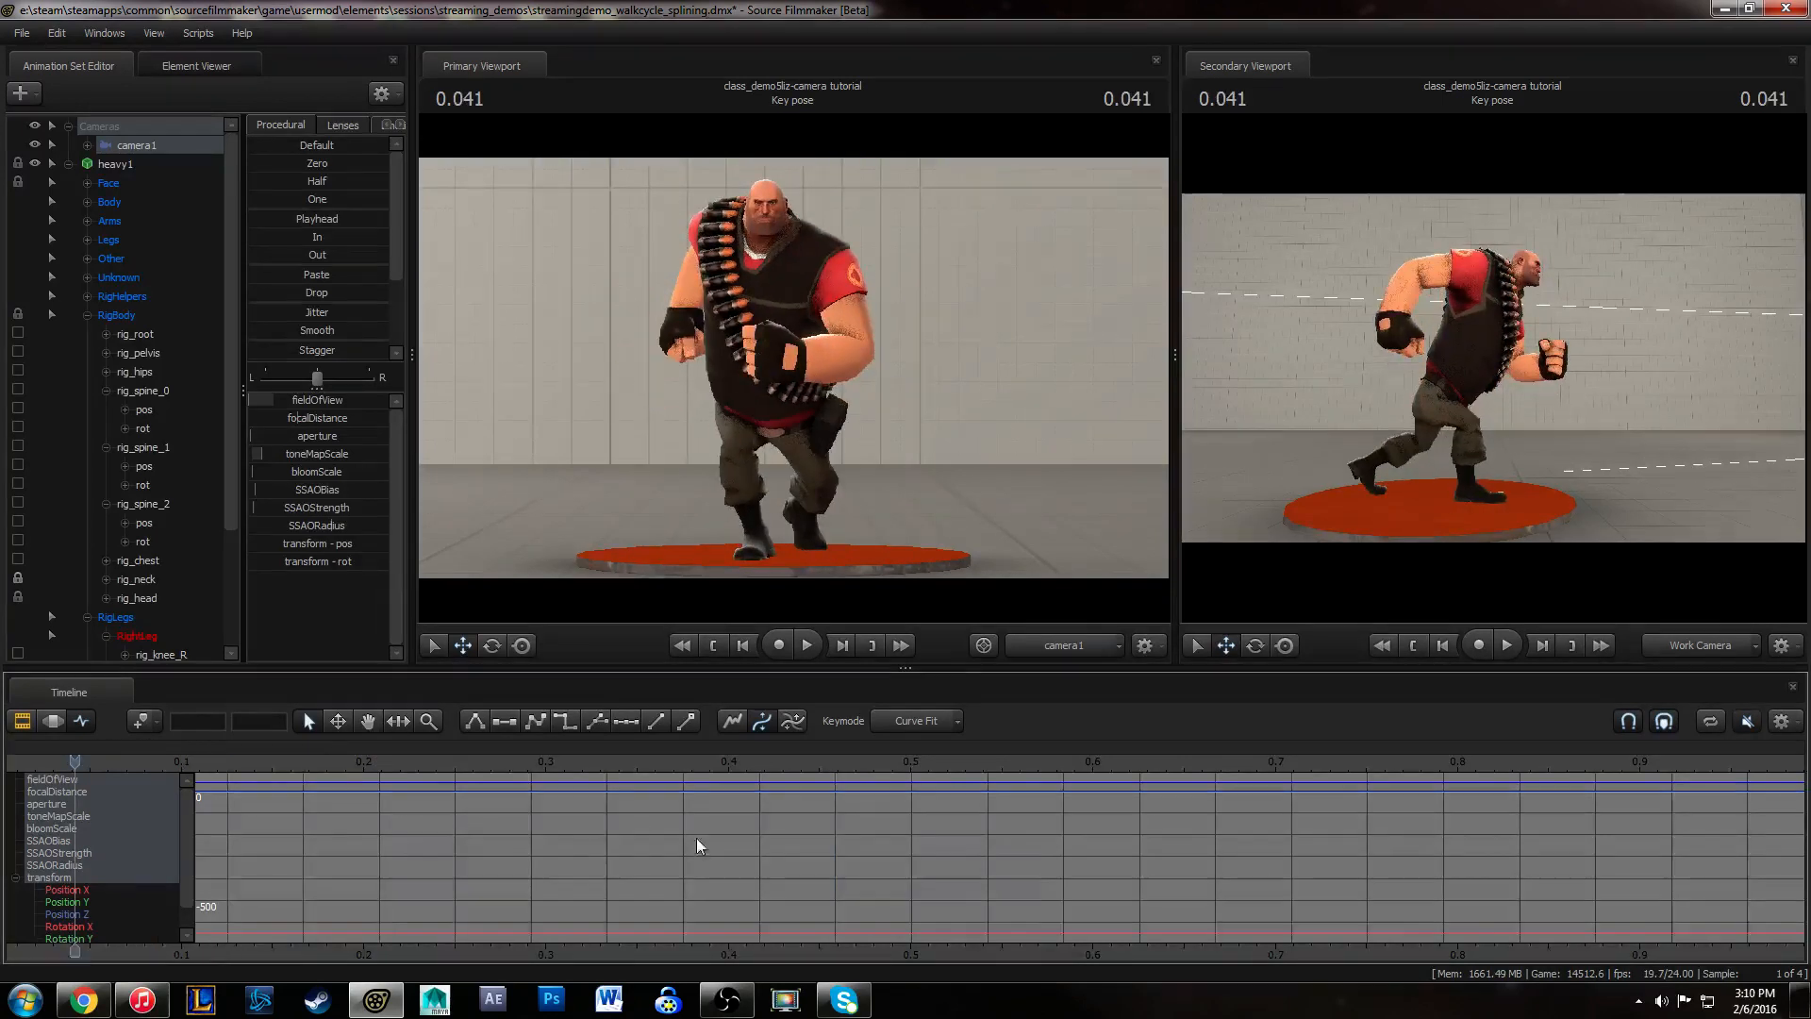
{"action": "middle_click_drag", "start_coordinate": [699, 842], "coordinate": [812, 840]}
{"action": "left_click", "coordinate": [109, 760]}
{"action": "middle_click_drag", "start_coordinate": [706, 908], "coordinate": [590, 909]}
{"action": "key", "text": "space"}
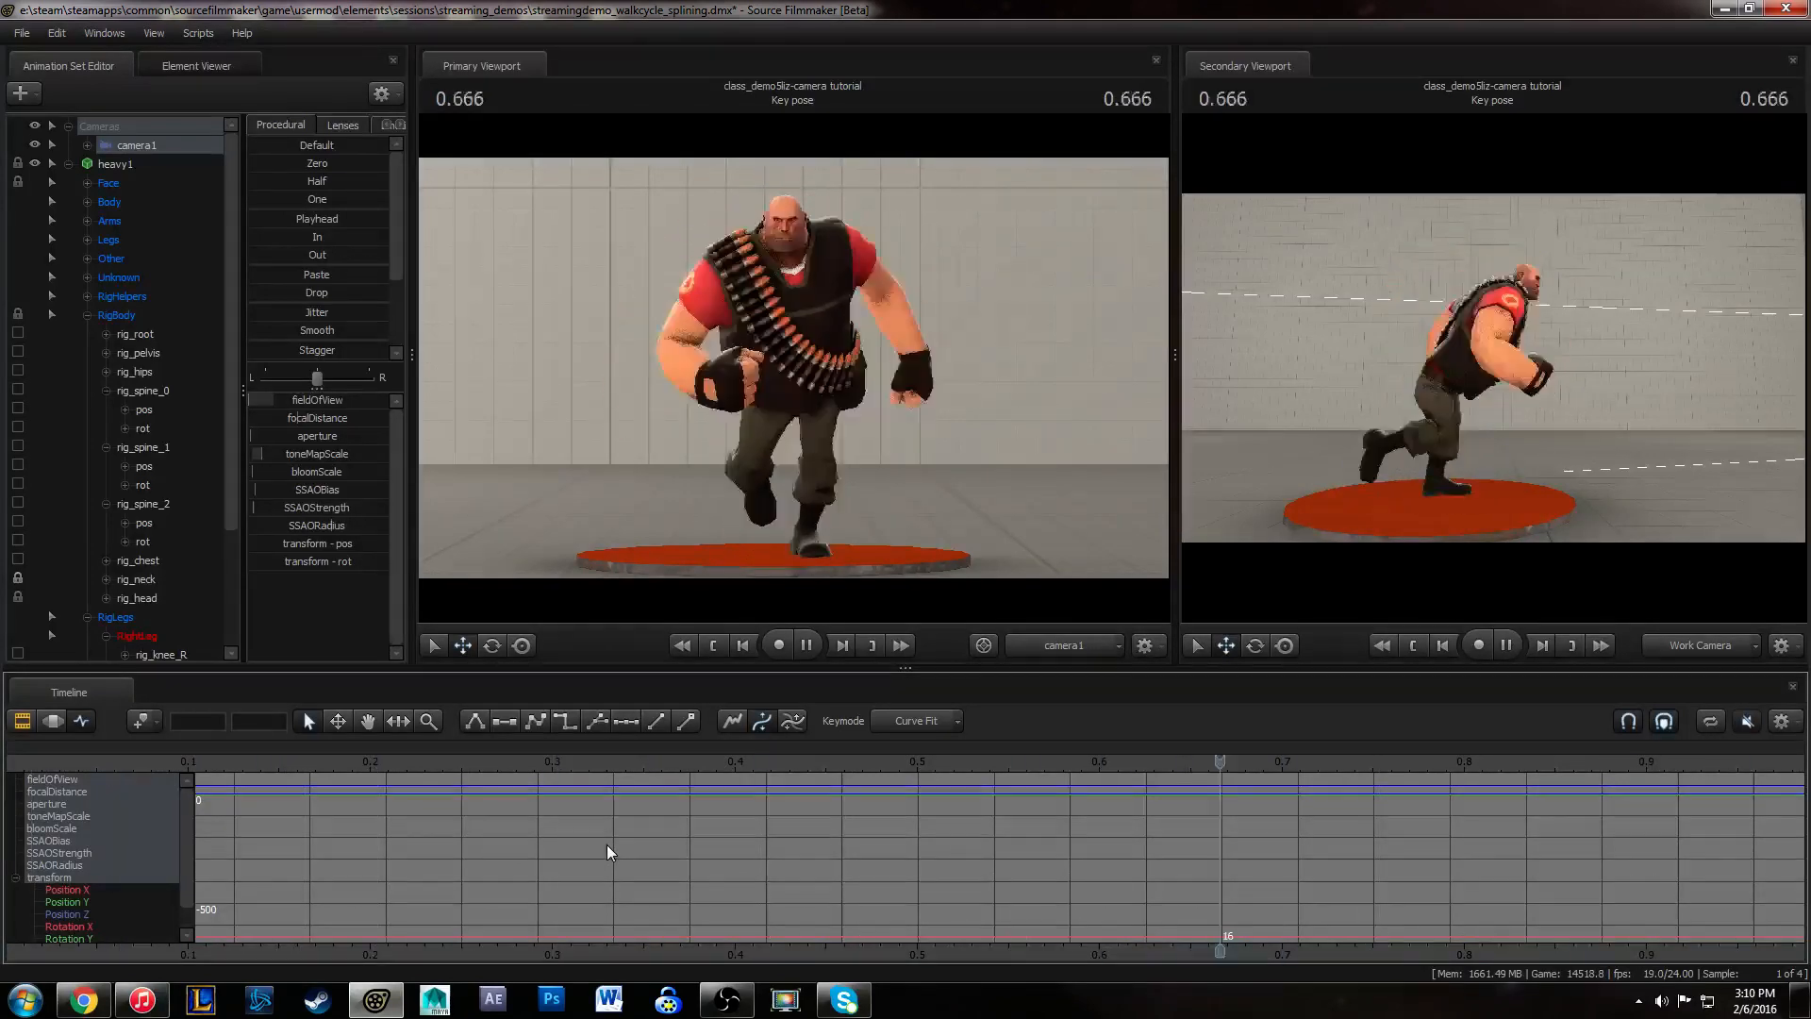
{"action": "key", "text": "space"}
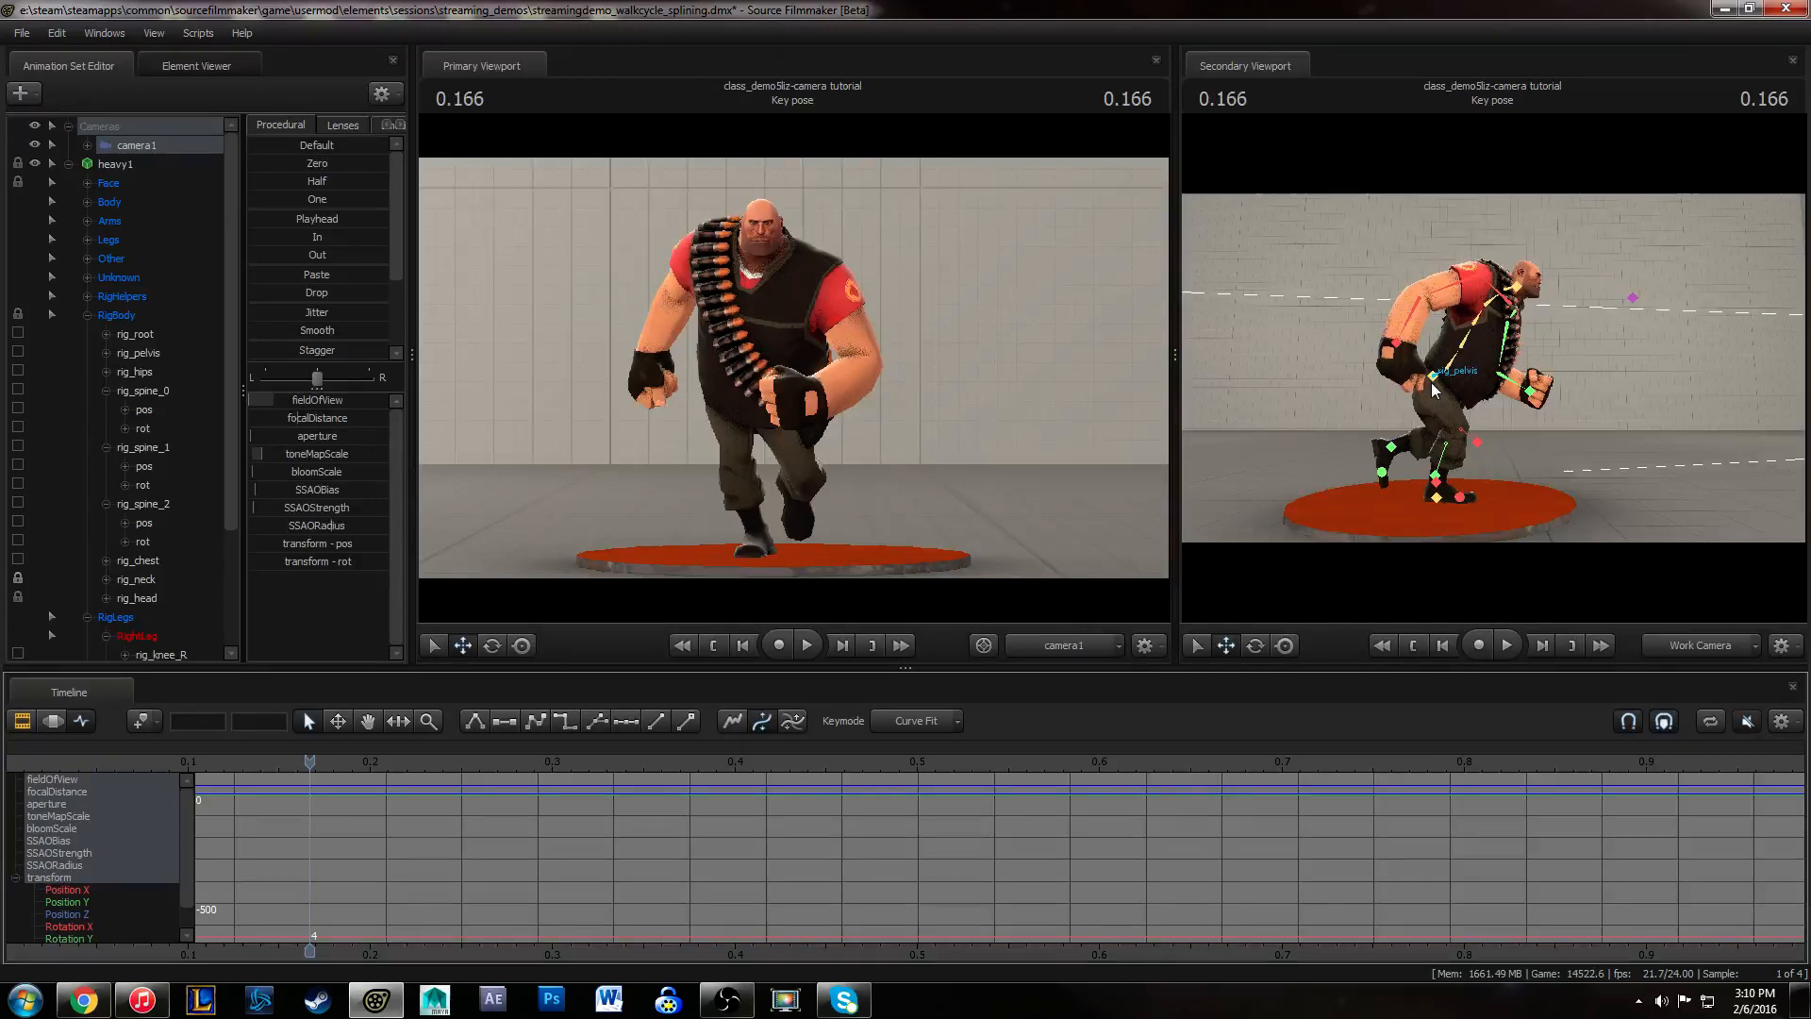
- Examine the pelvis motion in a close side view by scrubbing and playing the walk cycle
{"action": "scroll", "coordinate": [1432, 379], "scroll_direction": "up", "scroll_amount": 5}
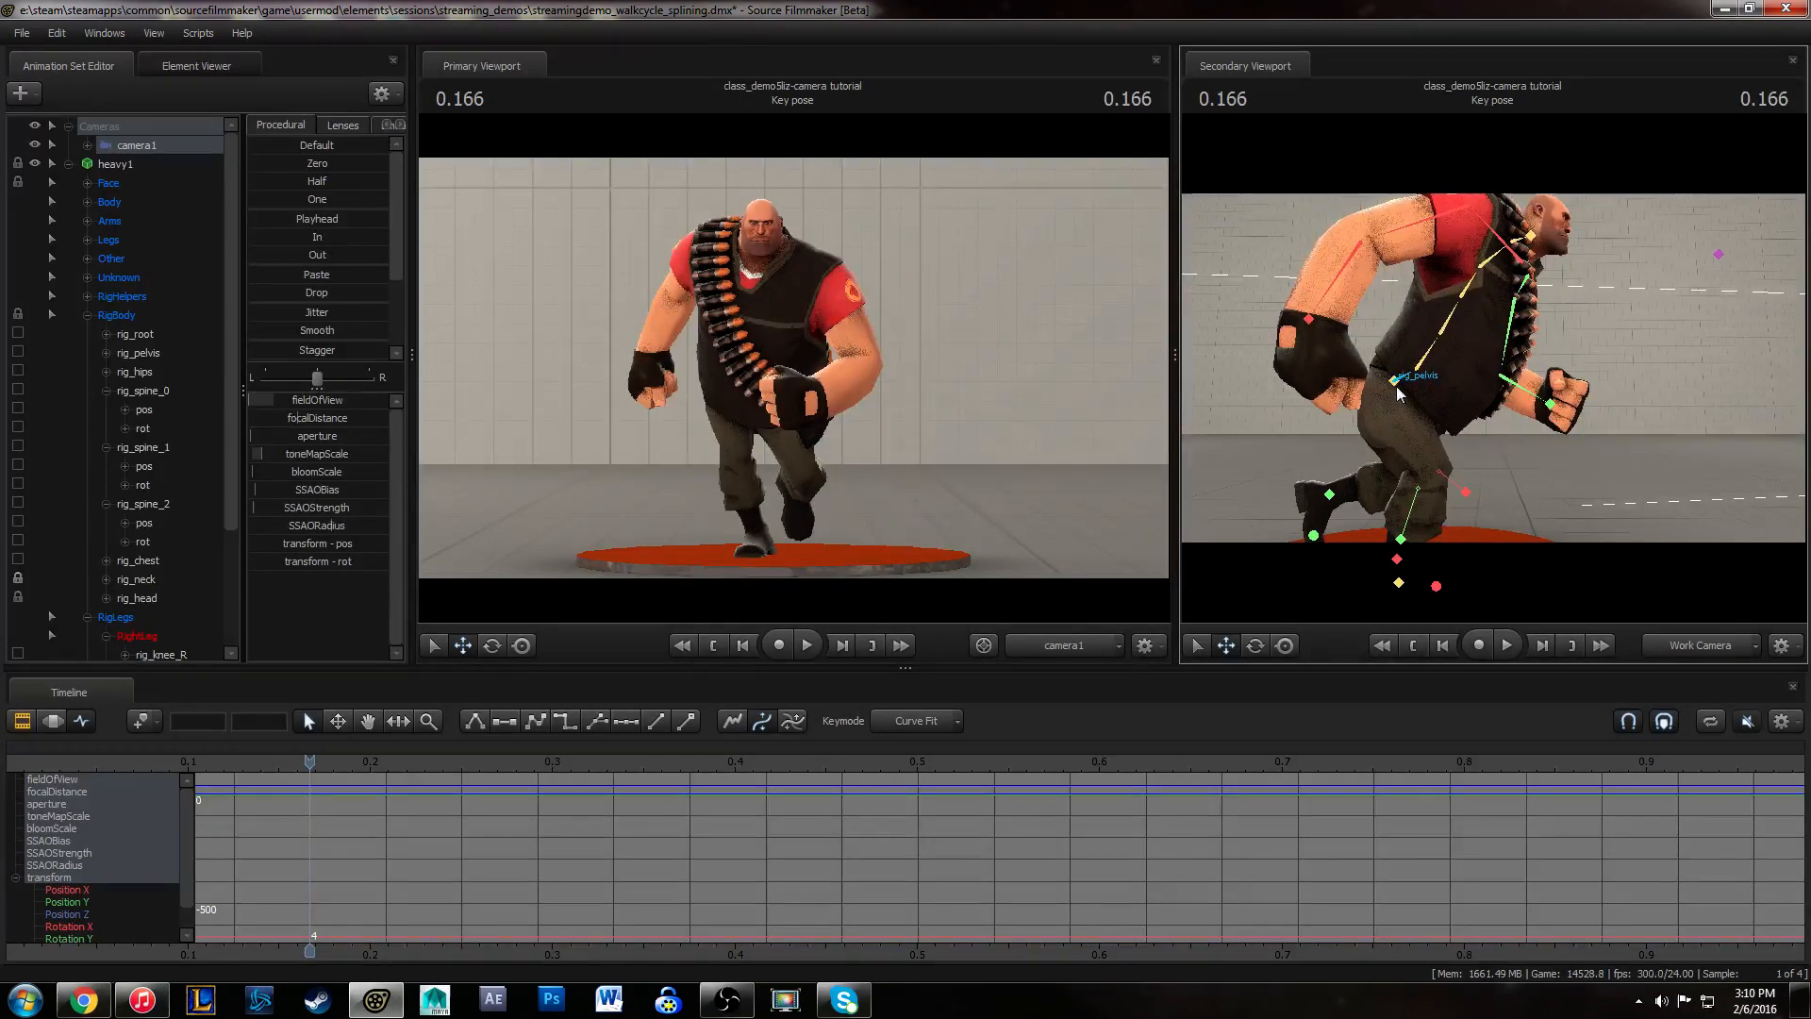
{"action": "scroll", "coordinate": [1394, 394], "scroll_direction": "up", "scroll_amount": 5}
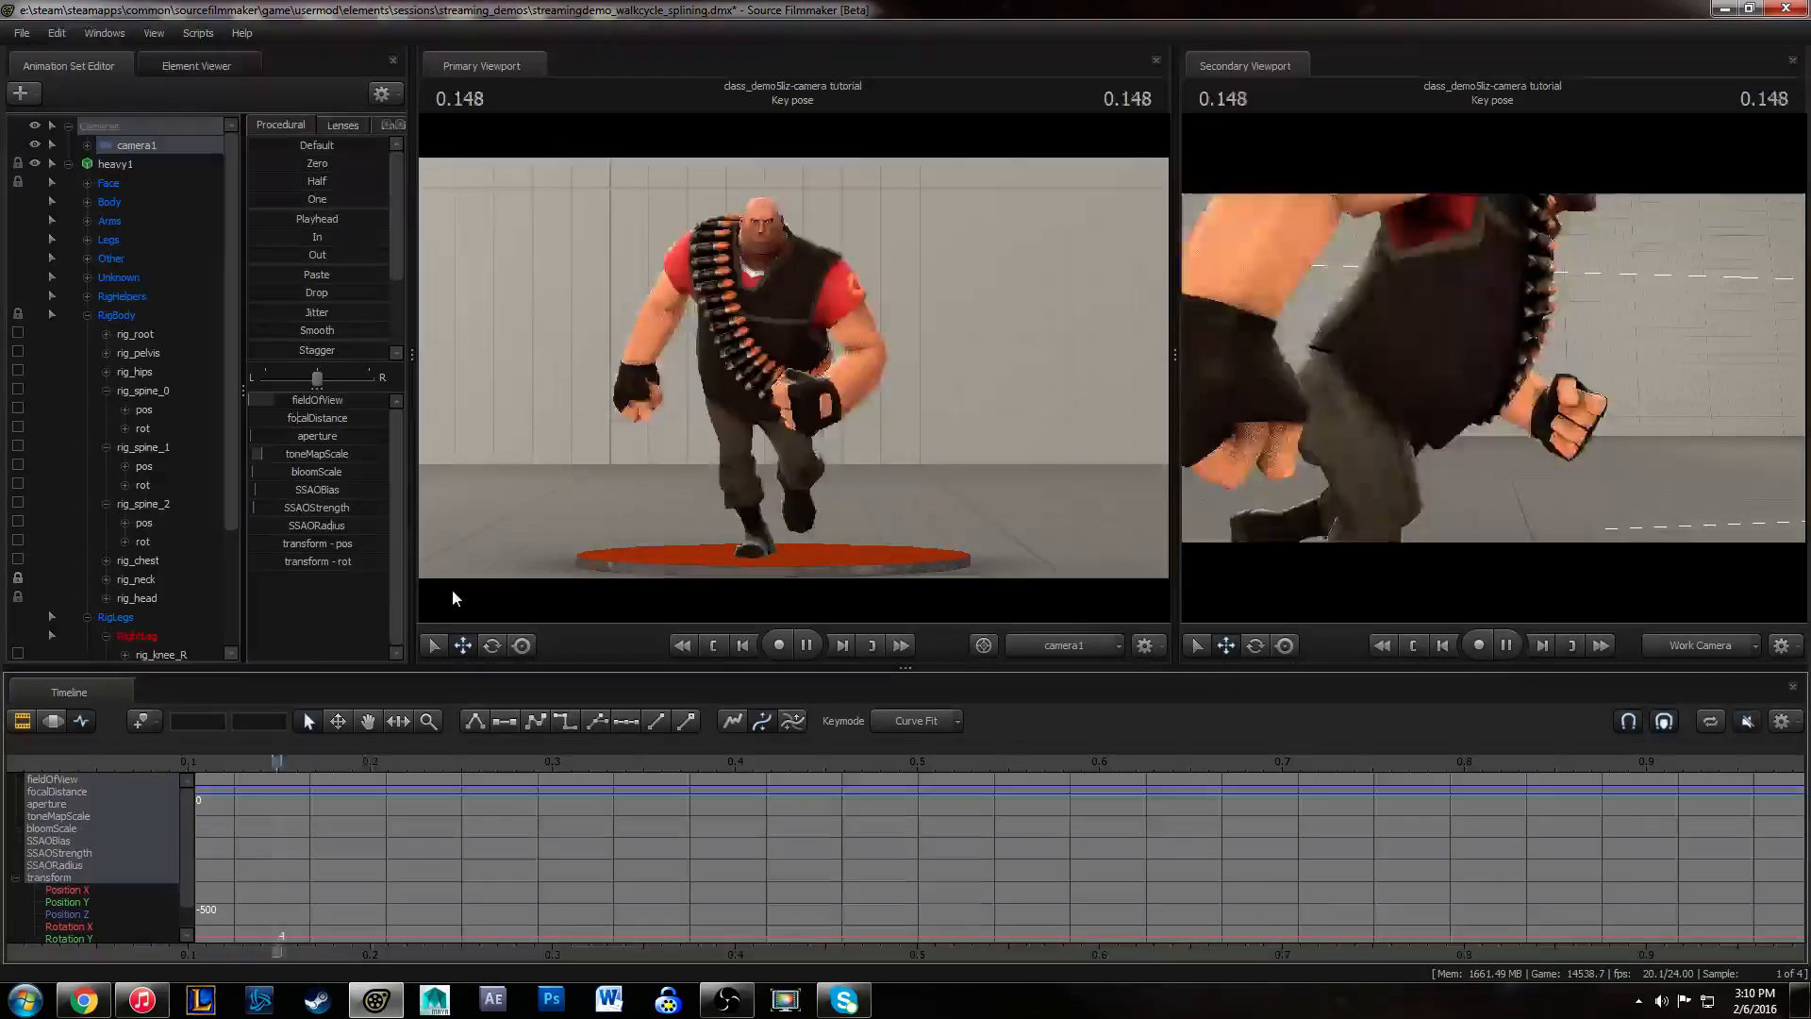
{"action": "left_click_drag", "start_coordinate": [76, 760], "coordinate": [613, 754]}
{"action": "key", "text": "space"}
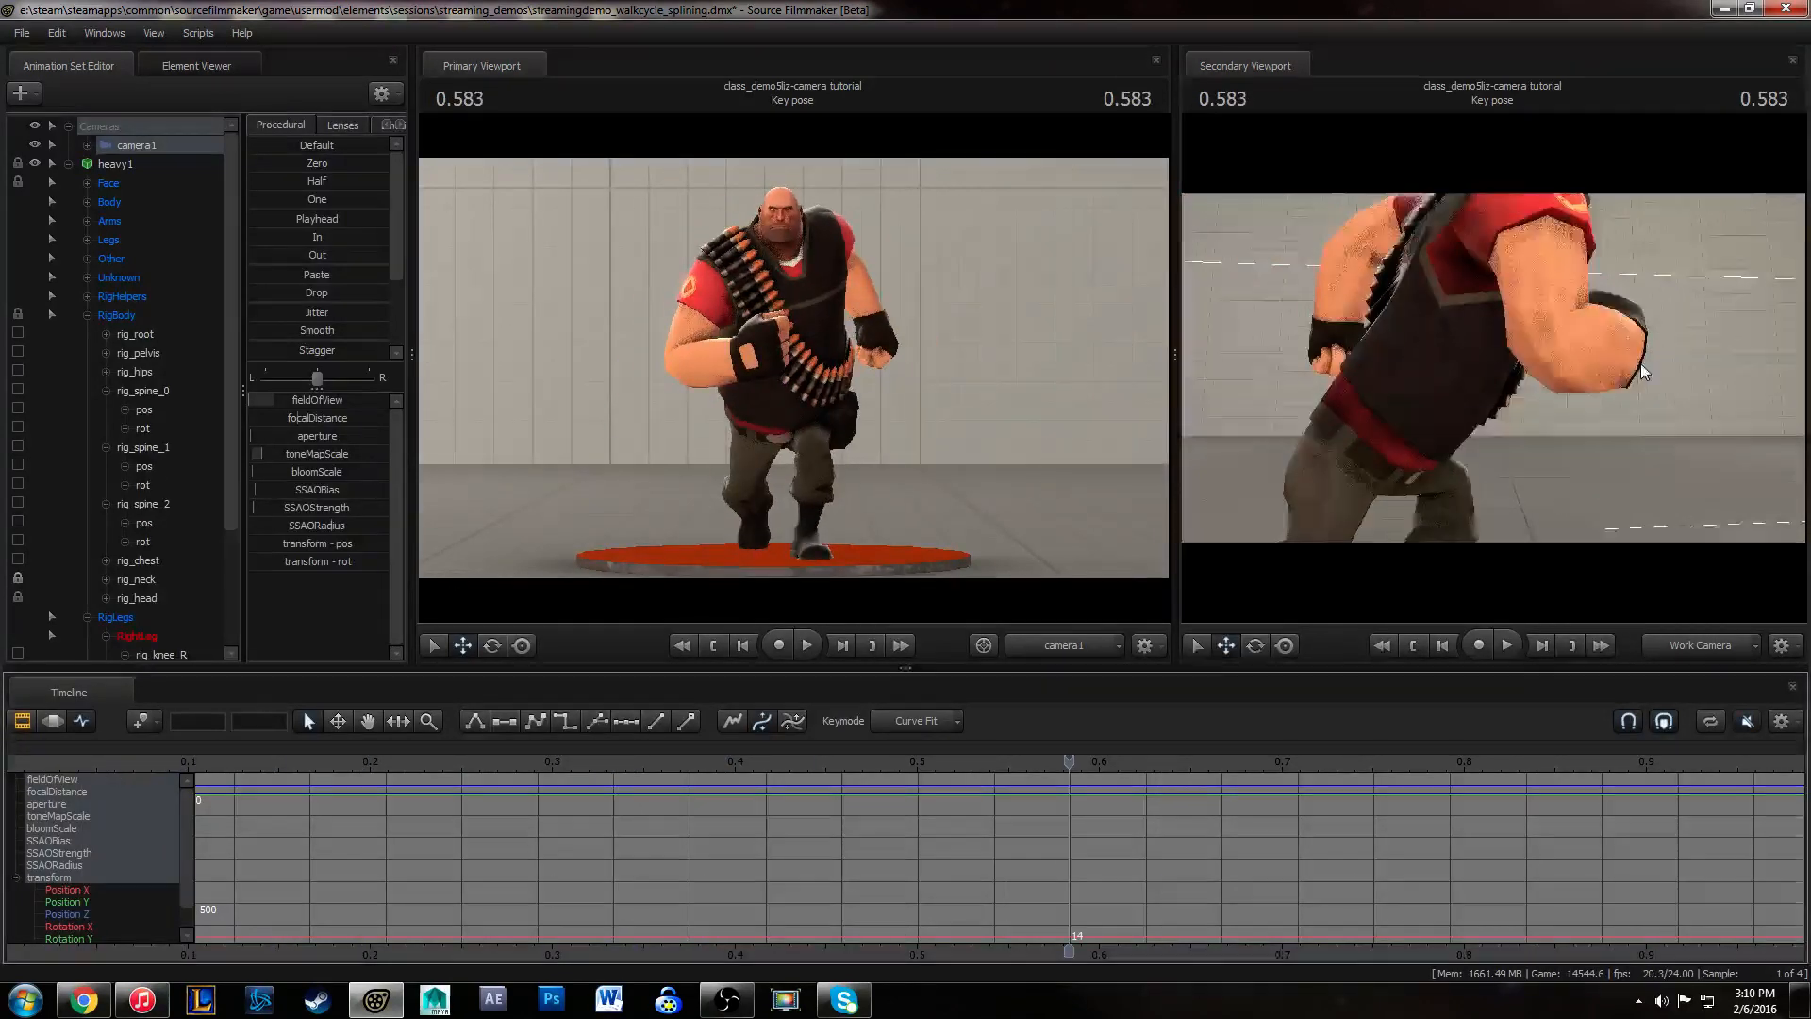
{"action": "right_click_drag", "start_coordinate": [1639, 364], "coordinate": [1374, 511], "text": "alt"}
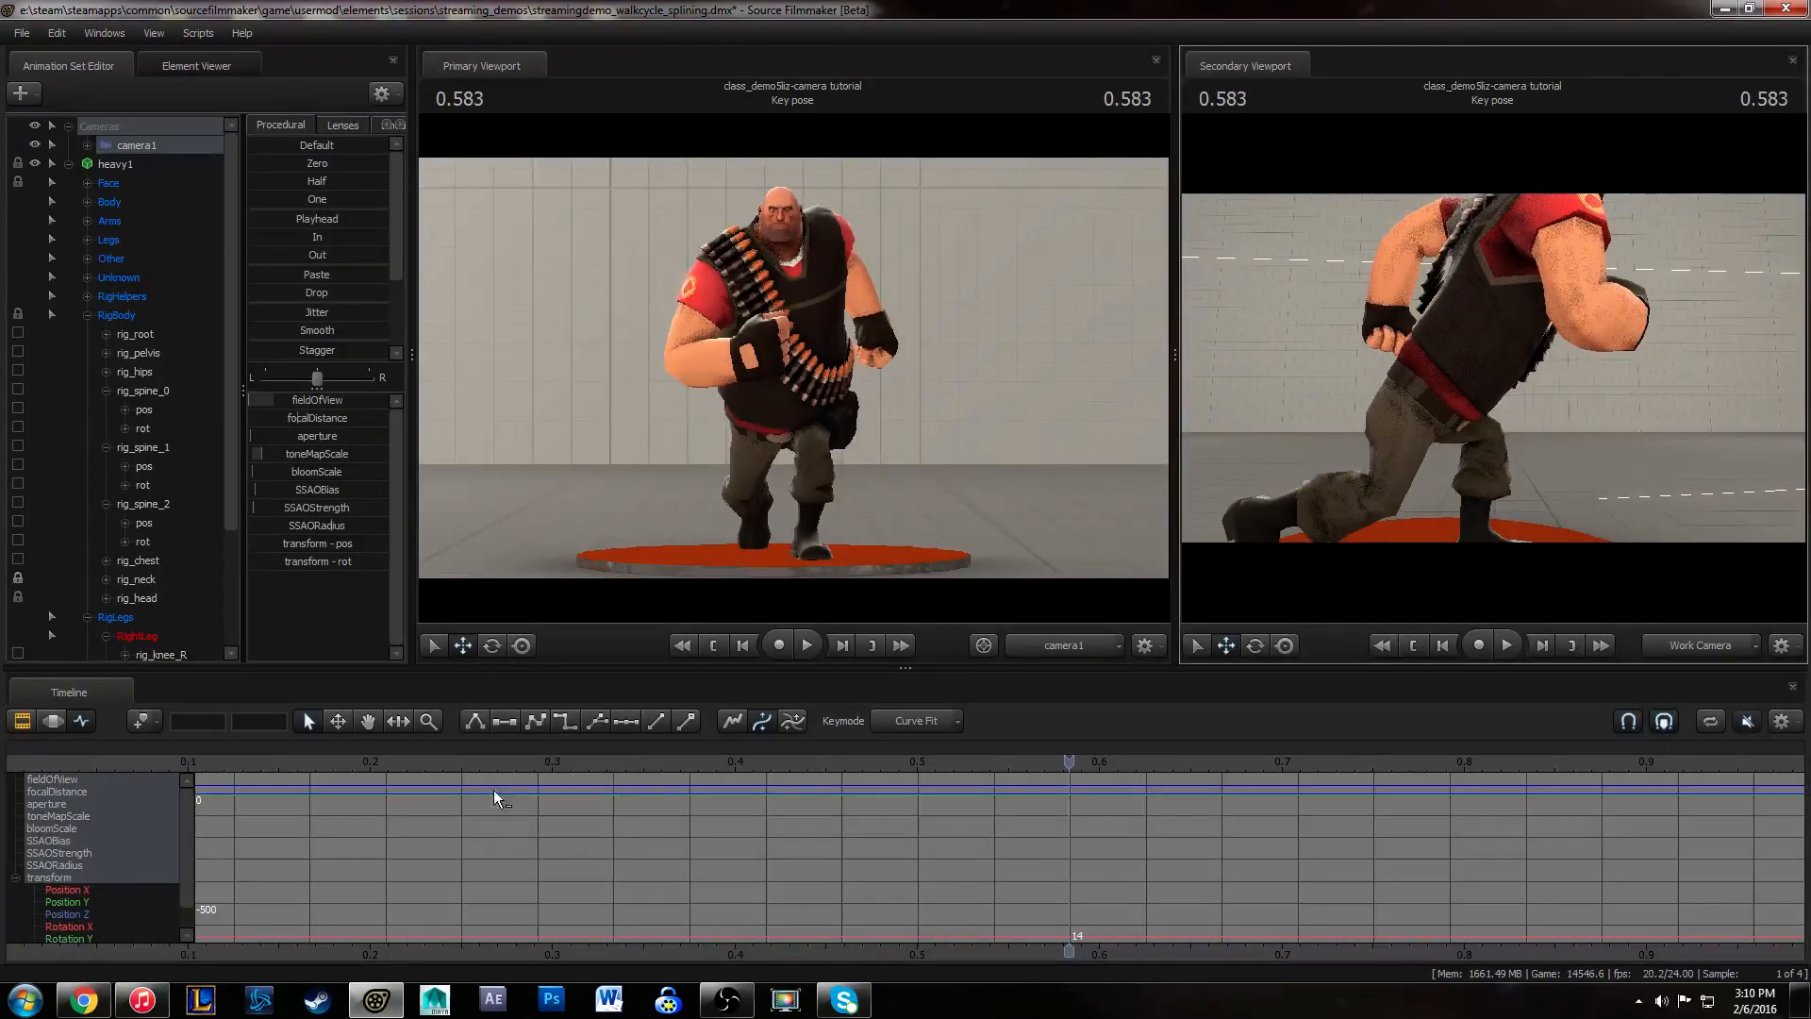
{"action": "key", "text": "space"}
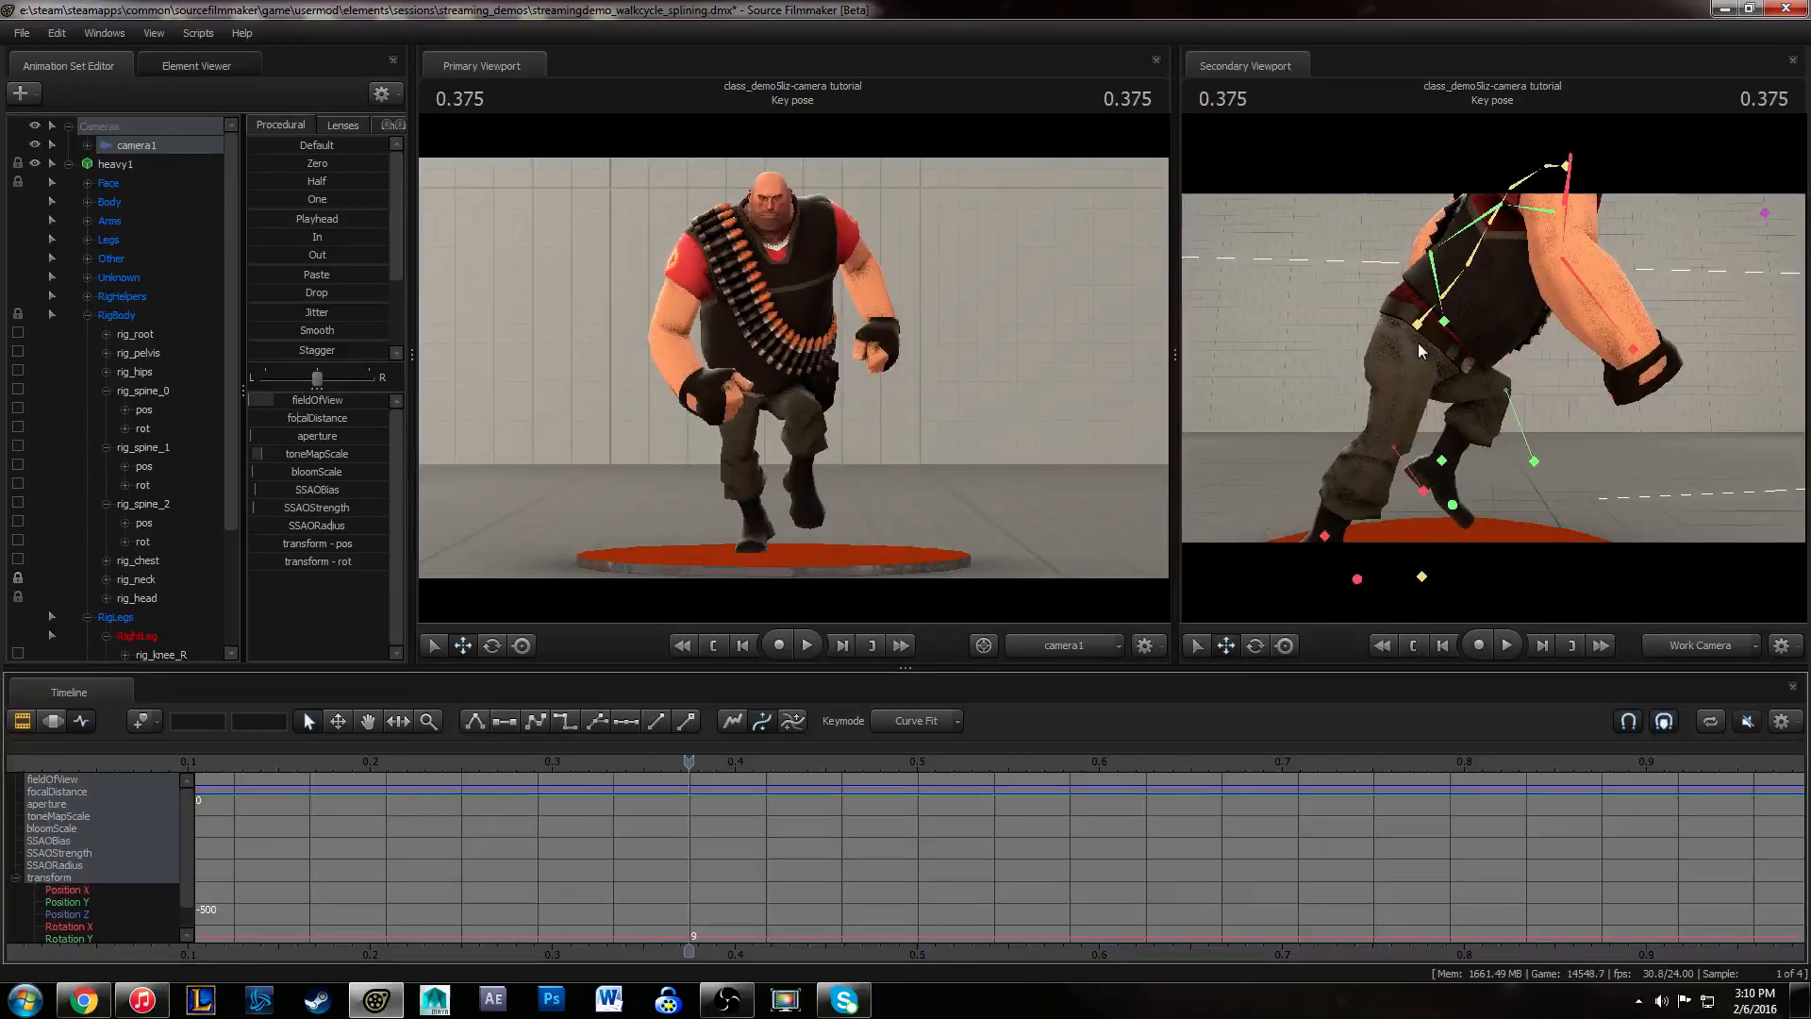
- Select the rig_hips control and replay the walk cycle to check the hip motion
{"action": "left_click", "coordinate": [1420, 325]}
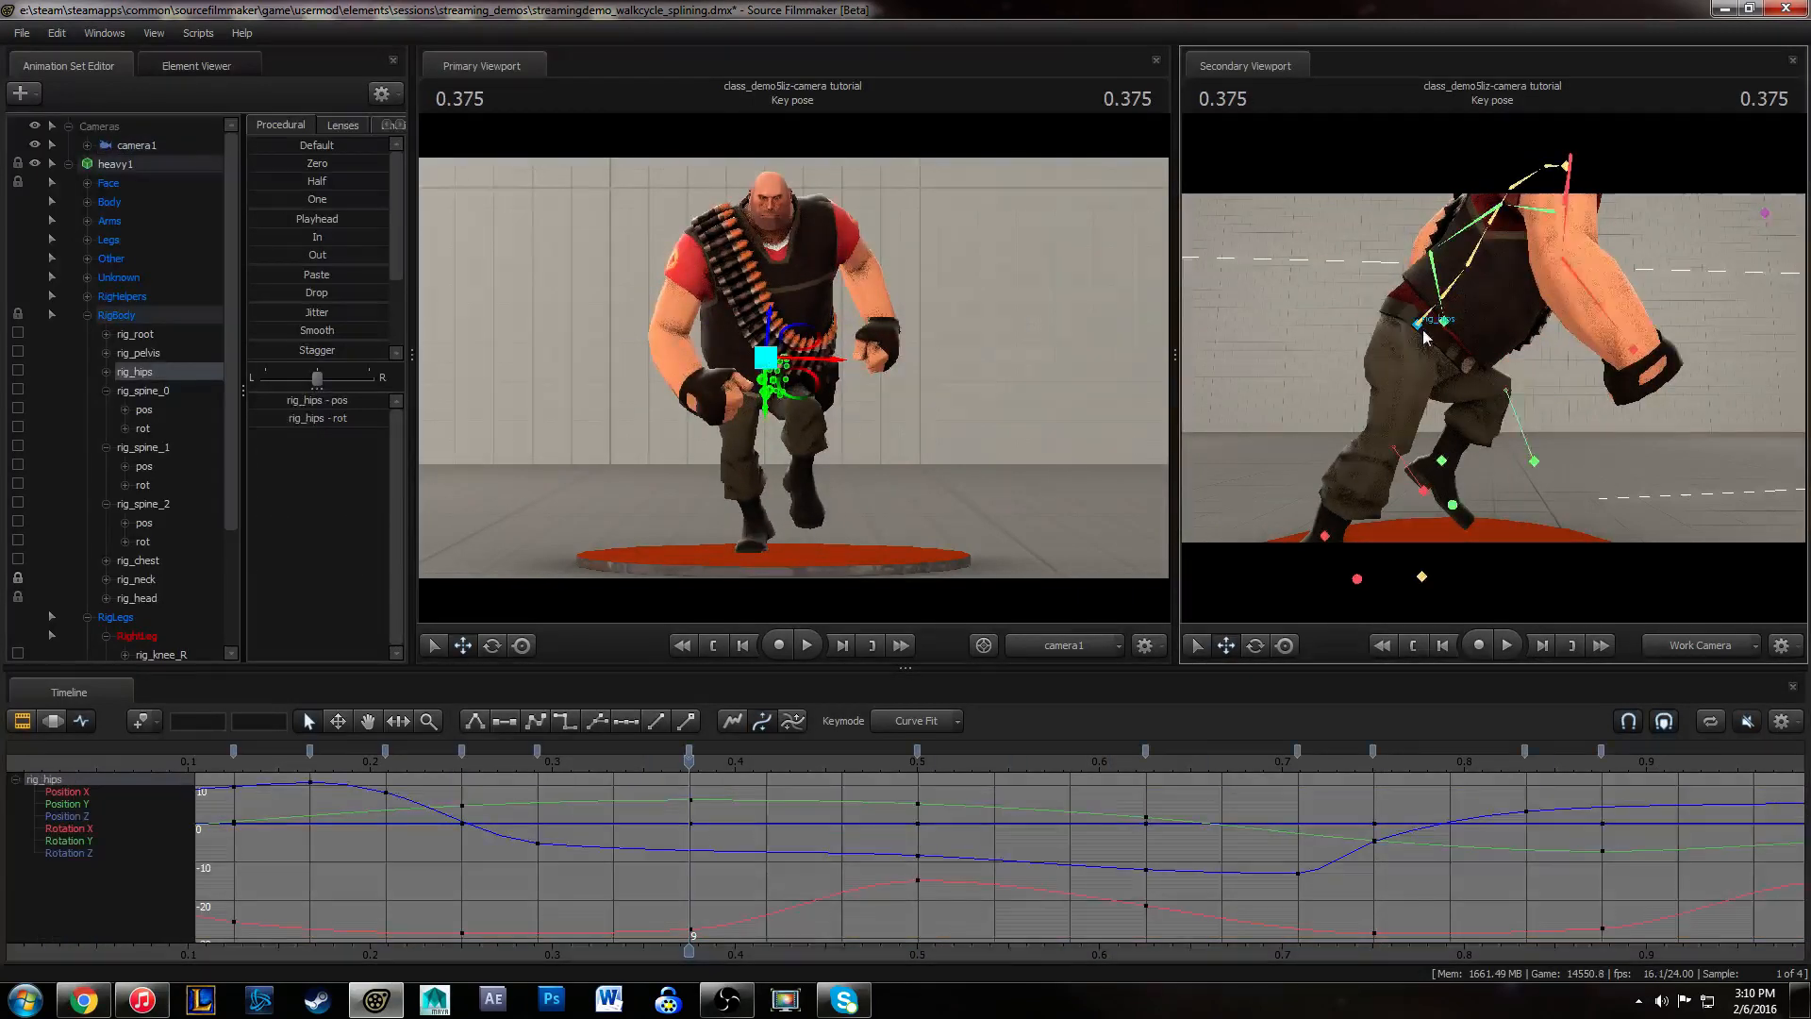
{"action": "key", "text": "ctrl"}
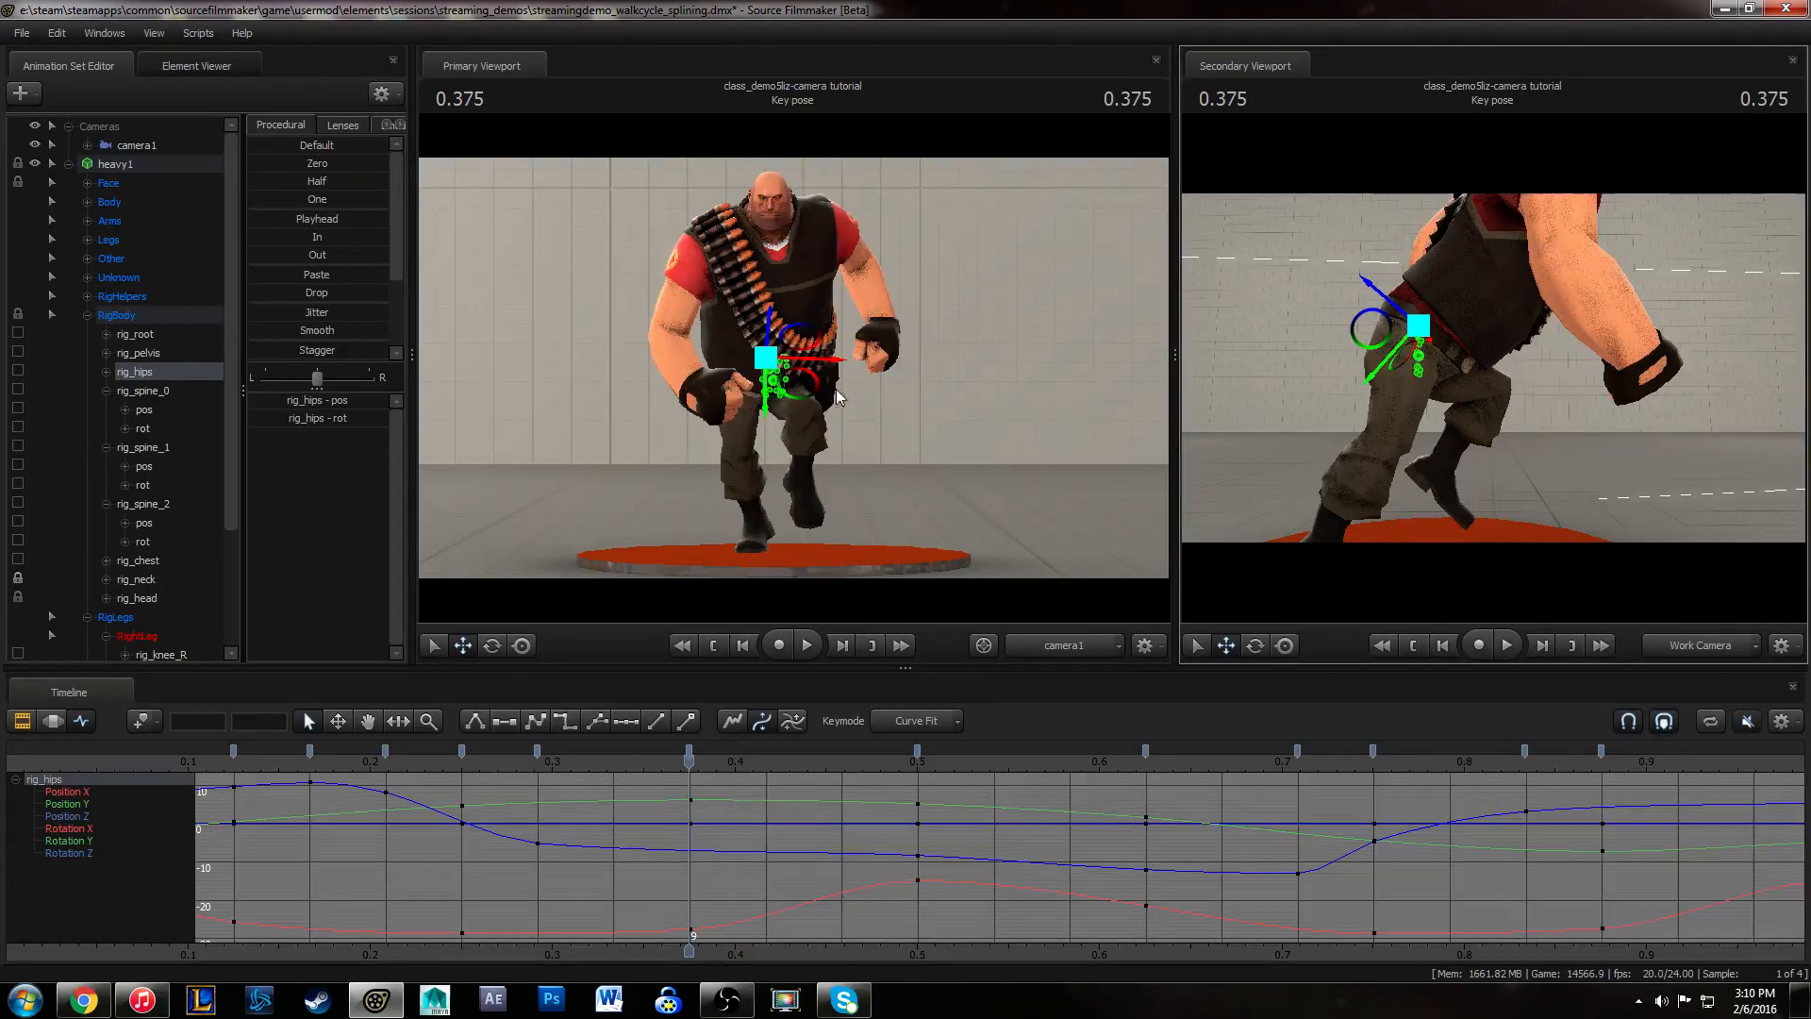
{"action": "key", "text": "space"}
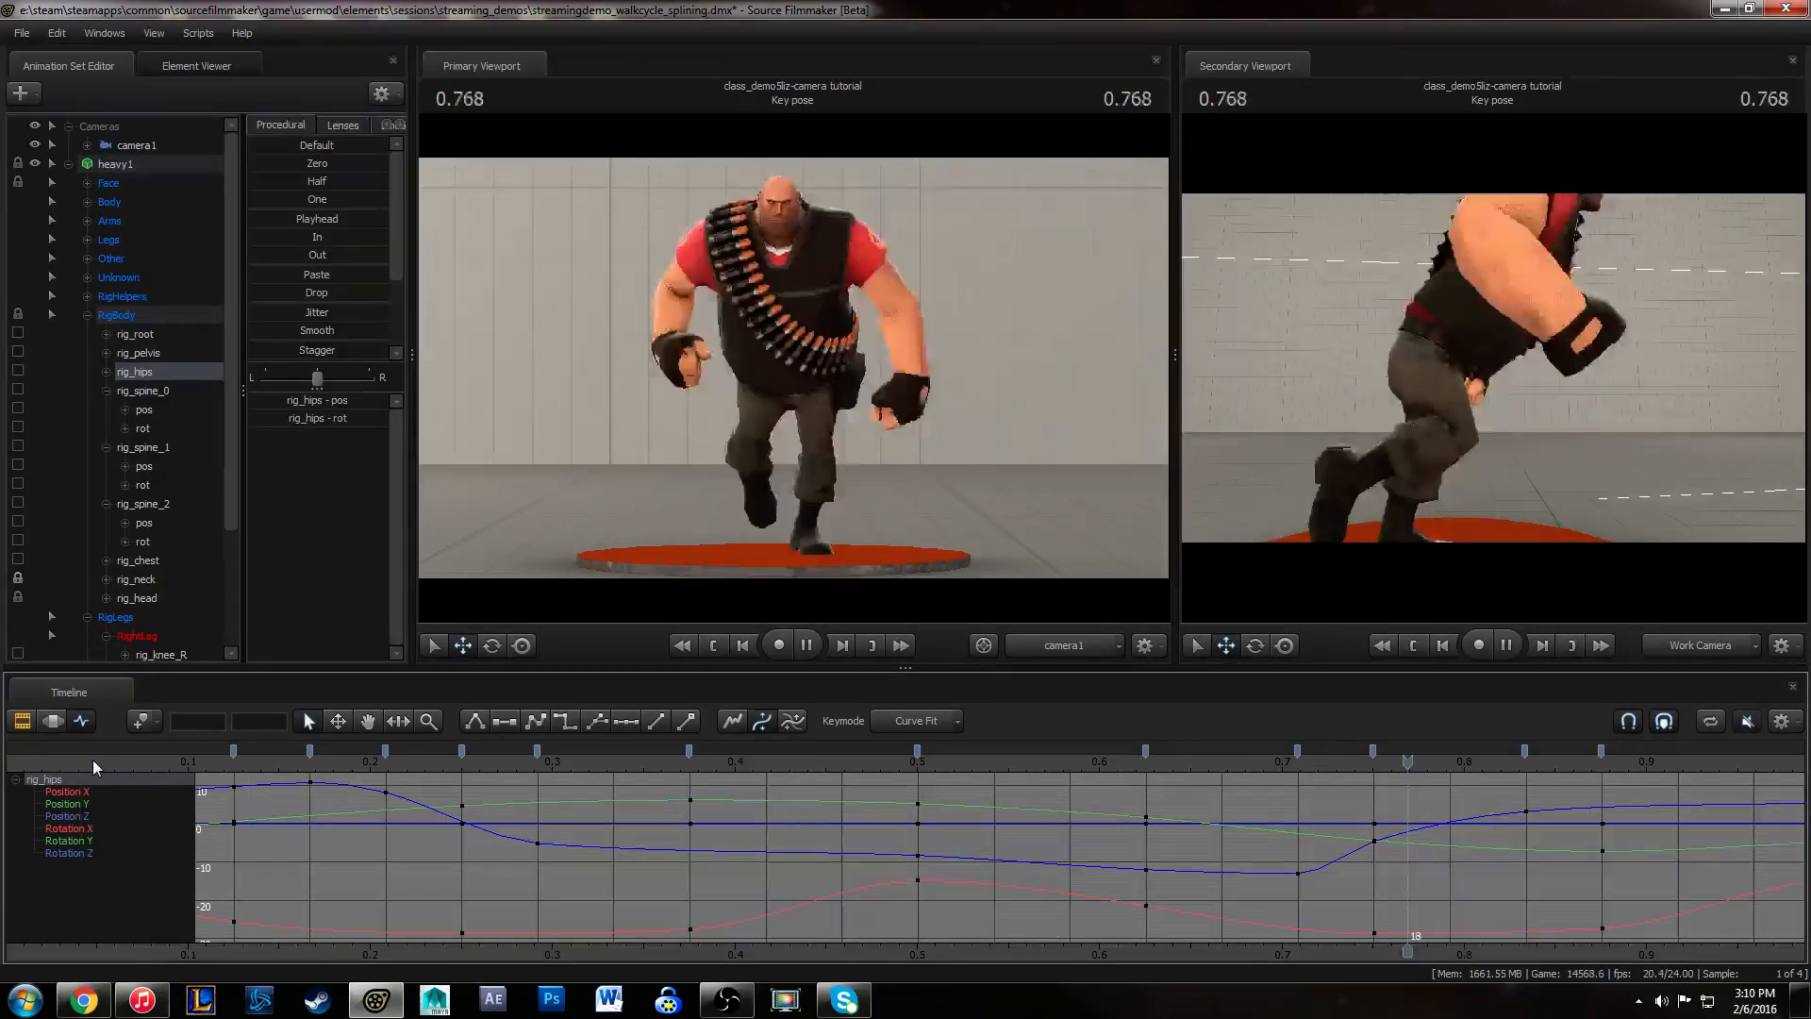
{"action": "key", "text": "space"}
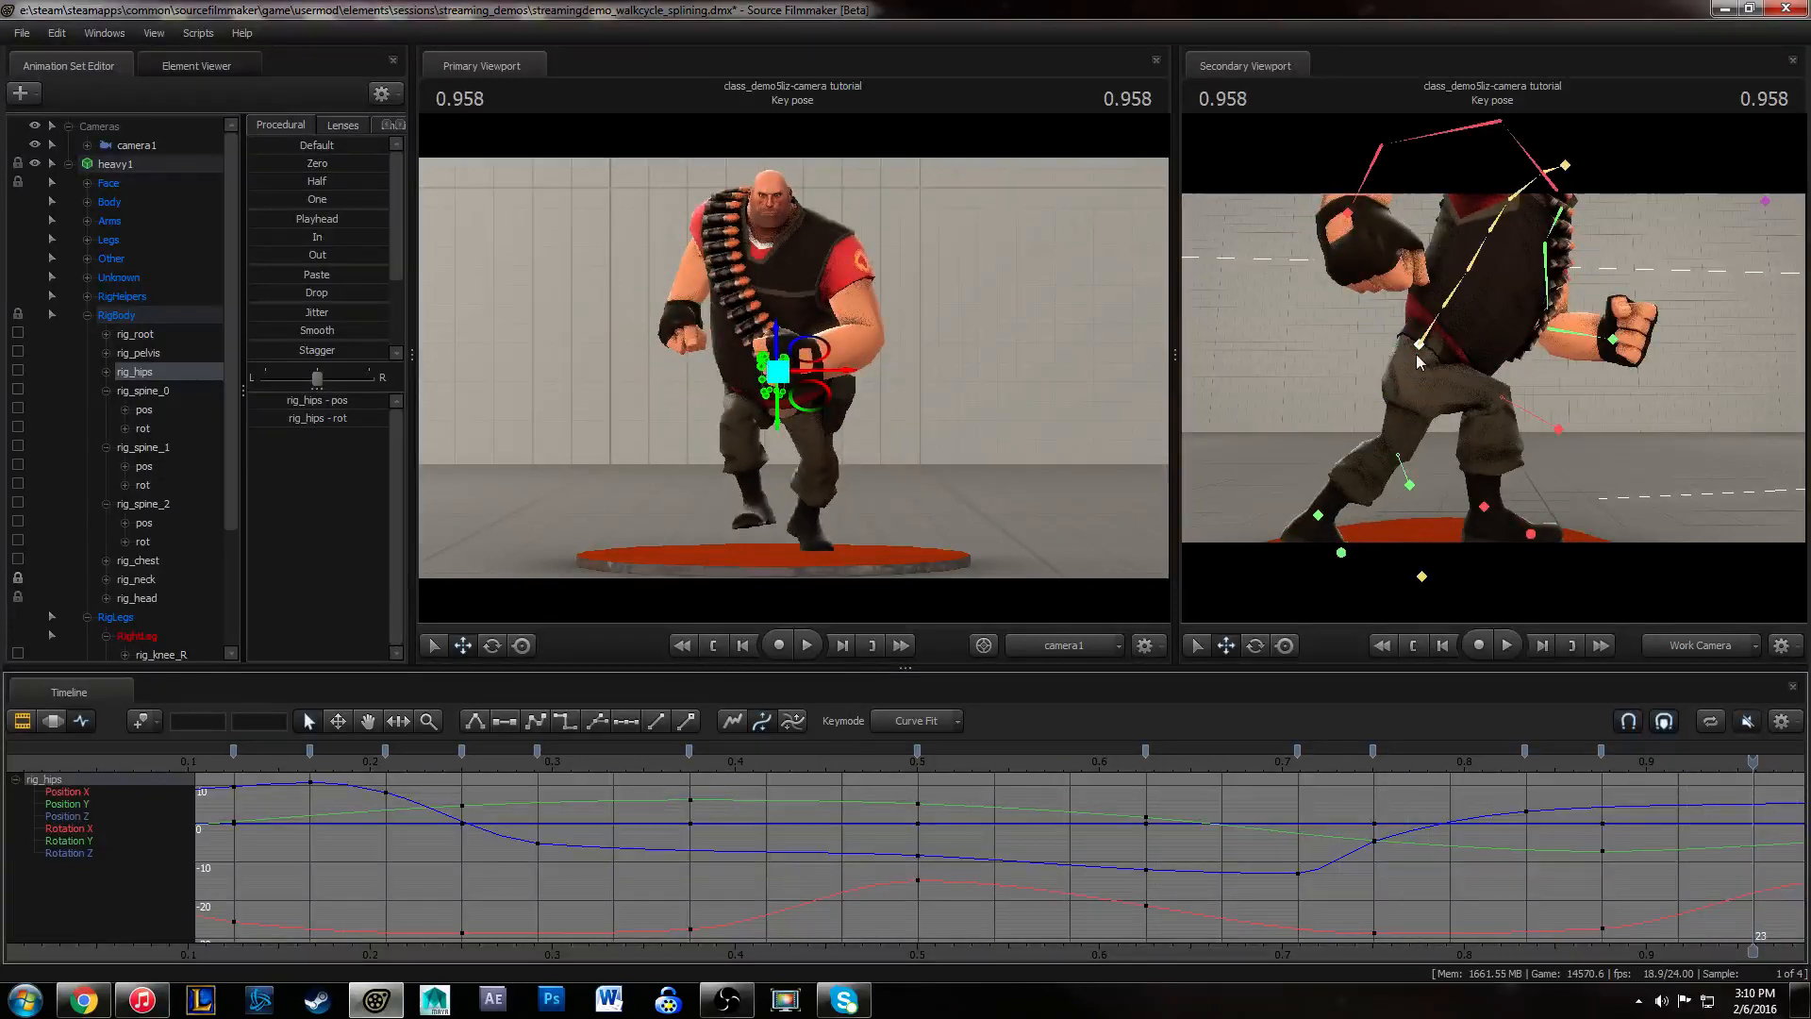
- Isolate rig_hips's Rotation X curve in the Graph Editor with the playhead at frame 0 and frame the whole cycle
{"action": "left_click", "coordinate": [92, 829]}
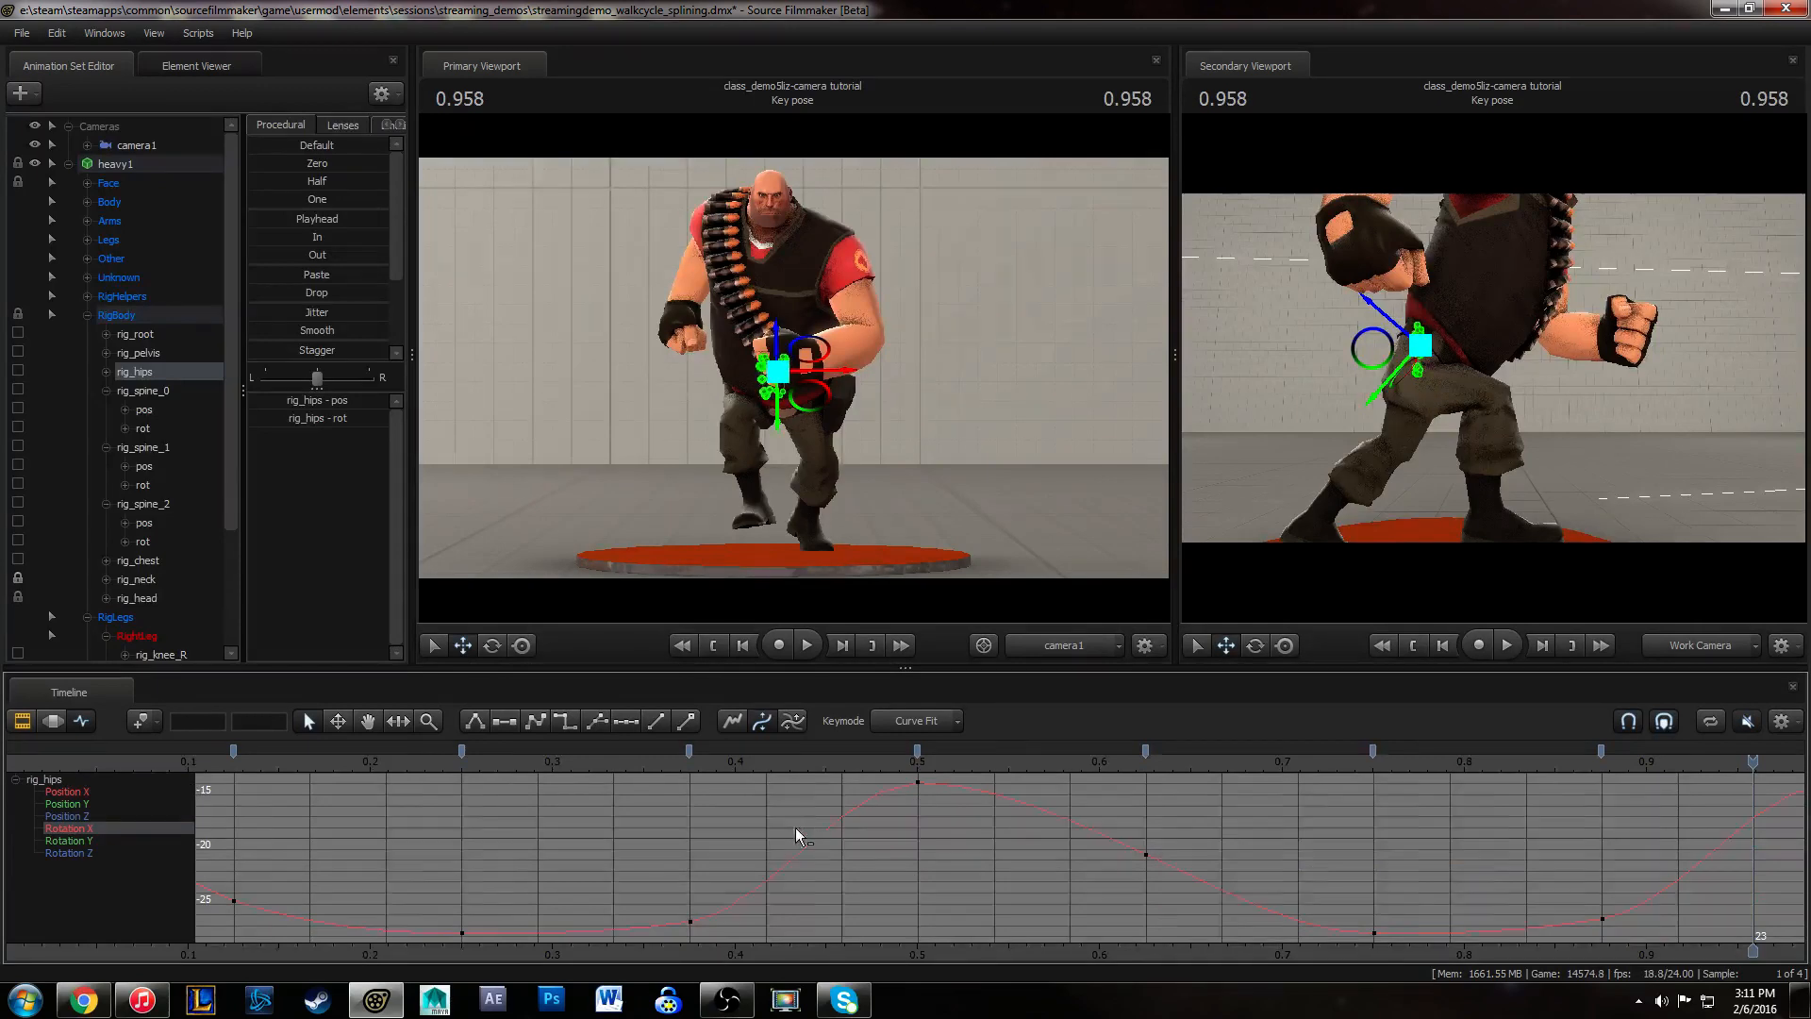
{"action": "scroll", "coordinate": [783, 833], "scroll_direction": "down", "scroll_amount": 4}
{"action": "middle_click_drag", "start_coordinate": [769, 843], "coordinate": [822, 869]}
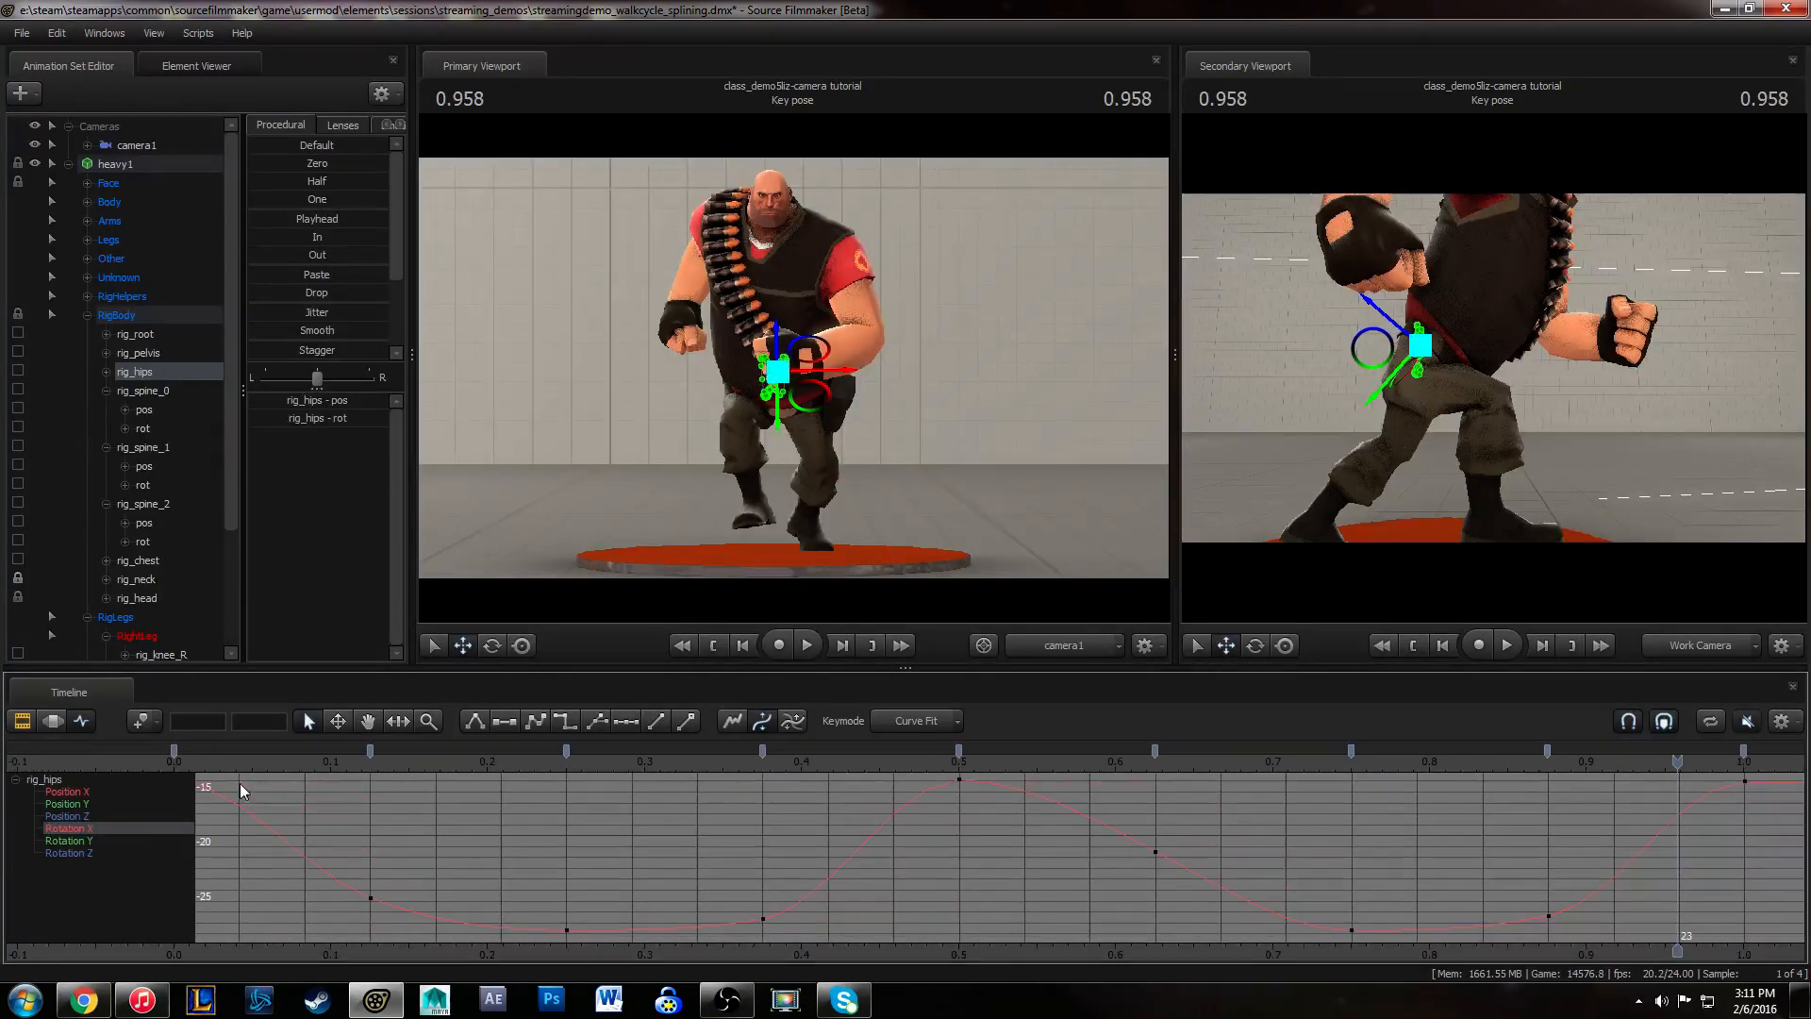
{"action": "left_click", "coordinate": [179, 763]}
{"action": "left_click_drag", "start_coordinate": [139, 817], "coordinate": [90, 790]}
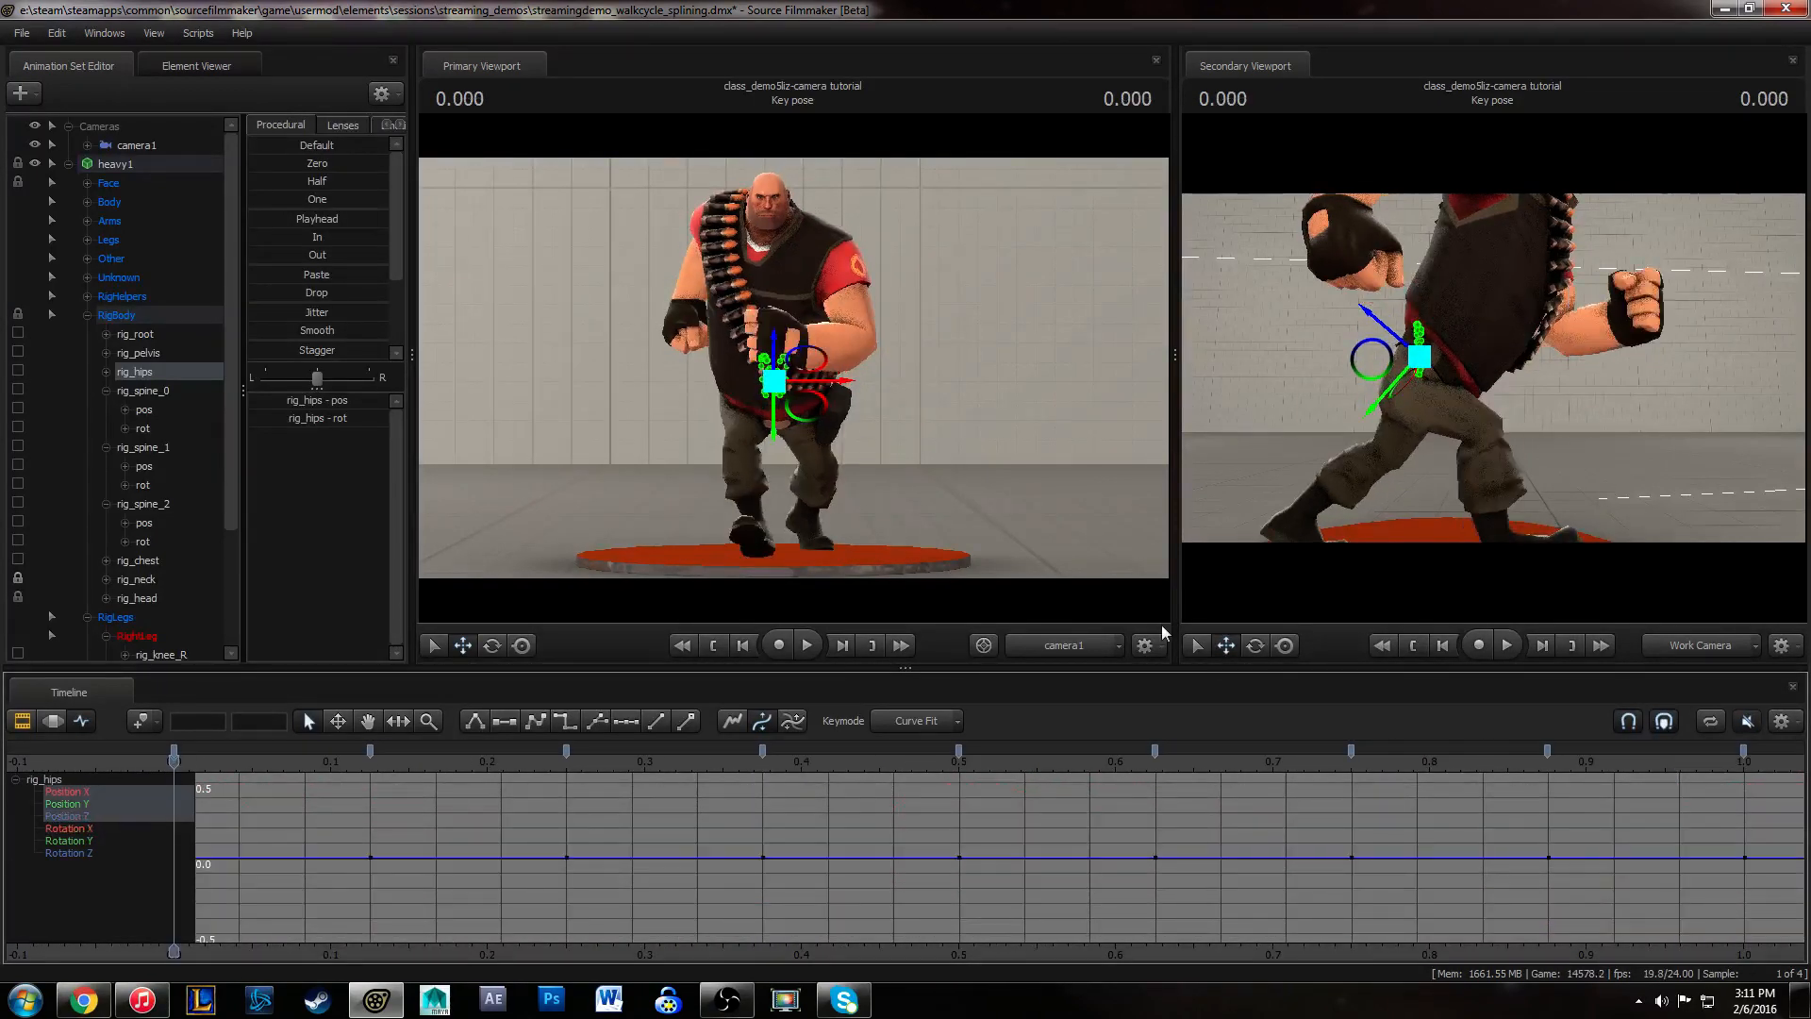
{"action": "left_click", "coordinate": [90, 830]}
{"action": "key", "text": "f"}
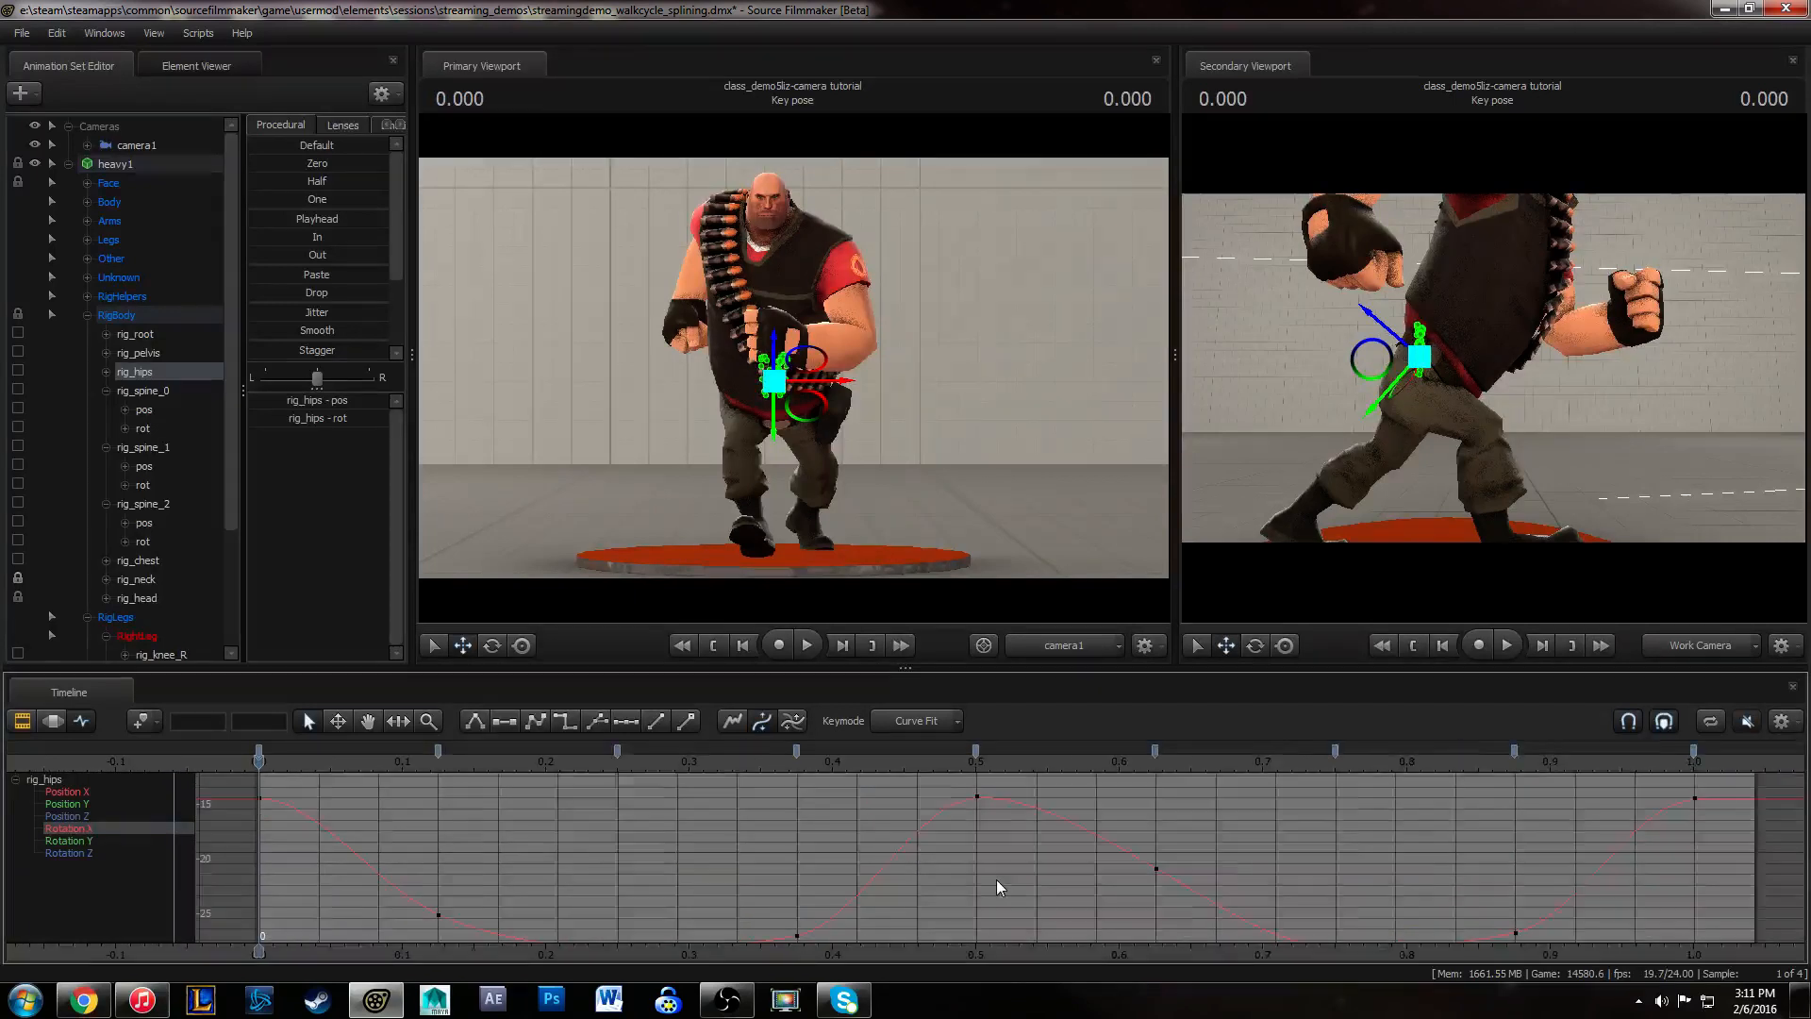
- Try shifting the peak keys of rig_hips's Rotation X curve, and undo the change
{"action": "left_click_drag", "start_coordinate": [1141, 784], "coordinate": [1695, 830]}
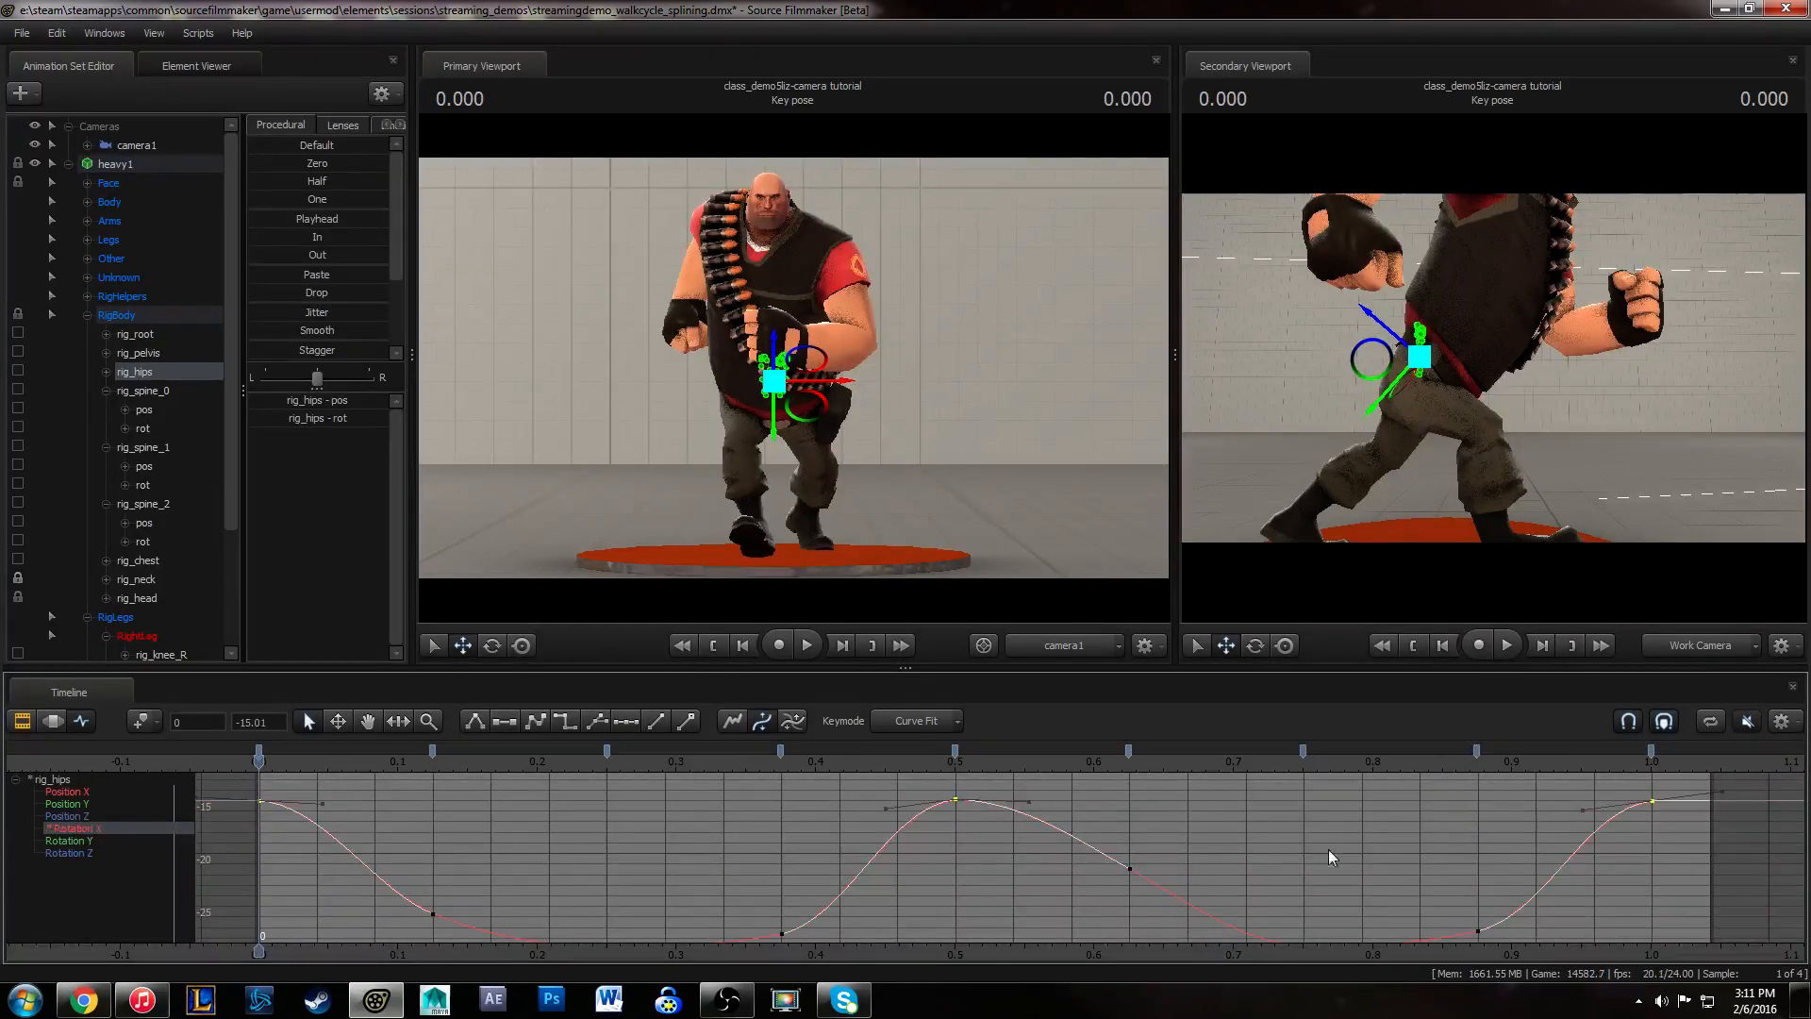
{"action": "middle_click_drag", "start_coordinate": [890, 883], "coordinate": [1002, 903]}
{"action": "left_click", "coordinate": [1003, 903]}
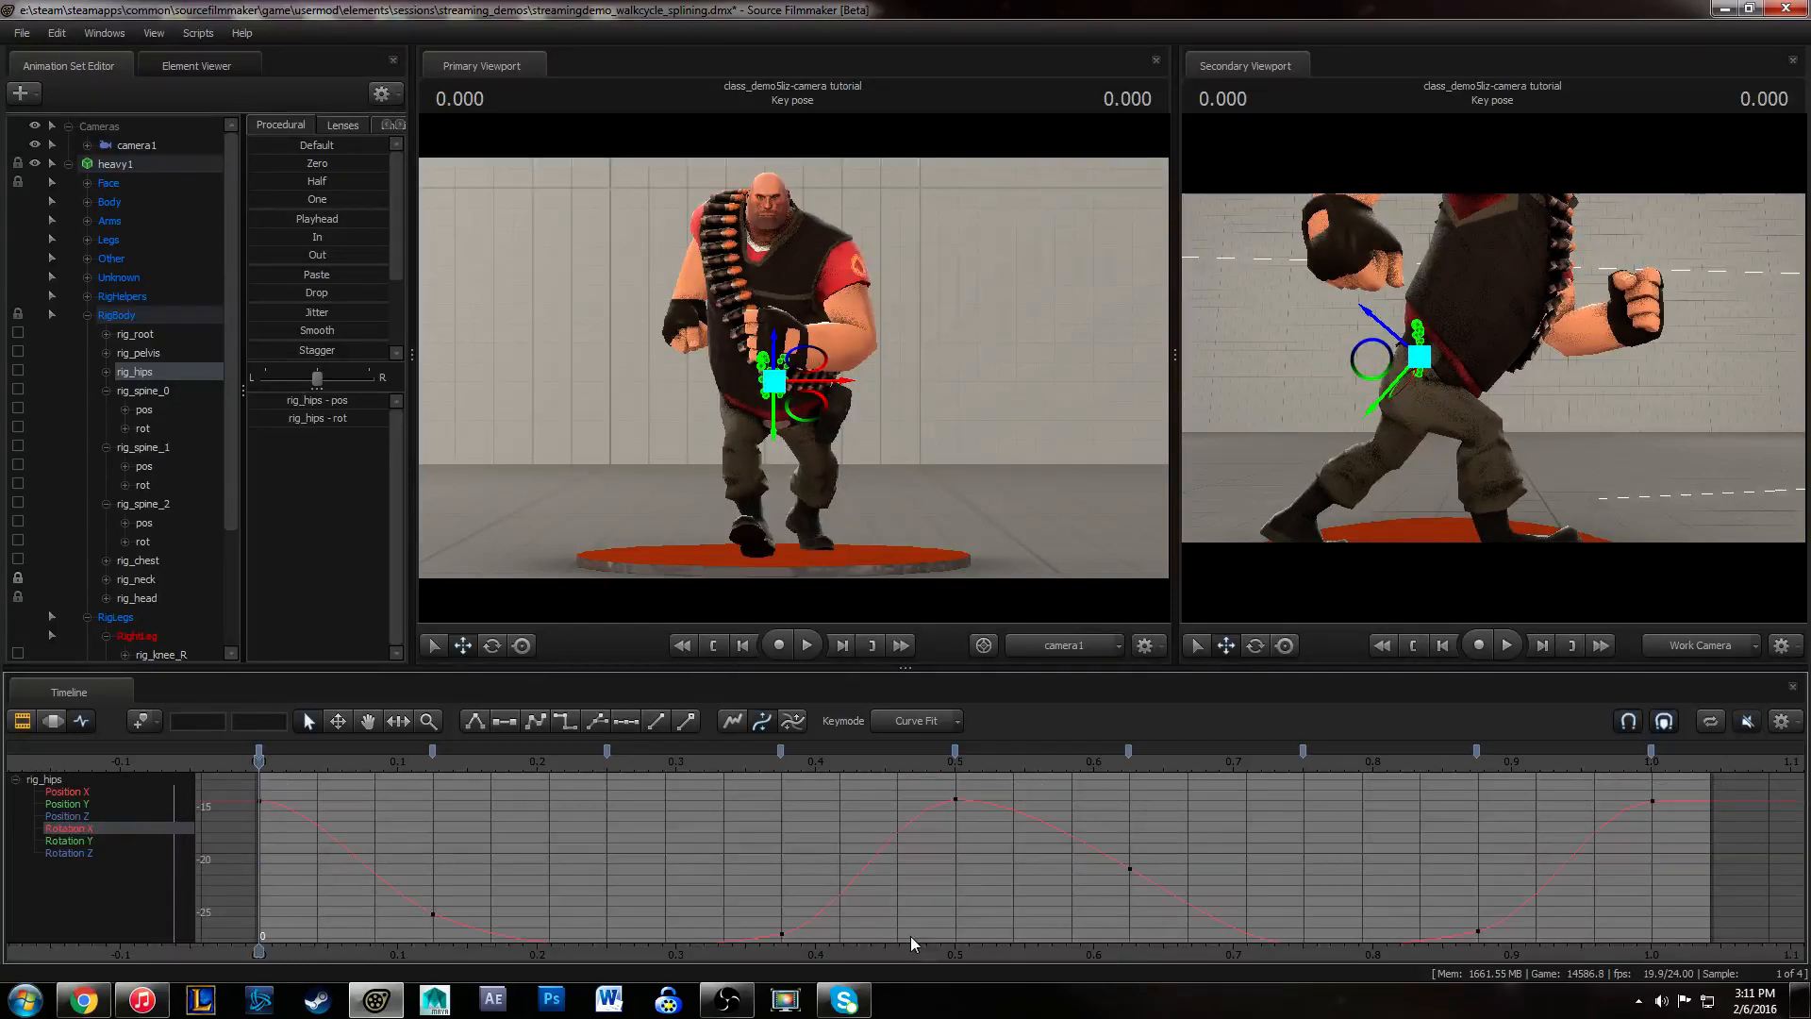
{"action": "key", "text": "ctrl+z"}
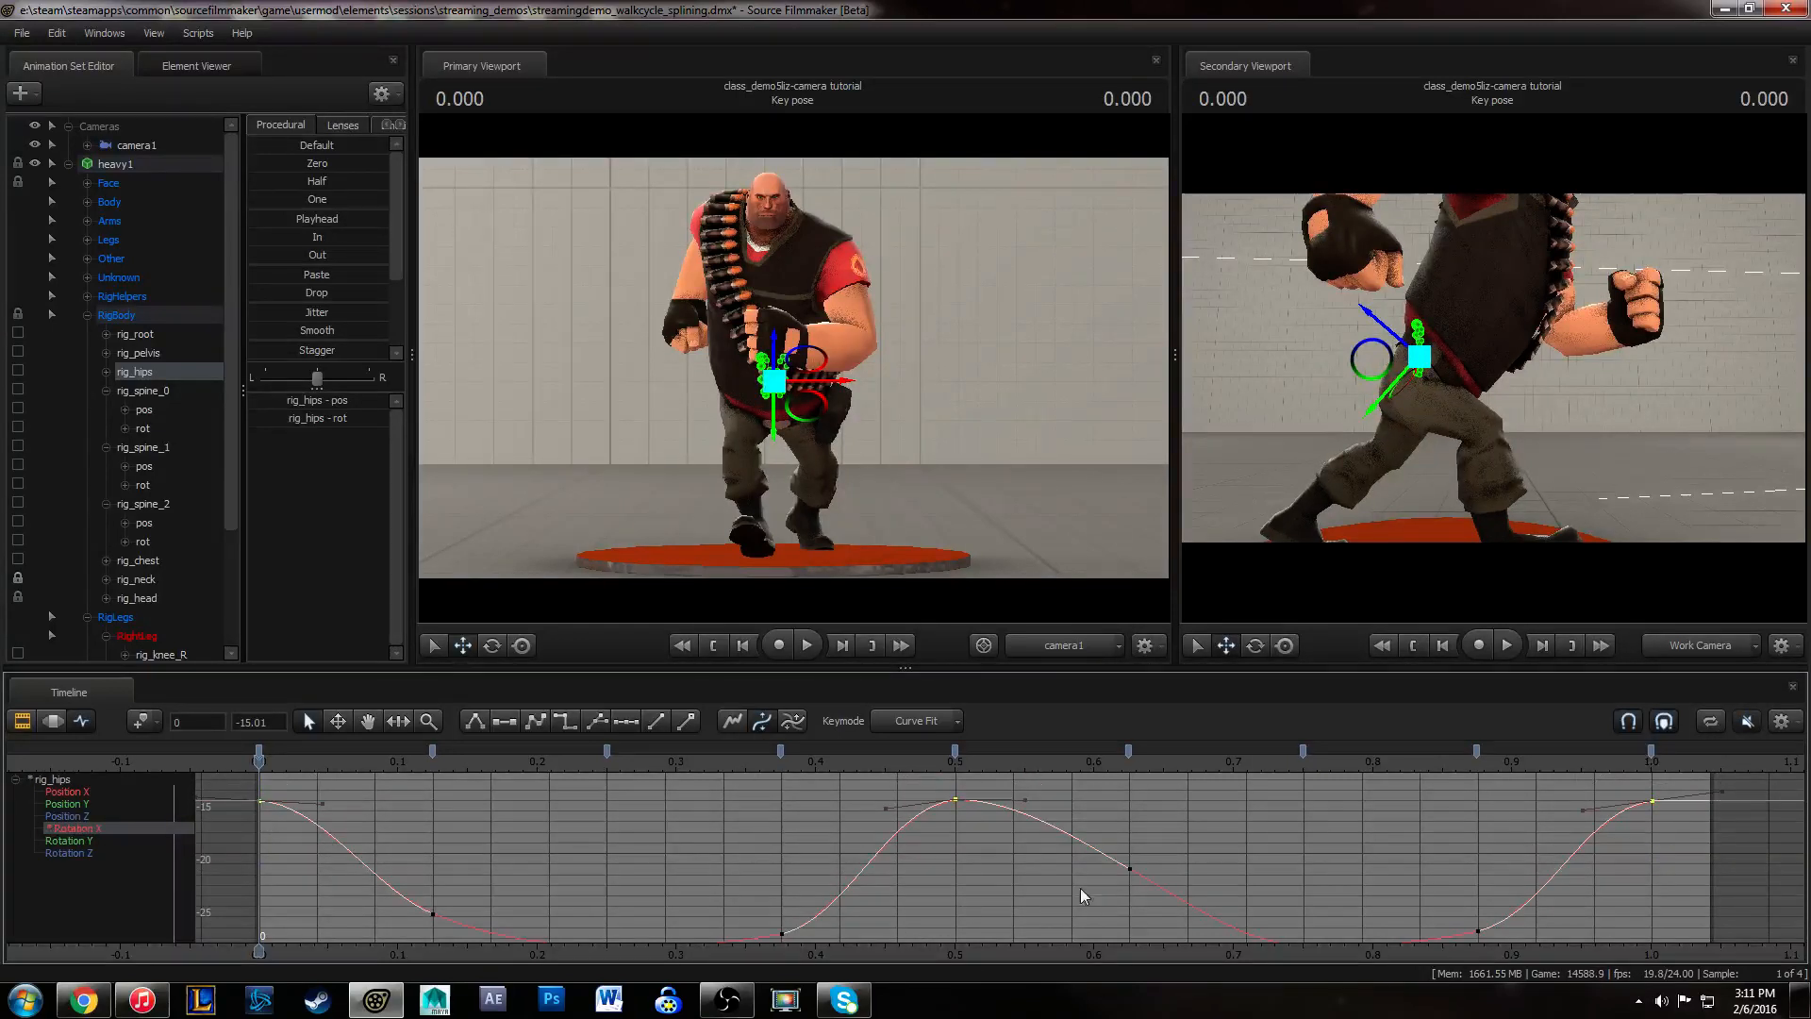
{"action": "key", "text": "2"}
{"action": "mouse_move", "coordinate": [1602, 479]}
{"action": "left_mouse_down", "text": "alt"}
{"action": "mouse_move", "coordinate": [1566, 483]}
{"action": "mouse_move", "coordinate": [1594, 481]}
{"action": "left_mouse_up", "text": "alt"}
{"action": "mouse_move", "coordinate": [956, 799]}
{"action": "left_mouse_down"}
{"action": "mouse_move", "coordinate": [956, 775]}
{"action": "mouse_move", "coordinate": [955, 813]}
{"action": "left_mouse_up"}
{"action": "key", "text": "ctrl+z"}
{"action": "left_click", "coordinate": [647, 791]}
- Isolate rig_hips's Rotation Y curve, try moving its frame 6 key to frame 5, and undo the move
{"action": "left_click", "coordinate": [67, 840]}
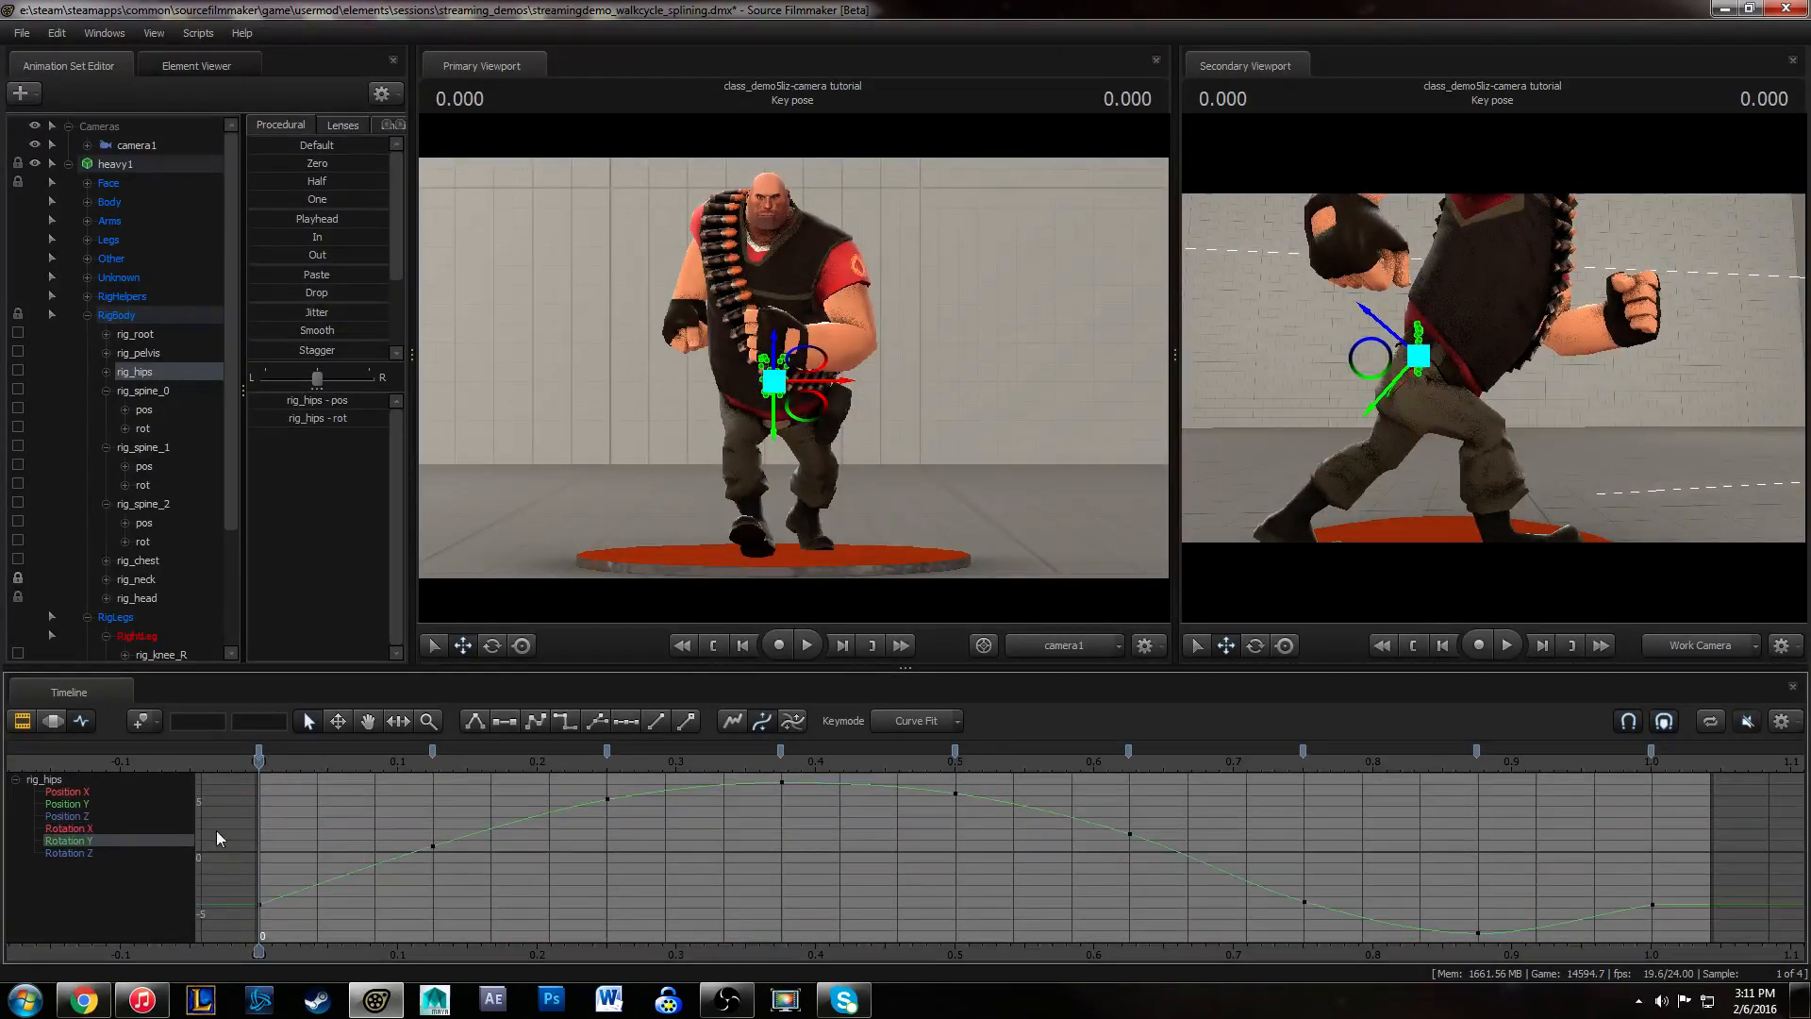
{"action": "left_click_drag", "start_coordinate": [241, 888], "coordinate": [279, 920]}
{"action": "left_click_drag", "start_coordinate": [321, 764], "coordinate": [637, 836]}
{"action": "middle_click_drag", "start_coordinate": [657, 842], "coordinate": [599, 841], "text": "shift"}
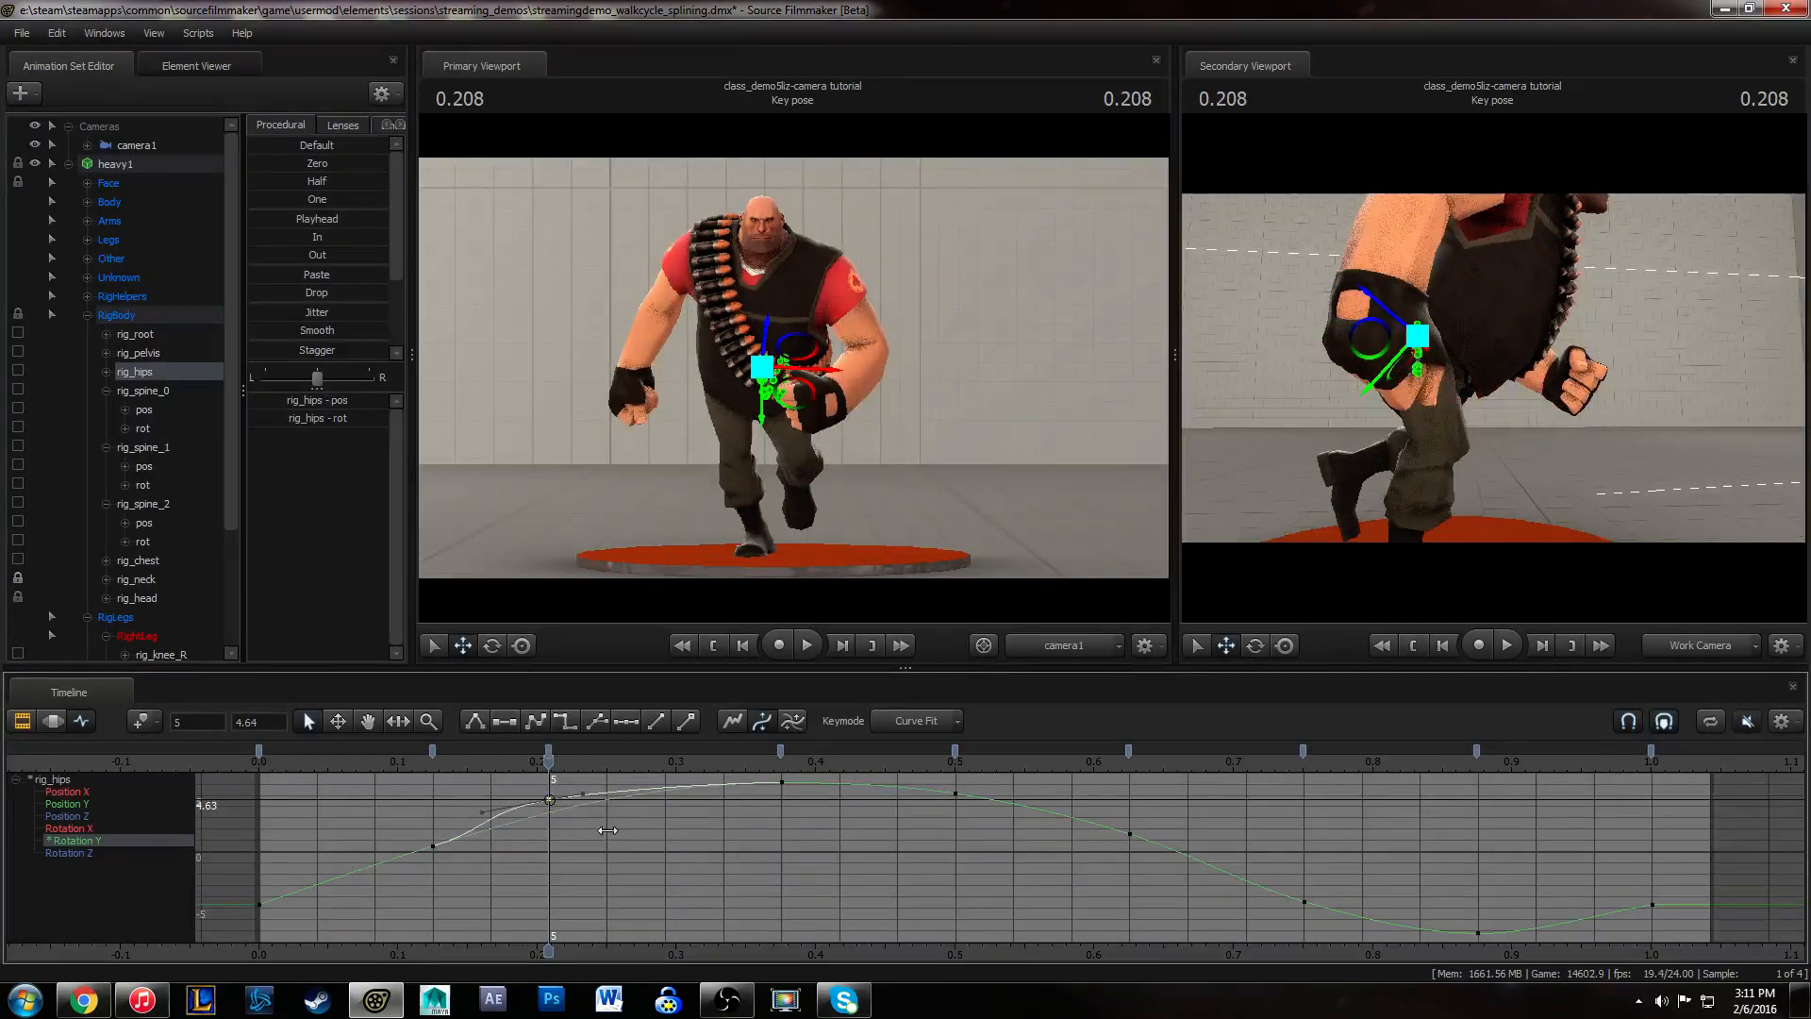
{"action": "left_click_drag", "start_coordinate": [1512, 456], "coordinate": [1341, 526], "text": "alt"}
{"action": "key", "text": "s"}
{"action": "key", "text": "ctrl+z"}
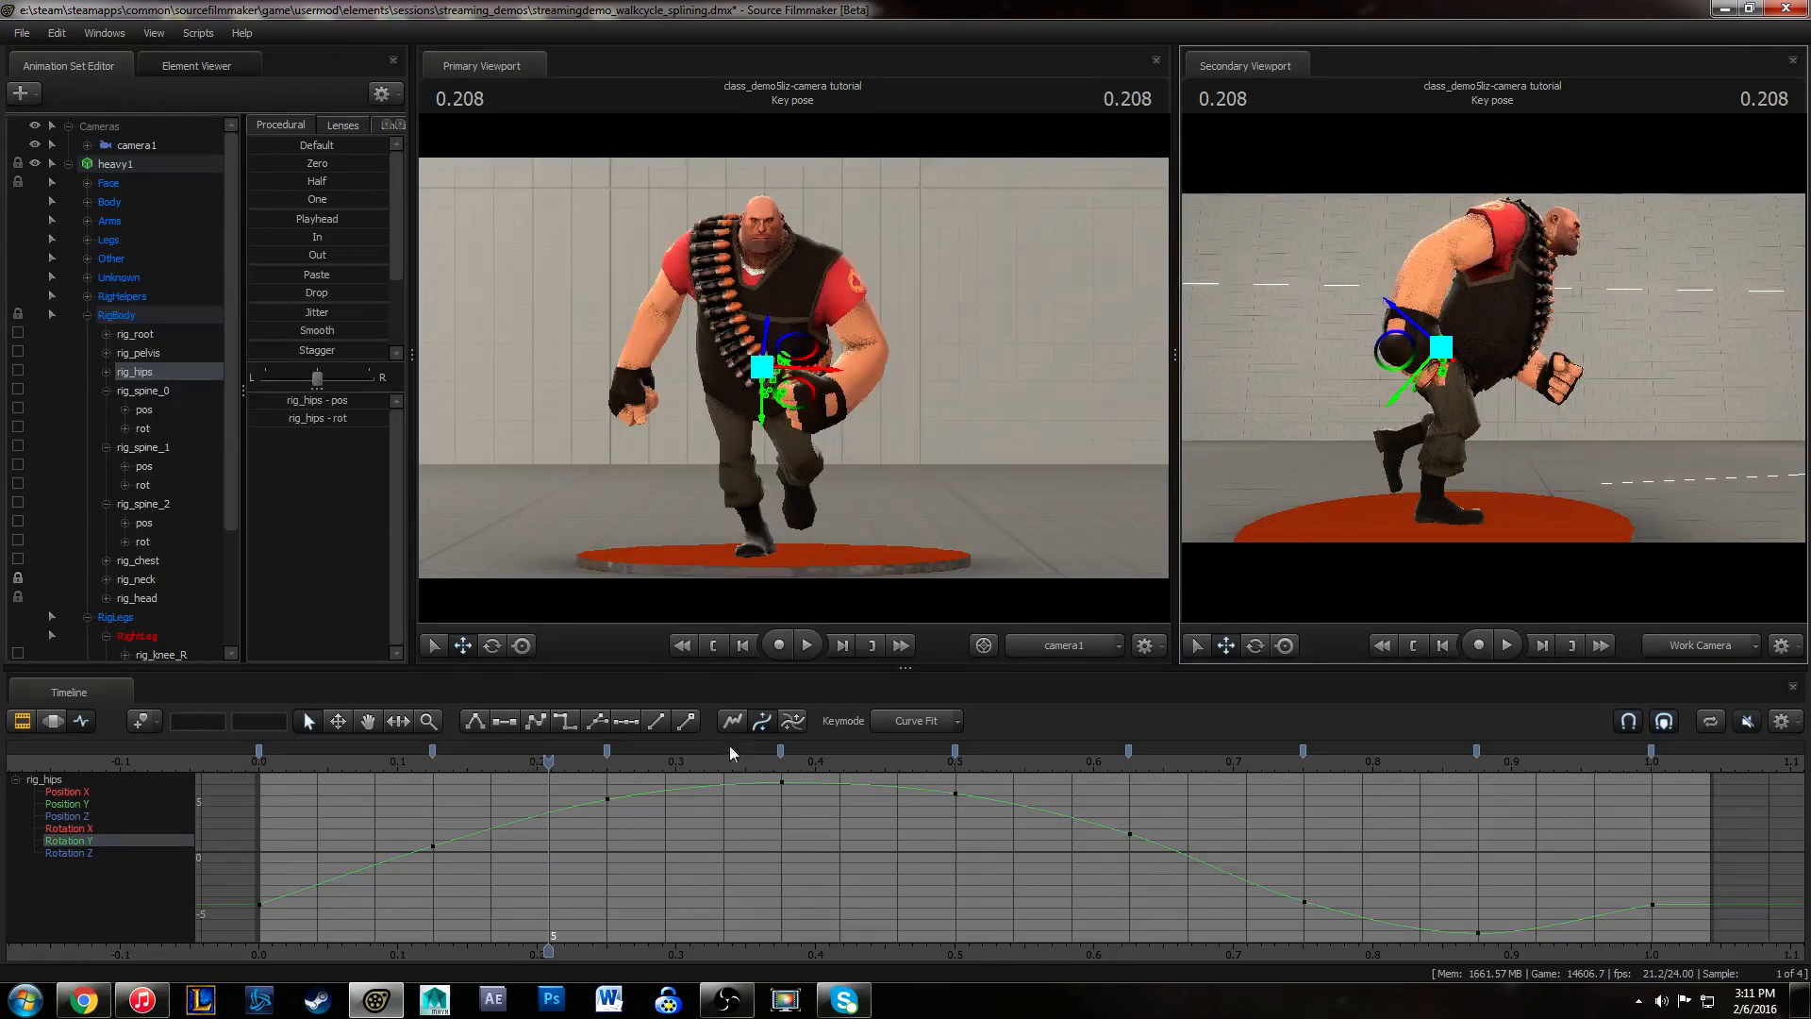
- Replay the walk cycle from an adjusted full-body side view to compare it with the hips' Rotation Y curve
{"action": "left_click_drag", "start_coordinate": [1592, 349], "coordinate": [1571, 400], "text": "alt"}
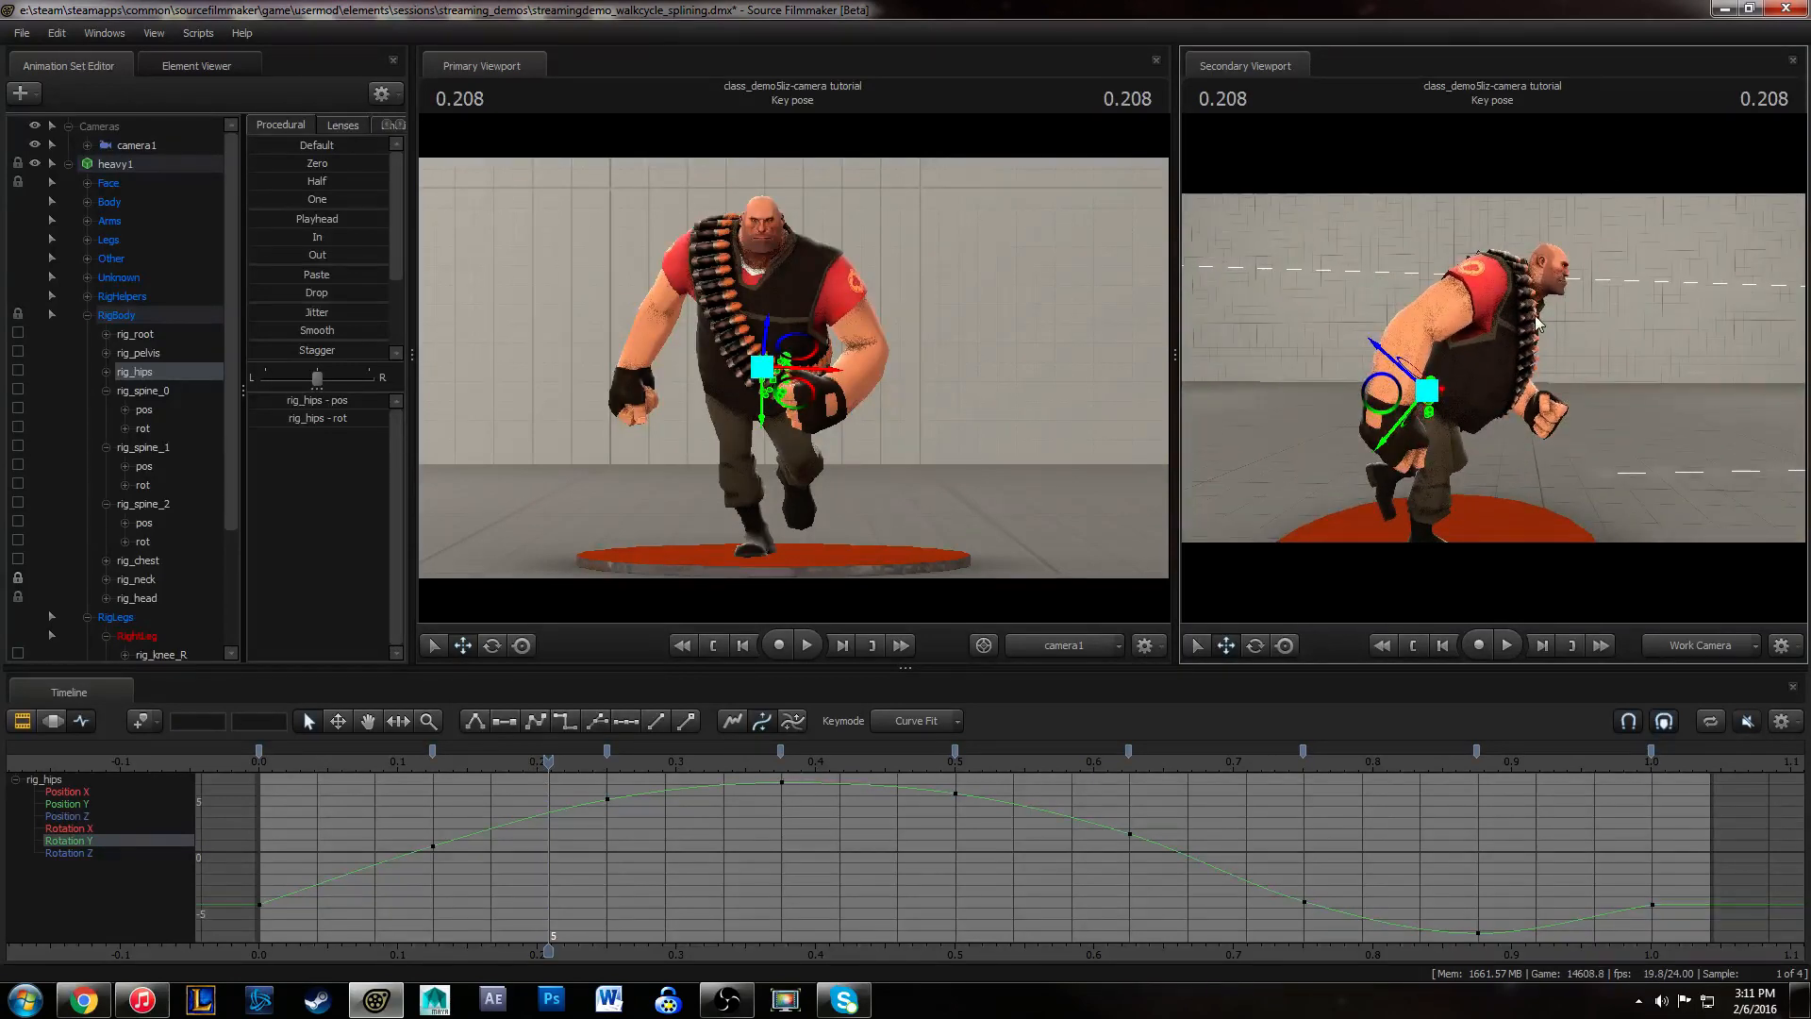
{"action": "key", "text": "space"}
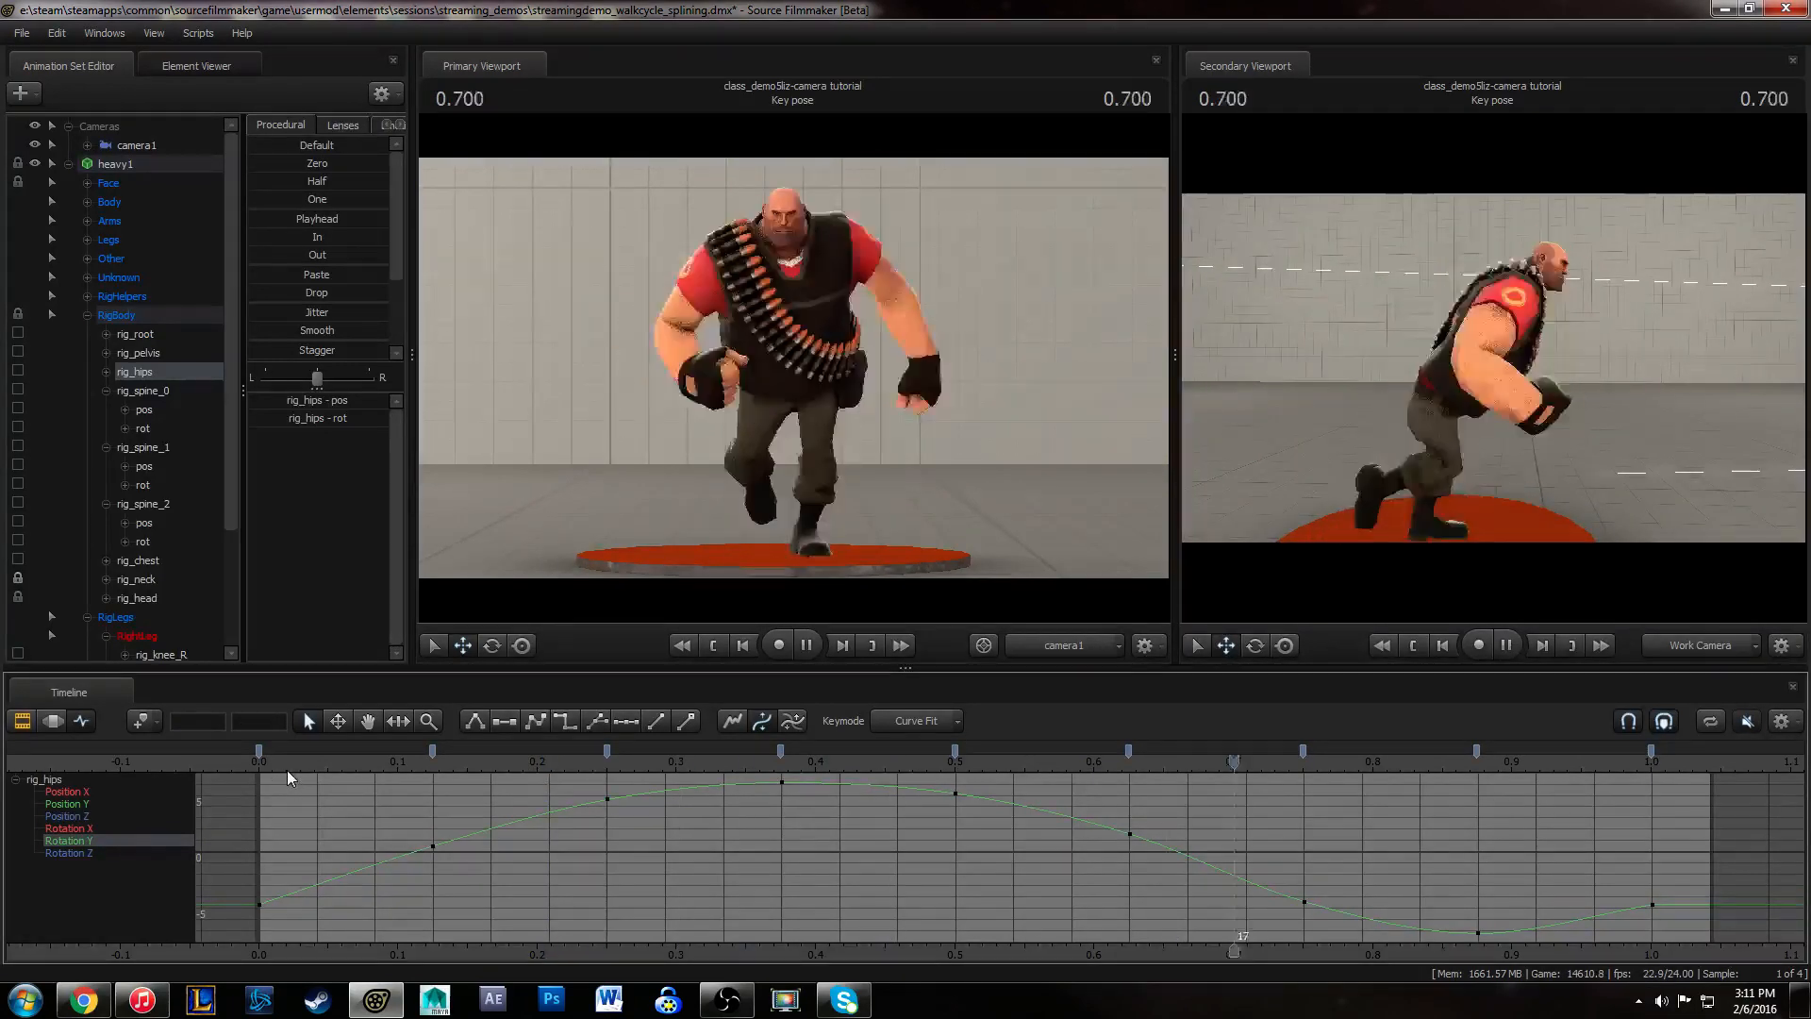
{"action": "key", "text": "space"}
{"action": "left_click", "coordinate": [259, 760]}
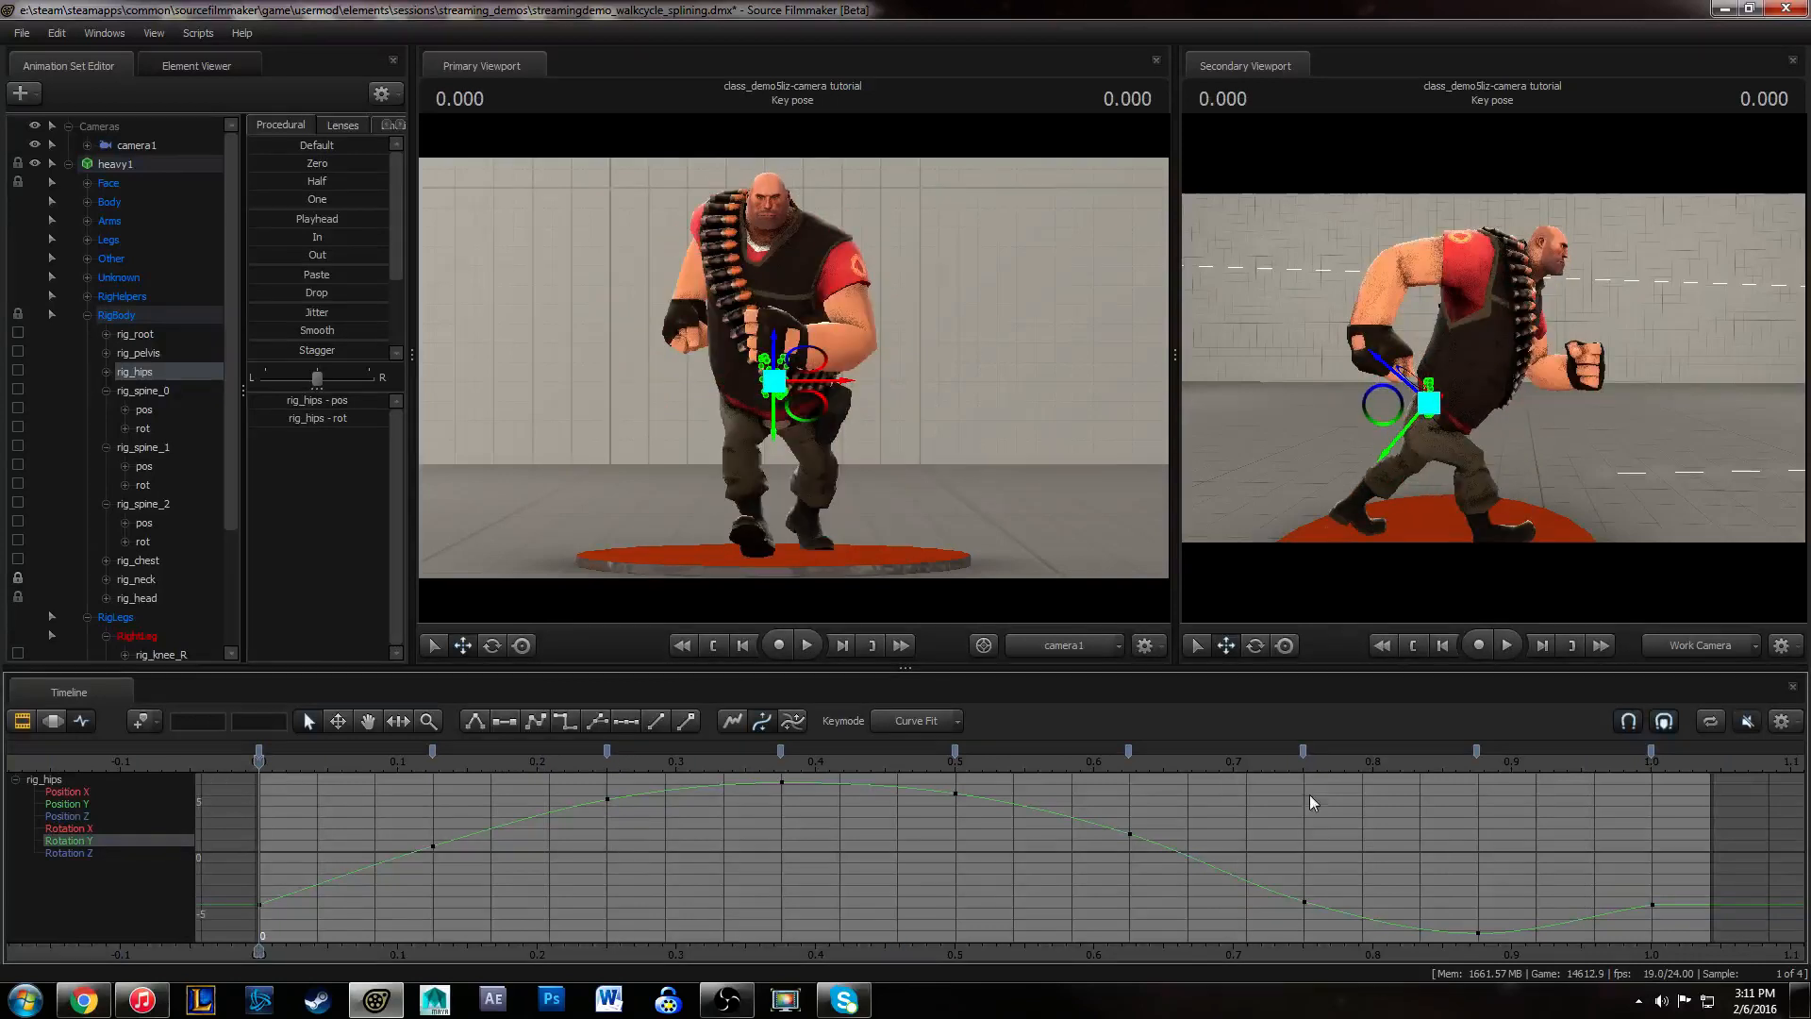
{"action": "middle_click_drag", "start_coordinate": [1266, 846], "coordinate": [1006, 843]}
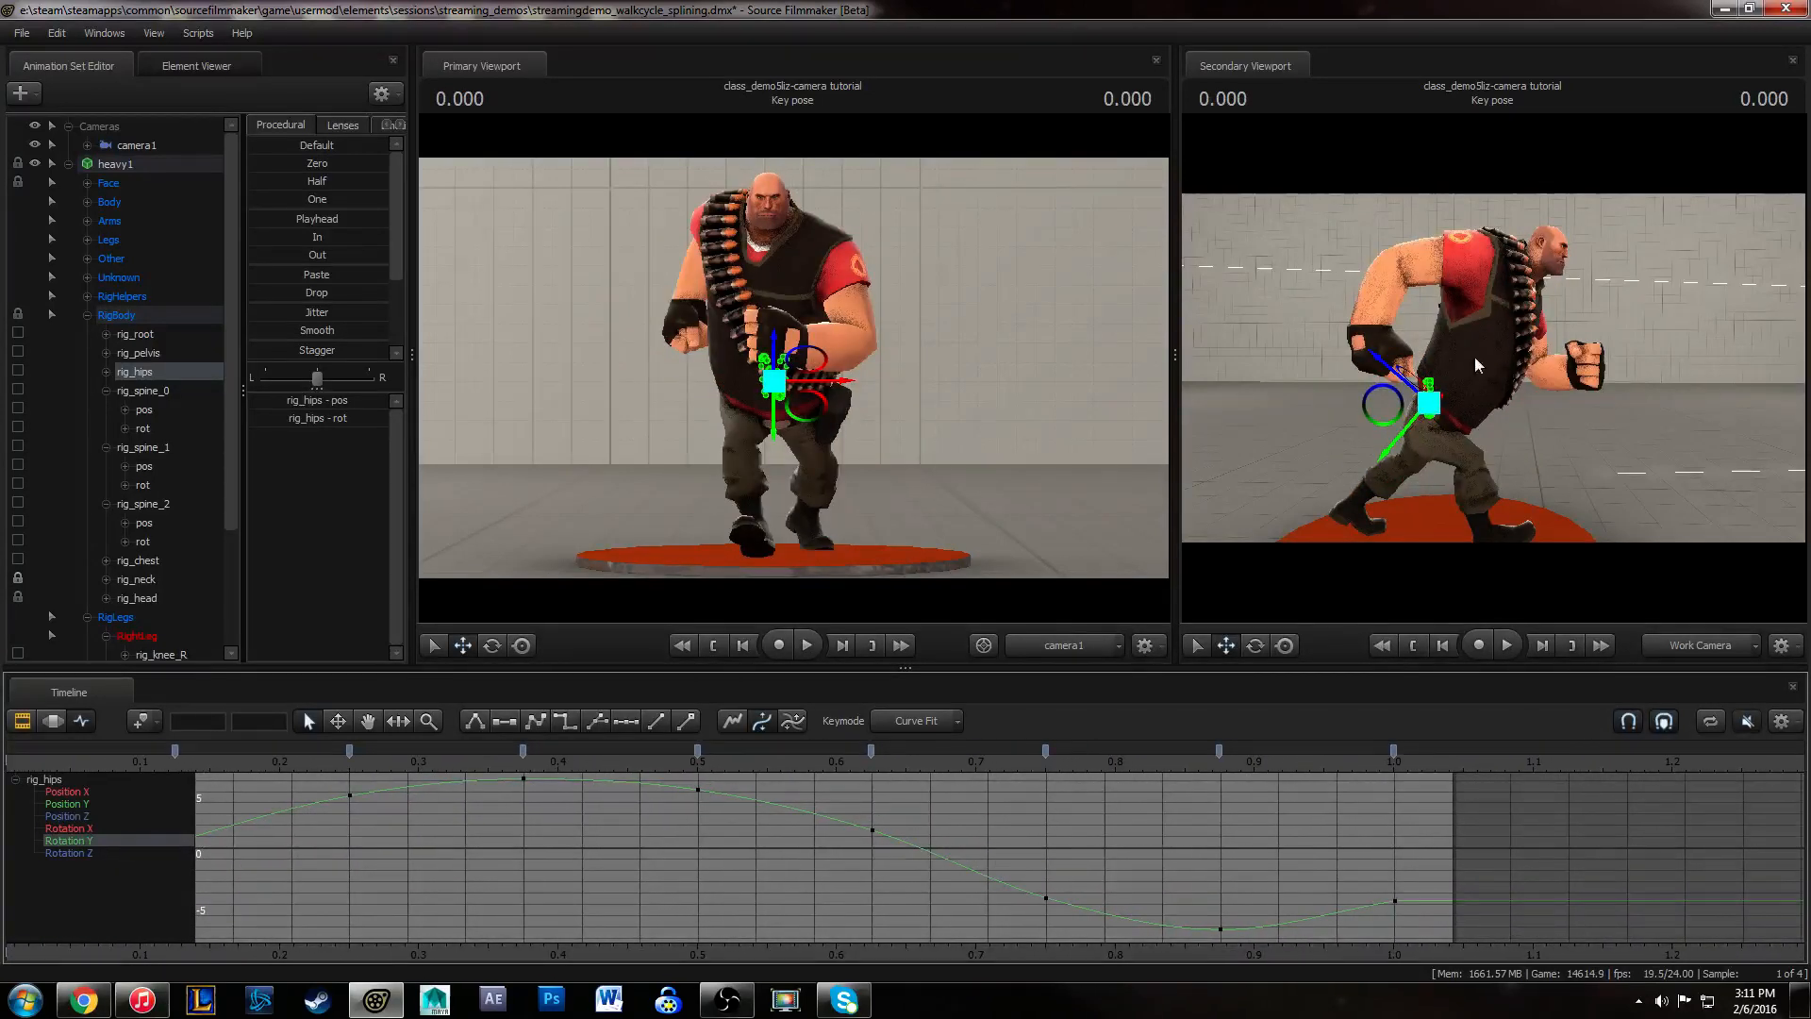
{"action": "left_click_drag", "start_coordinate": [1478, 365], "coordinate": [1487, 362], "text": "alt"}
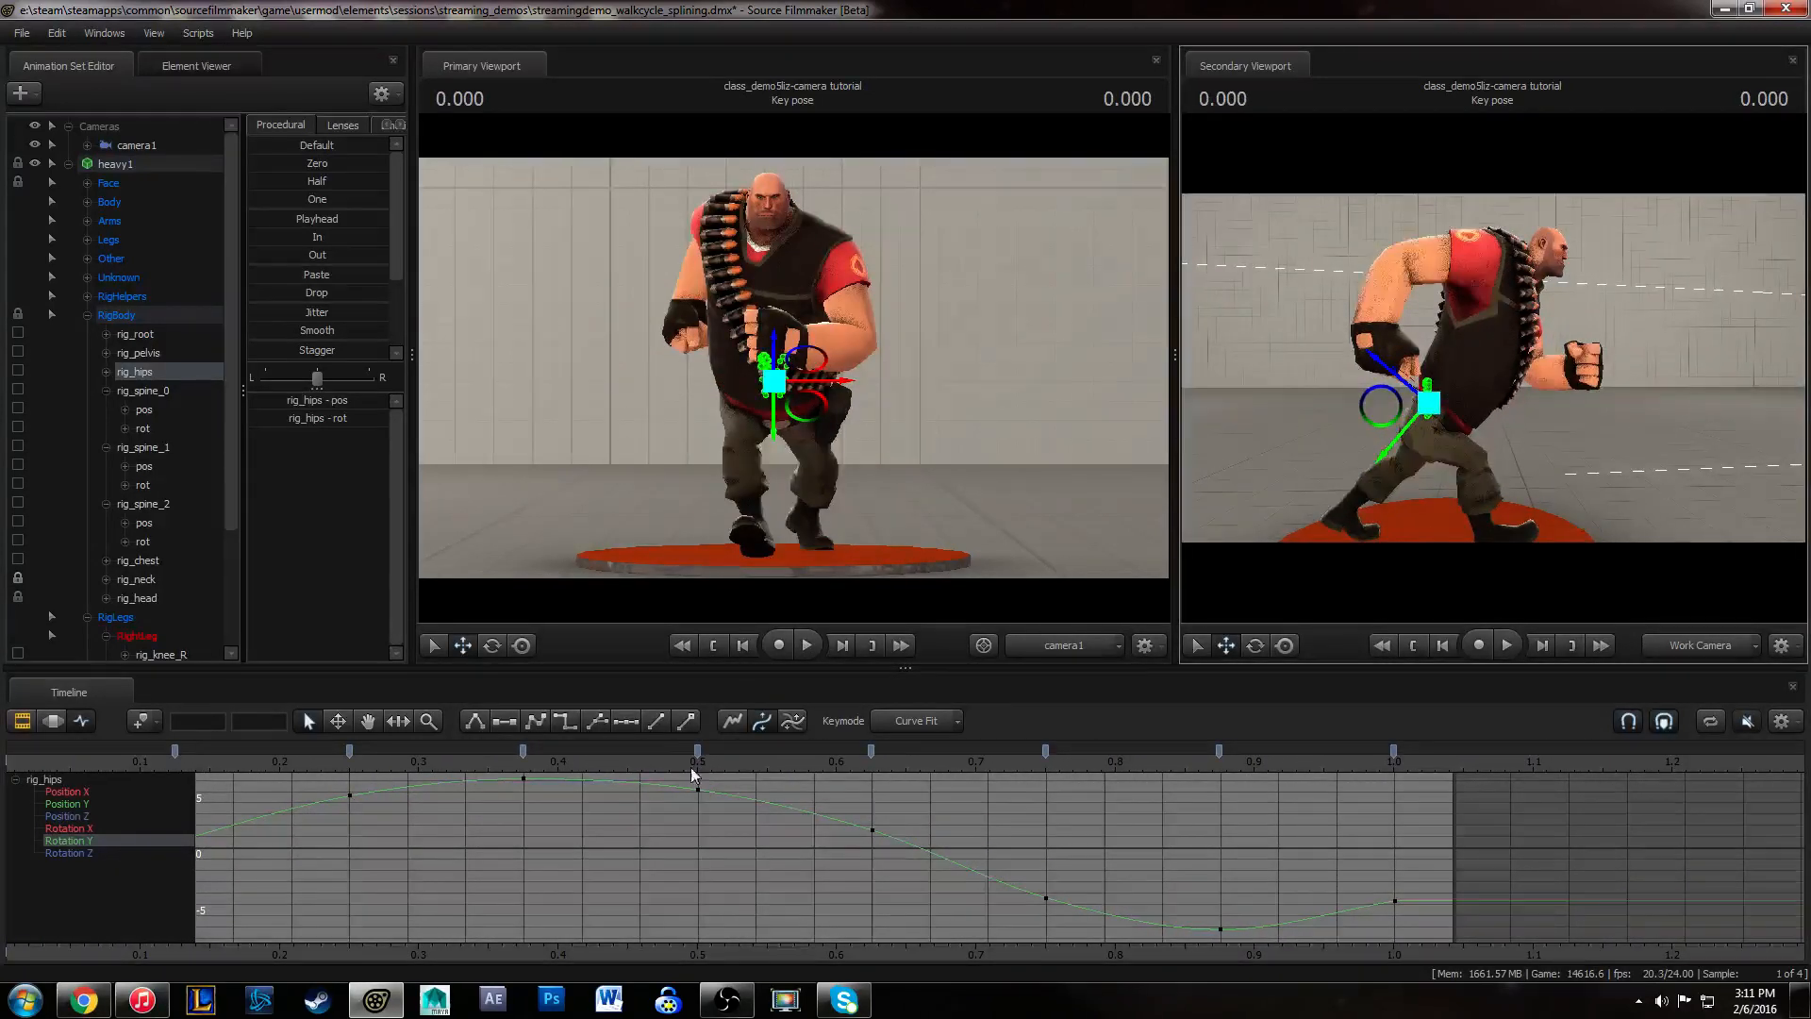
{"action": "key", "text": "space"}
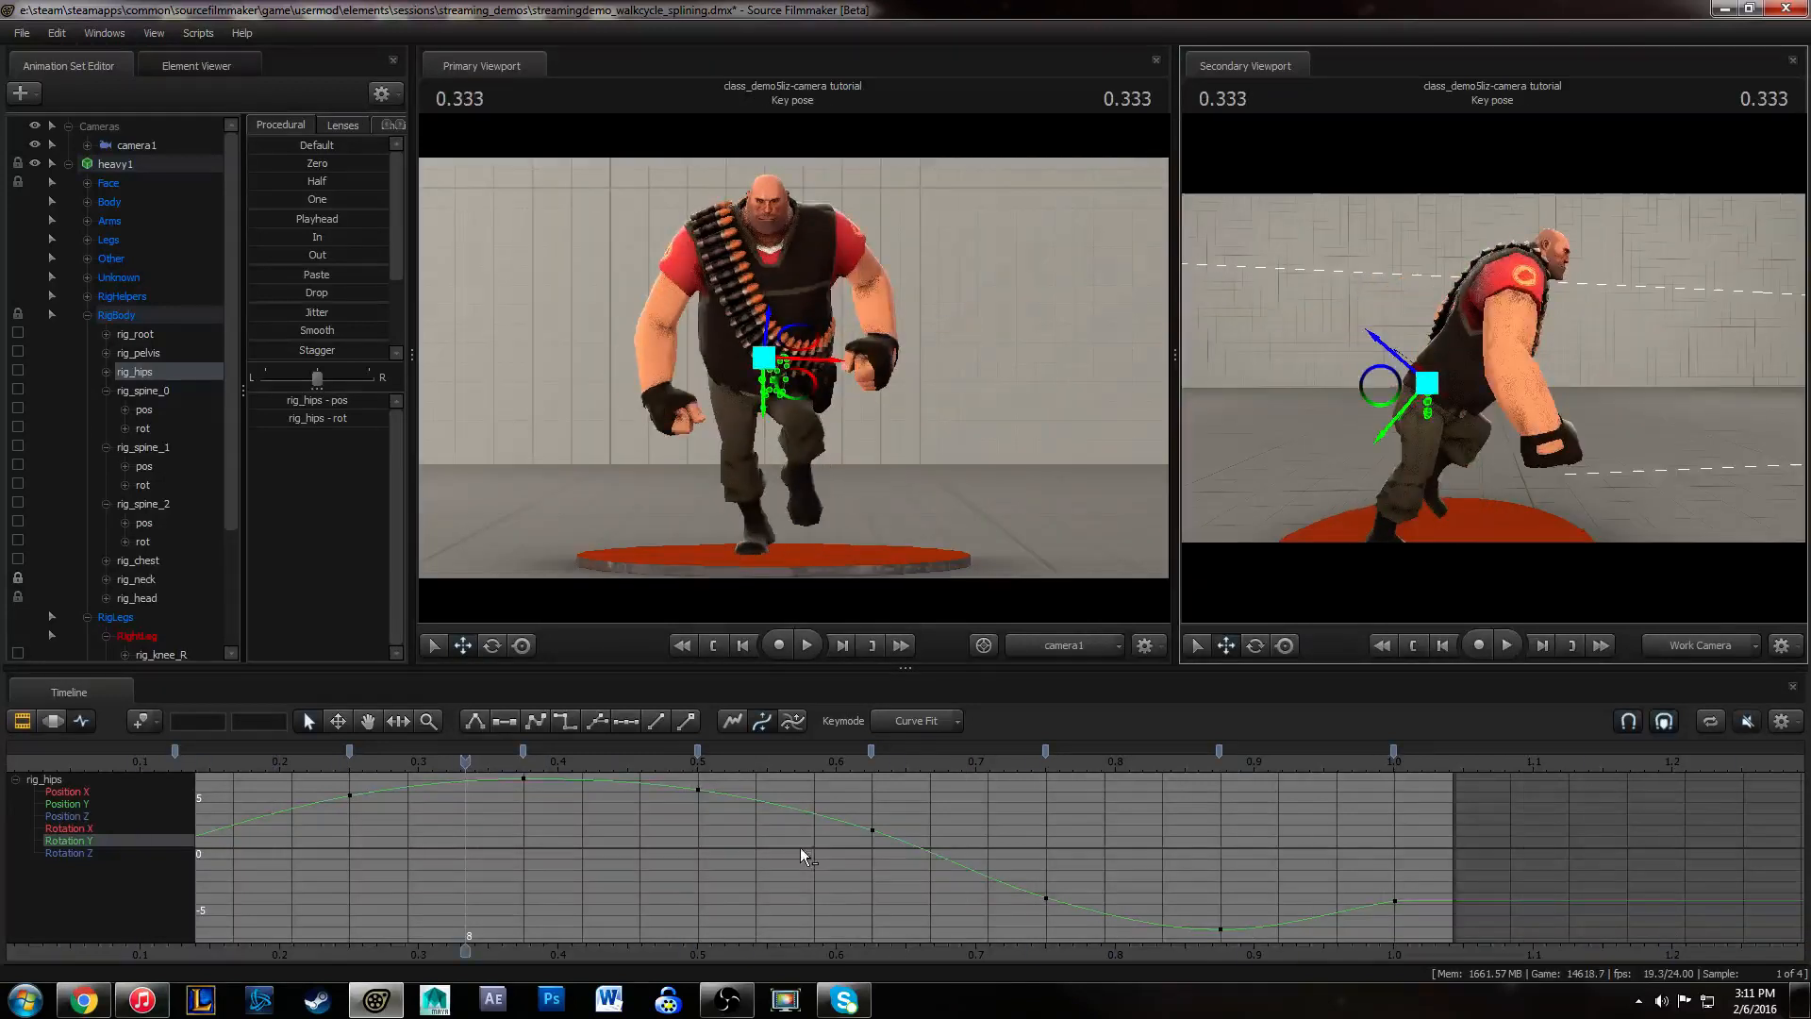
{"action": "right_click_drag", "start_coordinate": [398, 880], "coordinate": [459, 892], "text": "alt"}
{"action": "key", "text": "Home"}
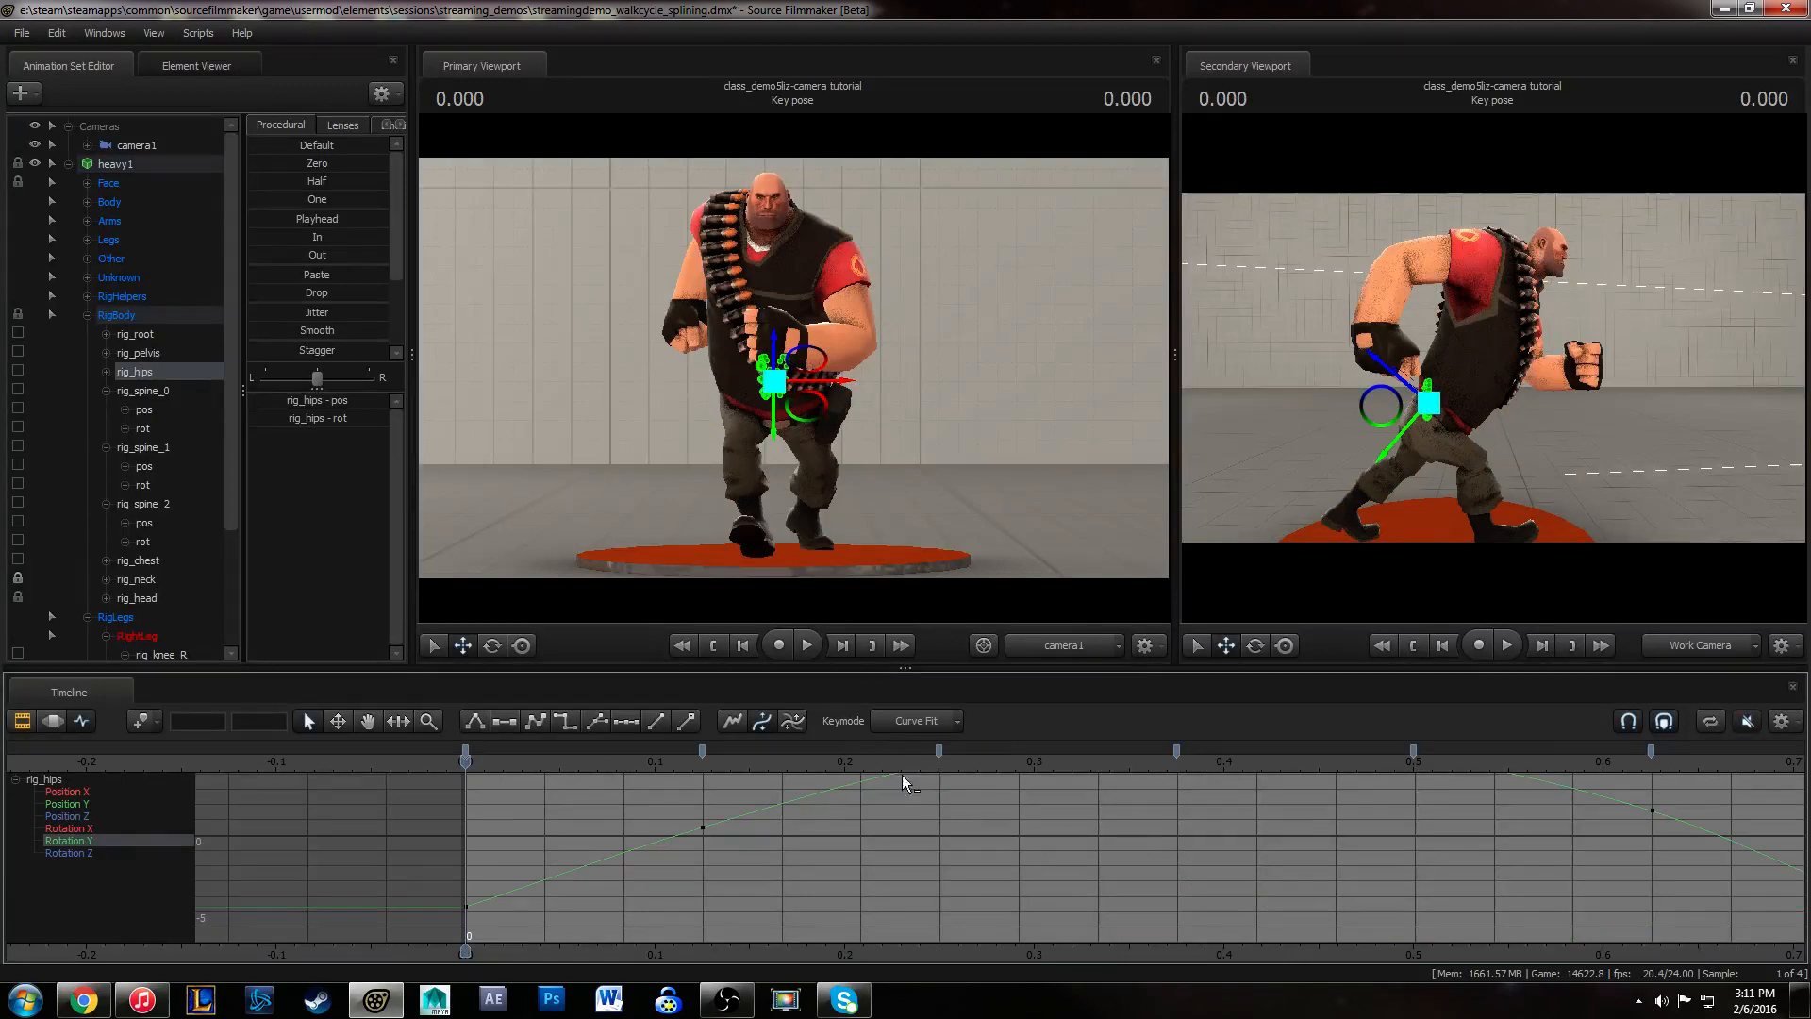
- Play and scrub the whole walk cycle to examine the motion in both viewports
{"action": "middle_click_drag", "start_coordinate": [902, 773], "coordinate": [539, 833], "text": "alt"}
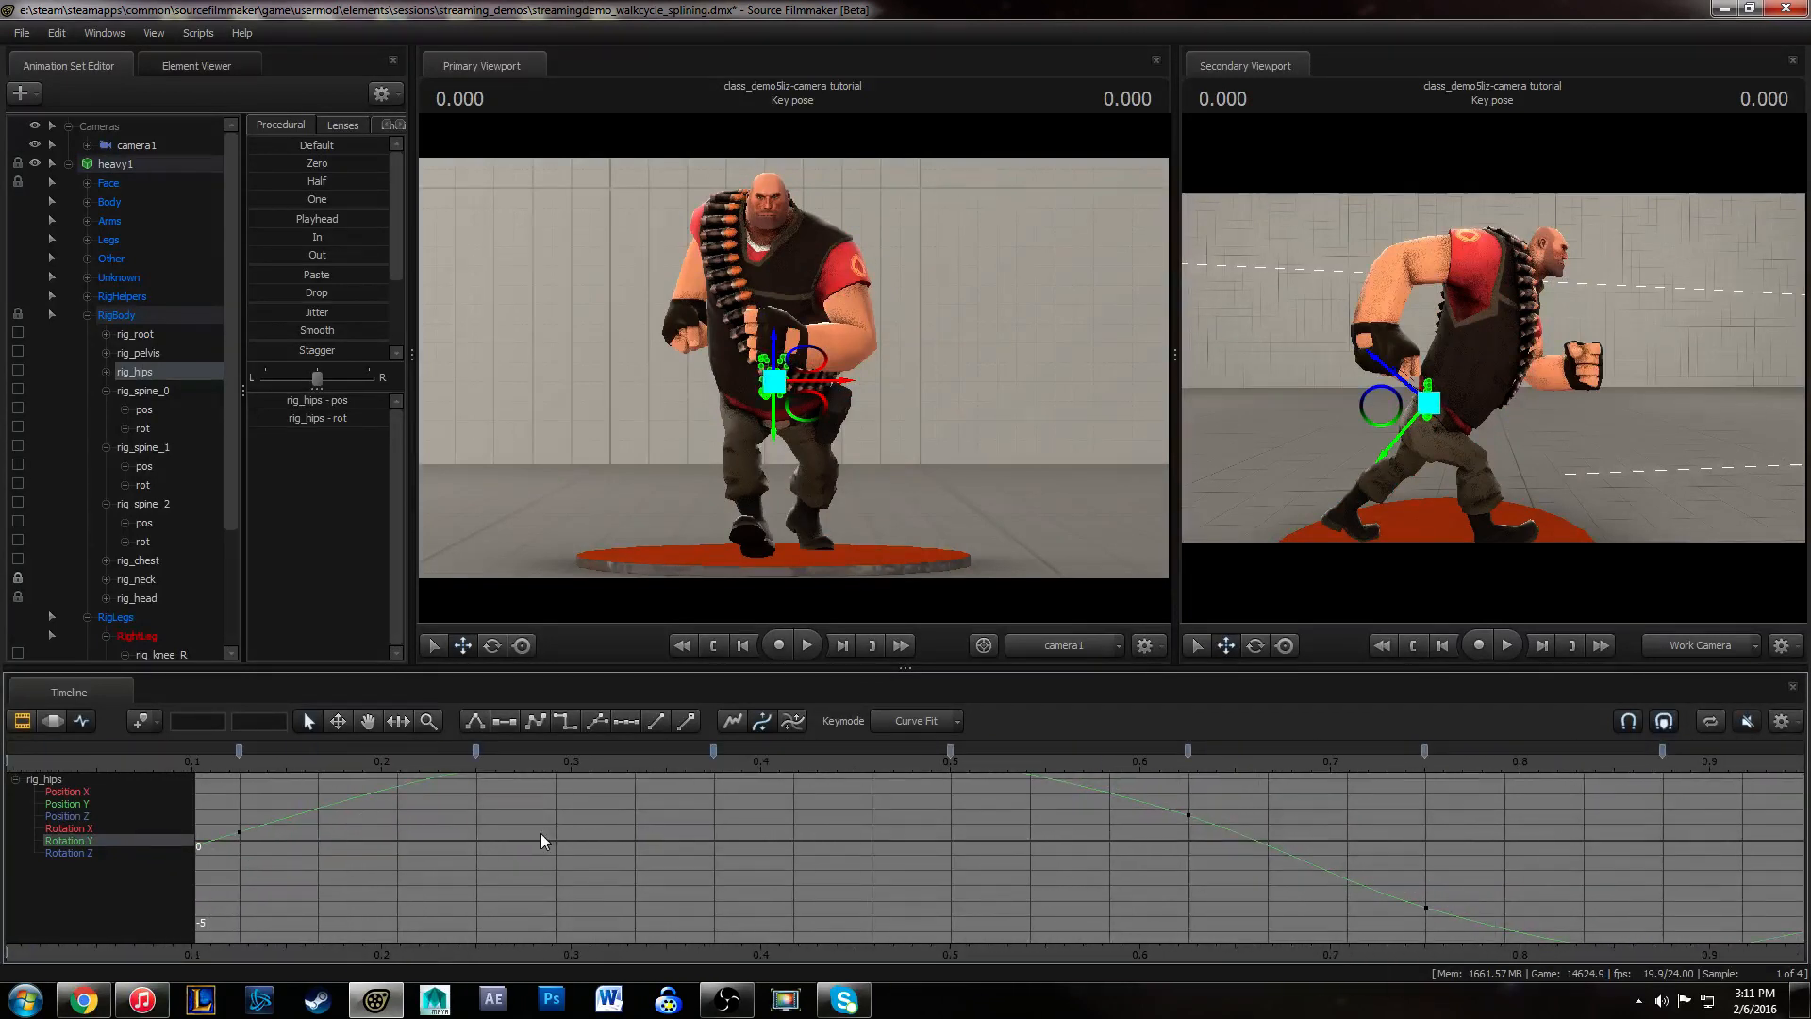
{"action": "right_click_drag", "start_coordinate": [544, 840], "coordinate": [726, 872], "text": "alt"}
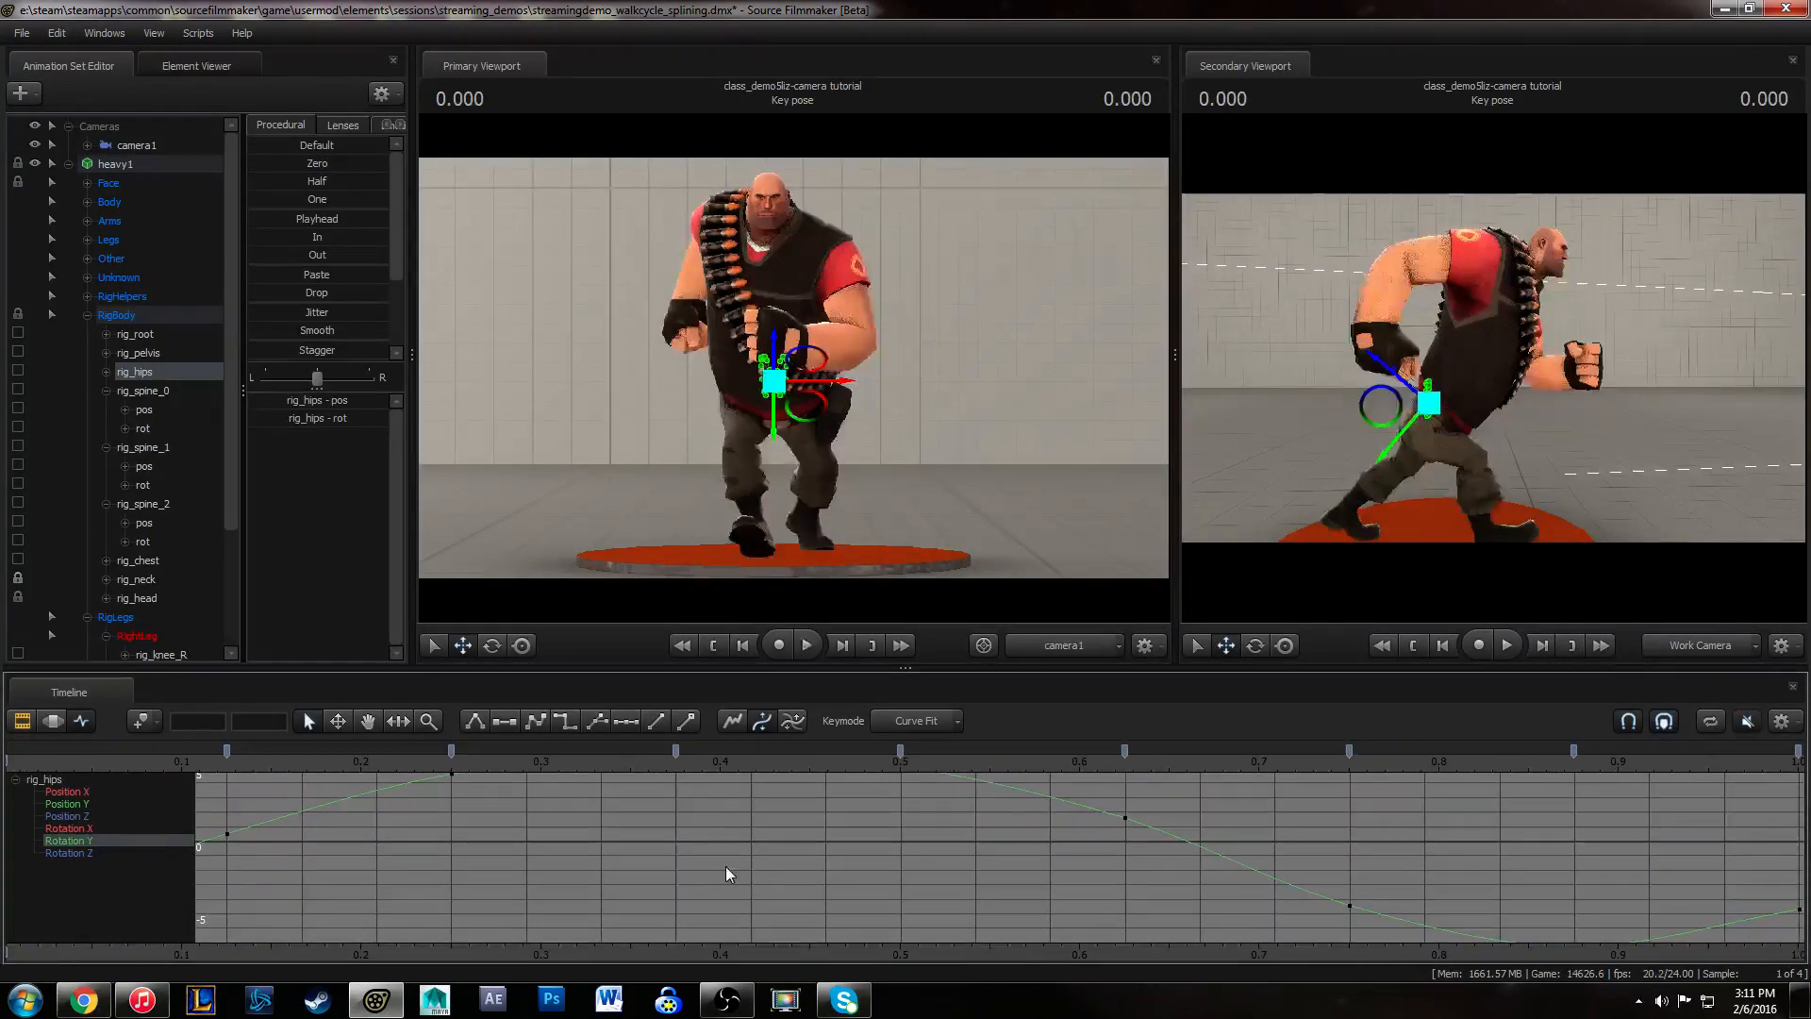
{"action": "key", "text": "space"}
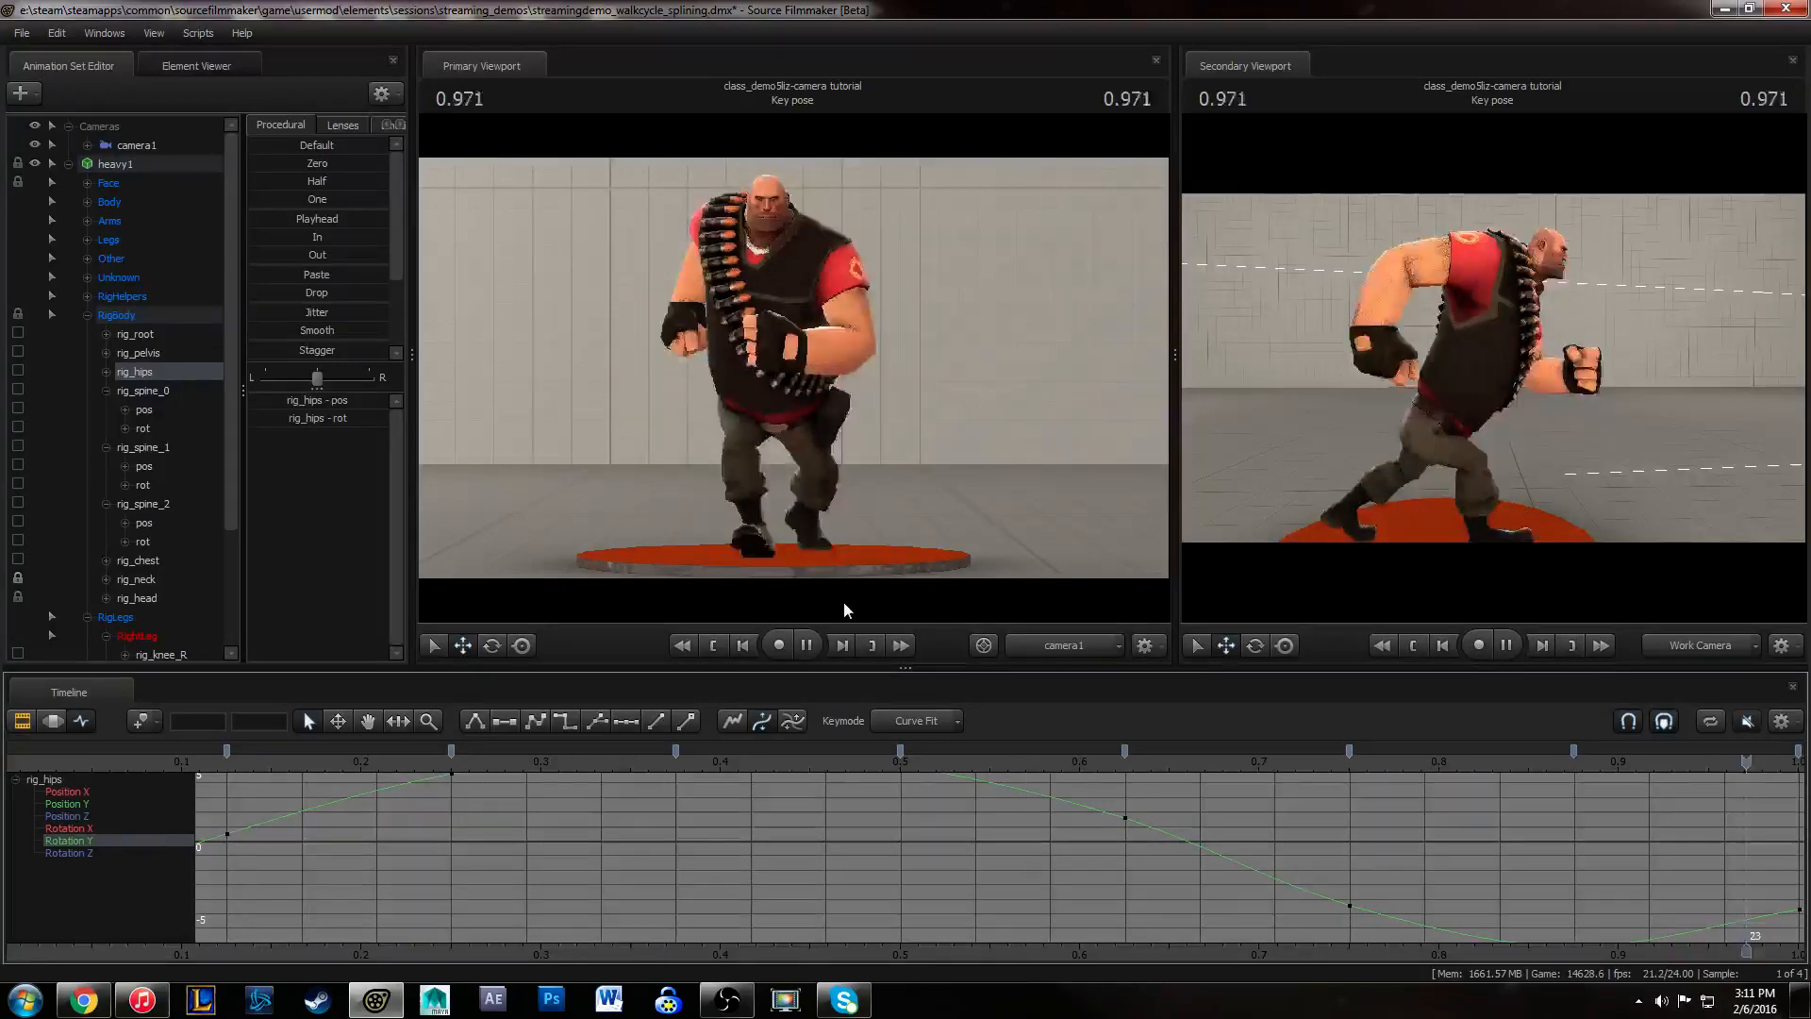
{"action": "key", "text": "space"}
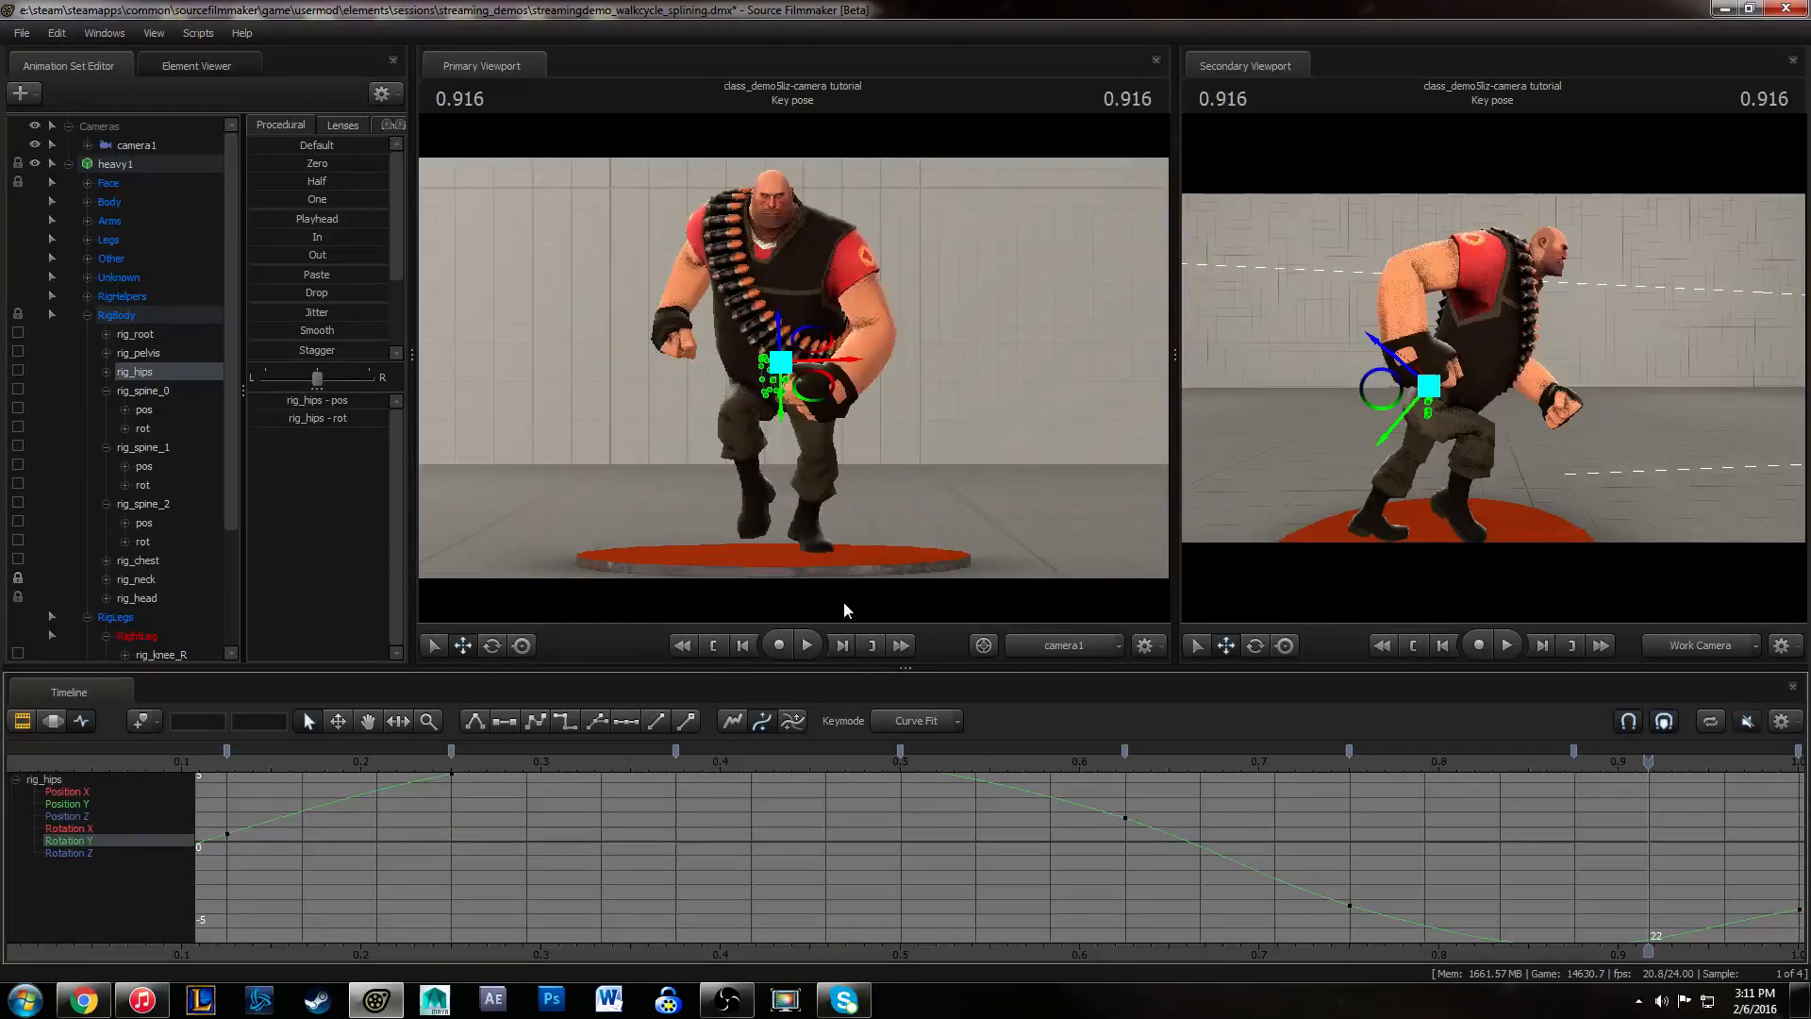
{"action": "left_click_drag", "start_coordinate": [59, 775], "coordinate": [1648, 771]}
{"action": "key", "text": "space"}
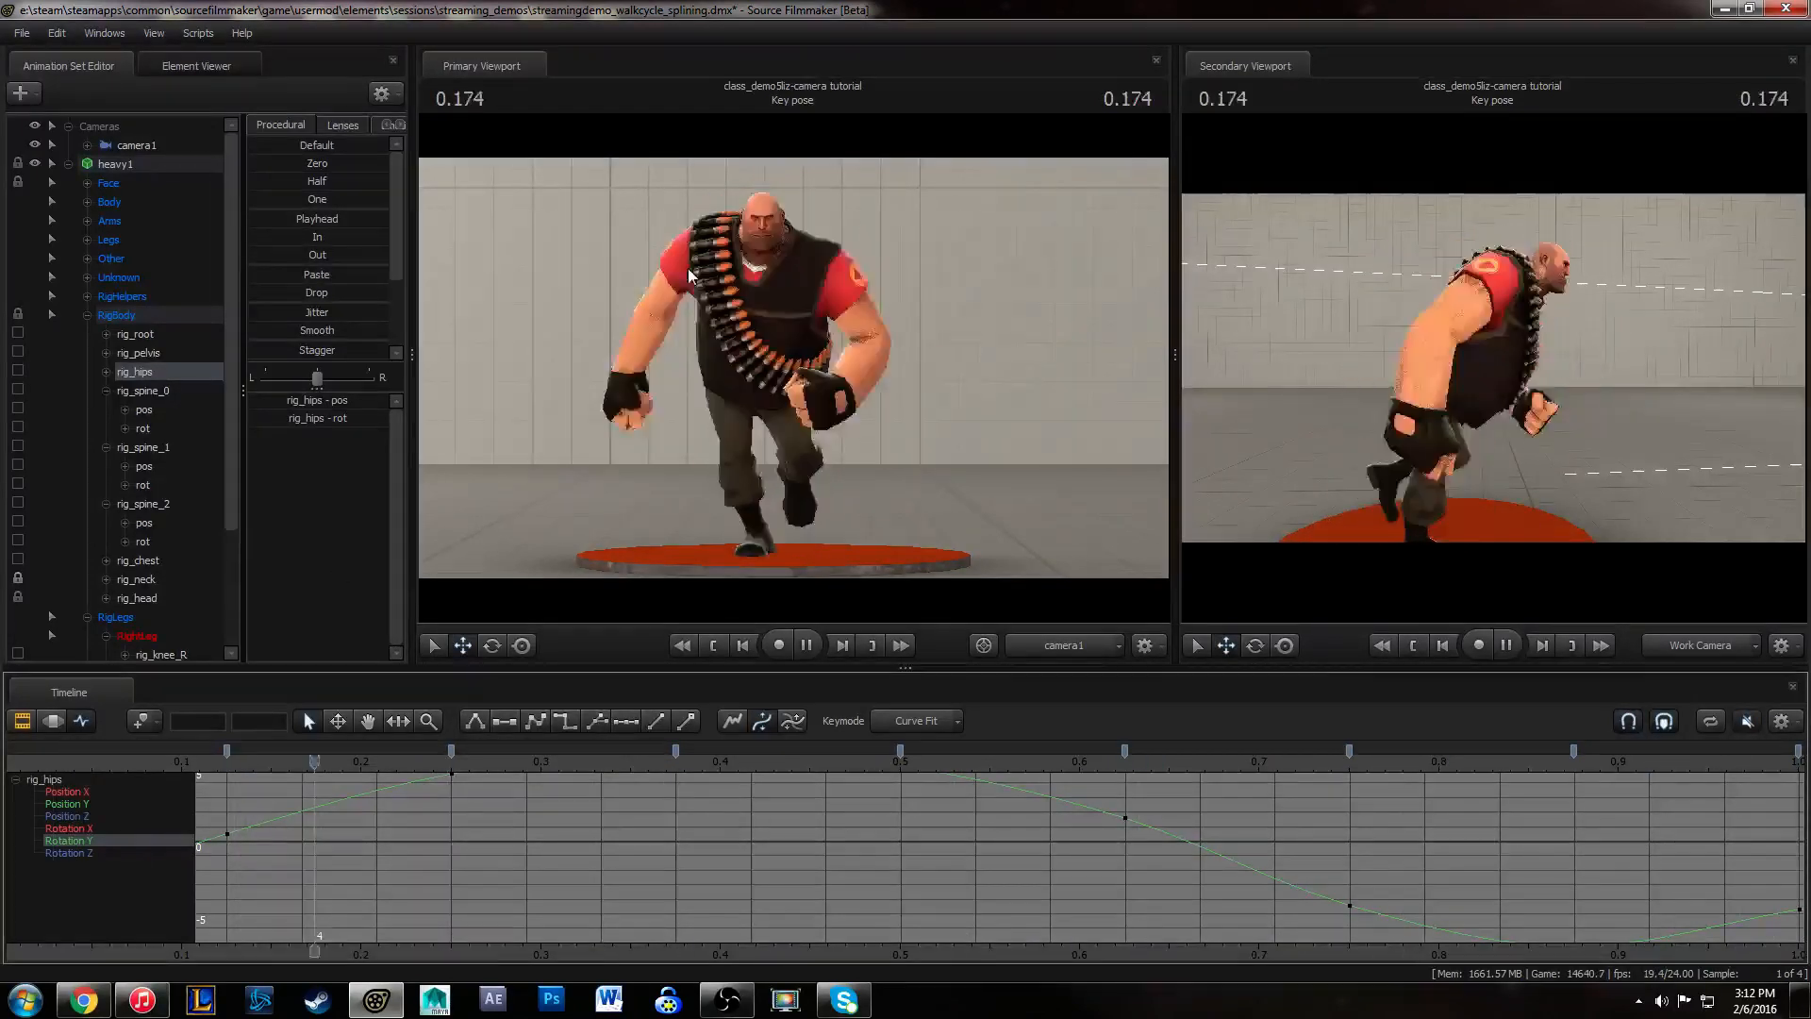
{"action": "key", "text": "space"}
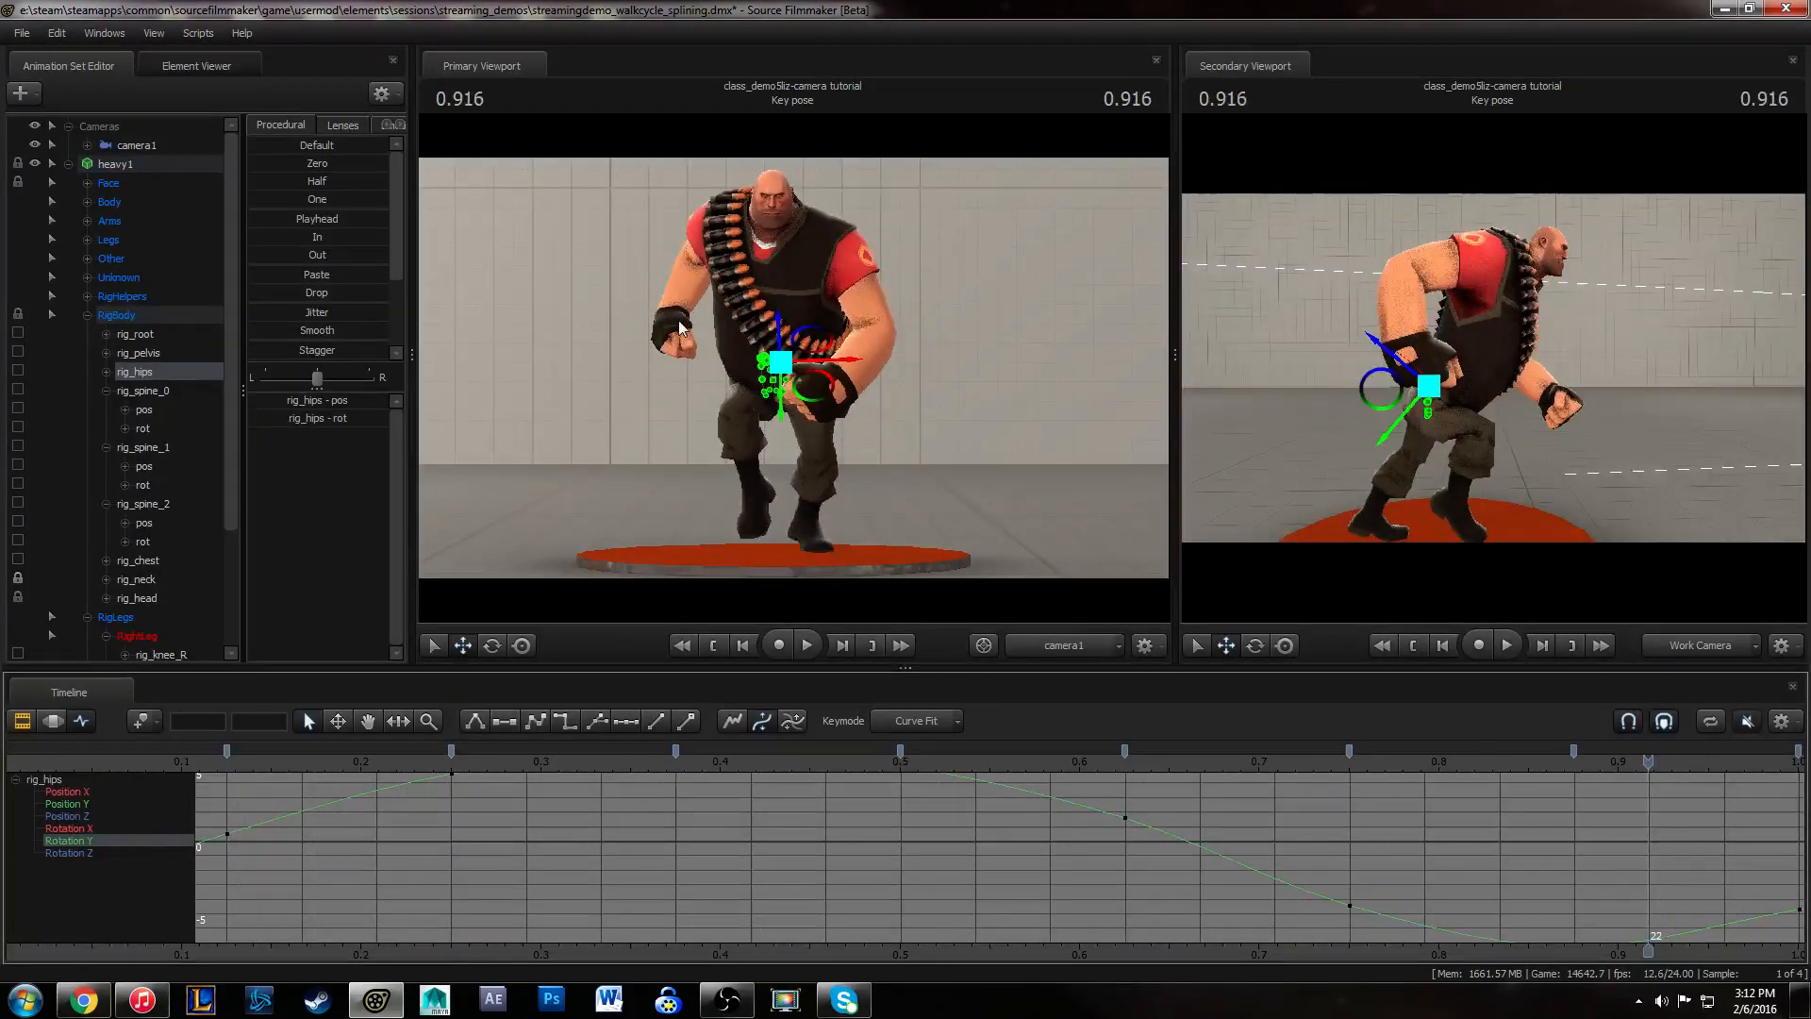
{"action": "left_click_drag", "start_coordinate": [105, 758], "coordinate": [1032, 798]}
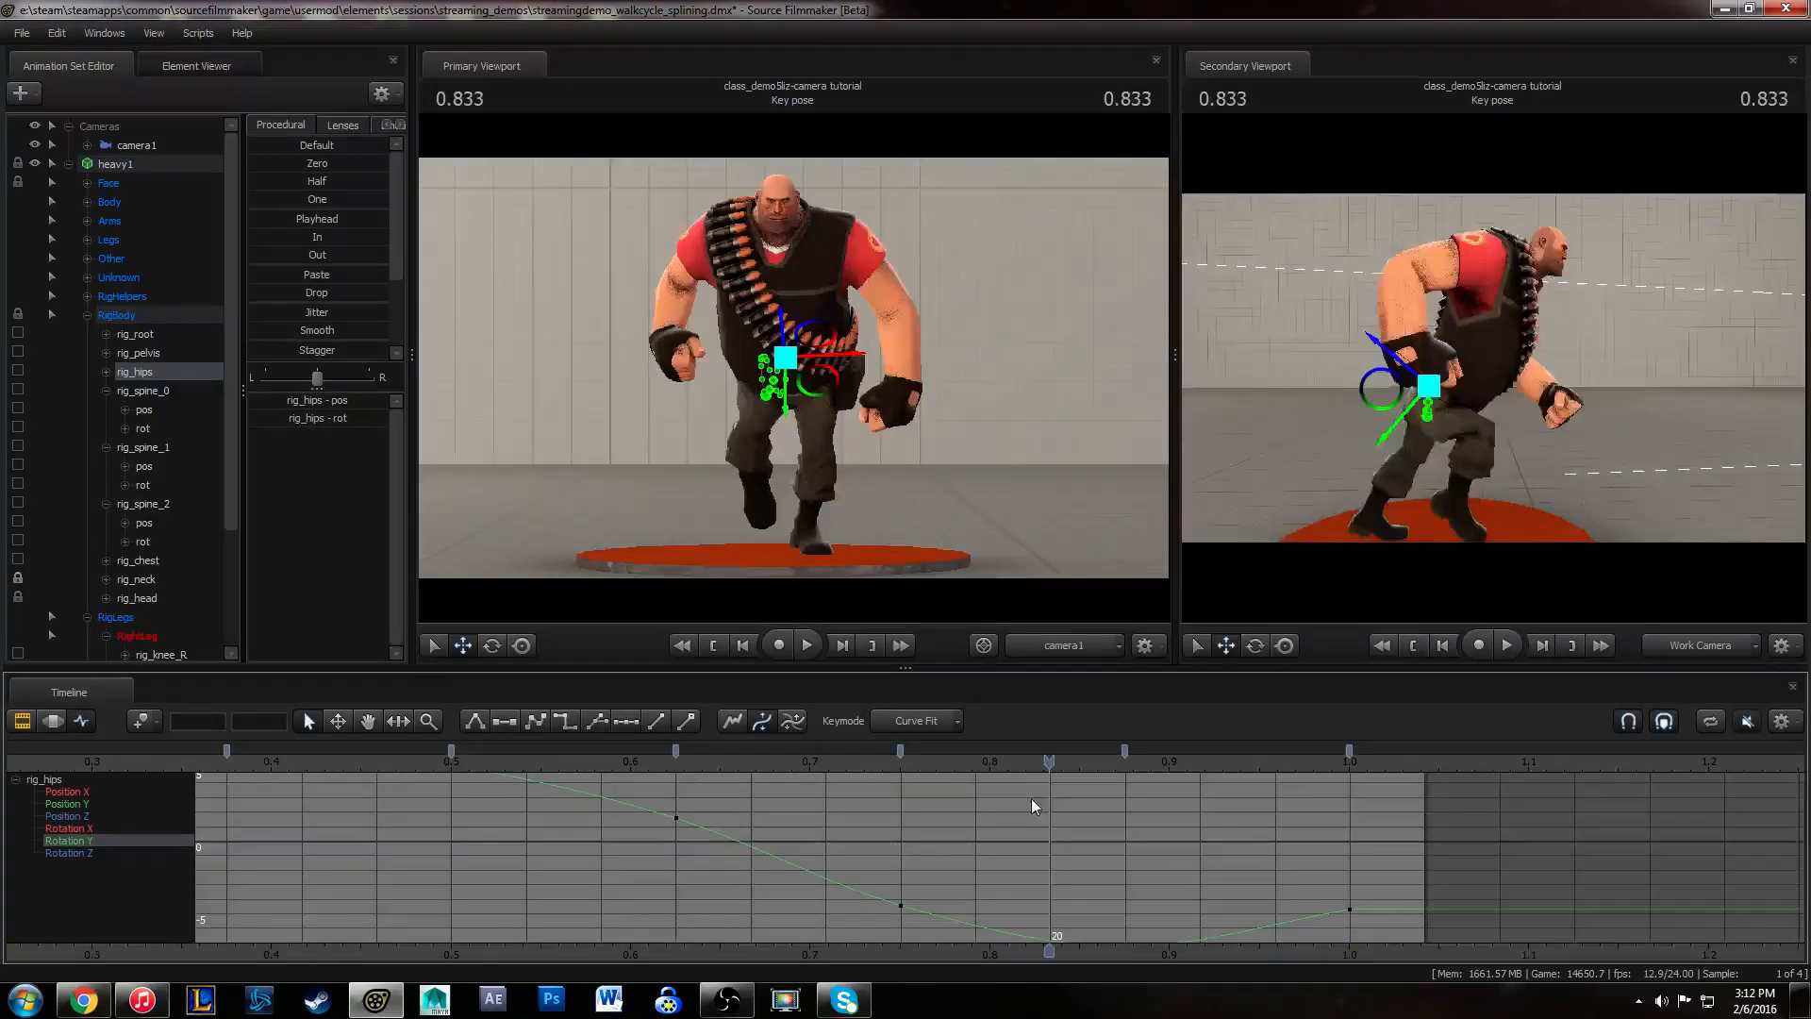
- Frame the whole Rotation Y curve and replay the walk again, ending with the playhead at frame 1
{"action": "key", "text": "f"}
{"action": "key", "text": "space"}
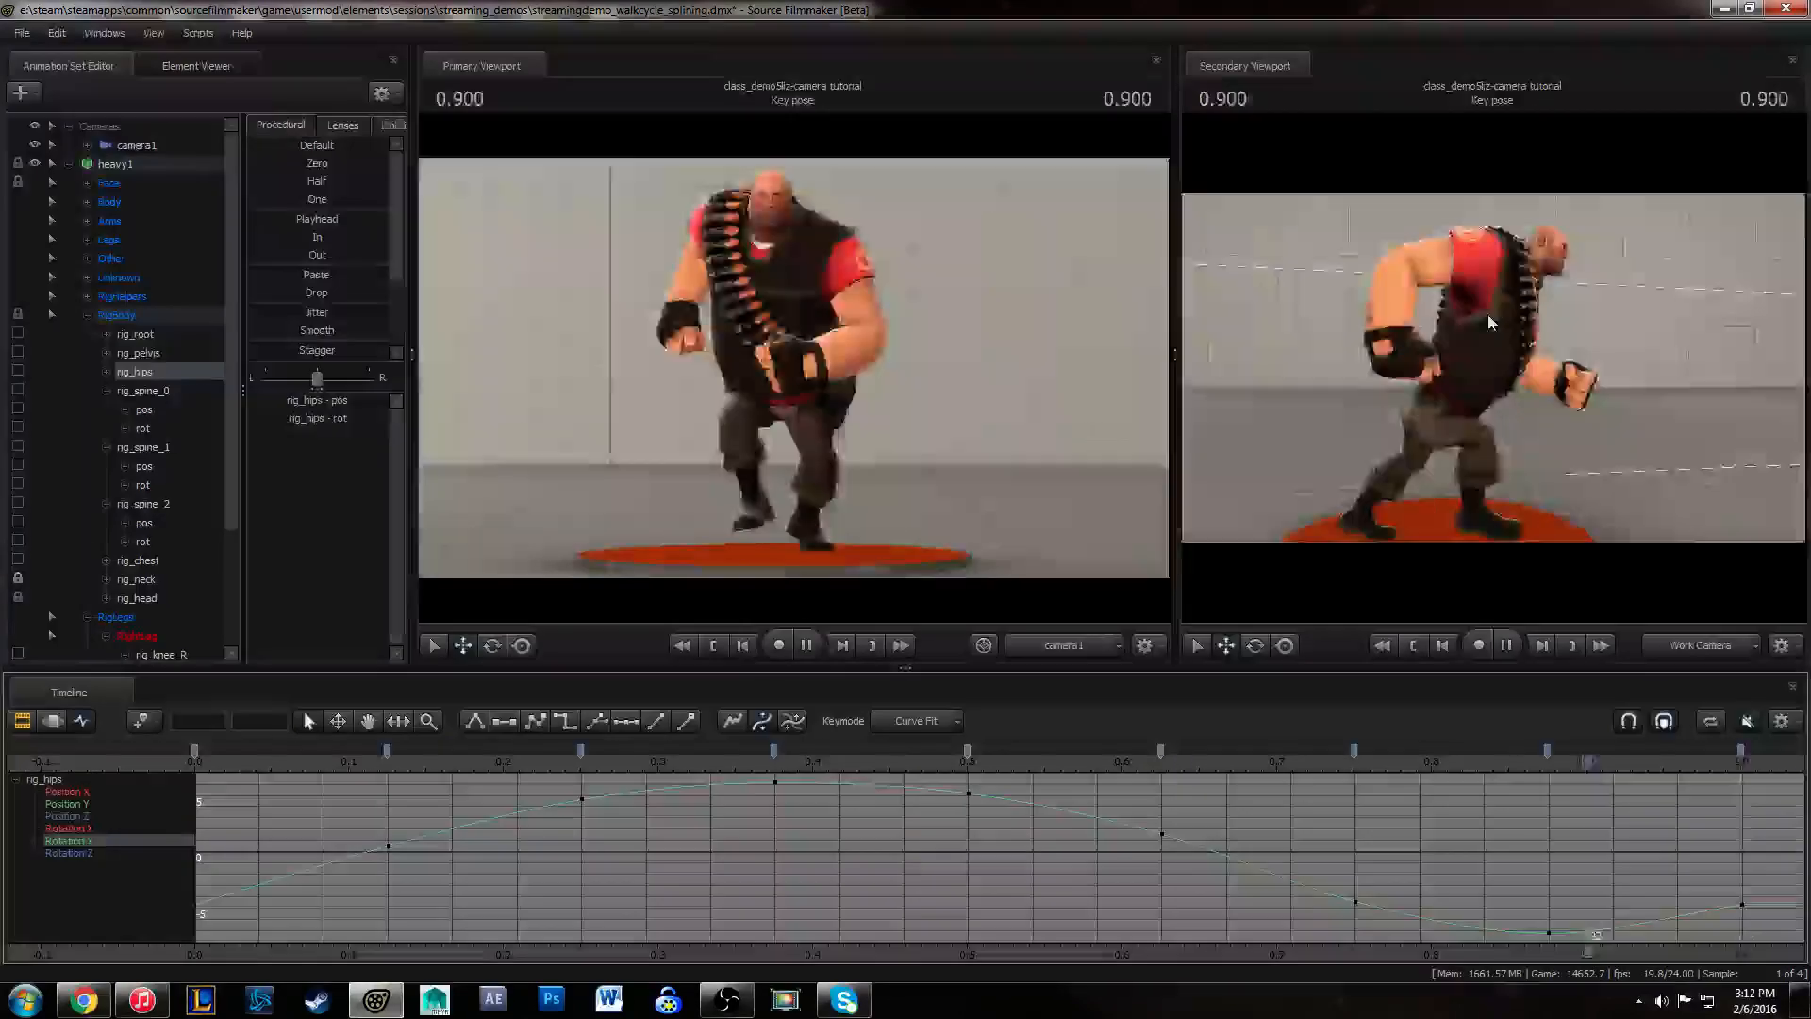
{"action": "key", "text": "space"}
{"action": "left_click_drag", "start_coordinate": [139, 762], "coordinate": [752, 824]}
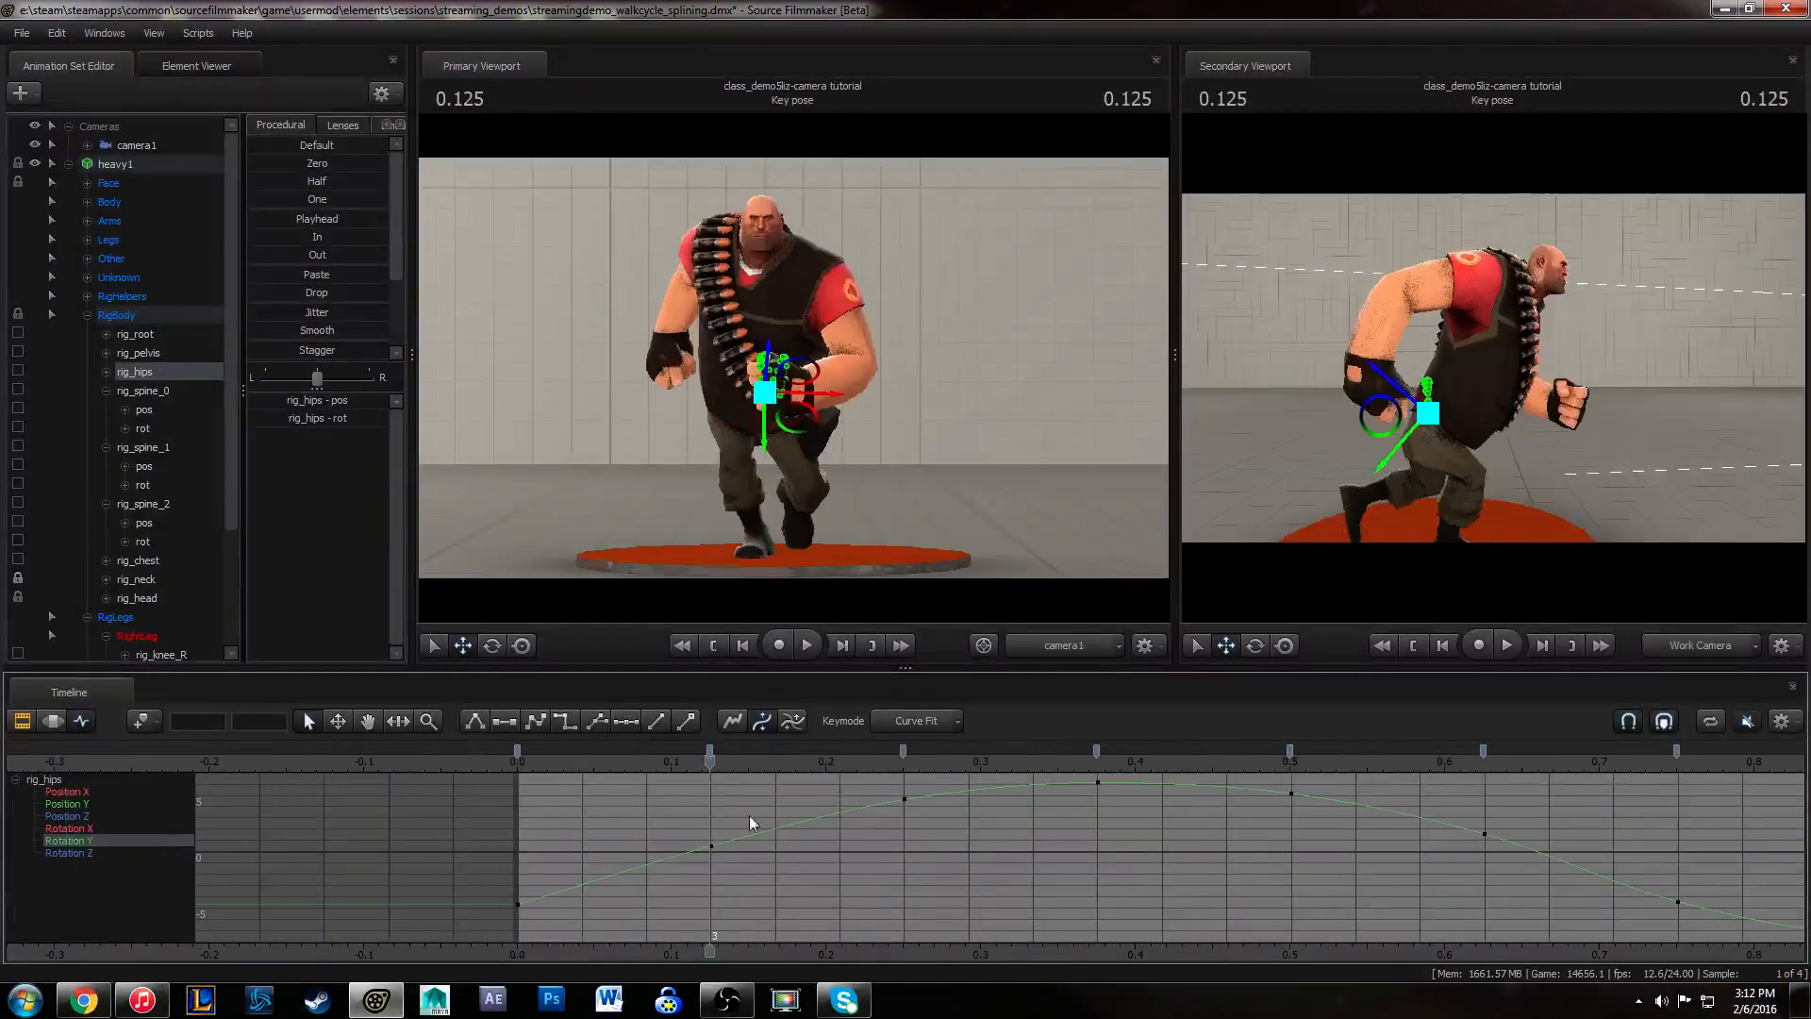
{"action": "left_click", "coordinate": [526, 760]}
{"action": "middle_click_drag", "start_coordinate": [1074, 909], "coordinate": [805, 911]}
{"action": "key", "text": "space"}
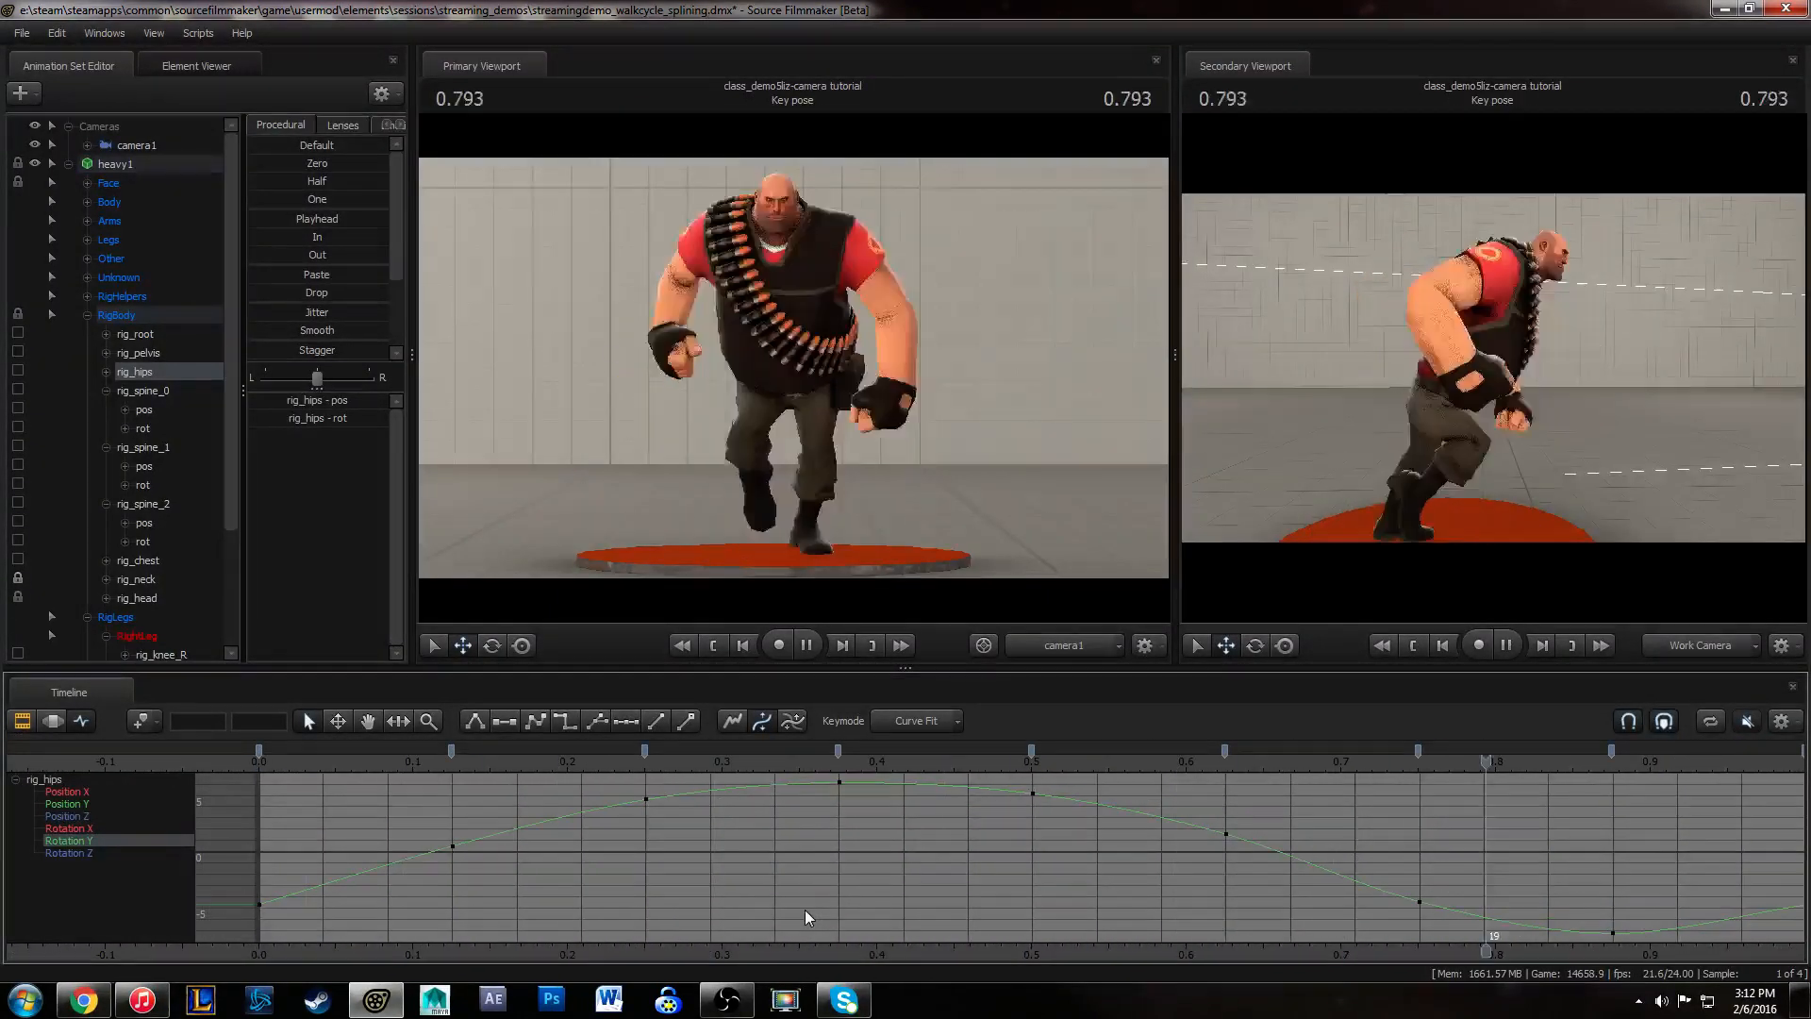
{"action": "key", "text": "space"}
{"action": "left_click", "coordinate": [322, 762]}
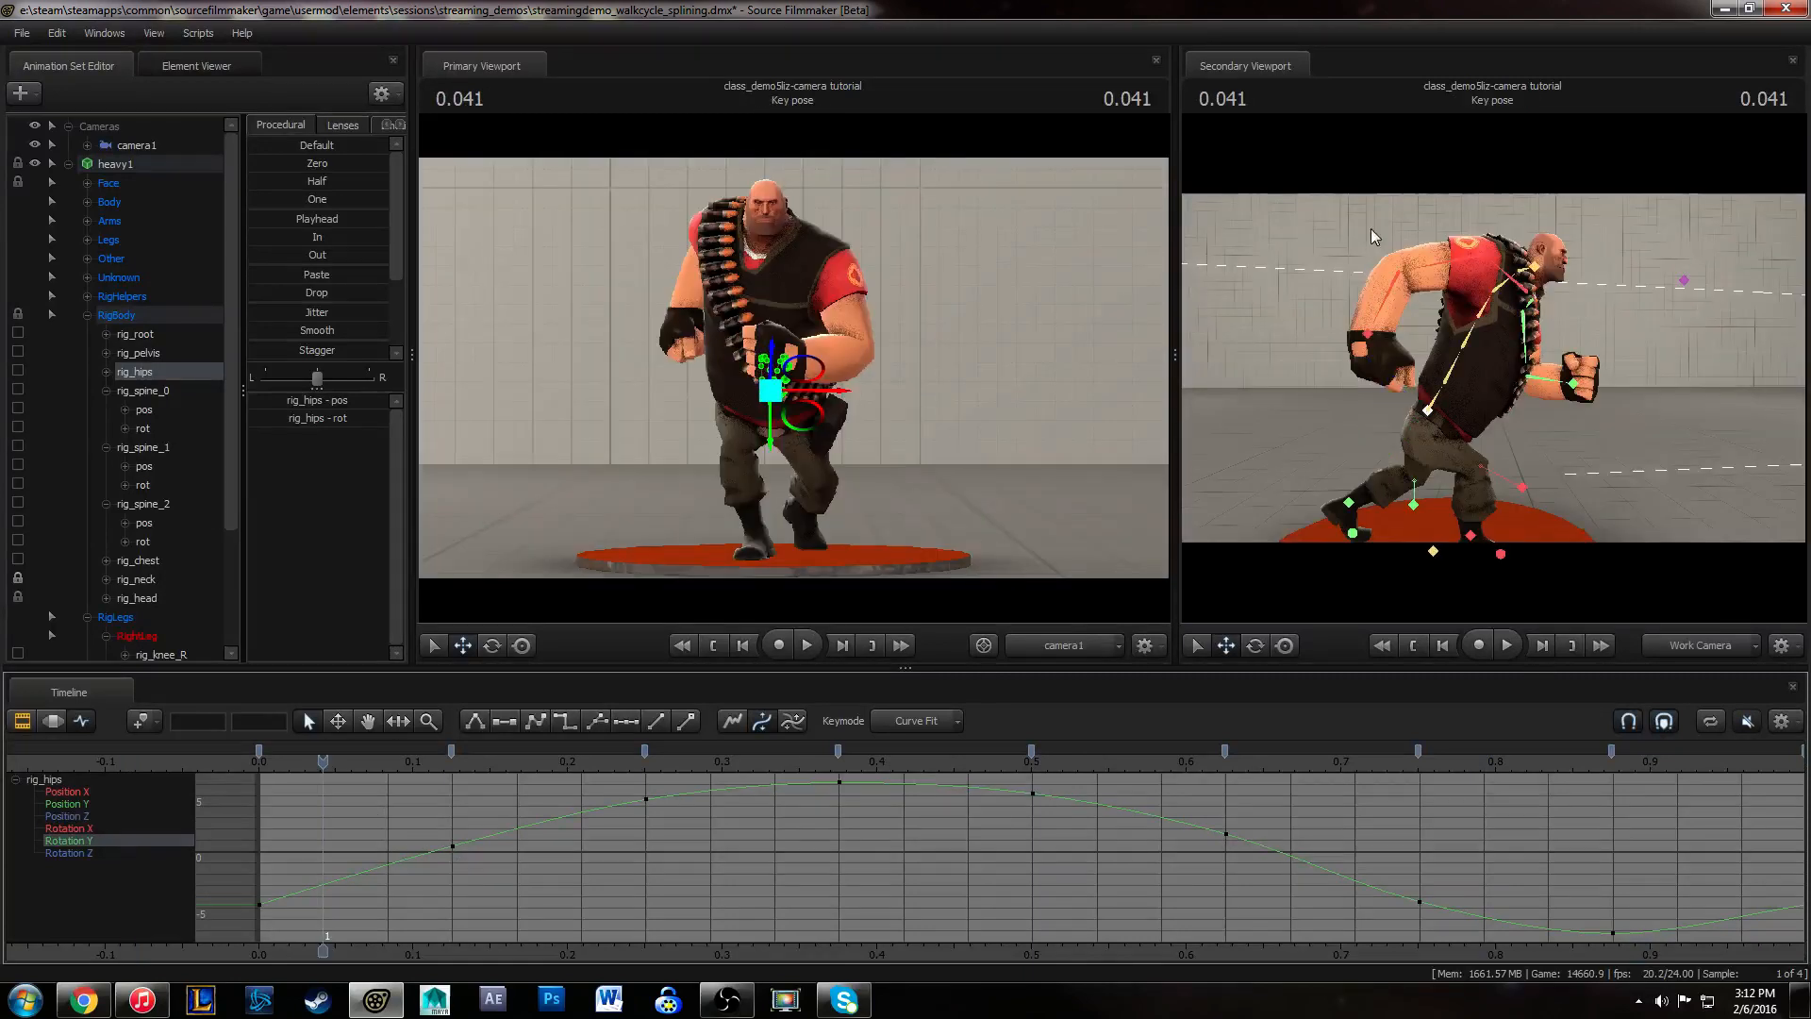
- Select bip_upperArm_R, isolate its Rotation X, Y and Z curves, and scrub the right arm's swing
{"action": "left_click", "coordinate": [1440, 255], "text": "ctrl"}
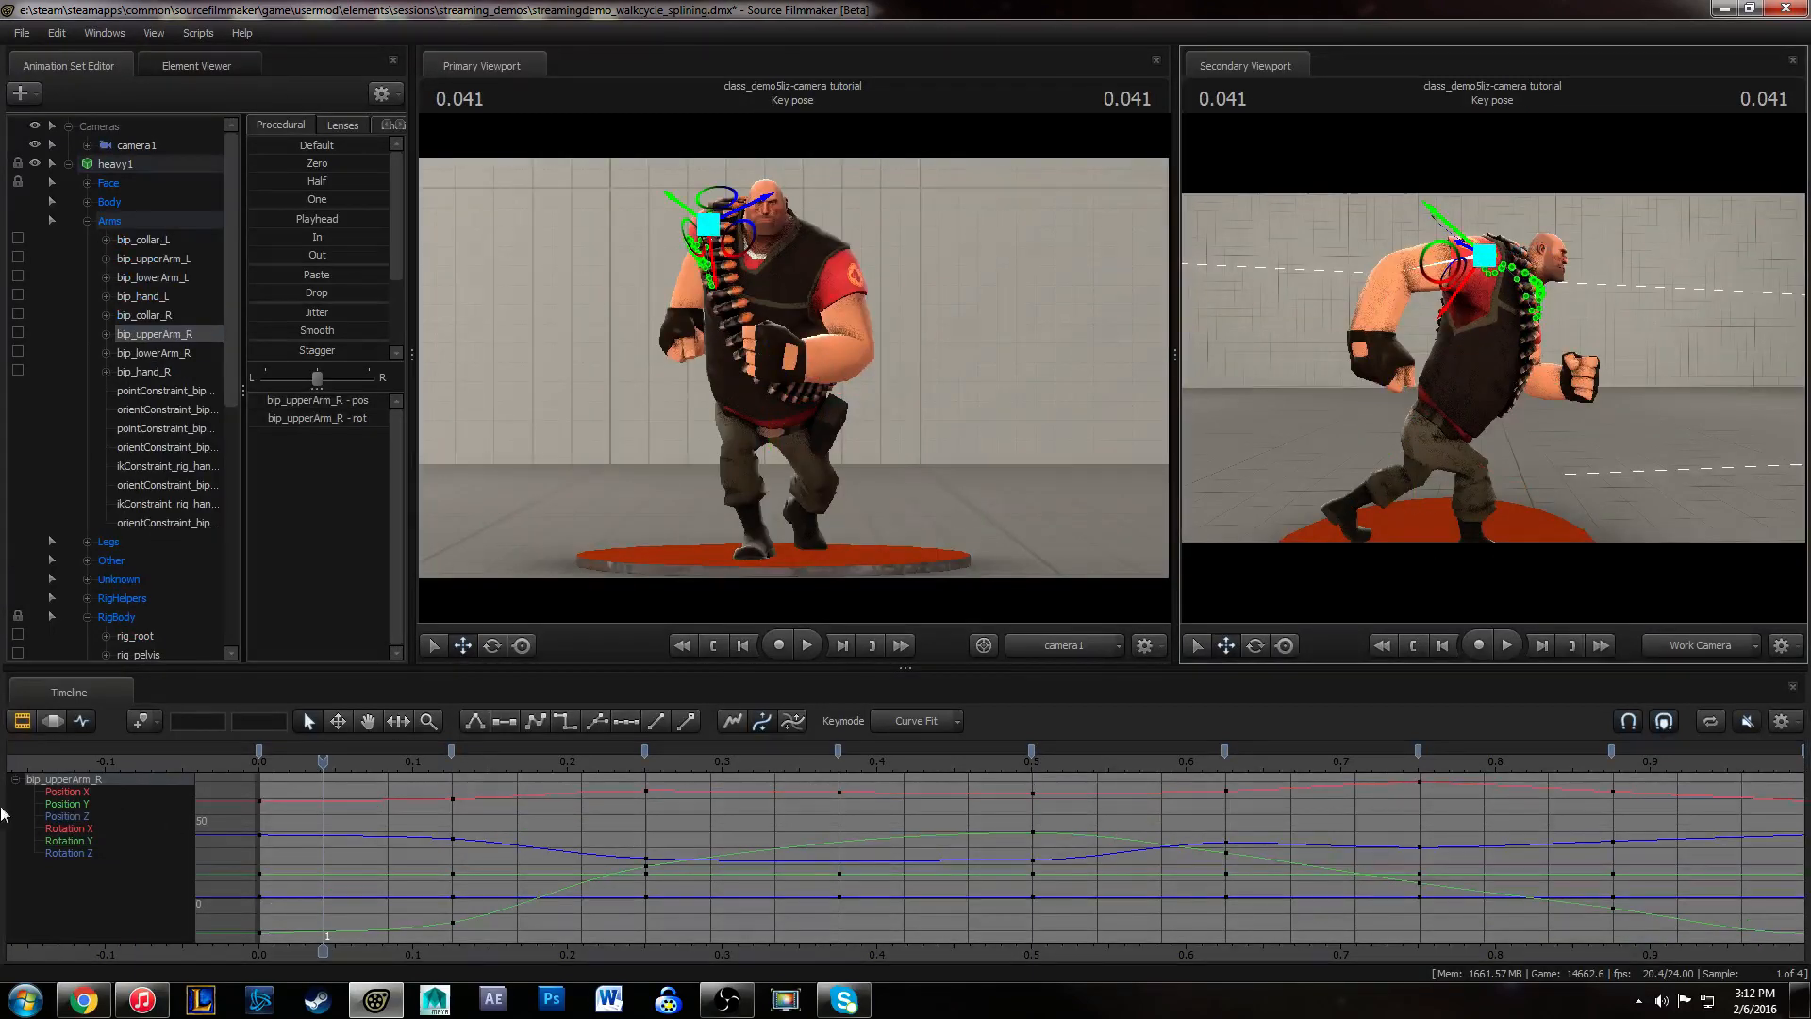
{"action": "left_click_drag", "start_coordinate": [71, 828], "coordinate": [107, 859]}
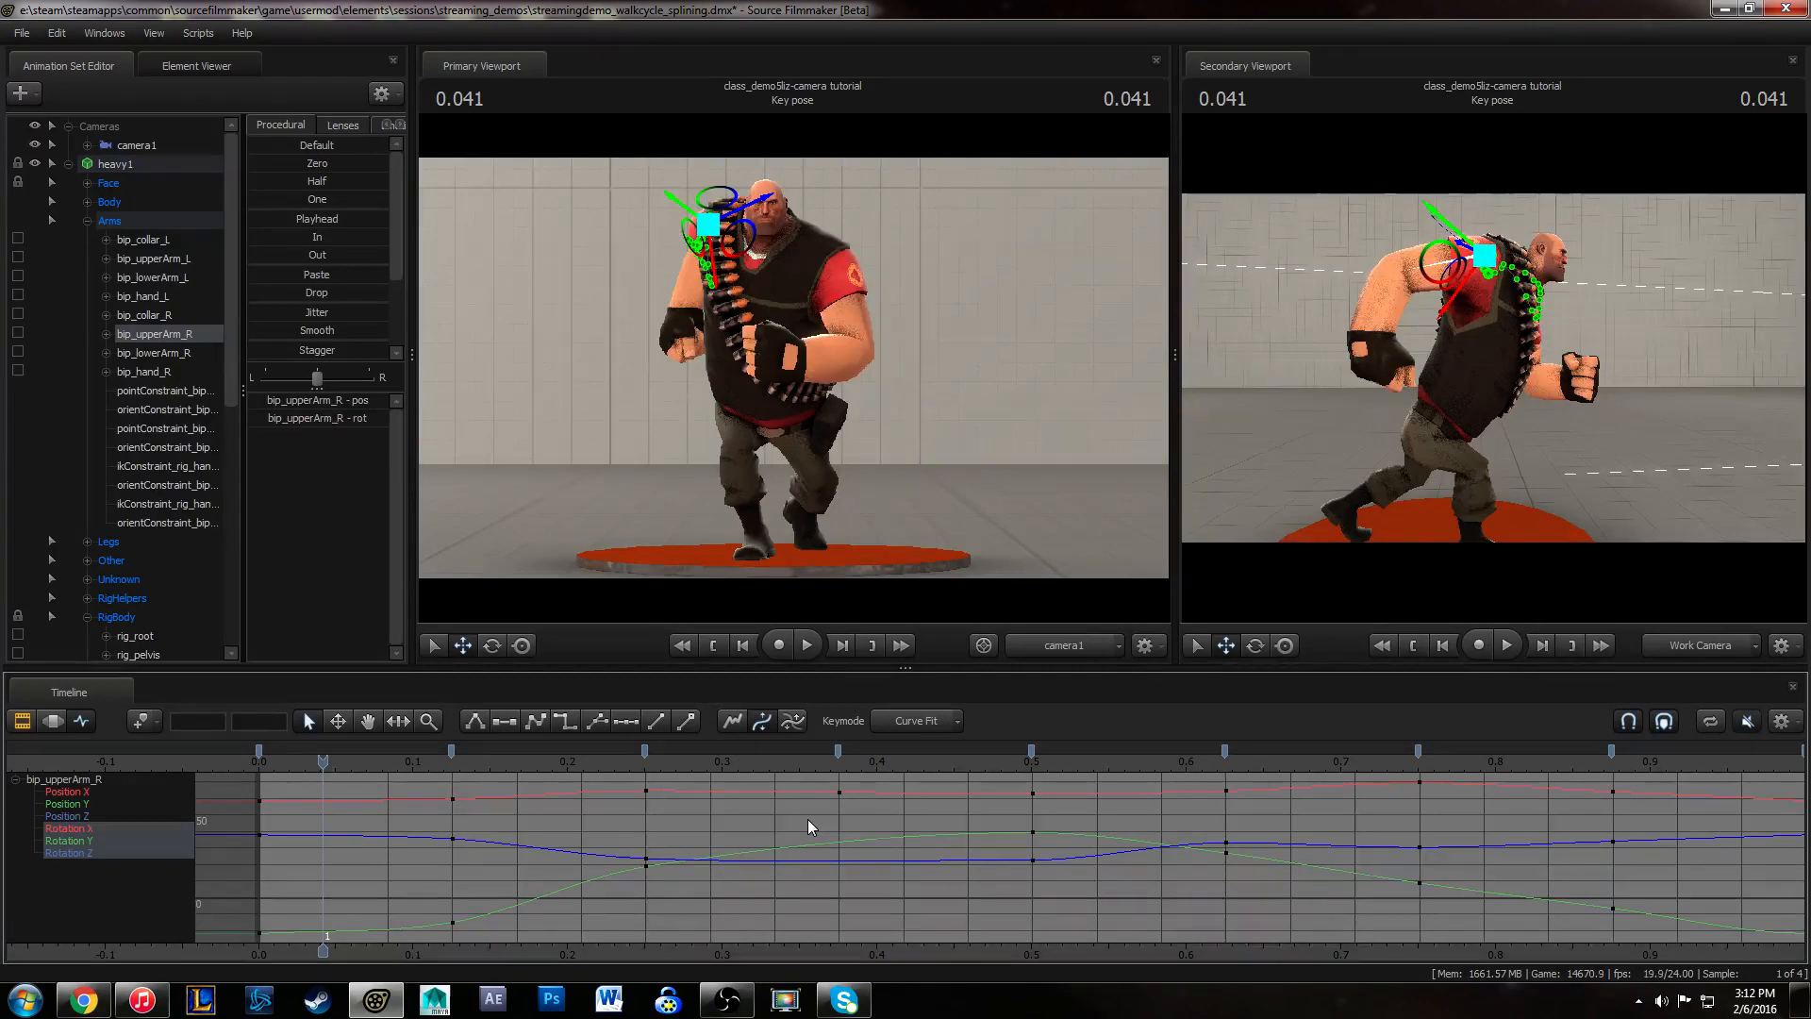
{"action": "key", "text": "space"}
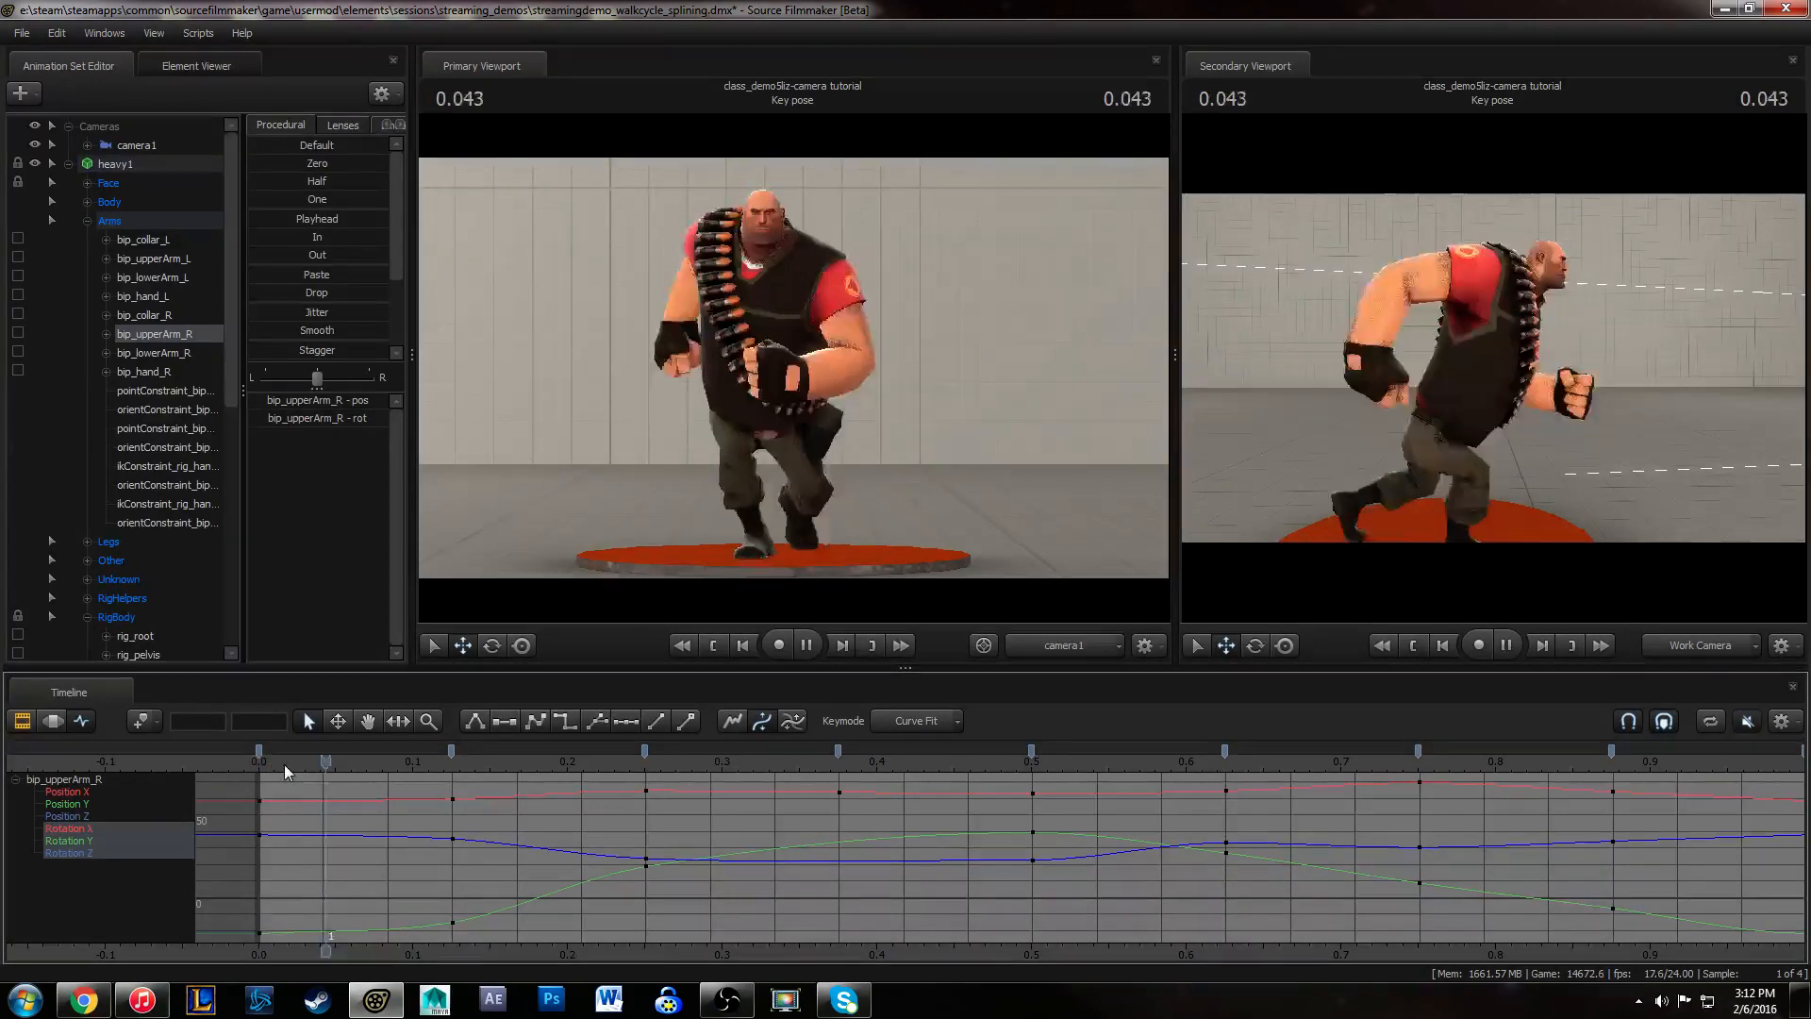
{"action": "key", "text": "space"}
{"action": "left_click_drag", "start_coordinate": [289, 769], "coordinate": [491, 787]}
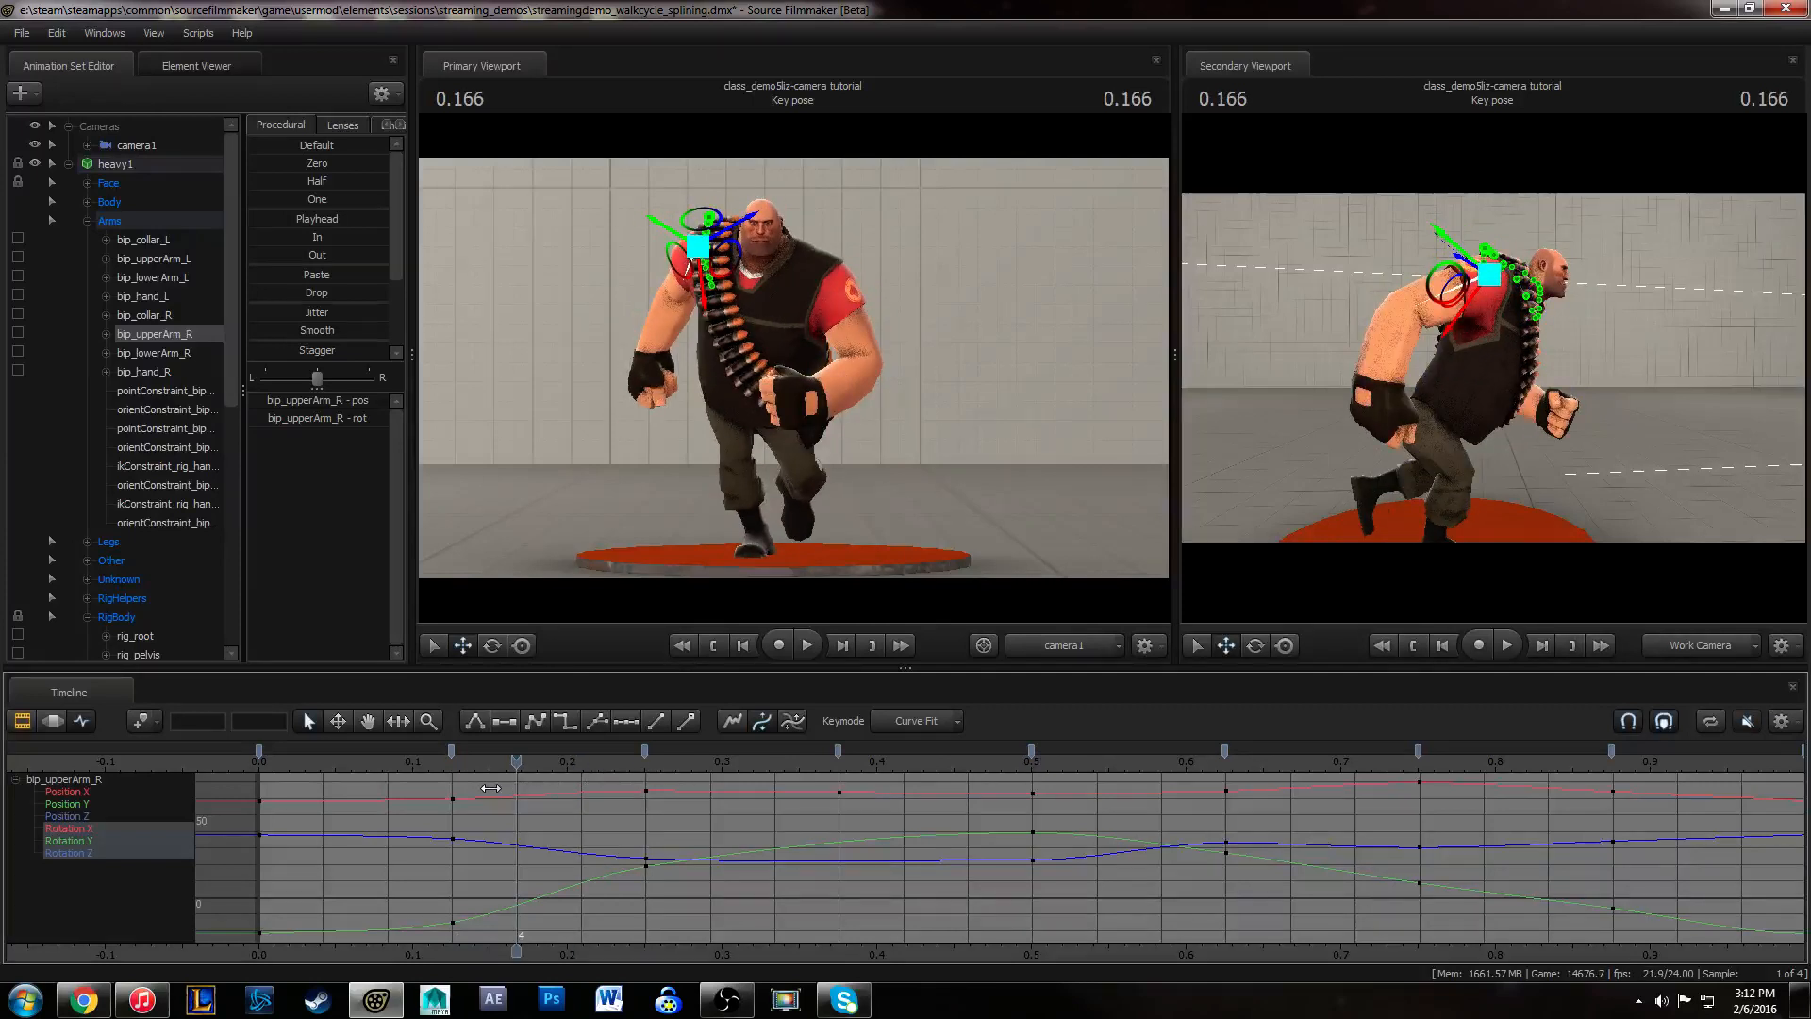
{"action": "scroll", "coordinate": [768, 866], "scroll_direction": "down", "scroll_amount": 3}
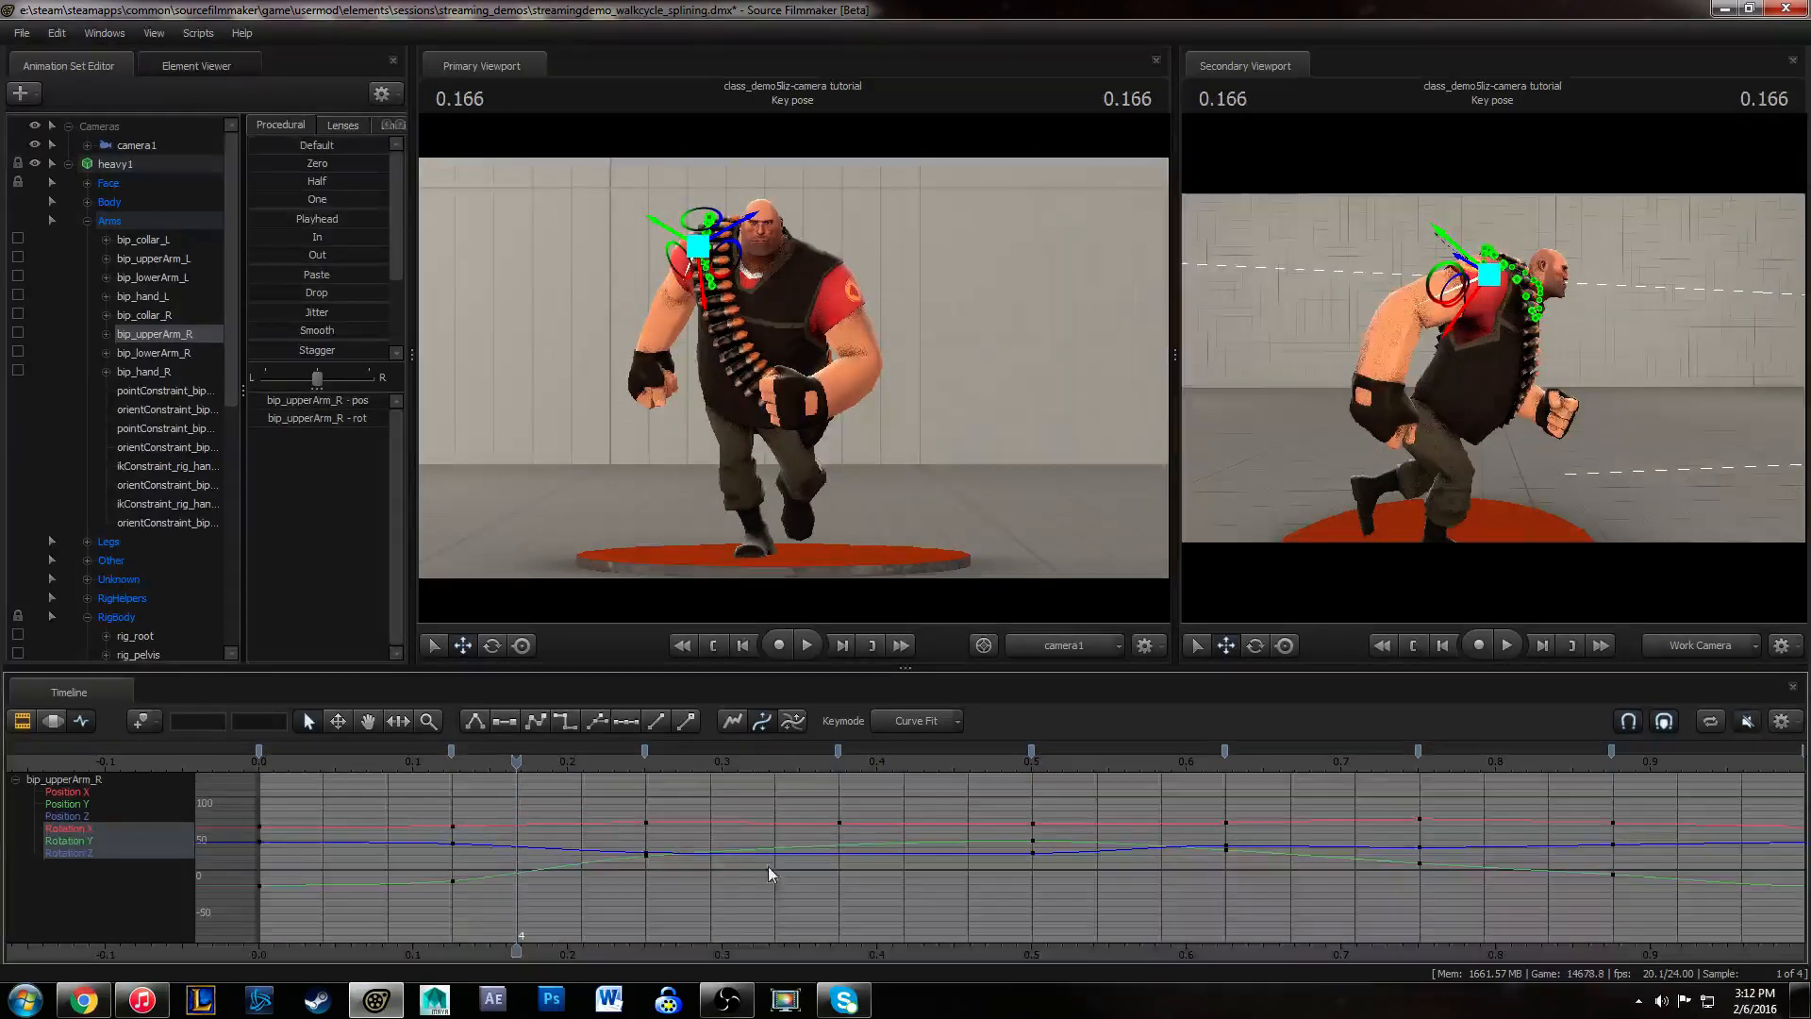
{"action": "left_click", "coordinate": [678, 898]}
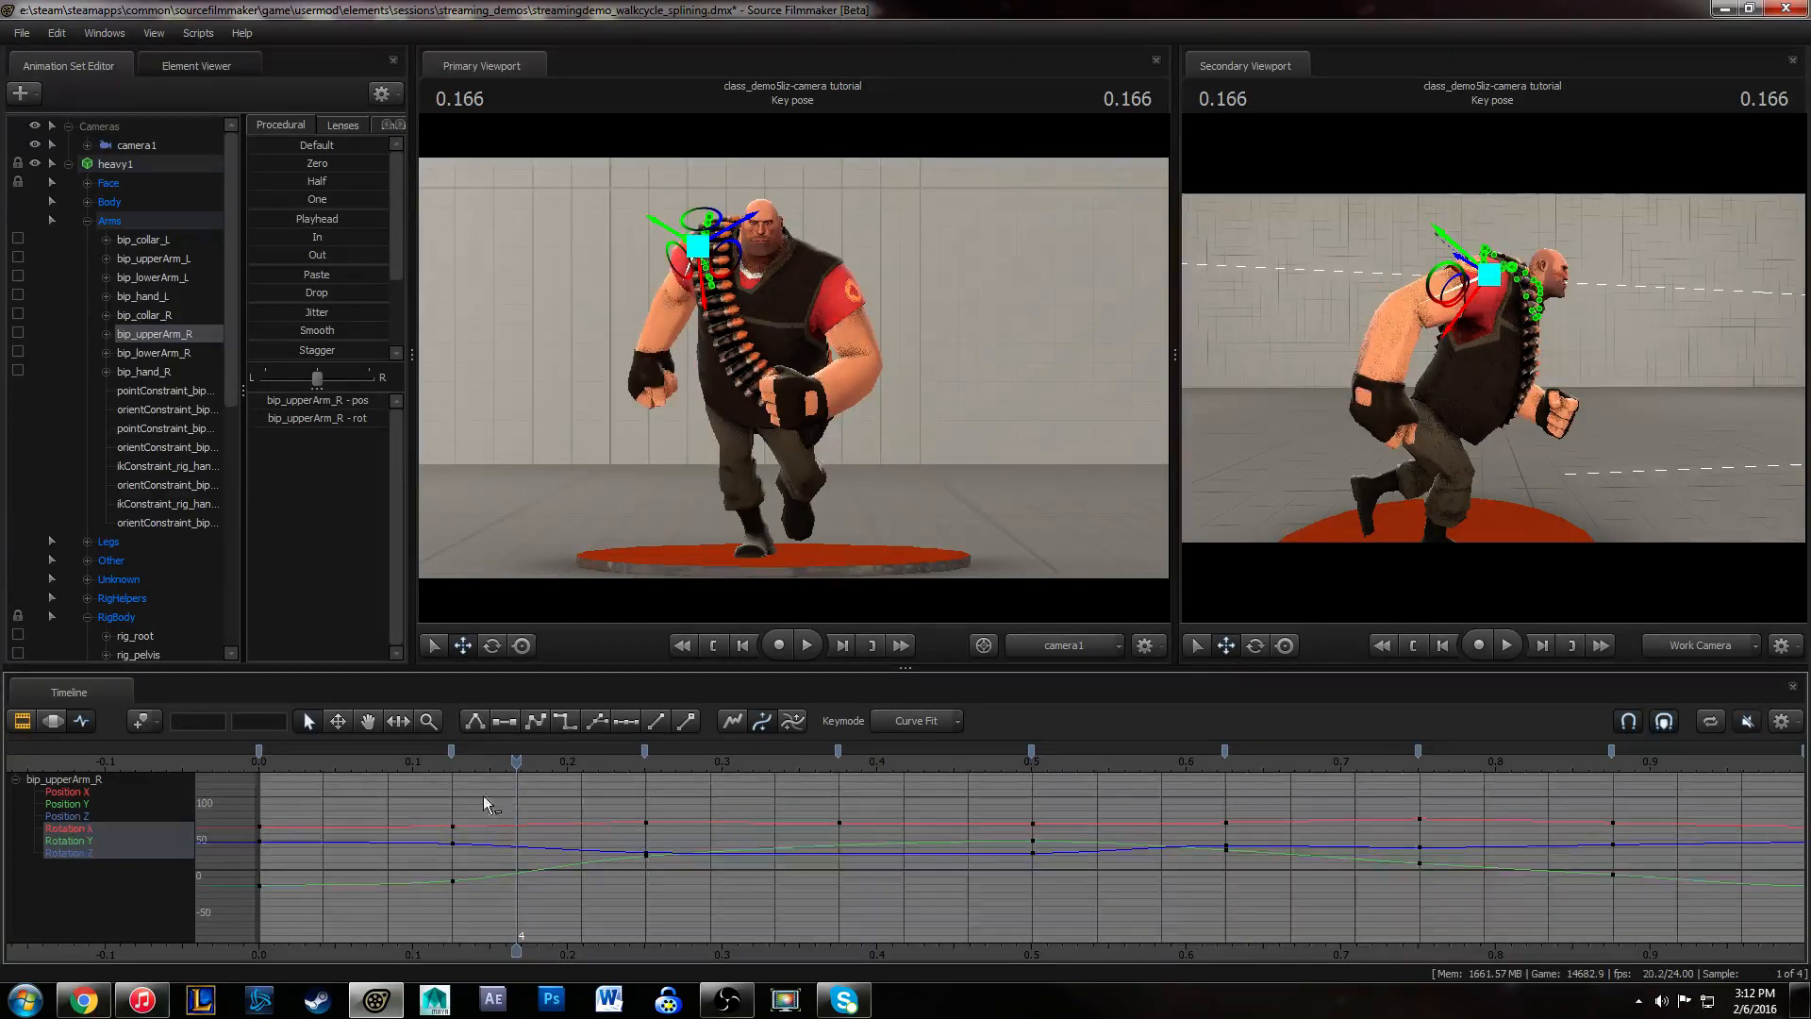
- Move bip_upperArm_R's Rotation Y and Z keys from frames 3 and 6 to frames 4 and 7, and scrub the swing
{"action": "right_click_drag", "start_coordinate": [483, 795], "coordinate": [485, 855], "text": "alt"}
{"action": "middle_click_drag", "start_coordinate": [489, 870], "coordinate": [487, 815], "text": "alt"}
{"action": "left_click_drag", "start_coordinate": [430, 793], "coordinate": [528, 883]}
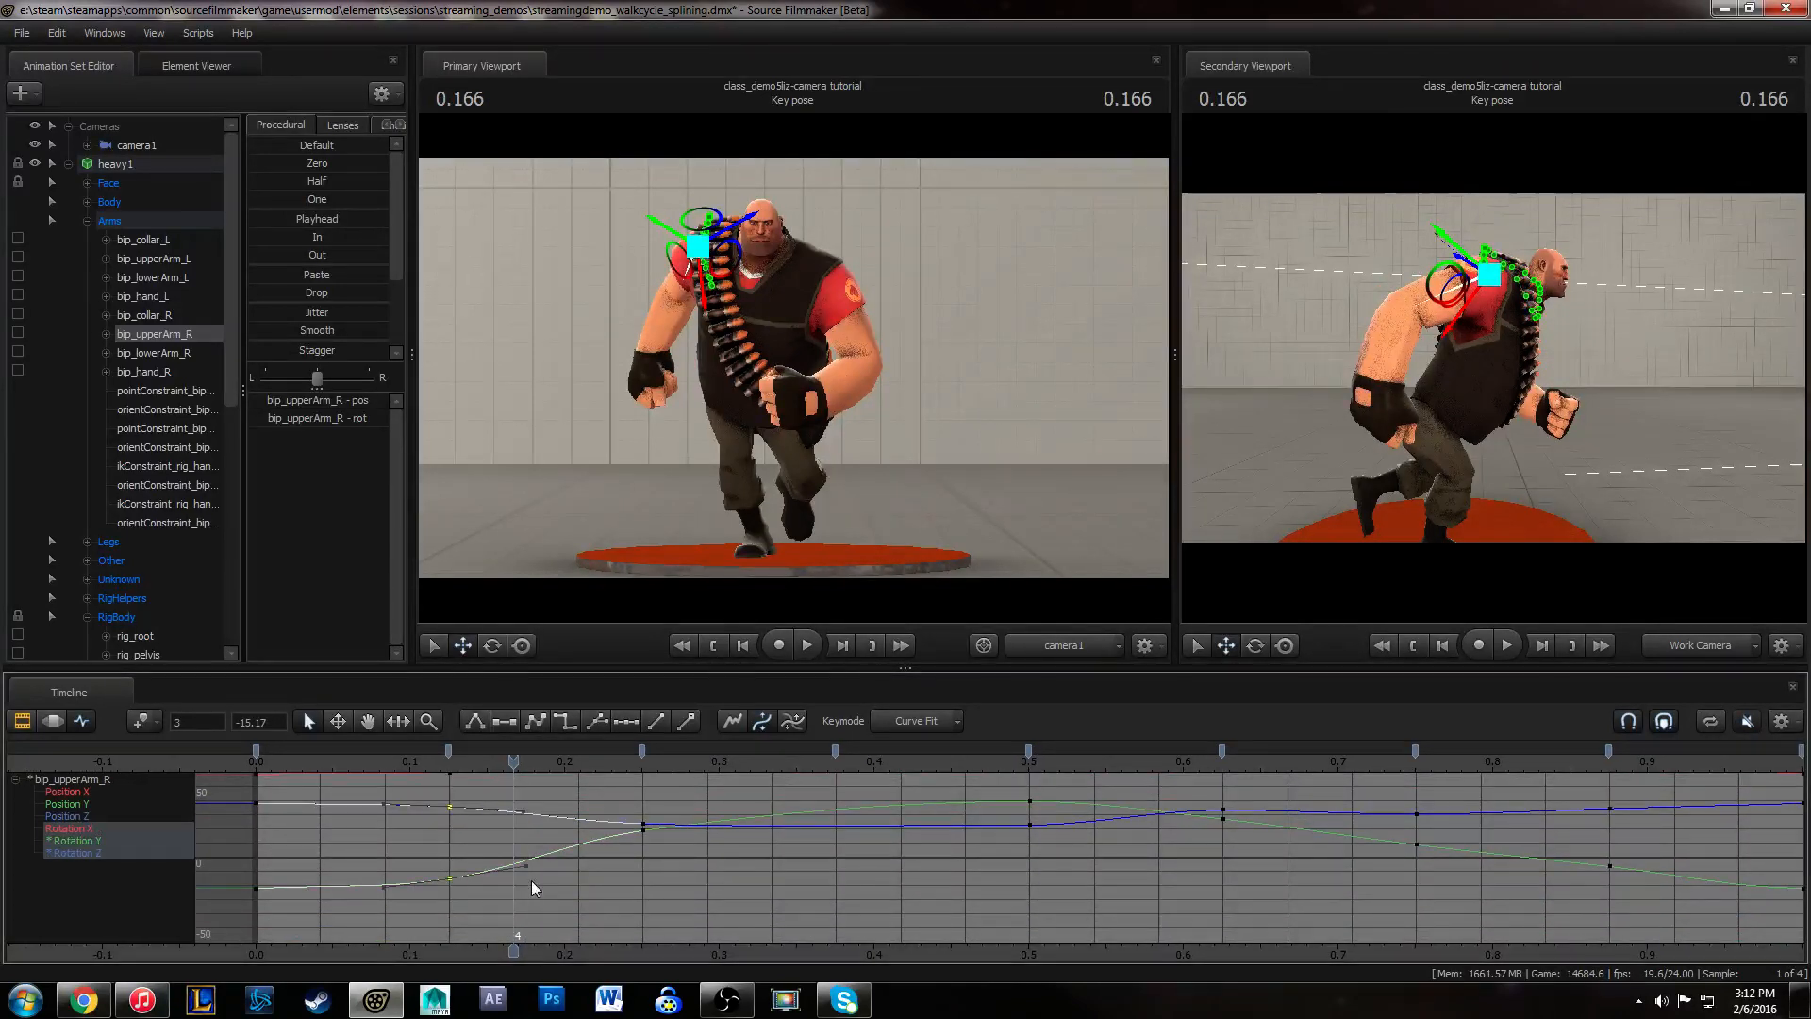
{"action": "left_click", "coordinate": [530, 880]}
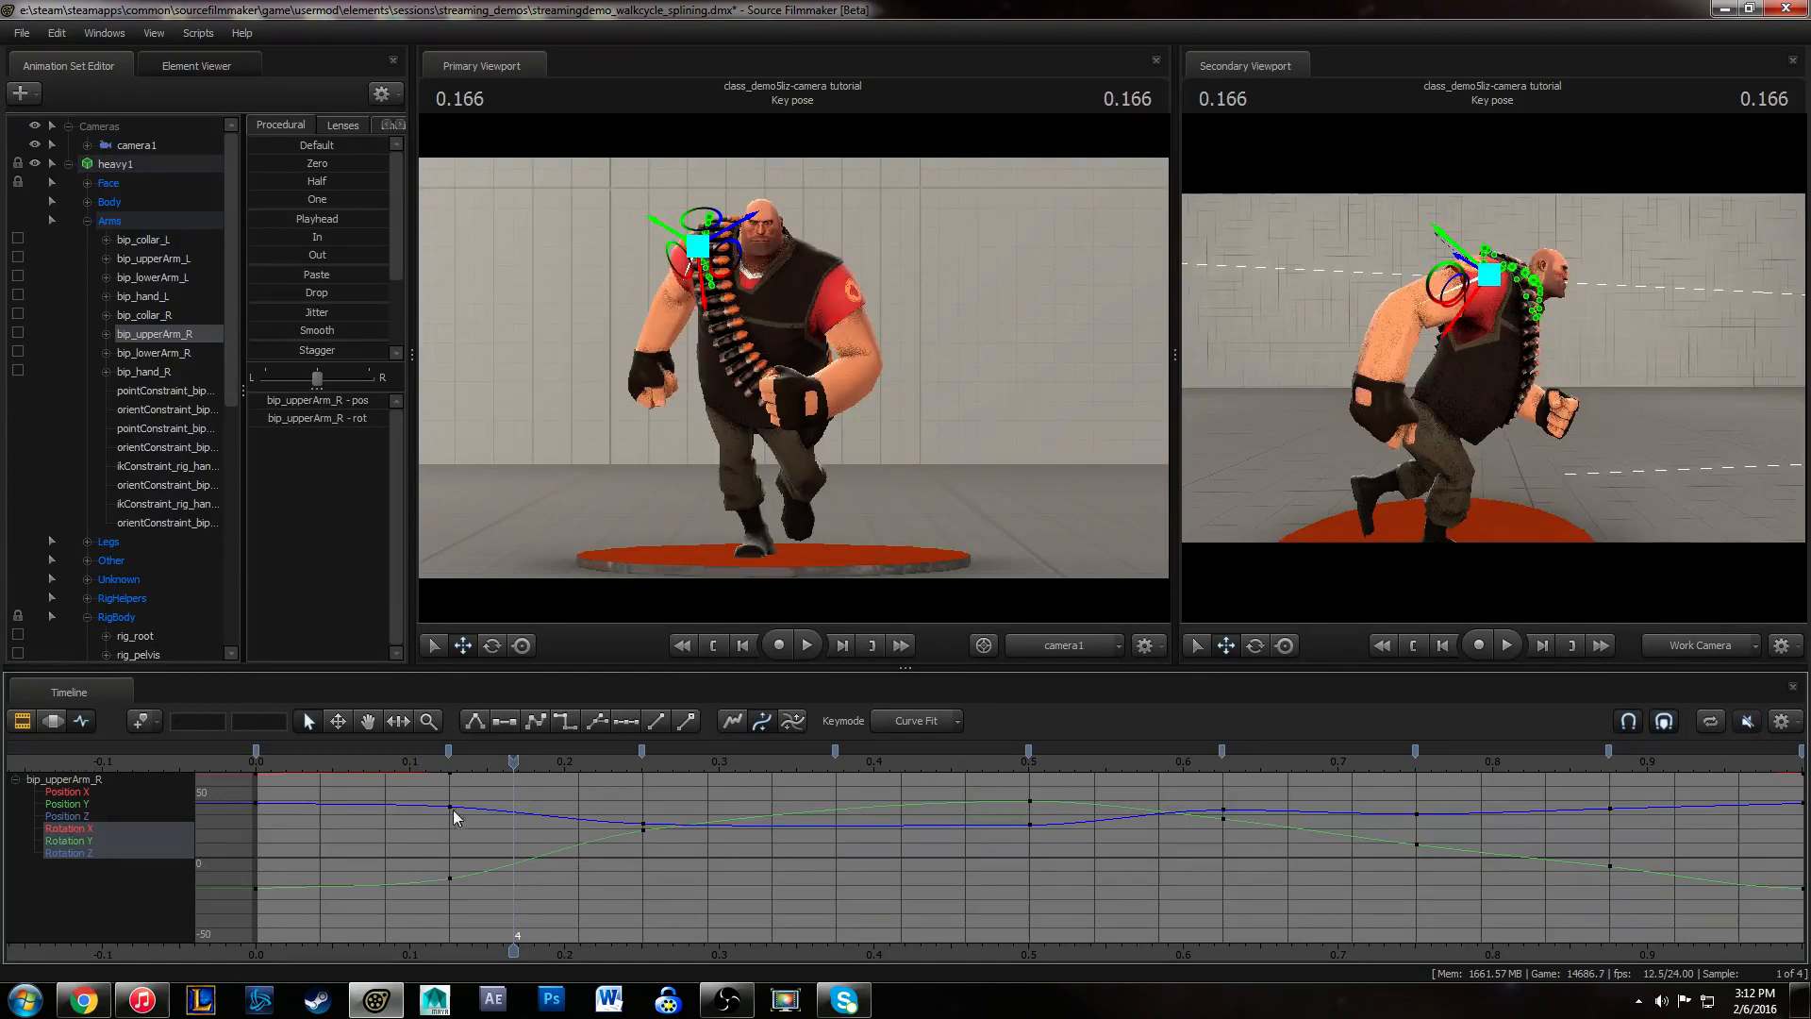
{"action": "left_click_drag", "start_coordinate": [413, 793], "coordinate": [729, 922]}
{"action": "middle_click_drag", "start_coordinate": [662, 861], "coordinate": [711, 867], "text": "shift"}
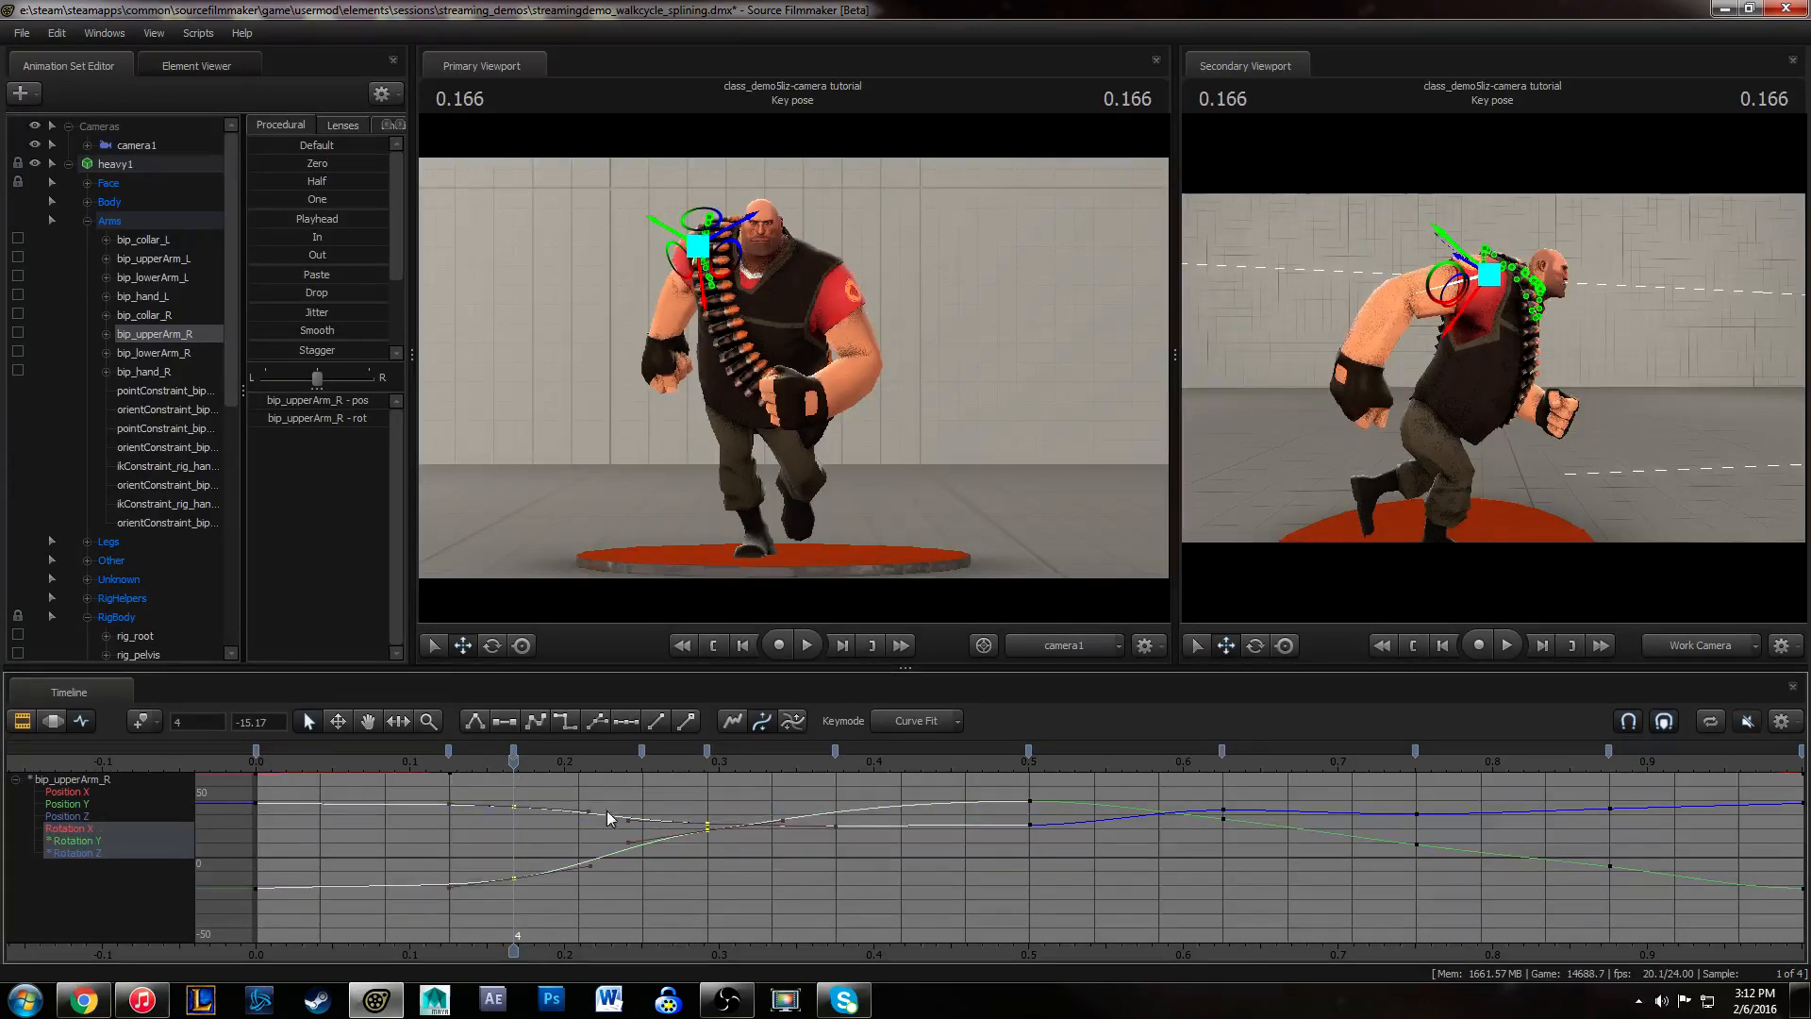
{"action": "left_click_drag", "start_coordinate": [280, 768], "coordinate": [707, 760]}
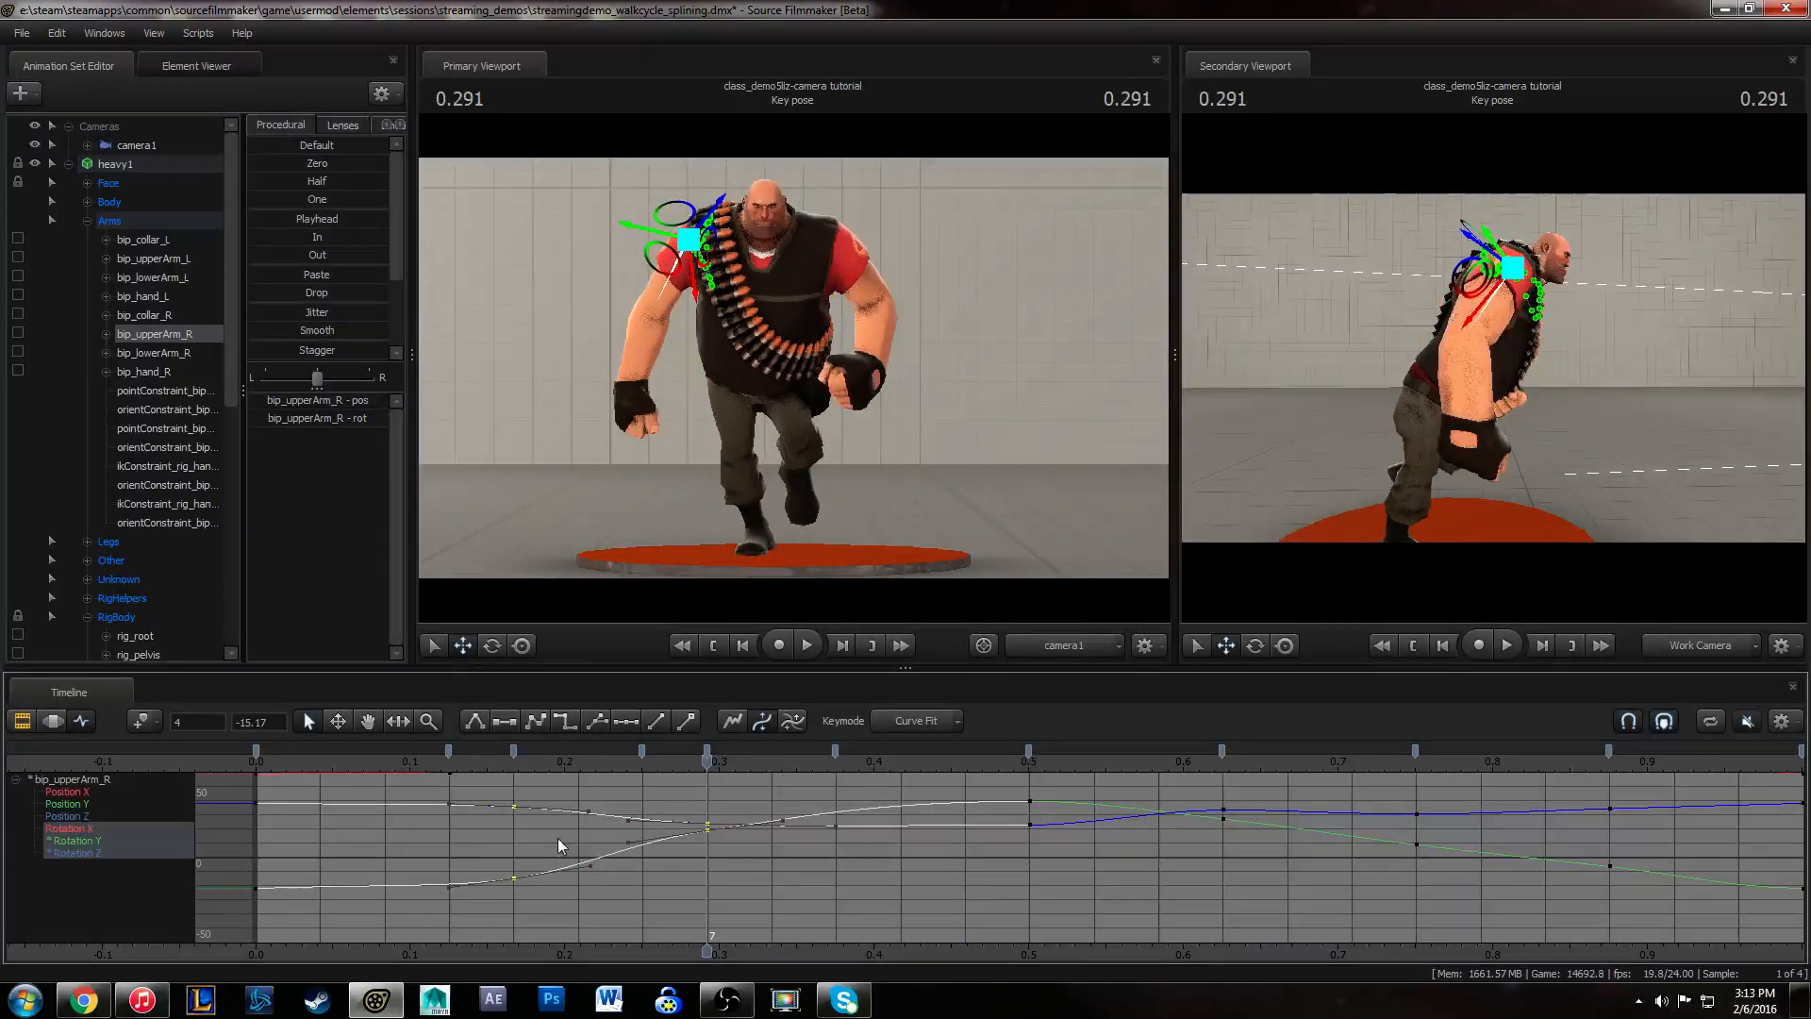
- Lower the outgoing tangent of bip_upperArm_R's Rotation Y key at frame 4
{"action": "left_click_drag", "start_coordinate": [568, 955], "coordinate": [569, 956]}
{"action": "left_click_drag", "start_coordinate": [553, 860], "coordinate": [594, 886]}
{"action": "middle_click_drag", "start_coordinate": [577, 885], "coordinate": [566, 895]}
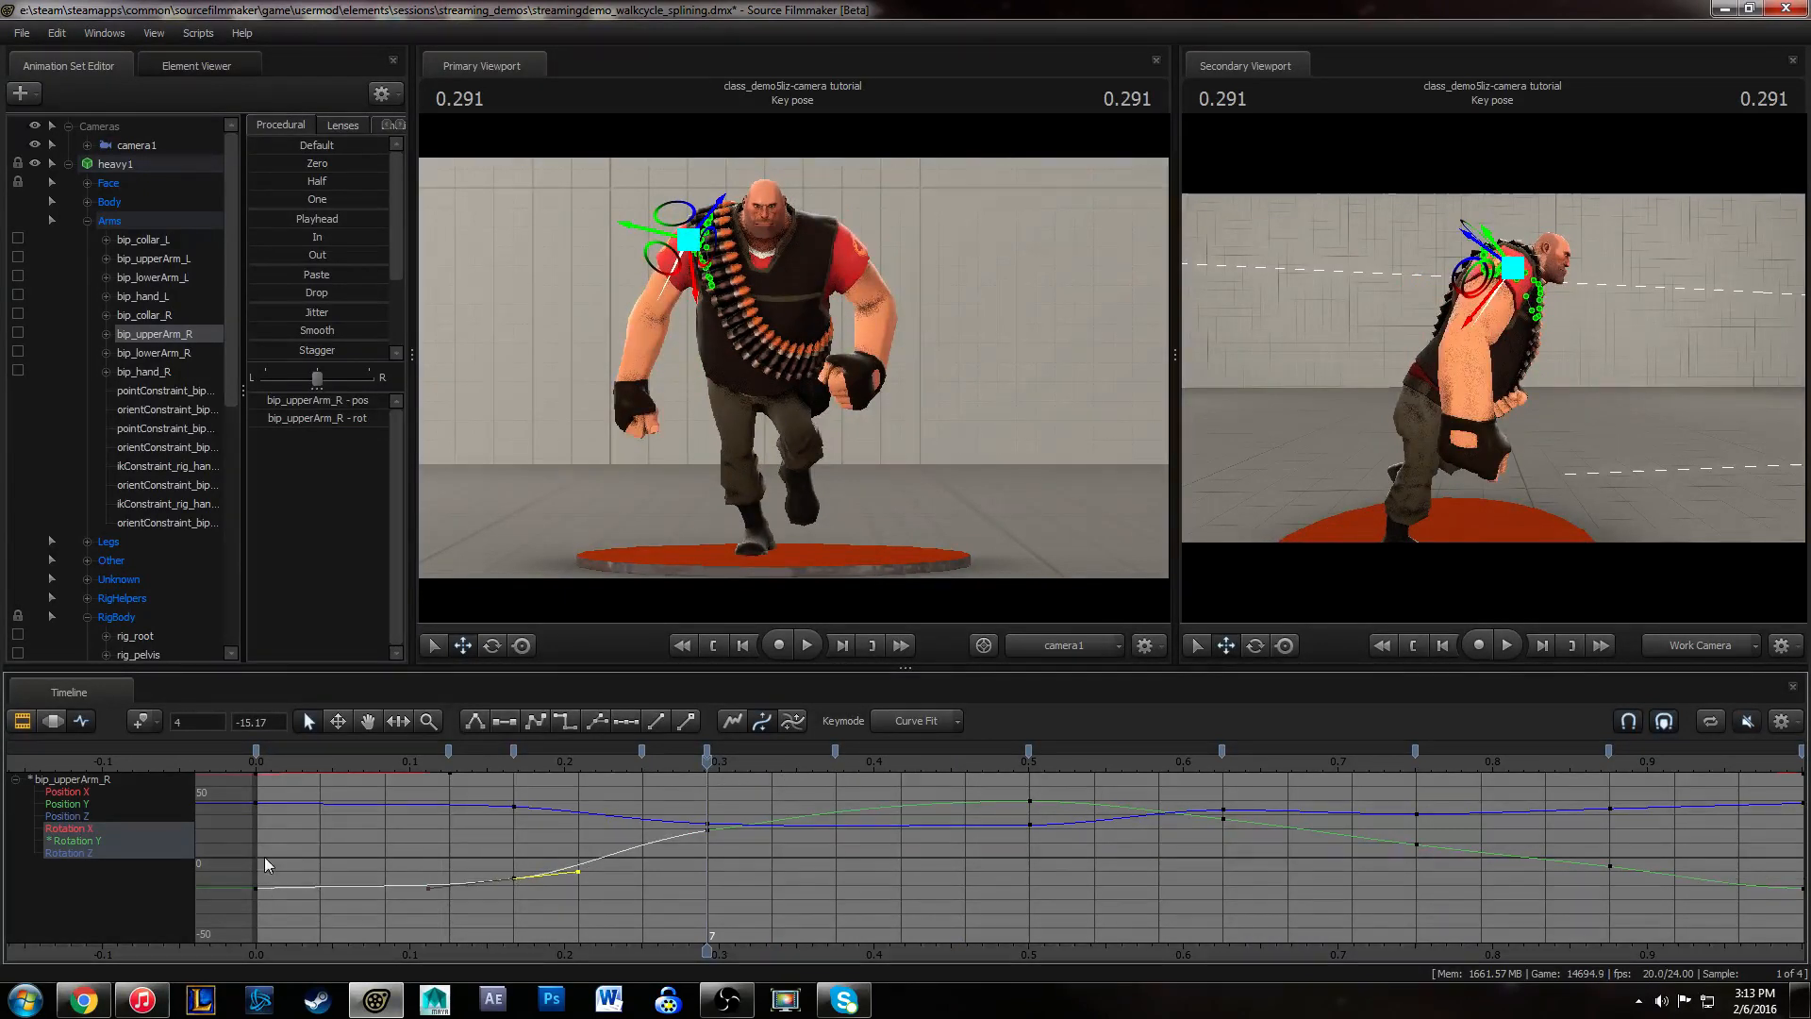
- Inspect bip_upperArm_R's keys at frames 4 and 7, checking the Rotation Y and Z tangents at frame 7
{"action": "left_click", "coordinate": [428, 830]}
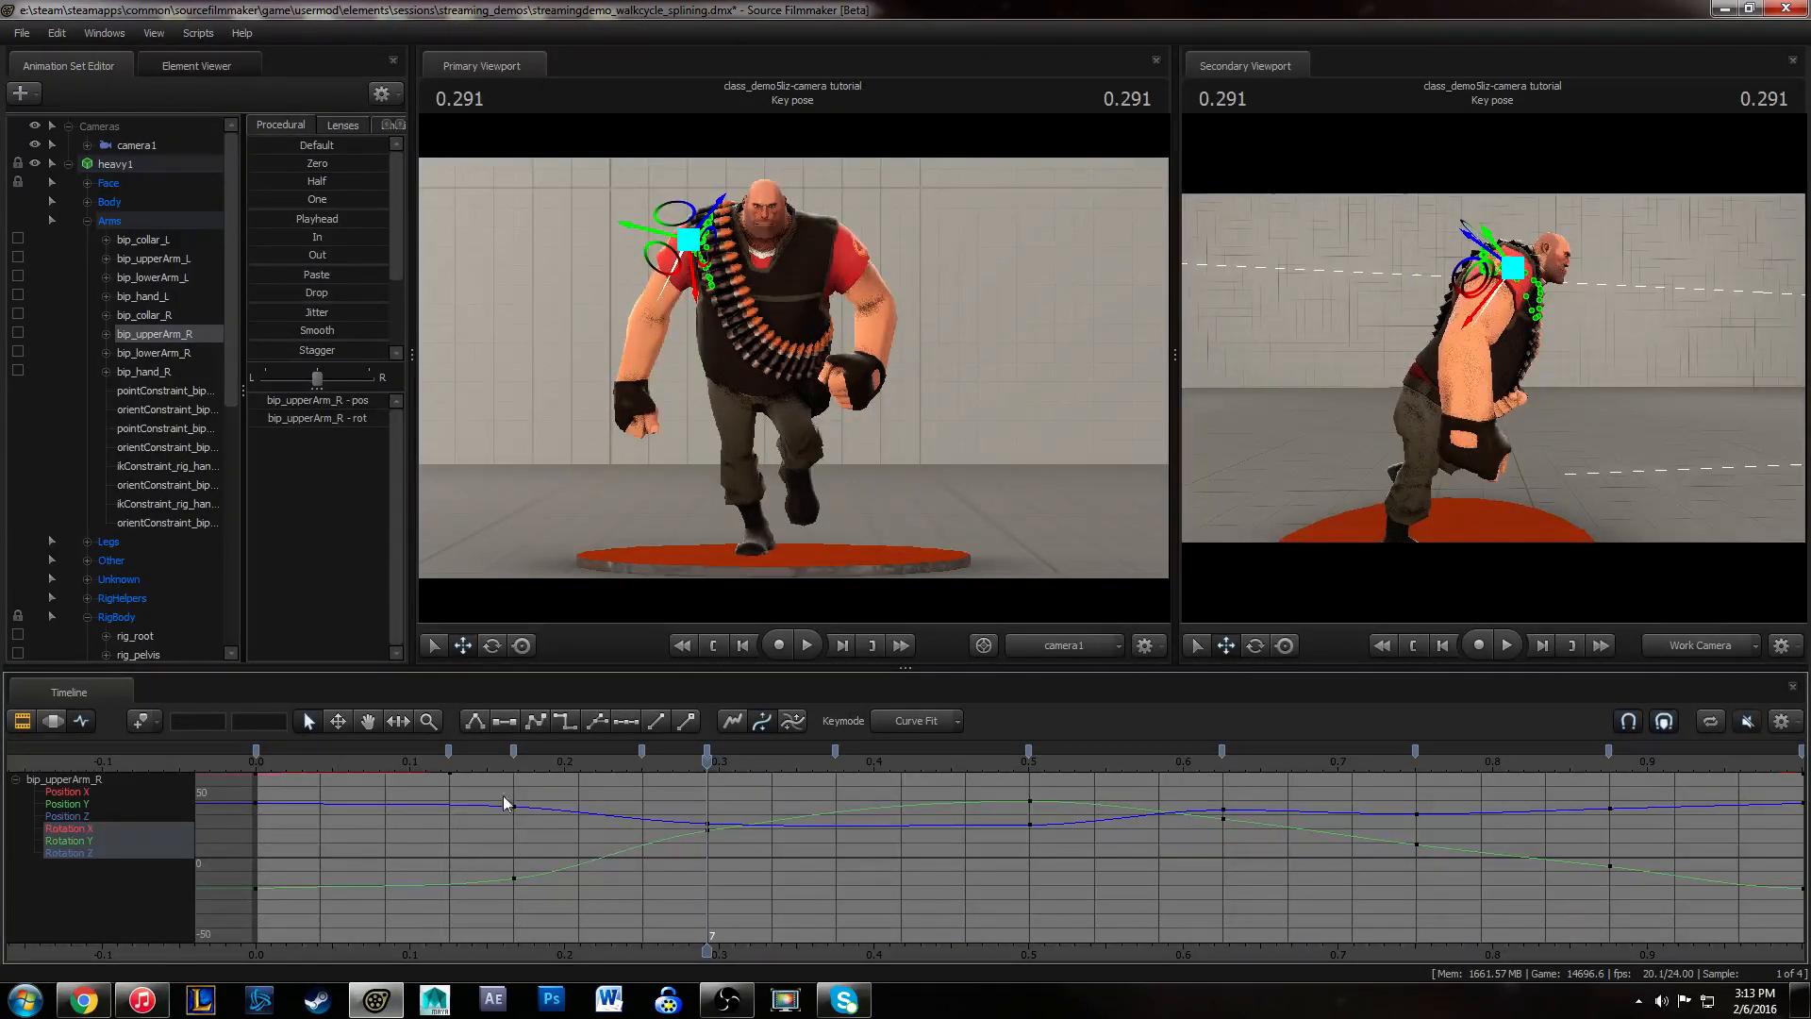
{"action": "left_click_drag", "start_coordinate": [502, 794], "coordinate": [529, 819]}
{"action": "left_click_drag", "start_coordinate": [724, 799], "coordinate": [694, 845]}
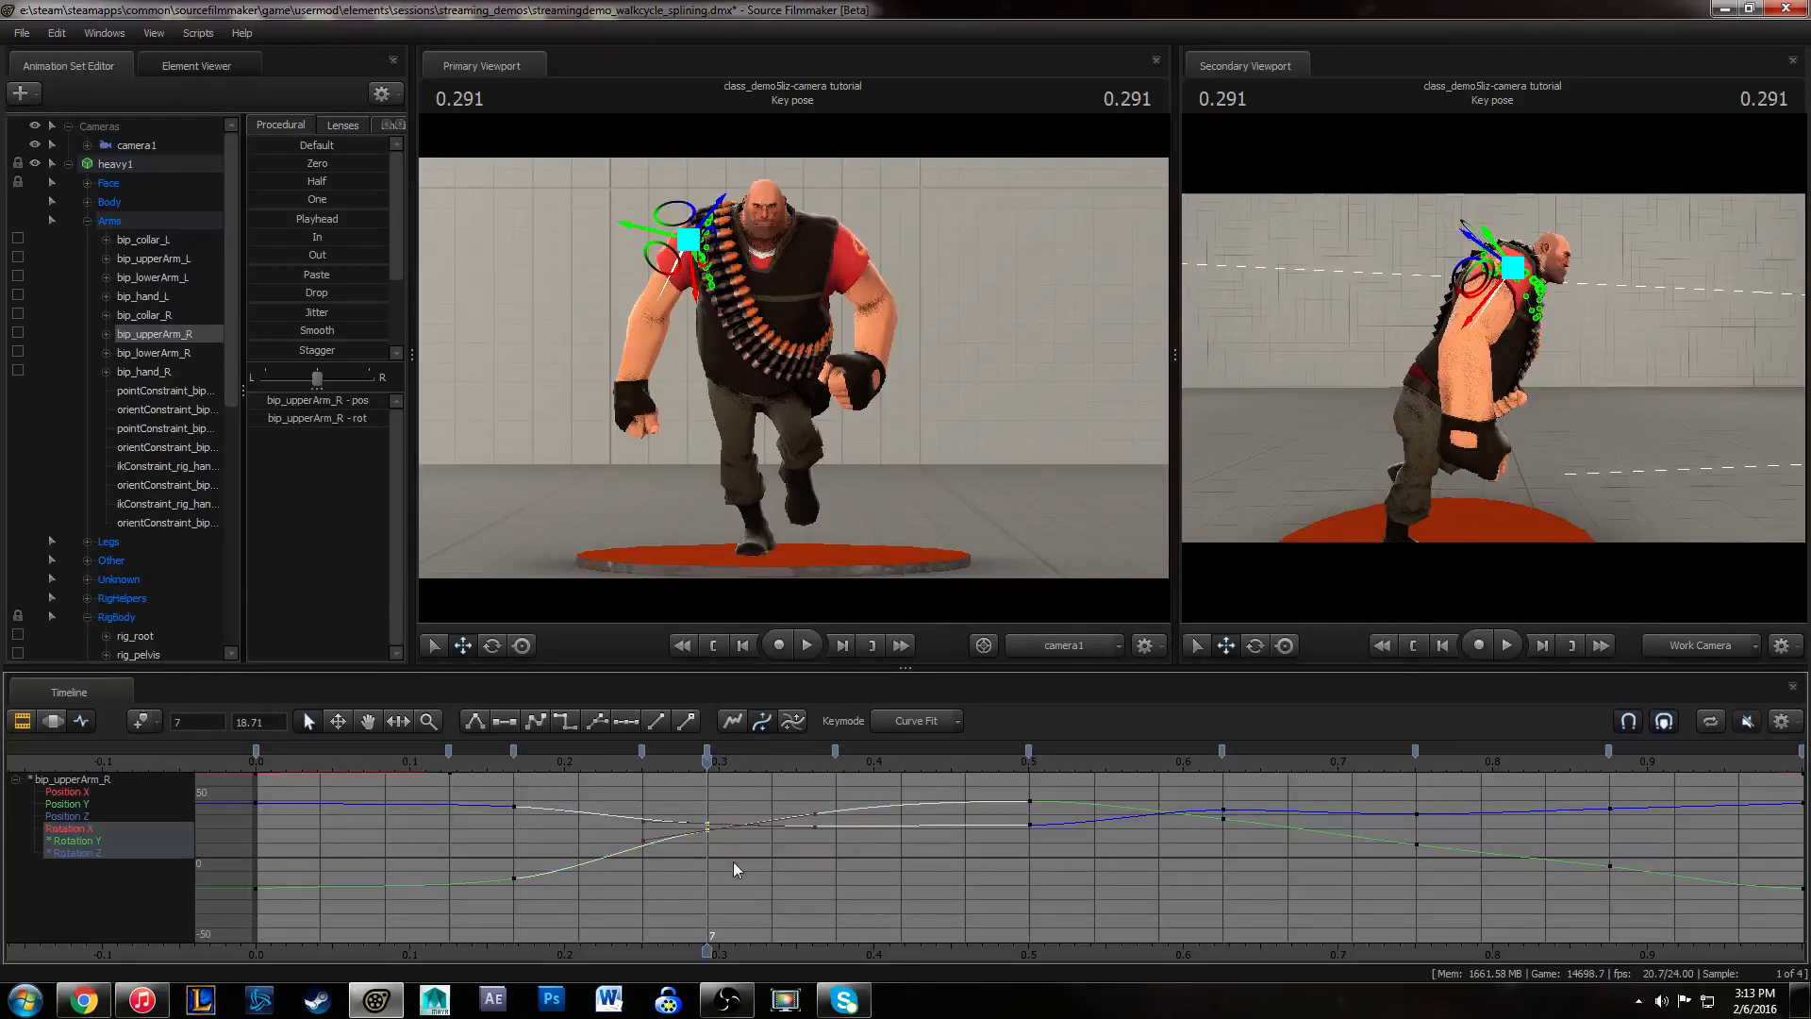
{"action": "left_click", "coordinate": [426, 776]}
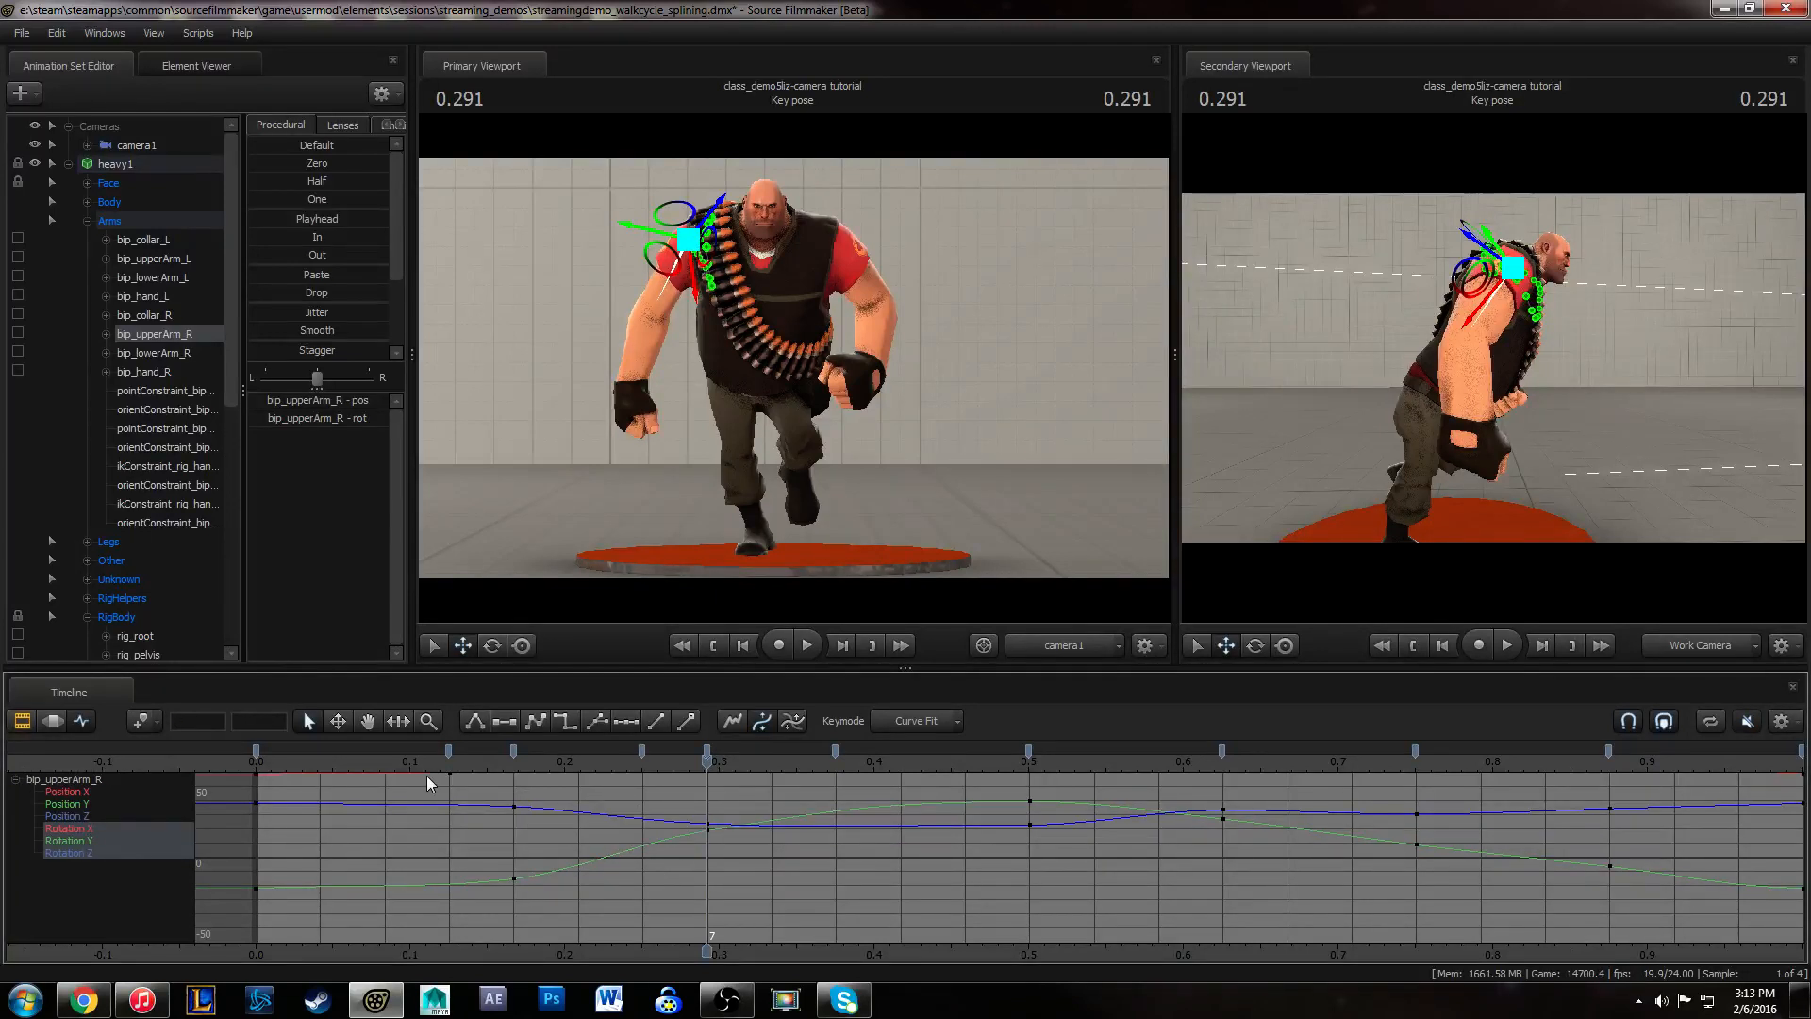
- Play the walk from the start of the cycle and scrub the right arm's swing between replays
{"action": "left_click", "coordinate": [268, 764]}
{"action": "middle_click_drag", "start_coordinate": [852, 865], "coordinate": [605, 868]}
{"action": "key", "text": "space"}
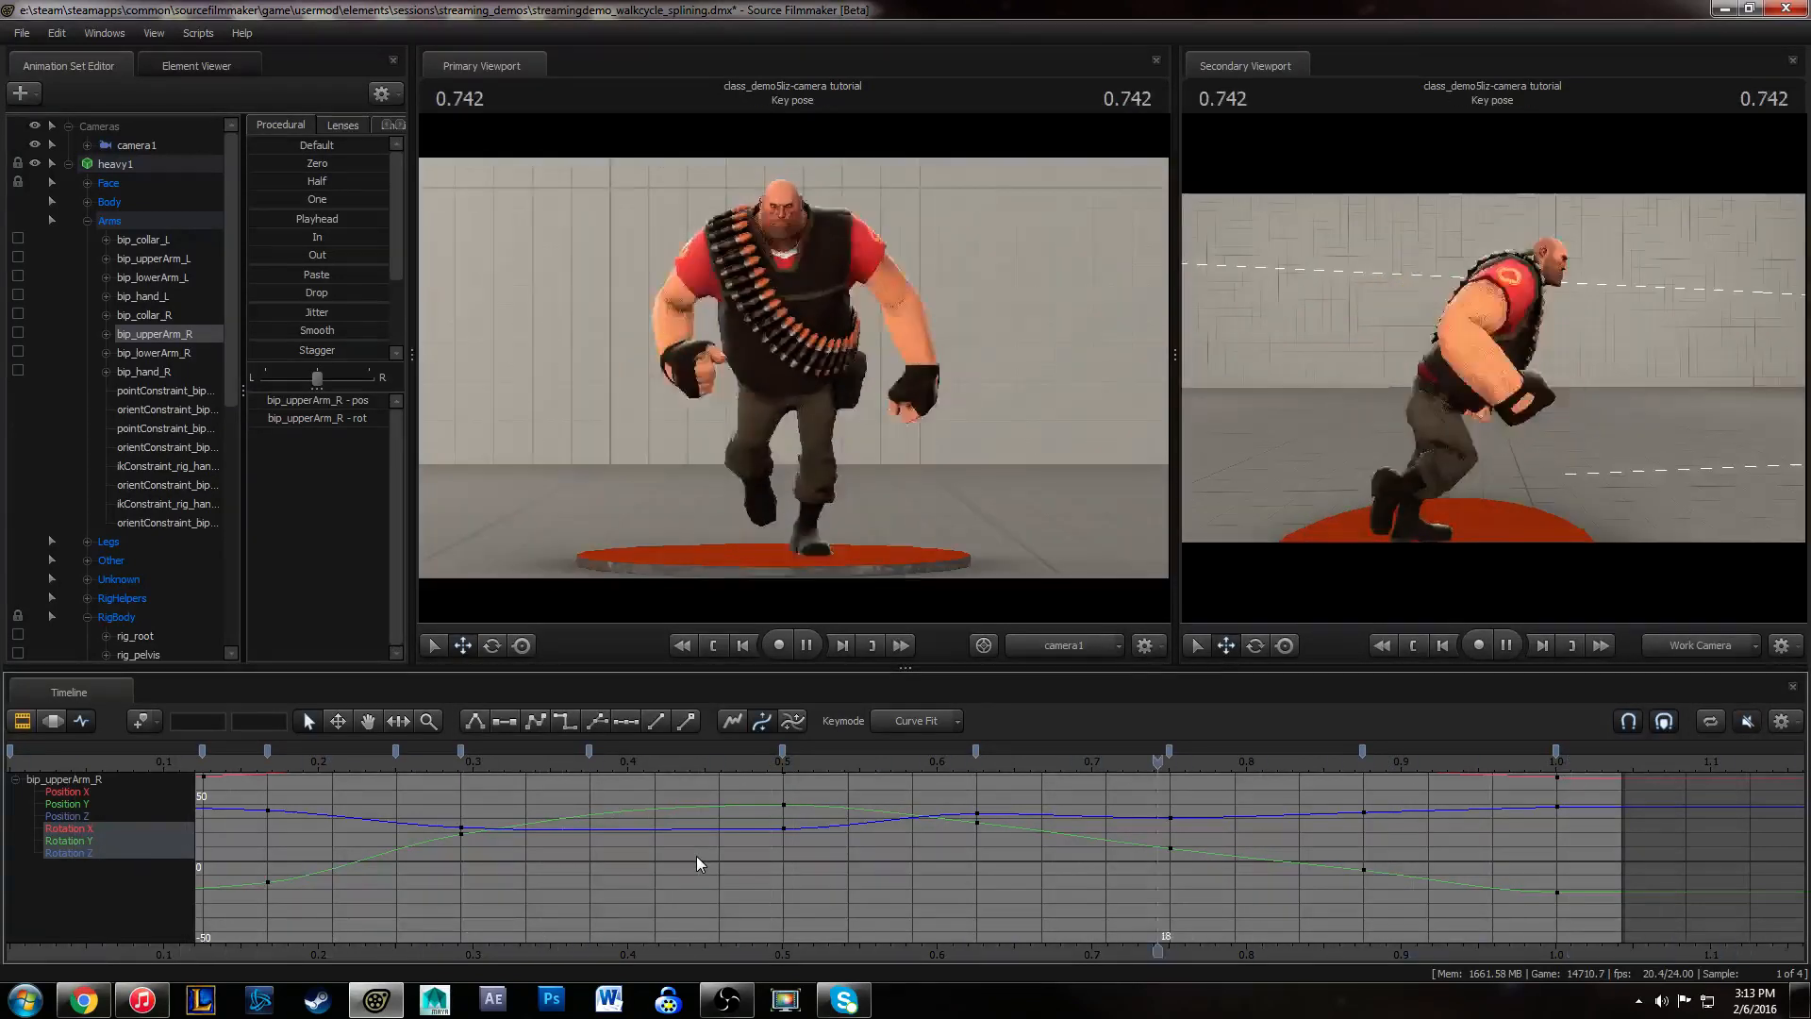
{"action": "key", "text": "space"}
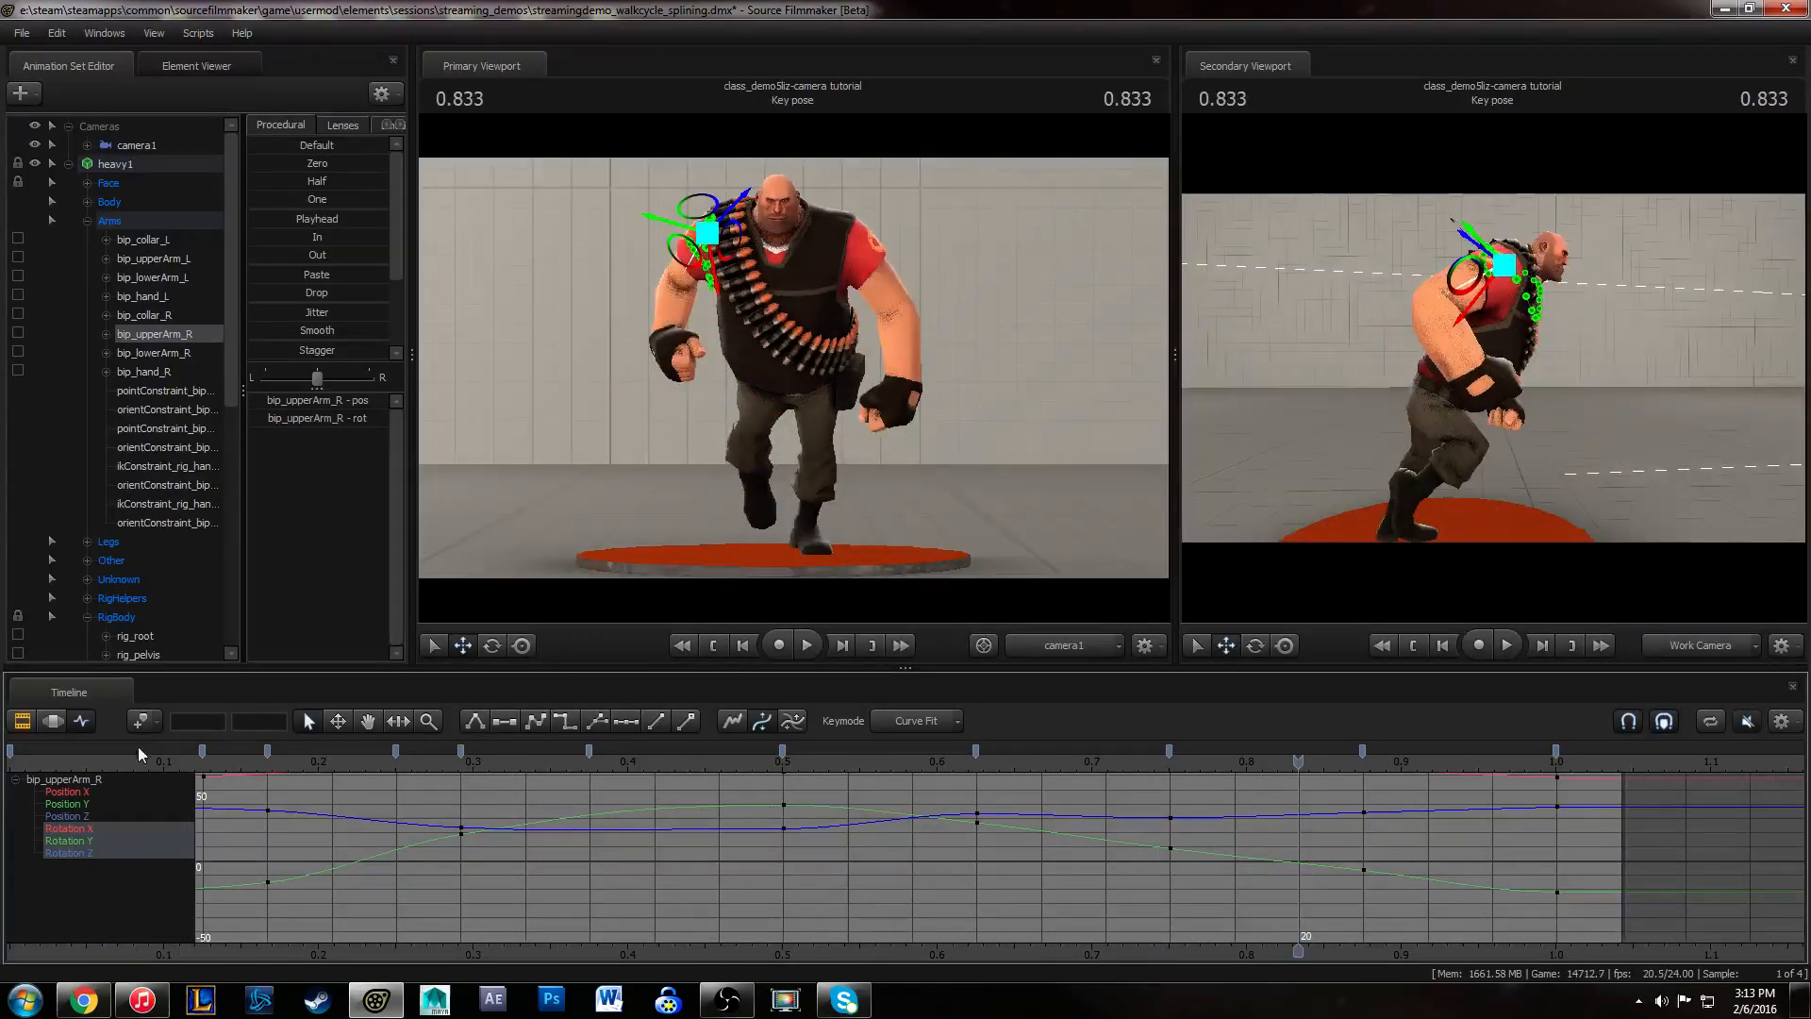
{"action": "left_click_drag", "start_coordinate": [139, 754], "coordinate": [791, 776]}
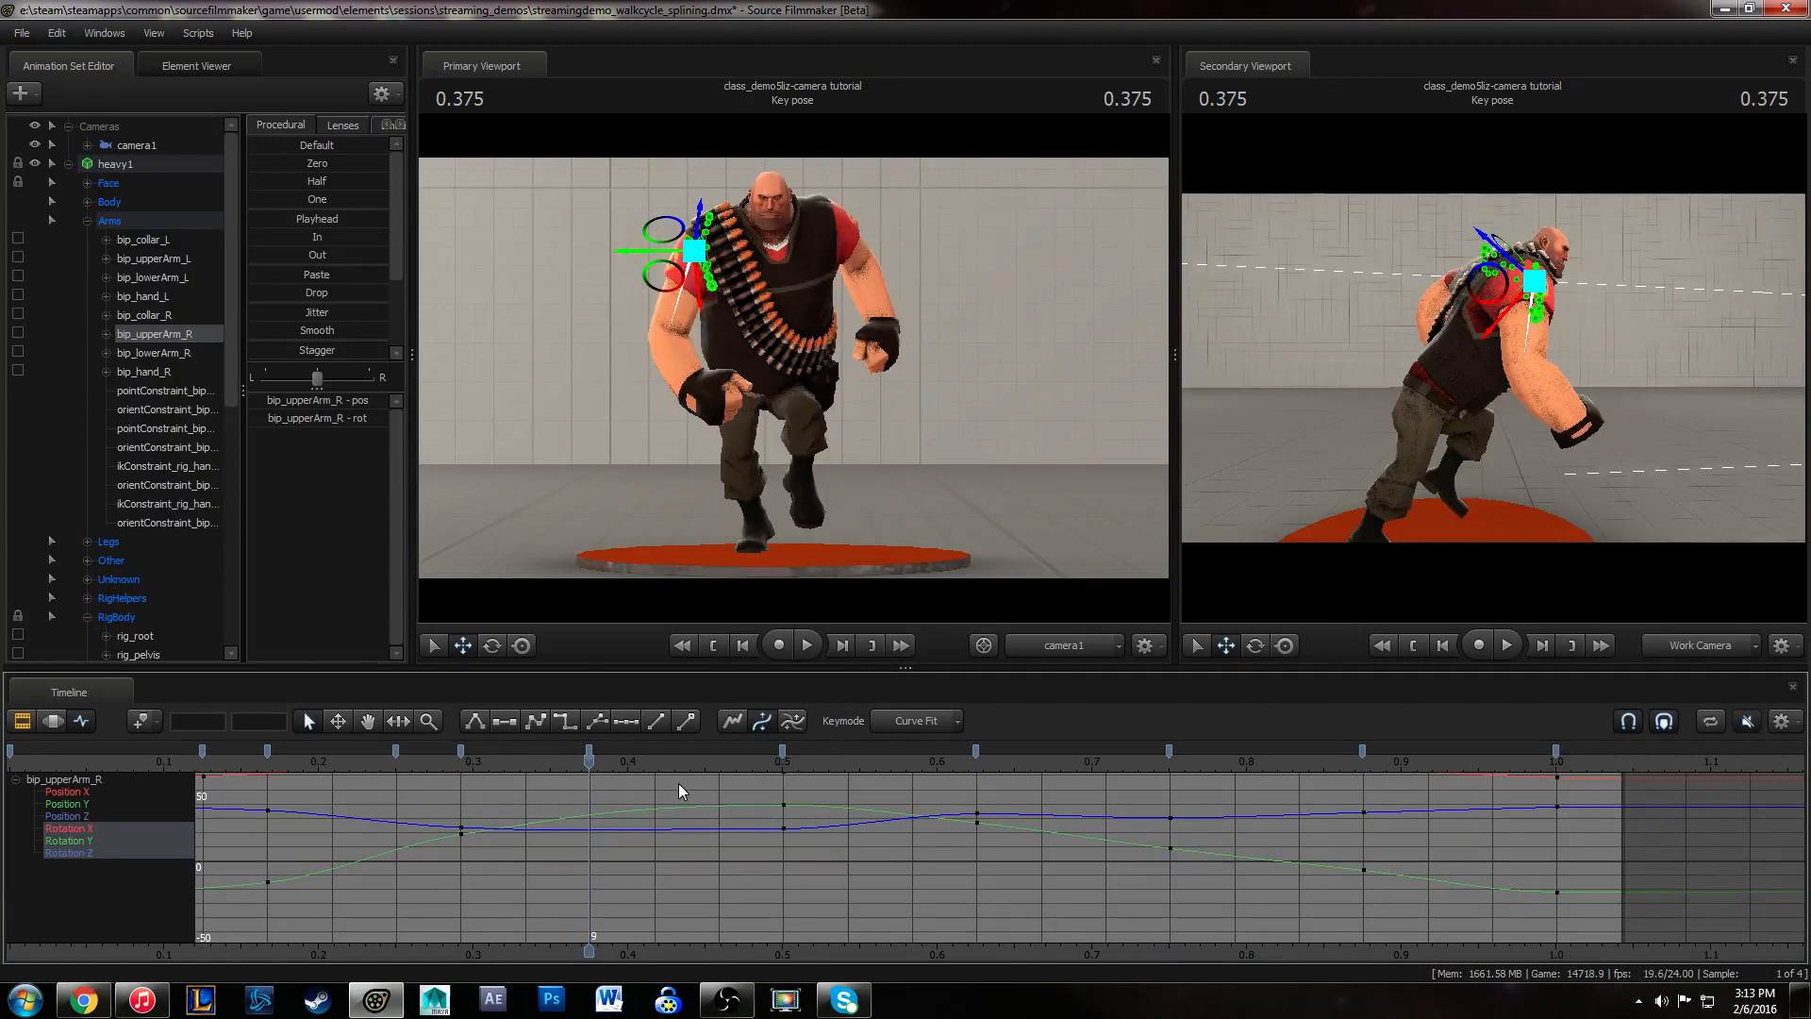
{"action": "left_click", "coordinate": [21, 754]}
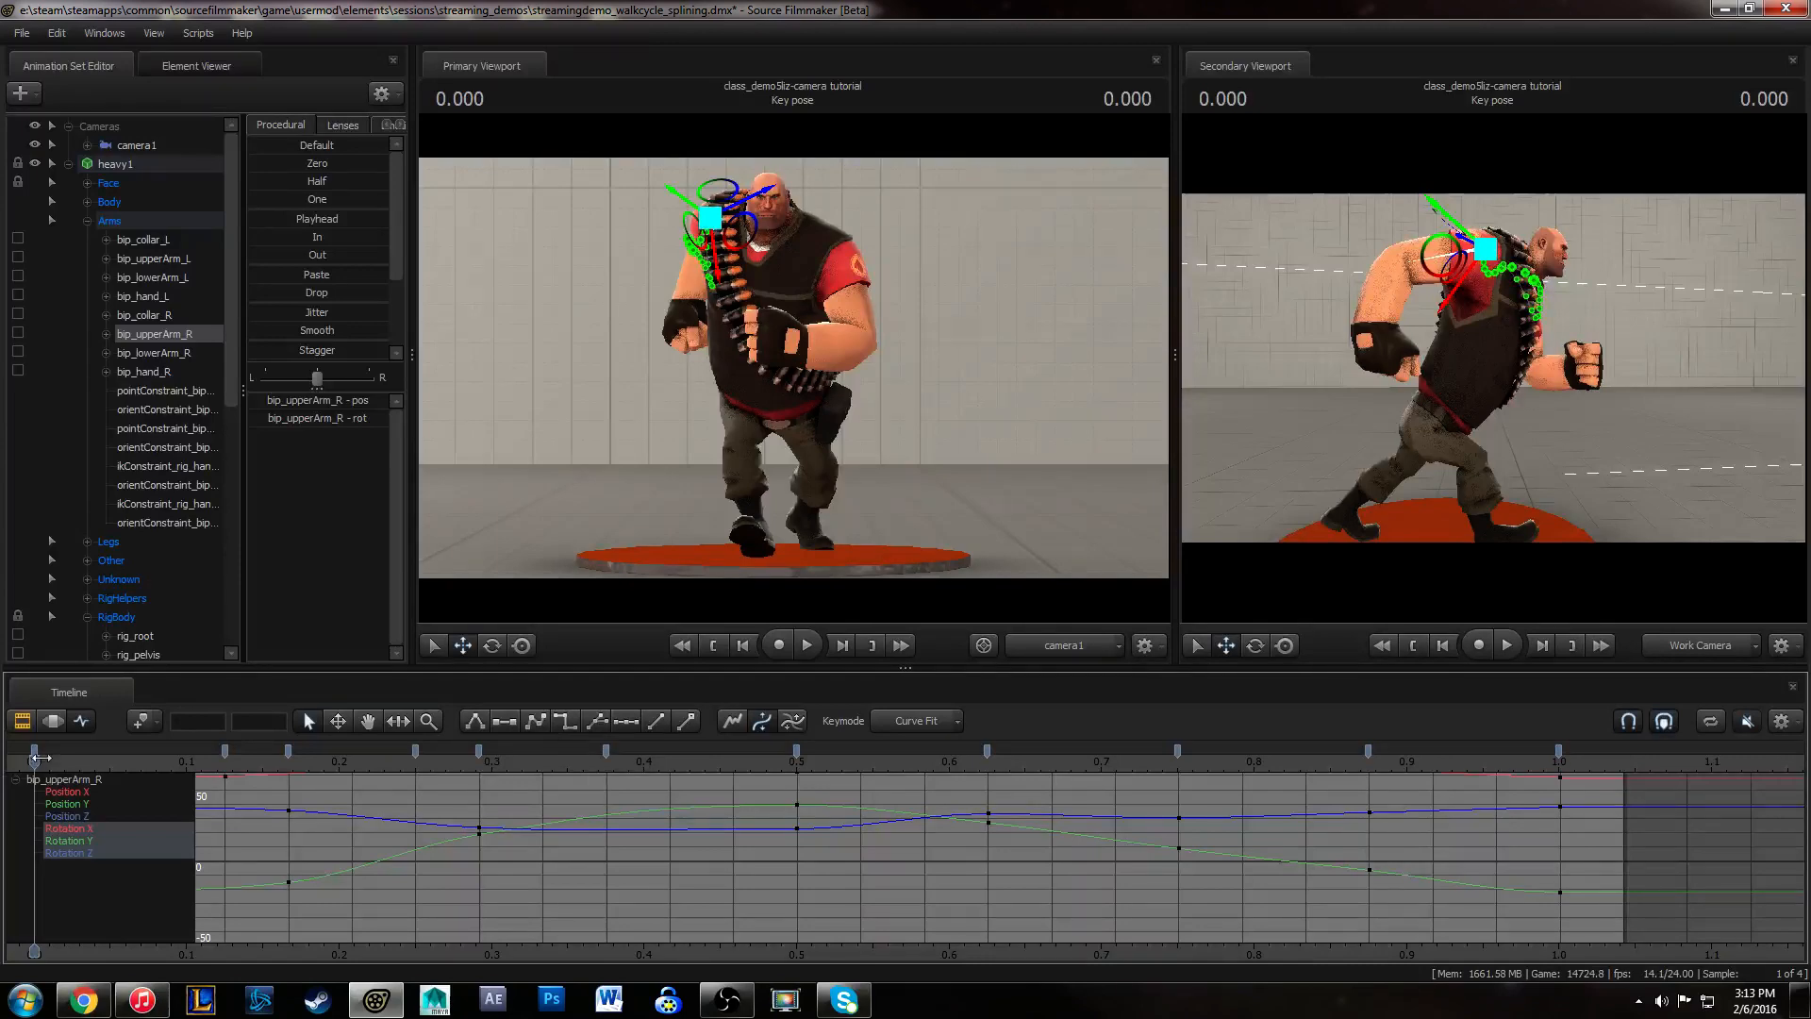
{"action": "key", "text": "space"}
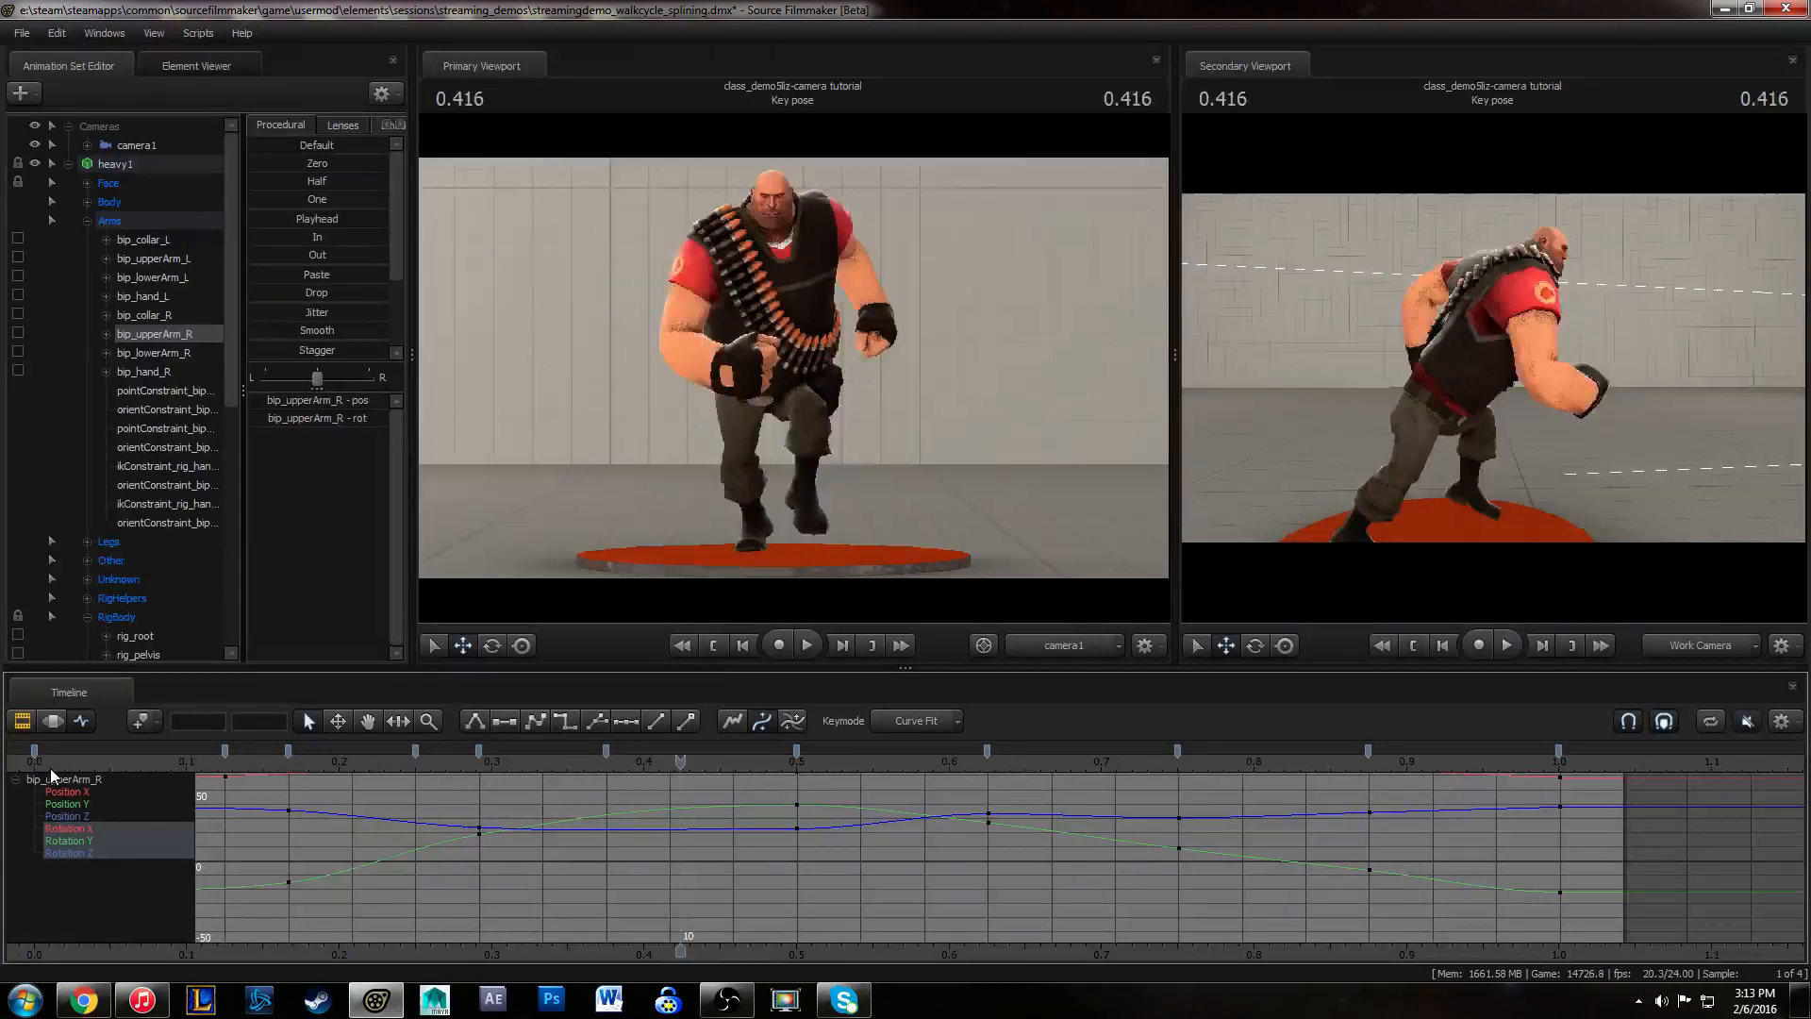
{"action": "key", "text": "space"}
- With the playhead at frame 12, reframe the Work Camera view on the right arm and switch to the Rotate tool
{"action": "left_click_drag", "start_coordinate": [96, 769], "coordinate": [771, 834]}
{"action": "left_click_drag", "start_coordinate": [791, 767], "coordinate": [818, 814]}
{"action": "left_click", "coordinate": [797, 813]}
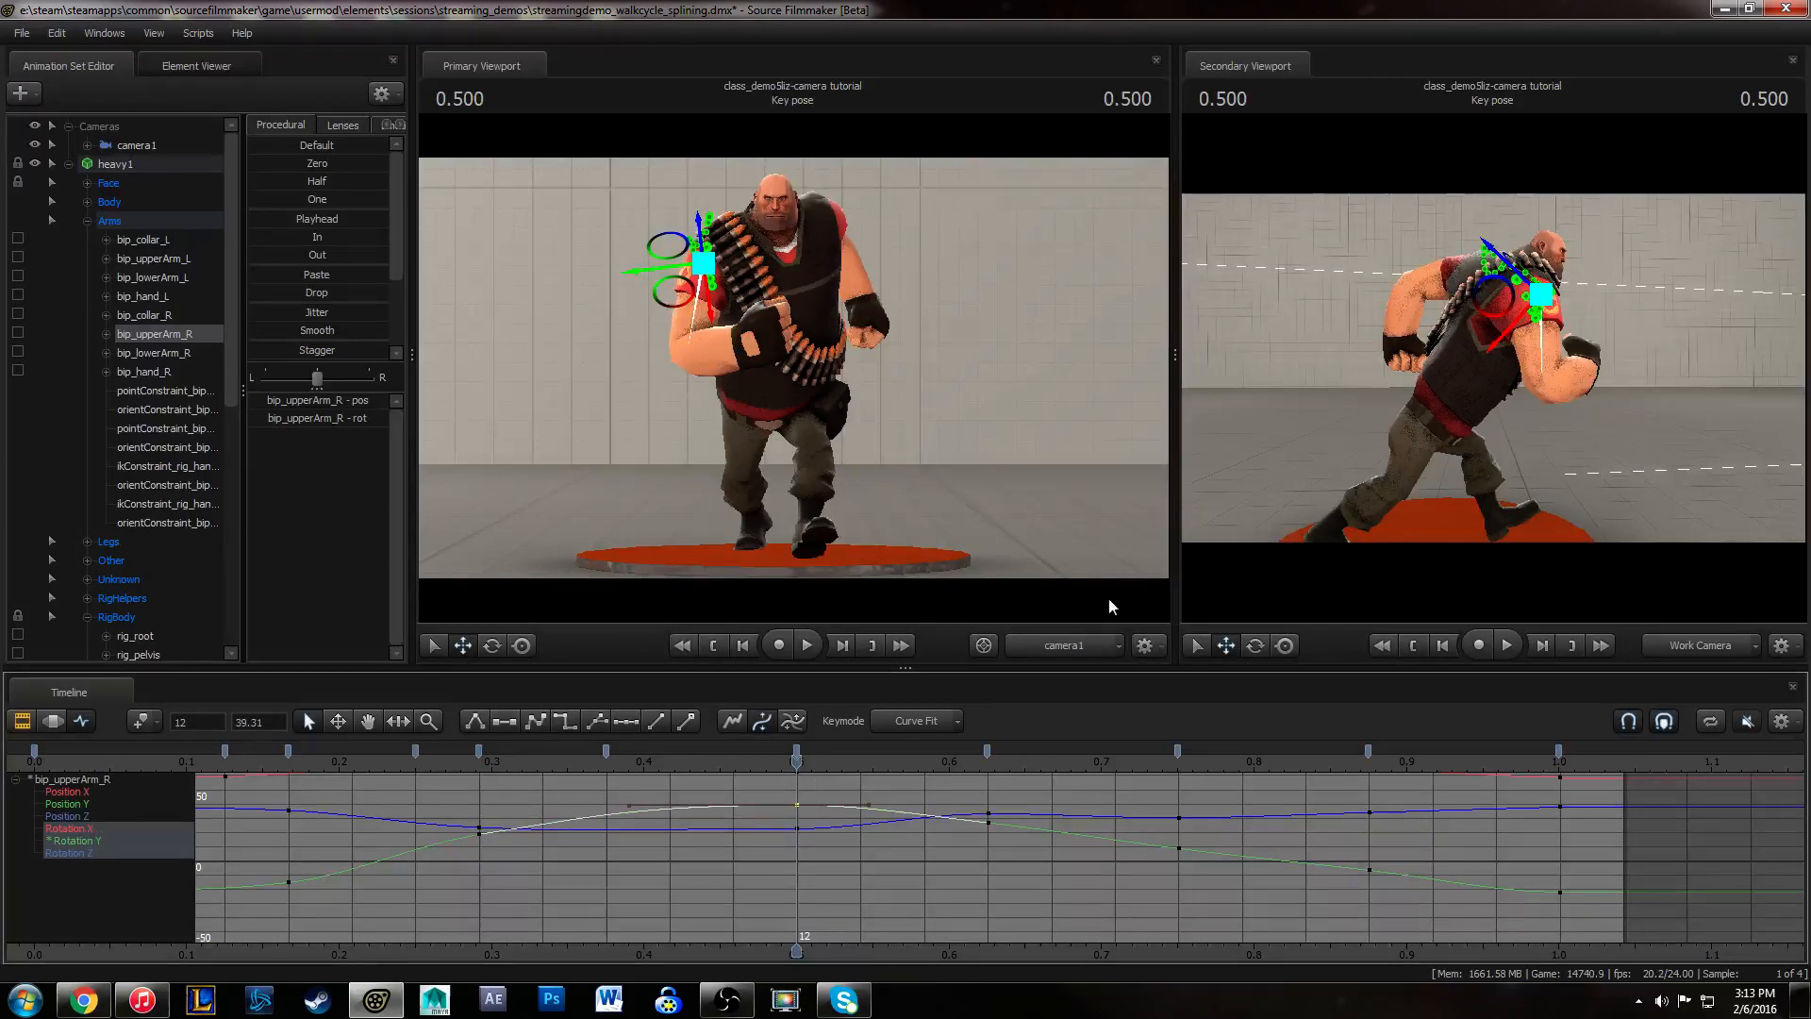
{"action": "key", "text": "e"}
{"action": "left_click_drag", "start_coordinate": [1629, 297], "coordinate": [1577, 273], "text": "alt"}
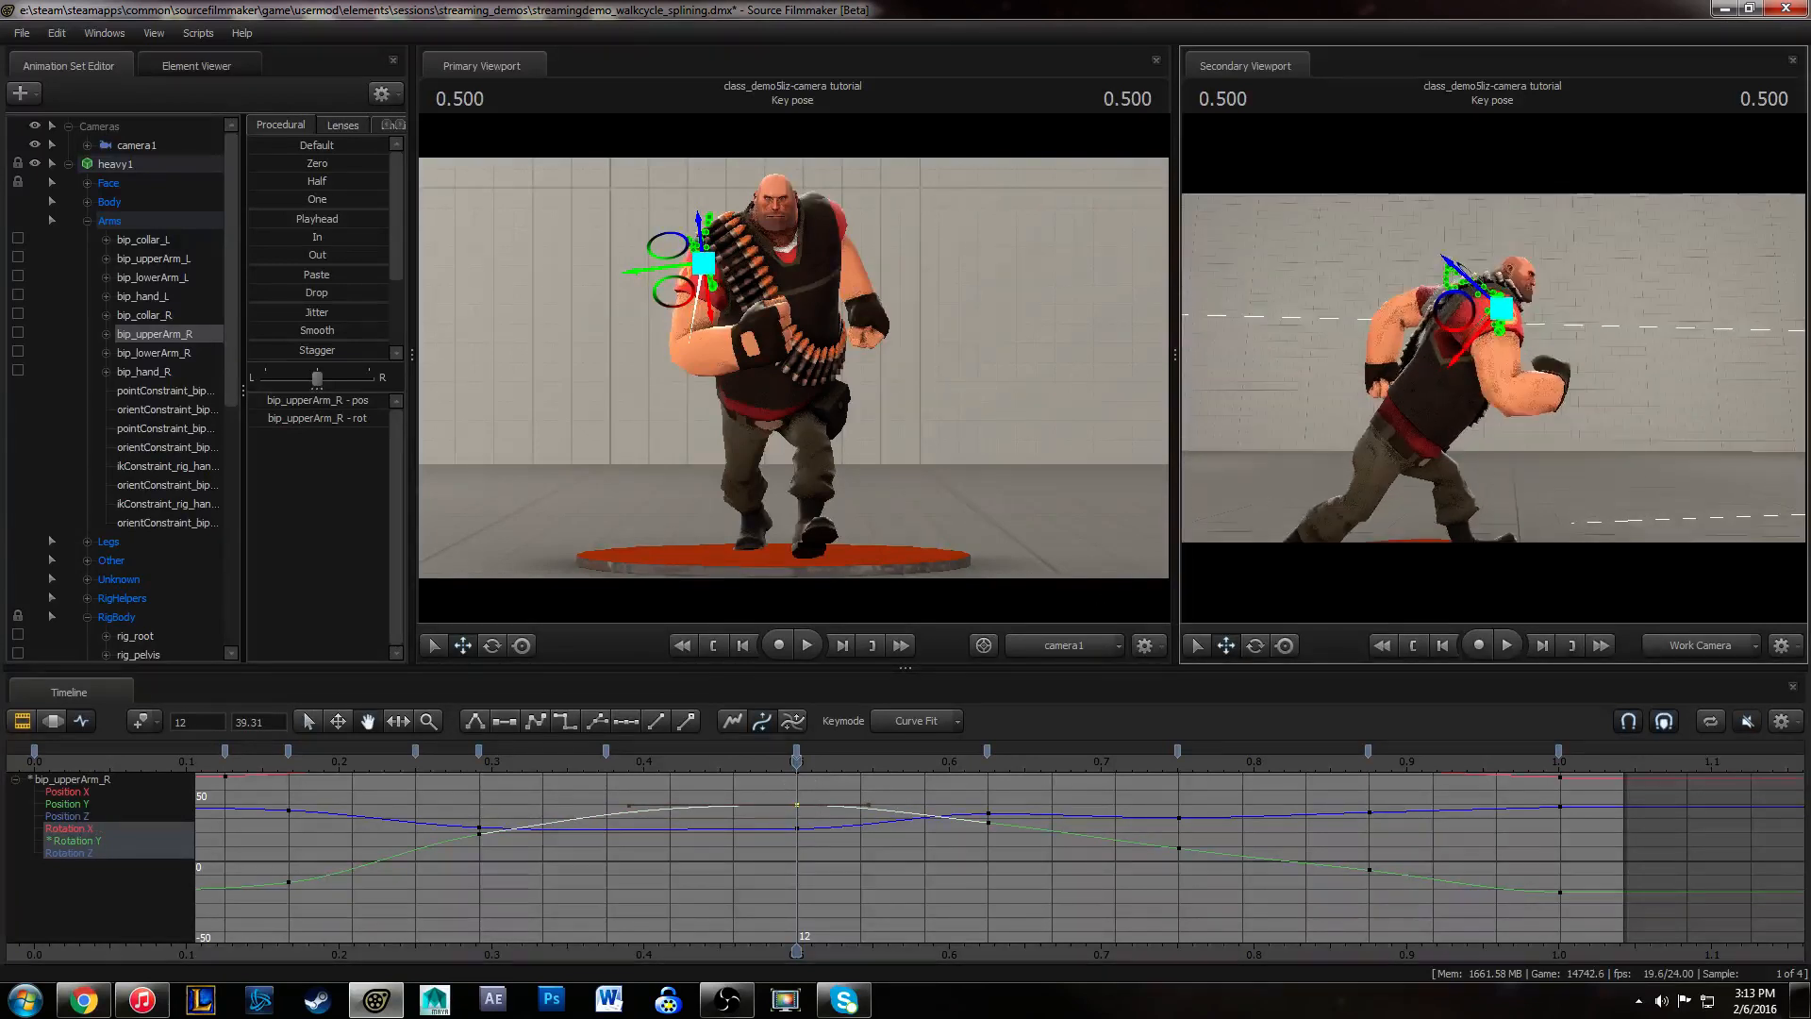
{"action": "key", "text": "e"}
{"action": "left_click_drag", "start_coordinate": [1505, 381], "coordinate": [1513, 381]}
- Examine bip_upperArm_R's Rotation Z and Y keys at frame 7 against the peak at frame 12
{"action": "left_click_drag", "start_coordinate": [456, 805], "coordinate": [492, 806], "text": "alt"}
{"action": "left_click", "coordinate": [539, 832]}
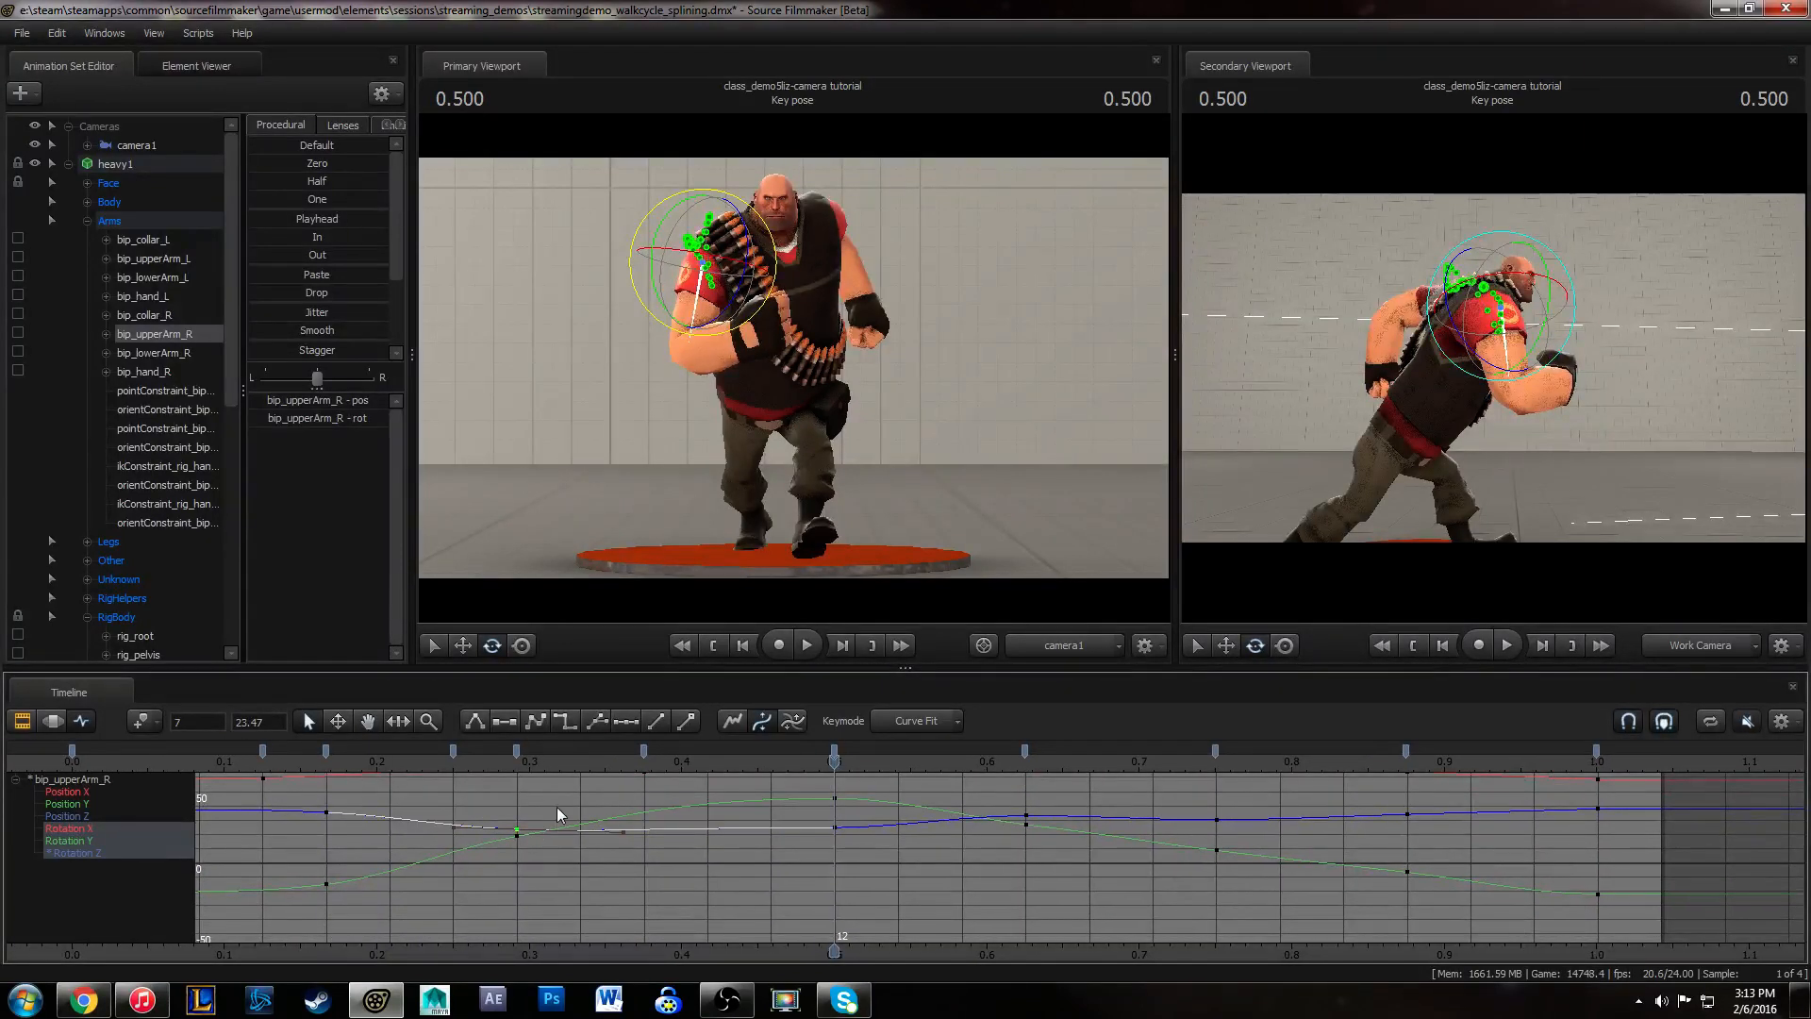
{"action": "left_click", "coordinate": [827, 794]}
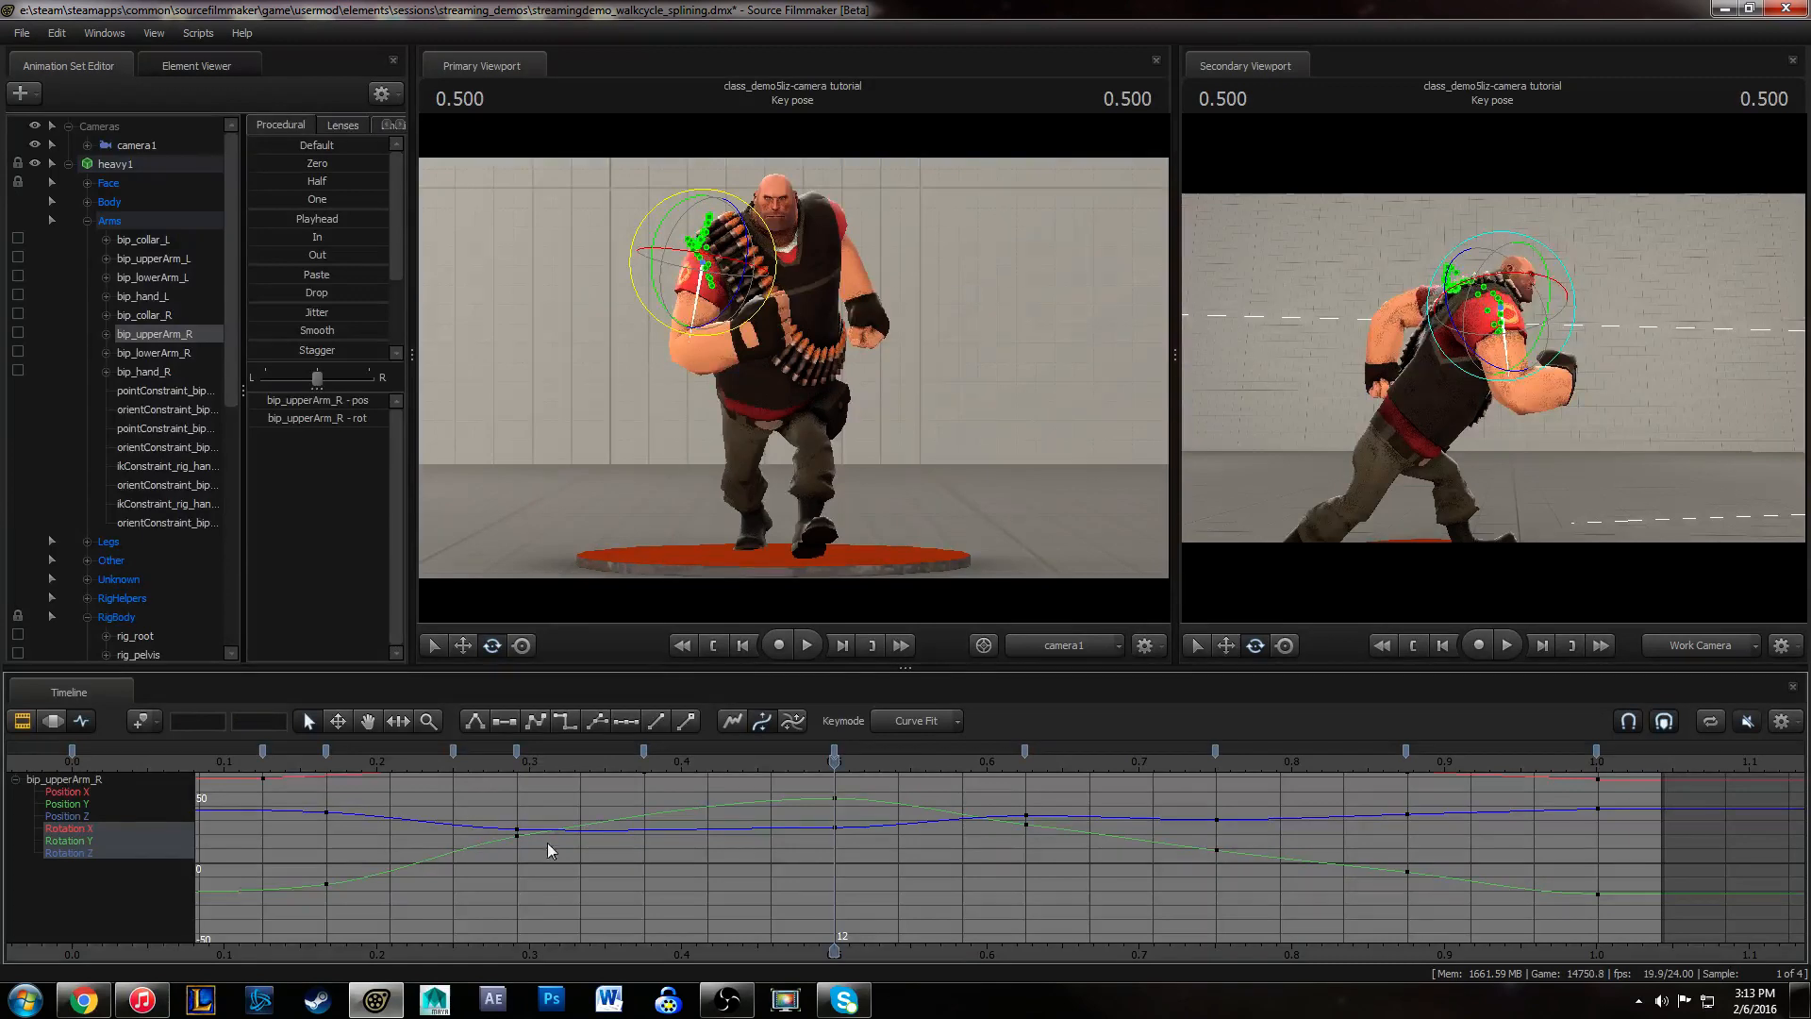
{"action": "left_click", "coordinate": [519, 836]}
{"action": "left_click", "coordinate": [574, 811]}
- Replay the walk and raise bip_upperArm_R's Rotation Y key at frame 15 to 37.44
{"action": "key", "text": "space"}
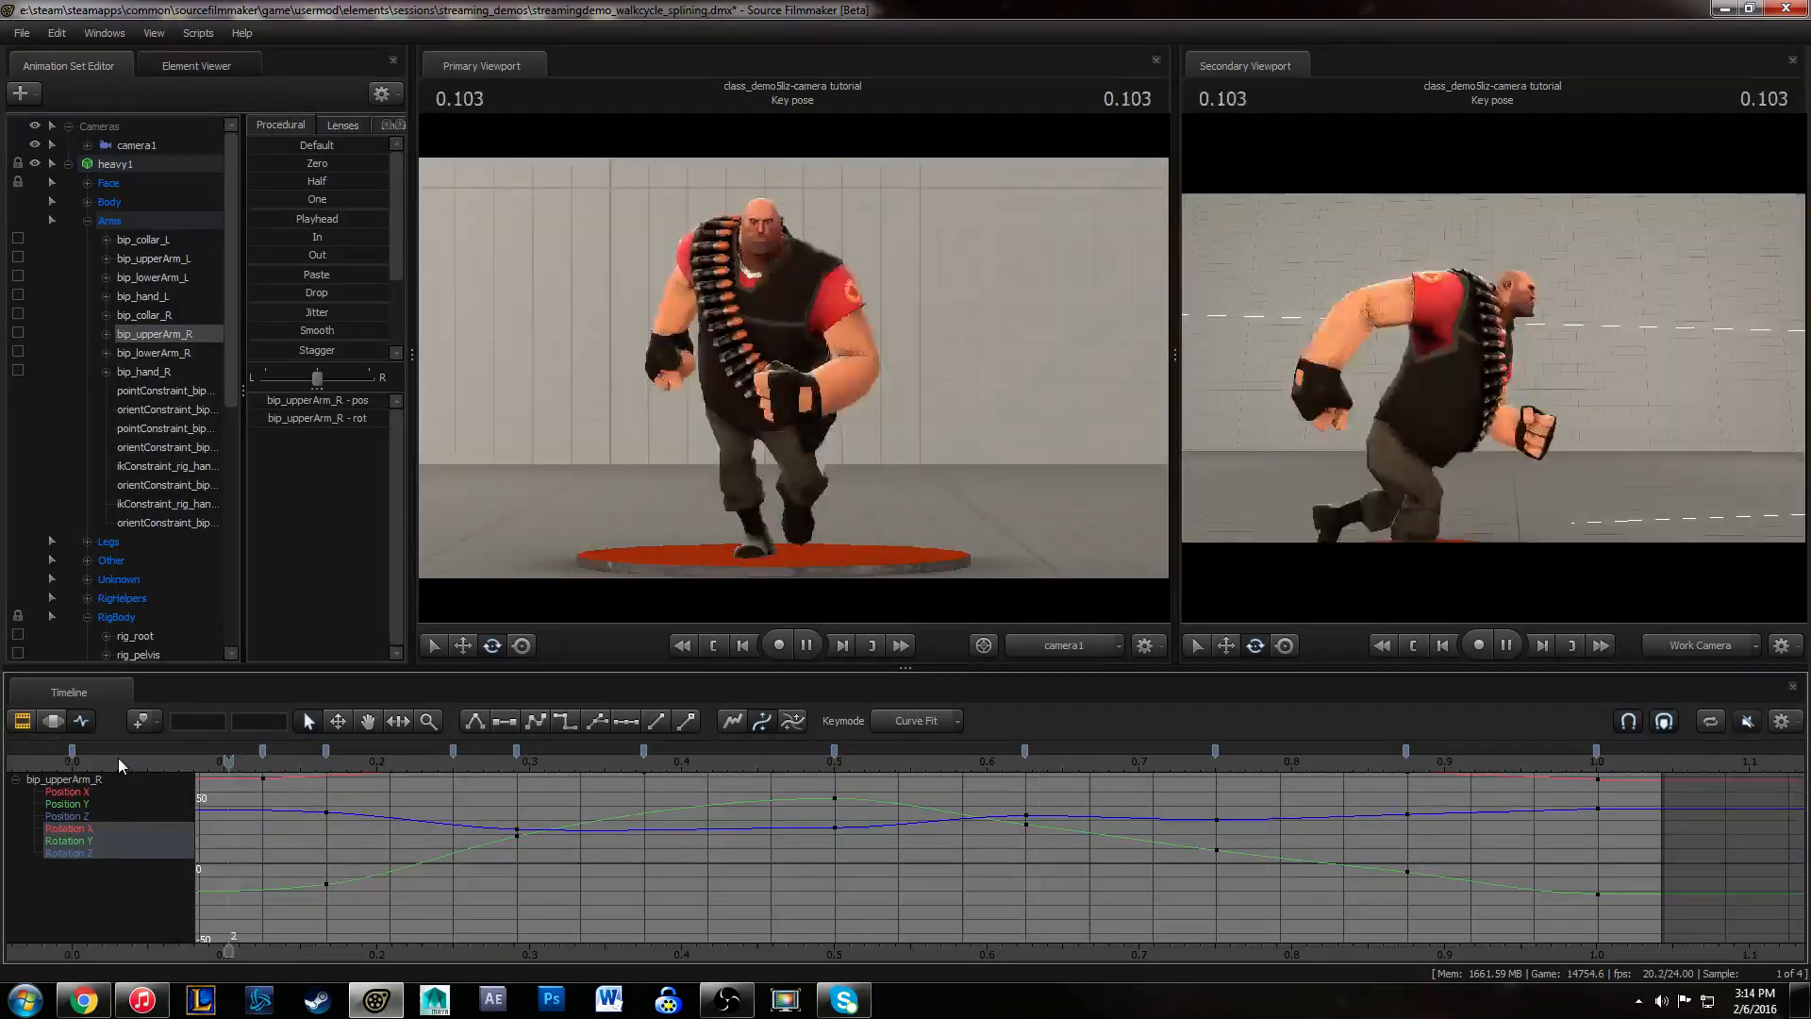
{"action": "key", "text": "space"}
{"action": "left_click_drag", "start_coordinate": [780, 757], "coordinate": [1030, 846]}
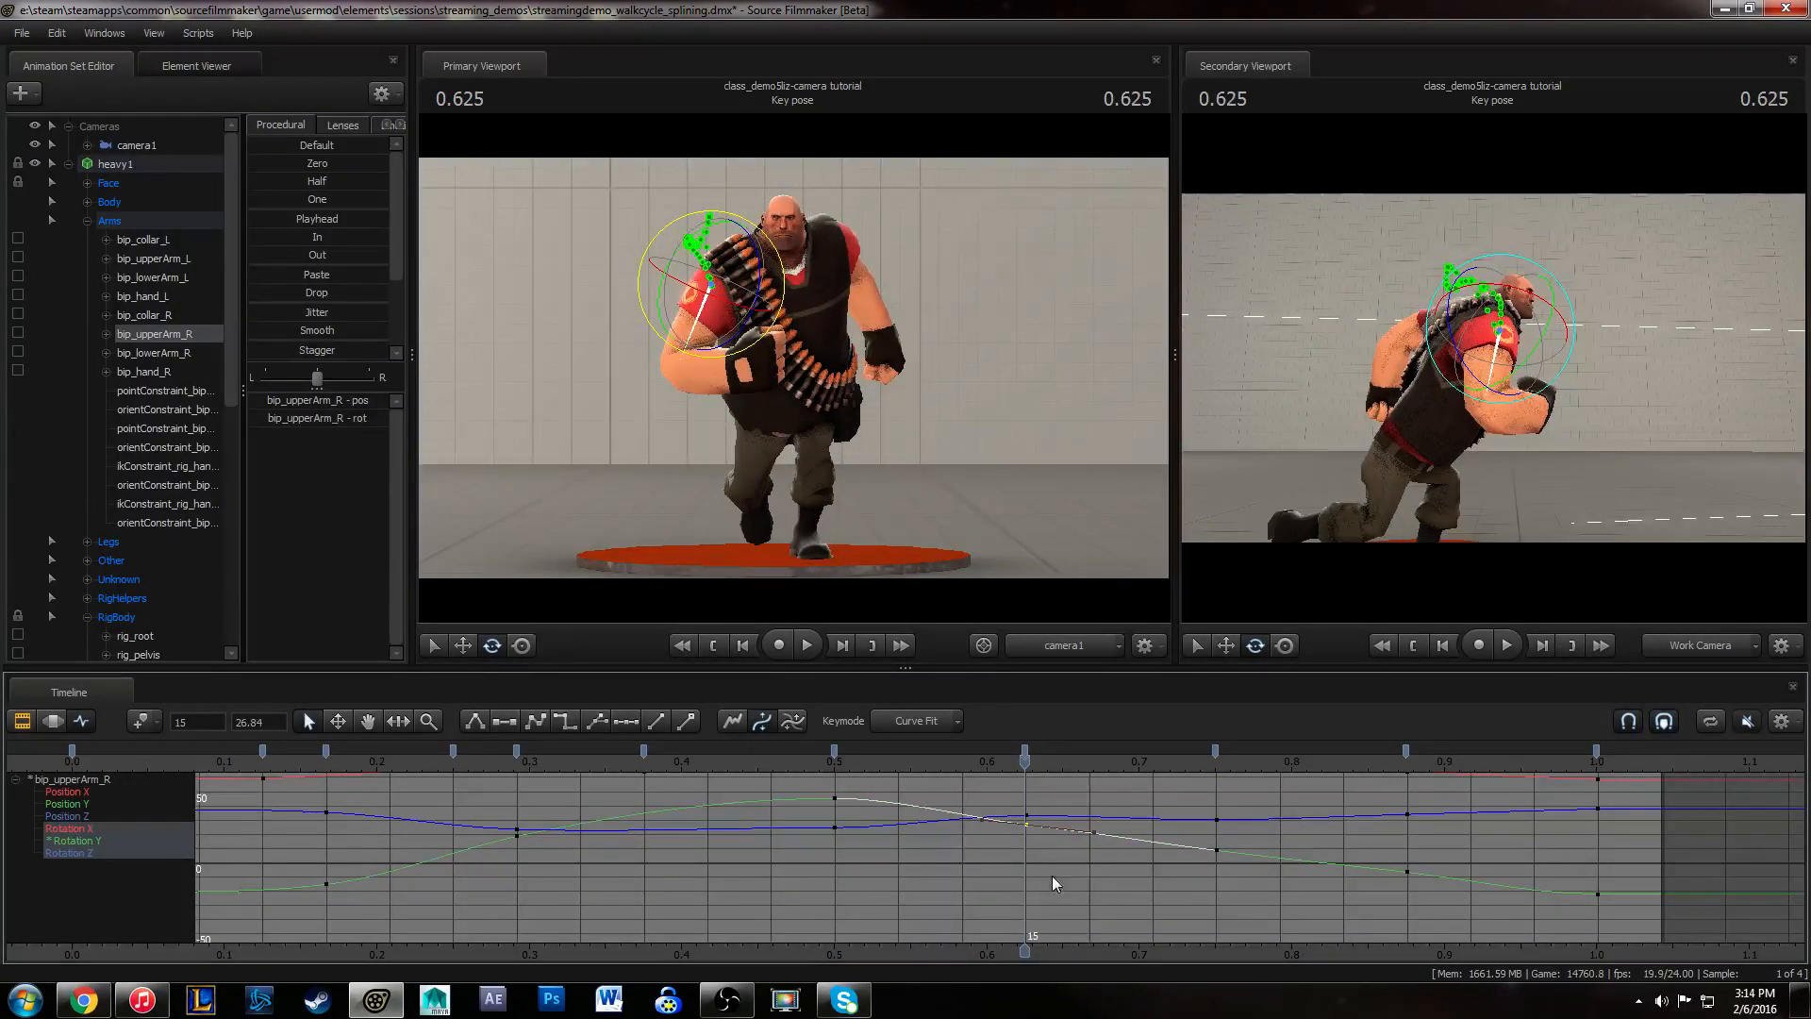
{"action": "middle_click_drag", "start_coordinate": [1060, 880], "coordinate": [1062, 865]}
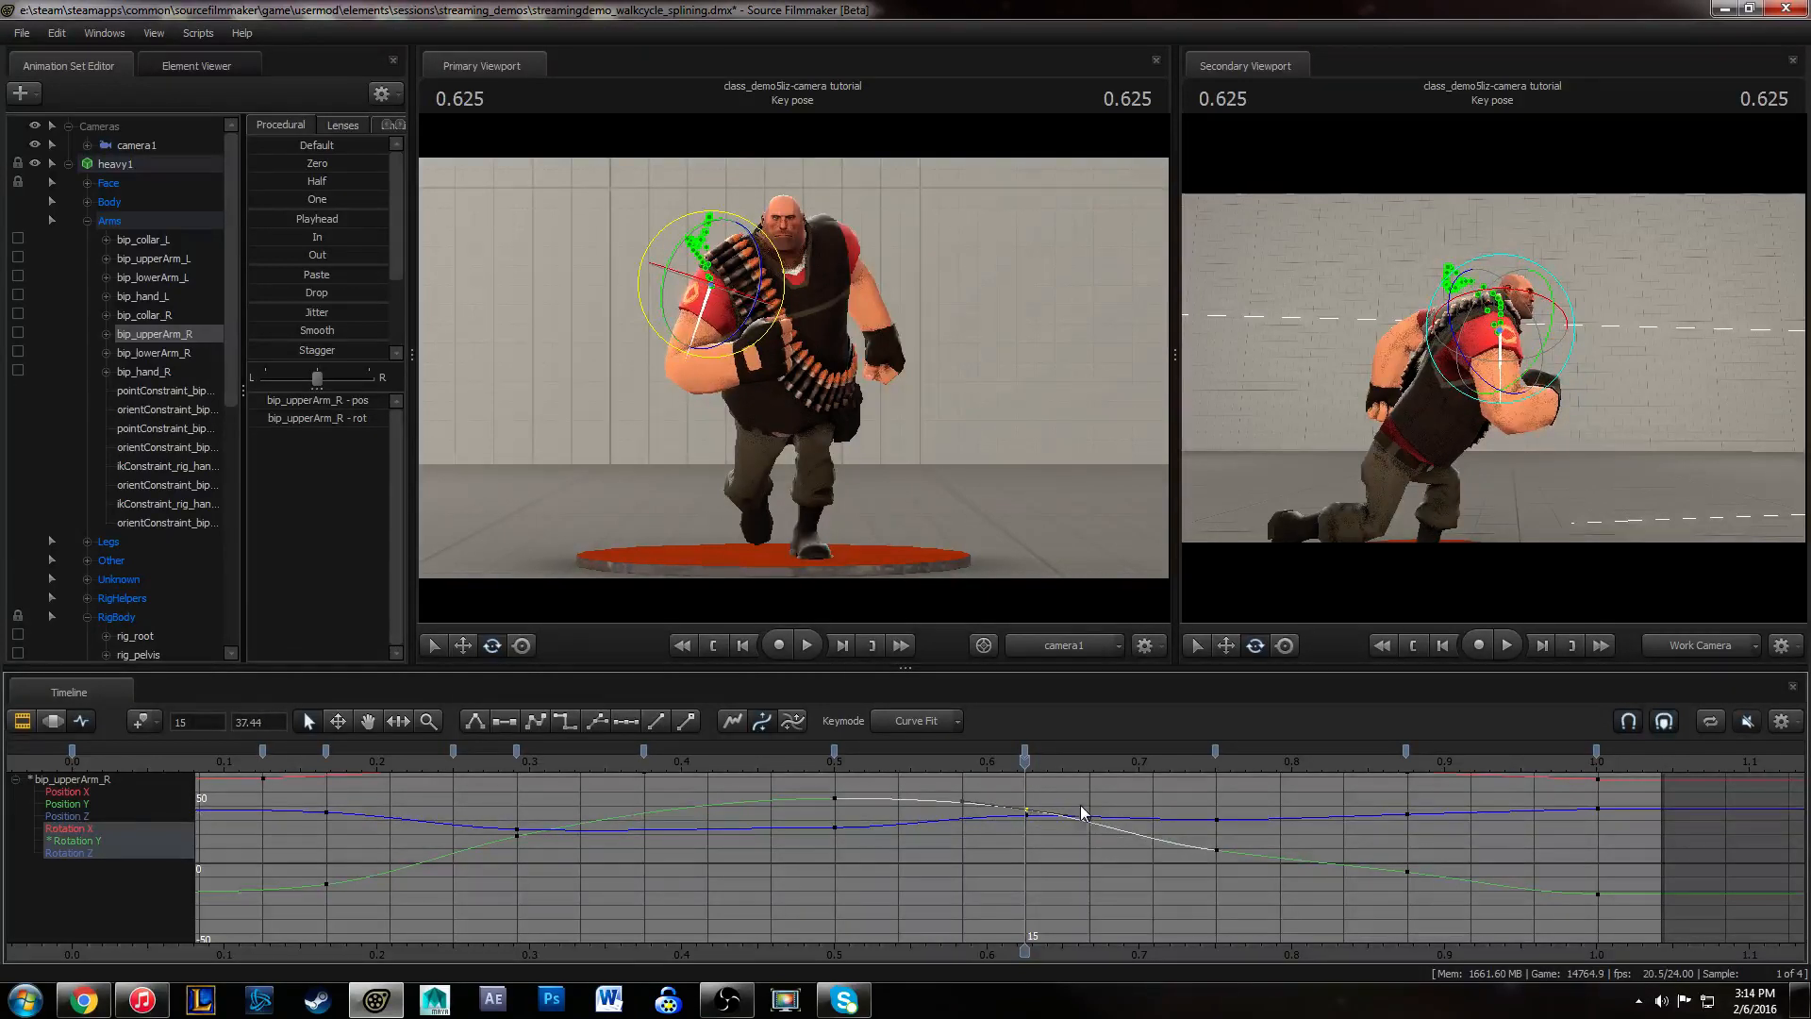
- Replay and scrub the walk to frame 21, and examine bip_upperArm_R's Rotation Y and X keys there
{"action": "key", "text": "space"}
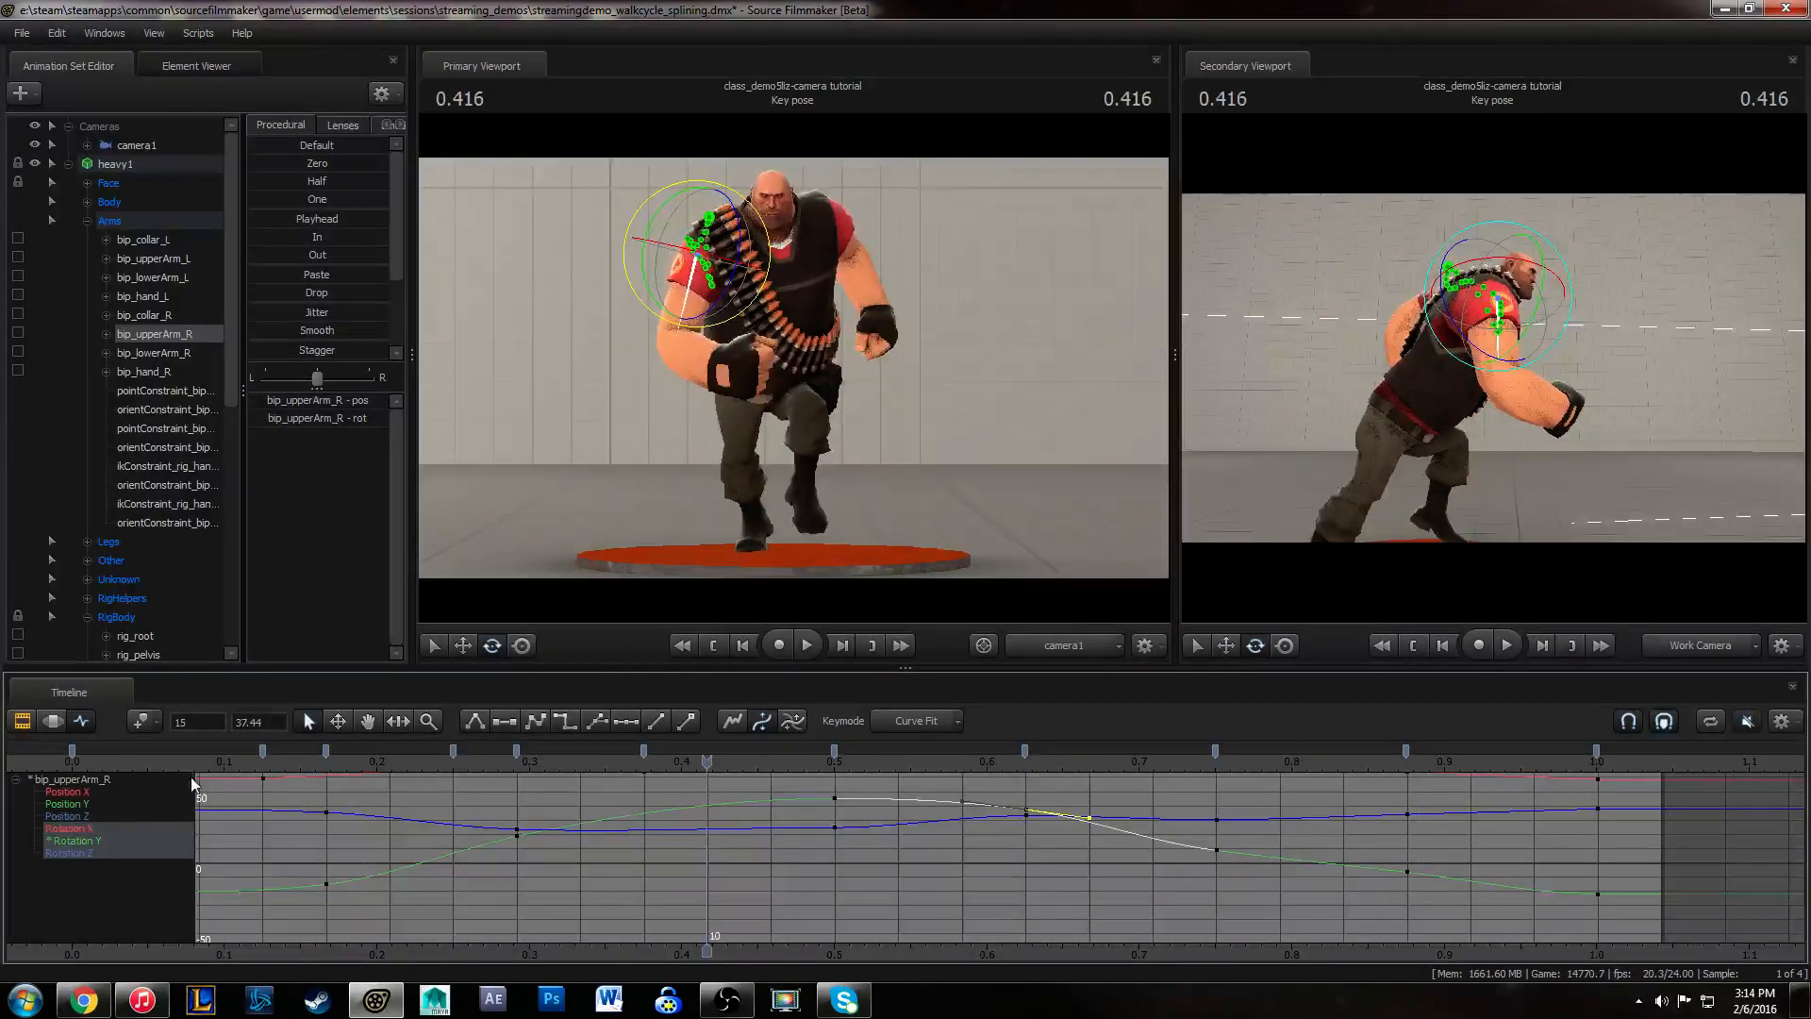
{"action": "left_click_drag", "start_coordinate": [198, 766], "coordinate": [1406, 766]}
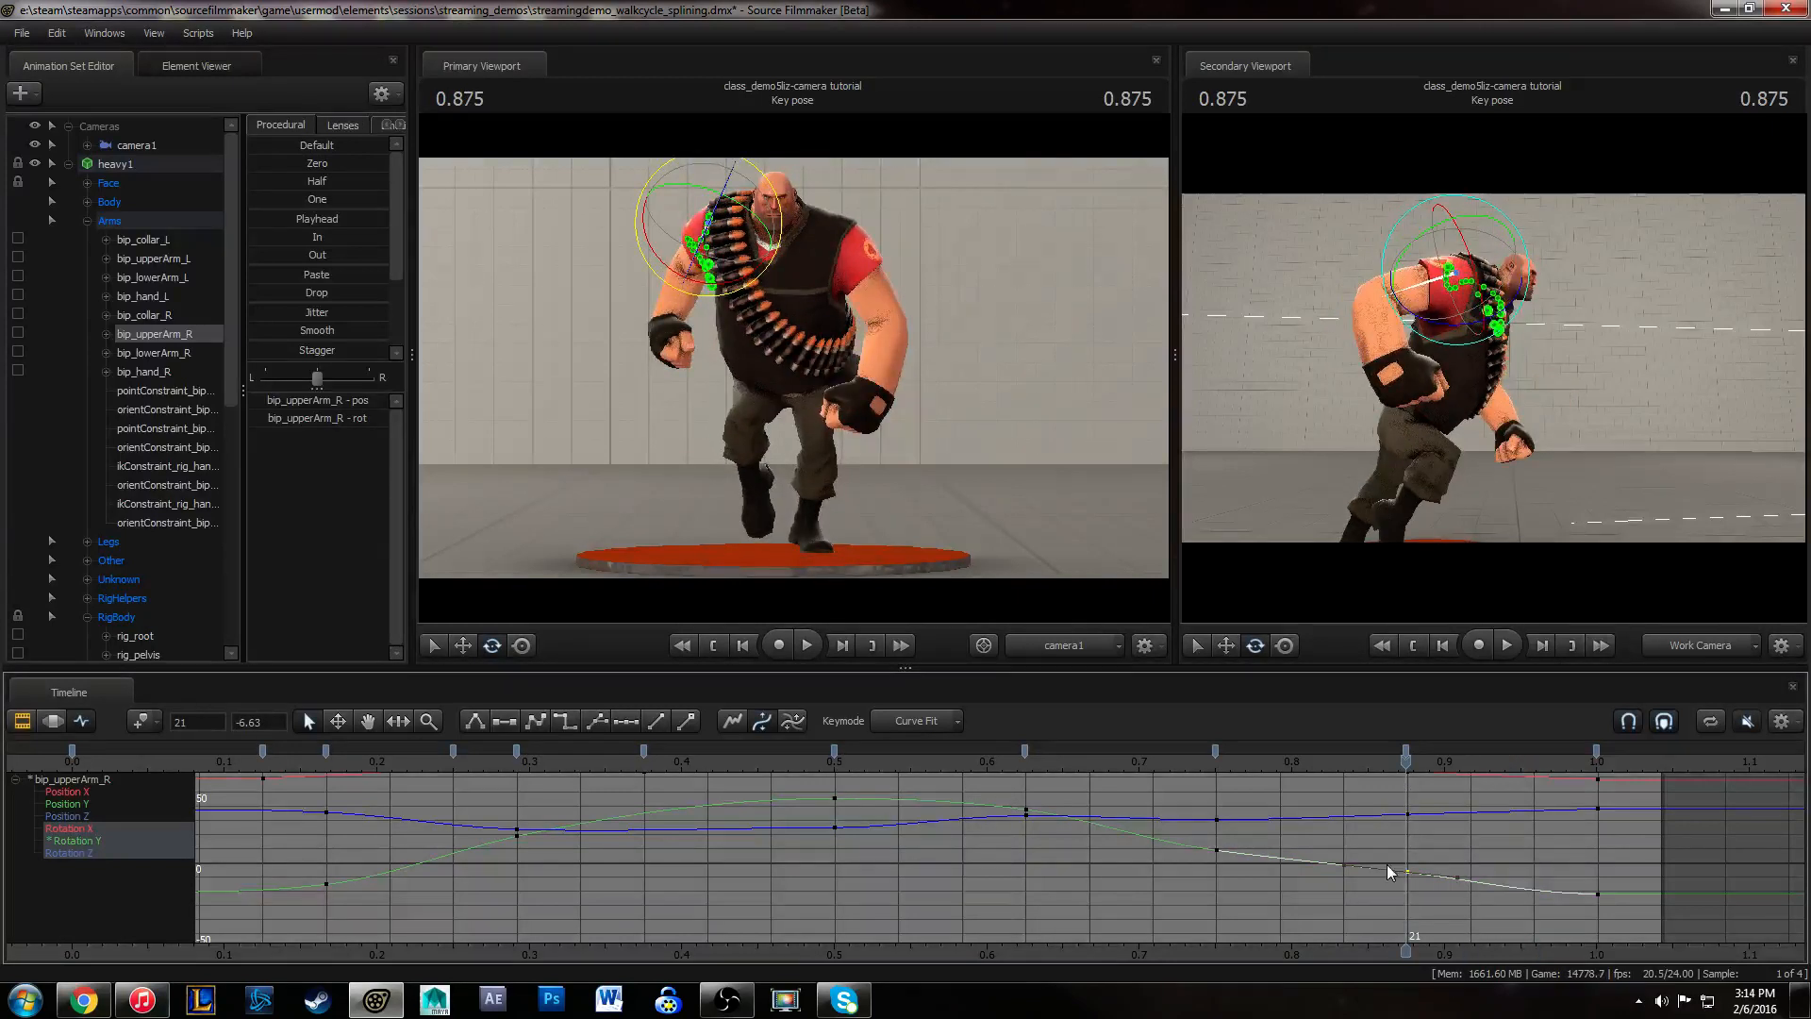
{"action": "left_click", "coordinate": [1495, 913]}
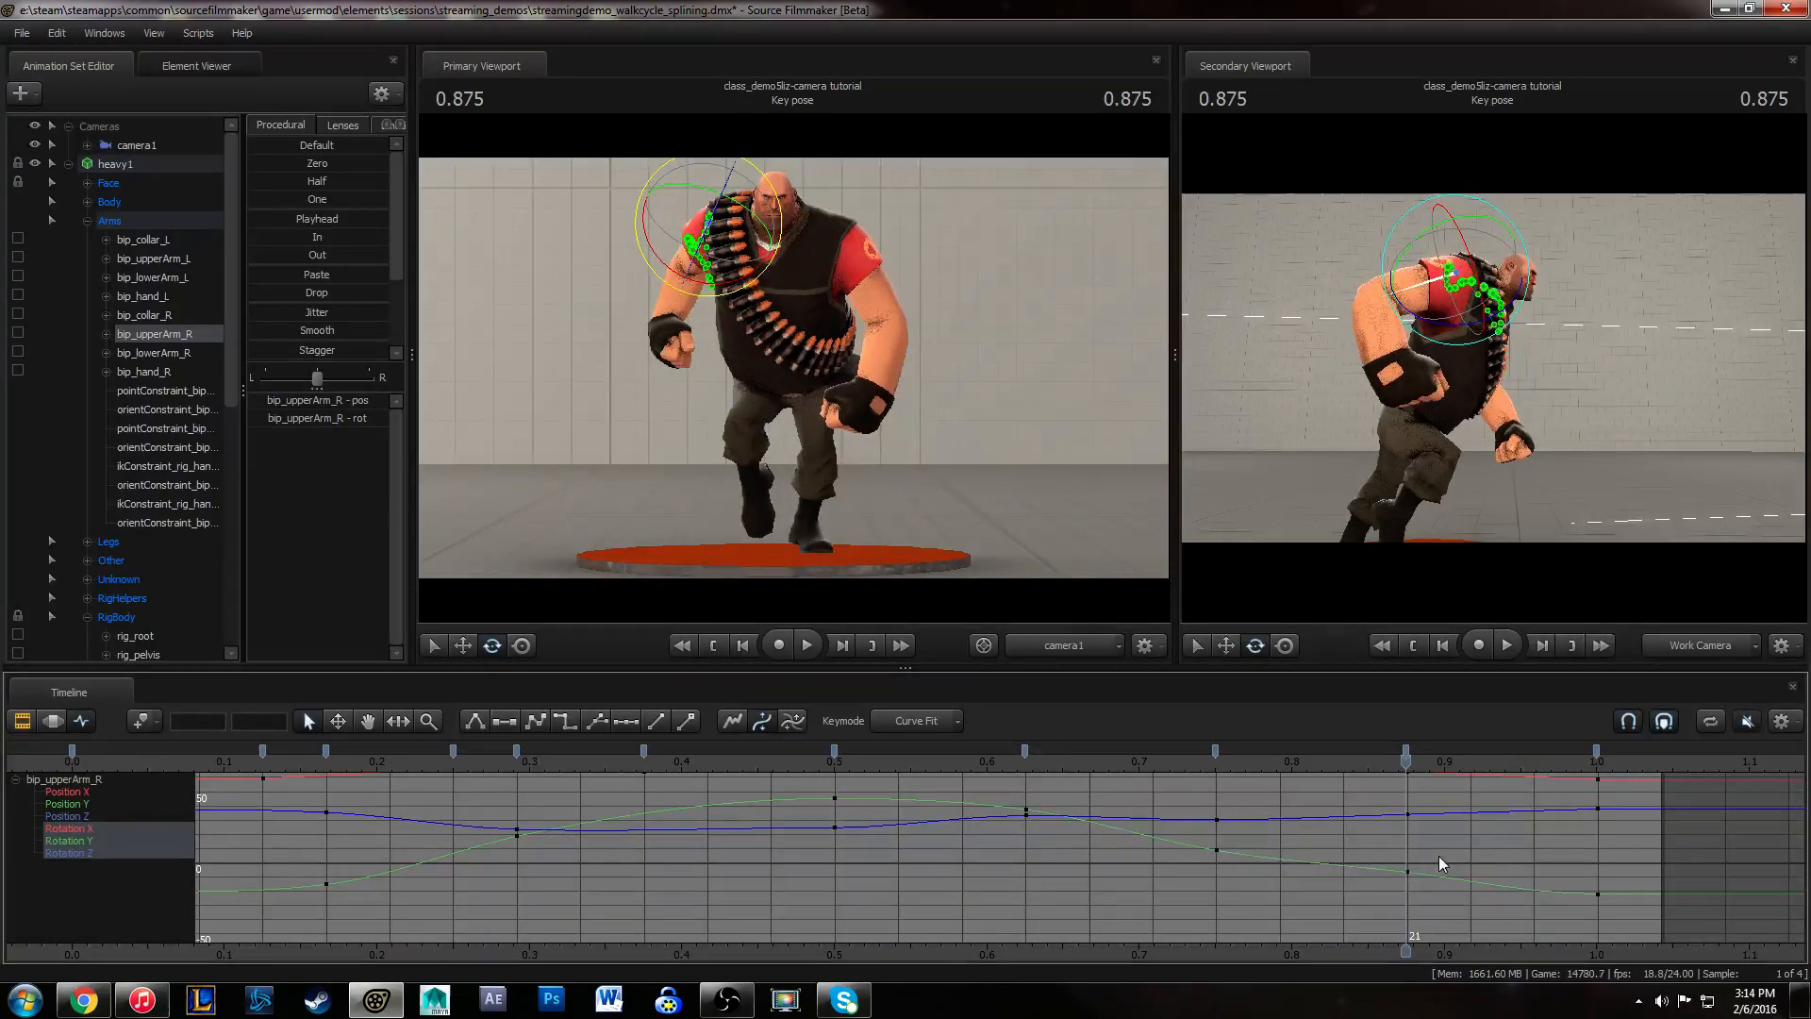
{"action": "scroll", "coordinate": [1439, 856], "scroll_direction": "down", "scroll_amount": 1}
{"action": "mouse_move", "coordinate": [1439, 856]}
{"action": "middle_mouse_down"}
{"action": "mouse_move", "coordinate": [1468, 906]}
{"action": "mouse_move", "coordinate": [1458, 849]}
{"action": "middle_mouse_up"}
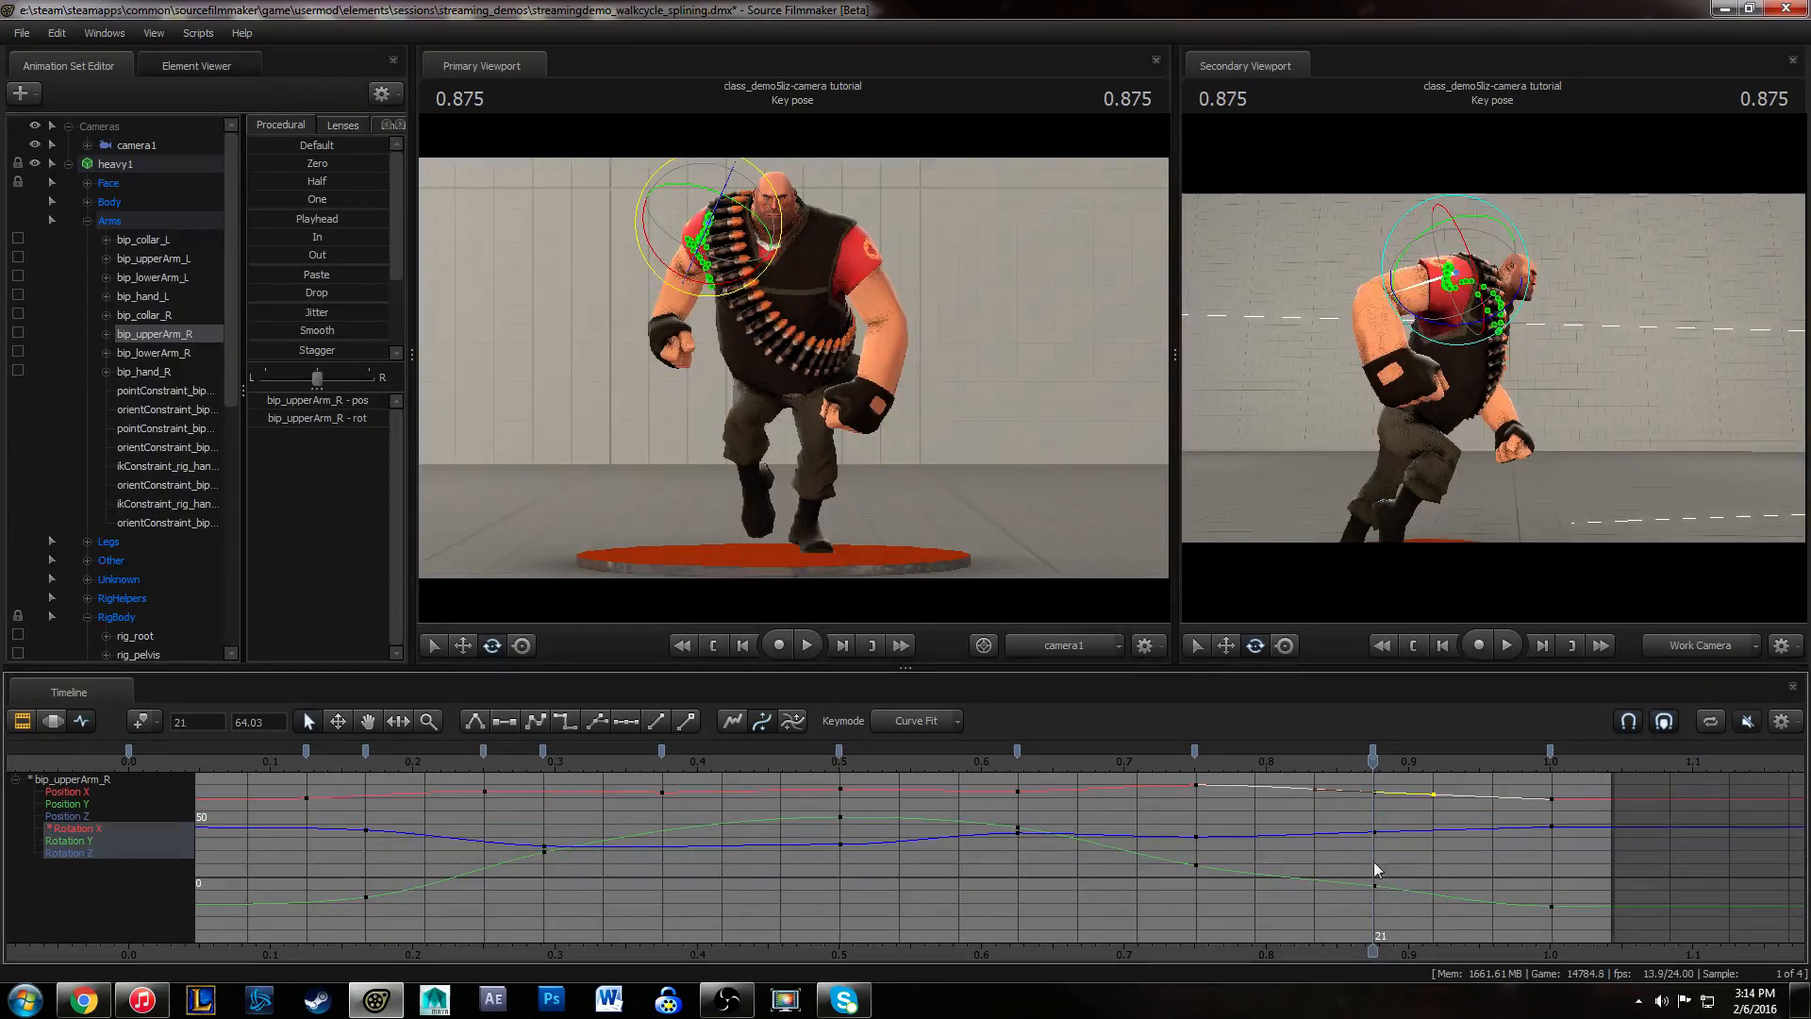
- Scrub the arm's swing up to frame 23, and from frame 0 to frame 4
{"action": "left_click_drag", "start_coordinate": [1320, 760], "coordinate": [1472, 784]}
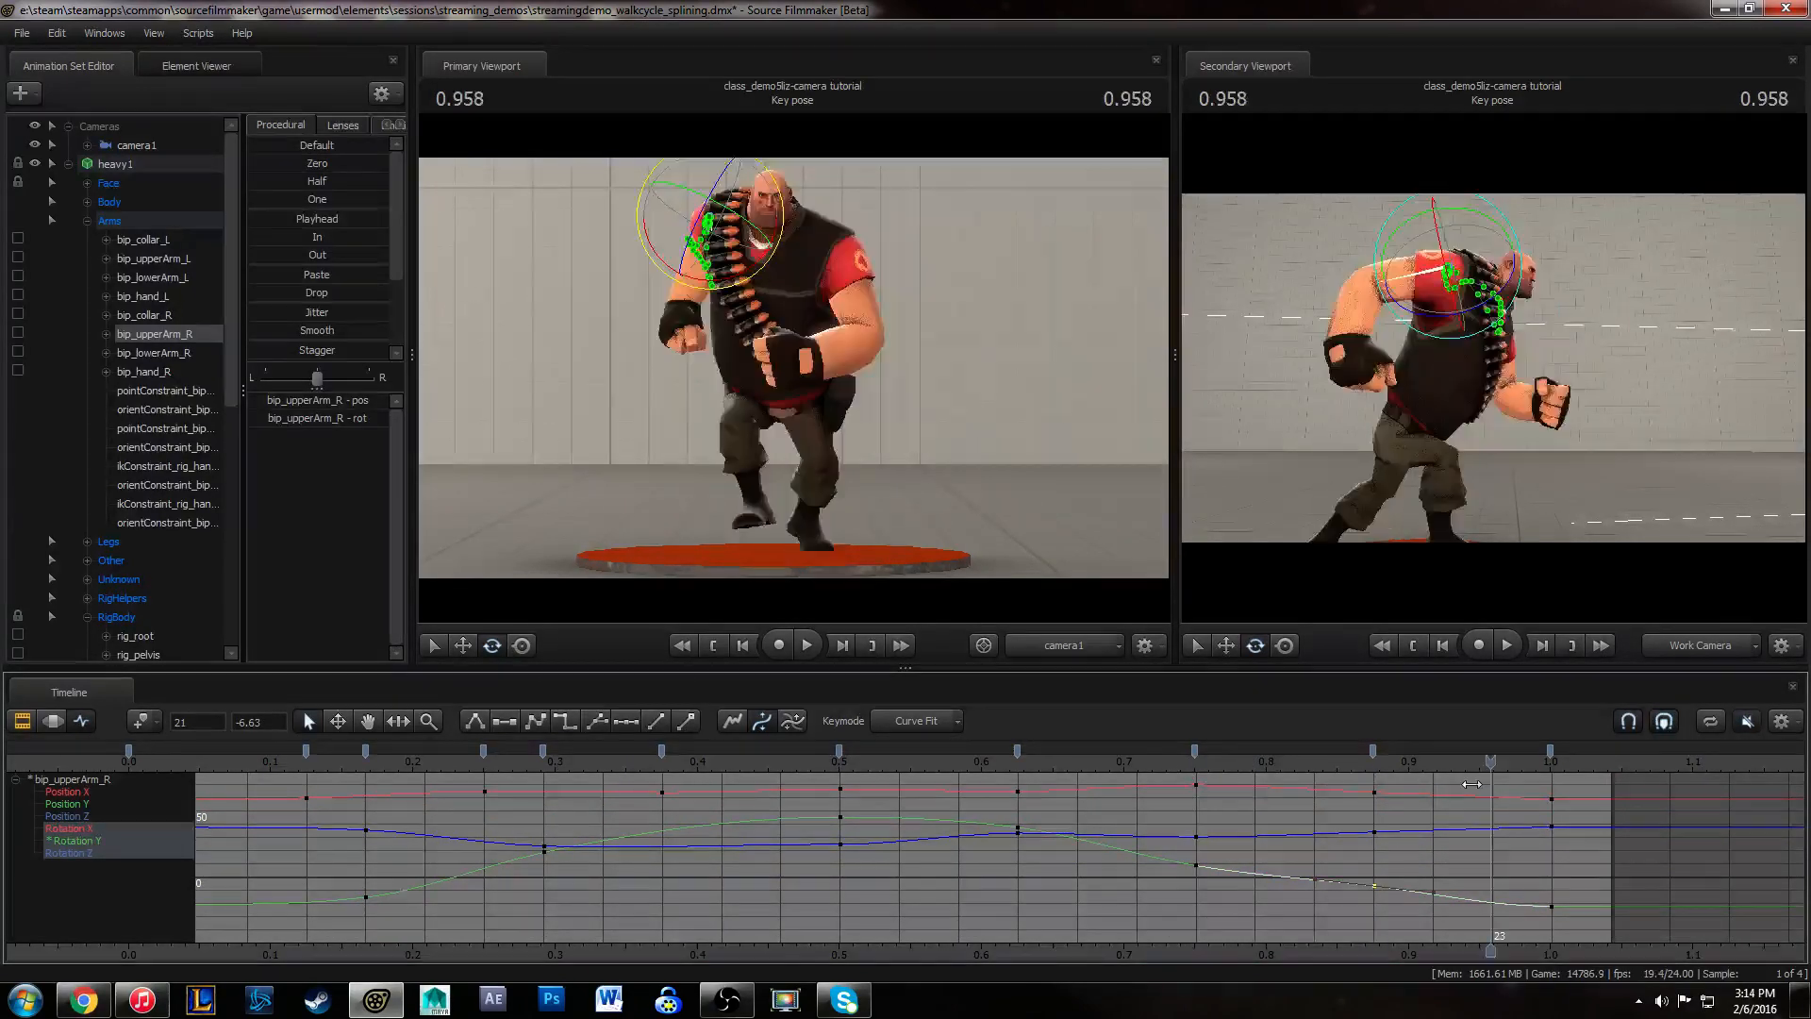
{"action": "scroll", "coordinate": [1539, 879], "scroll_direction": "down", "scroll_amount": 1}
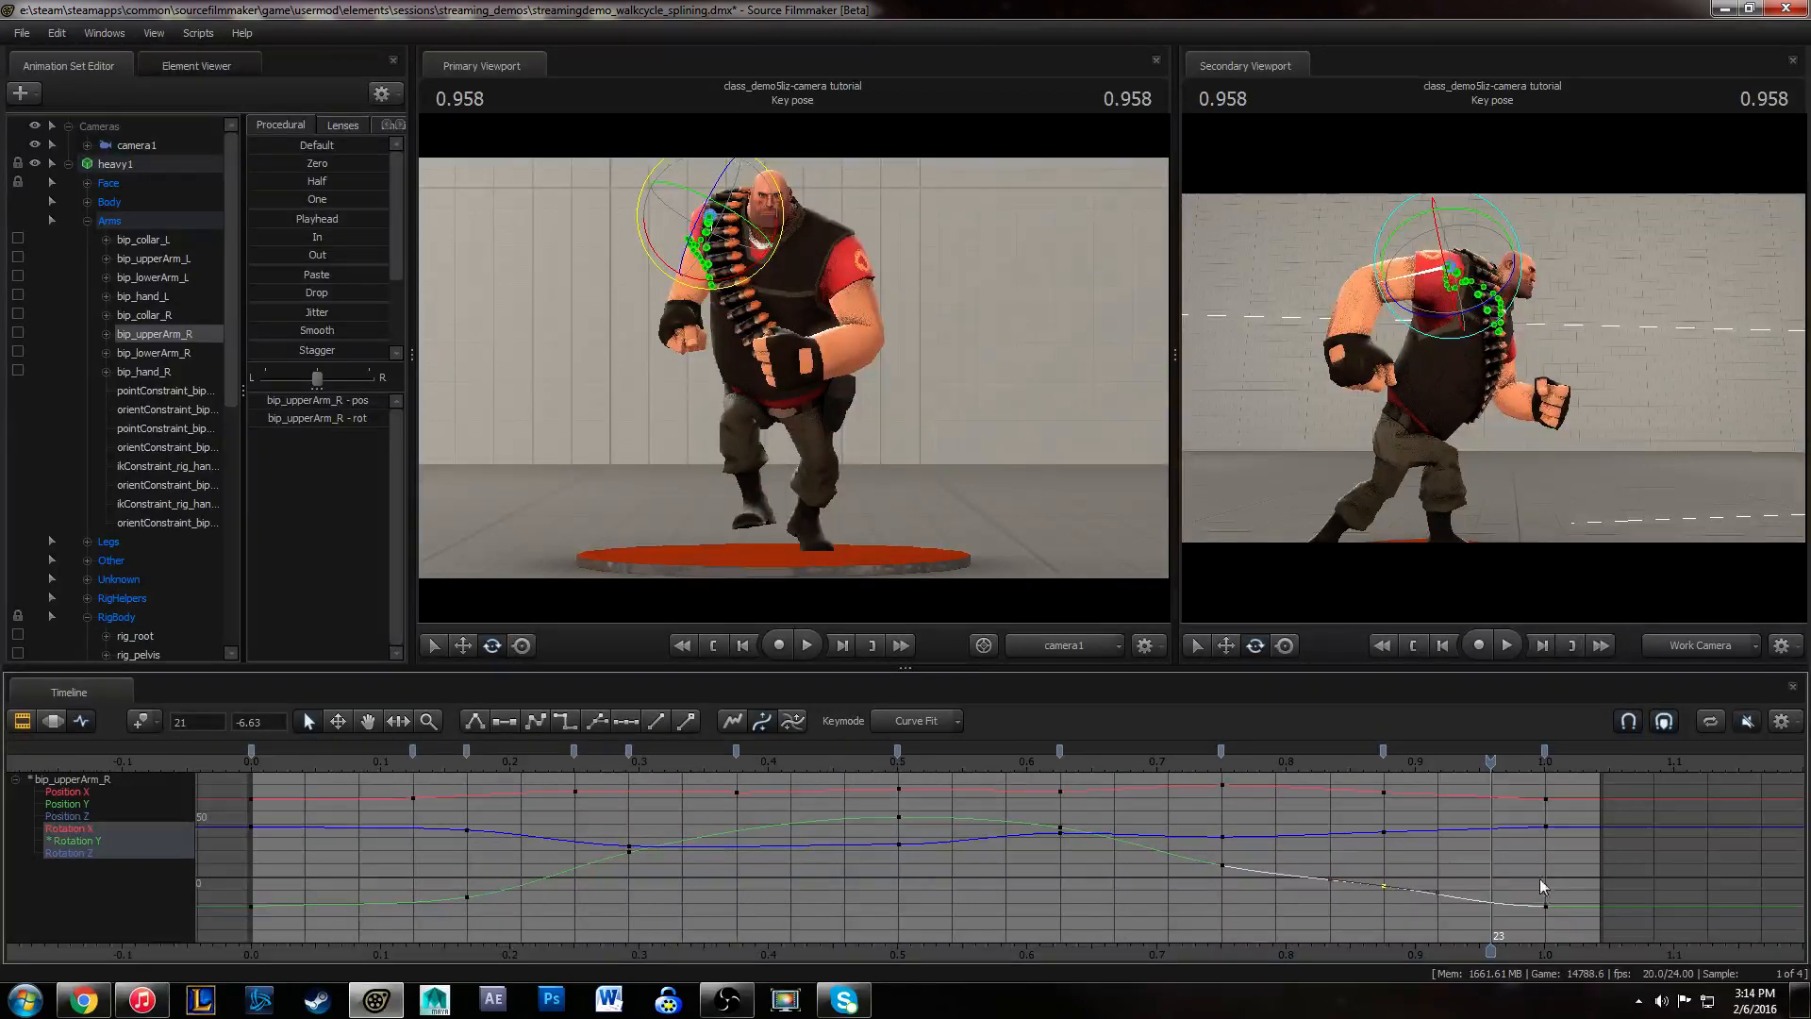
{"action": "middle_click_drag", "start_coordinate": [1361, 852], "coordinate": [1402, 851]}
{"action": "left_click", "coordinate": [295, 762]}
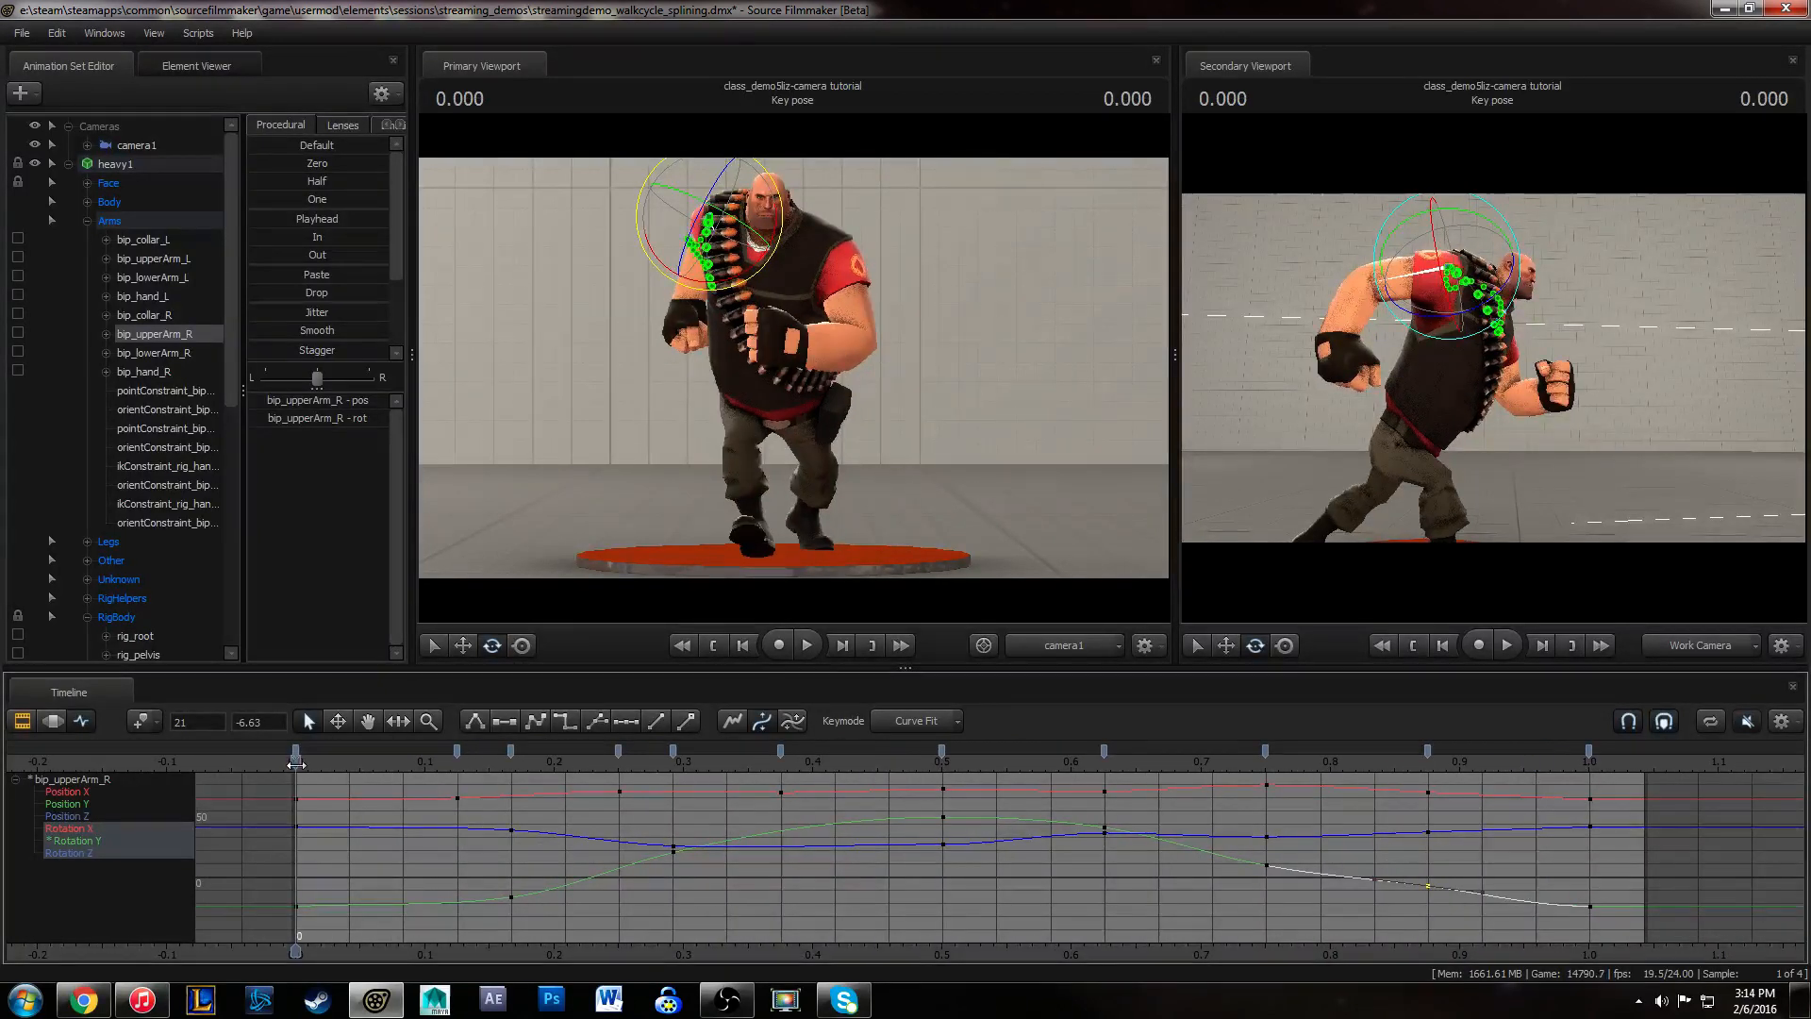
{"action": "left_click_drag", "start_coordinate": [296, 762], "coordinate": [512, 799]}
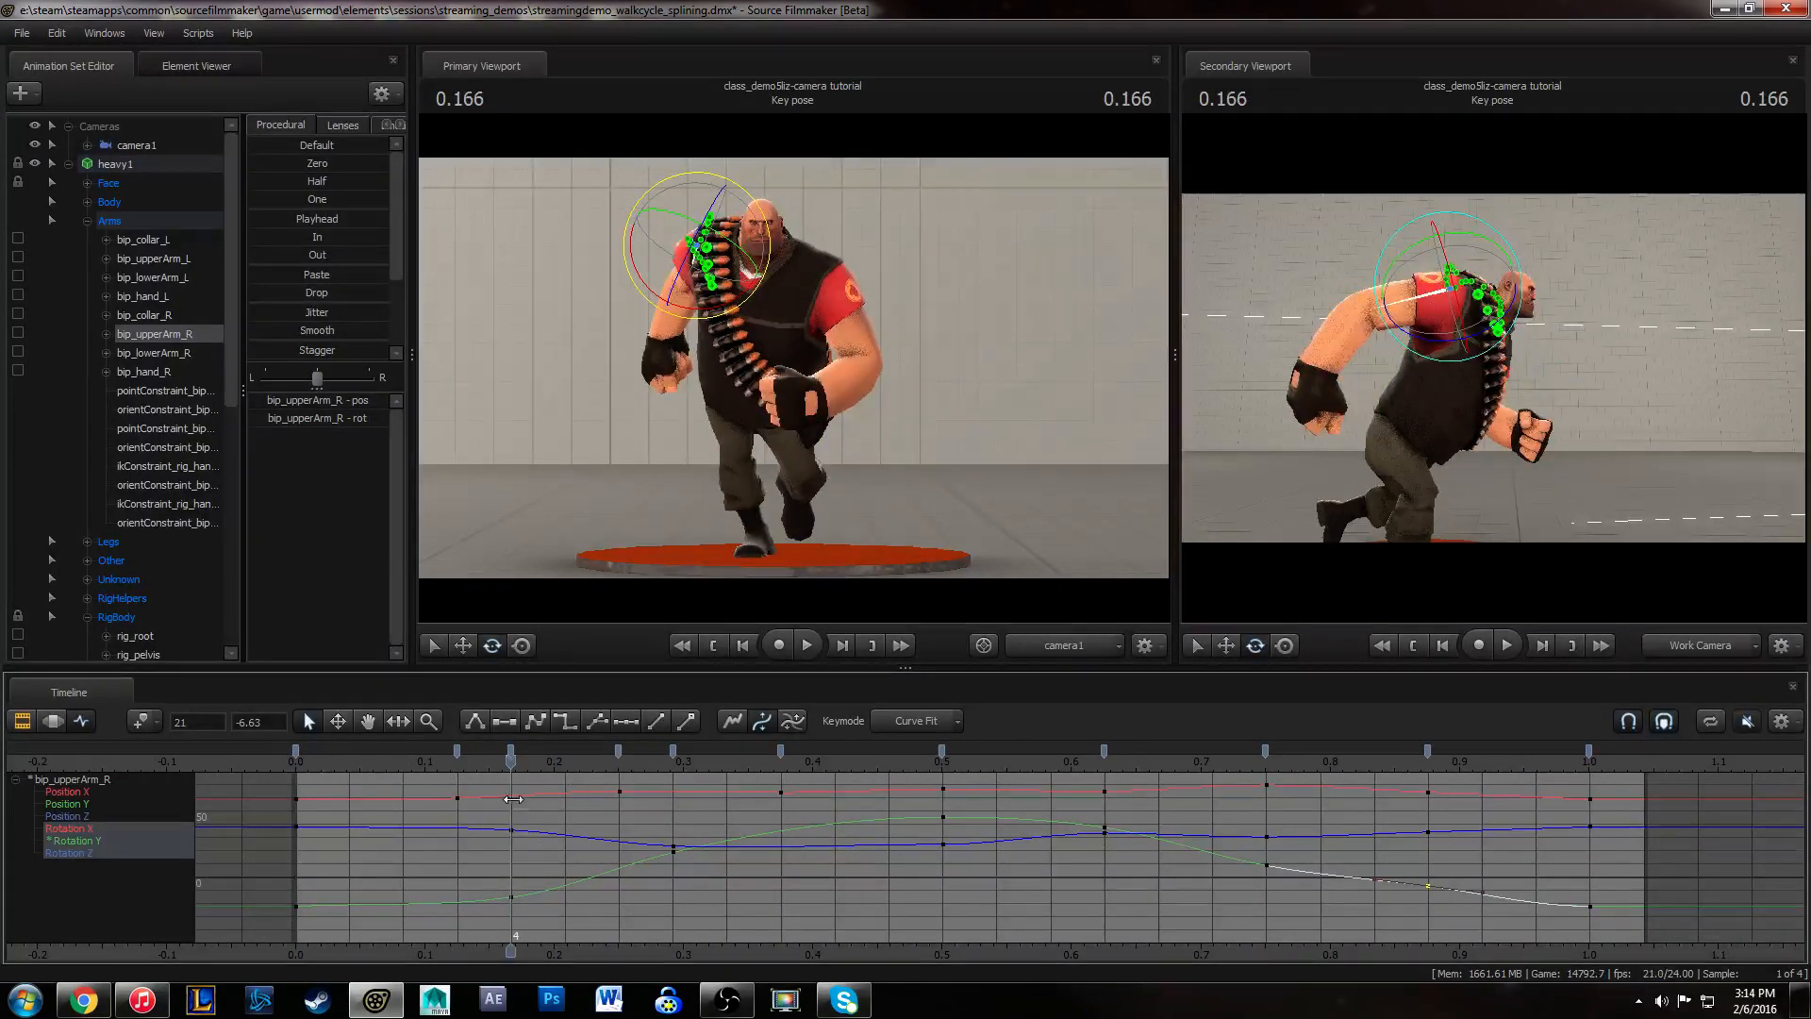
- Try lowering bip_upperArm_R's Rotation Y key at frame 4 to -27.75
{"action": "left_click_drag", "start_coordinate": [94, 826], "coordinate": [98, 865]}
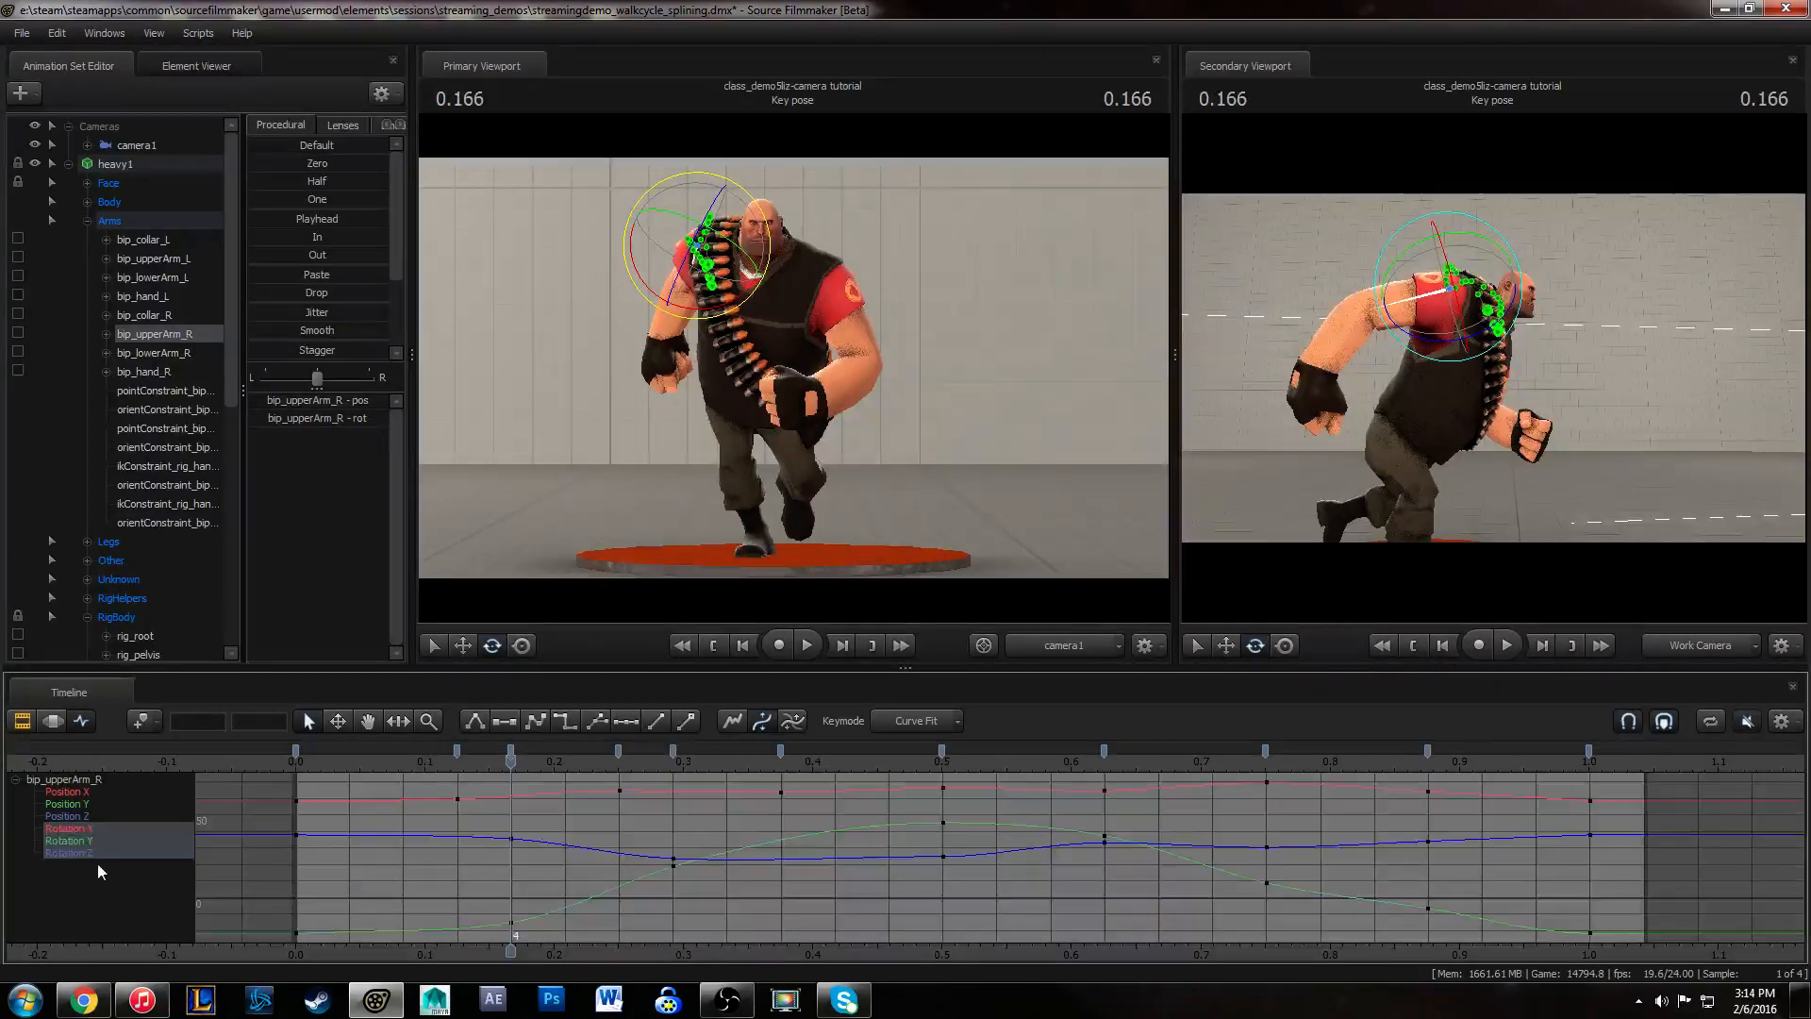
{"action": "left_click", "coordinate": [510, 923]}
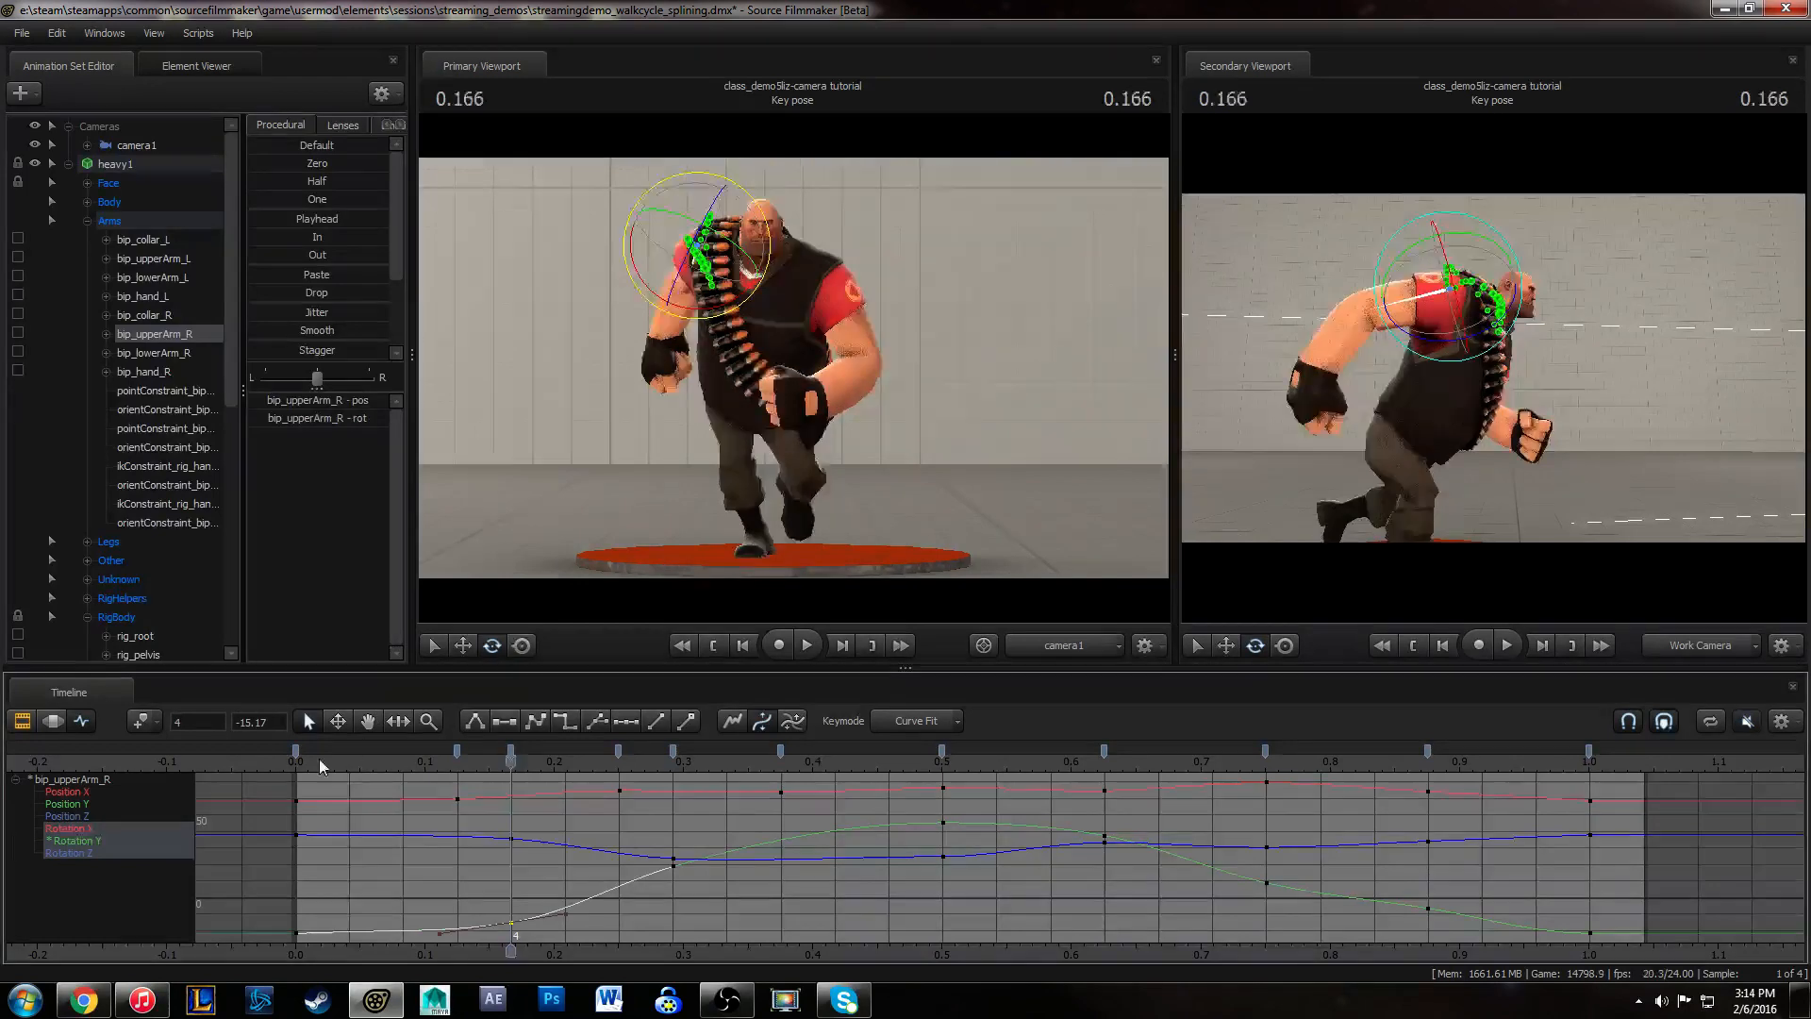
{"action": "left_click", "coordinate": [443, 766]}
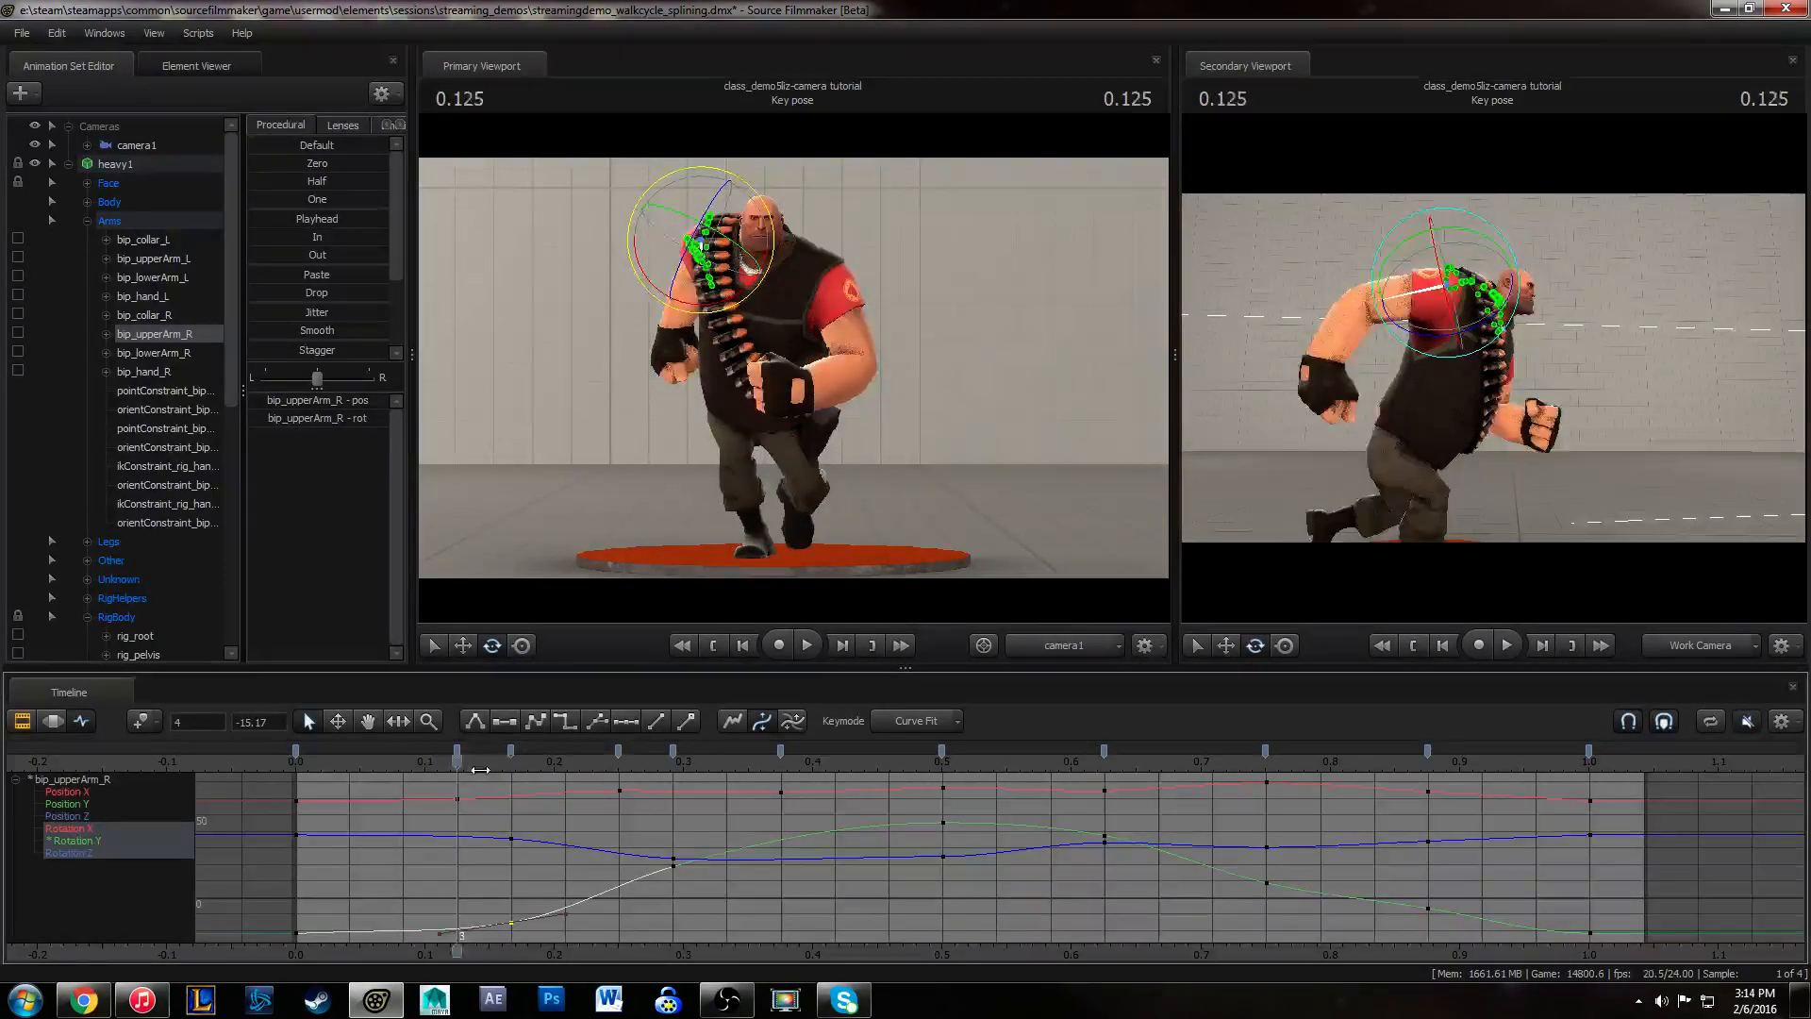
{"action": "left_click_drag", "start_coordinate": [480, 769], "coordinate": [517, 812]}
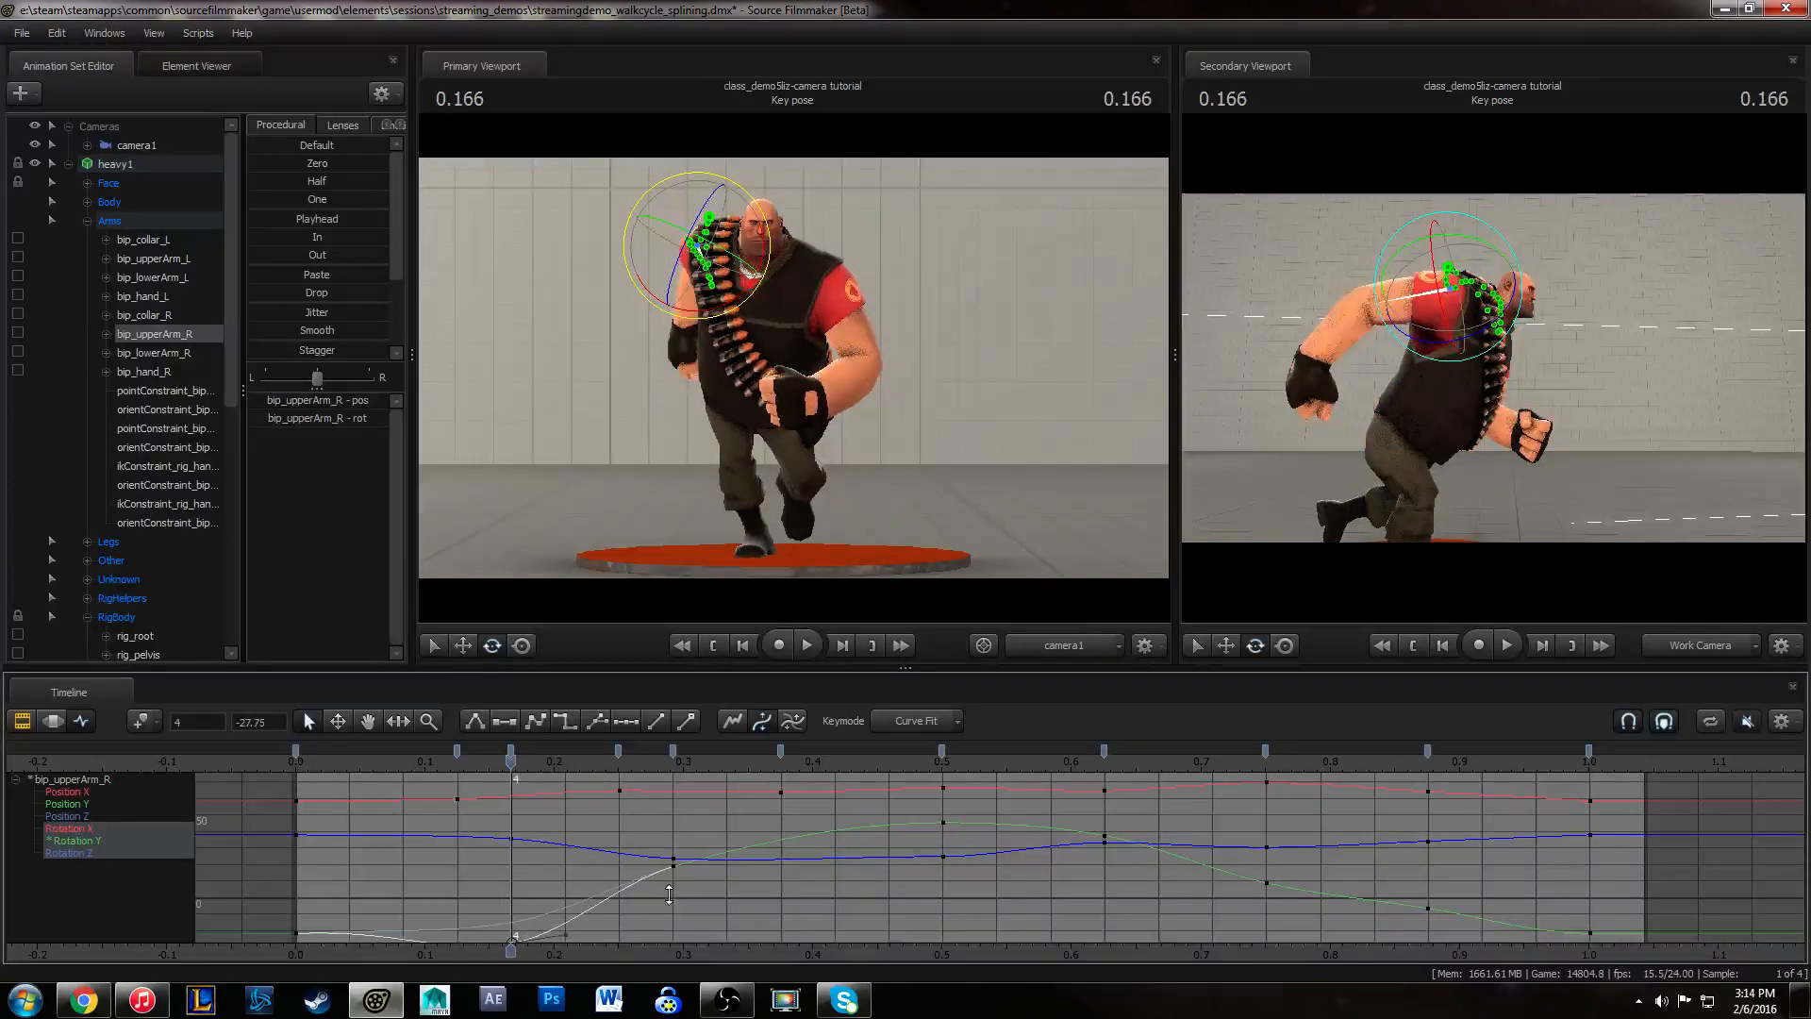
- Check the Rotation Y key at frame 21 and replay the walk from frame 0
{"action": "left_click", "coordinate": [1404, 847]}
{"action": "left_click_drag", "start_coordinate": [1232, 777], "coordinate": [1430, 817]}
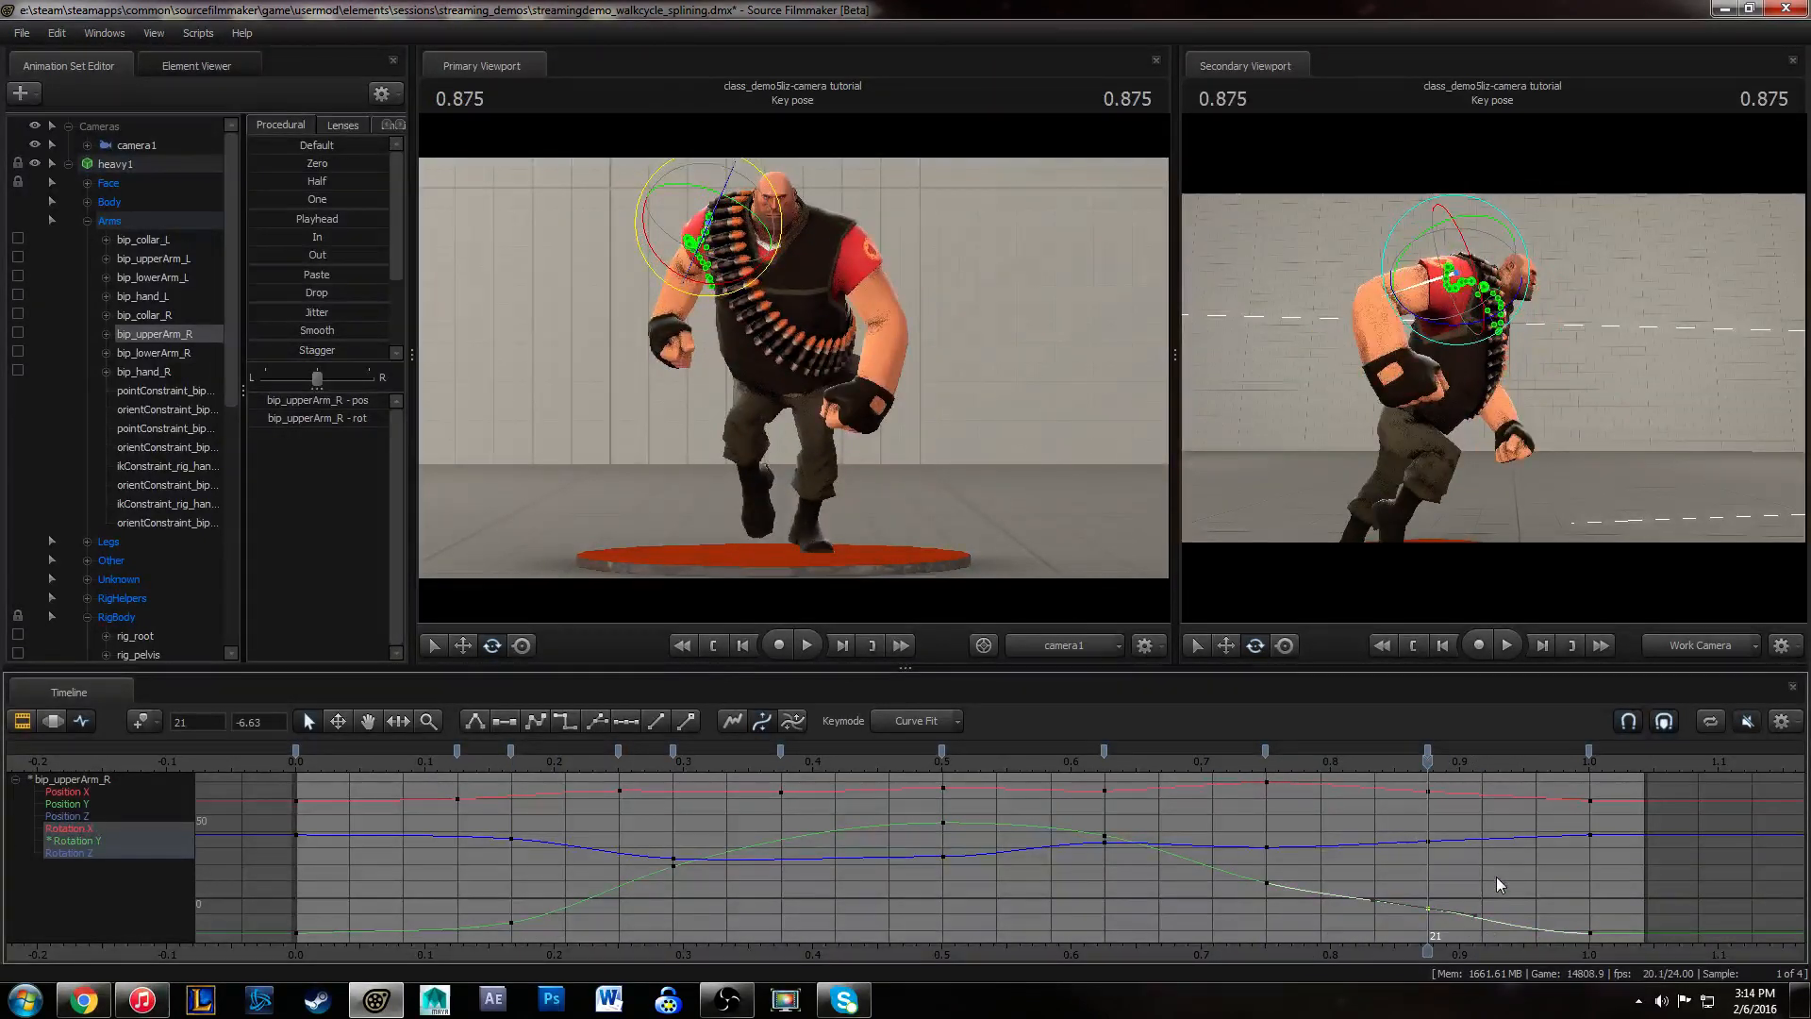
{"action": "left_click", "coordinate": [1469, 881]}
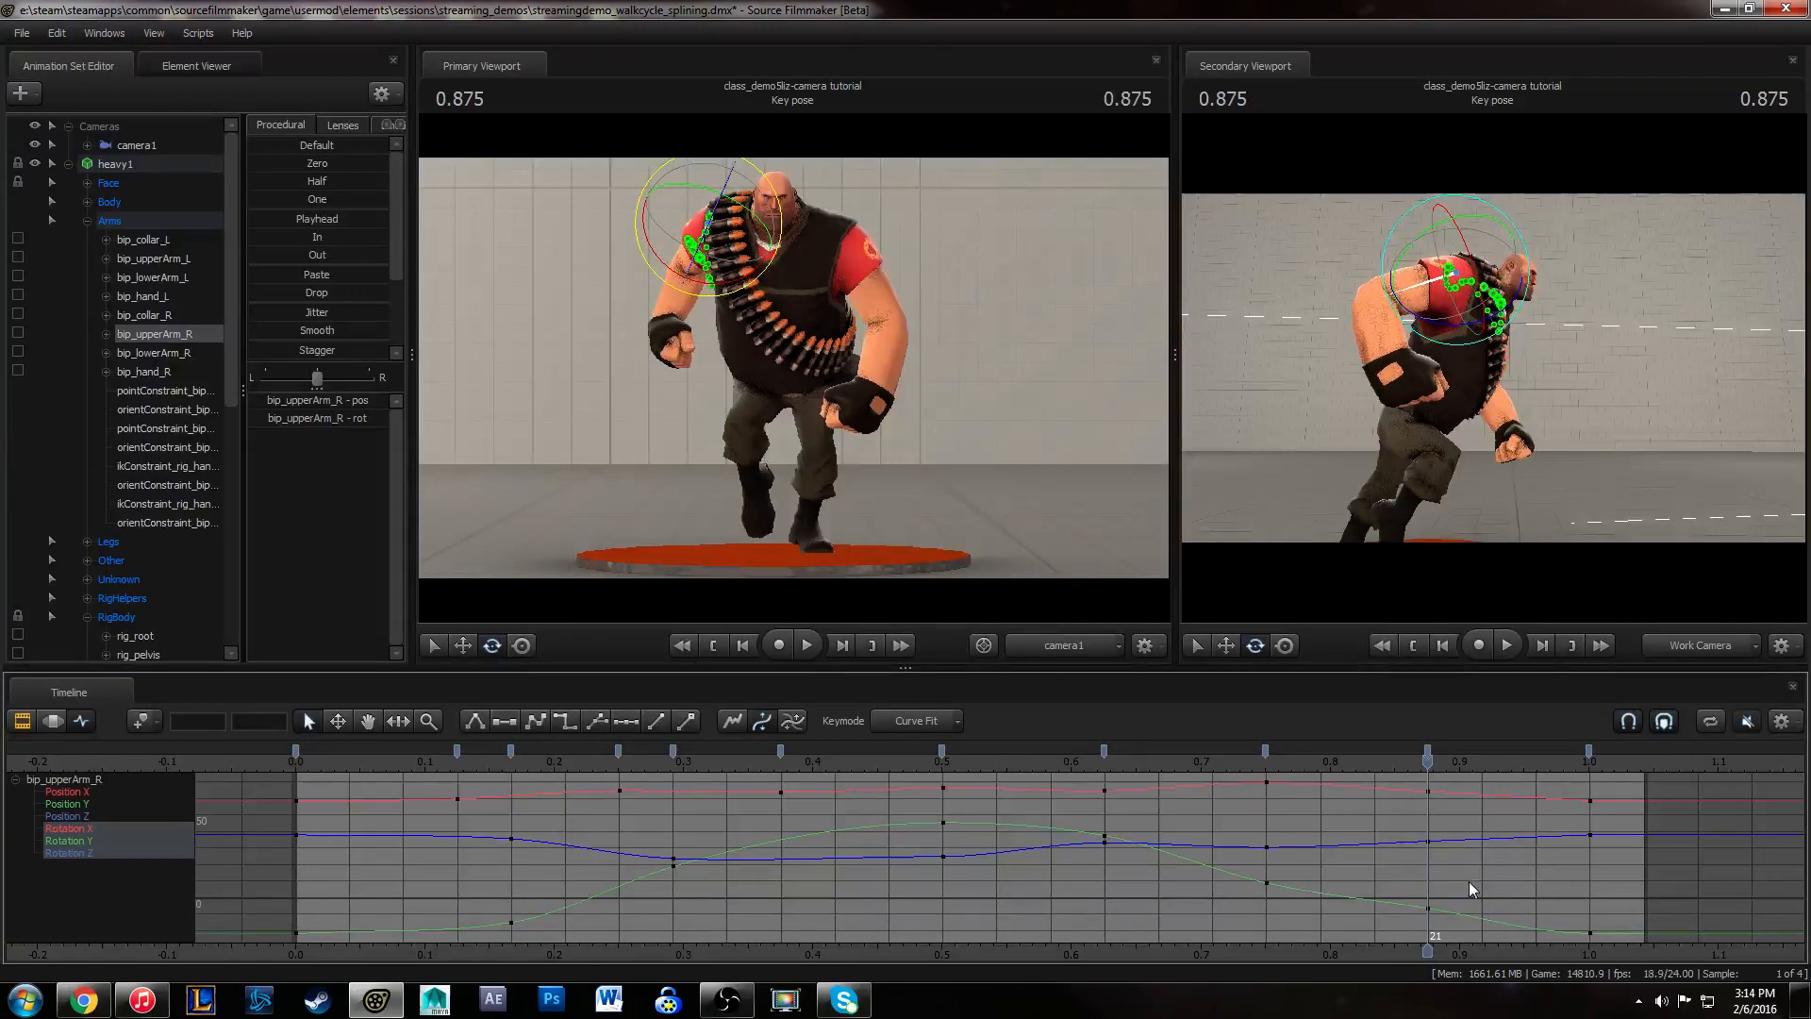
{"action": "left_click_drag", "start_coordinate": [1149, 756], "coordinate": [315, 762]}
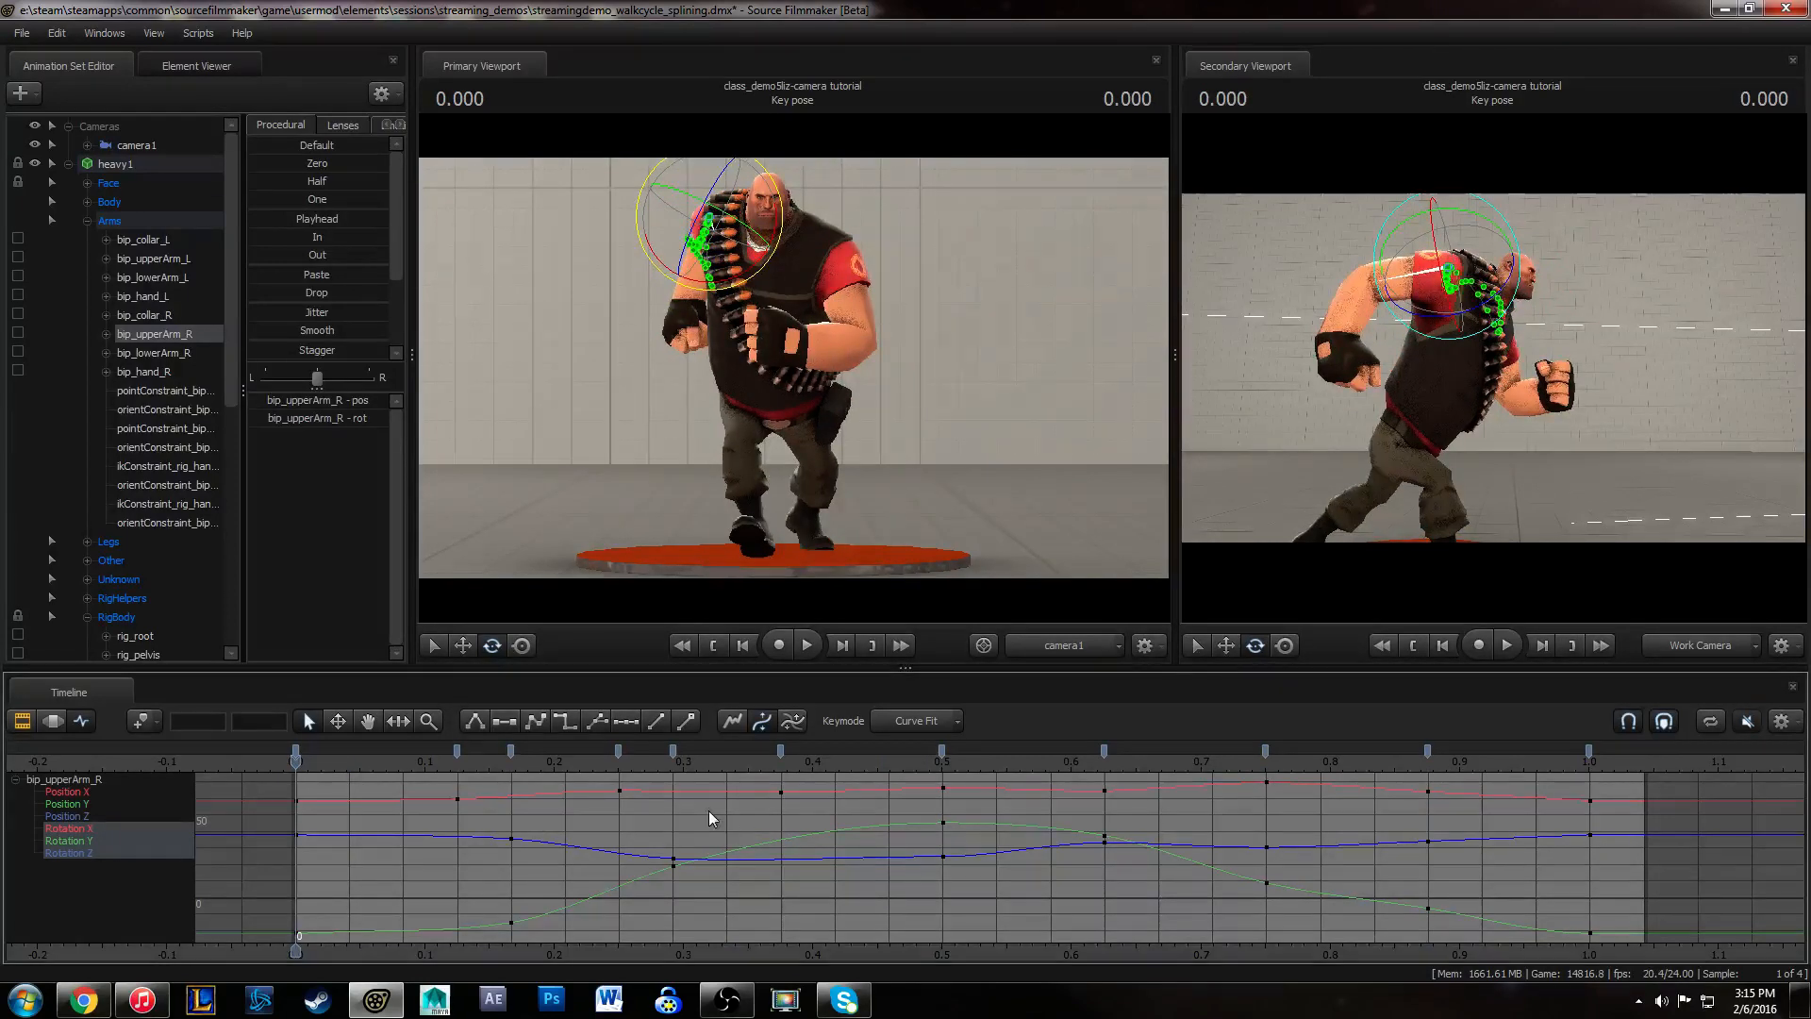
{"action": "key", "text": "space"}
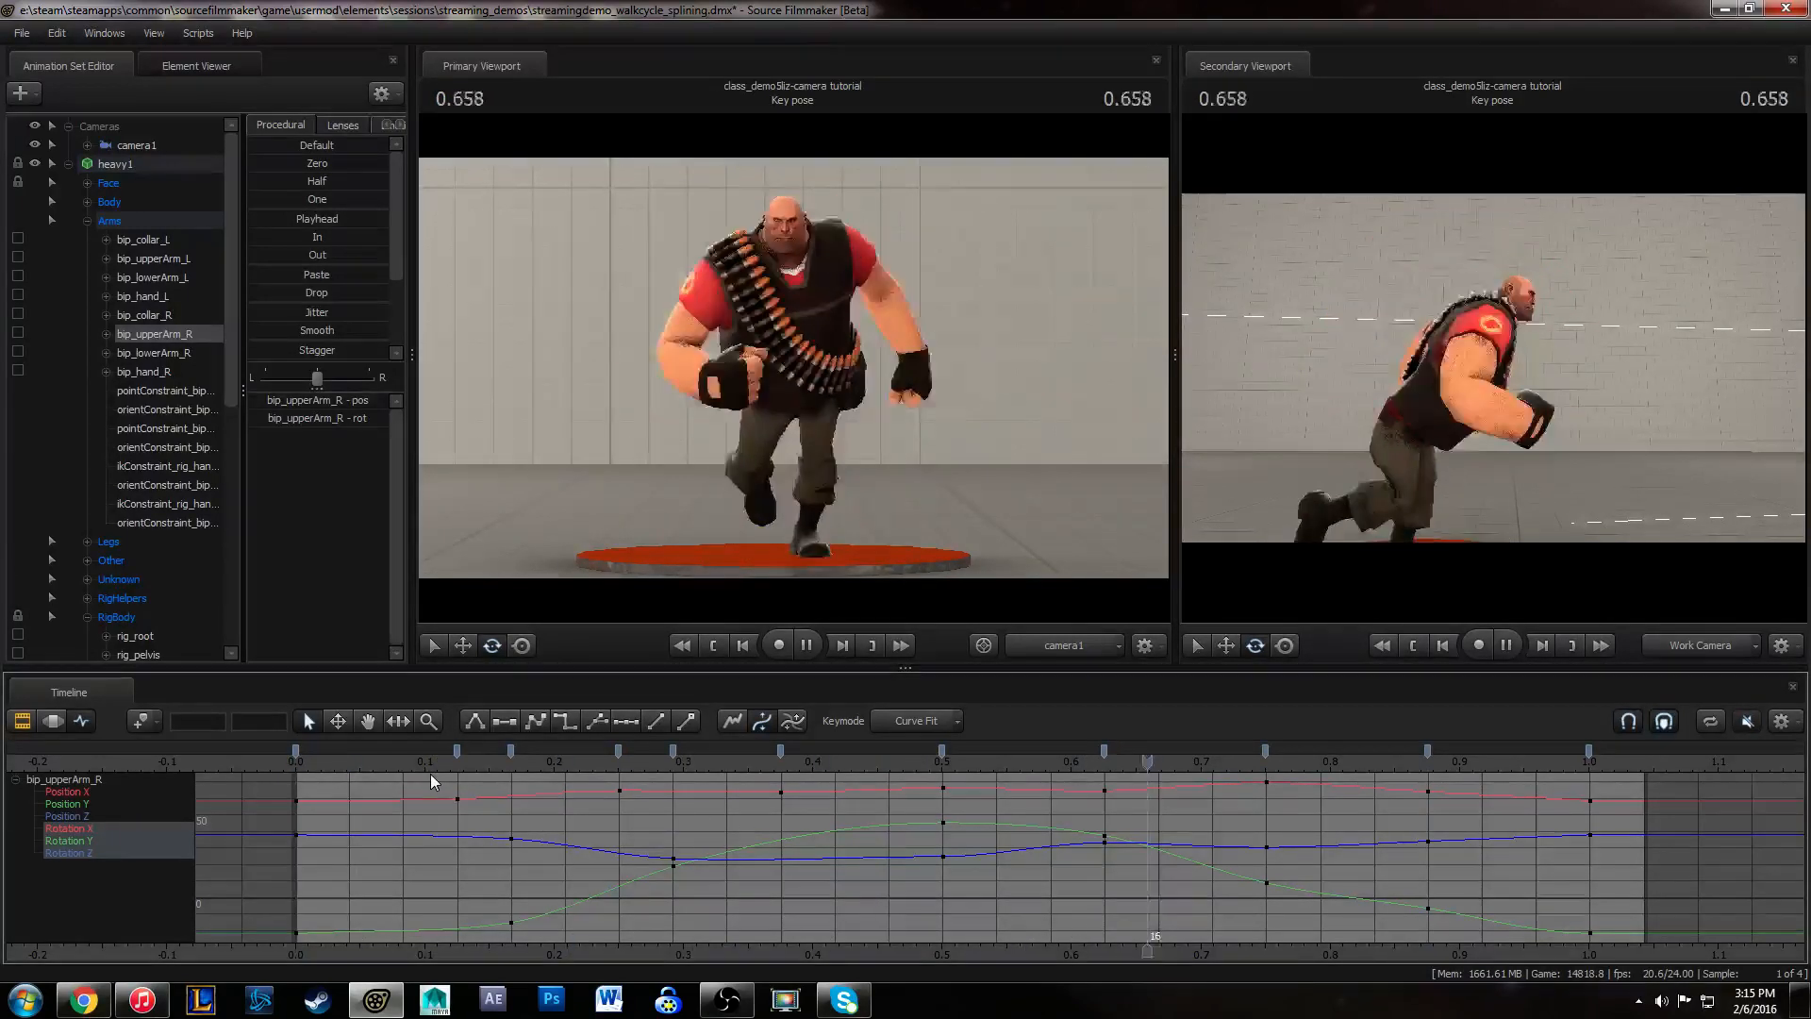
{"action": "left_click", "coordinate": [296, 761]}
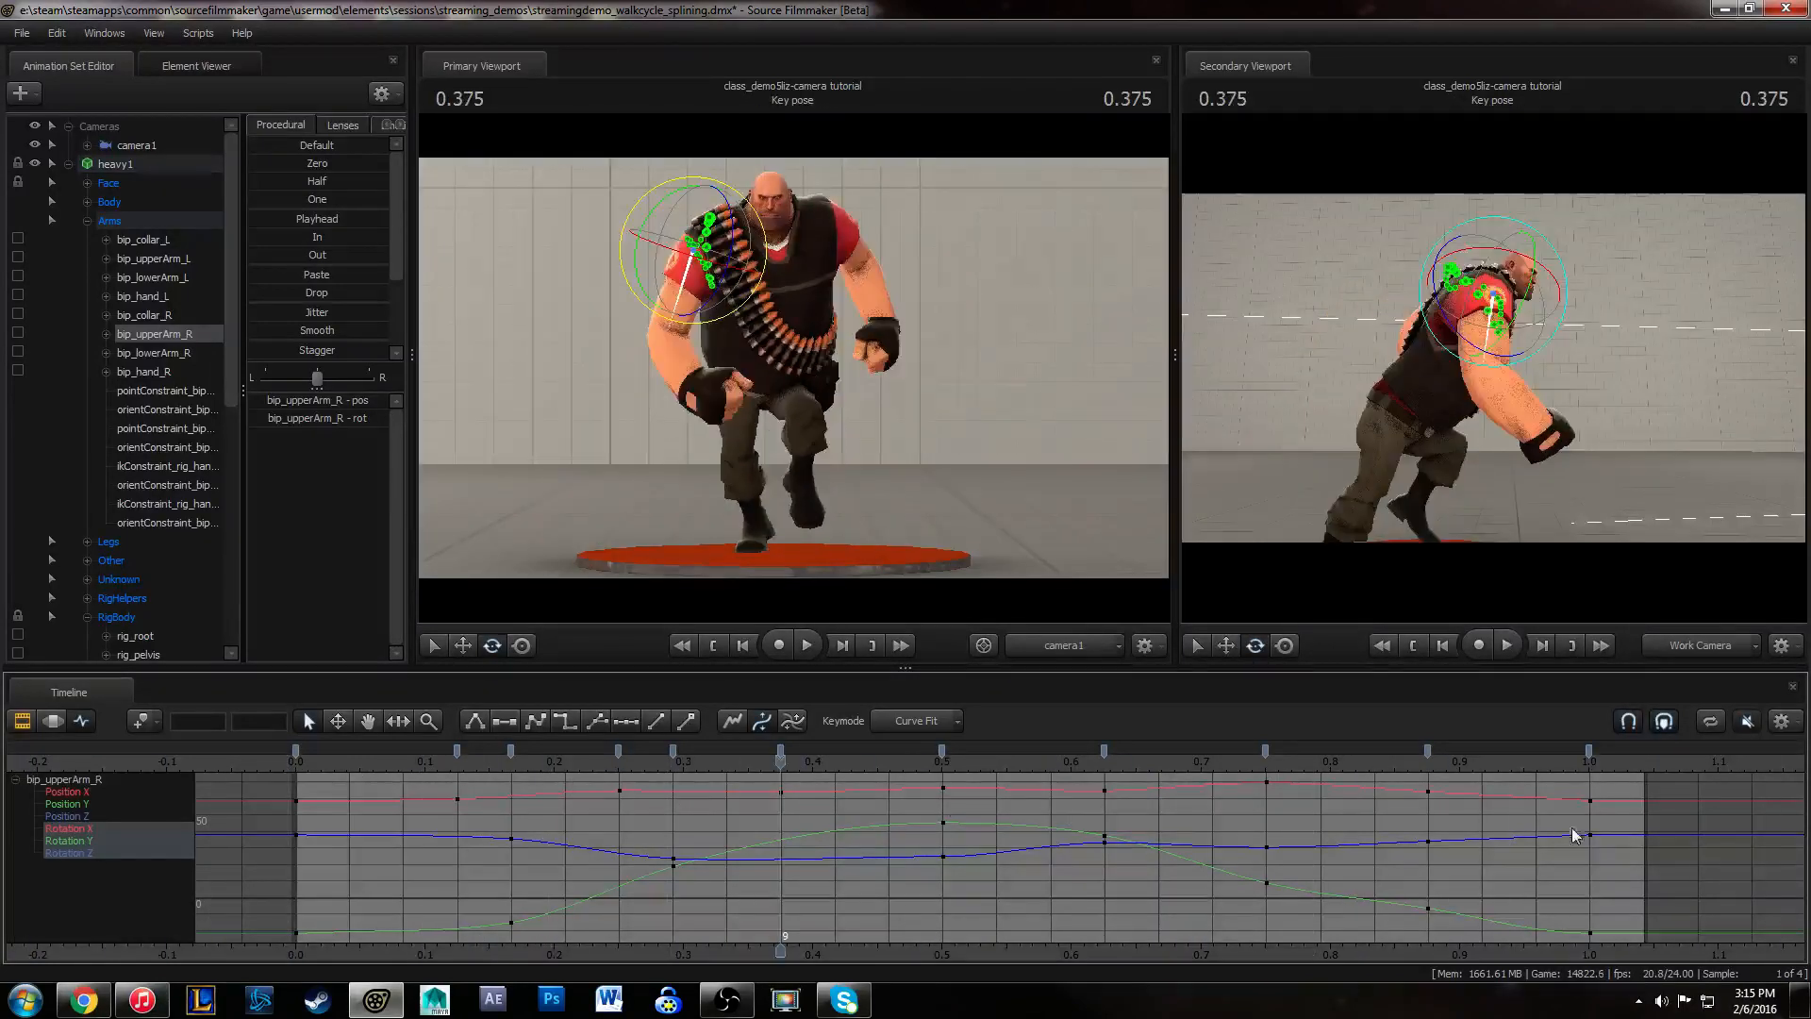
- Lower bip_upperArm_R's Rotation Y key at frame 21 to -12.34 and scrub through to frame 24
{"action": "left_click", "coordinate": [1427, 800]}
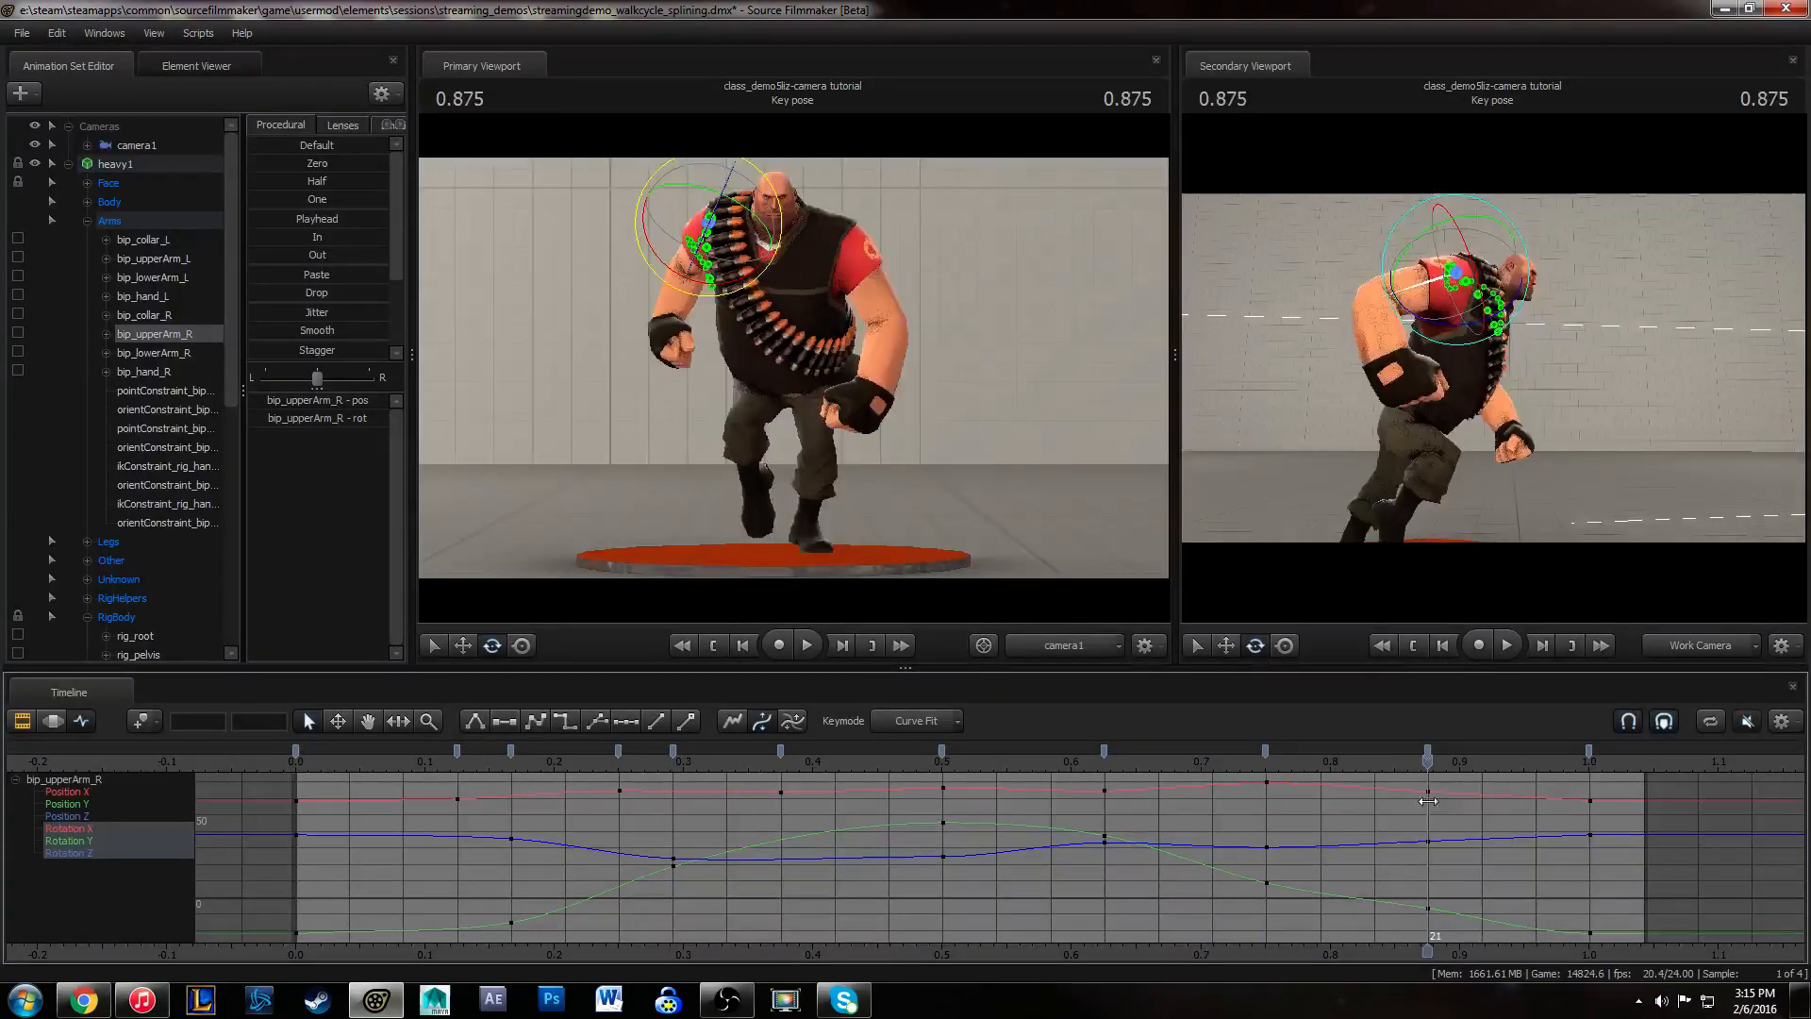
{"action": "left_click_drag", "start_coordinate": [1465, 927], "coordinate": [1466, 929]}
{"action": "left_click_drag", "start_coordinate": [1532, 858], "coordinate": [1534, 875]}
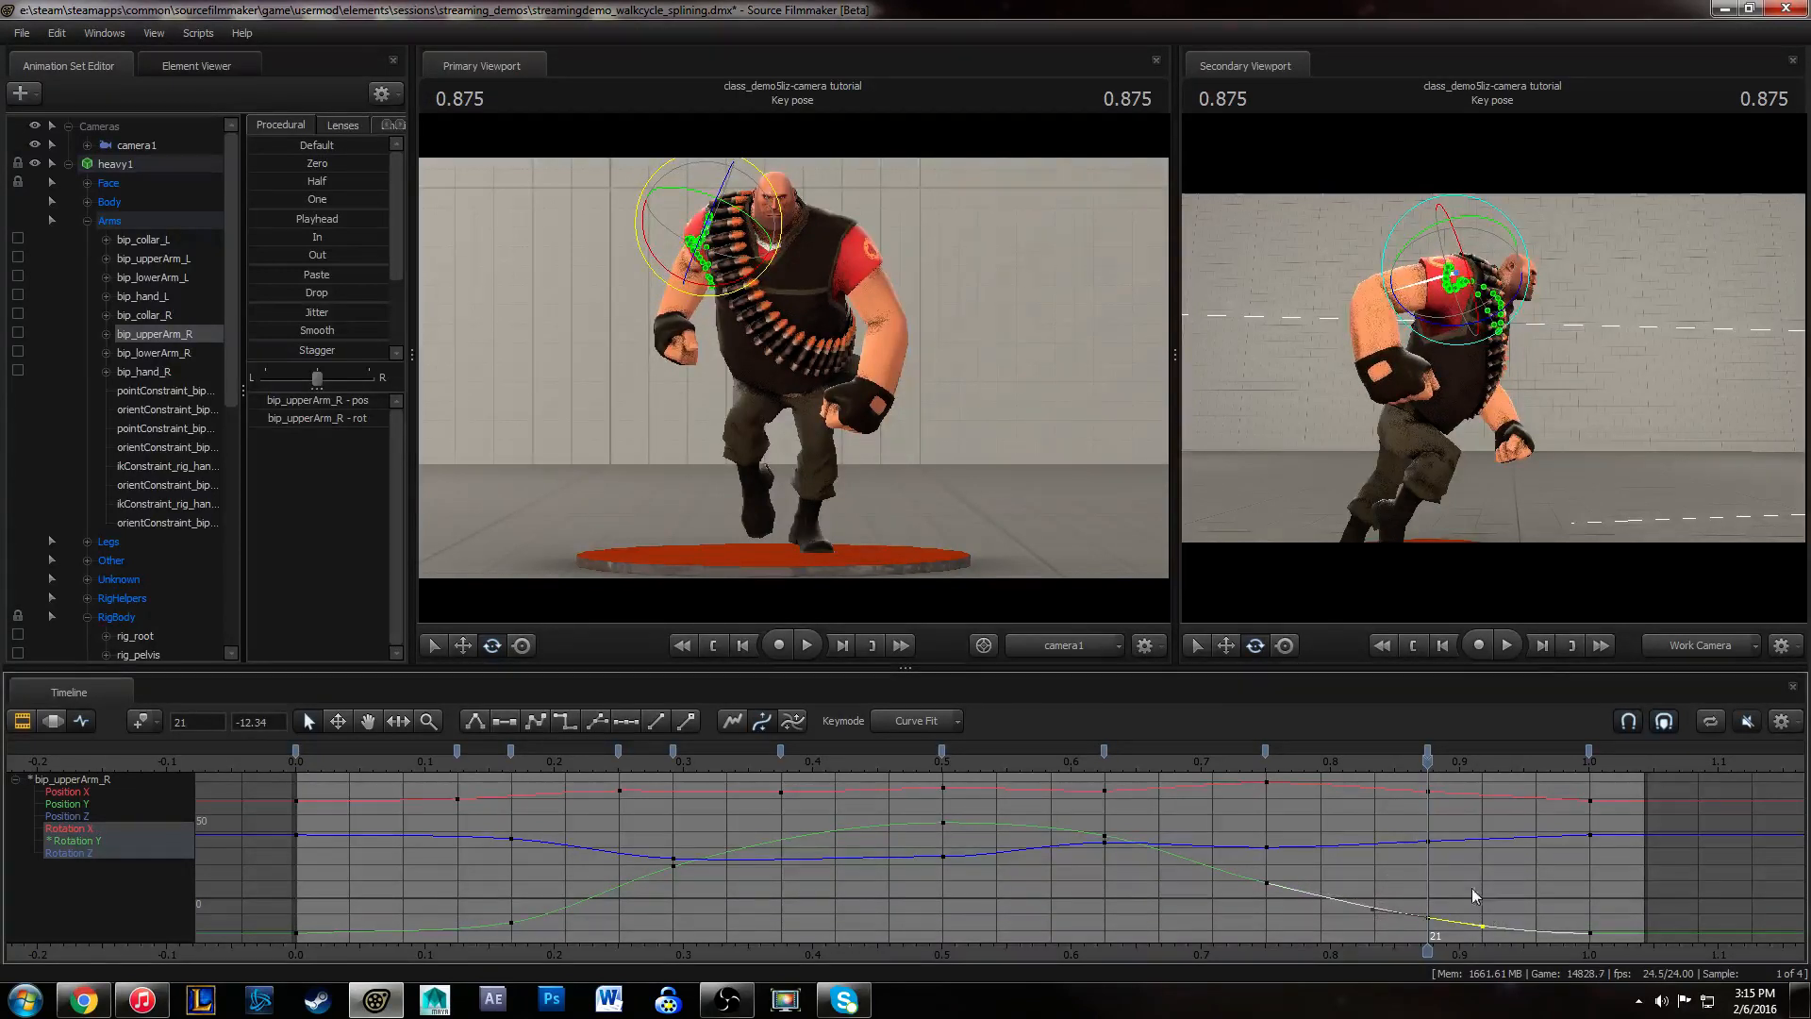
{"action": "left_click_drag", "start_coordinate": [1151, 762], "coordinate": [1604, 785]}
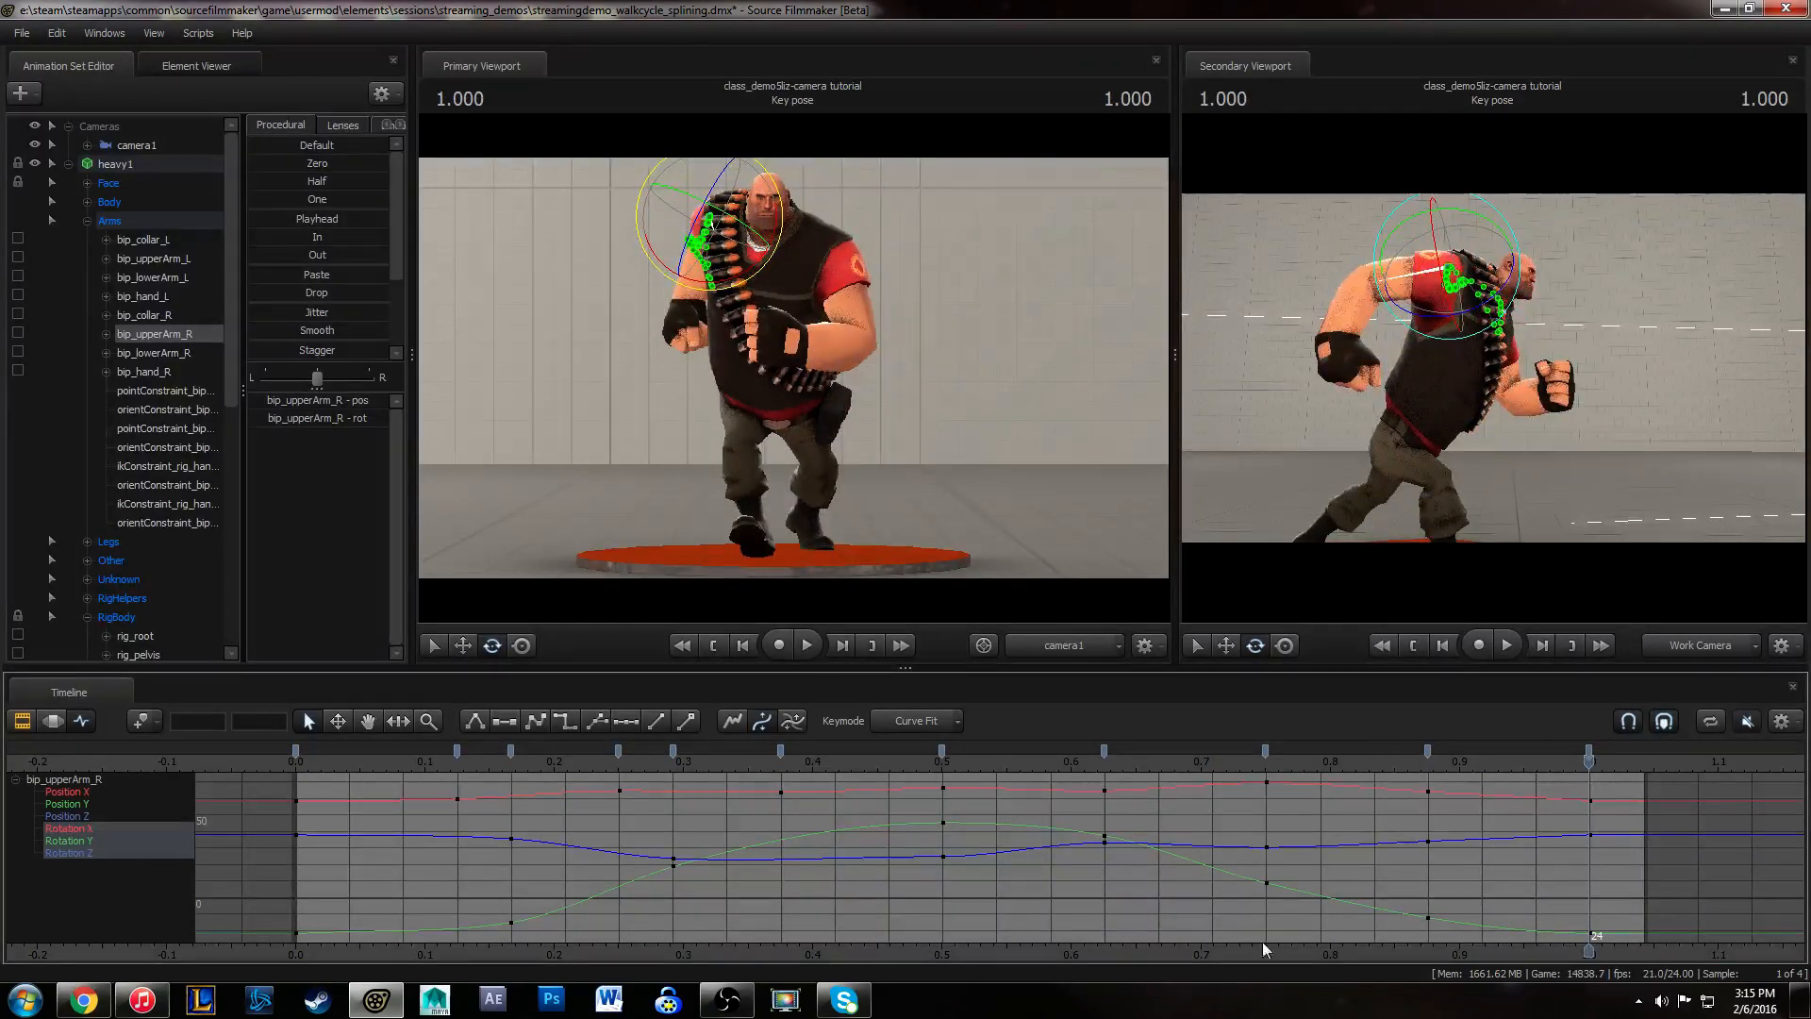
- Replay the walk from frame 0 and review the right arm's swing, stopping at frame 4
{"action": "left_click", "coordinate": [1641, 896]}
{"action": "left_click_drag", "start_coordinate": [307, 834], "coordinate": [349, 842]}
{"action": "middle_click_drag", "start_coordinate": [865, 910], "coordinate": [570, 872]}
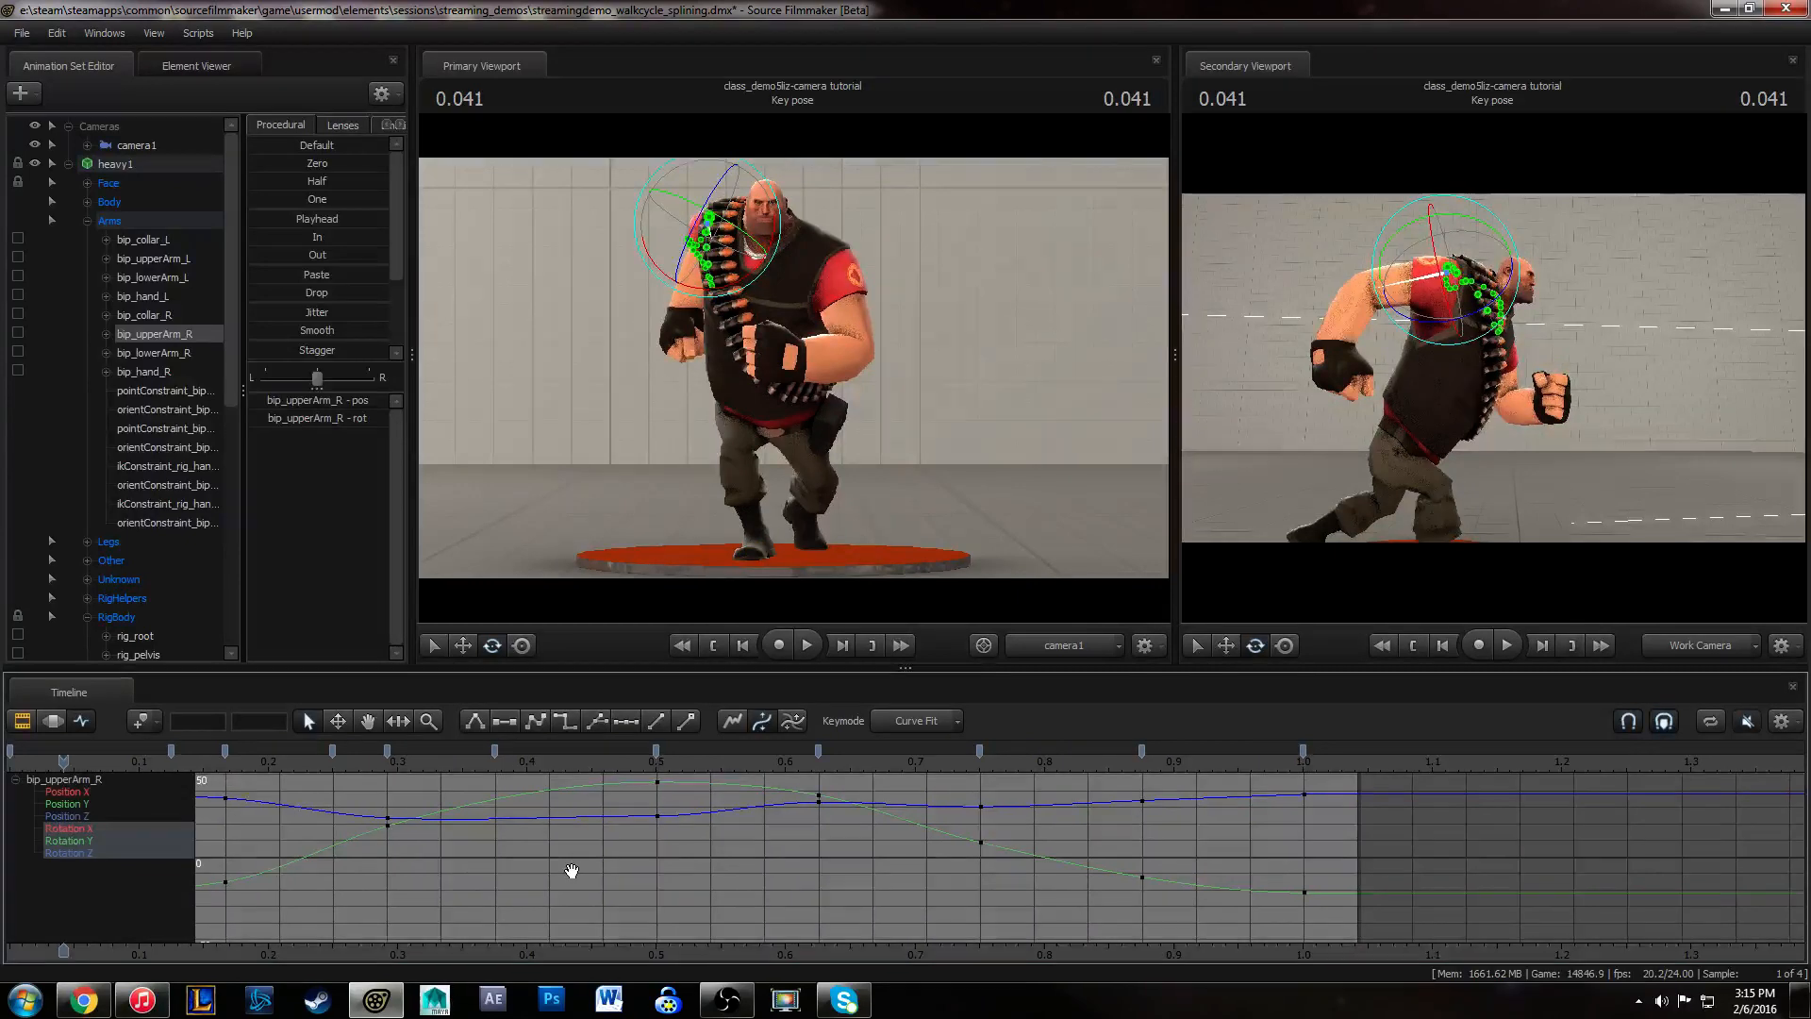
{"action": "left_click", "coordinate": [28, 756]}
{"action": "middle_click_drag", "start_coordinate": [695, 874], "coordinate": [663, 877]}
{"action": "right_click_drag", "start_coordinate": [663, 876], "coordinate": [727, 875], "text": "alt"}
{"action": "key", "text": "space"}
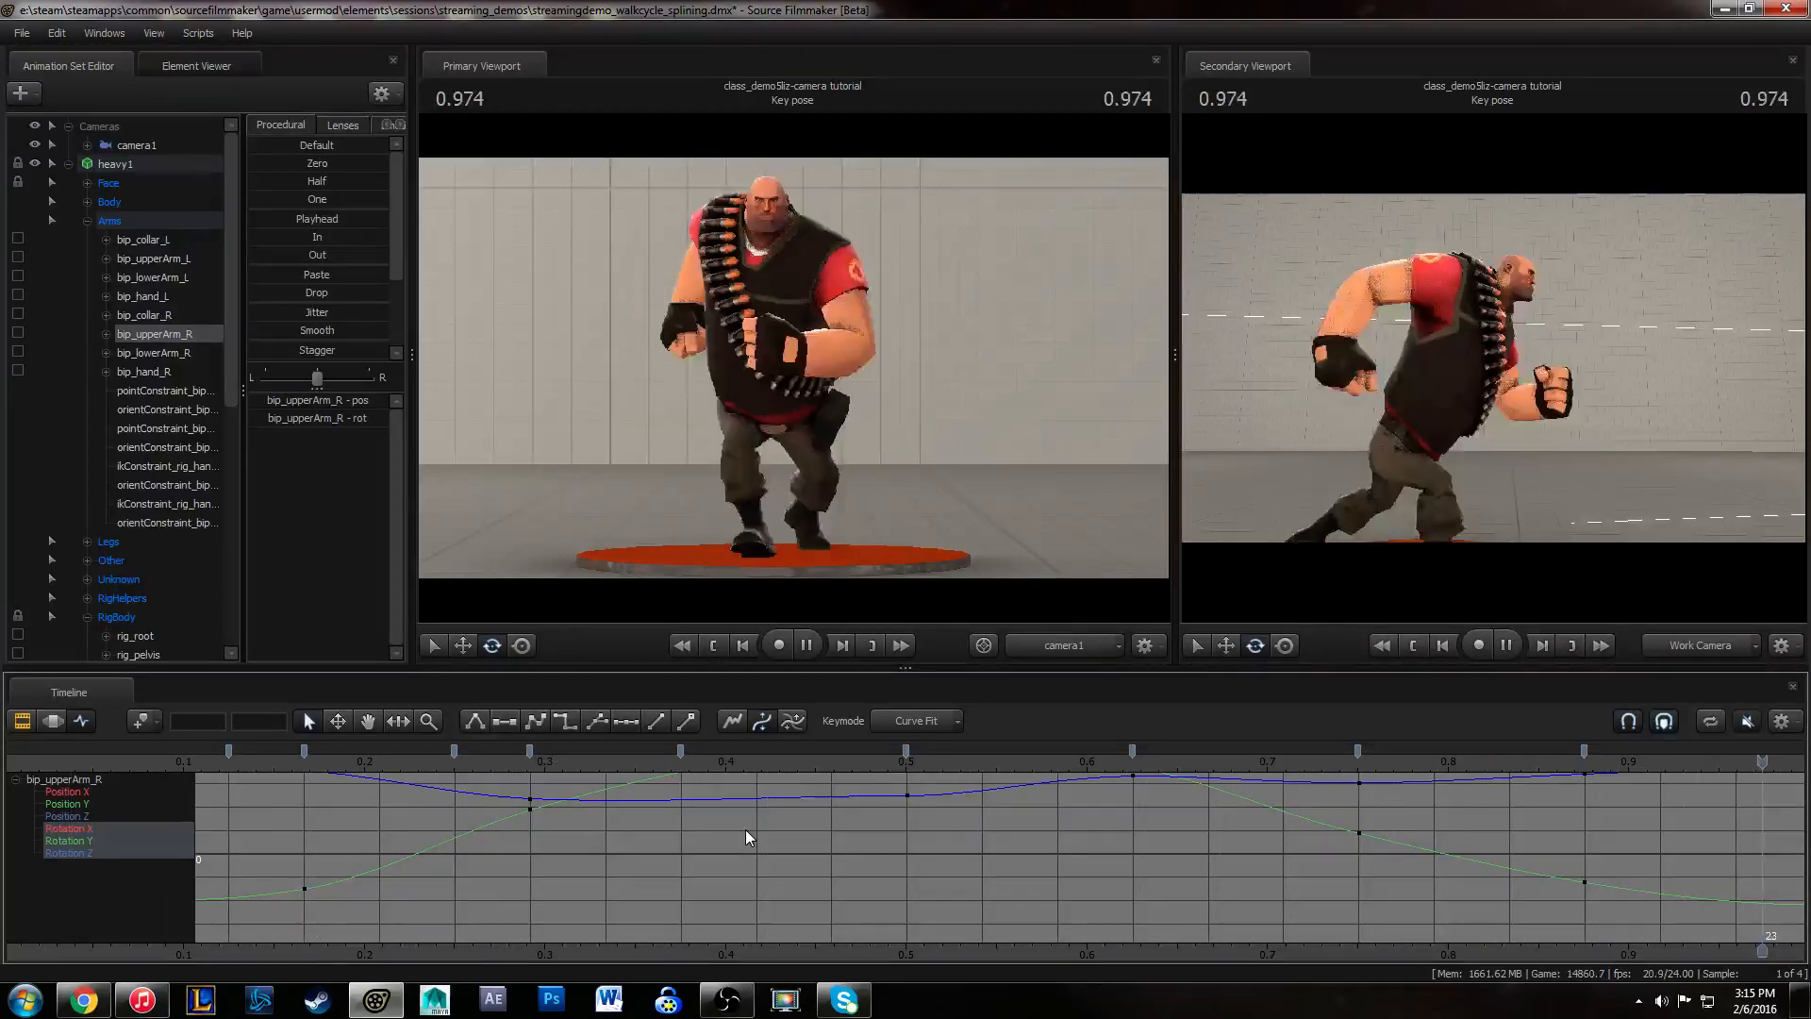
{"action": "key", "text": "space"}
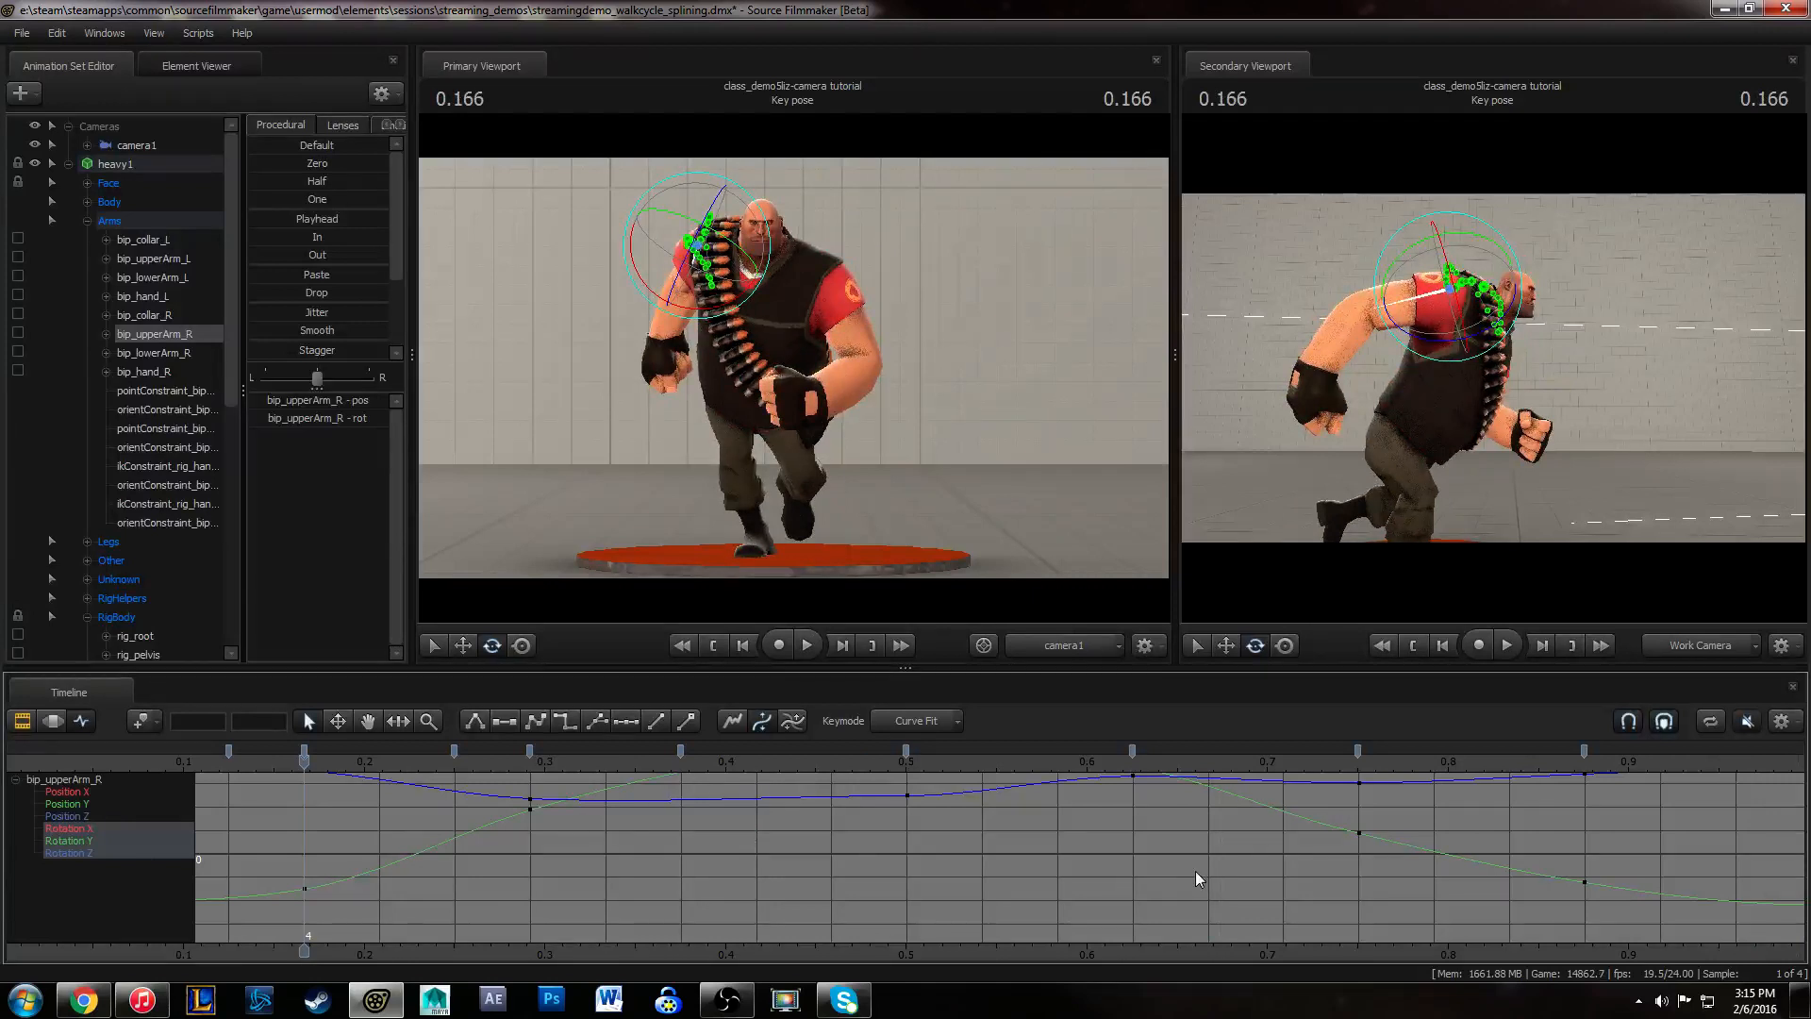
- Raise bip_upperArm_R's Rotation Y key at frame 15 slightly and the one at frame 12 to 51.63
{"action": "middle_click_drag", "start_coordinate": [1313, 857], "coordinate": [1321, 903], "text": "alt"}
{"action": "right_click_drag", "start_coordinate": [1332, 864], "coordinate": [1320, 875], "text": "alt"}
{"action": "left_click_drag", "start_coordinate": [1089, 788], "coordinate": [1128, 817]}
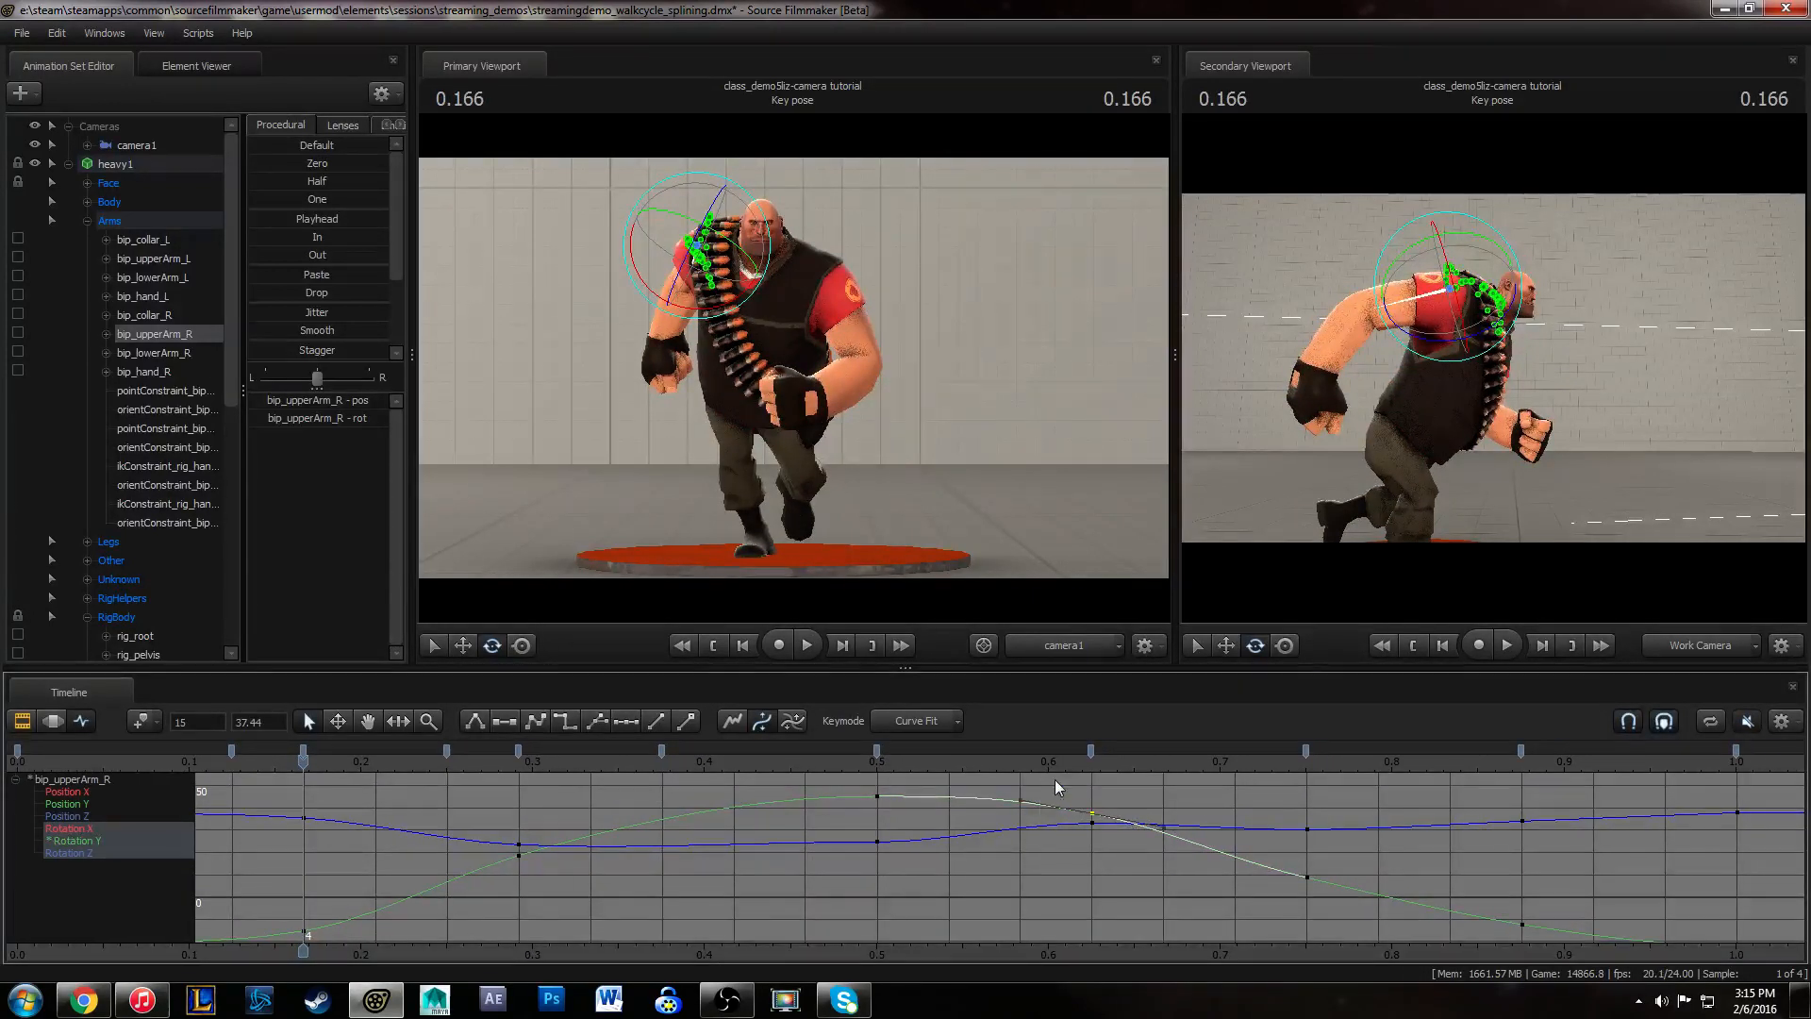
{"action": "left_click_drag", "start_coordinate": [658, 755], "coordinate": [1155, 818]}
{"action": "middle_click_drag", "start_coordinate": [1101, 850], "coordinate": [1101, 835], "text": "shift"}
{"action": "left_click", "coordinate": [1020, 783]}
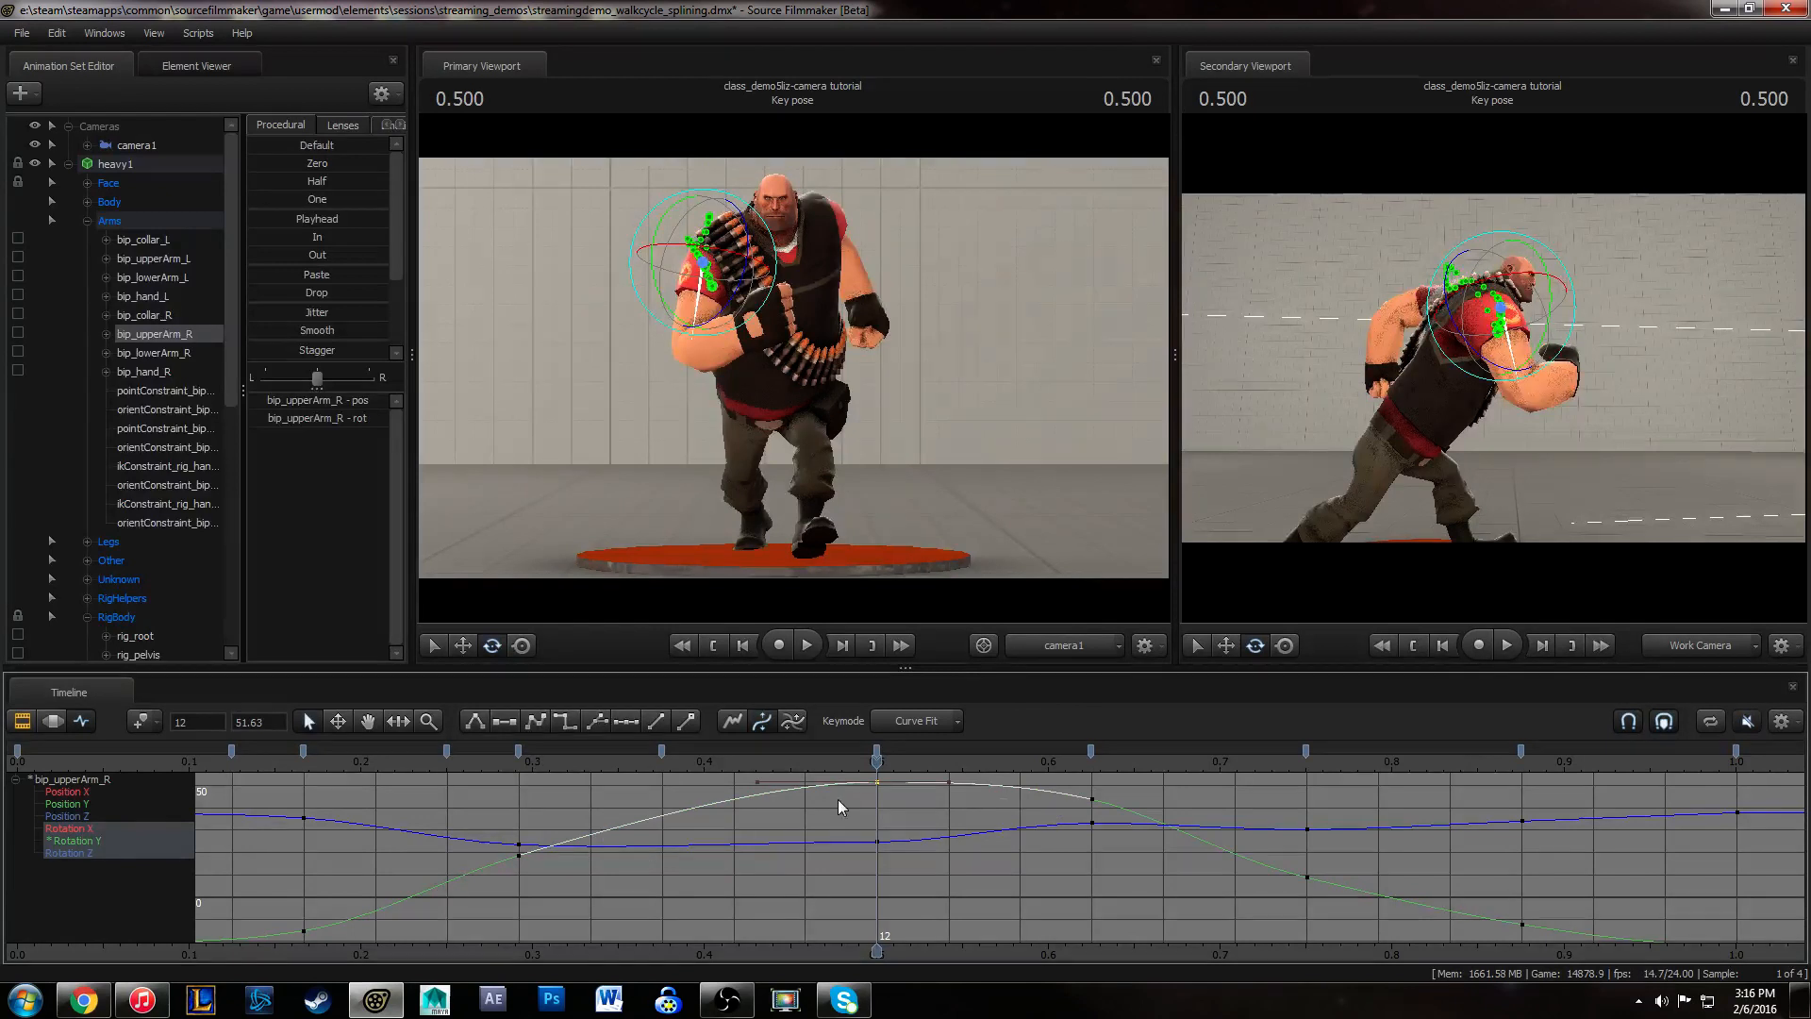
- Check the Rotation Y key at frame 7 and the Rotation Z keys at frames 12 and 18 while scrubbing the swing
{"action": "left_click_drag", "start_coordinate": [1120, 792], "coordinate": [1122, 794]}
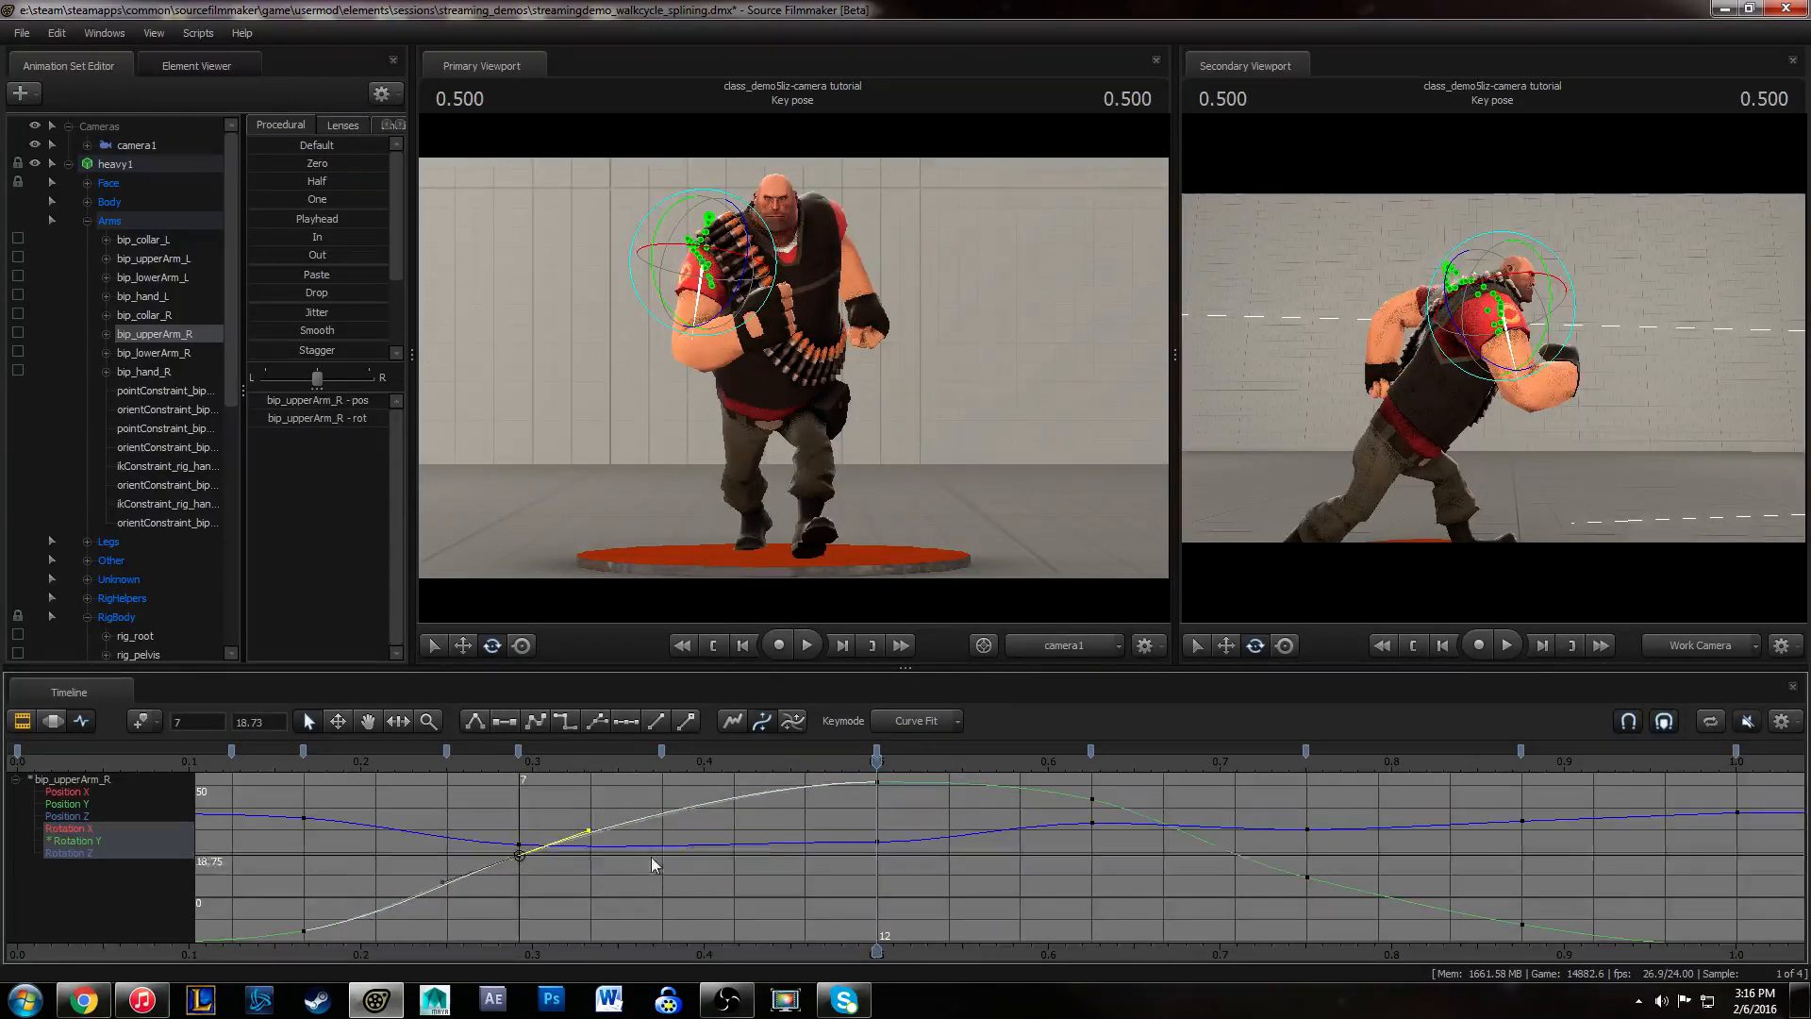
{"action": "left_click_drag", "start_coordinate": [366, 774], "coordinate": [864, 806]}
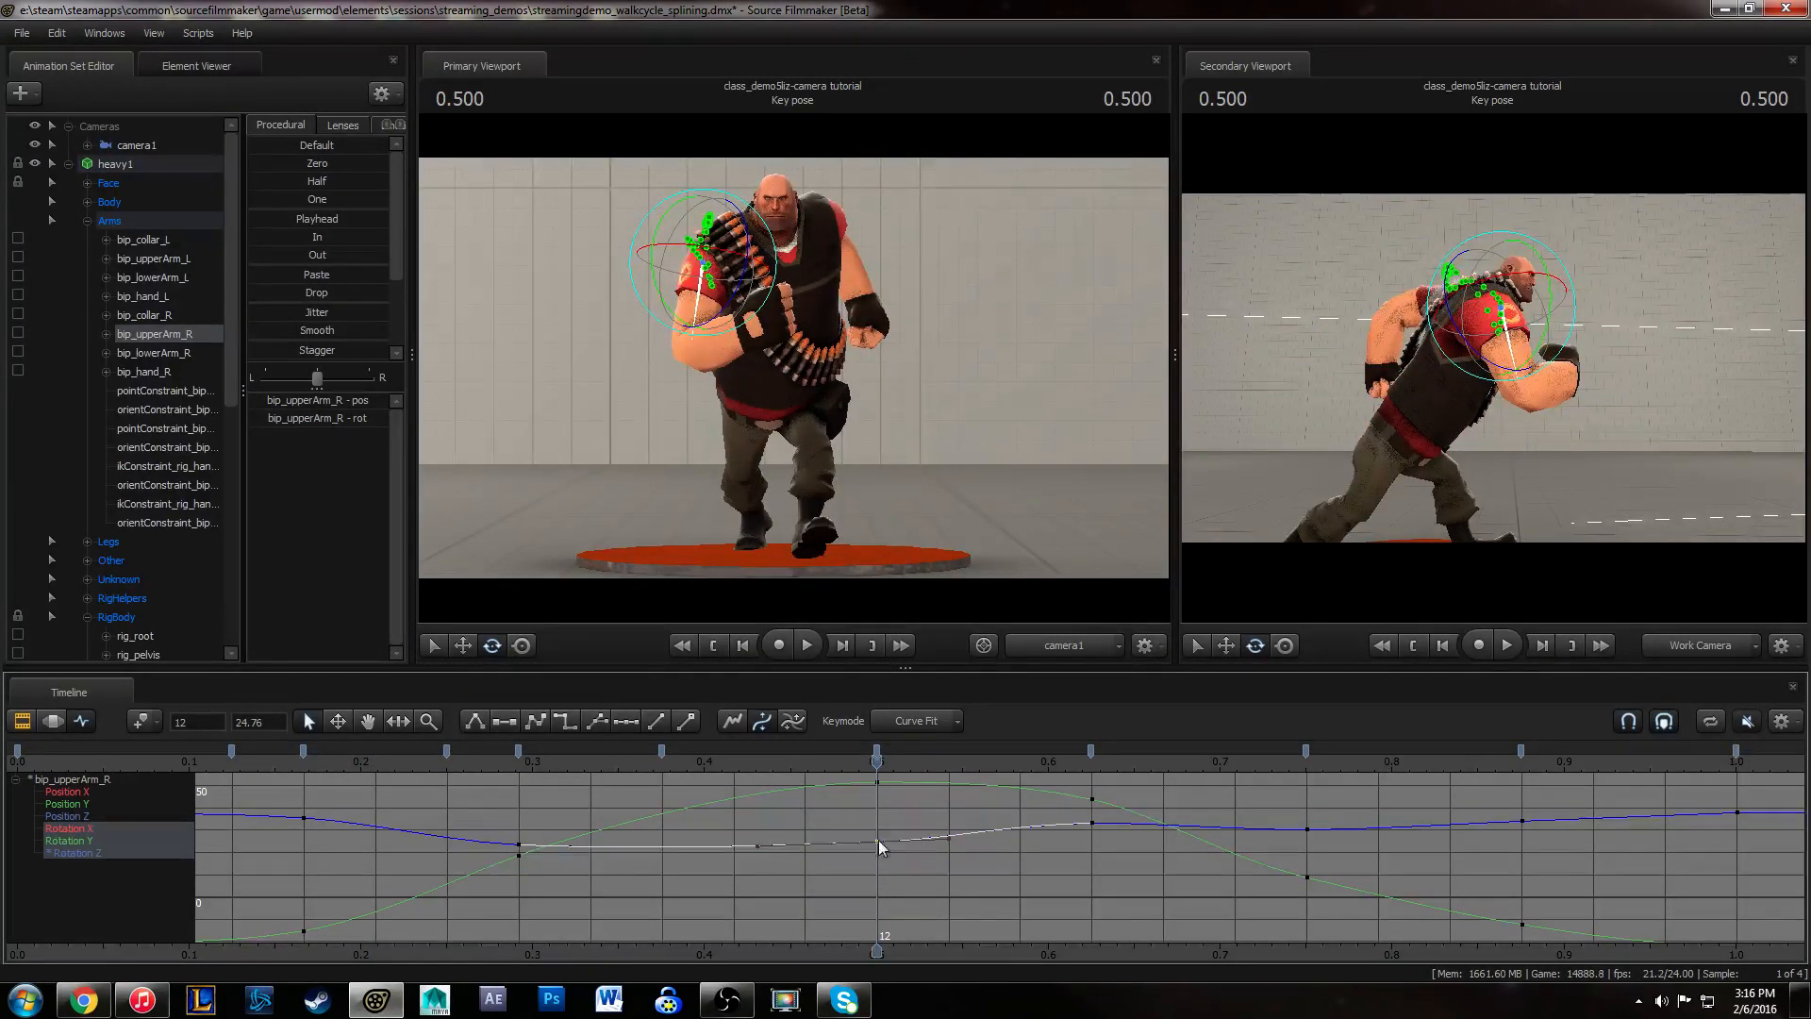
{"action": "left_click_drag", "start_coordinate": [456, 779], "coordinate": [1091, 774]}
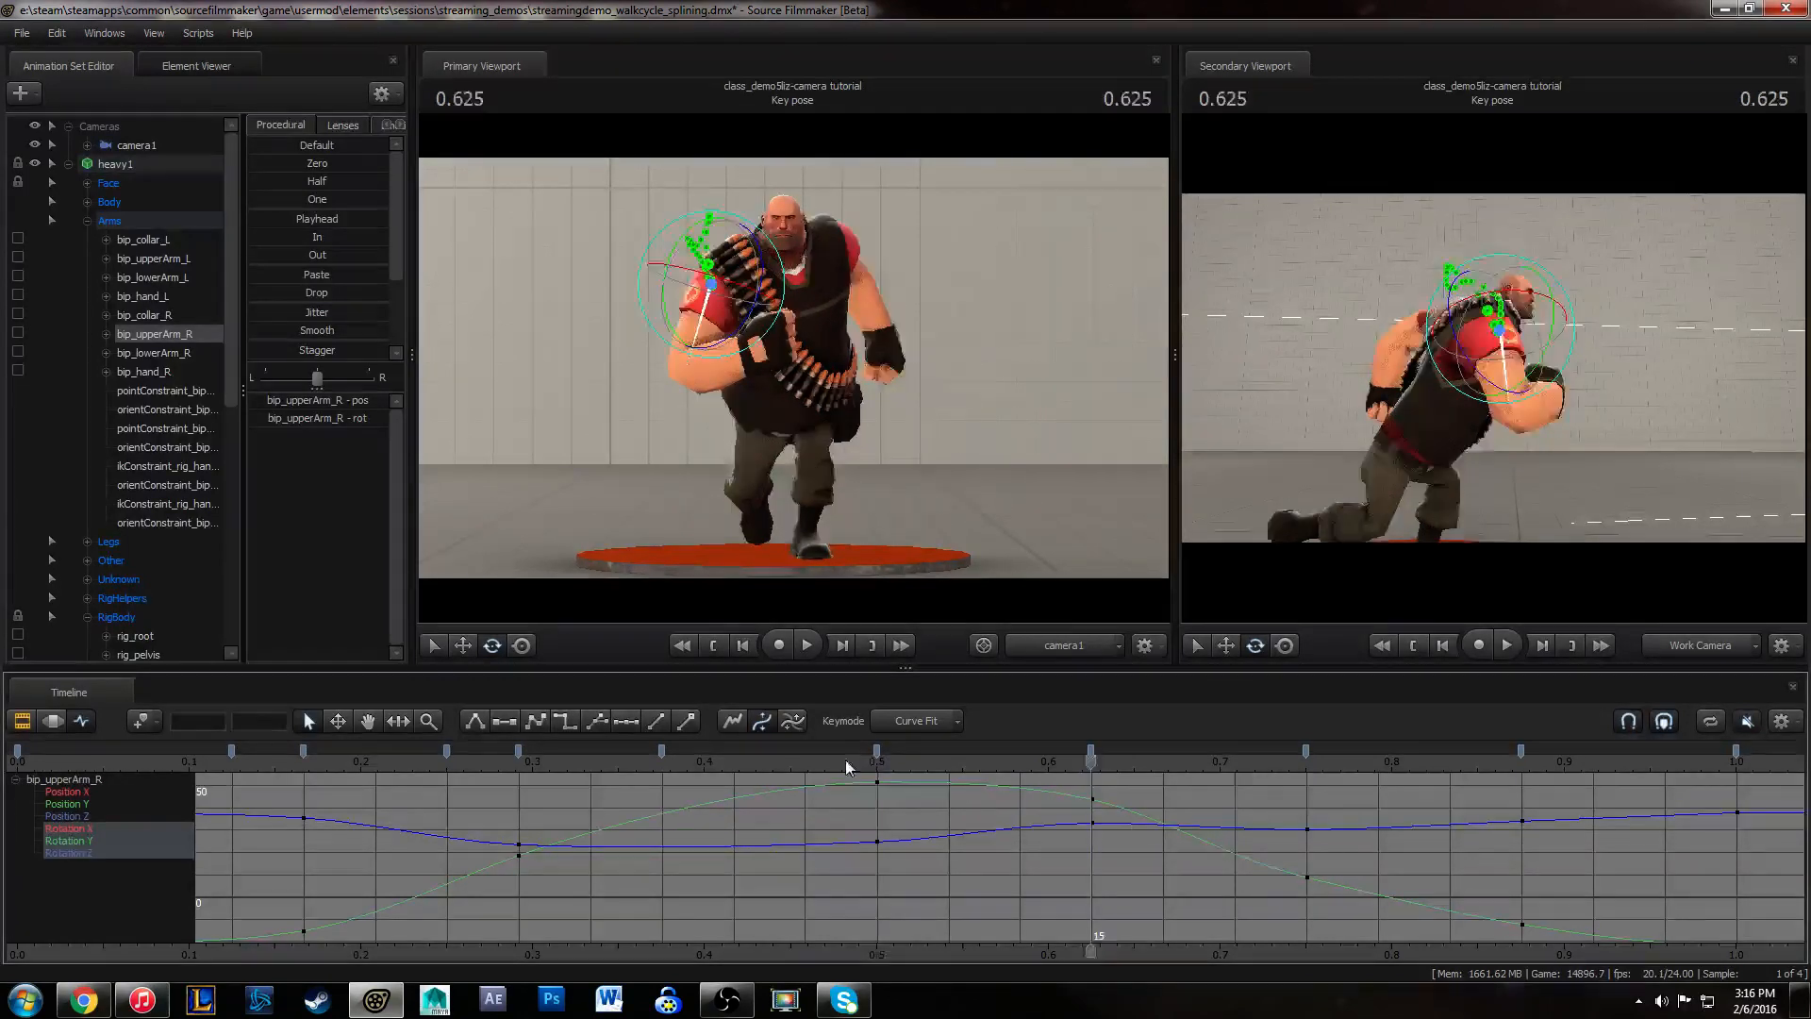
{"action": "left_click_drag", "start_coordinate": [846, 767], "coordinate": [1309, 773]}
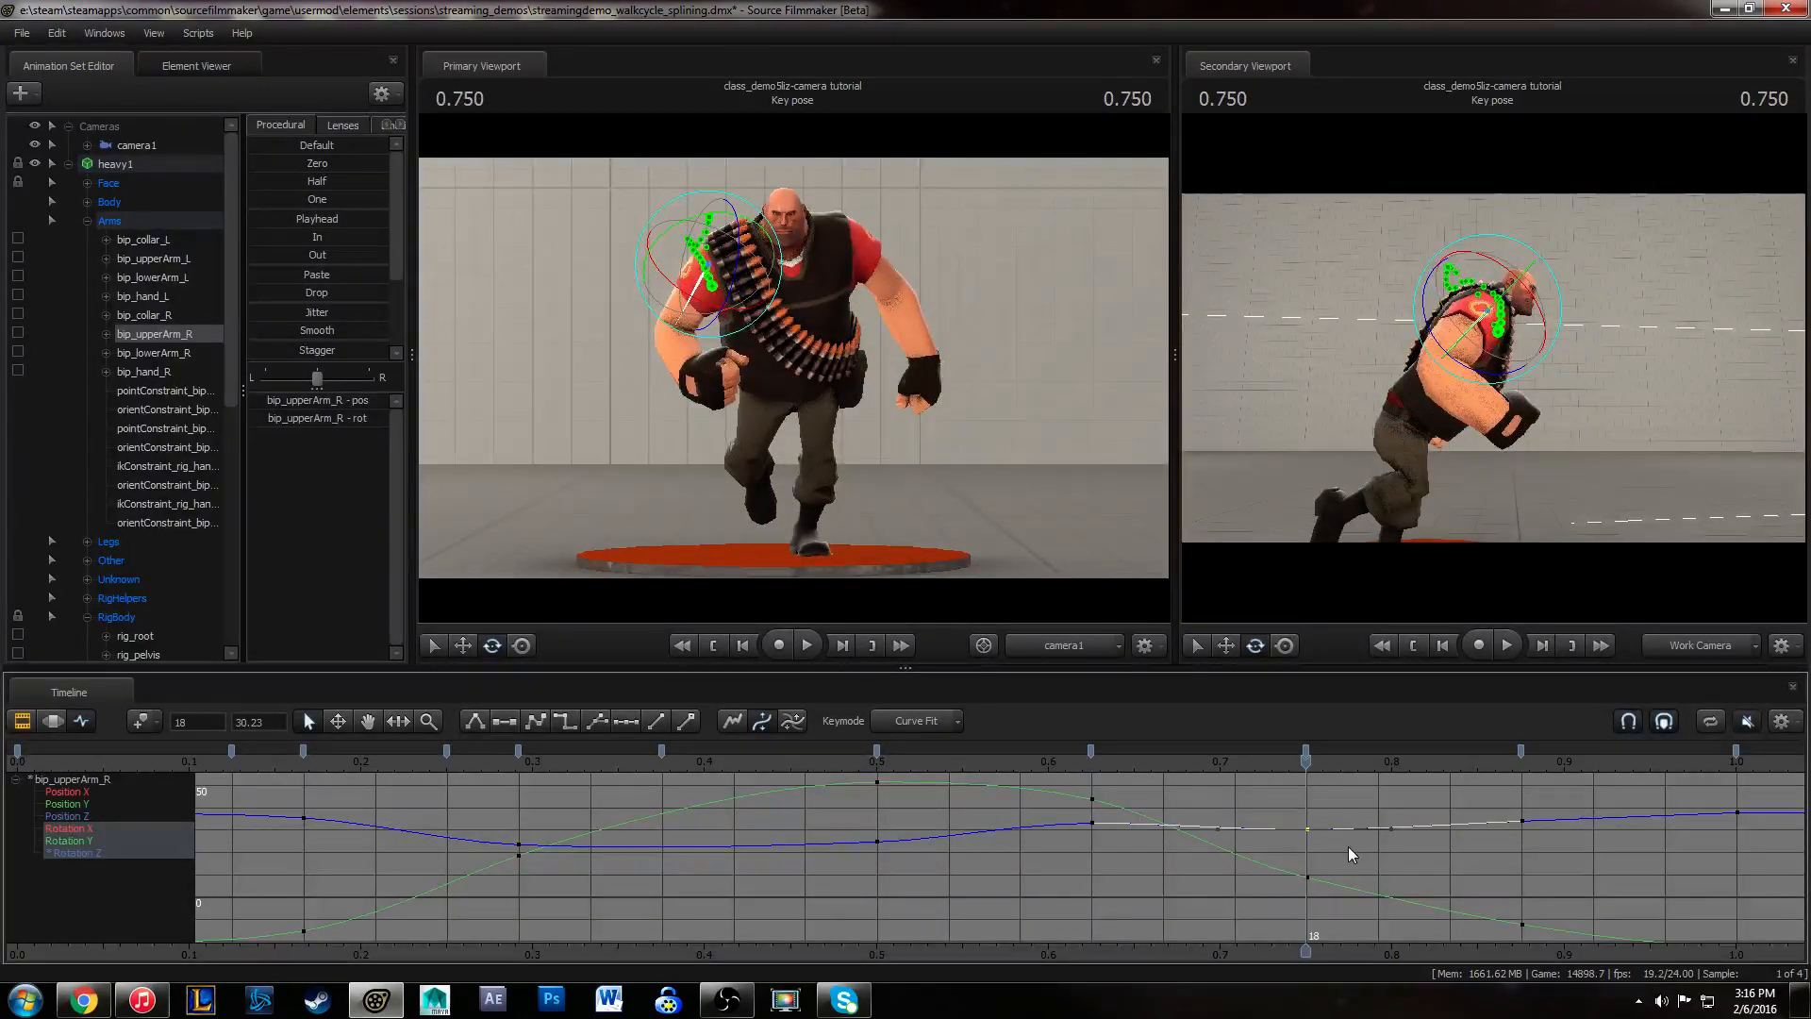
{"action": "middle_click_drag", "start_coordinate": [1366, 864], "coordinate": [1366, 862]}
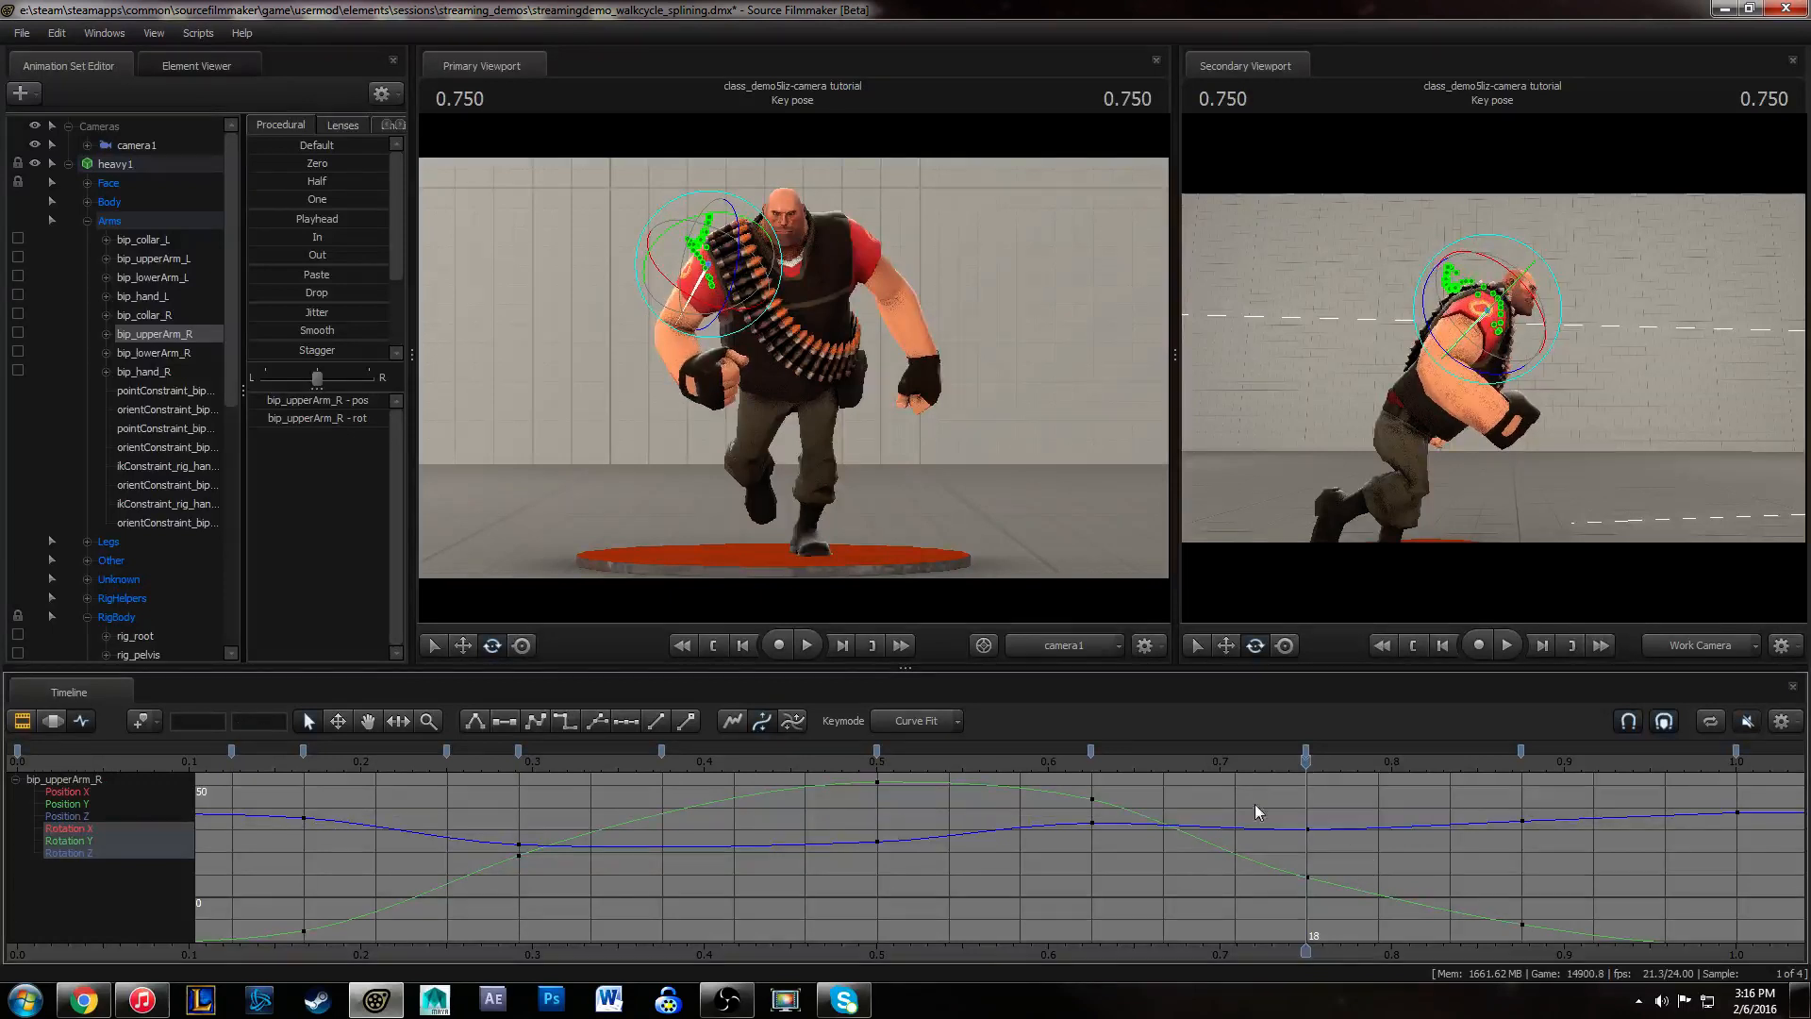
- Move to frame 21 and examine bip_upperArm_R's Rotation X curve
{"action": "left_click", "coordinate": [1524, 762]}
{"action": "middle_click_drag", "start_coordinate": [1554, 845], "coordinate": [1468, 894]}
{"action": "scroll", "coordinate": [1526, 853], "scroll_direction": "down", "scroll_amount": 3}
{"action": "scroll", "coordinate": [1467, 821], "scroll_direction": "up", "scroll_amount": 3}
{"action": "scroll", "coordinate": [1473, 817], "scroll_direction": "up", "scroll_amount": 3}
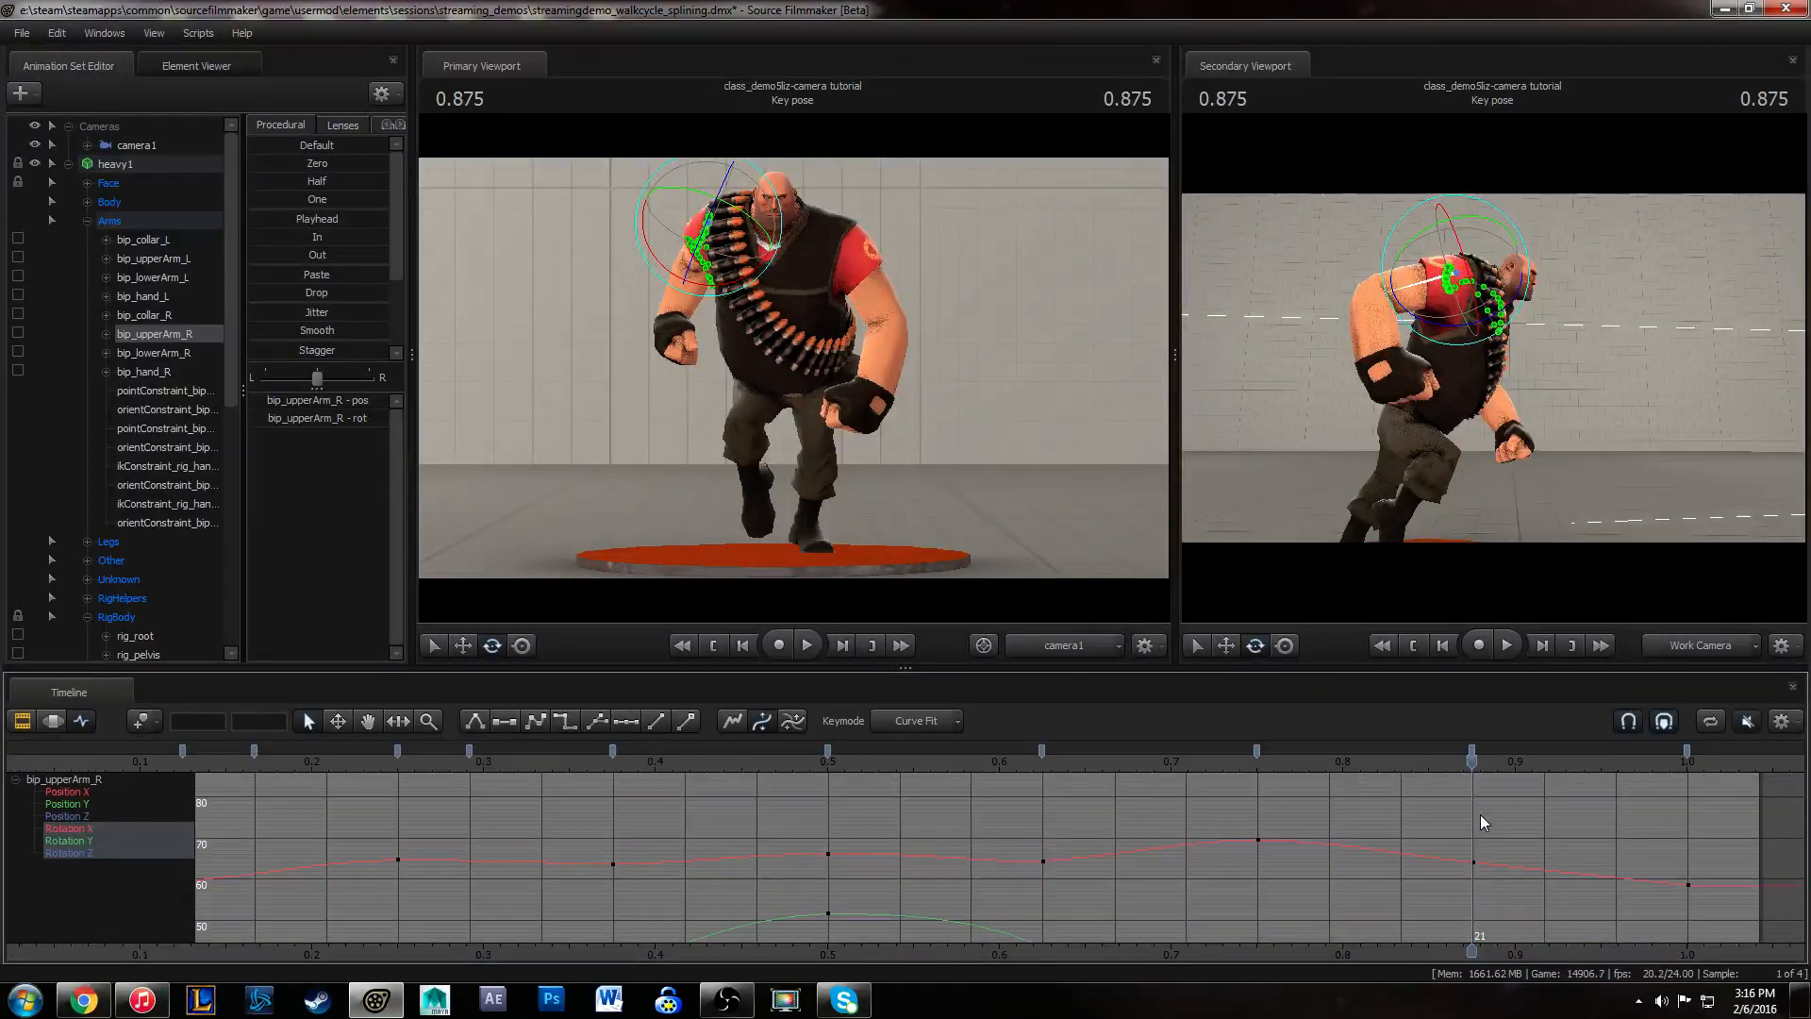
- Try raising bip_upperArm_R's Rotation X key at frame 15 to 69.85
{"action": "mouse_move", "coordinate": [156, 998]}
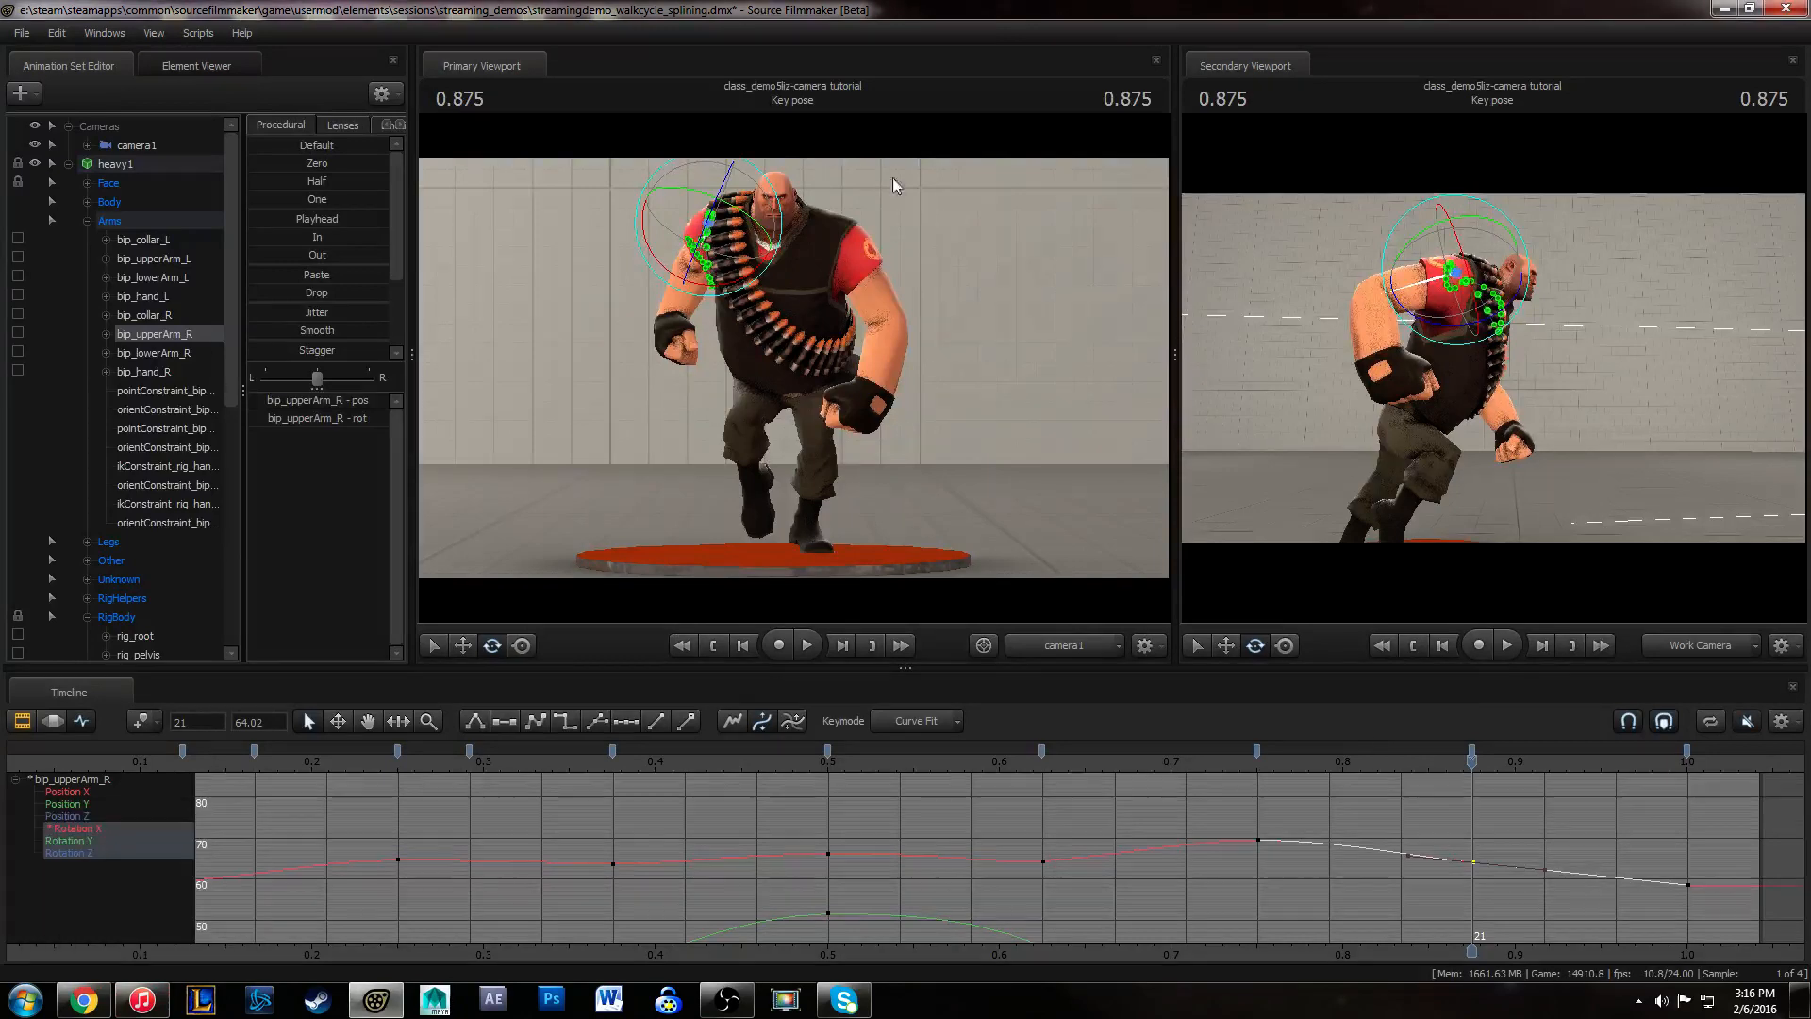
{"action": "left_click_drag", "start_coordinate": [834, 761], "coordinate": [1042, 761]}
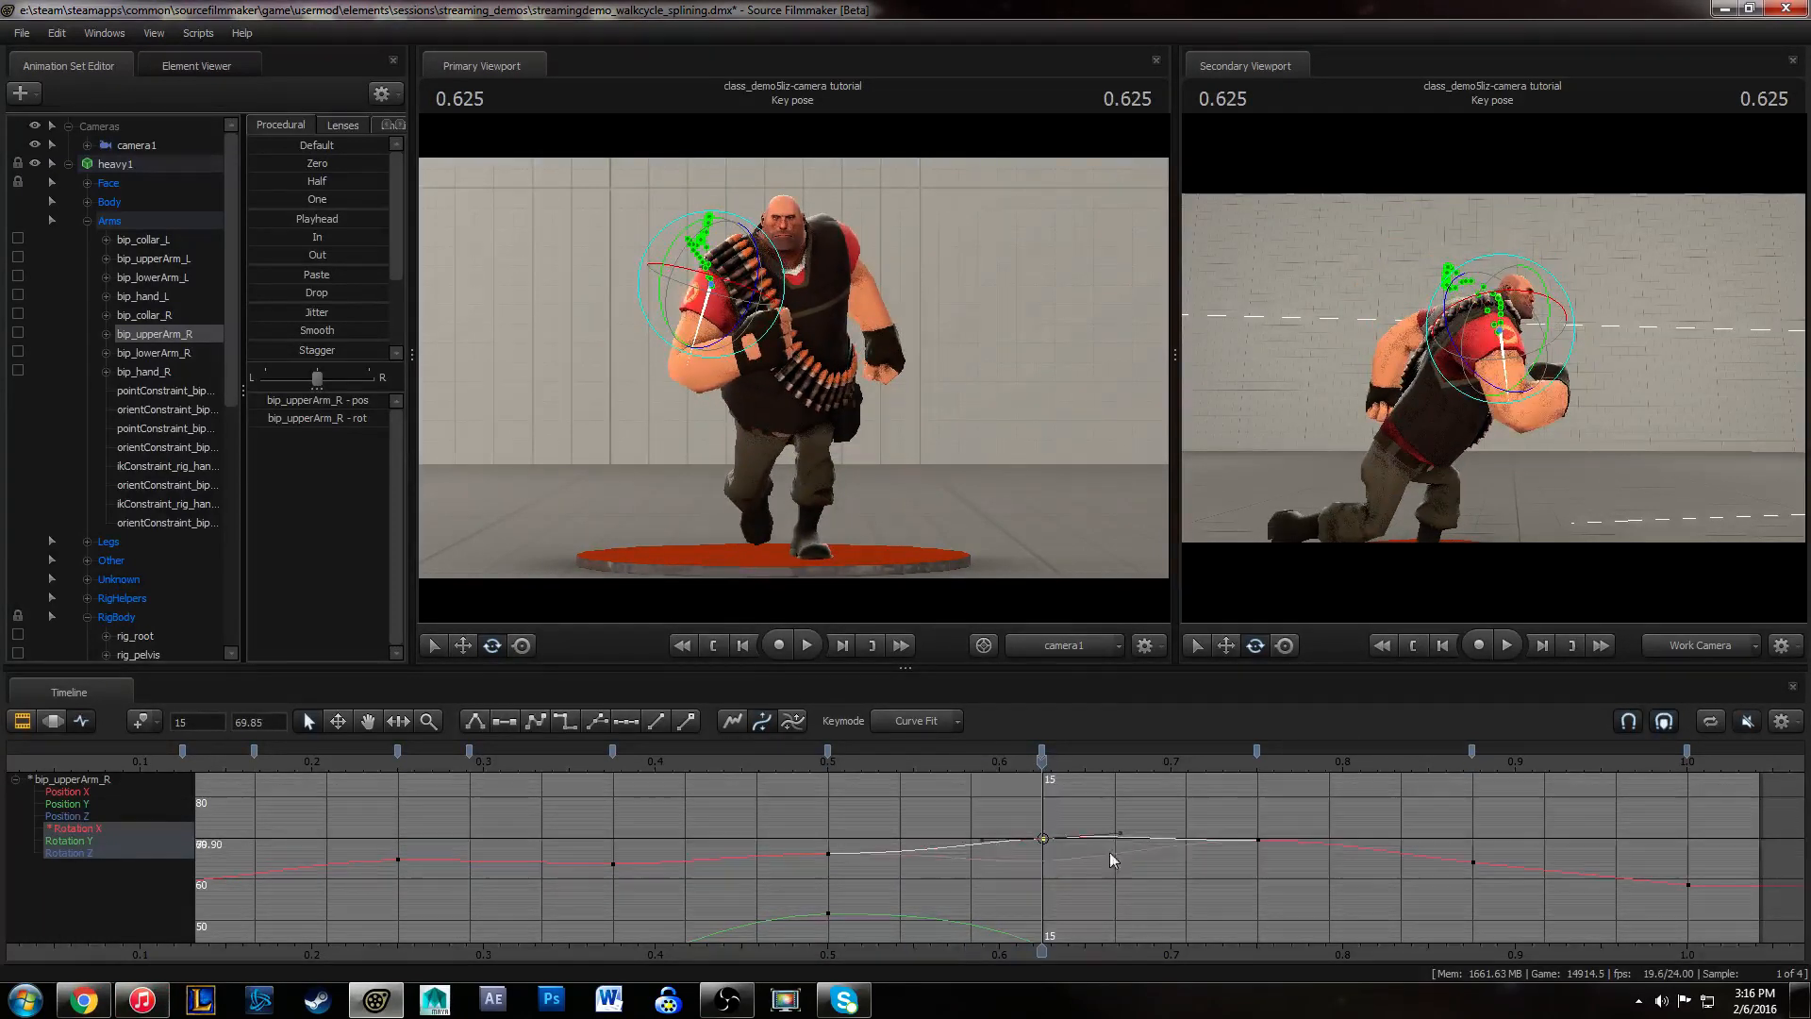
{"action": "left_click_drag", "start_coordinate": [330, 762], "coordinate": [447, 775]}
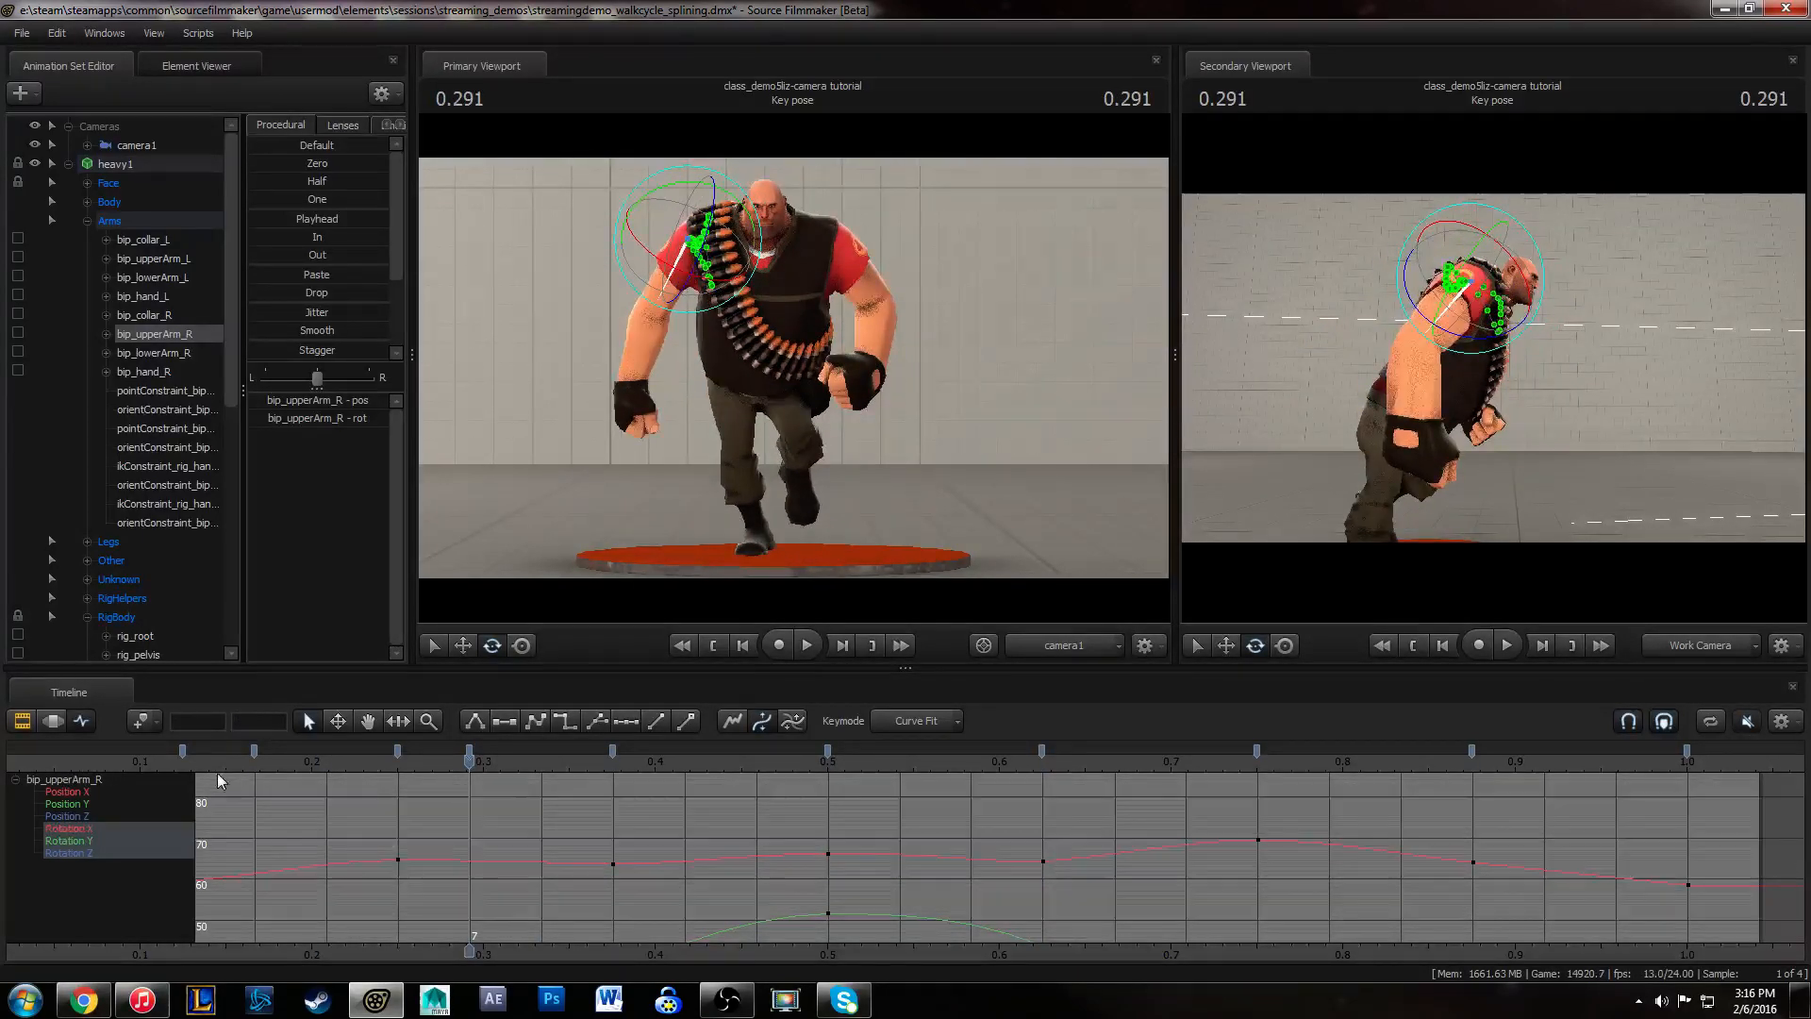
- Raise bip_upperArm_R's Rotation X key at frame 6 to about 70 and lower the frame 12 key level with frame 9
{"action": "left_click_drag", "start_coordinate": [218, 781], "coordinate": [825, 817]}
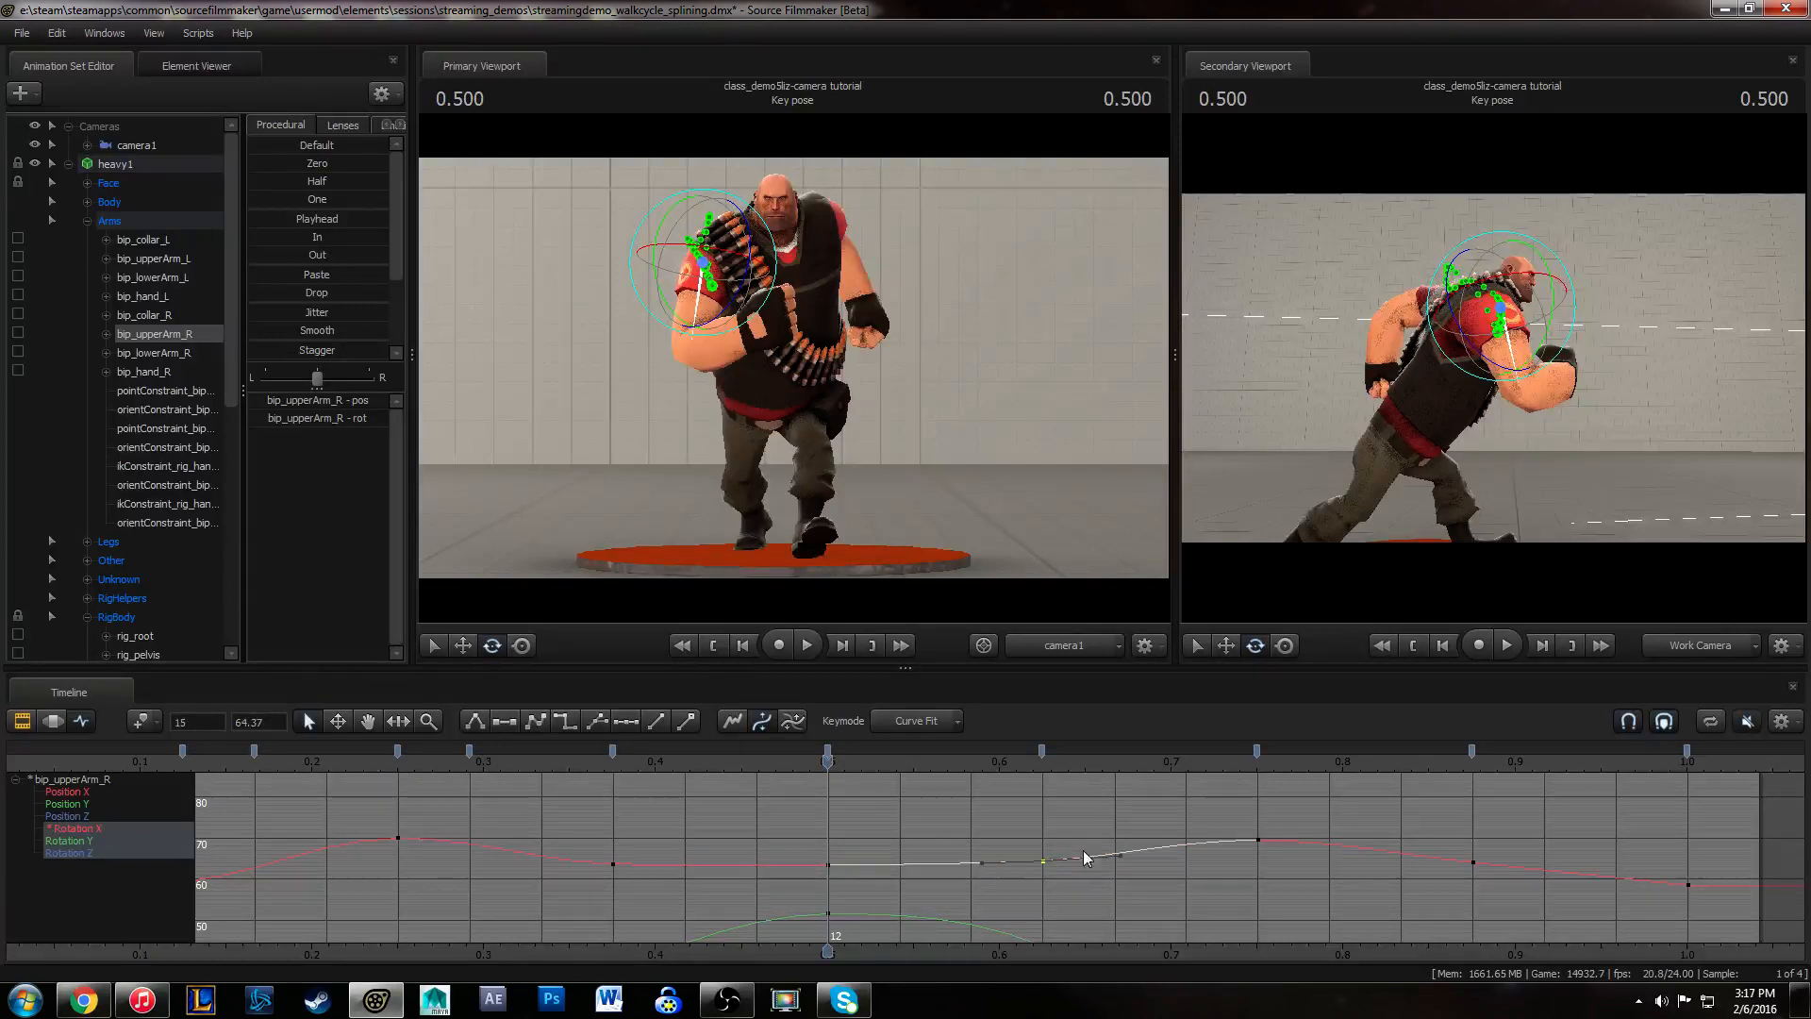
{"action": "key", "text": "2"}
{"action": "right_click_drag", "start_coordinate": [1096, 907], "coordinate": [1087, 840], "text": "alt"}
{"action": "middle_click_drag", "start_coordinate": [1107, 819], "coordinate": [1077, 949], "text": "alt"}
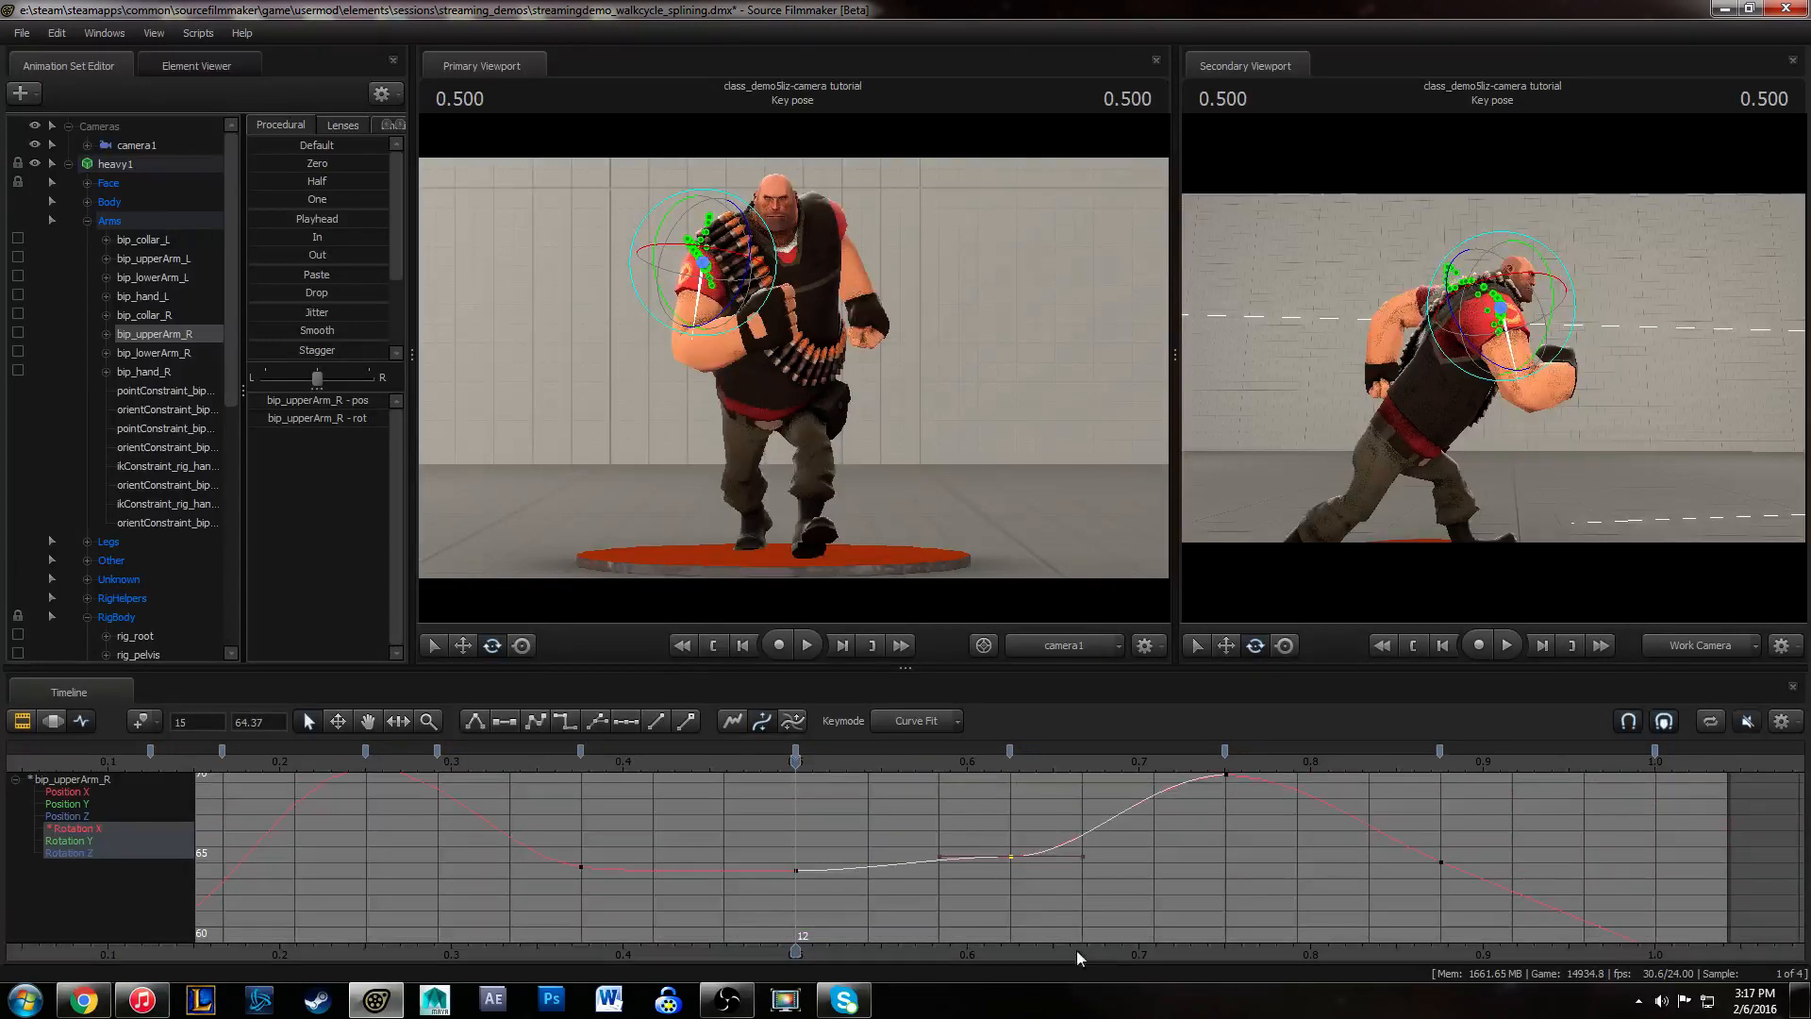
- Tilt the Rotation X tangent at frame 15 of bip_upperArm_R upward so the curve eases into the frame 18 peak
{"action": "right_click_drag", "start_coordinate": [1078, 949], "coordinate": [1084, 873], "text": "alt"}
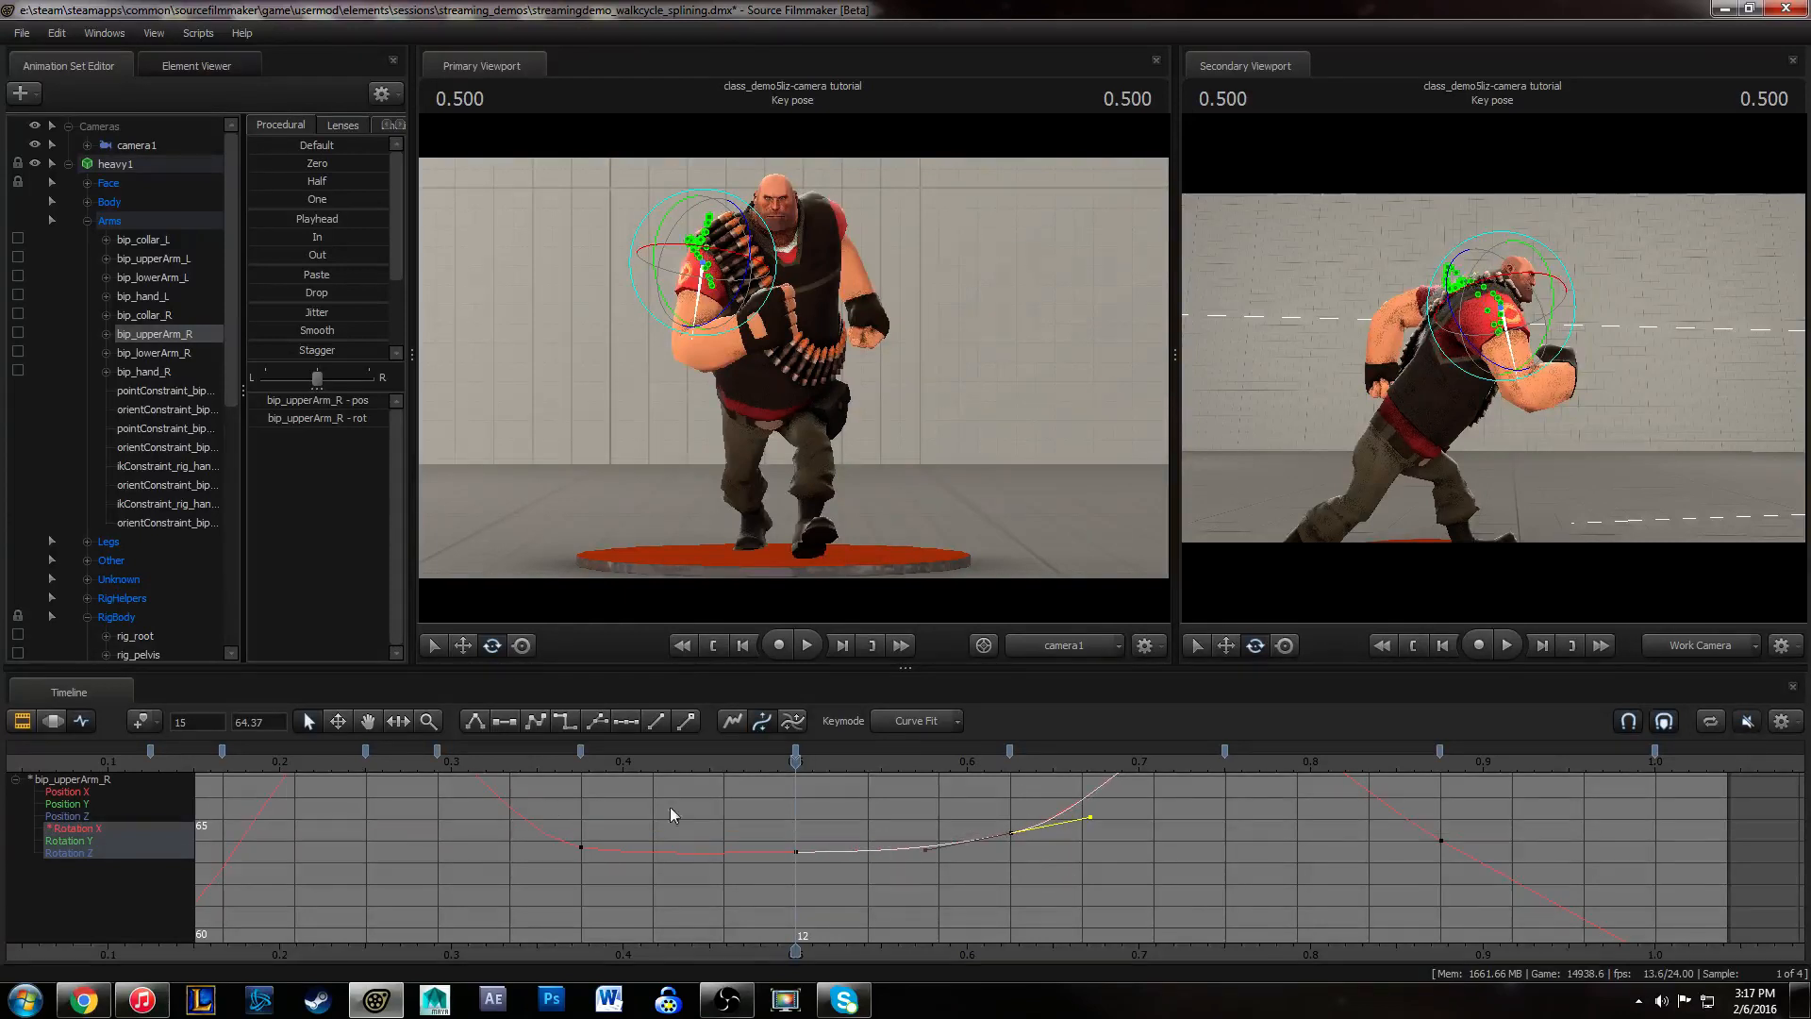
{"action": "left_click_drag", "start_coordinate": [229, 766], "coordinate": [1122, 827]}
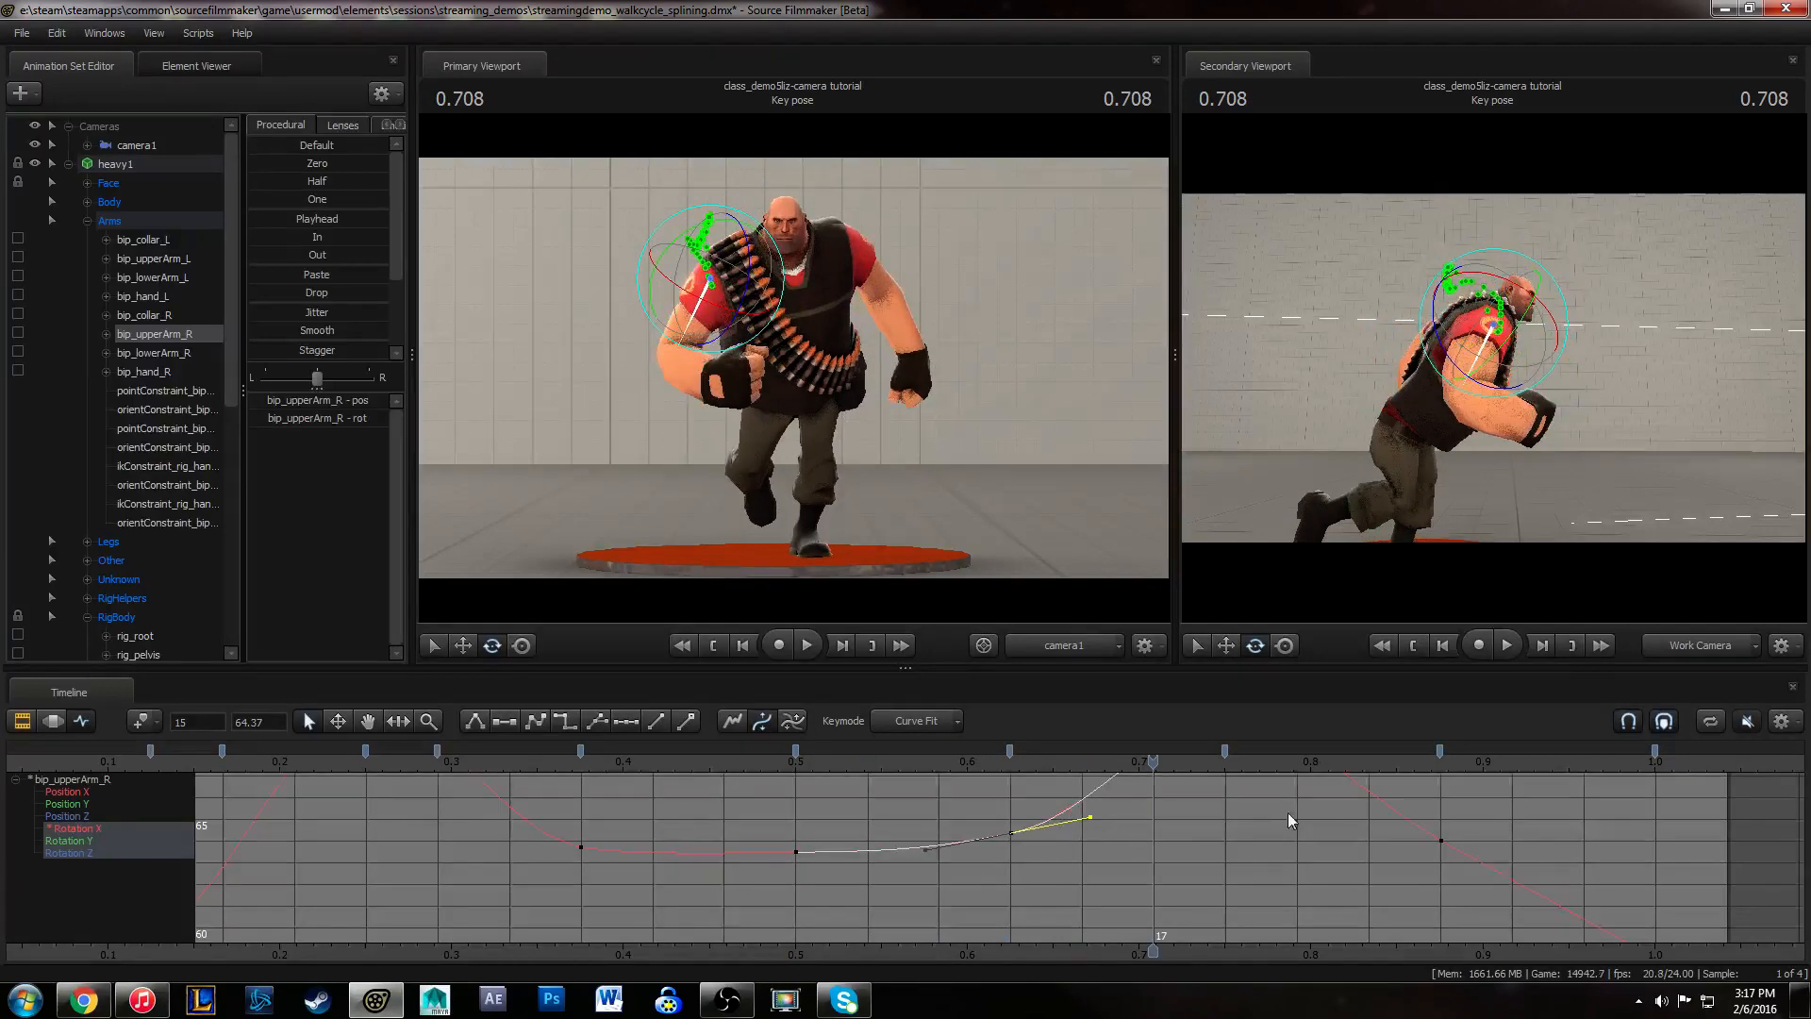
{"action": "right_click_drag", "start_coordinate": [1287, 812], "coordinate": [1279, 853], "text": "alt"}
{"action": "middle_click_drag", "start_coordinate": [1279, 853], "coordinate": [1188, 914], "text": "alt"}
- Adjust the right upper arm's Rotation X keys to about 69.5 at frame 18 and about 67.5 at frame 21
{"action": "left_click_drag", "start_coordinate": [736, 762], "coordinate": [1166, 801]}
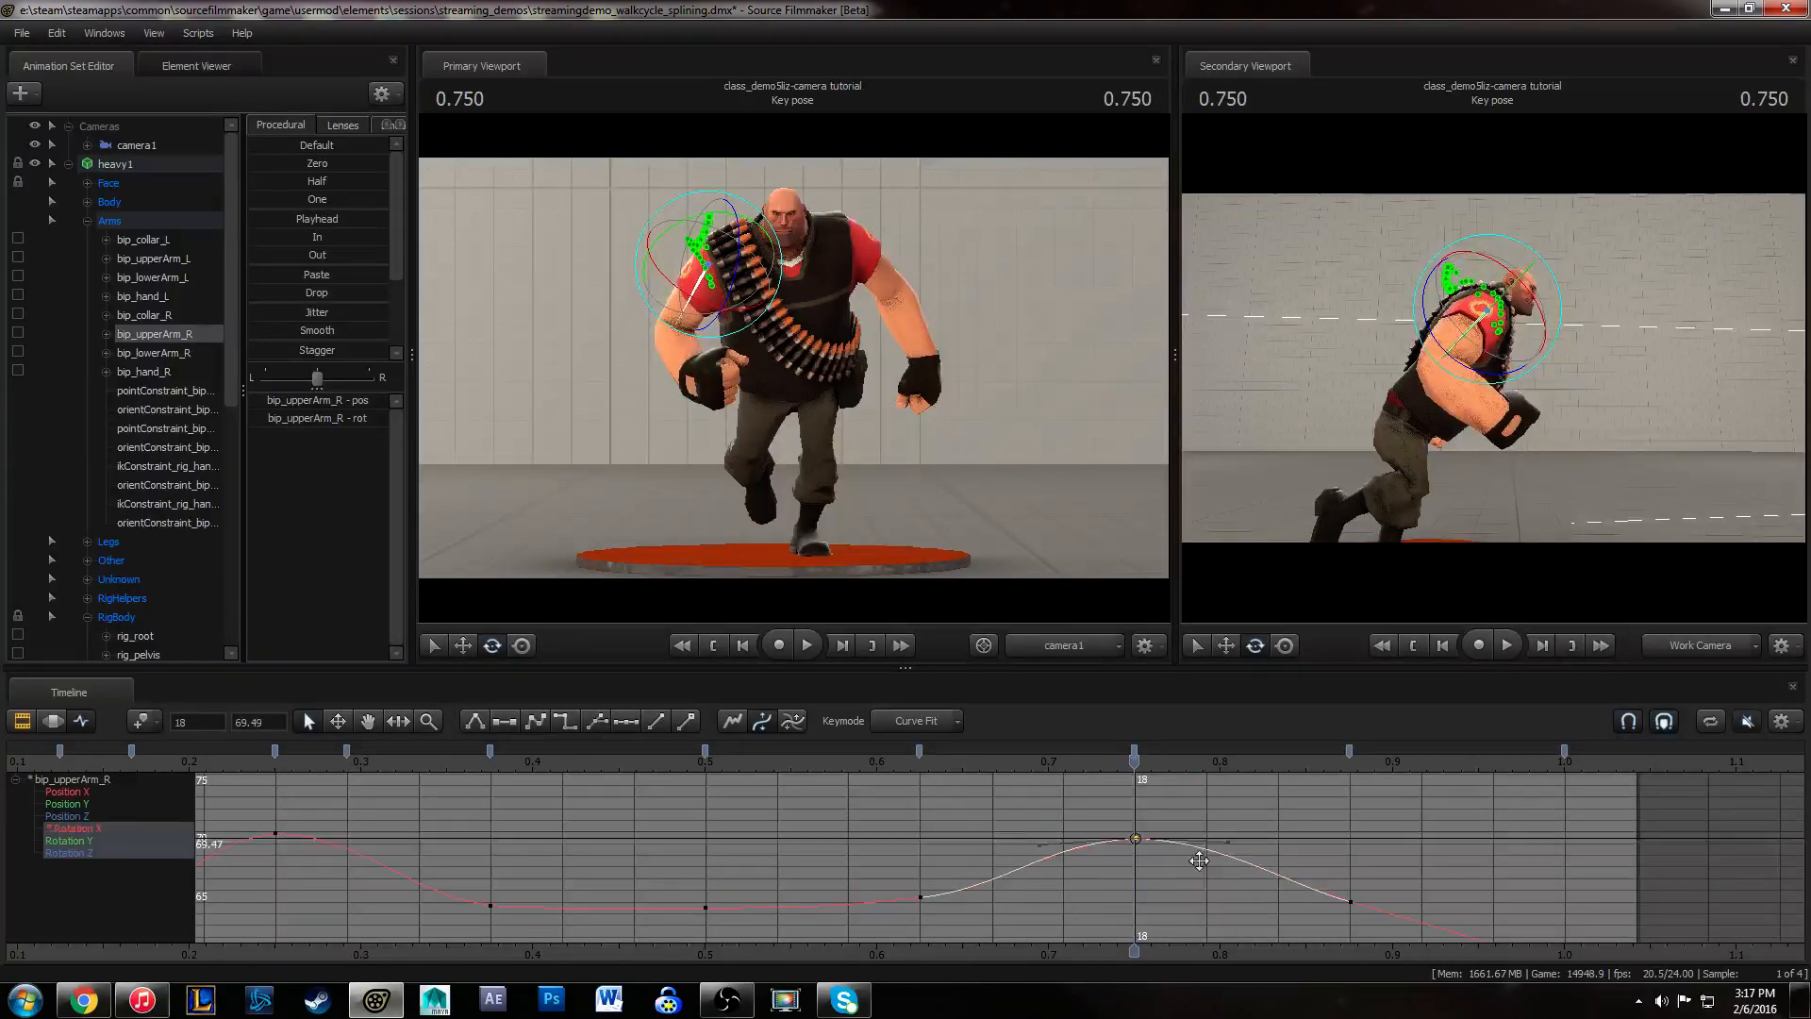
{"action": "left_click_drag", "start_coordinate": [800, 765], "coordinate": [1344, 825]}
{"action": "left_click_drag", "start_coordinate": [1385, 926], "coordinate": [1382, 841]}
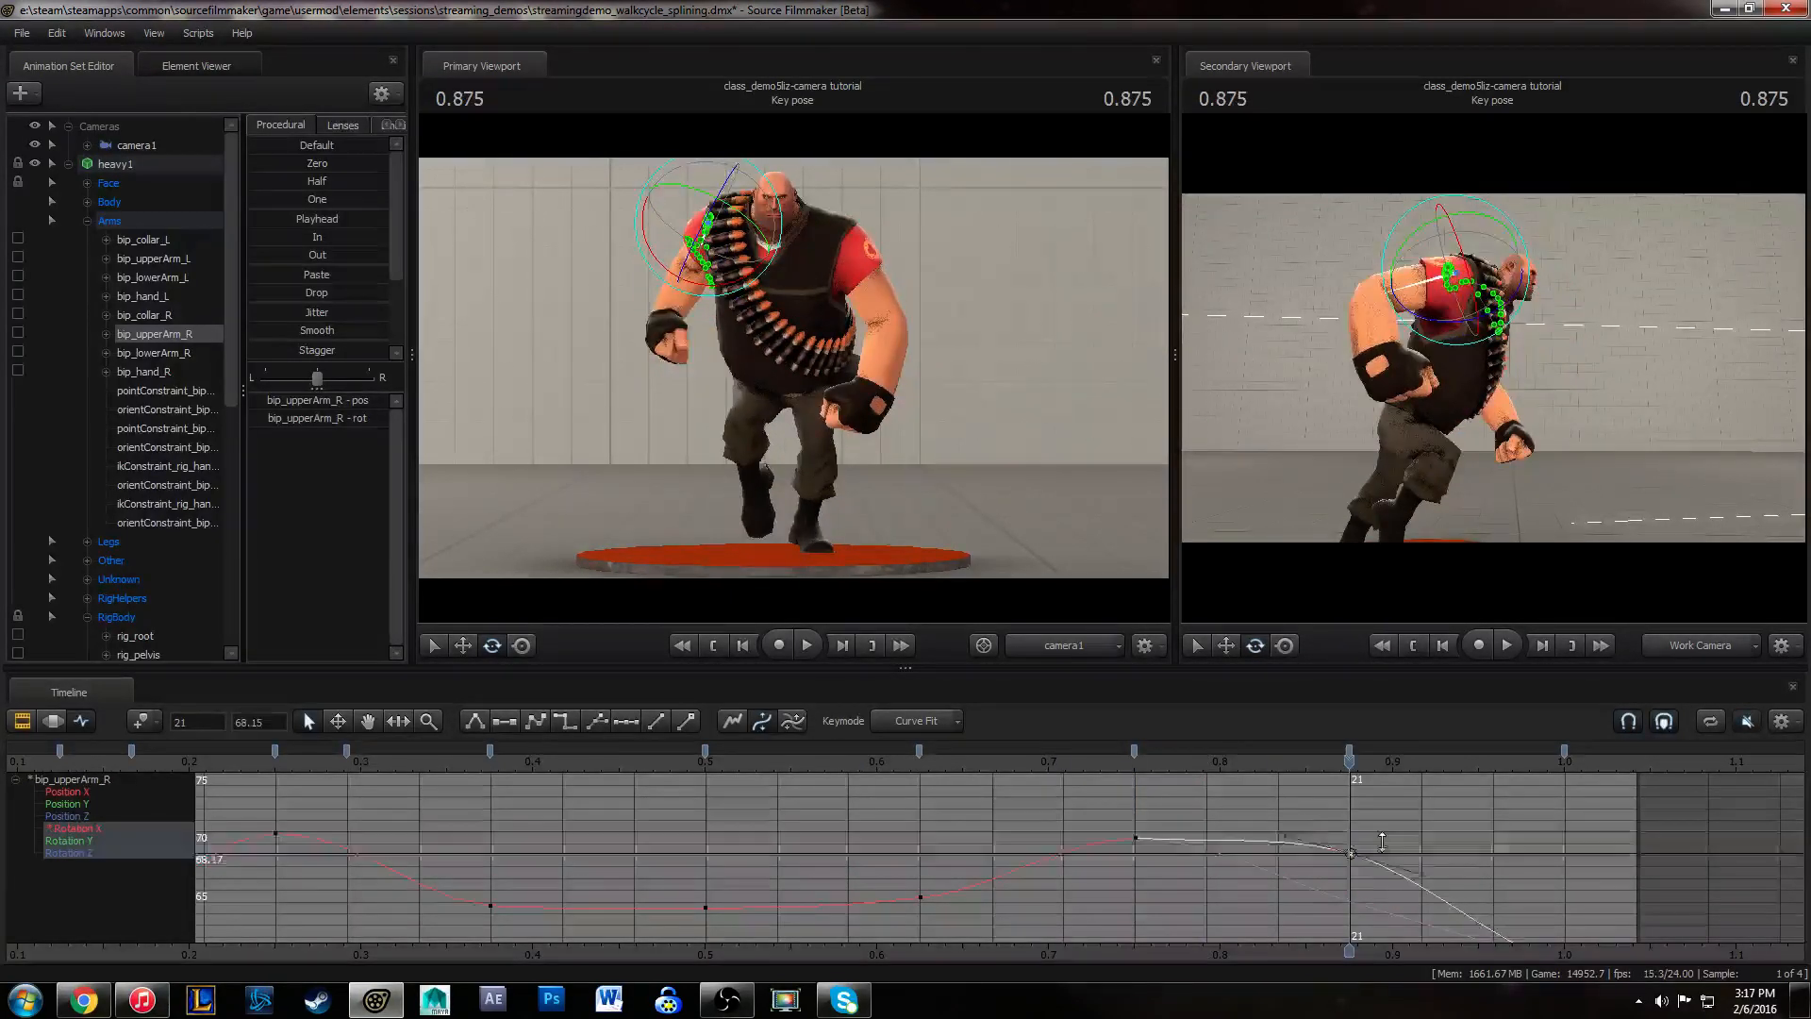
{"action": "left_click_drag", "start_coordinate": [955, 771], "coordinate": [1592, 856]}
- Play back and scrub the walk cycle to examine the right upper arm's swing from the front and side
{"action": "key", "text": "space"}
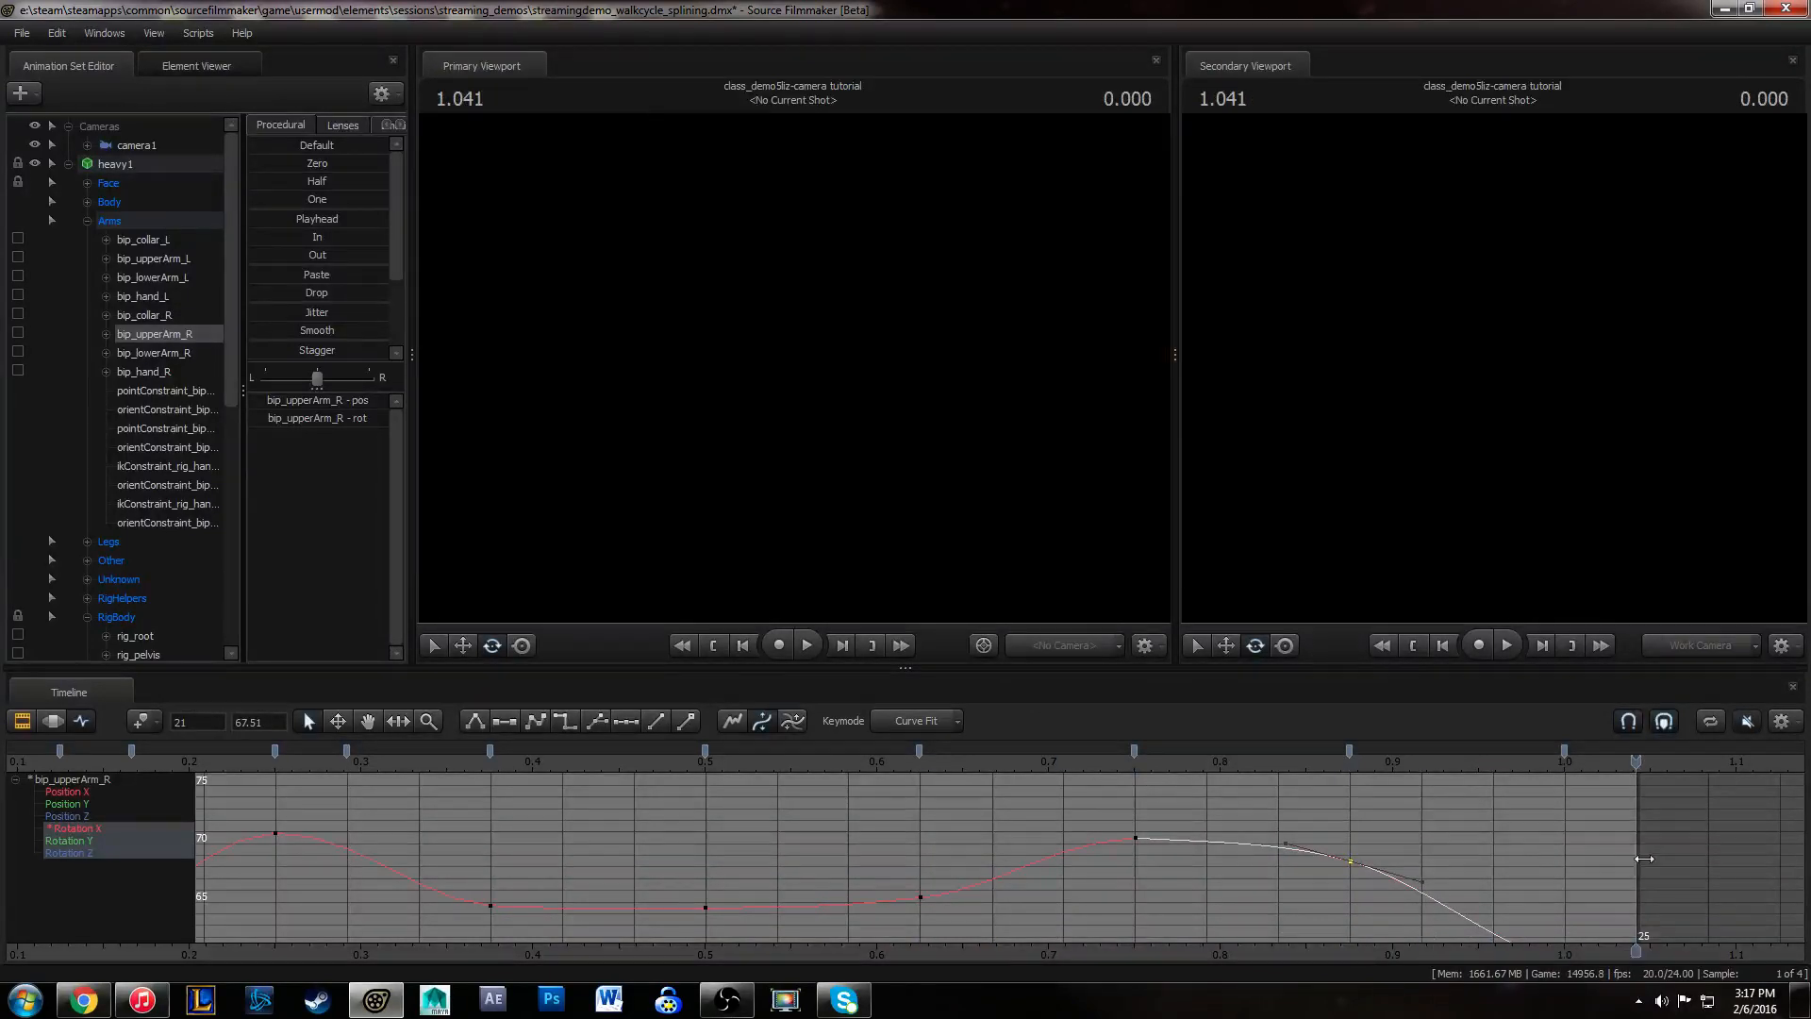
{"action": "left_click", "coordinate": [875, 832]}
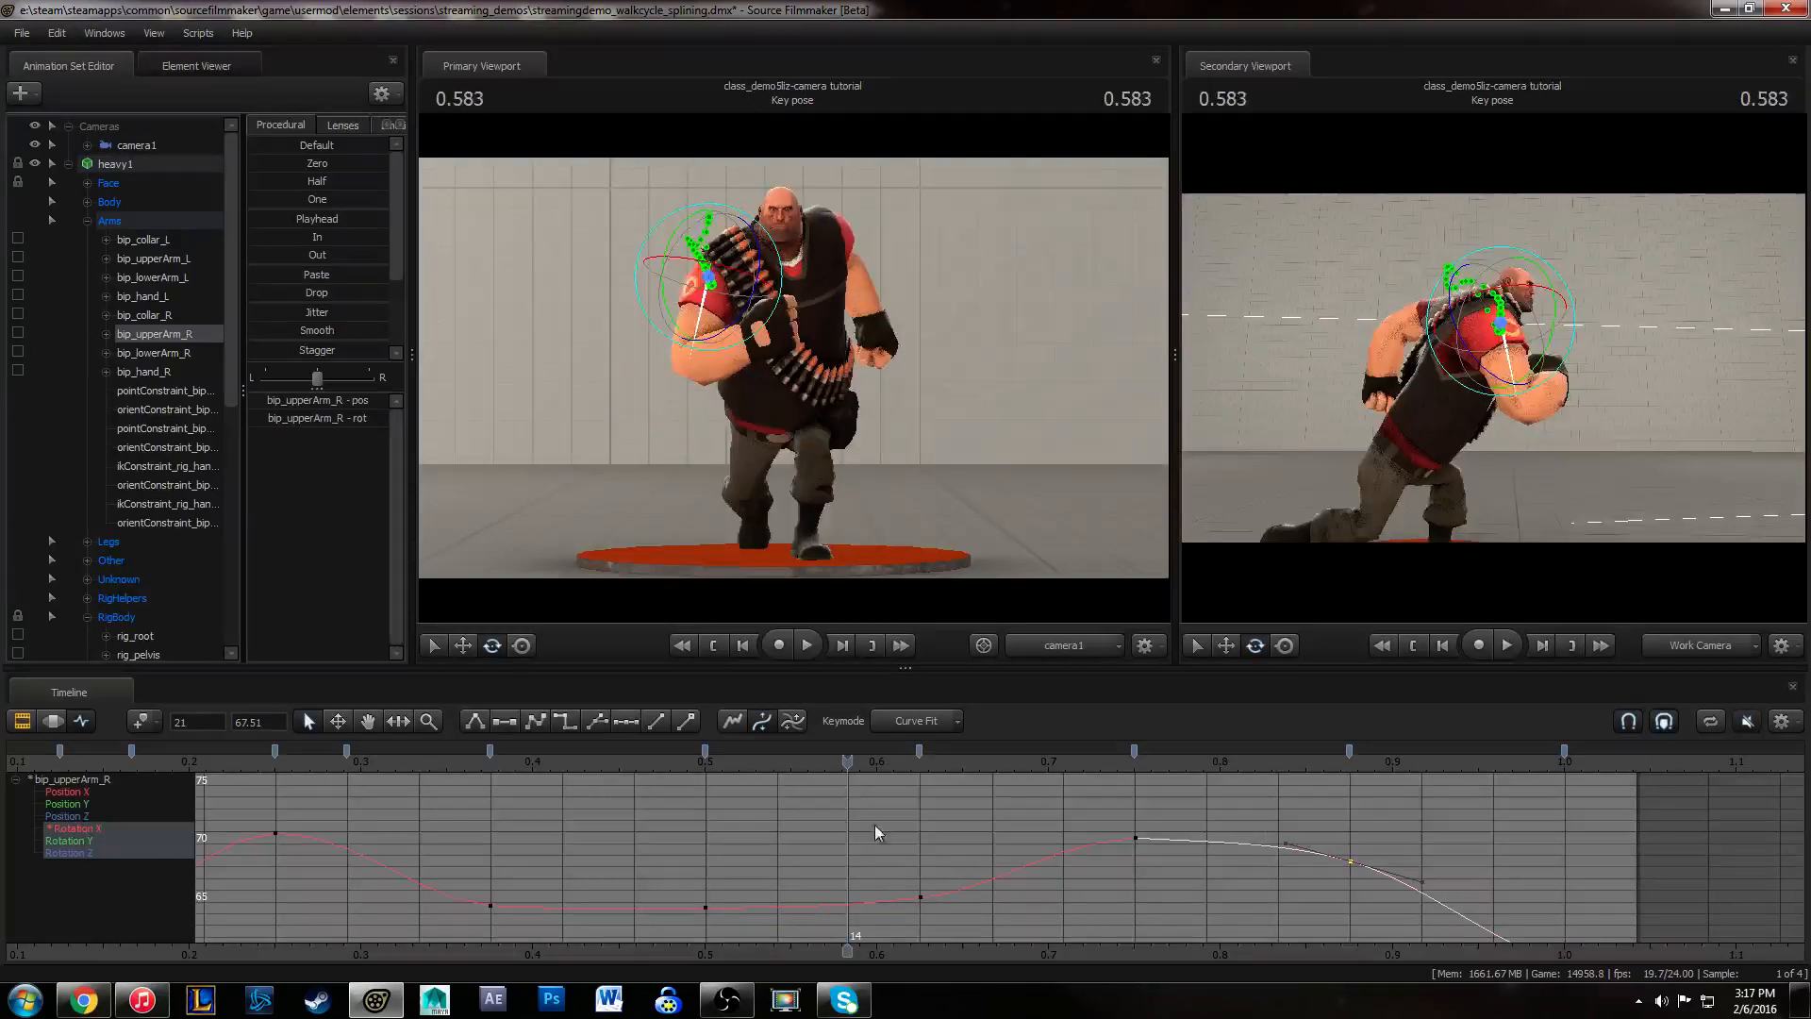
{"action": "left_click", "coordinate": [59, 764]}
{"action": "middle_click_drag", "start_coordinate": [885, 885], "coordinate": [1091, 880]}
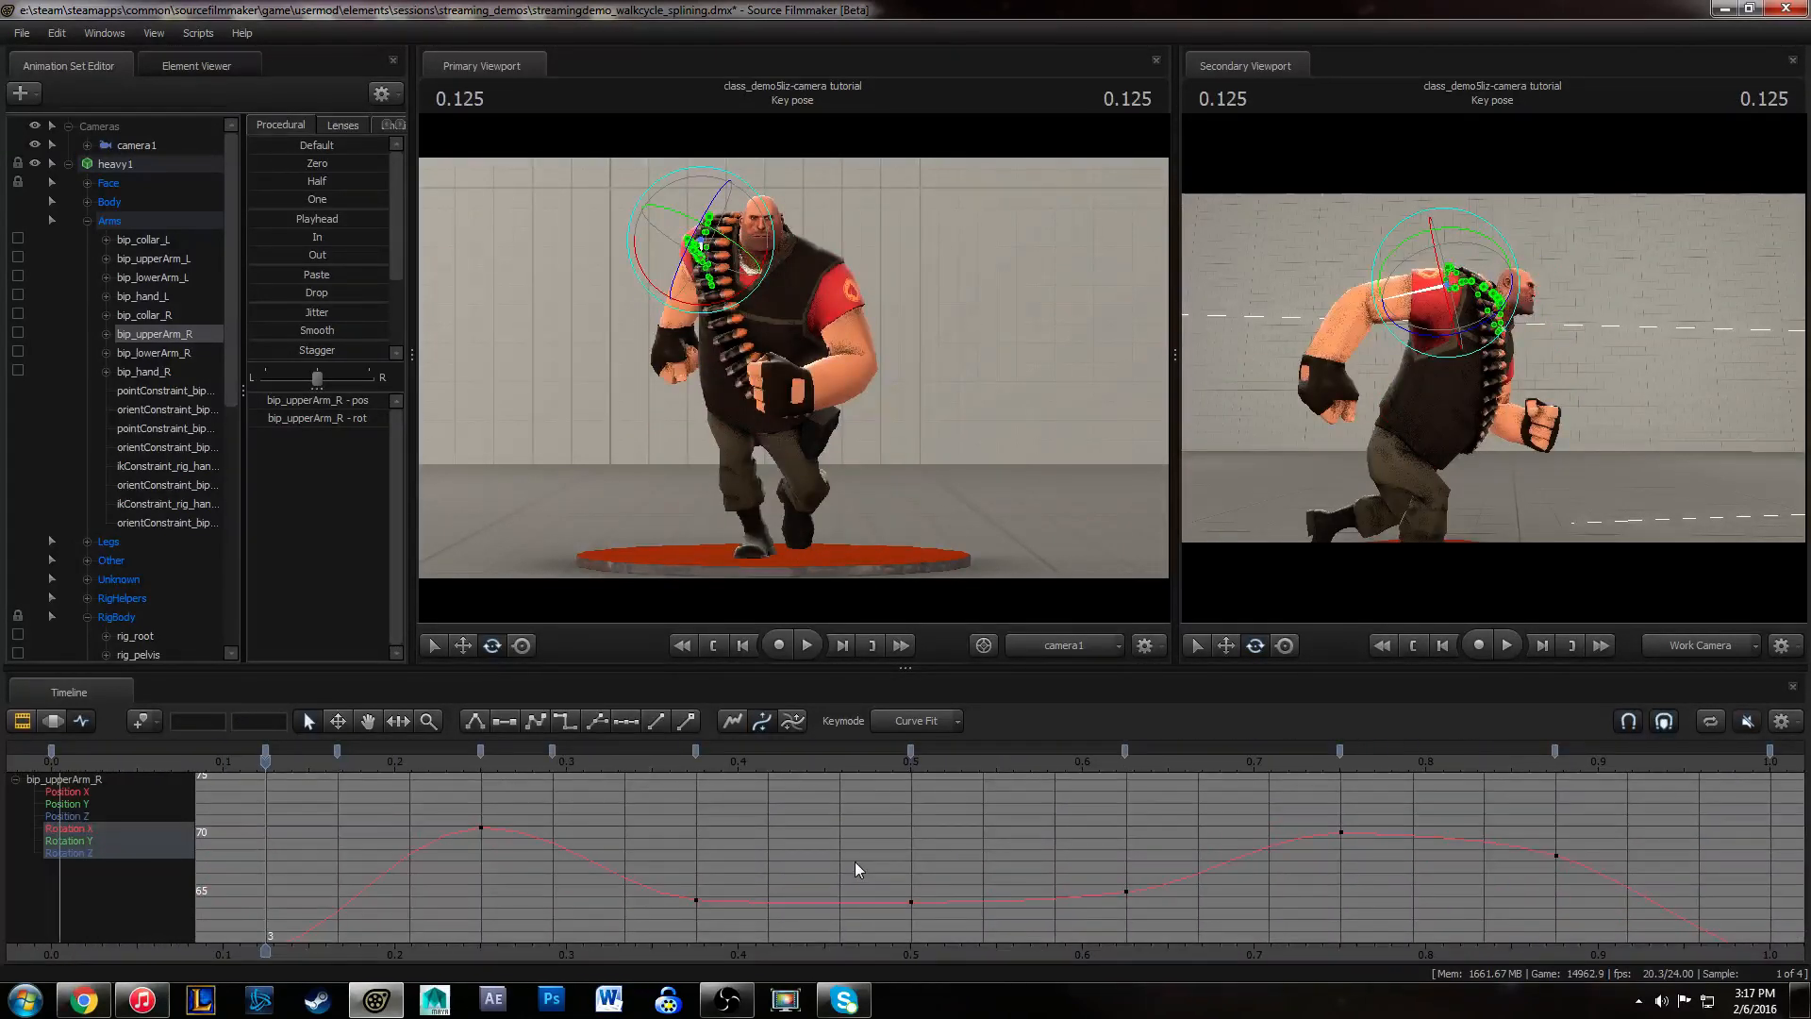
{"action": "key", "text": "Home"}
{"action": "middle_click_drag", "start_coordinate": [846, 885], "coordinate": [814, 876]}
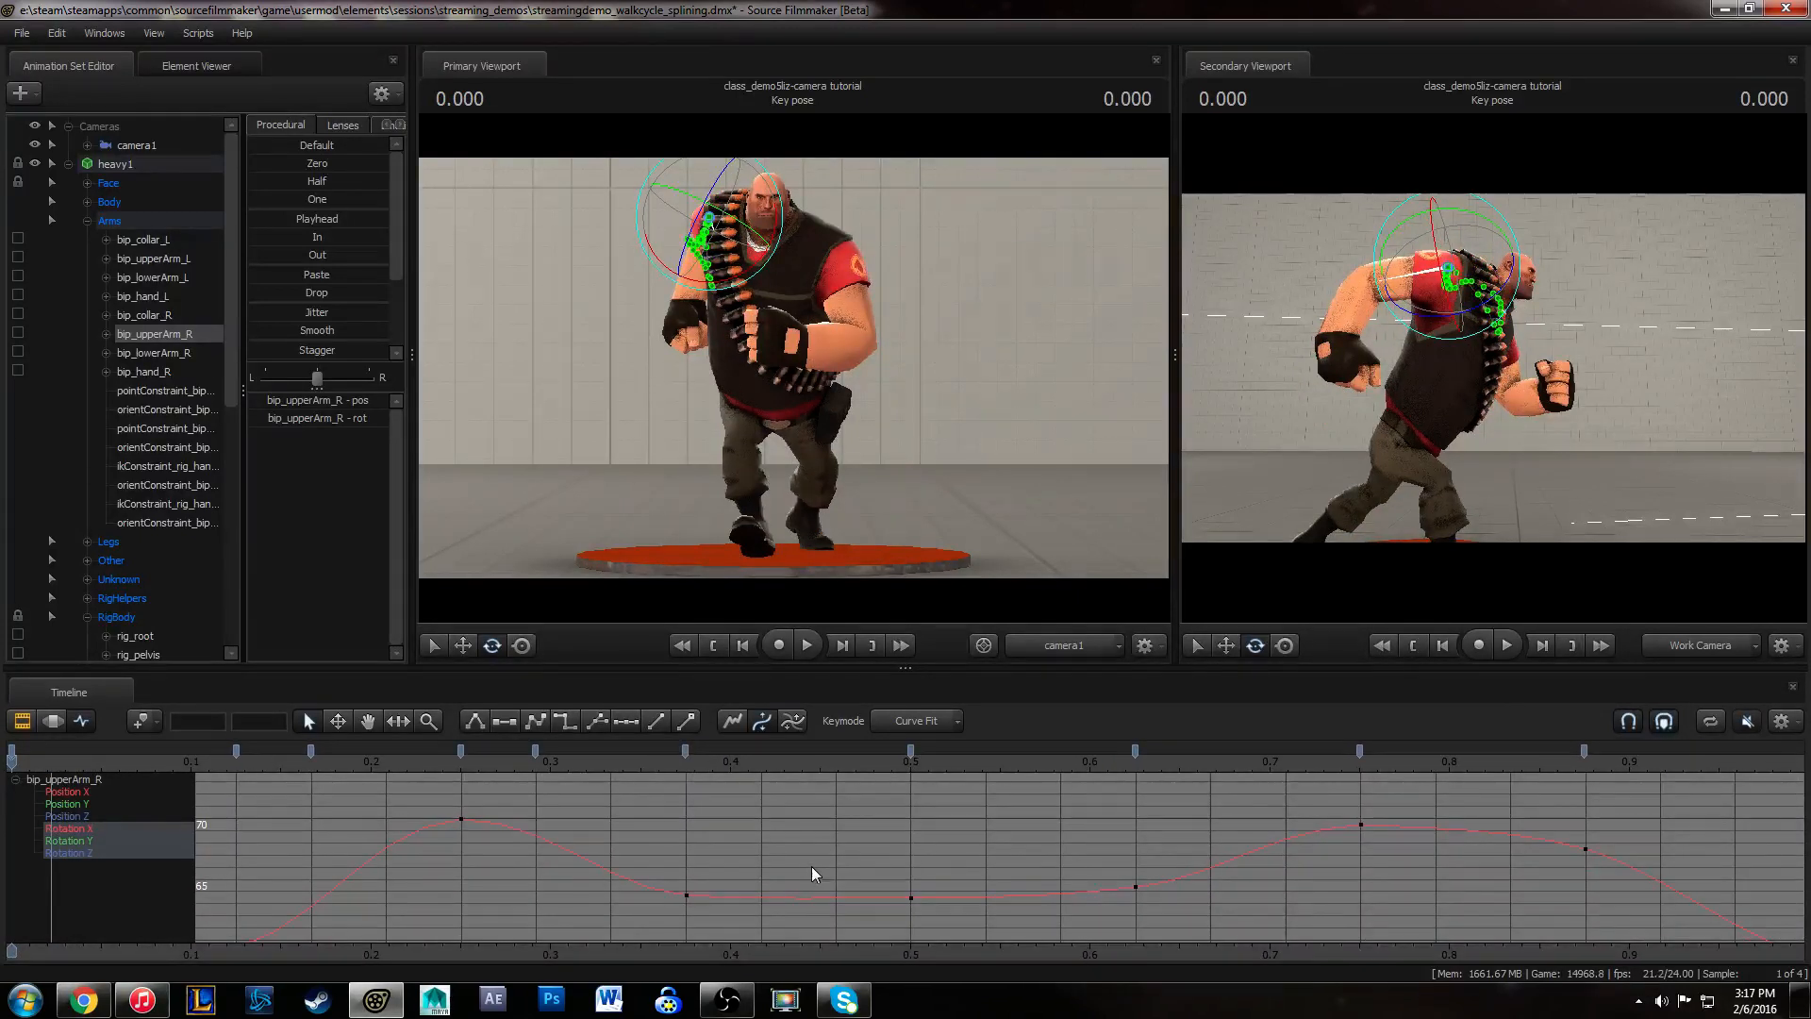
{"action": "key", "text": "space"}
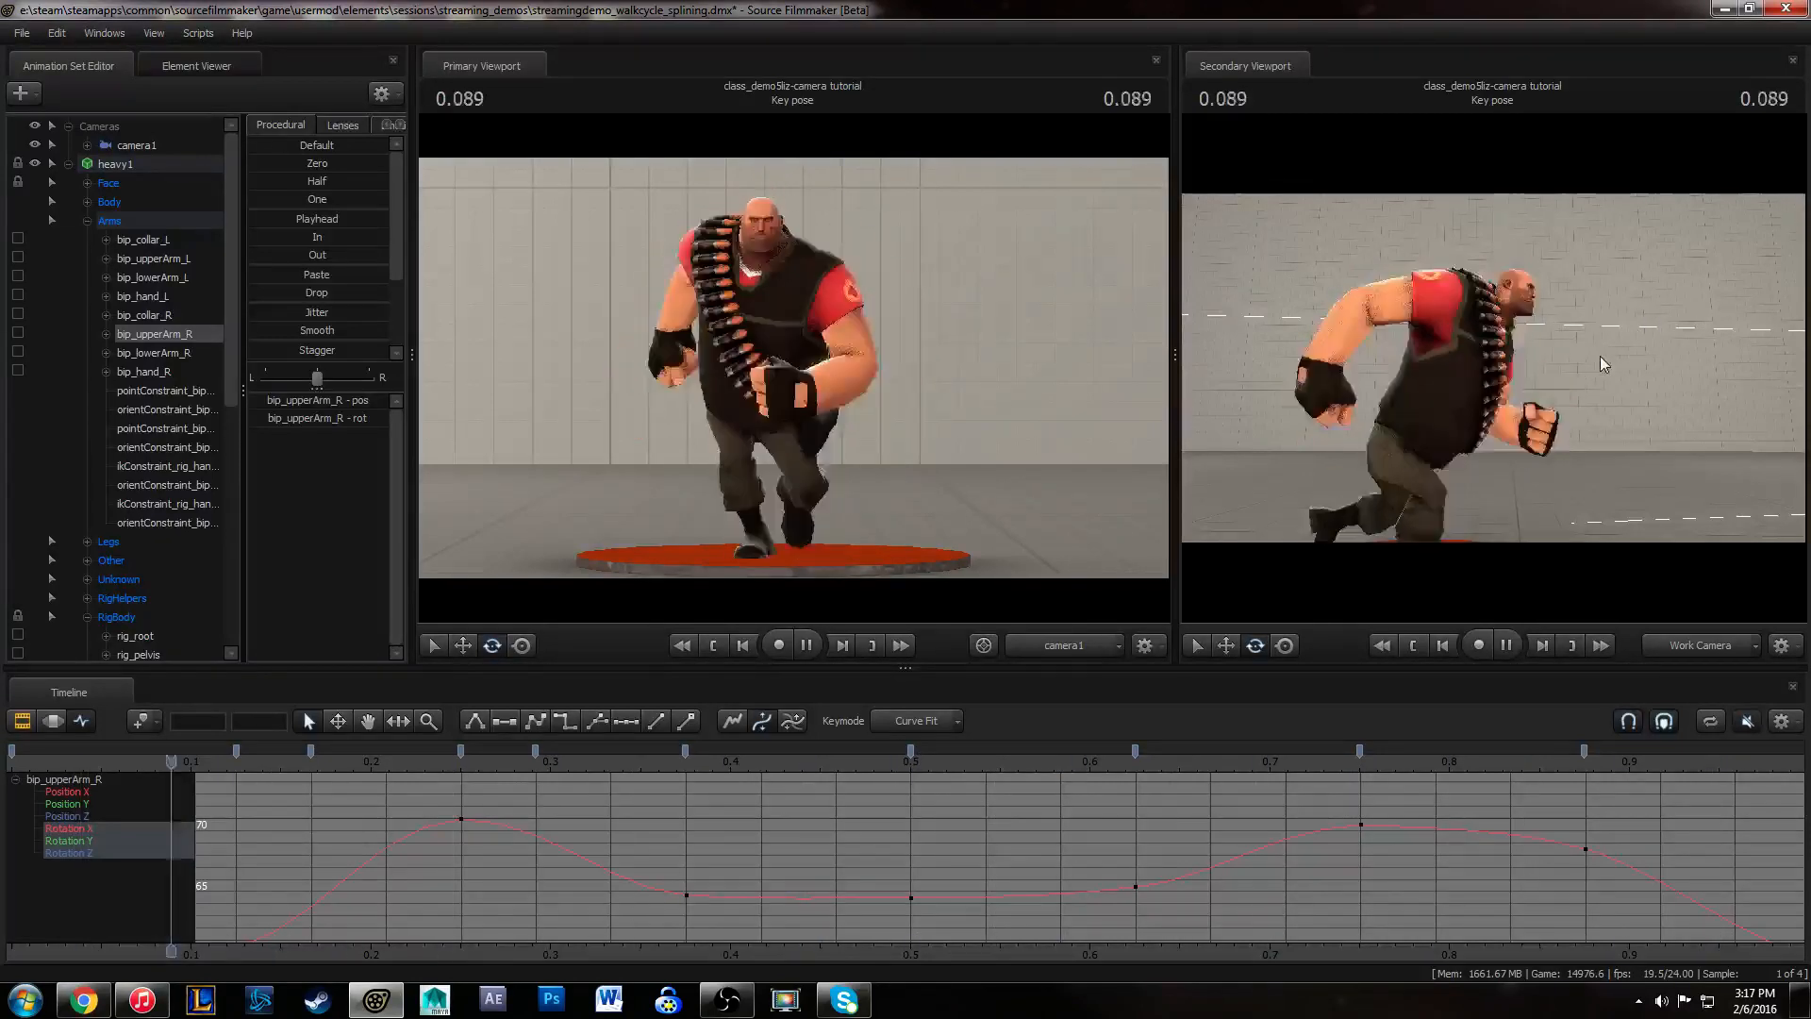
{"action": "key", "text": "space"}
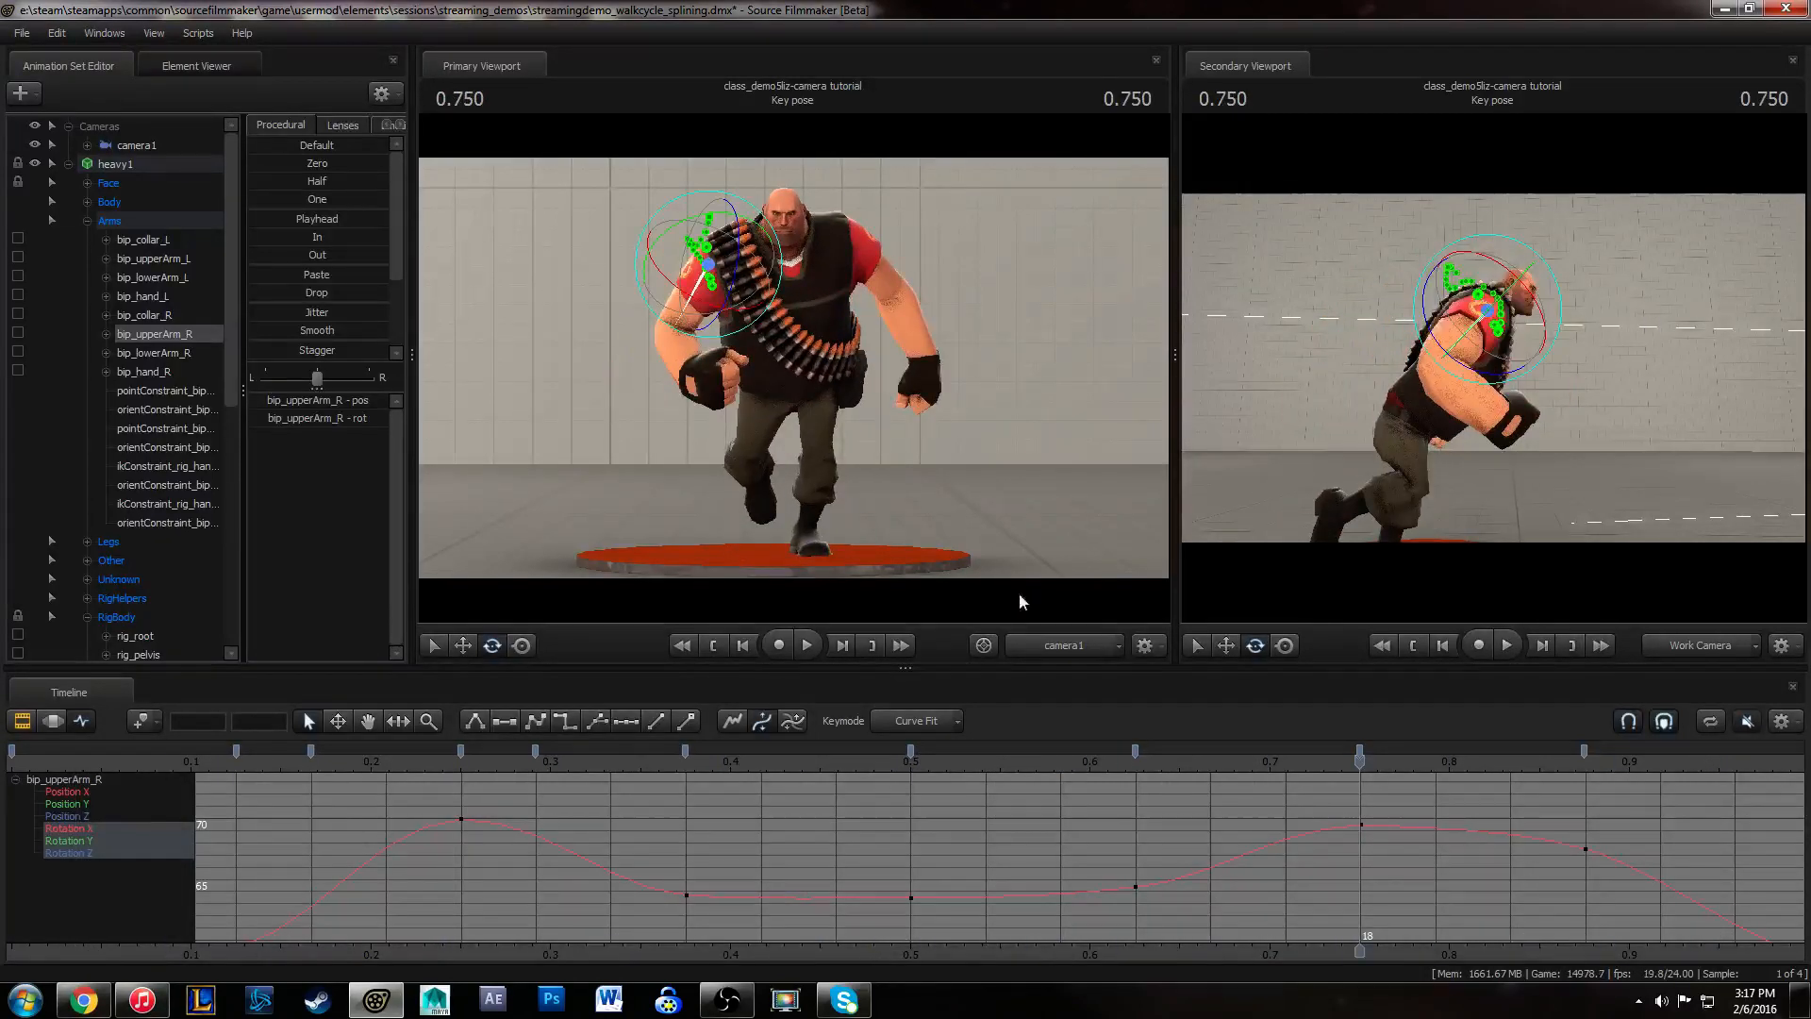
{"action": "key", "text": "space"}
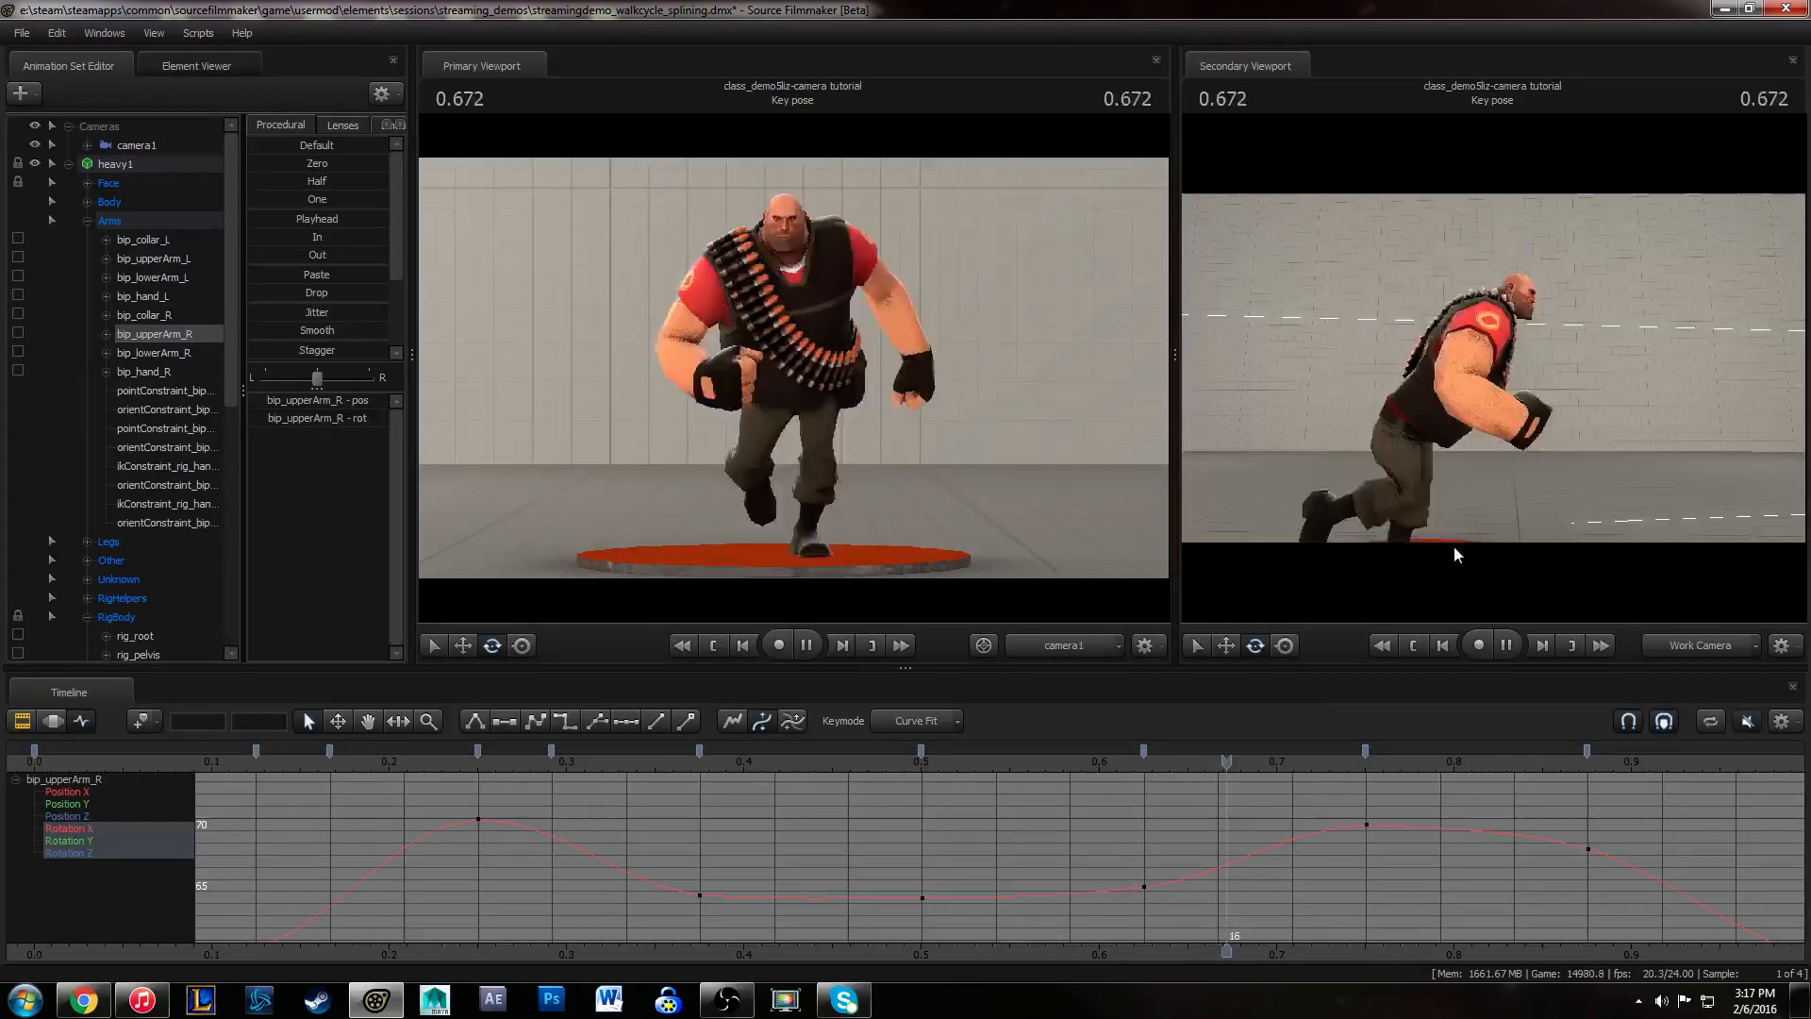
{"action": "key", "text": "space"}
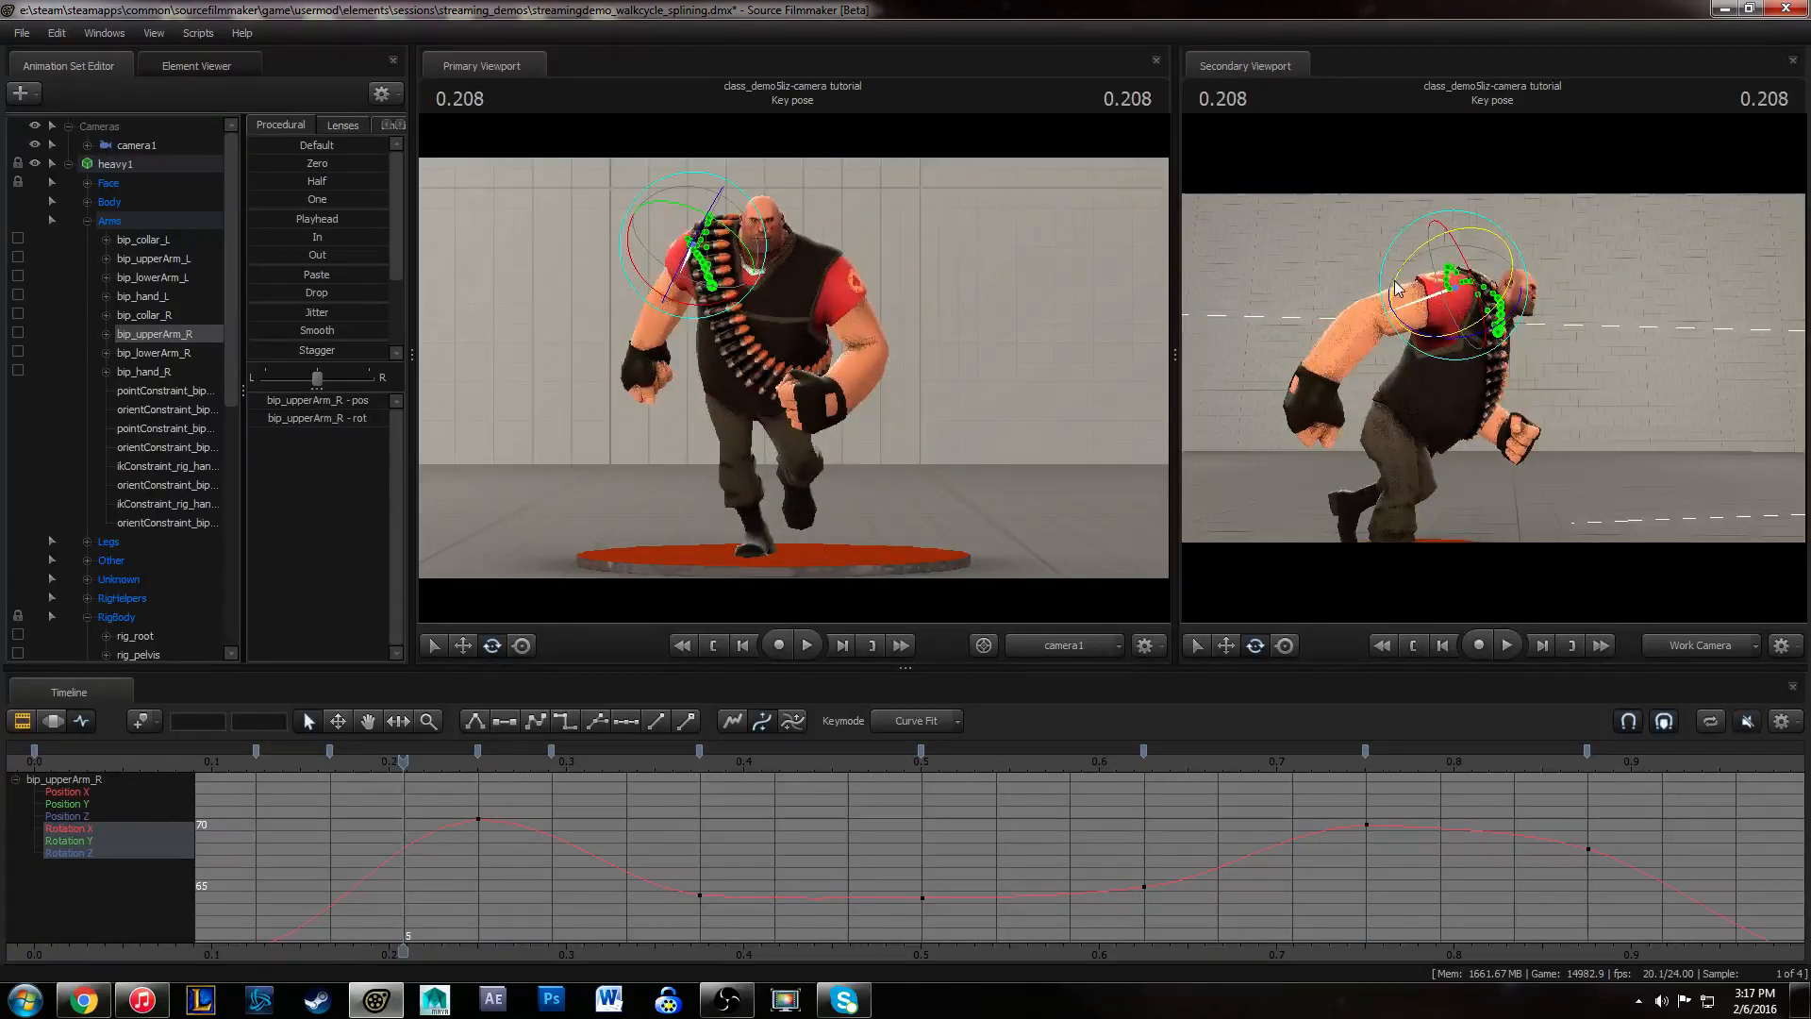
{"action": "key", "text": "space"}
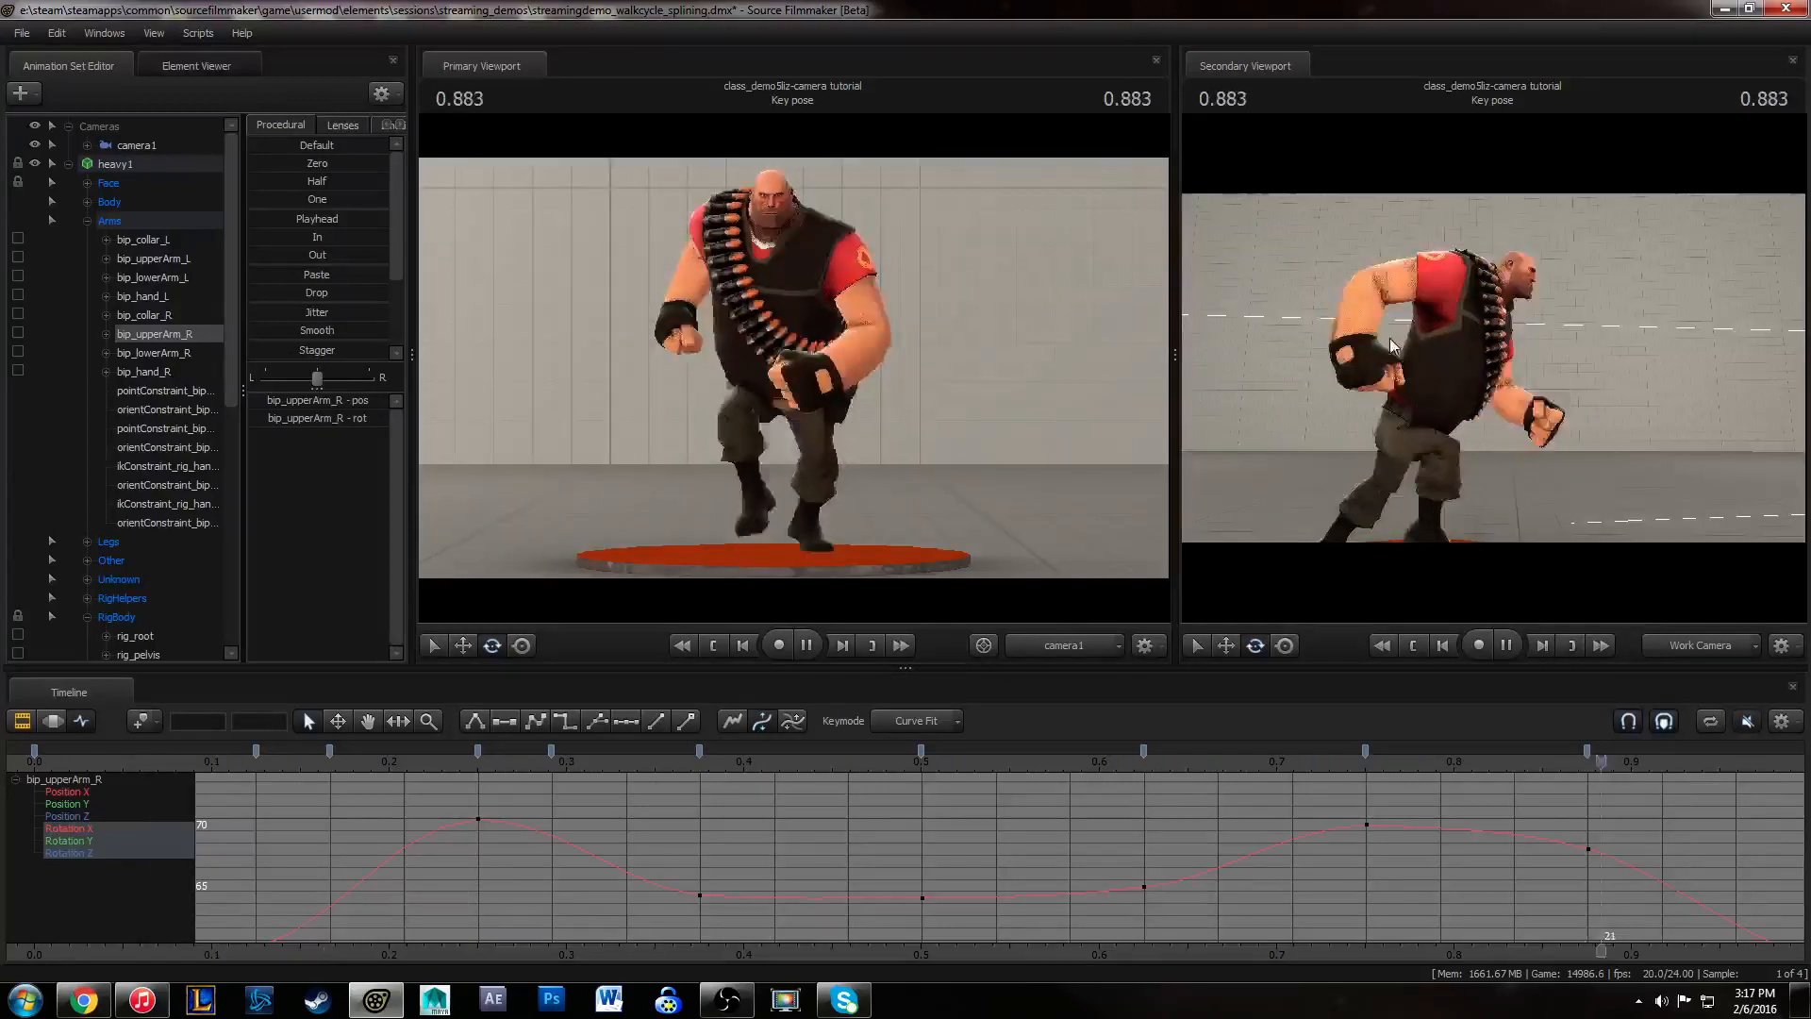
{"action": "key", "text": "space"}
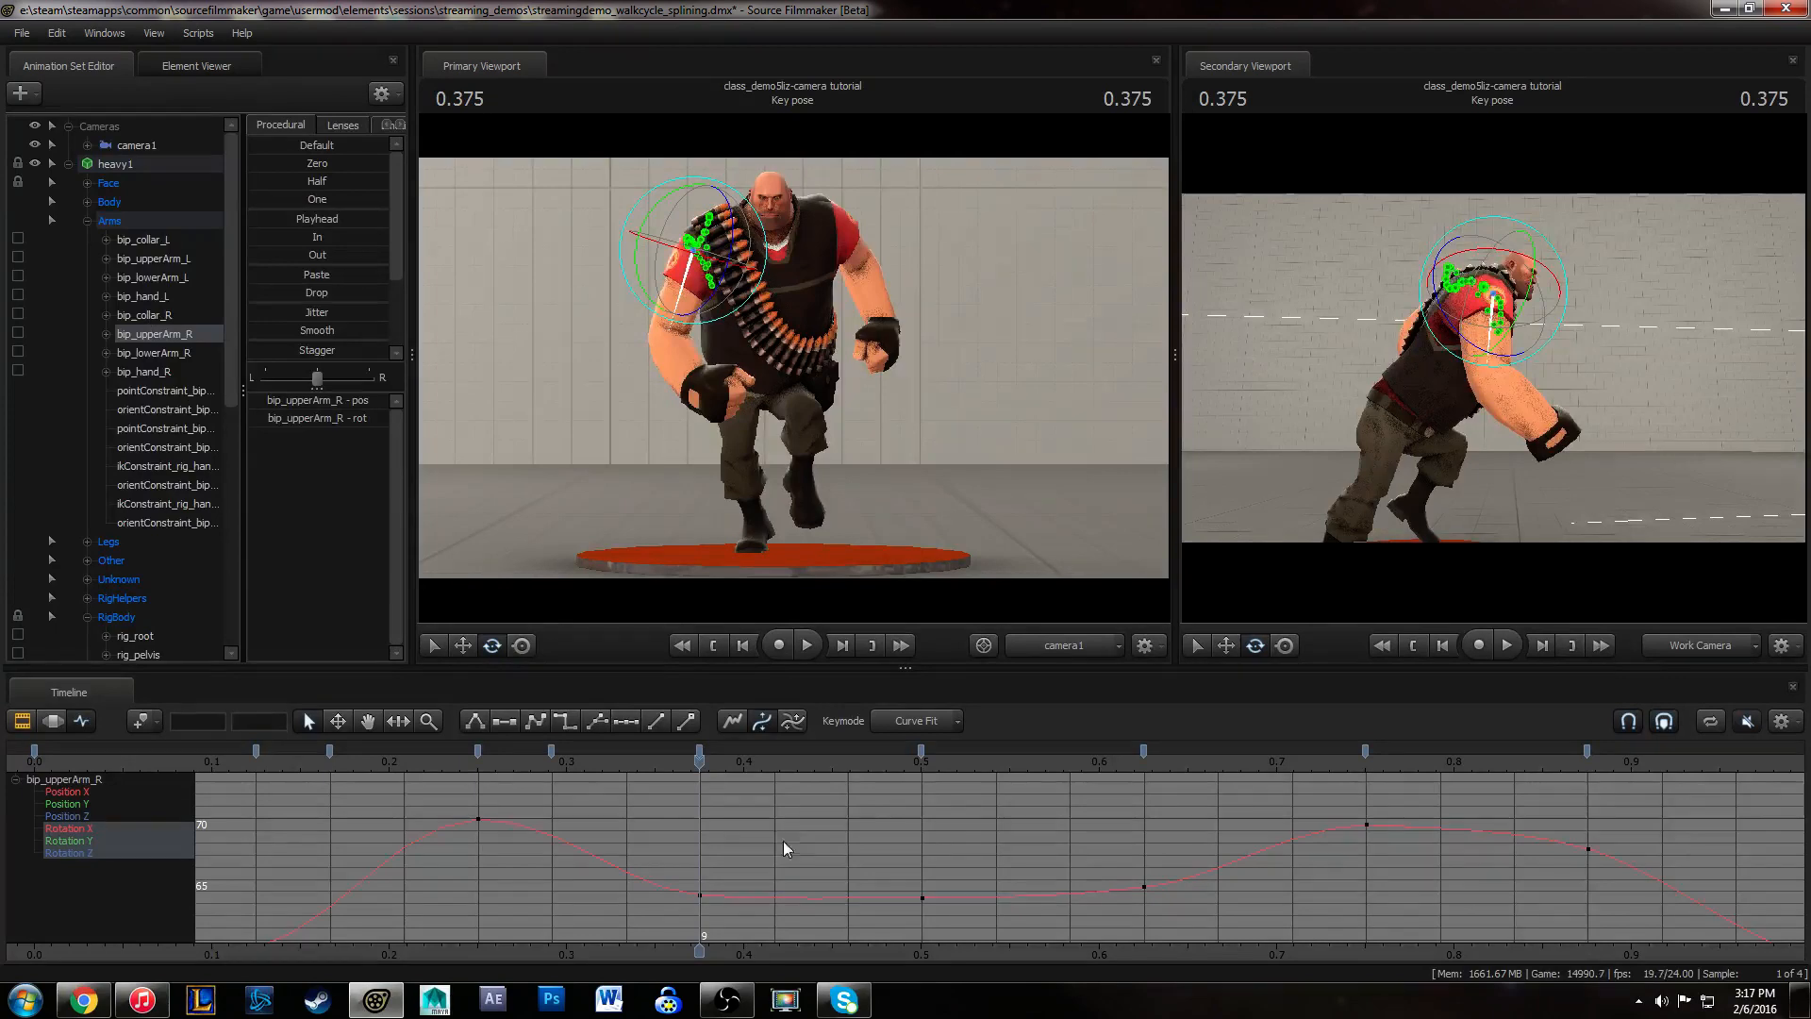
- Retime the right upper arm's rotation keys one frame later, moving frame 15 to 16 and frame 18 to 19
{"action": "key", "text": "f"}
{"action": "left_click_drag", "start_coordinate": [315, 761], "coordinate": [452, 764]}
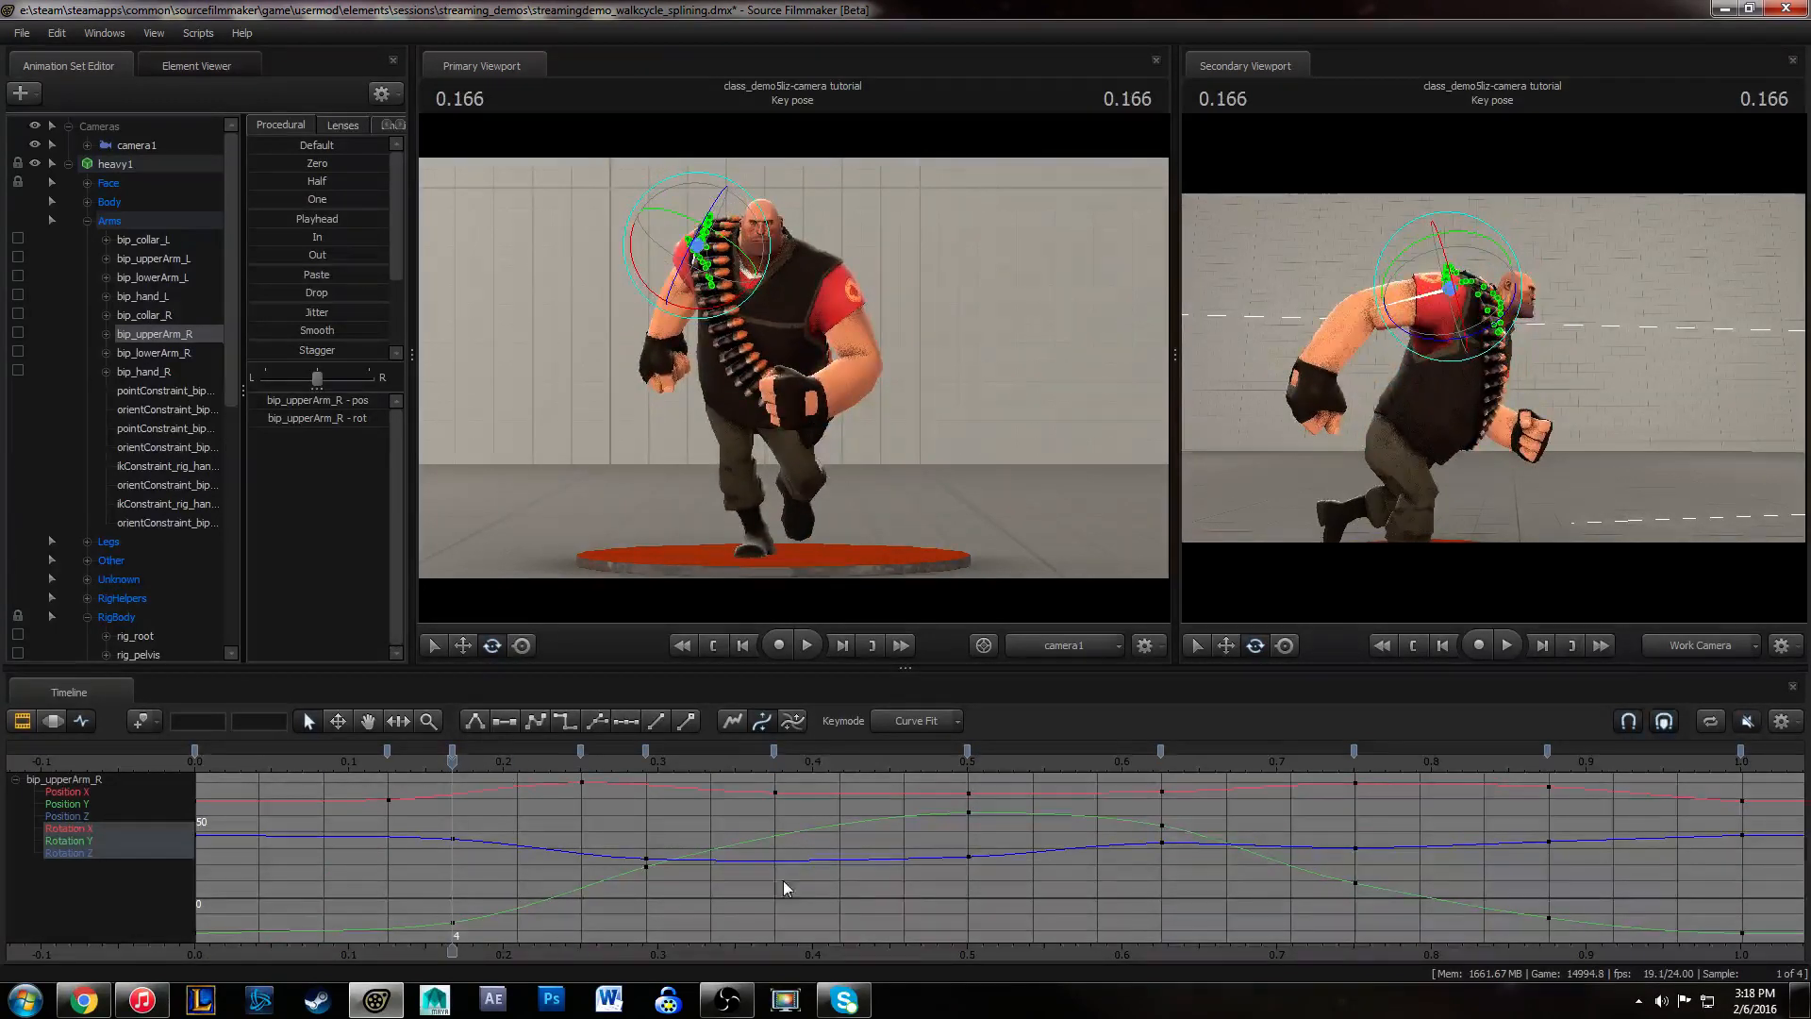
{"action": "scroll", "coordinate": [877, 885], "scroll_direction": "down", "scroll_amount": 1}
{"action": "key", "text": "space"}
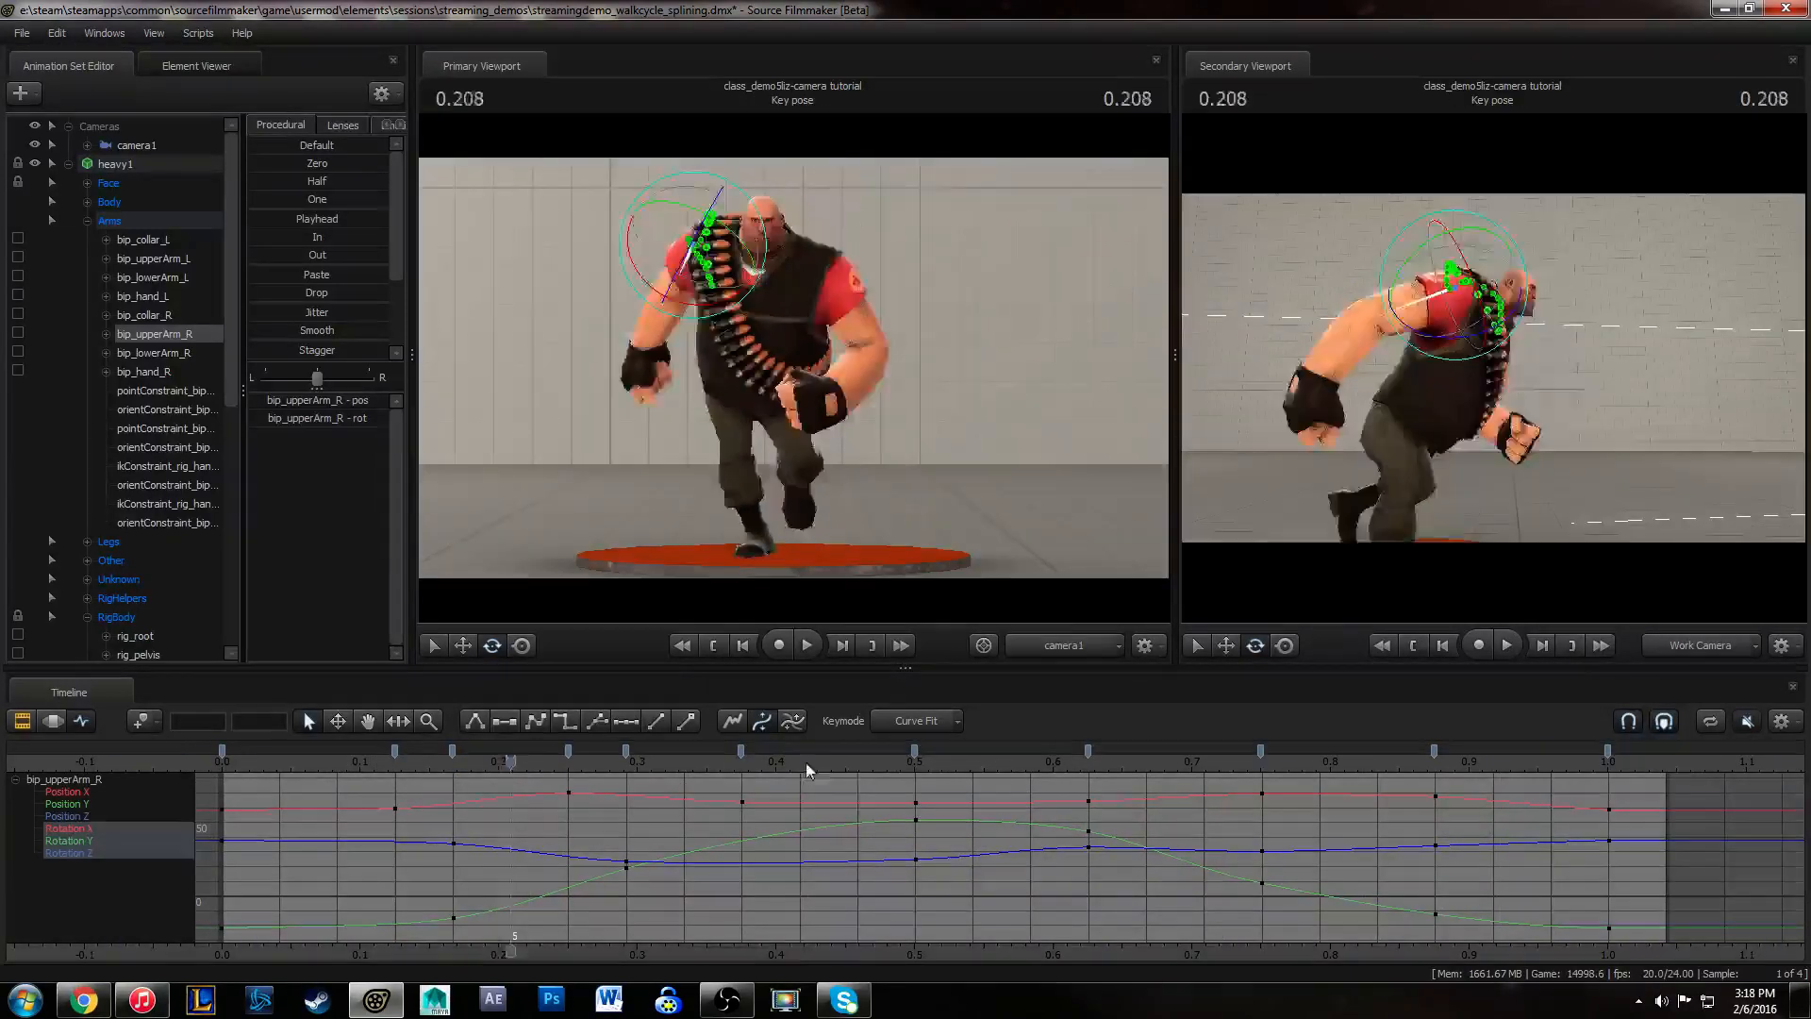
{"action": "left_click_drag", "start_coordinate": [1202, 761], "coordinate": [1144, 762]}
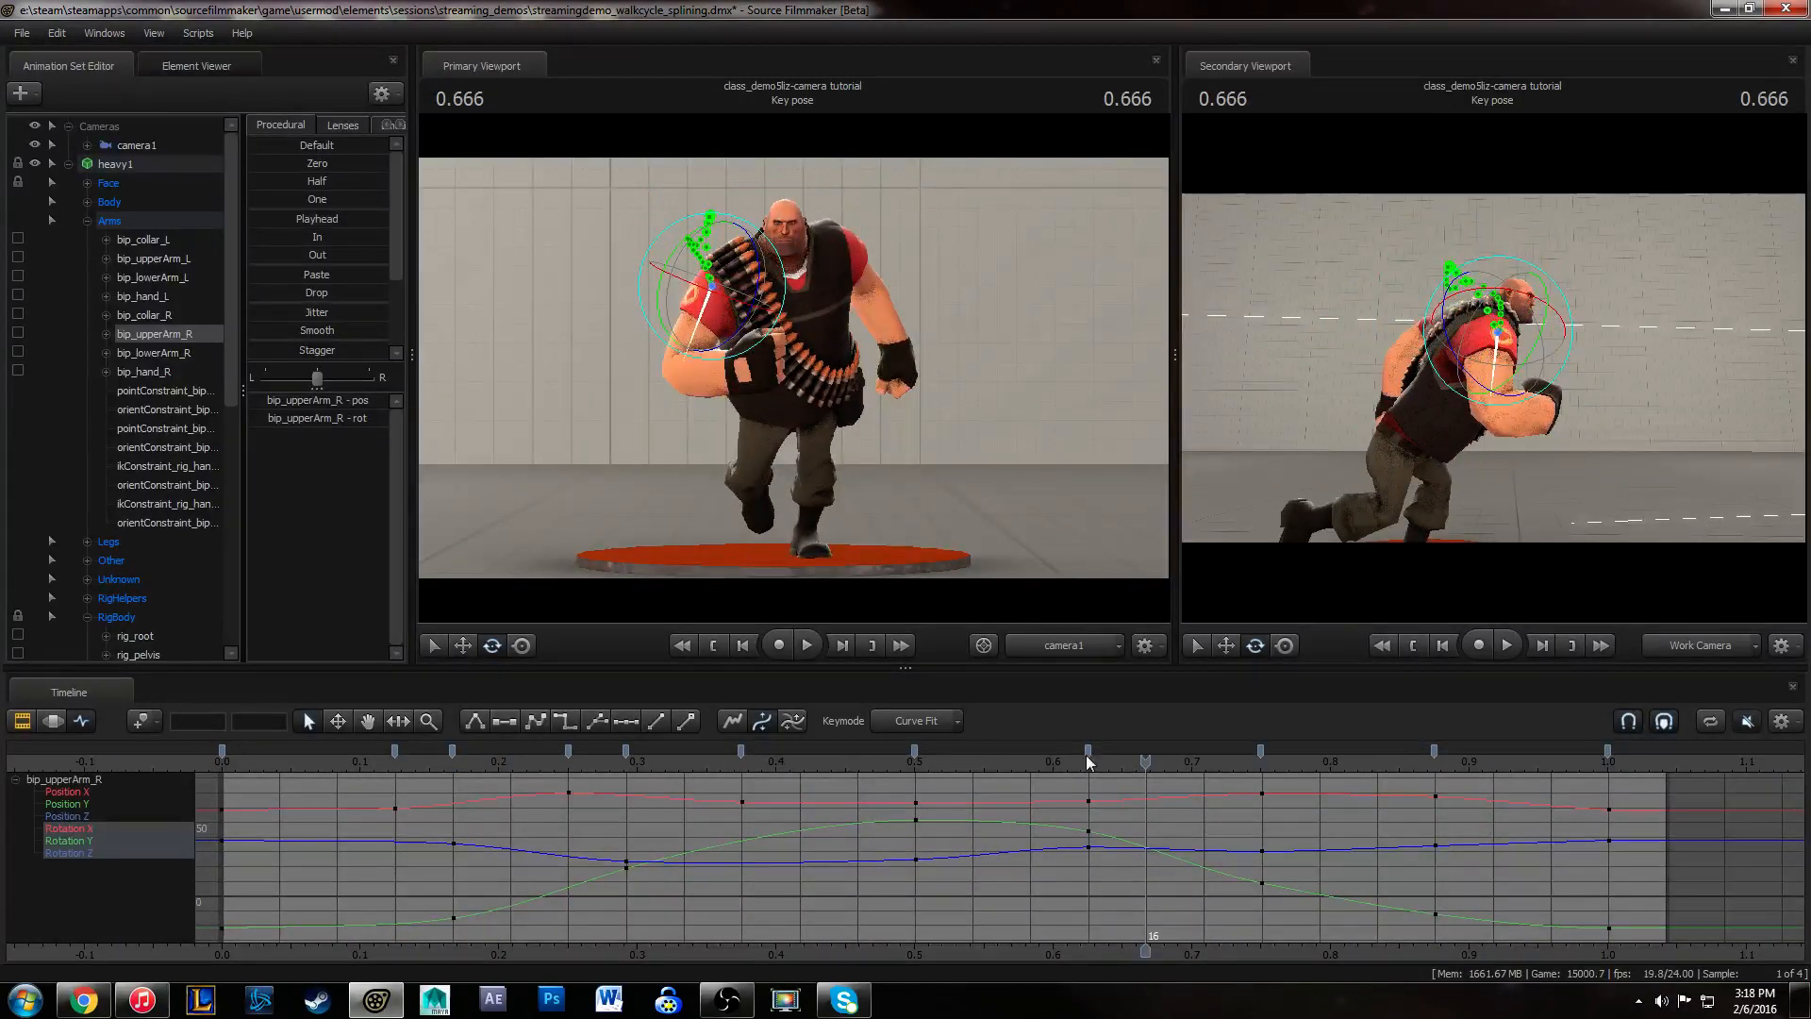
{"action": "left_click_drag", "start_coordinate": [903, 751], "coordinate": [1126, 766]}
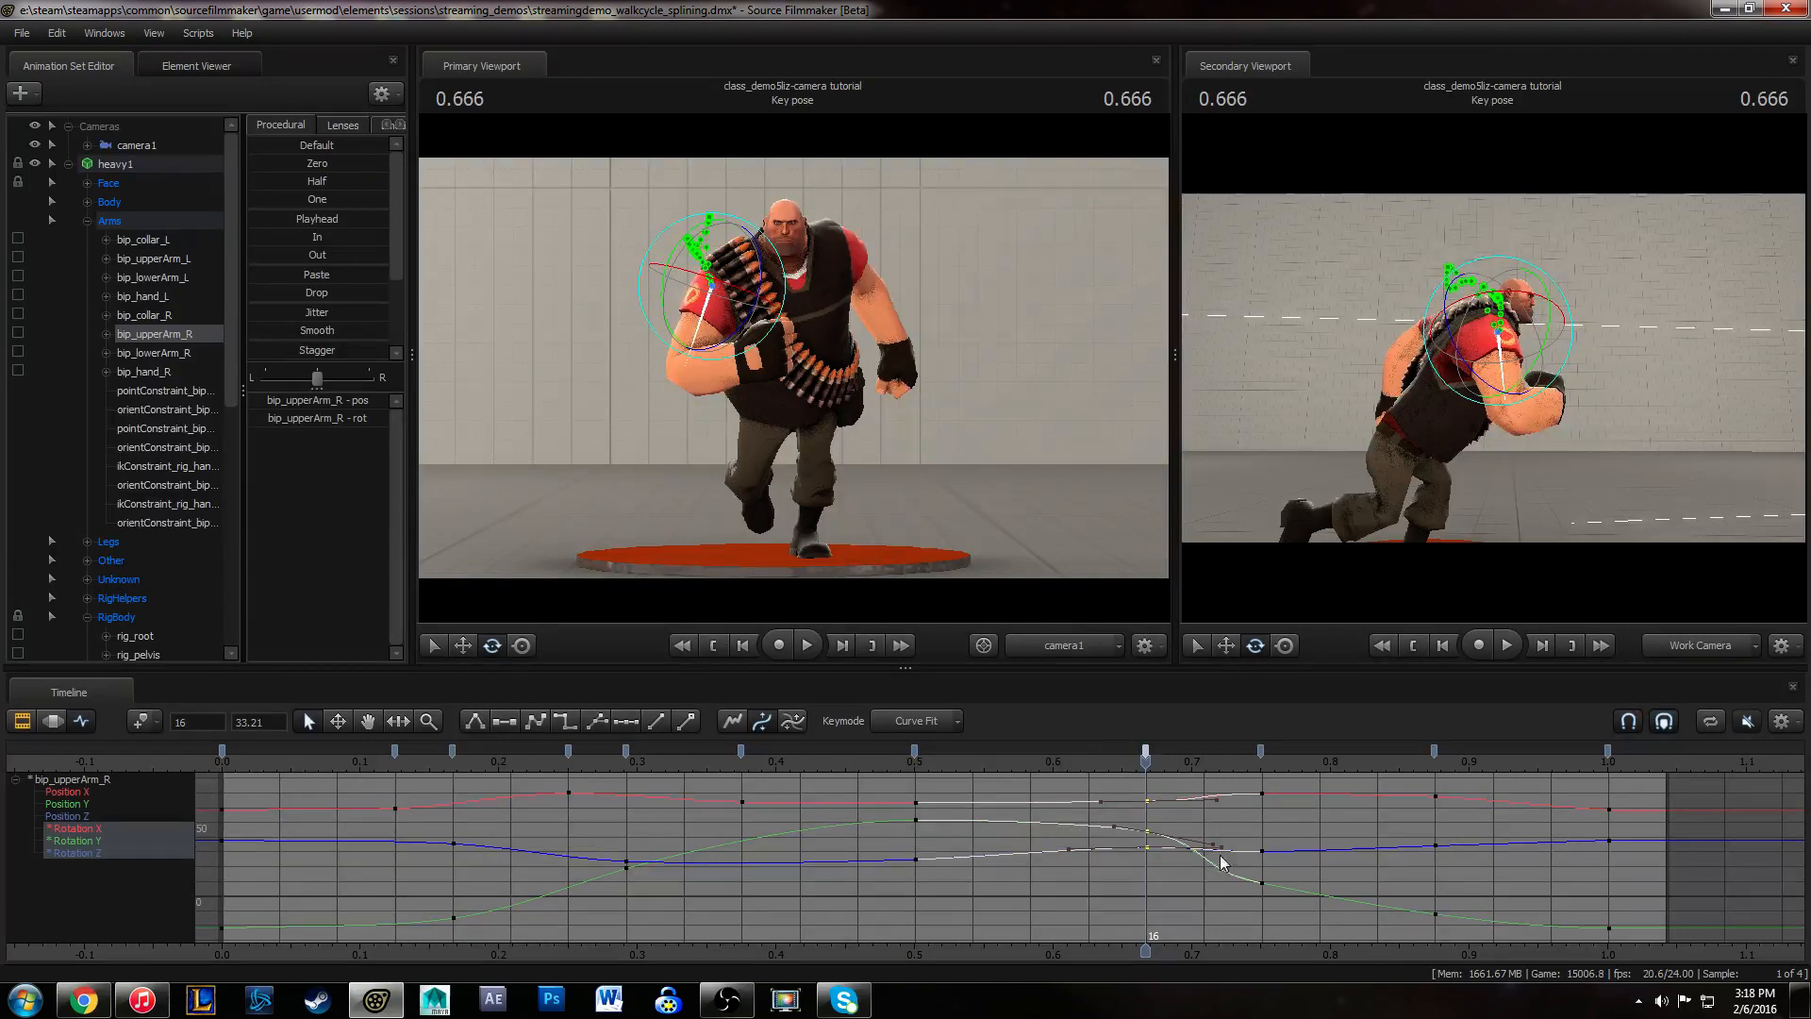
{"action": "left_click", "coordinate": [1260, 766]}
{"action": "left_click_drag", "start_coordinate": [1260, 751], "coordinate": [1304, 751]}
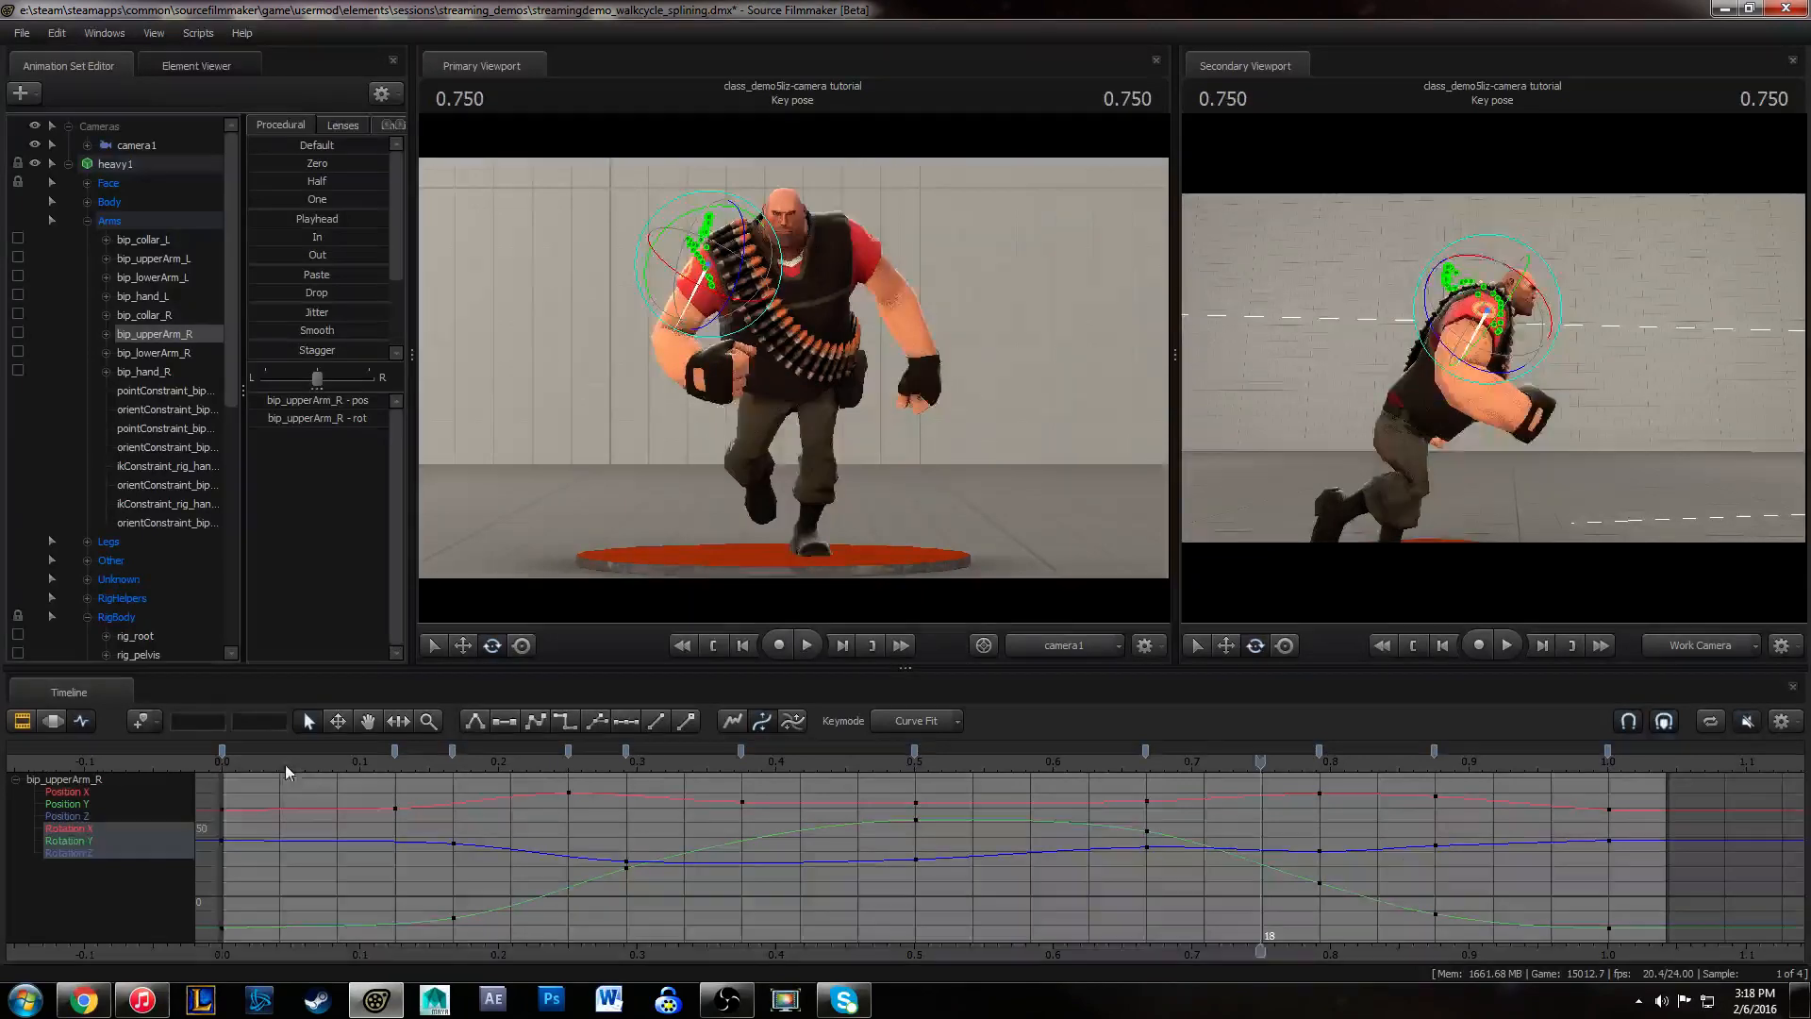
- Play back the retimed right arm swing and reframe the work camera to see the whole figure from the side
{"action": "key", "text": "space"}
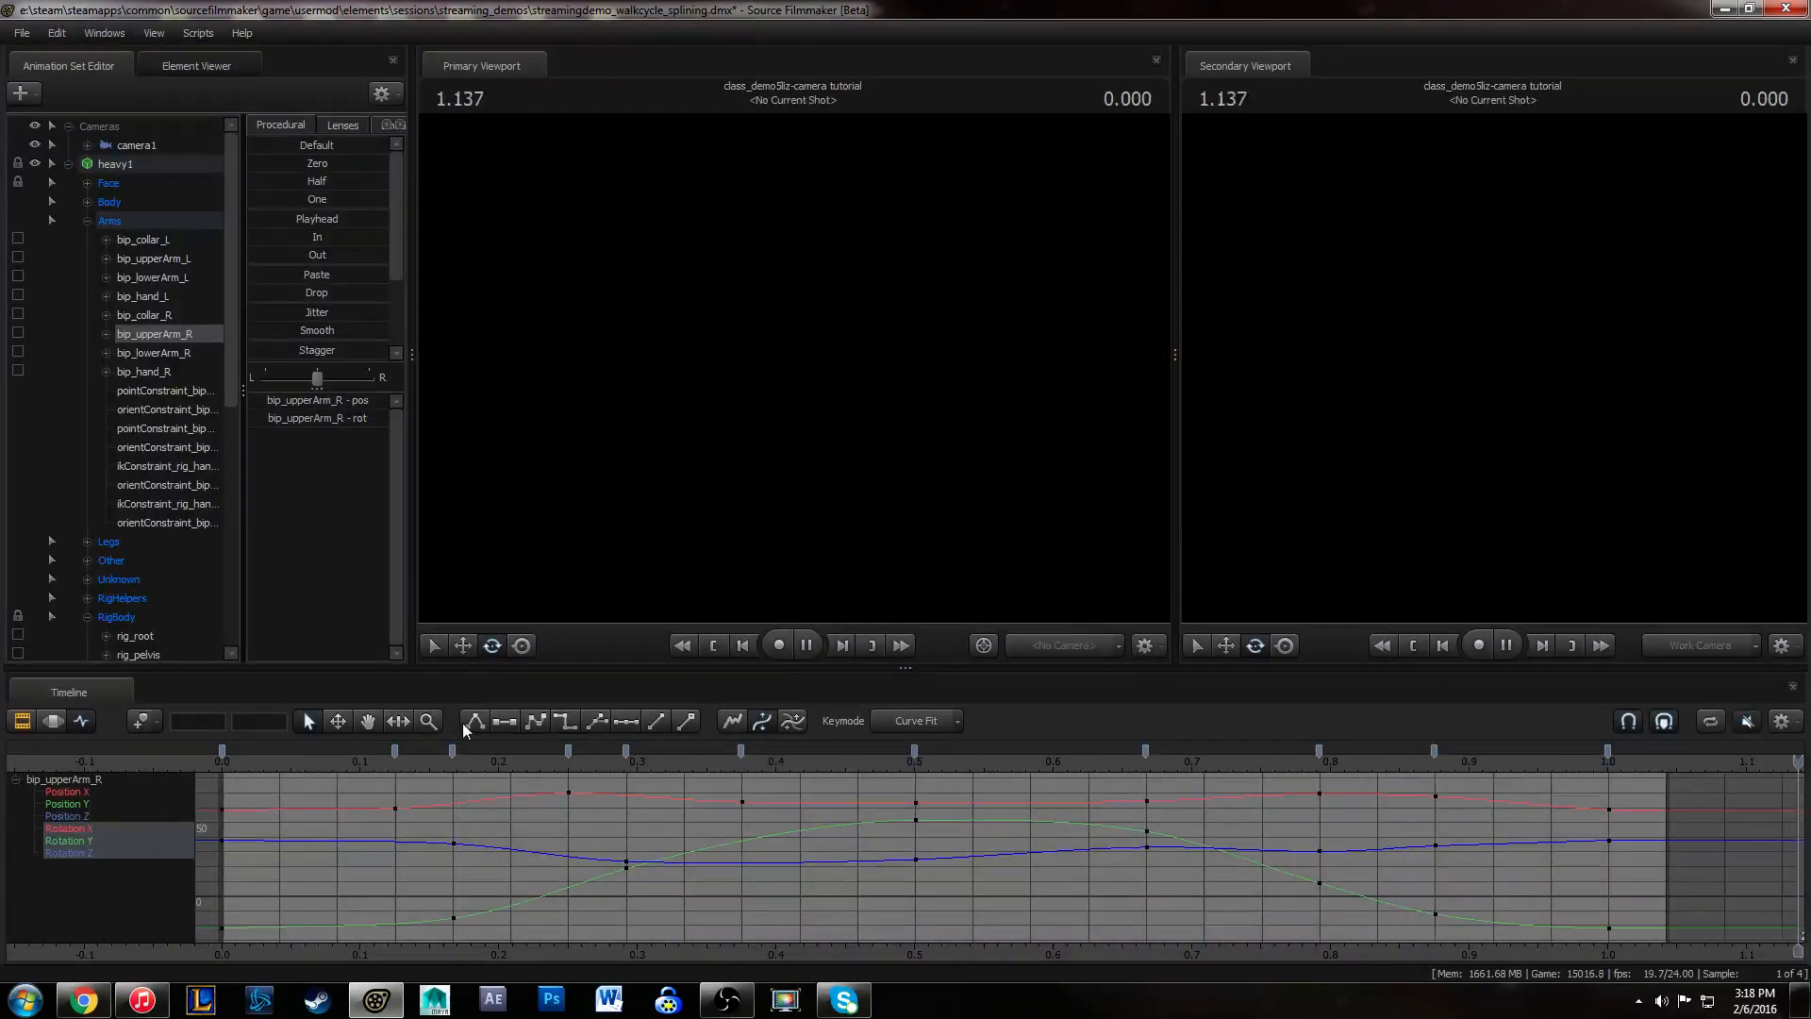
{"action": "key", "text": "space"}
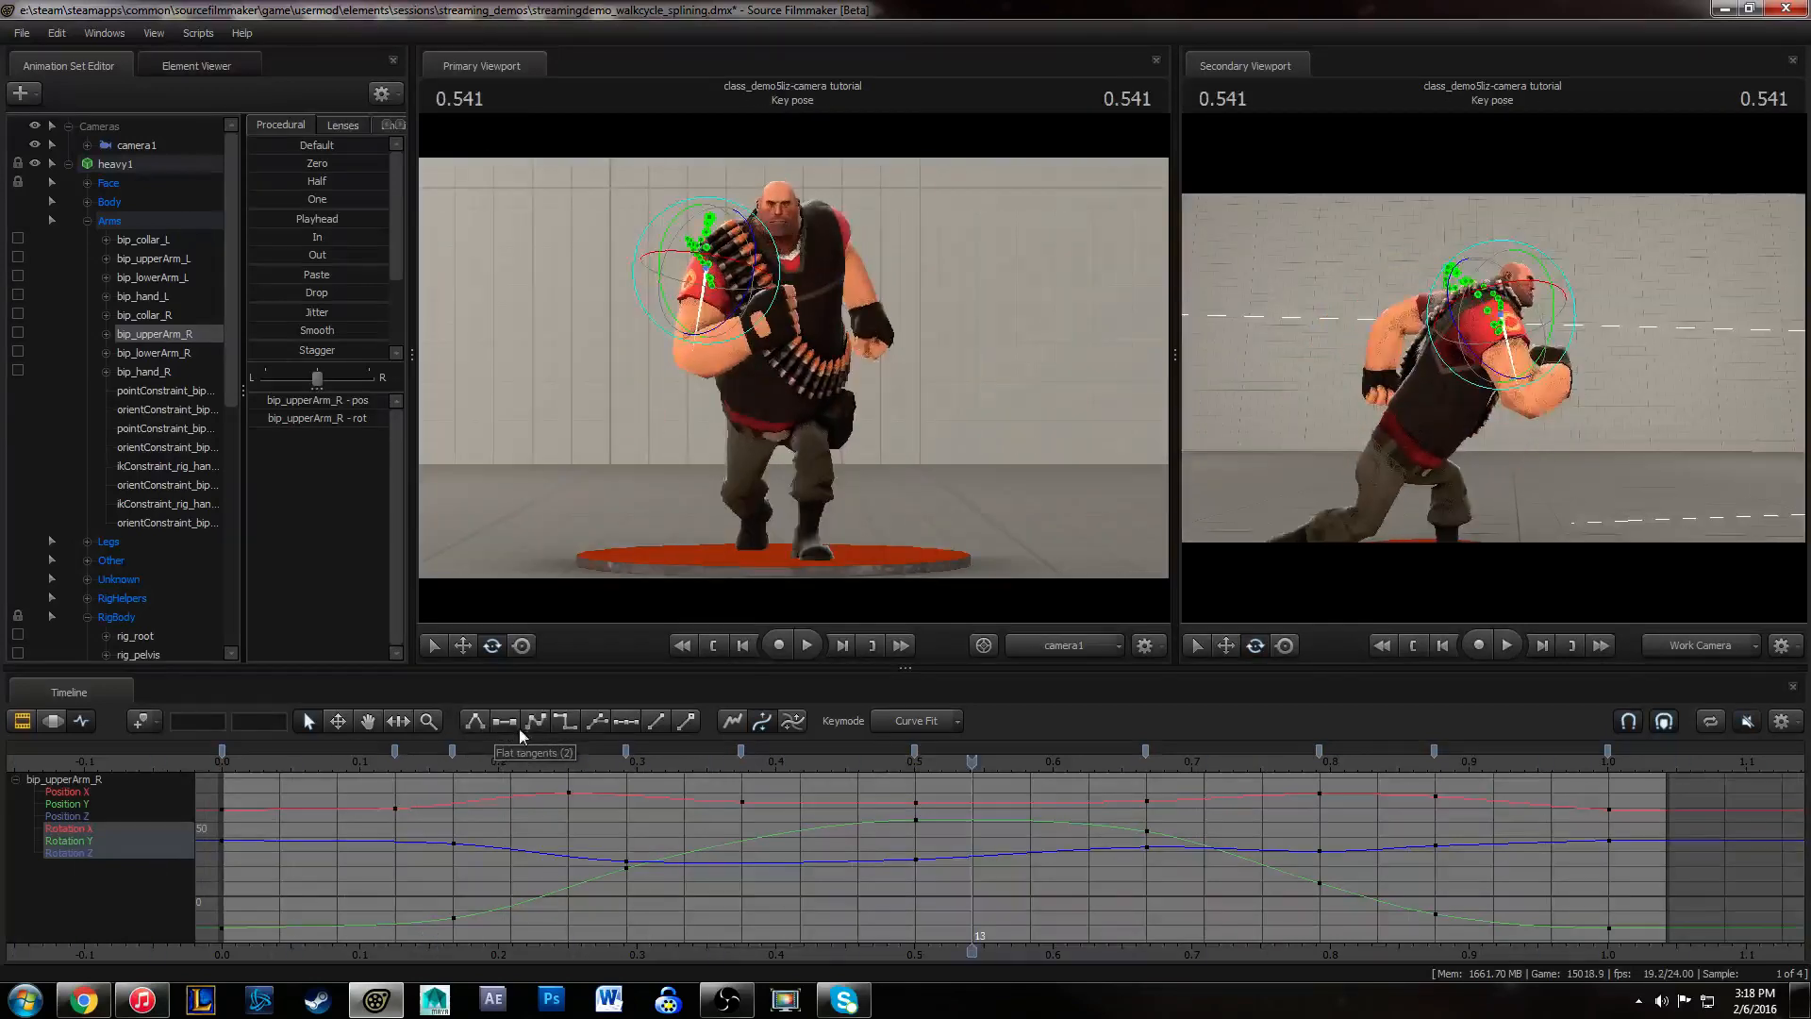
{"action": "left_click", "coordinate": [224, 759]}
{"action": "middle_click_drag", "start_coordinate": [688, 877], "coordinate": [519, 865]}
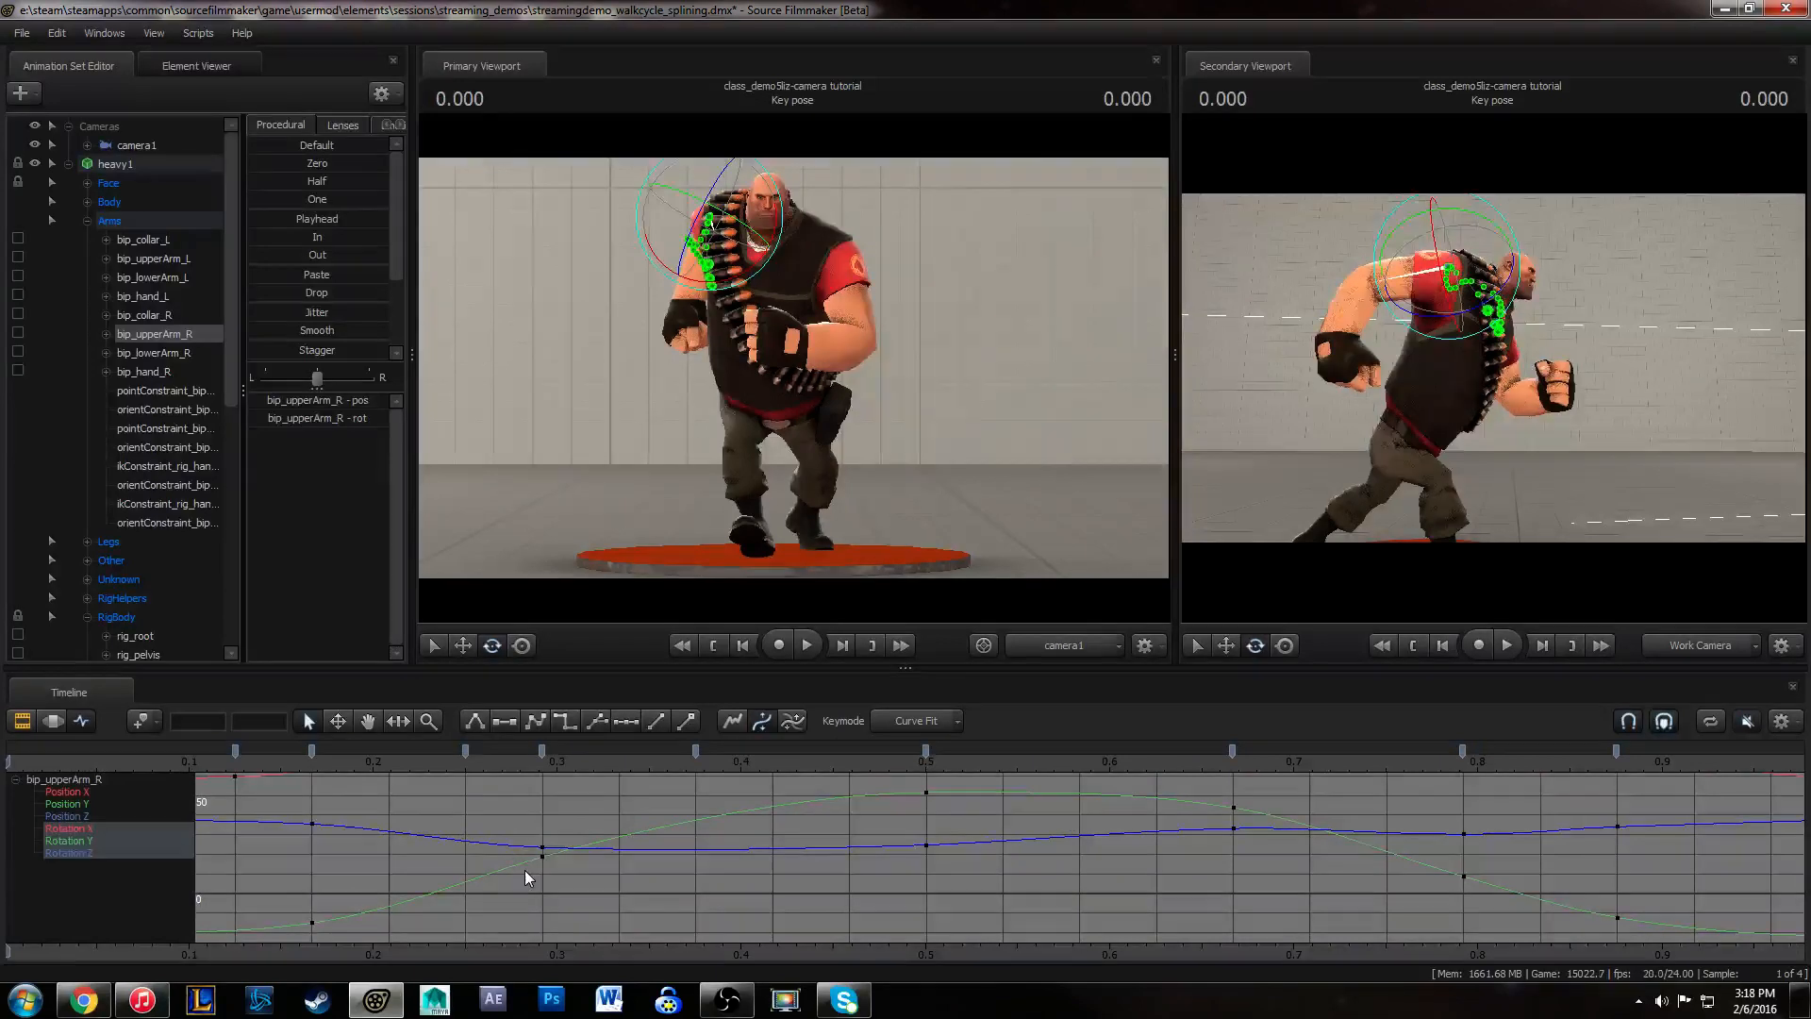
{"action": "key", "text": "space"}
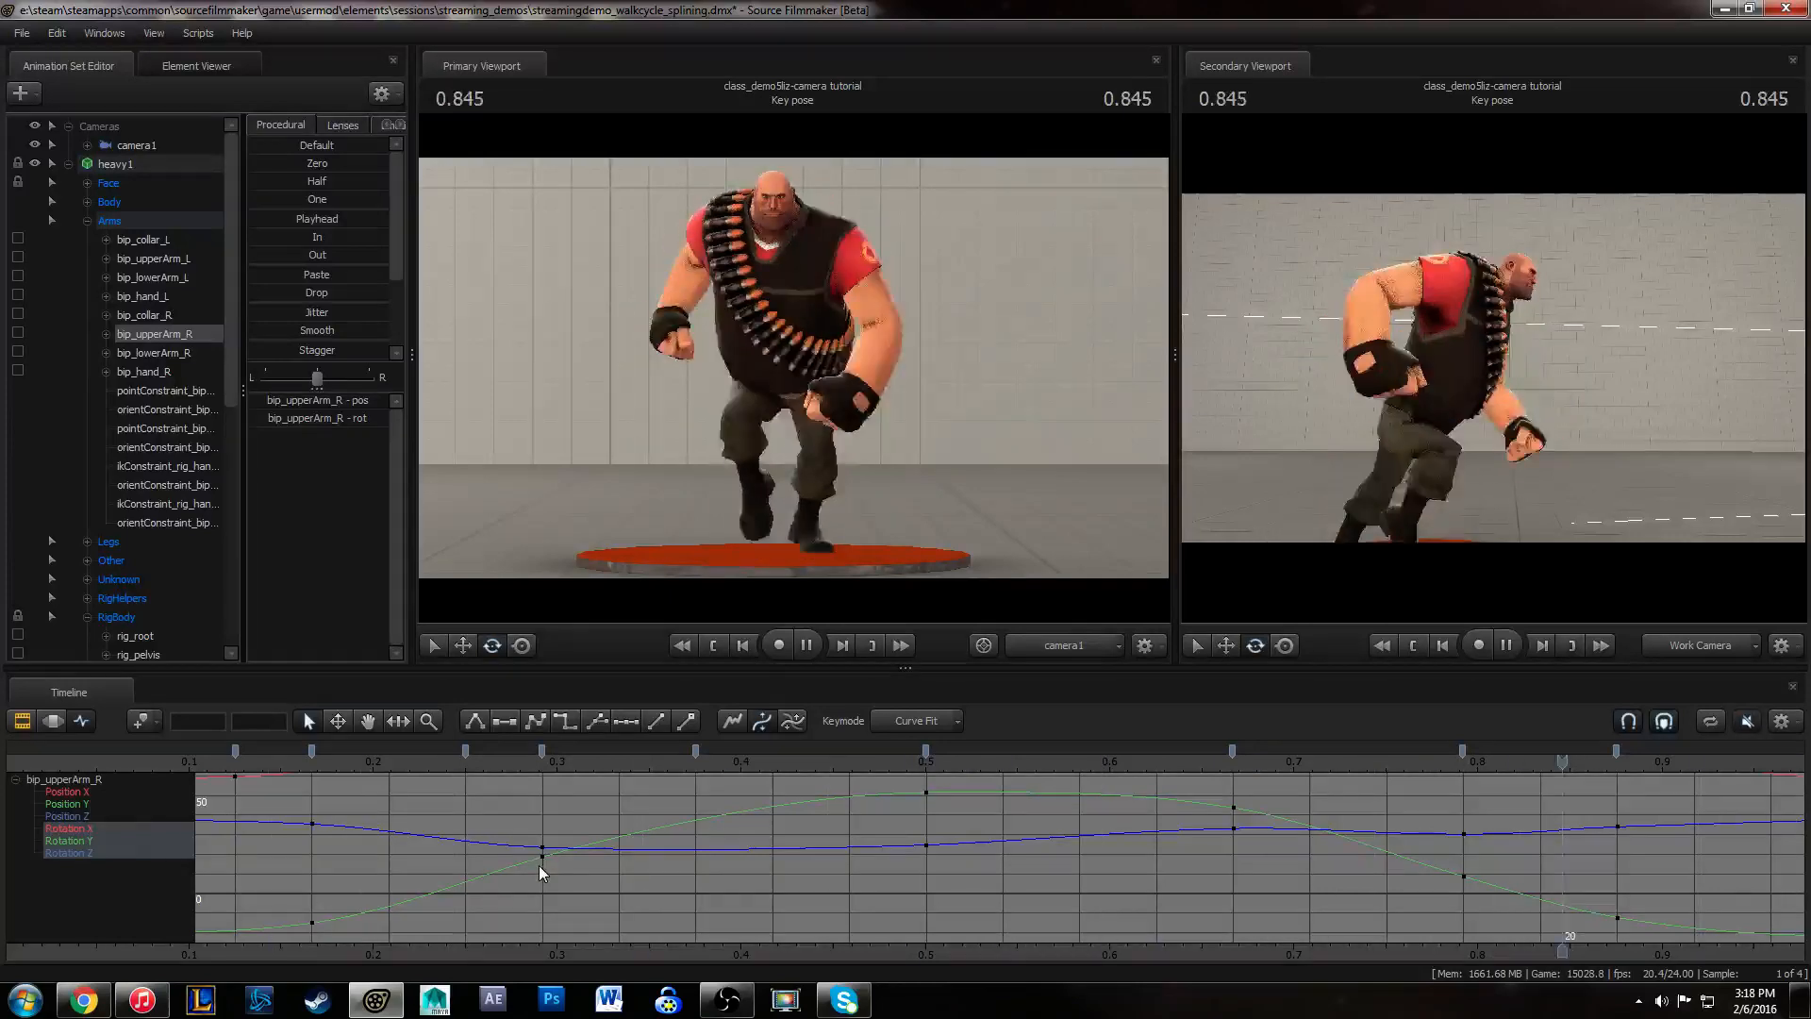
{"action": "key", "text": "s"}
{"action": "left_click_drag", "start_coordinate": [1634, 429], "coordinate": [1503, 364]}
{"action": "key", "text": "w"}
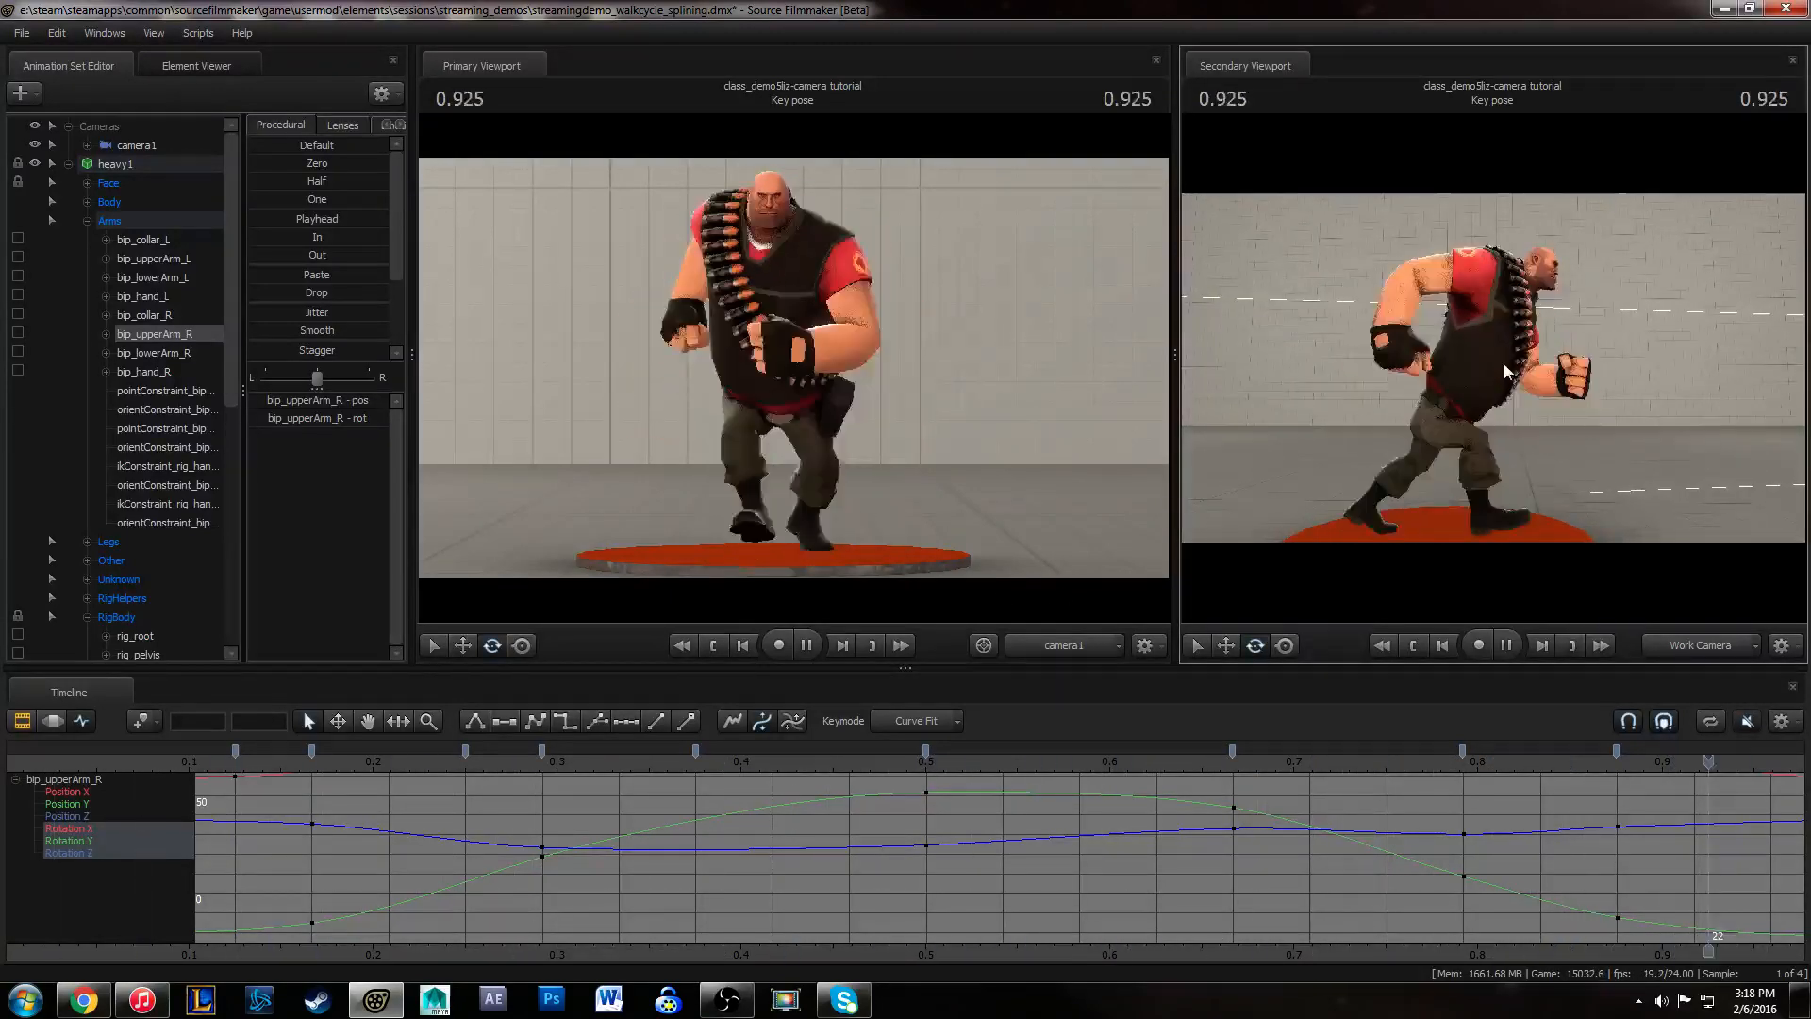
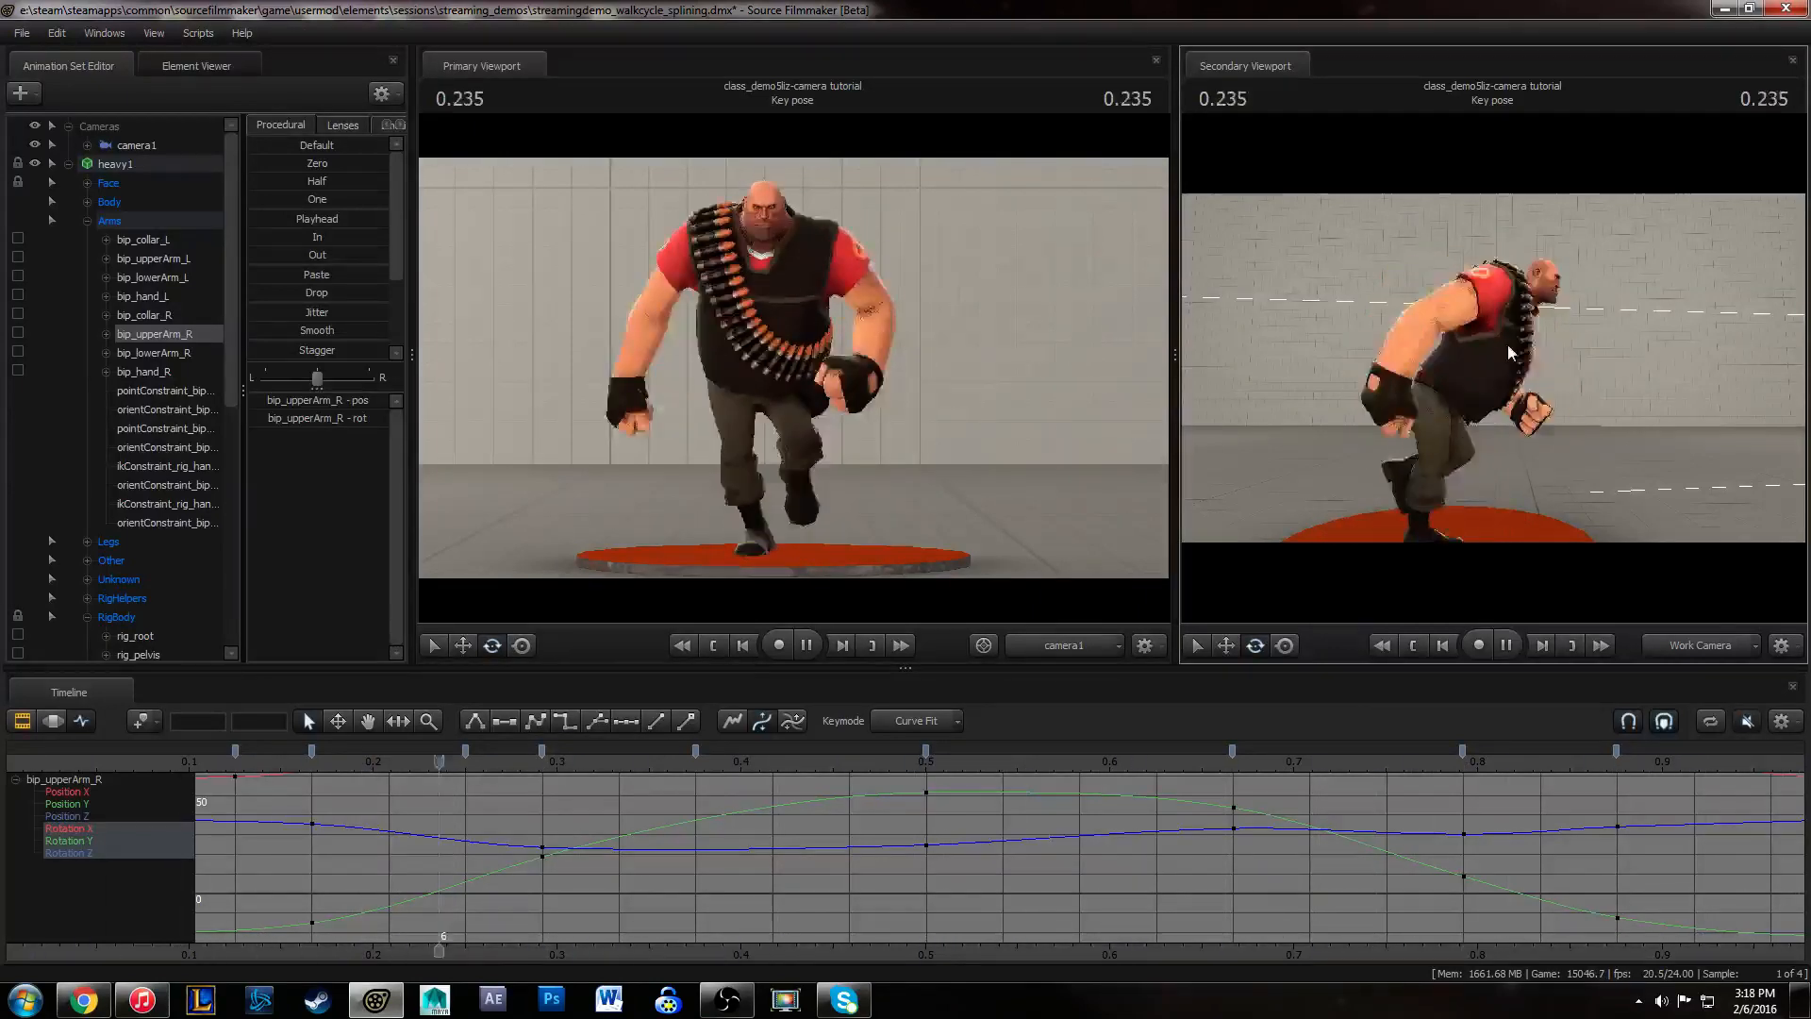
{"action": "key", "text": "space"}
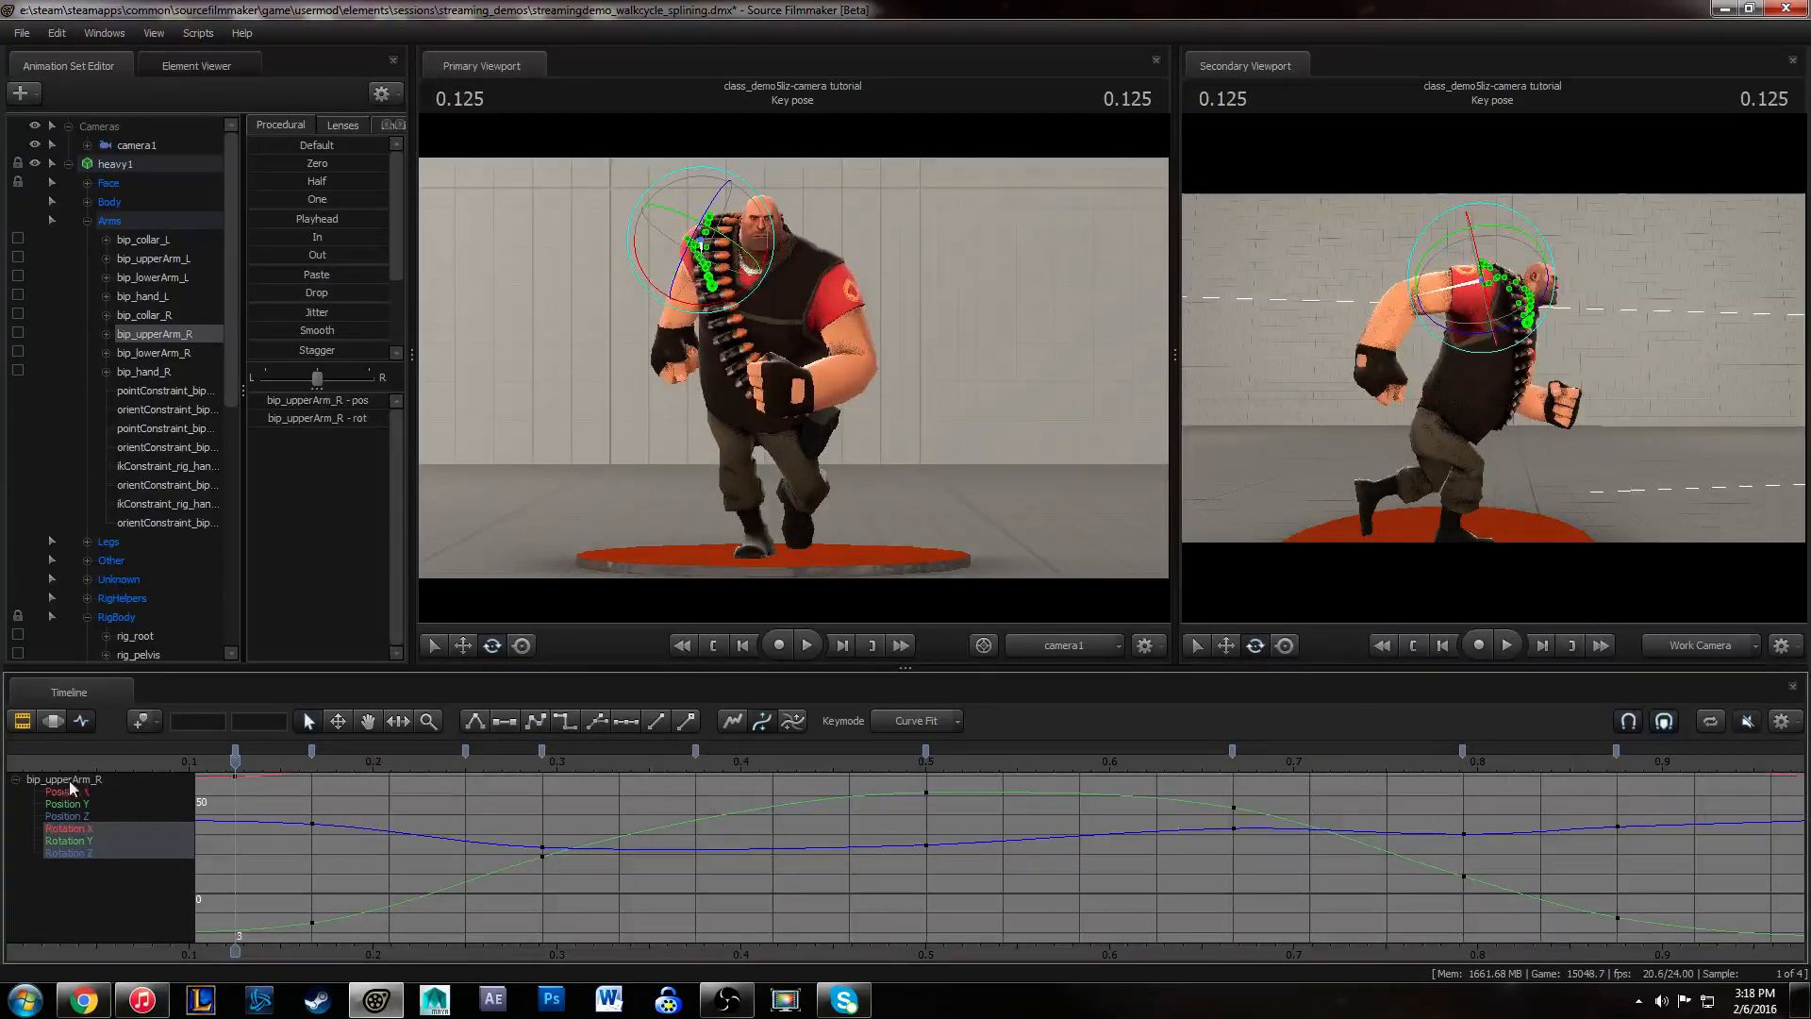
- Replay the walk cycle from the first frame to examine the right arm's rotation curves and timing
{"action": "left_click_drag", "start_coordinate": [31, 766], "coordinate": [654, 766]}
{"action": "middle_click_drag", "start_coordinate": [828, 823], "coordinate": [579, 816]}
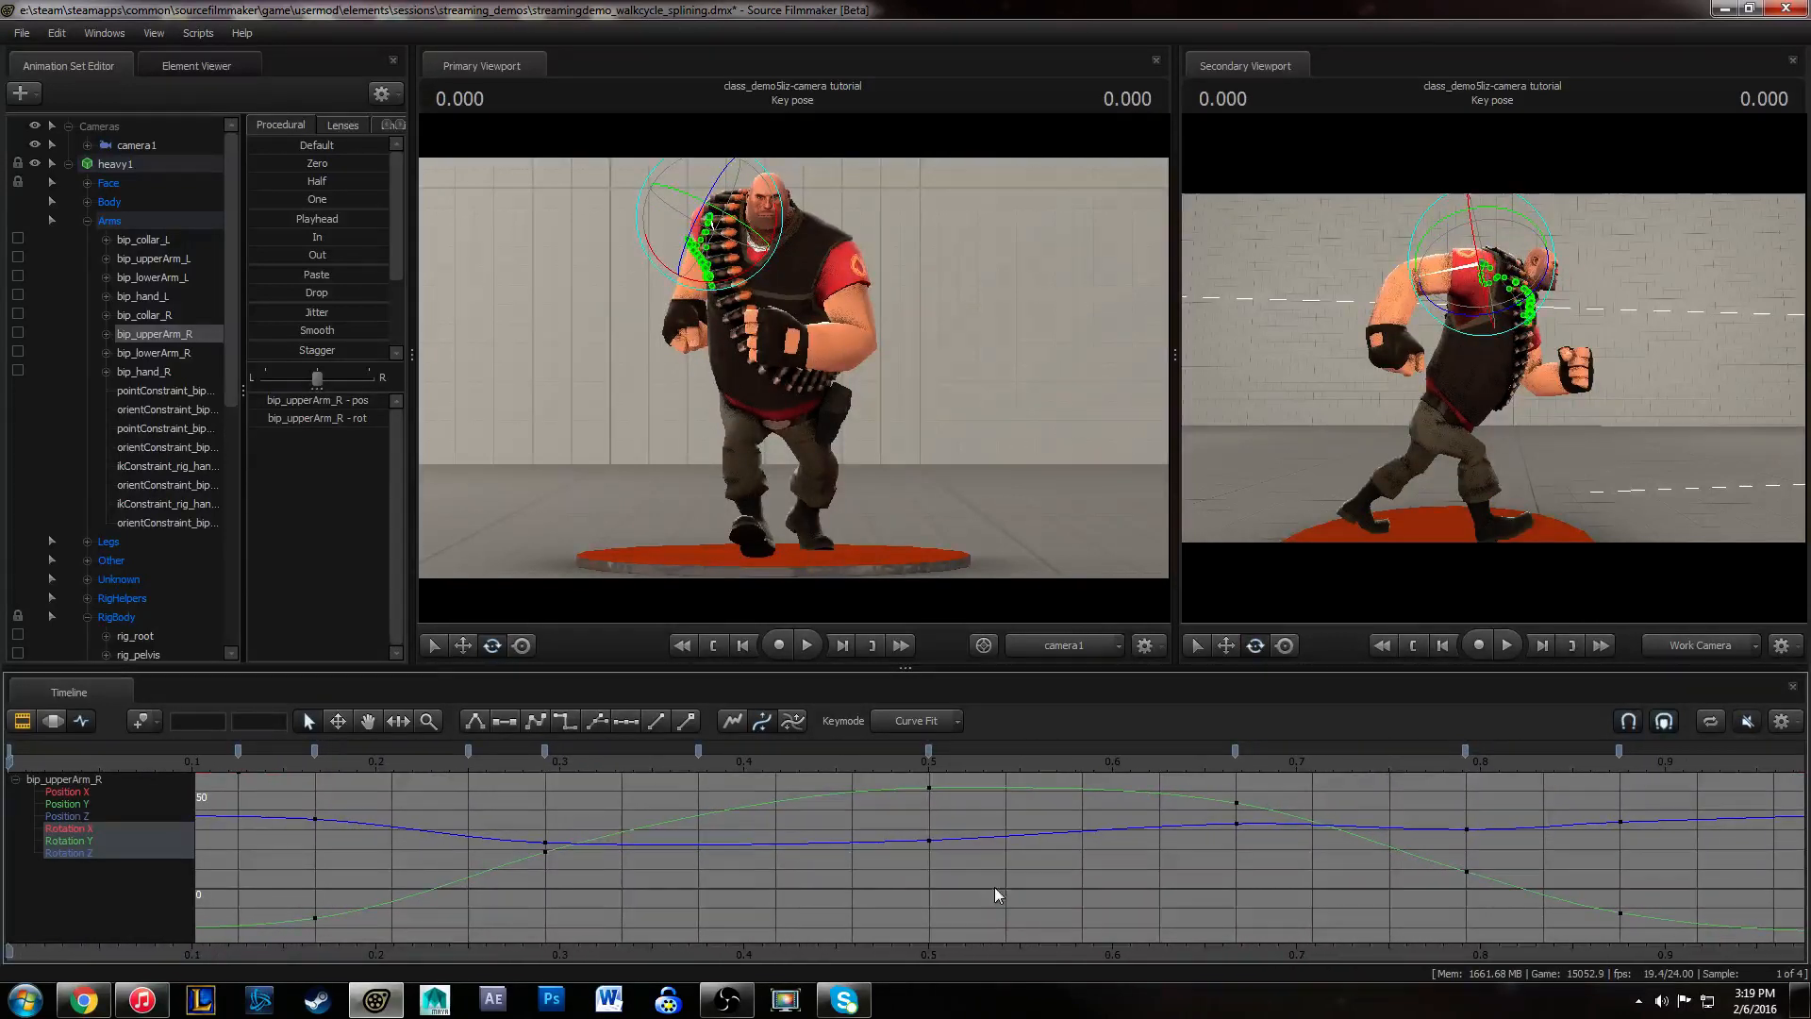
{"action": "mouse_move", "coordinate": [985, 880]}
{"action": "right_mouse_down", "text": "alt"}
{"action": "mouse_move", "coordinate": [967, 878]}
{"action": "mouse_move", "coordinate": [983, 878]}
{"action": "right_mouse_up", "text": "alt"}
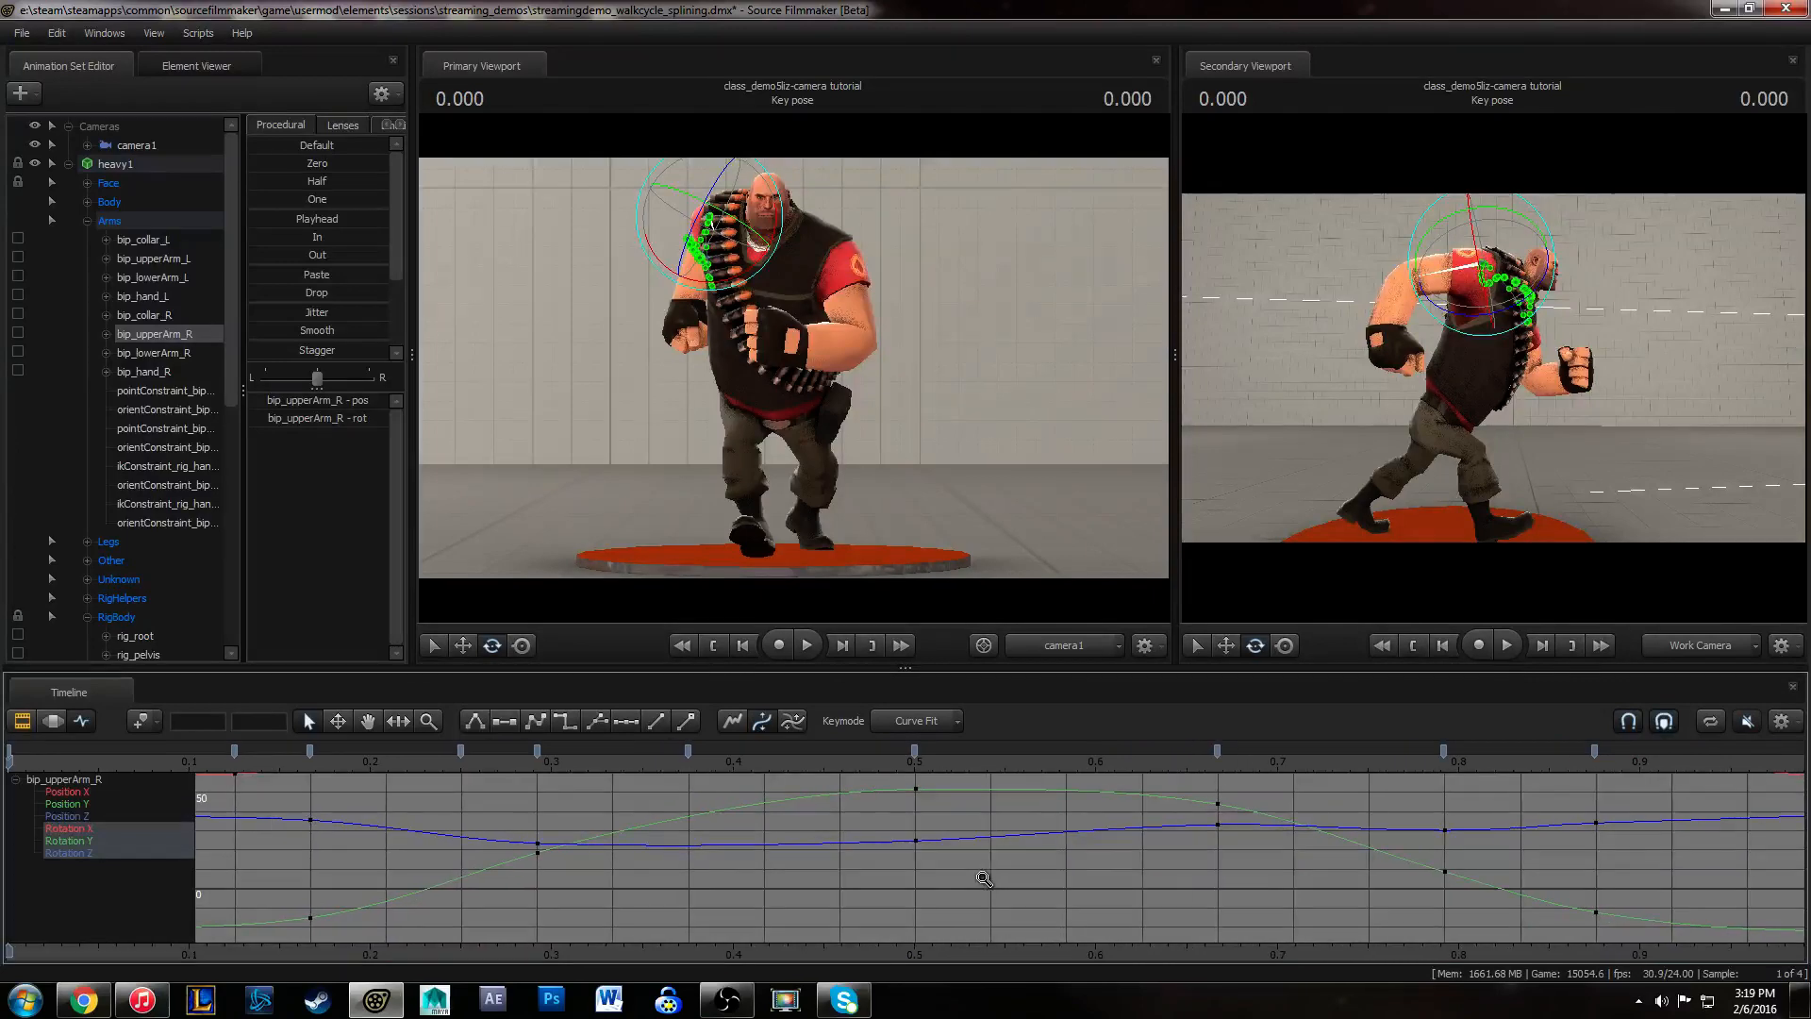
{"action": "key", "text": "space"}
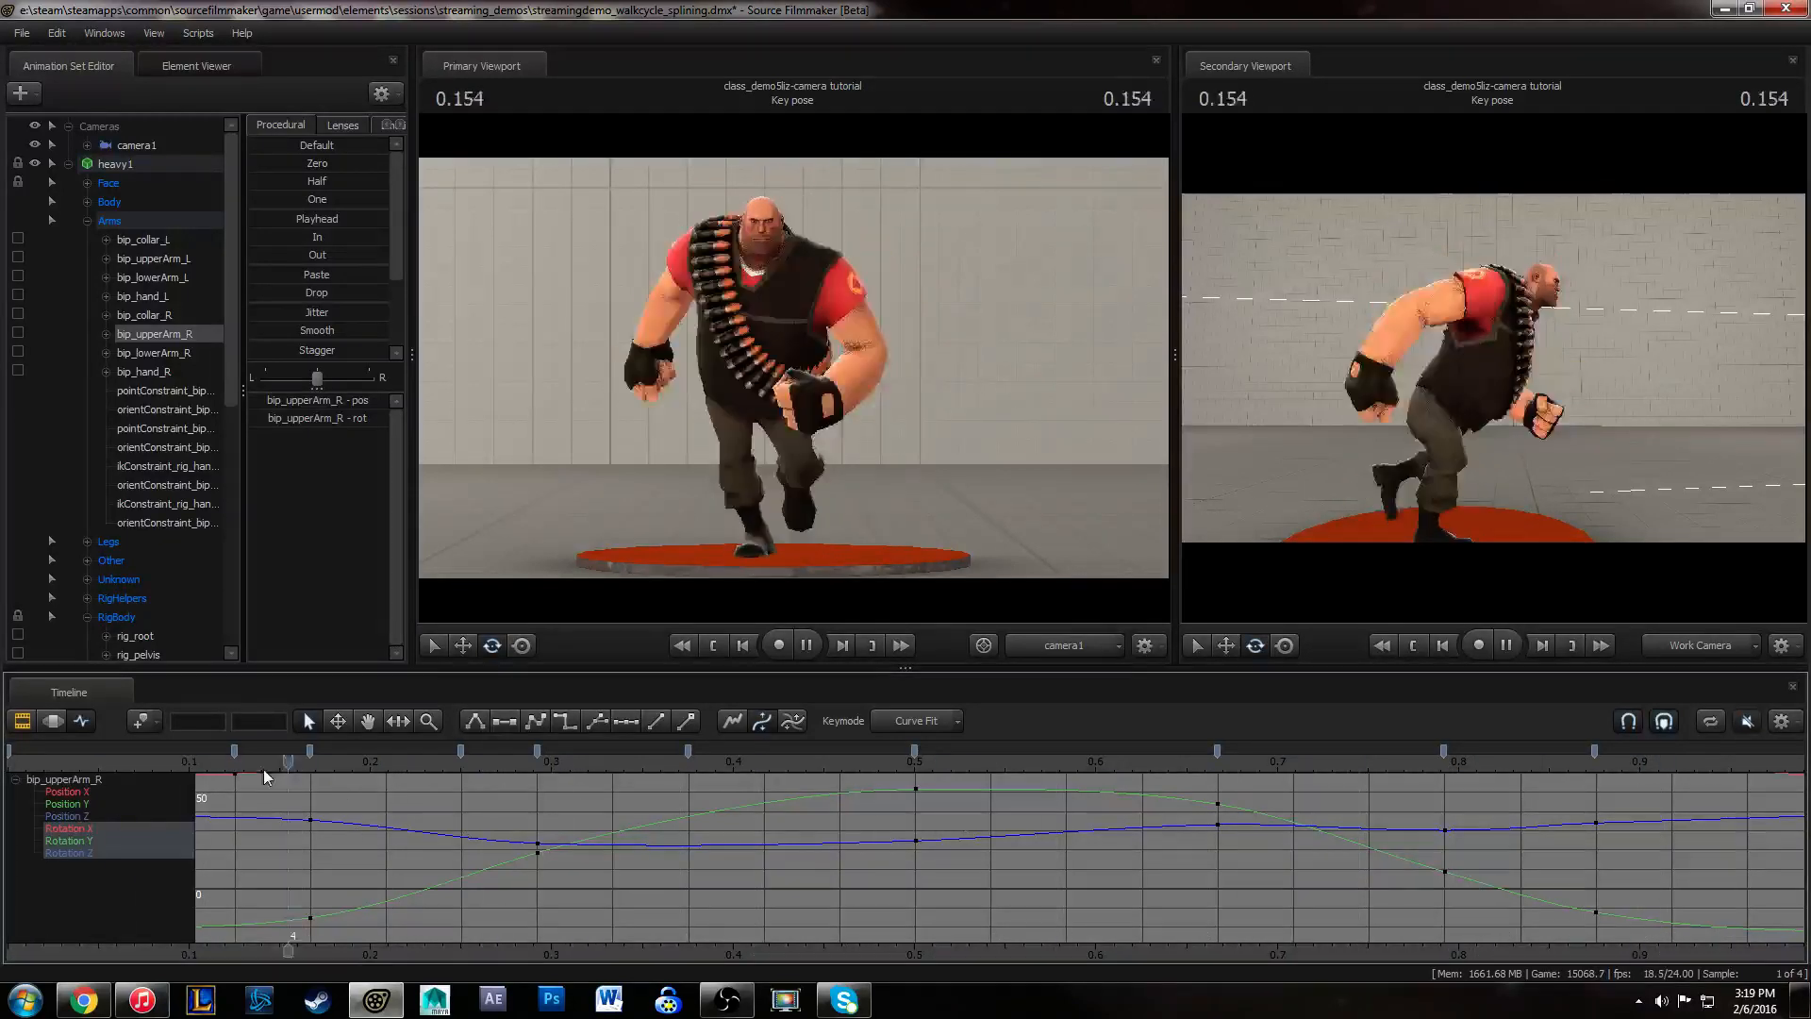
{"action": "key", "text": "space"}
{"action": "key", "text": "space"}
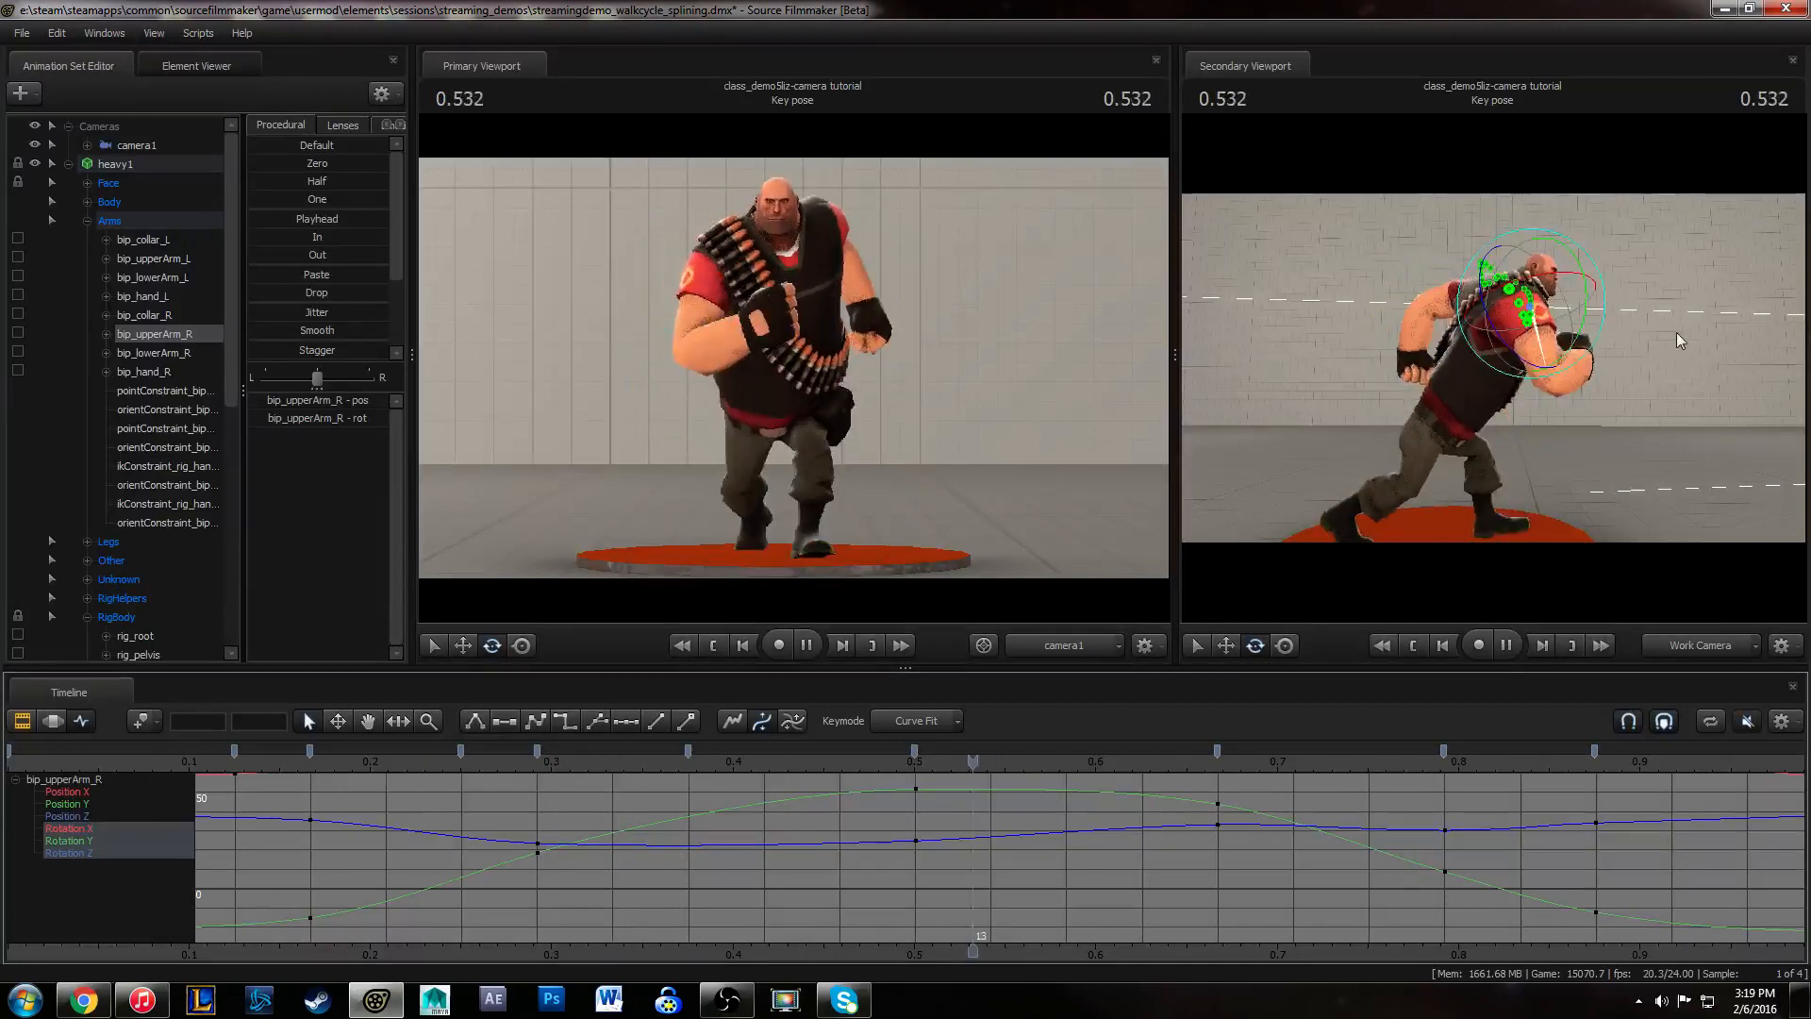
{"action": "key", "text": "space"}
- Save the session and show only the rotation curves of bip_upperArm_L, framed in the graph
{"action": "left_click_drag", "start_coordinate": [1677, 332], "coordinate": [1410, 387], "text": "alt"}
{"action": "left_click", "coordinate": [45, 88]}
{"action": "left_click", "coordinate": [1495, 285]}
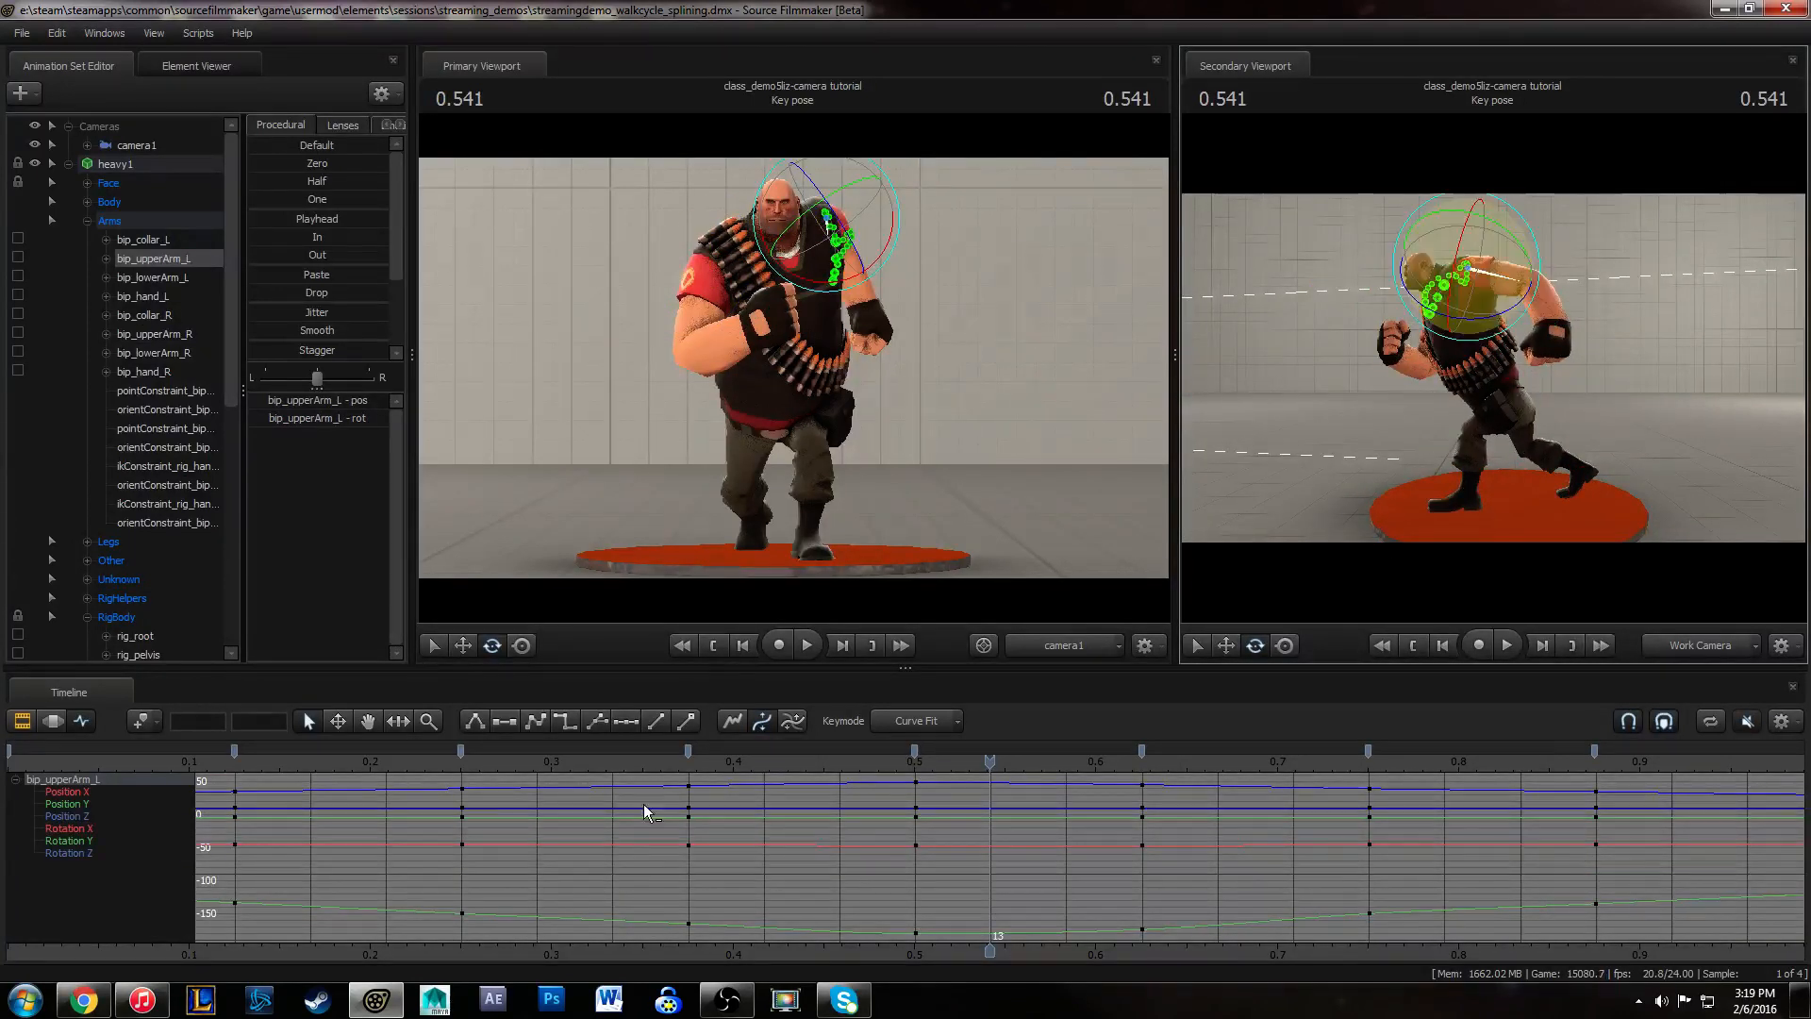
{"action": "scroll", "coordinate": [970, 855], "scroll_direction": "down", "scroll_amount": 1}
{"action": "left_click_drag", "start_coordinate": [113, 826], "coordinate": [76, 852]}
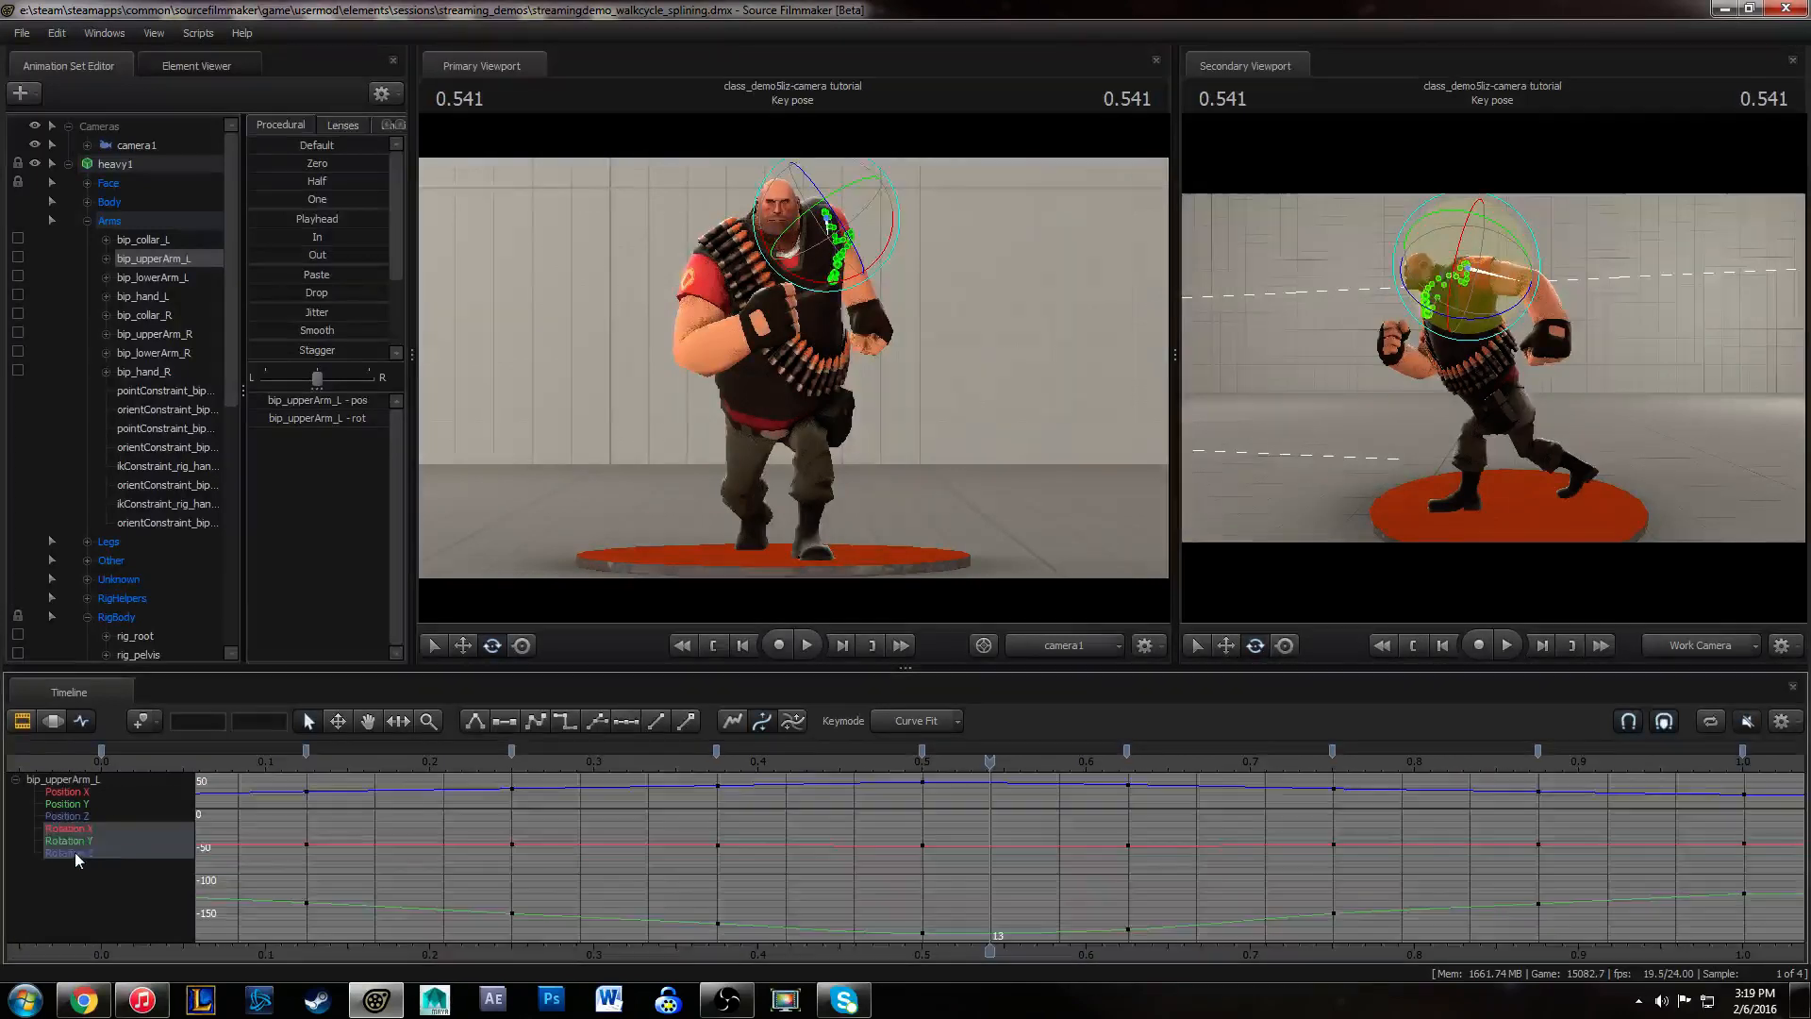
{"action": "key", "text": "f"}
- Play back and scrub the walk cycle to examine the left upper arm's swing from its own side
{"action": "key", "text": "space"}
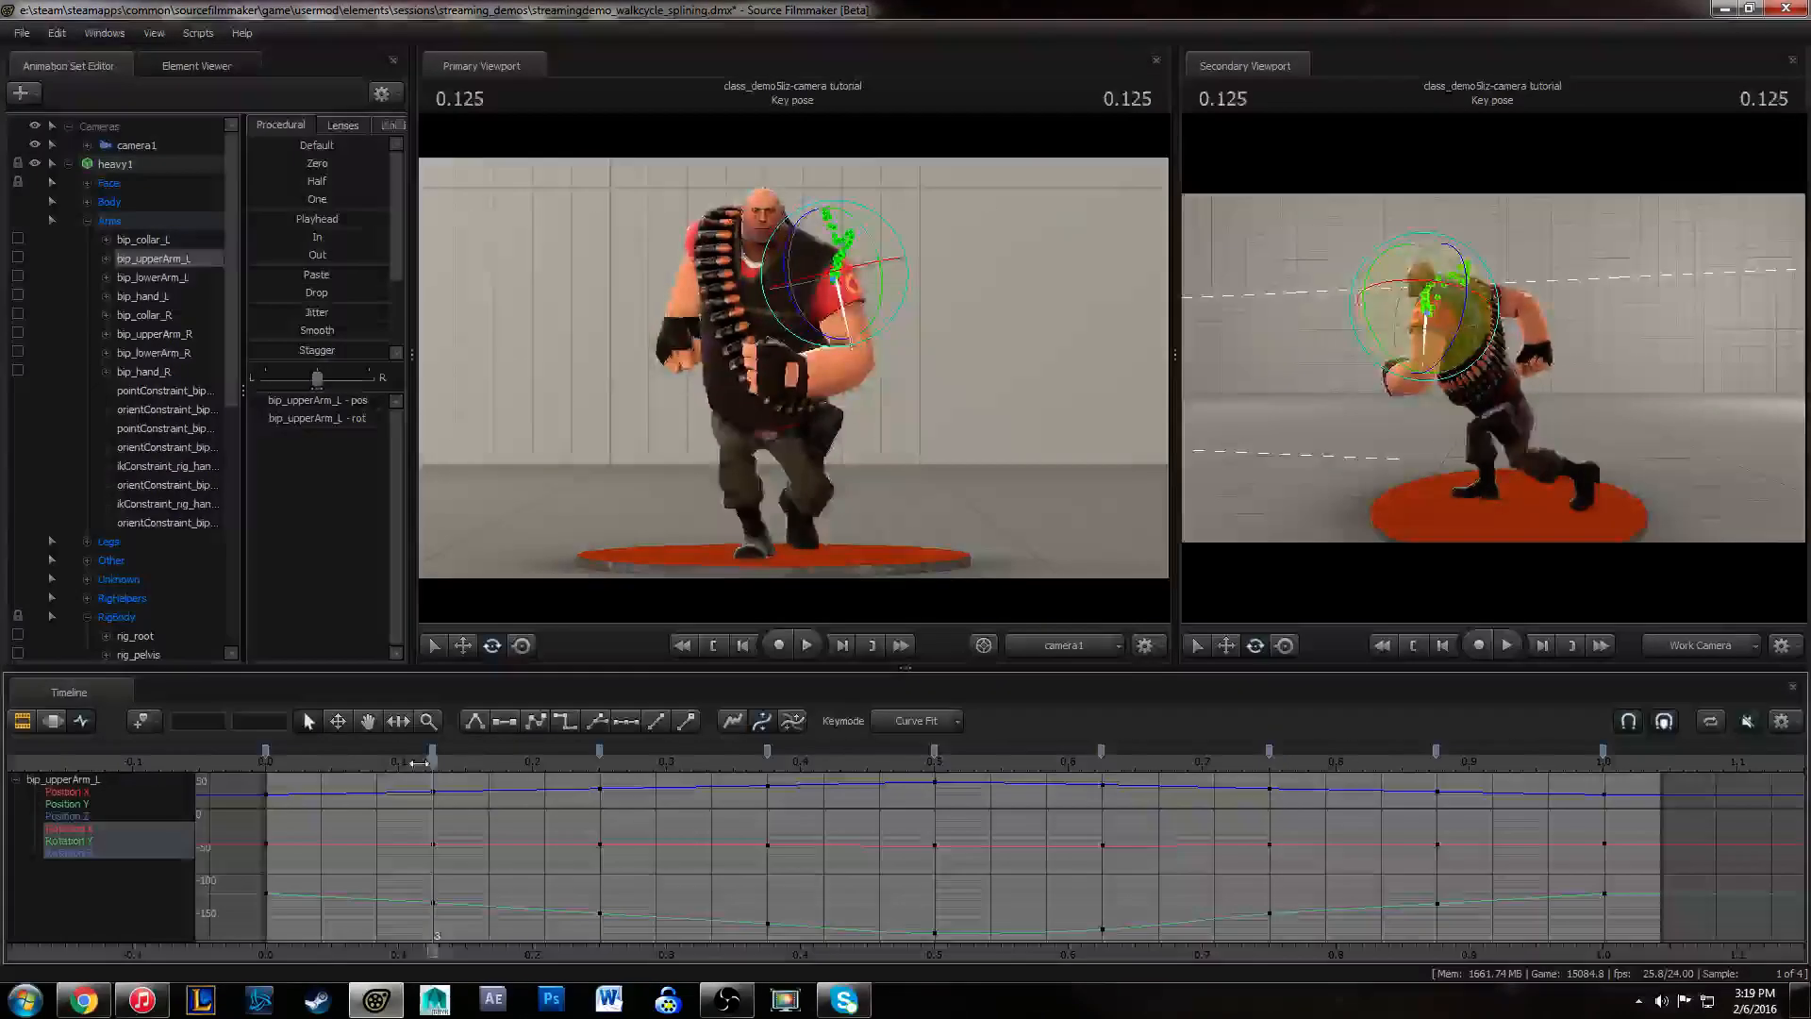
{"action": "key", "text": "space"}
{"action": "left_click_drag", "start_coordinate": [1493, 377], "coordinate": [1520, 357]}
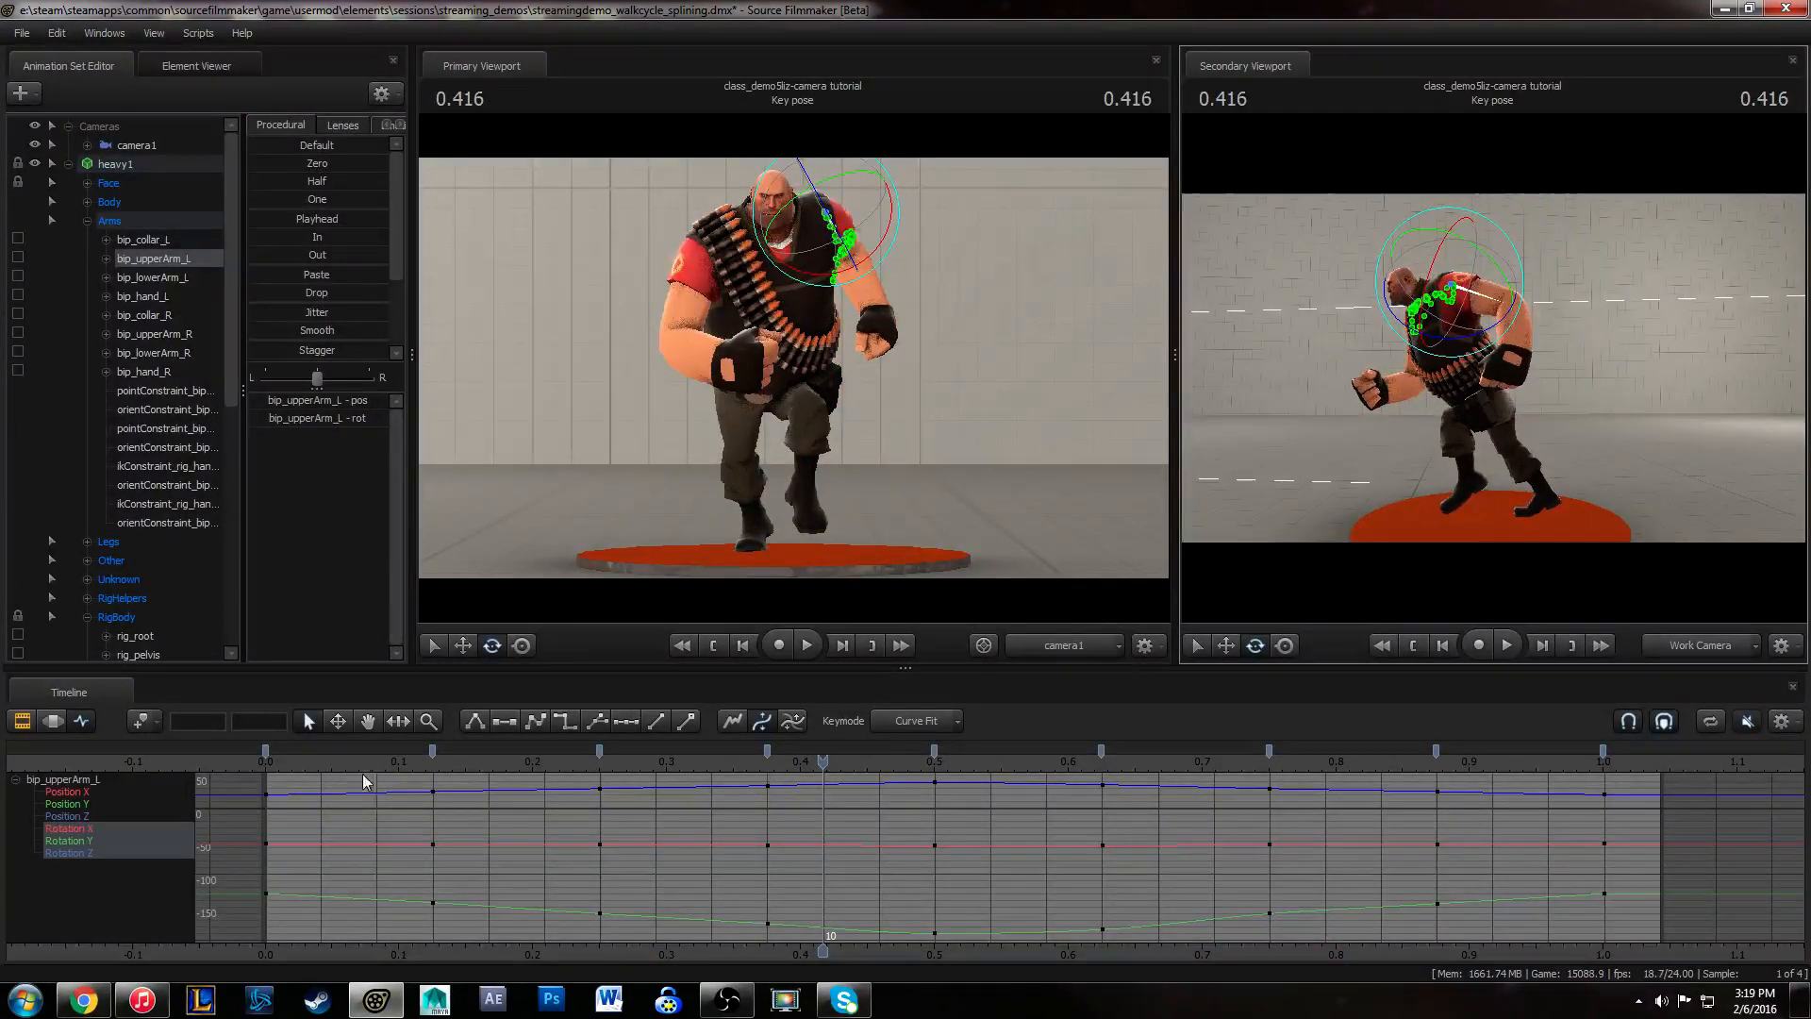
{"action": "mouse_move", "coordinate": [362, 764]}
{"action": "left_mouse_down"}
{"action": "mouse_move", "coordinate": [321, 766]}
{"action": "mouse_move", "coordinate": [420, 768]}
{"action": "mouse_move", "coordinate": [336, 772]}
{"action": "left_mouse_up"}
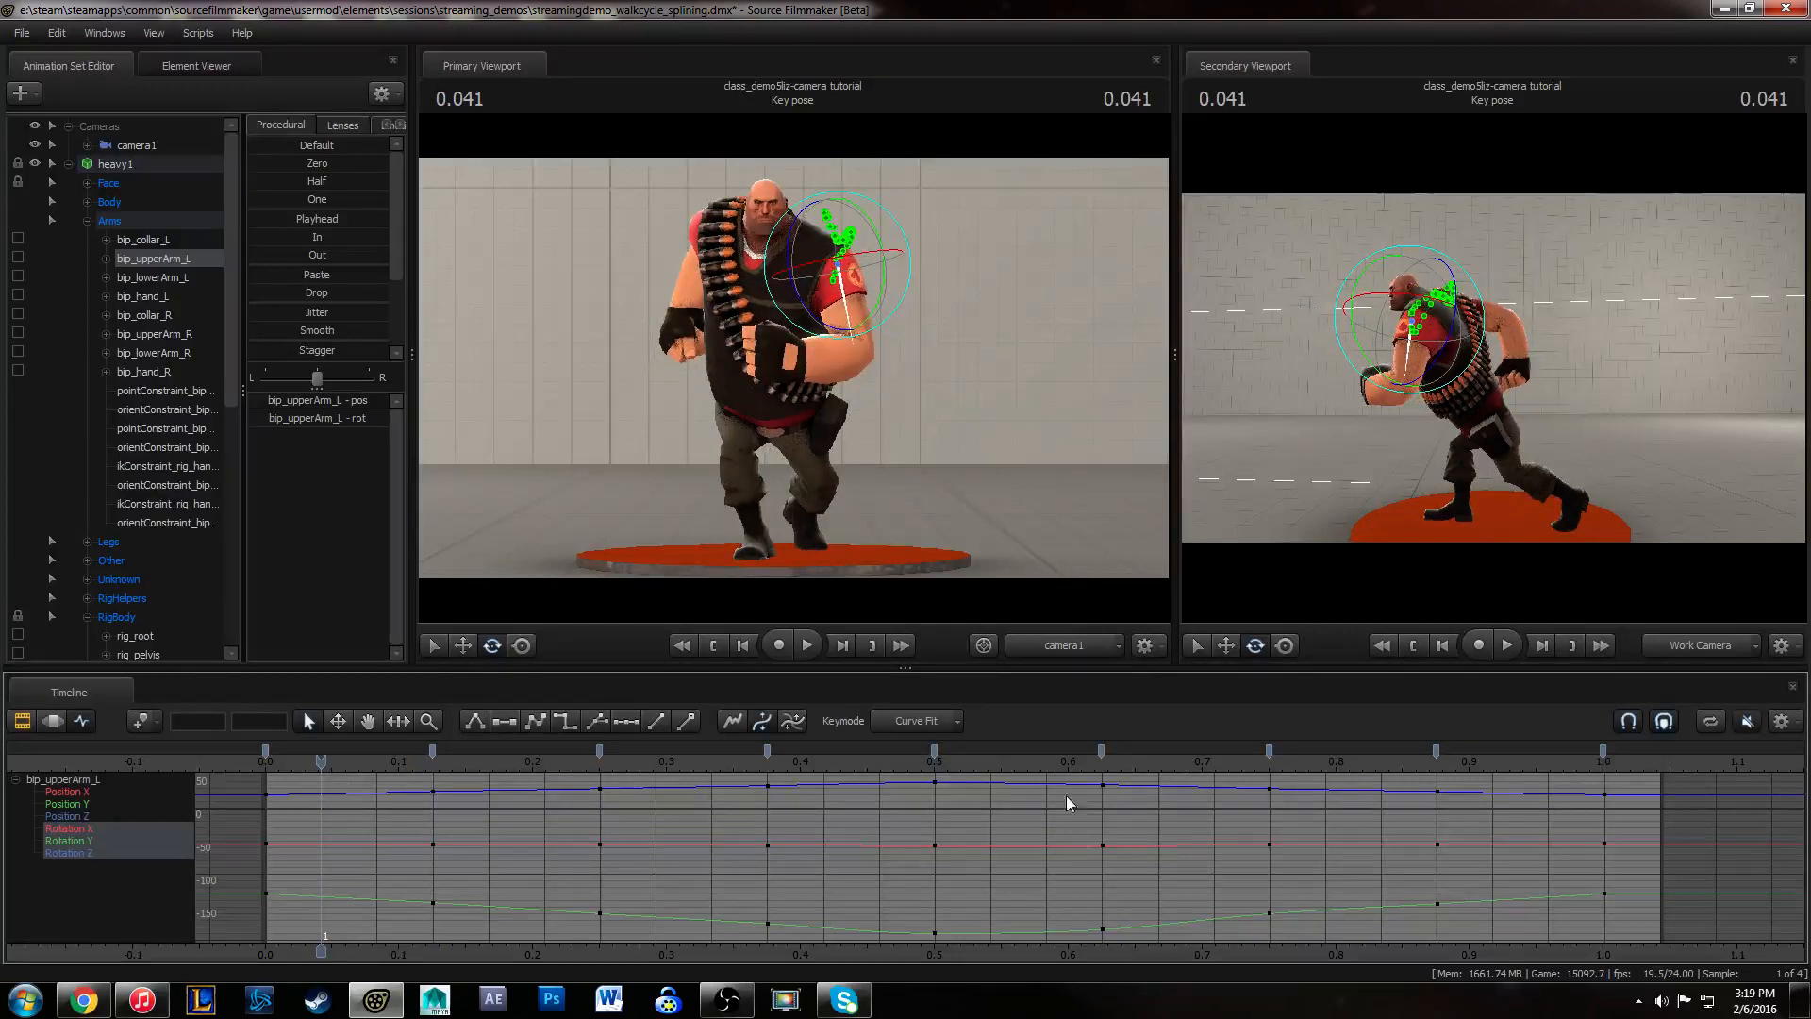
- Try to move bip_upperArm_L's rotation keys at frames 15 and 18 one frame later
{"action": "left_click_drag", "start_coordinate": [1066, 765], "coordinate": [1346, 939]}
{"action": "scroll", "coordinate": [1253, 837], "scroll_direction": "down", "scroll_amount": 3}
{"action": "middle_click_drag", "start_coordinate": [1277, 888], "coordinate": [1319, 880], "text": "shift"}
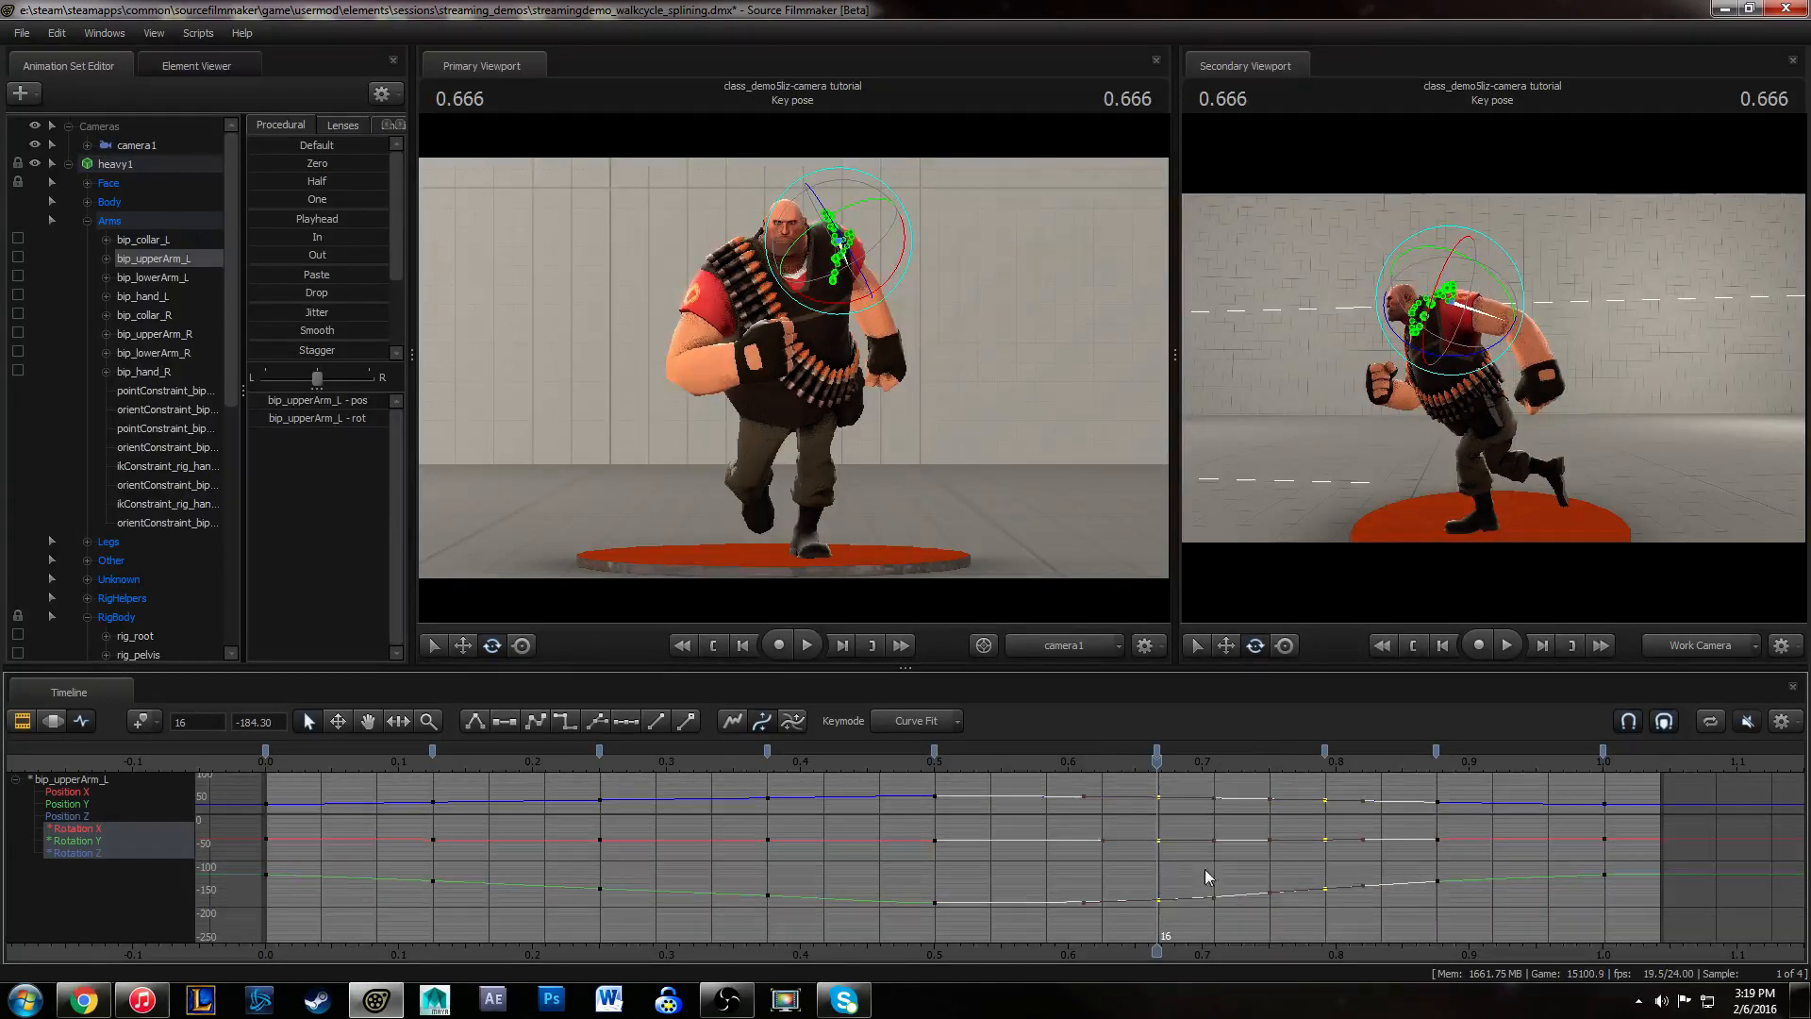
{"action": "key", "text": "ctrl+z"}
{"action": "key", "text": "ctrl+z"}
- Try to rotate the left upper arm slightly in the work camera view at frame 16
{"action": "left_click", "coordinate": [1103, 899]}
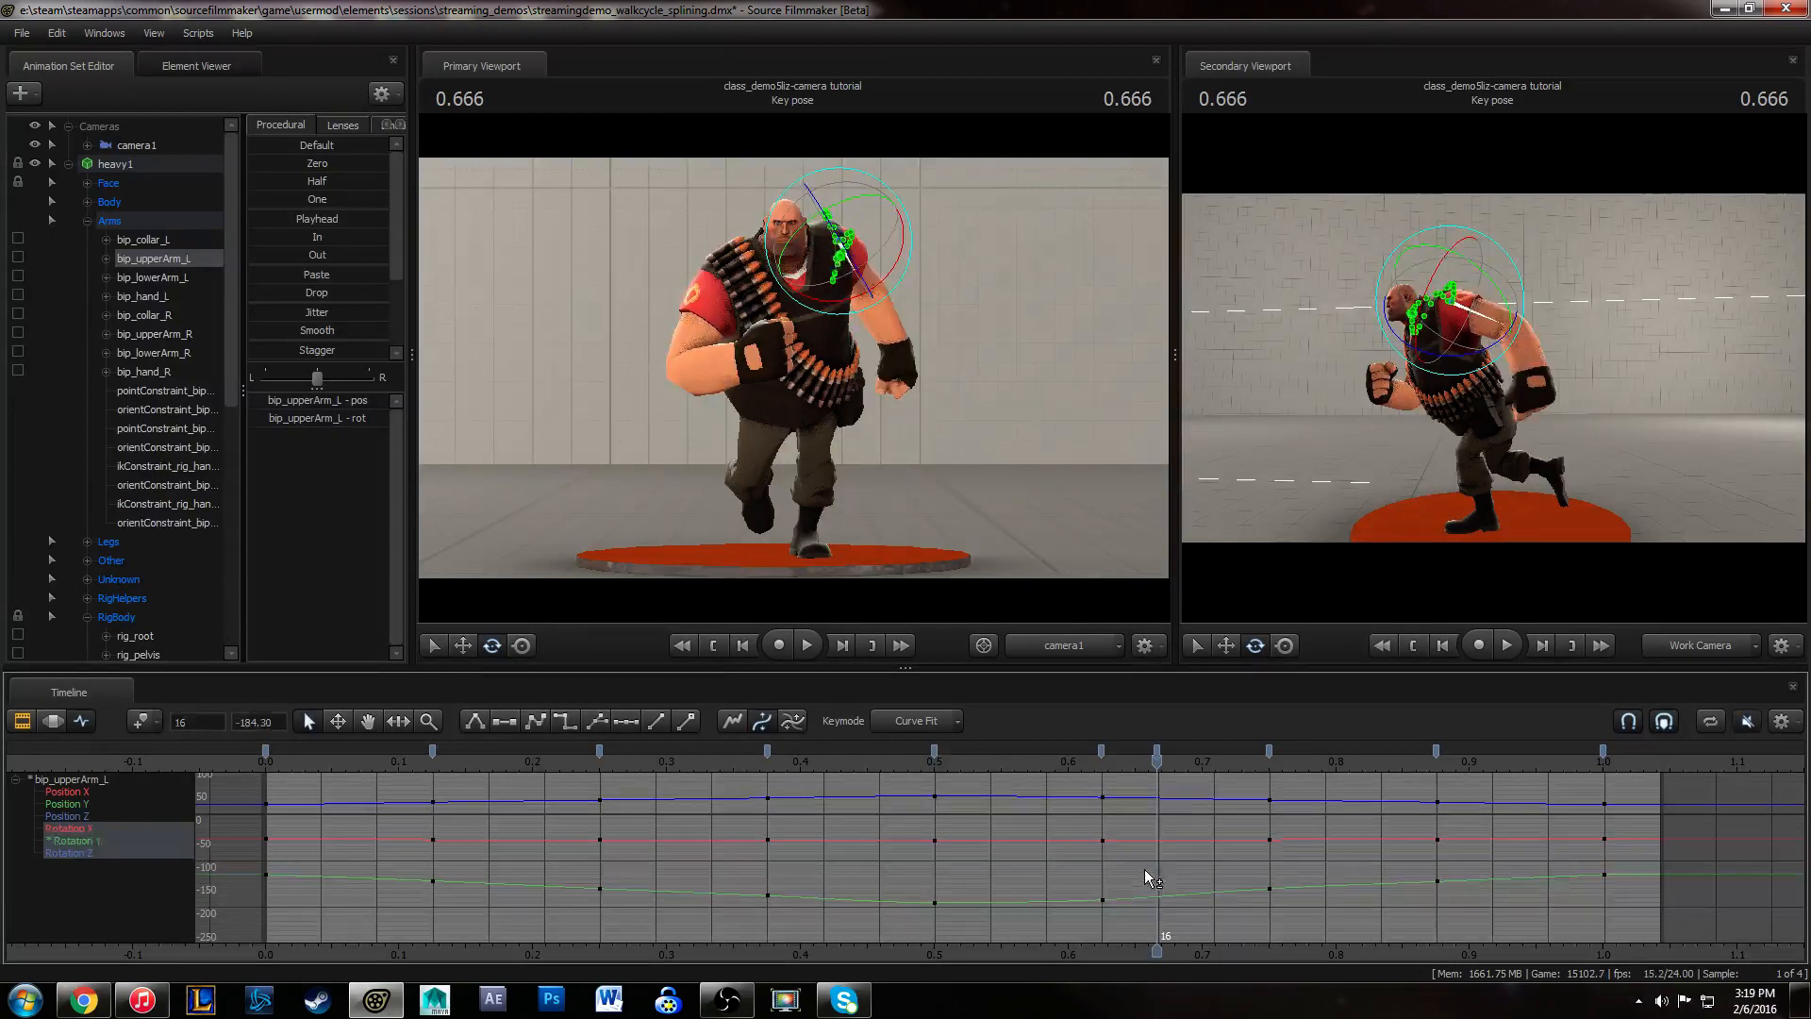
{"action": "left_click", "coordinate": [1145, 869]}
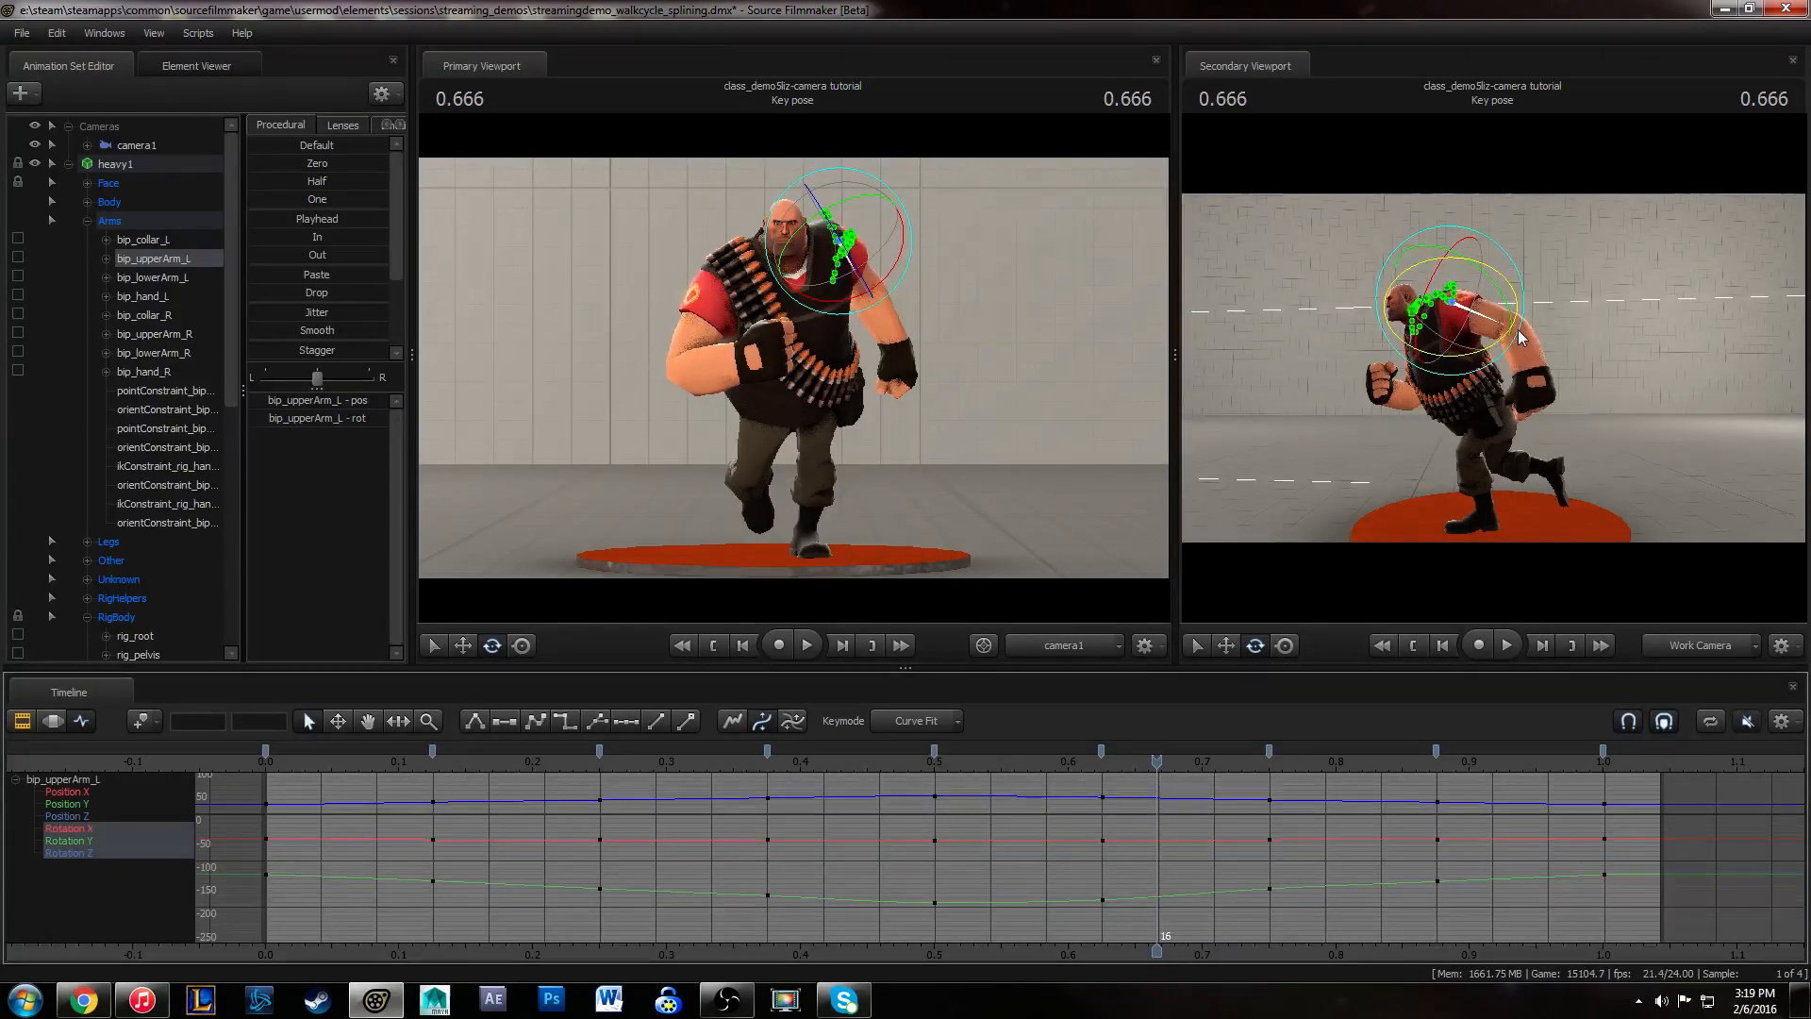
{"action": "left_click_drag", "start_coordinate": [1534, 311], "coordinate": [1525, 323]}
{"action": "key", "text": "ctrl+z"}
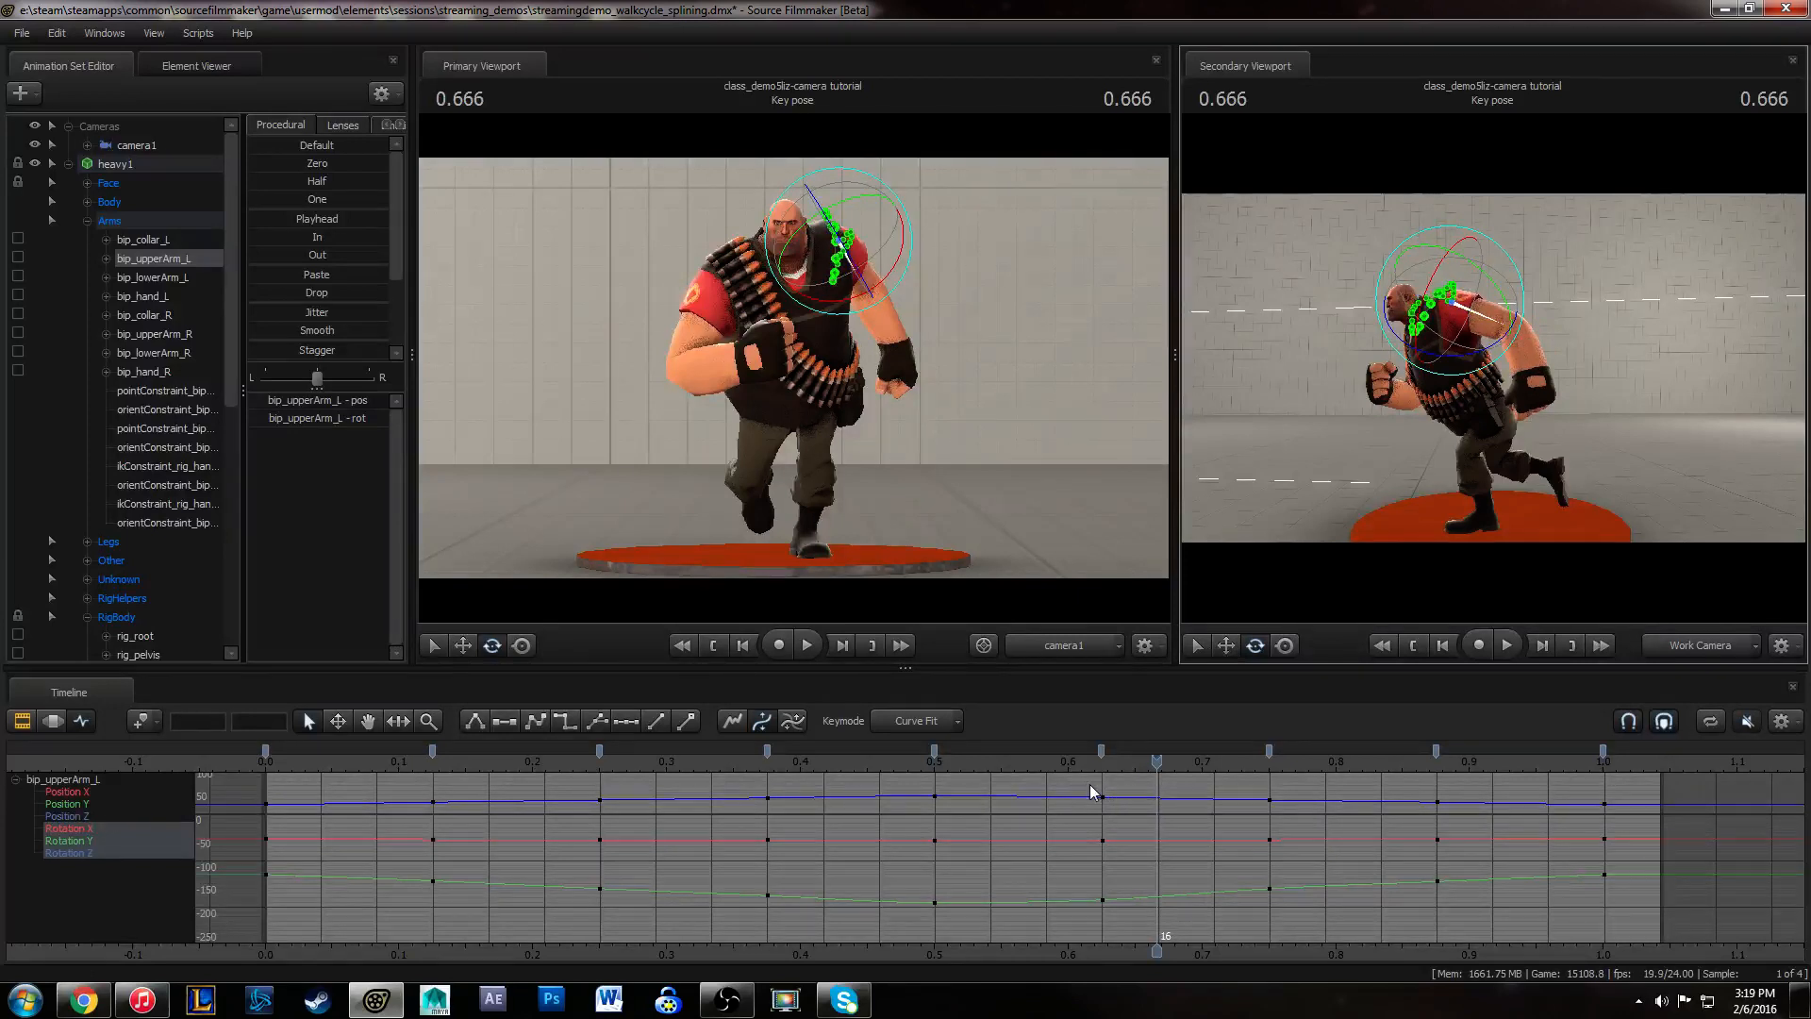
- Try to move only the left upper arm's Rotation Z key from frame 15 to frame 16
{"action": "left_click", "coordinate": [1102, 798]}
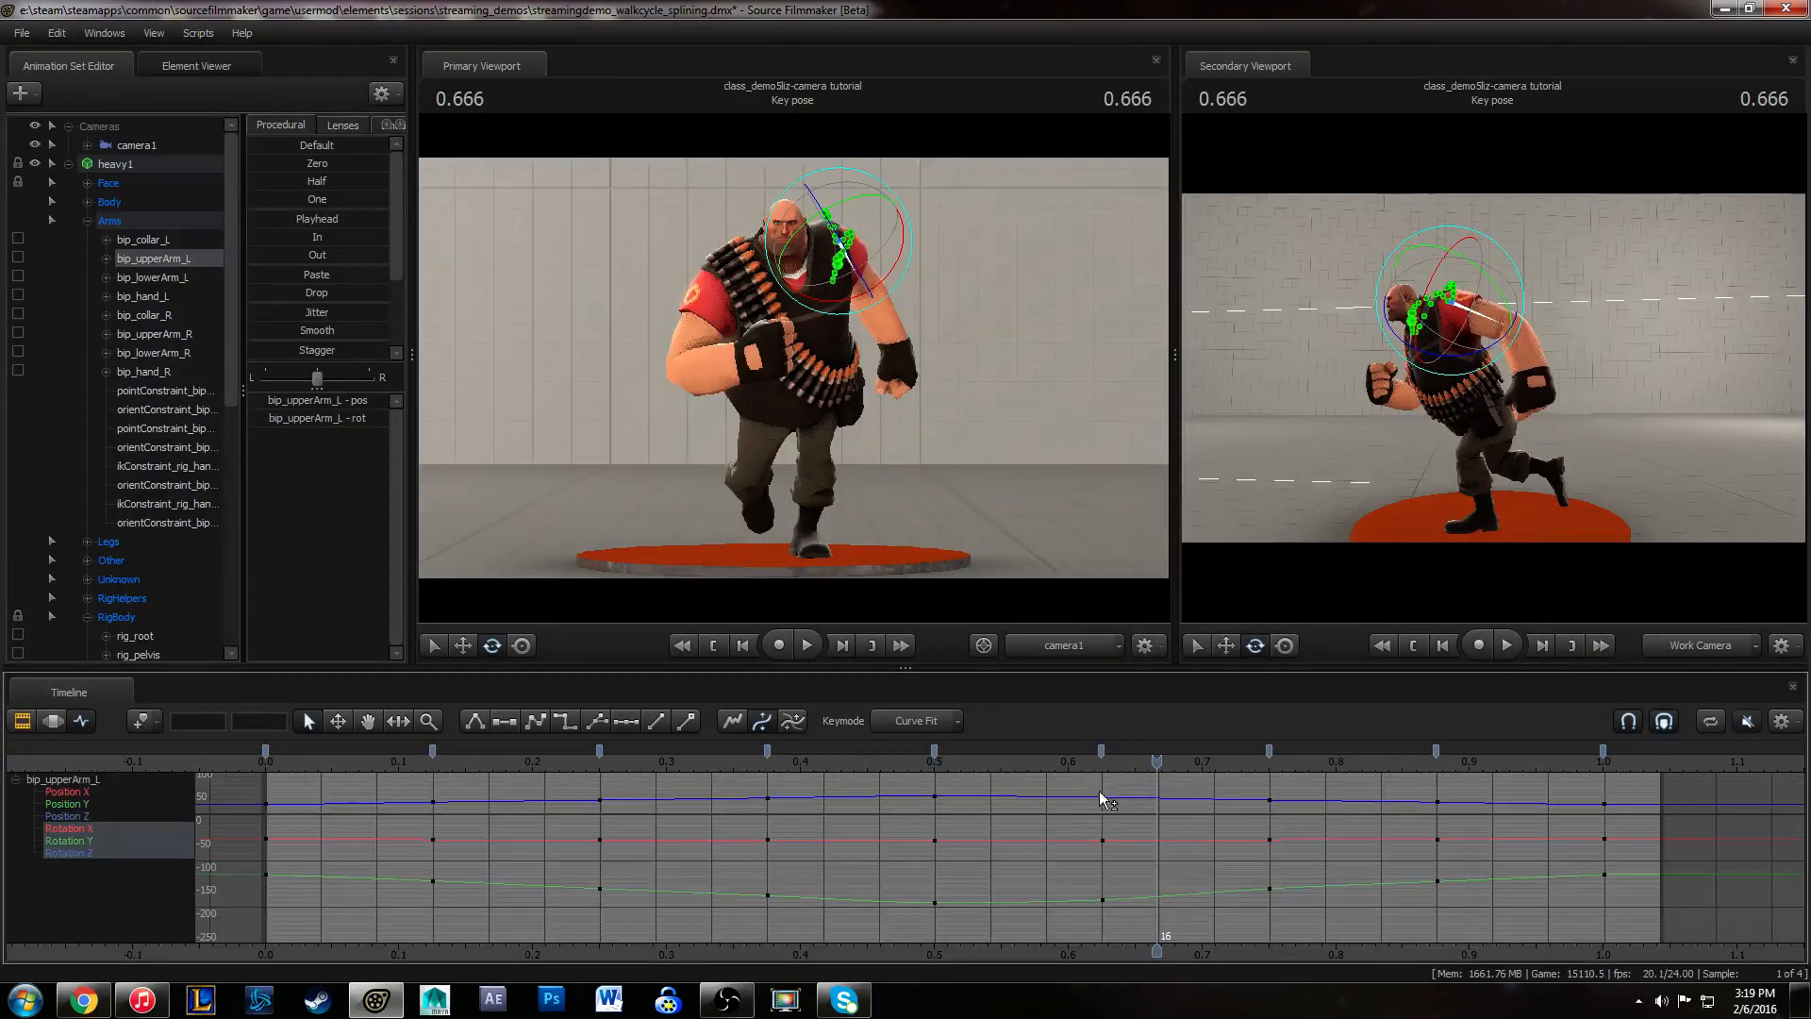
{"action": "left_click_drag", "start_coordinate": [1100, 794], "coordinate": [1172, 811]}
{"action": "key", "text": "ctrl+z"}
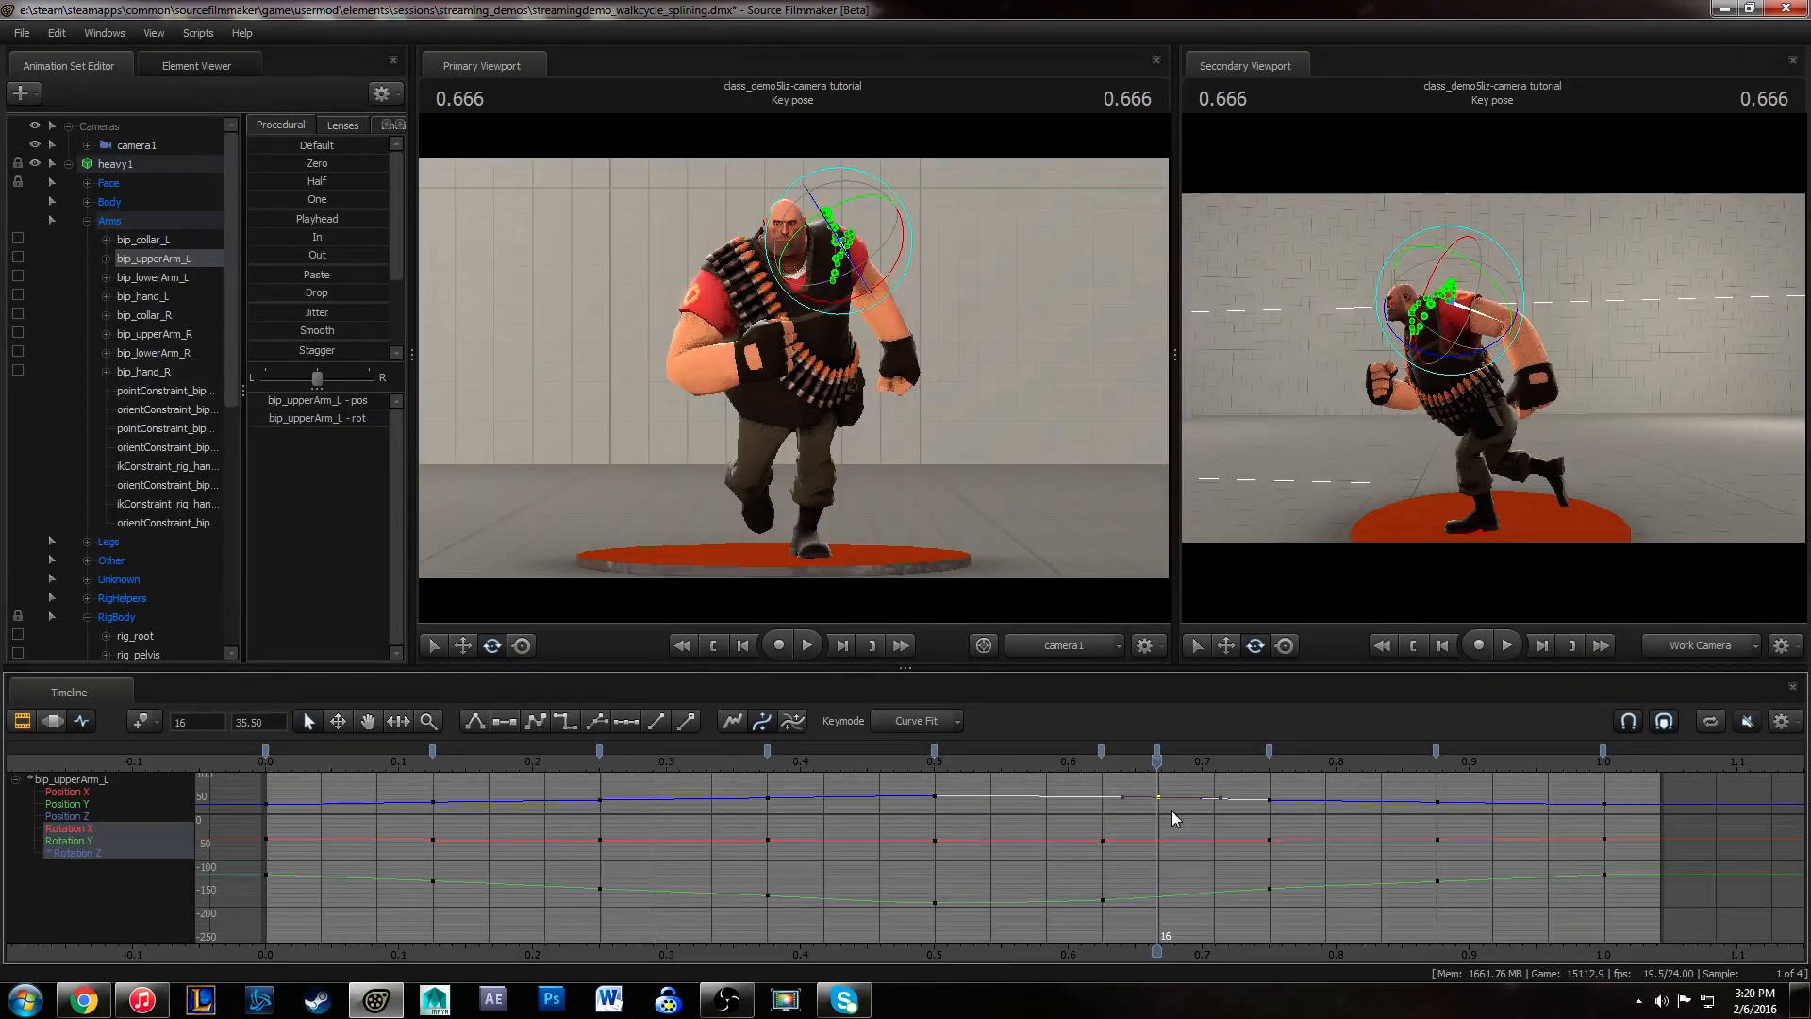
- Move all of bip_upperArm_L's rotation keys at frame 15 to frame 16
{"action": "left_click_drag", "start_coordinate": [1140, 938], "coordinate": [1085, 783]}
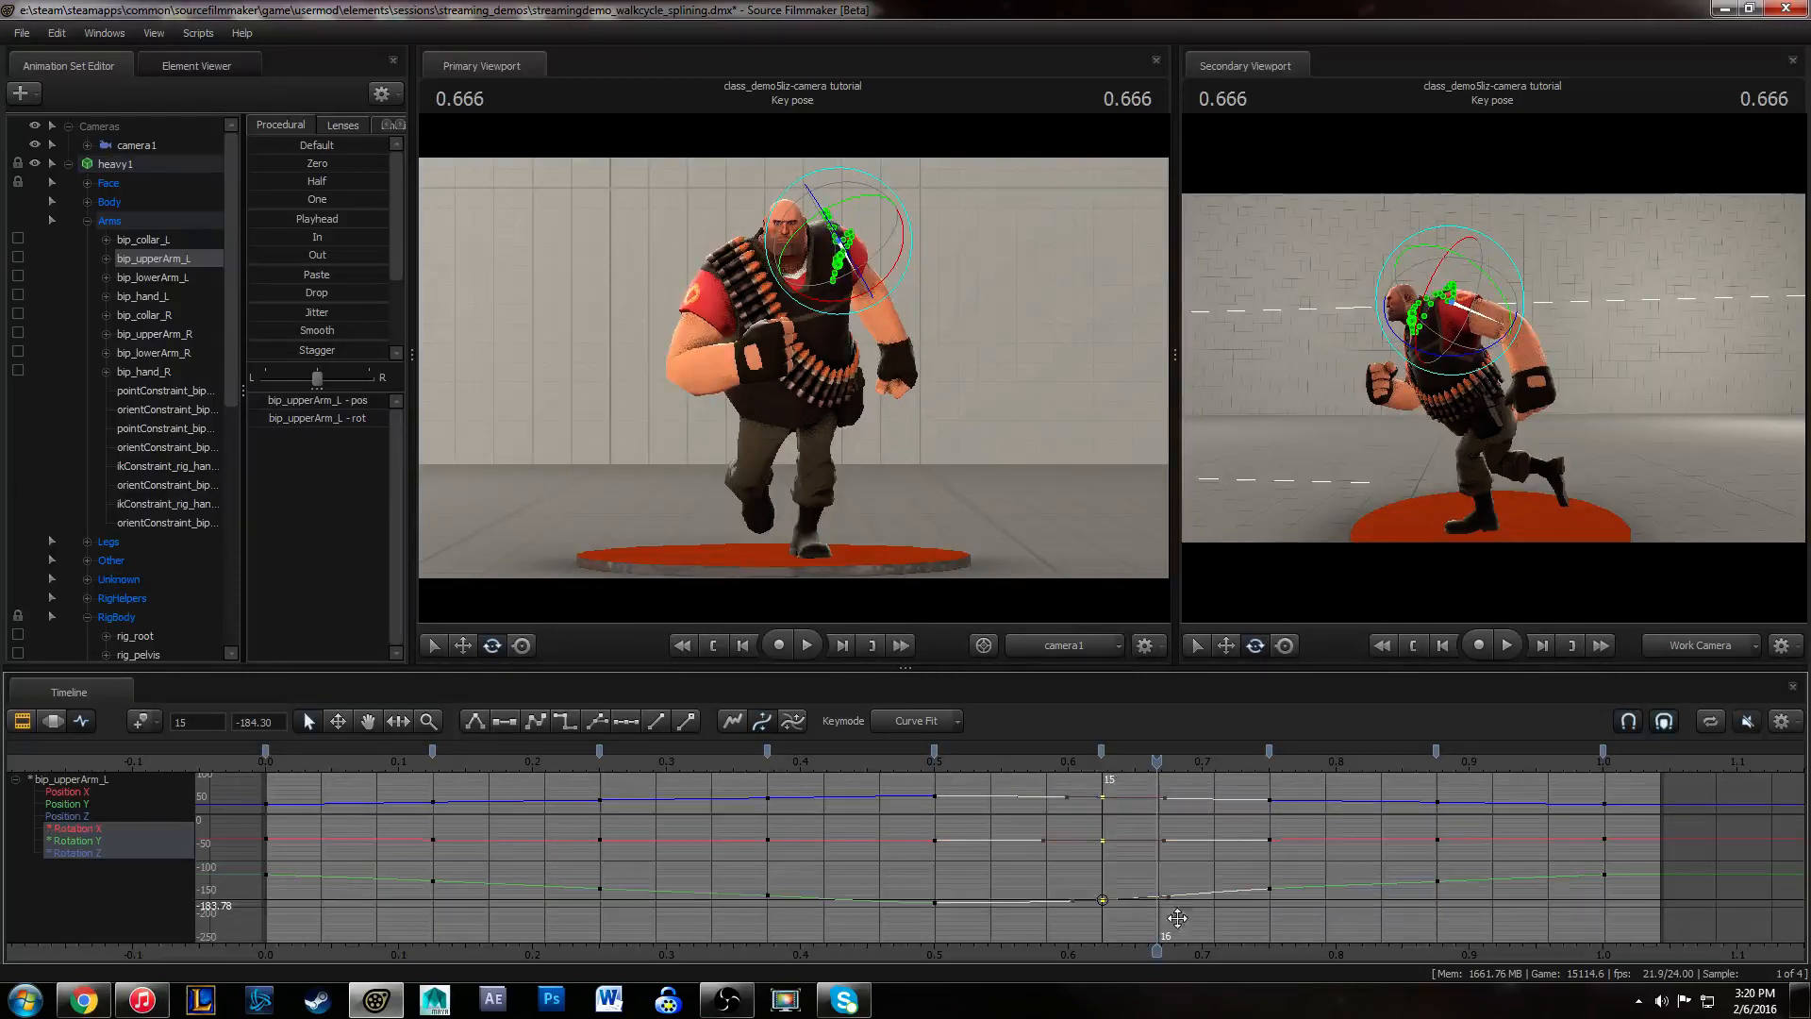
{"action": "left_click_drag", "start_coordinate": [1102, 900], "coordinate": [1169, 909]}
{"action": "left_click_drag", "start_coordinate": [867, 199], "coordinate": [862, 201]}
{"action": "left_click", "coordinate": [1215, 826]}
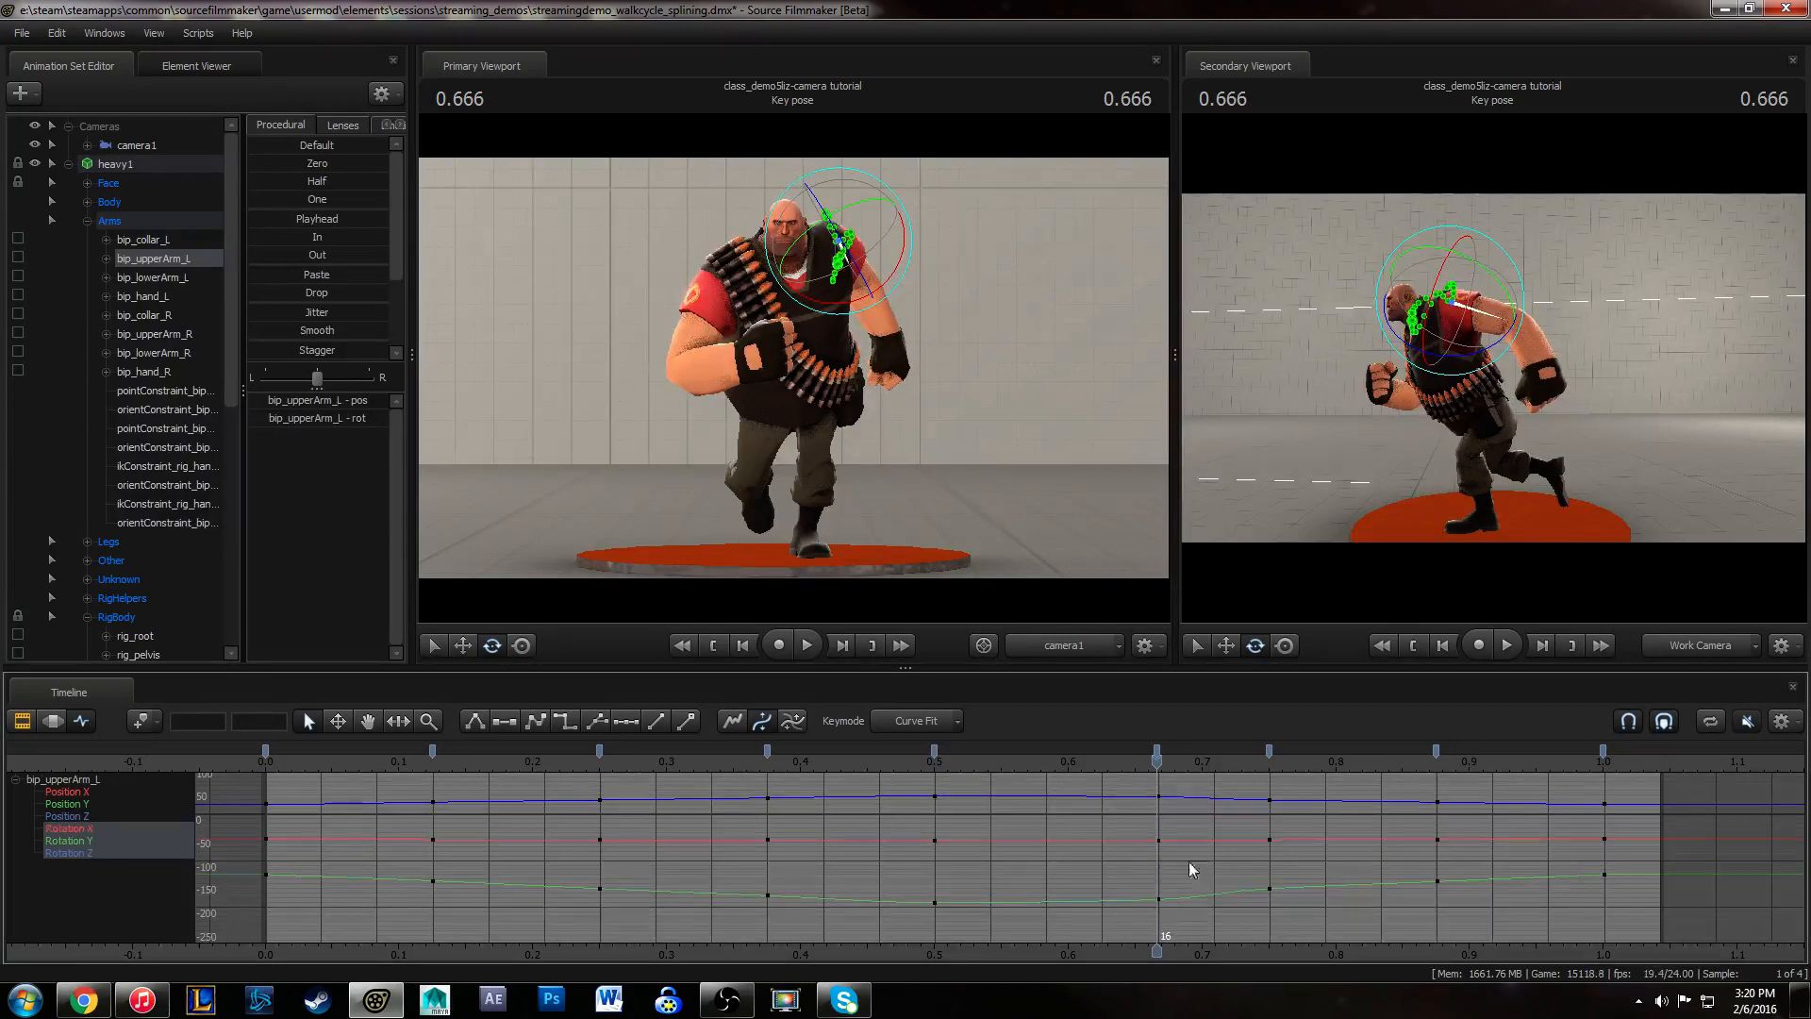
- Adjust the tangents of the left upper arm's Rotation Y key at frame 16 and select the Rotation Z key there
{"action": "left_click_drag", "start_coordinate": [1139, 913], "coordinate": [1200, 889]}
{"action": "key", "text": "1"}
{"action": "left_click_drag", "start_coordinate": [1144, 789], "coordinate": [1190, 811]}
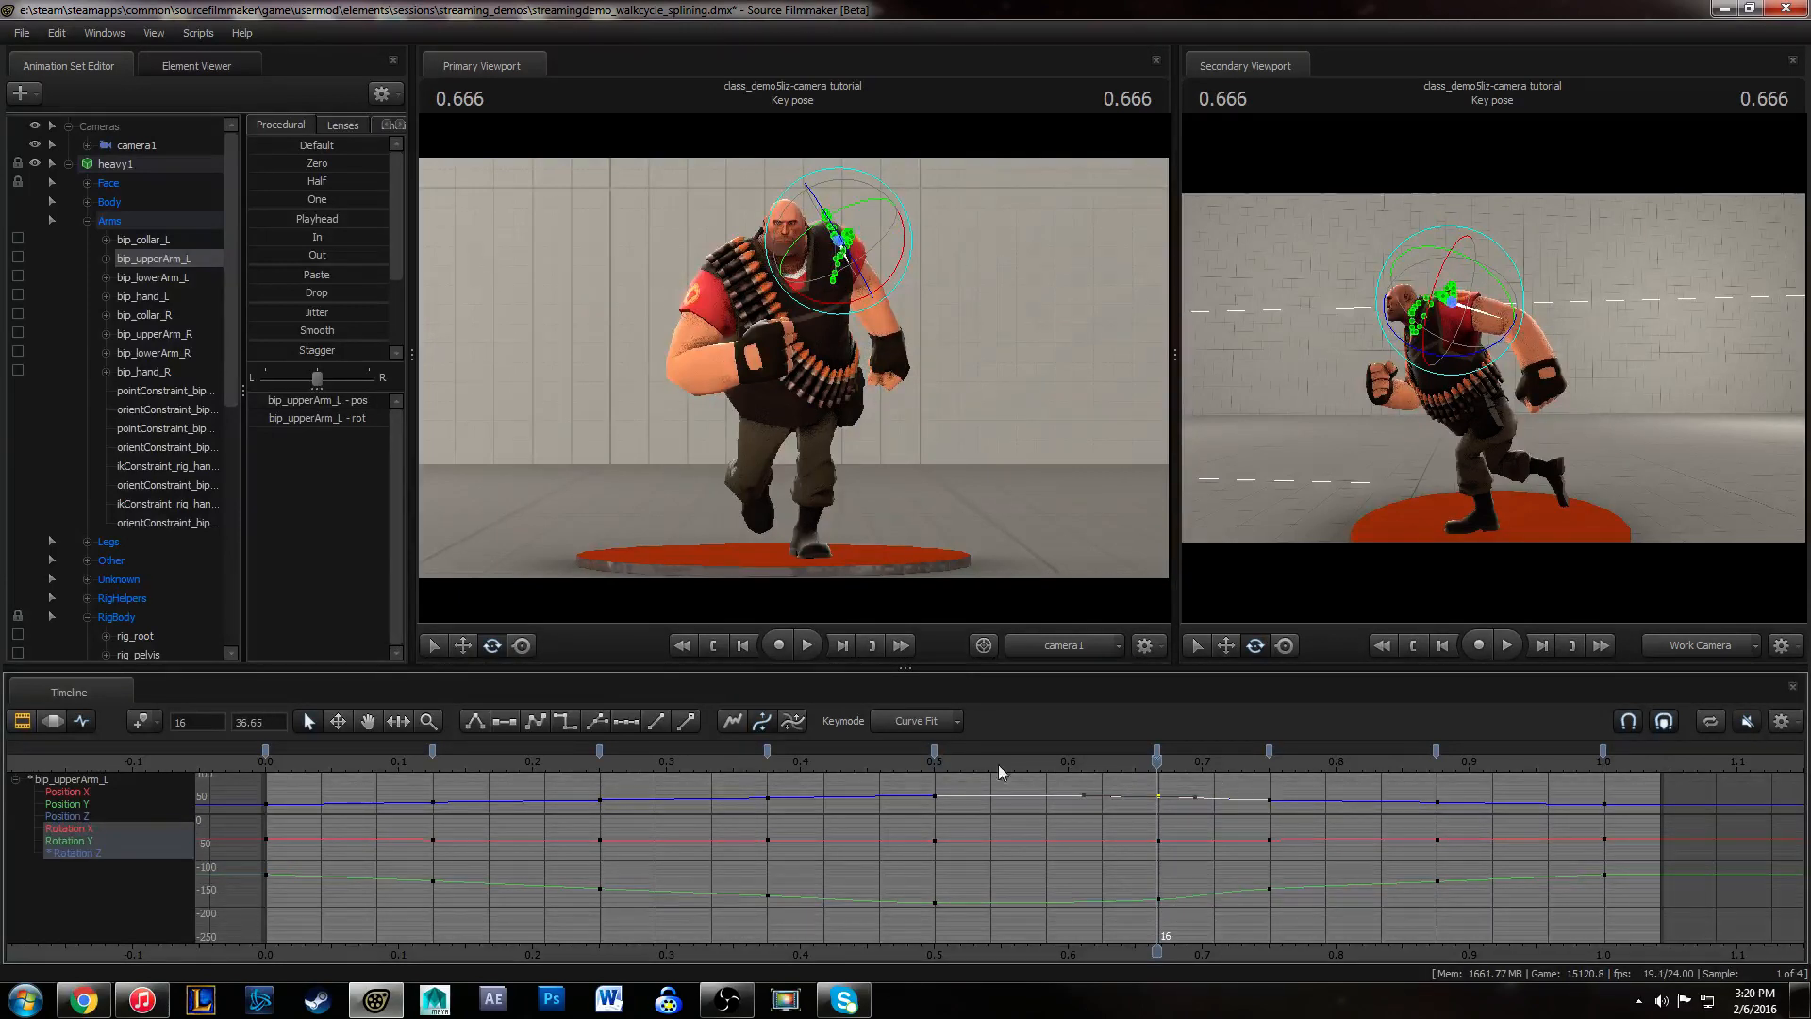
- Play back the arm swing briefly and move bip_upperArm_L's rotation keys from frame 18 to frame 19
{"action": "left_click", "coordinate": [896, 756]}
{"action": "key", "text": "space"}
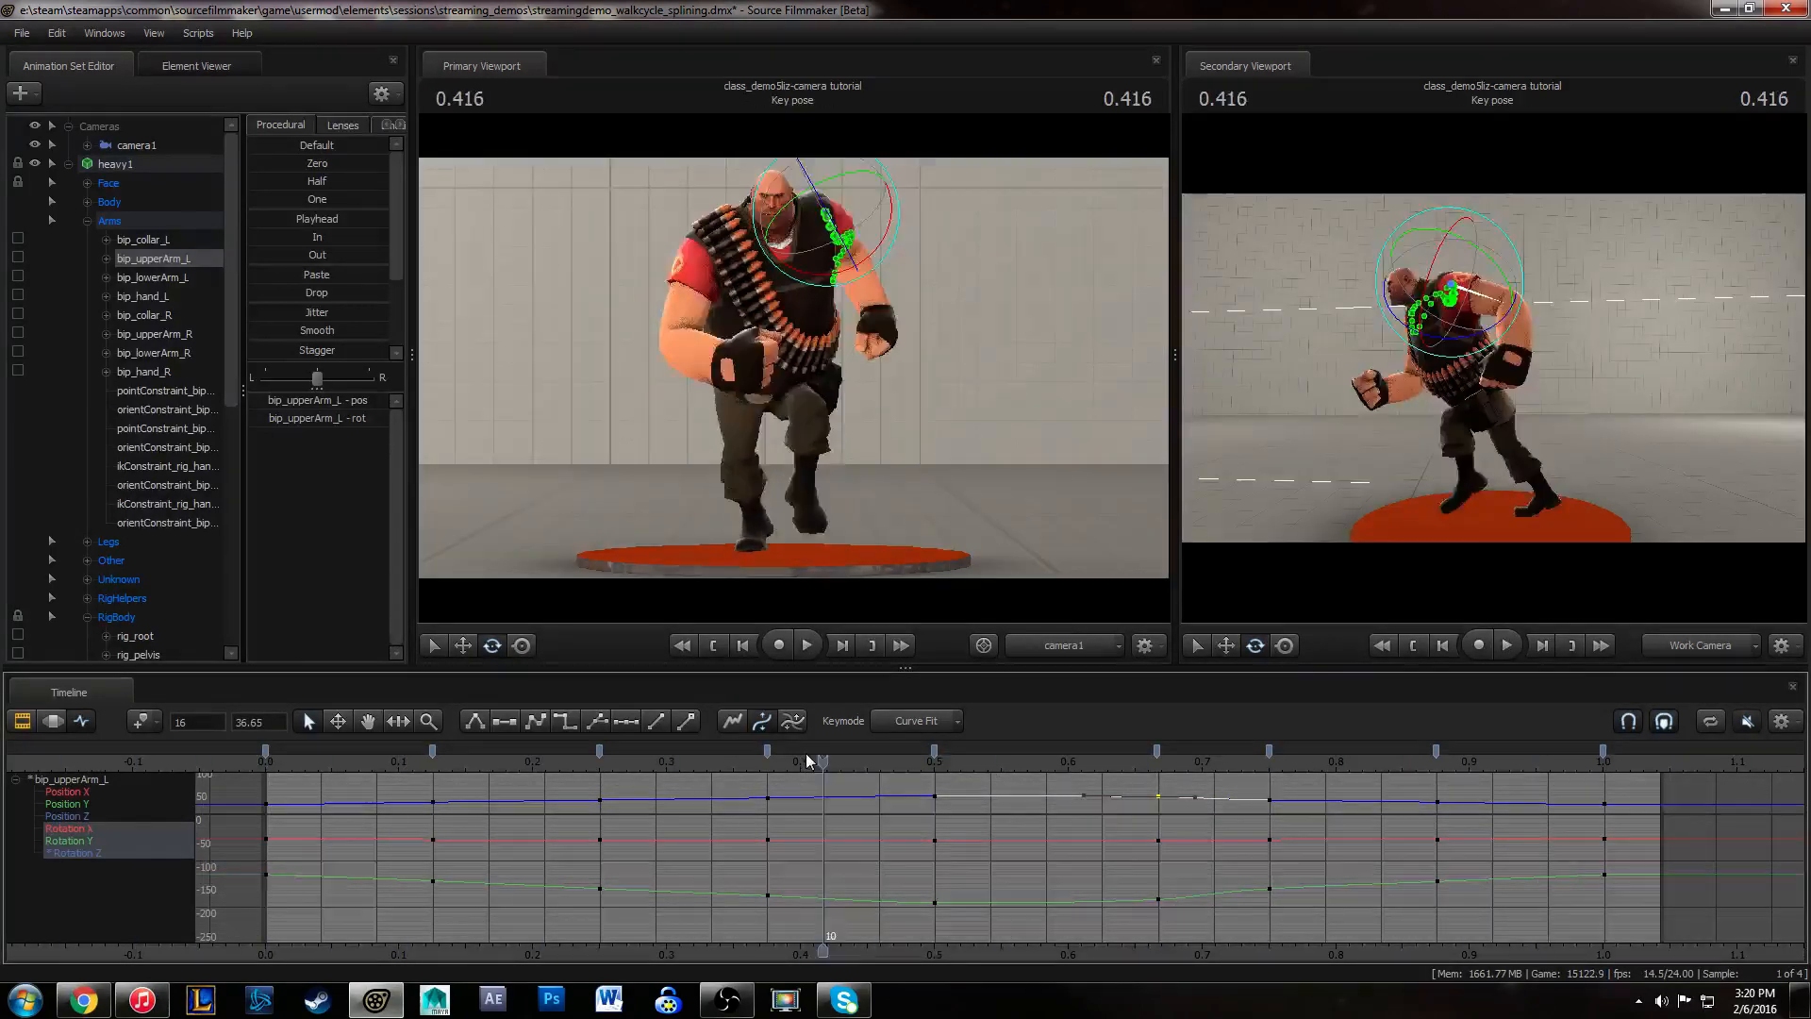
{"action": "key", "text": "space"}
{"action": "left_click", "coordinate": [1268, 762]}
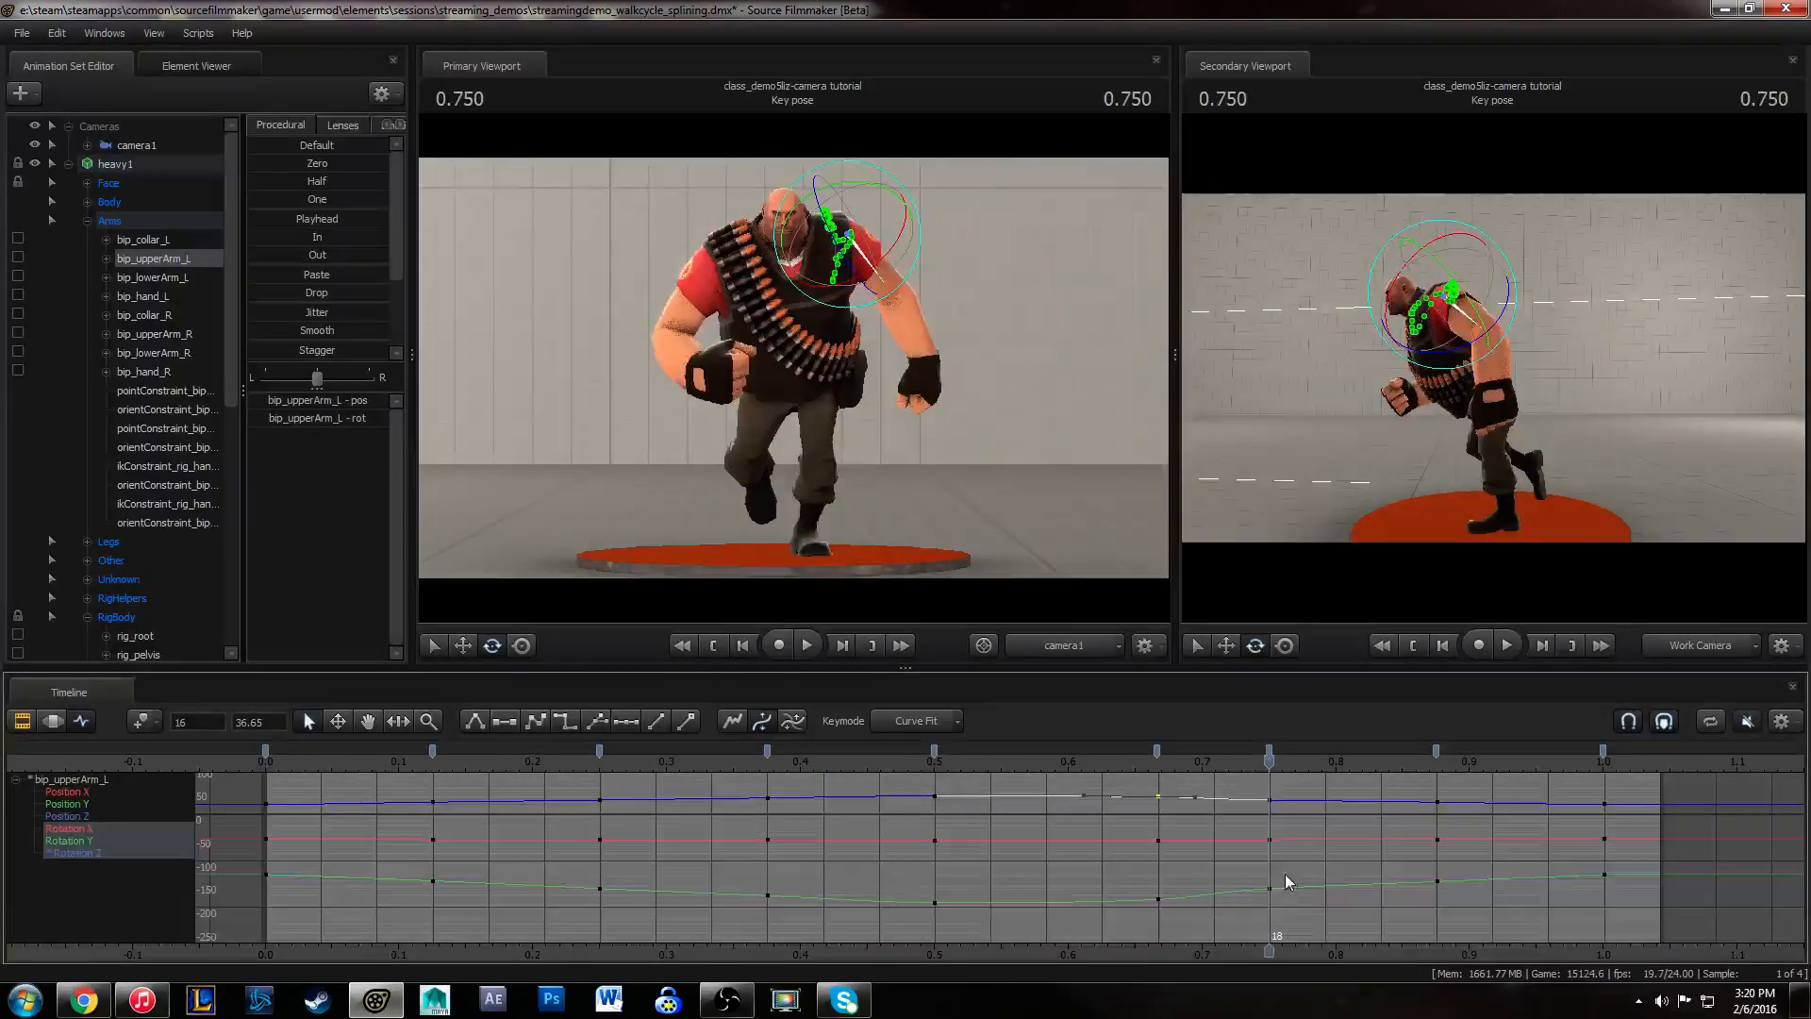
{"action": "left_click_drag", "start_coordinate": [1254, 877], "coordinate": [1300, 894]}
{"action": "scroll", "coordinate": [1275, 845], "scroll_direction": "up", "scroll_amount": 2, "text": "ctrl"}
{"action": "left_click_drag", "start_coordinate": [1269, 750], "coordinate": [1299, 747]}
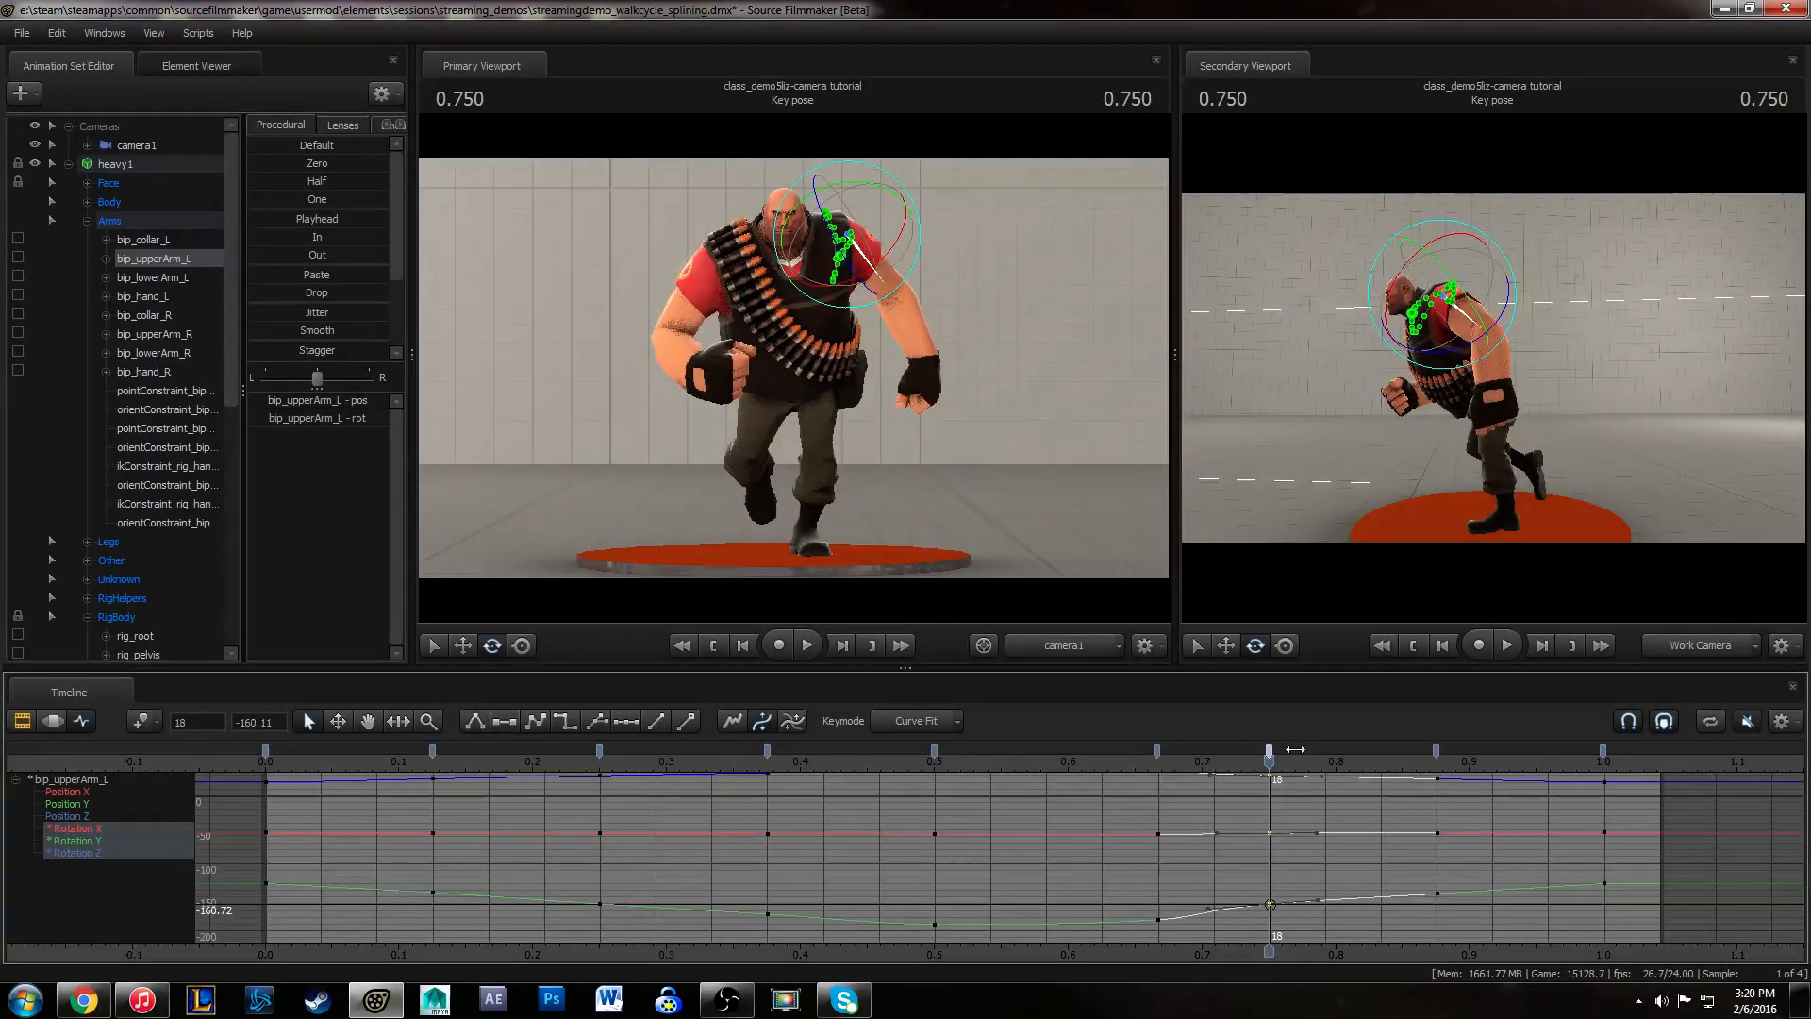
{"action": "left_click", "coordinate": [1262, 861]}
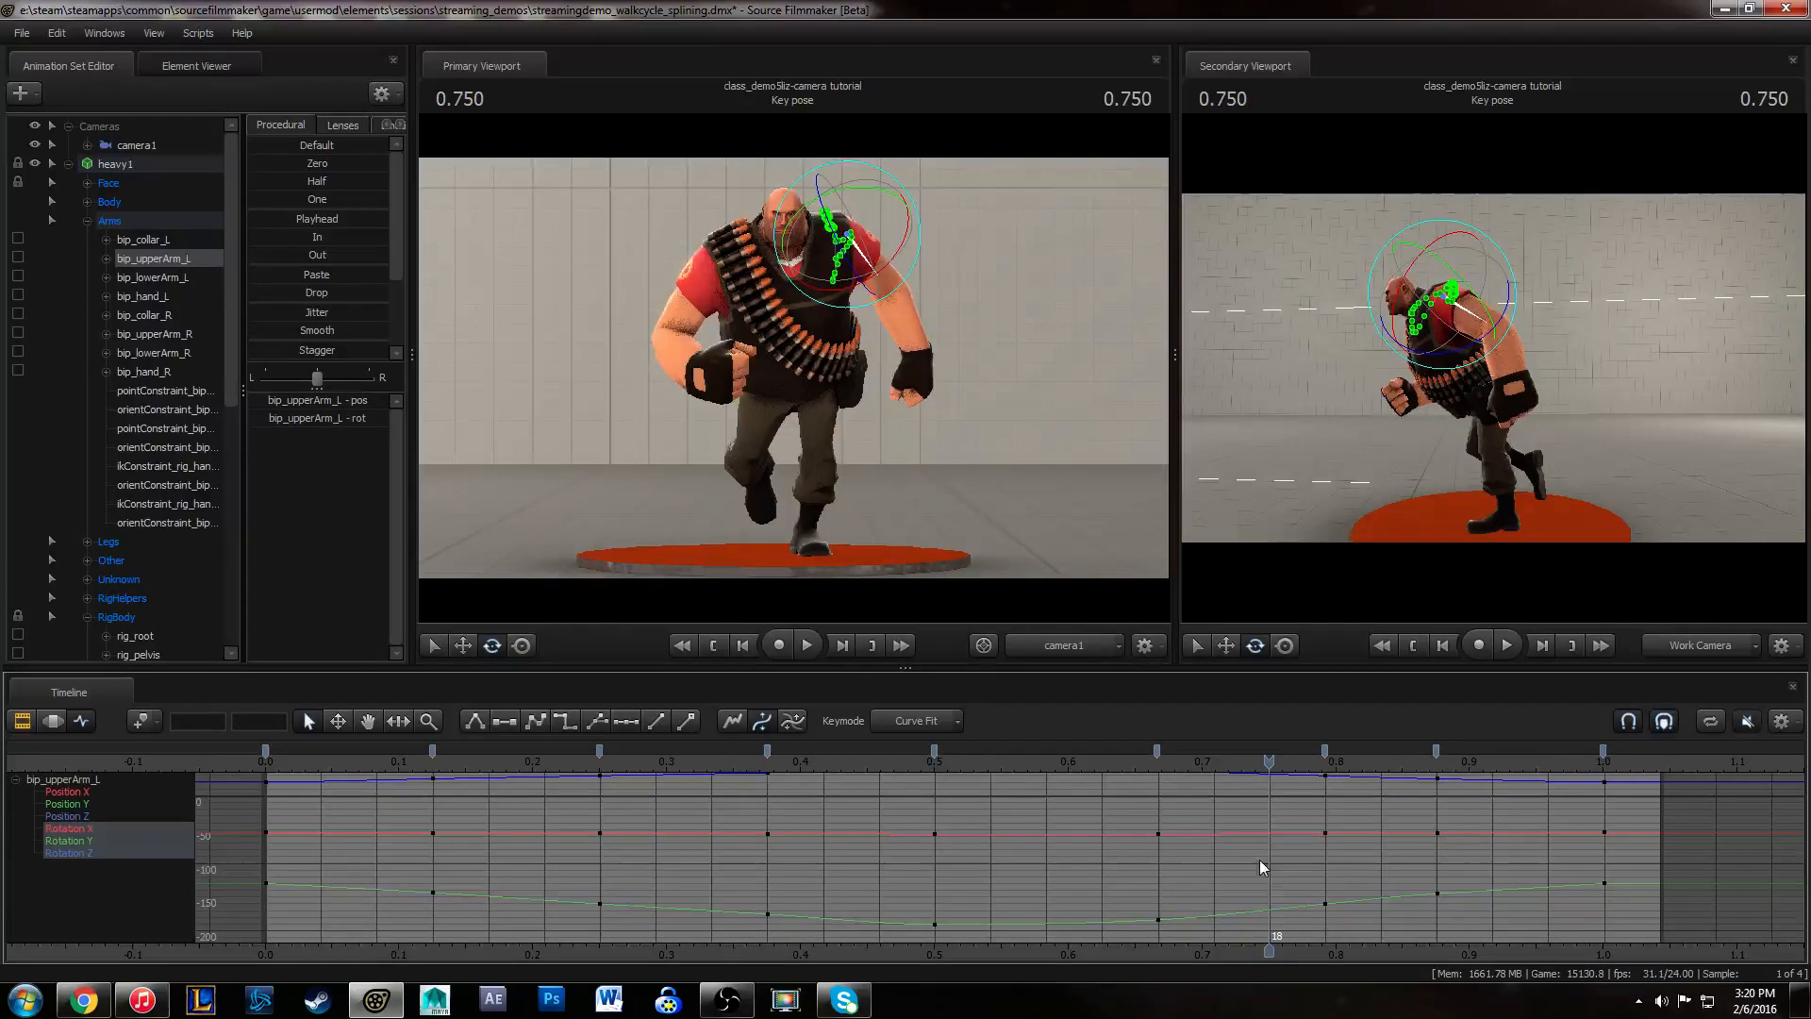
- Play back the walk cycle from the first frame to examine the retimed left arm swing
{"action": "left_click", "coordinate": [265, 763]}
{"action": "middle_click_drag", "start_coordinate": [856, 887], "coordinate": [582, 876]}
{"action": "right_click_drag", "start_coordinate": [581, 876], "coordinate": [632, 874], "text": "alt"}
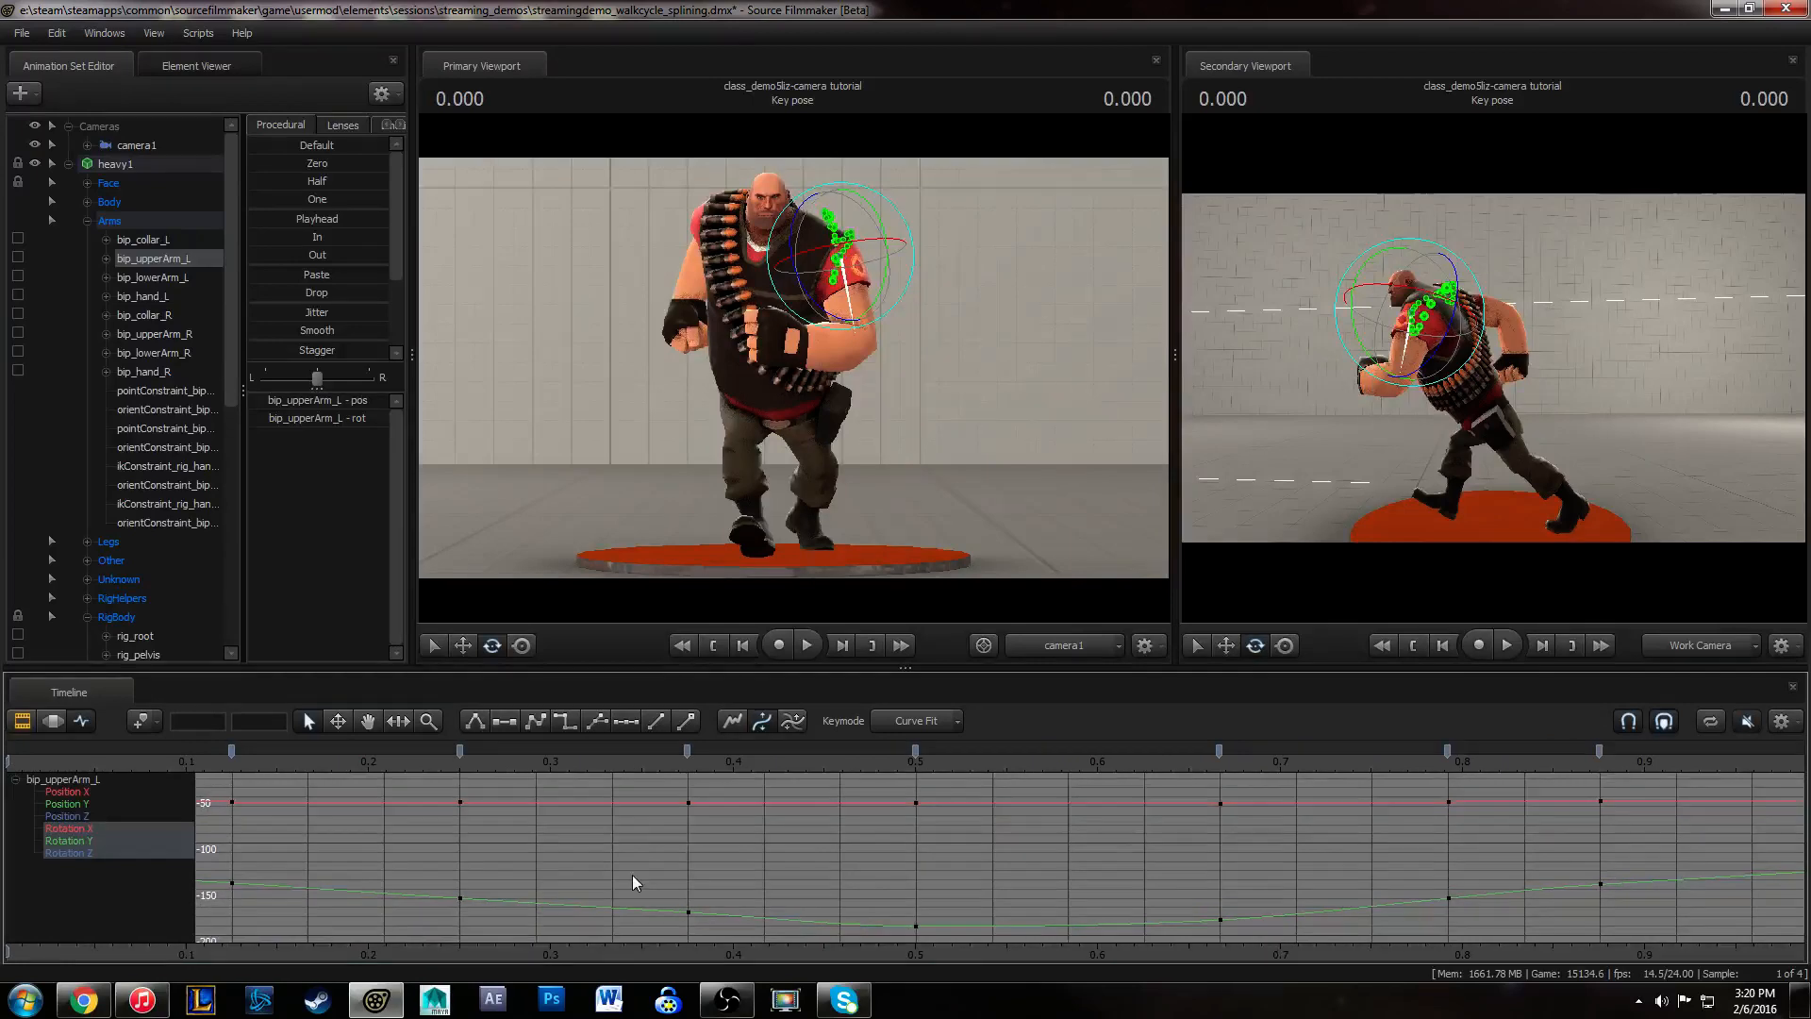
{"action": "key", "text": "space"}
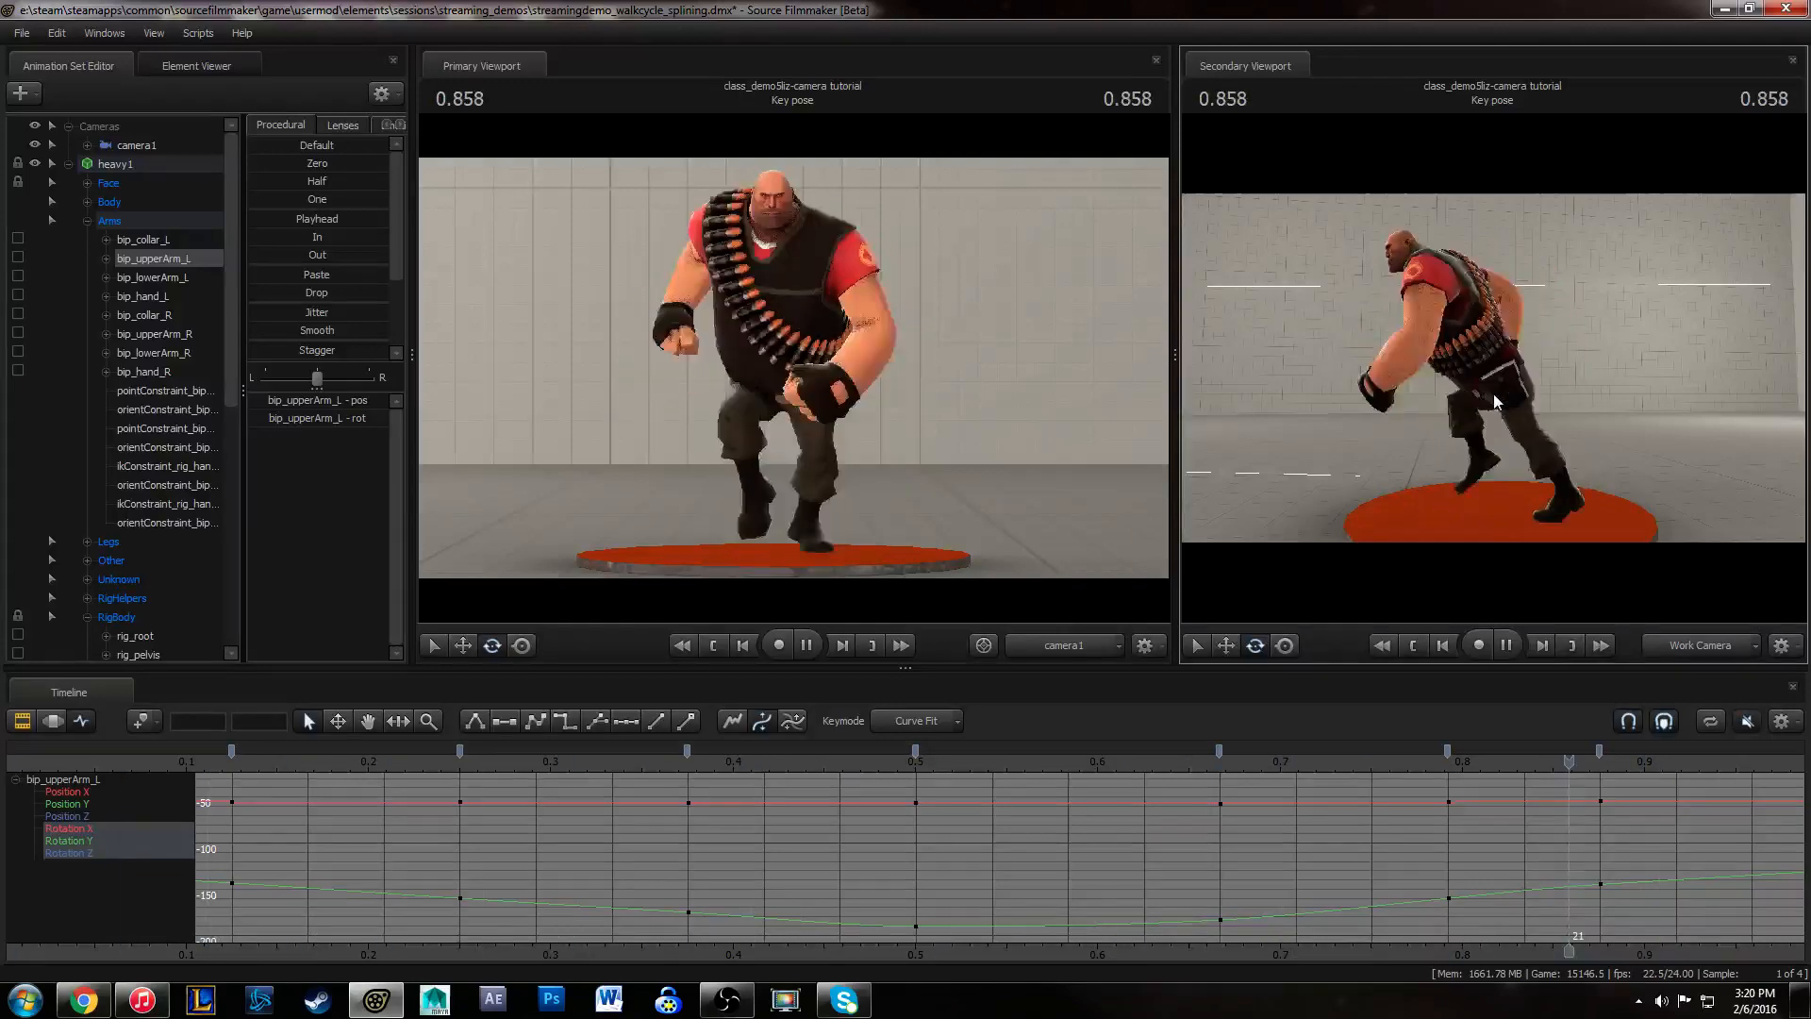
{"action": "key", "text": "space"}
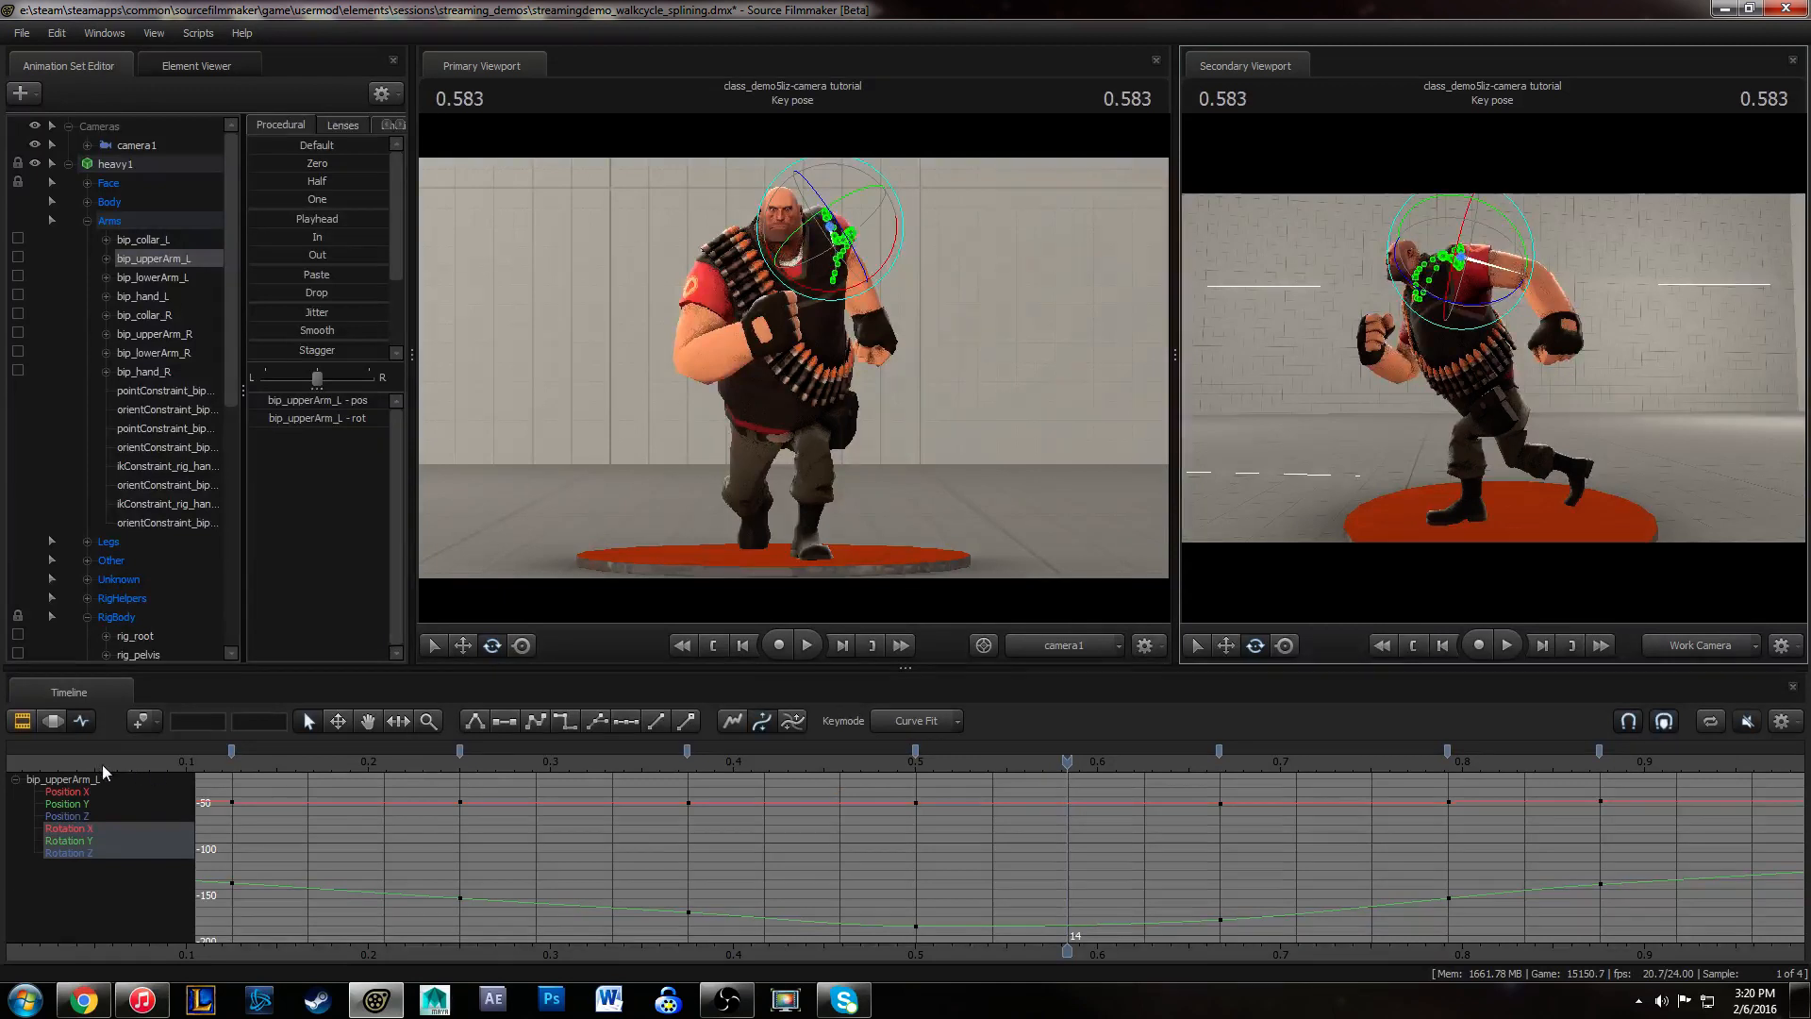
- Examine the start of the left upper arm's rotation curves and its keys at frame 0
{"action": "middle_click_drag", "start_coordinate": [707, 845], "coordinate": [1009, 843]}
{"action": "left_click_drag", "start_coordinate": [325, 764], "coordinate": [382, 764]}
{"action": "key", "text": "f"}
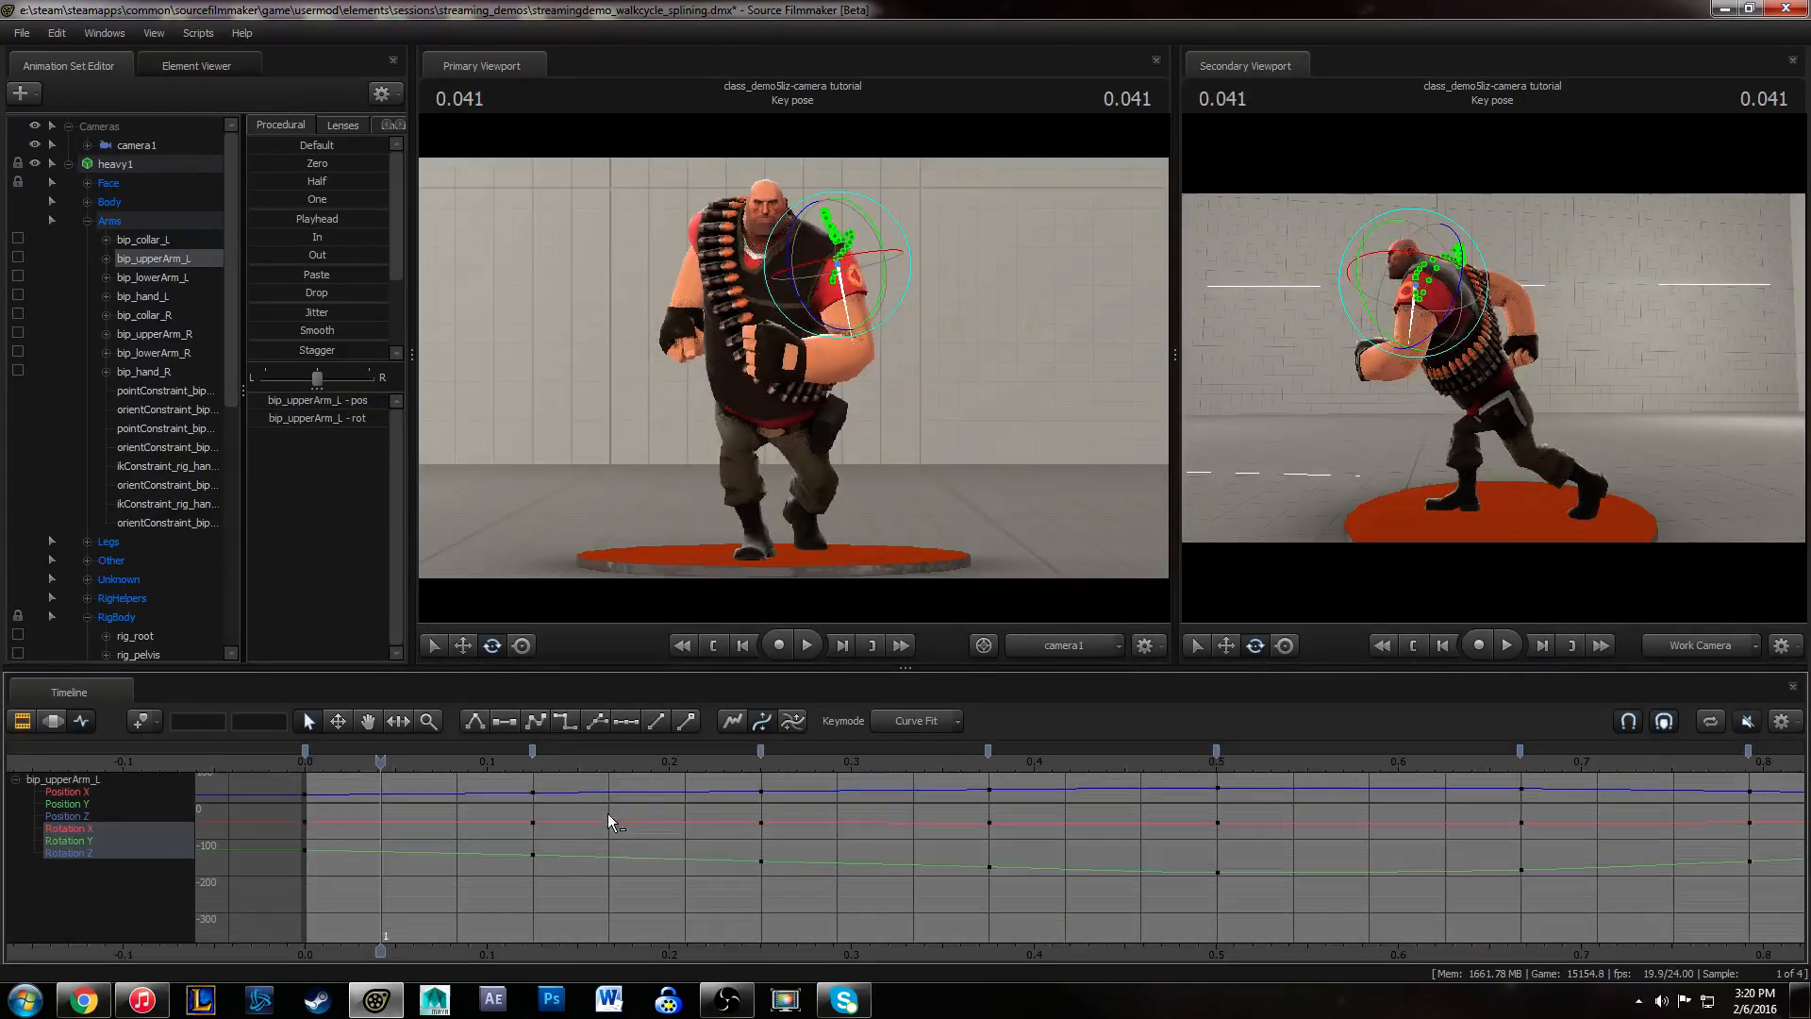
{"action": "mouse_move", "coordinate": [556, 851]}
{"action": "middle_mouse_down"}
{"action": "mouse_move", "coordinate": [548, 886]}
{"action": "mouse_move", "coordinate": [536, 862]}
{"action": "middle_mouse_up"}
{"action": "key", "text": "f"}
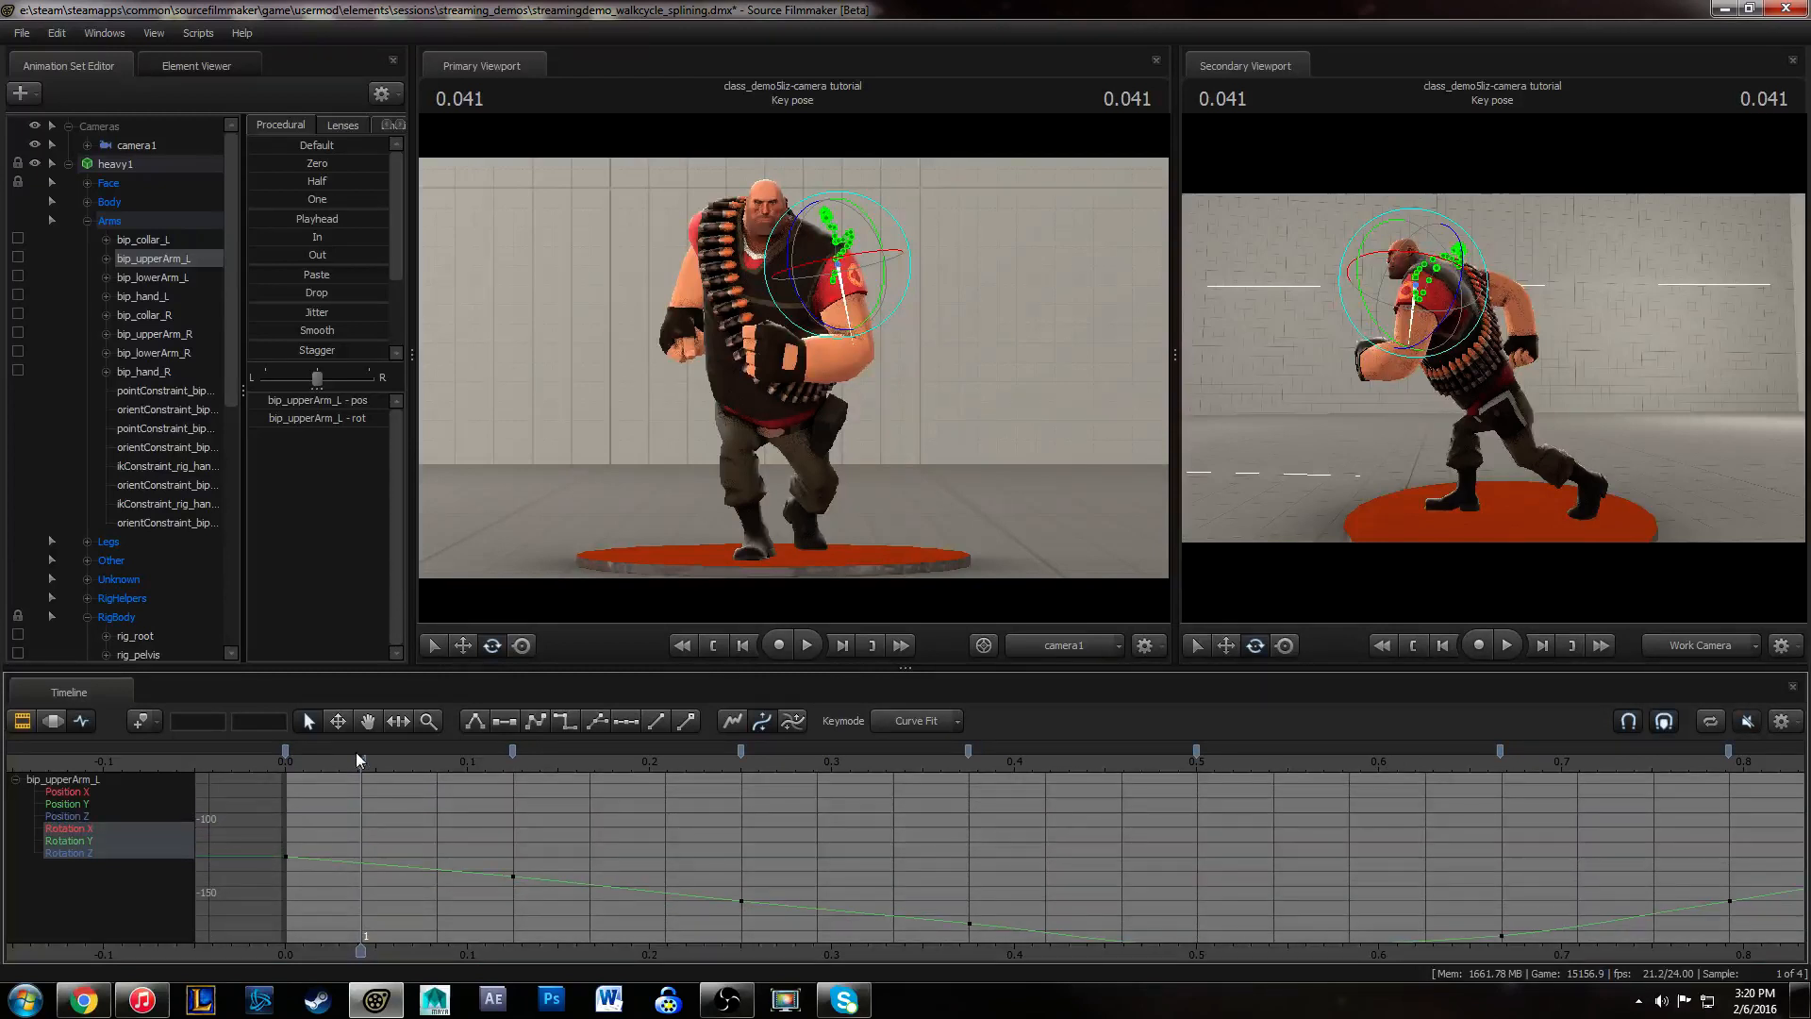
{"action": "mouse_move", "coordinate": [356, 753]}
{"action": "left_mouse_down"}
{"action": "mouse_move", "coordinate": [255, 759]}
{"action": "mouse_move", "coordinate": [663, 760]}
{"action": "mouse_move", "coordinate": [354, 794]}
{"action": "mouse_move", "coordinate": [287, 753]}
{"action": "mouse_move", "coordinate": [338, 753]}
{"action": "left_mouse_up"}
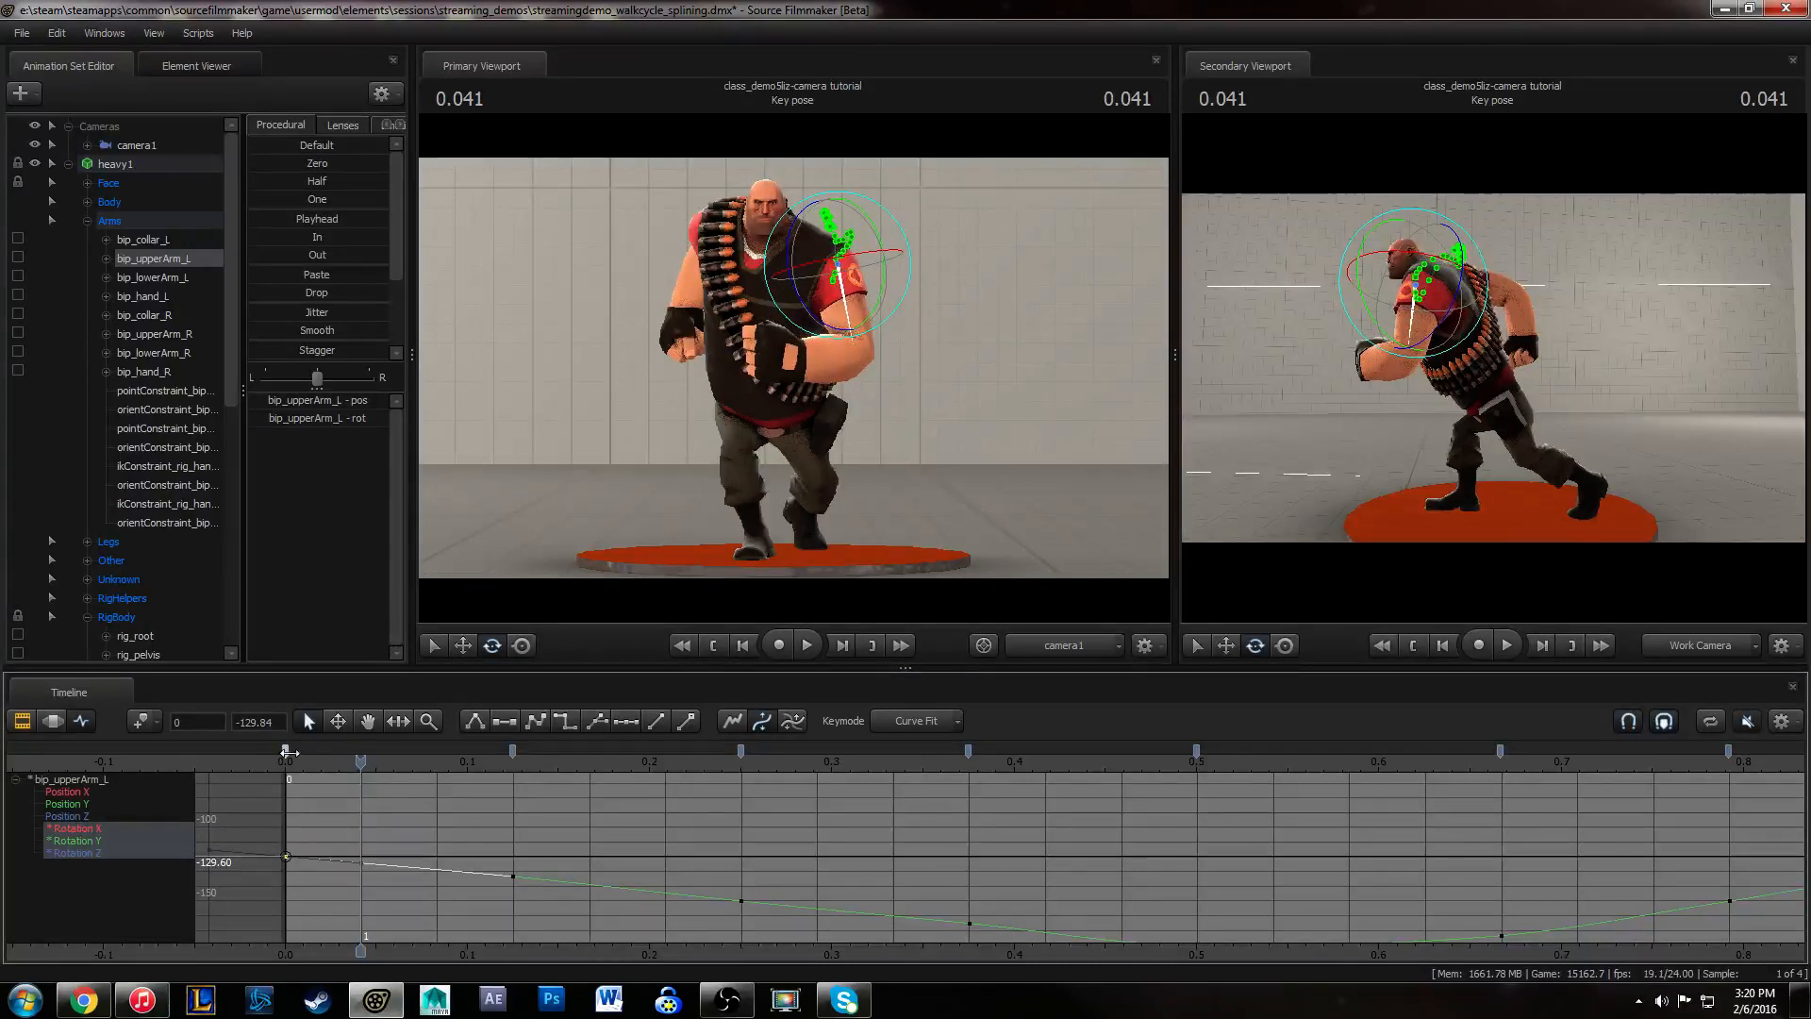
{"action": "key", "text": "ctrl+z"}
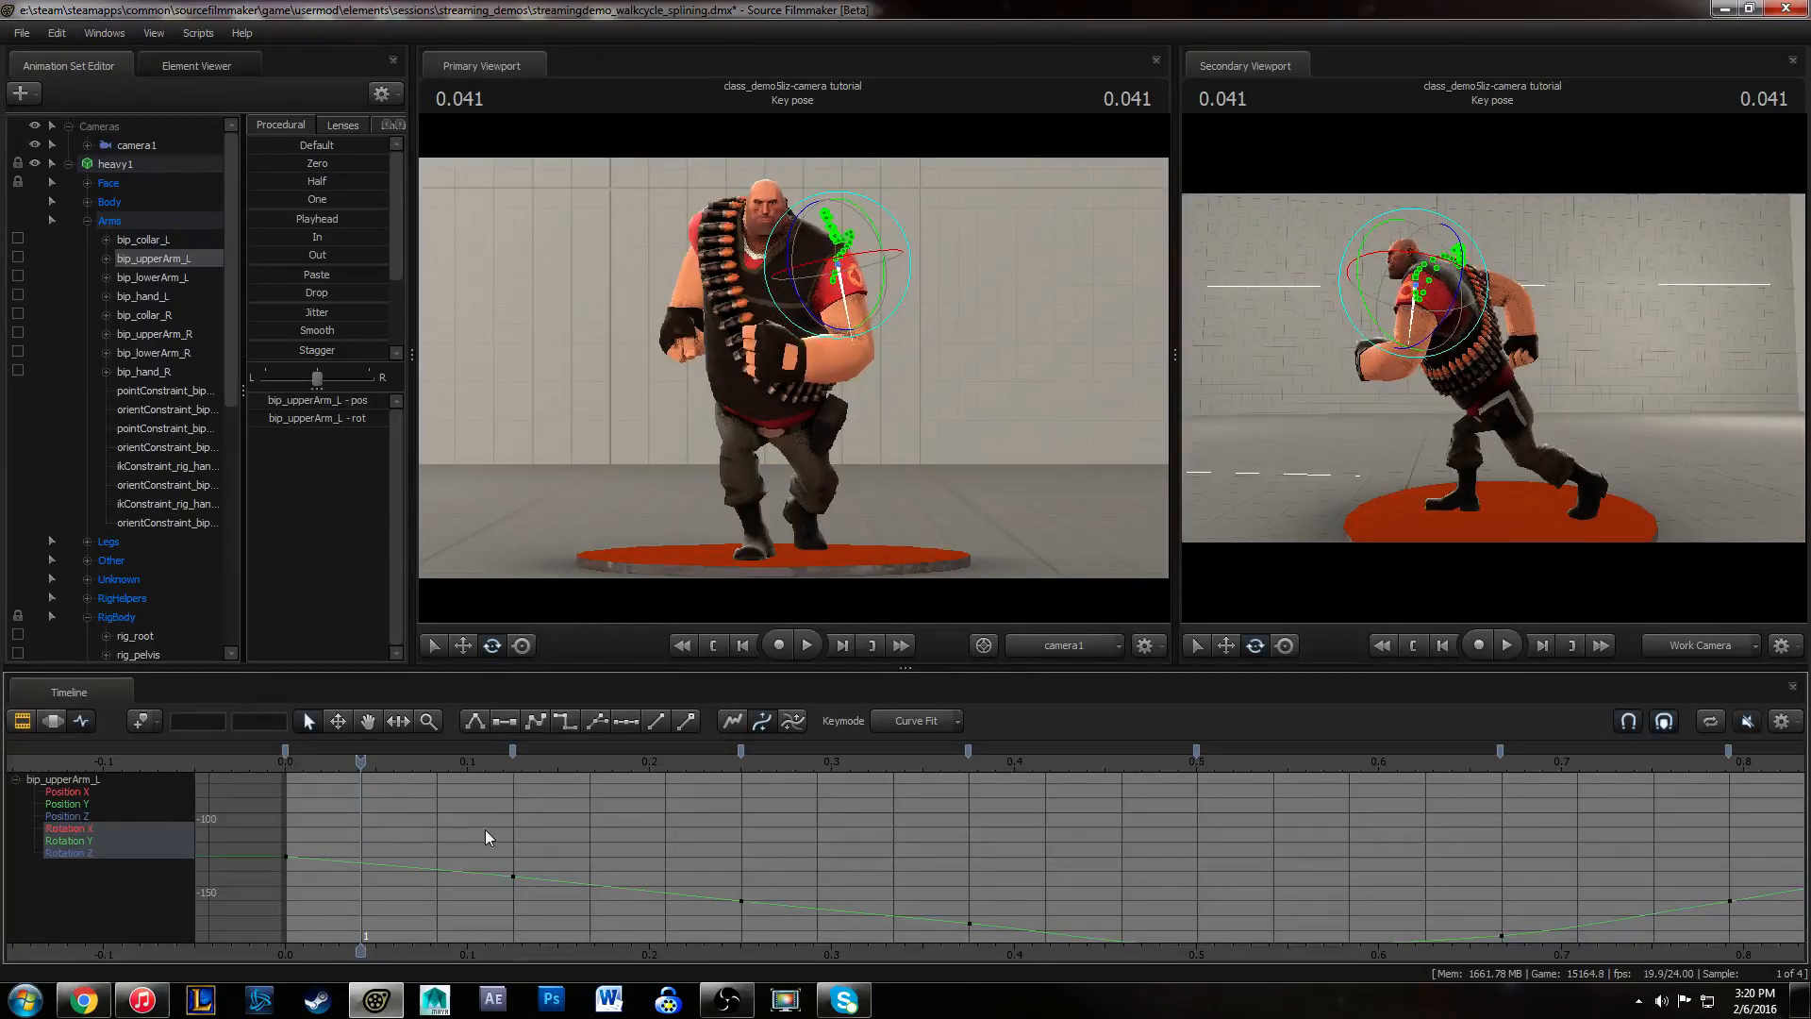
{"action": "left_click_drag", "start_coordinate": [307, 768], "coordinate": [281, 765]}
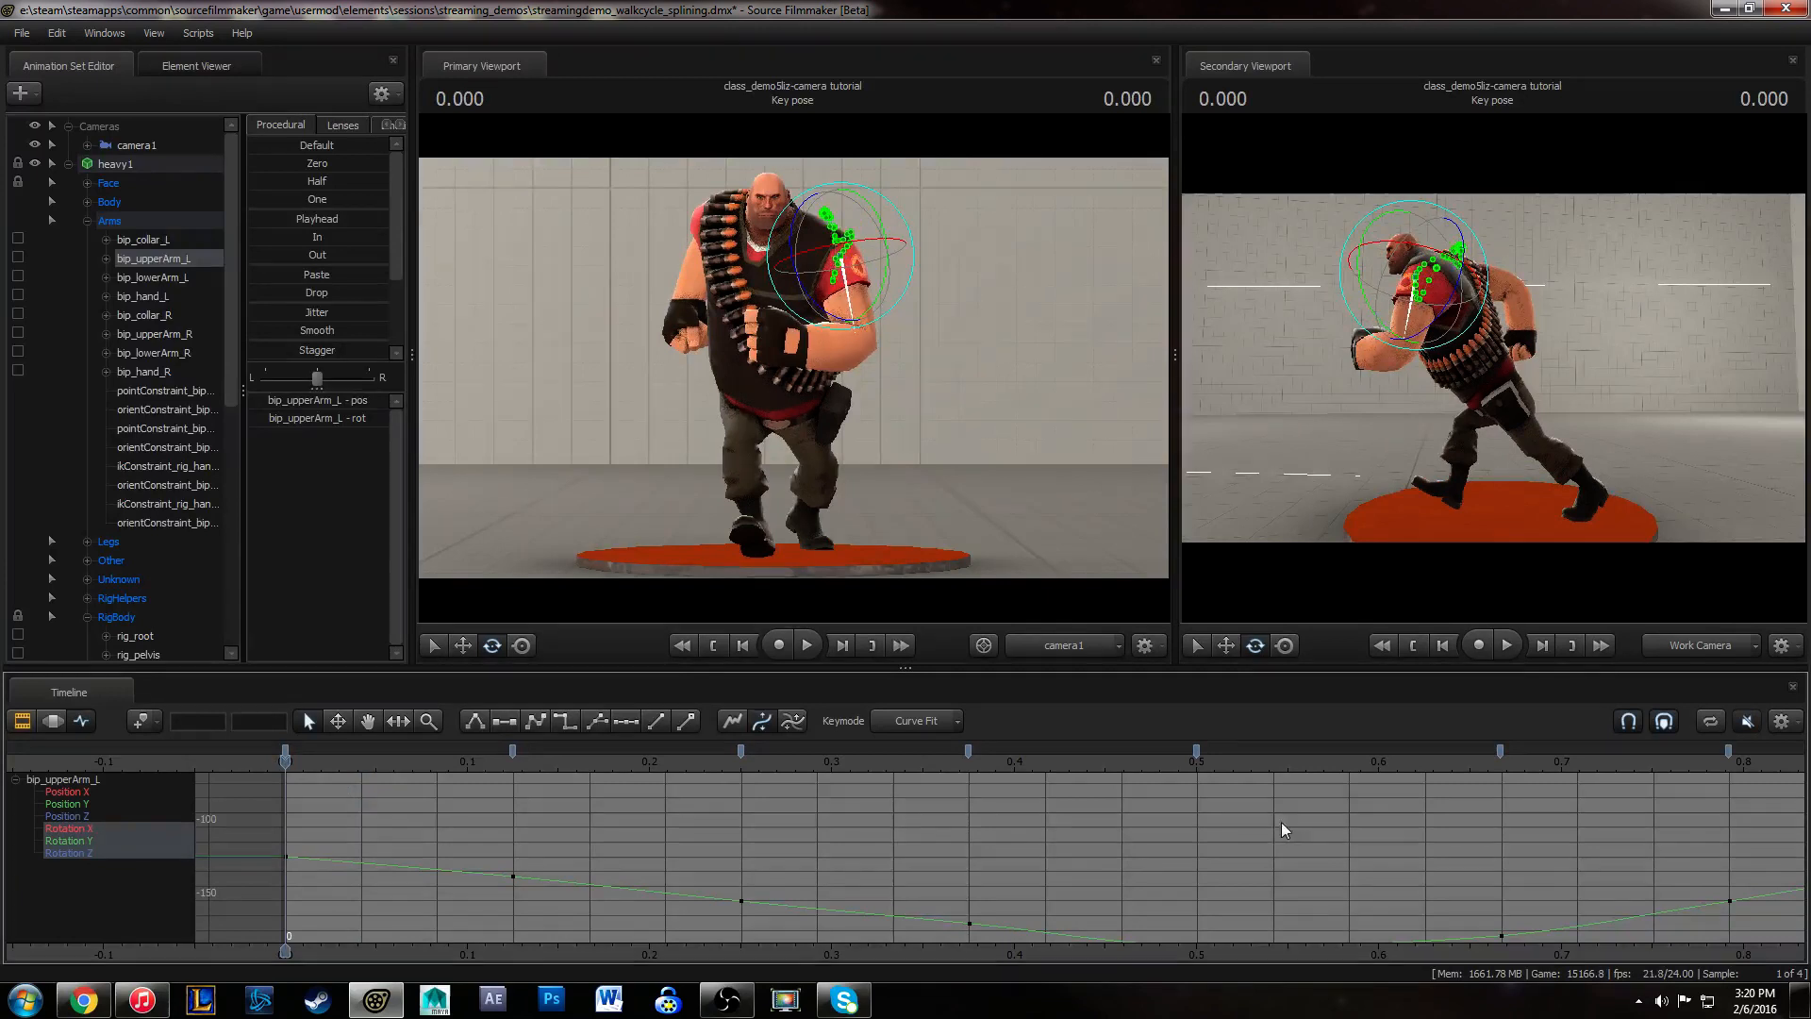
- Ease the Rotation Y curve into its last key at frame 24 by changing that key's tangents
{"action": "right_click_drag", "start_coordinate": [1321, 823], "coordinate": [1457, 822], "text": "alt"}
{"action": "middle_click_drag", "start_coordinate": [1458, 822], "coordinate": [1343, 816], "text": "alt"}
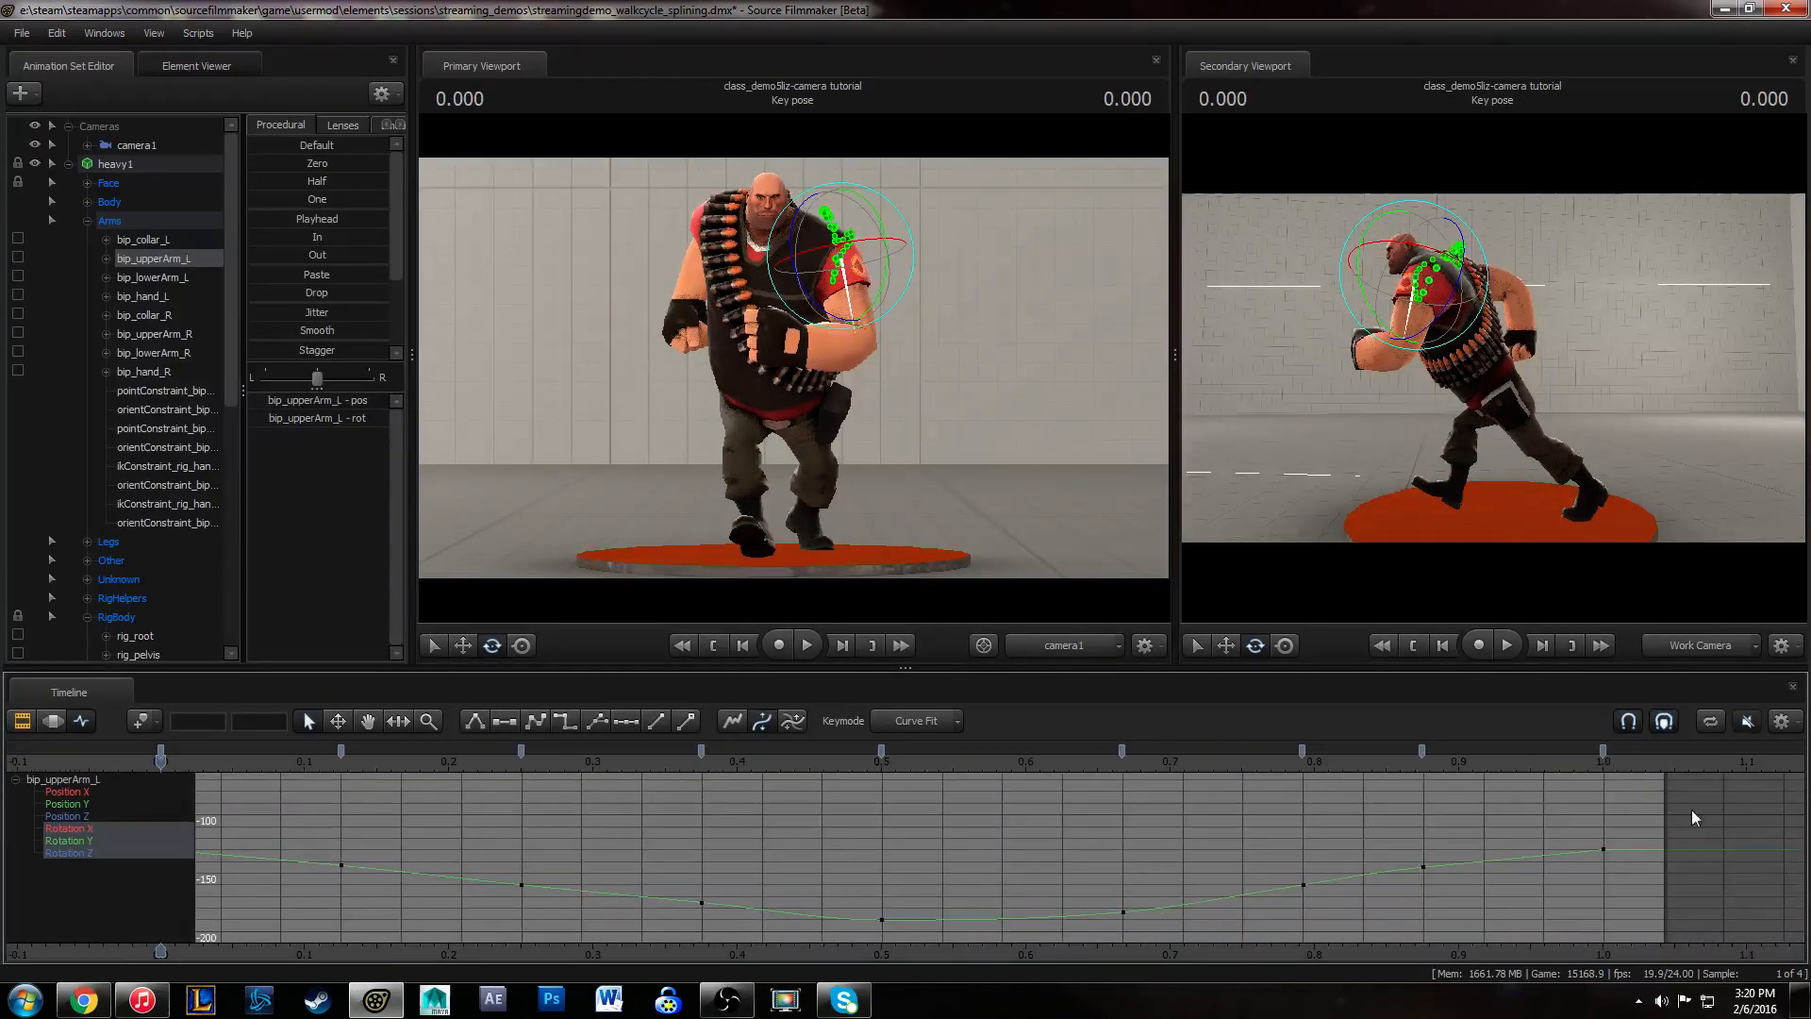
{"action": "left_click_drag", "start_coordinate": [1570, 819], "coordinate": [1644, 885]}
{"action": "key", "text": "2"}
{"action": "right_click_drag", "start_coordinate": [1480, 866], "coordinate": [1355, 847], "text": "alt"}
{"action": "key", "text": "f"}
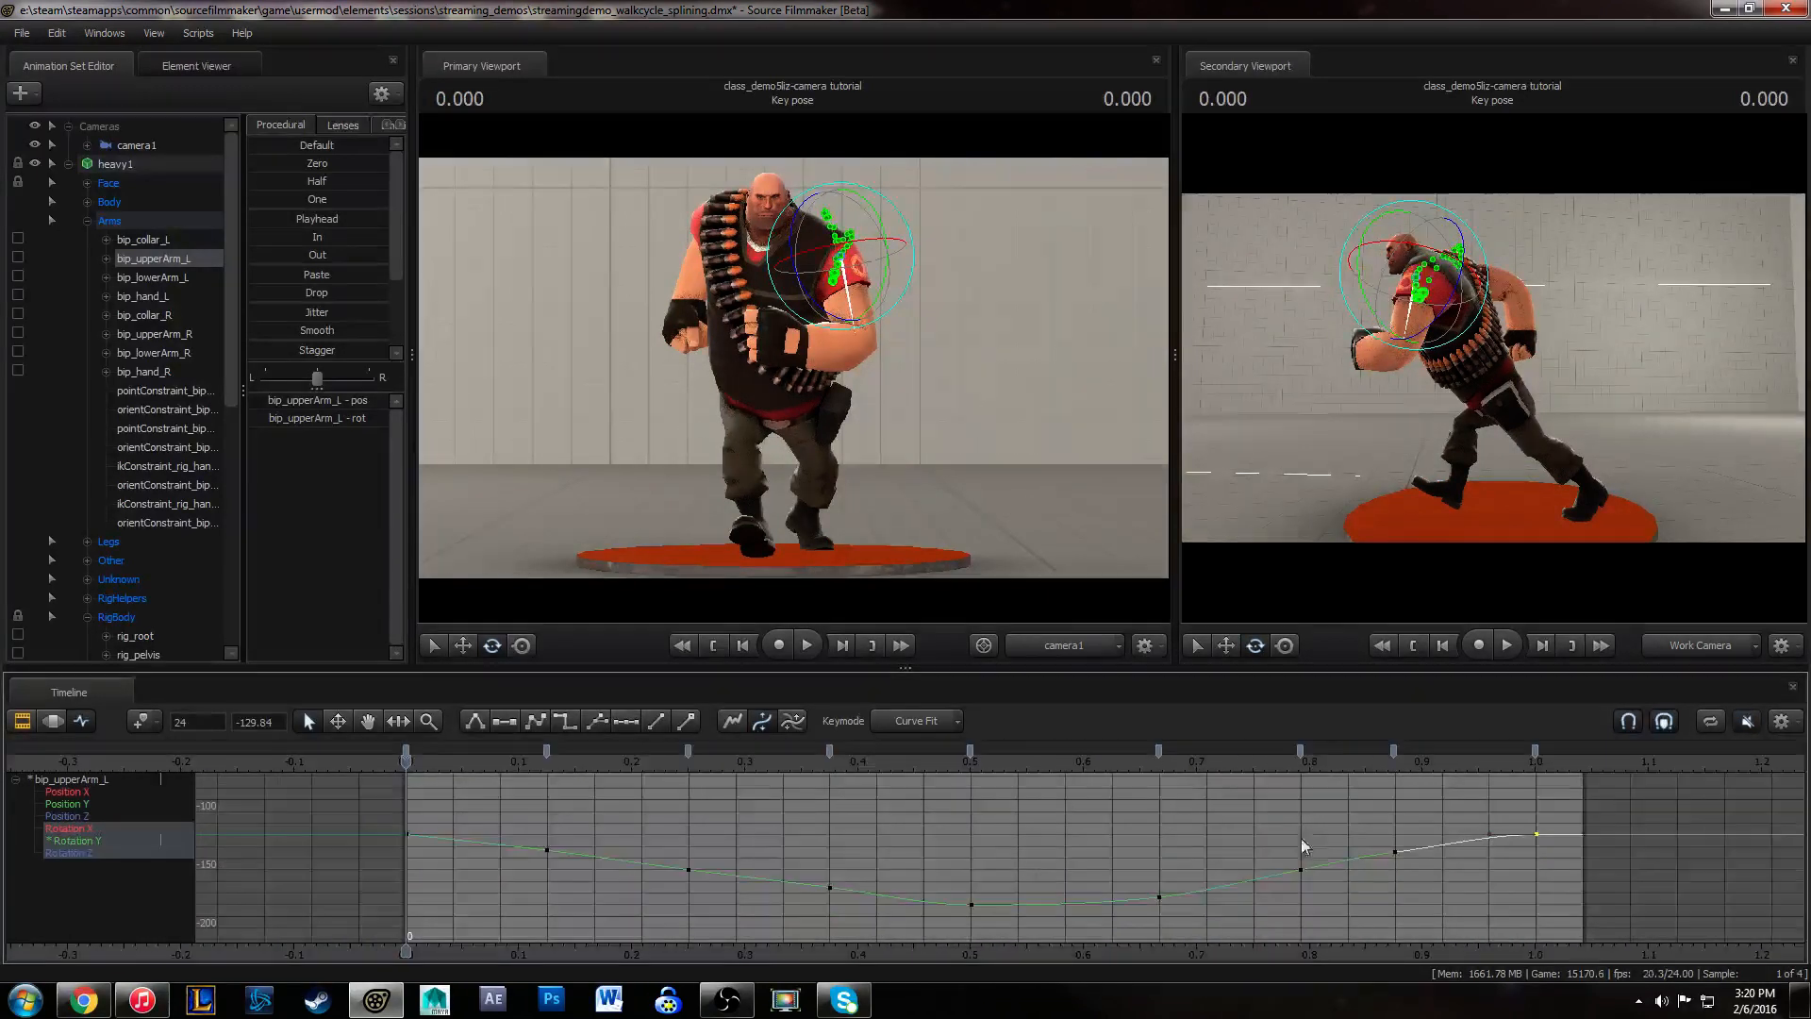
- Move bip_upperArm_L's rotation keys from frame 3 to frame 4
{"action": "left_click", "coordinate": [547, 850]}
{"action": "middle_click_drag", "start_coordinate": [637, 857], "coordinate": [892, 862], "text": "alt"}
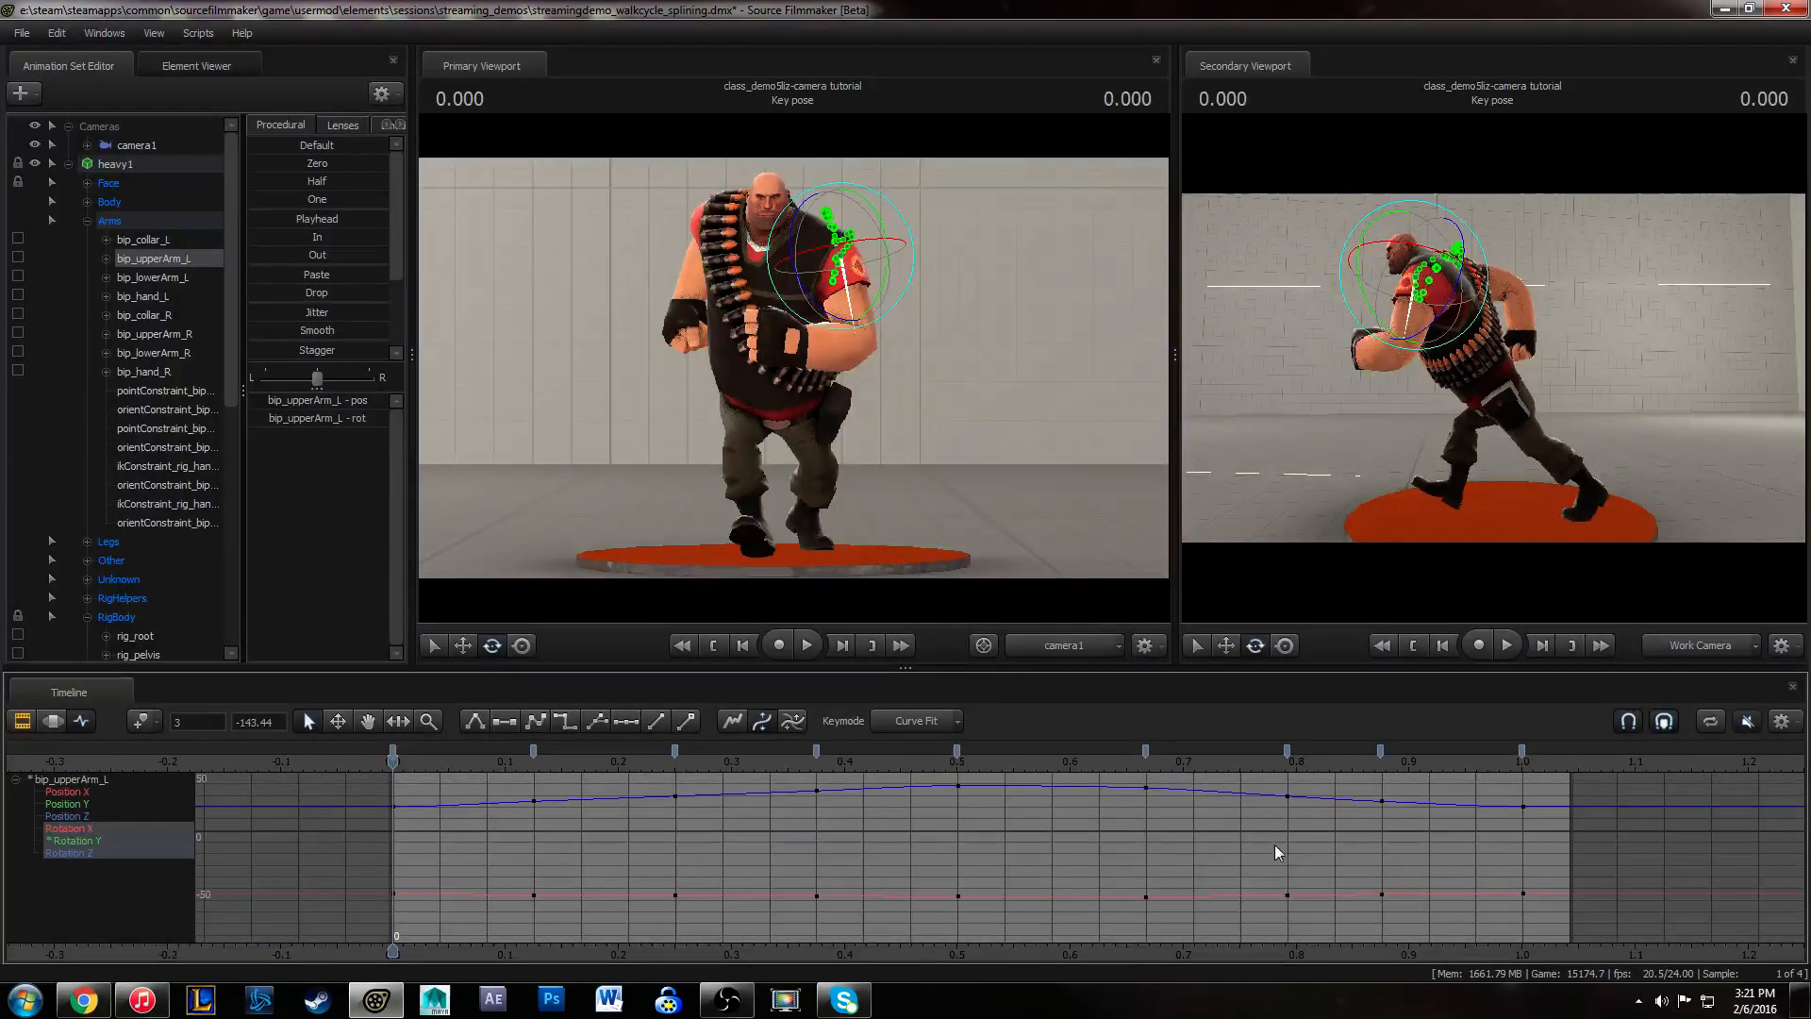
{"action": "left_click_drag", "start_coordinate": [1500, 785], "coordinate": [1577, 835]}
{"action": "left_click", "coordinate": [494, 845]}
{"action": "key", "text": "f"}
{"action": "left_click", "coordinate": [530, 755]}
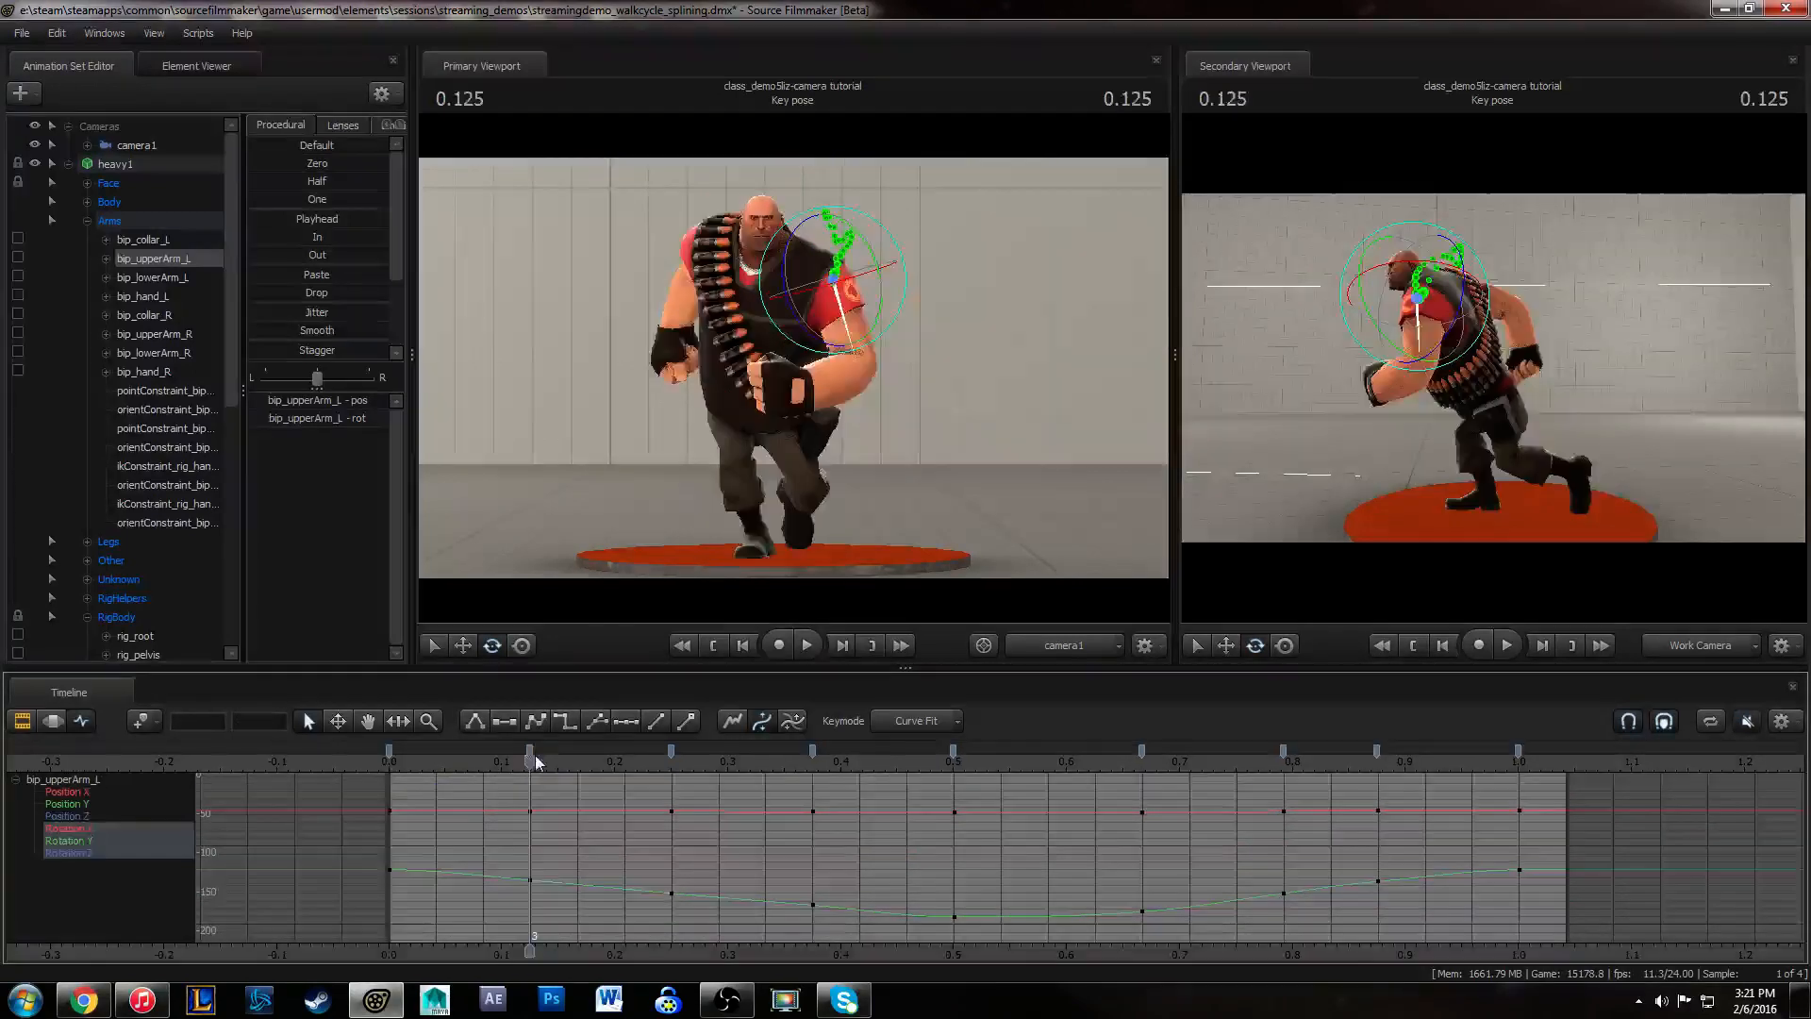
{"action": "left_click_drag", "start_coordinate": [530, 751], "coordinate": [562, 751]}
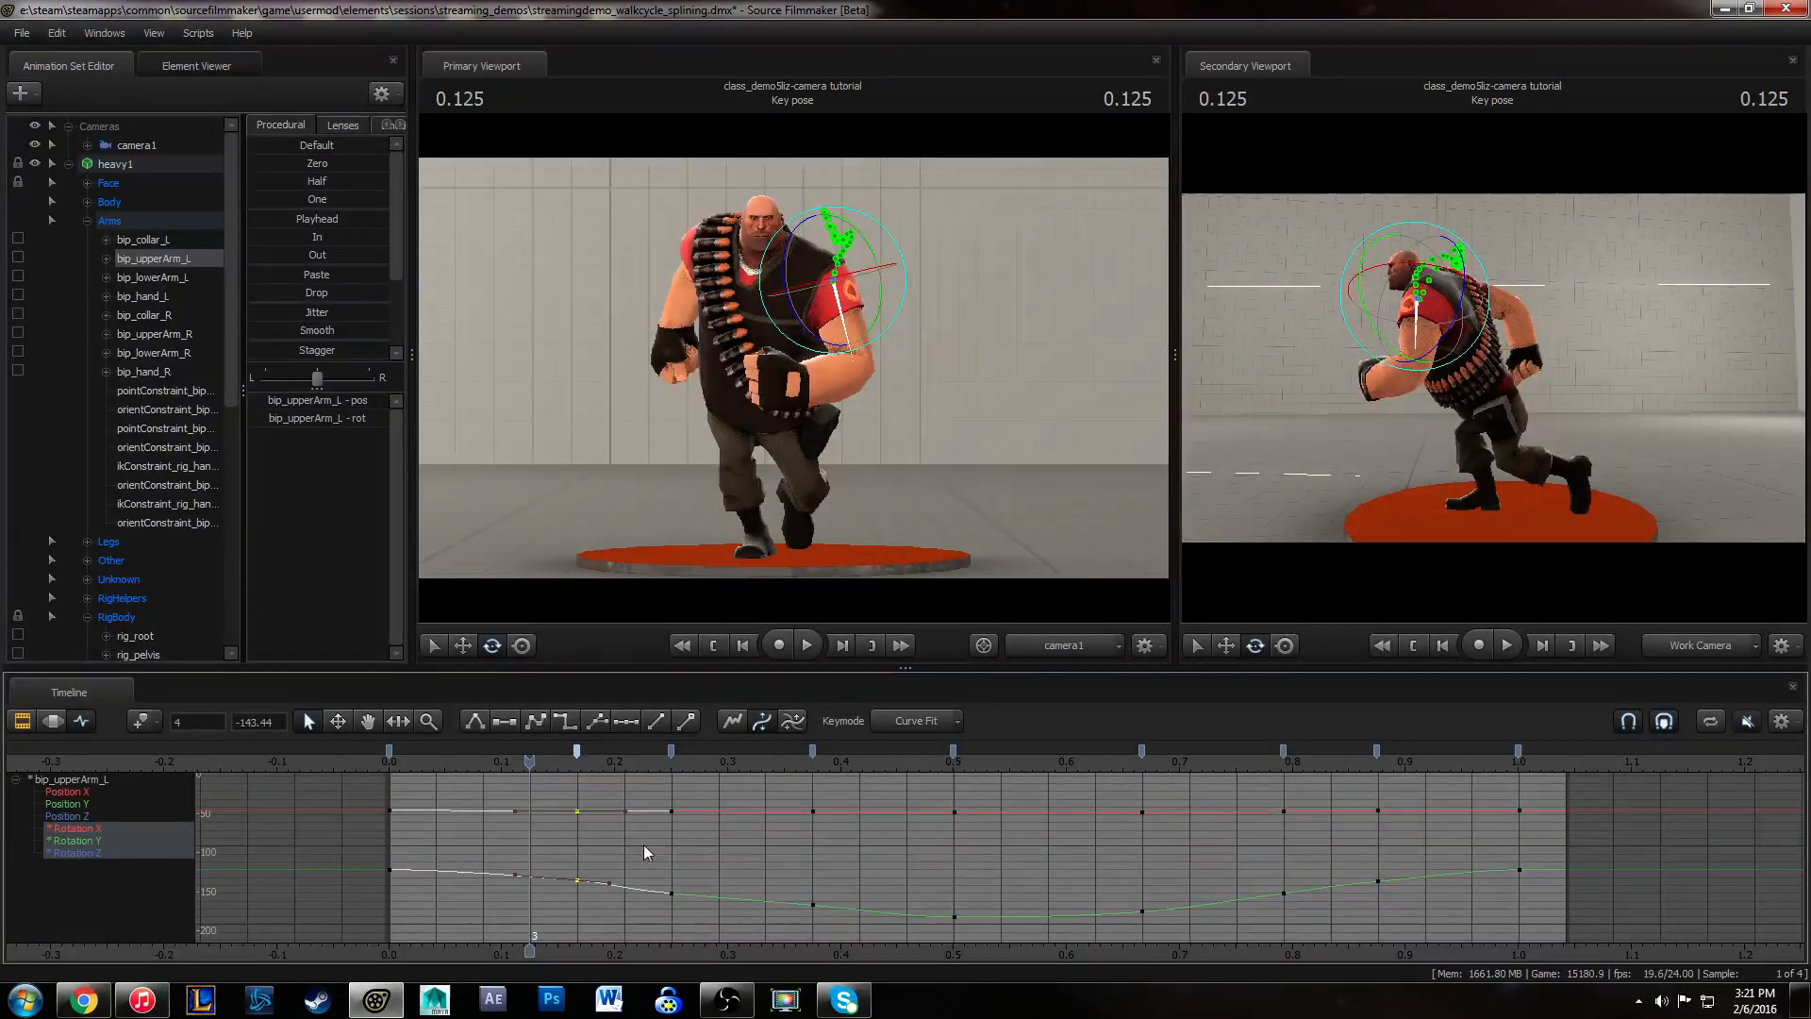
{"action": "left_click", "coordinate": [719, 866]}
- Move bip_upperArm_L's rotation keys from frame 6 to frame 7
{"action": "left_click", "coordinate": [672, 761]}
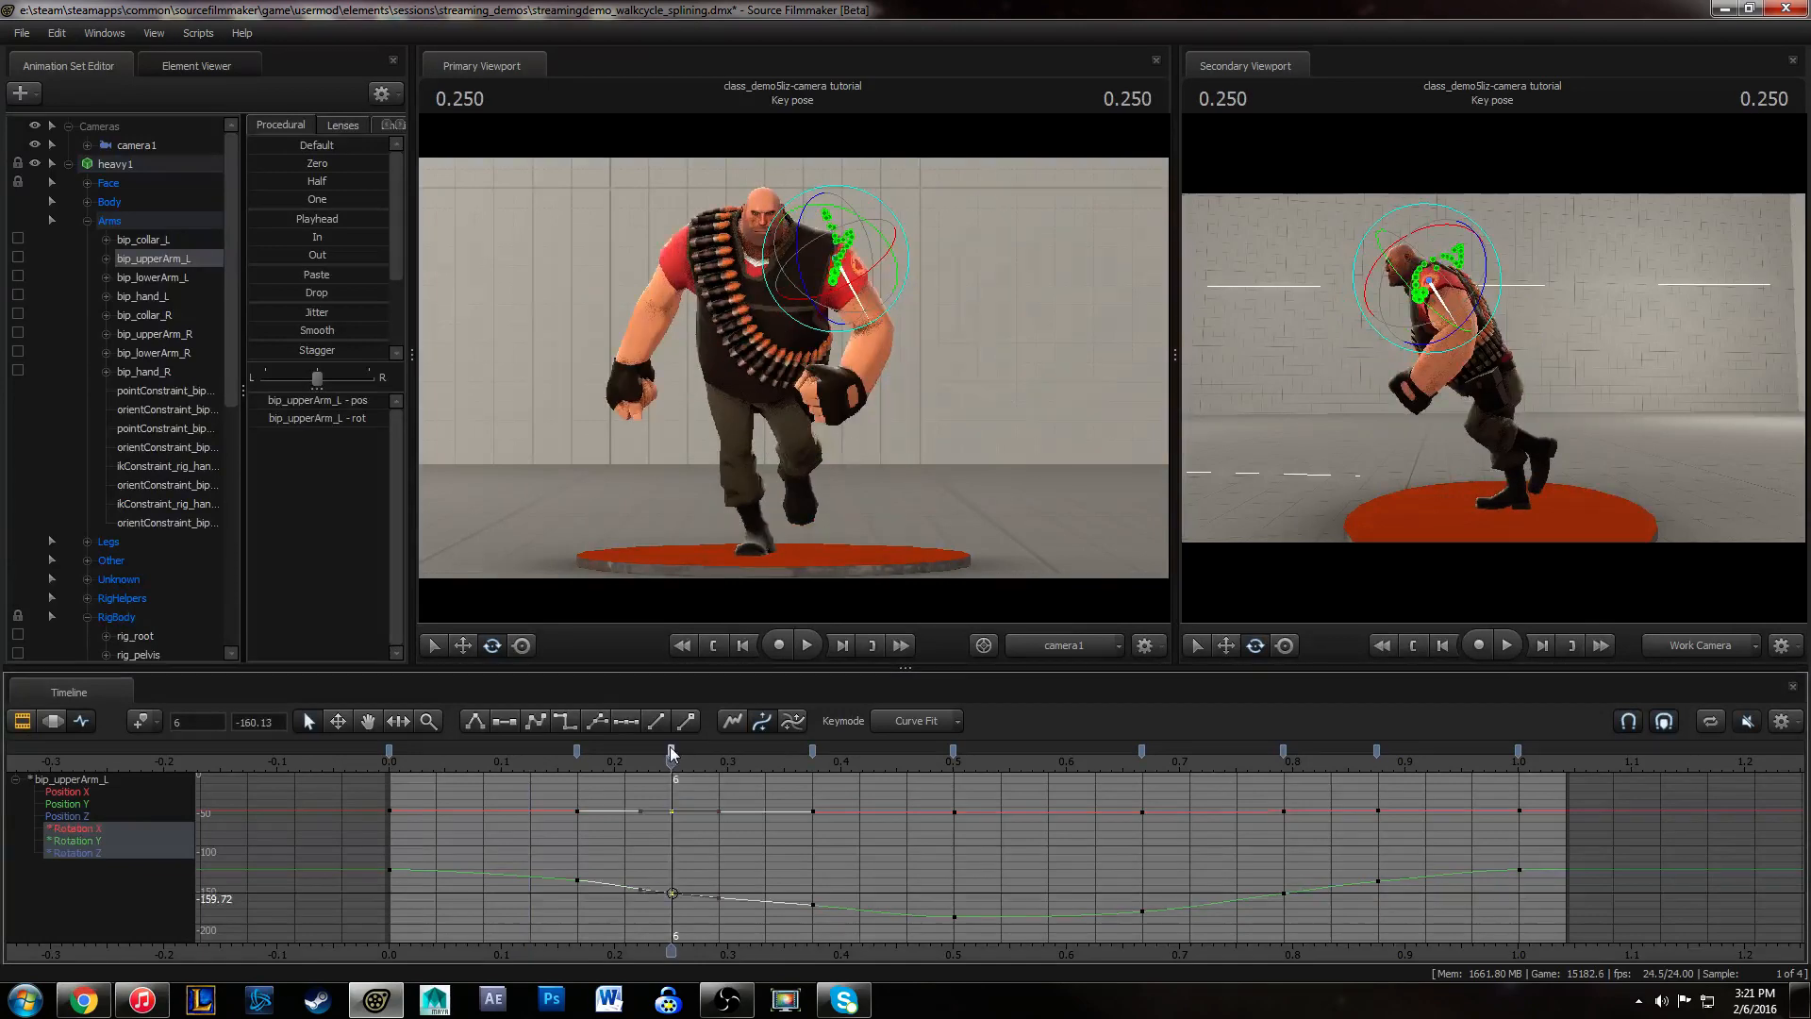
{"action": "left_click_drag", "start_coordinate": [671, 751], "coordinate": [700, 749]}
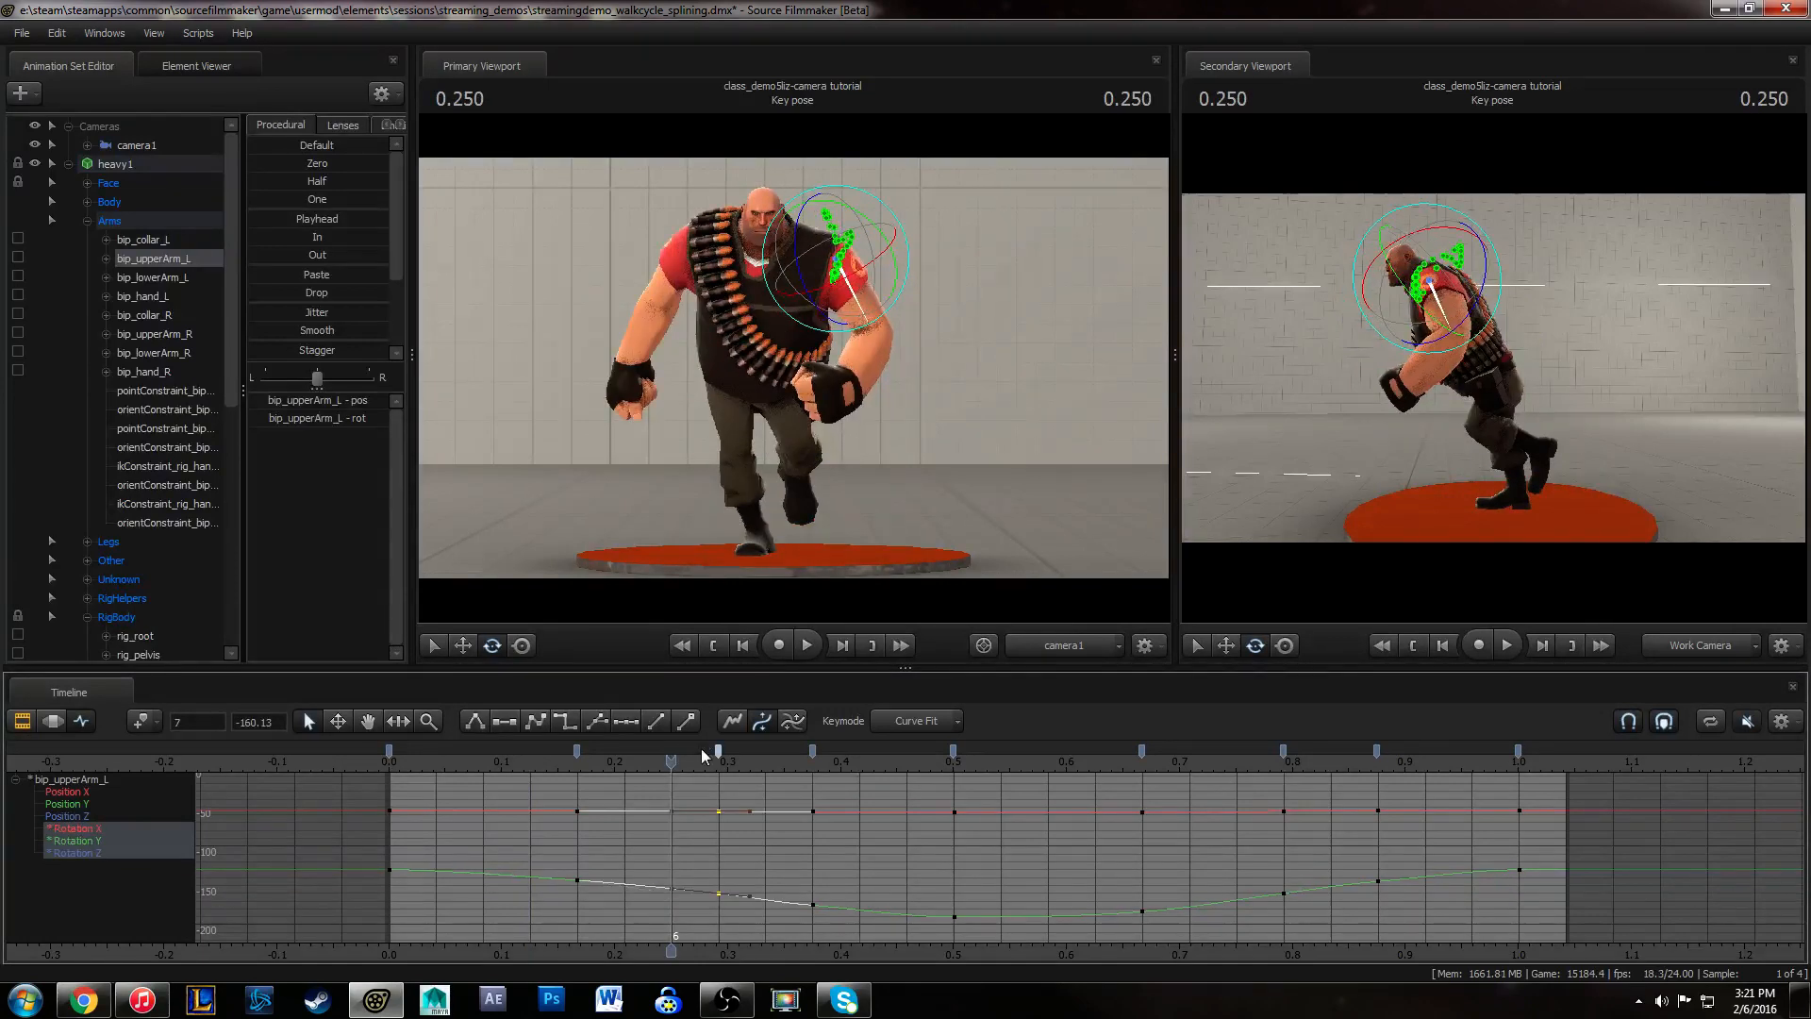
{"action": "left_click", "coordinate": [788, 878]}
- Replay the walk cycle from the start to examine the left arm's new timing in both viewports
{"action": "left_click", "coordinate": [395, 762]}
{"action": "key", "text": "space"}
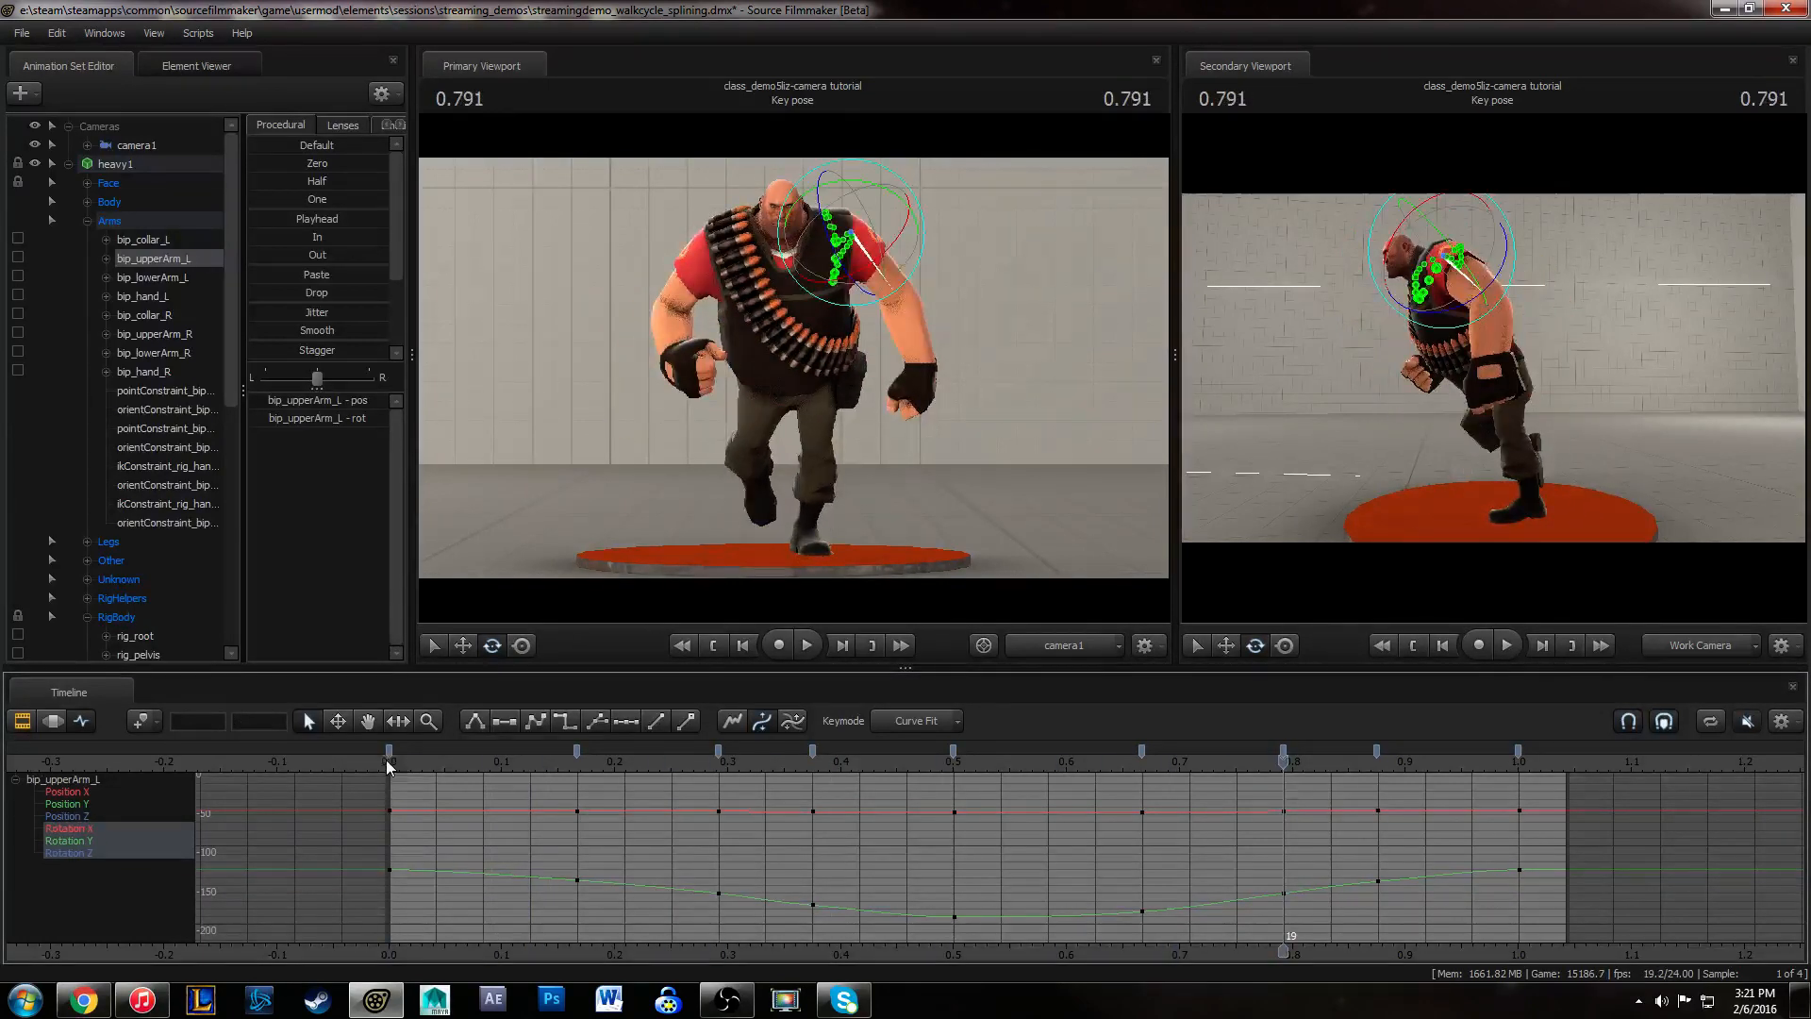
{"action": "key", "text": "space"}
{"action": "middle_click_drag", "start_coordinate": [947, 878], "coordinate": [560, 868]}
{"action": "scroll", "coordinate": [561, 869], "scroll_direction": "up", "scroll_amount": 3}
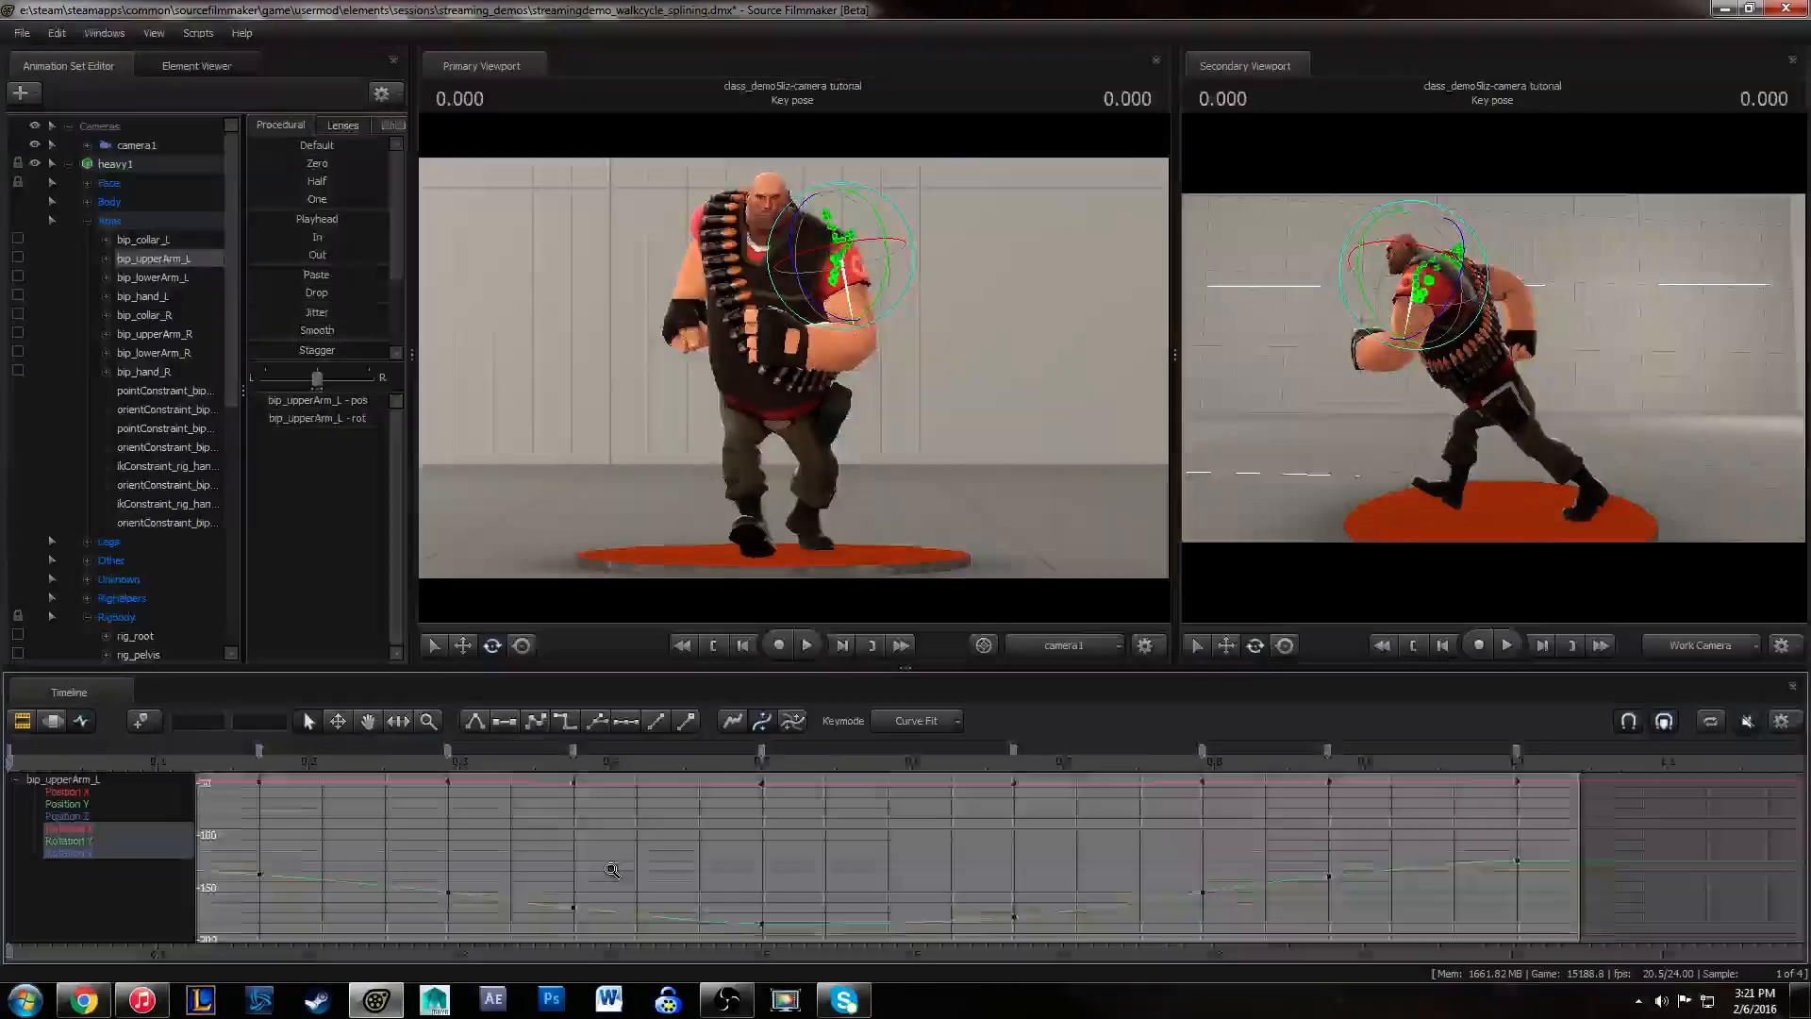
{"action": "left_click", "coordinate": [1475, 369]}
{"action": "key", "text": "space"}
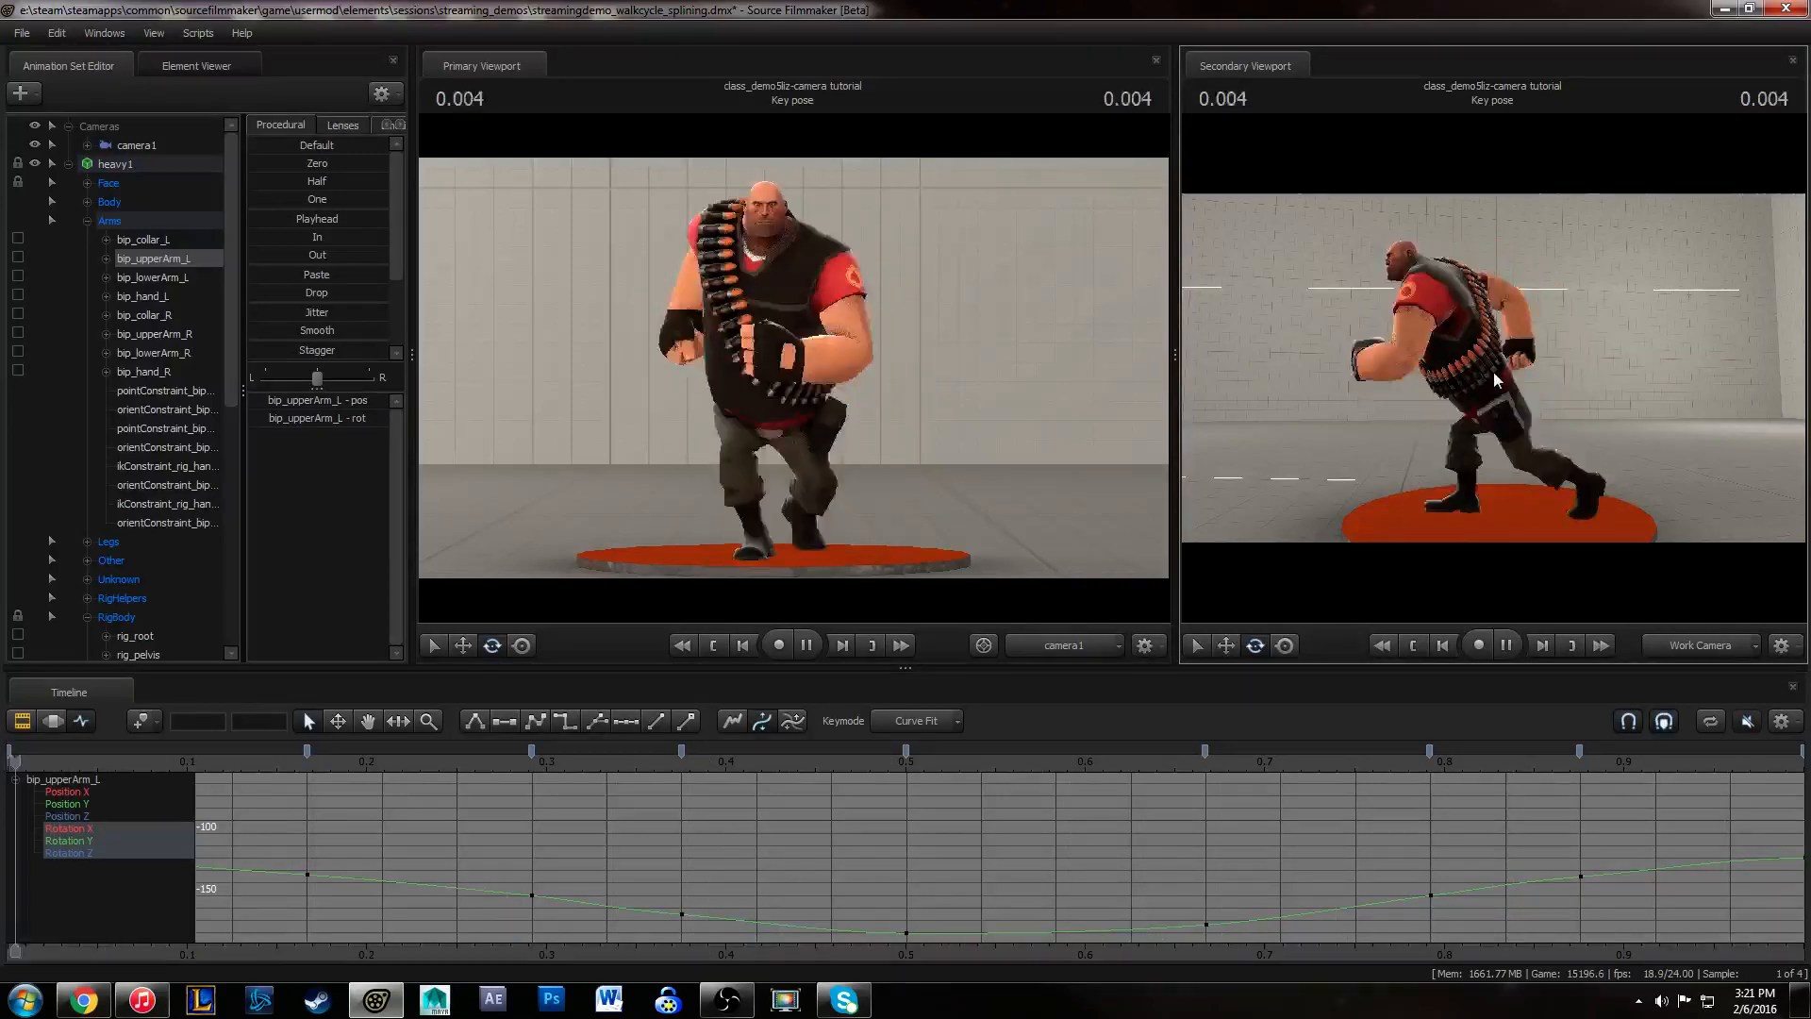
{"action": "key", "text": "space"}
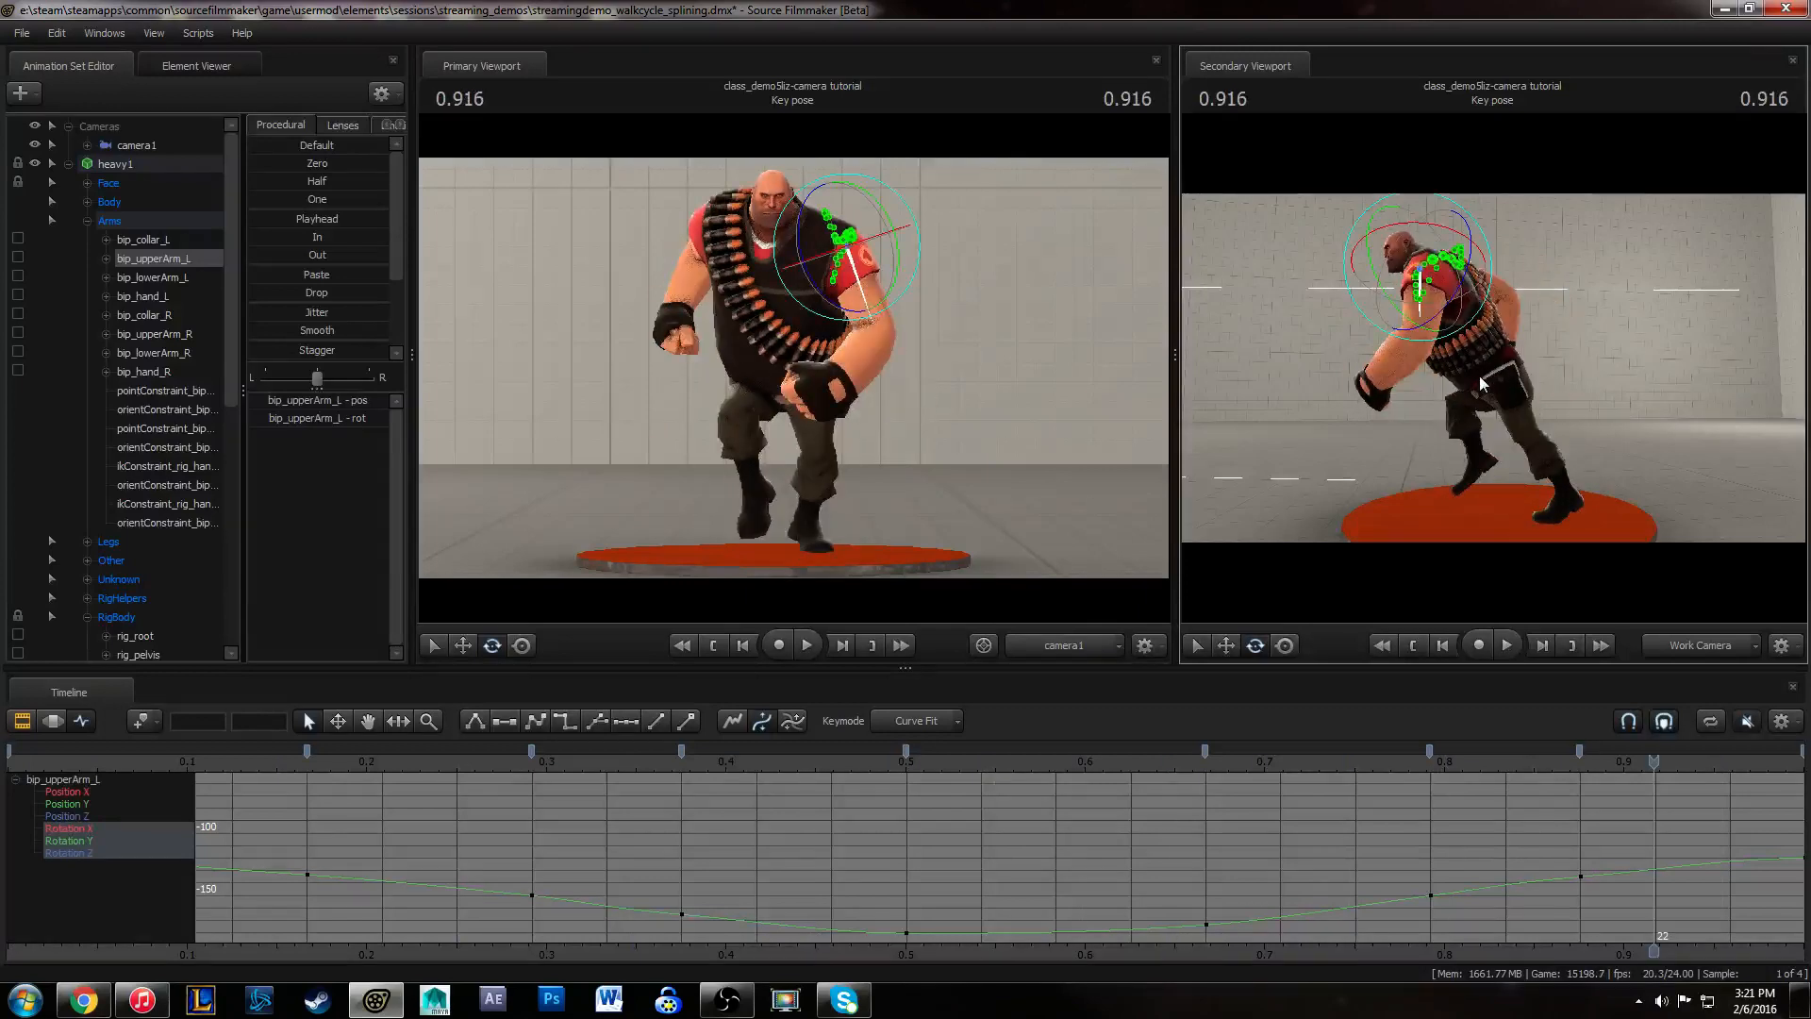
- Scrub the left arm's swing up to frame 8 and try to adjust its Rotation X key at frame 9
{"action": "right_click_drag", "start_coordinate": [754, 838], "coordinate": [854, 839], "text": "alt"}
{"action": "middle_click_drag", "start_coordinate": [884, 838], "coordinate": [783, 833]}
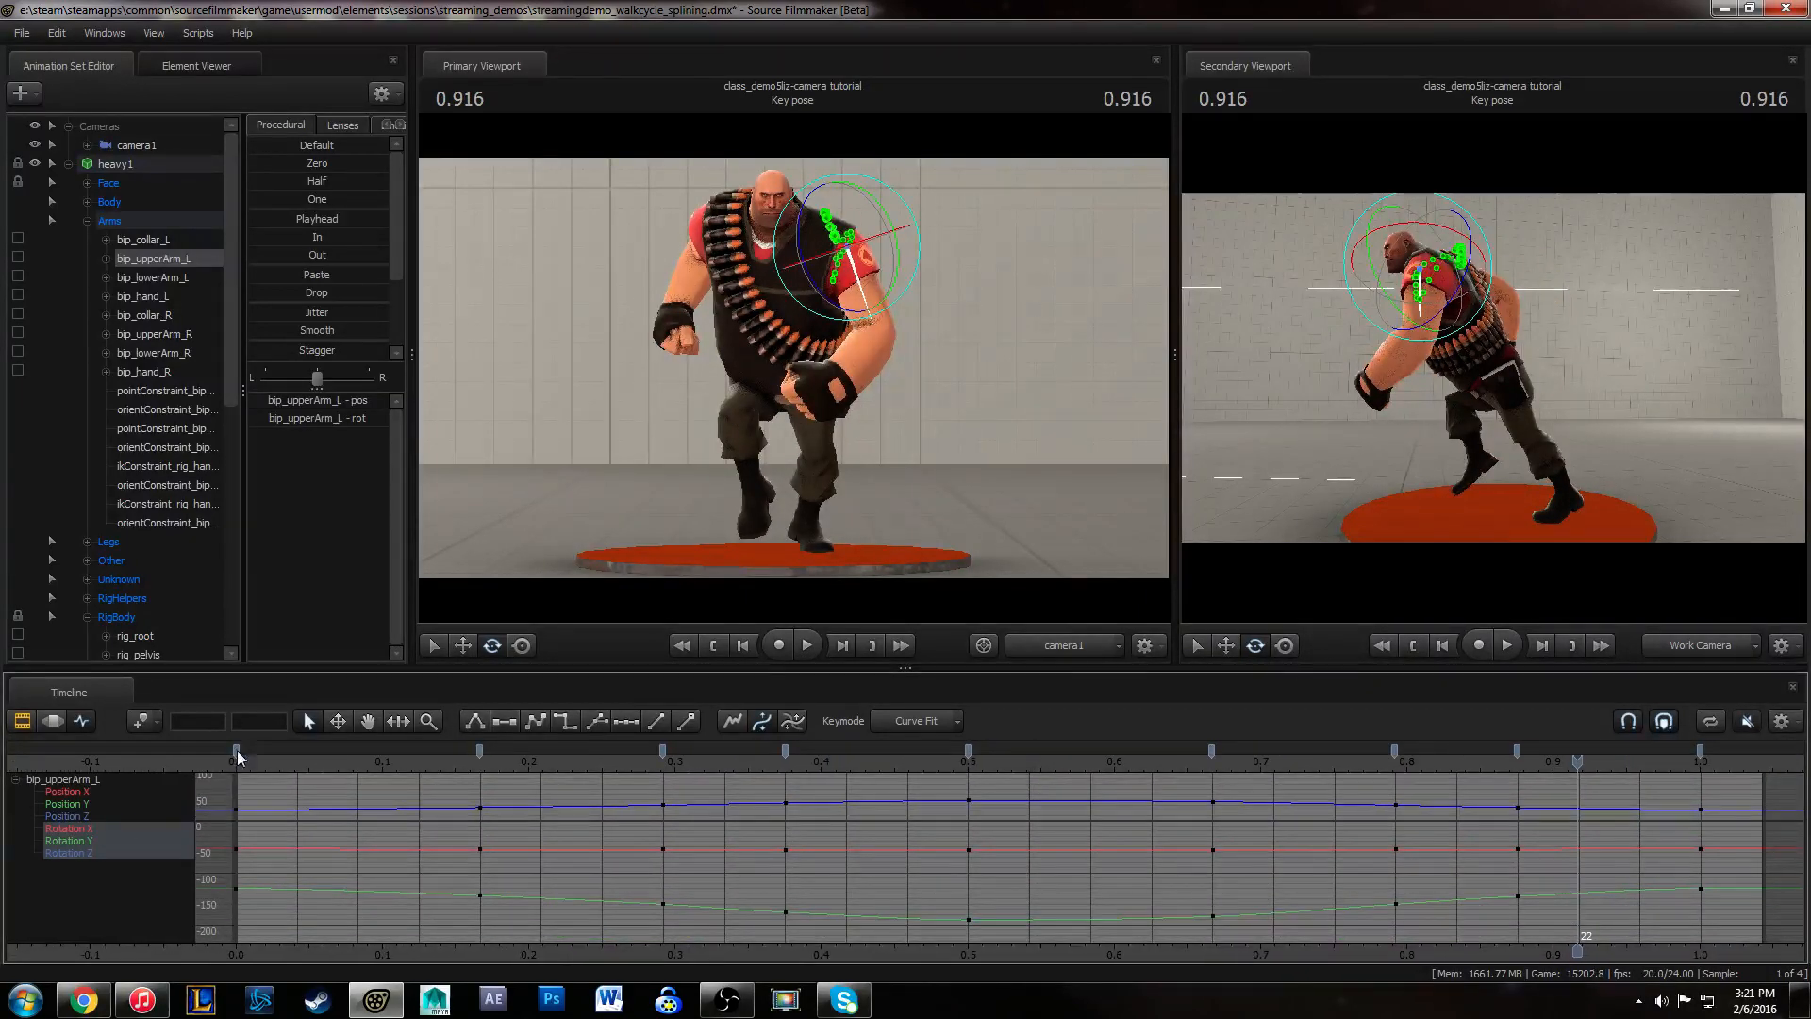
{"action": "left_click_drag", "start_coordinate": [236, 750], "coordinate": [728, 750]}
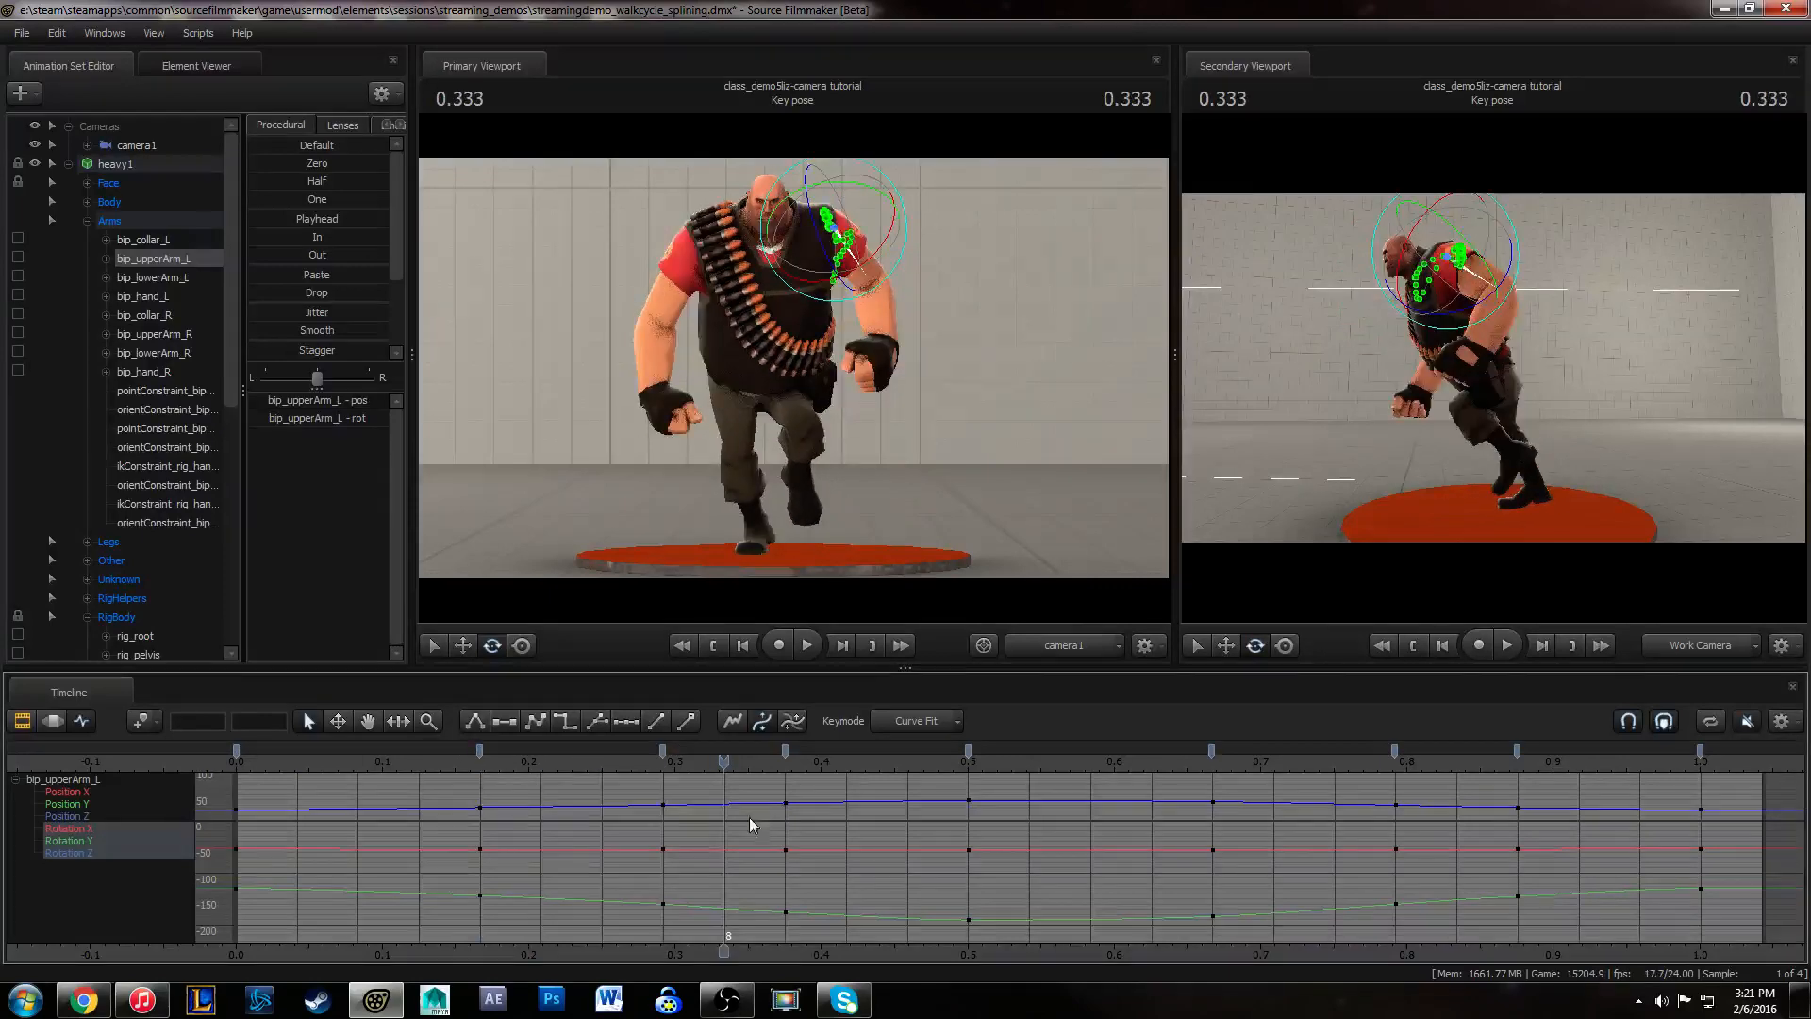
{"action": "left_click", "coordinate": [663, 849]}
{"action": "left_click", "coordinate": [786, 850]}
{"action": "left_click", "coordinate": [795, 753]}
{"action": "left_click_drag", "start_coordinate": [785, 850], "coordinate": [788, 862]}
{"action": "key", "text": "ctrl+z"}
- Try to adjust bip_upperArm_L's Rotation X key at frame 4 and undo the change
{"action": "left_click_drag", "start_coordinate": [332, 760], "coordinate": [274, 737]}
{"action": "key", "text": "Right"}
{"action": "key", "text": "Right"}
{"action": "key", "text": "Right"}
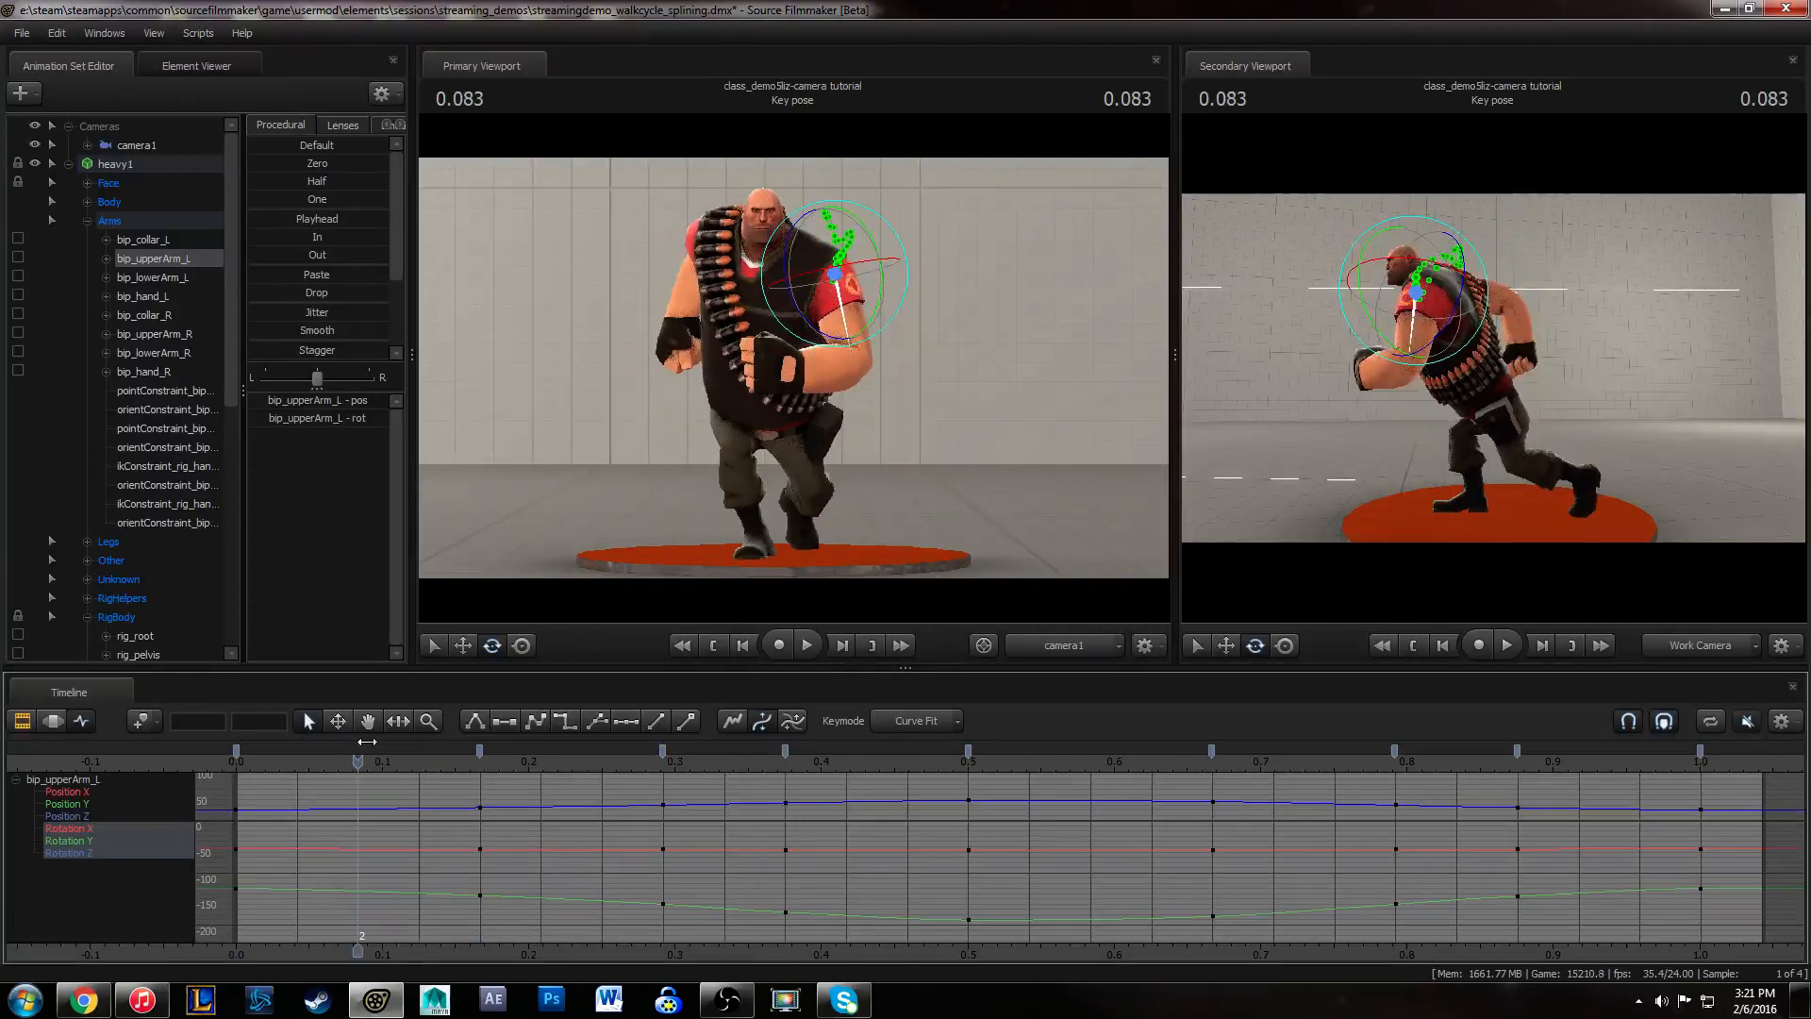
{"action": "left_click_drag", "start_coordinate": [466, 840], "coordinate": [510, 864]}
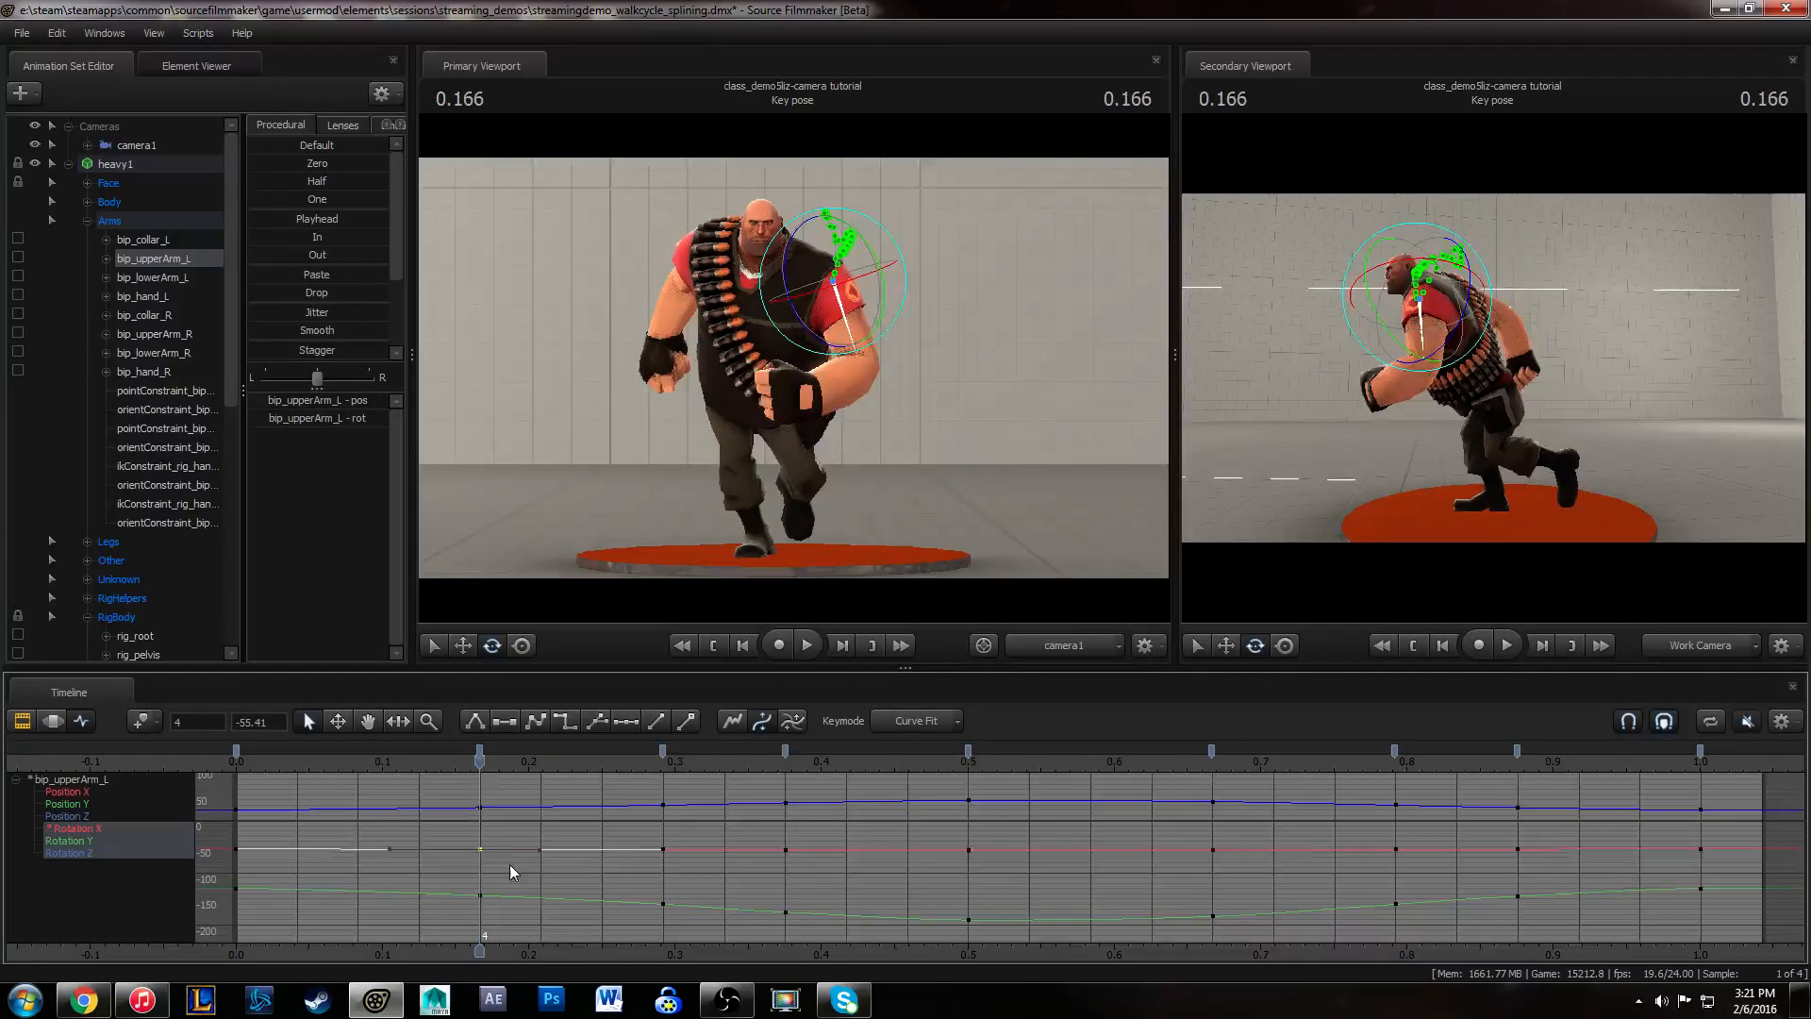
{"action": "middle_click_drag", "start_coordinate": [509, 864], "coordinate": [512, 854]}
{"action": "key", "text": "ctrl+z"}
- Move bip_upperArm_L's Rotation X key from frame 4 to frame 3 and raise it slightly
{"action": "left_click_drag", "start_coordinate": [317, 762], "coordinate": [419, 762]}
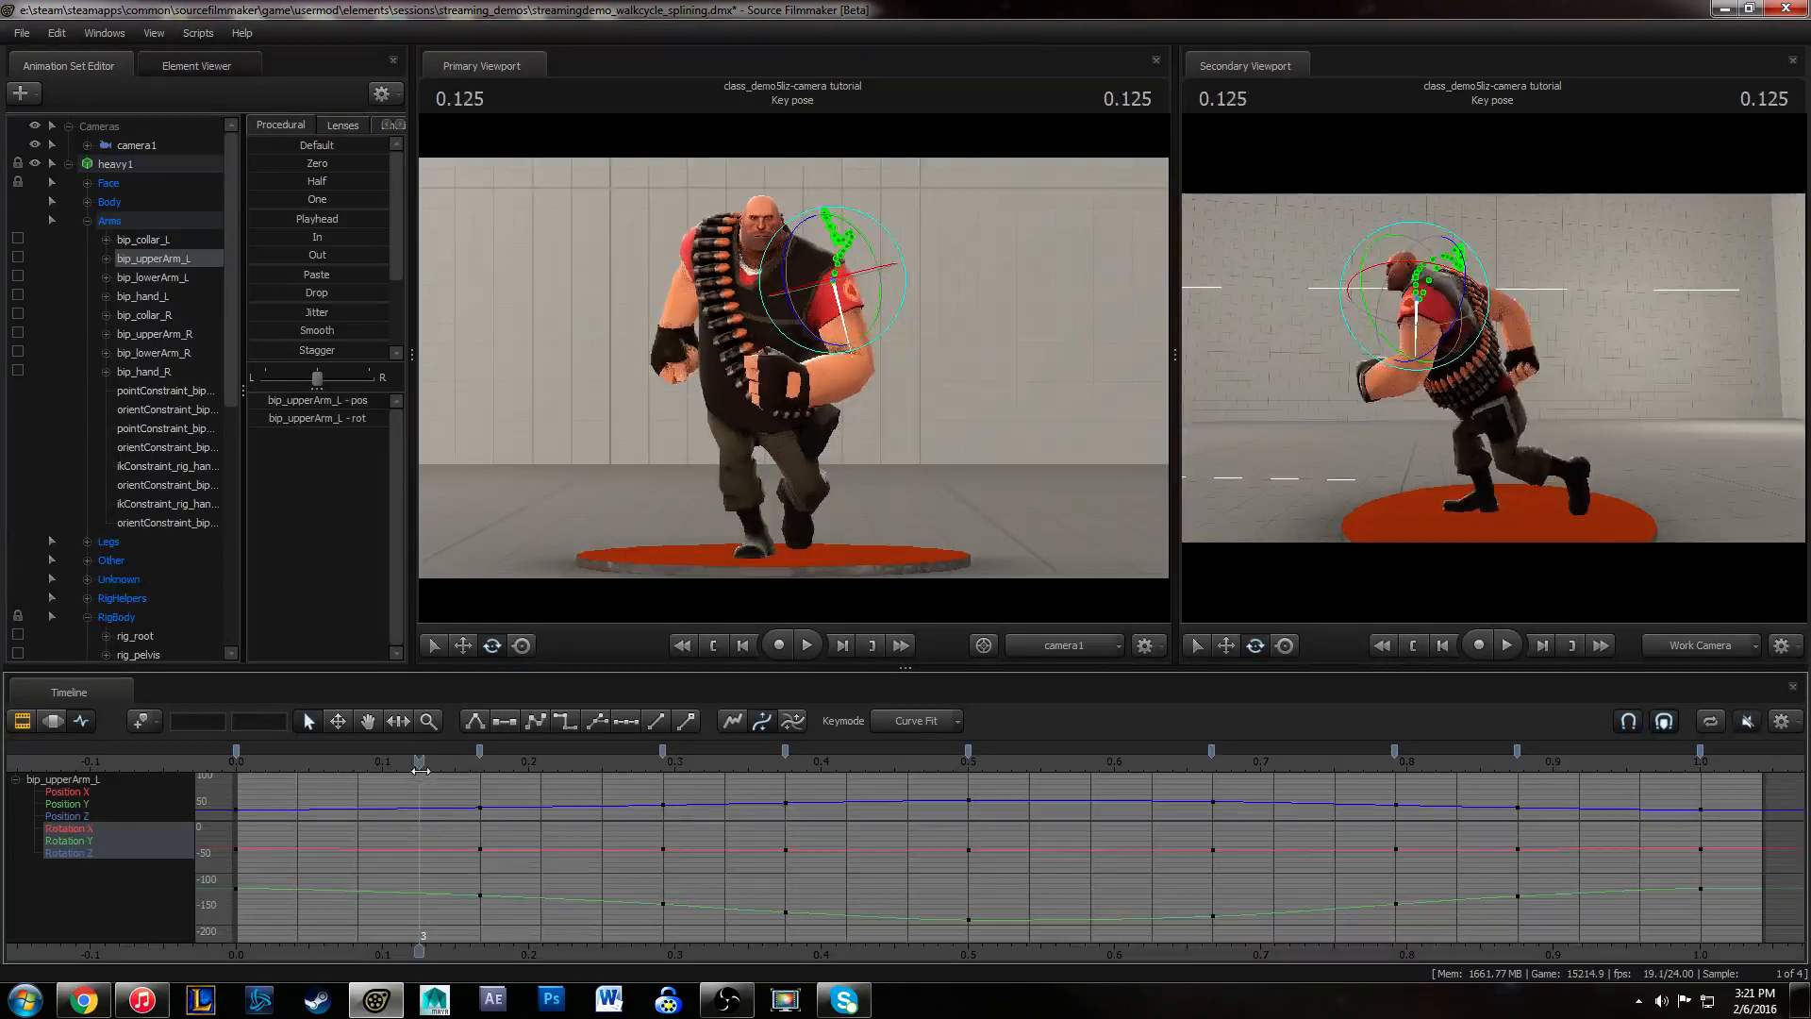
{"action": "left_click_drag", "start_coordinate": [457, 832], "coordinate": [535, 884]}
{"action": "middle_click_drag", "start_coordinate": [547, 868], "coordinate": [501, 857]}
- Scrub the left arm's swing from the start and lower its Rotation X key at frame 12
{"action": "left_click", "coordinate": [243, 763]}
{"action": "left_click_drag", "start_coordinate": [244, 763], "coordinate": [981, 762]}
{"action": "left_click_drag", "start_coordinate": [951, 836], "coordinate": [998, 864]}
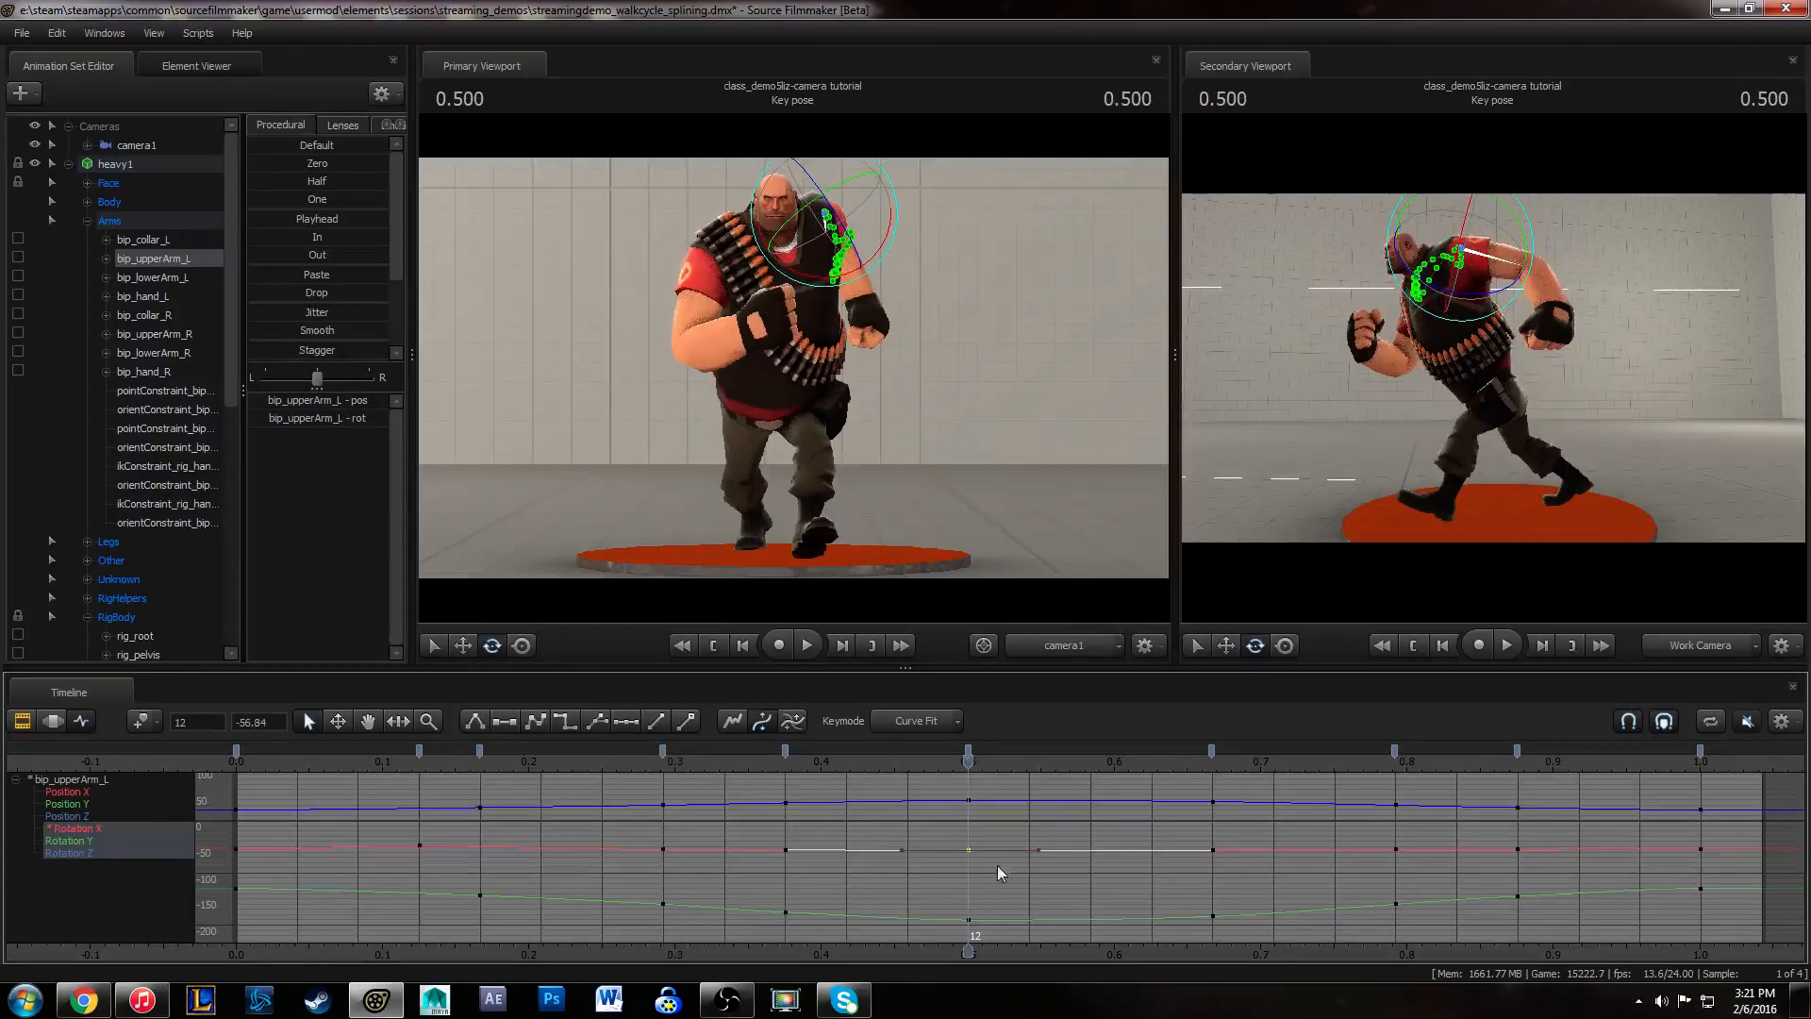
{"action": "middle_click_drag", "start_coordinate": [1005, 858], "coordinate": [1007, 864]}
{"action": "mouse_move", "coordinate": [1007, 864]}
{"action": "right_mouse_down", "text": "alt"}
{"action": "mouse_move", "coordinate": [998, 852]}
{"action": "mouse_move", "coordinate": [990, 911]}
{"action": "mouse_move", "coordinate": [987, 887]}
{"action": "right_mouse_up", "text": "alt"}
- Lower bip_upperArm_L's Rotation X key at frame 9 slightly and smooth the curve through frames 7 and 9
{"action": "left_click", "coordinate": [787, 764]}
{"action": "left_click_drag", "start_coordinate": [774, 792], "coordinate": [830, 827]}
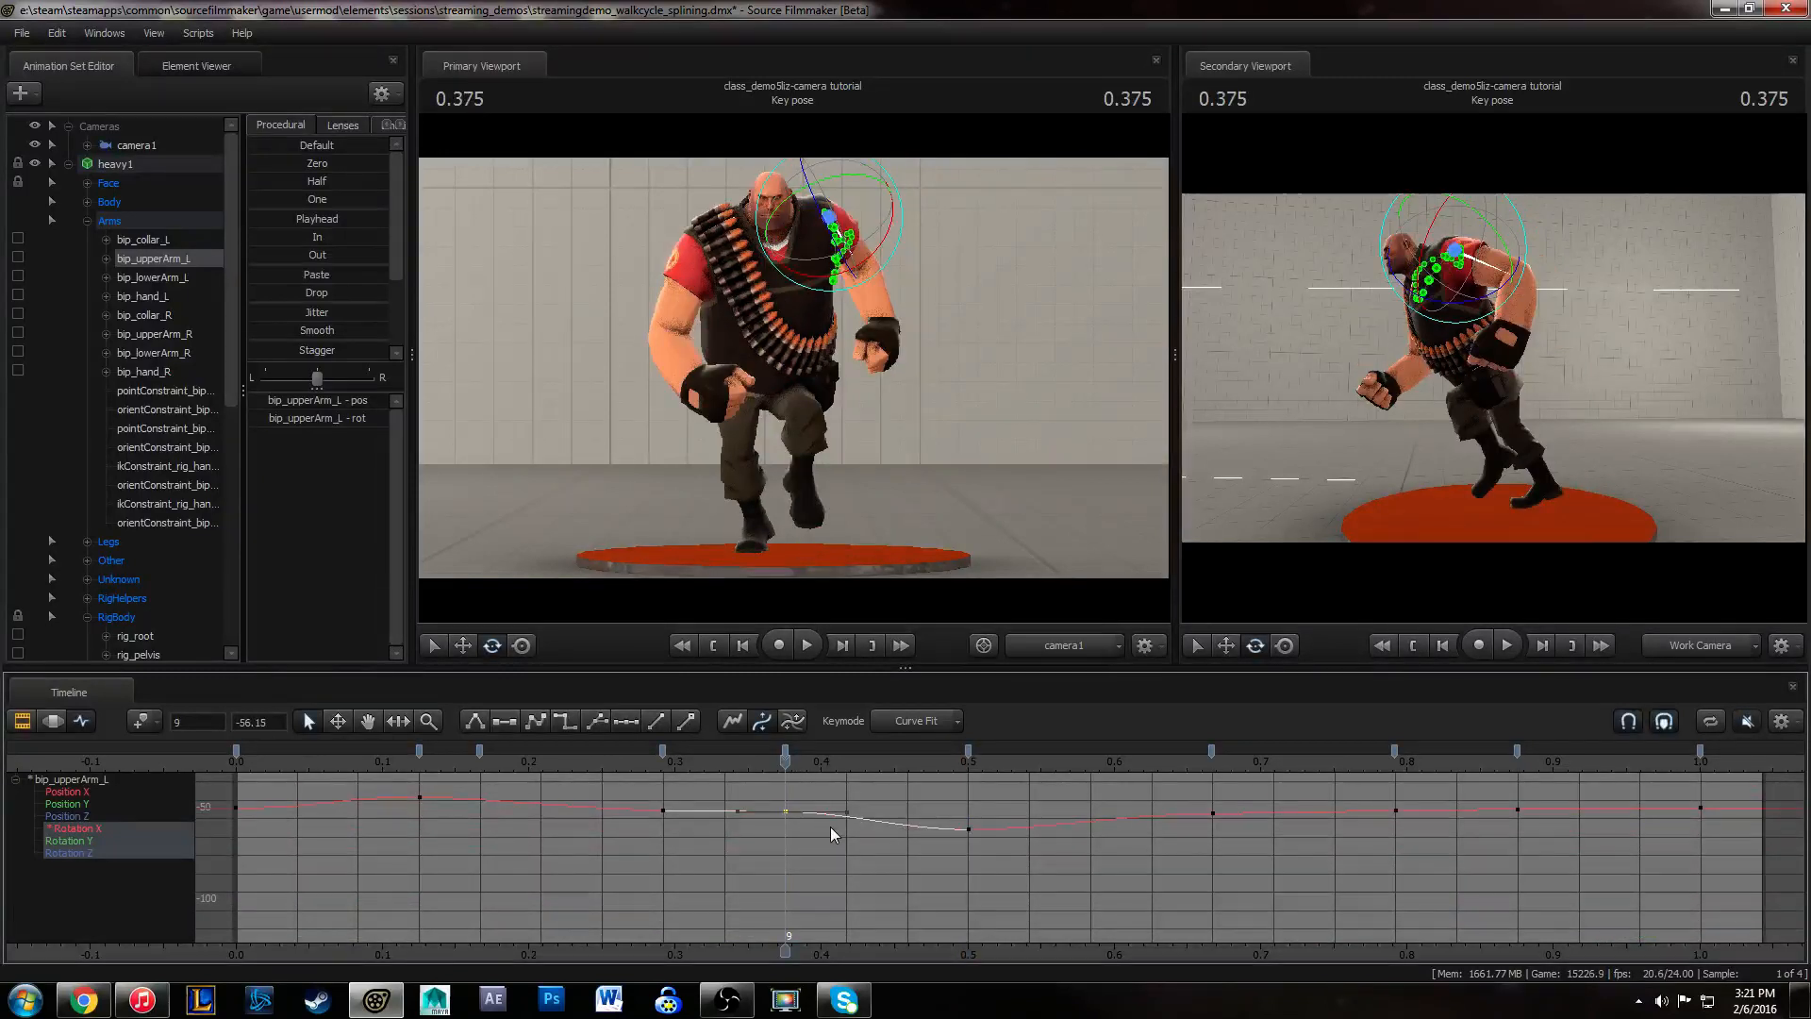
{"action": "middle_click_drag", "start_coordinate": [830, 826], "coordinate": [832, 833]}
{"action": "left_click_drag", "start_coordinate": [653, 798], "coordinate": [800, 838]}
{"action": "left_click", "coordinate": [281, 766]}
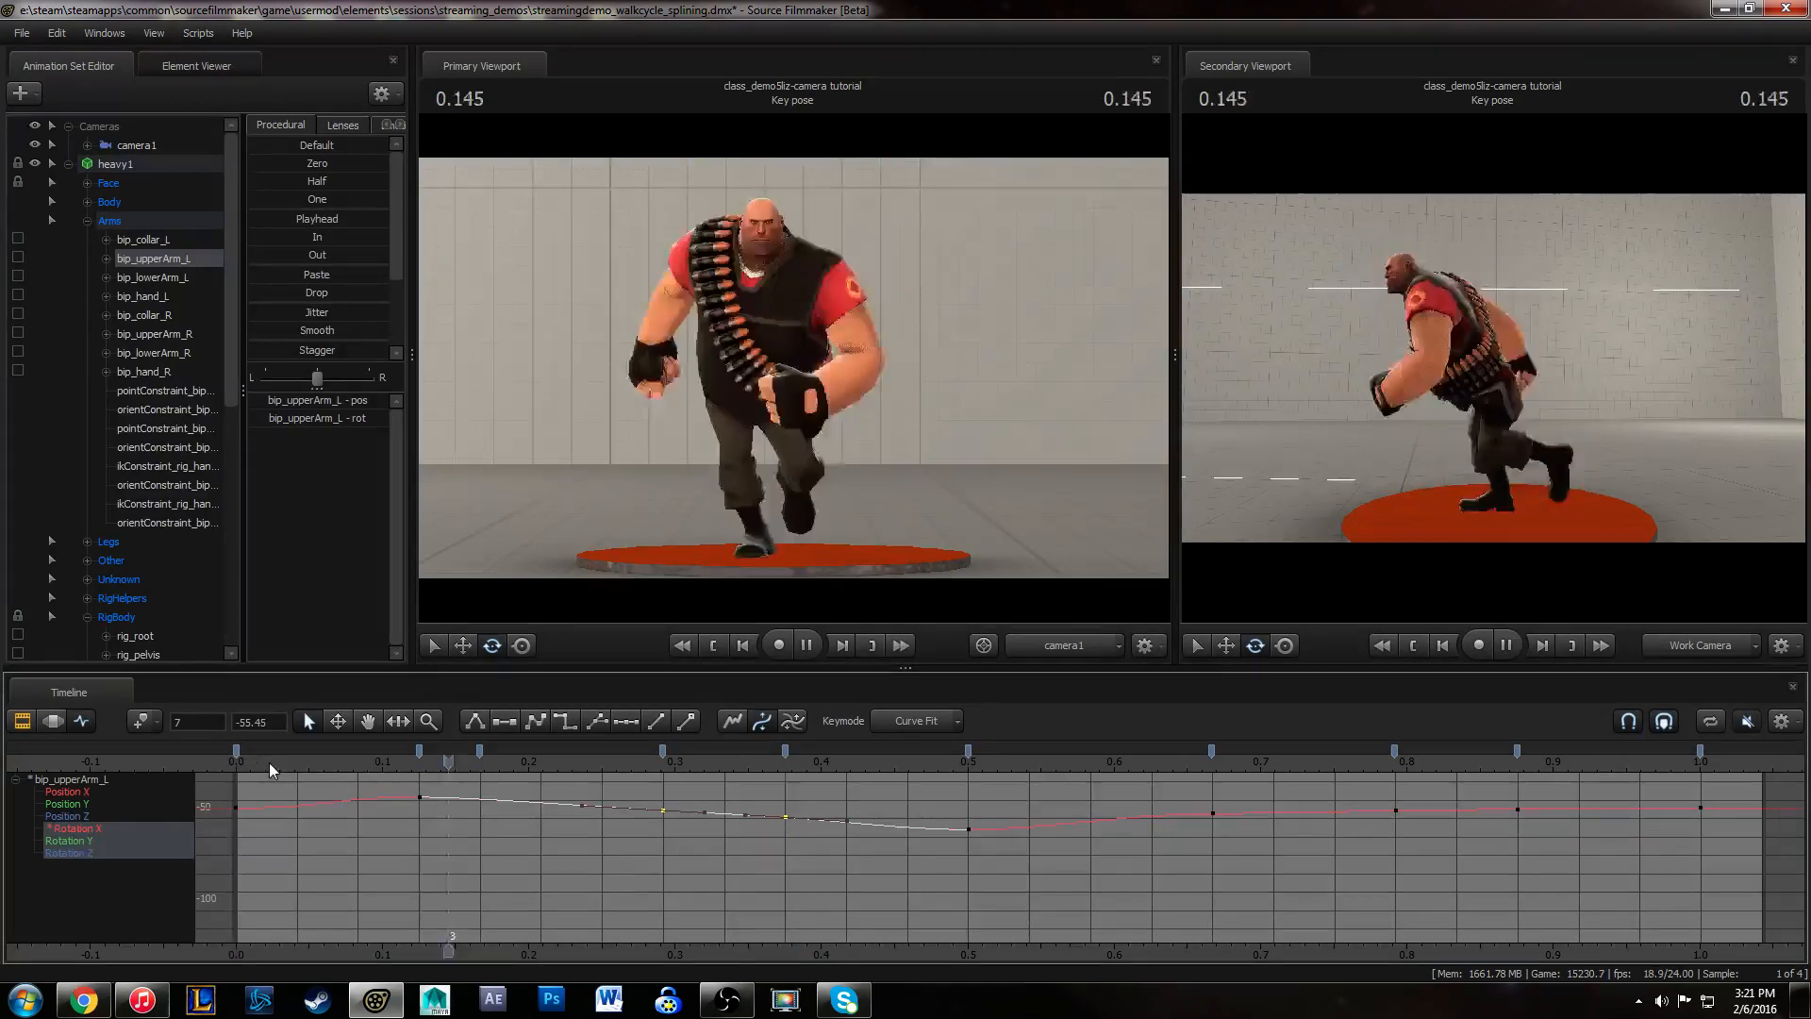
- Lower the left upper arm's Rotation X key at frame 16, even out the frame 12 key, and replay the cycle
{"action": "left_click_drag", "start_coordinate": [762, 762], "coordinate": [1193, 889]}
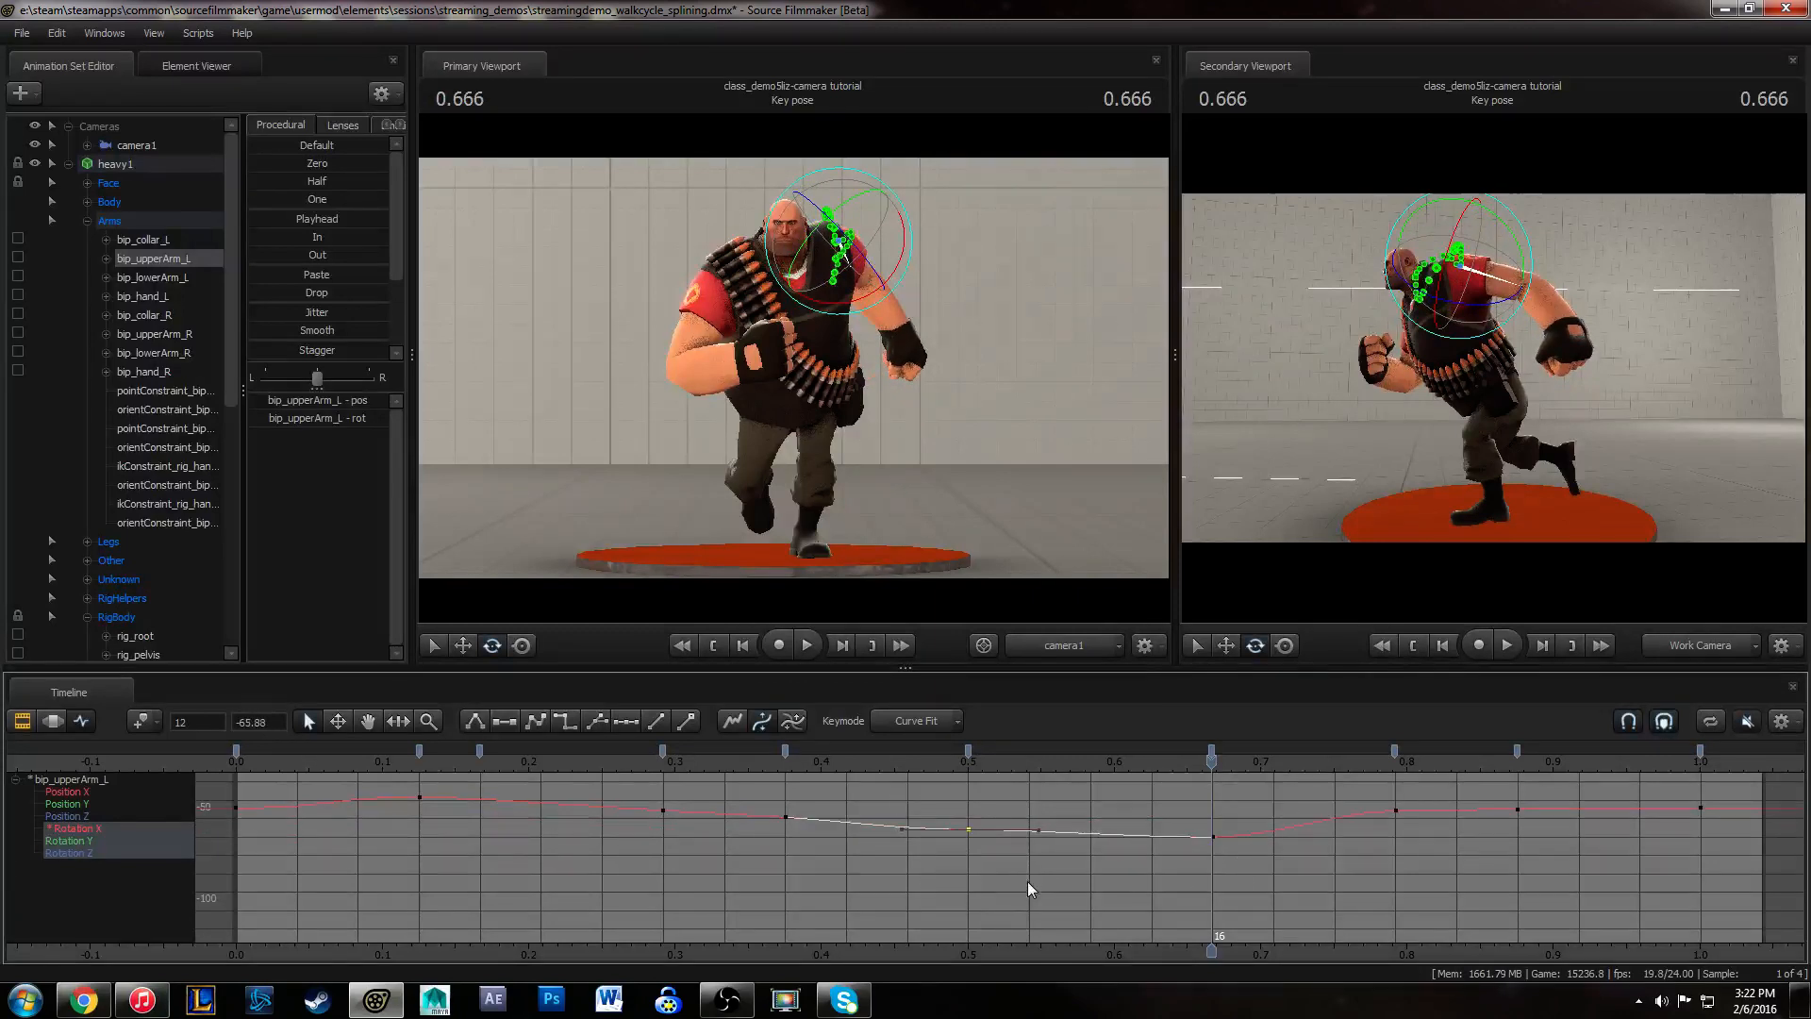
{"action": "left_click", "coordinate": [970, 826]}
{"action": "left_click", "coordinate": [787, 819]}
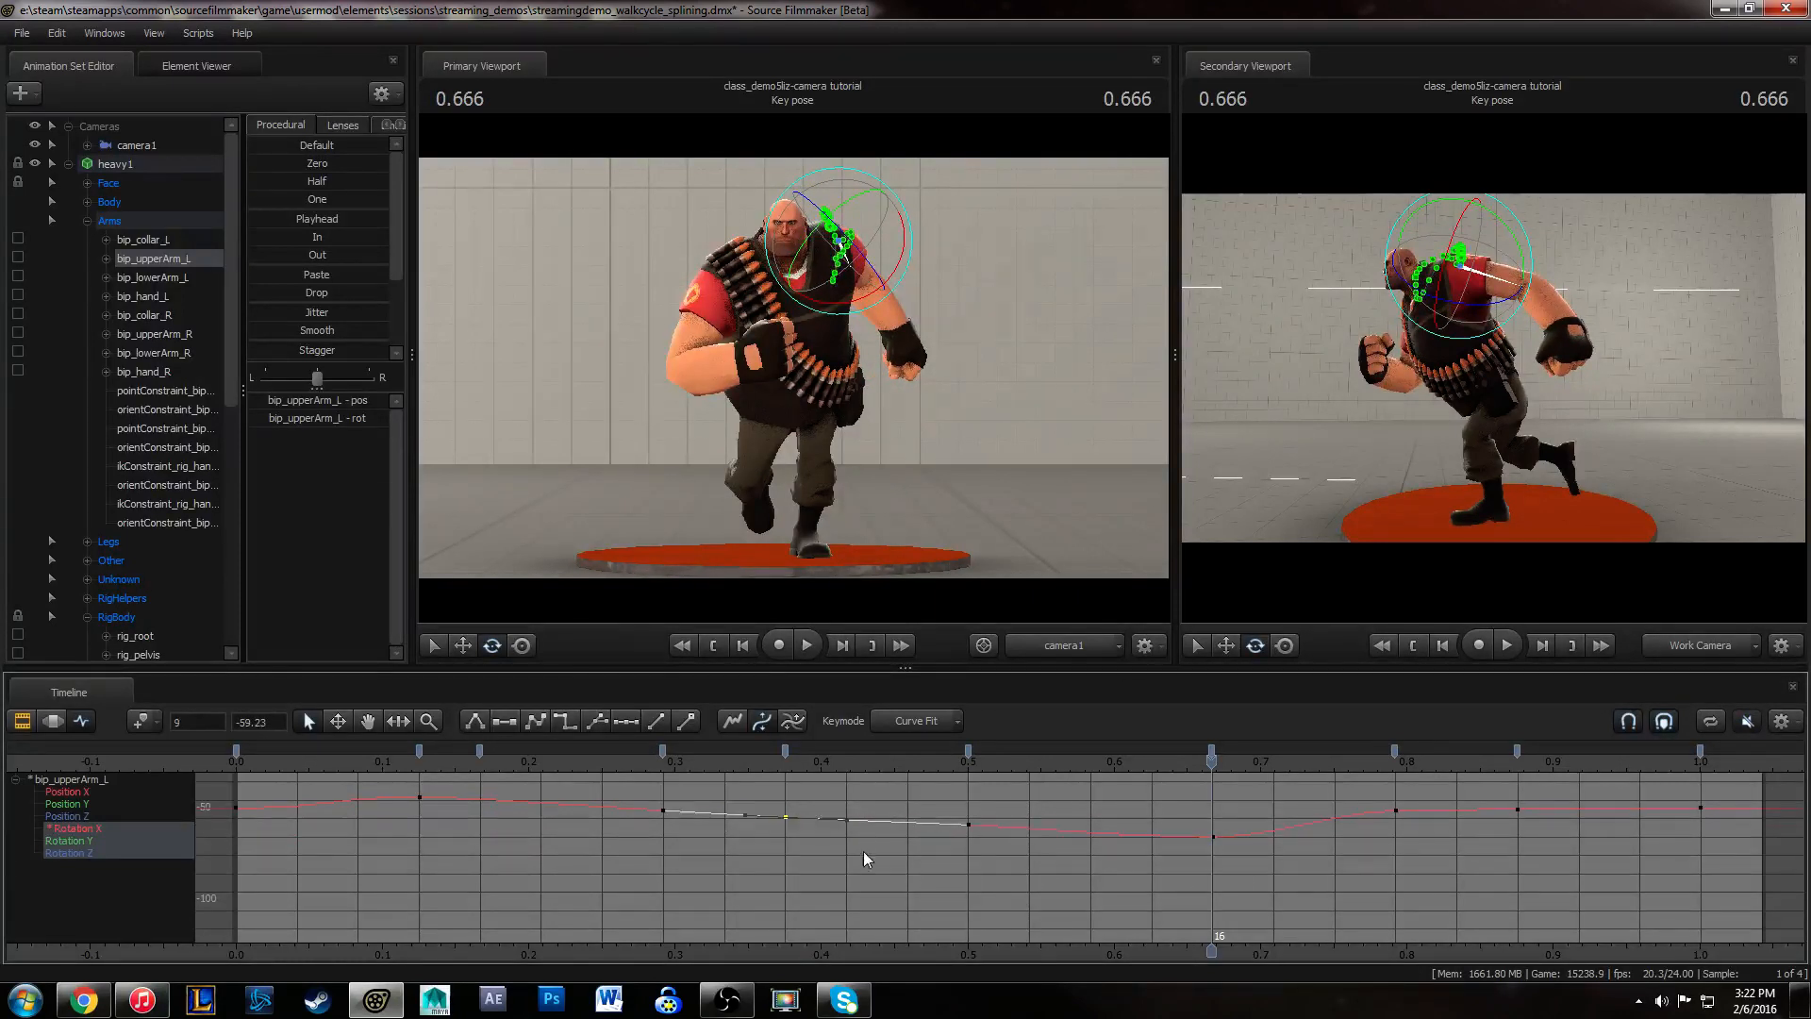
{"action": "left_click", "coordinate": [662, 768]}
{"action": "key", "text": "space"}
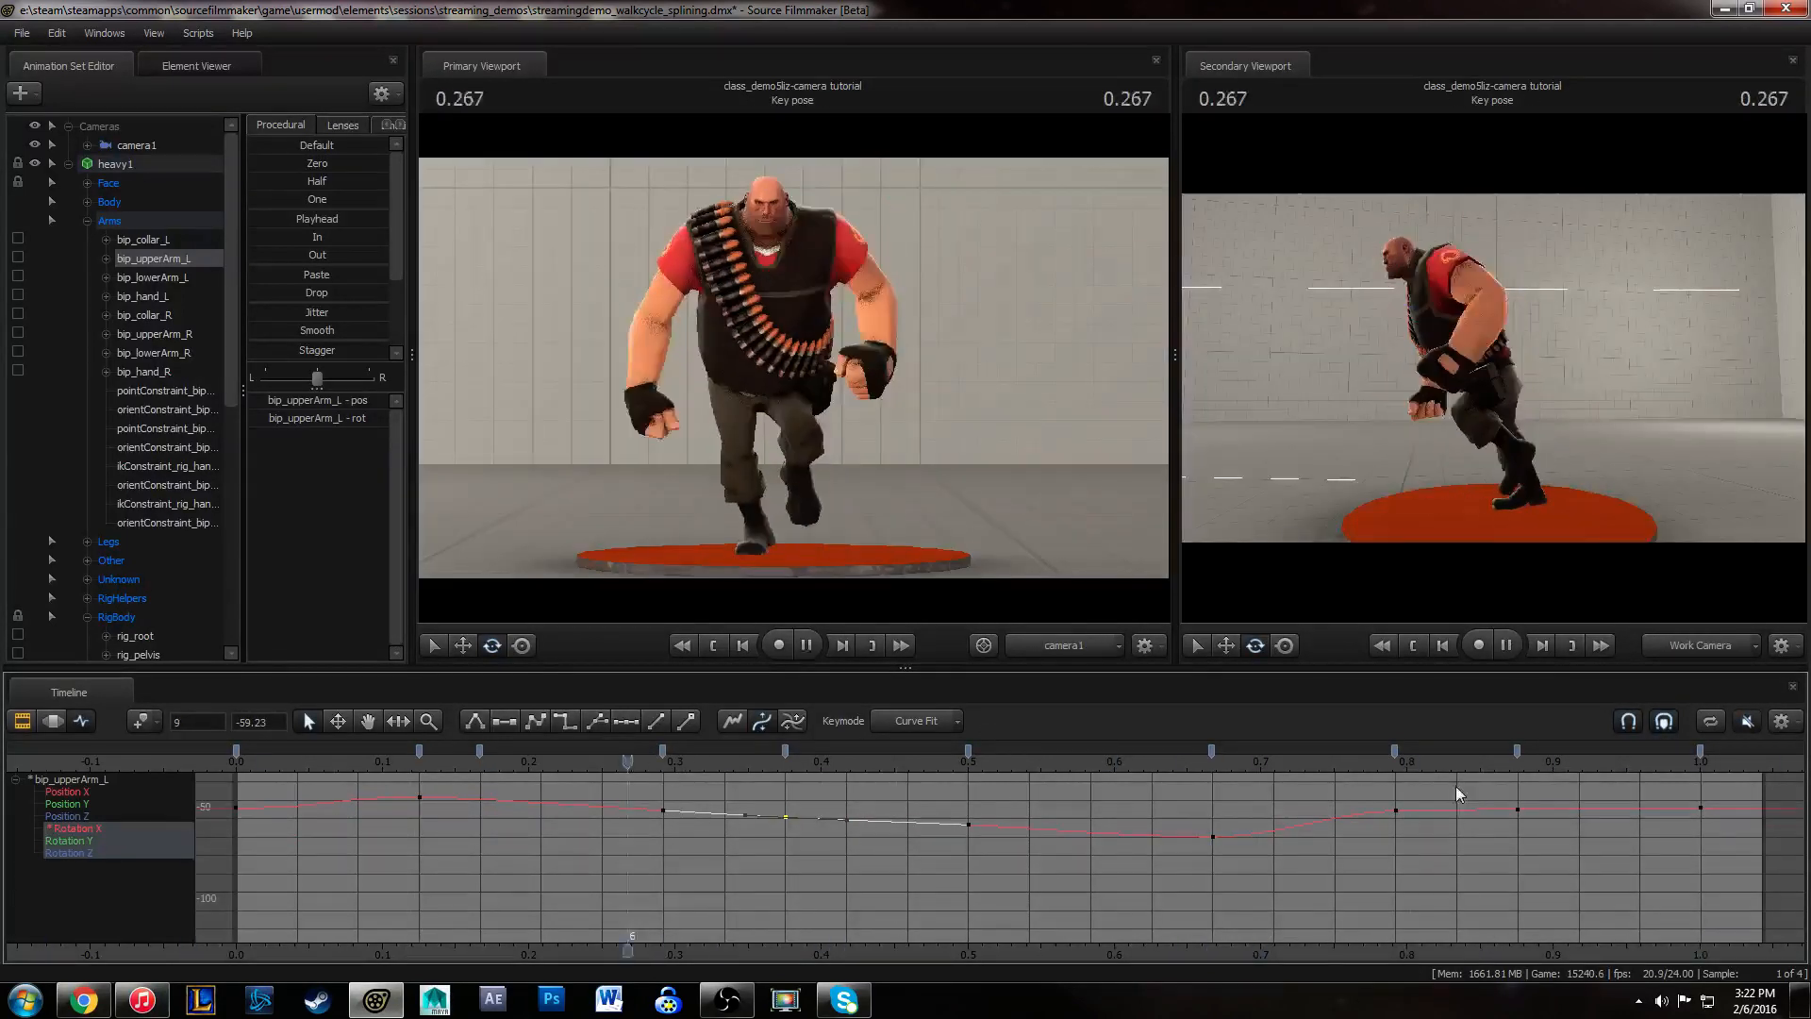
{"action": "key", "text": "space"}
- Isolate bip_upperArm_L's Rotation X curve and move its key at frame 19 down to the curve's lowest point at frame 18
{"action": "left_click_drag", "start_coordinate": [1134, 763], "coordinate": [1316, 806]}
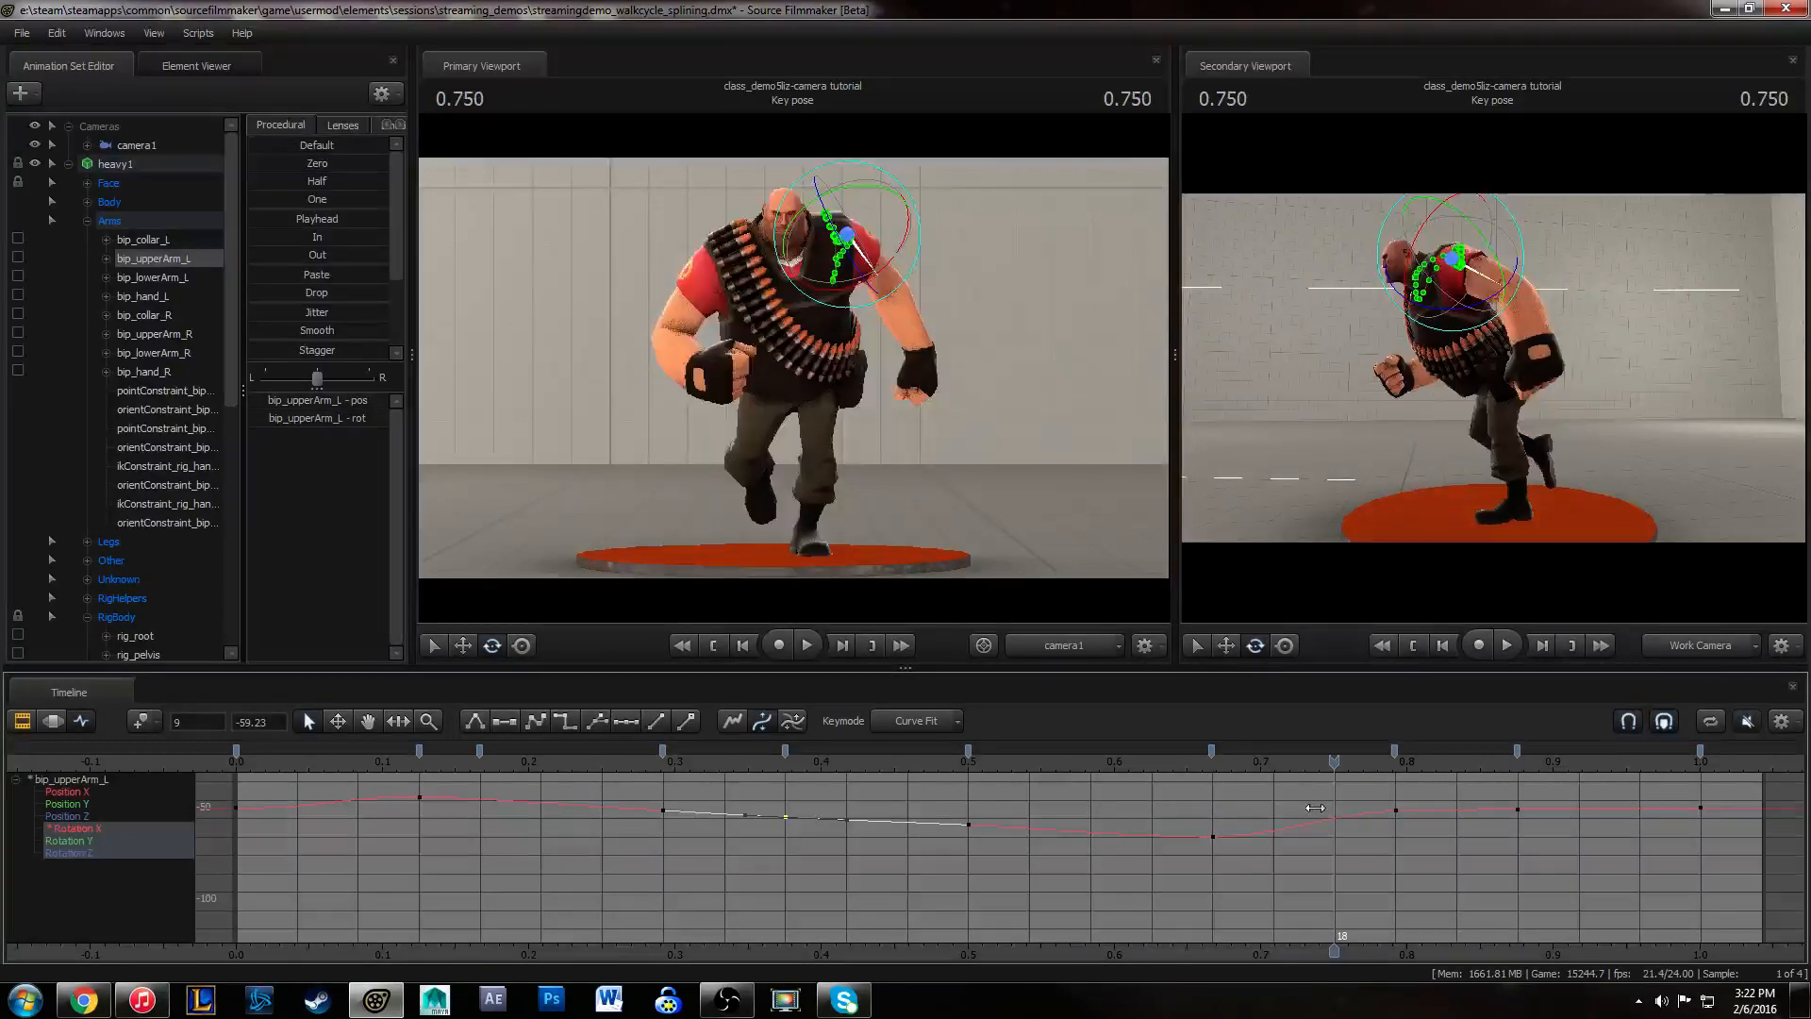
{"action": "left_click", "coordinate": [126, 819]}
{"action": "left_click", "coordinate": [117, 829]}
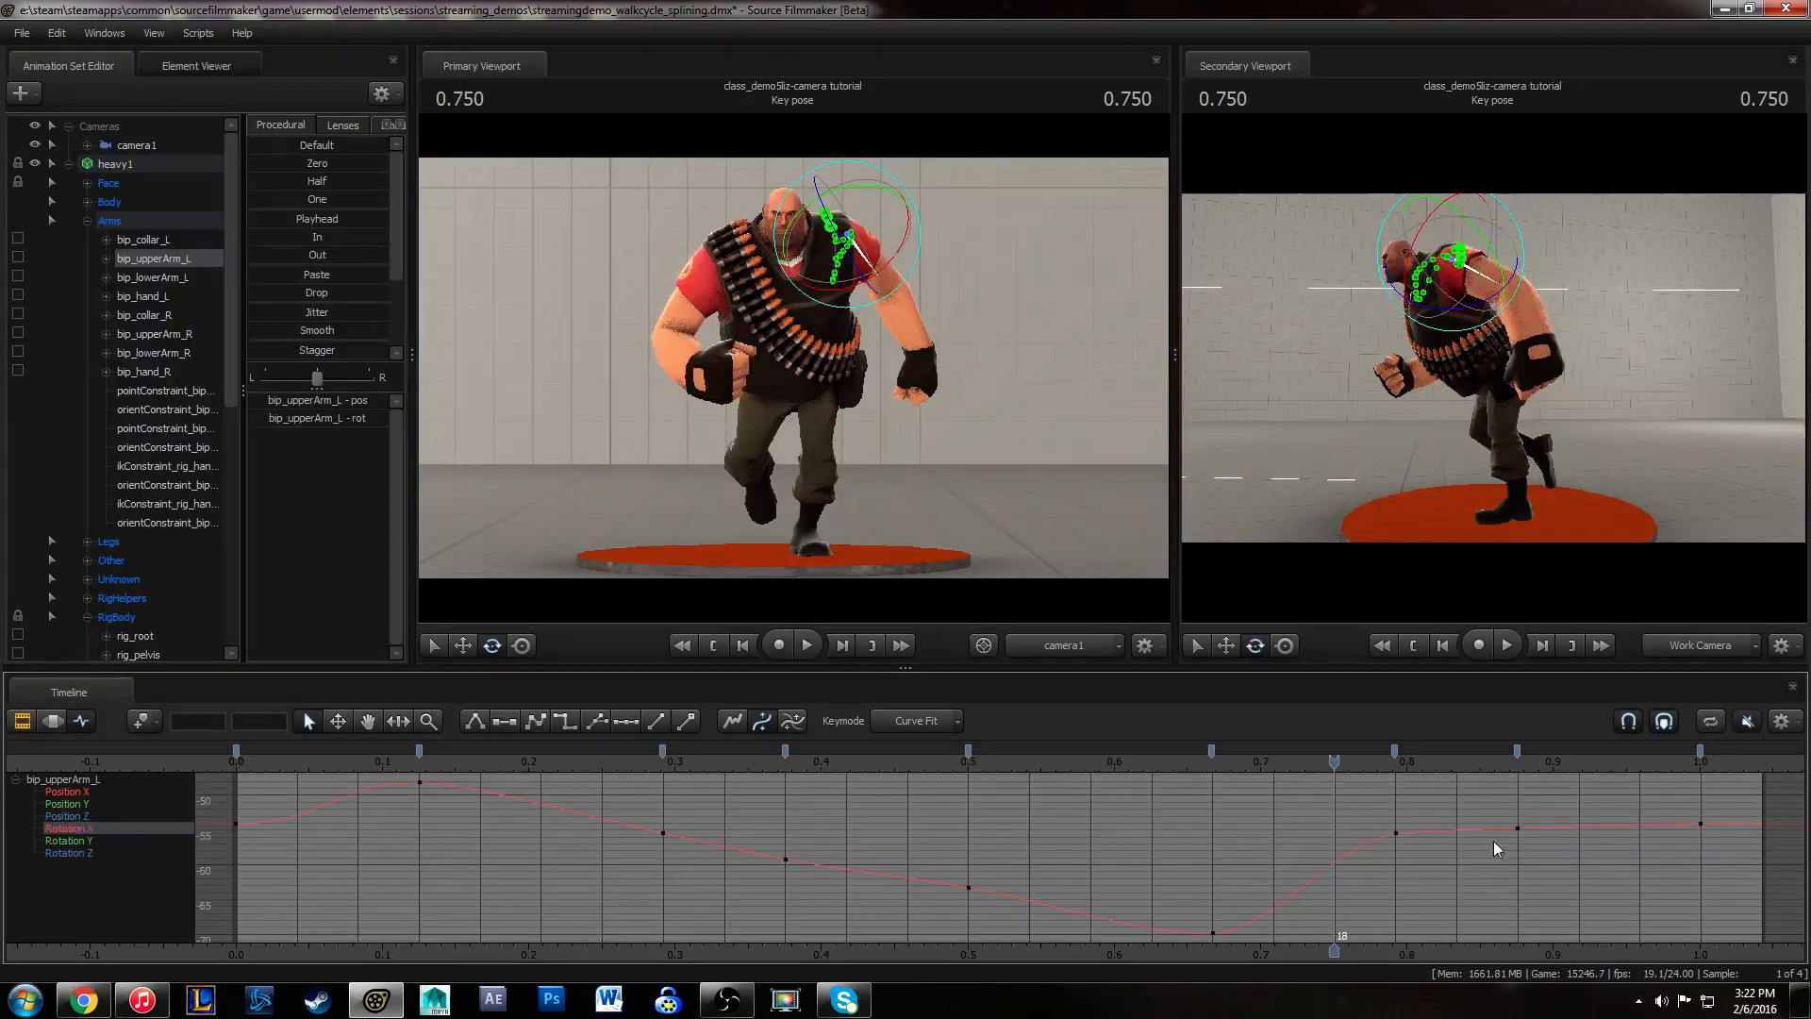
{"action": "left_click_drag", "start_coordinate": [1026, 772], "coordinate": [1314, 776]}
{"action": "left_click_drag", "start_coordinate": [1395, 833], "coordinate": [1335, 914]}
- Smooth the Rotation X curve at frames 16 and 21, placing the frame 21 key at -58.11
{"action": "left_click_drag", "start_coordinate": [1168, 860], "coordinate": [1242, 927]}
{"action": "key", "text": "1"}
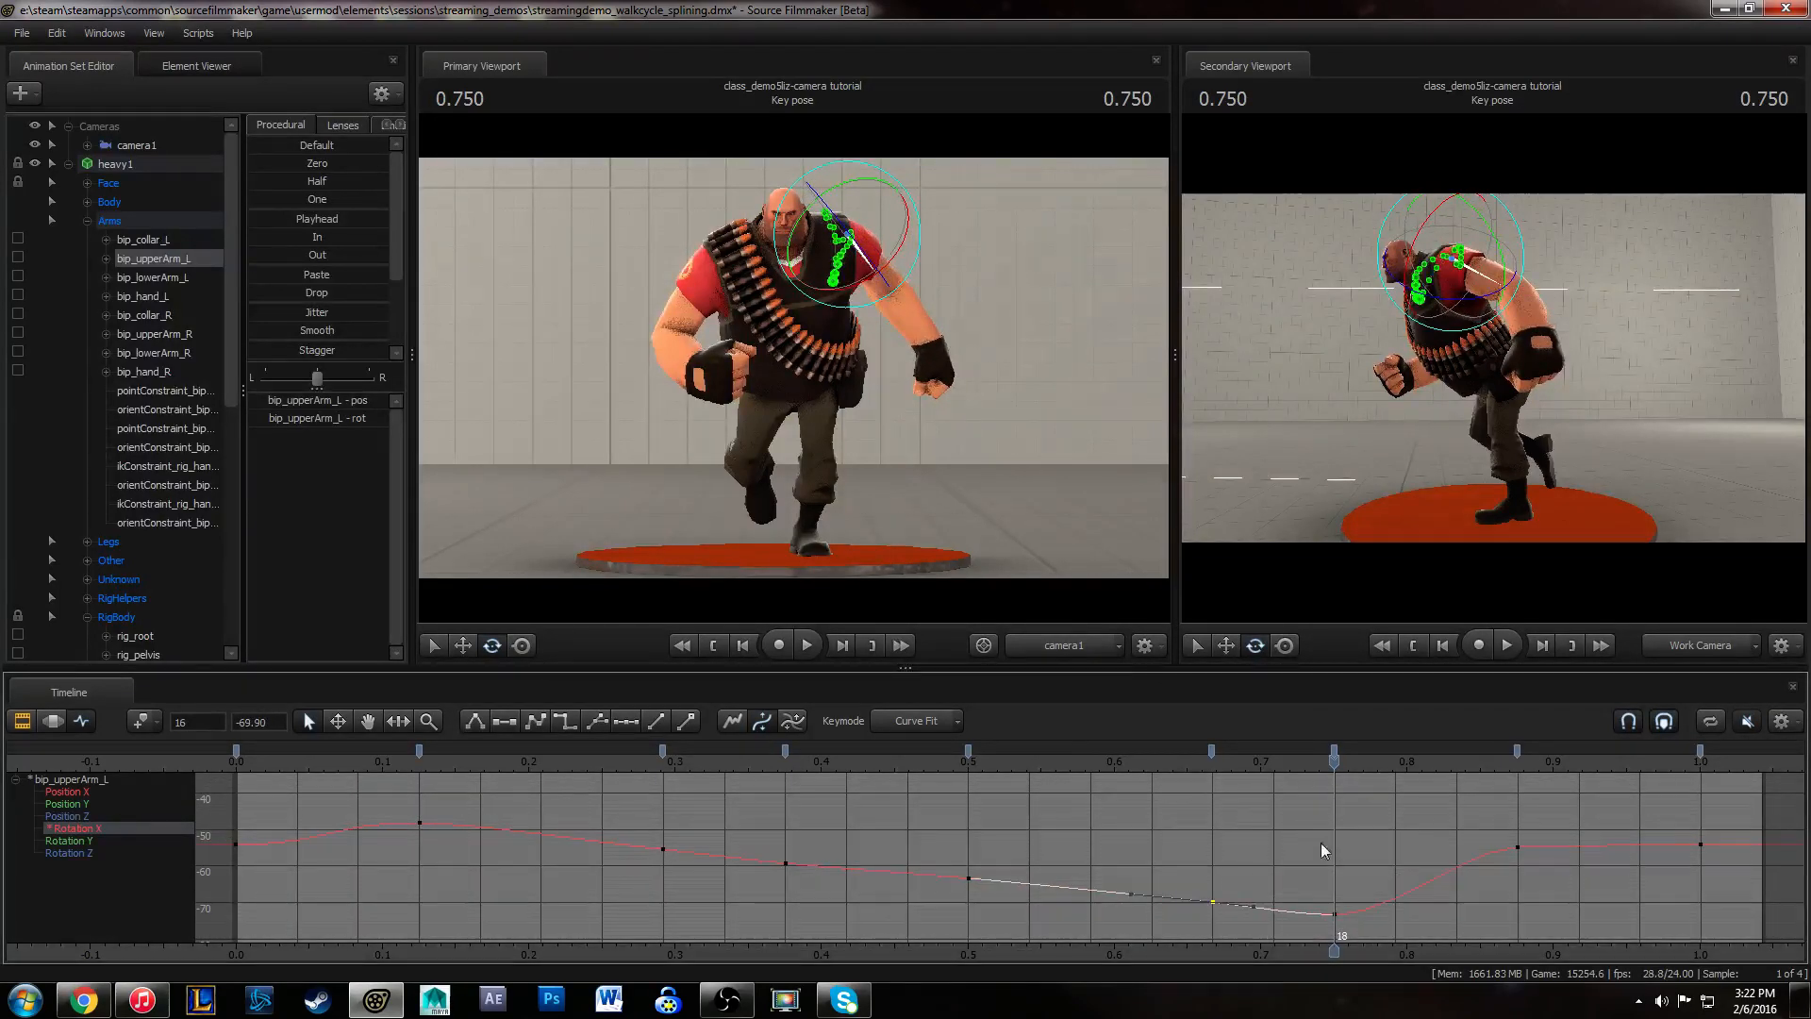
{"action": "left_click_drag", "start_coordinate": [1333, 844], "coordinate": [1543, 871]}
{"action": "middle_click_drag", "start_coordinate": [1544, 873], "coordinate": [1541, 885]}
{"action": "key", "text": "1"}
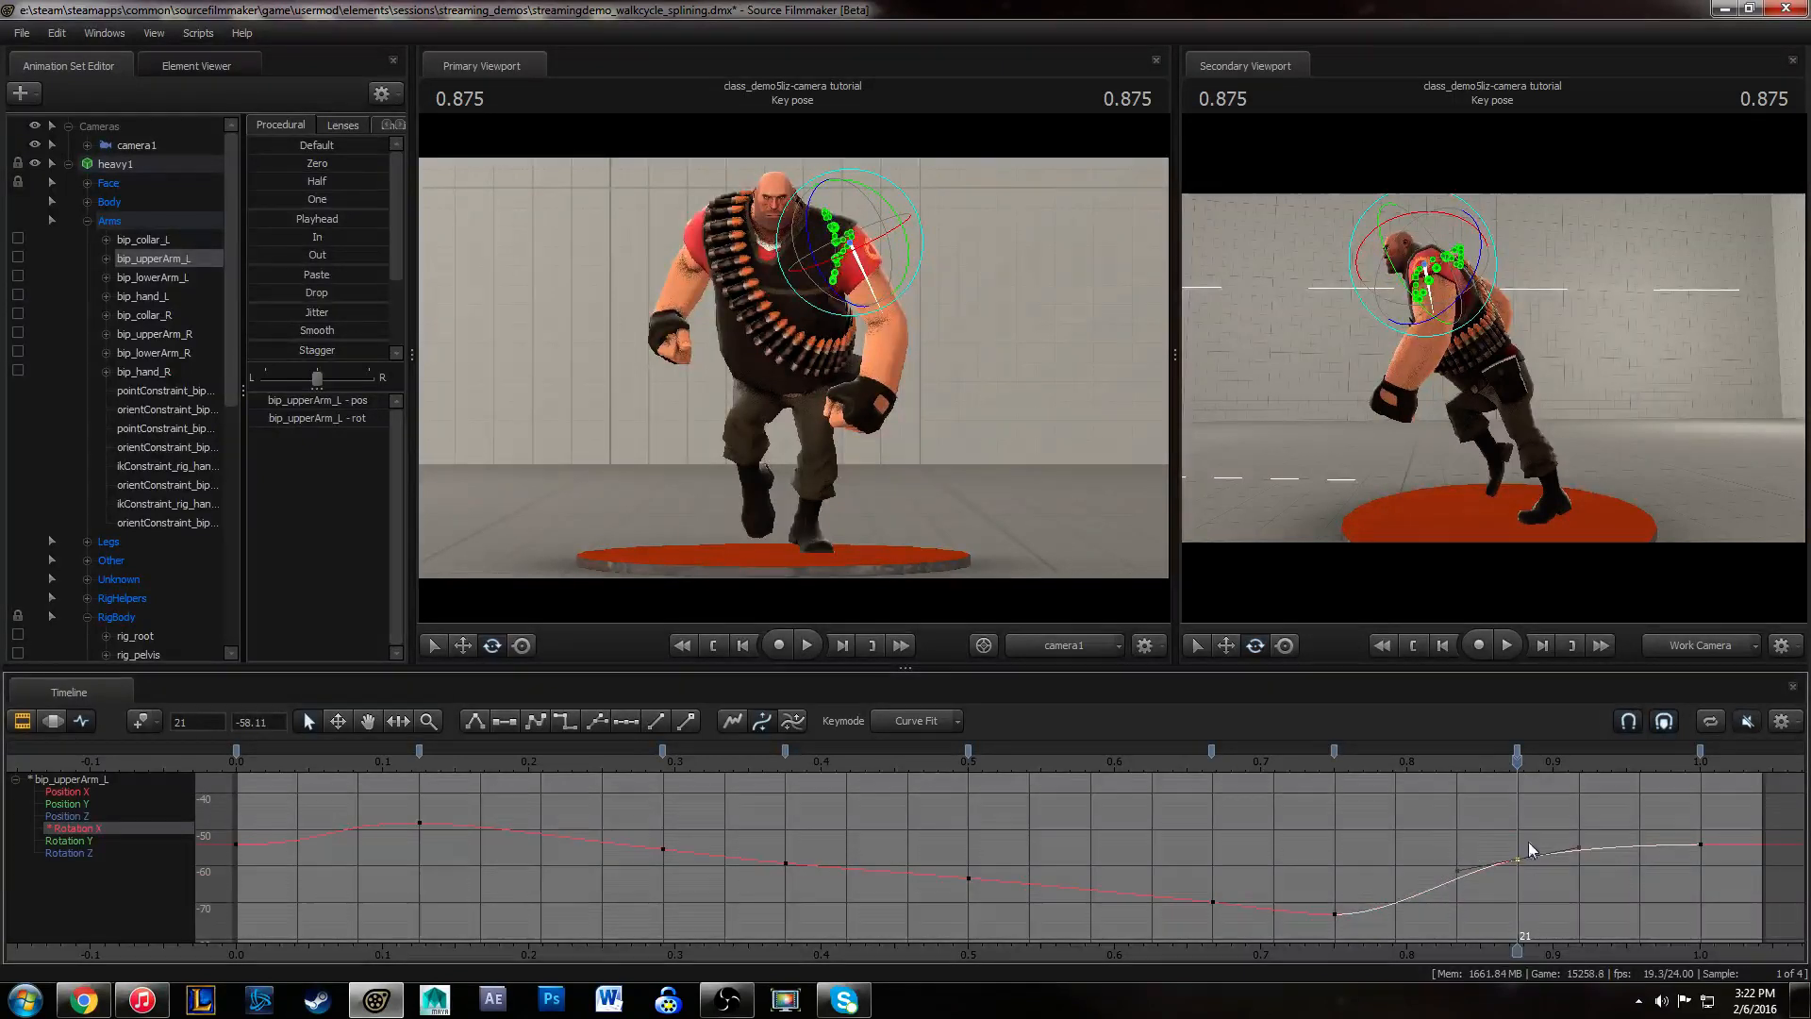
{"action": "left_click", "coordinate": [1528, 842]}
- Smooth the Rotation X tangents at frames 0 and 3 and replay the cycle from the start
{"action": "left_click_drag", "start_coordinate": [206, 830], "coordinate": [283, 860]}
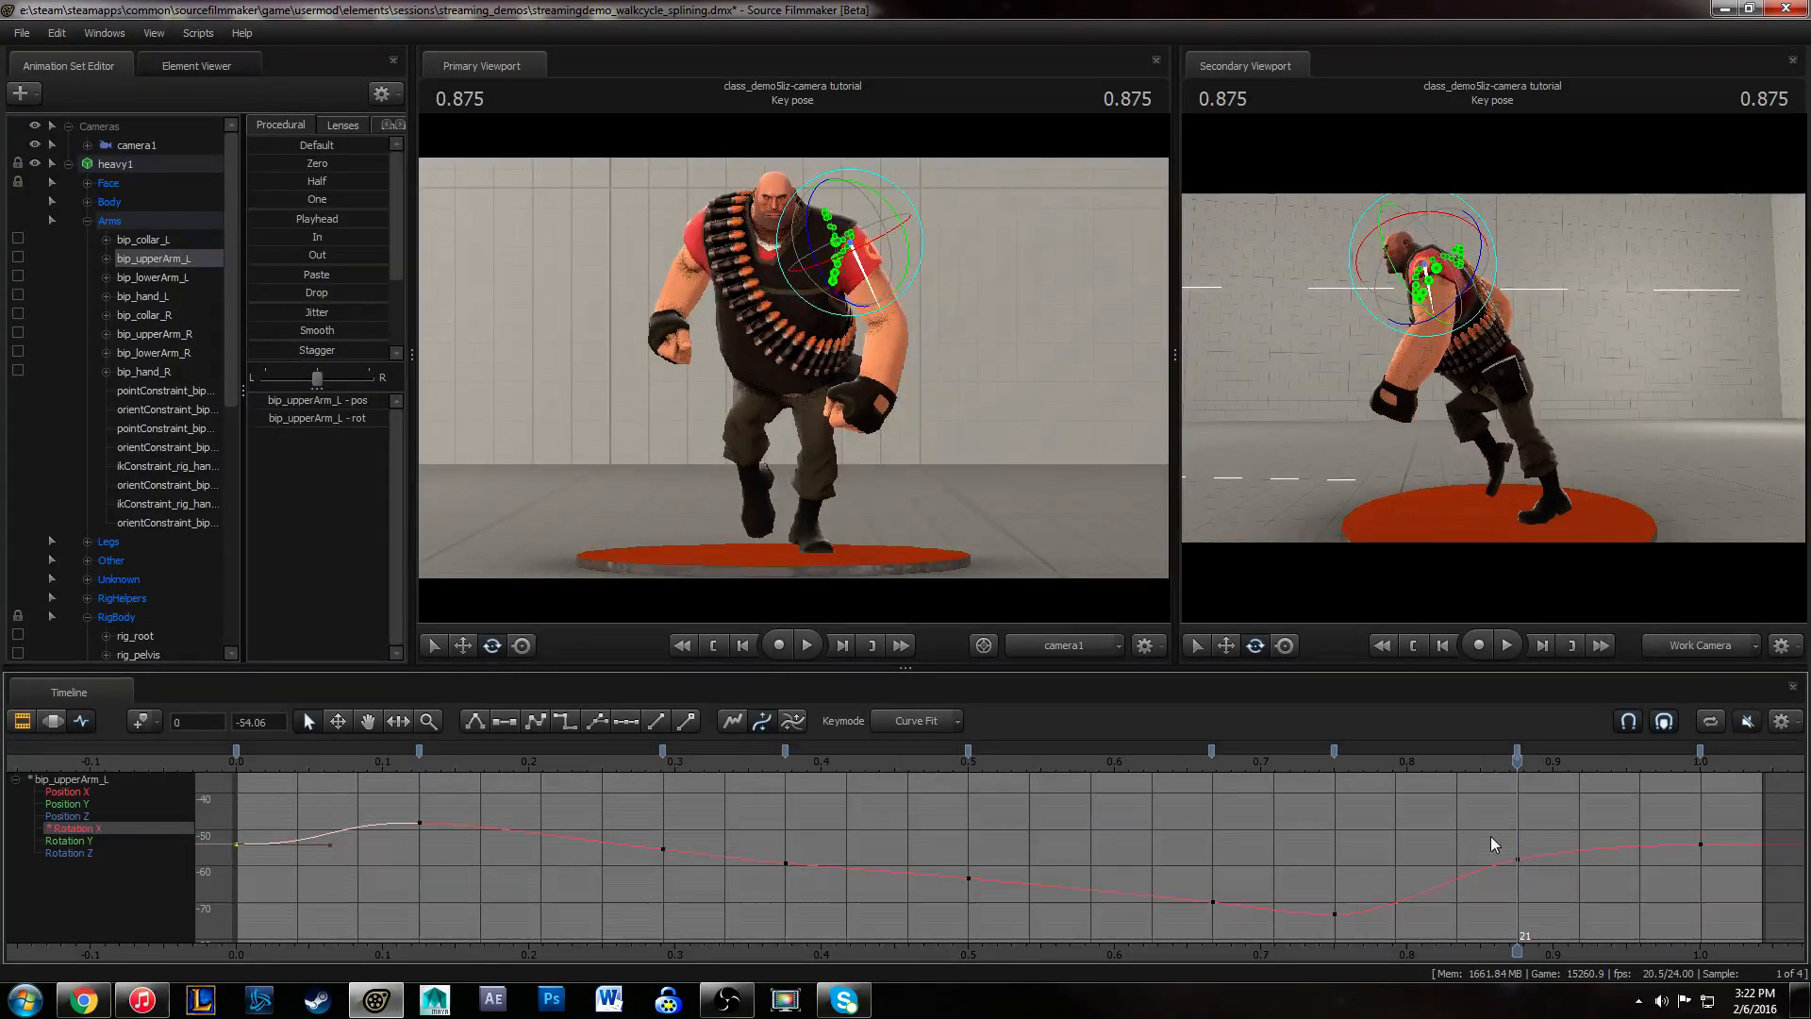
{"action": "key", "text": "1"}
{"action": "left_click_drag", "start_coordinate": [389, 803], "coordinate": [455, 846]}
{"action": "left_click", "coordinate": [239, 761]}
{"action": "key", "text": "space"}
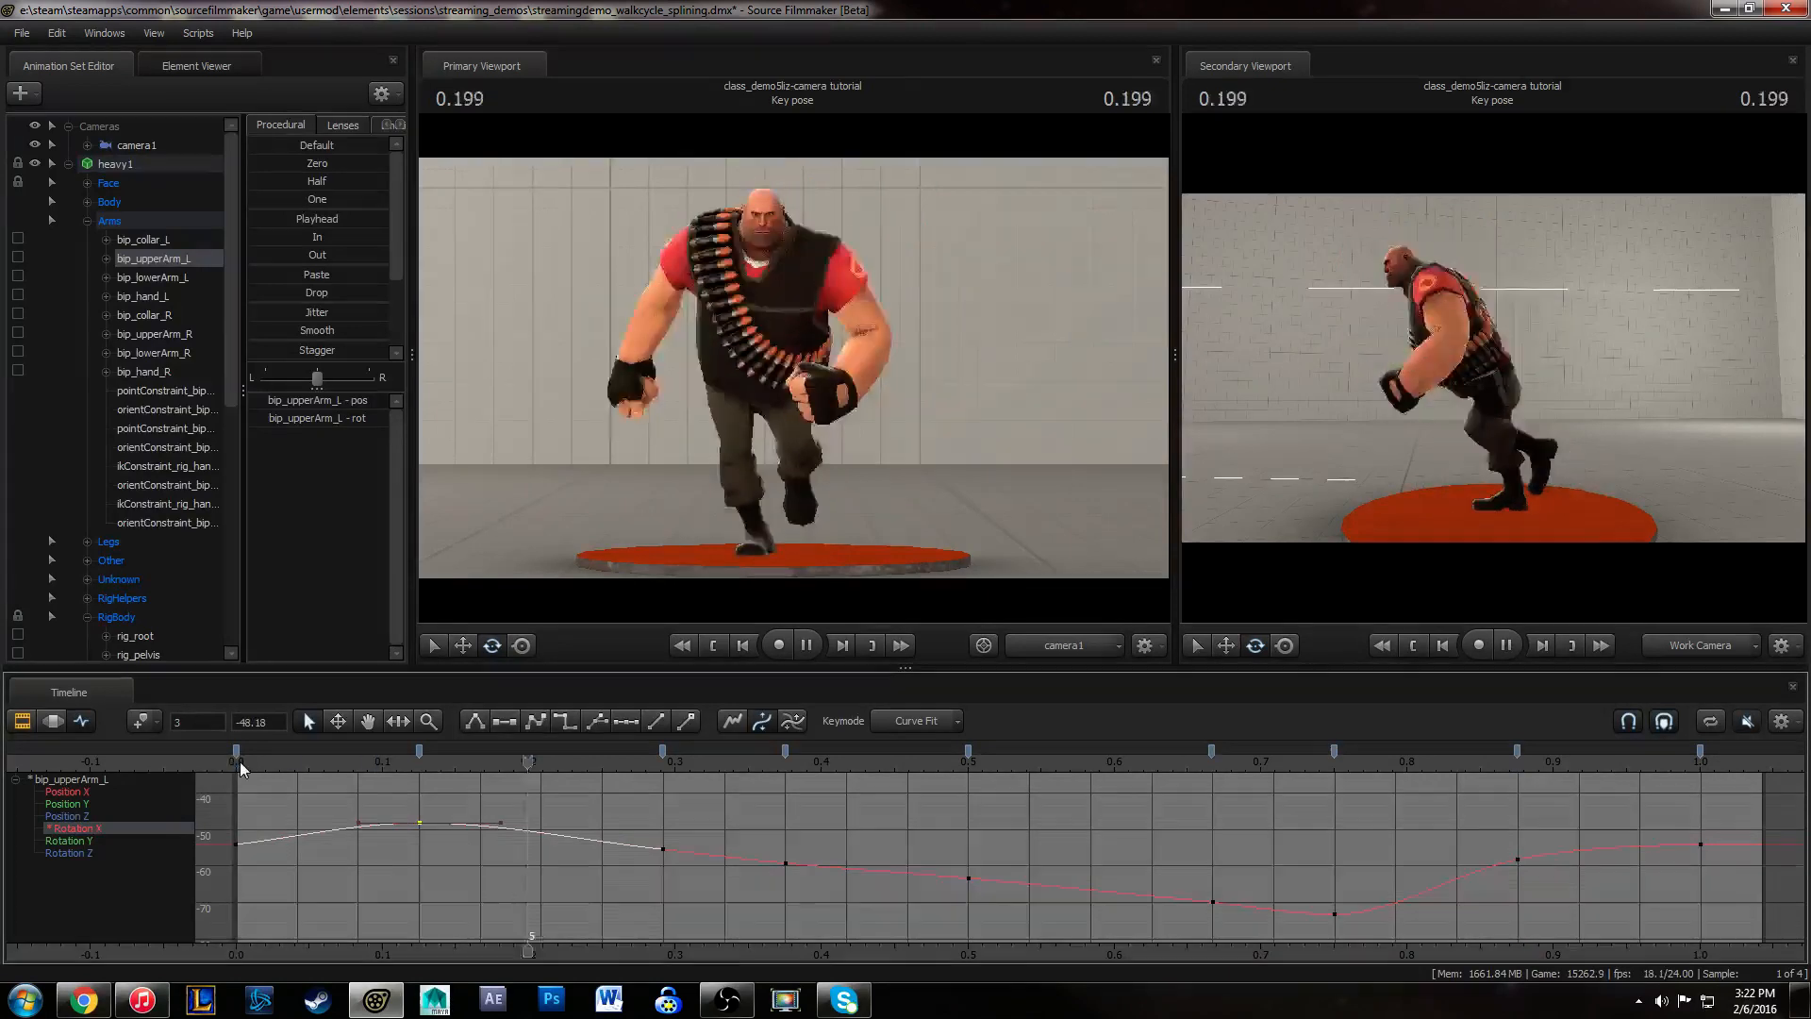
{"action": "key", "text": "space"}
{"action": "left_click", "coordinate": [237, 758]}
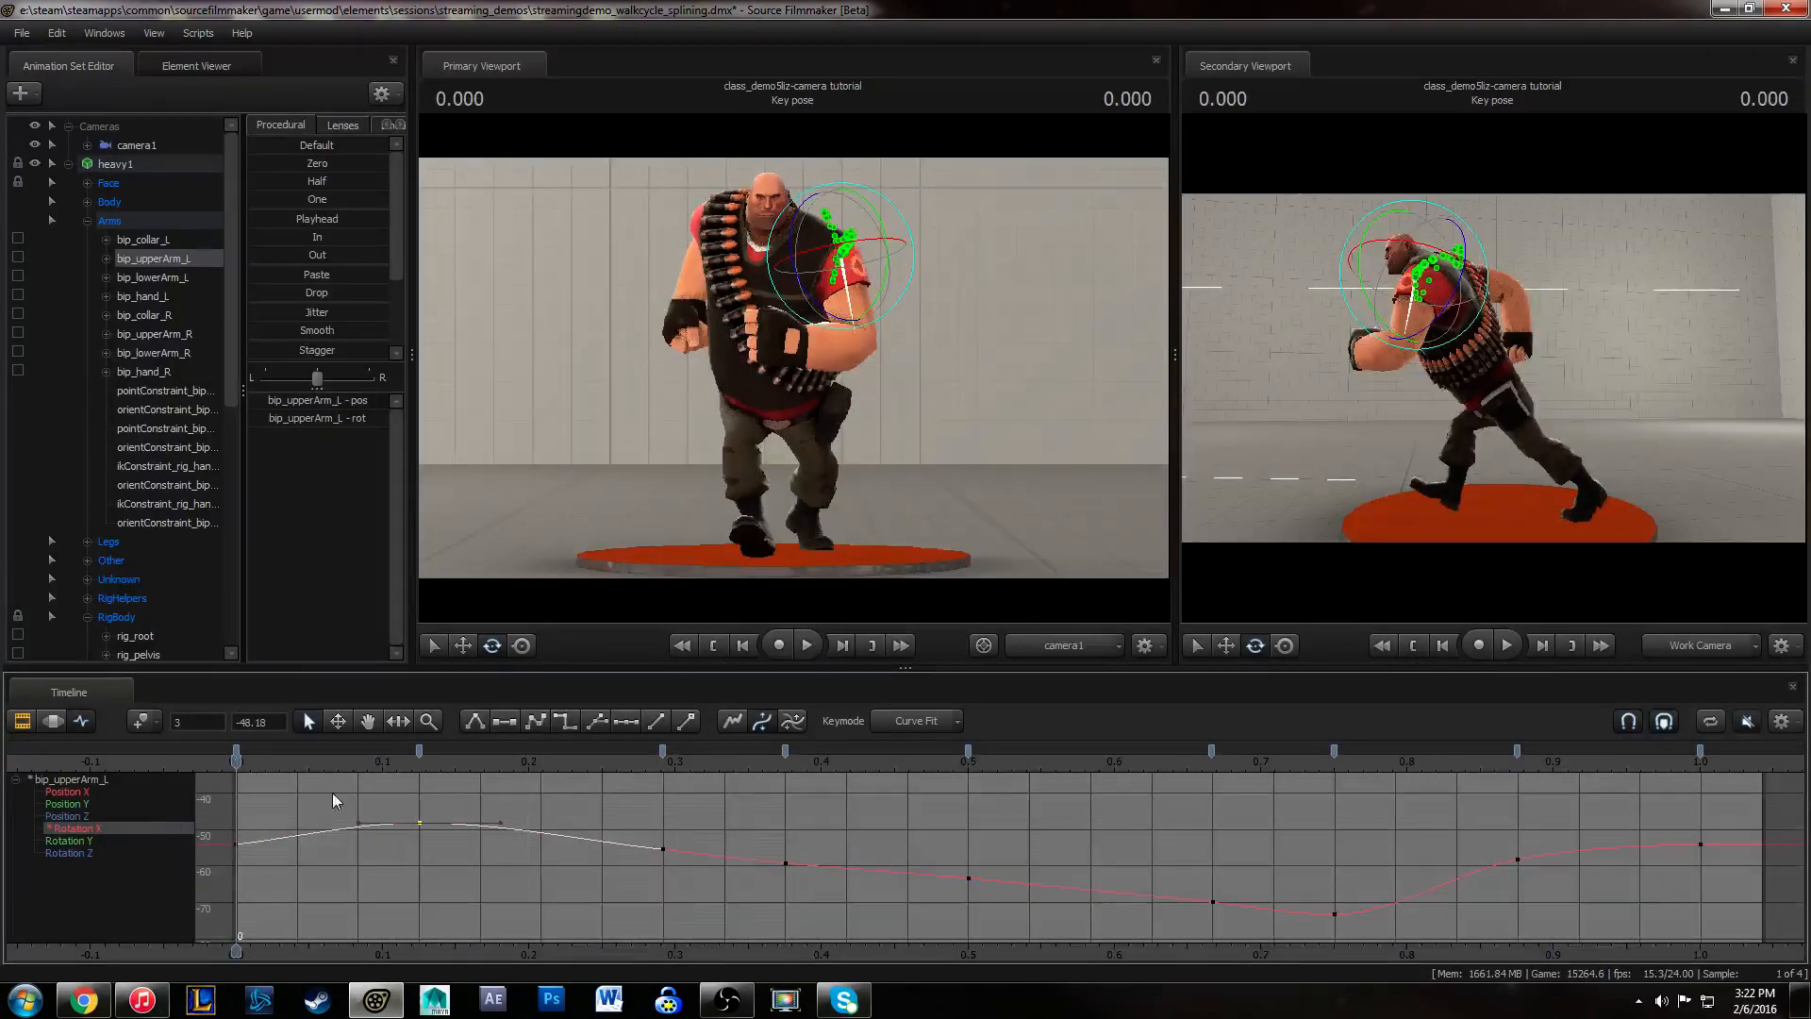
- Play the walk cycle while orbiting the secondary viewport to examine the Heavy from his opposite side
{"action": "middle_click_drag", "start_coordinate": [791, 877], "coordinate": [555, 860]}
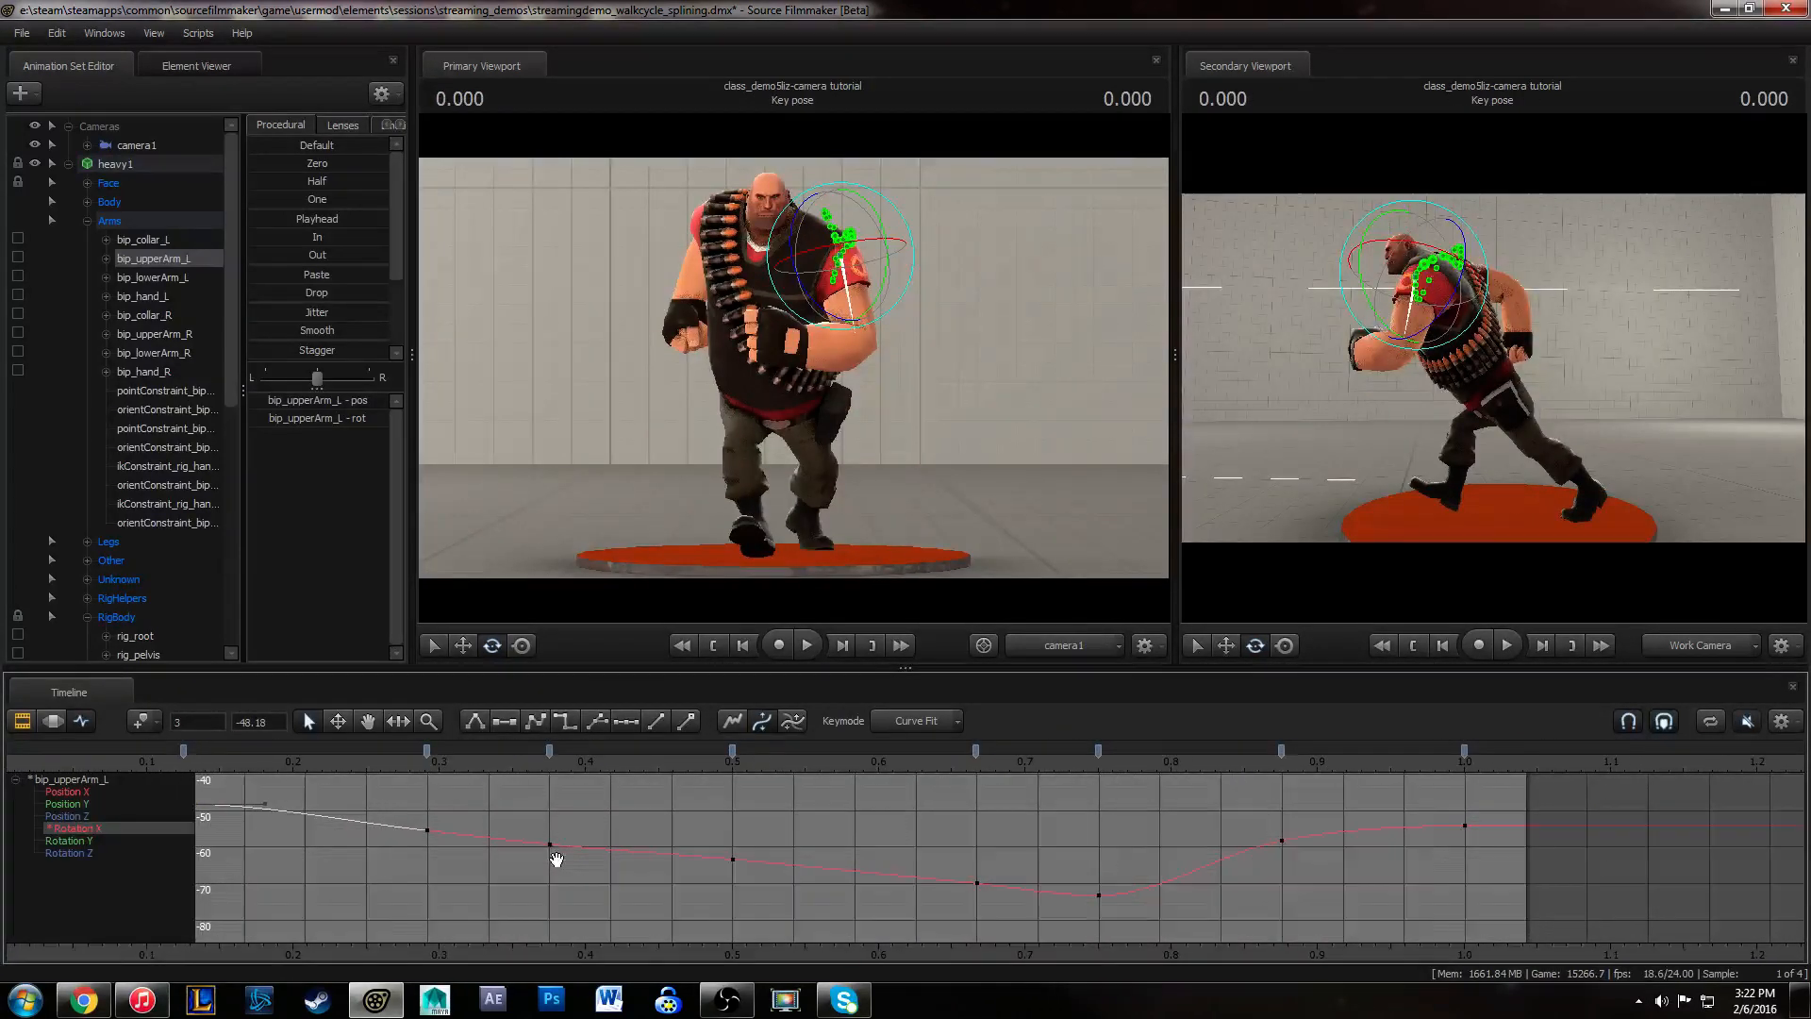
{"action": "right_click_drag", "start_coordinate": [554, 859], "coordinate": [607, 863], "text": "alt"}
{"action": "key", "text": "space"}
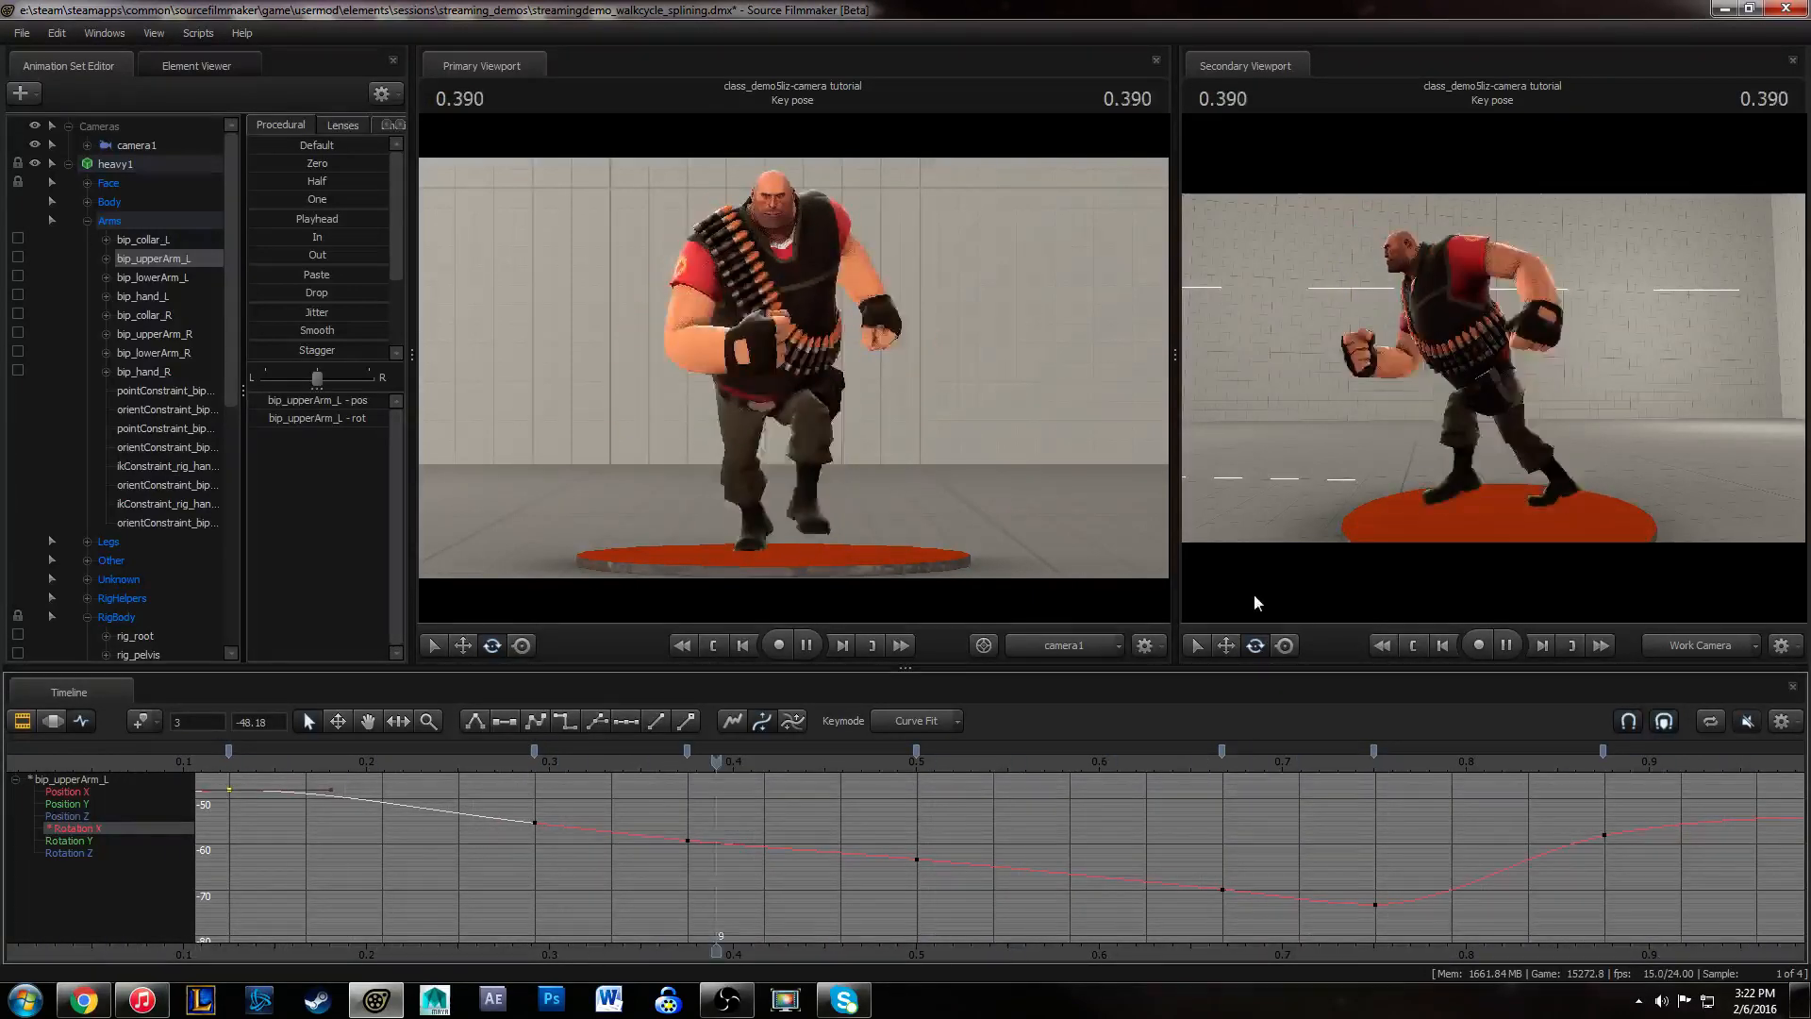
{"action": "left_click_drag", "start_coordinate": [1552, 469], "coordinate": [1660, 495], "text": "alt"}
{"action": "left_click_drag", "start_coordinate": [1415, 368], "coordinate": [1464, 381], "text": "alt"}
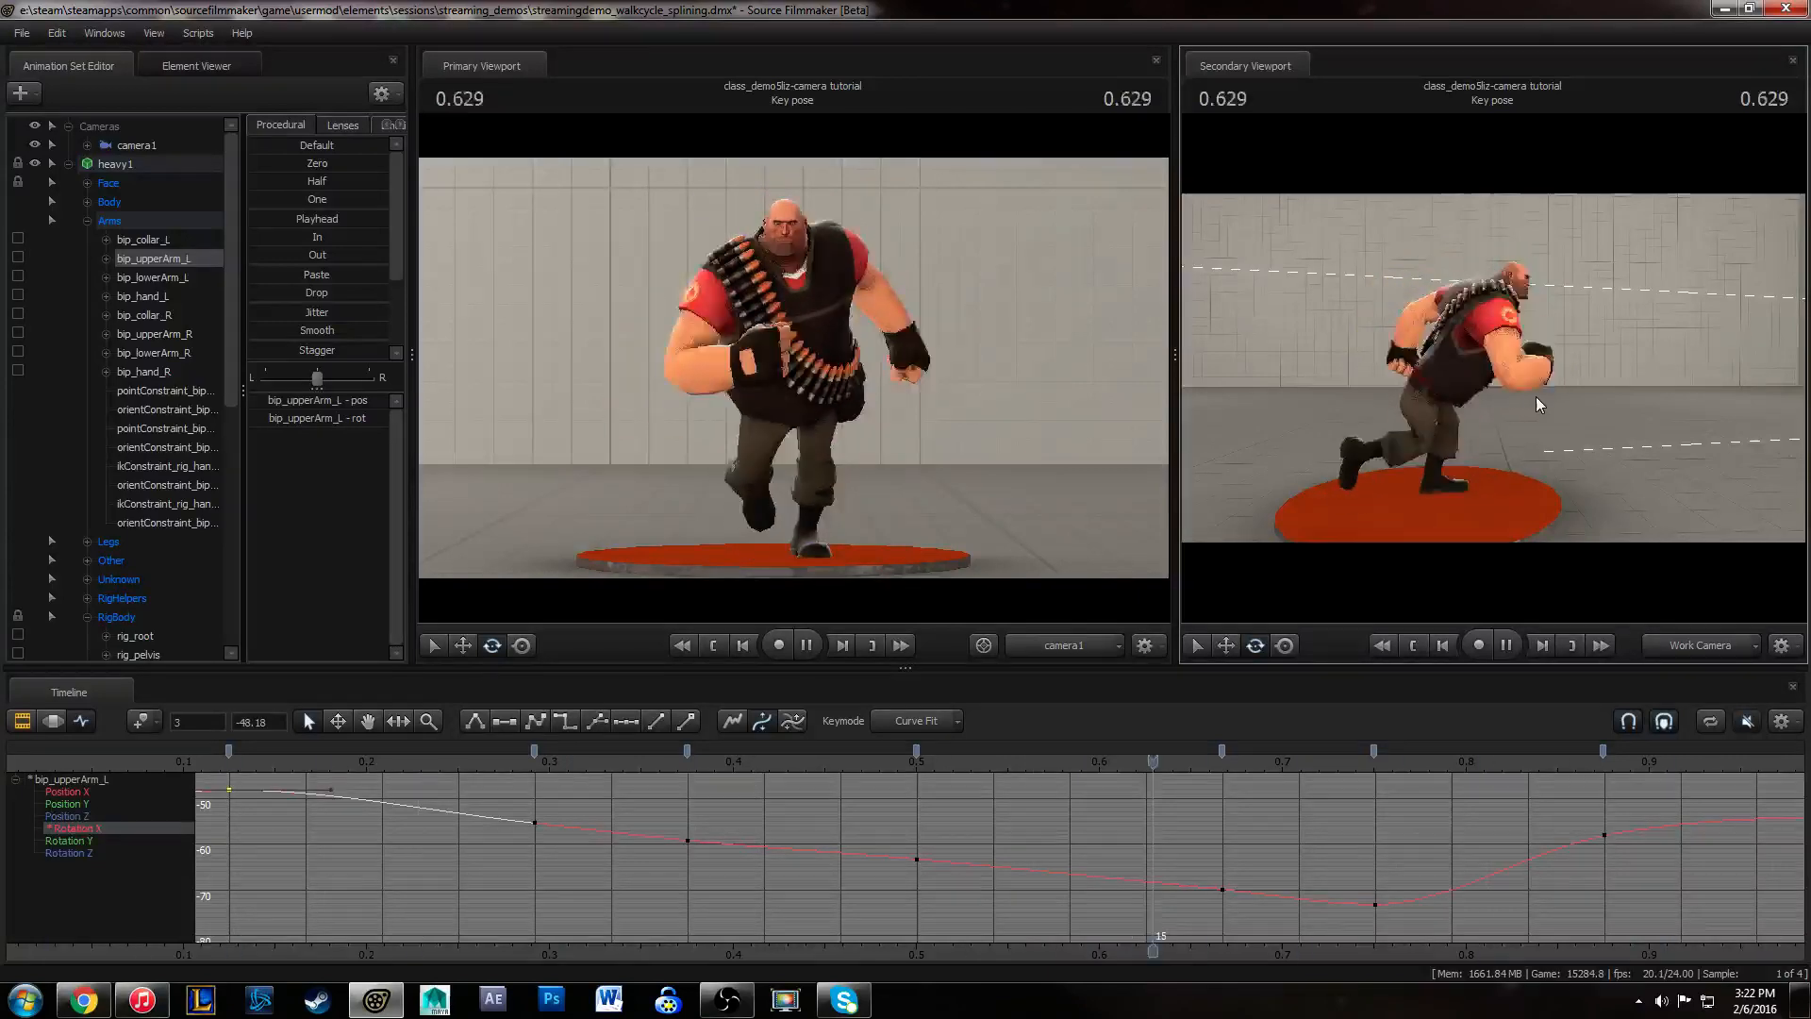
{"action": "key", "text": "space"}
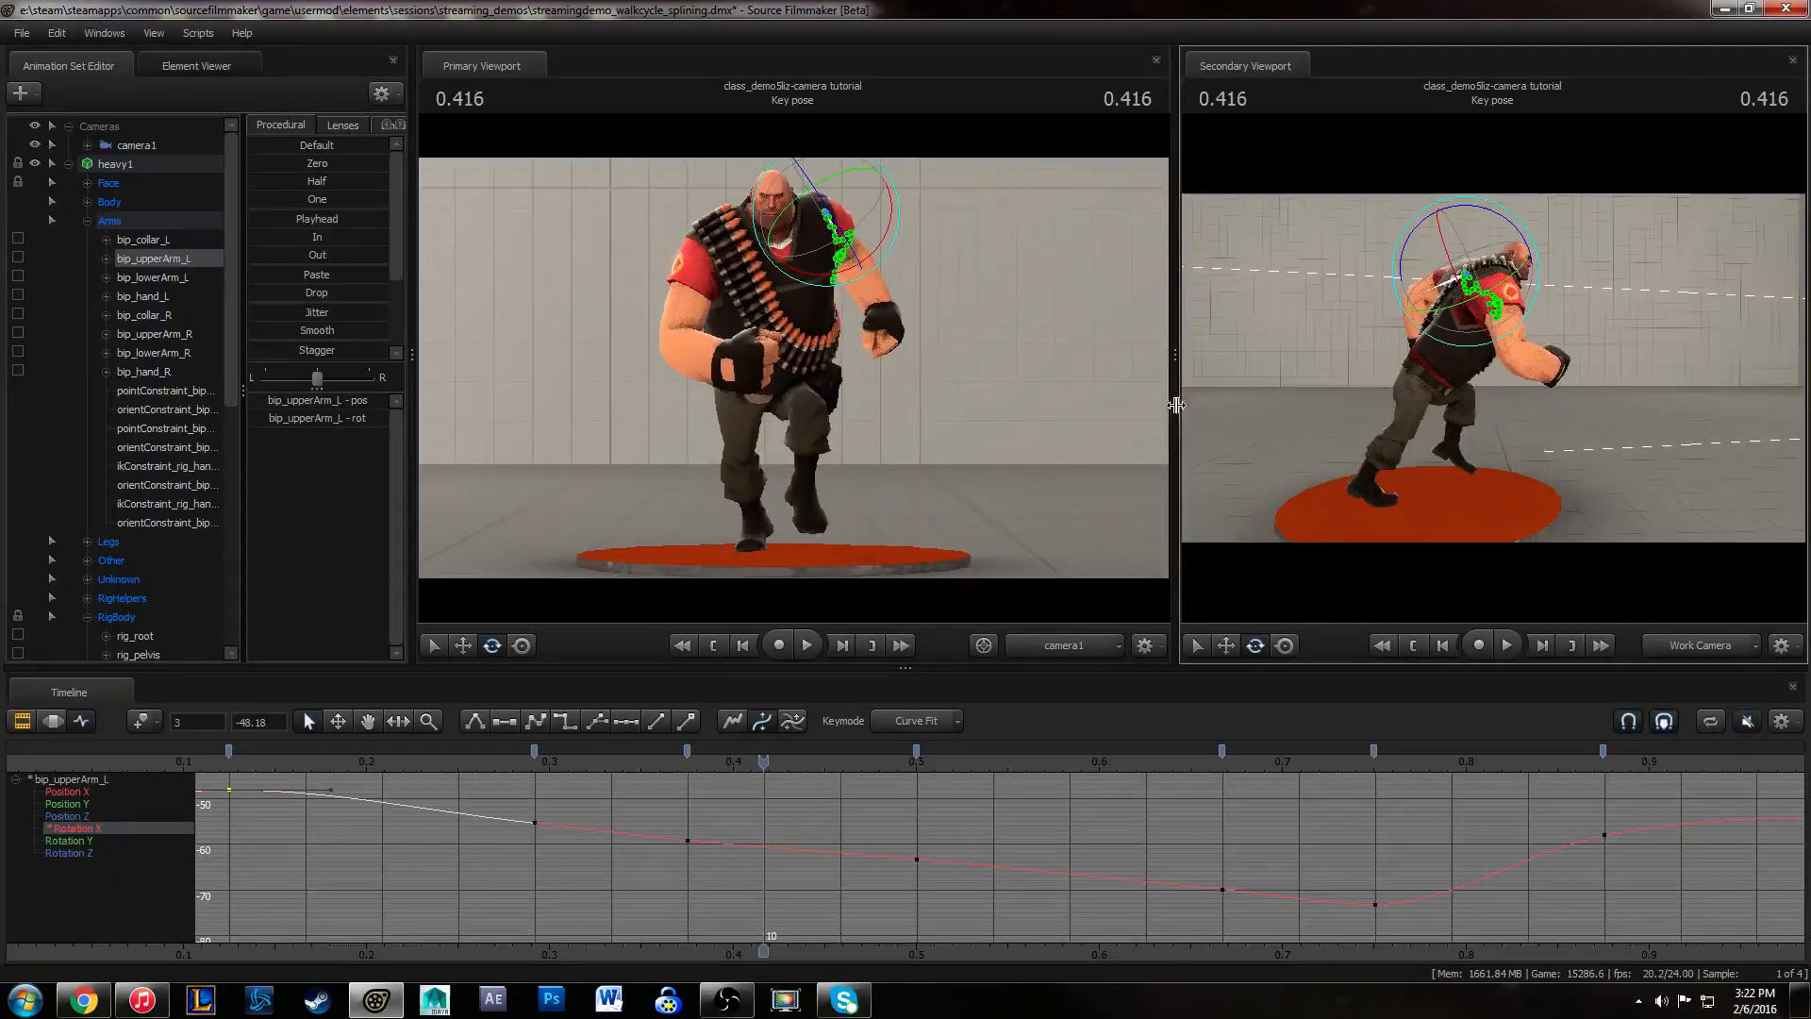
- Save the walk cycle session and clear the key selection in the graph
{"action": "left_click", "coordinate": [21, 32]}
{"action": "left_click", "coordinate": [40, 87]}
{"action": "left_click", "coordinate": [331, 819]}
- Replay and scrub the walk cycle repeatedly to examine the flow of the arm swings in both viewports
{"action": "key", "text": "space"}
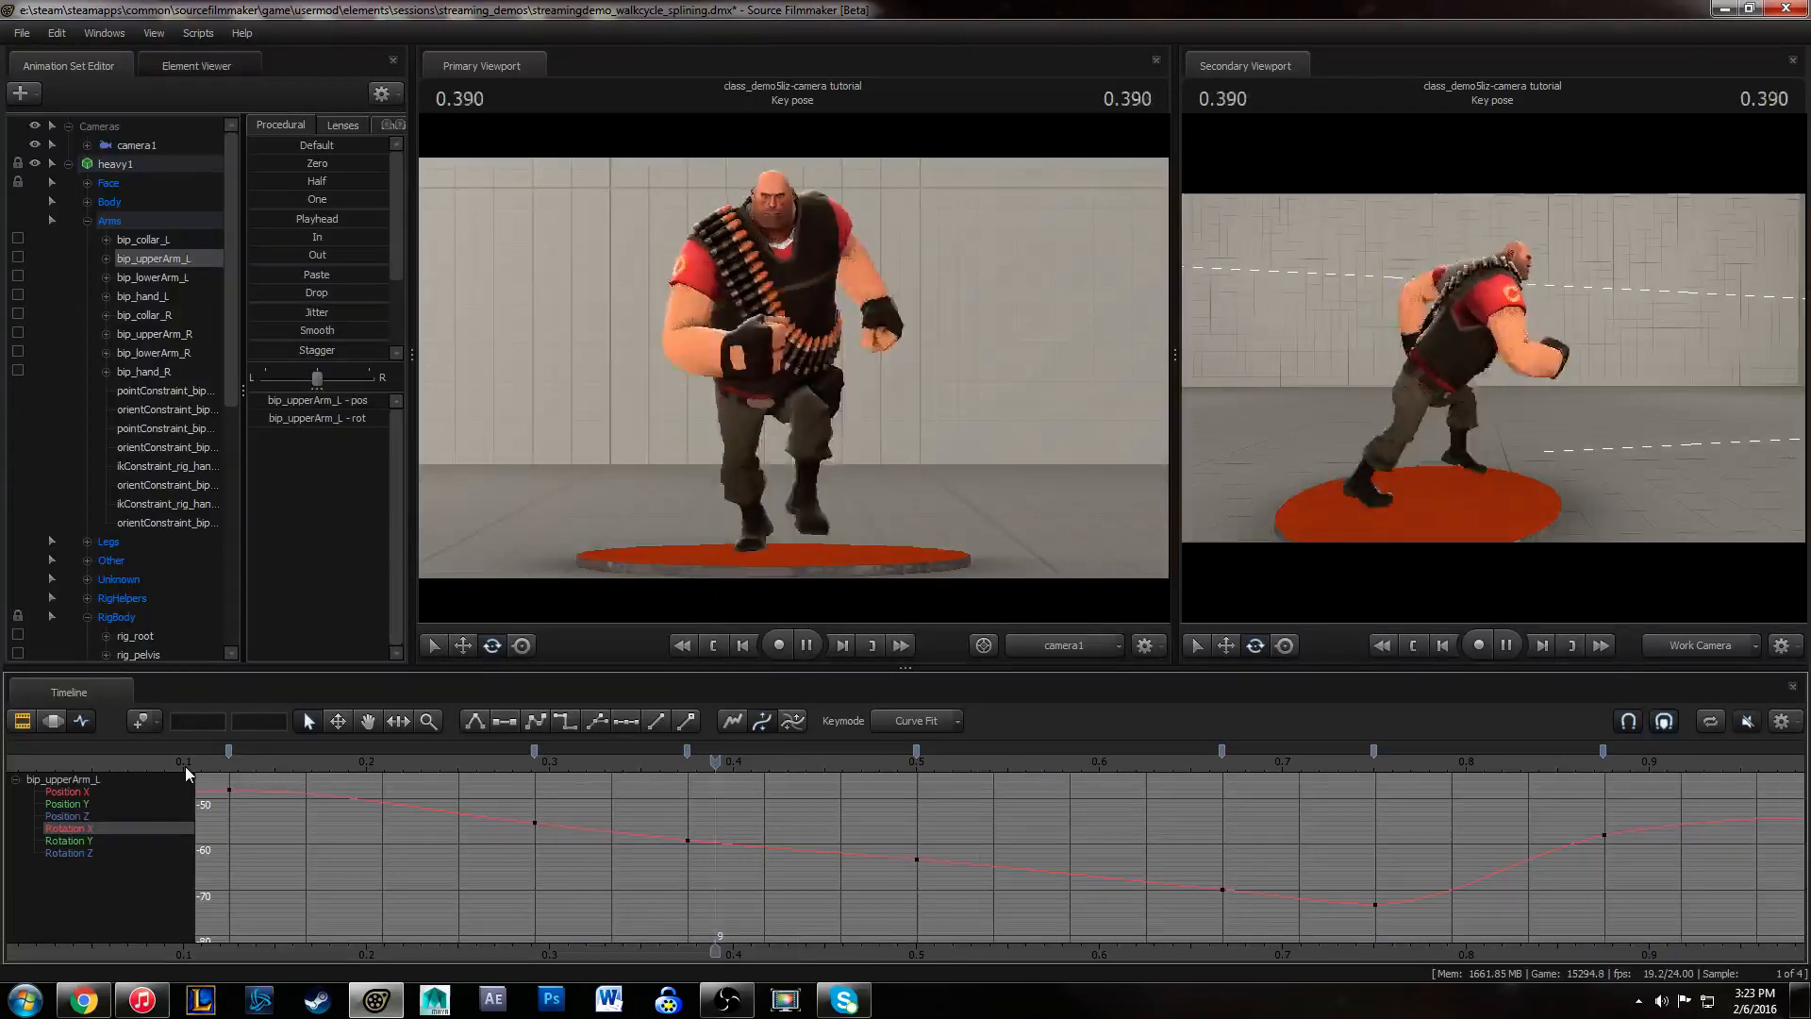
{"action": "key", "text": "space"}
{"action": "key", "text": "space"}
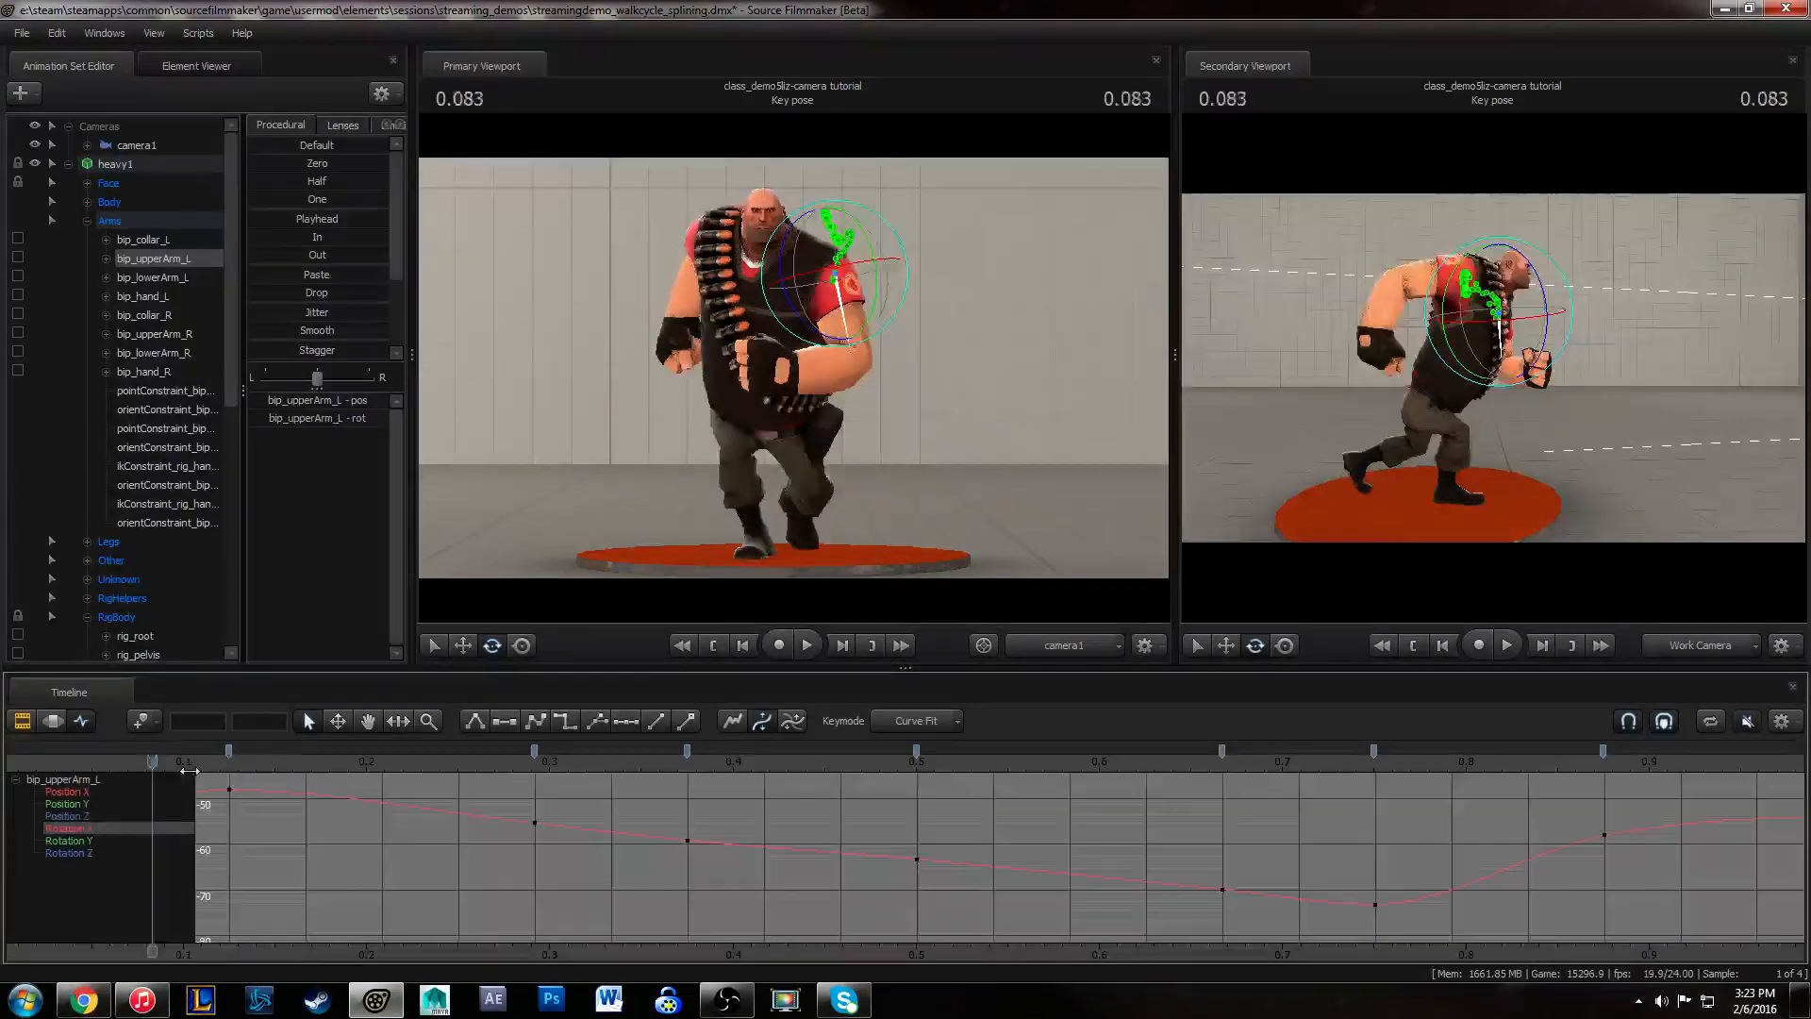
{"action": "key", "text": "space"}
{"action": "key", "text": "space"}
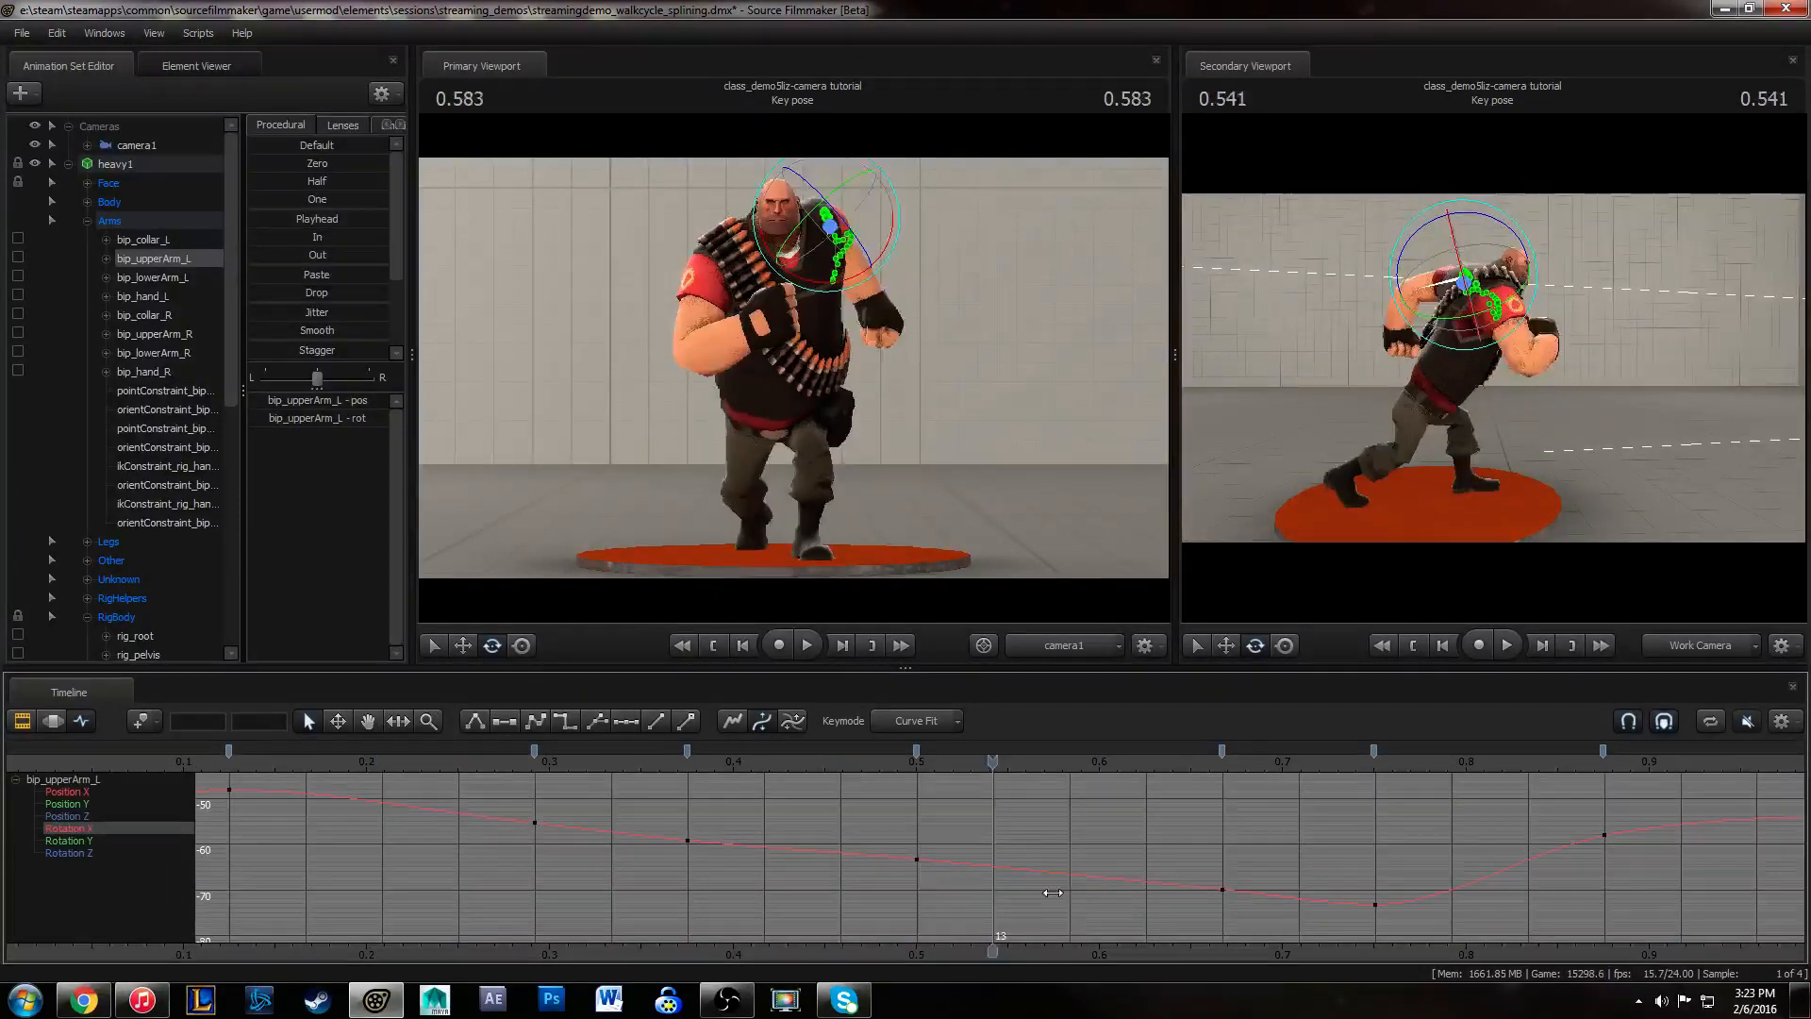
{"action": "key", "text": "space"}
{"action": "key", "text": "space"}
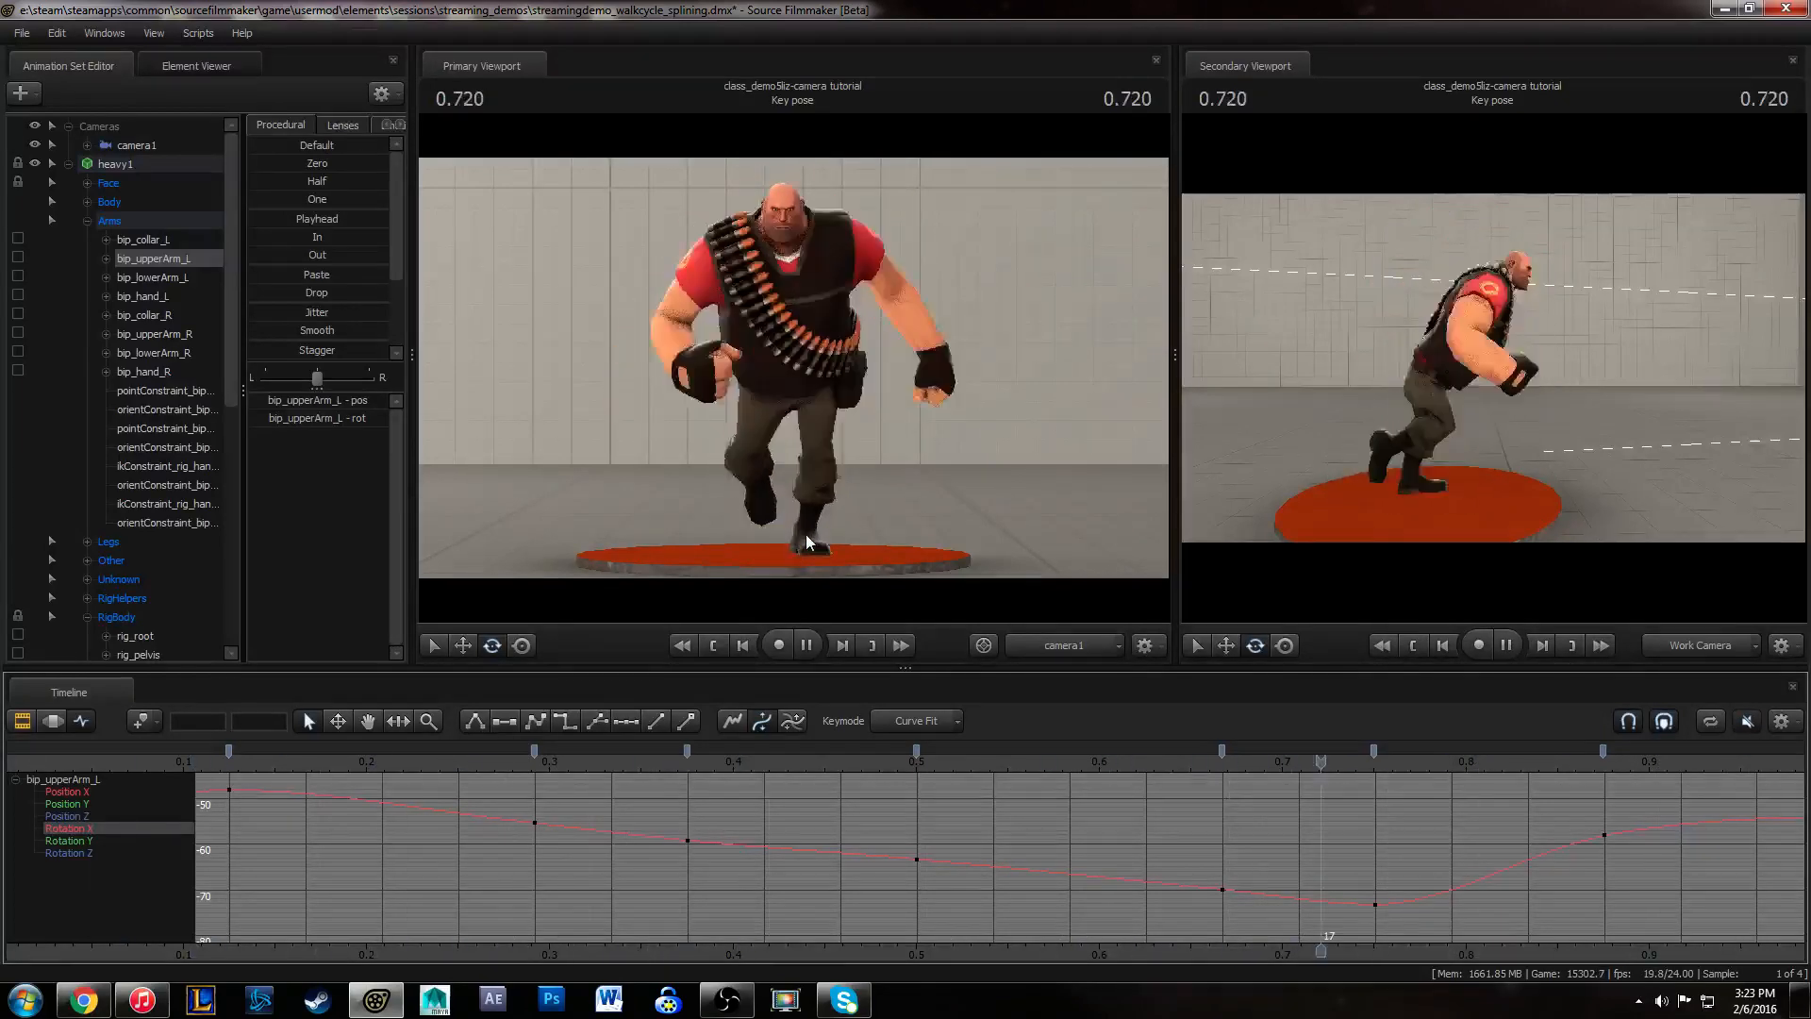
{"action": "key", "text": "space"}
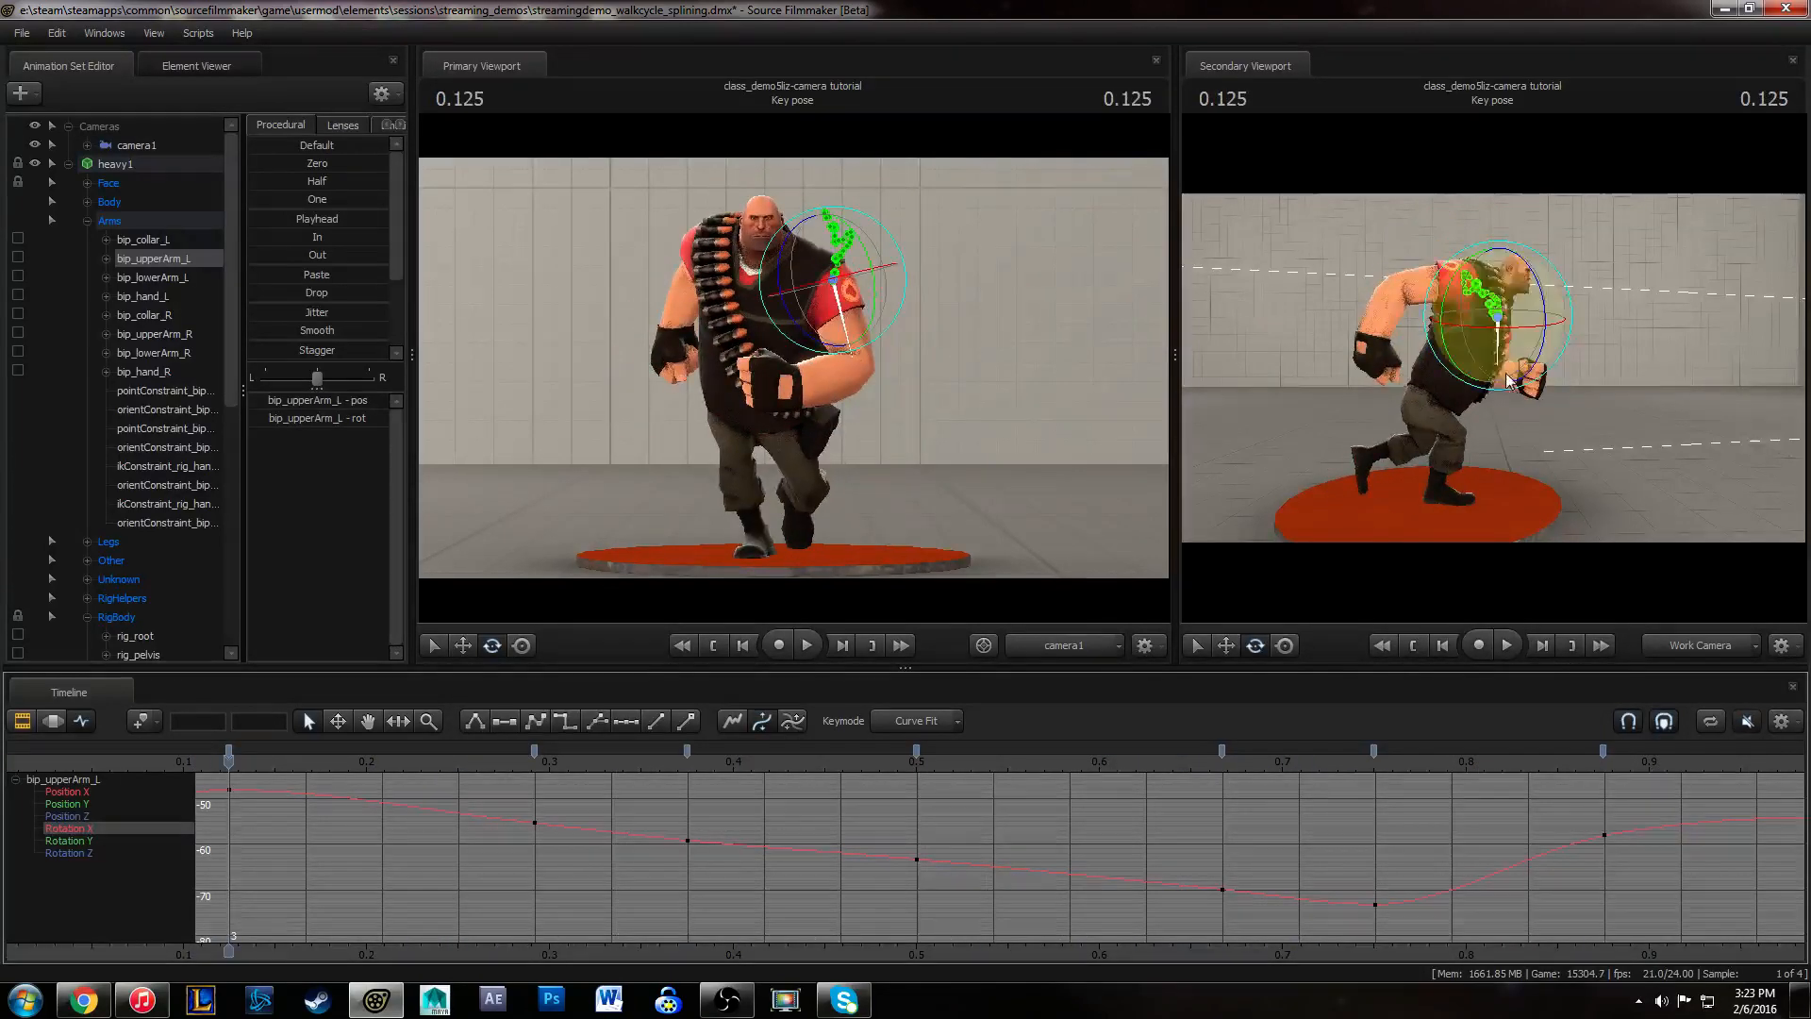
{"action": "key", "text": "space"}
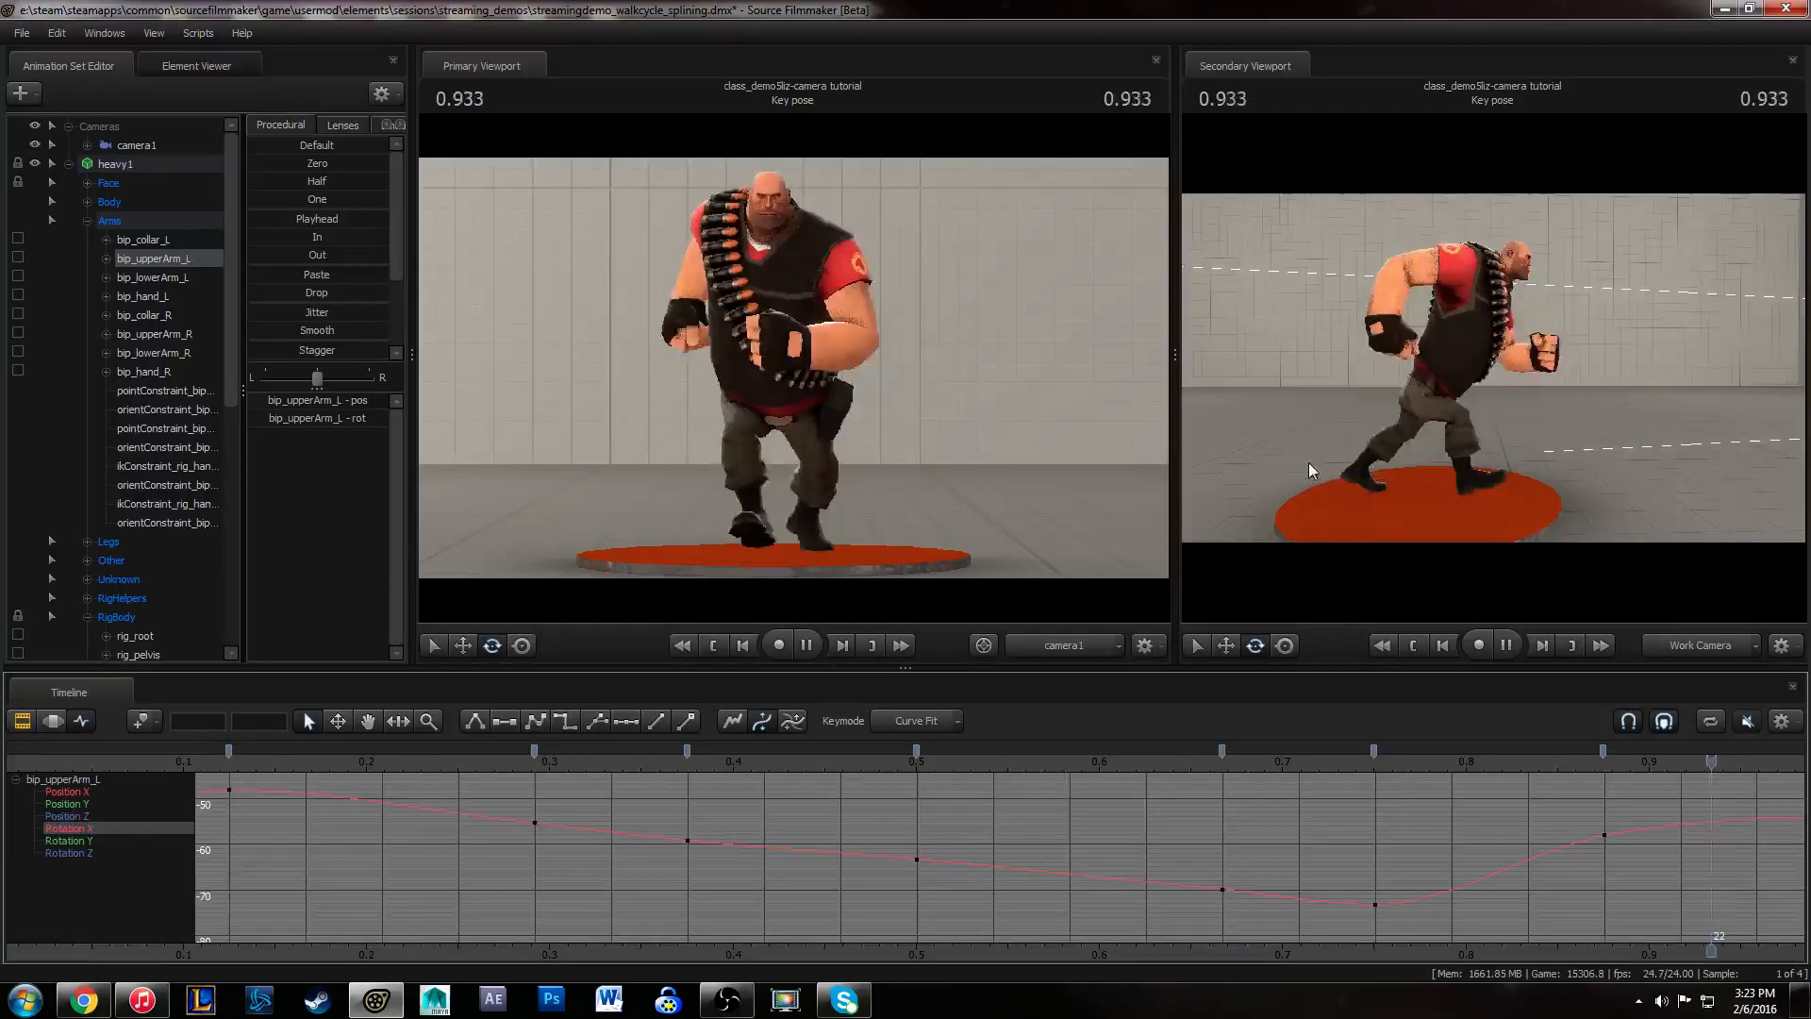
- Orbit the secondary viewport back to the Heavy's left side and examine the left arm's swing during playback
{"action": "left_click_drag", "start_coordinate": [1362, 513], "coordinate": [1483, 379], "text": "alt"}
{"action": "key", "text": "space"}
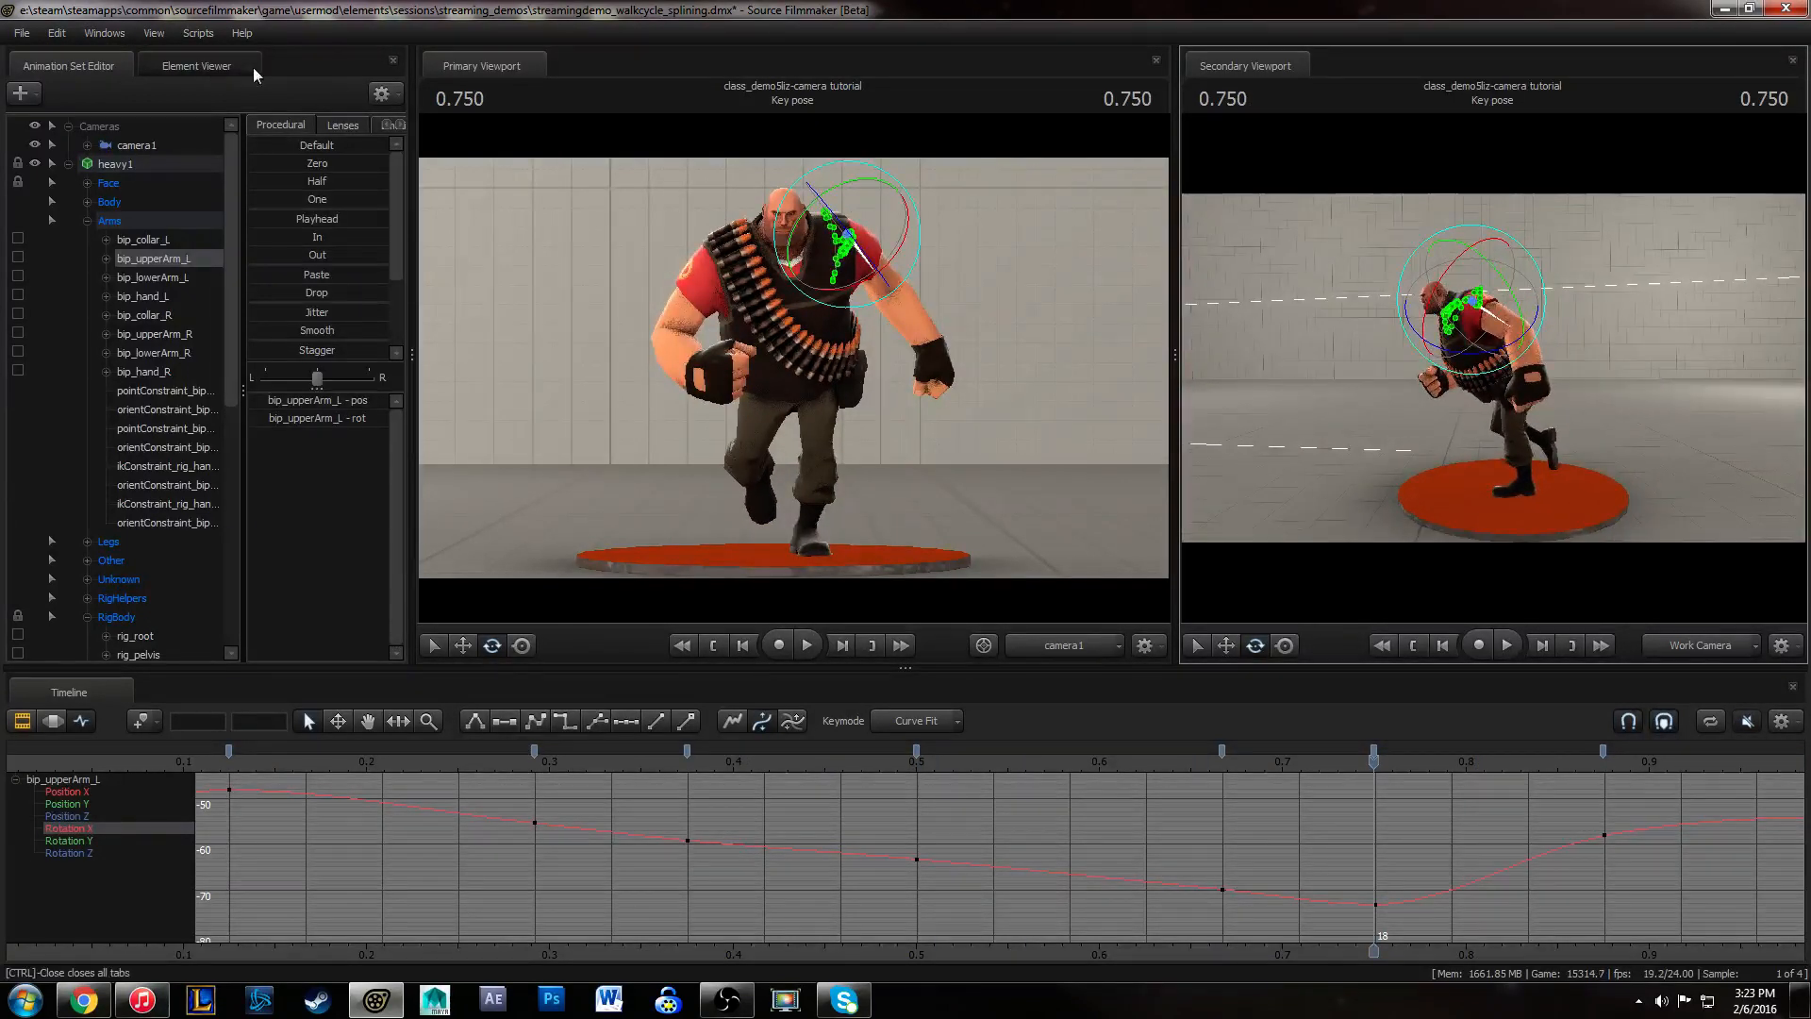
{"action": "left_click_drag", "start_coordinate": [1639, 405], "coordinate": [1430, 394], "text": "alt"}
{"action": "key", "text": "space"}
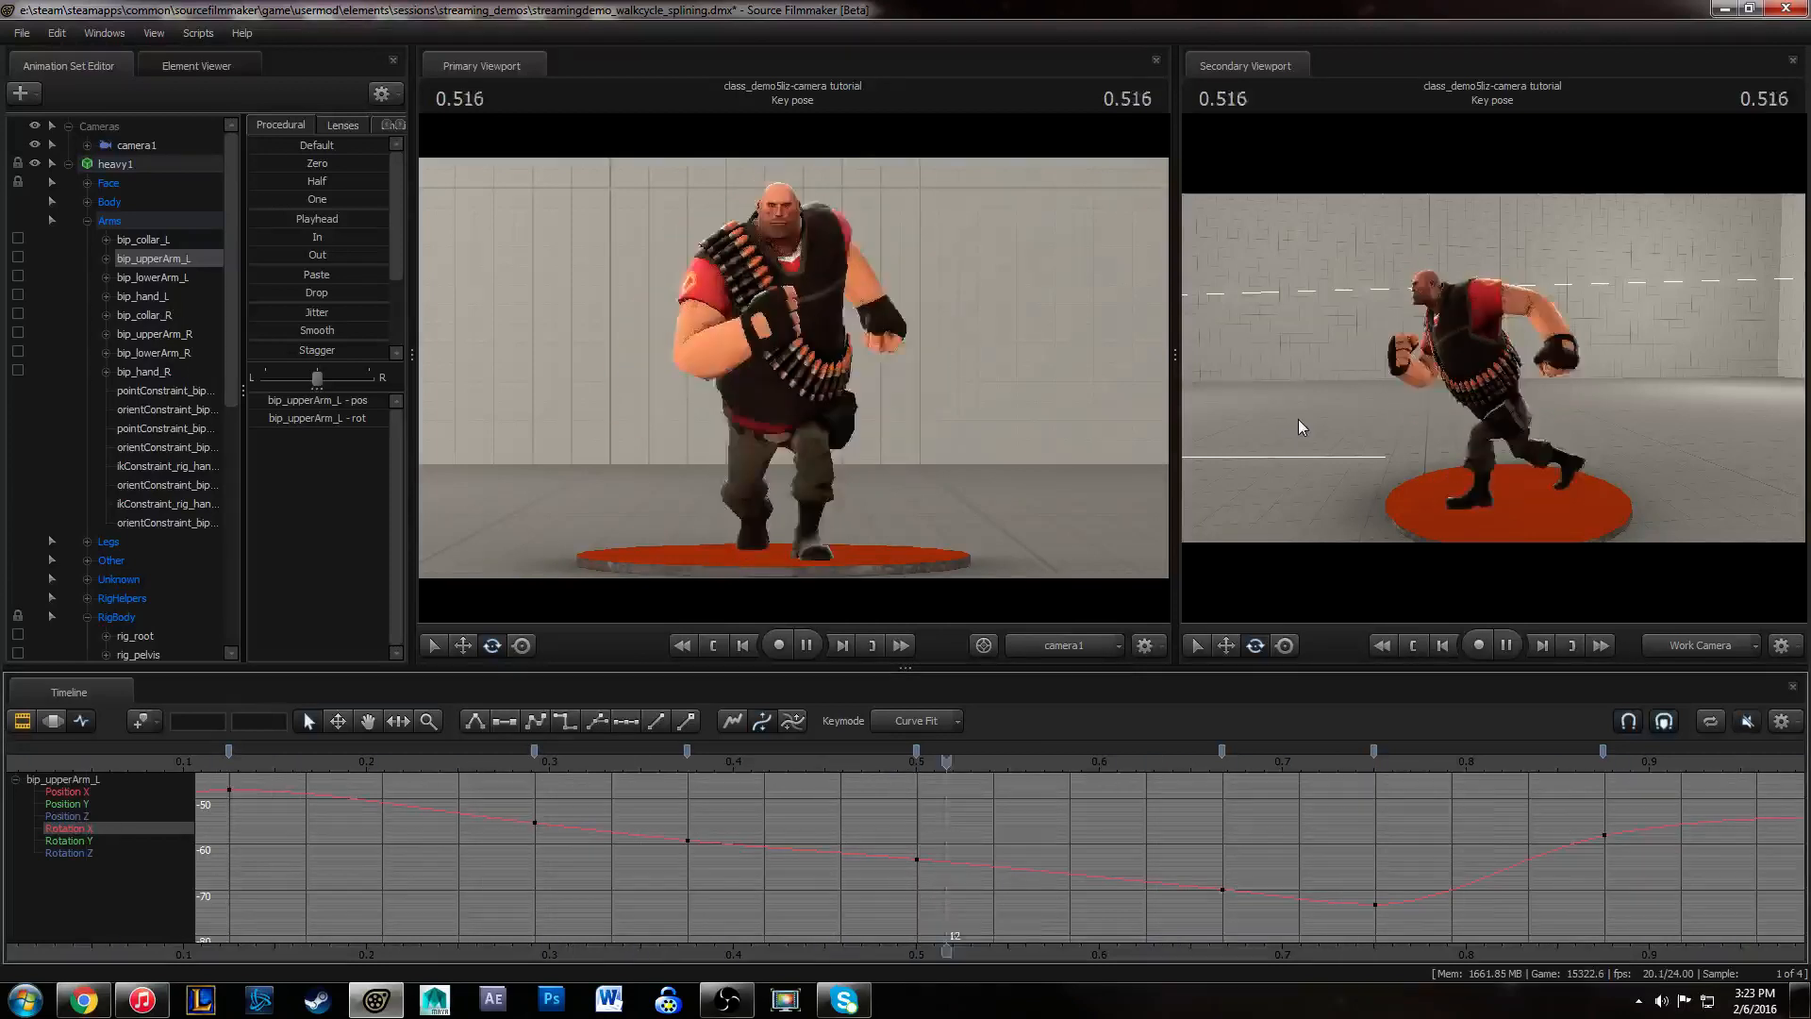
{"action": "key", "text": "space"}
- Select bip_lowerArm_L and frame its full curves in the graph editor with the secondary viewport showing the left forearm
{"action": "left_click", "coordinate": [887, 349]}
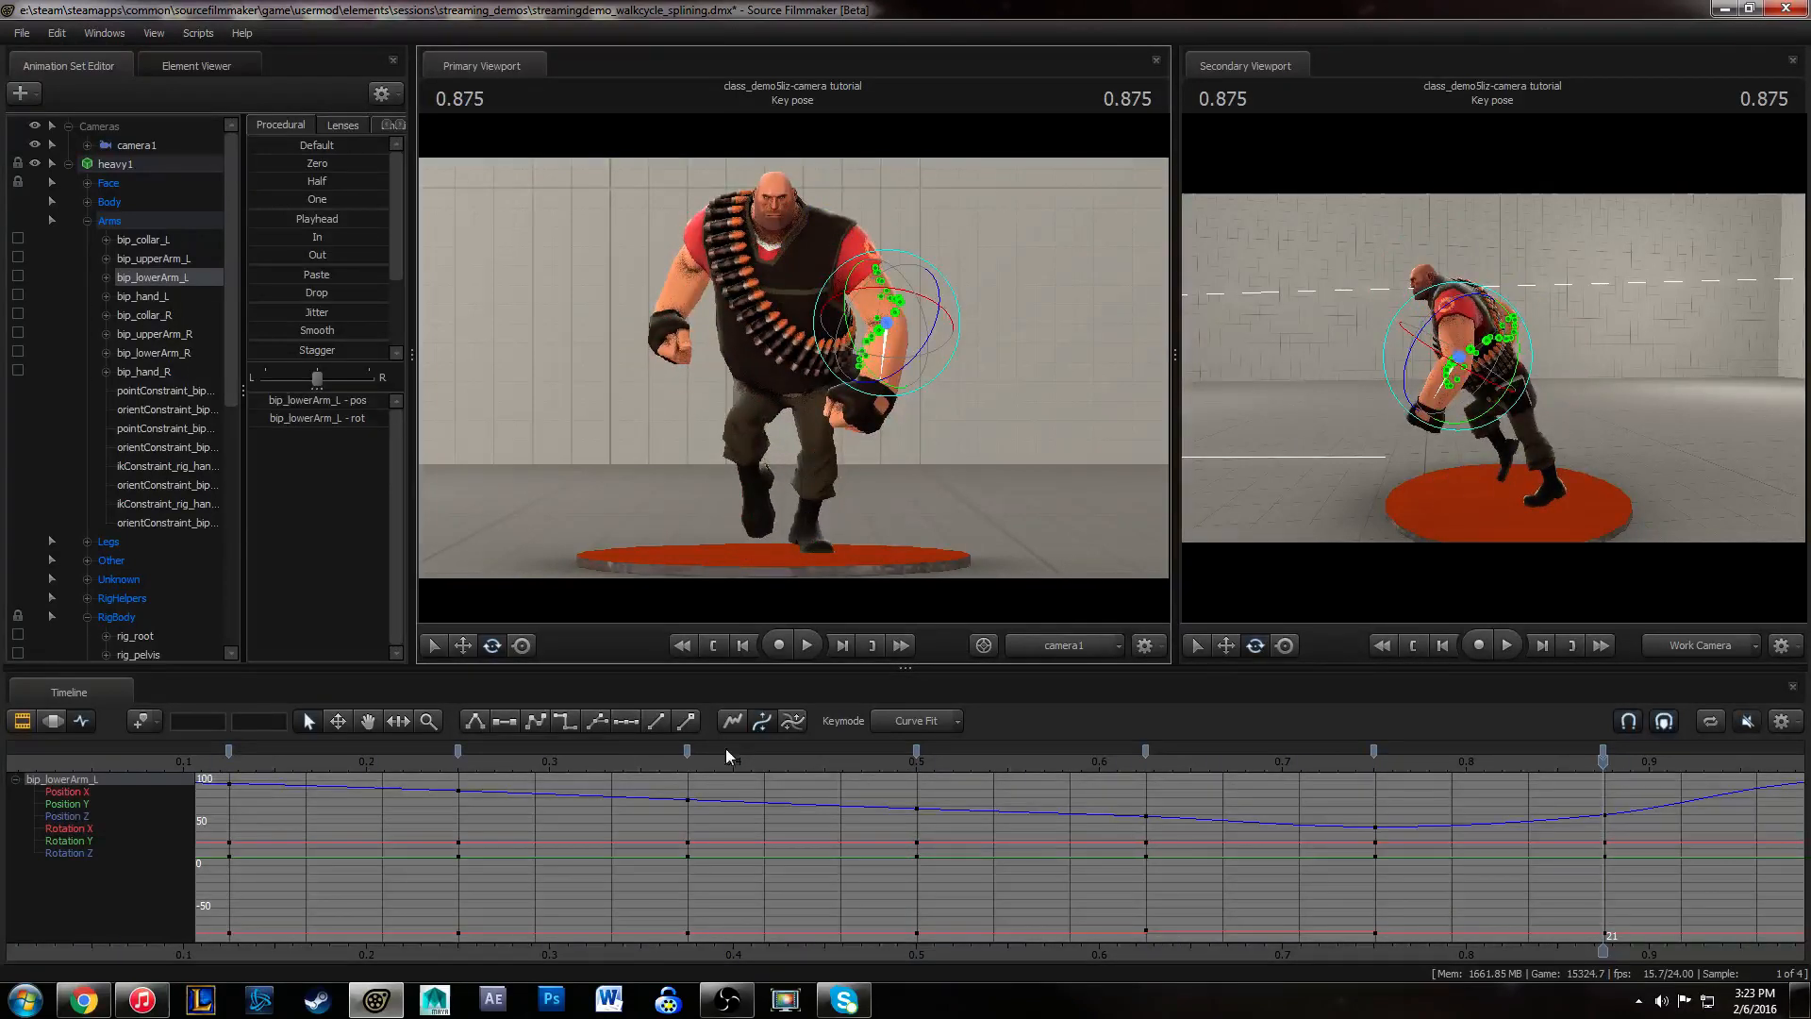
{"action": "key", "text": "space"}
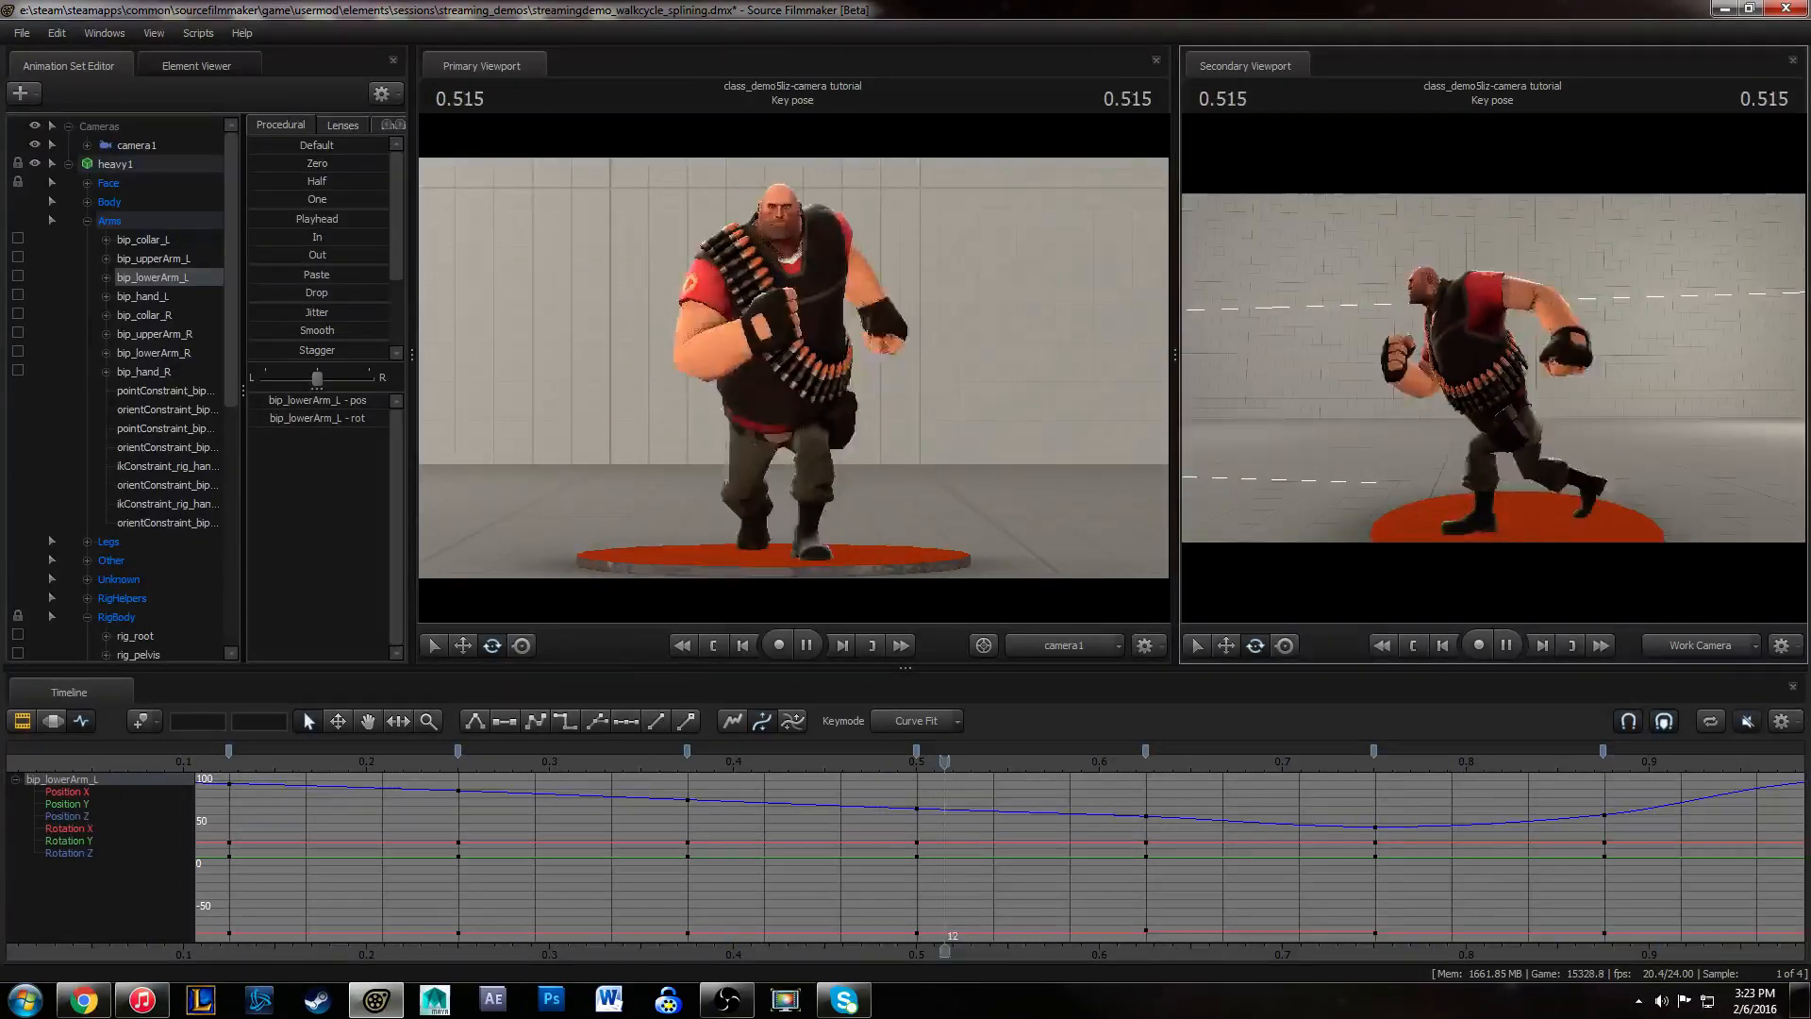
{"action": "key", "text": "space"}
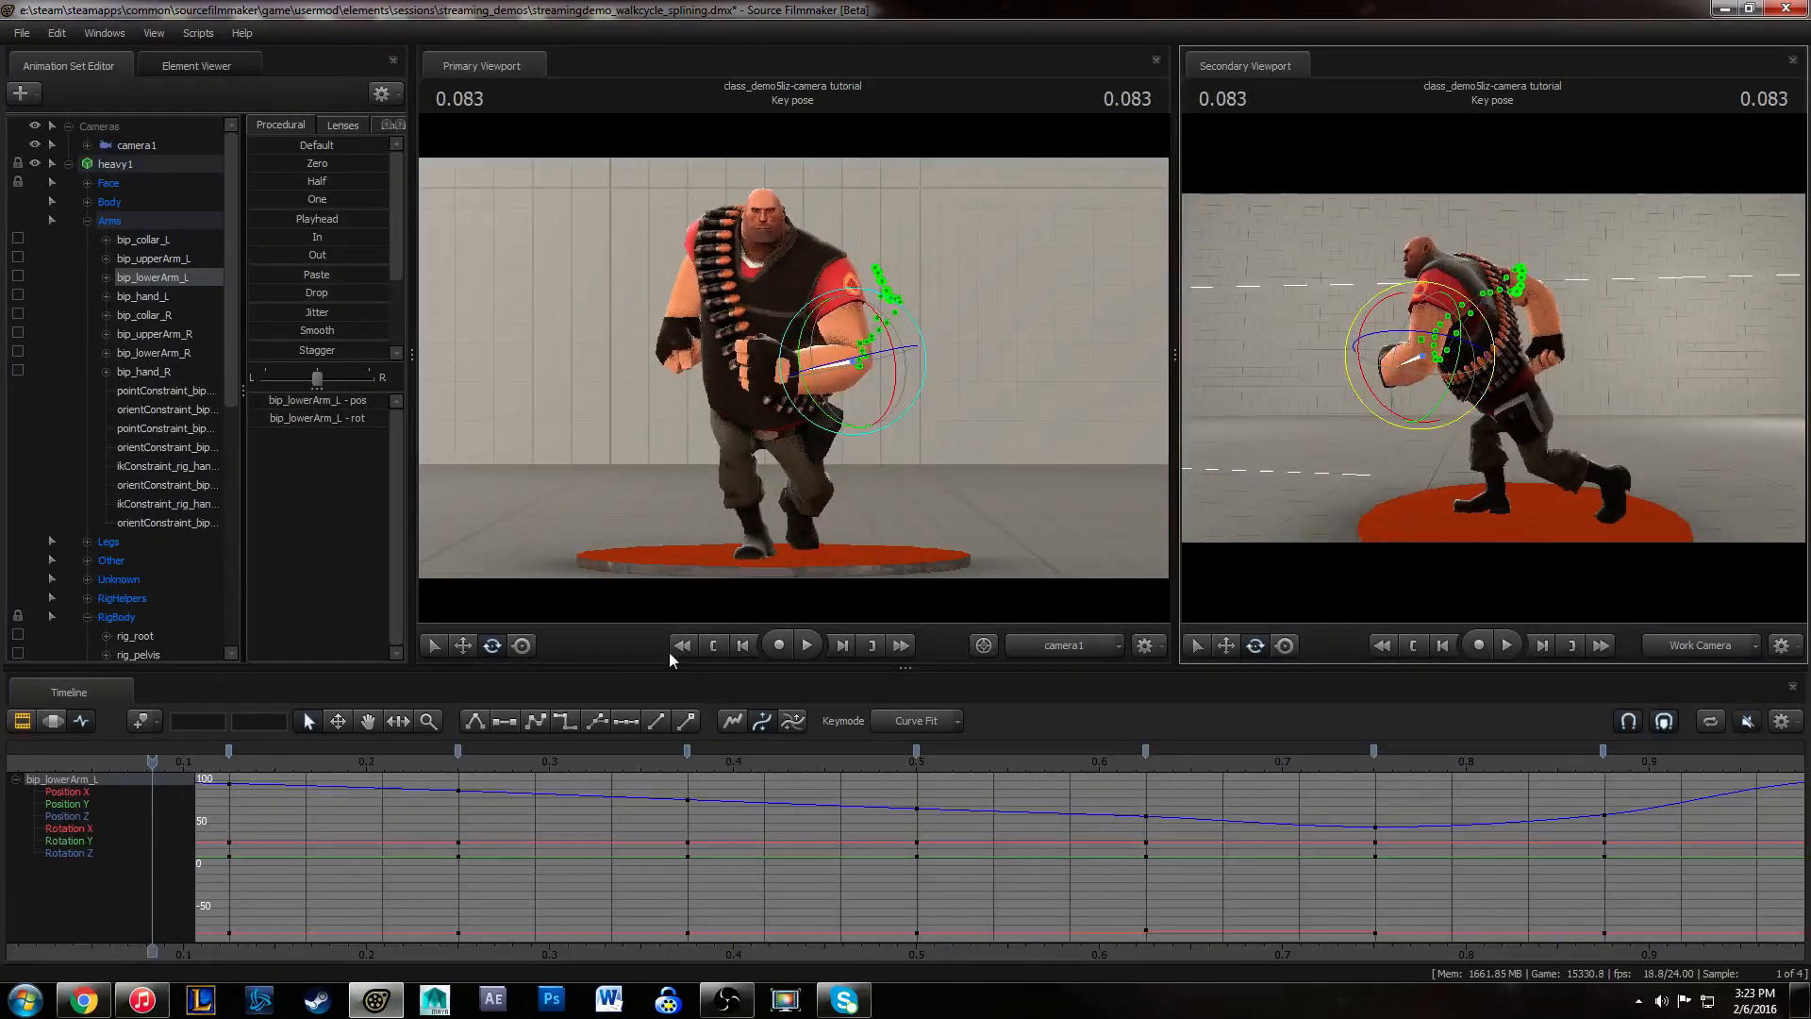
{"action": "left_click_drag", "start_coordinate": [96, 759], "coordinate": [458, 760]}
{"action": "key", "text": "f"}
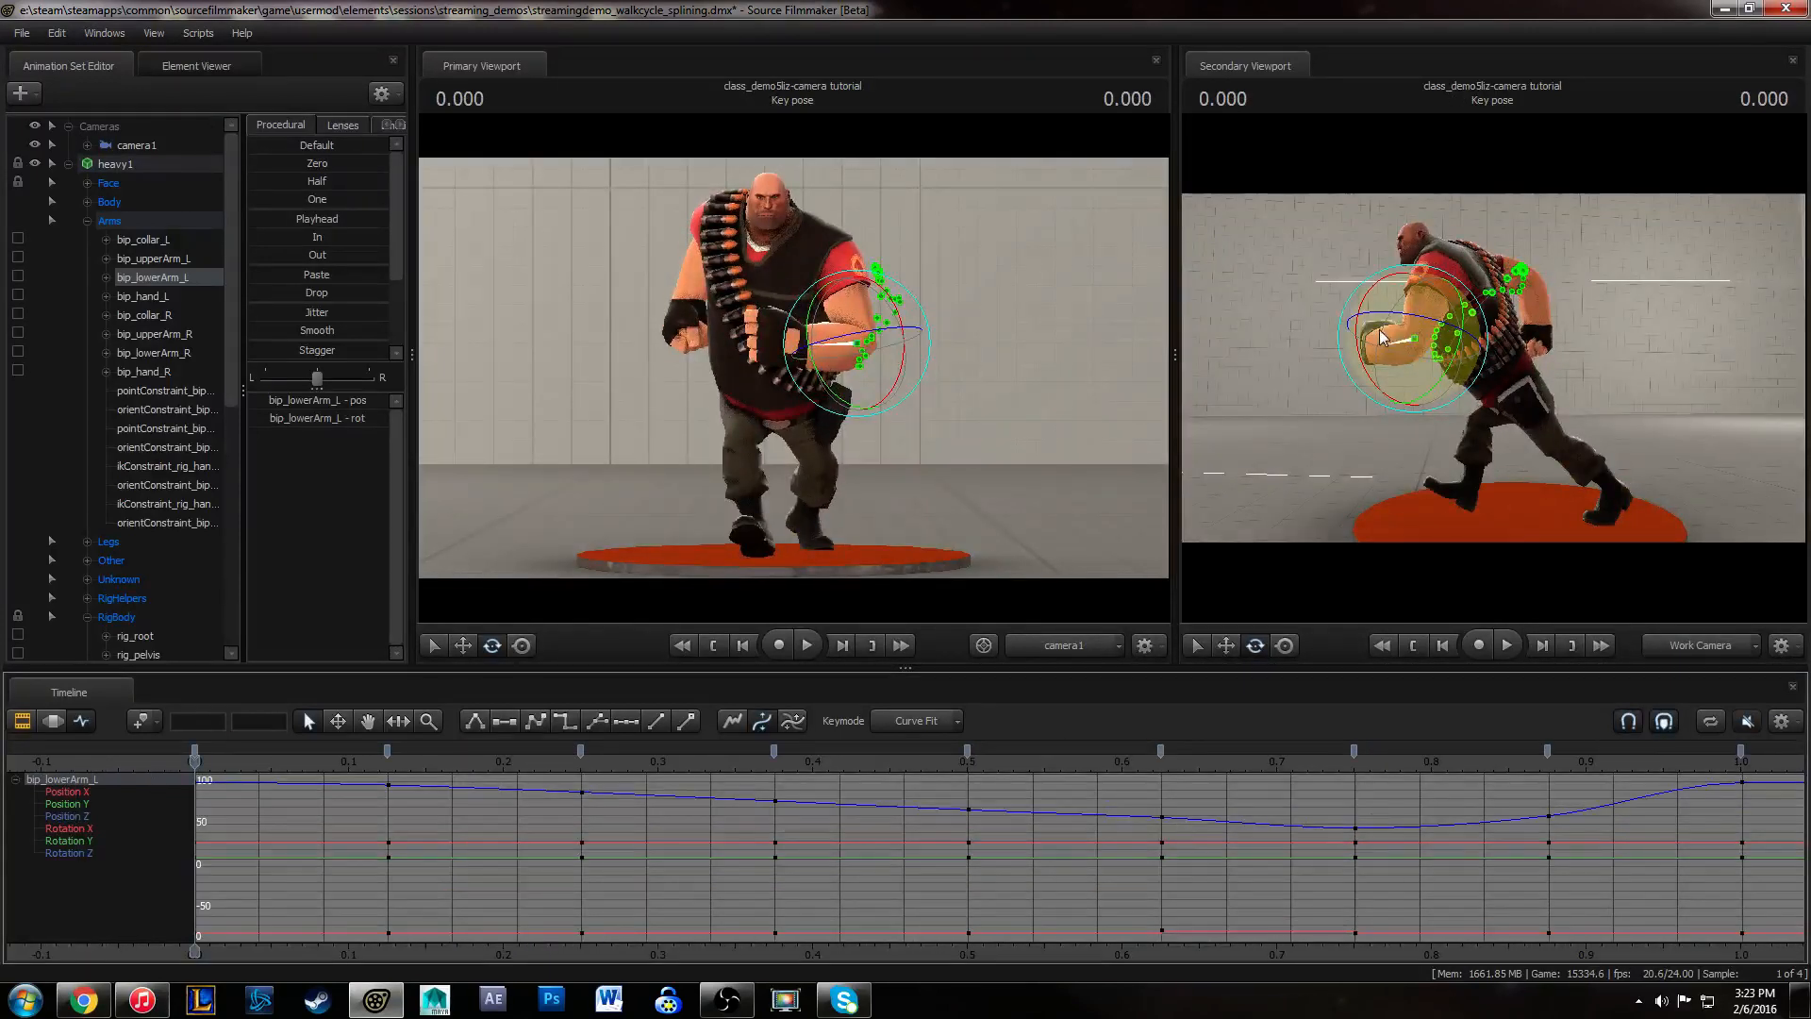
{"action": "left_click_drag", "start_coordinate": [1250, 471], "coordinate": [1234, 480]}
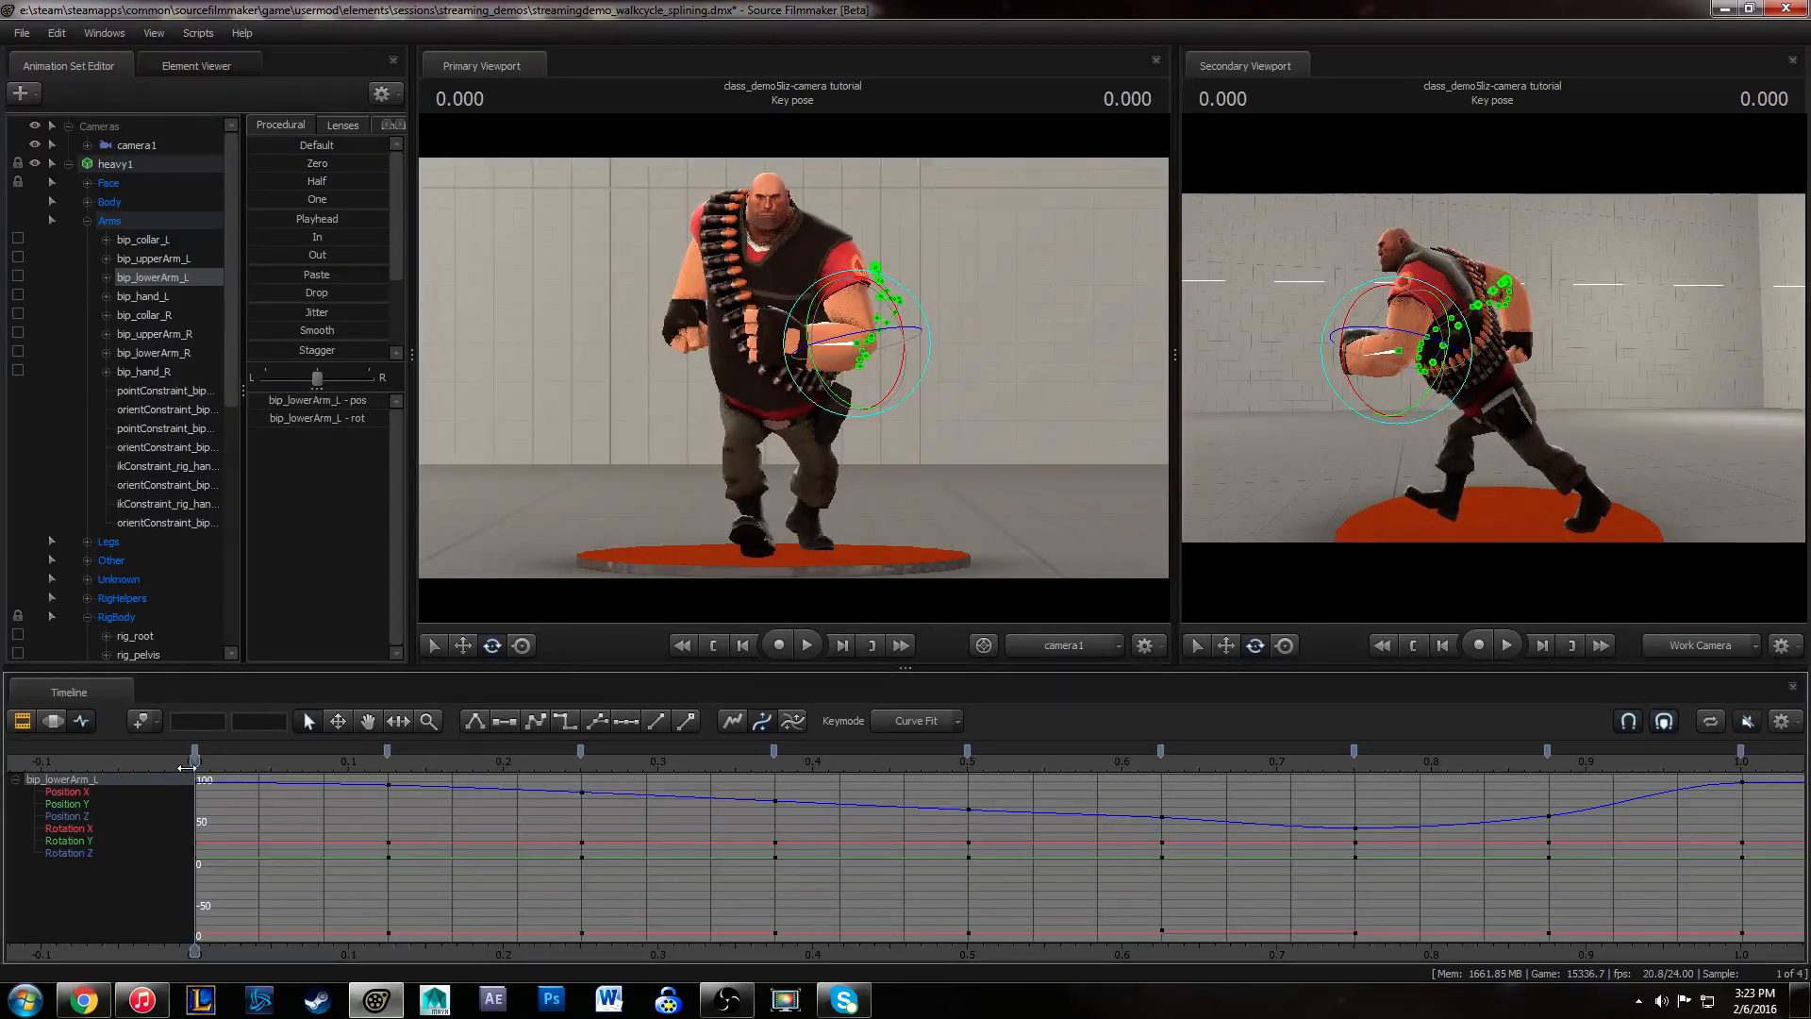
- Scrub and step through the cycle to frame 24 to examine the left forearm's motion, and return to frame 0
{"action": "left_click_drag", "start_coordinate": [195, 761], "coordinate": [1569, 761]}
{"action": "key", "text": "Right"}
{"action": "key", "text": "Right"}
{"action": "key", "text": "Right"}
{"action": "key", "text": "Right"}
{"action": "key", "text": "Right"}
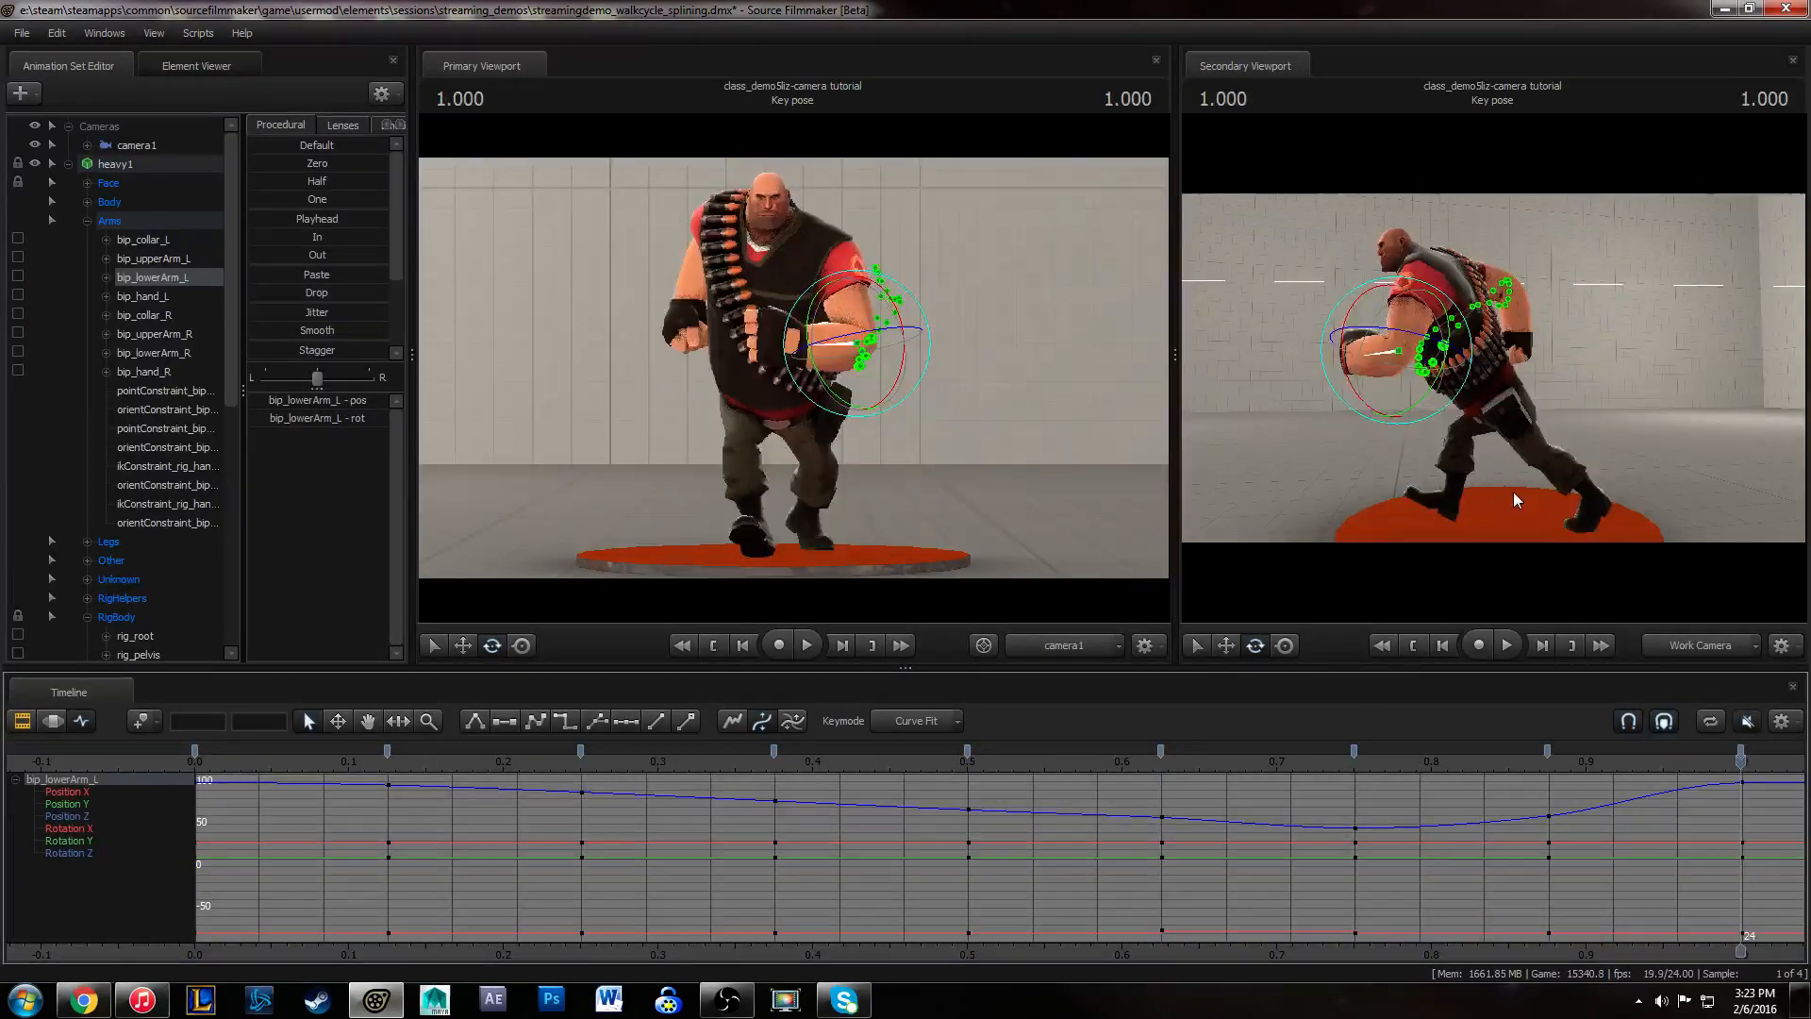
{"action": "left_click", "coordinate": [134, 768]}
{"action": "middle_click_drag", "start_coordinate": [828, 881], "coordinate": [685, 881]}
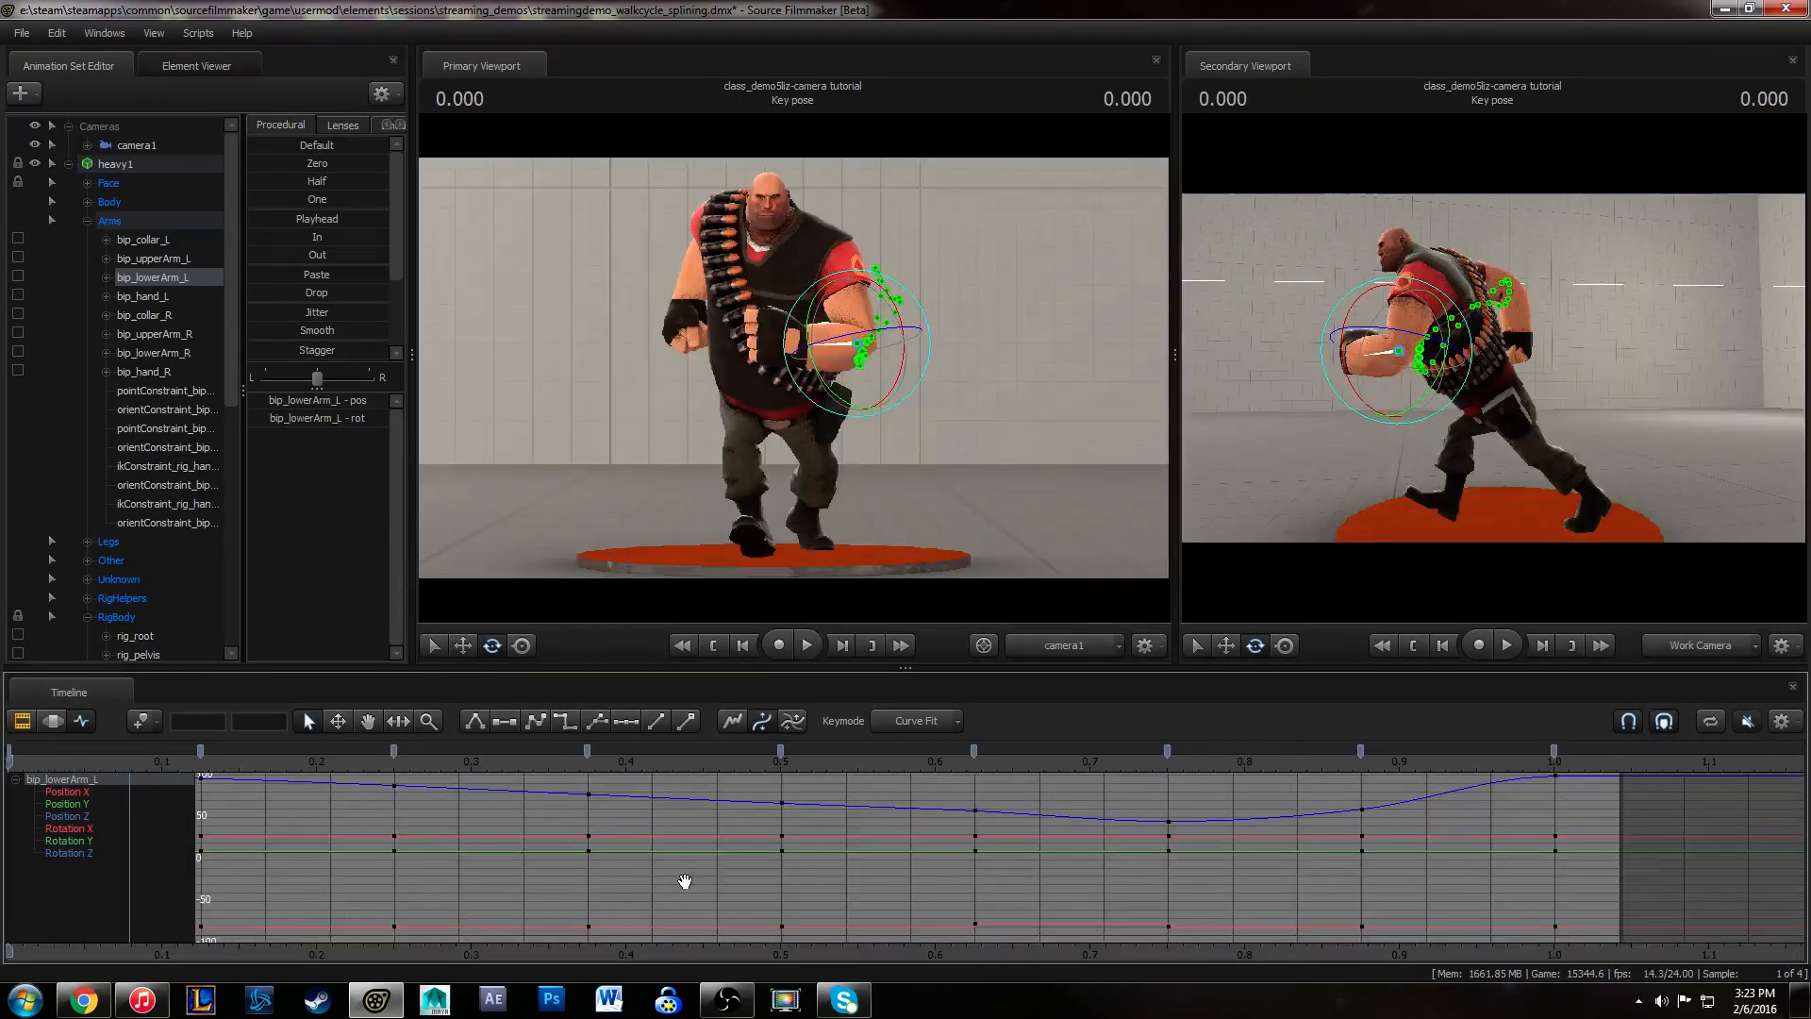
- Replay the walk cycle and scrub its first frames to examine the left forearm's swing alongside its curves
{"action": "right_click_drag", "start_coordinate": [680, 882], "coordinate": [710, 882], "text": "alt"}
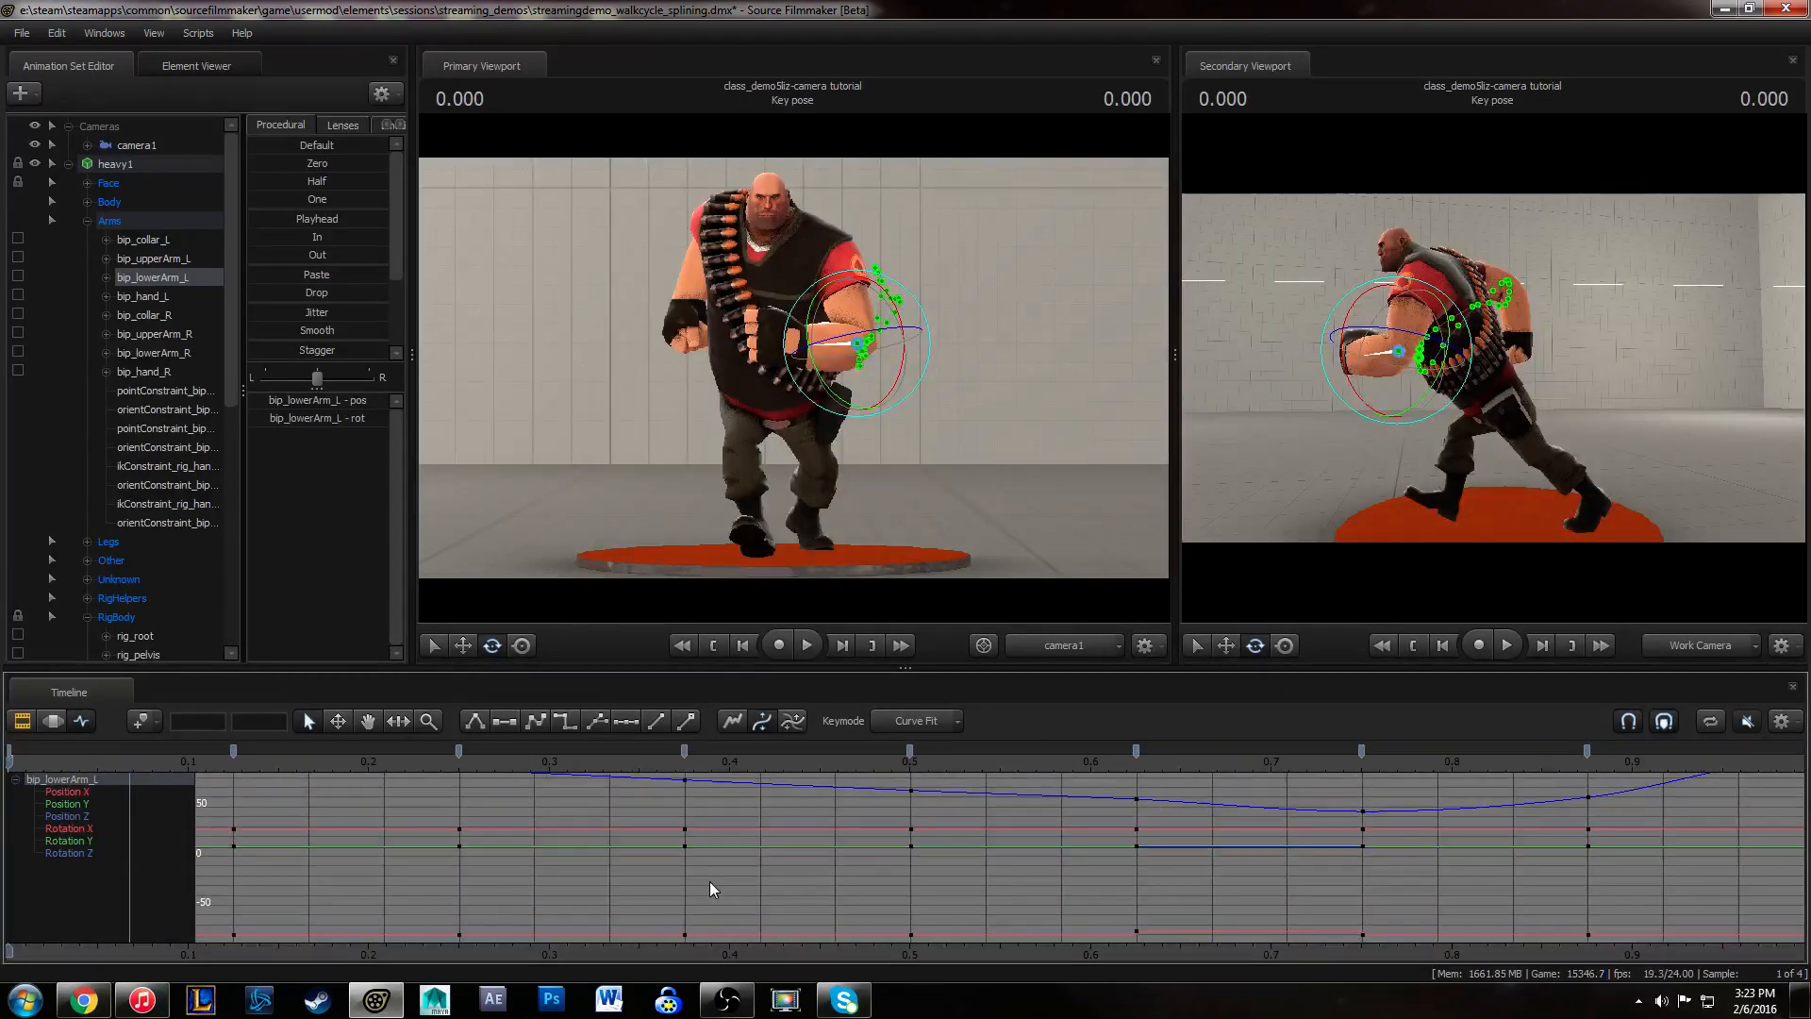
{"action": "left_click", "coordinate": [20, 765]}
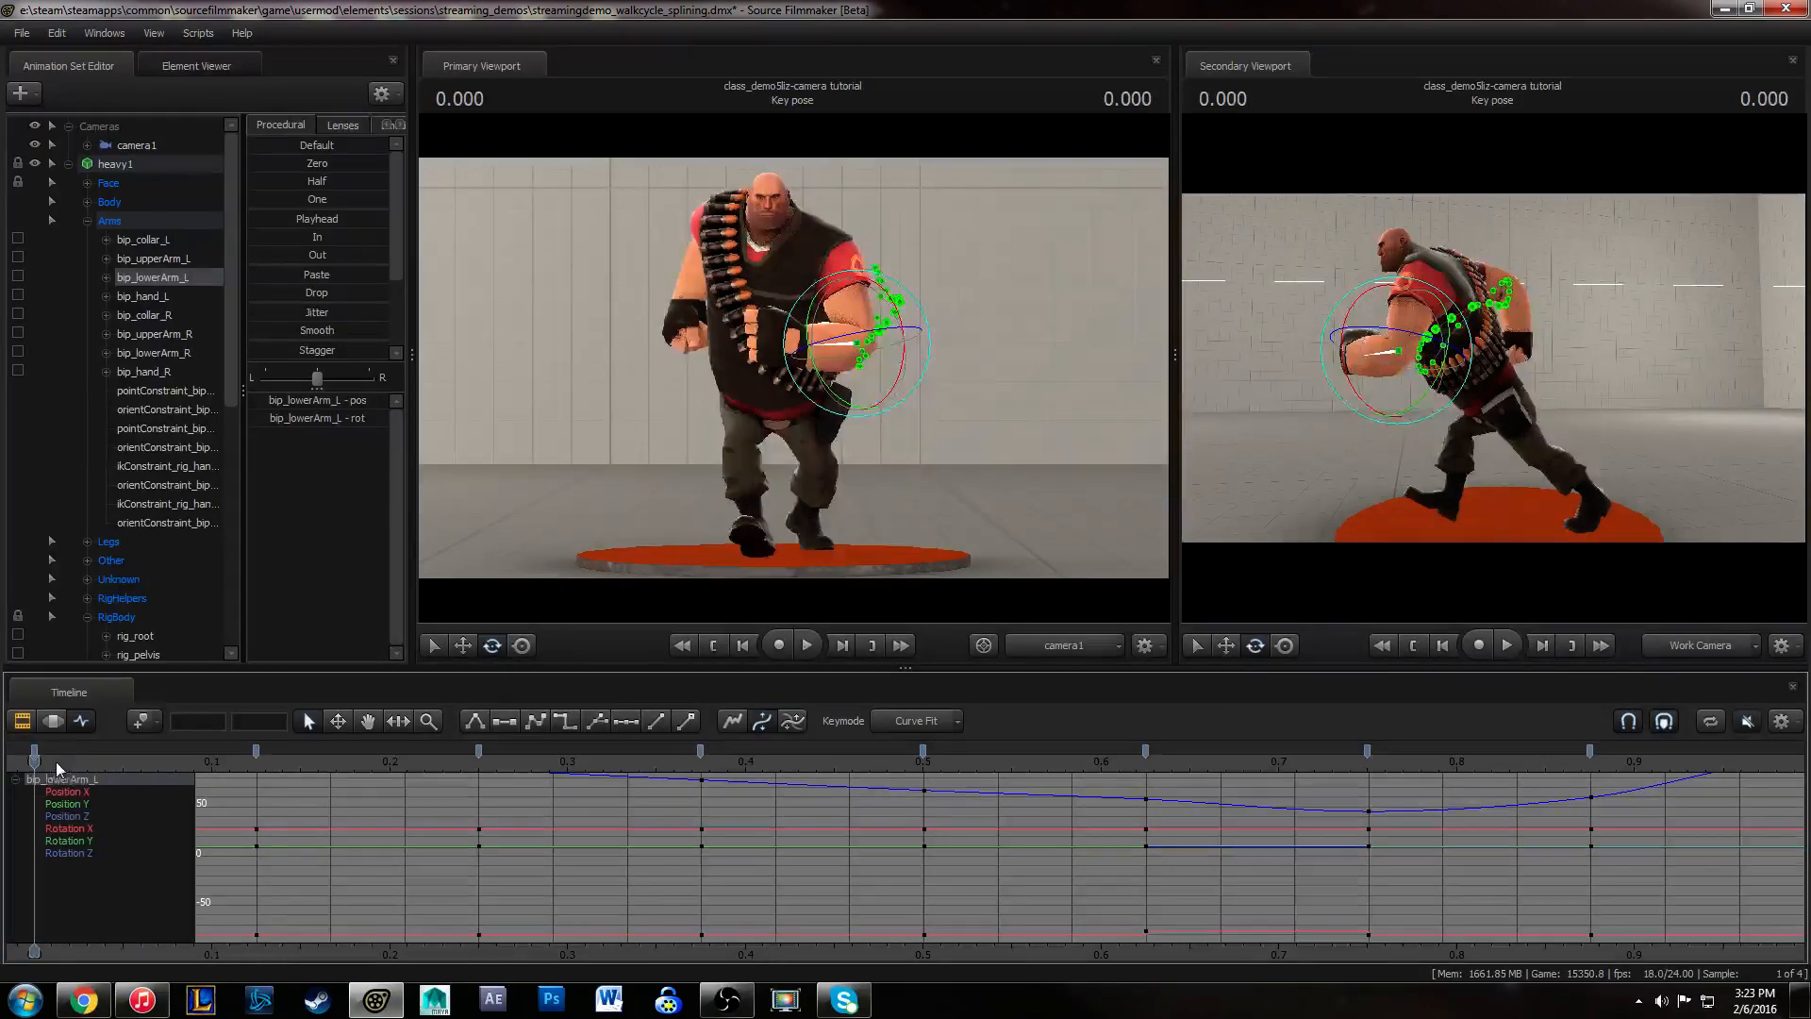
{"action": "key", "text": "space"}
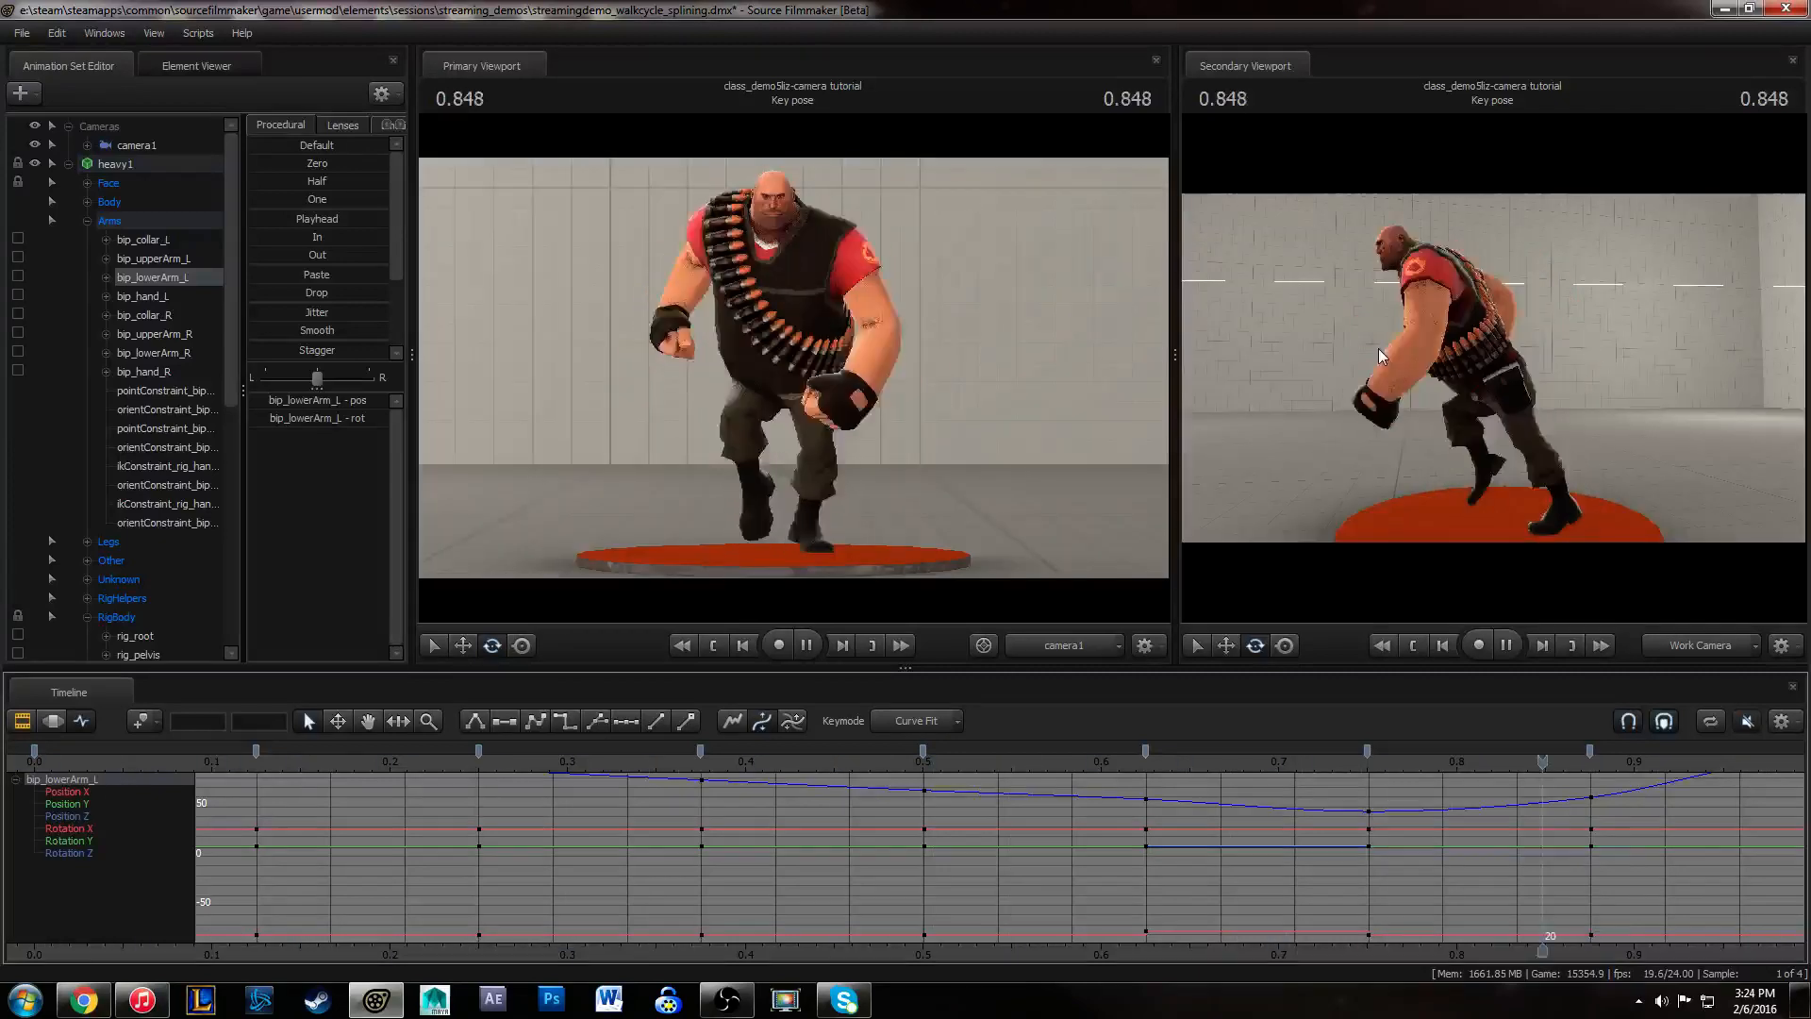
{"action": "key", "text": "space"}
{"action": "middle_click_drag", "start_coordinate": [626, 844], "coordinate": [948, 921]}
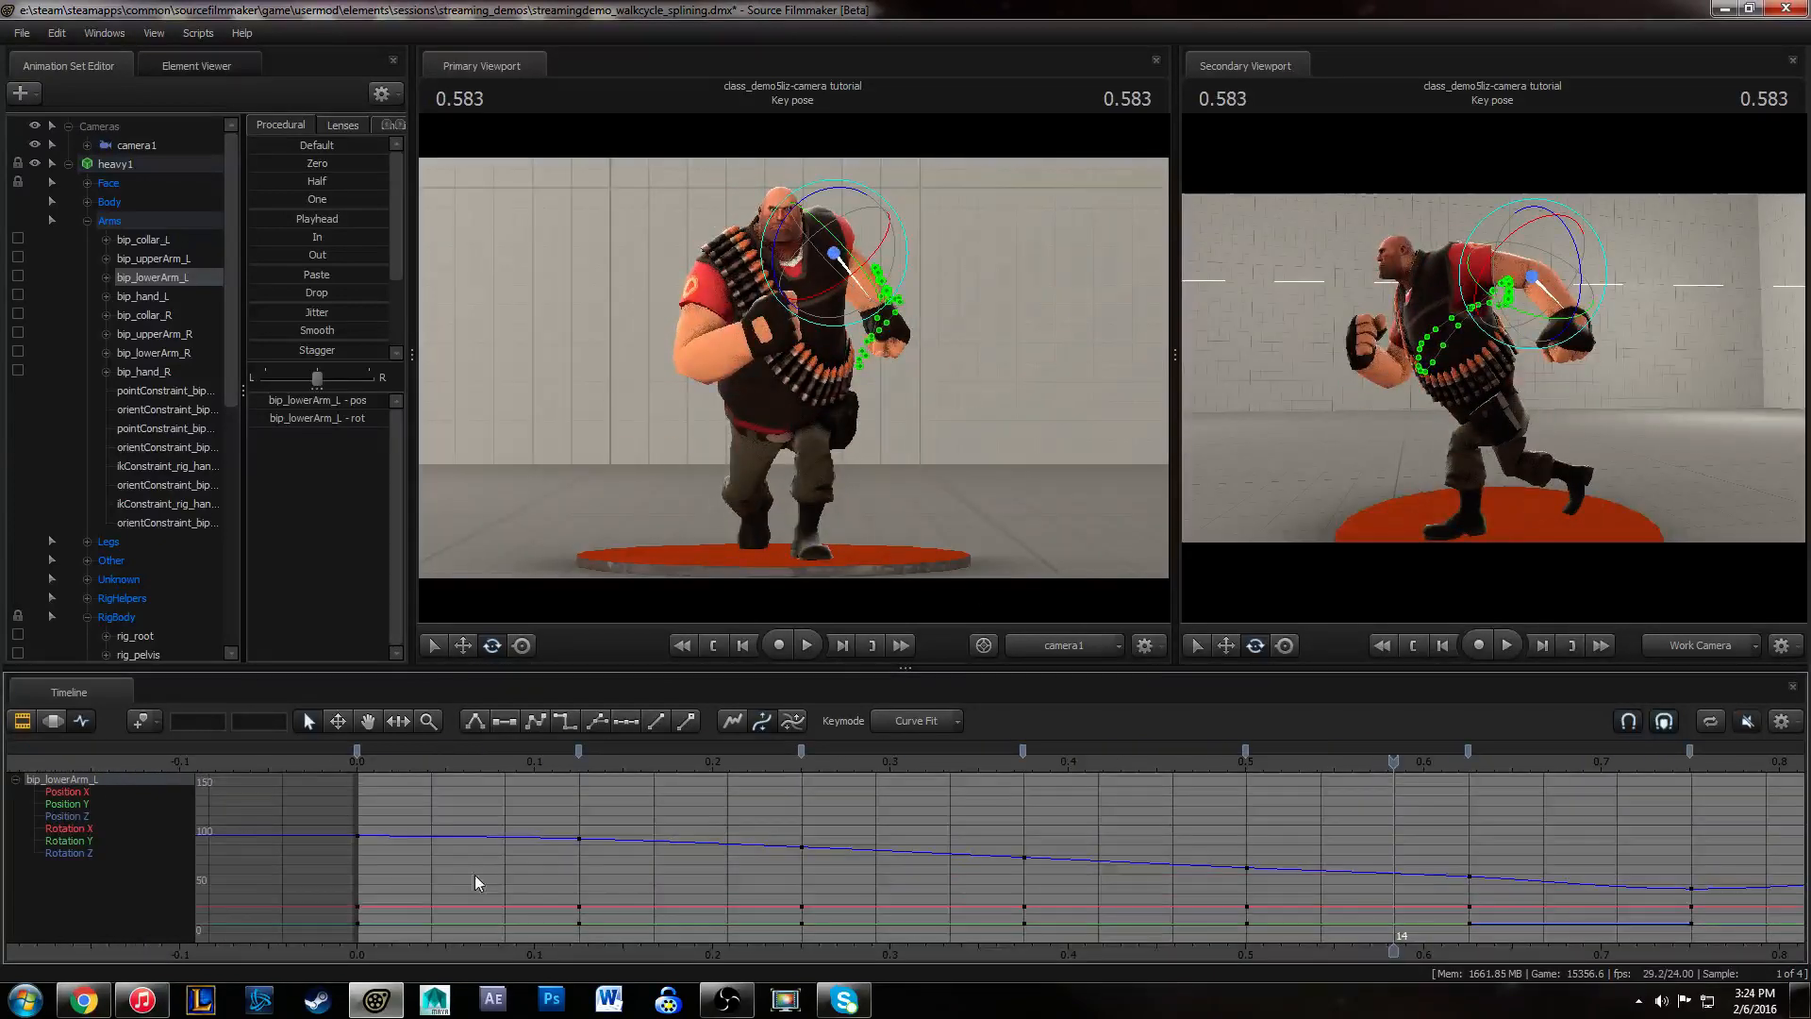
{"action": "left_click_drag", "start_coordinate": [310, 761], "coordinate": [505, 761]}
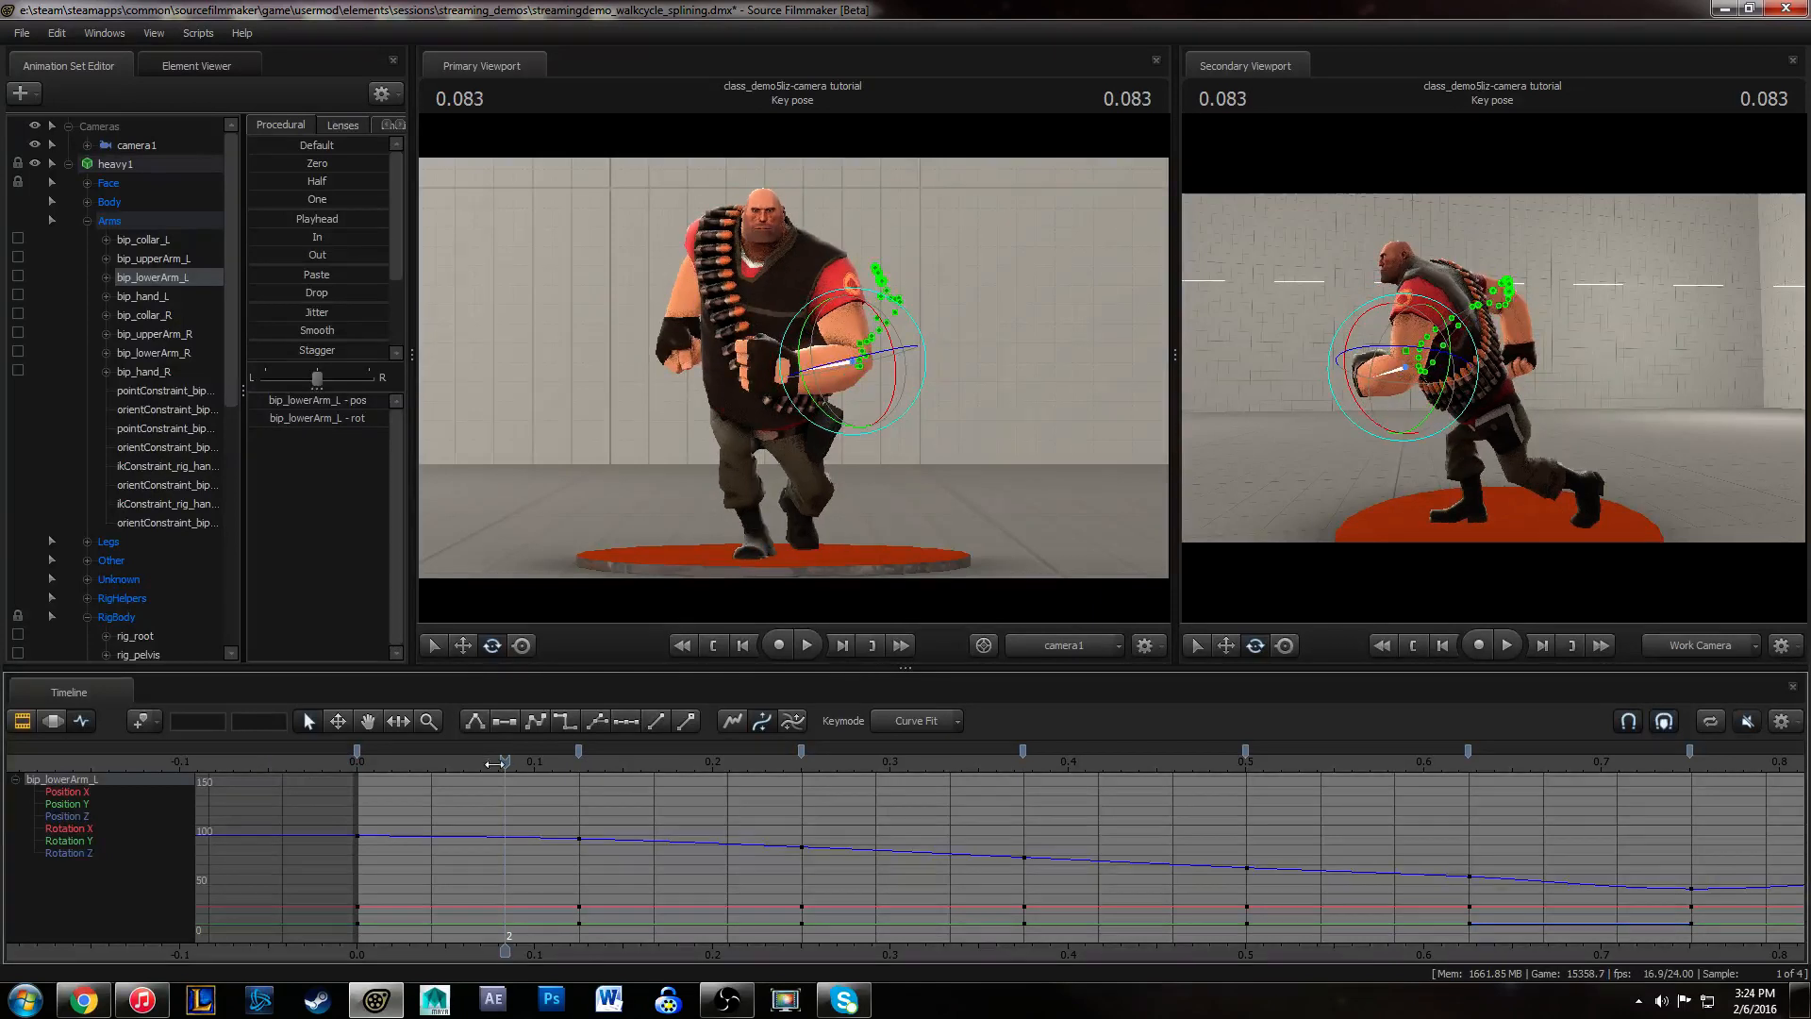
- Isolate bip_lowerArm_L's Rotation Z curve, raise its frame 3 key while moving it to frame 2, and smooth the tangents of the first two keys
{"action": "left_click", "coordinate": [84, 853]}
{"action": "mouse_move", "coordinate": [601, 814]}
{"action": "middle_mouse_down"}
{"action": "mouse_move", "coordinate": [602, 870]}
{"action": "mouse_move", "coordinate": [594, 842]}
{"action": "middle_mouse_up"}
{"action": "scroll", "coordinate": [602, 869], "scroll_direction": "up", "scroll_amount": 3, "text": "ctrl"}
{"action": "left_click_drag", "start_coordinate": [554, 834], "coordinate": [594, 879]}
{"action": "middle_click_drag", "start_coordinate": [596, 881], "coordinate": [566, 856], "text": "shift"}
{"action": "key", "text": "2"}
{"action": "left_click", "coordinate": [355, 839]}
{"action": "key", "text": "3"}
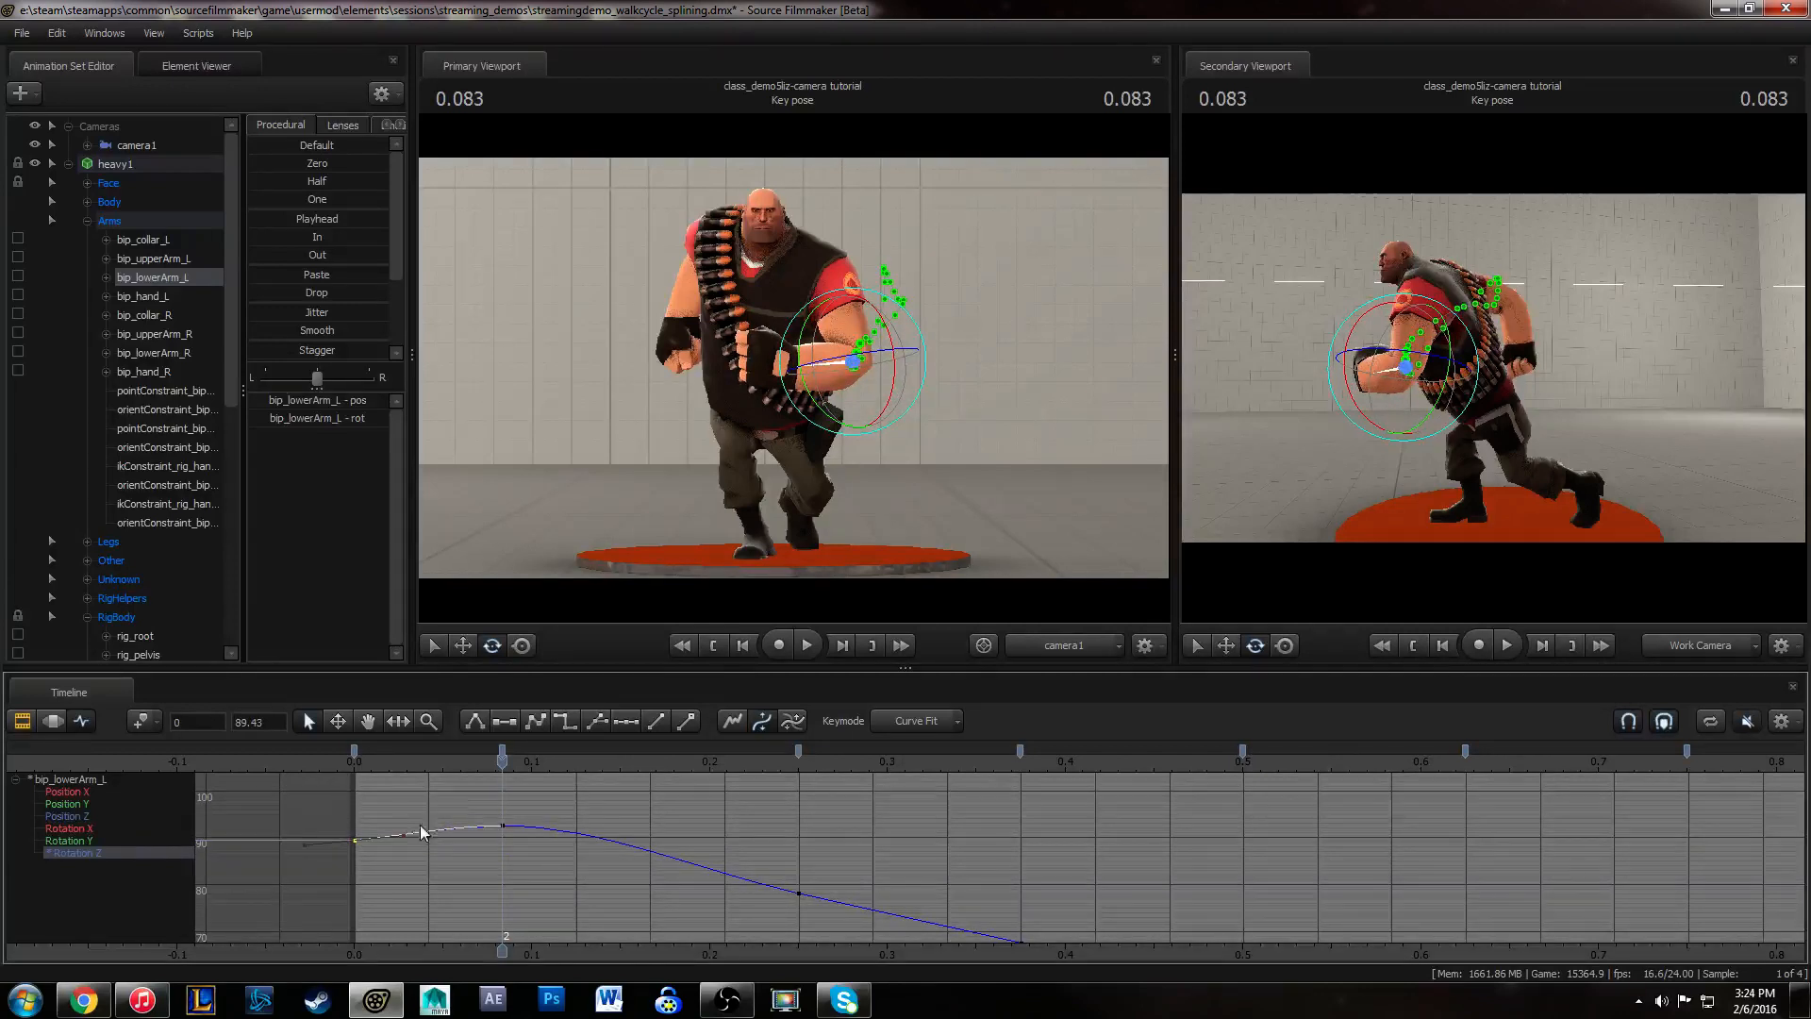
- Move the raised Rotation Z key from frame 2 to frame 3 at 92.56
{"action": "left_click_drag", "start_coordinate": [472, 803], "coordinate": [546, 852]}
{"action": "middle_click_drag", "start_coordinate": [546, 852], "coordinate": [588, 865], "text": "shift"}
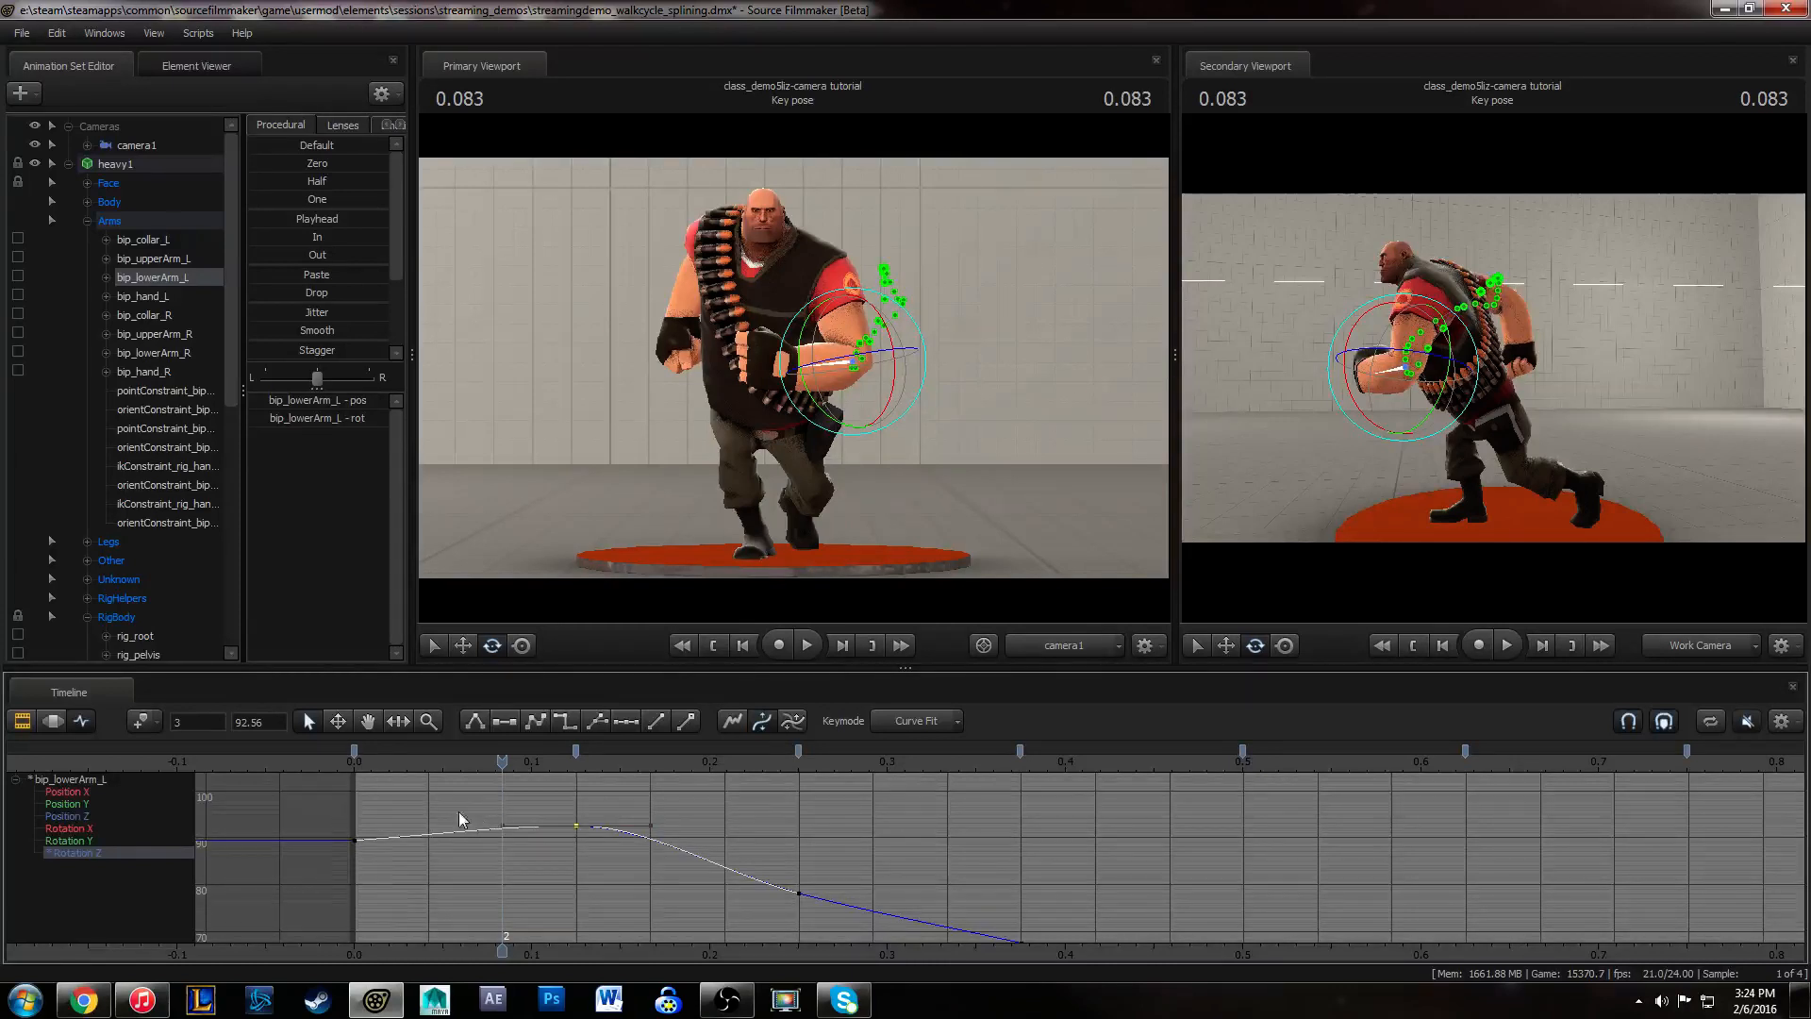
{"action": "left_click", "coordinate": [355, 840]}
{"action": "left_click_drag", "start_coordinate": [830, 936], "coordinate": [831, 938]}
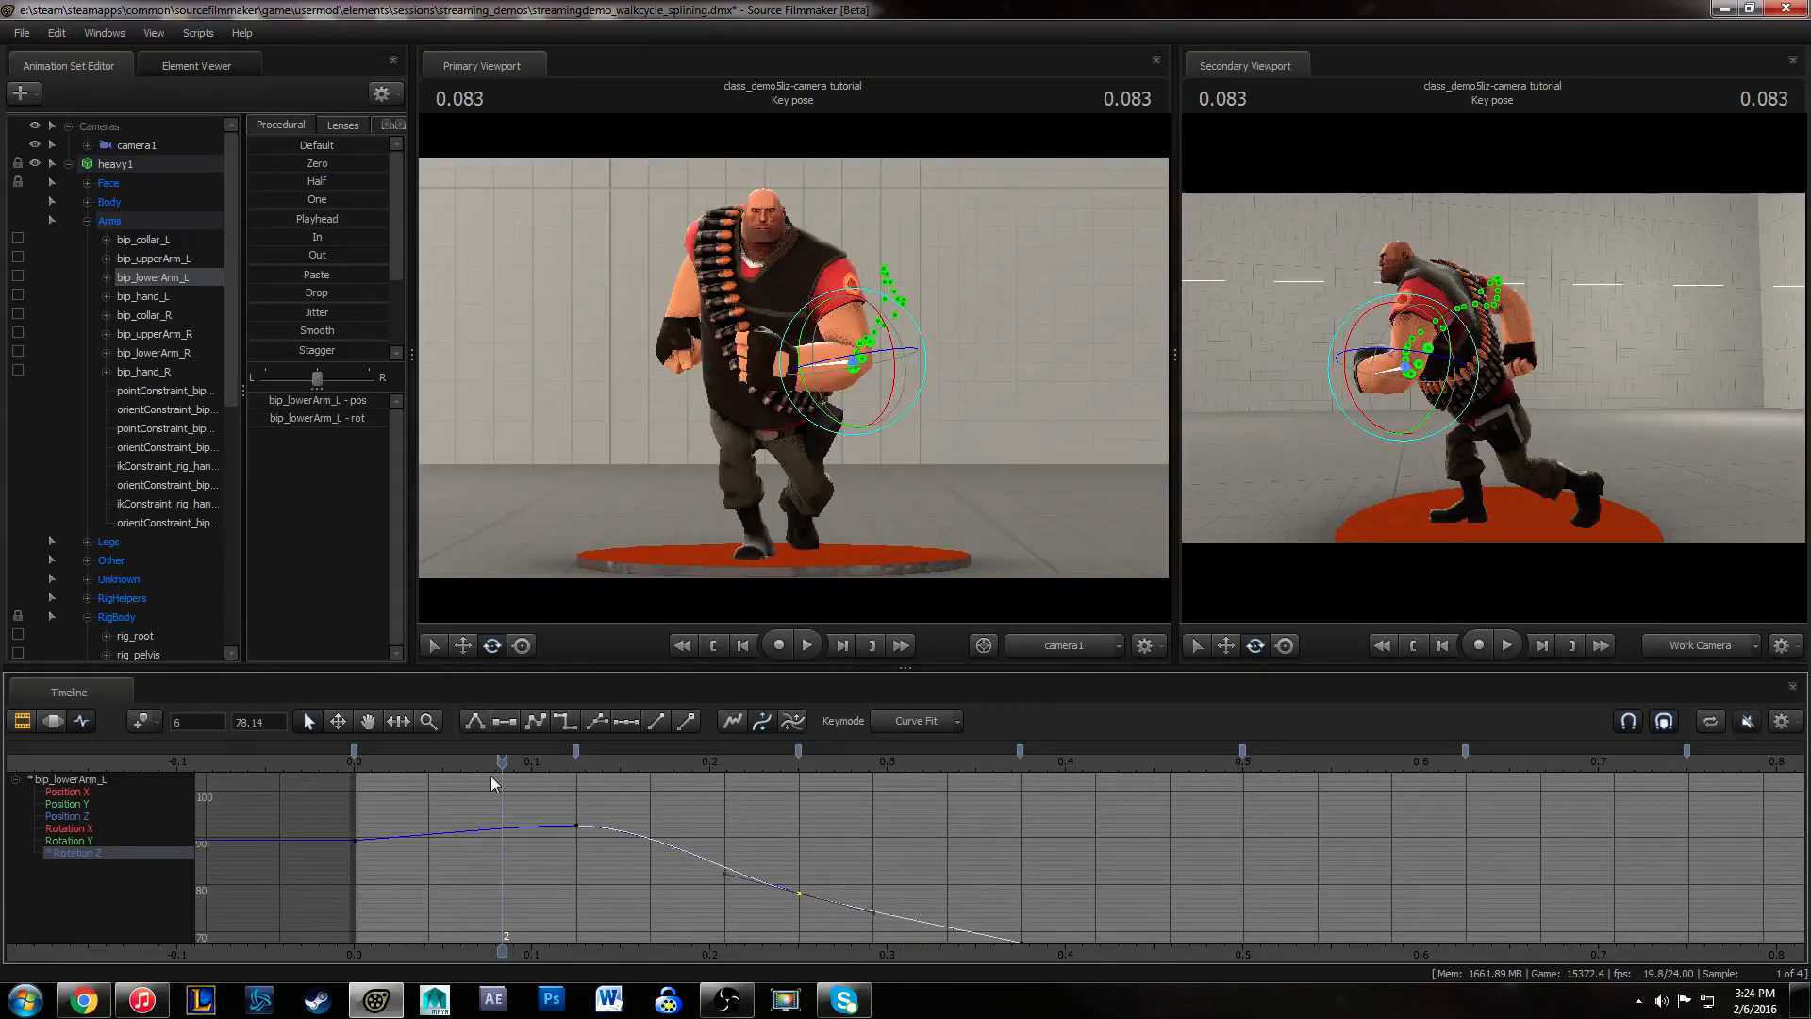
- Replay and scrub the start of the cycle, and raise the left forearm's frame 3 Rotation Z key to 97.56
{"action": "left_click", "coordinate": [334, 772]}
{"action": "middle_click_drag", "start_coordinate": [840, 873], "coordinate": [568, 862]}
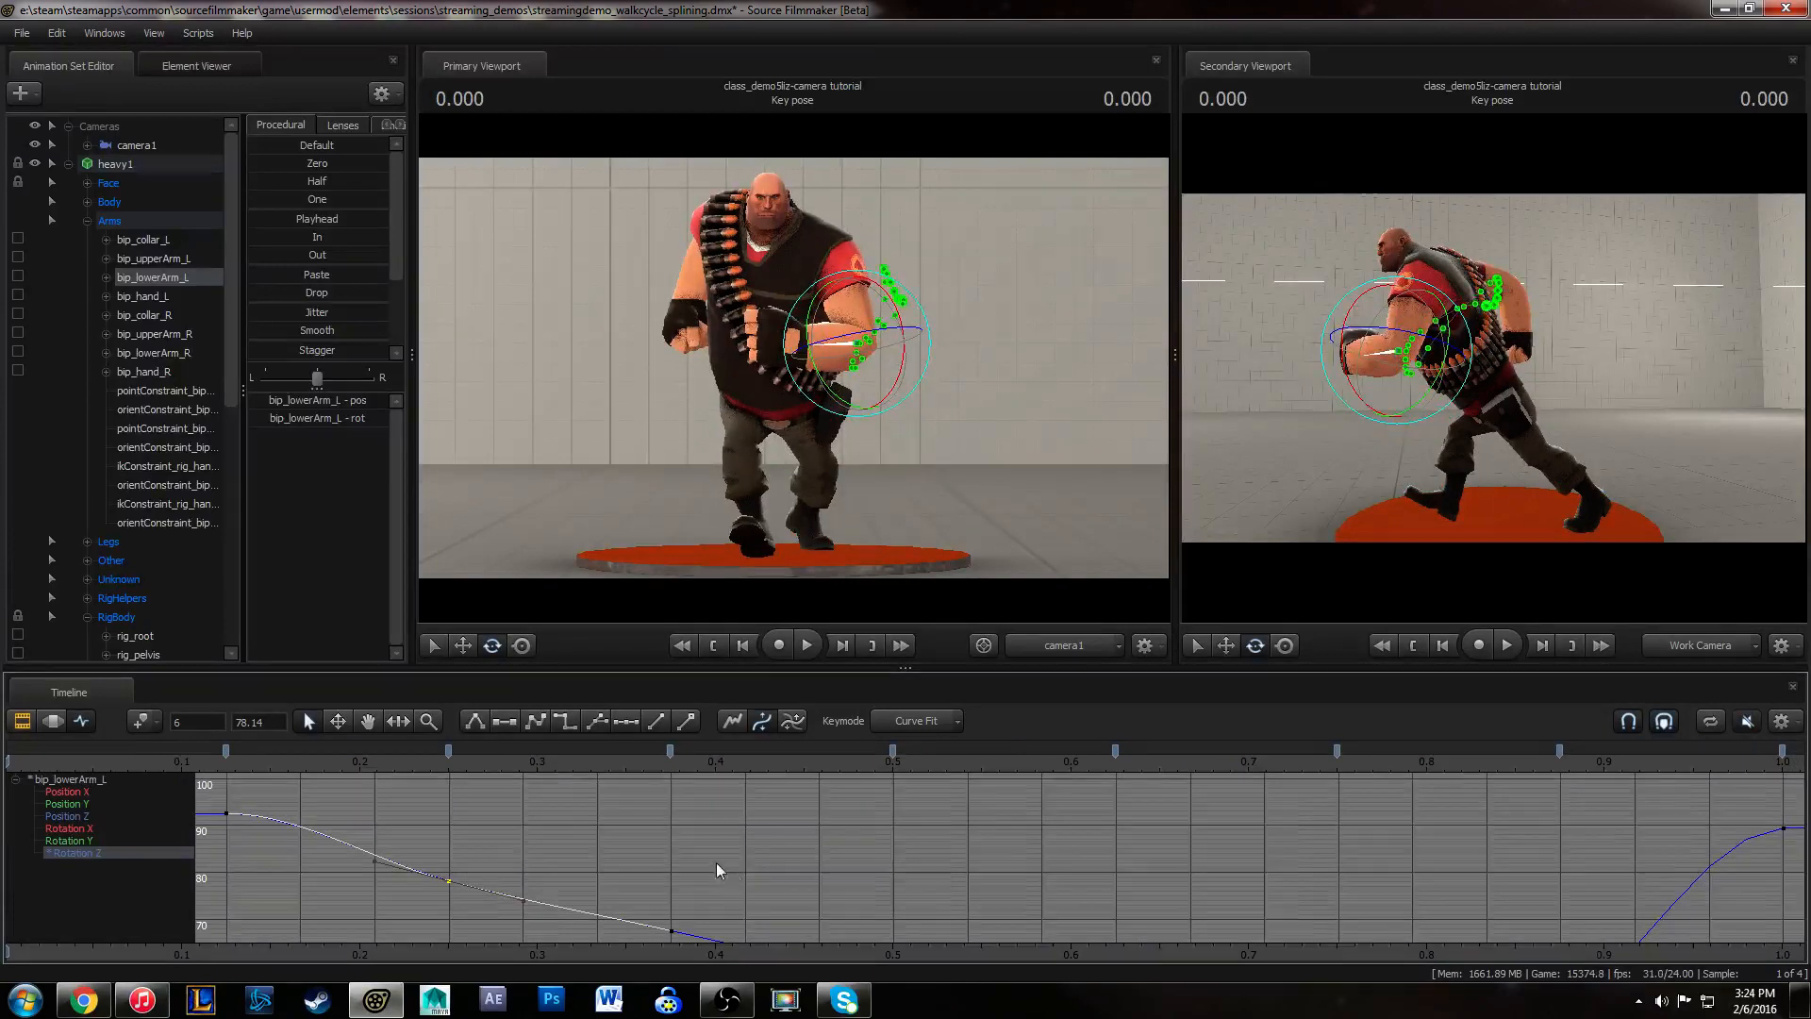
{"action": "scroll", "coordinate": [722, 868], "scroll_direction": "up", "scroll_amount": 2}
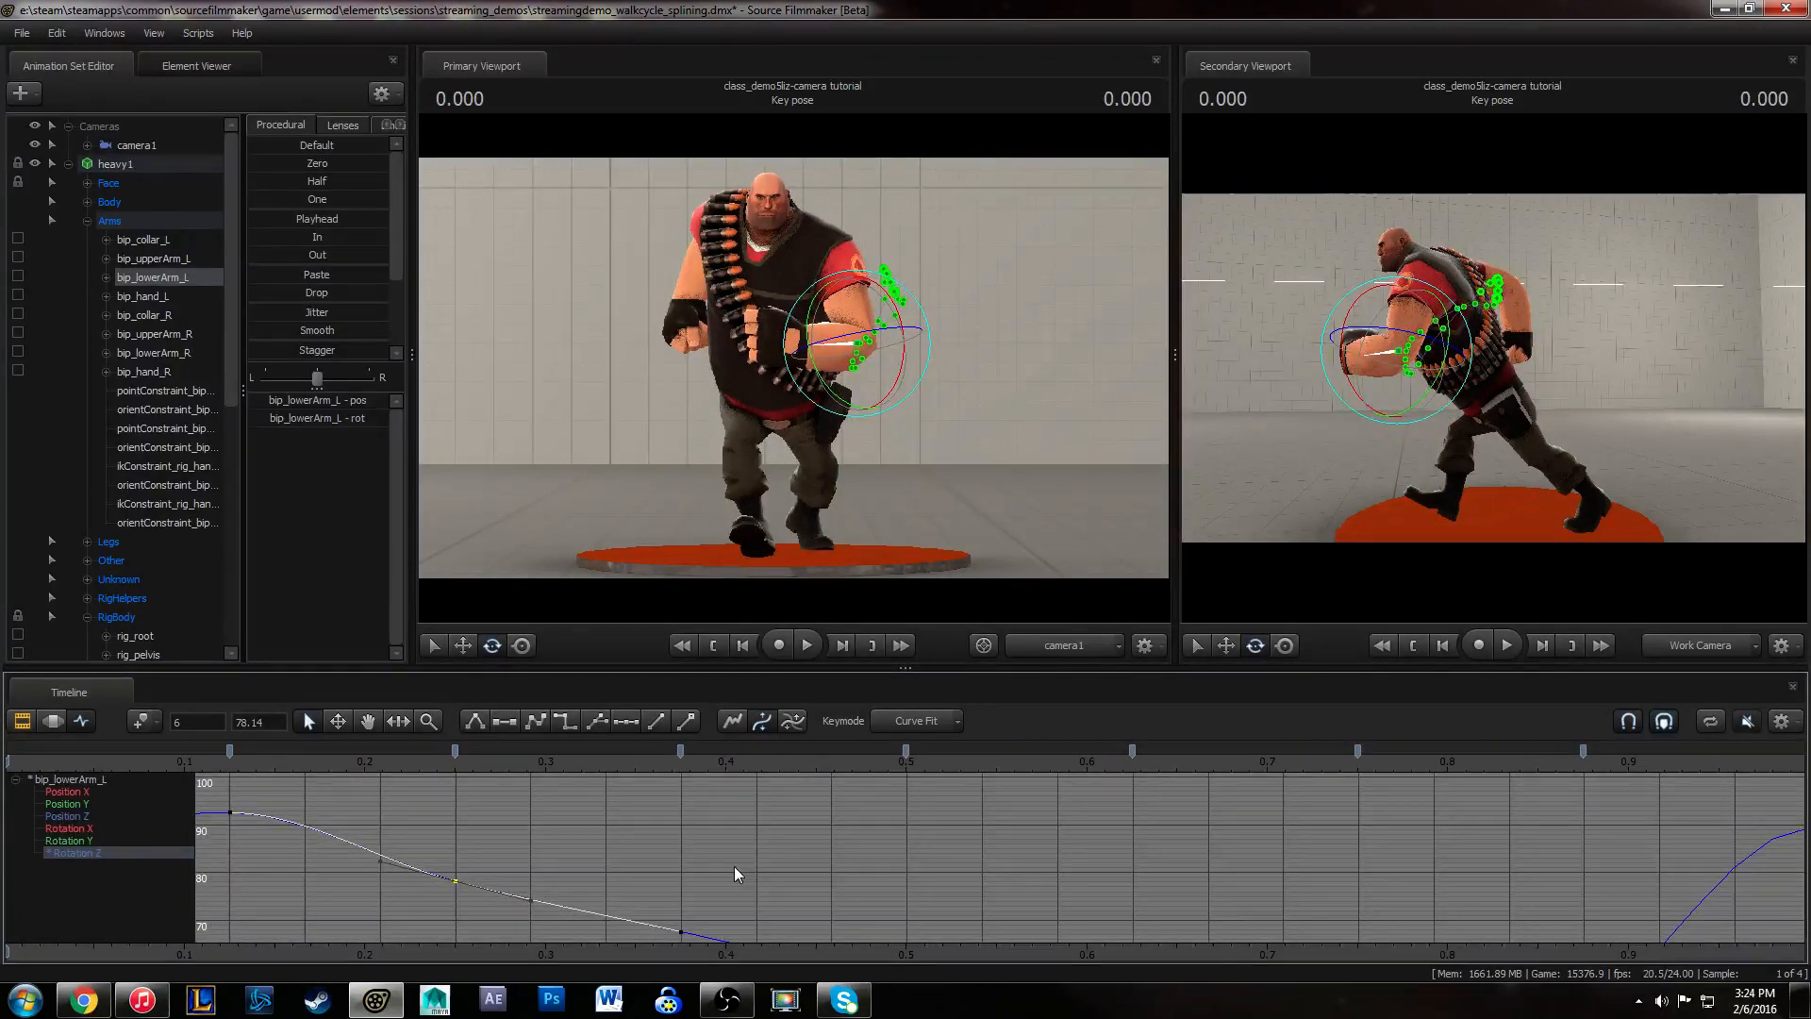
{"action": "key", "text": "space"}
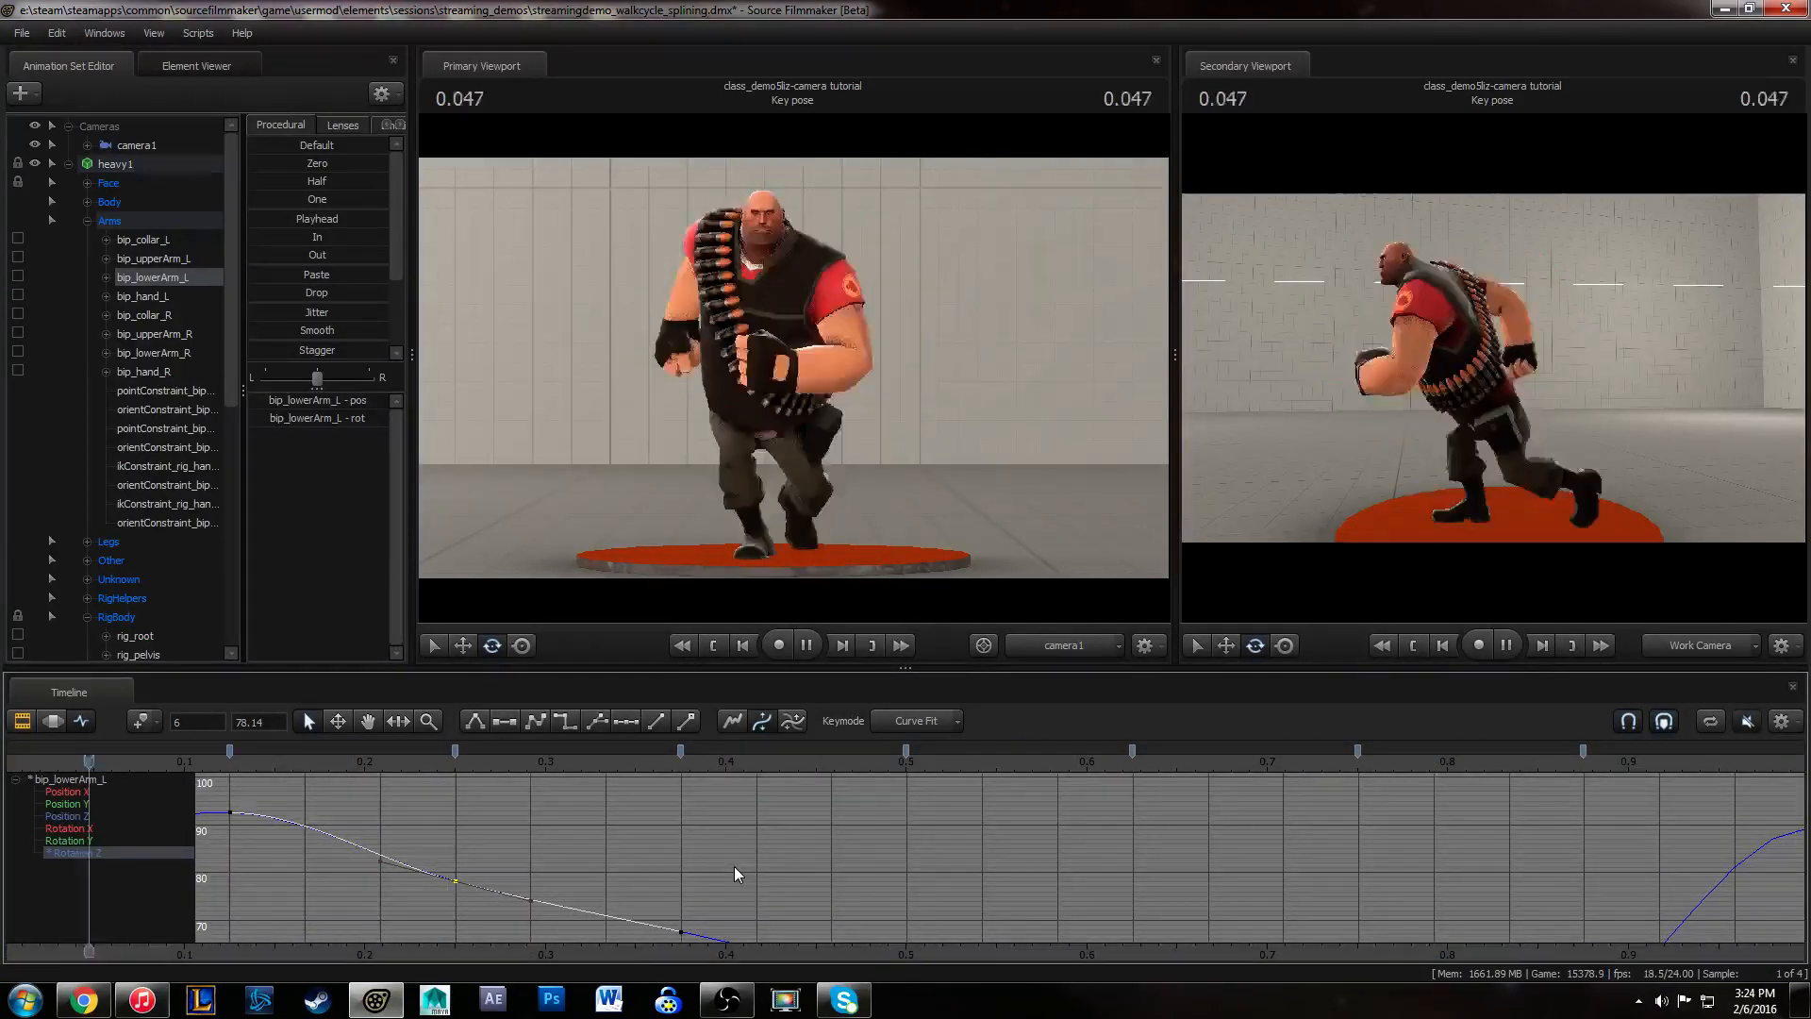
{"action": "key", "text": "space"}
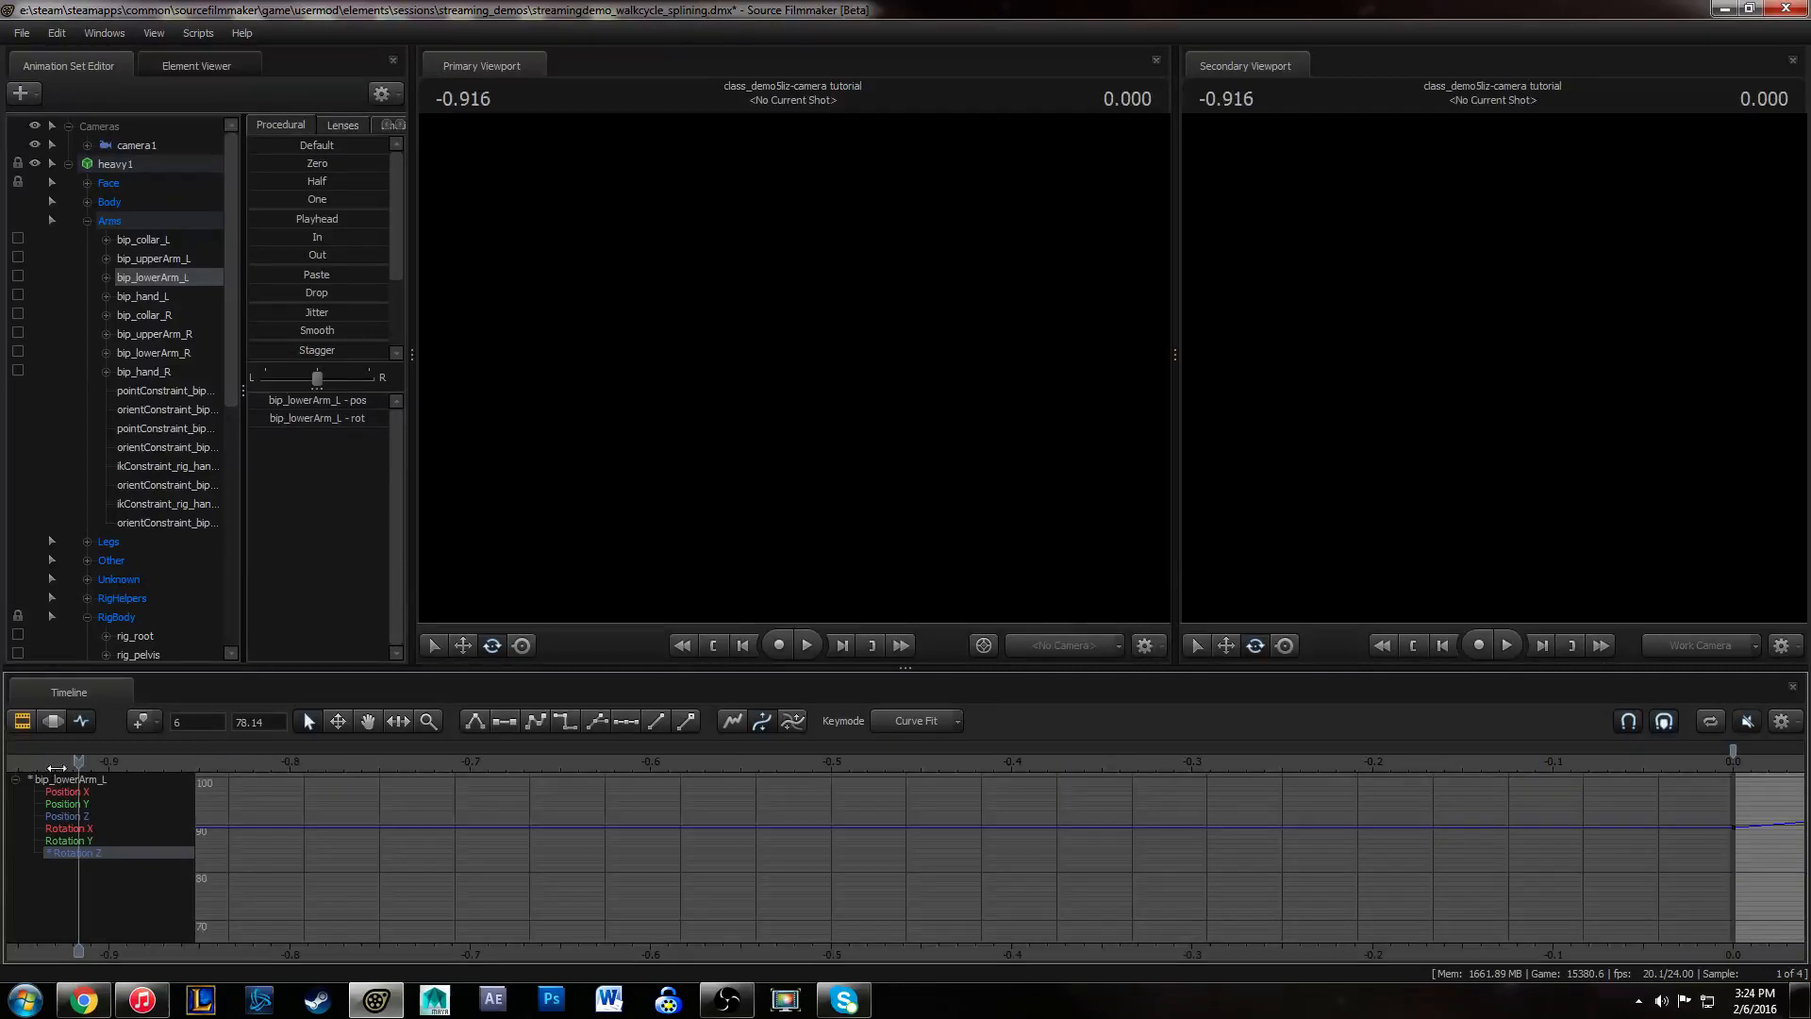
{"action": "left_click_drag", "start_coordinate": [190, 791], "coordinate": [903, 764]}
{"action": "left_click_drag", "start_coordinate": [278, 785], "coordinate": [404, 769]}
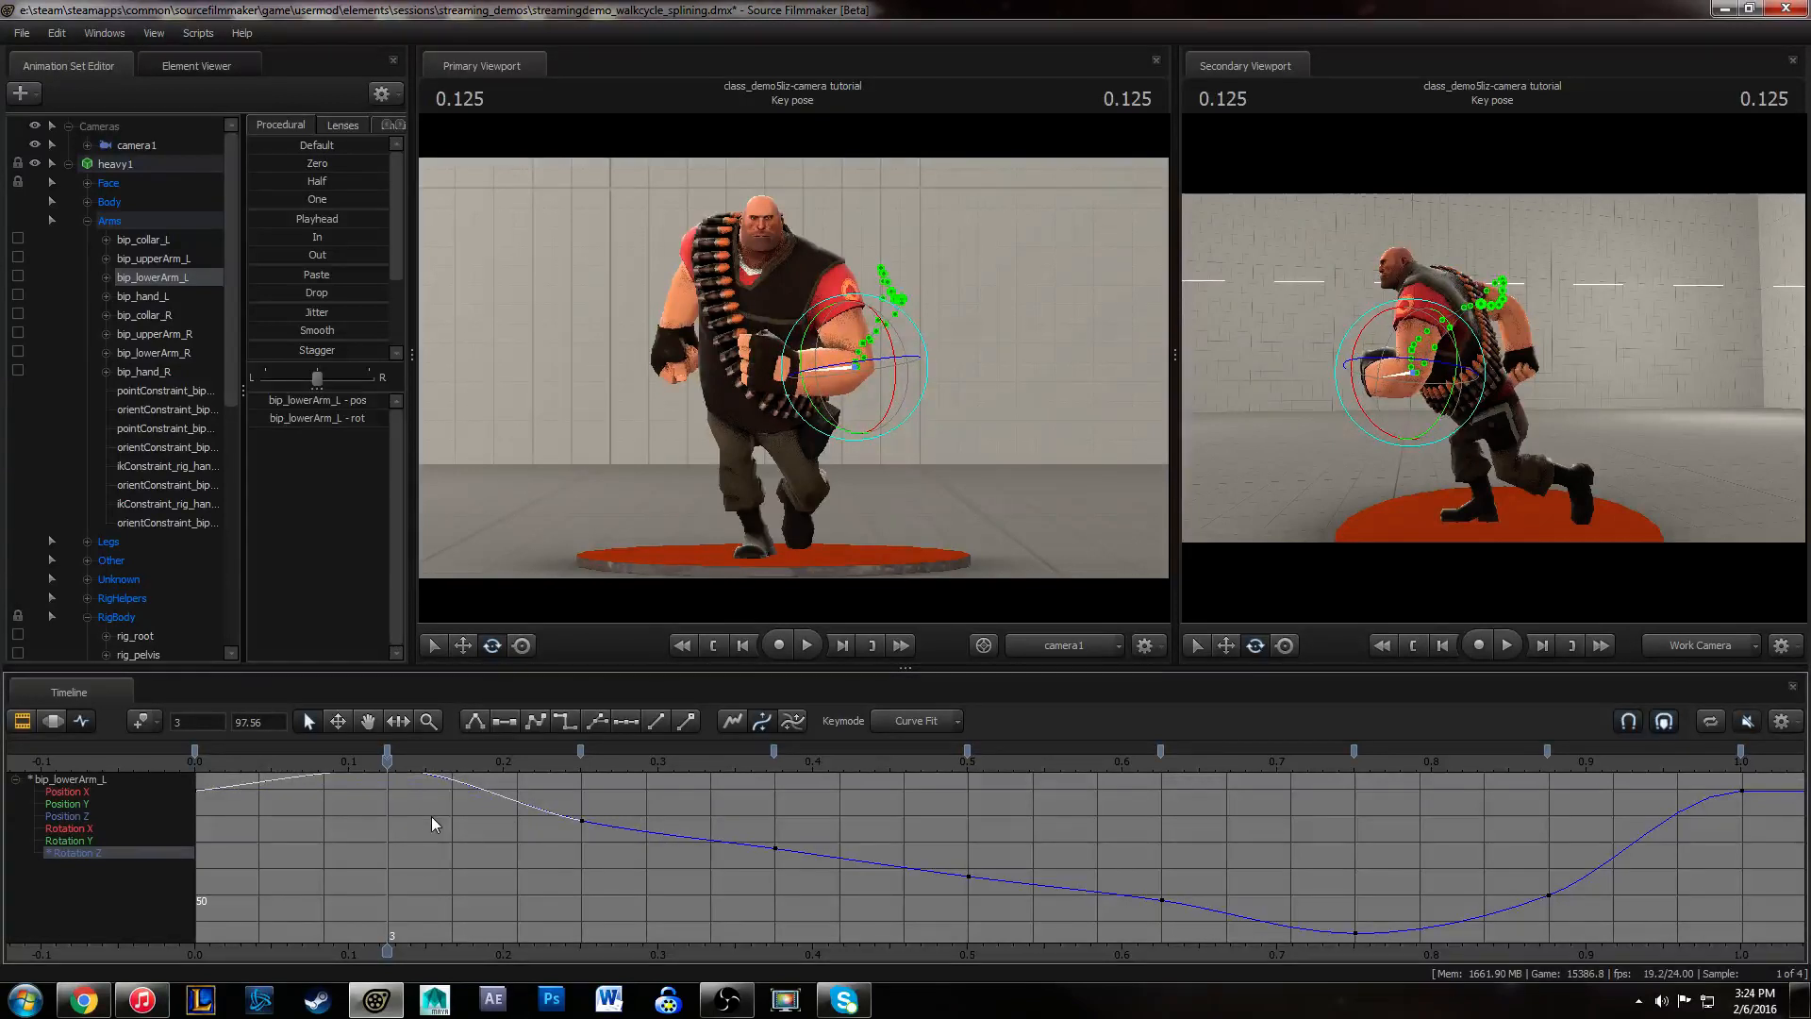
{"action": "left_click", "coordinate": [427, 817]}
- Scrub to frame 6 and raise the left forearm's Rotation Z key there to 88.49
{"action": "left_click_drag", "start_coordinate": [204, 764], "coordinate": [578, 795]}
{"action": "middle_click_drag", "start_coordinate": [657, 833], "coordinate": [715, 881]}
{"action": "left_click", "coordinate": [524, 815]}
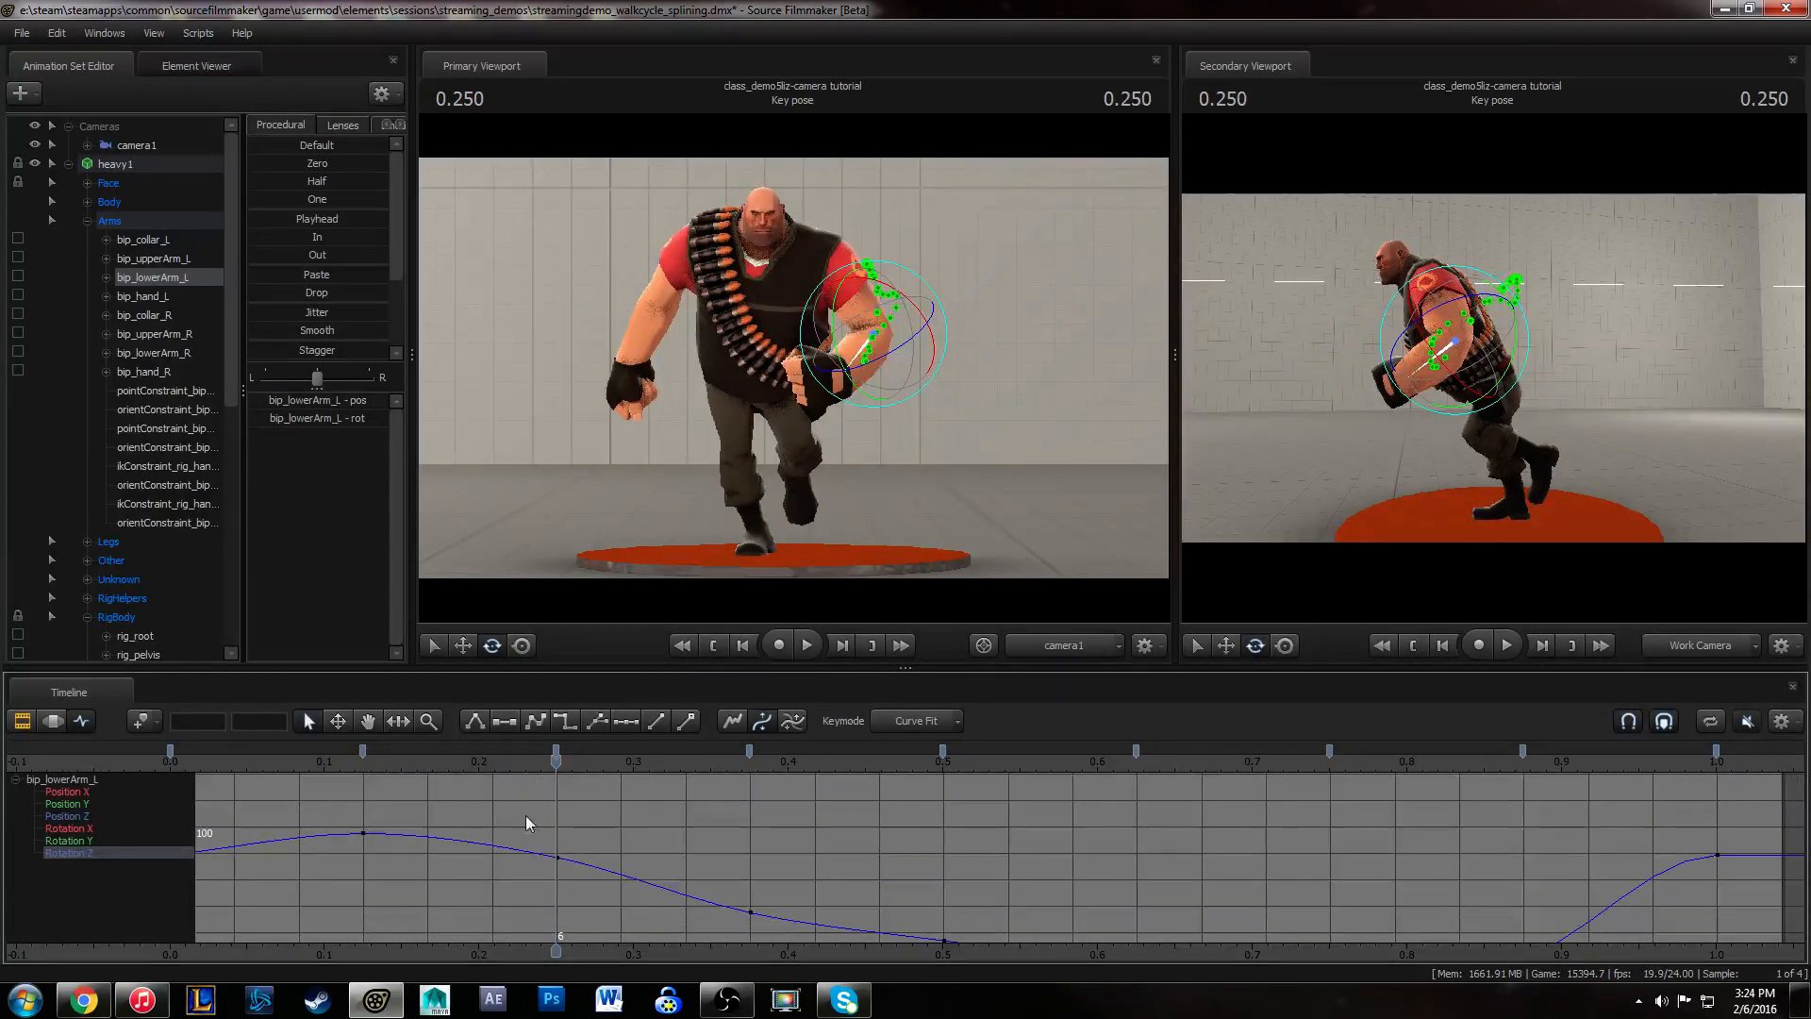
{"action": "left_click", "coordinate": [518, 842]}
{"action": "left_click", "coordinate": [494, 846]}
{"action": "middle_click_drag", "start_coordinate": [502, 864], "coordinate": [504, 860]}
{"action": "right_click_drag", "start_coordinate": [676, 834], "coordinate": [672, 835], "text": "alt"}
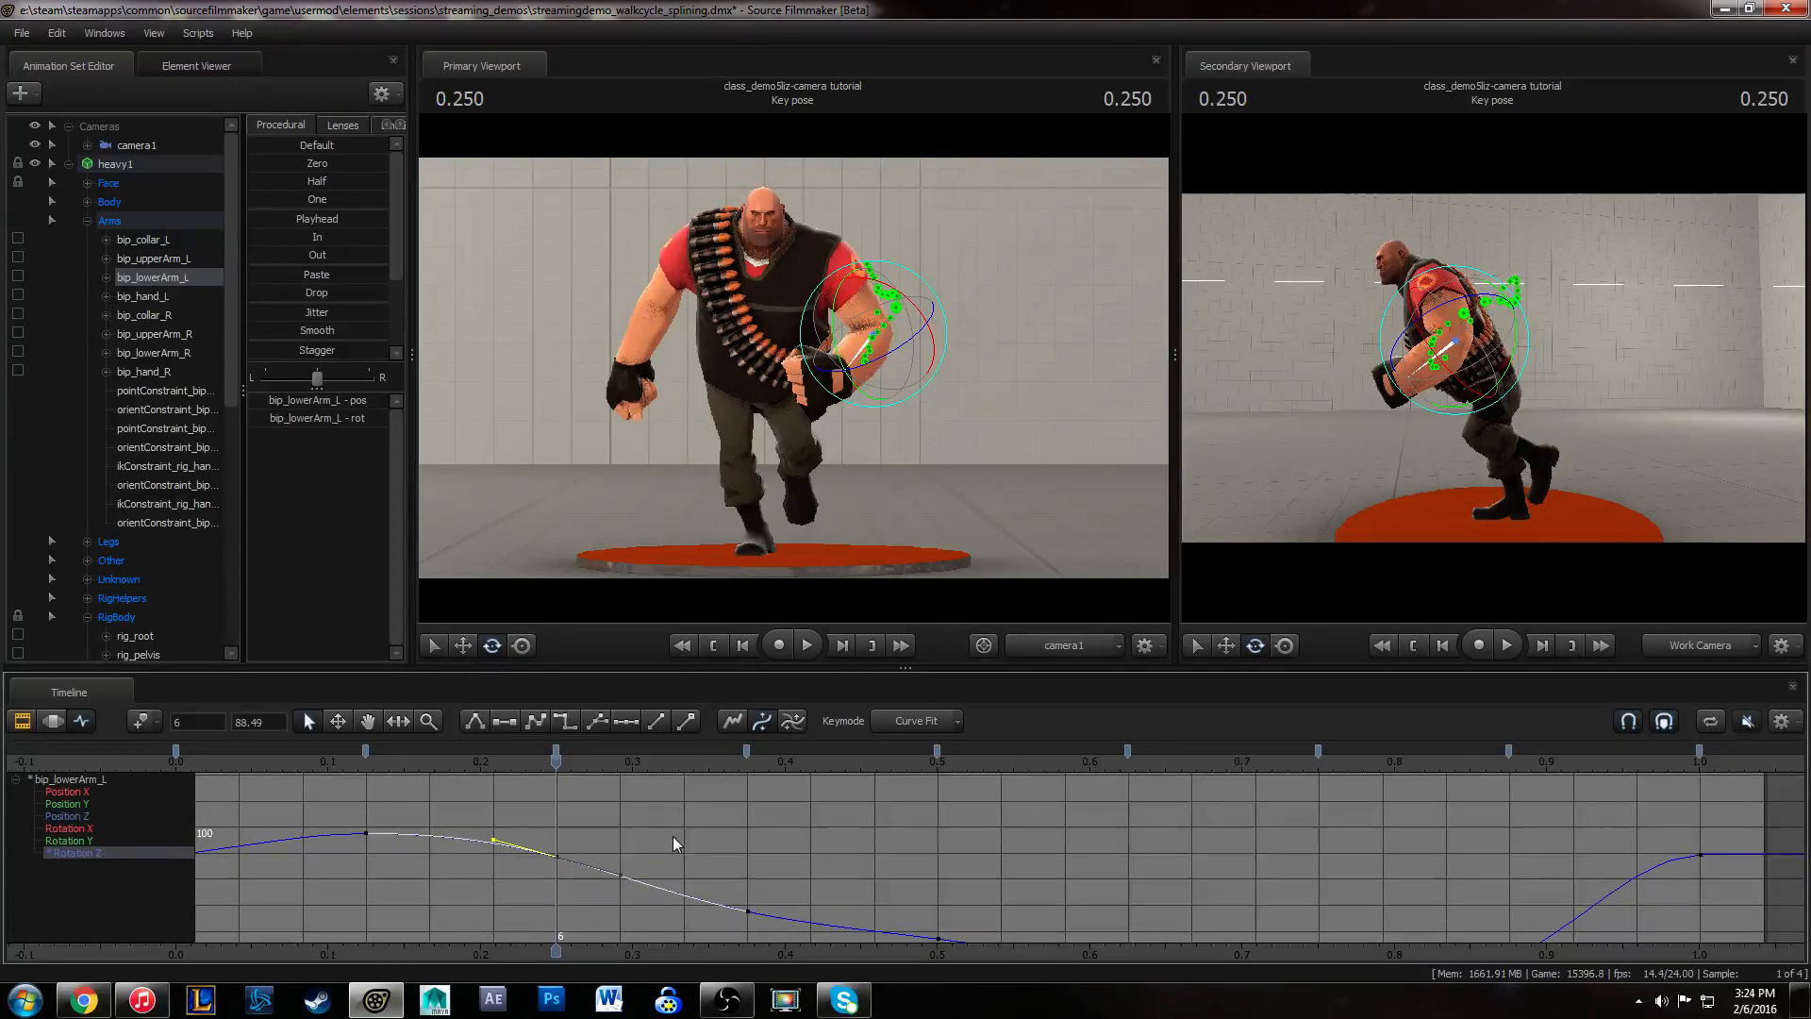
- Scrub the opening frames and examine the left forearm's Rotation Z keys and tangents around frames 3 and 6
{"action": "left_click", "coordinate": [300, 817]}
{"action": "middle_click_drag", "start_coordinate": [455, 828], "coordinate": [497, 801], "text": "alt"}
{"action": "left_click", "coordinate": [223, 766]}
{"action": "mouse_move", "coordinate": [613, 842]}
{"action": "middle_mouse_down", "text": "alt"}
{"action": "mouse_move", "coordinate": [566, 851]}
{"action": "mouse_move", "coordinate": [579, 840]}
{"action": "middle_mouse_up", "text": "alt"}
{"action": "left_click_drag", "start_coordinate": [187, 764], "coordinate": [380, 767]}
{"action": "right_click_drag", "start_coordinate": [503, 857], "coordinate": [496, 865], "text": "alt"}
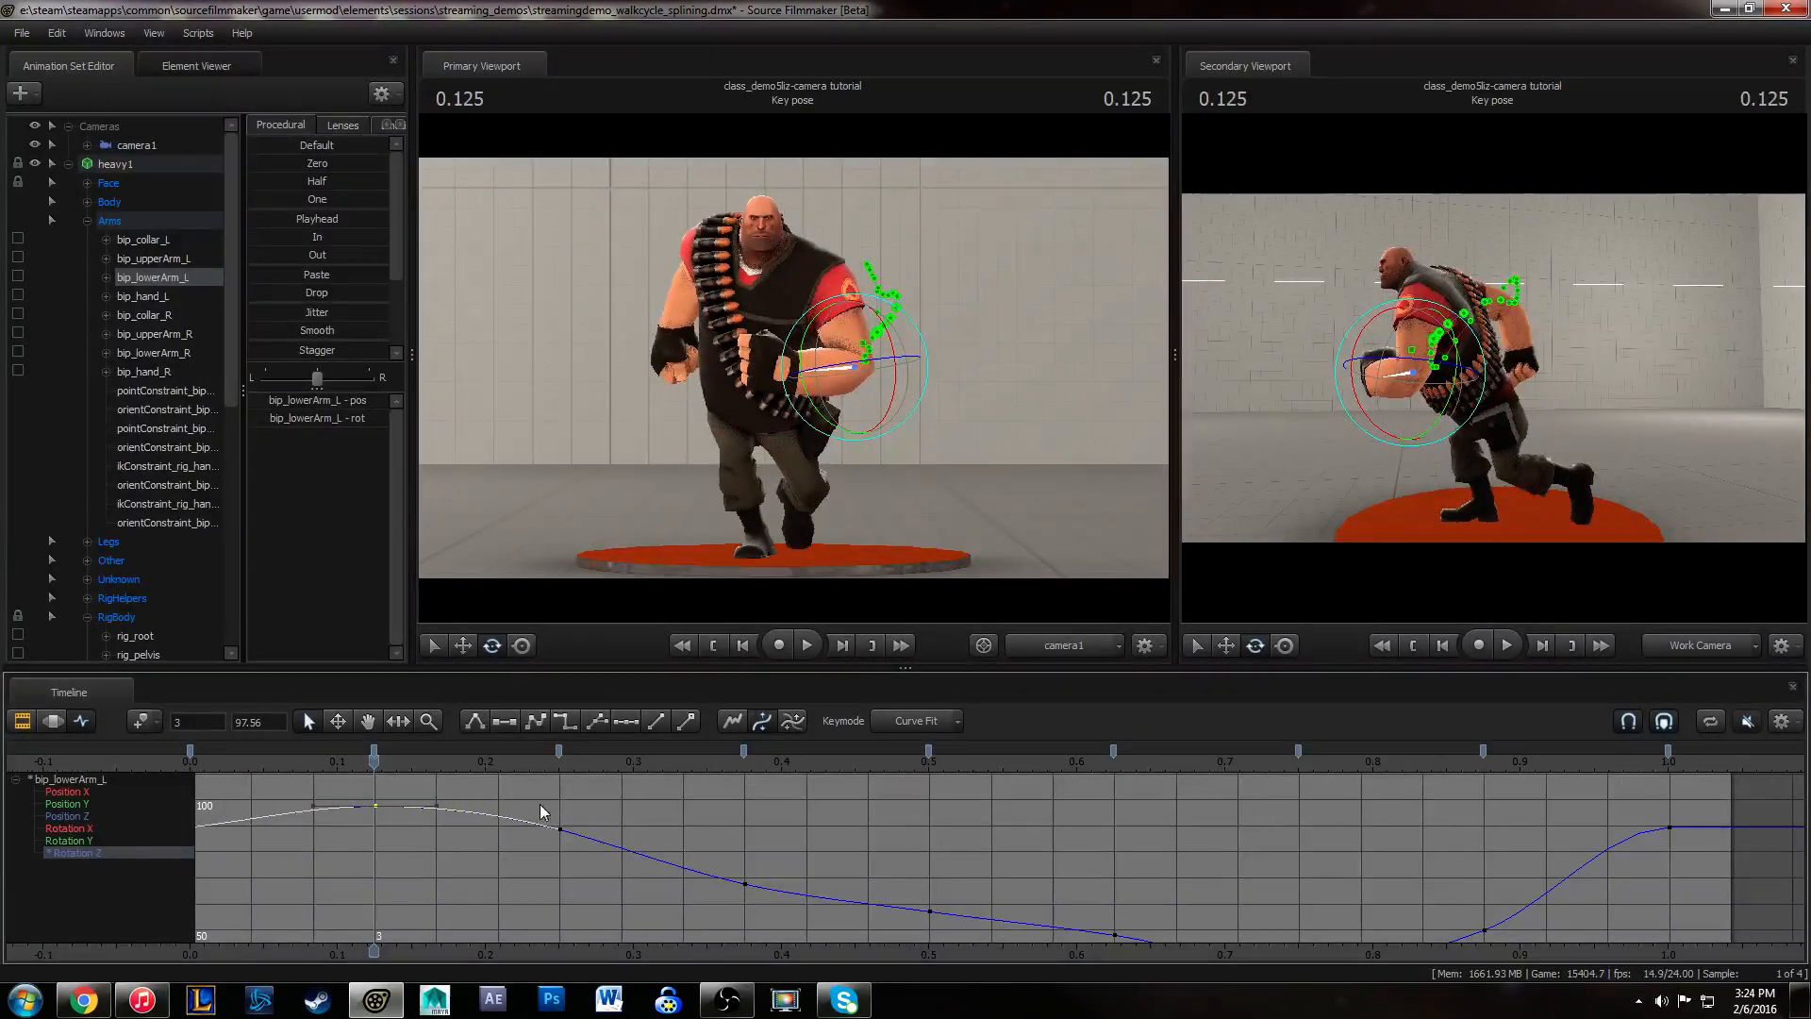
{"action": "left_click_drag", "start_coordinate": [539, 803], "coordinate": [964, 925]}
{"action": "left_click", "coordinate": [883, 860]}
{"action": "left_click_drag", "start_coordinate": [535, 806], "coordinate": [602, 856]}
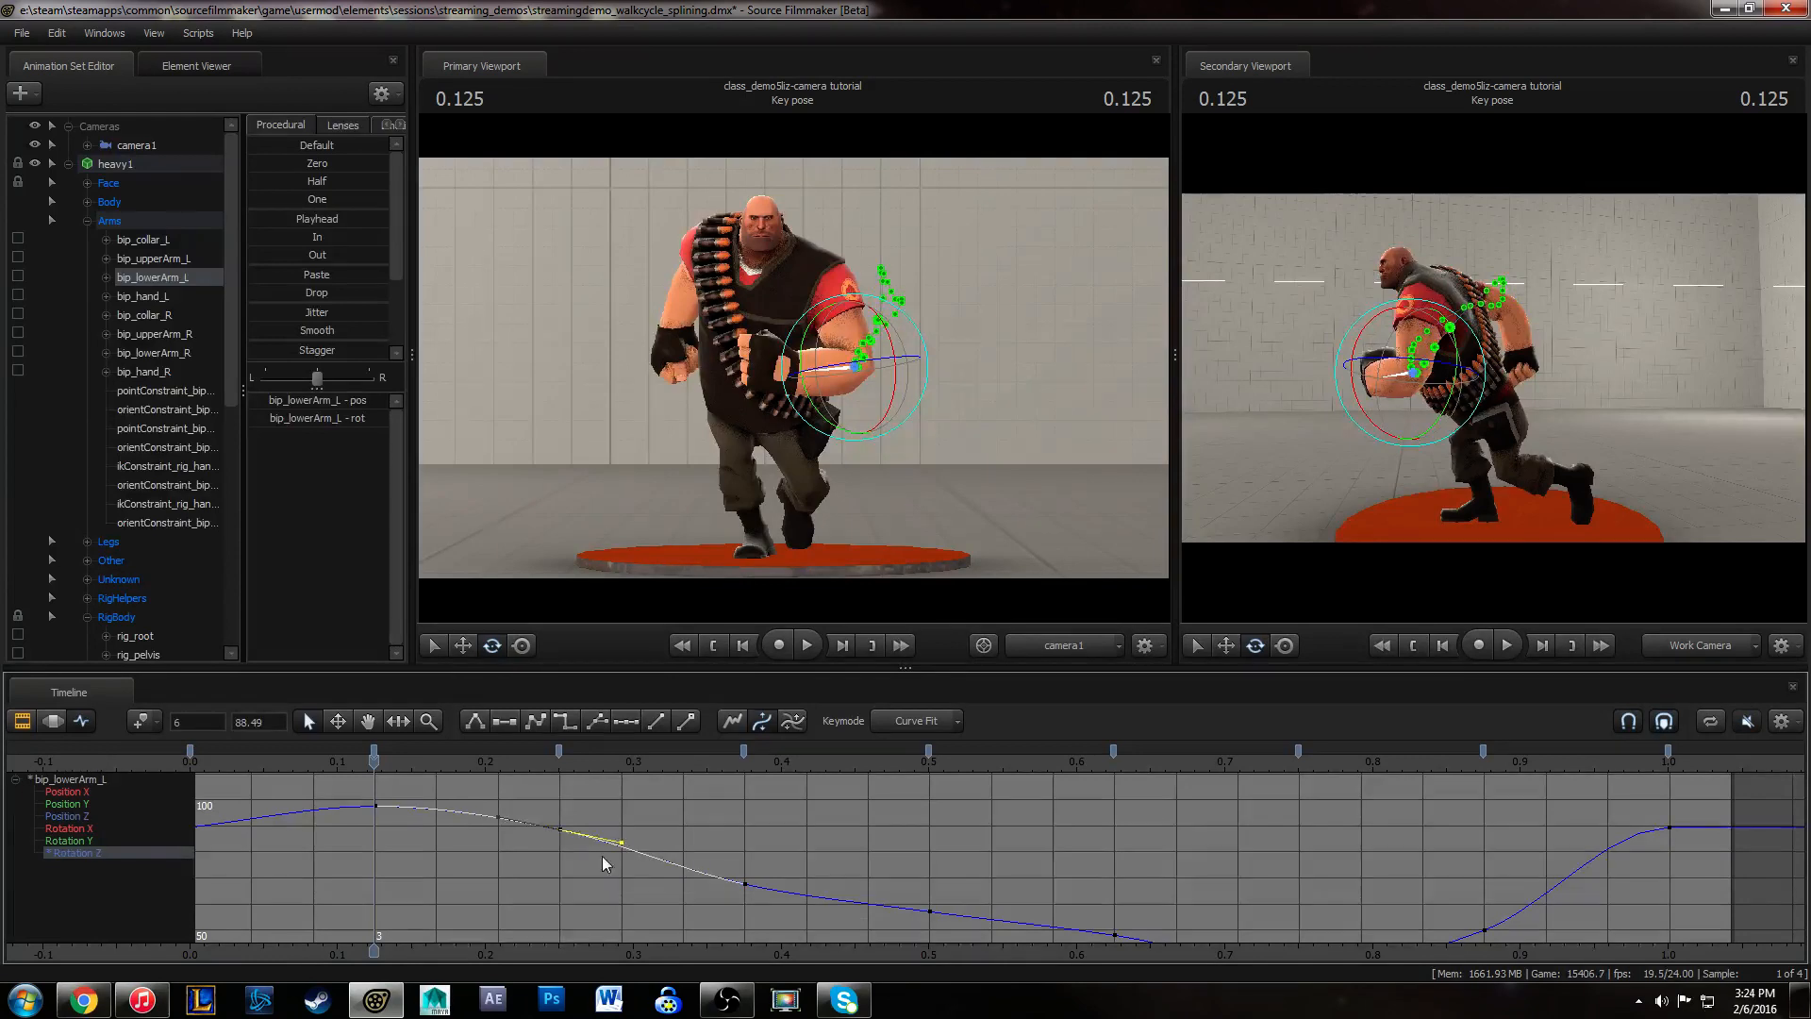
{"action": "left_click", "coordinate": [619, 843]}
- Scrub to frame 12 and lower the left forearm's Rotation Z keys at frames 12 and 15
{"action": "left_click_drag", "start_coordinate": [173, 755], "coordinate": [929, 761]}
{"action": "middle_click_drag", "start_coordinate": [1002, 913], "coordinate": [967, 874], "text": "alt"}
{"action": "left_click_drag", "start_coordinate": [1166, 927], "coordinate": [1168, 930]}
{"action": "middle_click_drag", "start_coordinate": [1089, 864], "coordinate": [1085, 881]}
{"action": "left_click_drag", "start_coordinate": [676, 811], "coordinate": [1158, 936]}
{"action": "left_click", "coordinate": [1033, 853]}
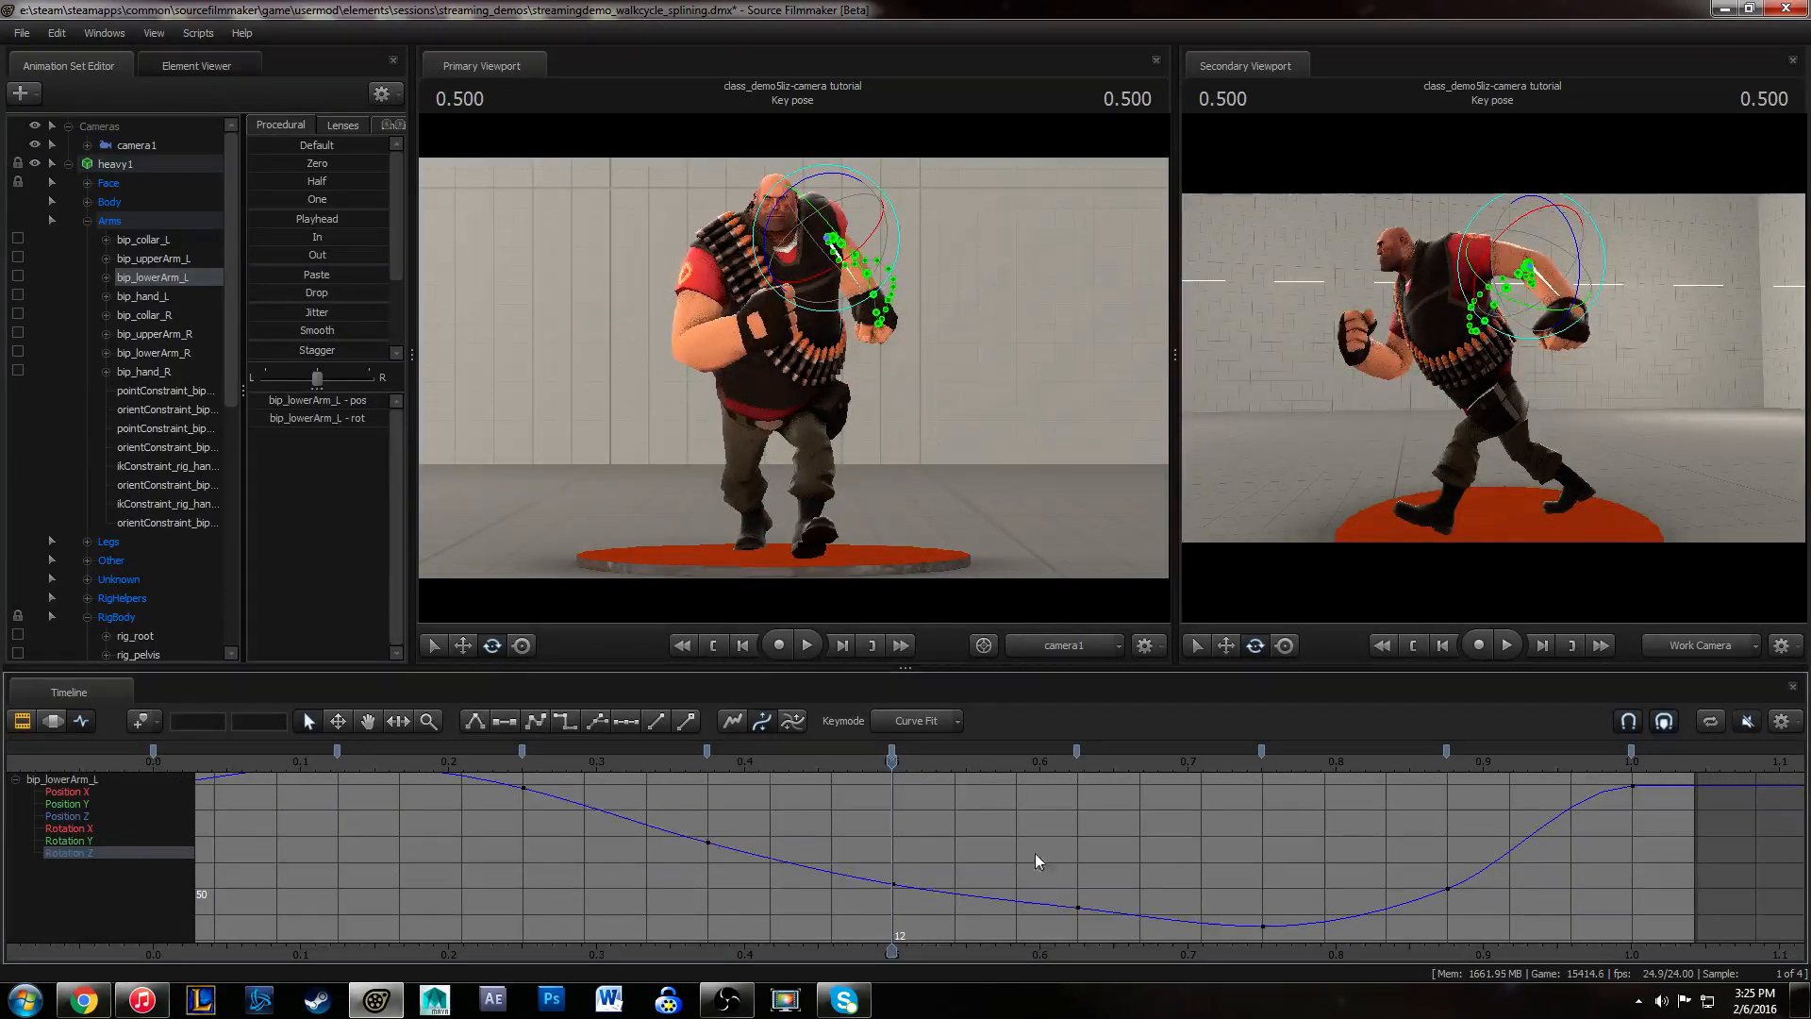
- Replay the walk cycle from frame 0 several times to examine the left forearm's revised swing
{"action": "middle_click_drag", "start_coordinate": [778, 848], "coordinate": [810, 896], "text": "alt"}
{"action": "key", "text": "space"}
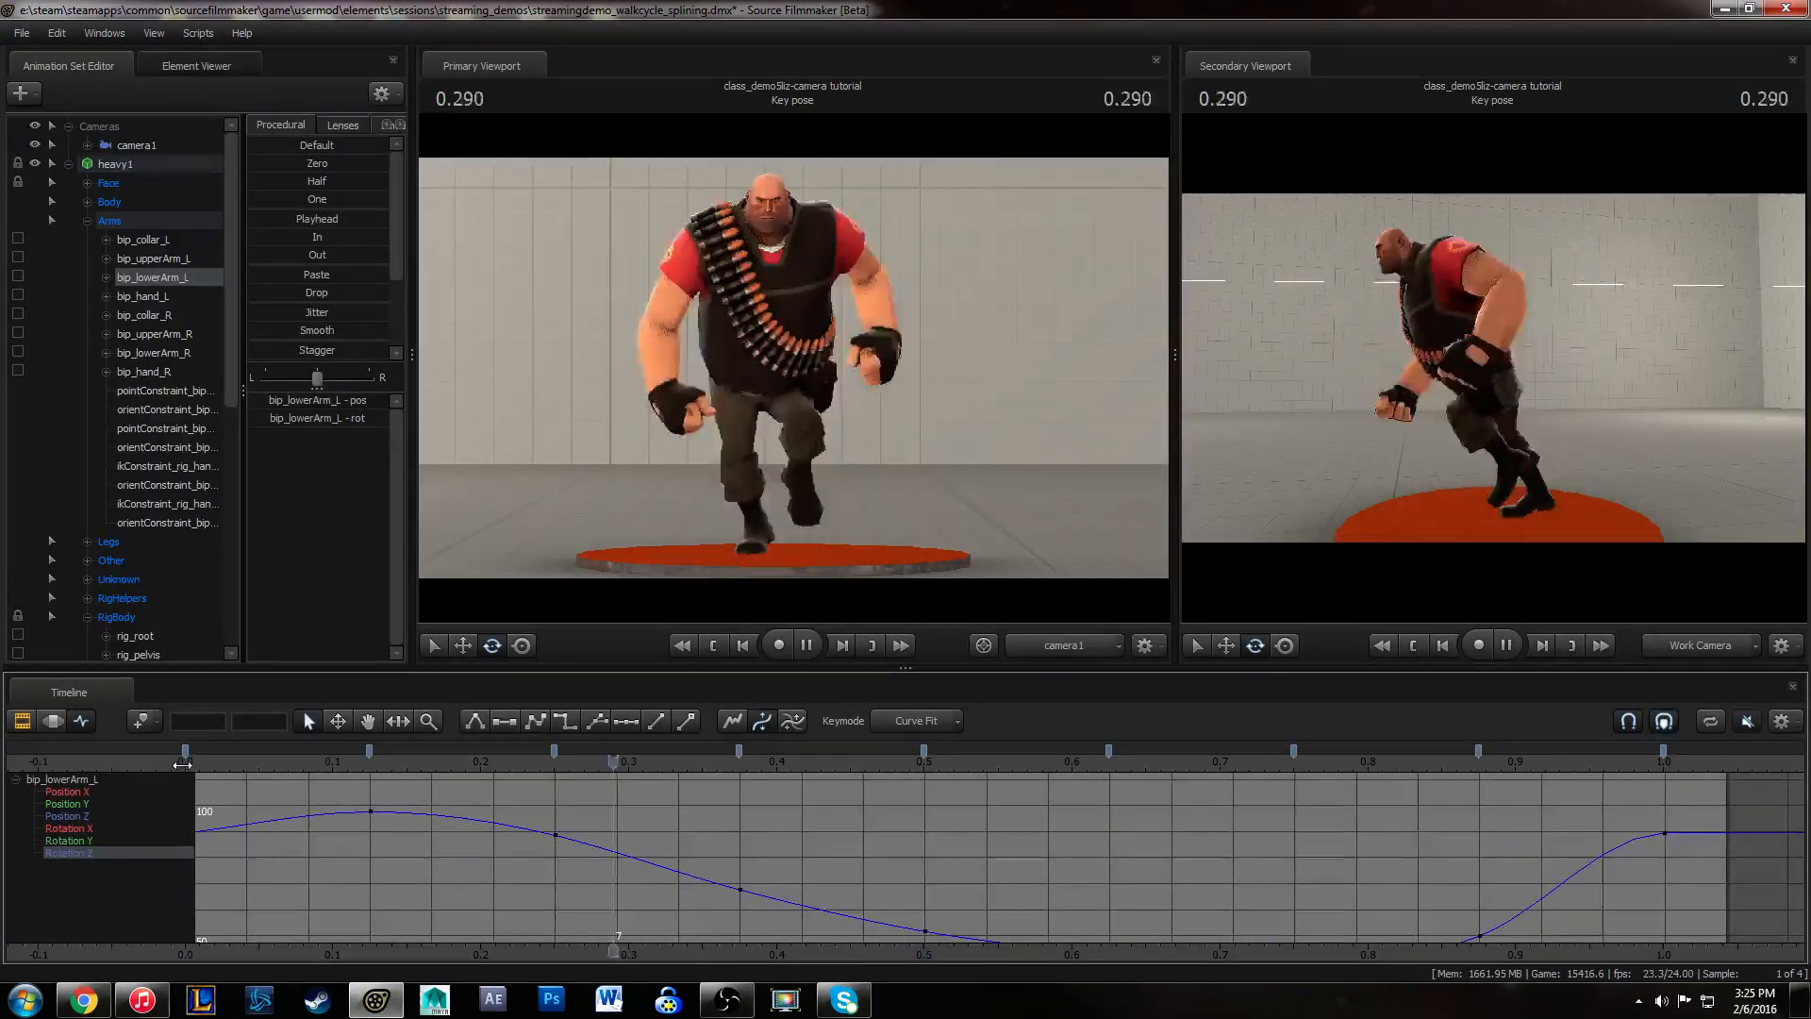
{"action": "left_click", "coordinate": [185, 762]}
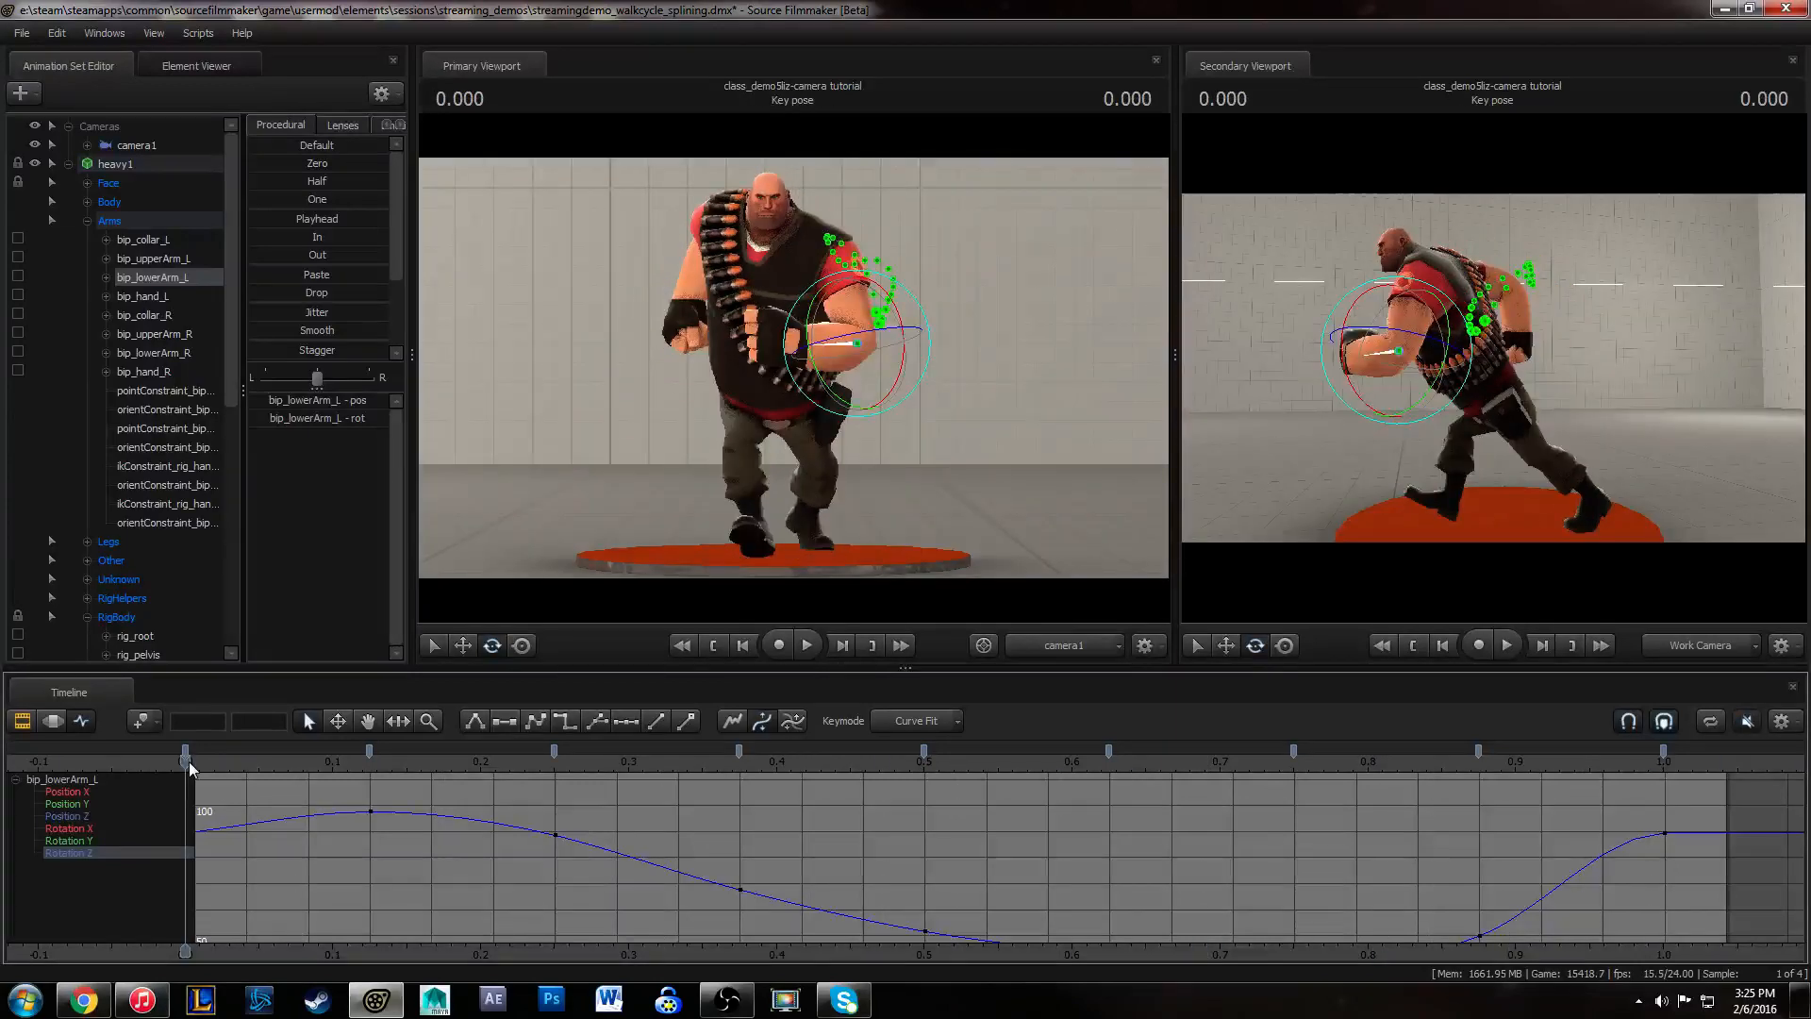
{"action": "key", "text": "space"}
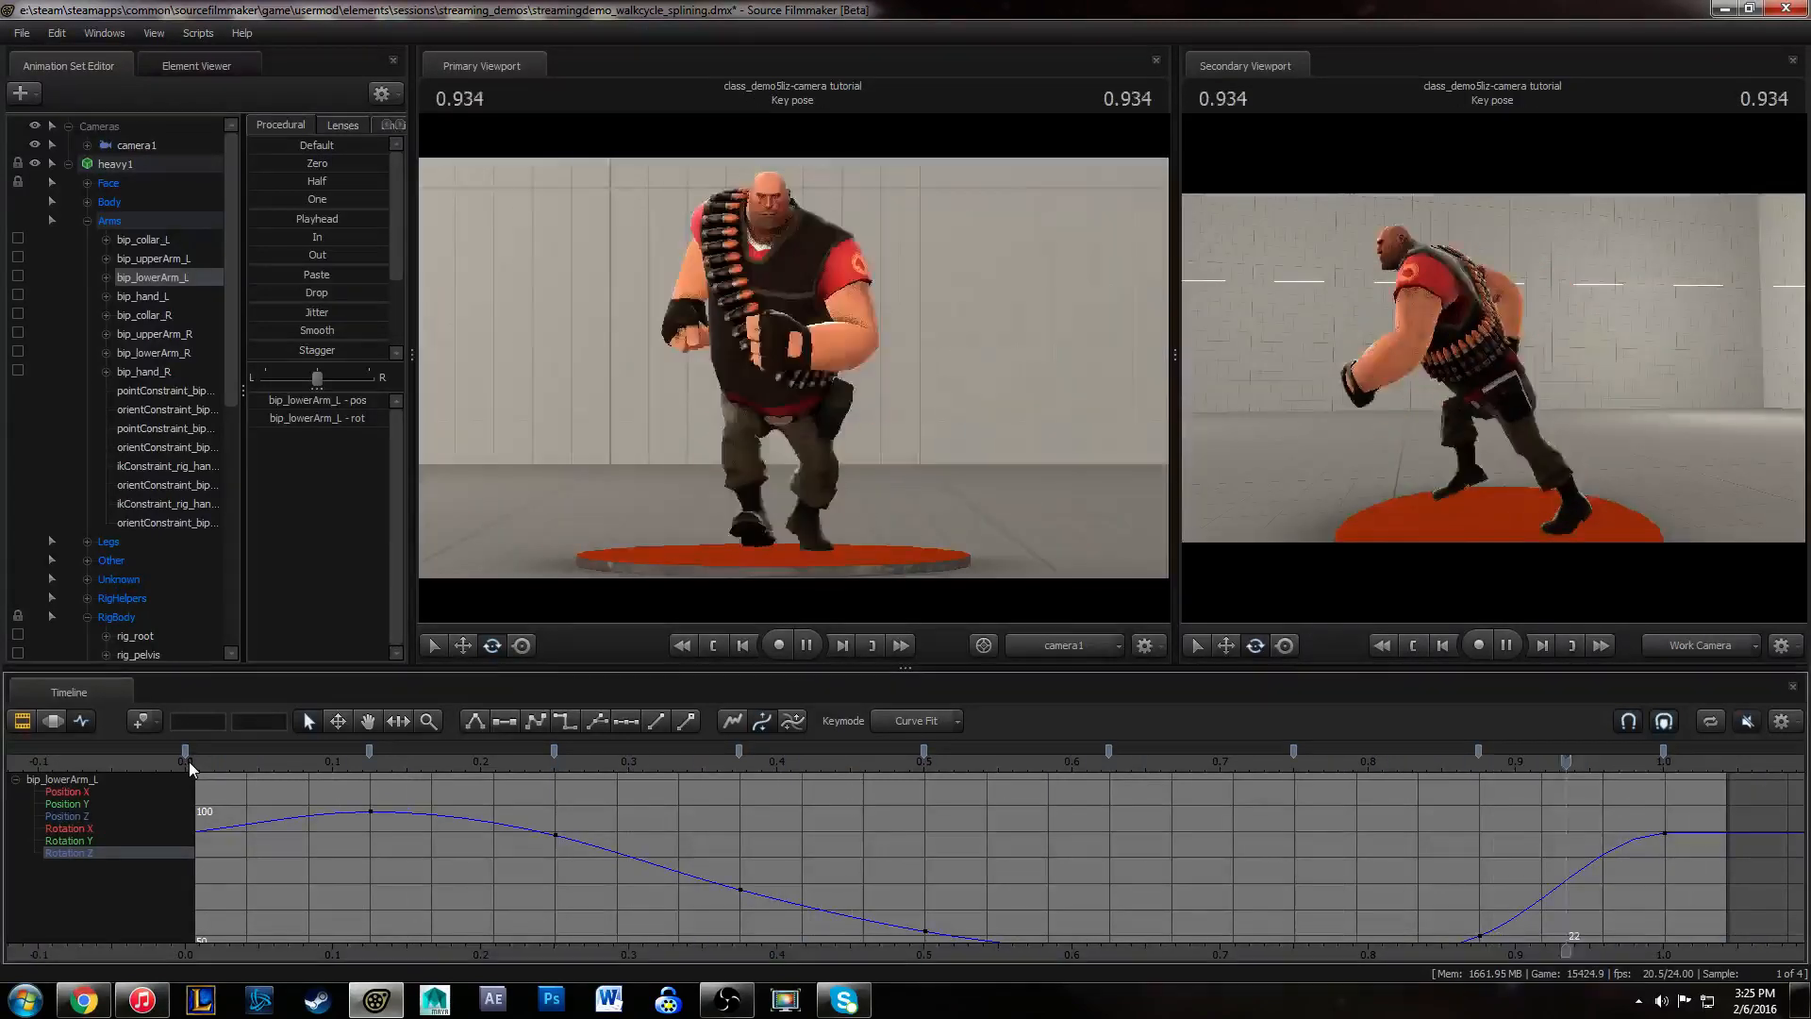
{"action": "left_click", "coordinate": [189, 762]}
{"action": "middle_click_drag", "start_coordinate": [820, 855], "coordinate": [673, 855]}
{"action": "key", "text": "space"}
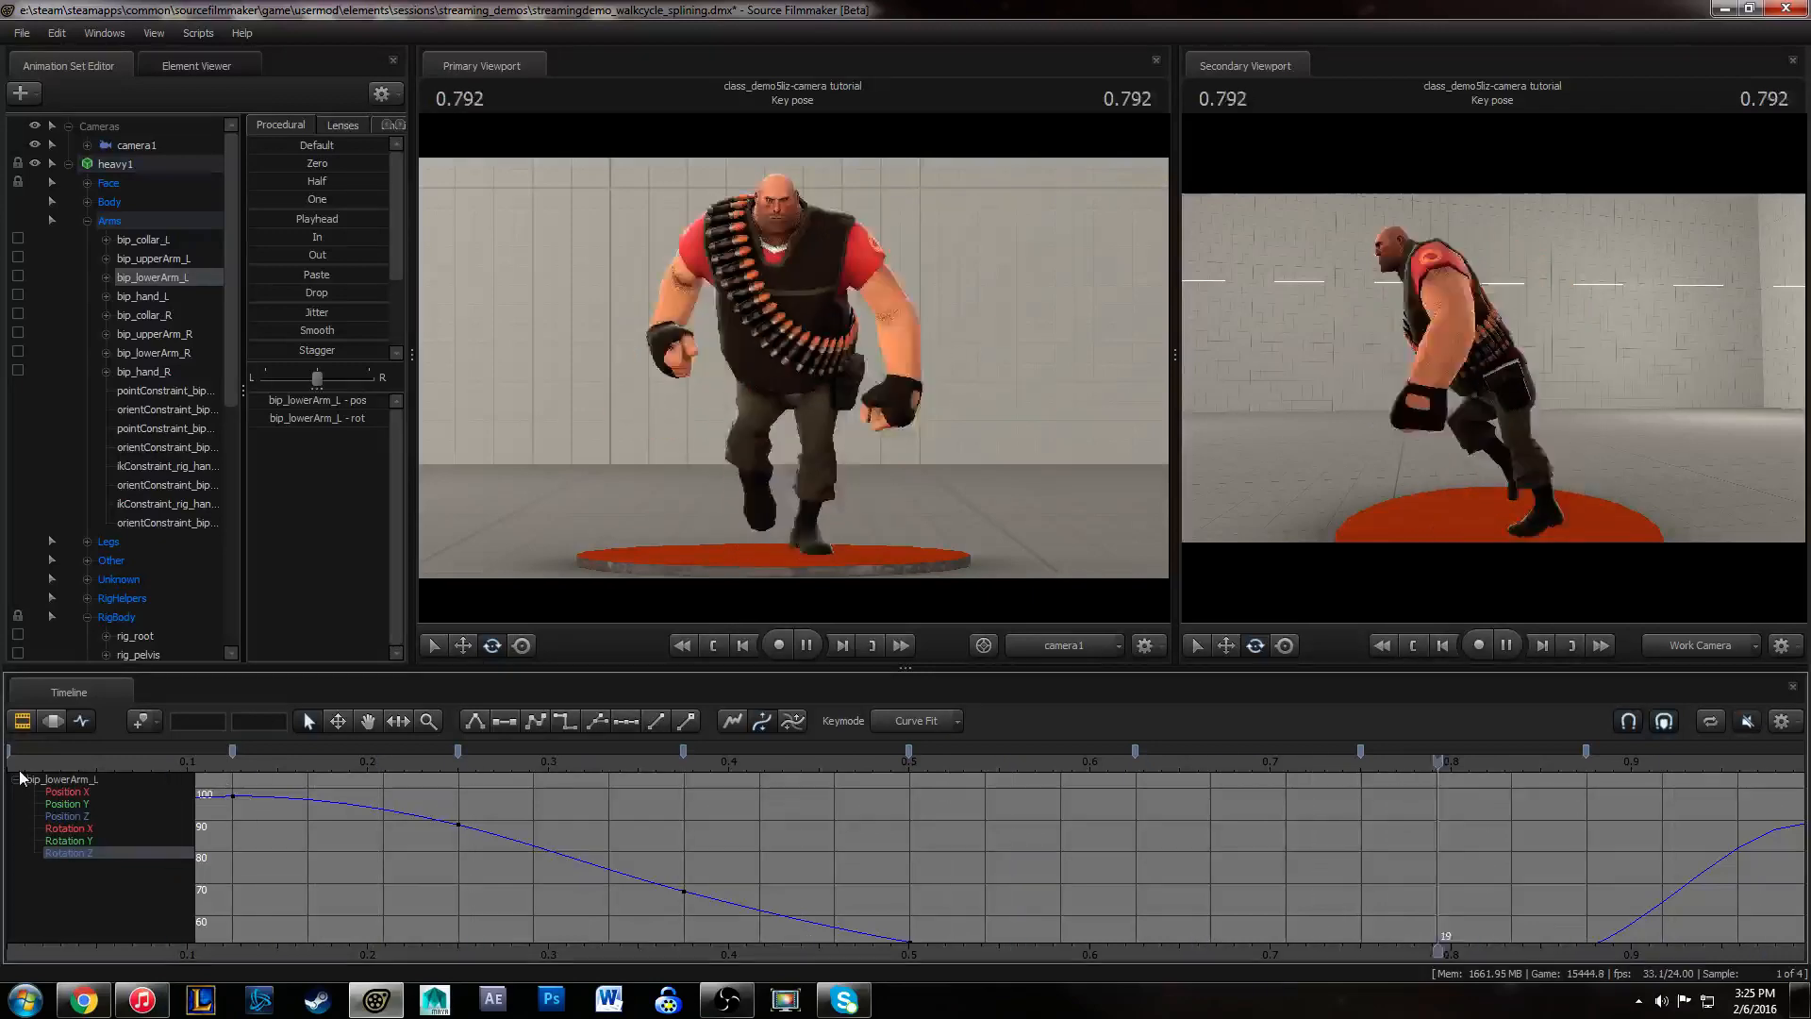
{"action": "key", "text": "space"}
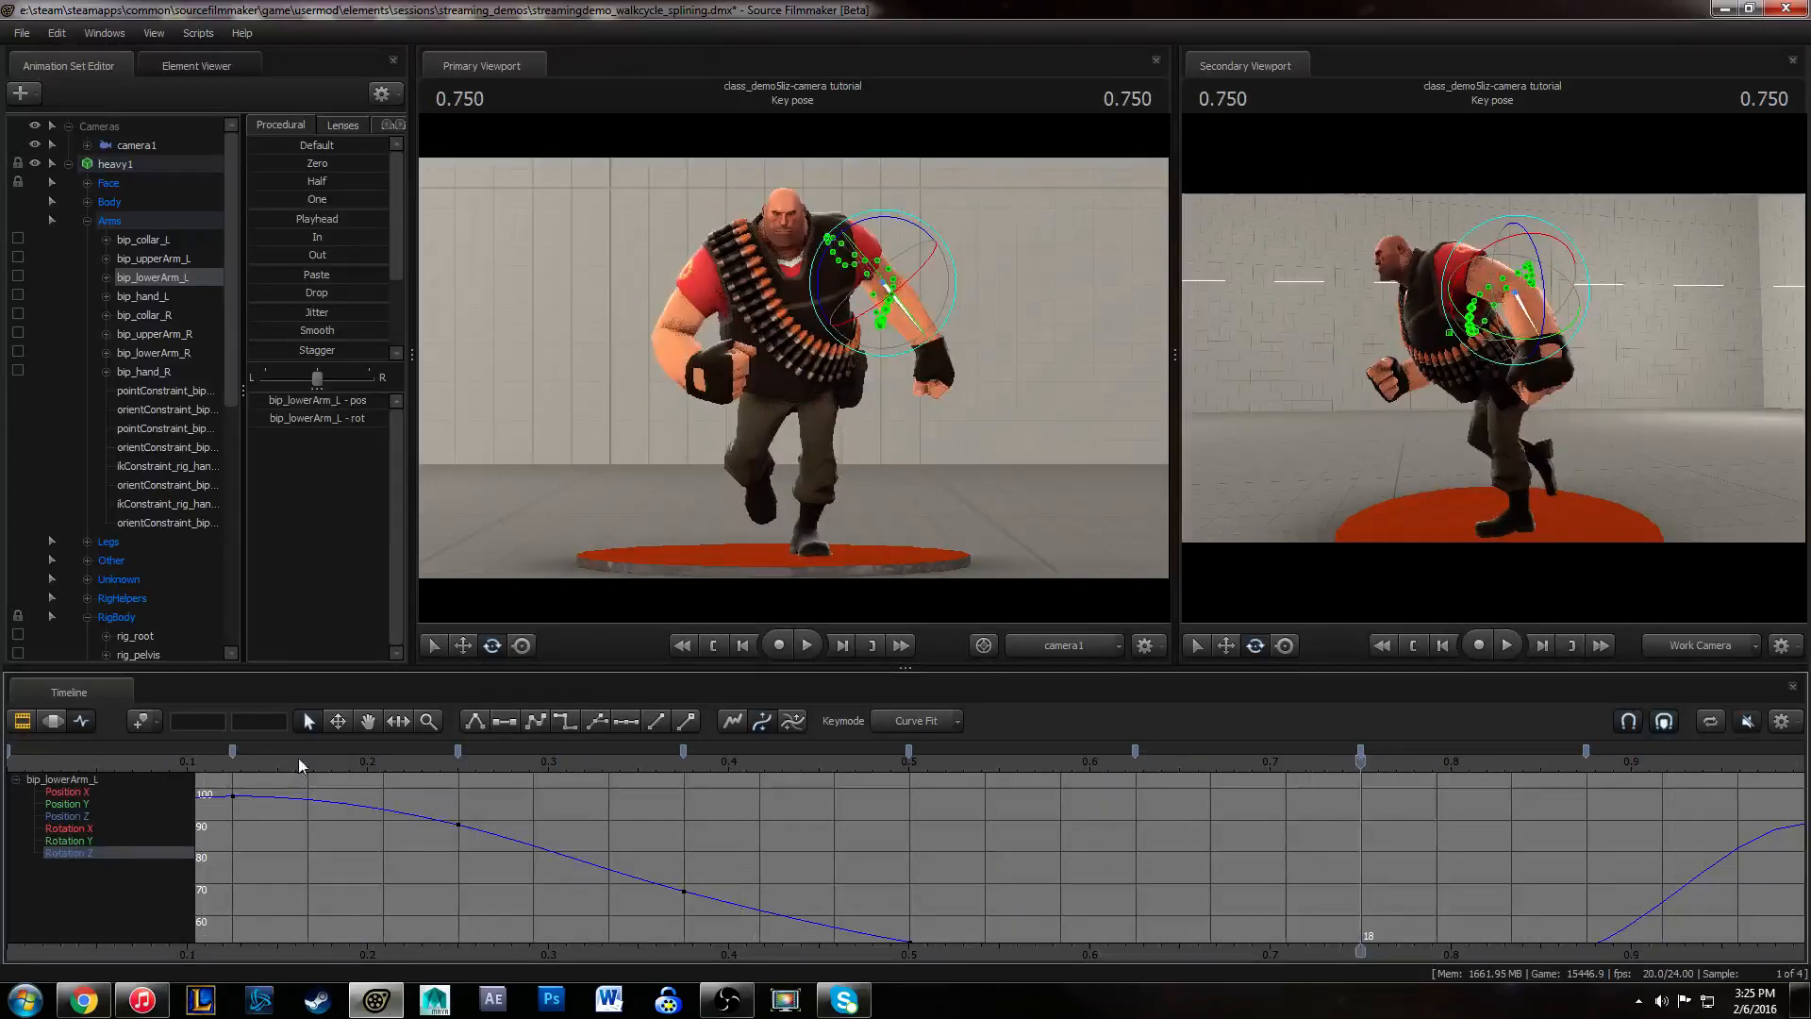
- Scrub to frame 15 and lower the left forearm's Rotation Z key there to 40.09
{"action": "scroll", "coordinate": [755, 866], "scroll_direction": "down", "scroll_amount": 1}
{"action": "middle_click_drag", "start_coordinate": [736, 881], "coordinate": [730, 840]}
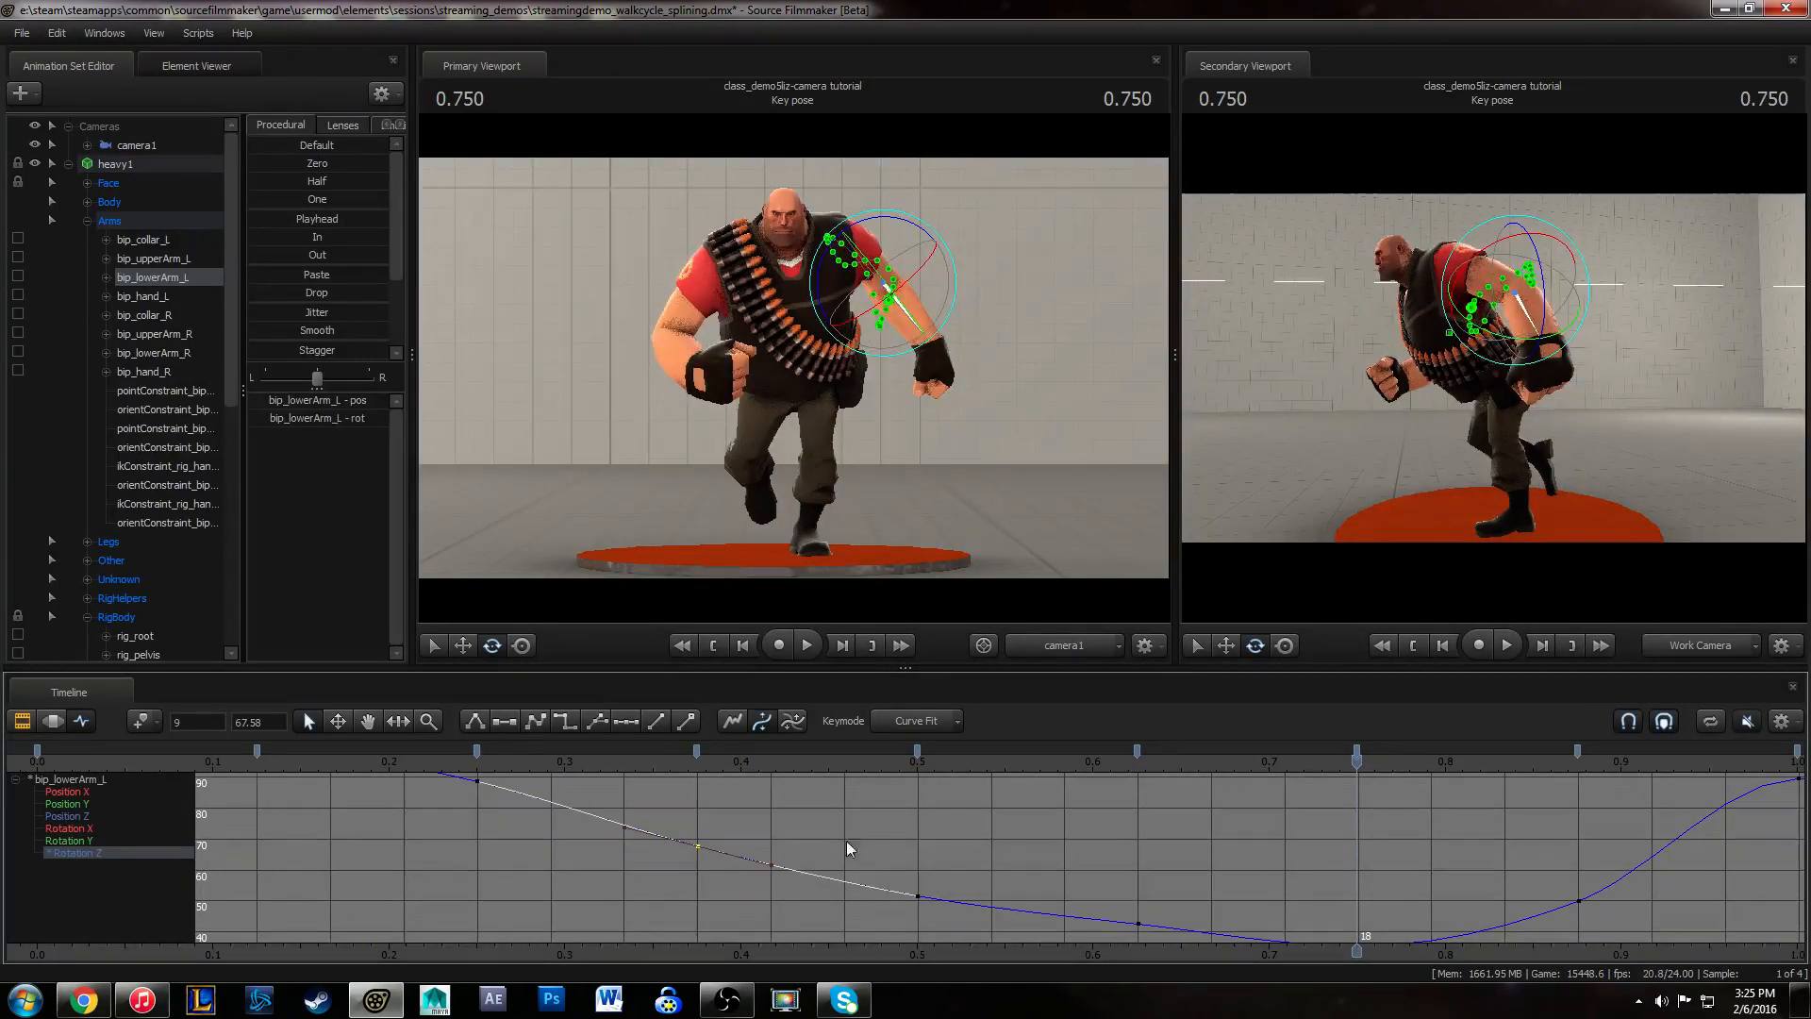
{"action": "left_click_drag", "start_coordinate": [846, 841], "coordinate": [1151, 920]}
{"action": "left_click", "coordinate": [1077, 815]}
{"action": "left_click_drag", "start_coordinate": [751, 764], "coordinate": [1149, 768]}
{"action": "middle_click_drag", "start_coordinate": [1217, 925], "coordinate": [1186, 886], "text": "alt"}
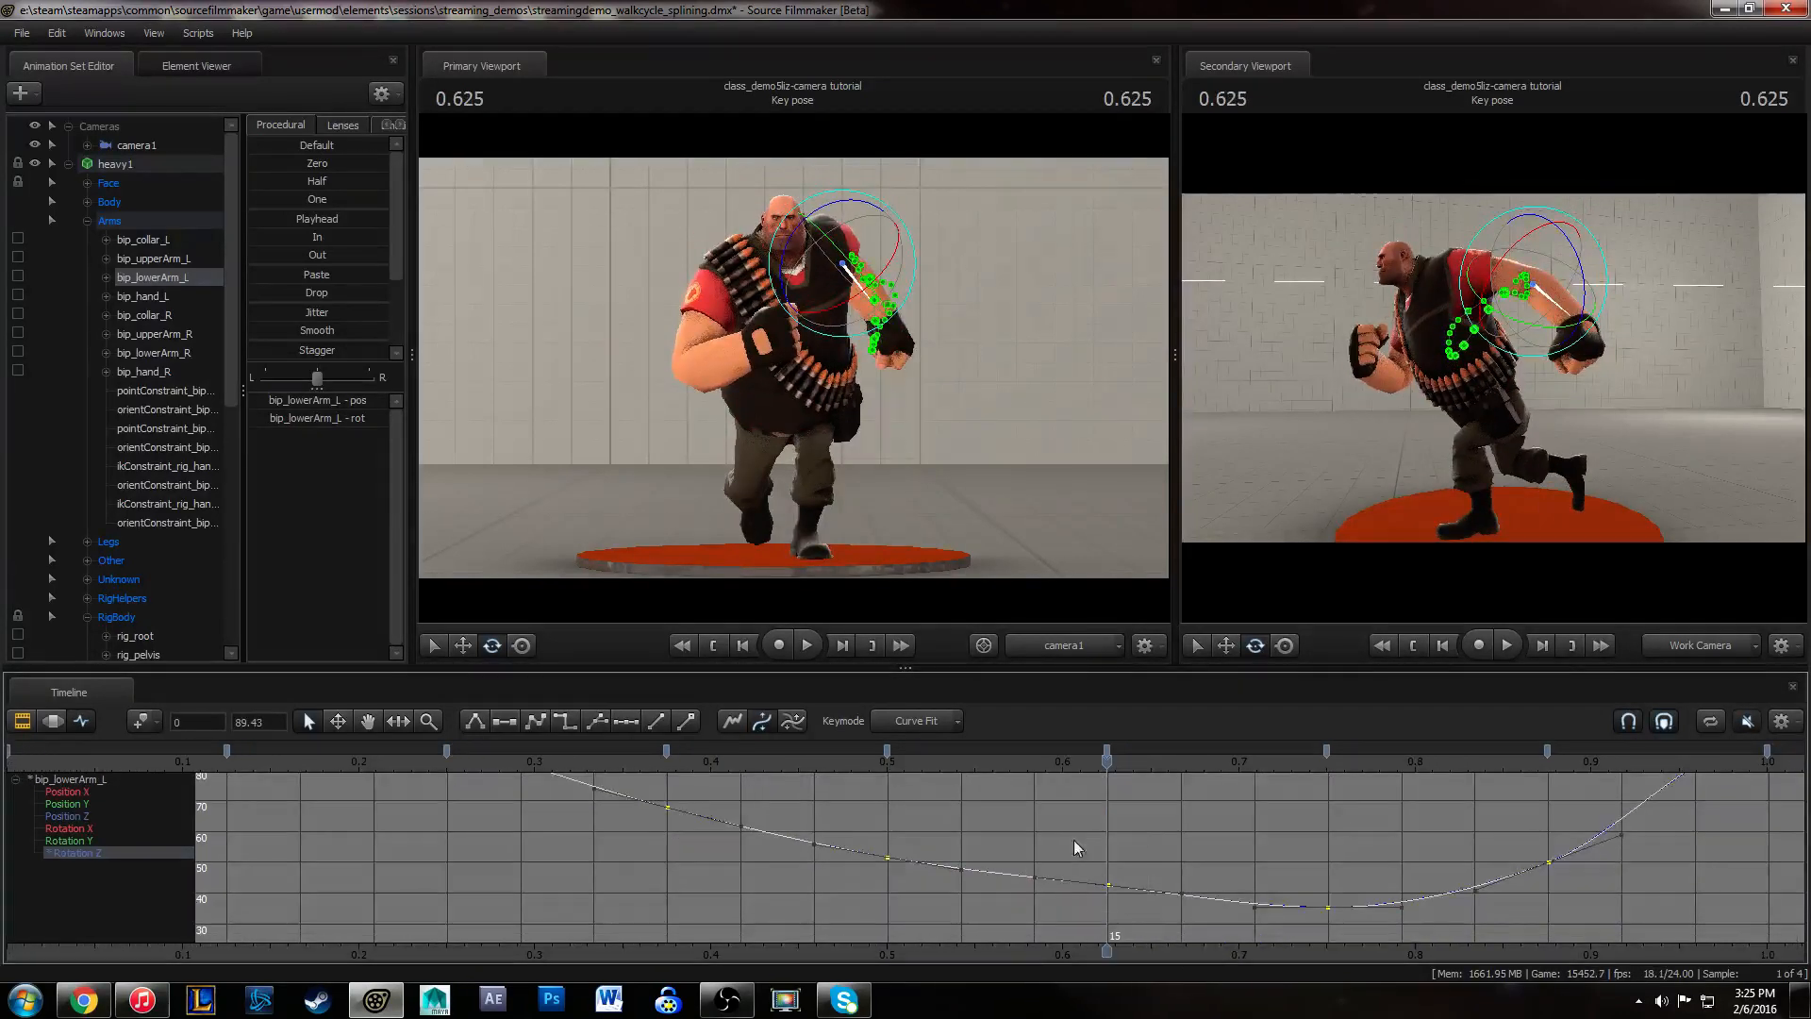
{"action": "left_click_drag", "start_coordinate": [1073, 840], "coordinate": [1152, 913]}
{"action": "middle_click_drag", "start_coordinate": [1195, 881], "coordinate": [1194, 887], "text": "shift"}
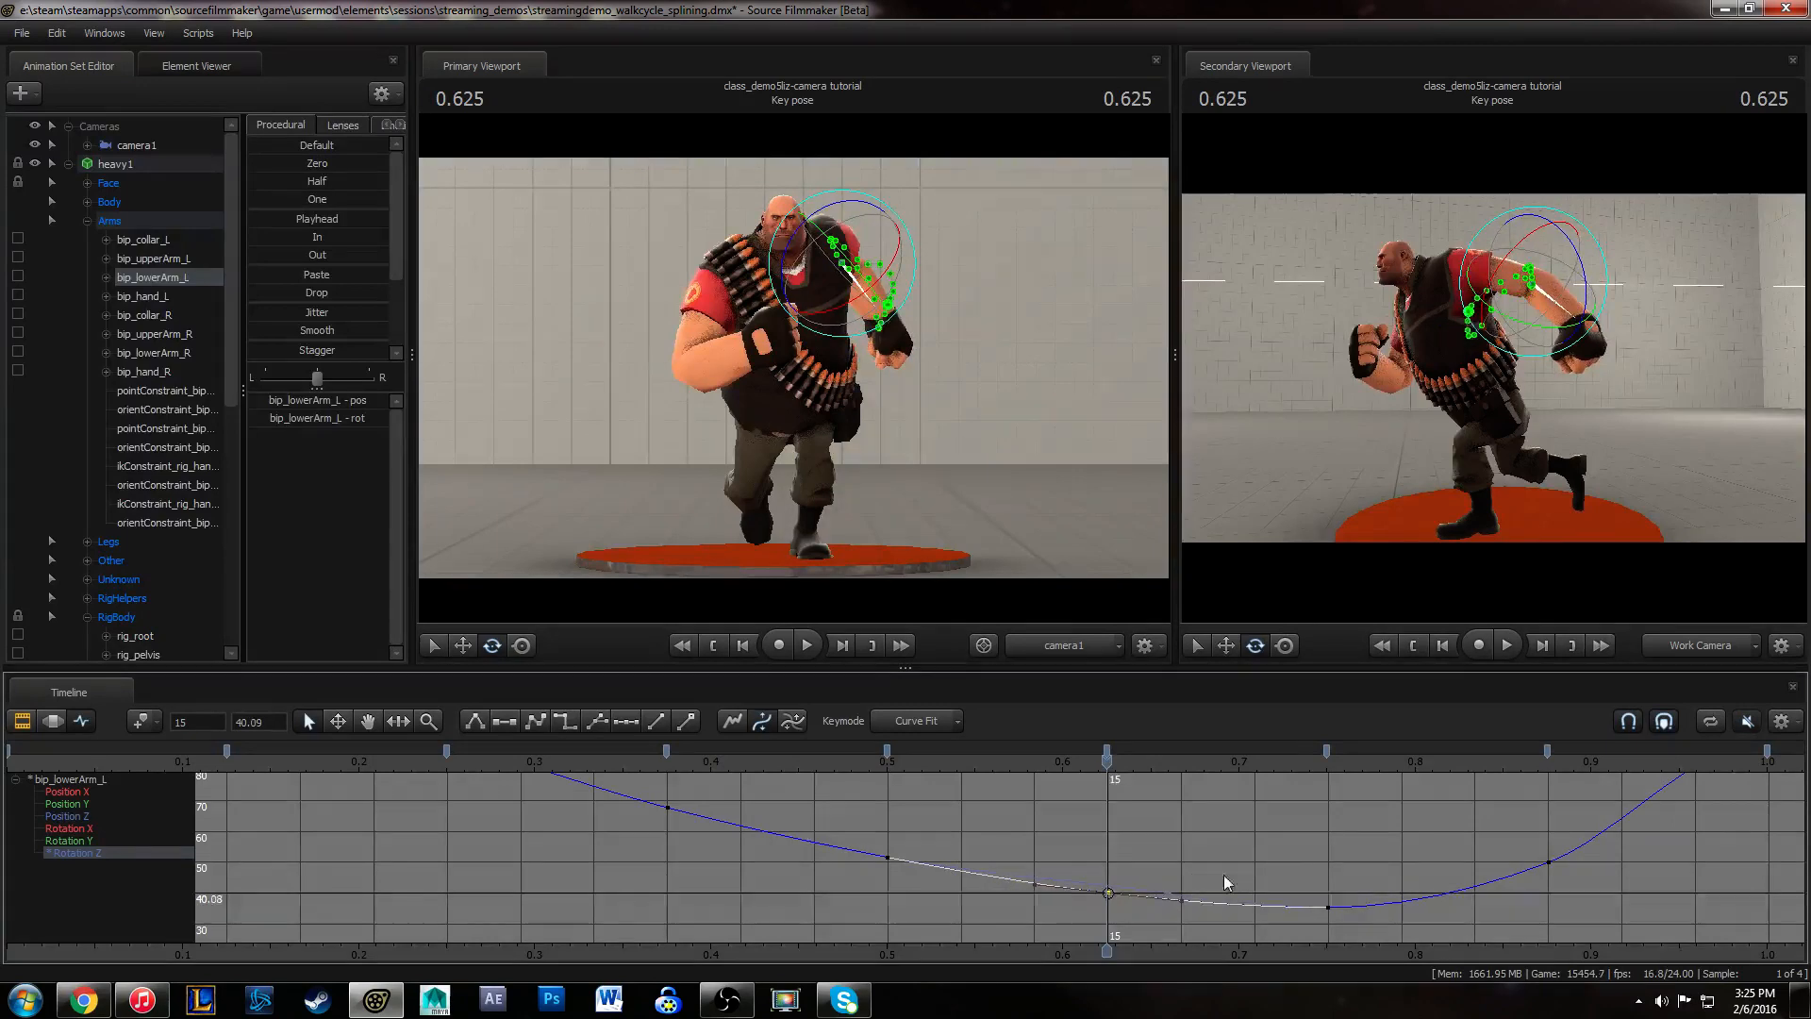
- Scrub through the end of the swing and lower the left forearm's frame 21 Rotation Z key to 46.86
{"action": "left_click_drag", "start_coordinate": [1068, 766], "coordinate": [1400, 766]}
{"action": "left_click", "coordinate": [1328, 907]}
{"action": "left_click", "coordinate": [1549, 861]}
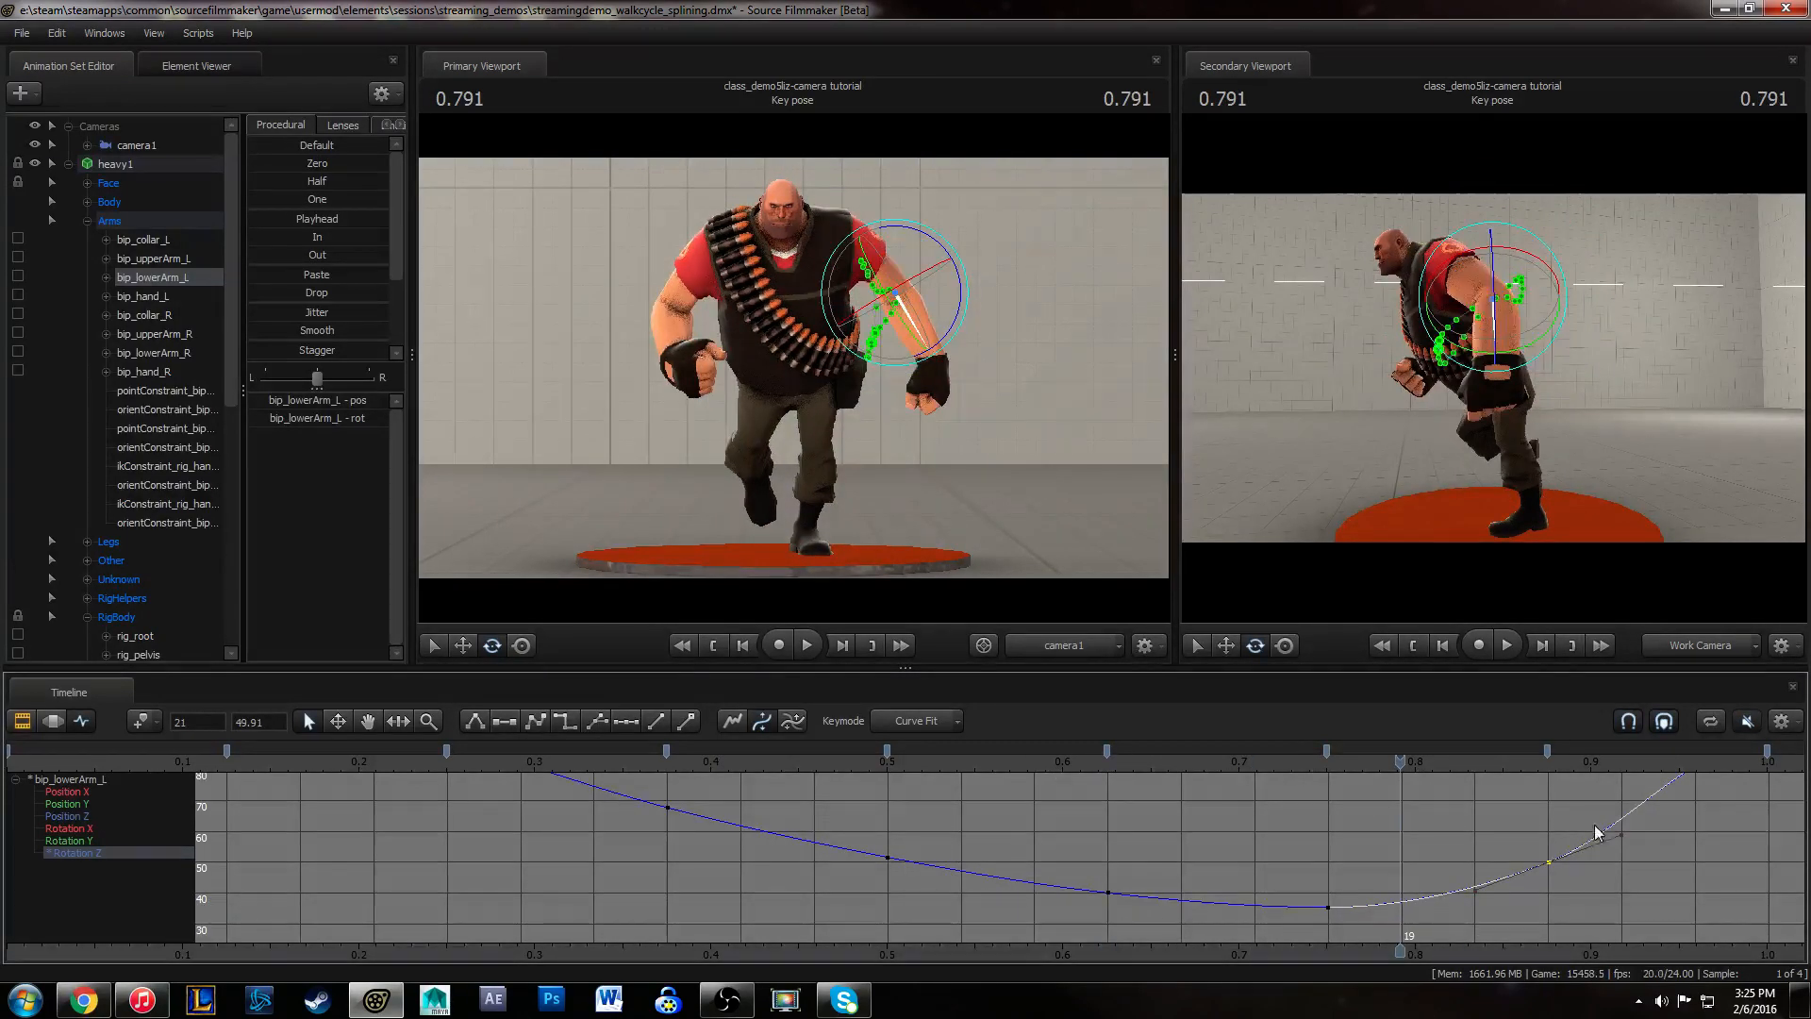
{"action": "left_click", "coordinate": [1619, 878]}
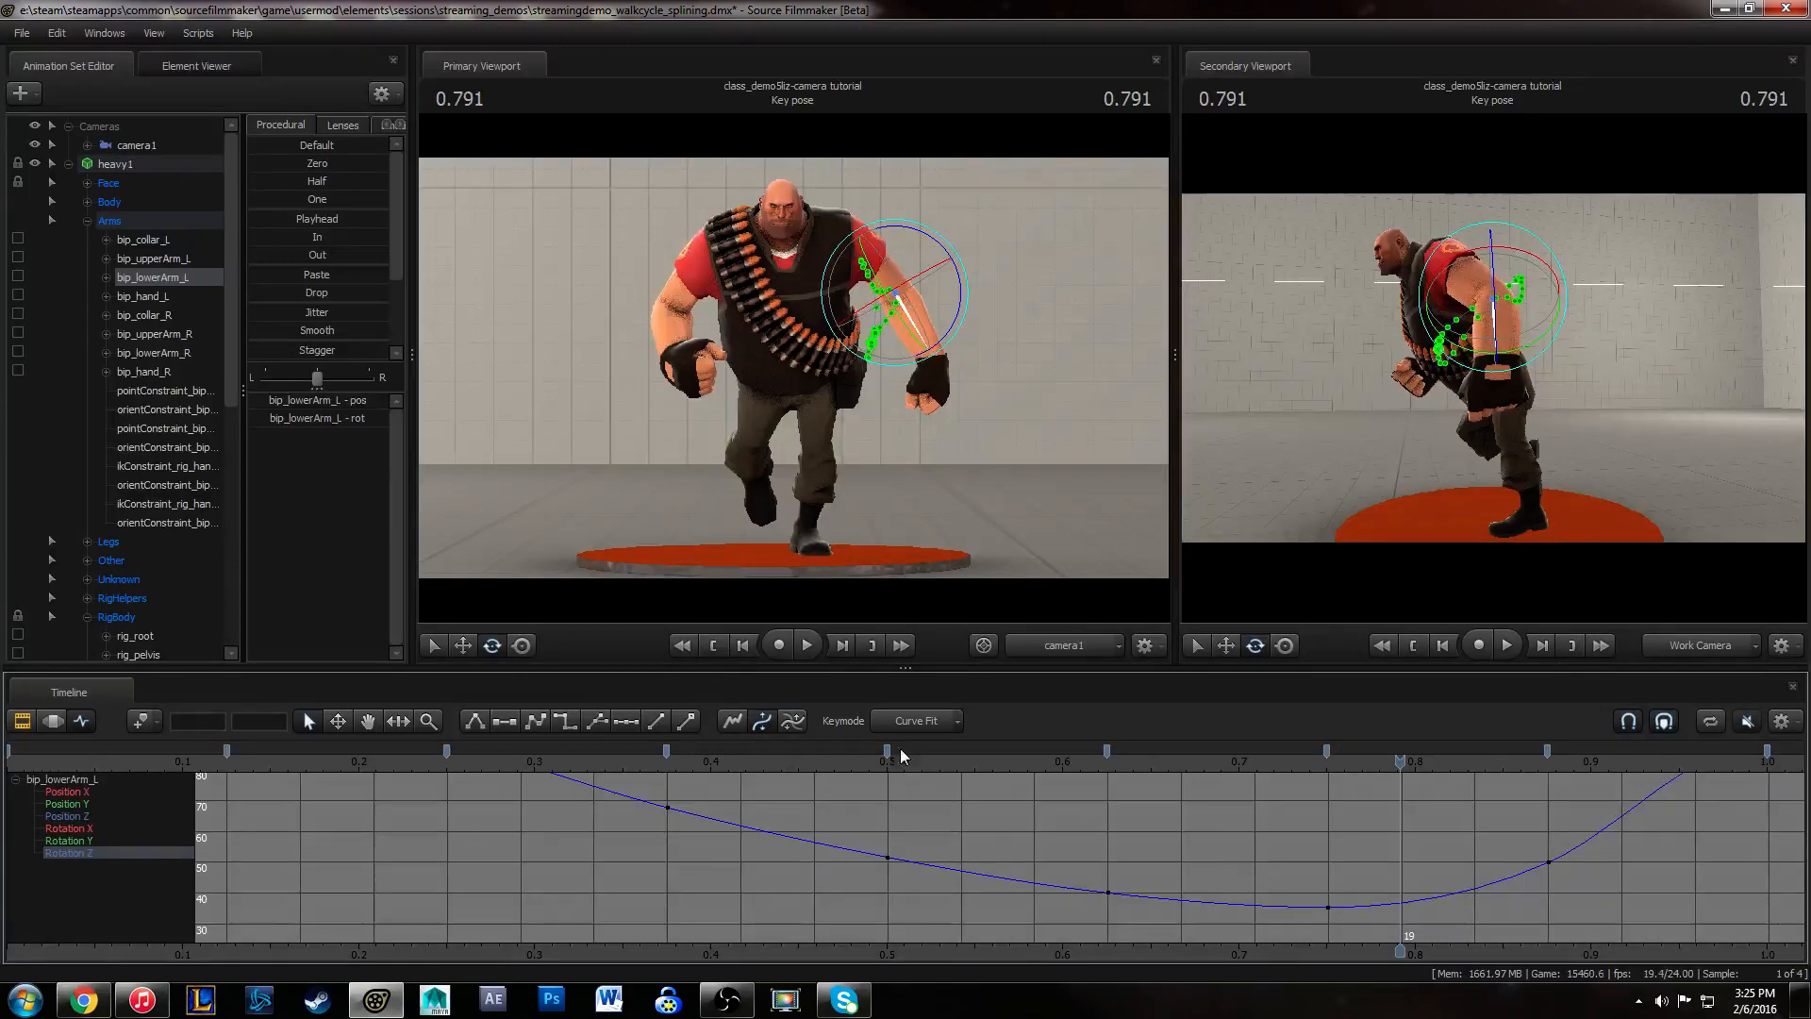
{"action": "left_click_drag", "start_coordinate": [776, 766], "coordinate": [1581, 834]}
{"action": "left_click_drag", "start_coordinate": [1600, 905], "coordinate": [1602, 906]}
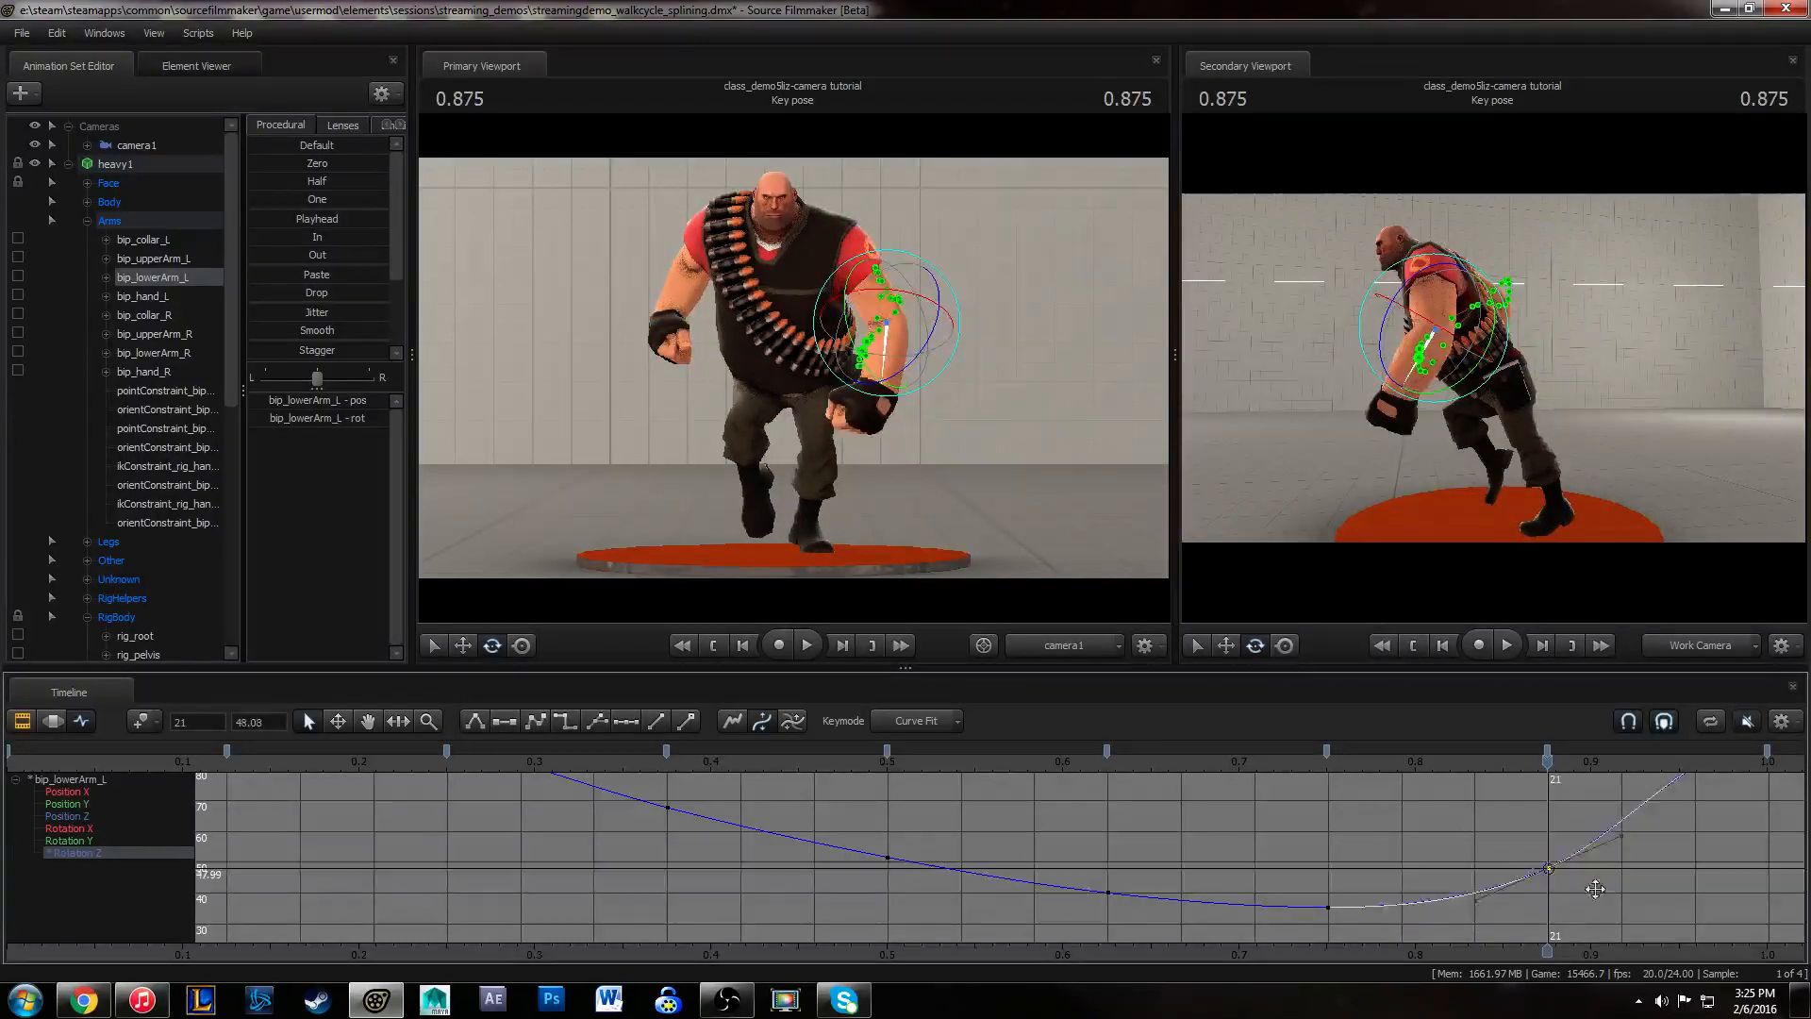
{"action": "middle_click_drag", "start_coordinate": [1604, 861], "coordinate": [1413, 900]}
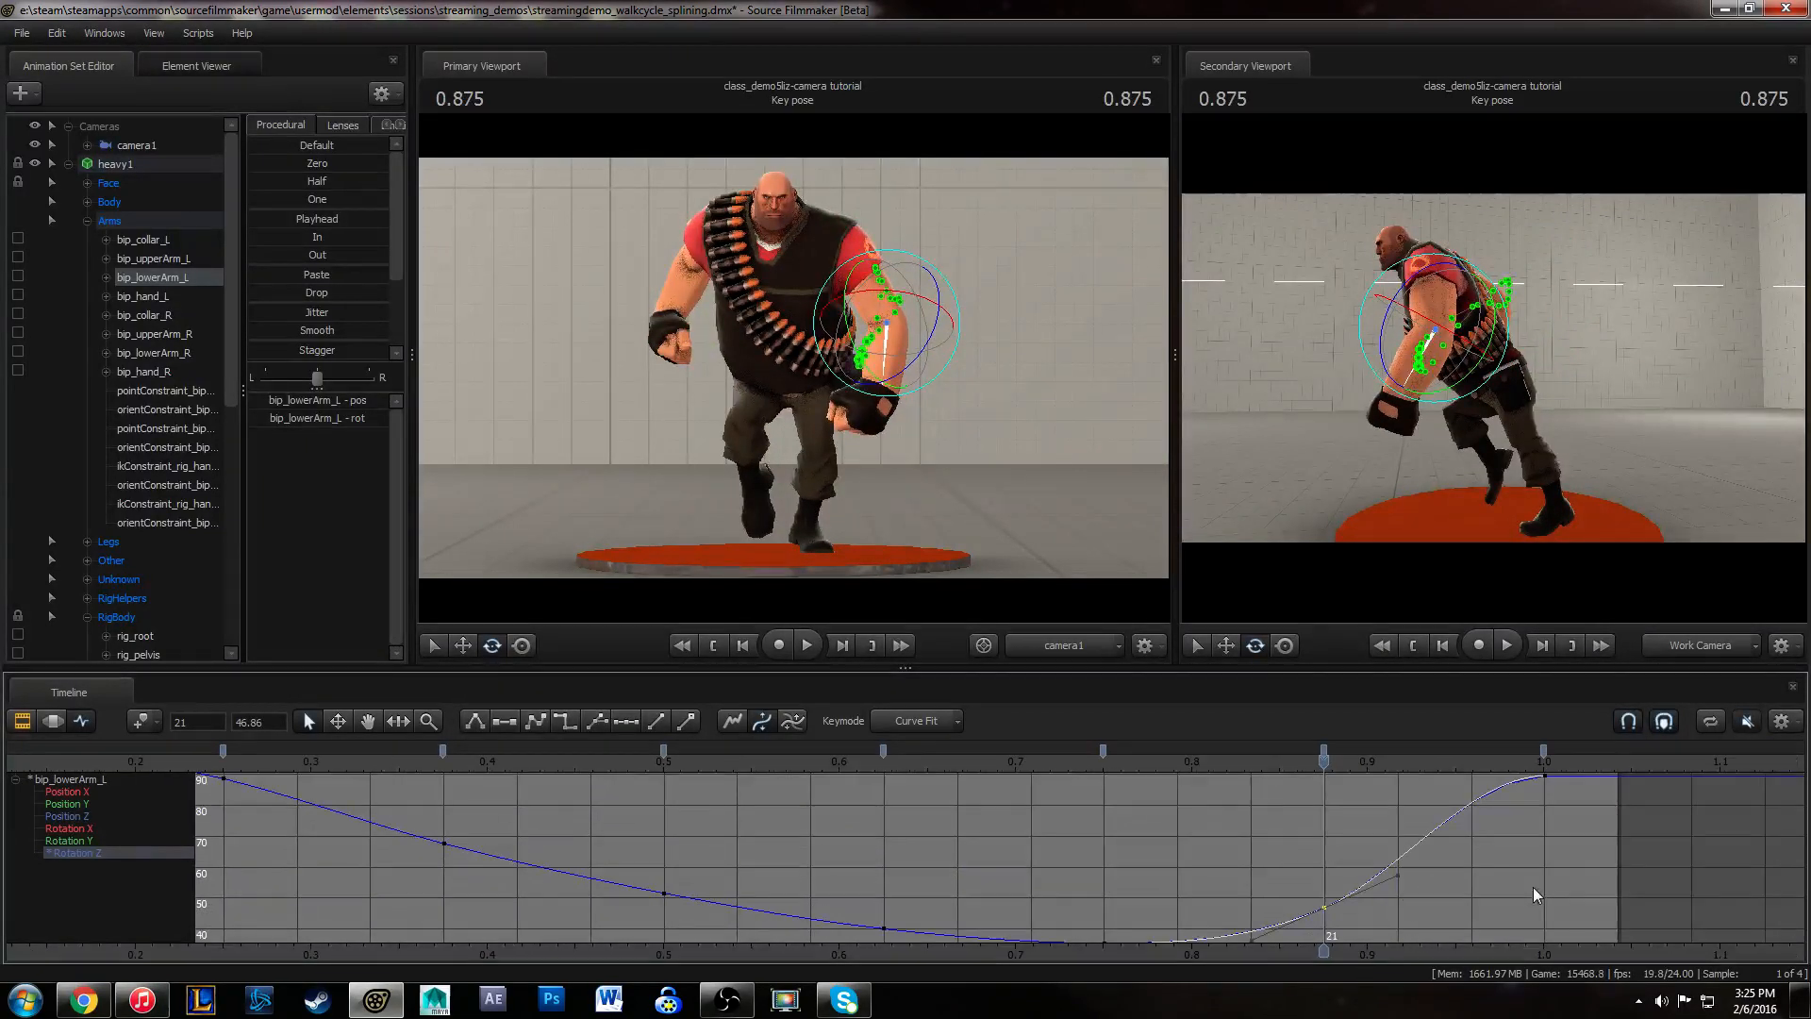
{"action": "left_click", "coordinate": [1203, 843]}
- Replay the walk cycle from frame 0 to examine the left forearm's return swing, and go back to the start
{"action": "middle_click_drag", "start_coordinate": [1204, 843], "coordinate": [1355, 862], "text": "alt"}
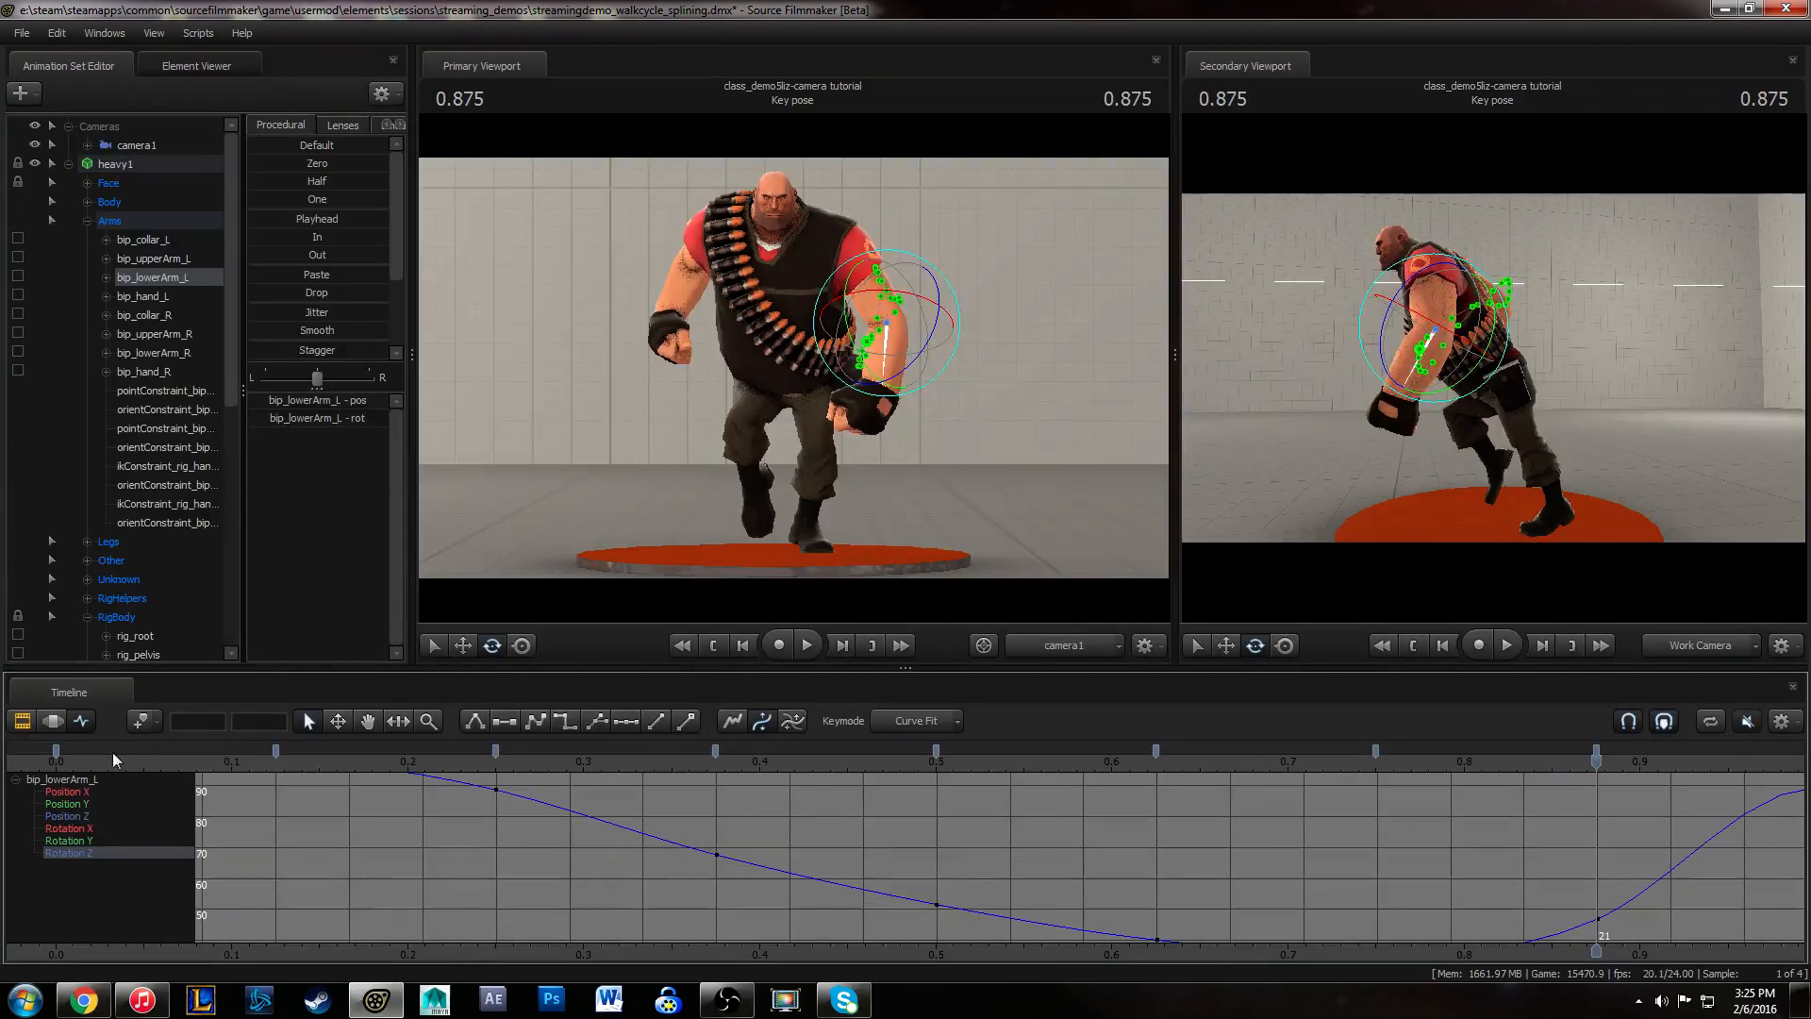
{"action": "left_click", "coordinate": [80, 761]}
{"action": "key", "text": "space"}
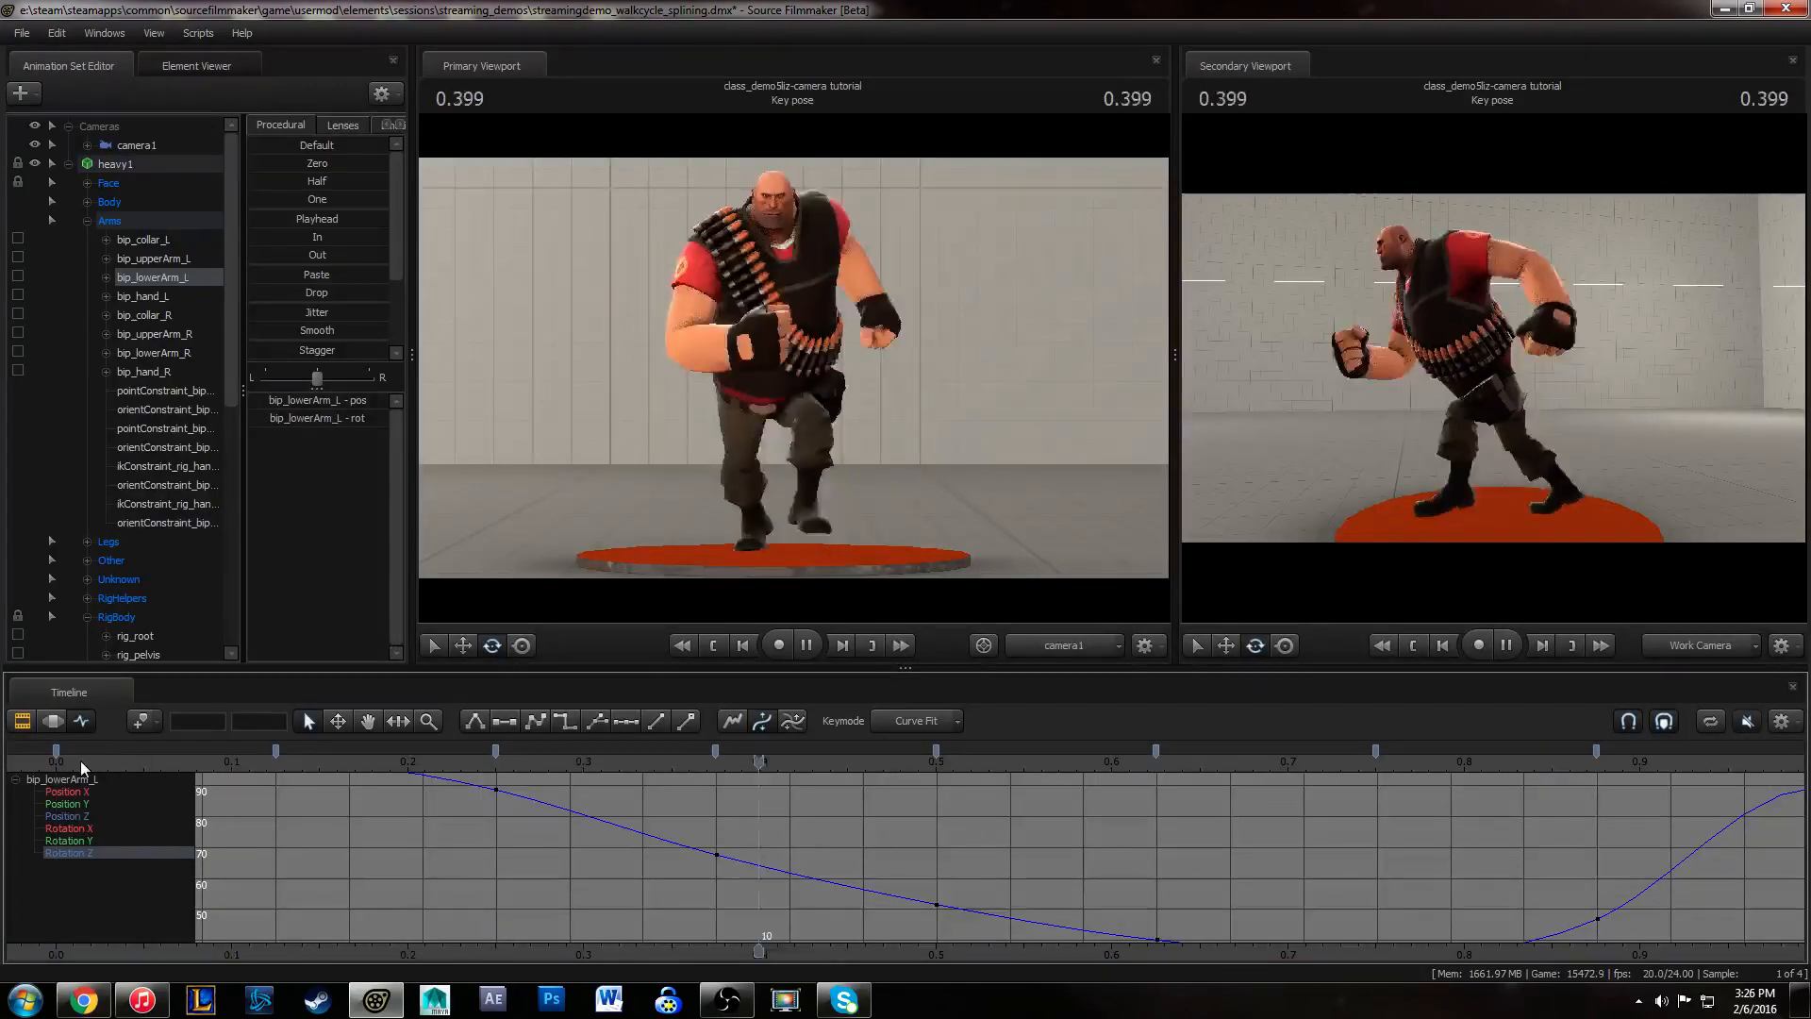
{"action": "key", "text": "space"}
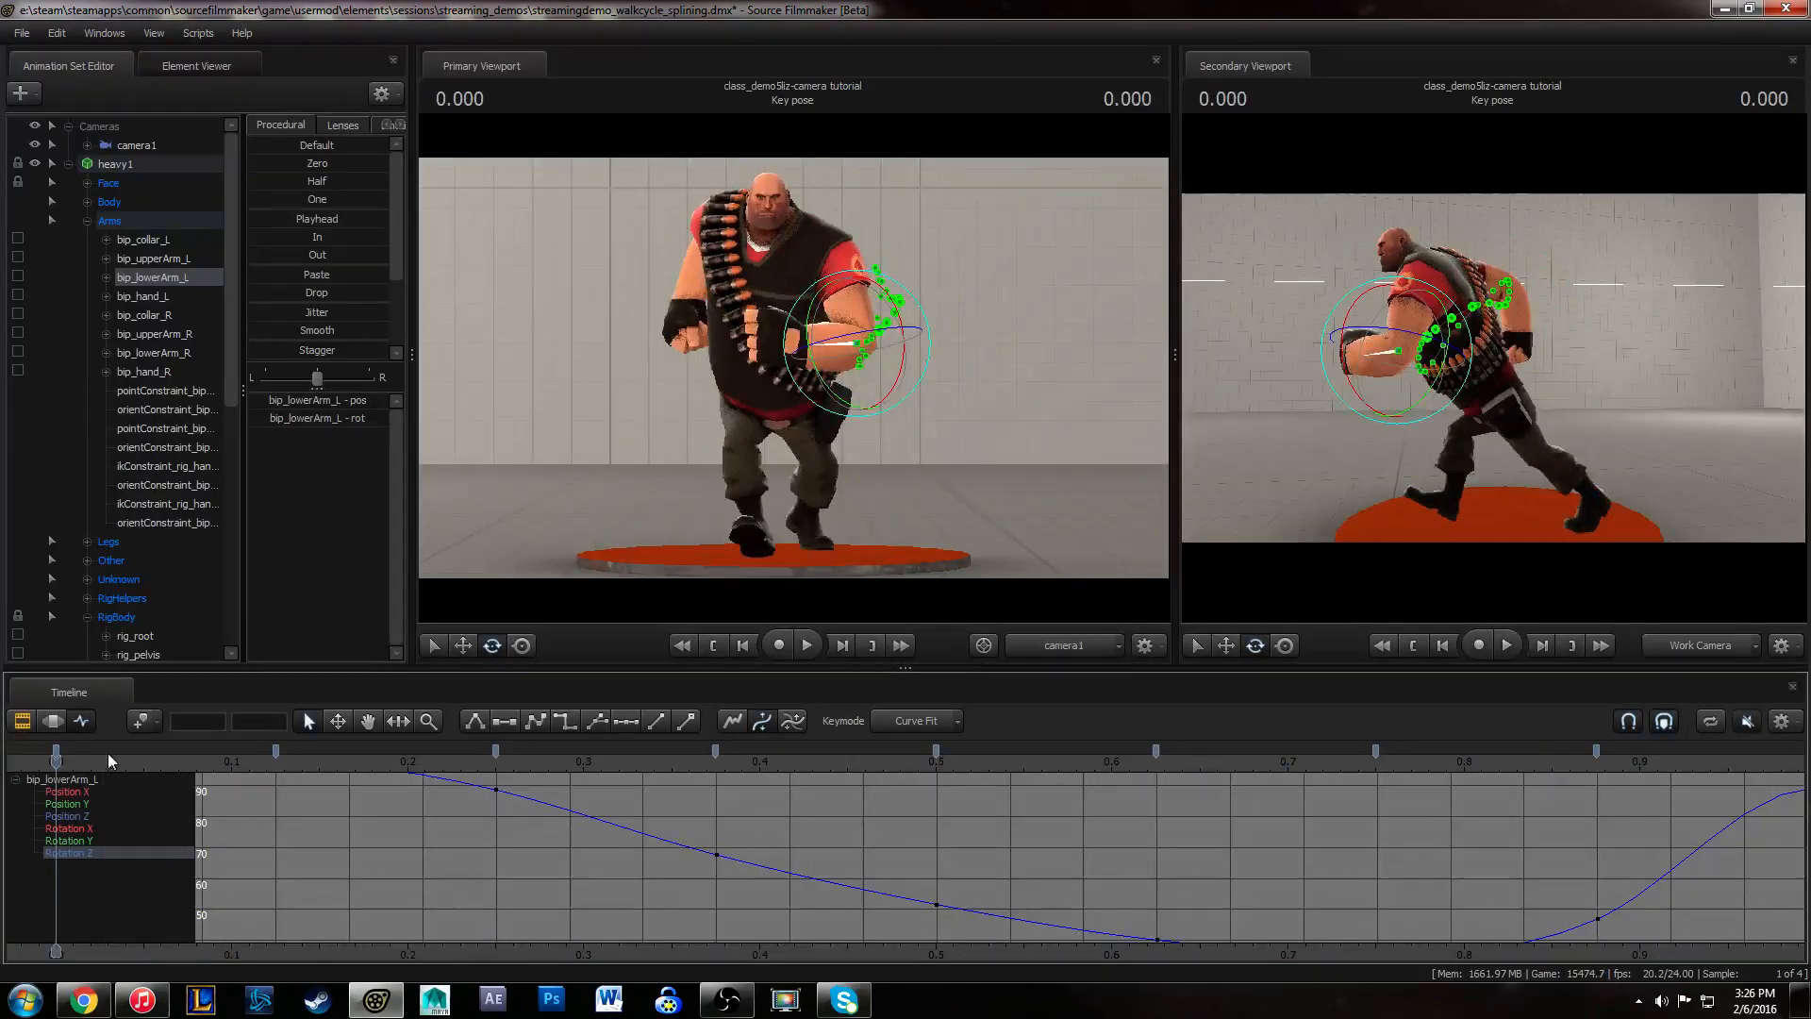
- Select bip_hand_L and isolate its Rotation X, Y and Z curves in the graph editor
{"action": "left_click", "coordinate": [1361, 362]}
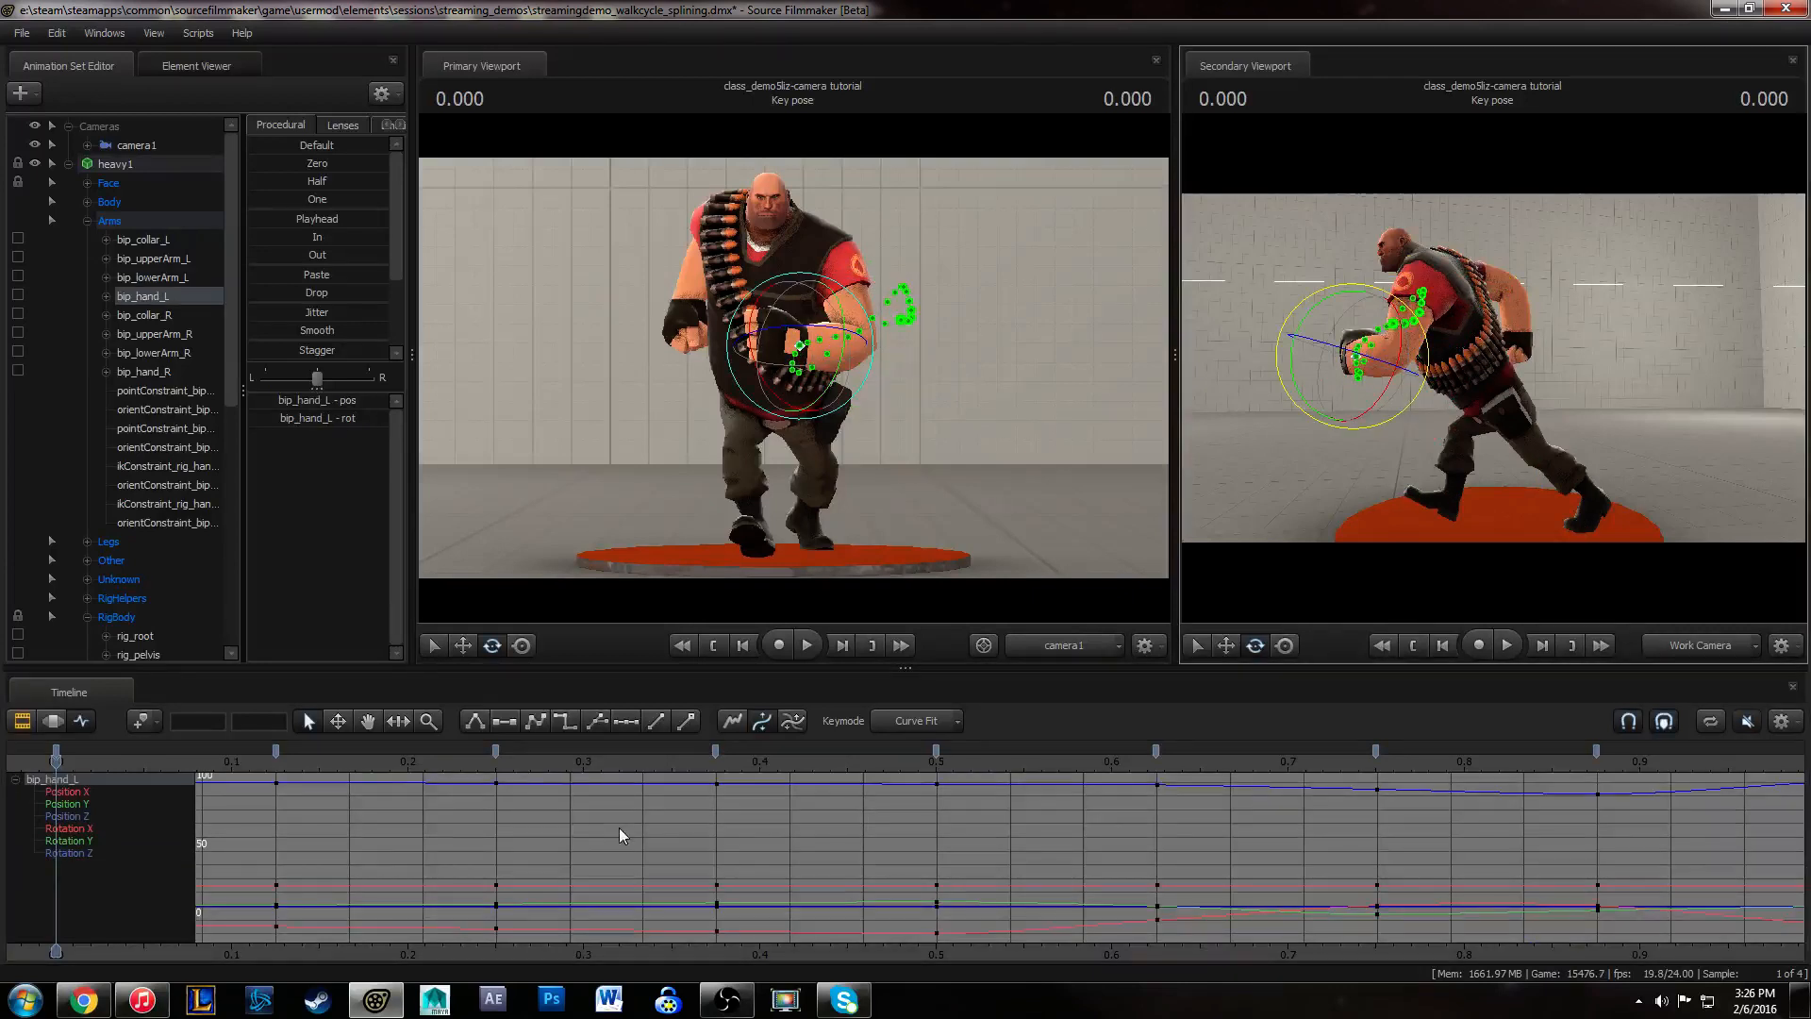
{"action": "left_click_drag", "start_coordinate": [79, 827], "coordinate": [86, 852]}
{"action": "scroll", "coordinate": [605, 865], "scroll_direction": "up", "scroll_amount": 5}
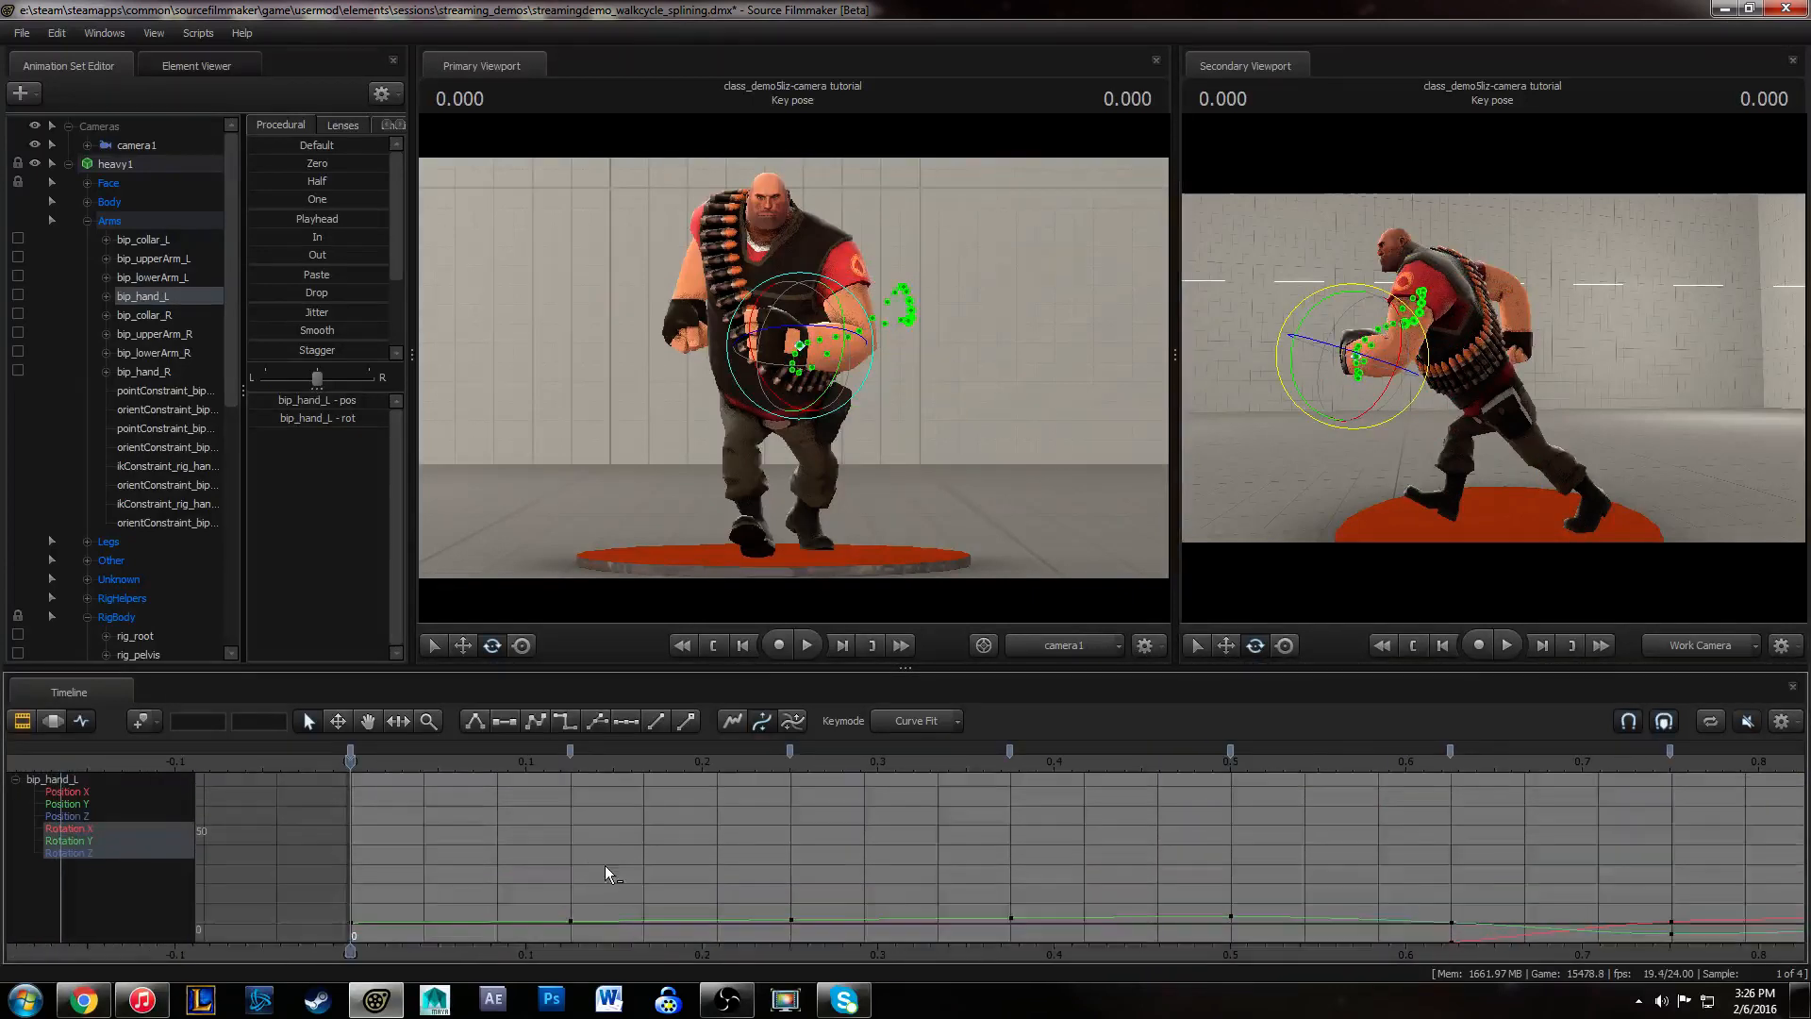
- Scrub and replay the walk cycle from frame 0 to examine the left hand's motion against its rotation curves
{"action": "middle_click_drag", "start_coordinate": [563, 924], "coordinate": [558, 859]}
{"action": "left_click_drag", "start_coordinate": [354, 757], "coordinate": [563, 760]}
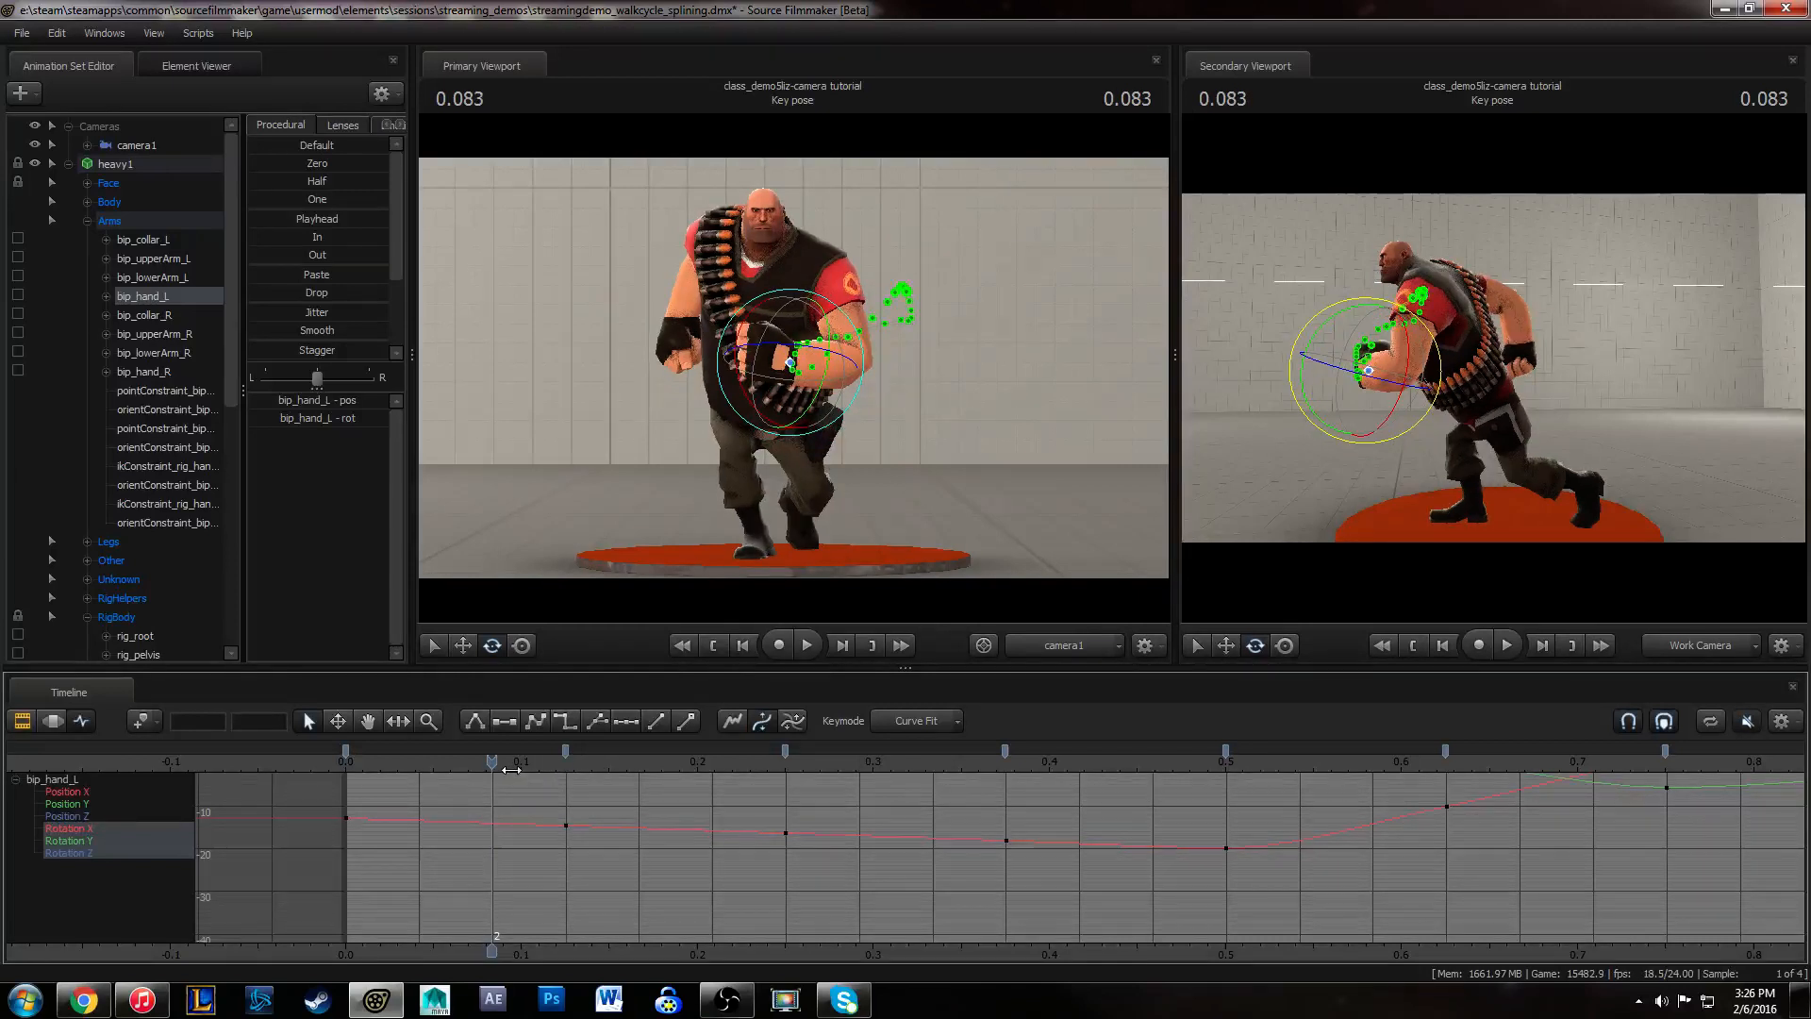
{"action": "left_click_drag", "start_coordinate": [904, 834], "coordinate": [534, 822]}
{"action": "left_click", "coordinate": [346, 760]}
{"action": "key", "text": "space"}
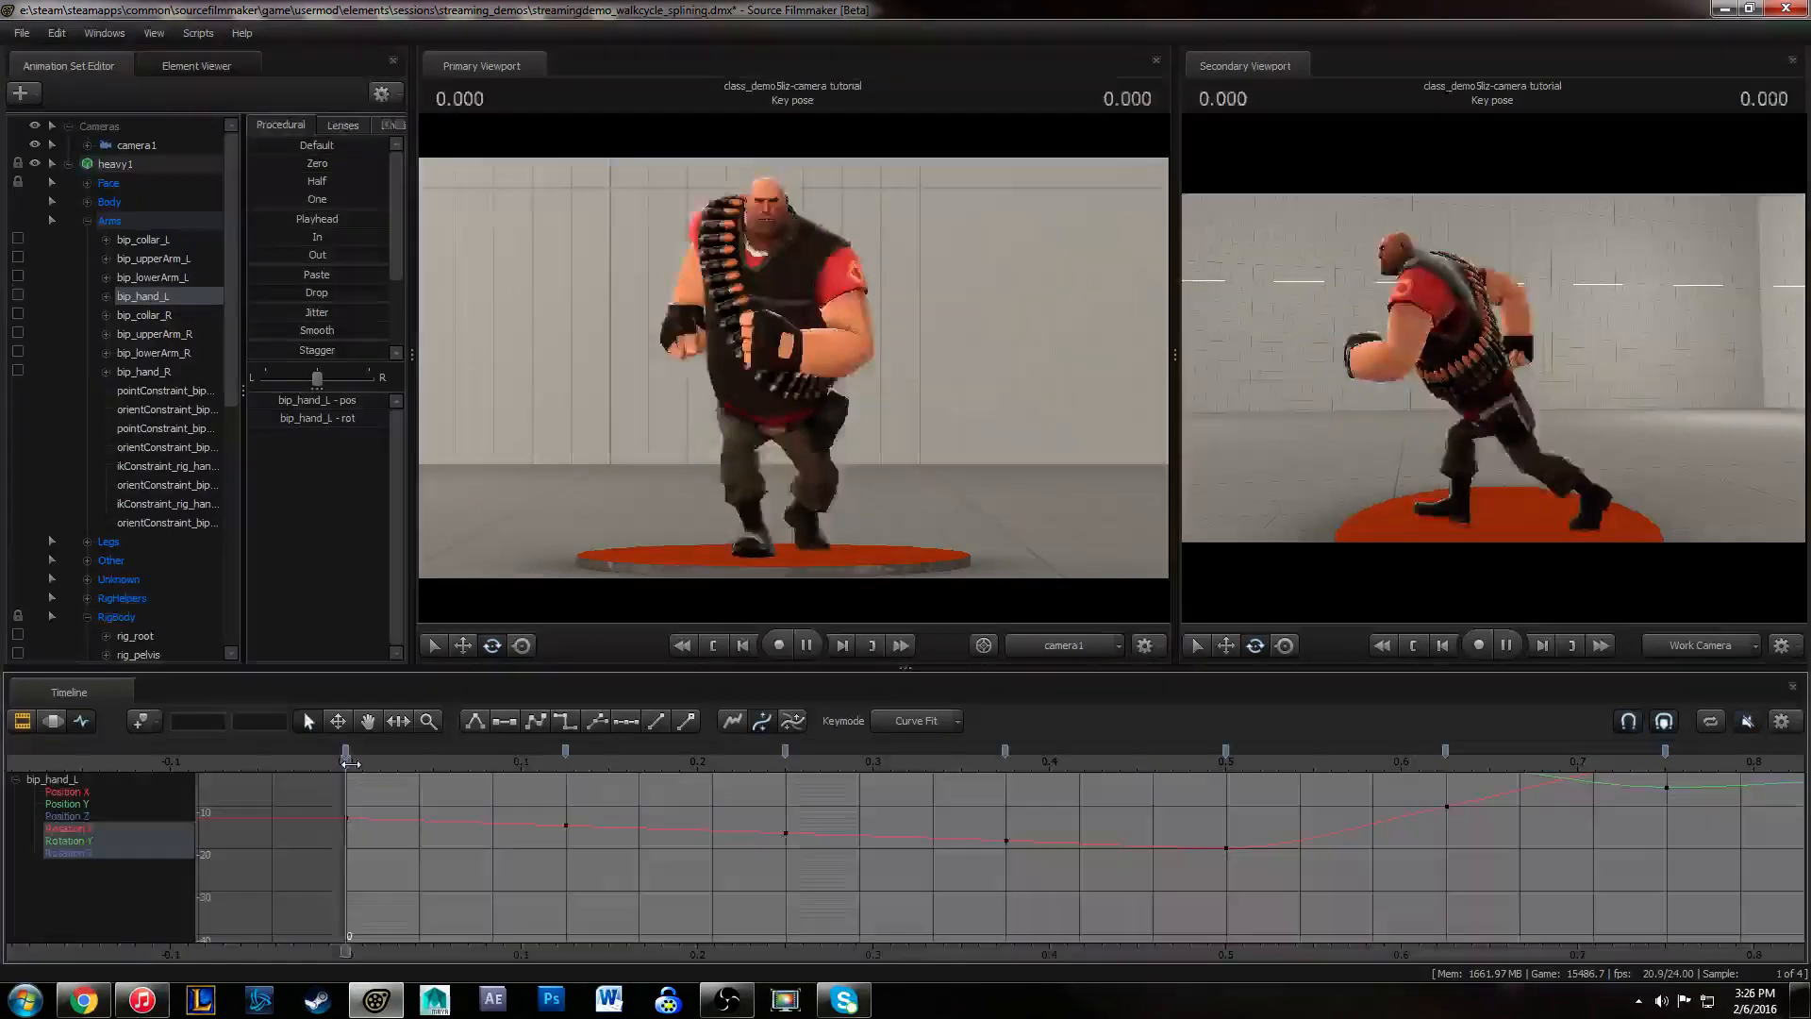
{"action": "key", "text": "space"}
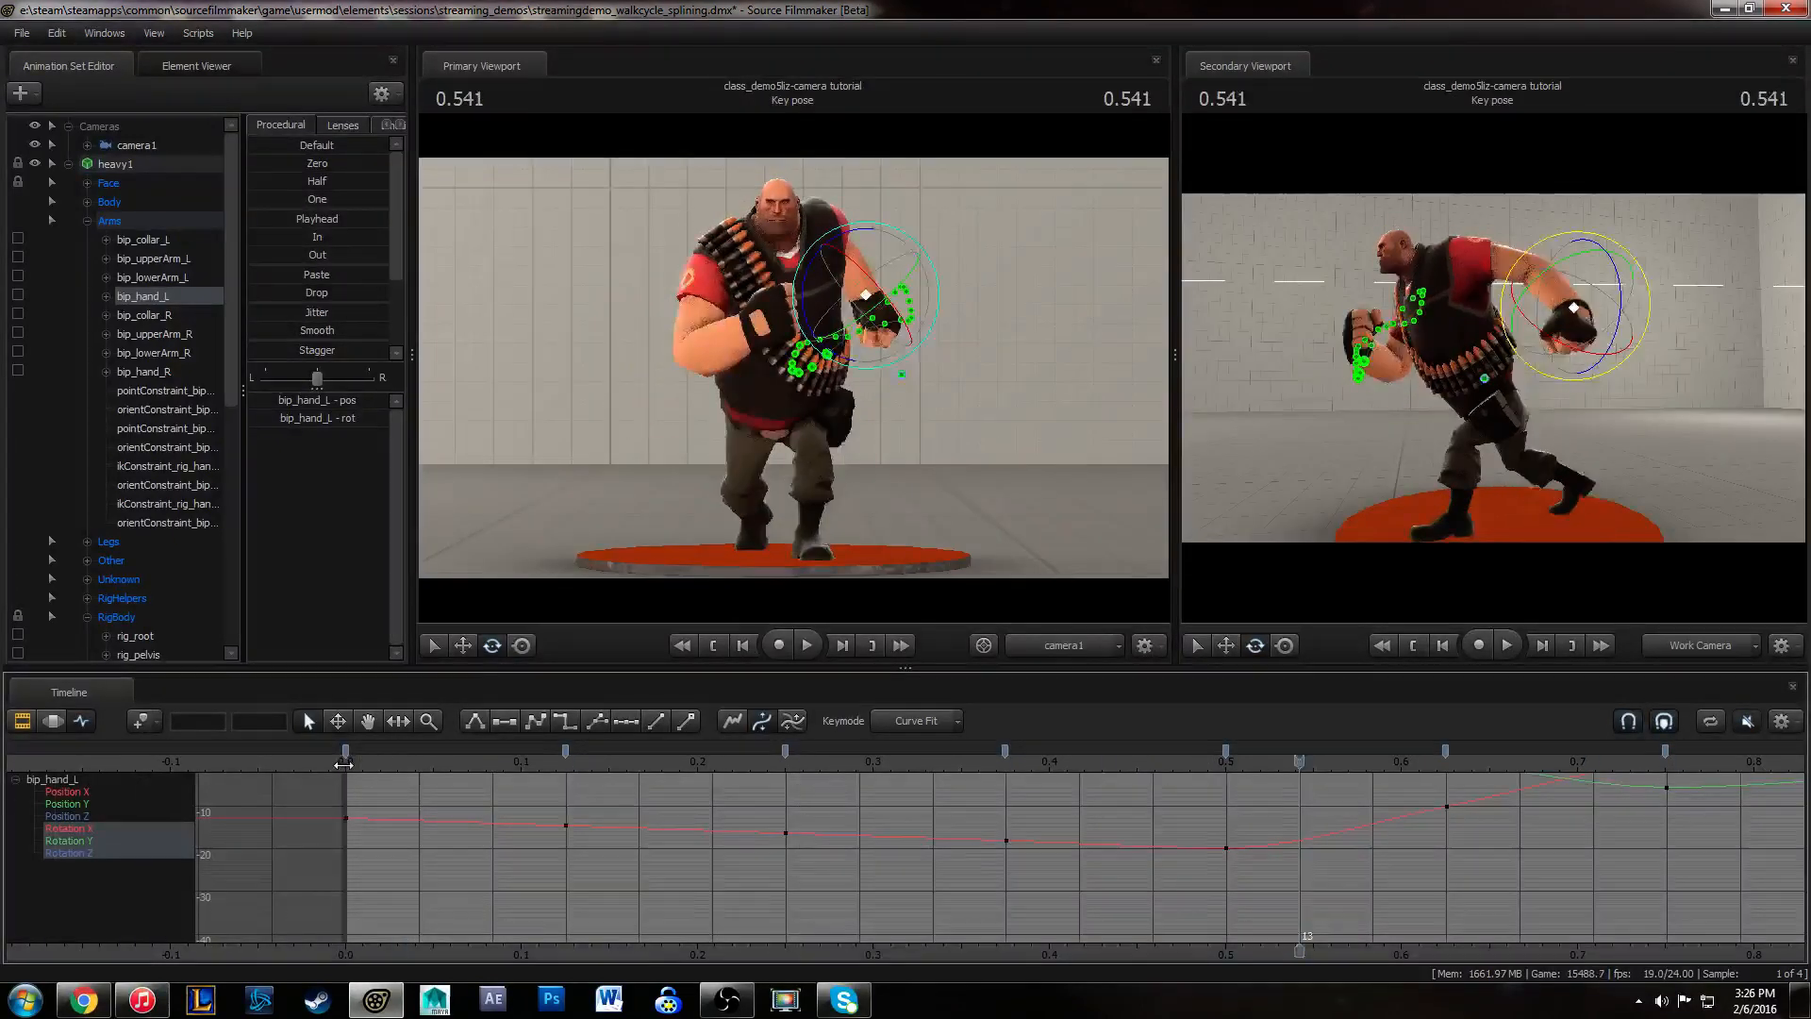
{"action": "left_click", "coordinate": [346, 760]}
{"action": "middle_click_drag", "start_coordinate": [963, 848], "coordinate": [618, 844]}
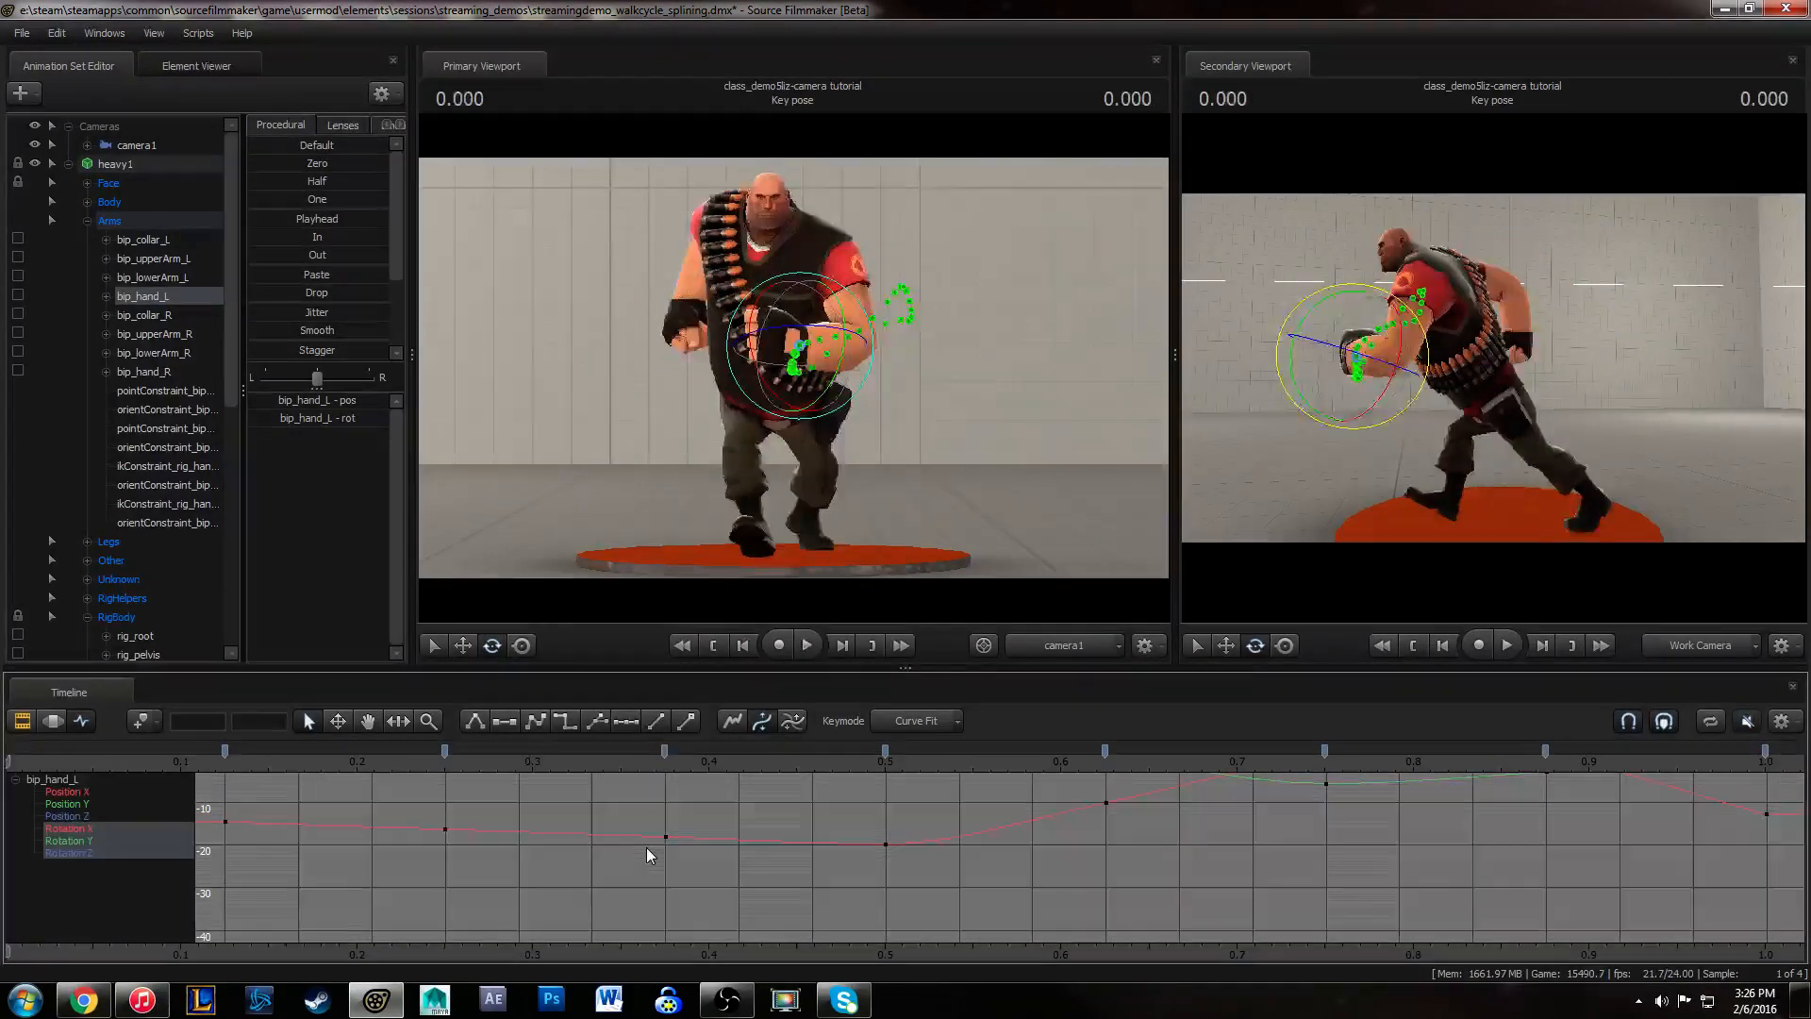
{"action": "key", "text": "space"}
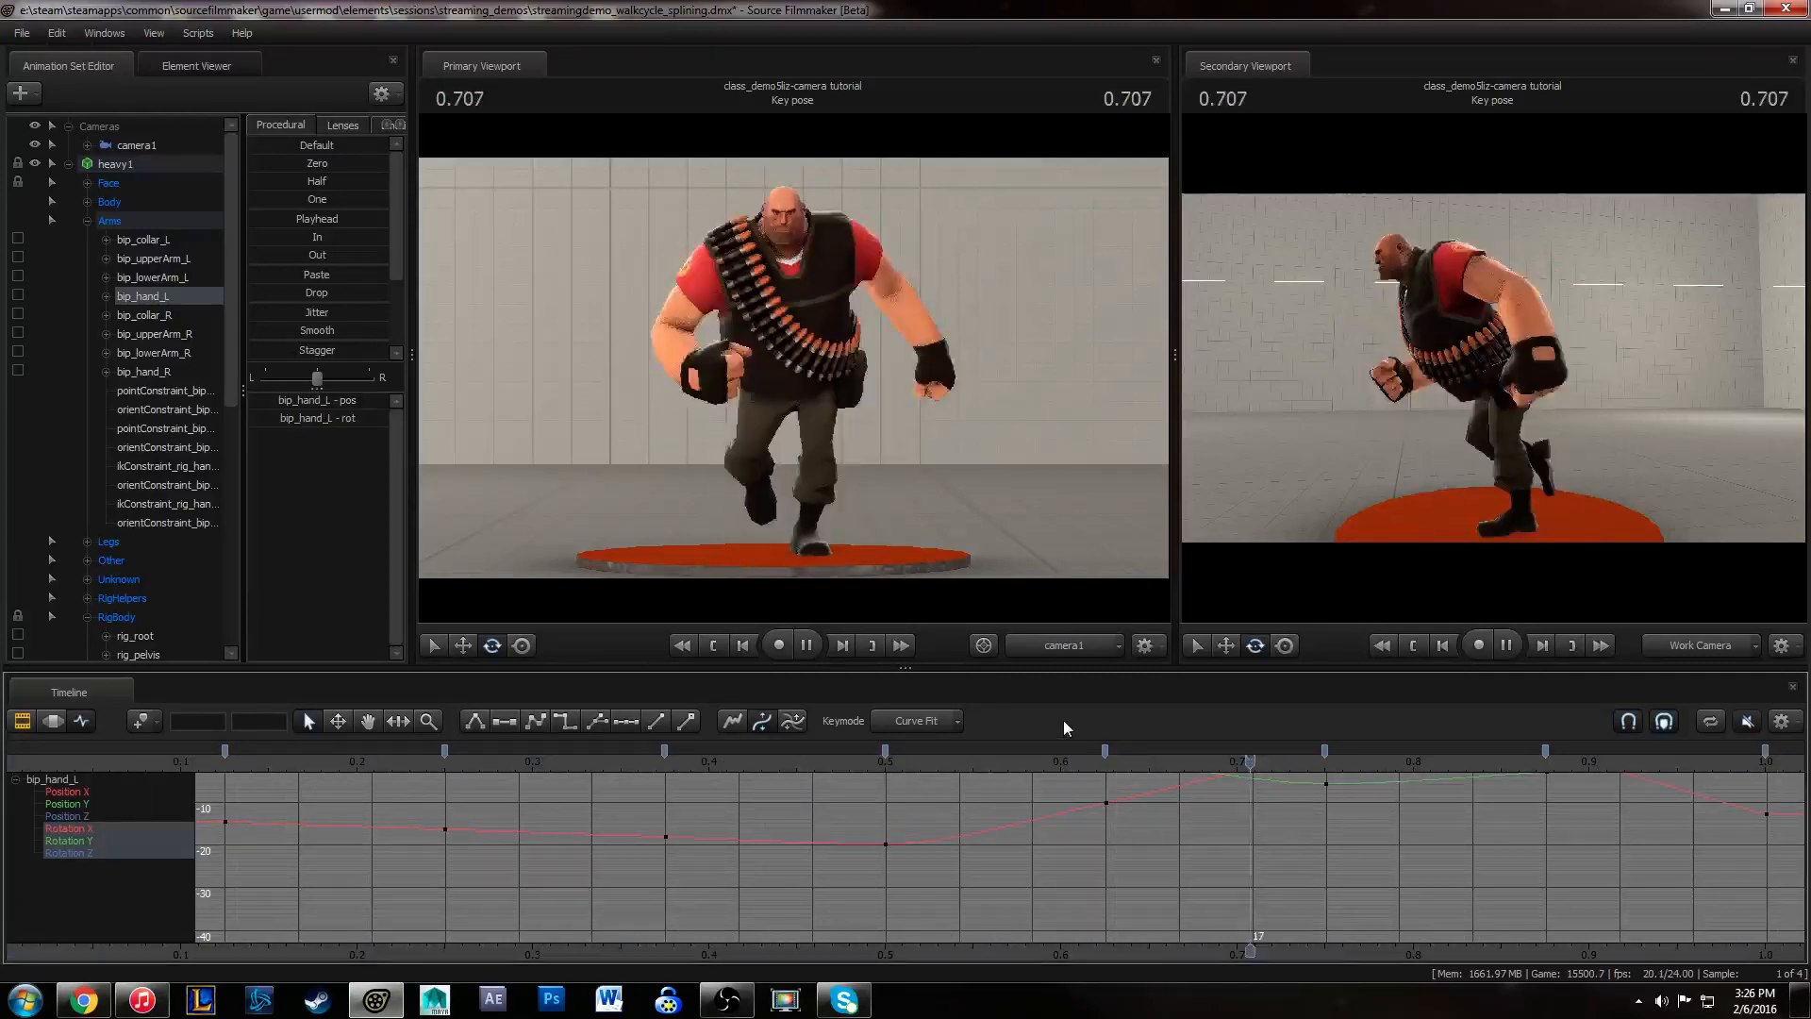
{"action": "key", "text": "space"}
- Save the session, and scrub and replay the walk cycle to check the whole body's motion
{"action": "left_click", "coordinate": [26, 40]}
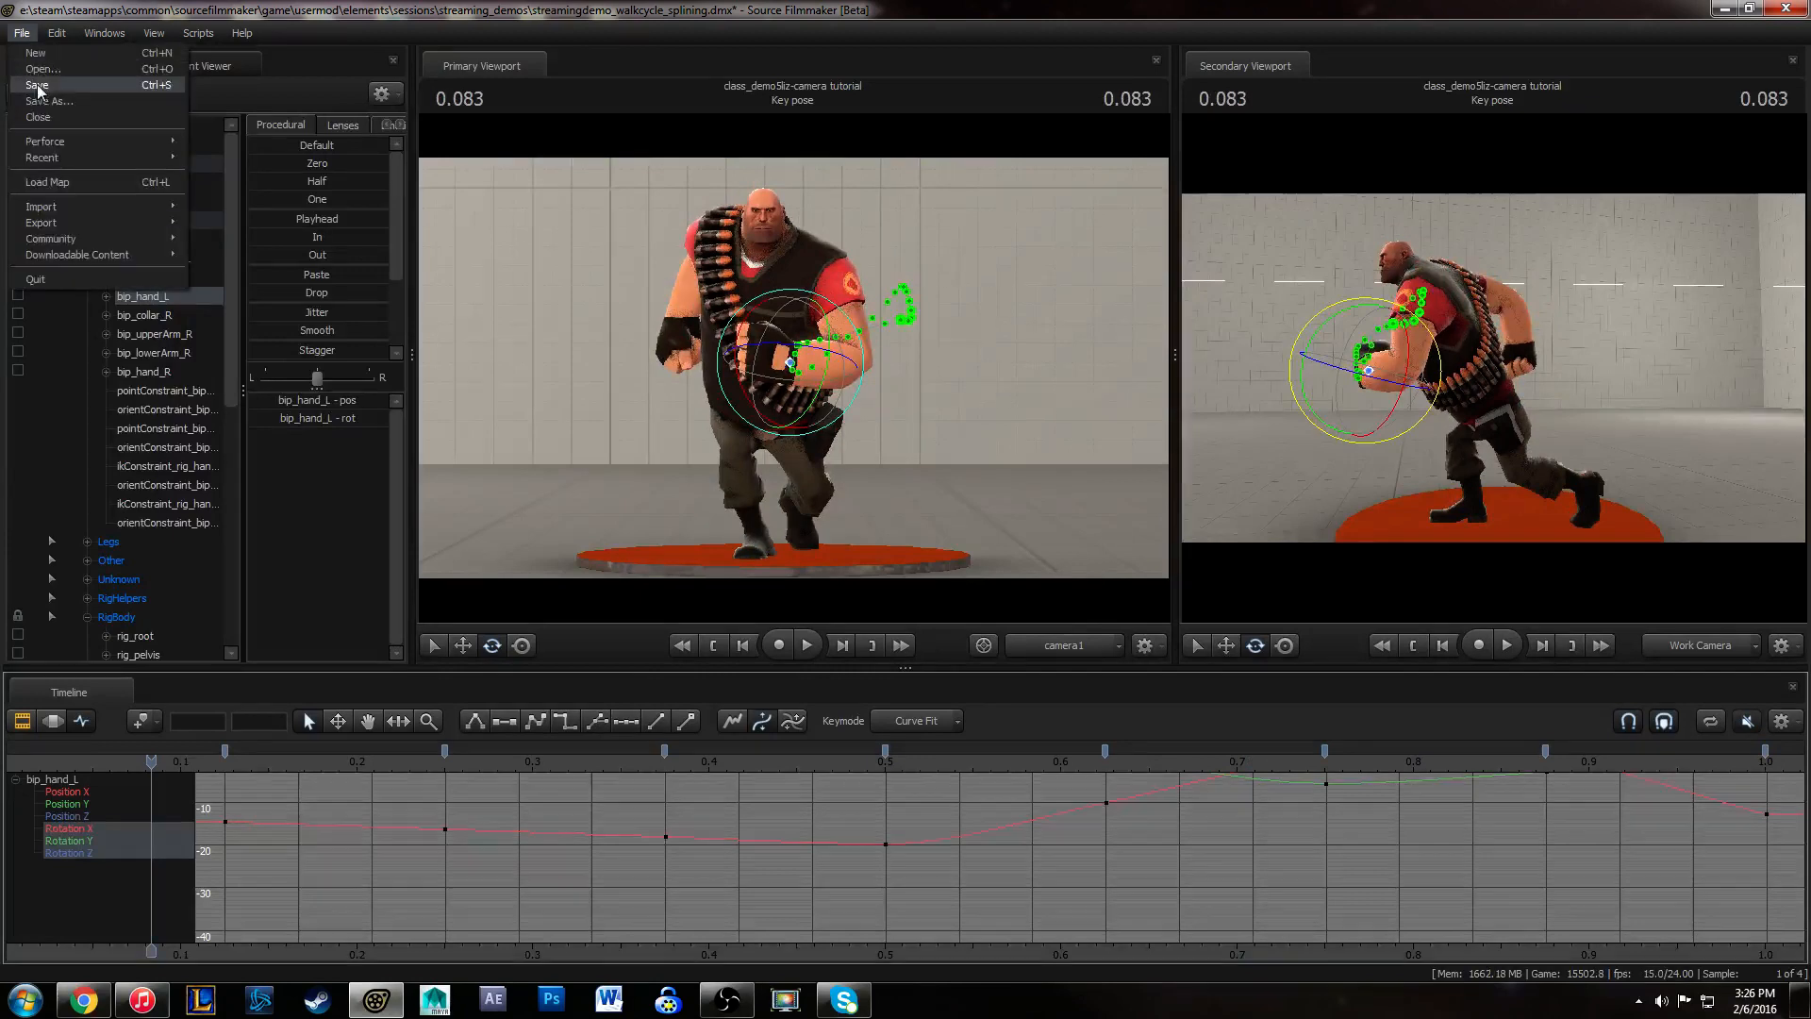
{"action": "left_click", "coordinate": [40, 86]}
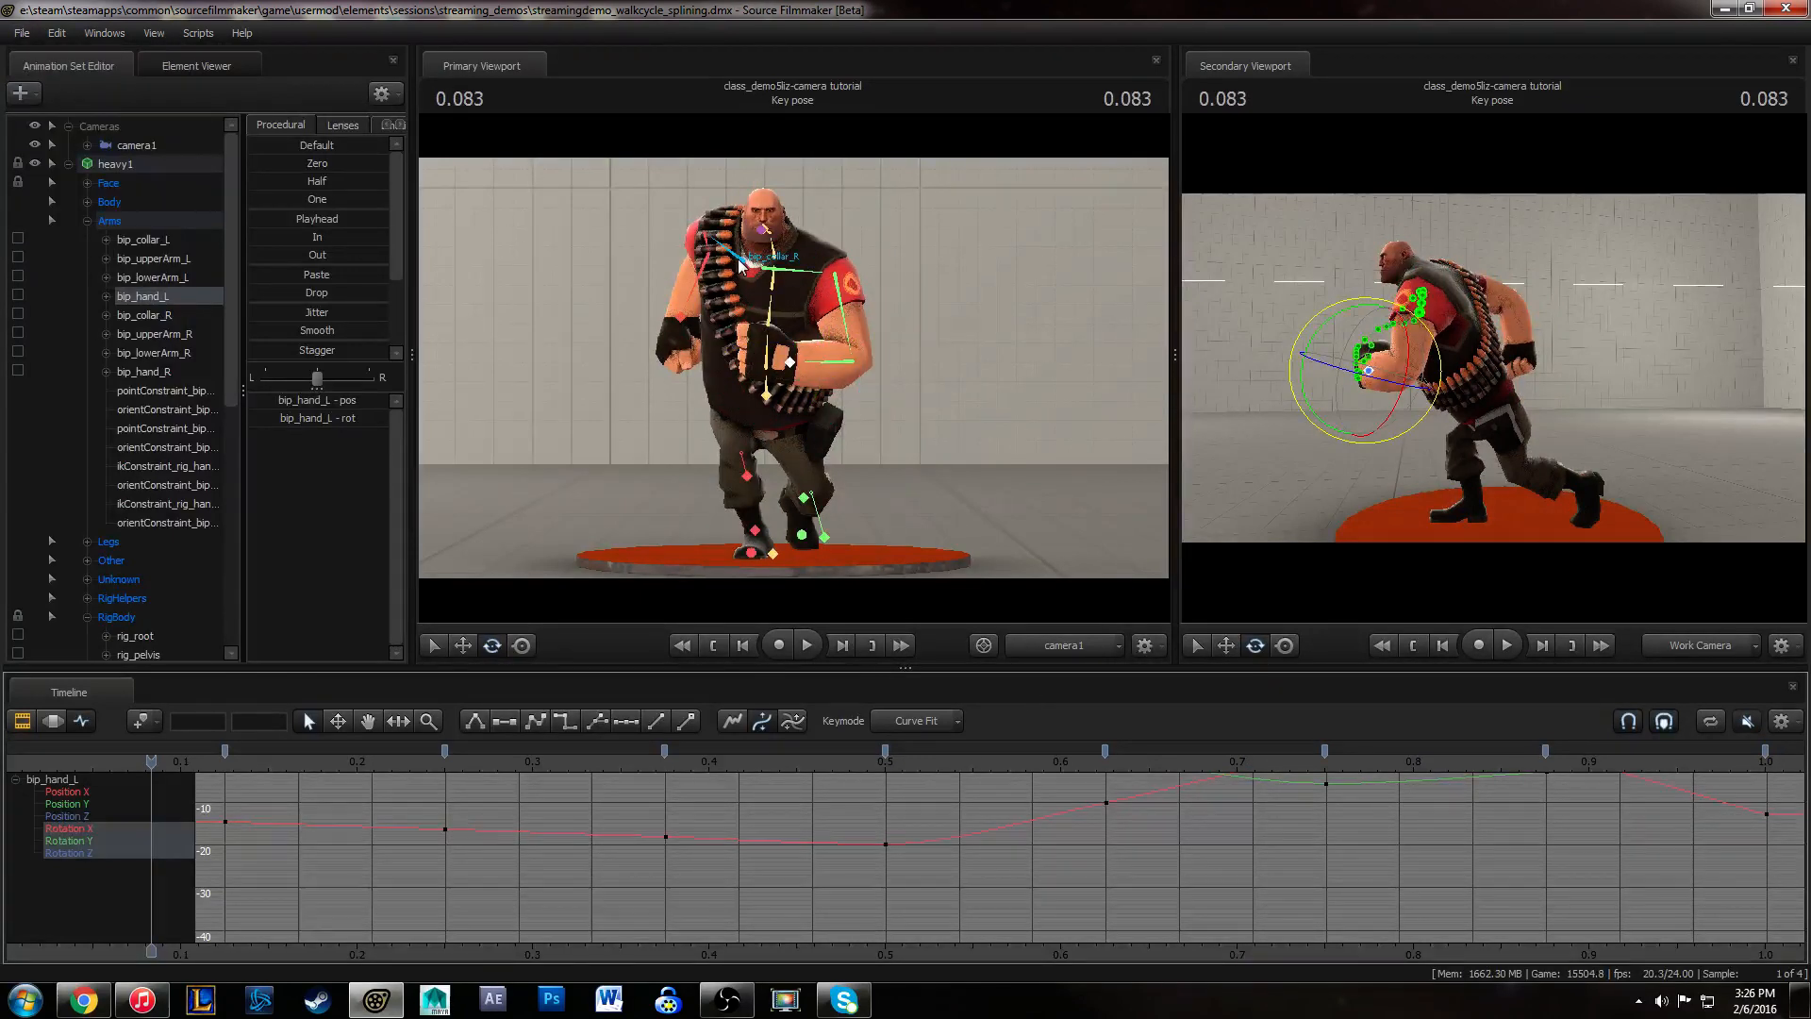
{"action": "left_click_drag", "start_coordinate": [202, 766], "coordinate": [1267, 845]}
{"action": "key", "text": "space"}
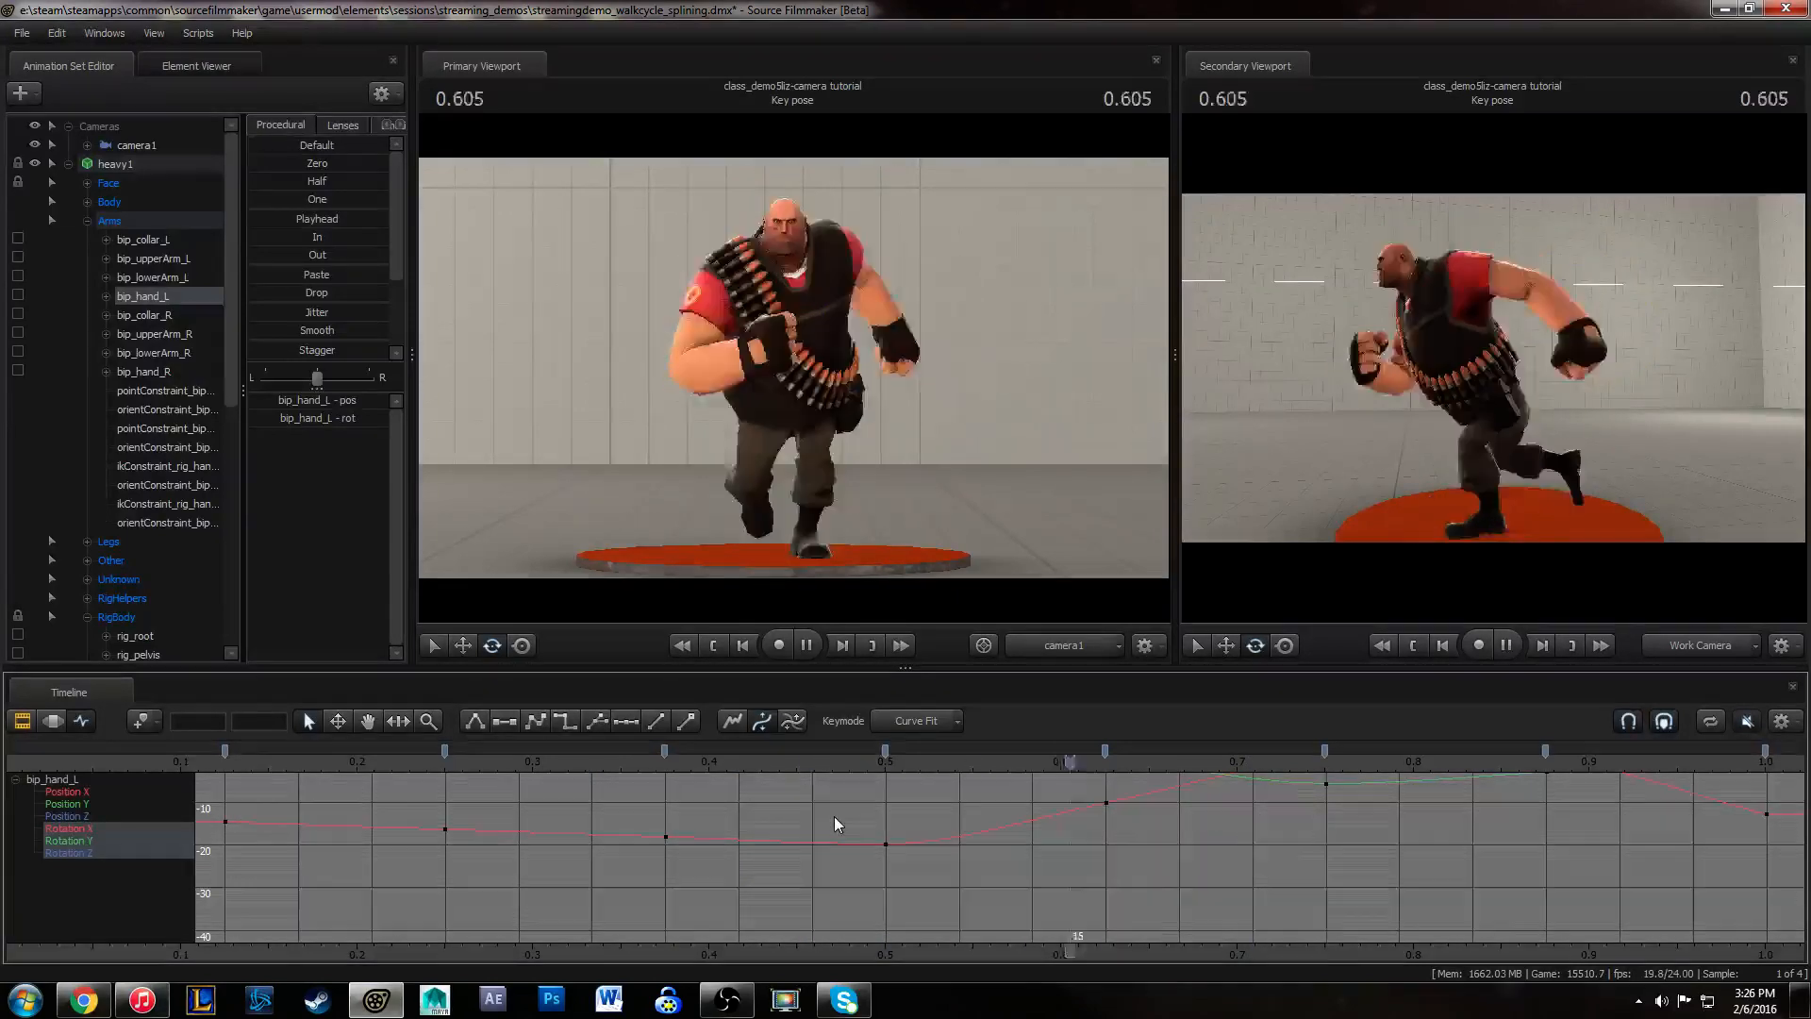
{"action": "key", "text": "space"}
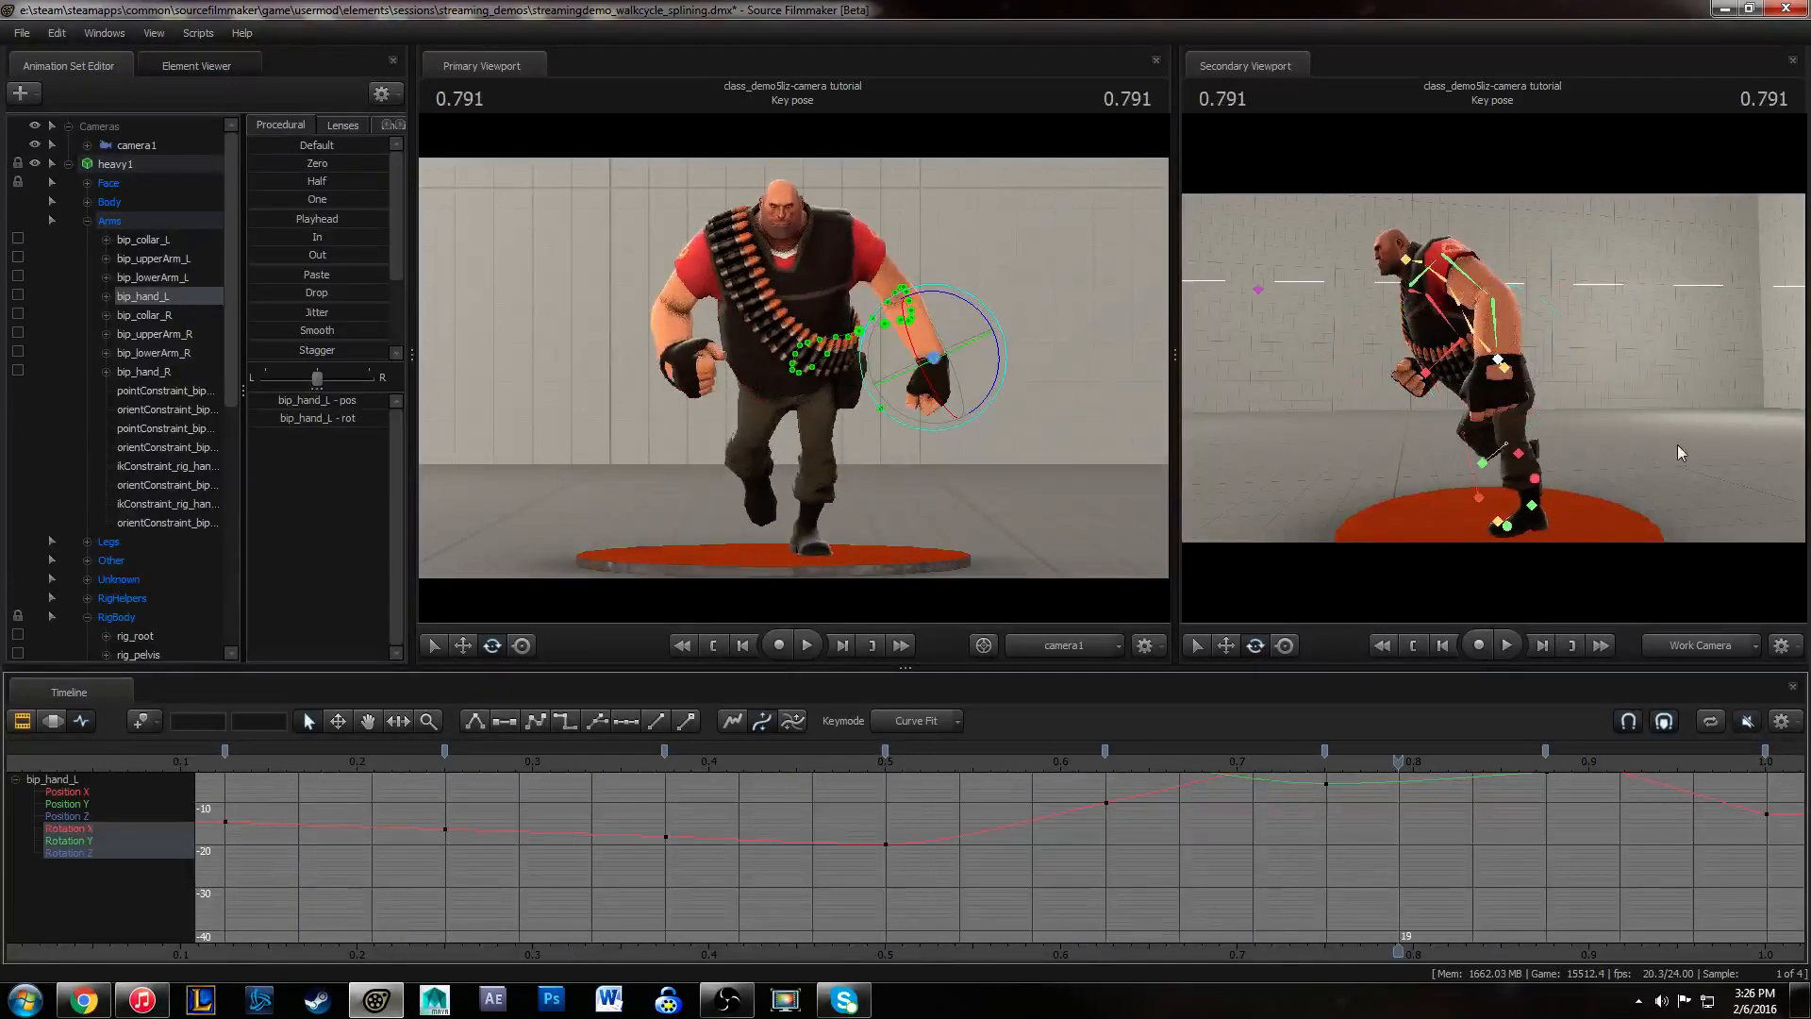
- Select rig_pelvis, isolate its Position Z curve and scrub through the body's rise and fall
{"action": "left_click", "coordinate": [1497, 375]}
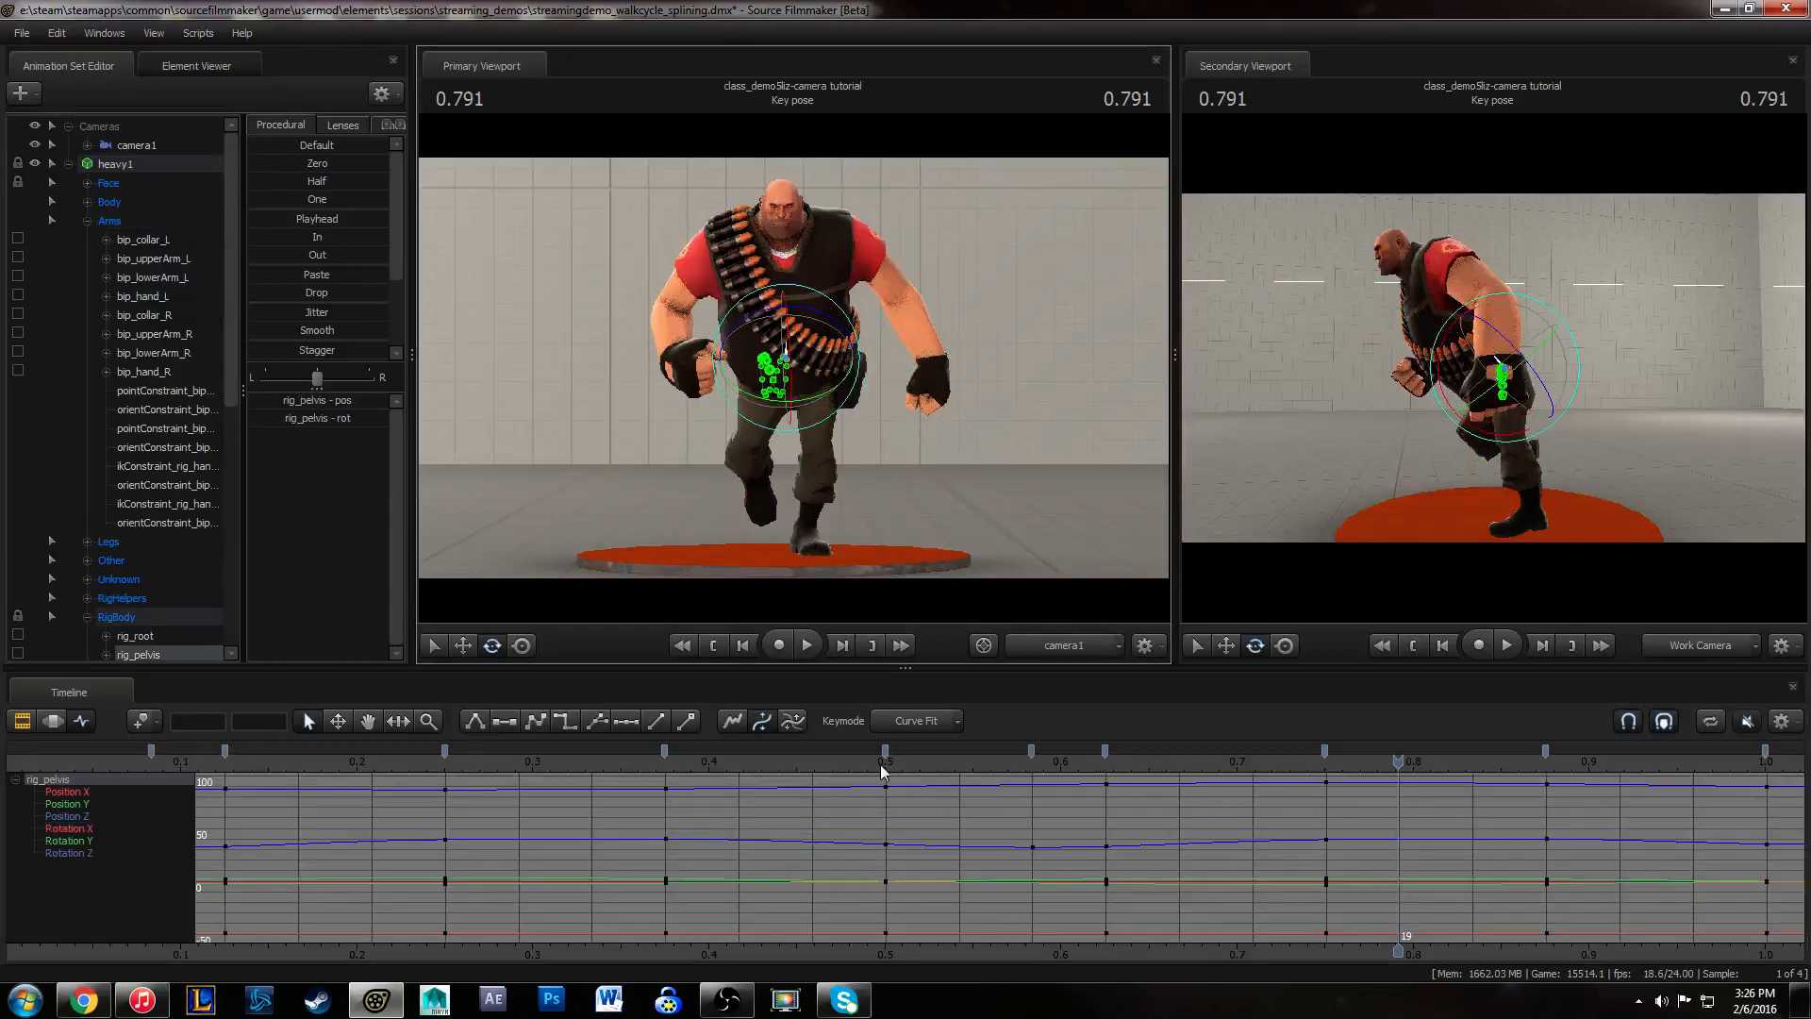
{"action": "left_click", "coordinate": [83, 816]}
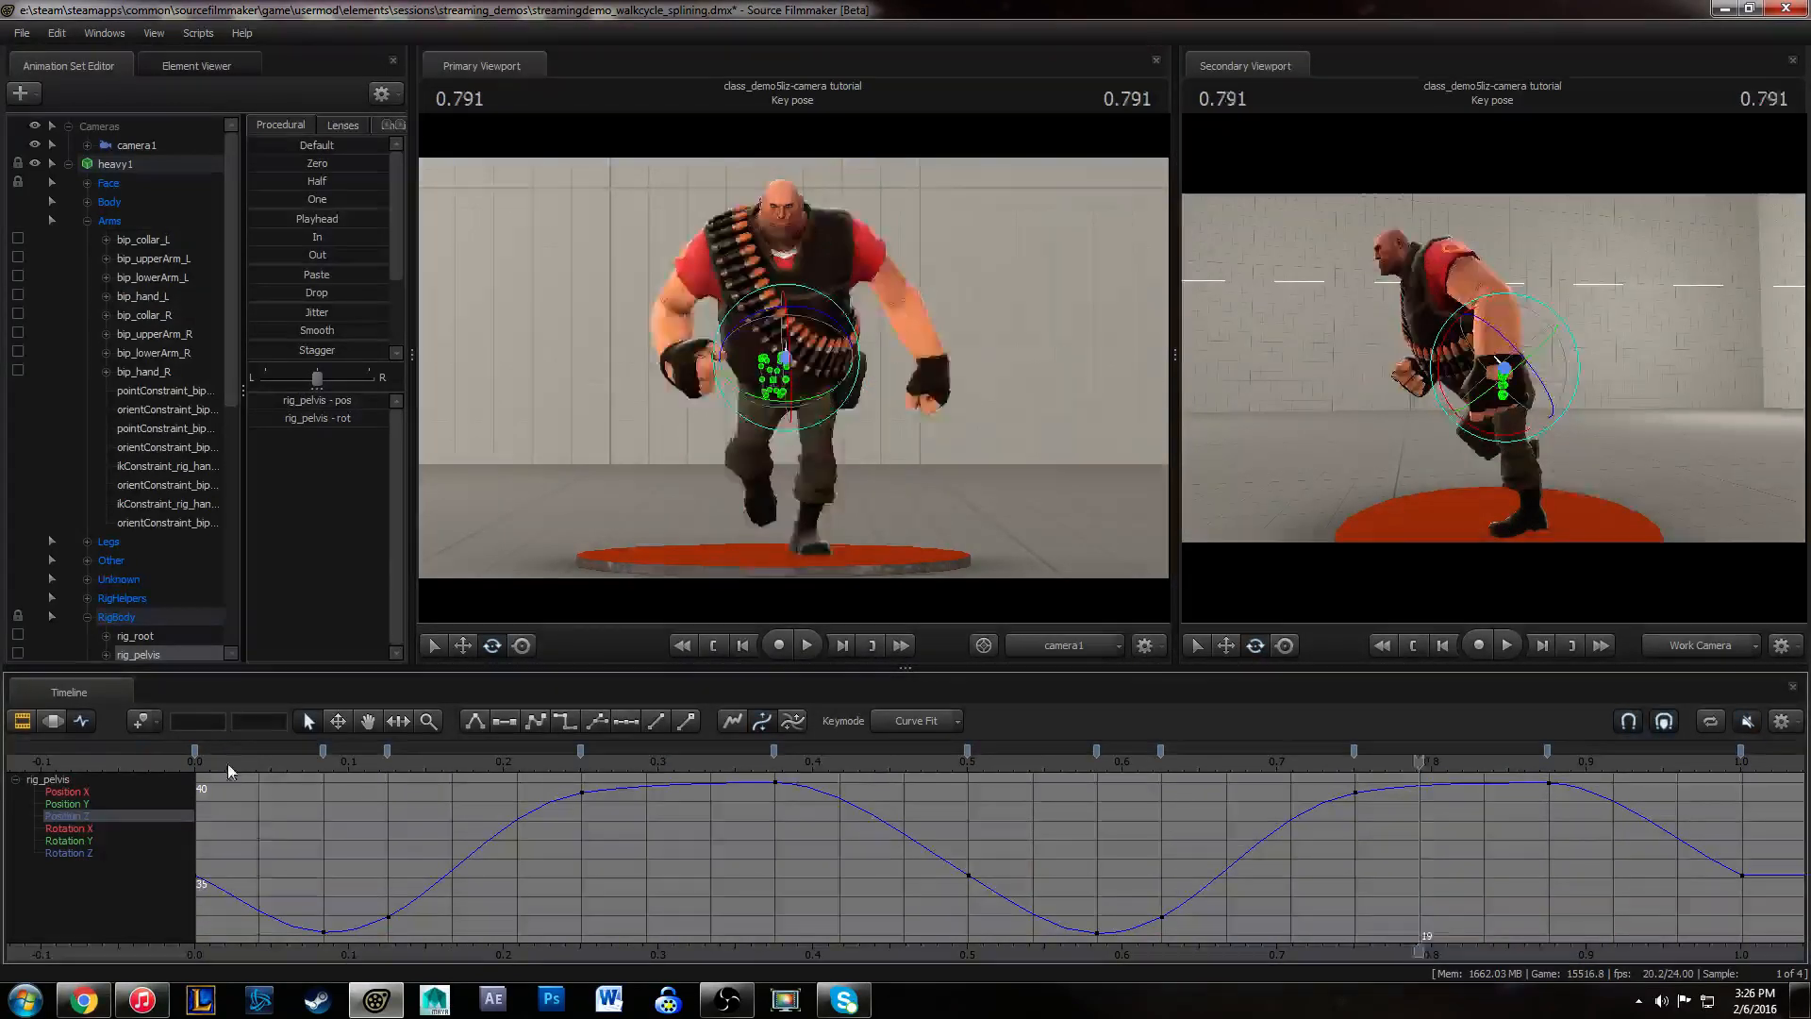
{"action": "left_click_drag", "start_coordinate": [228, 762], "coordinate": [902, 762]}
{"action": "left_click_drag", "start_coordinate": [879, 855], "coordinate": [758, 862]}
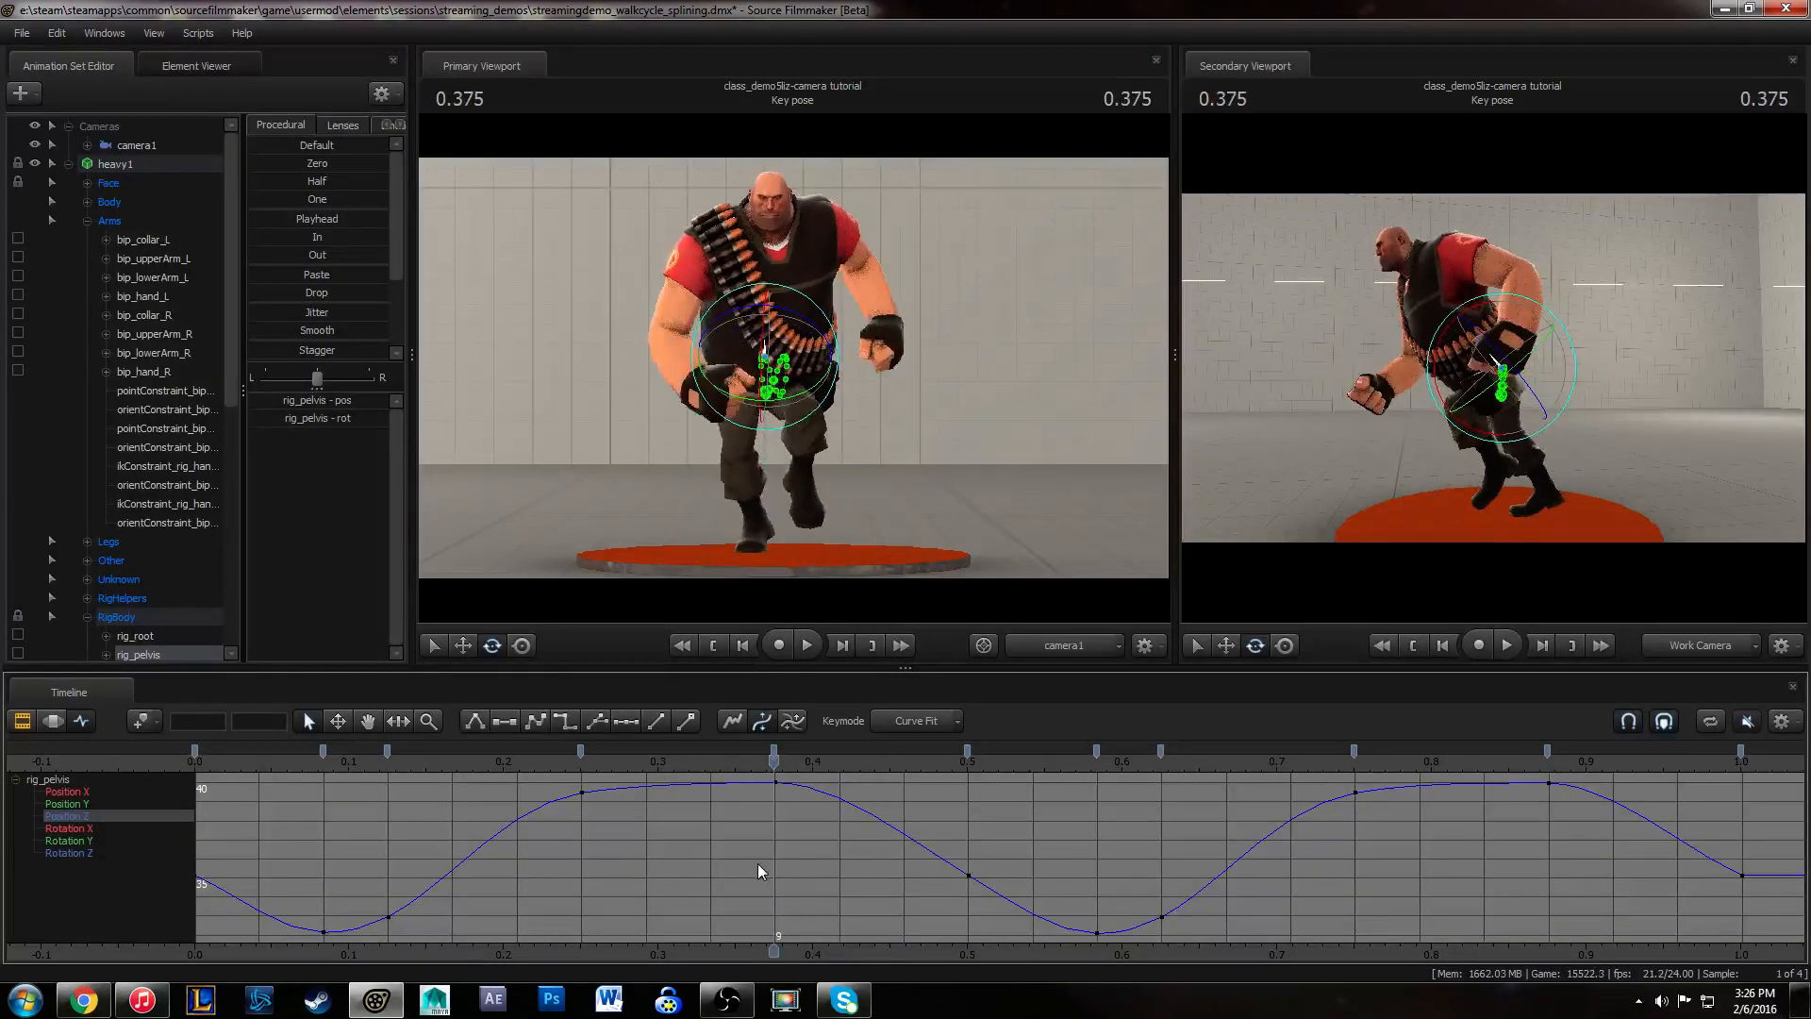
- Try moving both peak keys of the pelvis's Position Z curve one frame later, to frames 10 and 22
{"action": "left_click", "coordinate": [839, 763]}
{"action": "key", "text": "ctrl+a"}
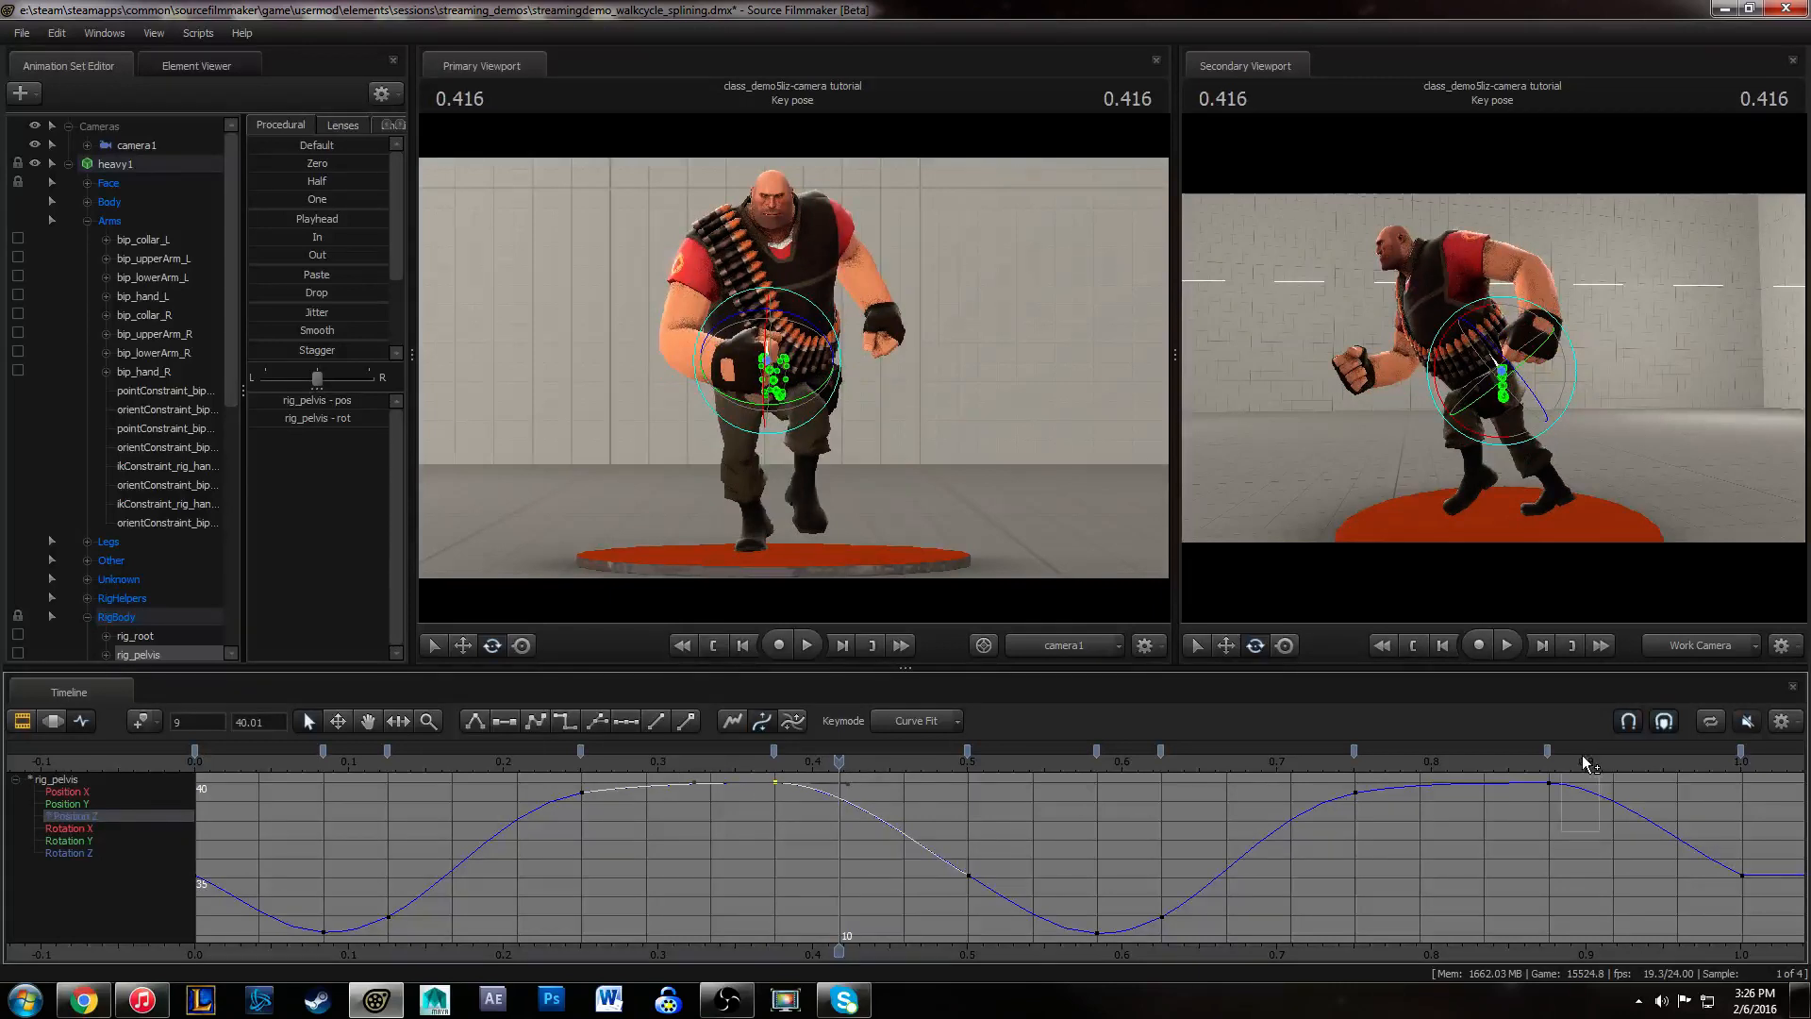
{"action": "left_click_drag", "start_coordinate": [1590, 762], "coordinate": [1596, 779]}
{"action": "left_click", "coordinate": [775, 782]}
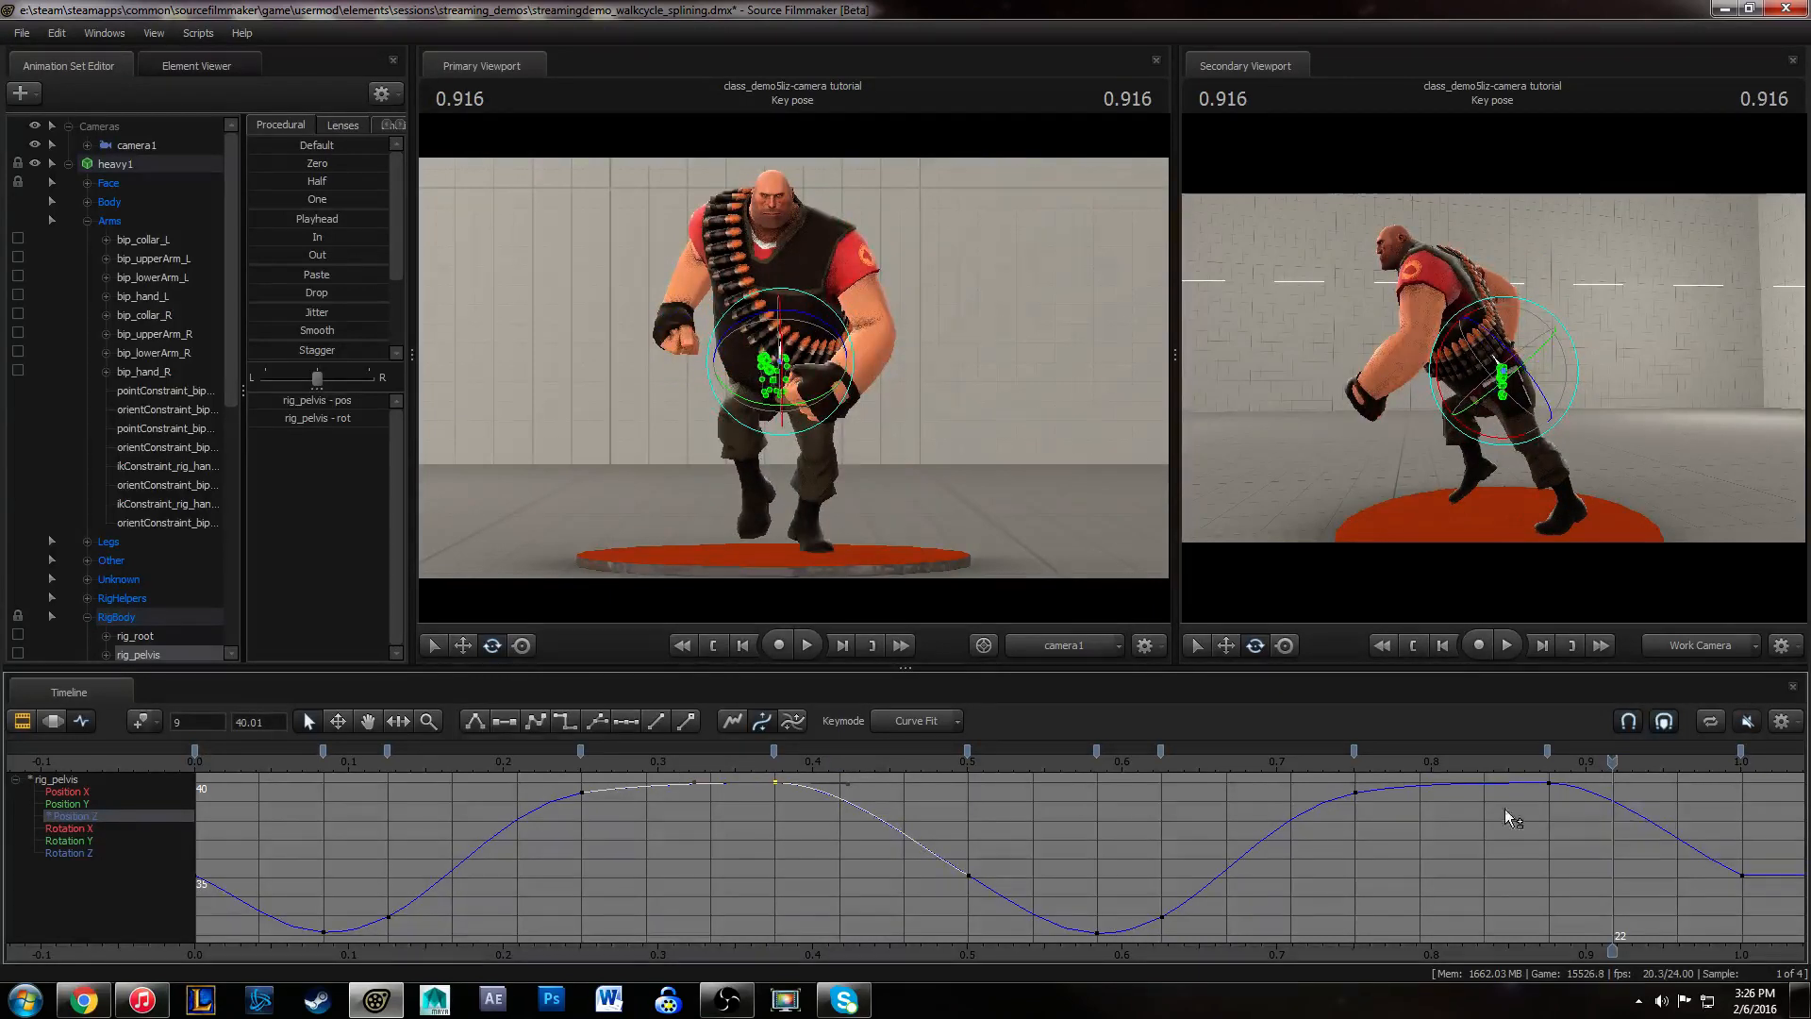
{"action": "left_click", "coordinate": [1548, 783], "text": "shift"}
{"action": "left_click_drag", "start_coordinate": [775, 782], "coordinate": [836, 774]}
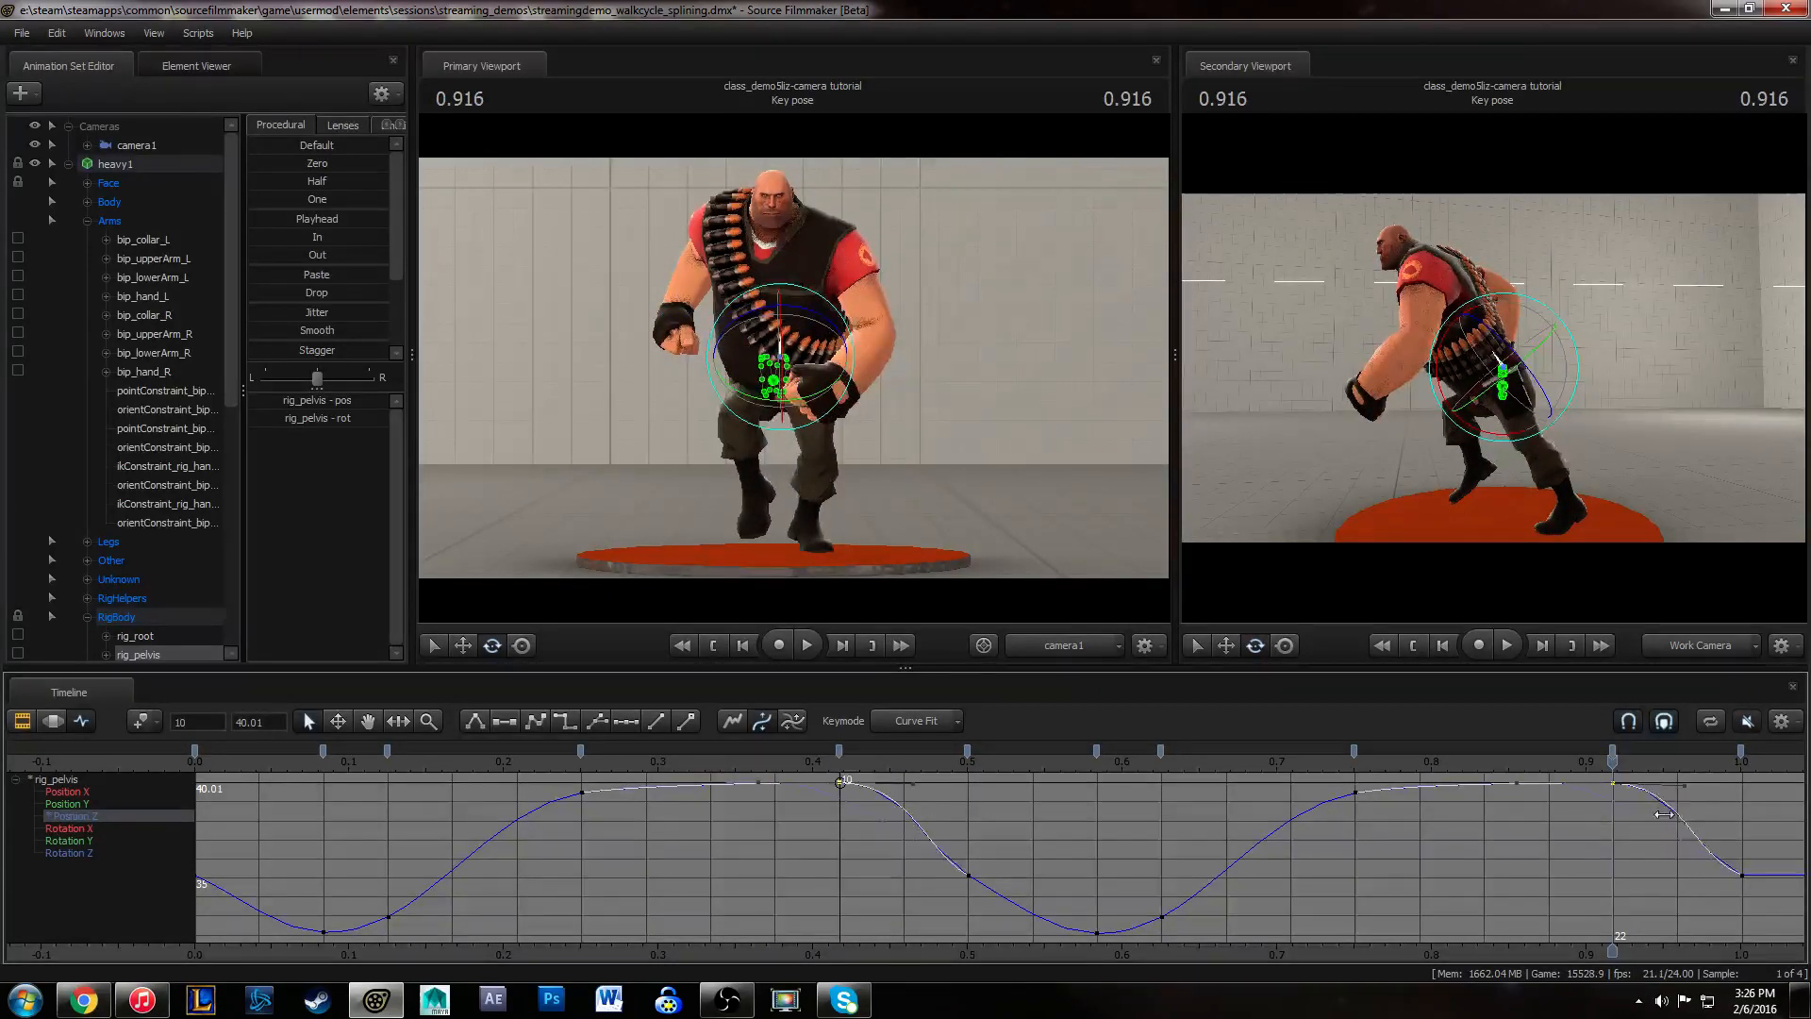
{"action": "key", "text": "ctrl+z"}
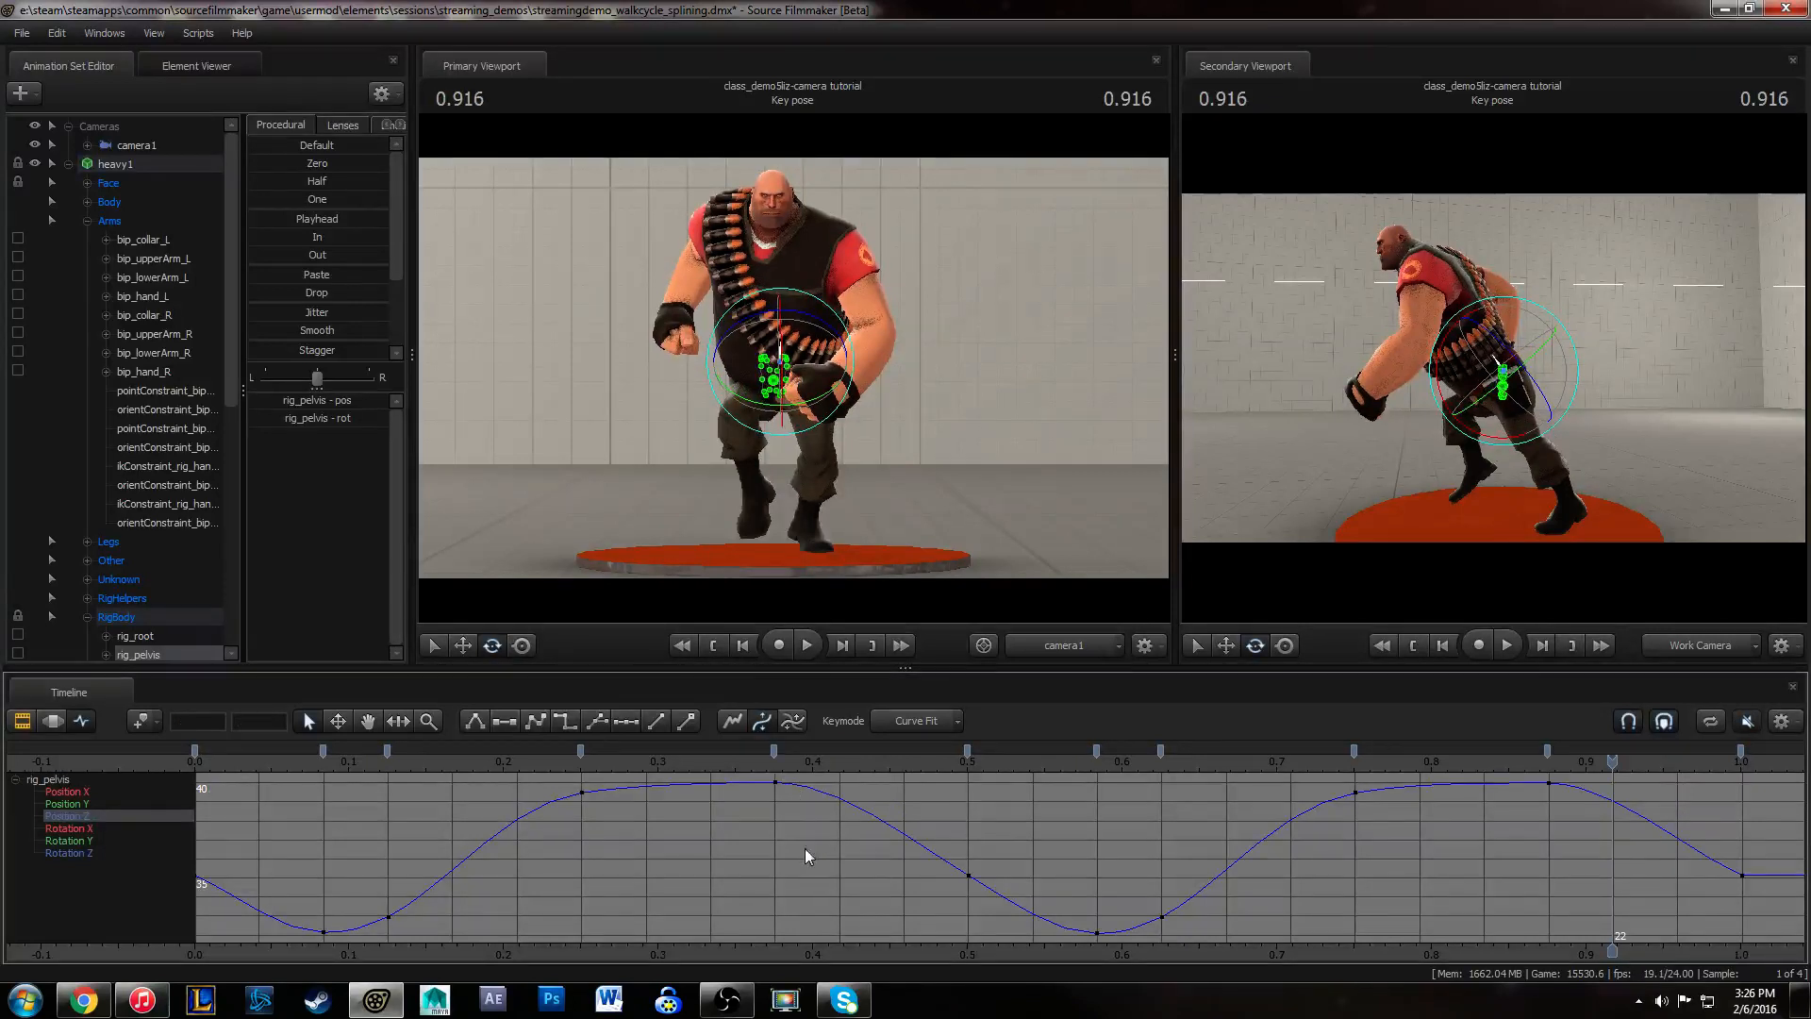
- Try moving only the pelvis's first Position Z peak key to frame 10 and preview the walk cycle
{"action": "left_click", "coordinate": [839, 763]}
{"action": "left_click_drag", "start_coordinate": [776, 782], "coordinate": [839, 782]}
{"action": "left_click", "coordinate": [482, 772]}
{"action": "key", "text": "space"}
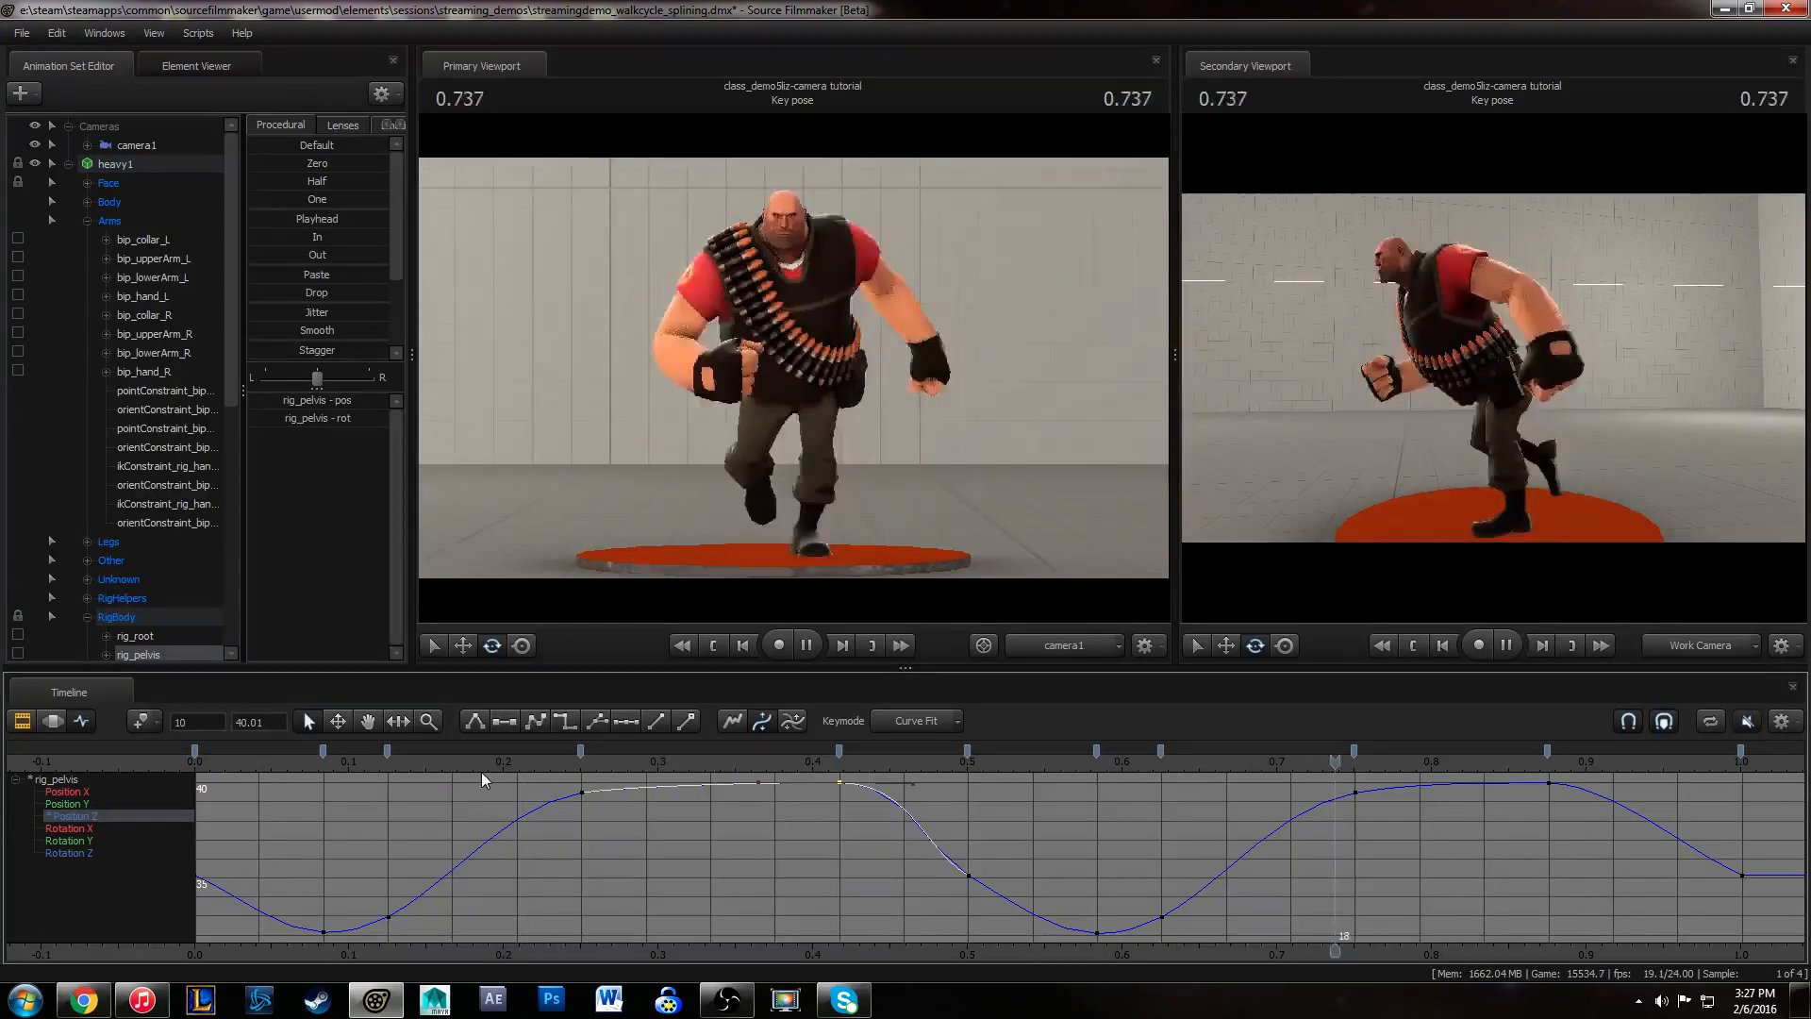
{"action": "key", "text": "space"}
{"action": "left_click", "coordinate": [663, 772]}
{"action": "left_click_drag", "start_coordinate": [663, 771], "coordinate": [915, 765]}
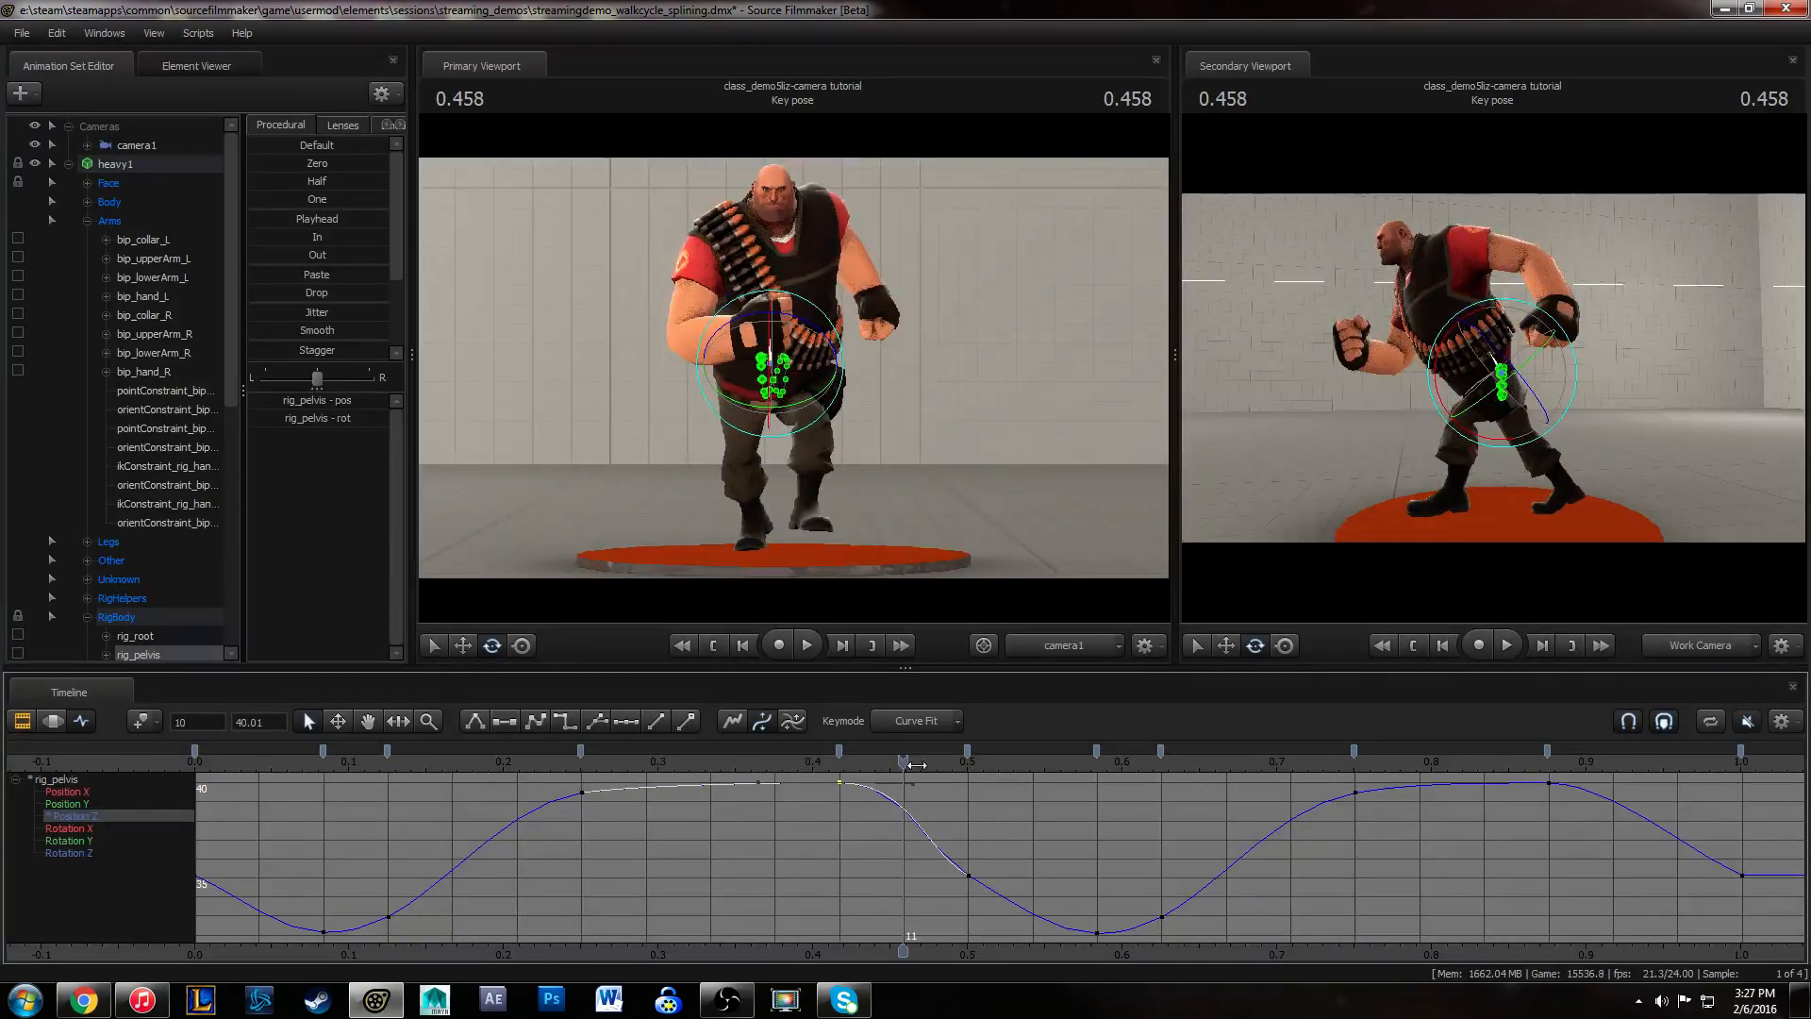
{"action": "key", "text": "ctrl+z"}
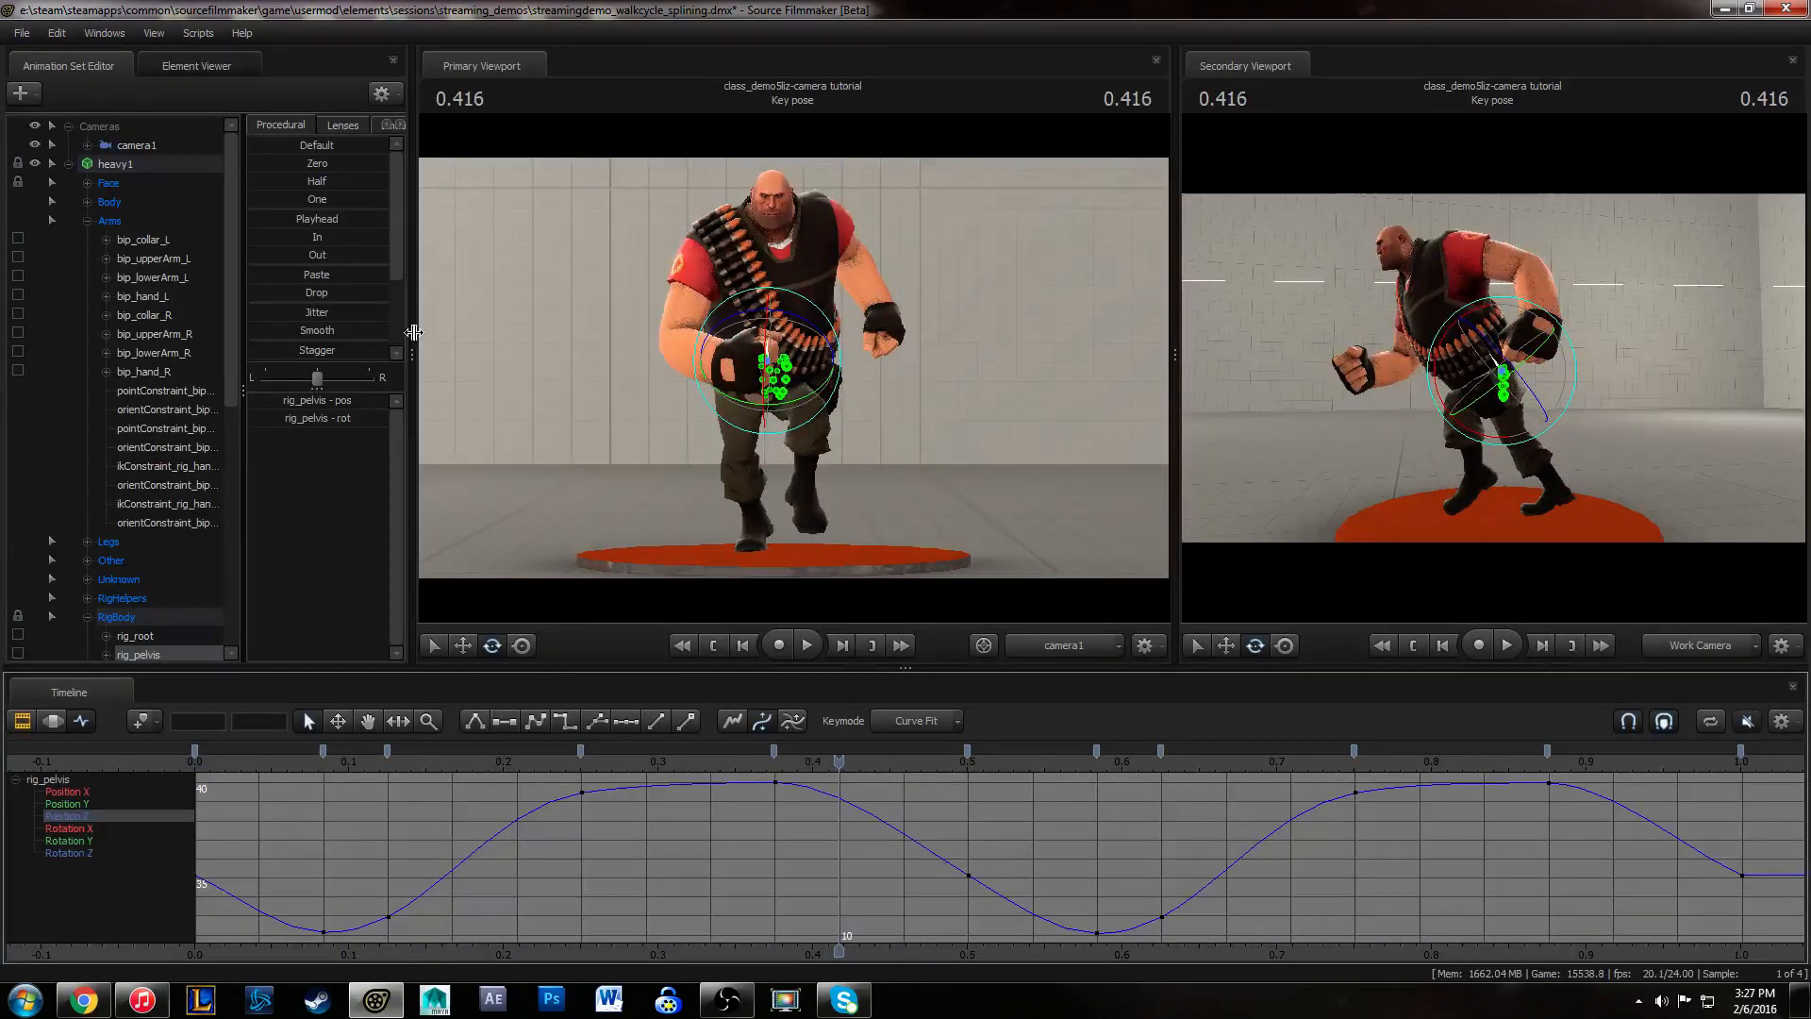
- Collapse the Arms group and the rig_spine_0, rig_spine_1 and rig_spine_2 controls, and expand rig_head in the animation set list
{"action": "left_click", "coordinate": [87, 222]}
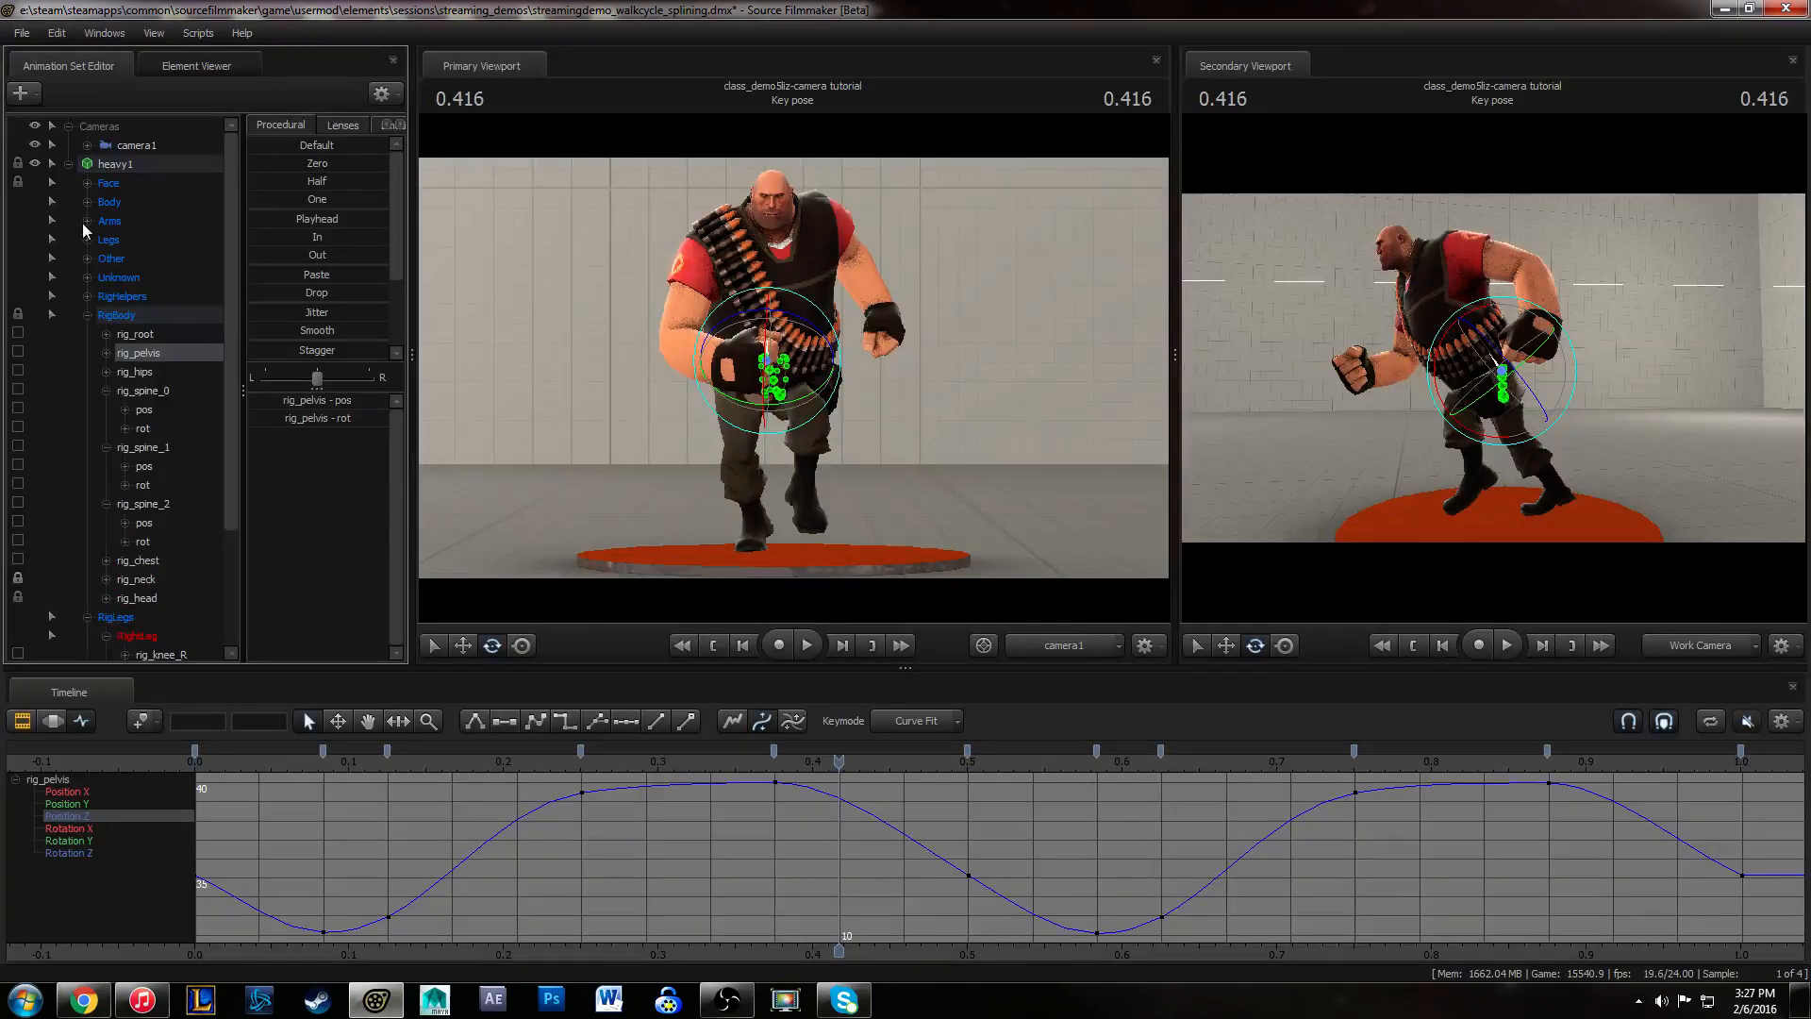
{"action": "left_click", "coordinate": [106, 391]}
{"action": "left_click", "coordinate": [107, 409]}
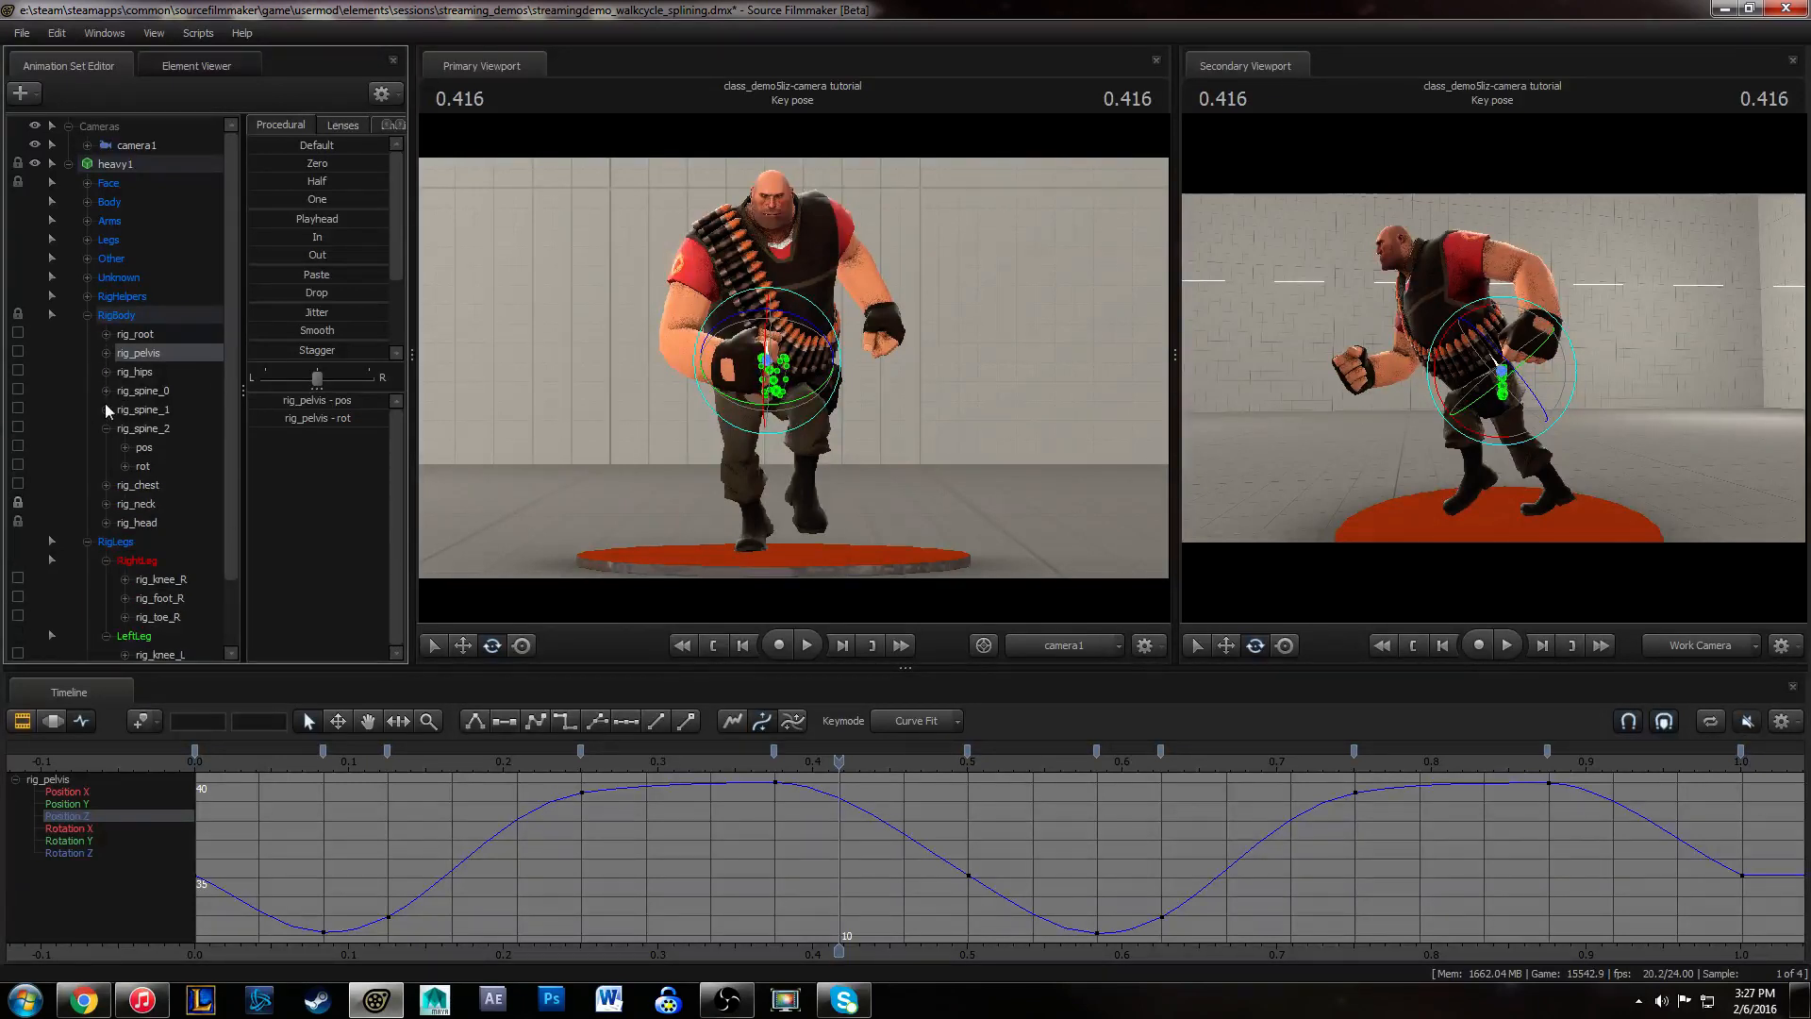
{"action": "left_click", "coordinate": [105, 429]}
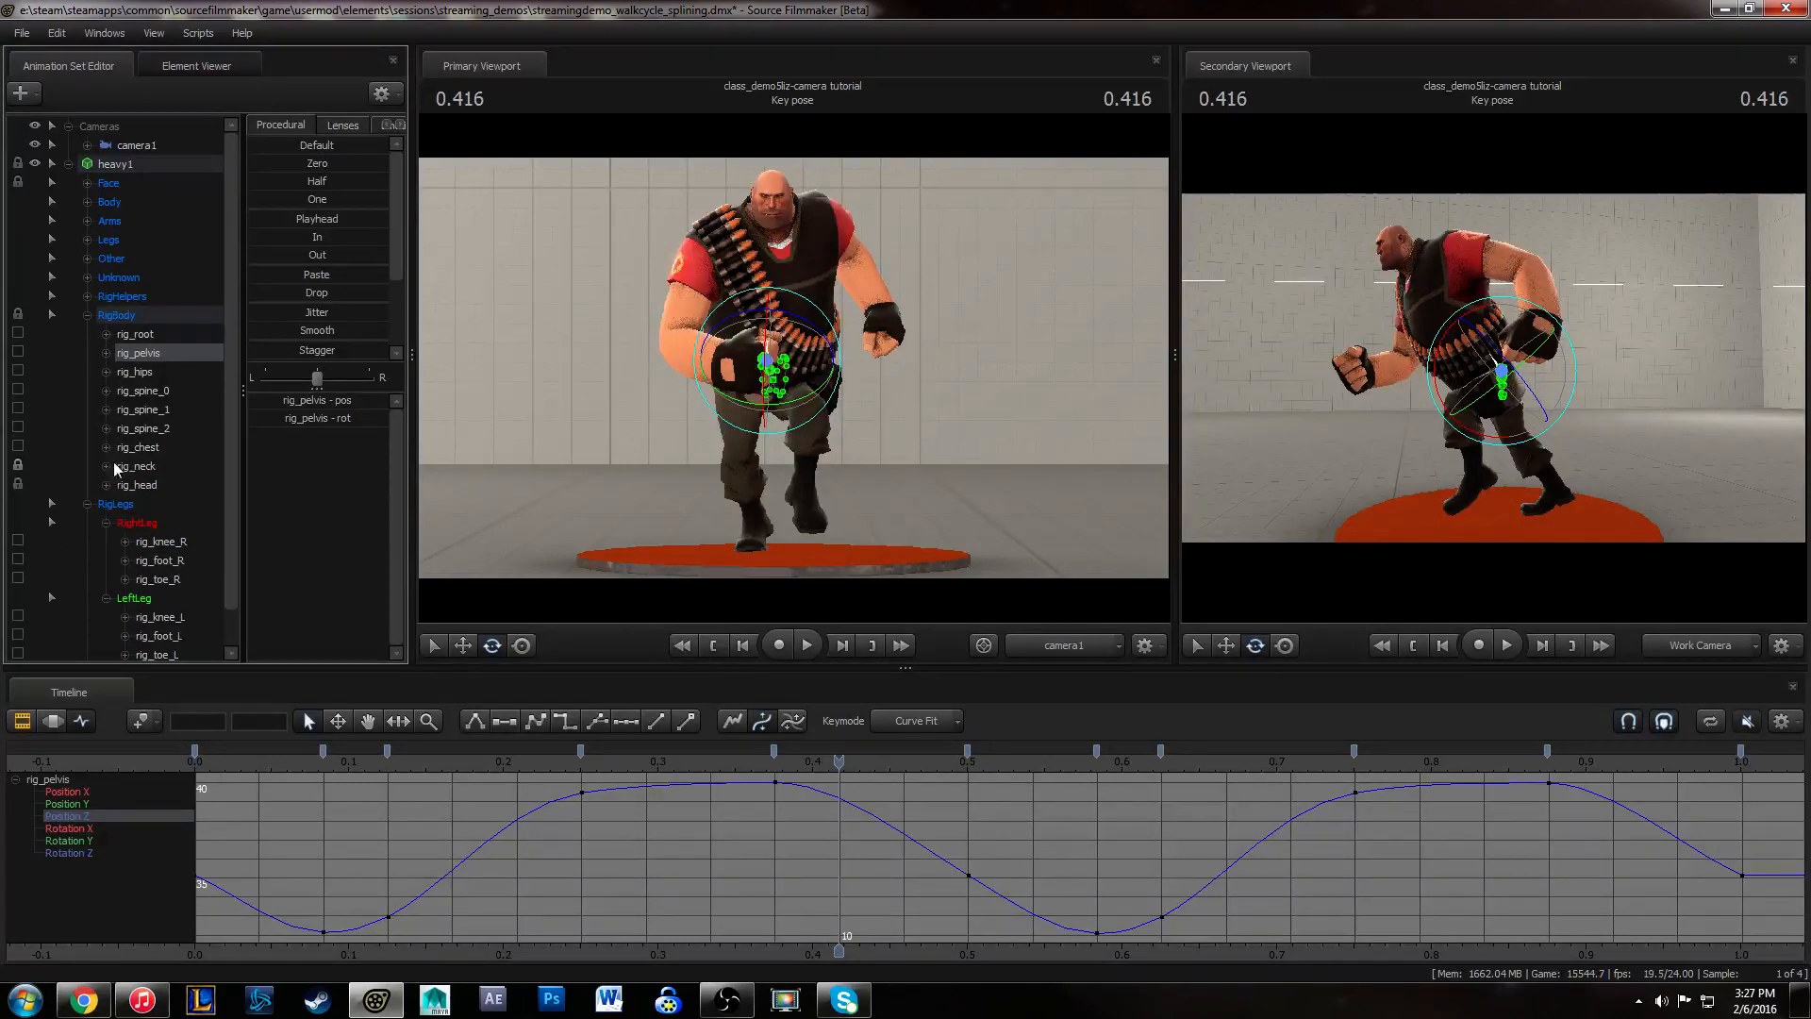
{"action": "left_click", "coordinate": [106, 485]}
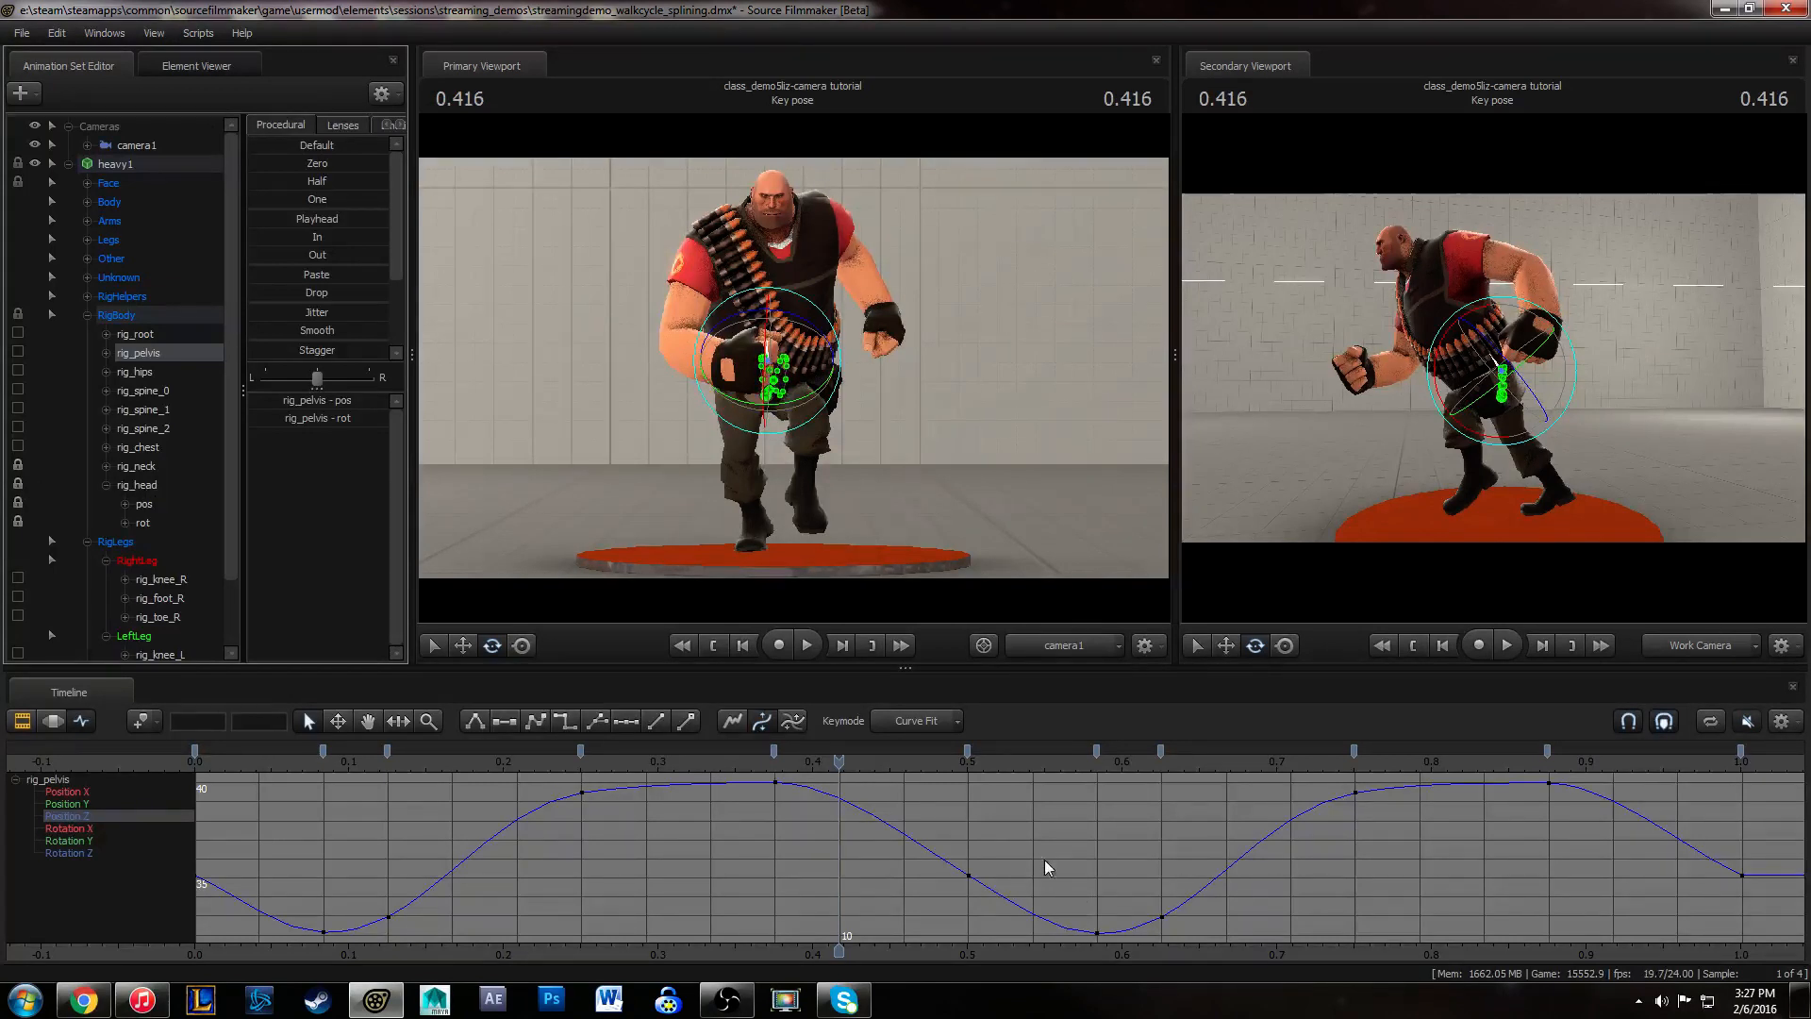
- Move the pelvis's first Position Z peak key to frame 10 and adjust the outgoing tangent of the frame 12 key
{"action": "left_click", "coordinate": [776, 782]}
{"action": "middle_click_drag", "start_coordinate": [835, 815], "coordinate": [888, 823], "text": "shift"}
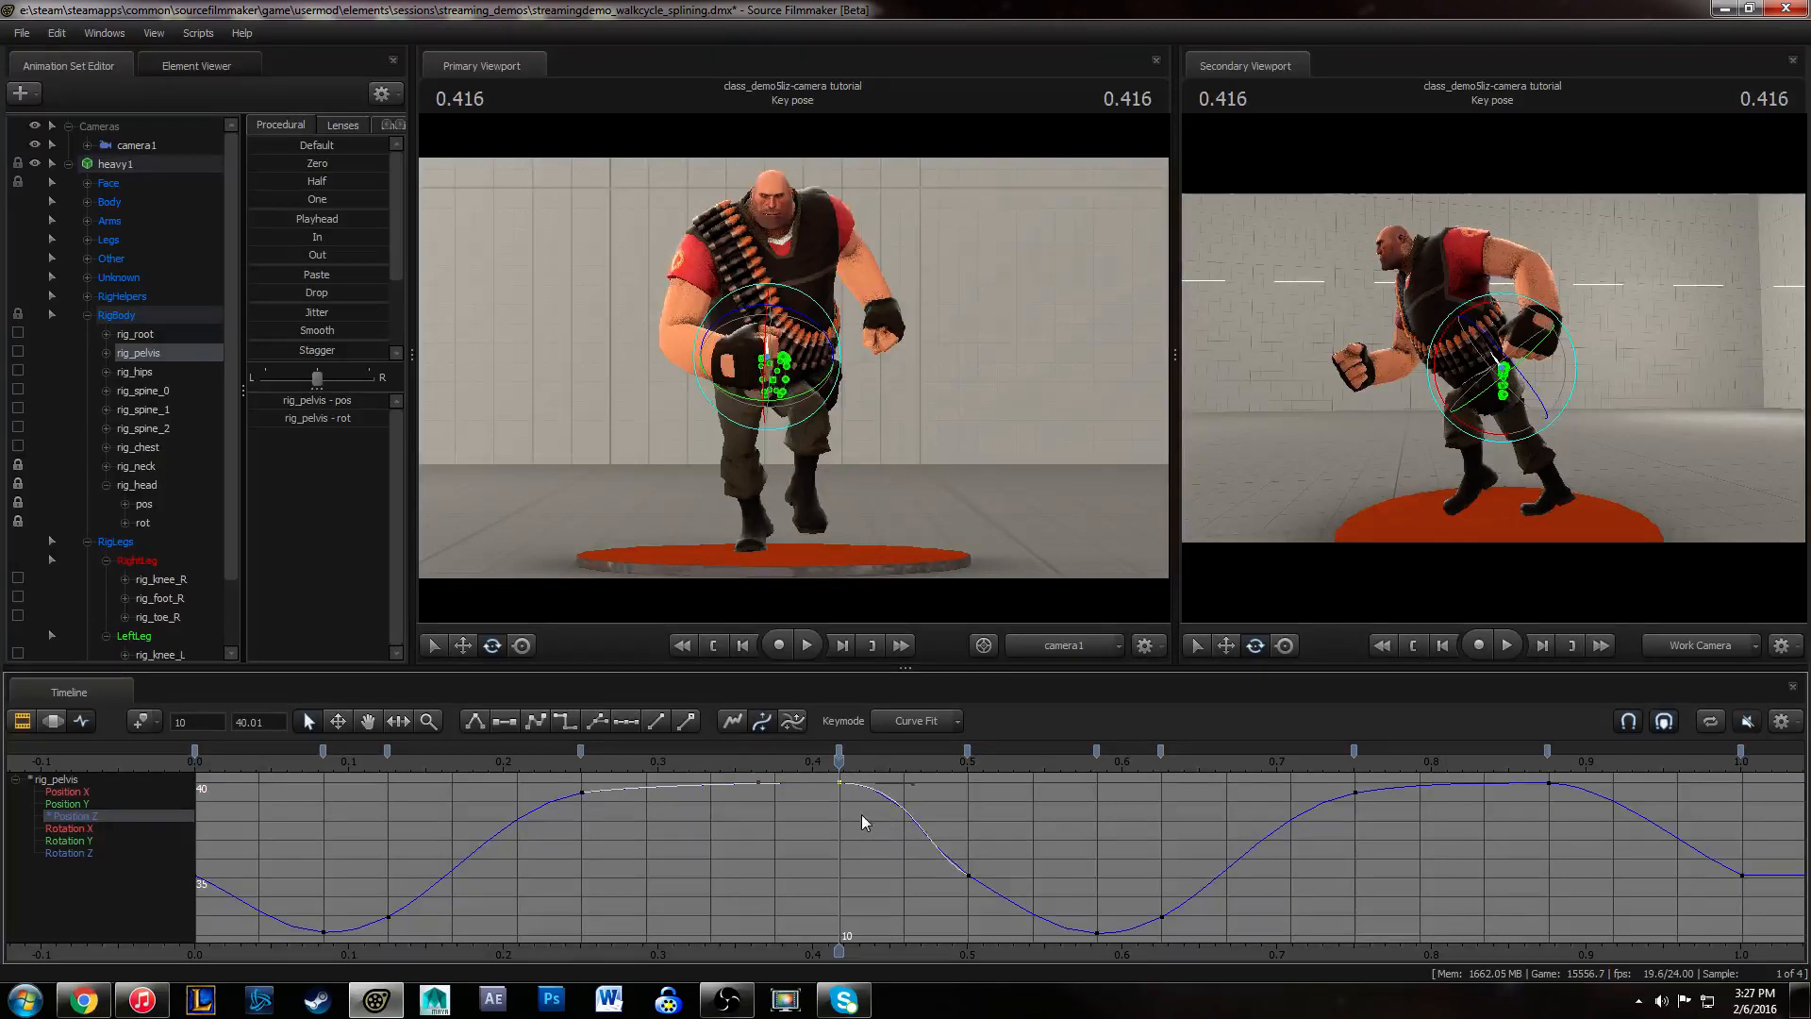
{"action": "left_click", "coordinate": [968, 876]}
{"action": "middle_click_drag", "start_coordinate": [1017, 900], "coordinate": [1028, 915]}
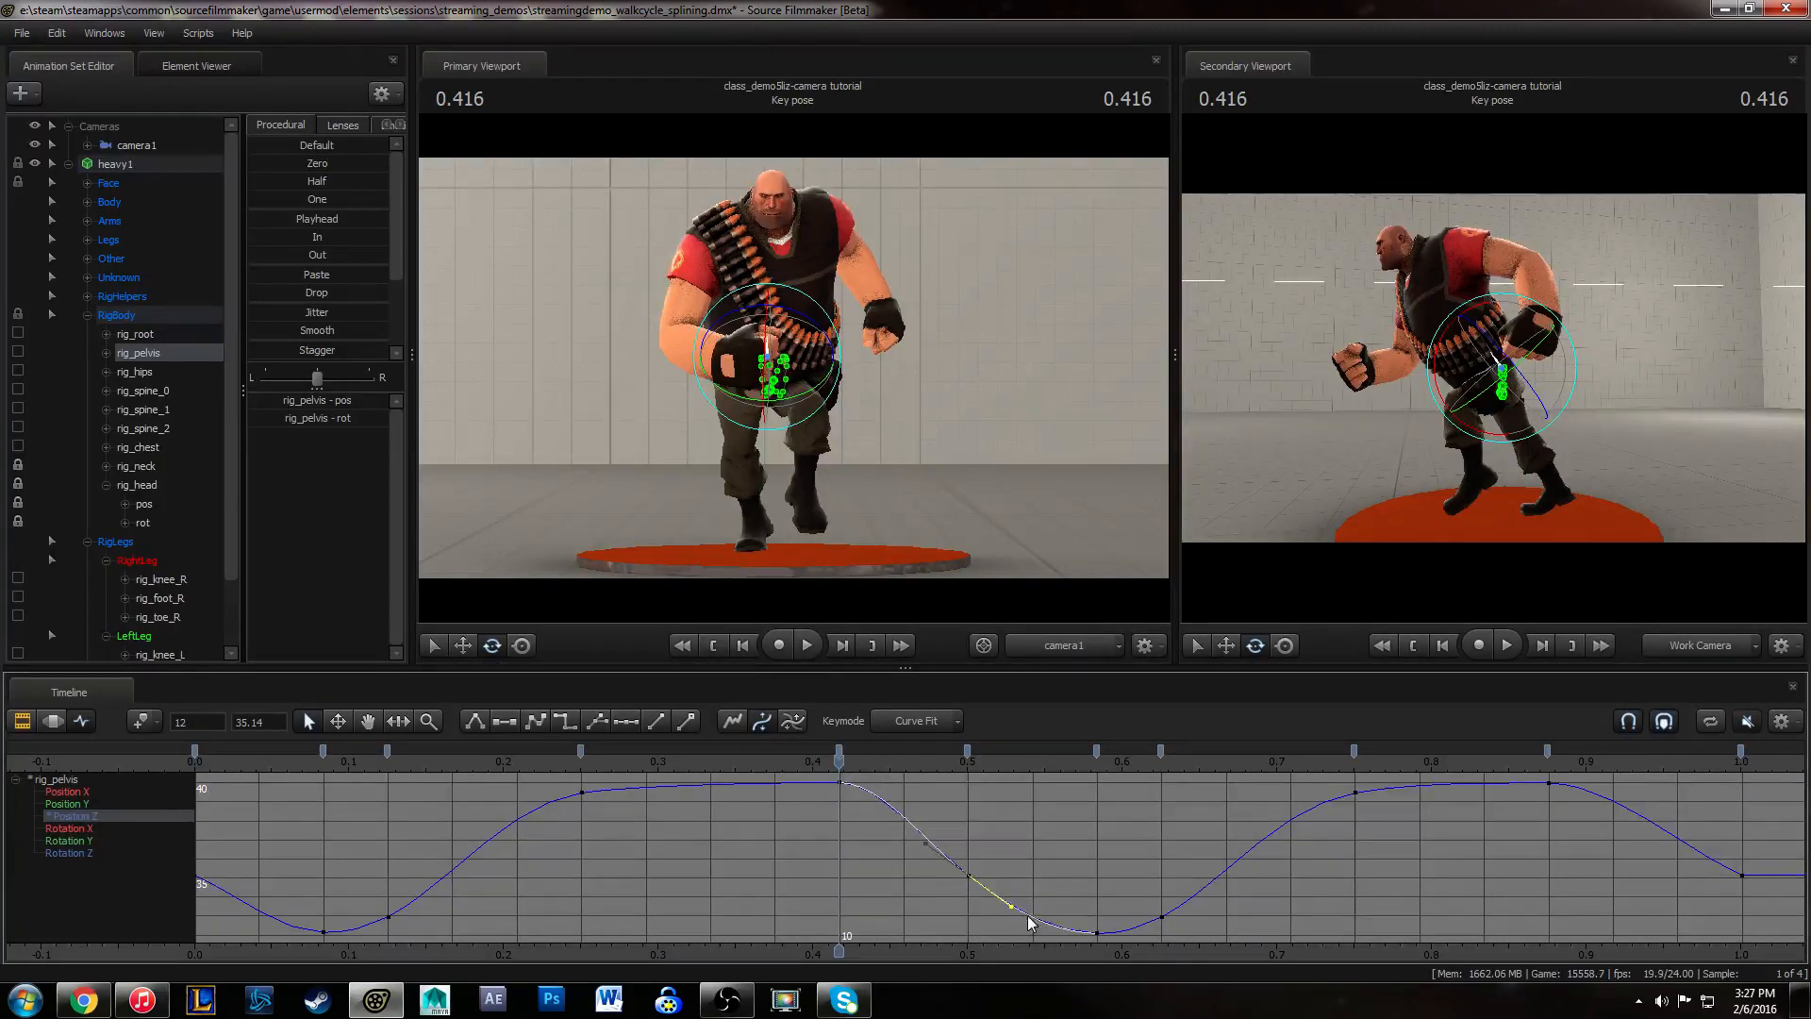
- Move the pelvis's second Position Z peak key to frame 22 and steepen the incoming tangent of the frame 24 key
{"action": "left_click_drag", "start_coordinate": [1546, 816], "coordinate": [1589, 764]}
{"action": "middle_click_drag", "start_coordinate": [1604, 869], "coordinate": [1651, 869], "text": "shift"}
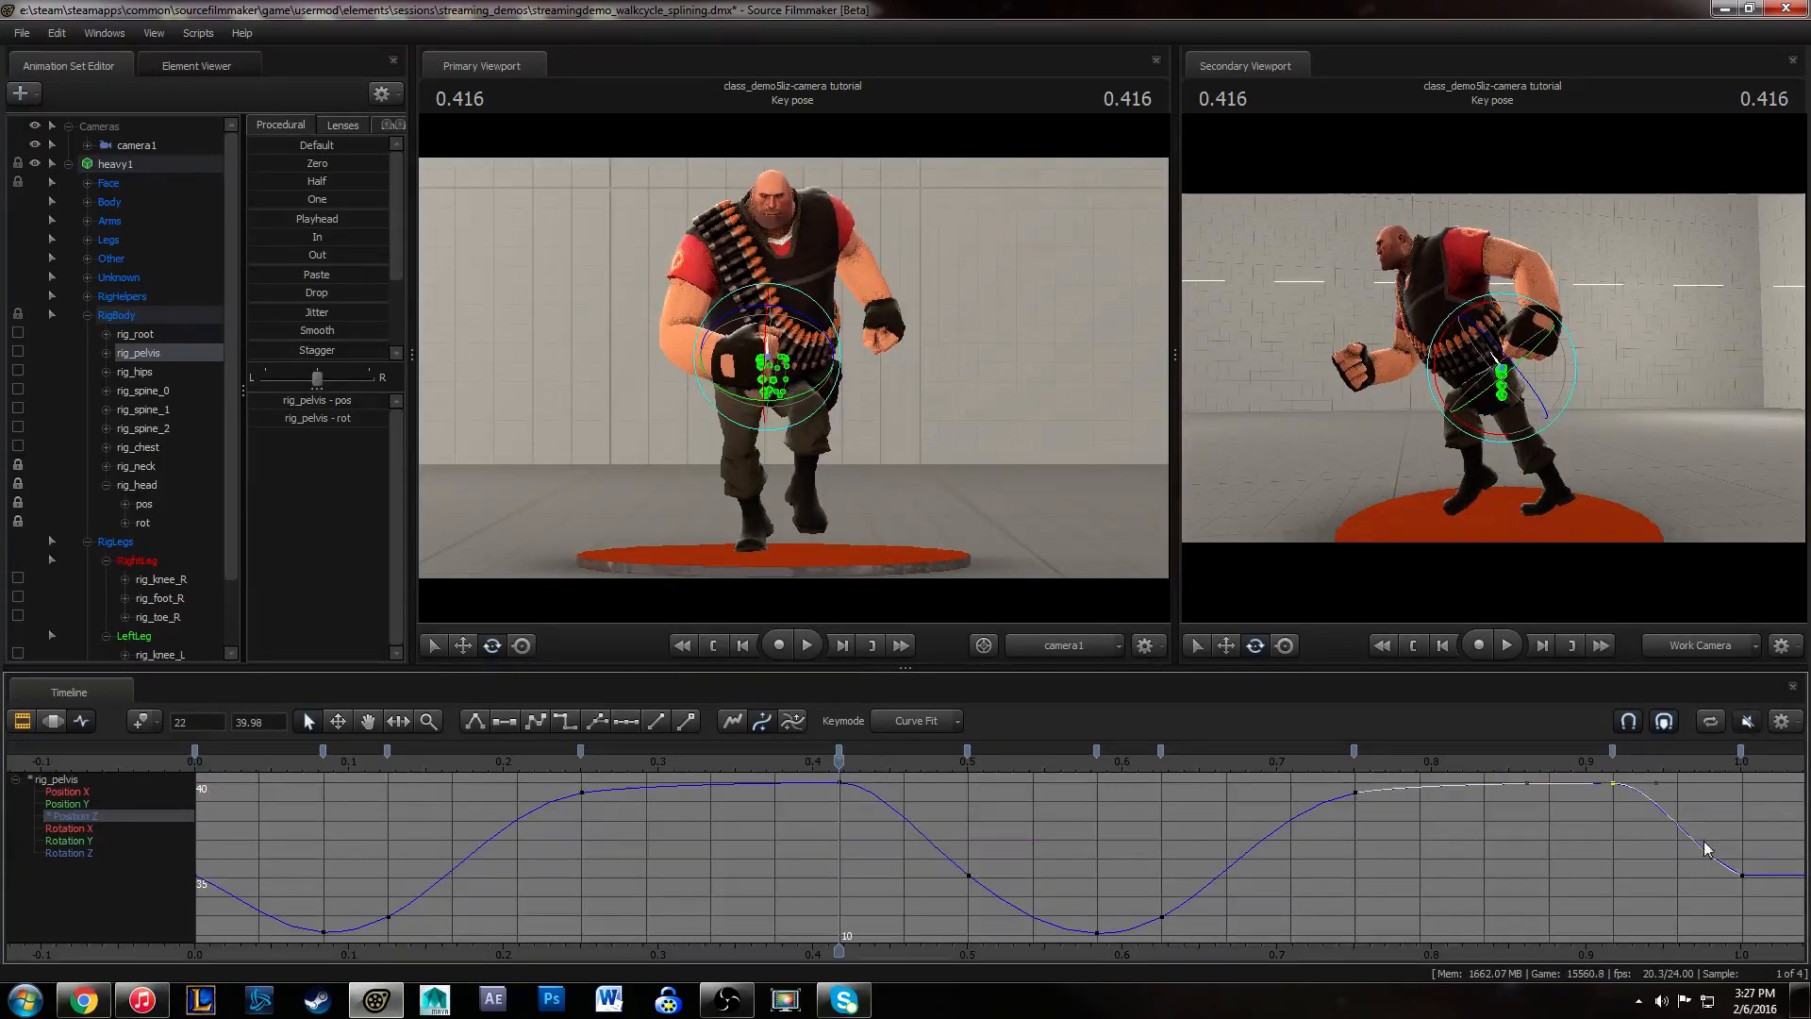
{"action": "left_click_drag", "start_coordinate": [1716, 861], "coordinate": [1714, 879]}
{"action": "mouse_move", "coordinate": [1713, 889]}
{"action": "middle_mouse_down"}
{"action": "mouse_move", "coordinate": [1718, 871]}
{"action": "mouse_move", "coordinate": [1700, 873]}
{"action": "middle_mouse_up"}
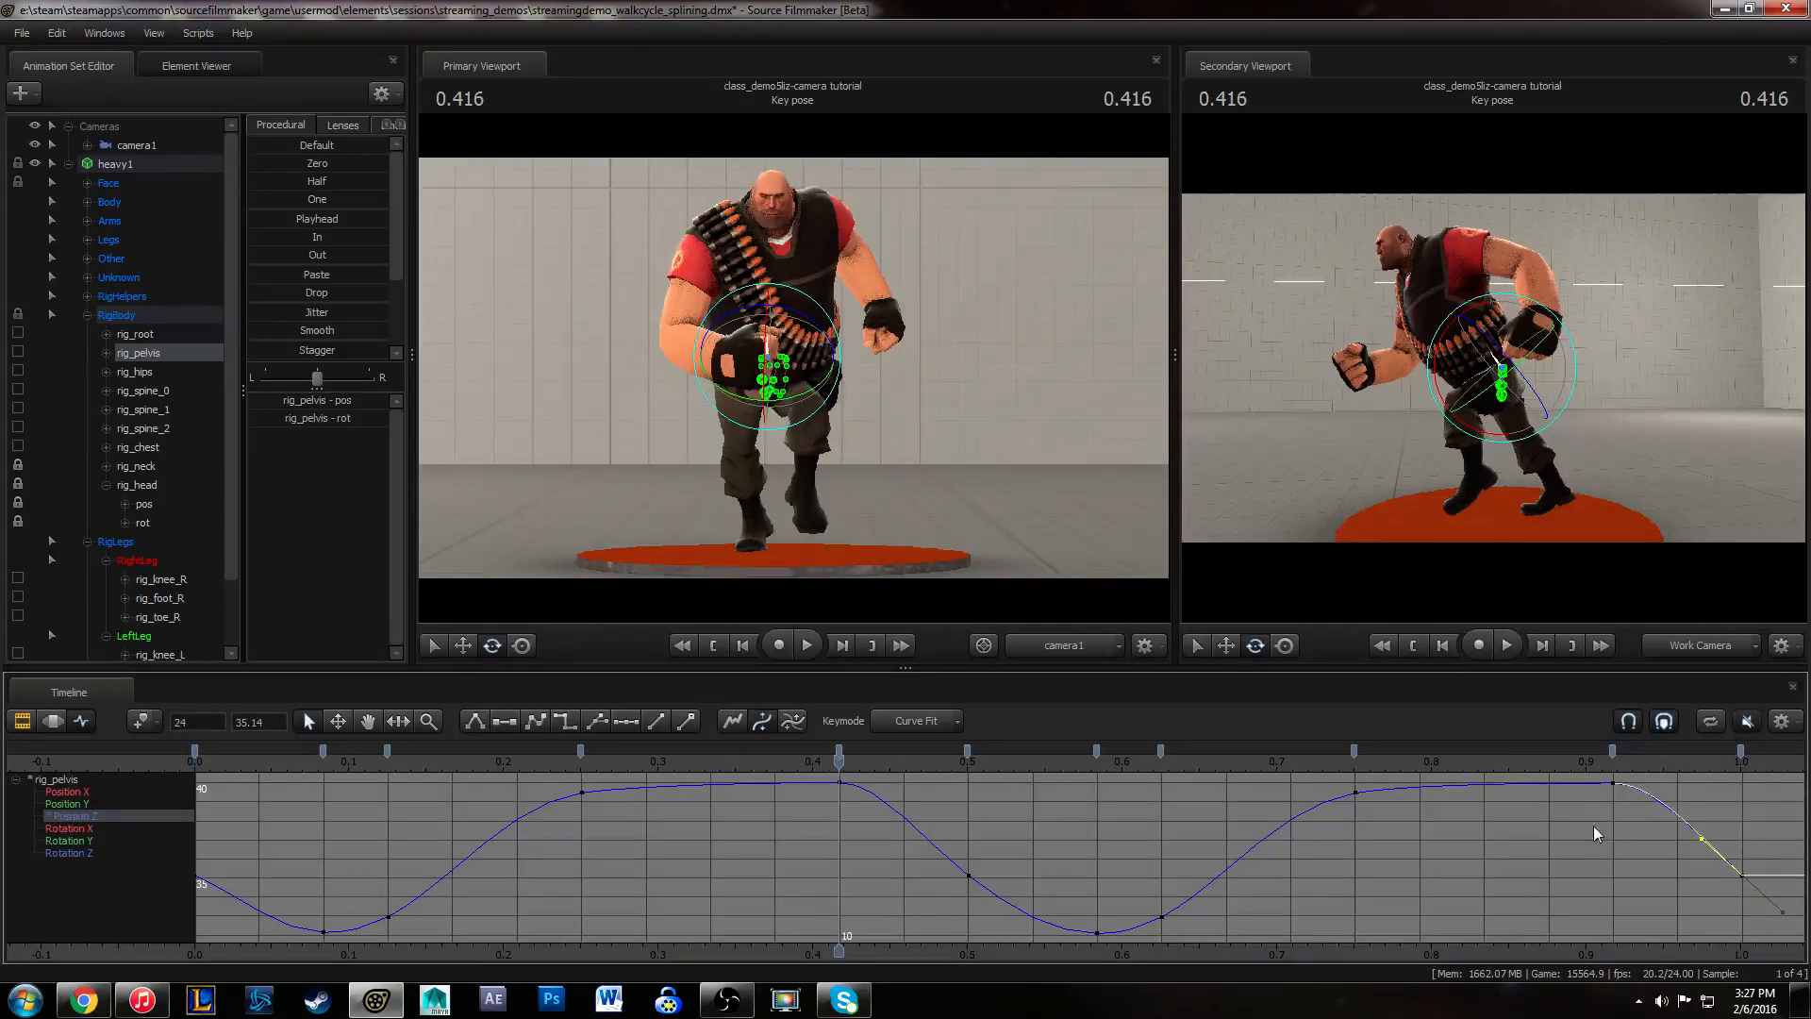
{"action": "left_click", "coordinate": [1349, 835]}
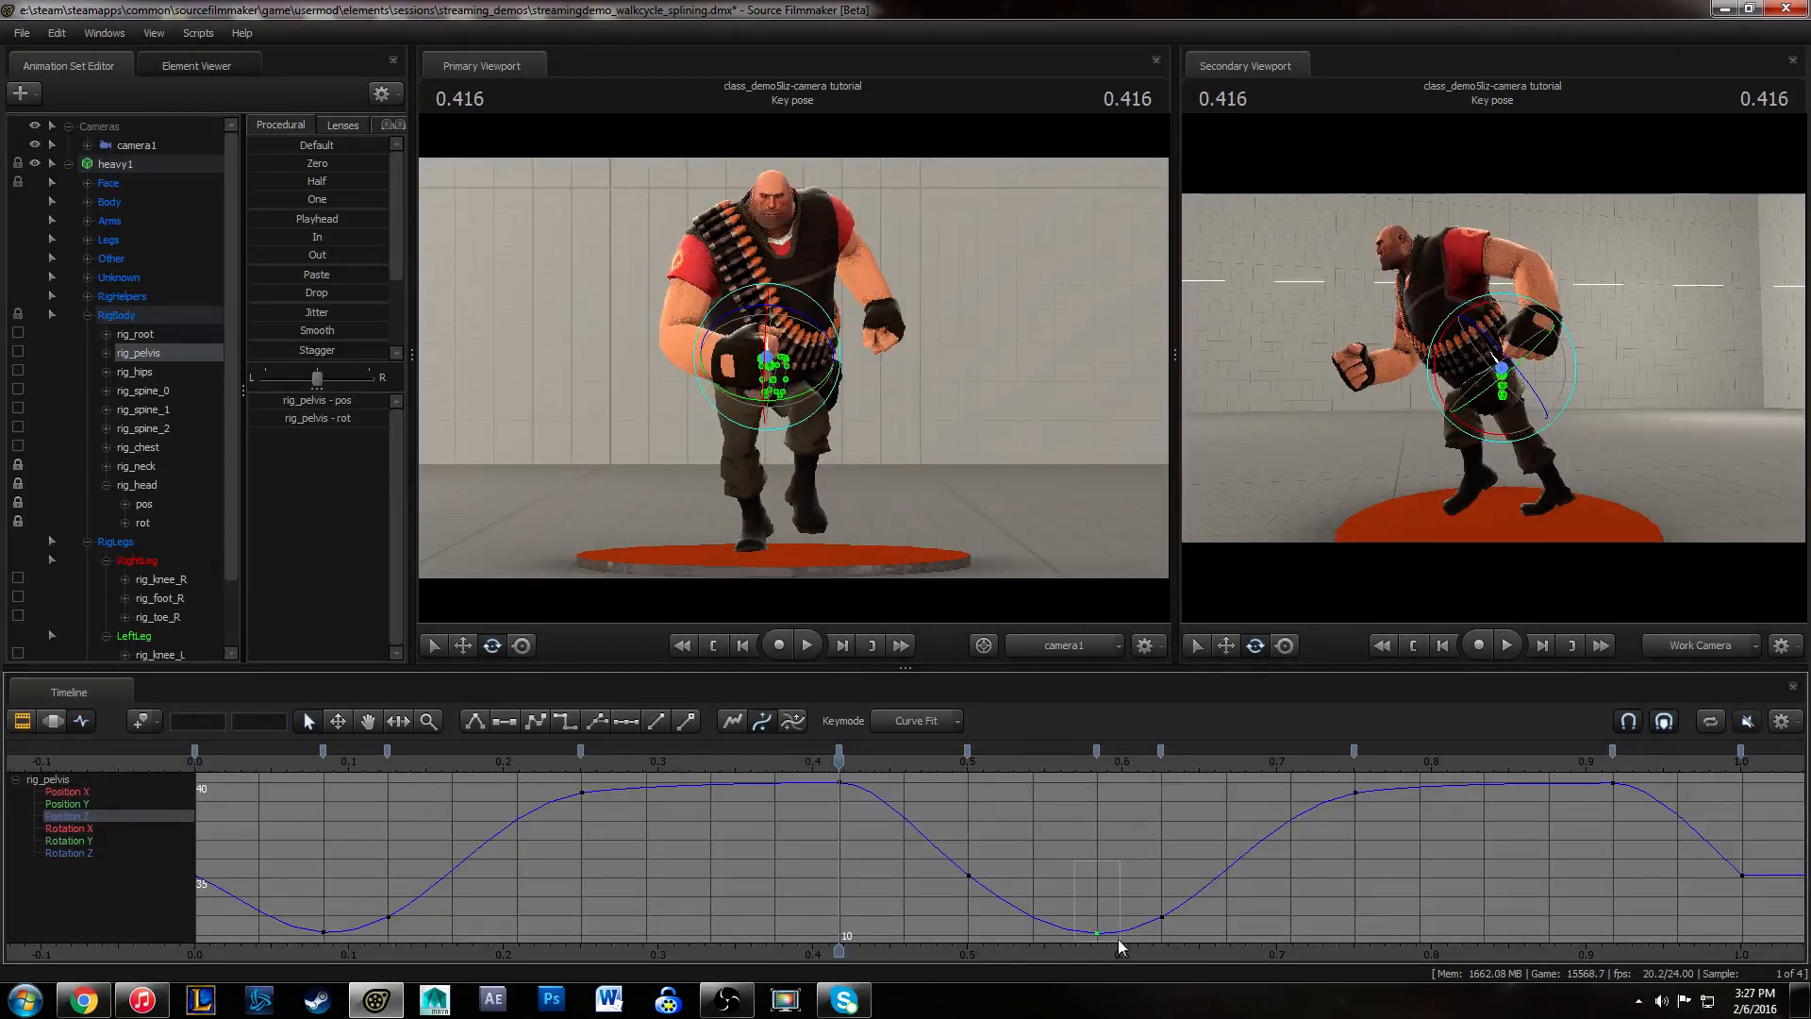
{"action": "left_click", "coordinate": [1066, 834]}
- Replay the walk cycle from the start to examine the retimed vertical motion of the pelvis
{"action": "left_click", "coordinate": [209, 762]}
{"action": "middle_click_drag", "start_coordinate": [497, 819], "coordinate": [283, 796]}
{"action": "right_click_drag", "start_coordinate": [379, 819], "coordinate": [405, 816], "text": "alt"}
{"action": "key", "text": "space"}
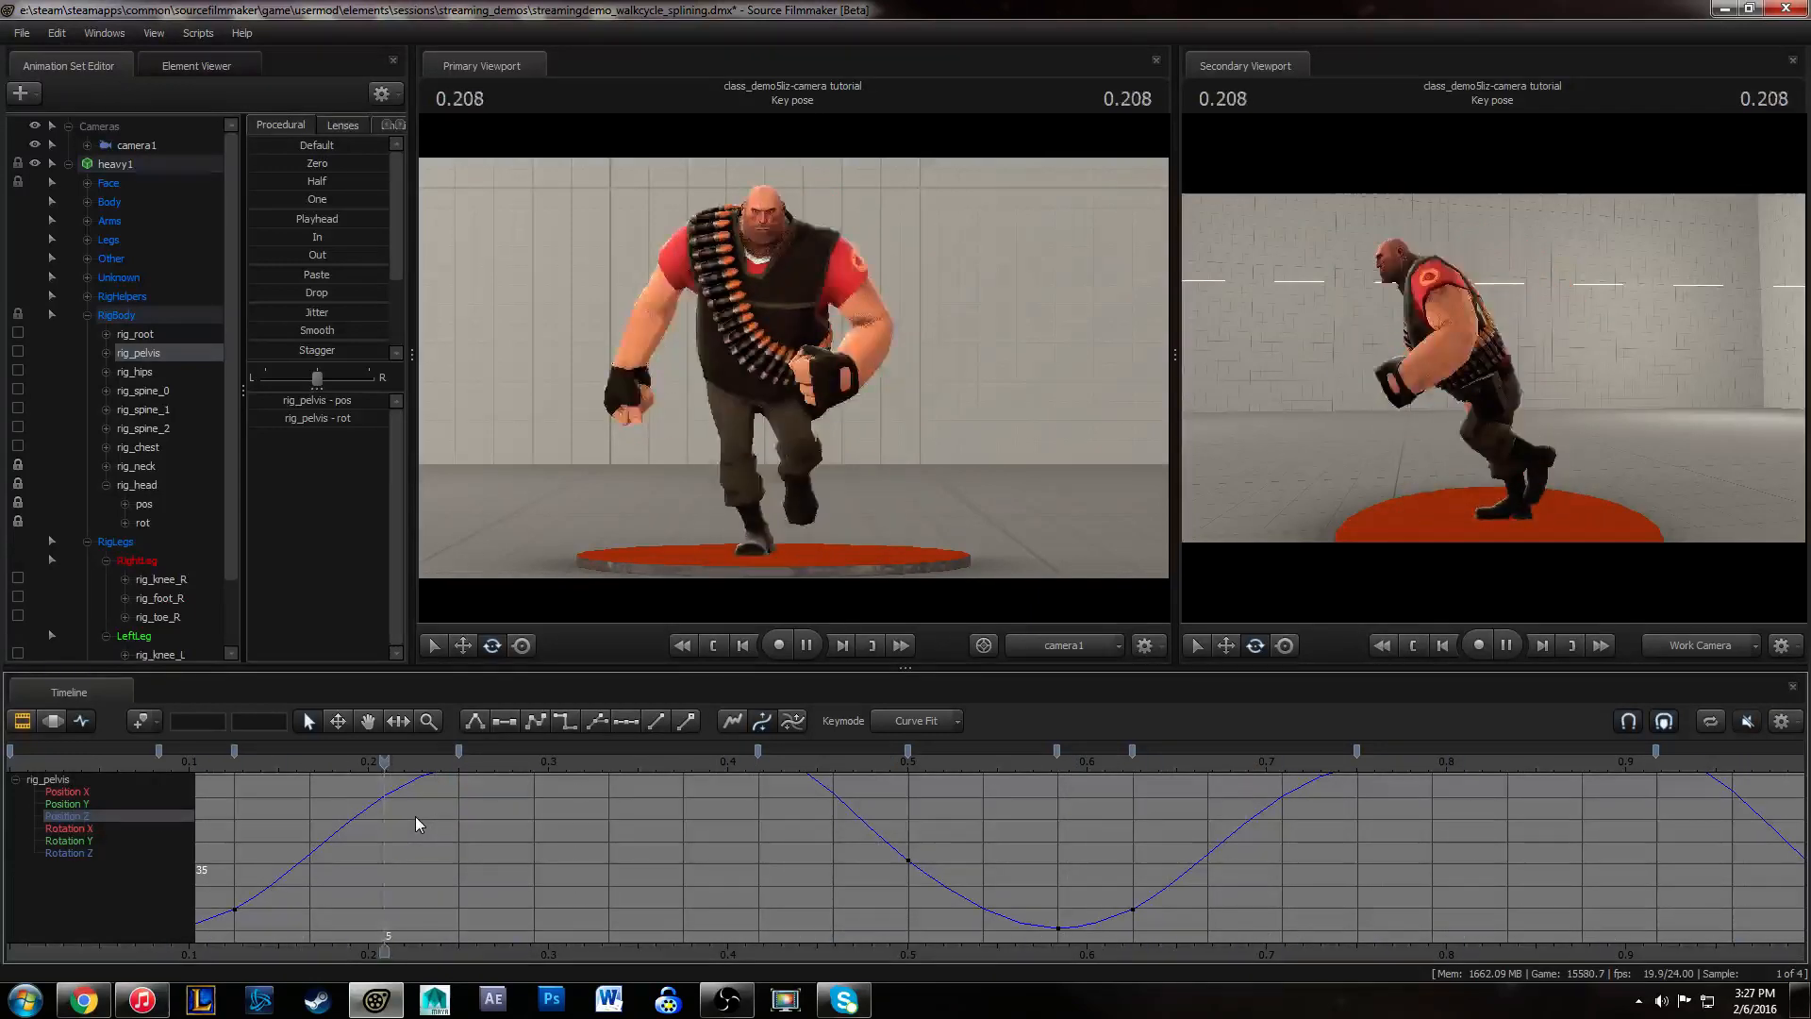
{"action": "key", "text": "space"}
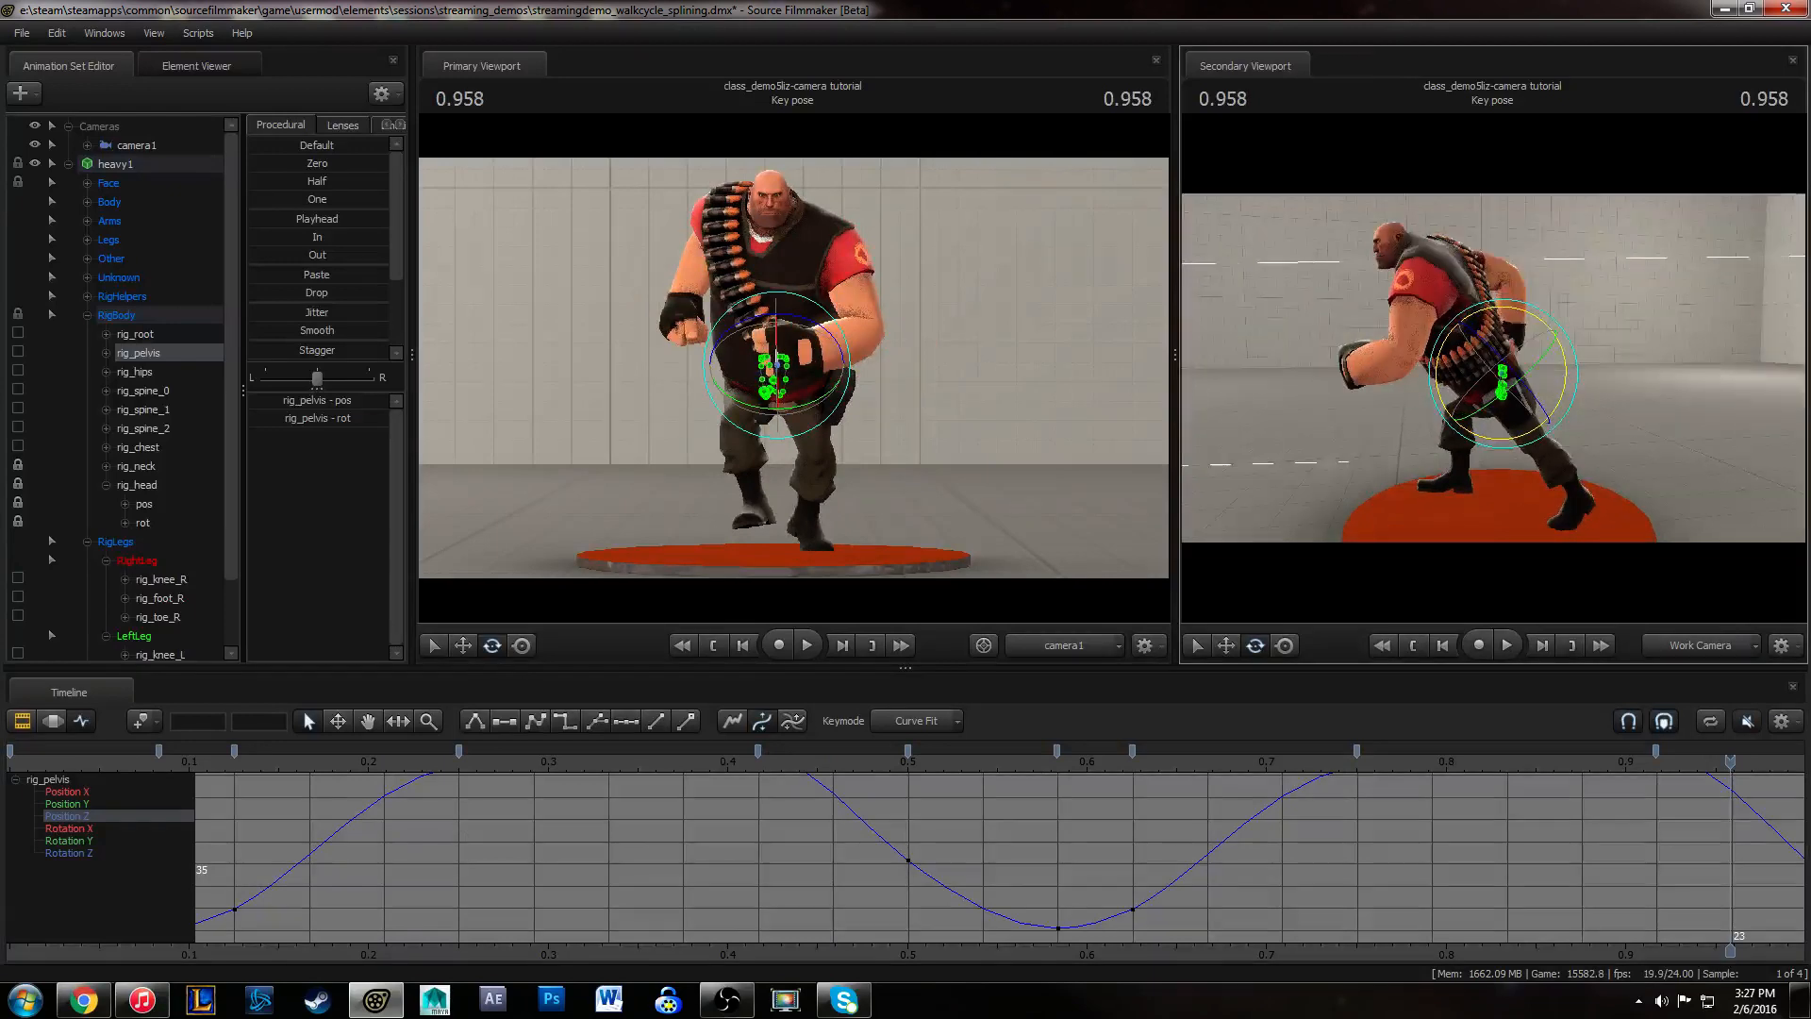
- Raise the pelvis's Position Z peak keys at frames 10 and 22 slightly, bringing the frame 10 key to 40.15
{"action": "key", "text": "f"}
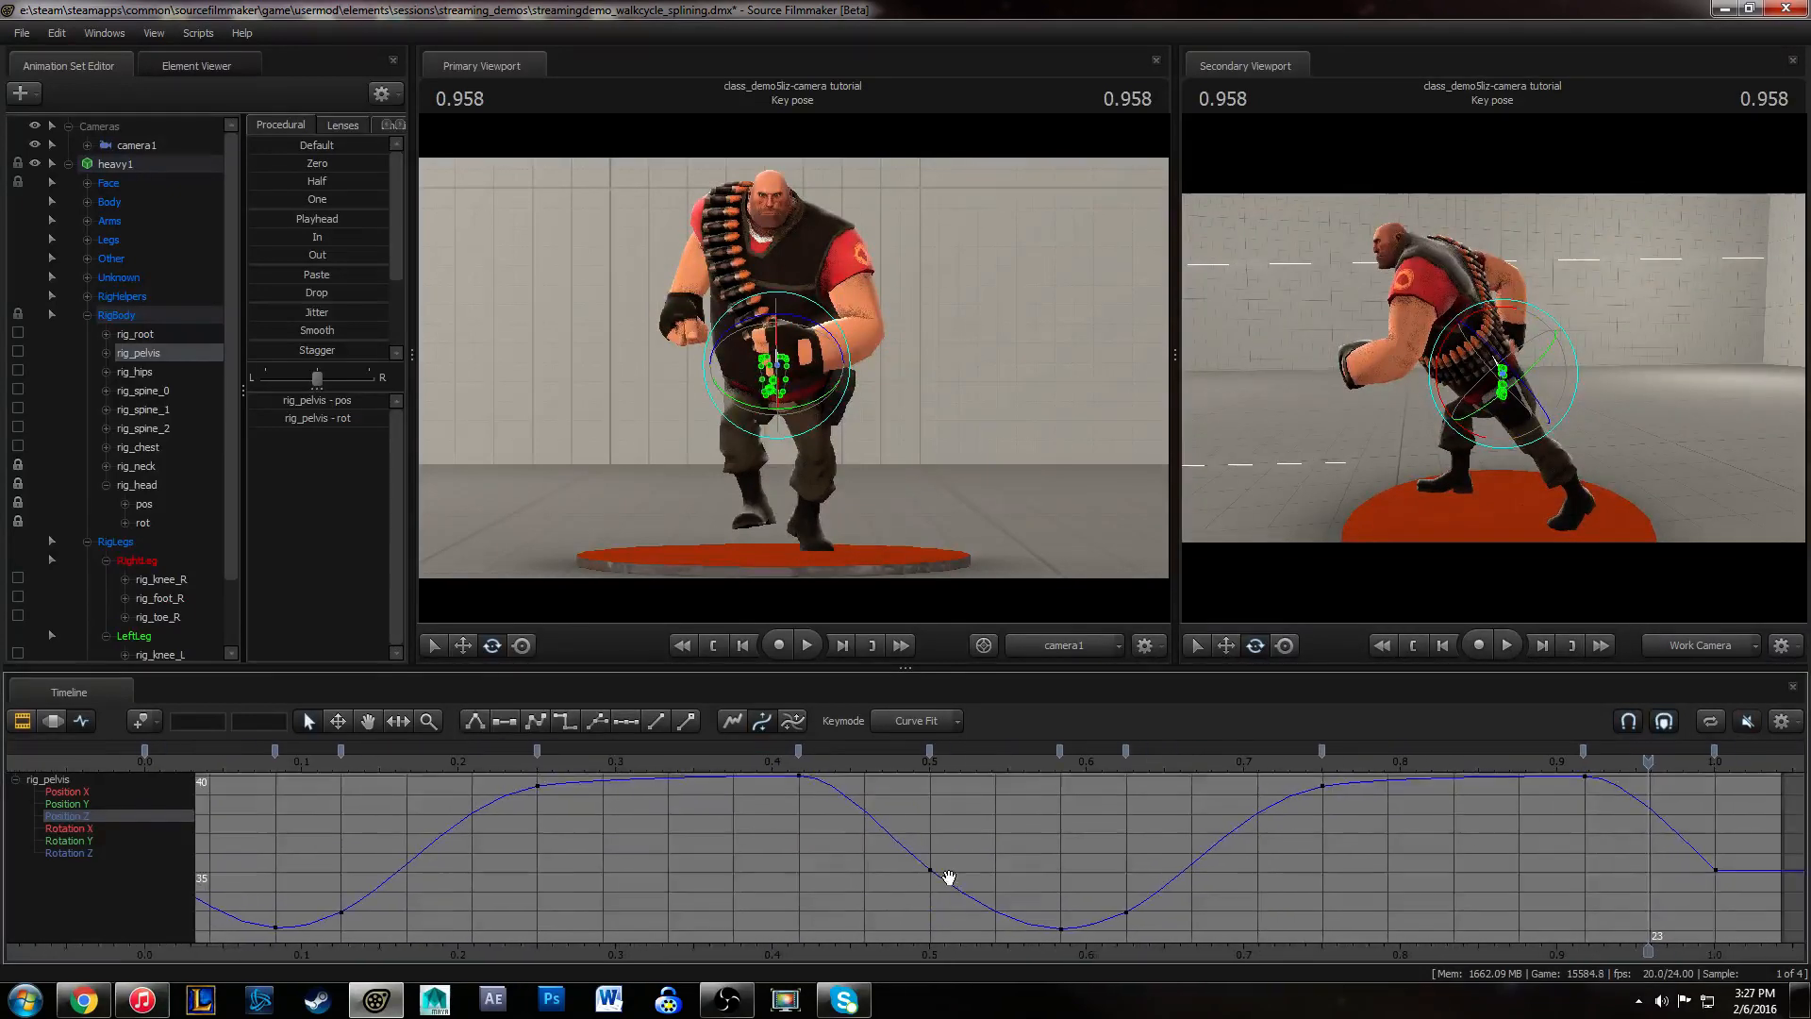
{"action": "left_click_drag", "start_coordinate": [214, 766], "coordinate": [786, 689]}
{"action": "left_click_drag", "start_coordinate": [776, 799], "coordinate": [967, 851]}
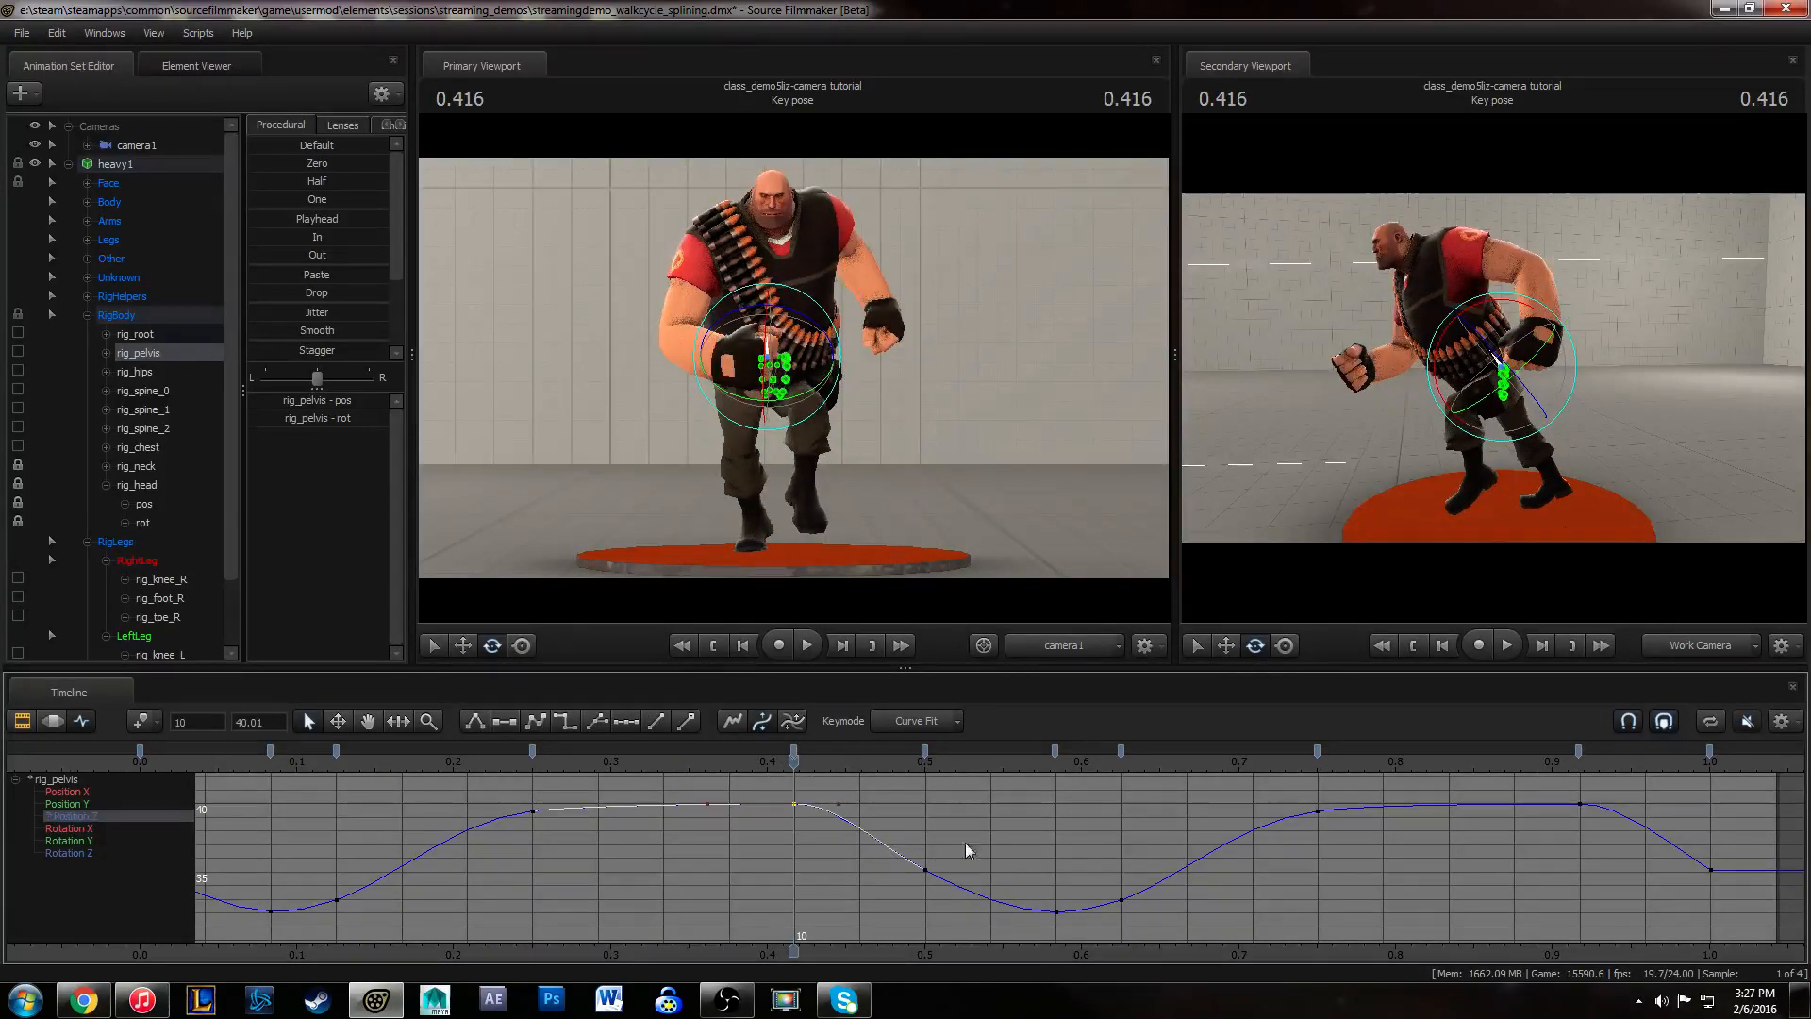
{"action": "middle_click_drag", "start_coordinate": [1564, 856], "coordinate": [1563, 861], "text": "shift"}
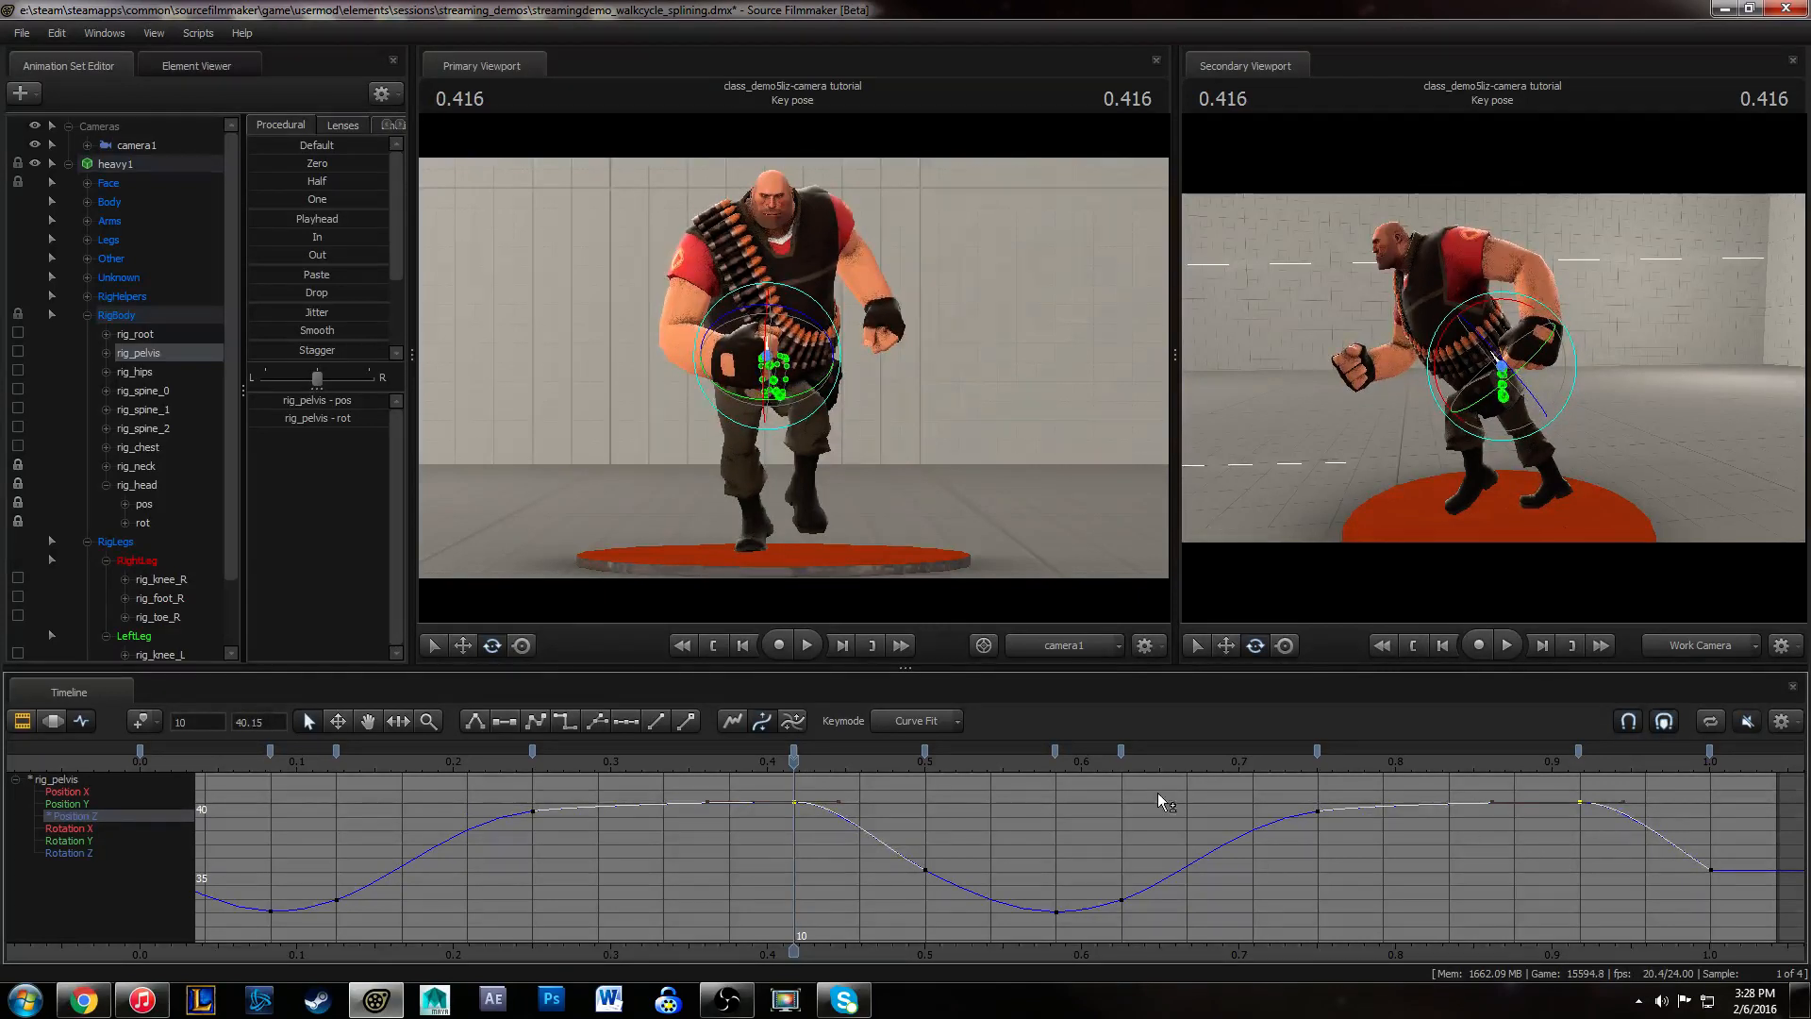
{"action": "left_click", "coordinate": [837, 795]}
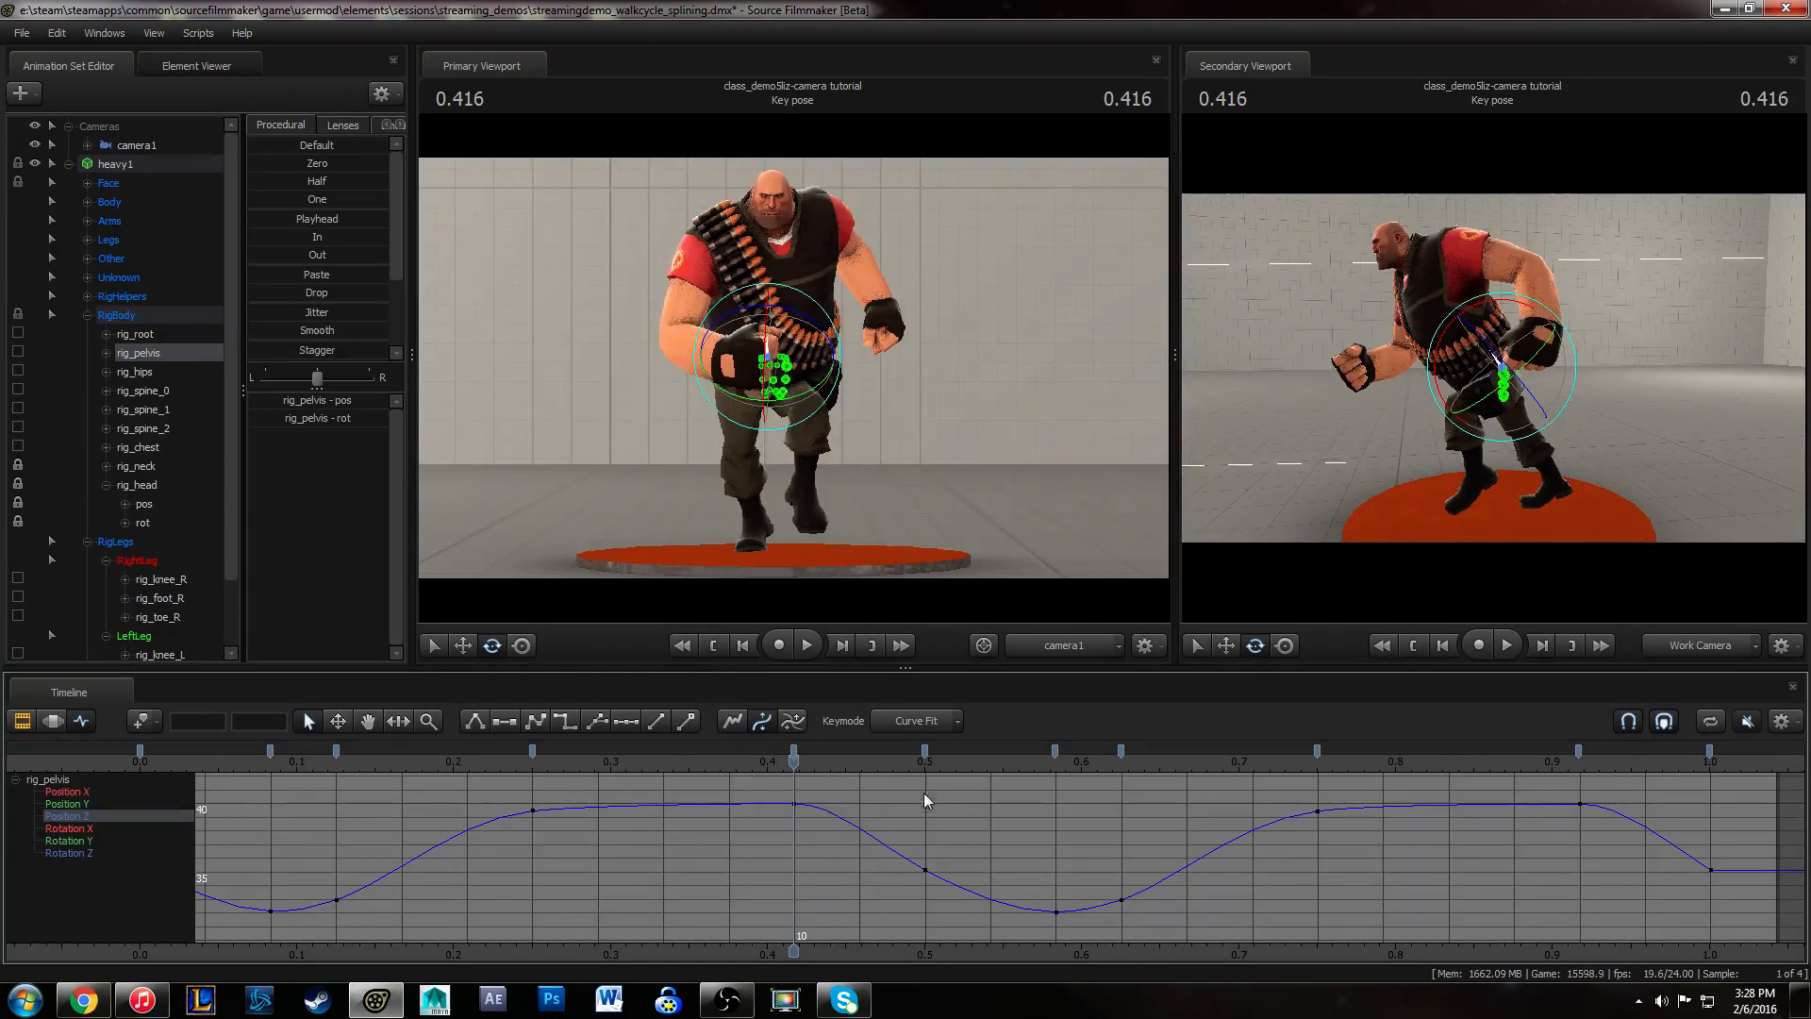
- Lower the pelvis's Position Z low key at frame 14 to 31.19
{"action": "left_click_drag", "start_coordinate": [728, 762], "coordinate": [1088, 943]}
{"action": "middle_click_drag", "start_coordinate": [1171, 889], "coordinate": [1168, 902], "text": "shift"}
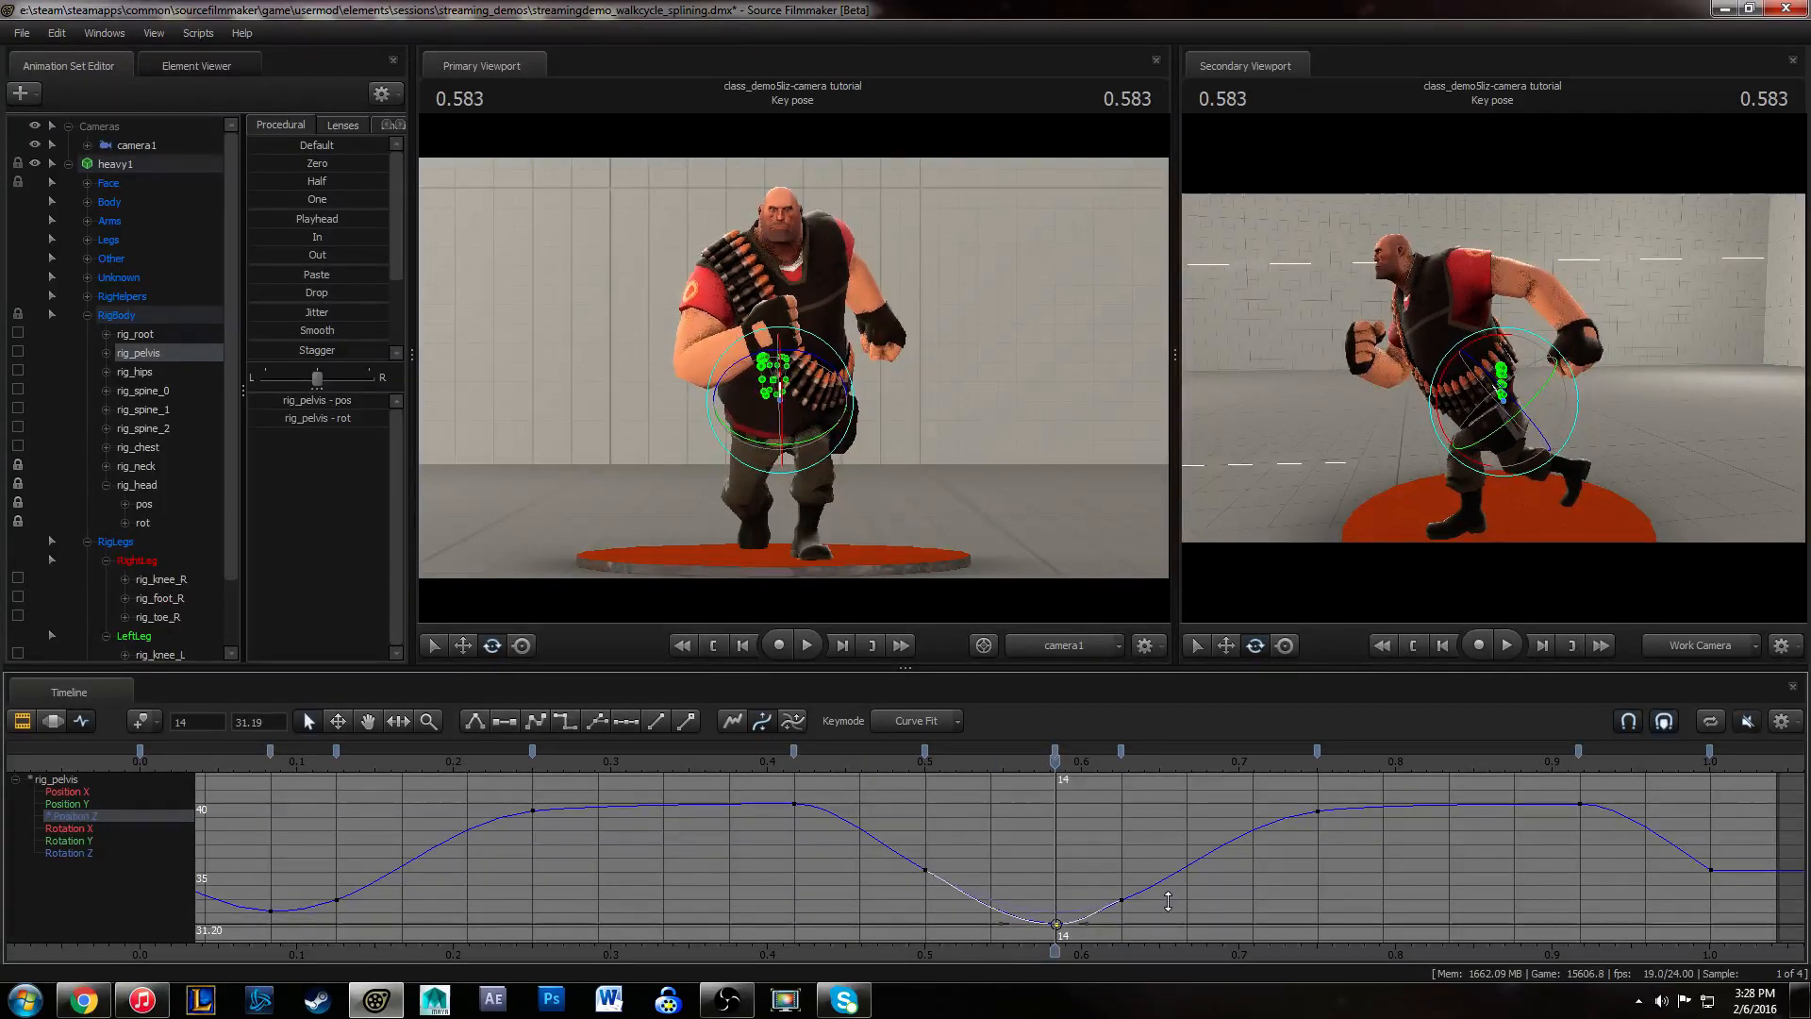
- Try raising the pelvis's Position Z key at frame 15 to 34.61 and undo the change
{"action": "left_click_drag", "start_coordinate": [1056, 776], "coordinate": [1125, 779]}
{"action": "left_click_drag", "start_coordinate": [1102, 872], "coordinate": [1156, 934]}
{"action": "middle_click_drag", "start_coordinate": [1154, 909], "coordinate": [1153, 888], "text": "shift"}
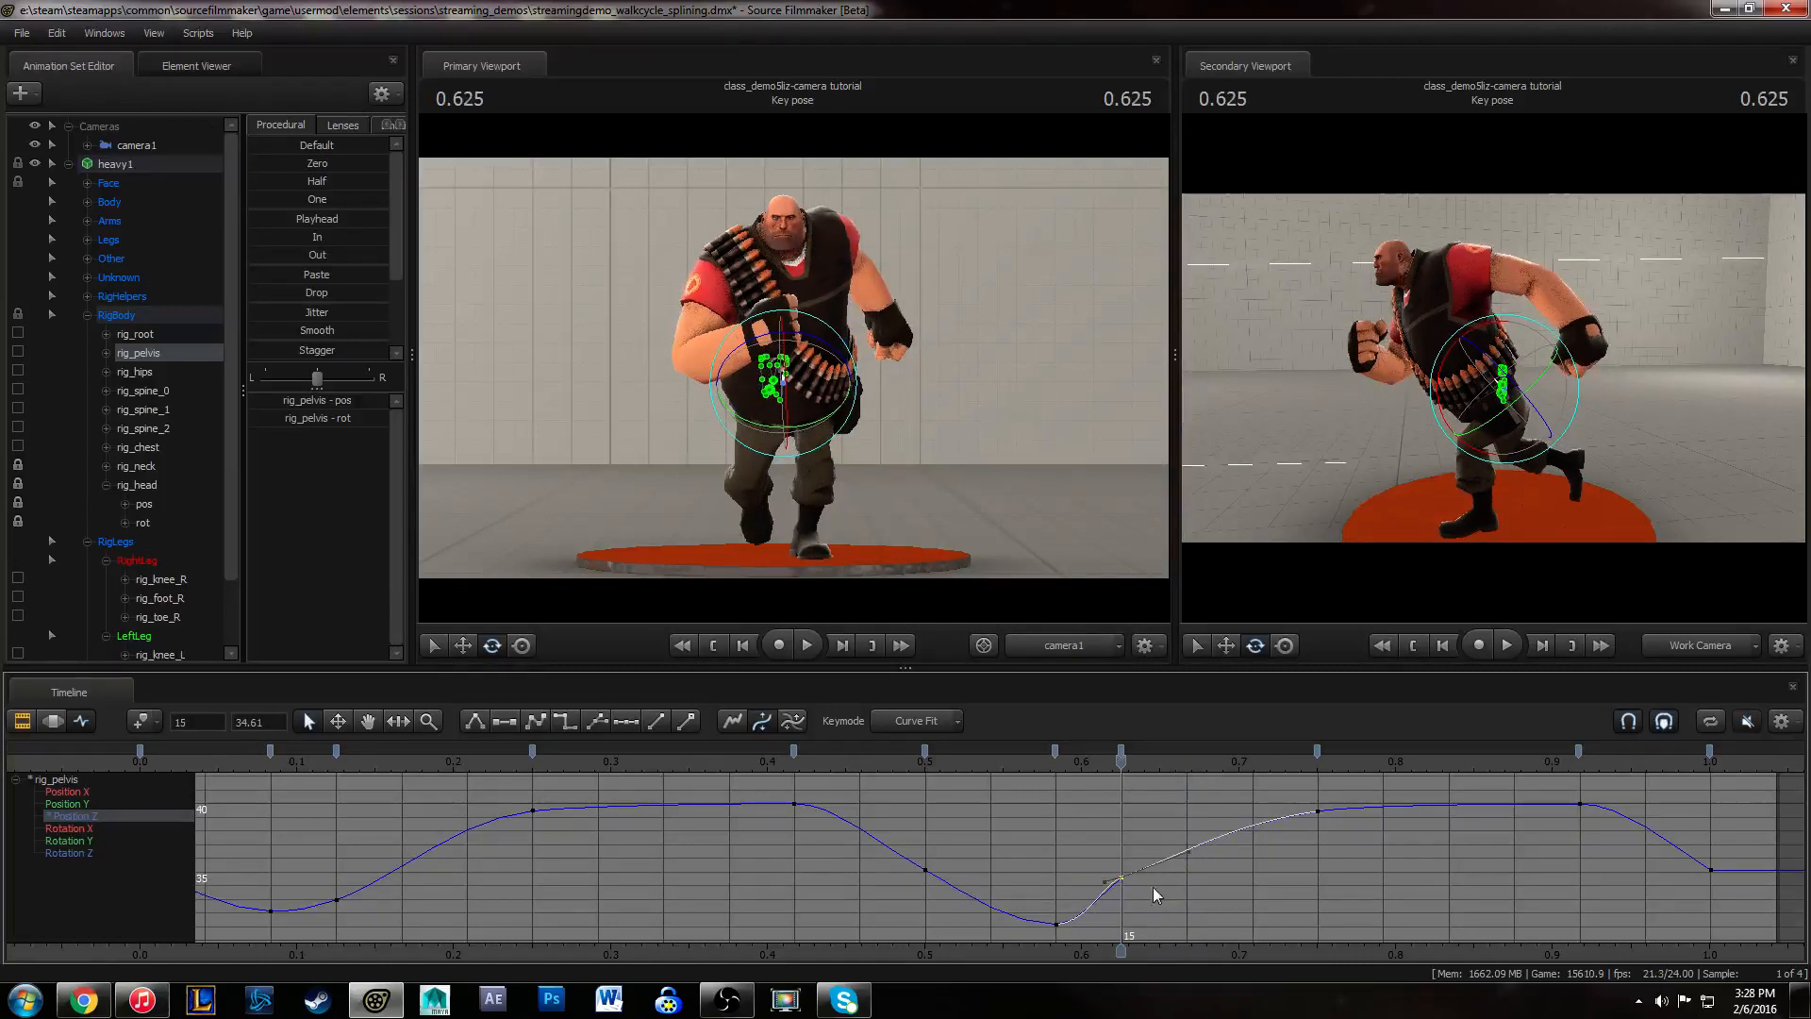
{"action": "mouse_move", "coordinate": [1121, 775]}
{"action": "left_mouse_down"}
{"action": "mouse_move", "coordinate": [1056, 775]}
{"action": "mouse_move", "coordinate": [1252, 775]}
{"action": "mouse_move", "coordinate": [1132, 807]}
{"action": "left_mouse_up"}
{"action": "key", "text": "ctrl+z"}
- Lower the pelvis's Position Z key at frame 2 to match the frame 14 low, and adjust the frame 3 key's outgoing tangent
{"action": "left_click_drag", "start_coordinate": [877, 766], "coordinate": [1047, 877]}
{"action": "left_click_drag", "start_coordinate": [1011, 802], "coordinate": [1116, 891]}
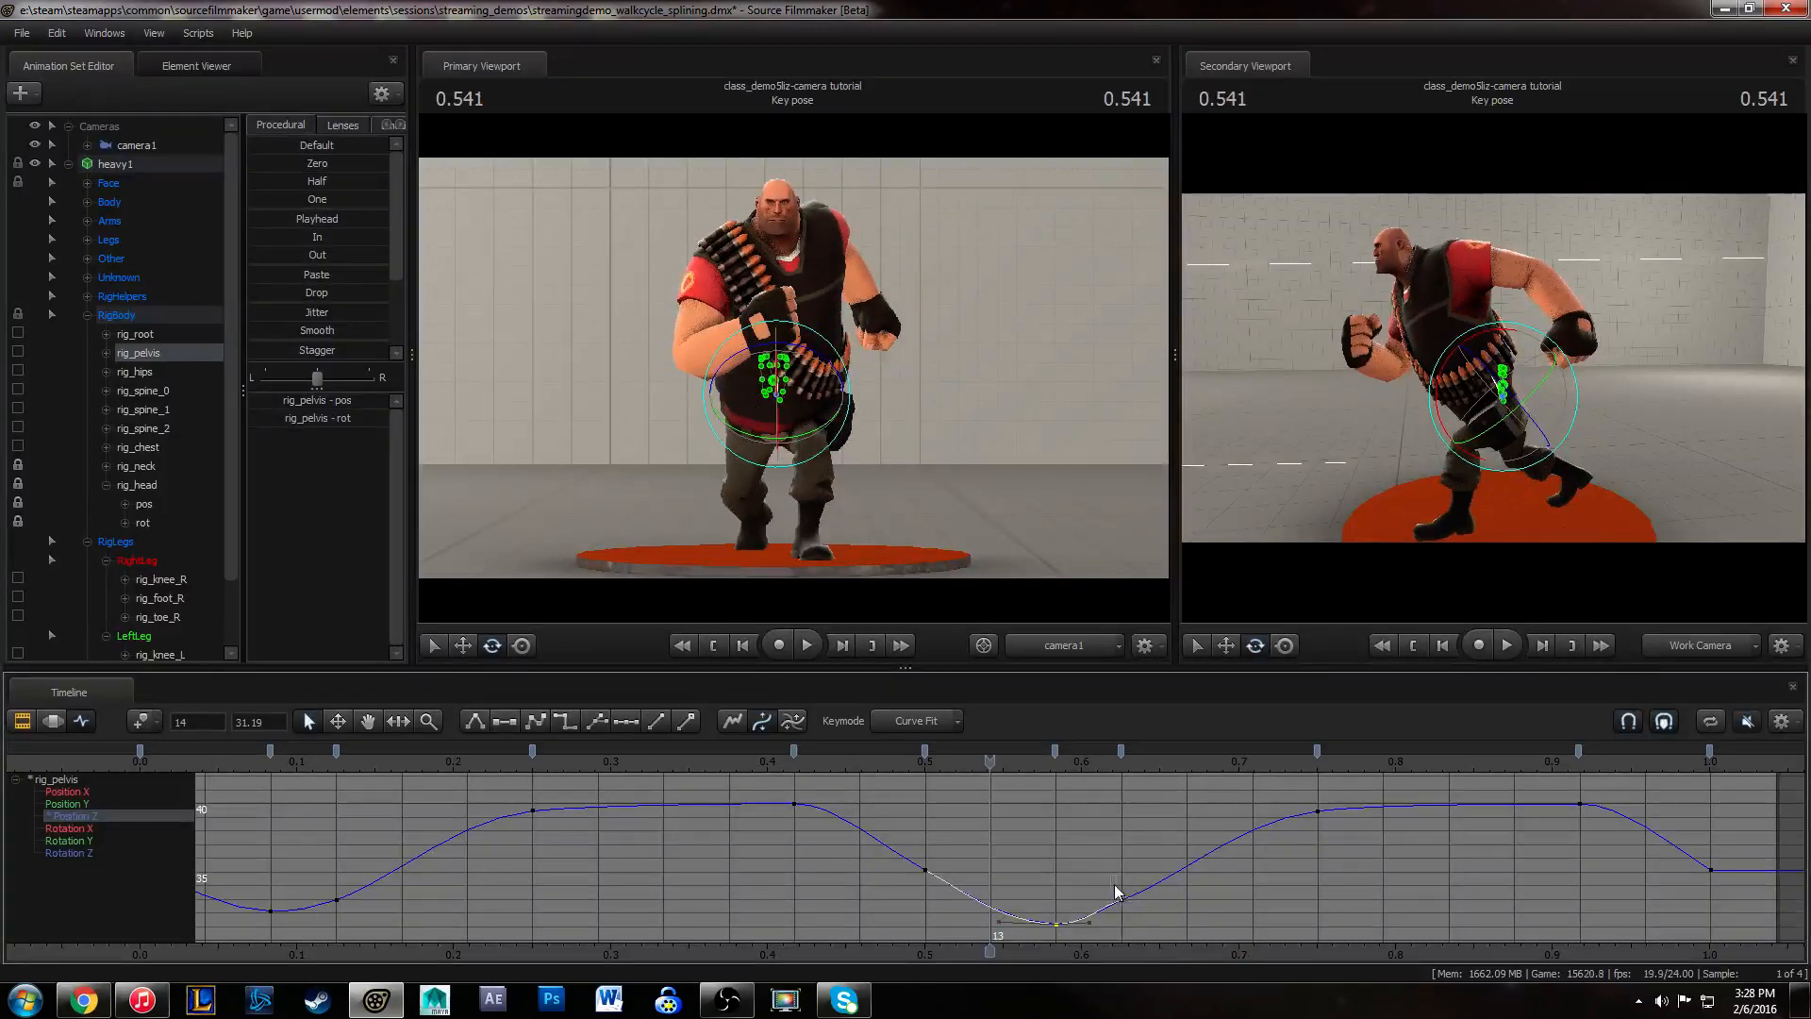
{"action": "middle_click_drag", "start_coordinate": [775, 841], "coordinate": [913, 836]}
{"action": "left_click", "coordinate": [401, 767]}
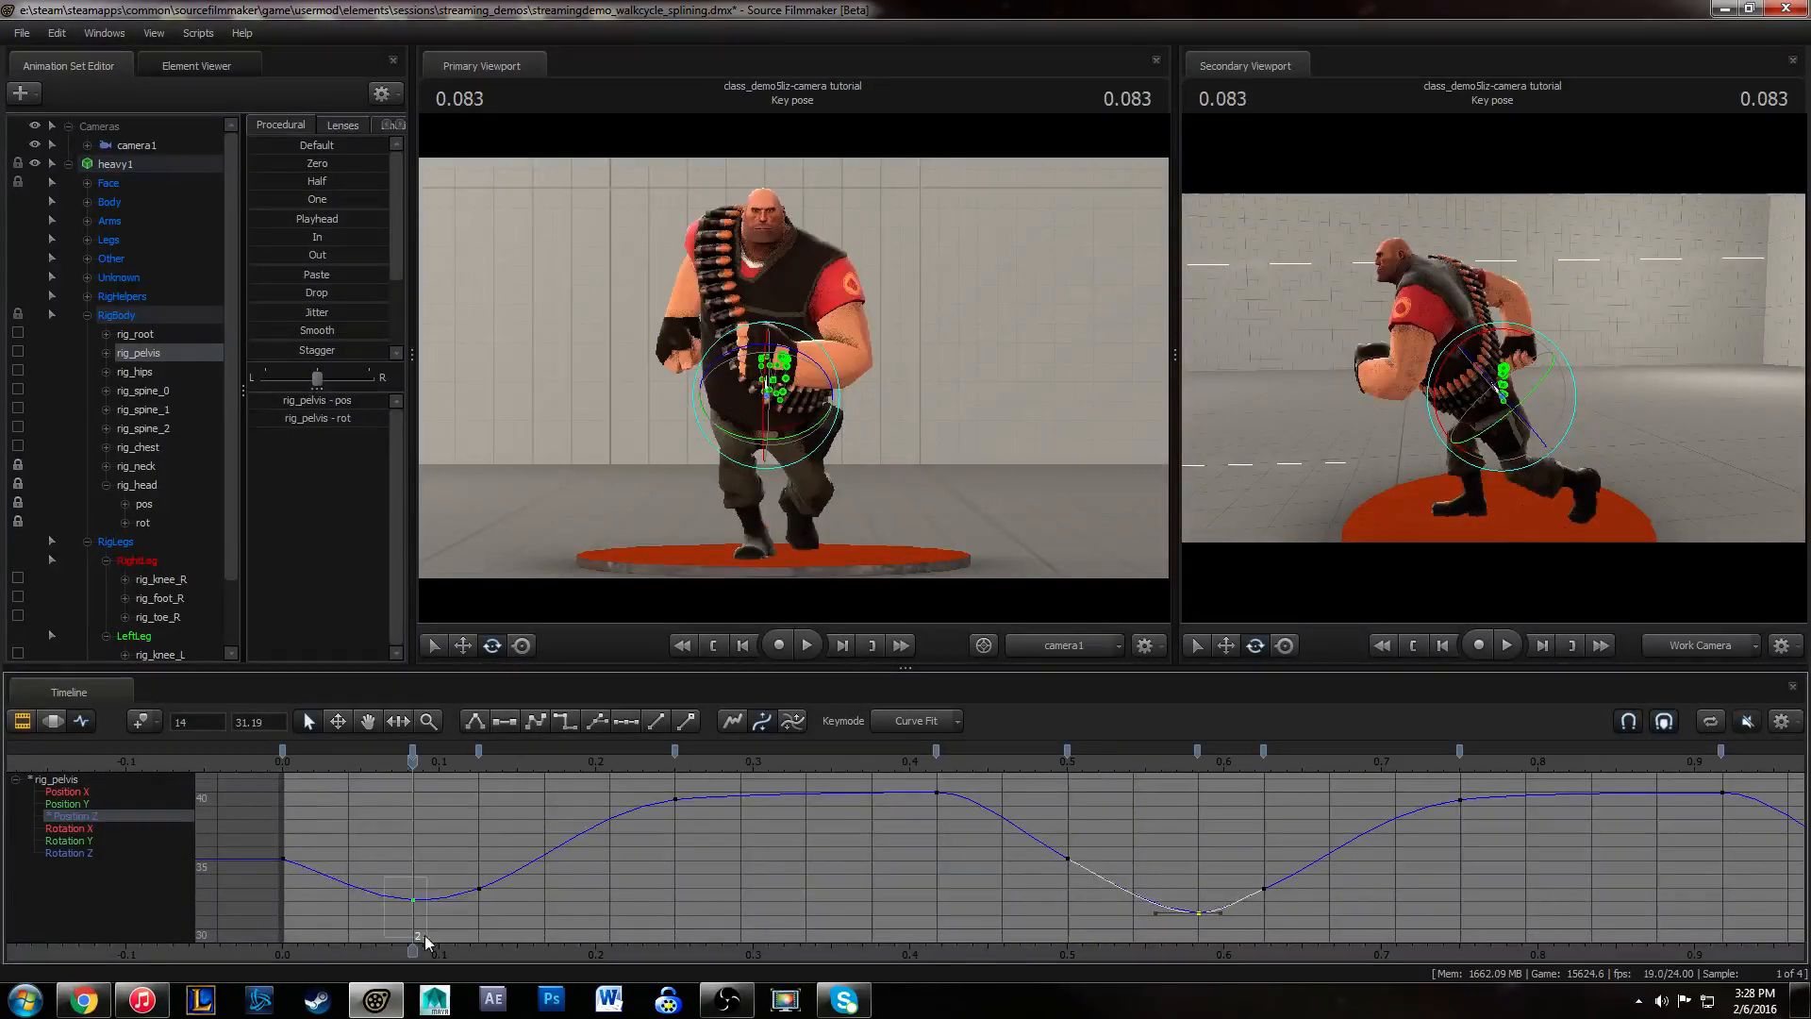
{"action": "left_click_drag", "start_coordinate": [425, 937], "coordinate": [428, 937]}
{"action": "middle_click_drag", "start_coordinate": [490, 839], "coordinate": [491, 854], "text": "shift"}
{"action": "left_click_drag", "start_coordinate": [463, 869], "coordinate": [515, 891]}
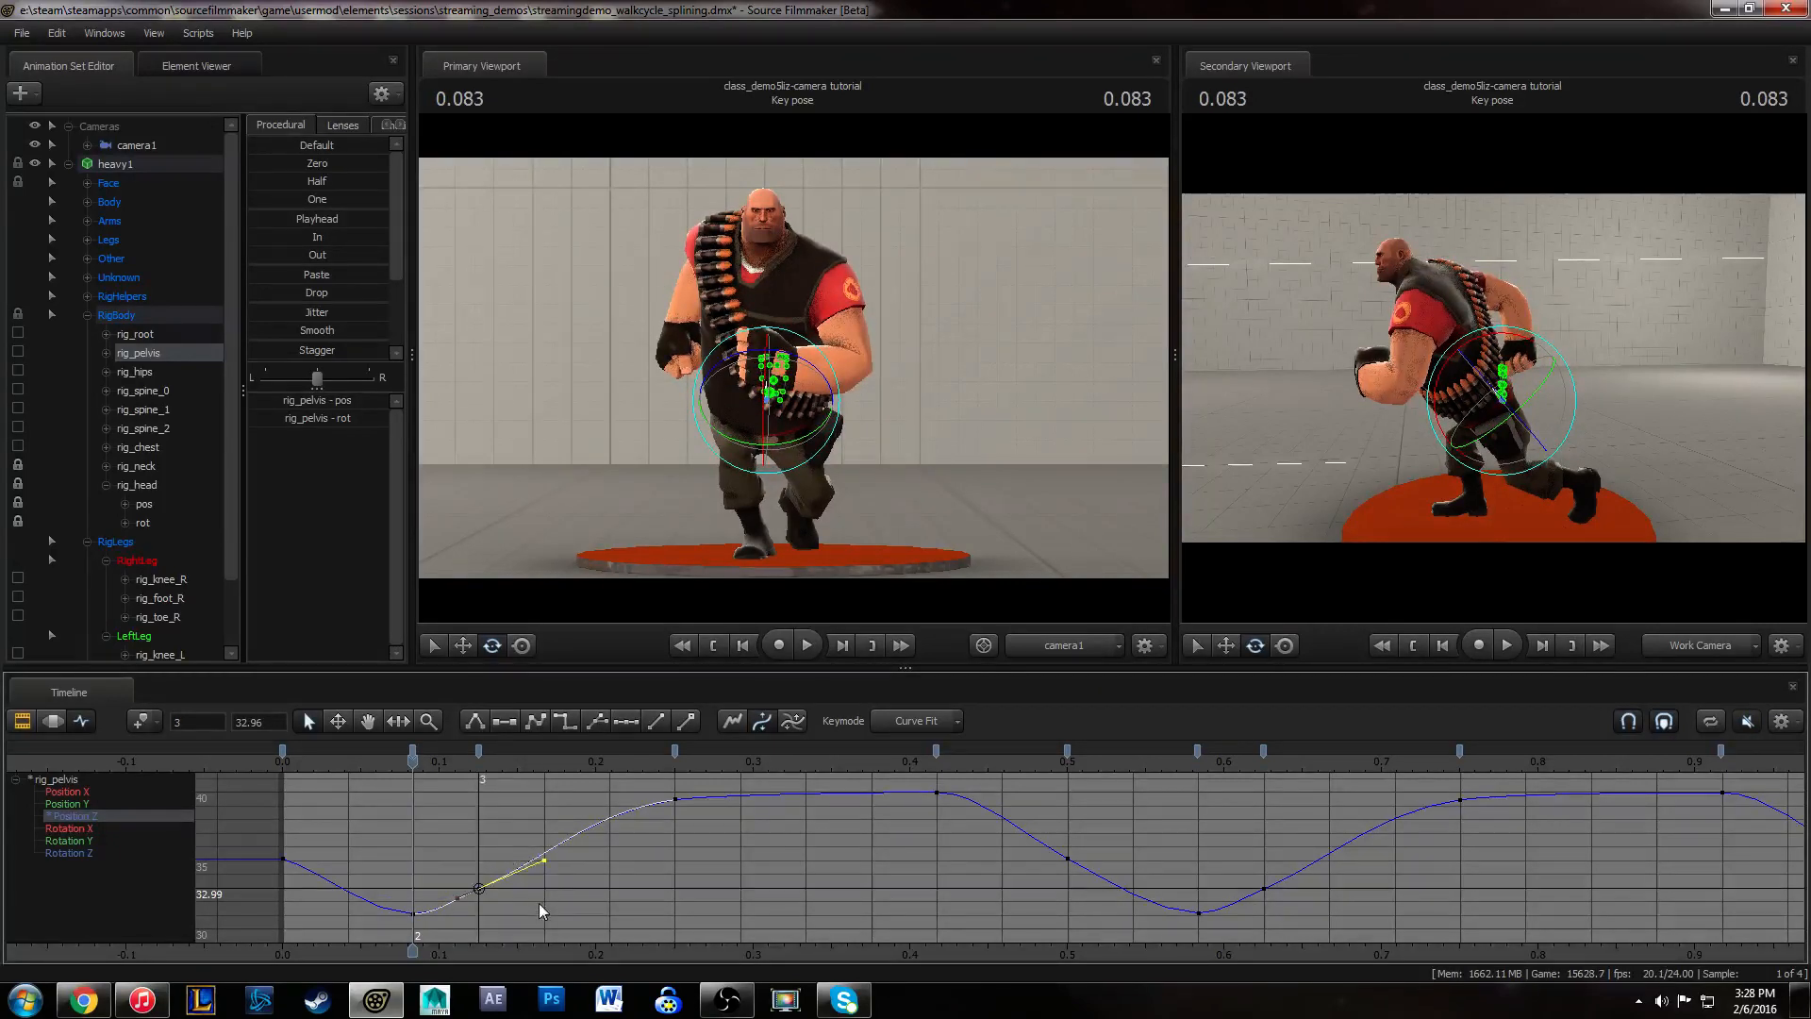
- Replay the walk cycle from the start to check the pelvis's deeper drops
{"action": "left_click", "coordinate": [314, 823]}
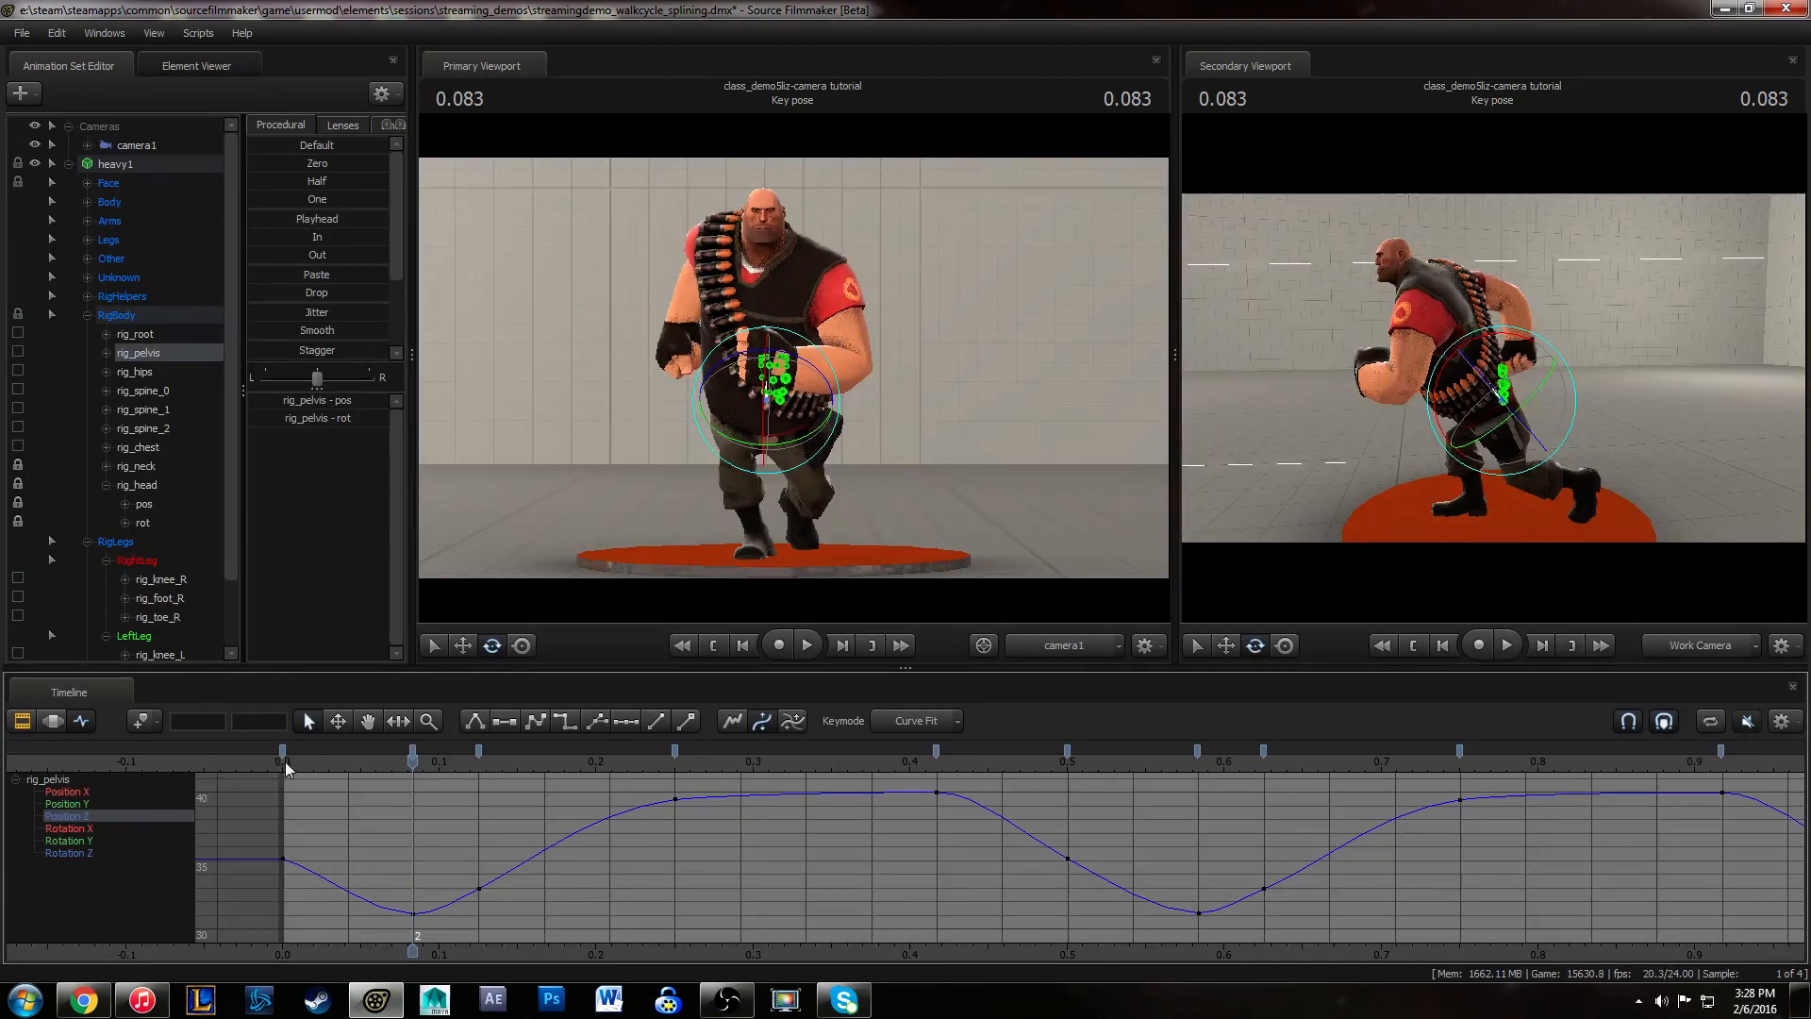
{"action": "key", "text": "space"}
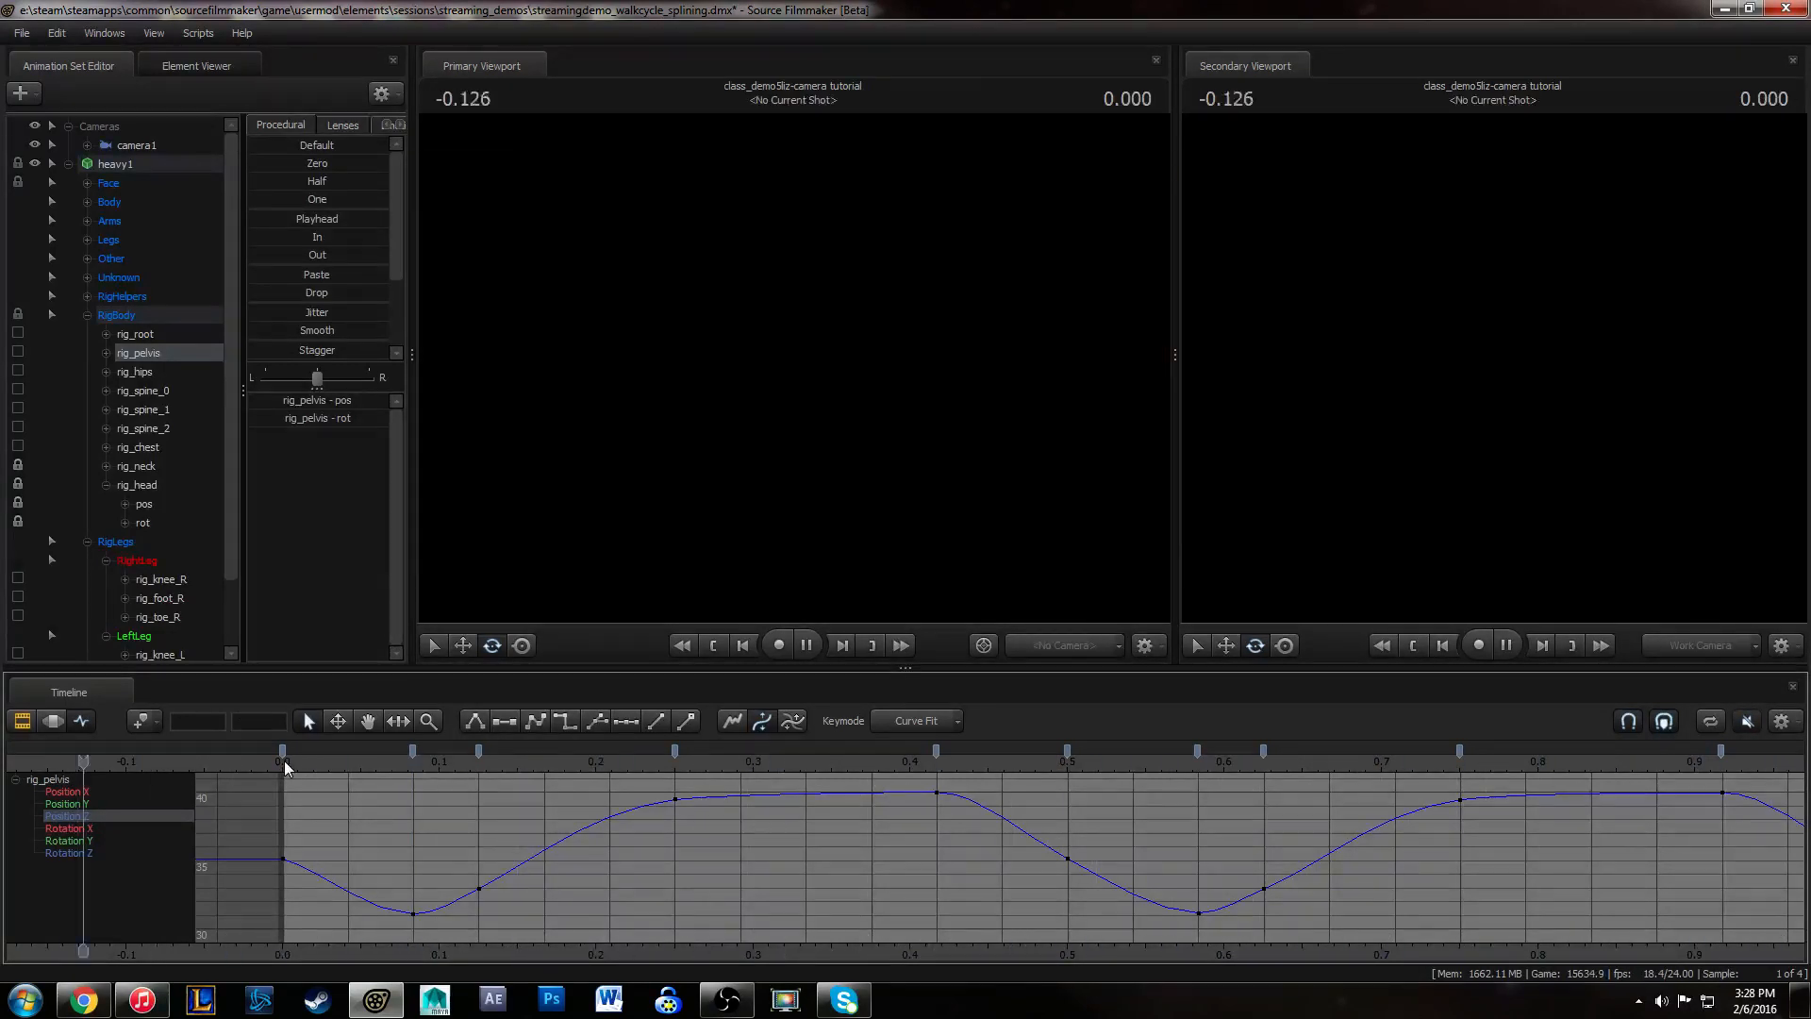
{"action": "key", "text": "space"}
- Move the pelvis's Position Z peak keys to frames 9 and 21 and adjust the tangents of the frame 12 key
{"action": "left_click", "coordinate": [938, 762]}
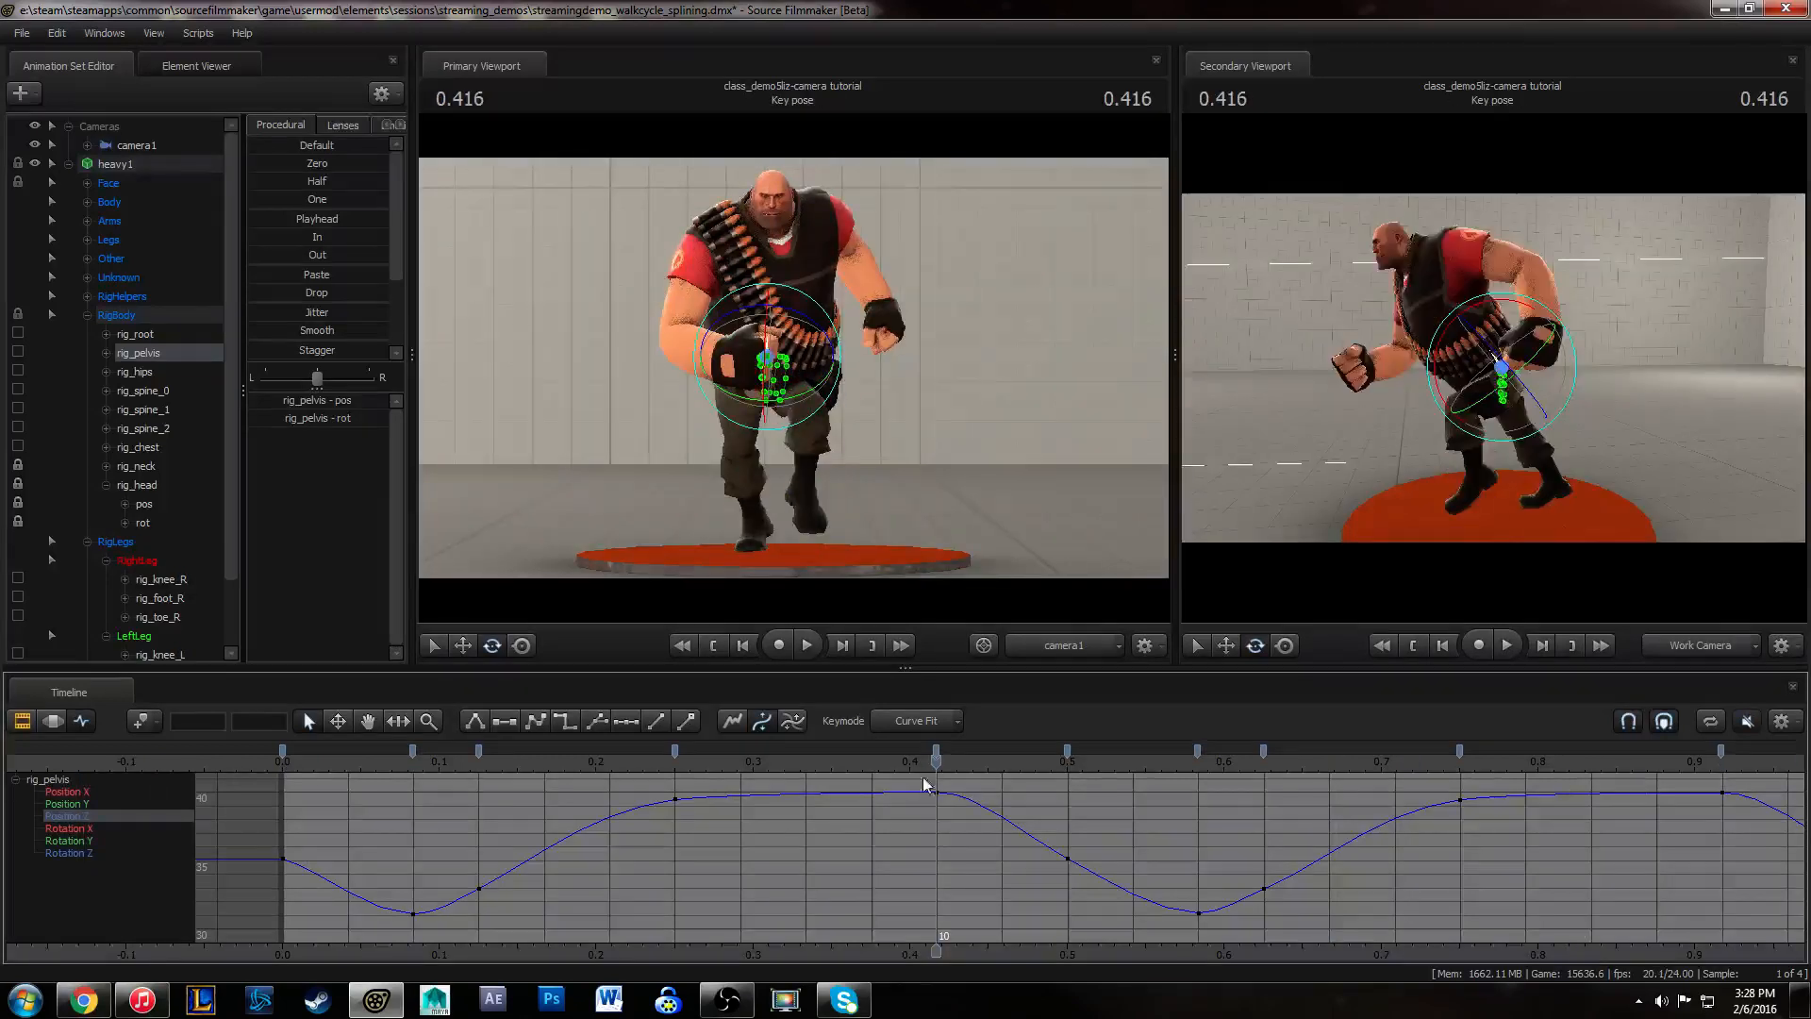
{"action": "left_click_drag", "start_coordinate": [923, 777], "coordinate": [1003, 817]}
{"action": "key", "text": "Left"}
{"action": "left_click", "coordinate": [1718, 793]}
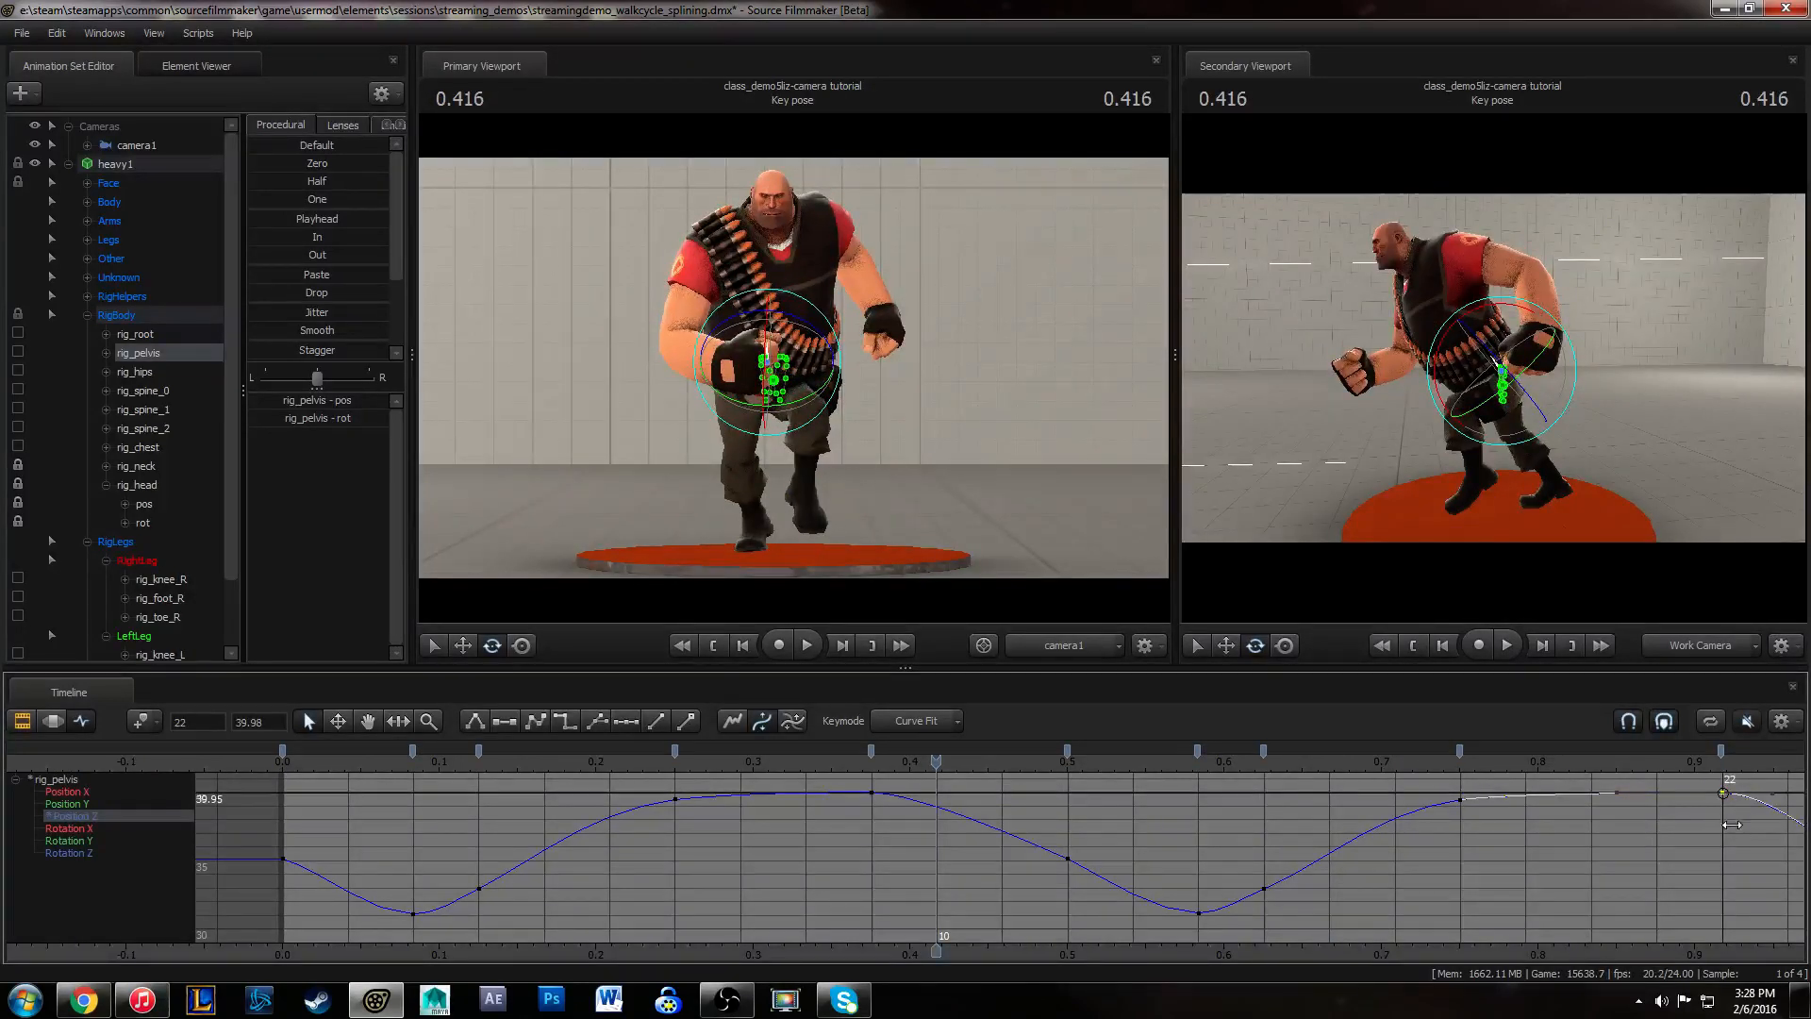
{"action": "key", "text": "Left"}
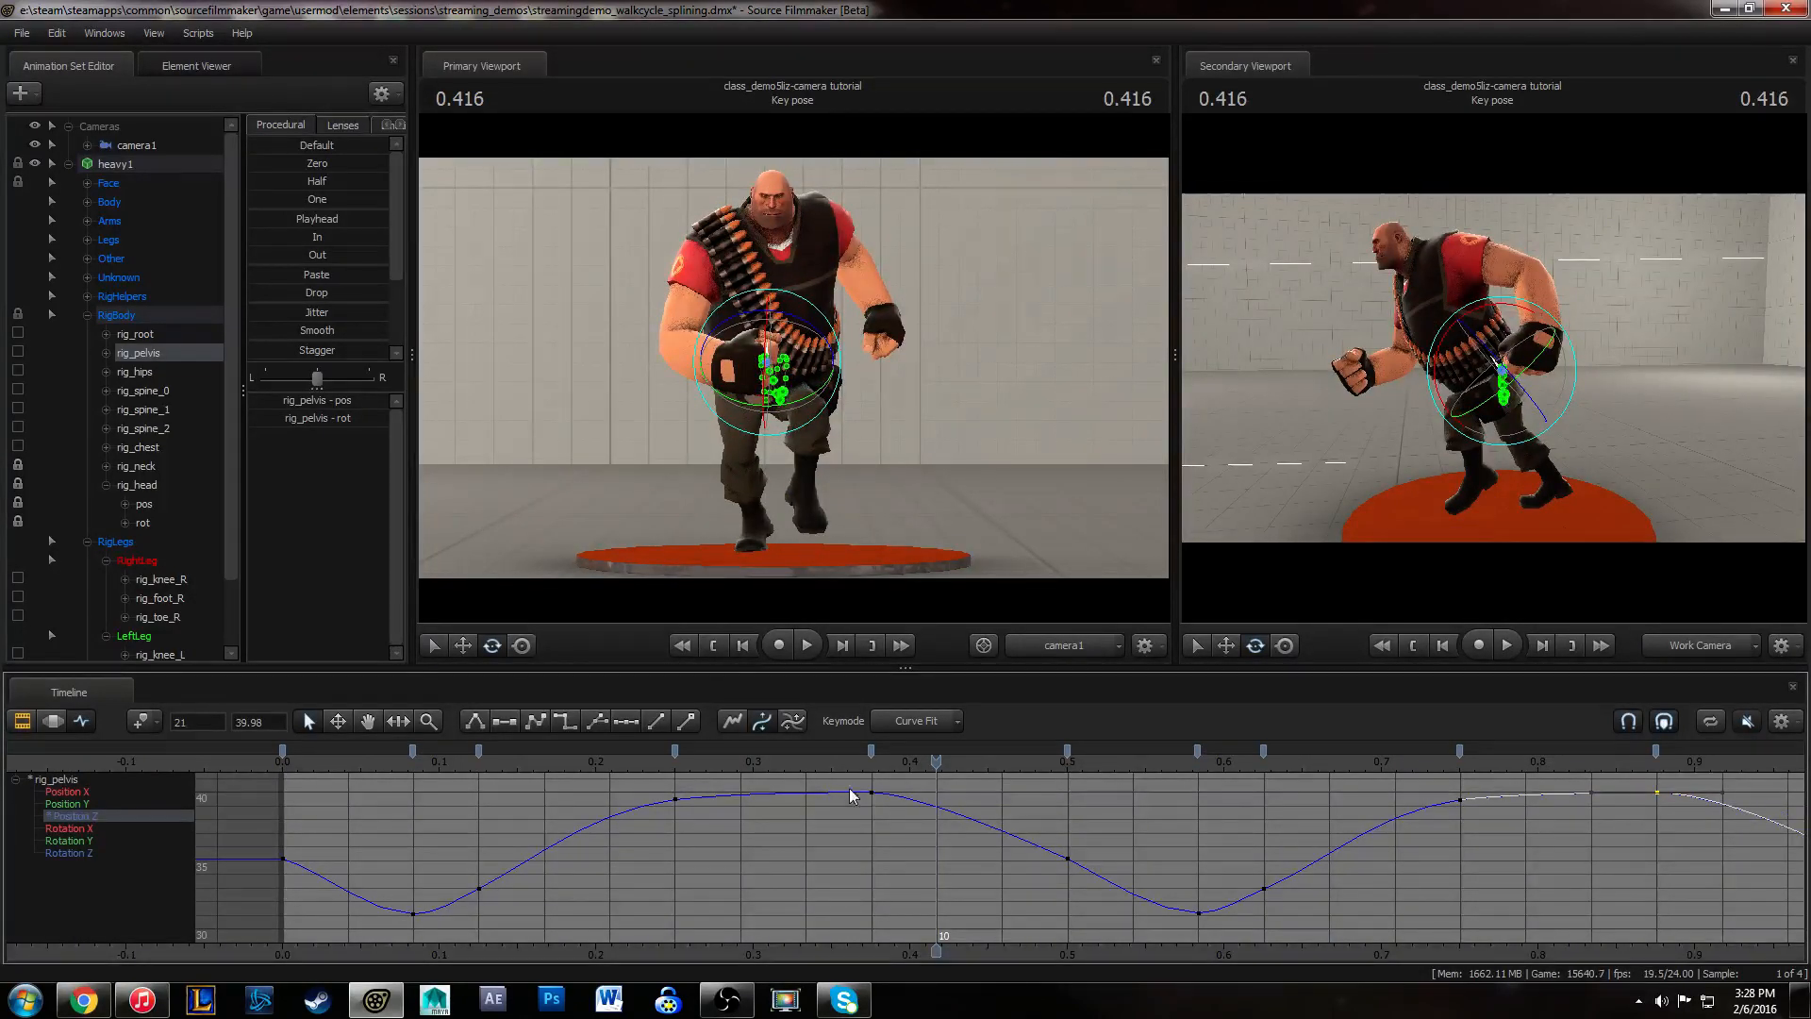
{"action": "left_click_drag", "start_coordinate": [849, 783], "coordinate": [1021, 839]}
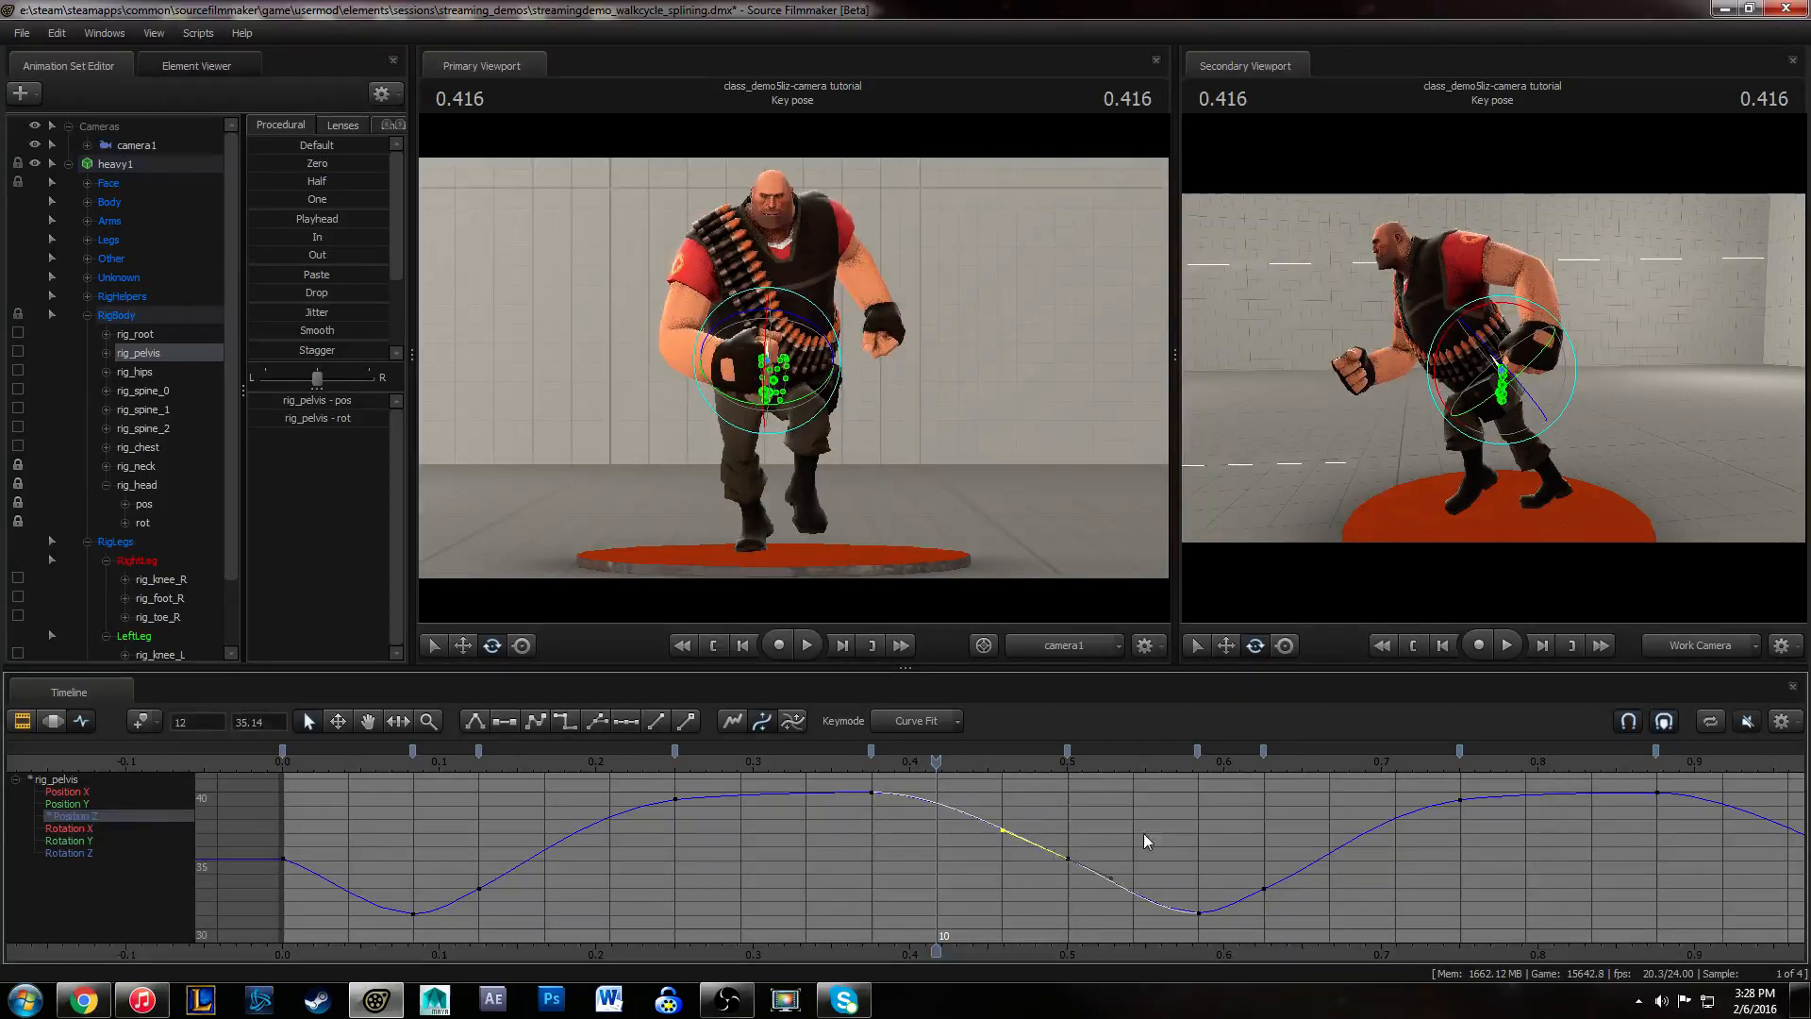
{"action": "middle_click_drag", "start_coordinate": [1685, 836], "coordinate": [1523, 825]}
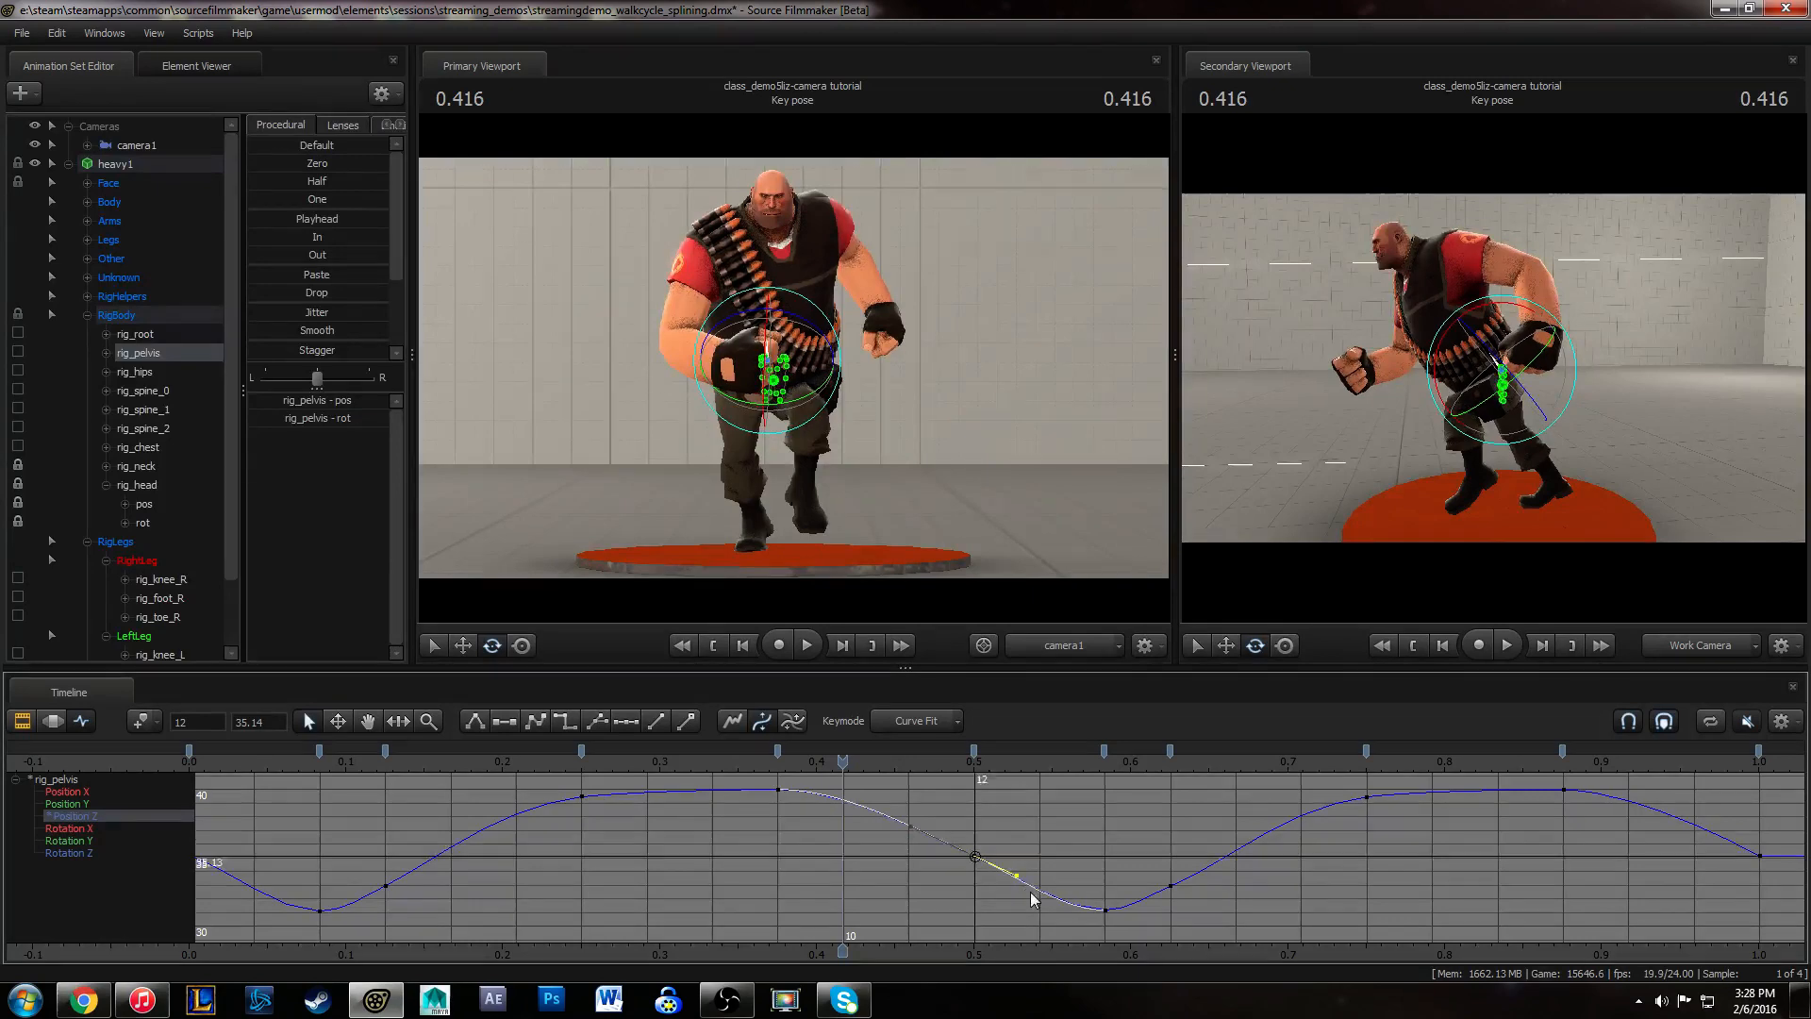
- Replay the walk cycle with the earlier pelvis peaks and scrub through to frame 14 to examine the vertical motion
{"action": "key", "text": "space"}
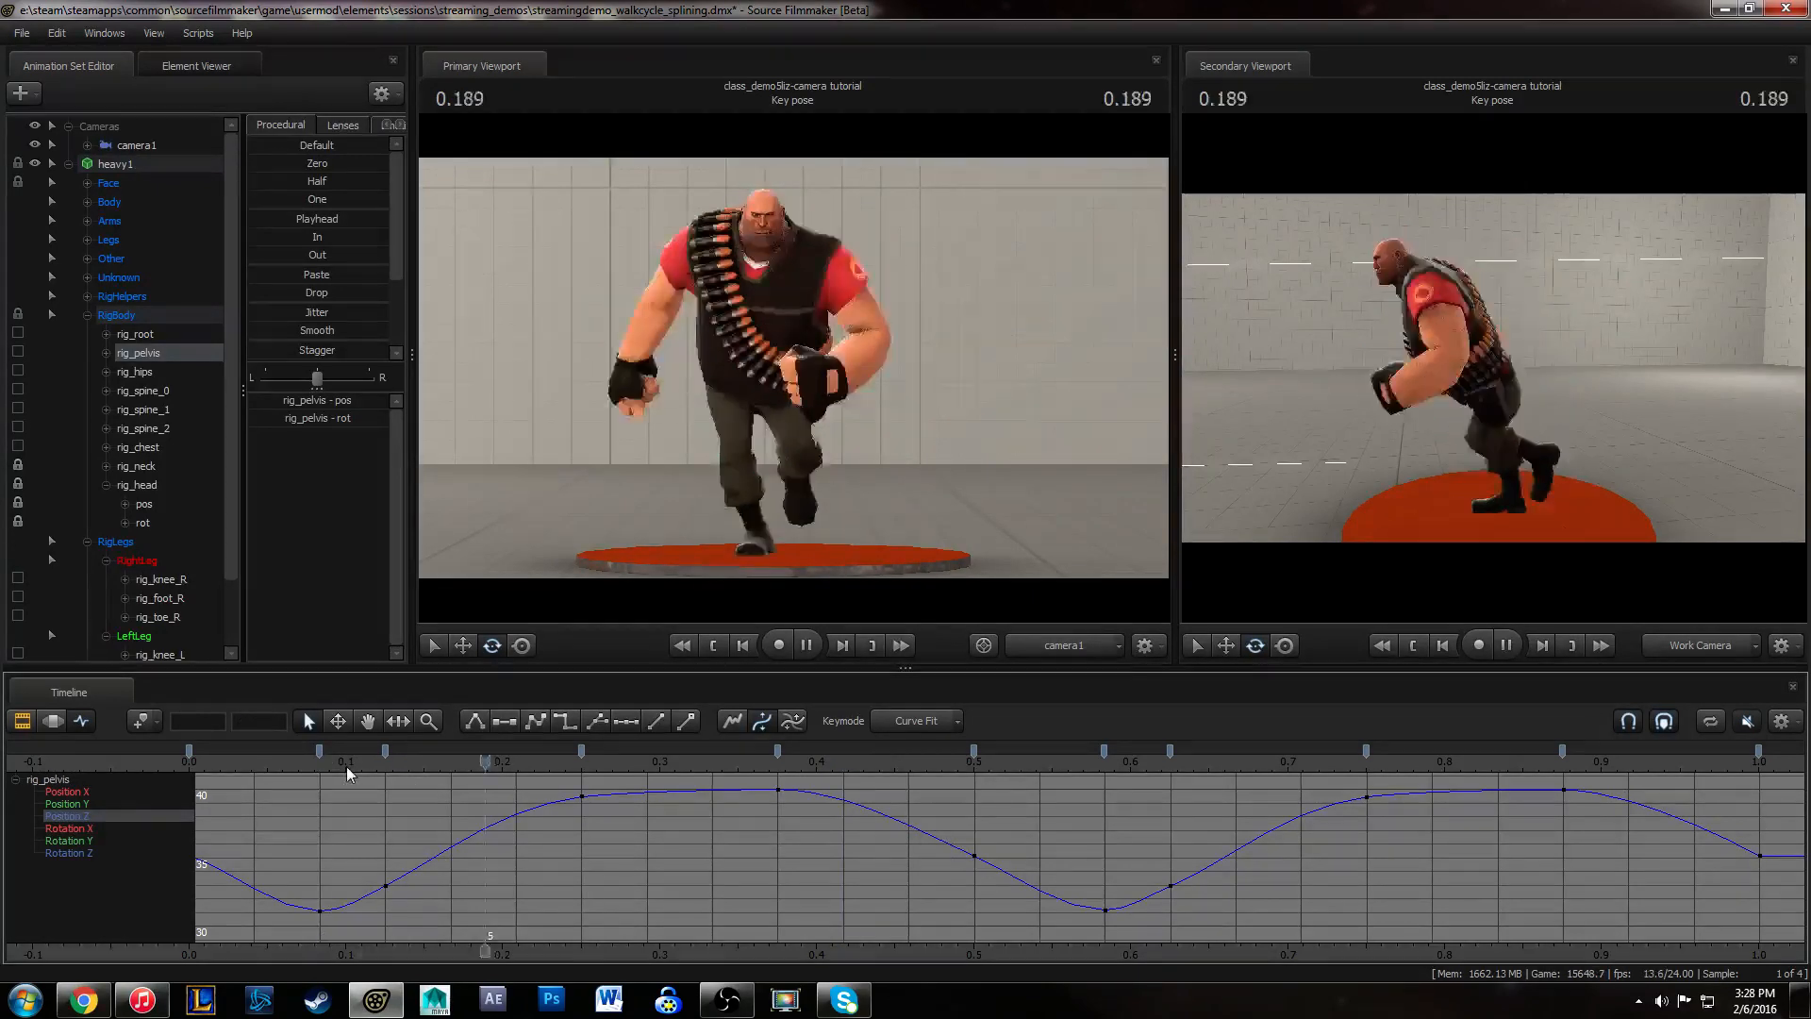
{"action": "key", "text": "space"}
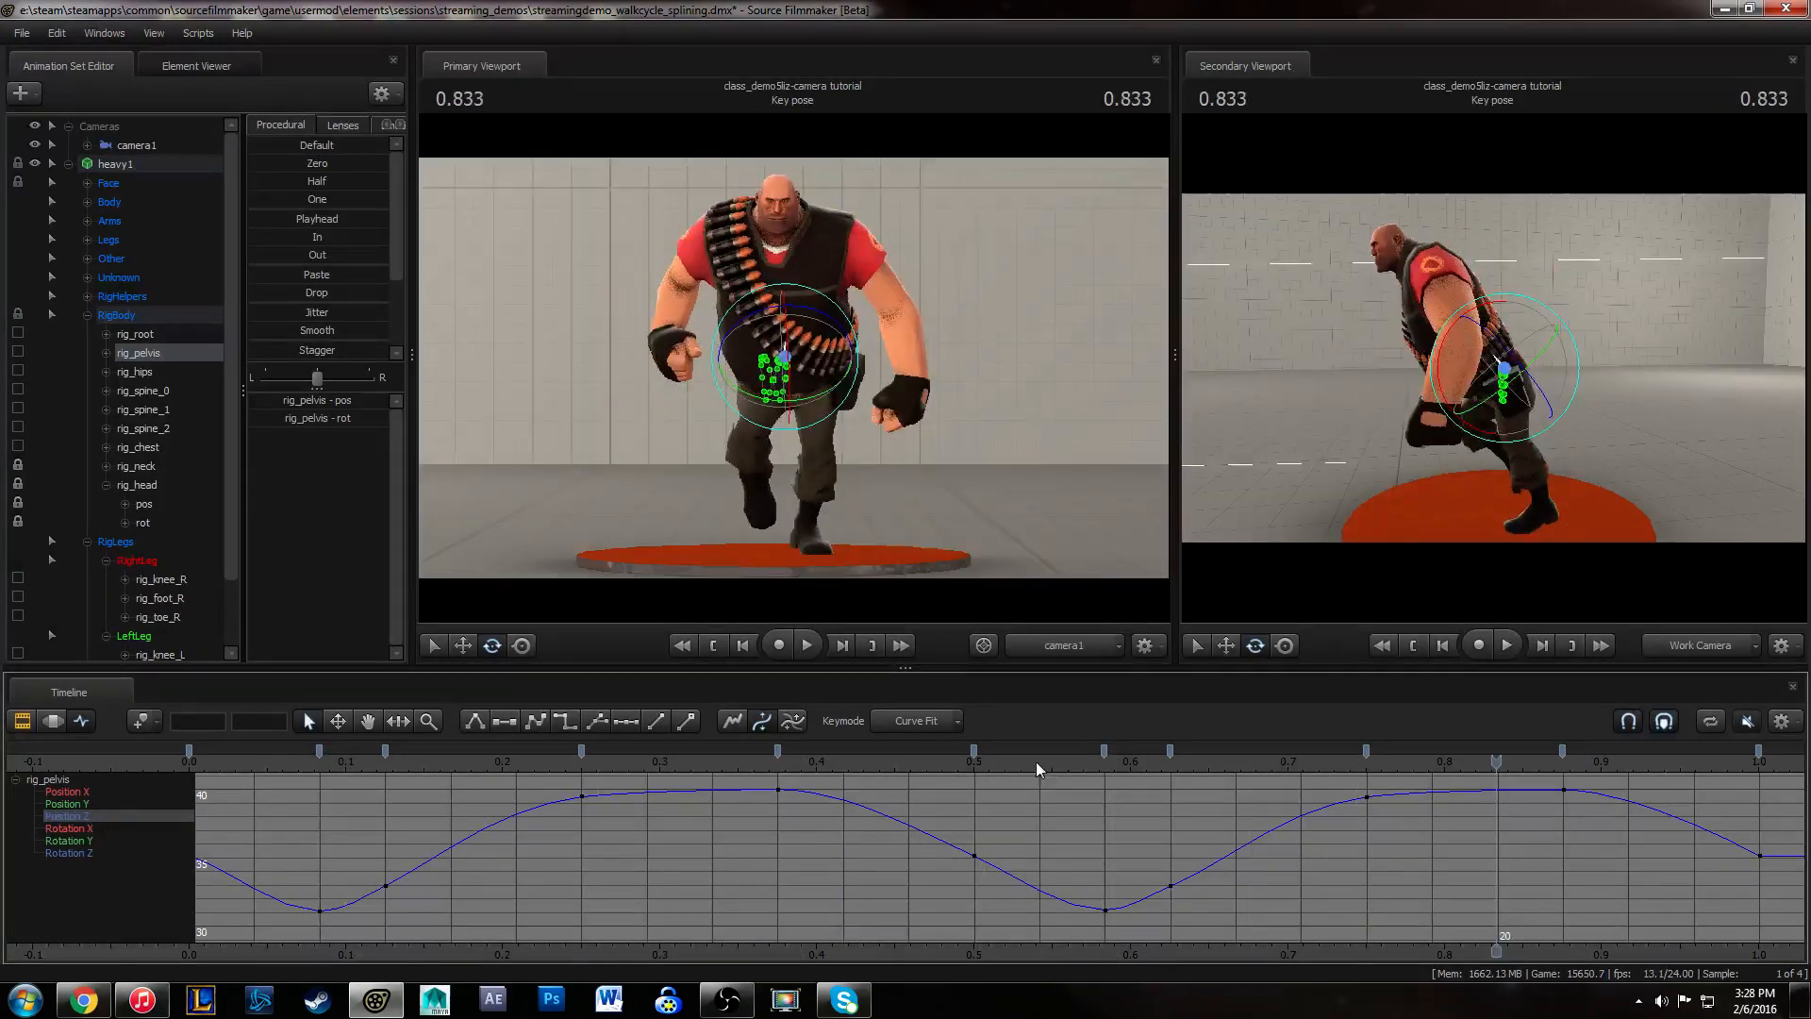
{"action": "left_click", "coordinate": [193, 762]}
{"action": "middle_click_drag", "start_coordinate": [654, 898], "coordinate": [468, 909]}
{"action": "right_click_drag", "start_coordinate": [487, 901], "coordinate": [550, 894], "text": "alt"}
{"action": "key", "text": "space"}
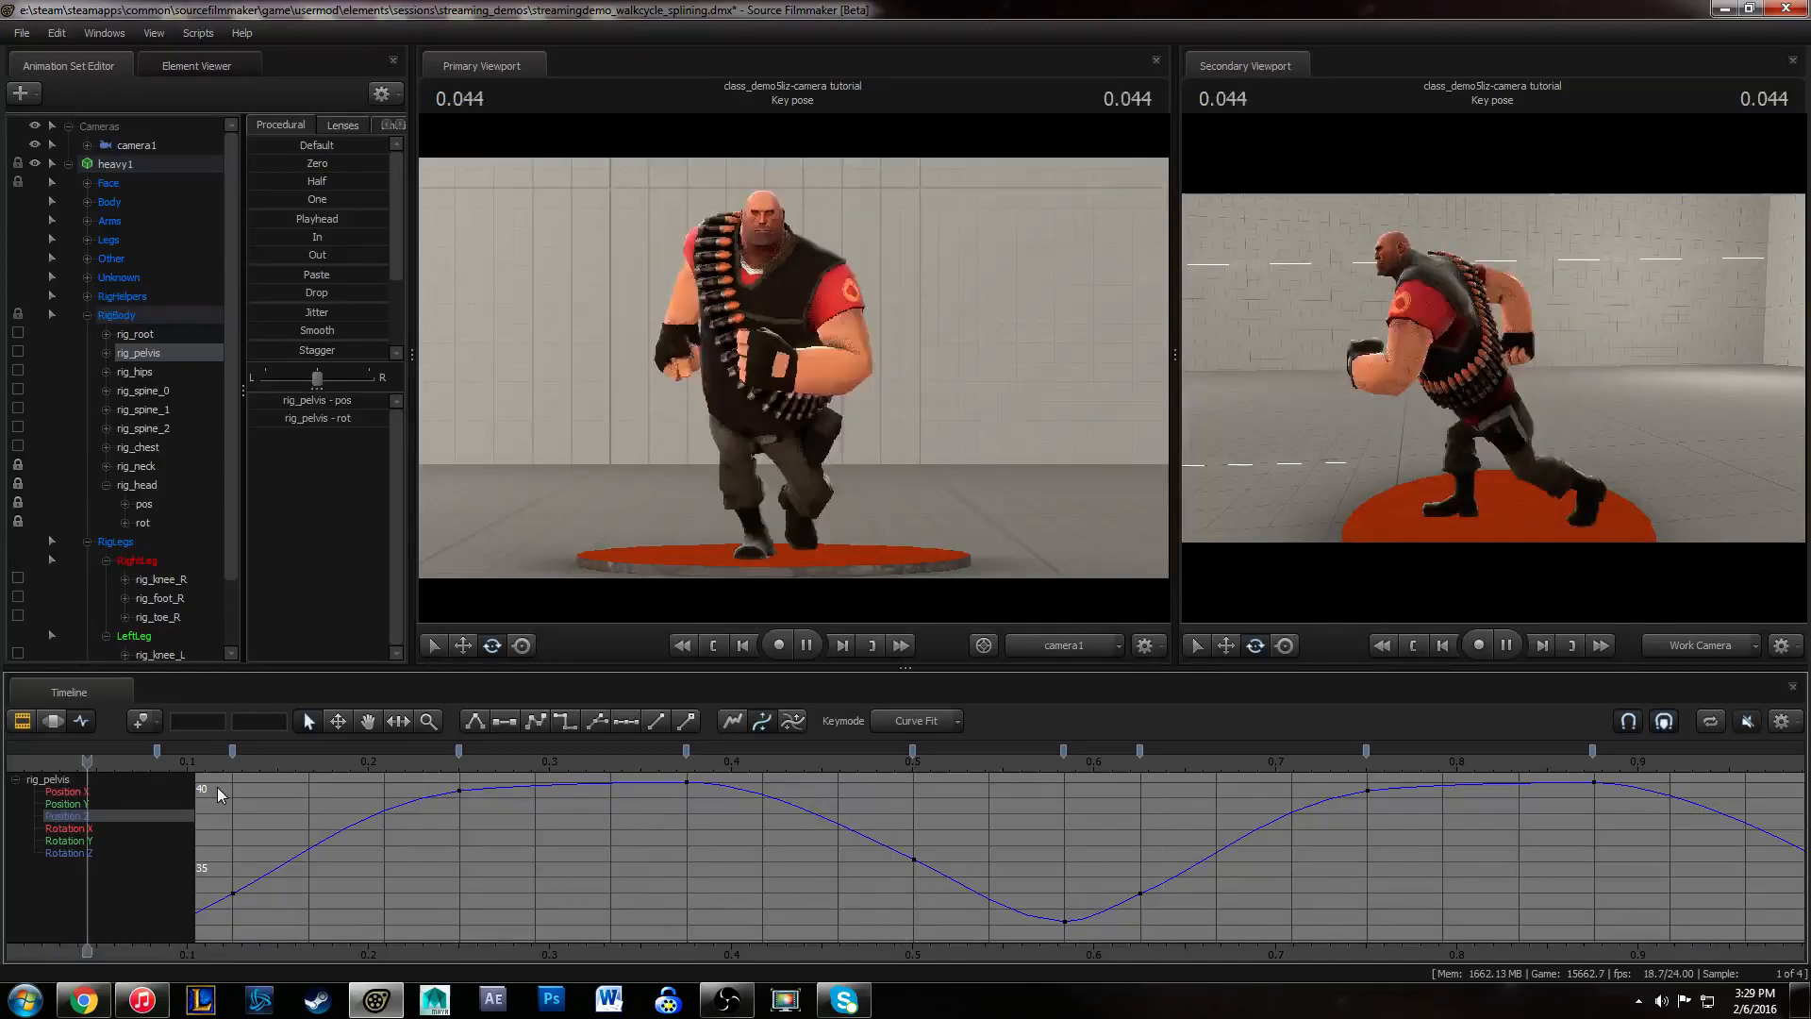
{"action": "left_click", "coordinate": [223, 753]}
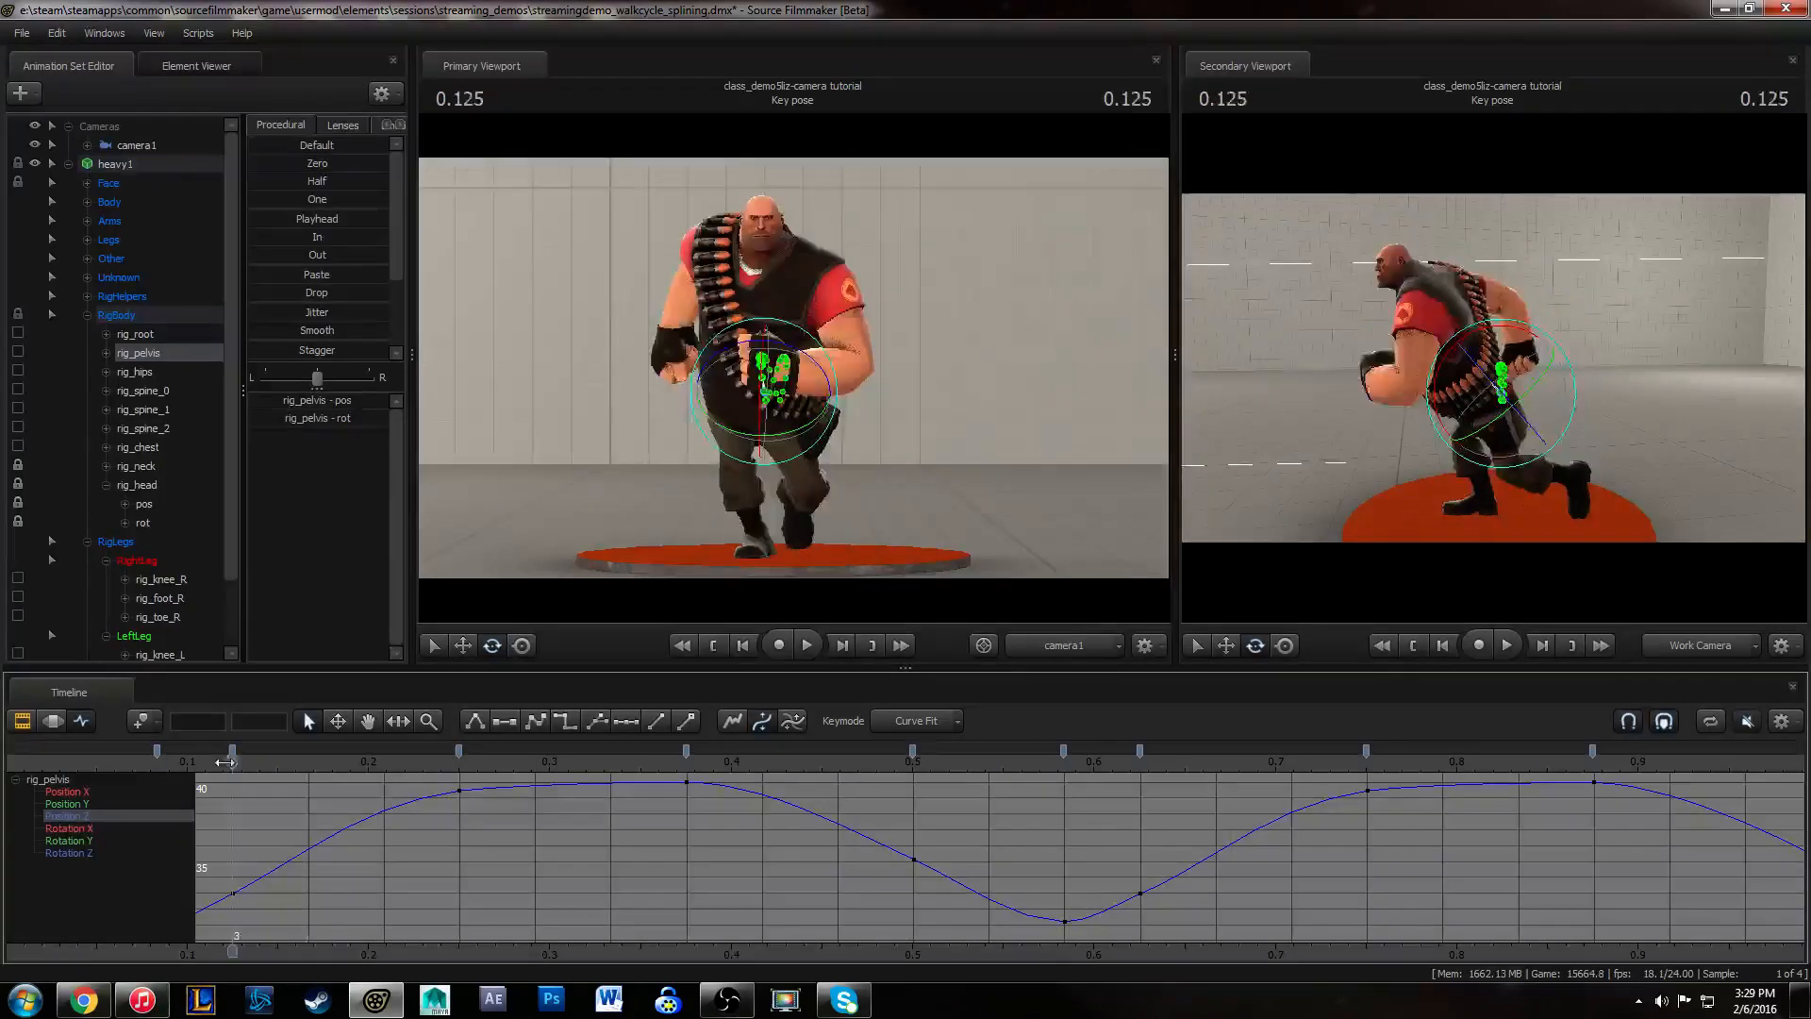
{"action": "left_click_drag", "start_coordinate": [223, 762], "coordinate": [1044, 737]}
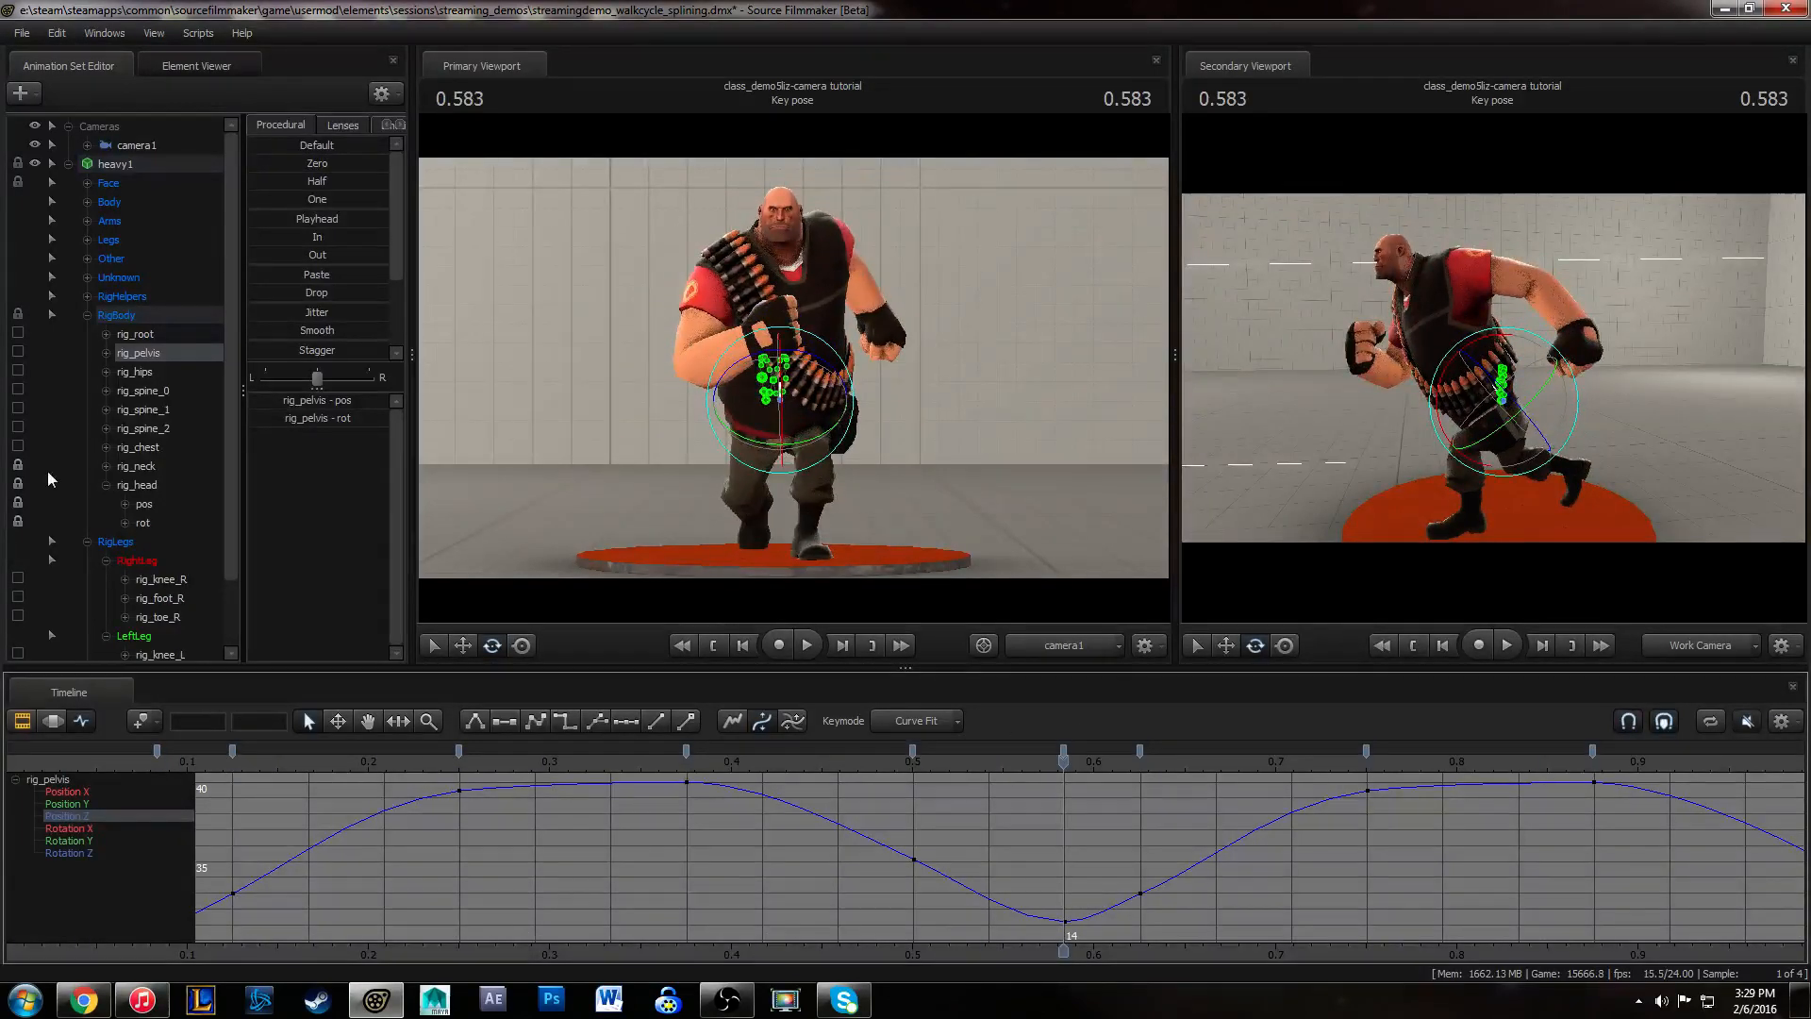
- Try lowering the pelvis's Rotation Y key at frame 15 and undo the change
{"action": "left_click", "coordinate": [98, 842]}
{"action": "left_click", "coordinate": [1112, 767]}
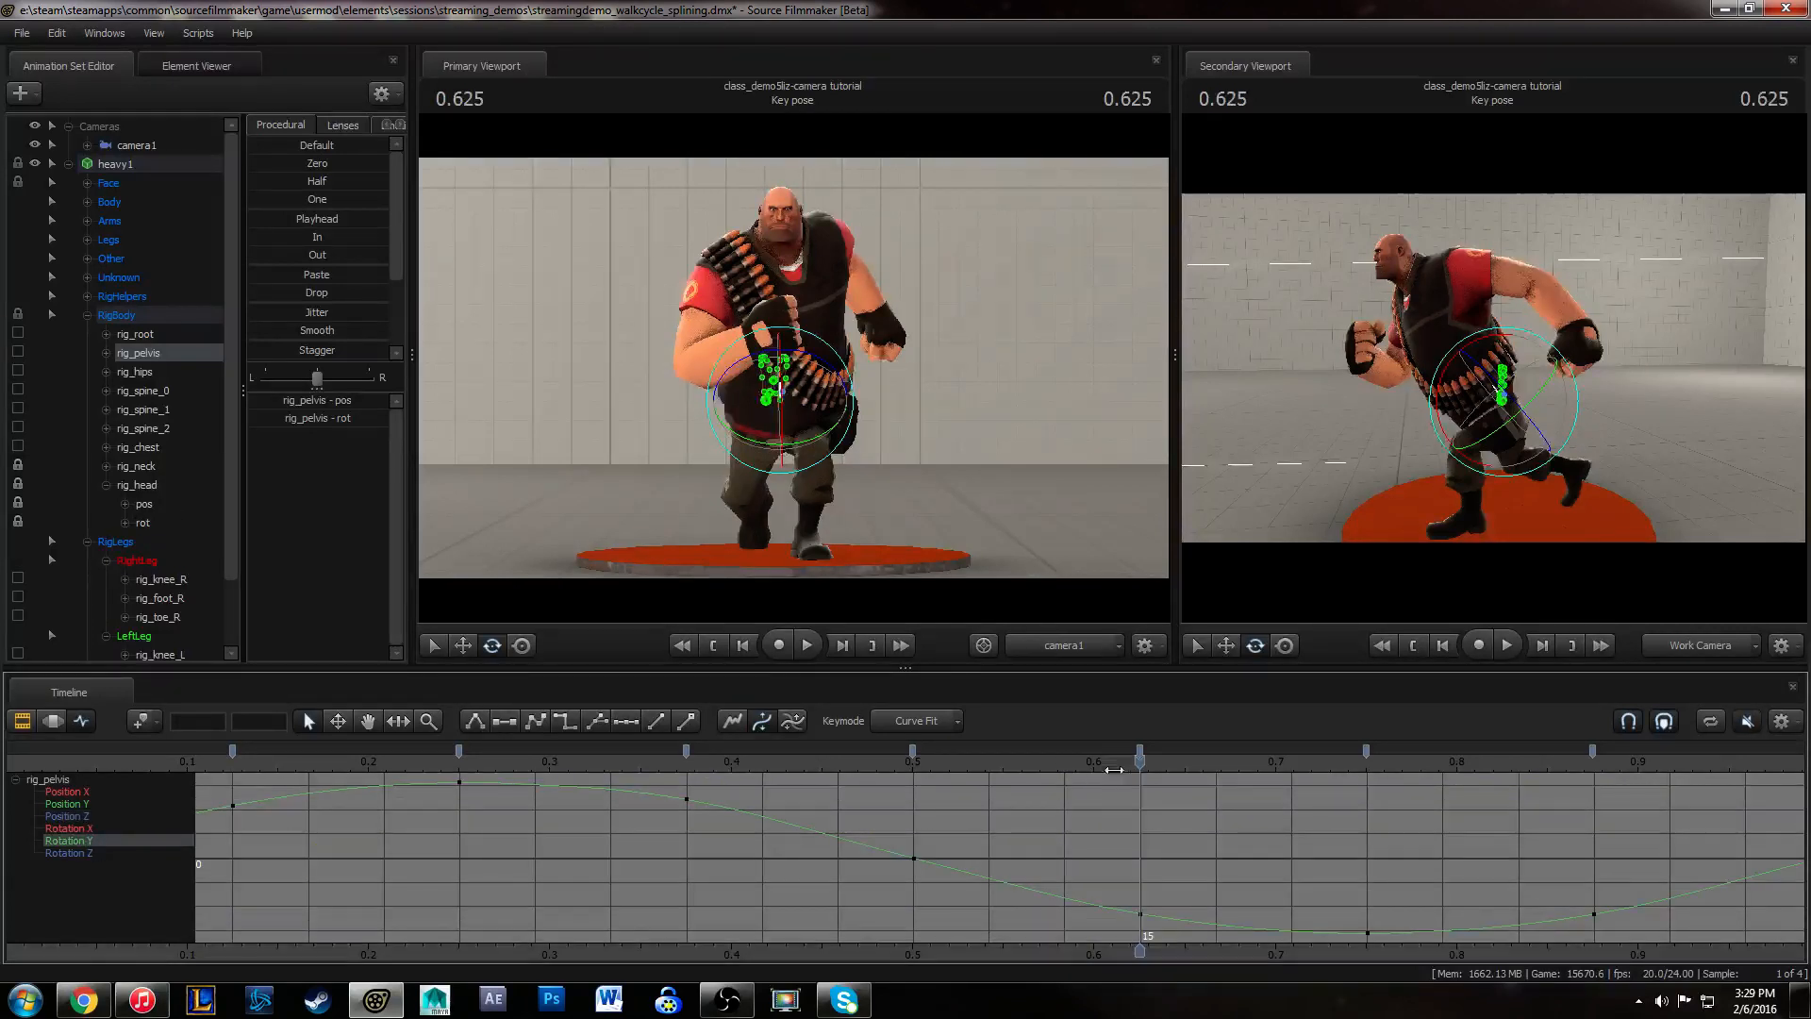
{"action": "left_click_drag", "start_coordinate": [1107, 882], "coordinate": [1217, 993]}
{"action": "mouse_move", "coordinate": [1238, 855]}
{"action": "middle_mouse_down", "text": "shift"}
{"action": "mouse_move", "coordinate": [1241, 894]}
{"action": "mouse_move", "coordinate": [1244, 865]}
{"action": "middle_mouse_up", "text": "shift"}
{"action": "key", "text": "ctrl+z"}
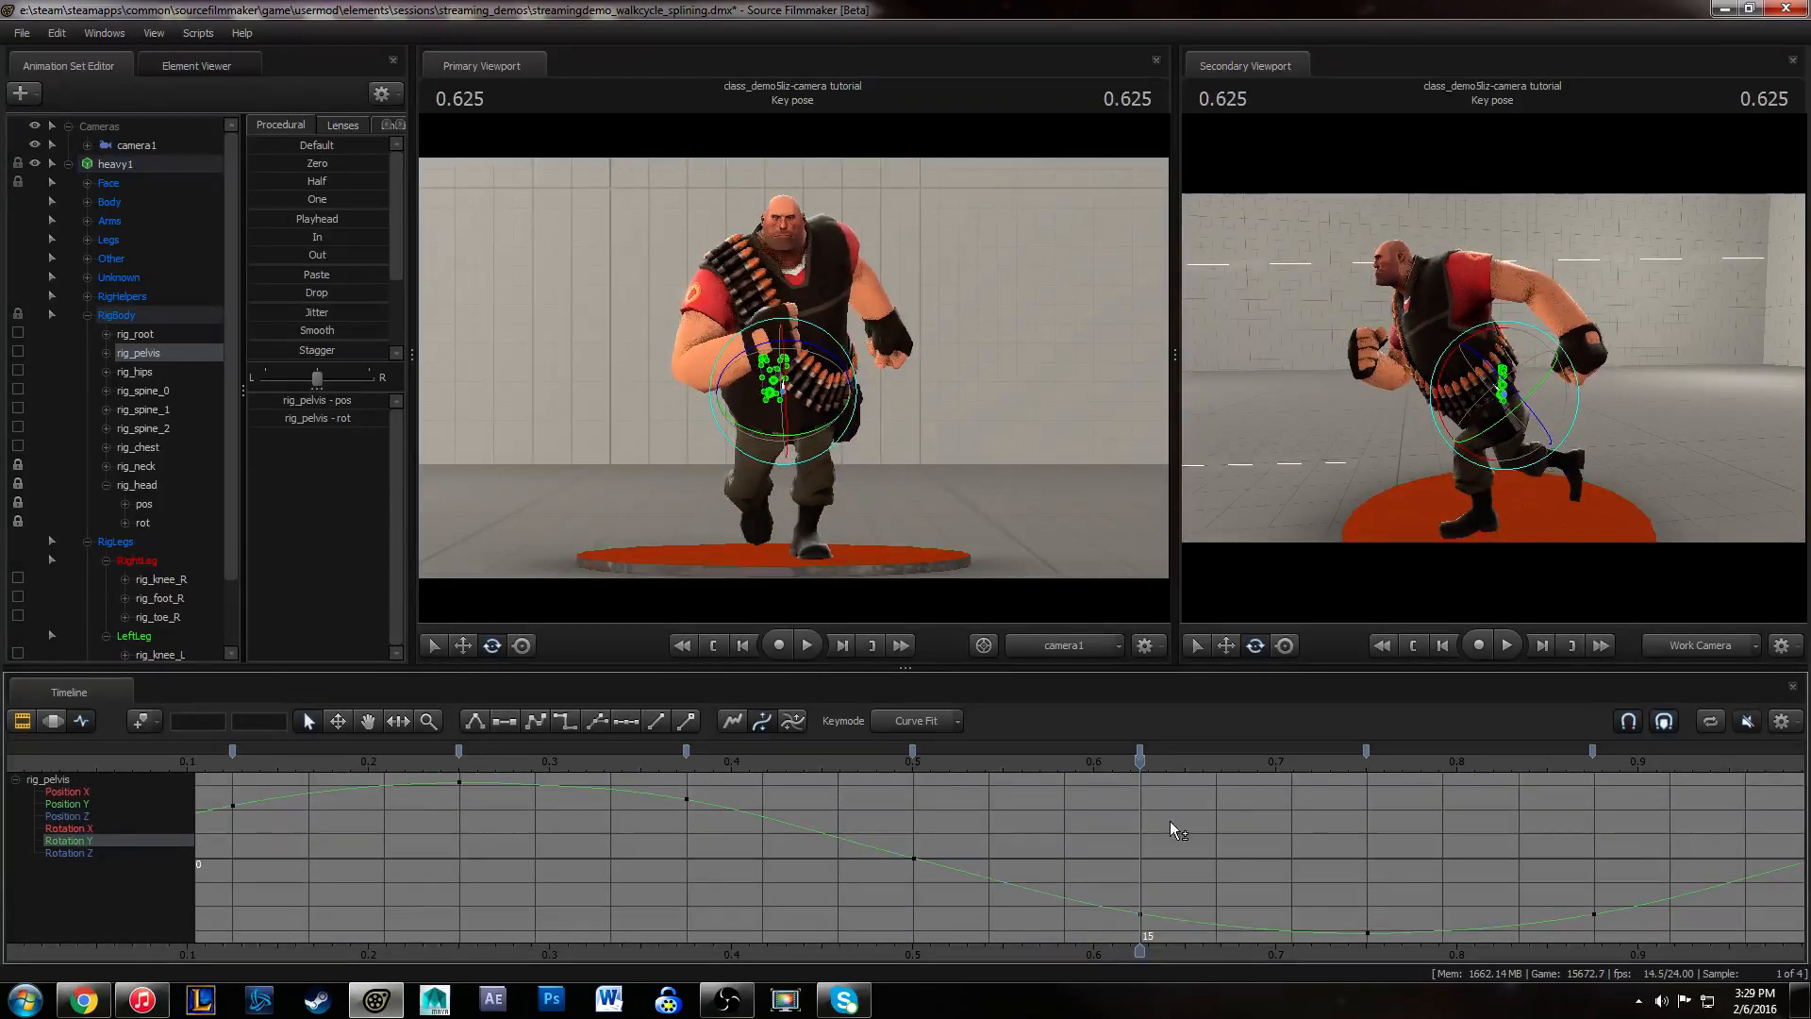
- Try adjusting the pelvis's Rotation Y peak around frame 6 and undo the attempt
{"action": "right_click_drag", "start_coordinate": [932, 809], "coordinate": [795, 806], "text": "alt"}
{"action": "left_click_drag", "start_coordinate": [252, 768], "coordinate": [658, 773]}
{"action": "left_click", "coordinate": [666, 791]}
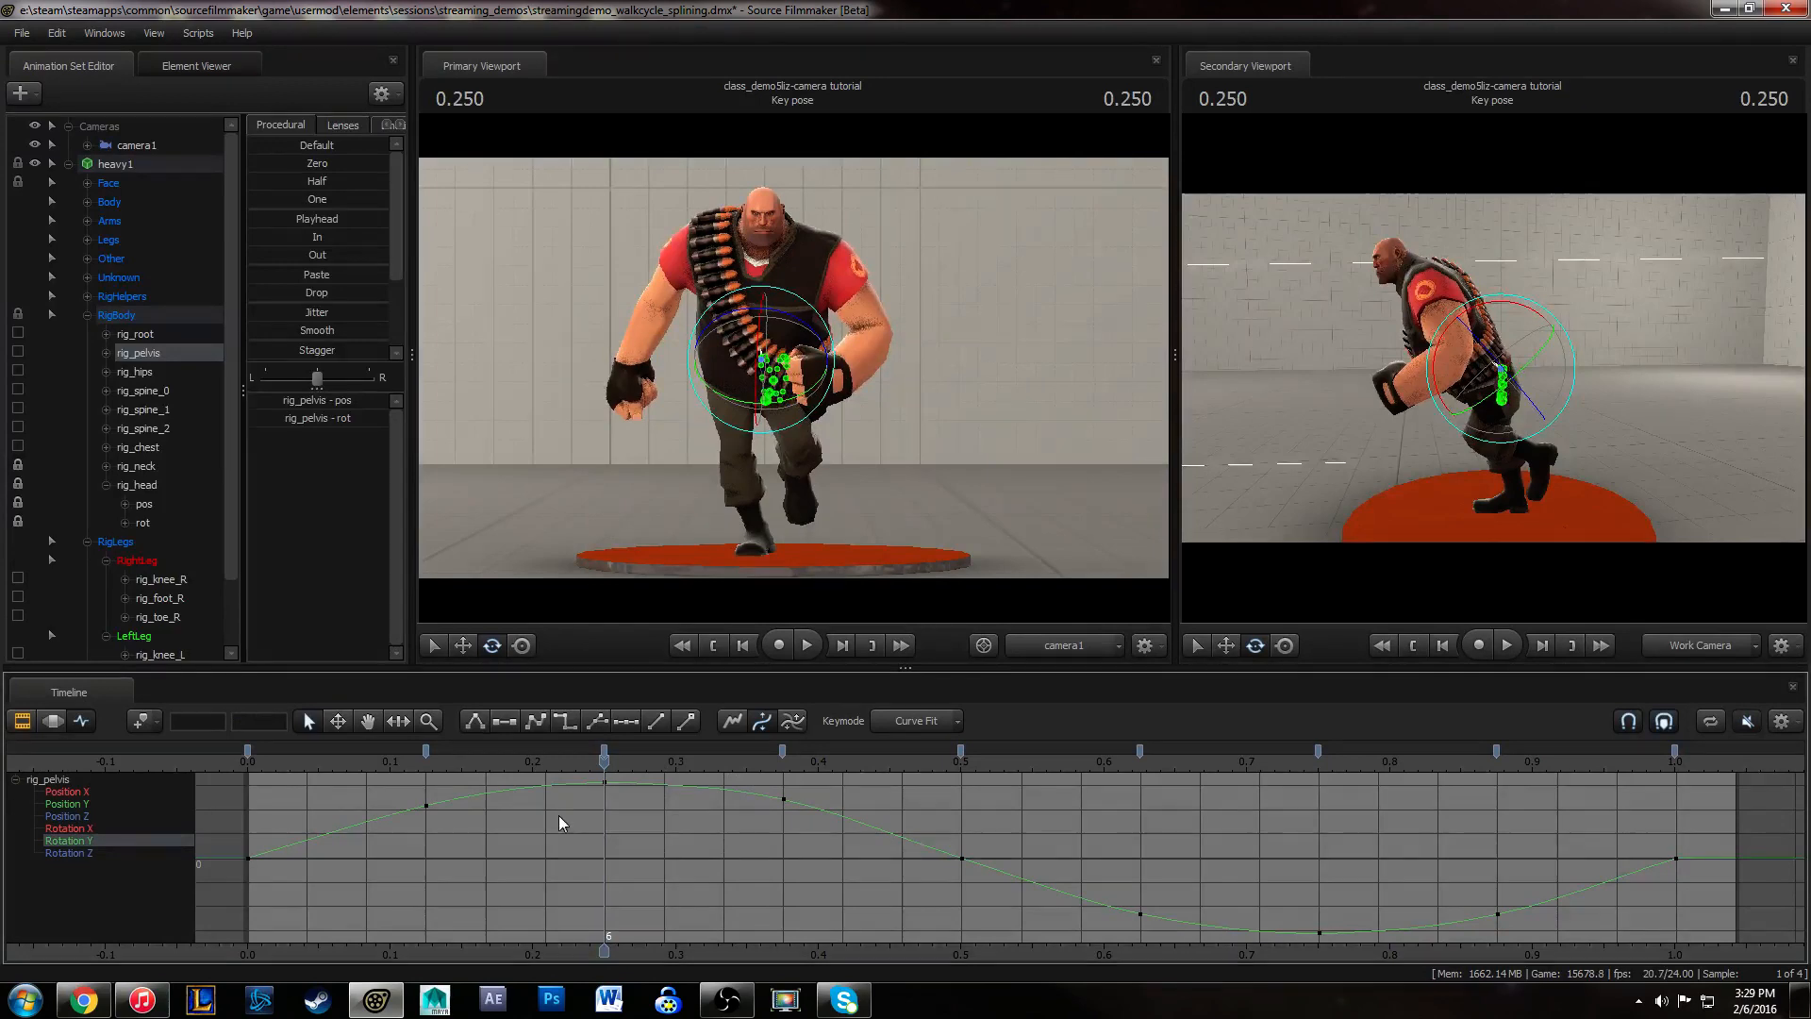
{"action": "middle_click_drag", "start_coordinate": [654, 790], "coordinate": [660, 827]}
{"action": "key", "text": "ctrl+z"}
{"action": "key", "text": "ctrl+z"}
- Examine the Rotation Y and Rotation Z curves of rig_spine_1 with the Heavy seen from his other side
{"action": "left_click_drag", "start_coordinate": [1422, 431], "coordinate": [1684, 404], "text": "alt"}
{"action": "left_click", "coordinate": [146, 410]}
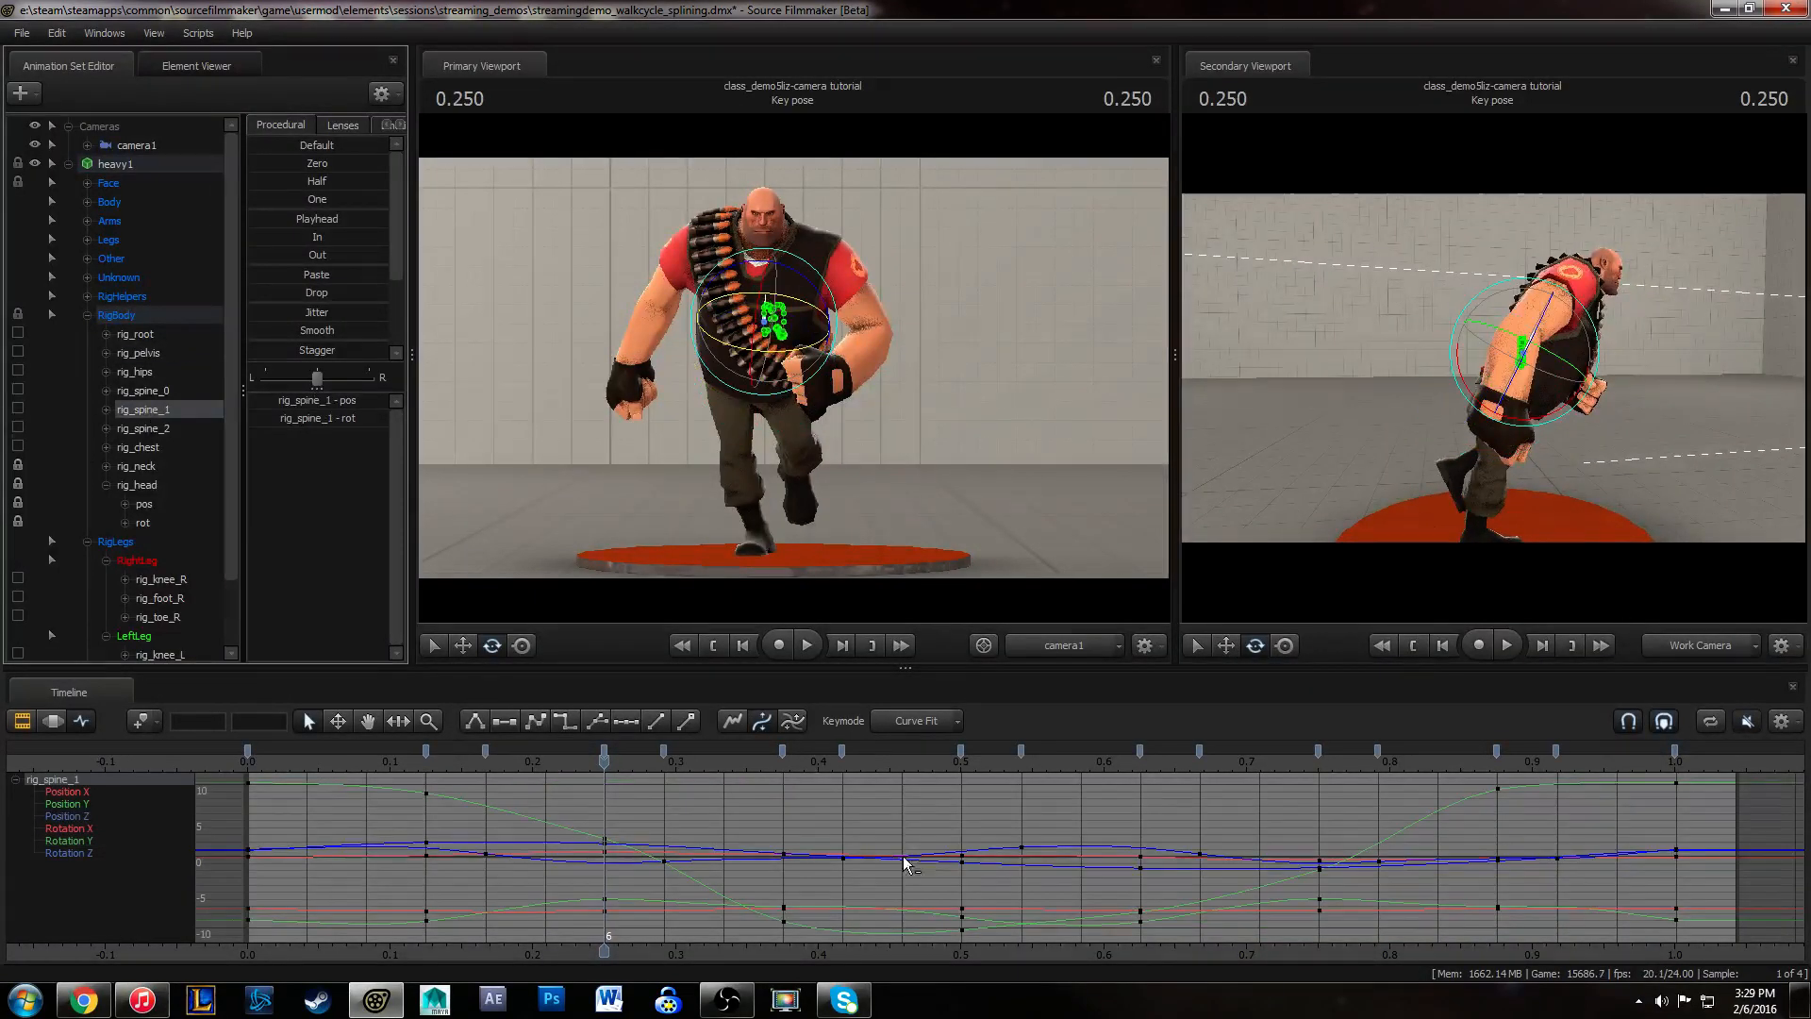
{"action": "left_click", "coordinate": [74, 841]}
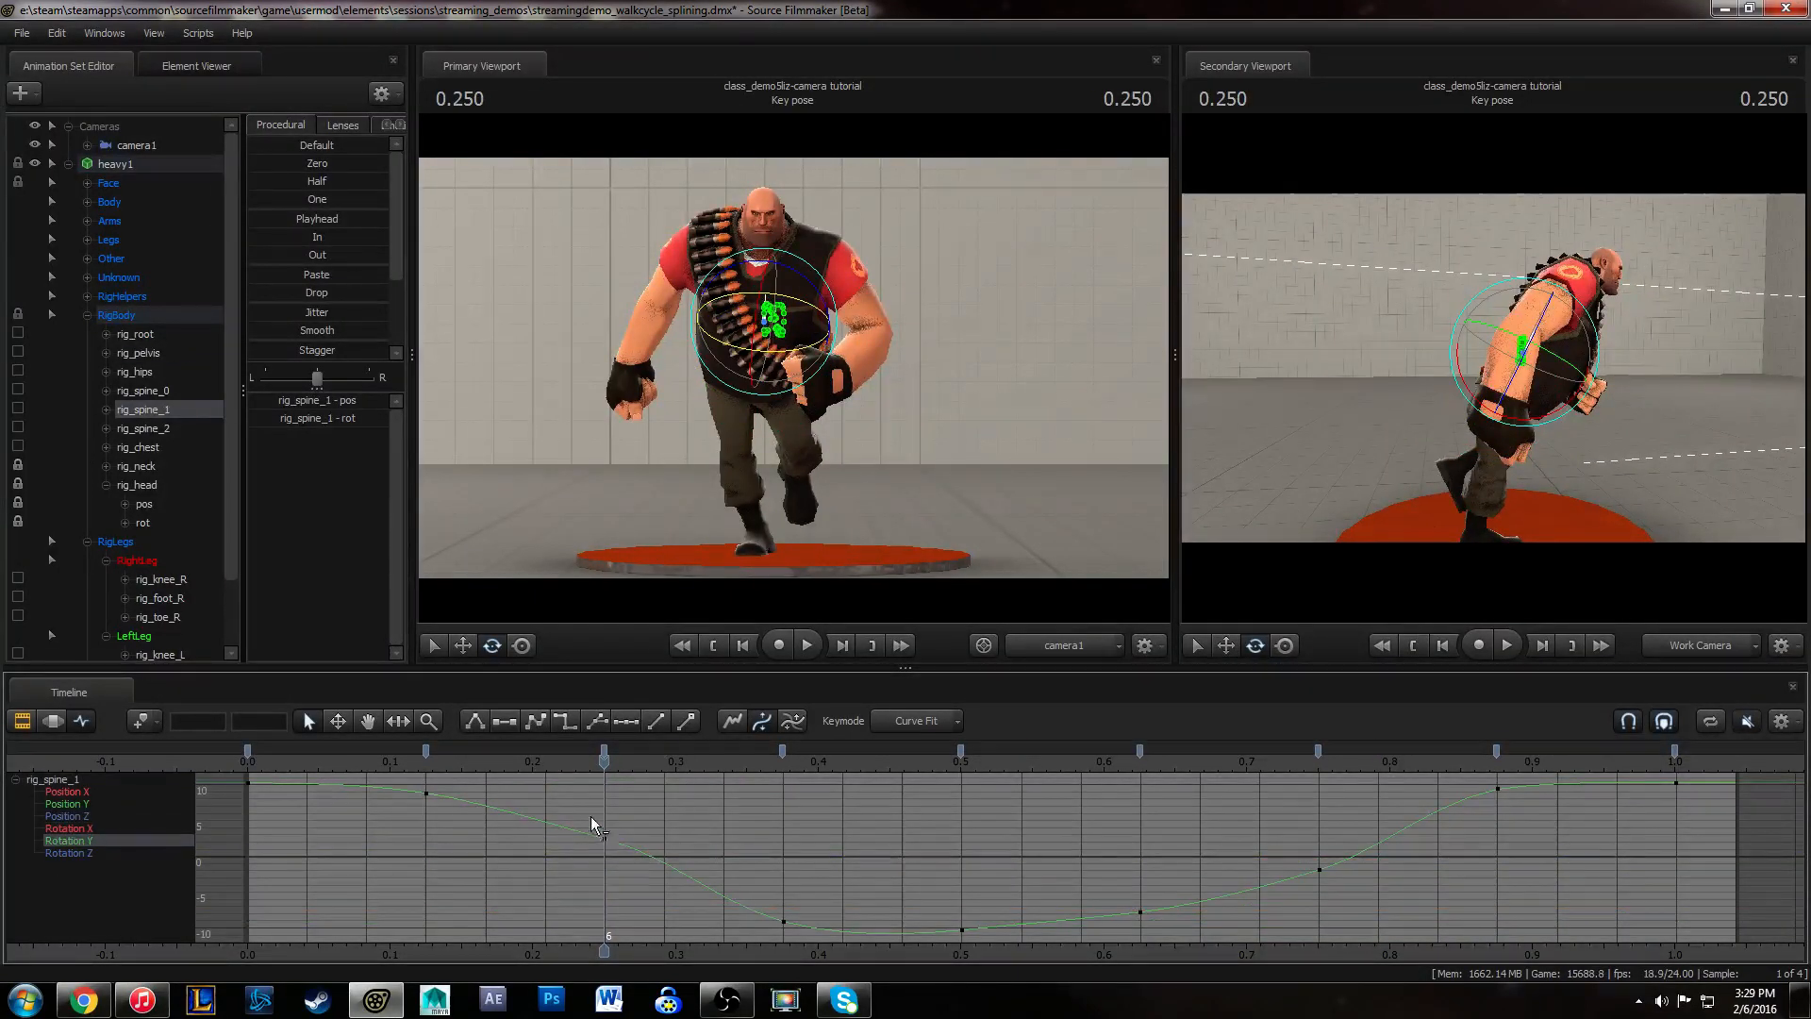
{"action": "left_click", "coordinate": [538, 832]}
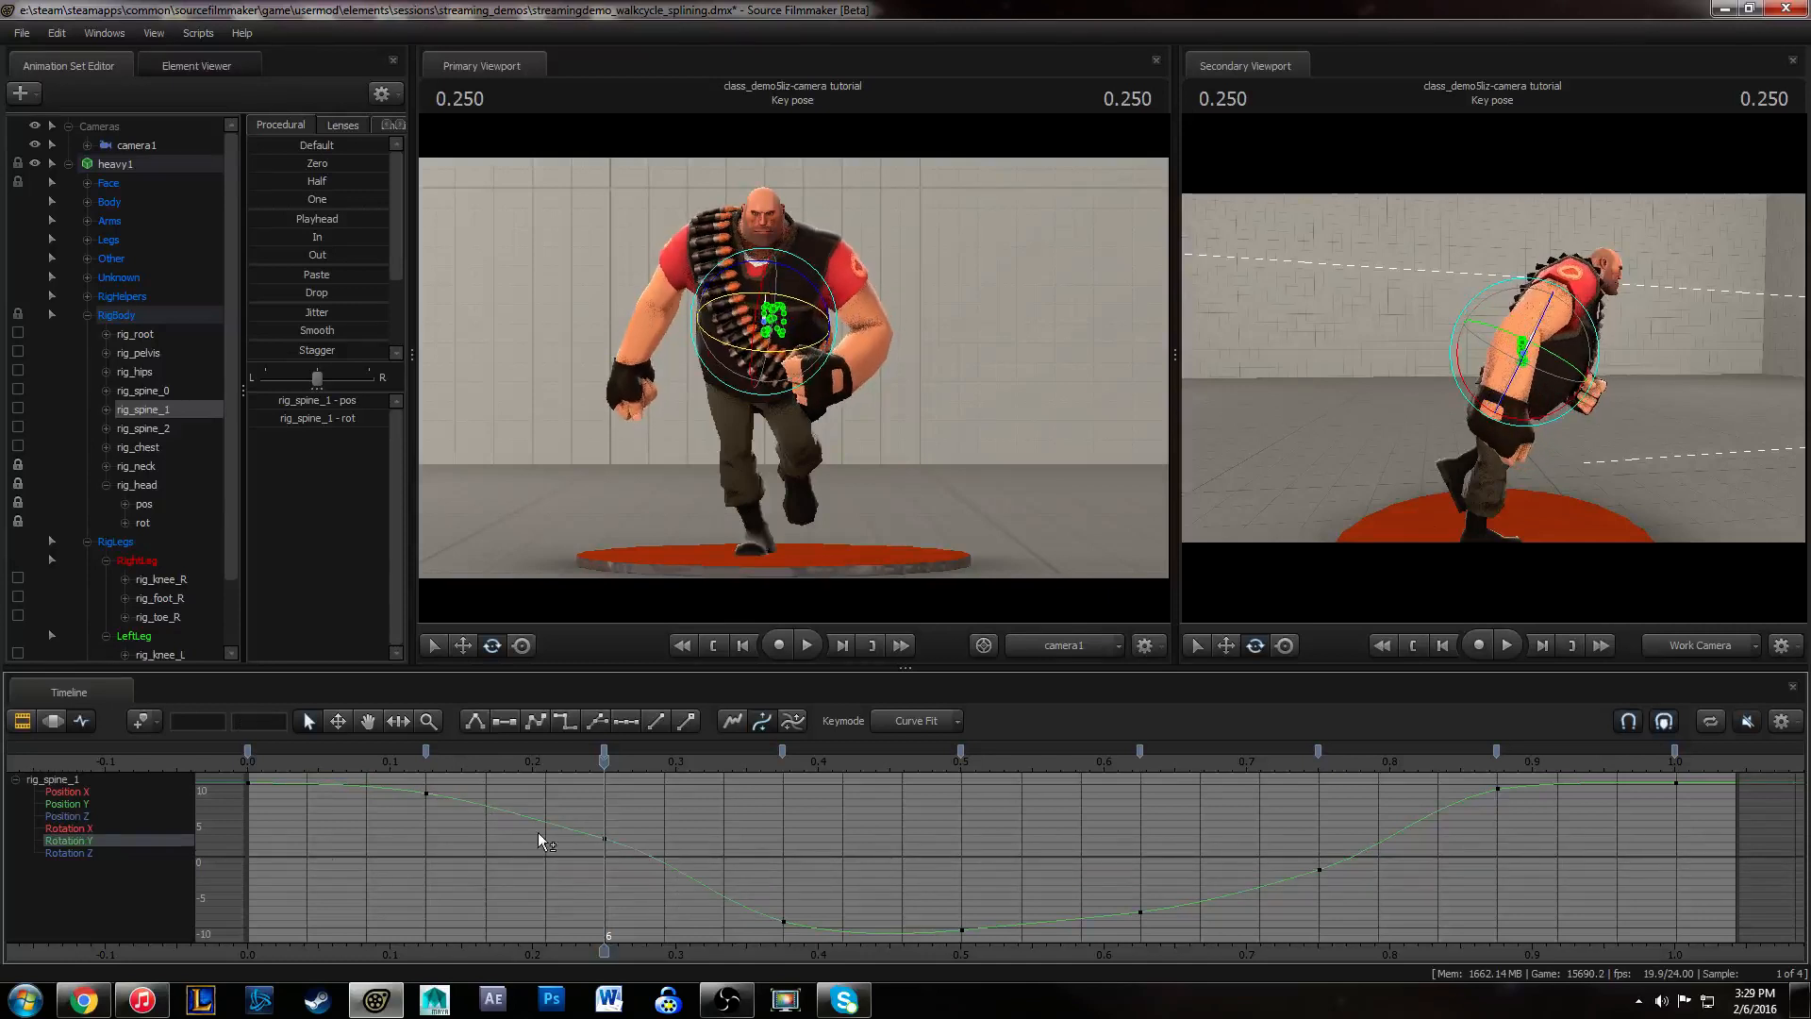
{"action": "left_click", "coordinate": [94, 853]}
{"action": "left_click_drag", "start_coordinate": [630, 859], "coordinate": [625, 764]}
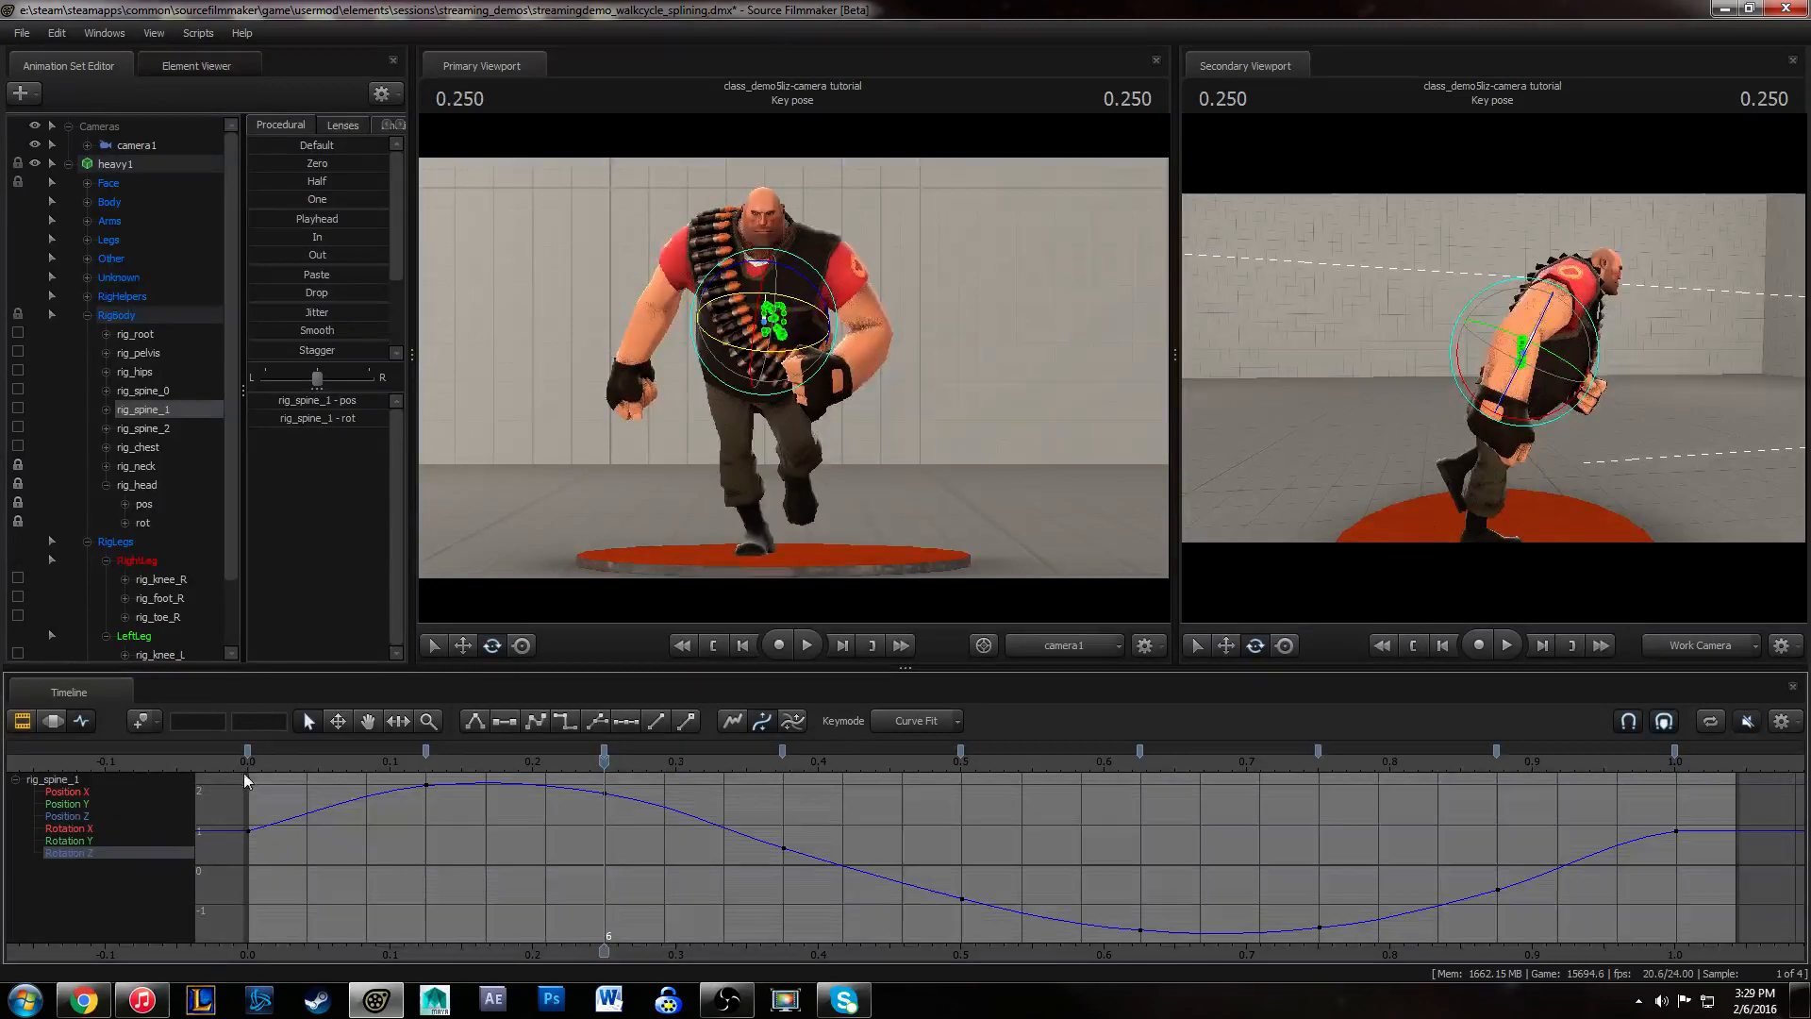
- Replay the walk cycle while viewing the Heavy from the side, from above and at an angle
{"action": "key", "text": "space"}
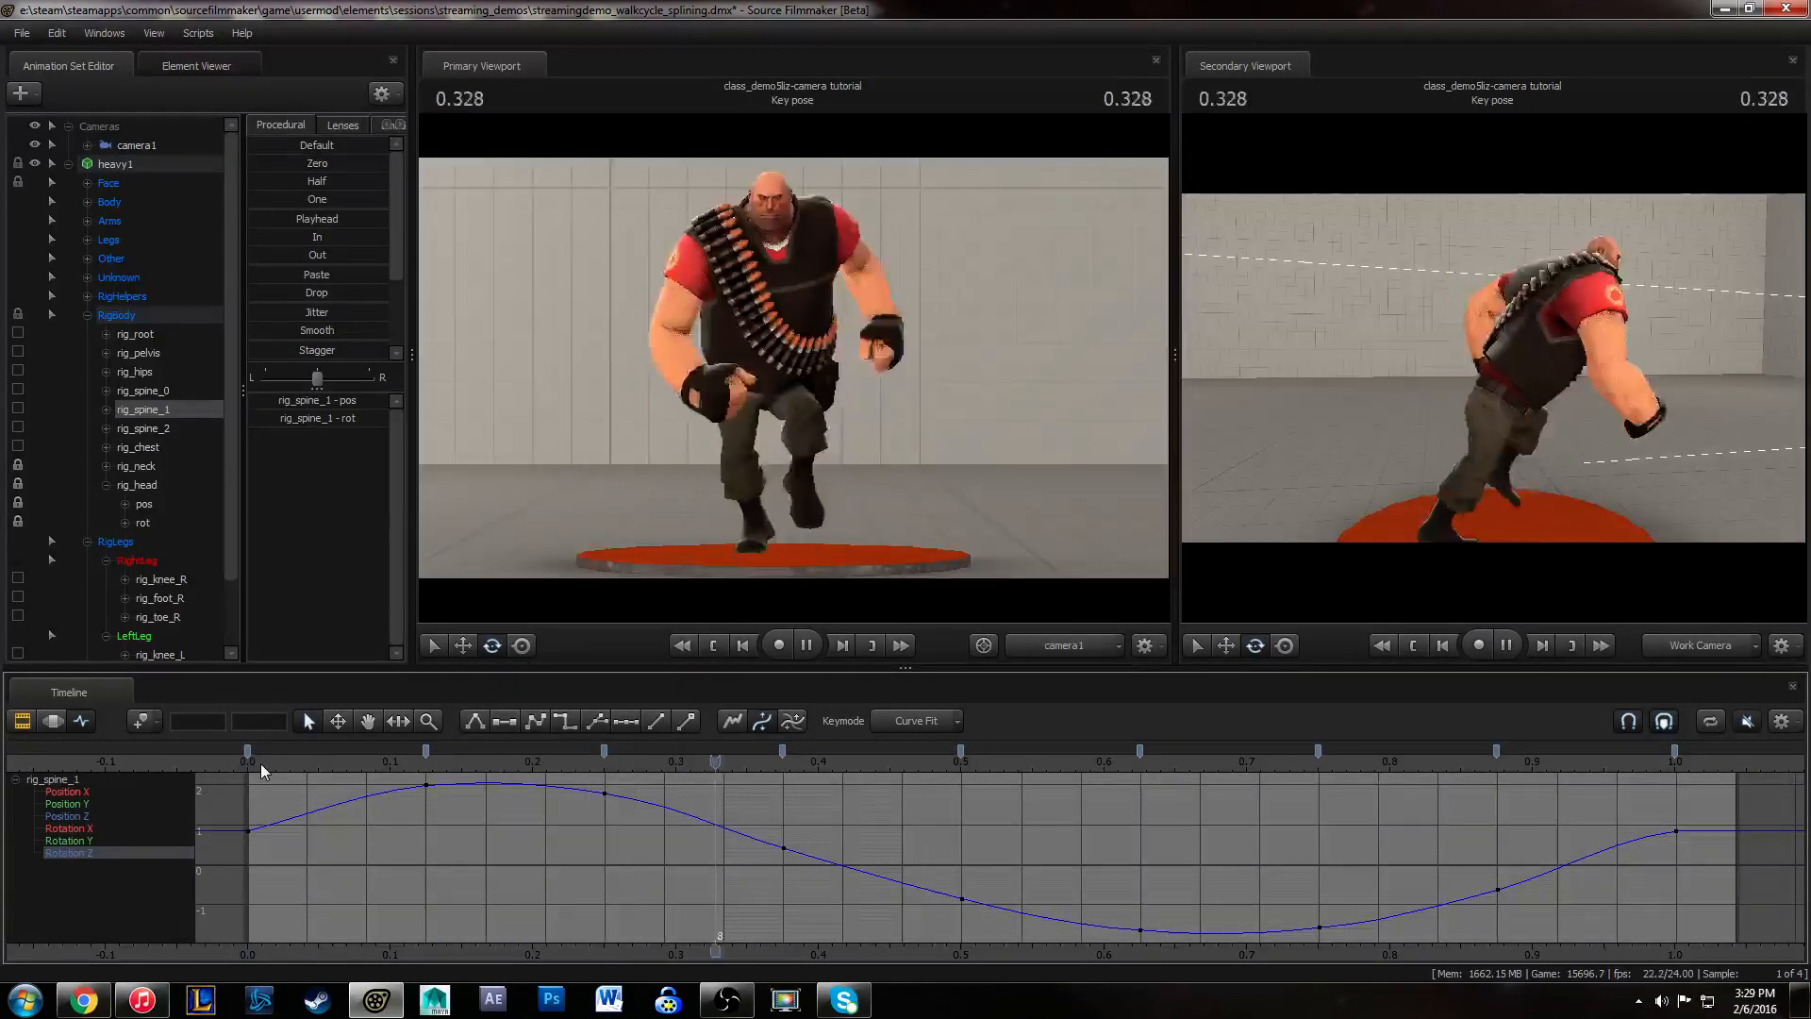
{"action": "key", "text": "space"}
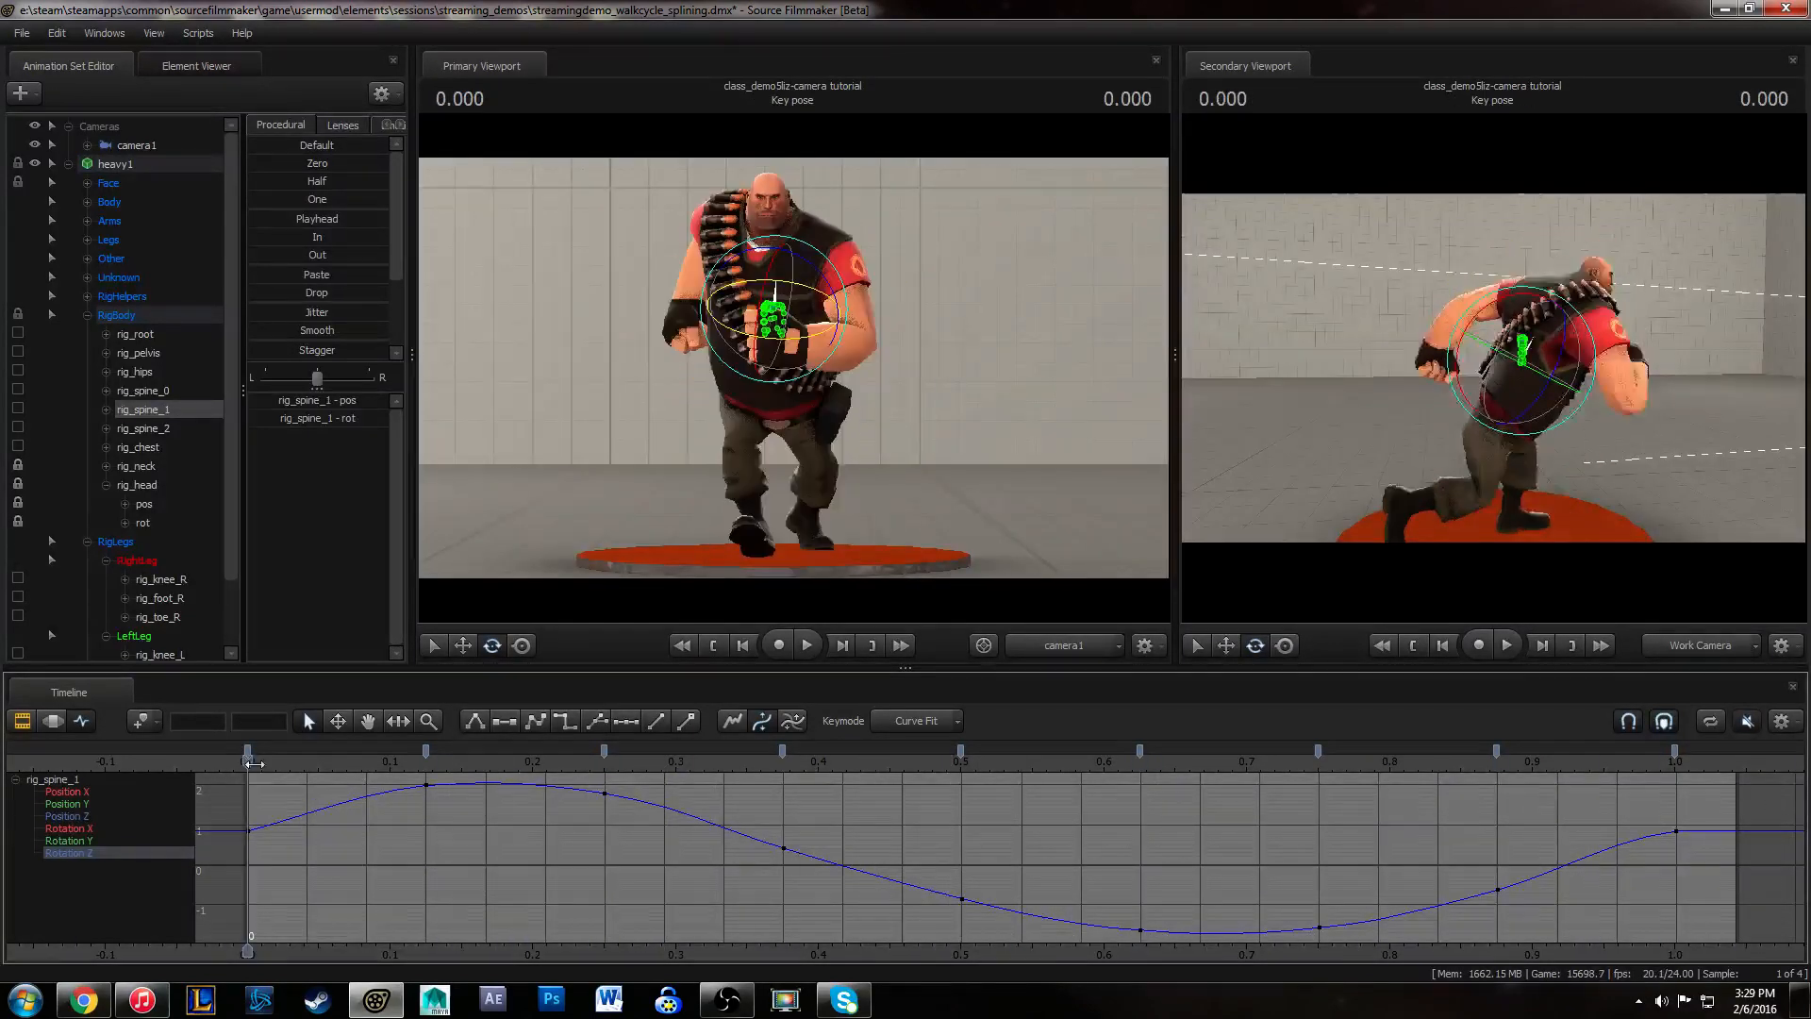
{"action": "middle_click_drag", "start_coordinate": [800, 873], "coordinate": [558, 872]}
{"action": "right_click_drag", "start_coordinate": [561, 874], "coordinate": [604, 872], "text": "alt"}
{"action": "key", "text": "space"}
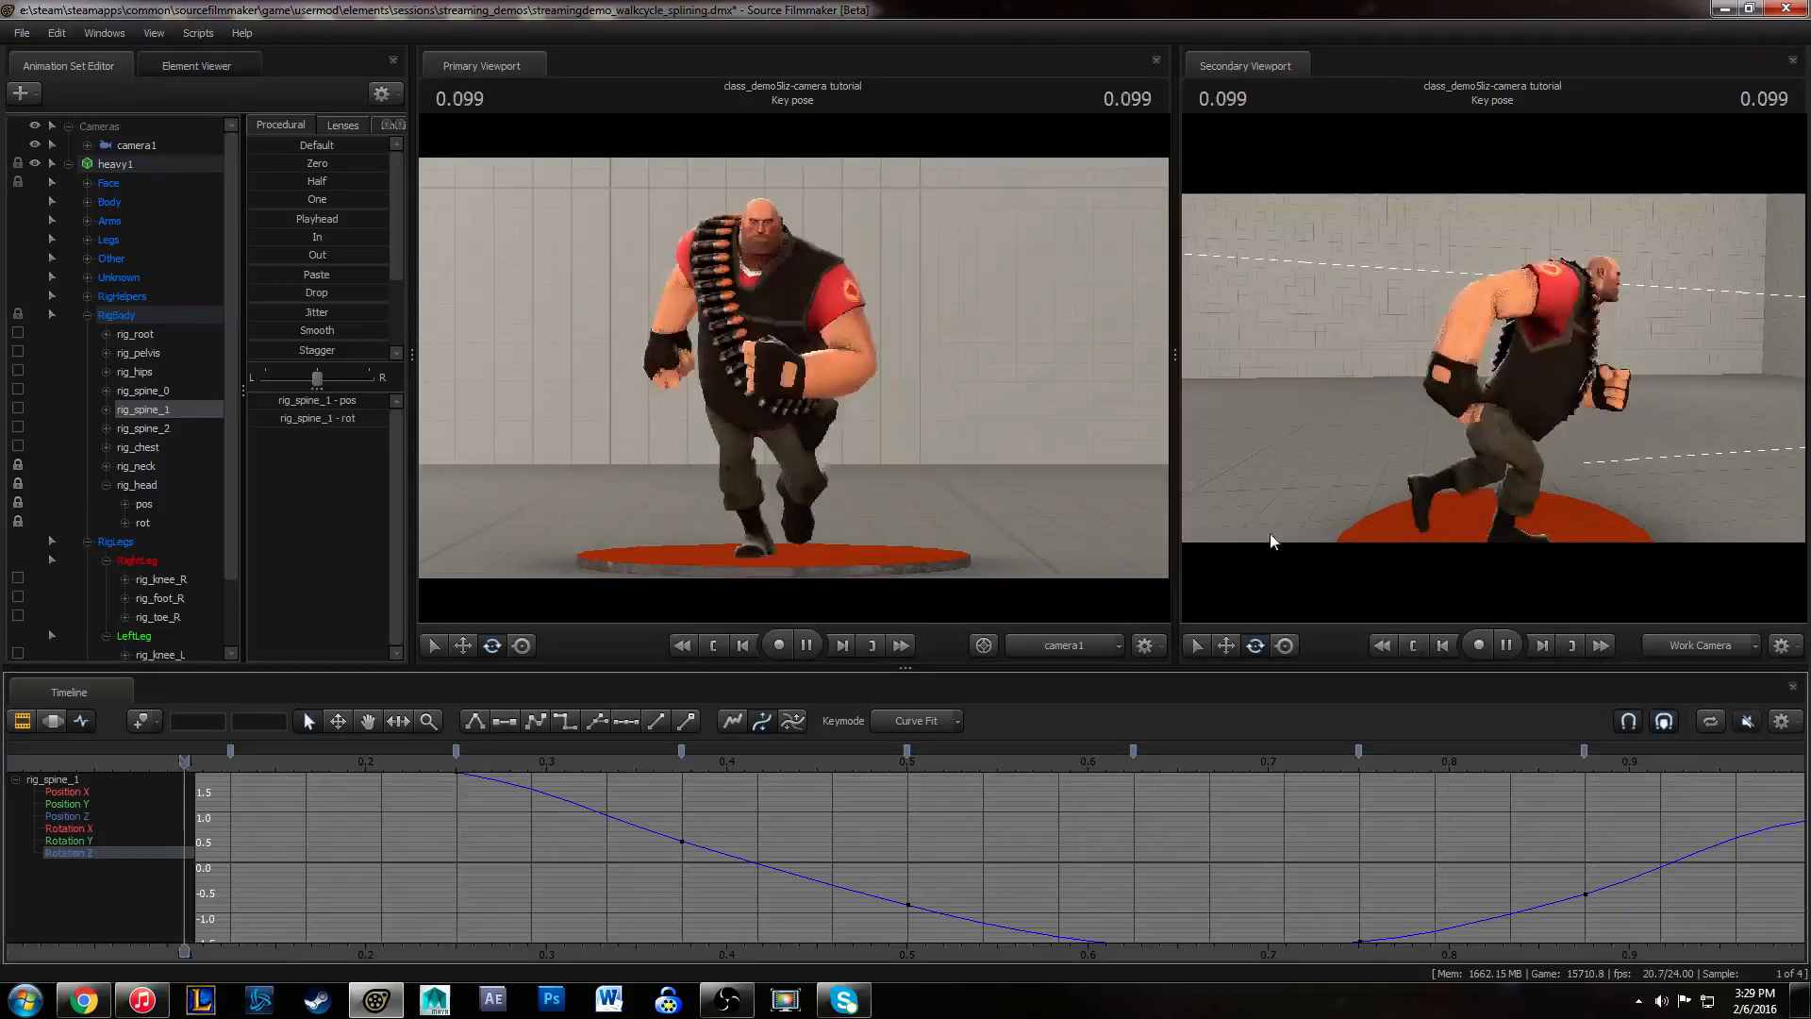
{"action": "left_click_drag", "start_coordinate": [1368, 453], "coordinate": [1498, 369], "text": "alt"}
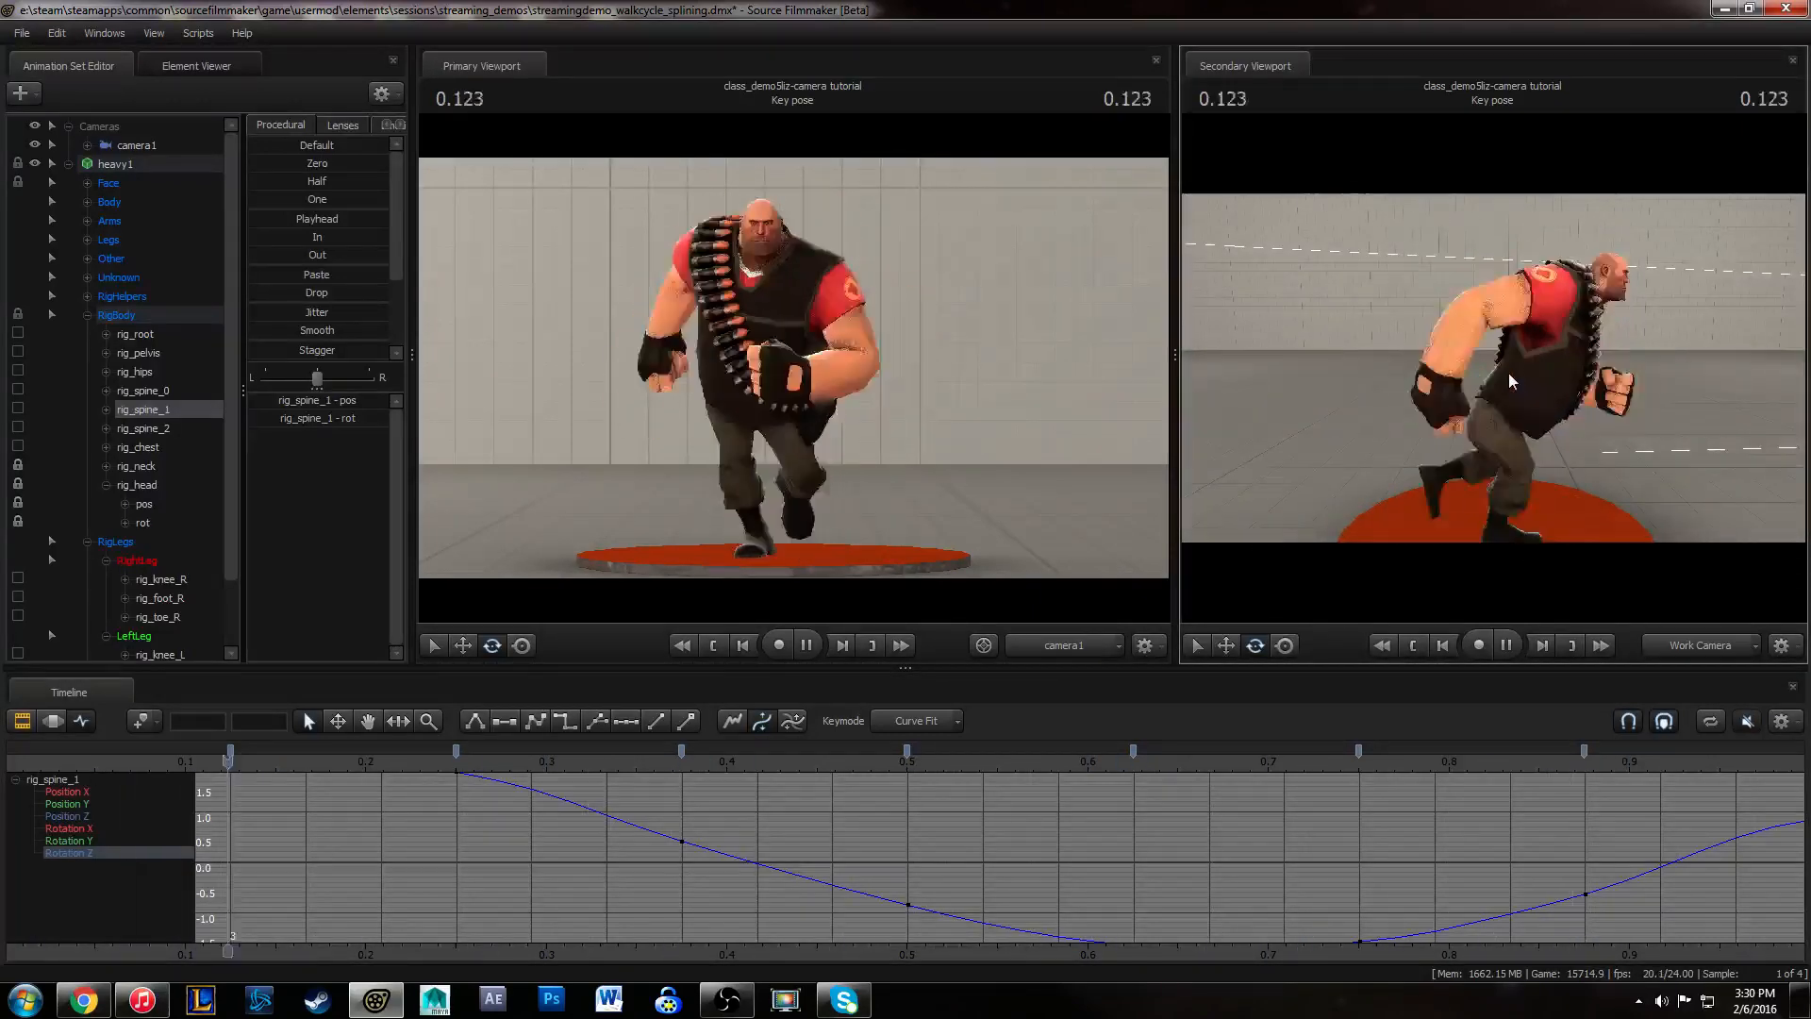
{"action": "left_click_drag", "start_coordinate": [1618, 384], "coordinate": [1500, 361], "text": "alt"}
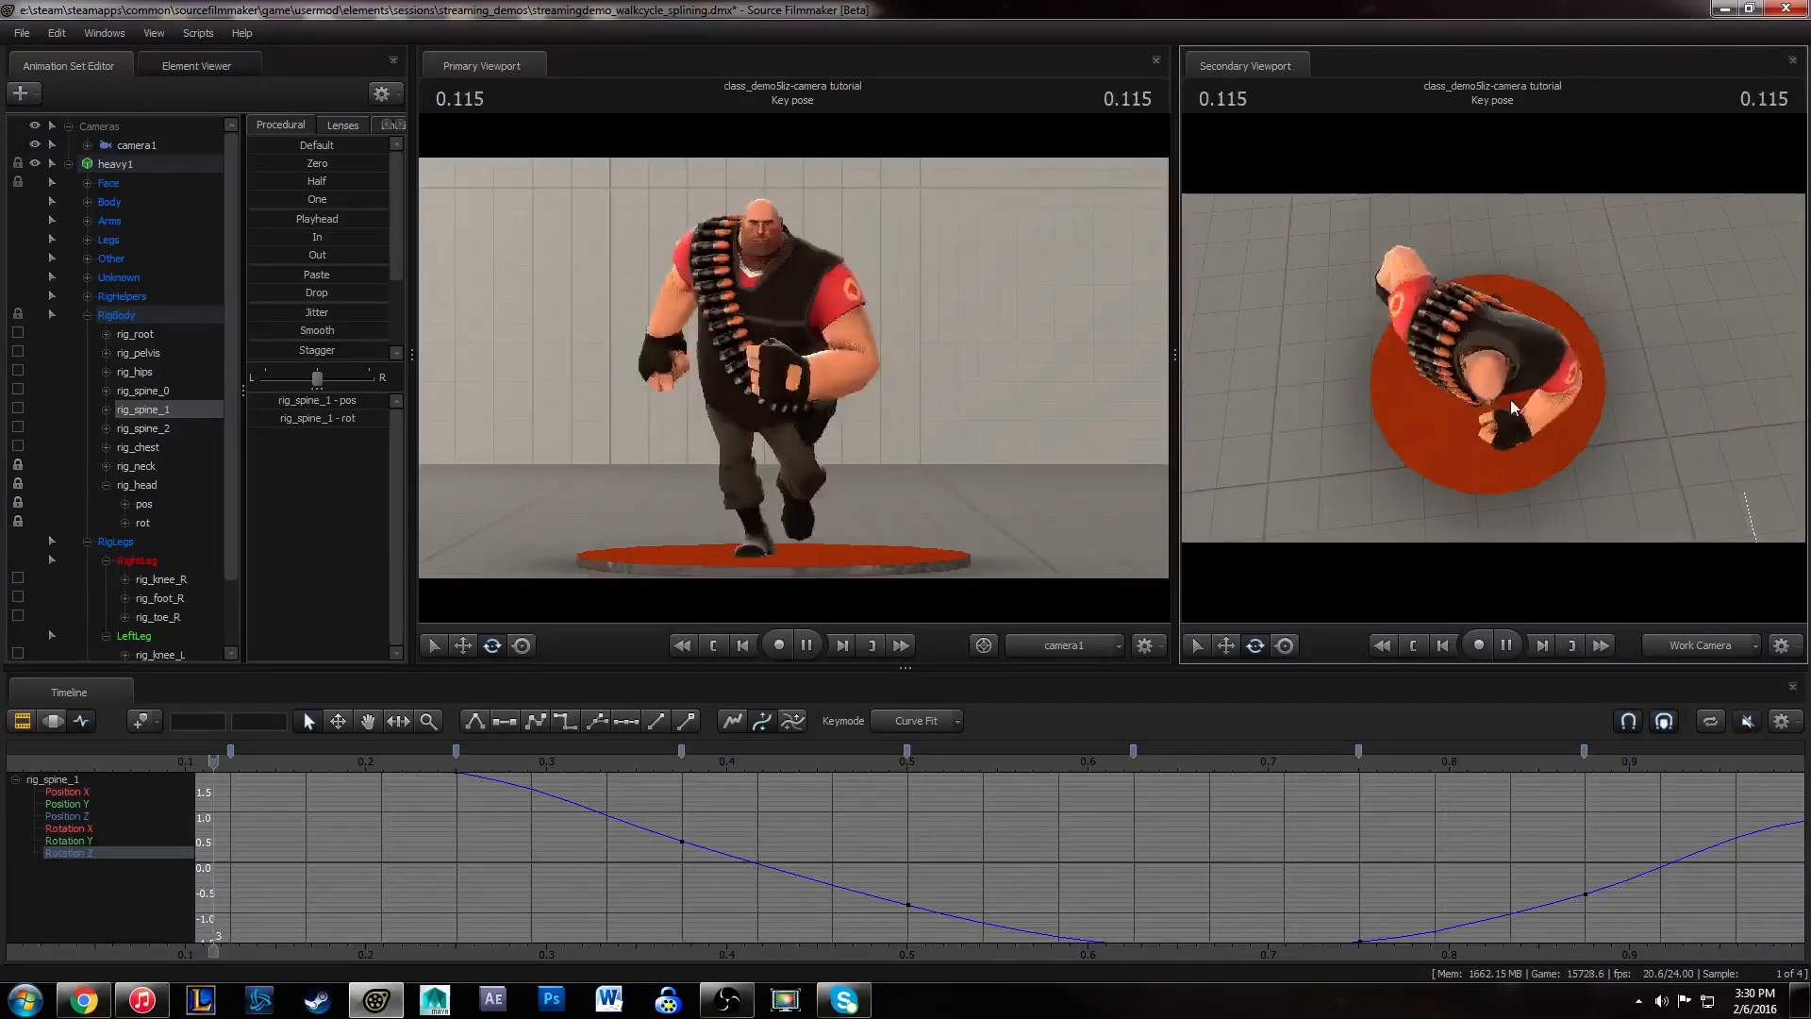
{"action": "left_click_drag", "start_coordinate": [1509, 399], "coordinate": [1464, 438], "text": "alt"}
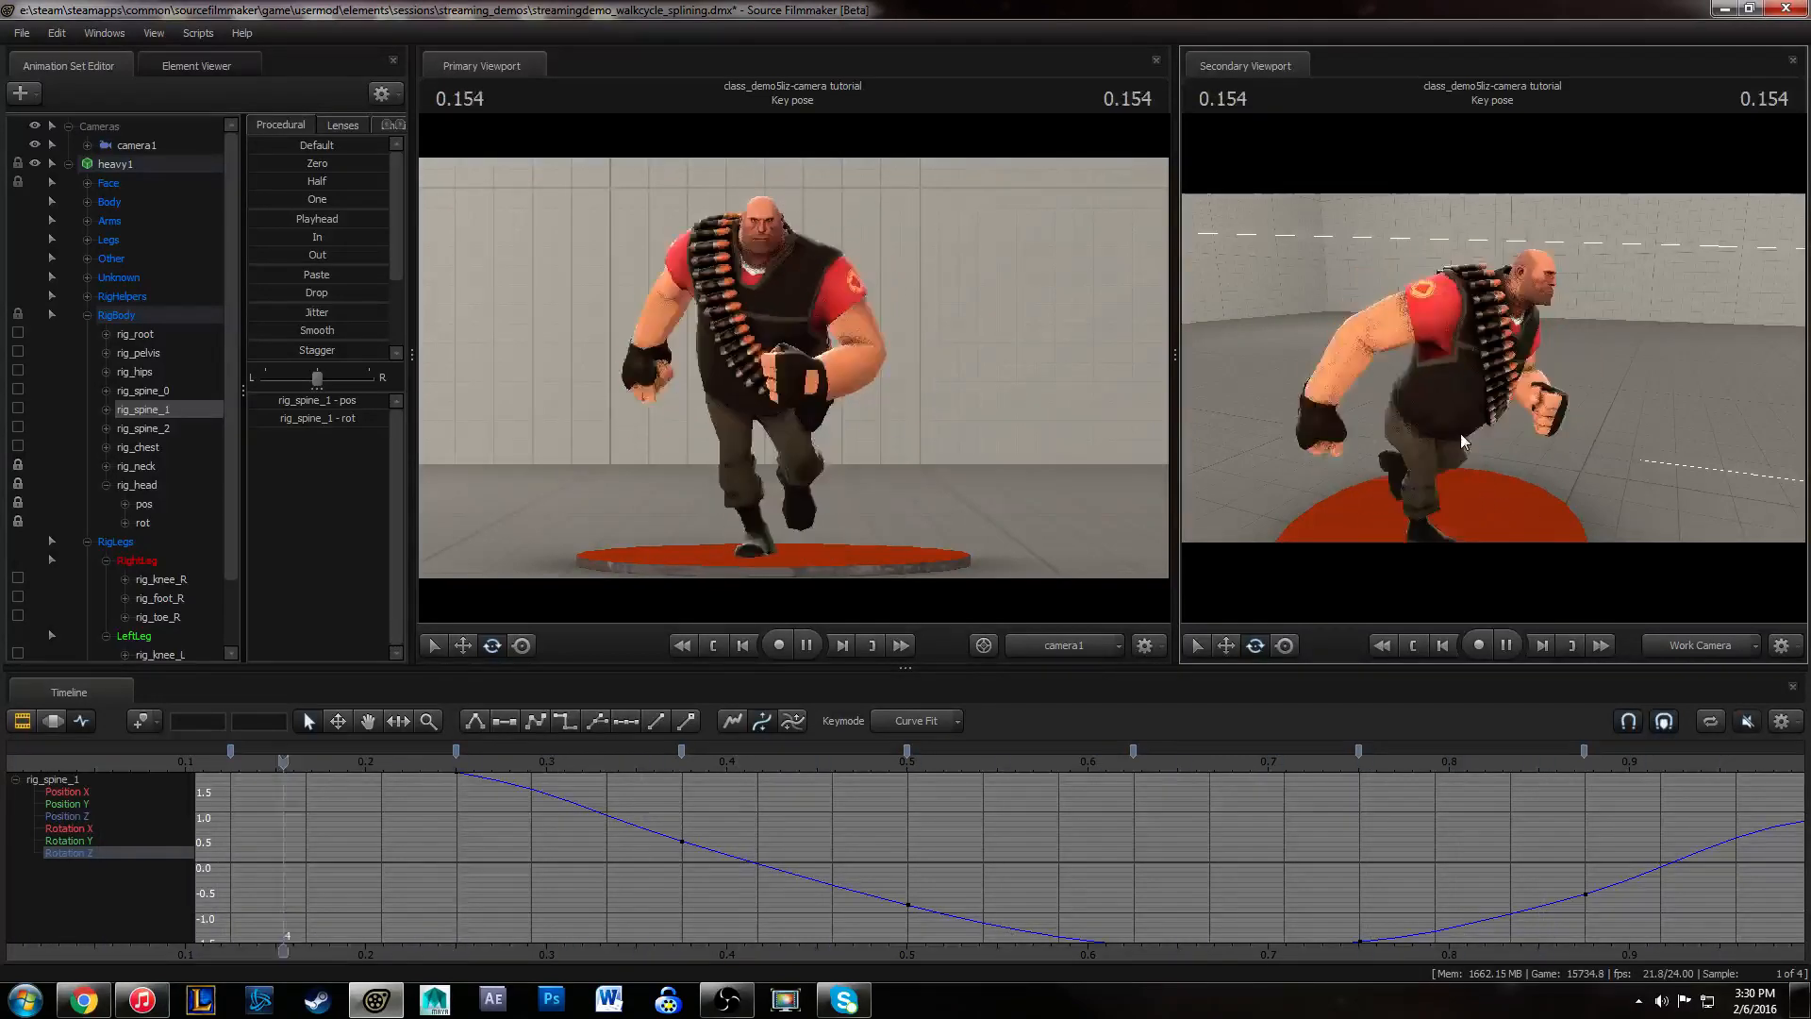
{"action": "key", "text": "space"}
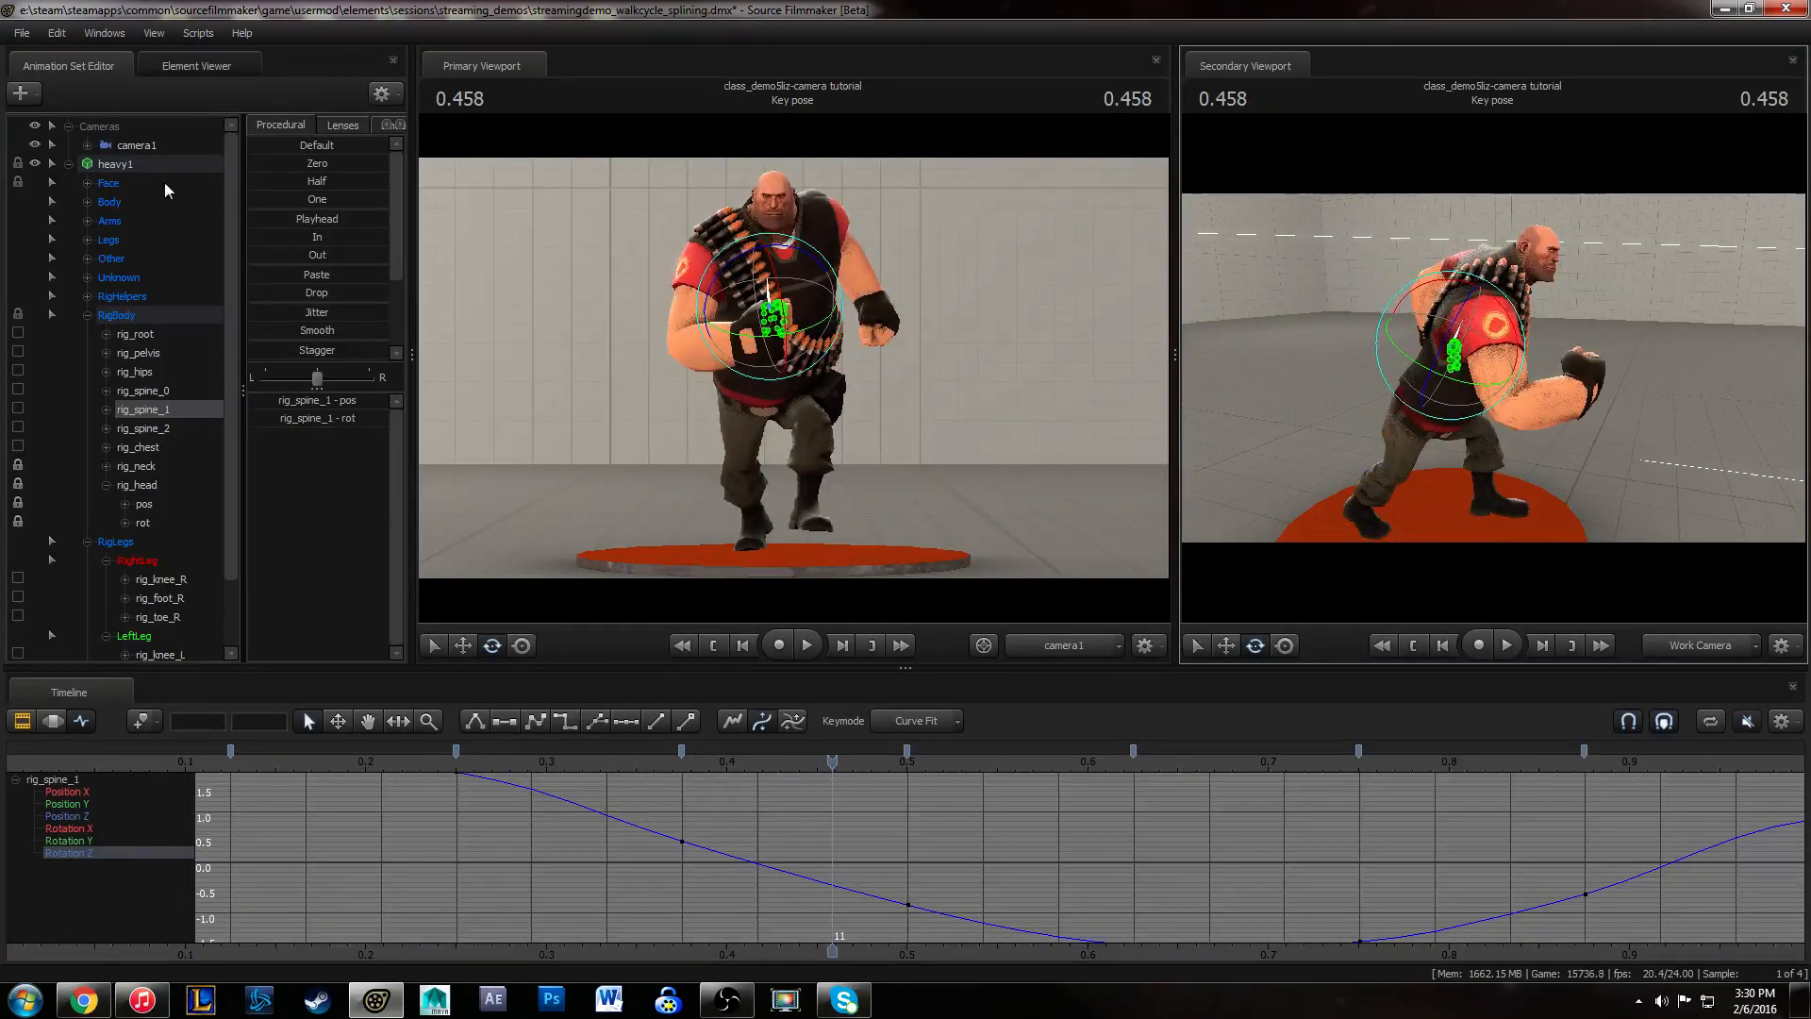
- Reframe camera1 closer on the Heavy's legs and feet using the Motion Editor
{"action": "left_click", "coordinate": [112, 146]}
{"action": "left_click", "coordinate": [51, 720]}
{"action": "mouse_move", "coordinate": [788, 395]}
{"action": "middle_mouse_down", "text": "alt"}
{"action": "mouse_move", "coordinate": [793, 368]}
{"action": "mouse_move", "coordinate": [768, 388]}
{"action": "middle_mouse_up", "text": "alt"}
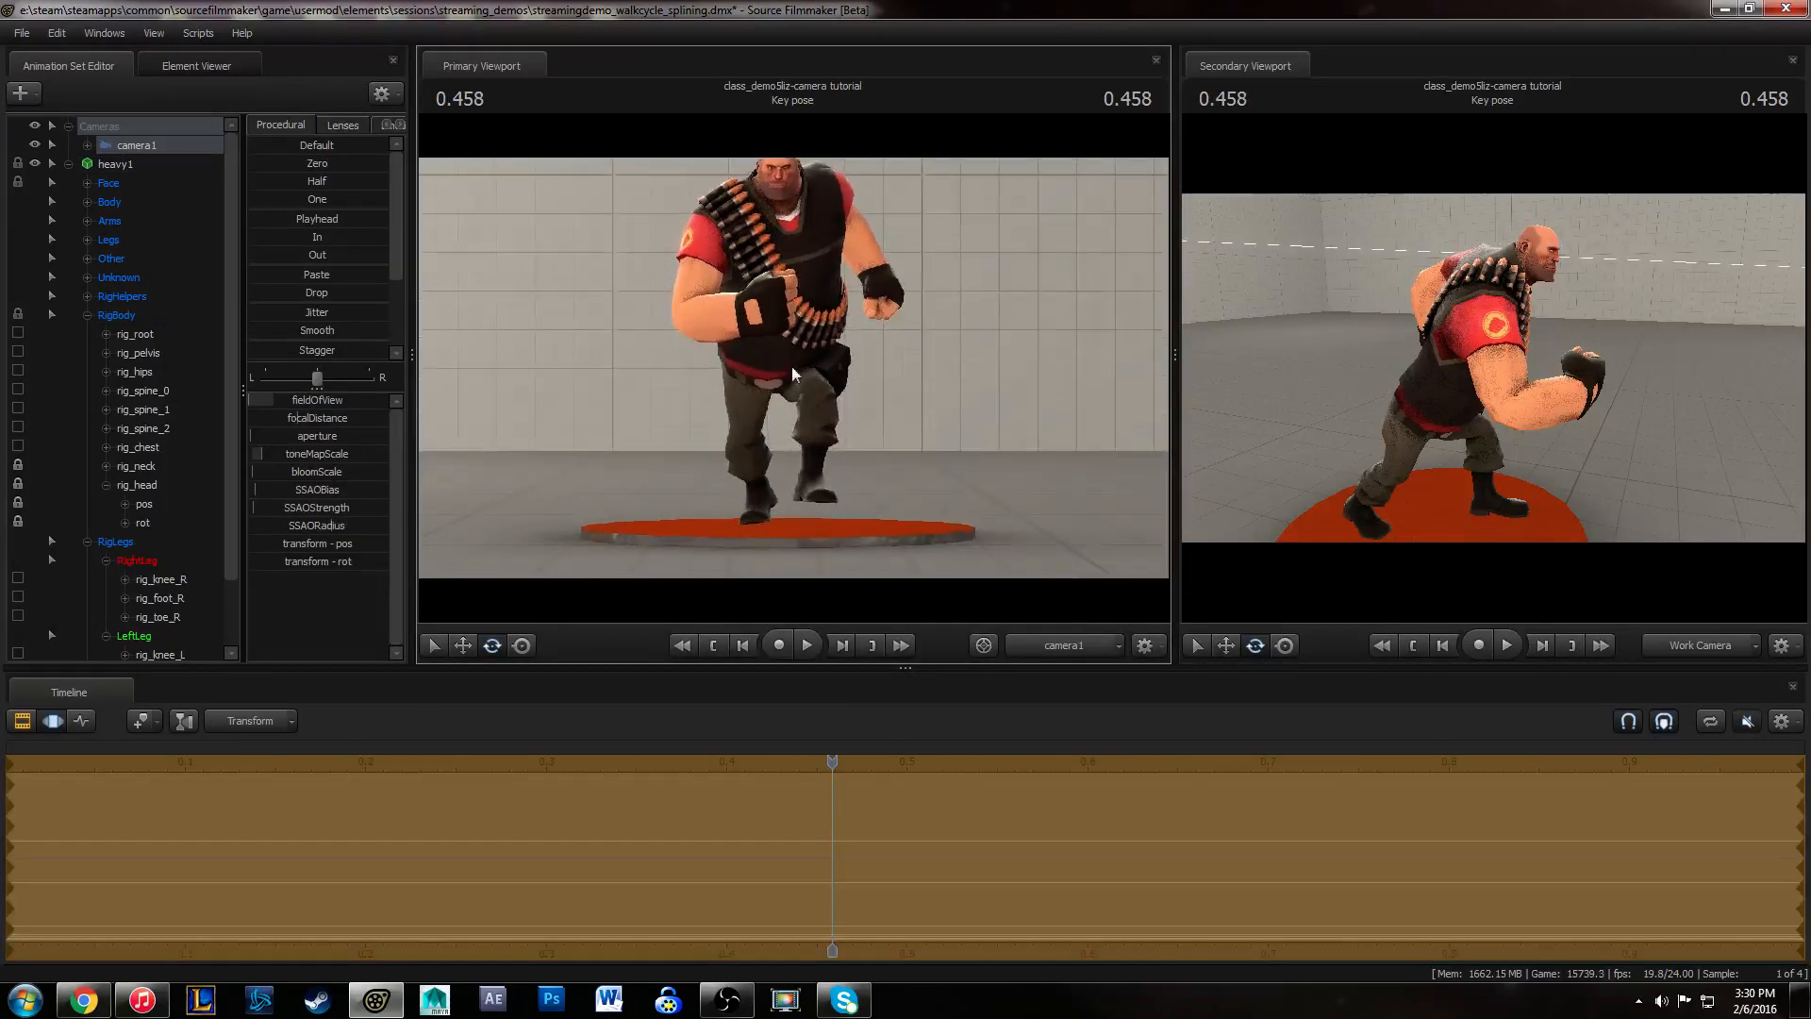
{"action": "right_click_drag", "start_coordinate": [772, 404], "coordinate": [813, 400], "text": "alt"}
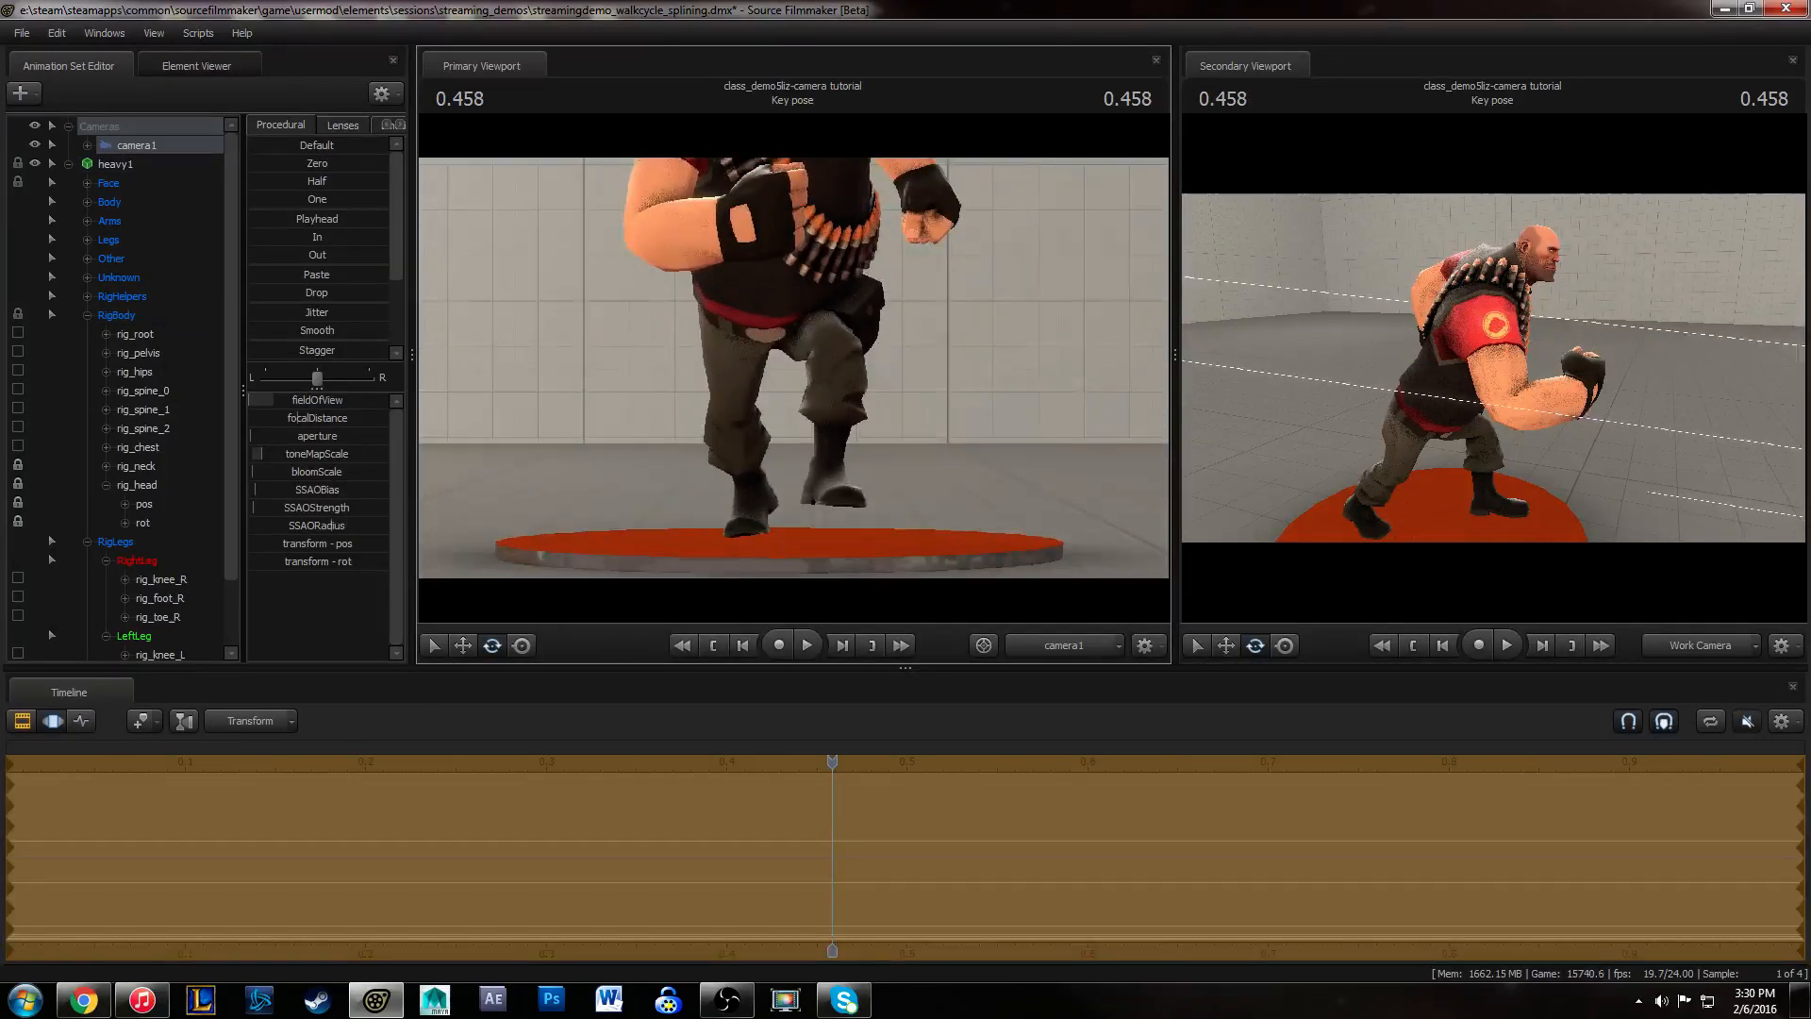
{"action": "middle_click_drag", "start_coordinate": [801, 415], "coordinate": [803, 373], "text": "alt"}
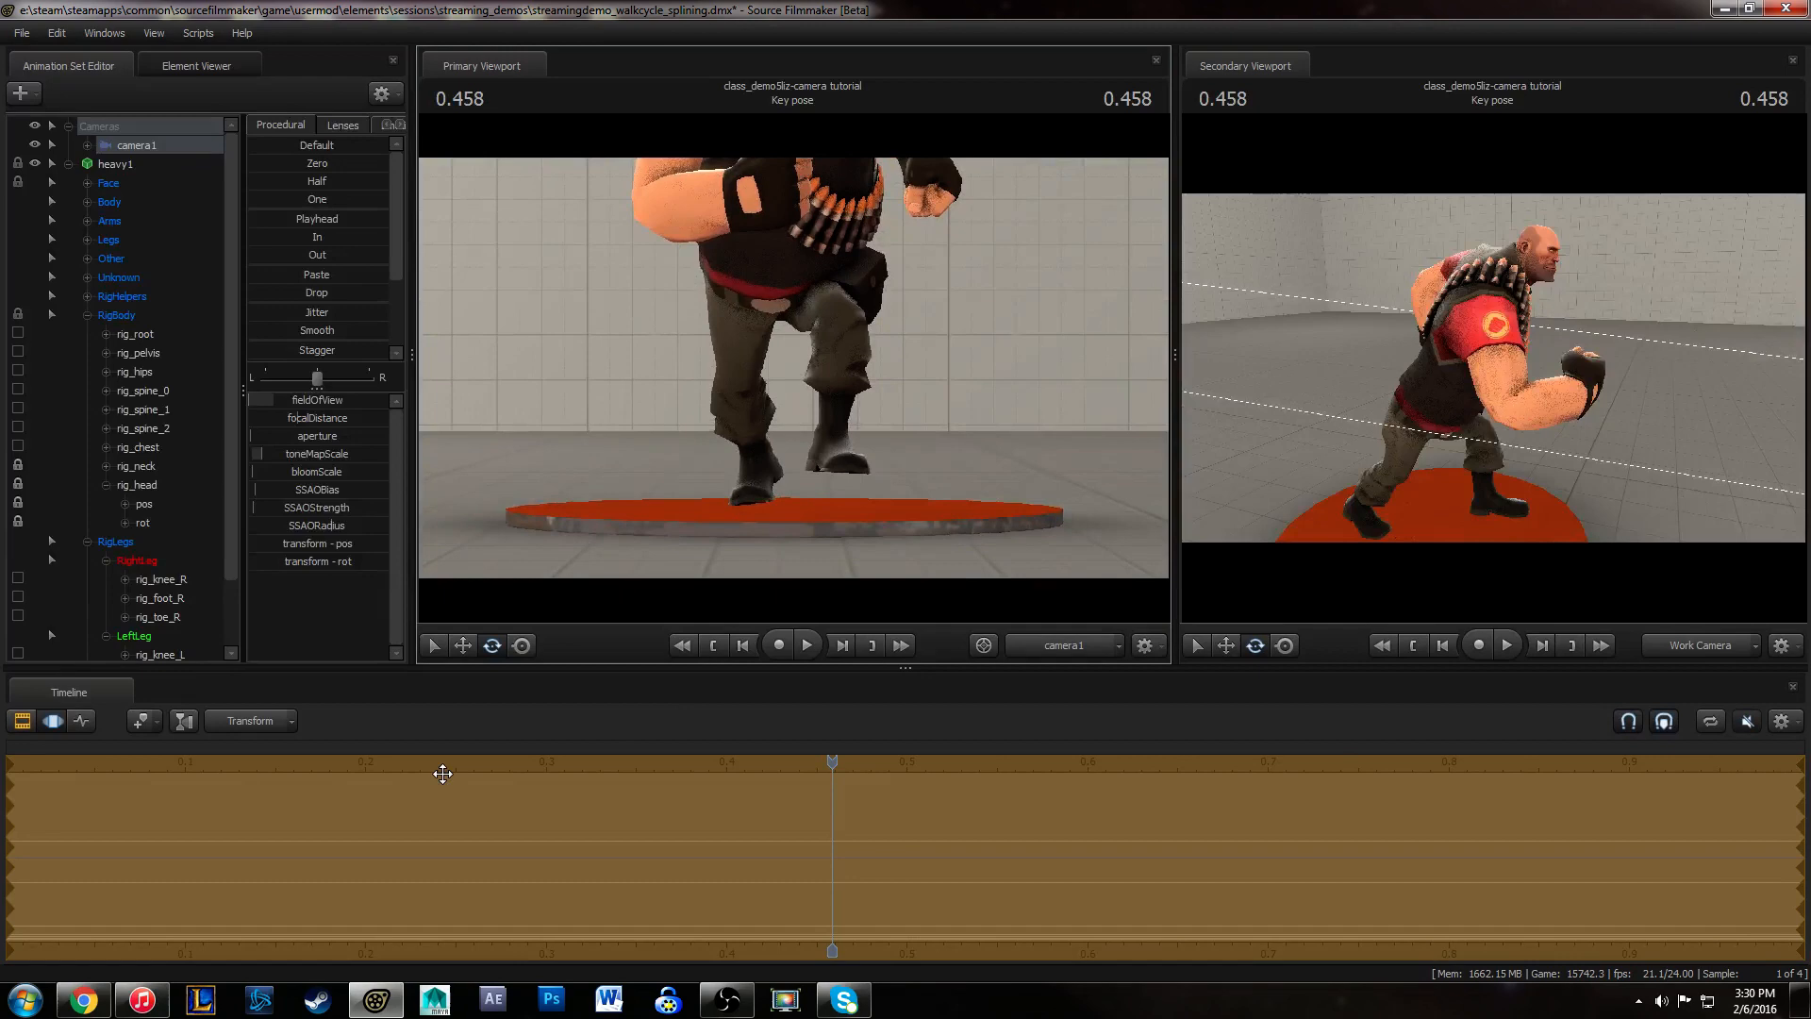
{"action": "left_click", "coordinate": [442, 774]}
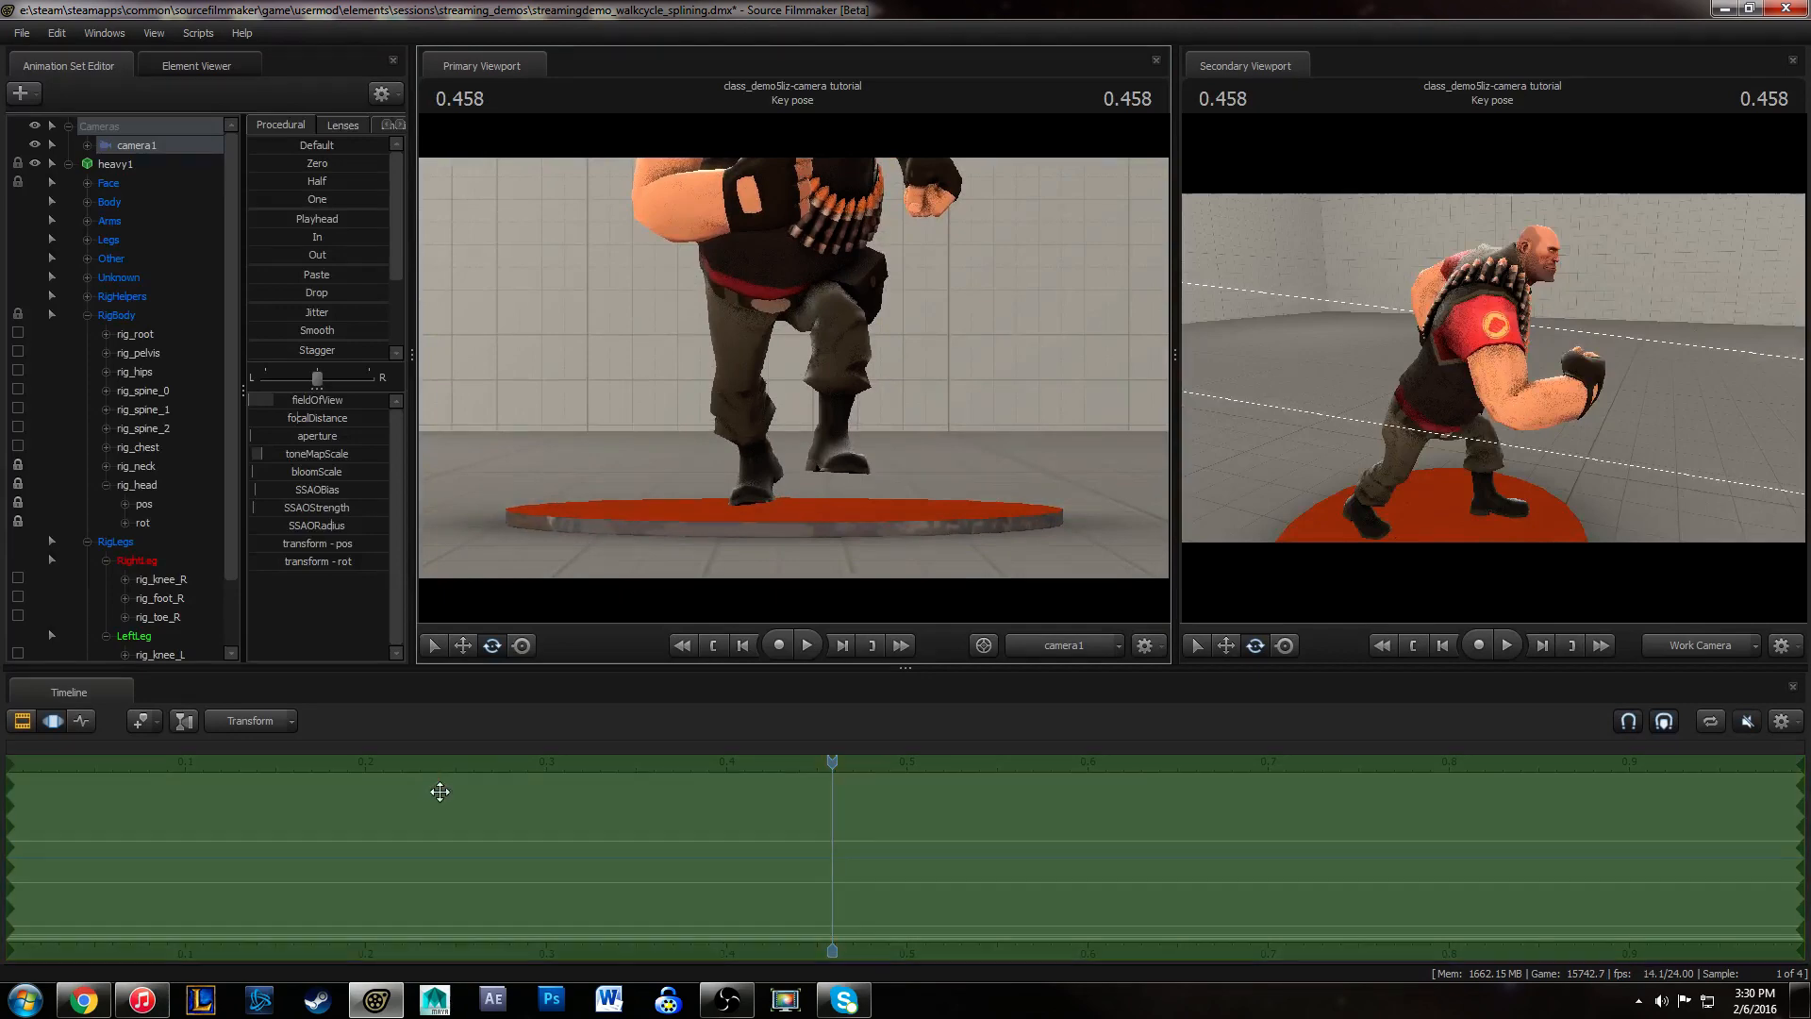
- Replay the walk cycle from near its start with camera1 framed on the Heavy's legs
{"action": "left_click_drag", "start_coordinate": [833, 766], "coordinate": [95, 769]}
{"action": "key", "text": "space"}
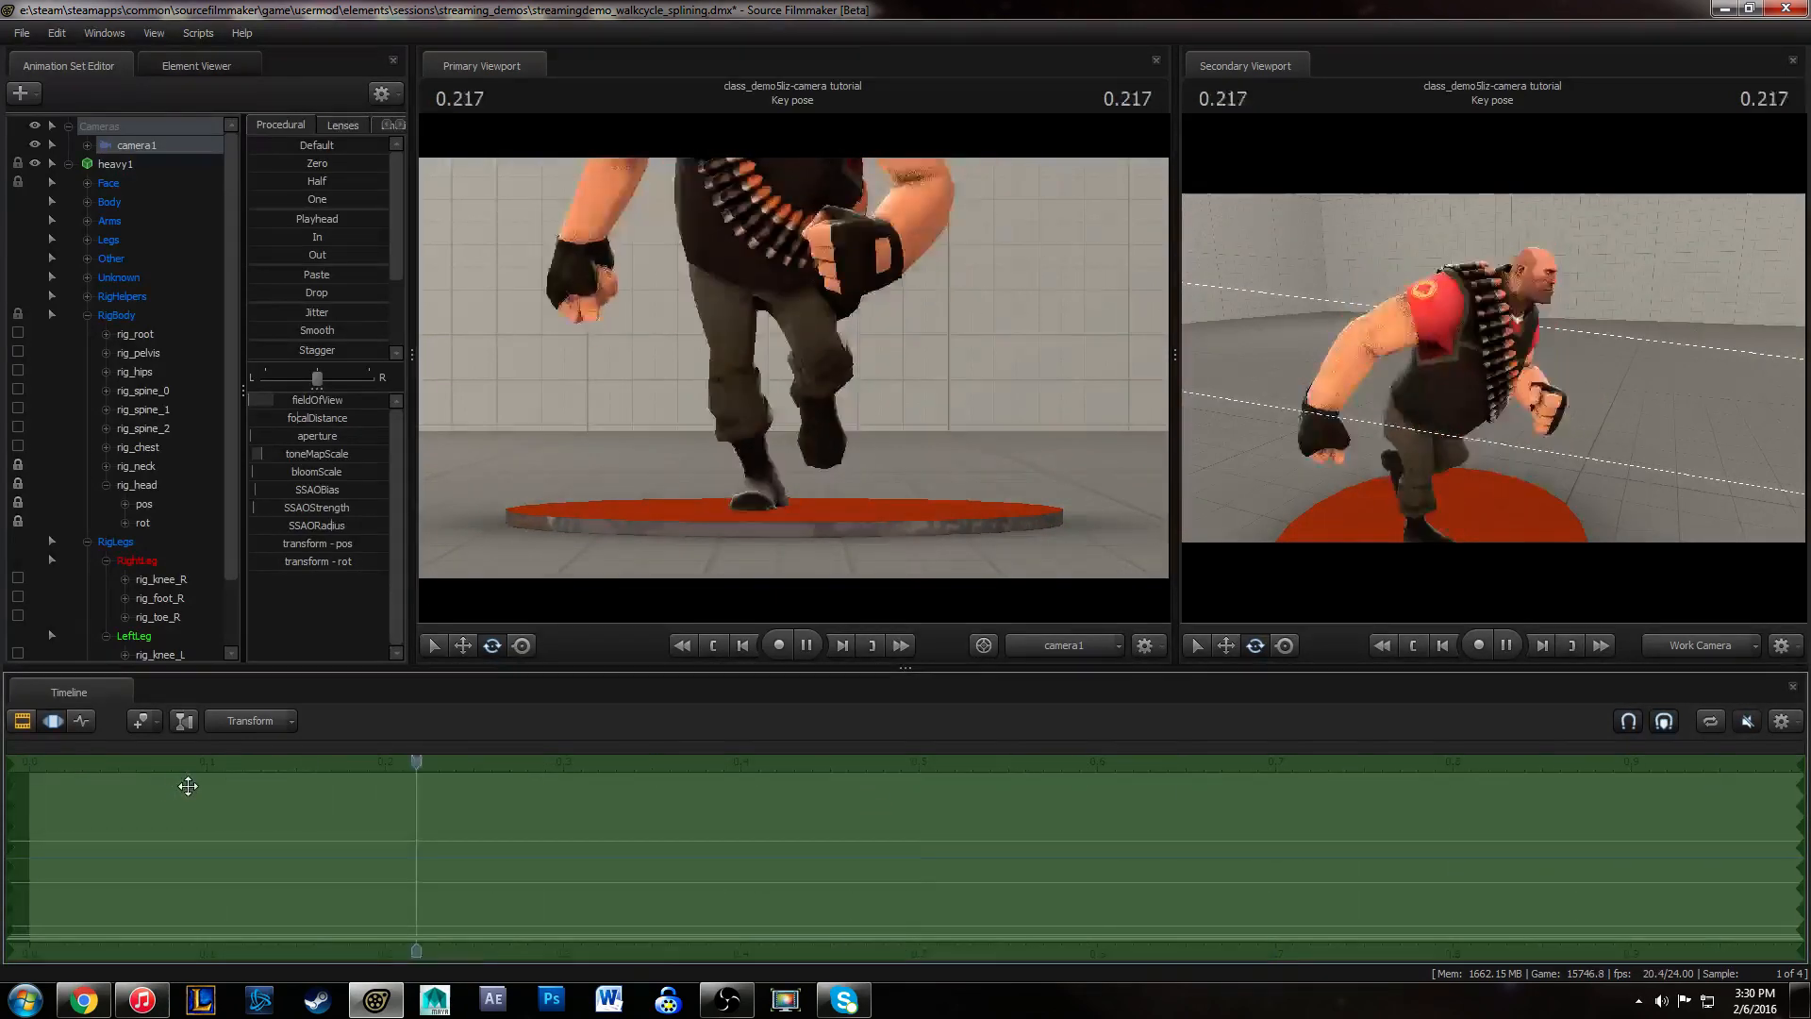
{"action": "key", "text": "space"}
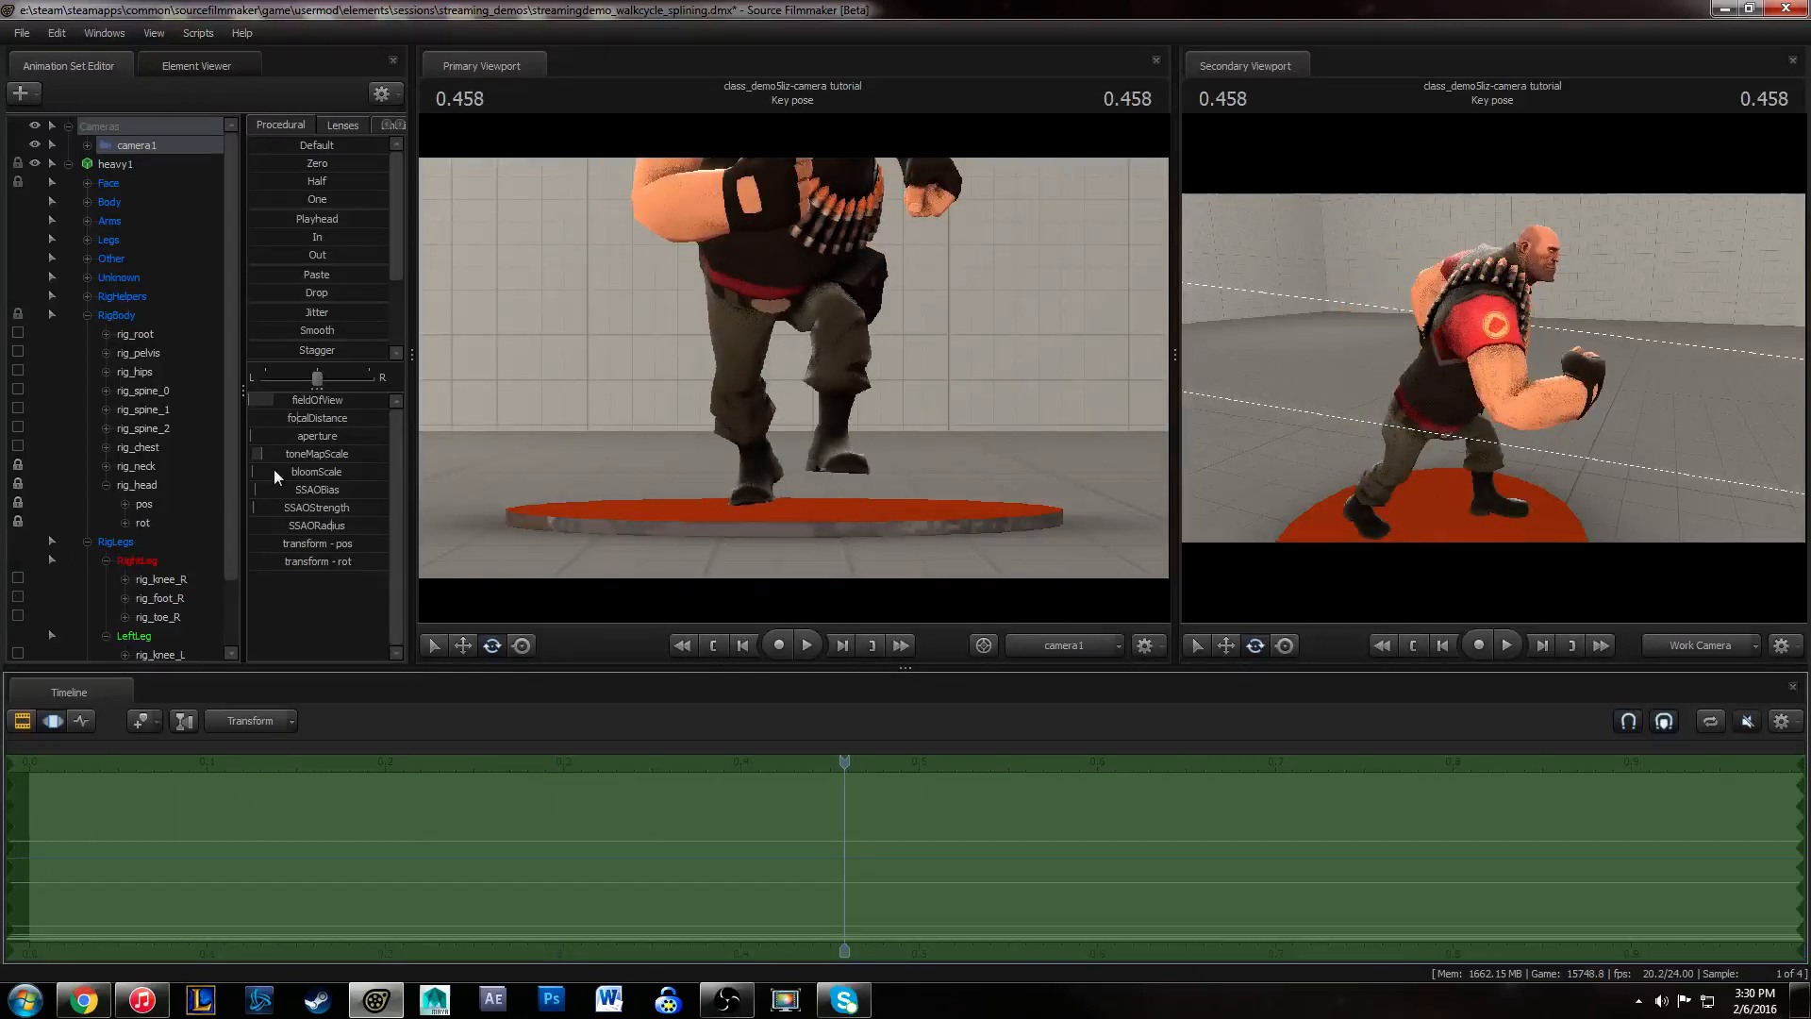
- Show rig_foot_R's curves in the Graph Editor and examine its Position X curve against the foot's motion
{"action": "left_click", "coordinate": [87, 315]}
{"action": "left_click", "coordinate": [760, 485]}
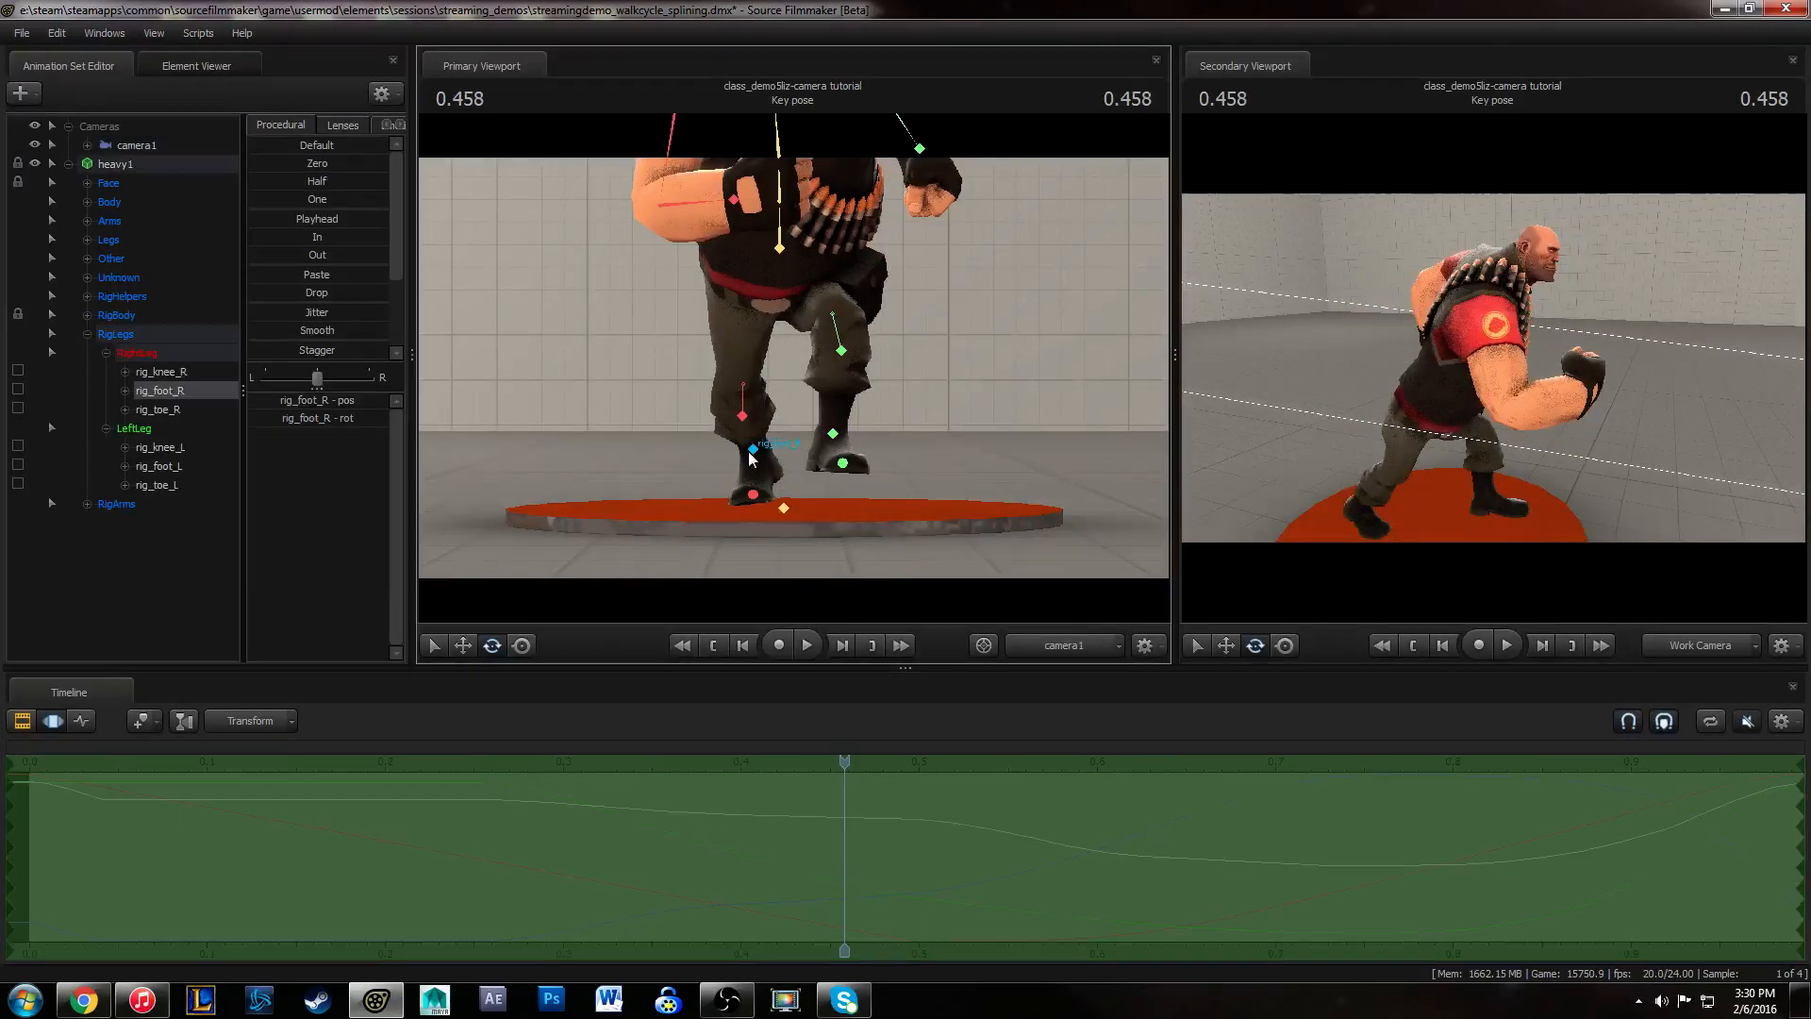
{"action": "left_click", "coordinate": [79, 722]}
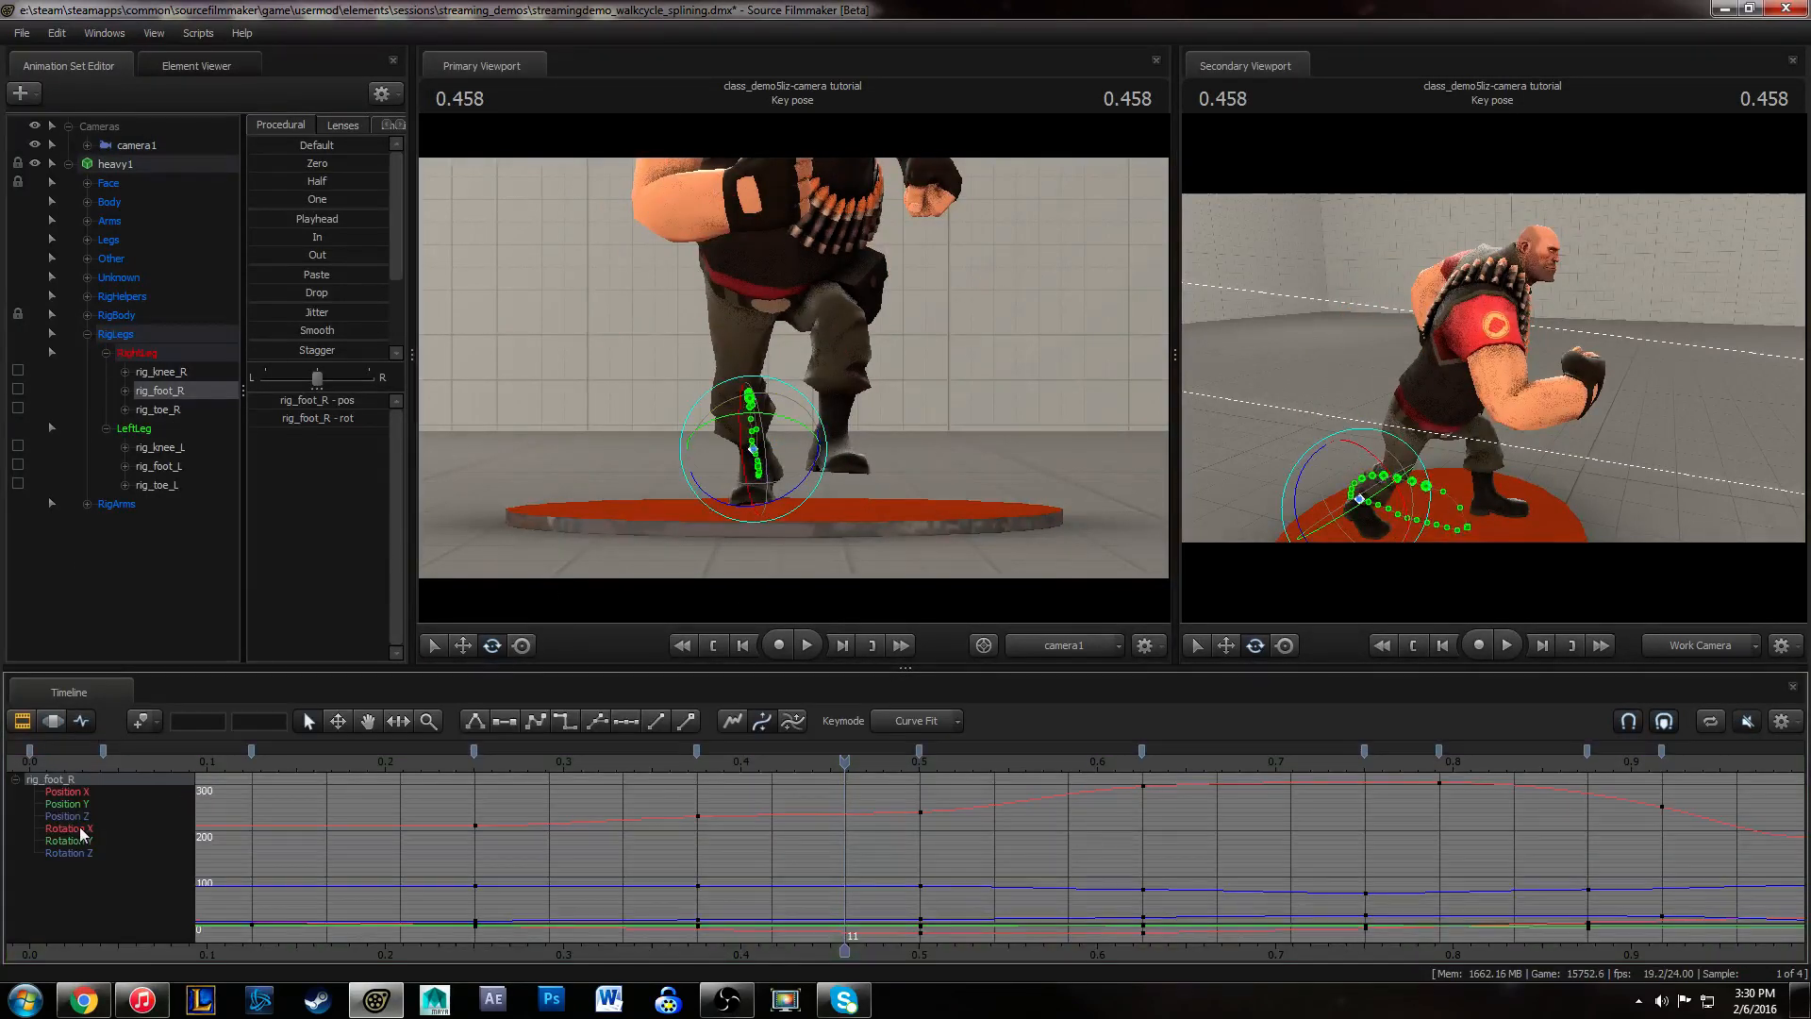
{"action": "left_click", "coordinate": [87, 792]}
{"action": "scroll", "coordinate": [727, 820], "scroll_direction": "down", "scroll_amount": 1}
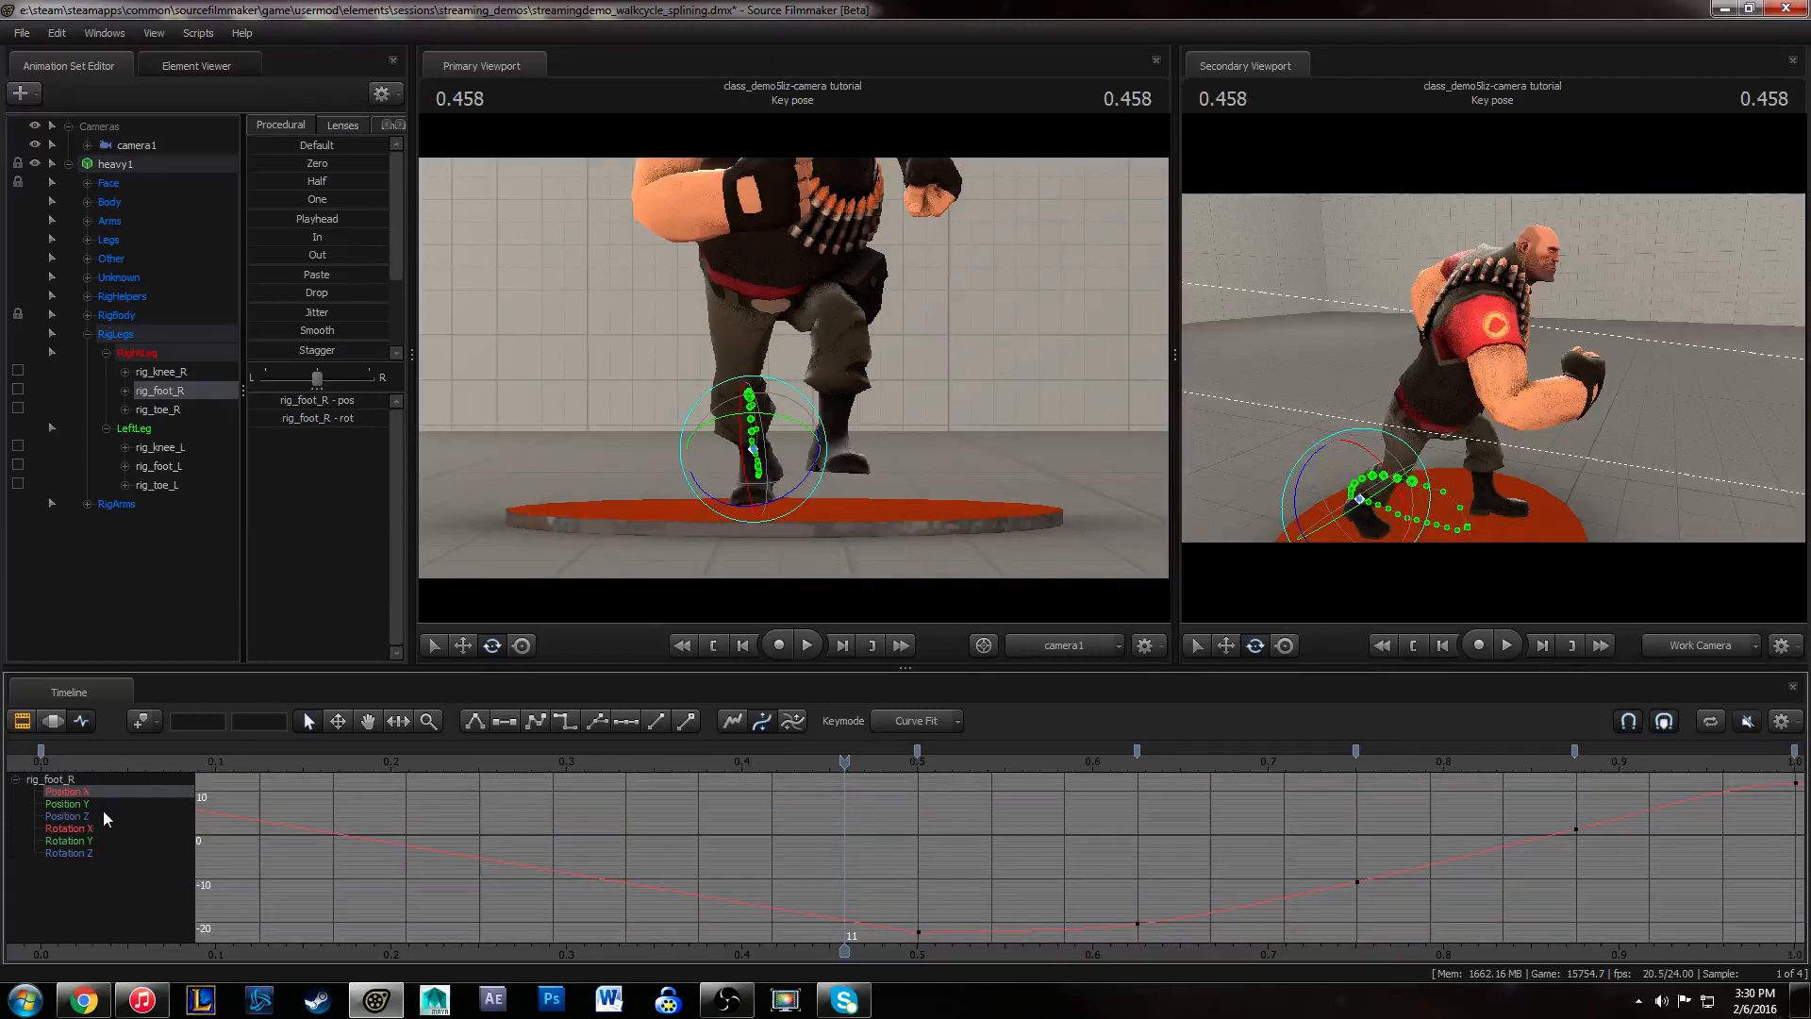
{"action": "left_click_drag", "start_coordinate": [1575, 452], "coordinate": [1494, 368]}
{"action": "left_click_drag", "start_coordinate": [793, 761], "coordinate": [1084, 808]}
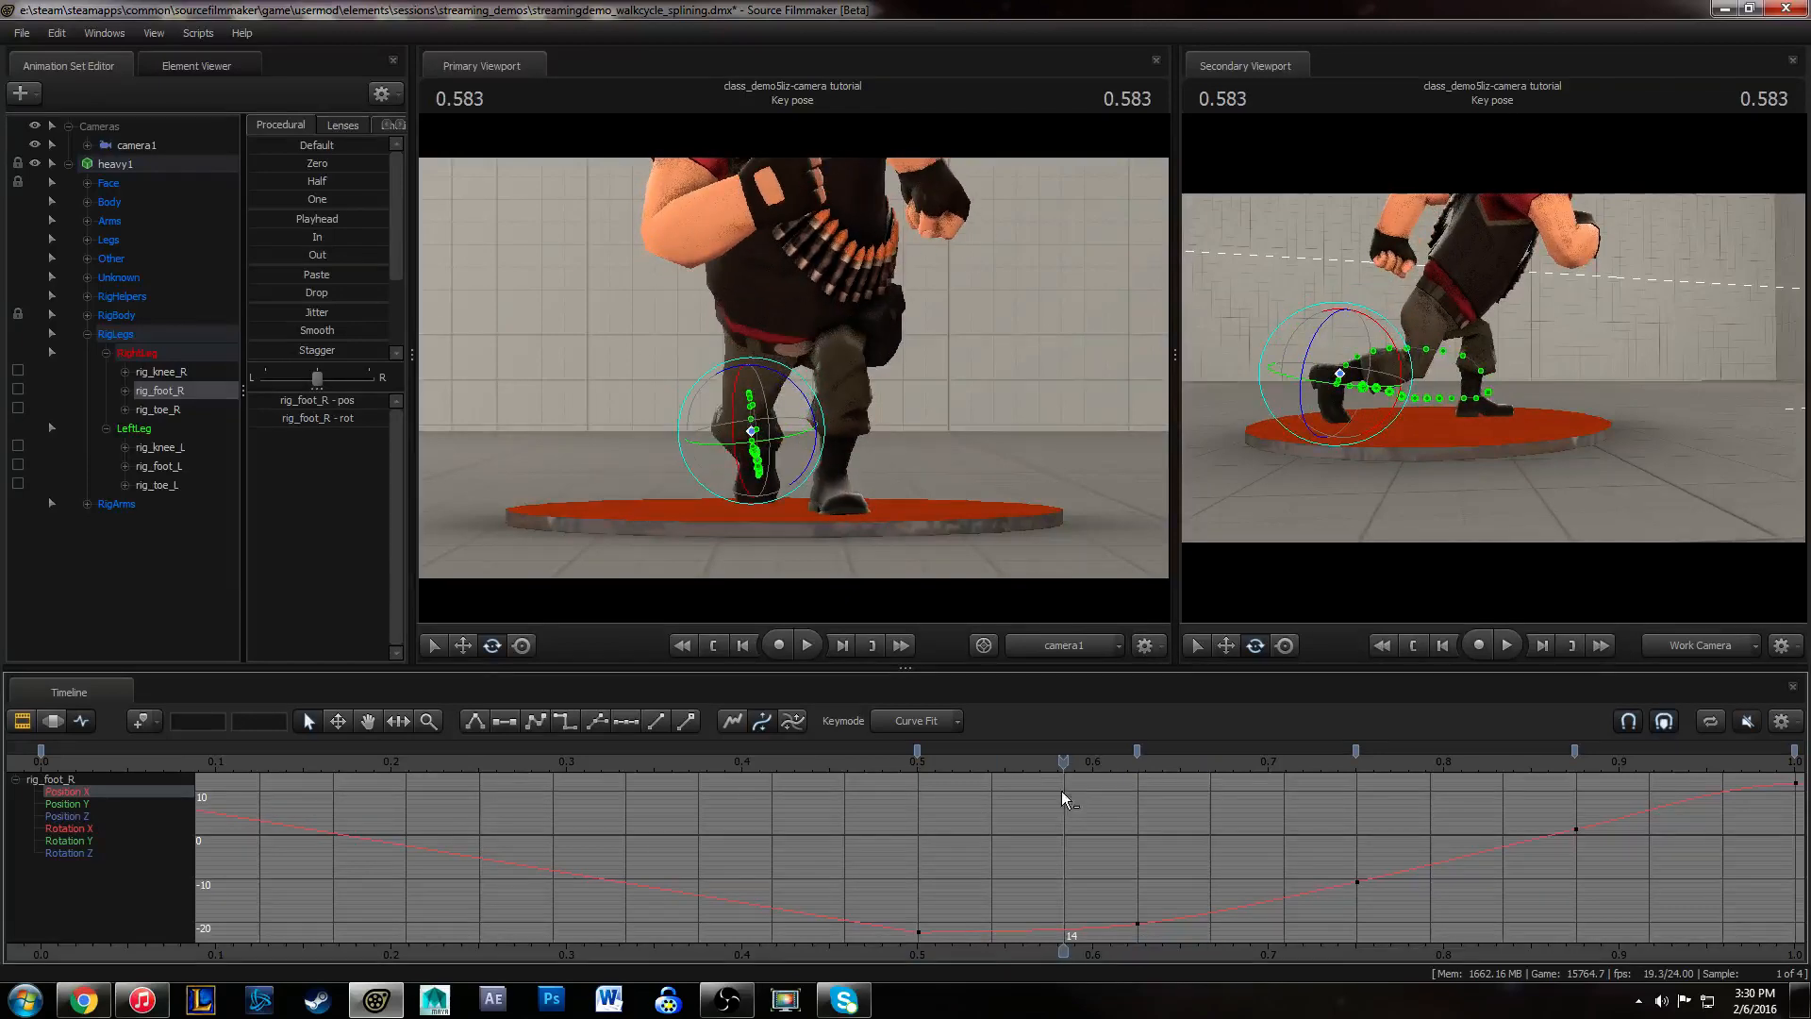
- Isolate rig_foot_R's Position Z curve and examine the foot's path up close from the side
{"action": "left_click", "coordinate": [97, 817]}
{"action": "left_click_drag", "start_coordinate": [1560, 359], "coordinate": [1439, 404]}
{"action": "key", "text": "w"}
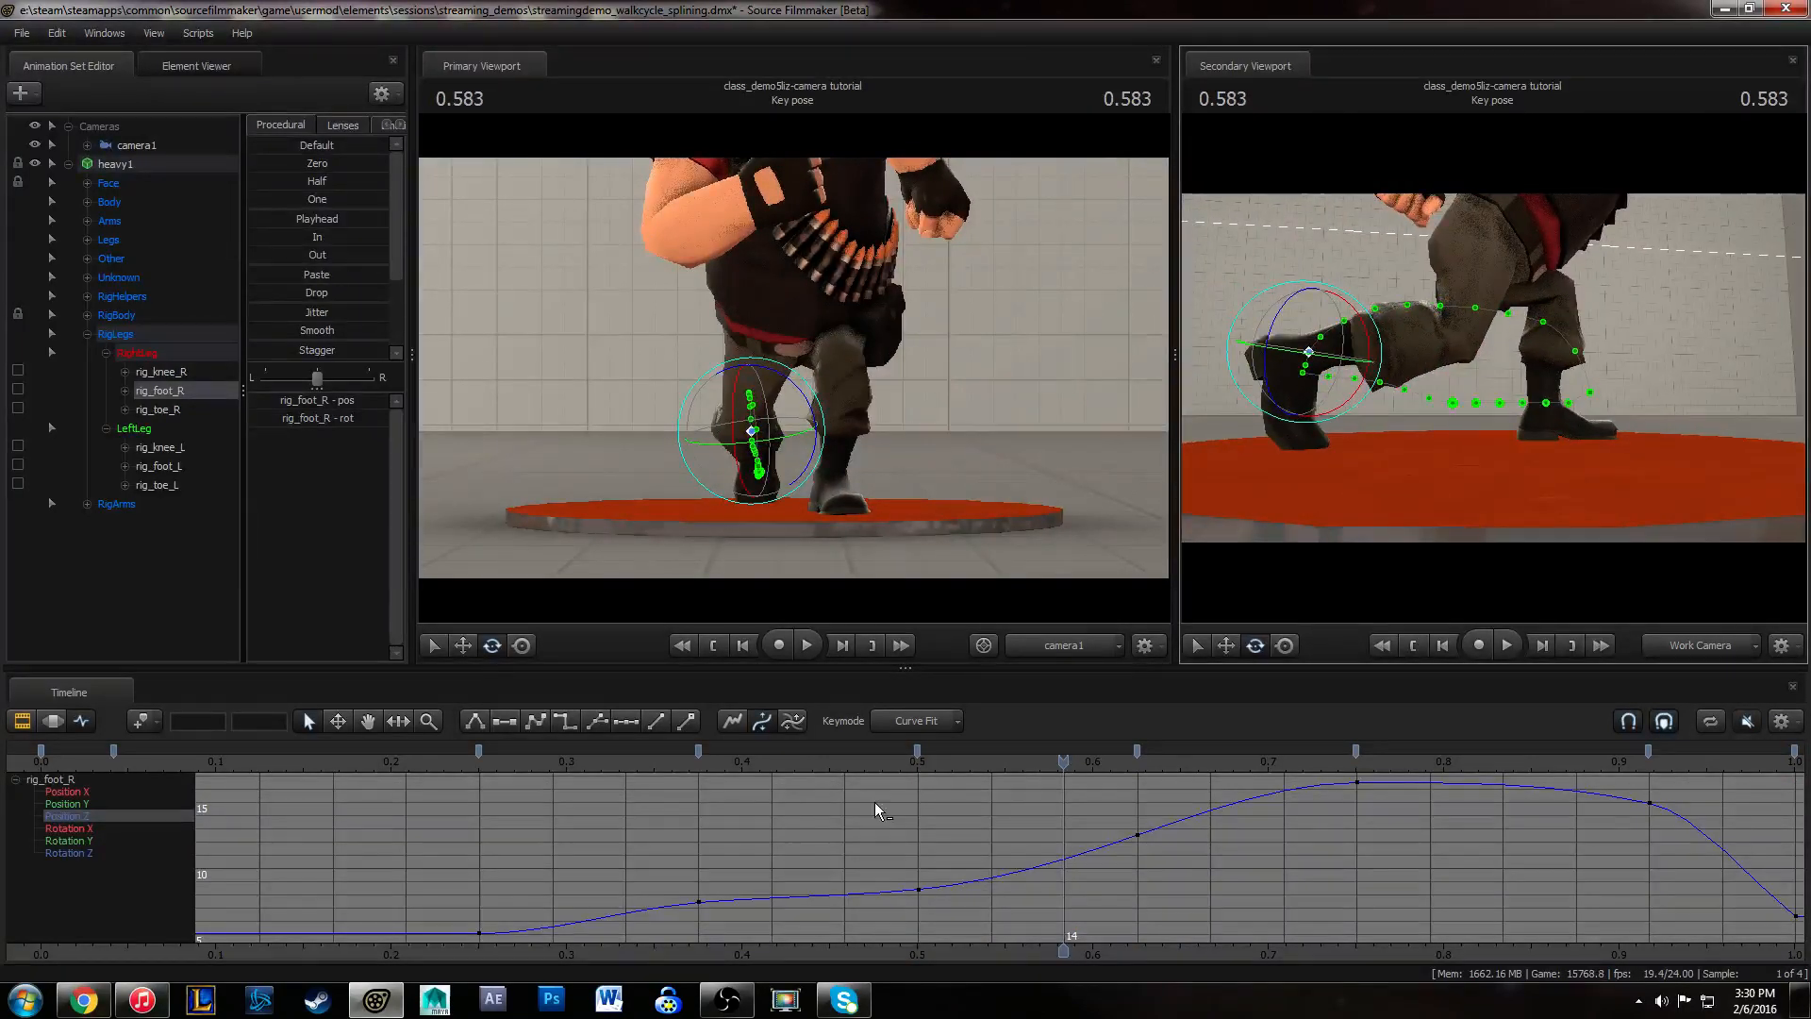
{"action": "left_click_drag", "start_coordinate": [624, 760], "coordinate": [991, 760]}
{"action": "key", "text": "Right"}
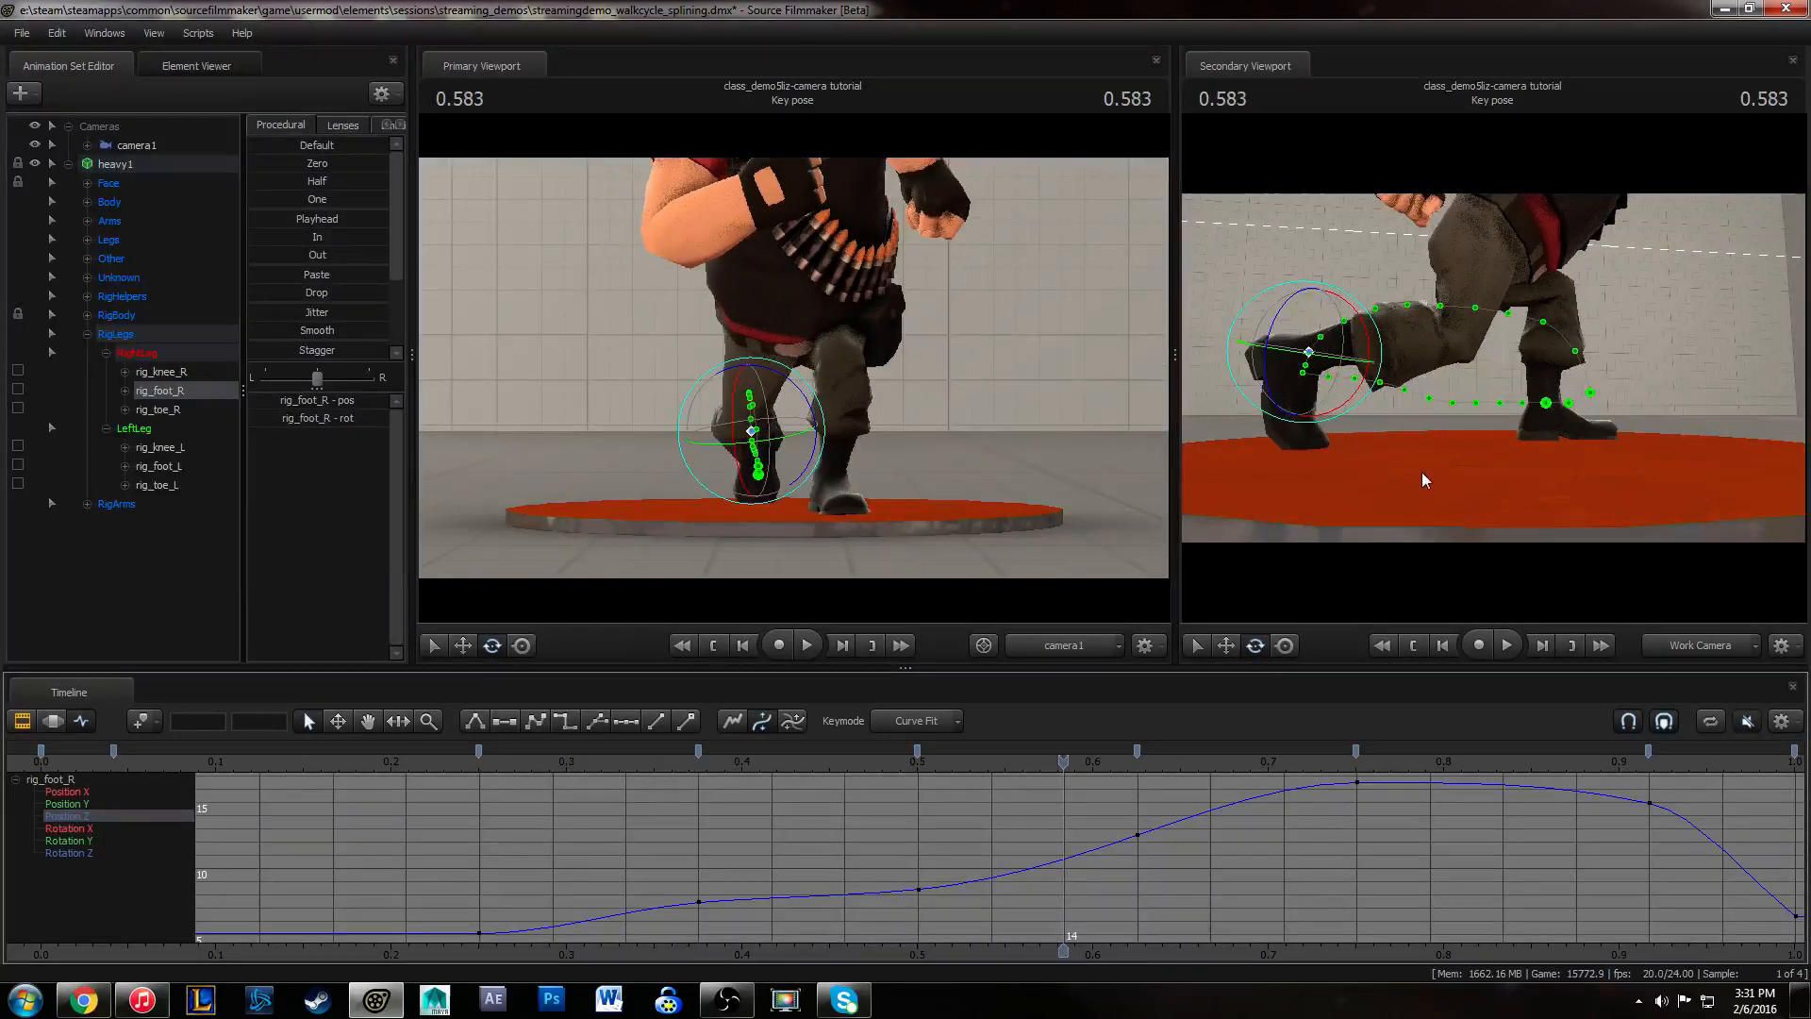
{"action": "key", "text": "Right"}
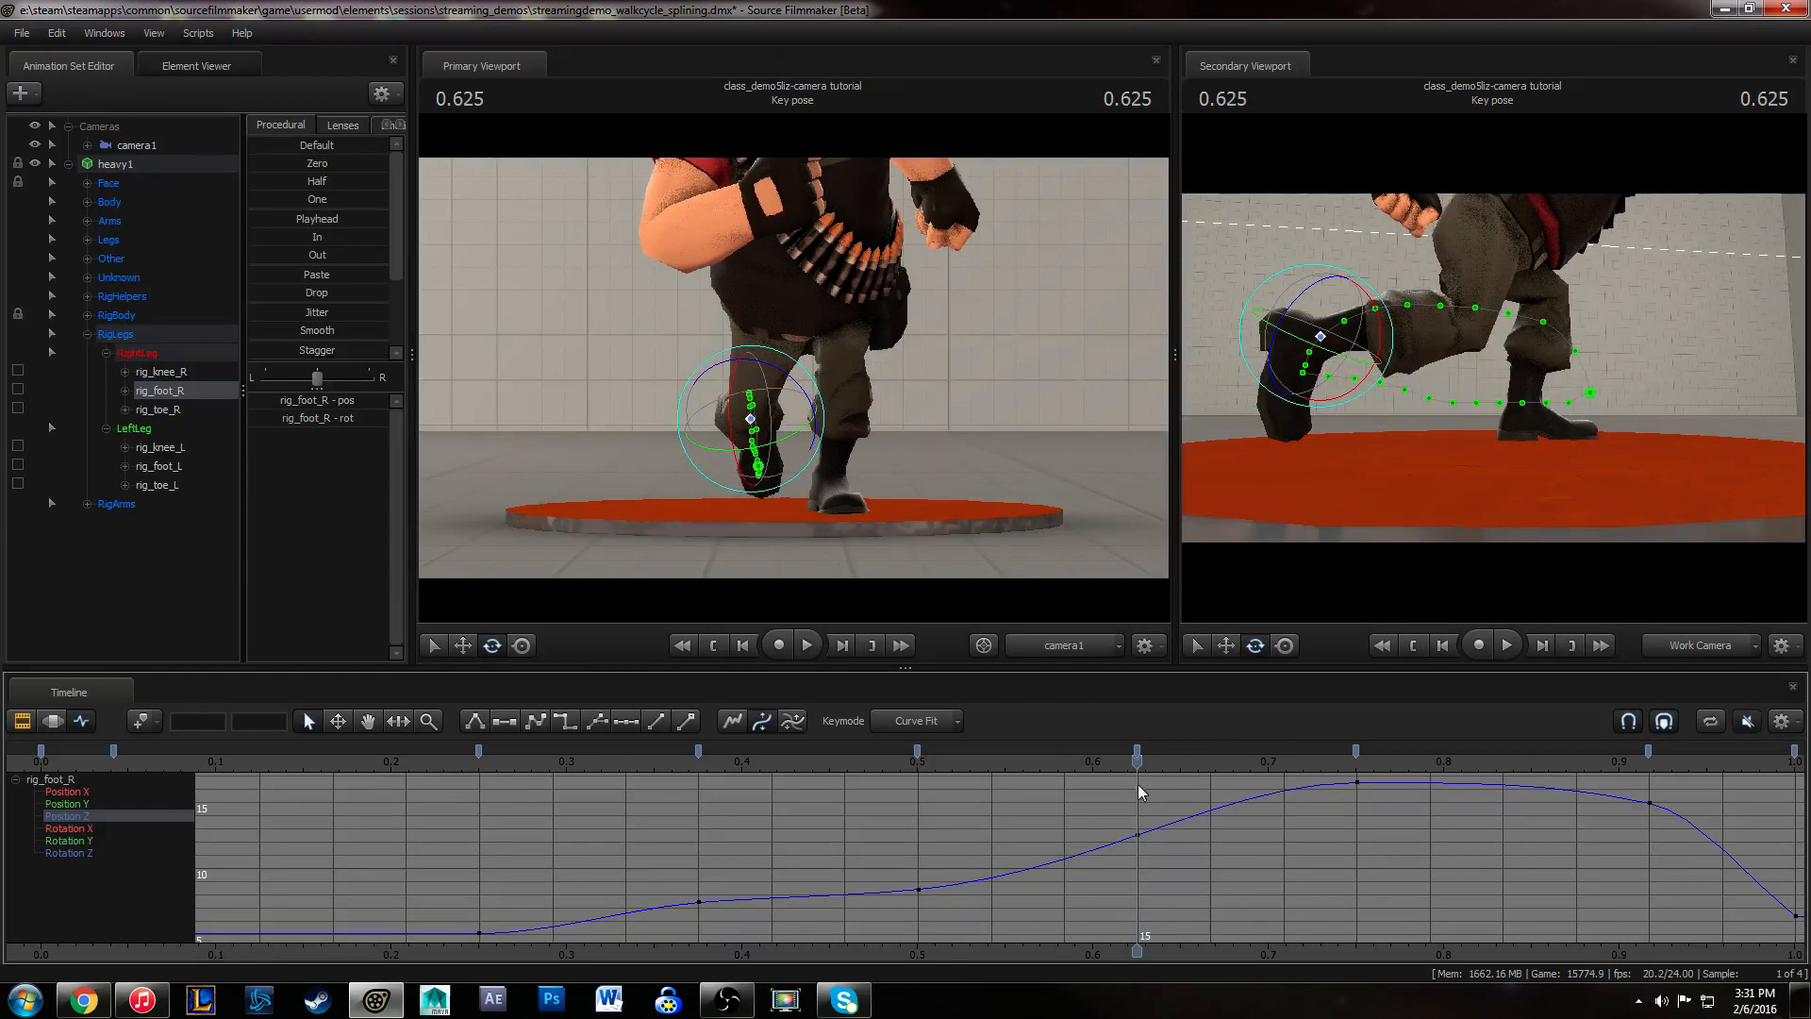
- Raise rig_foot_R's Position Z keys to 13.38 at frame 15 and 17.07 at frame 18
{"action": "left_click_drag", "start_coordinate": [1137, 760], "coordinate": [1073, 762]}
{"action": "middle_click_drag", "start_coordinate": [1169, 856], "coordinate": [1179, 798]}
{"action": "left_click", "coordinate": [1211, 804]}
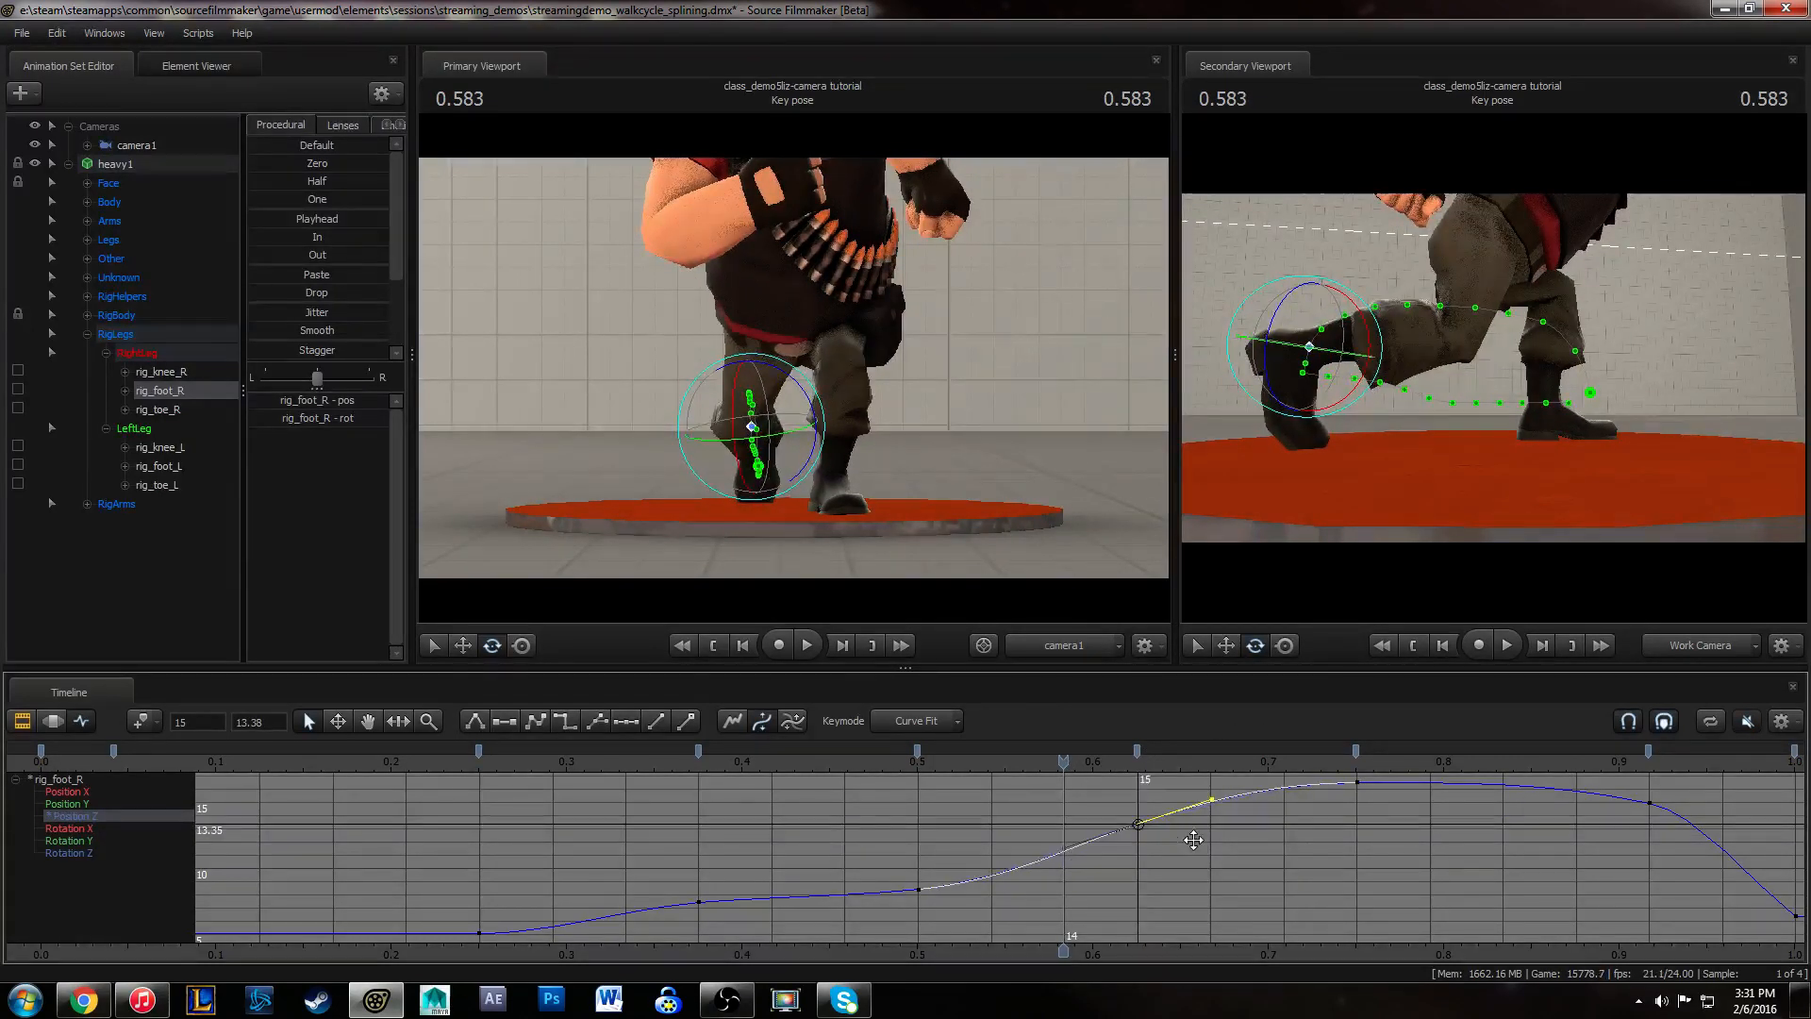
{"action": "left_click_drag", "start_coordinate": [826, 762], "coordinate": [1340, 754]}
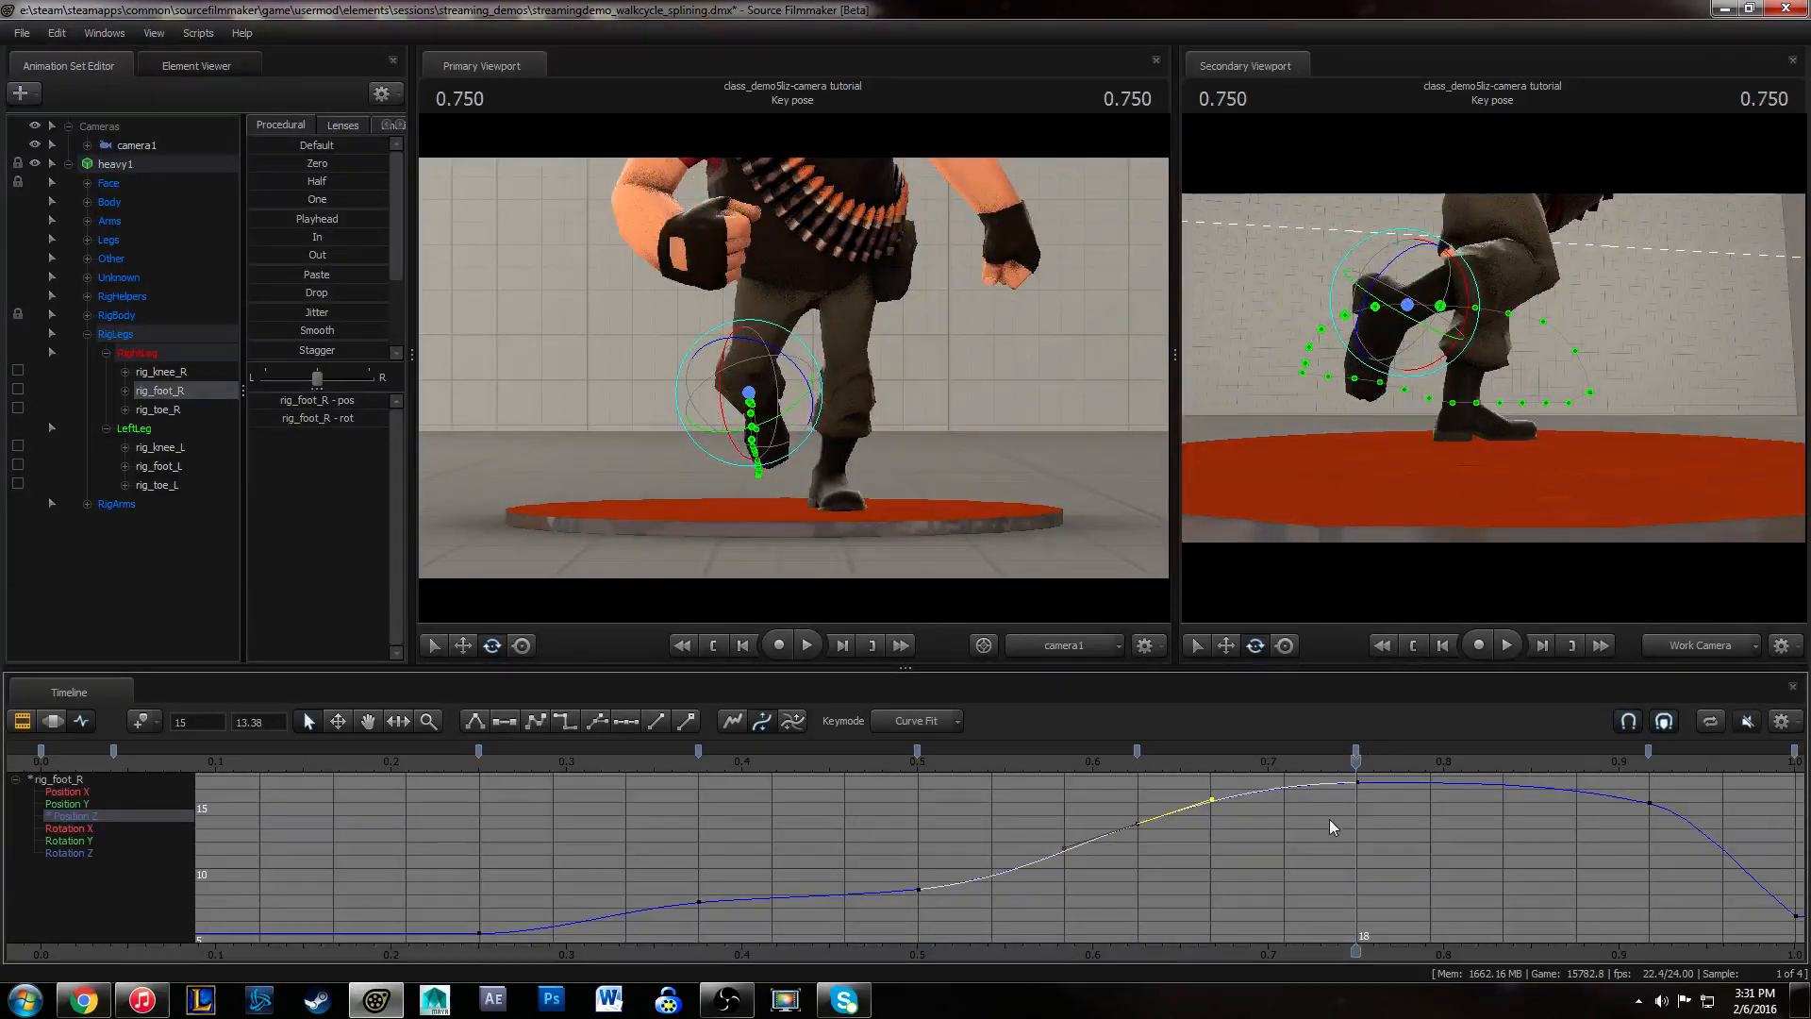
{"action": "middle_click_drag", "start_coordinate": [1397, 805], "coordinate": [1388, 803]}
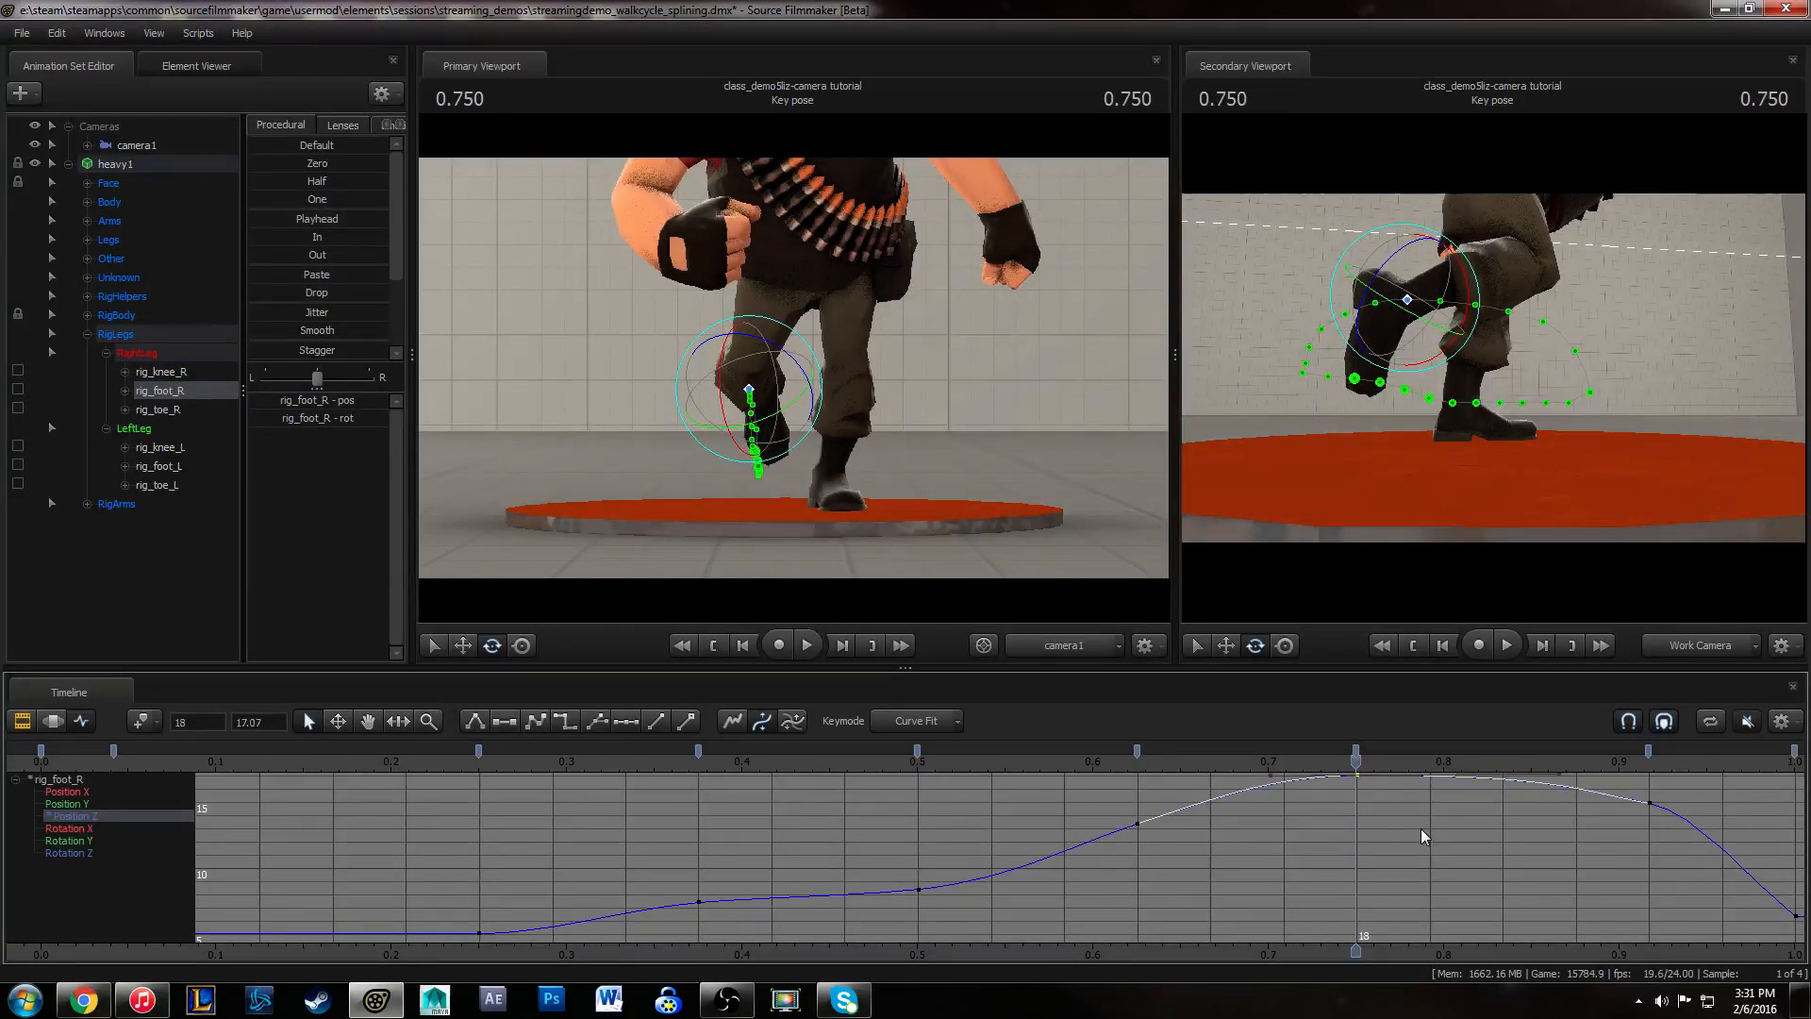
- Try shifting rig_foot_R's Position Z peak to frame 17 and replay the walk cycle
{"action": "key", "text": "space"}
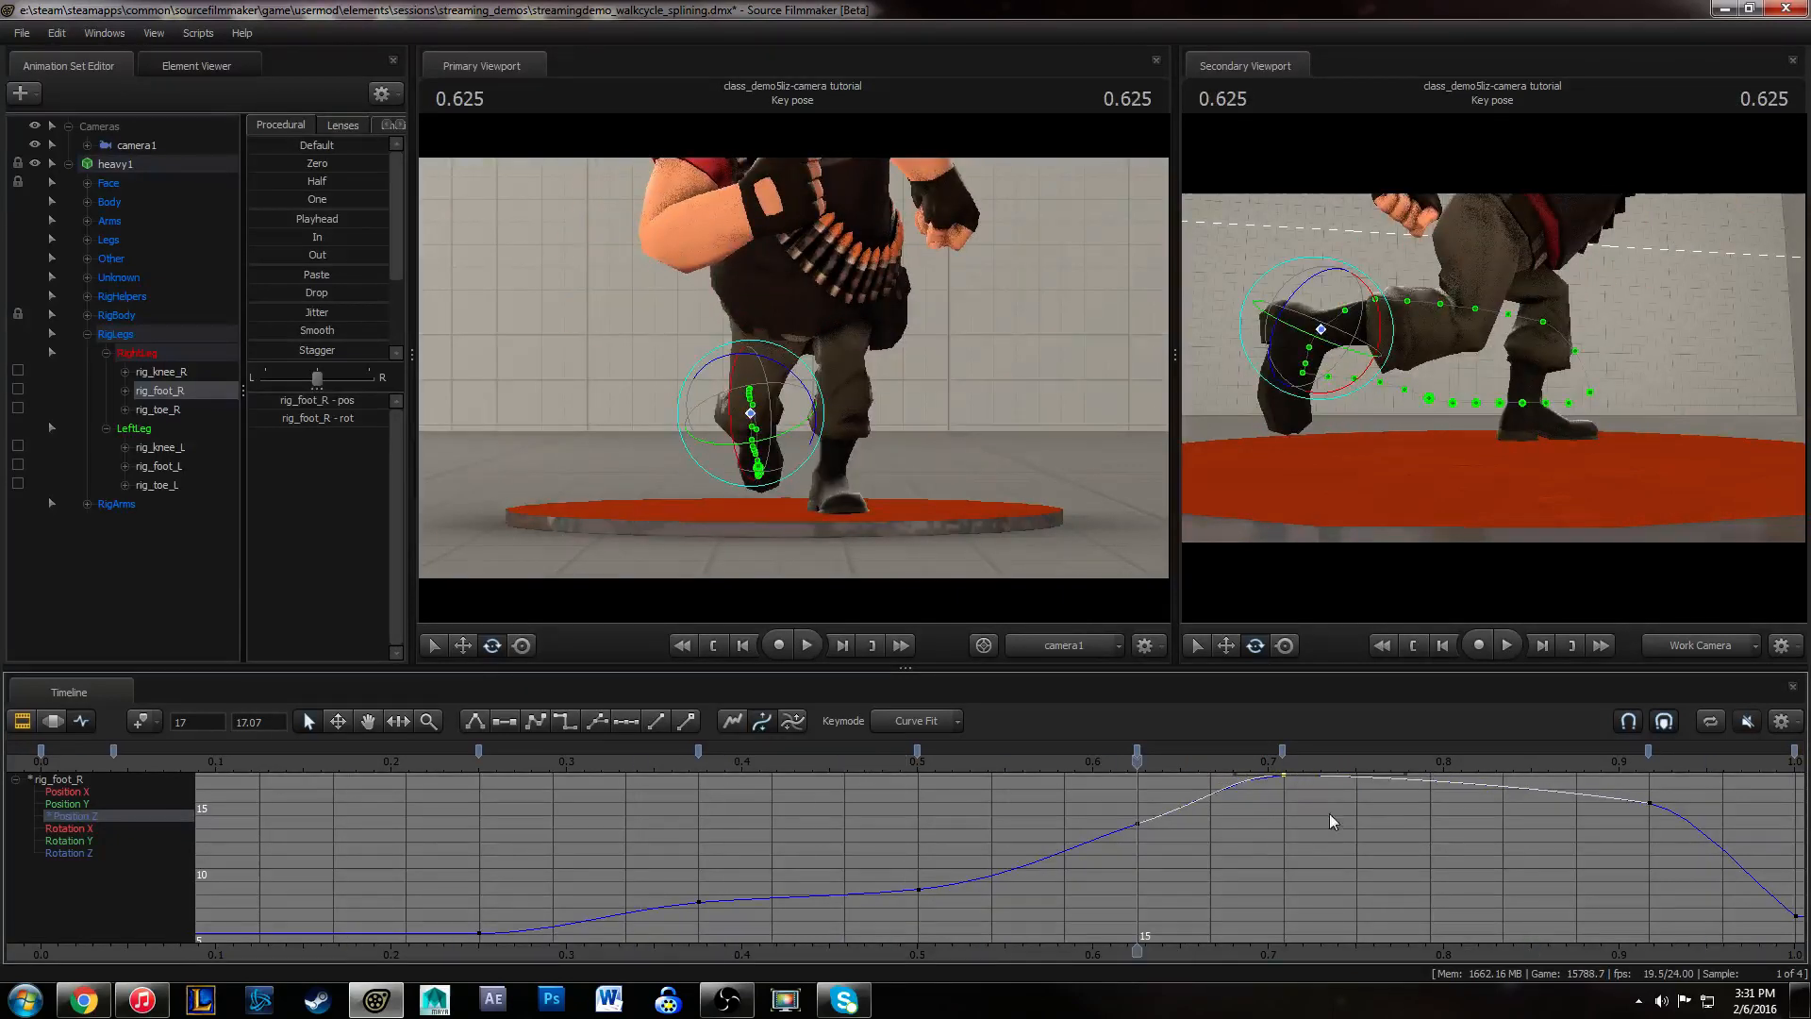
{"action": "middle_click_drag", "start_coordinate": [1187, 856], "coordinate": [1257, 836]}
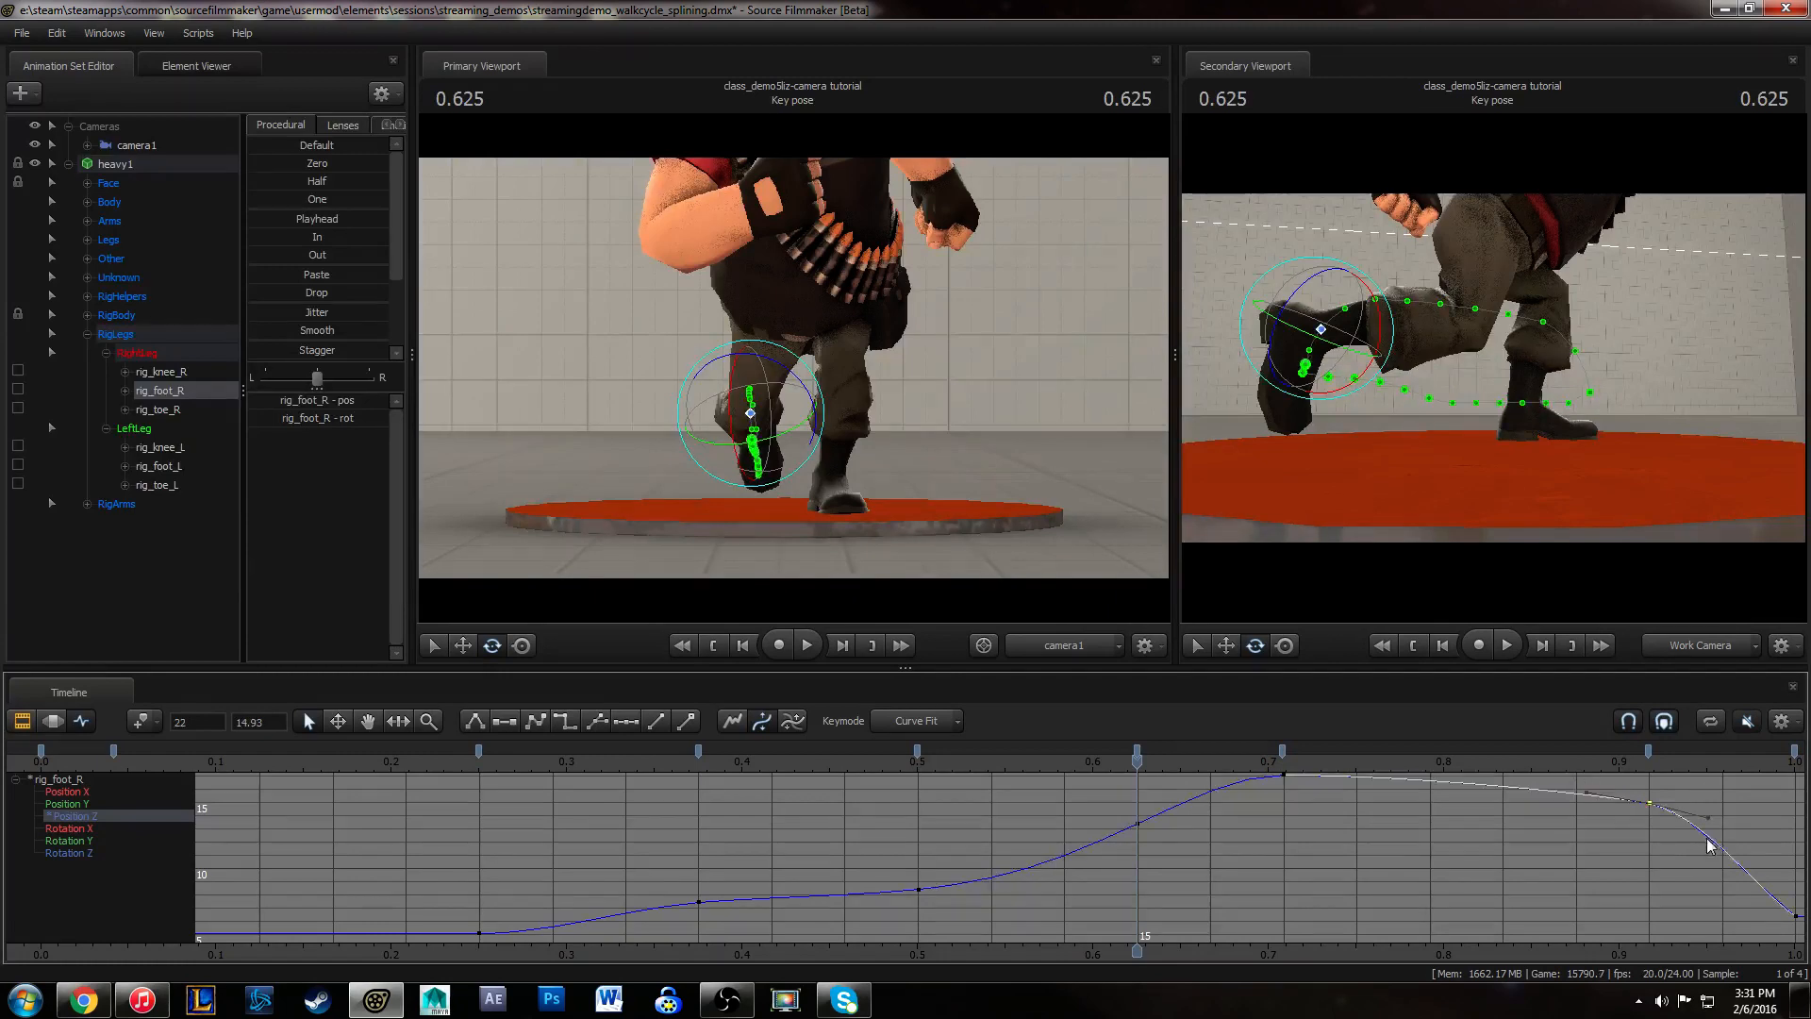
{"action": "scroll", "coordinate": [1617, 859], "scroll_direction": "down", "scroll_amount": 2}
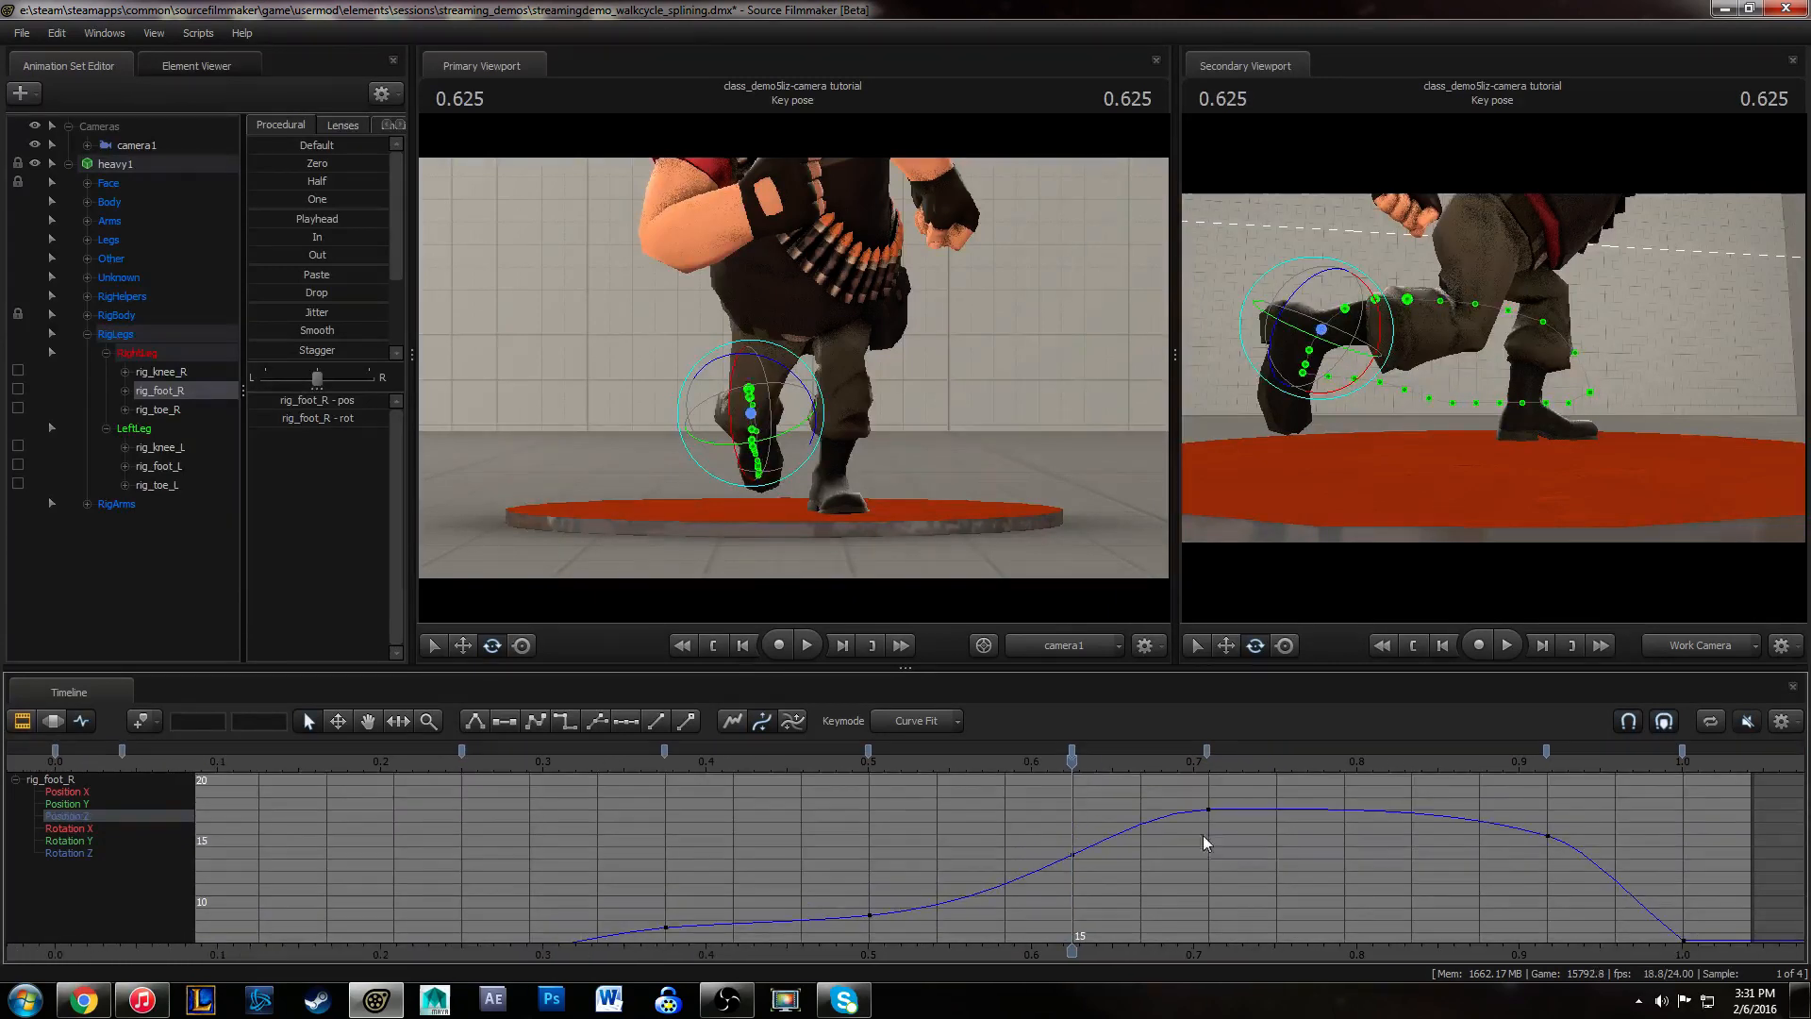
{"action": "left_click", "coordinate": [858, 762]}
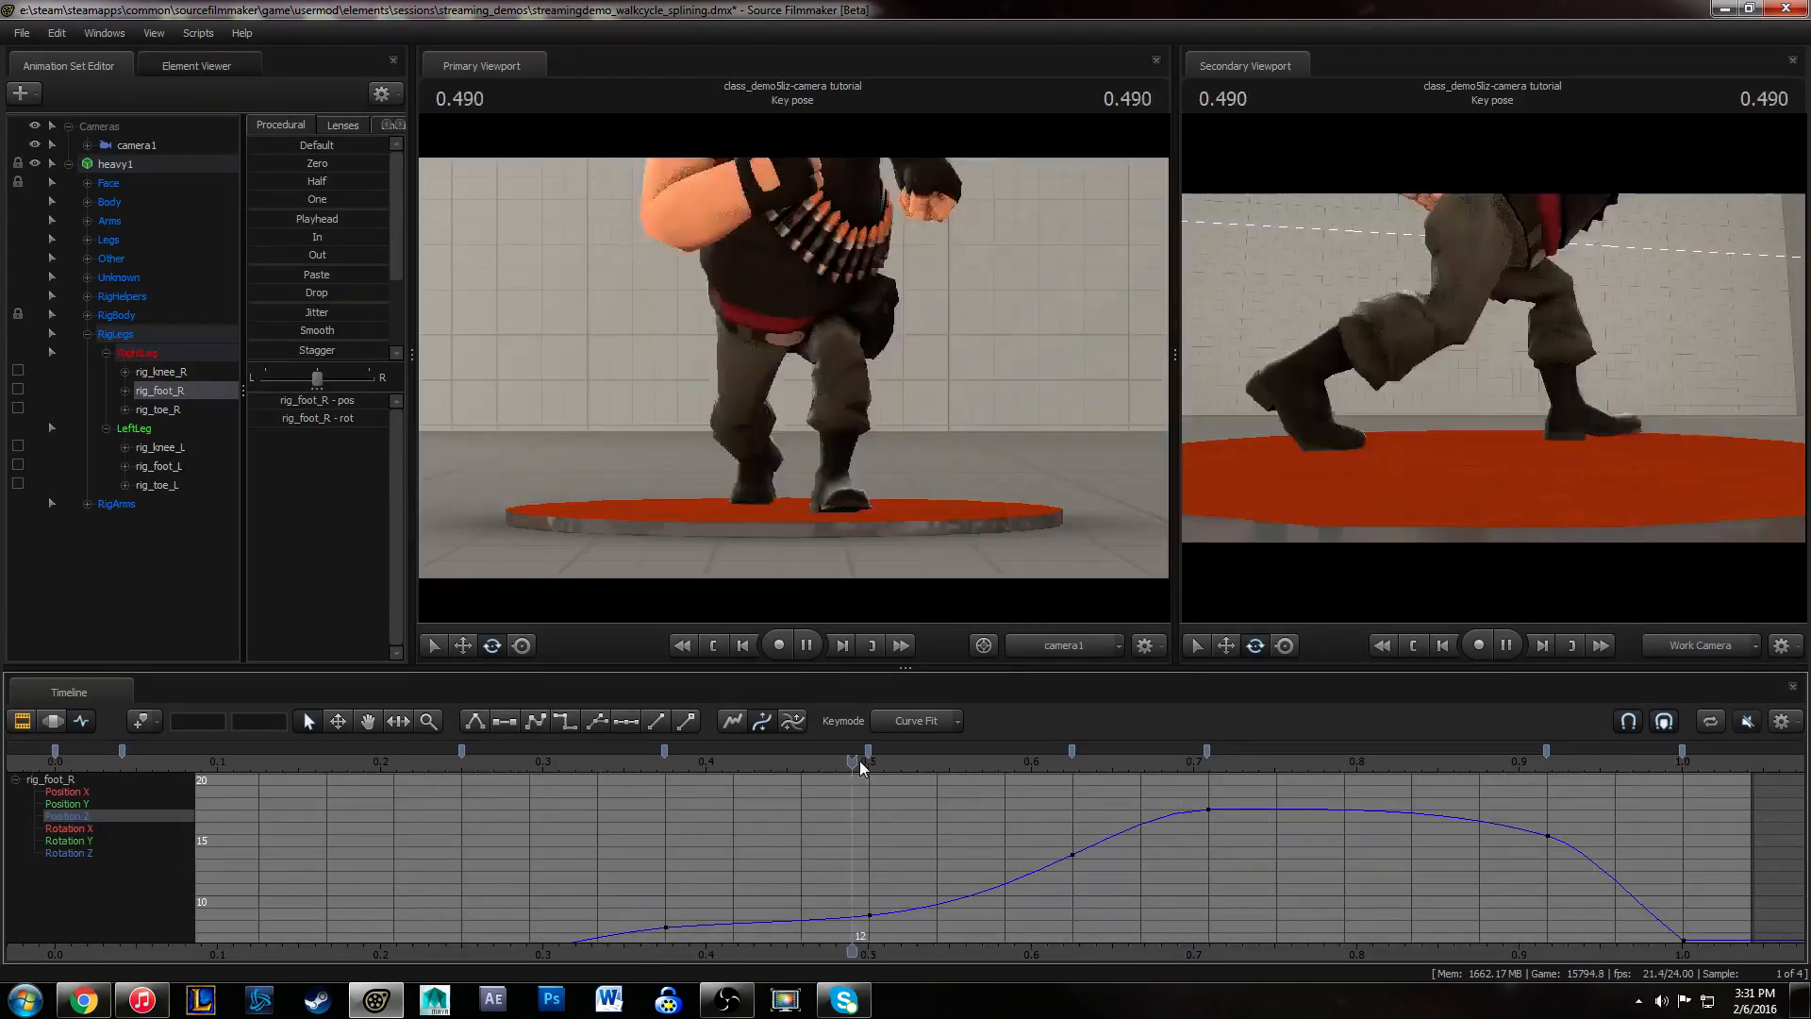
{"action": "key", "text": "space"}
{"action": "key", "text": "space"}
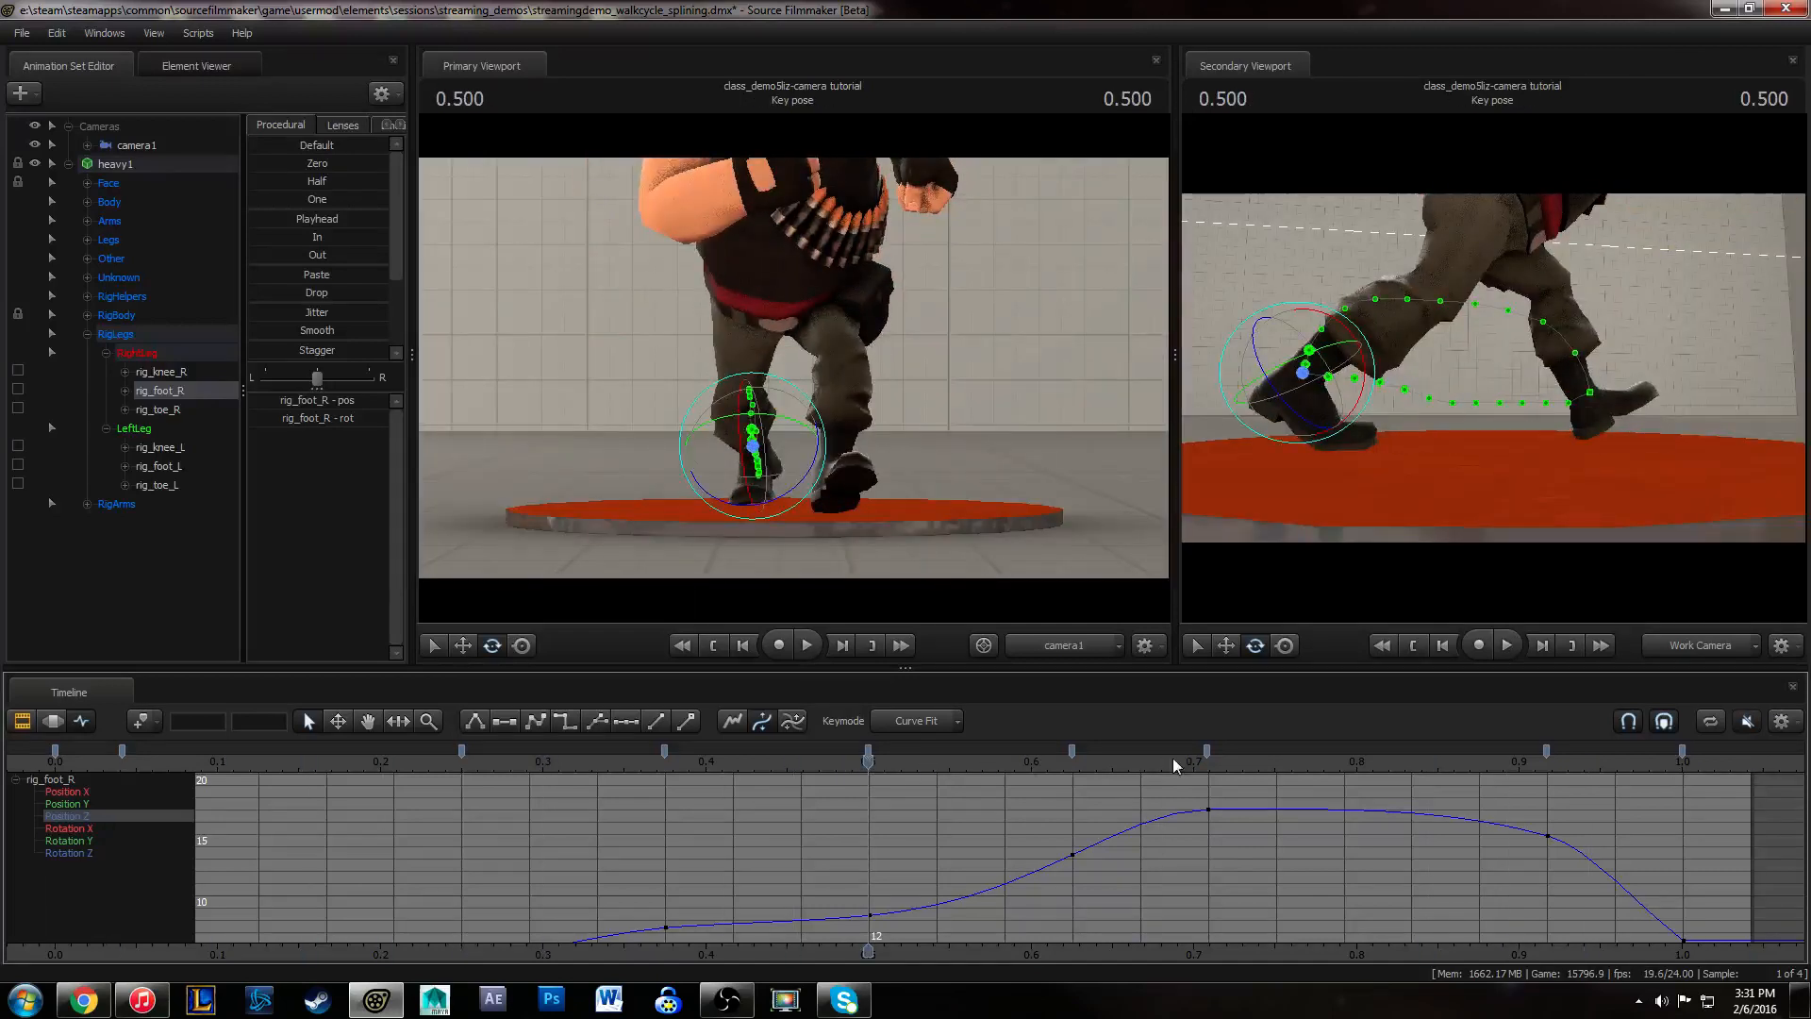
- Move rig_foot_R's Position Z peak back to frame 18 and smooth the tangents of its frame 15 key
{"action": "left_click", "coordinate": [1203, 761]}
{"action": "left_click_drag", "start_coordinate": [1192, 790], "coordinate": [1237, 832]}
{"action": "middle_click_drag", "start_coordinate": [1237, 834], "coordinate": [1279, 833], "text": "shift"}
{"action": "left_click_drag", "start_coordinate": [1049, 830], "coordinate": [1123, 864]}
{"action": "key", "text": "1"}
{"action": "left_click", "coordinate": [1070, 764]}
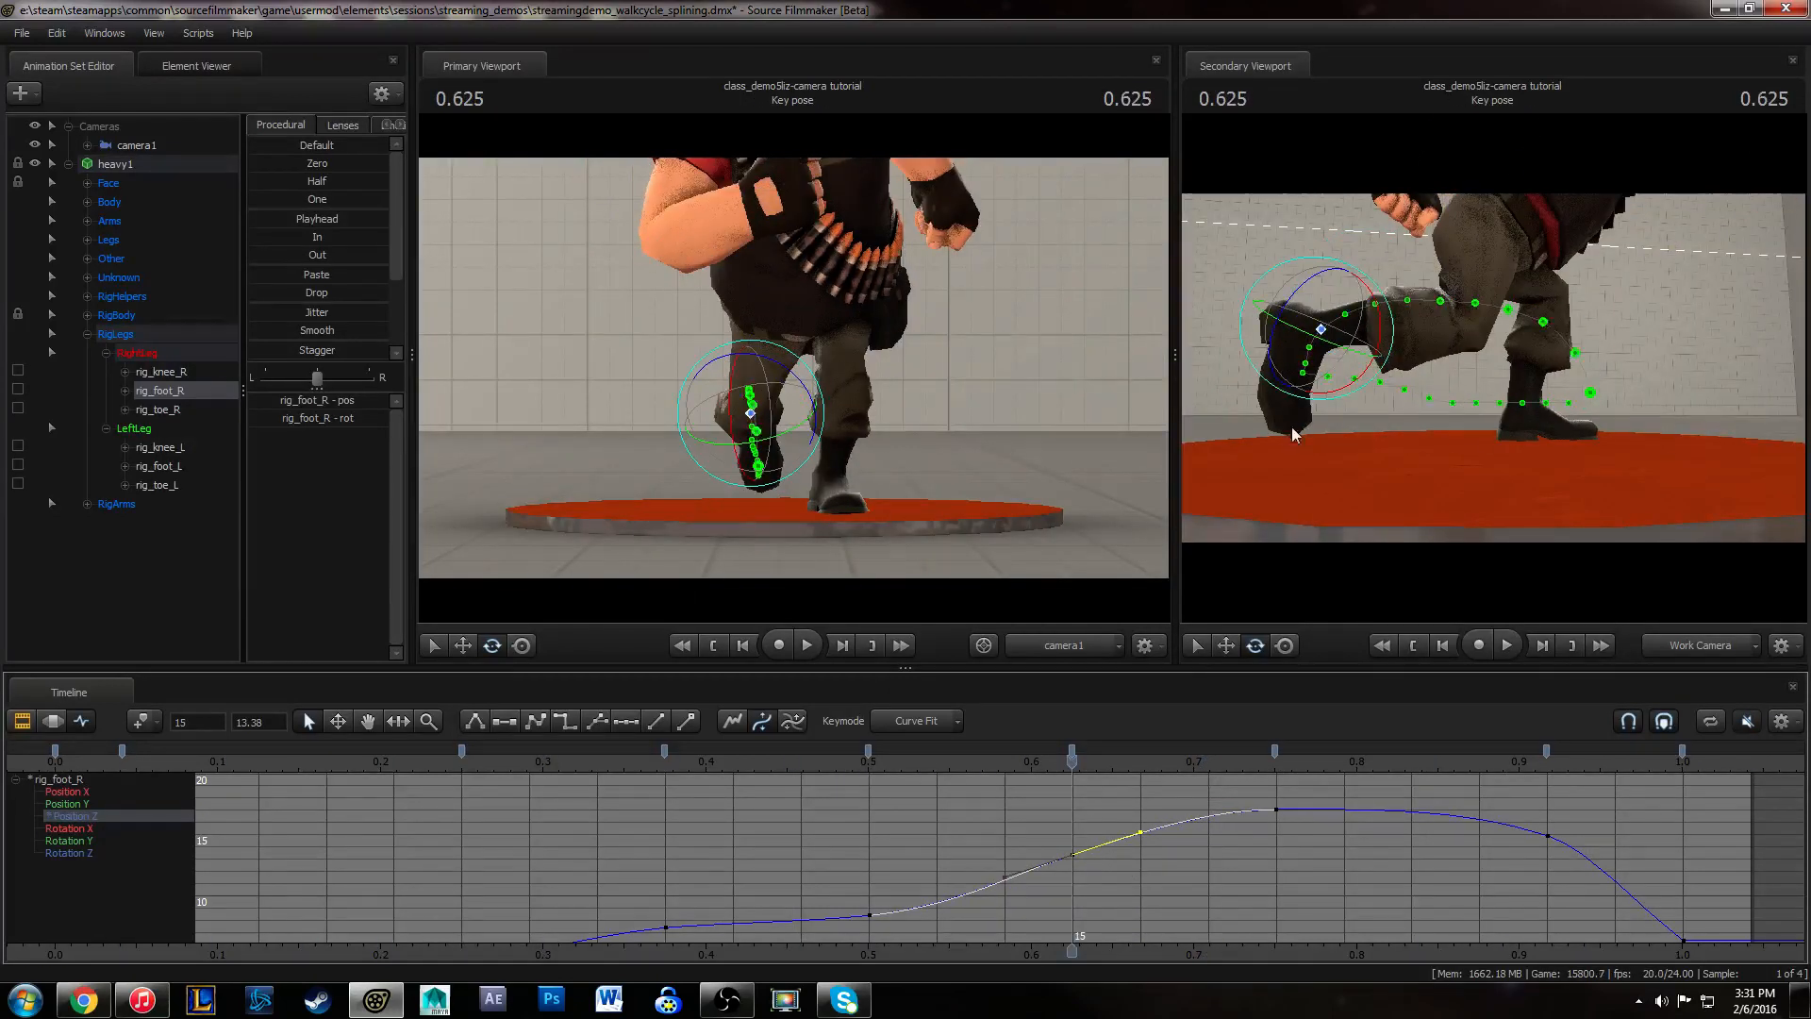
- Isolate rig_foot_L's Position Z curve and examine its keys at frames 3 and 6 against the foot's lift
{"action": "key", "text": "ctrl"}
{"action": "left_click", "coordinate": [1523, 404]}
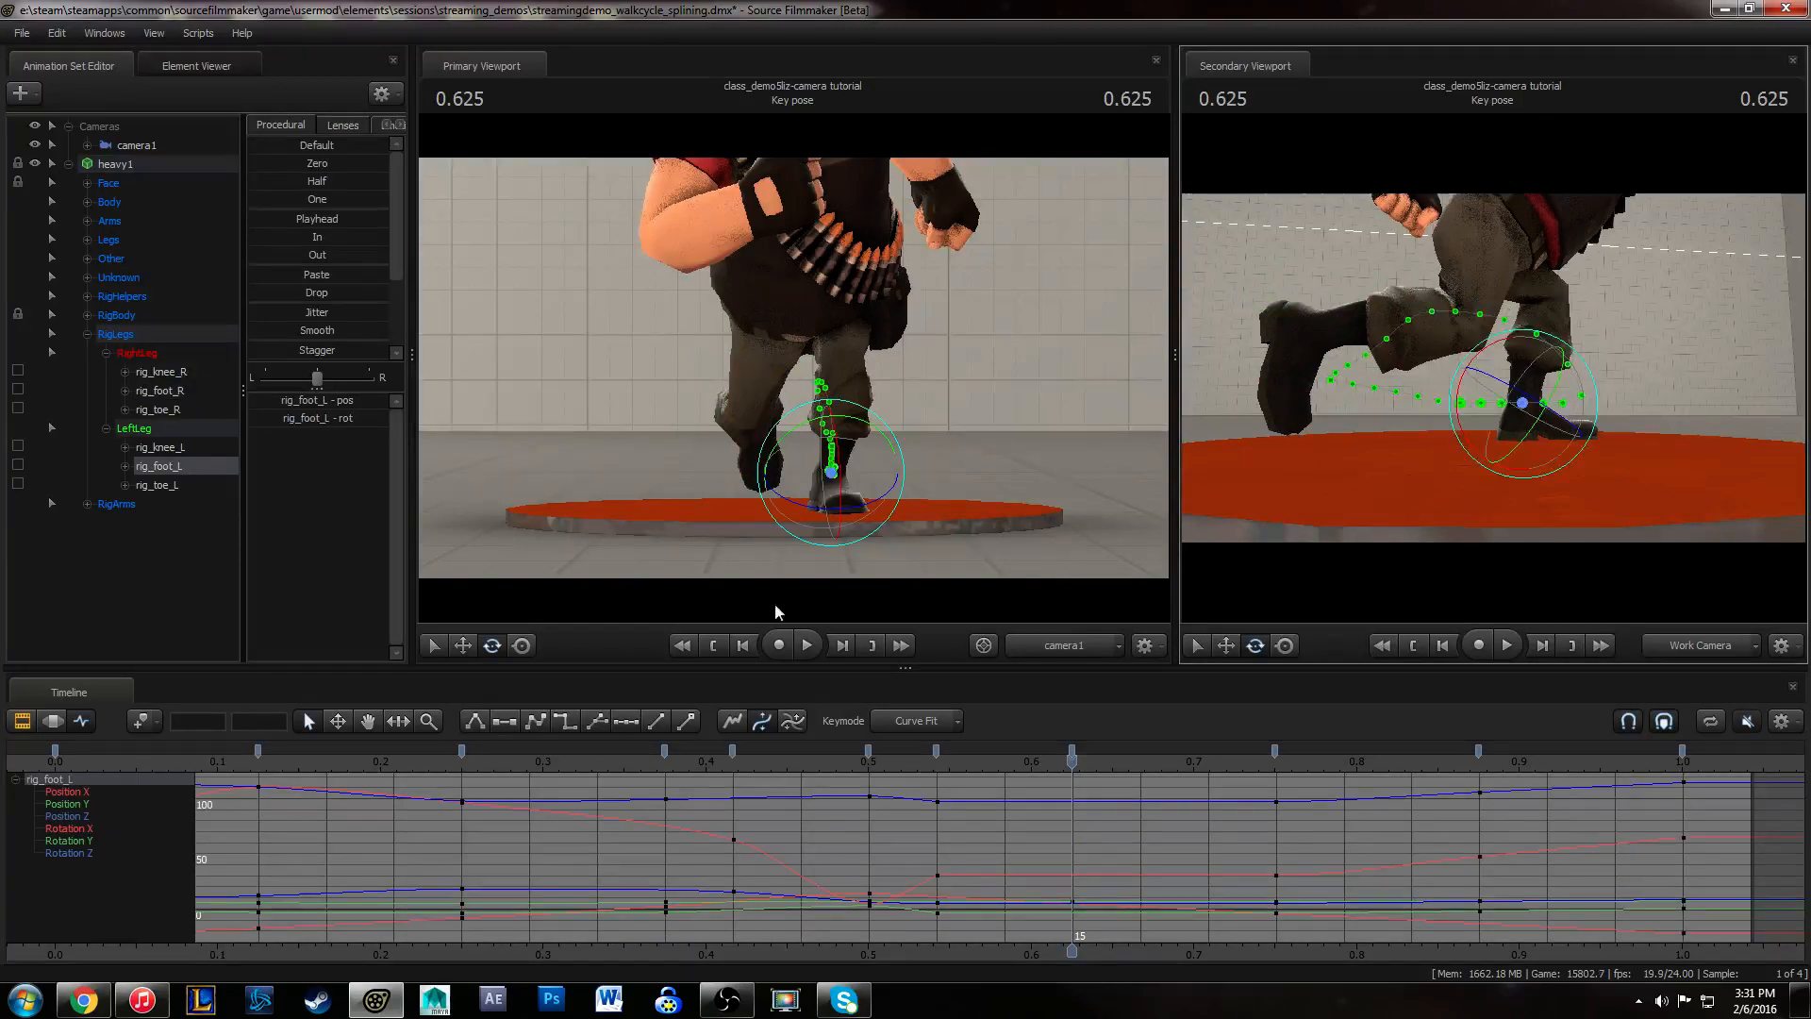
{"action": "left_click", "coordinate": [66, 816]}
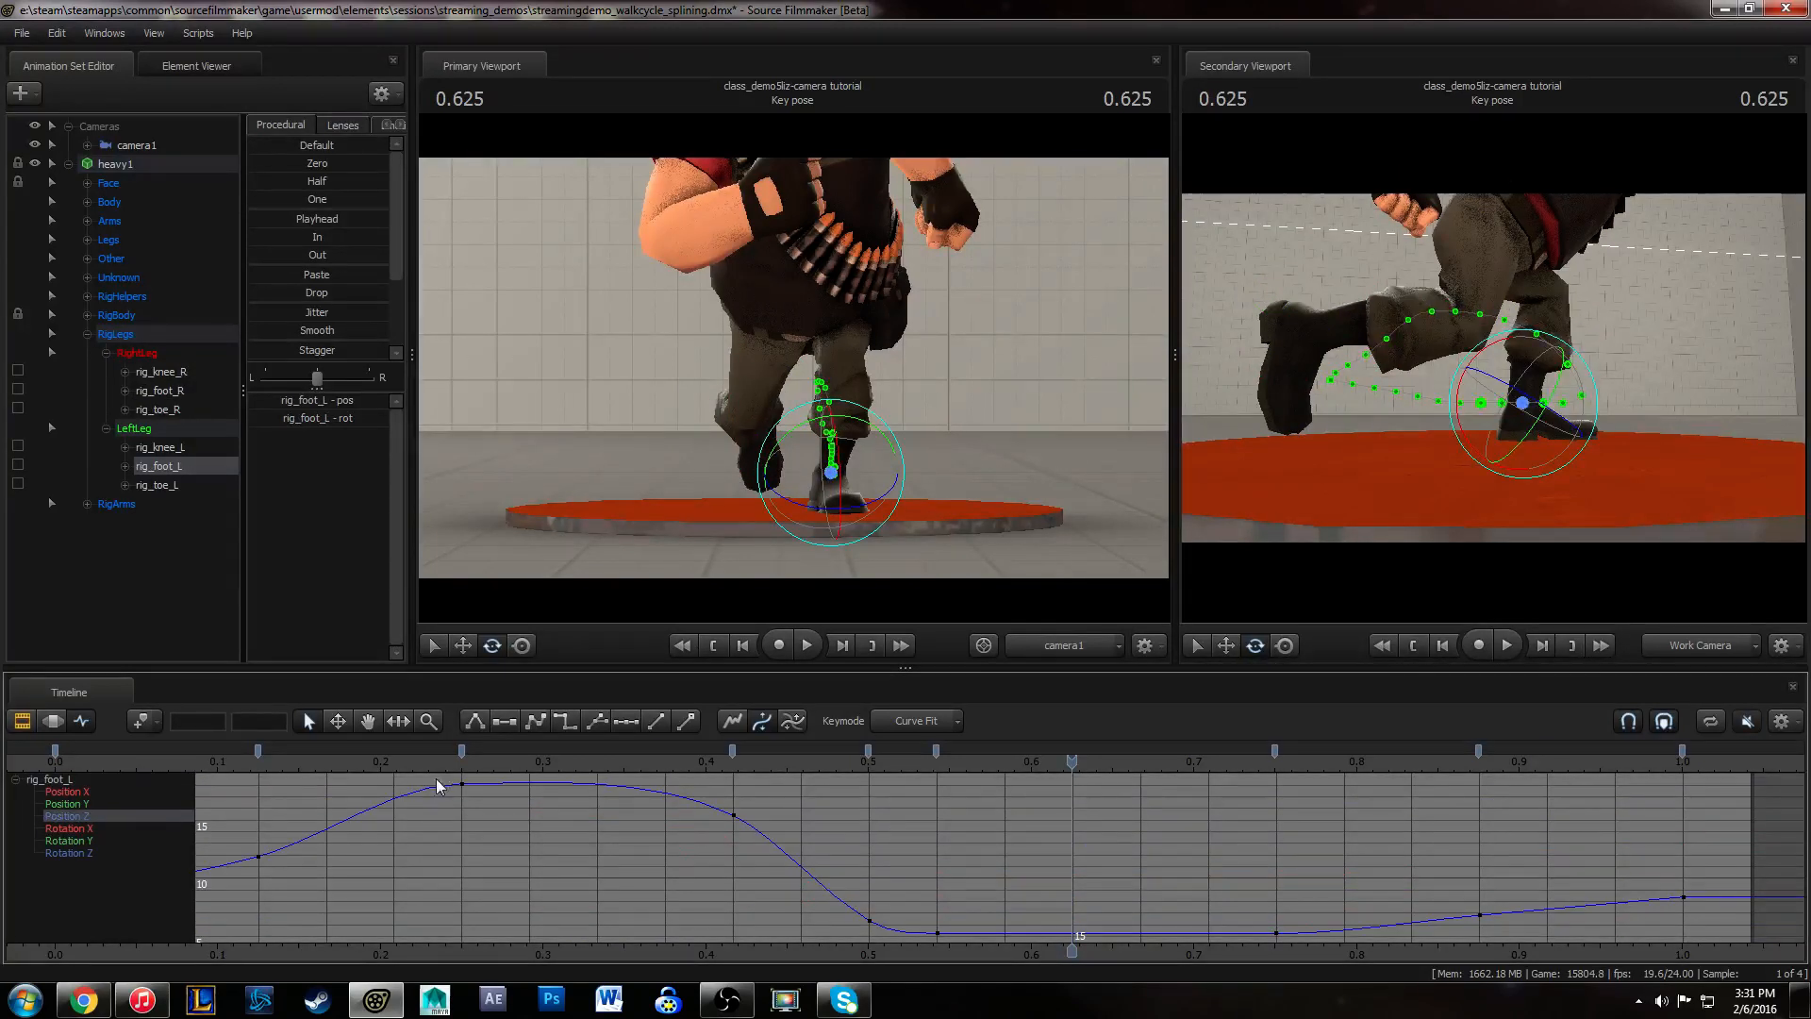
{"action": "left_click", "coordinate": [258, 785]}
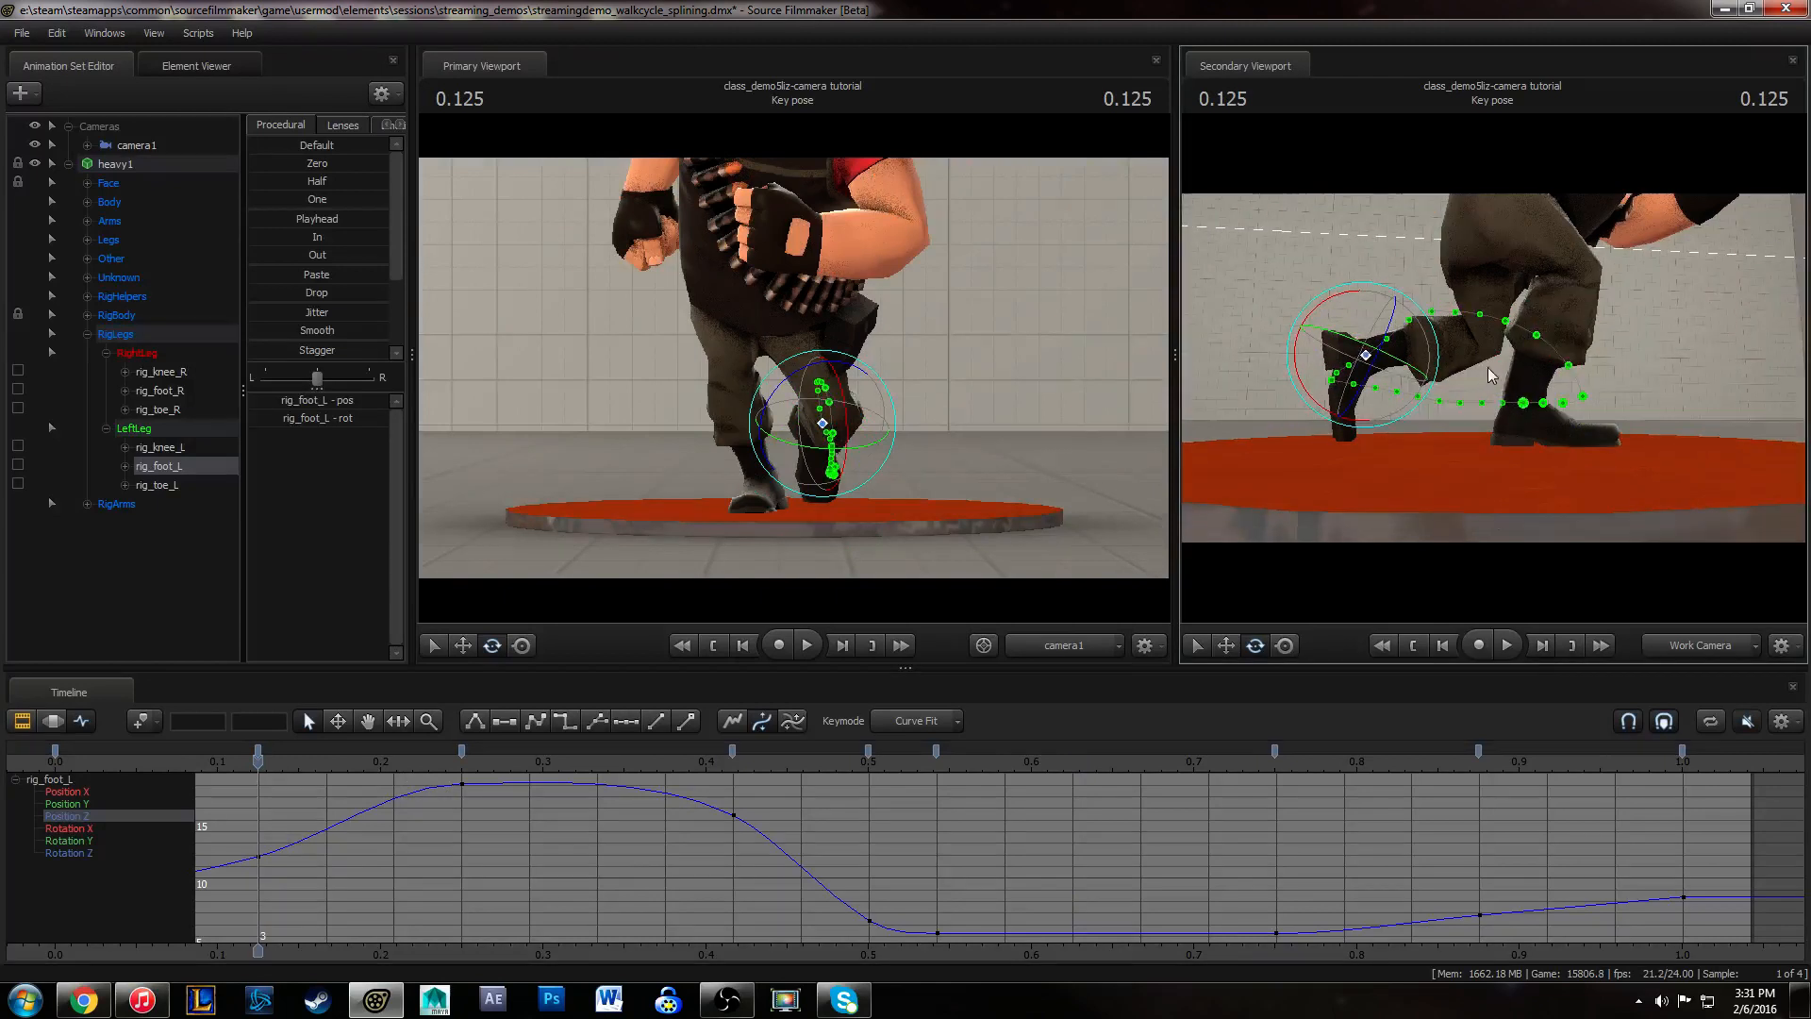
{"action": "middle_click_drag", "start_coordinate": [339, 881], "coordinate": [613, 877]}
{"action": "left_click_drag", "start_coordinate": [326, 765], "coordinate": [536, 765]}
{"action": "left_click_drag", "start_coordinate": [574, 898], "coordinate": [574, 875]}
{"action": "left_click", "coordinate": [720, 771]}
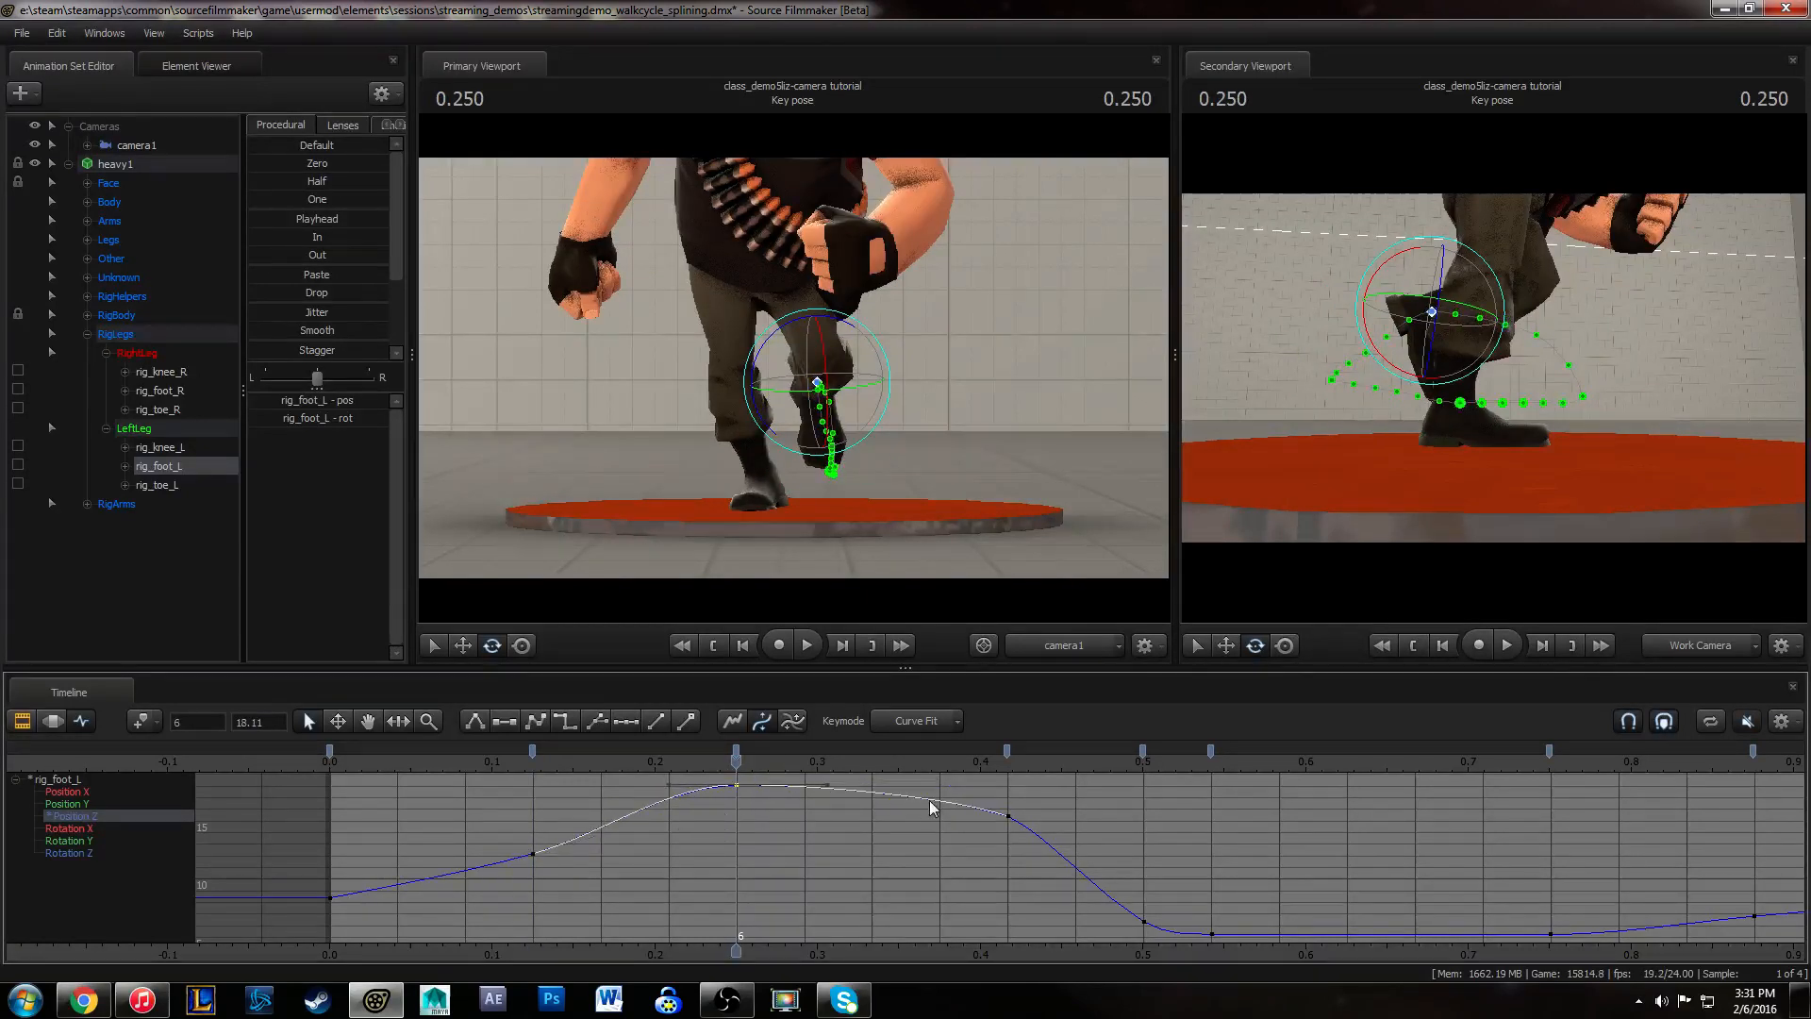
- Replay the walk cycle from frame 0 to check the left foot's lift
{"action": "left_click", "coordinate": [348, 767]}
{"action": "key", "text": "space"}
{"action": "left_click", "coordinate": [348, 767]}
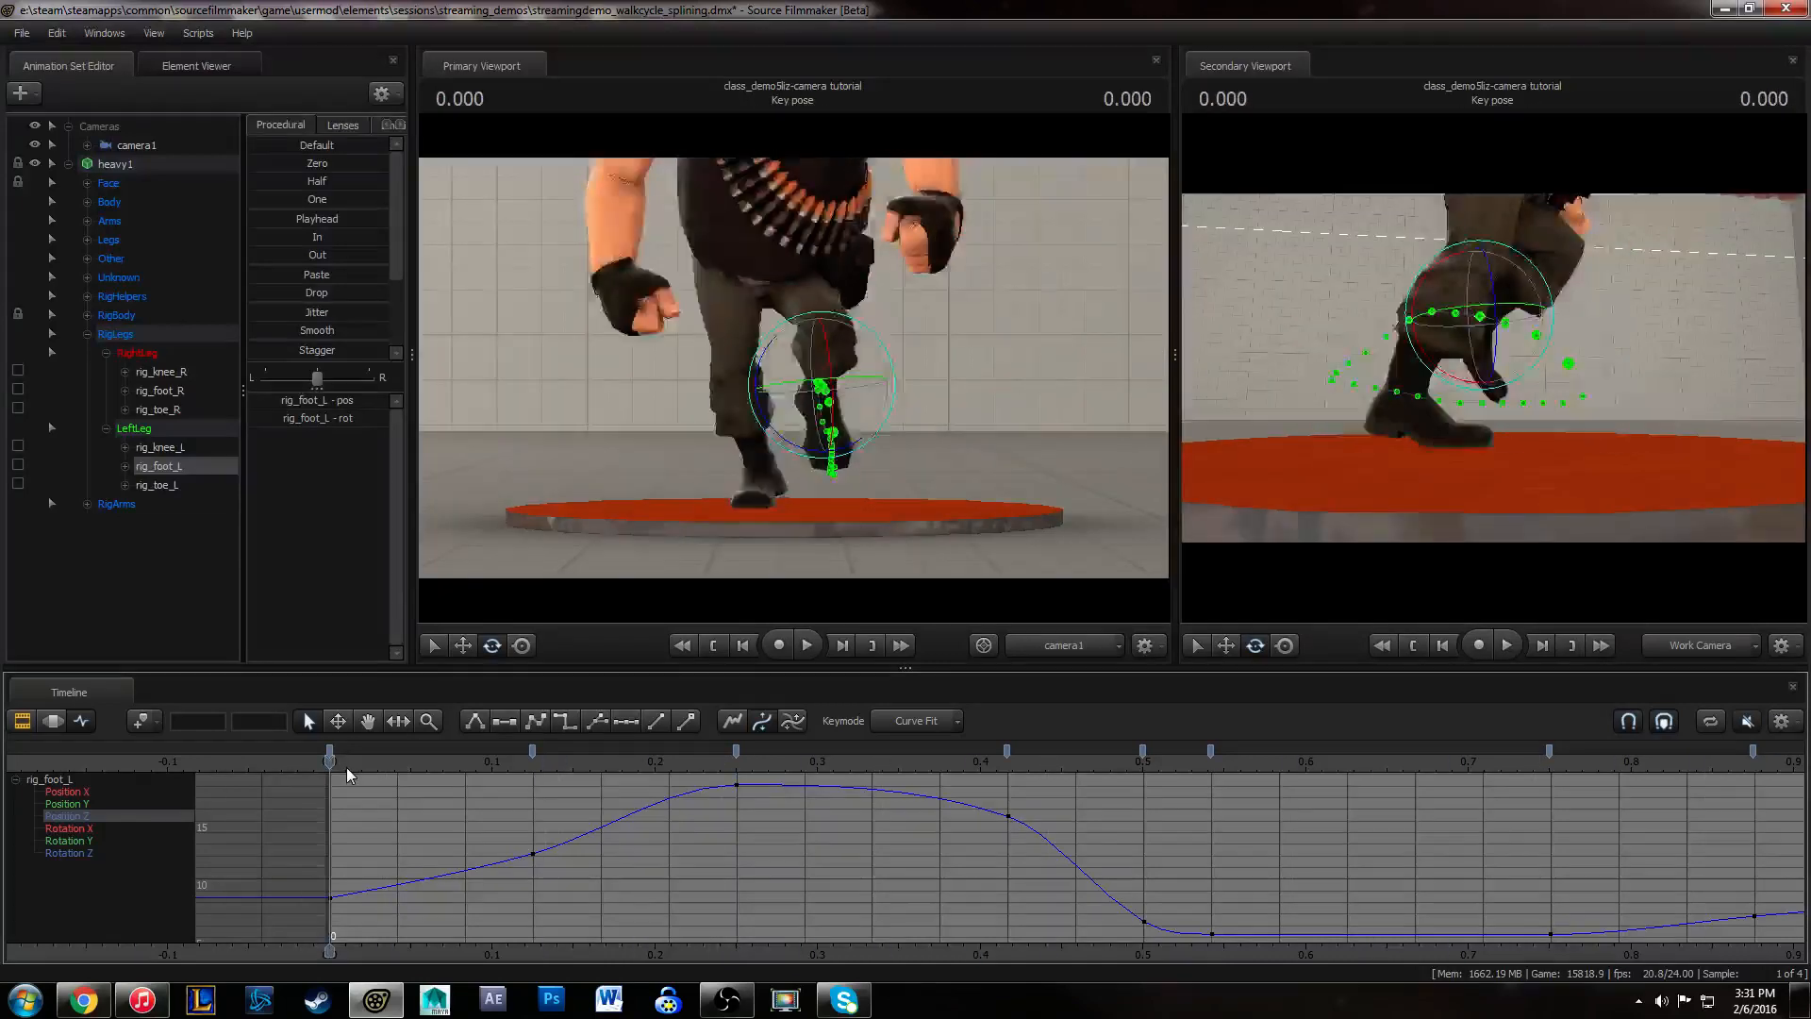
{"action": "key", "text": "space"}
- Isolate rig_foot_L's Position Y curve and lower its keys to 3.82 at frame 6 and 5.30 at frame 9
{"action": "left_click", "coordinate": [88, 804]}
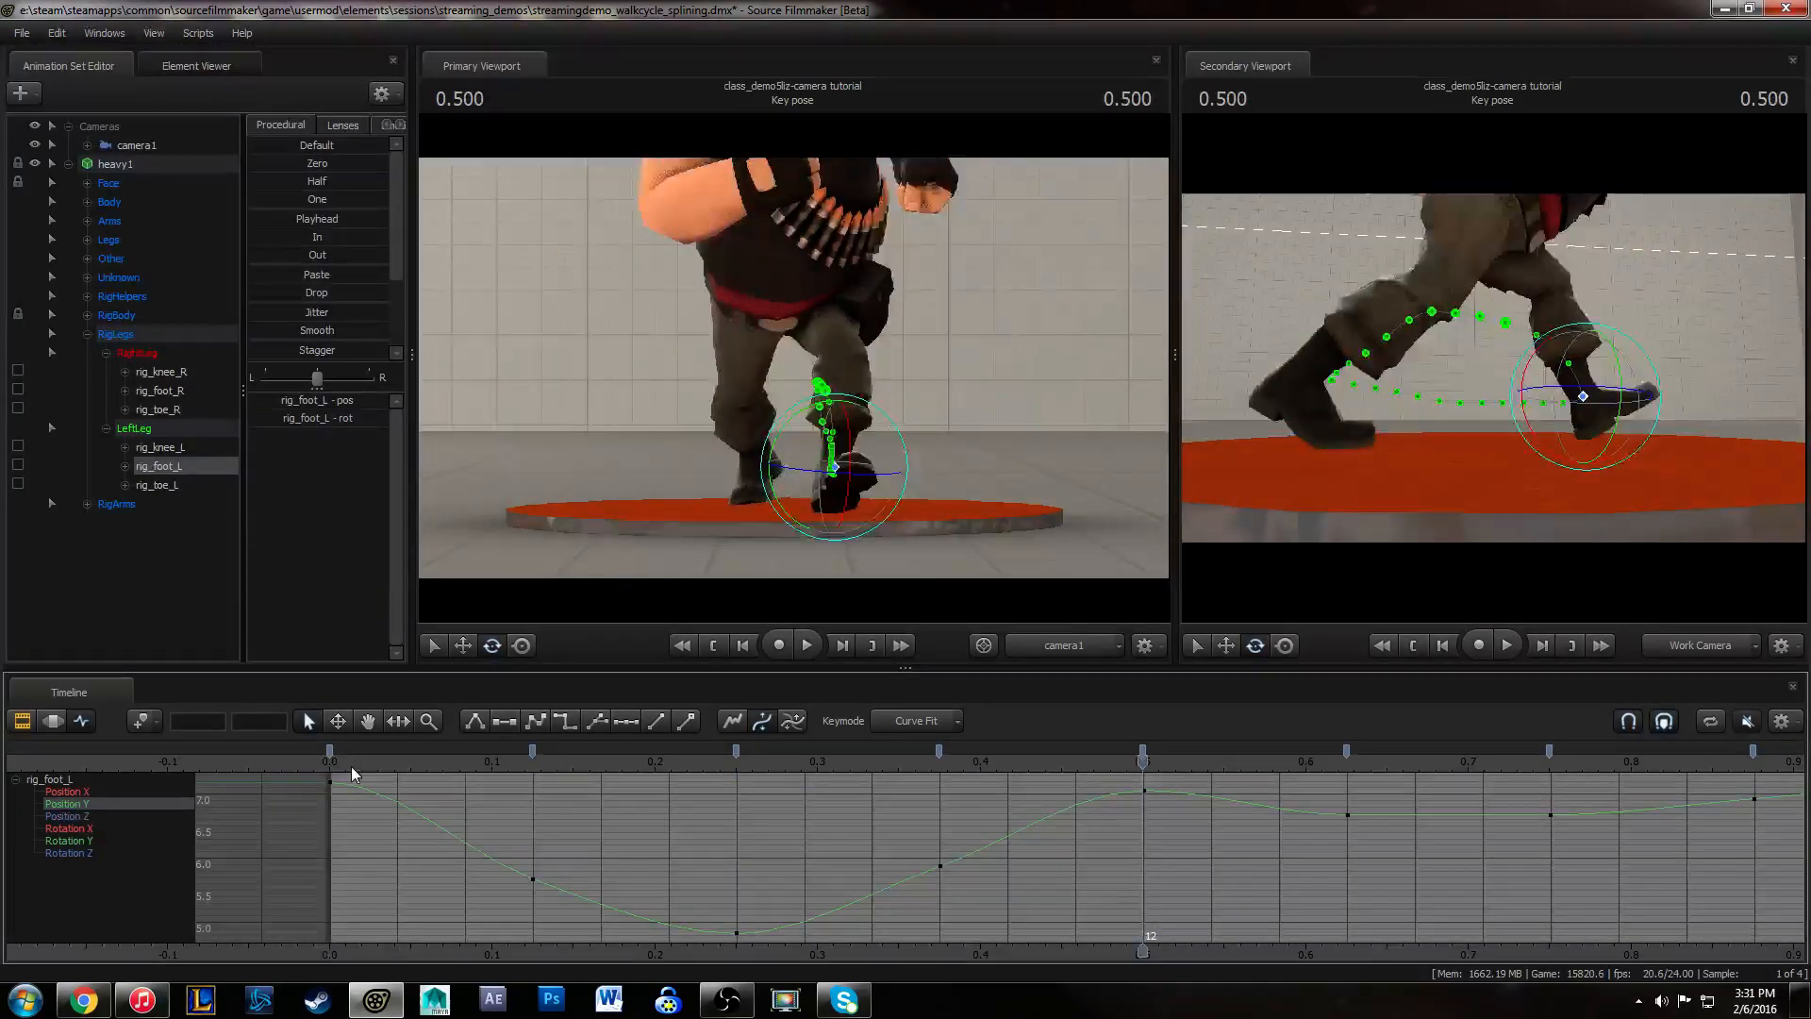
{"action": "left_click_drag", "start_coordinate": [354, 773], "coordinate": [767, 757]}
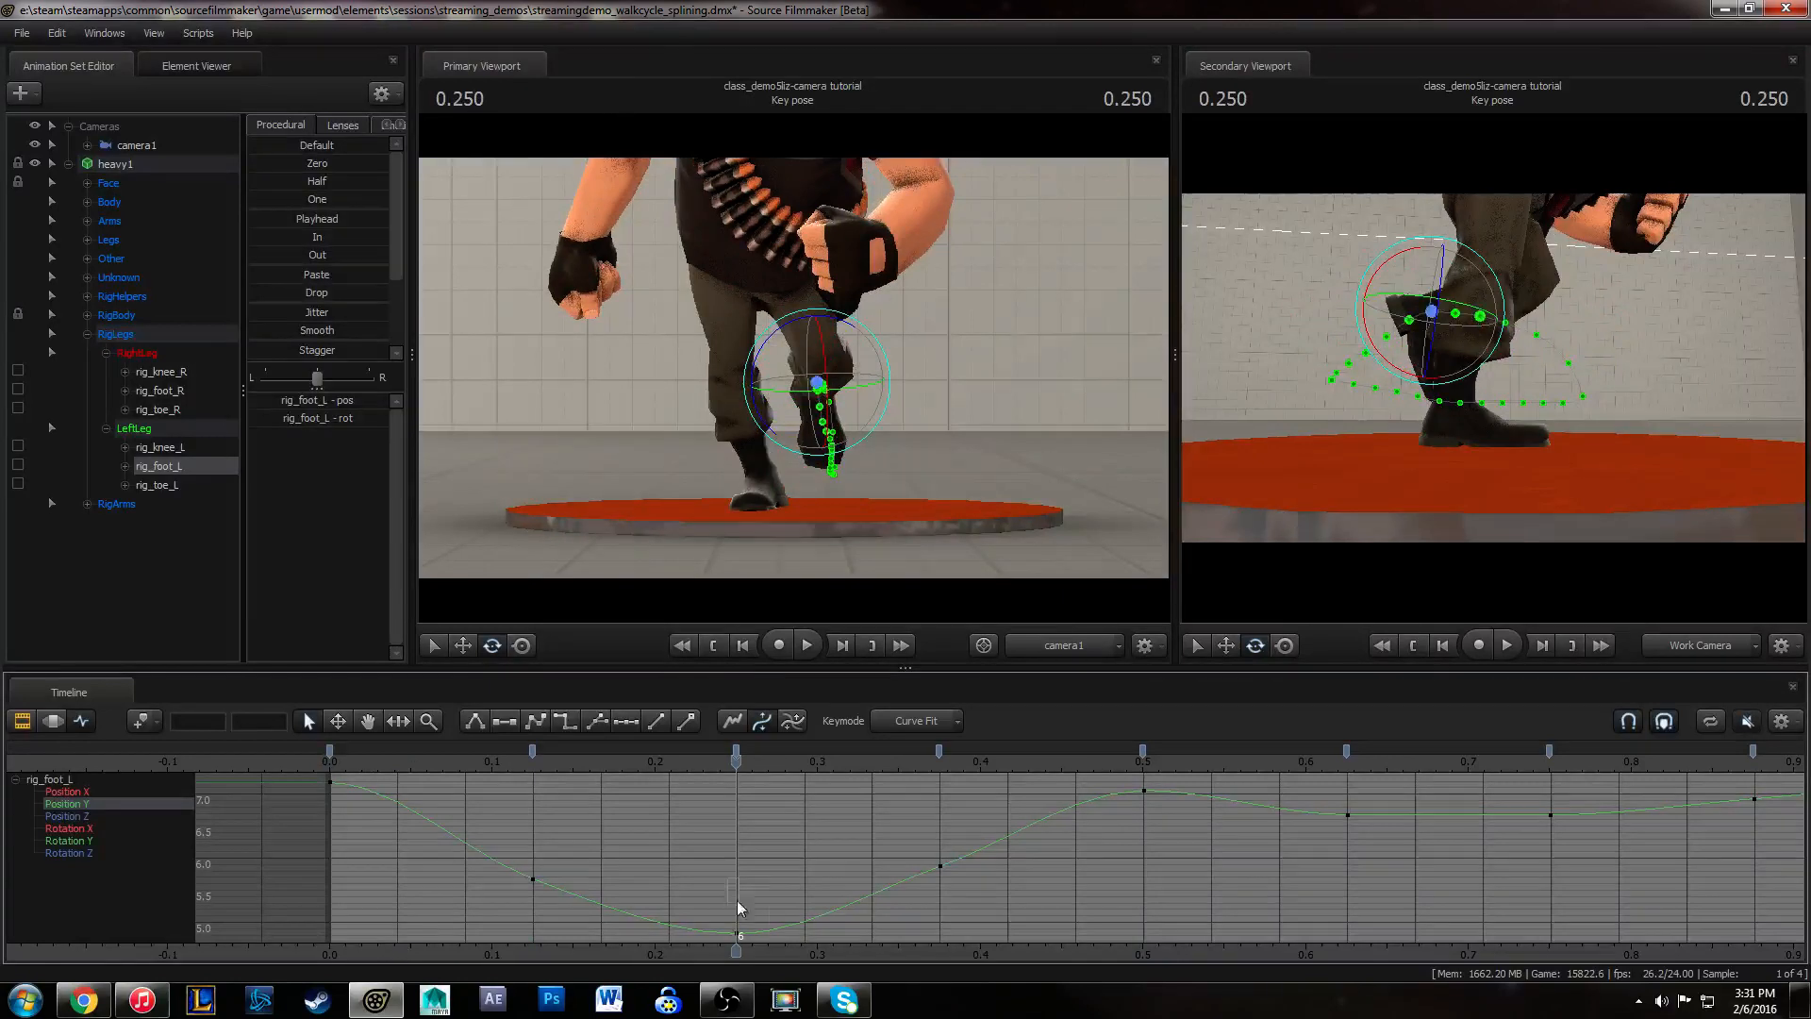
{"action": "left_click_drag", "start_coordinate": [739, 908], "coordinate": [786, 884]}
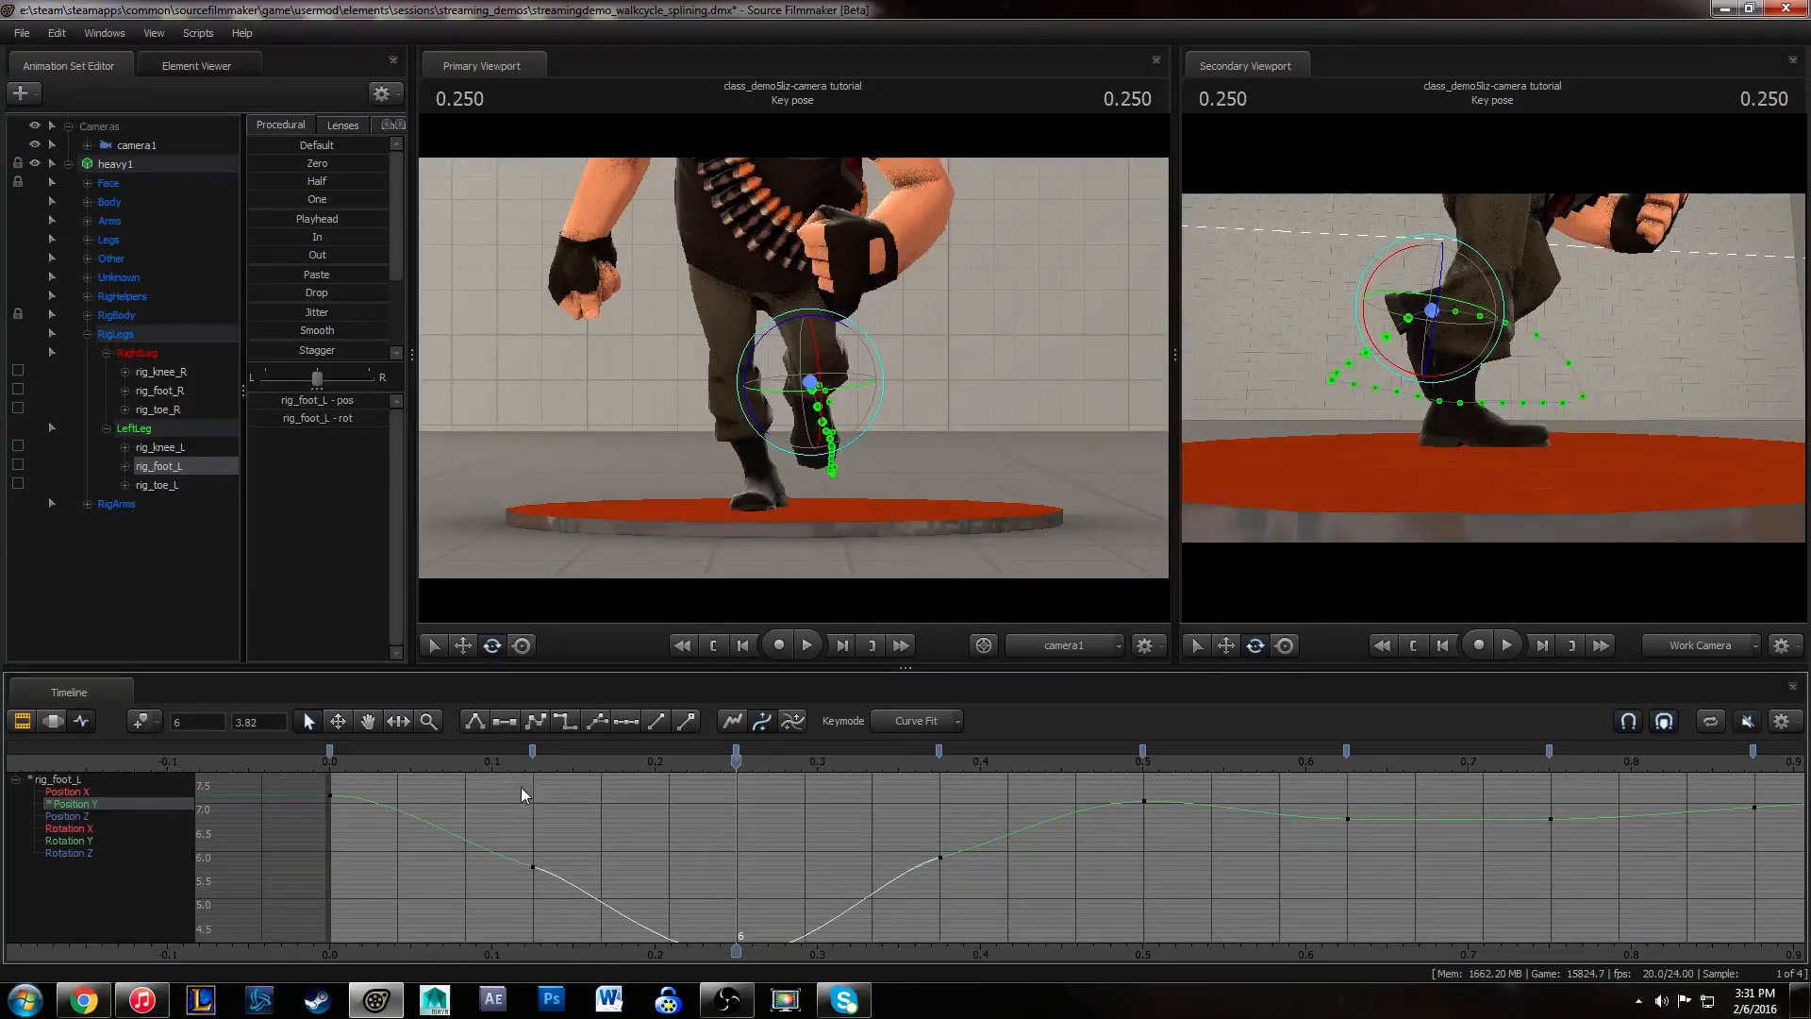
{"action": "left_click_drag", "start_coordinate": [432, 765], "coordinate": [919, 764]}
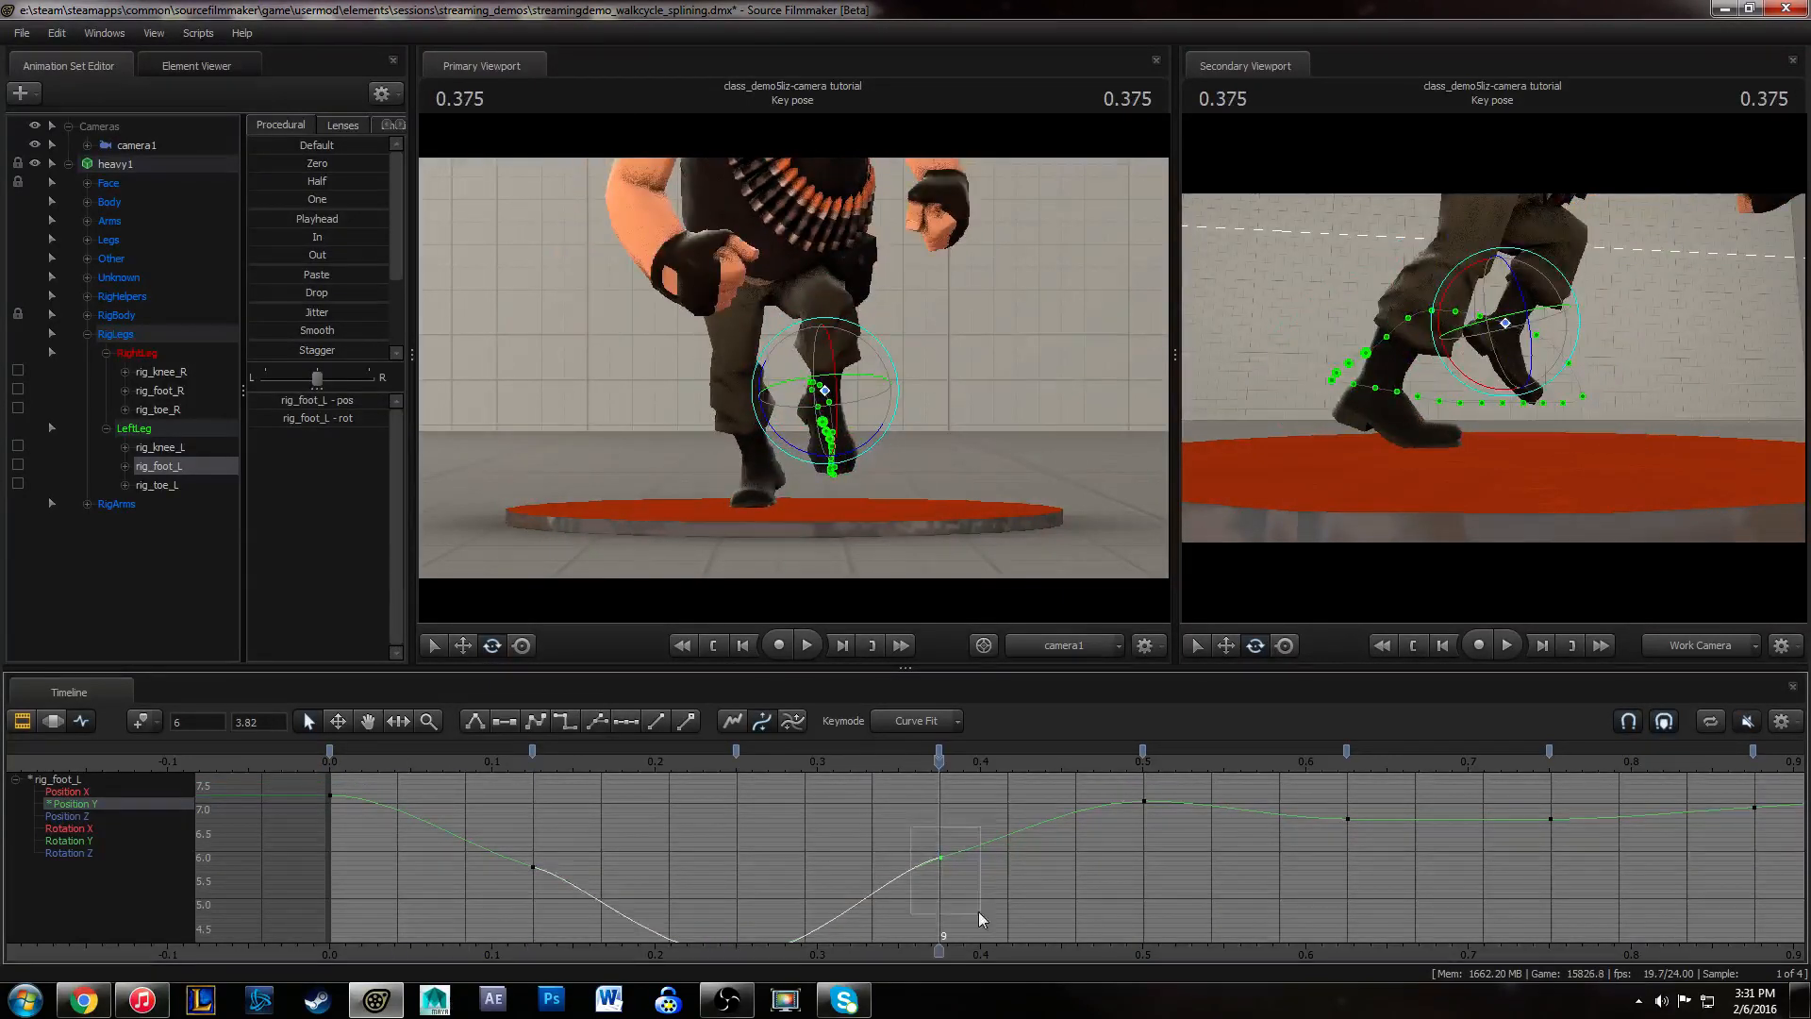
{"action": "left_click_drag", "start_coordinate": [978, 913], "coordinate": [981, 913]}
{"action": "middle_click_drag", "start_coordinate": [994, 845], "coordinate": [1011, 873]}
- Move rig_foot_L's Position Y key at frame 15 to frame 13
{"action": "left_click_drag", "start_coordinate": [1004, 762], "coordinate": [1370, 849]}
{"action": "middle_click_drag", "start_coordinate": [1373, 863], "coordinate": [1314, 885], "text": "shift"}
{"action": "left_click_drag", "start_coordinate": [1213, 843], "coordinate": [1145, 817]}
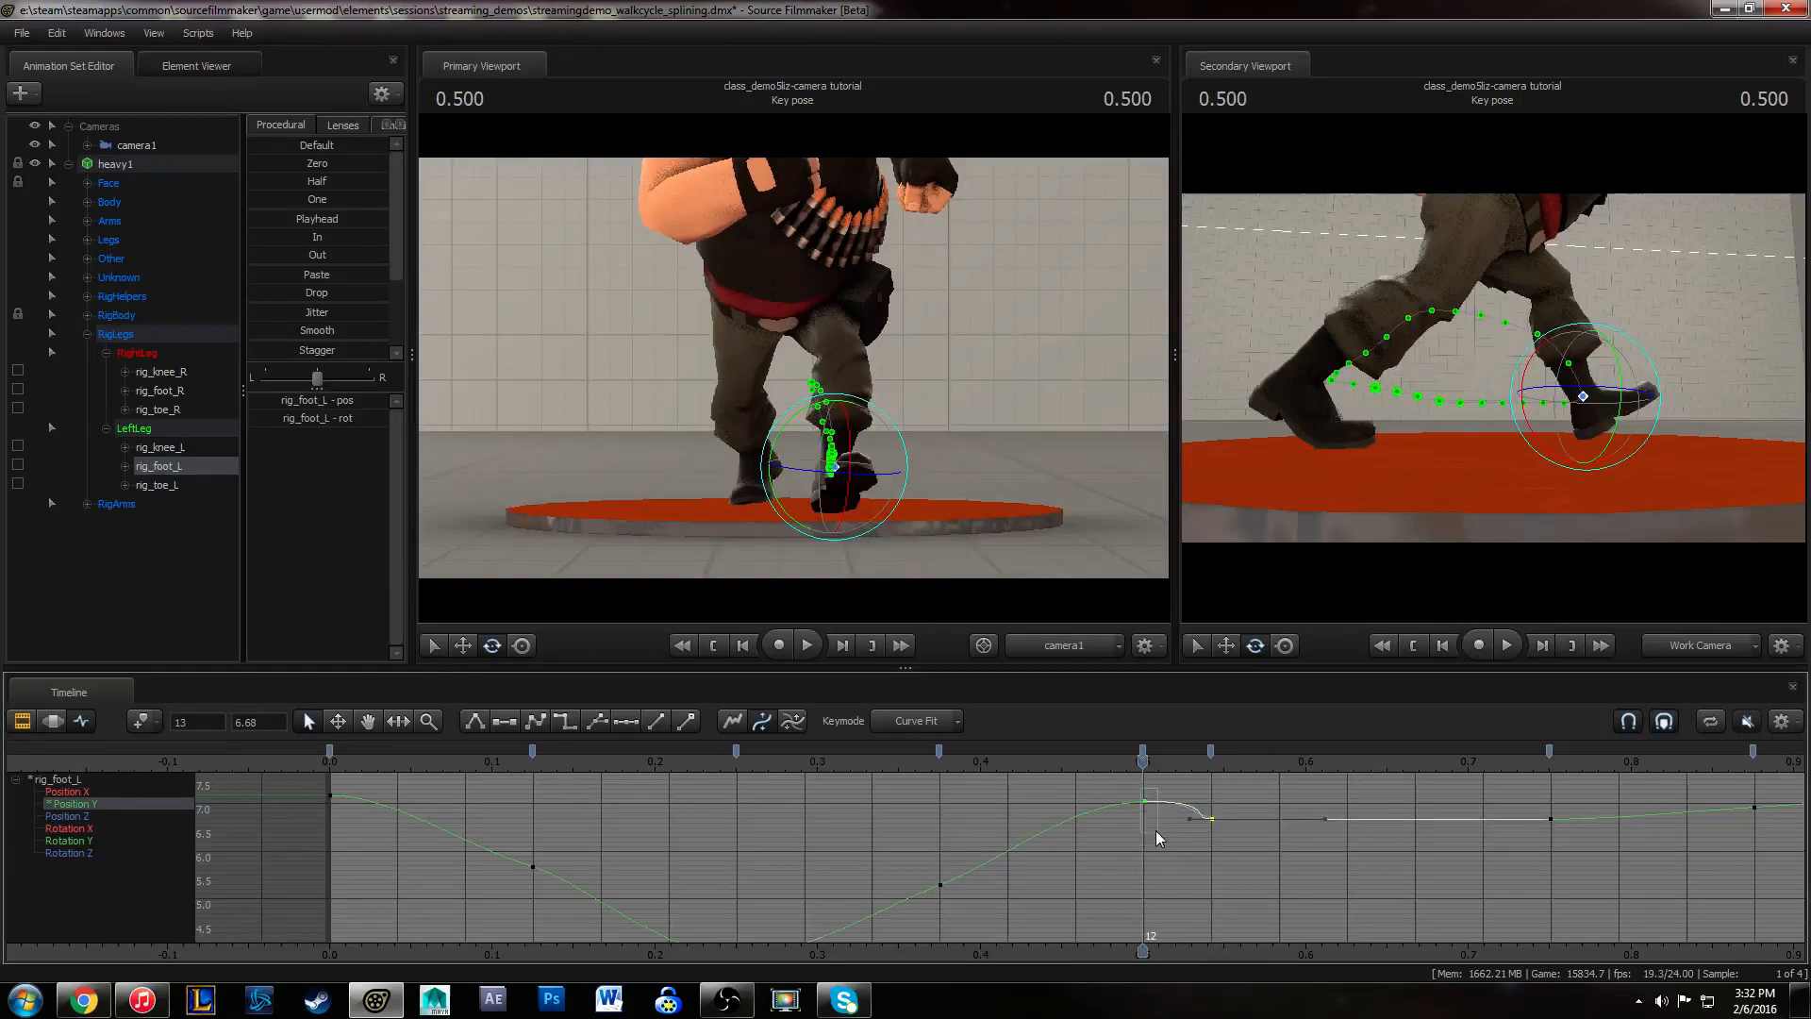
- Smooth the tangents of rig_foot_L's Position Y keys at frames 9 and 3
{"action": "left_click_drag", "start_coordinate": [986, 838], "coordinate": [1024, 877]}
{"action": "middle_click_drag", "start_coordinate": [1014, 910], "coordinate": [1011, 901]}
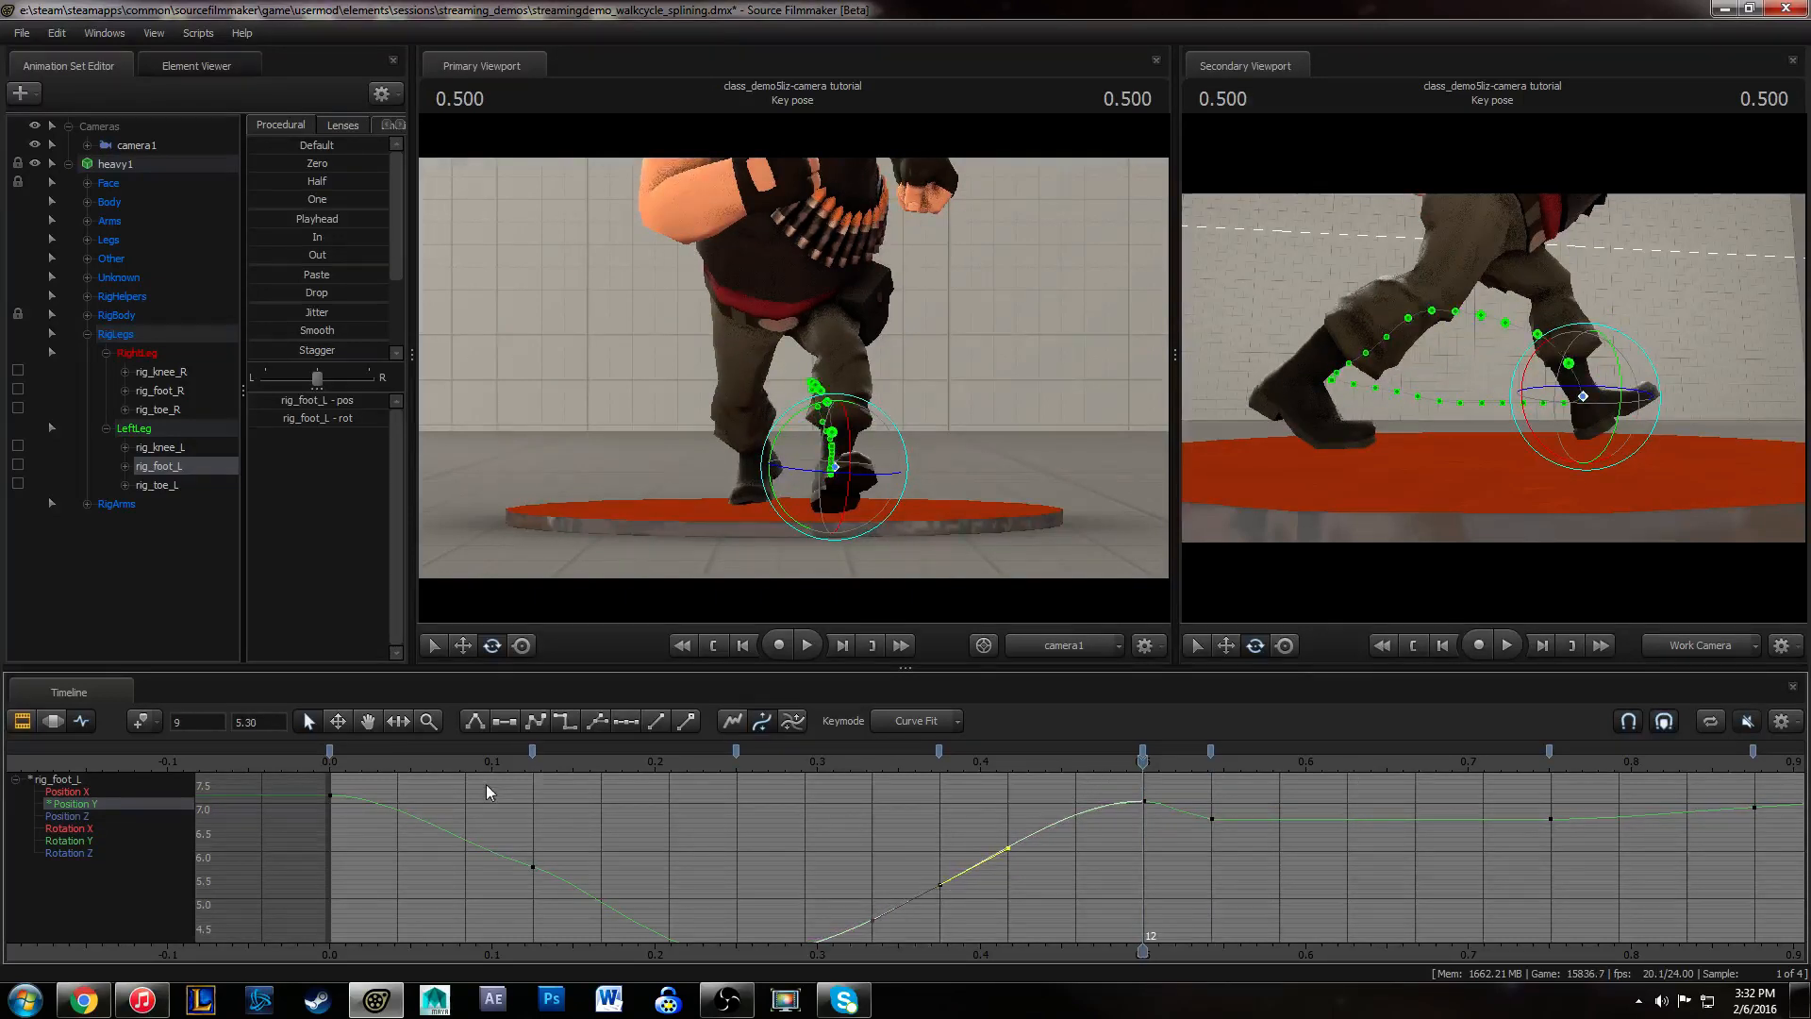
{"action": "left_click", "coordinate": [528, 764]}
{"action": "left_click_drag", "start_coordinate": [498, 819], "coordinate": [521, 854]}
{"action": "middle_click_drag", "start_coordinate": [585, 907], "coordinate": [584, 920]}
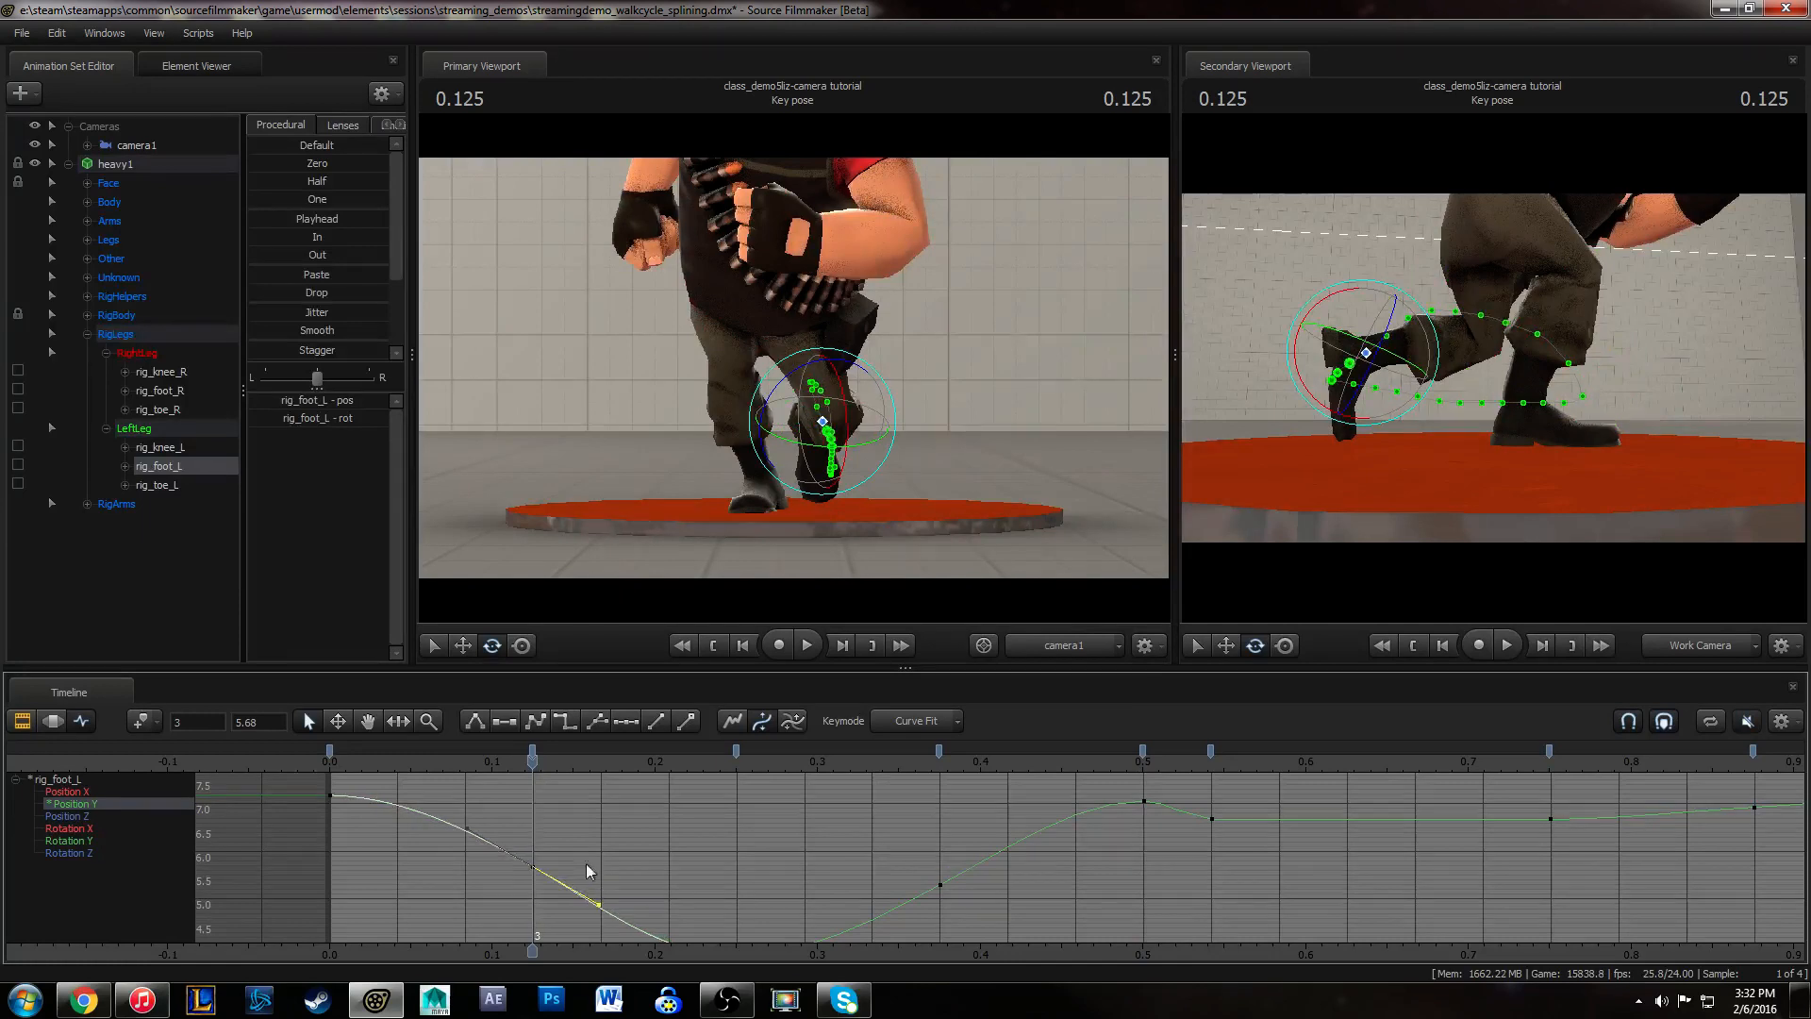
- Replay the walk cycle to check the left foot's sideways motion, with the whole Position Y dip in view
{"action": "left_click", "coordinate": [360, 760]}
{"action": "key", "text": "space"}
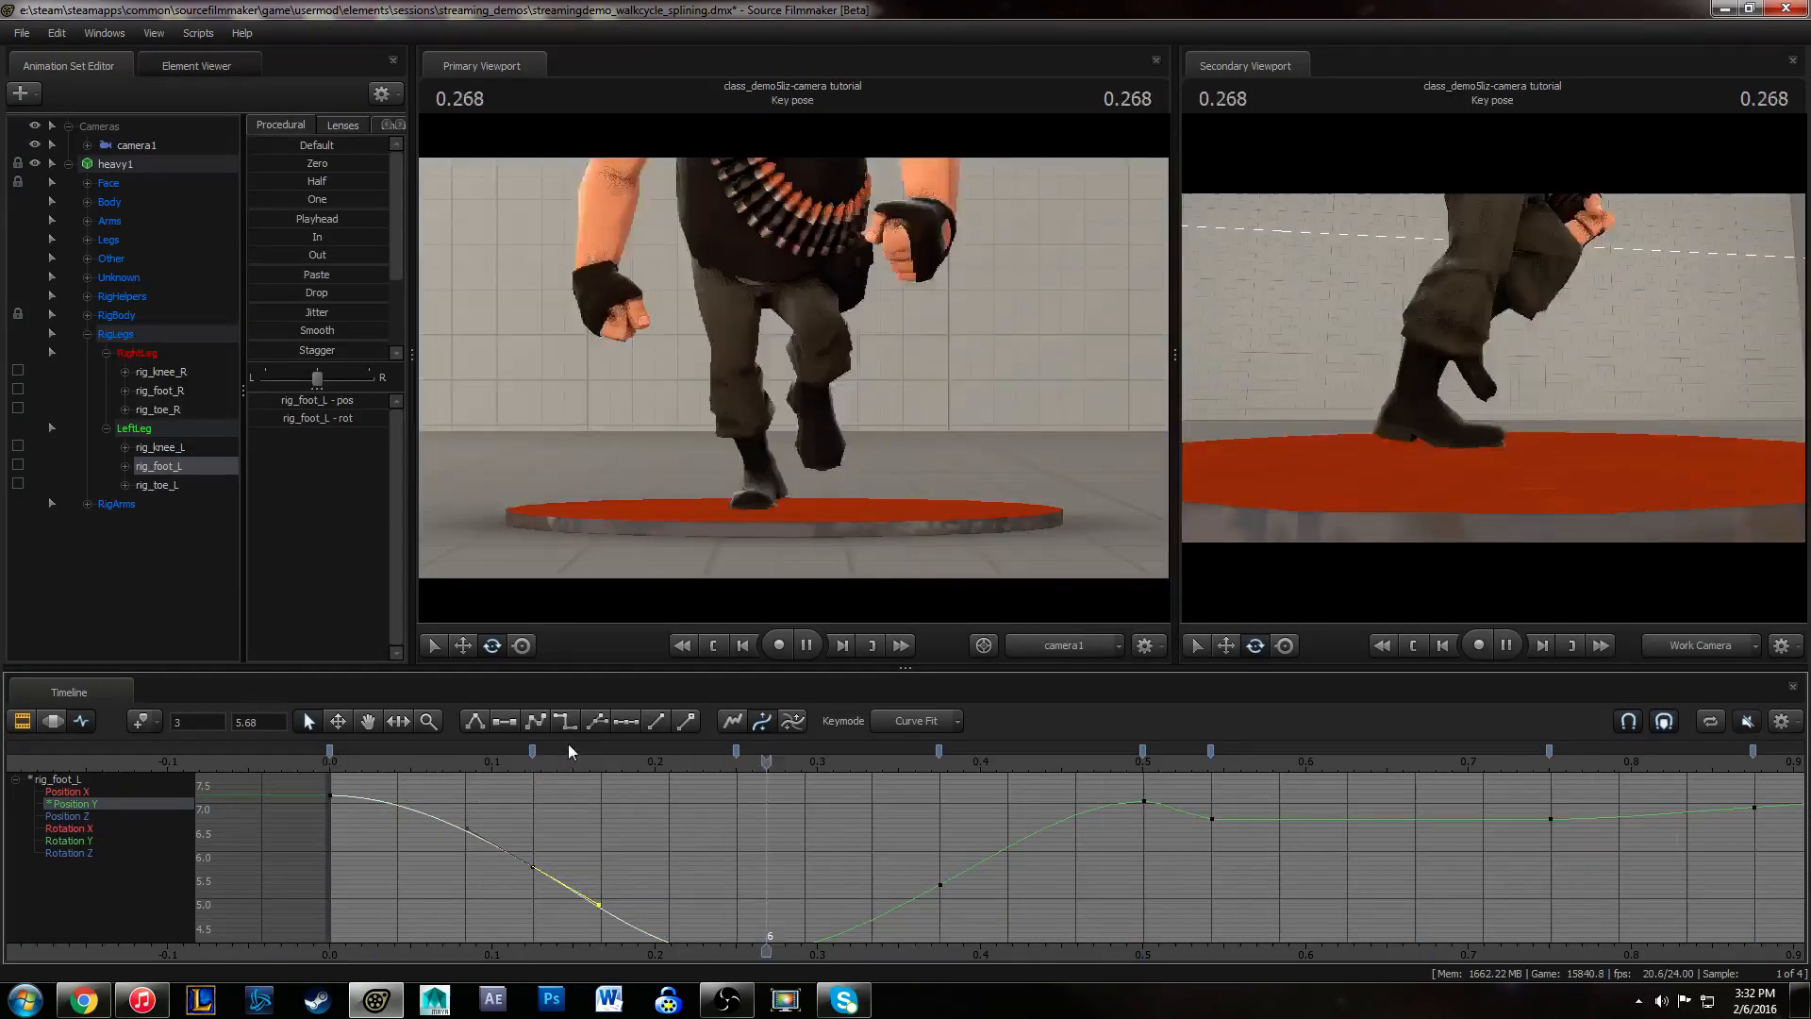
{"action": "key", "text": "space"}
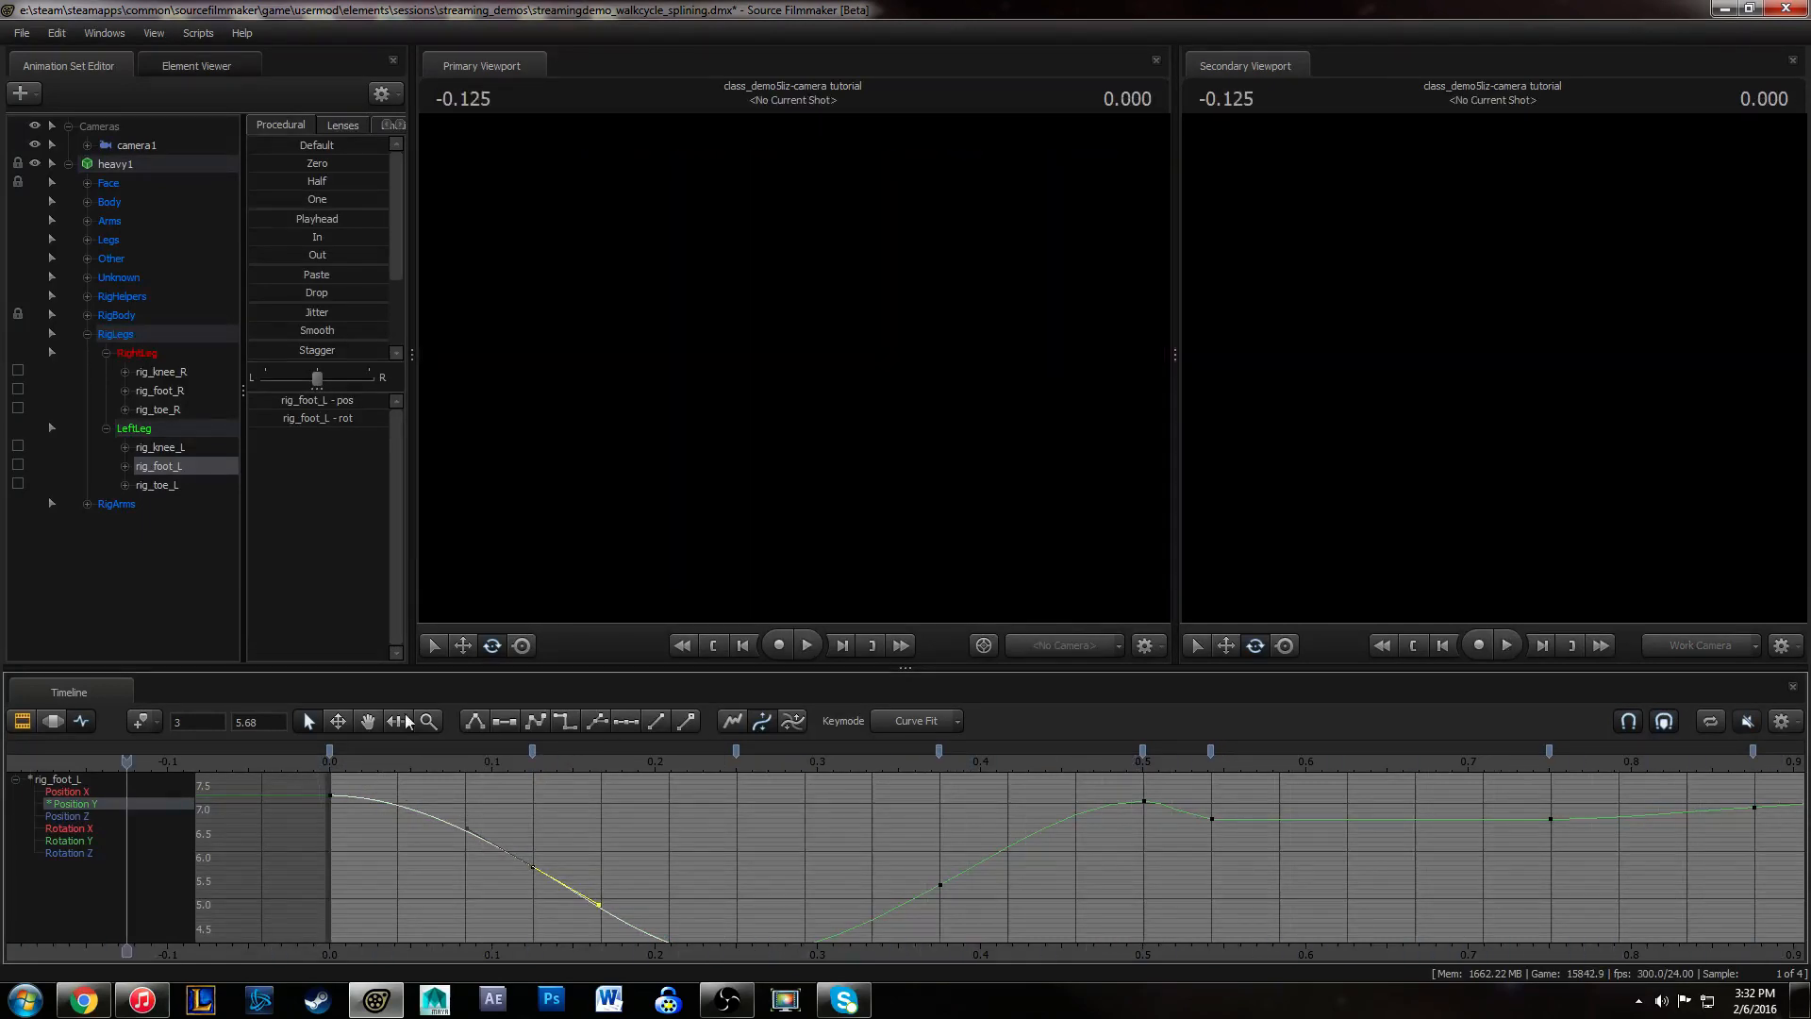
{"action": "scroll", "coordinate": [901, 854], "scroll_direction": "down", "scroll_amount": 1}
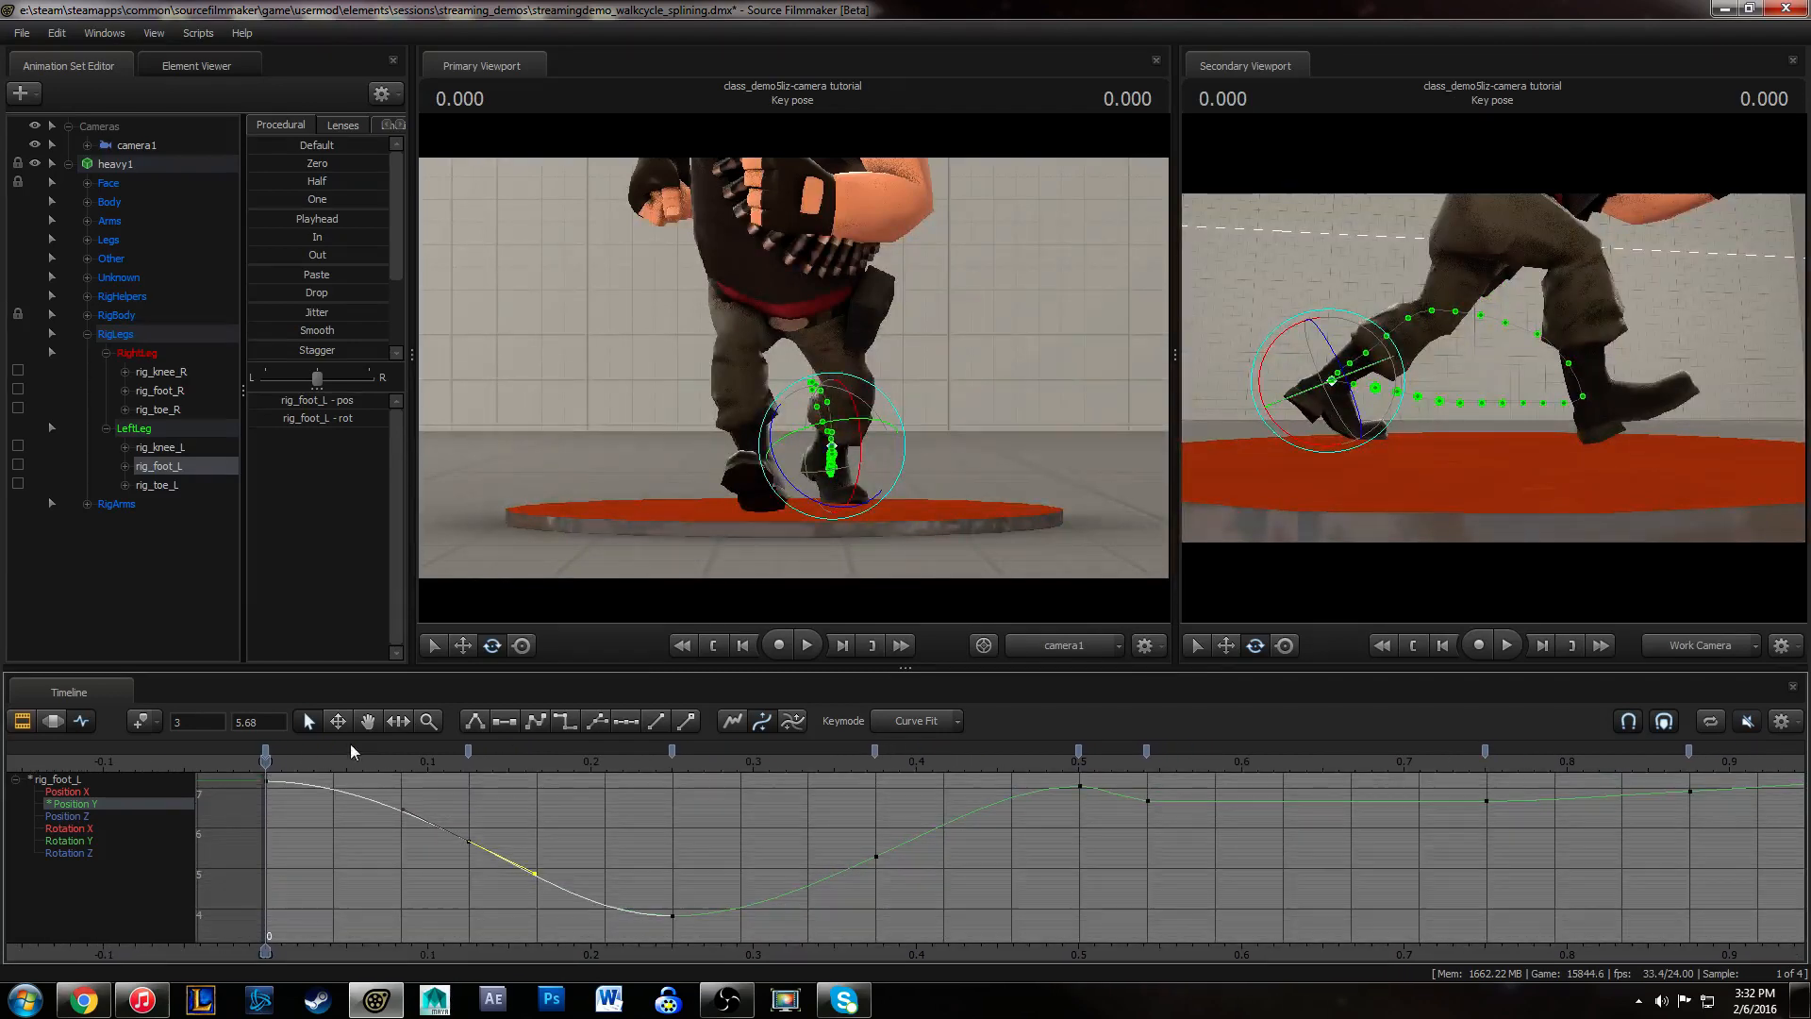
- Move the lowest key of rig_foot_L's Position Y curve to frame 7 and lower it further
{"action": "left_click_drag", "start_coordinate": [295, 761], "coordinate": [730, 804]}
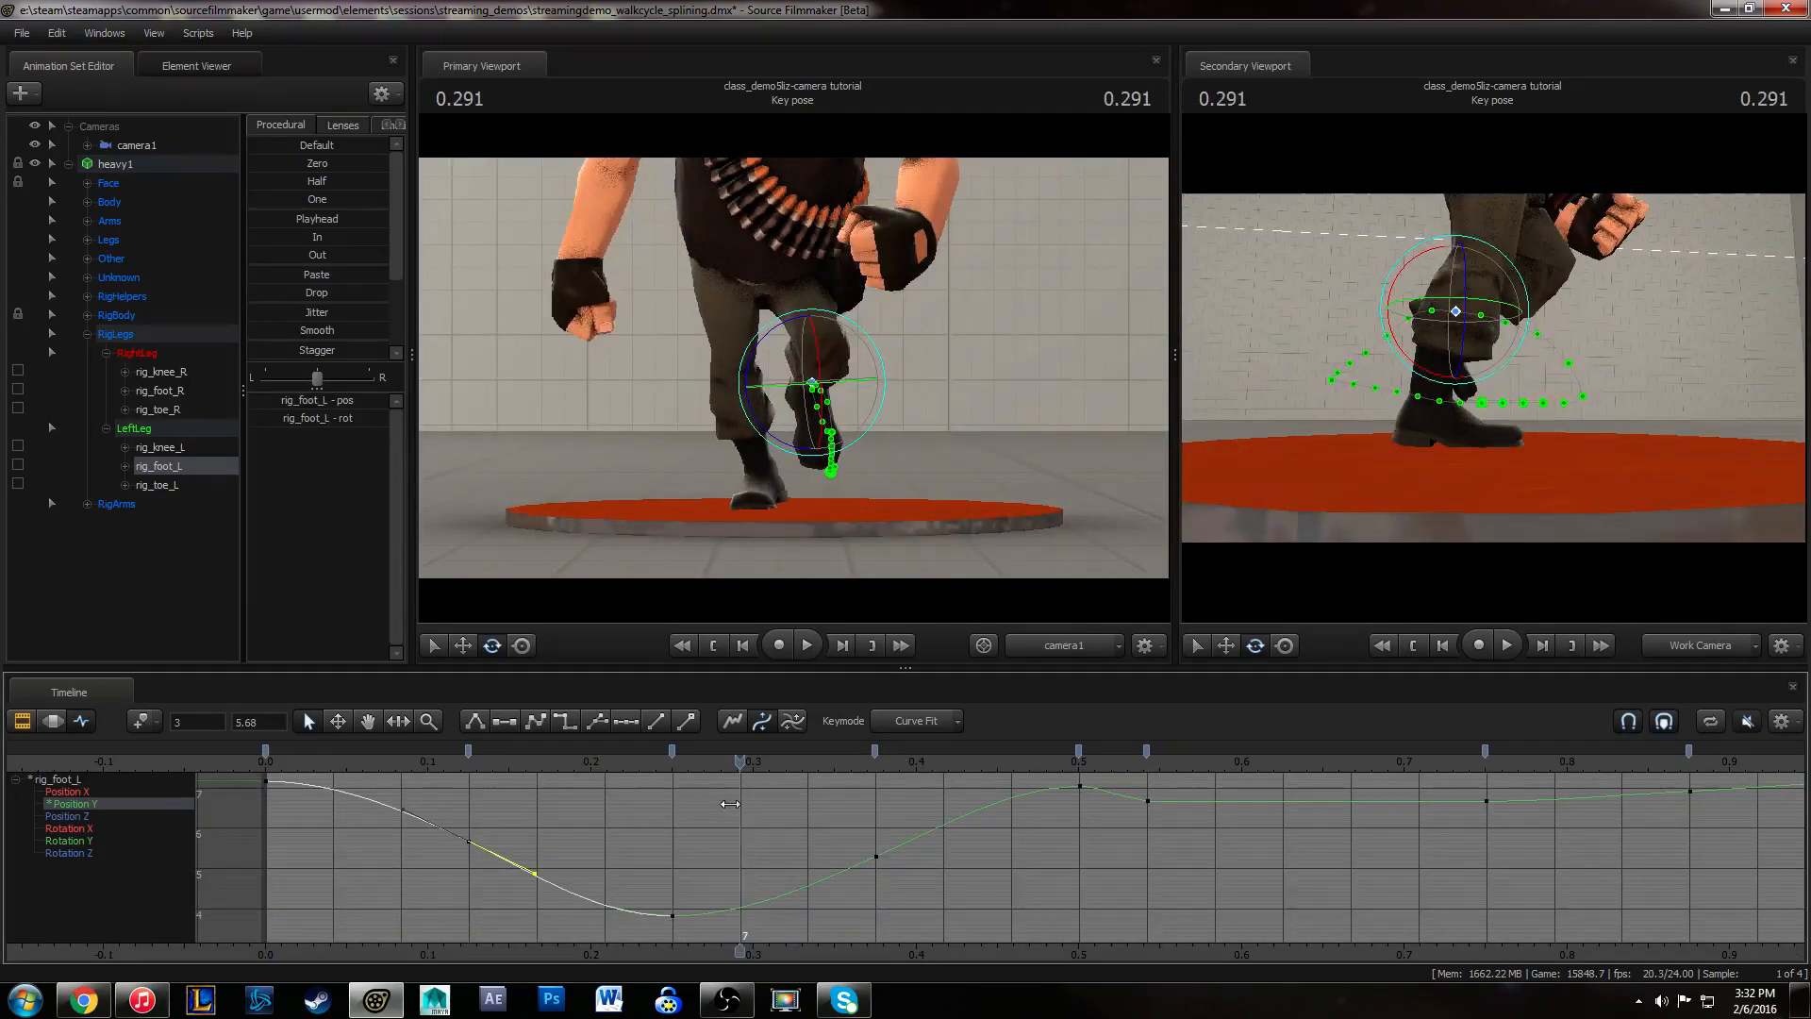
{"action": "left_click_drag", "start_coordinate": [672, 915], "coordinate": [741, 938]}
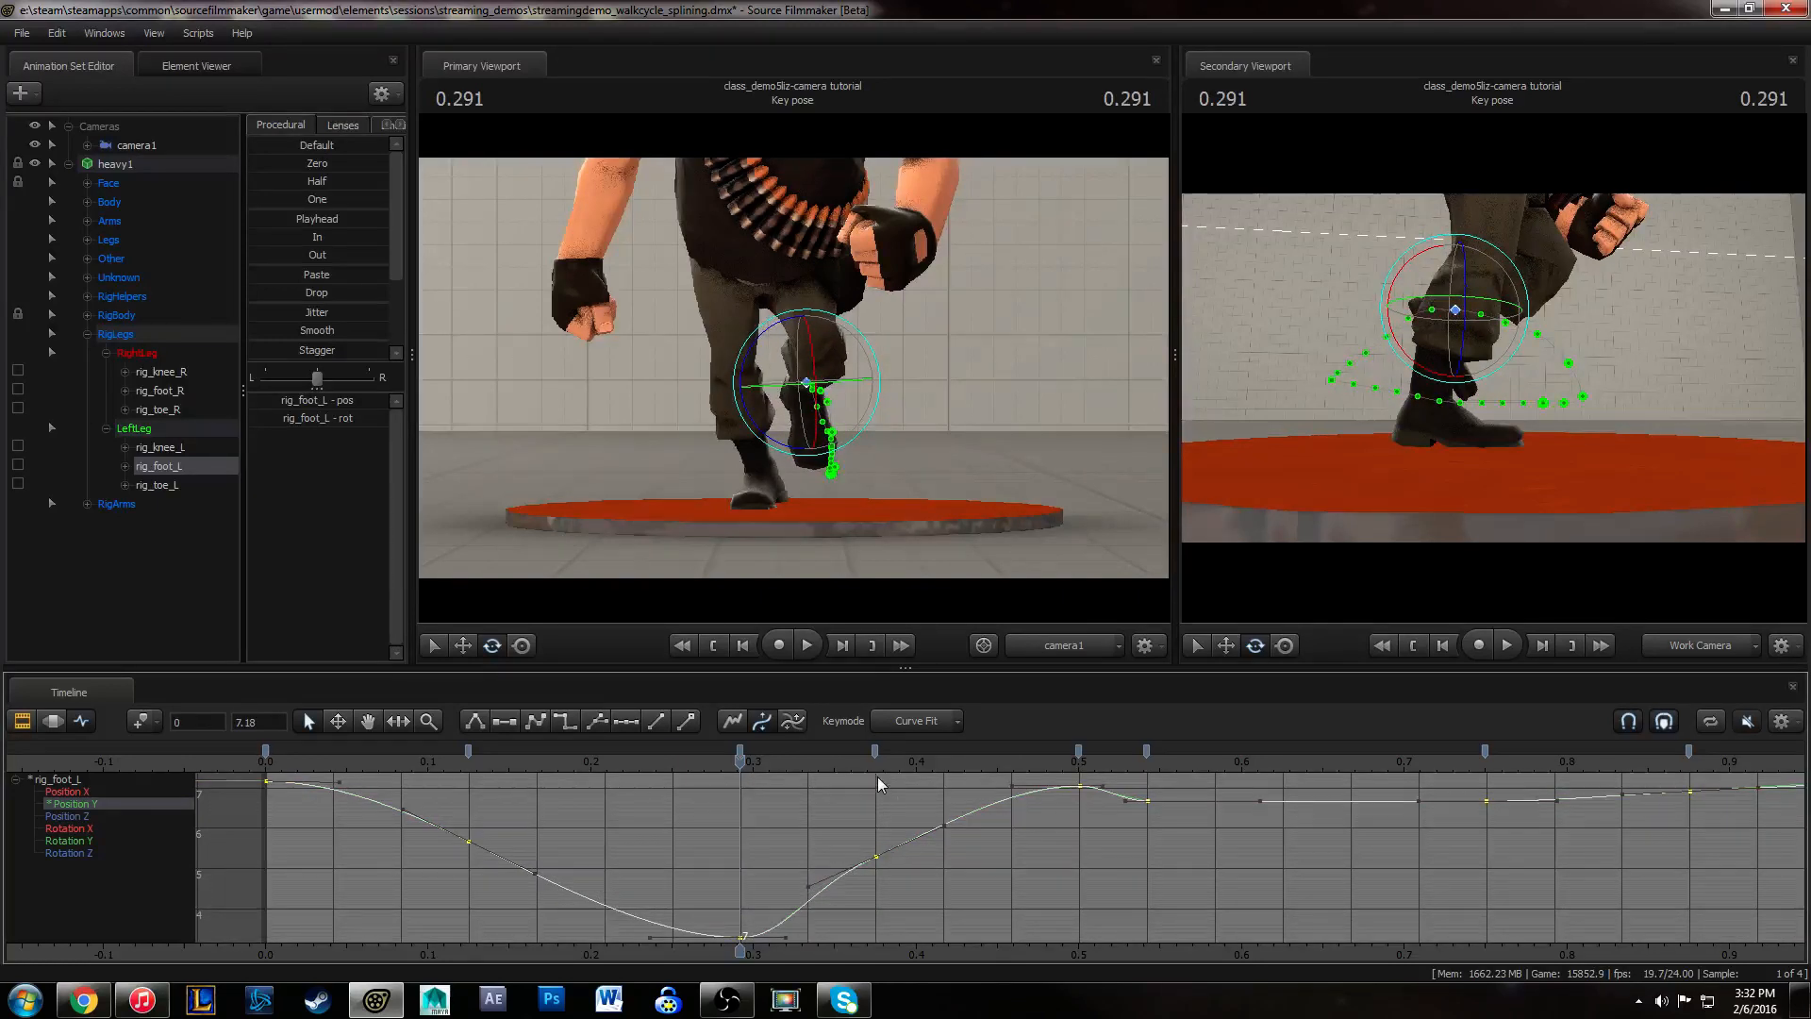
- Move rig_foot_L's Position Y key at frame 9 to frame 10 and replay the walk cycle to check the left foot
{"action": "left_click", "coordinate": [877, 784]}
{"action": "left_click", "coordinate": [876, 857]}
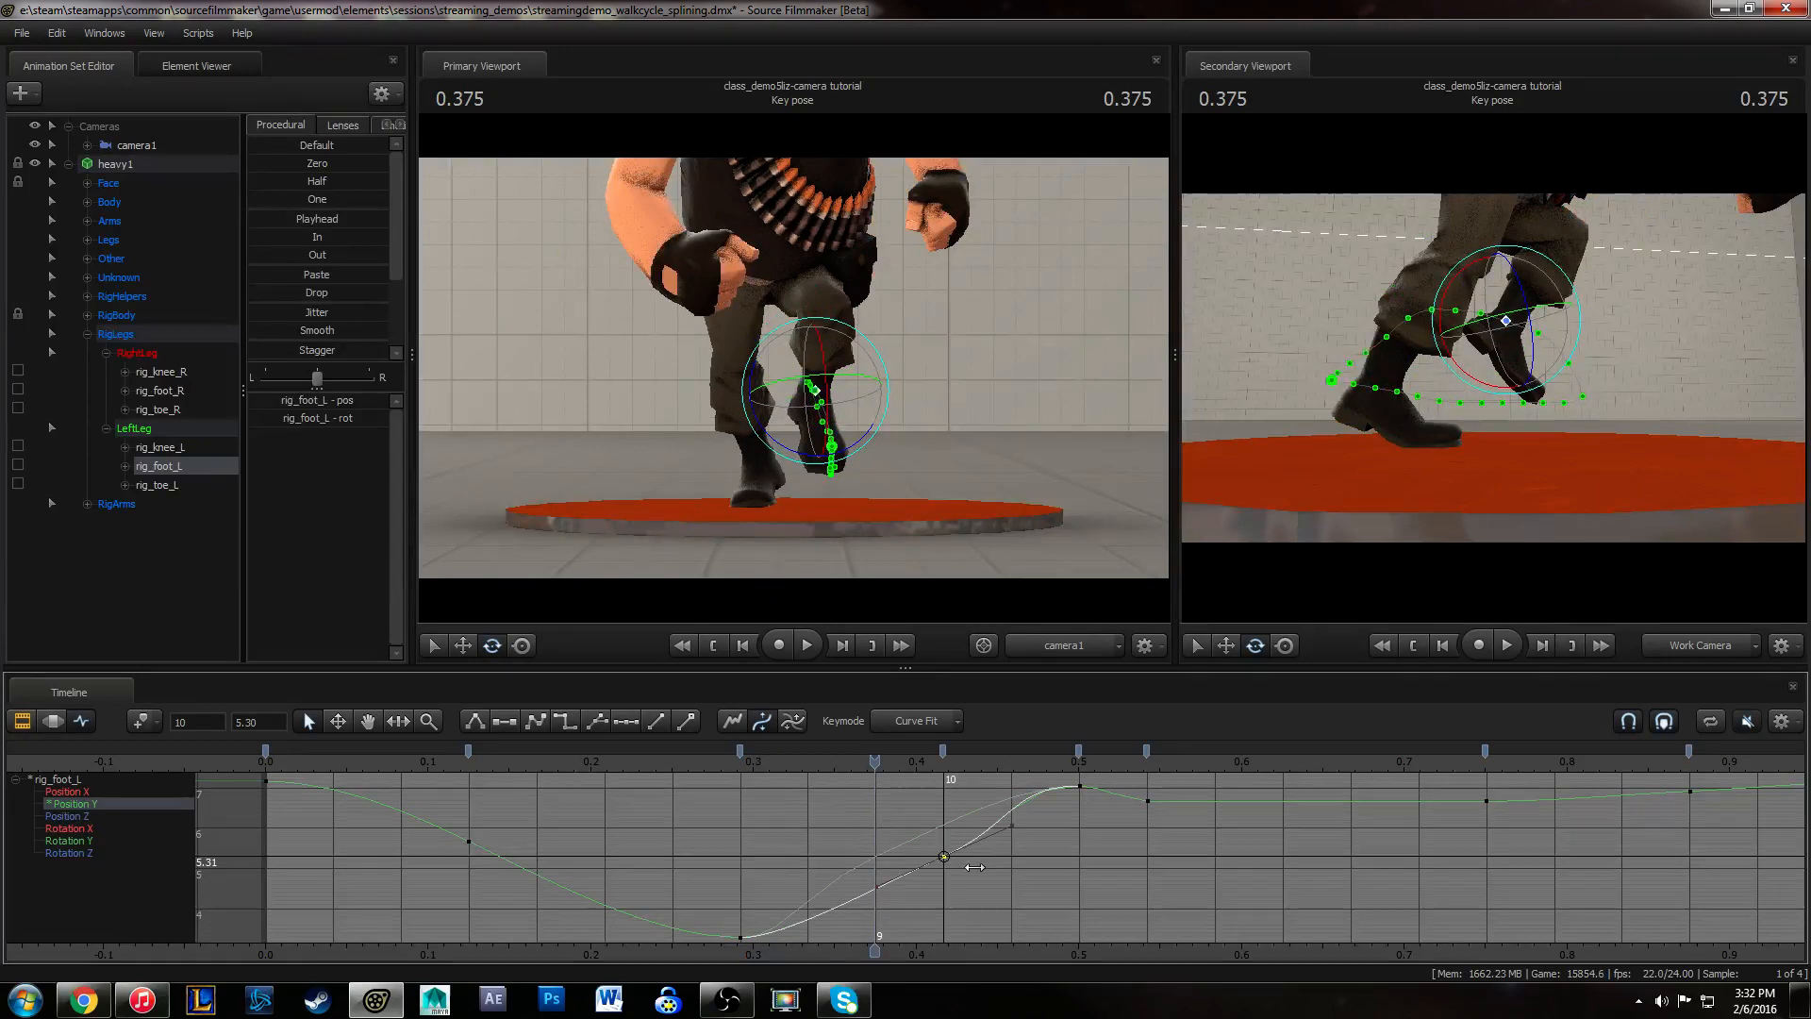
{"action": "middle_click_drag", "start_coordinate": [975, 867], "coordinate": [976, 866], "text": "shift"}
{"action": "left_click_drag", "start_coordinate": [964, 794], "coordinate": [1015, 826]}
{"action": "middle_click_drag", "start_coordinate": [989, 887], "coordinate": [988, 894]}
{"action": "left_click_drag", "start_coordinate": [1050, 823], "coordinate": [1105, 766]}
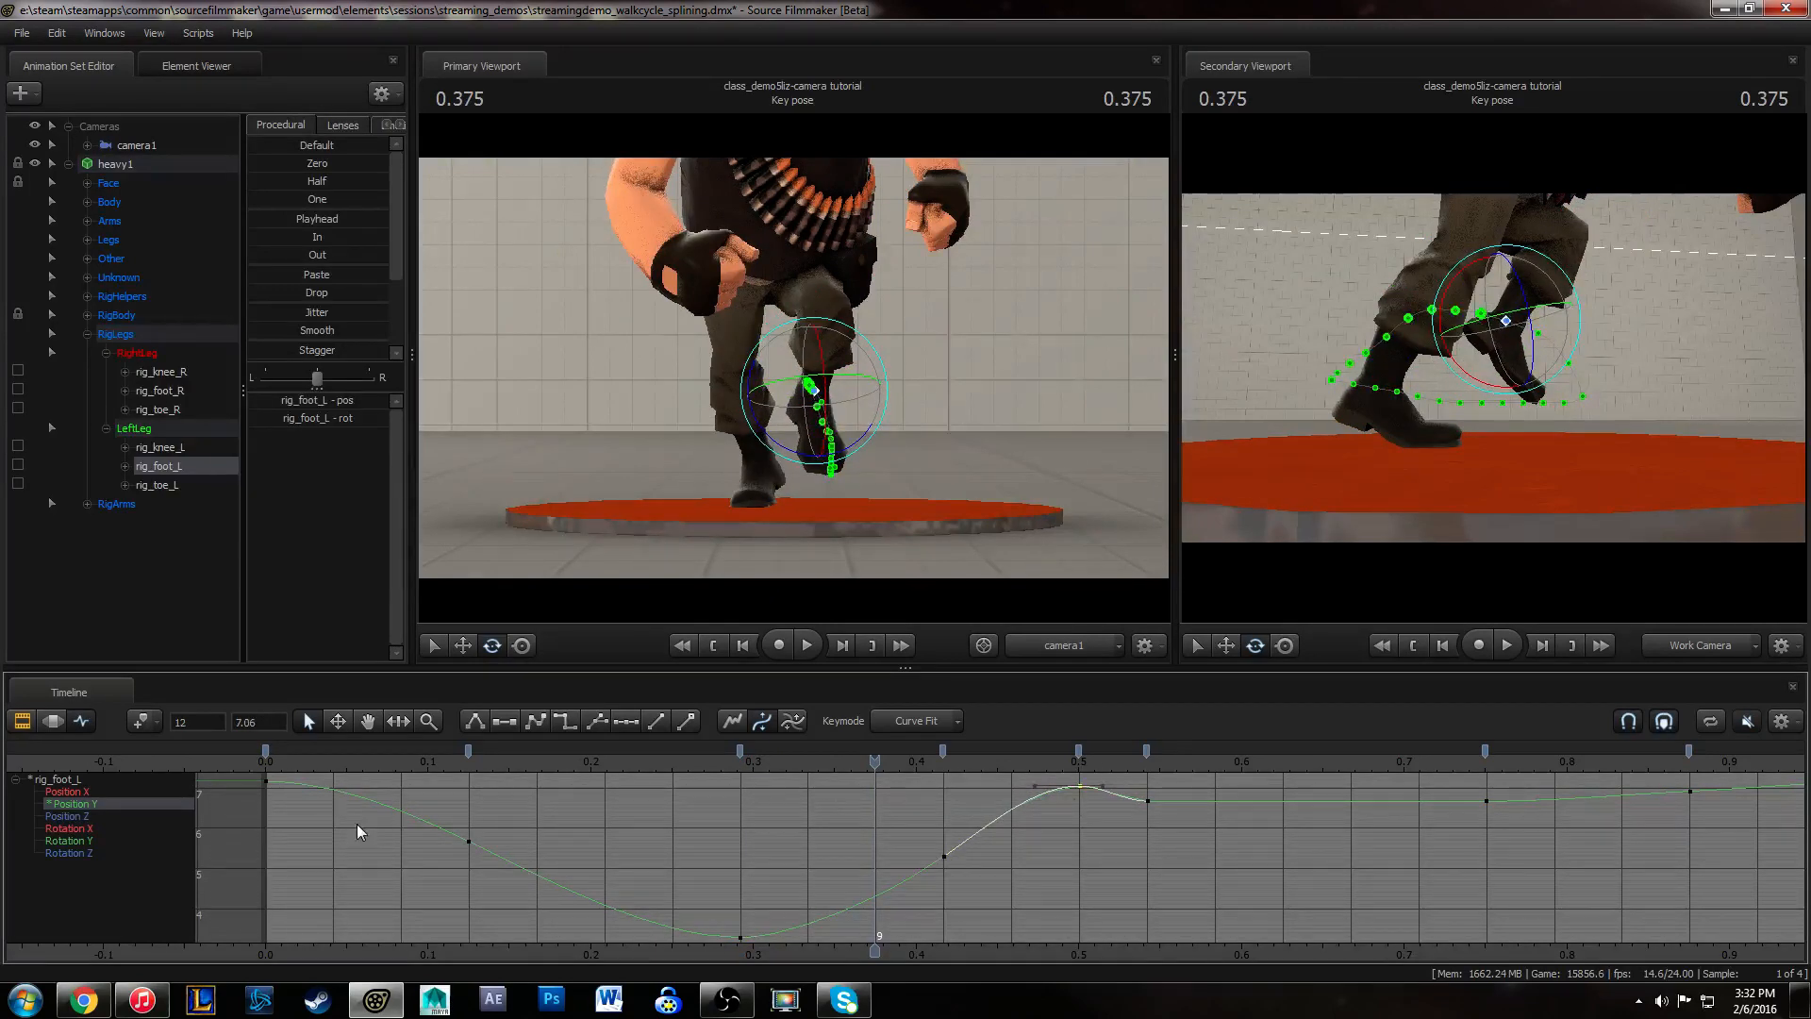
{"action": "key", "text": "space"}
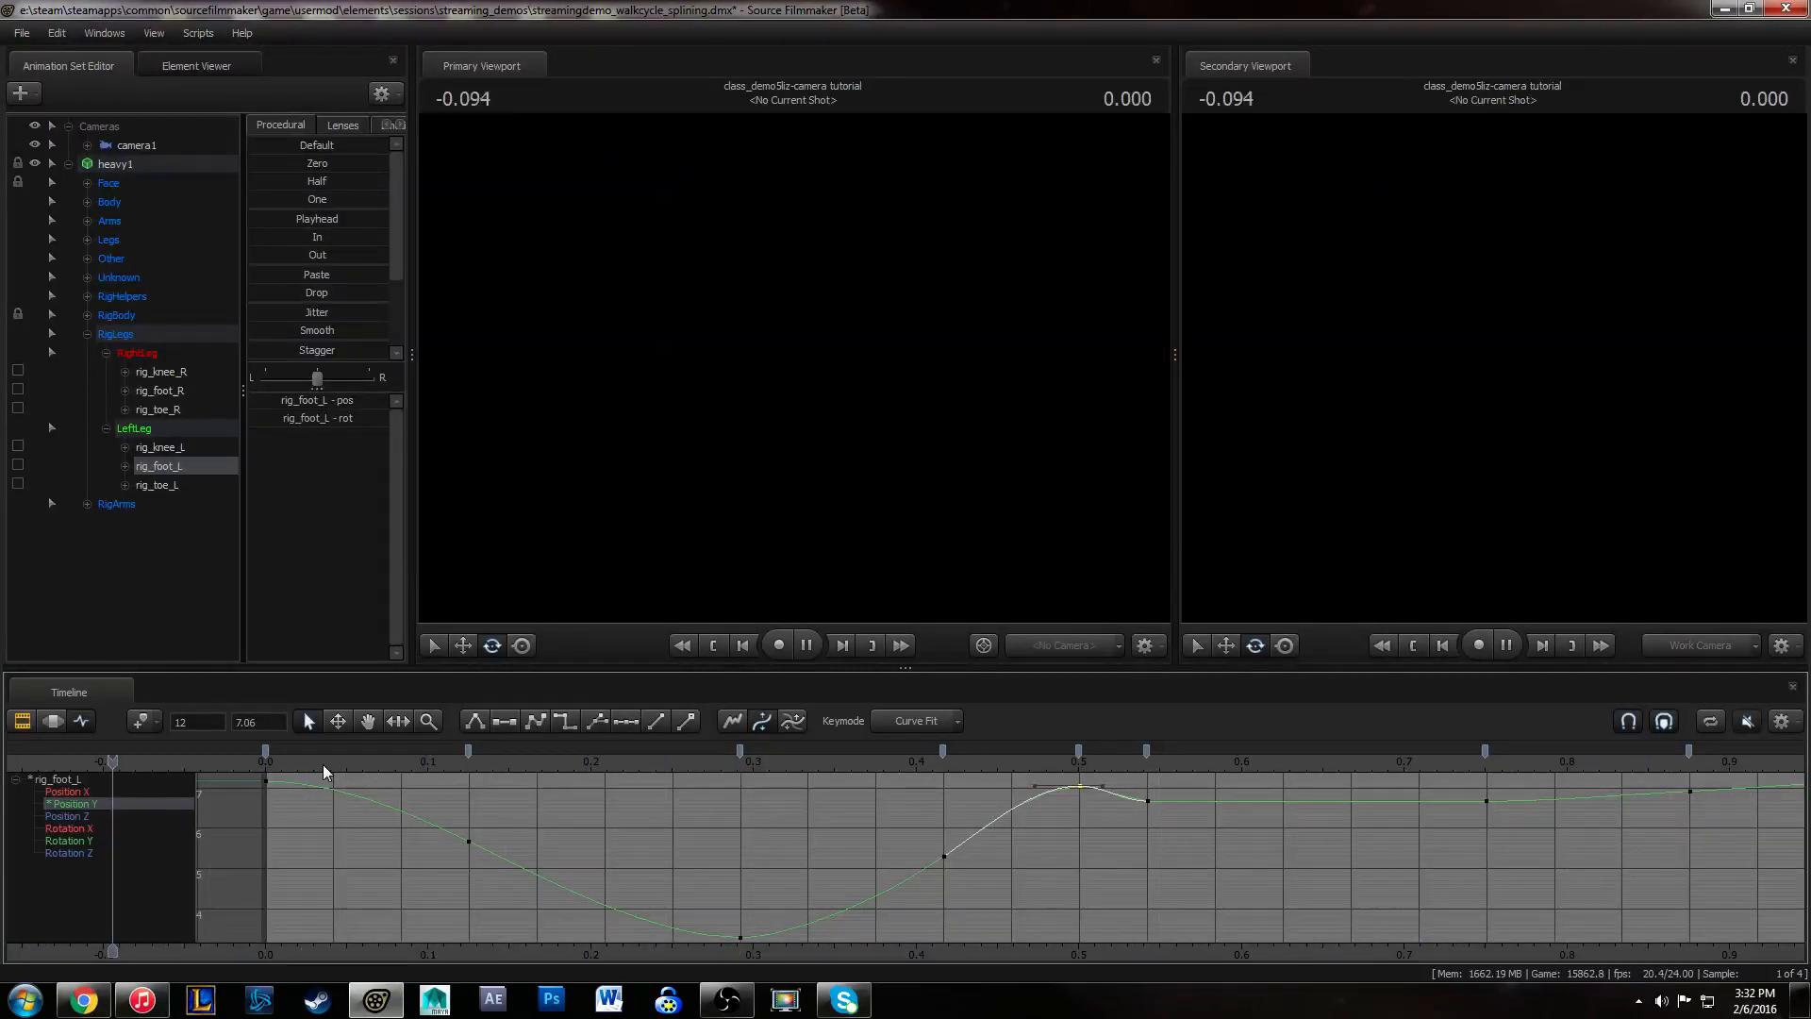
{"action": "key", "text": "space"}
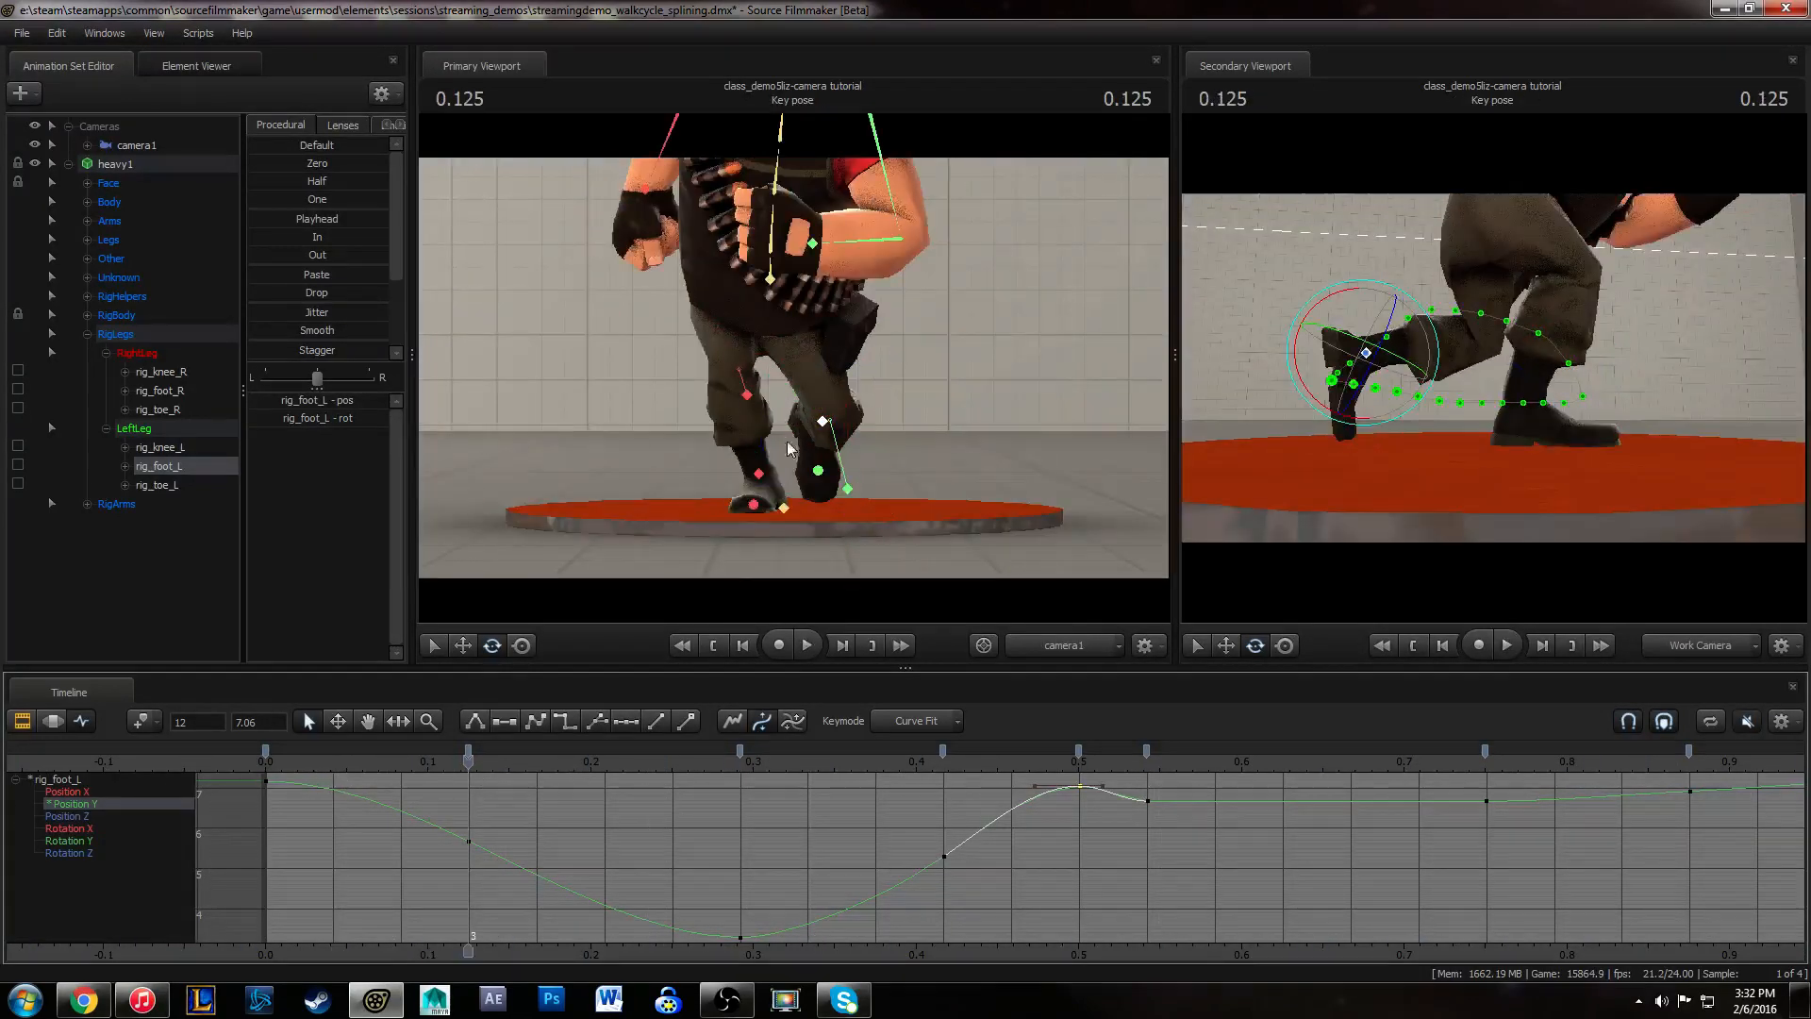
- Scrub through rig_foot_R's Position Y motion and raise its key at frame 18 to about -2.15
{"action": "left_click", "coordinate": [766, 474]}
{"action": "left_click", "coordinate": [94, 804]}
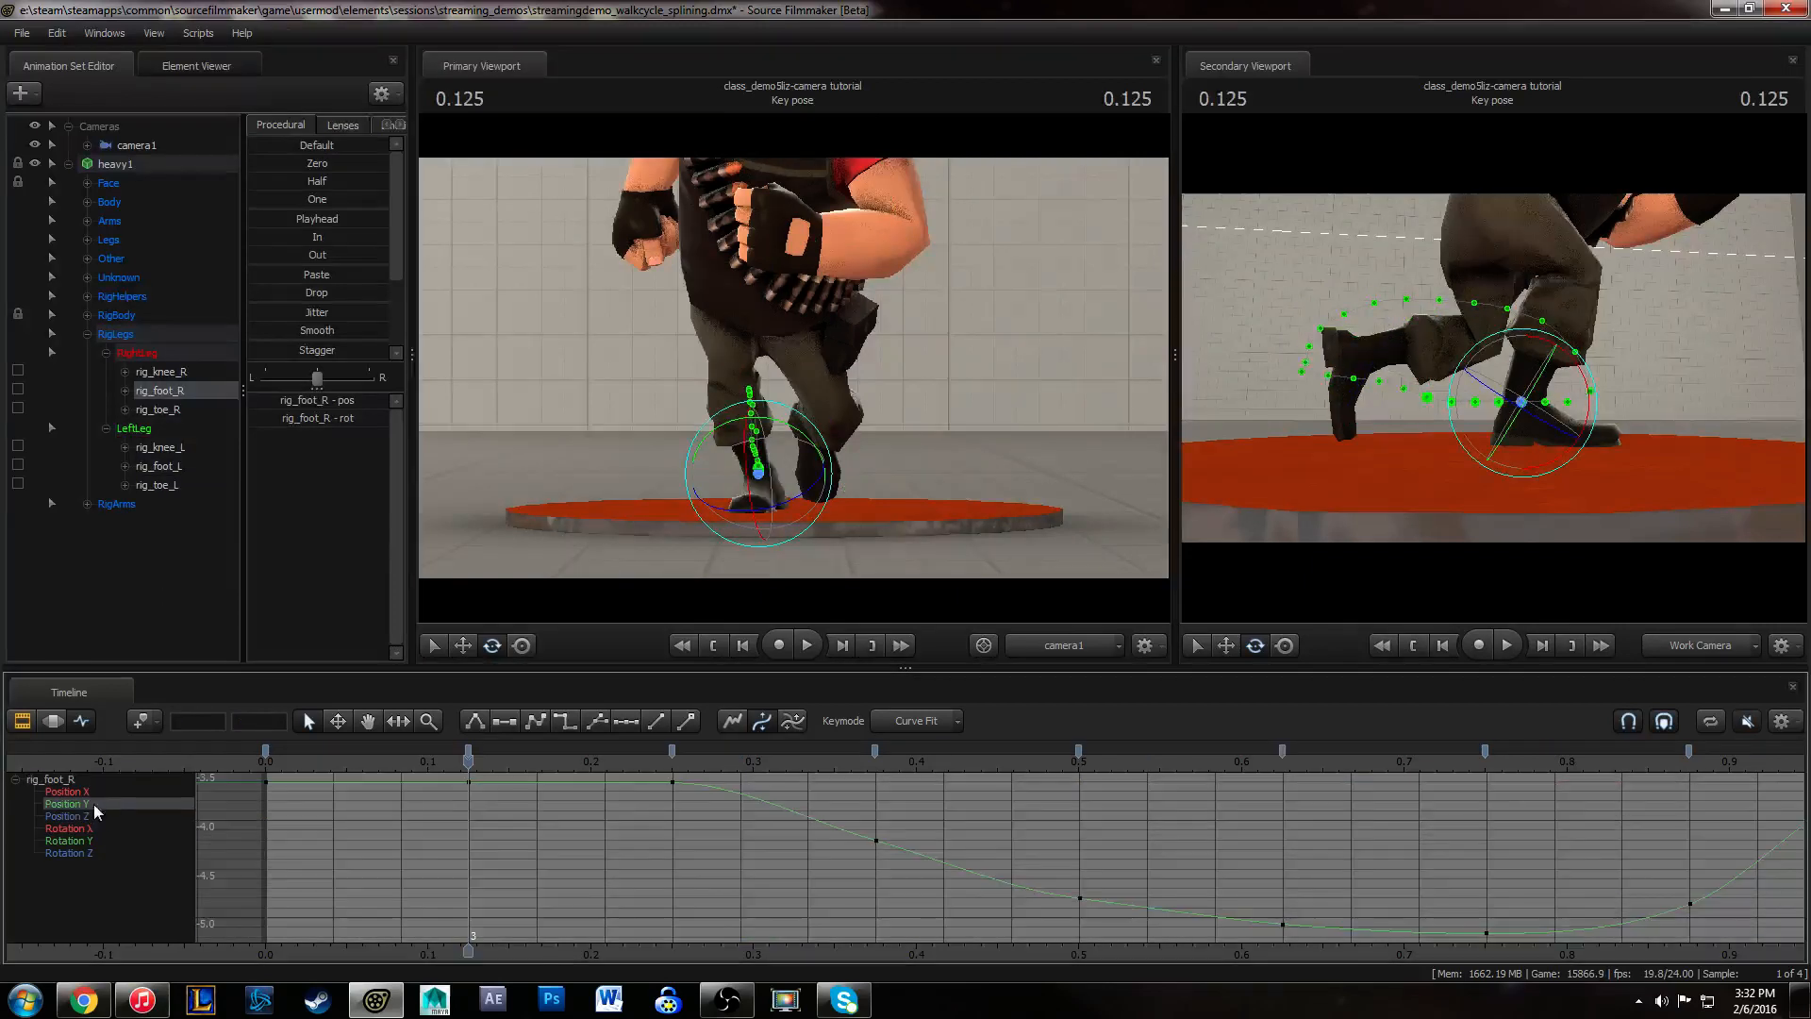
{"action": "left_click_drag", "start_coordinate": [707, 757], "coordinate": [1092, 743]}
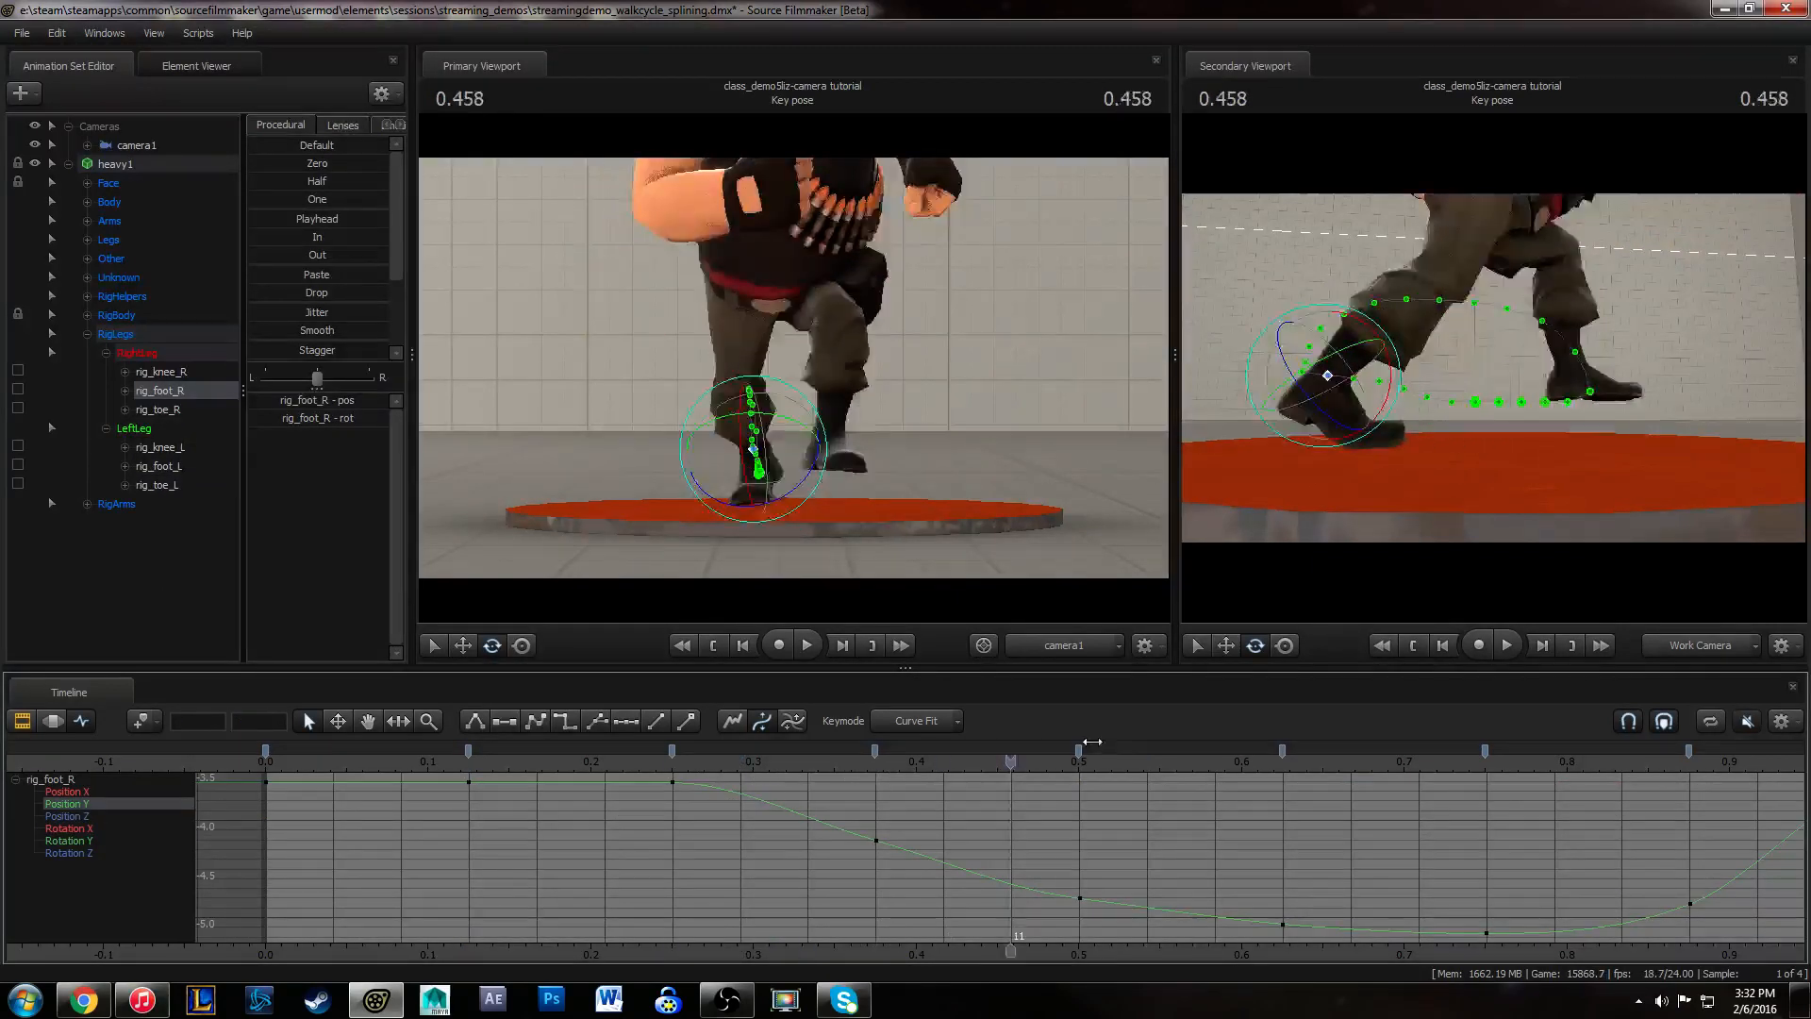
{"action": "left_click_drag", "start_coordinate": [1295, 741], "coordinate": [1366, 747]}
{"action": "middle_click_drag", "start_coordinate": [1527, 876], "coordinate": [1358, 889]}
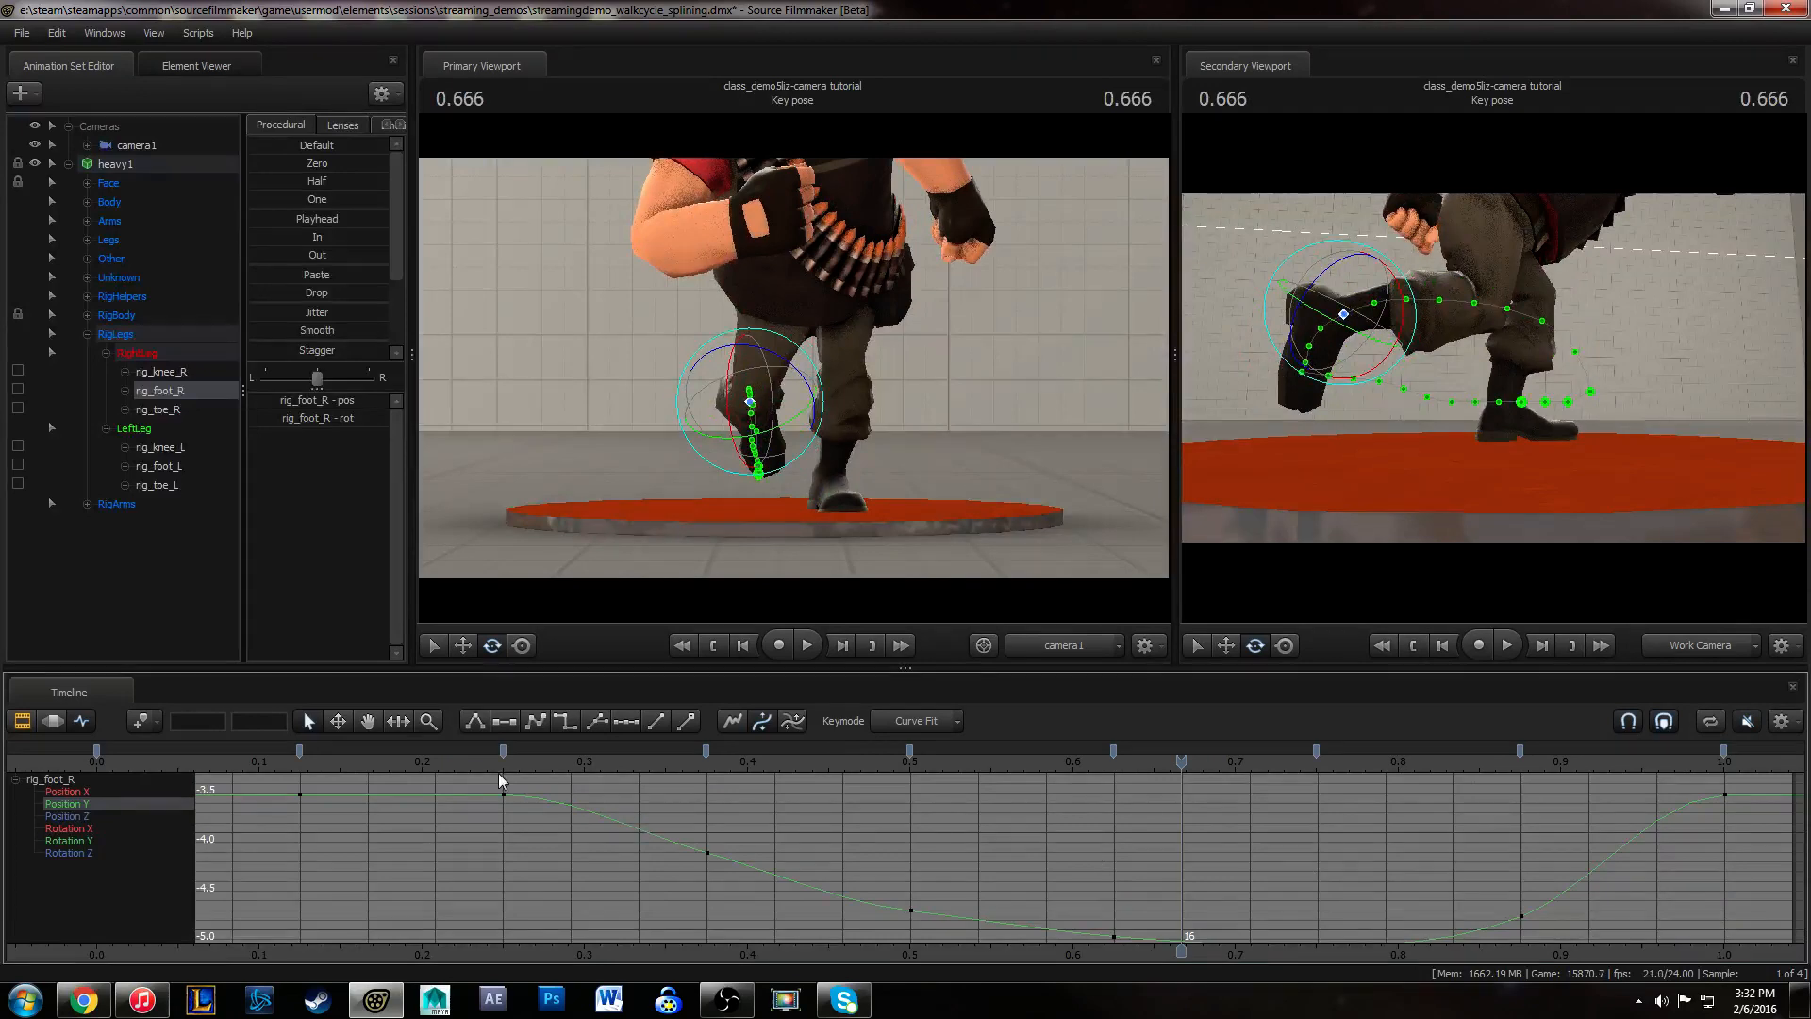
{"action": "left_click_drag", "start_coordinate": [503, 761], "coordinate": [696, 766]}
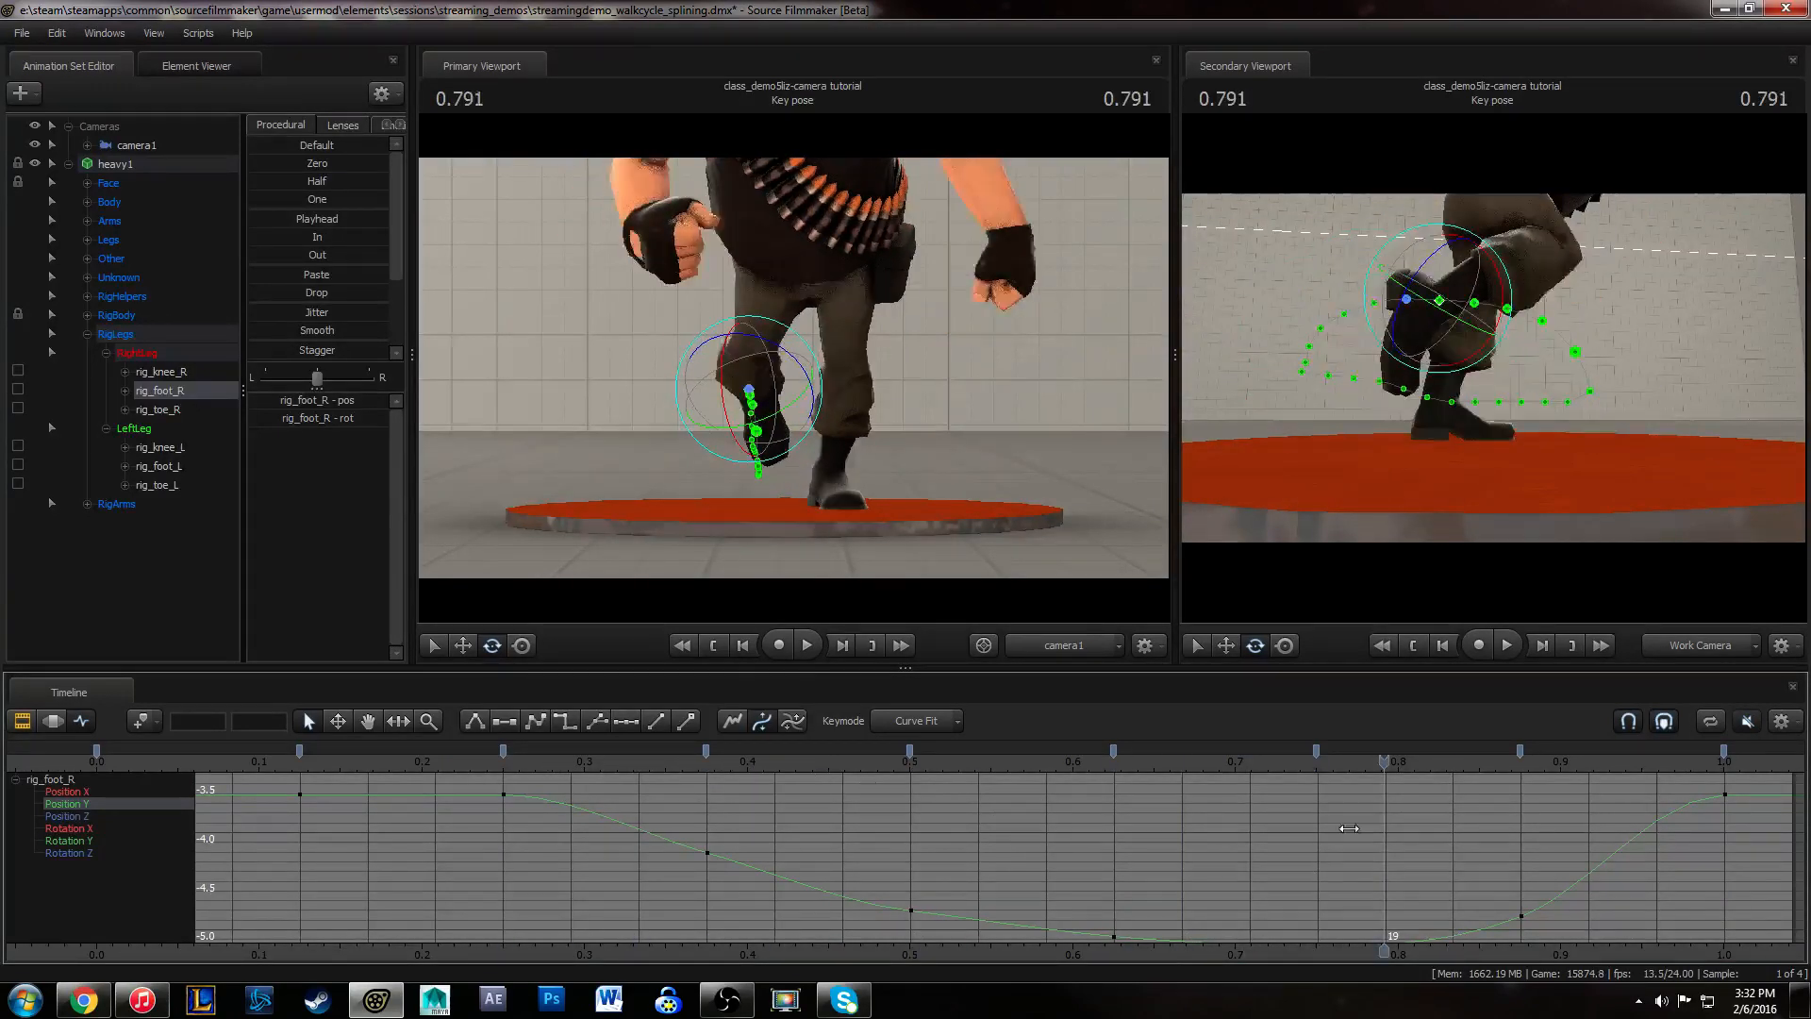
{"action": "left_click_drag", "start_coordinate": [1349, 828], "coordinate": [1338, 838]}
{"action": "right_click_drag", "start_coordinate": [1367, 878], "coordinate": [1418, 839], "text": "alt"}
{"action": "middle_click_drag", "start_coordinate": [1418, 840], "coordinate": [1418, 722], "text": "shift"}
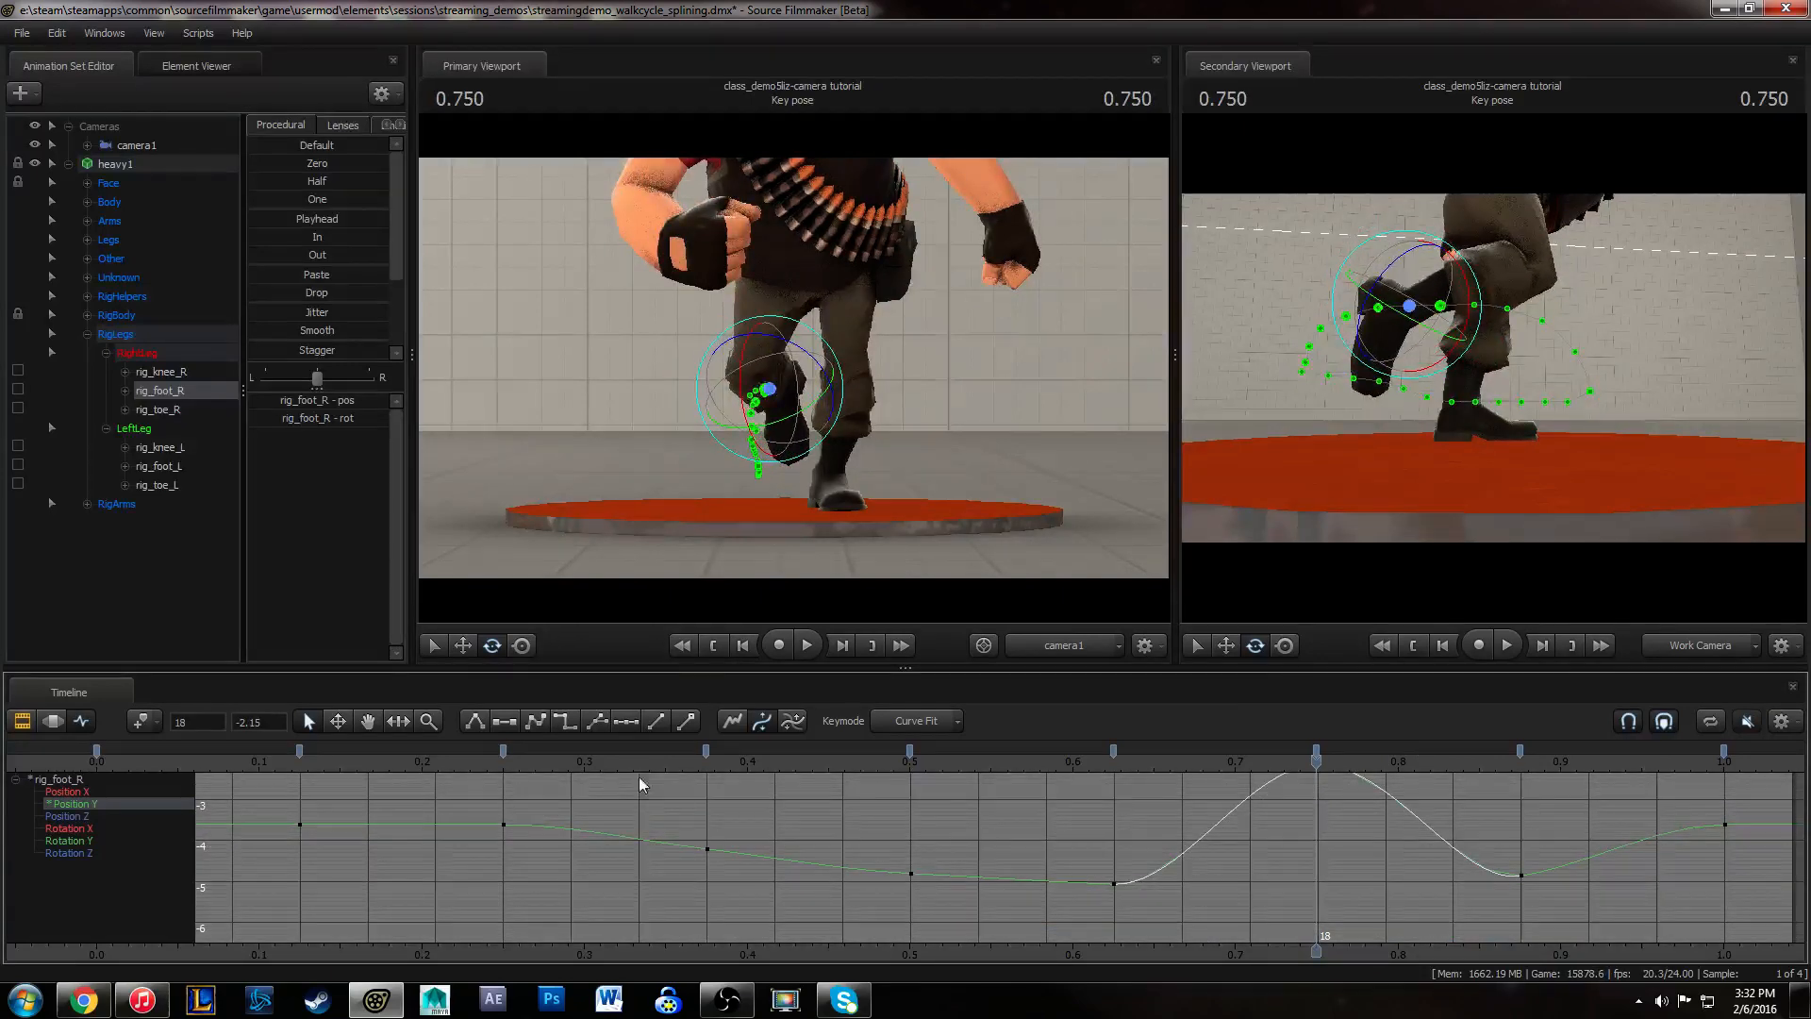
- Raise rig_foot_R's Position Y keys at frame 21 to about -2.51 and at frame 15 to about -4.01, and replay the cycle
{"action": "left_click_drag", "start_coordinate": [641, 764], "coordinate": [1538, 798]}
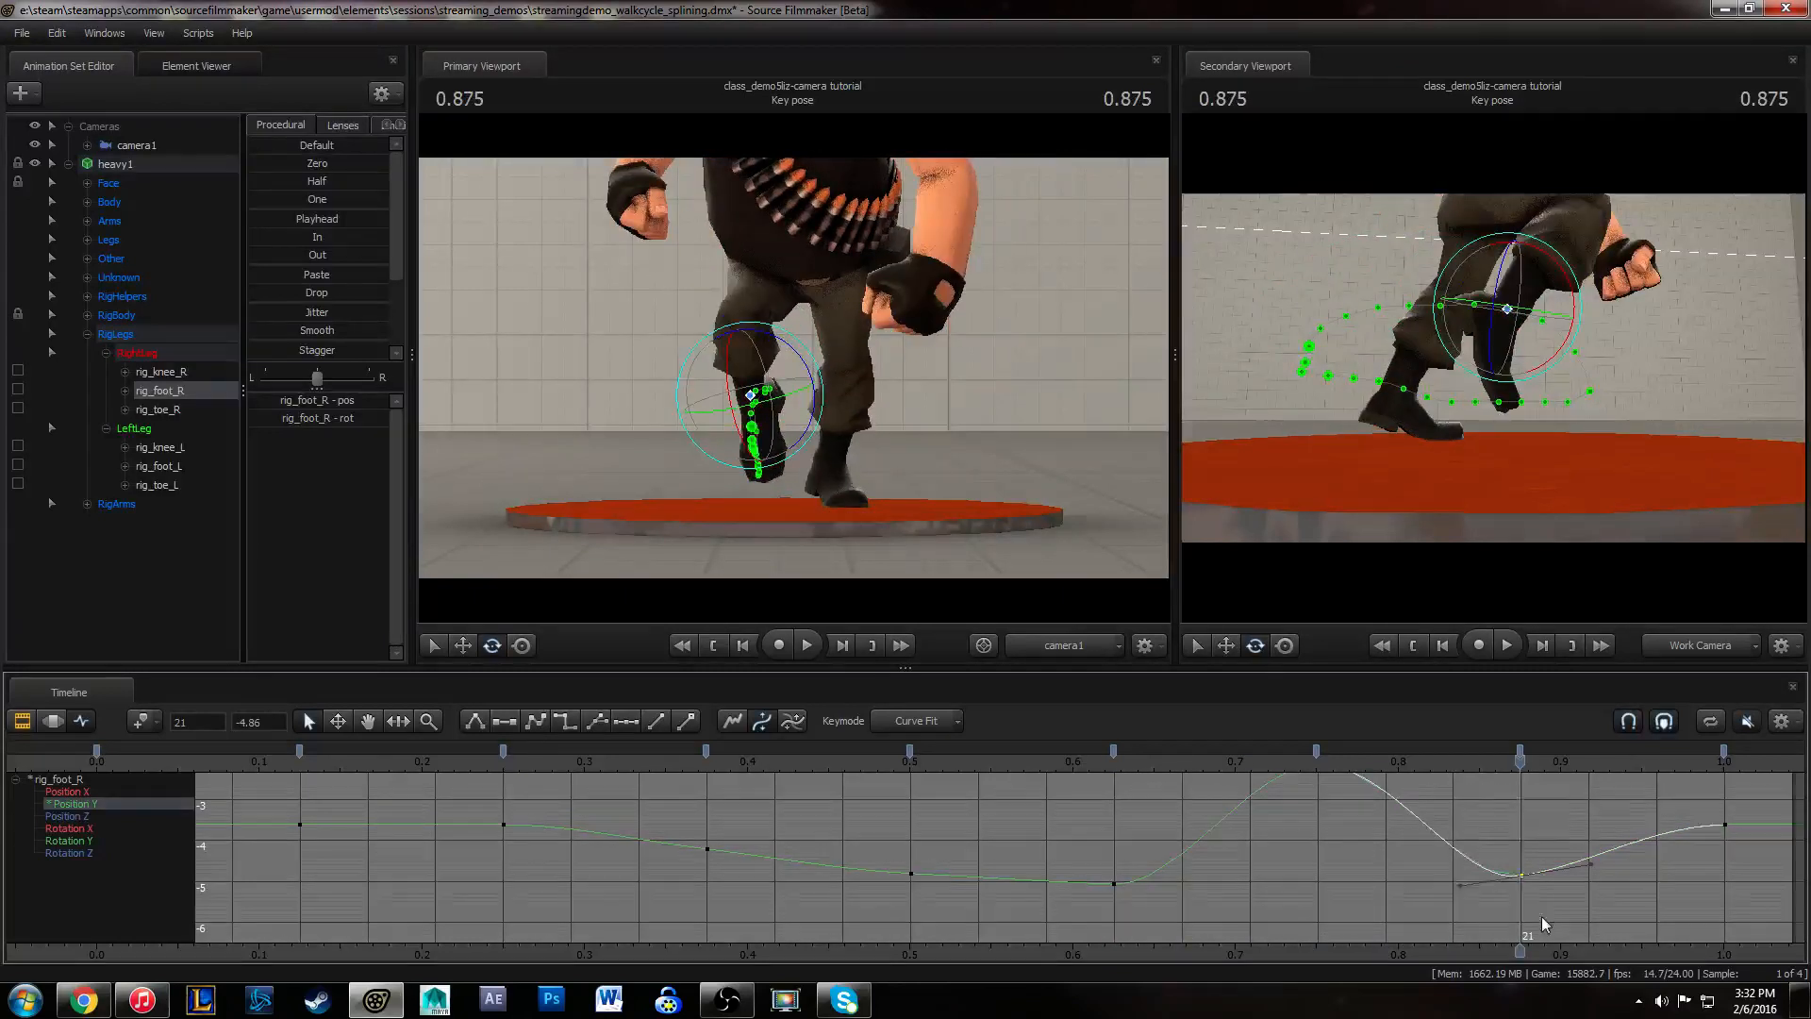
{"action": "middle_click_drag", "start_coordinate": [1542, 924], "coordinate": [1536, 876]}
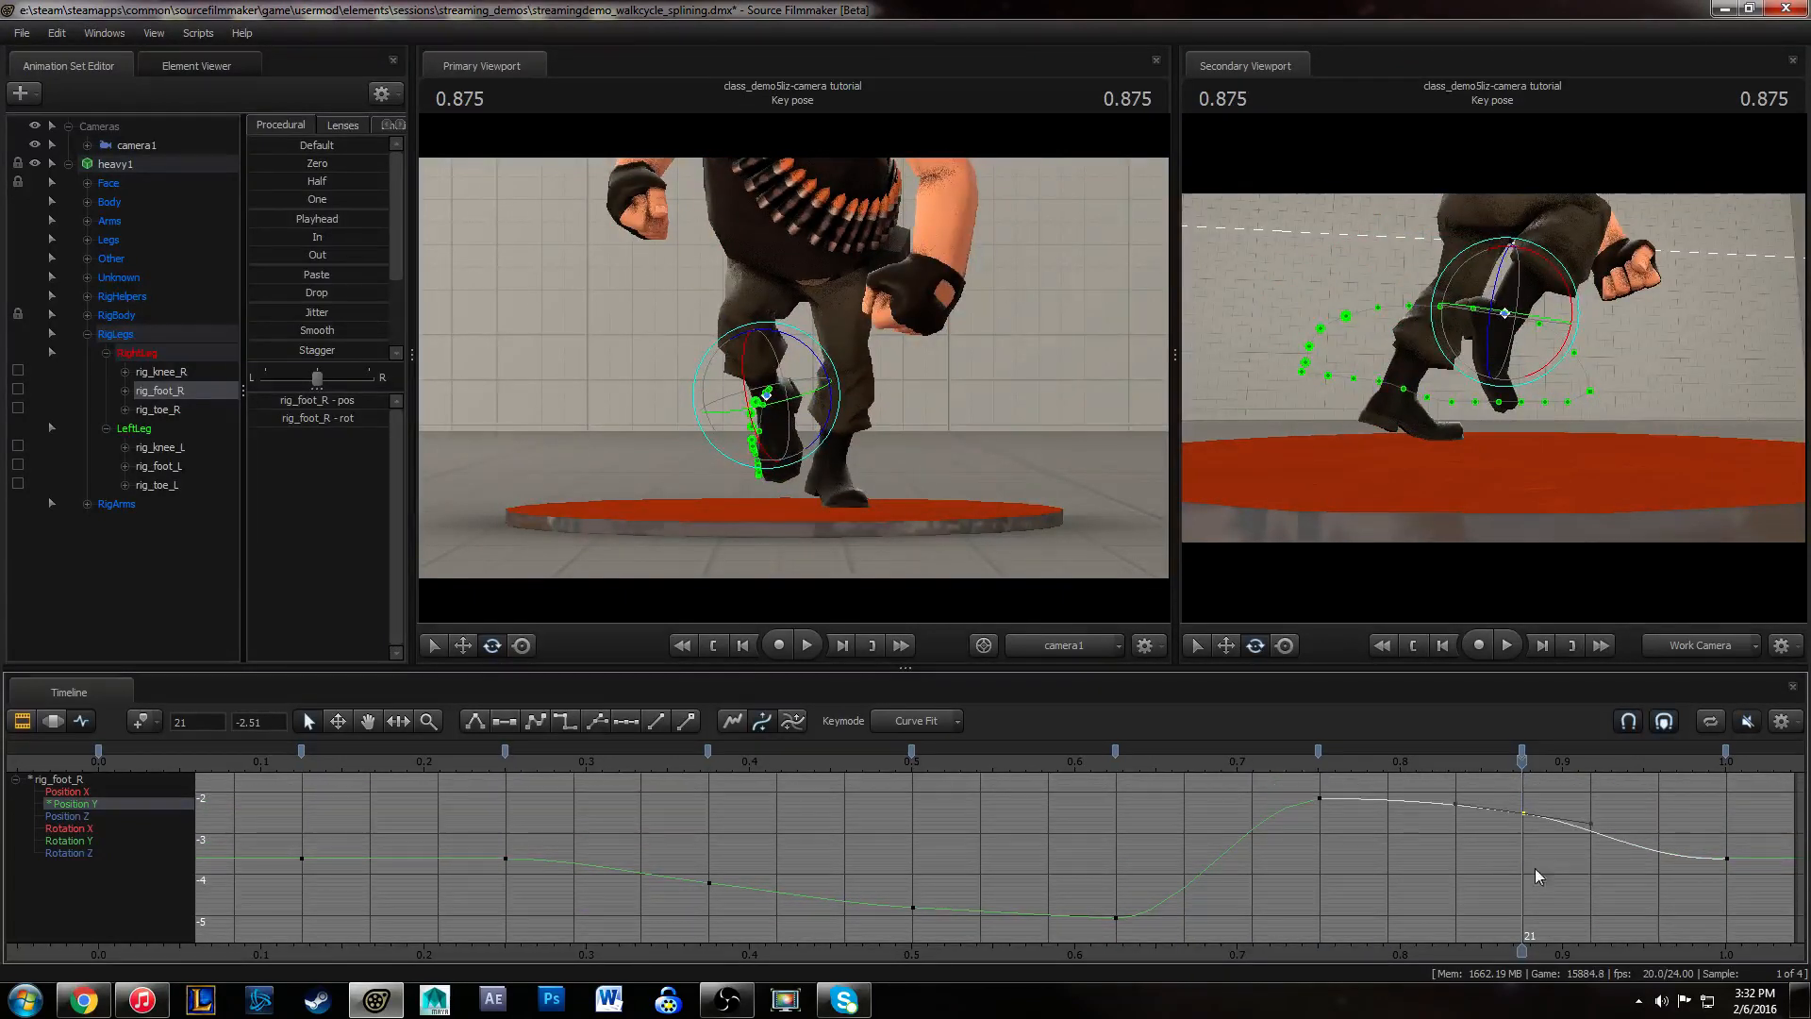
{"action": "left_click_drag", "start_coordinate": [885, 761], "coordinate": [1129, 760]}
{"action": "left_click_drag", "start_coordinate": [1099, 886], "coordinate": [1165, 932]}
{"action": "middle_click_drag", "start_coordinate": [1166, 917], "coordinate": [1277, 844]}
{"action": "left_click_drag", "start_coordinate": [1444, 801], "coordinate": [1582, 857]}
{"action": "left_click_drag", "start_coordinate": [1684, 832], "coordinate": [1764, 895]}
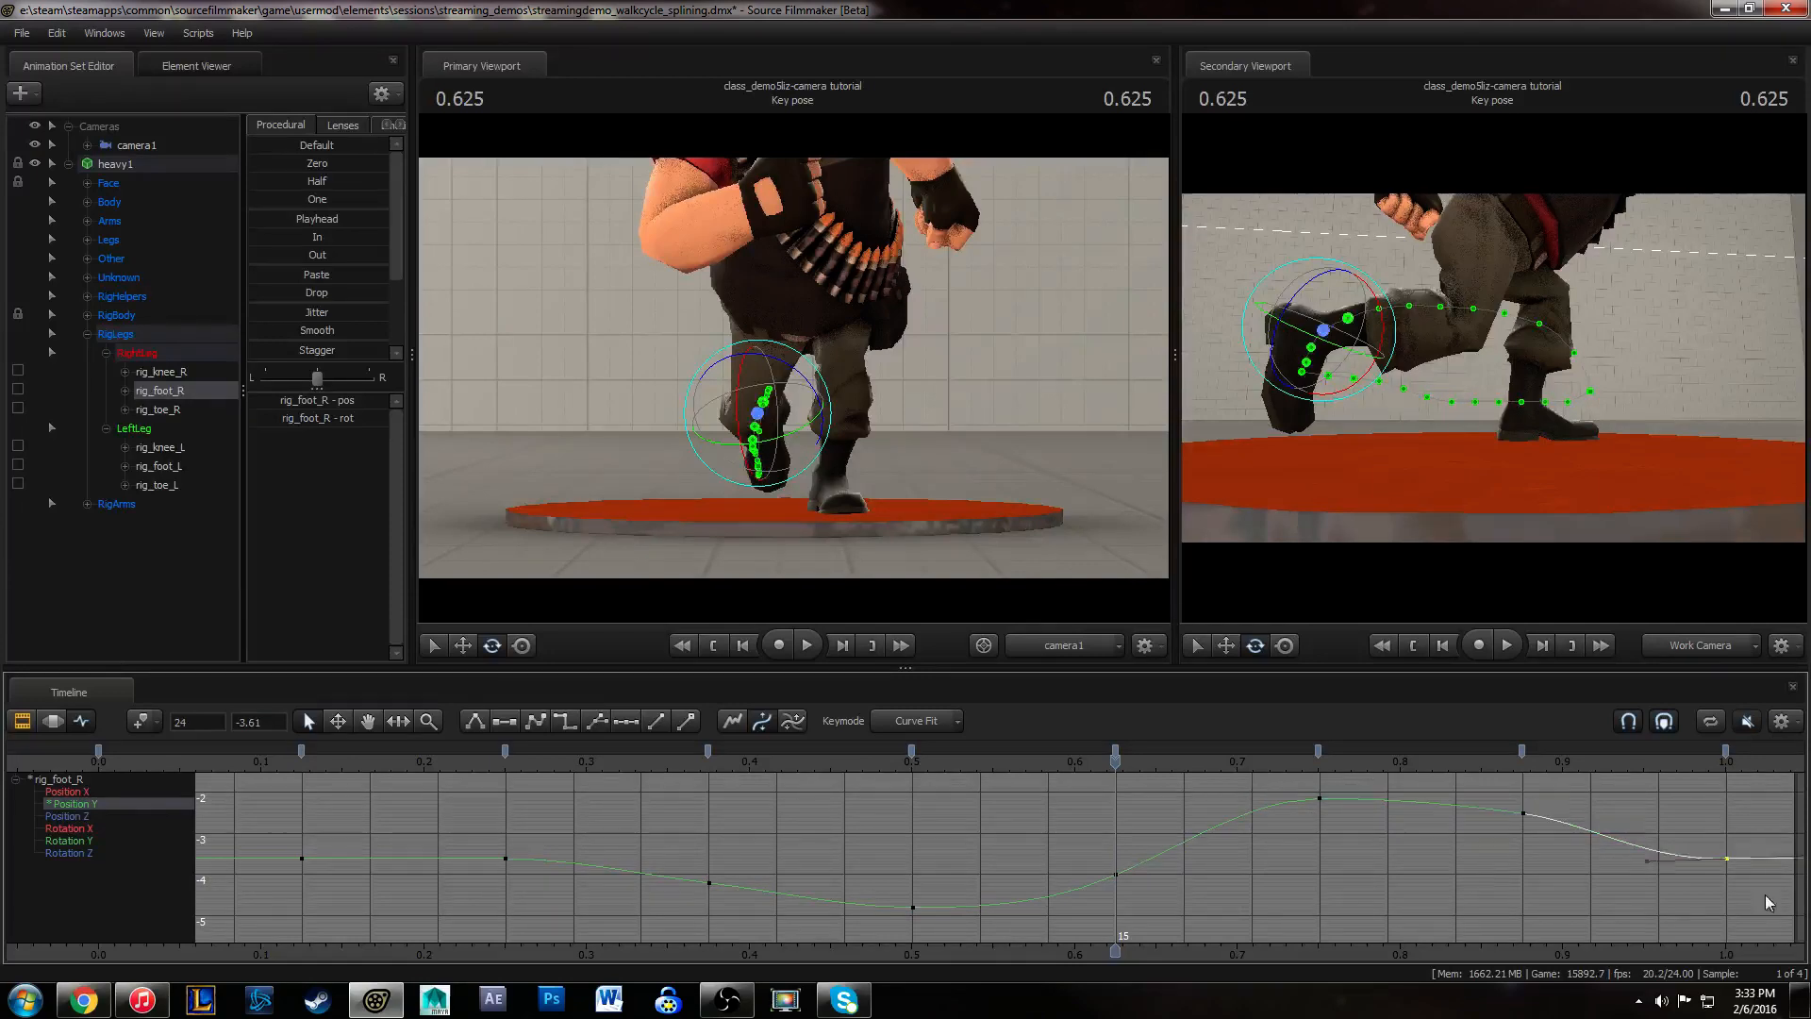
{"action": "left_click", "coordinate": [716, 754]}
{"action": "key", "text": "space"}
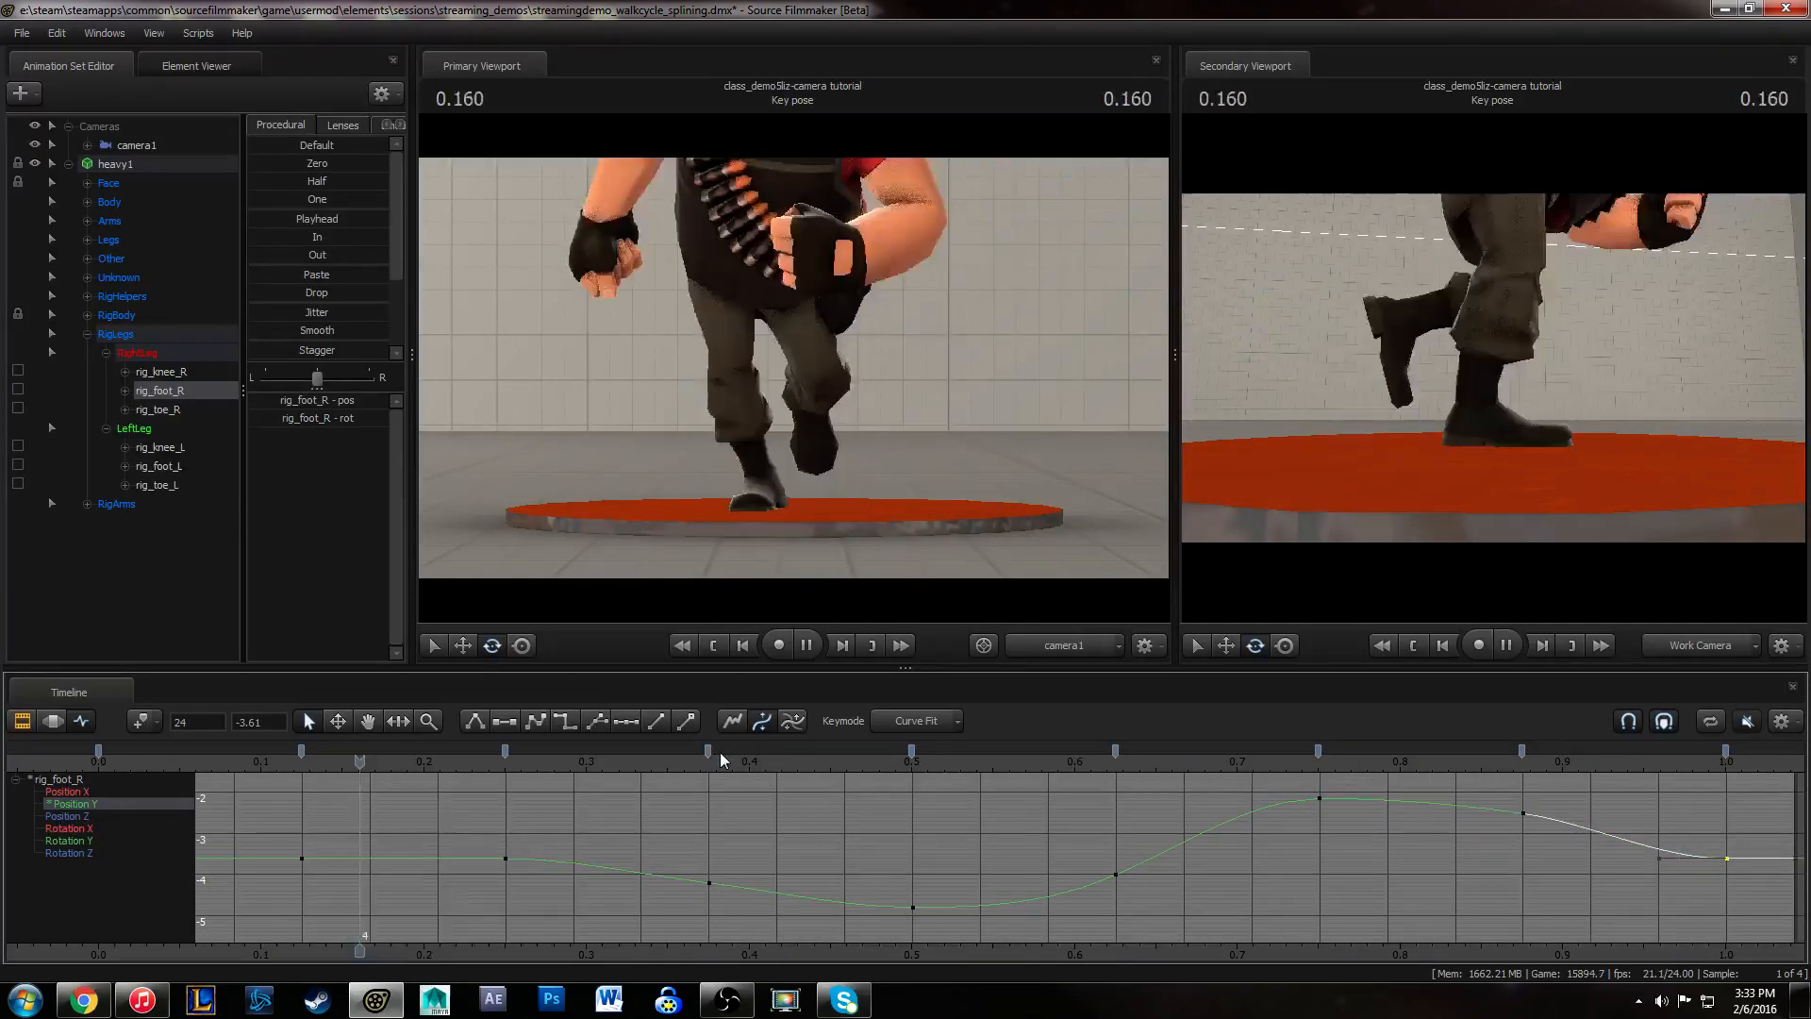
- Lower rig_foot_R's Position Y key at frame 18 slightly and the one at frame 21 to about -2.72, and replay the cycle
{"action": "left_click_drag", "start_coordinate": [941, 758], "coordinate": [1163, 944]}
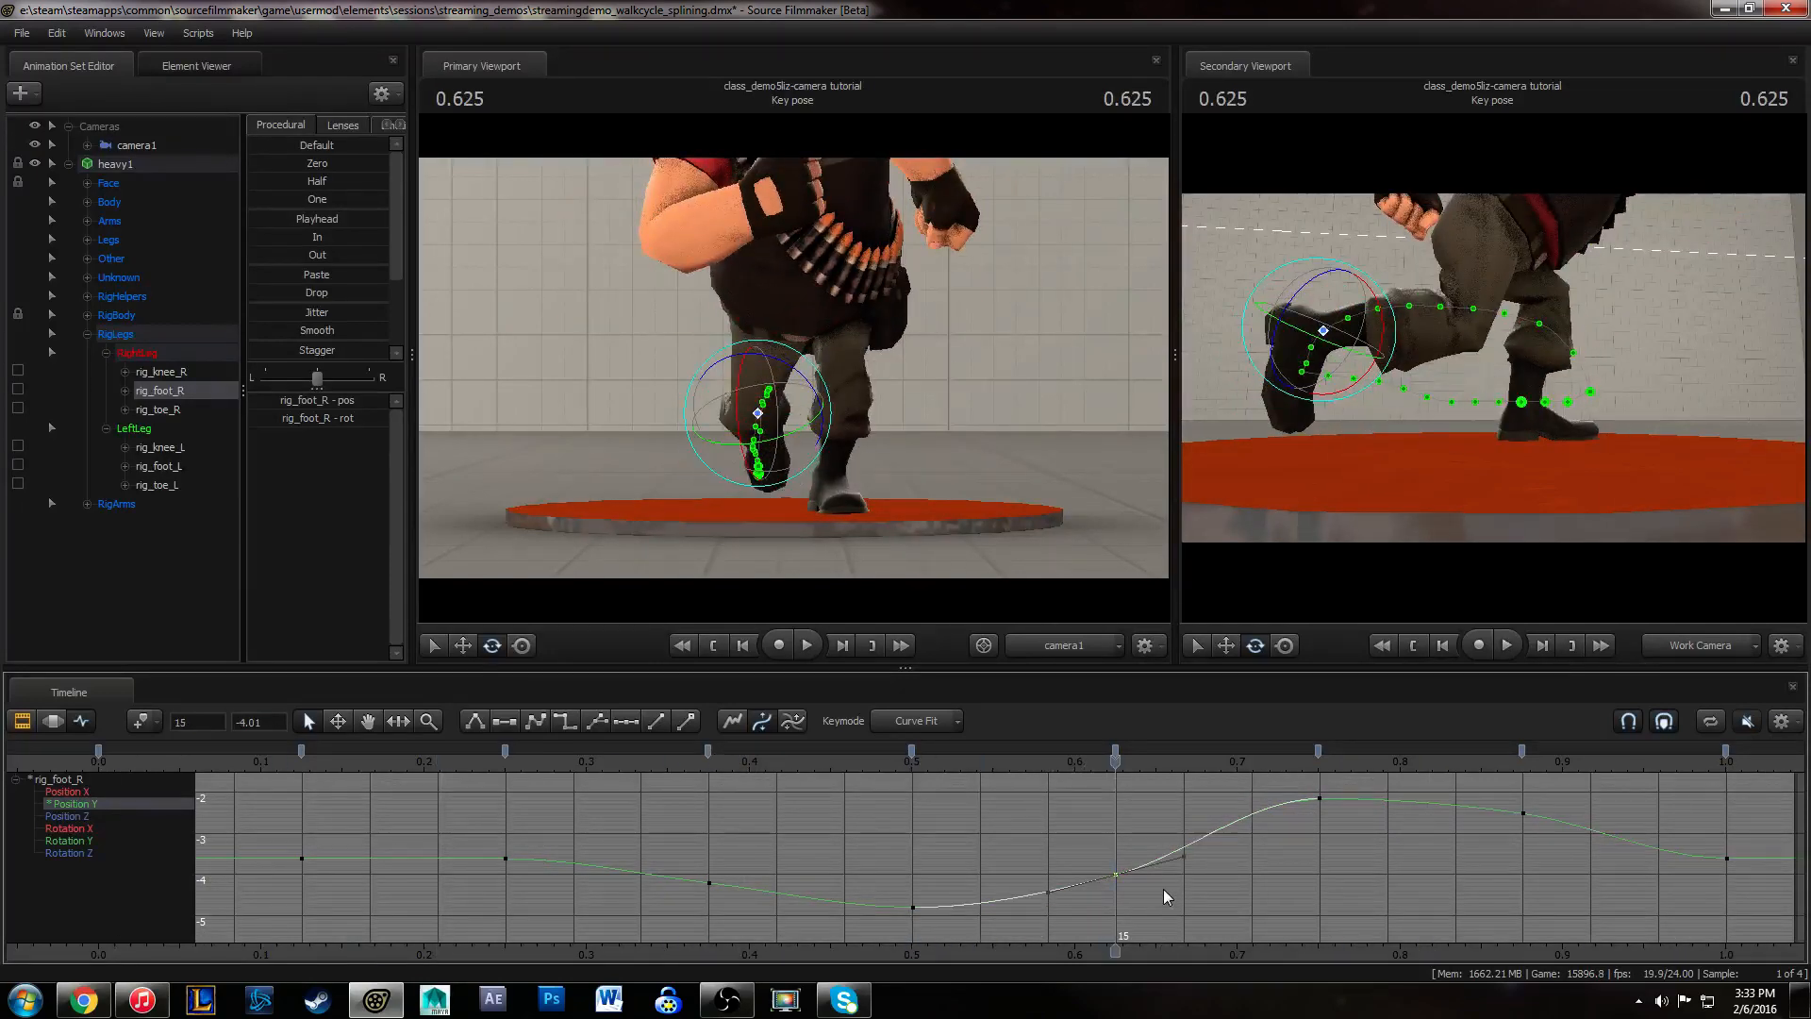
{"action": "left_click_drag", "start_coordinate": [1183, 856], "coordinate": [1186, 848]}
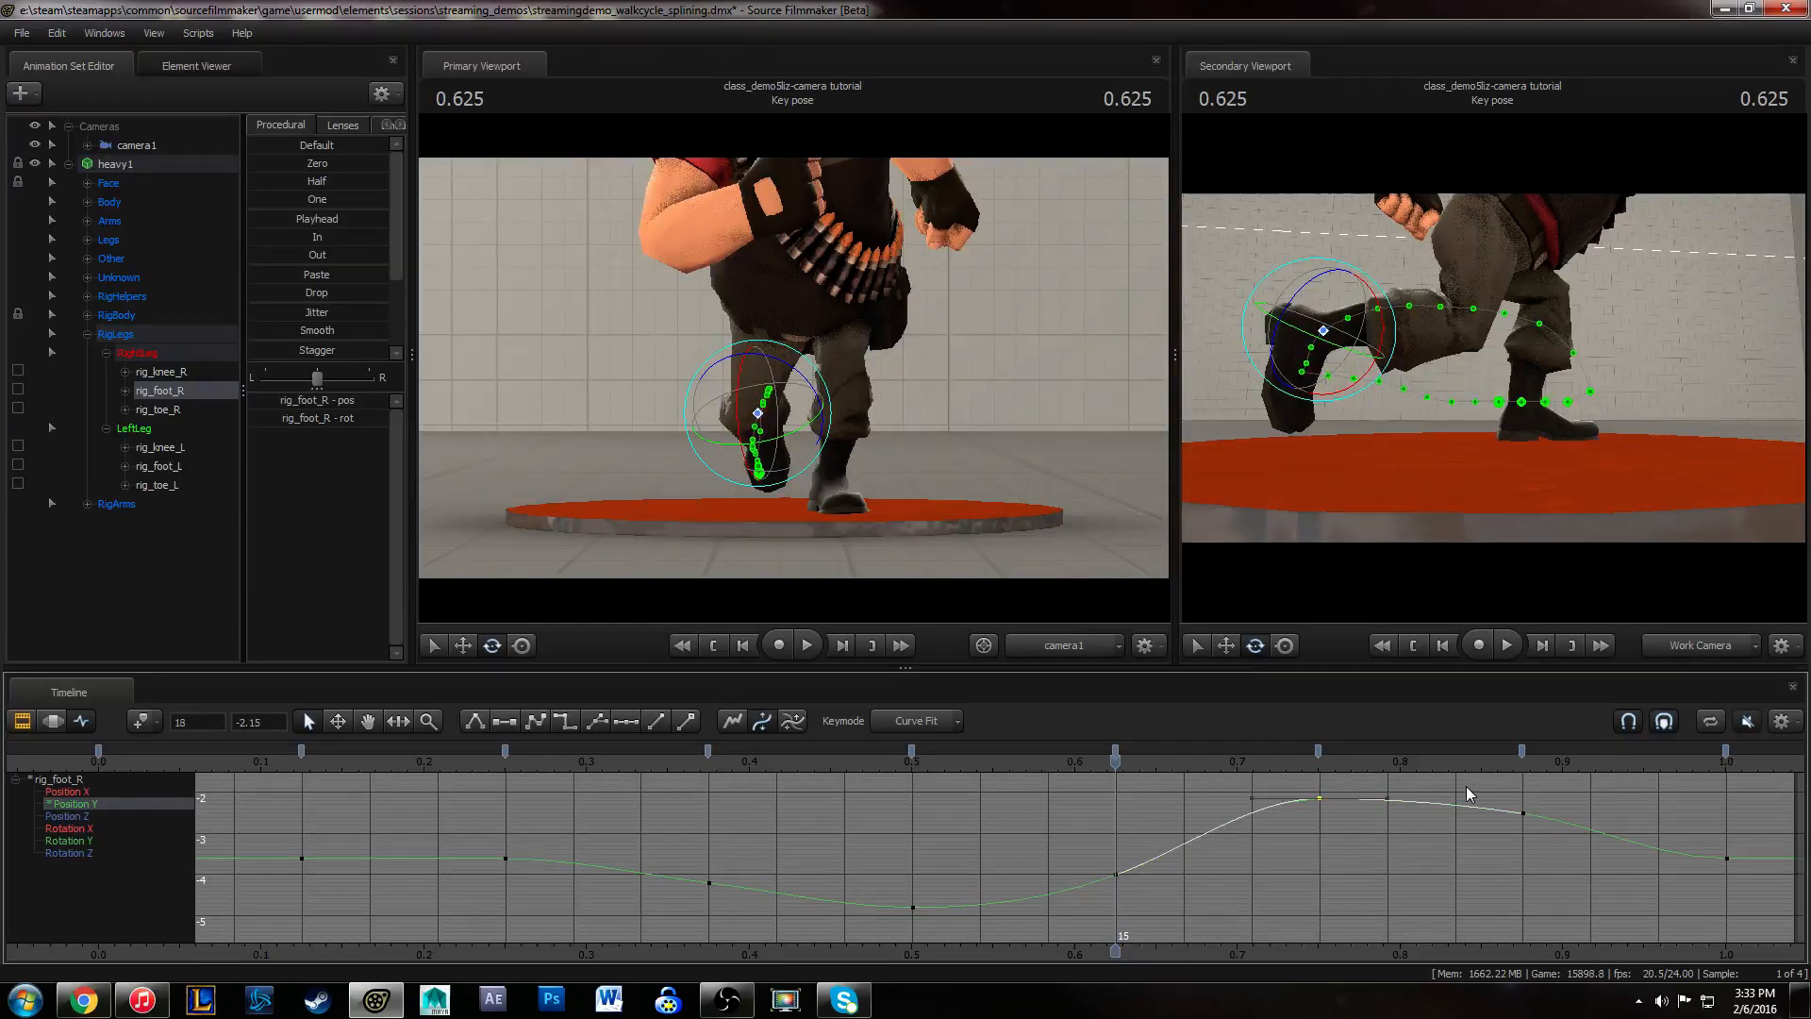
{"action": "middle_click_drag", "start_coordinate": [1460, 808], "coordinate": [1464, 817]}
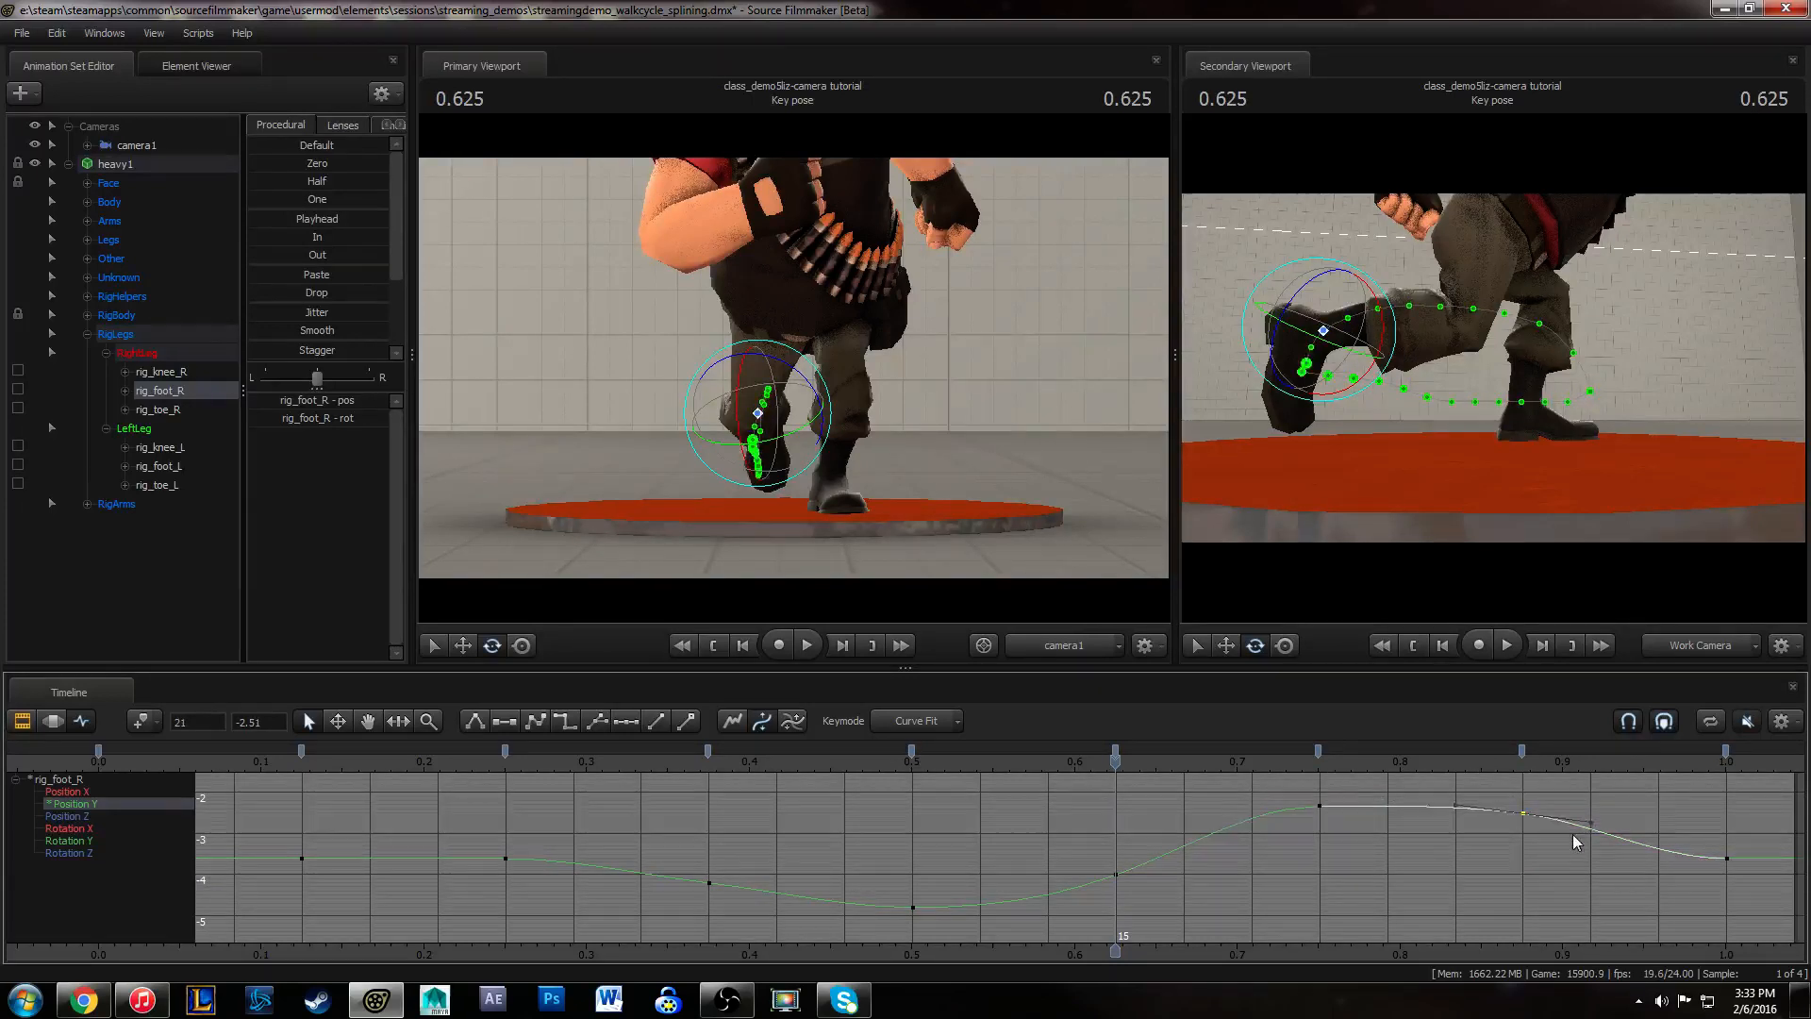
{"action": "middle_click_drag", "start_coordinate": [1572, 835], "coordinate": [1538, 846]}
{"action": "key", "text": "space"}
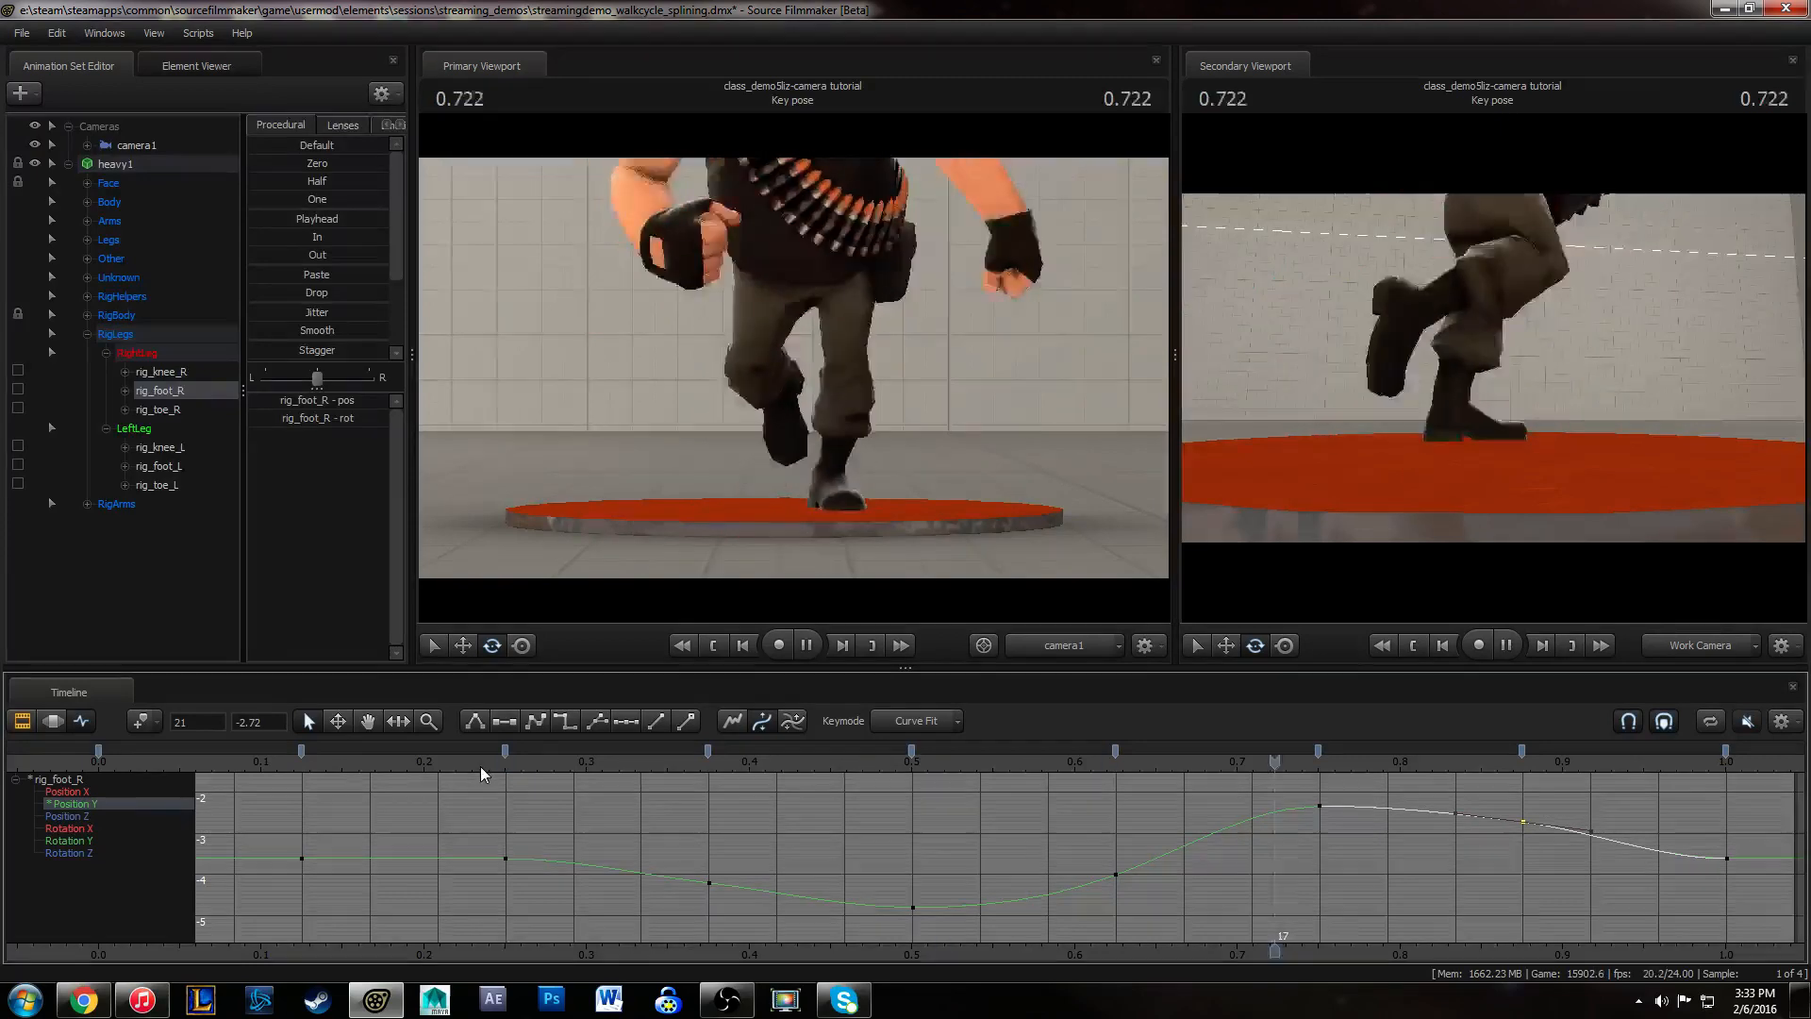
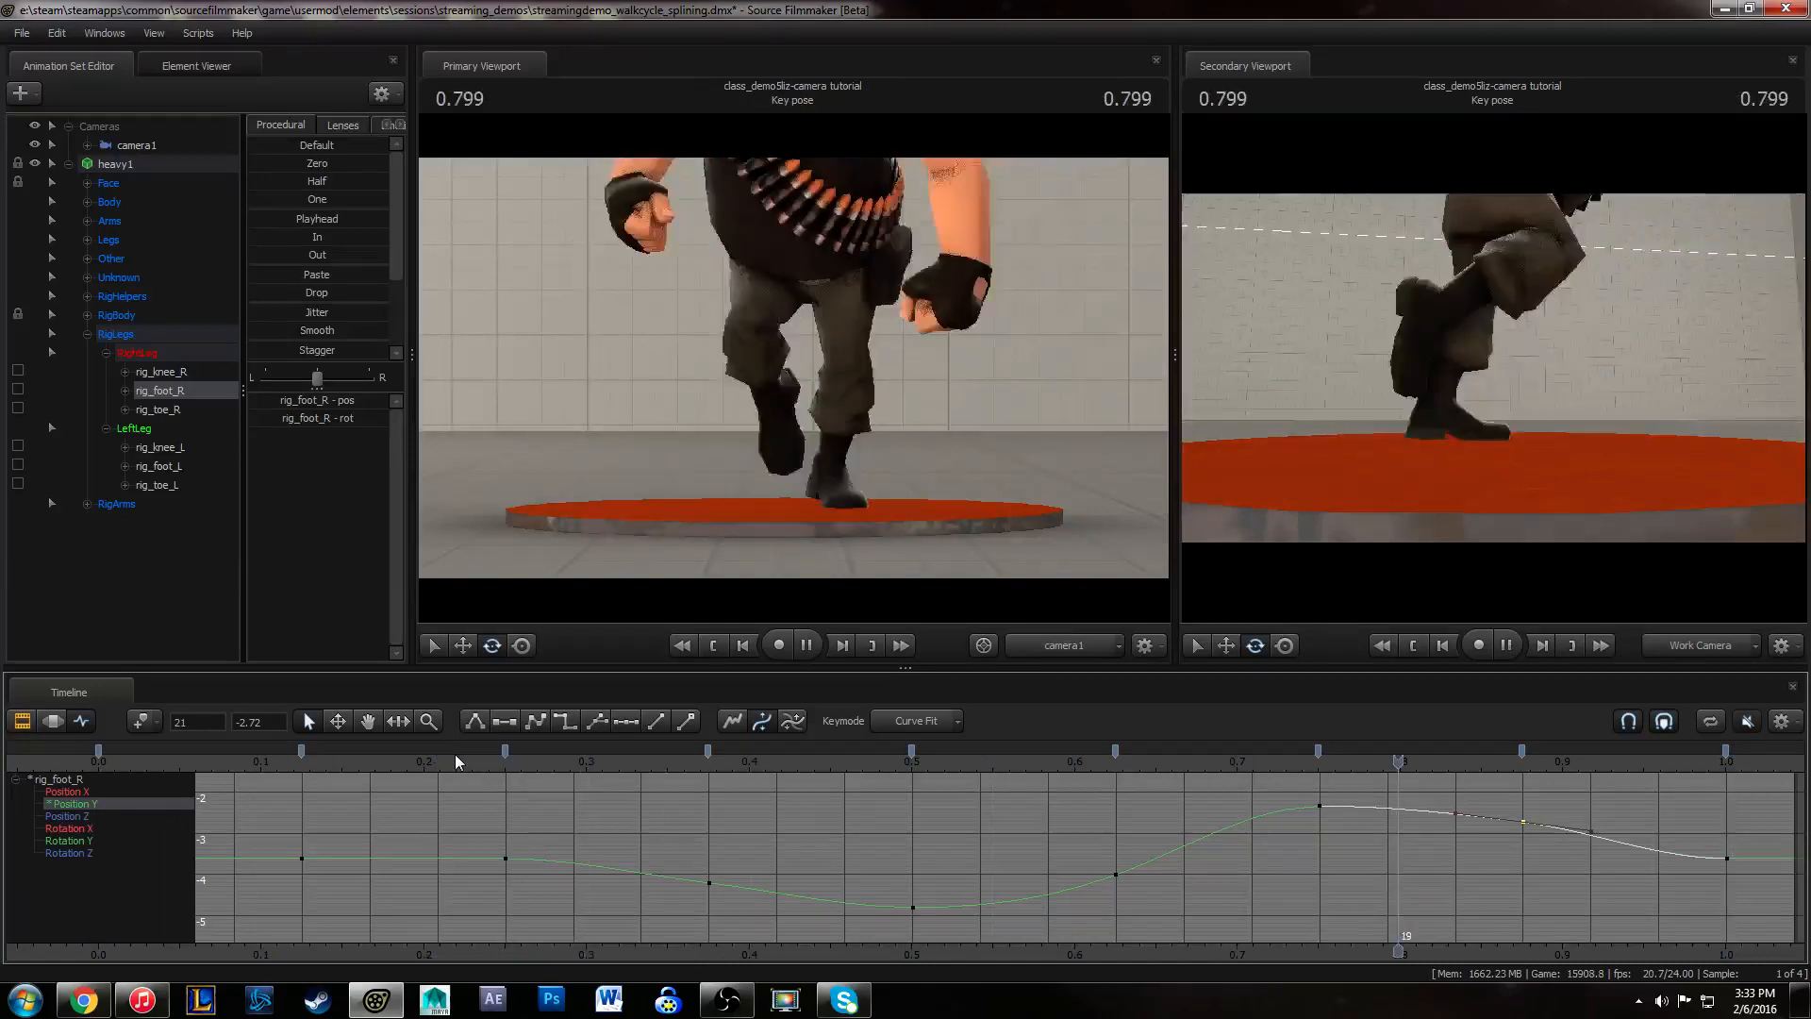
{"action": "key", "text": "space"}
{"action": "left_click_drag", "start_coordinate": [552, 762], "coordinate": [1523, 762]}
{"action": "left_click_drag", "start_coordinate": [1460, 816], "coordinate": [708, 774]}
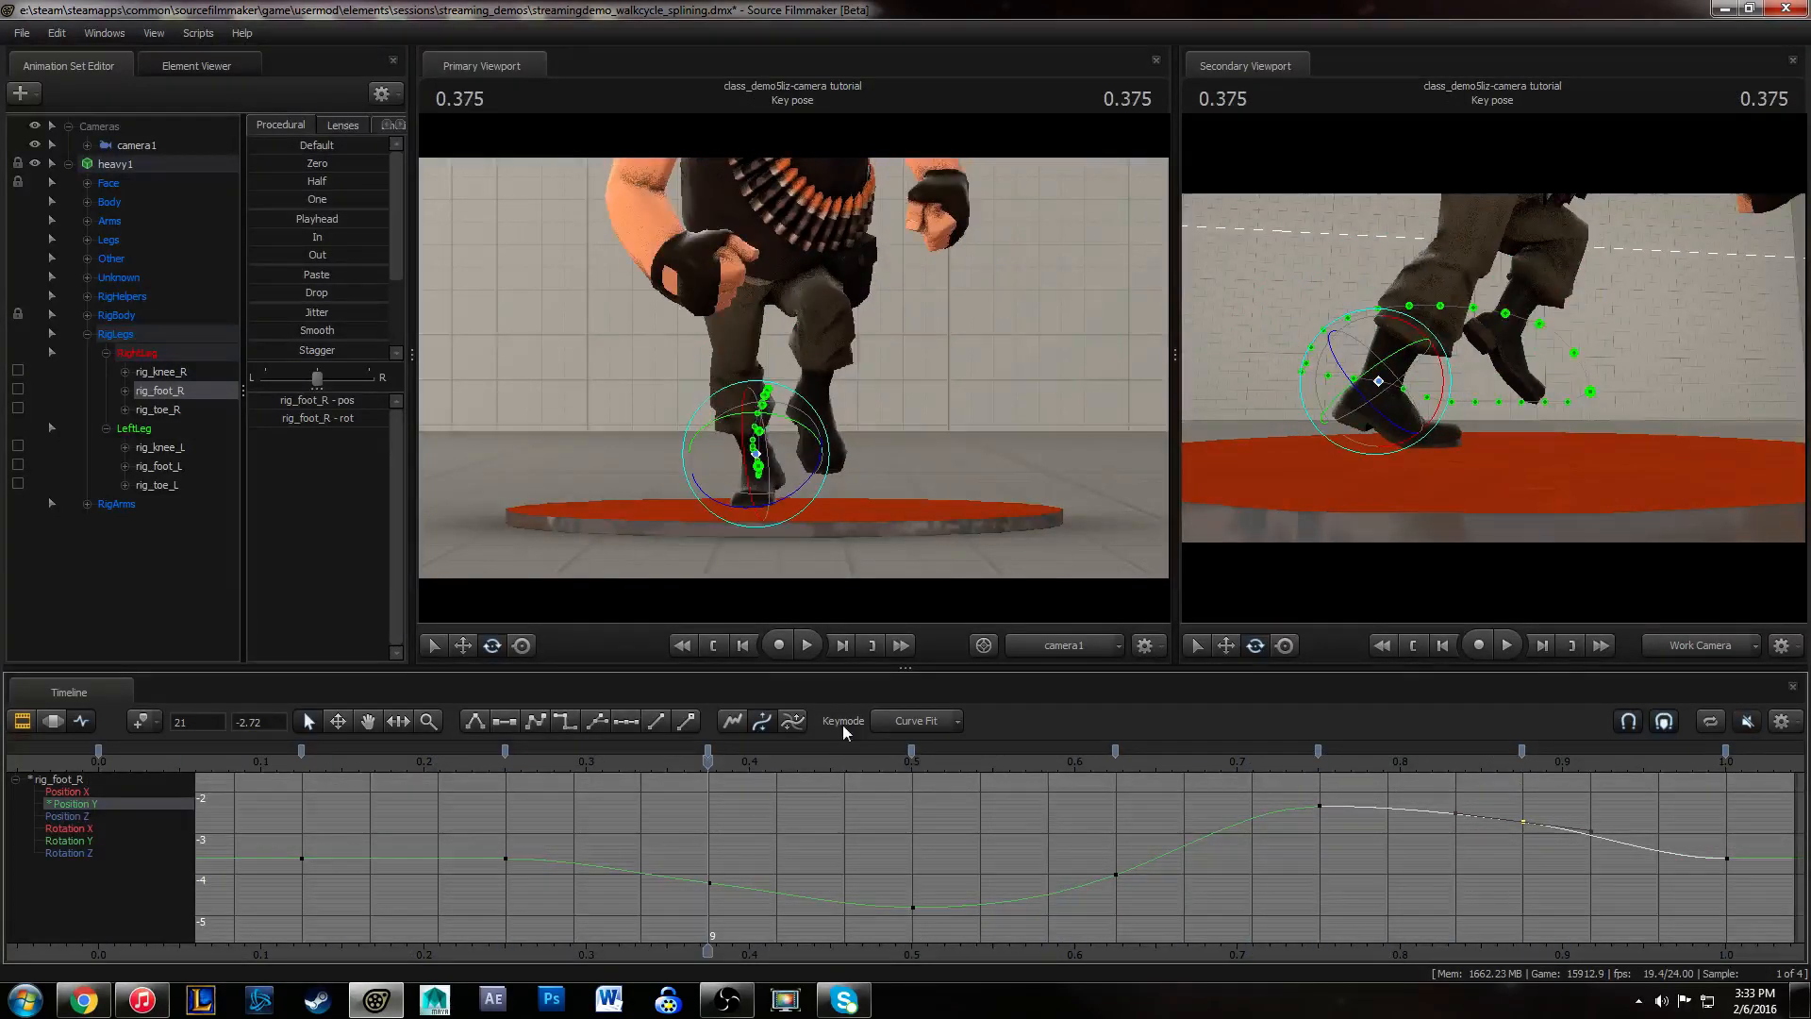
- Deselect the foot control and save the session
{"action": "left_click", "coordinate": [194, 642]}
{"action": "left_click", "coordinate": [25, 33]}
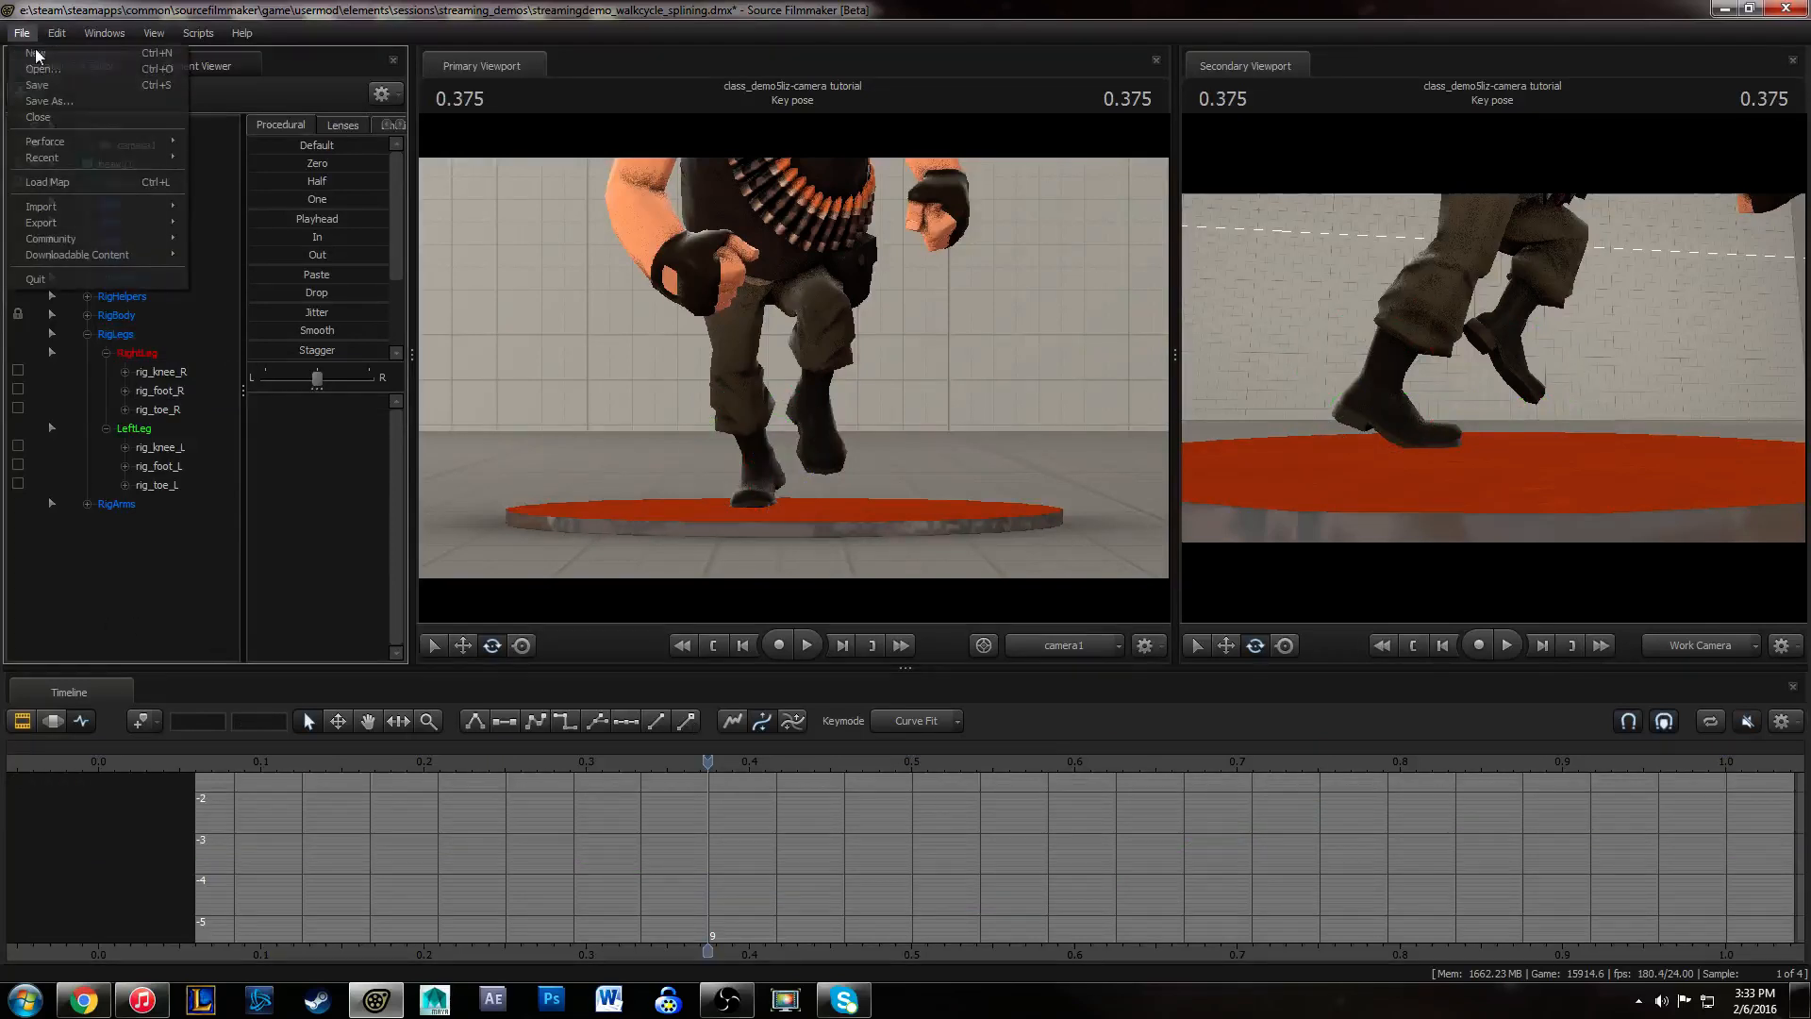
{"action": "left_click", "coordinate": [41, 85]}
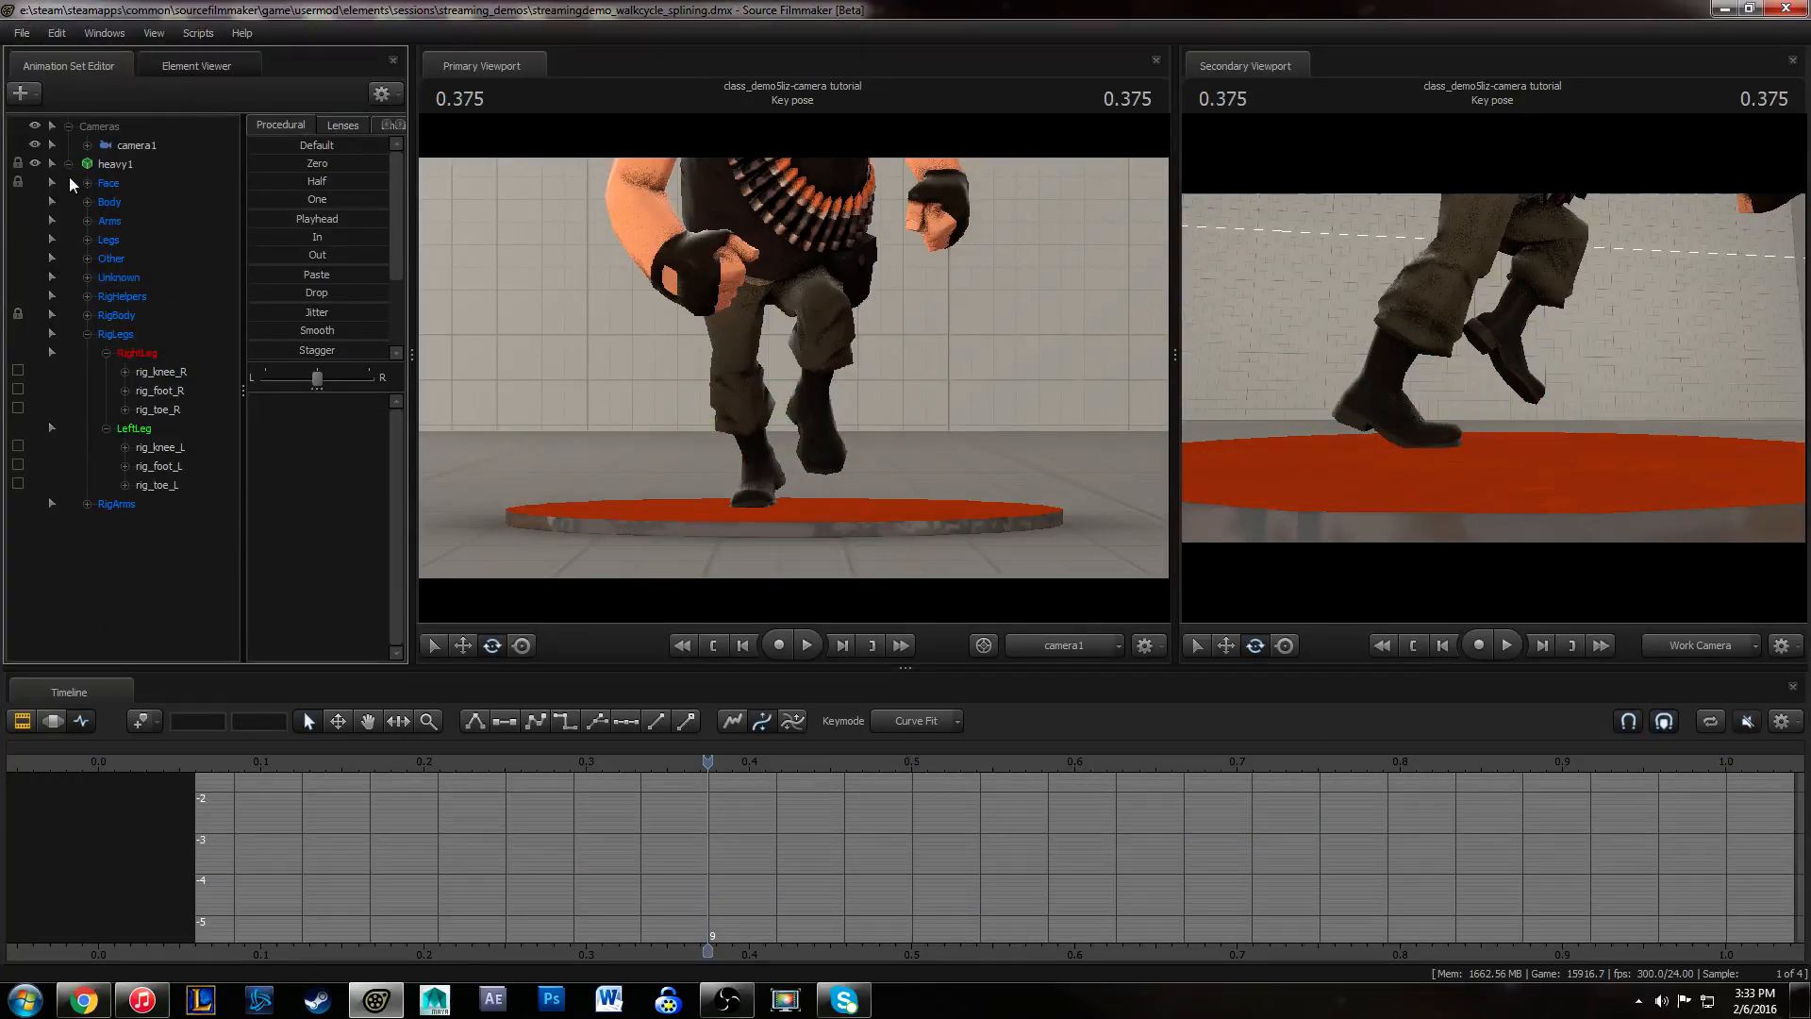
- Reframe camera1 in the Motion Editor so the Heavy's whole body is centred in the shot
{"action": "left_click", "coordinate": [137, 146]}
{"action": "left_click", "coordinate": [53, 721]}
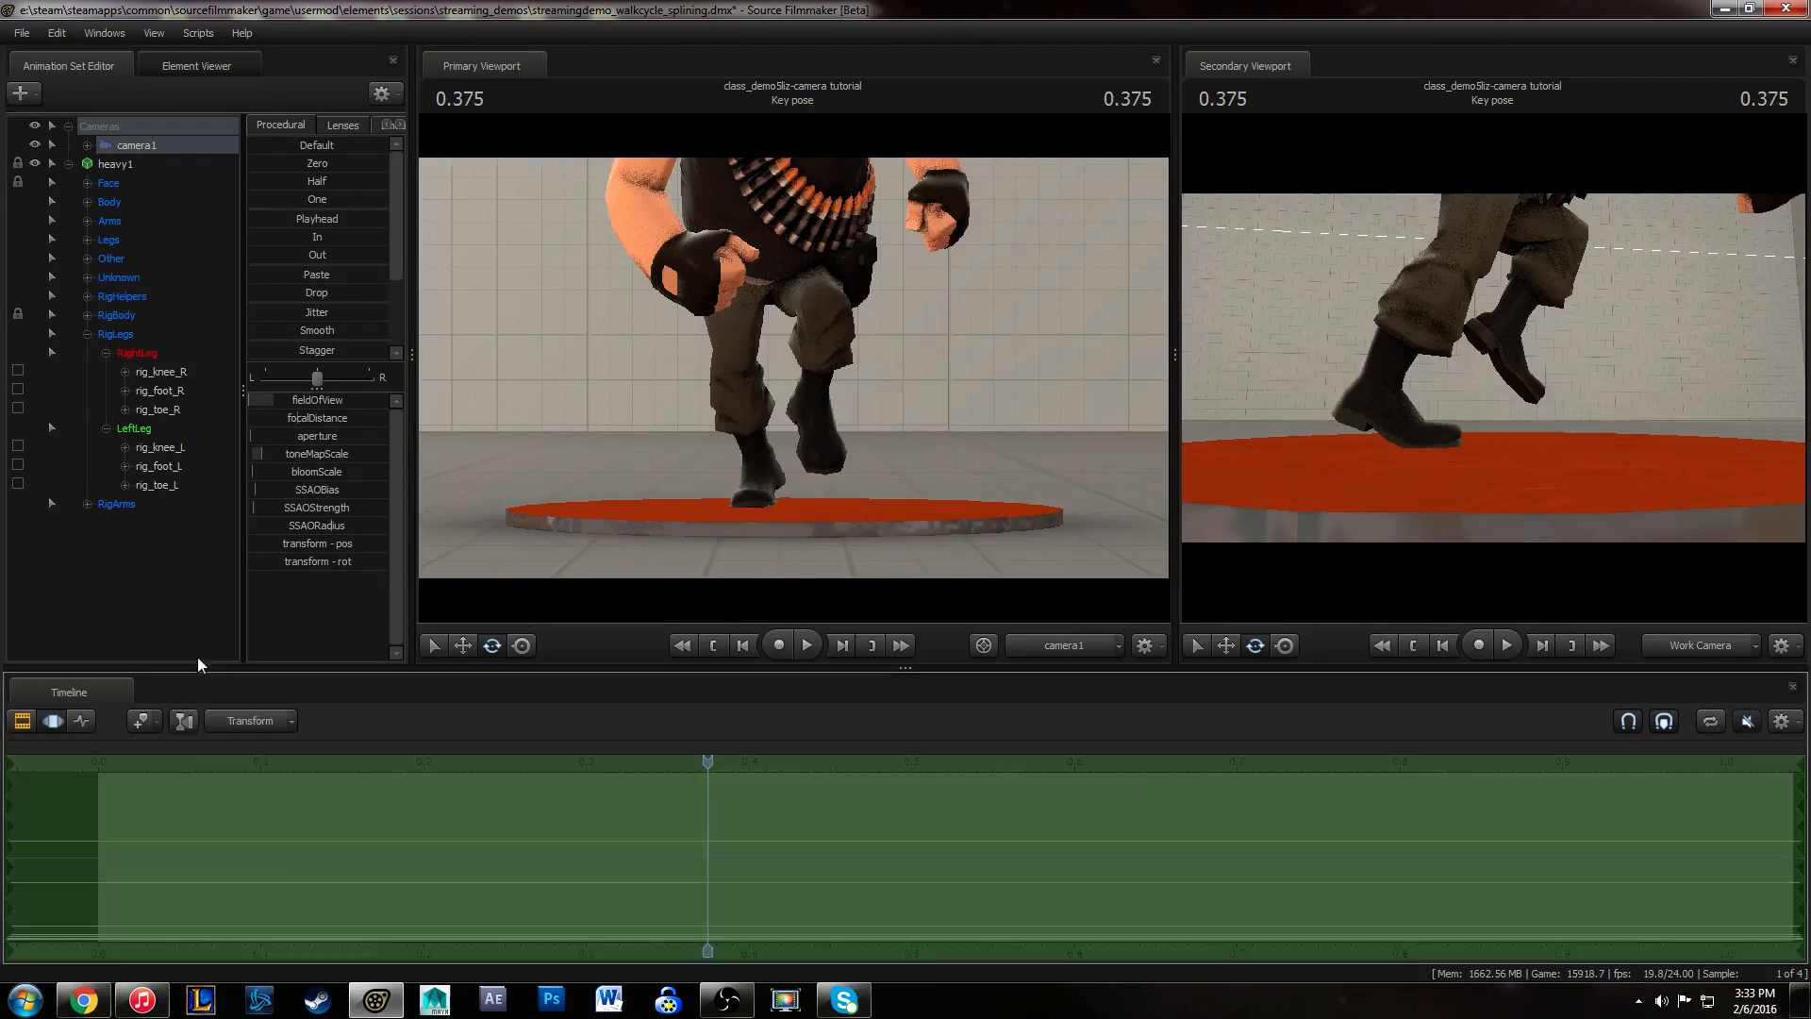
{"action": "right_click_drag", "start_coordinate": [865, 364], "coordinate": [811, 364], "text": "alt"}
{"action": "middle_click_drag", "start_coordinate": [865, 364], "coordinate": [865, 392], "text": "alt"}
{"action": "right_click_drag", "start_coordinate": [795, 322], "coordinate": [755, 323], "text": "alt"}
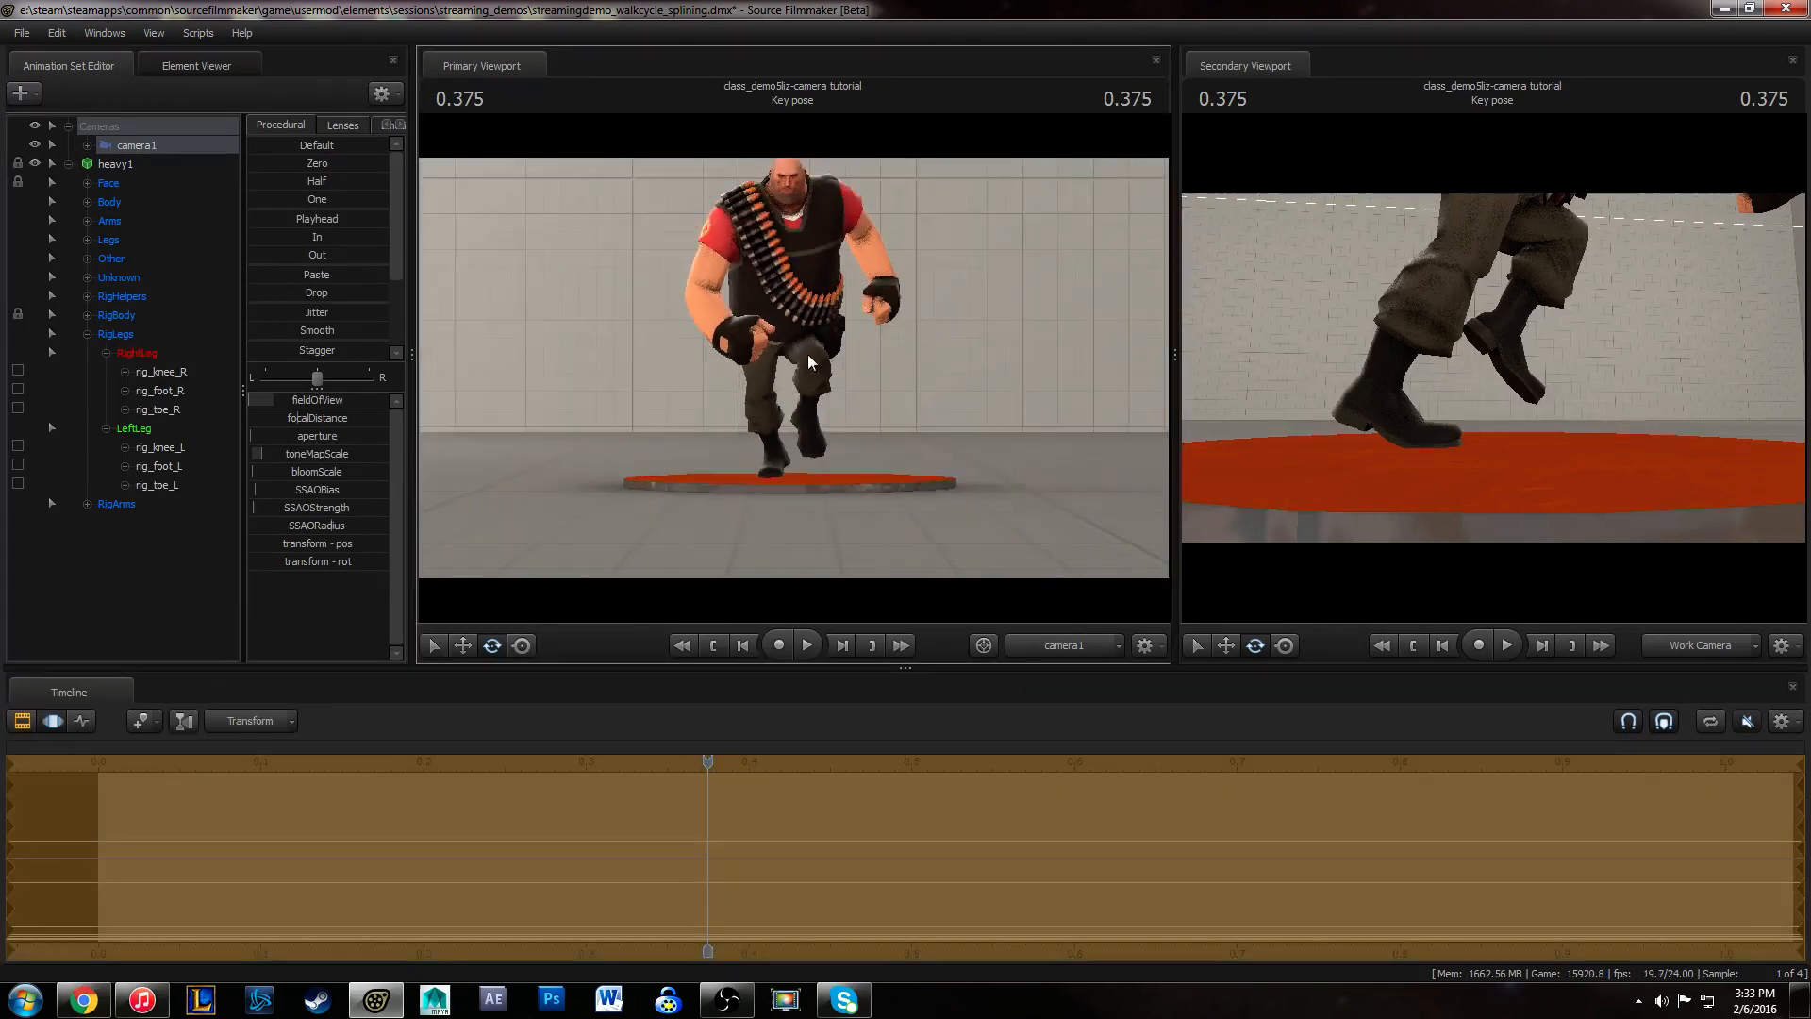
{"action": "middle_click_drag", "start_coordinate": [795, 323], "coordinate": [796, 351], "text": "alt"}
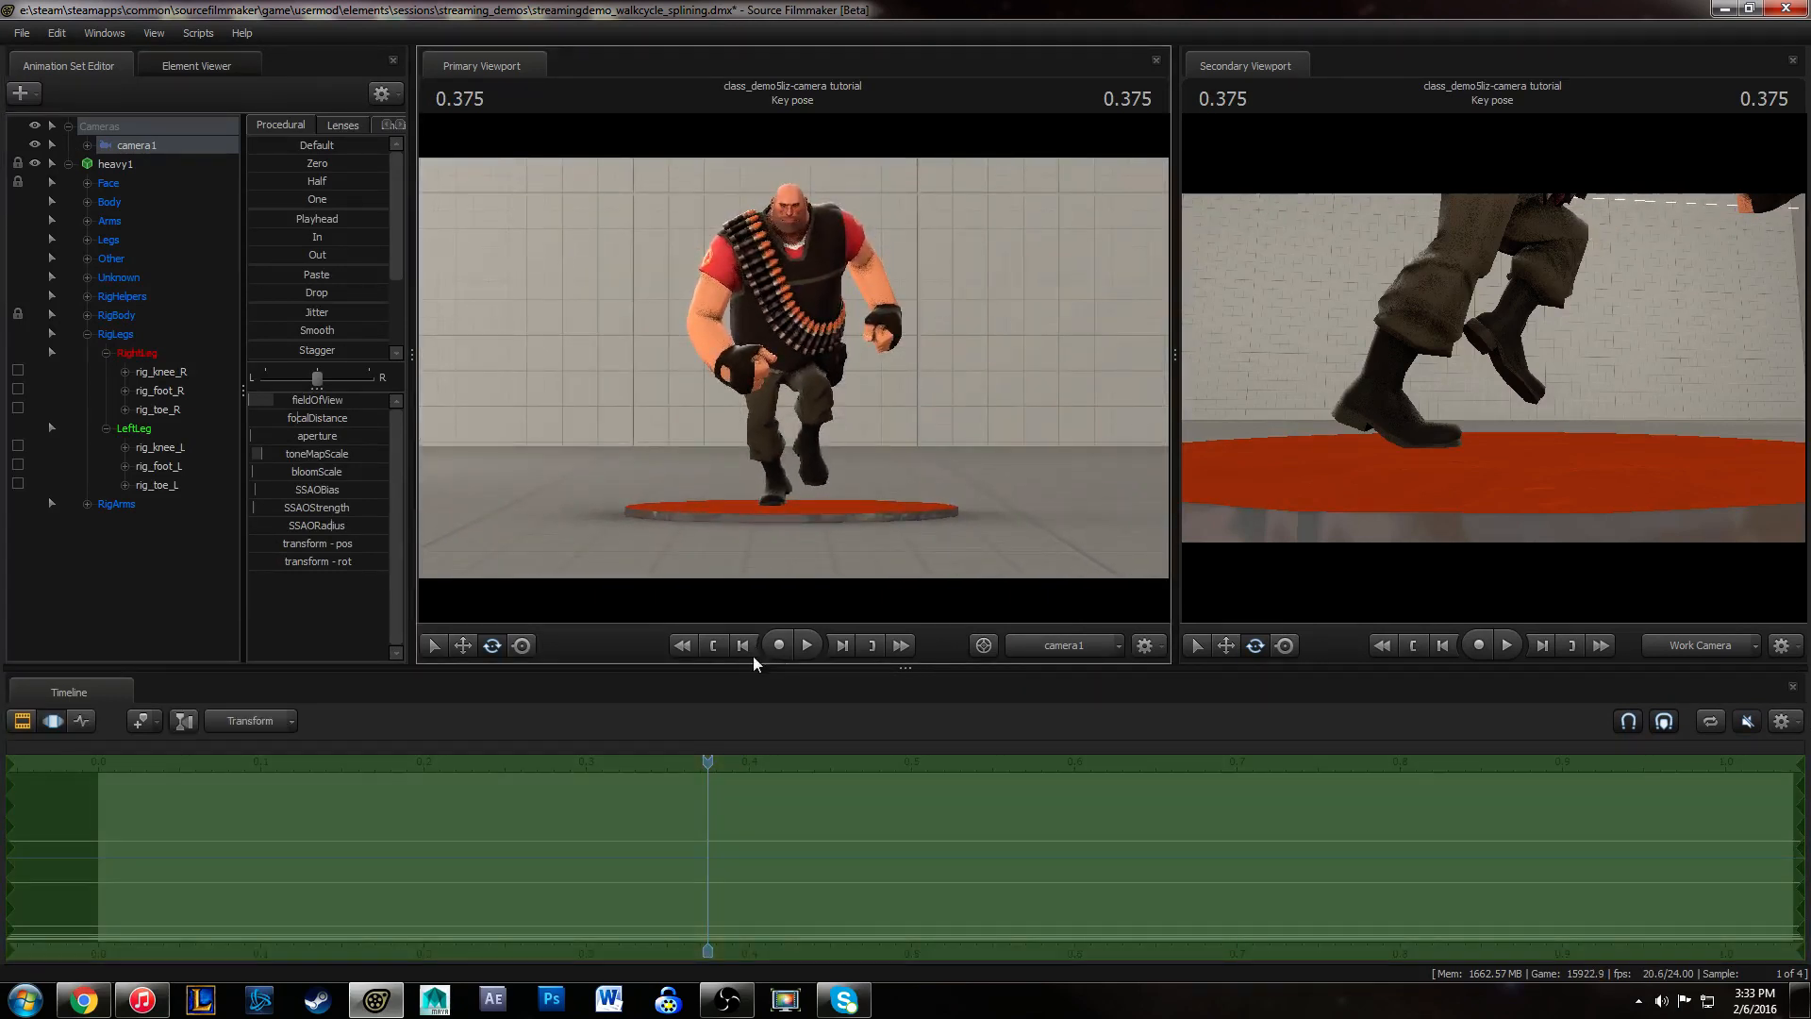
- Play the full-body walk cycle from the front and side, and save the session
{"action": "key", "text": "space"}
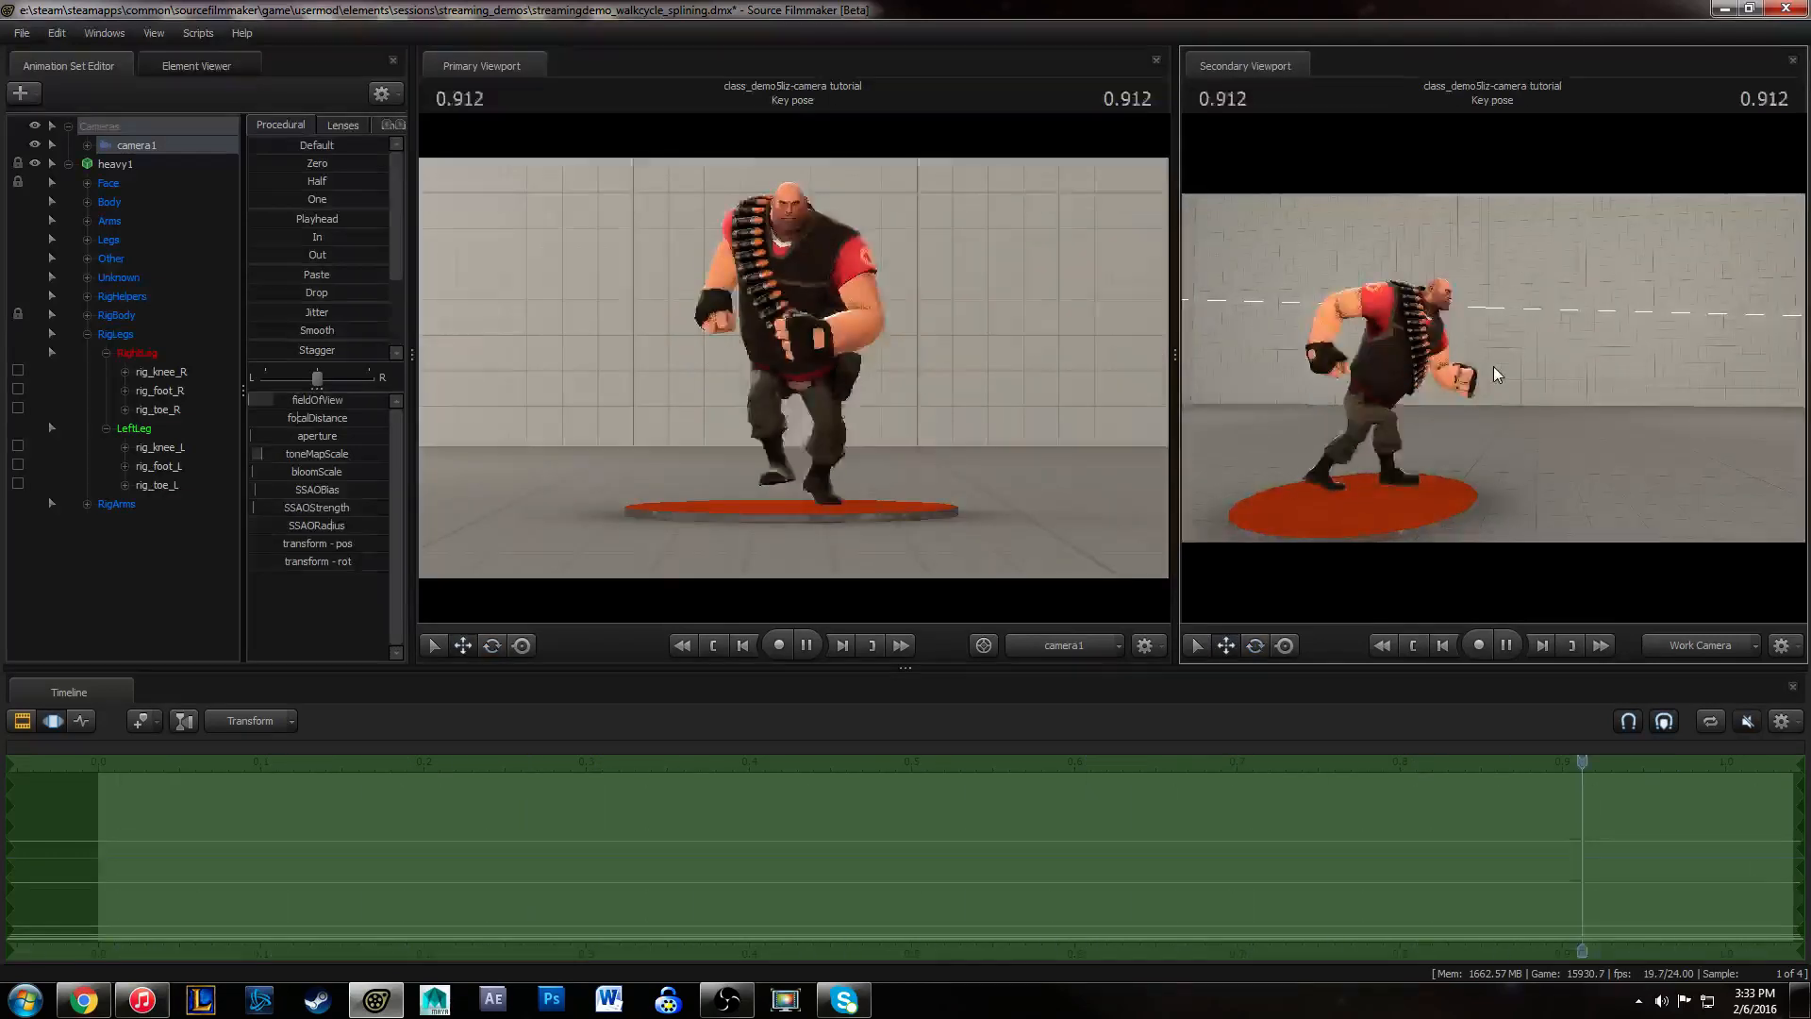
{"action": "key", "text": "space"}
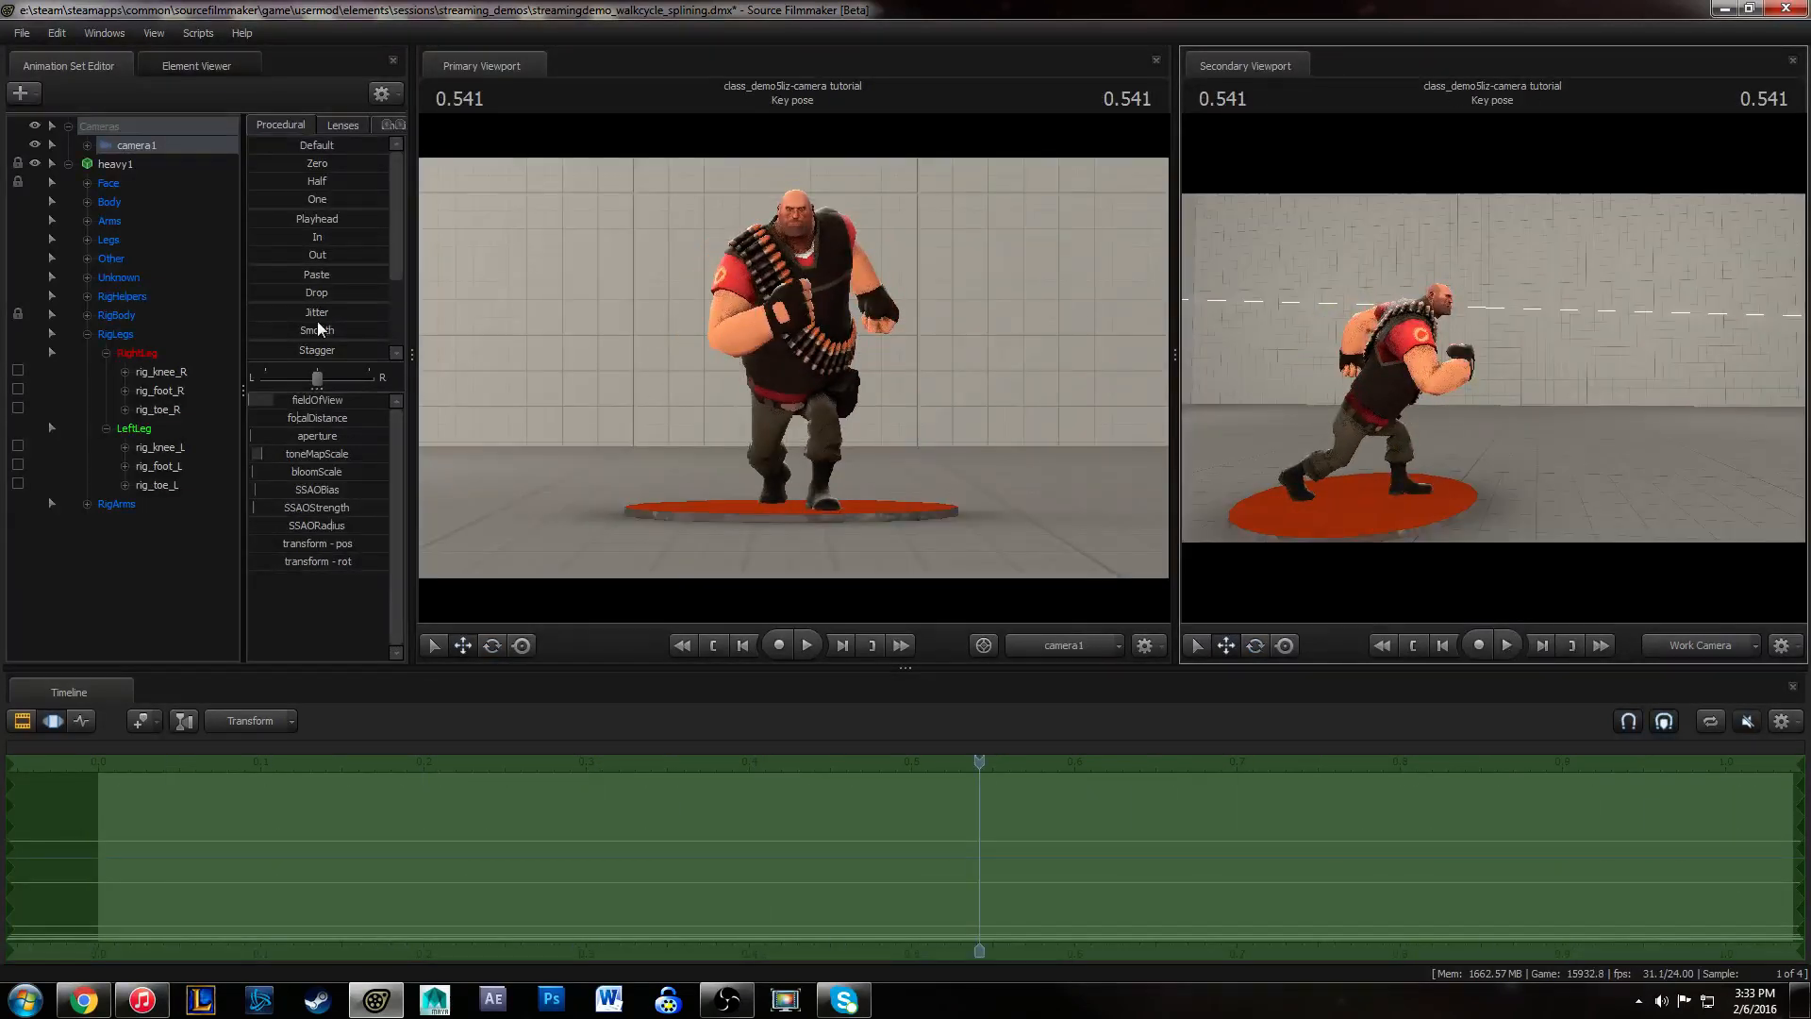
{"action": "left_click", "coordinate": [20, 34]}
{"action": "left_click", "coordinate": [46, 87]}
- Try shifting rig_root backward or forward along the walking direction to test whether the whole rig follows
{"action": "left_click", "coordinate": [1365, 498], "text": "ctrl"}
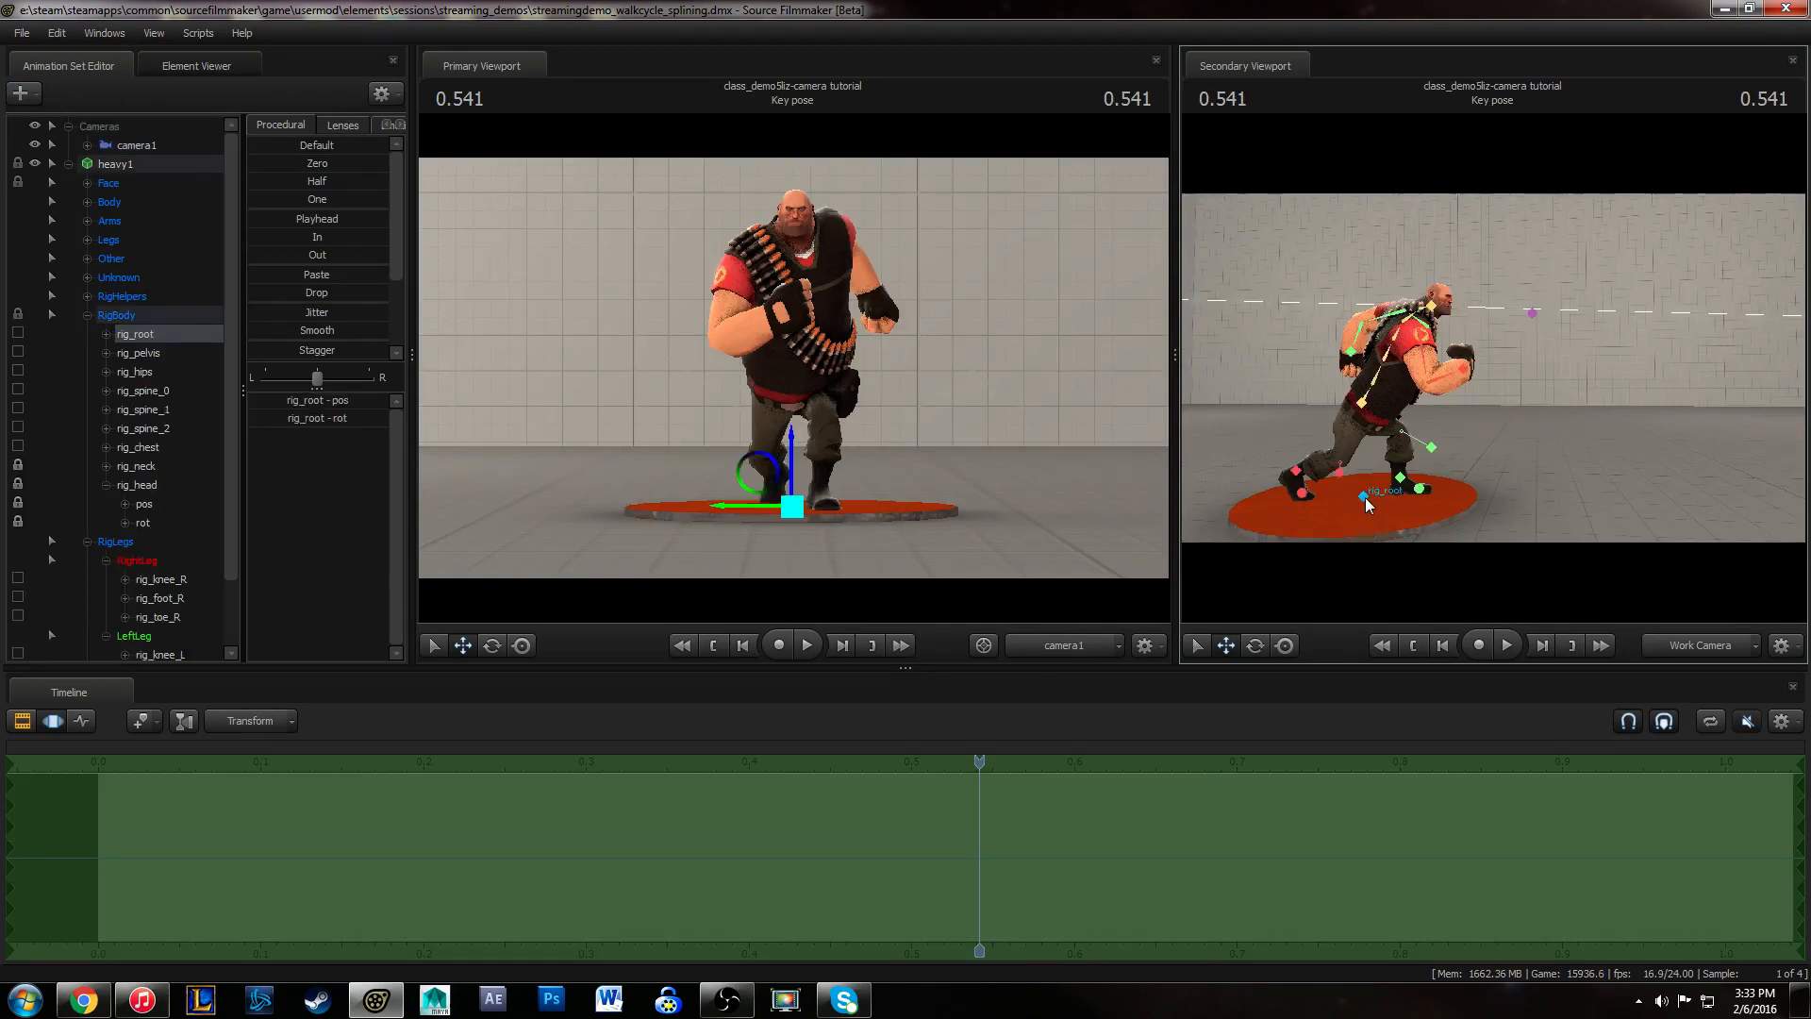
{"action": "left_click_drag", "start_coordinate": [1294, 495], "coordinate": [1395, 497]}
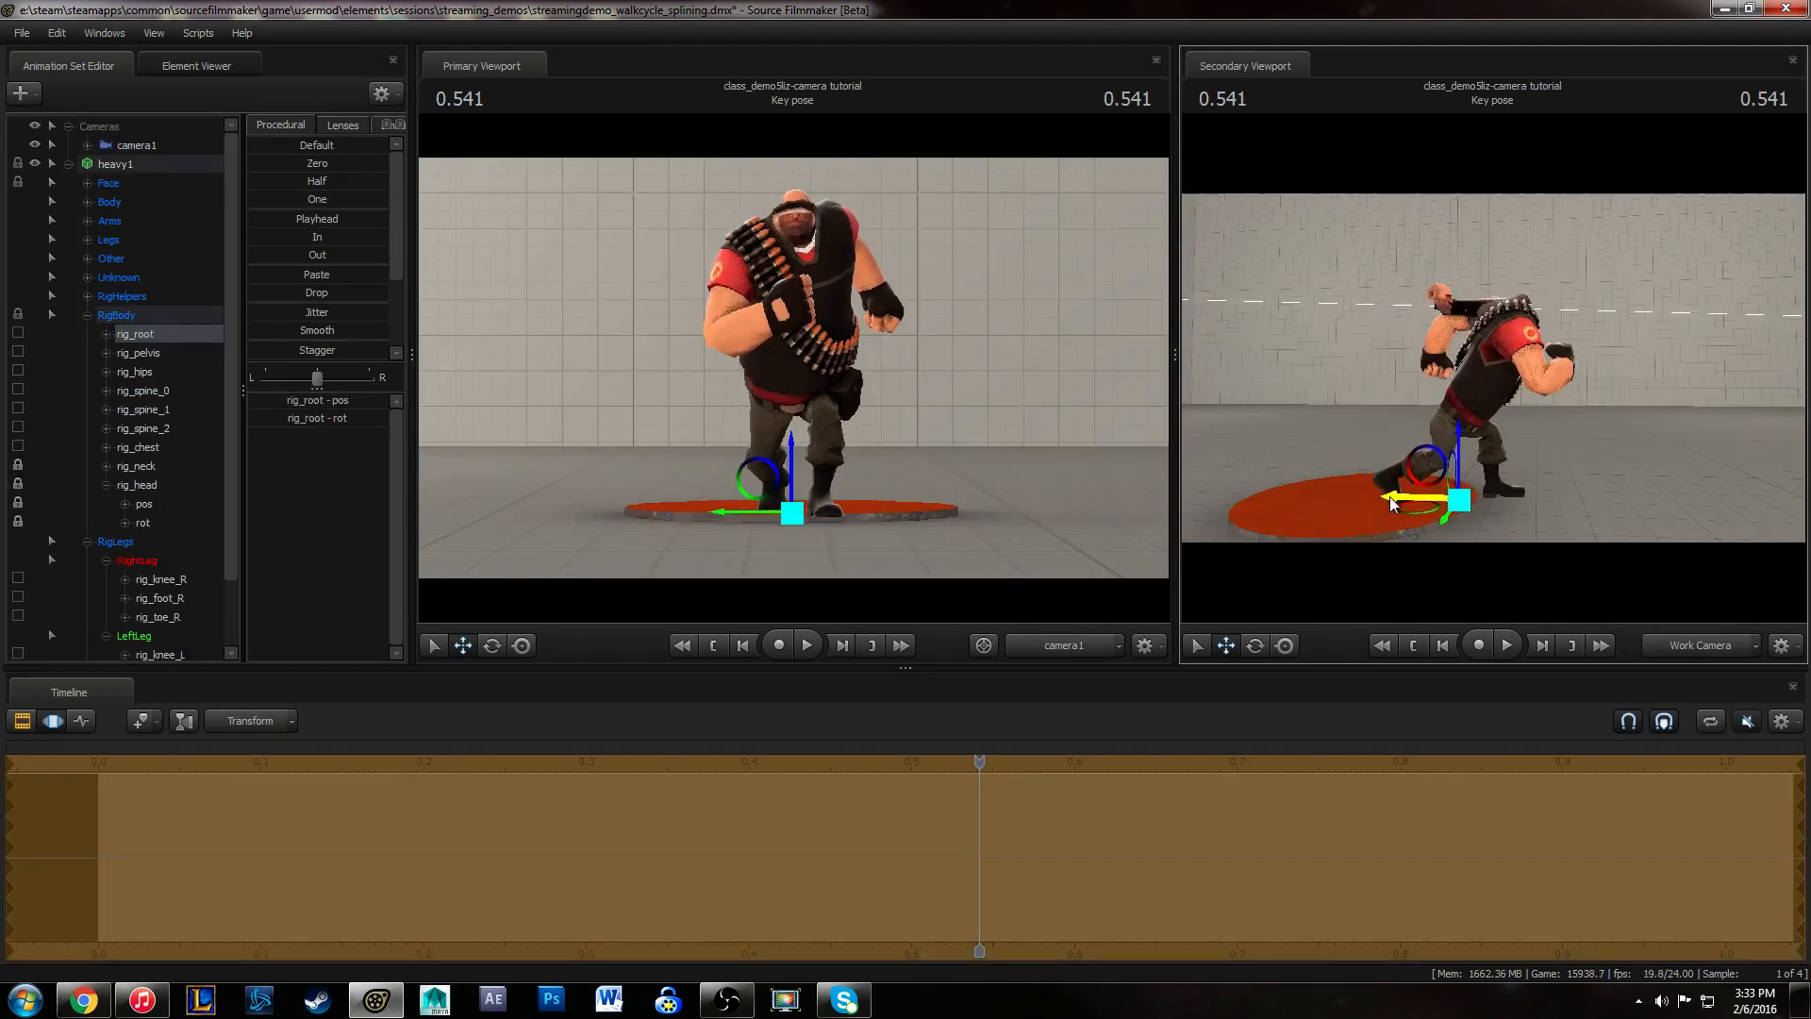
{"action": "key", "text": "ctrl+z"}
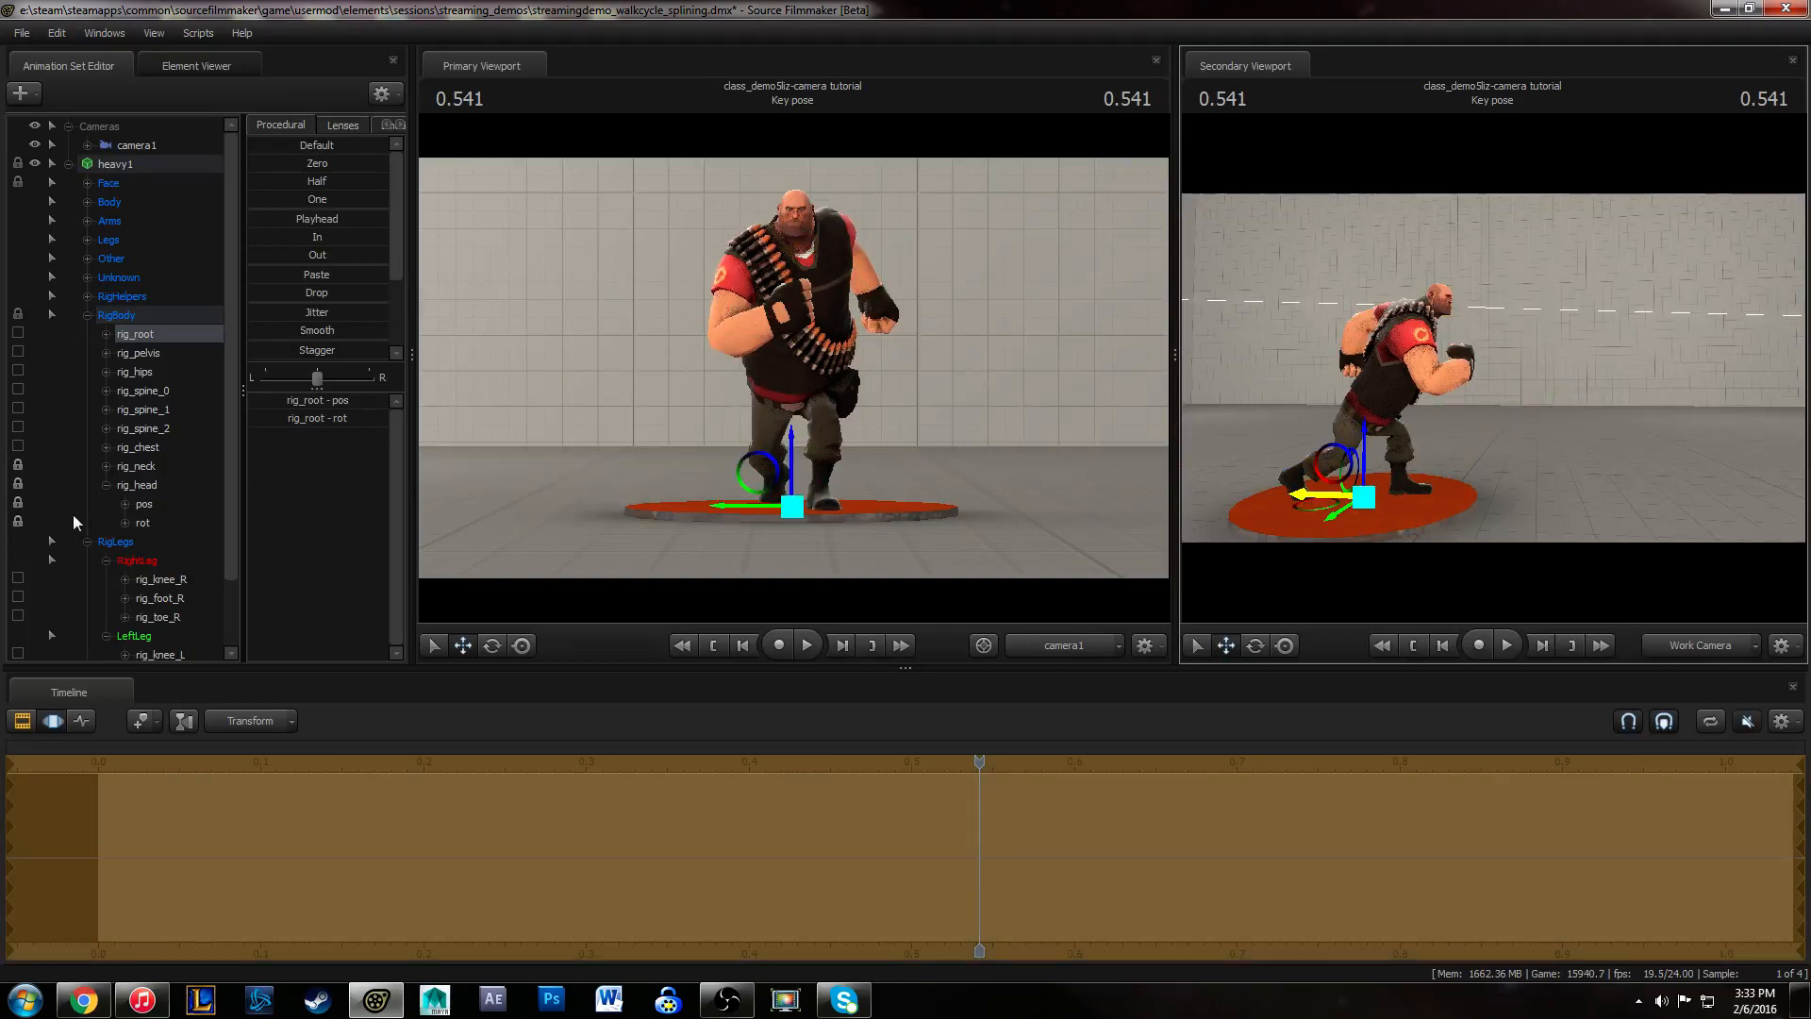
- Unlock the position and rotation of rig_head and rig_neck
{"action": "left_click", "coordinate": [19, 503]}
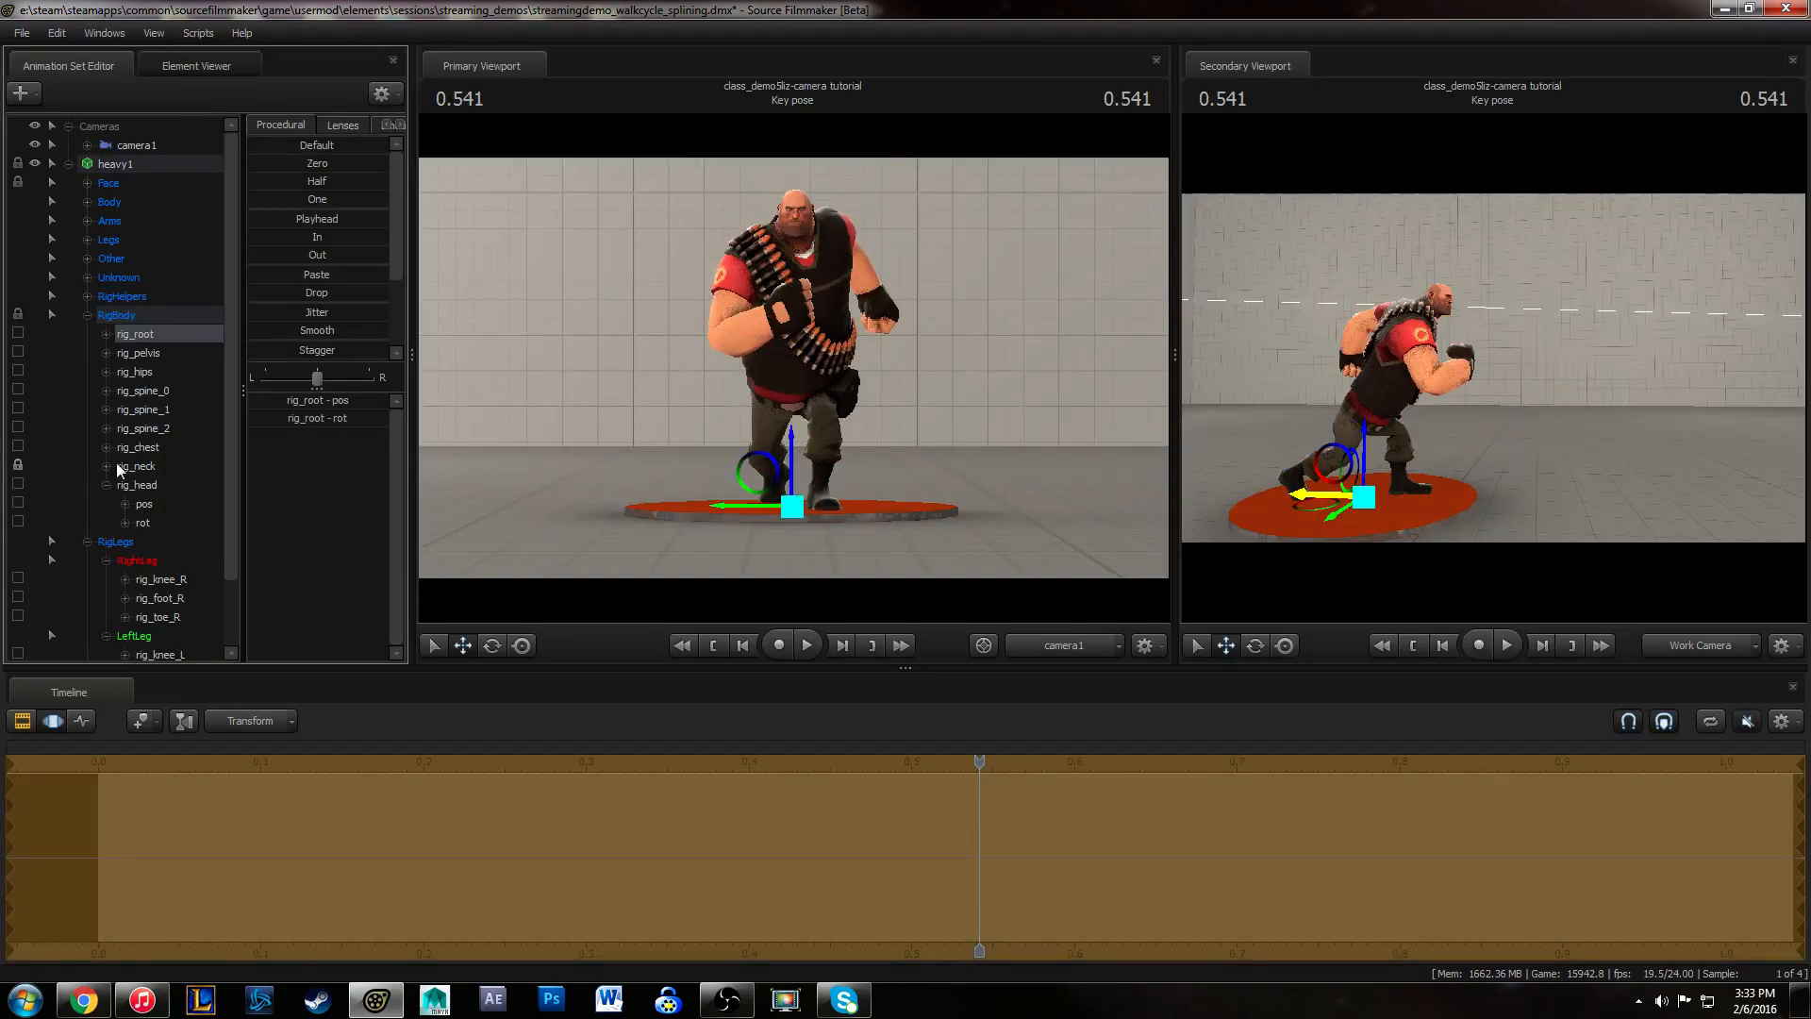
{"action": "left_click", "coordinate": [107, 466]}
{"action": "left_click", "coordinate": [17, 465]}
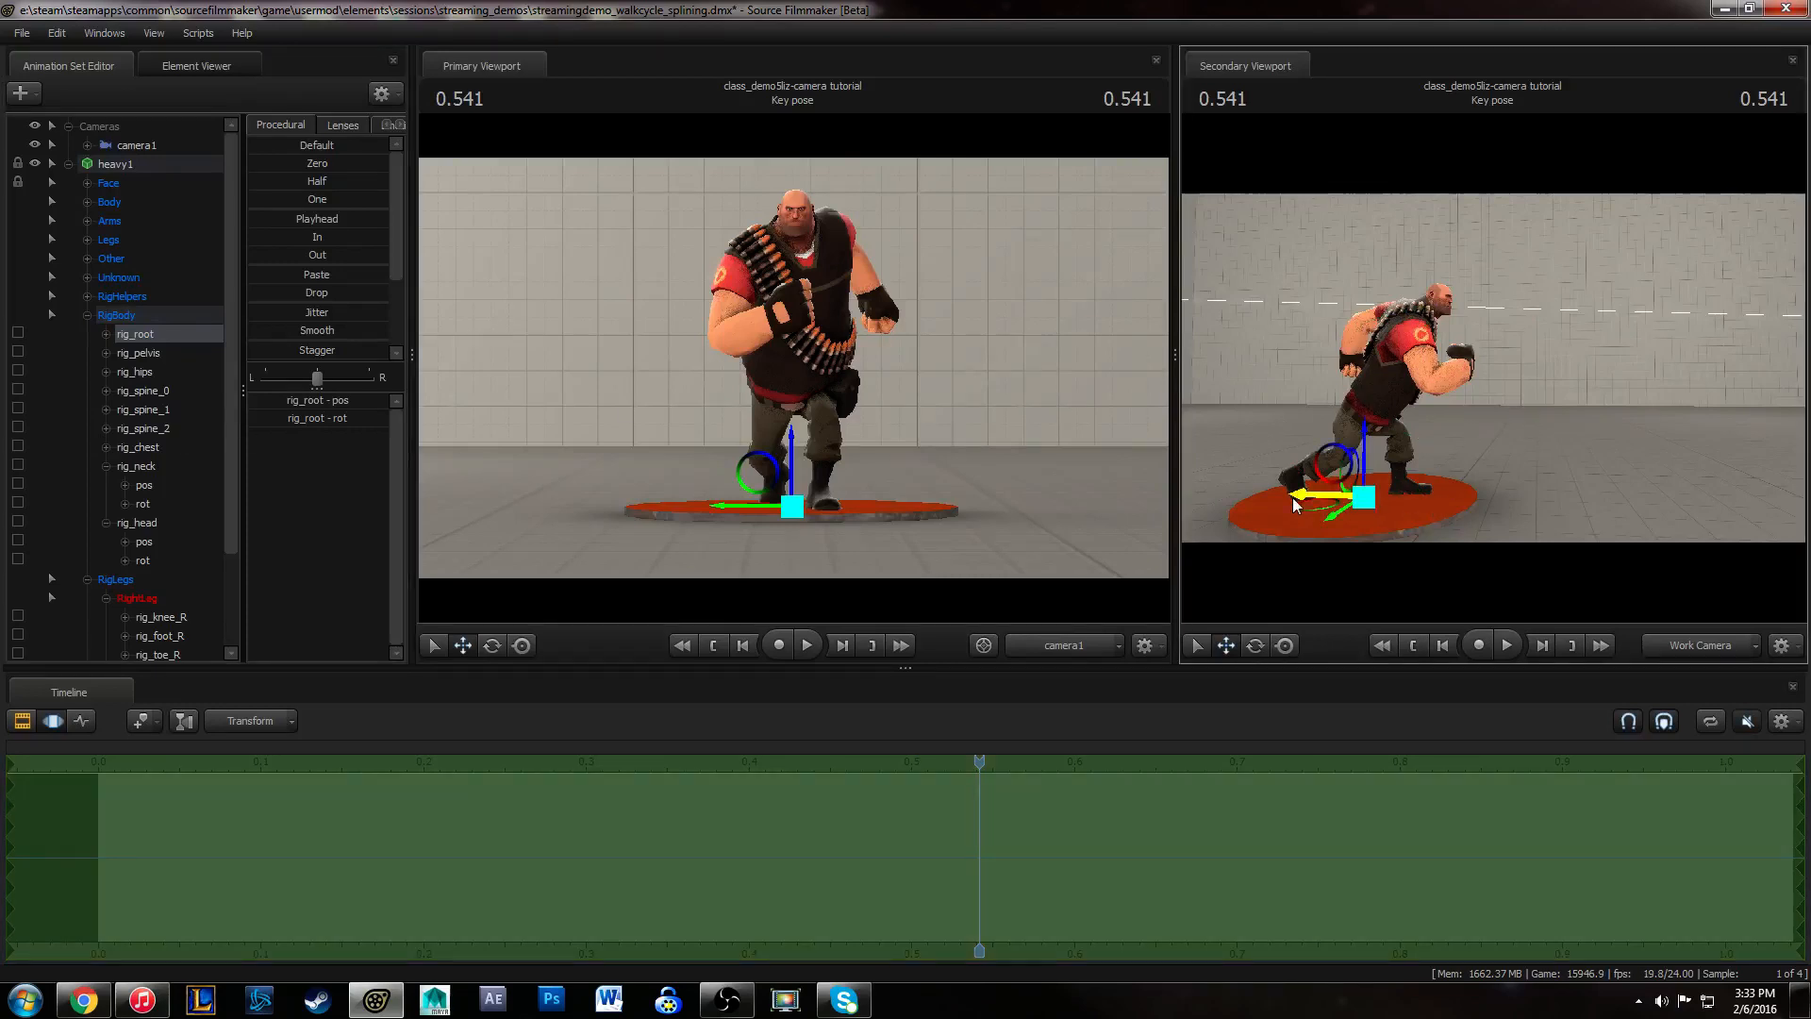
- Test moving rig_root with the head and neck unlocked, undo the move, and save the session
{"action": "left_click_drag", "start_coordinate": [1292, 496], "coordinate": [1329, 506]}
{"action": "key", "text": "ctrl+z"}
{"action": "left_click", "coordinate": [17, 31]}
{"action": "left_click", "coordinate": [479, 706]}
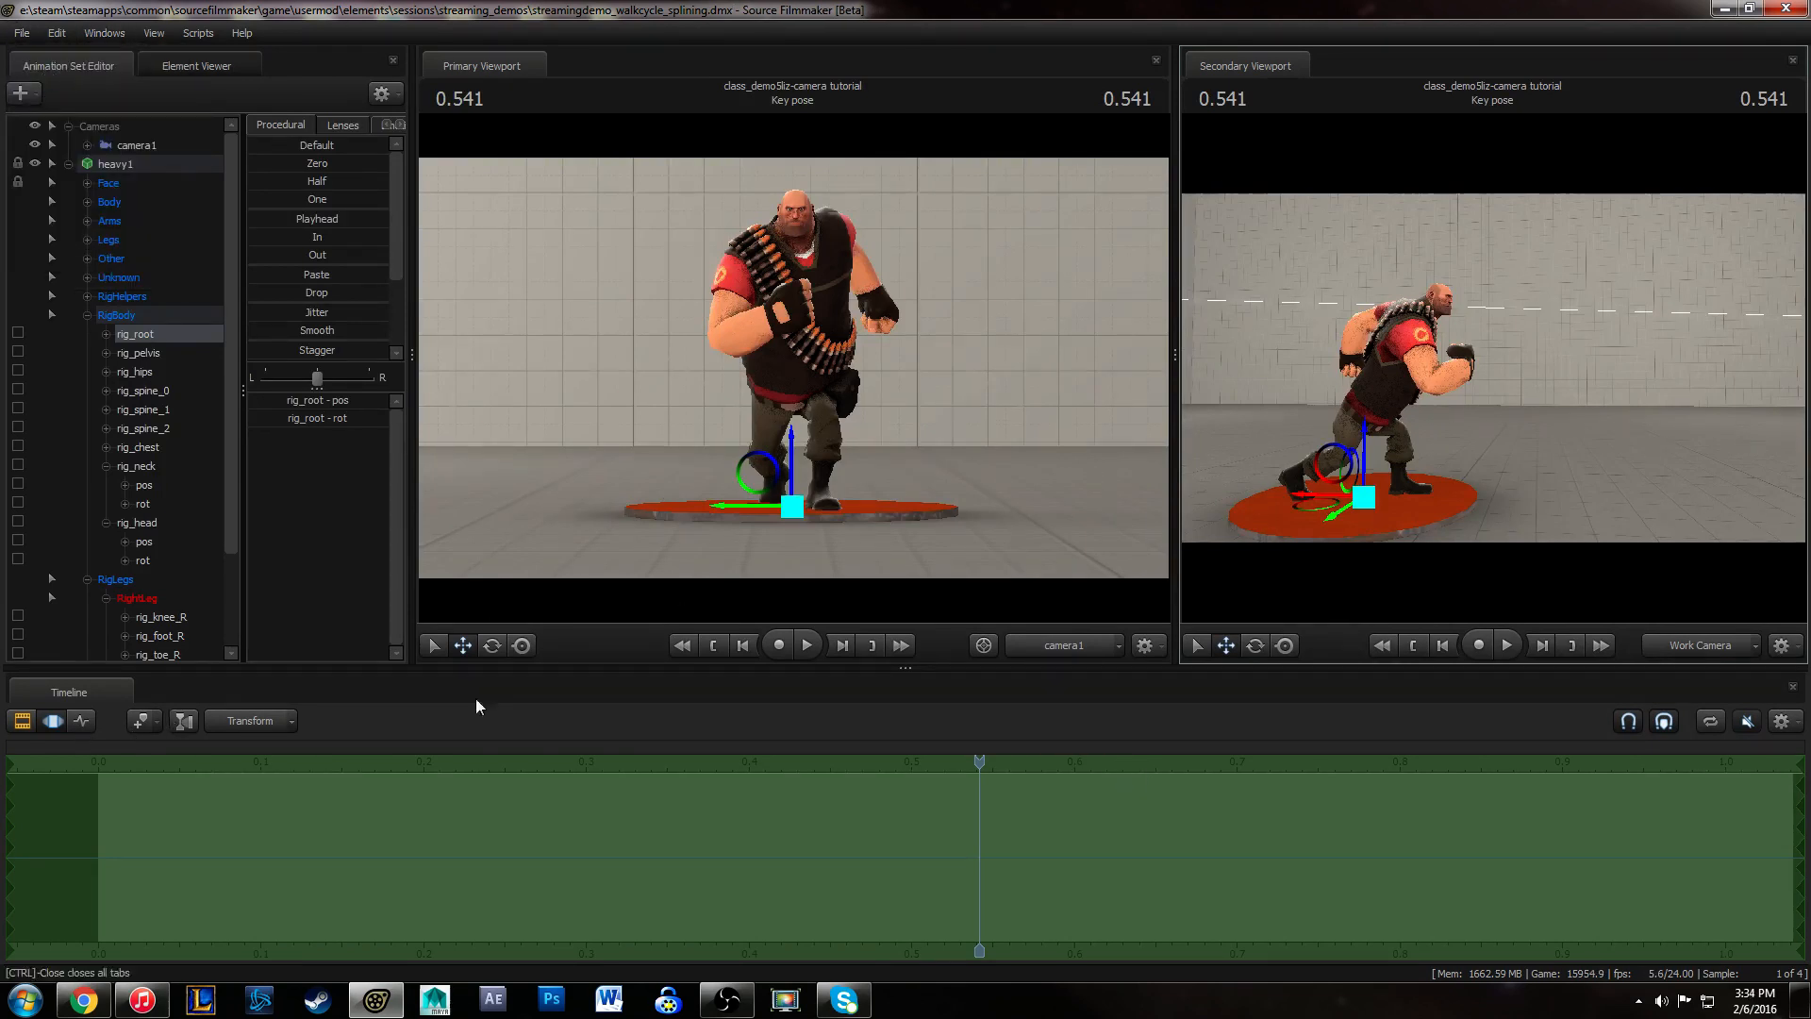
- Show rig_root's curves in the Graph Editor, replay the walk cycle from the side, and return the playhead to frame 0
{"action": "key", "text": "F4"}
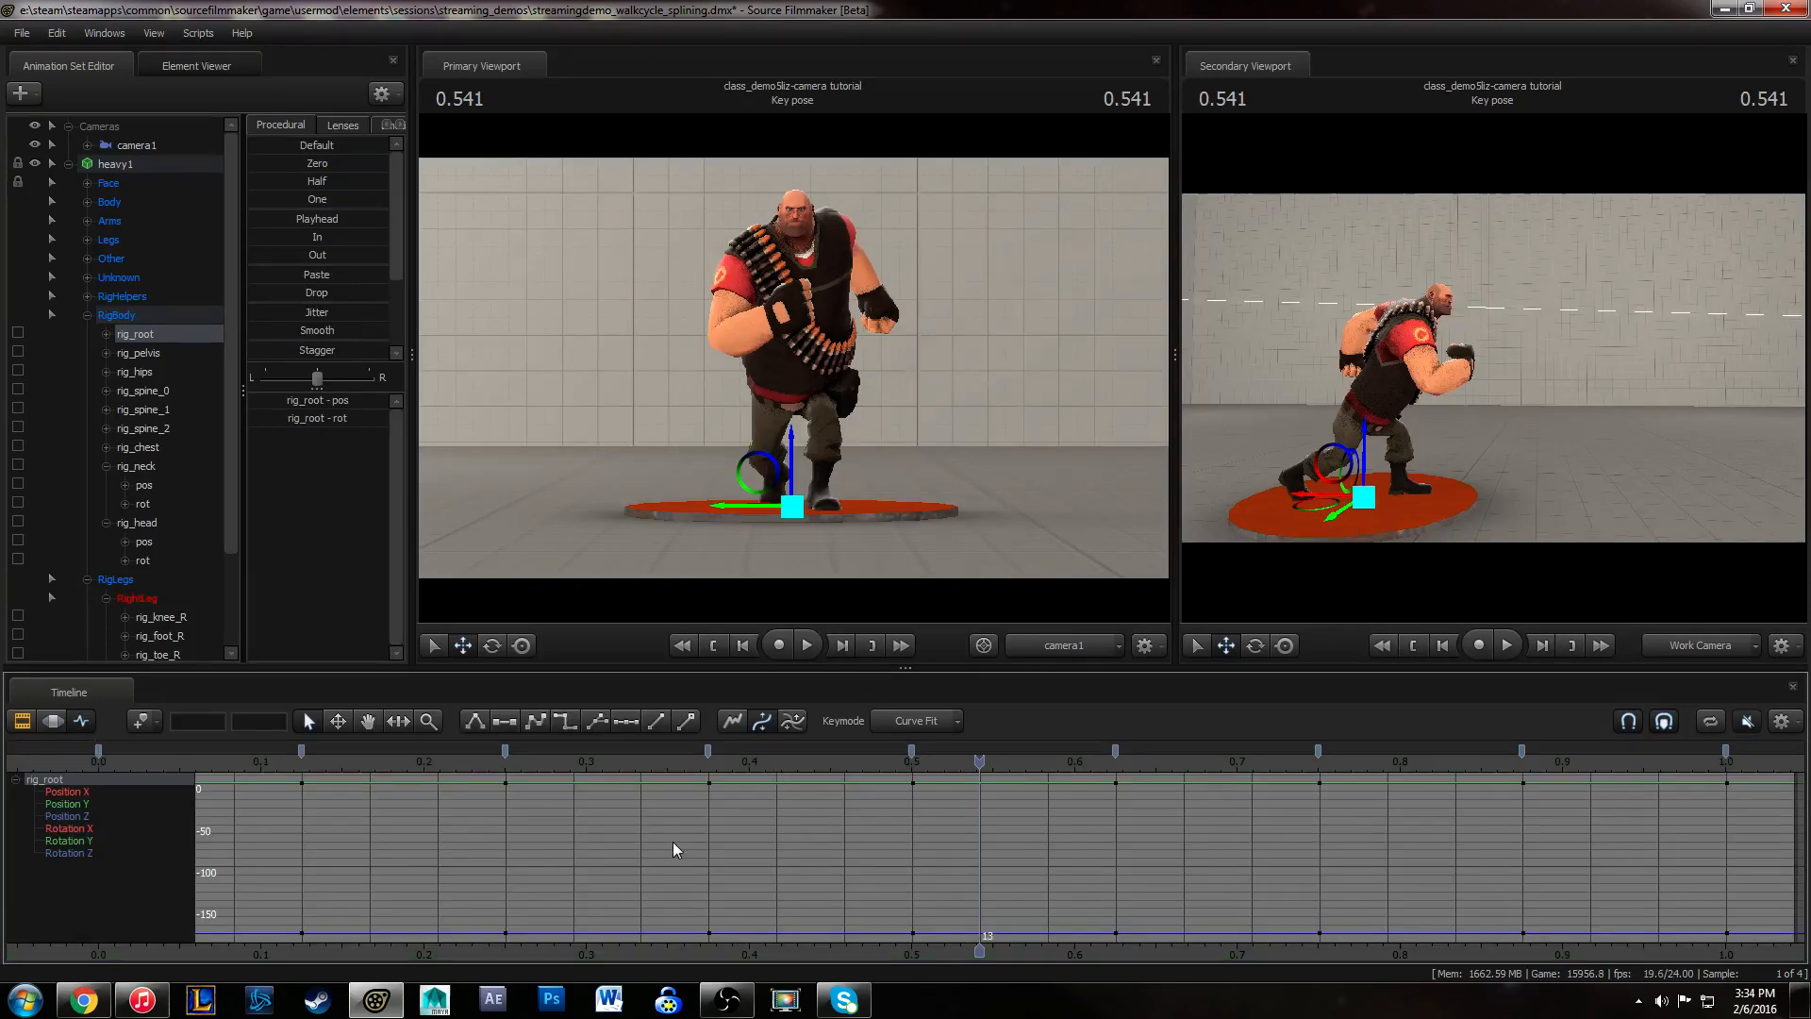
{"action": "mouse_move", "coordinate": [87, 762]}
{"action": "left_mouse_down"}
{"action": "mouse_move", "coordinate": [42, 766]}
{"action": "mouse_move", "coordinate": [151, 780]}
{"action": "mouse_move", "coordinate": [94, 775]}
{"action": "left_mouse_up"}
{"action": "left_click_drag", "start_coordinate": [1413, 378], "coordinate": [1496, 366]}
{"action": "key", "text": "space"}
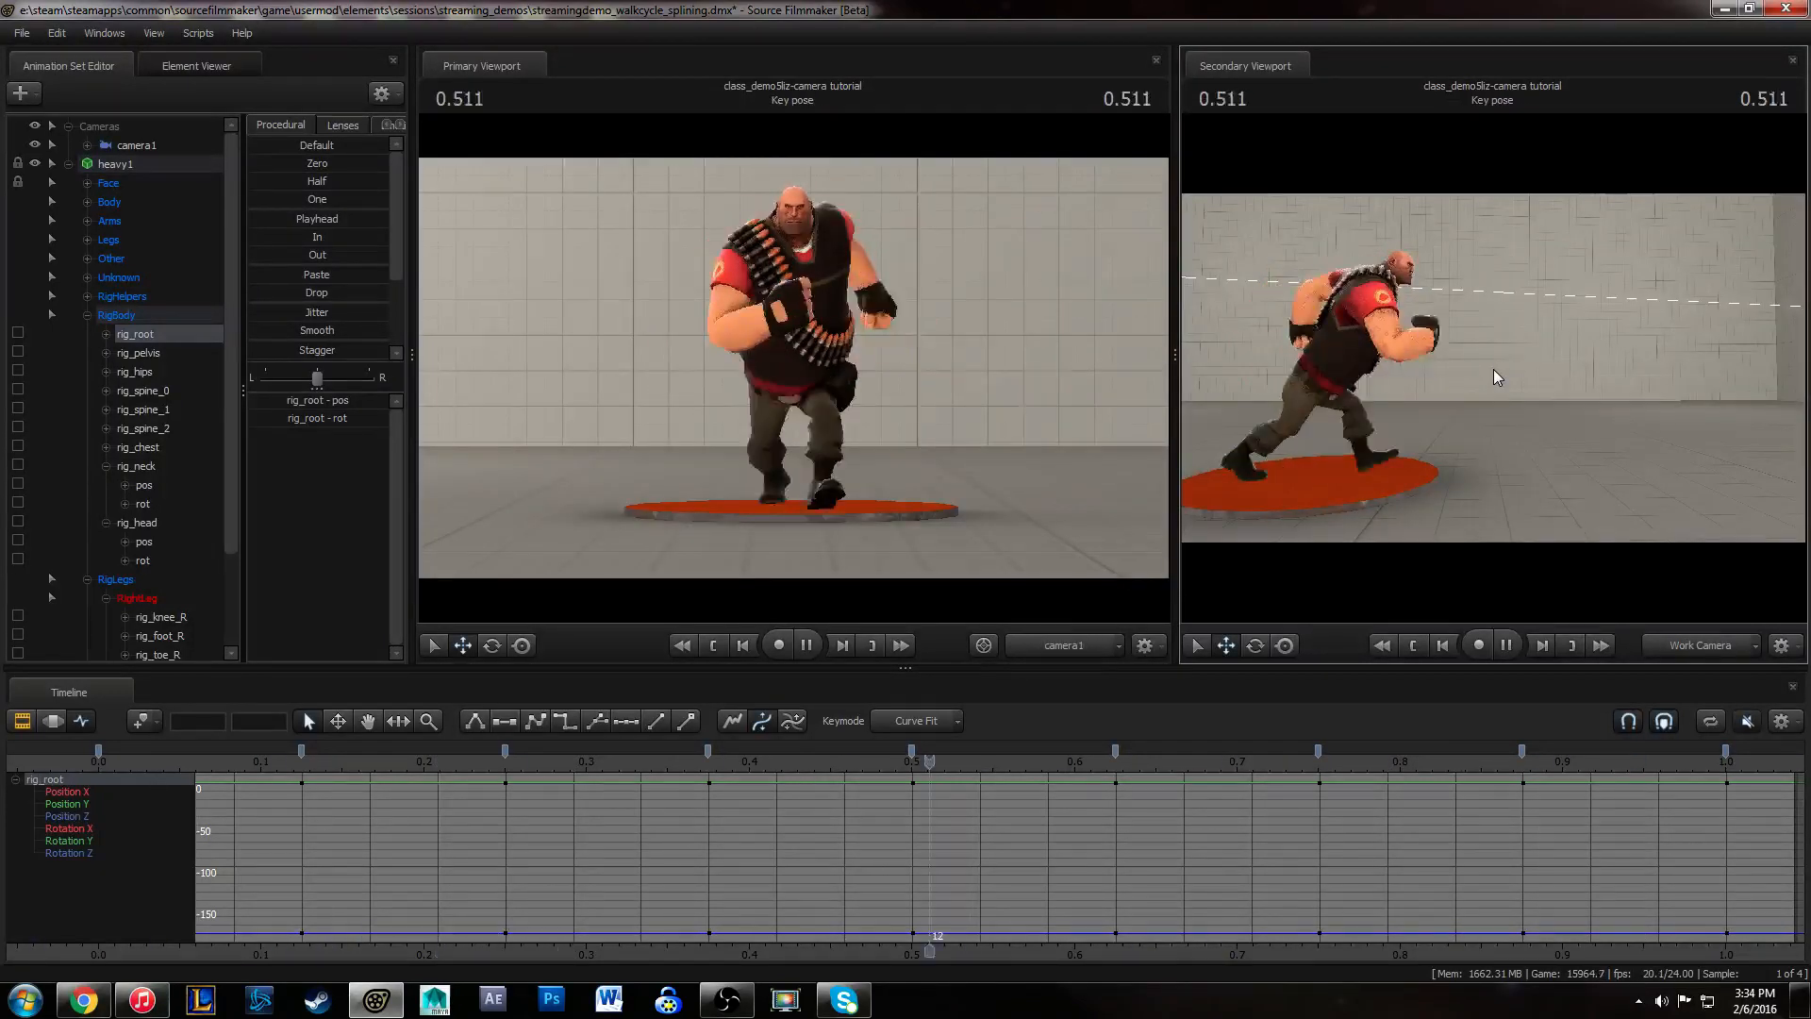
{"action": "key", "text": "space"}
{"action": "left_click", "coordinate": [98, 760]}
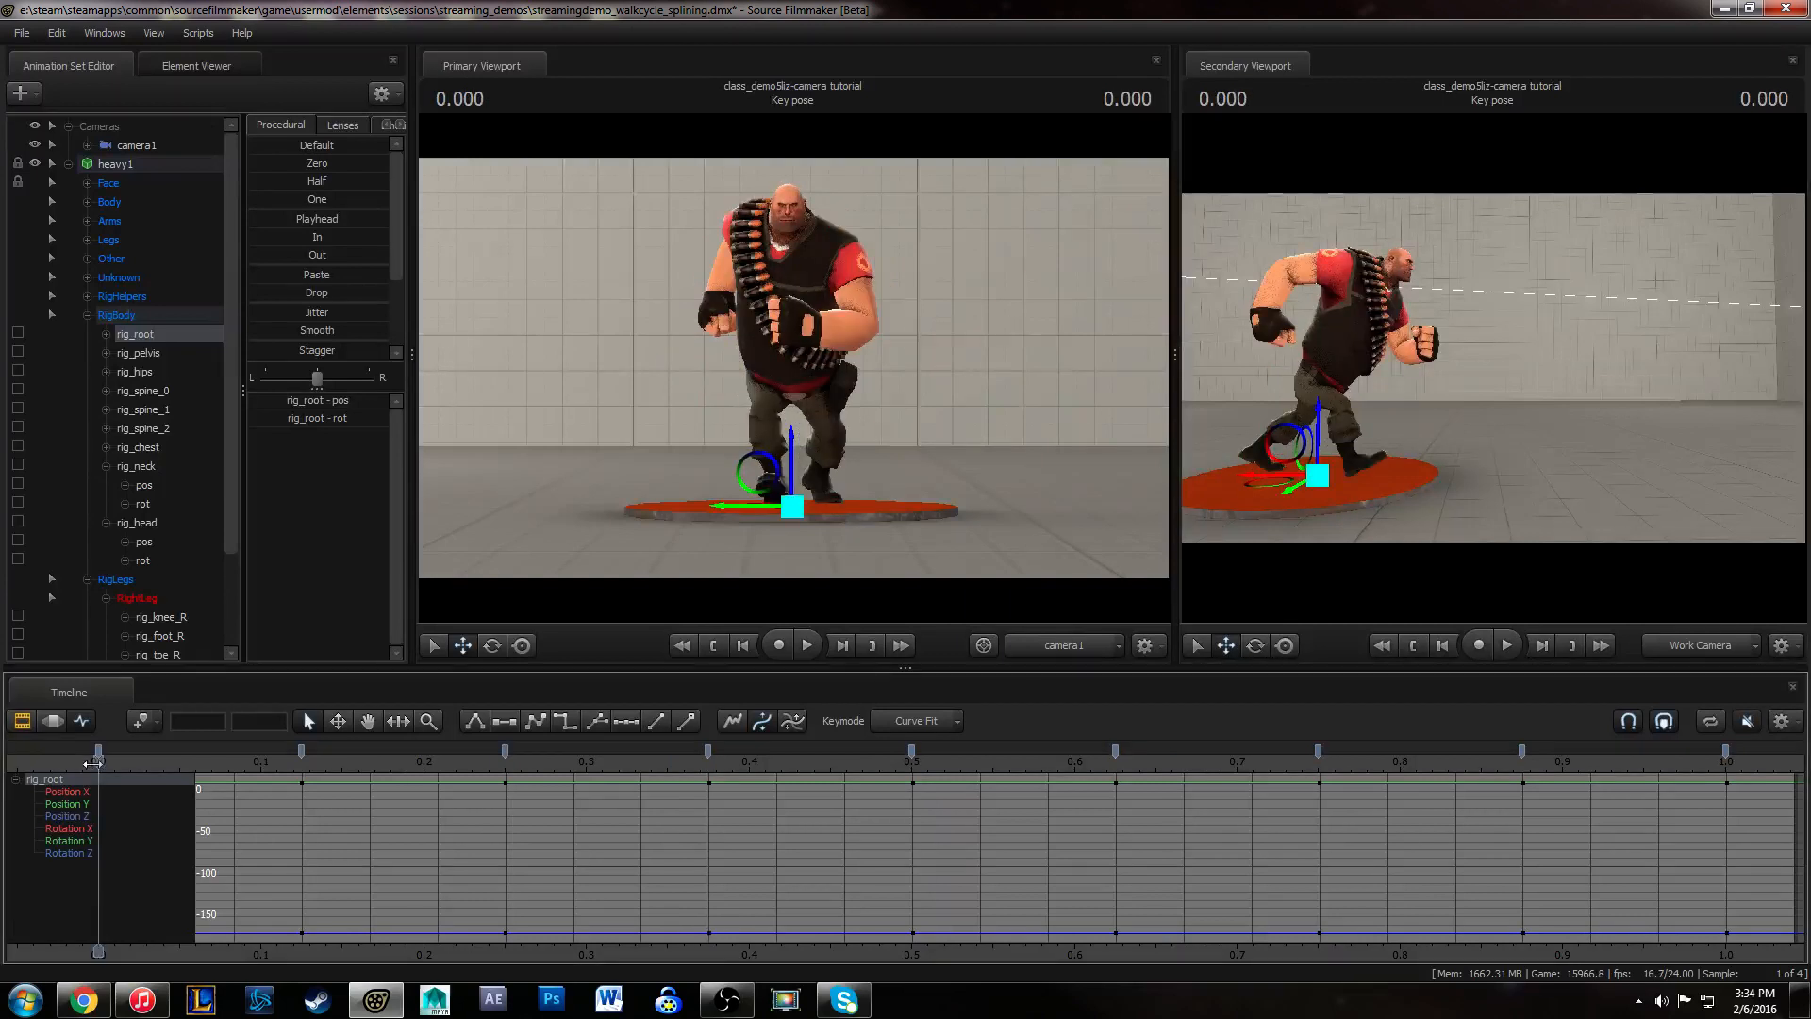
- Delete all of rig_root's keyframes between frames 0 and 24, keeping only the first and last keys
{"action": "right_click_drag", "start_coordinate": [1349, 773], "coordinate": [831, 778], "text": "alt"}
{"action": "middle_click_drag", "start_coordinate": [1023, 817], "coordinate": [1238, 826], "text": "alt"}
{"action": "key", "text": "Delete"}
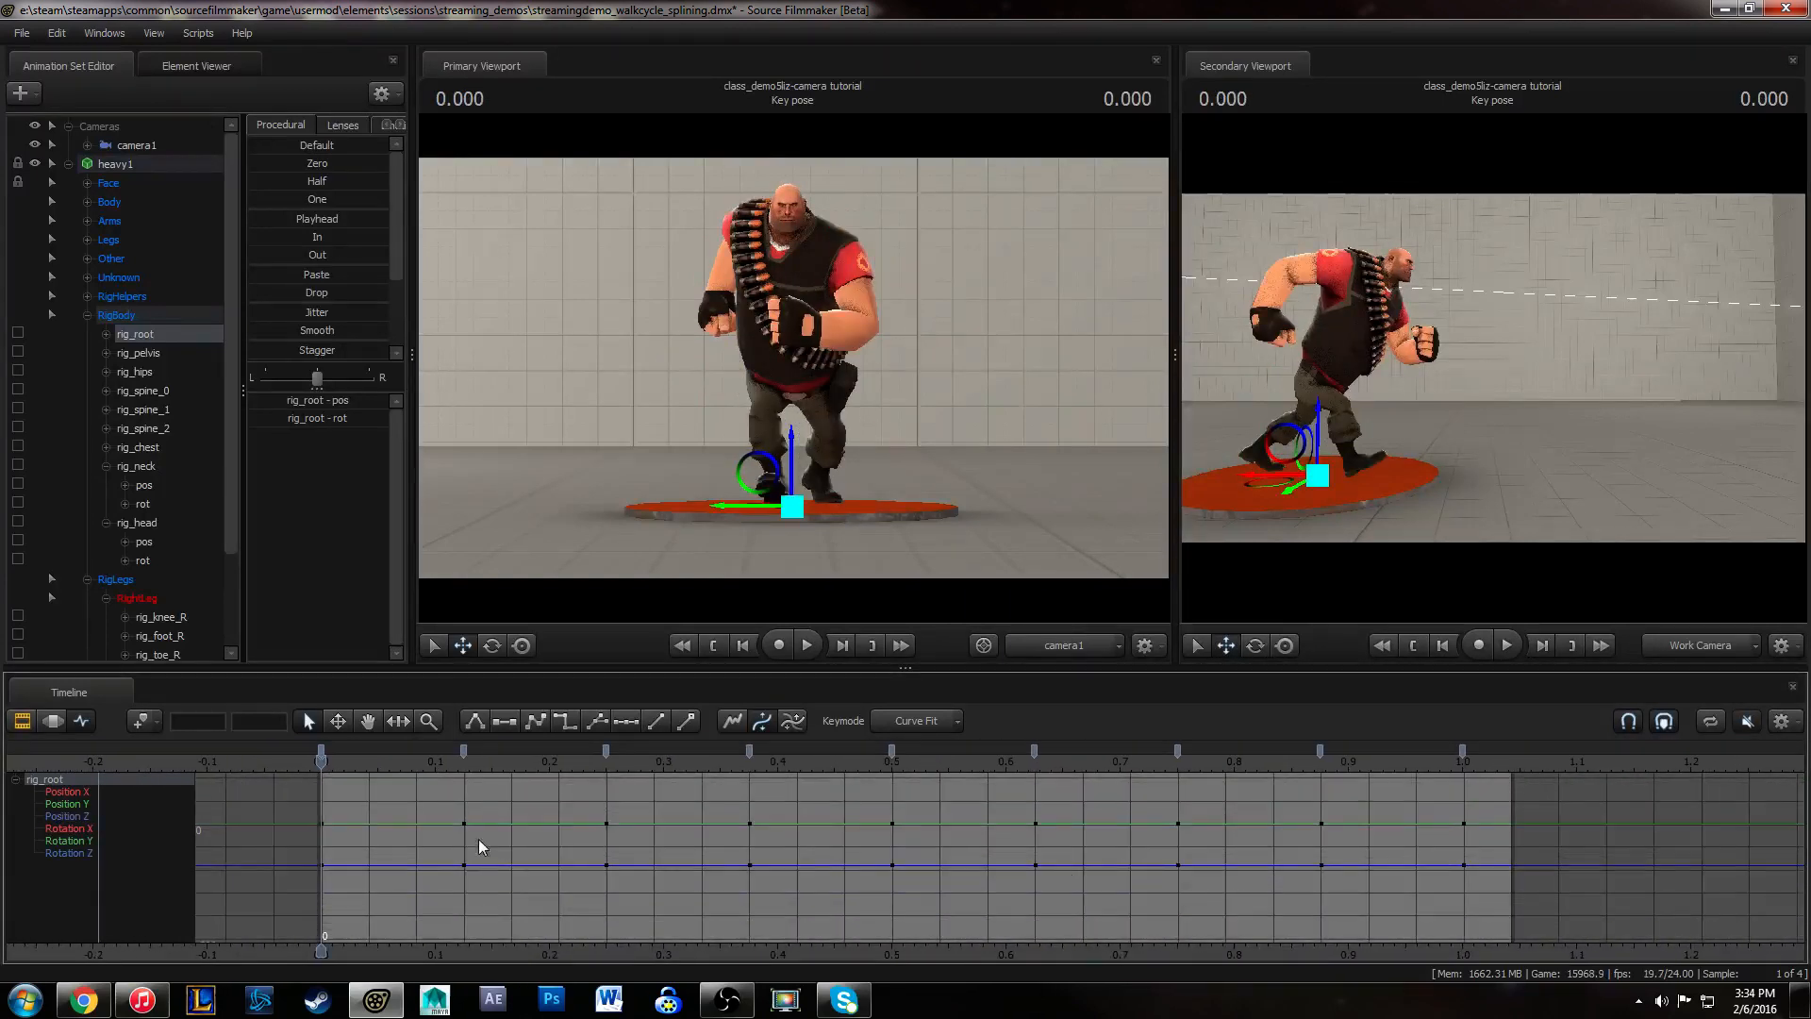
{"action": "left_click_drag", "start_coordinate": [434, 813], "coordinate": [1390, 926]}
{"action": "left_click_drag", "start_coordinate": [741, 870], "coordinate": [743, 872]}
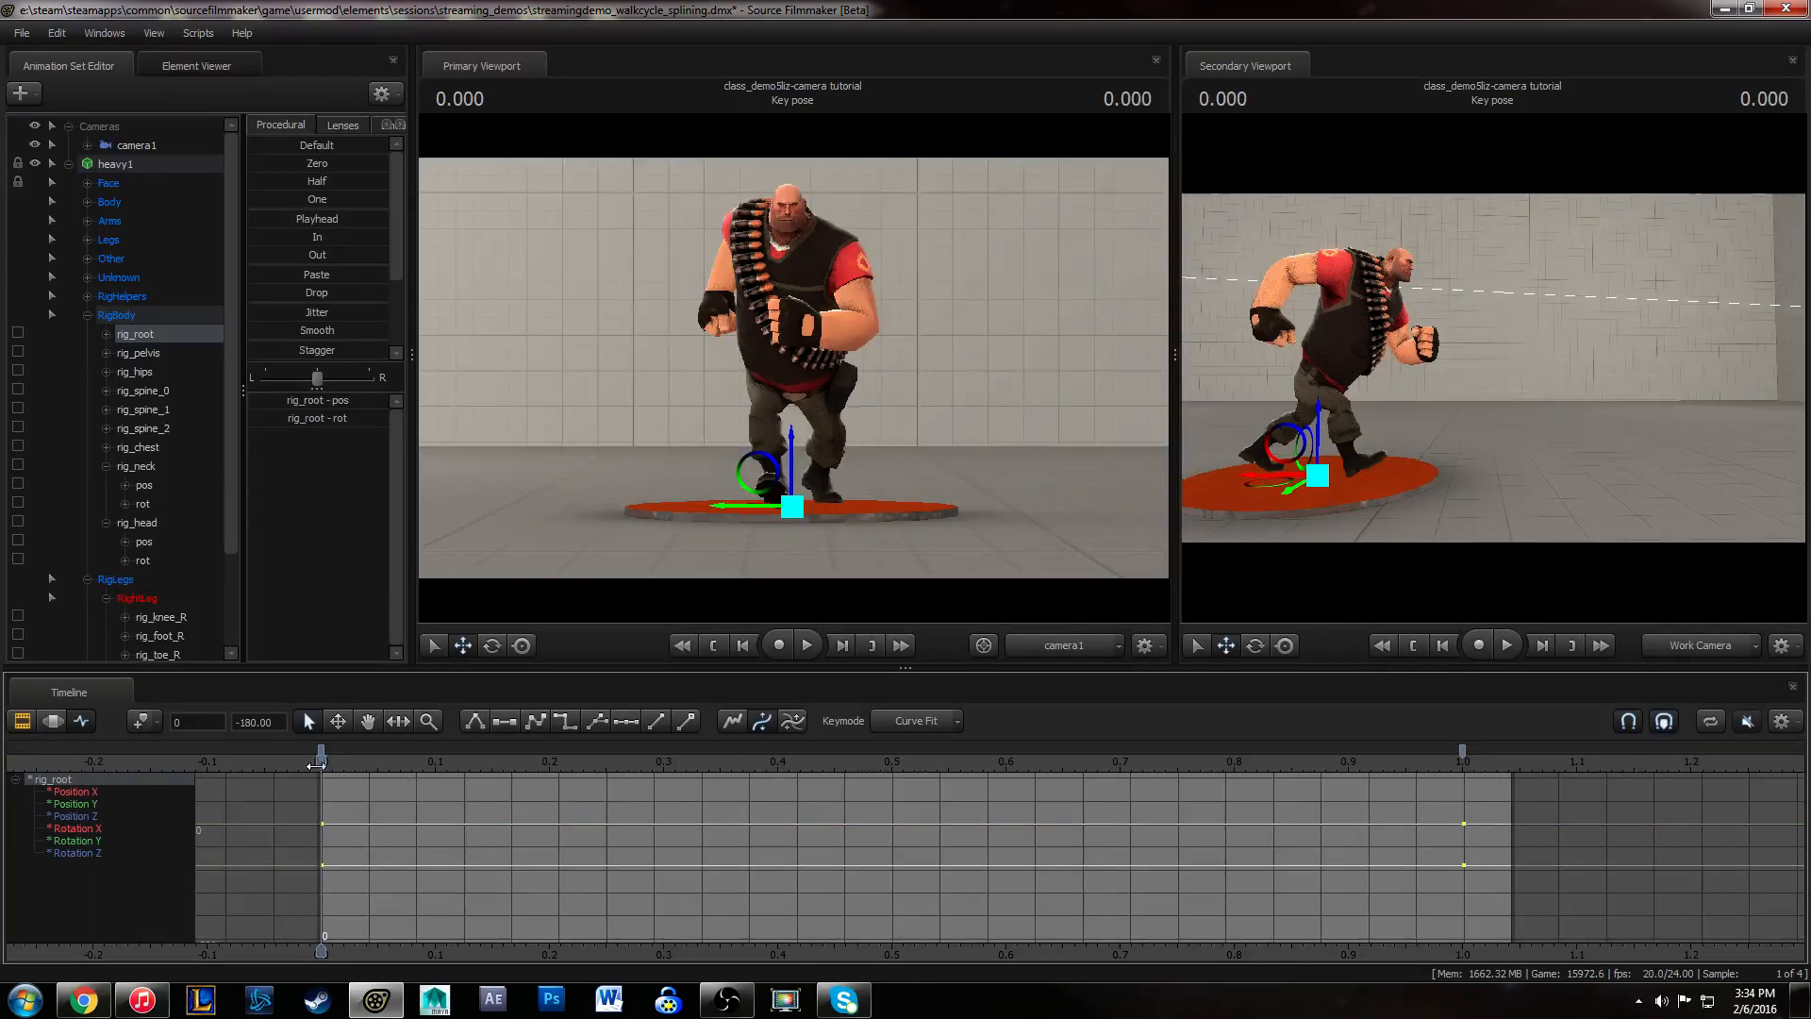
- Move rig_root forward about 145 units along X at frame 24 and make its Position X curve a straight line
{"action": "left_click_drag", "start_coordinate": [315, 765], "coordinate": [1464, 800]}
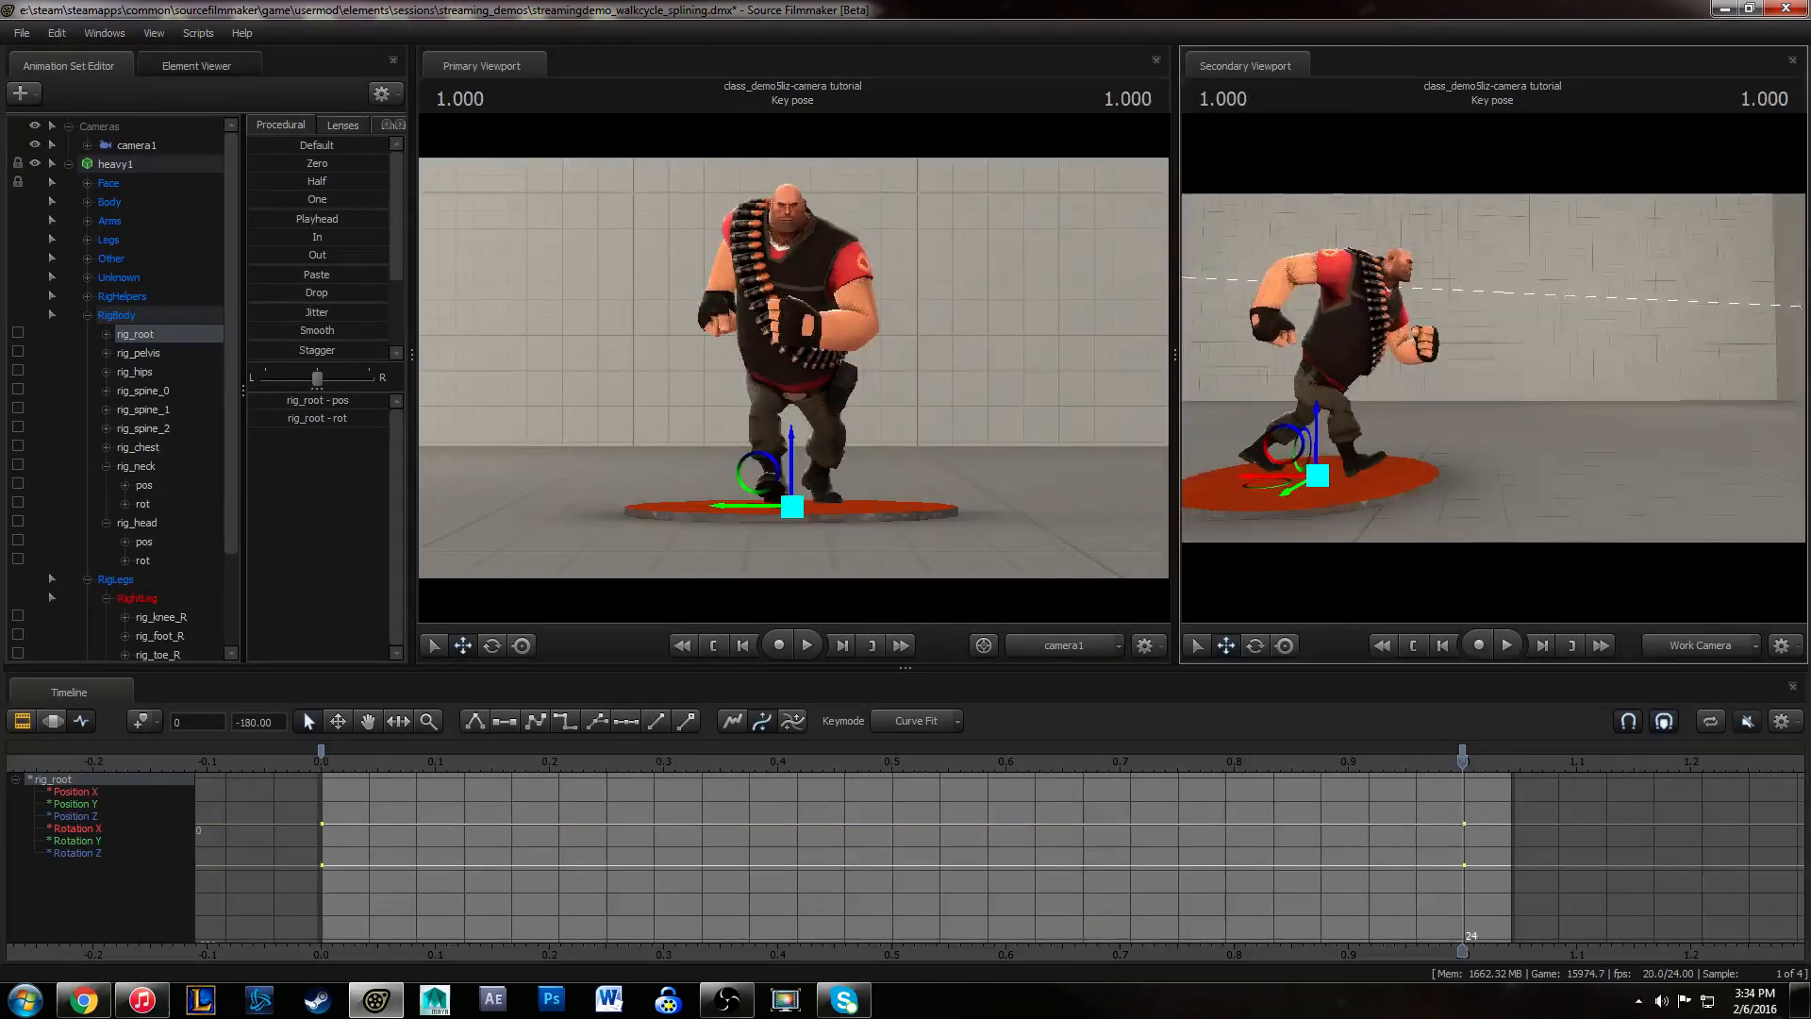
{"action": "left_click_drag", "start_coordinate": [1439, 441], "coordinate": [1416, 443]}
{"action": "left_click_drag", "start_coordinate": [1243, 483], "coordinate": [1682, 502]}
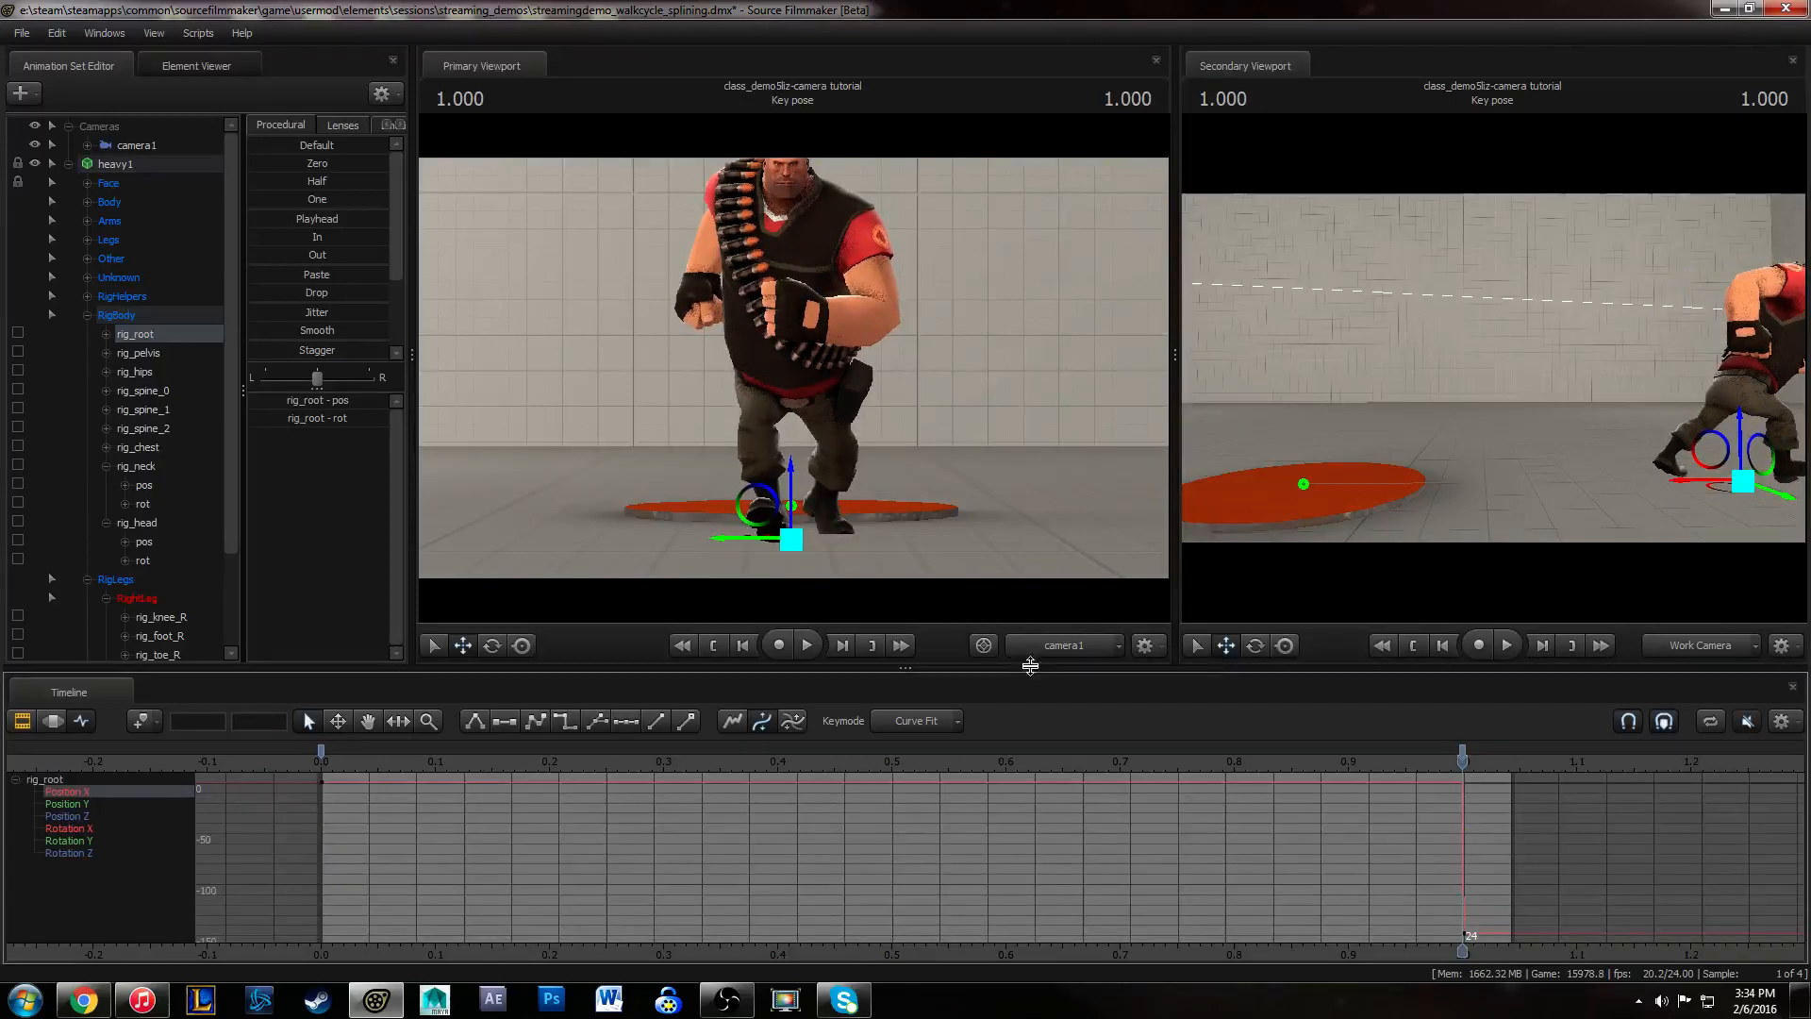
{"action": "left_click_drag", "start_coordinate": [1666, 812], "coordinate": [1633, 814]}
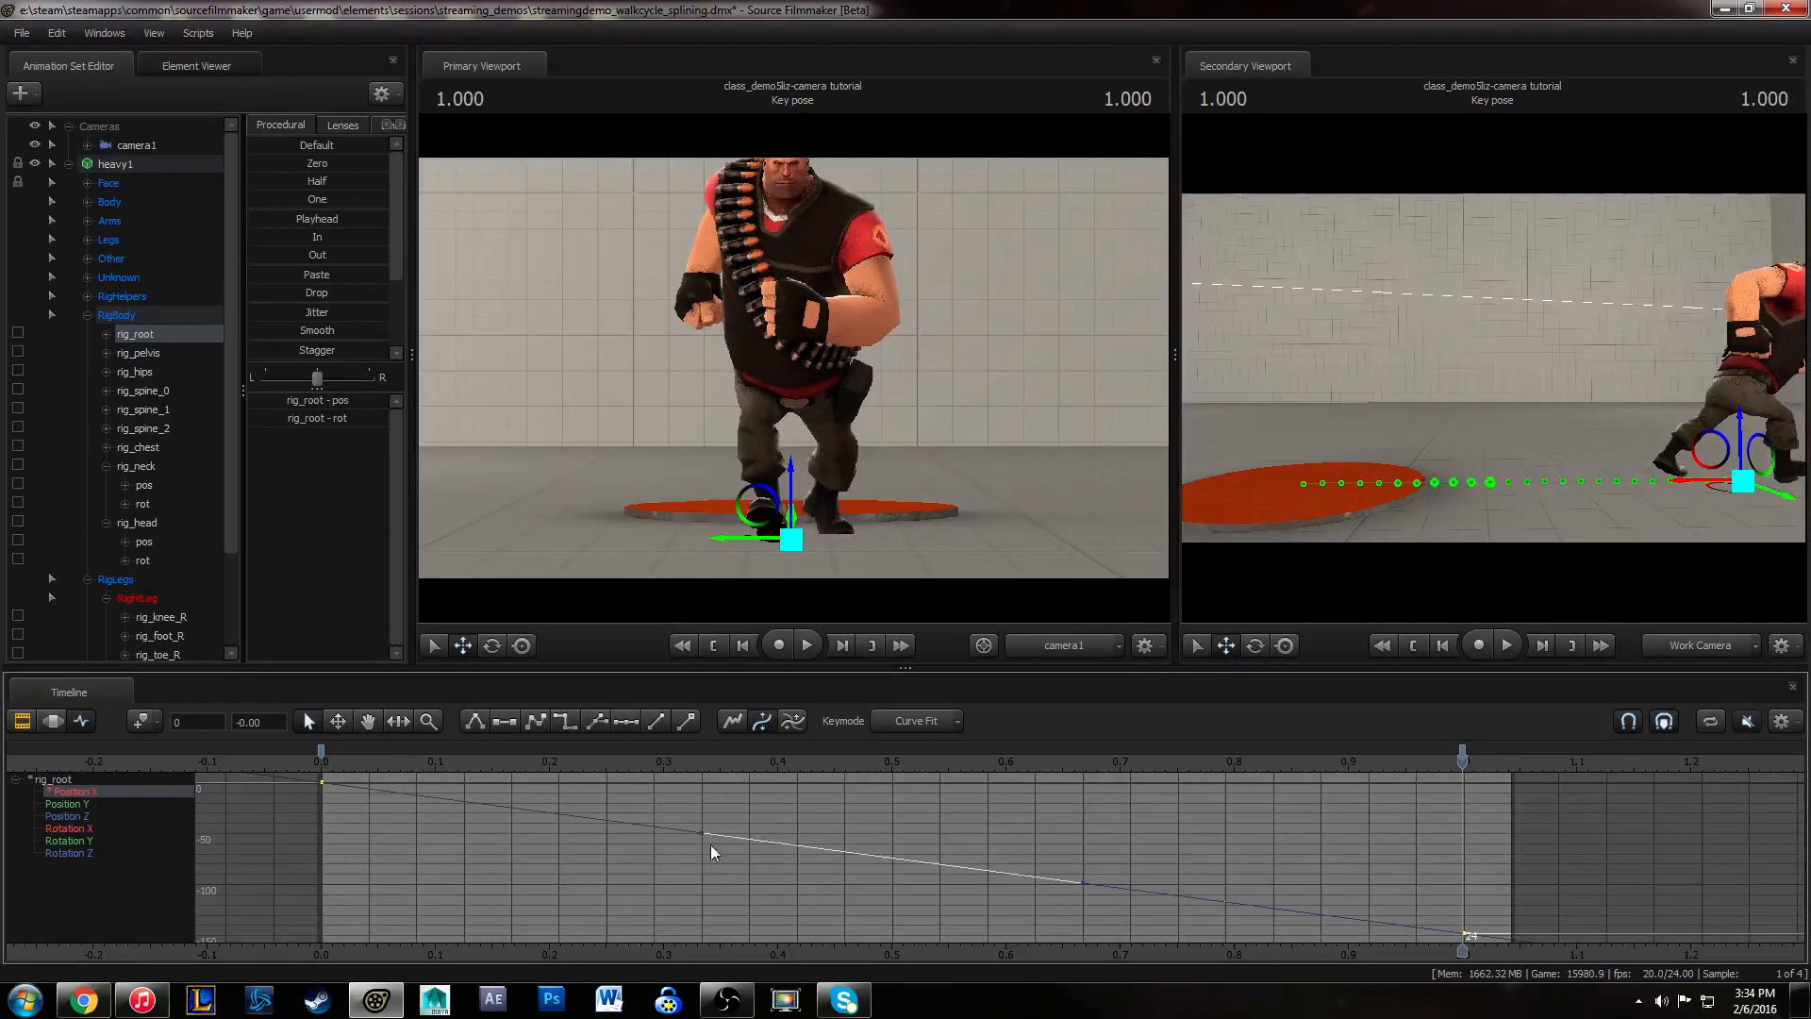
- Scrub and play the forward-moving walk from the side to check for foot sliding, and return to frame 0
{"action": "left_click_drag", "start_coordinate": [319, 770], "coordinate": [654, 755]}
{"action": "right_click_drag", "start_coordinate": [1415, 405], "coordinate": [1421, 466]}
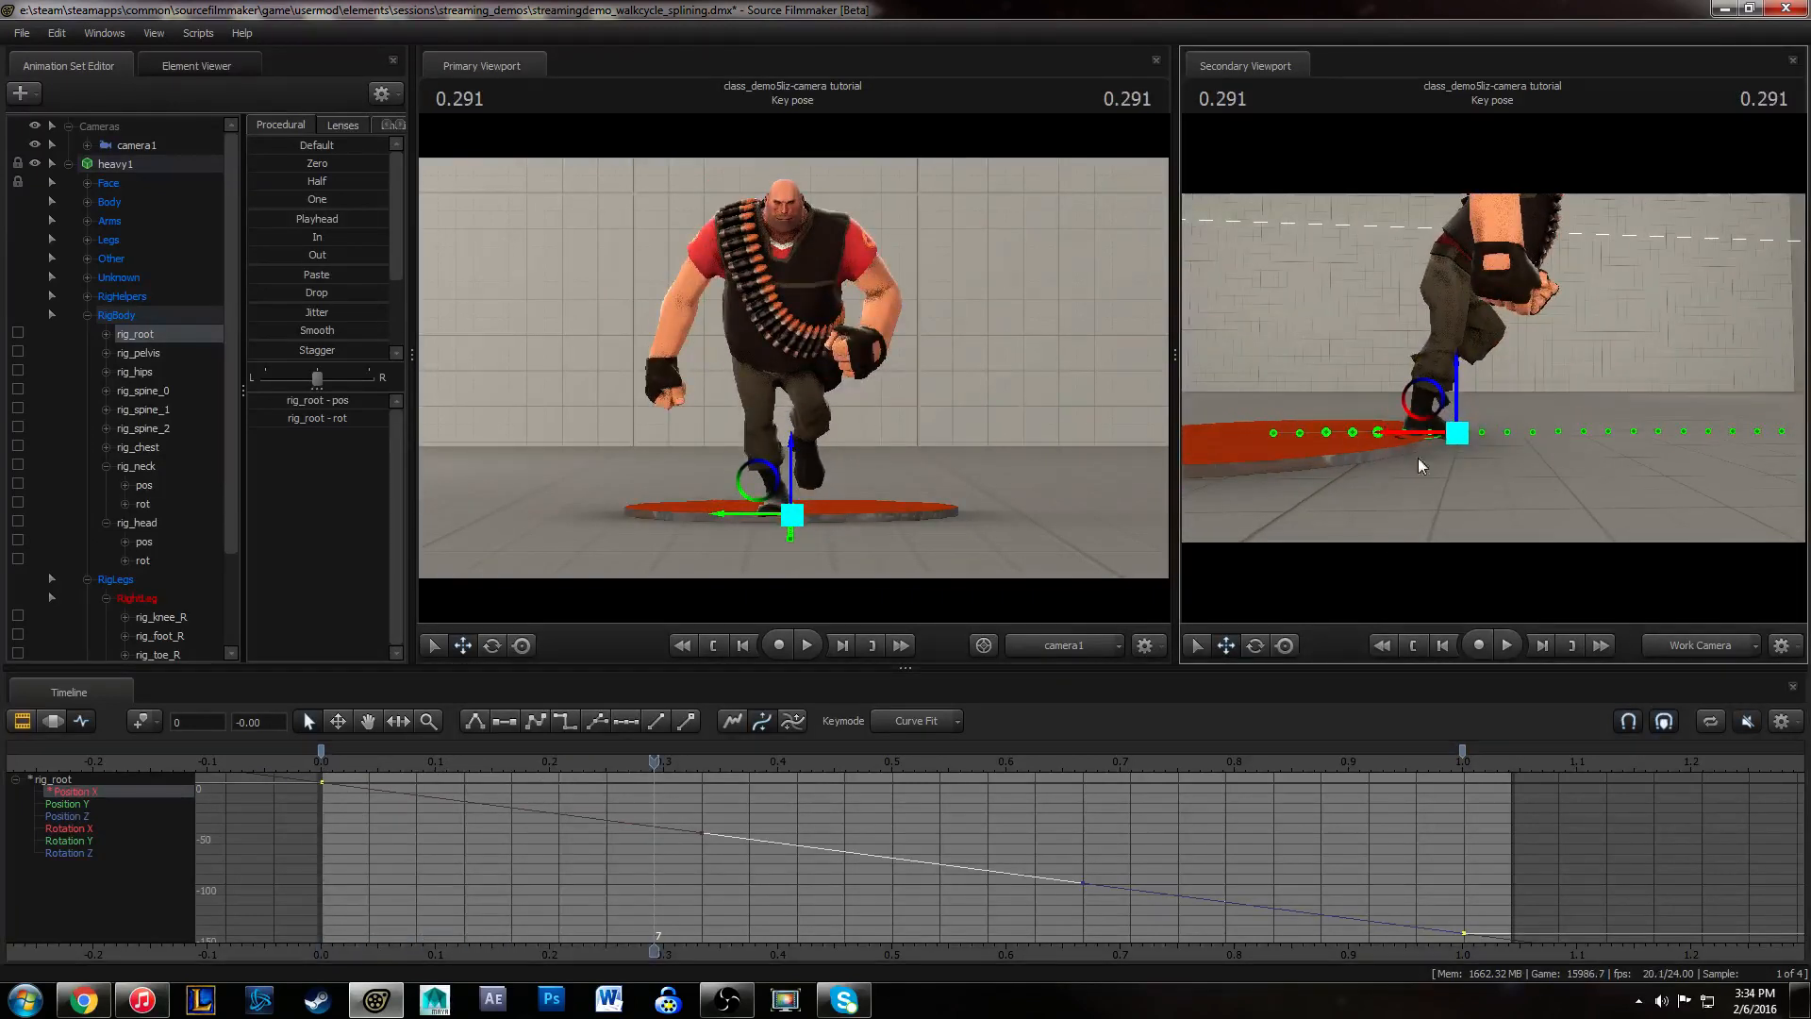
{"action": "key", "text": "space"}
{"action": "left_click", "coordinate": [315, 768]}
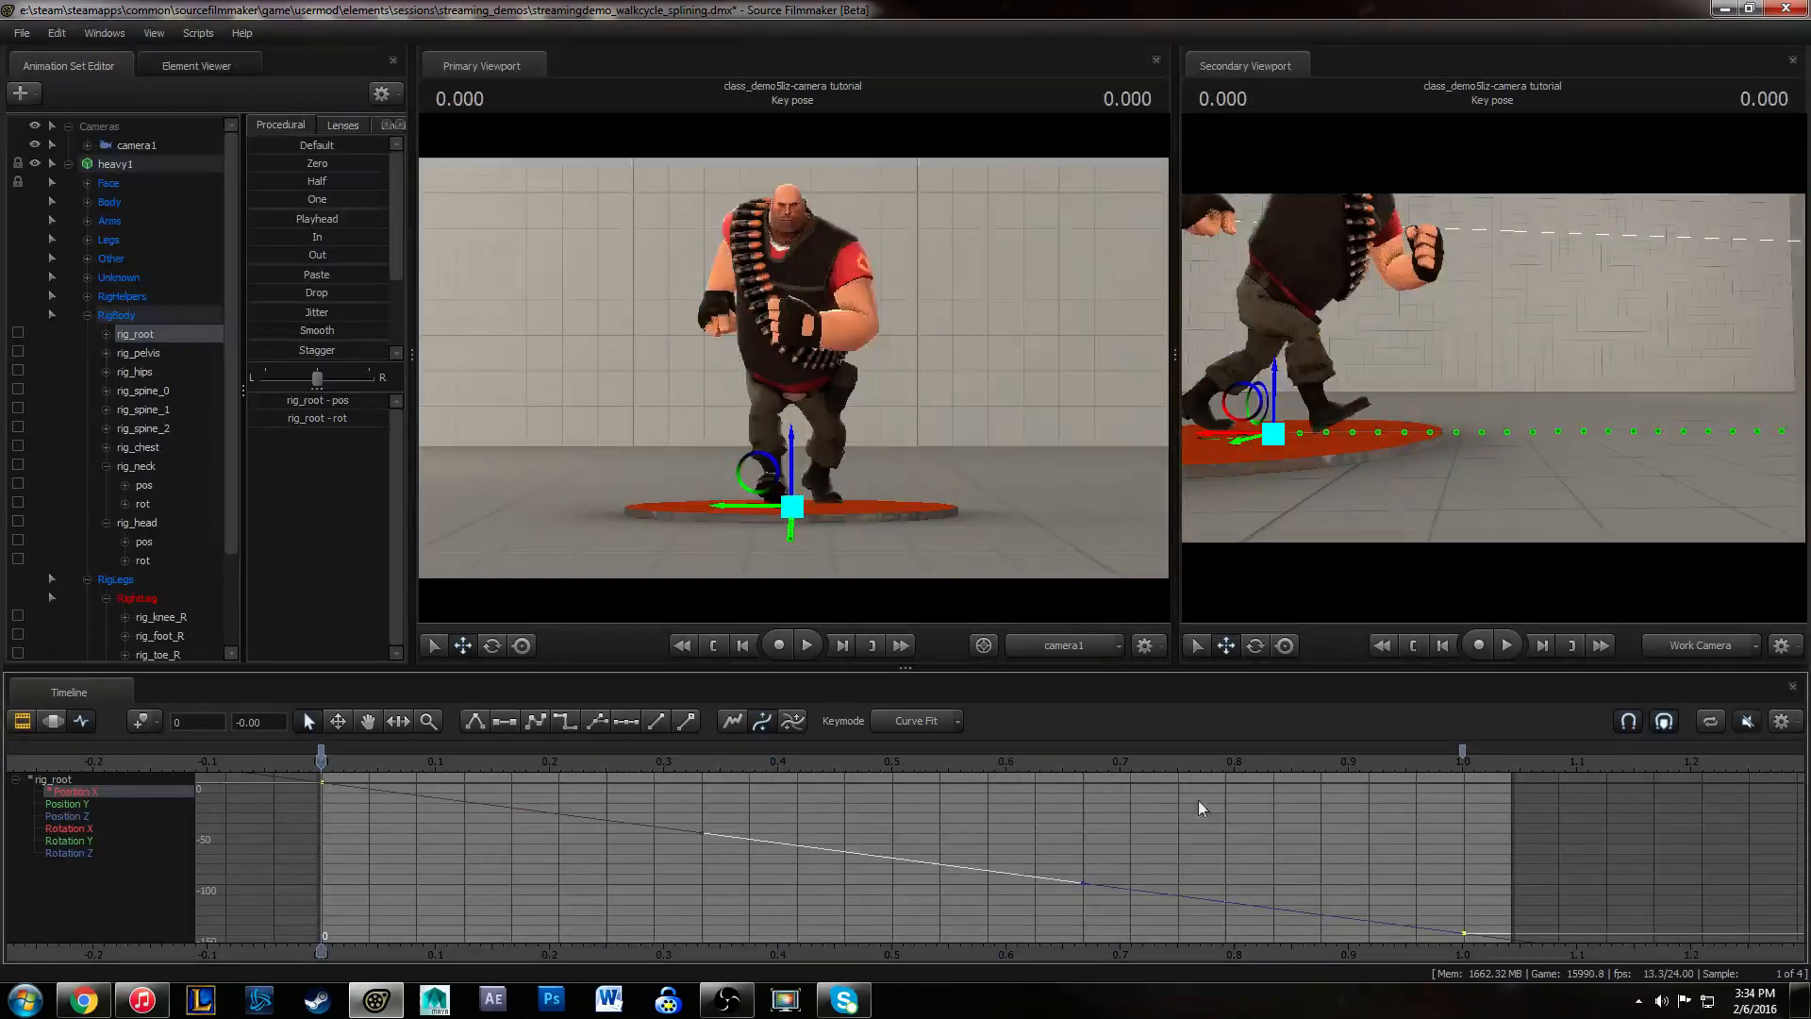
- Shorten rig_root's forward travel by setting its frame 24 Position X key to about -75, and replay and scrub the walk
{"action": "left_click_drag", "start_coordinate": [1518, 955], "coordinate": [1518, 955]}
{"action": "middle_click_drag", "start_coordinate": [1509, 921], "coordinate": [1509, 846], "text": "shift"}
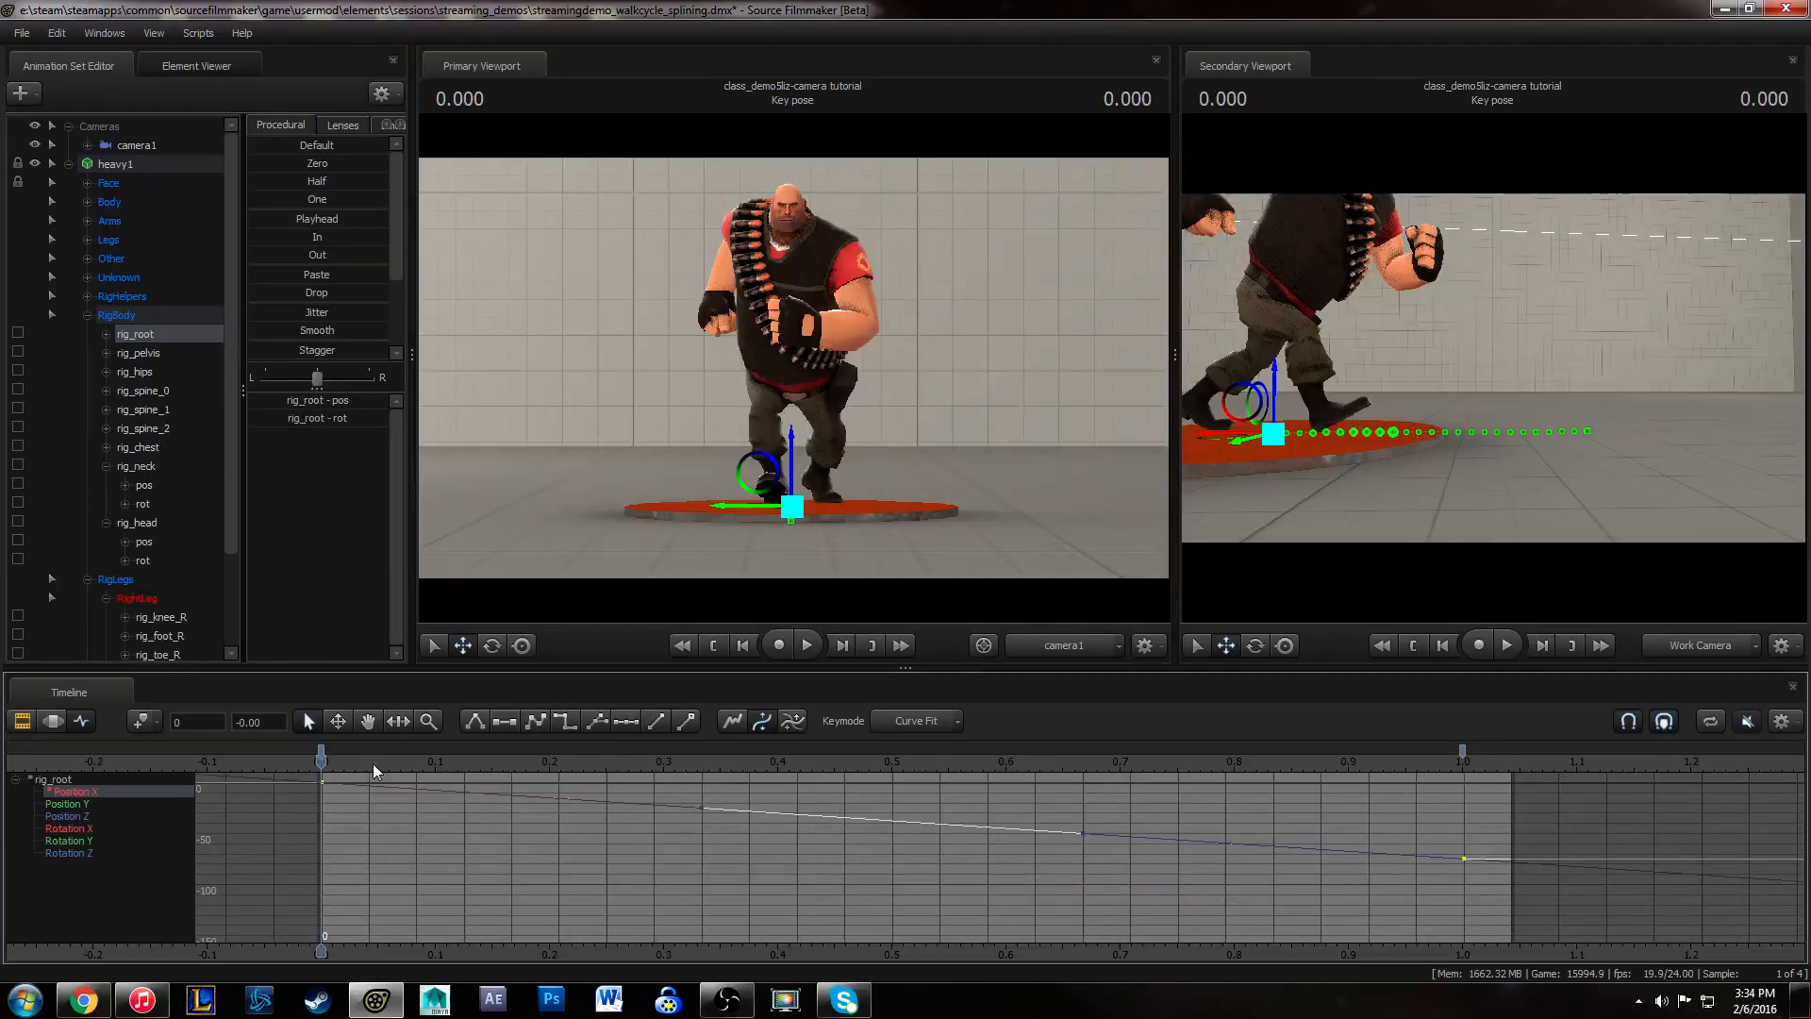
{"action": "key", "text": "space"}
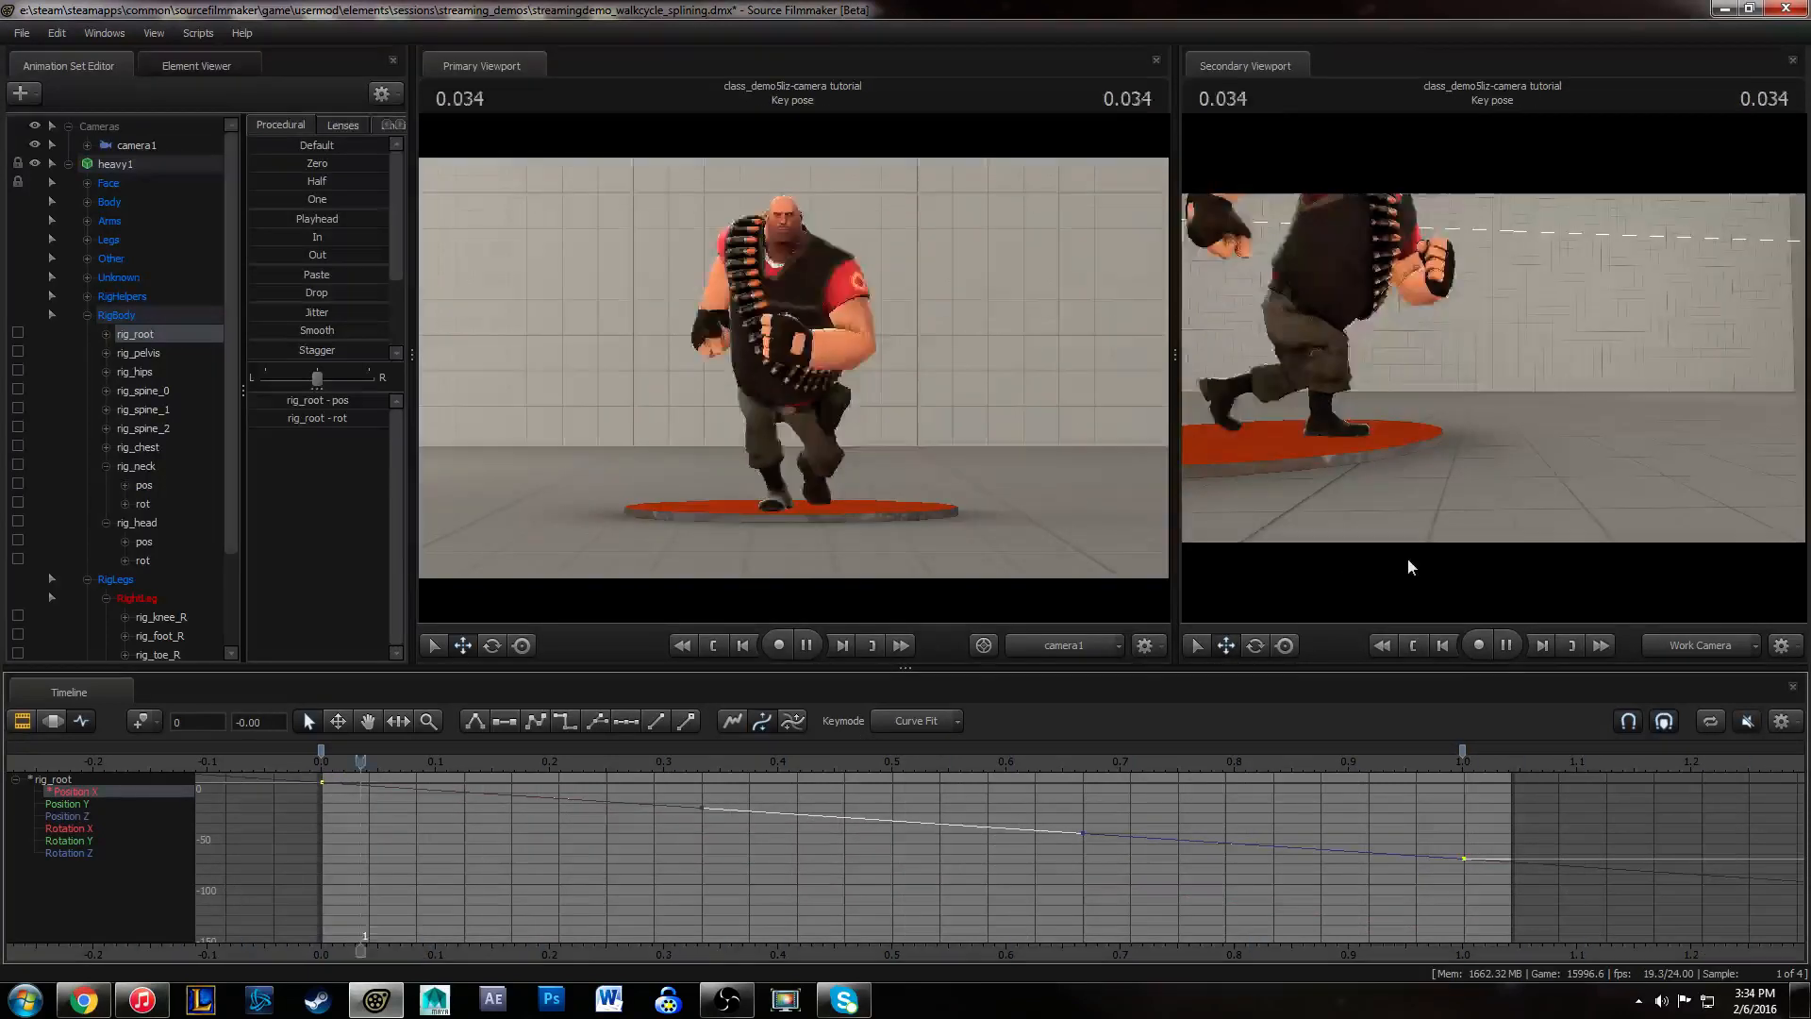
{"action": "key", "text": "space"}
{"action": "left_click_drag", "start_coordinate": [325, 762], "coordinate": [1319, 737]}
{"action": "key", "text": "w"}
{"action": "left_click_drag", "start_coordinate": [1525, 579], "coordinate": [1525, 578]}
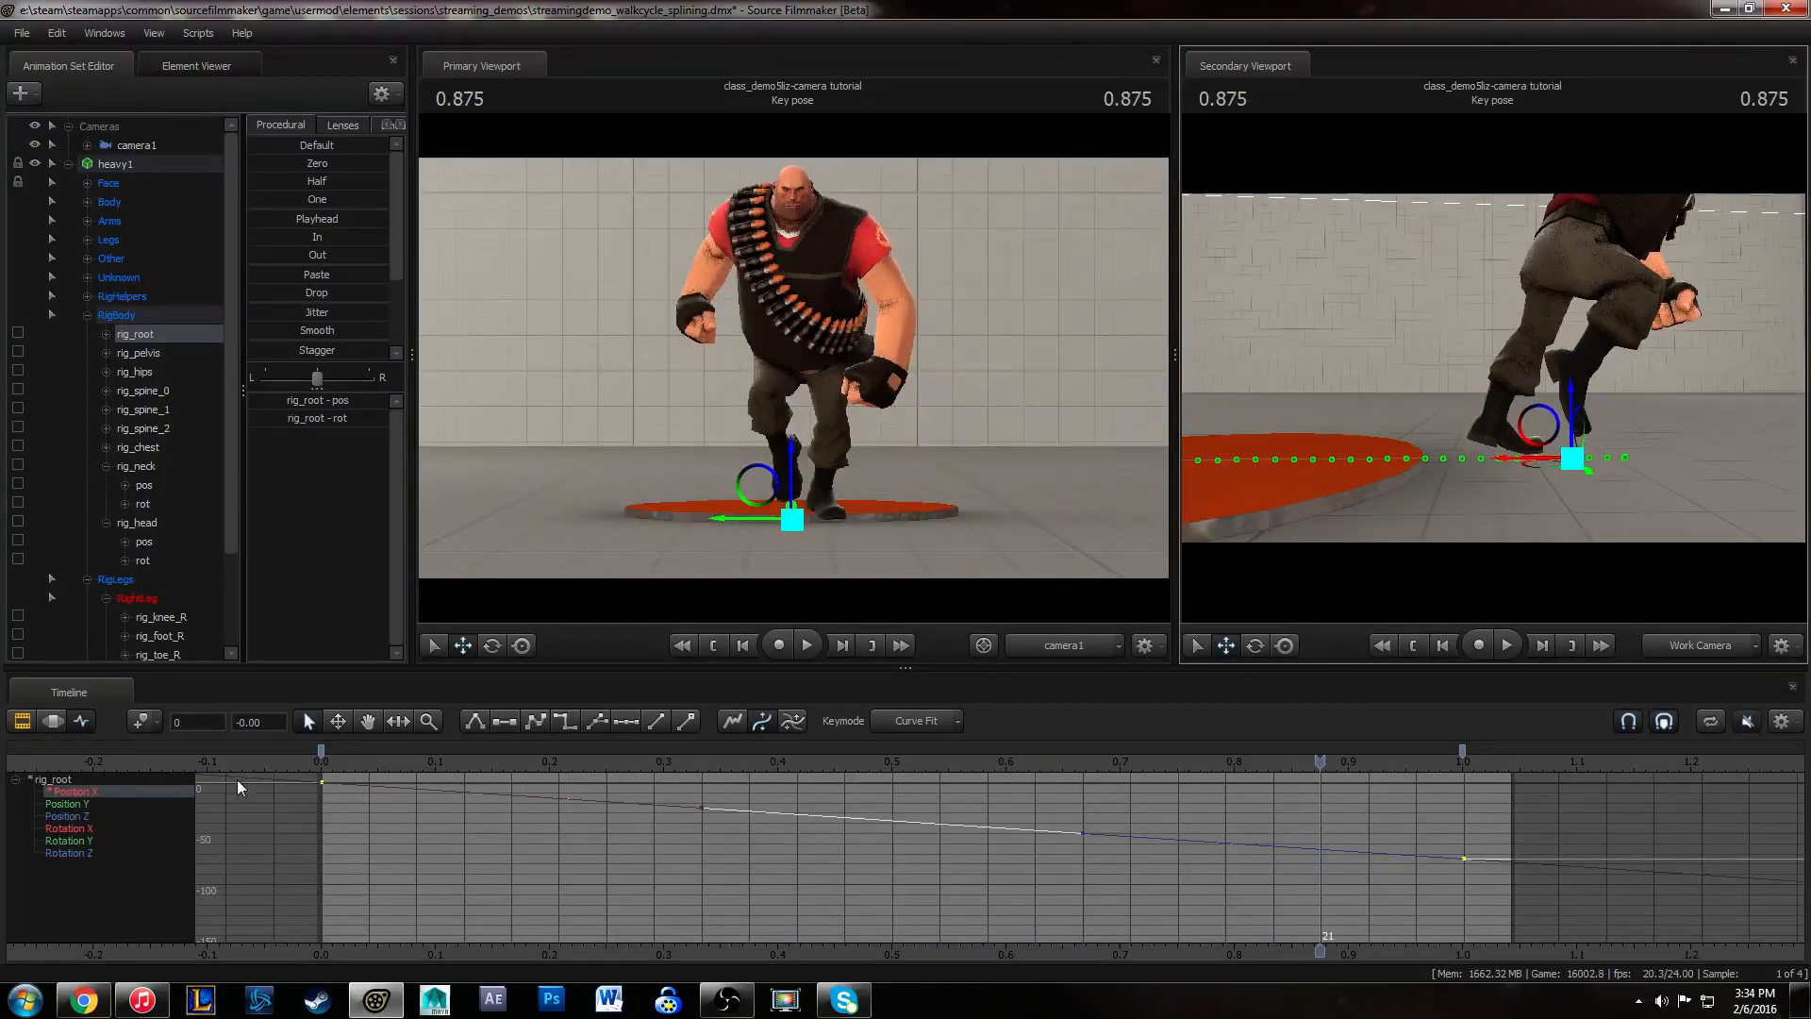
- Play the walk repeatedly from frame 0 and examine whether the planted foot slides on the floor
{"action": "left_click", "coordinate": [330, 767]}
{"action": "key", "text": "space"}
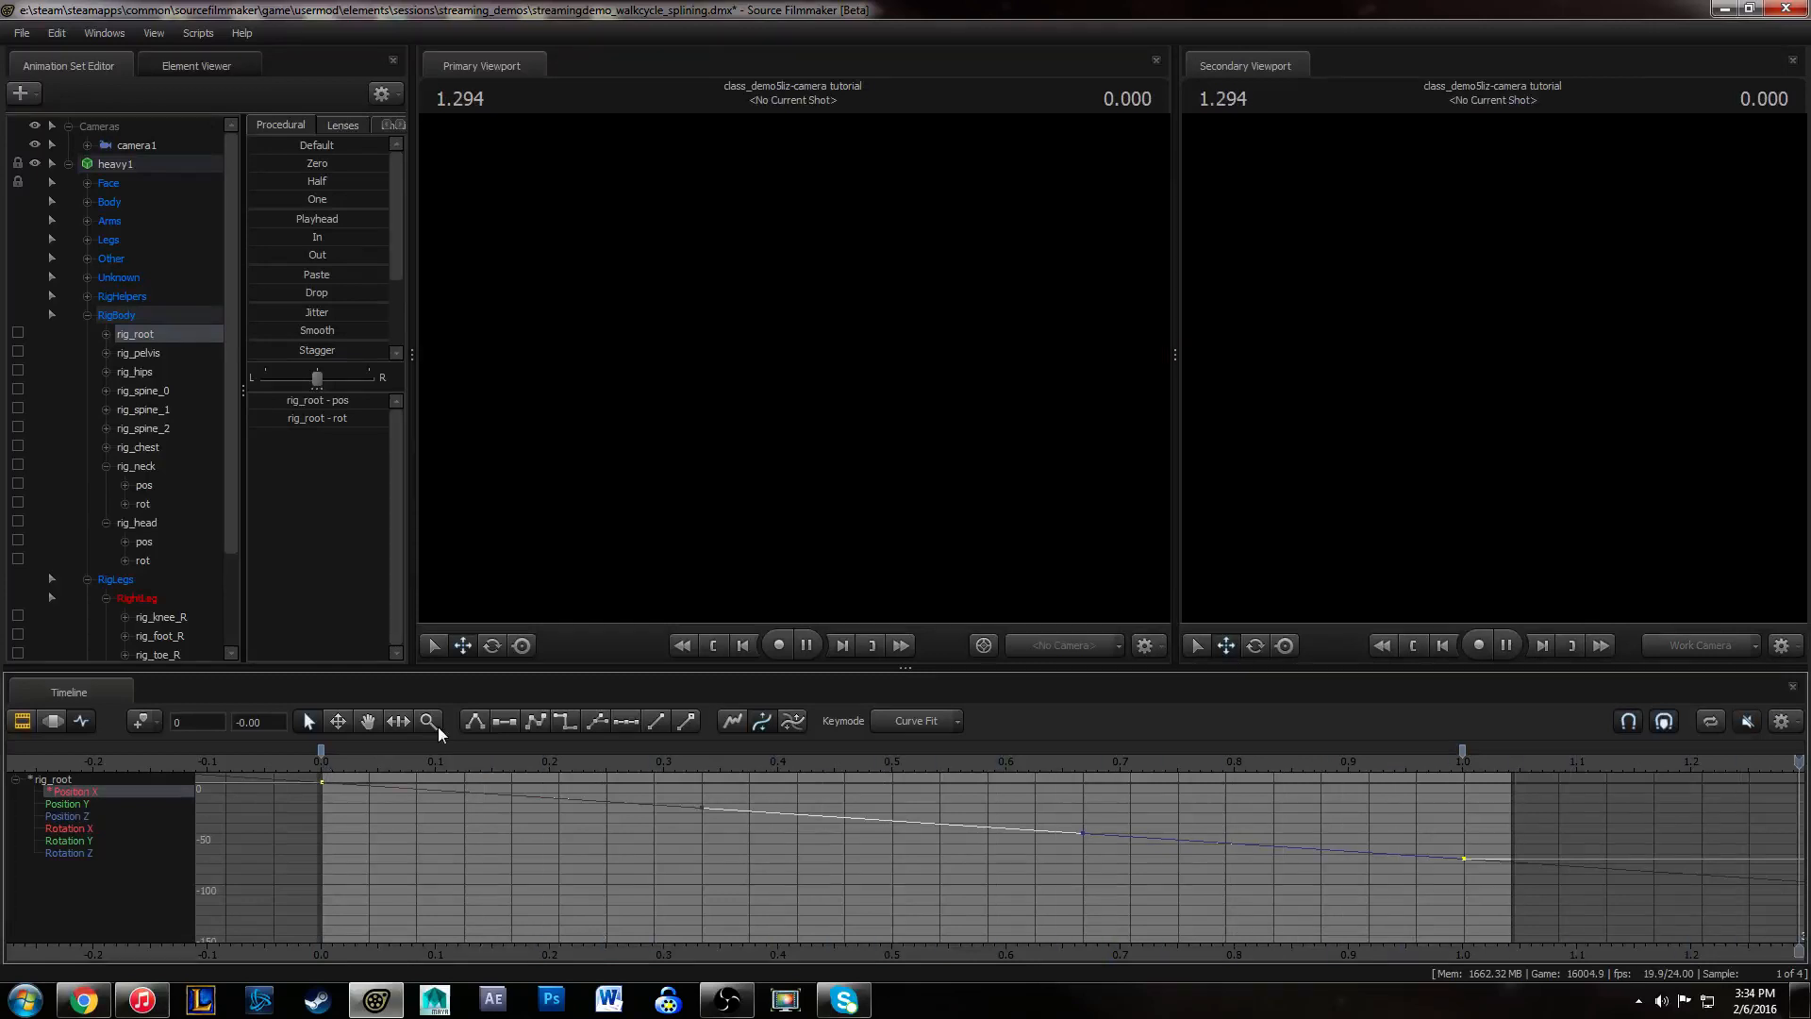
{"action": "left_click", "coordinate": [228, 764]}
{"action": "mouse_move", "coordinate": [326, 762]}
{"action": "left_mouse_down"}
{"action": "mouse_move", "coordinate": [749, 751]}
{"action": "mouse_move", "coordinate": [940, 719]}
{"action": "mouse_move", "coordinate": [1508, 708]}
{"action": "mouse_move", "coordinate": [322, 761]}
{"action": "left_mouse_up"}
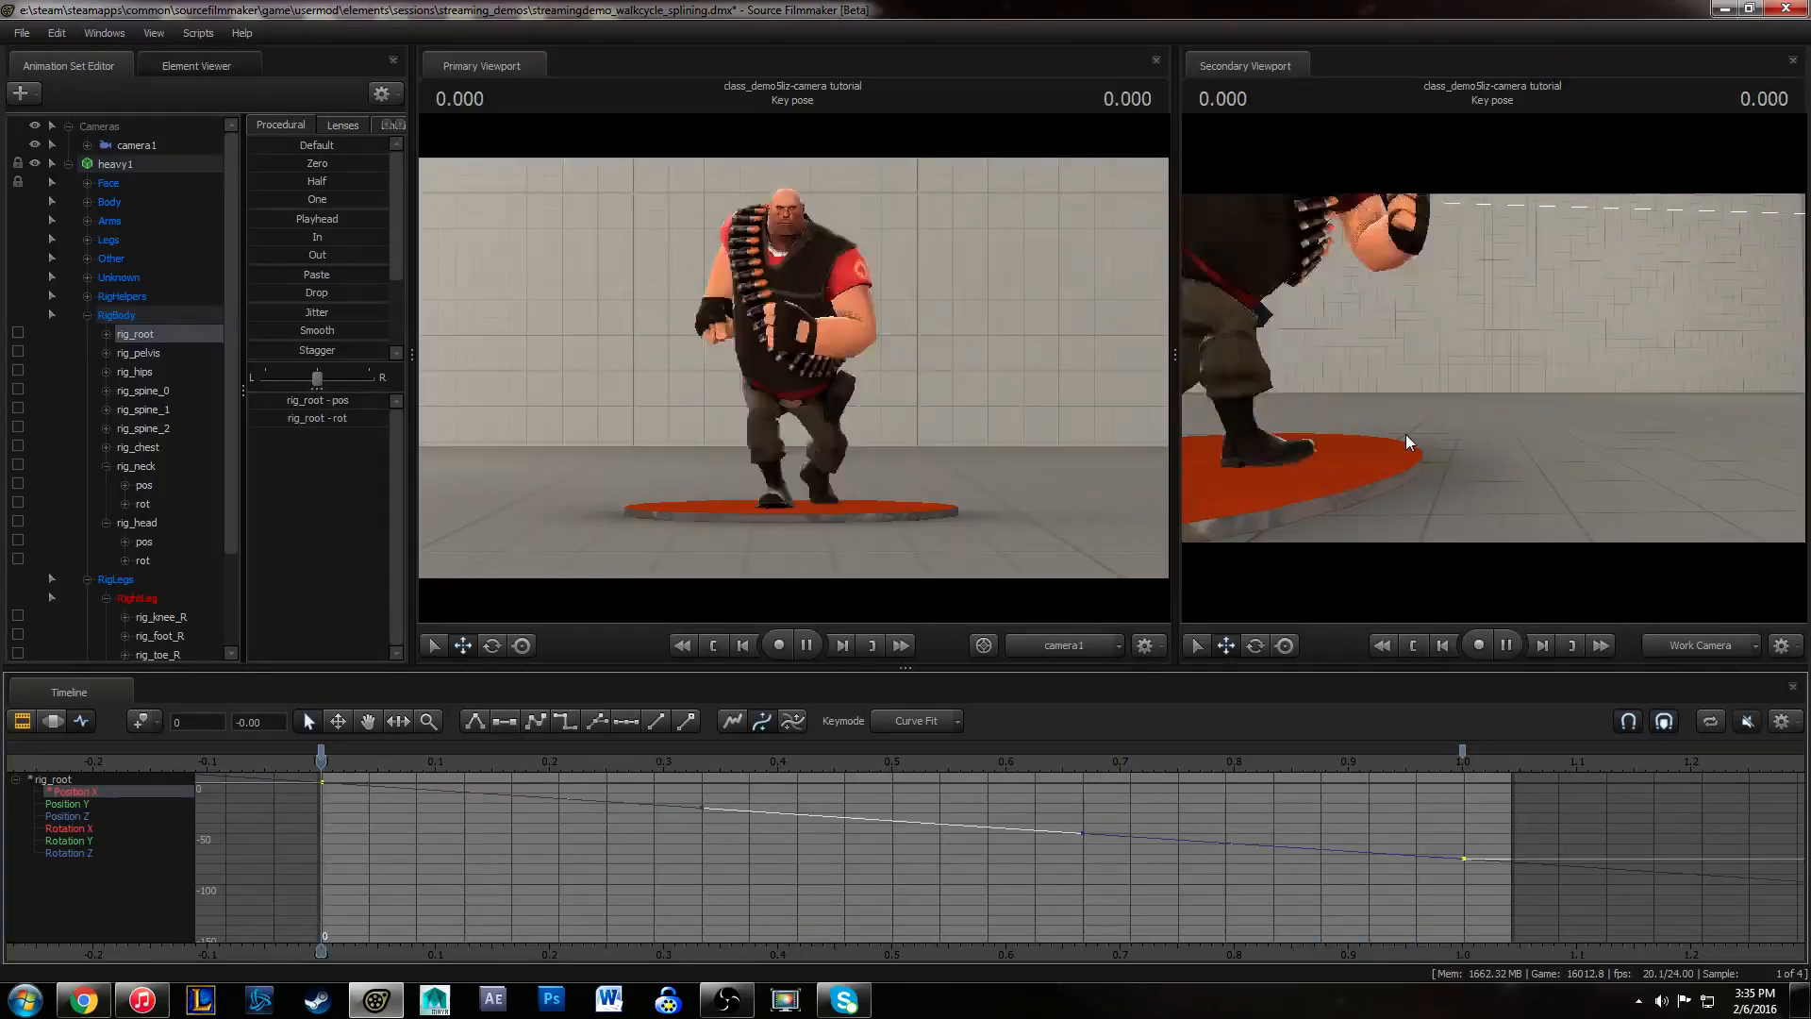
{"action": "key", "text": "space"}
{"action": "key", "text": "space"}
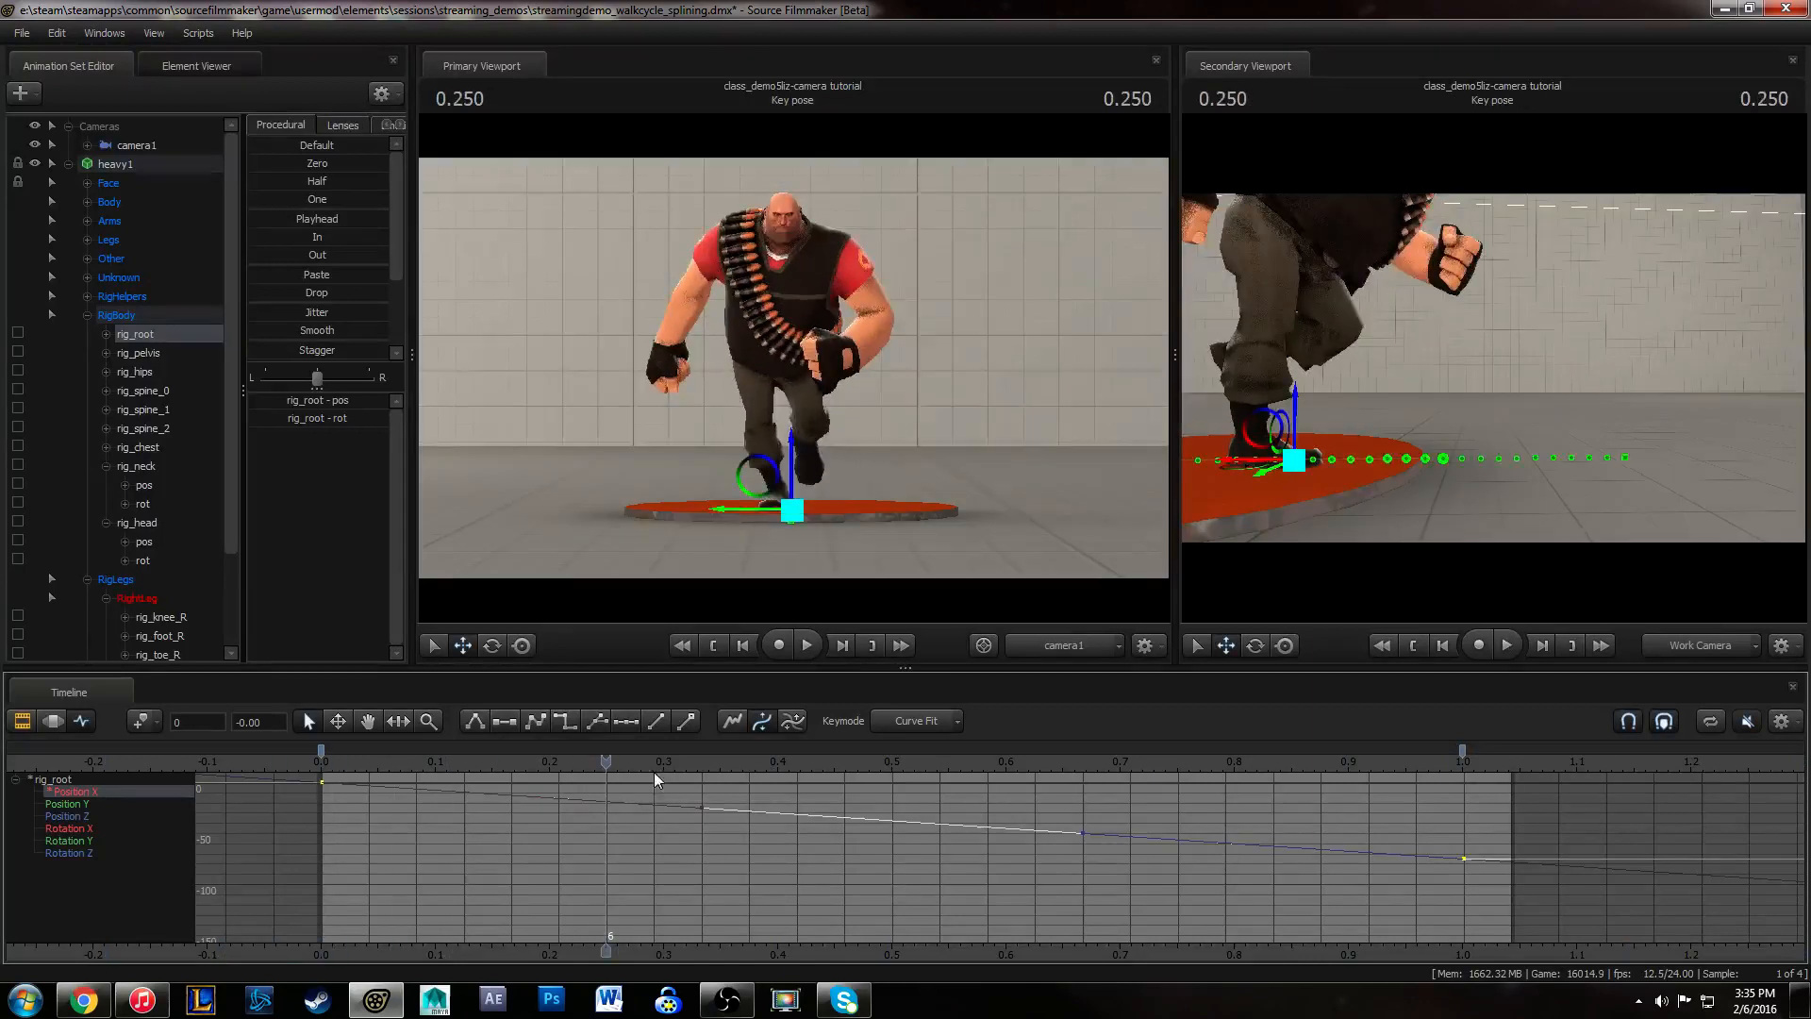
{"action": "left_click", "coordinate": [337, 766]}
- Isolate rig_foot_R's Position X curve and scrub the first half of the cycle to inspect the planted foot
{"action": "left_click_drag", "start_coordinate": [1493, 373], "coordinate": [1494, 373]}
{"action": "key", "text": "a"}
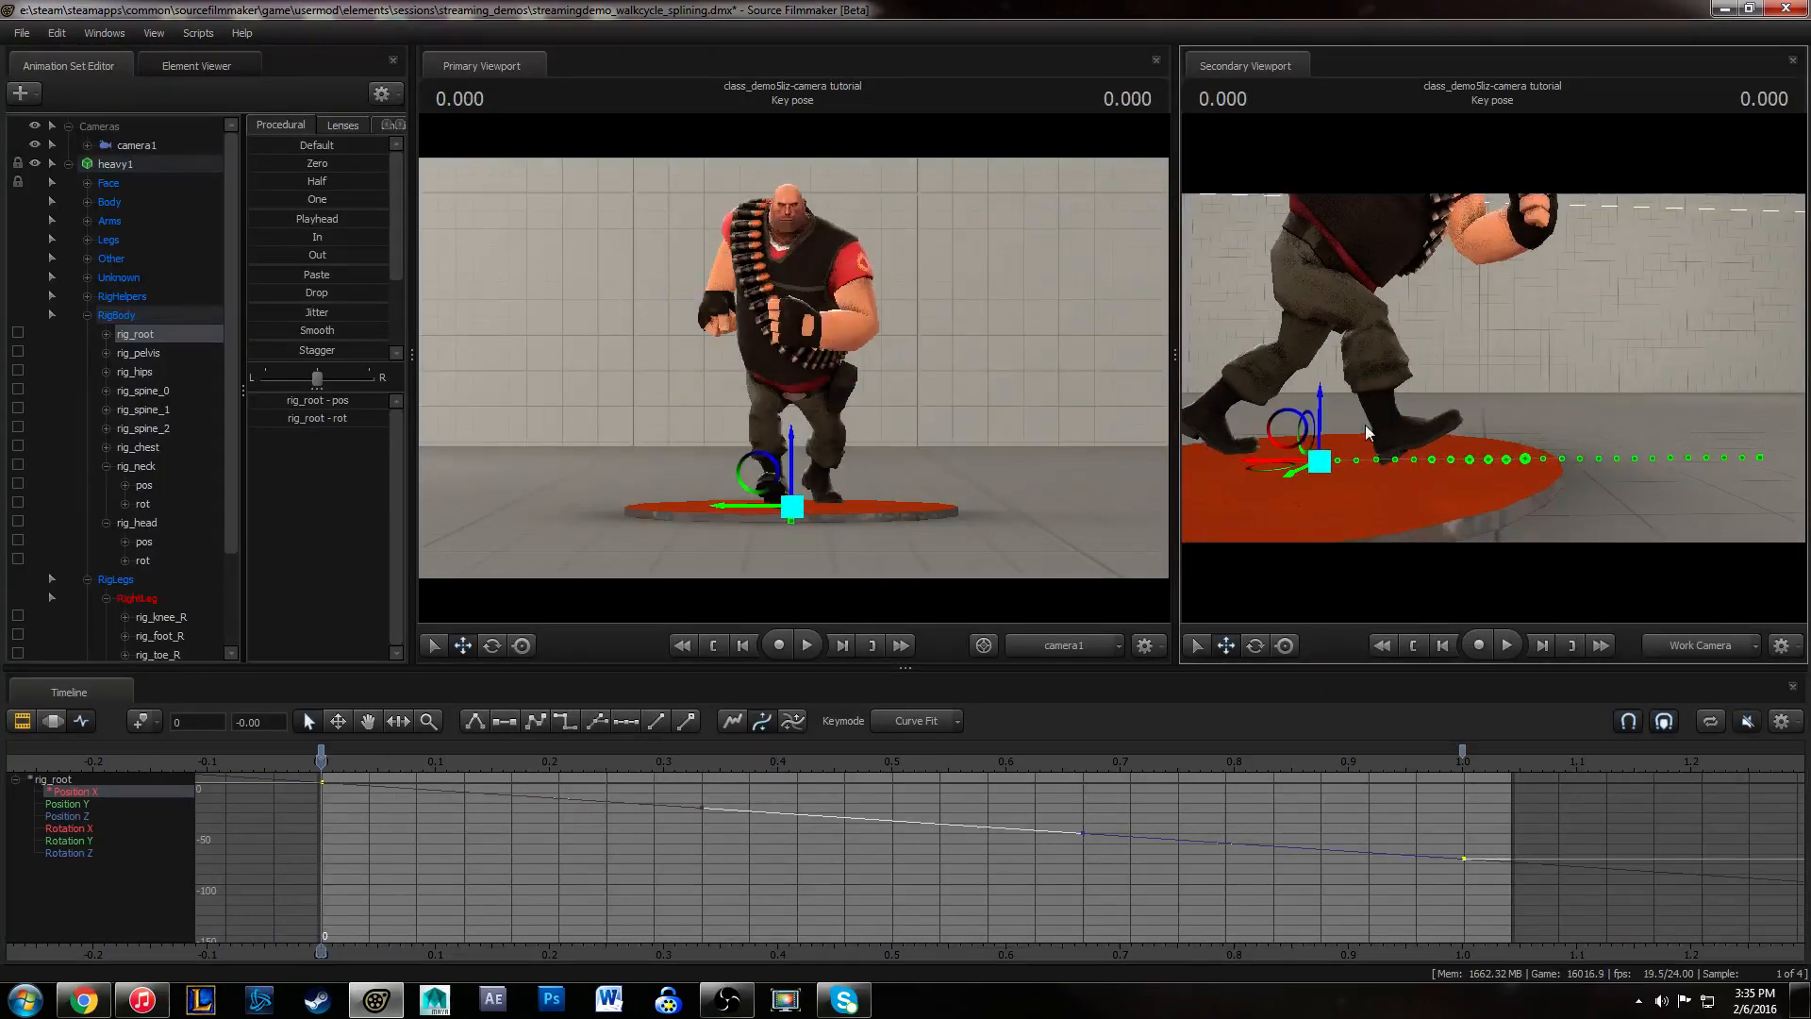
{"action": "left_click", "coordinate": [1400, 425]}
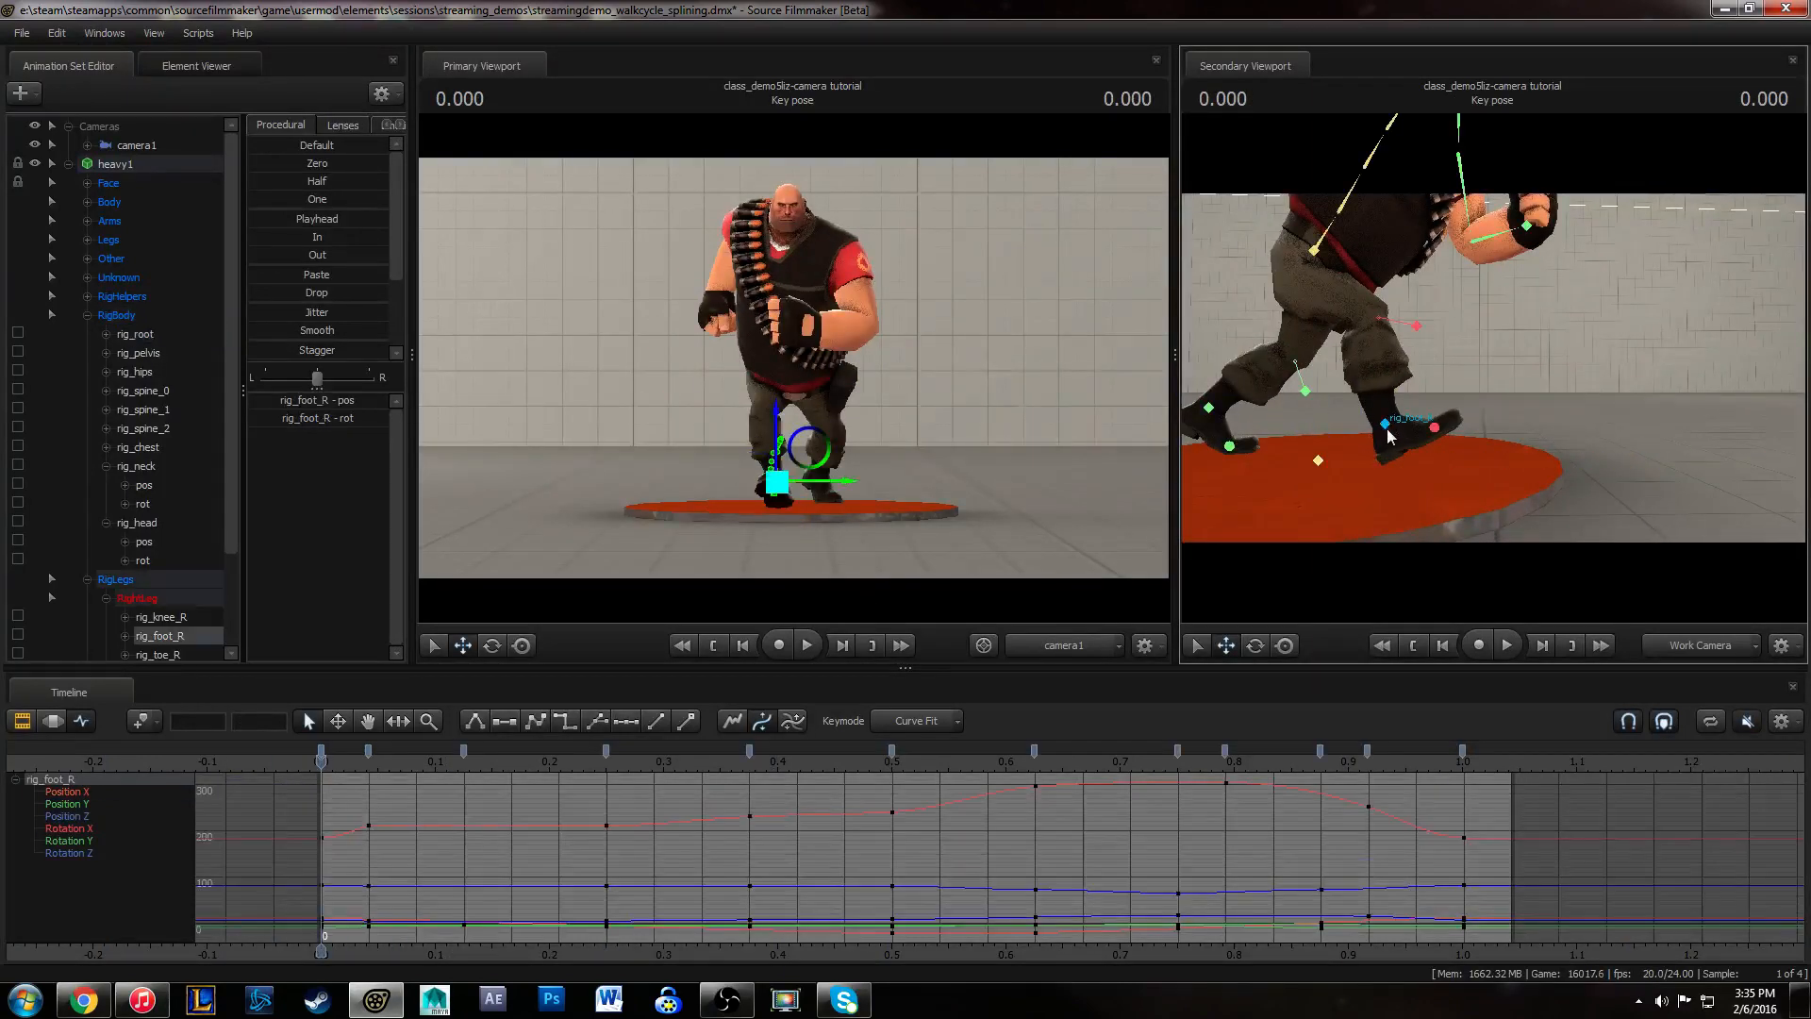
{"action": "left_click", "coordinate": [83, 794]}
{"action": "left_click_drag", "start_coordinate": [337, 766], "coordinate": [863, 810]}
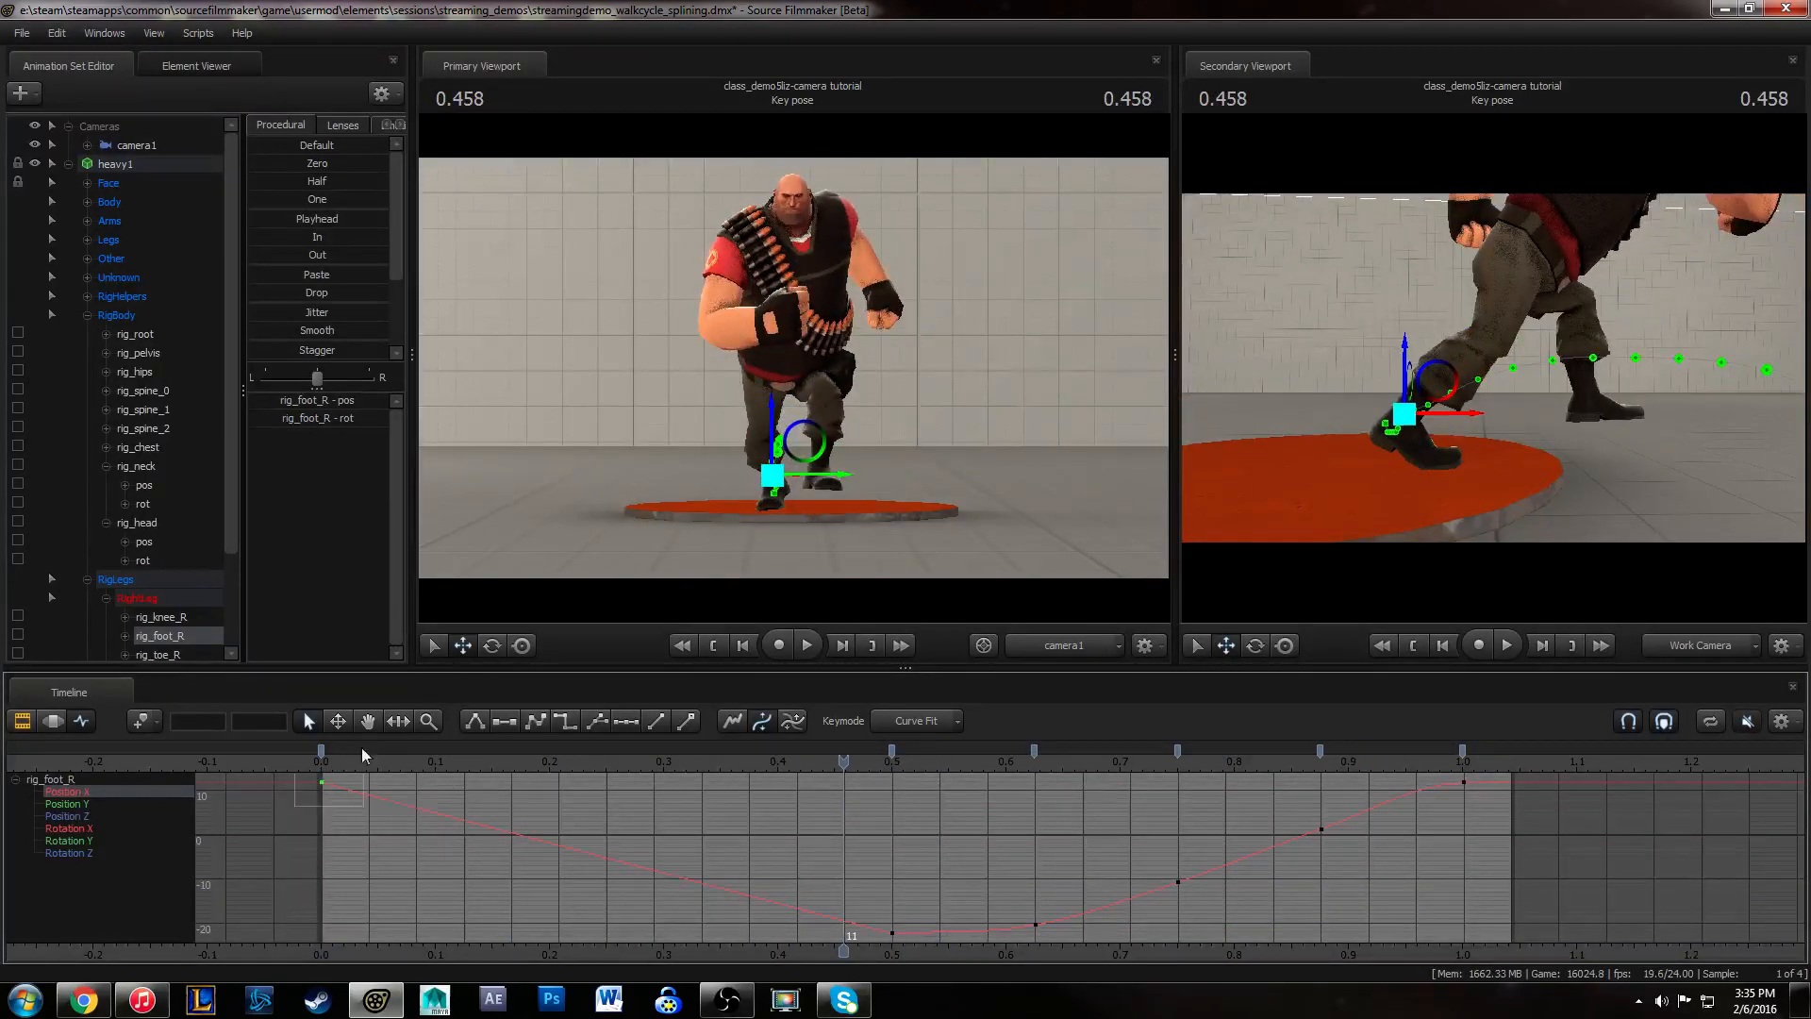
{"action": "left_click", "coordinate": [891, 933]}
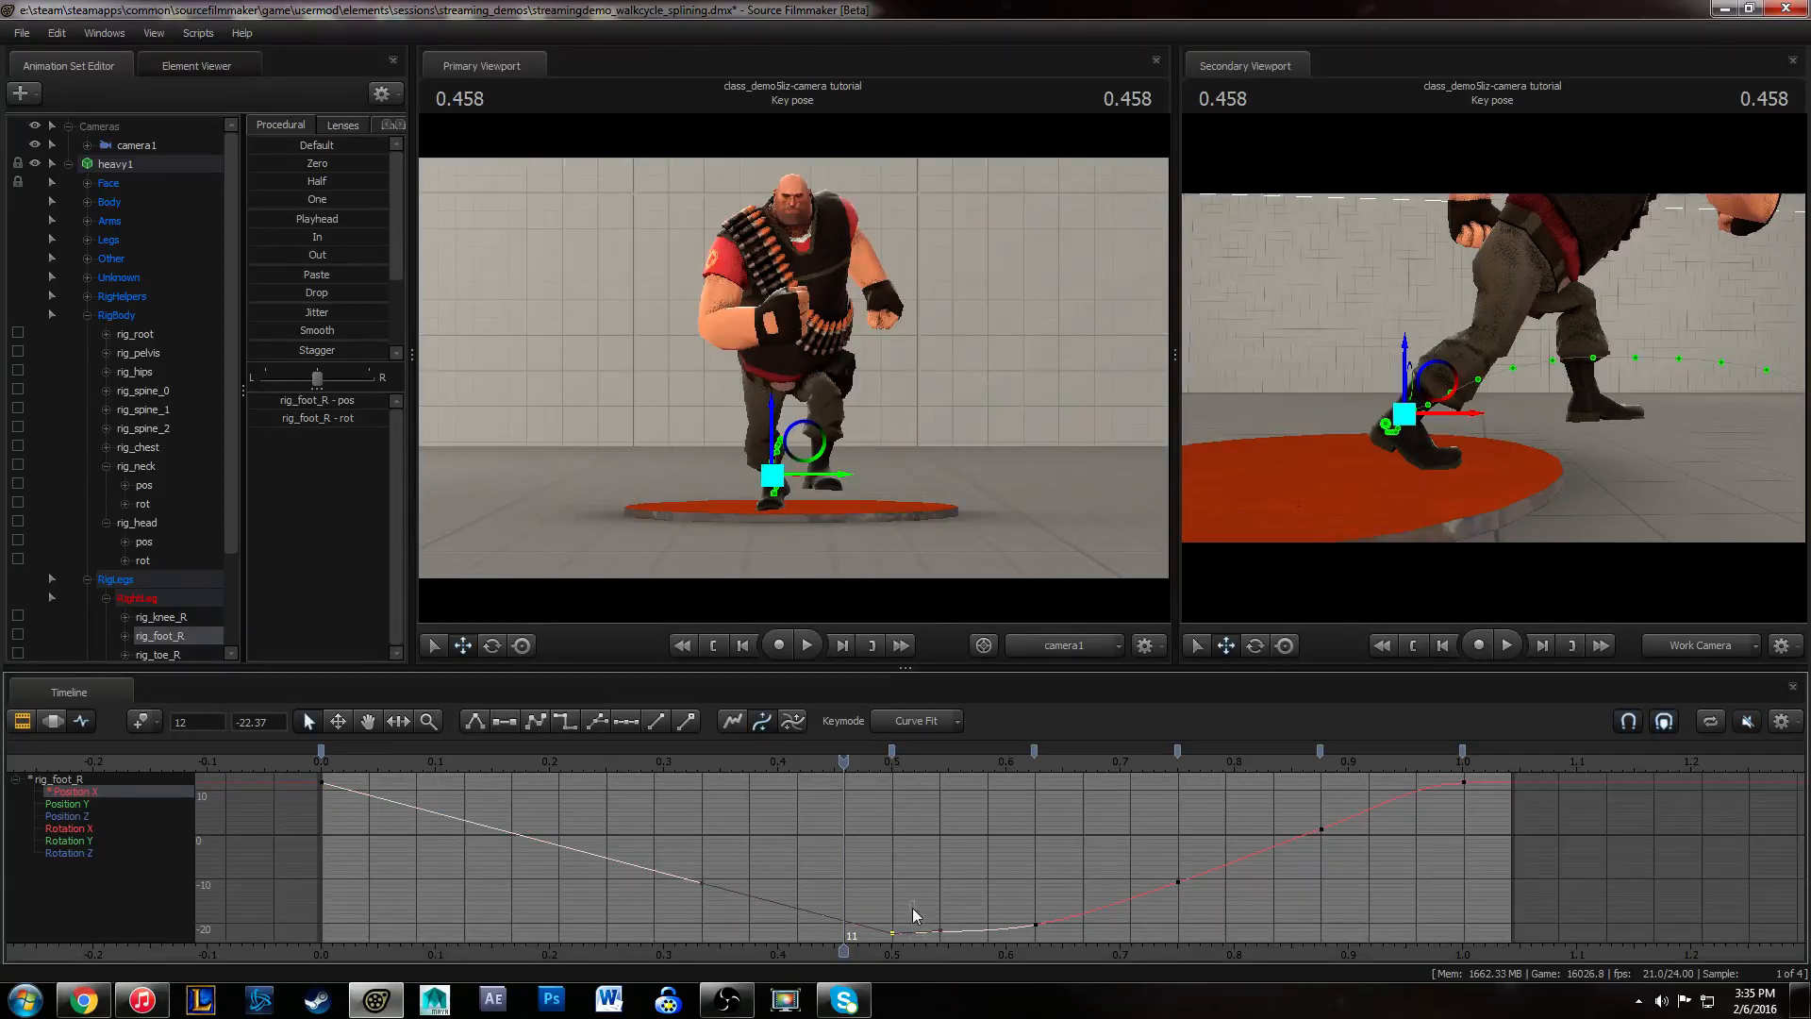
{"action": "left_click_drag", "start_coordinate": [338, 761], "coordinate": [606, 772]}
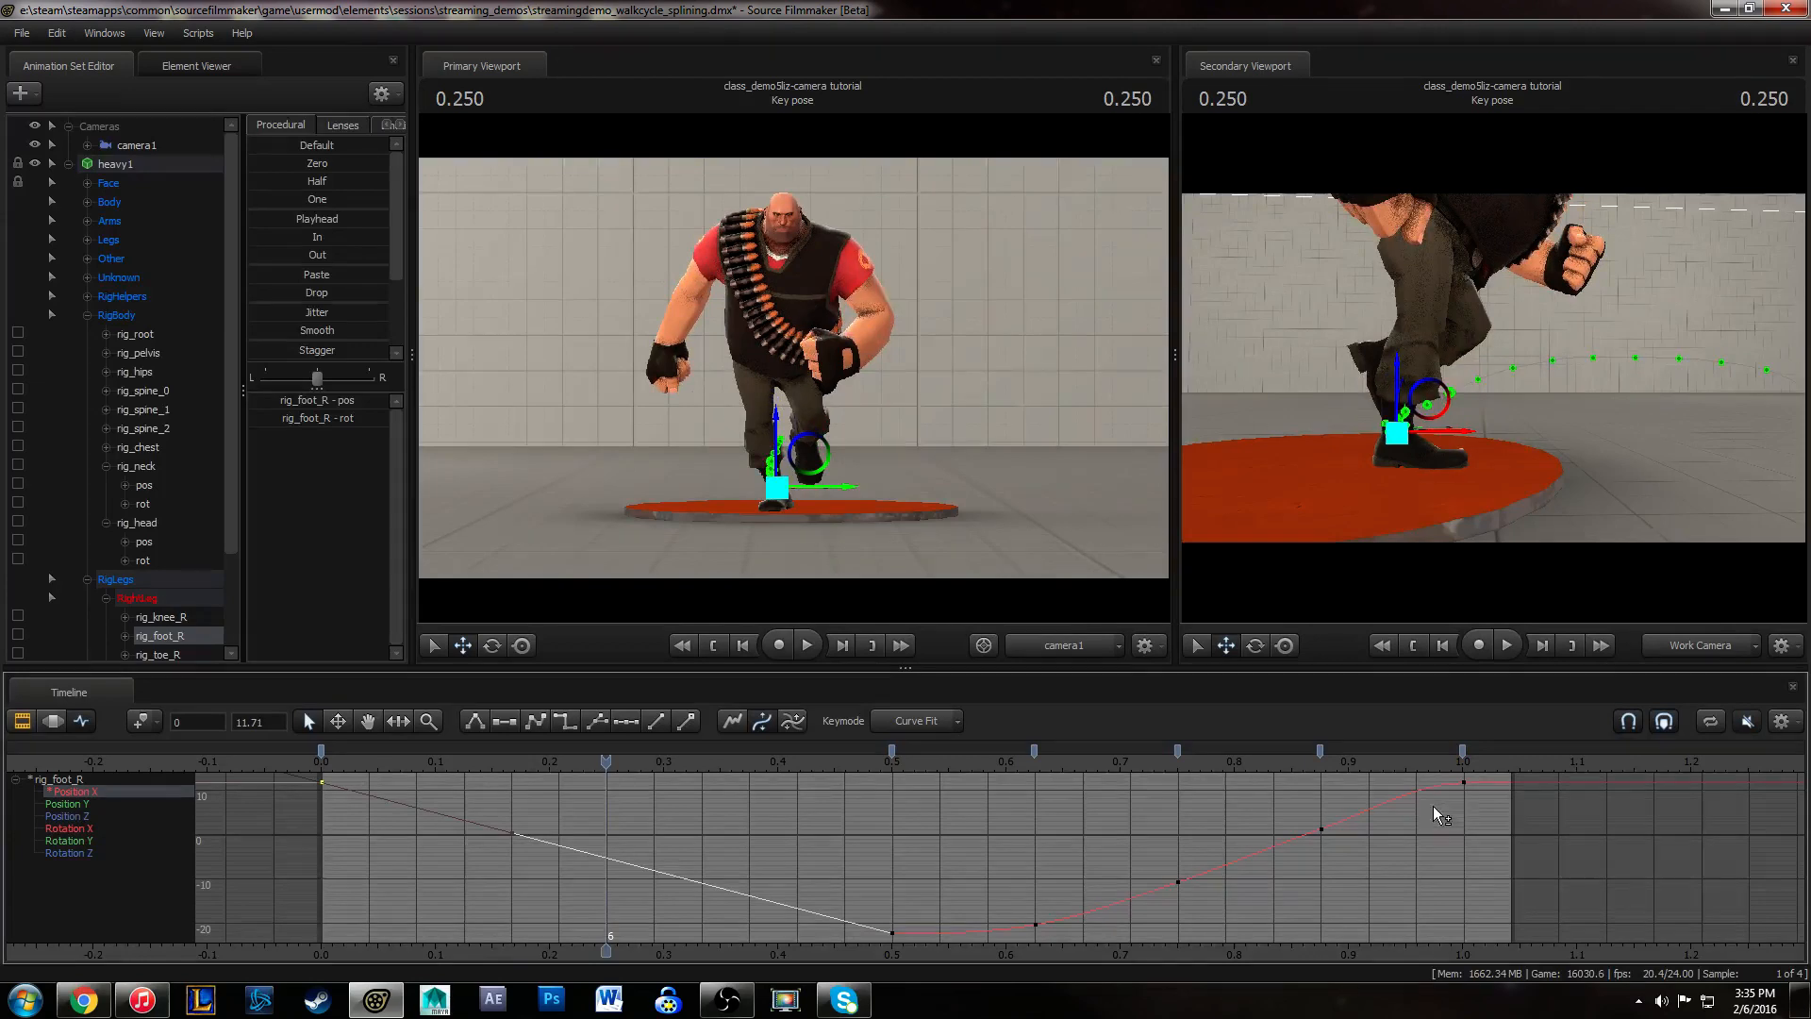
- Try lowering rig_foot_R's first and last Position X keys to 10.00, replay the walk, and undo the change
{"action": "middle_click_drag", "start_coordinate": [1096, 892], "coordinate": [1096, 901], "text": "shift"}
{"action": "left_click", "coordinate": [319, 766]}
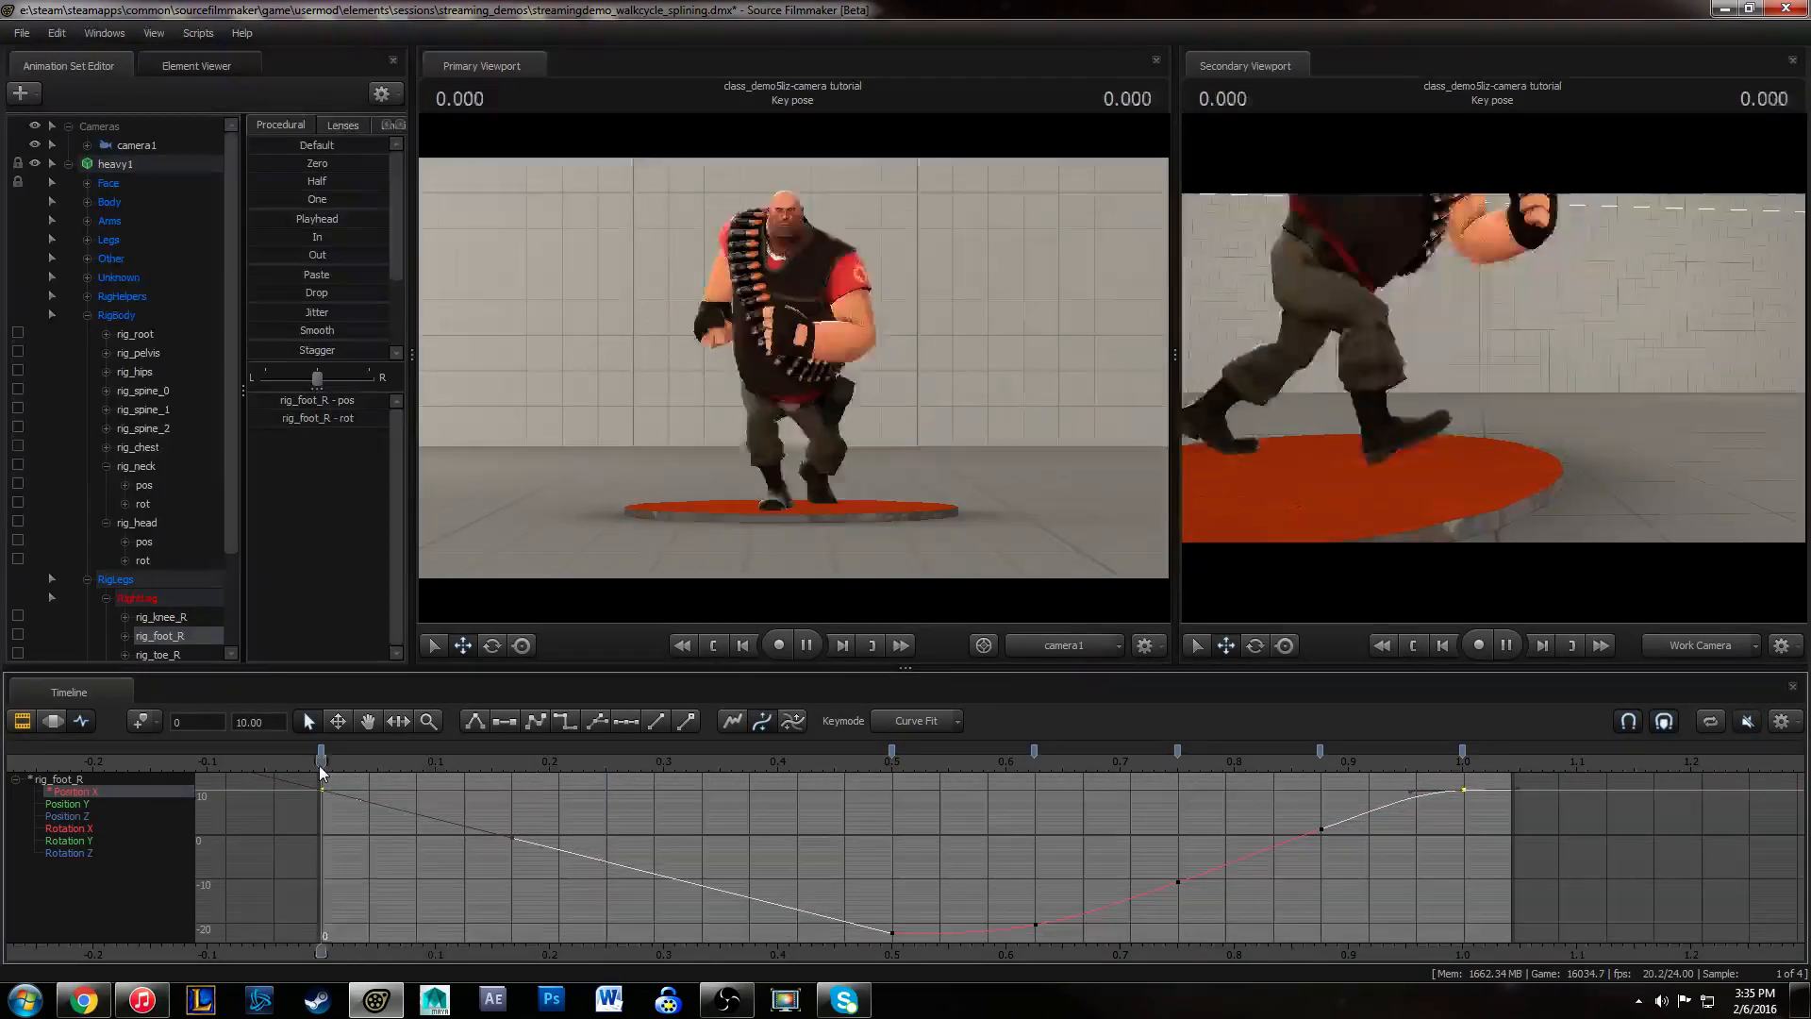
{"action": "key", "text": "space"}
{"action": "key", "text": "space"}
{"action": "key", "text": "ctrl+z"}
{"action": "key", "text": "ctrl+z"}
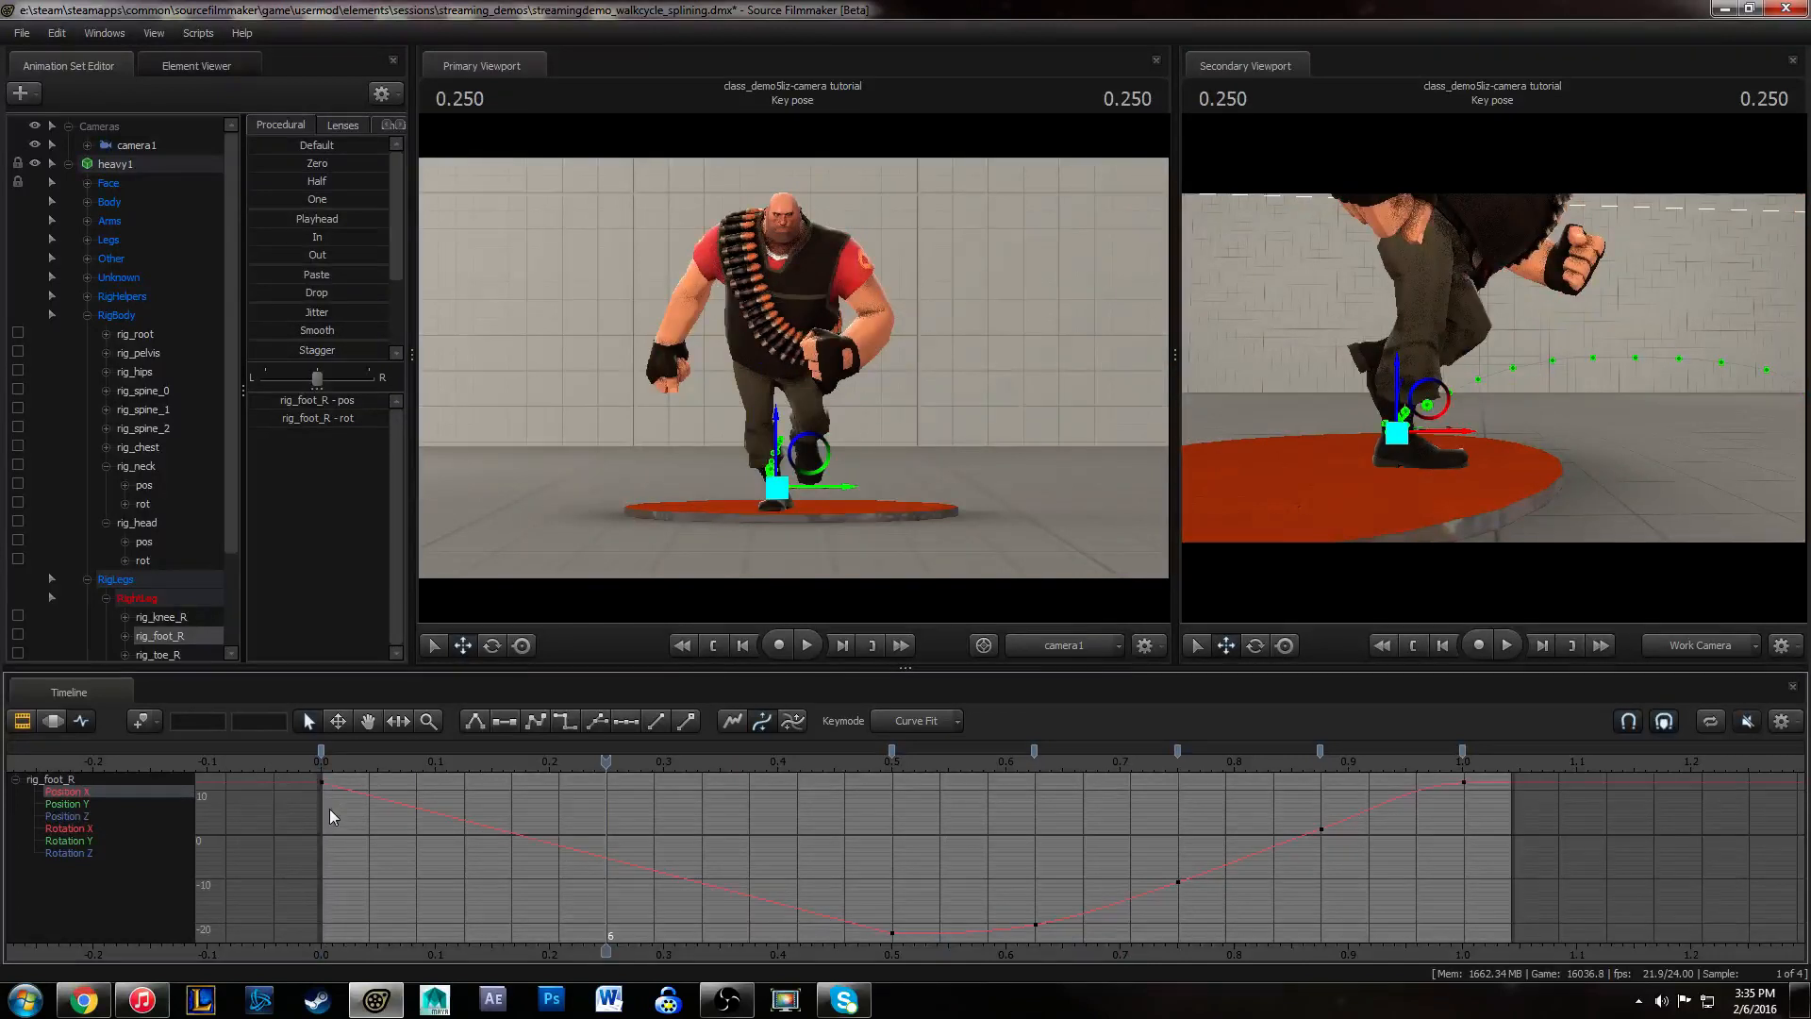
- Raise rig_foot_R's first and last Position X keys to 13.20 and check the planted foot's motion
{"action": "left_click", "coordinate": [322, 782]}
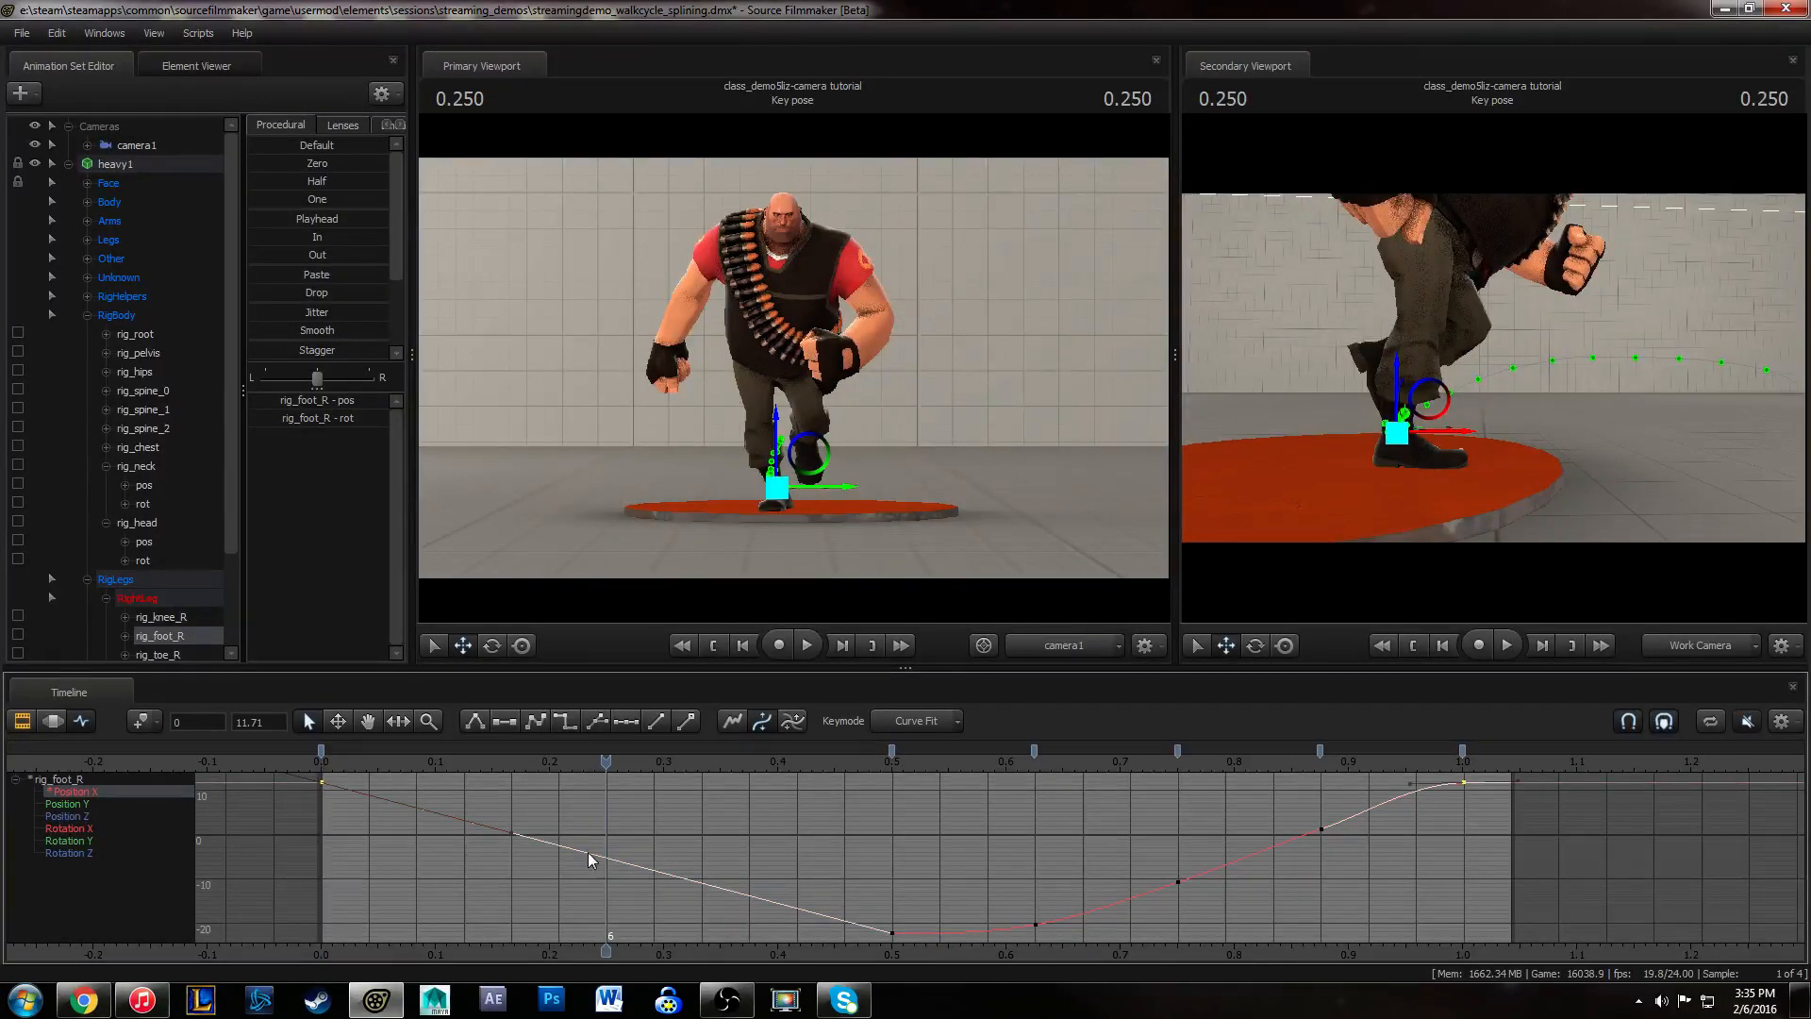
{"action": "left_click_drag", "start_coordinate": [589, 859], "coordinate": [588, 847]}
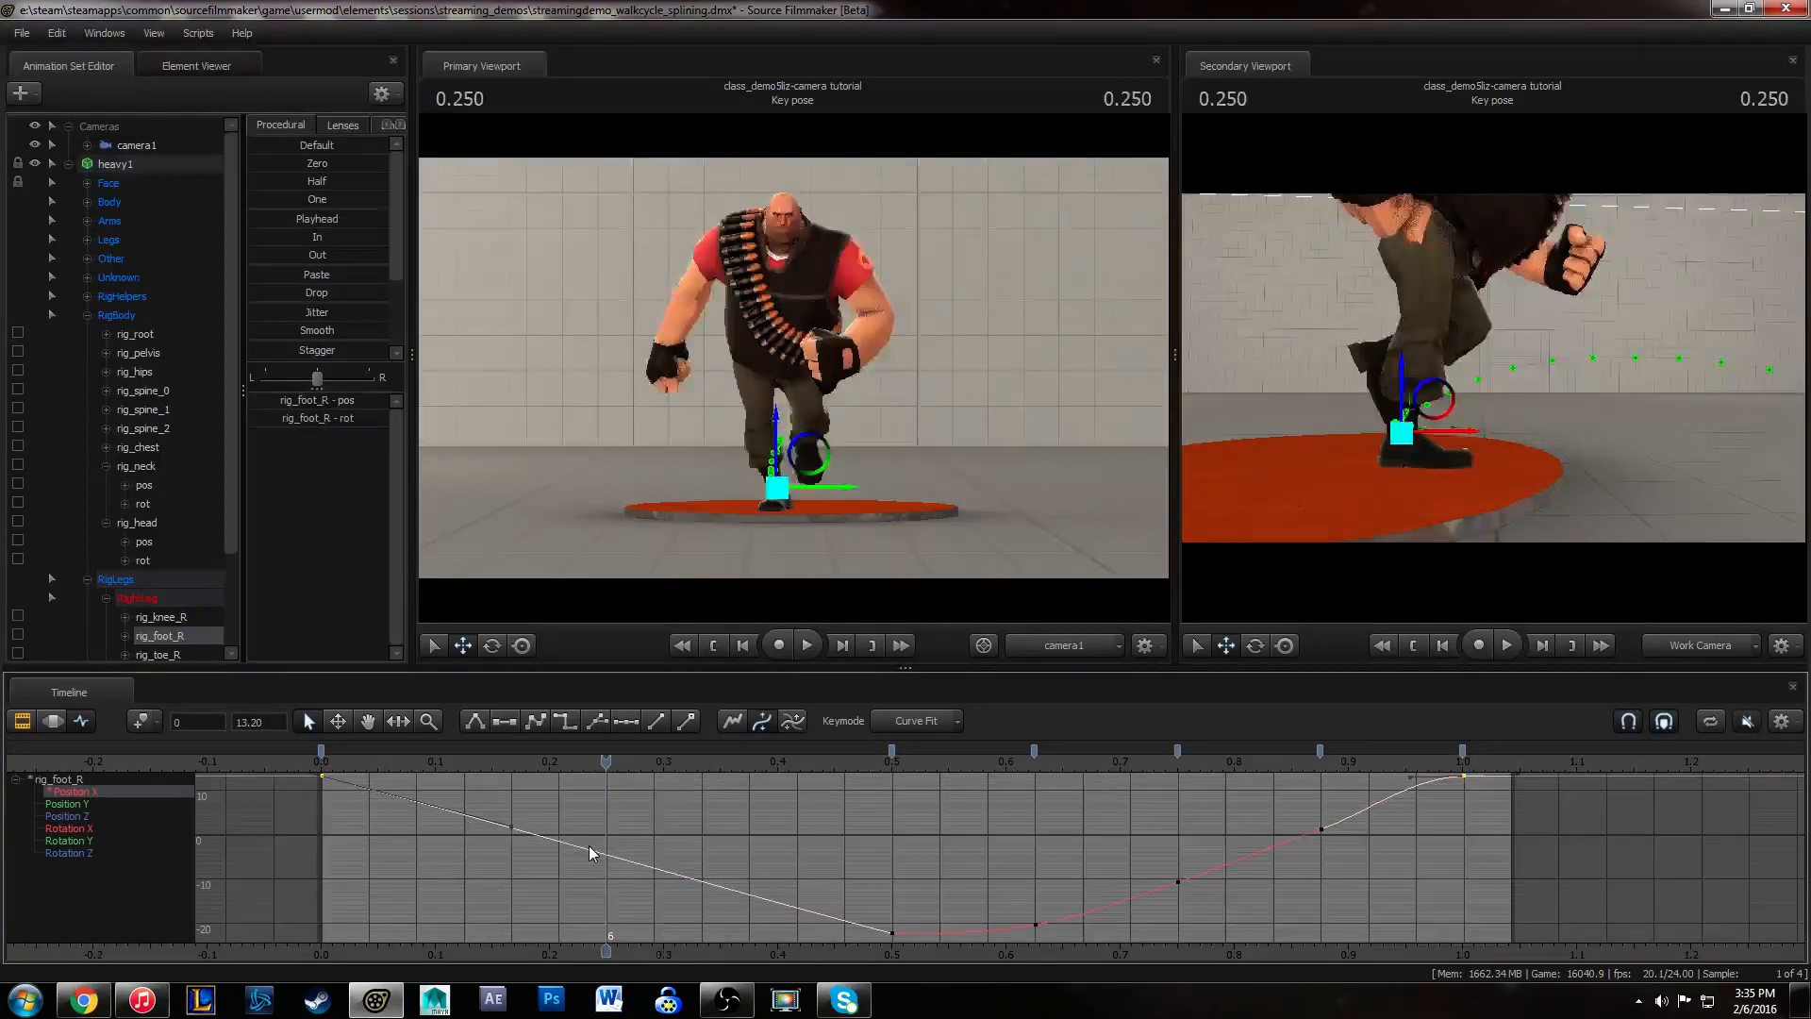
{"action": "key", "text": "space"}
{"action": "left_click_drag", "start_coordinate": [322, 761], "coordinate": [713, 749]}
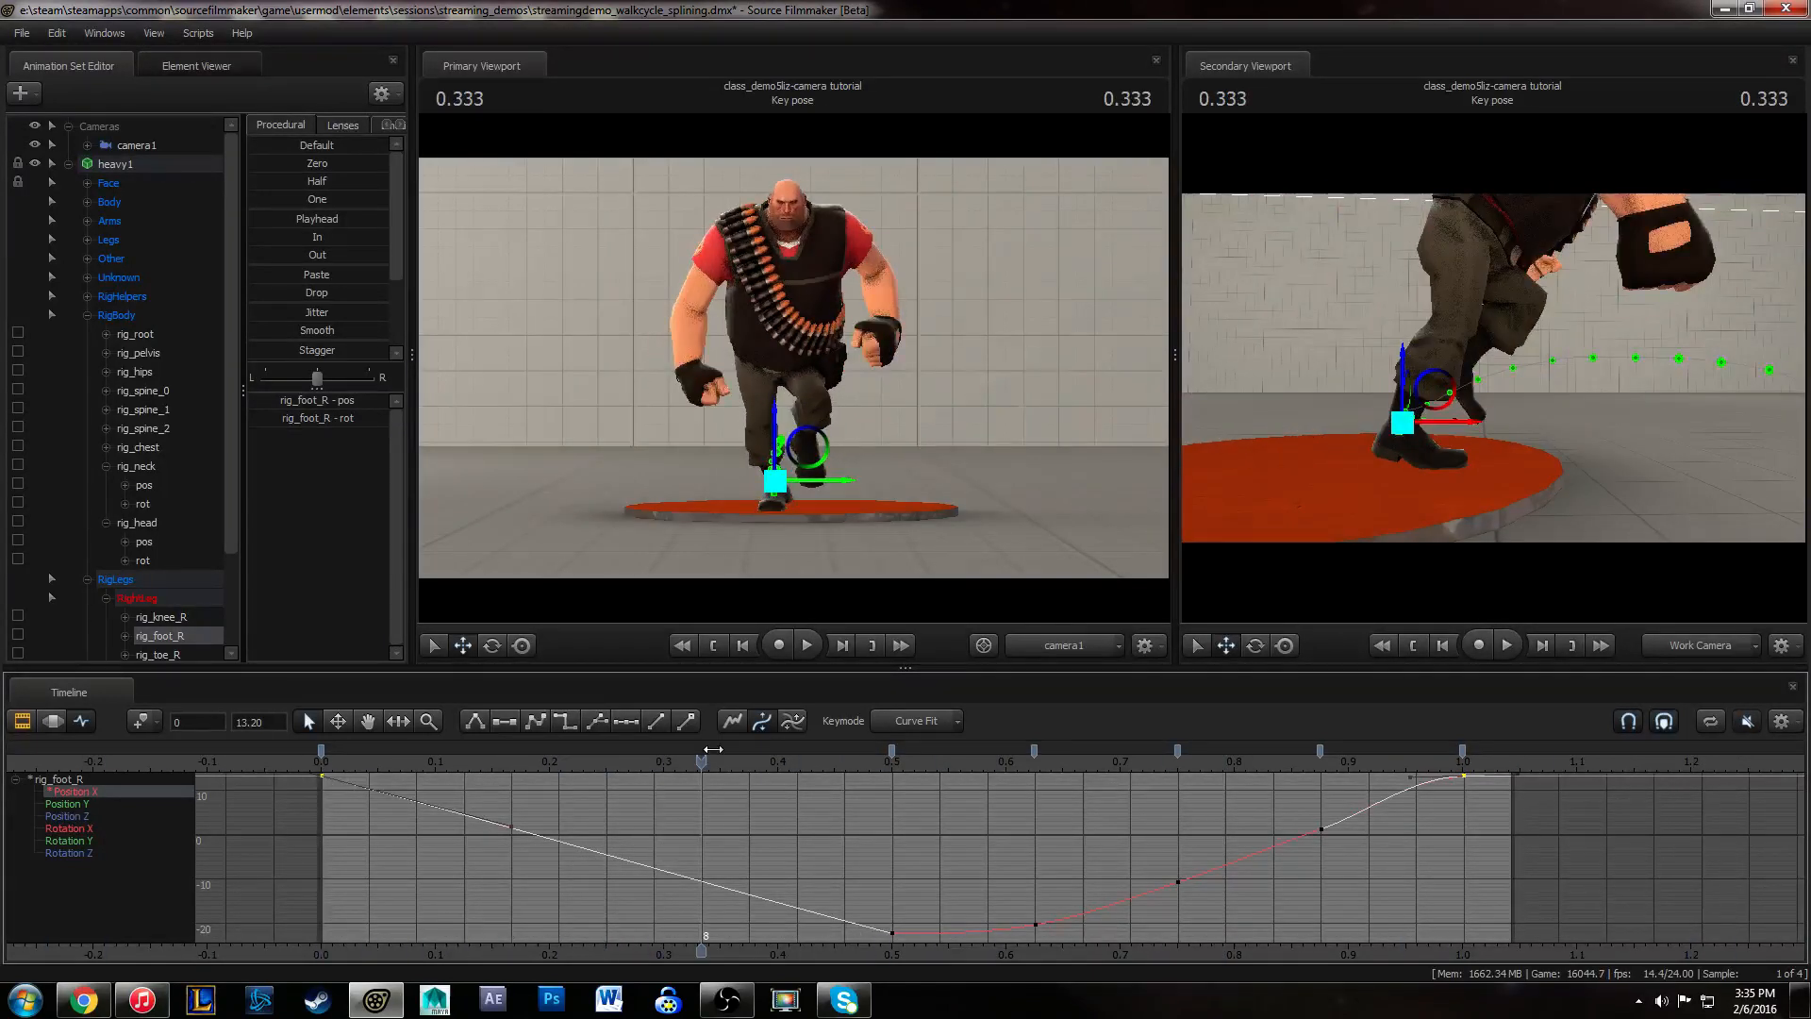
- Lower rig_foot_R's Position X keys at frames 12, 15 and 18 slightly, bringing the frame 12 key to -23.65, and replay
{"action": "left_click_drag", "start_coordinate": [1262, 956], "coordinate": [1261, 957]}
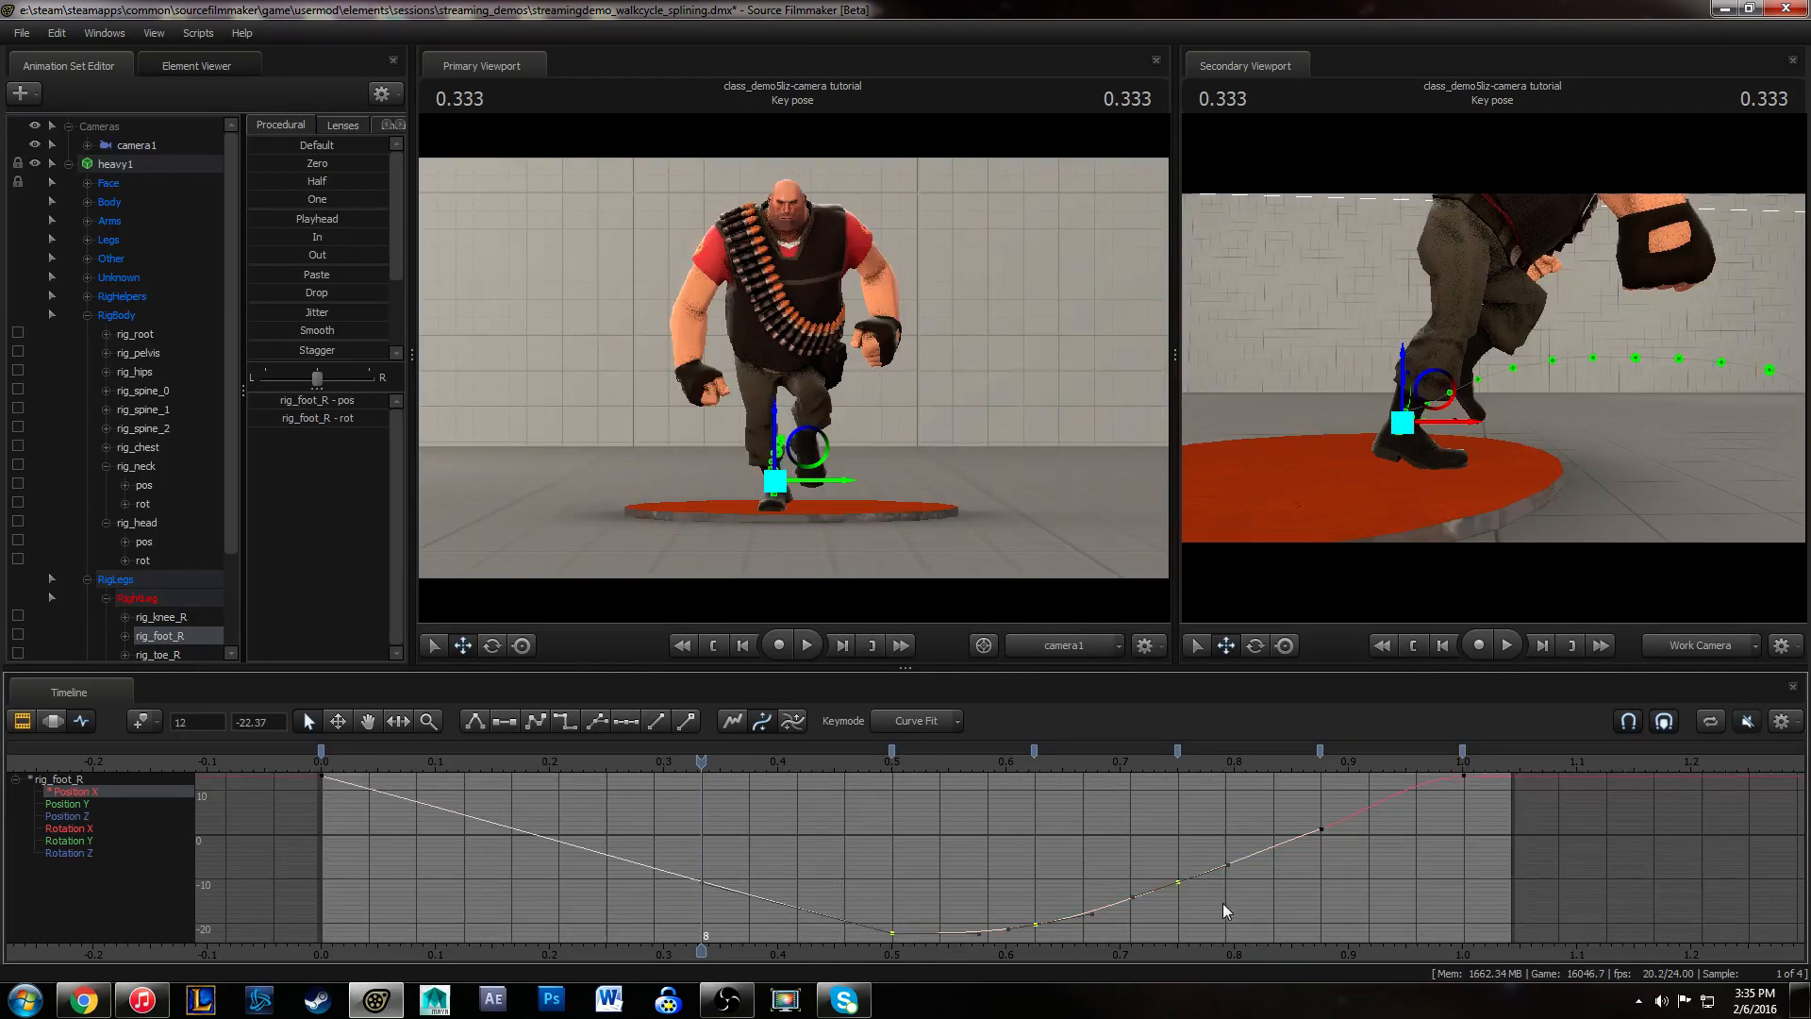
{"action": "middle_click_drag", "start_coordinate": [1156, 847], "coordinate": [1156, 853], "text": "shift"}
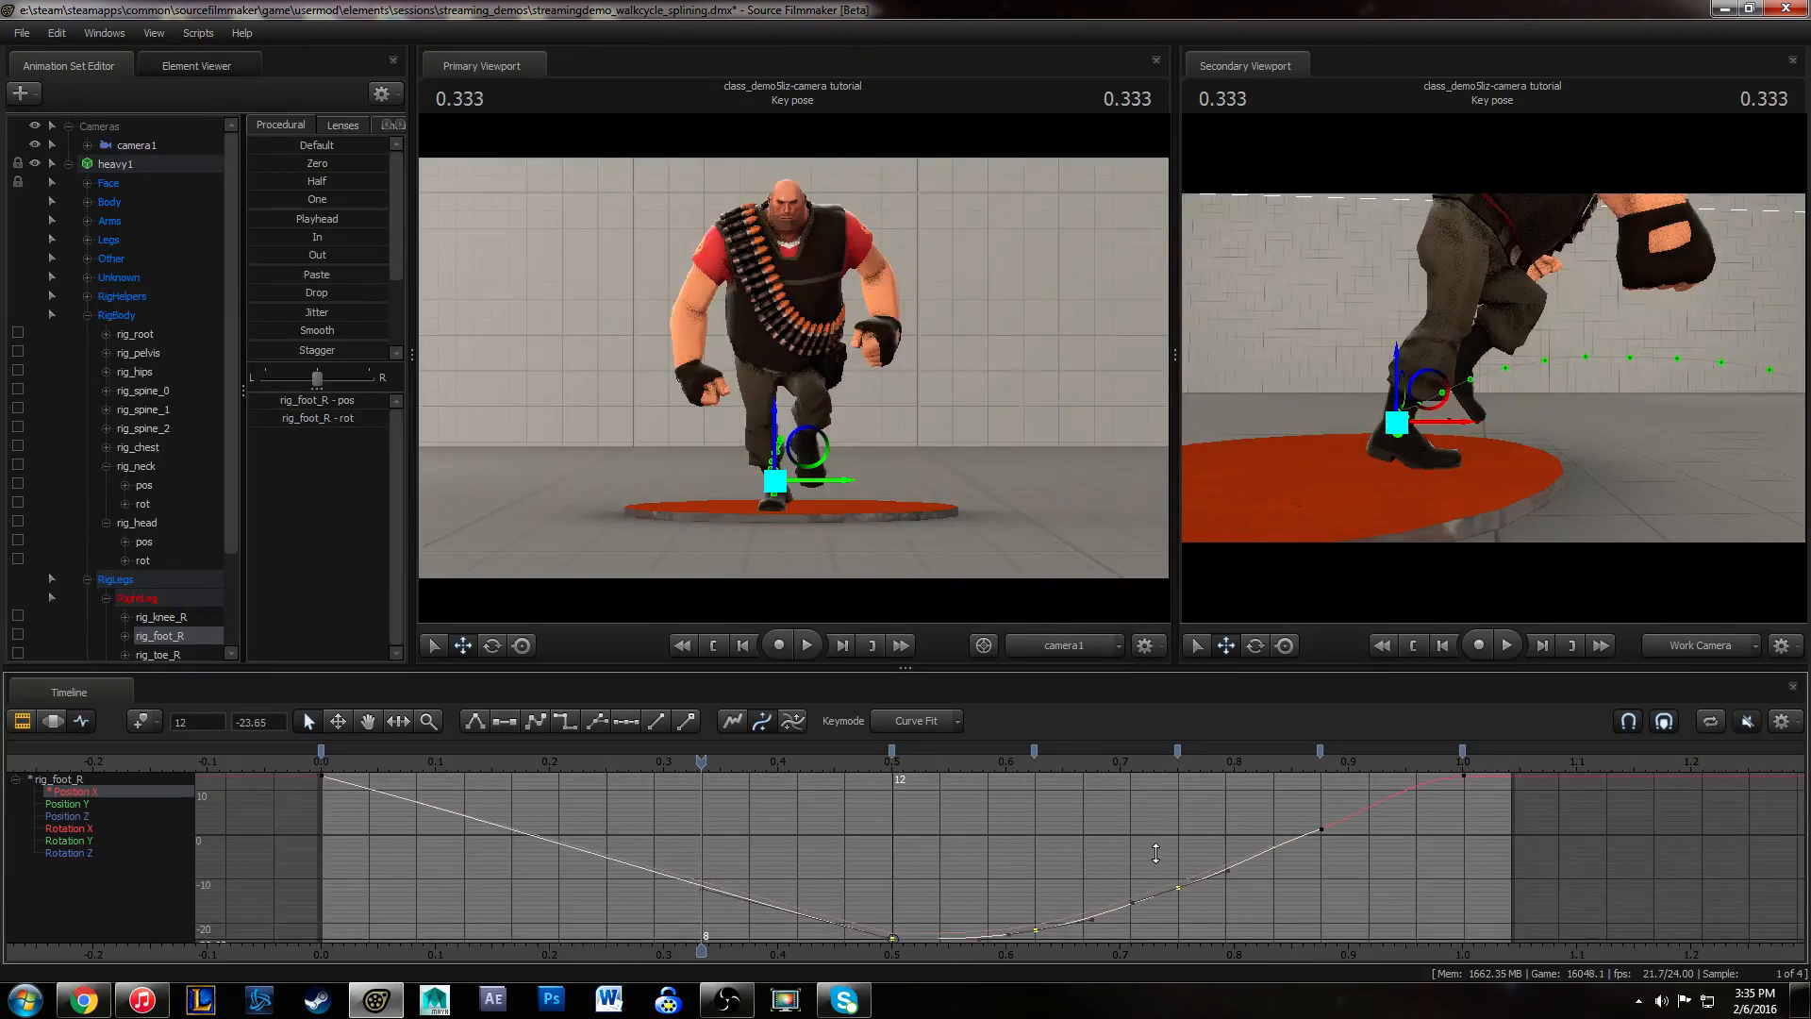
{"action": "left_click", "coordinate": [332, 764]}
{"action": "key", "text": "space"}
{"action": "left_click_drag", "start_coordinate": [332, 764], "coordinate": [1224, 788]}
- Play the adjusted walk while viewing the Heavy from farther away and different angles, ending at frame 0 in side view
{"action": "left_click_drag", "start_coordinate": [1175, 941], "coordinate": [1374, 804]}
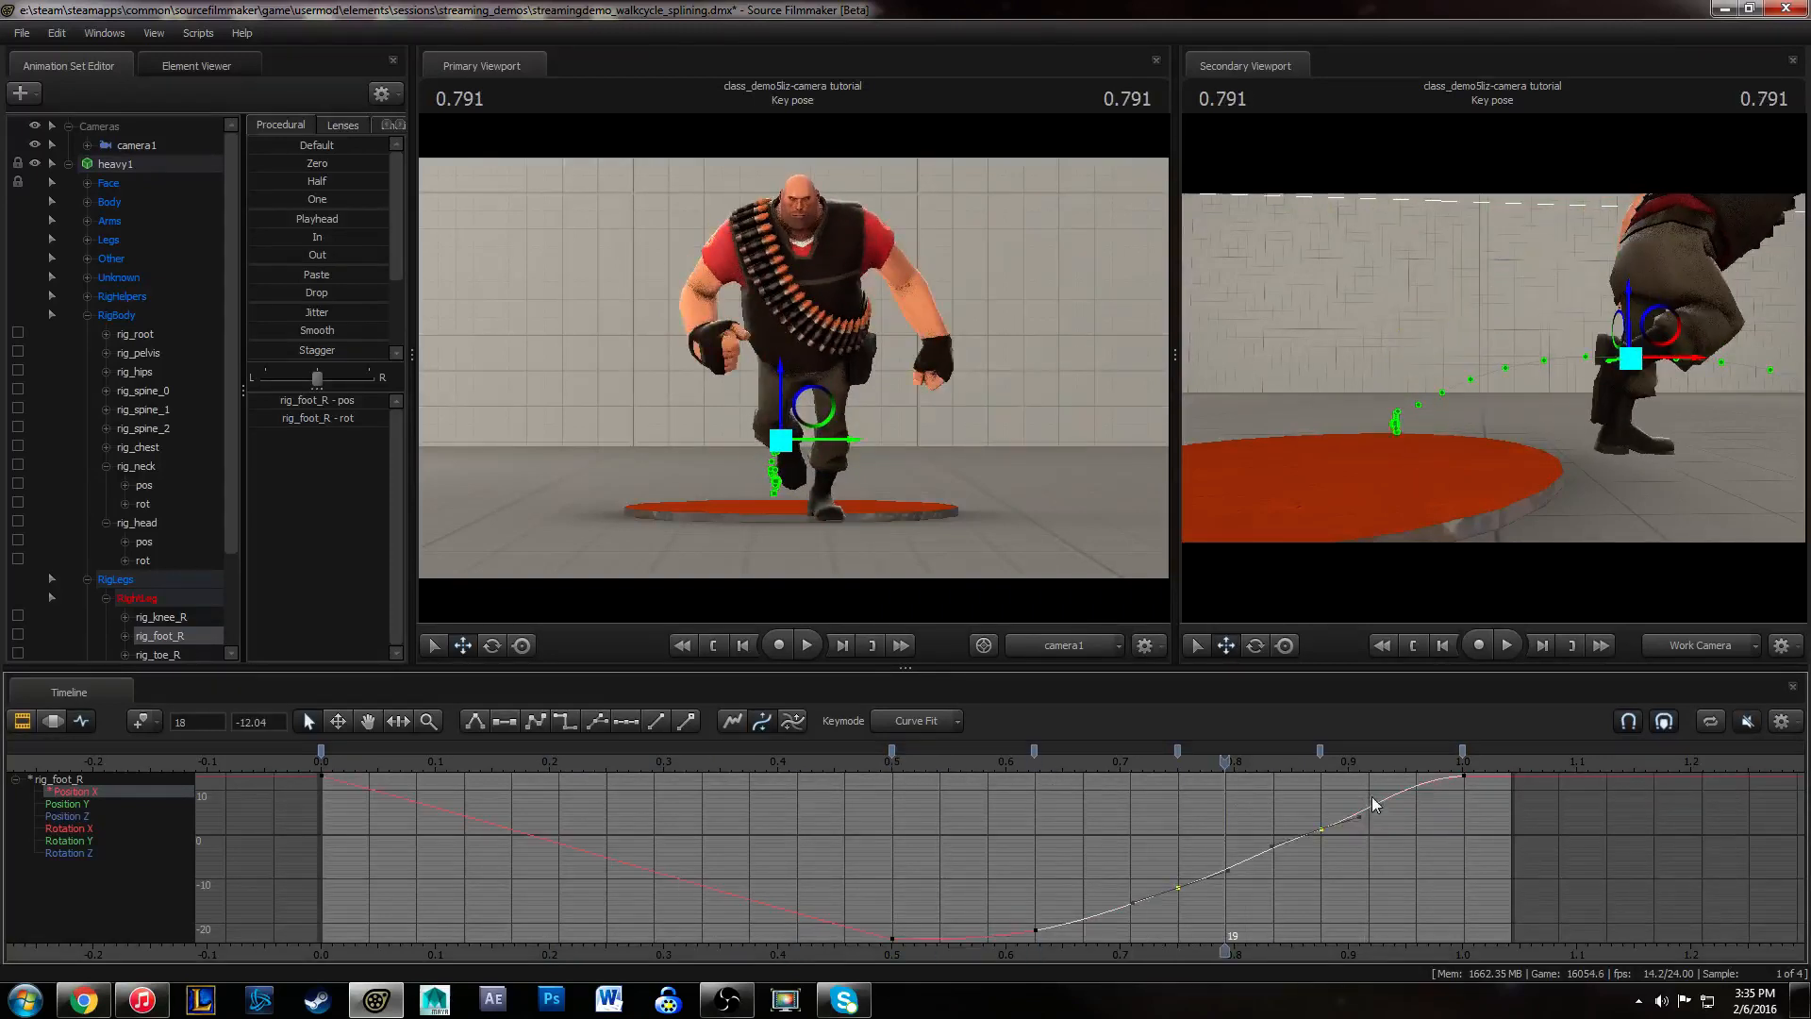
{"action": "left_click", "coordinate": [319, 758]}
{"action": "key", "text": "space"}
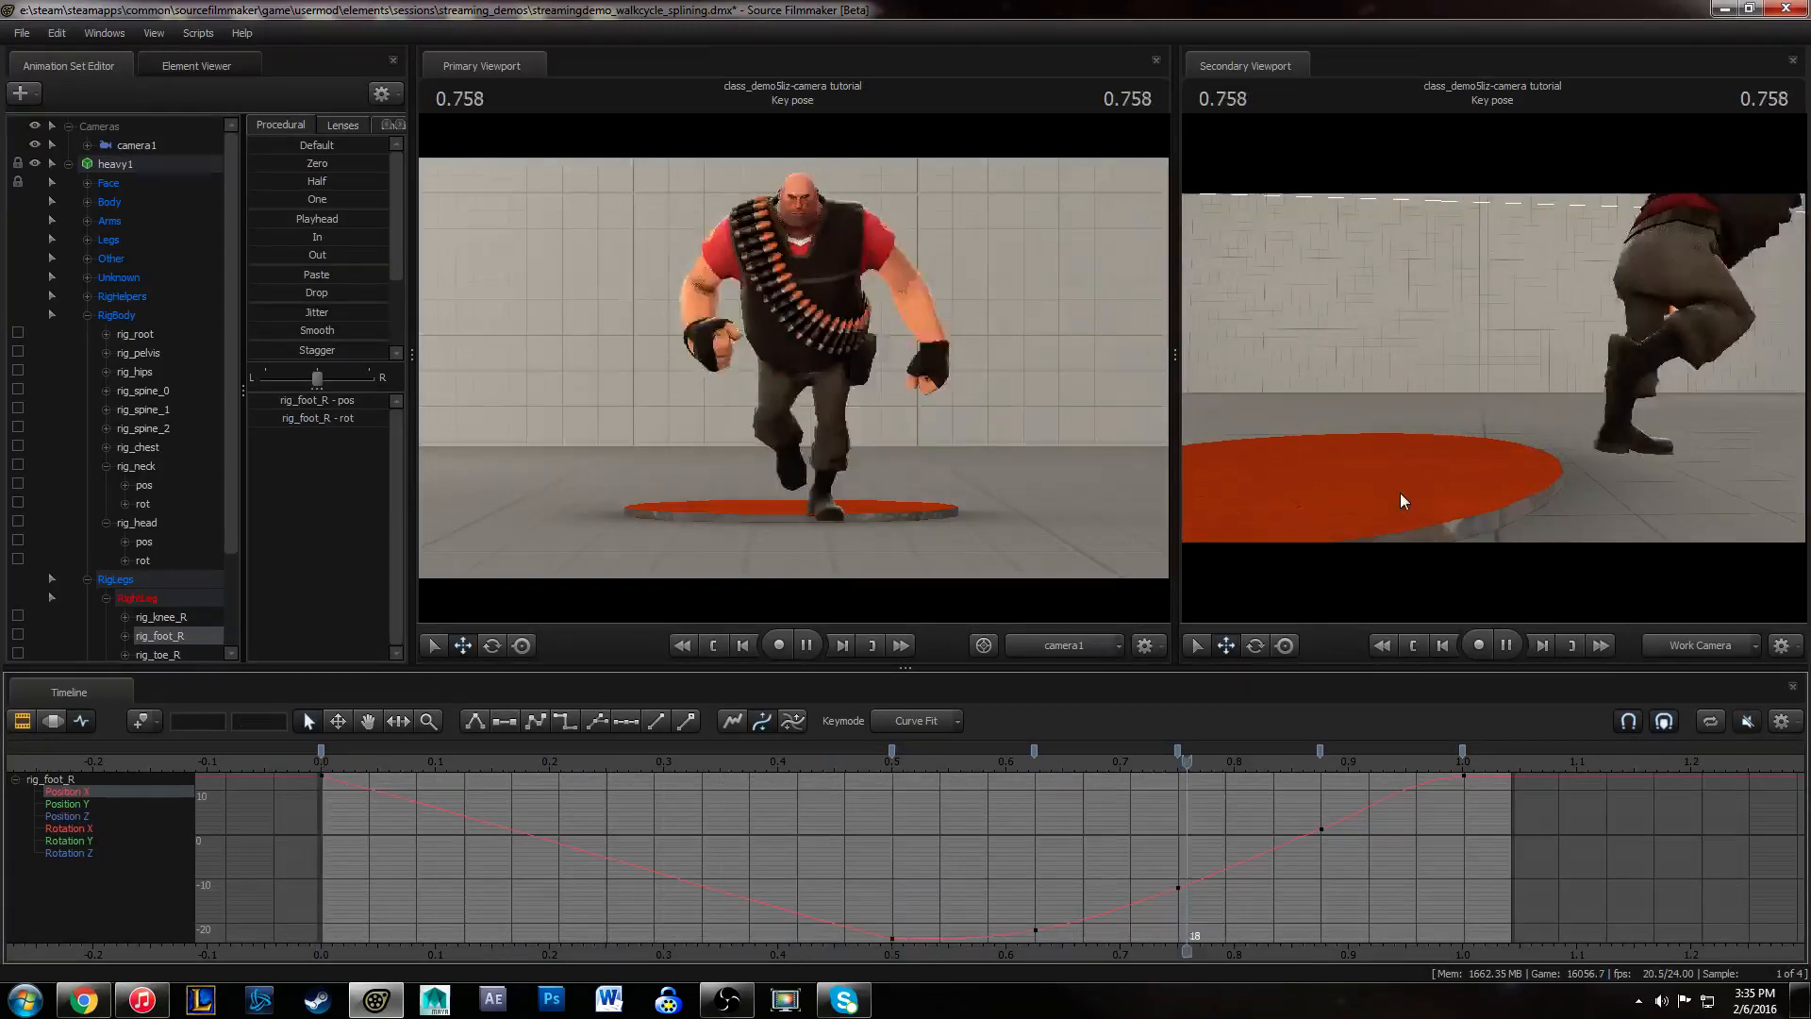
{"action": "key", "text": "space"}
{"action": "key", "text": "space"}
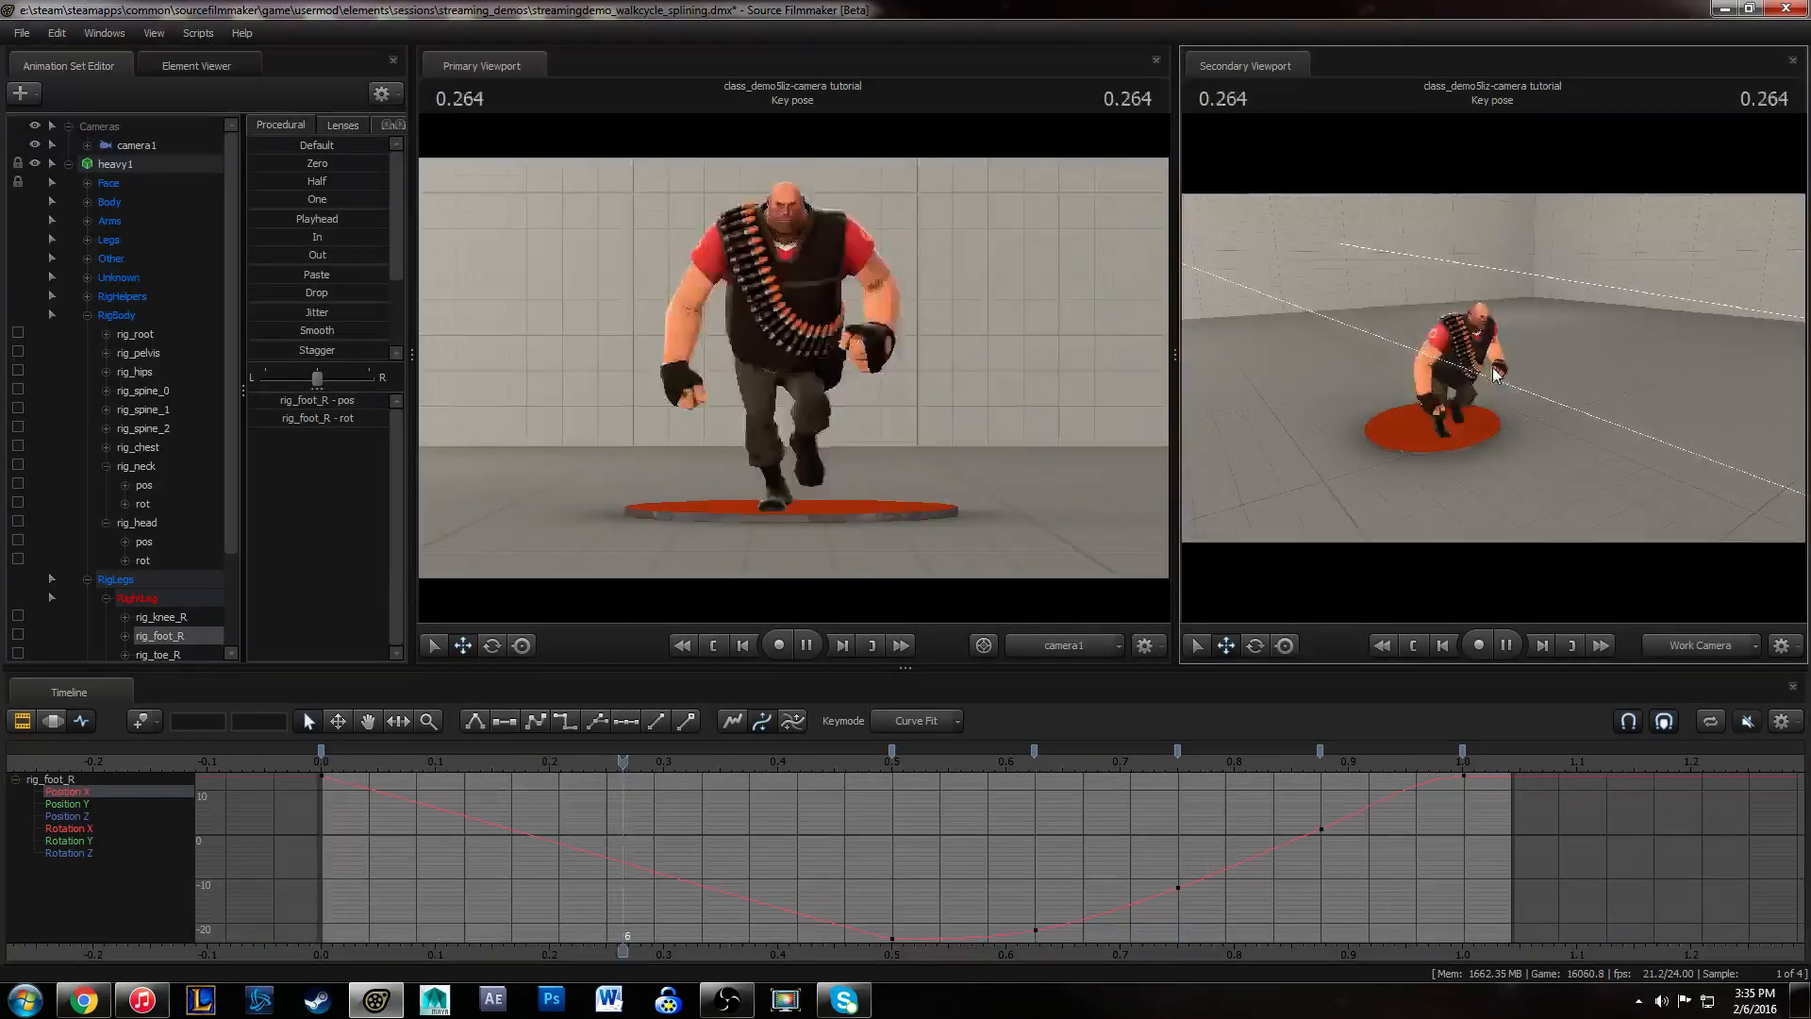
{"action": "left_click", "coordinate": [463, 644]}
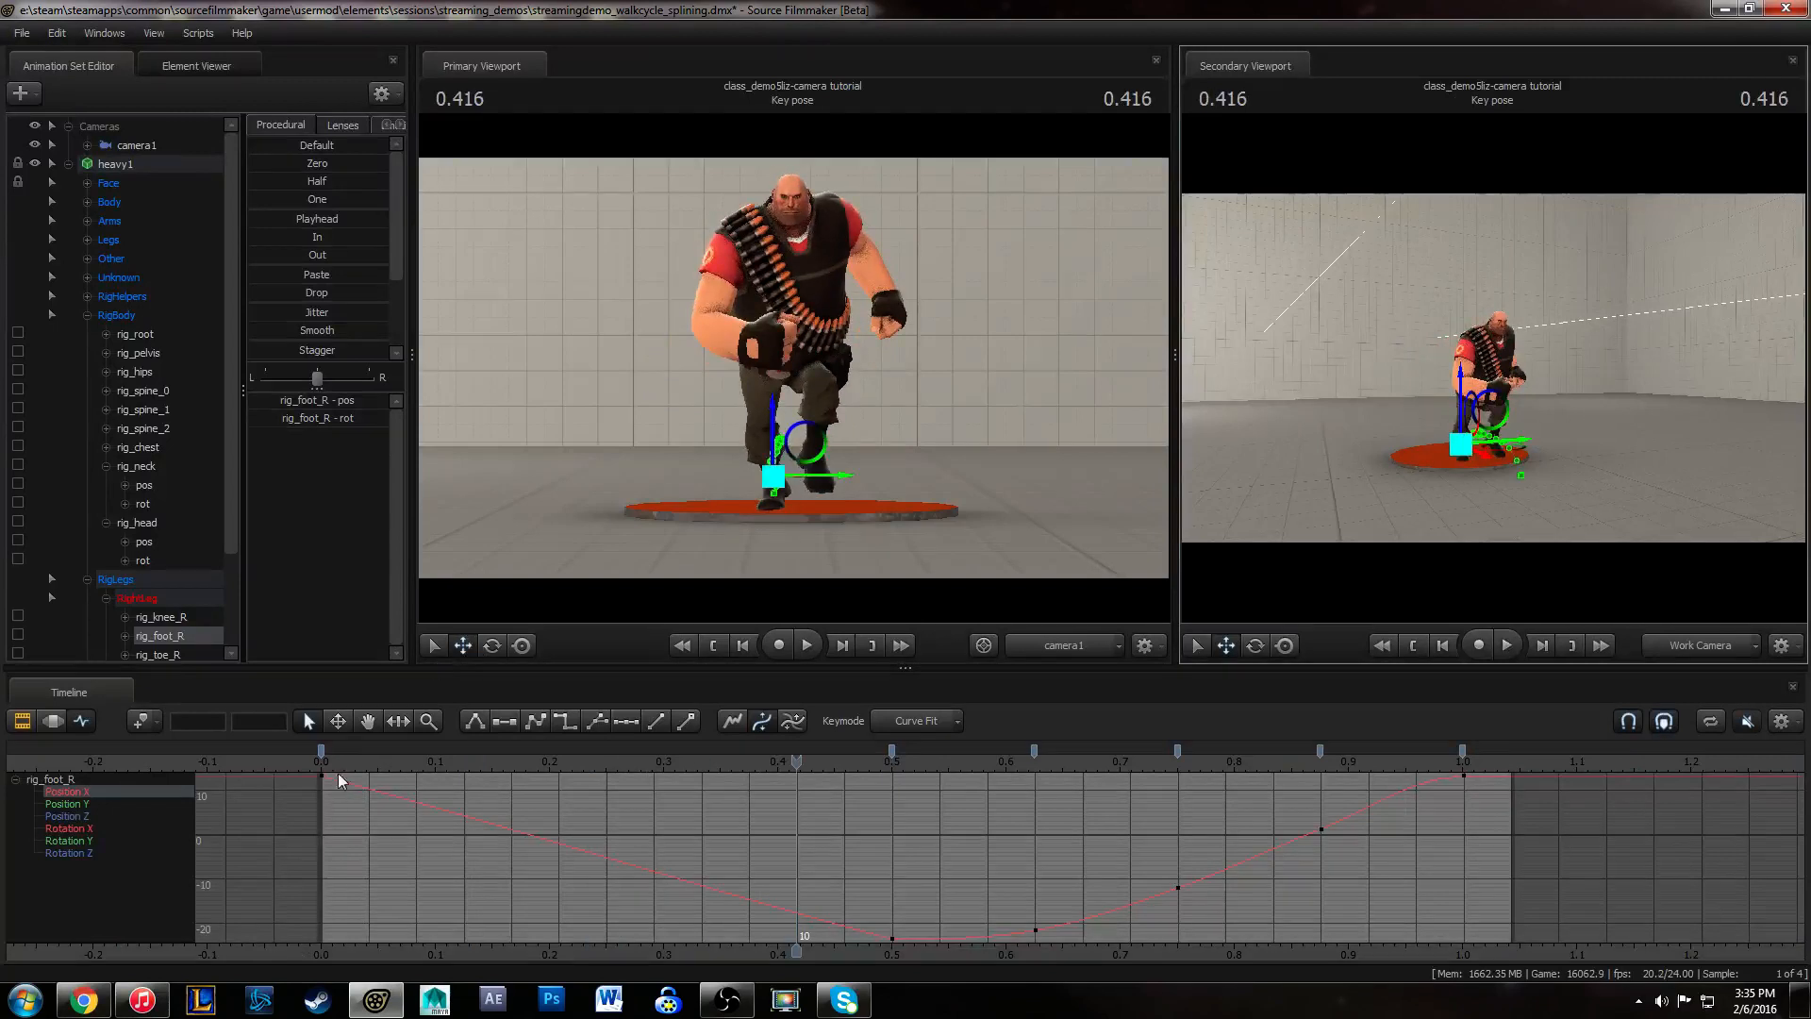
{"action": "left_click", "coordinate": [324, 762]}
{"action": "left_click_drag", "start_coordinate": [1501, 441], "coordinate": [1689, 436], "text": "alt"}
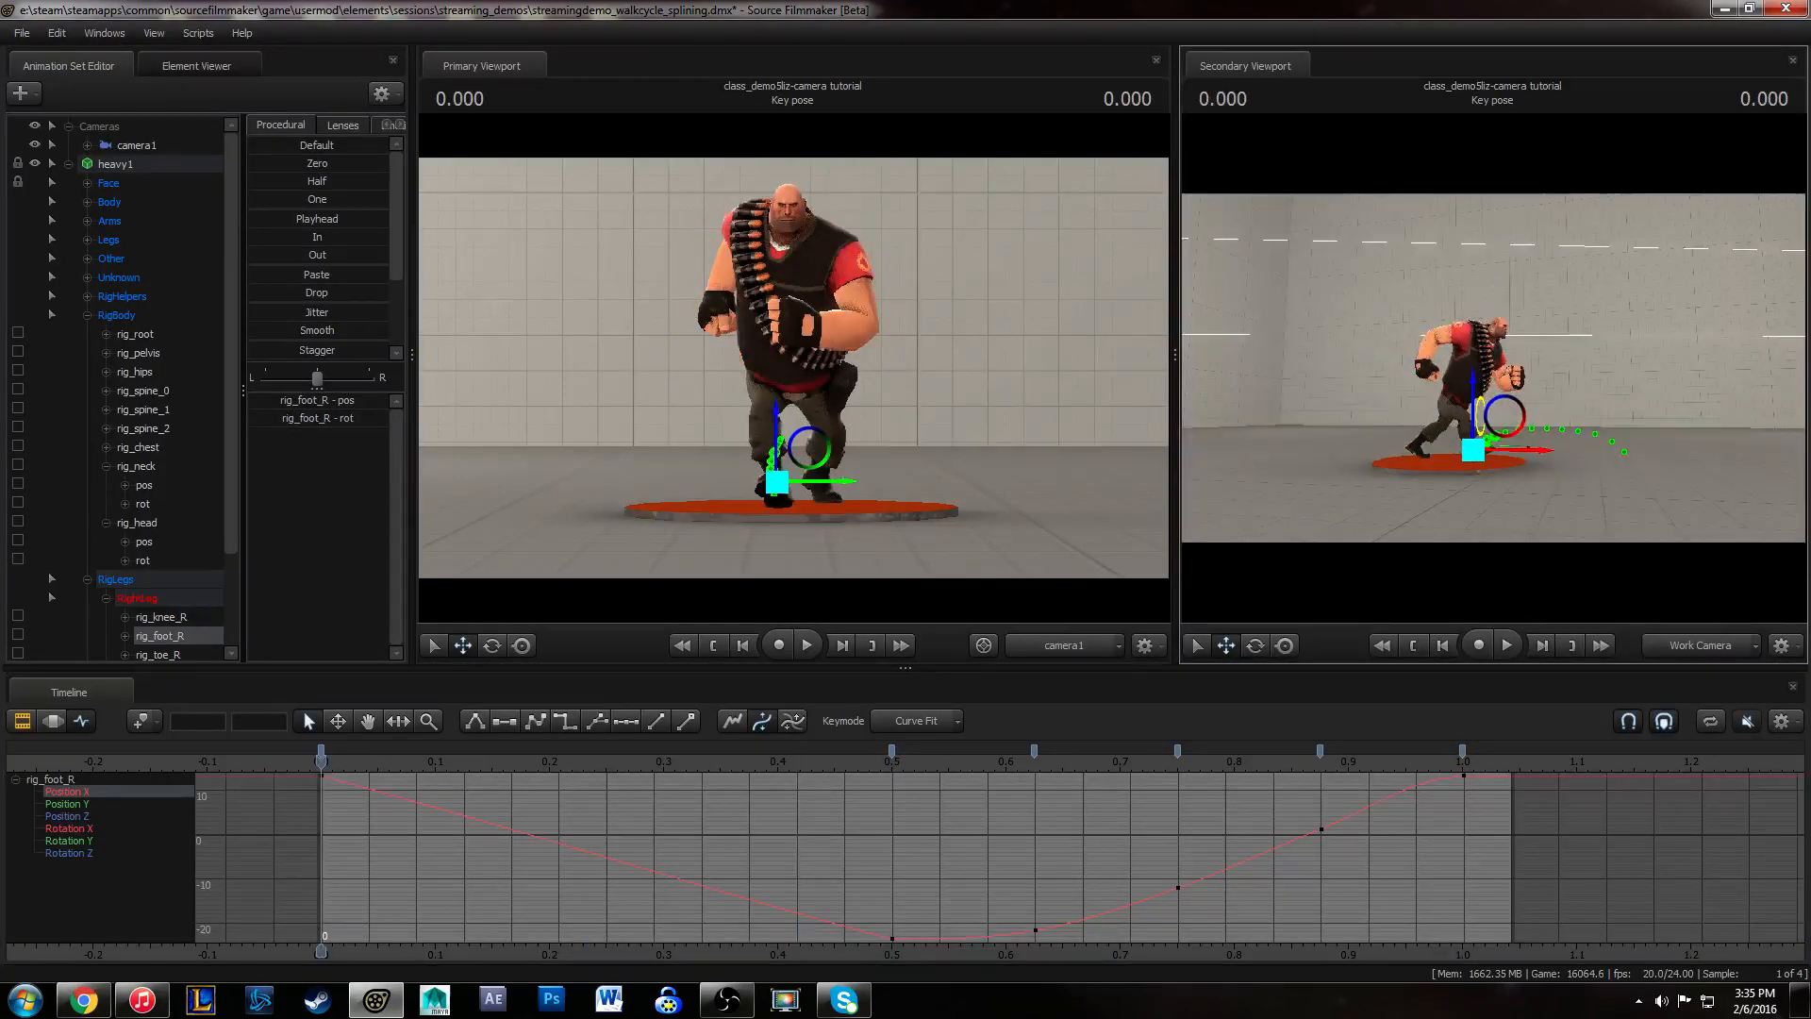
- Select all of heavy1's controls and save the session
{"action": "double_click", "coordinate": [116, 164]}
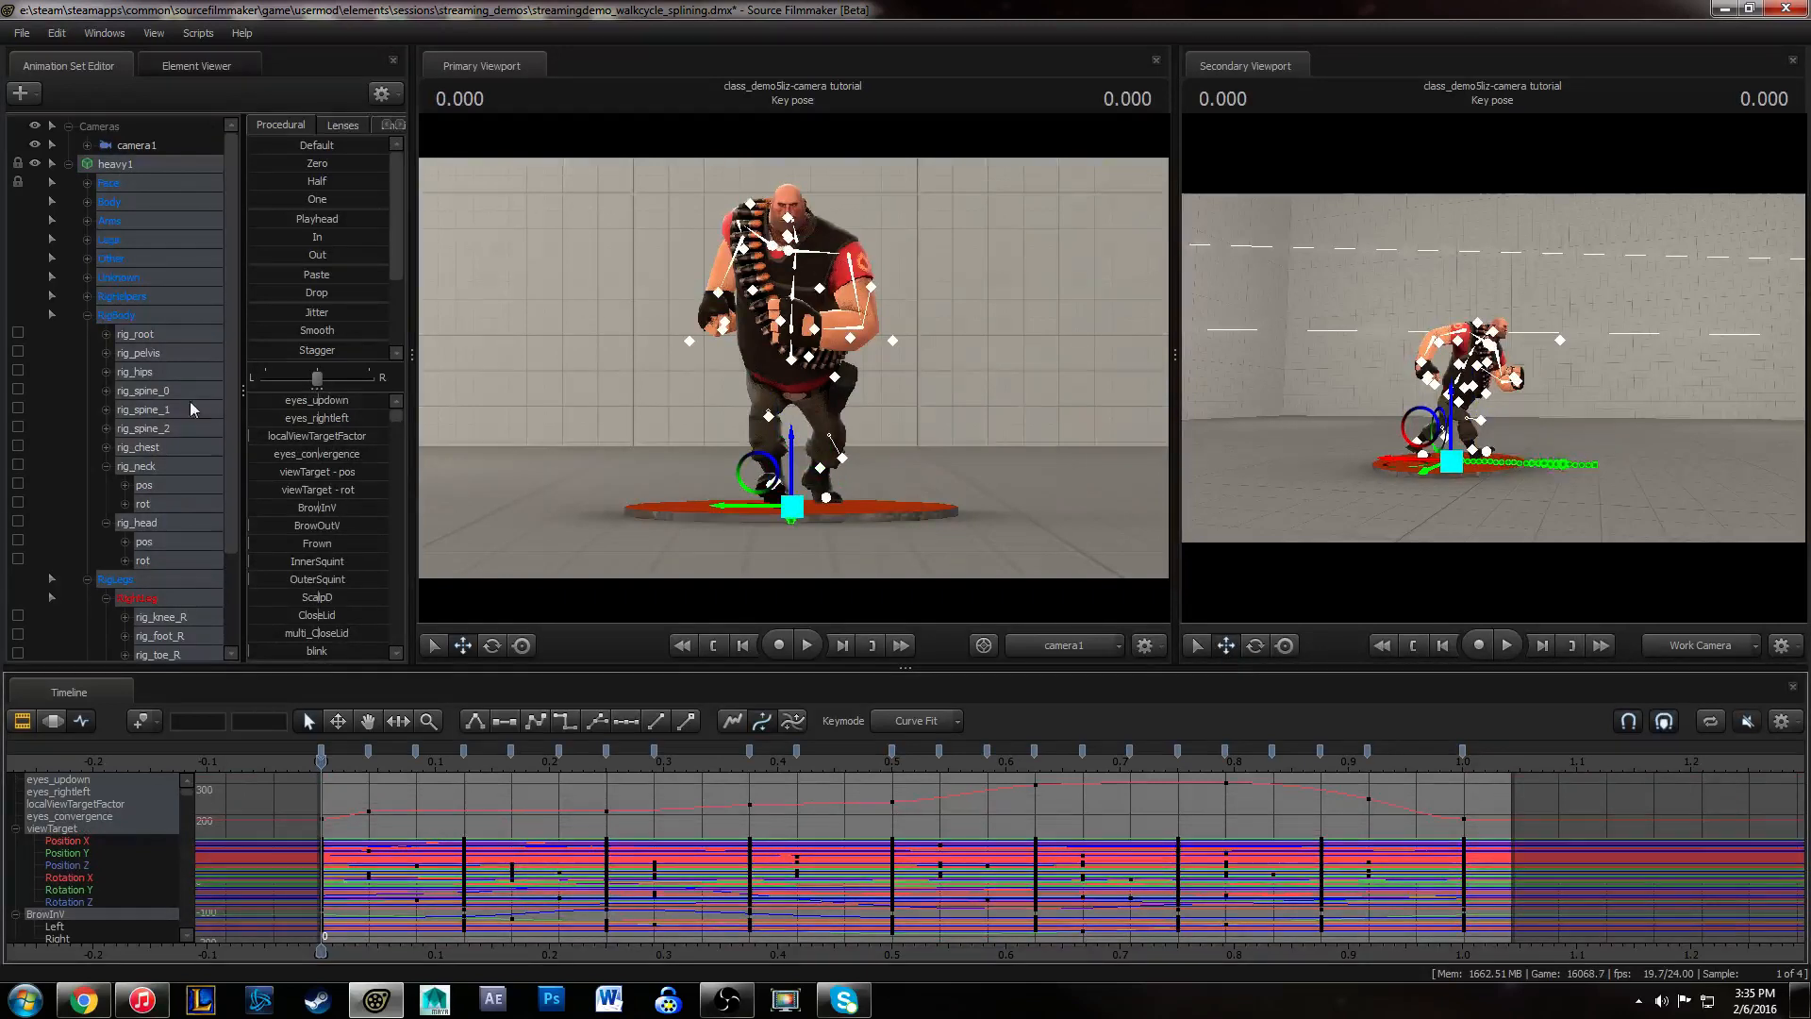
{"action": "left_click", "coordinate": [24, 38]}
{"action": "left_click", "coordinate": [37, 85]}
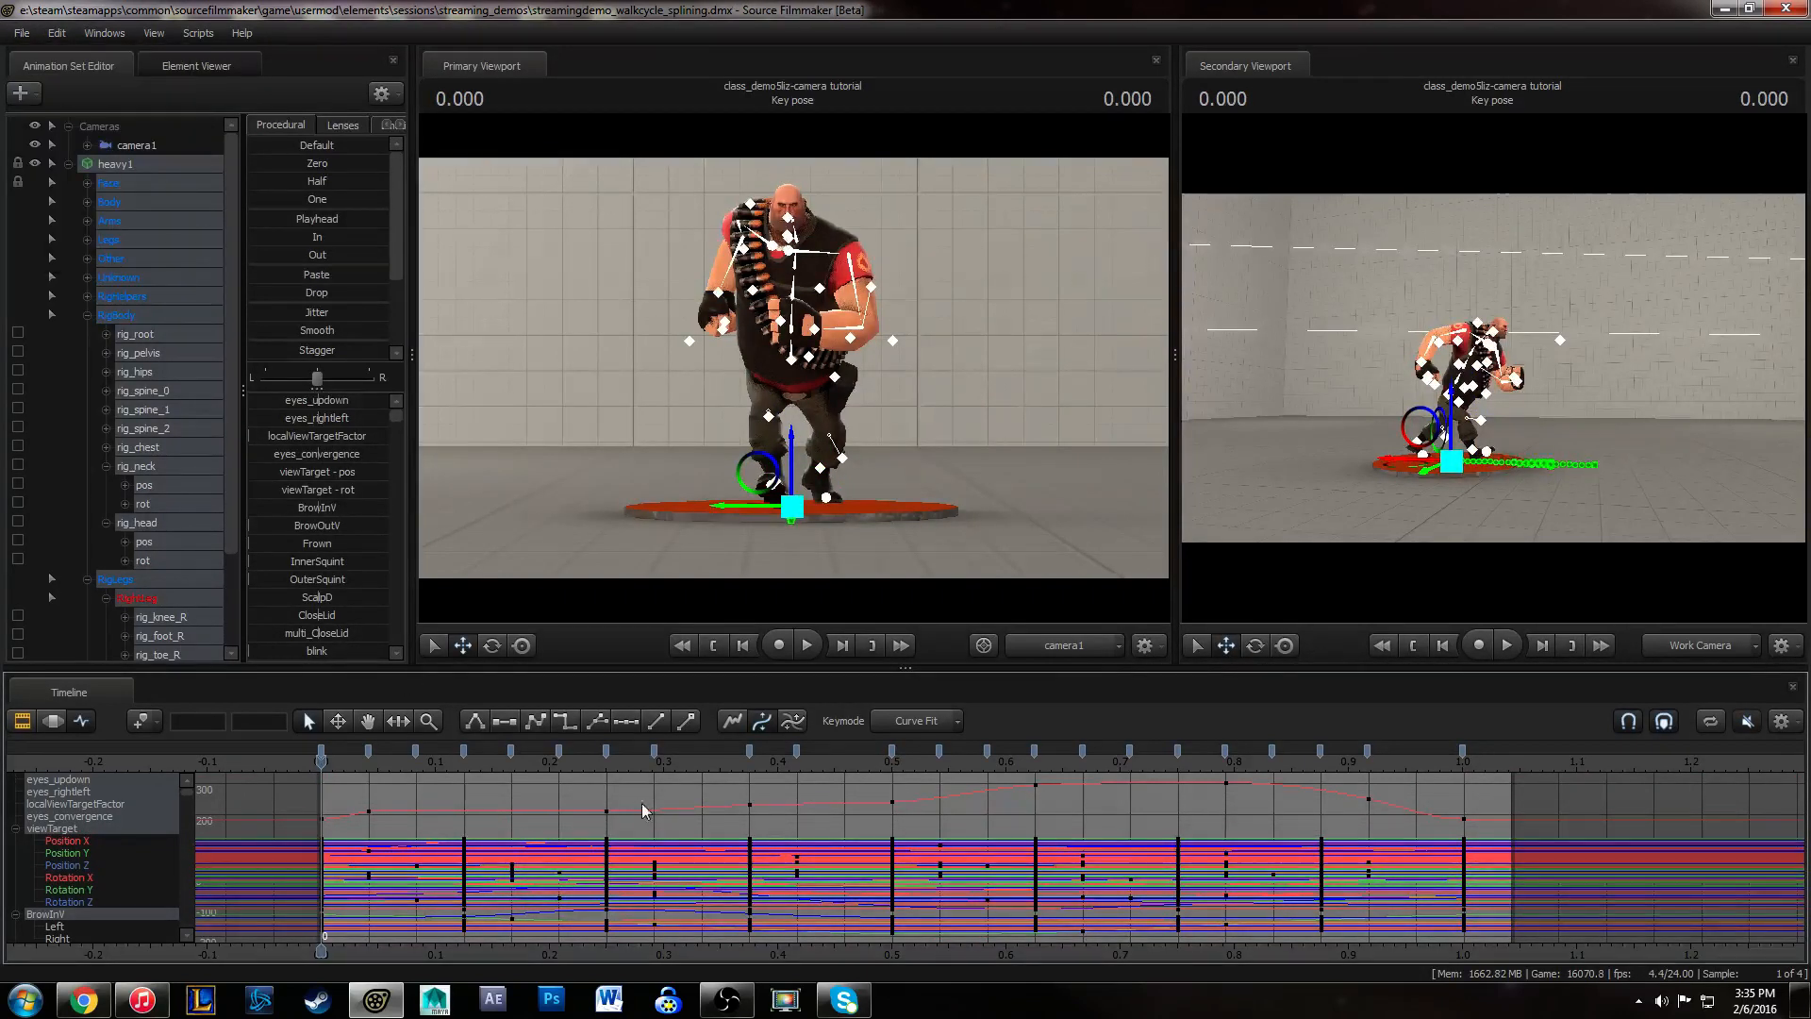
- Switch the timeline through the Motion Editor and Graph Editor to the Clip Editor to show the Key pose shot
{"action": "left_click", "coordinate": [52, 721]}
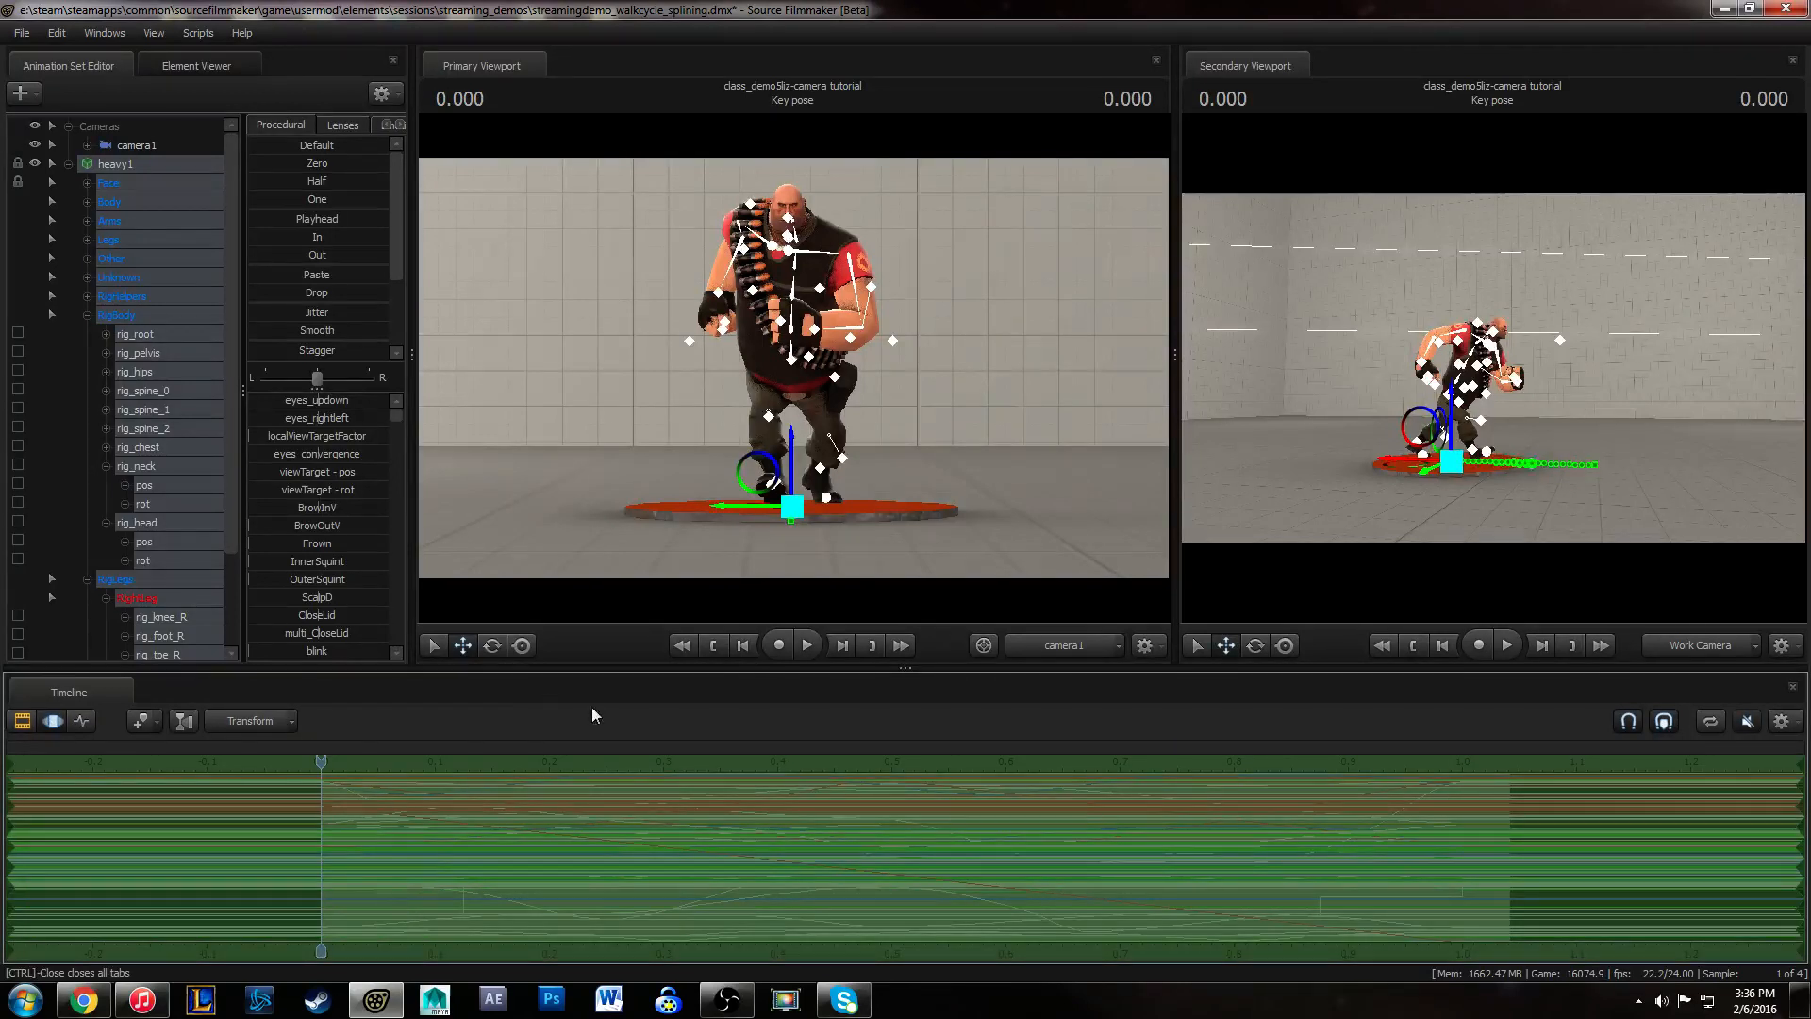
{"action": "left_click", "coordinate": [83, 723]}
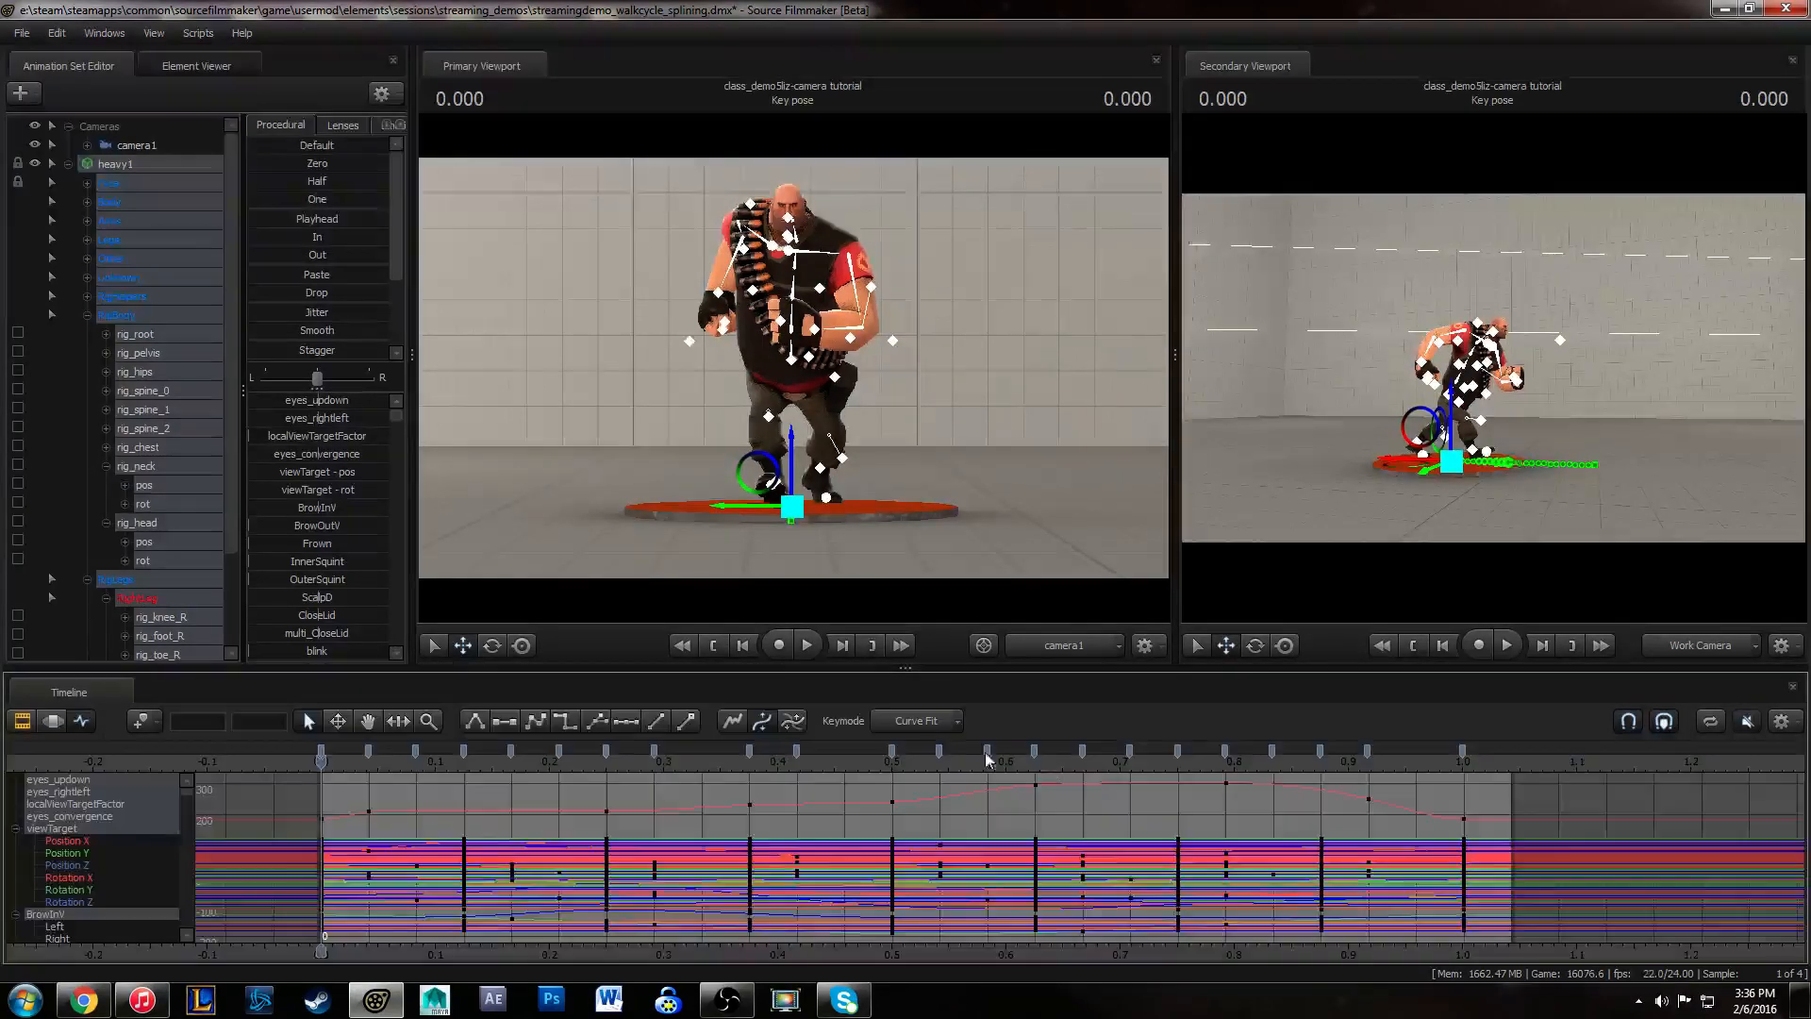
{"action": "left_click", "coordinate": [22, 720]}
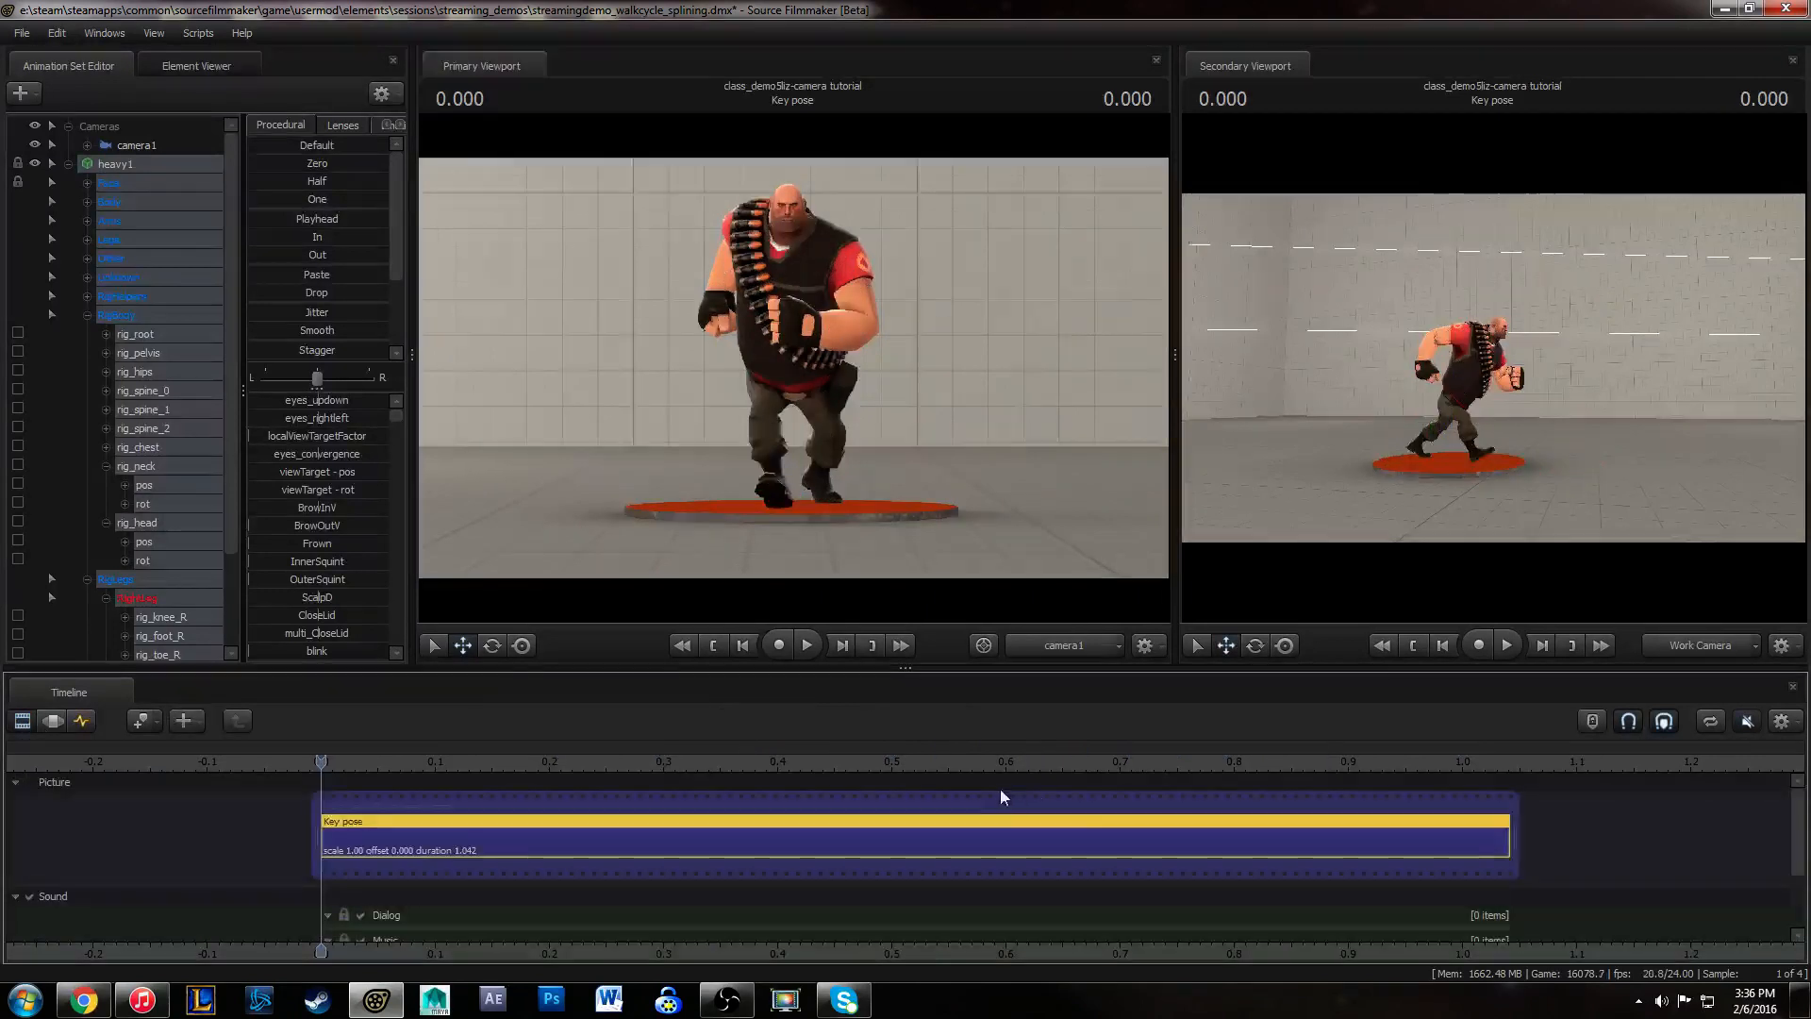
- Lengthen the film track and extend the Key pose shot to a duration of 3.750 seconds
{"action": "scroll", "coordinate": [1037, 797], "scroll_direction": "down", "scroll_amount": 5}
{"action": "left_click_drag", "start_coordinate": [977, 833], "coordinate": [1768, 839]}
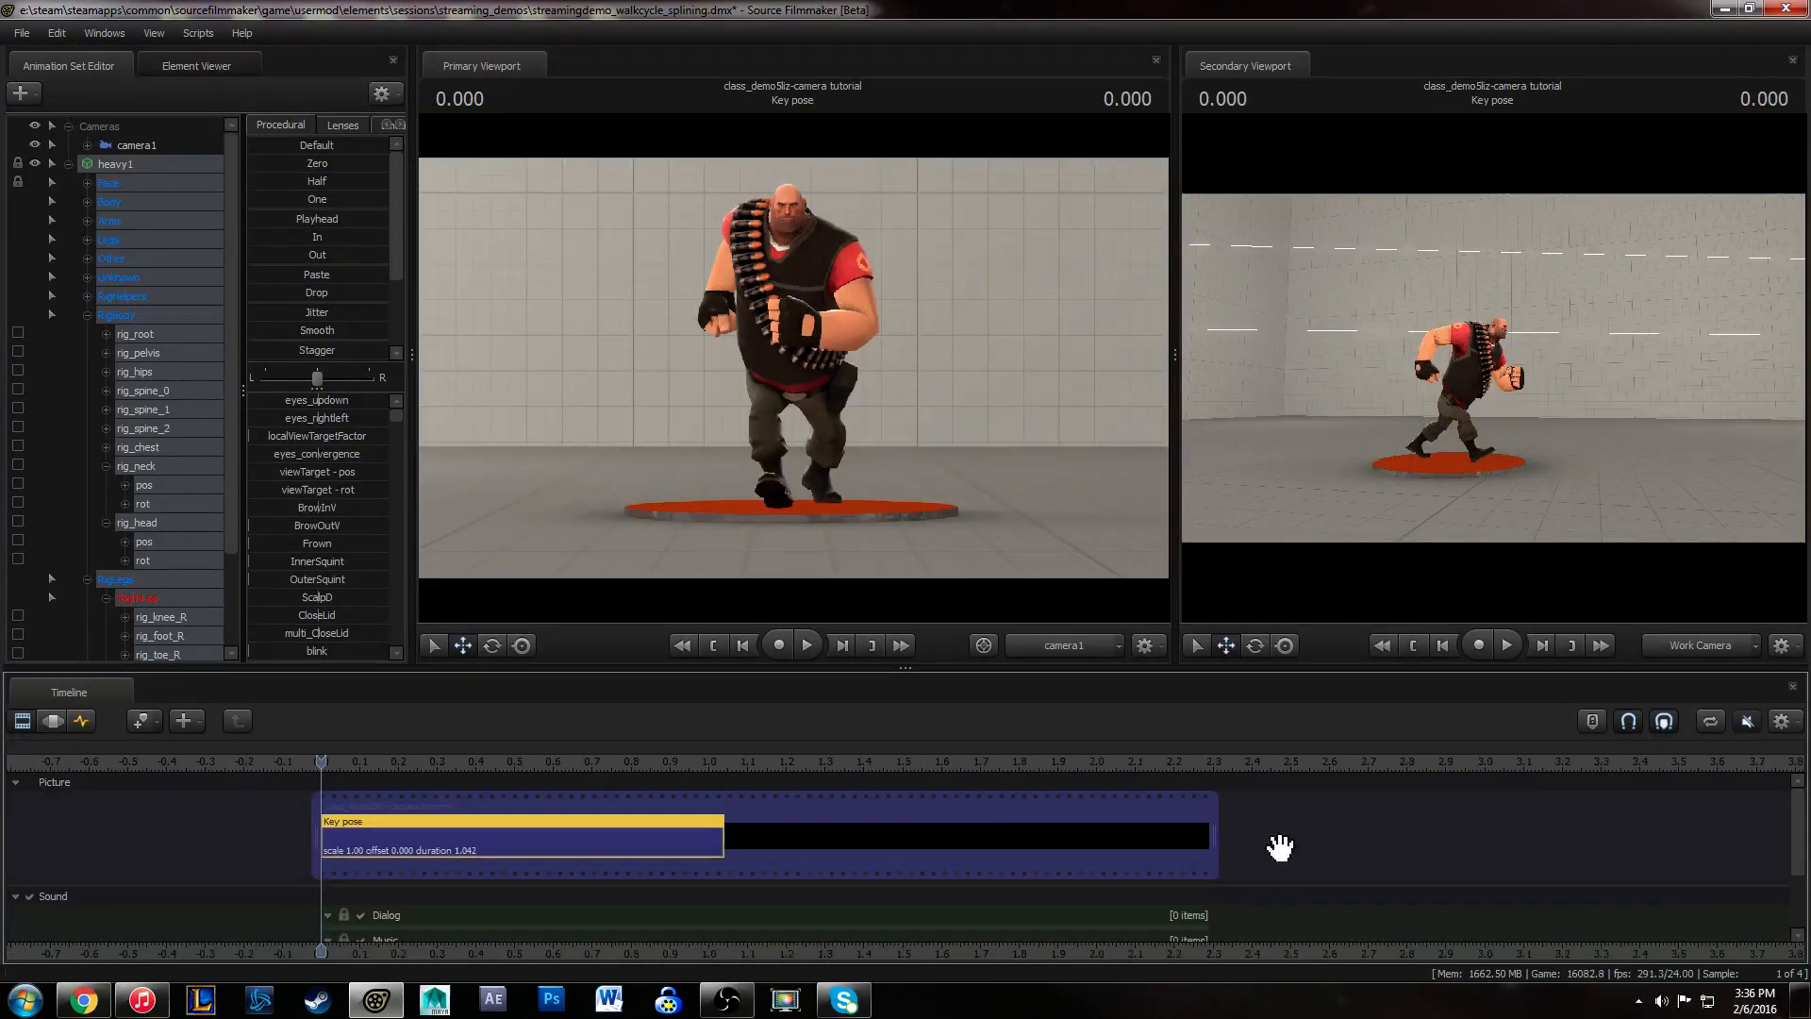
{"action": "left_click_drag", "start_coordinate": [1211, 863], "coordinate": [1770, 868]}
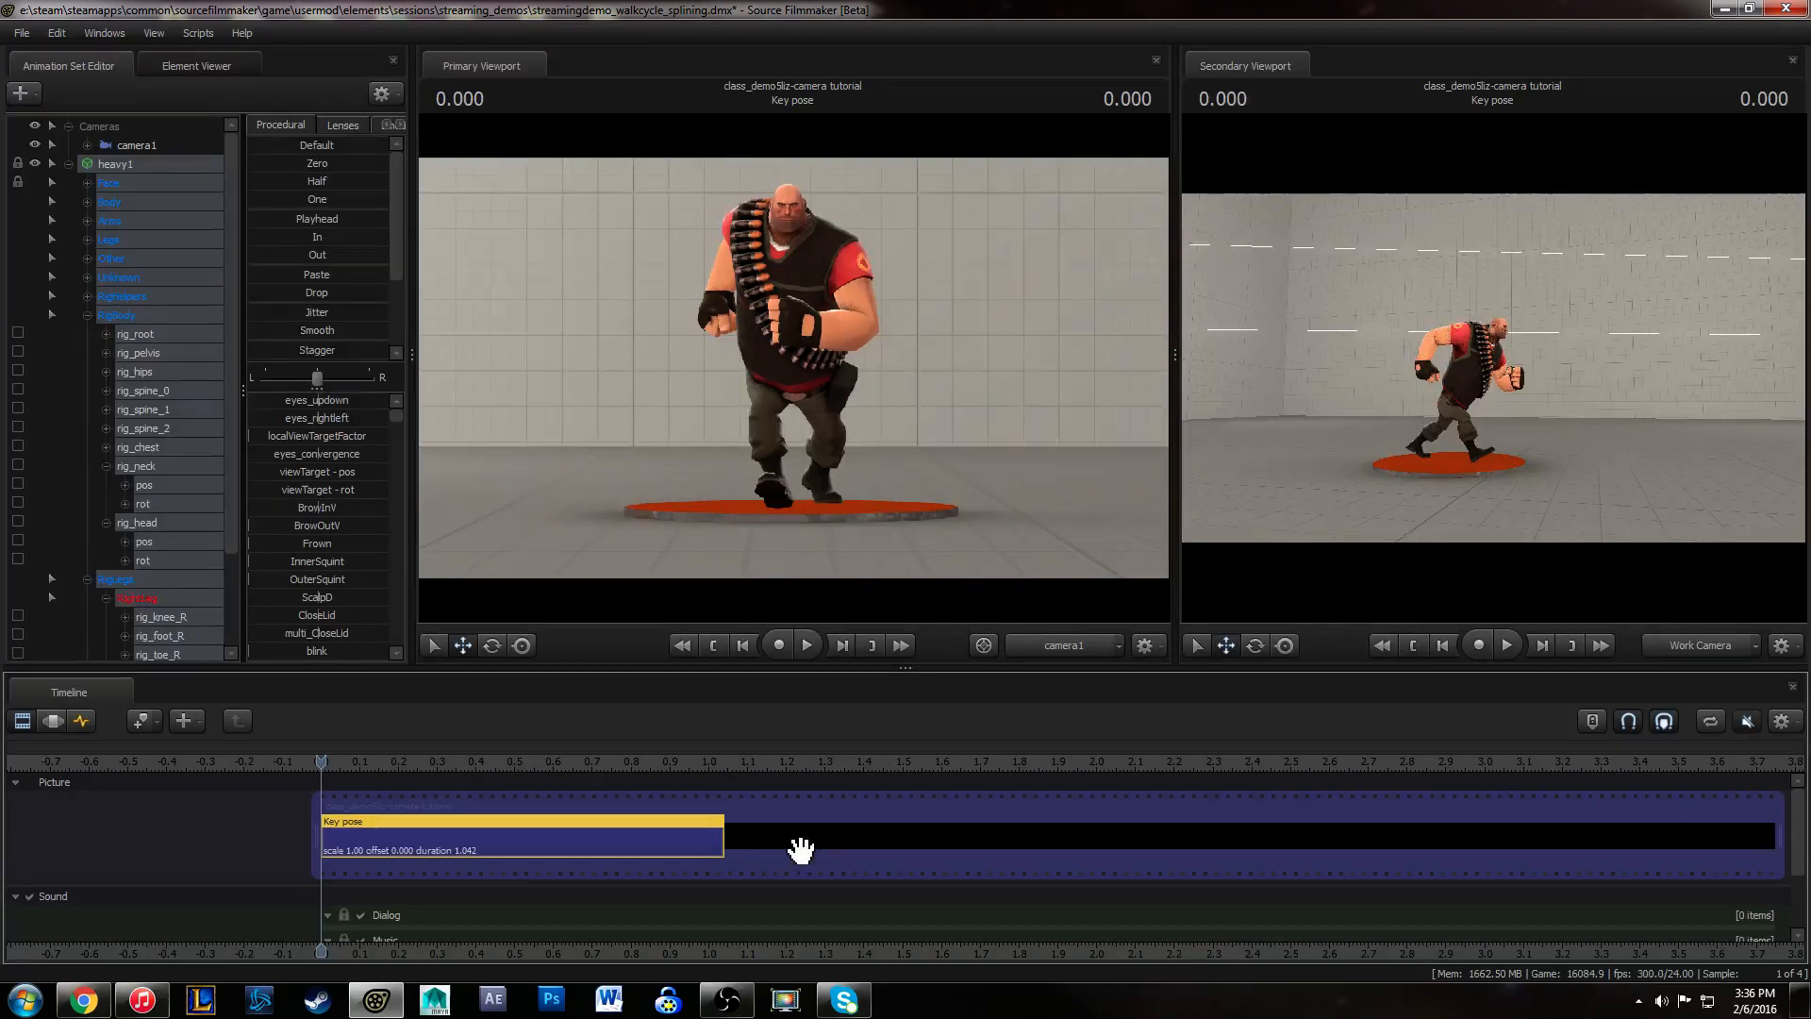
{"action": "left_click_drag", "start_coordinate": [724, 844], "coordinate": [1775, 846]}
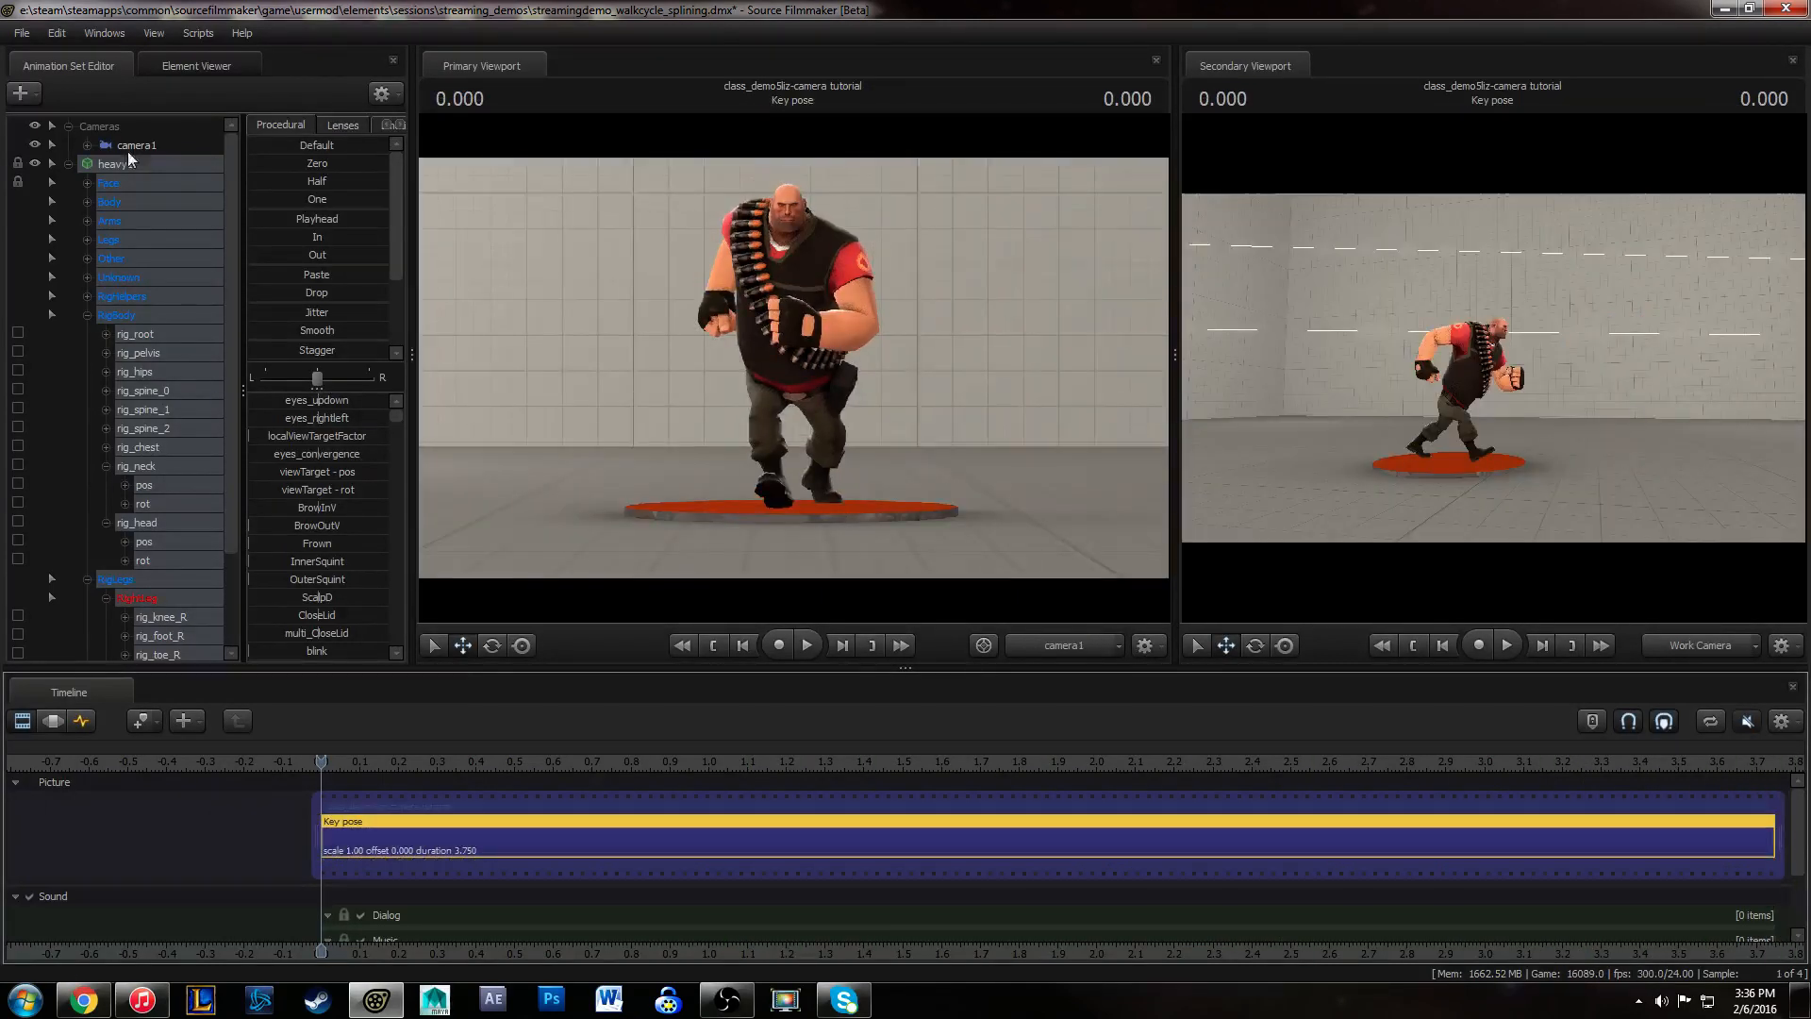
- Copy the samples of all the Heavy's controls over the walk cycle from 0 to about 1.0 second
{"action": "left_click", "coordinate": [54, 723]}
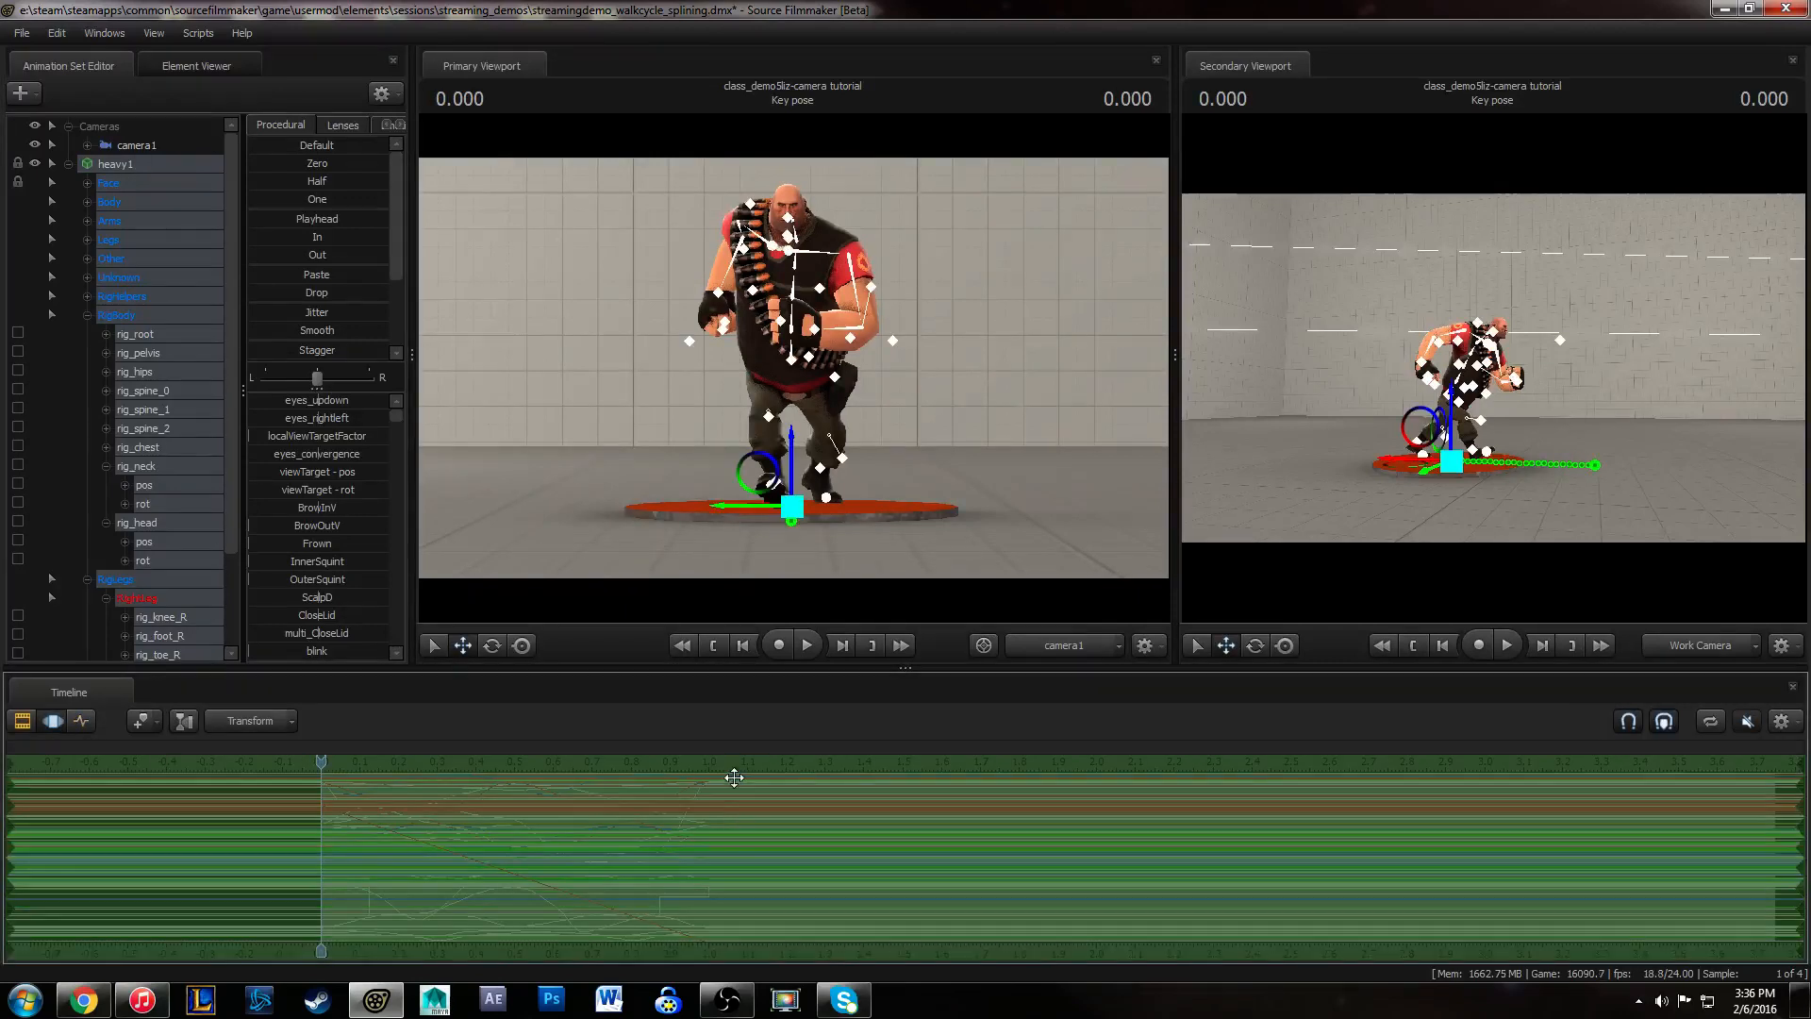
{"action": "left_click_drag", "start_coordinate": [322, 851], "coordinate": [710, 852]}
{"action": "right_click", "coordinate": [473, 832]}
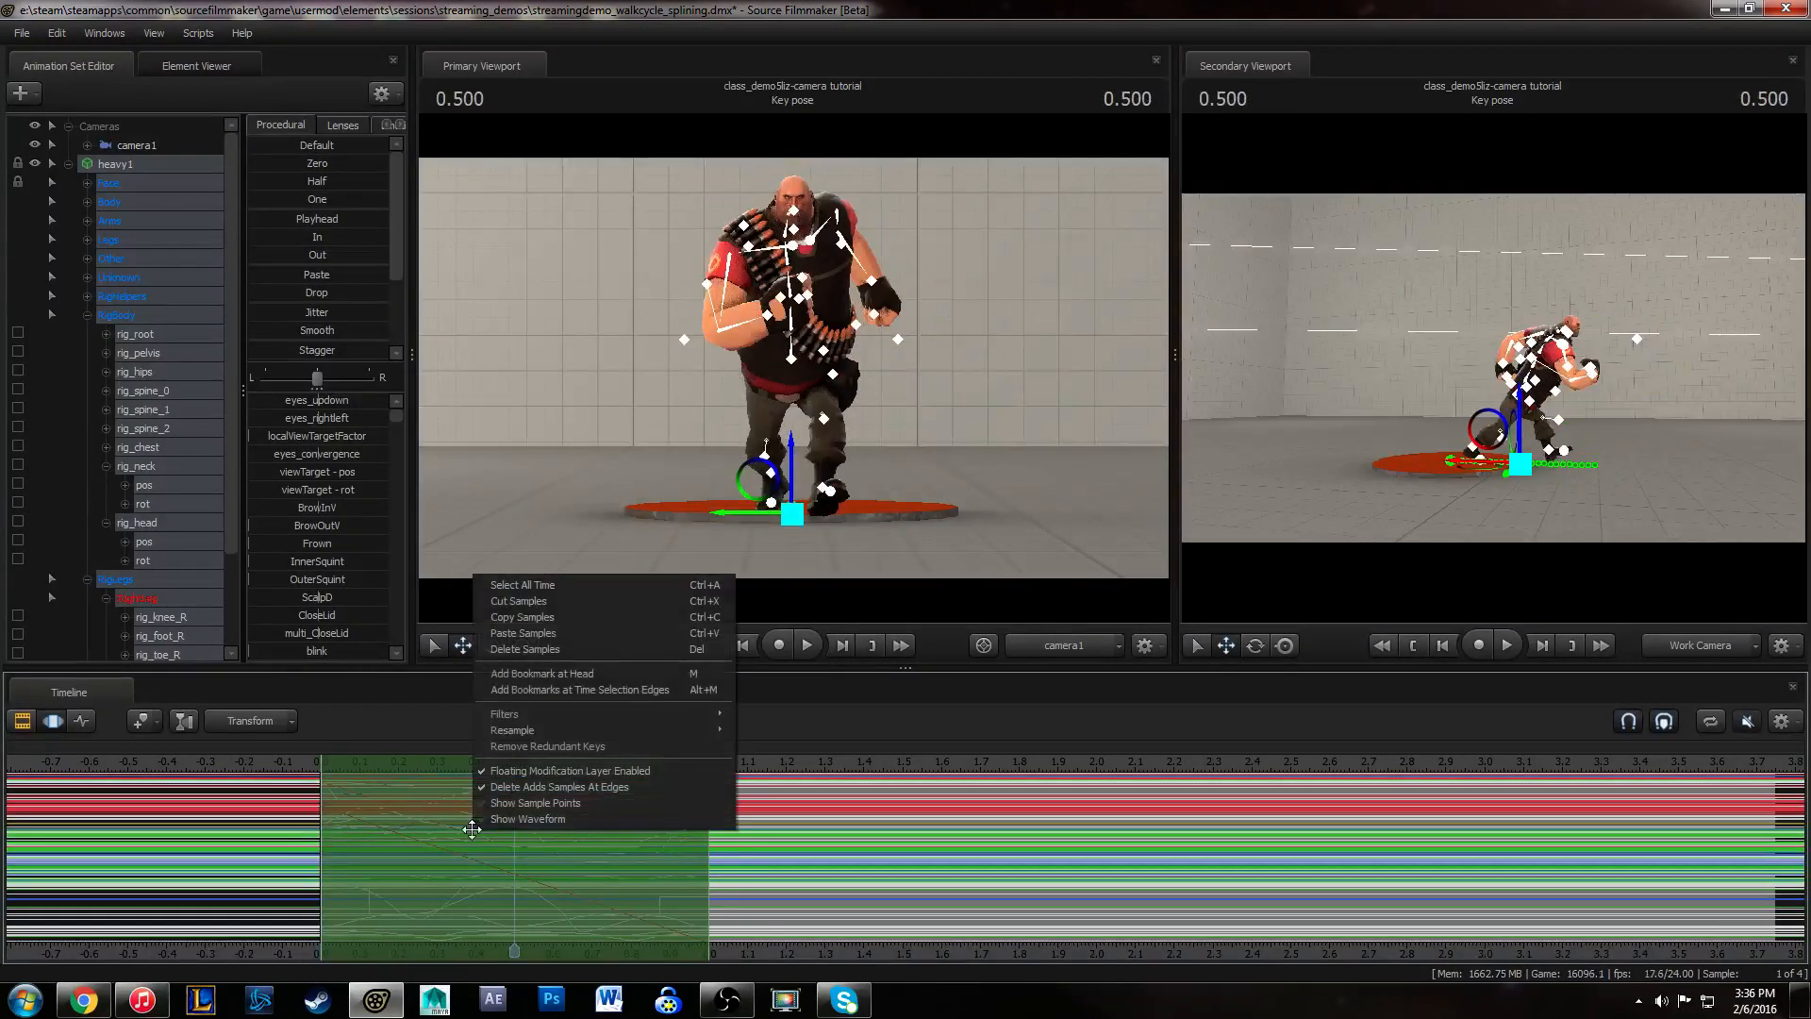
{"action": "left_click", "coordinate": [516, 618]}
- Paste the copied walk cycle samples over the span from about 0.958 to 1.958 seconds and play the result
{"action": "left_click_drag", "start_coordinate": [566, 857], "coordinate": [938, 862]}
{"action": "right_click", "coordinate": [886, 846]}
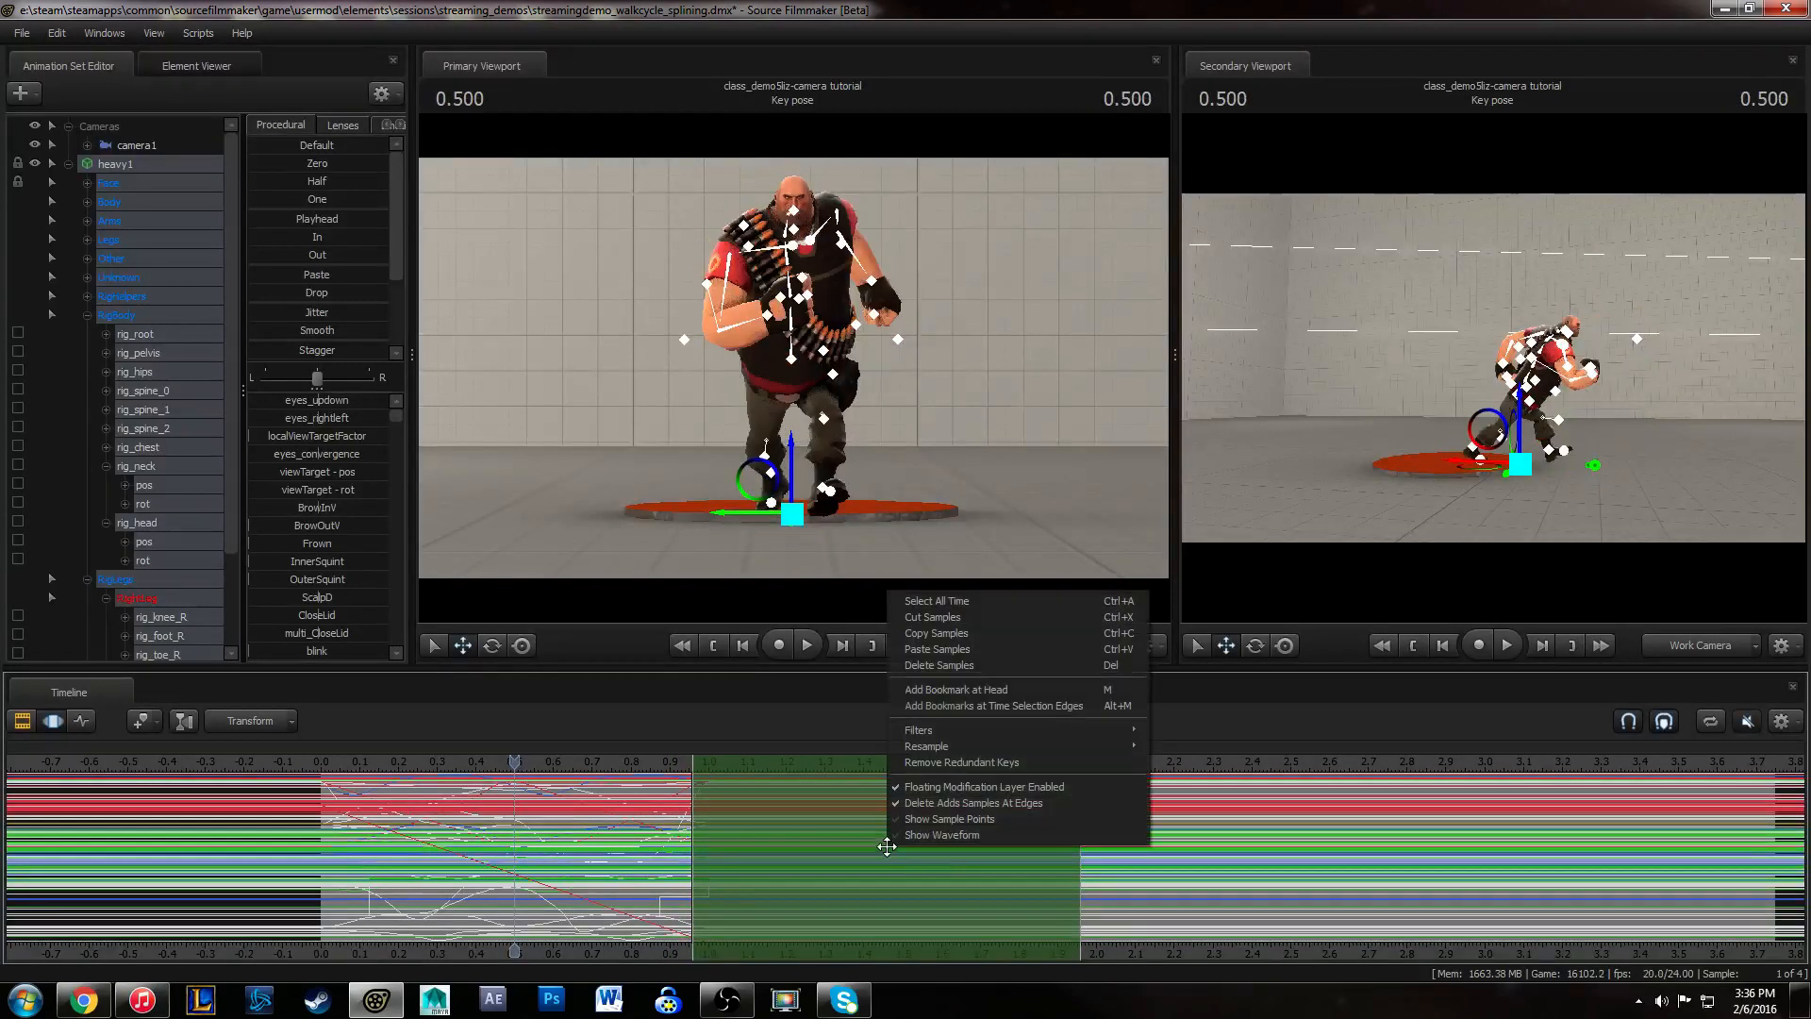
{"action": "left_click", "coordinate": [959, 649]}
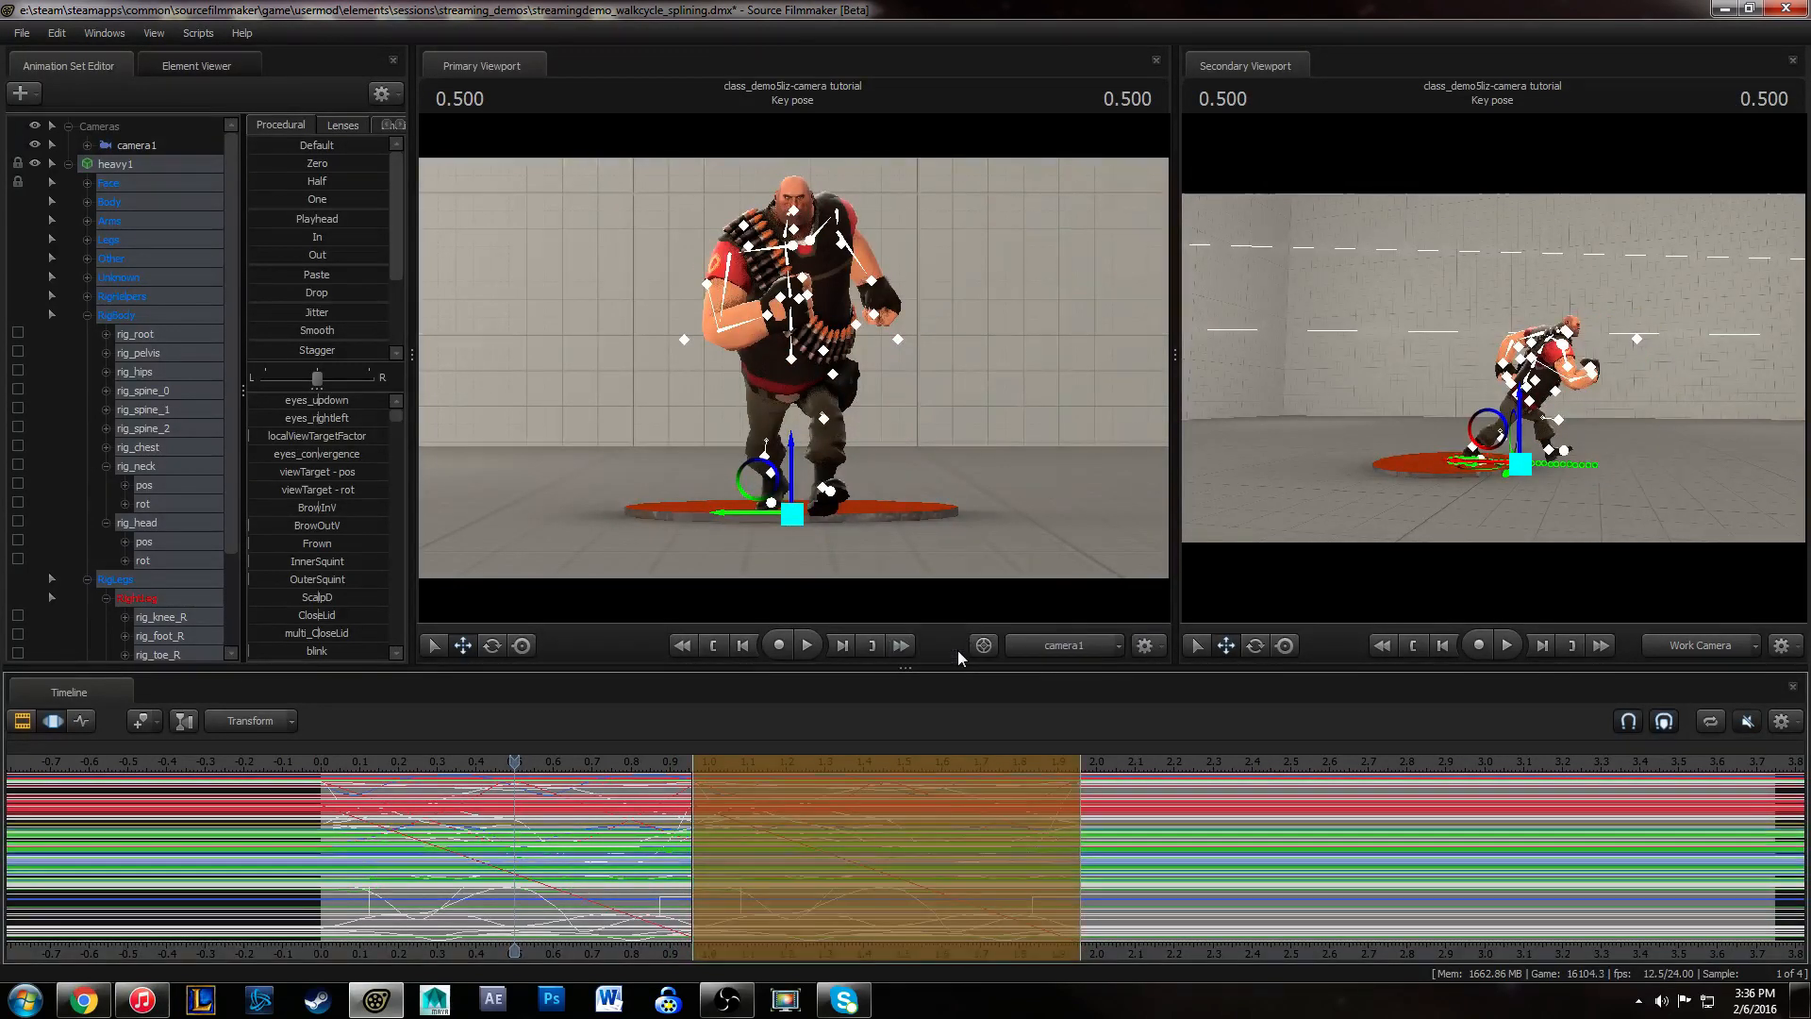
{"action": "left_click_drag", "start_coordinate": [582, 764], "coordinate": [325, 762]}
{"action": "key", "text": "Return"}
{"action": "key", "text": "space"}
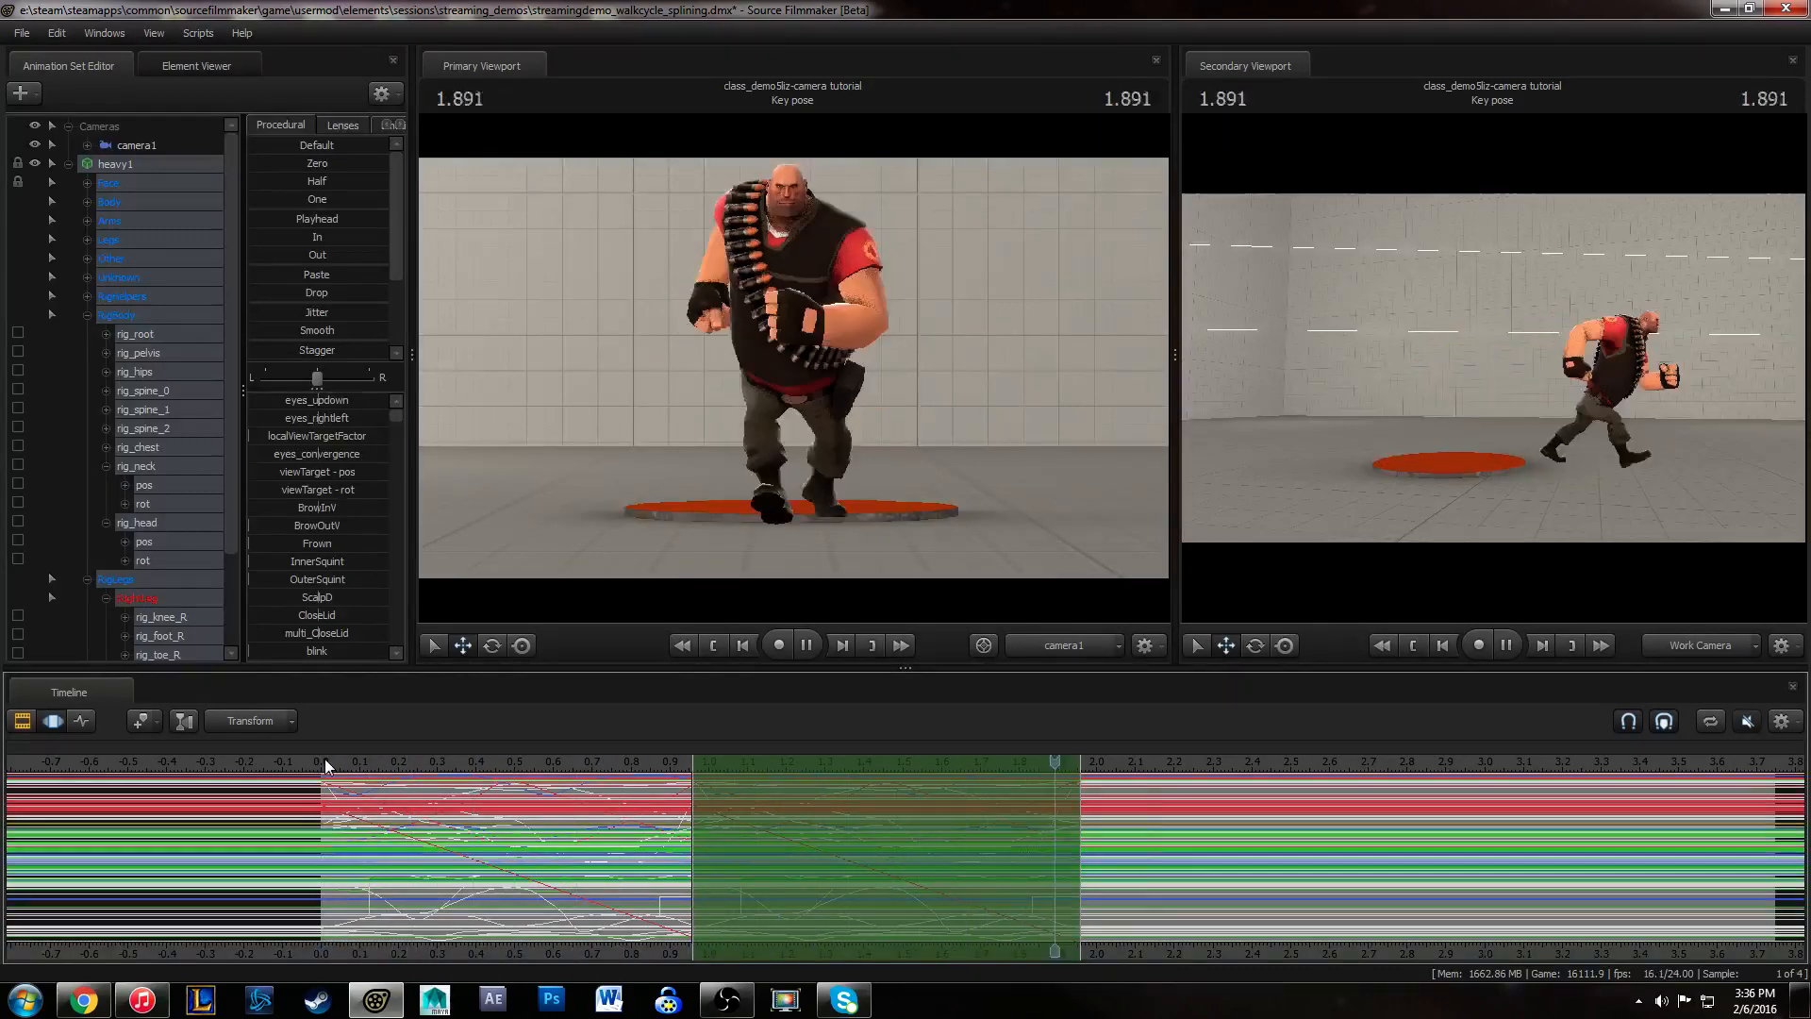
{"action": "key", "text": "space"}
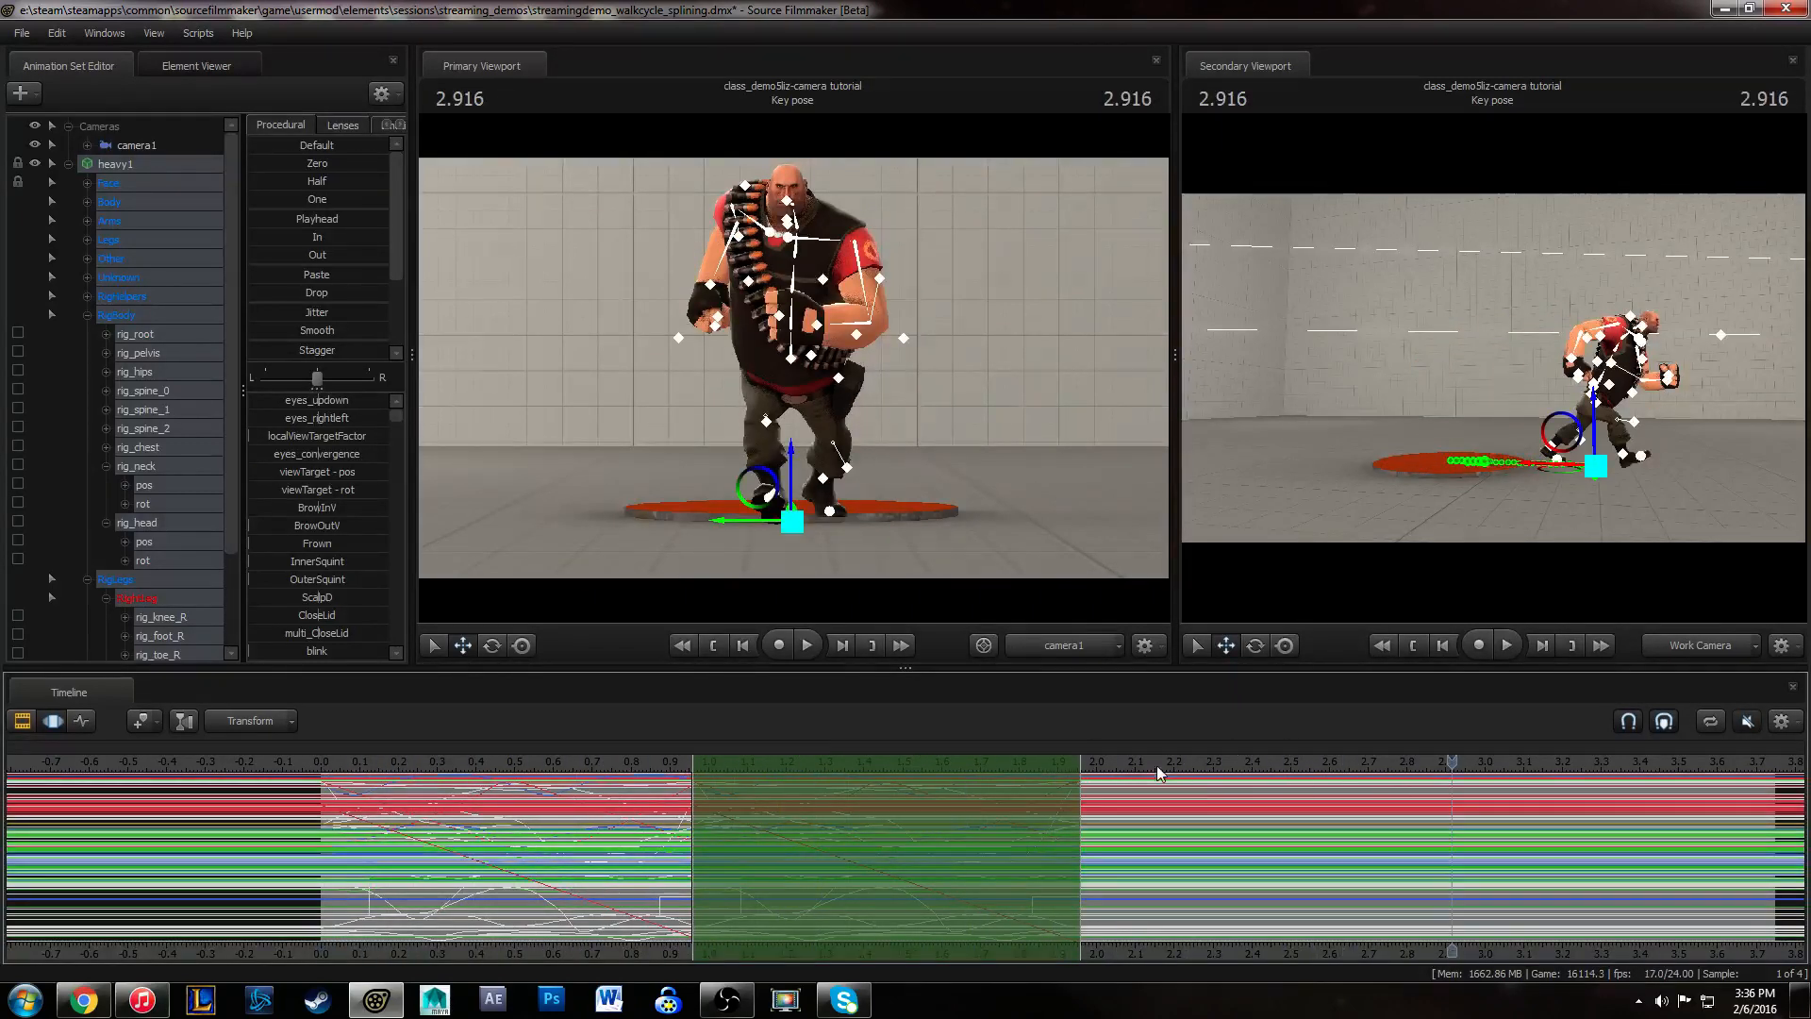
- Move the time selection to start at 1.916 seconds and paste a third walk cycle there
{"action": "left_click_drag", "start_coordinate": [1437, 769], "coordinate": [1064, 773]}
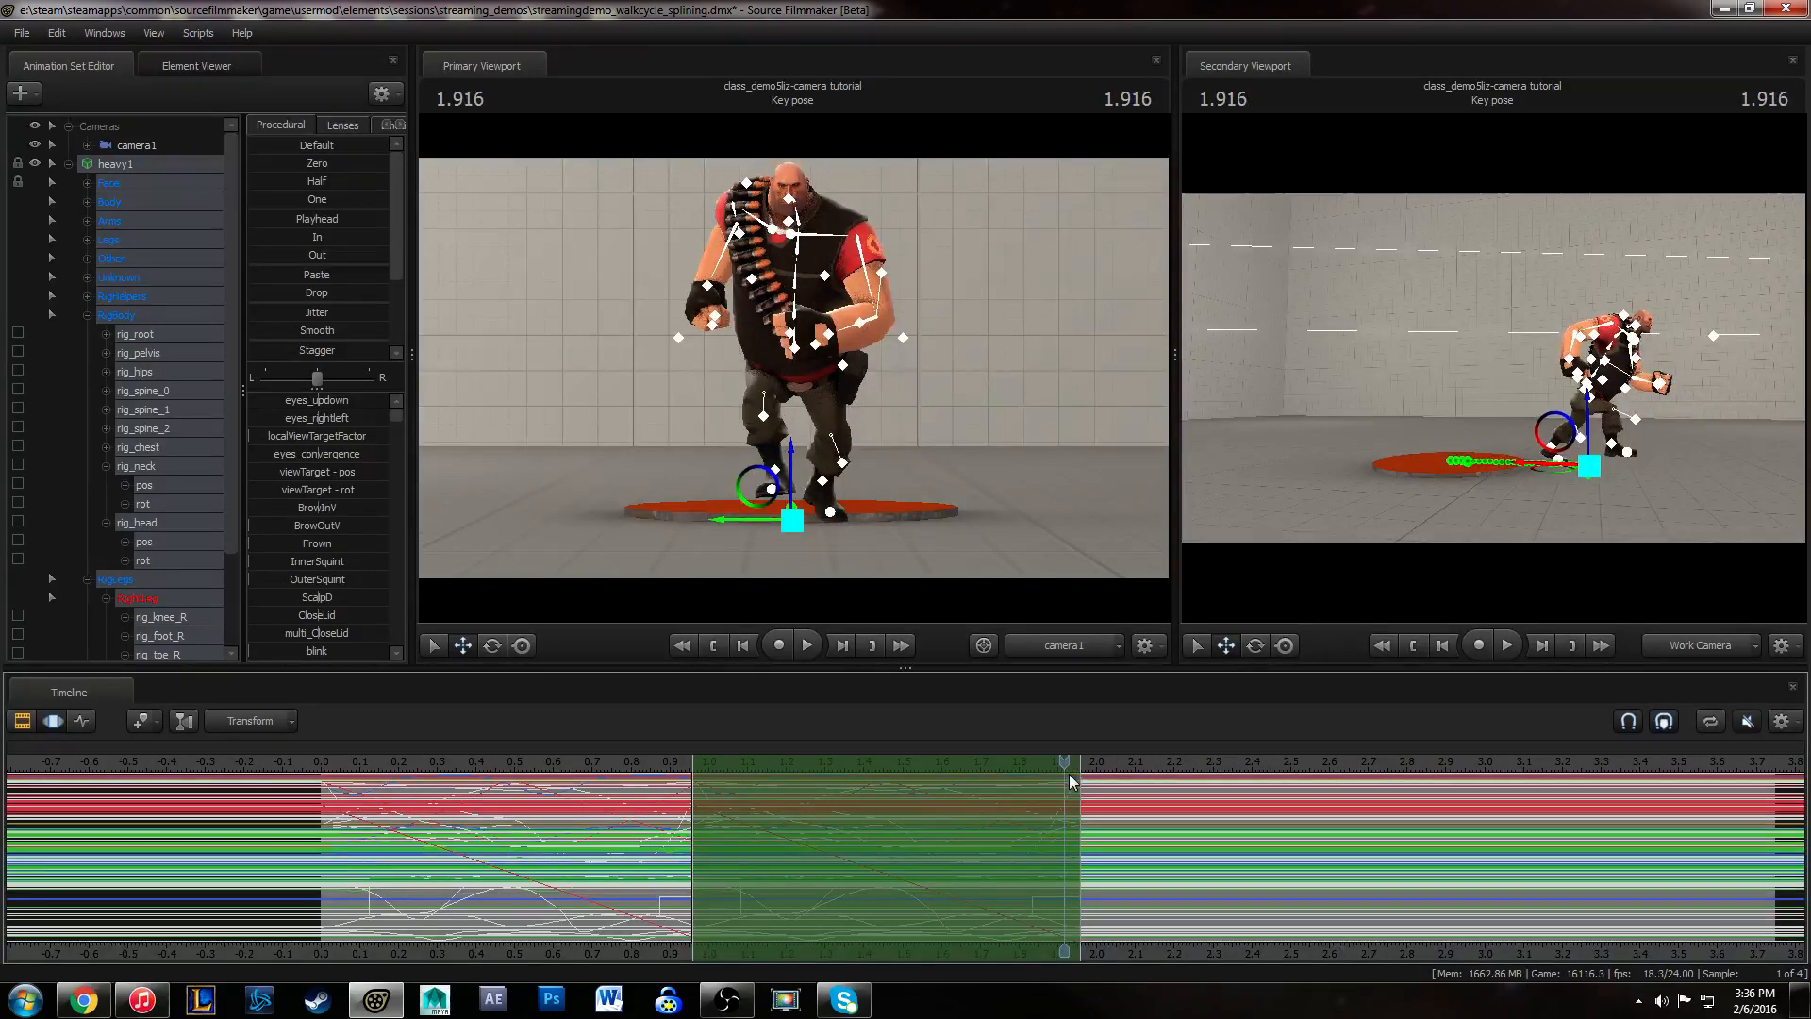
{"action": "left_click_drag", "start_coordinate": [947, 818], "coordinate": [1298, 824]}
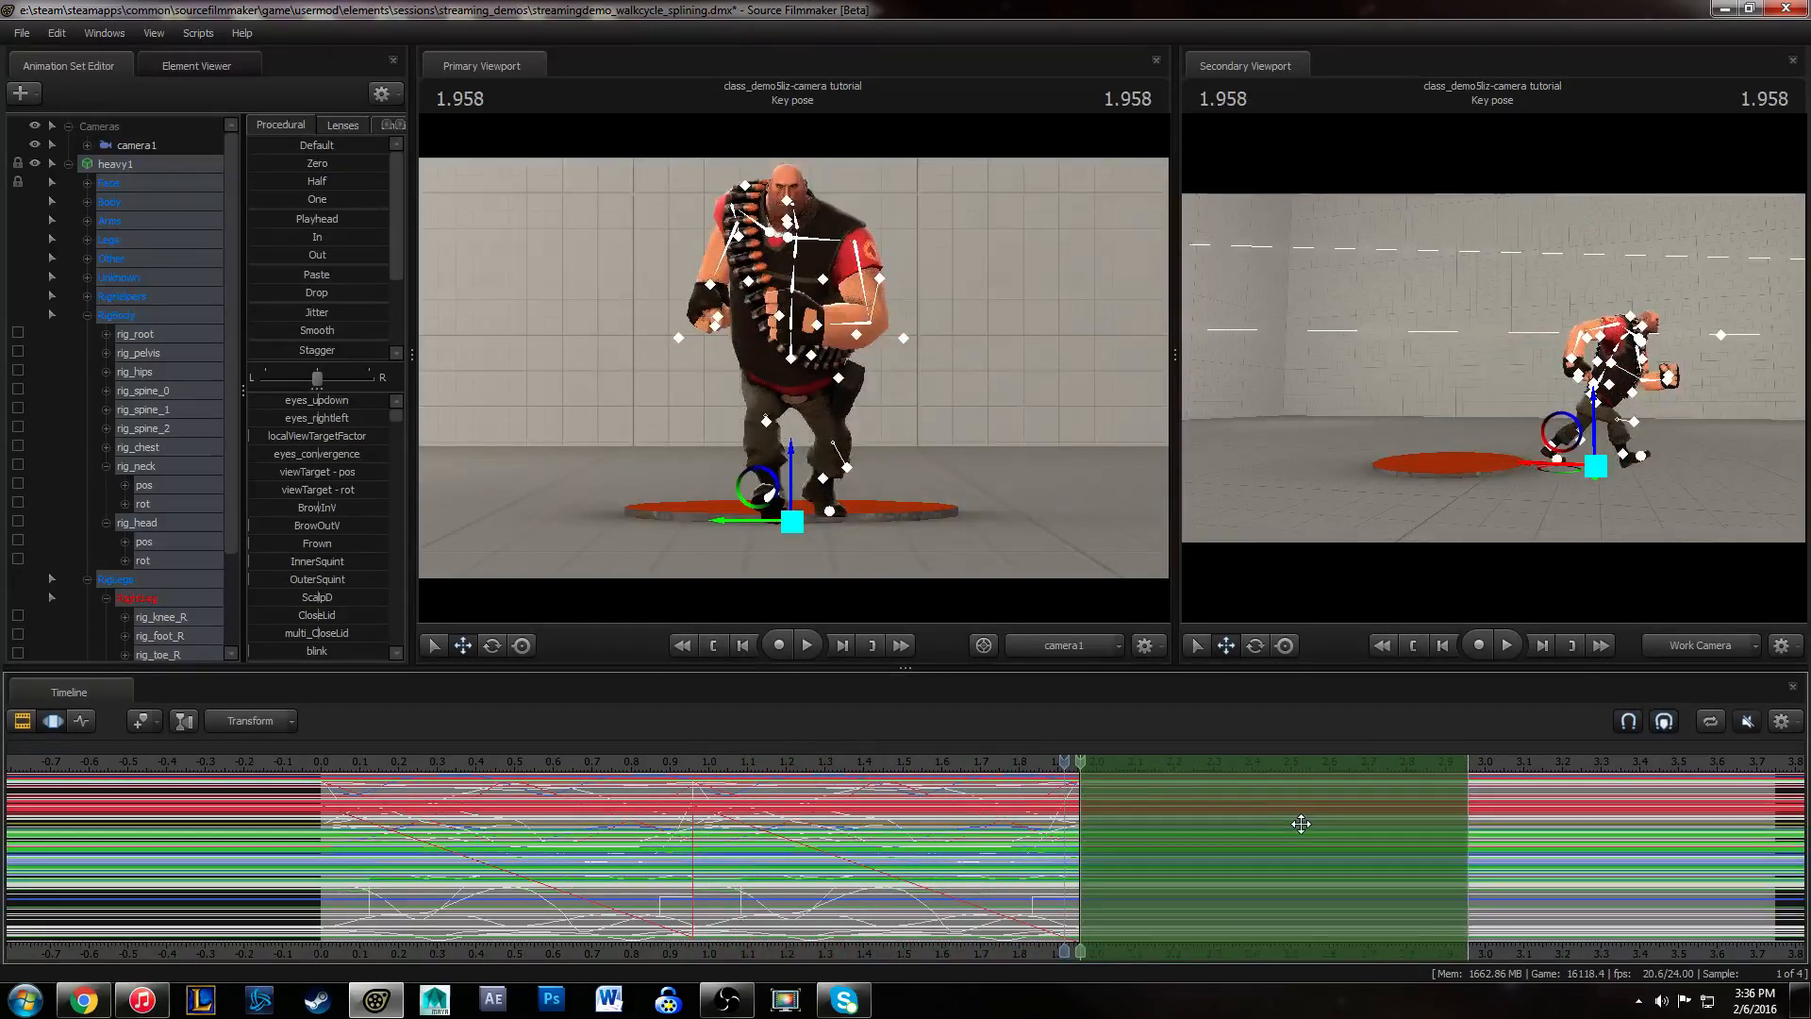
{"action": "left_click", "coordinate": [1092, 762]}
{"action": "mouse_move", "coordinate": [1088, 762]}
{"action": "left_mouse_down"}
{"action": "mouse_move", "coordinate": [1113, 766]}
{"action": "mouse_move", "coordinate": [1072, 774]}
{"action": "left_mouse_up"}
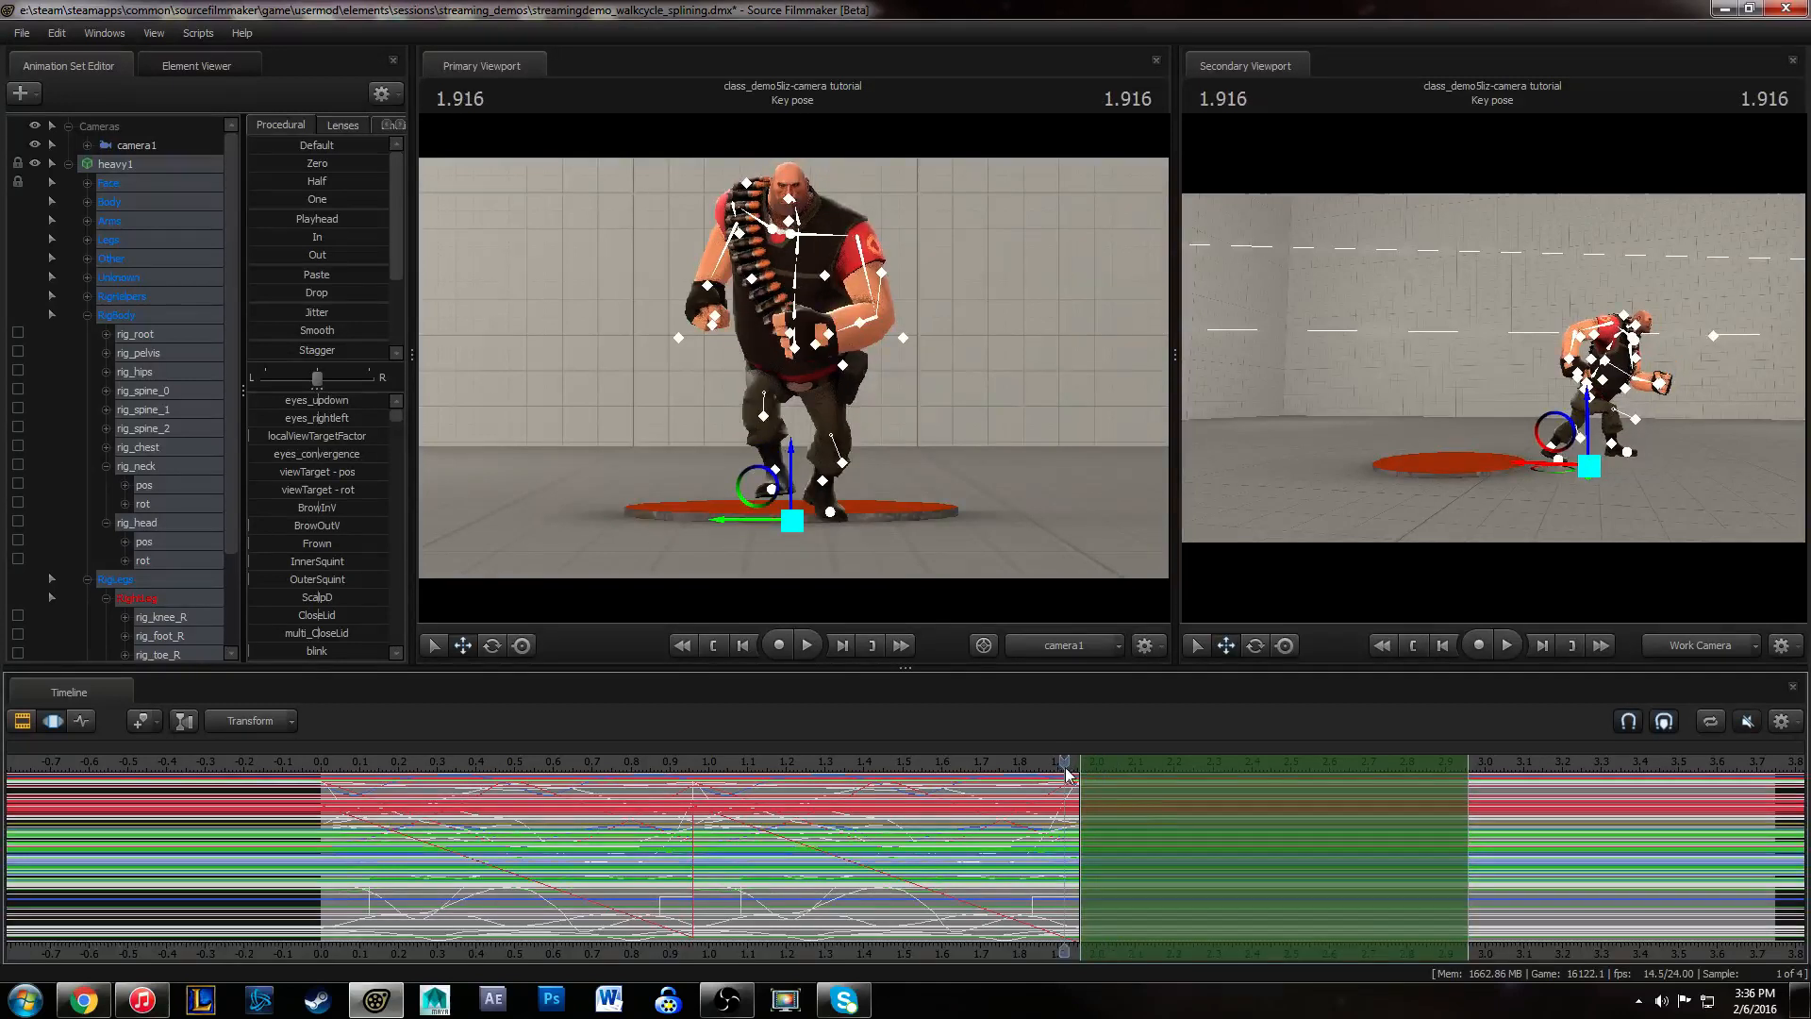
{"action": "left_click_drag", "start_coordinate": [1161, 822], "coordinate": [1145, 821]}
{"action": "right_click", "coordinate": [1144, 820]}
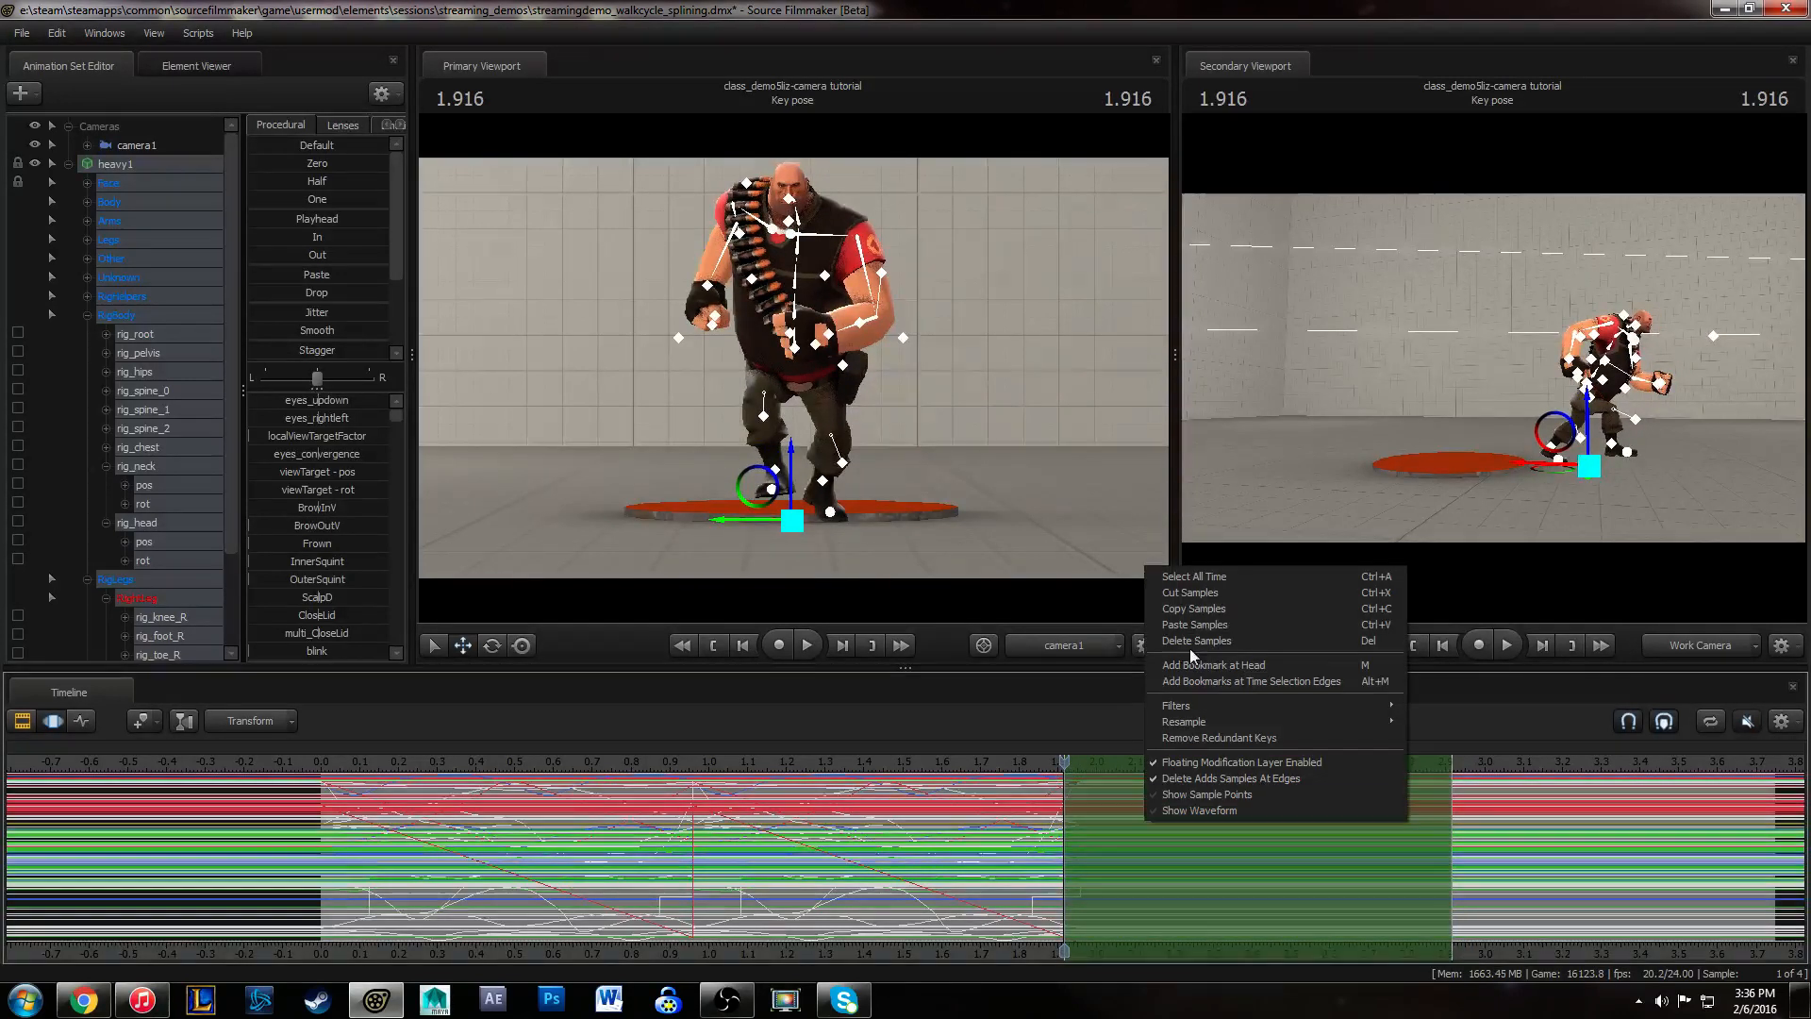
{"action": "left_click", "coordinate": [1193, 625]}
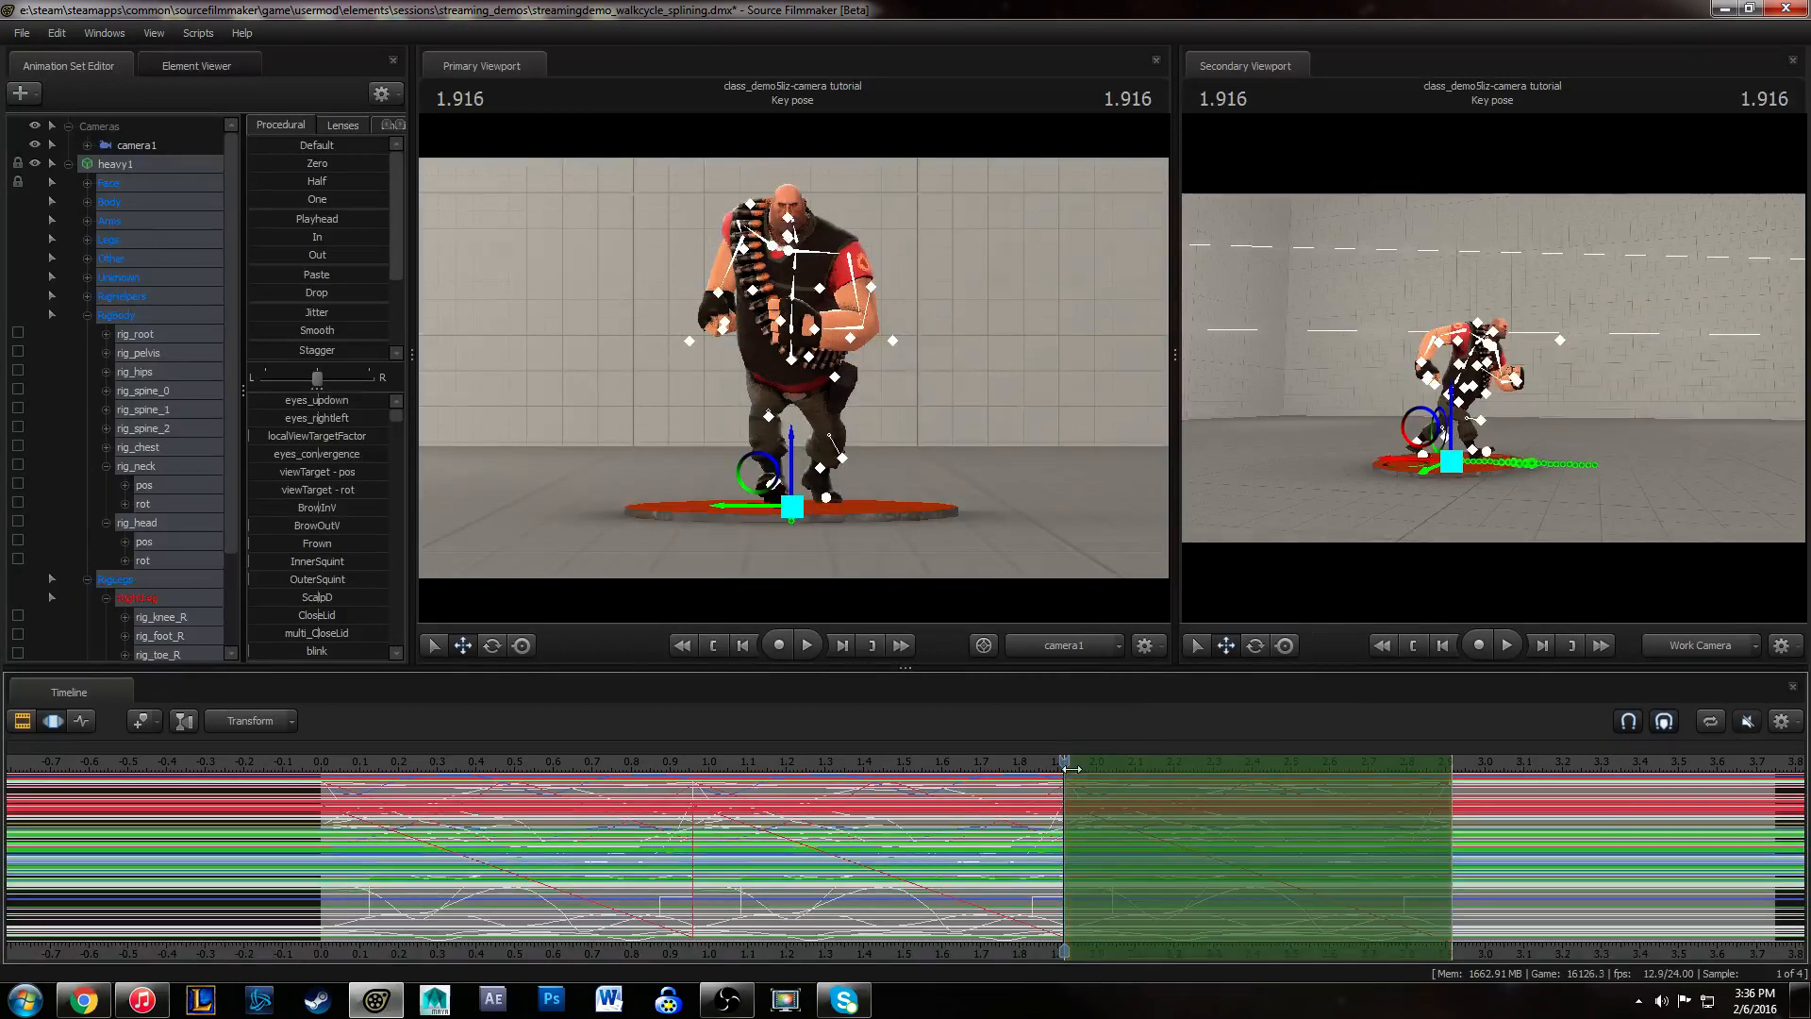
- Play and scrub through the repeated cycles to check the transitions between them
{"action": "left_click_drag", "start_coordinate": [1065, 766], "coordinate": [698, 772]}
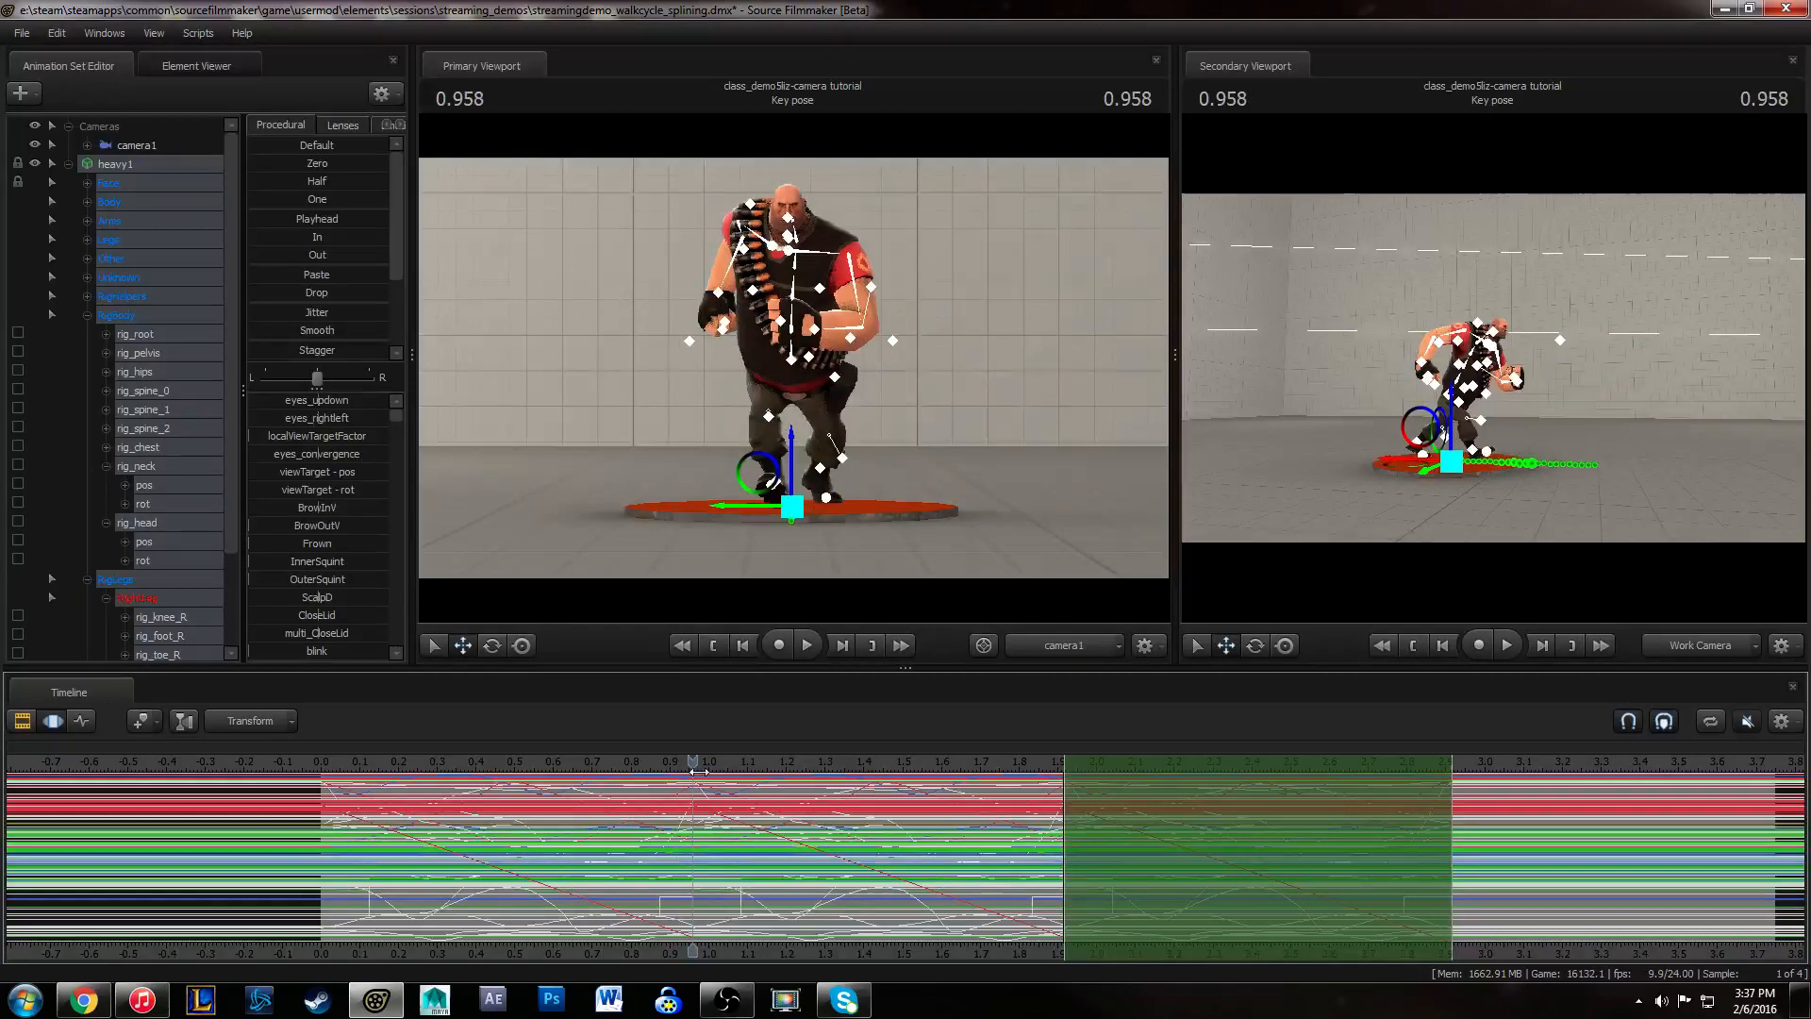
{"action": "key", "text": "space"}
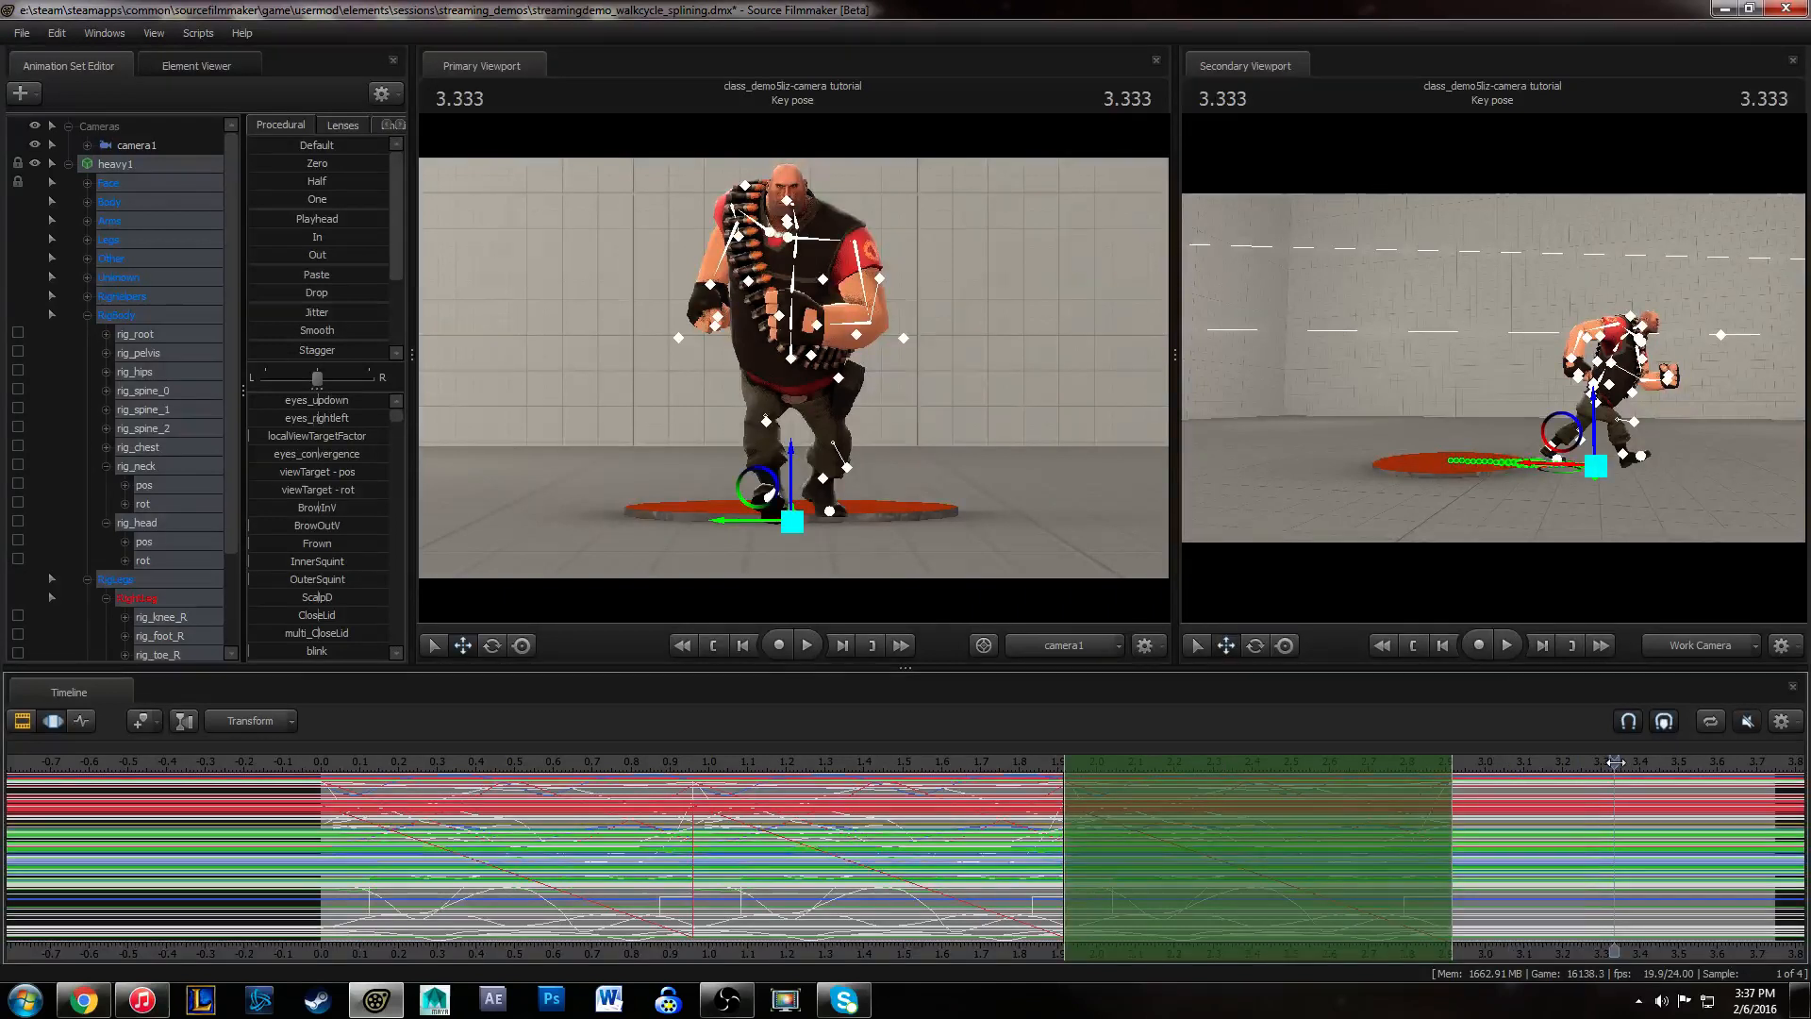
{"action": "left_click_drag", "start_coordinate": [1624, 772], "coordinate": [668, 766]}
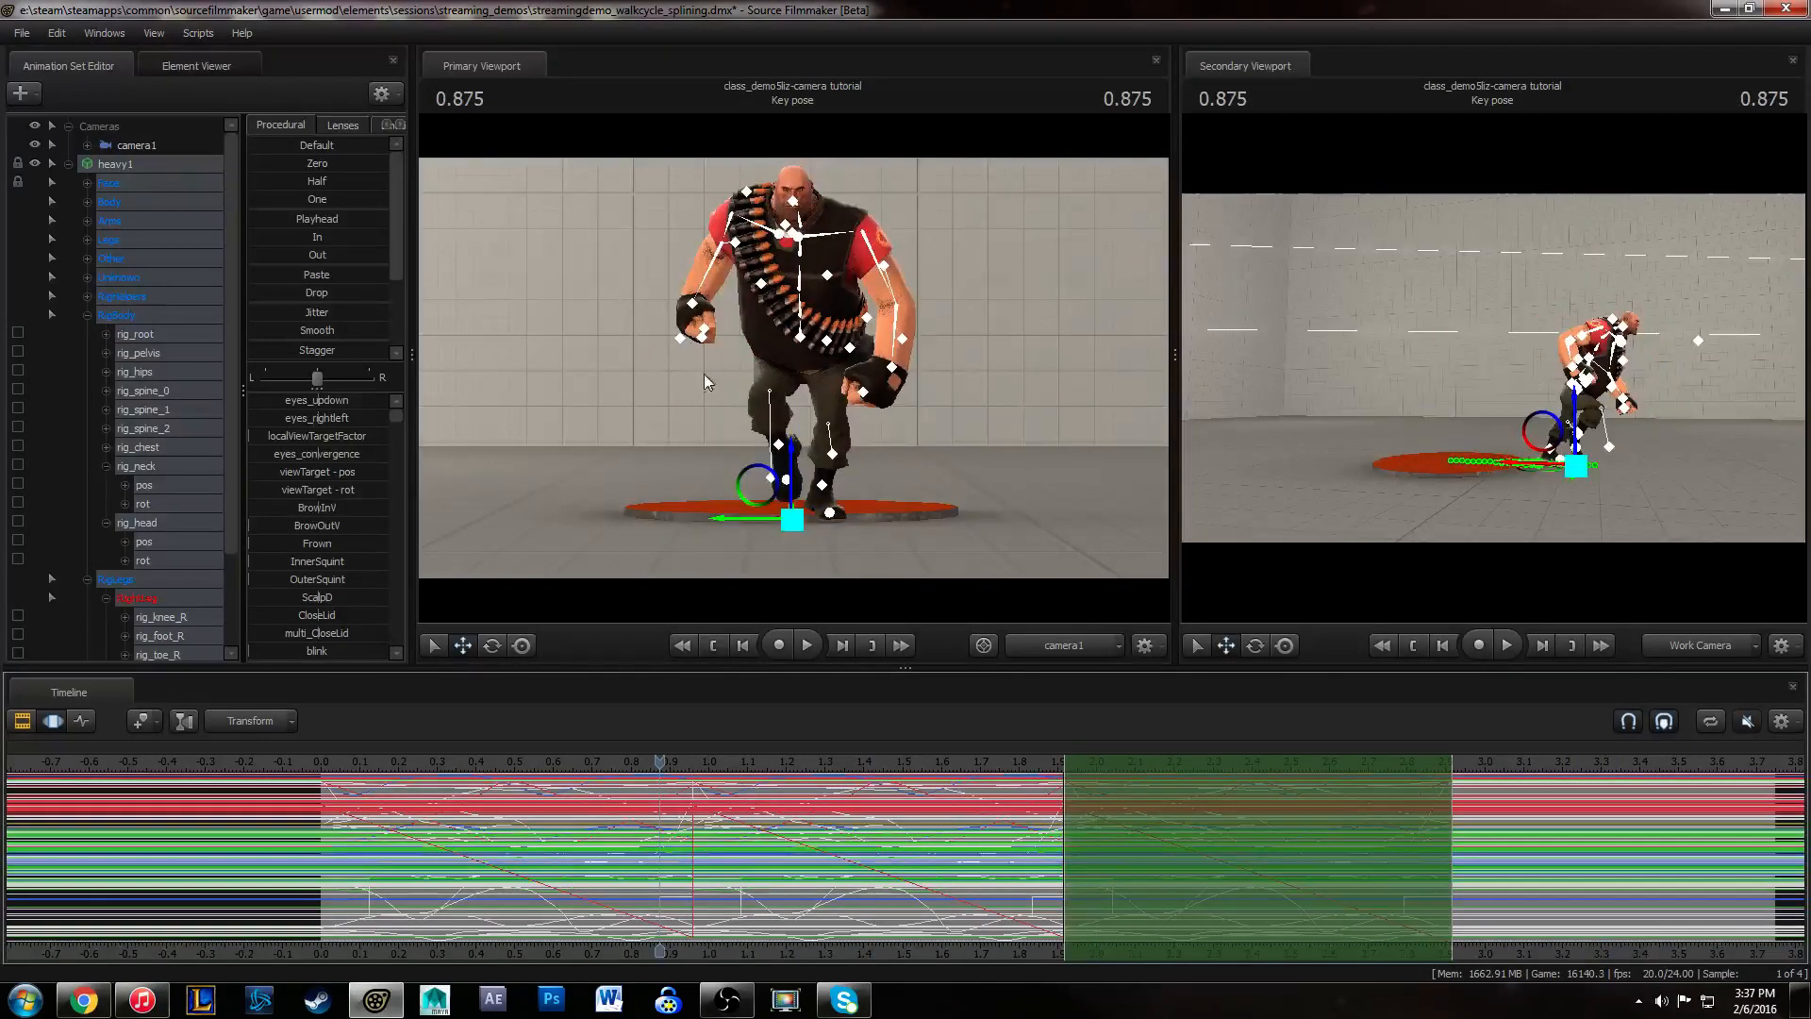
- Select rig_root, set the time selection from 0.958 to 2.916 seconds, and try the In preset on it
{"action": "left_click", "coordinate": [1572, 464]}
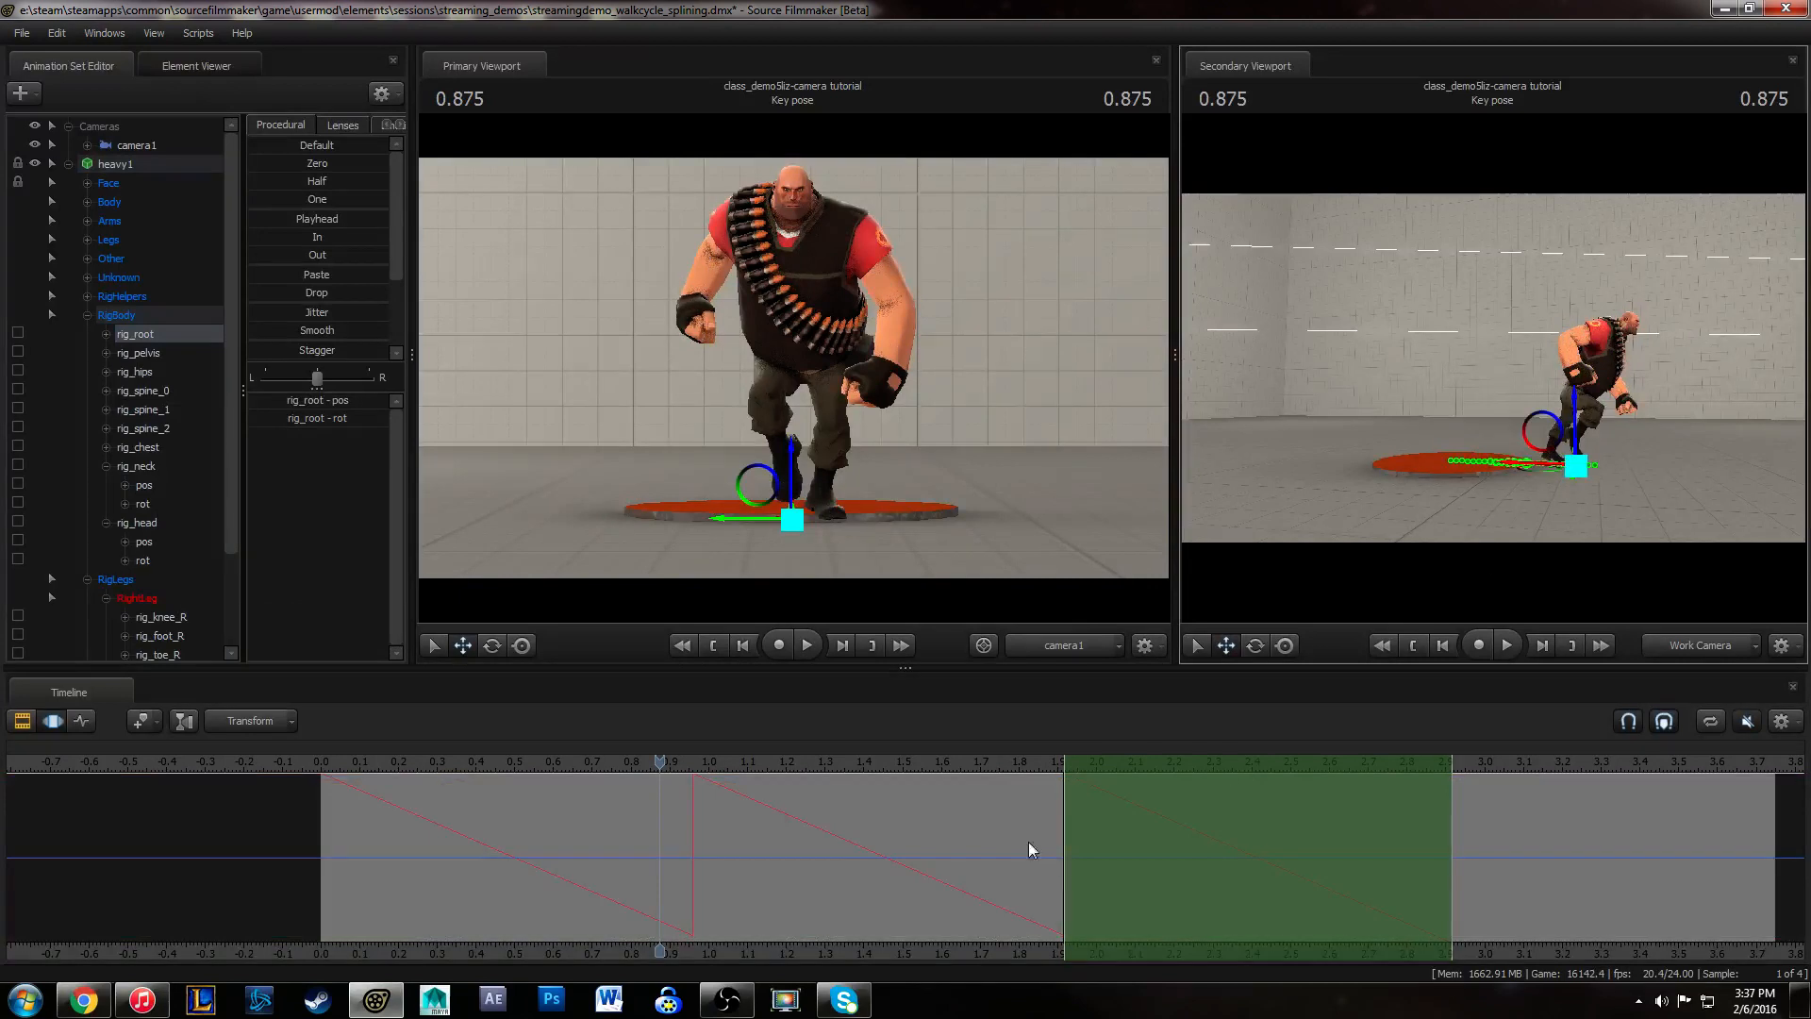
{"action": "left_click", "coordinate": [681, 762]}
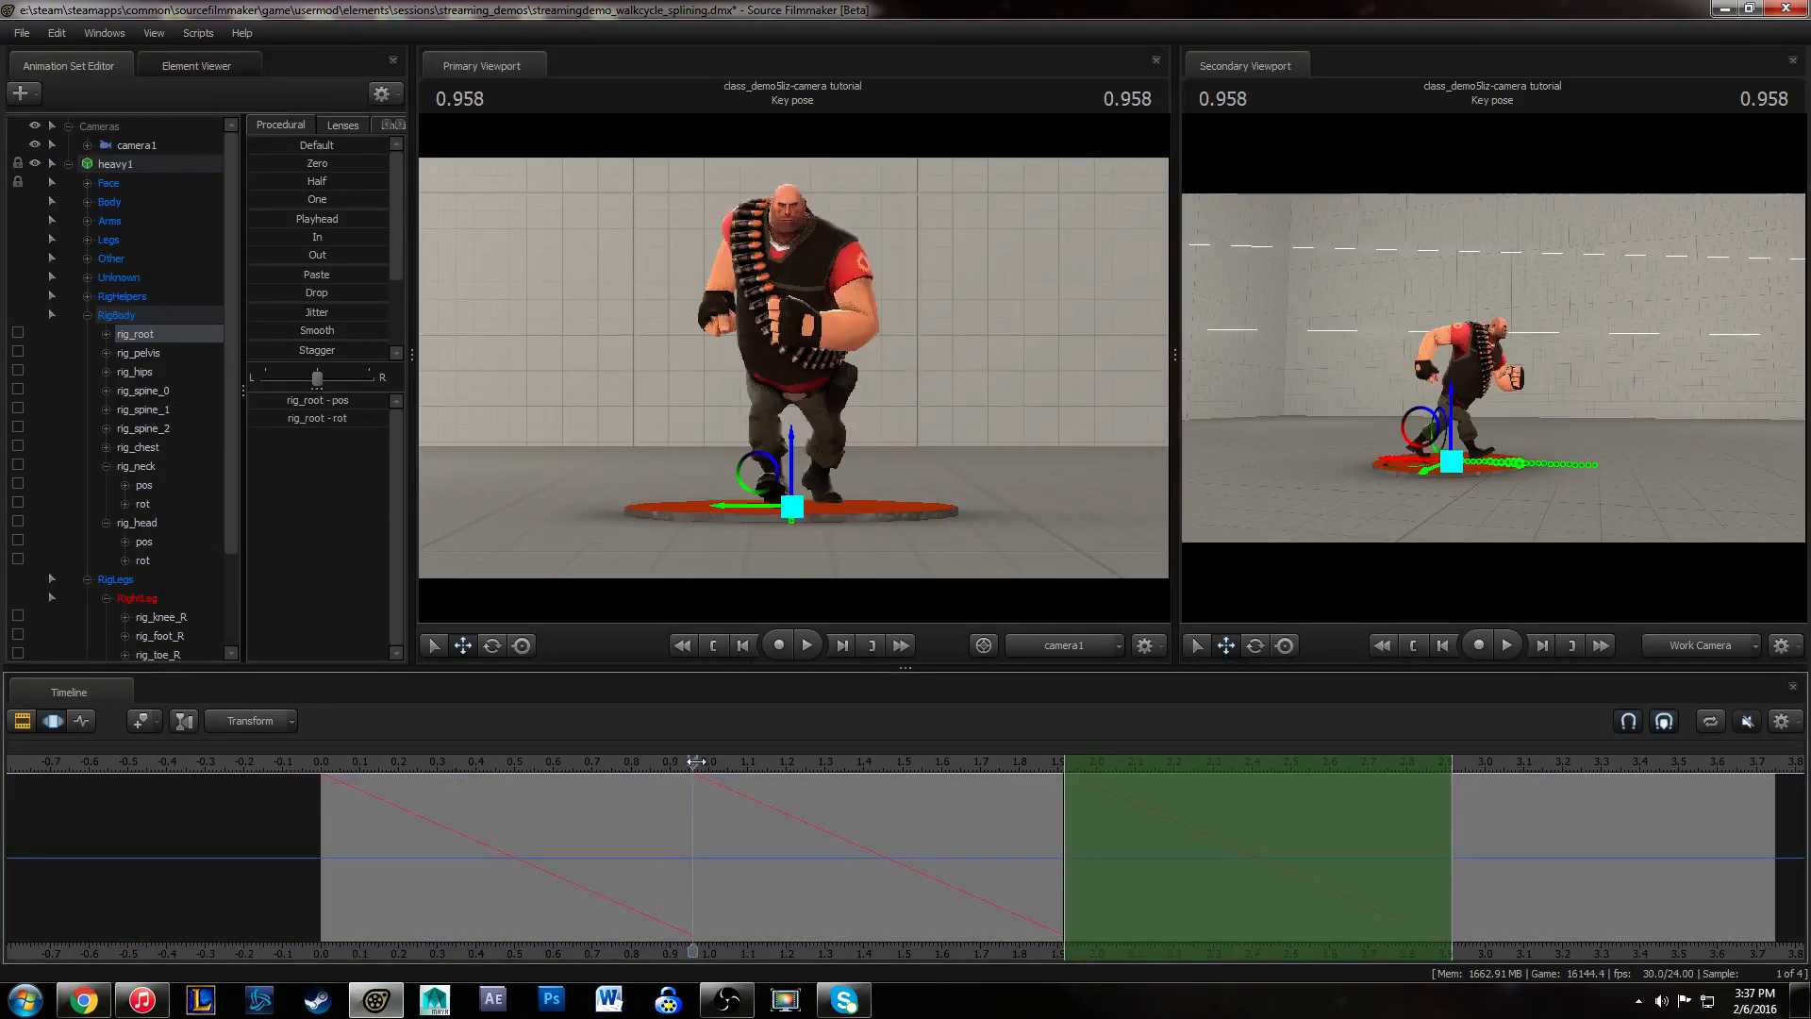
{"action": "scroll", "coordinate": [827, 877], "scroll_direction": "down", "scroll_amount": 1}
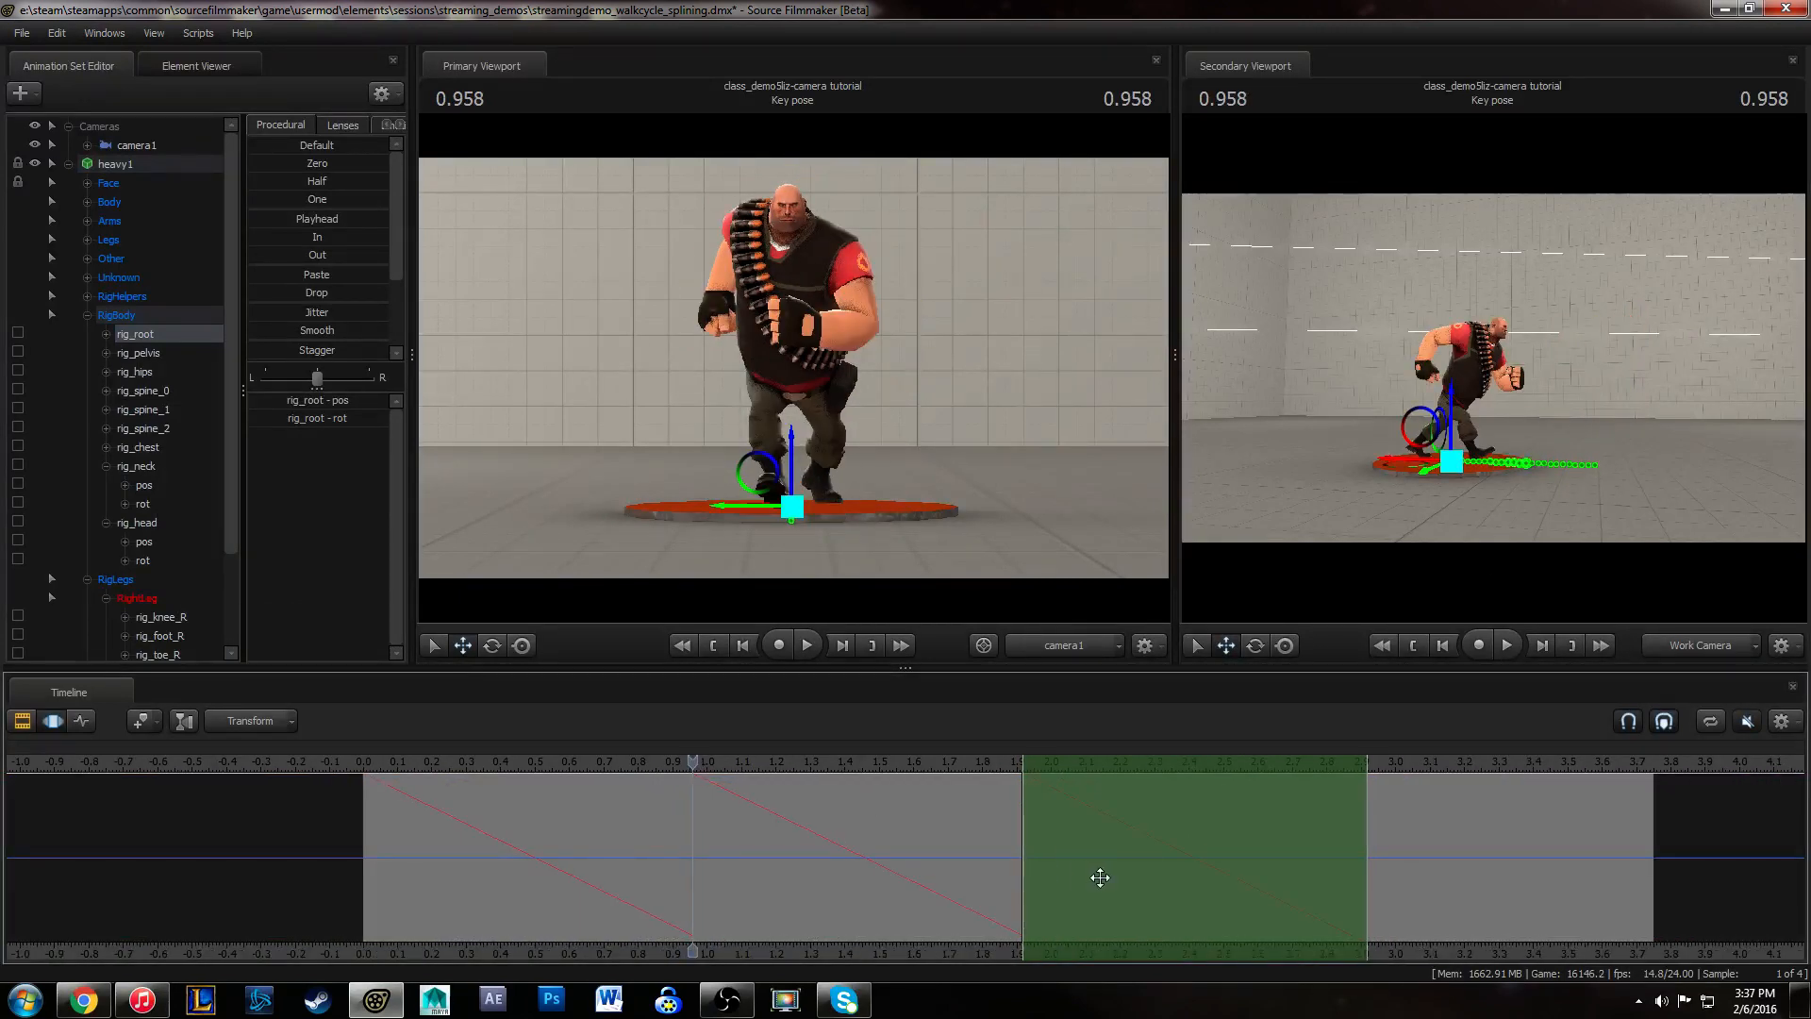
{"action": "mouse_move", "coordinate": [1100, 877]}
{"action": "left_mouse_down"}
{"action": "mouse_move", "coordinate": [754, 877]}
{"action": "mouse_move", "coordinate": [789, 852]}
{"action": "mouse_move", "coordinate": [767, 853]}
{"action": "left_mouse_up"}
{"action": "left_click_drag", "start_coordinate": [1042, 775], "coordinate": [1220, 840]}
{"action": "scroll", "coordinate": [1078, 859], "scroll_direction": "down", "scroll_amount": 2}
{"action": "scroll", "coordinate": [1254, 860], "scroll_direction": "down", "scroll_amount": 1}
{"action": "scroll", "coordinate": [1252, 866], "scroll_direction": "up", "scroll_amount": 2}
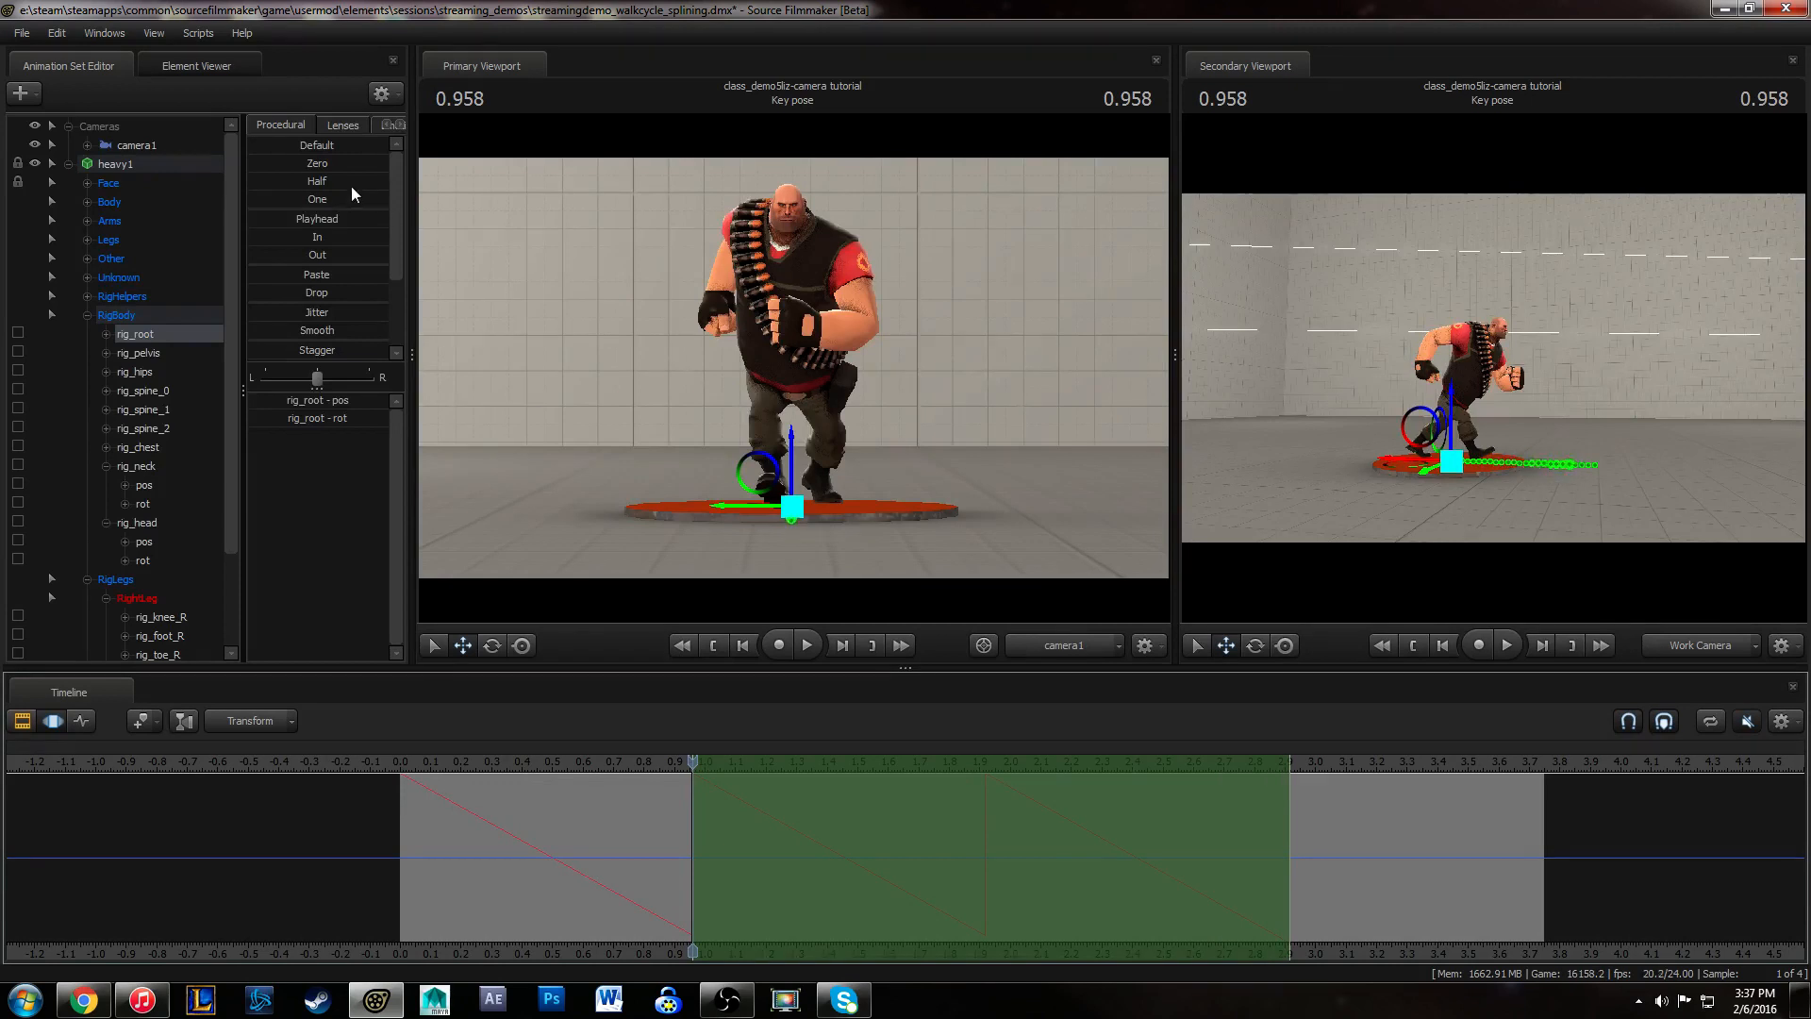
{"action": "left_click", "coordinate": [294, 237]}
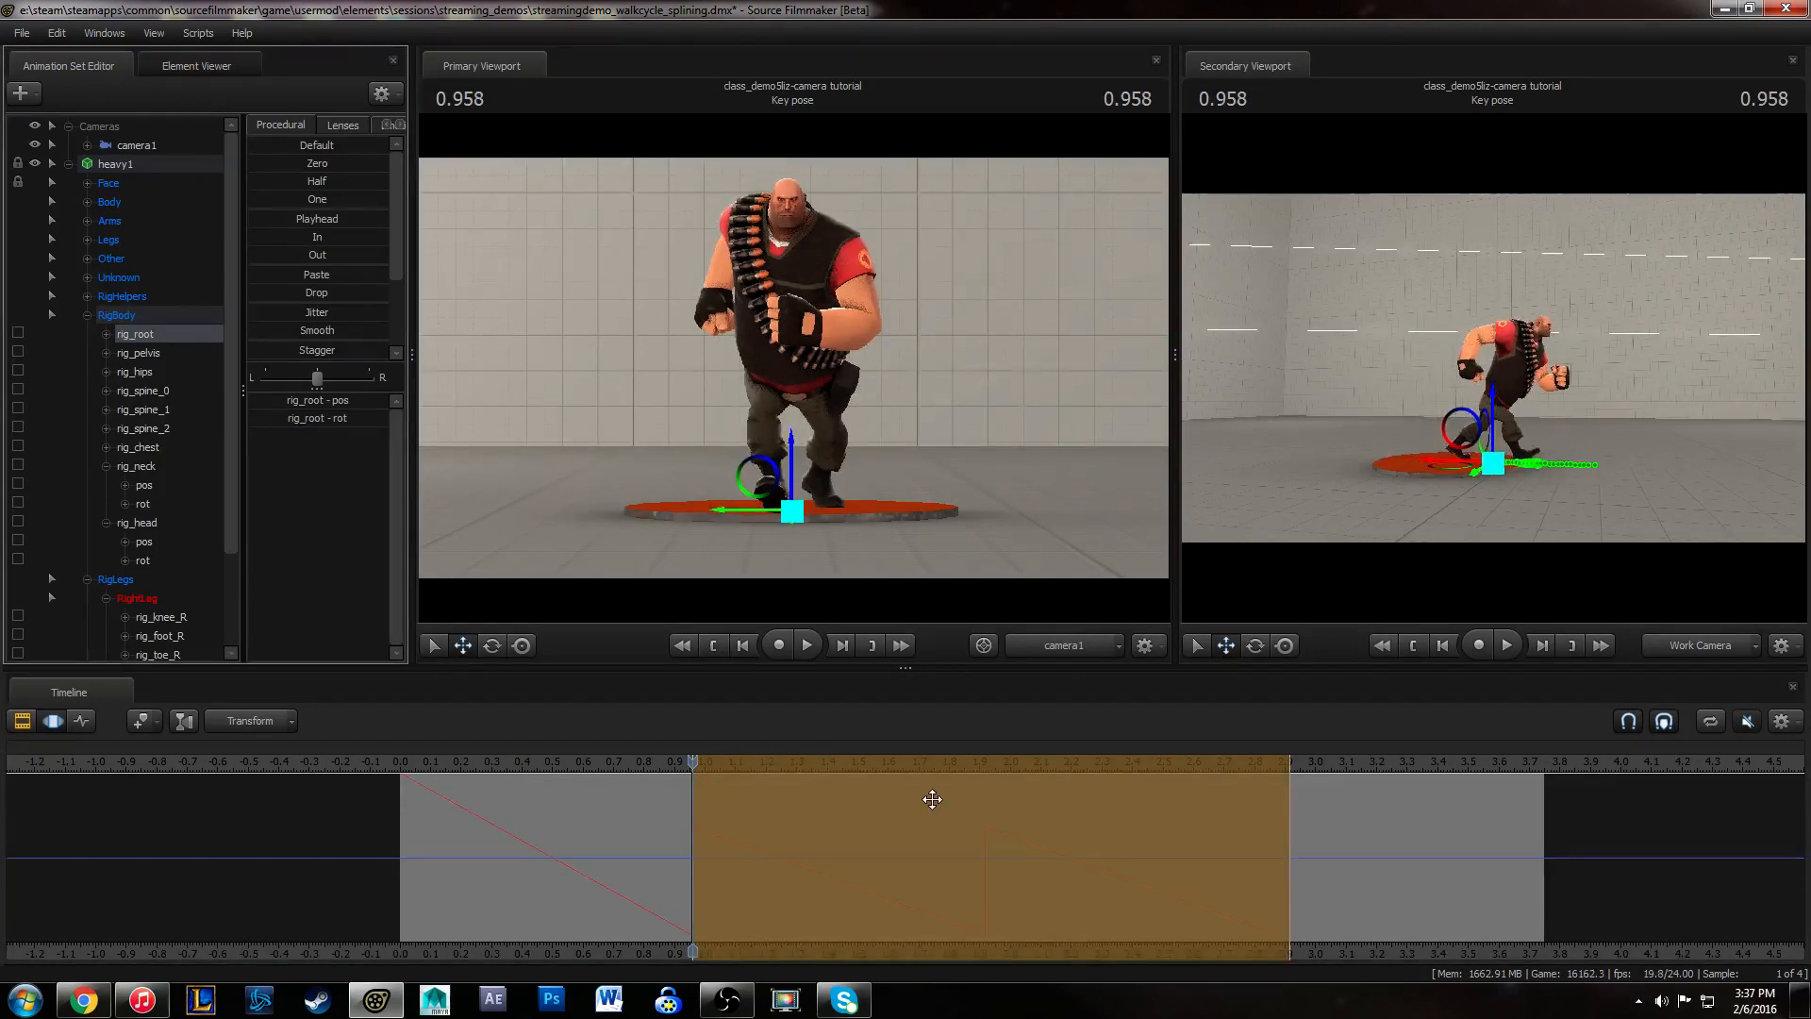
{"action": "key", "text": "ctrl+z"}
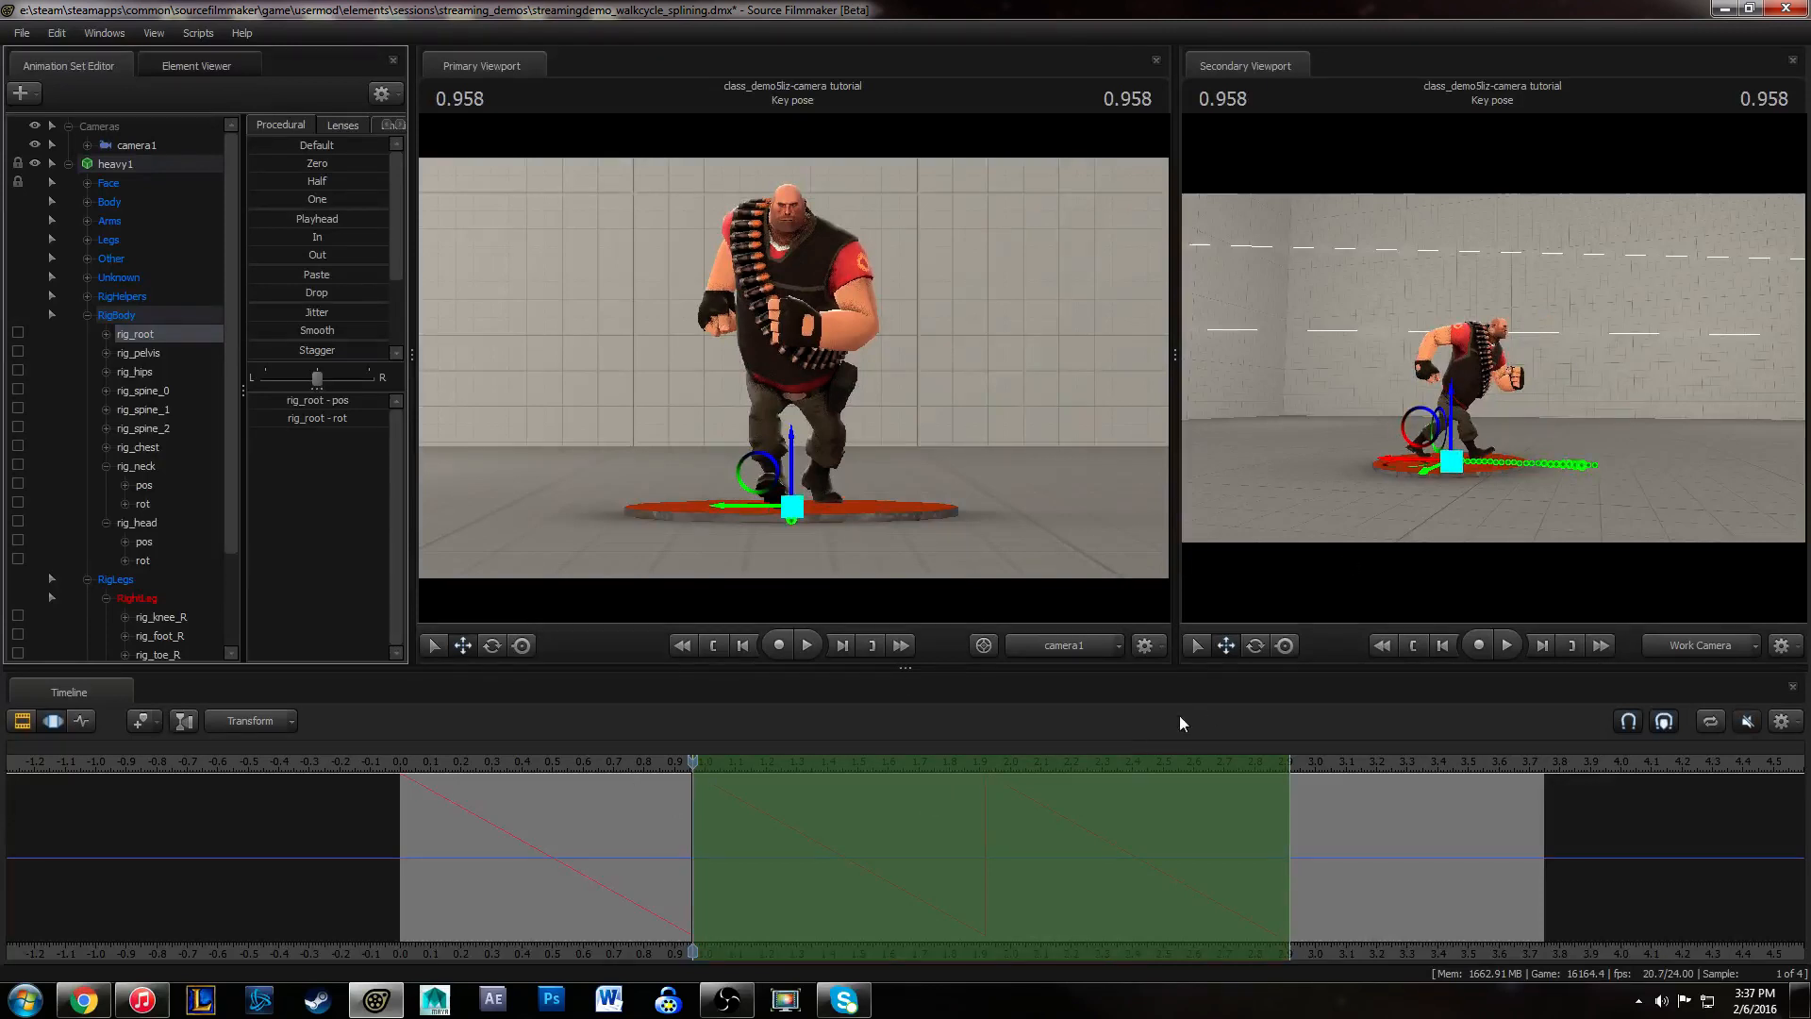
- Extend the time selection back to 0 and flatten rig_root's motion to its starting position across all three cycles
{"action": "left_click_drag", "start_coordinate": [693, 815], "coordinate": [410, 799]}
{"action": "left_click_drag", "start_coordinate": [691, 762], "coordinate": [401, 770]}
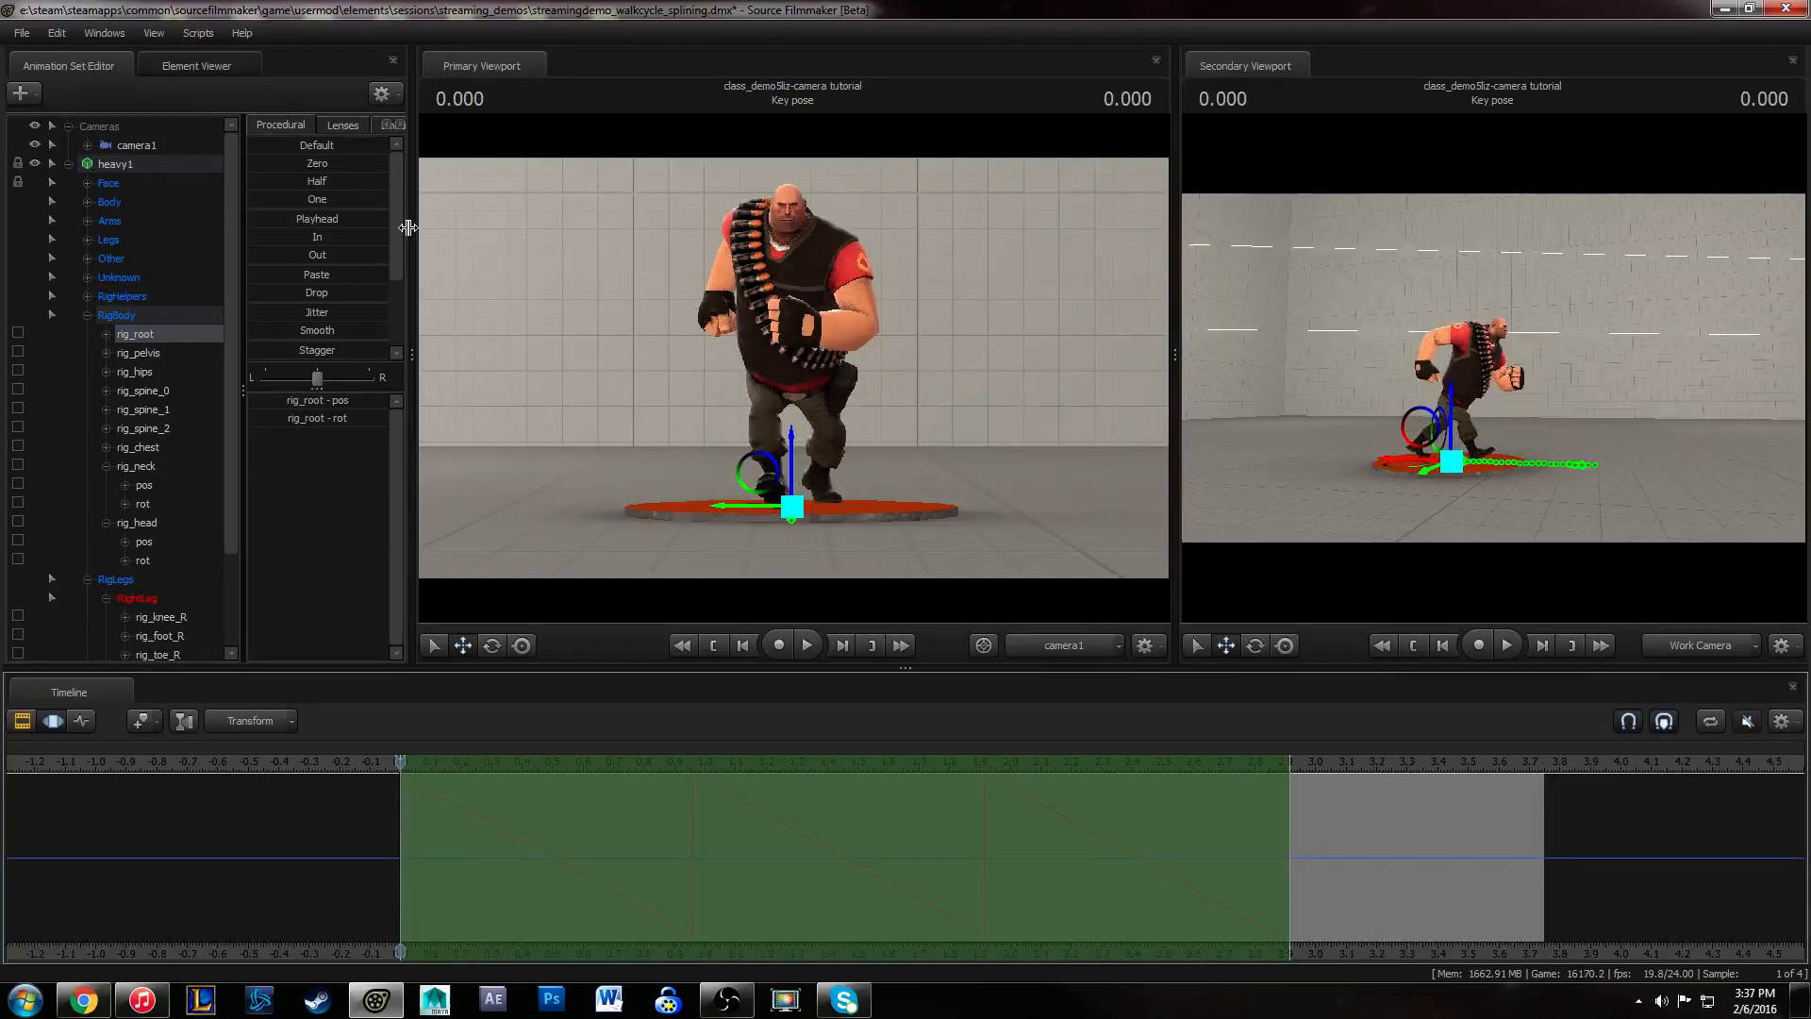
{"action": "left_click", "coordinate": [331, 198]}
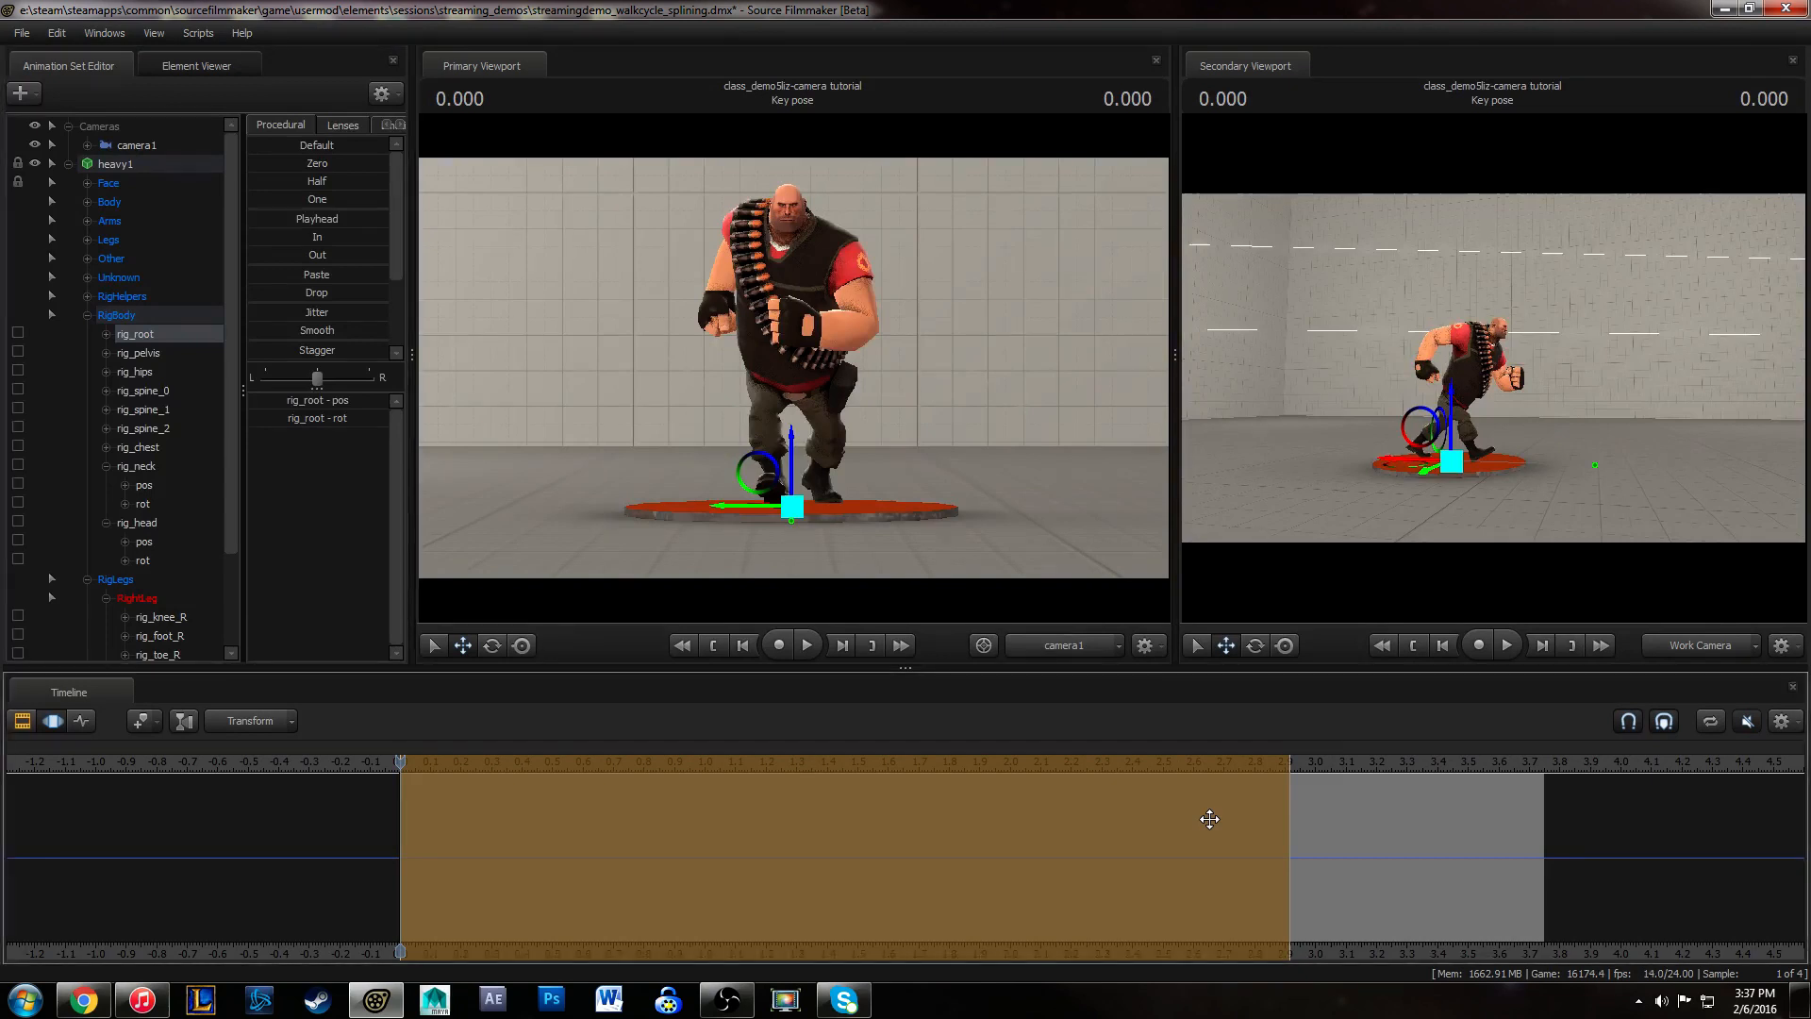
- Trim the Key pose shot's end to the end of the third cycle, for a duration of 2.917 seconds
{"action": "left_click_drag", "start_coordinate": [1302, 766], "coordinate": [1289, 764]}
{"action": "left_click", "coordinate": [52, 721]}
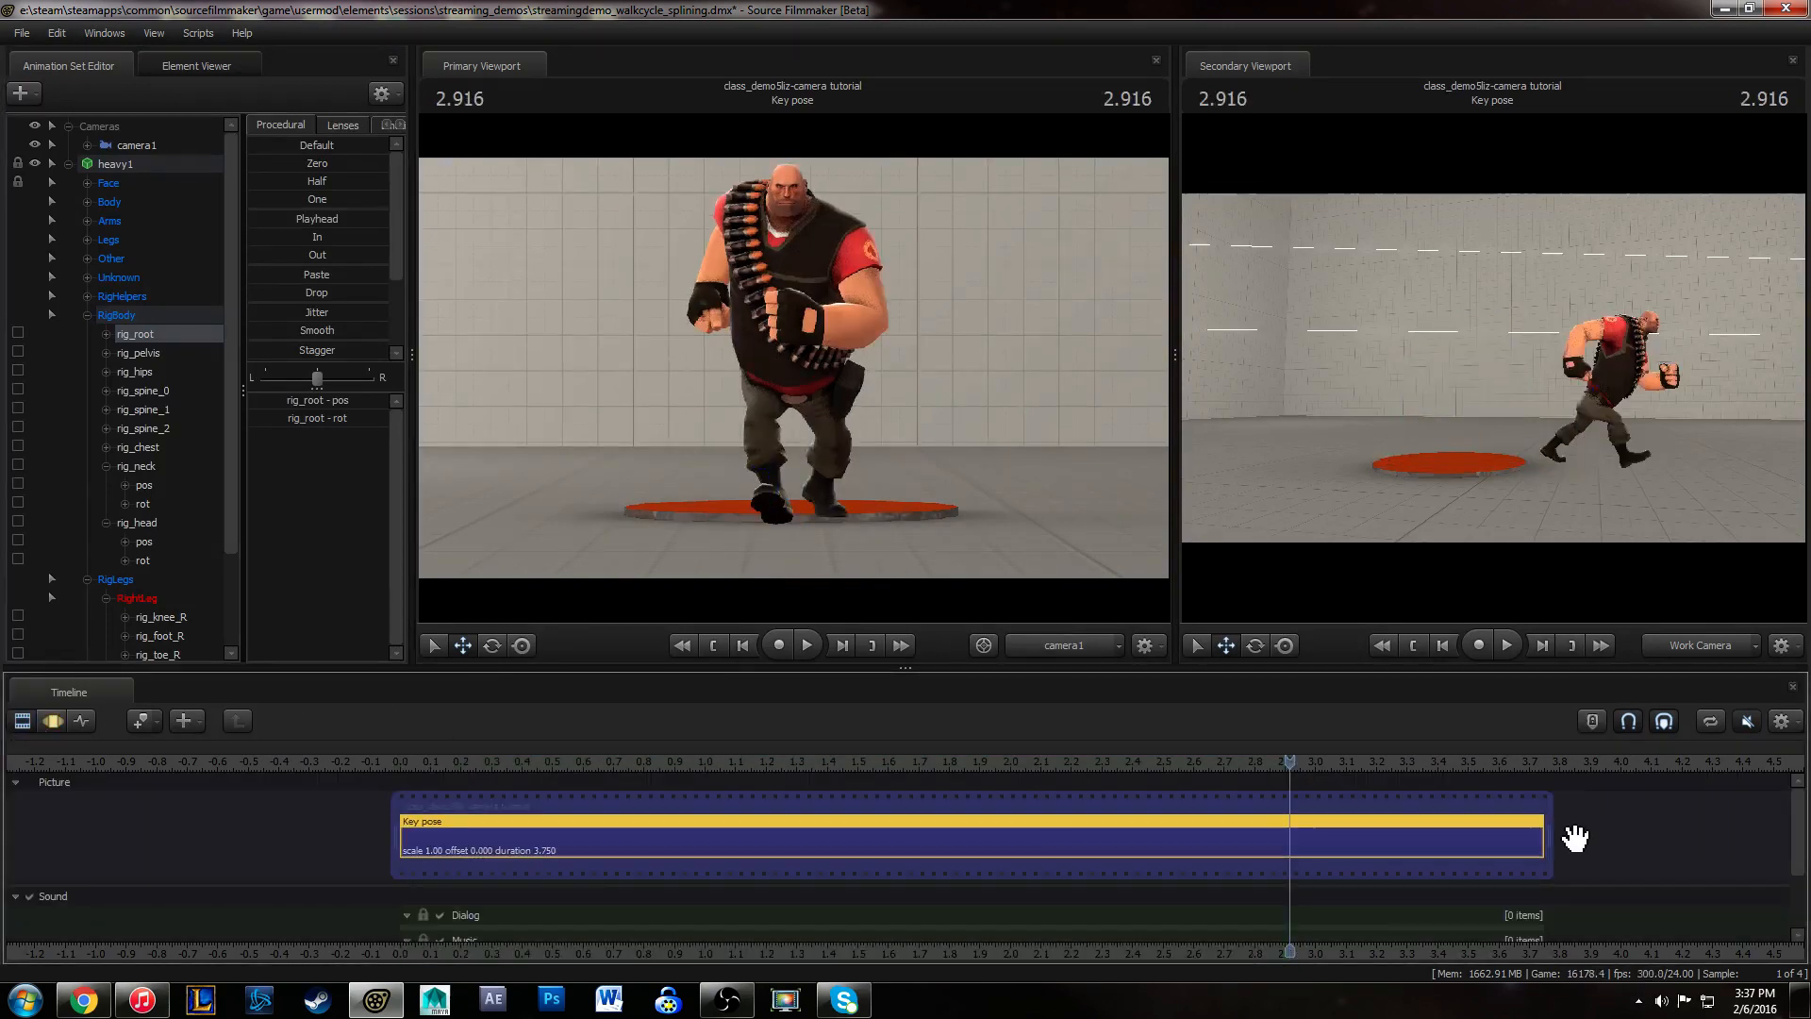
{"action": "left_click_drag", "start_coordinate": [1544, 839], "coordinate": [1289, 839]}
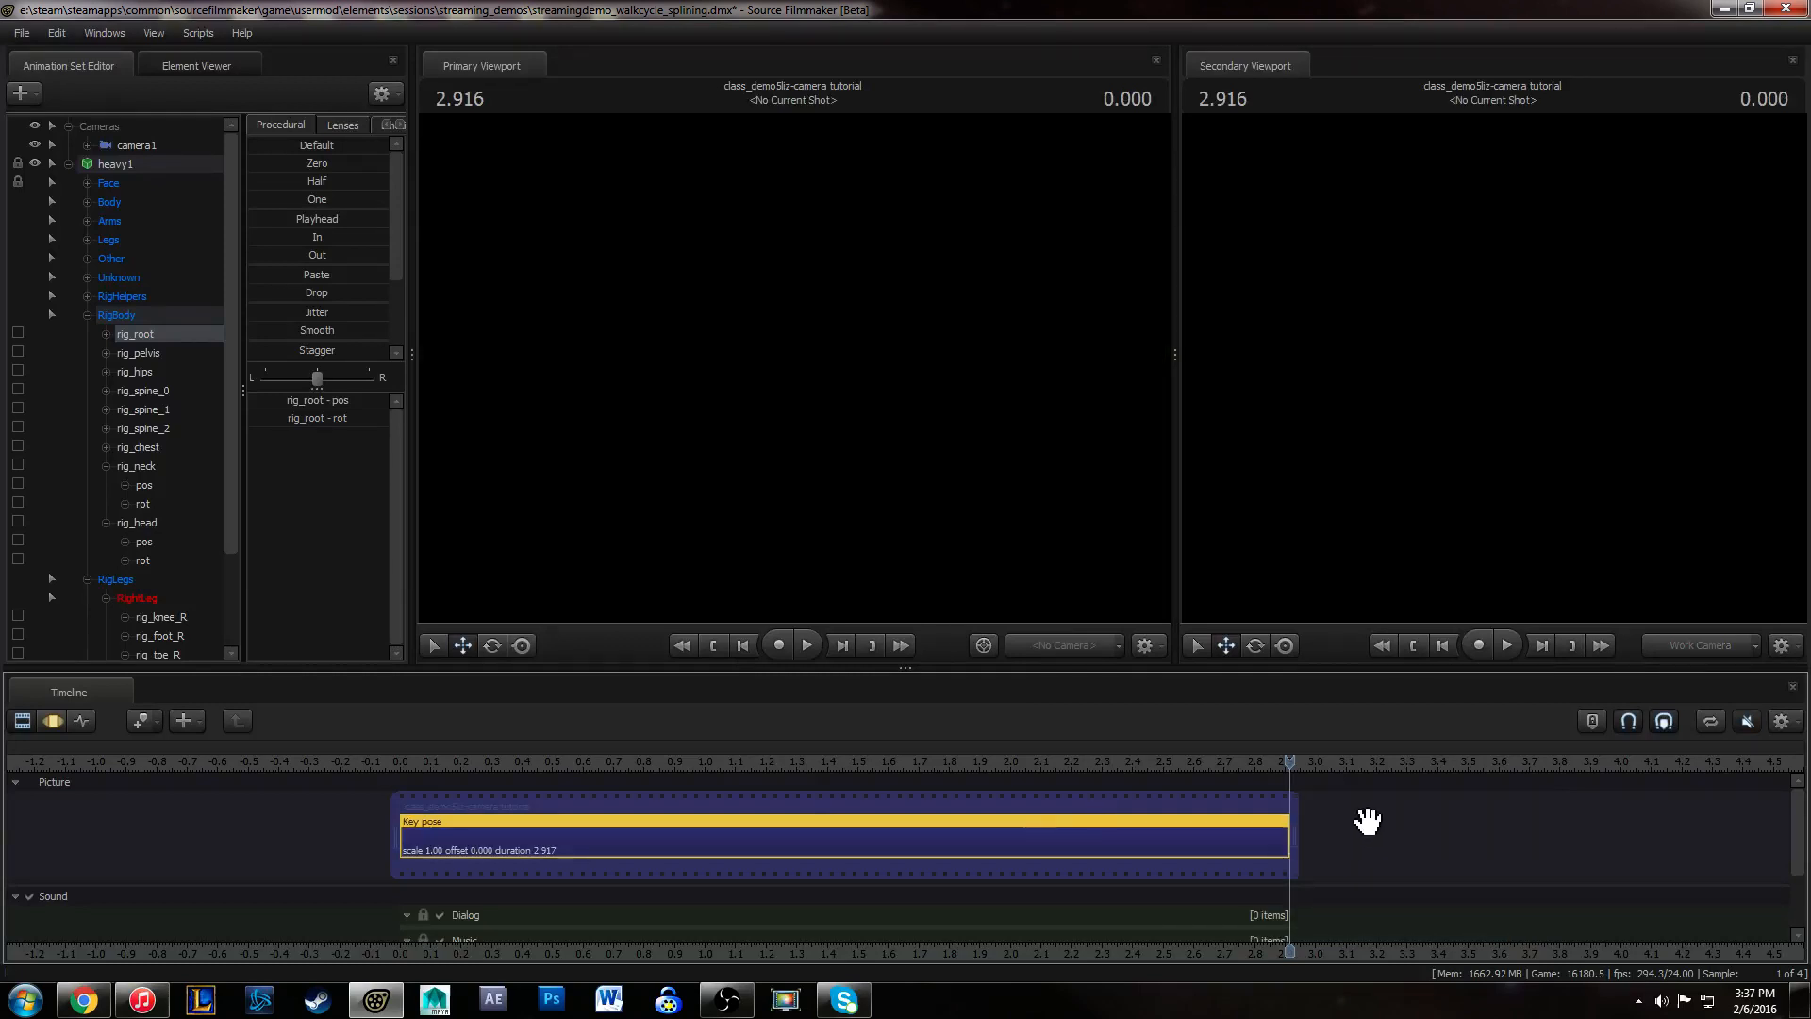
- Move rig_root's ending keys to frame 69 at 2.875 seconds in the Graph Editor and isolate its Position X curve
{"action": "left_click", "coordinate": [1074, 762]}
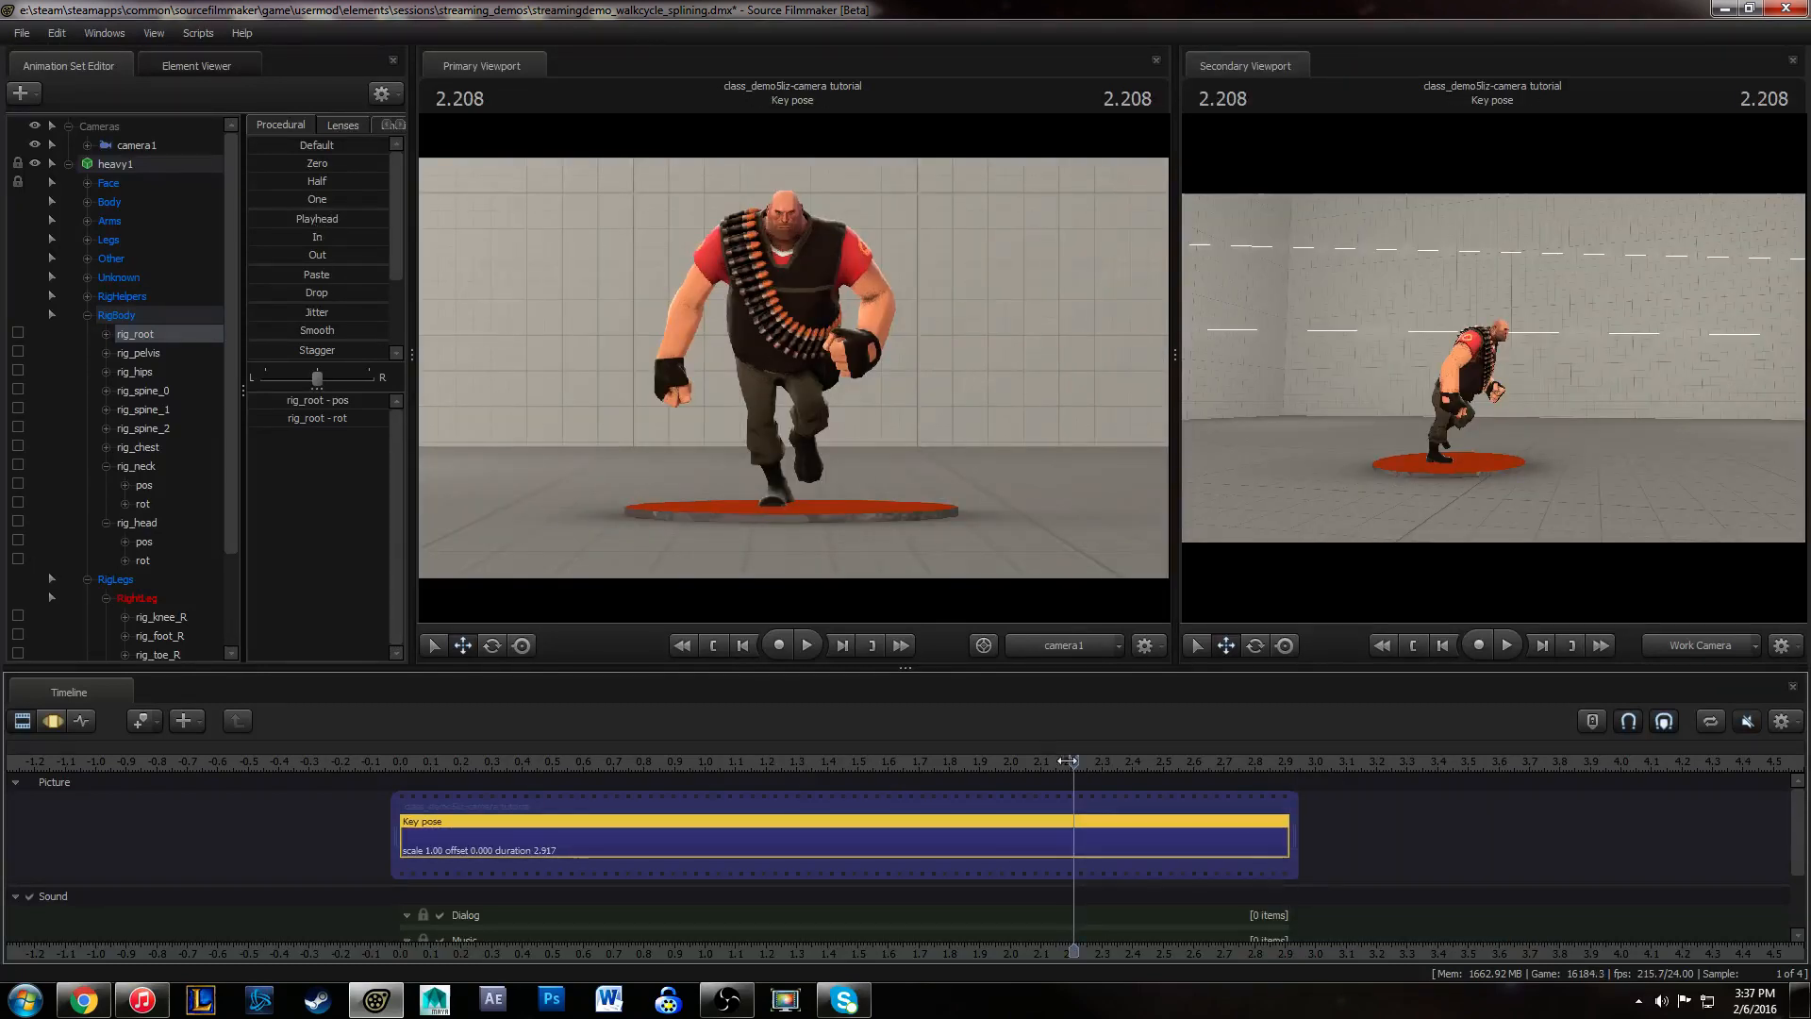
{"action": "left_click_drag", "start_coordinate": [1073, 764], "coordinate": [1278, 772]}
{"action": "left_click_drag", "start_coordinate": [1666, 441], "coordinate": [1754, 443]}
{"action": "left_click", "coordinate": [81, 721]}
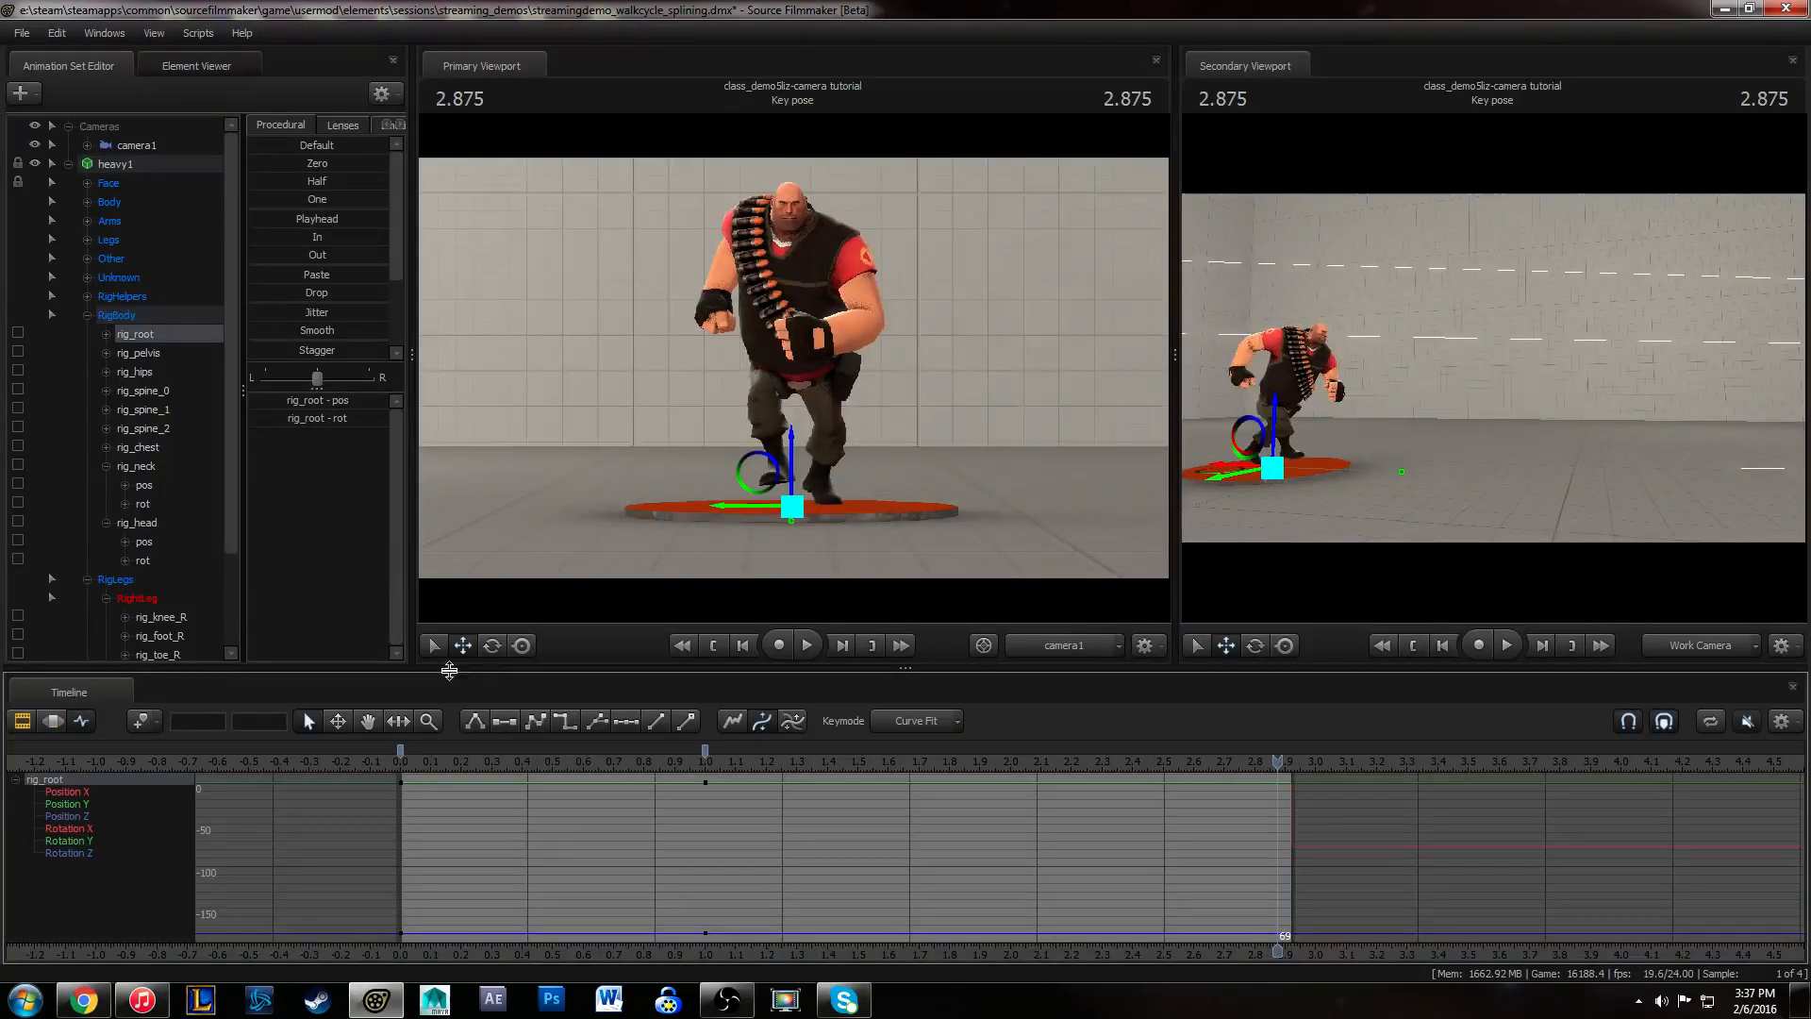
{"action": "left_click_drag", "start_coordinate": [705, 751], "coordinate": [1279, 772]}
{"action": "left_click", "coordinate": [151, 793]}
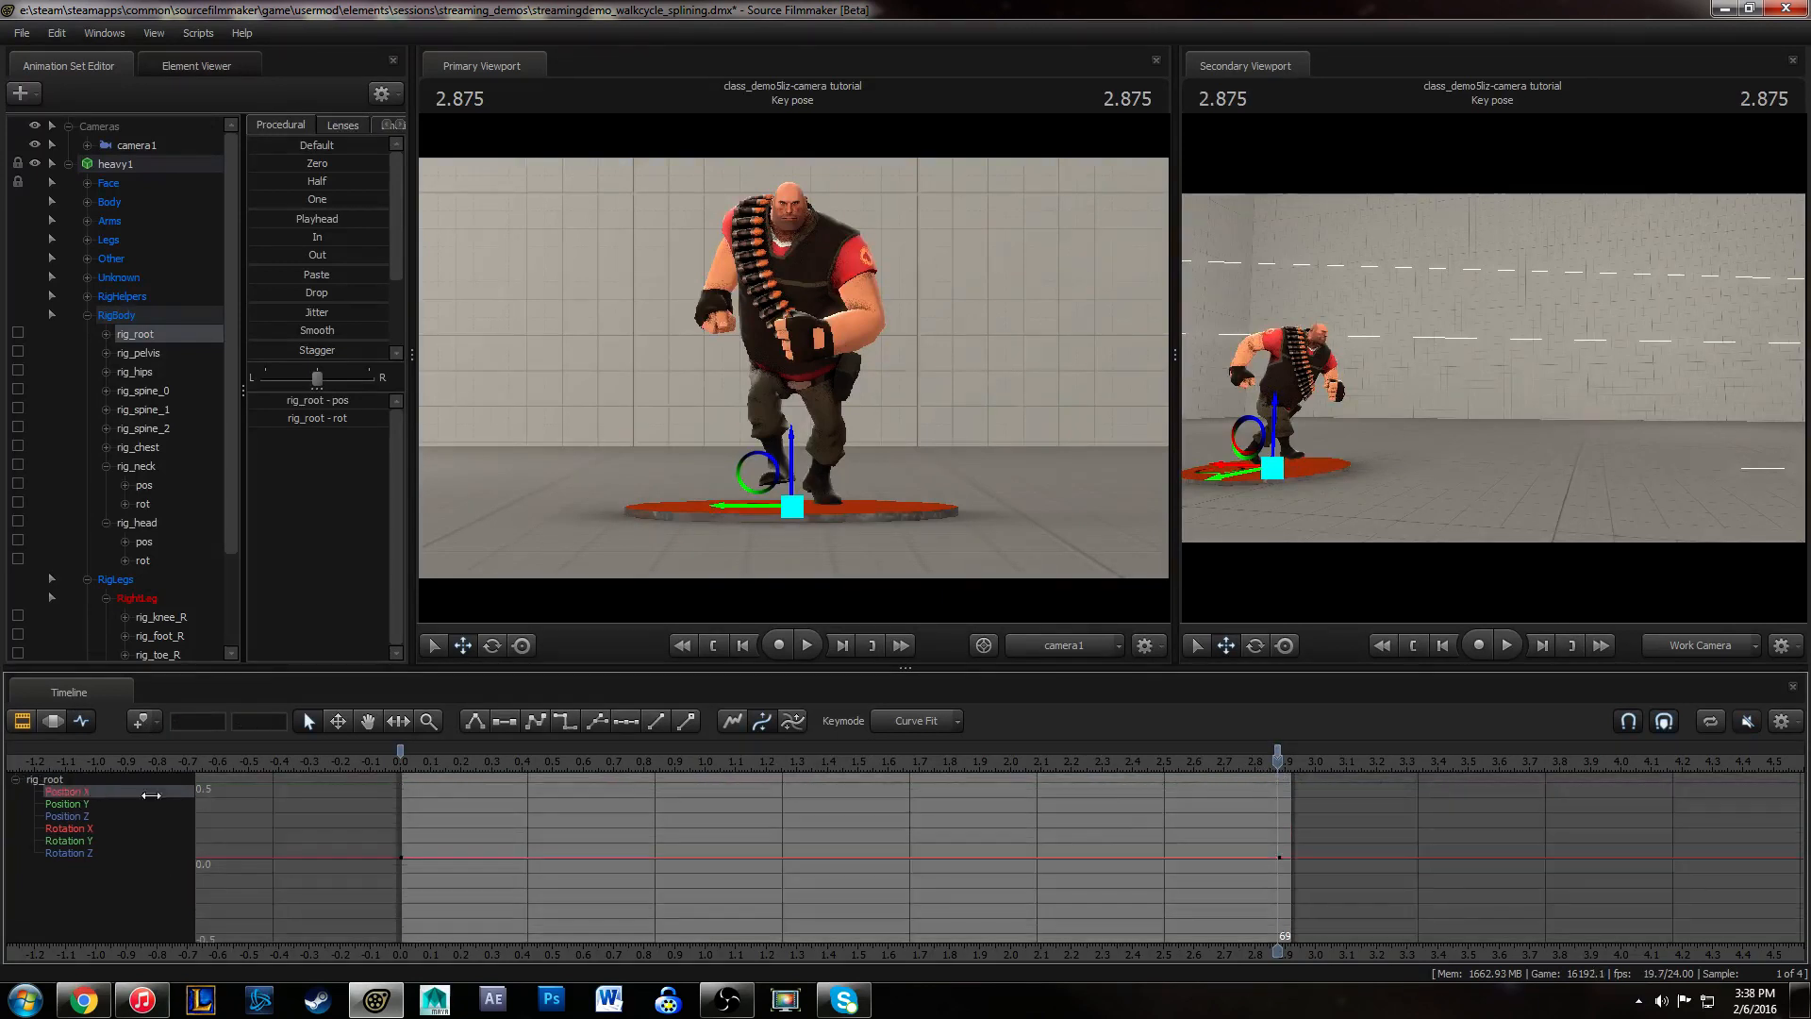
- Move rig_root forward at frame 69 to a Position X of about -210 and frame the resulting curve
{"action": "left_click_drag", "start_coordinate": [1281, 580], "coordinate": [1299, 457]}
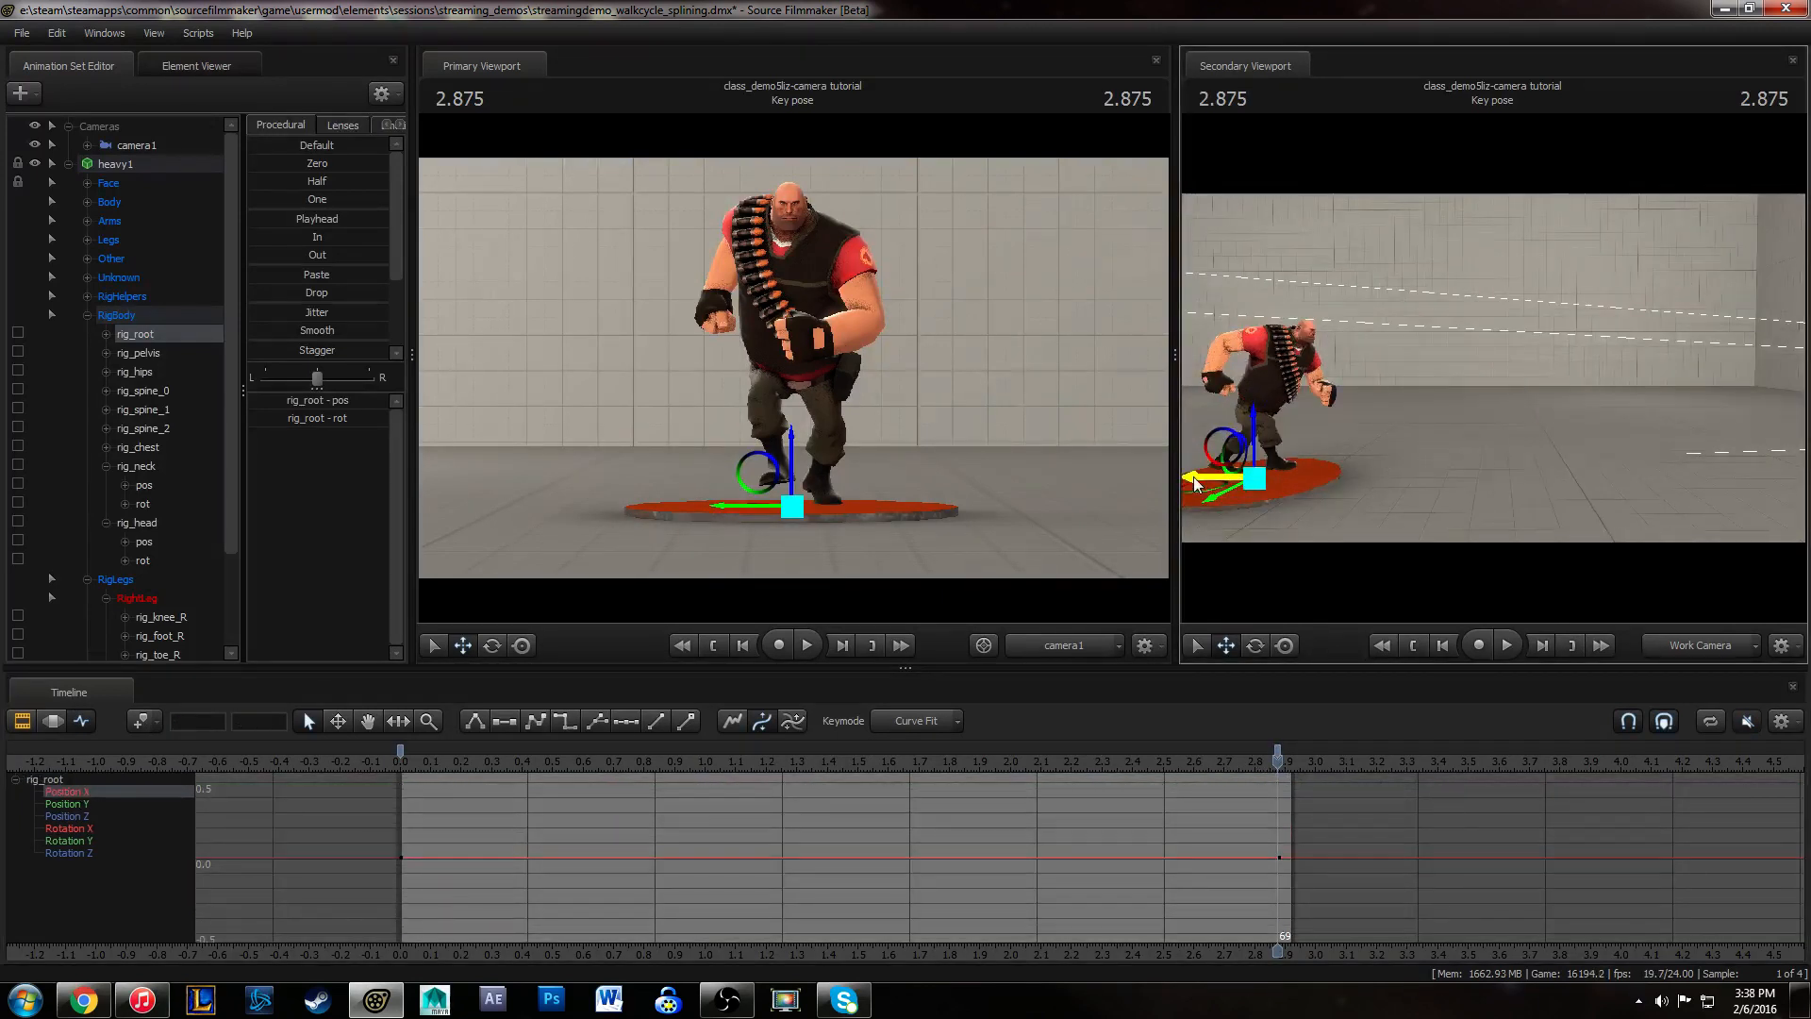
{"action": "left_click_drag", "start_coordinate": [1192, 477], "coordinate": [1652, 478]}
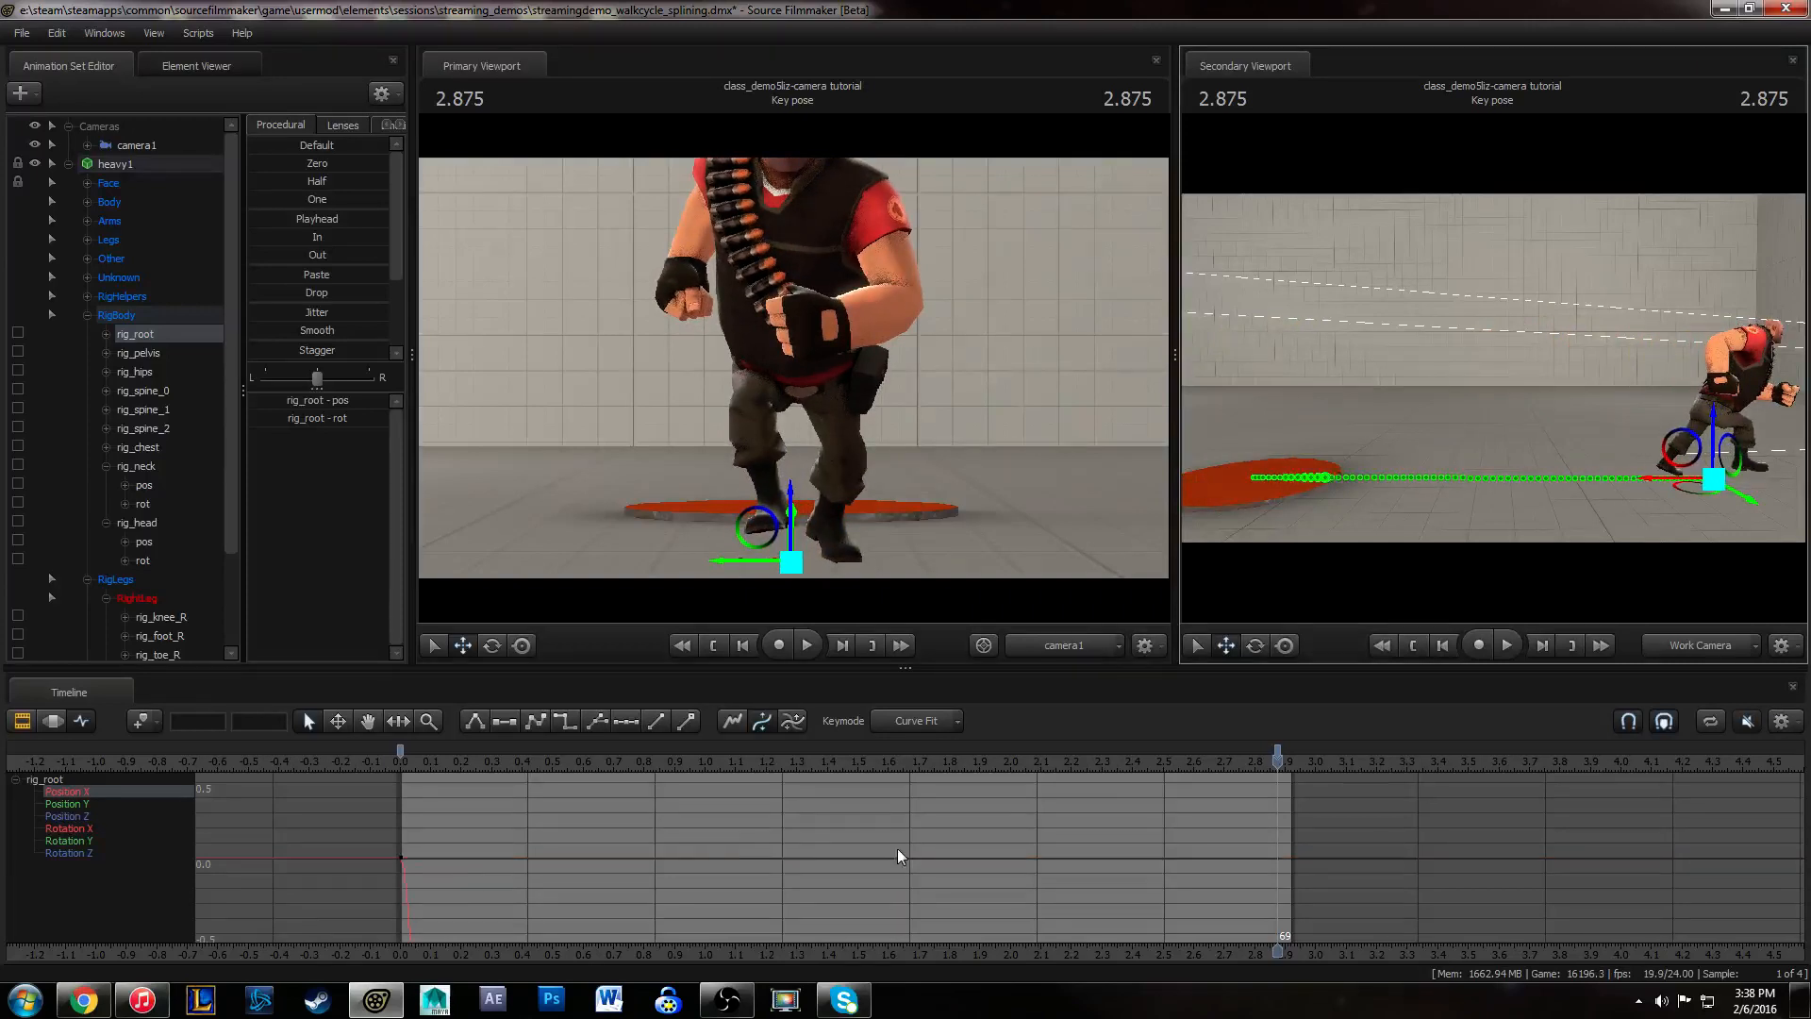
{"action": "left_click", "coordinate": [153, 795]}
{"action": "key", "text": "f"}
{"action": "left_click_drag", "start_coordinate": [710, 808], "coordinate": [738, 851]}
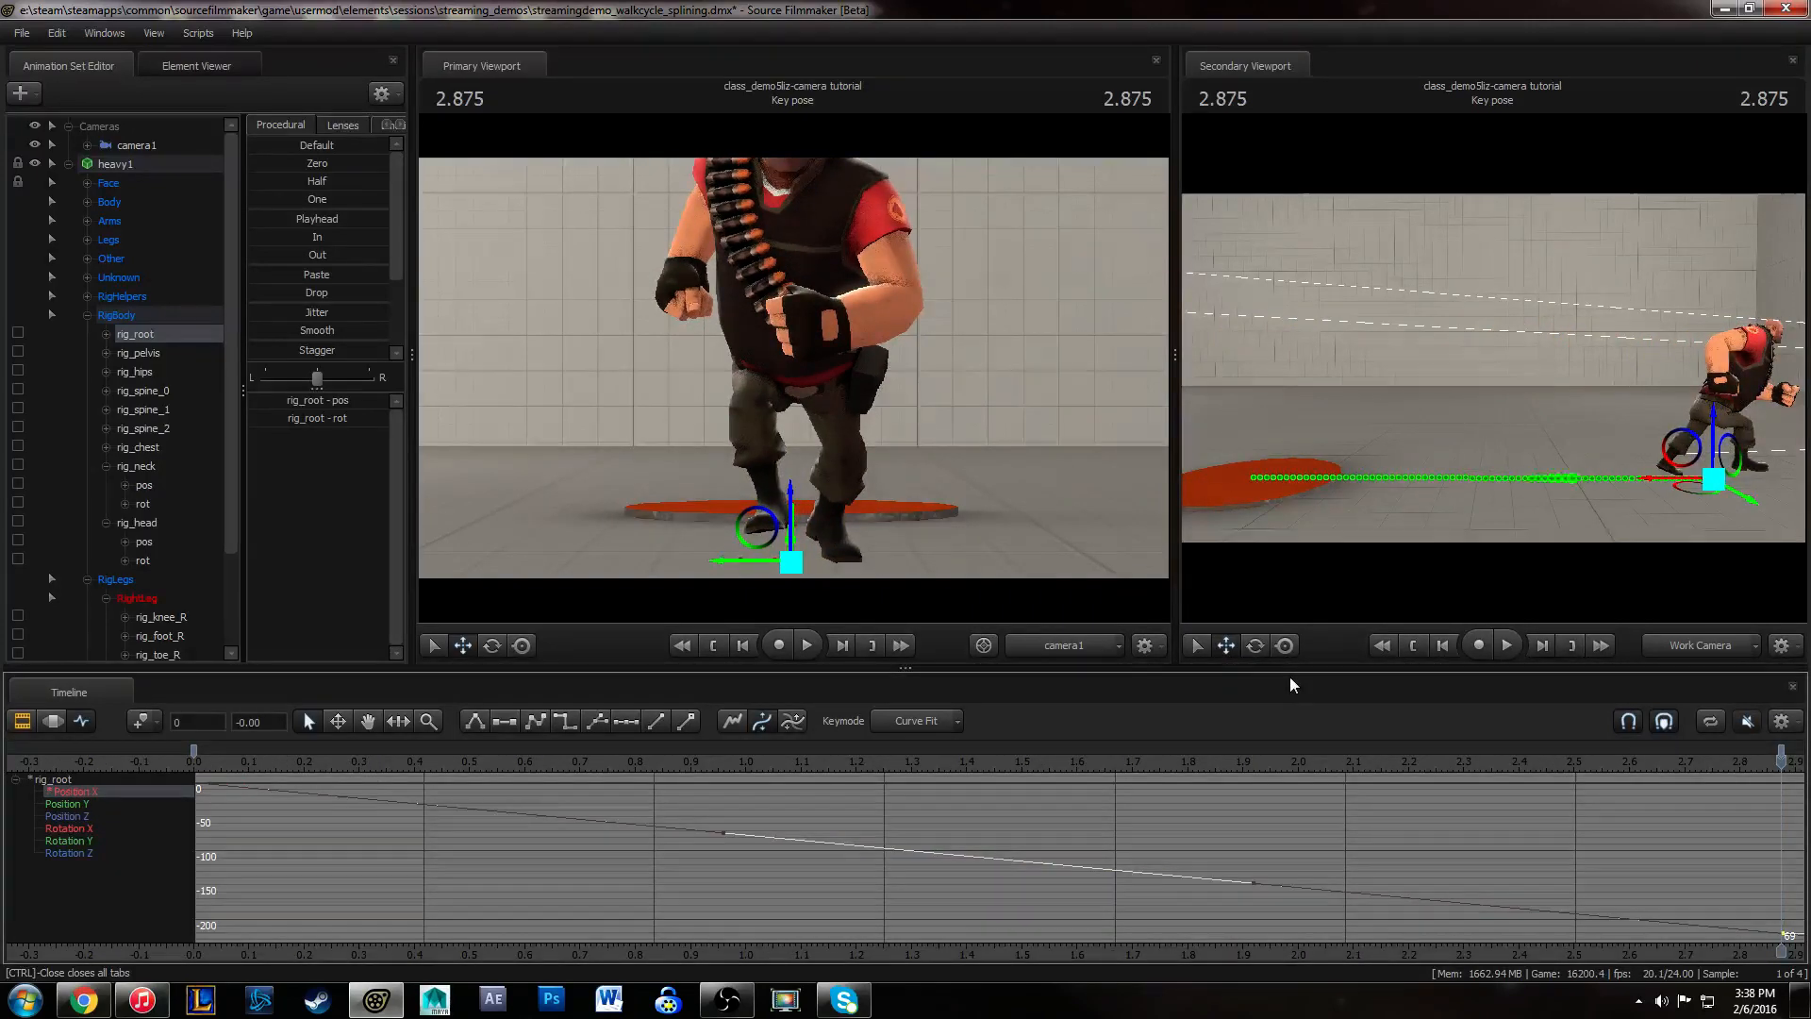
- Play the extended forward walk and view the Heavy from a closer side angle
{"action": "key", "text": "Up"}
{"action": "key", "text": "space"}
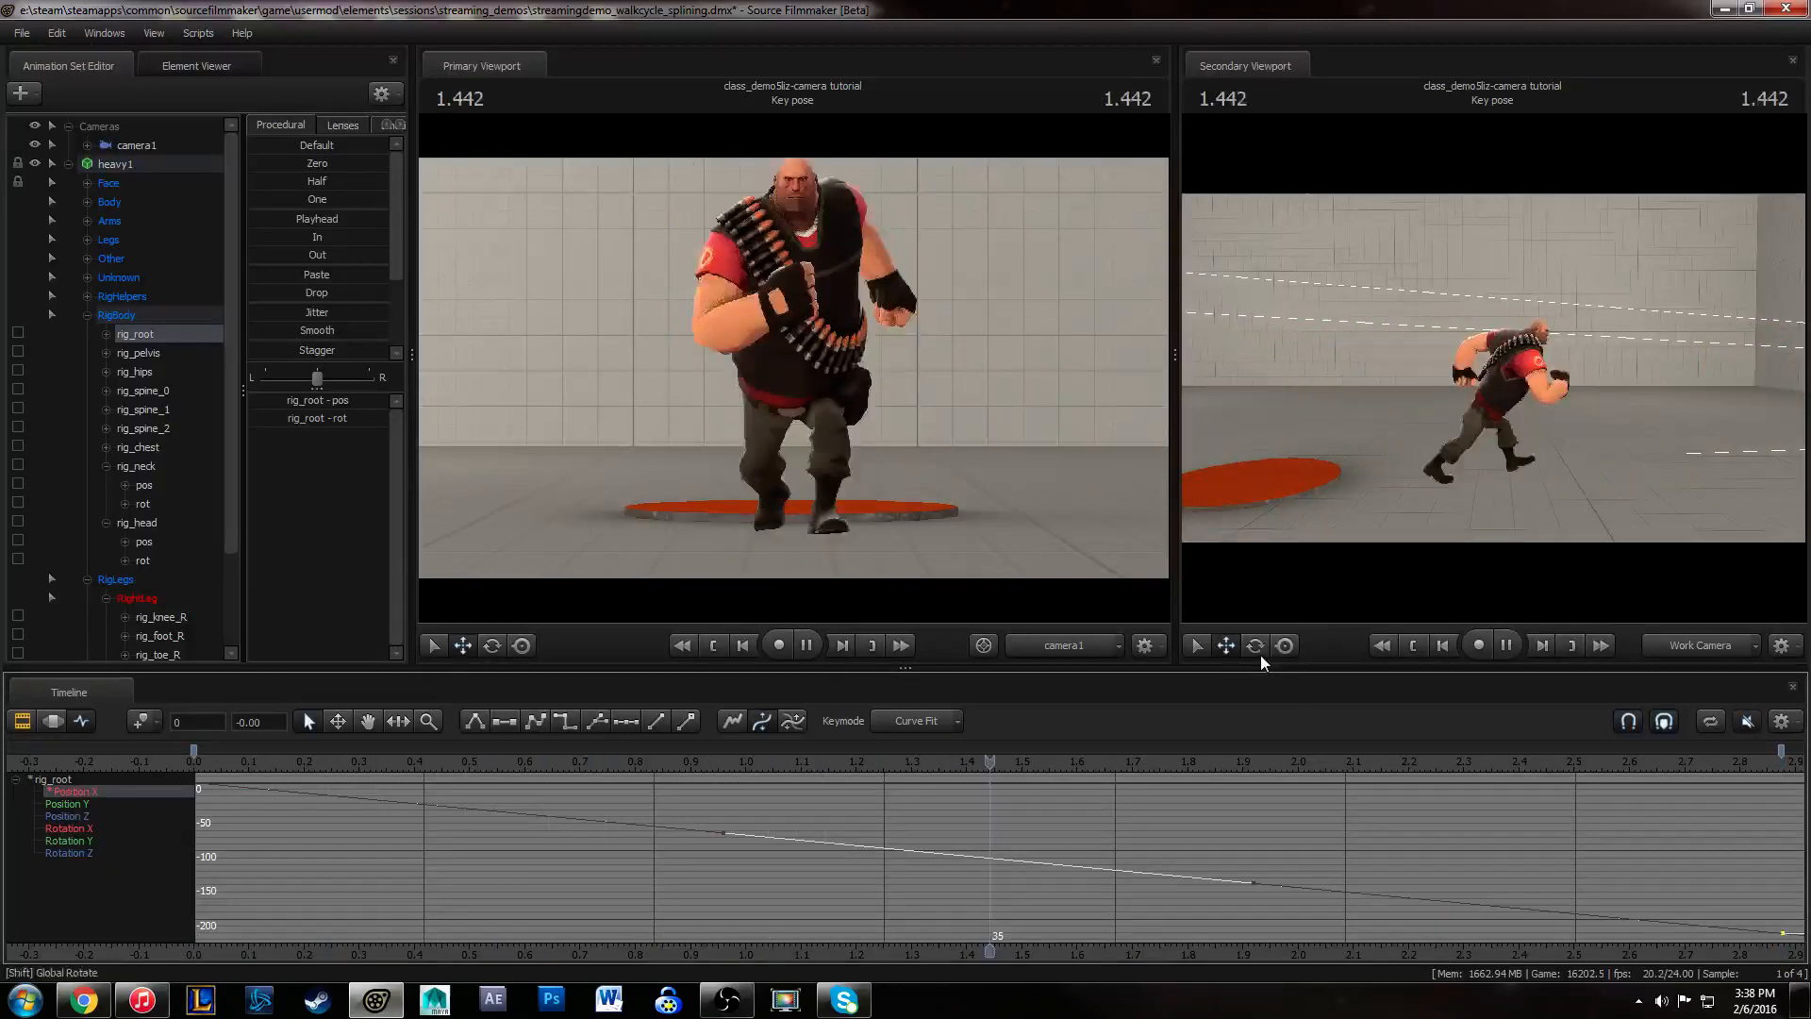
{"action": "key", "text": "space"}
{"action": "left_click_drag", "start_coordinate": [1418, 483], "coordinate": [1492, 364]}
{"action": "key", "text": "w"}
{"action": "key", "text": "space"}
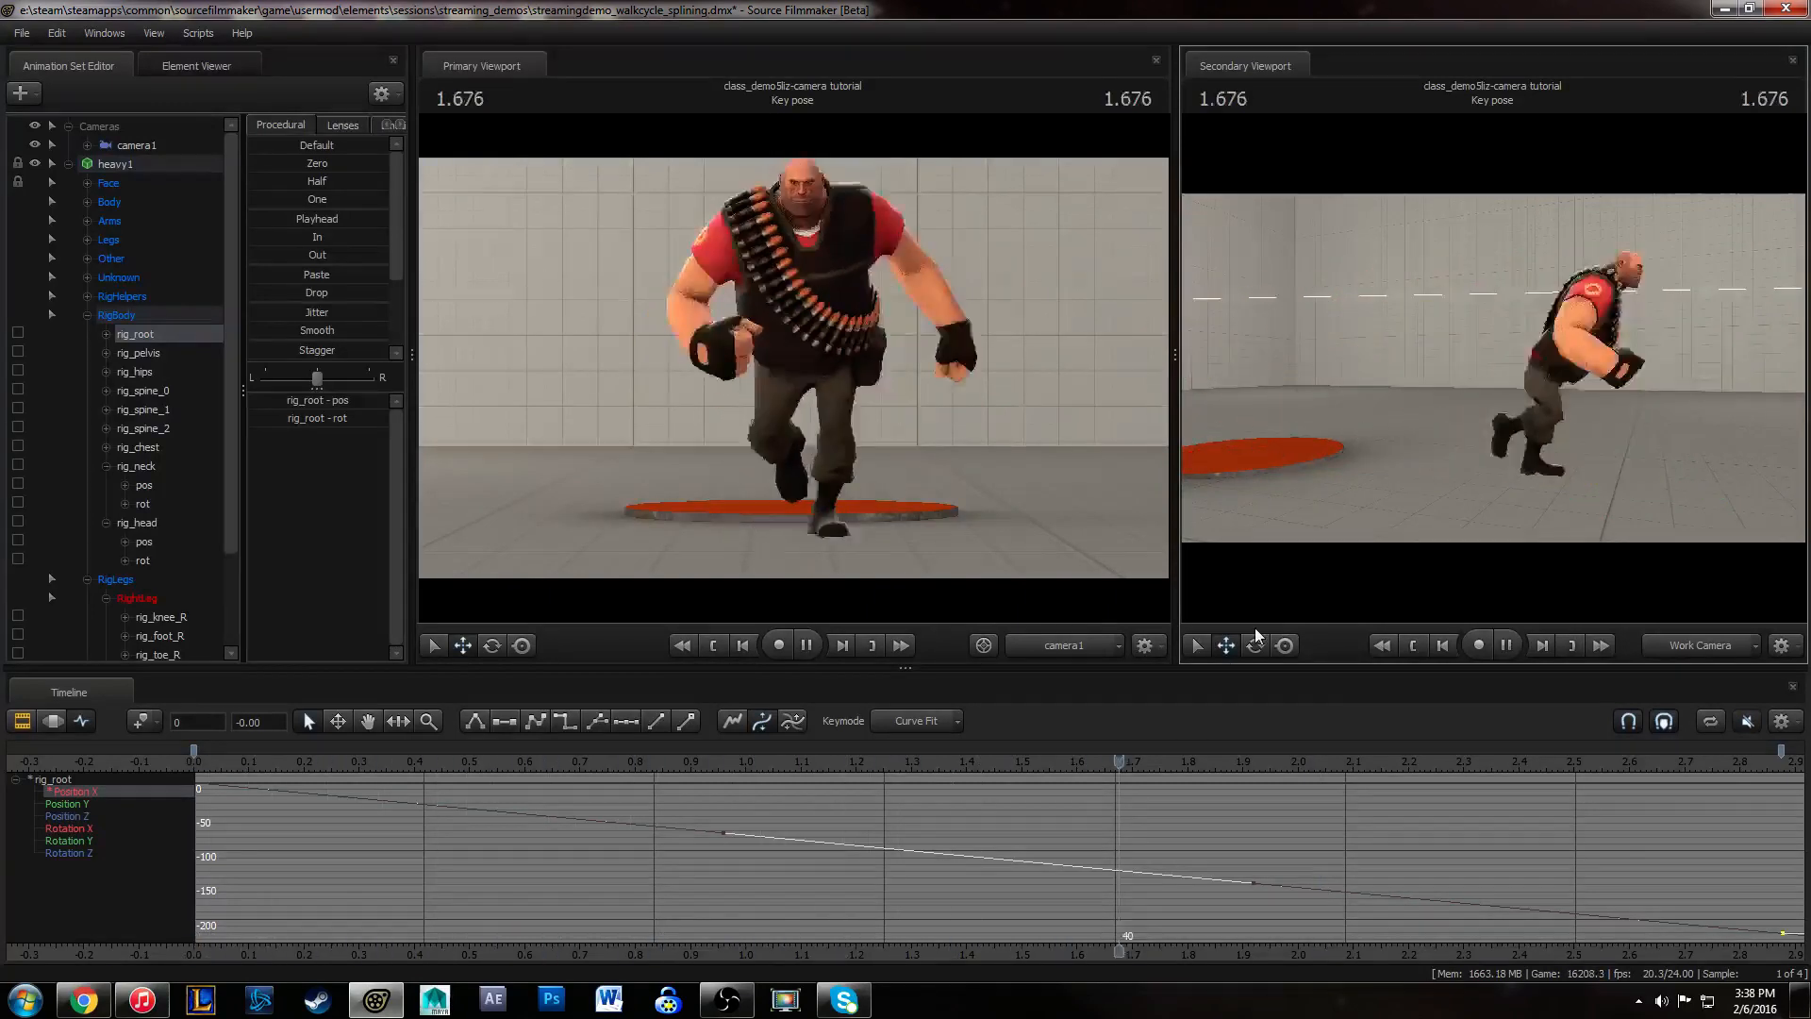
- Stop playback and step frame by frame to about 1.958 seconds to examine the Heavy's foot contact
{"action": "key", "text": "space"}
{"action": "left_click_drag", "start_coordinate": [721, 760], "coordinate": [1045, 760]}
{"action": "key", "text": "Right"}
{"action": "key", "text": "Right"}
{"action": "key", "text": "Right"}
{"action": "key", "text": "Right"}
{"action": "key", "text": "Right"}
{"action": "key", "text": "Right"}
{"action": "key", "text": "Right"}
{"action": "key", "text": "Right"}
{"action": "key", "text": "Right"}
{"action": "key", "text": "Right"}
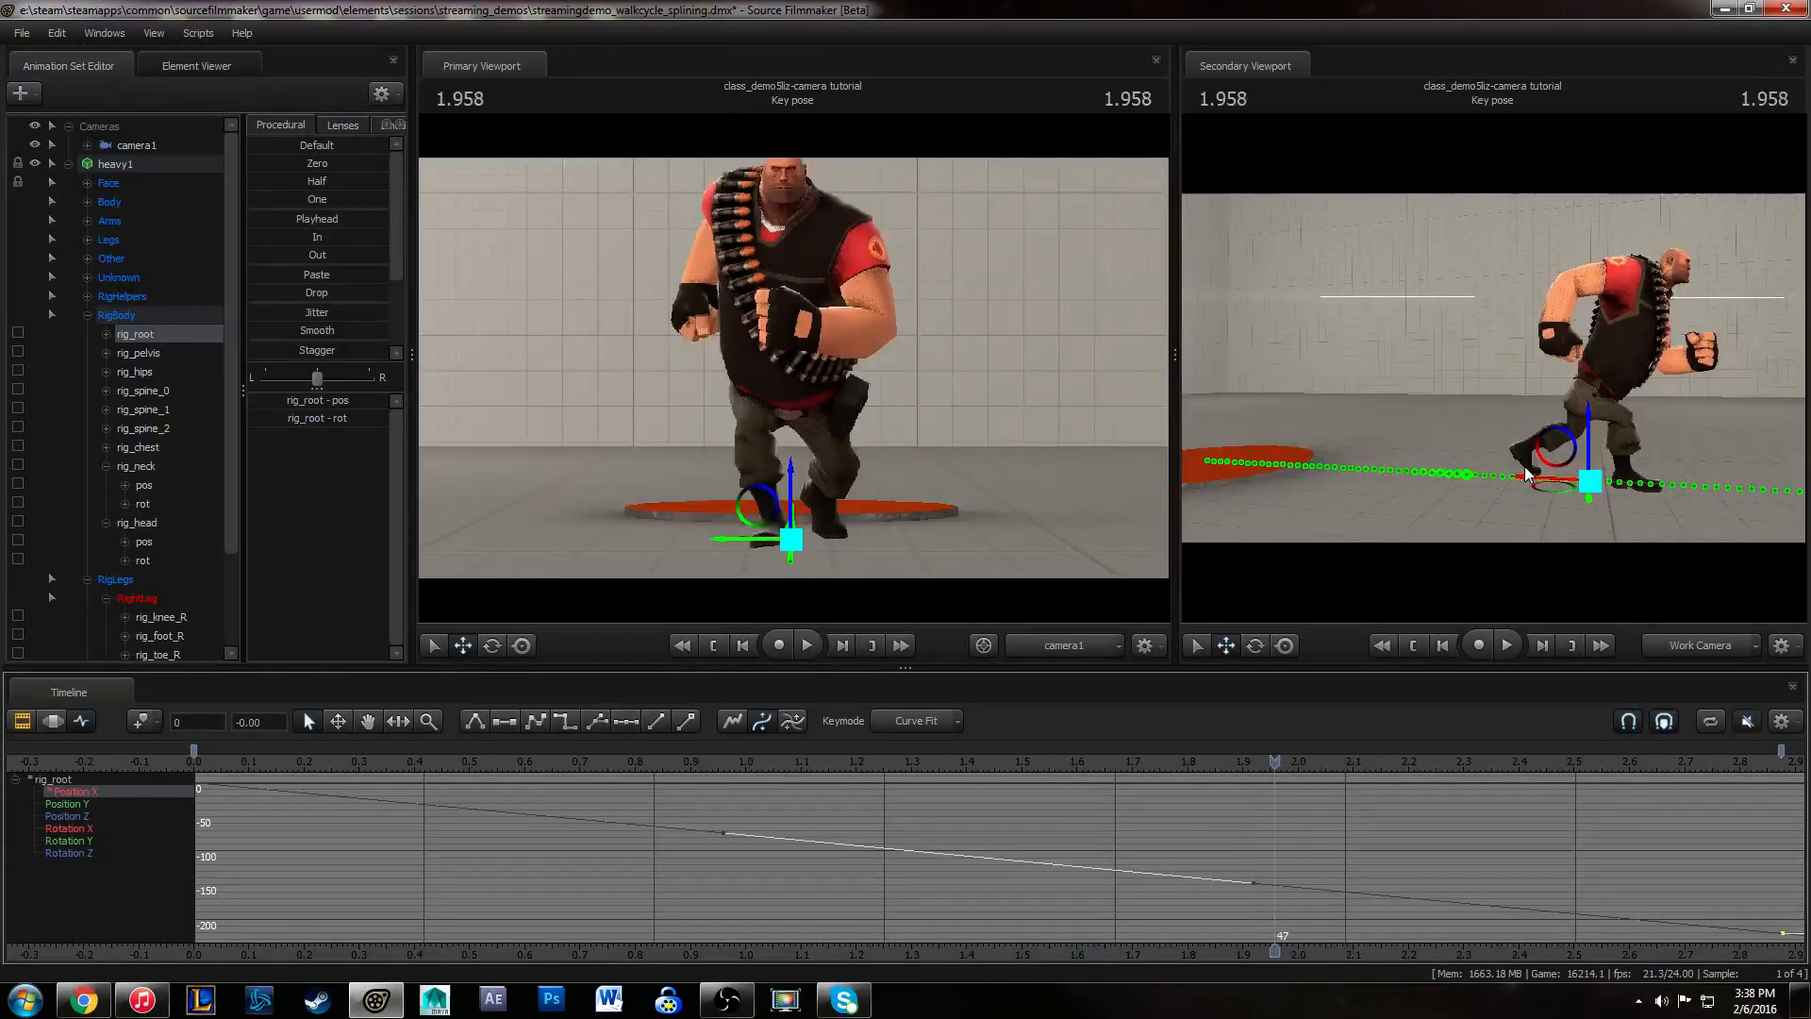
- Step back and forth between frames 43 and 47 to check the planted foot for sliding, and replay the walk
{"action": "key", "text": "Left"}
{"action": "key", "text": "Left"}
{"action": "key", "text": "Left"}
{"action": "key", "text": "Right"}
{"action": "key", "text": "Right"}
{"action": "key", "text": "Right"}
{"action": "key", "text": "Left"}
{"action": "key", "text": "Left"}
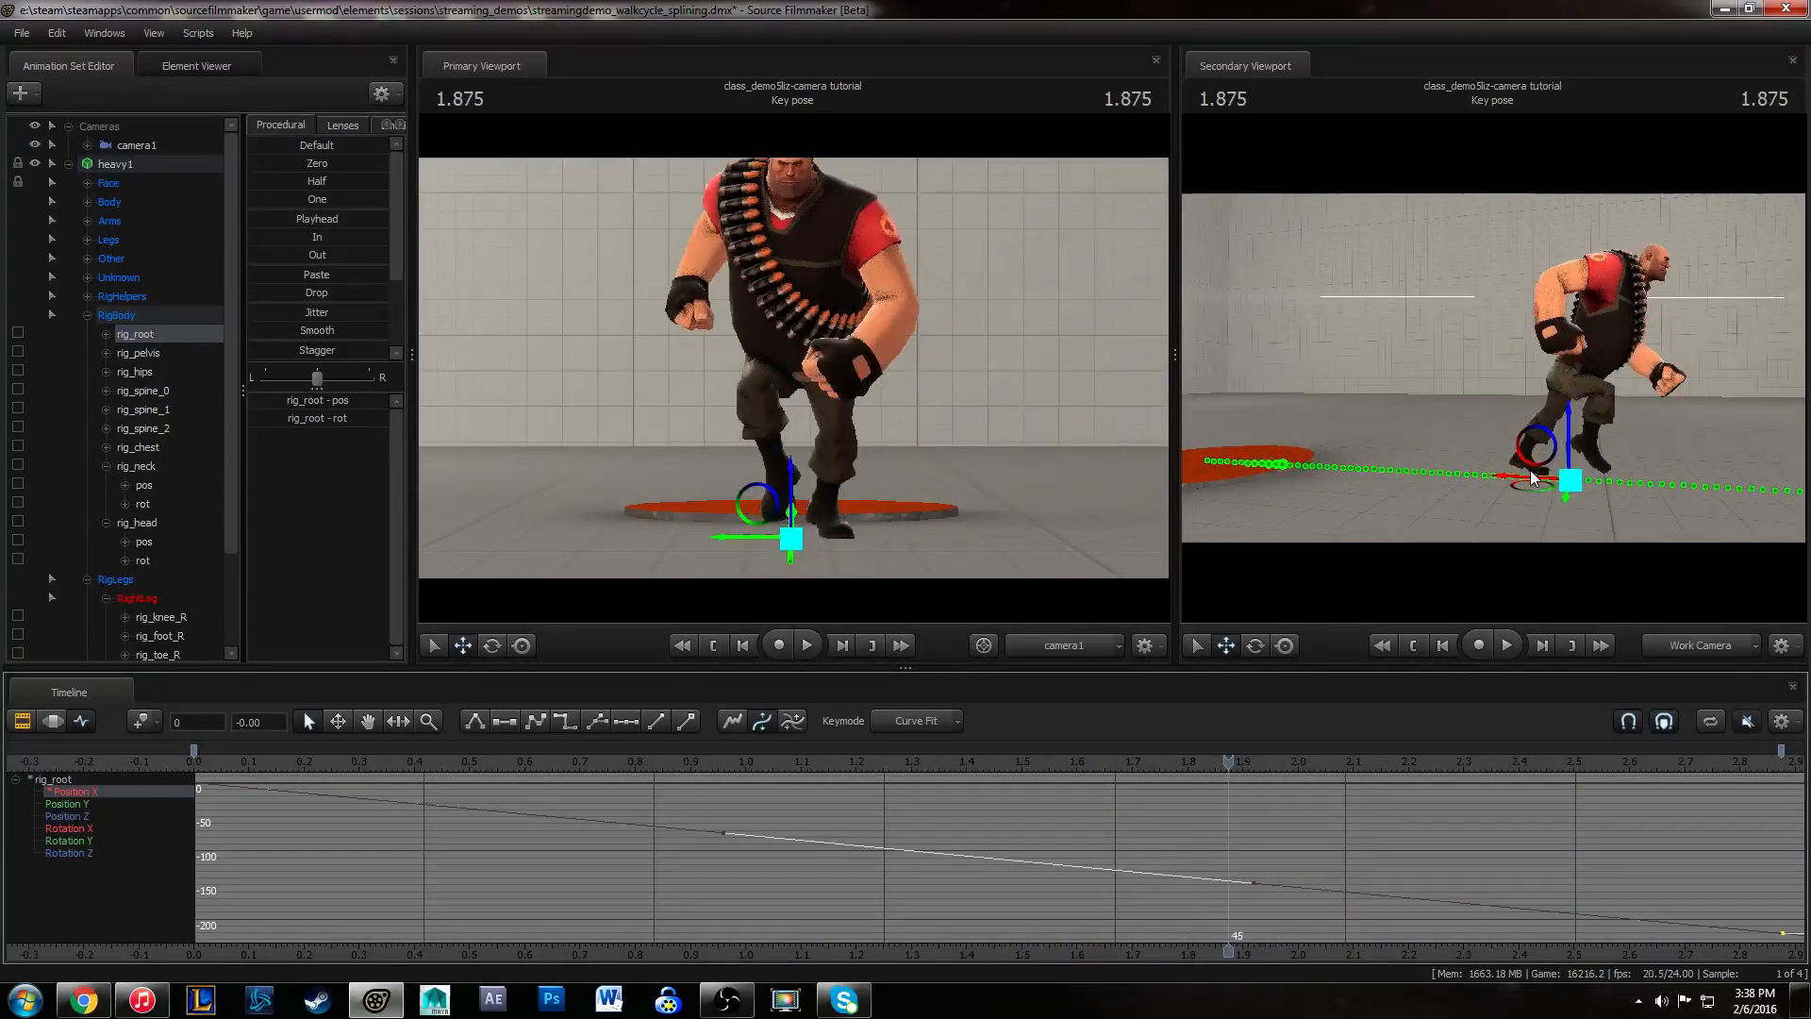
{"action": "key", "text": "Right"}
{"action": "key", "text": "Left"}
{"action": "key", "text": "Left"}
{"action": "key", "text": "Left"}
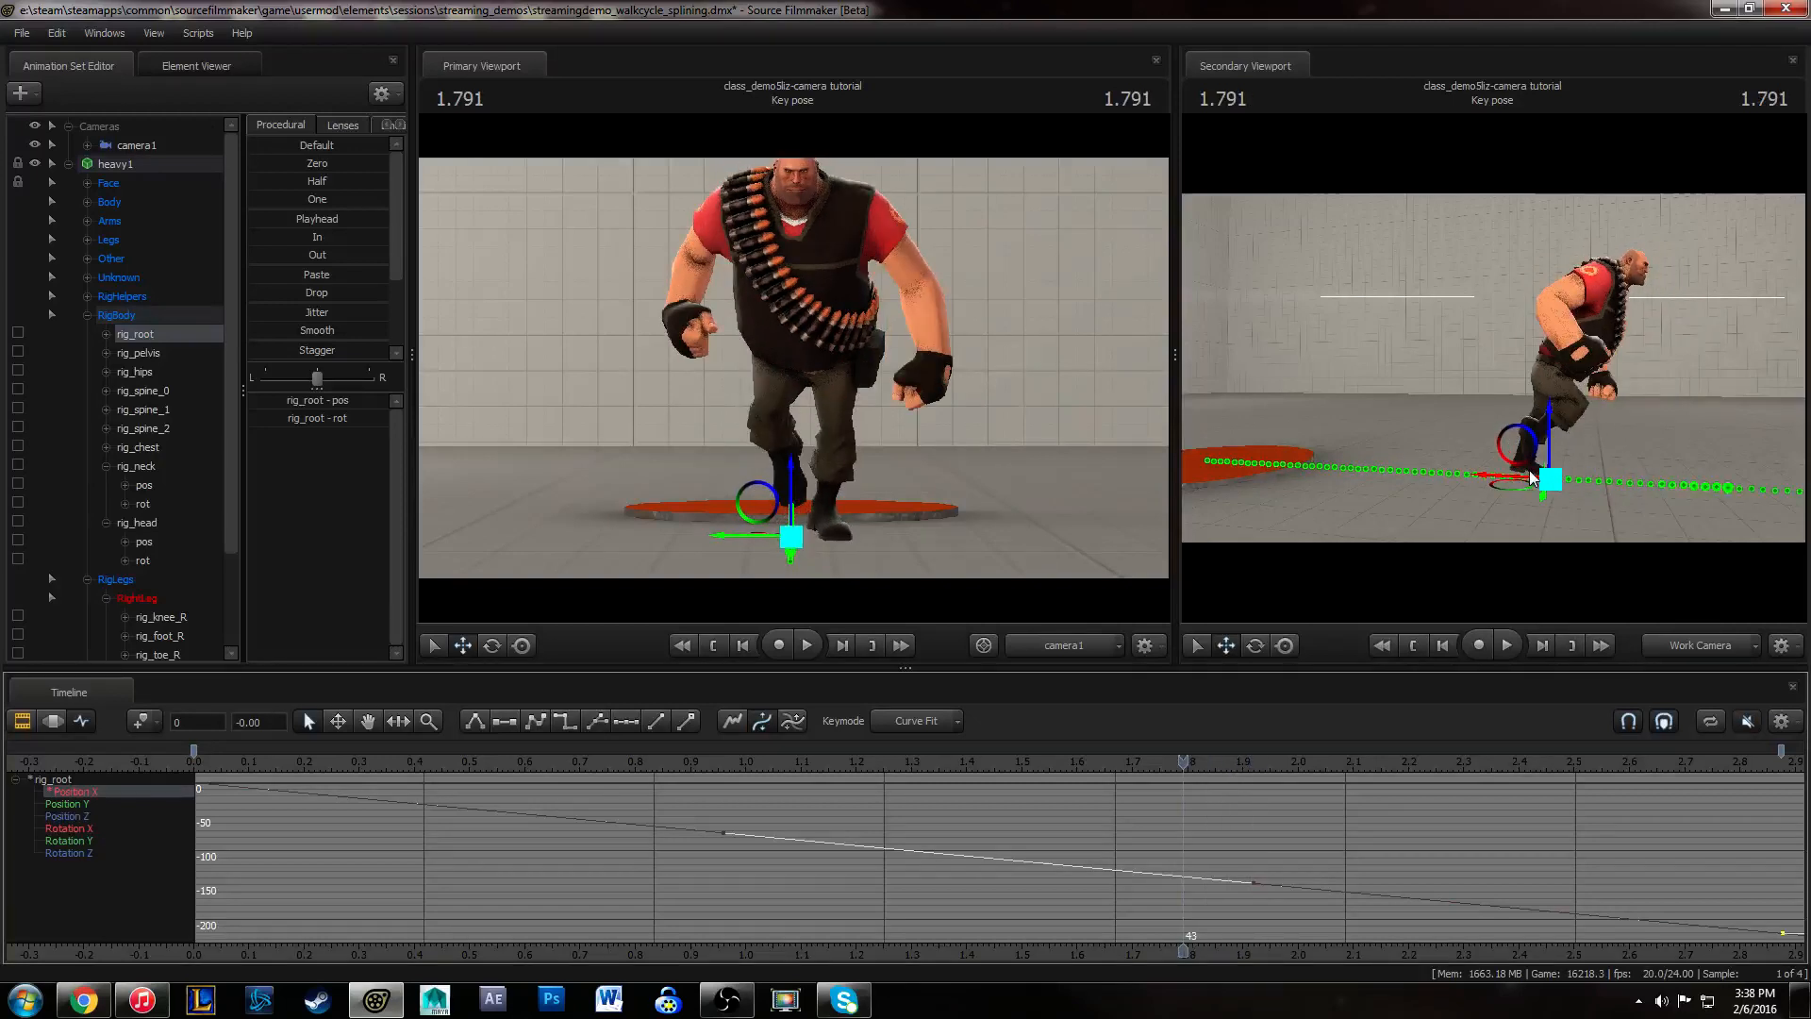
{"action": "key", "text": "Right"}
{"action": "key", "text": "Right"}
{"action": "key", "text": "Right"}
{"action": "key", "text": "space"}
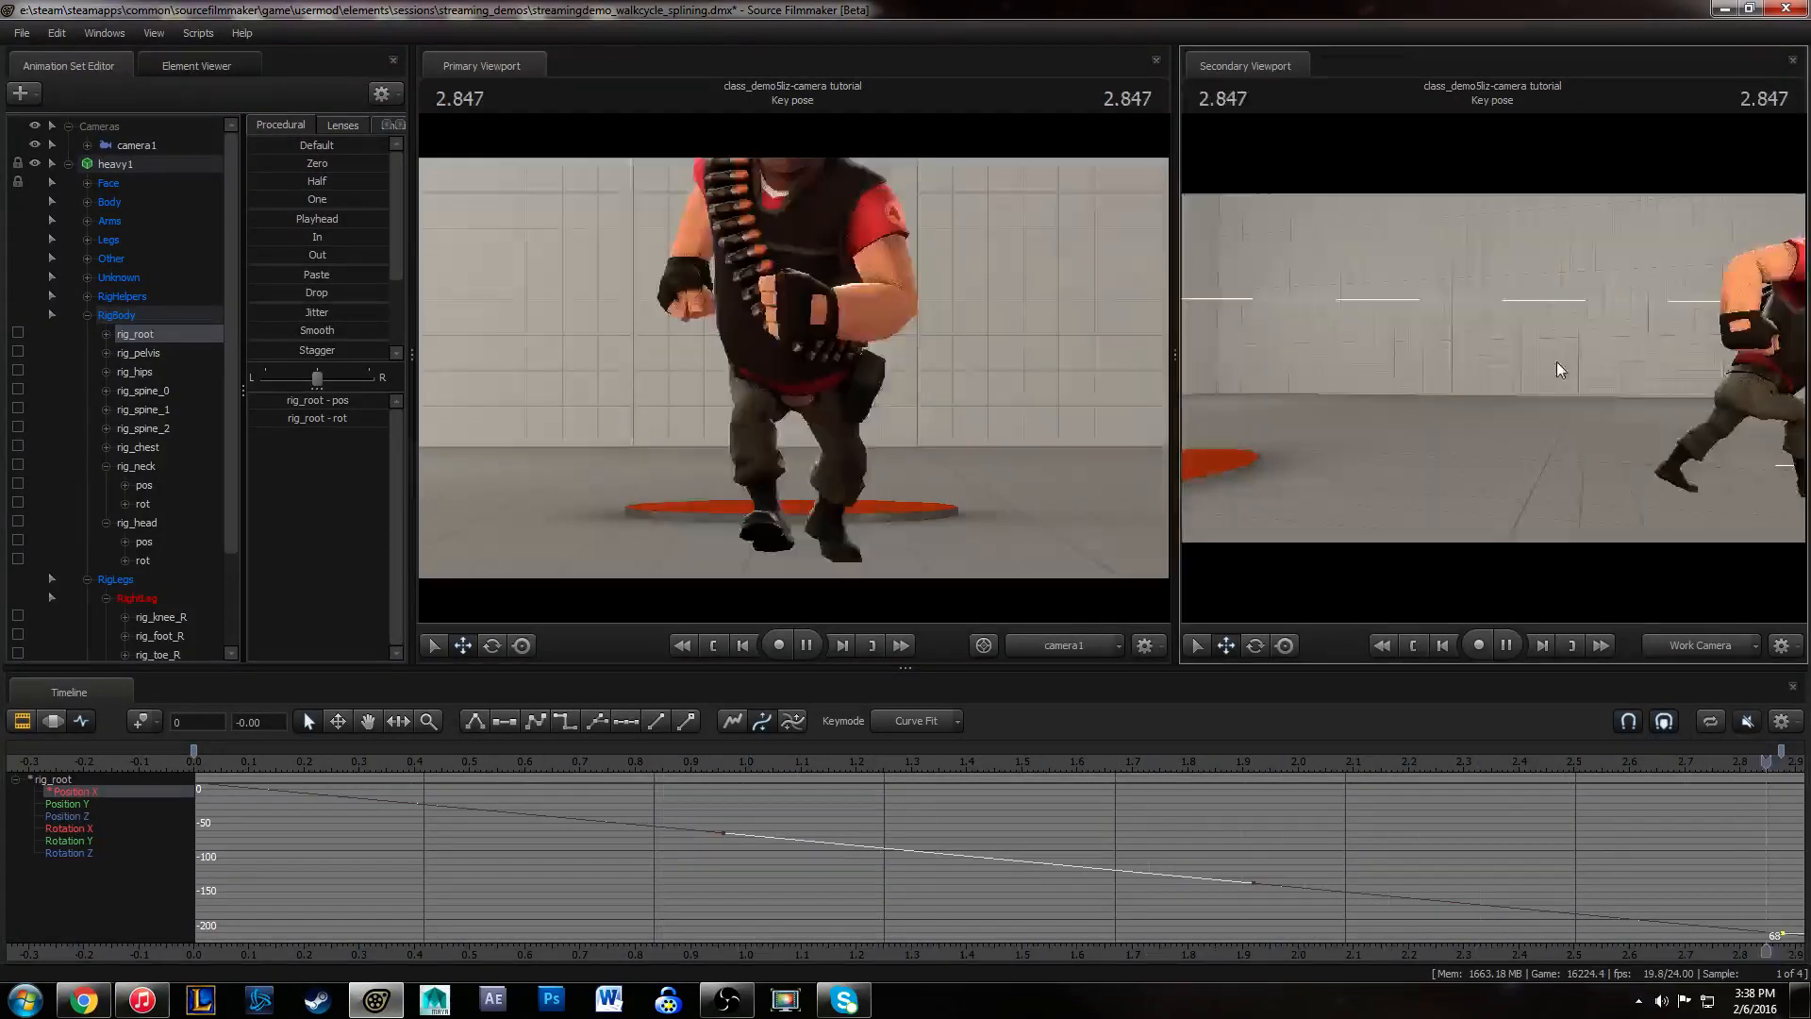
- Select rig_pelvis, isolate its Position Z curve and examine it where the repeated cycles join
{"action": "key", "text": "space"}
{"action": "left_click", "coordinate": [806, 372]}
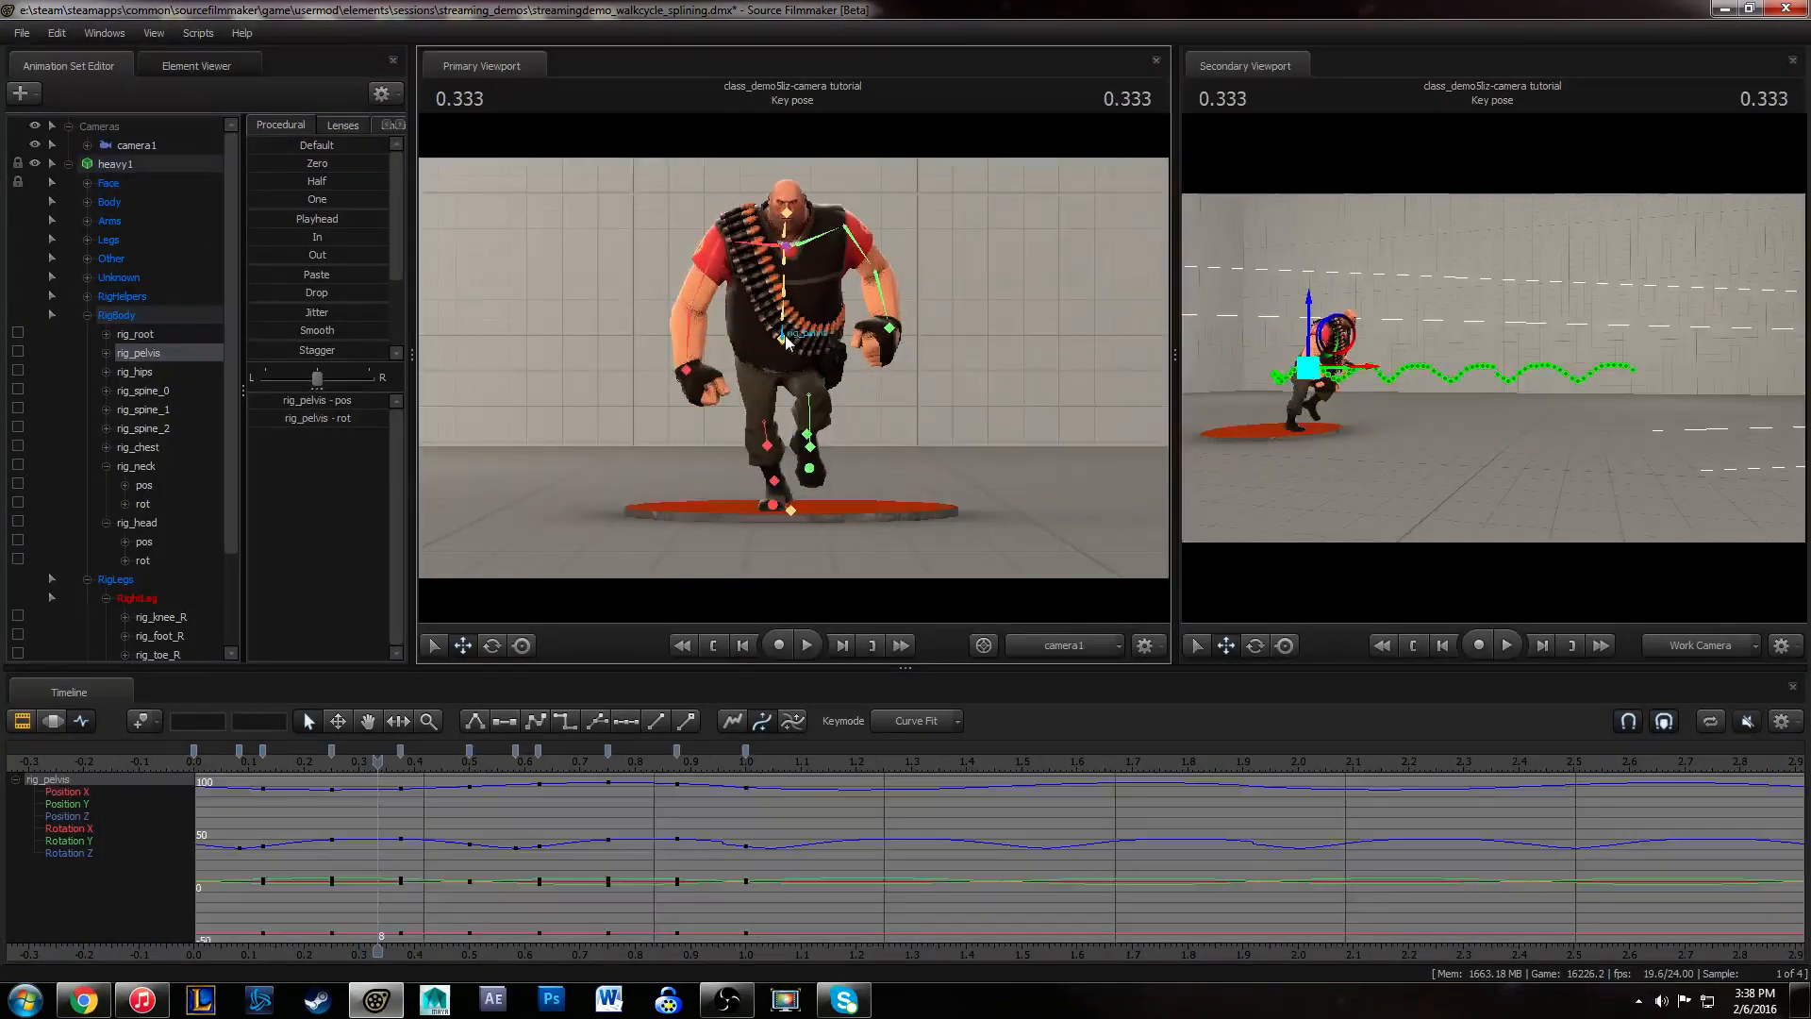
{"action": "left_click", "coordinate": [83, 813]}
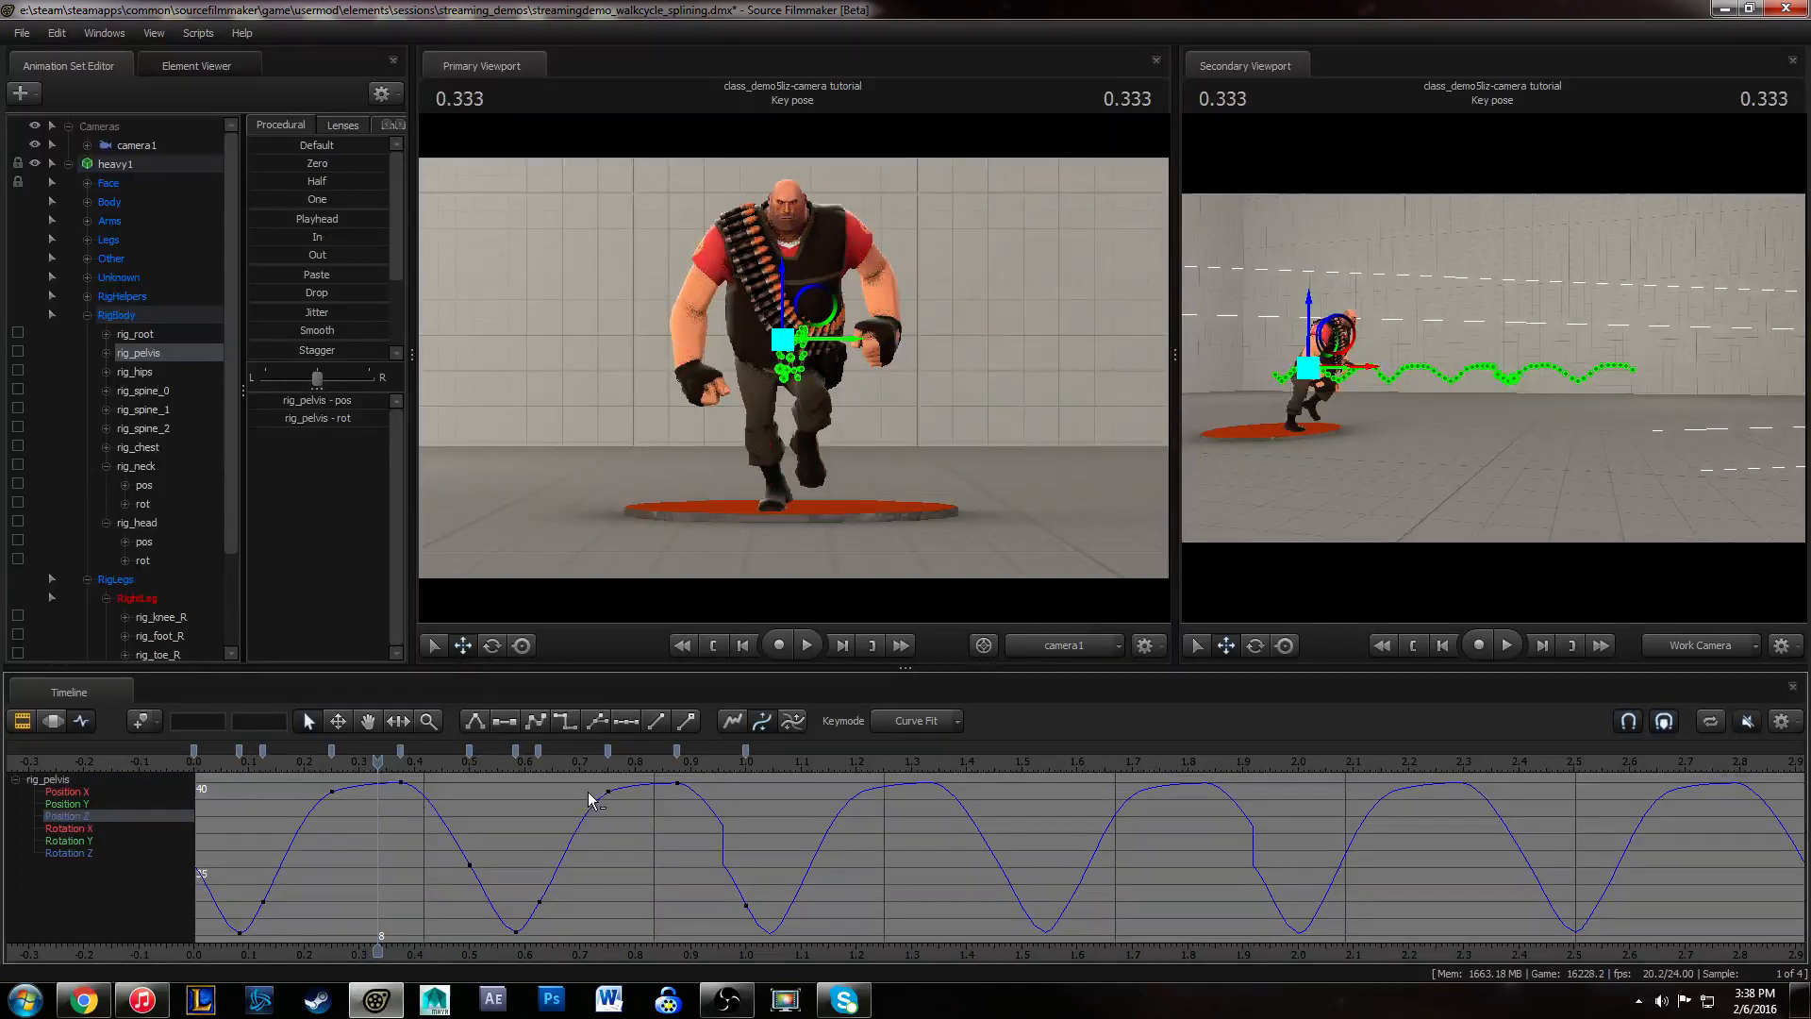
{"action": "middle_click_drag", "start_coordinate": [696, 829], "coordinate": [1007, 873]}
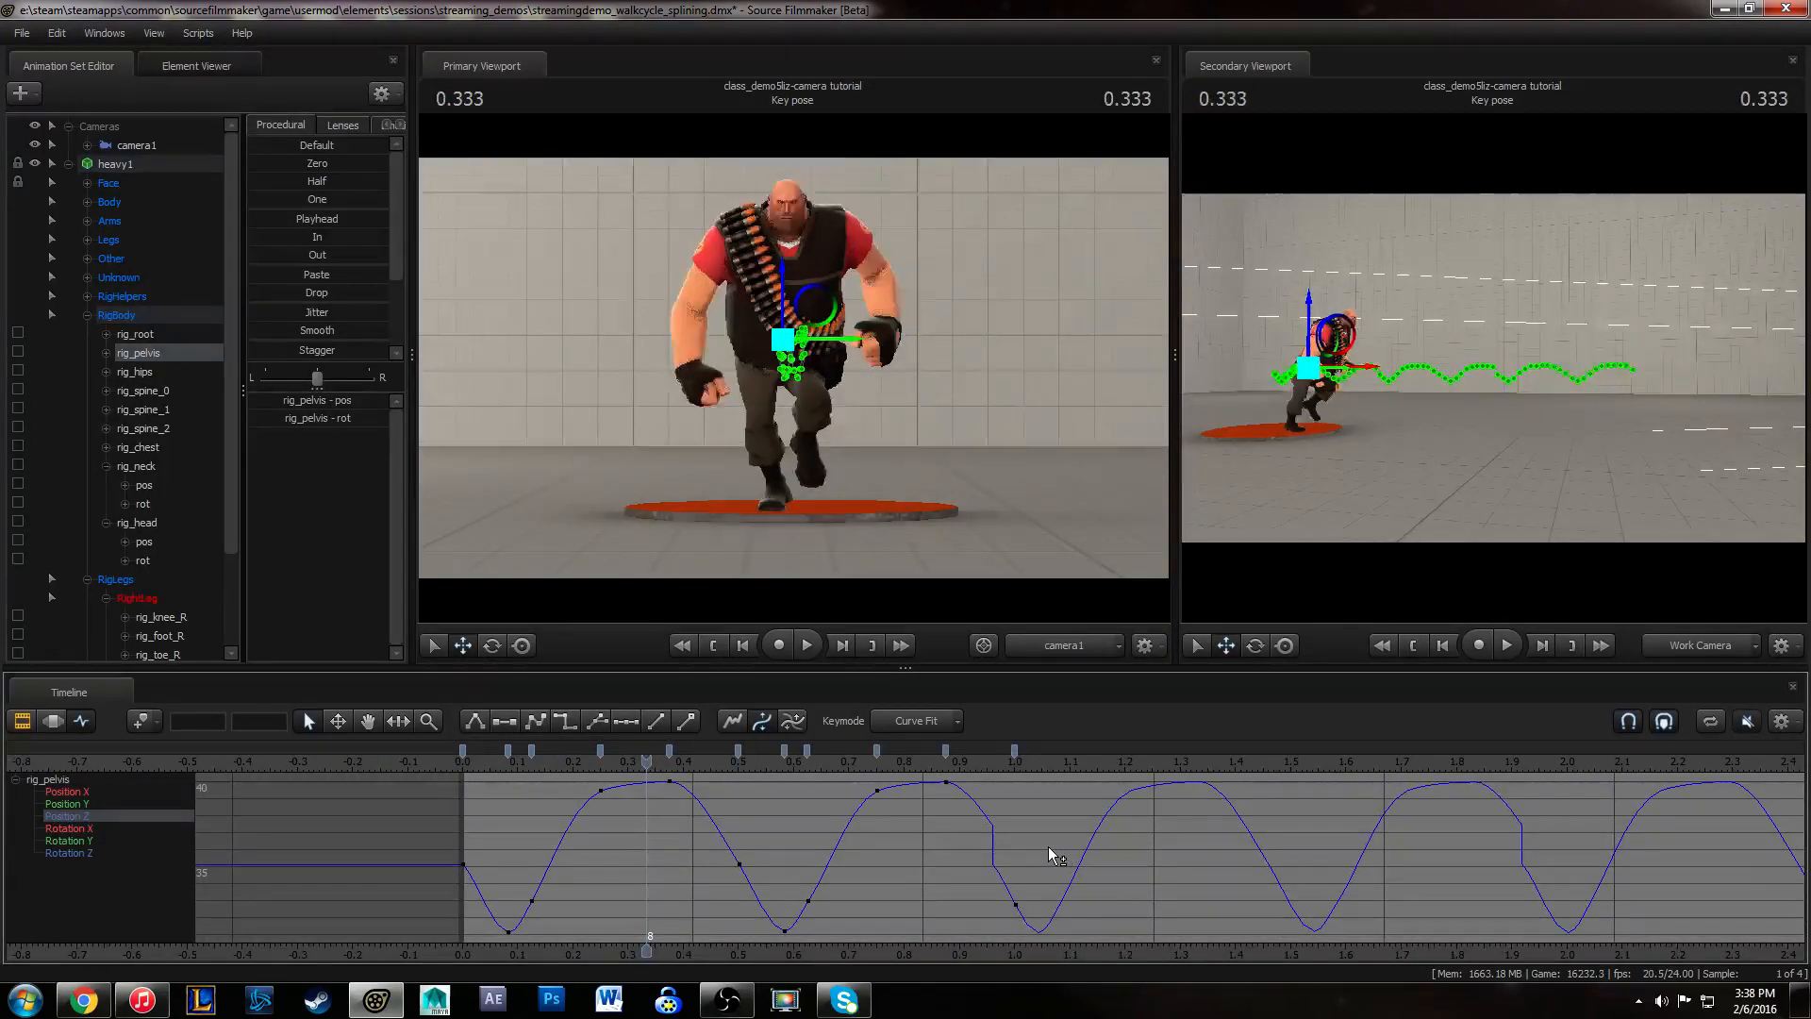
{"action": "key", "text": "ctrl+z"}
- Return to the Clip Editor and save the session
{"action": "left_click", "coordinate": [28, 724]}
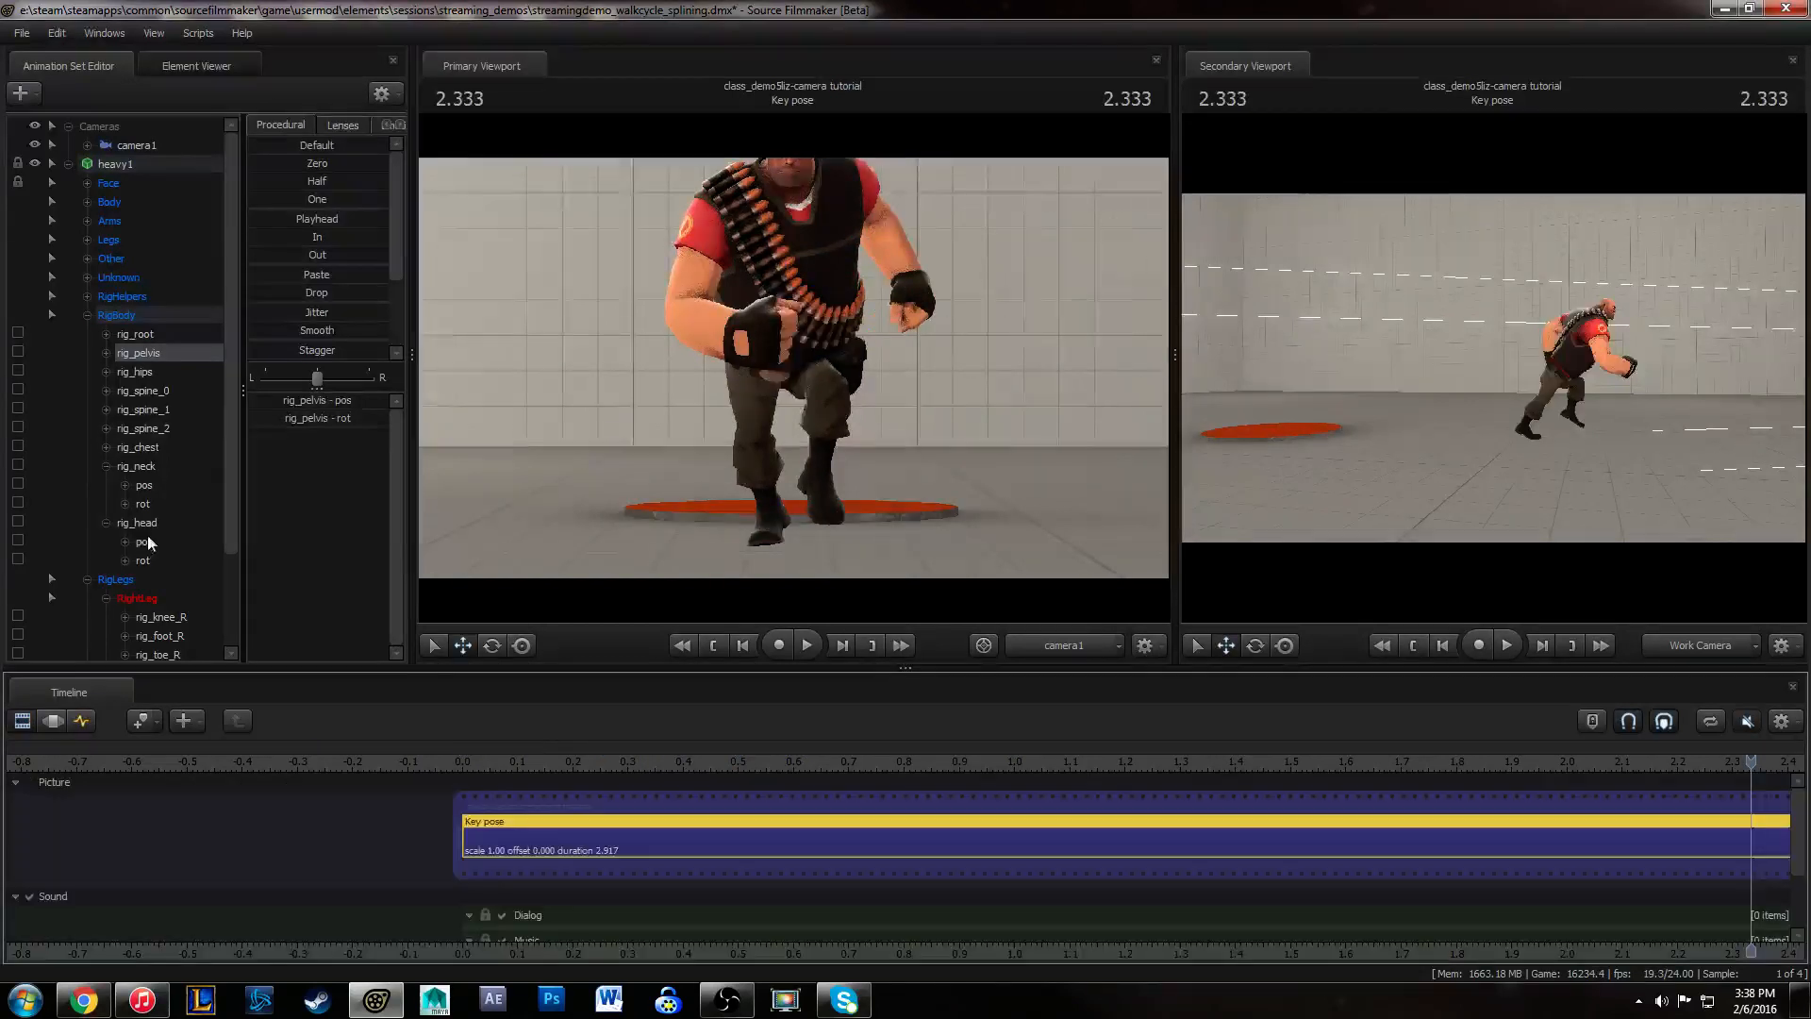
{"action": "left_click", "coordinate": [26, 36]}
{"action": "left_click", "coordinate": [29, 84]}
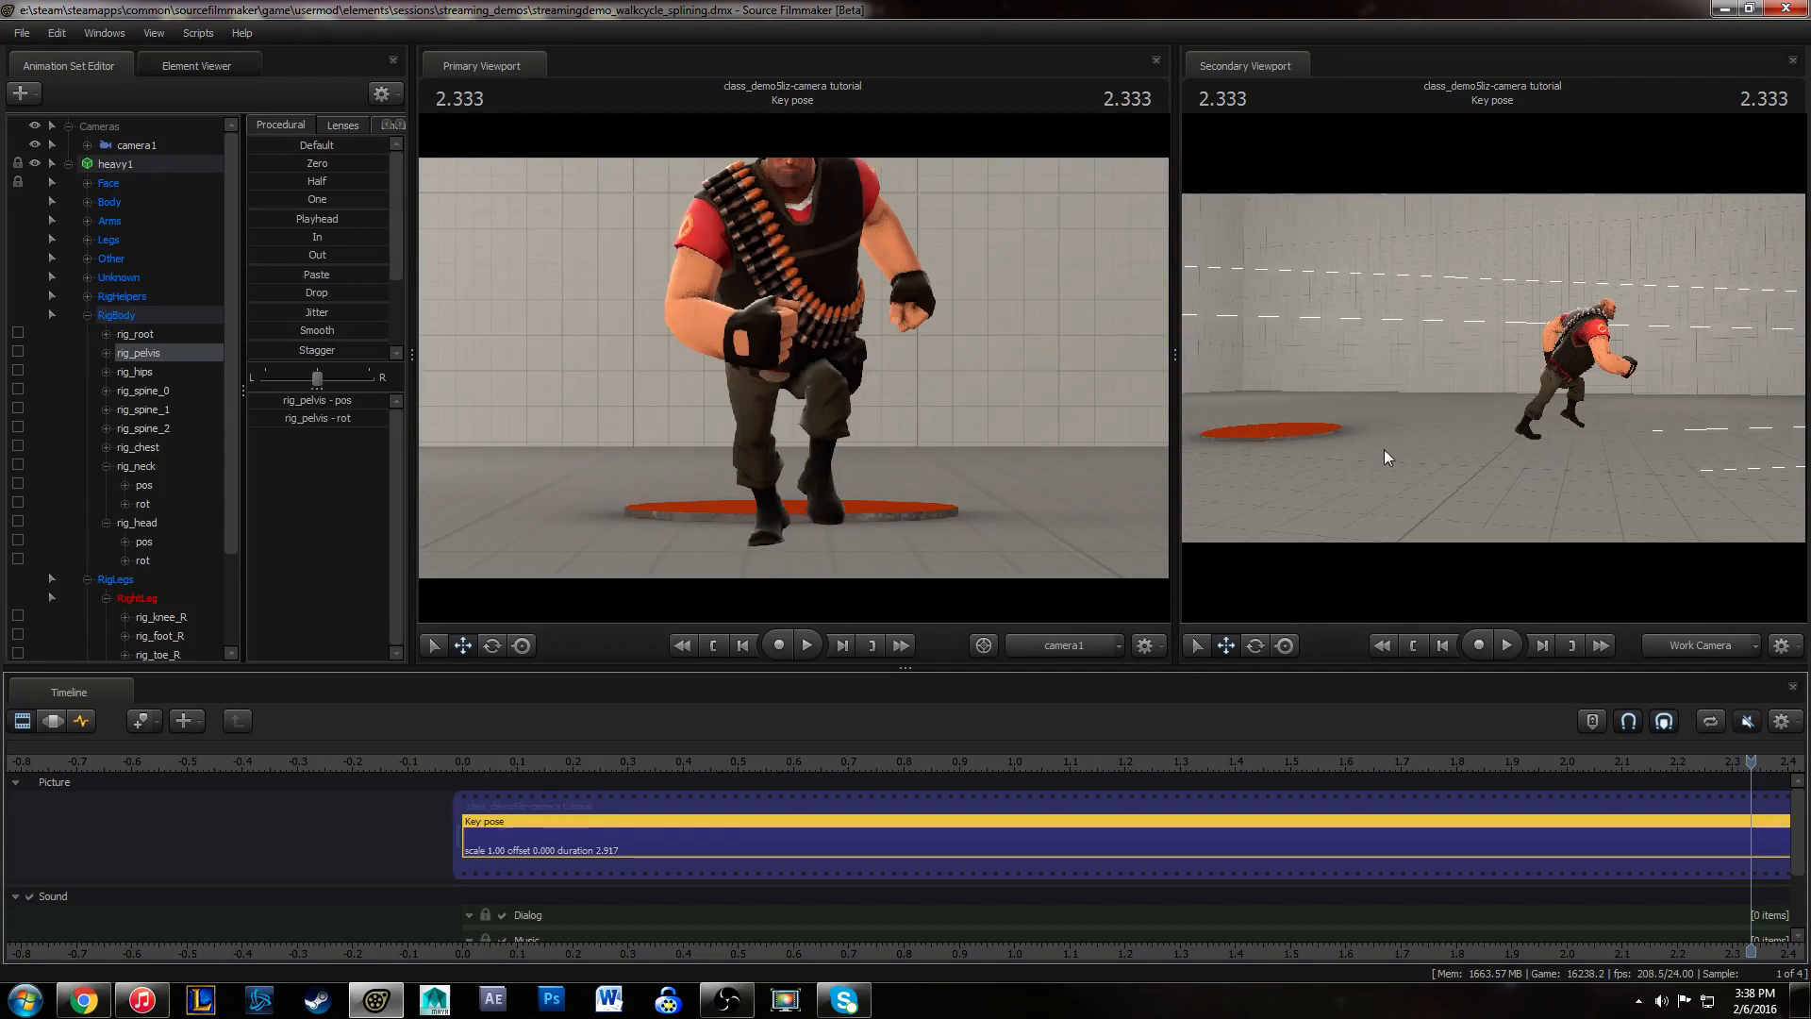
- Frame the whole Key pose shot, play the walk from the start in both viewports and return to time 0
{"action": "left_click", "coordinate": [1102, 800]}
{"action": "key", "text": "f"}
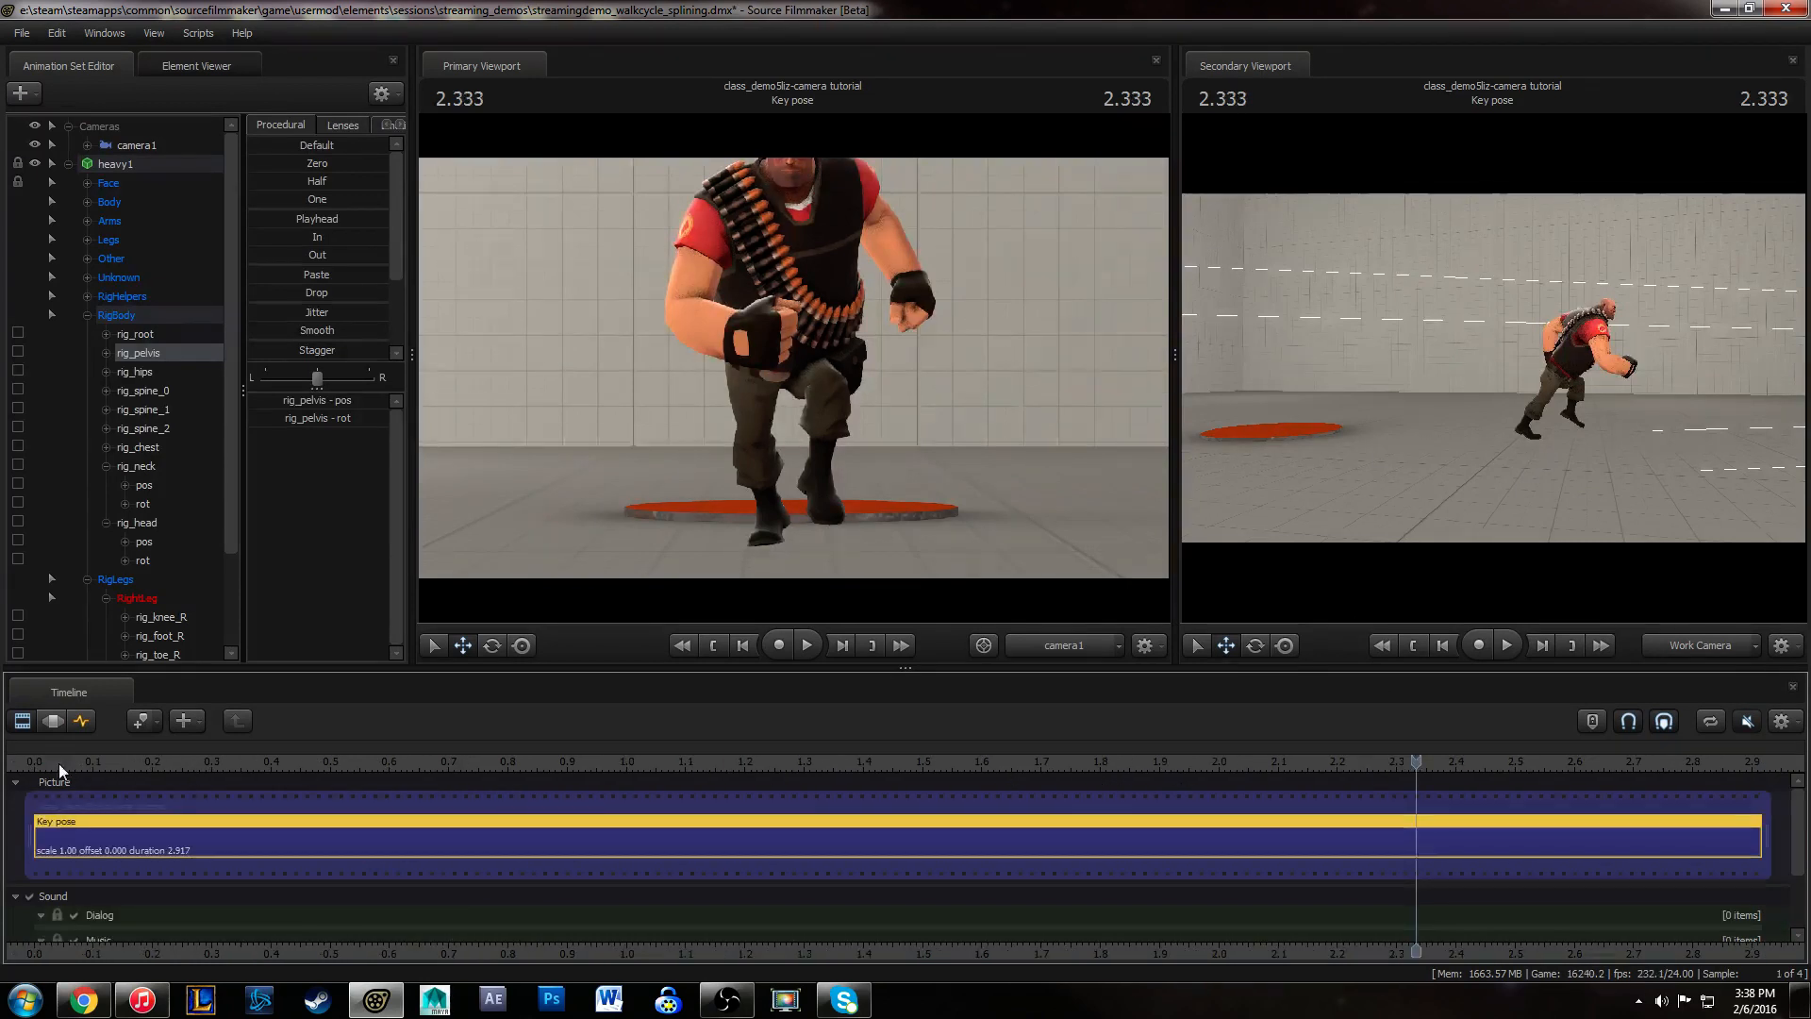
{"action": "left_click", "coordinate": [31, 763]}
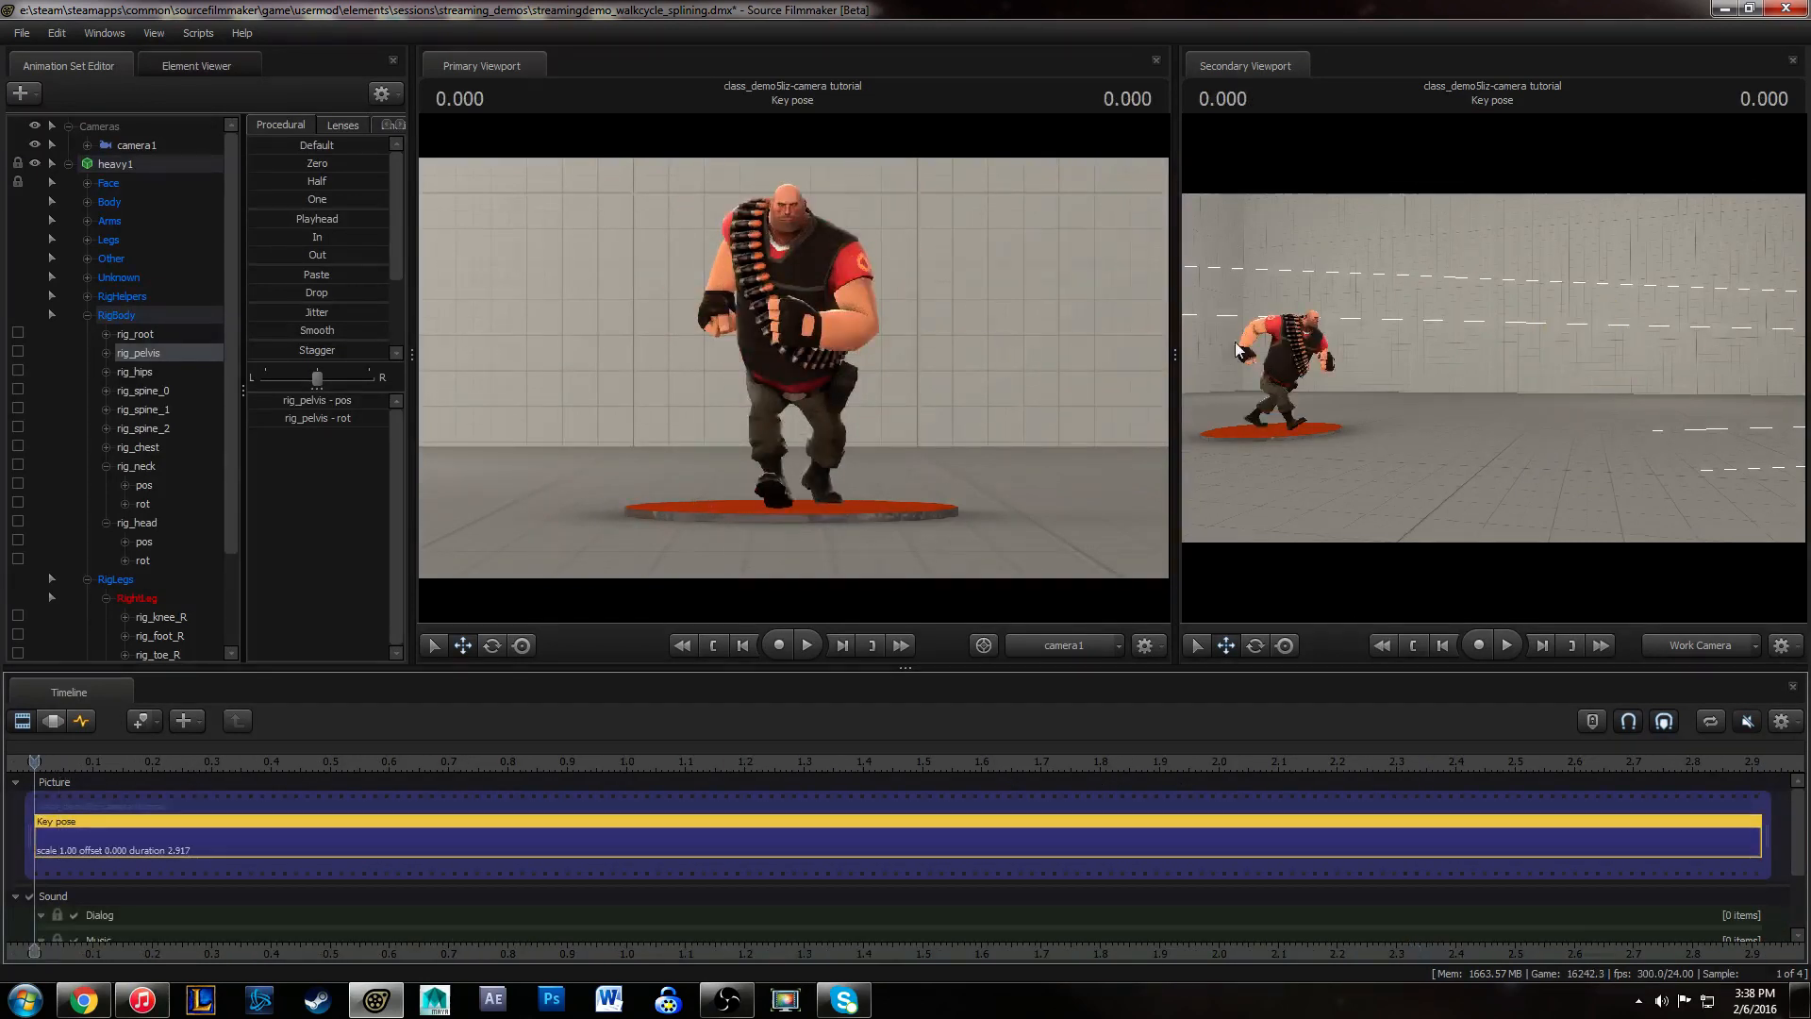
{"action": "left_click_drag", "start_coordinate": [1236, 342], "coordinate": [1494, 360]}
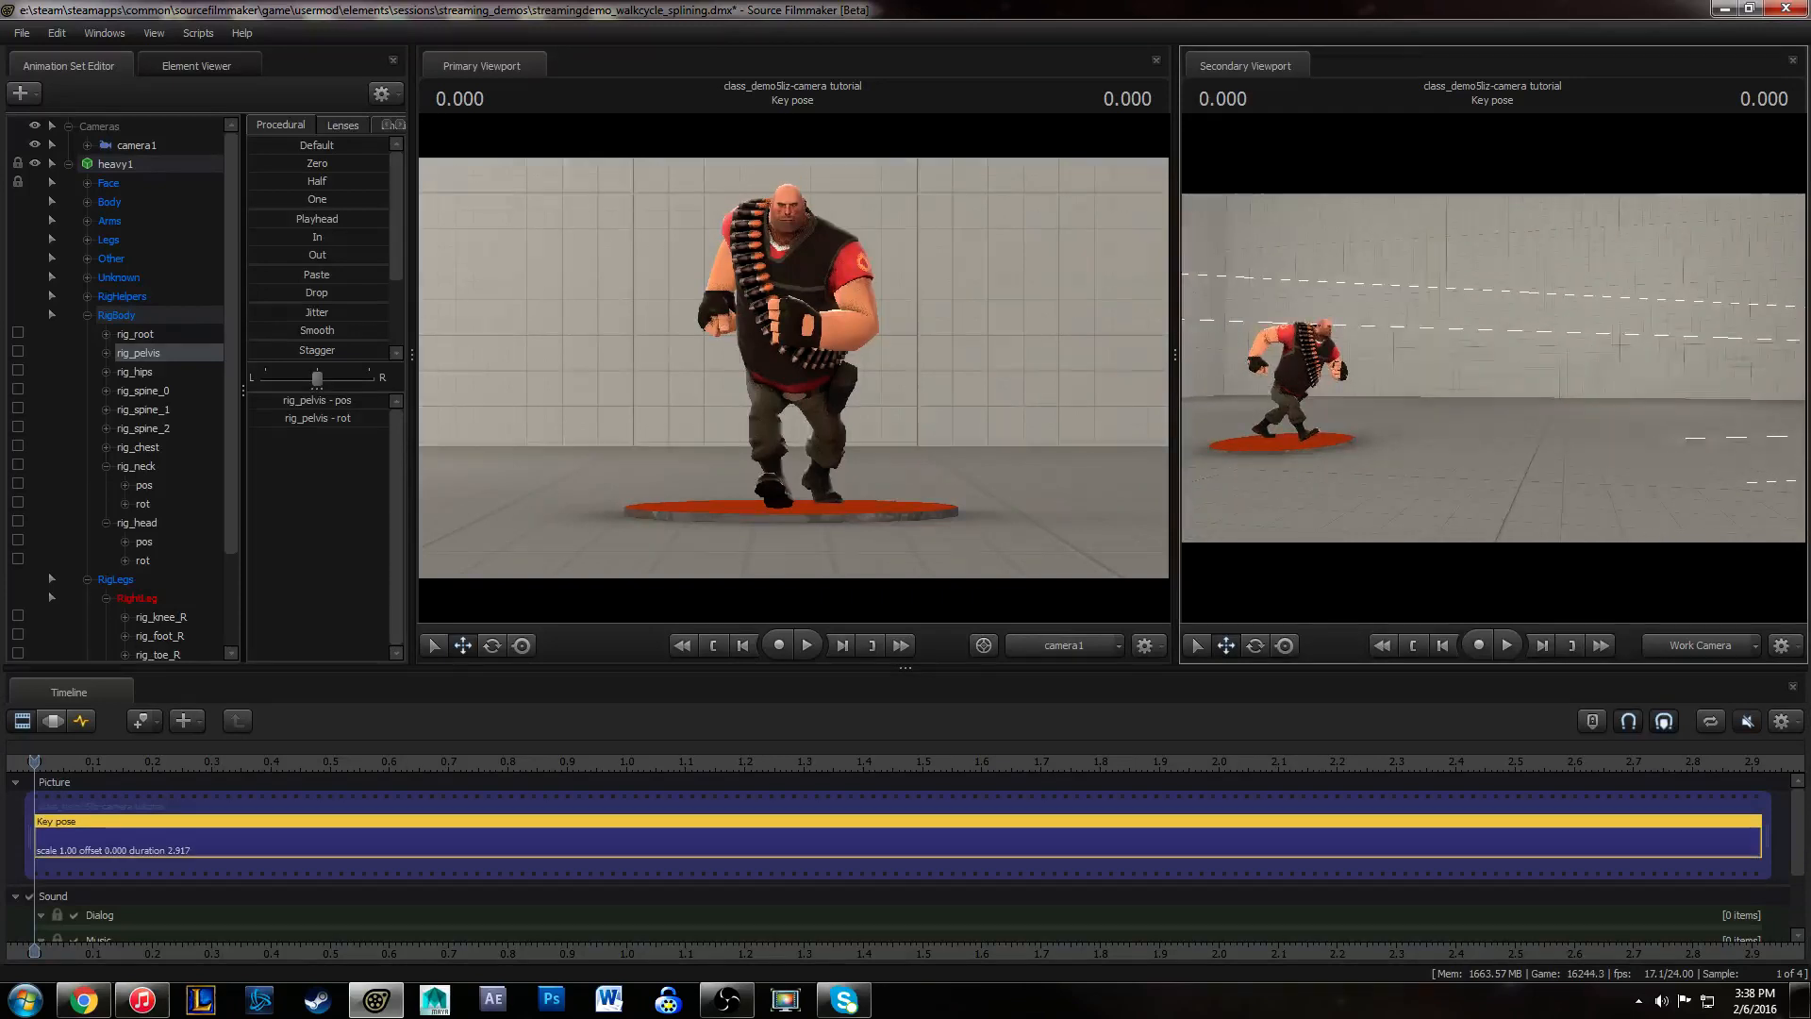
{"action": "left_click", "coordinate": [89, 781]}
{"action": "key", "text": "space"}
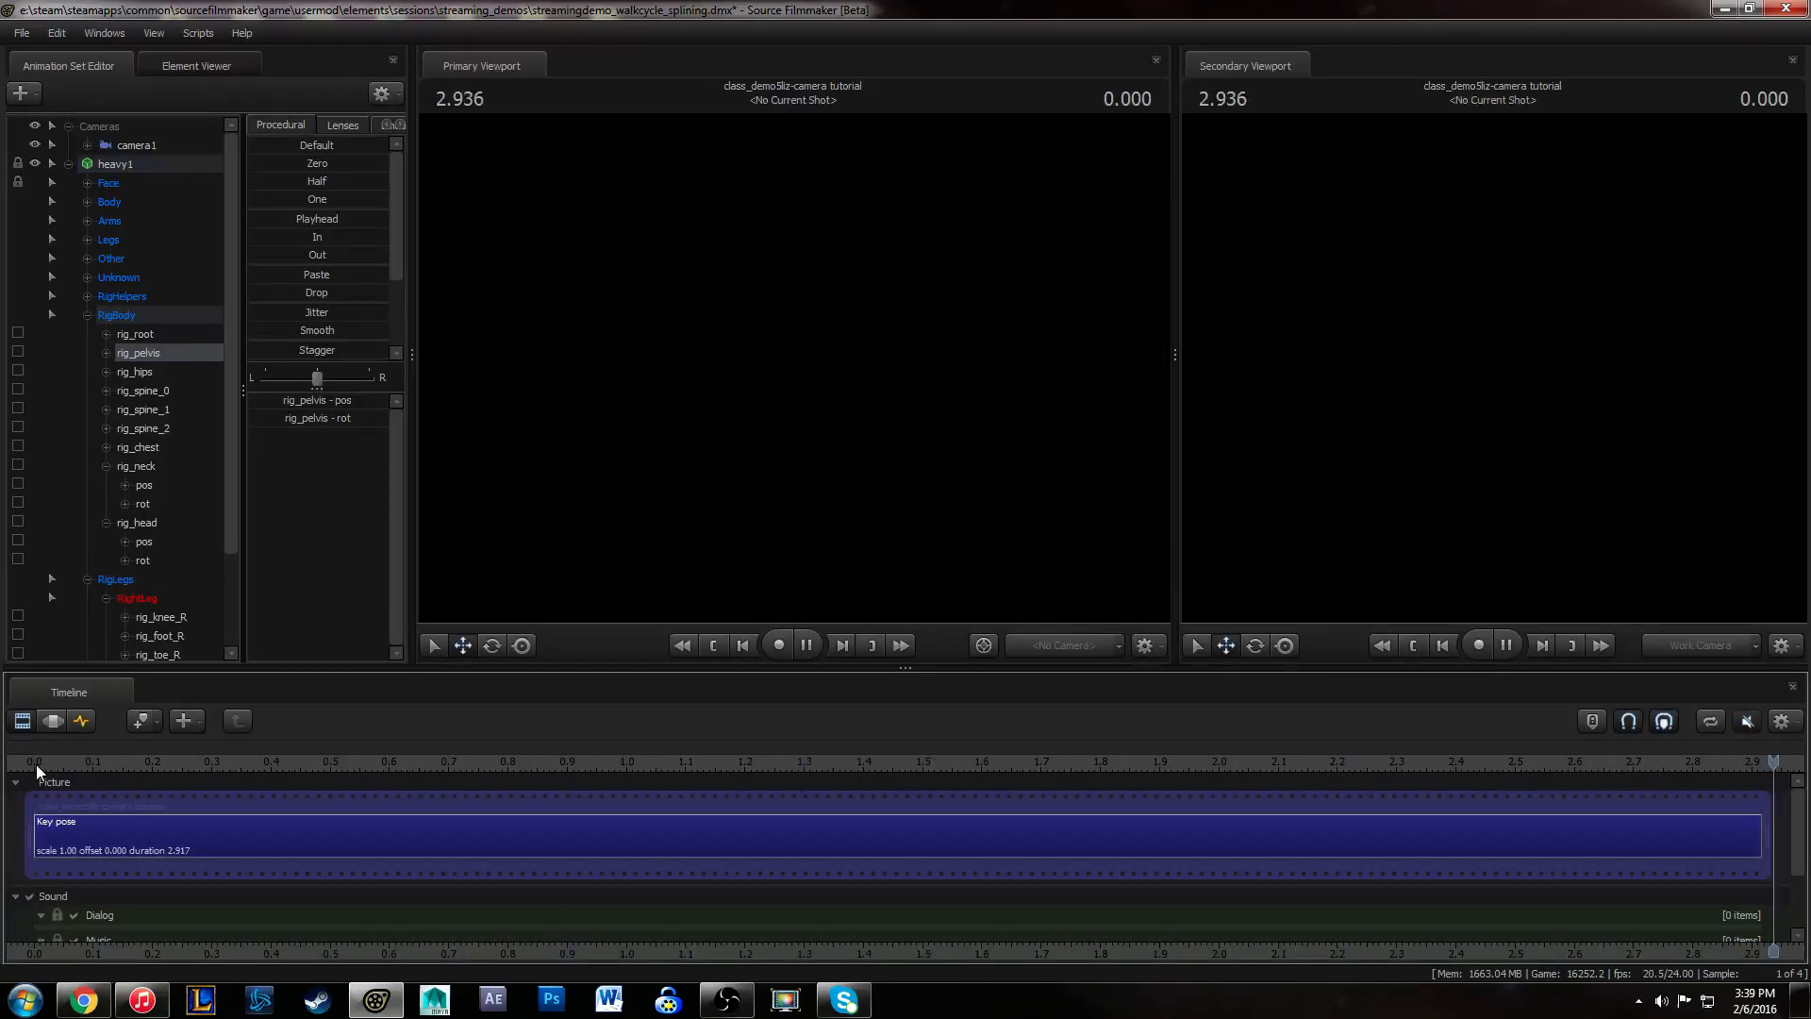
{"action": "key", "text": "space"}
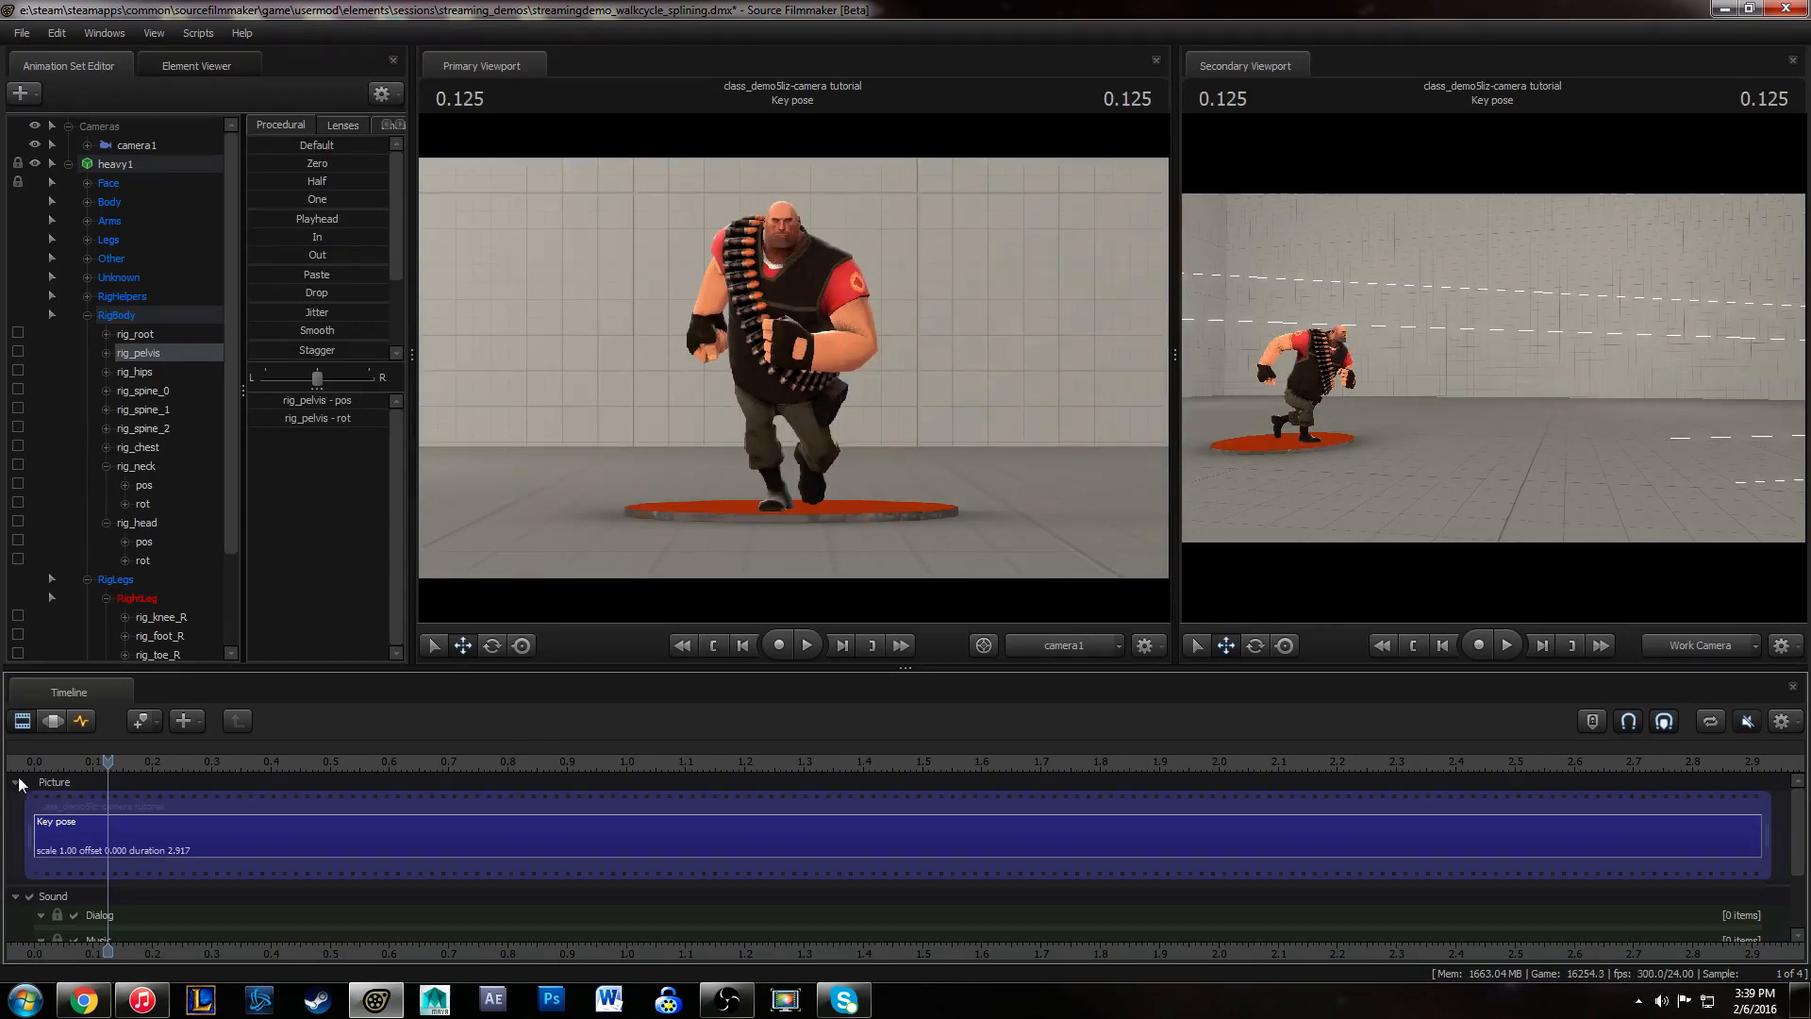
{"action": "left_click_drag", "start_coordinate": [109, 760], "coordinate": [34, 760]}
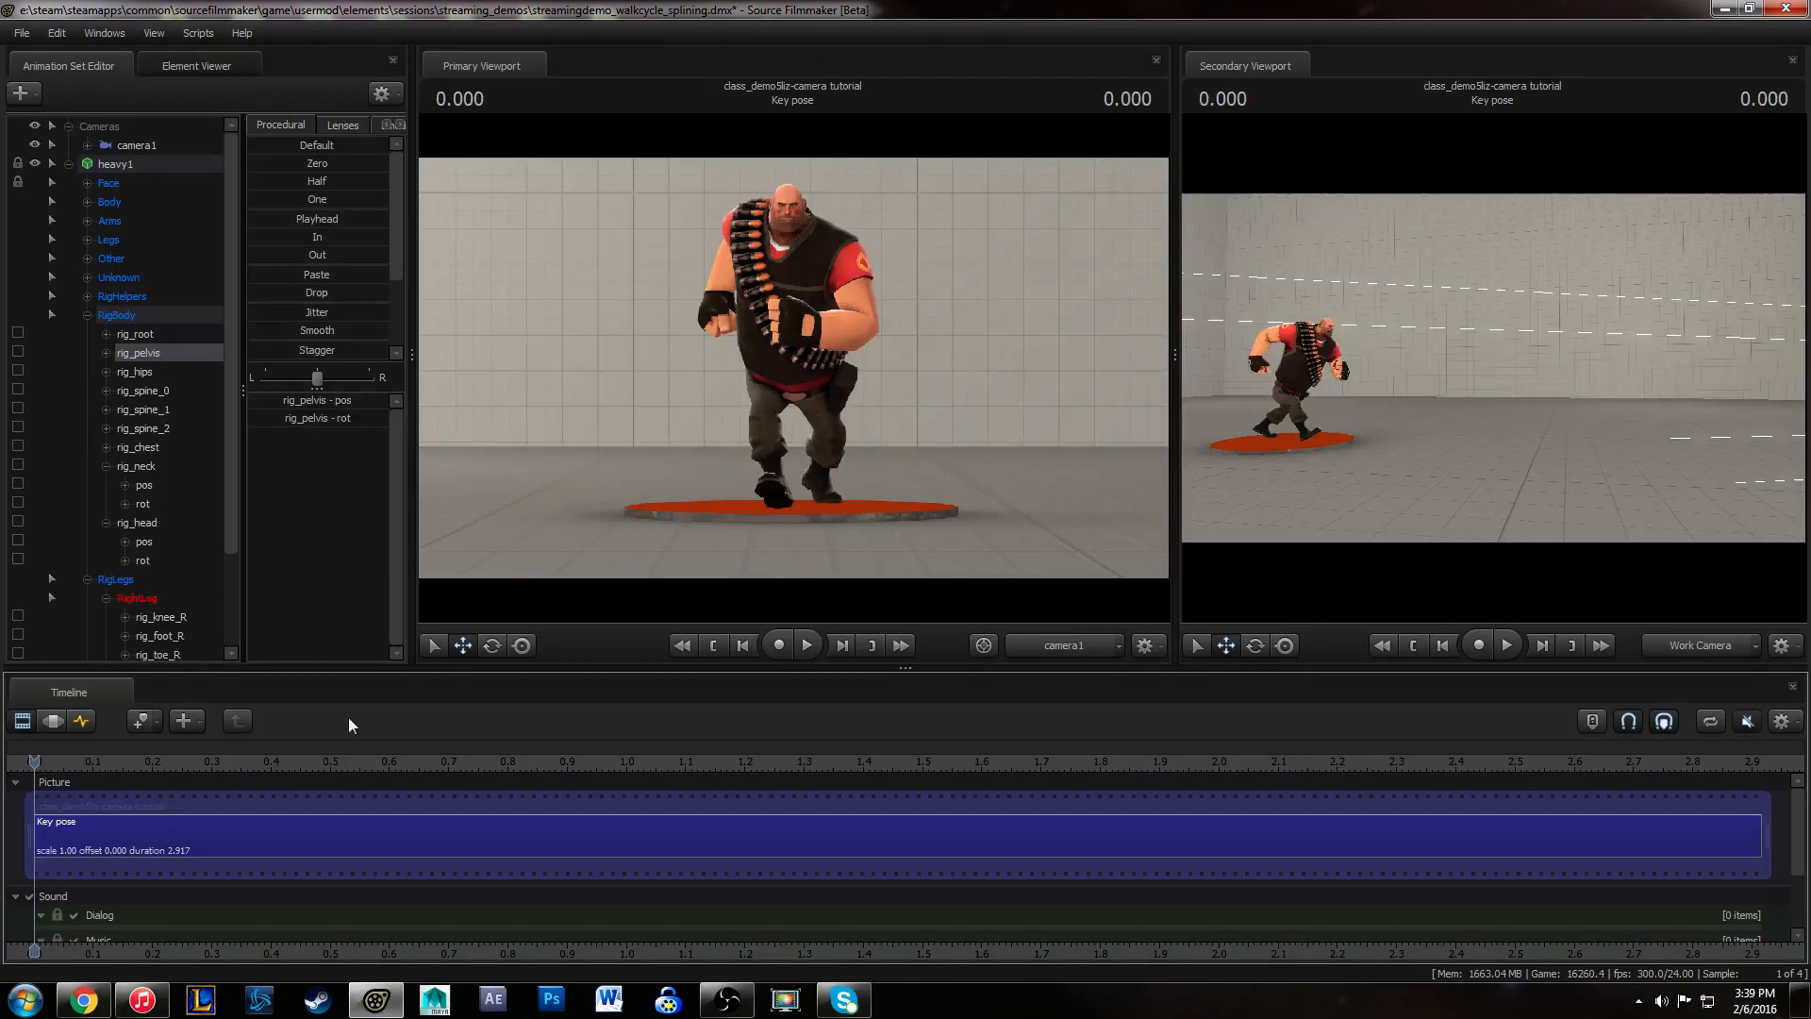
- Trim the Key pose shot's end to 0.958 seconds, the end of the first cycle, and return to the start
{"action": "left_click", "coordinate": [84, 721]}
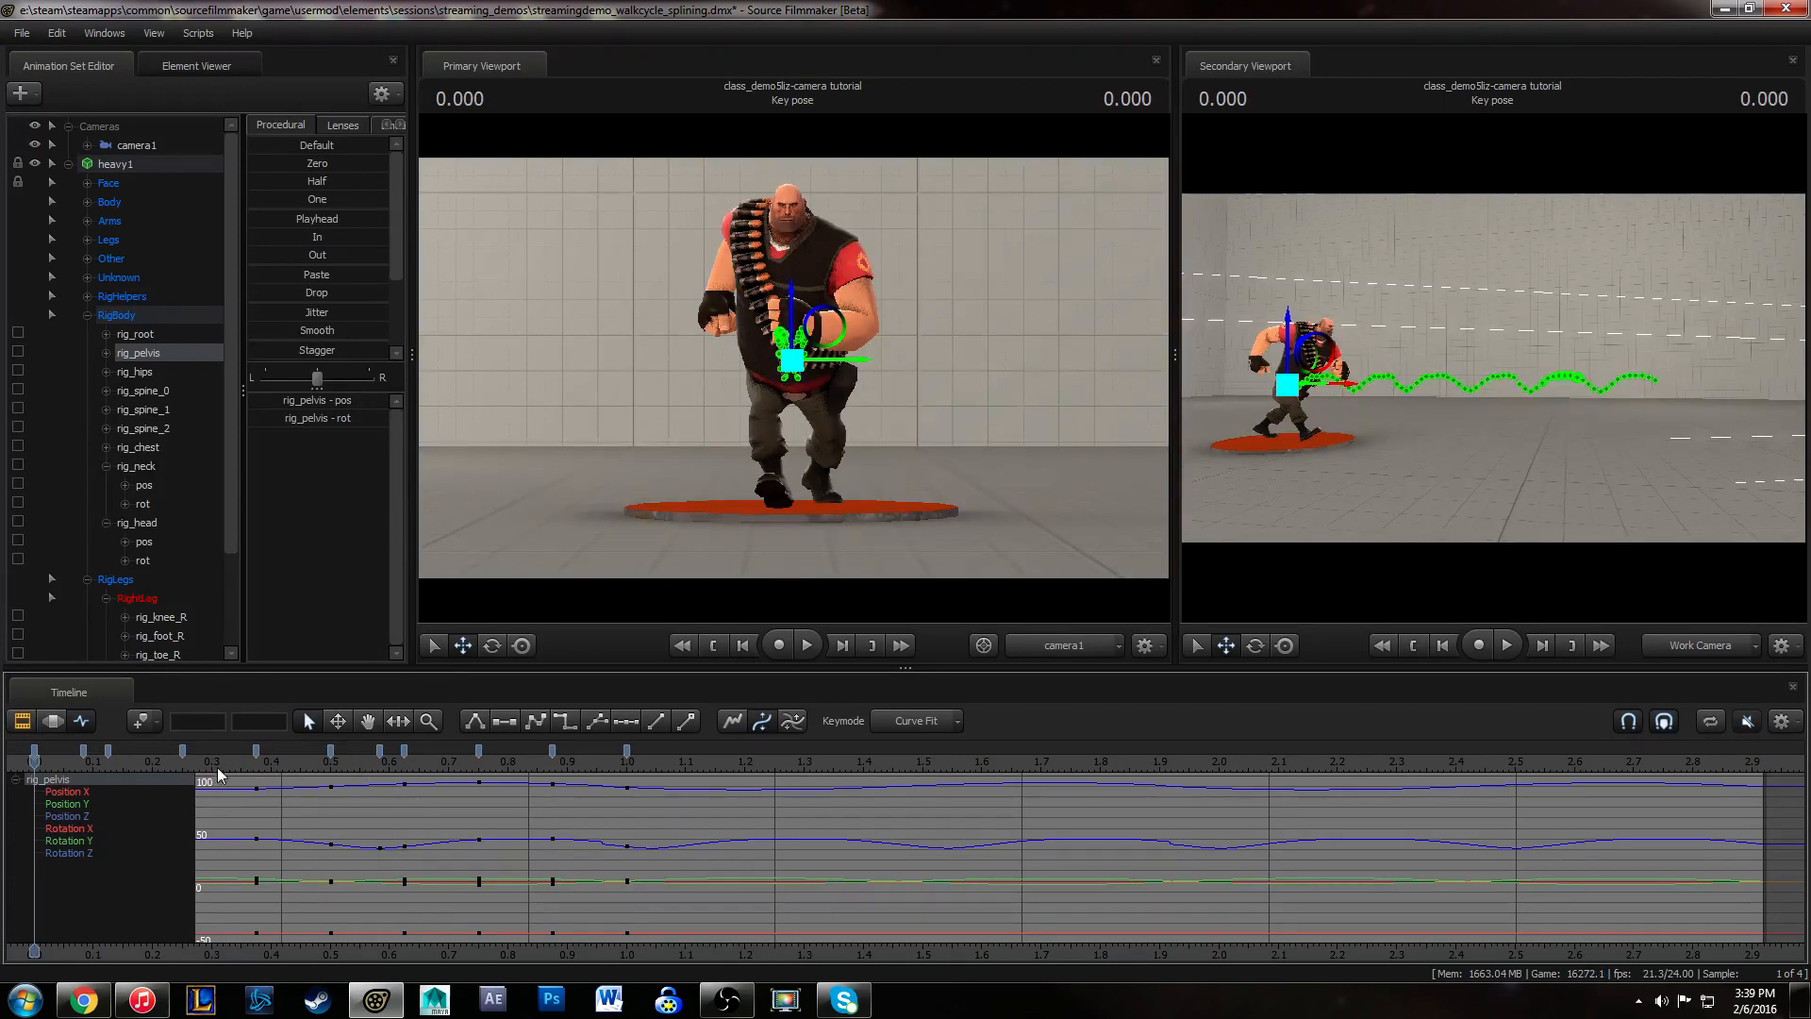
{"action": "left_click", "coordinate": [51, 722]}
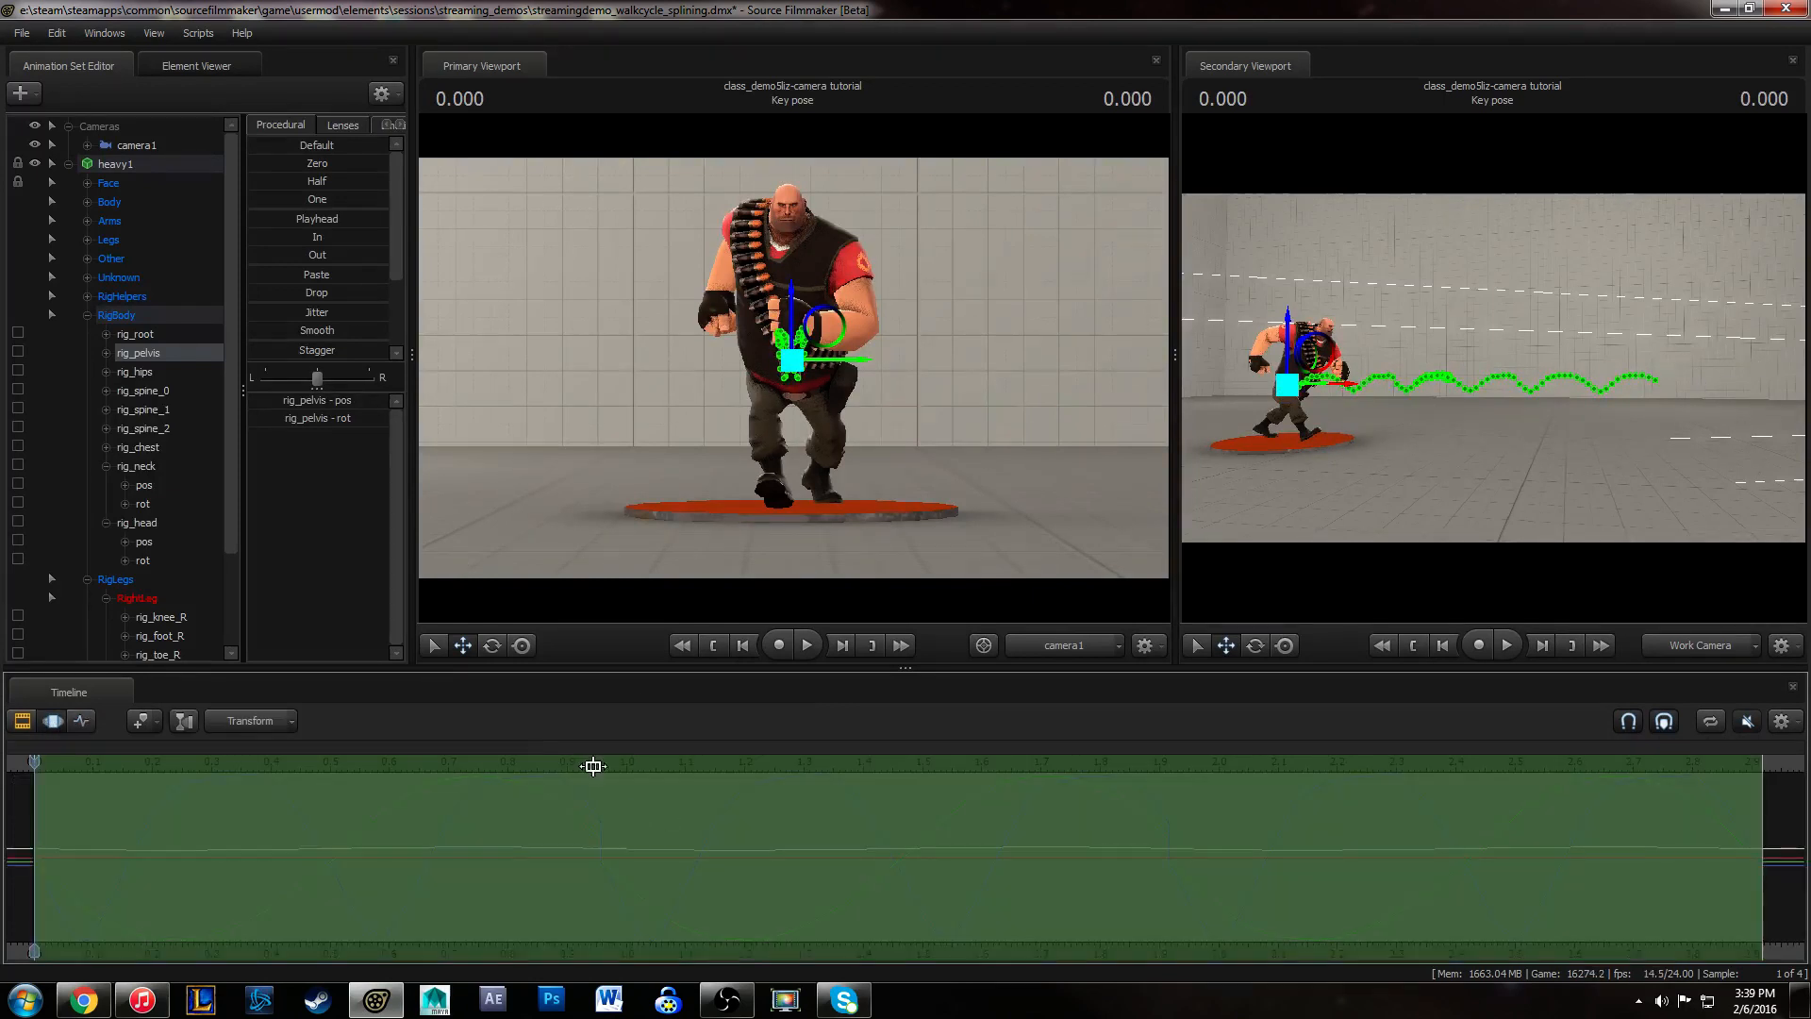
{"action": "left_click_drag", "start_coordinate": [34, 760], "coordinate": [593, 766]}
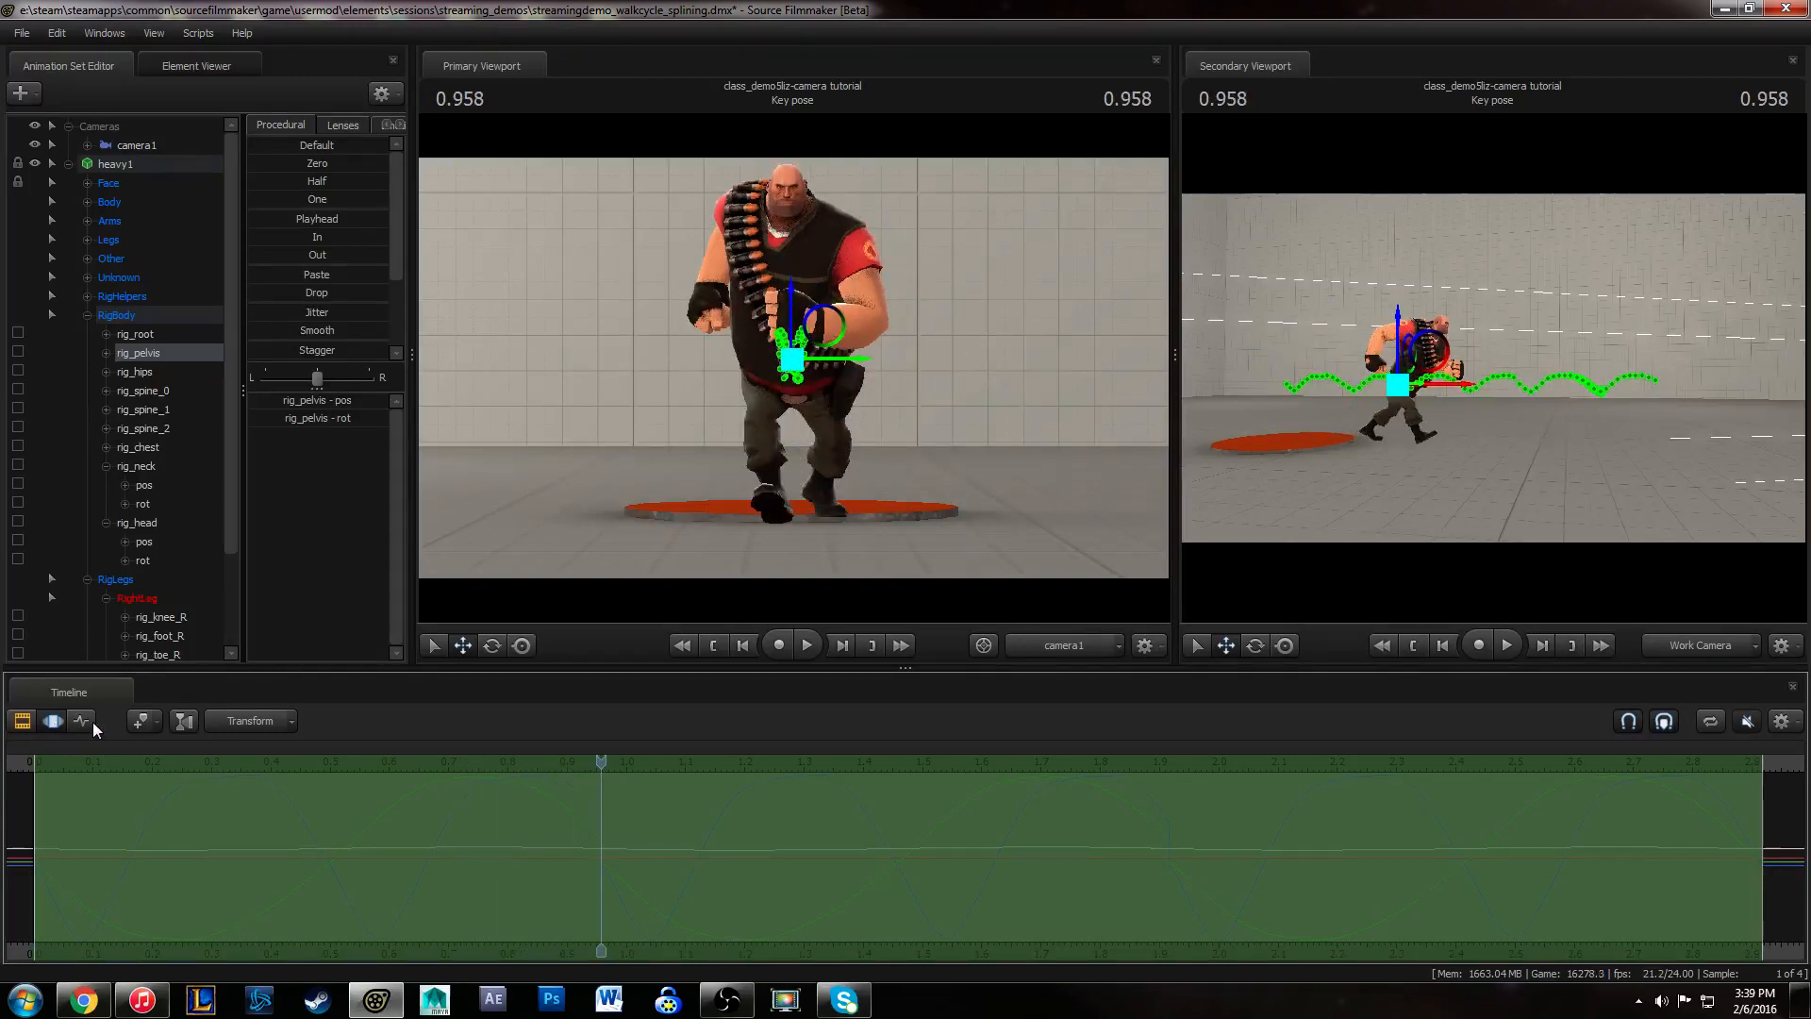
{"action": "left_click", "coordinate": [22, 721]}
{"action": "key", "text": "bracketright"}
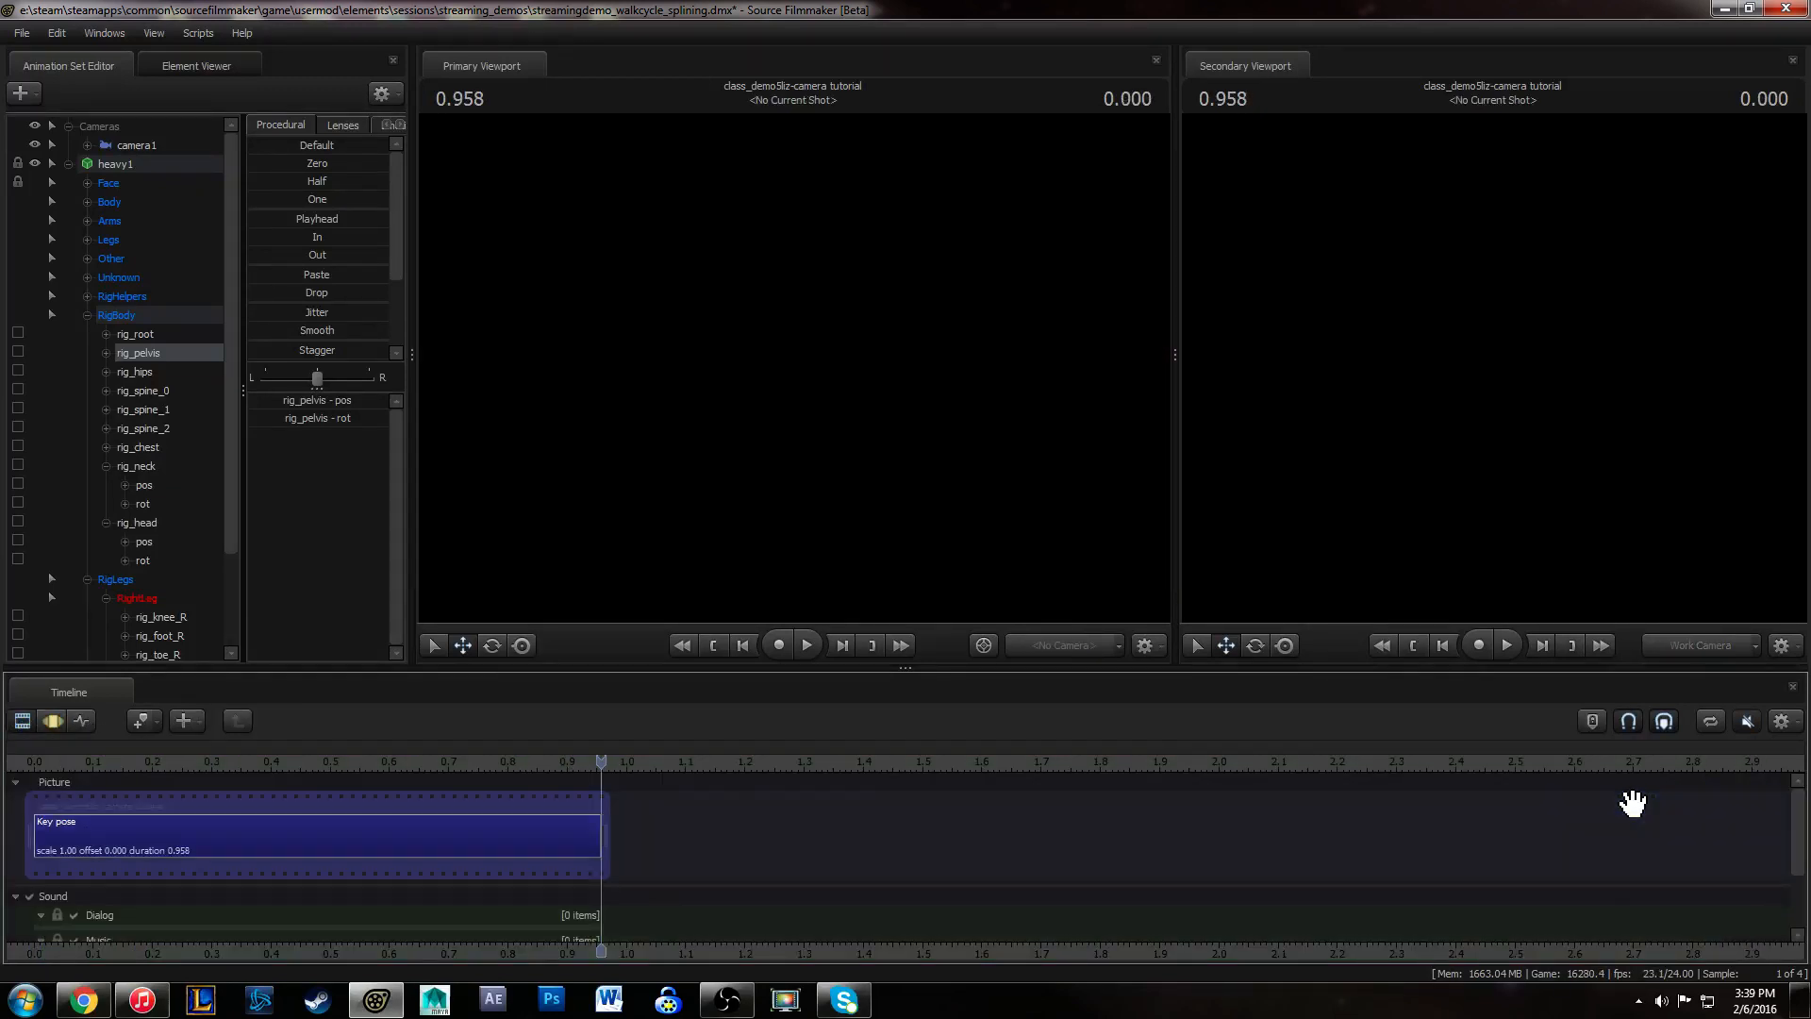
{"action": "left_click_drag", "start_coordinate": [595, 763], "coordinate": [586, 764]}
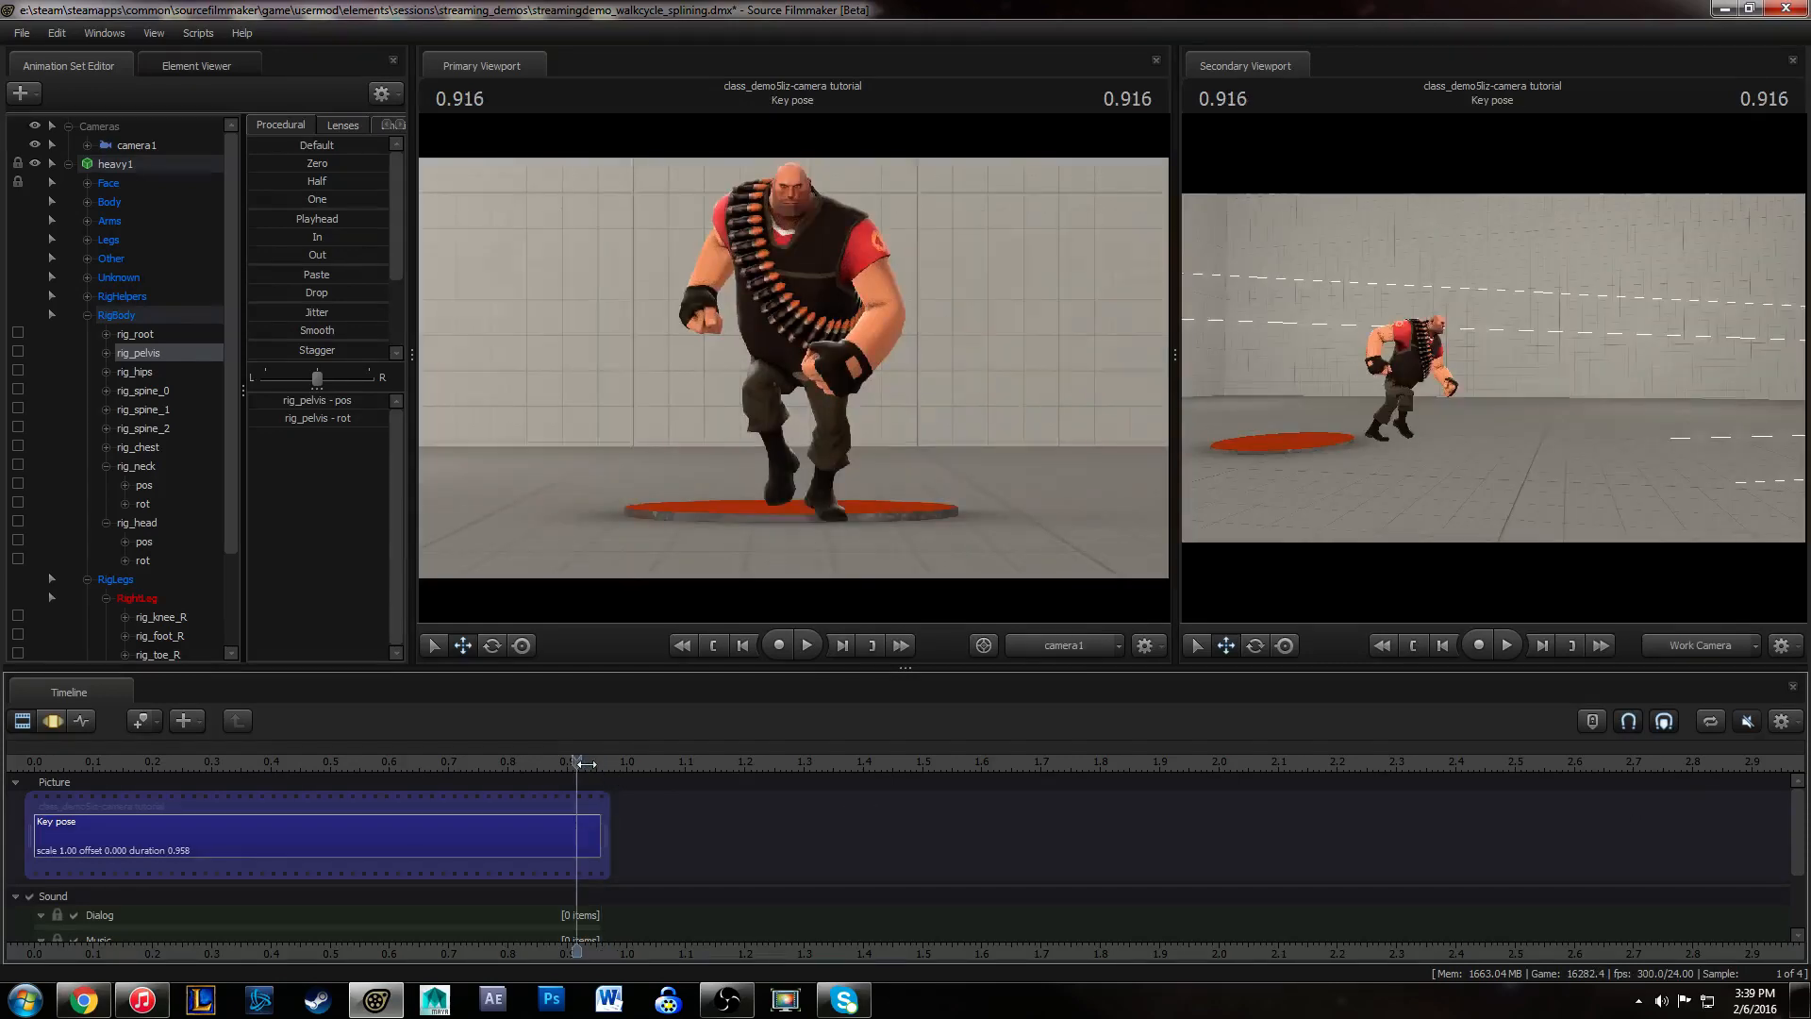
{"action": "key", "text": "Home"}
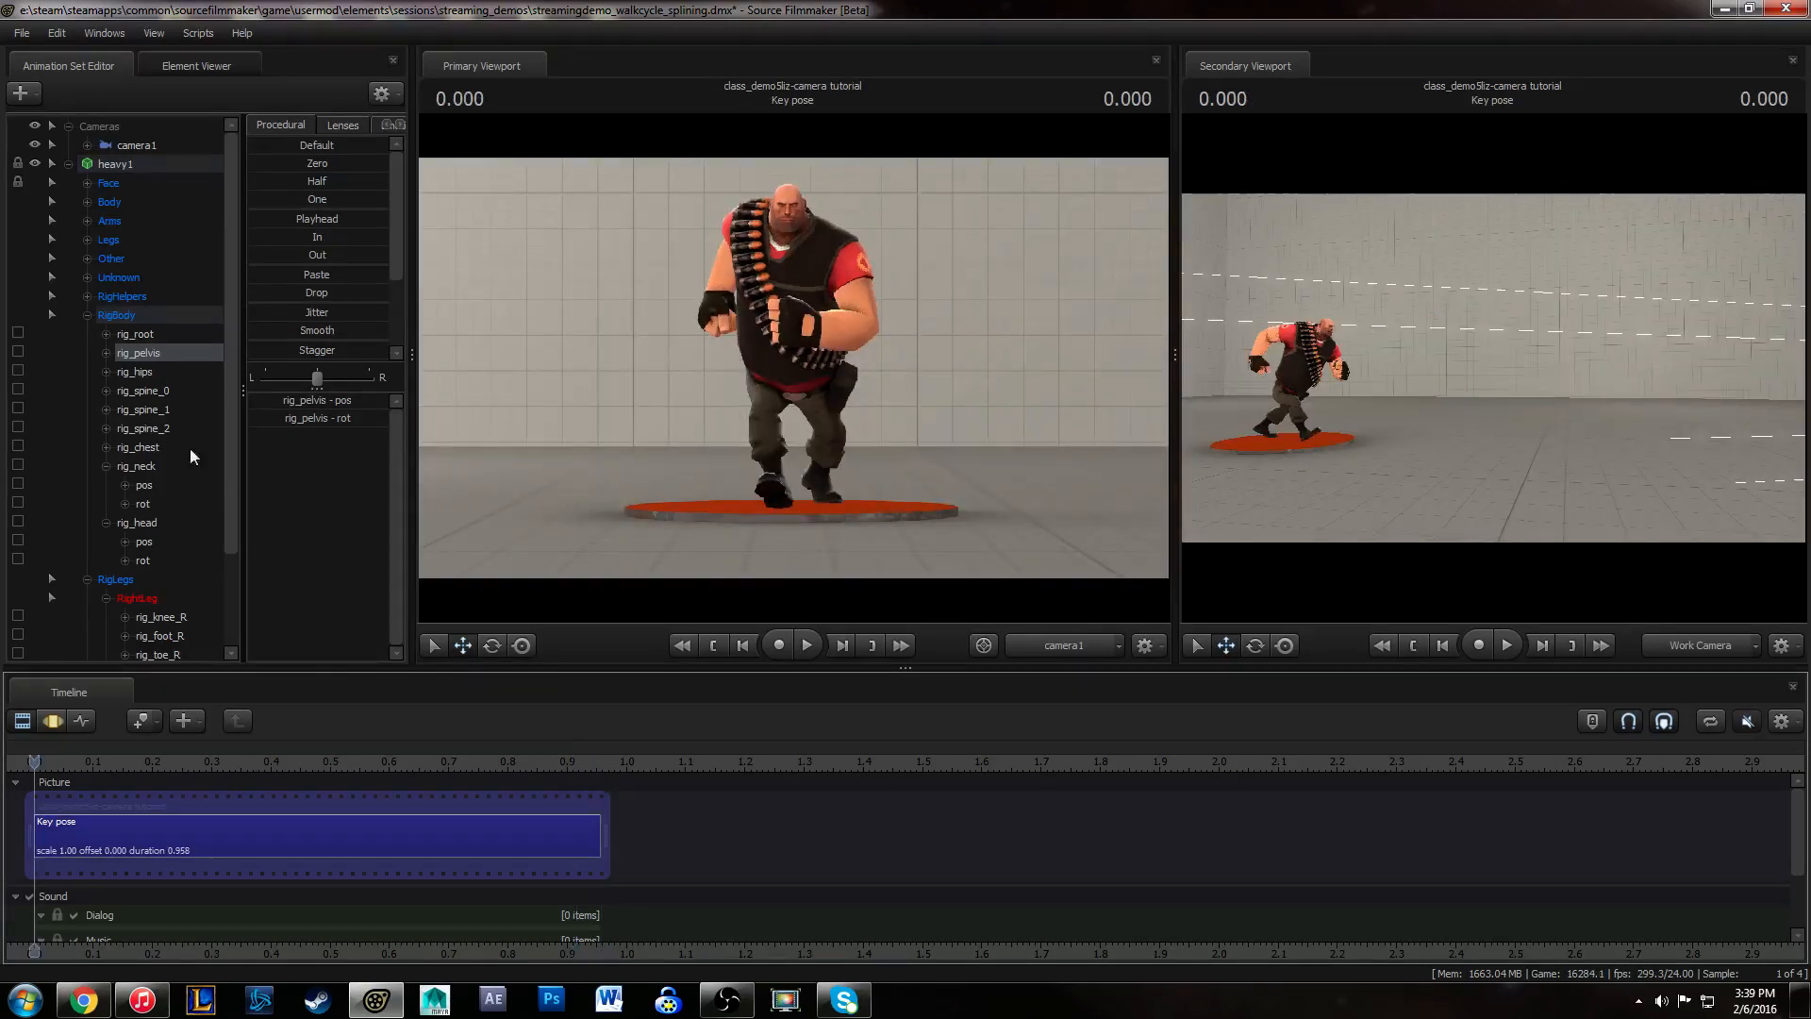
- Select all of heavy1's controls, locate their keys at frame 24 and extend the Key pose shot's end to 1.000 second
{"action": "left_click", "coordinate": [121, 165]}
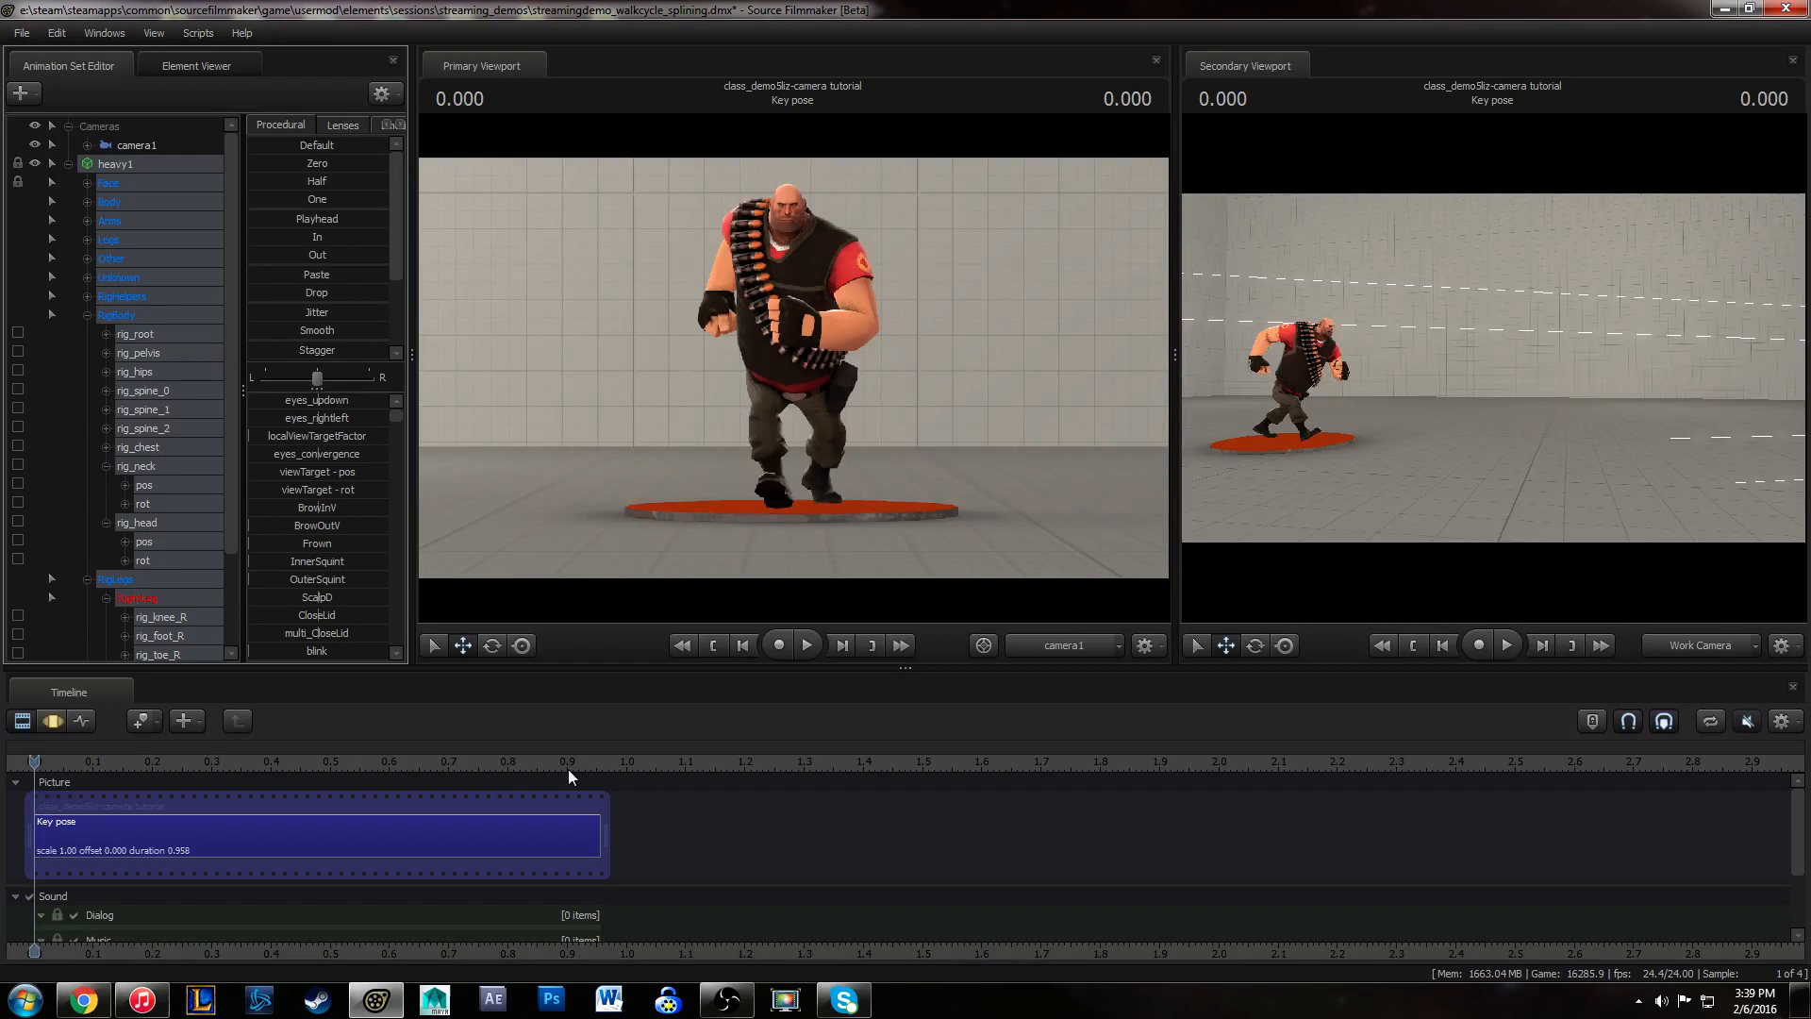
{"action": "left_click", "coordinate": [68, 718]}
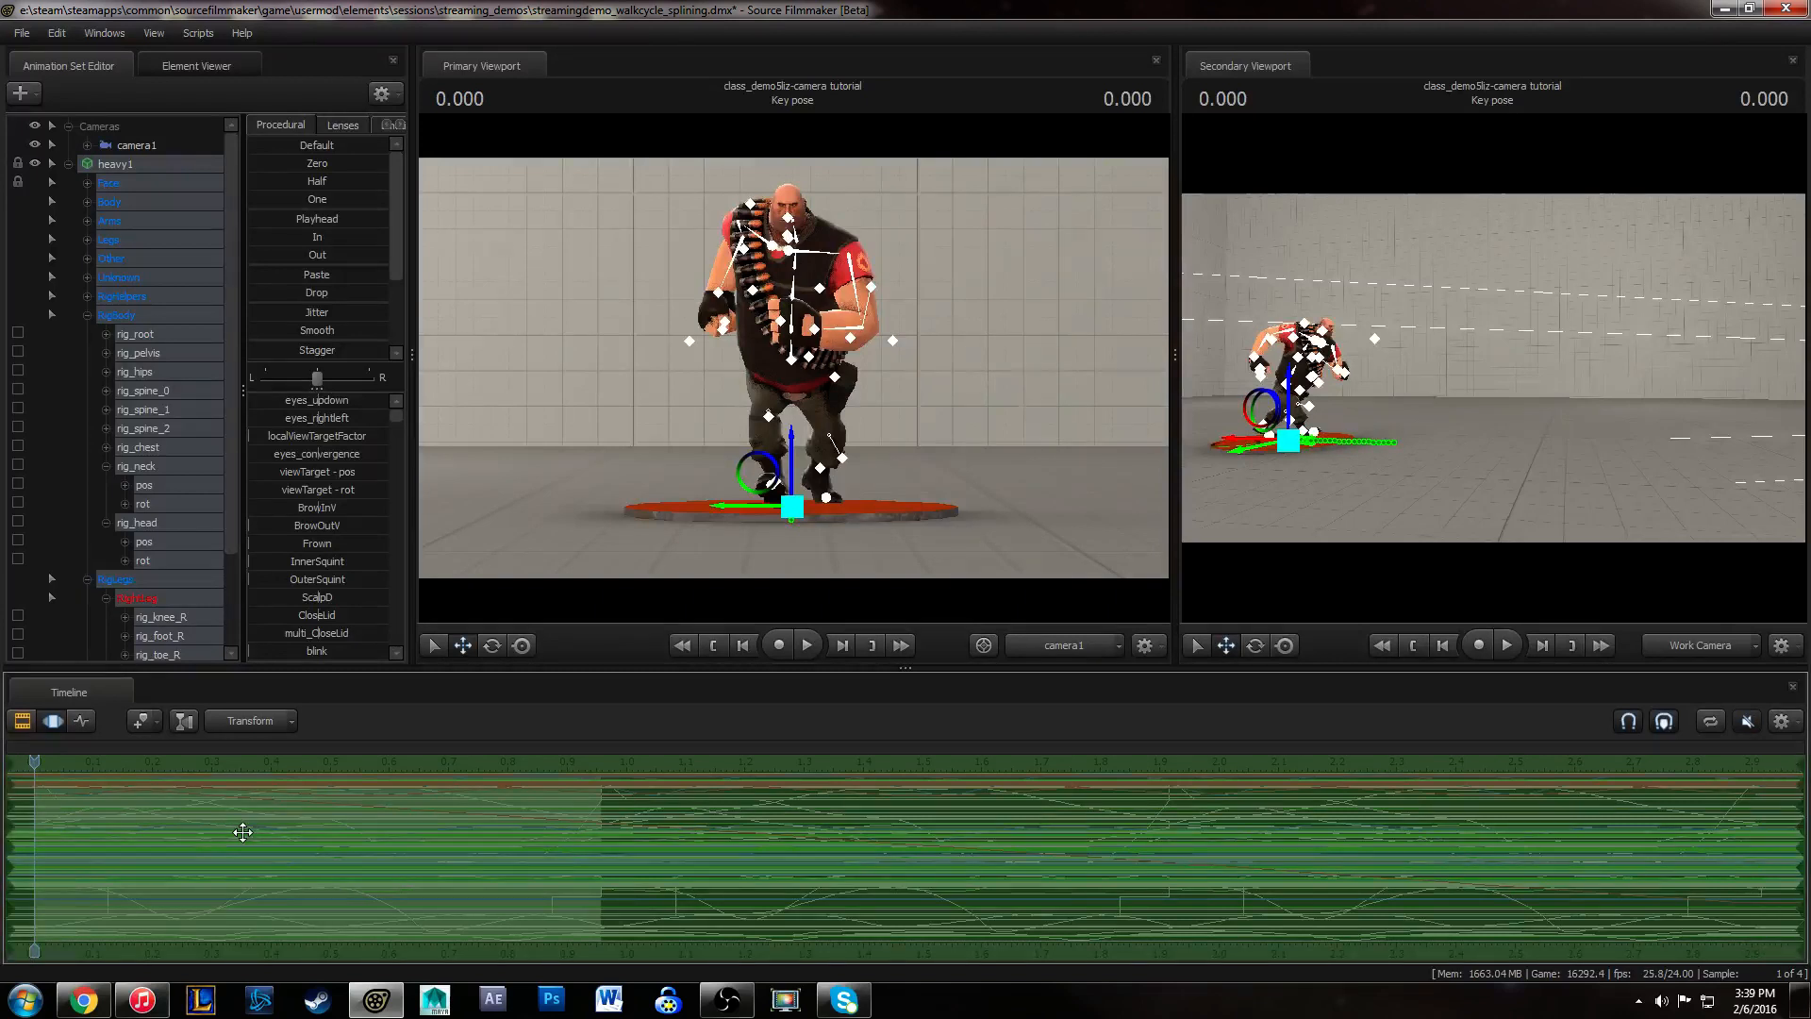
{"action": "left_click", "coordinate": [82, 720]}
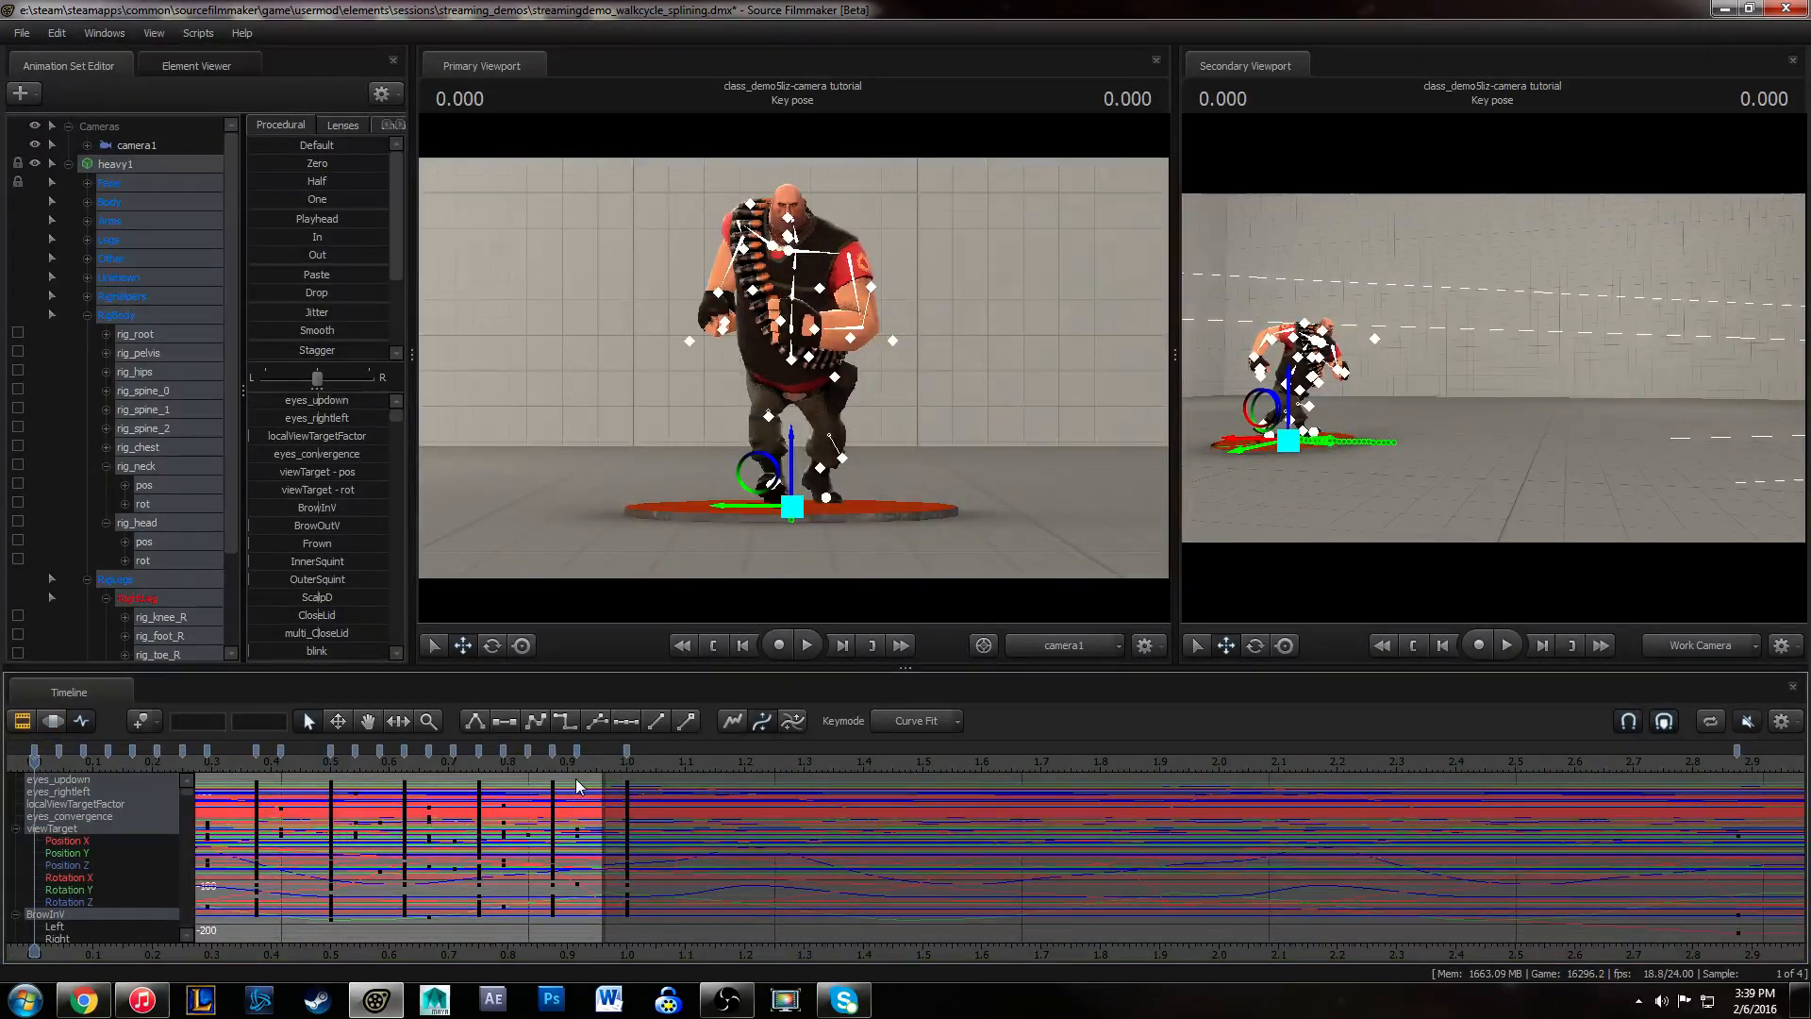
{"action": "key", "text": "f"}
{"action": "left_click_drag", "start_coordinate": [729, 852], "coordinate": [676, 841]}
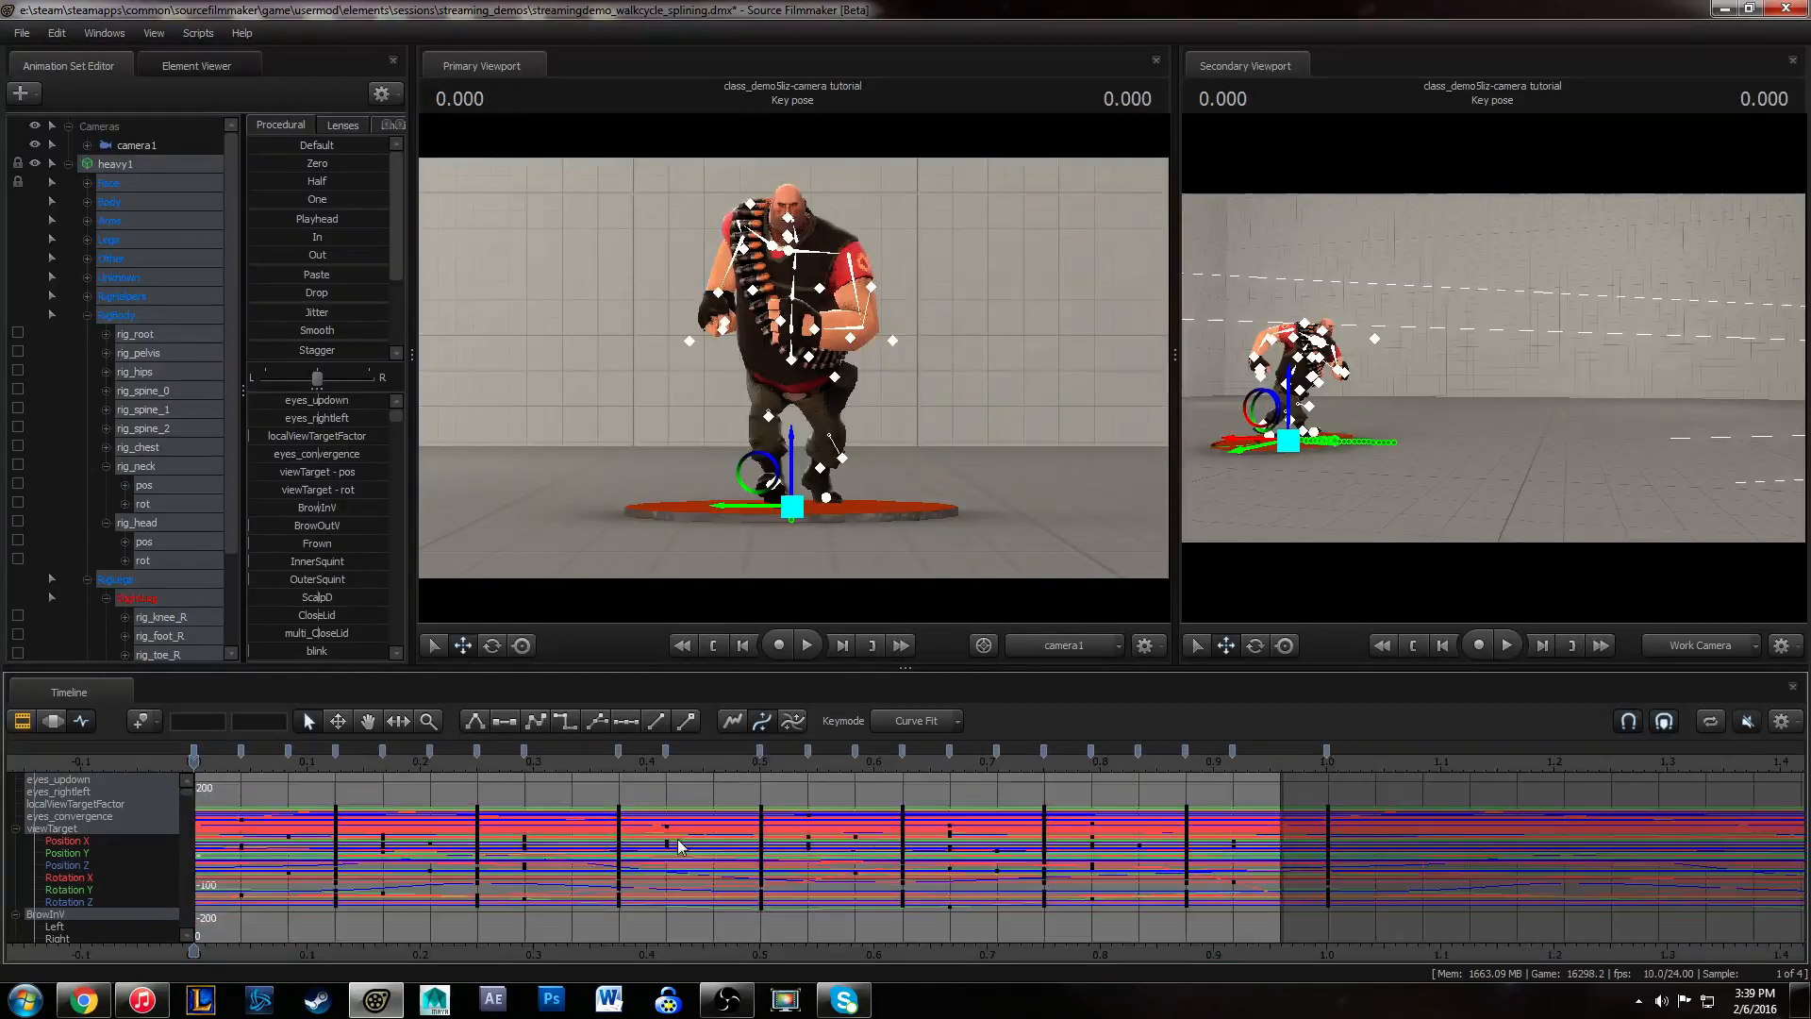
{"action": "left_click", "coordinate": [1327, 763]}
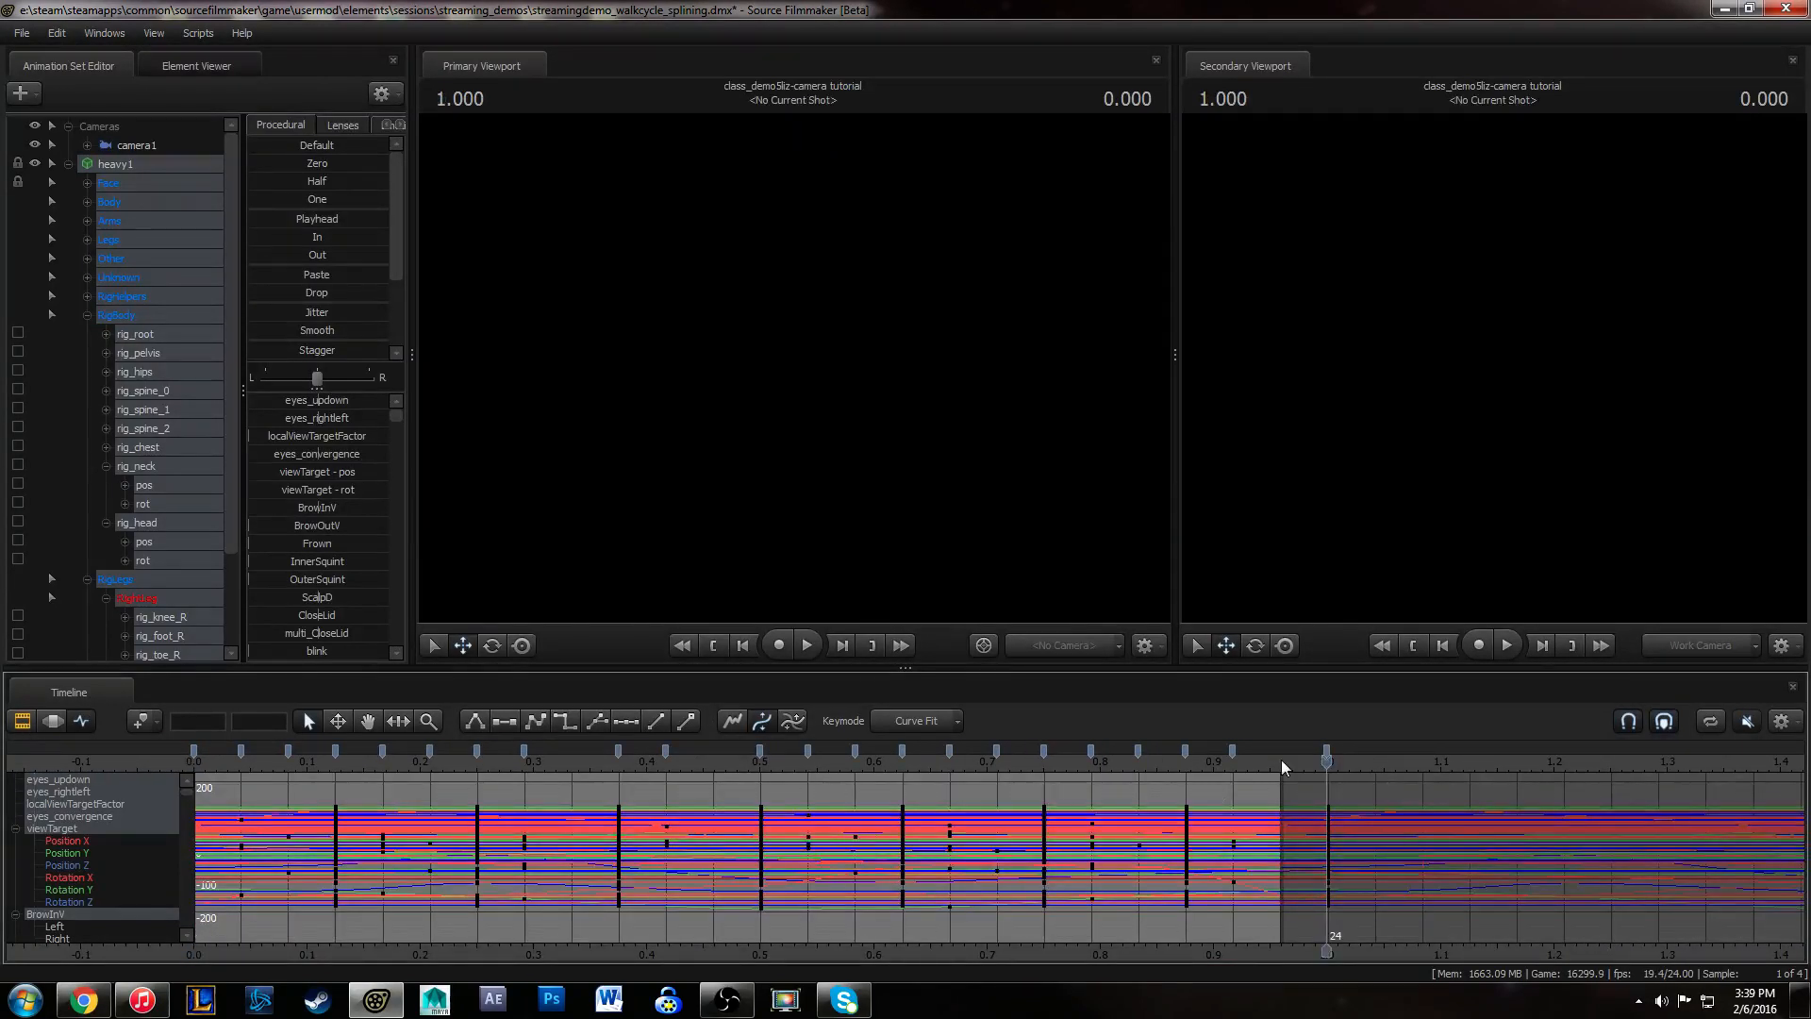
{"action": "left_click", "coordinate": [31, 723]}
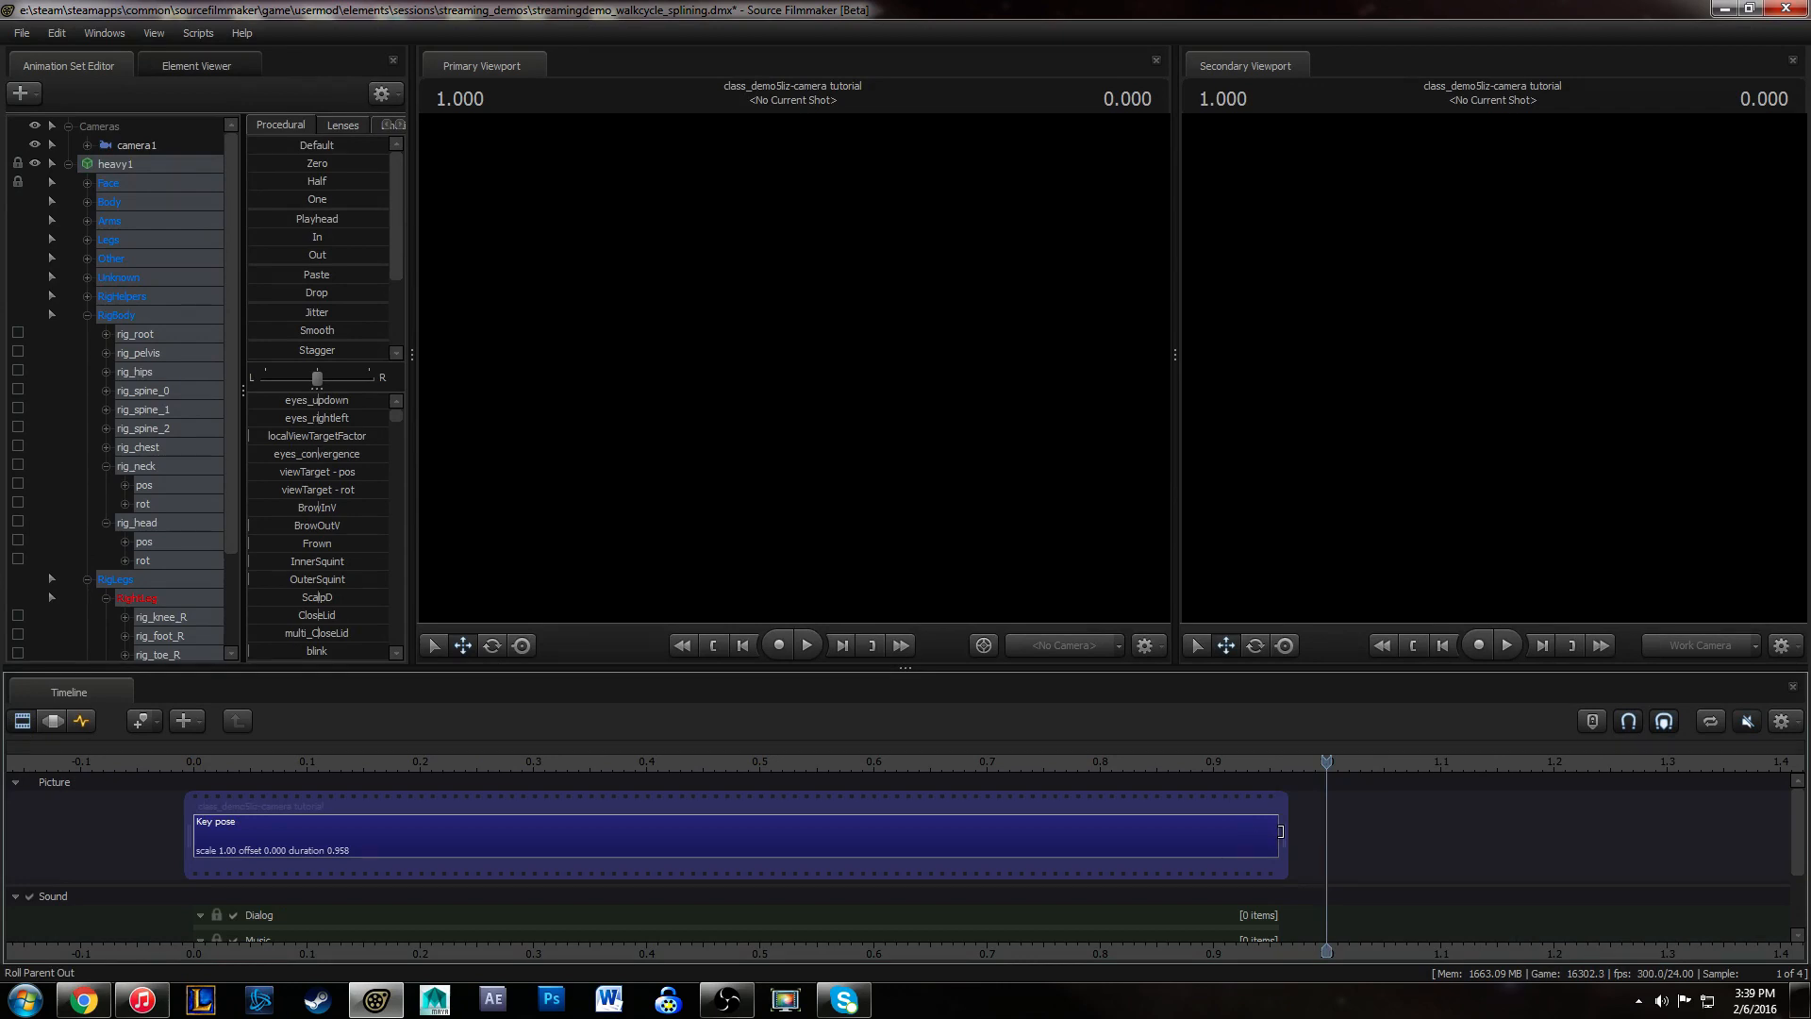
{"action": "left_click_drag", "start_coordinate": [1280, 831], "coordinate": [1326, 831]}
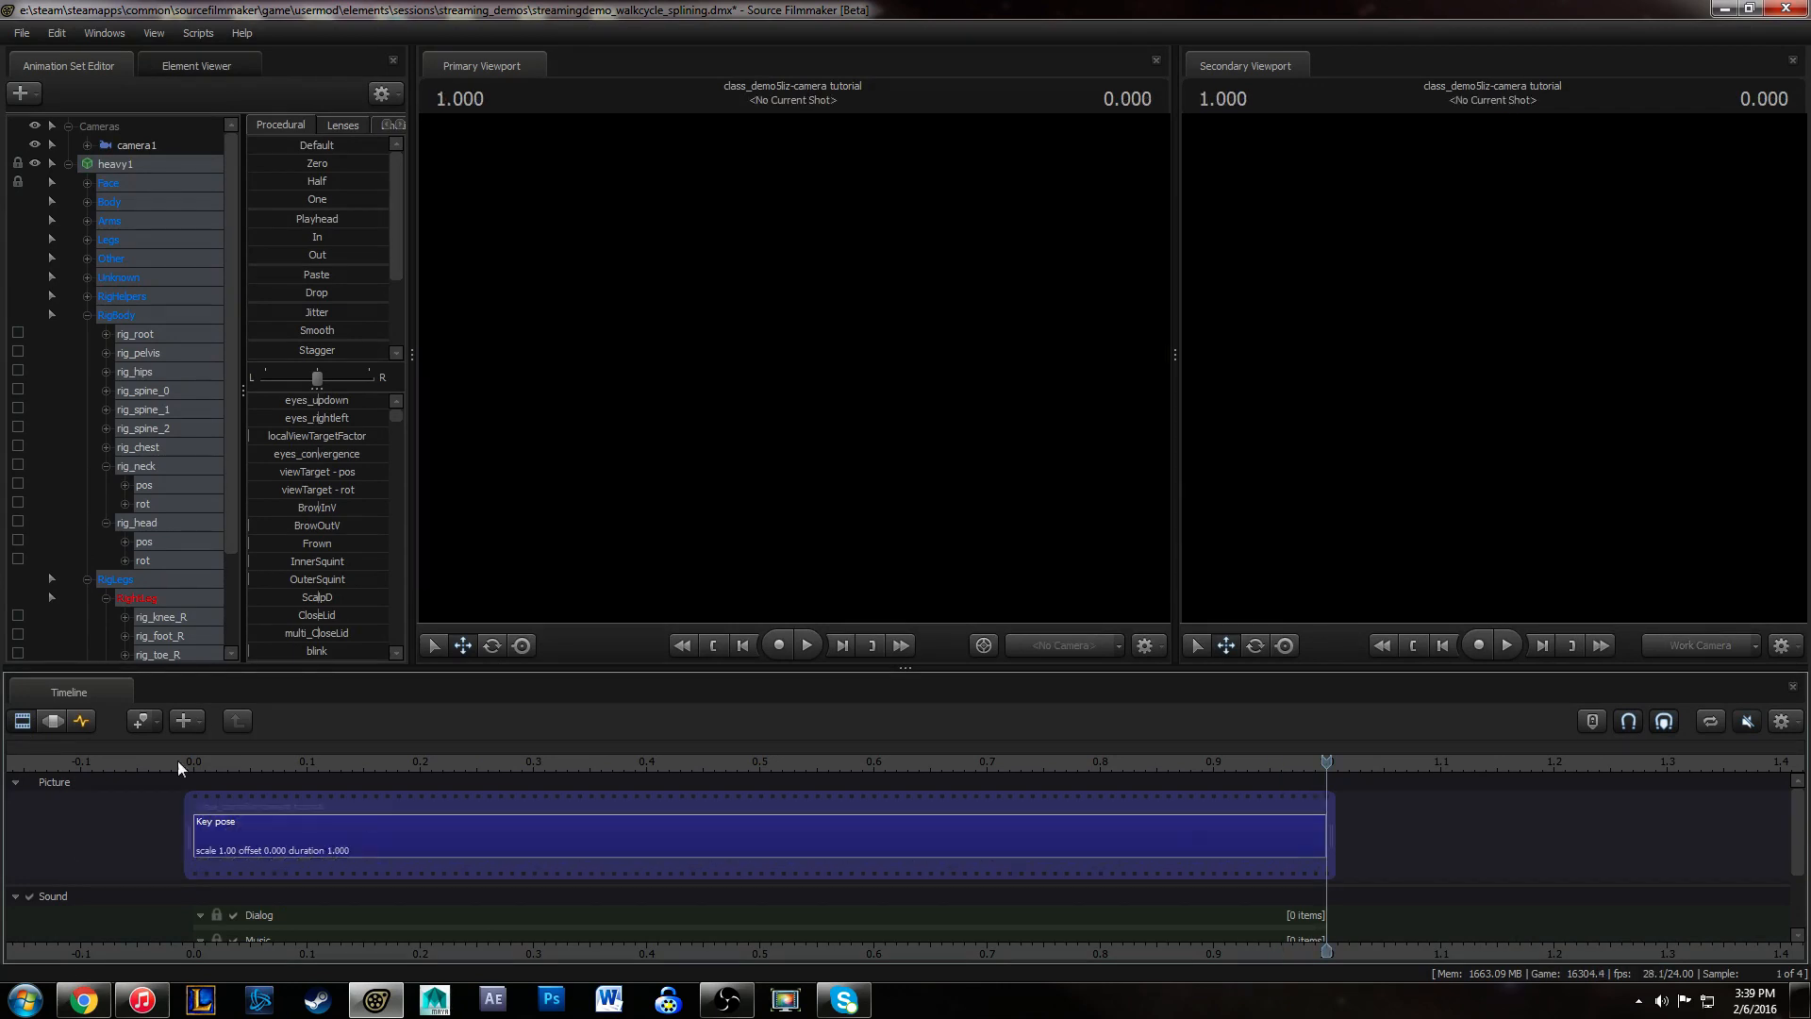
- Show heavy1's curves in the Graph Editor, return the playhead to time 0 and save the session
{"action": "left_click", "coordinate": [25, 723]}
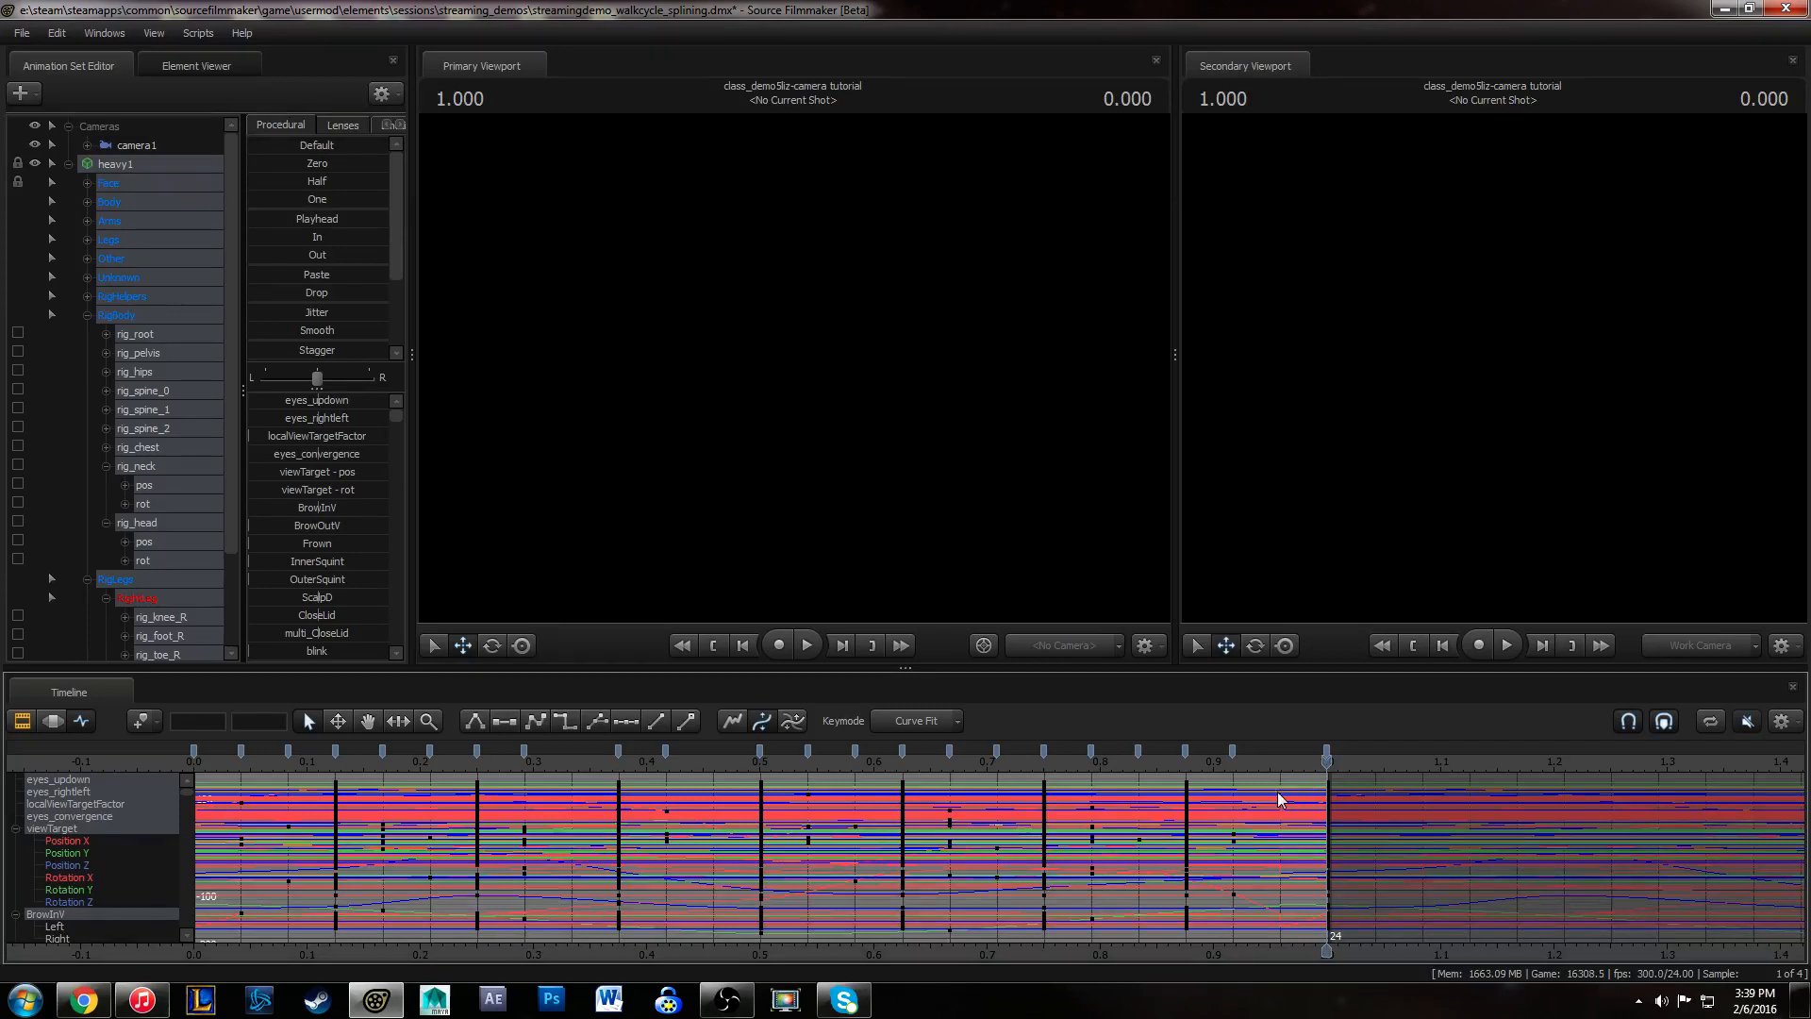
{"action": "key", "text": "space"}
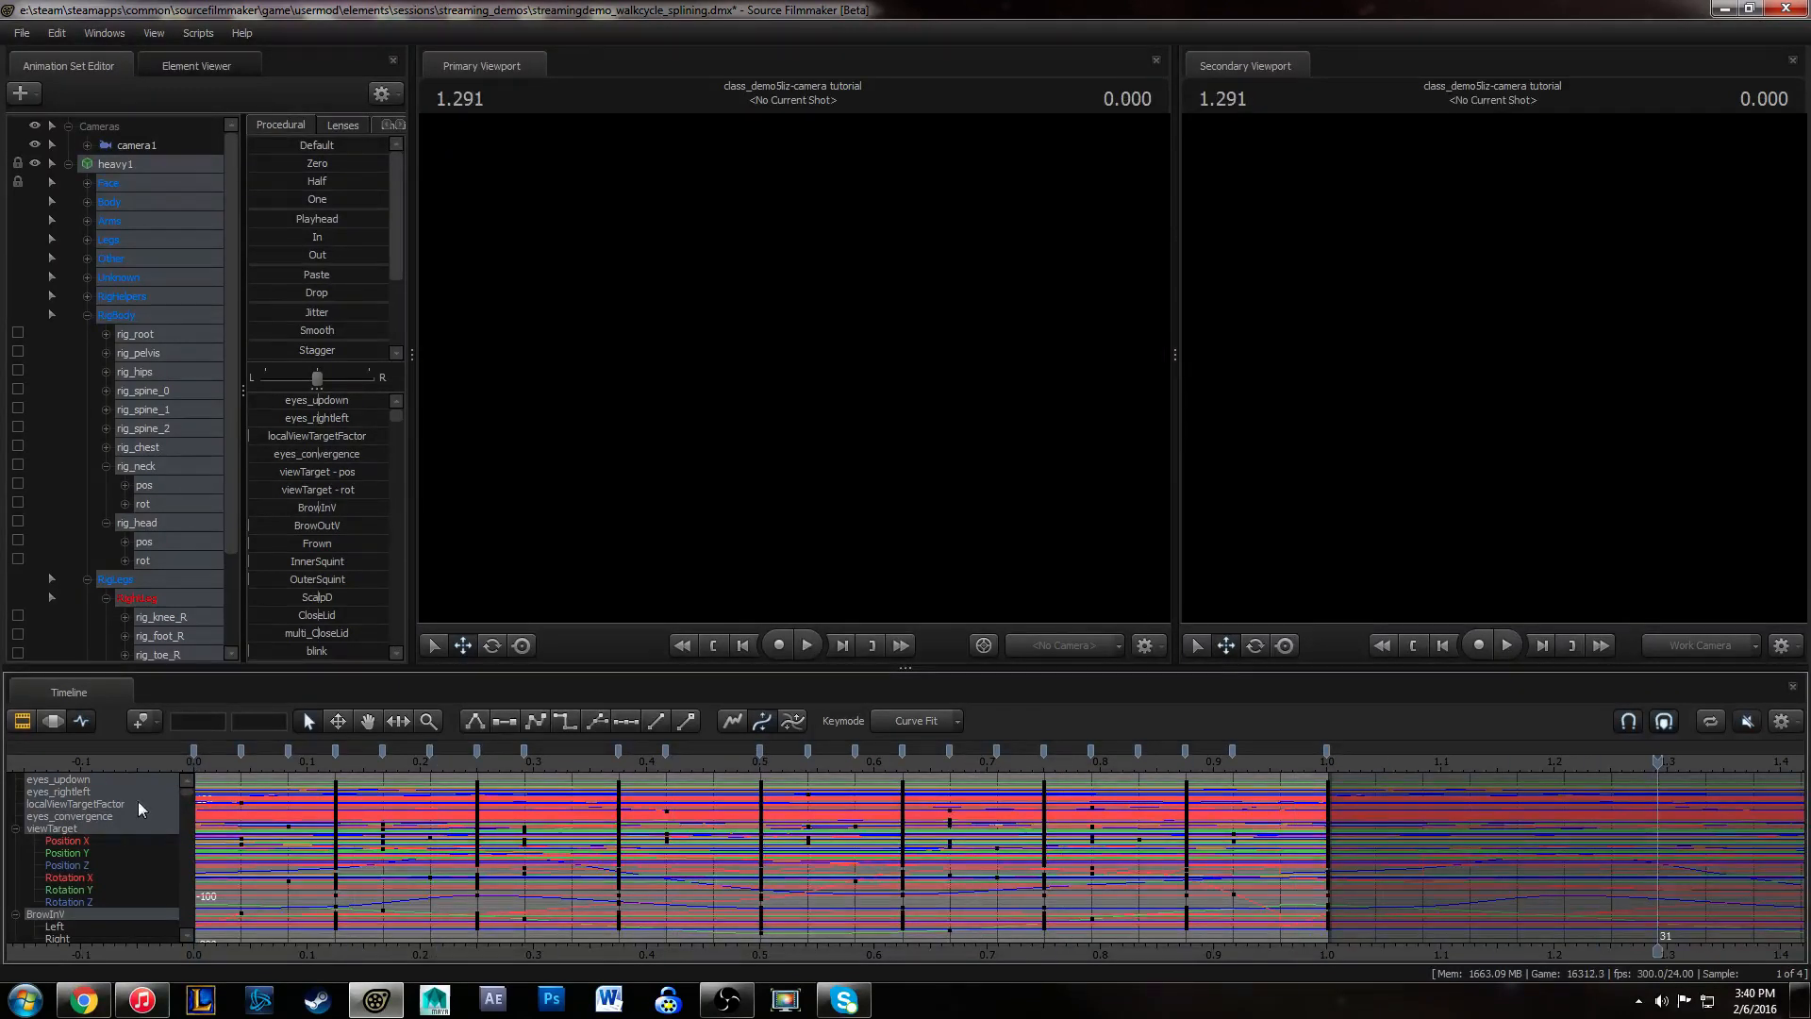
{"action": "left_click_drag", "start_coordinate": [260, 761], "coordinate": [192, 762]}
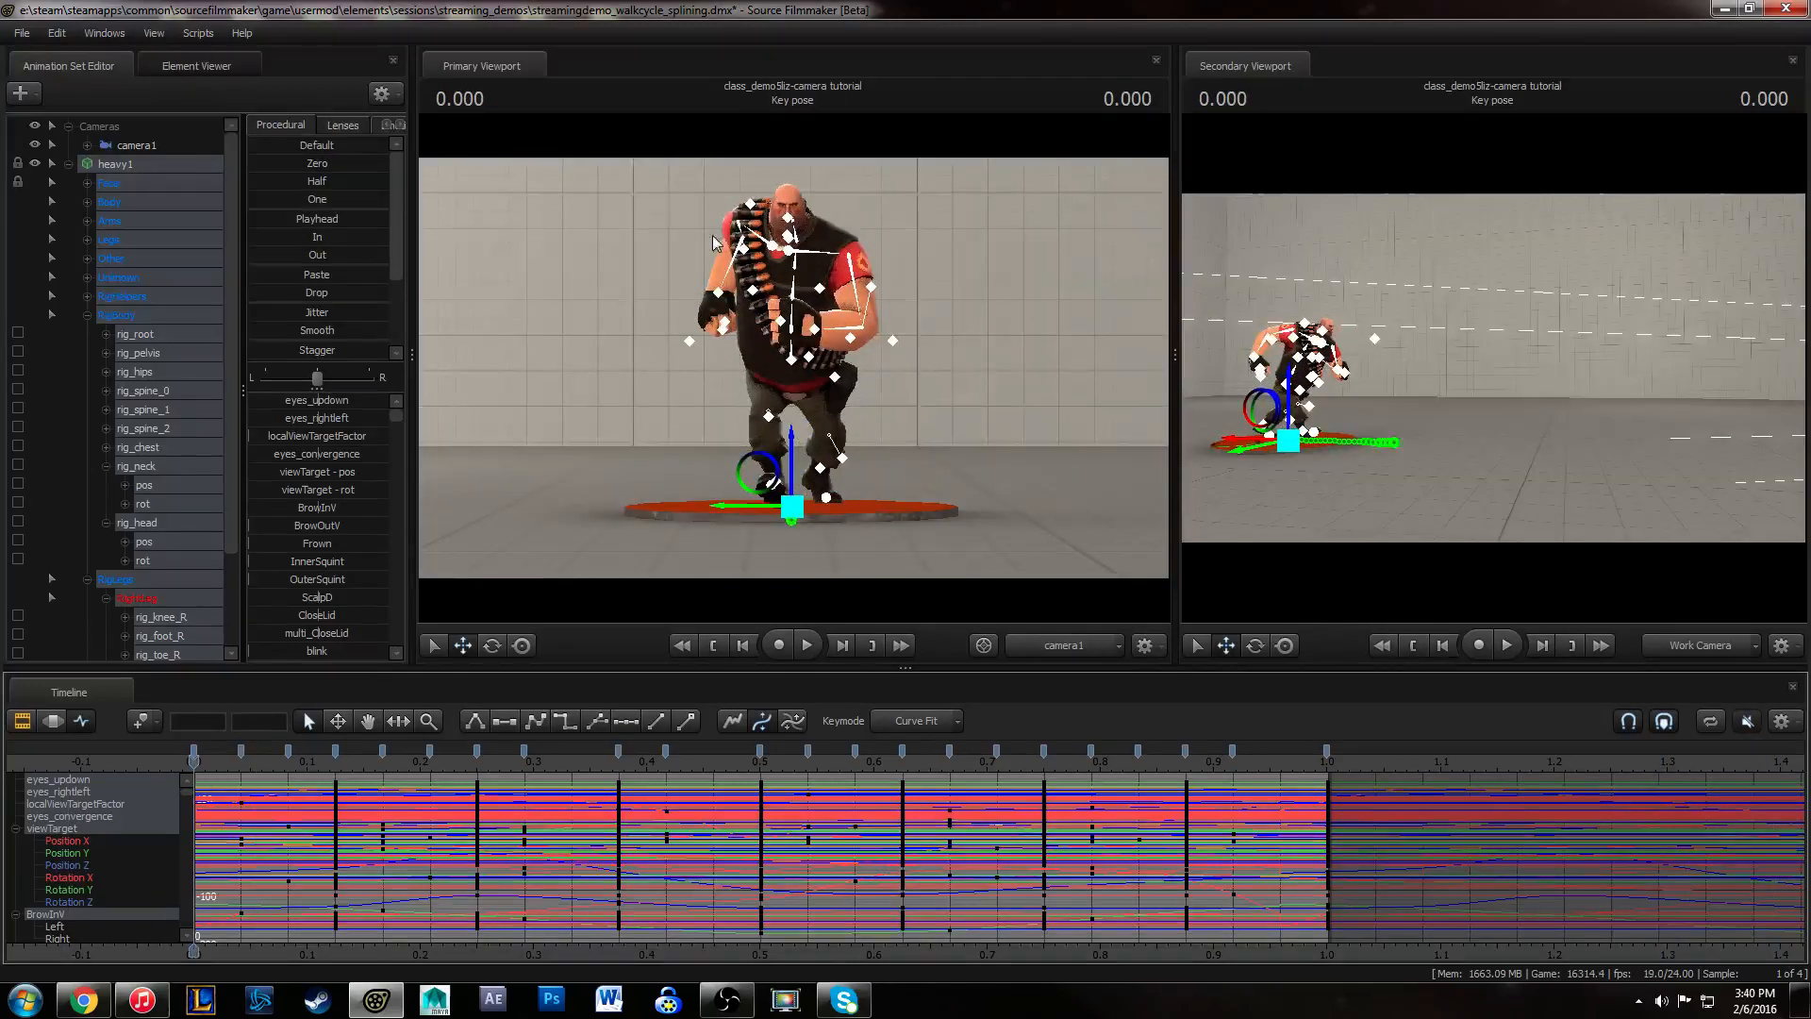
{"action": "left_click", "coordinate": [22, 35]}
{"action": "left_click", "coordinate": [36, 86]}
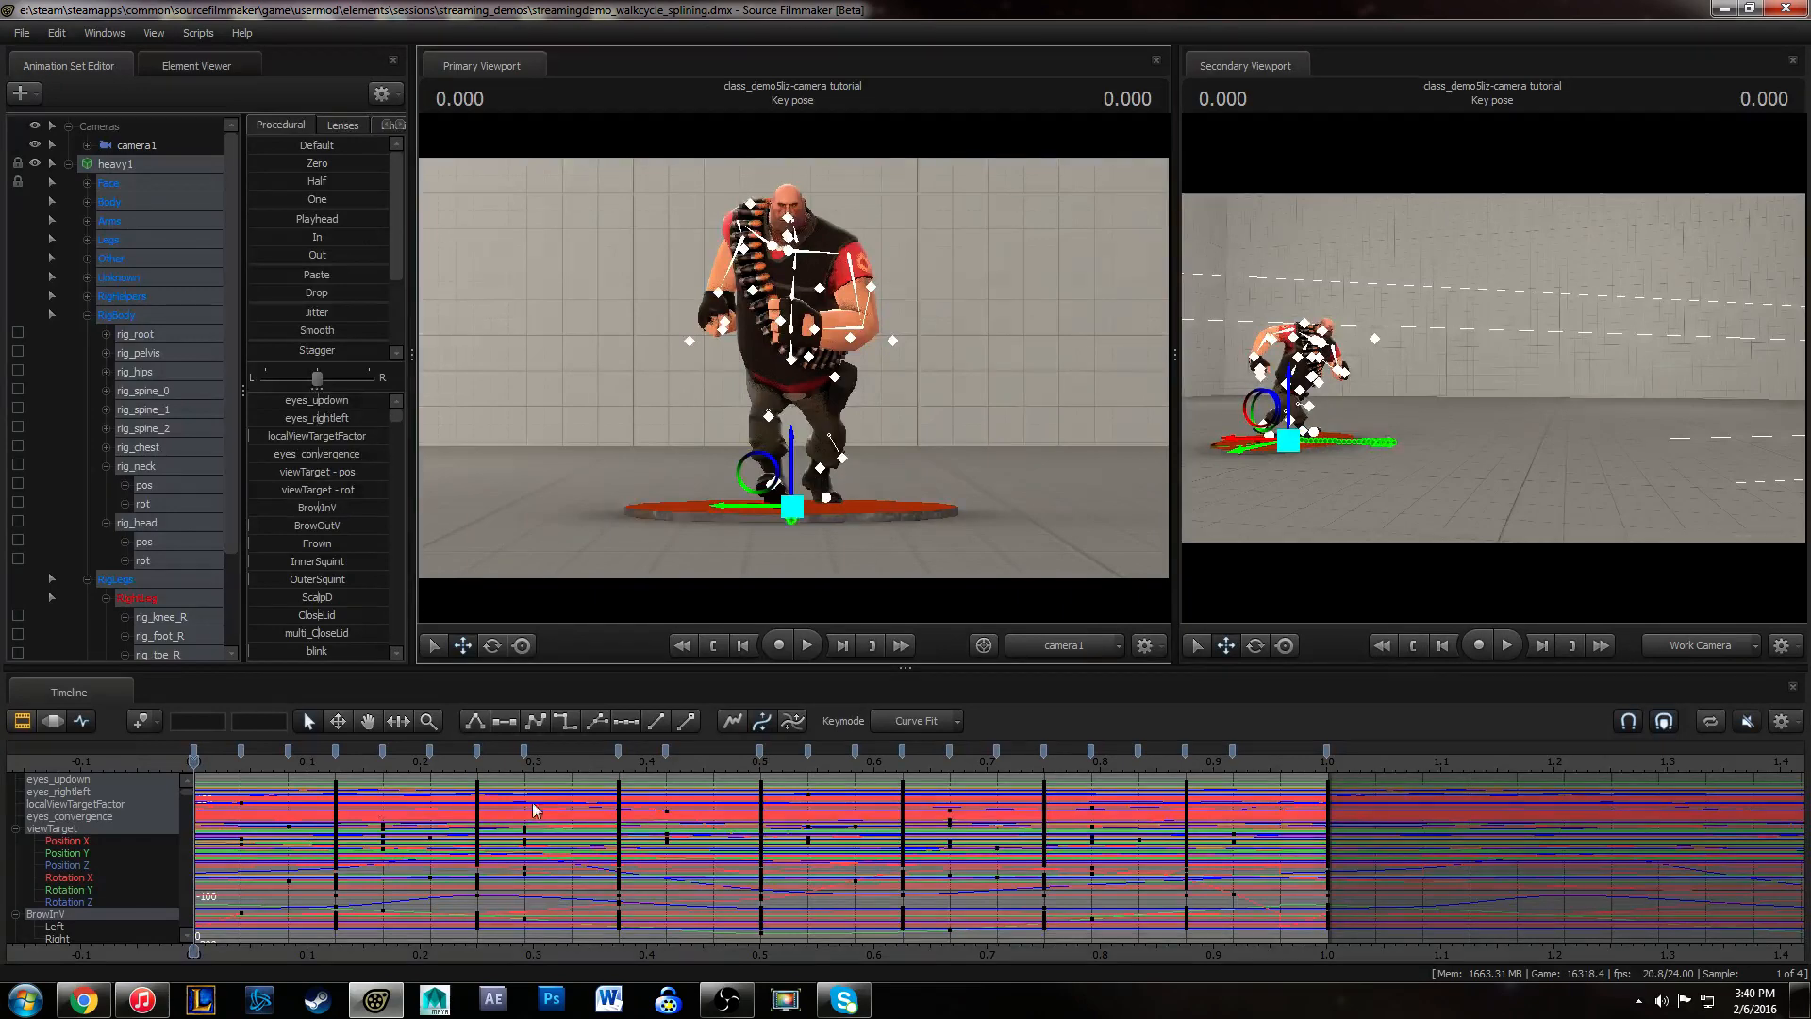
- Clear the selection of heavy1's controls, select camera1 instead and undo the accidental camera adjustment
{"action": "scroll", "coordinate": [130, 527], "scroll_direction": "down", "scroll_amount": 2}
{"action": "left_click", "coordinate": [151, 653]}
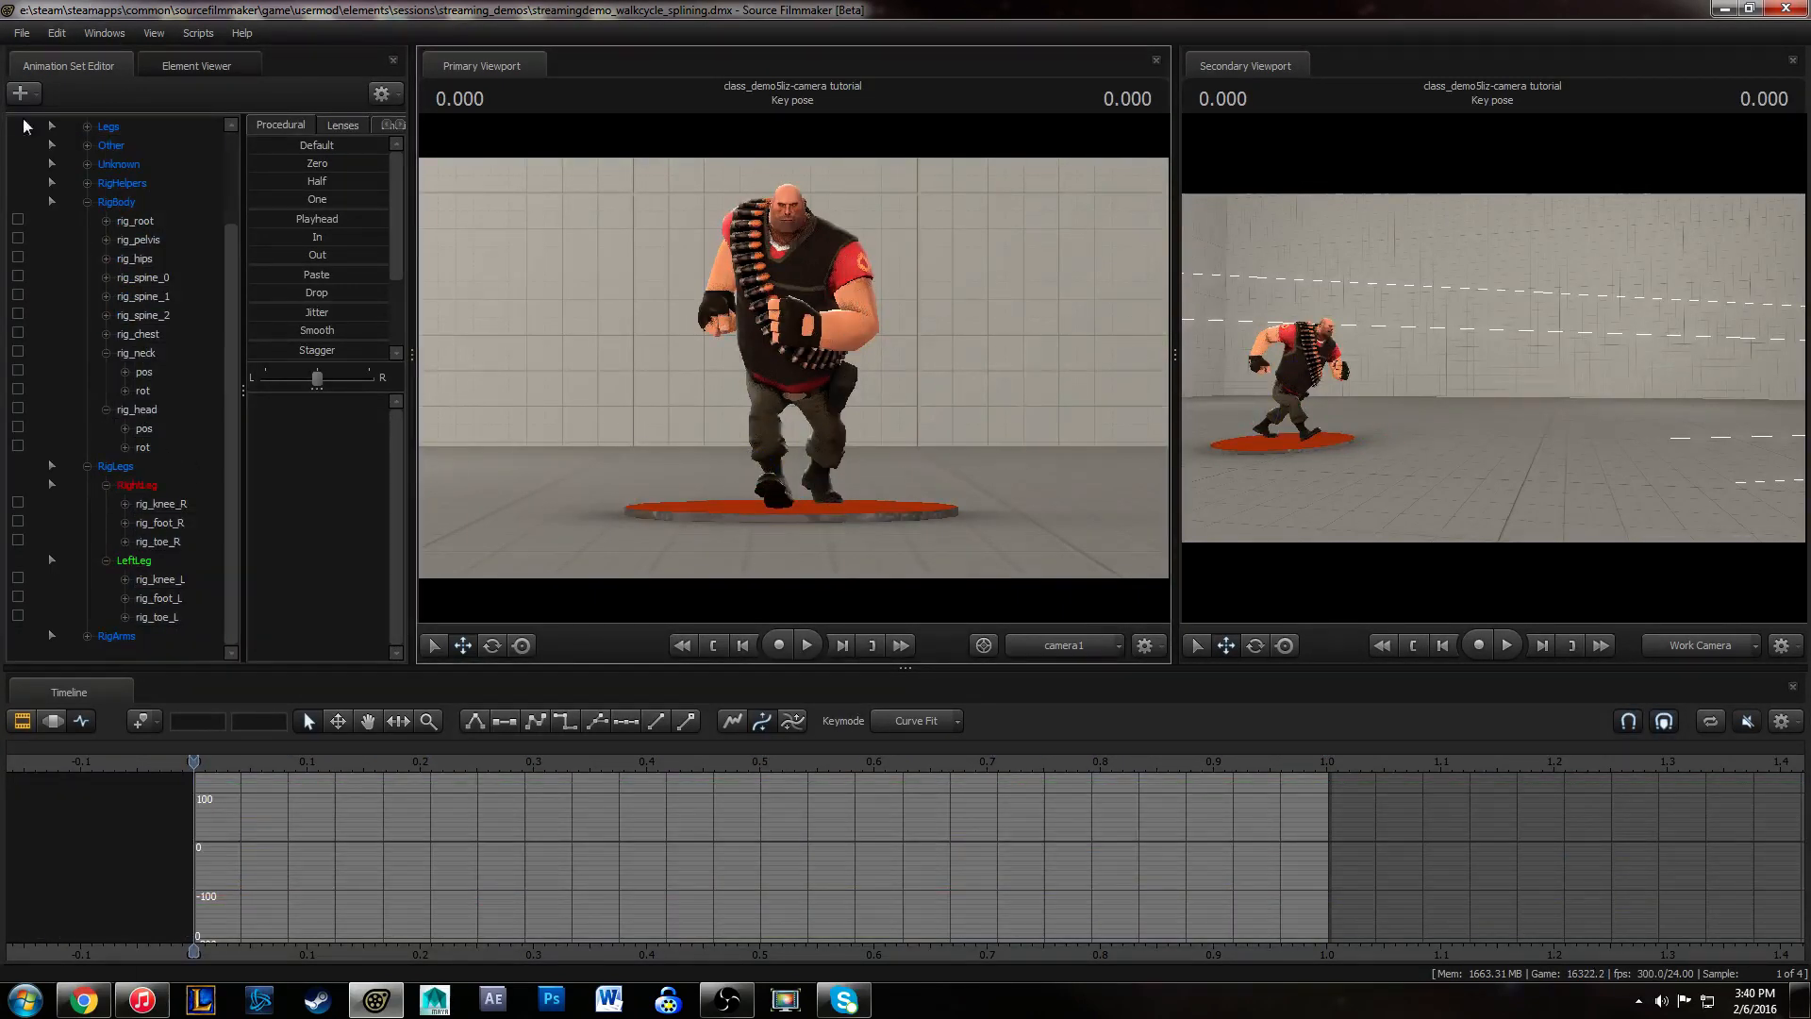
{"action": "scroll", "coordinate": [110, 189], "scroll_direction": "up", "scroll_amount": 2}
{"action": "left_click", "coordinate": [149, 147]}
{"action": "mouse_move", "coordinate": [793, 366]}
{"action": "left_mouse_down"}
{"action": "mouse_move", "coordinate": [887, 370]}
{"action": "mouse_move", "coordinate": [793, 366]}
{"action": "left_mouse_up"}
{"action": "key", "text": "ctrl+z"}
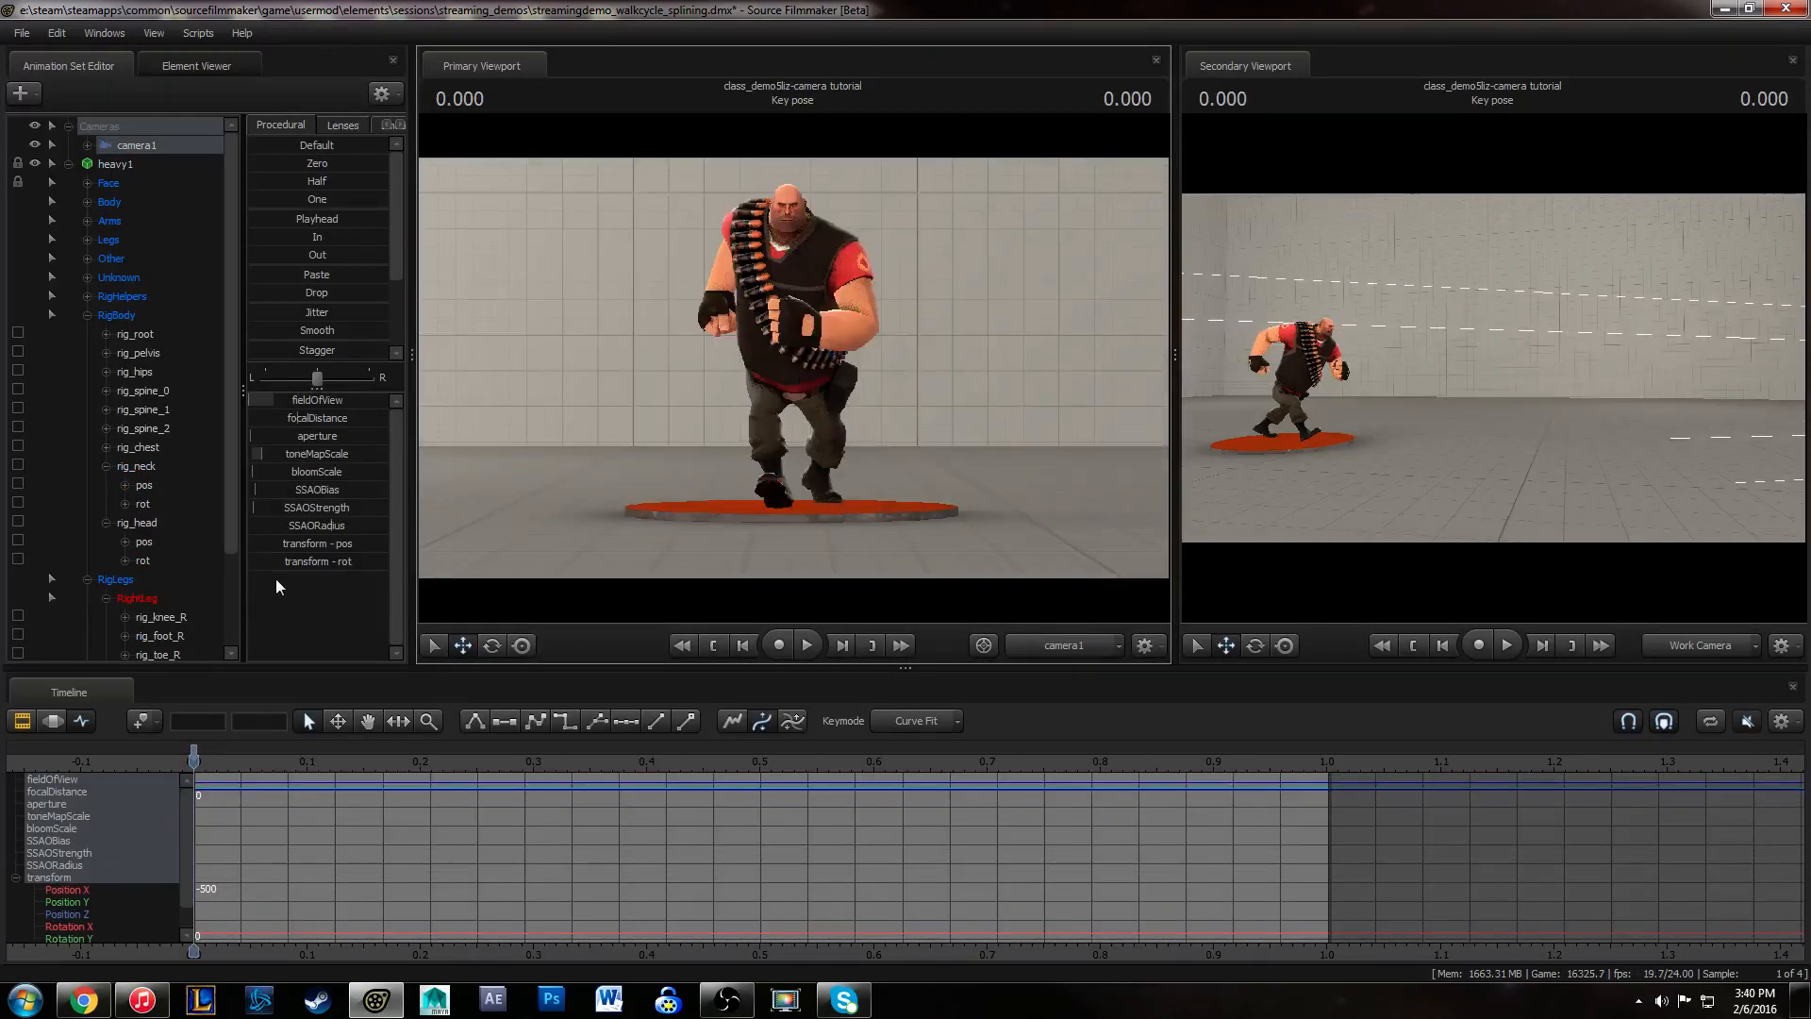
- Switch to the Motion Editor, focus the work camera on camera1 and return the primary viewport to camera1's view
{"action": "left_click", "coordinate": [53, 721]}
{"action": "left_click", "coordinate": [796, 363]}
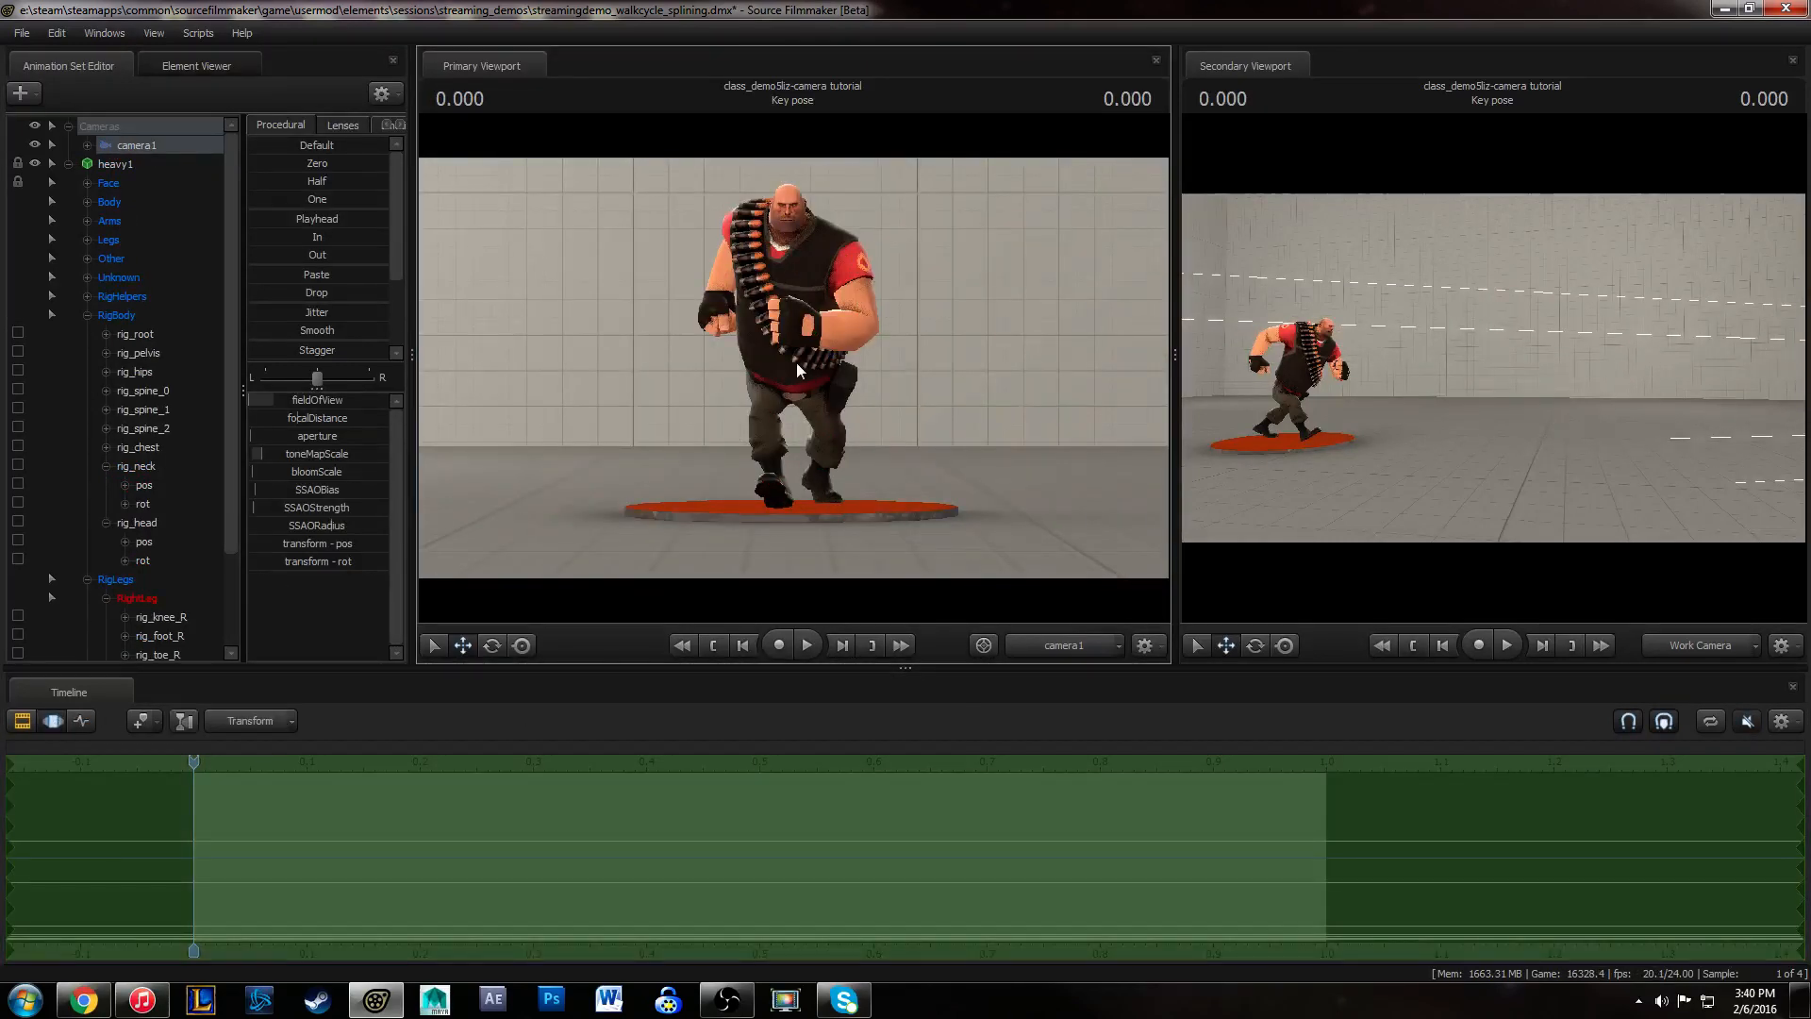
{"action": "key", "text": "f"}
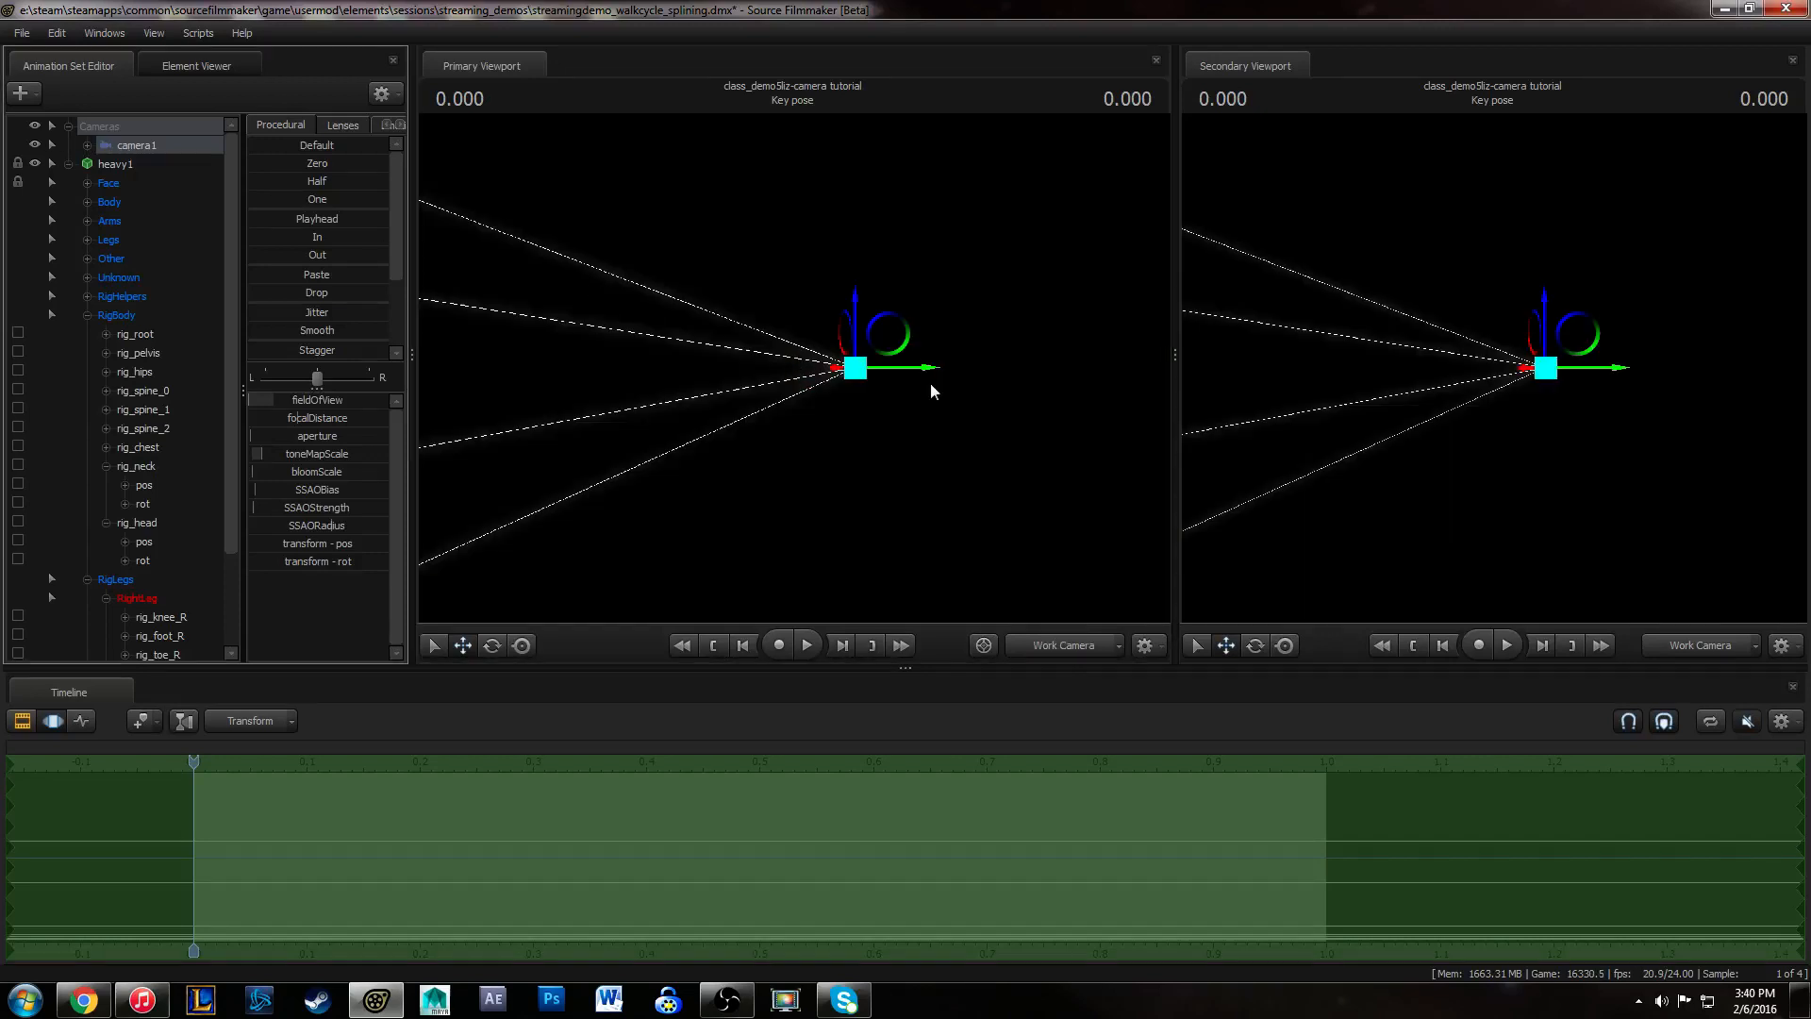
{"action": "left_click", "coordinate": [1077, 640]}
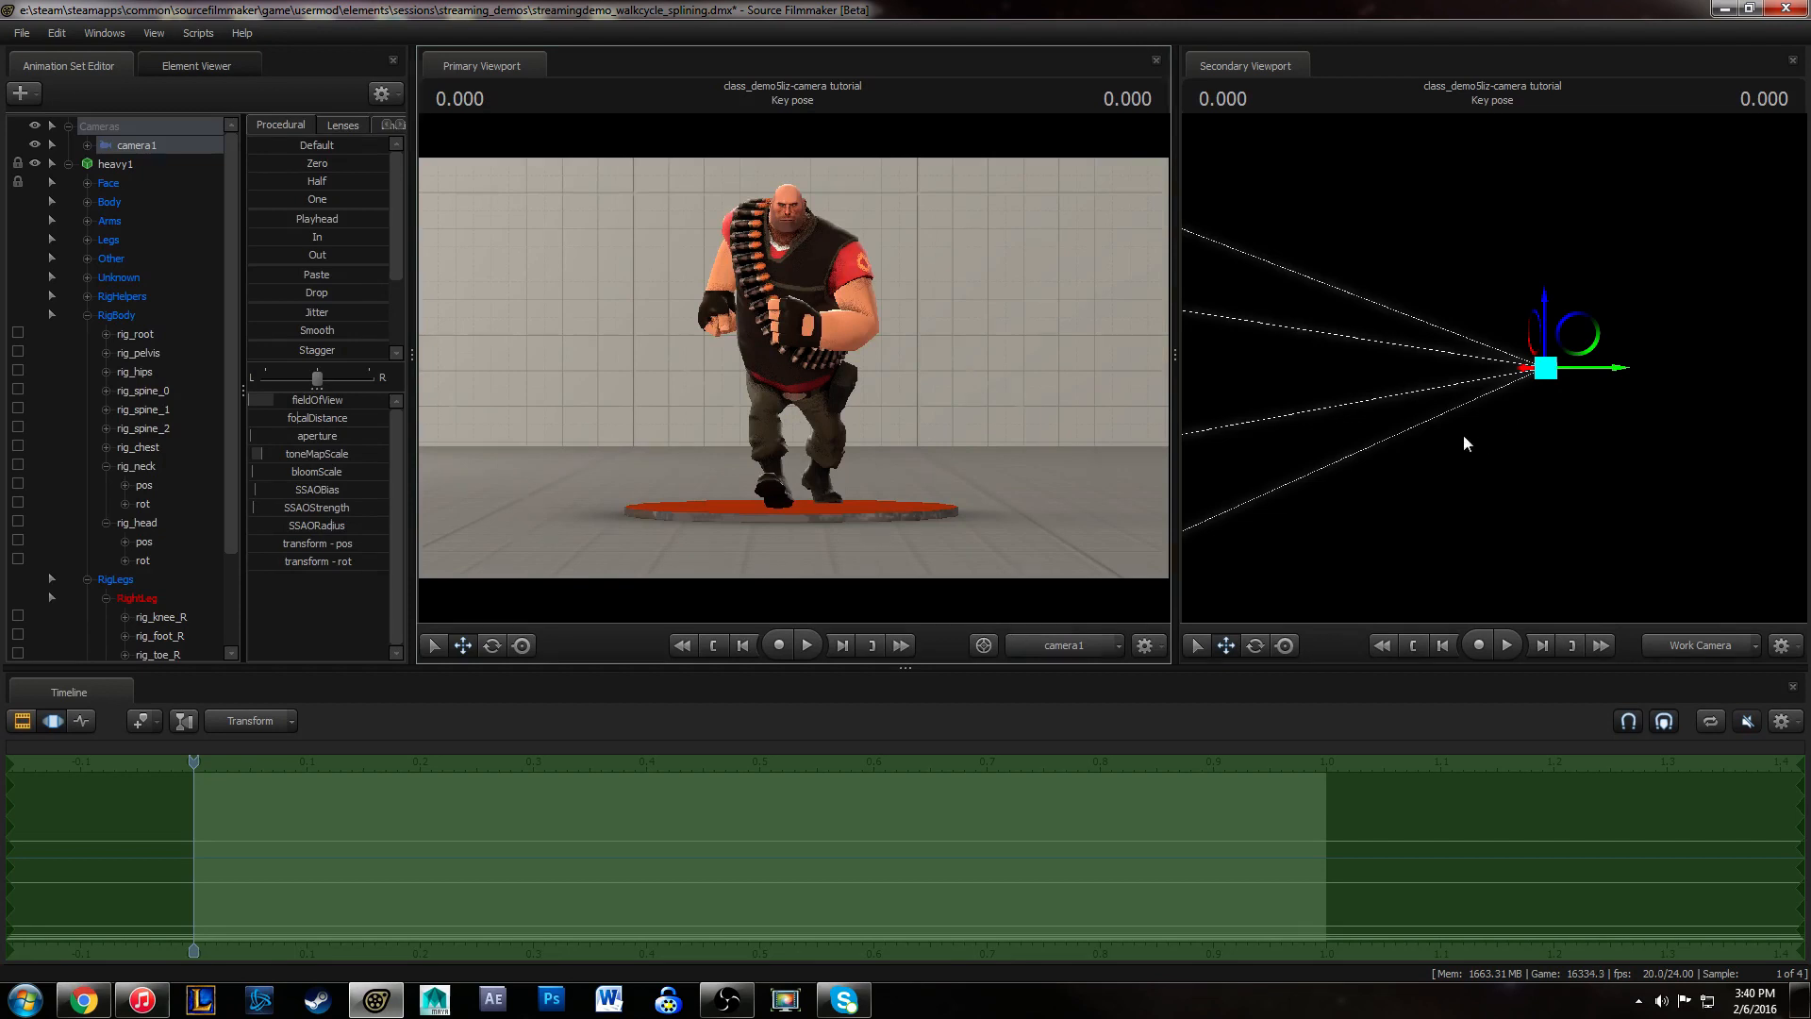
- Focus the work camera on rig_pelvis, frame the Heavy from the side in the secondary viewport, play the walk and return to time 0
{"action": "left_click", "coordinate": [791, 355]}
{"action": "key", "text": "f"}
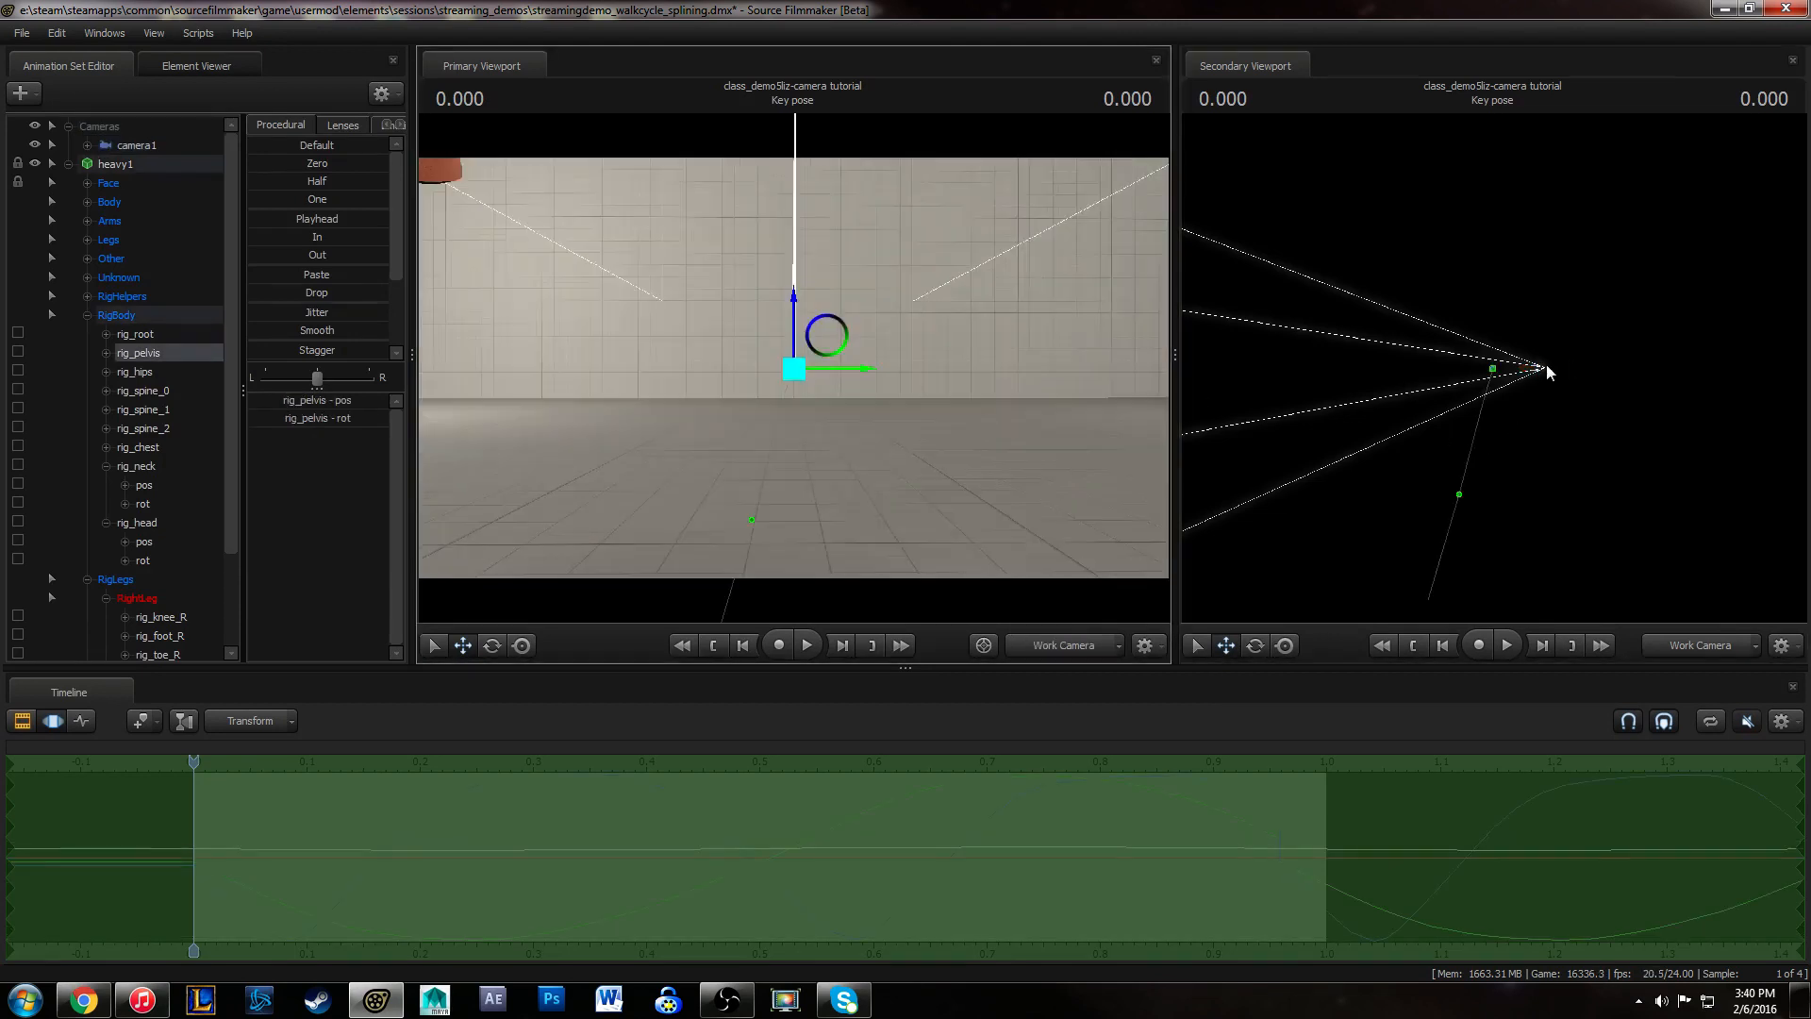
{"action": "left_click", "coordinate": [1065, 648]}
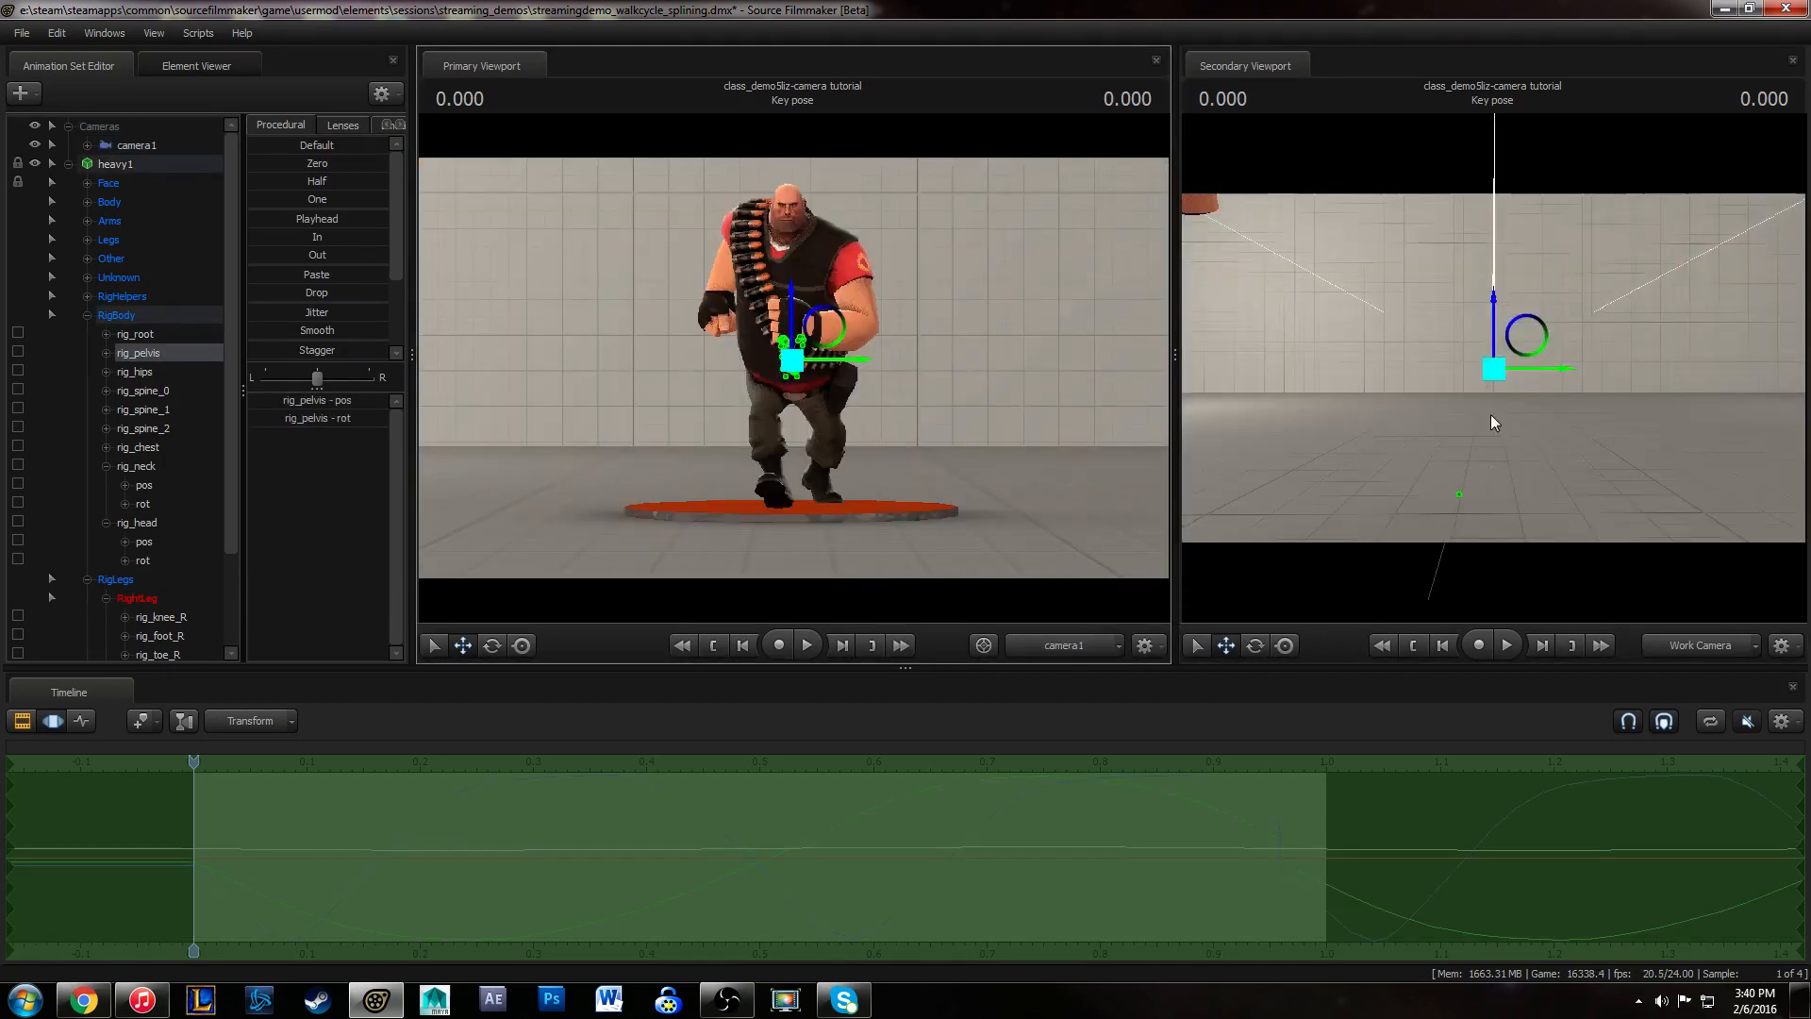
{"action": "left_click_drag", "start_coordinate": [1491, 416], "coordinate": [1493, 368]}
{"action": "right_click_drag", "start_coordinate": [1492, 368], "coordinate": [1493, 415], "text": "alt"}
{"action": "left_click_drag", "start_coordinate": [1493, 368], "coordinate": [1547, 363], "text": "alt"}
{"action": "key", "text": "space"}
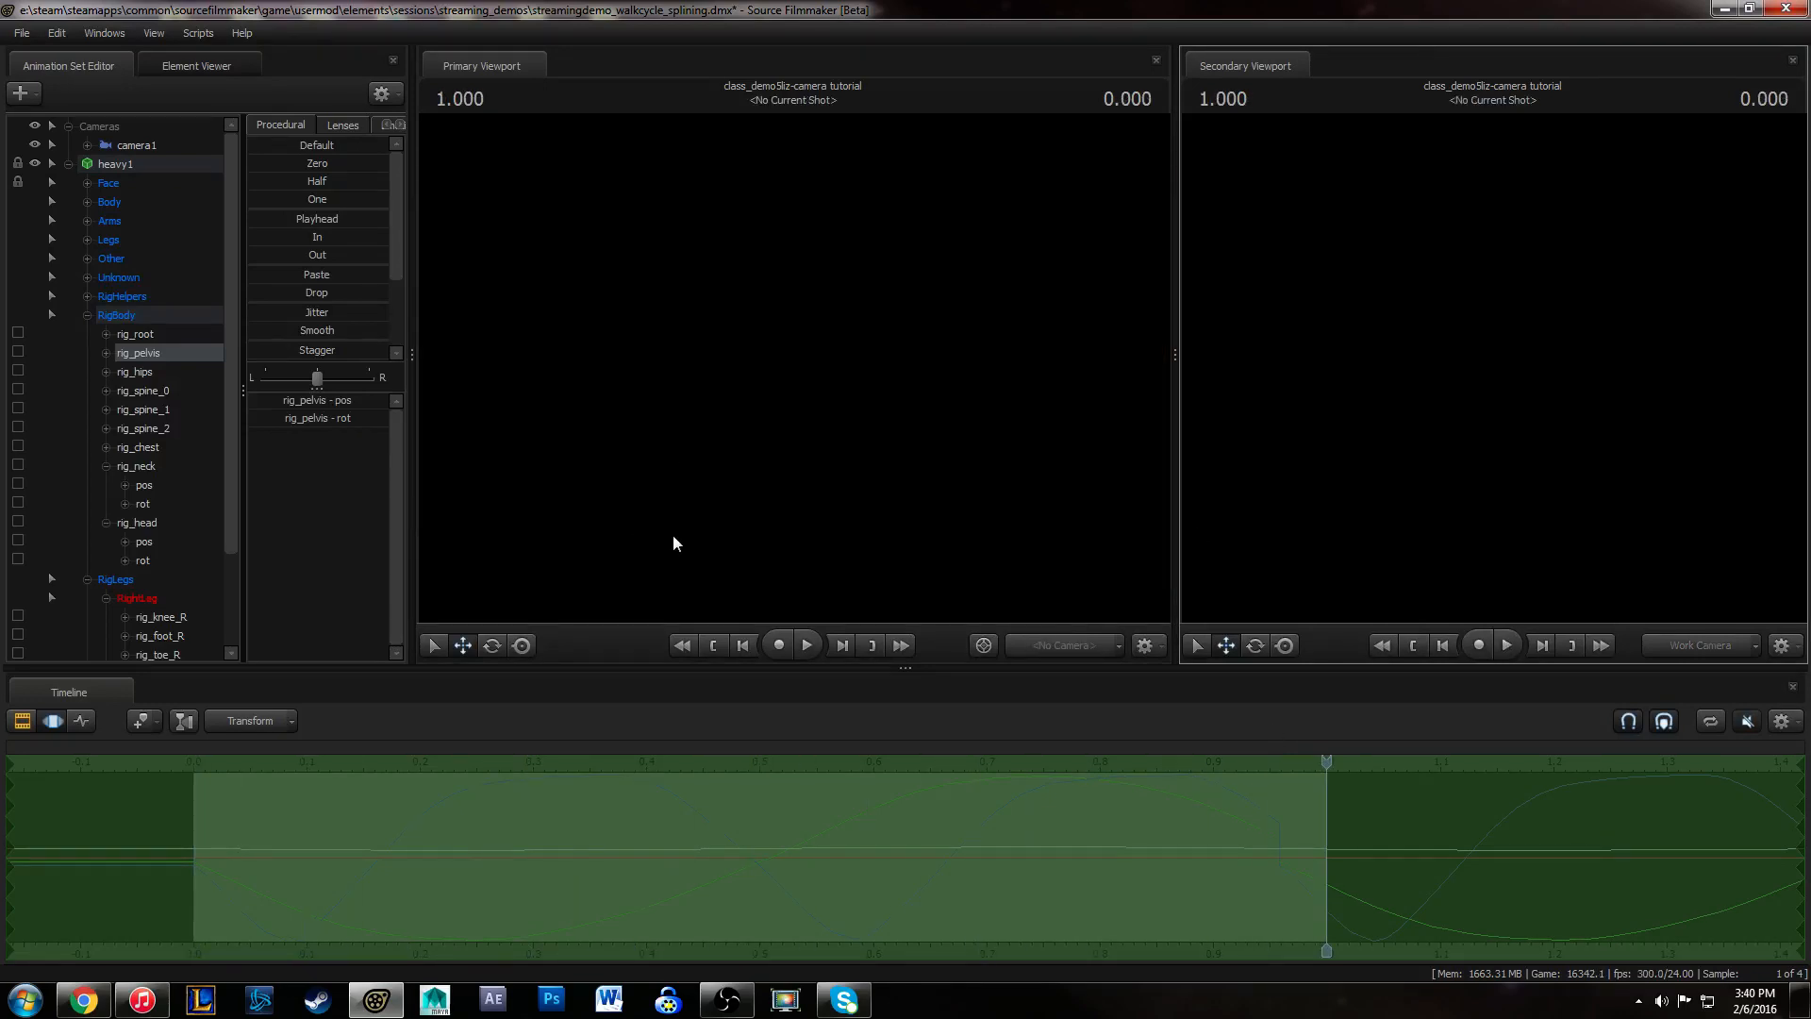
{"action": "key", "text": "Home"}
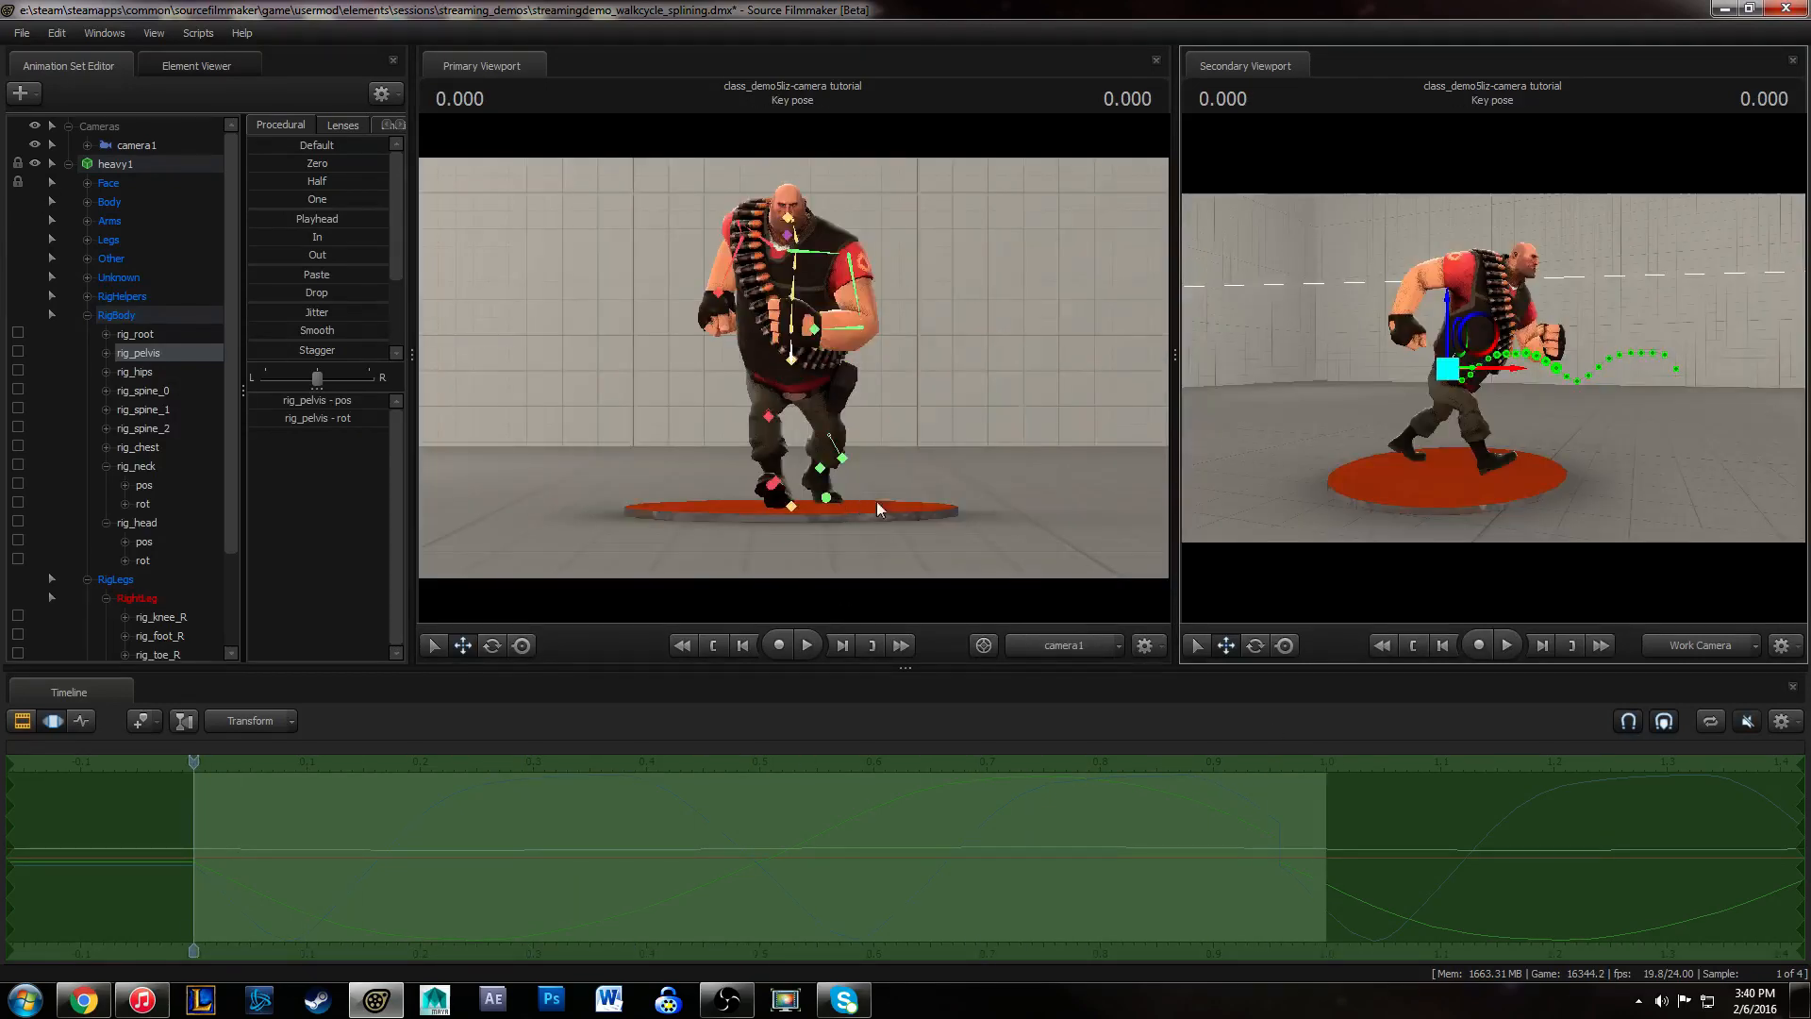
- Apply the Playhead preset to rig_root to hold its time 0 position throughout the walk, and play the result
{"action": "left_click", "coordinate": [1456, 479]}
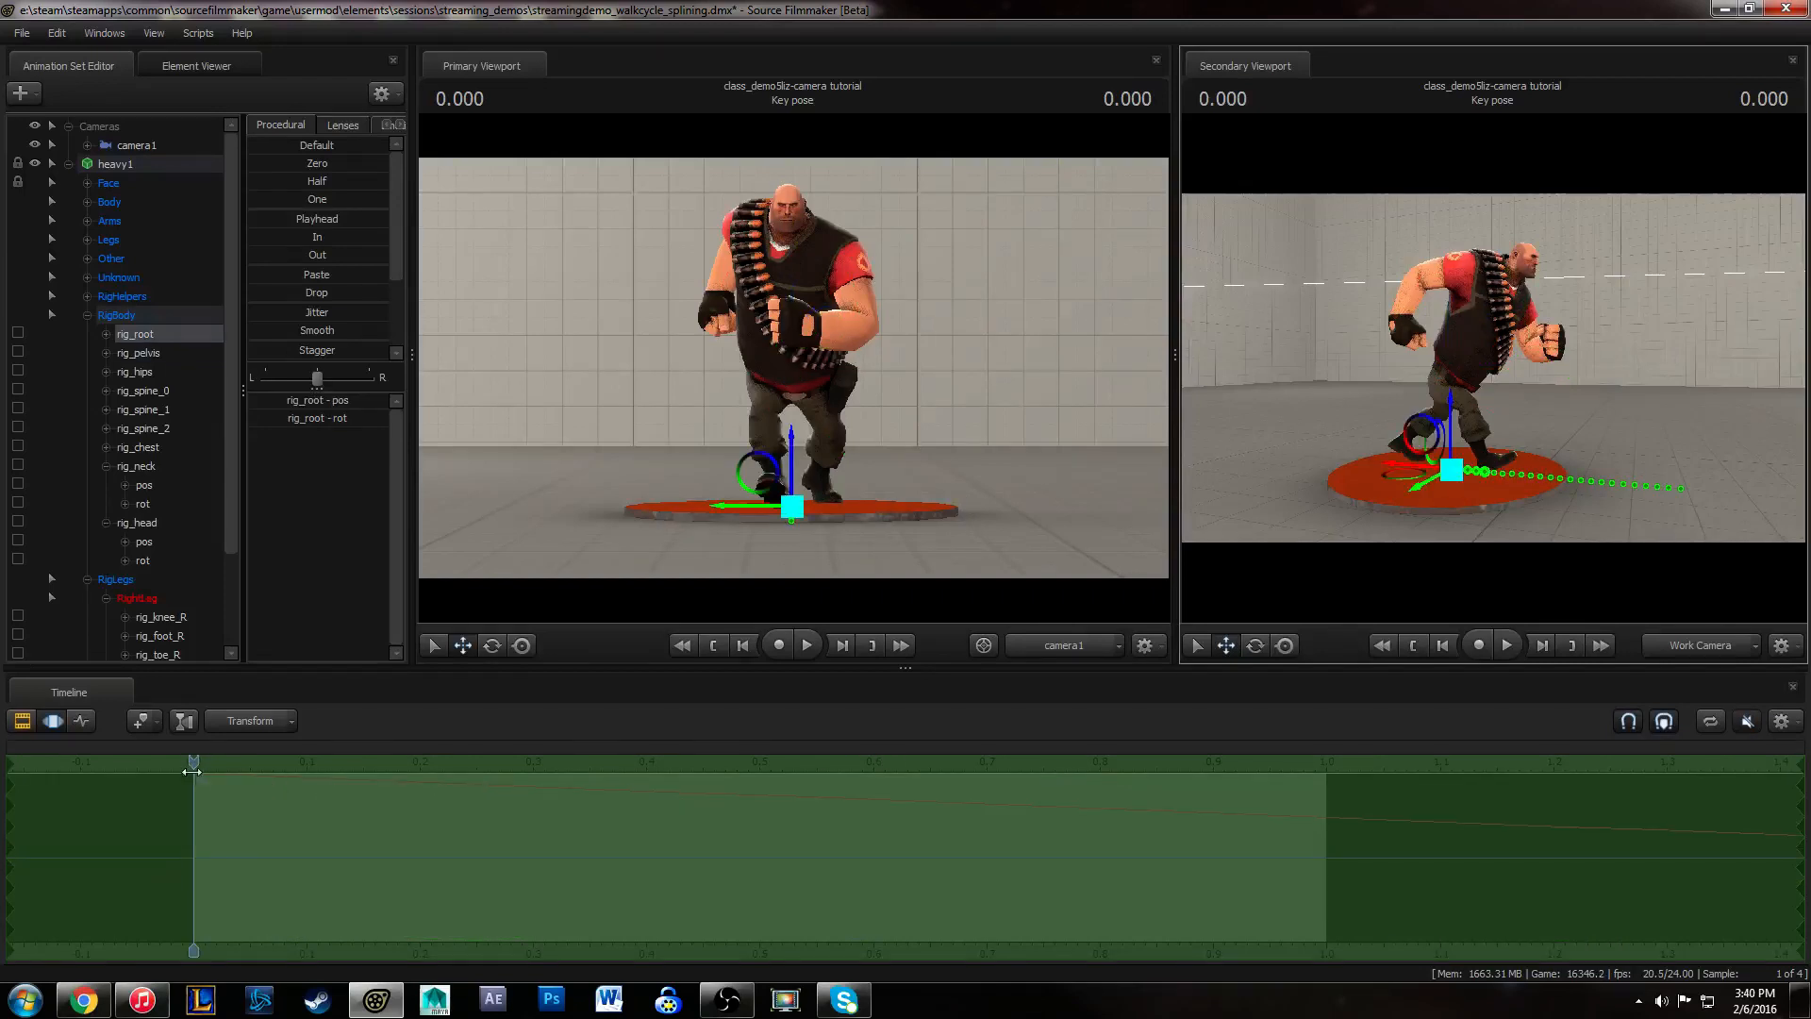
{"action": "left_click", "coordinate": [317, 218]}
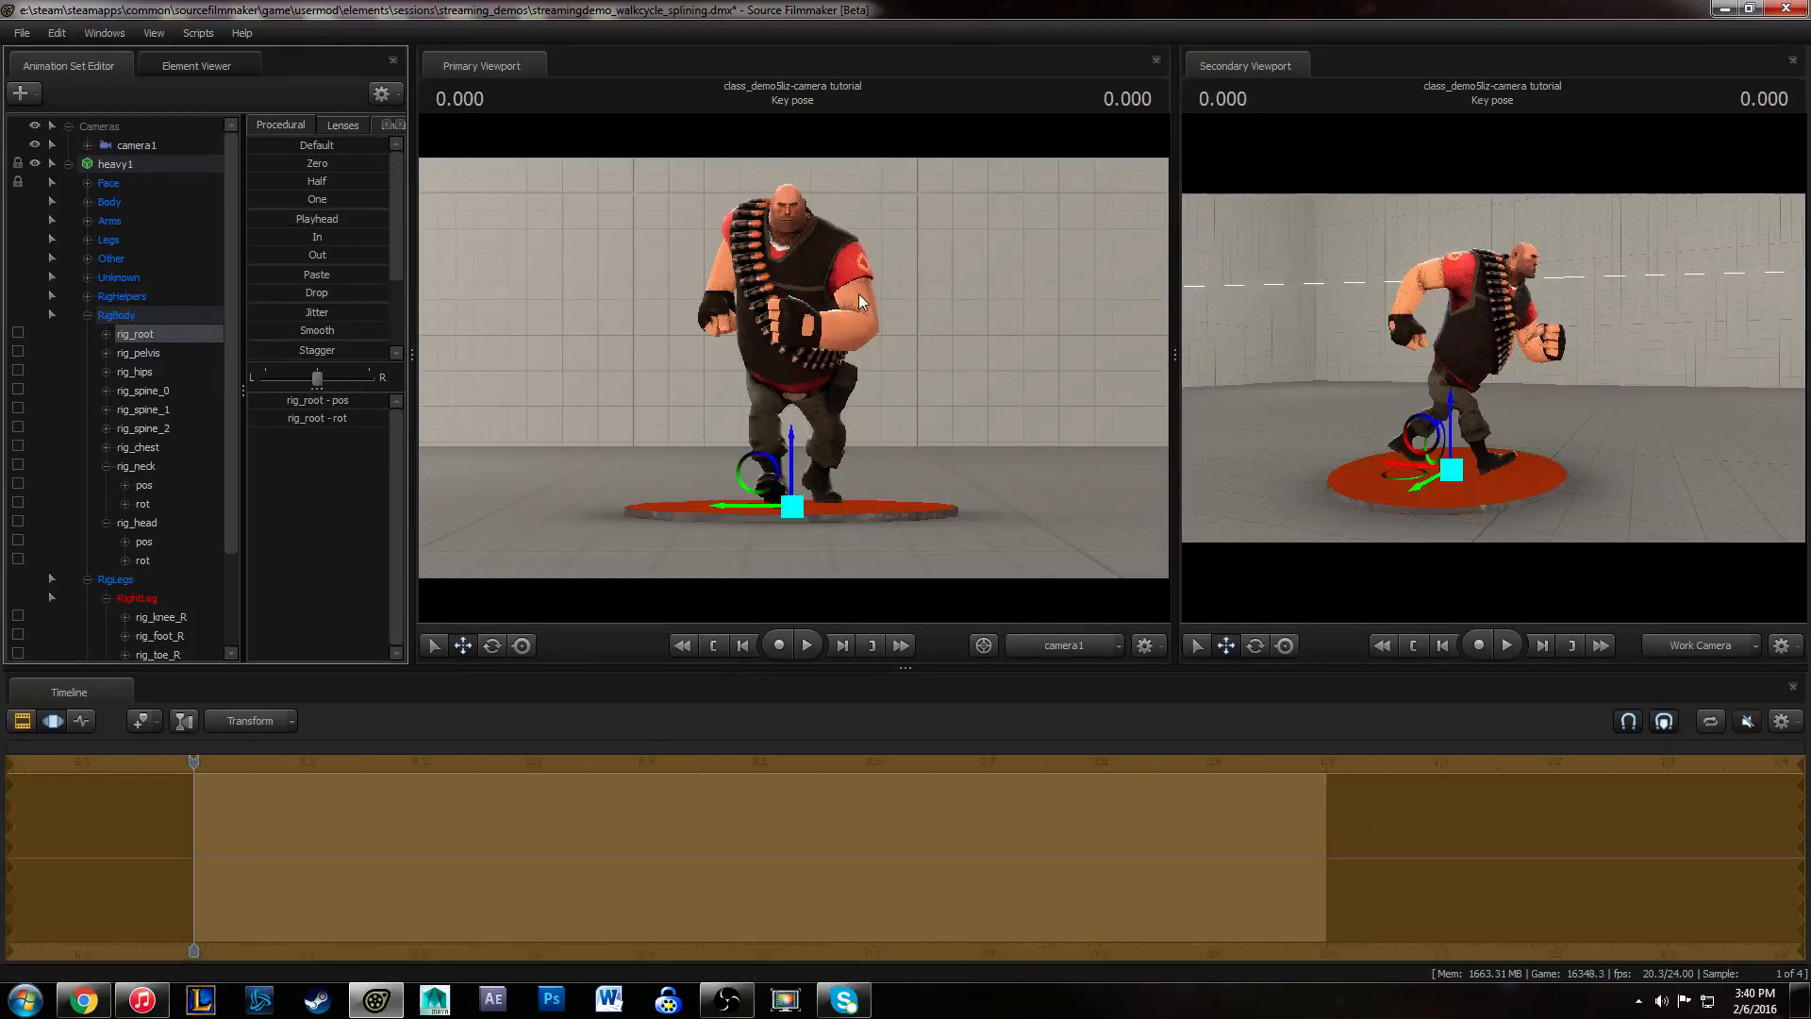
{"action": "key", "text": "space"}
{"action": "key", "text": "space"}
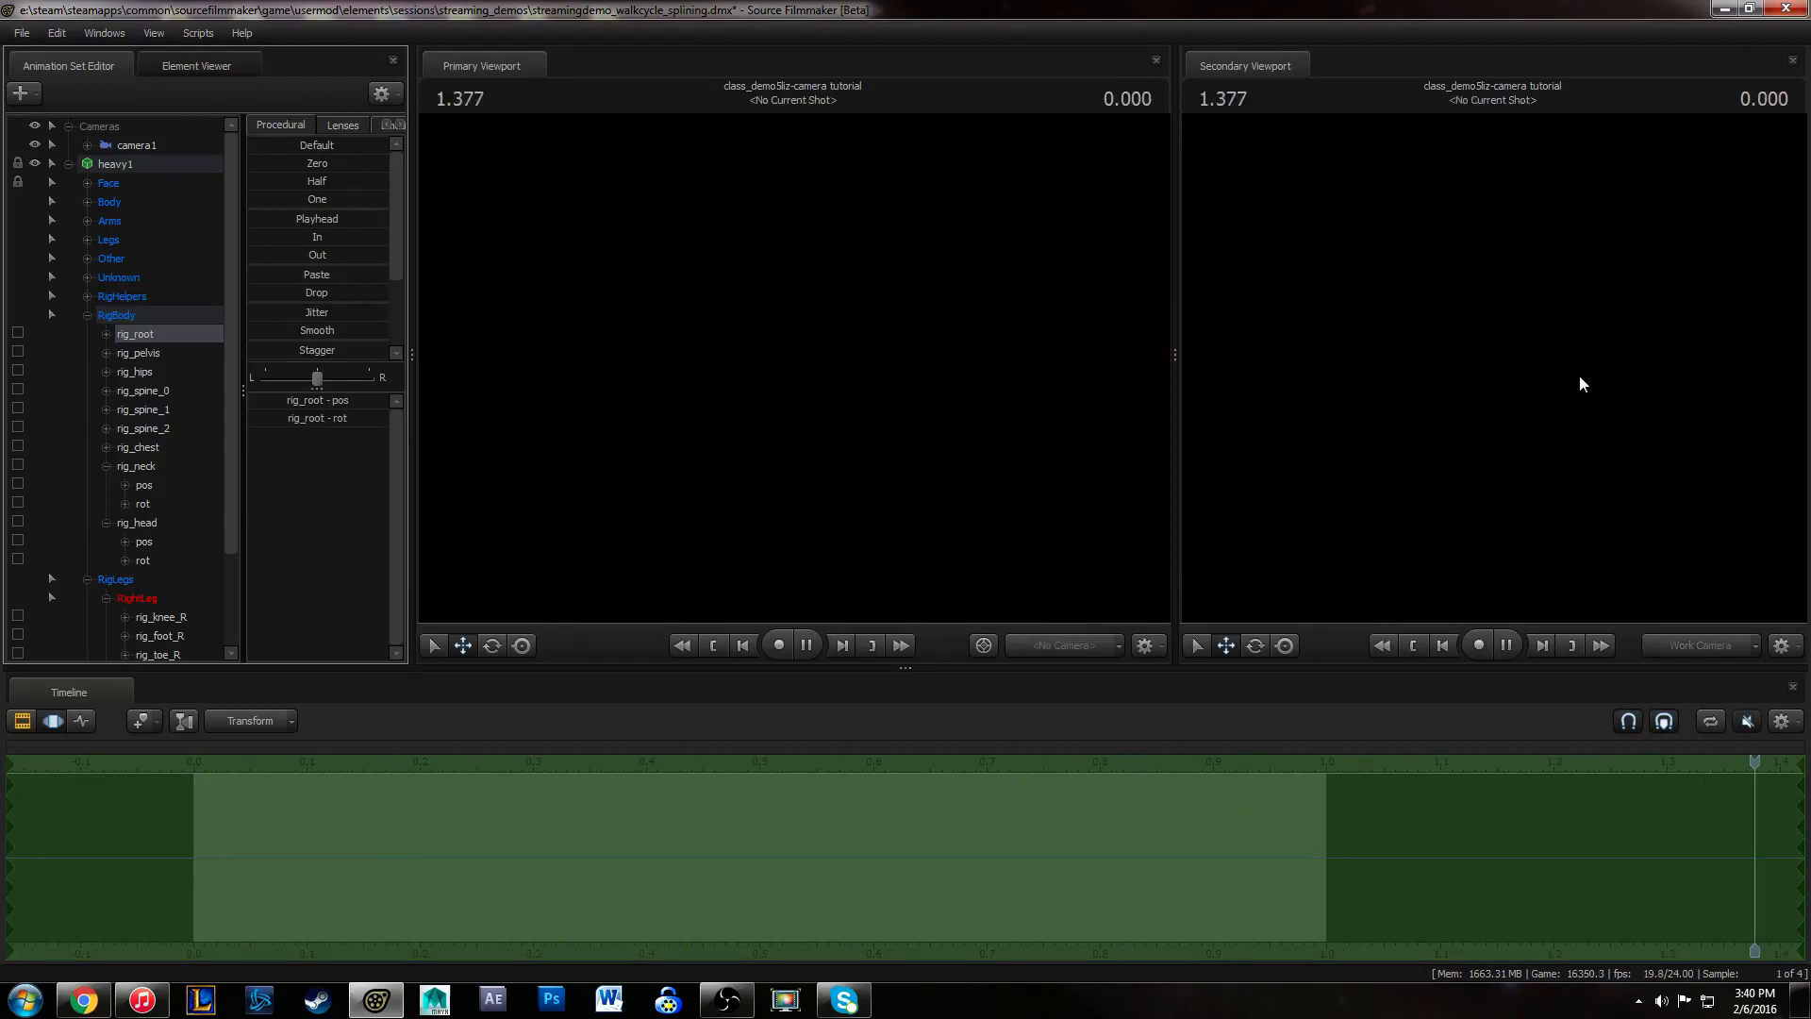
- Show rig_root's position and rotation curves in the Graph Editor and examine them across the one-second cycle
{"action": "left_click", "coordinate": [91, 720]}
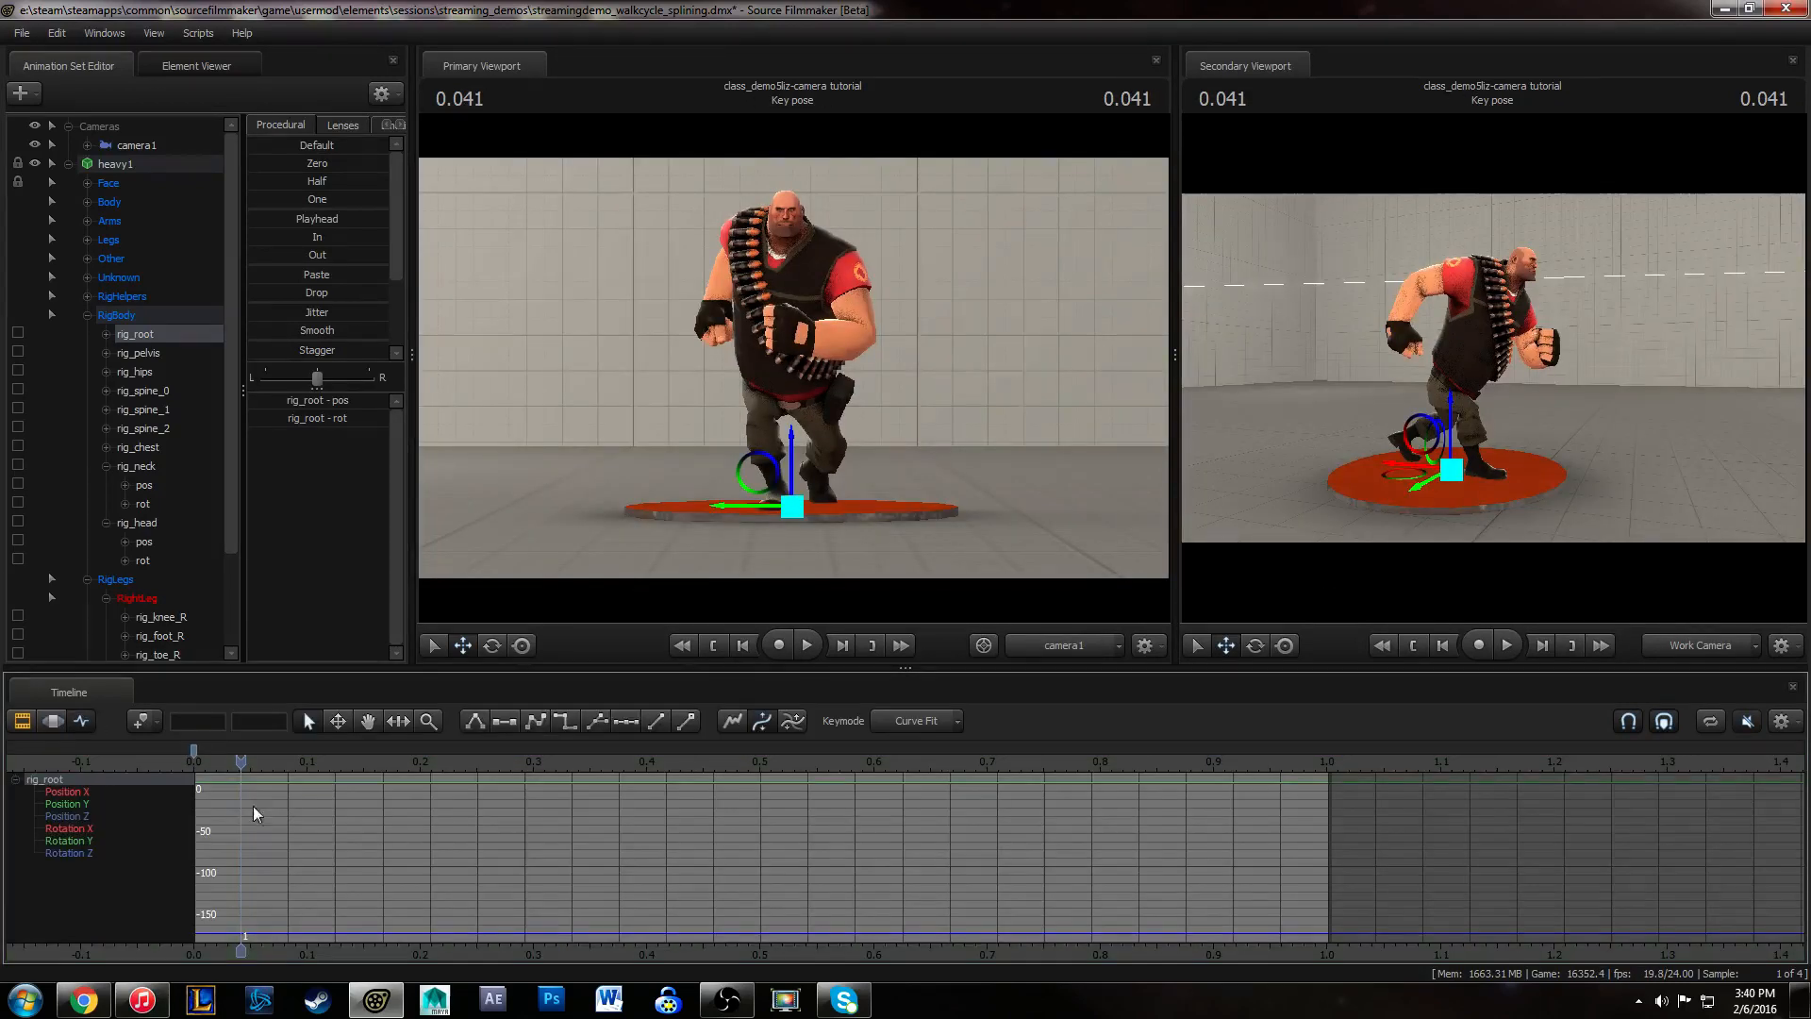
{"action": "middle_click_drag", "start_coordinate": [302, 818], "coordinate": [465, 817]}
{"action": "left_click", "coordinate": [358, 762]}
{"action": "middle_click_drag", "start_coordinate": [692, 855], "coordinate": [343, 847]}
{"action": "right_click_drag", "start_coordinate": [336, 842], "coordinate": [432, 851], "text": "alt"}
- Play the in-place walk while viewing the Heavy from the side and from a front three-quarter angle, and stop playback
{"action": "key", "text": "space"}
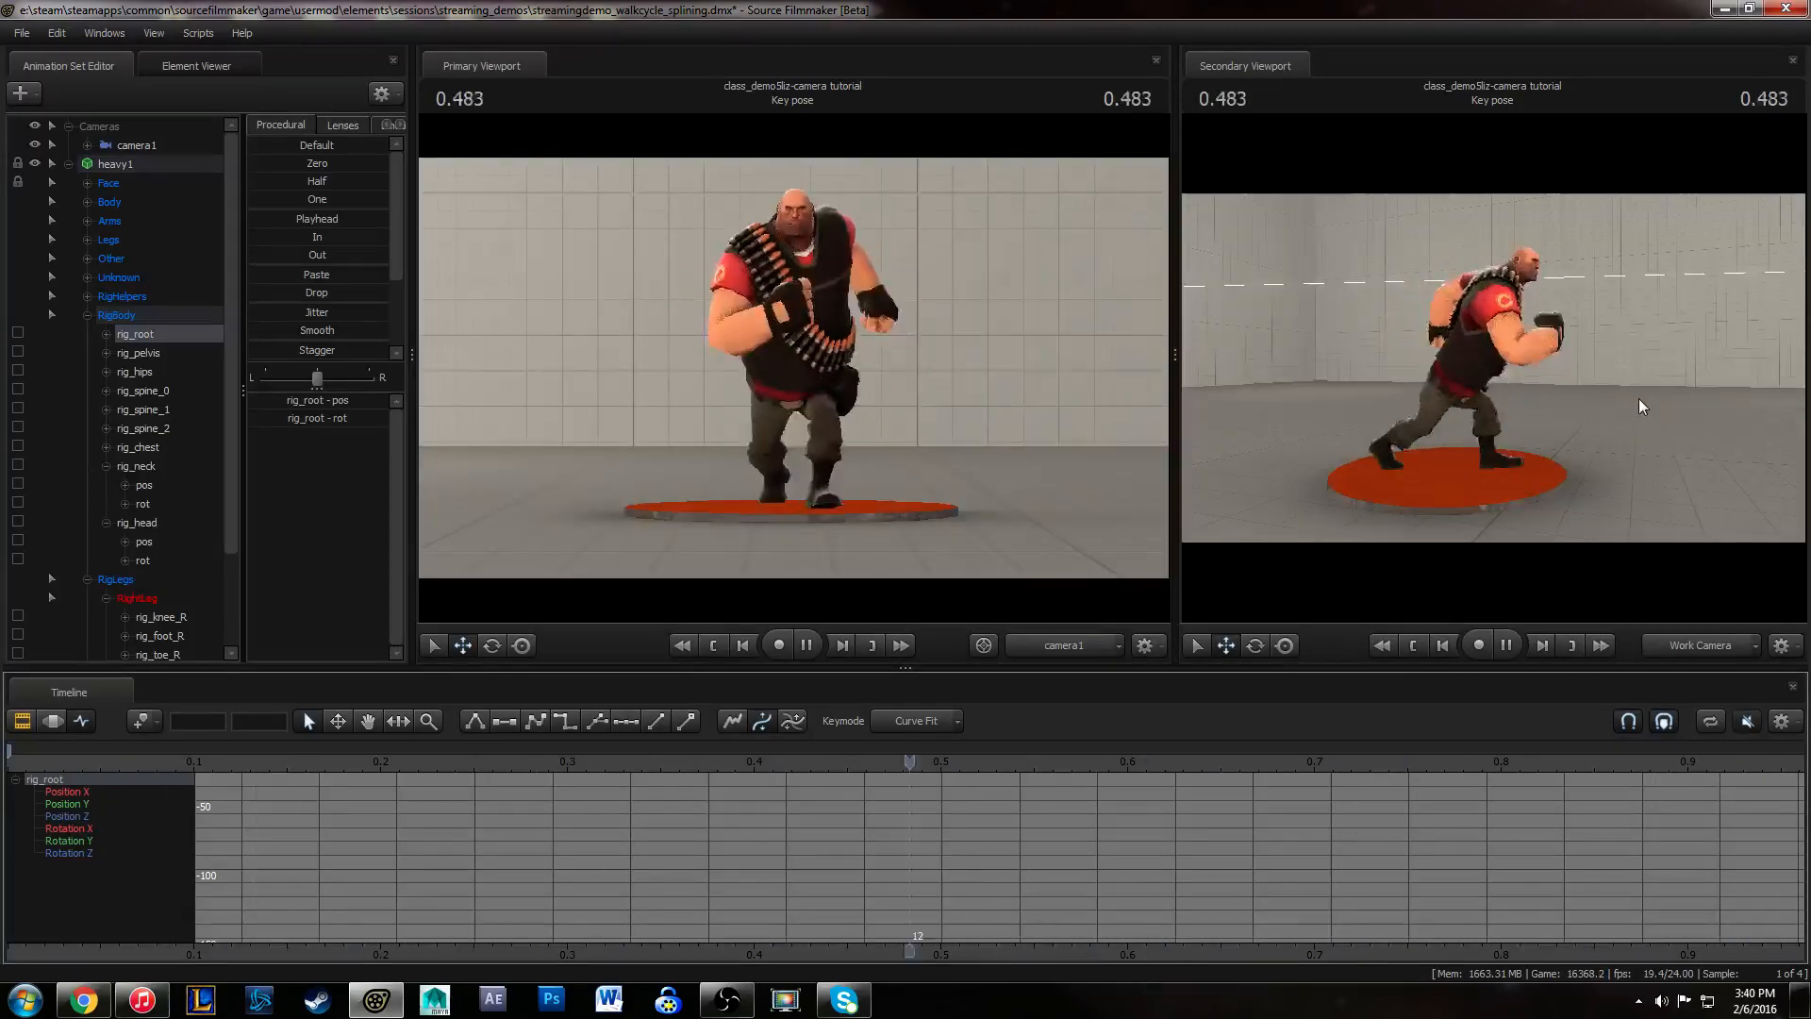
{"action": "left_click_drag", "start_coordinate": [1582, 425], "coordinate": [1514, 351], "text": "alt"}
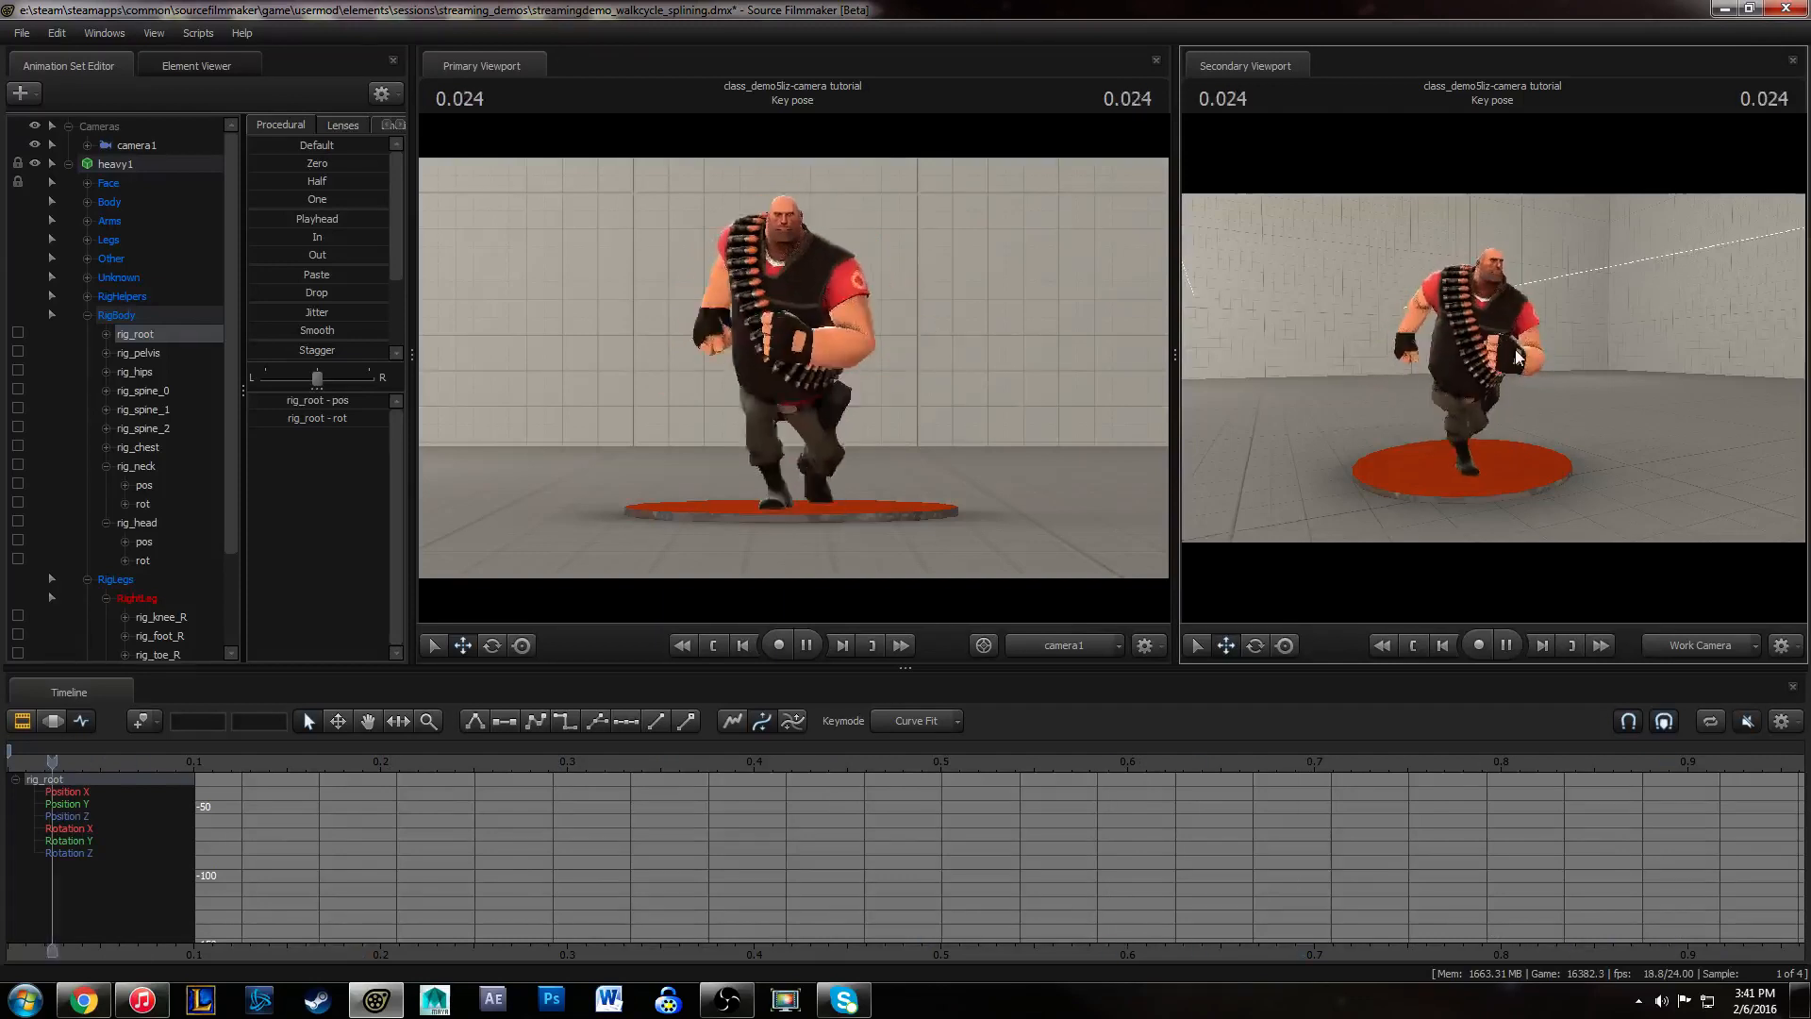
{"action": "key", "text": "space"}
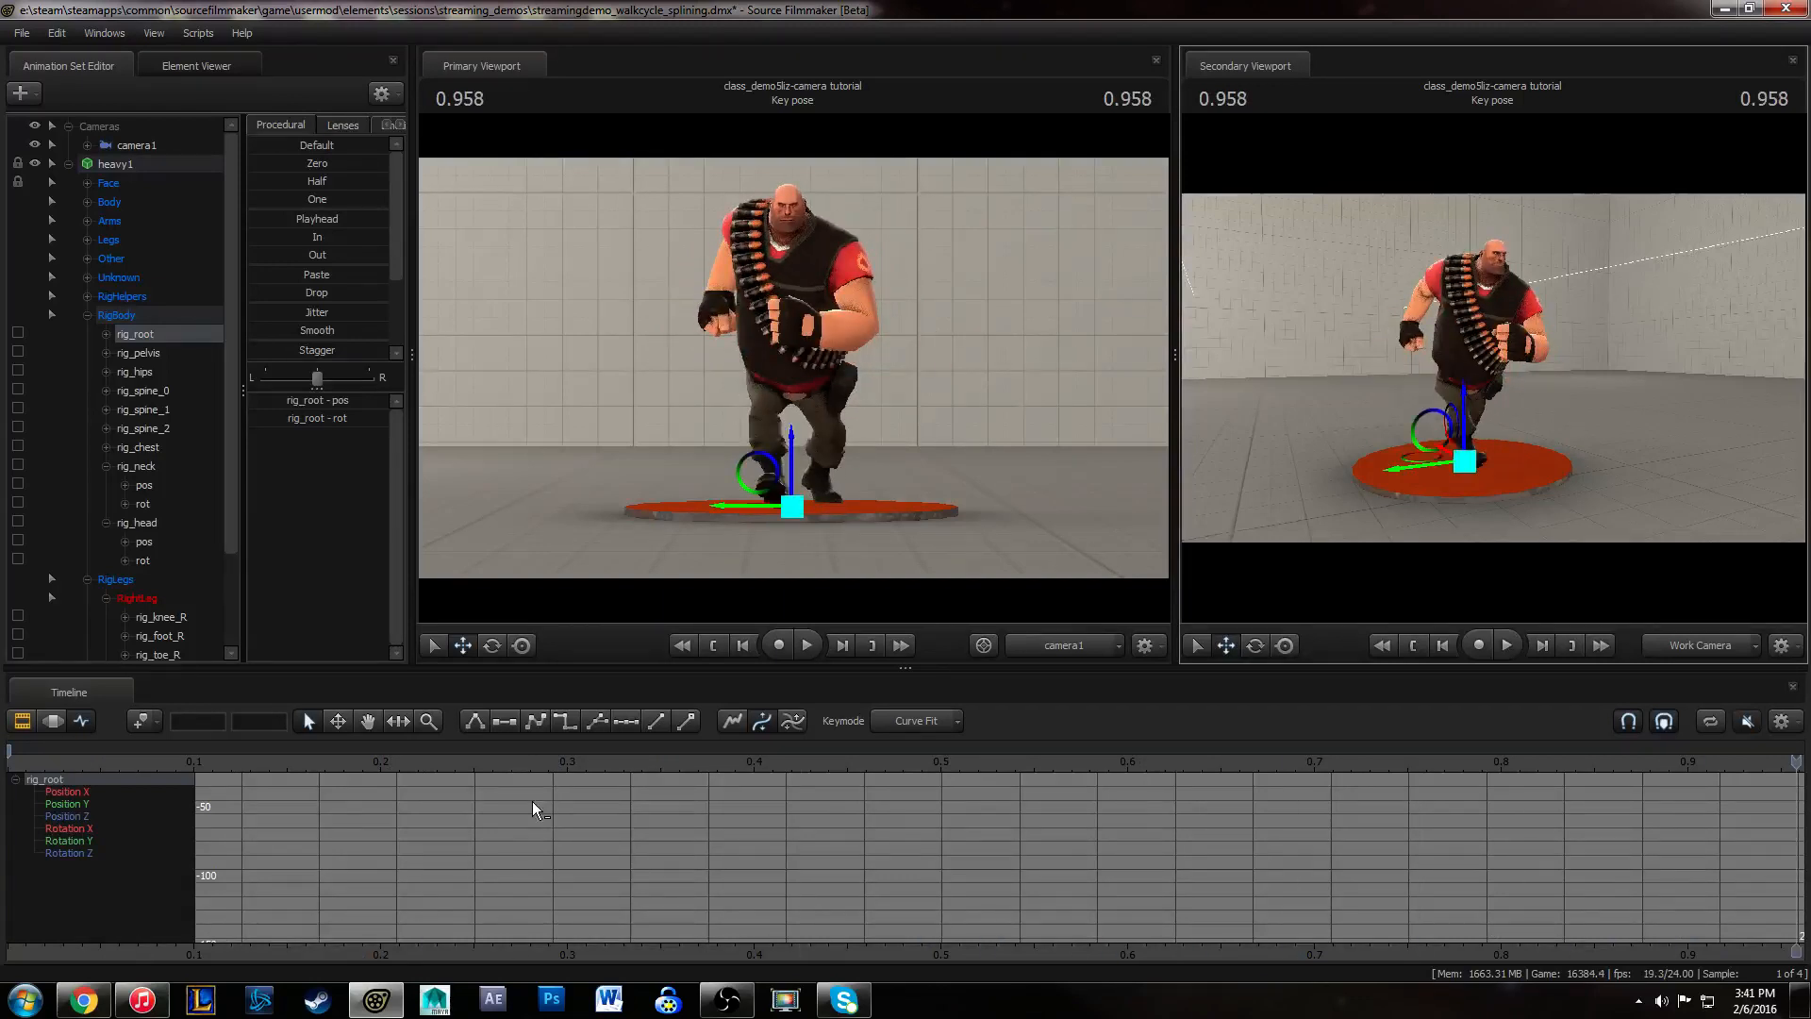